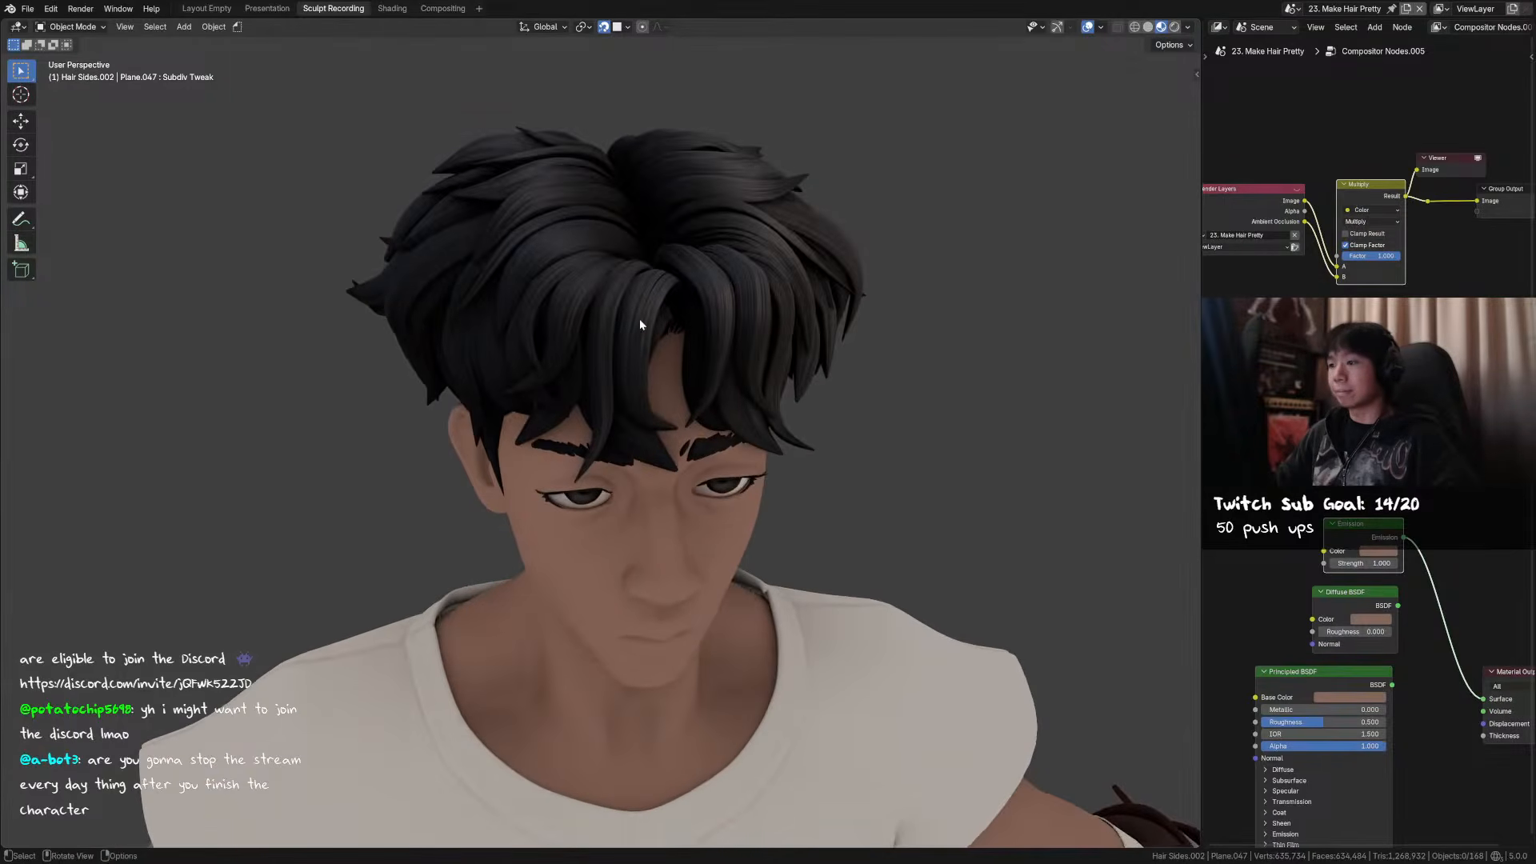
- Save the file and set the Transparent Roots Breakup to 0.341 in the front hair strand's shader
left_click(641, 317)
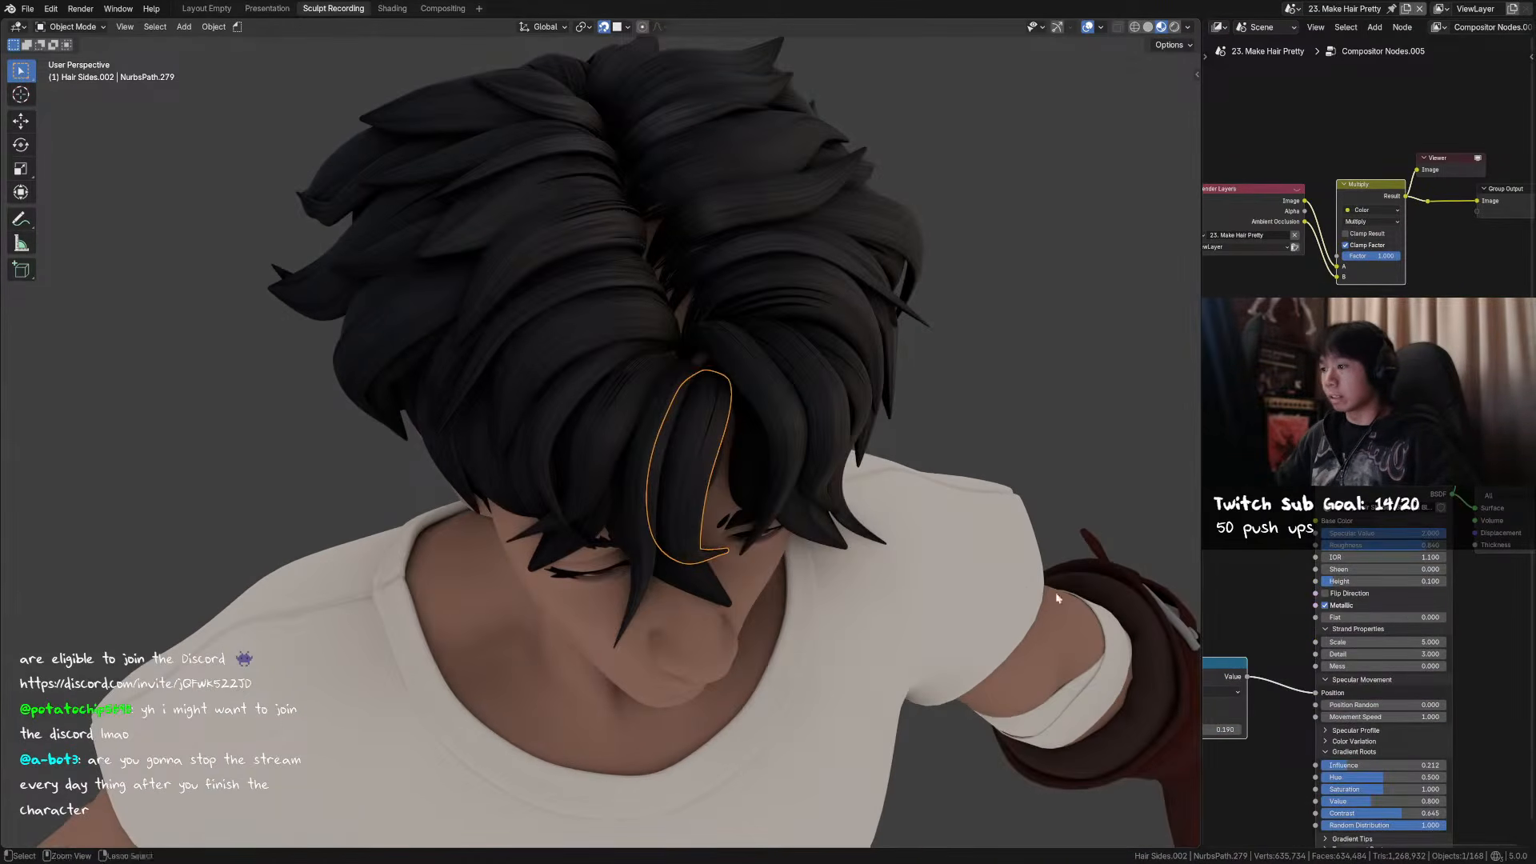
key("ctrl+s")
middle_click_drag(1384, 727, 1387, 689)
left_click(1366, 692)
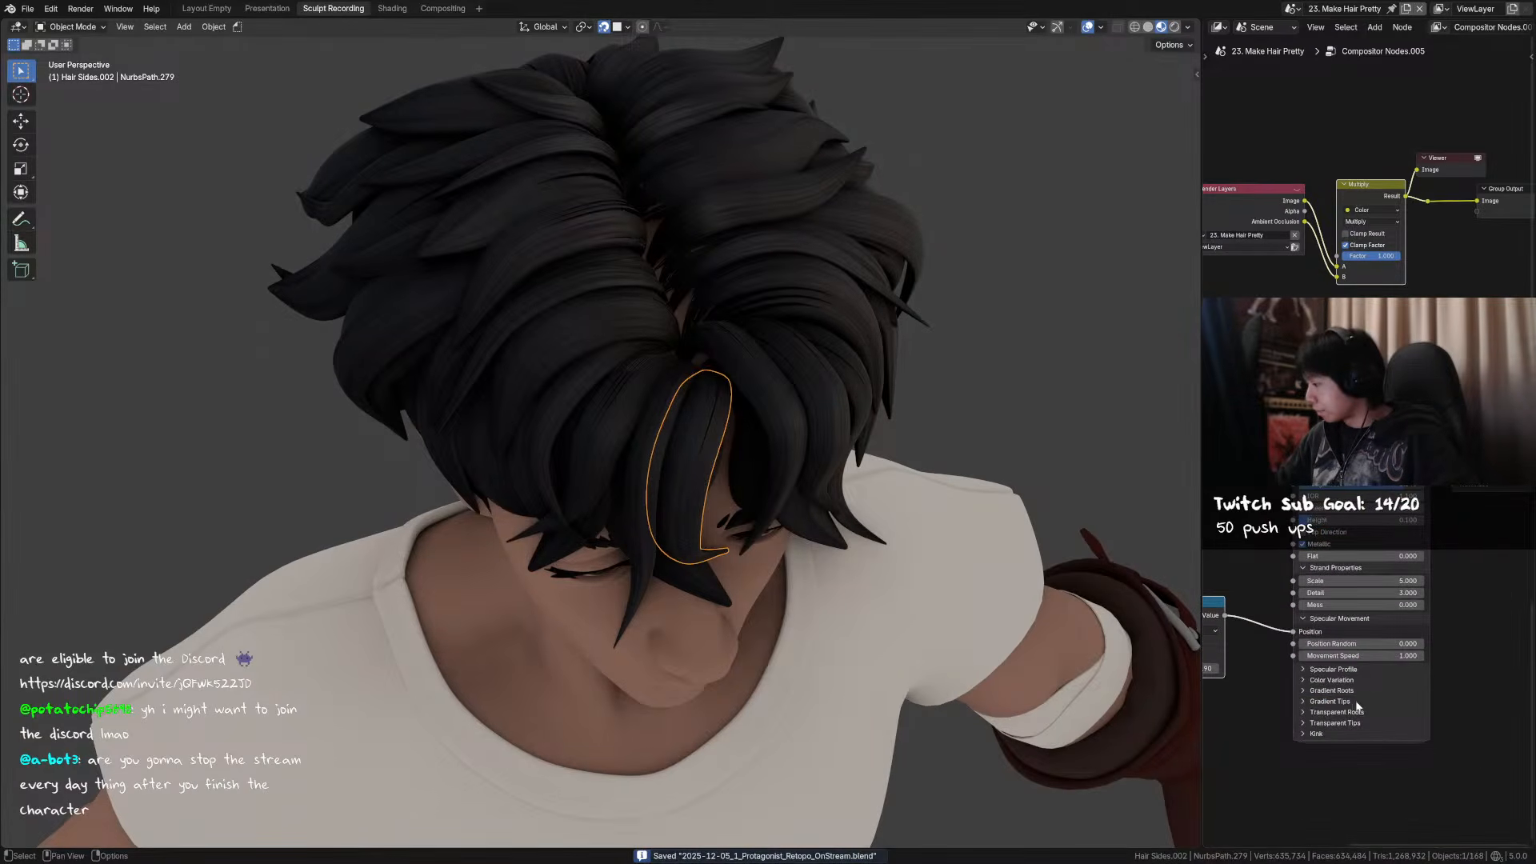
left_click(1355, 714)
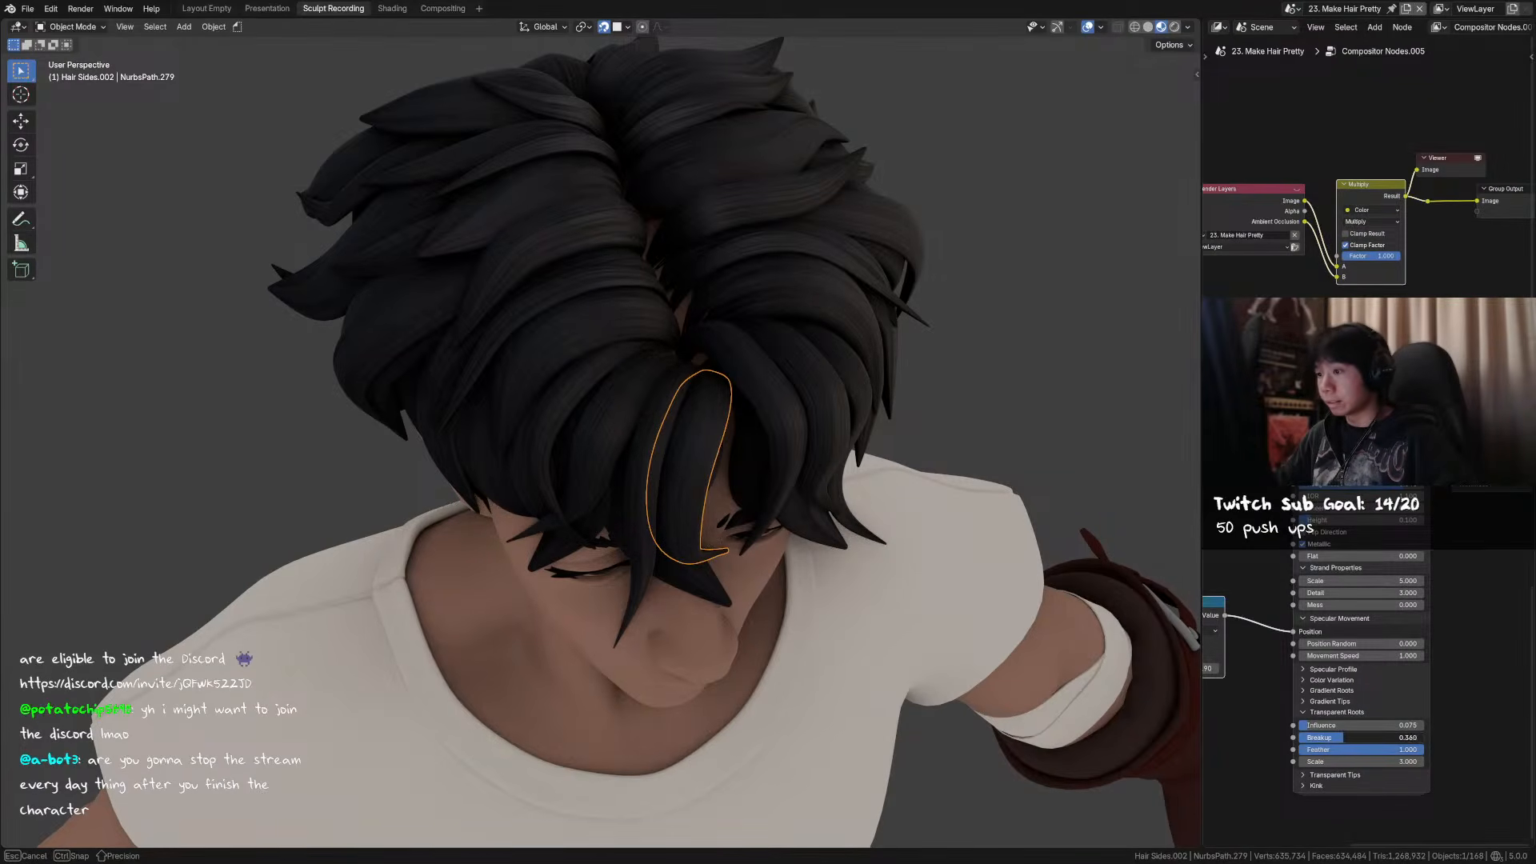
scroll(963, 540, "down", 2)
middle_click_drag(963, 540, 721, 485)
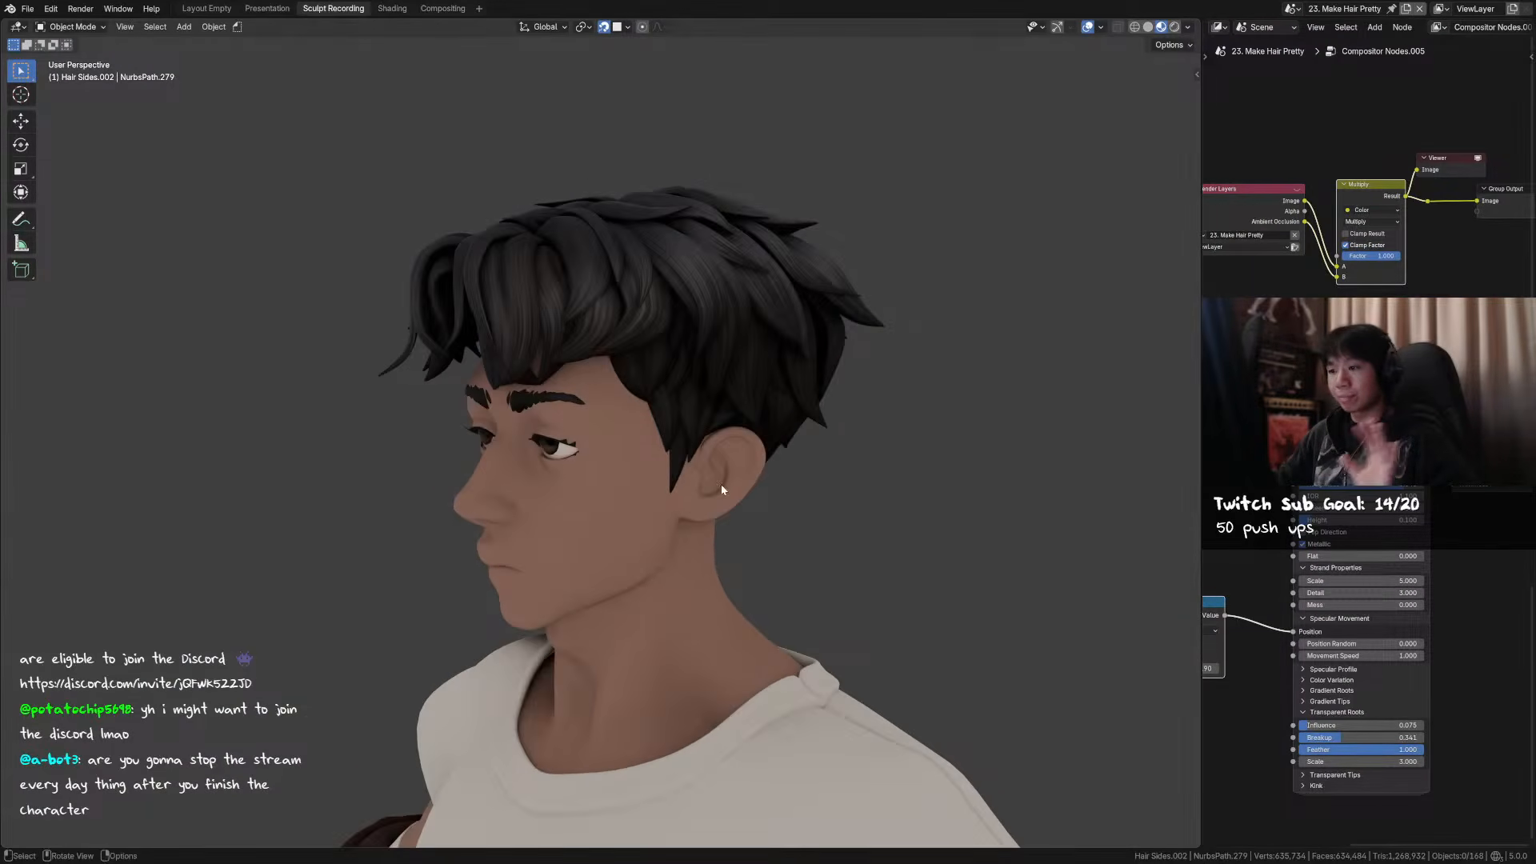
middle_click_drag(554, 487, 919, 501)
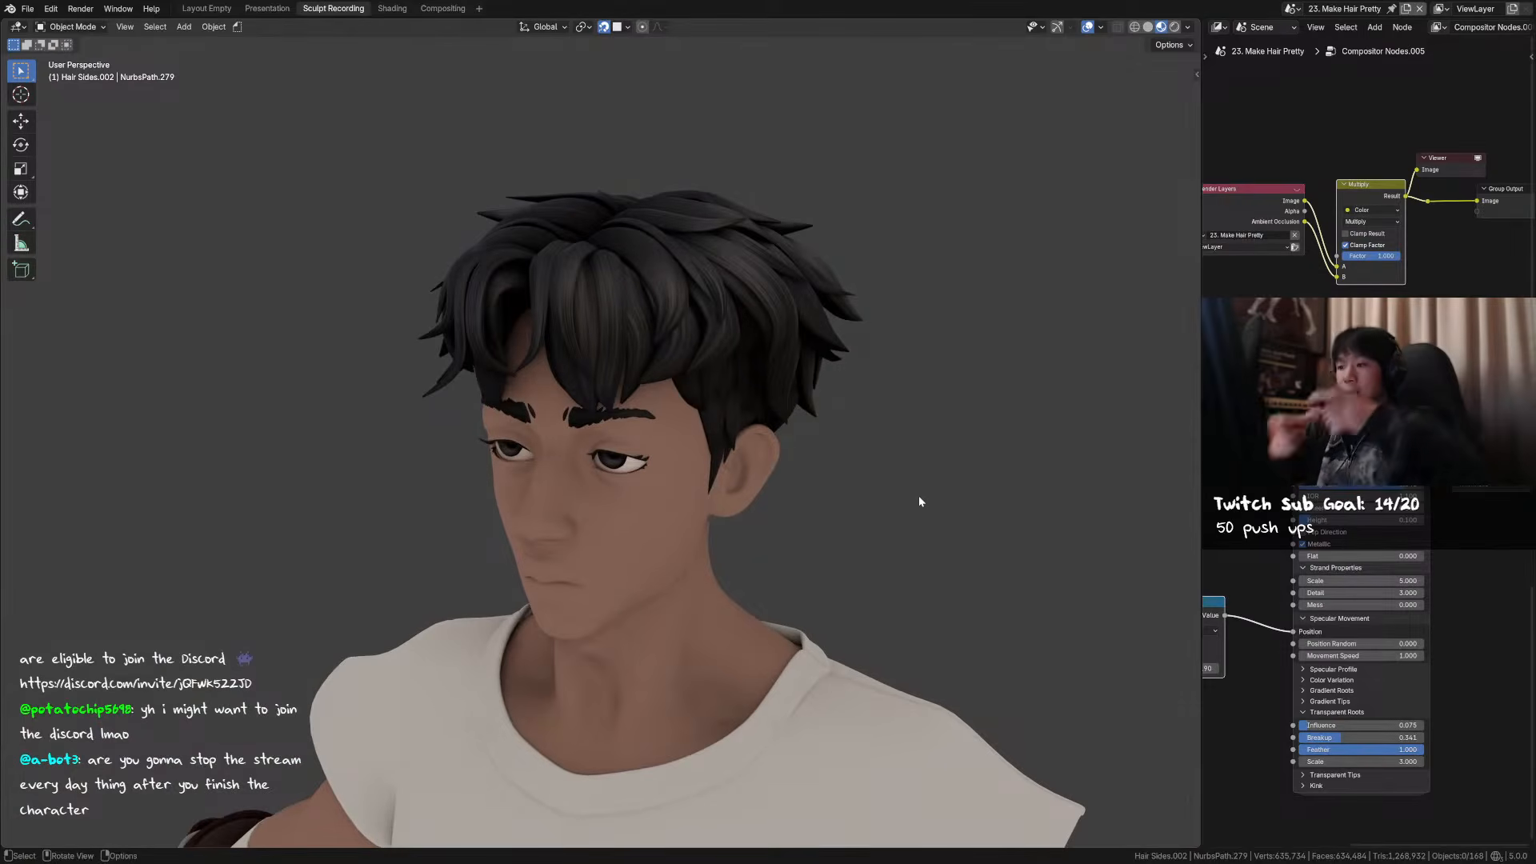
- Switch to the Shading workspace and enlarge the node editor around the Add node and the hair shader node
middle_click_drag(1330, 690, 1454, 667)
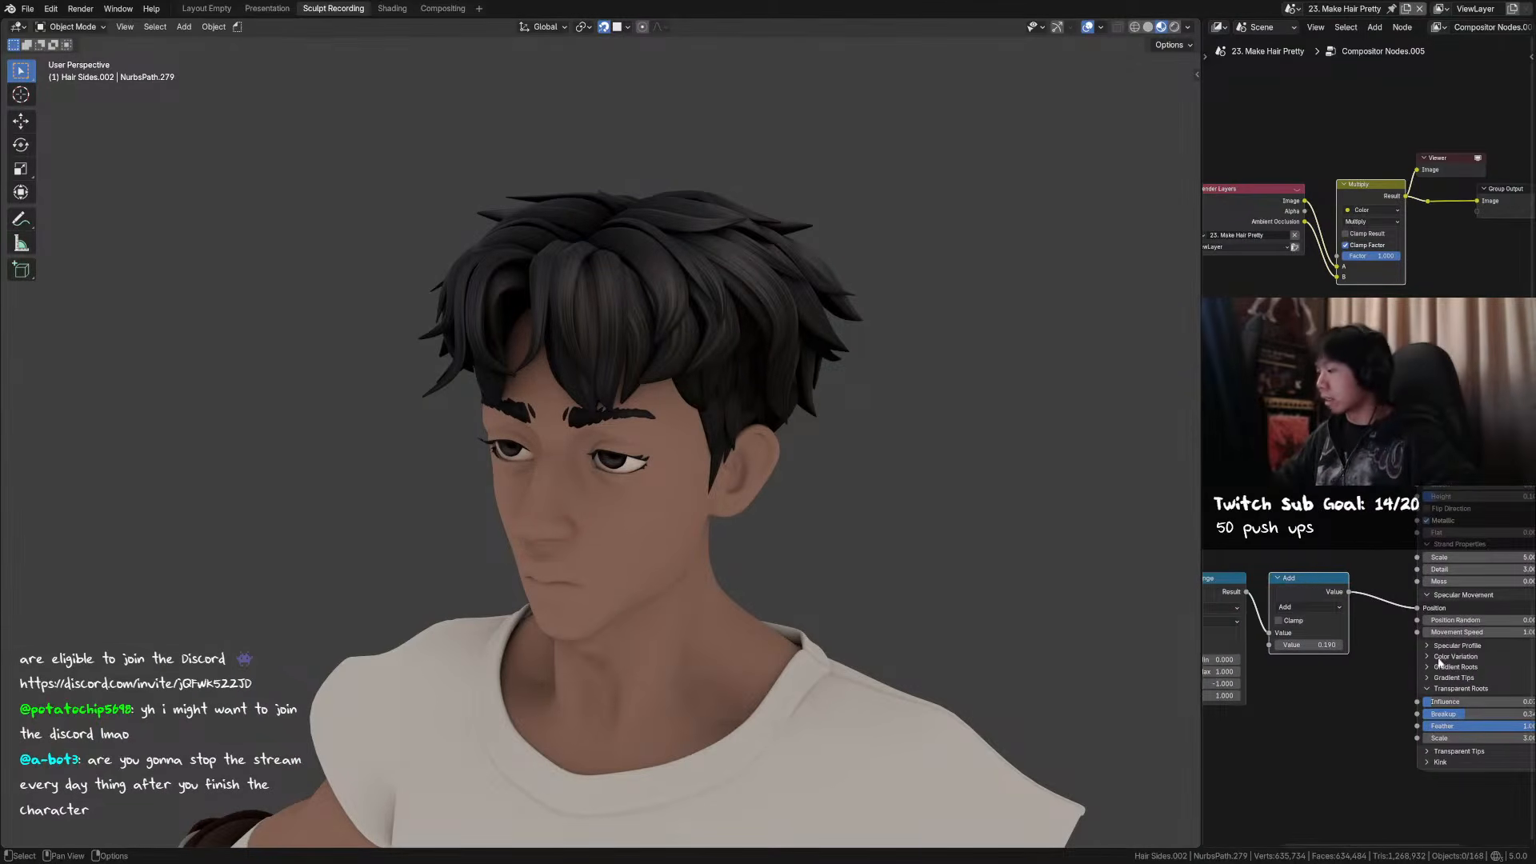
left_click(395, 10)
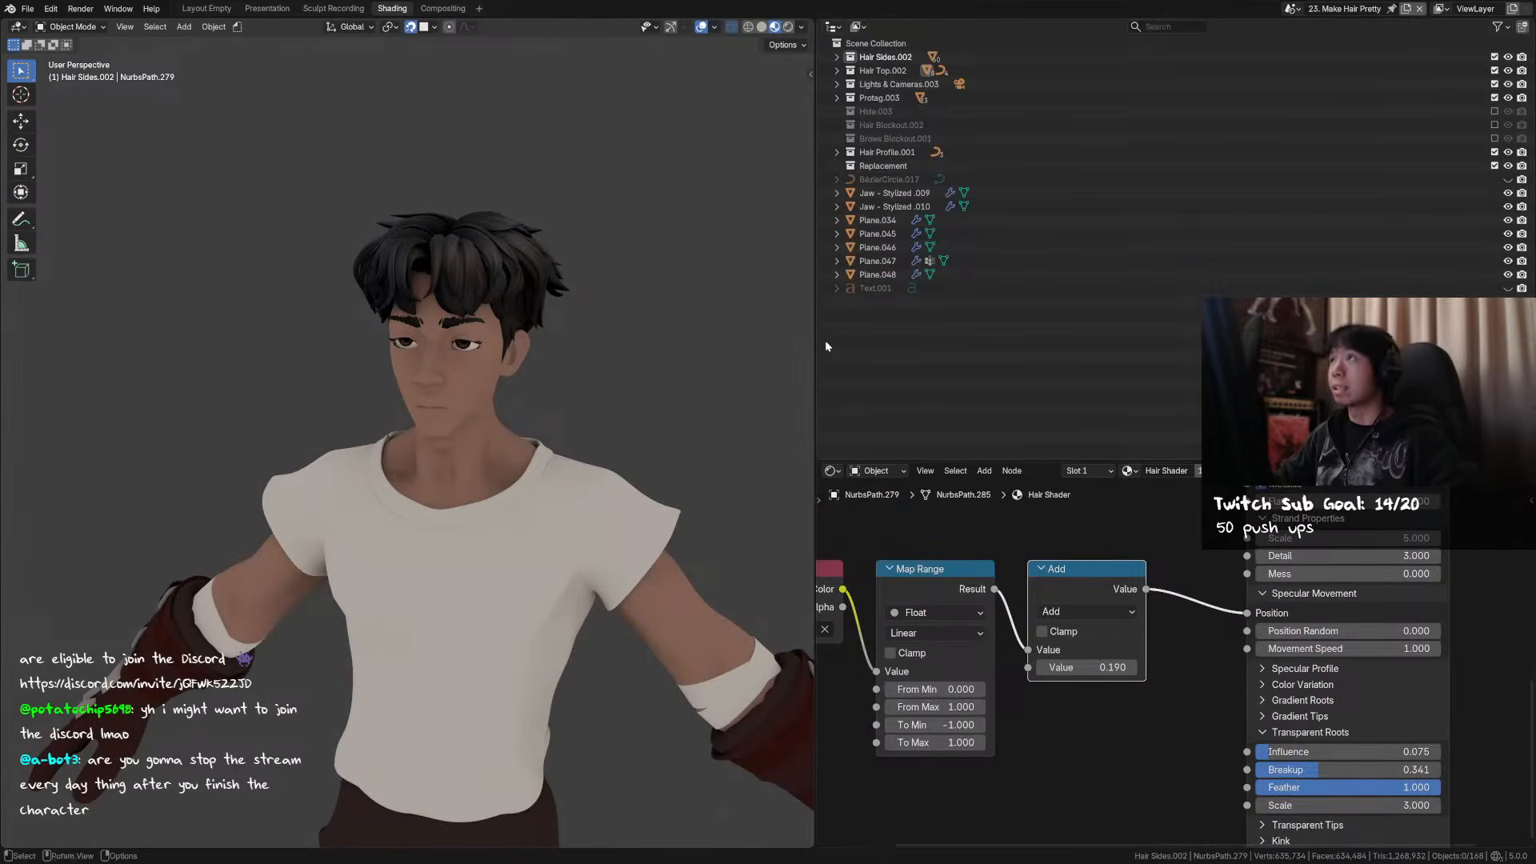
left_click_drag(990, 460, 1035, 296)
middle_click_drag(1126, 557, 1025, 566)
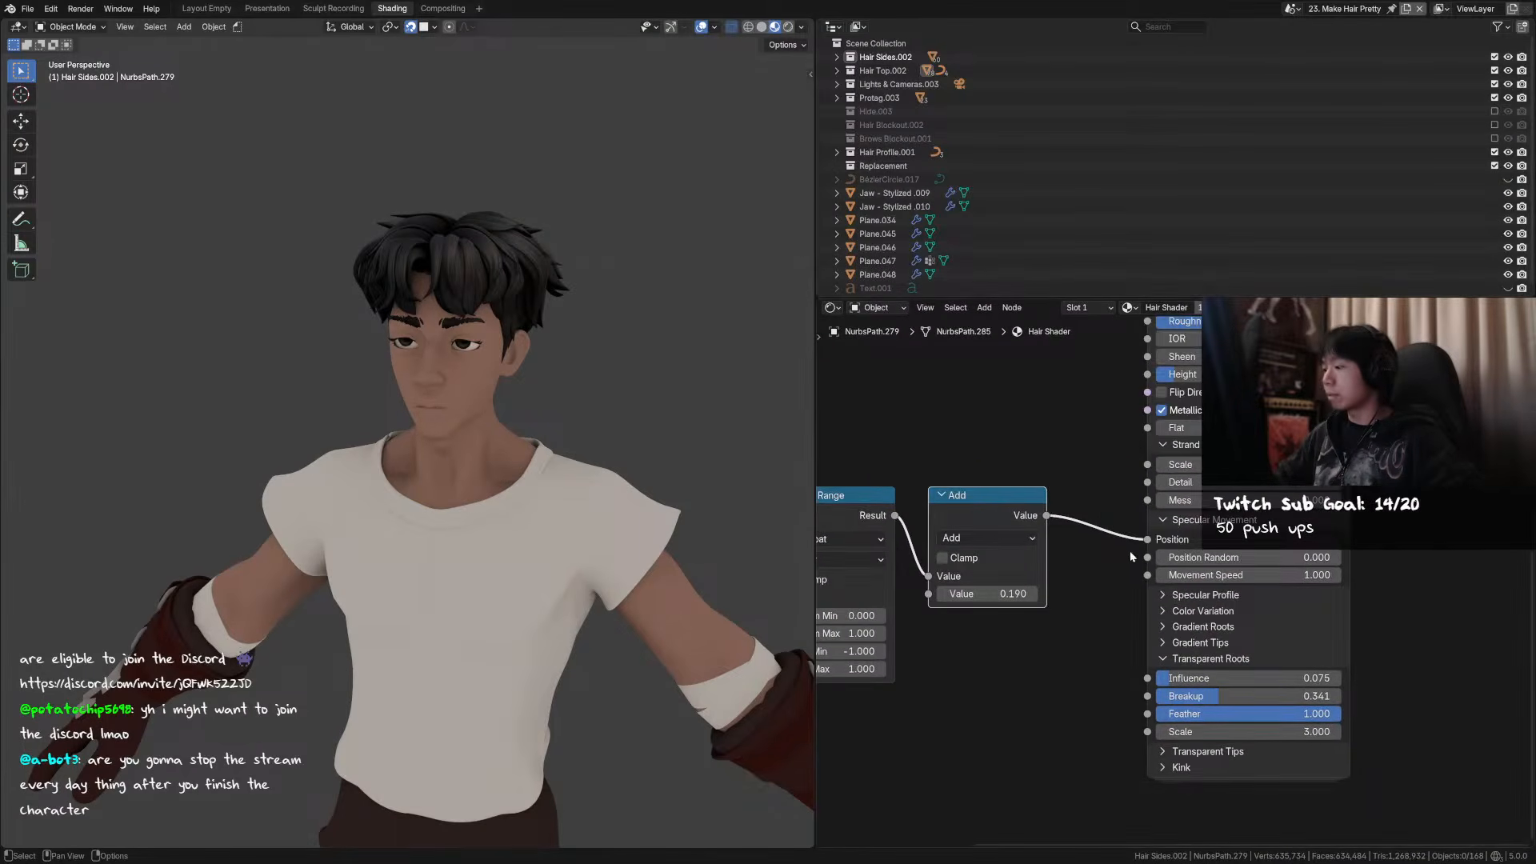
middle_click_drag(1174, 534, 1027, 558)
- Try disconnecting the Add node from the hair shader's Position input and setting Position to 0.632 by hand
left_click_drag(1099, 556, 525, 427)
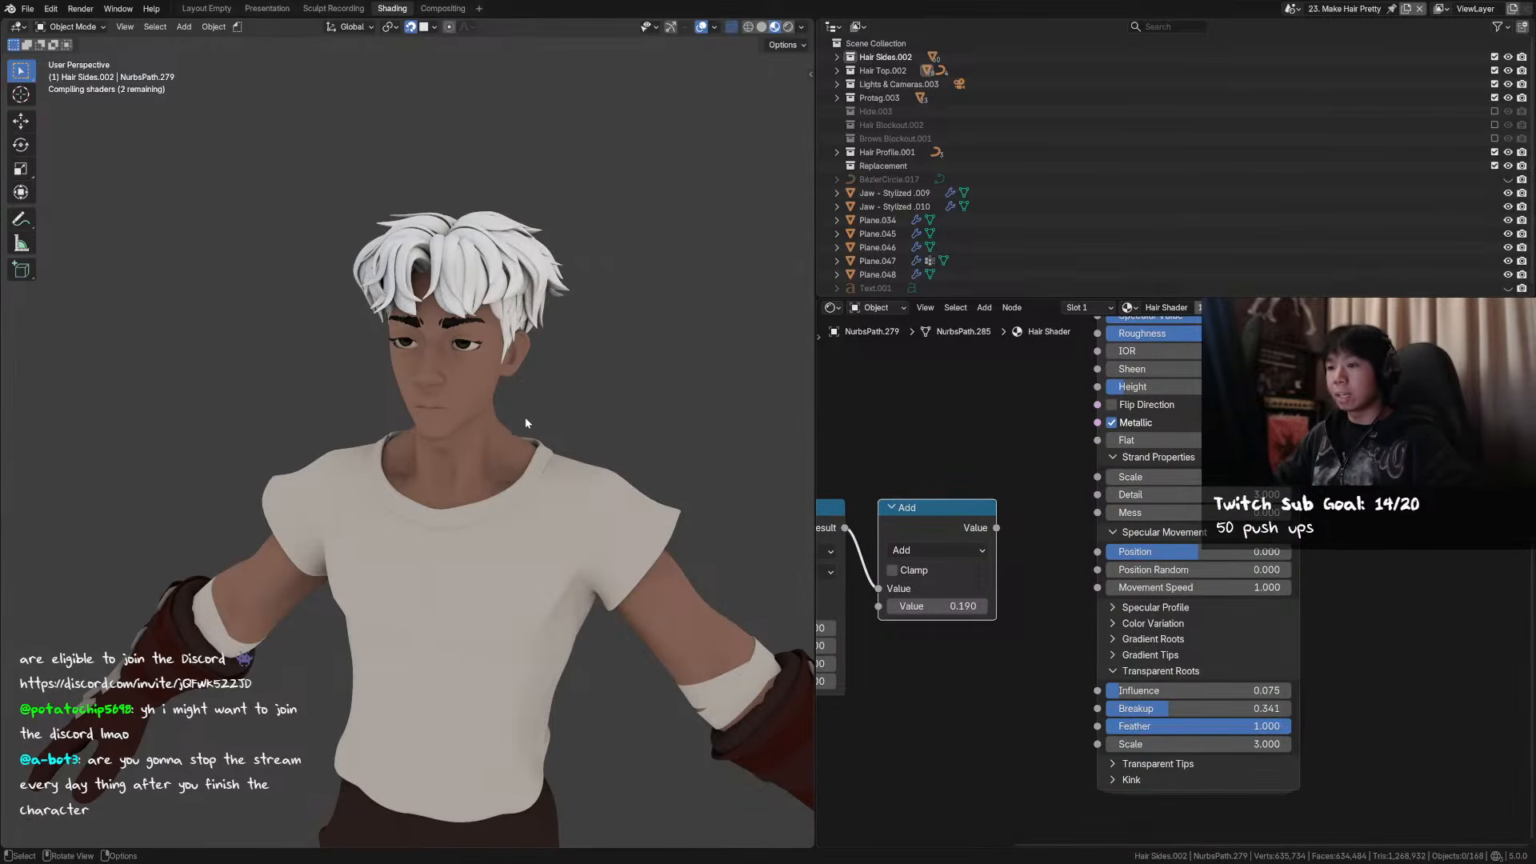
middle_click_drag(526, 414, 506, 437)
left_click(459, 384)
left_click(458, 384)
left_click(574, 366)
scroll(517, 404, "up", 3)
middle_click_drag(575, 367, 499, 437)
left_click(474, 358)
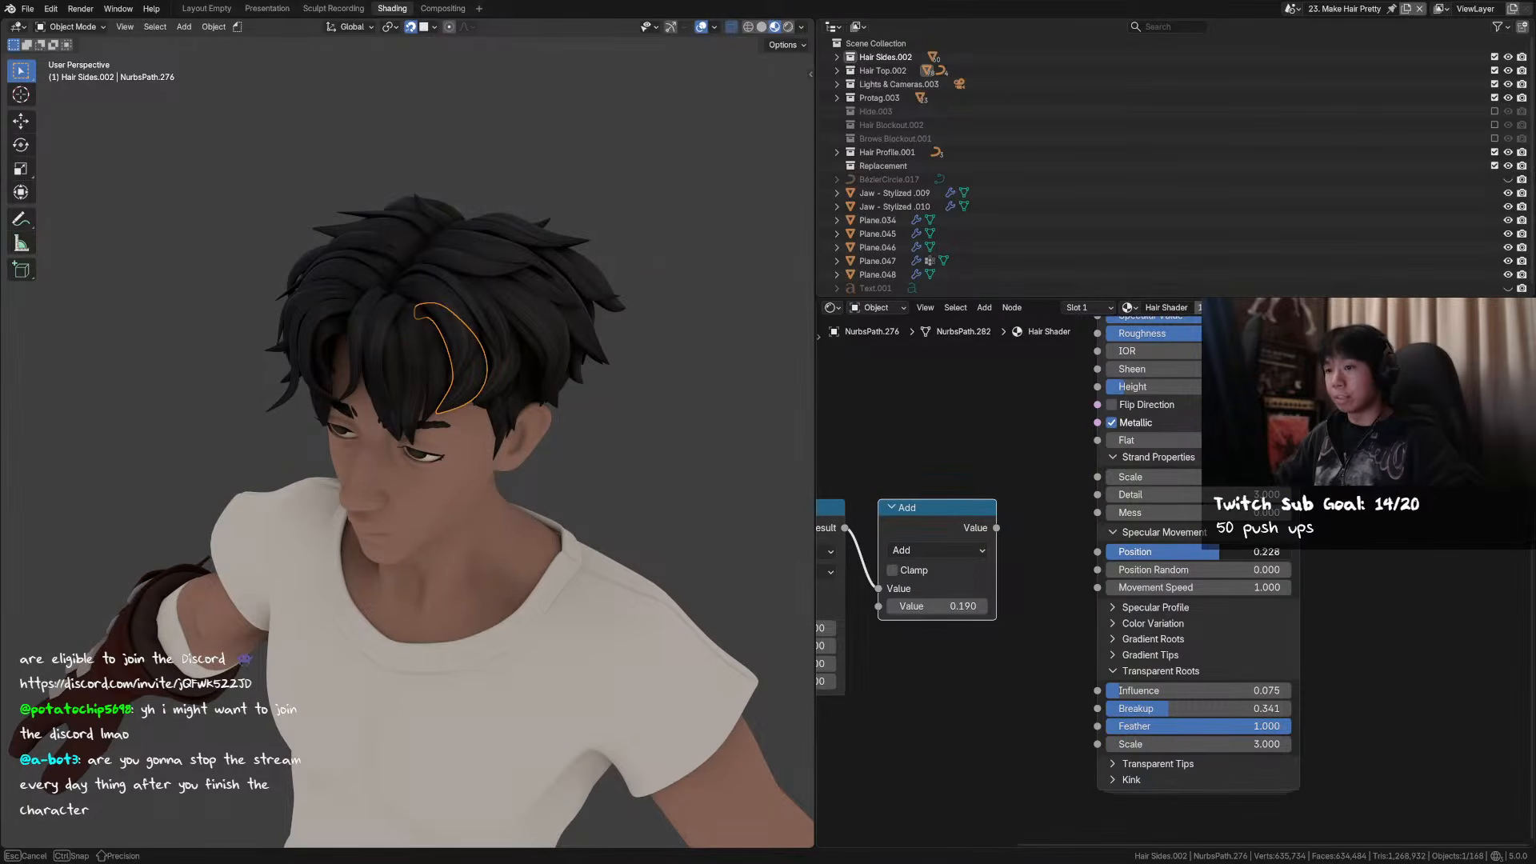
left_click_drag(1219, 551, 1243, 552)
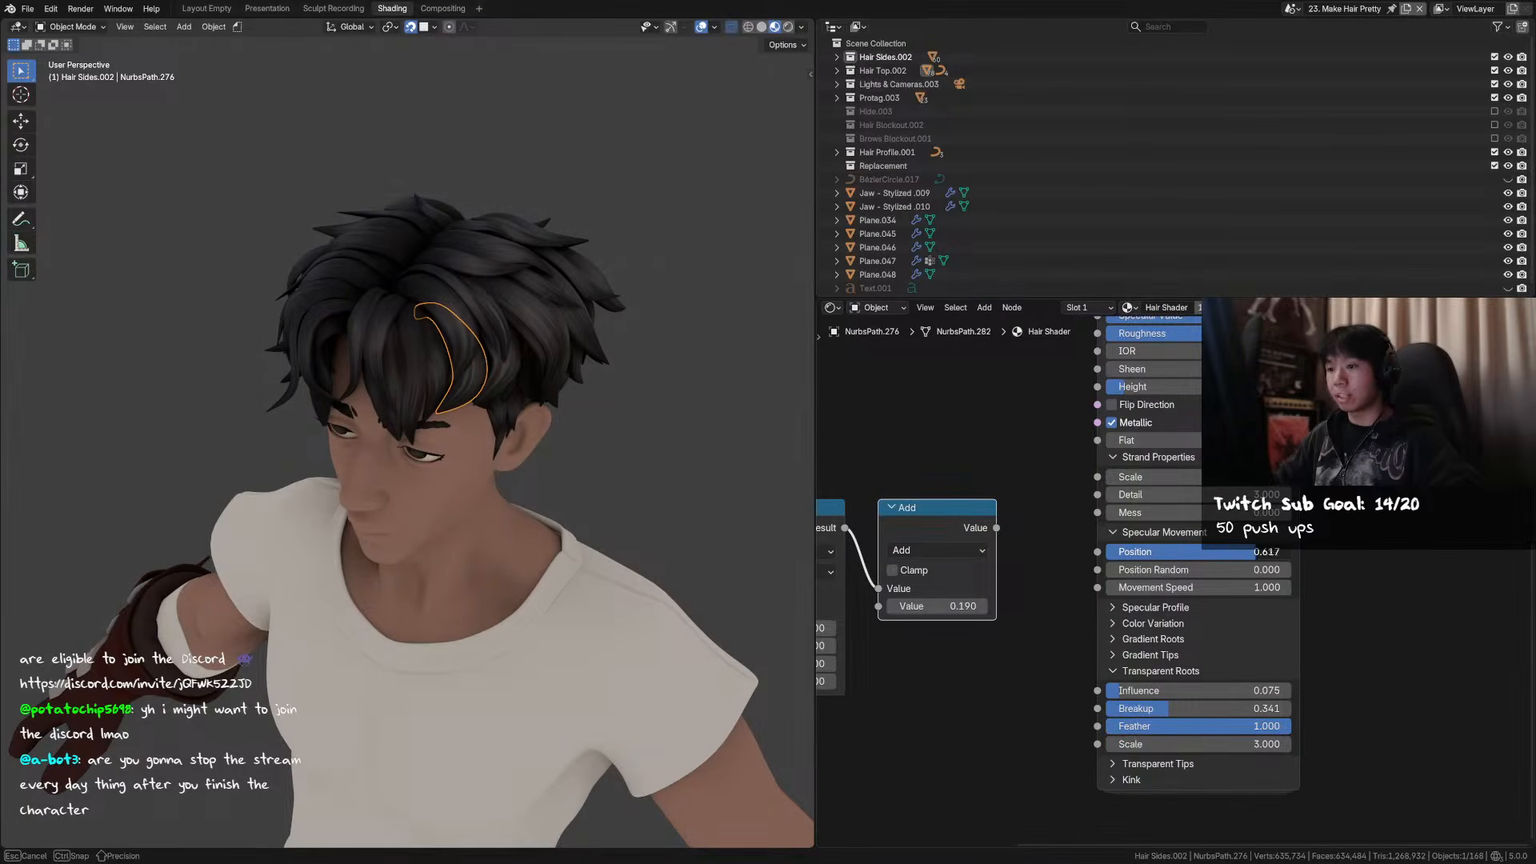
middle_click_drag(606, 453, 601, 518)
- Try a Movement Speed of 0.600 with Position at 0.202 in the hair shader's Specular Movement settings
left_click_drag(1248, 587, 1240, 552)
key("Return")
middle_click_drag(530, 397, 450, 419)
middle_click_drag(515, 473, 576, 472)
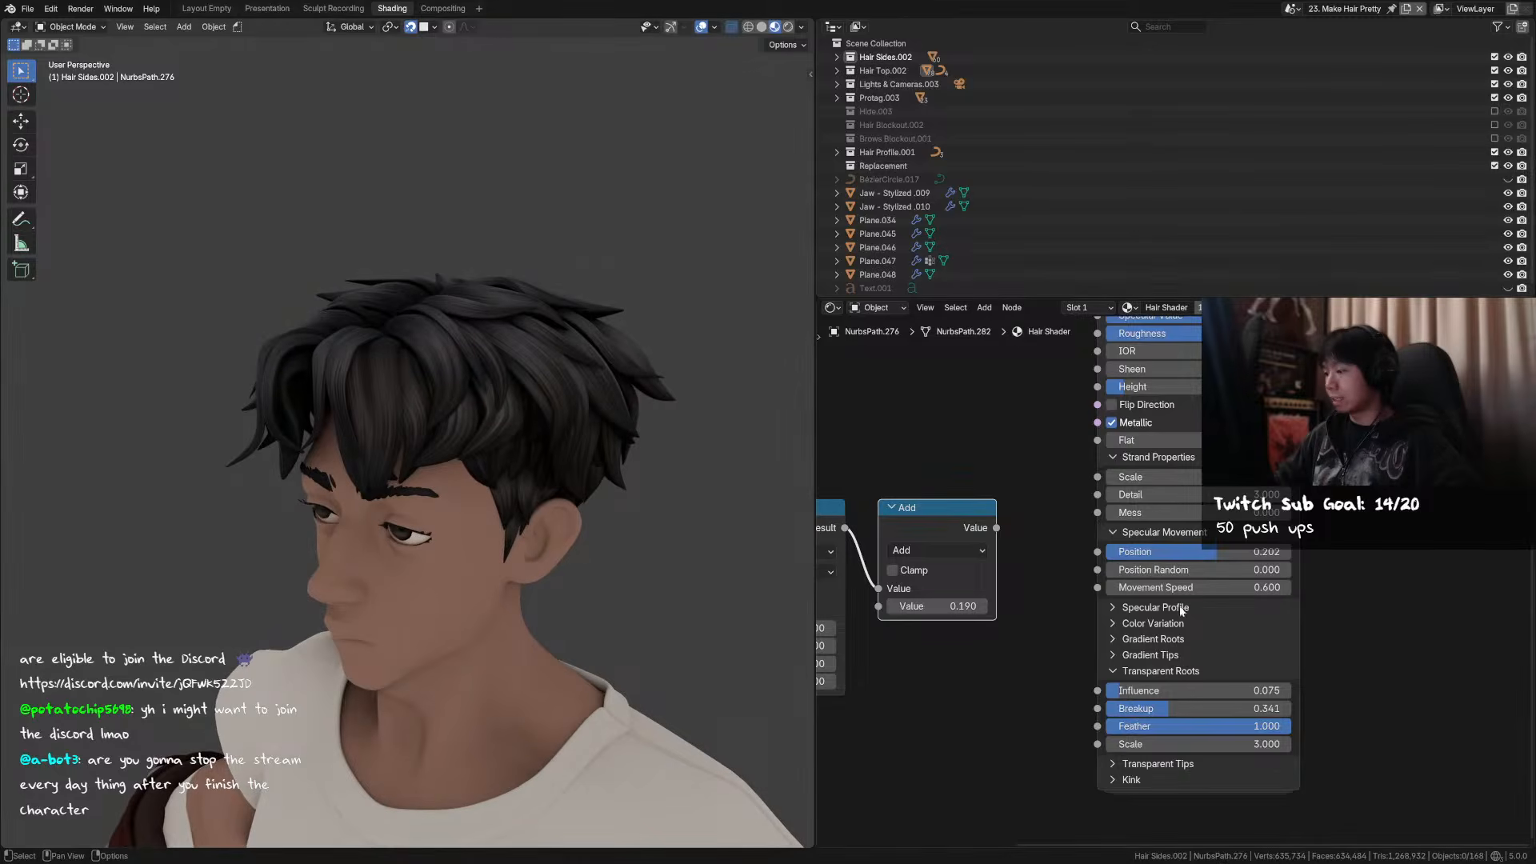
- Try a Specular Profile with Mess reset to 0.000 and Contrast raised to 1.000
left_click(1171, 670)
left_click(1170, 608)
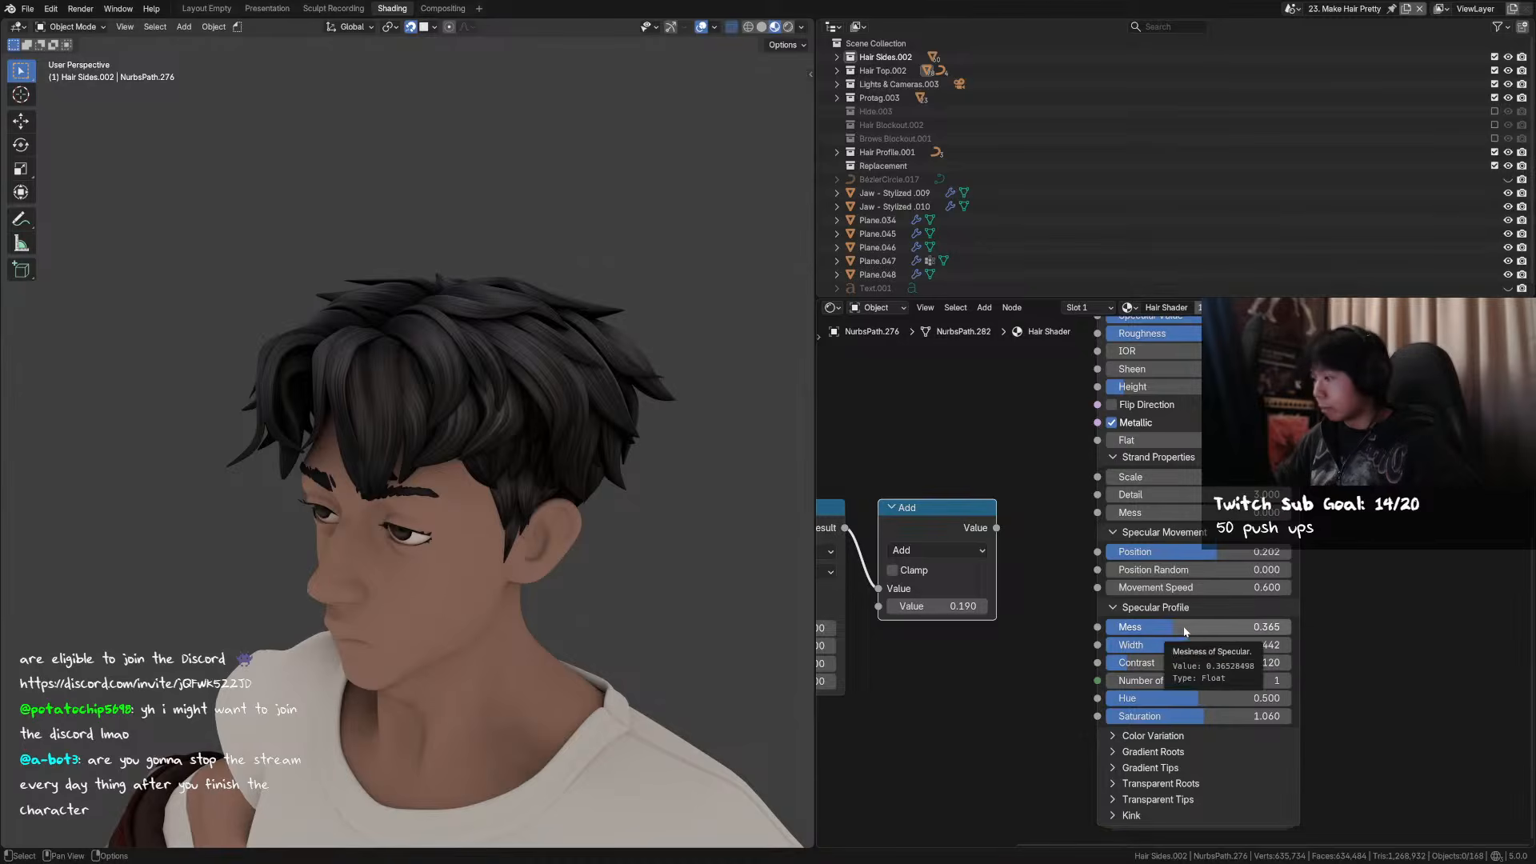
key("BackSpace")
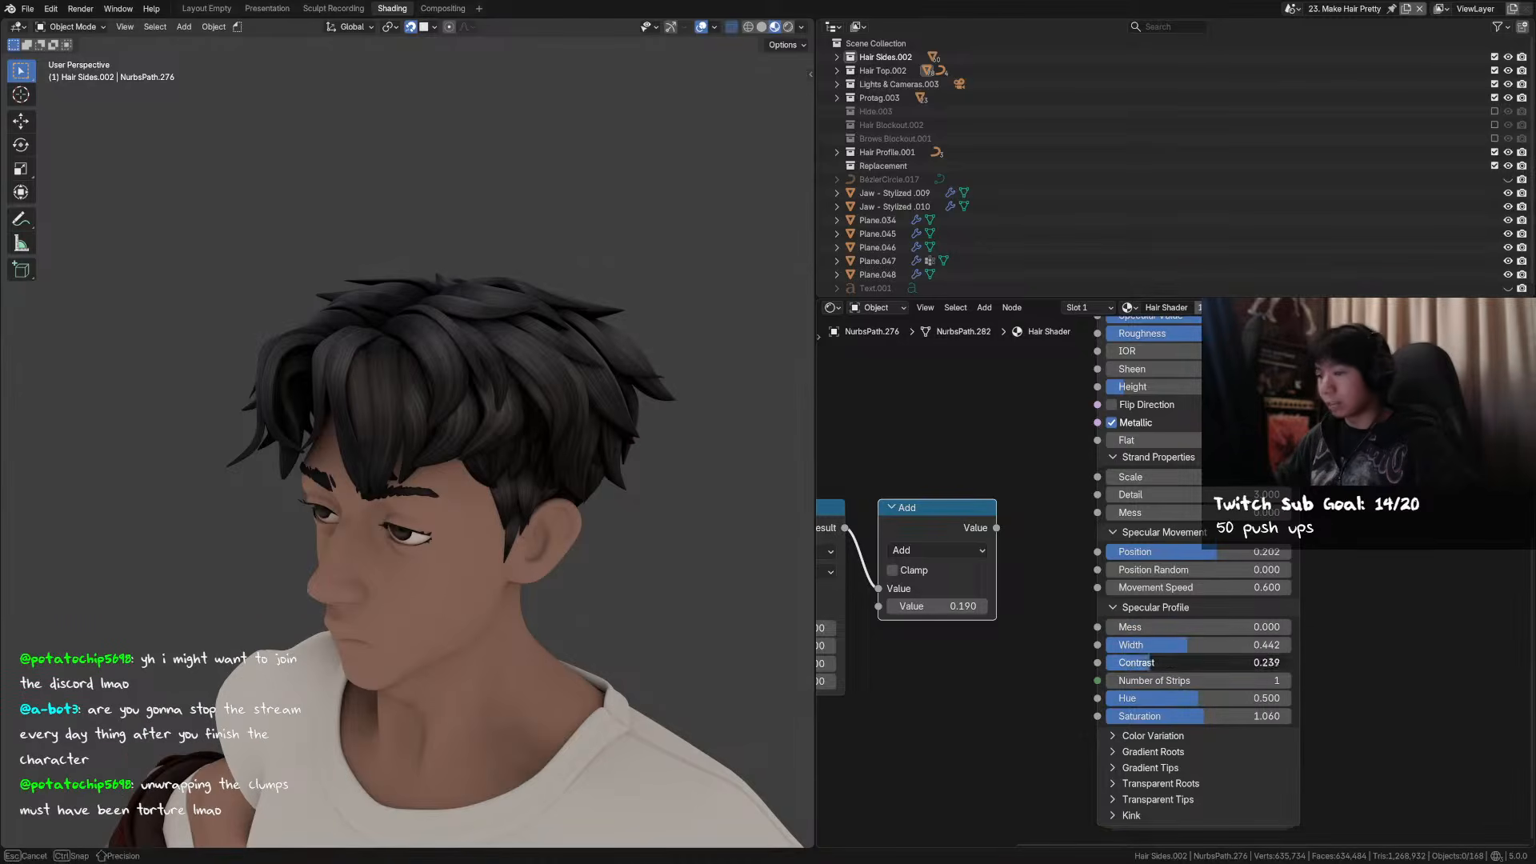
left_click_drag(1201, 662, 1288, 663)
middle_click_drag(482, 431, 477, 406)
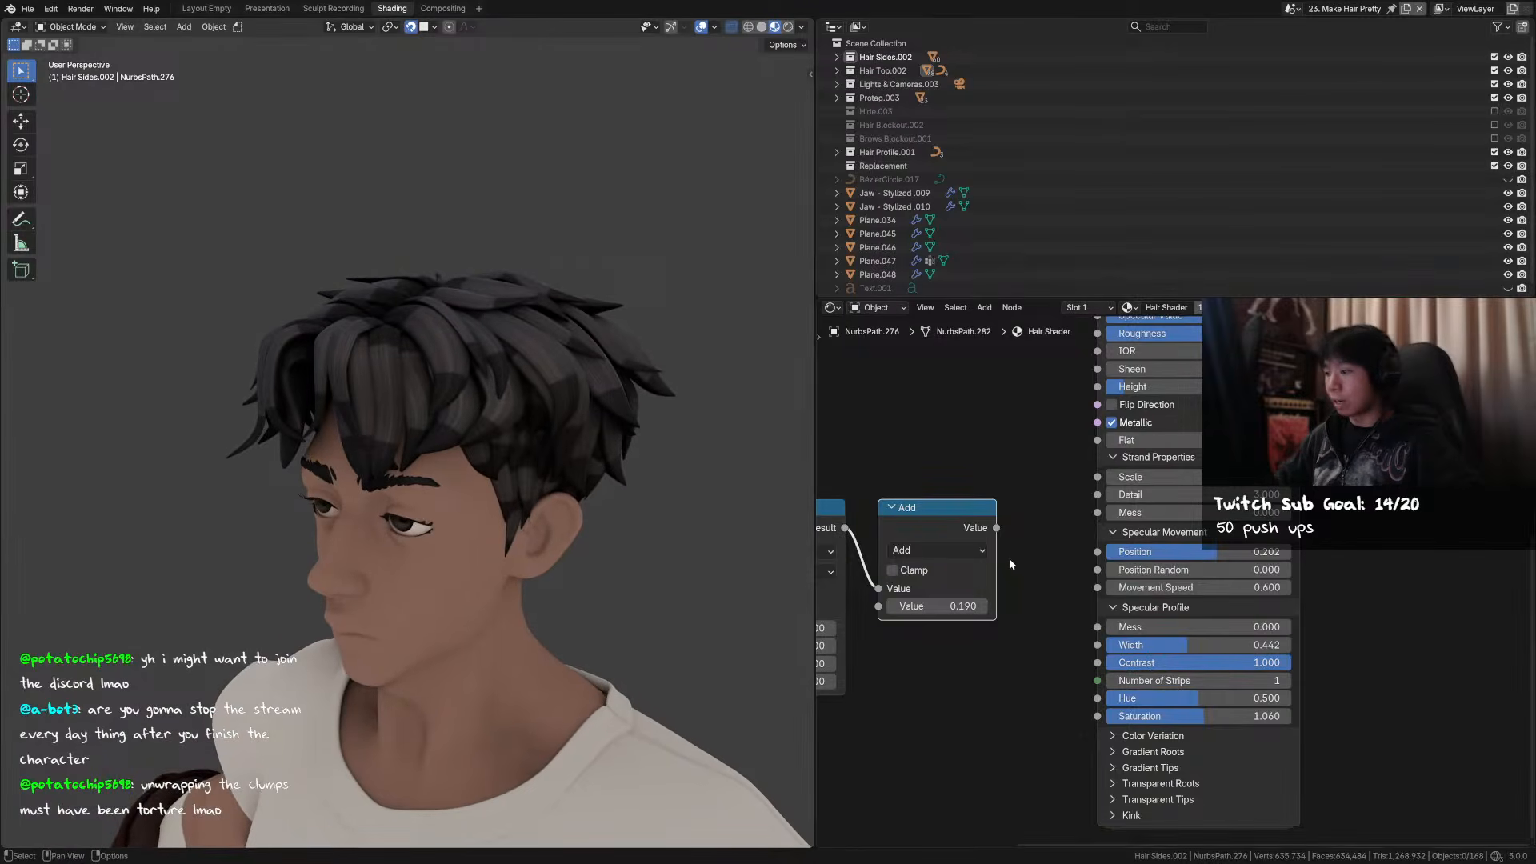
- Reconnect the Add node's Value to the hair shader's Position input and compare the highlights with and without the link
left_click_drag(1093, 556, 1093, 556)
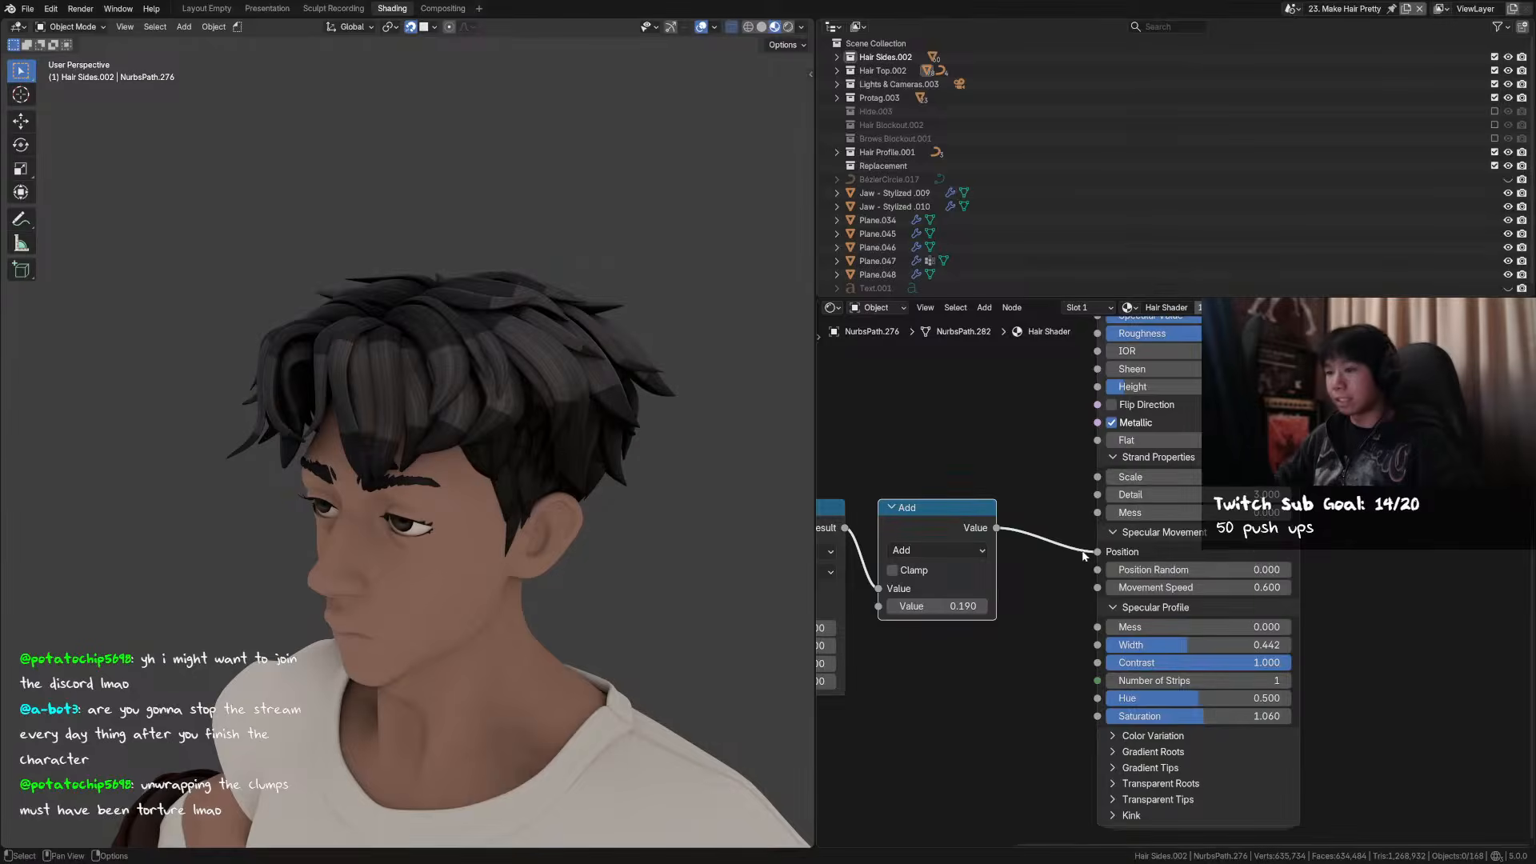
middle_click_drag(576, 499, 611, 535)
key("ctrl+z")
key("ctrl+shift+z")
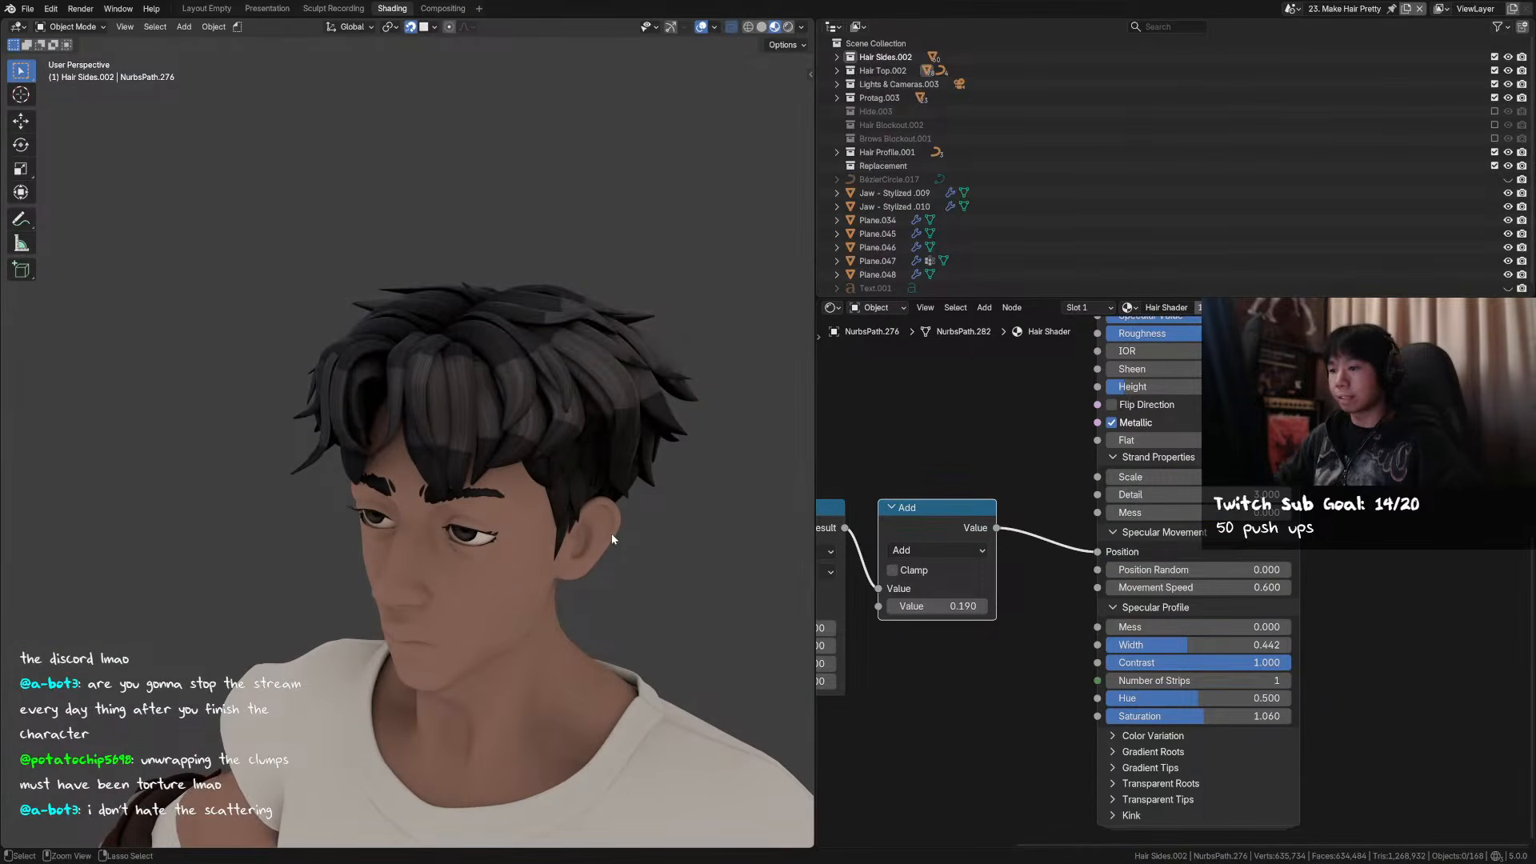
- Undo the trial changes to the hair shader's Specular Profile and Specular Movement settings
key("ctrl+z")
key("ctrl+z")
key("ctrl+z")
key("ctrl+shift+z")
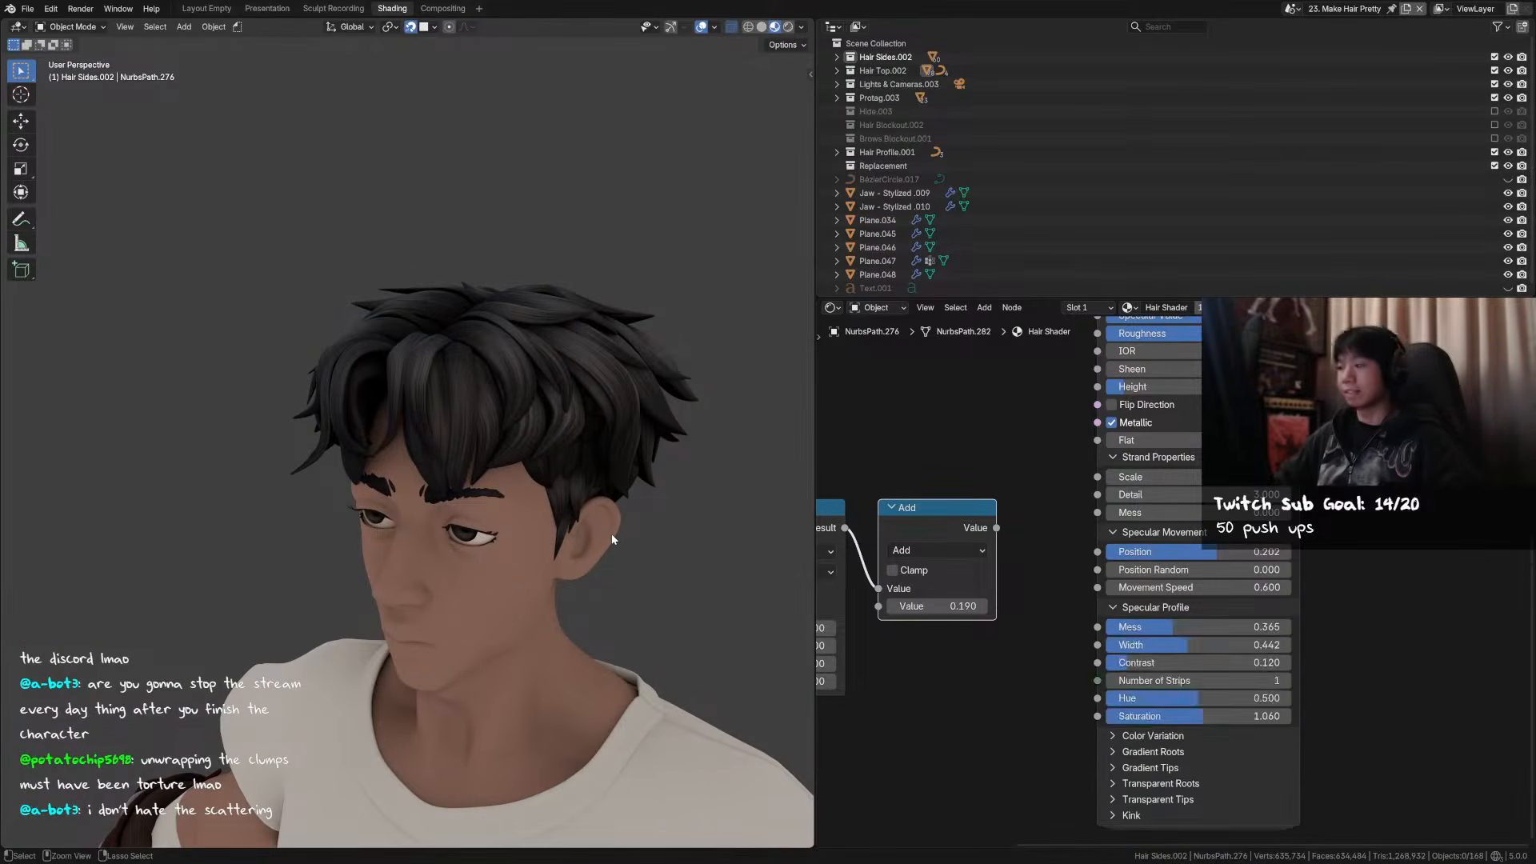
key("ctrl+z")
key("ctrl+z")
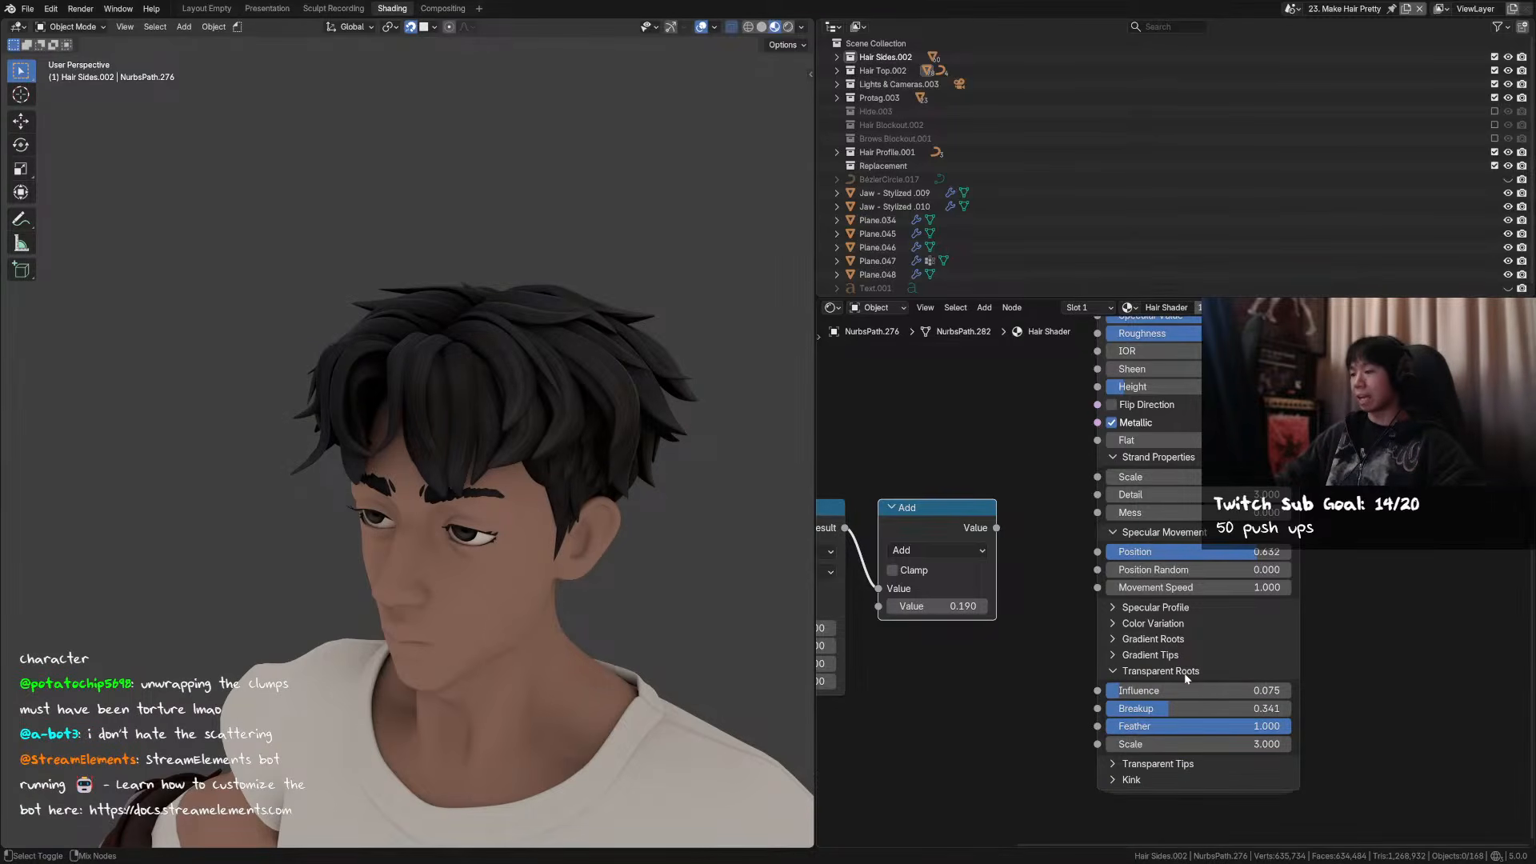
- Step through the edit history until the front strand is active and the Add node drives the shader's Position
key("ctrl+z")
key("ctrl+z")
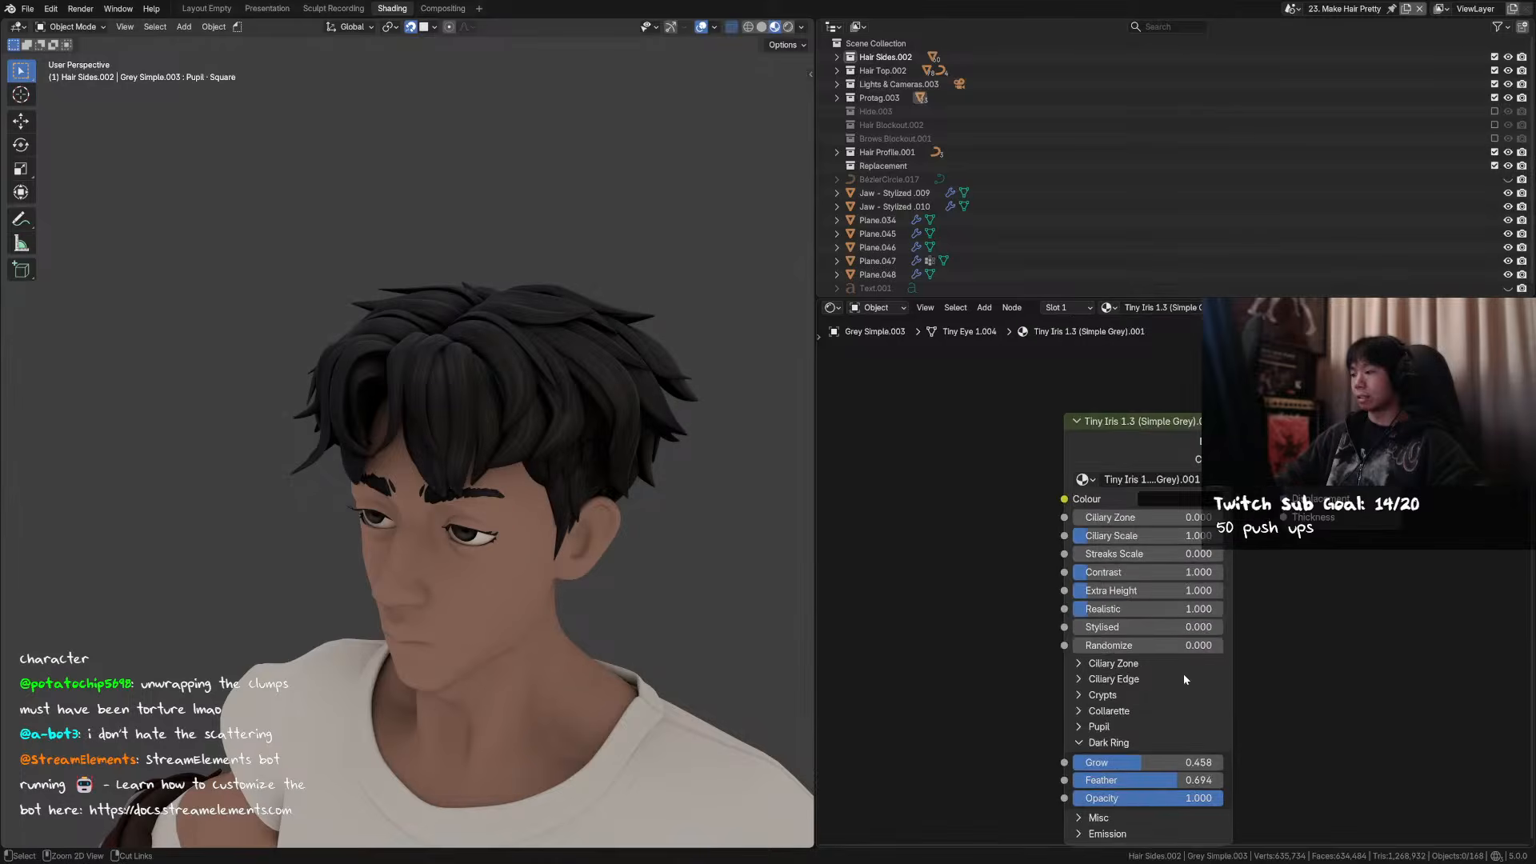
key("ctrl+z")
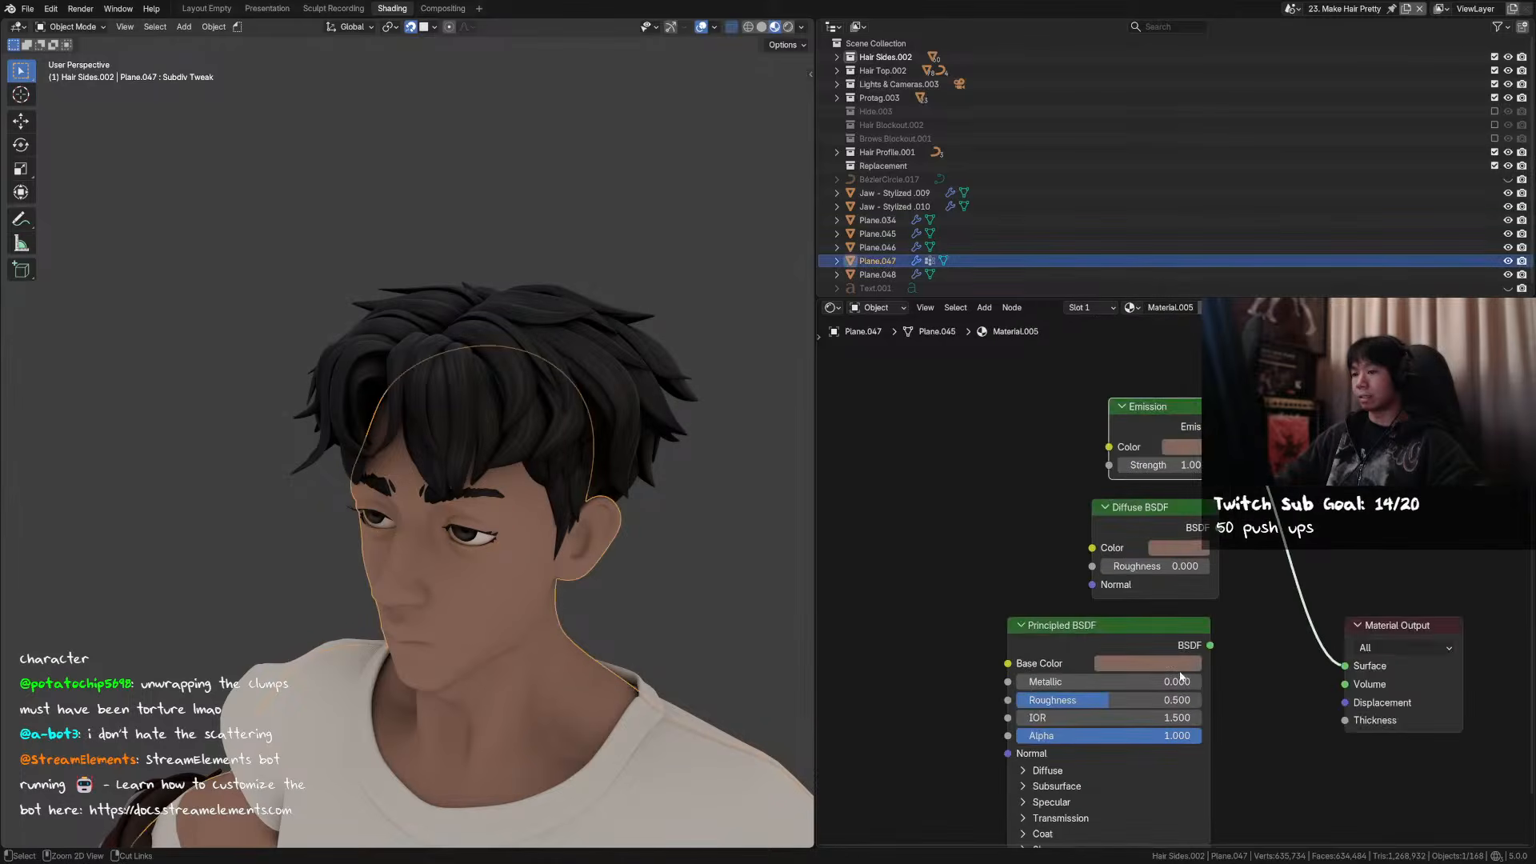
left_click(548, 377)
key("ctrl+z")
key("ctrl+z")
key("ctrl+z")
mouse_move(629, 517)
middle_mouse_down()
mouse_move(640, 500)
mouse_move(593, 515)
middle_mouse_up()
- Collapse Transparent Roots, review the Specular Profile settings, and leave only Specular Movement expanded below Strand Properties
left_click(1187, 670)
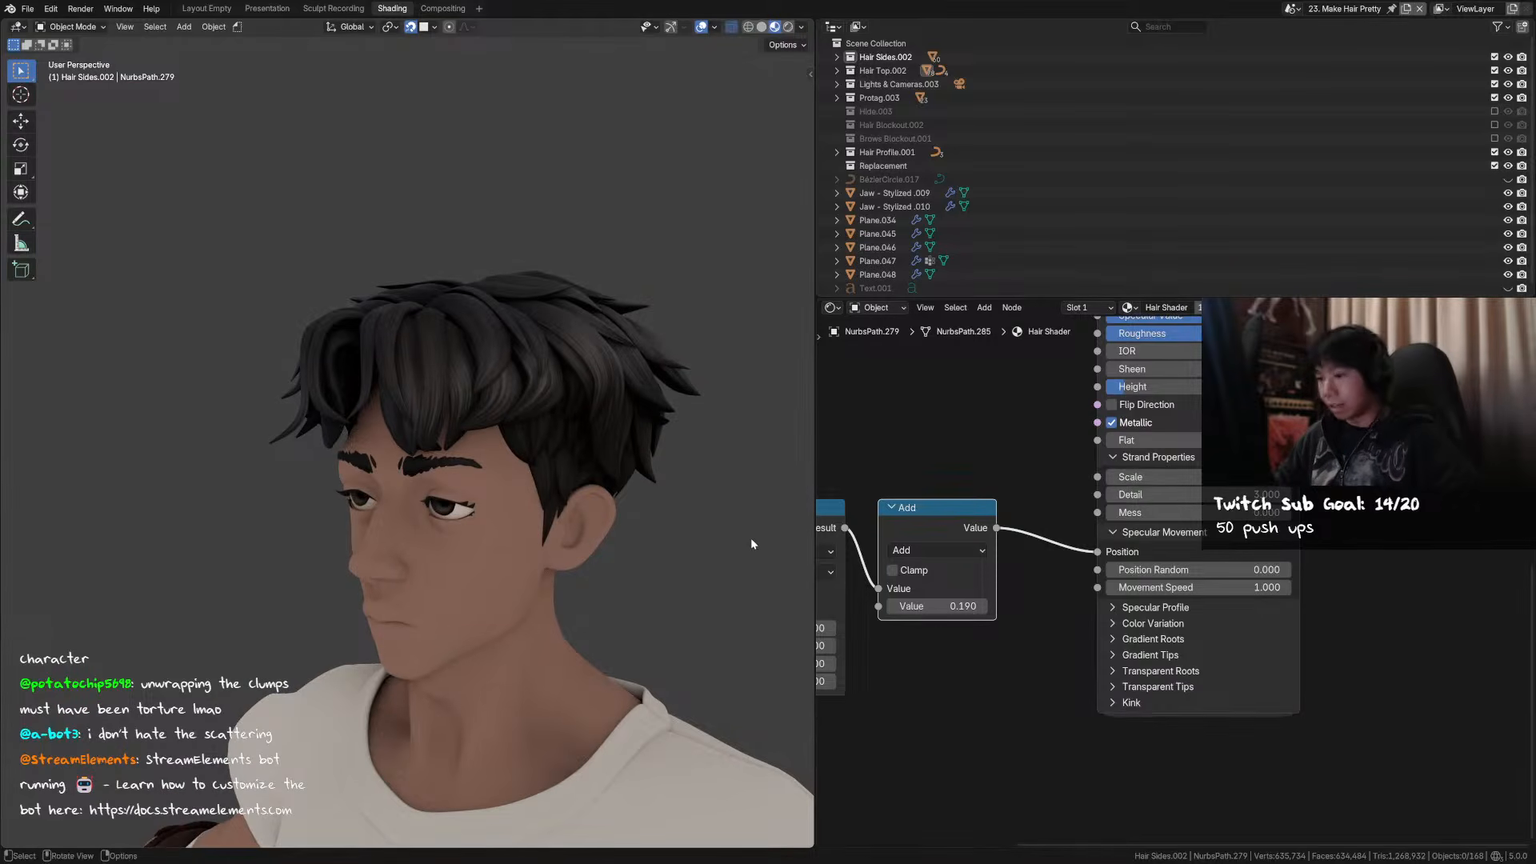
left_click(1143, 533)
left_click(1151, 550)
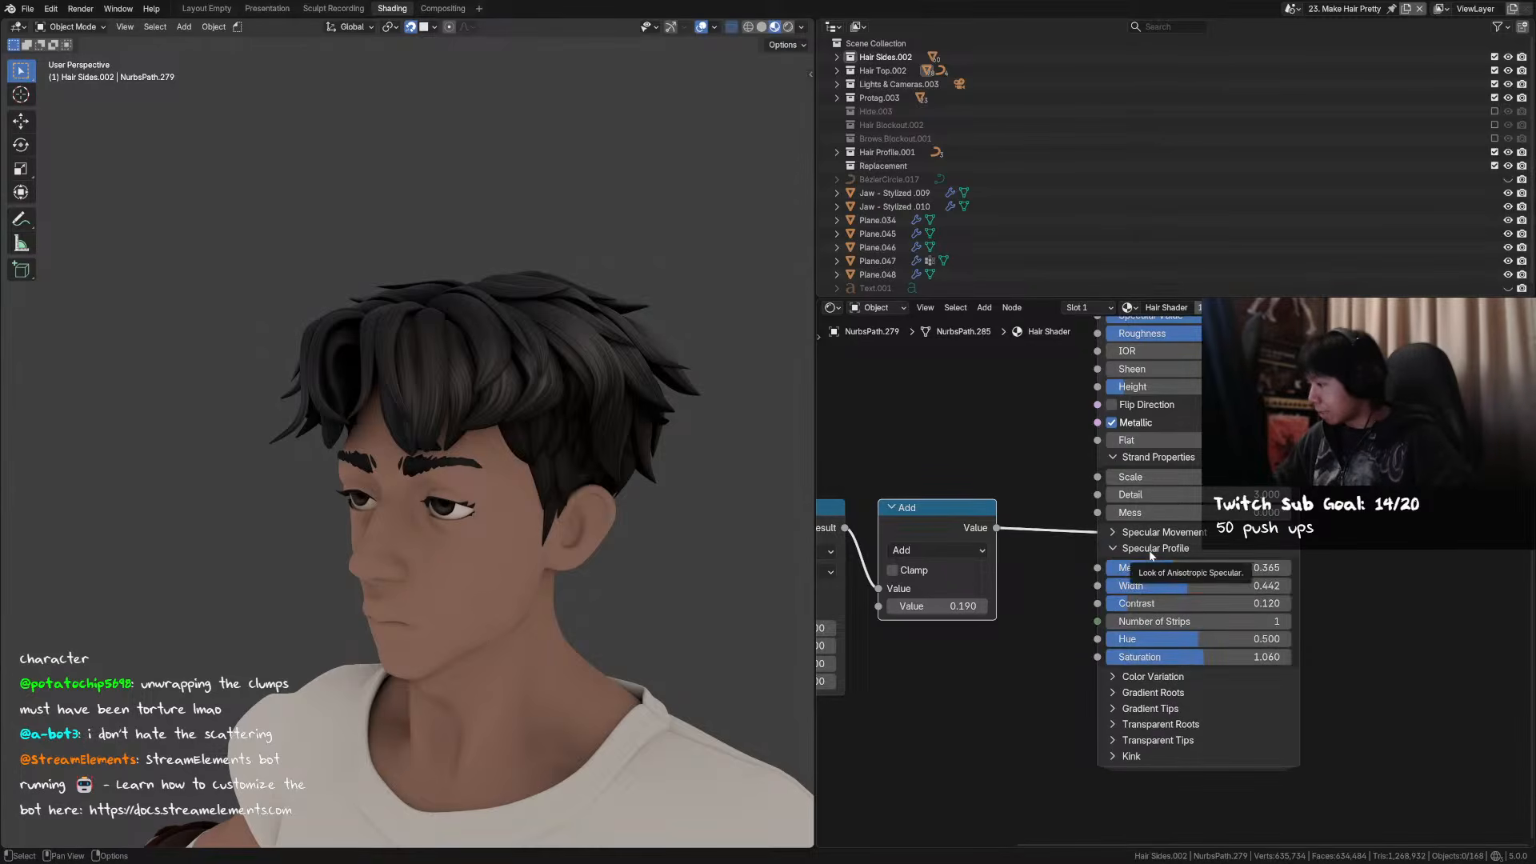
left_click(1151, 550)
mouse_move(1149, 554)
middle_mouse_down()
mouse_move(1145, 584)
mouse_move(1164, 567)
middle_mouse_up()
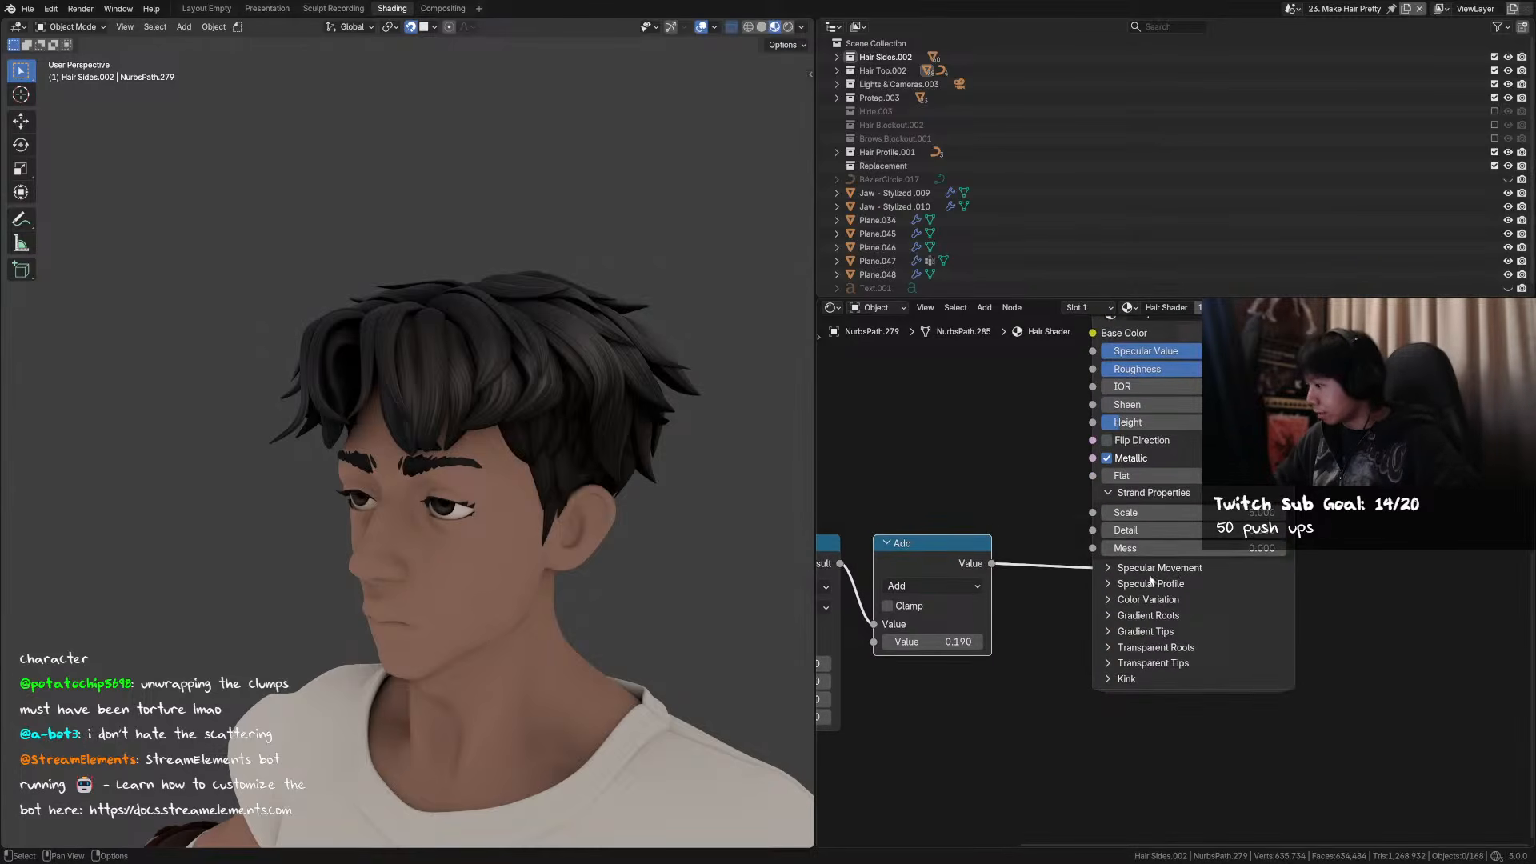
left_click(1151, 570)
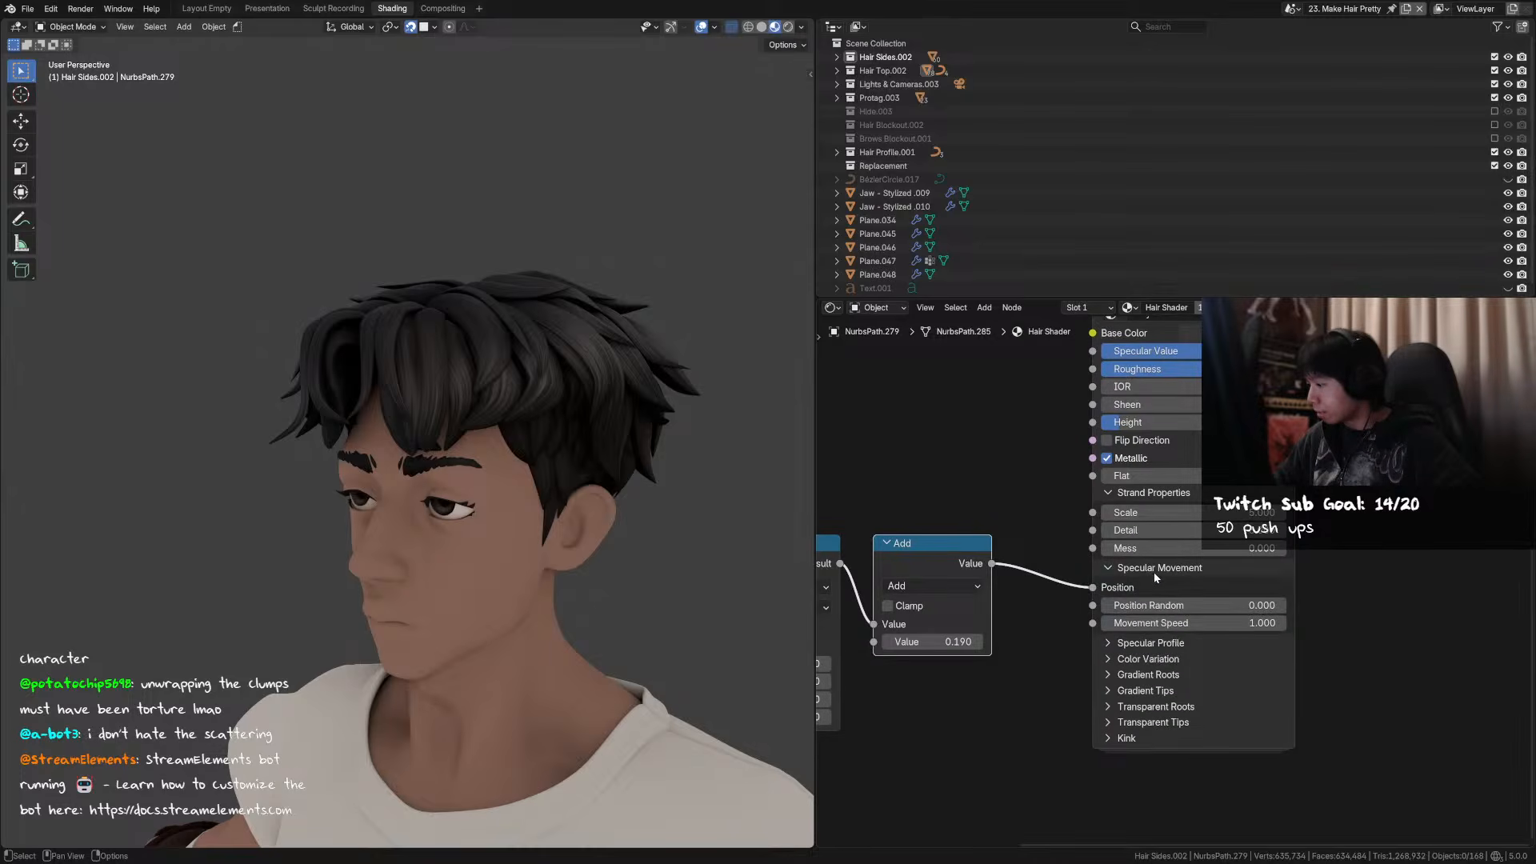
scroll(1181, 613, "up", 2)
middle_click_drag(1180, 613, 1174, 578)
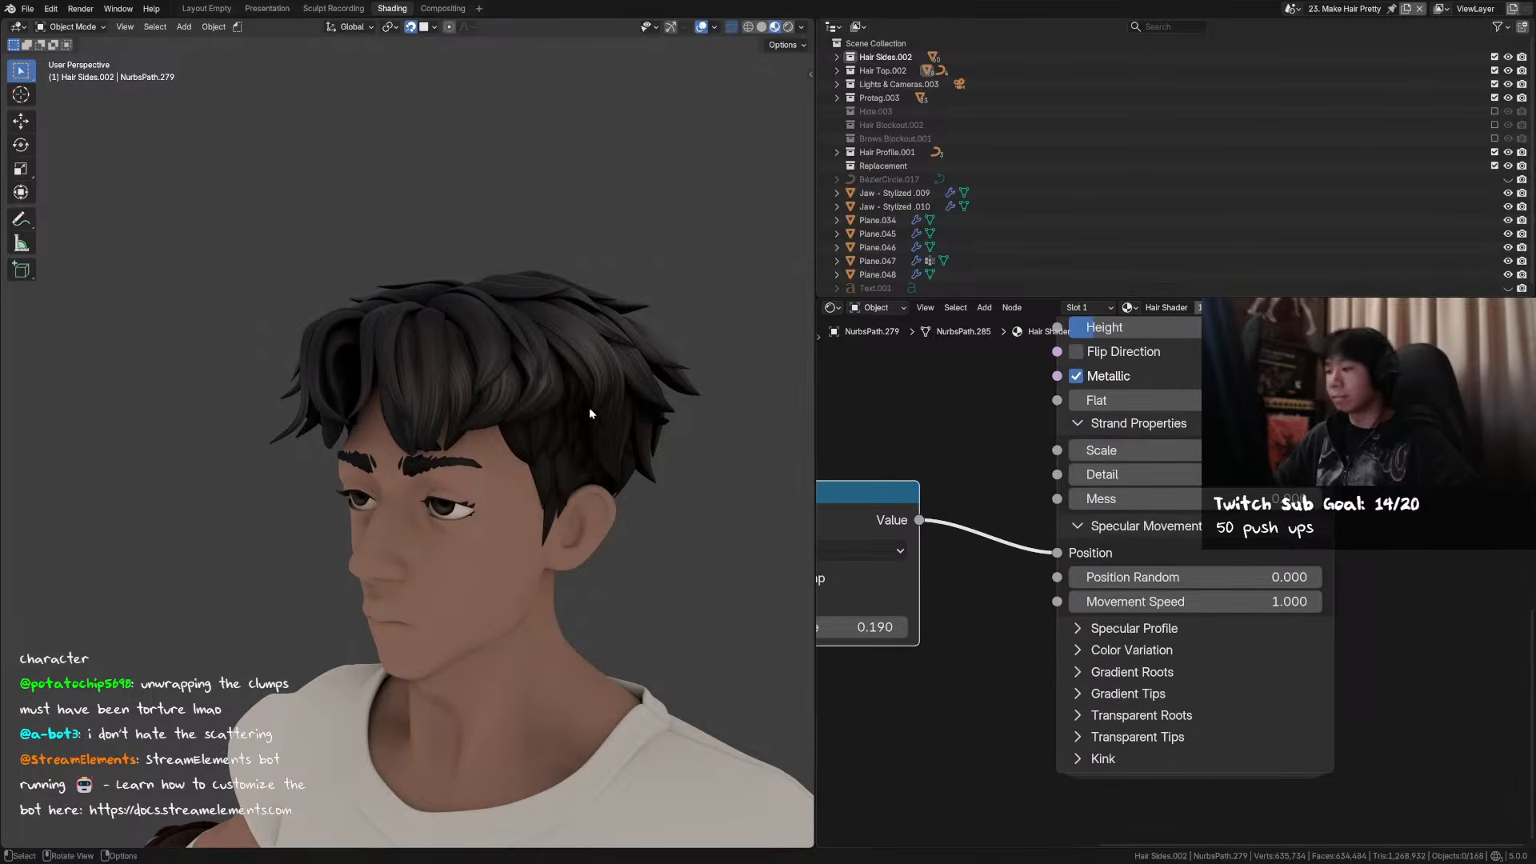
- Try varying the hair shader's Position Random and hide the tool strip in the 3D viewport
scroll(600, 416, "up", 1)
middle_click_drag(613, 415, 604, 454)
scroll(606, 451, "up", 1)
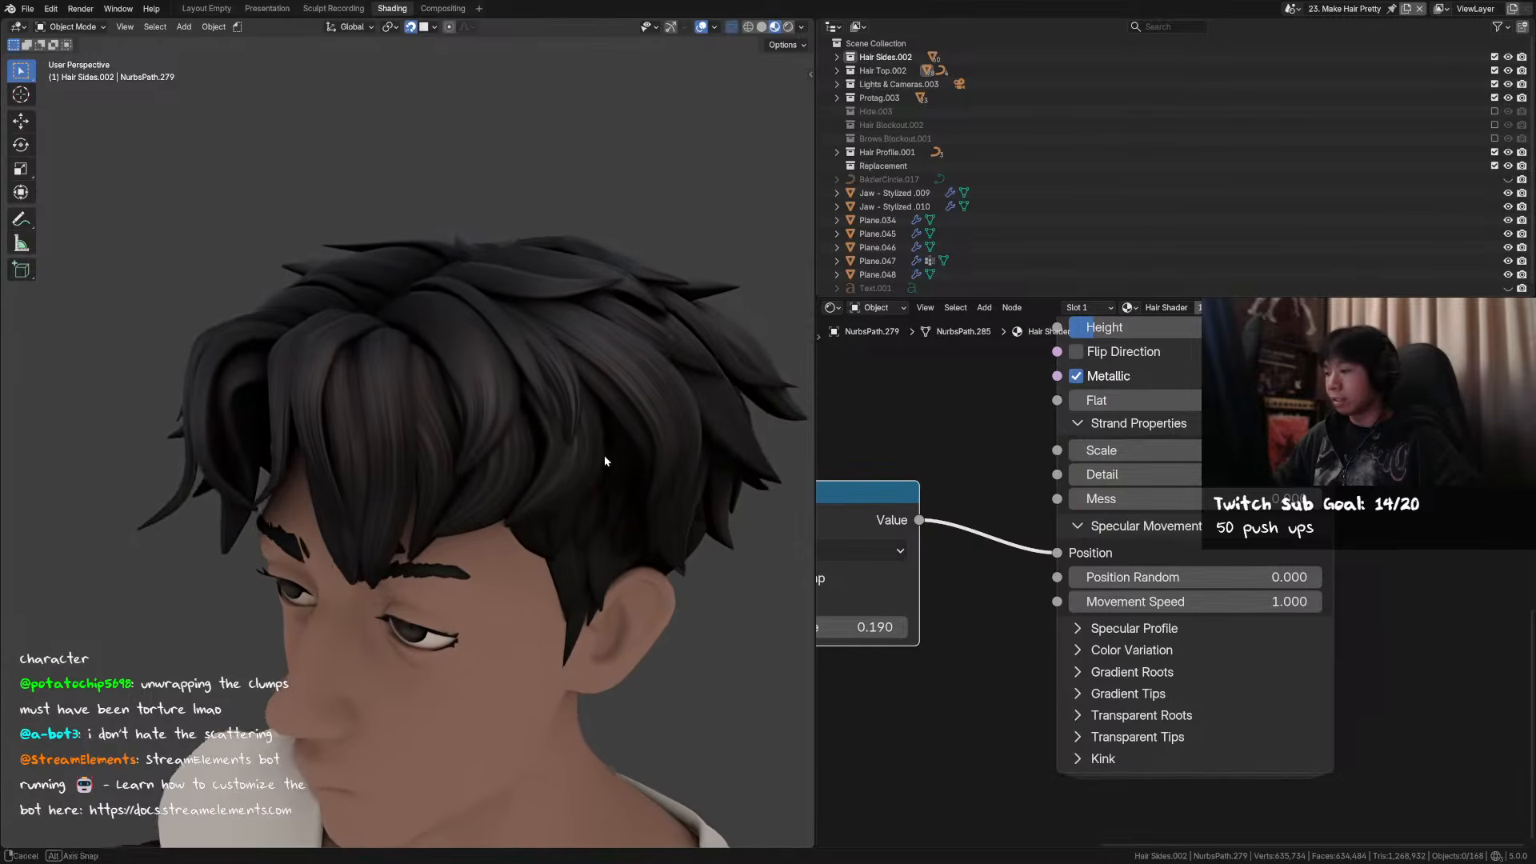
mouse_move(1192, 577)
left_mouse_down()
mouse_move(1331, 577)
mouse_move(1181, 581)
left_mouse_up()
middle_click_drag(464, 480, 553, 480)
key("t")
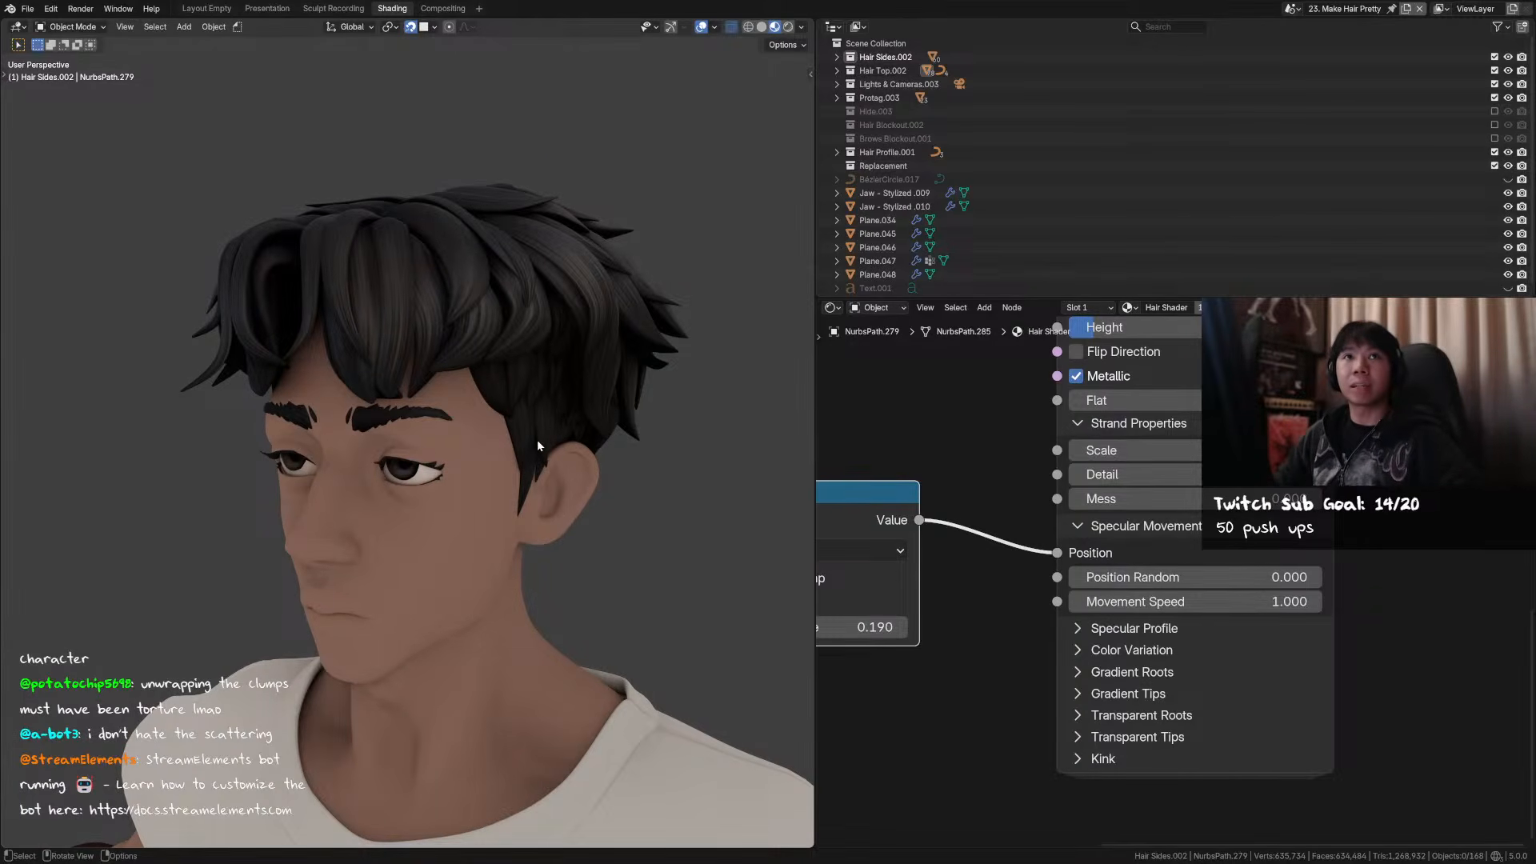
- Set the Add node's value to 0.240 to shift the hair highlights, judging the hair from several sides
middle_click_drag(537, 445, 627, 511)
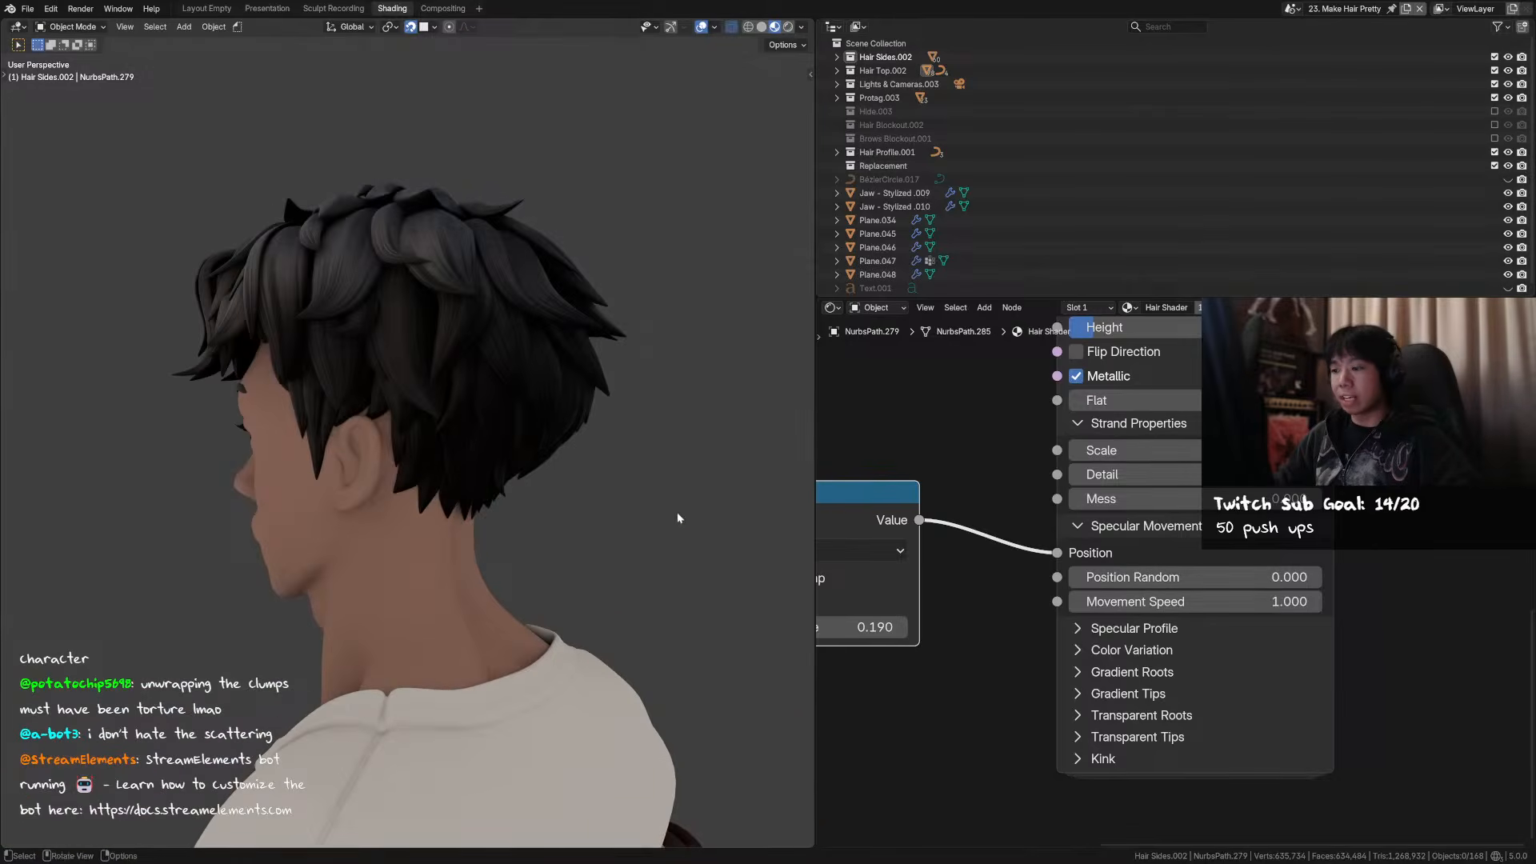
middle_click_drag(863, 586, 1049, 578)
mouse_move(1045, 620)
left_mouse_down()
mouse_move(1092, 619)
mouse_move(1024, 620)
mouse_move(1120, 619)
mouse_move(1001, 619)
mouse_move(1016, 619)
left_mouse_up()
middle_click_drag(504, 497, 637, 551)
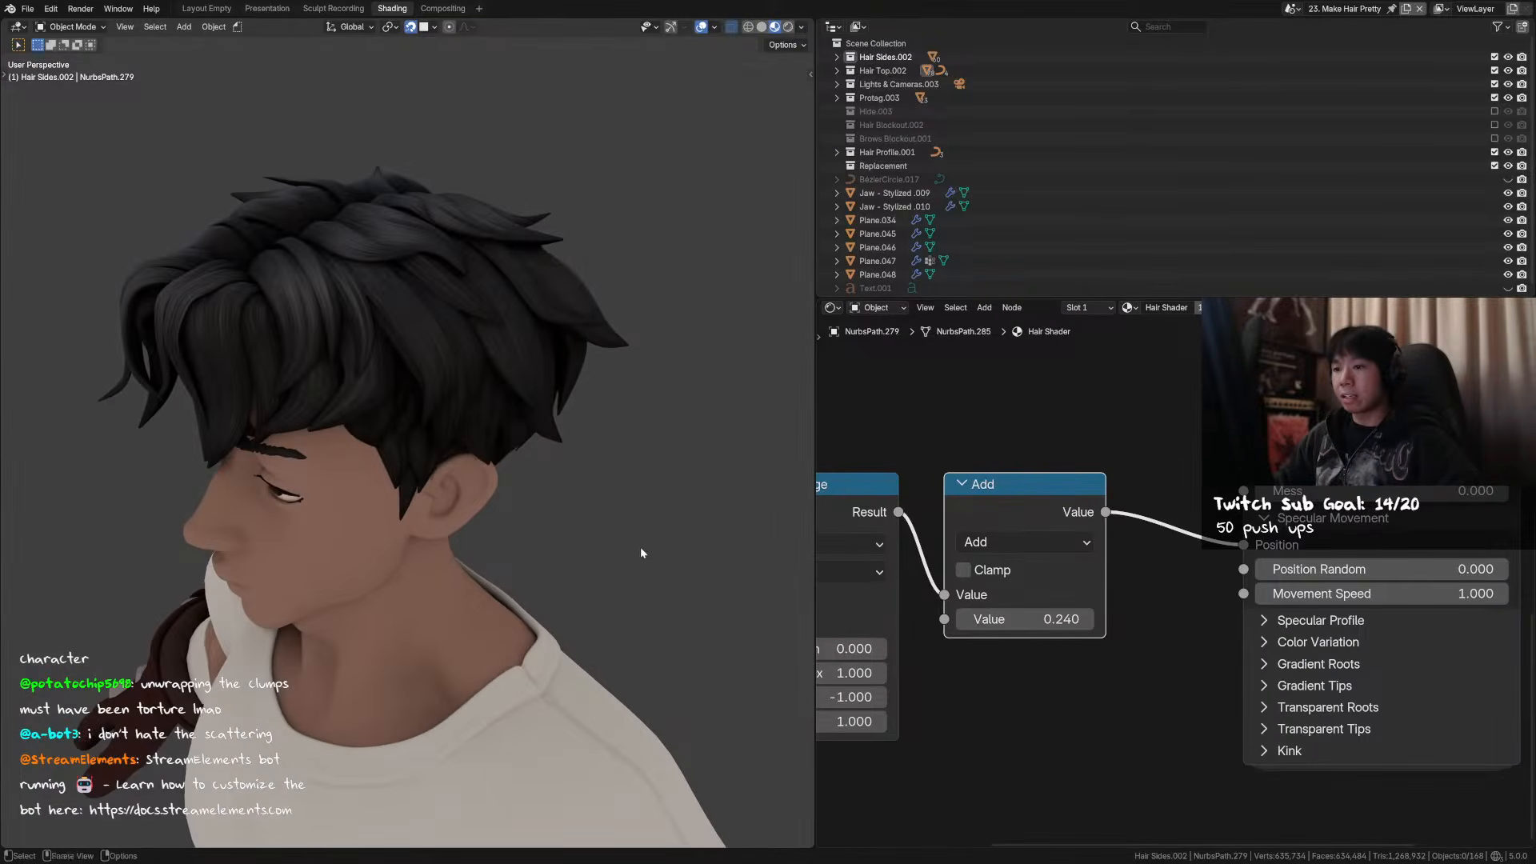
- Arrange the Color Attribute, Map Range and Add nodes closer together and save the file
scroll(1047, 545, "down", 8)
middle_click_drag(963, 525, 917, 562)
key("ctrl+s")
left_click_drag(879, 608, 895, 607)
left_click(1039, 605)
left_click_drag(1045, 607, 1059, 606)
left_click(1039, 605)
key("ctrl+s")
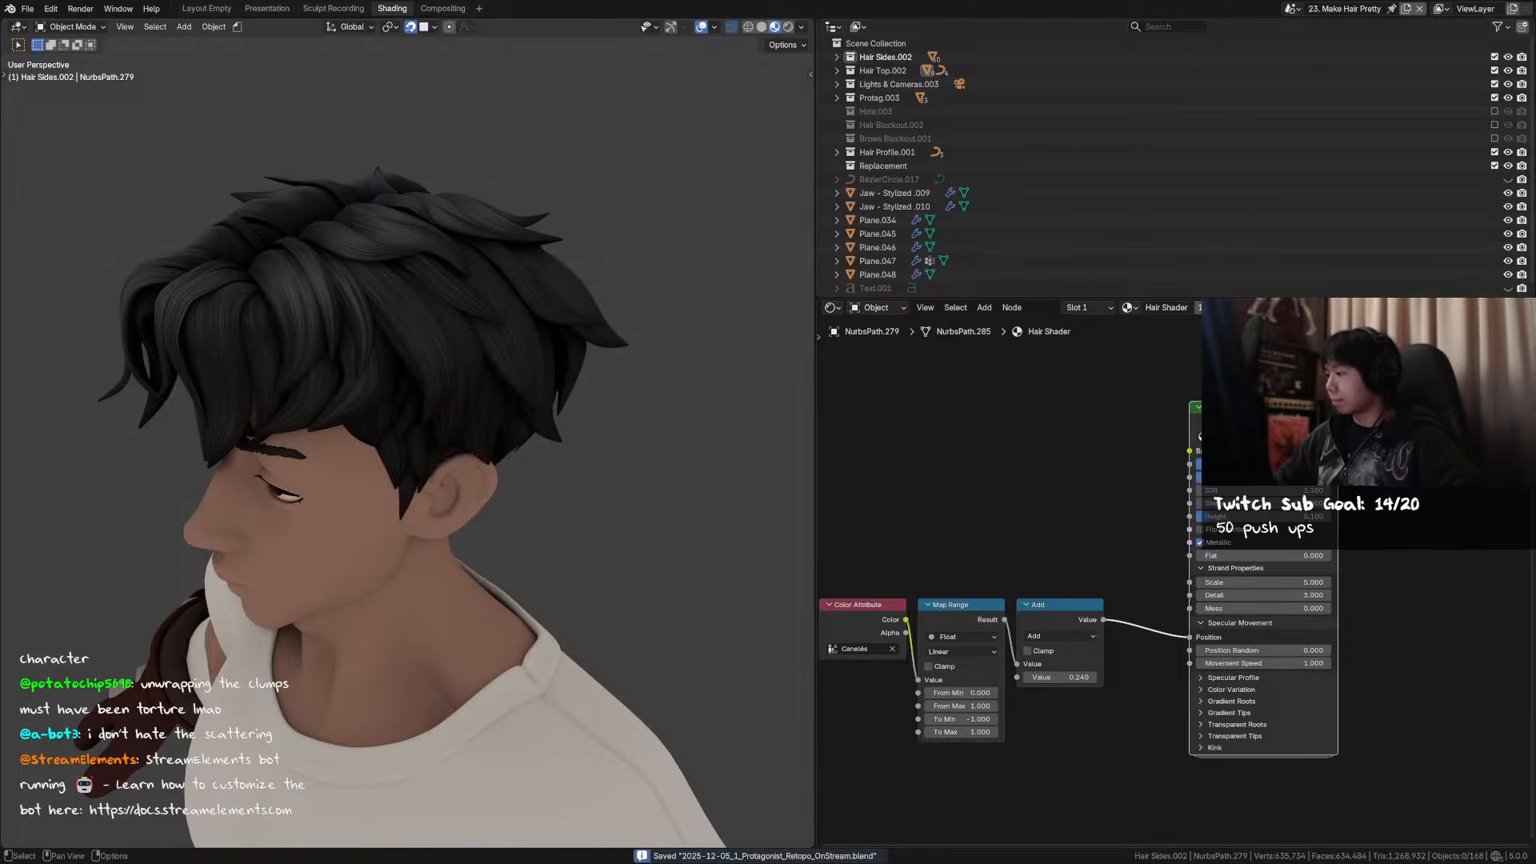
- Examine the nodes inside the Tiny Hair Shader group around Break Uniform and Strand Position Offset, then return to the material
key("Tab")
scroll(1077, 473, "down", 10)
scroll(1041, 459, "up", 8)
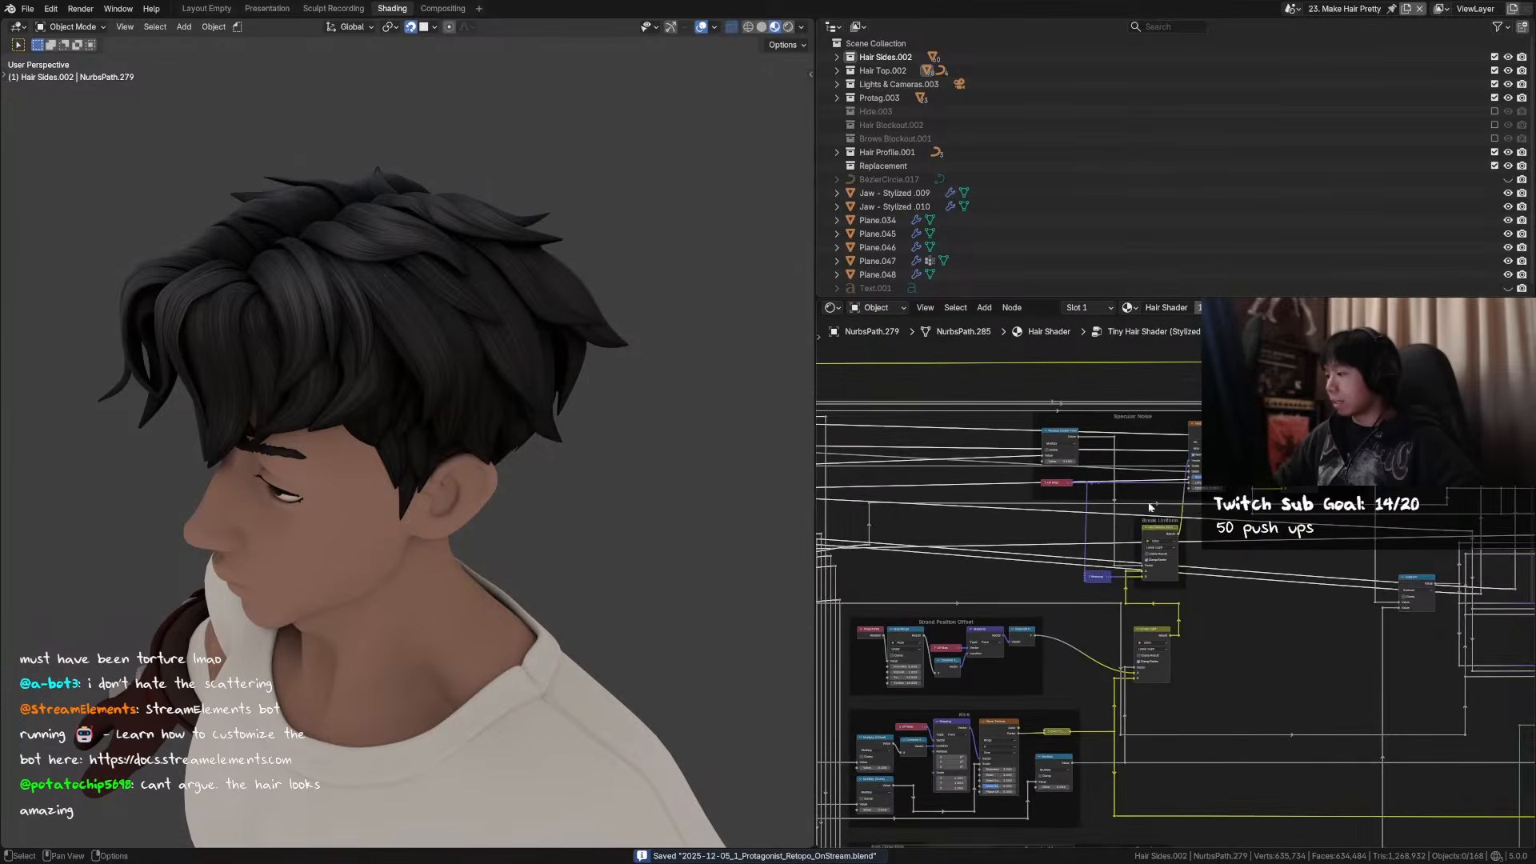
left_click(1004, 573)
left_click(1003, 573)
scroll(1049, 552, "down", 3)
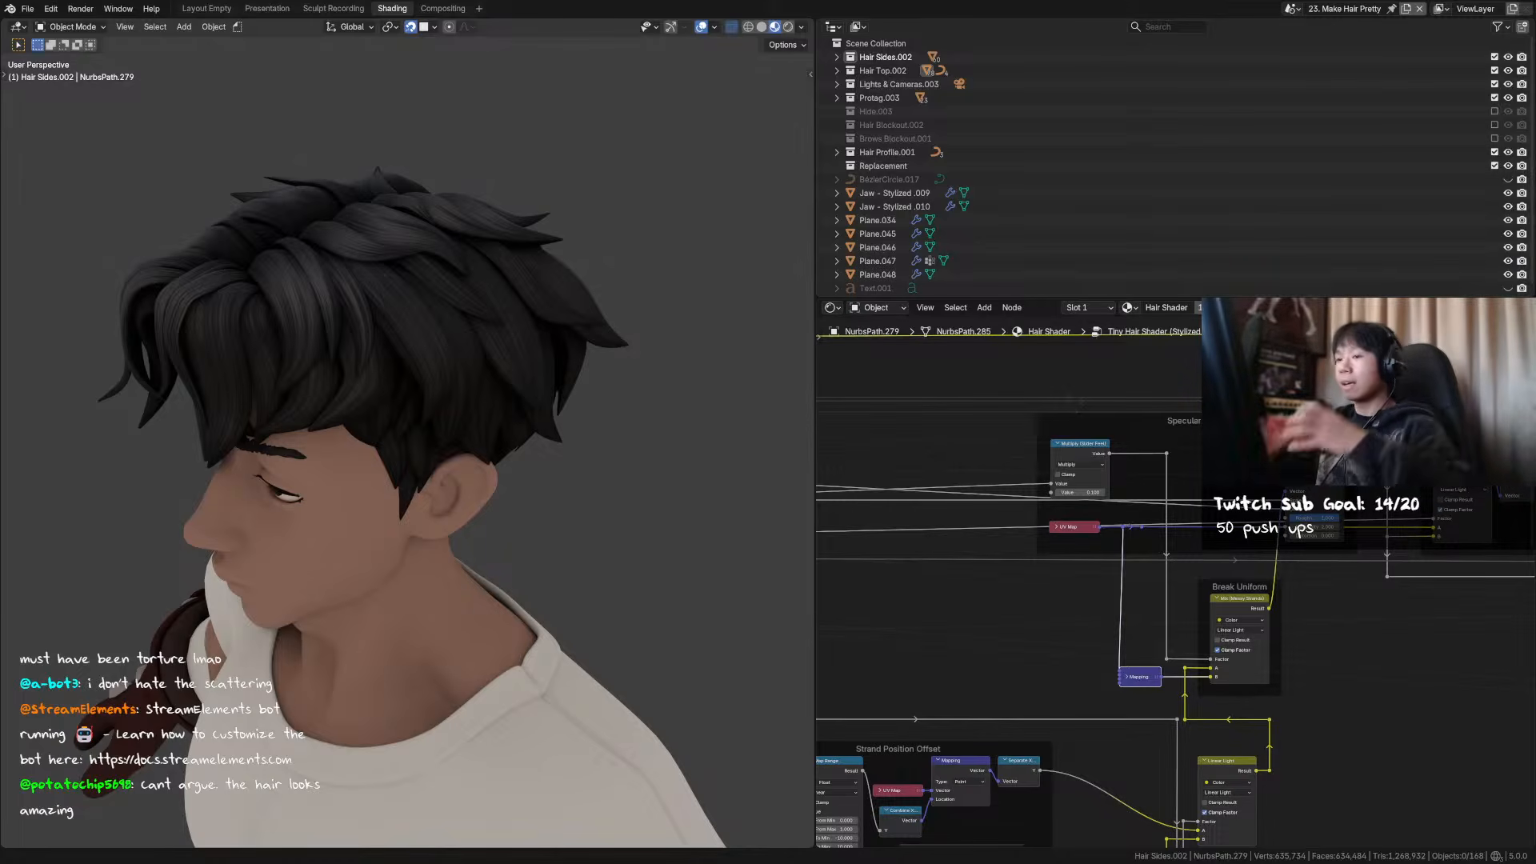
key("Tab")
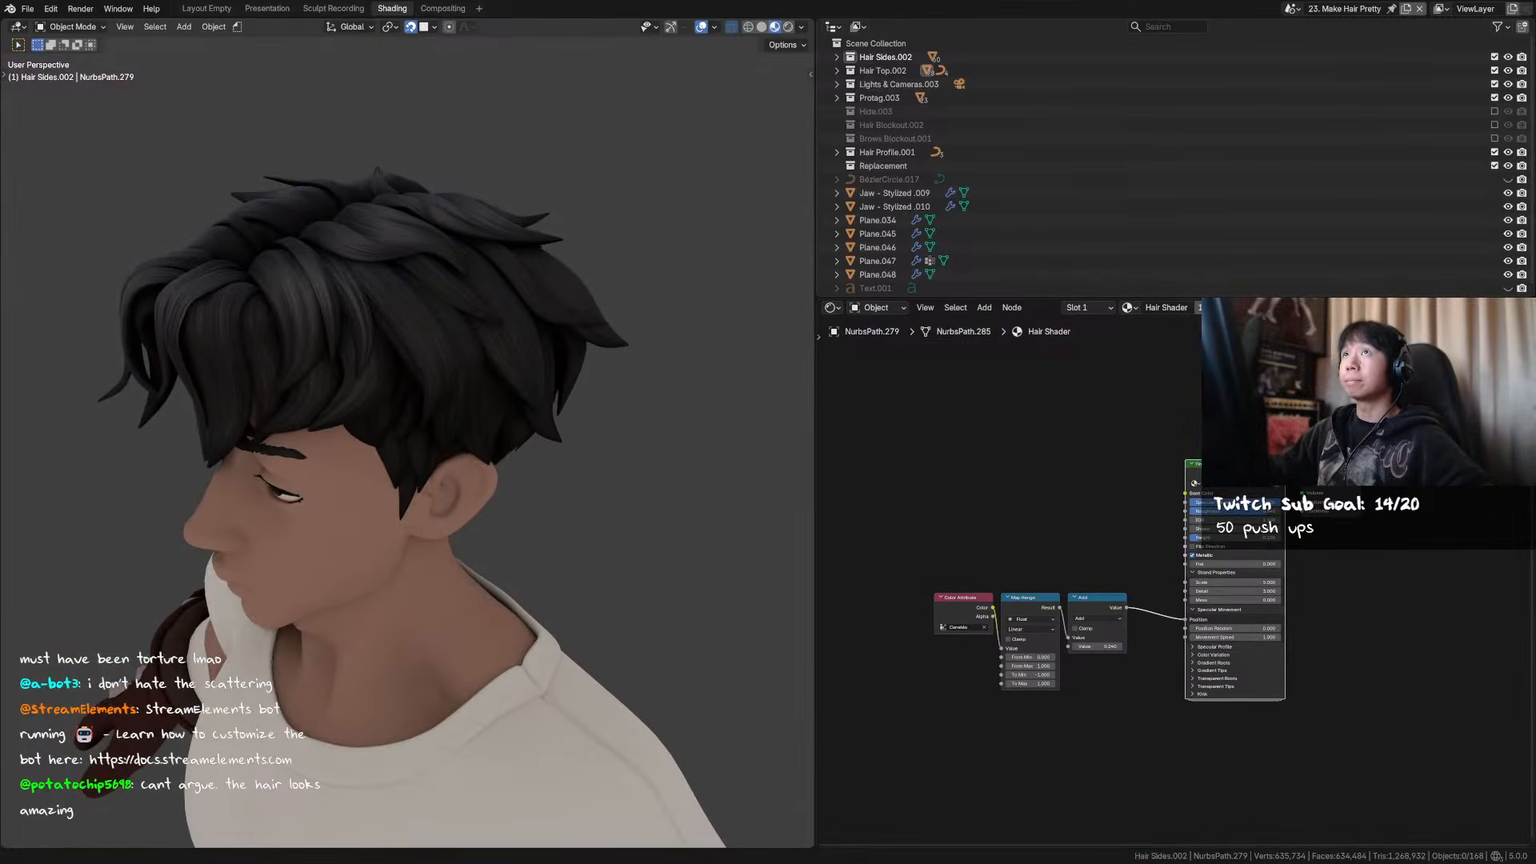
- Try Flip Direction on the Tiny Hair Shader node, compare the hair with it on and off, and leave it disabled
middle_click_drag(240, 288, 507, 338)
scroll(1252, 560, "up", 4)
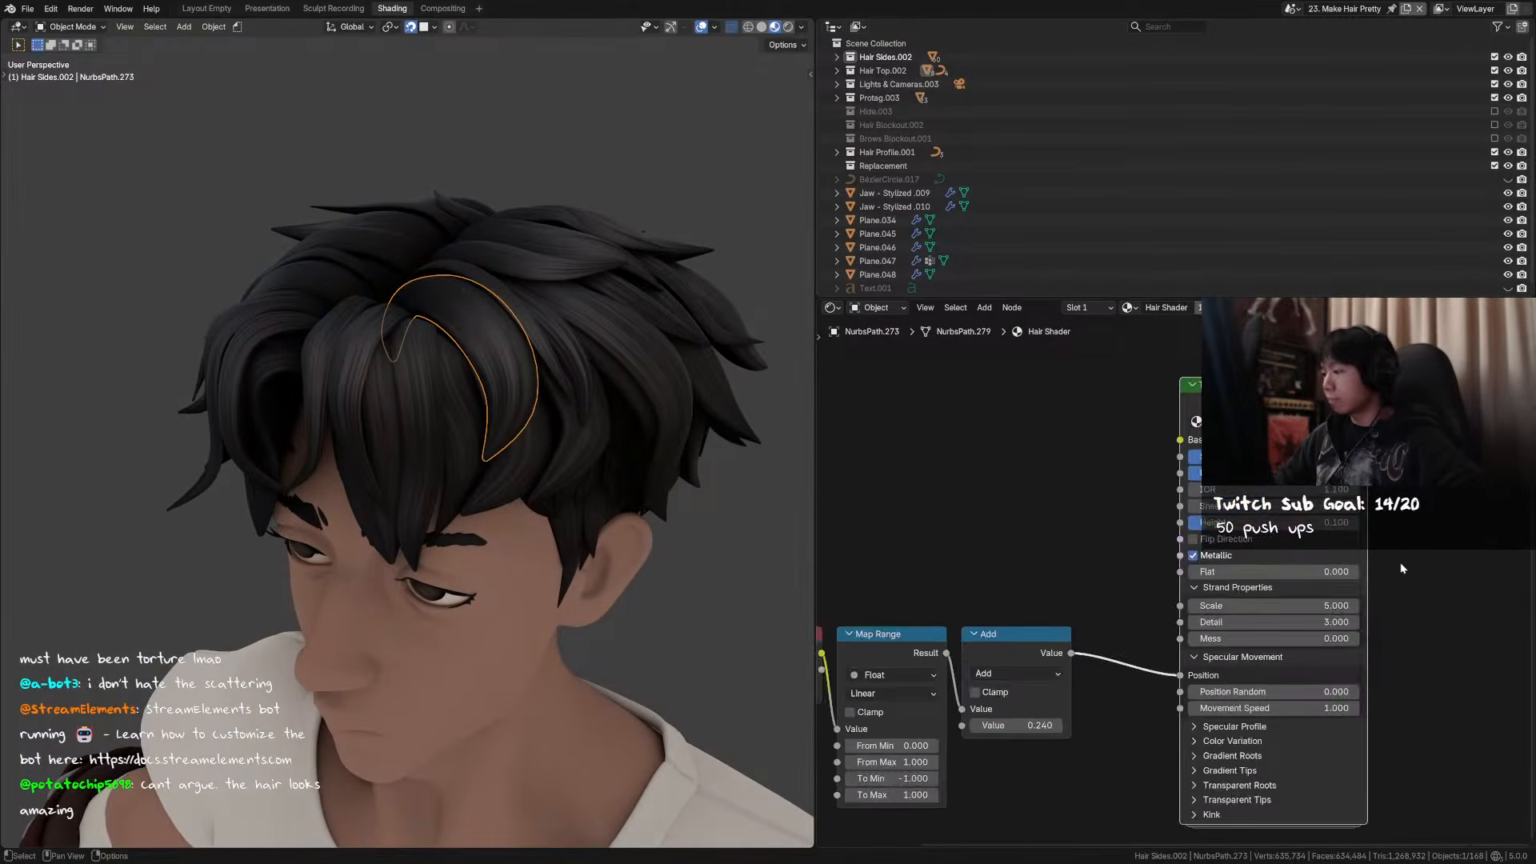
left_click(1085, 542)
middle_click_drag(640, 448, 624, 480)
left_click(1058, 535)
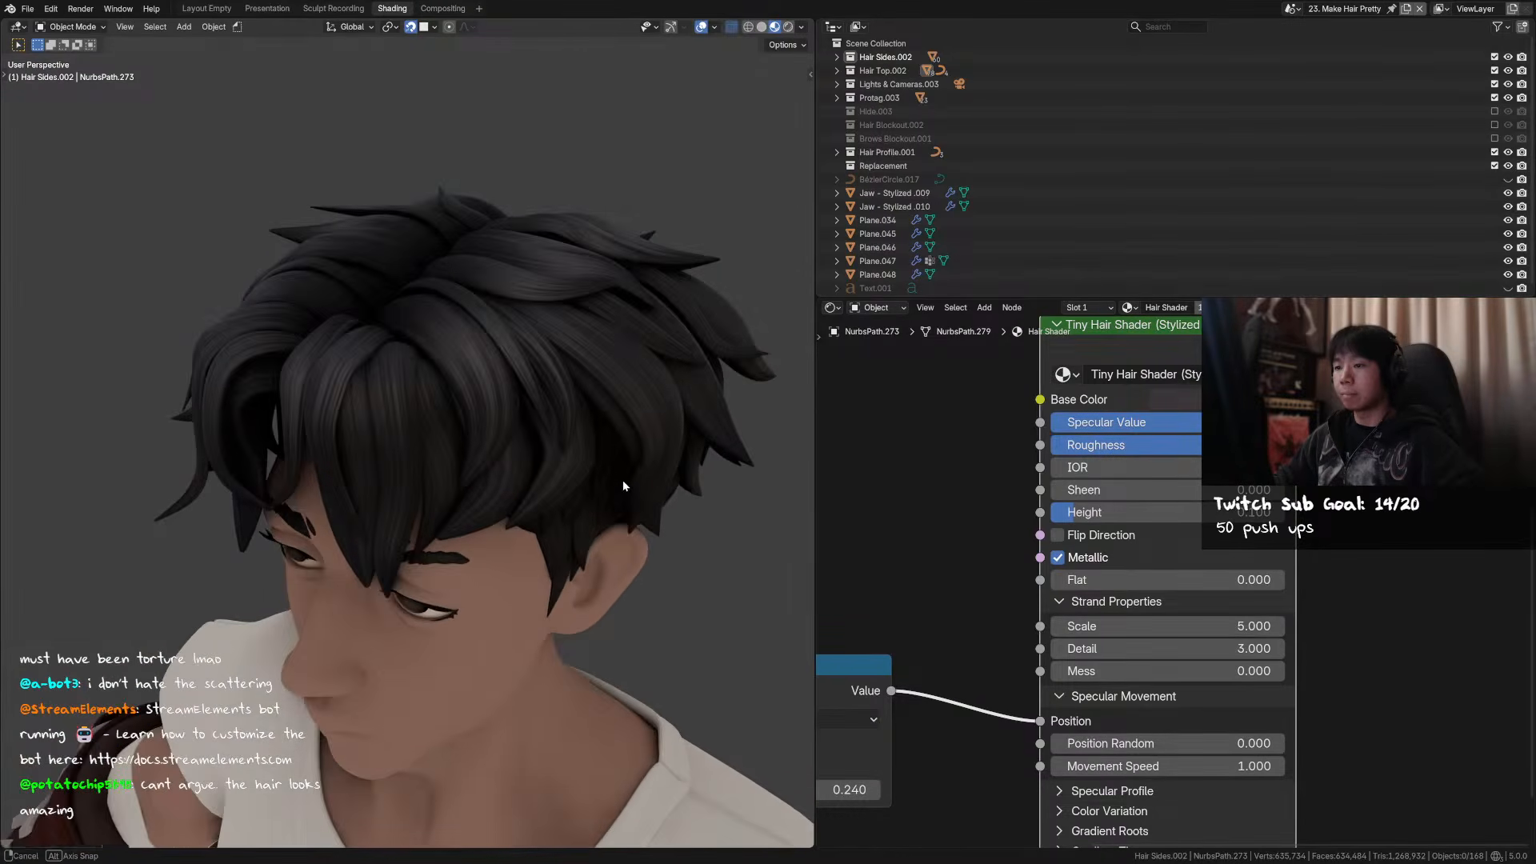
left_click(1093, 538)
middle_click_drag(730, 507, 596, 422)
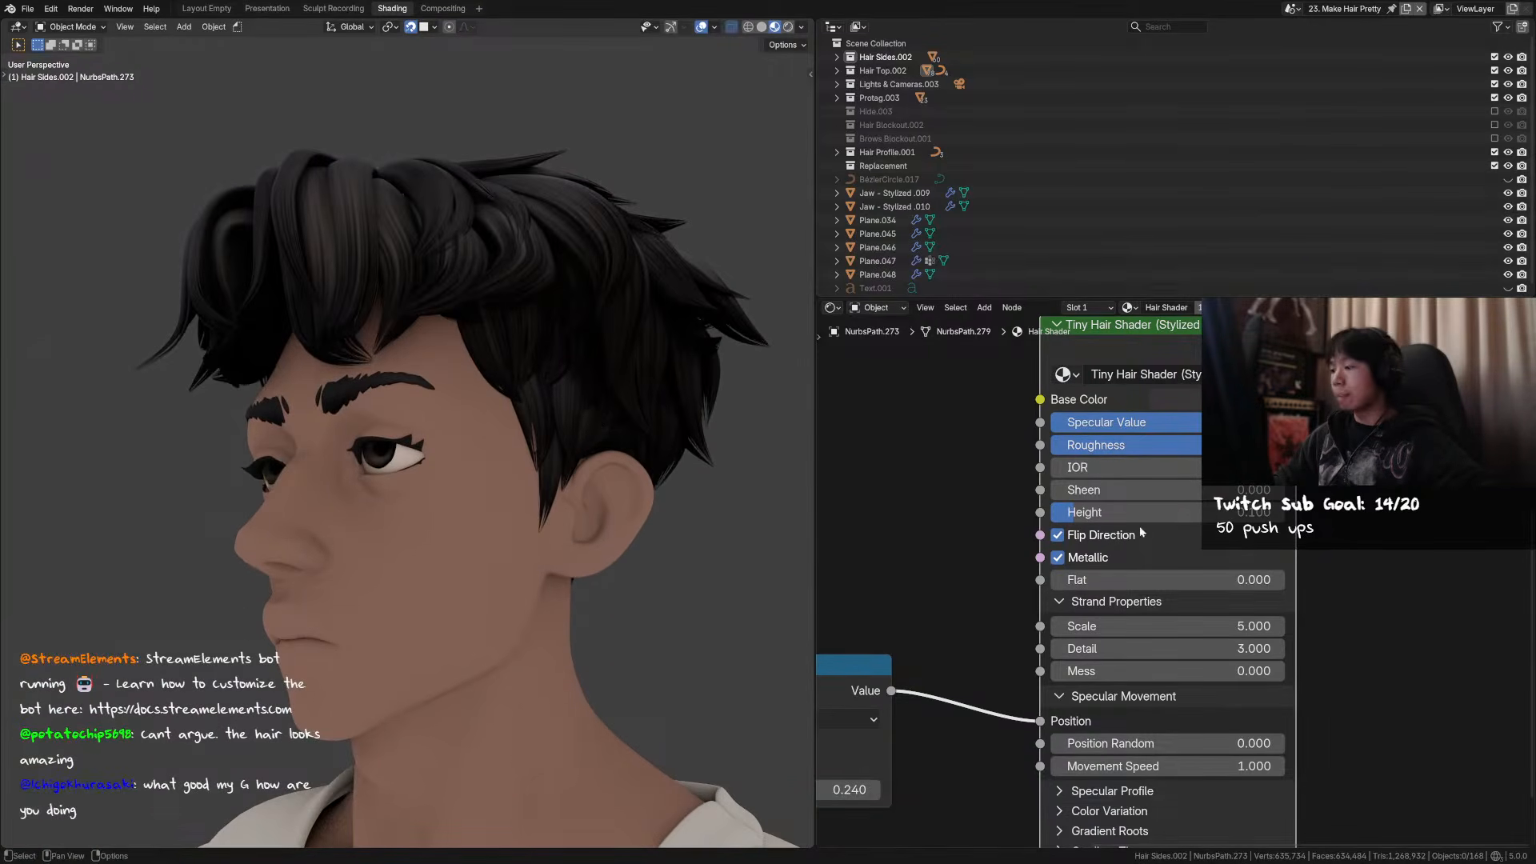
left_click(1123, 535)
mouse_move(369, 272)
middle_mouse_down()
mouse_move(366, 245)
mouse_move(372, 277)
mouse_move(400, 277)
mouse_move(395, 258)
middle_mouse_up()
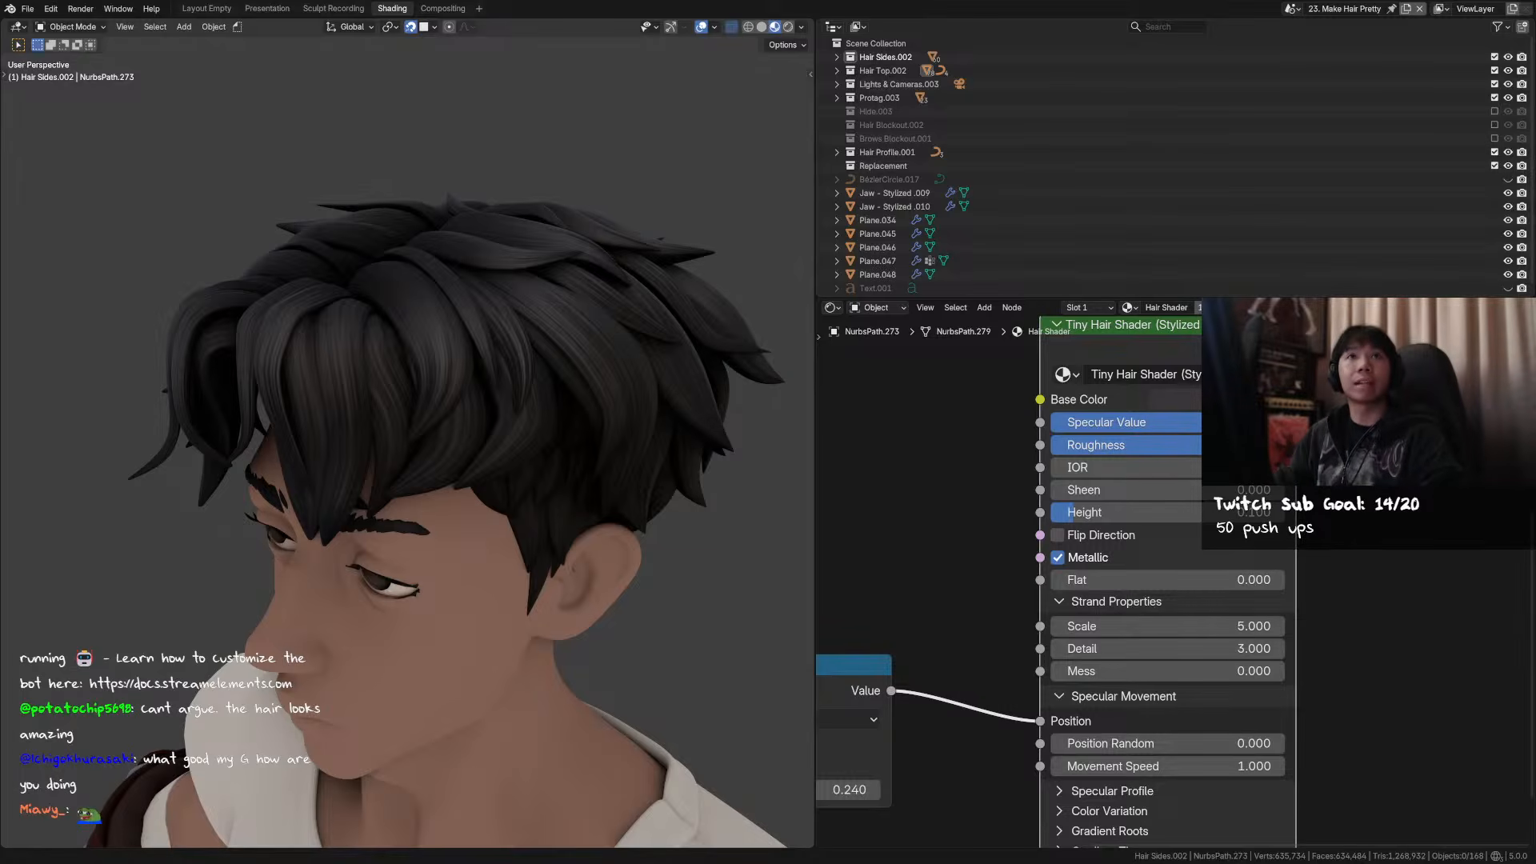
- Check the shaded hair from both sides and the front, then save the file
middle_click_drag(653, 209, 617, 266)
middle_click_drag(505, 257, 536, 268)
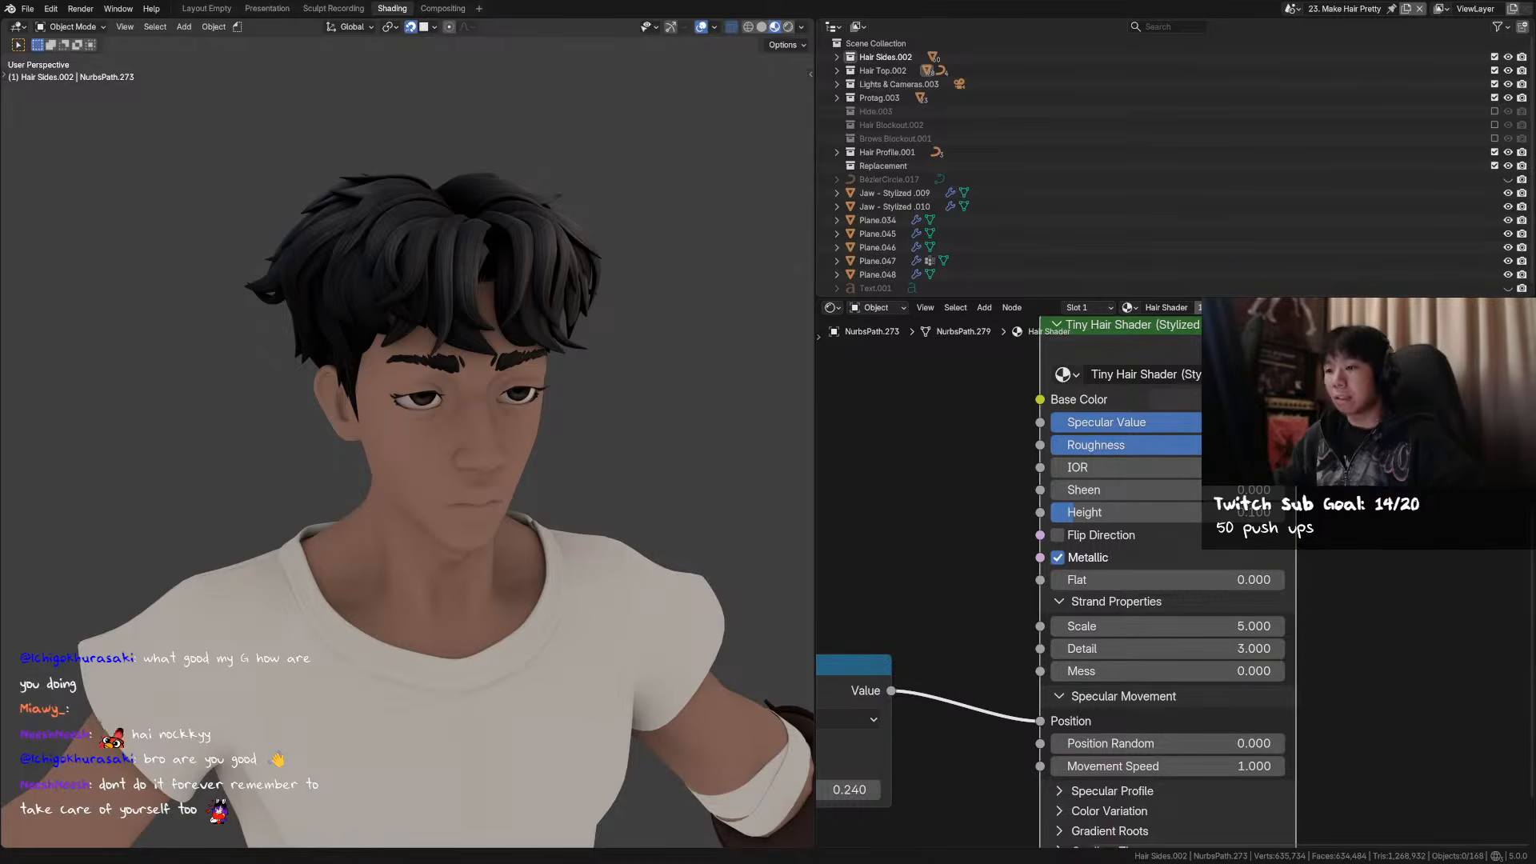
middle_click_drag(447, 227, 347, 216)
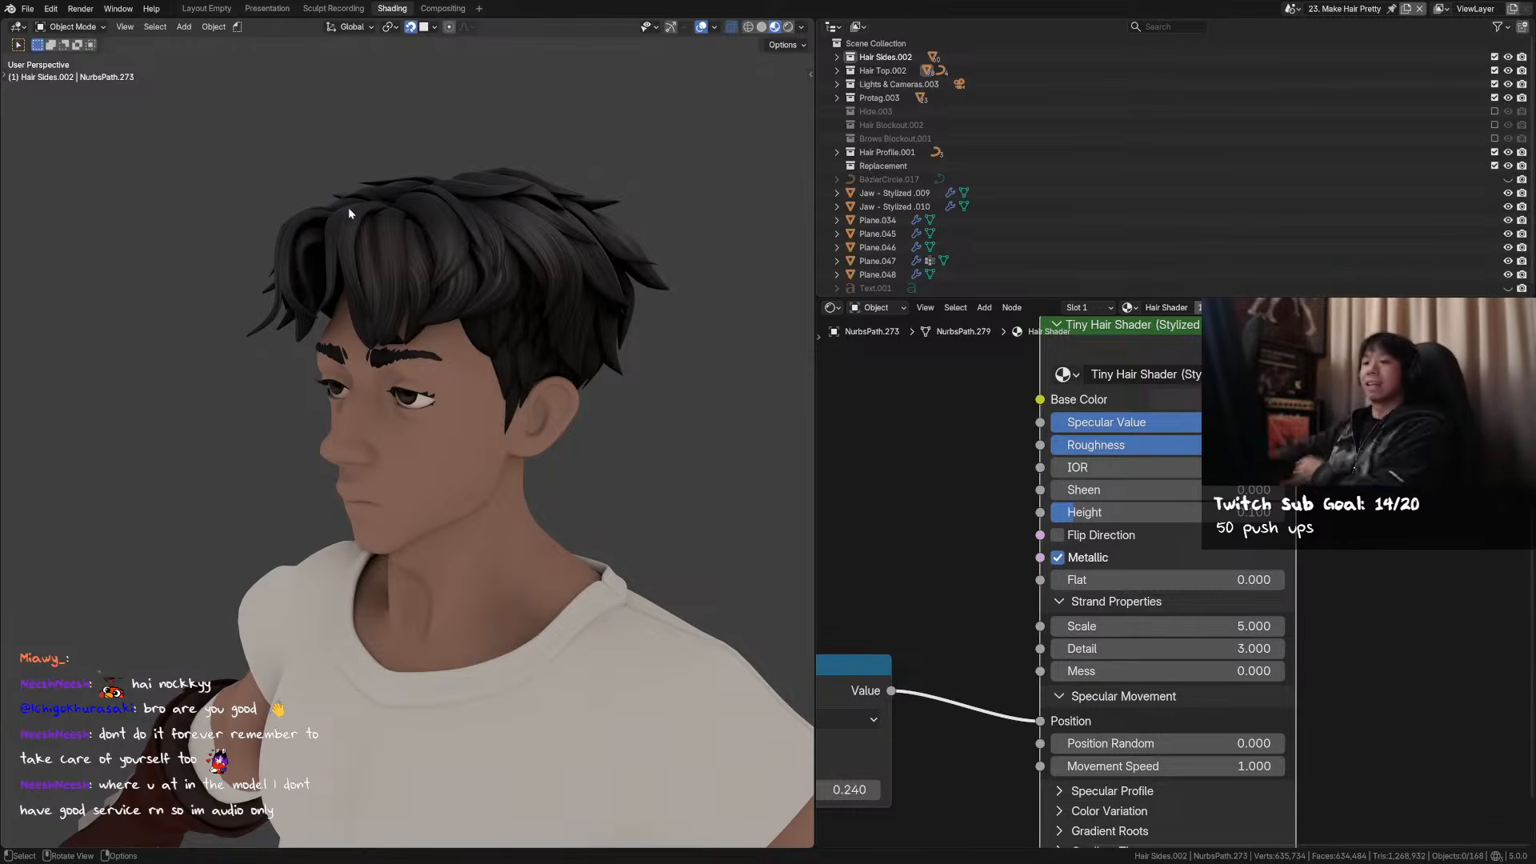
middle_click_drag(439, 240, 385, 343)
scroll(548, 328, "up", 1)
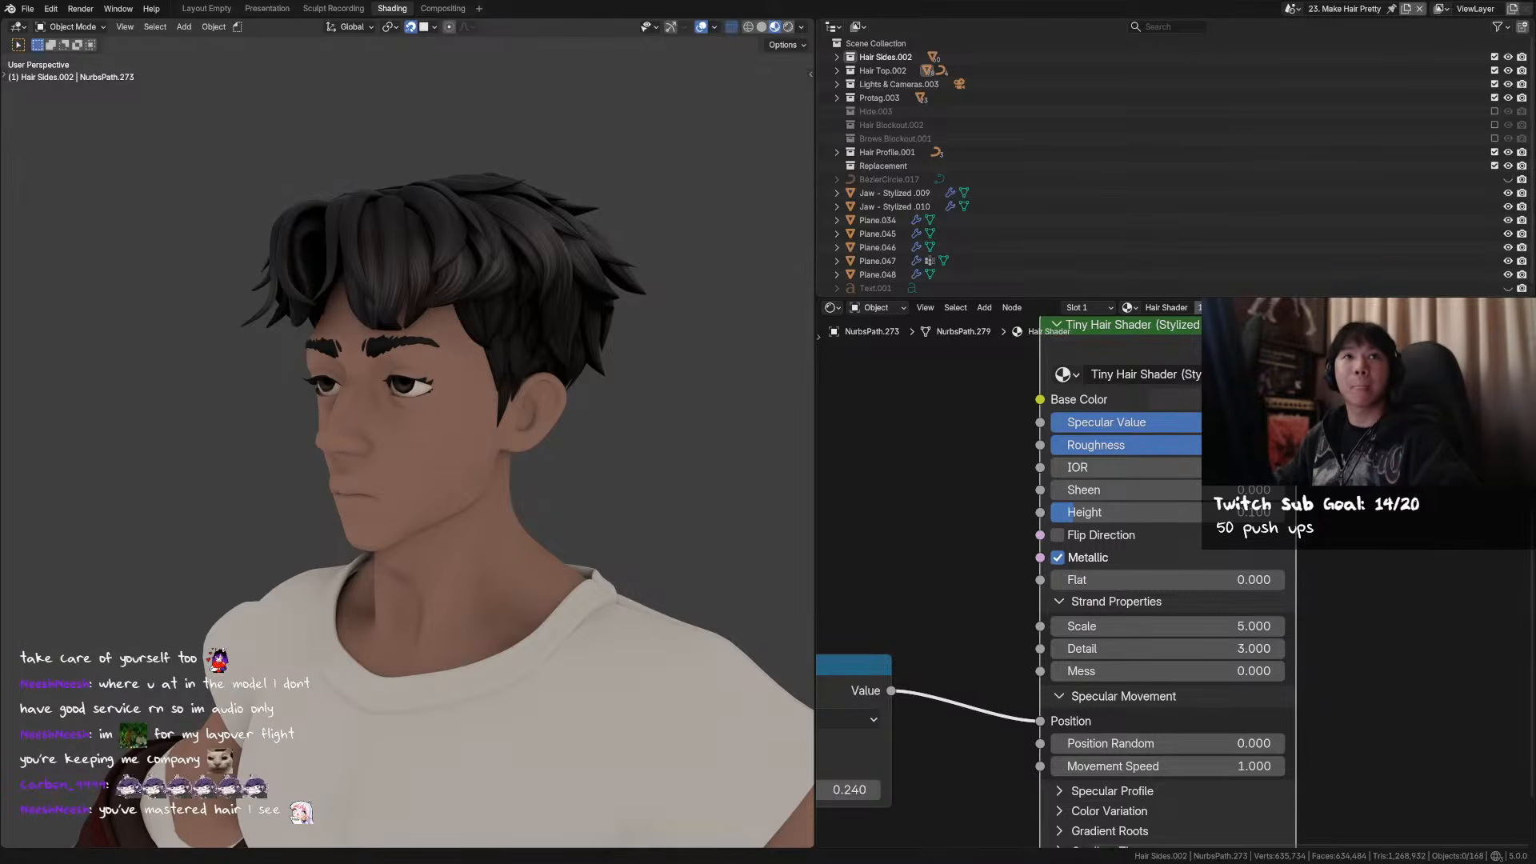
middle_click_drag(362, 362, 666, 296)
key("ctrl+s")
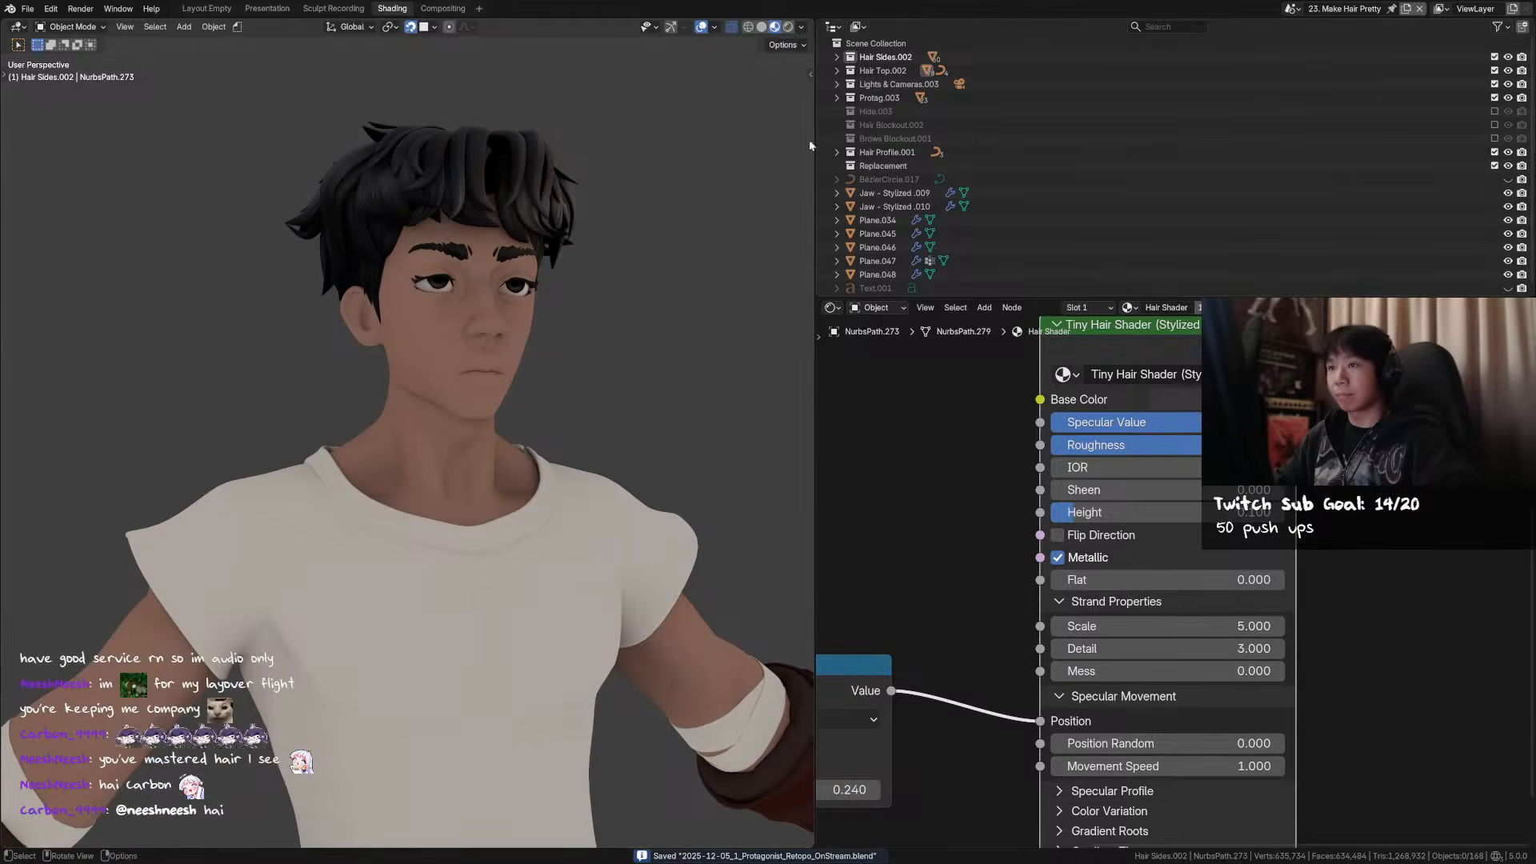
- Show the compositor nodes in place of the Outliner, all framed in an enlarged area
middle_click_drag(689, 185, 679, 196)
left_click(840, 29)
key("c")
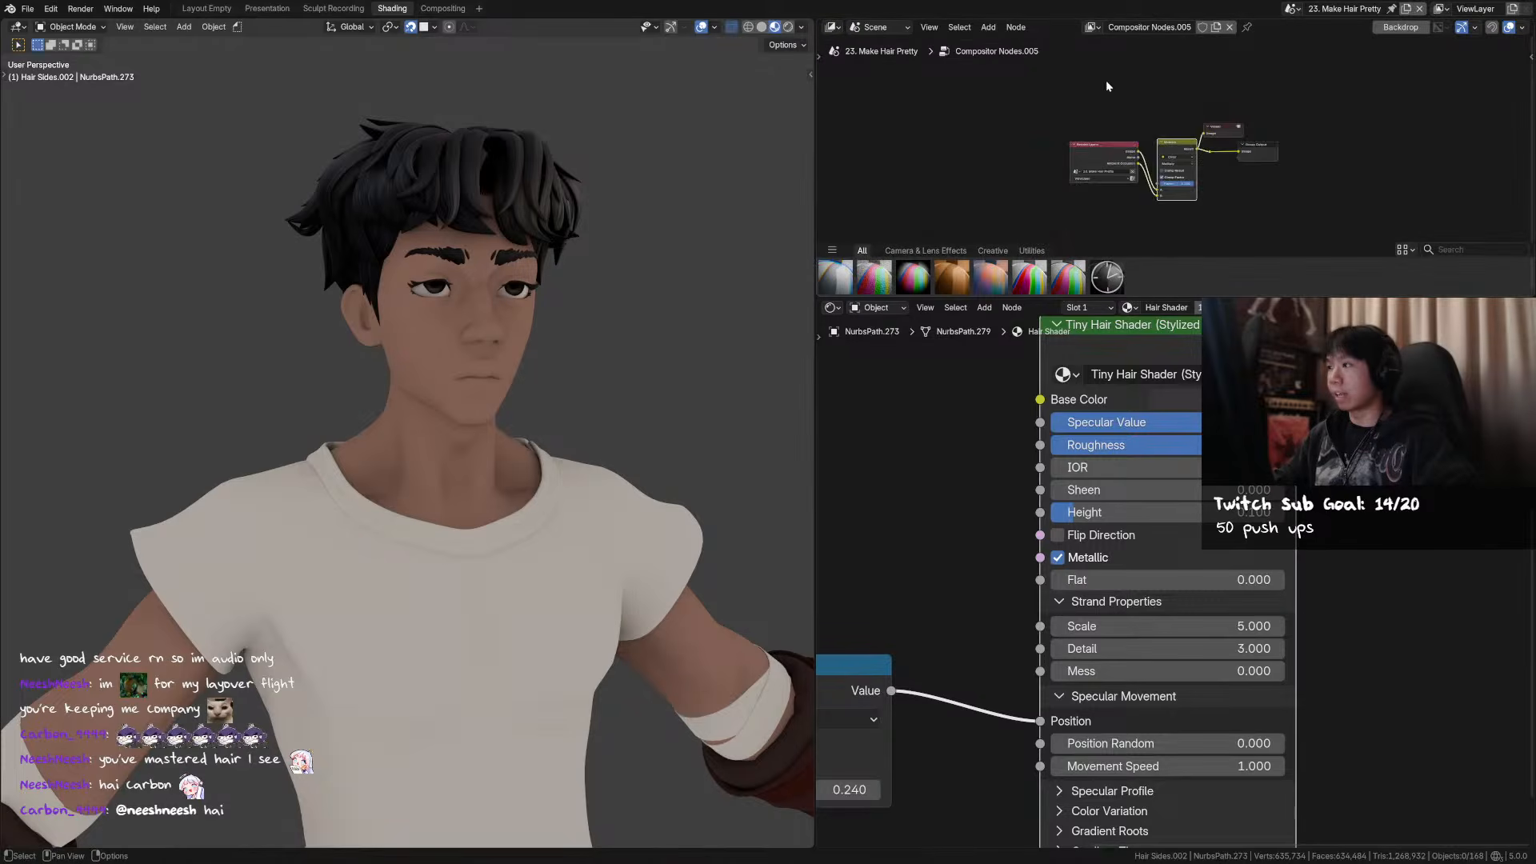
key("Home")
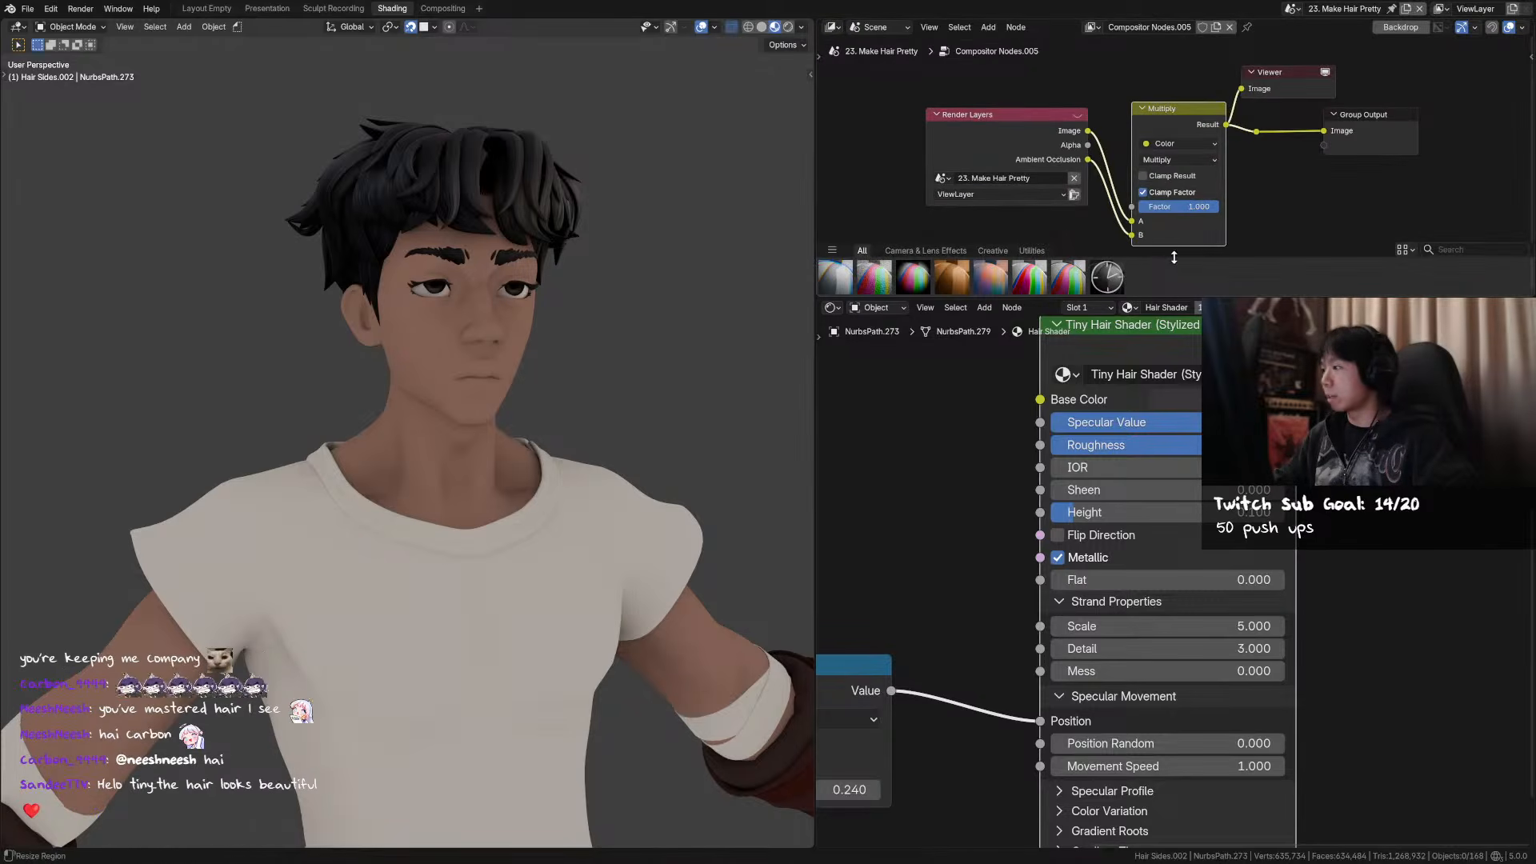
left_click_drag(1174, 257, 1136, 356)
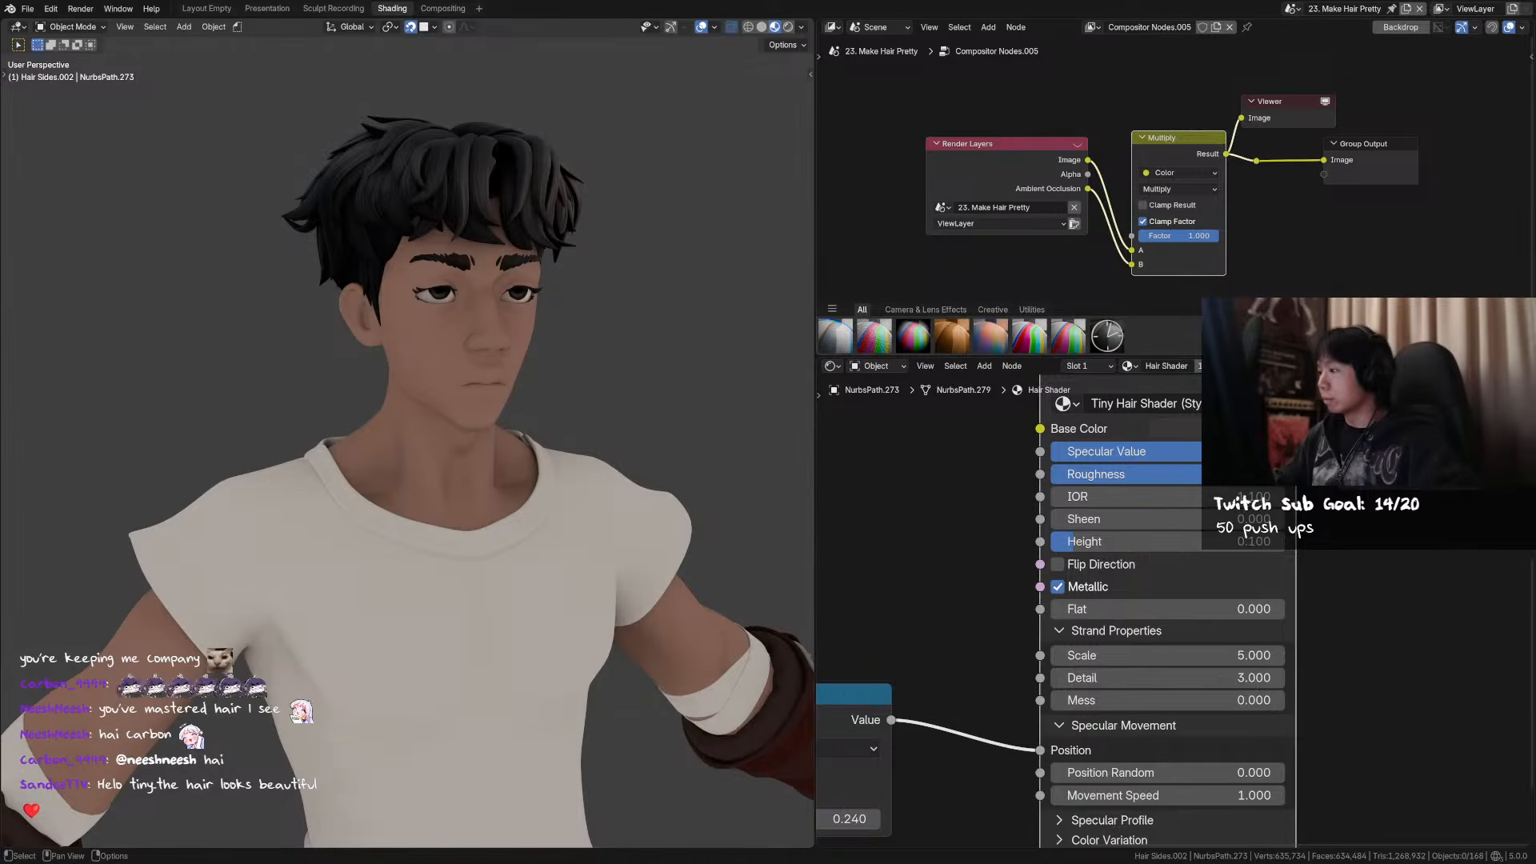
middle_click_drag(918, 366, 908, 498)
- Inspect the material nodes of the character's body and shirt
left_click(471, 334)
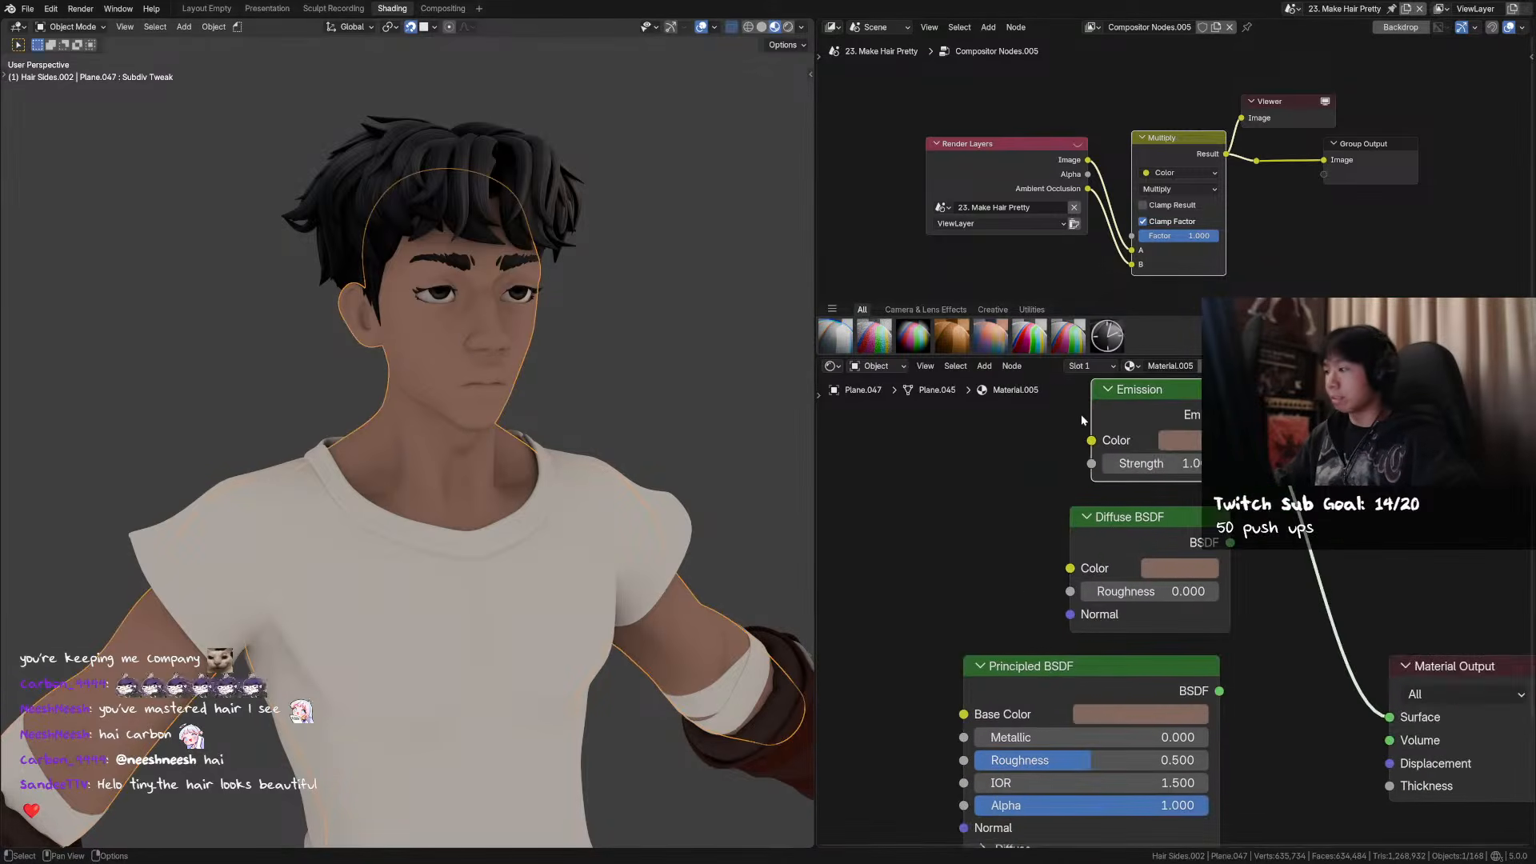
left_click_drag(1166, 431, 1142, 435)
scroll(481, 443, "down", 2)
left_click(510, 484)
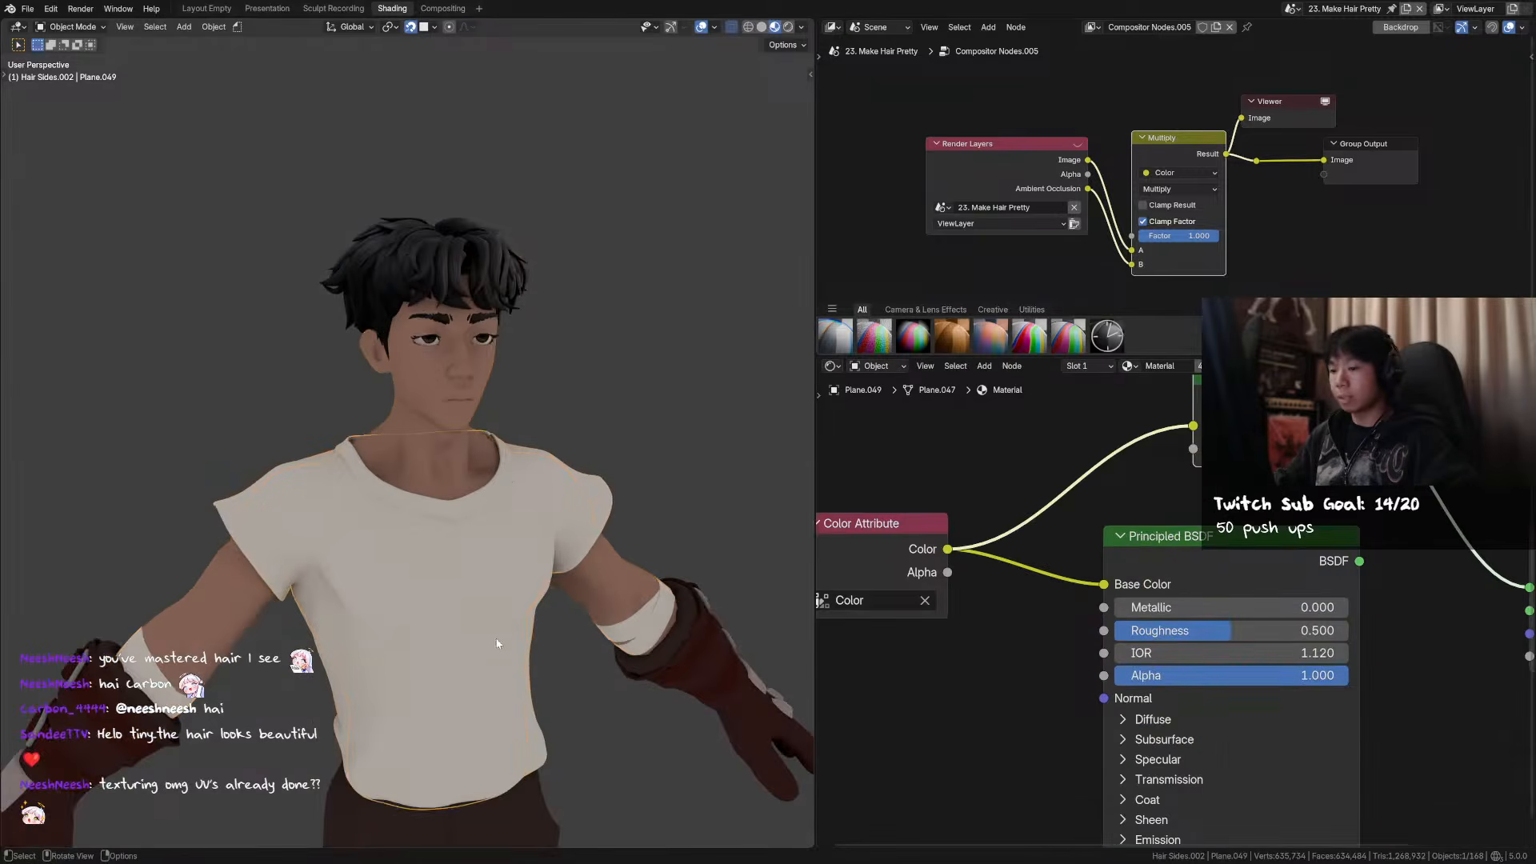
scroll(496, 617, "down", 3)
middle_click_drag(496, 560, 456, 548)
scroll(456, 547, "up", 3)
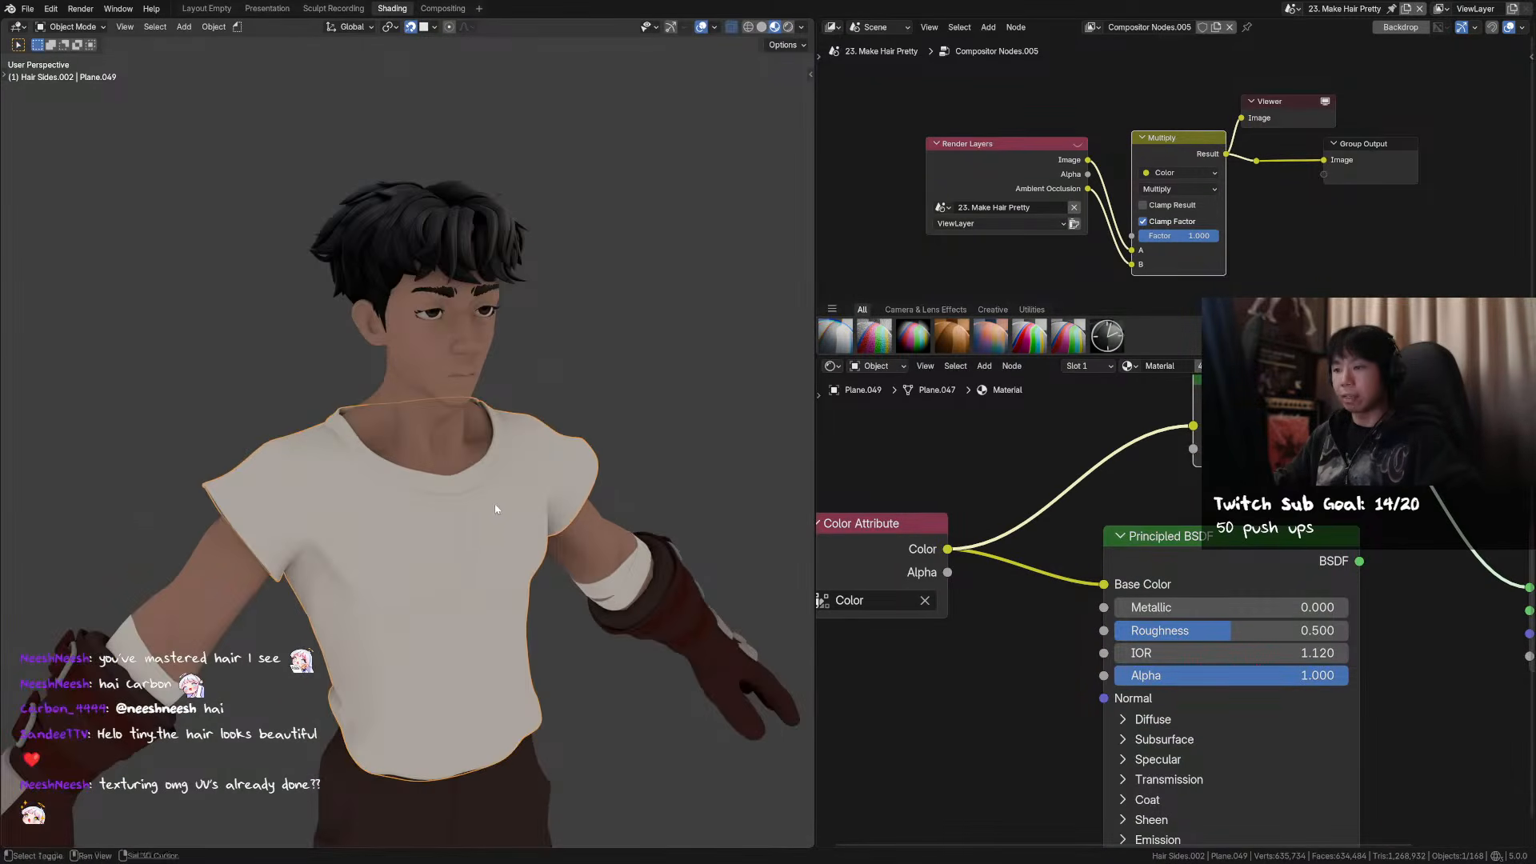
scroll(1146, 197, "up", 1)
- Try lowering the compositor's Multiply factor to compare the ambient occlusion effect, then restore it to 1.000
middle_click_drag(1221, 250, 1228, 222)
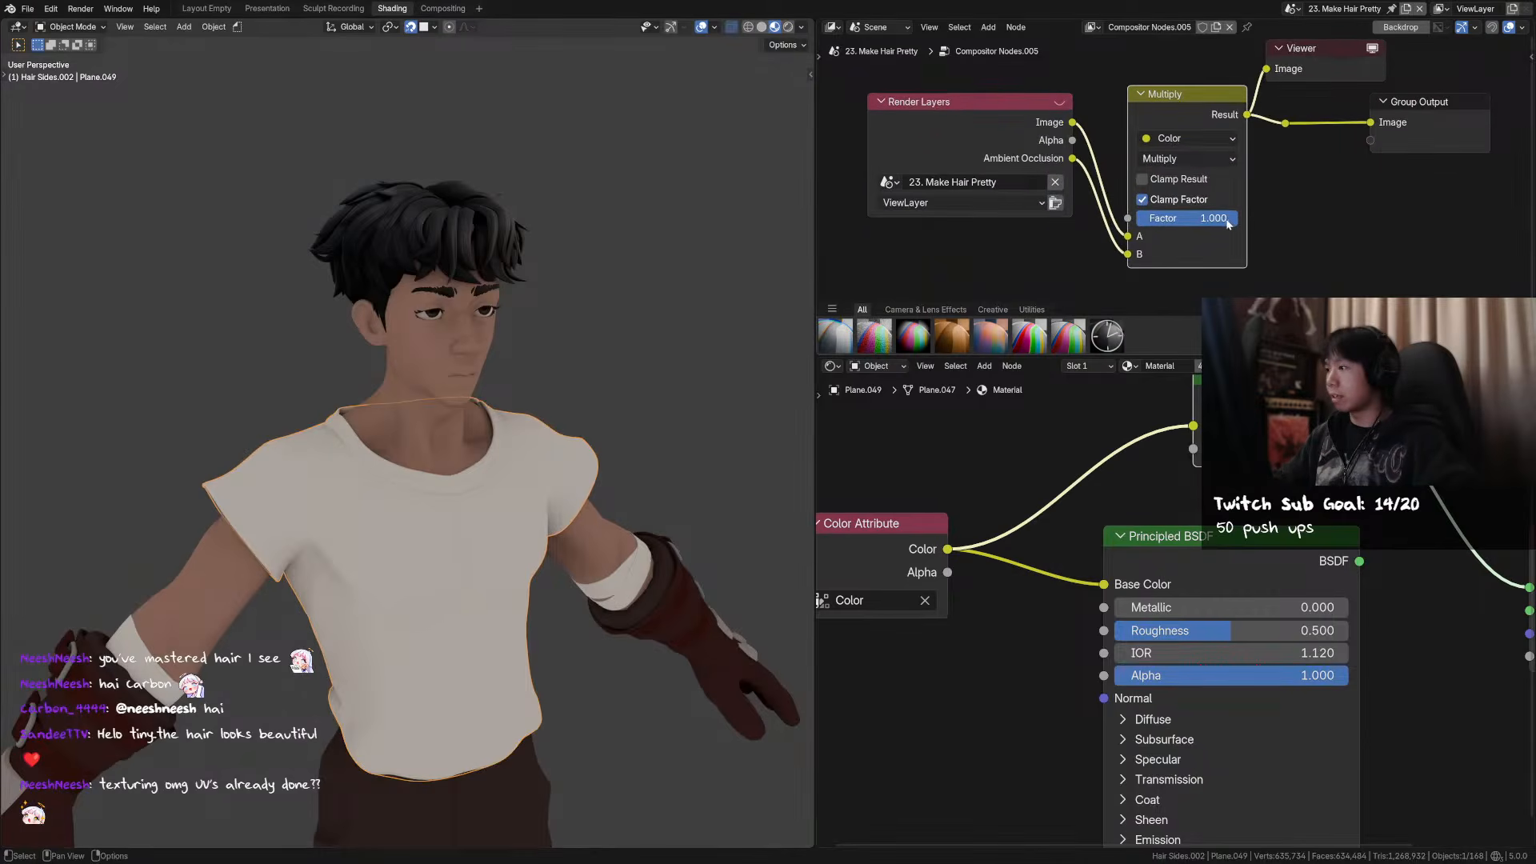
scroll(640, 356, "up", 3)
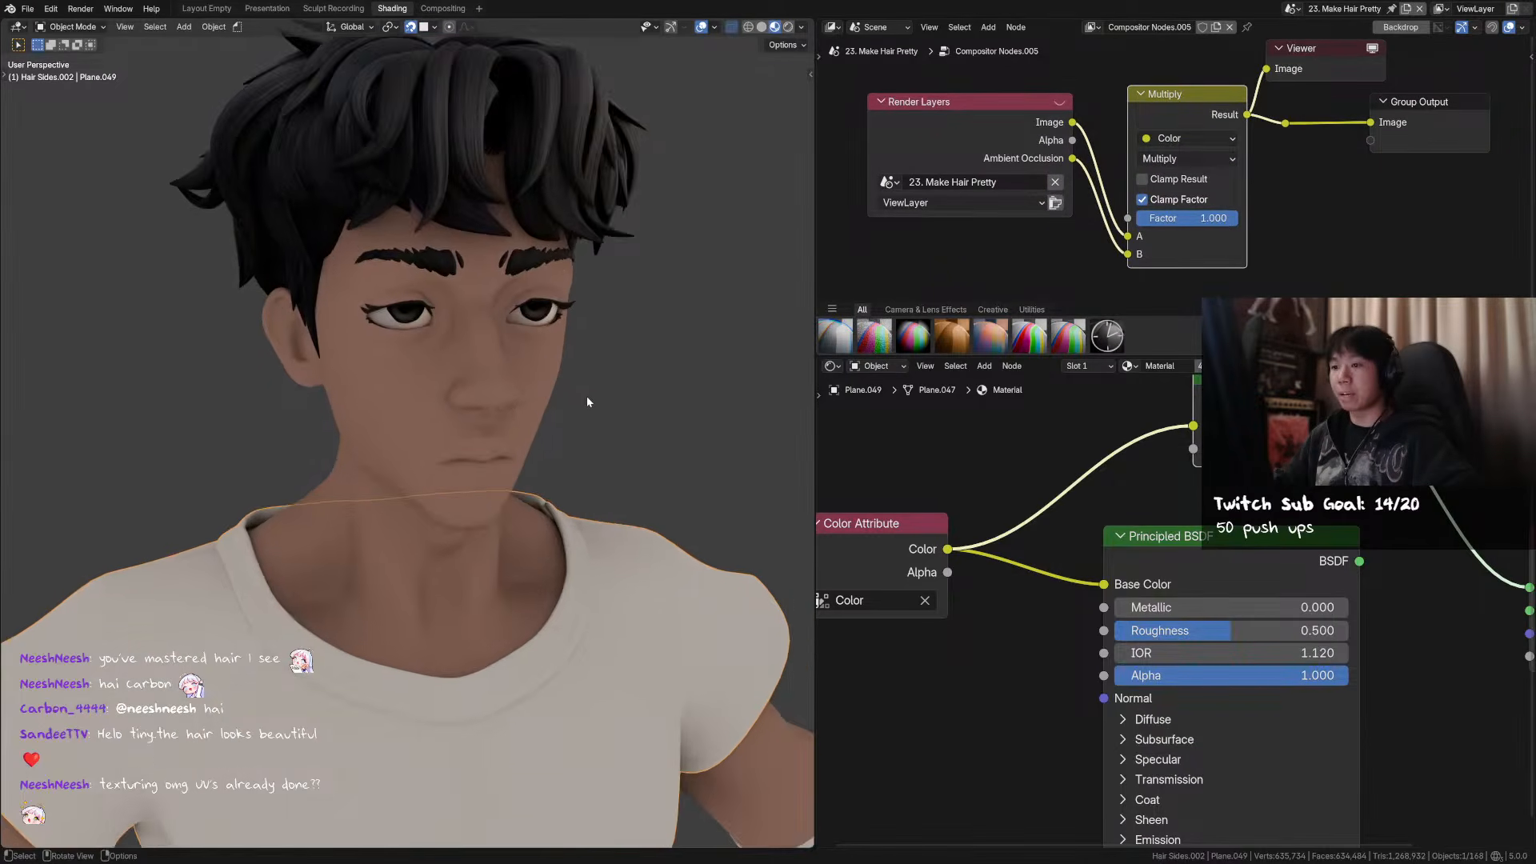
scroll(439, 310, "up", 3)
middle_click_drag(444, 272, 500, 308)
left_click_drag(1198, 220, 1096, 221)
mouse_move(594, 396)
middle_mouse_down()
mouse_move(488, 384)
mouse_move(515, 408)
mouse_move(446, 408)
mouse_move(573, 396)
middle_mouse_up()
left_click_drag(1176, 219, 1264, 219)
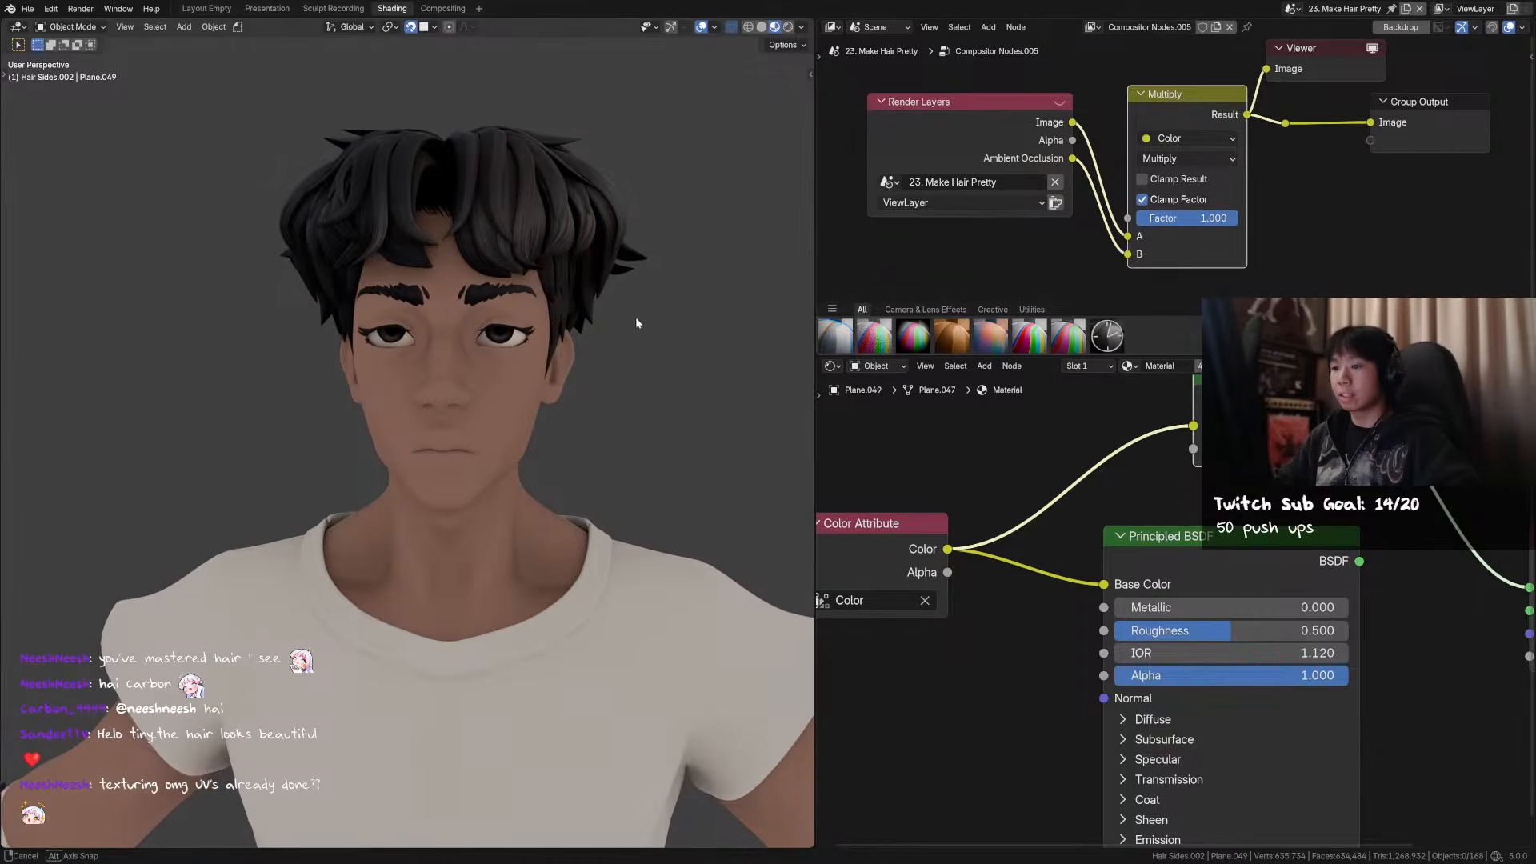
- Switch the viewport to solid shading without X-ray, then enable Shadow and set the object color to Texture
middle_click_drag(656, 298, 646, 310)
left_click(761, 28)
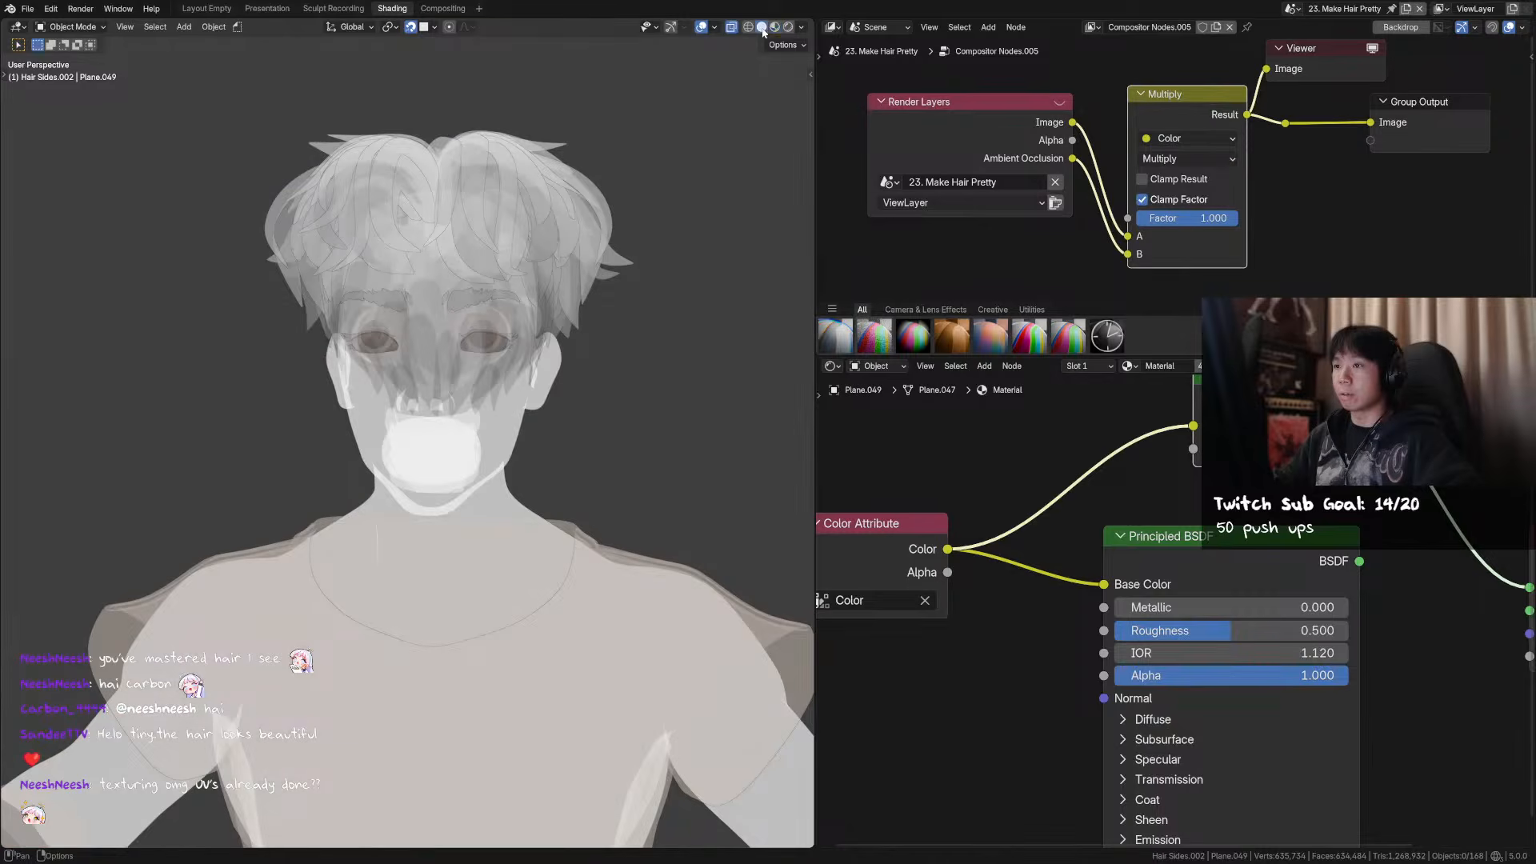
key("alt+z")
left_click(801, 27)
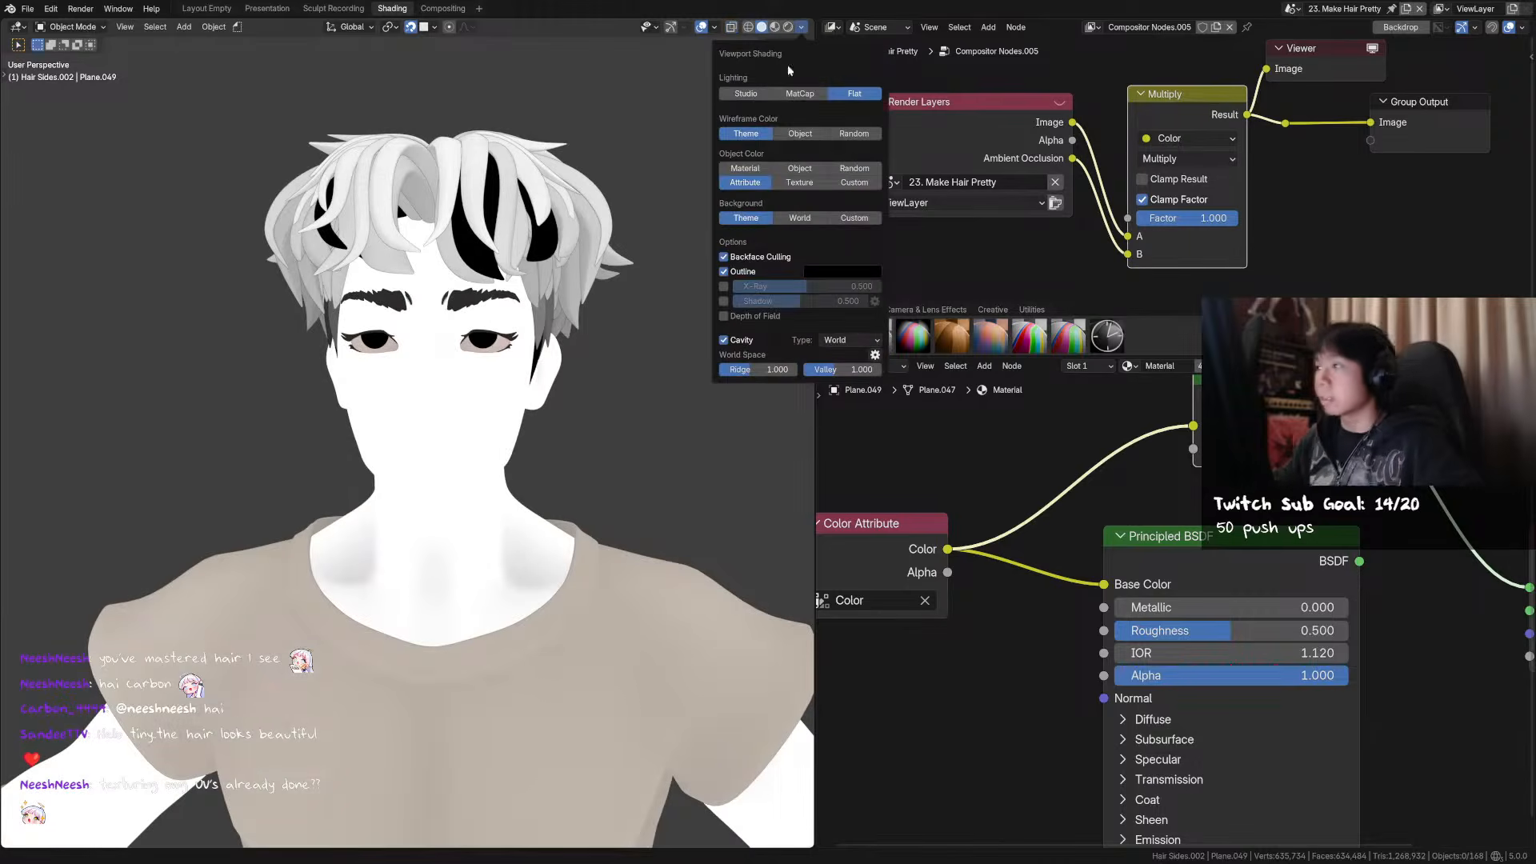
left_click(763, 30)
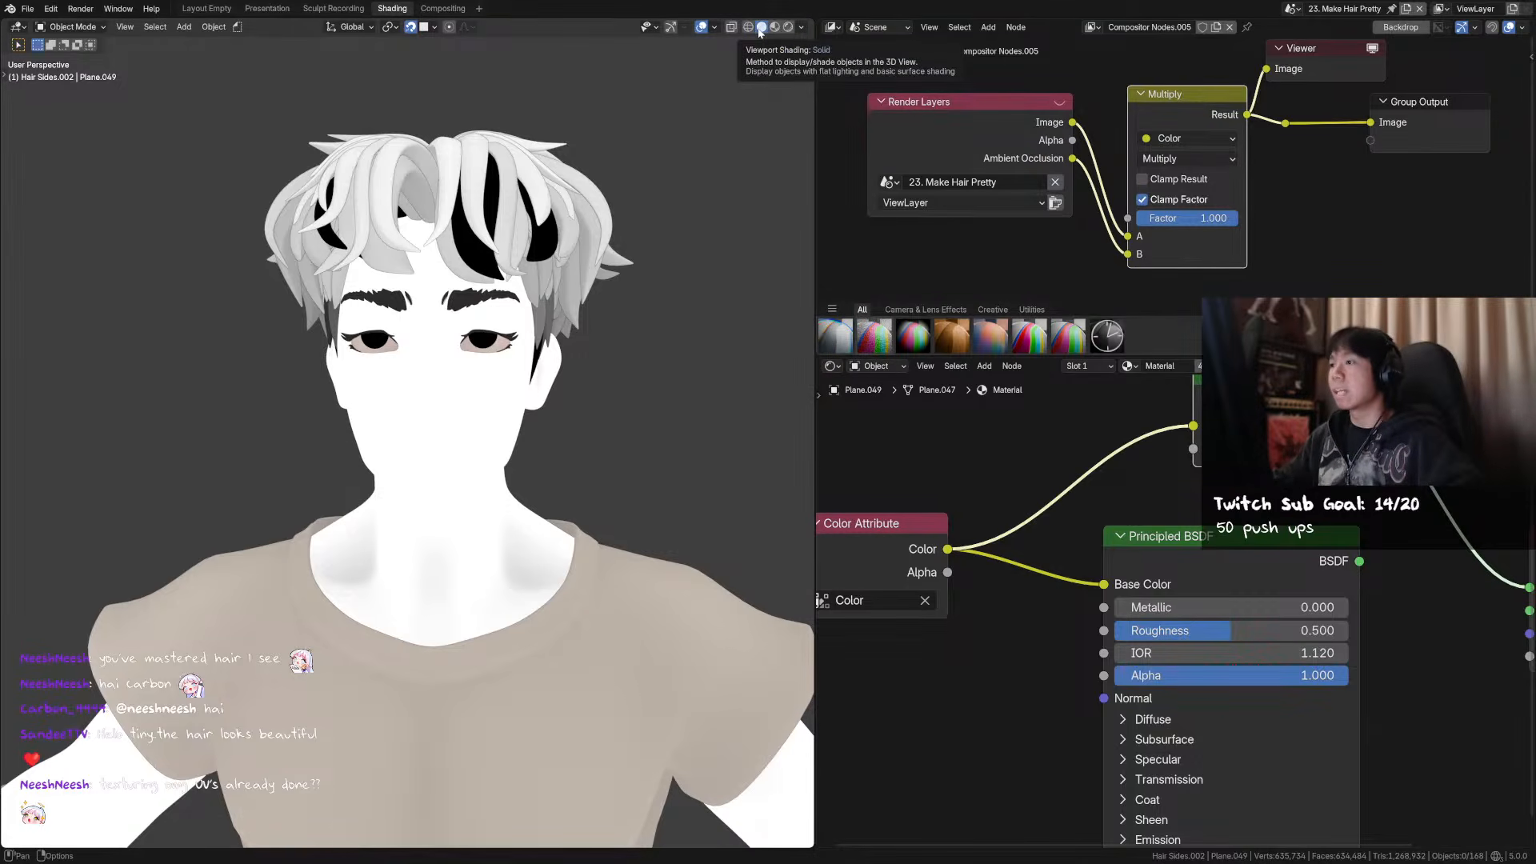
left_click(802, 28)
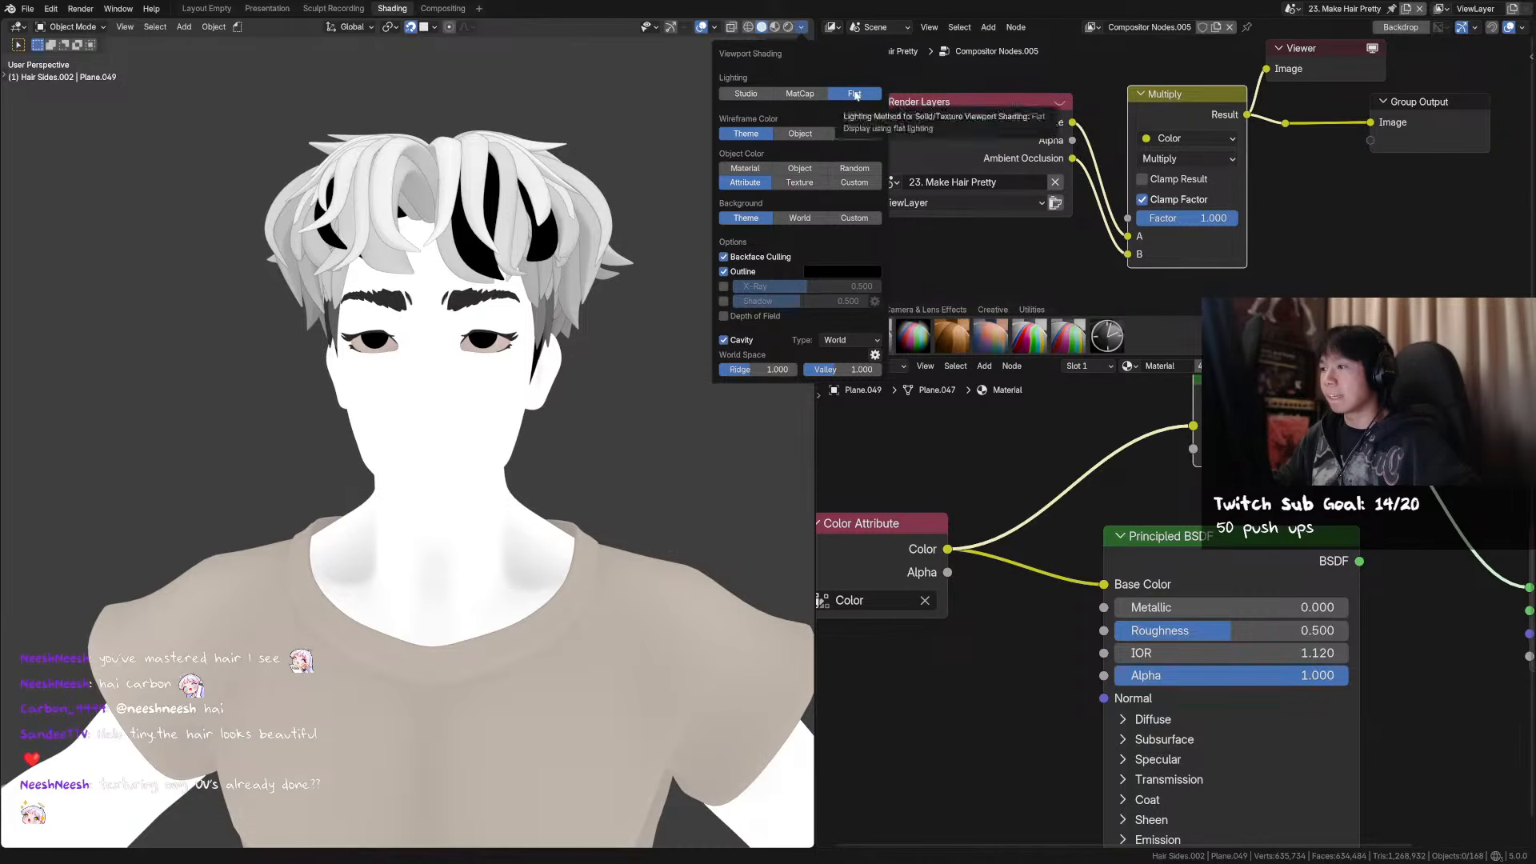
left_click(728, 301)
left_click(810, 184)
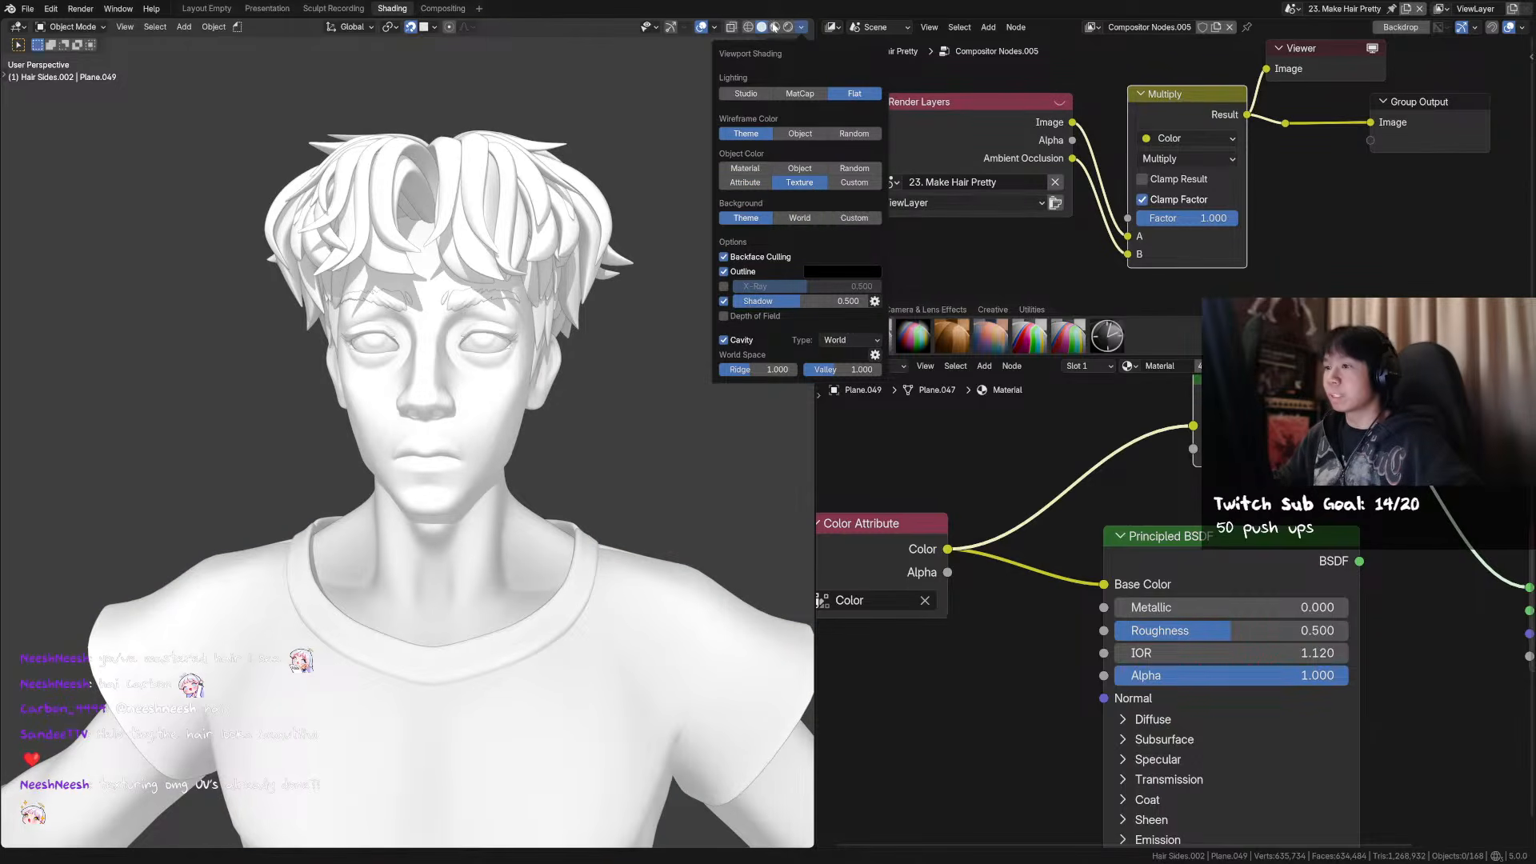
- Return the viewport to material preview shading and save the file
left_click(774, 27)
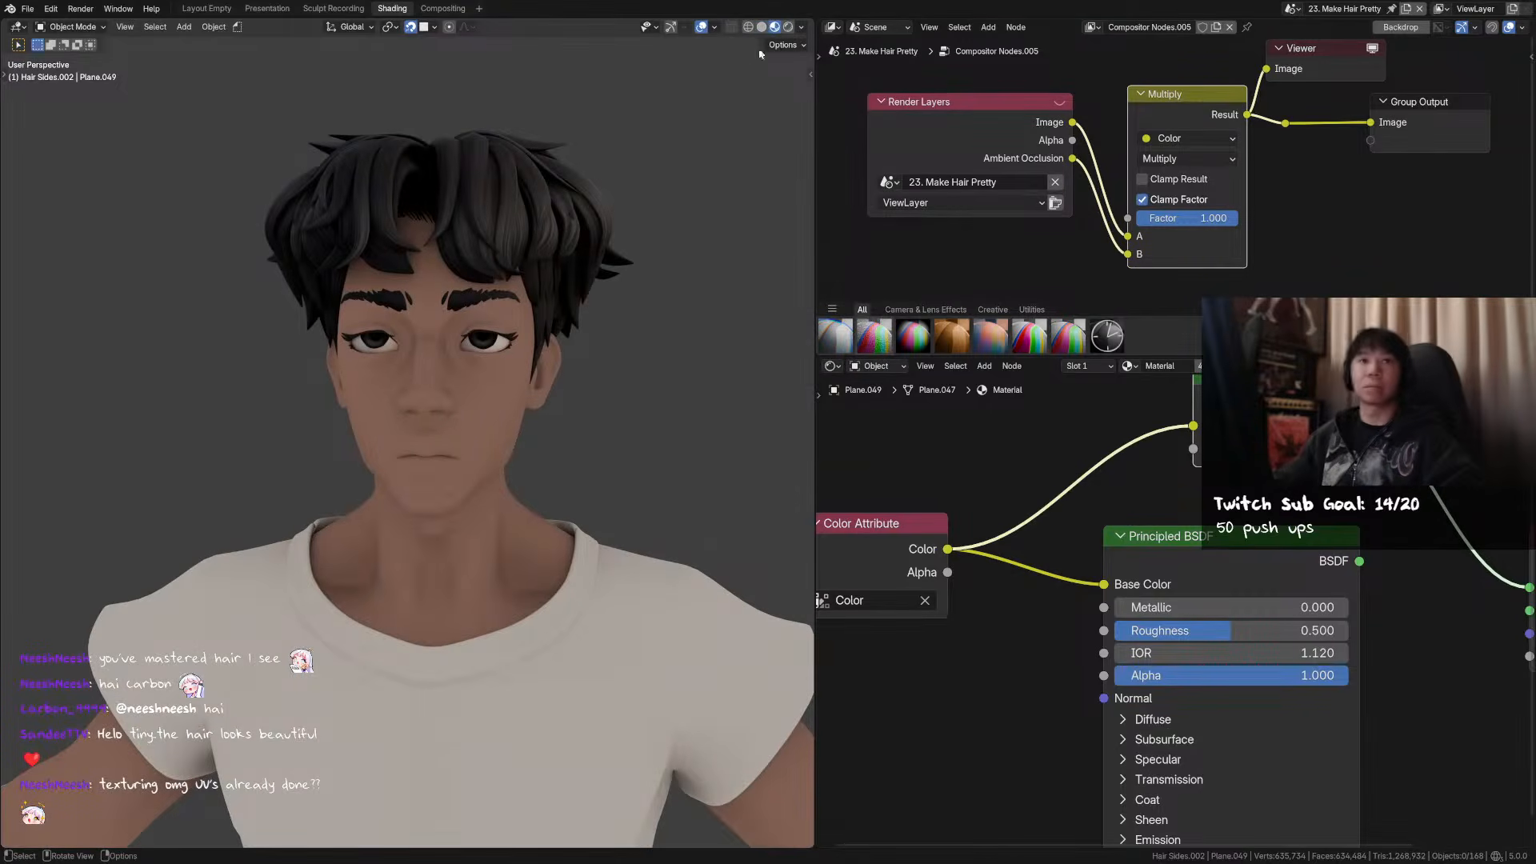
key("ctrl+s")
scroll(639, 322, "down", 1)
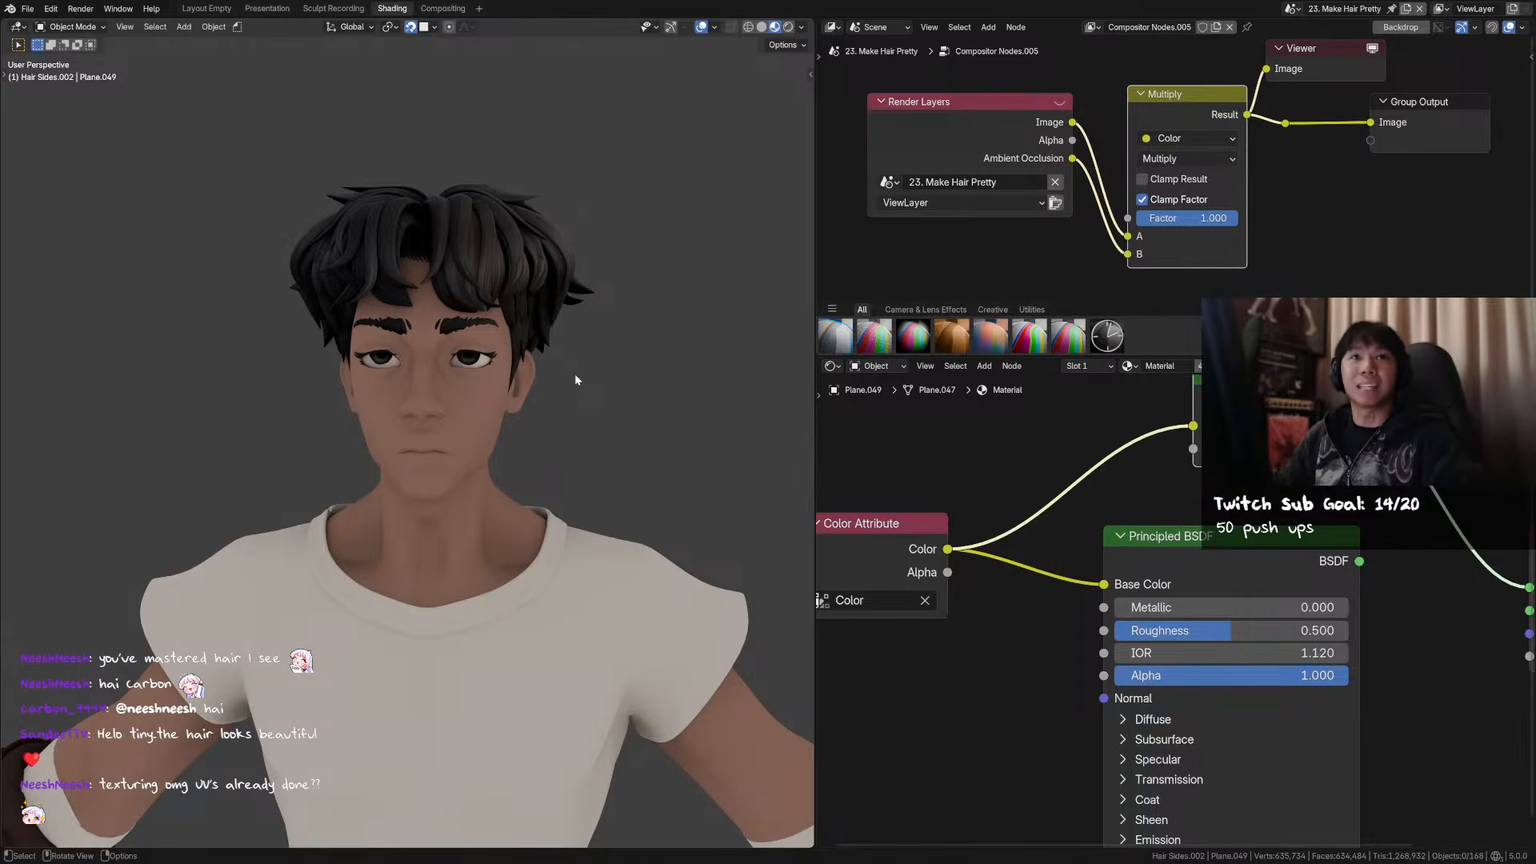
- Examine the full character from the front and at slight angles
middle_click_drag(526, 402, 516, 260)
scroll(516, 272, "down", 3)
middle_click_drag(514, 490, 564, 435, "shift")
scroll(564, 421, "up", 1)
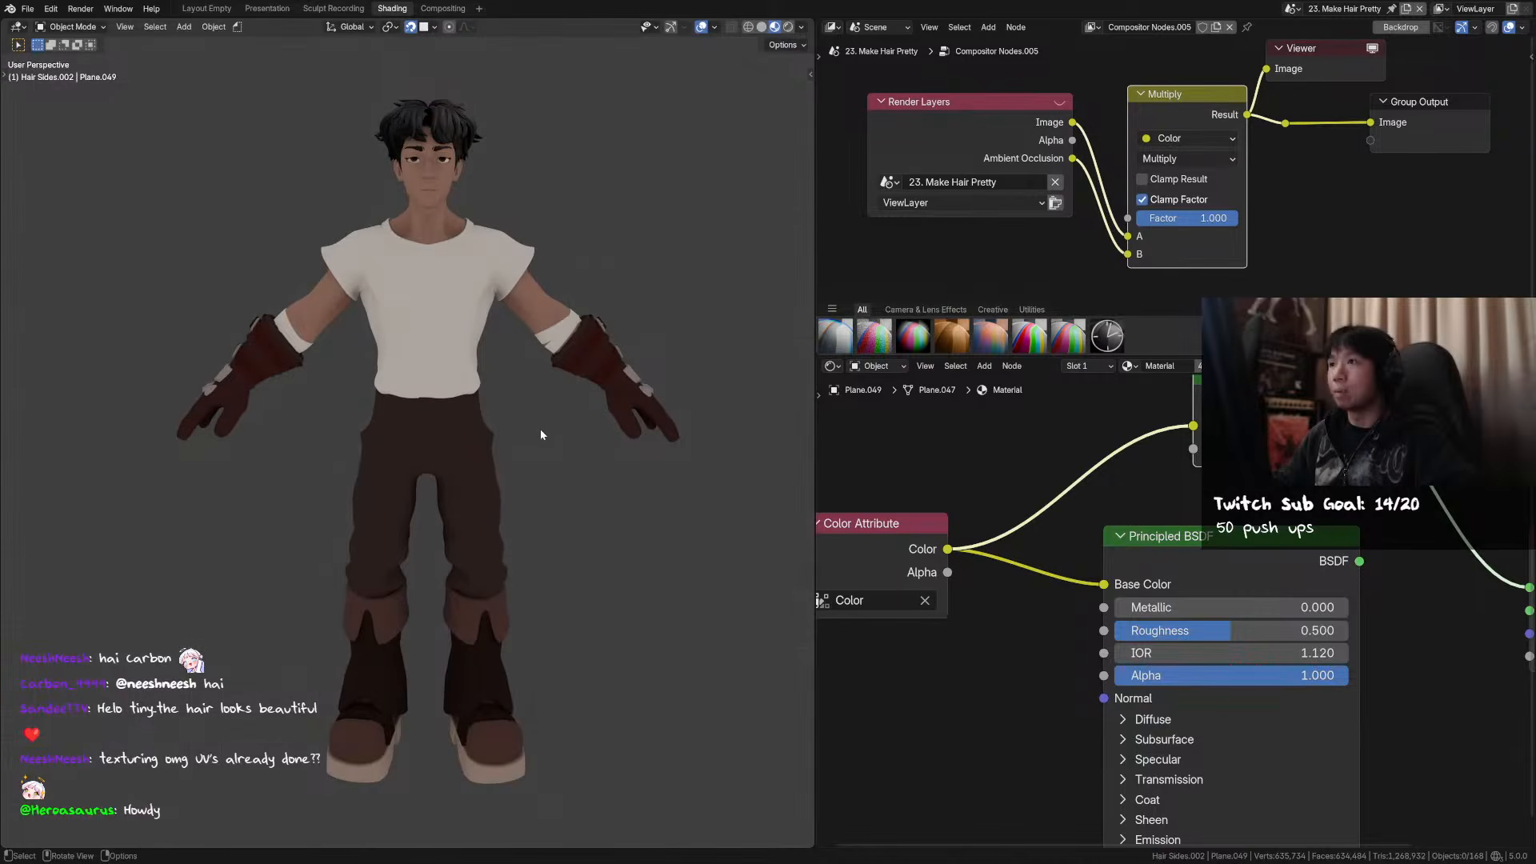
middle_click_drag(469, 436, 501, 435)
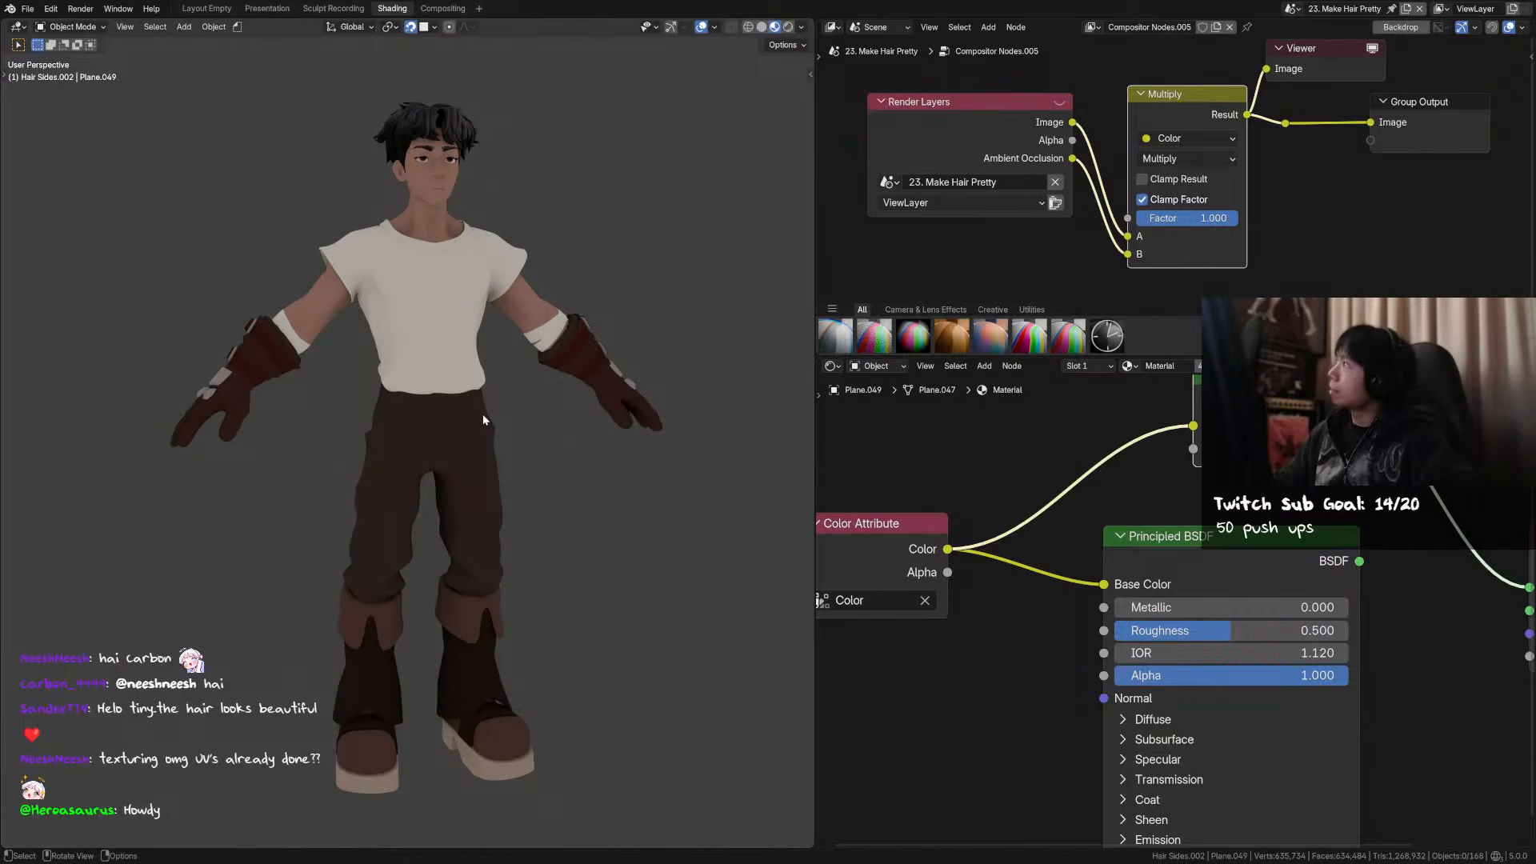
mouse_move(507, 450)
middle_mouse_down()
mouse_move(632, 481)
mouse_move(408, 461)
mouse_move(457, 455)
mouse_move(531, 478)
mouse_move(539, 445)
mouse_move(504, 461)
mouse_move(533, 457)
mouse_move(408, 449)
mouse_move(576, 464)
mouse_move(582, 477)
mouse_move(516, 472)
middle_mouse_up()
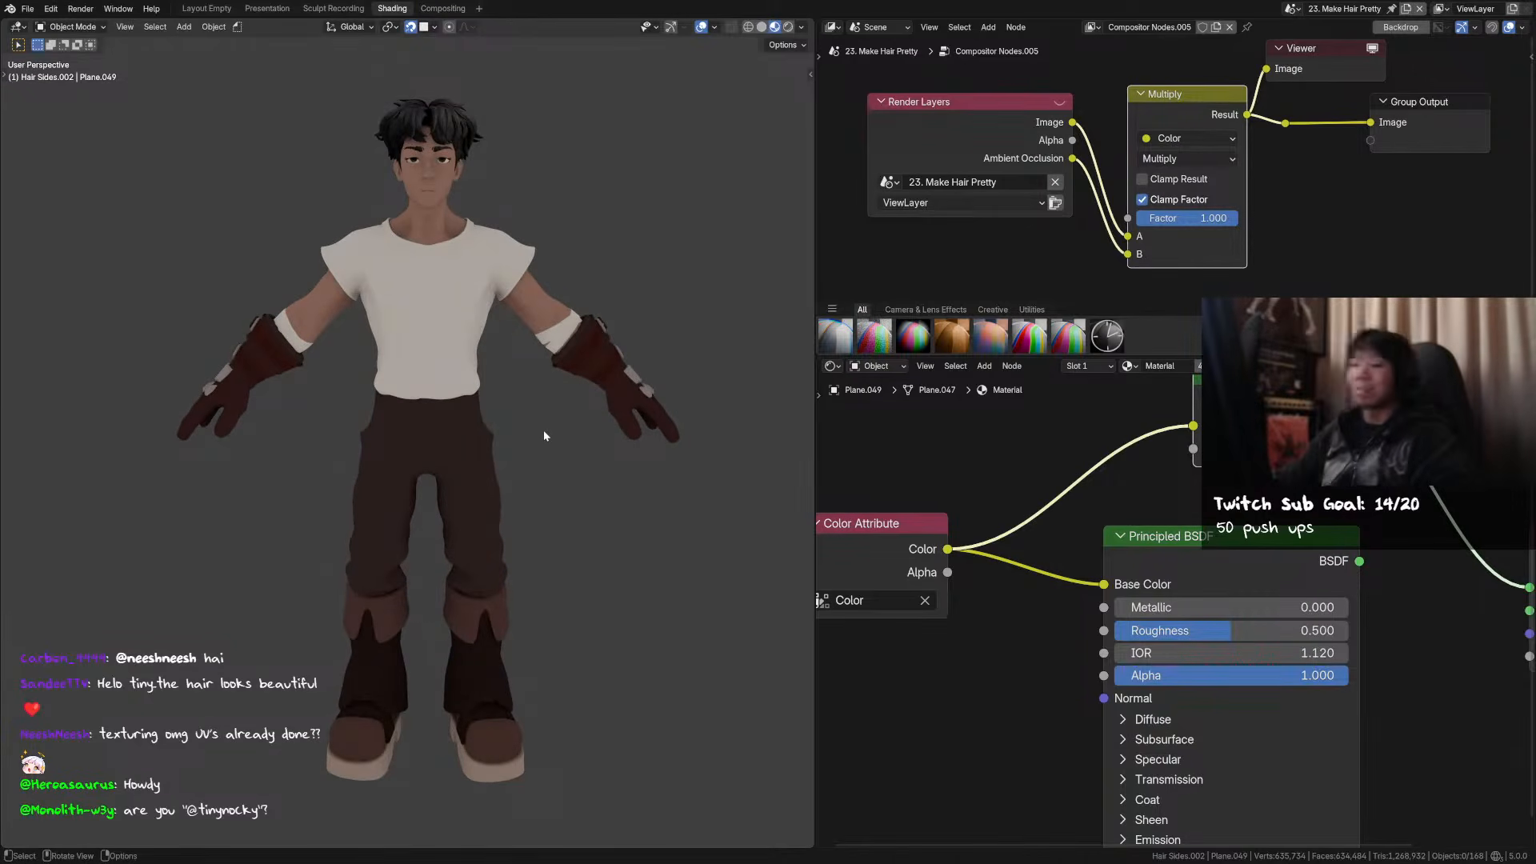
middle_click_drag(544, 436, 501, 466)
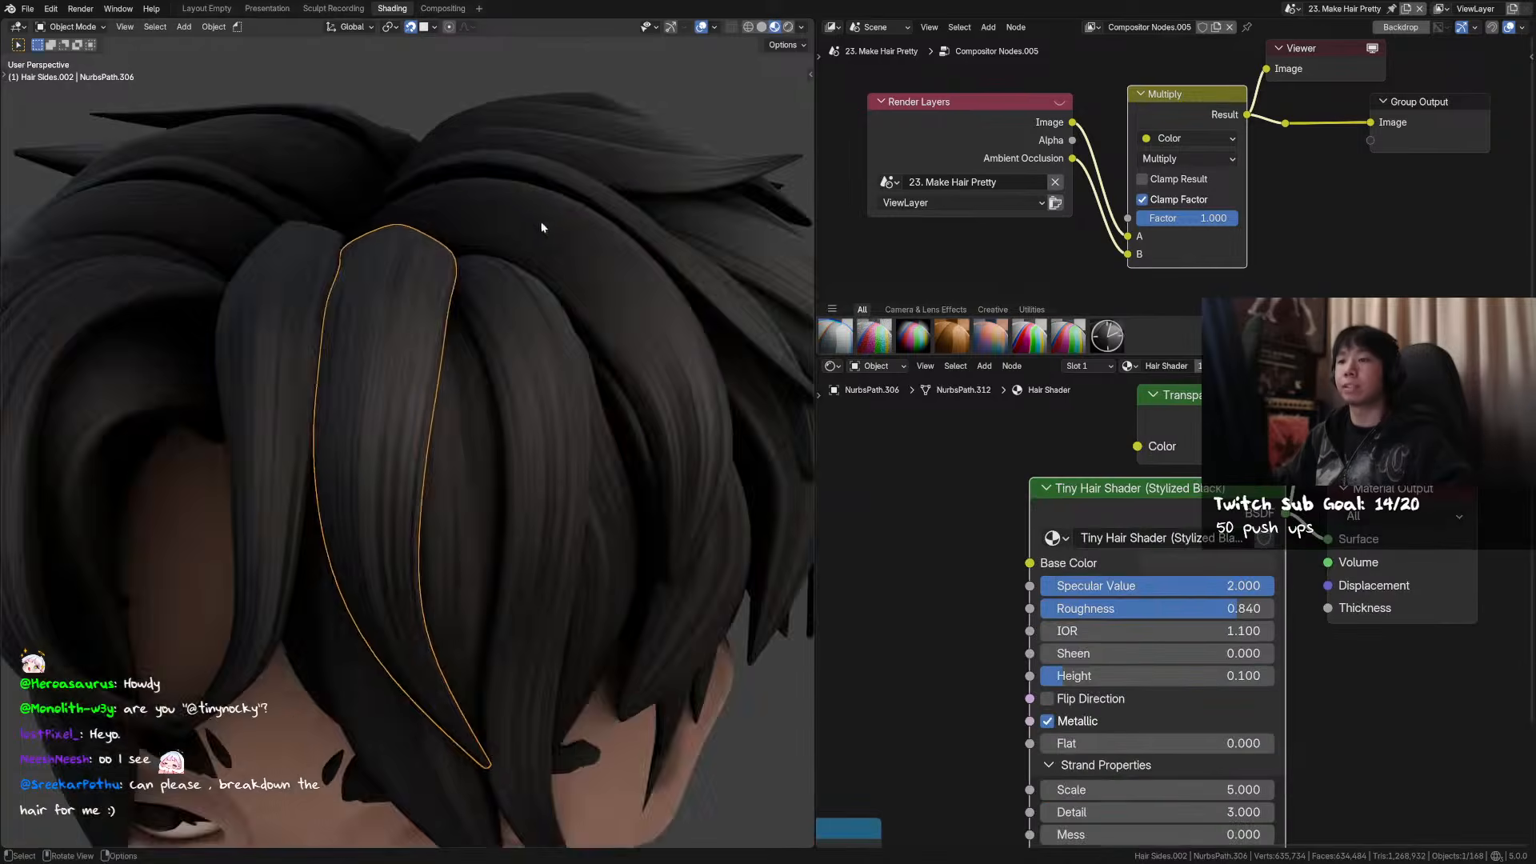
- Try moving the selected front hair strand and examine the neighbouring strands up close
mouse_move(538, 227)
middle_mouse_down()
mouse_move(570, 446)
mouse_move(580, 302)
mouse_move(454, 373)
middle_mouse_up()
key("g")
mouse_move(479, 388)
left_mouse_down()
mouse_move(514, 350)
mouse_move(492, 356)
mouse_move(513, 336)
mouse_move(455, 352)
mouse_move(512, 336)
mouse_move(480, 346)
left_mouse_up()
middle_click_drag(576, 331, 444, 344)
key("ctrl+Tab")
left_click(284, 348)
scroll(420, 359, "down", 1)
left_click(420, 358)
scroll(424, 360, "down", 1)
left_click(583, 199)
scroll(598, 268, "up", 2)
mouse_move(599, 272)
middle_mouse_down()
mouse_move(532, 281)
mouse_move(576, 272)
middle_mouse_up()
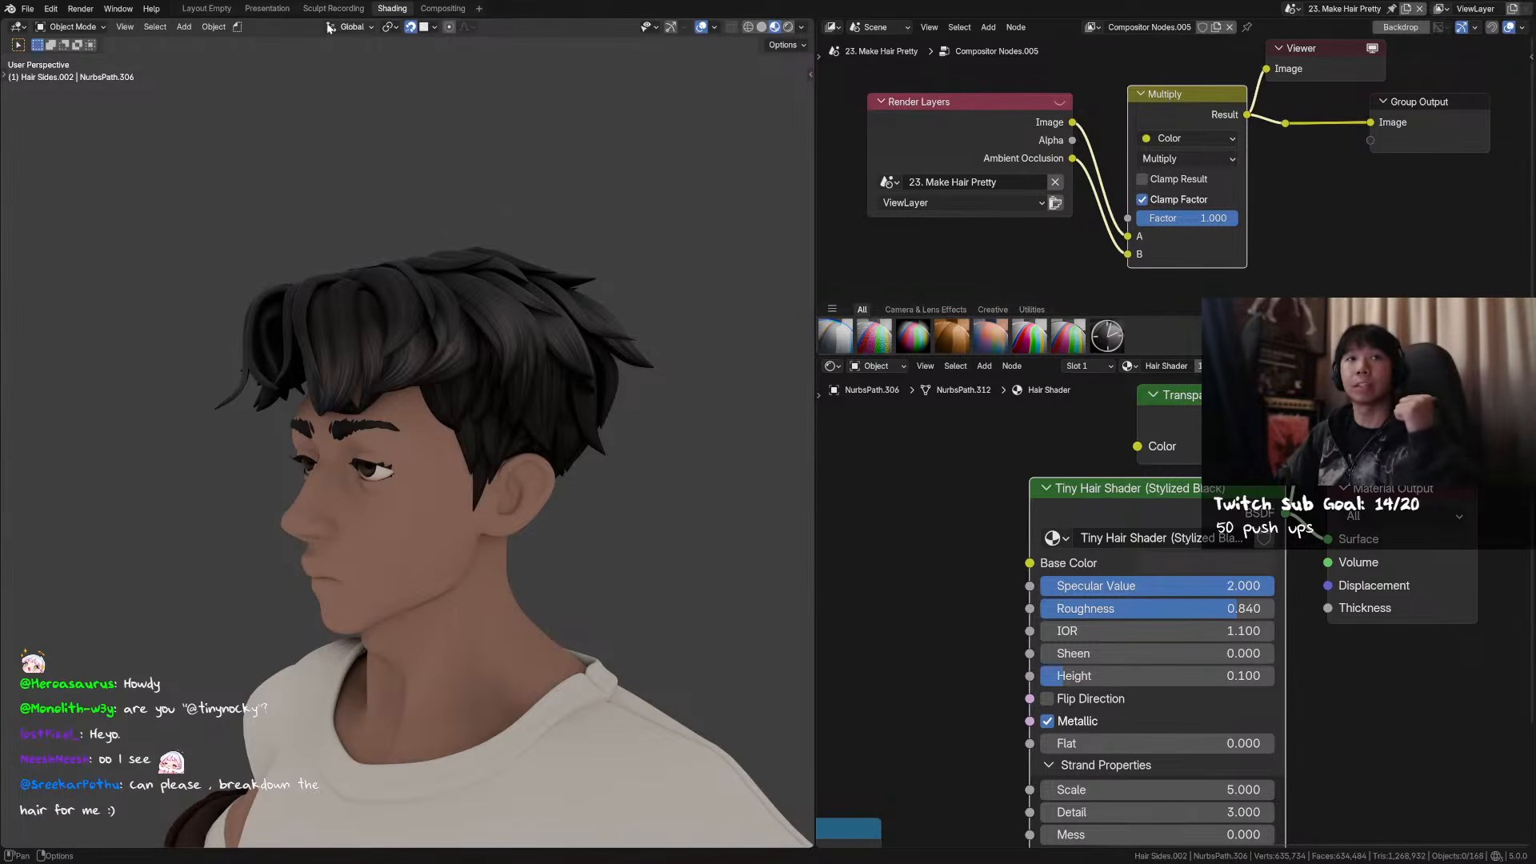
- Open the Sculpt Recording workspace and switch to the scene 01. Init
left_click(333, 8)
middle_click_drag(416, 167, 862, 238)
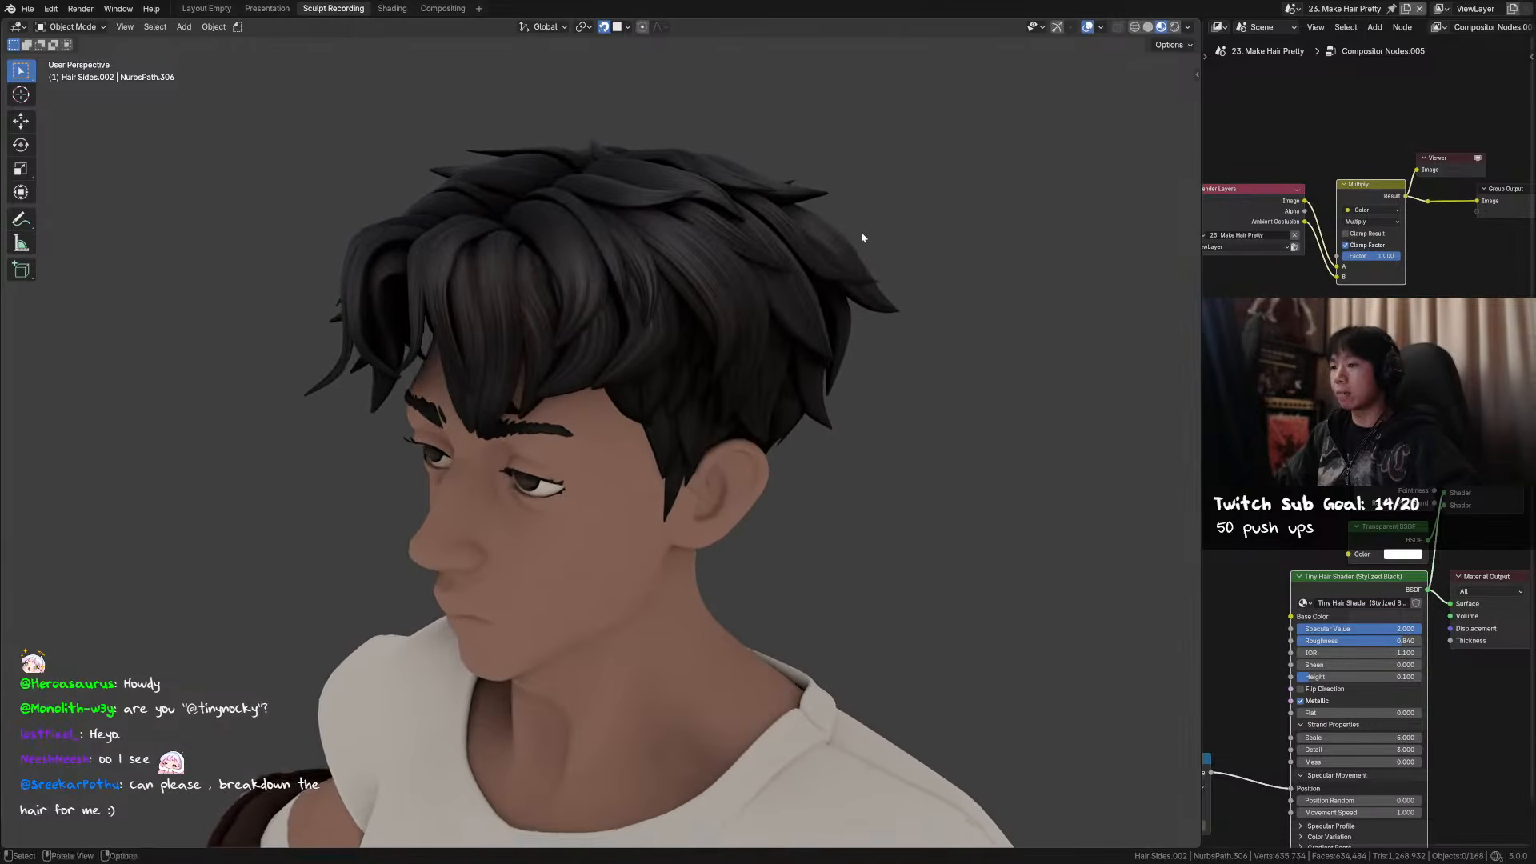
left_click(1293, 10)
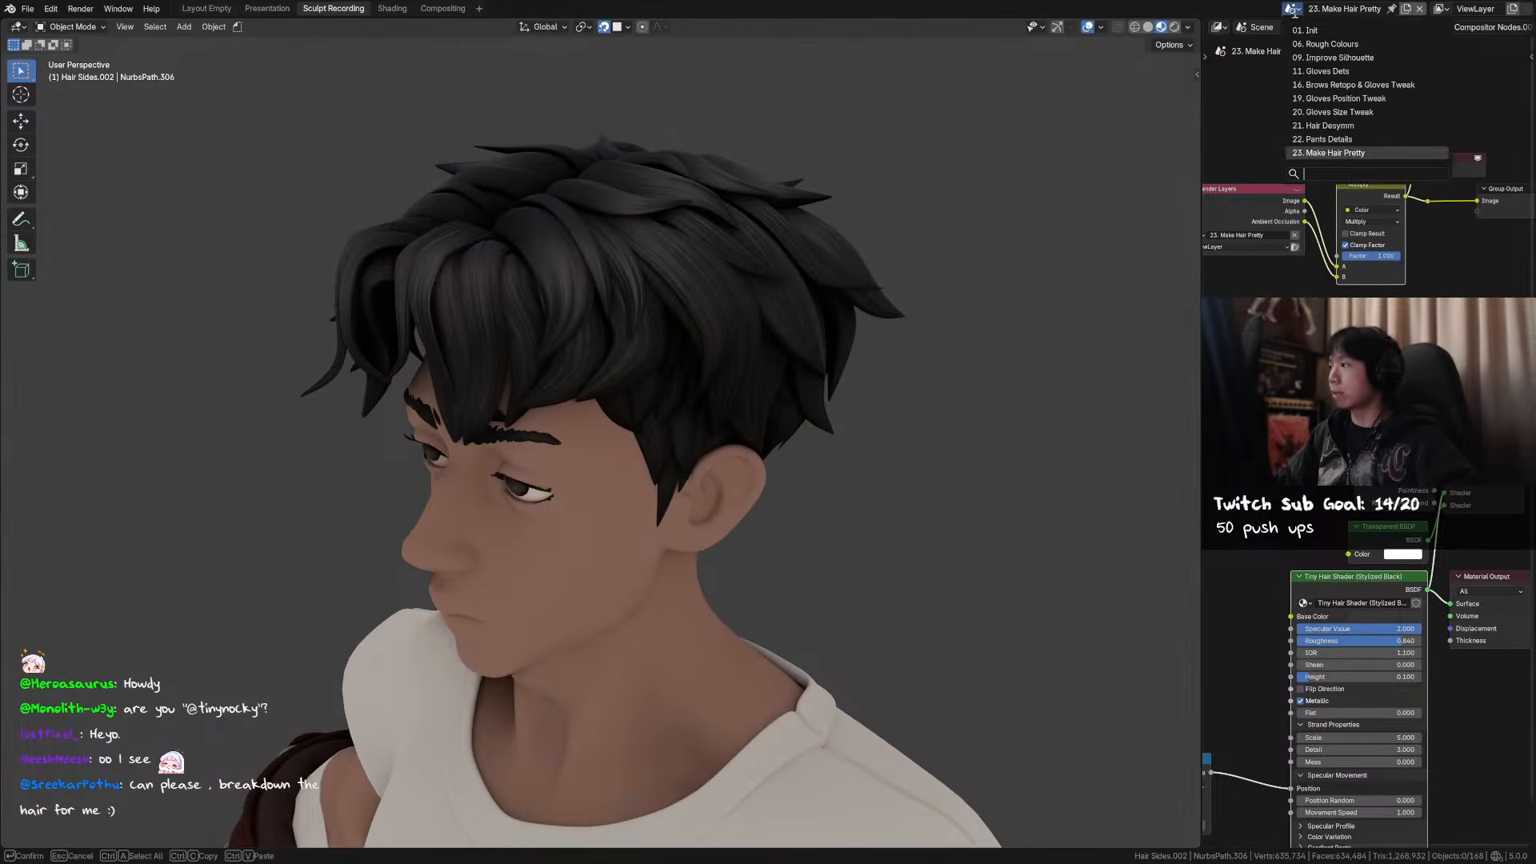
left_click(1391, 32)
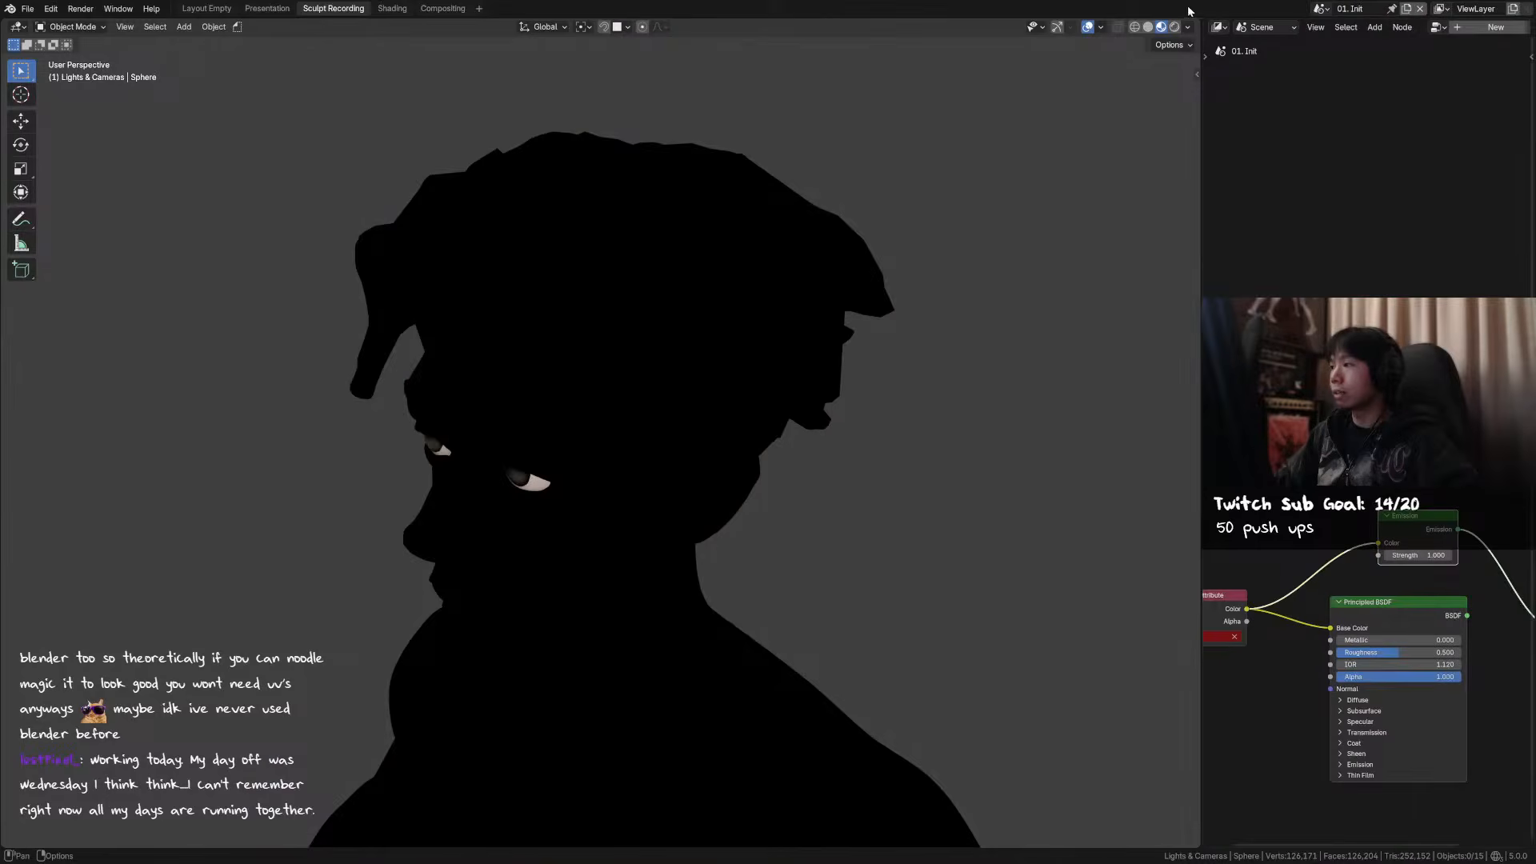
- View the early hair blockout in solid shading and inspect its separate pieces, including in Edit Mode
mouse_move(1003, 176)
middle_mouse_down()
mouse_move(1055, 159)
mouse_move(914, 212)
mouse_move(687, 215)
mouse_move(785, 227)
mouse_move(933, 208)
mouse_move(693, 208)
mouse_move(736, 206)
mouse_move(797, 156)
mouse_move(618, 227)
middle_mouse_up()
left_click(693, 208)
key("Tab")
key("Tab")
left_click(618, 227)
left_click(526, 264)
middle_click_drag(526, 264, 556, 296)
left_click(670, 275)
- Switch to the scene 11. Gloves Dets and try moving a control point of a back hair strand
left_click(1319, 11)
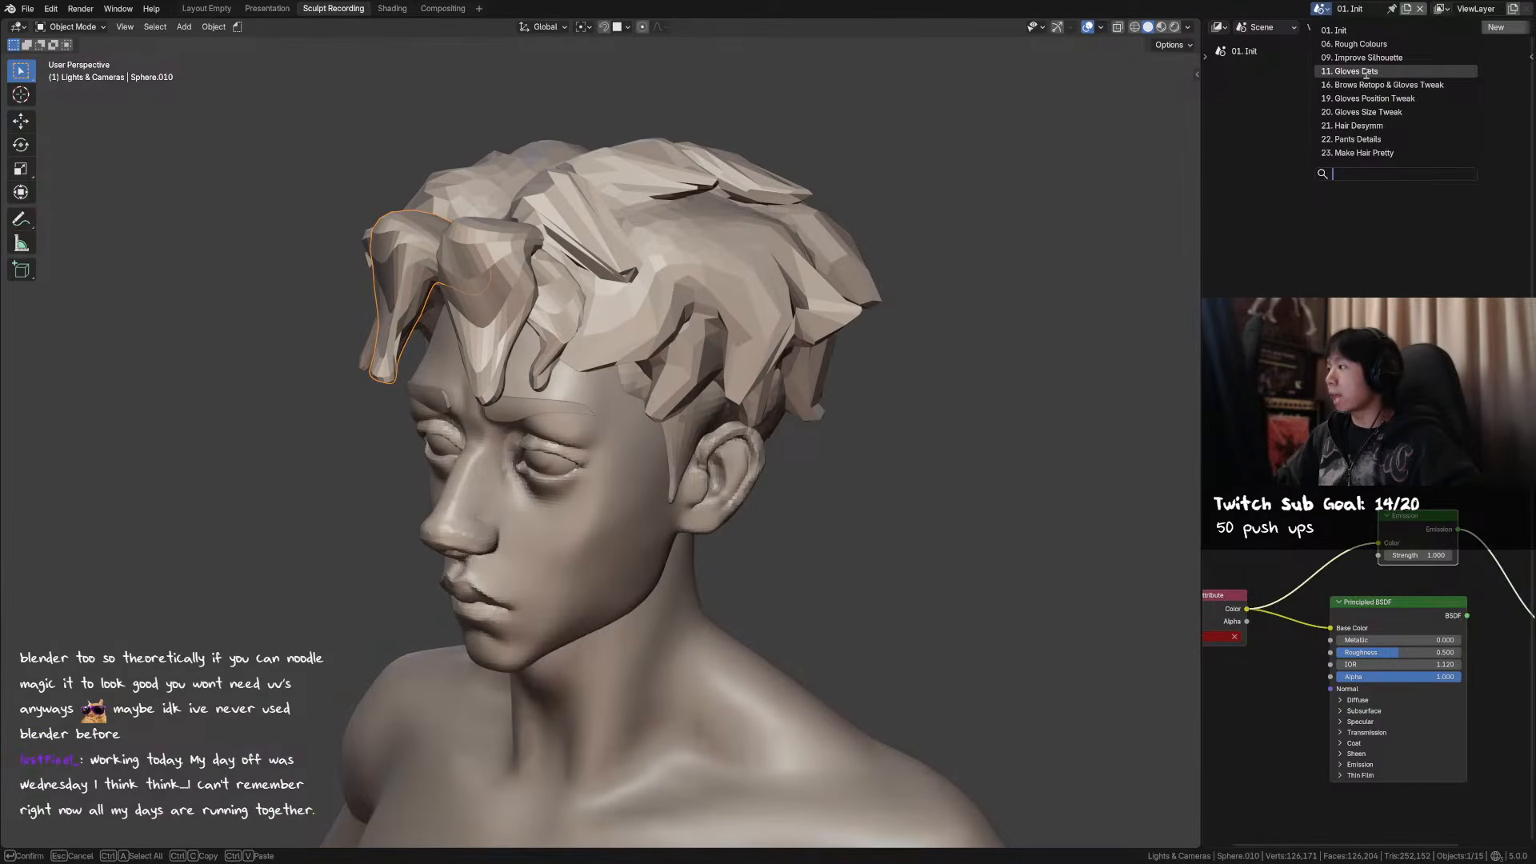
left_click(1361, 71)
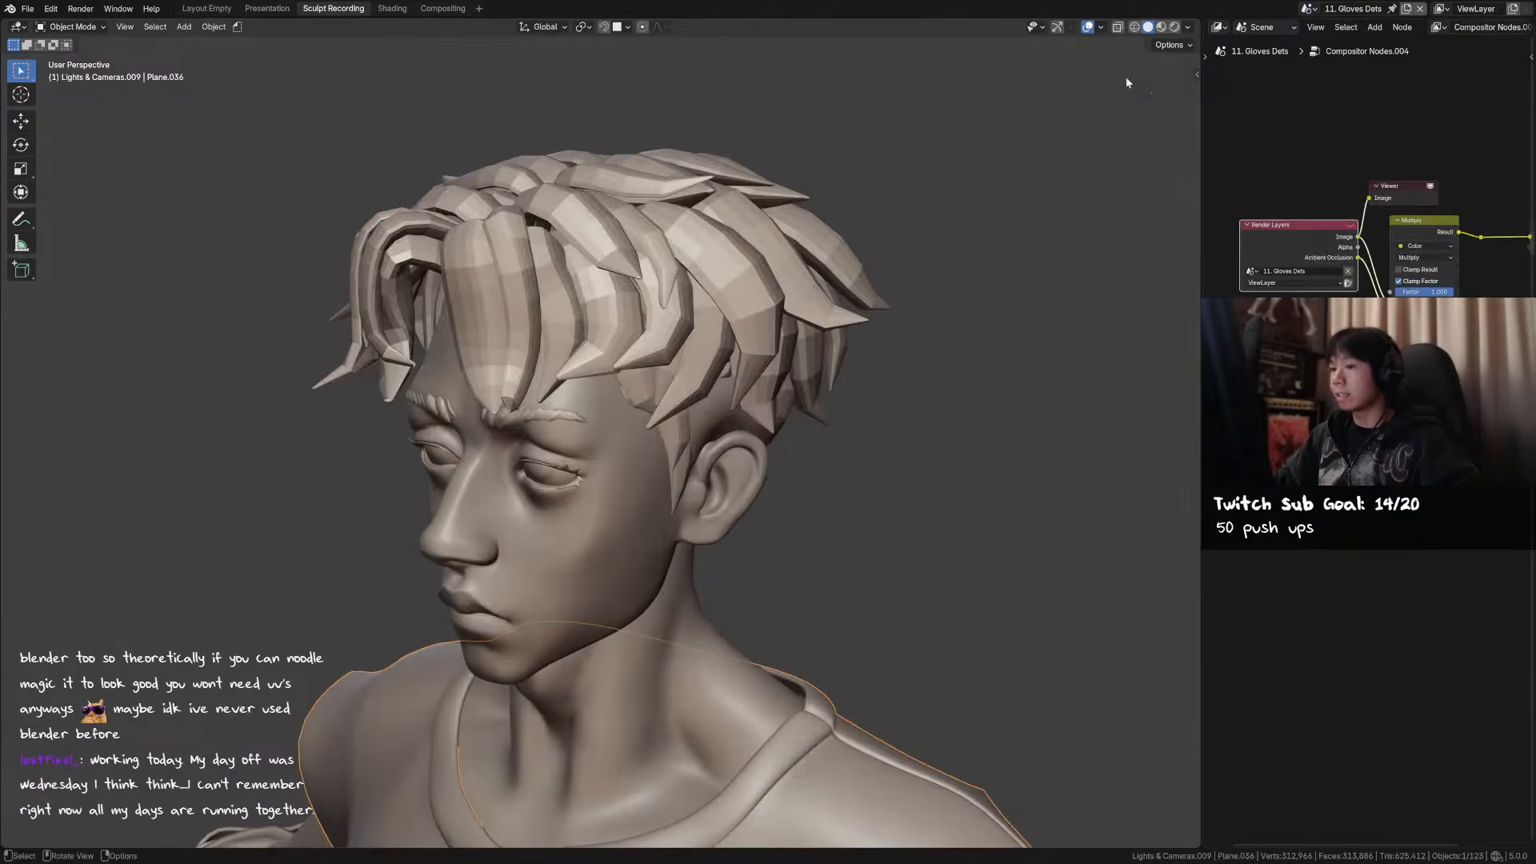
left_click(800, 244)
key("Tab")
middle_click_drag(816, 235, 752, 240)
left_click(824, 268)
key("g")
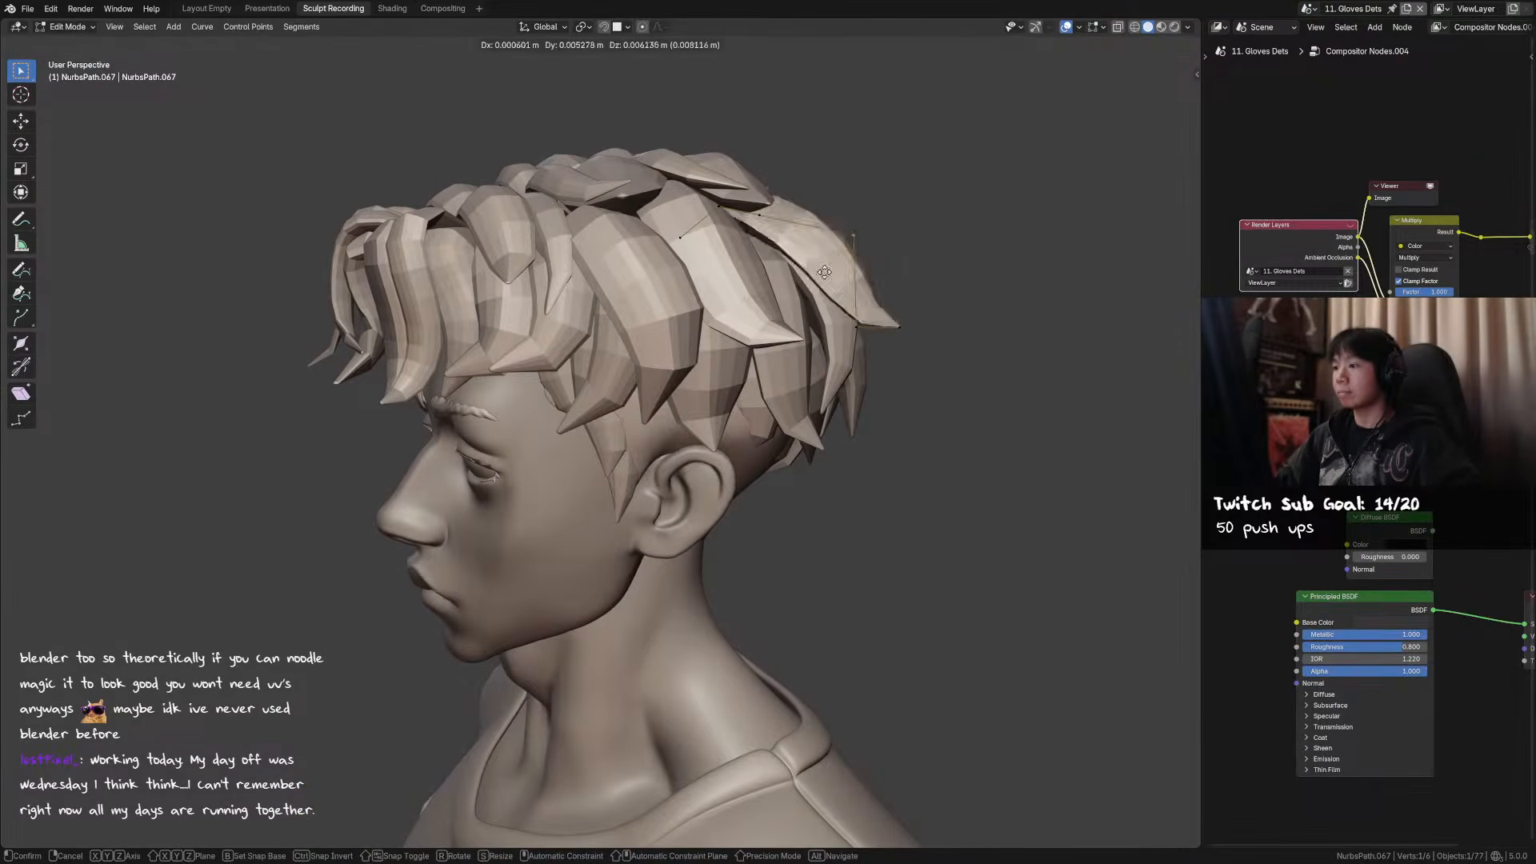
middle_click_drag(943, 161, 901, 226, "alt")
key("Escape")
- Try moving a control point of a hair strand on top of the head near the parting
middle_click_drag(986, 76, 638, 257)
key("Tab")
left_click(581, 254)
key("Tab")
key("g")
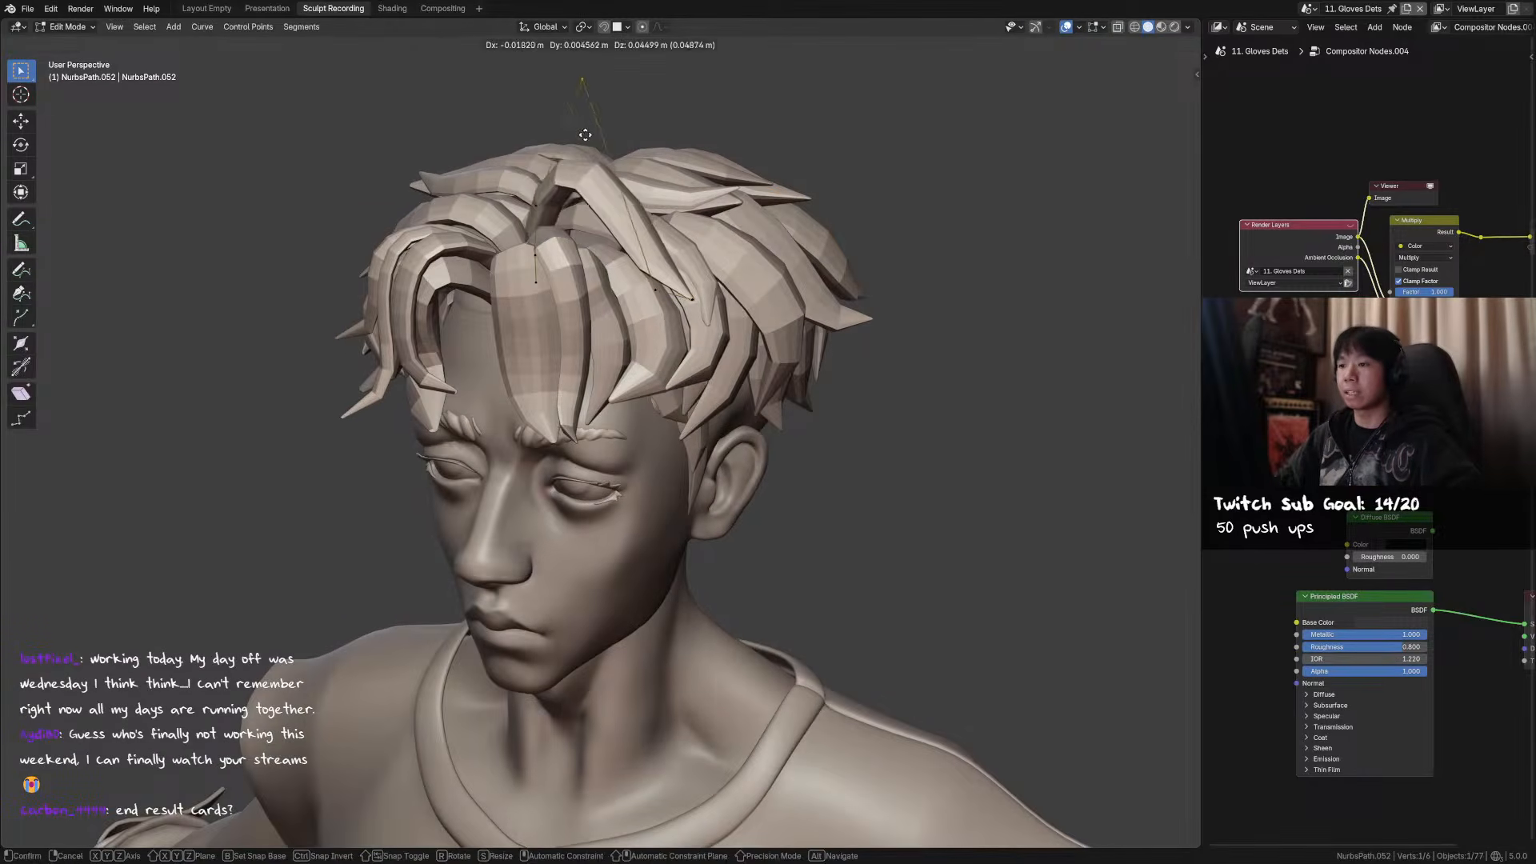
right_click(592, 227)
middle_click_drag(591, 227, 560, 228)
key("Tab")
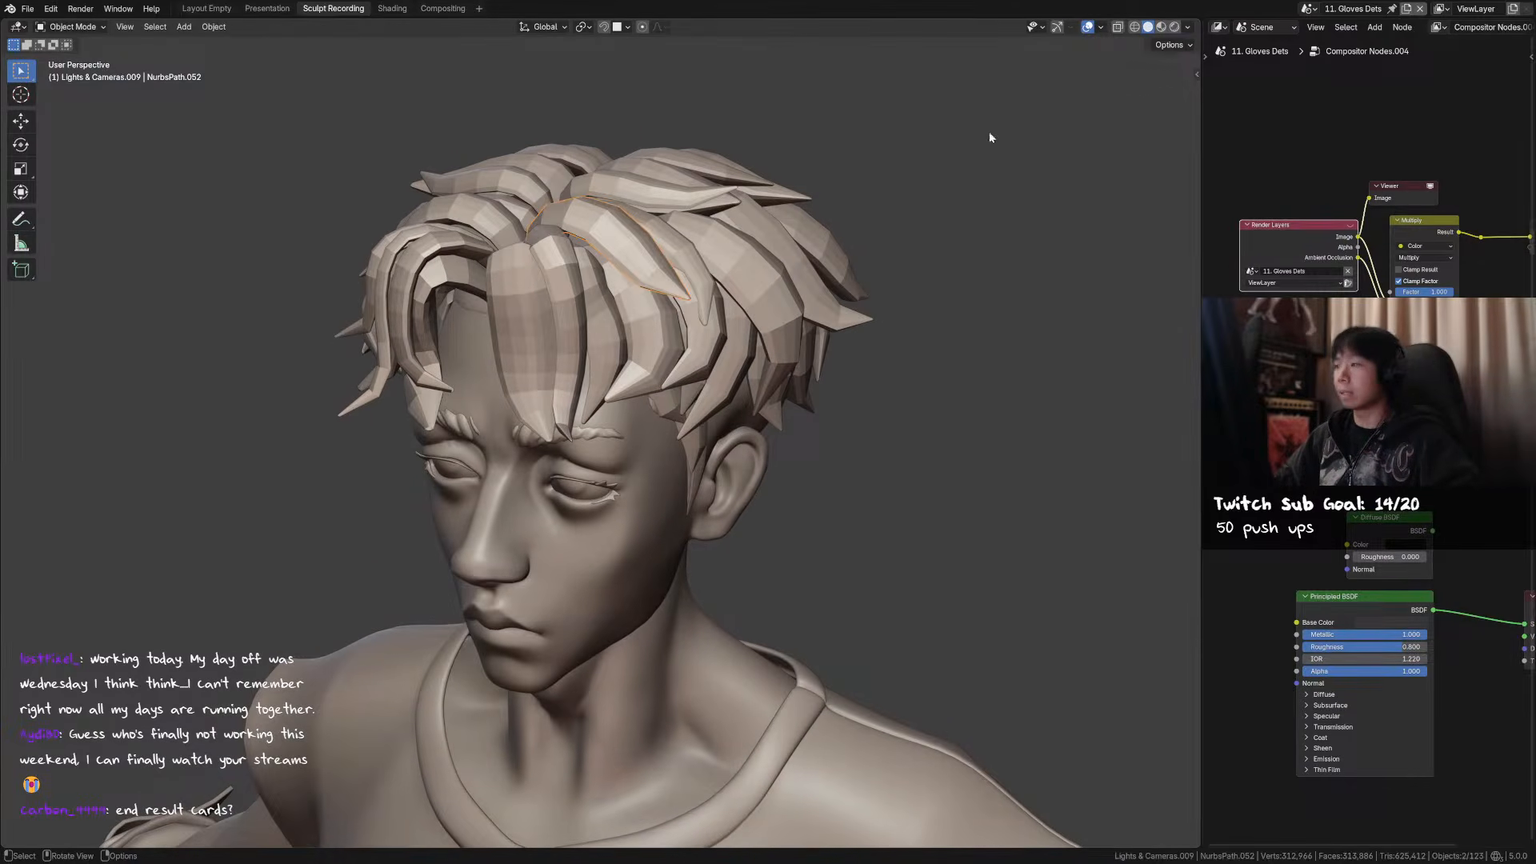
- Switch to the scene 23. Make Hair Pretty and inspect several finished hair strands in Edit Mode
left_click(1309, 8)
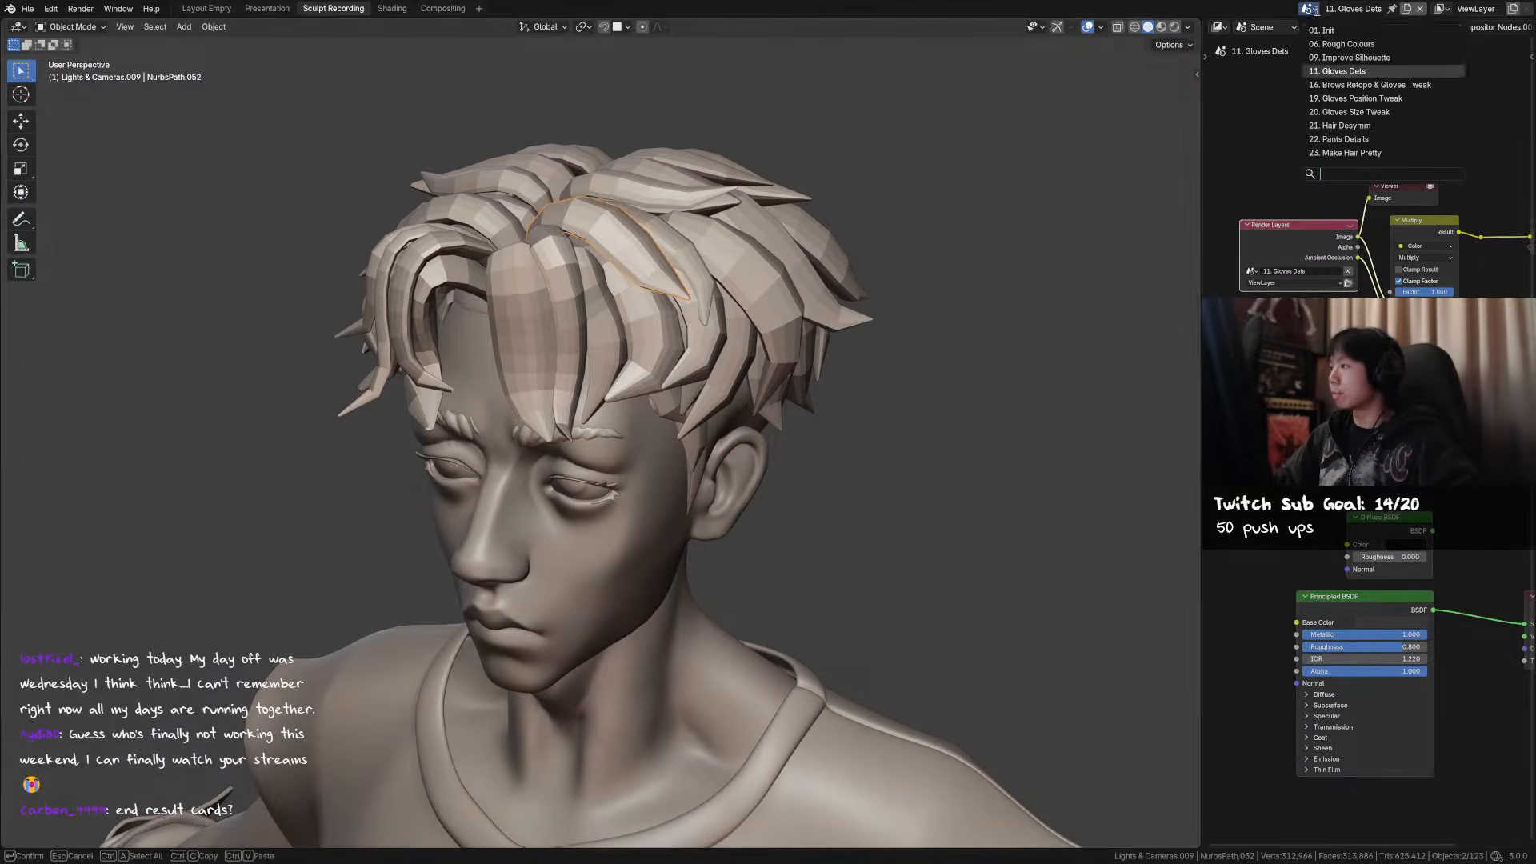
left_click(1378, 152)
middle_click_drag(928, 169, 925, 171)
left_click(632, 205)
key("Tab")
middle_click_drag(632, 210, 677, 287)
key("Tab")
left_click(624, 294)
key("Tab")
key("Tab")
scroll(633, 276, "up", 2)
left_click(609, 261)
- Isolate a front hair strand, examine its edge loops in Edit Mode, and restore the full character view
left_click(670, 223)
key("shift+h")
key("Tab")
scroll(756, 230, "up", 2)
key("2")
scroll(675, 256, "up", 3)
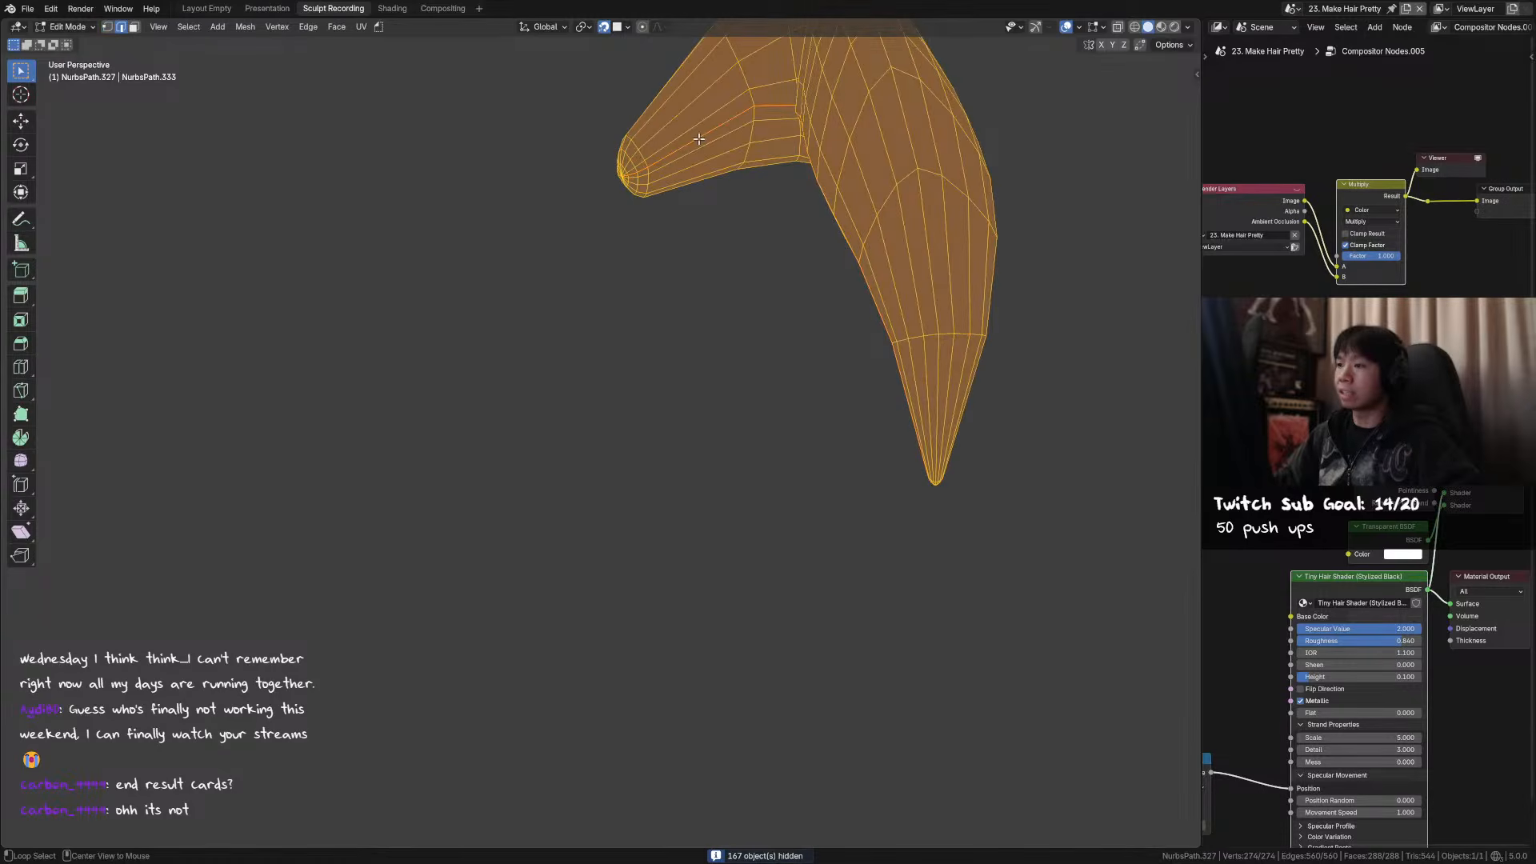
left_click(701, 139, "alt")
scroll(701, 139, "down", 2)
middle_click_drag(700, 139, 555, 255)
key("ctrl+l")
key("Tab")
key("slash")
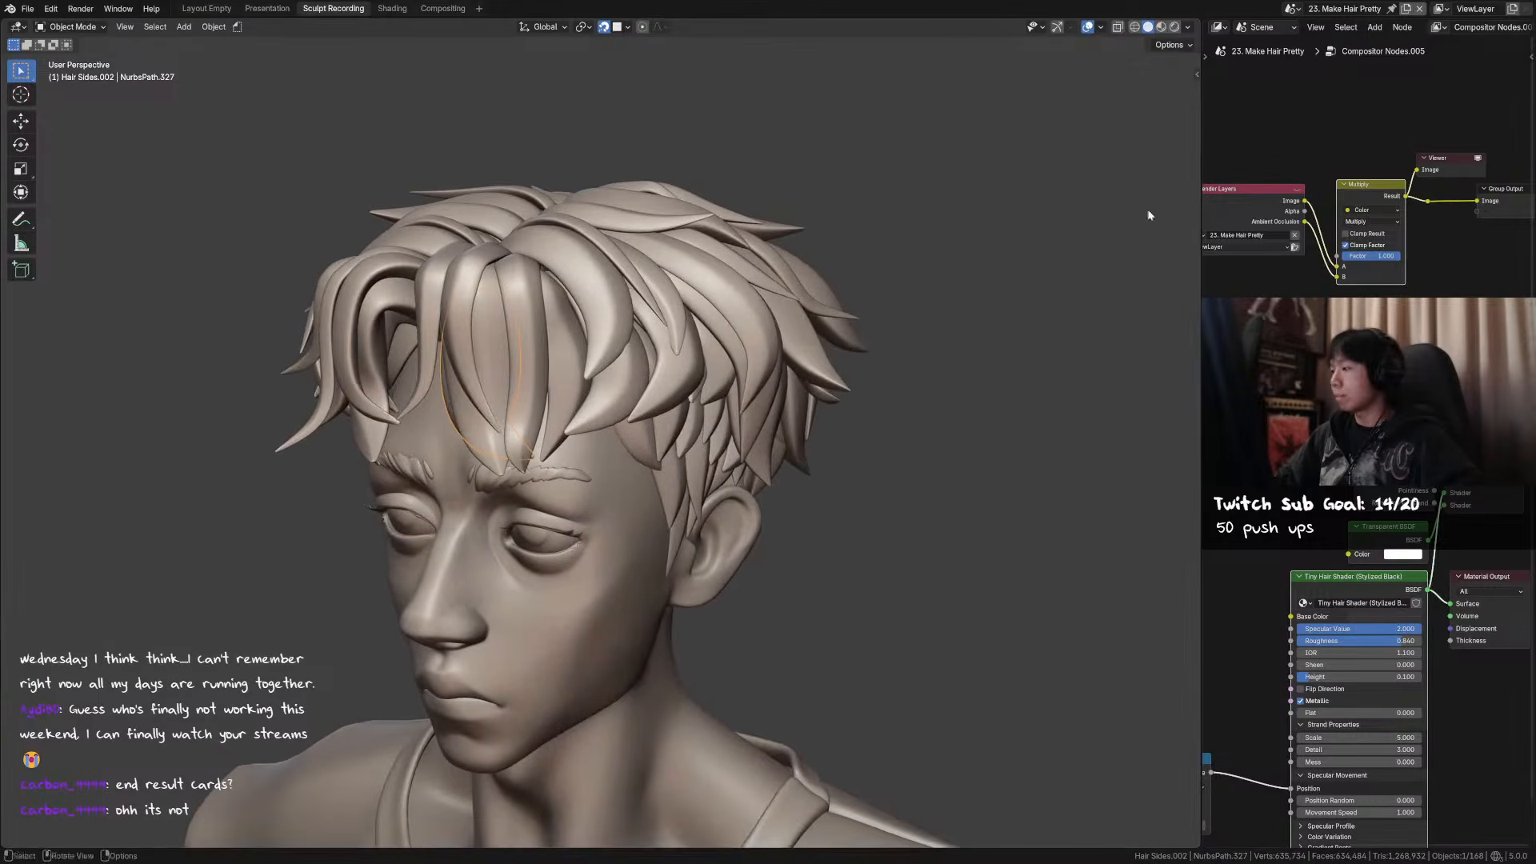
- Open the Shading workspace and view the hair material's node setup feeding the Tiny Hair Shader
left_click(404, 7)
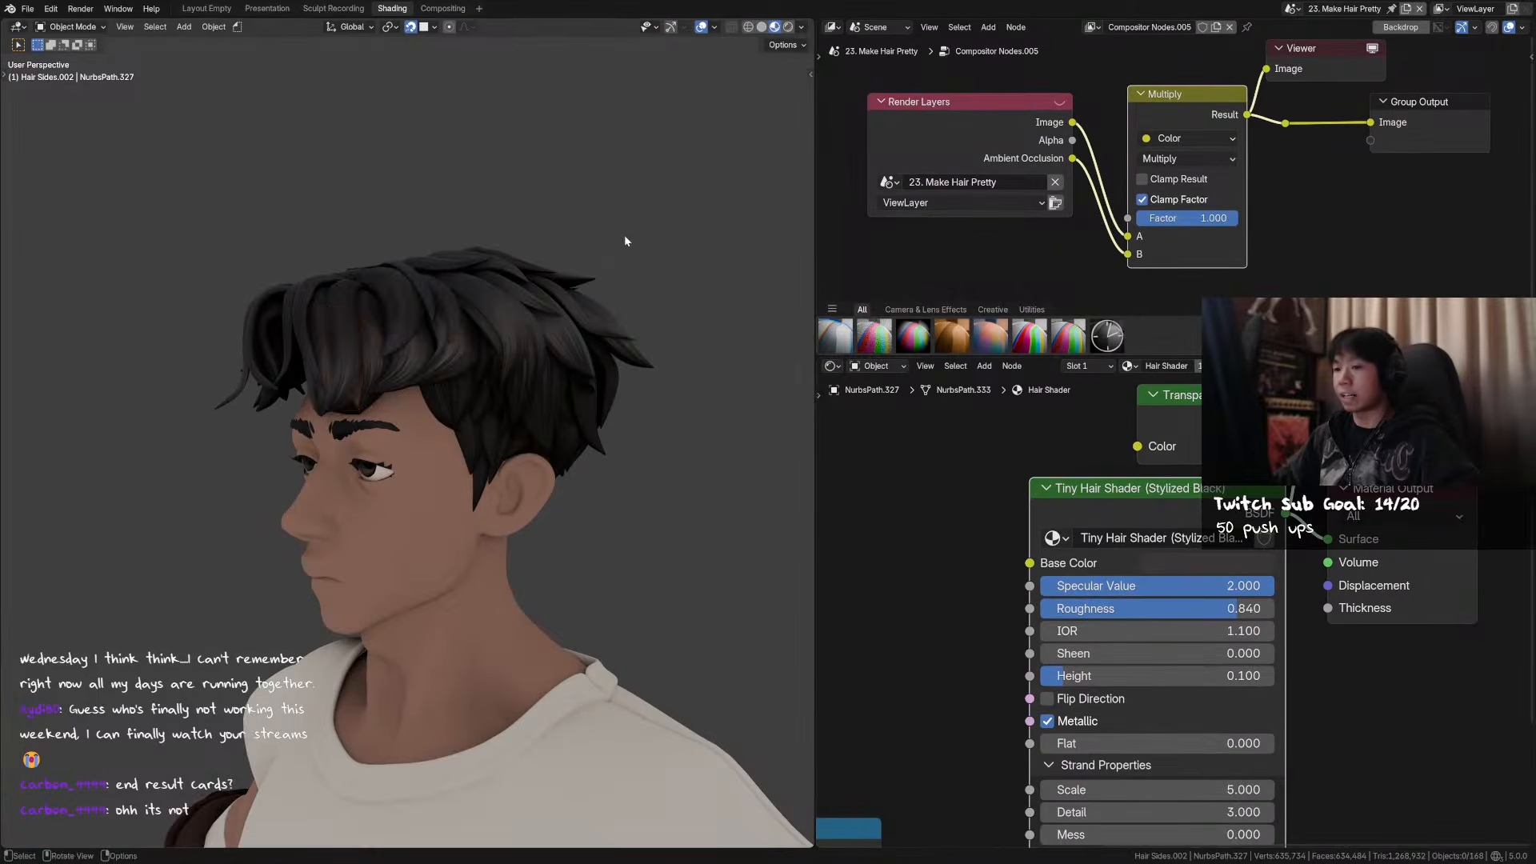
middle_click_drag(620, 211, 688, 216)
scroll(1093, 468, "down", 4)
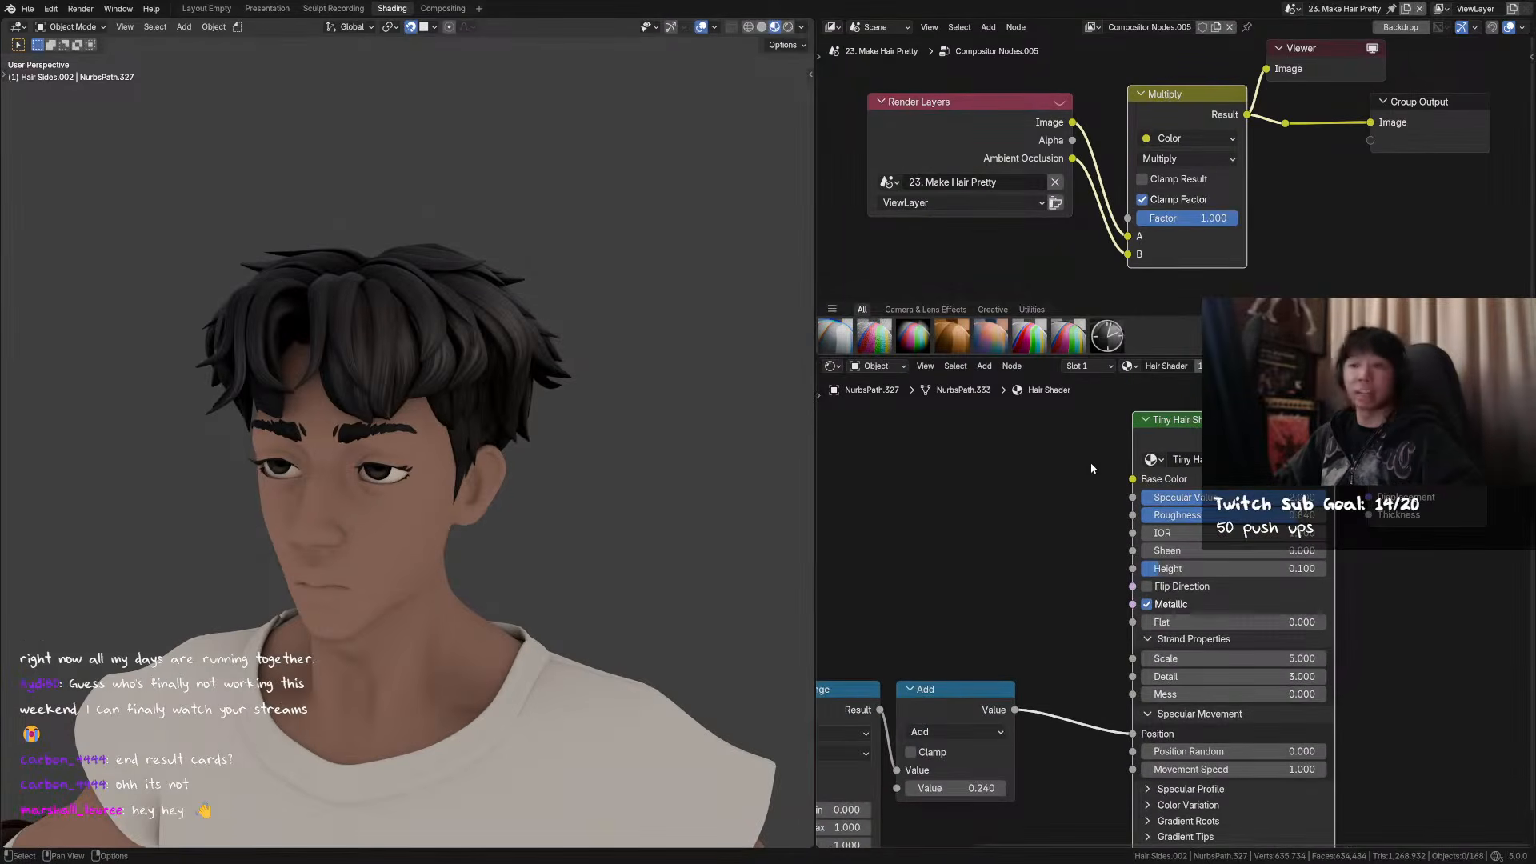
scroll(1132, 489, "down", 3)
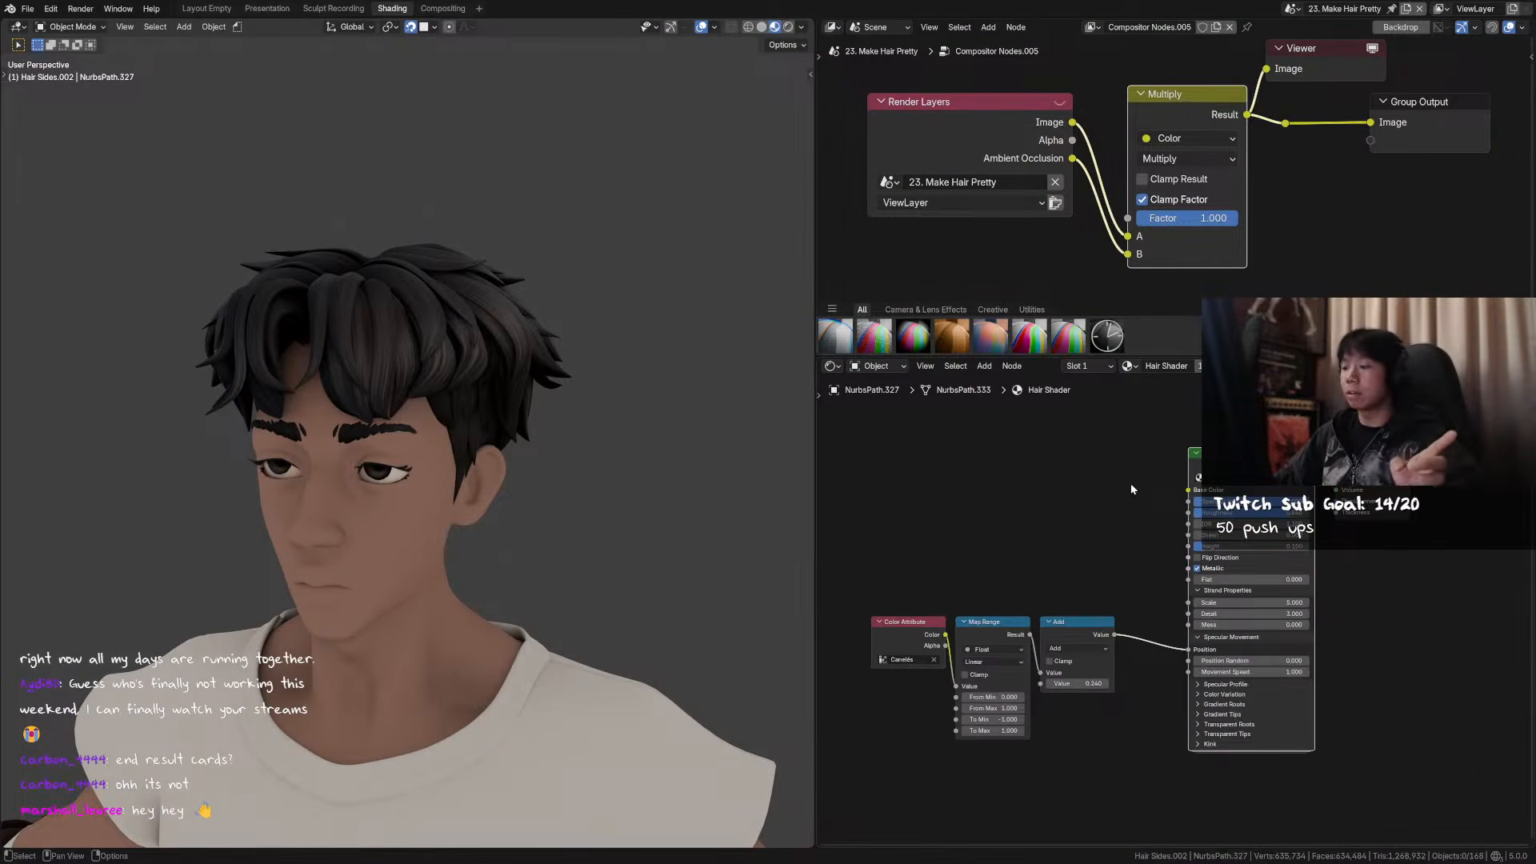
scroll(599, 455, "up", 3)
- Examine the shaded hair from above, the side and the front, including where it meets the face
middle_click_drag(545, 357, 542, 424)
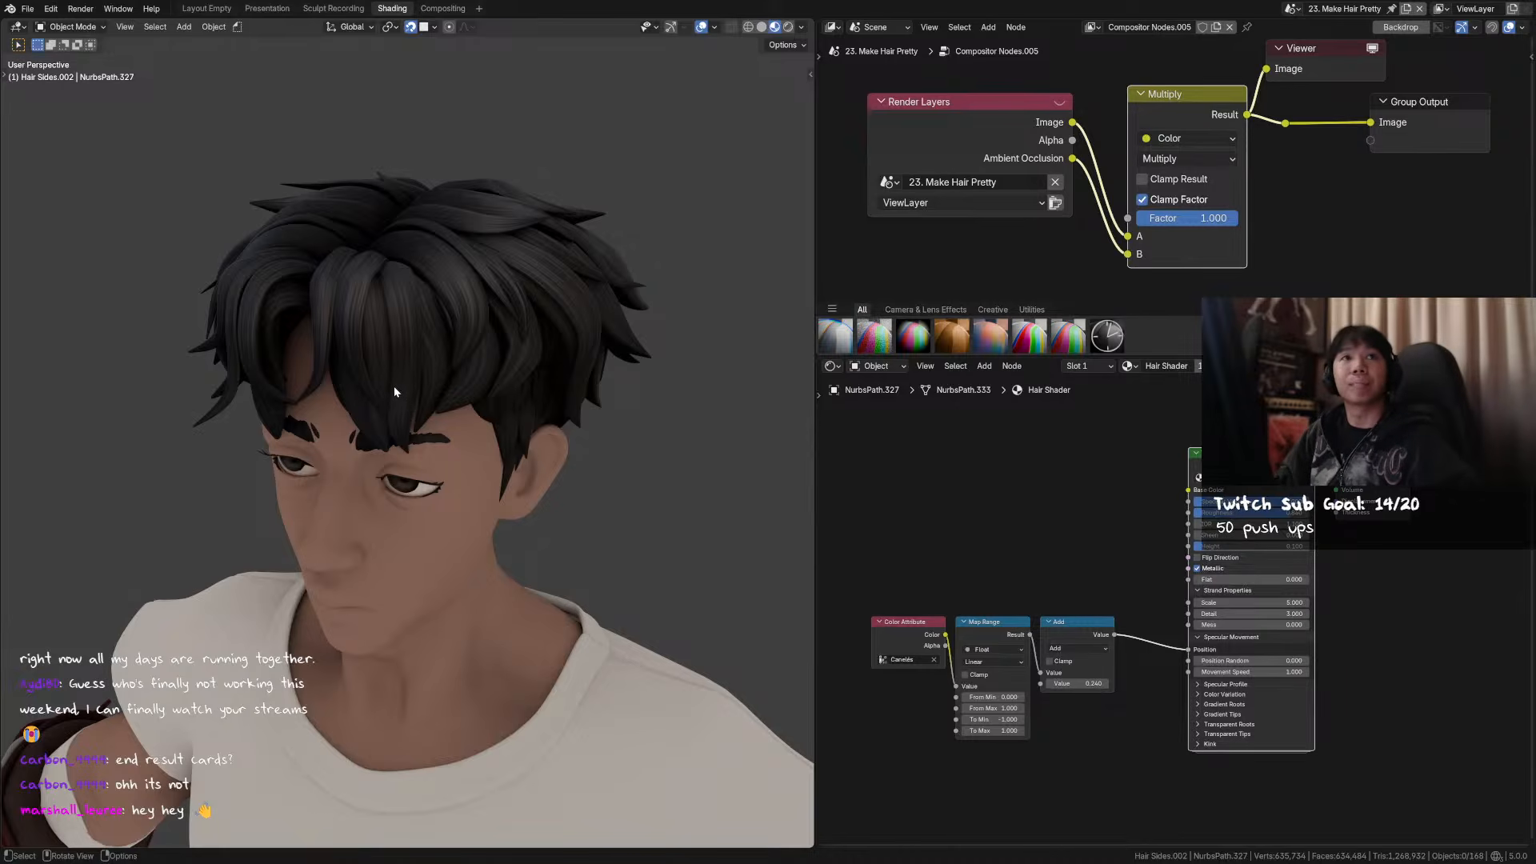
middle_click_drag(389, 407, 502, 482)
scroll(502, 482, "up", 2)
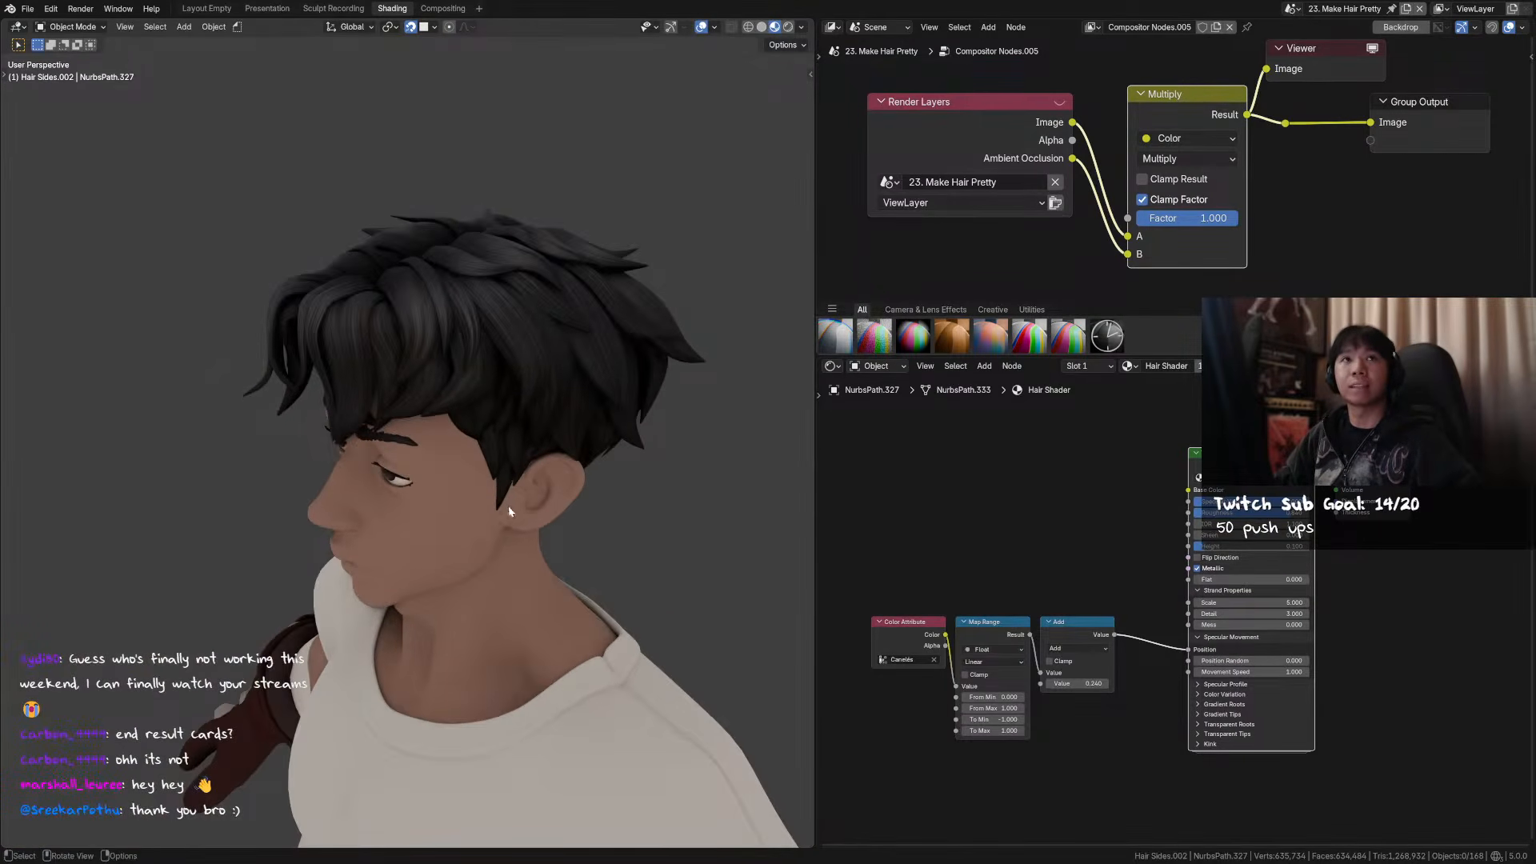
middle_click_drag(507, 446, 427, 376)
scroll(478, 428, "up", 1)
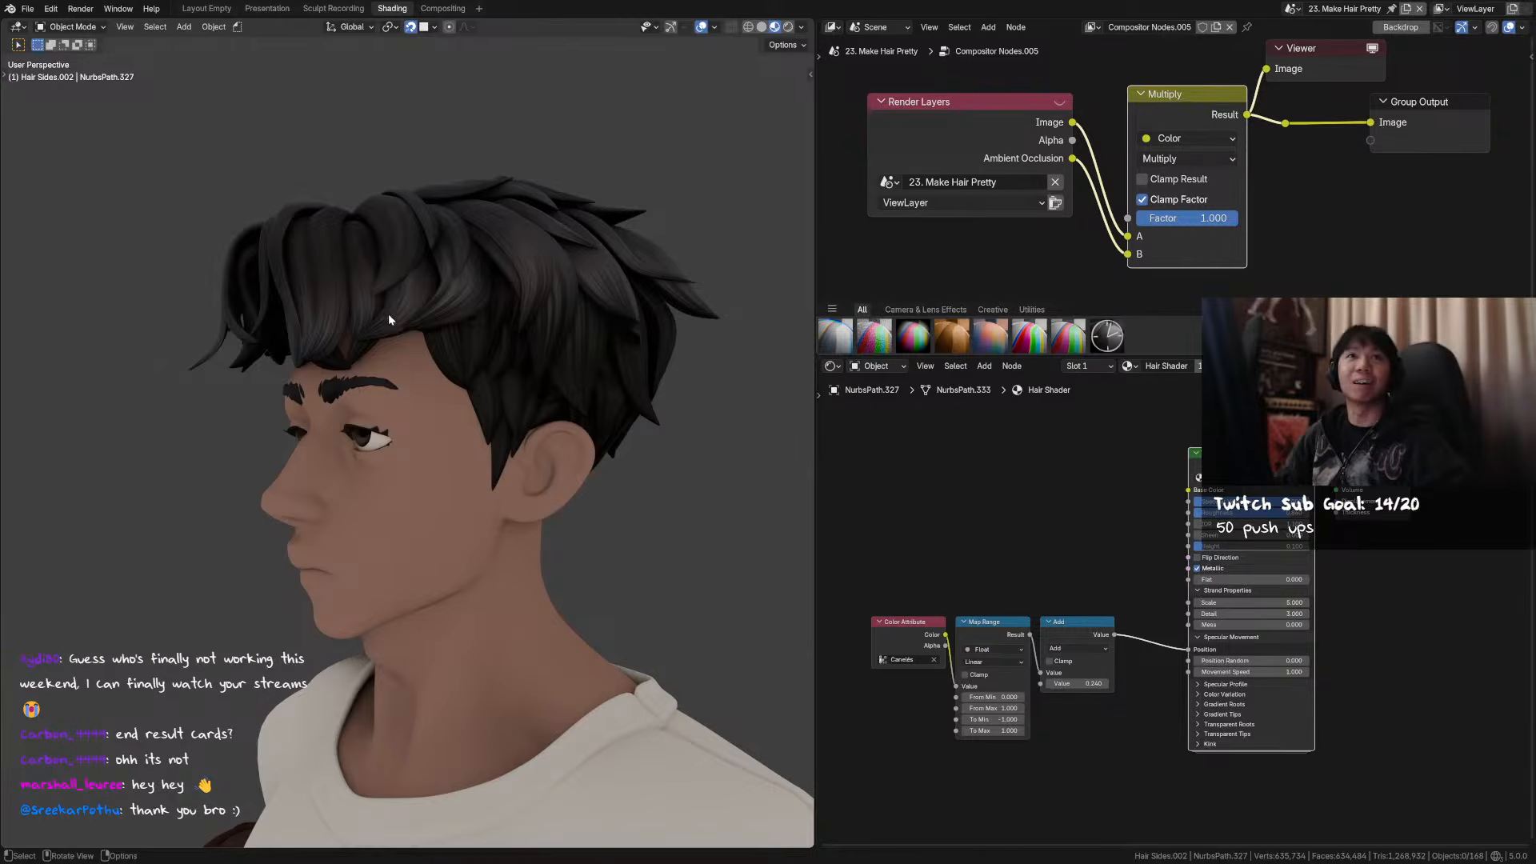
middle_click_drag(457, 298, 474, 460)
left_click(439, 411)
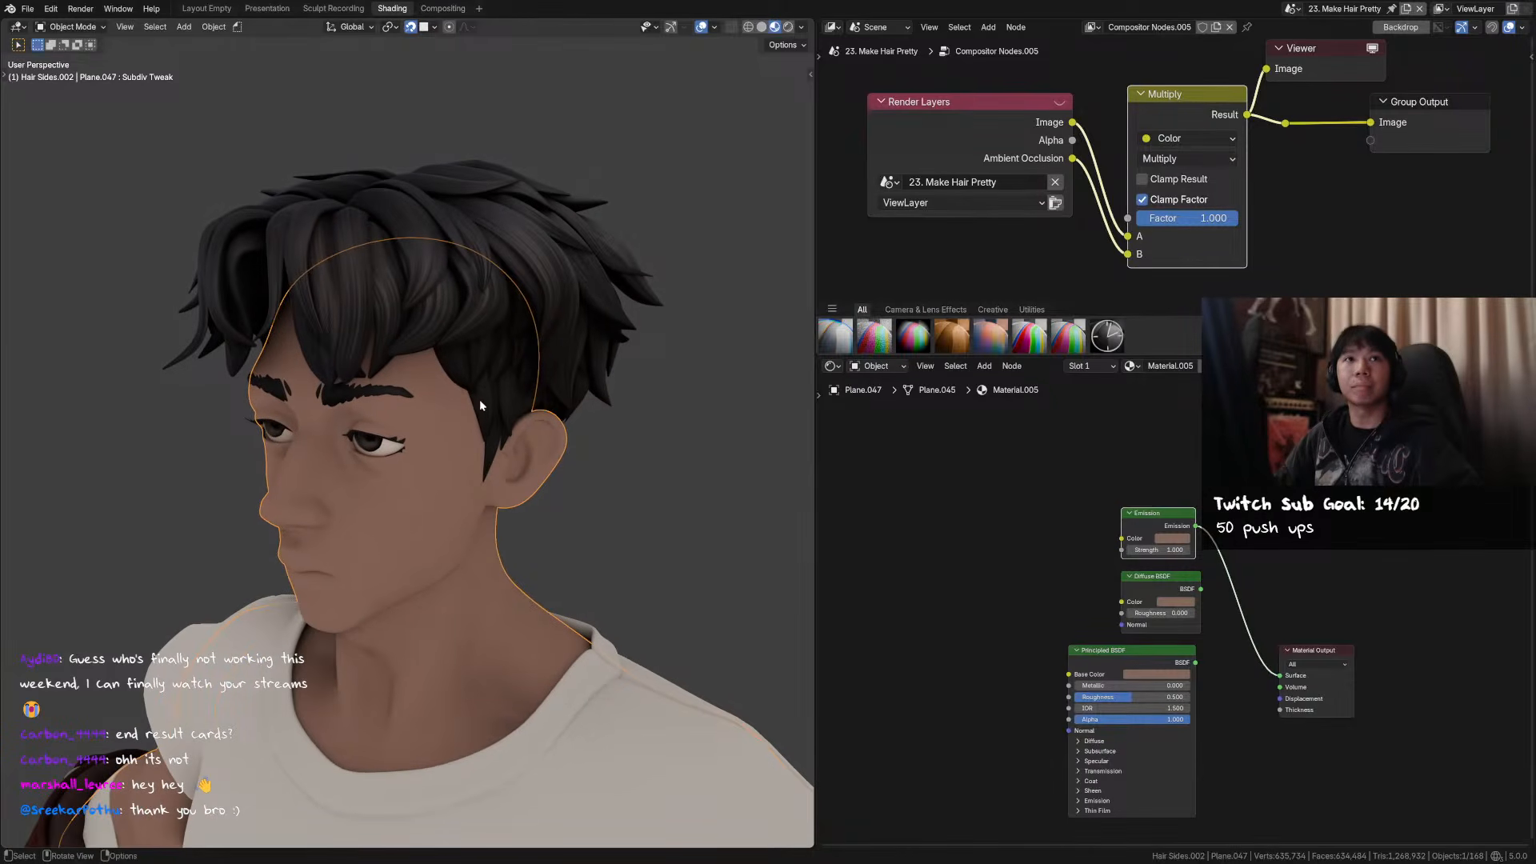
mouse_move(446, 395)
middle_mouse_down()
mouse_move(463, 440)
mouse_move(423, 368)
mouse_move(469, 387)
middle_mouse_up()
scroll(469, 386, "up", 2)
- Isolate four neighbouring front hair strands and inspect one strand's mesh in Edit Mode
left_click(428, 343)
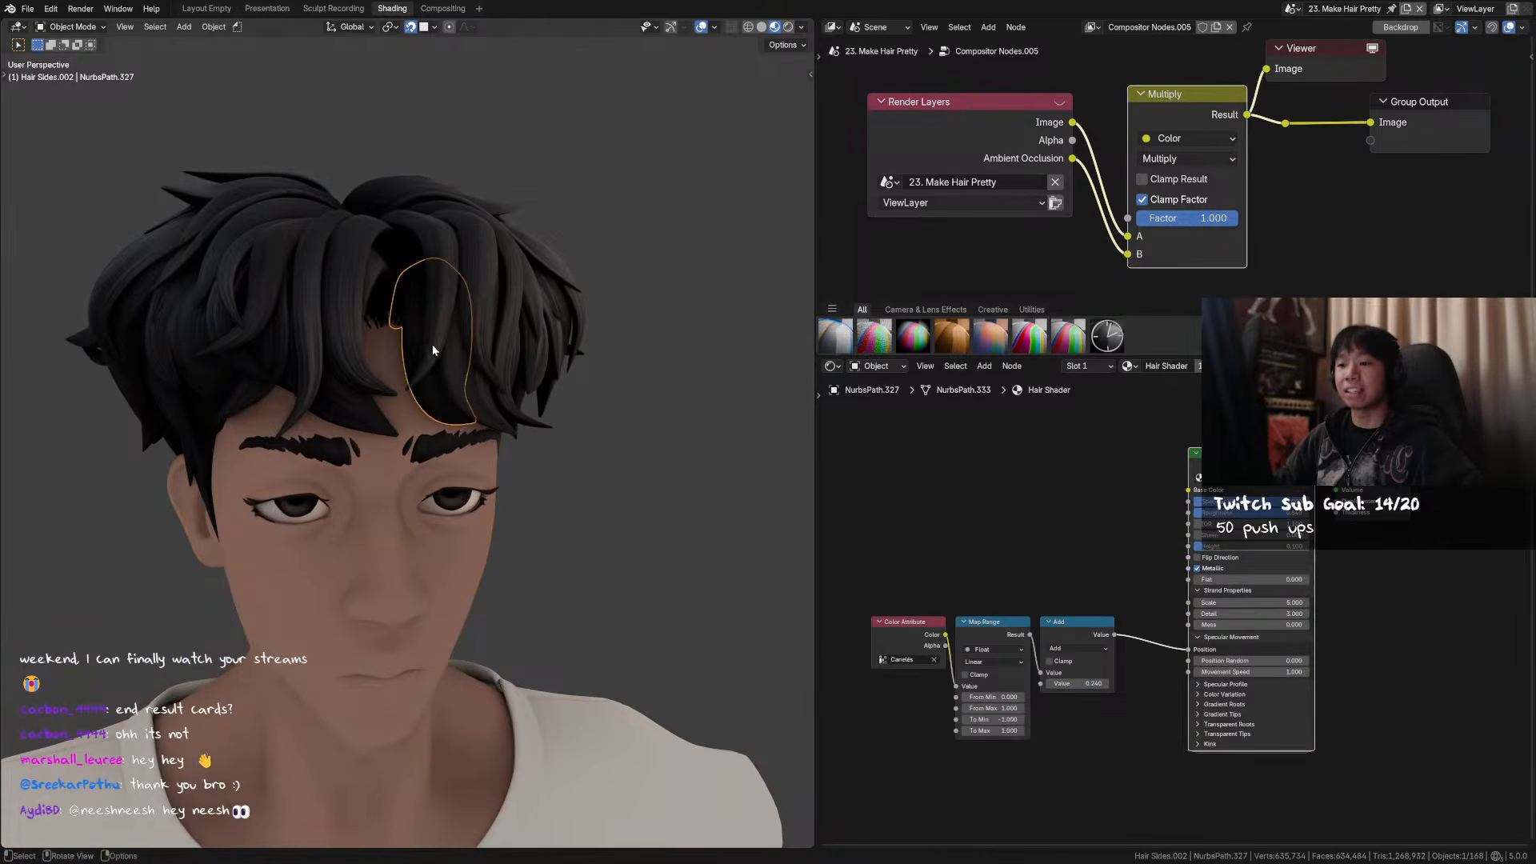
left_click(432, 305, "shift")
left_click(476, 395, "shift")
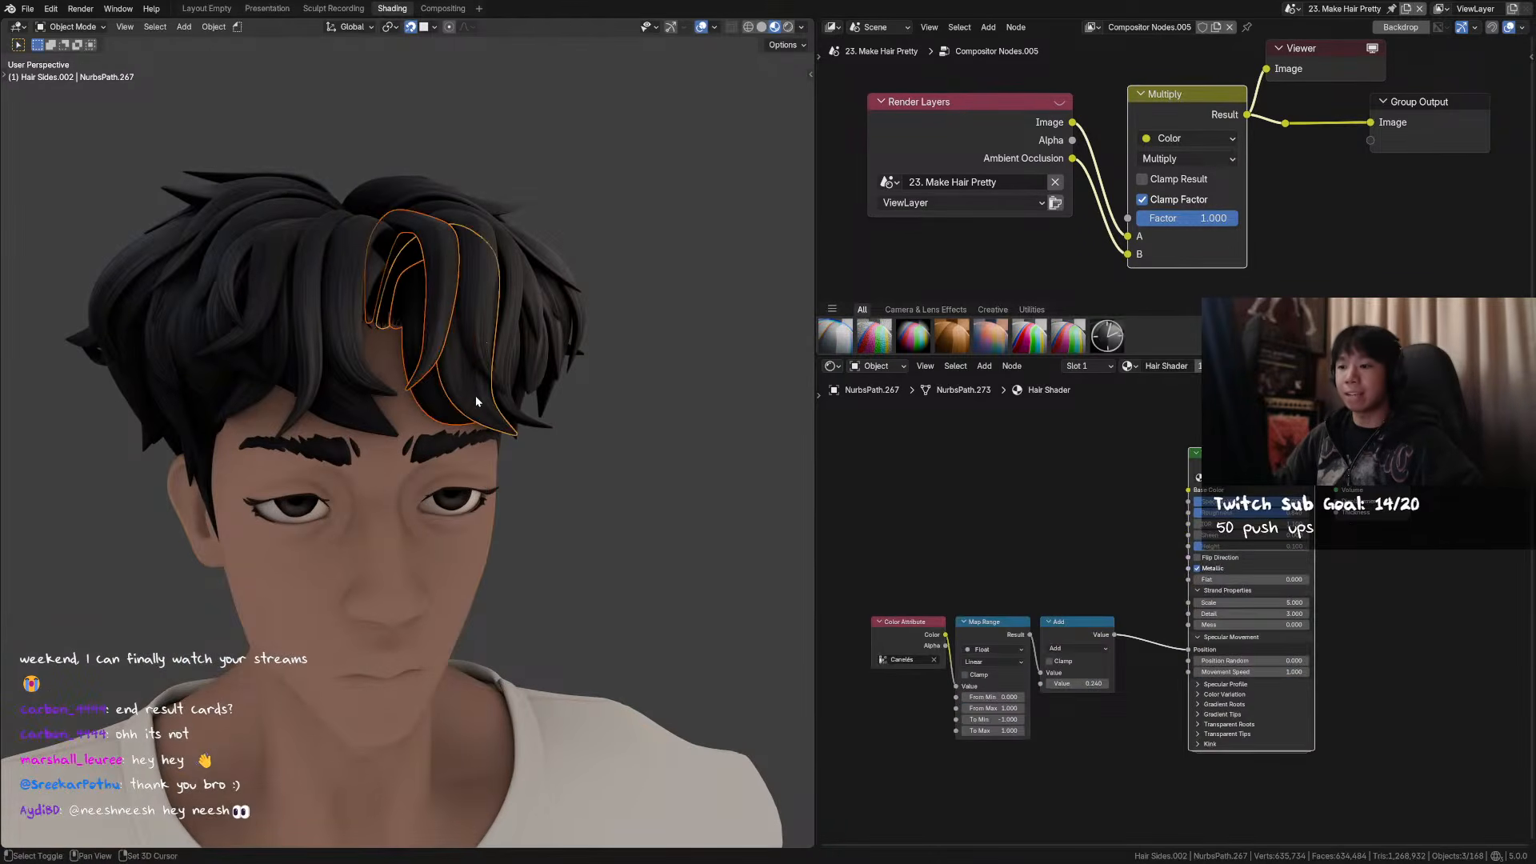
left_click(477, 321, "shift")
key("shift+h")
middle_click_drag(478, 331, 422, 370)
left_click(499, 333)
key("Tab")
scroll(432, 375, "down", 4)
key("Tab")
- Undo the strand isolation and select the group of front hair strands, trying a move on them
key("ctrl+z")
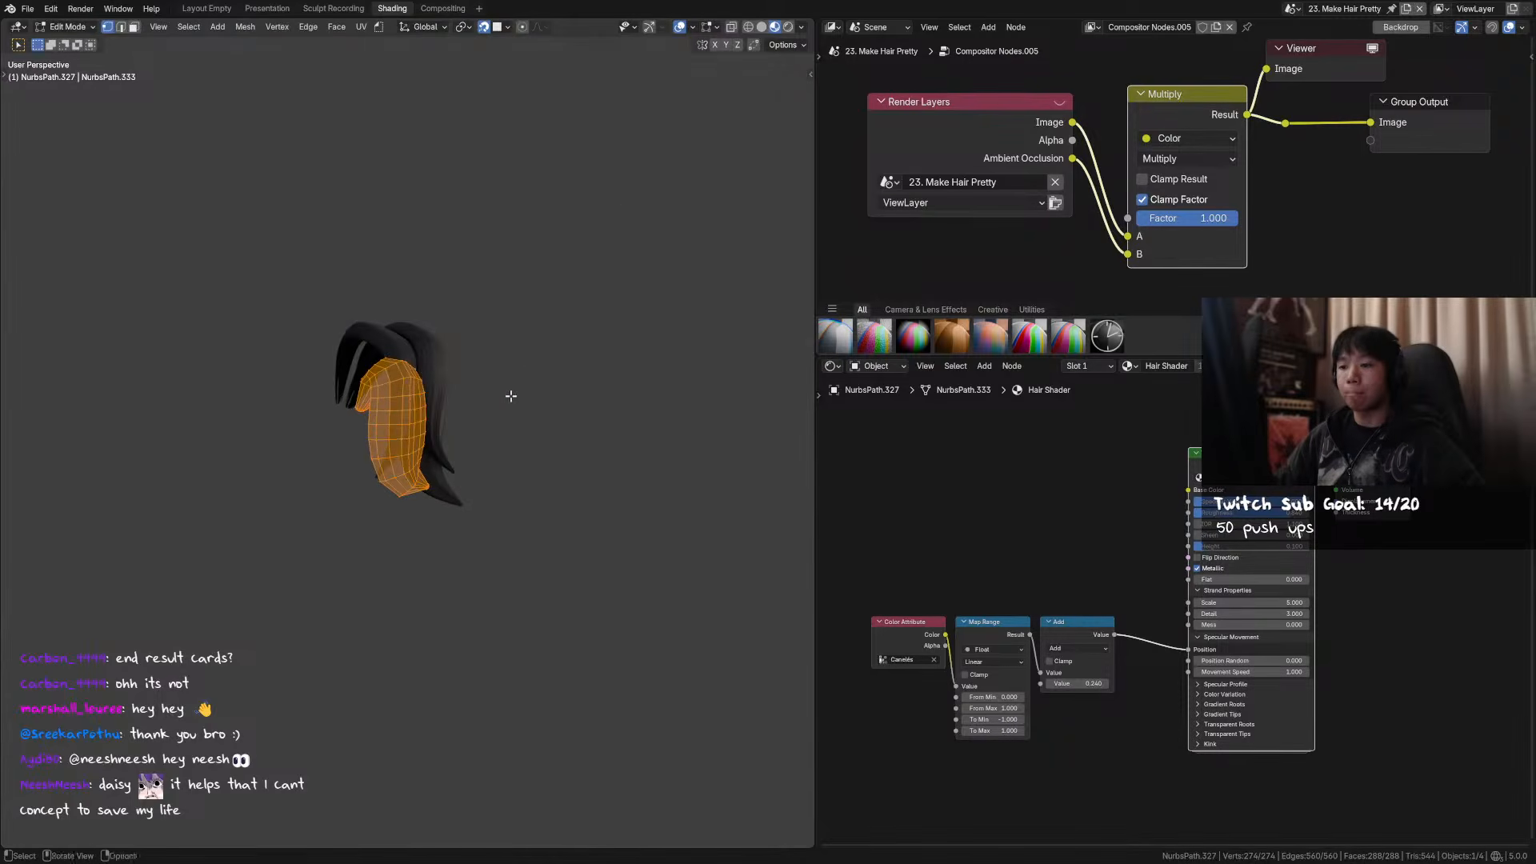
key("ctrl+z")
key("ctrl+z")
key("ctrl+z")
key("ctrl+z")
key("slash")
middle_click_drag(506, 394, 419, 433)
left_click(426, 405)
key("ctrl+z")
left_click(400, 424, "shift")
key("g")
right_click(668, 344)
- Save the file and, in the Sculpt Recording workspace, duplicate the selected front strands beside the character's head
scroll(533, 387, "down", 6)
mouse_move(533, 389)
middle_mouse_down()
mouse_move(481, 283)
mouse_move(688, 315)
mouse_move(433, 205)
middle_mouse_up()
key("ctrl+s")
left_click(336, 10)
scroll(493, 270, "down", 6)
key("shift+d")
left_click(784, 232)
middle_click_drag(780, 232, 636, 312, "shift")
scroll(636, 312, "up", 4)
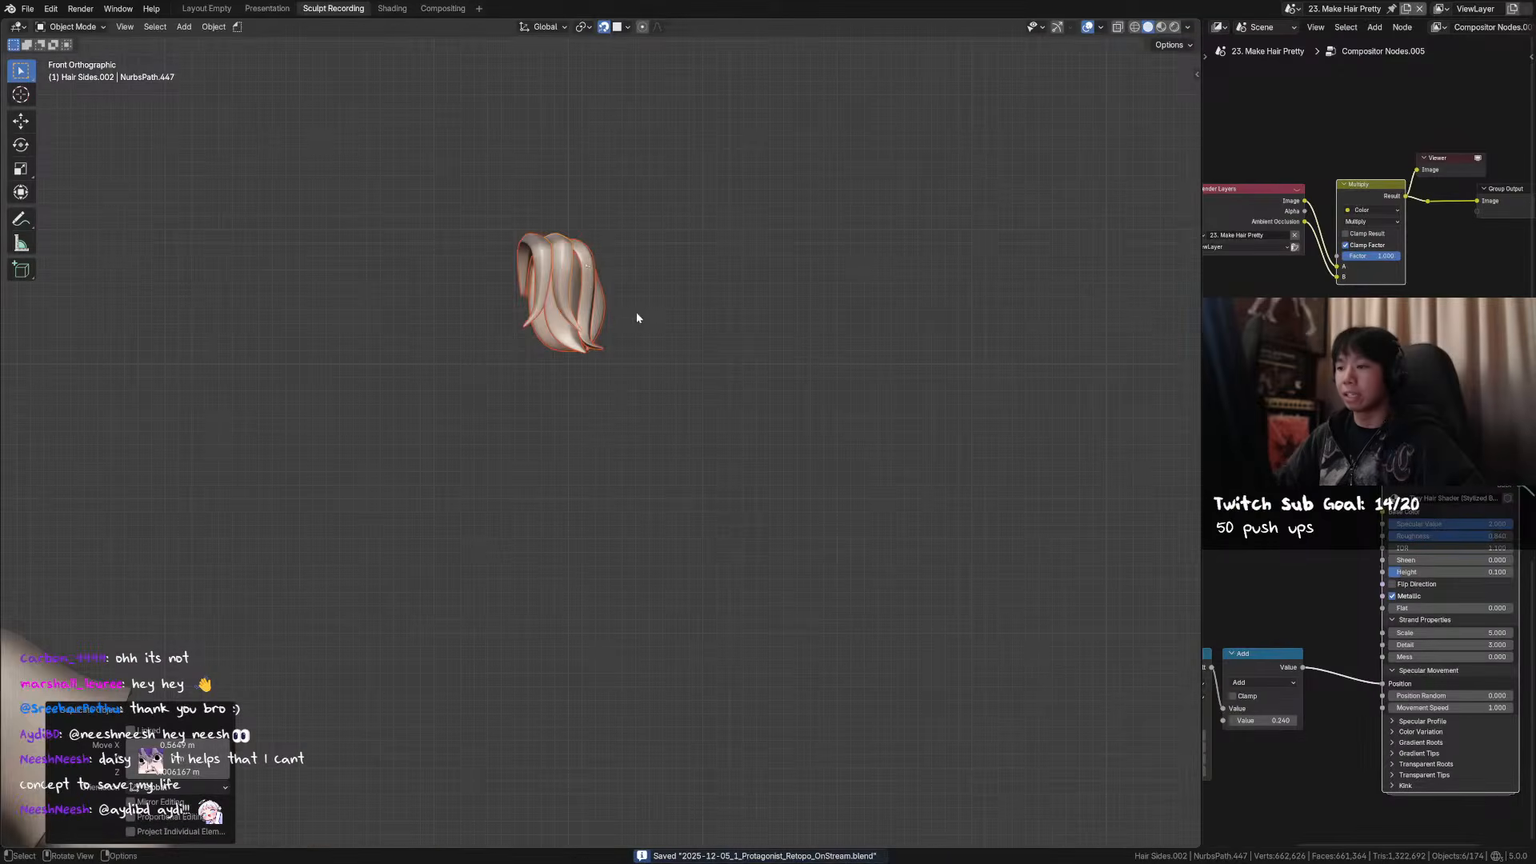
- Join the duplicated strands into one object and save the file
key("KP_Decimal")
scroll(681, 294, "down", 3)
key("ctrl+j")
left_click(688, 347)
key("ctrl+s")
middle_click_drag(688, 348, 588, 389)
- Select the strand-root vertices in X-ray and set the joined hair piece's origin to the 3D cursor
key("Tab")
key("alt+z")
left_click_drag(529, 422, 417, 475)
left_click(486, 482)
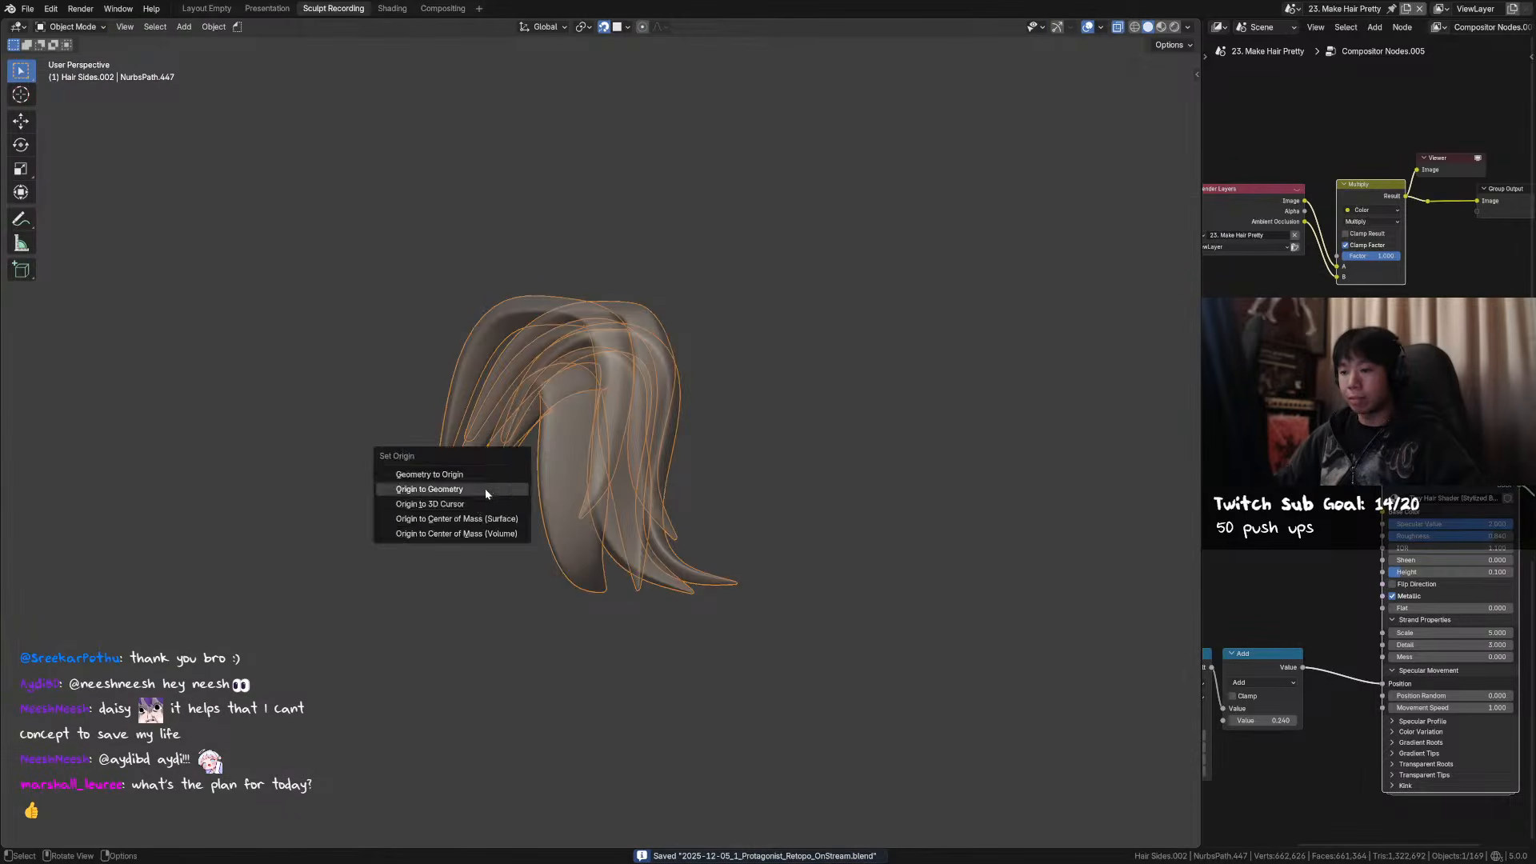
left_click(488, 497)
key("KP_1")
scroll(603, 400, "down", 2)
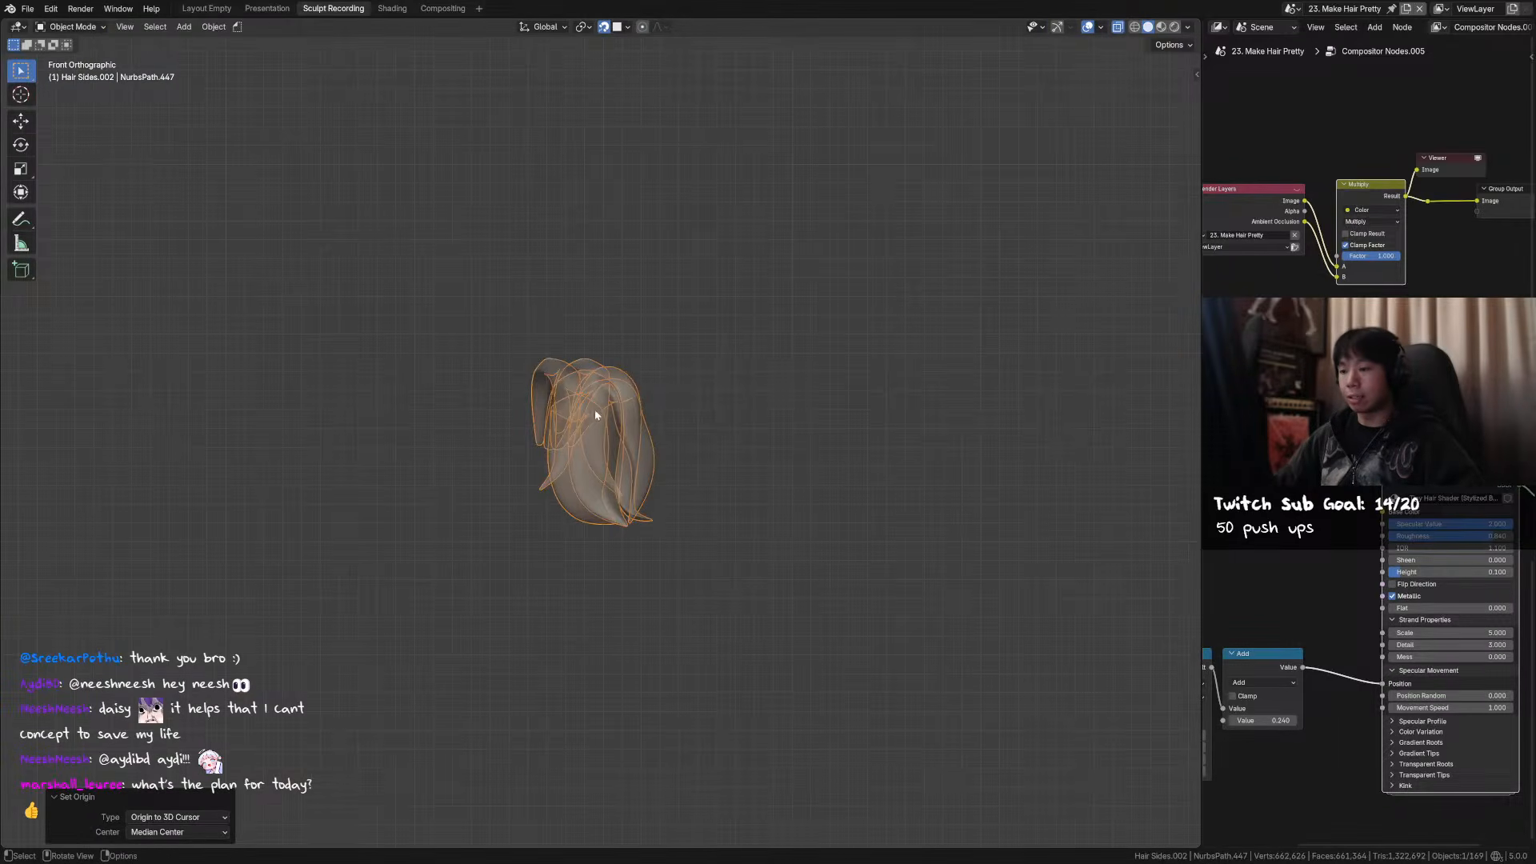
- Add an armature at the hair piece and shorten its bone by lowering the tip along the Z axis
middle_click_drag(612, 435, 573, 436)
left_click(755, 423)
key("alt+z")
key("shift+a")
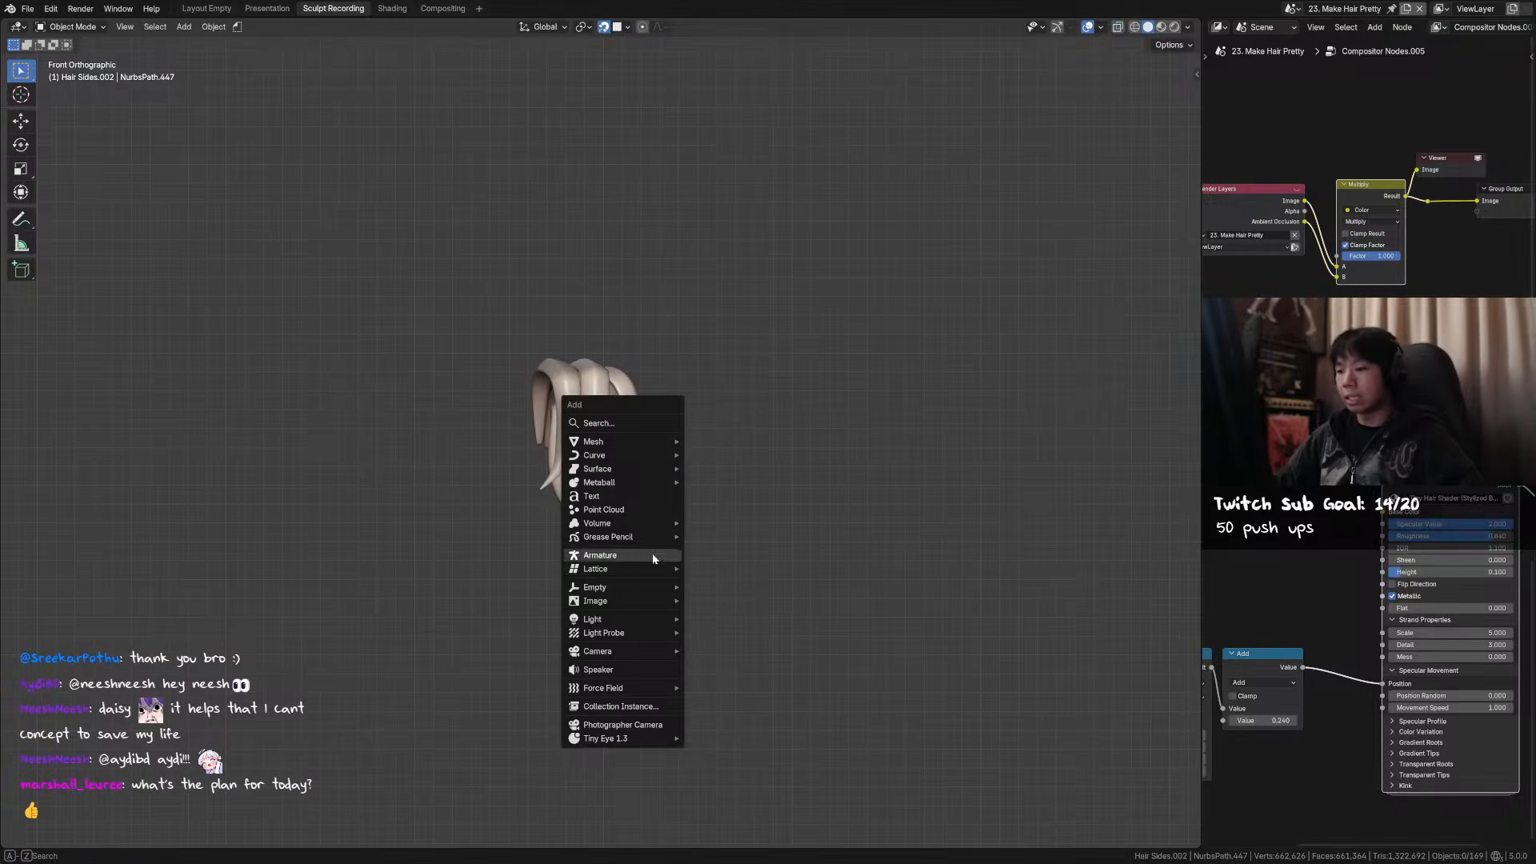
left_click(644, 557)
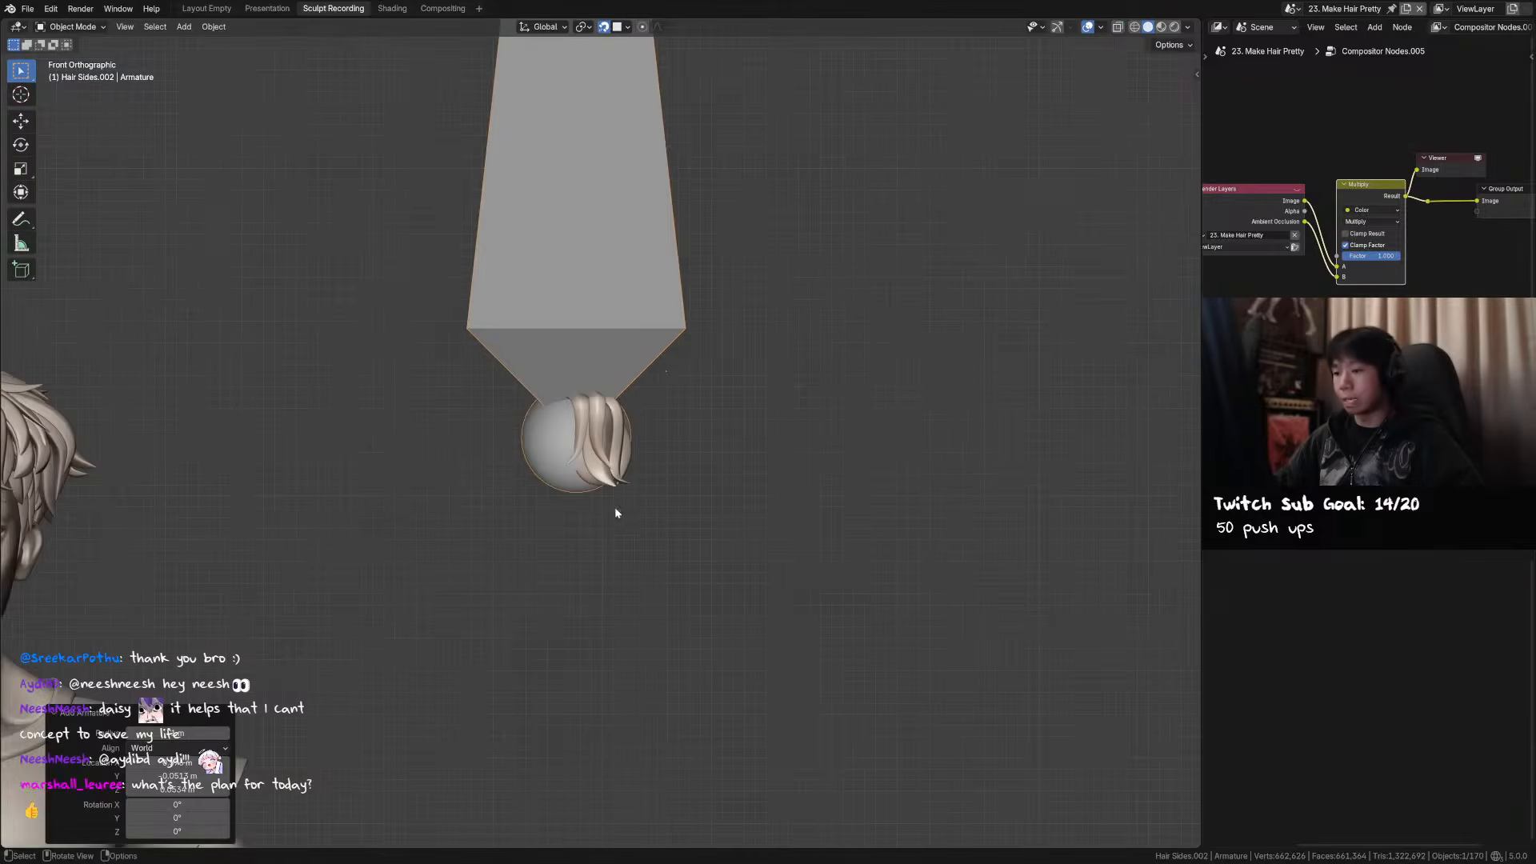
scroll(788, 317, "down", 9)
key("Tab")
key("g")
key("z")
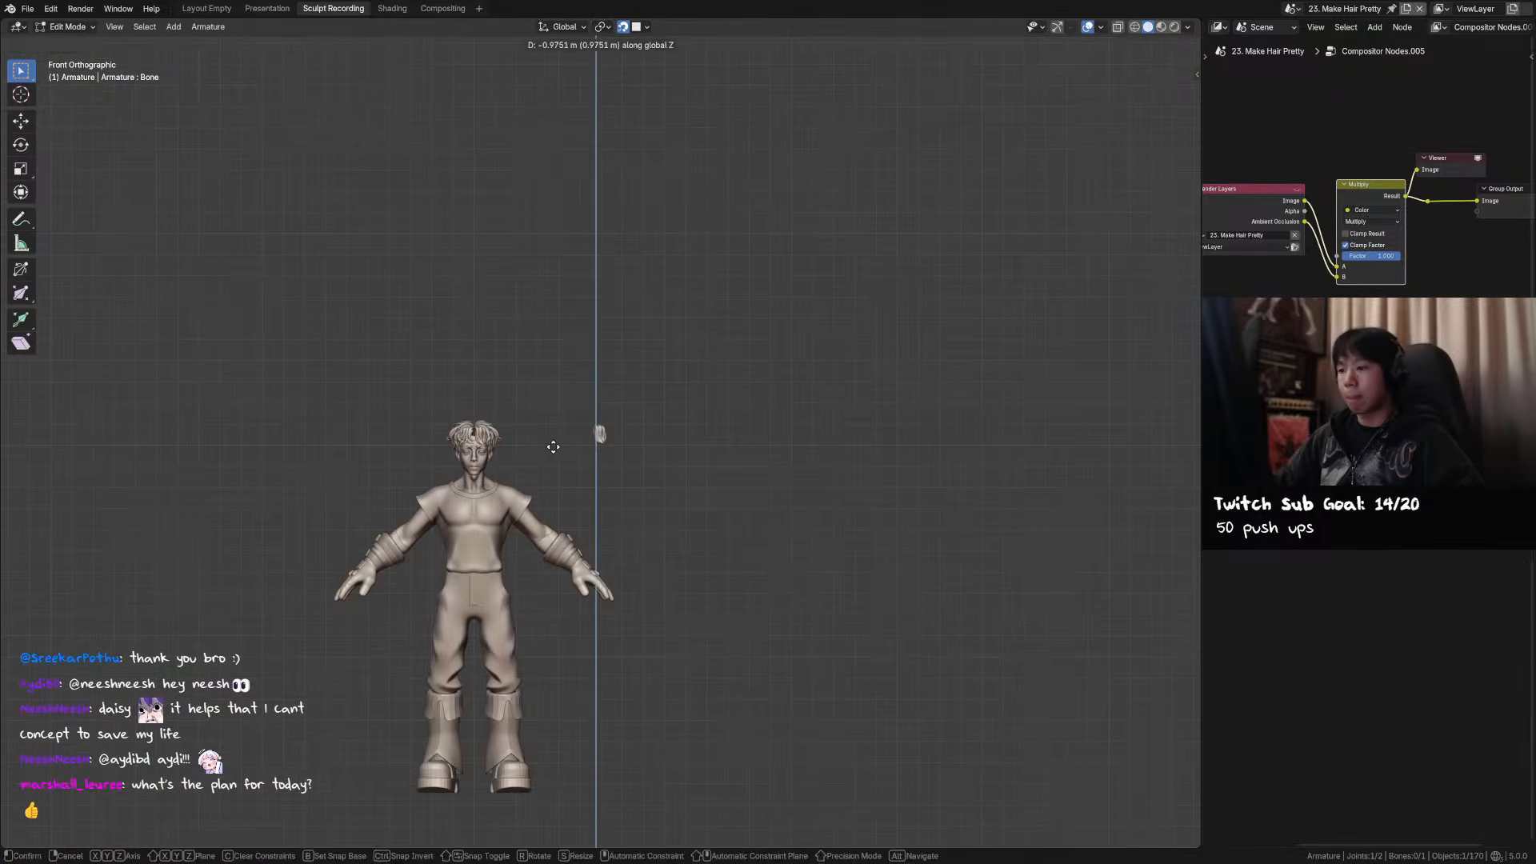
left_click(553, 446)
- Reposition the bone's tip inside the hair piece in the right side view and extrude a second bone from it
scroll(652, 412, "up", 8)
middle_click_drag(653, 412, 621, 566)
key("alt+z")
middle_click_drag(603, 482, 492, 384)
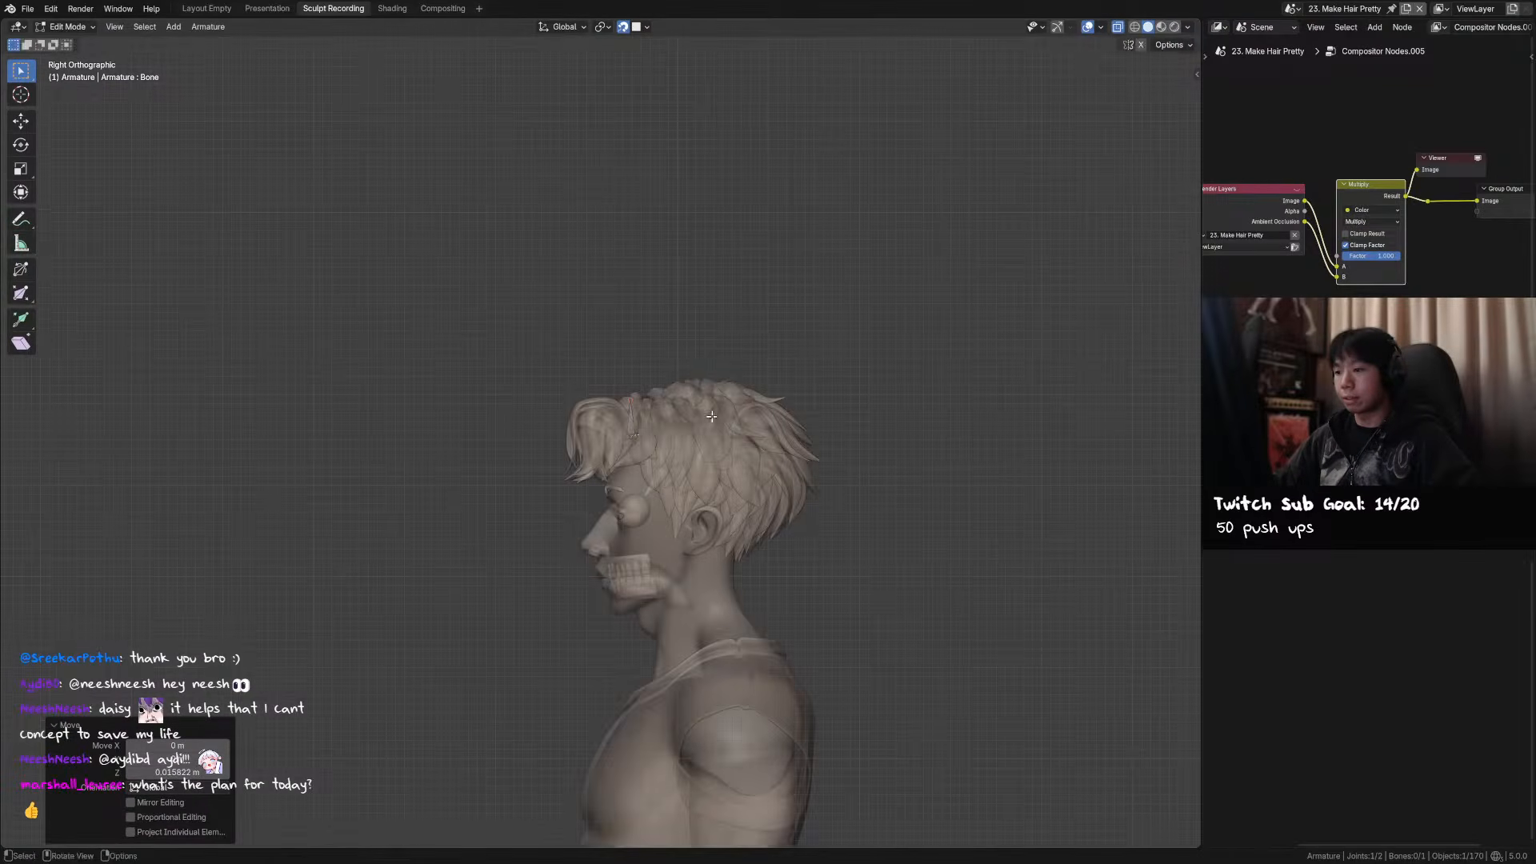
scroll(705, 419, "up", 3)
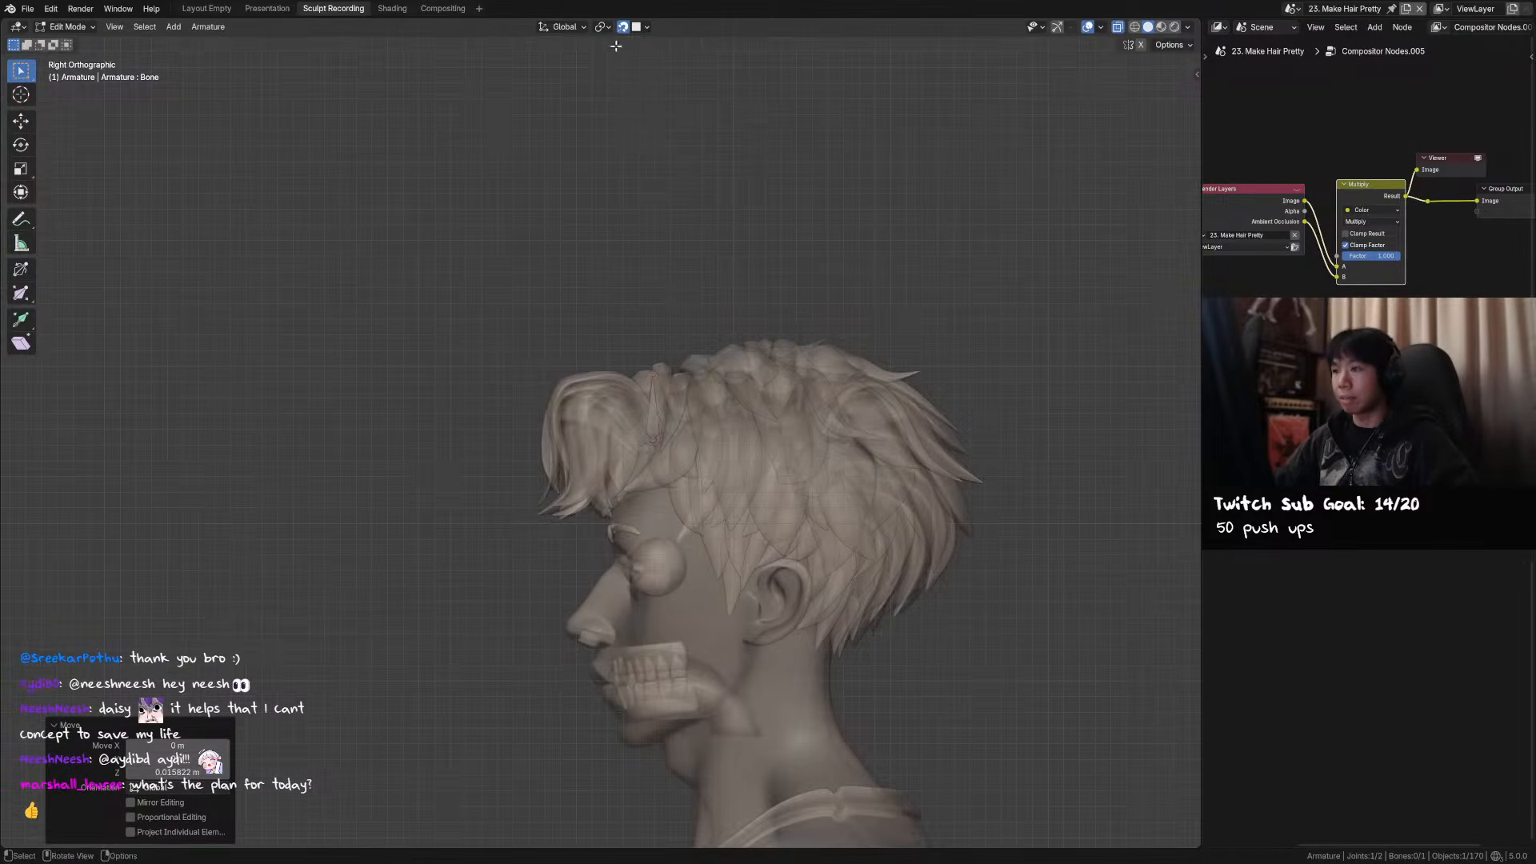
key("g")
left_click(645, 219)
key("e")
left_click(589, 227)
- Shift the bone chain's end and middle joints in the top view to line up with the hair piece
middle_click_drag(593, 276, 653, 528)
key("g")
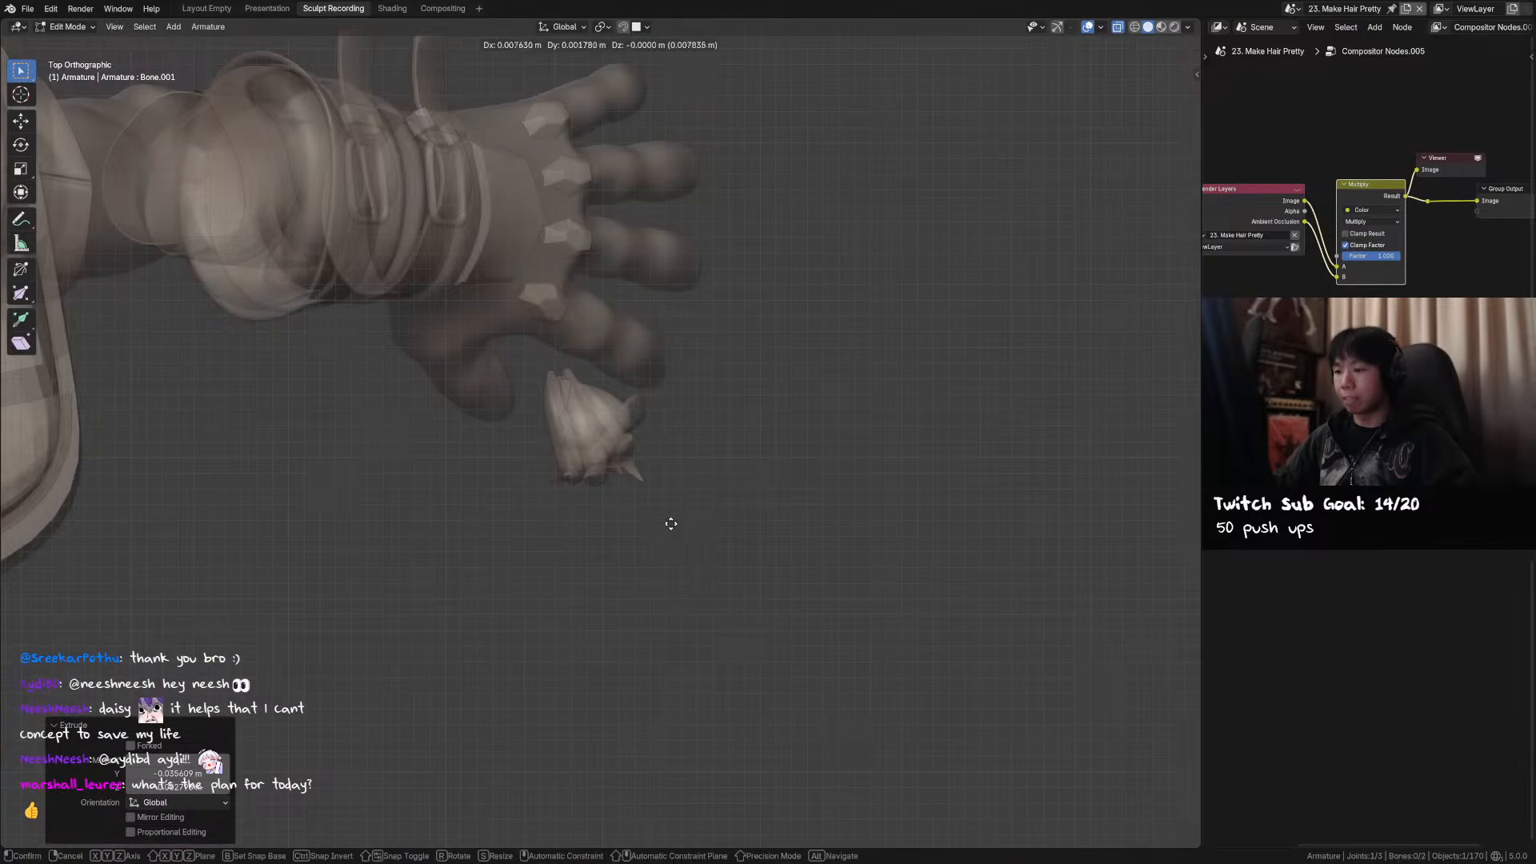
left_click(694, 514)
left_click(572, 413)
key("g")
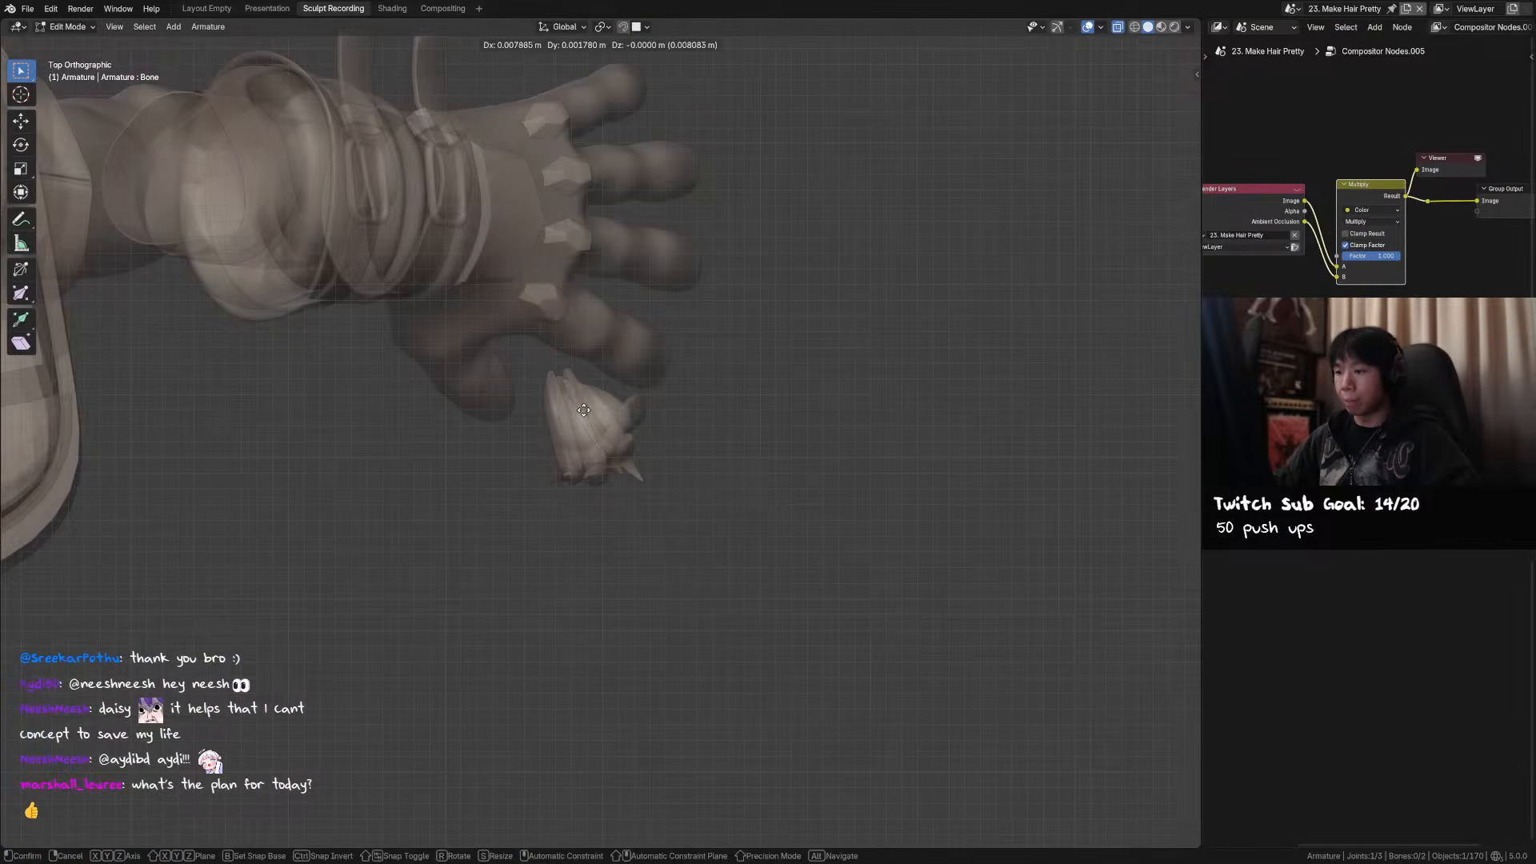
left_click(583, 409)
- Adjust the bone joints in the side view to follow the hair's curve
key("KP_3")
left_click_drag(599, 416, 595, 419)
key("g")
left_click(609, 533)
key("g")
left_click(588, 425)
- Extrude another bone toward the hair tips and align the joints with the hair in the front view
left_click_drag(558, 487, 656, 528)
key("e")
left_click(562, 532)
key("KP_1")
key("g")
key("x")
left_click(704, 518)
key("g")
left_click(655, 519)
- Parent the duplicated hair piece to the armature with automatic weights
key("Tab")
middle_click_drag(634, 476, 625, 445)
key("alt+z")
left_click(629, 448)
left_click(579, 423, "shift")
key("ctrl+p")
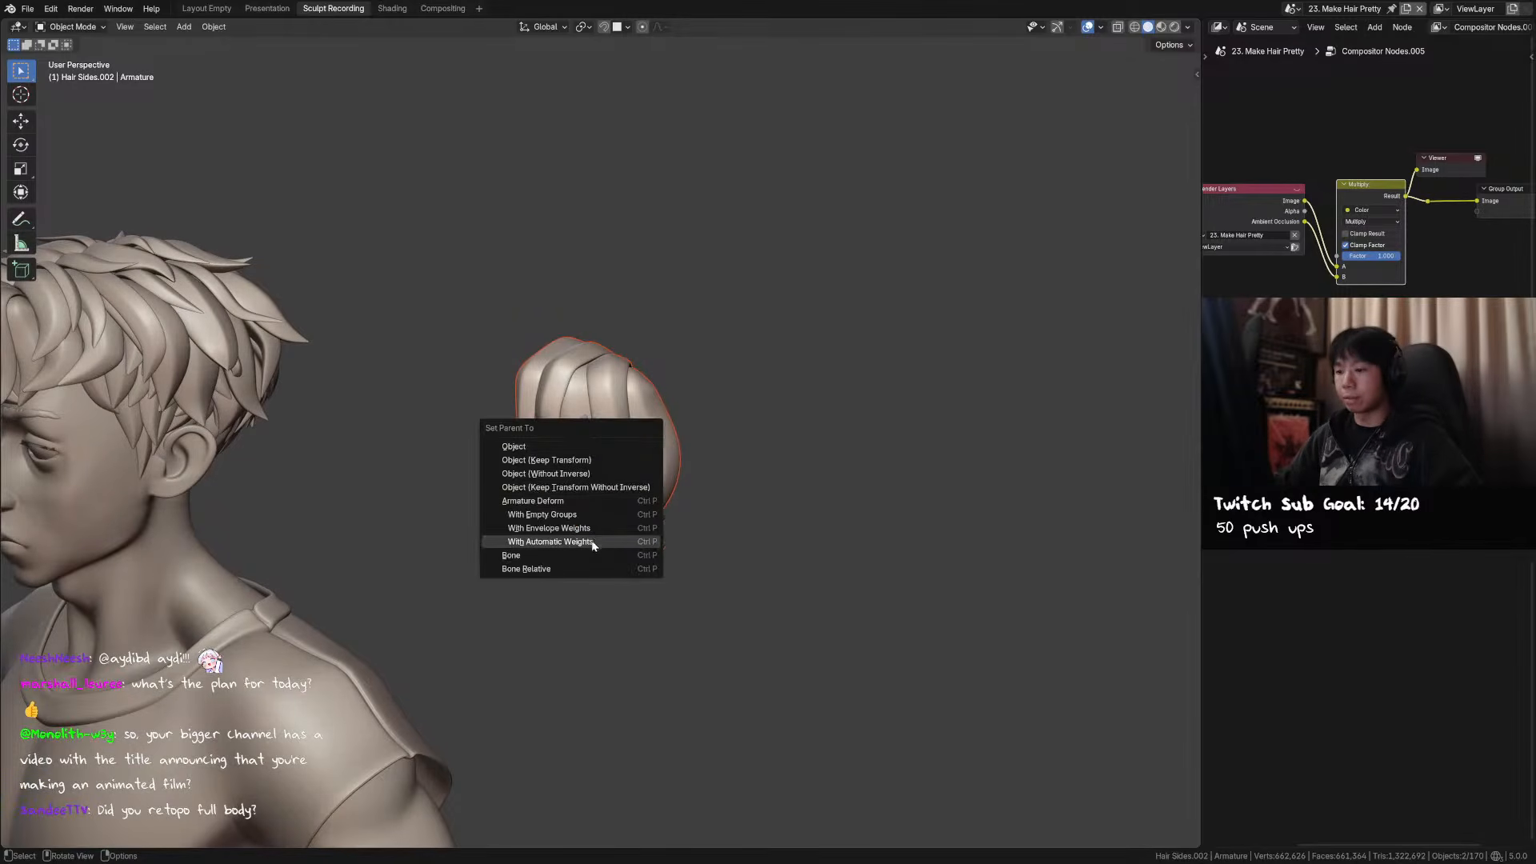
left_click(596, 543)
- Select the hair piece in Object Mode, save the file and open the piece's vertex groups
middle_click_drag(595, 543, 616, 406)
left_click(609, 436)
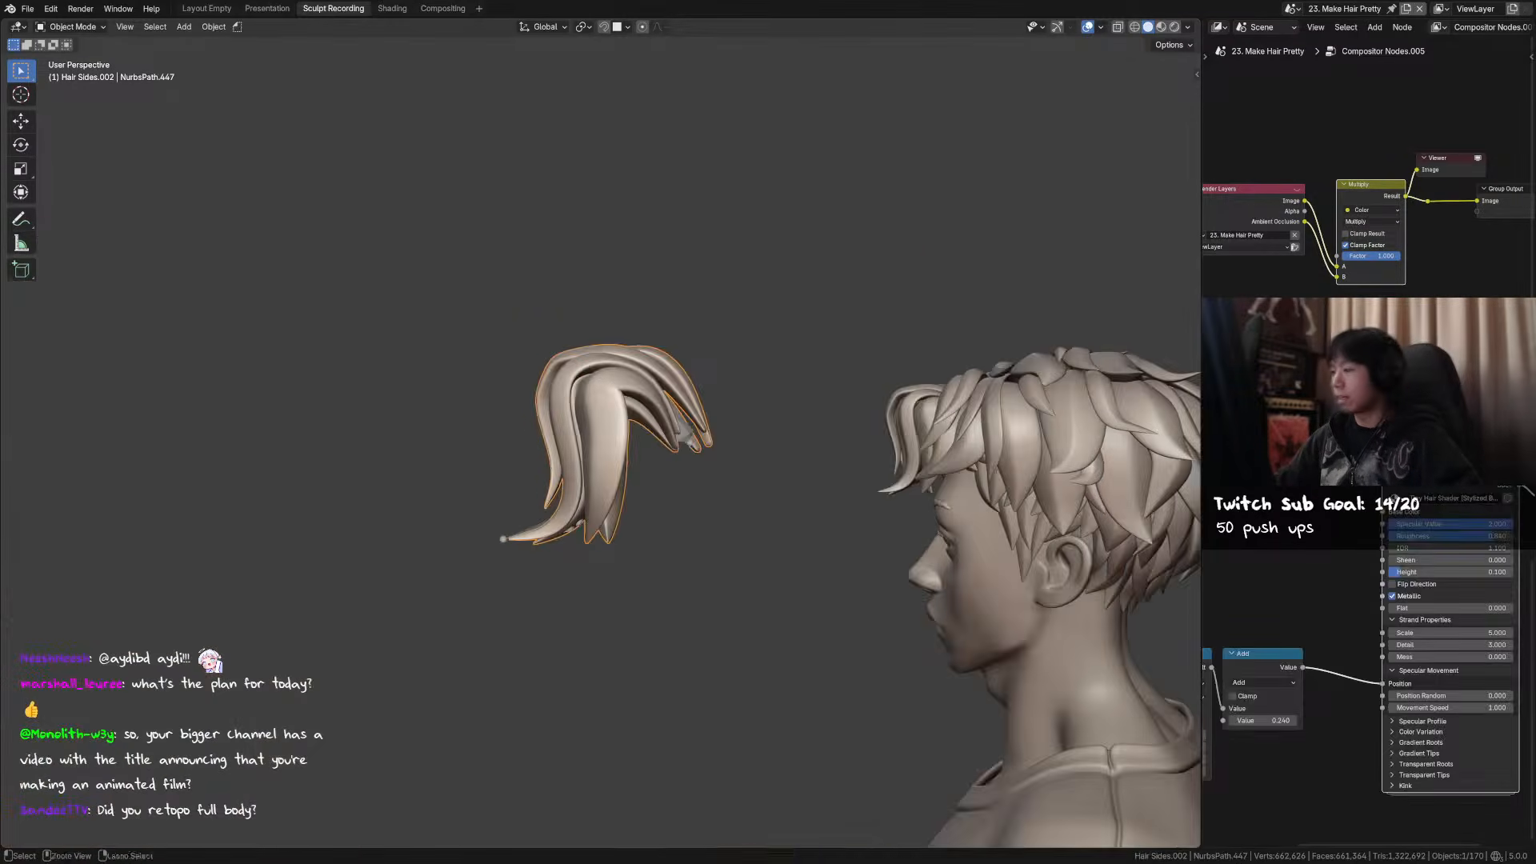
key("ctrl+s")
left_click(1218, 422)
left_click(1170, 482)
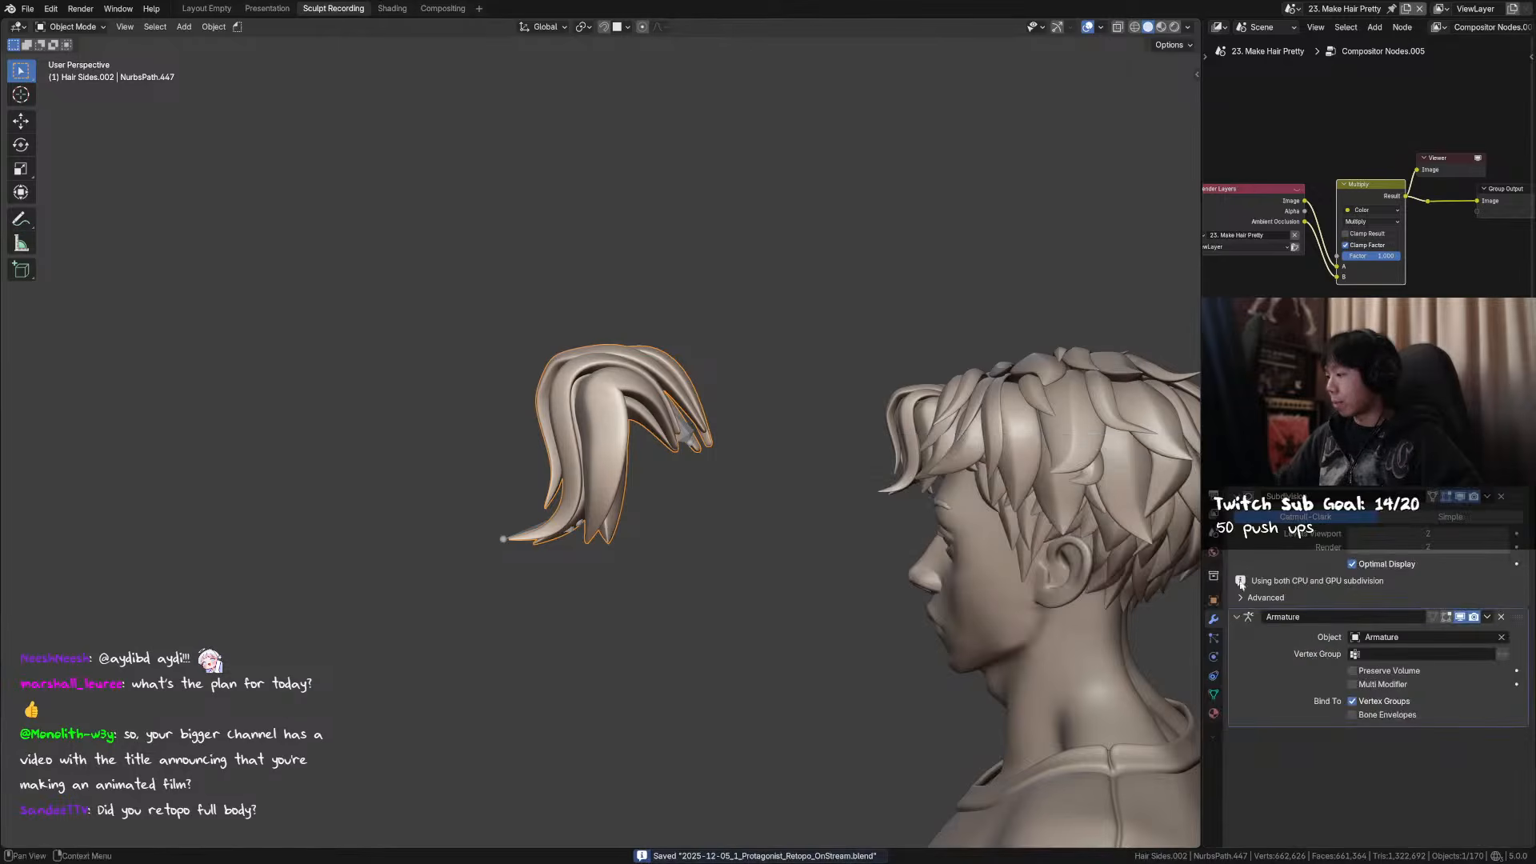
left_click(1213, 694)
key("KP_3")
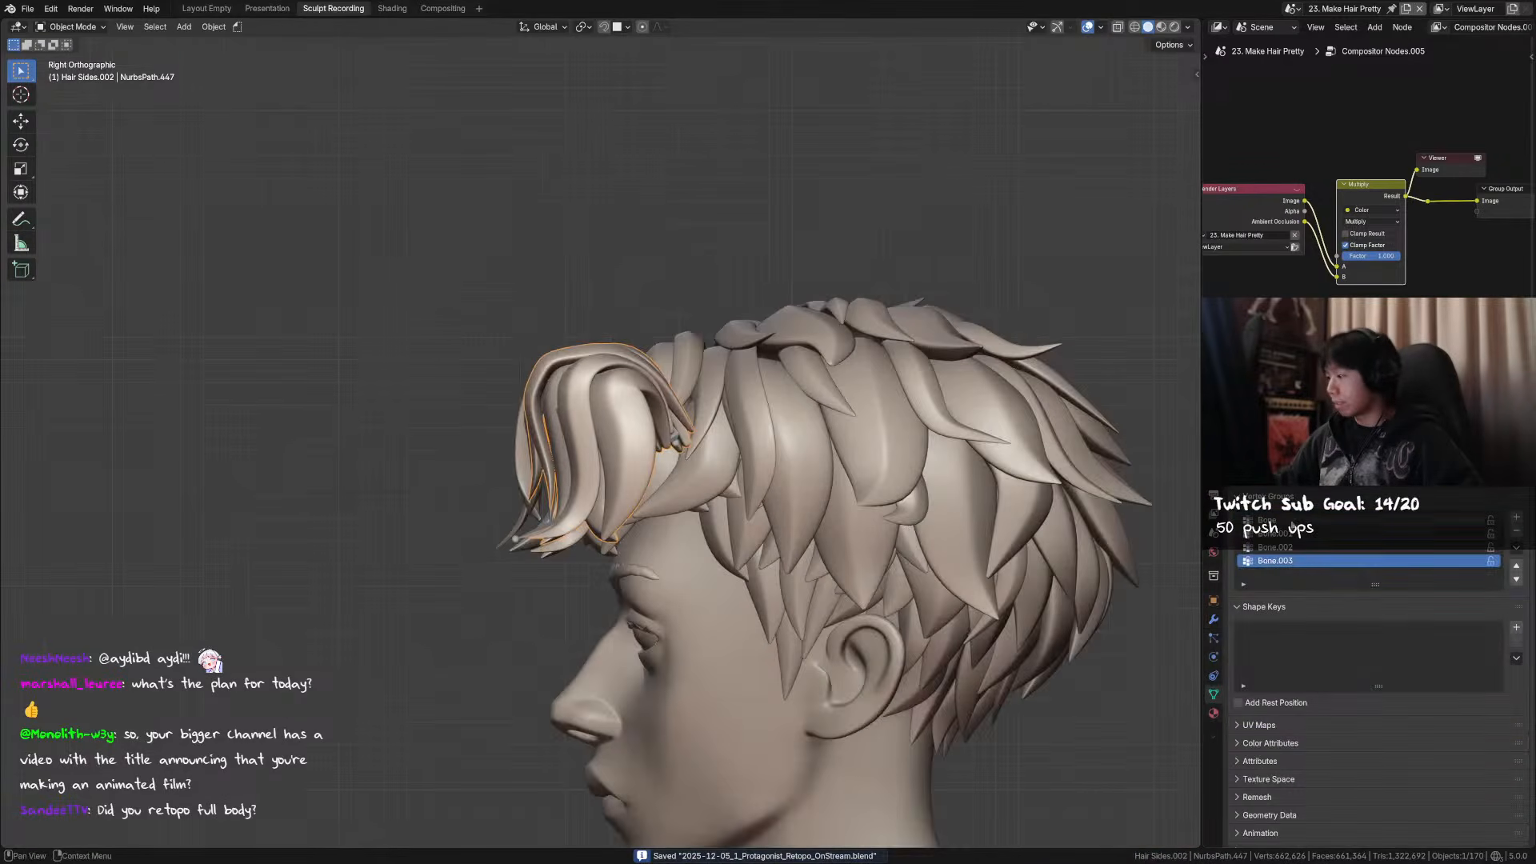
- Put the hair piece into Weight Paint mode with the Bone vertex group active
left_click(1288, 520)
scroll(612, 448, "up", 2)
middle_click_drag(632, 368, 582, 370)
key("ctrl+Tab")
left_click(746, 458)
middle_click_drag(756, 448, 712, 421)
key("q")
key("Escape")
key("ctrl+Tab")
left_click(771, 406)
- Paint the Bone group's weights at 1.000 over the strand ends at the back of the hair piece
mouse_move(803, 418)
left_mouse_down()
mouse_move(744, 432)
mouse_move(922, 376)
left_mouse_up()
key("ctrl+z")
key("n")
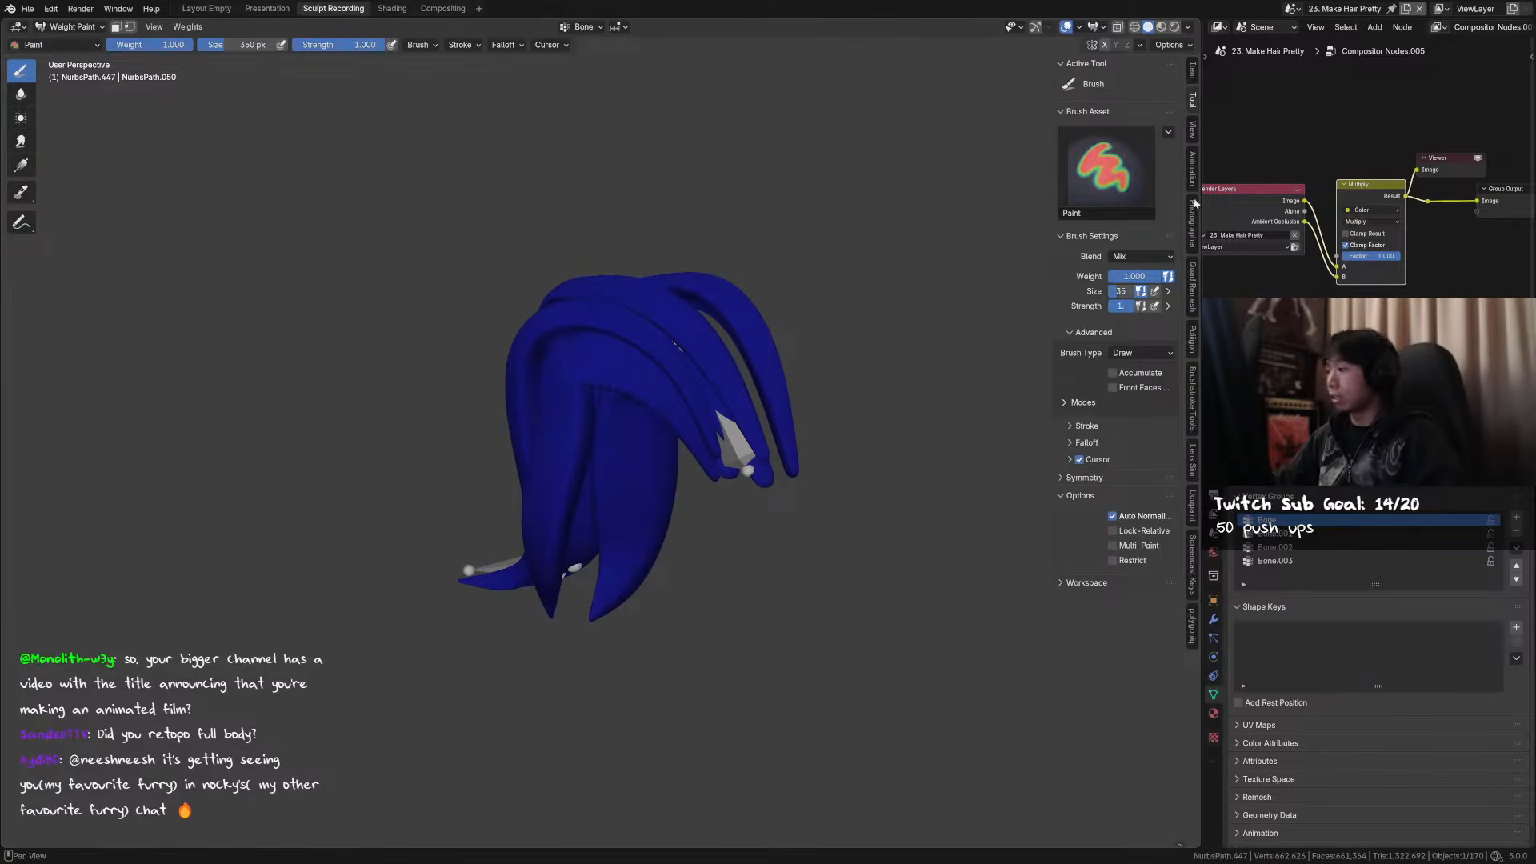
key("n")
middle_click_drag(868, 448, 809, 490)
scroll(804, 488, "down", 2)
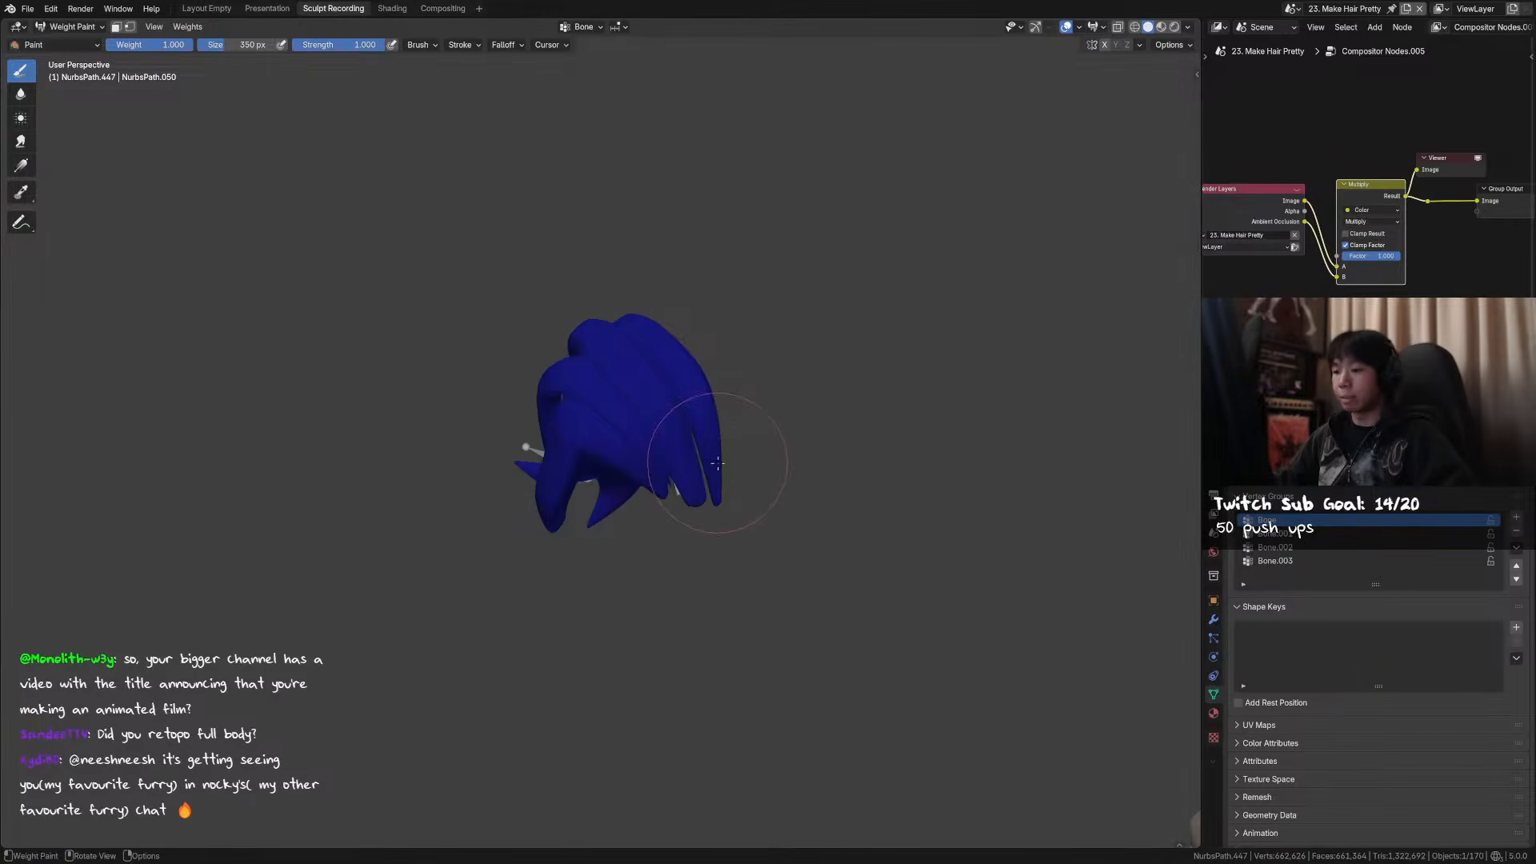
left_click_drag(715, 462, 662, 484)
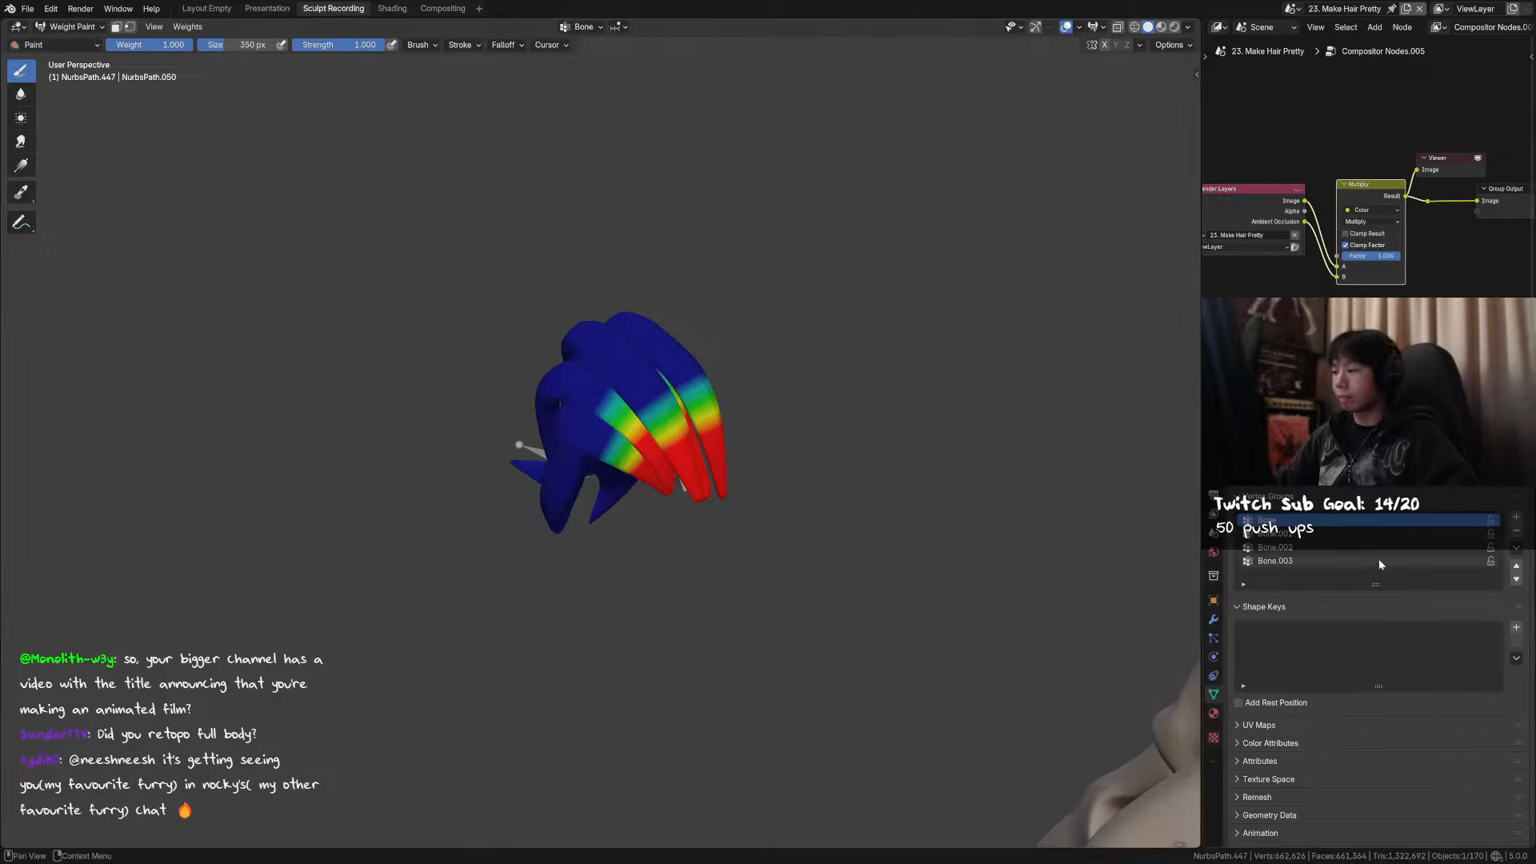
- Make Bone.001 the active vertex group and set the armature to display In Front
left_click(1280, 533)
middle_click_drag(720, 448, 692, 421)
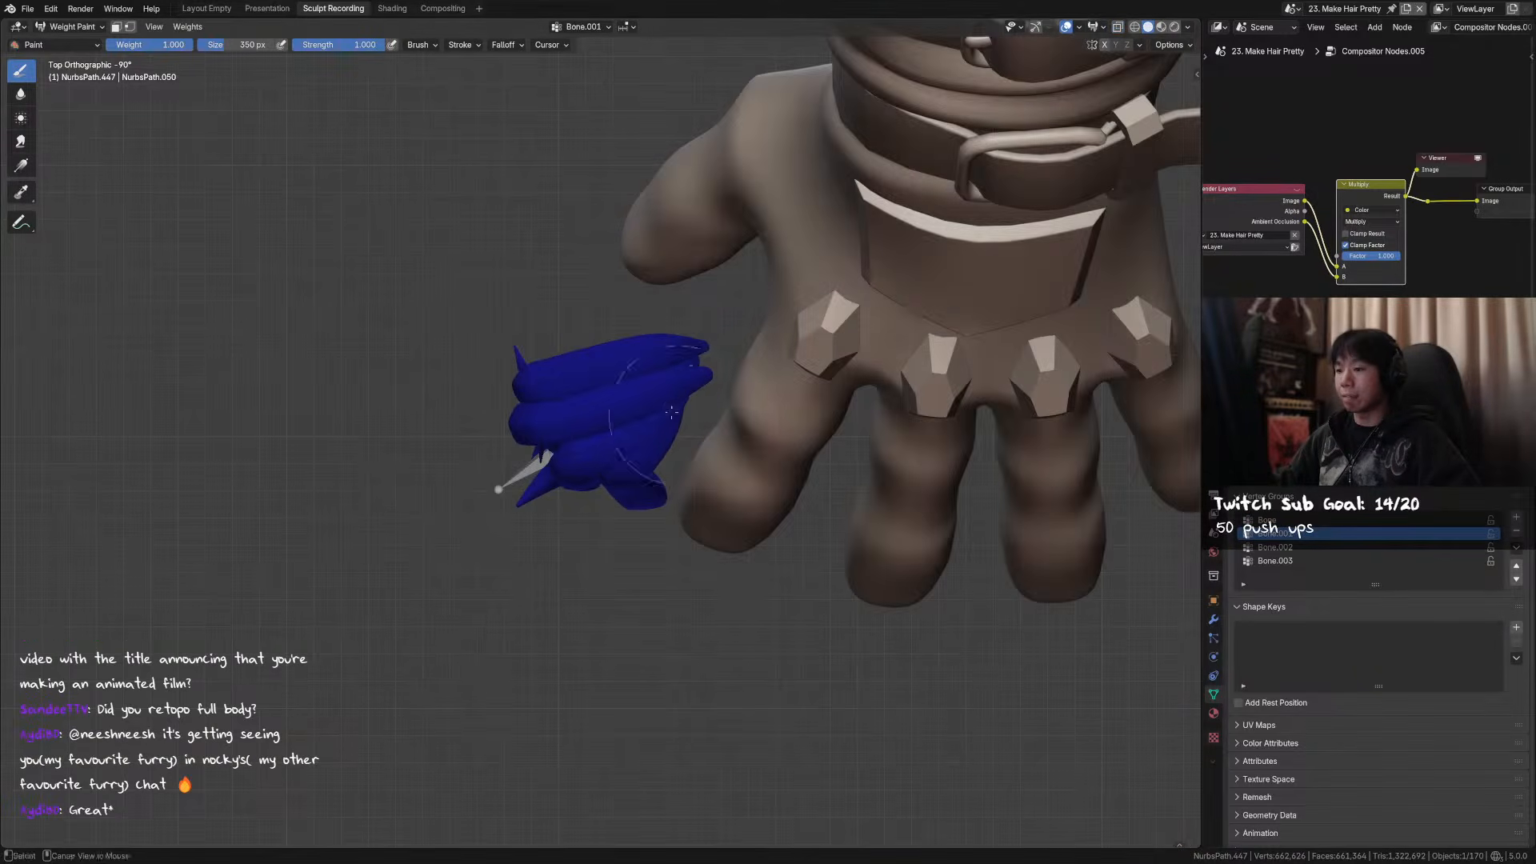
mouse_move(680, 721)
middle_mouse_down()
mouse_move(640, 609)
mouse_move(620, 596)
middle_mouse_up()
key("ctrl+Tab")
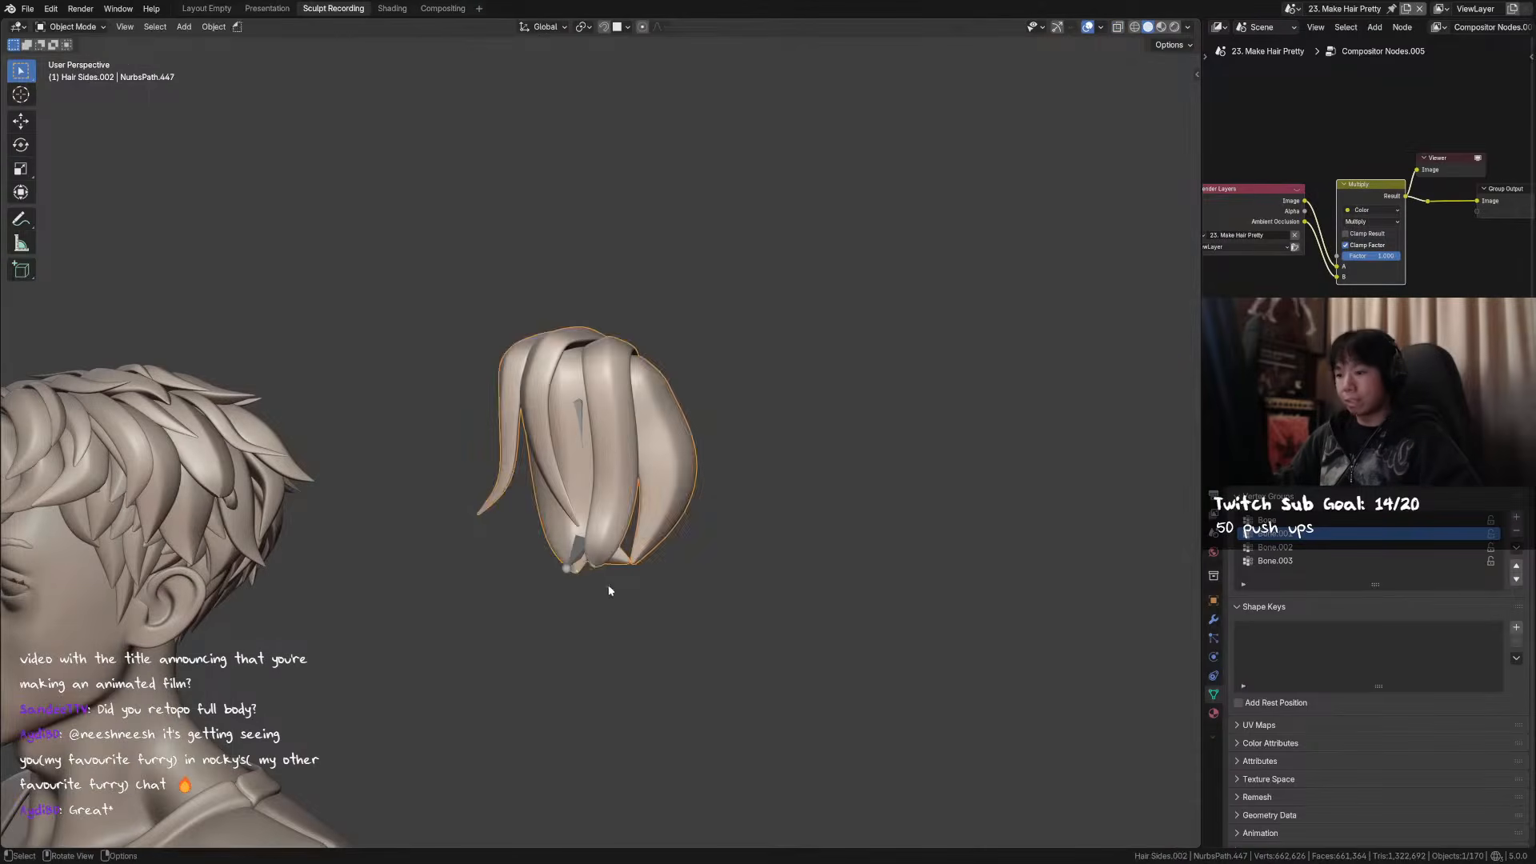
left_click(582, 554)
left_click(1215, 603)
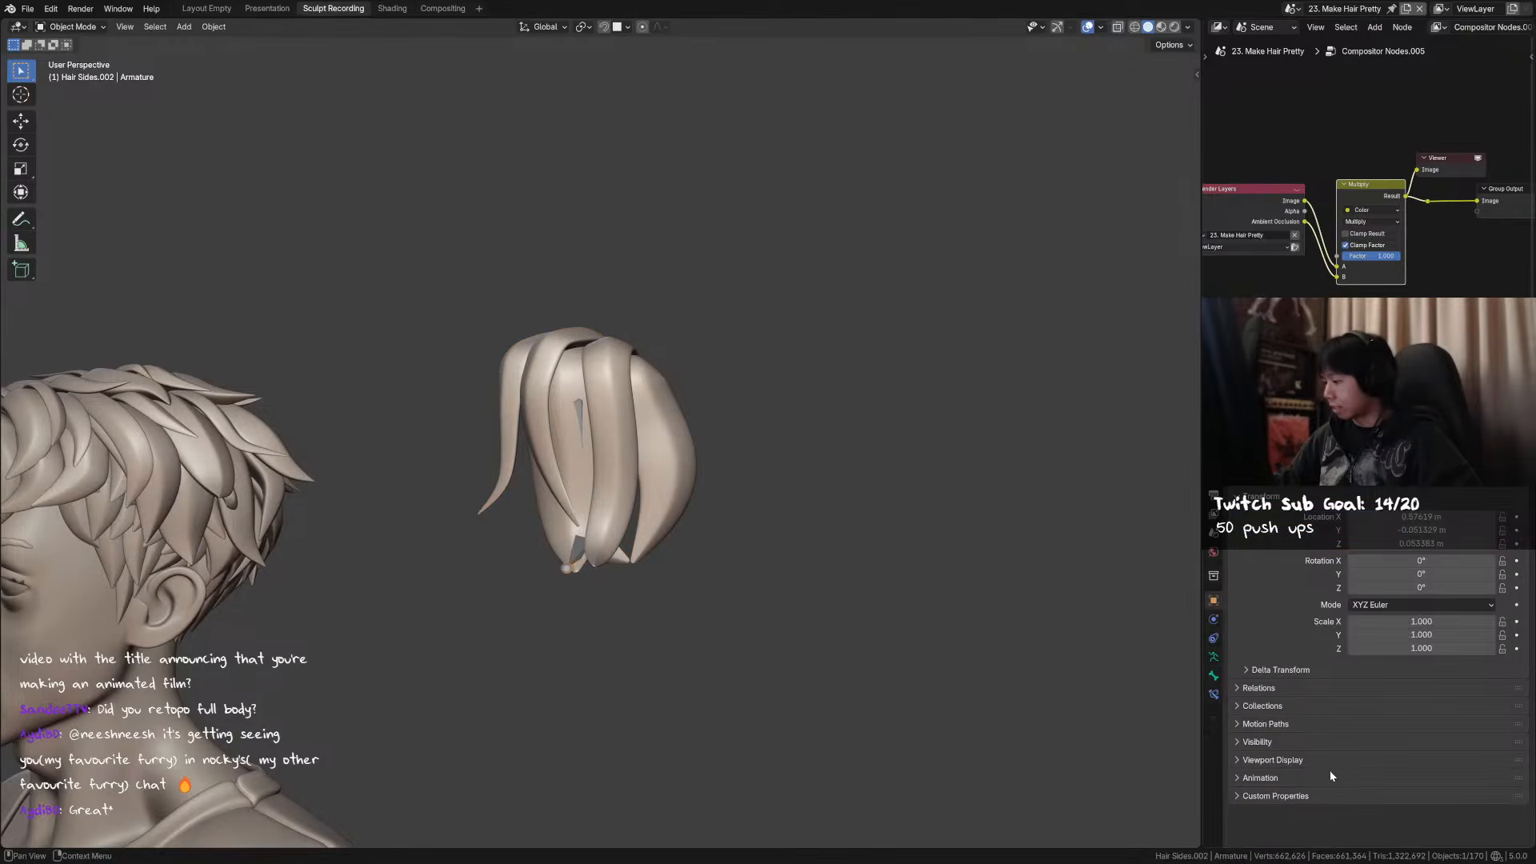
left_click(1273, 760)
scroll(1320, 764, "down", 1)
left_click(1360, 765)
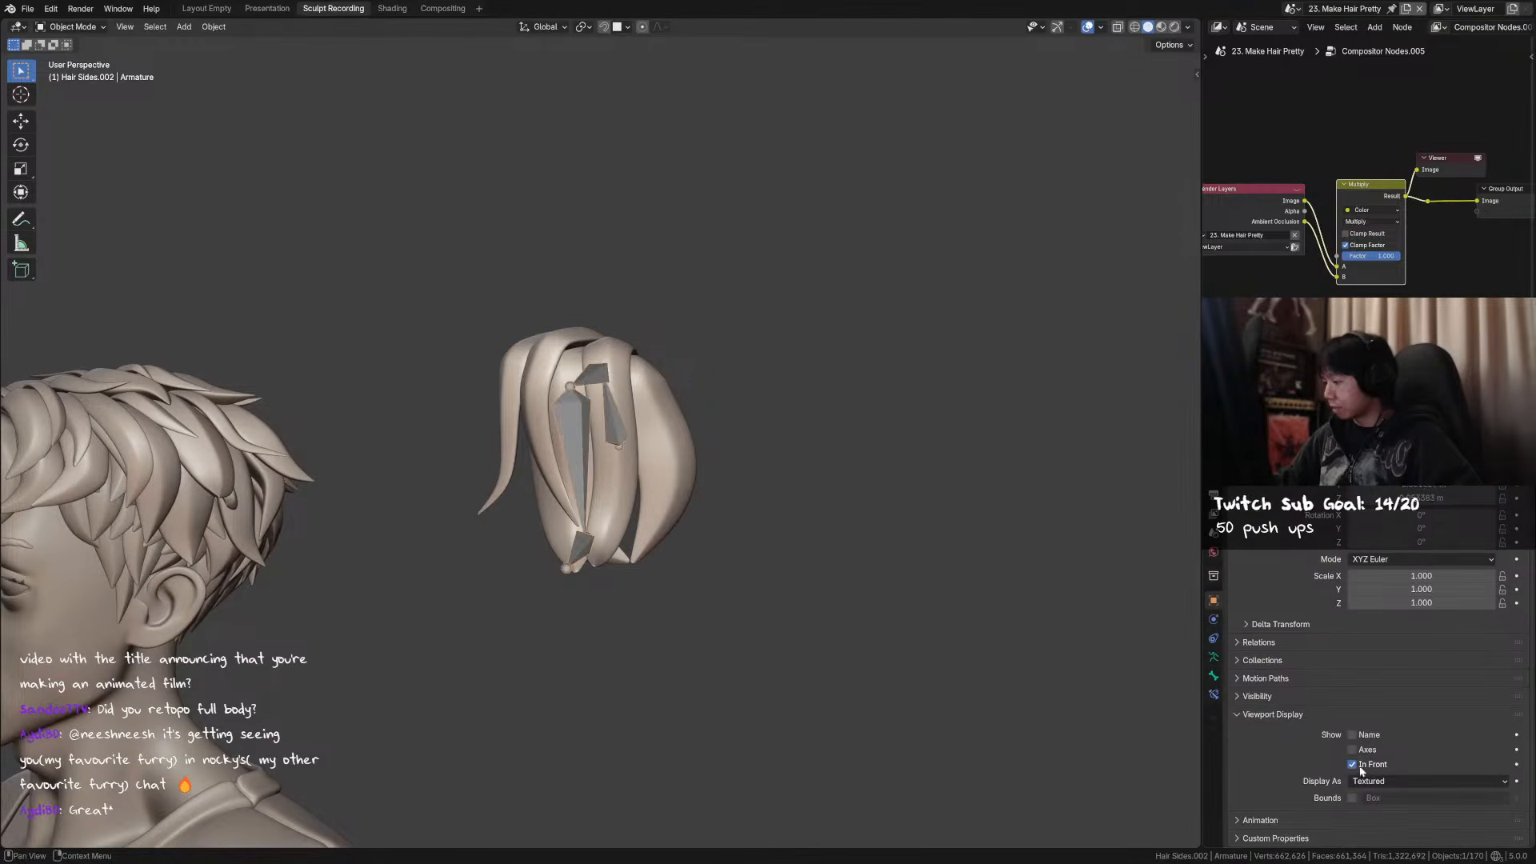
- Return the hair piece to Weight Paint mode and paint the Bone.001 weights over its crown with a 253 px brush
left_click(622, 406)
key("ctrl+Tab")
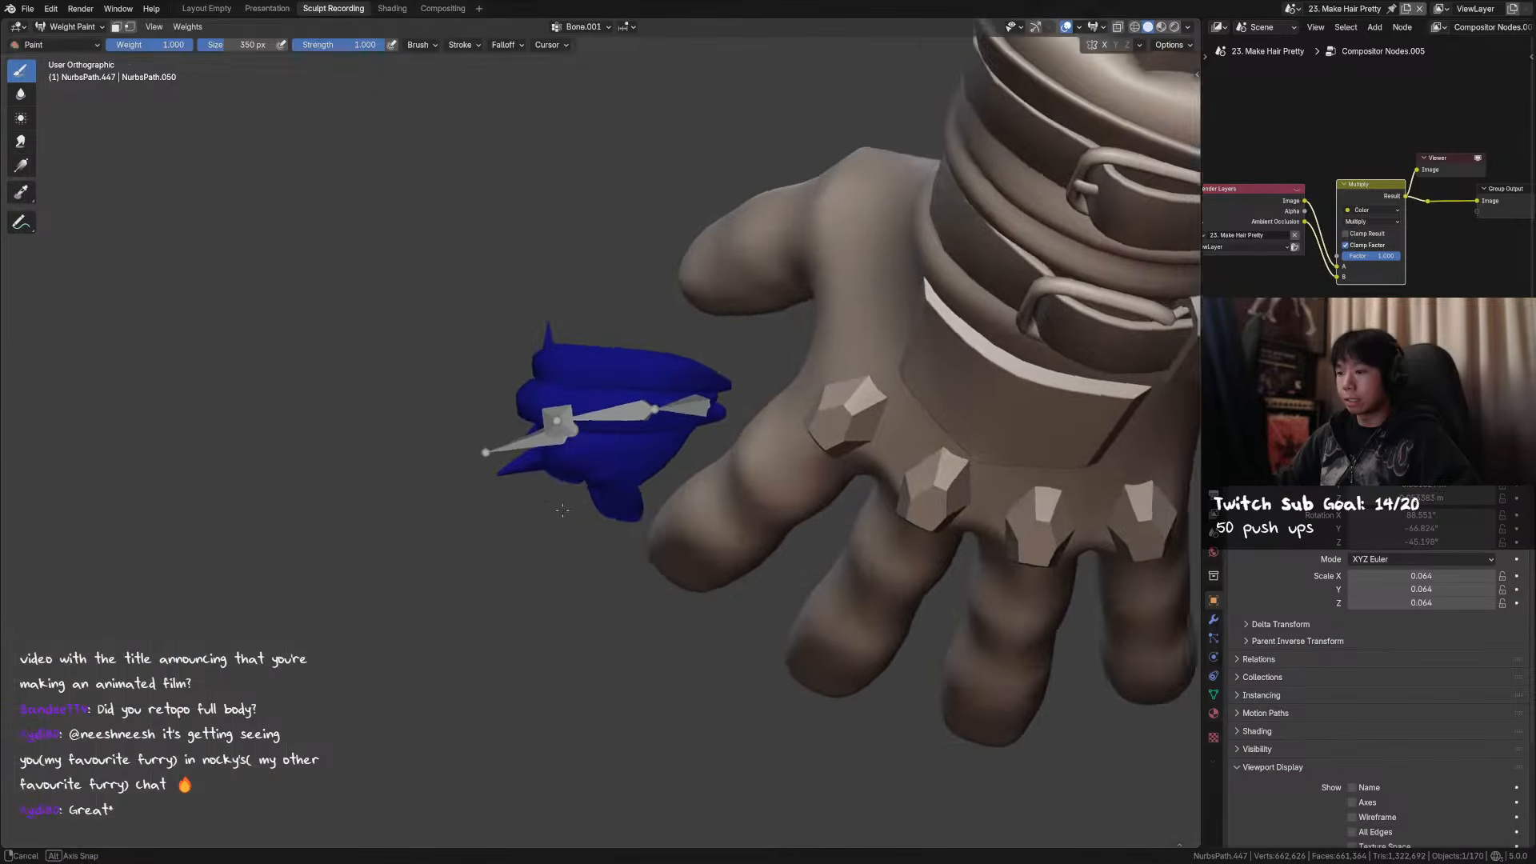
left_click(1213, 693)
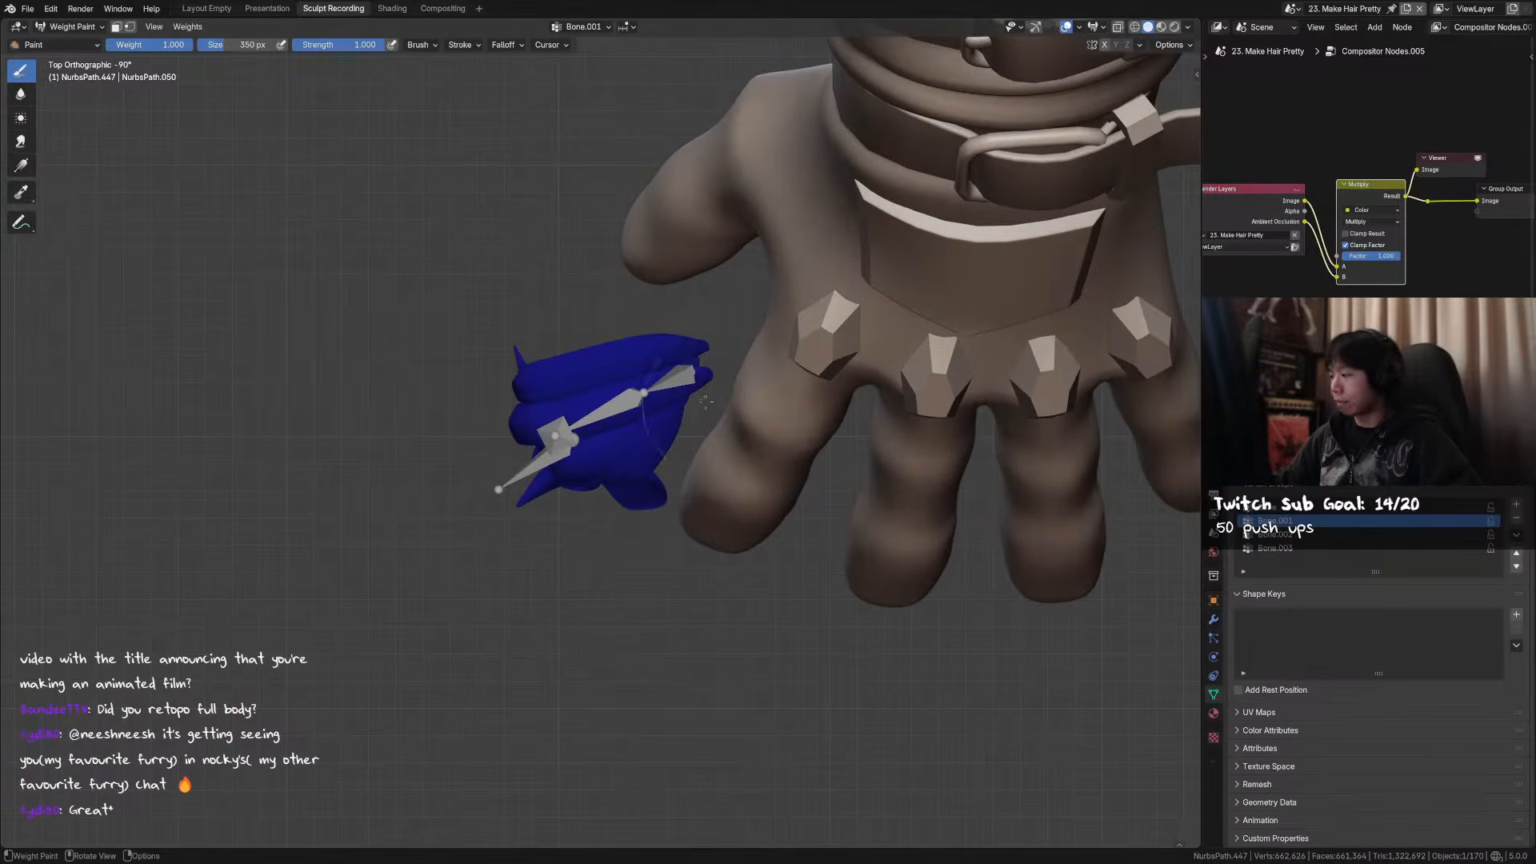
left_click_drag(590, 385, 634, 423)
key("ctrl+z")
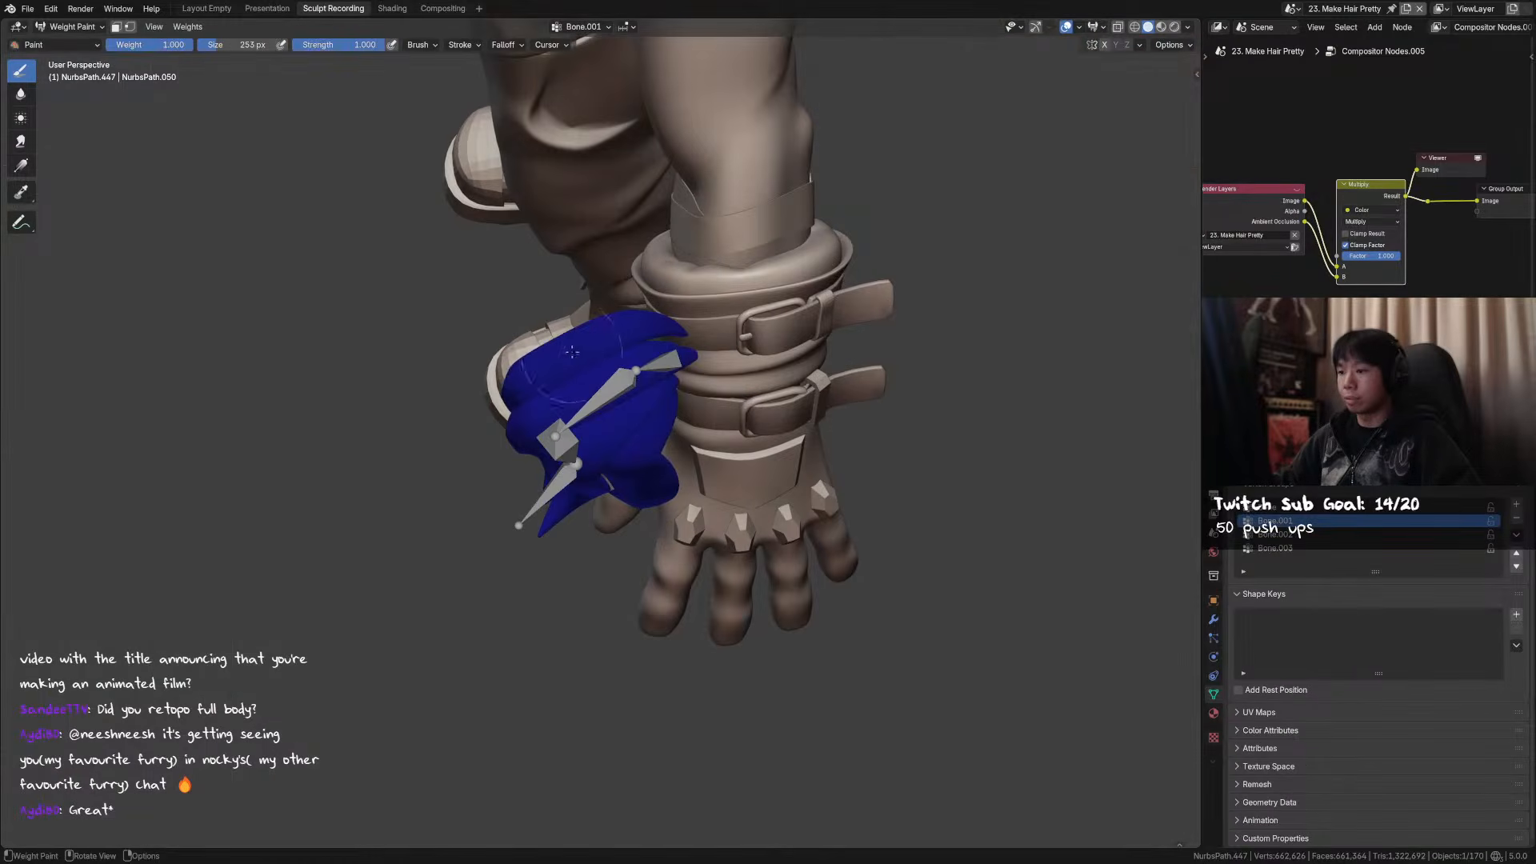
left_click_drag(562, 364, 680, 442)
middle_click_drag(640, 476, 664, 424)
left_click_drag(547, 389, 689, 399)
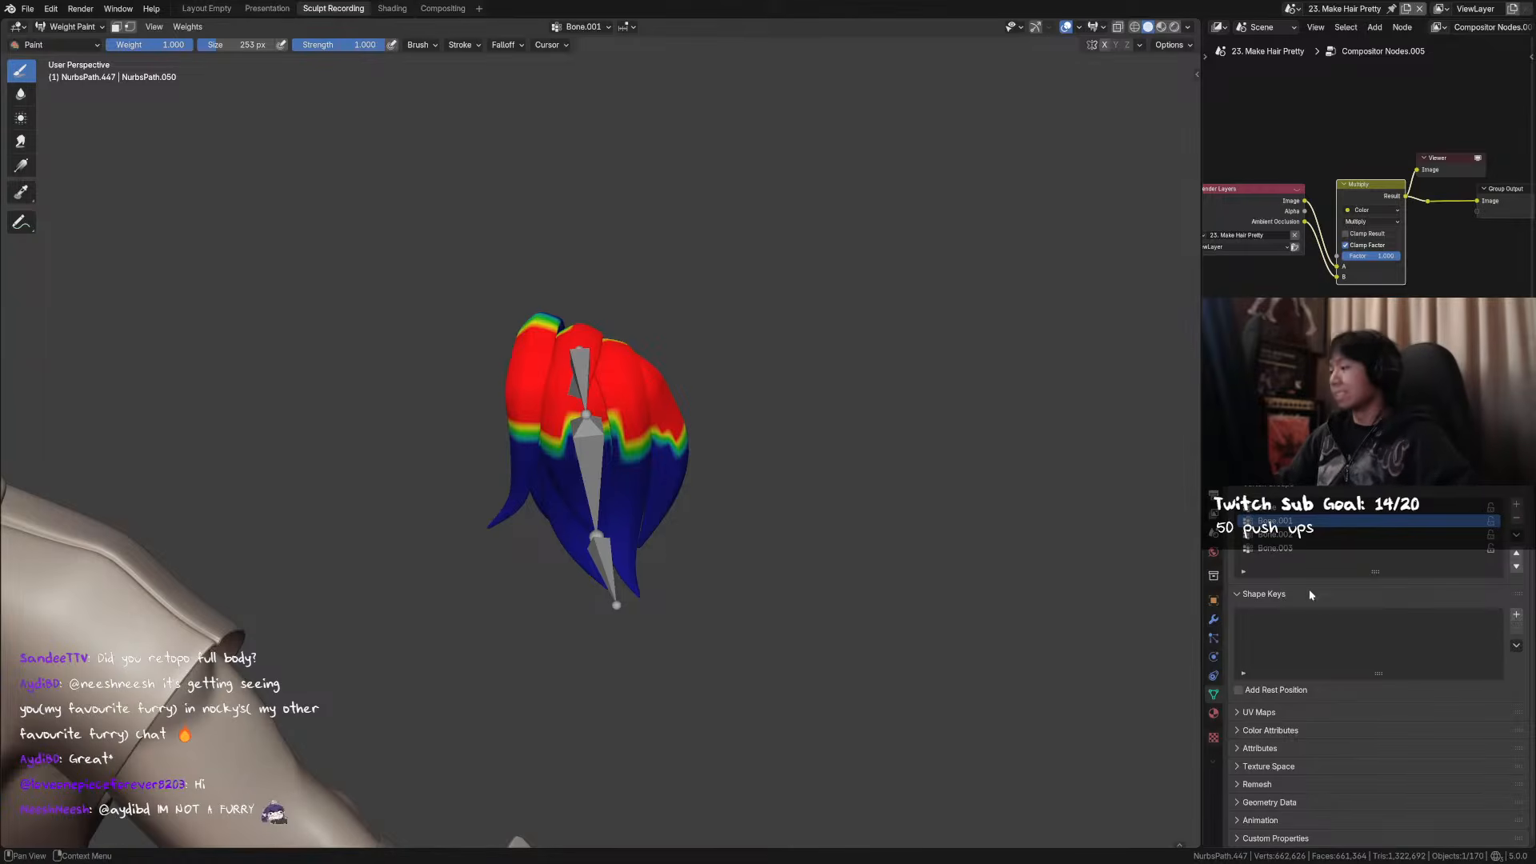
- Paint the Bone.002 weights at 1.000 across the middle section of the hair strands
left_click(1289, 535)
middle_click_drag(650, 544, 822, 507)
mouse_move(519, 466)
middle_mouse_down()
mouse_move(626, 486)
mouse_move(544, 469)
middle_mouse_up()
left_click_drag(528, 466, 728, 466)
middle_click_drag(654, 496, 569, 471)
mouse_move(668, 491)
middle_mouse_down()
mouse_move(588, 450)
mouse_move(600, 497)
mouse_move(552, 464)
mouse_move(511, 472)
mouse_move(657, 518)
middle_mouse_up()
- Paint the Bone.003 weights onto the front hair tips and smooth that group's weights
left_click(1432, 548)
middle_click_drag(560, 560, 707, 488)
left_click(460, 44)
left_click(466, 46)
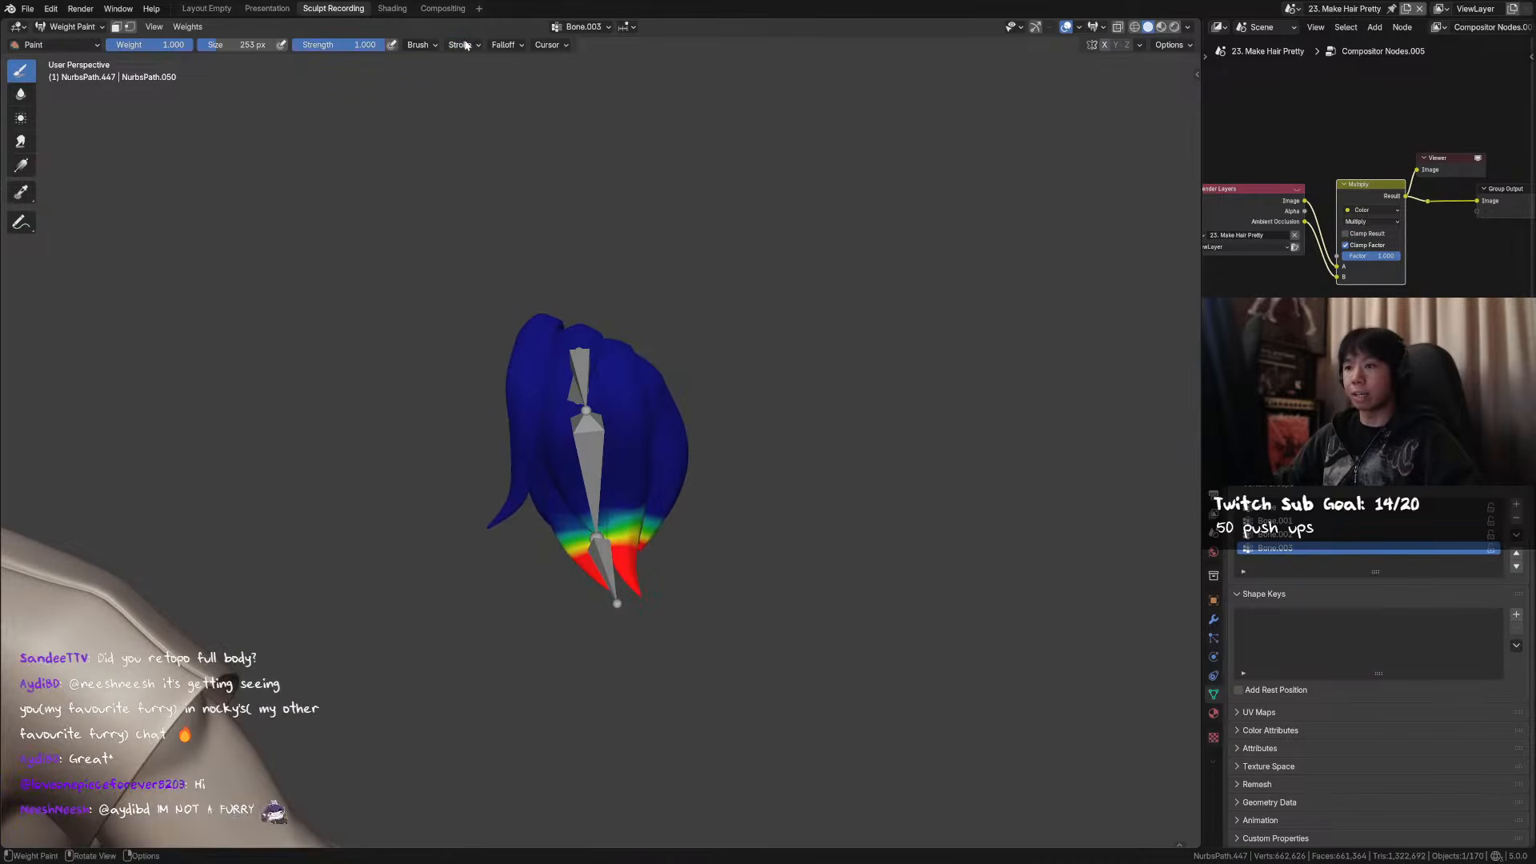
left_click(181, 30)
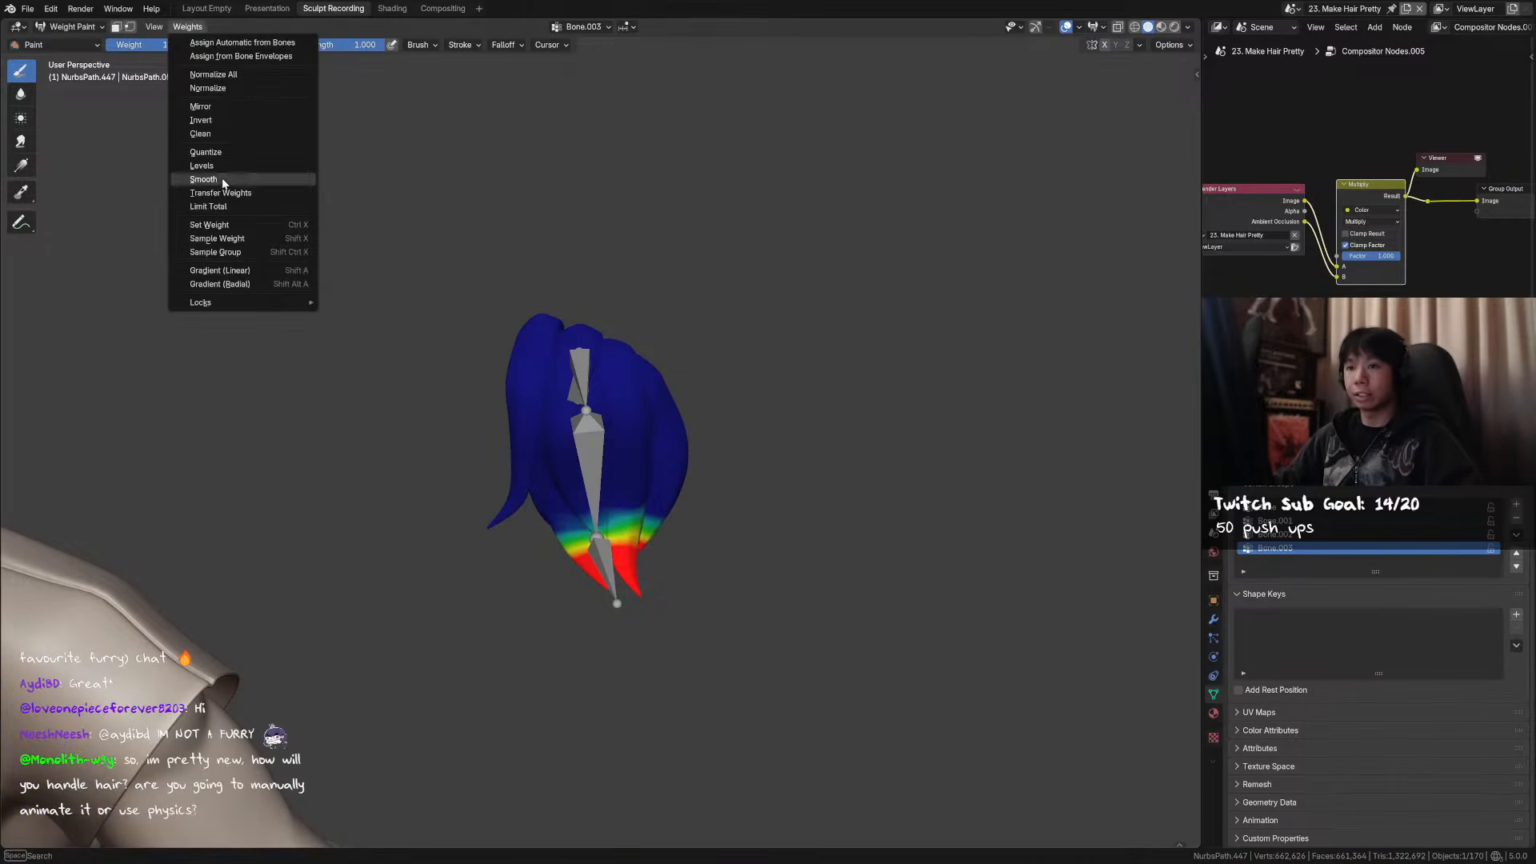
left_click(229, 185)
middle_click_drag(703, 531, 888, 550)
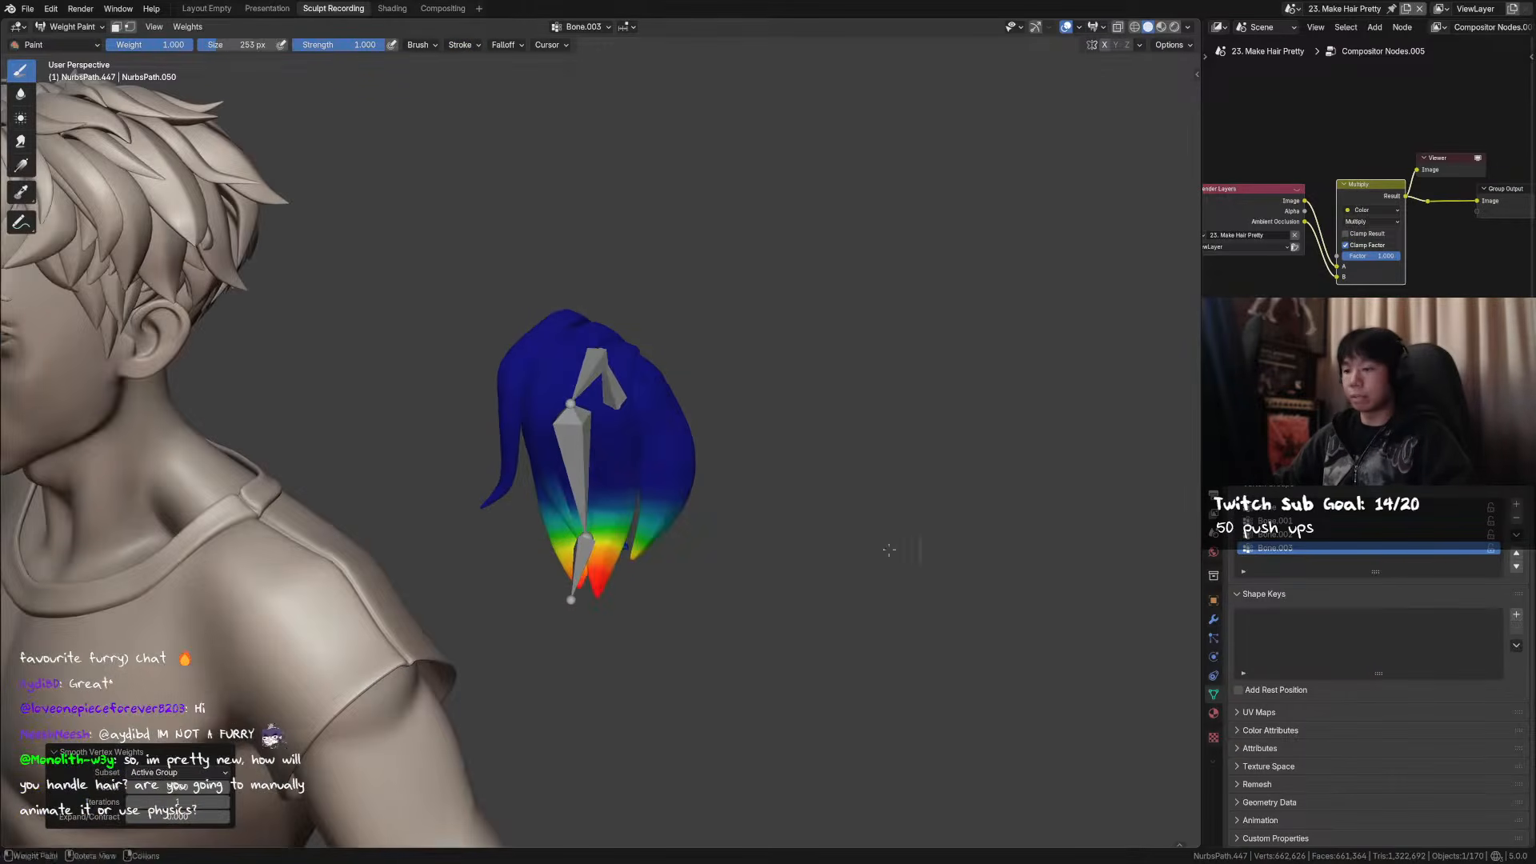
- Smooth the vertex weights of the Bone.002, Bone.001 and Bone groups one after another
left_click(1306, 536)
left_click(419, 43)
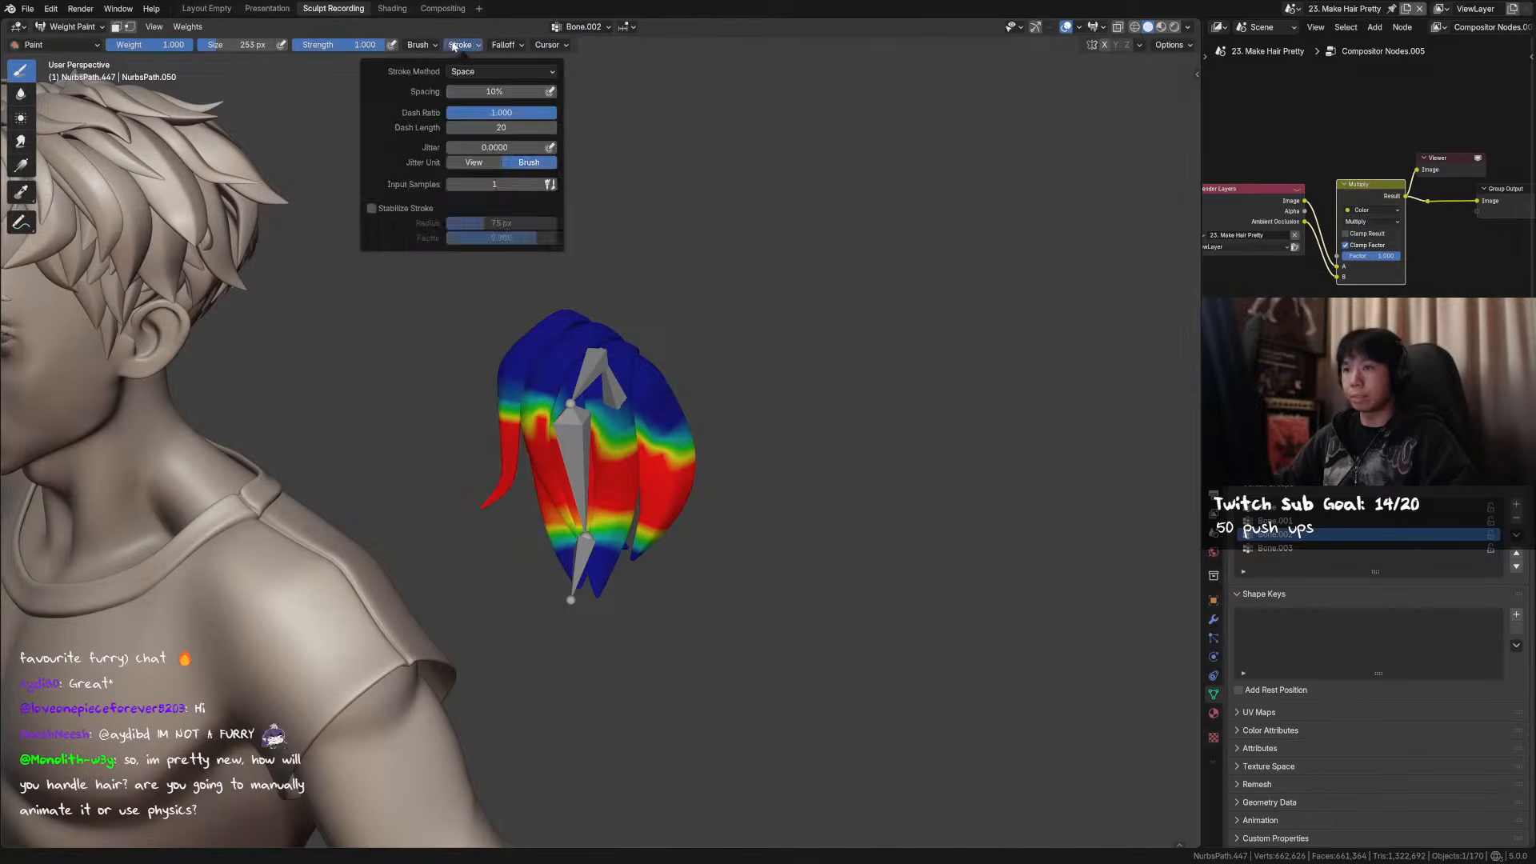
left_click(188, 28)
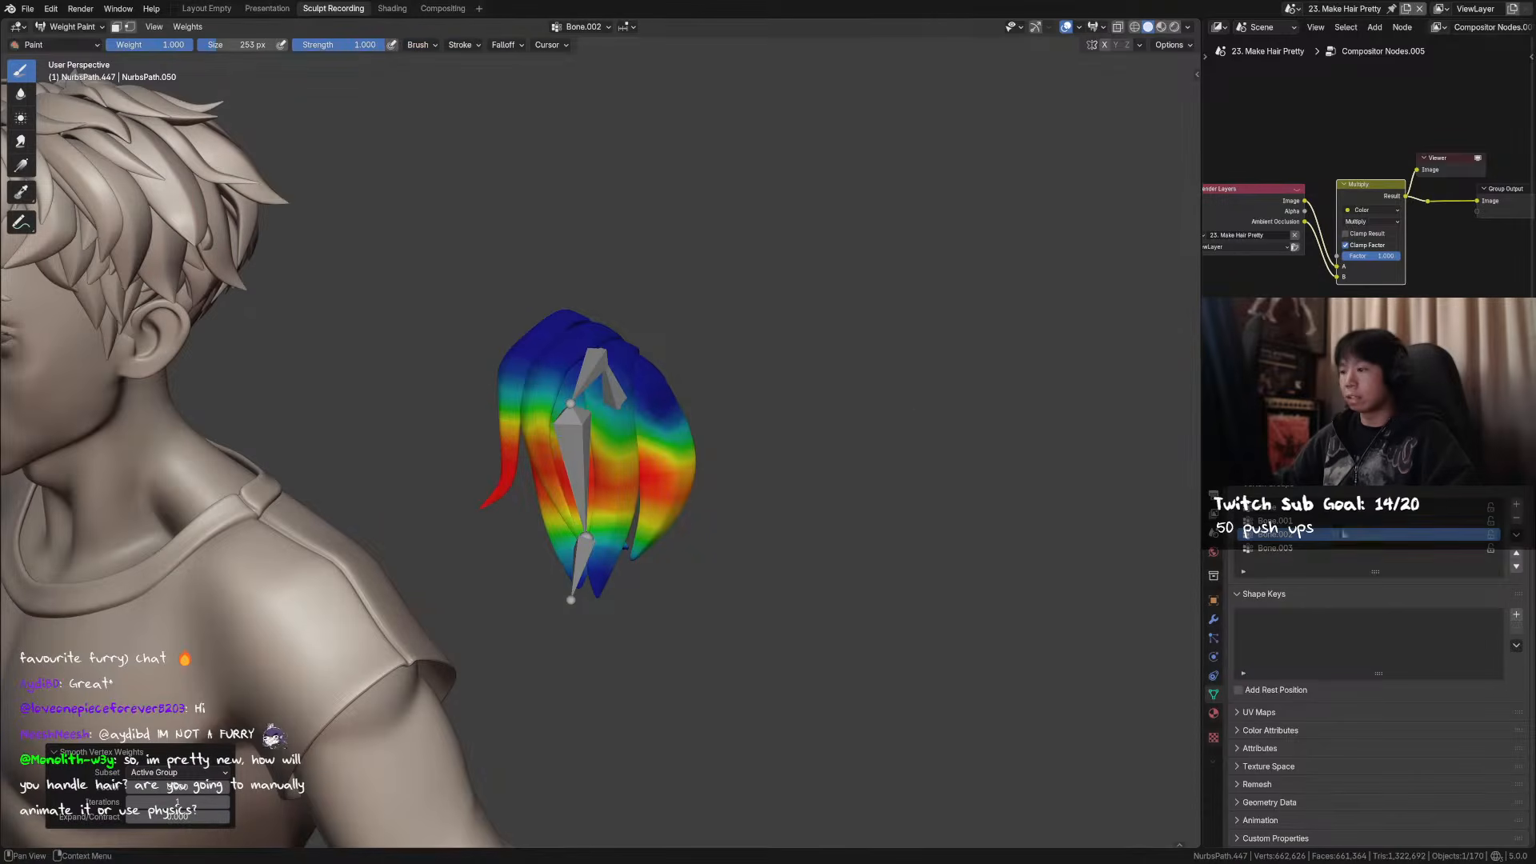
left_click(1280, 508)
left_click(1277, 521)
left_click(179, 28)
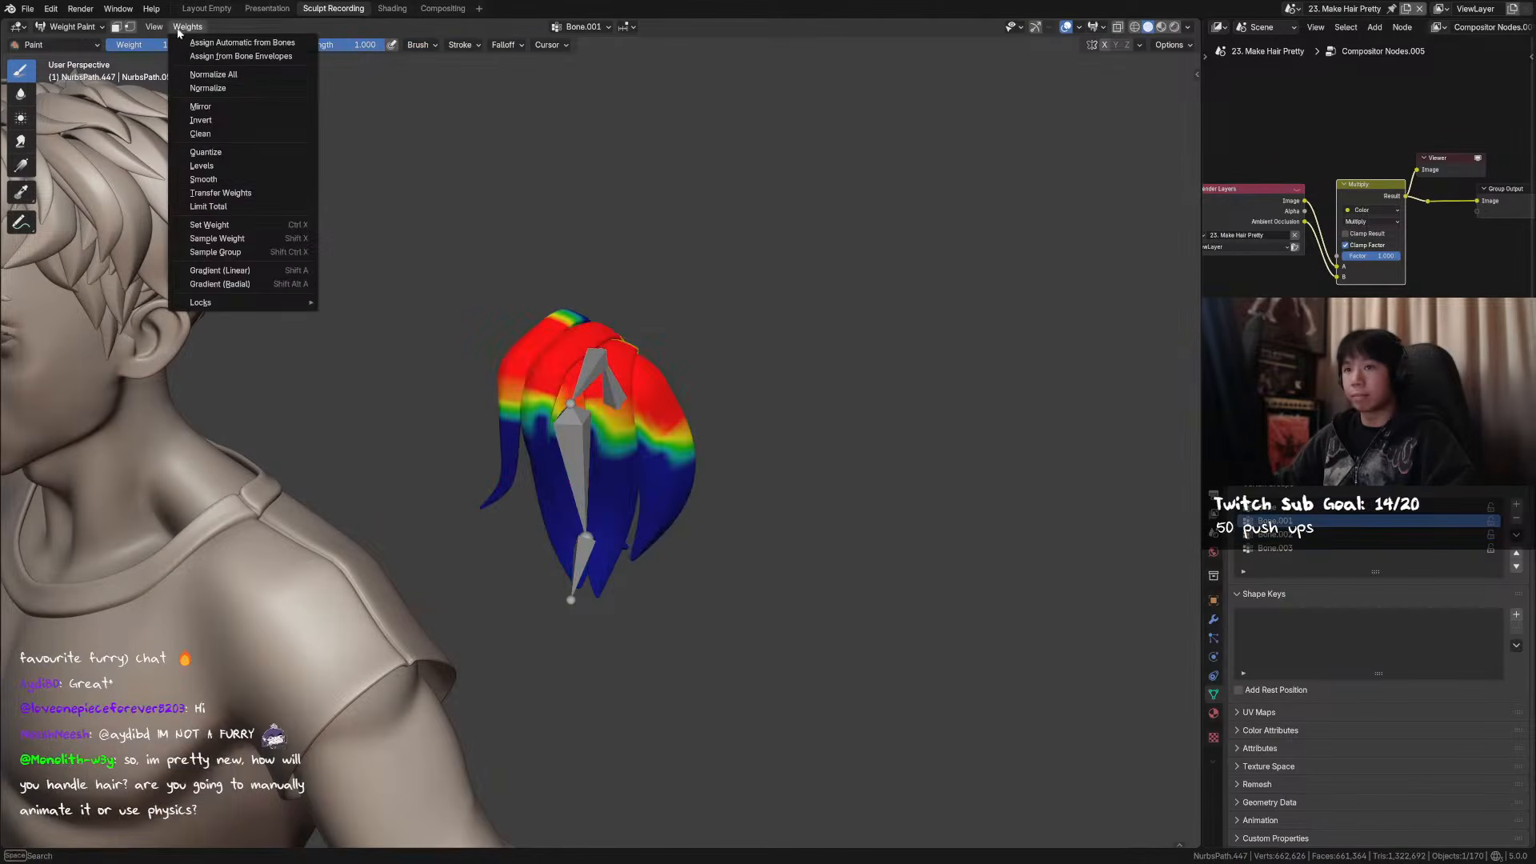
left_click(203, 180)
middle_click_drag(480, 400, 720, 384)
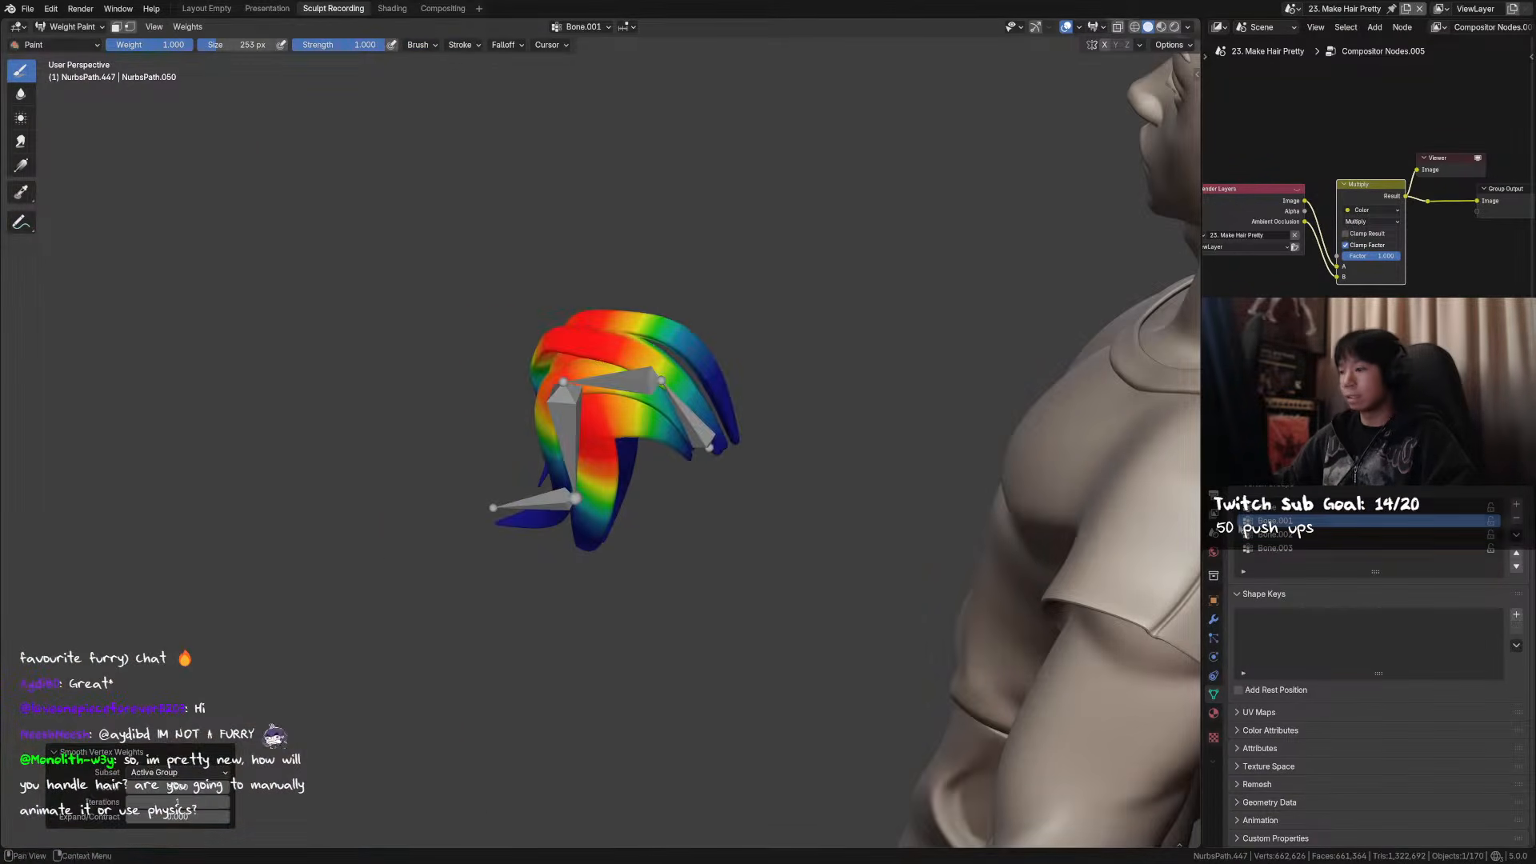
left_click(1281, 508)
left_click(188, 26)
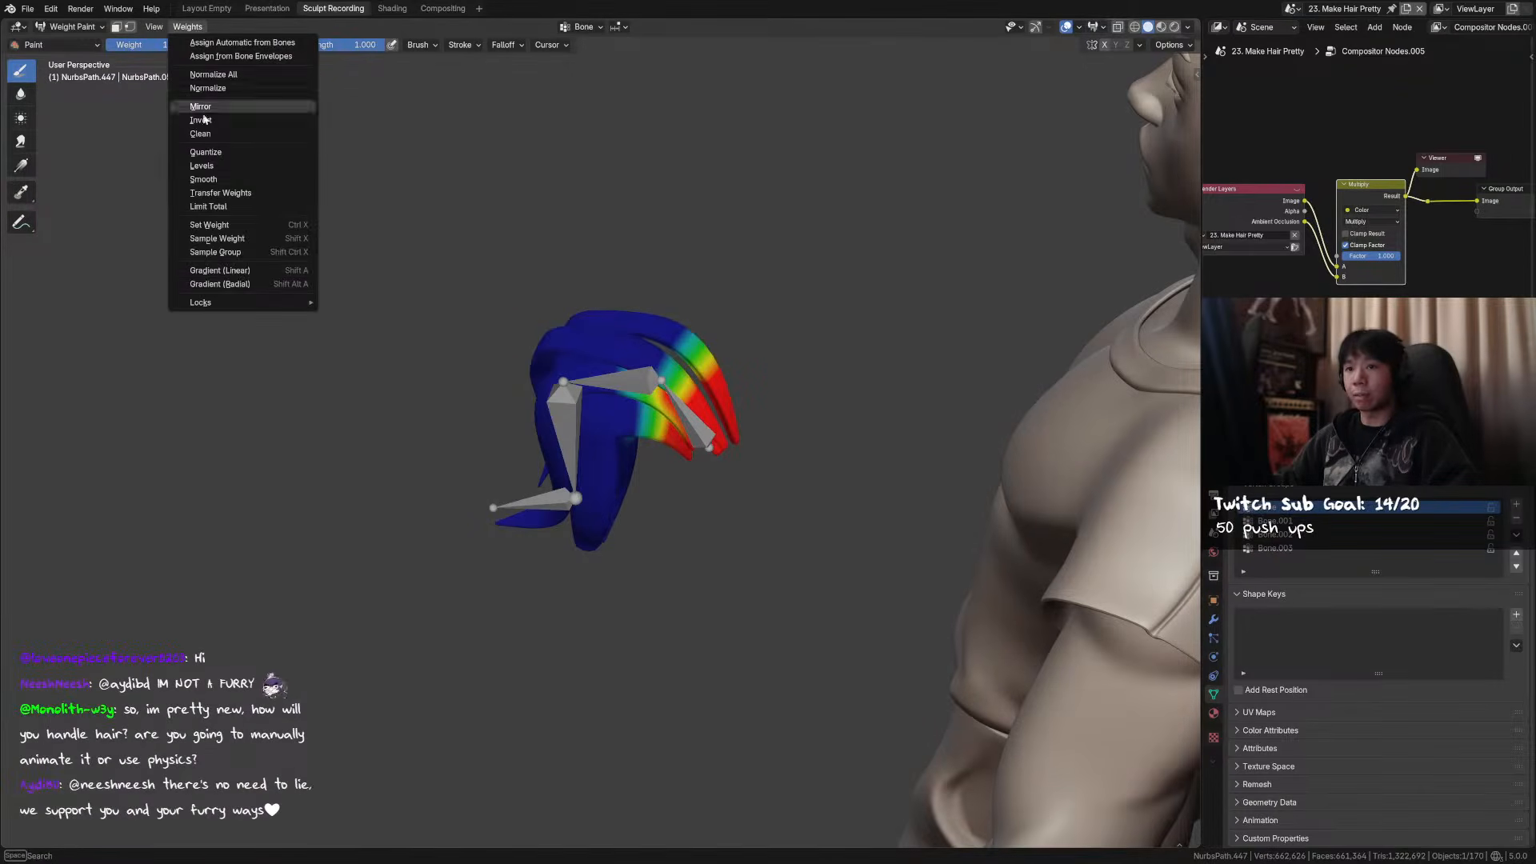
left_click(203, 179)
middle_click_drag(701, 341, 720, 333)
- Leave weight painting, put the armature into Pose Mode and save the file
key("ctrl+Tab")
left_click(480, 319)
middle_click_drag(480, 320, 592, 360)
left_click(573, 432)
middle_click_drag(641, 416, 709, 352)
key("KP_3")
key("ctrl+Tab")
left_click(613, 376)
scroll(688, 360, "down", 3)
key("ctrl+s")
- Test-rotate Bone.001 and Bone.002 to check how the hair deforms, cancelling each rotation
key("r")
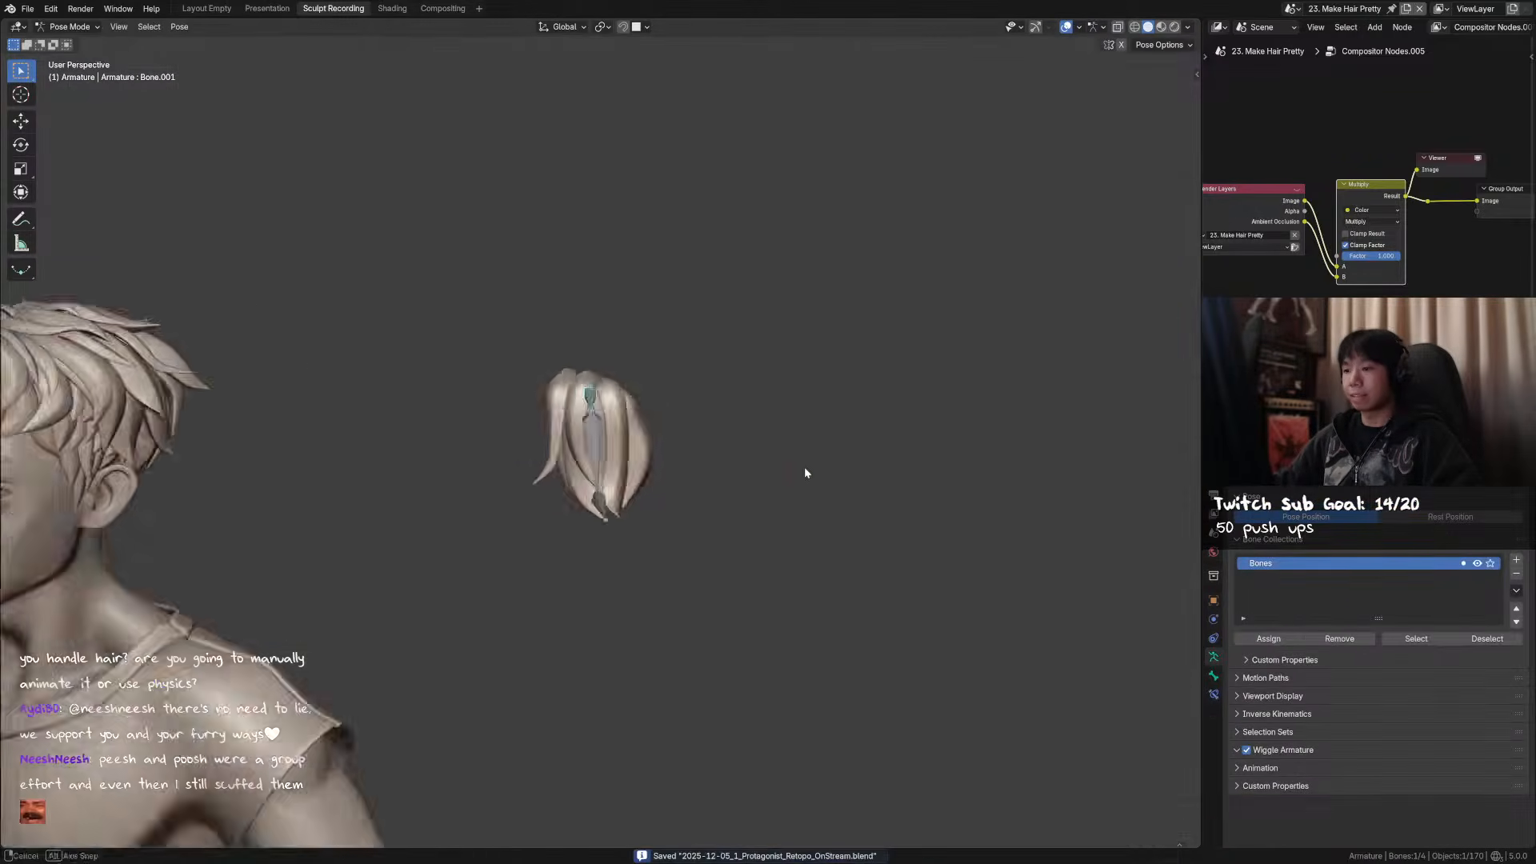
right_click(704, 380)
key("r")
right_click(682, 273)
left_click(629, 448)
key("r")
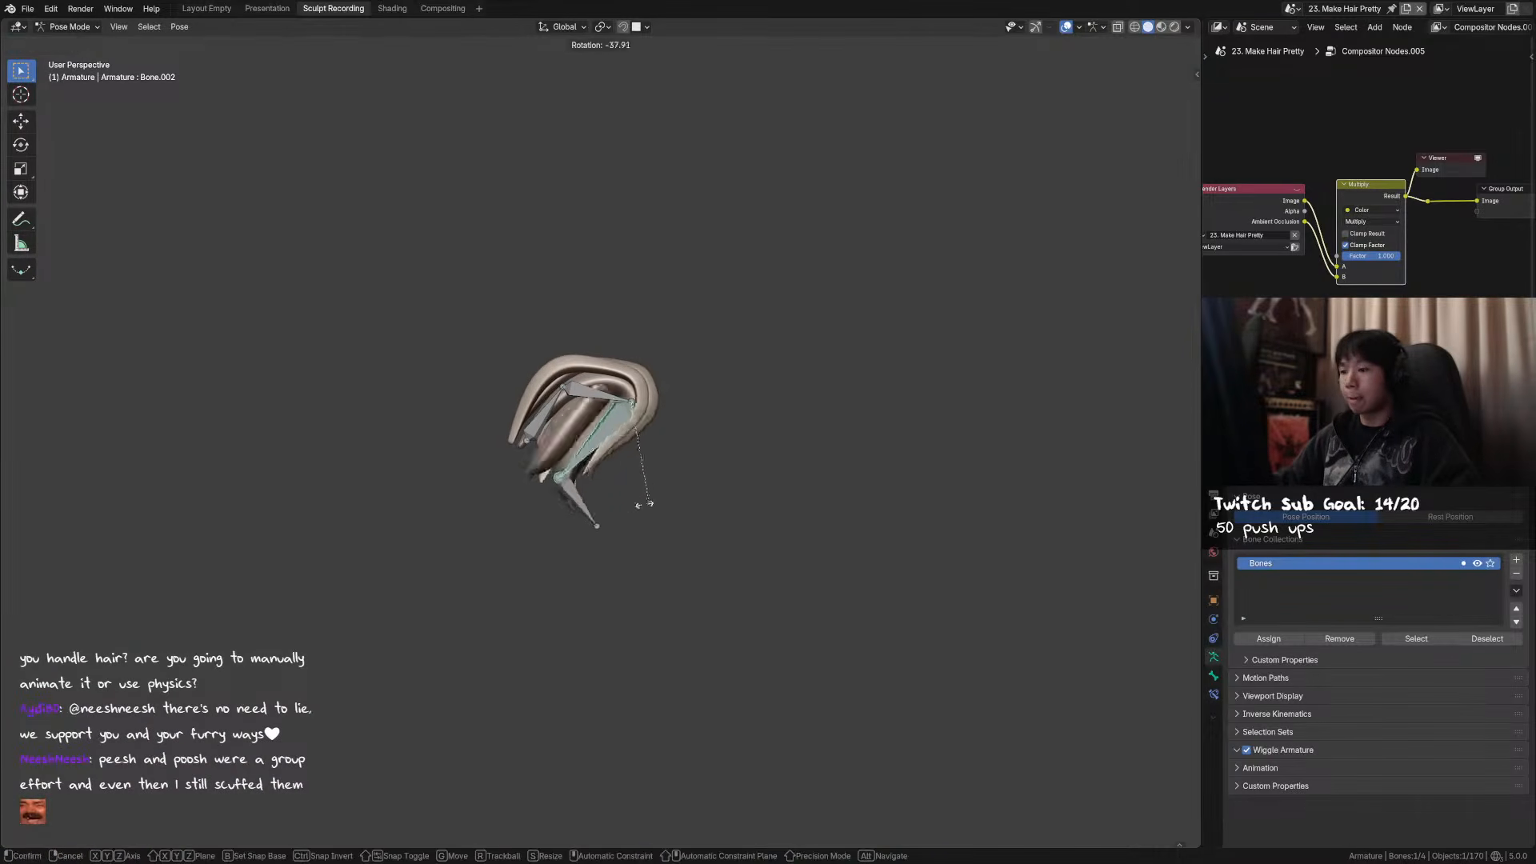
right_click(916, 257)
- Switch the viewport to Material Preview shading and test-rotate Bone.002 in the front view
left_click(1161, 27)
key("KP_1")
key("r")
right_click(617, 477)
scroll(622, 439, "up", 2)
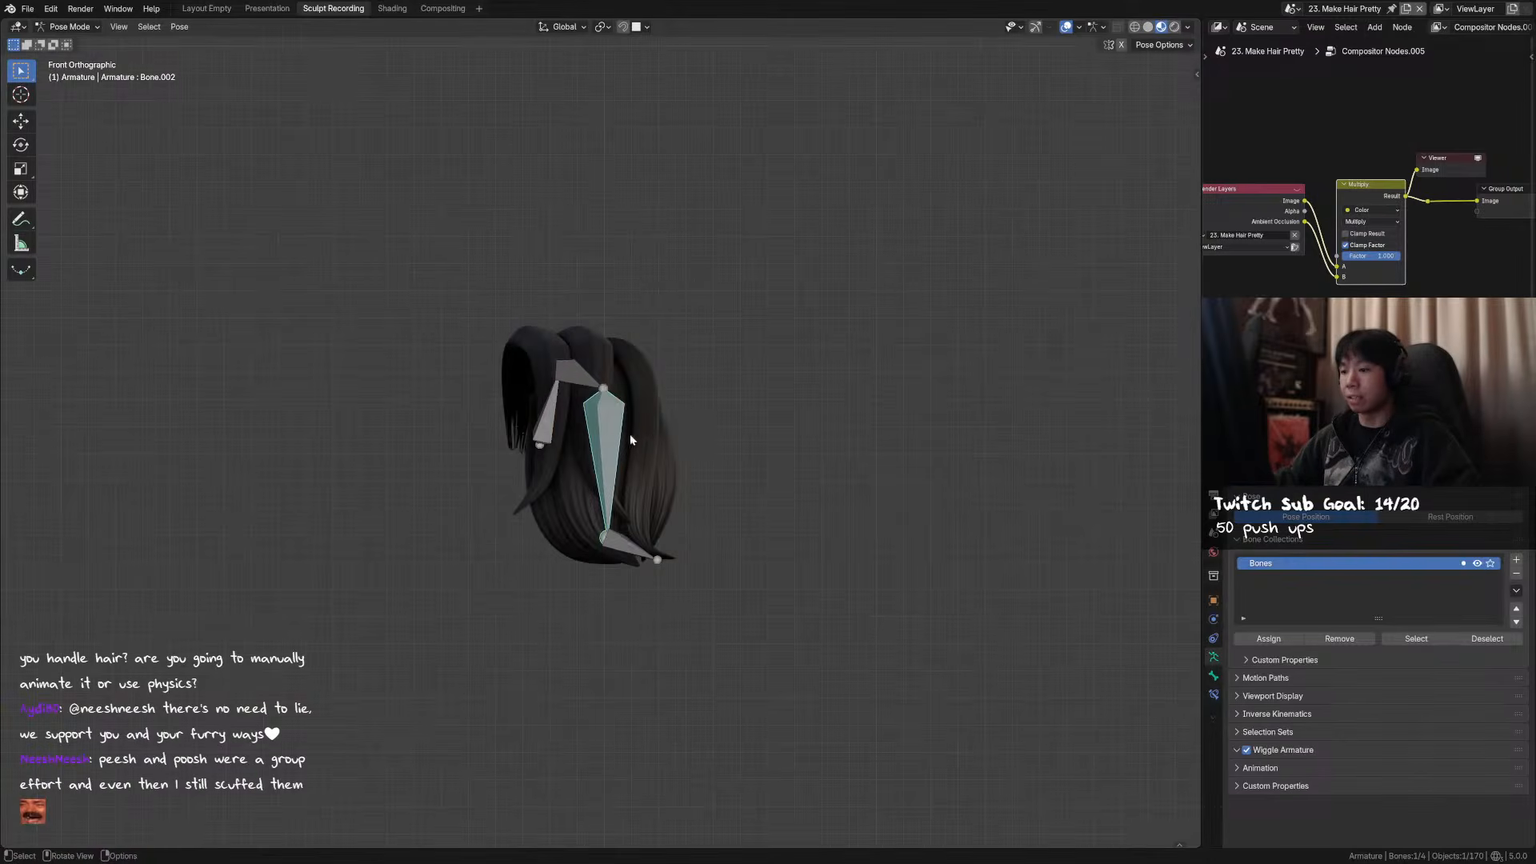
- Return the hair piece to Weight Paint mode and smooth the Bone.002 weights once more
key("ctrl+Tab")
left_click(645, 439)
left_click(1303, 547)
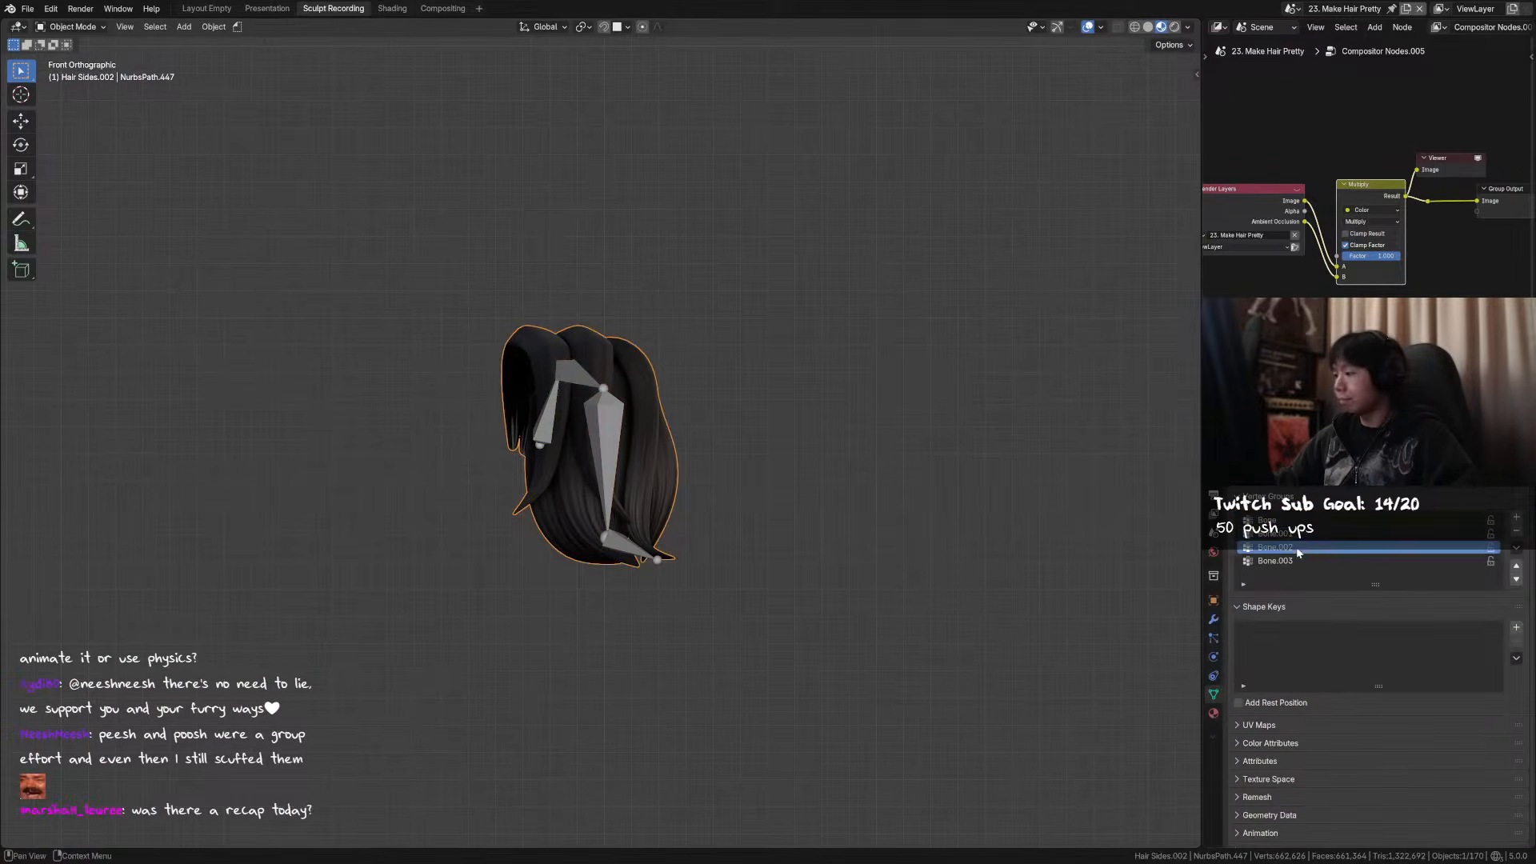
key("ctrl+Tab")
left_click(742, 338)
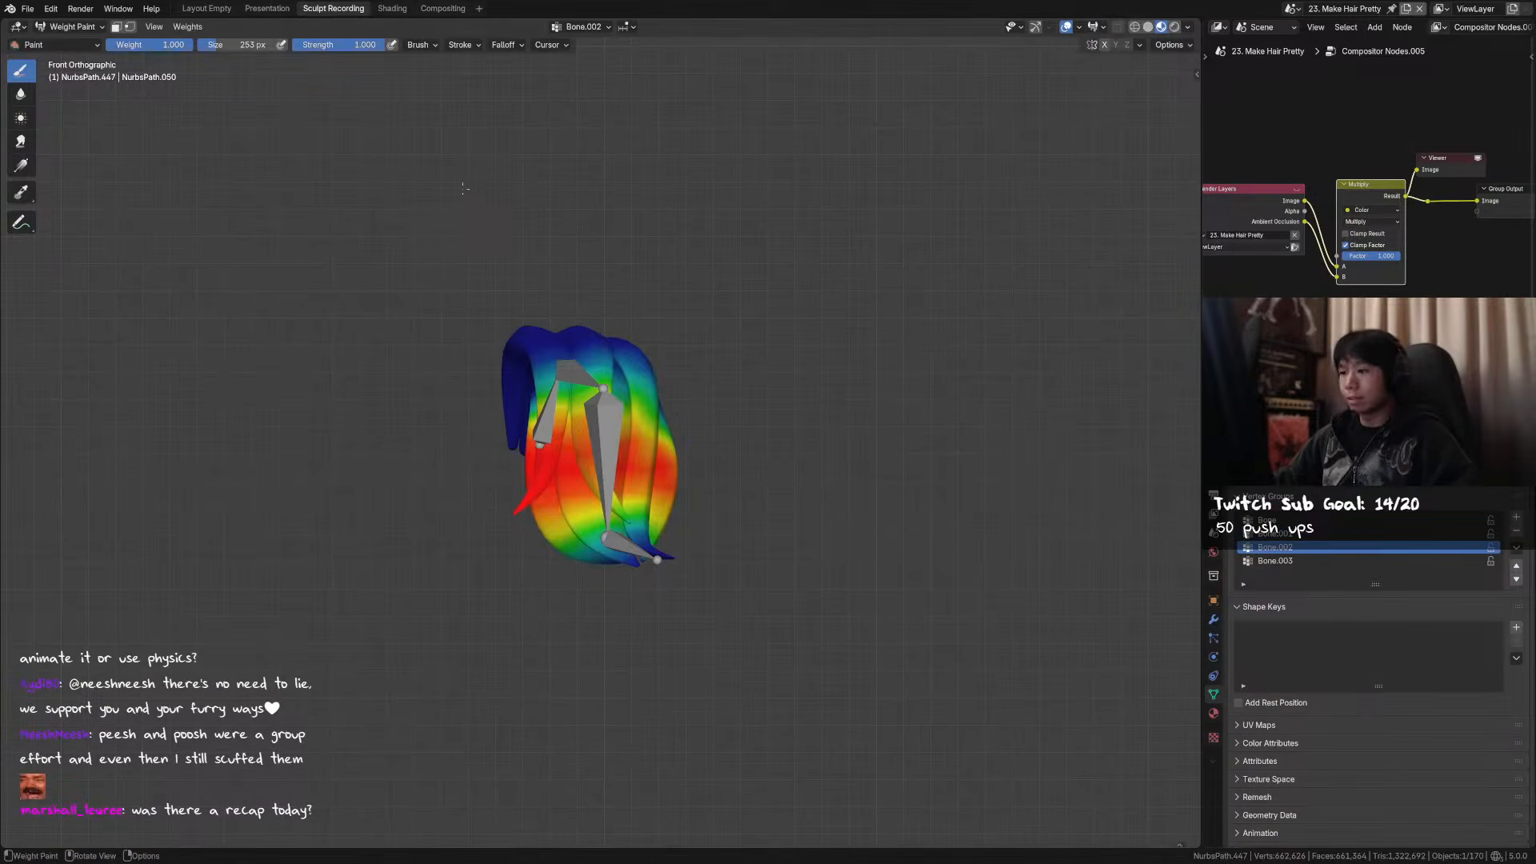
left_click(188, 26)
left_click(231, 184)
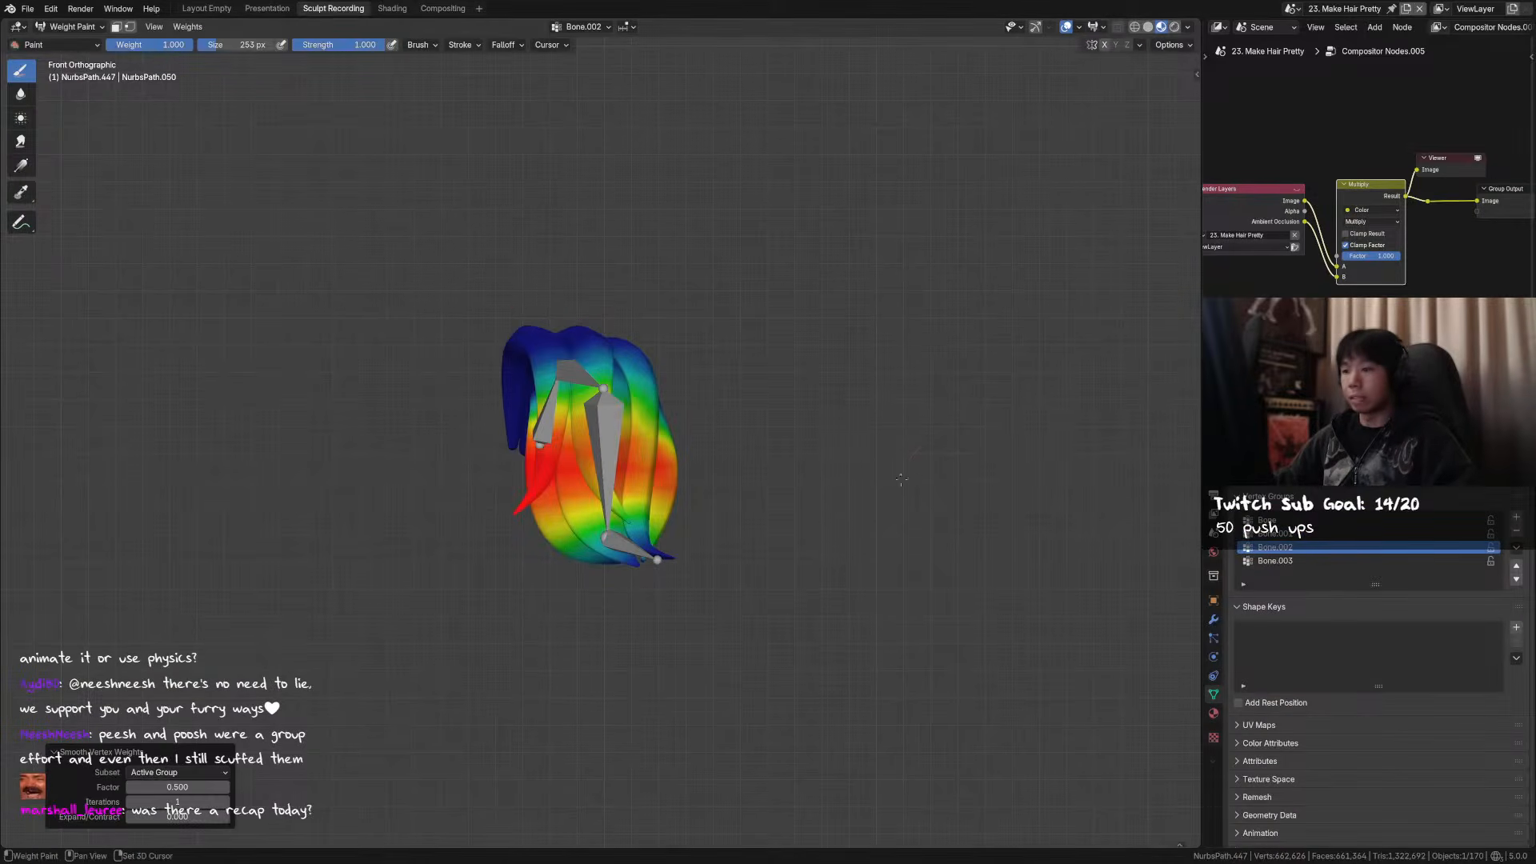
- Apply another smoothing pass to the Bone.001 weights and inspect the hair piece from other angles
left_click(1276, 533)
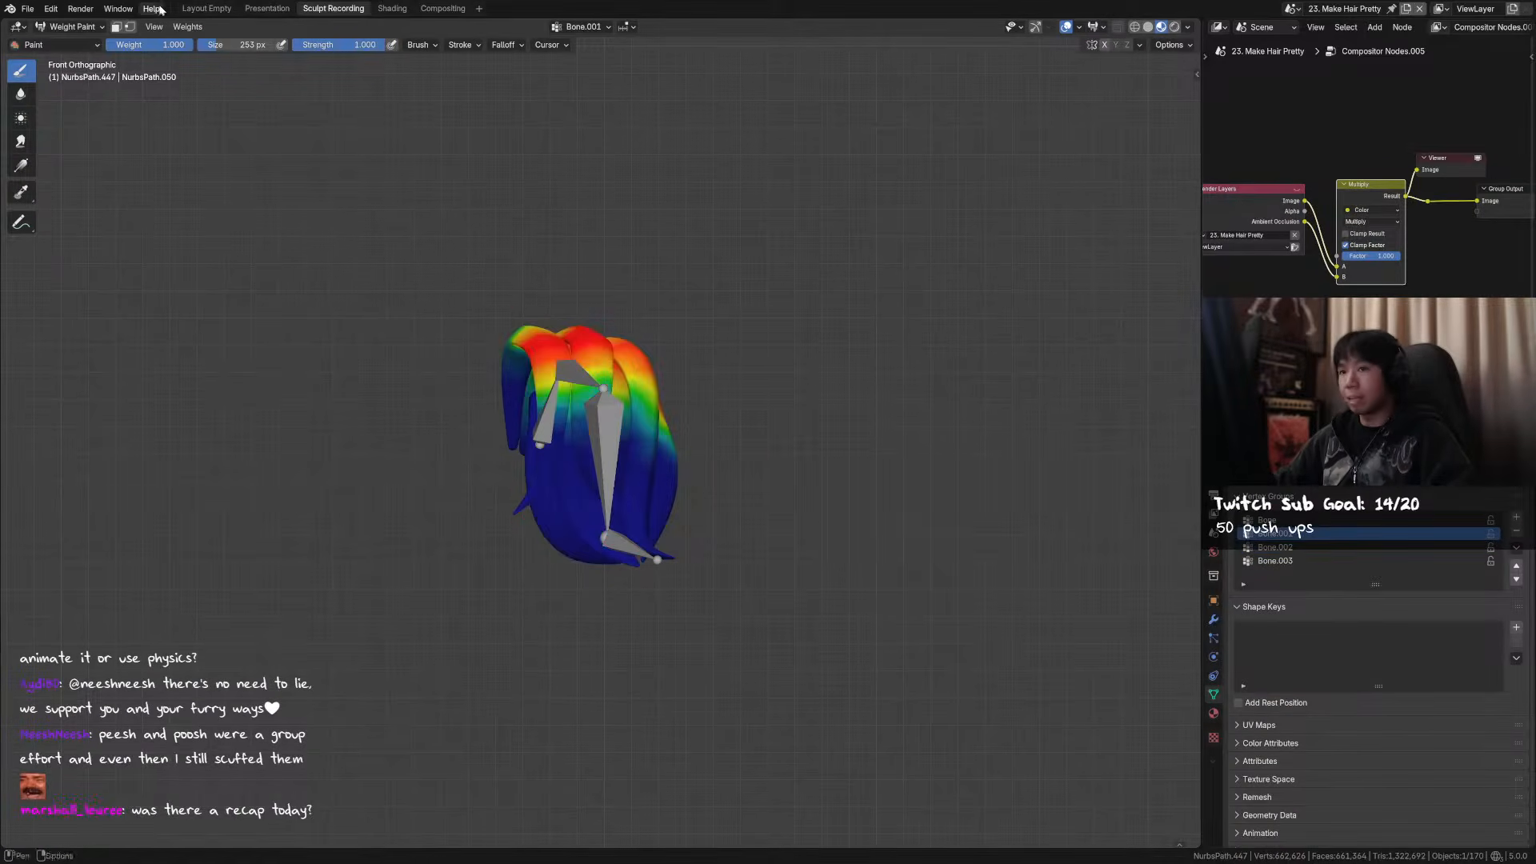
left_click(188, 27)
left_click(210, 180)
middle_click_drag(448, 320, 576, 372)
left_click_drag(568, 380, 689, 380, "shift")
middle_click_drag(689, 380, 732, 552)
- Toggle Local View on the hair piece and smooth the Bone group's weights again
left_click(1272, 520)
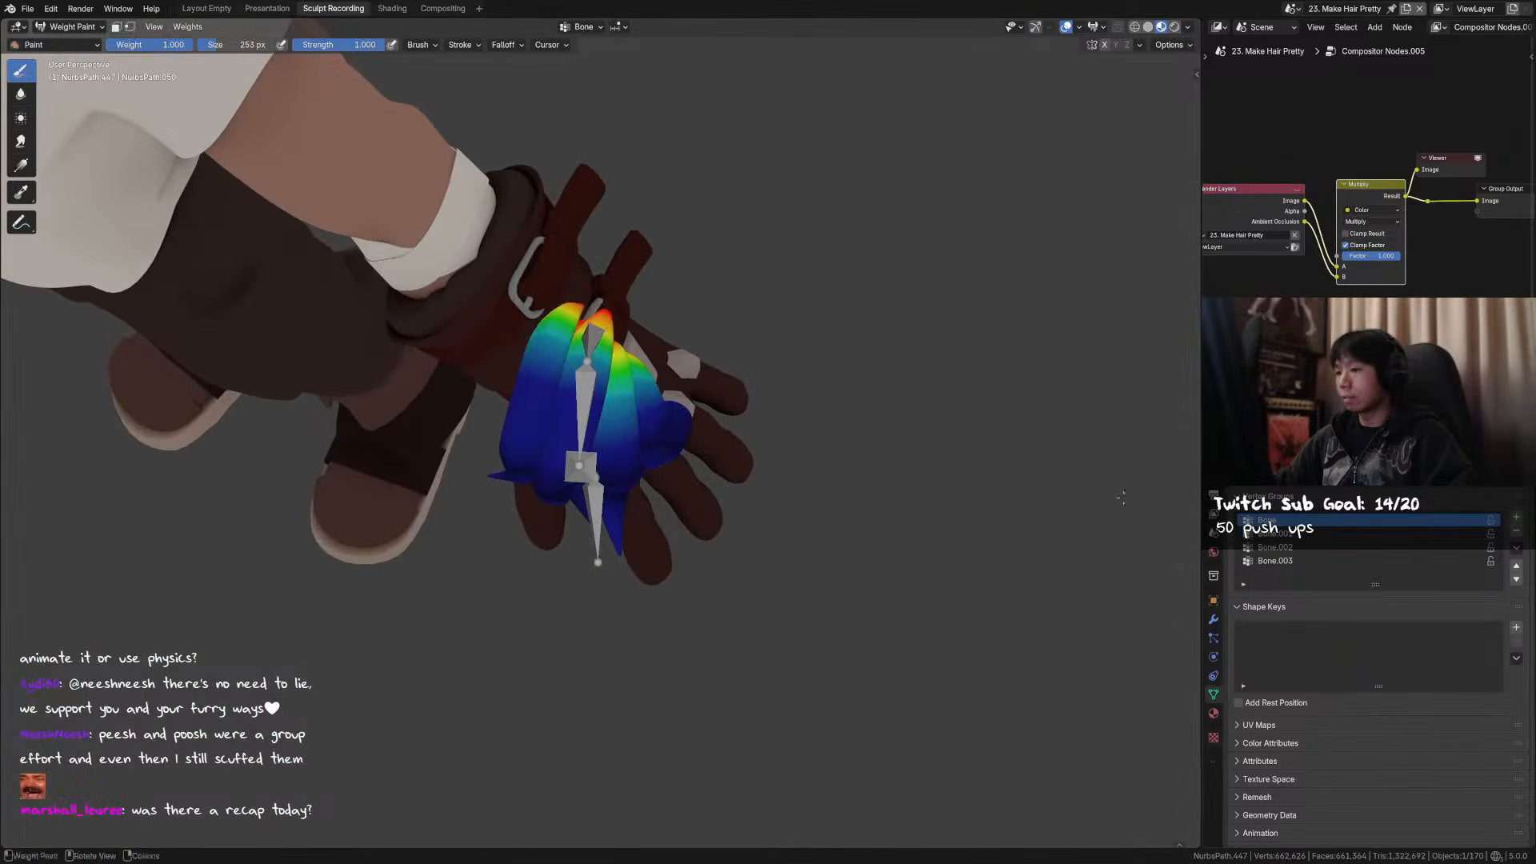
key("KP_Divide")
middle_click_drag(896, 416, 645, 332)
left_click(188, 26)
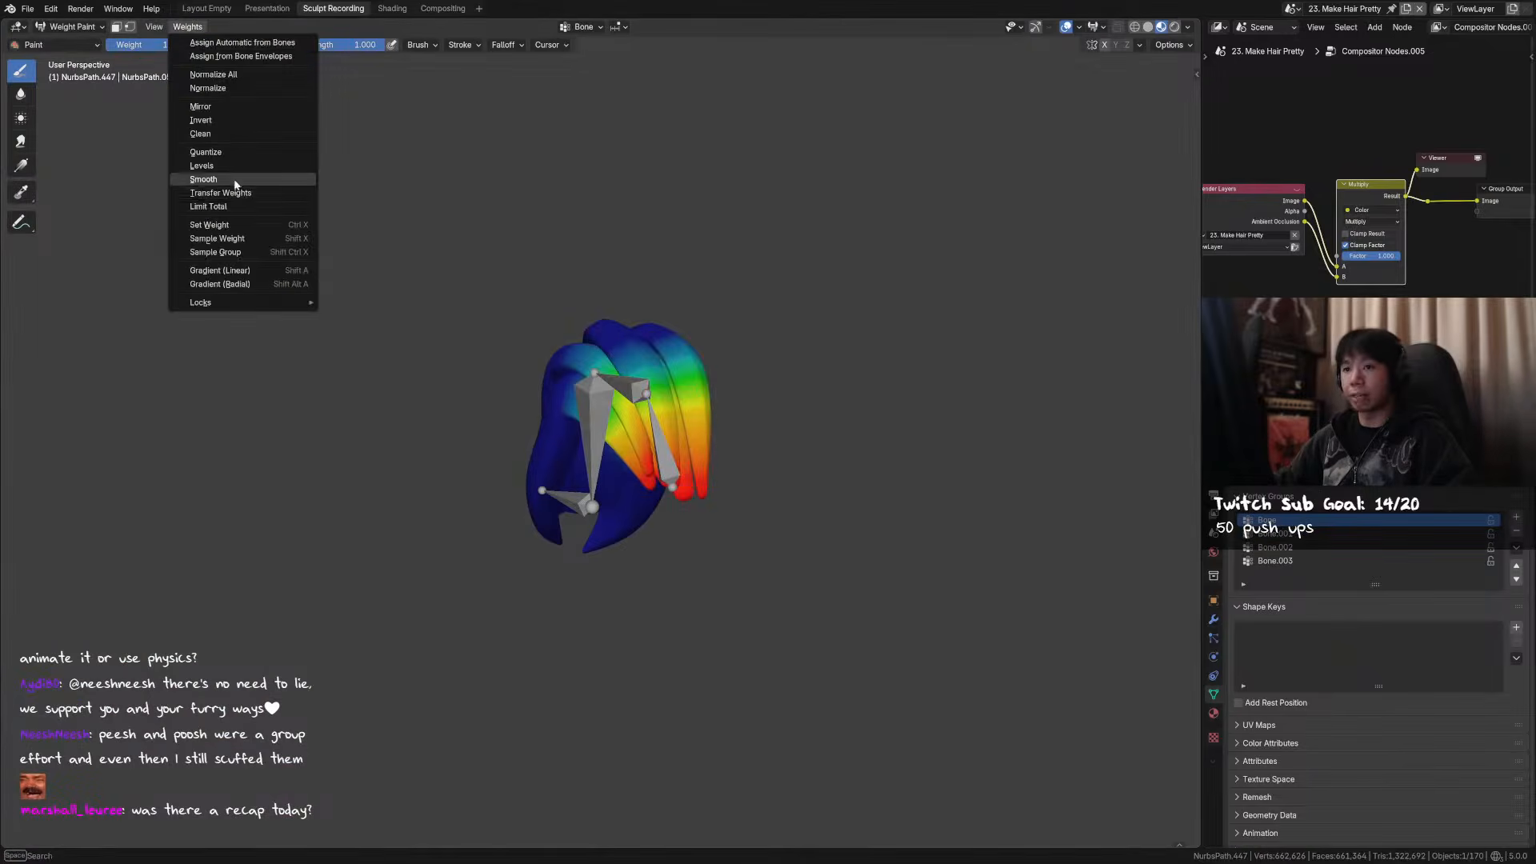
left_click(210, 181)
- Apply another smoothing pass to the Bone.003 weights on the front hair tips
left_click(1280, 561)
middle_click_drag(864, 304, 254, 140)
left_click(188, 26)
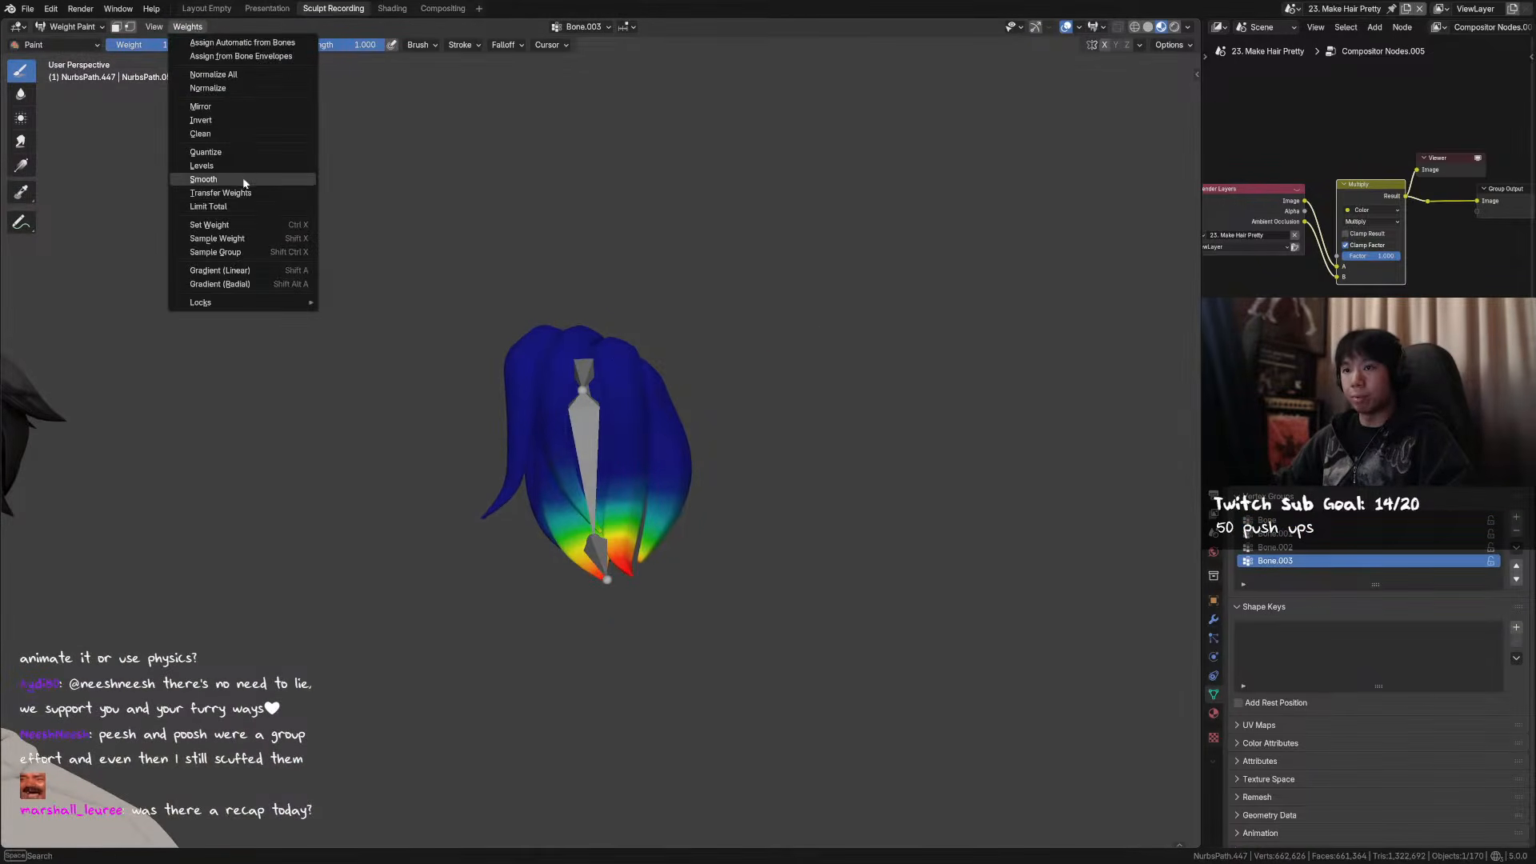
left_click(210, 179)
mouse_move(720, 316)
middle_mouse_down()
mouse_move(722, 342)
mouse_move(836, 395)
middle_mouse_up()
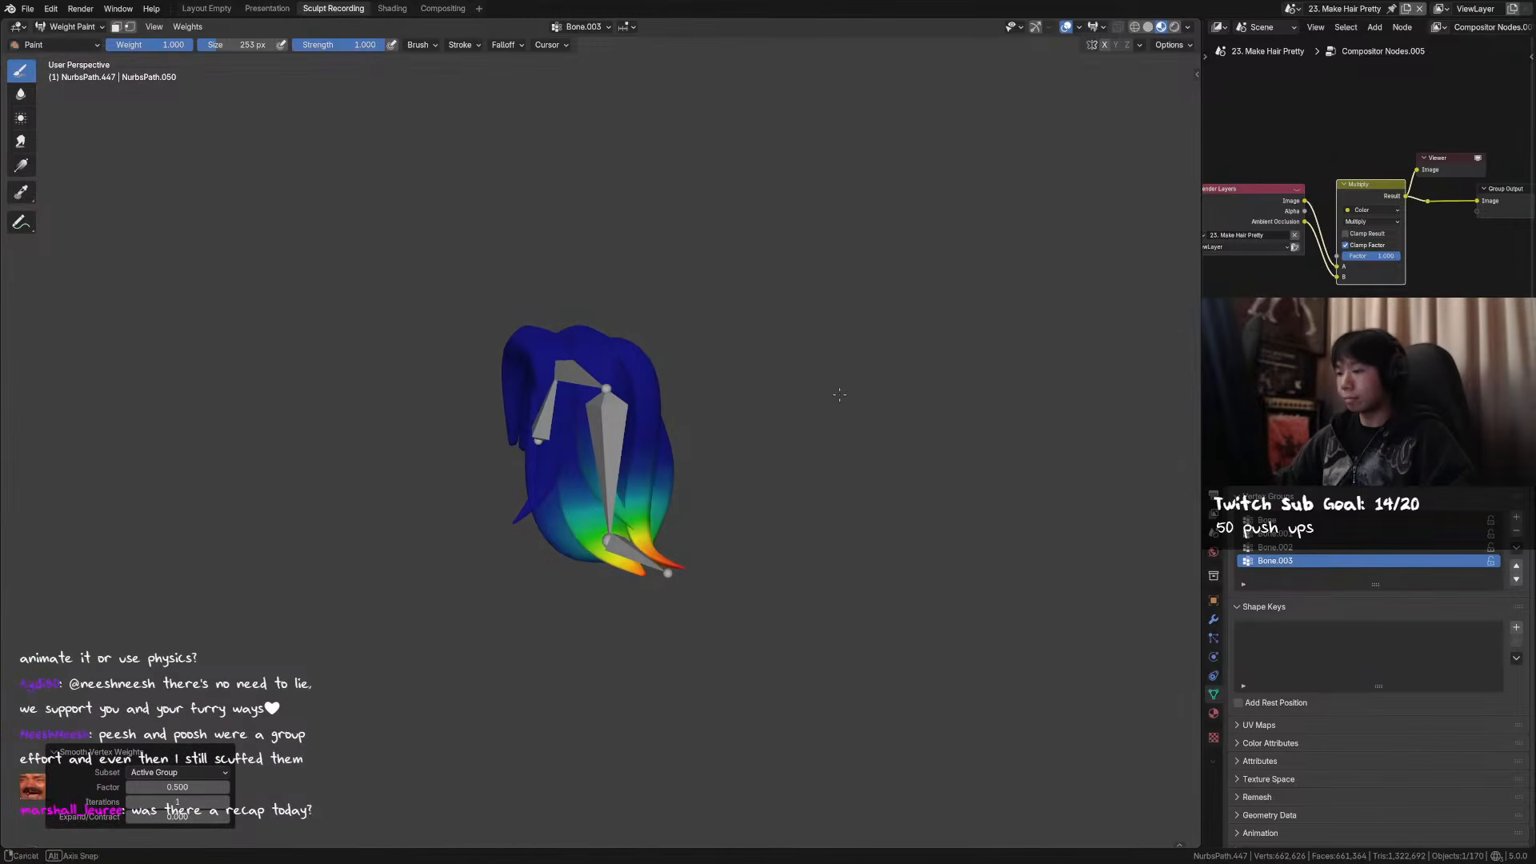
- Exit weight painting, select the armature and put it into Pose Mode
key("ctrl+Tab")
left_click(638, 391)
left_click(617, 402)
middle_click_drag(617, 403, 664, 419)
key("ctrl+Tab")
left_click(588, 375)
- Test-rotate Bone.002 from different views to check how the smoothed weights deform the hair
key("r")
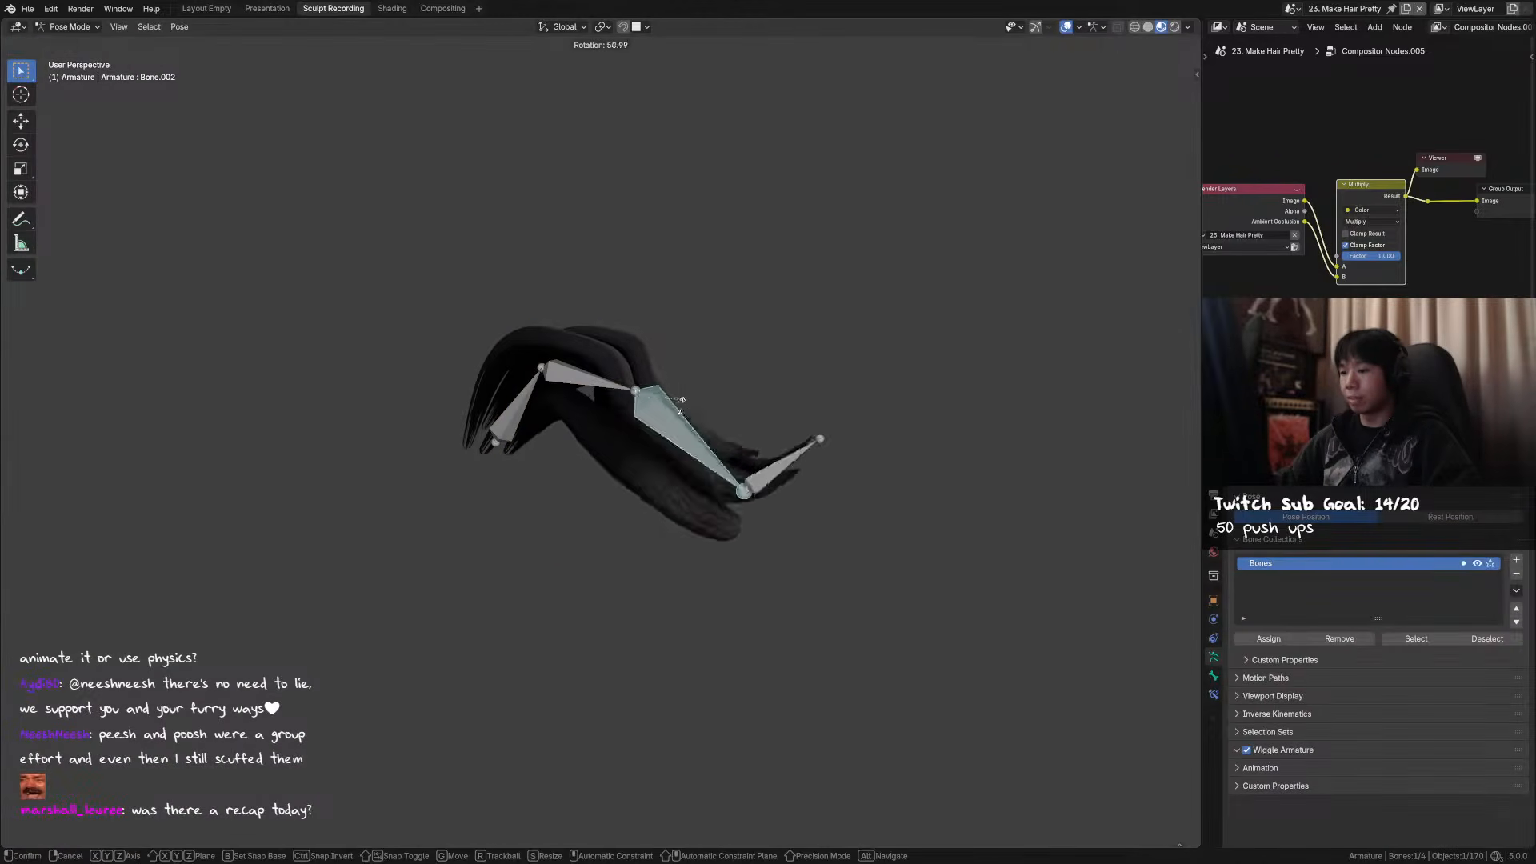
left_click(598, 394)
middle_click_drag(628, 469, 606, 462, "alt")
left_click(601, 435)
key("r")
left_click(626, 454)
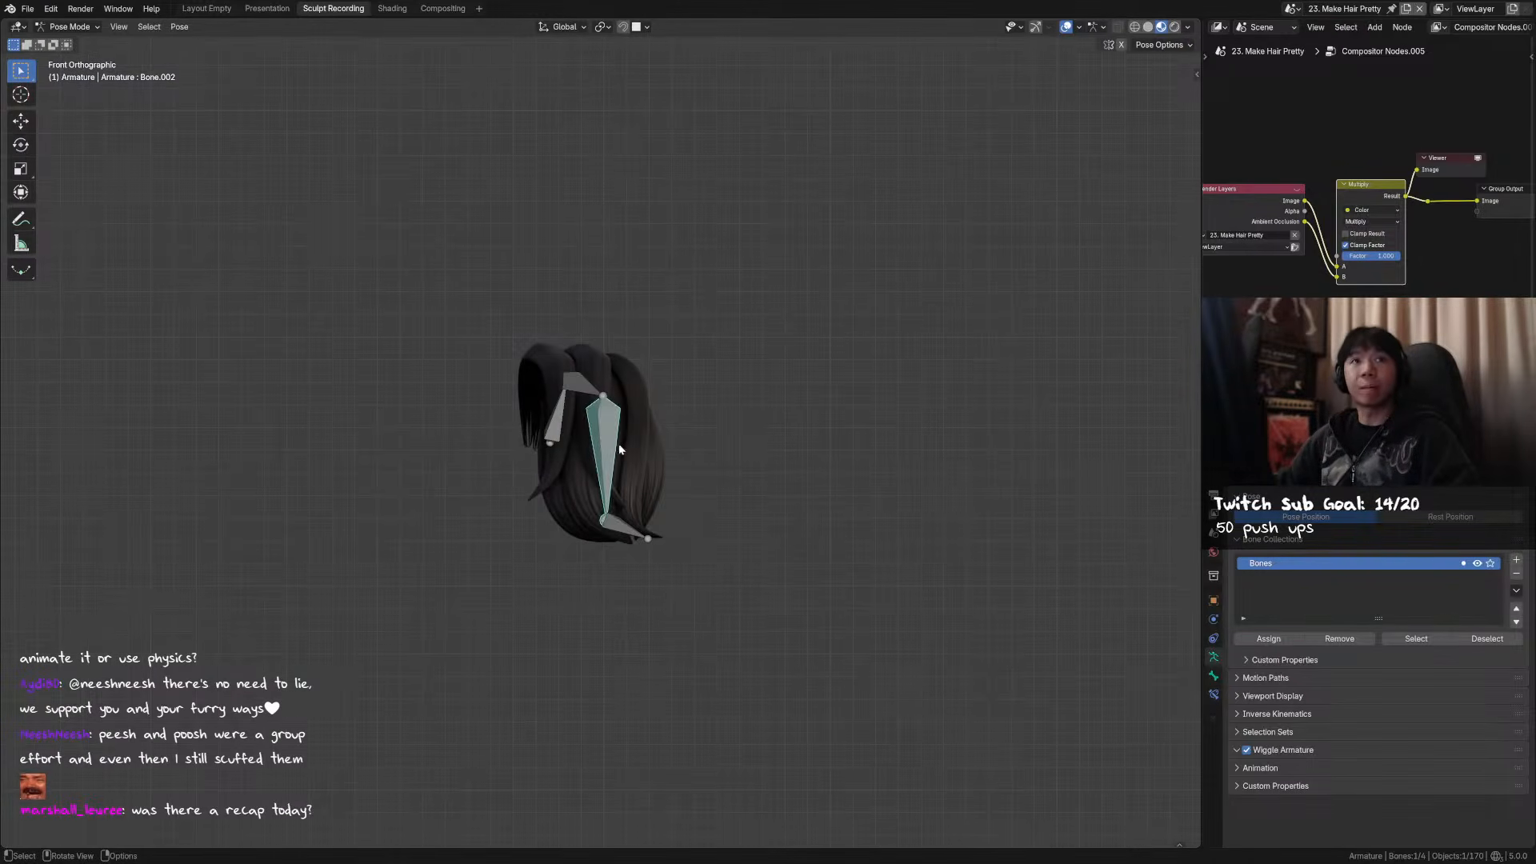
- Look over the full character and the detached hair strand from several angles, with no bones selected
scroll(617, 443, "up", 2)
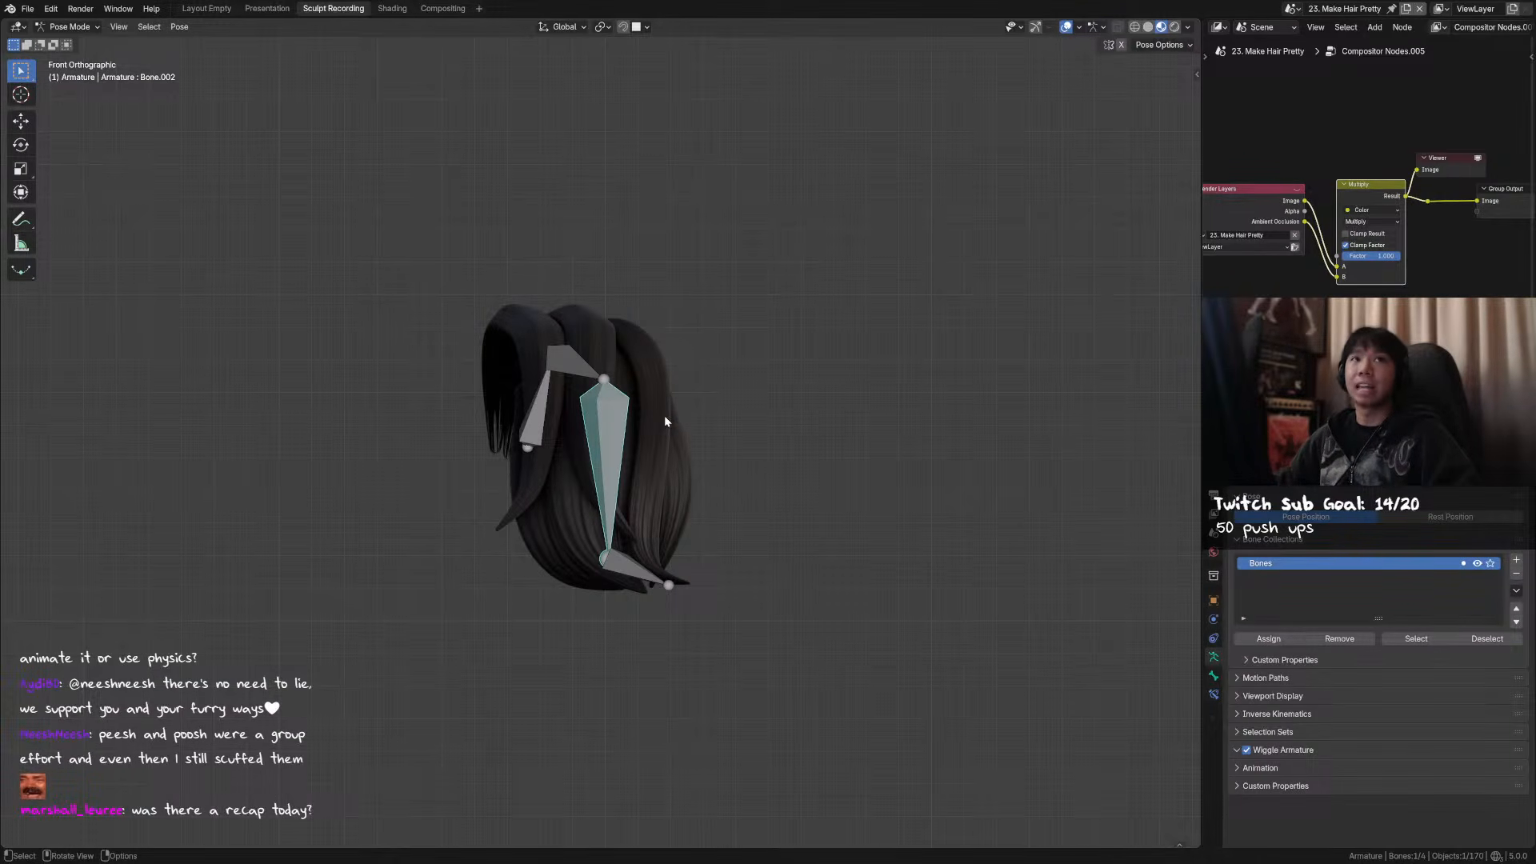
scroll(655, 414, "down", 1)
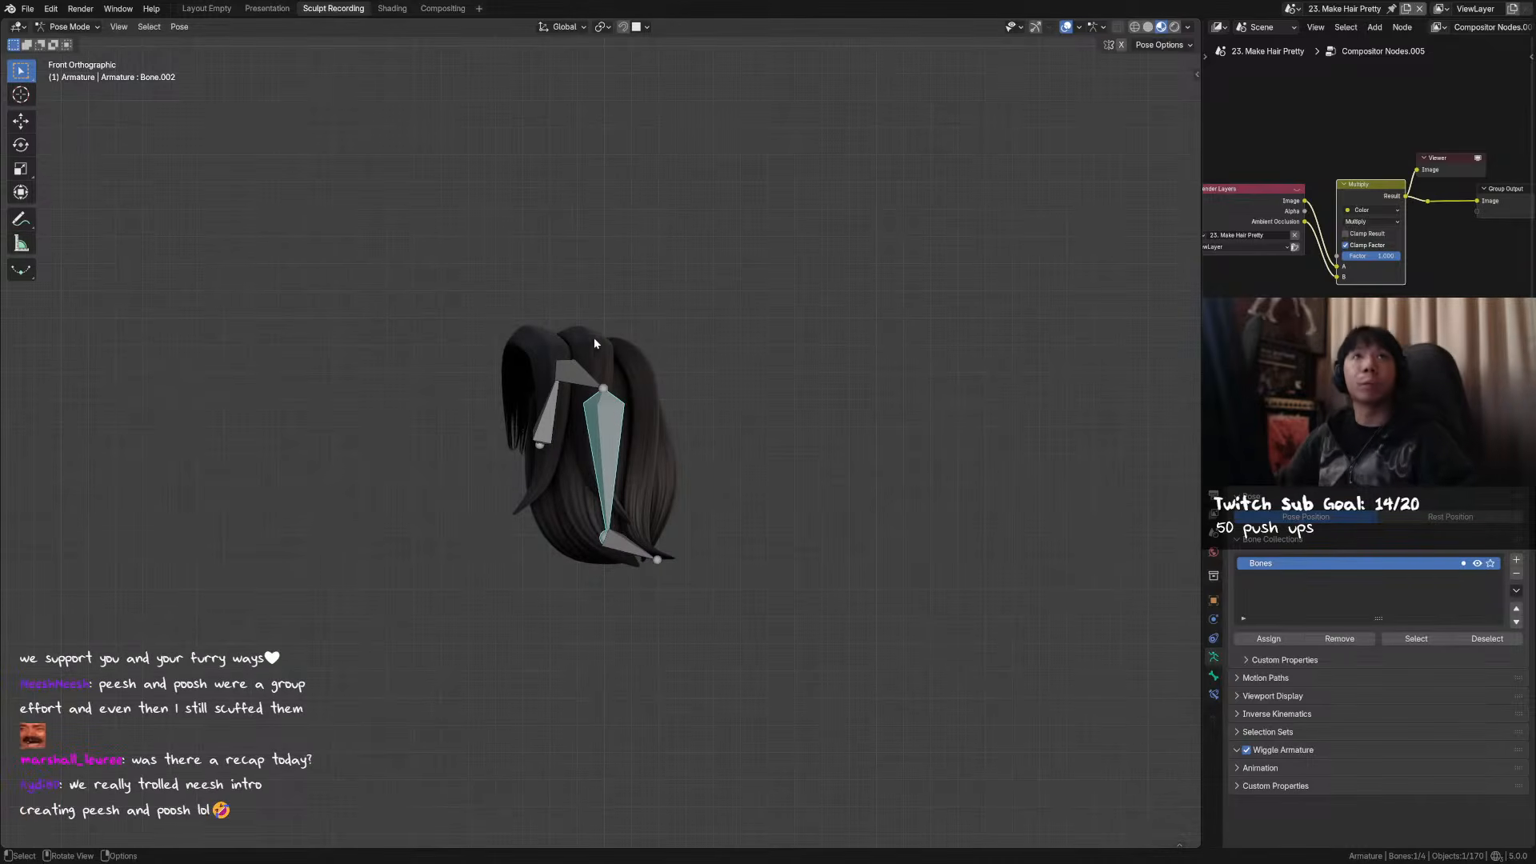
scroll(578, 321, "down", 4)
middle_click_drag(453, 380, 855, 200, "shift")
scroll(648, 458, "down", 7)
middle_click_drag(739, 502, 697, 402, "shift")
key("ctrl+Tab")
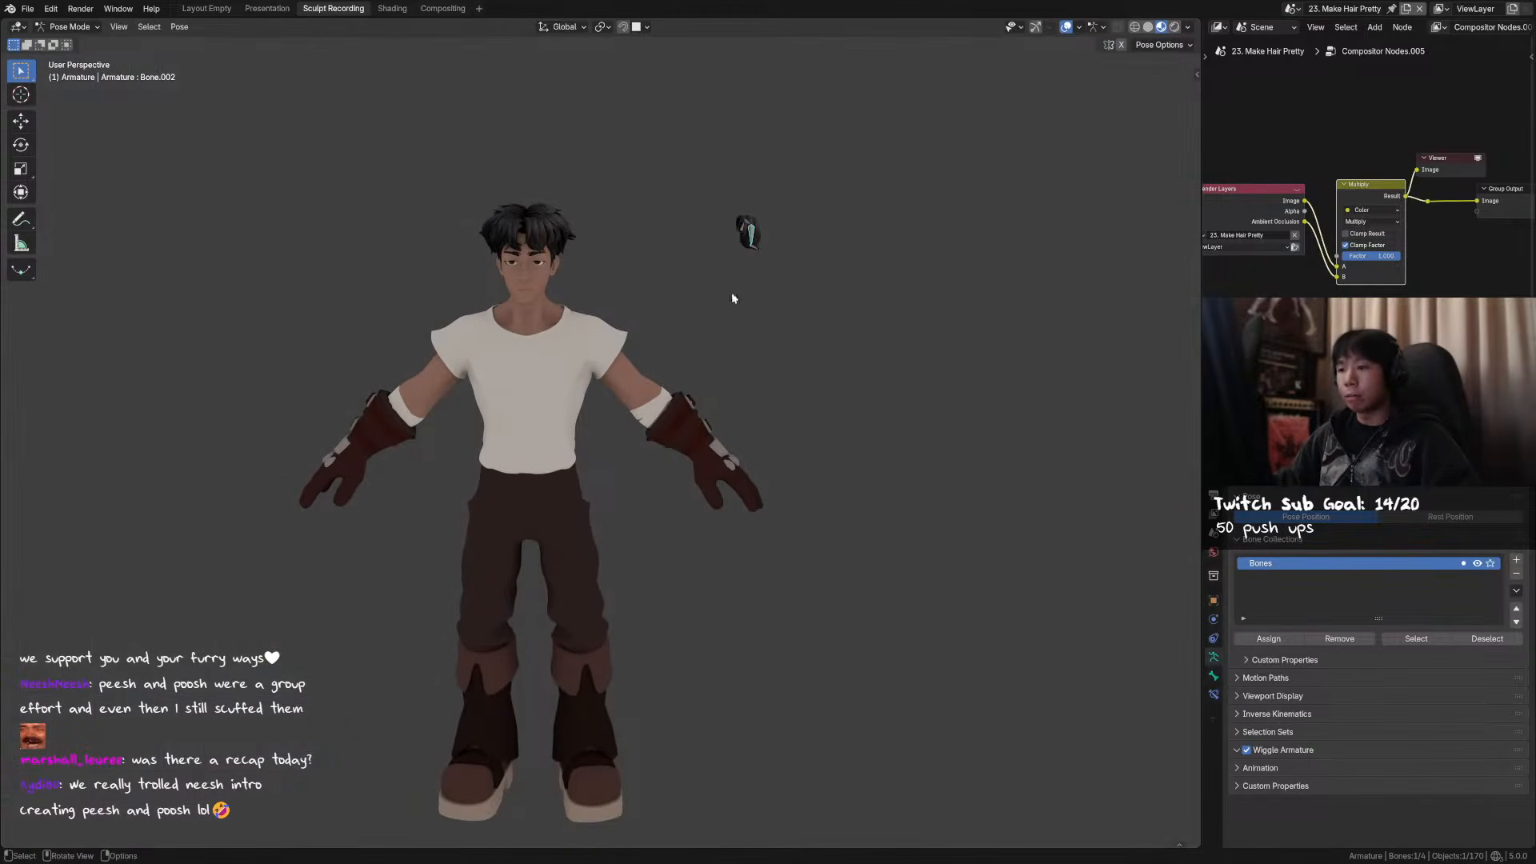
left_click(527, 310)
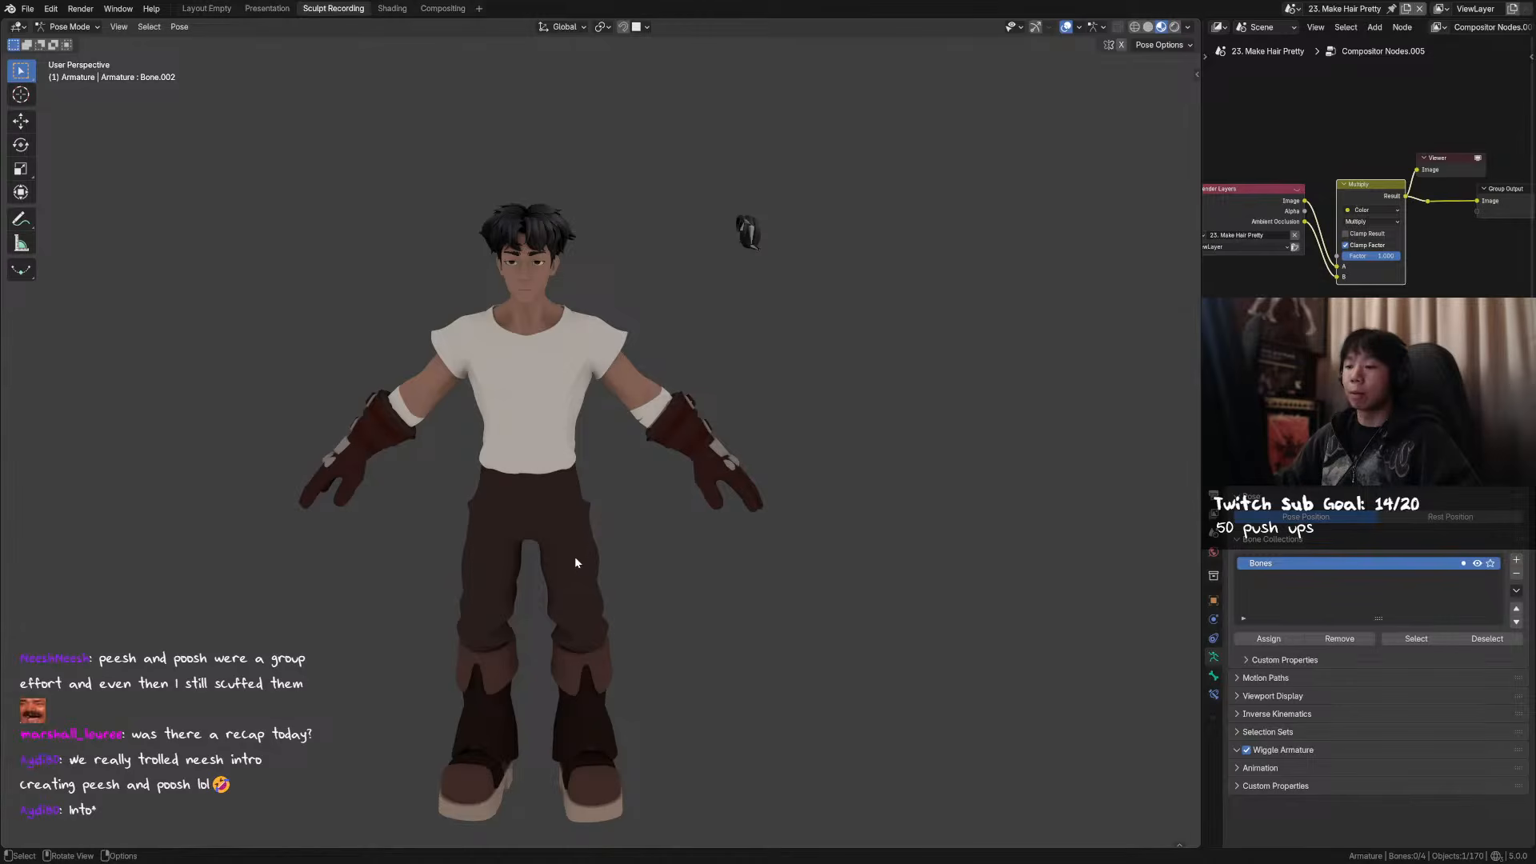
mouse_move(595, 543)
middle_mouse_down()
mouse_move(598, 515)
mouse_move(576, 524)
middle_mouse_up()
middle_click_drag(677, 504, 714, 501)
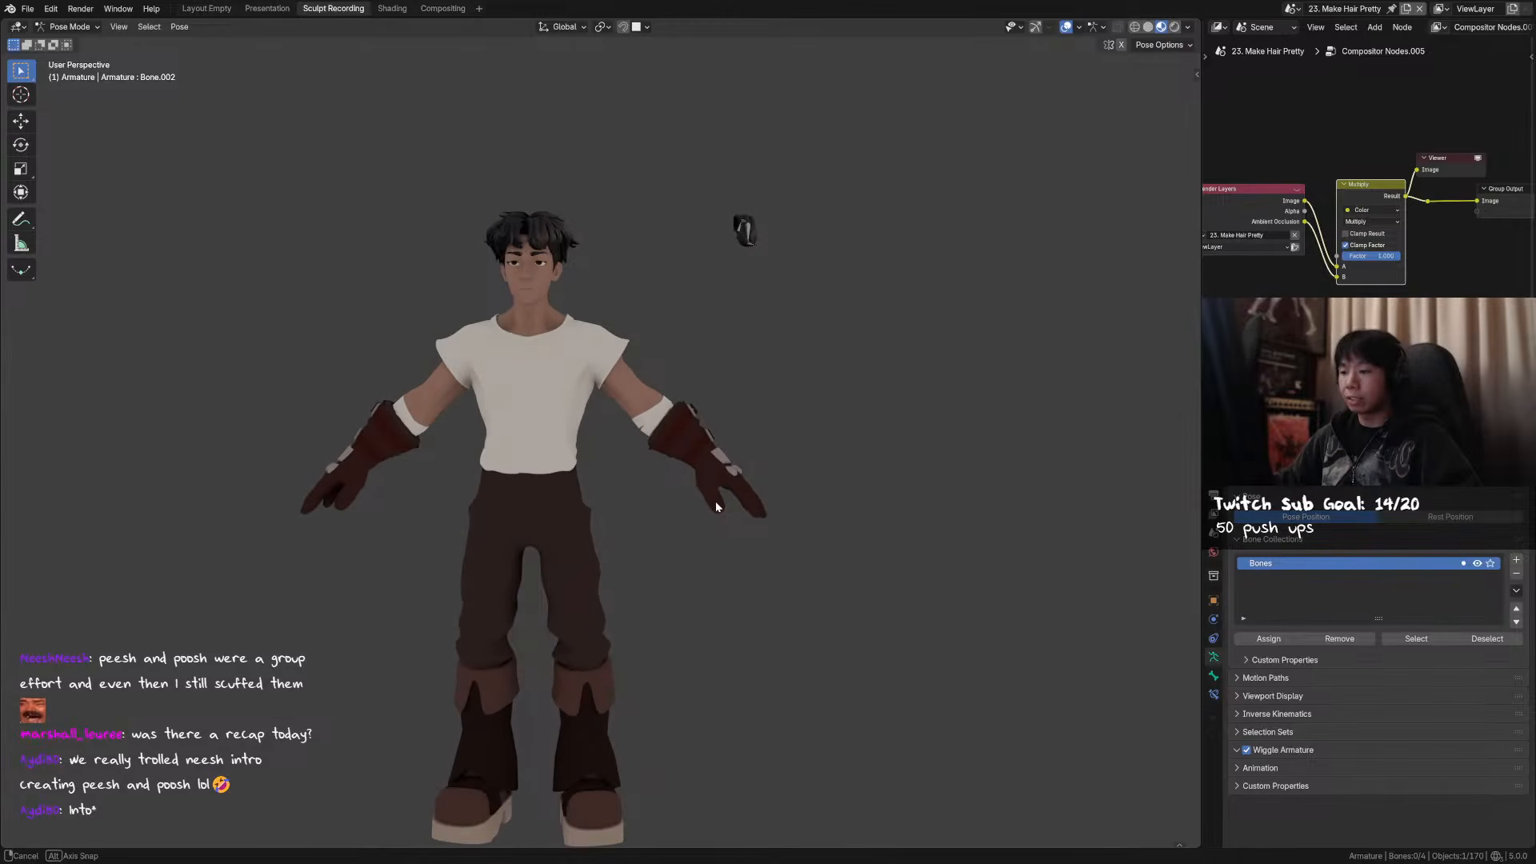
key("KP_1")
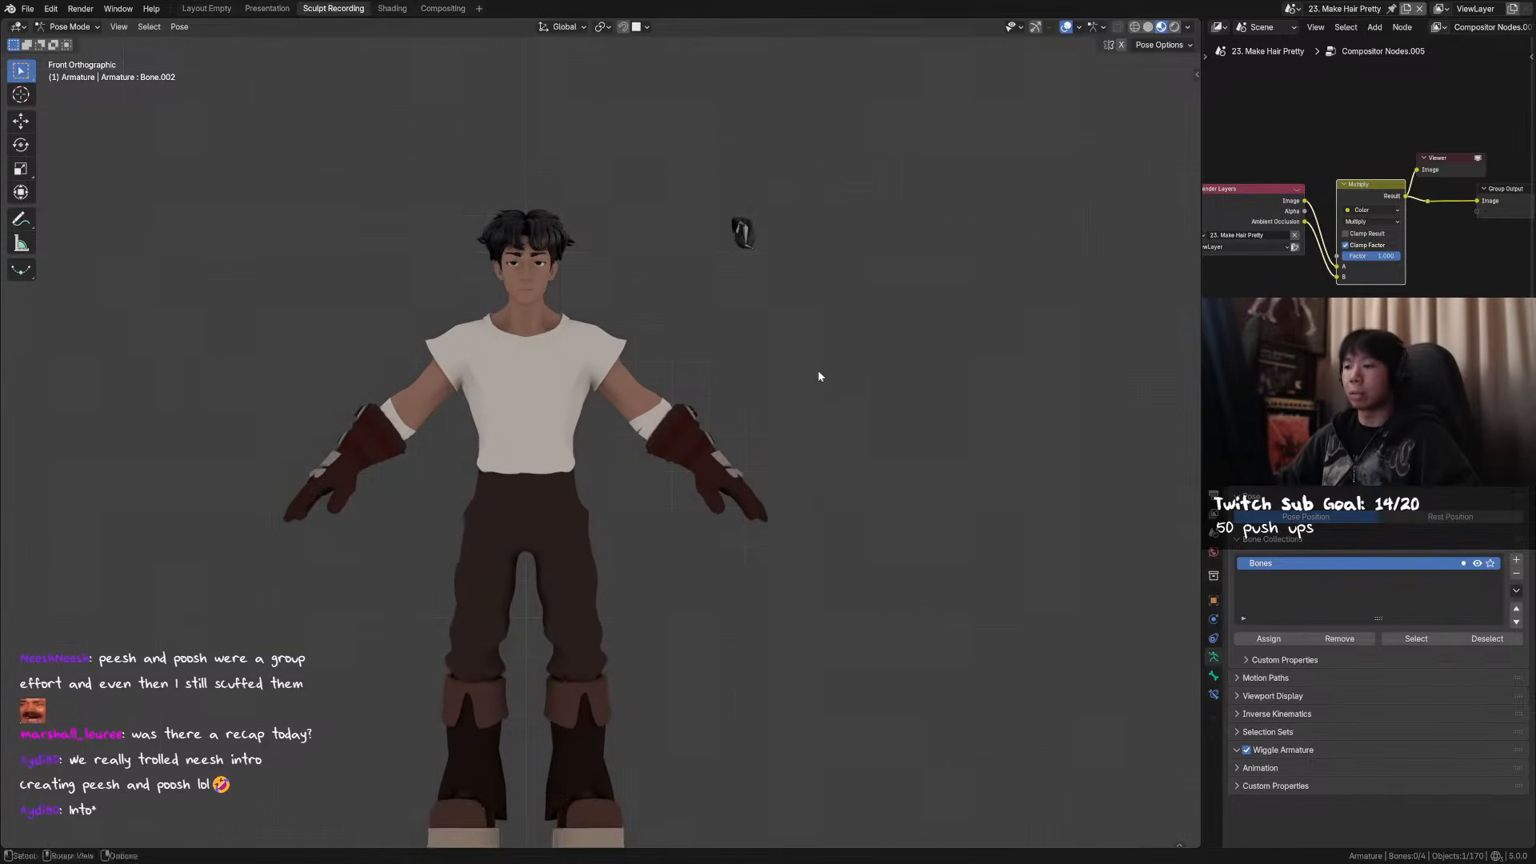
- Select Bone.002 on the hair strand, frame it in the side view and try rotating it
left_click_drag(763, 269, 645, 410, "shift")
scroll(645, 410, "up", 3)
left_click(642, 326)
key("KP_Decimal")
scroll(660, 404, "down", 4)
middle_click_drag(660, 404, 588, 427)
key("r")
right_click(631, 448)
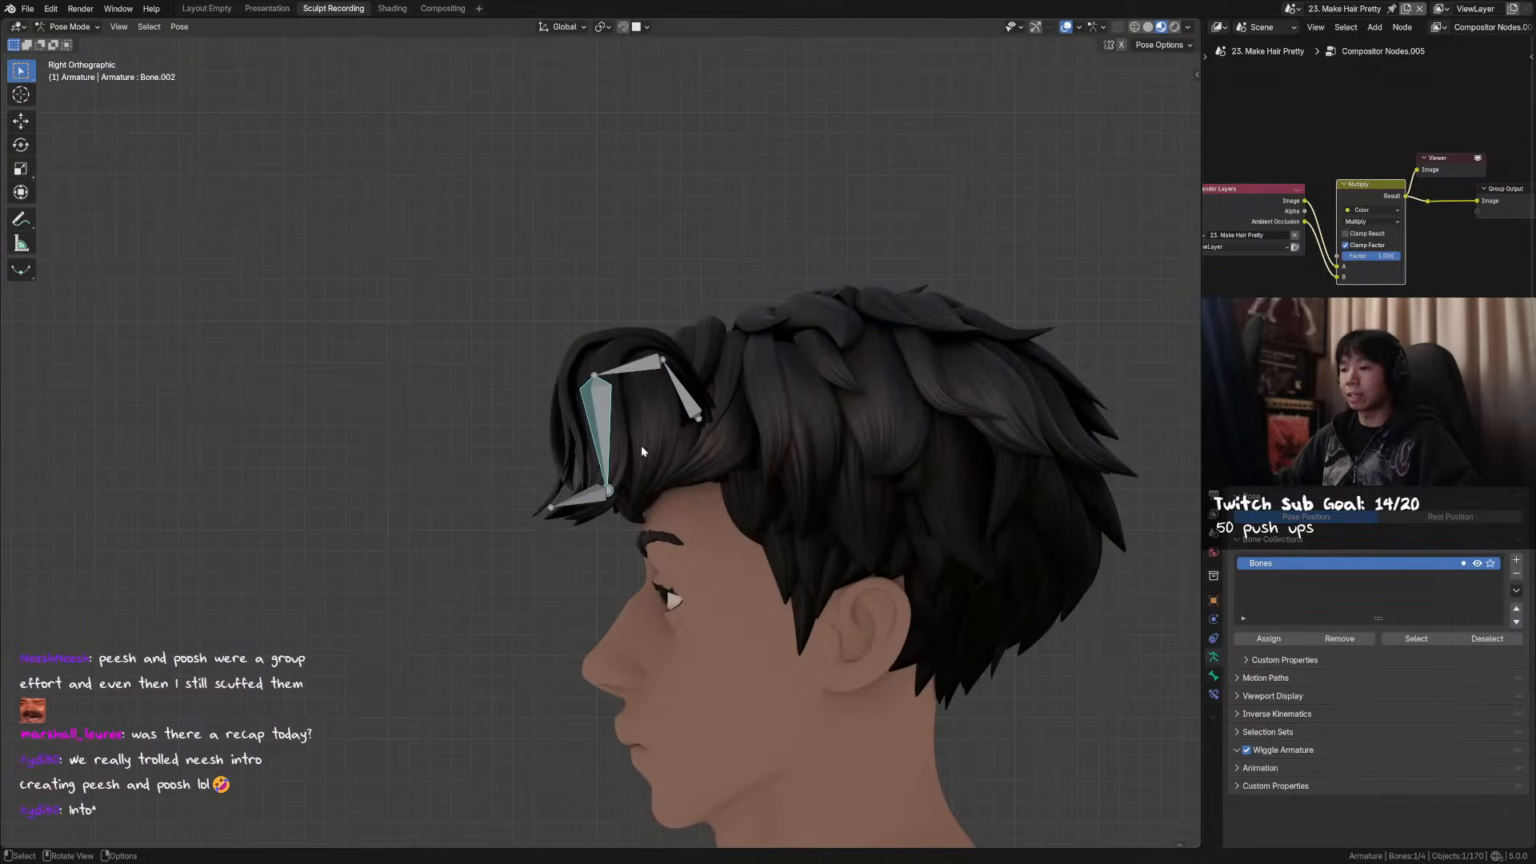
- Save the file and duplicate Bone.003 in Edit Mode, placing the copy just beyond the front hair tip
key("ctrl+s")
left_click(589, 504)
key("Tab")
middle_click_drag(586, 489, 622, 425, "shift")
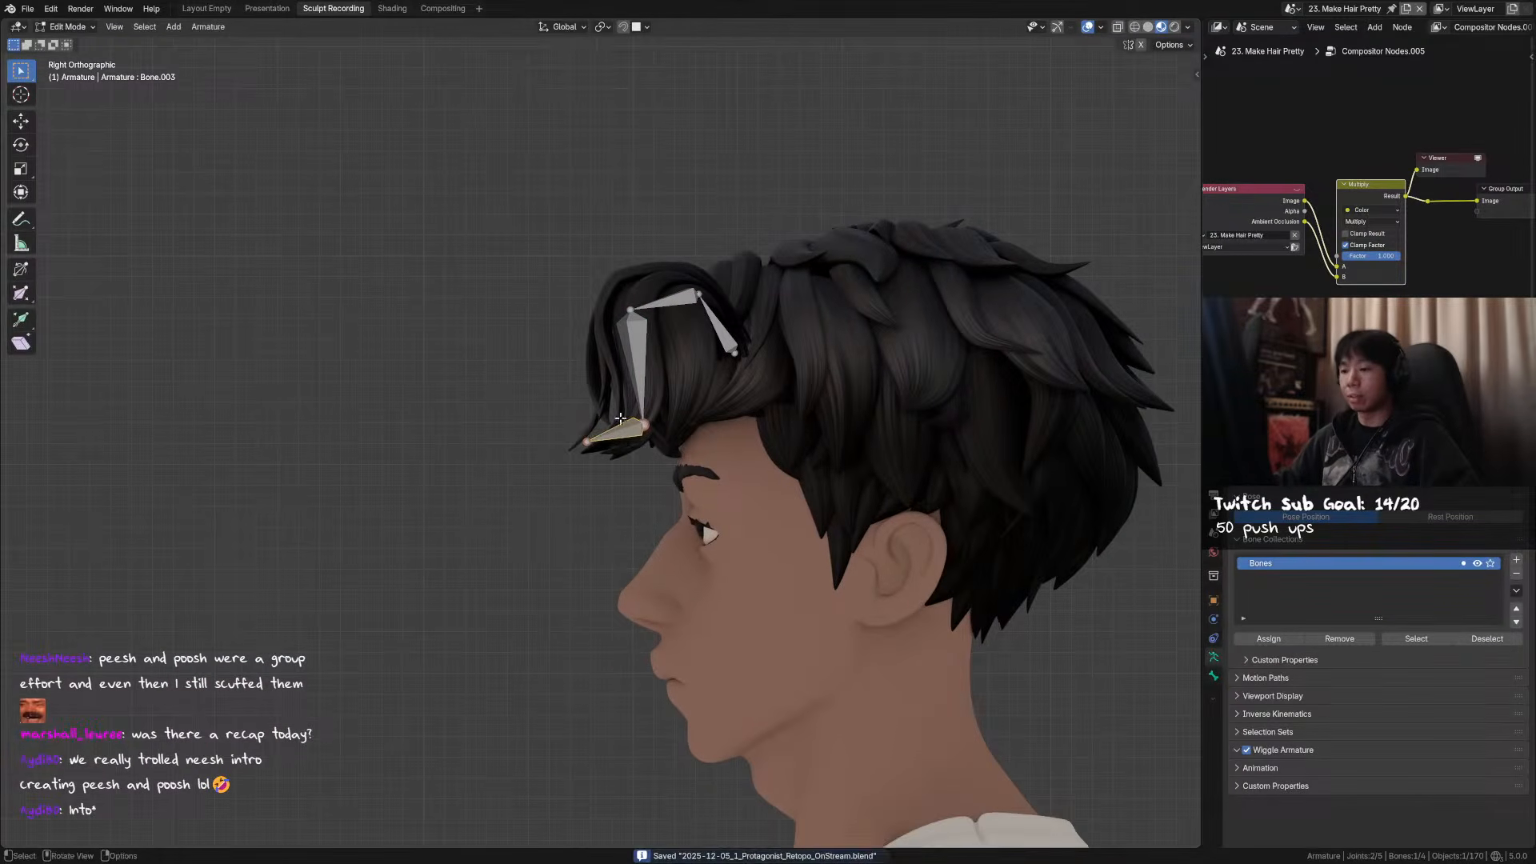
key("shift+d")
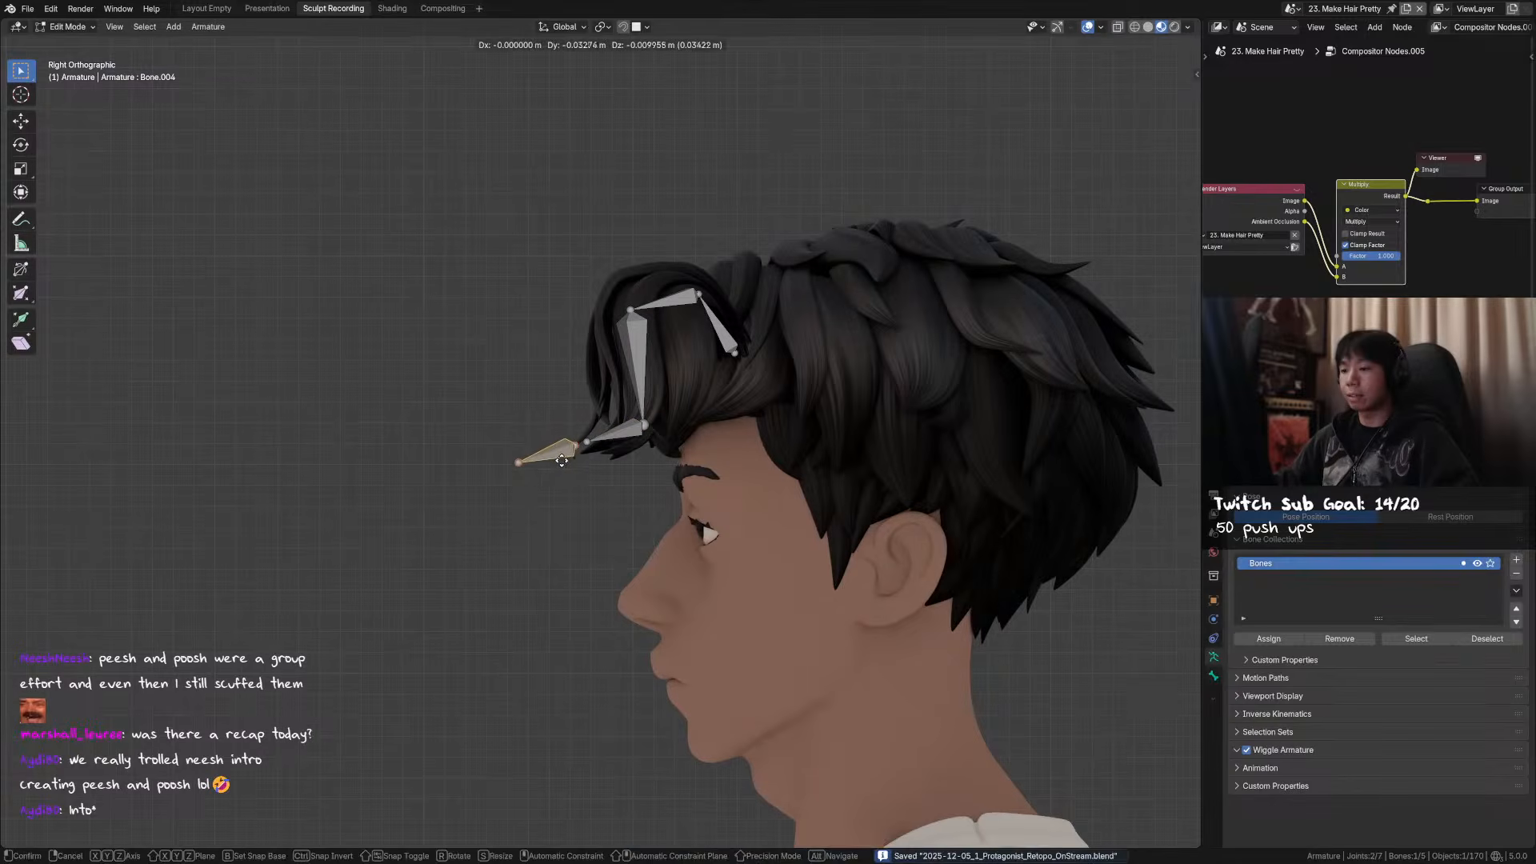
left_click(562, 456)
- Clear the duplicated bone's roll, line it up with the chain's tip in the top view and clear its parent
key("alt+r")
middle_click_drag(563, 464, 603, 574)
key("g")
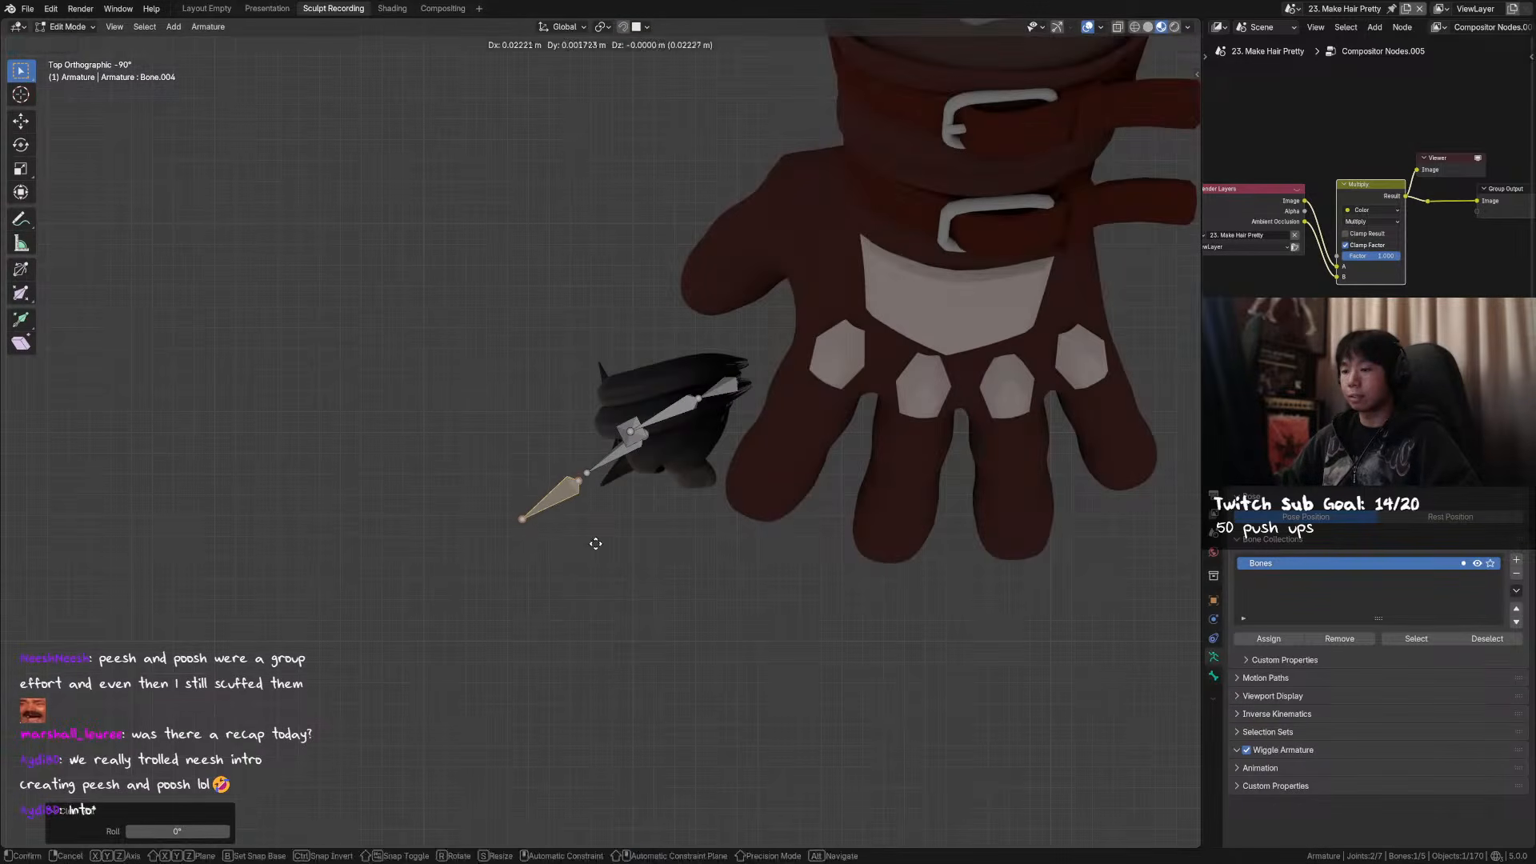
left_click(597, 535)
key("alt+p")
left_click(597, 535)
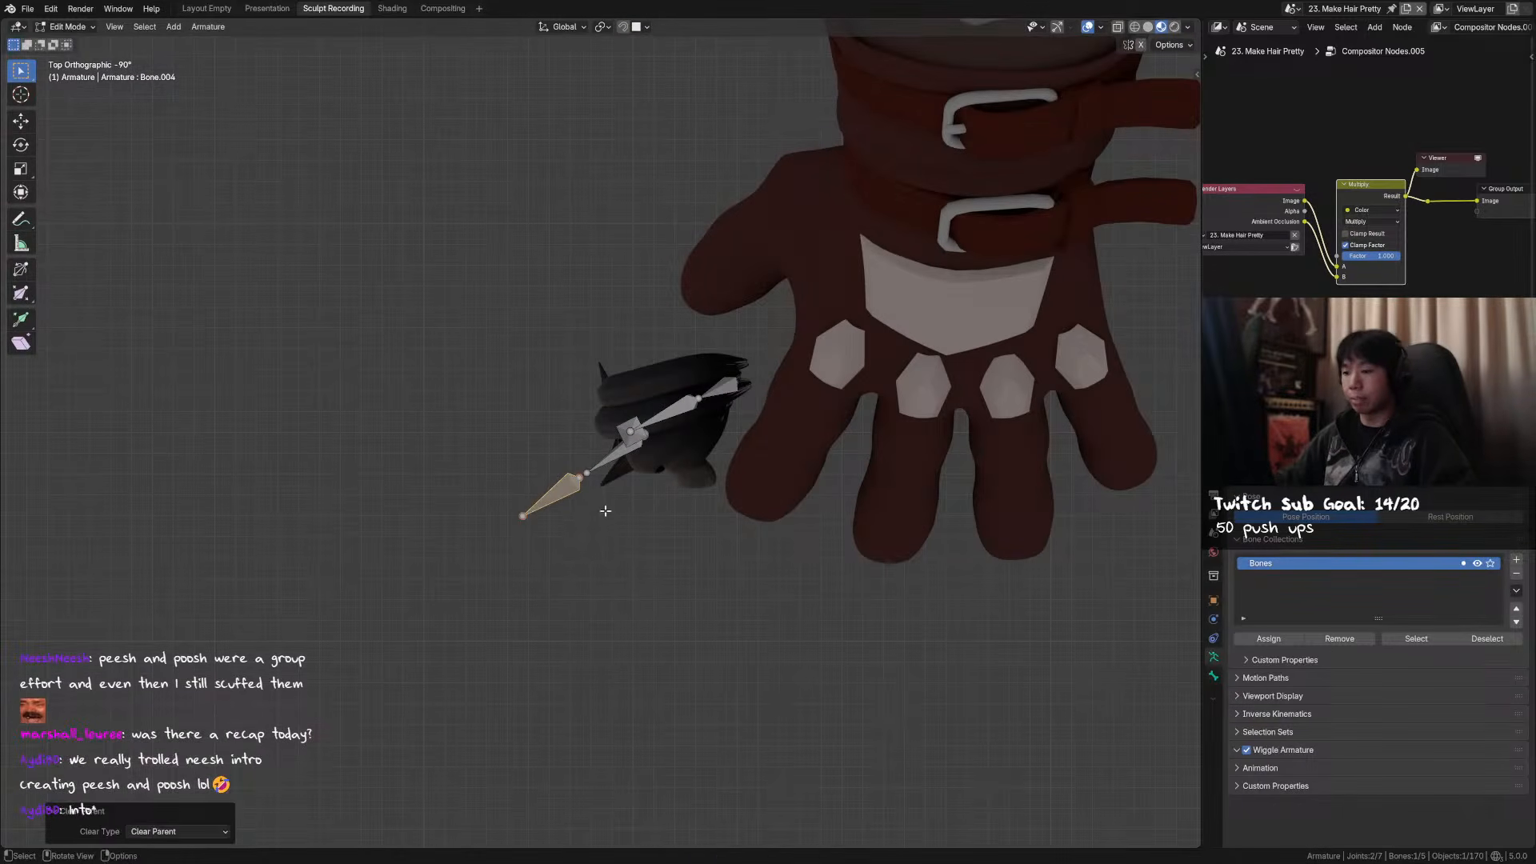
- In Pose Mode, add an IK constraint to Bone.003 that targets the detached Bone.004
middle_click_drag(598, 471, 619, 464)
key("ctrl+Tab")
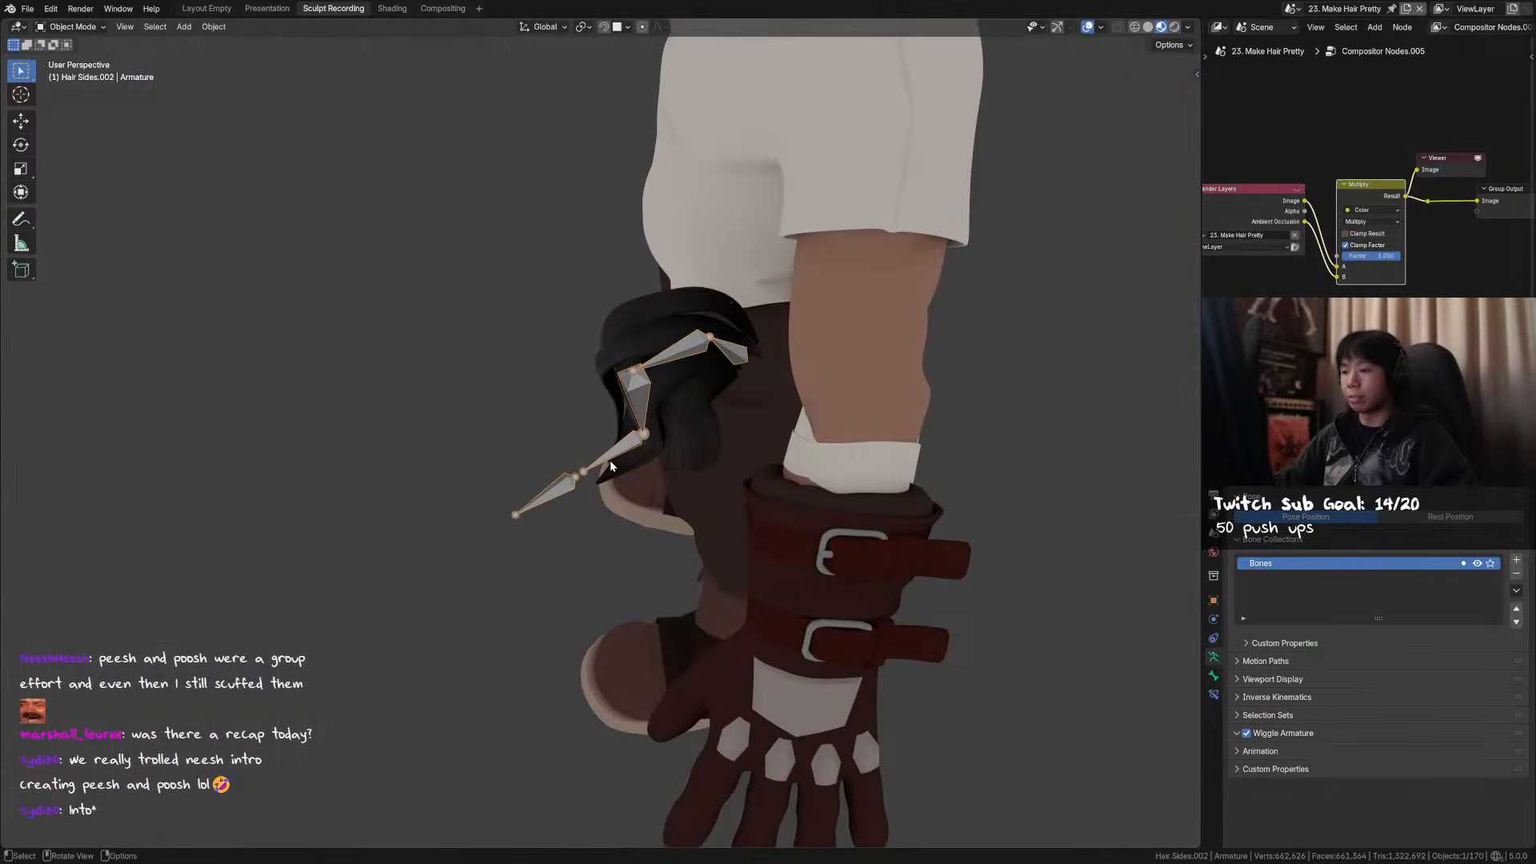
left_click(628, 448, "shift")
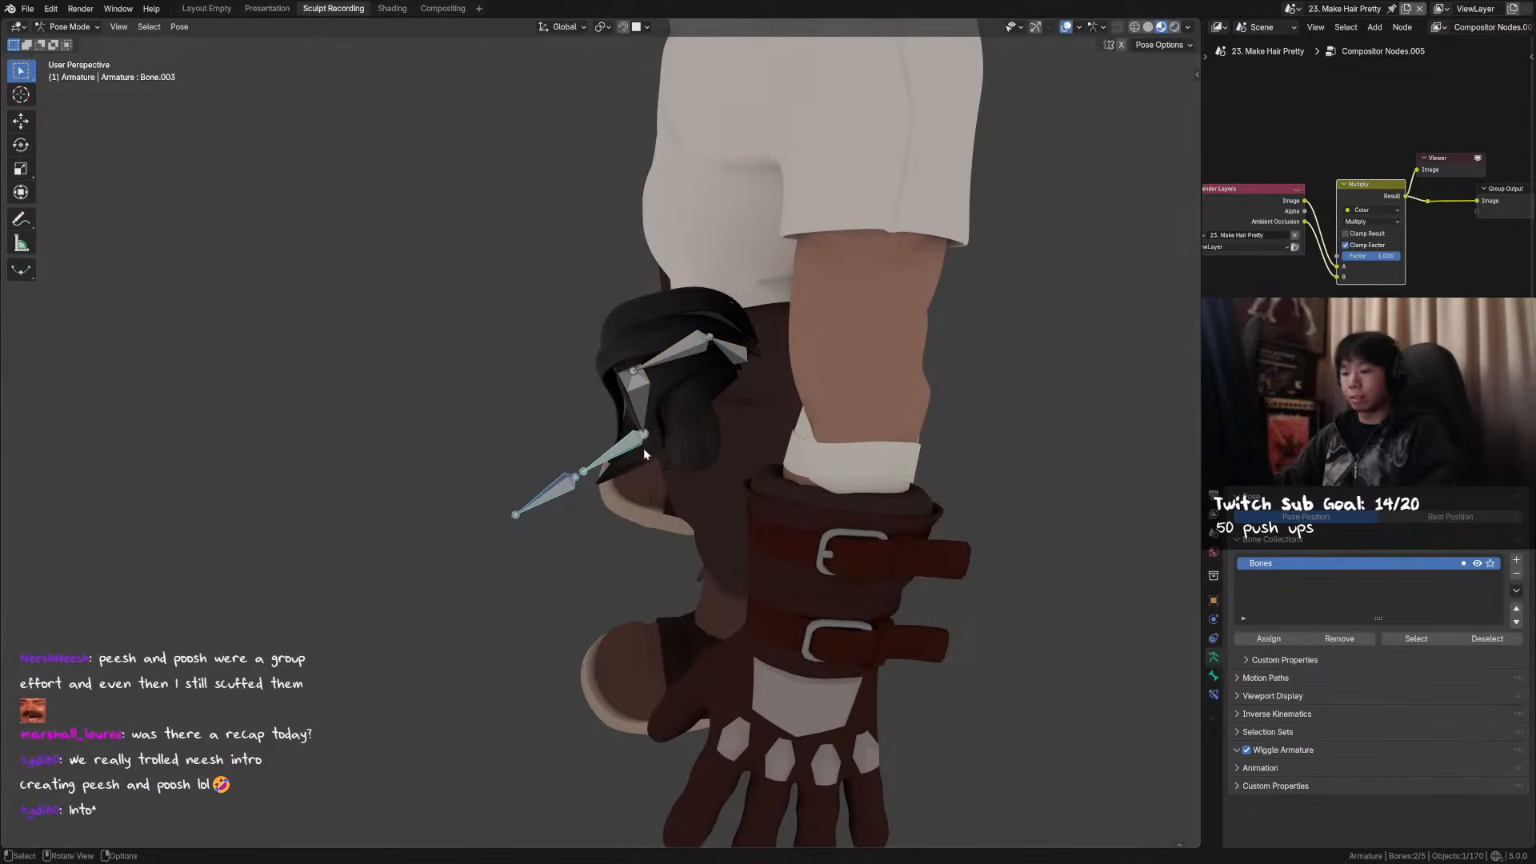
key("shift+i")
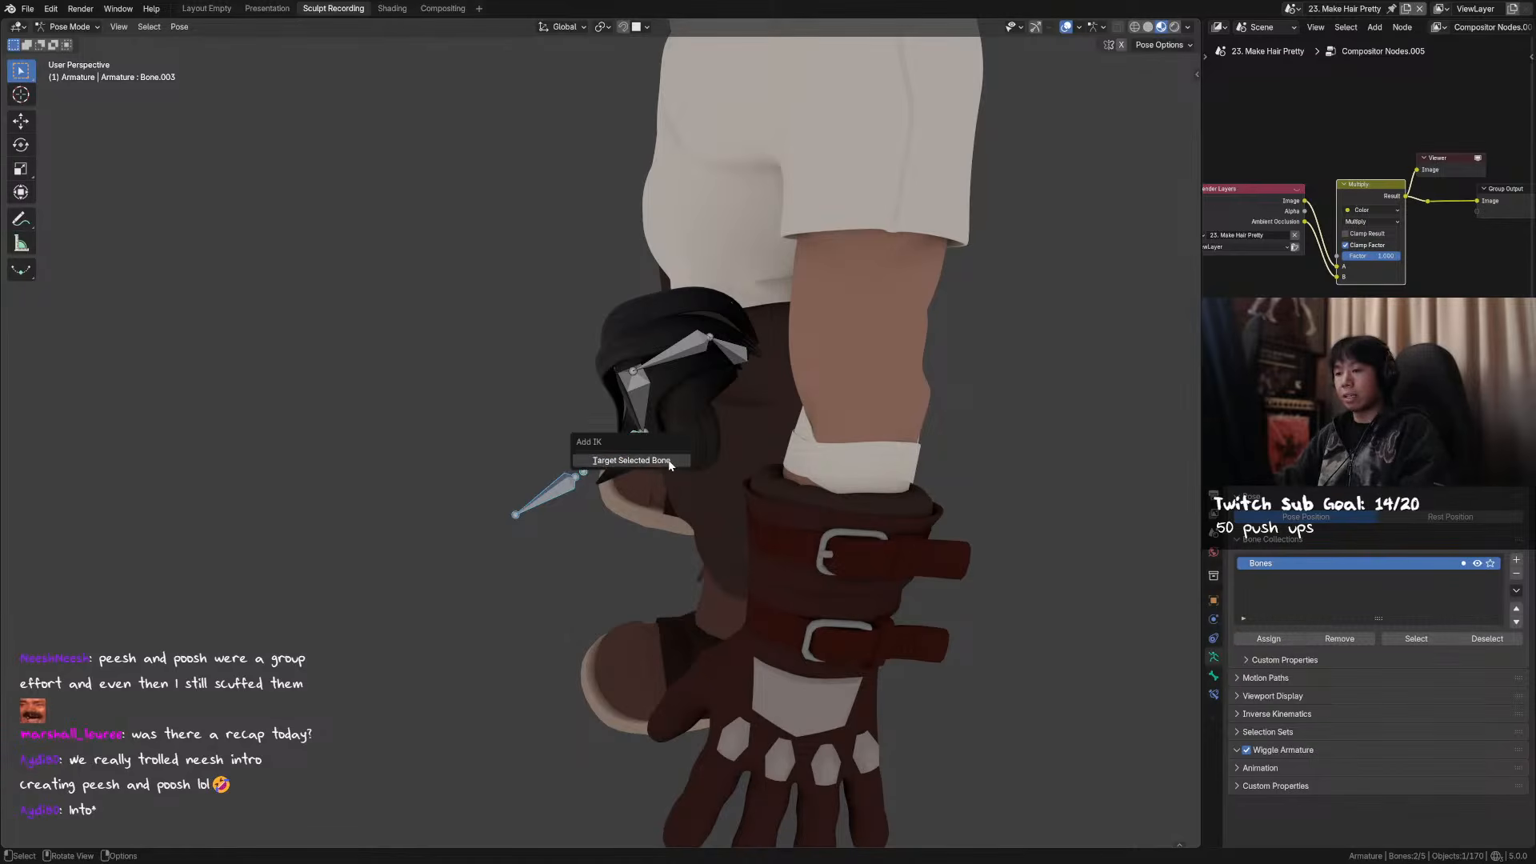
left_click(669, 461)
- Test-move Bone.004 from side and front views to check how the IK chain bends the hair strand
key("g")
left_click(588, 464)
middle_click_drag(588, 464, 685, 436)
key("g")
left_click(745, 449)
key("g")
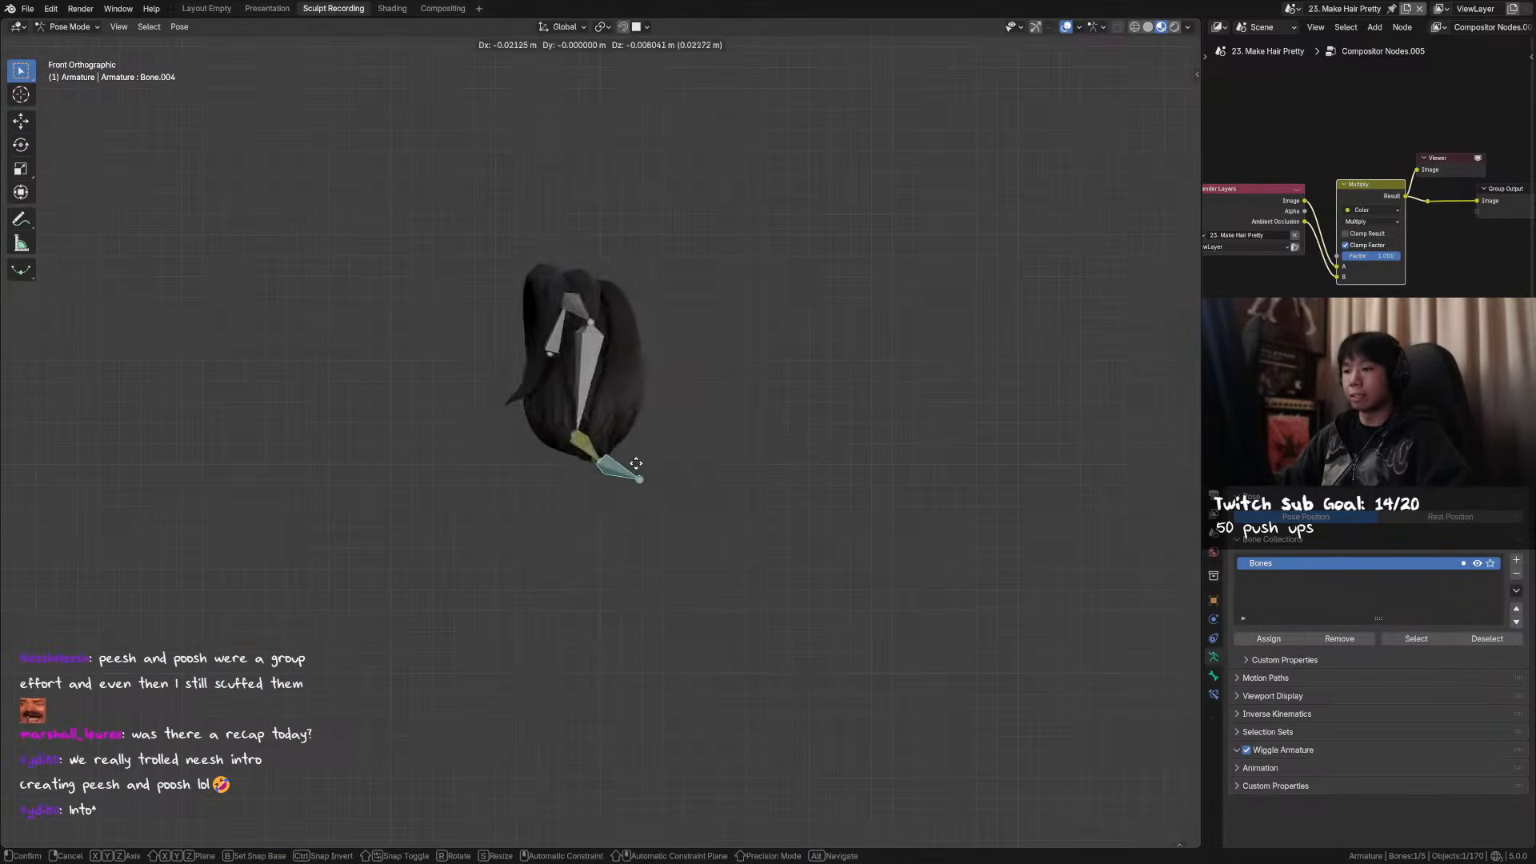
left_click(602, 405)
key("g")
middle_click_drag(601, 405, 880, 357)
left_click(762, 448)
key("g")
left_click(640, 442)
key("g")
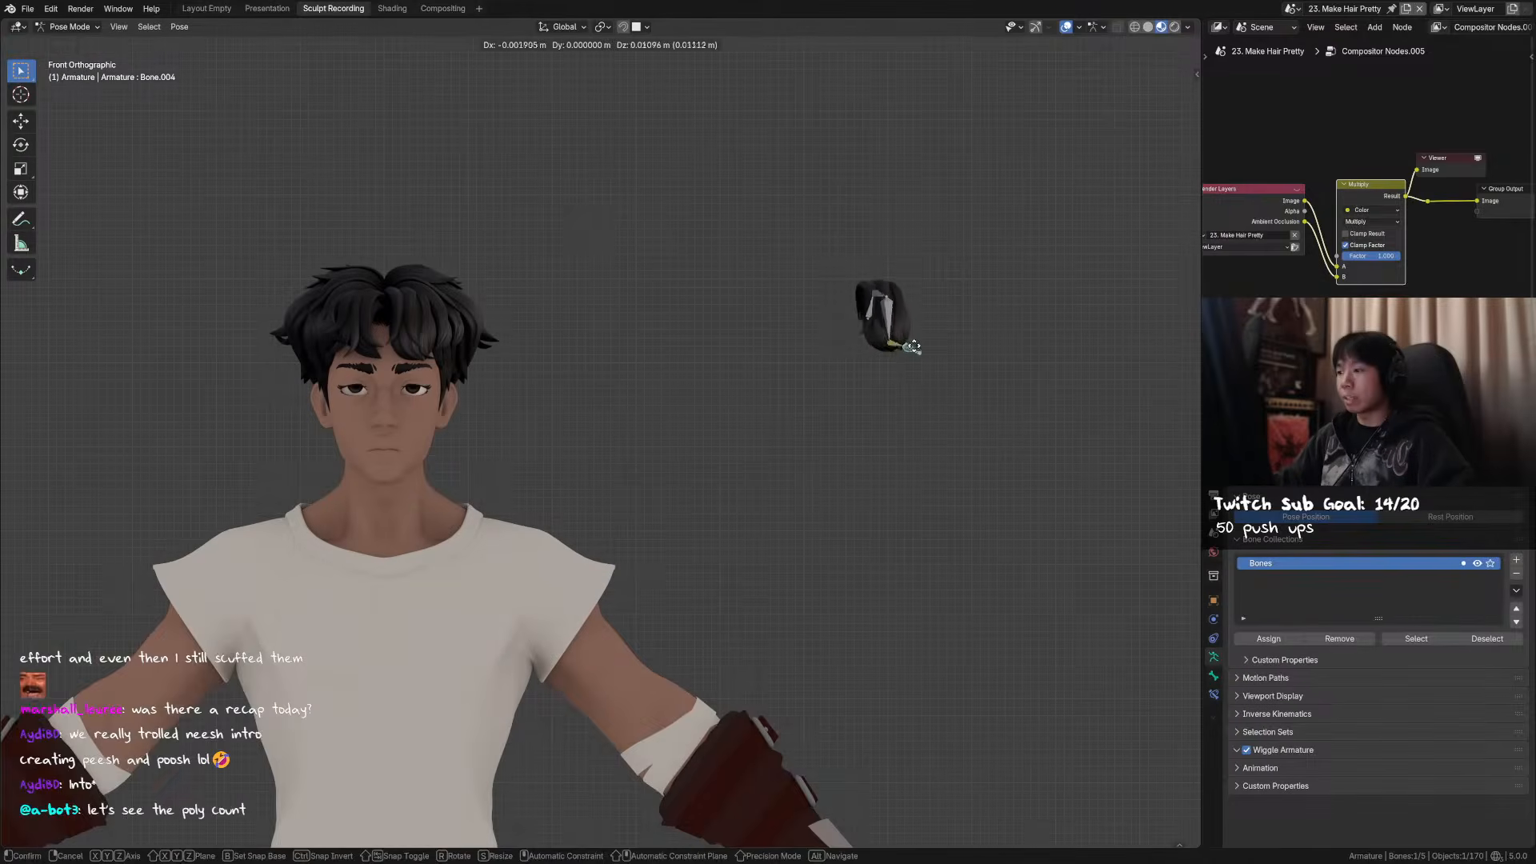
left_click(901, 358)
- Replace the Properties editor with the Outliner and frame the rigged hair strand in the front view
middle_click_drag(391, 282, 768, 313)
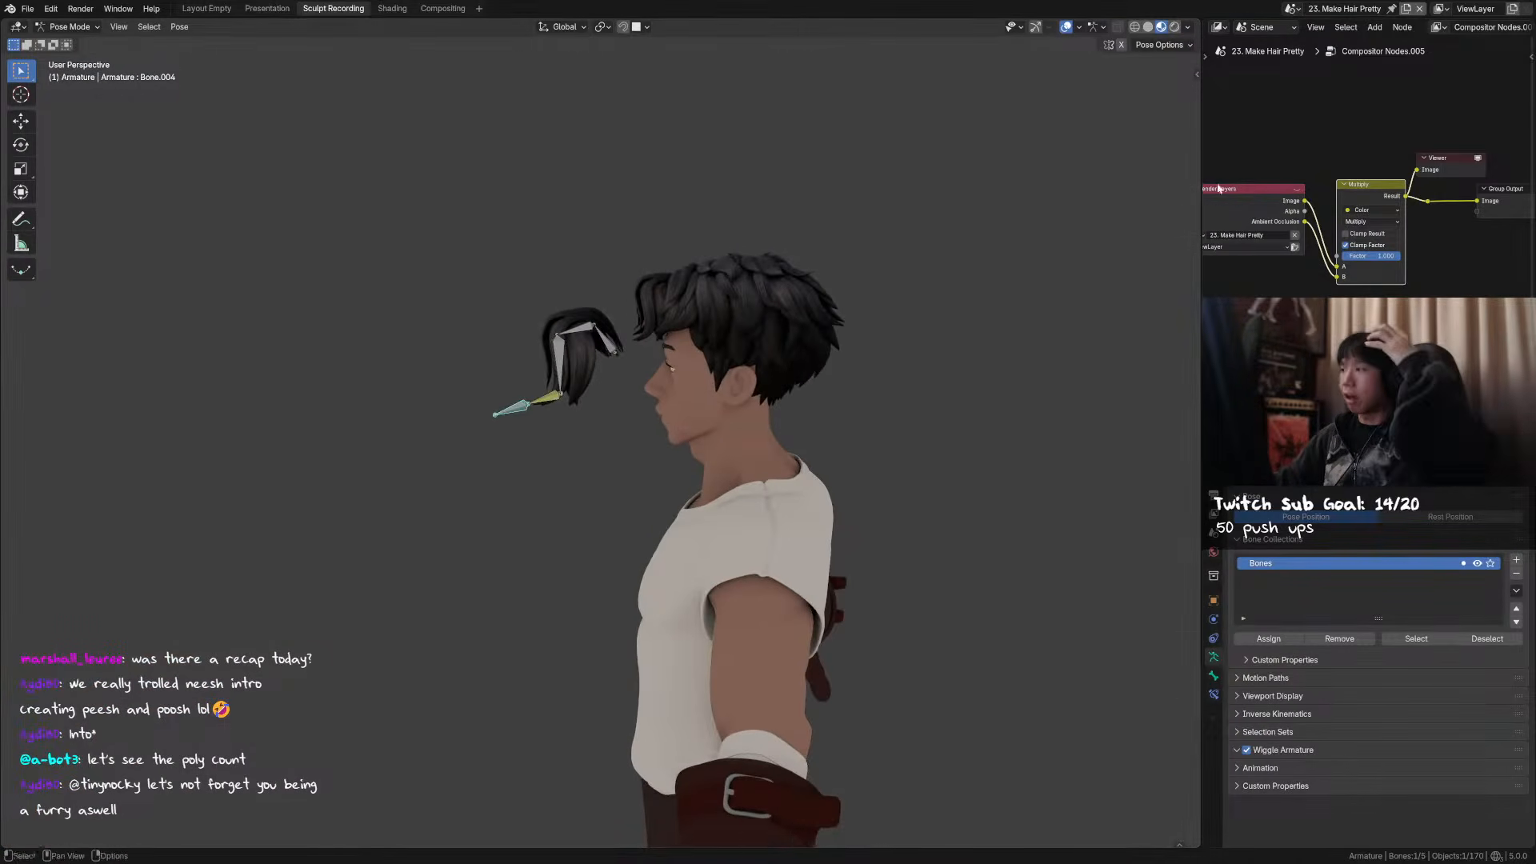
middle_click_drag(720, 424, 877, 370)
right_click(855, 317)
key("KP_1")
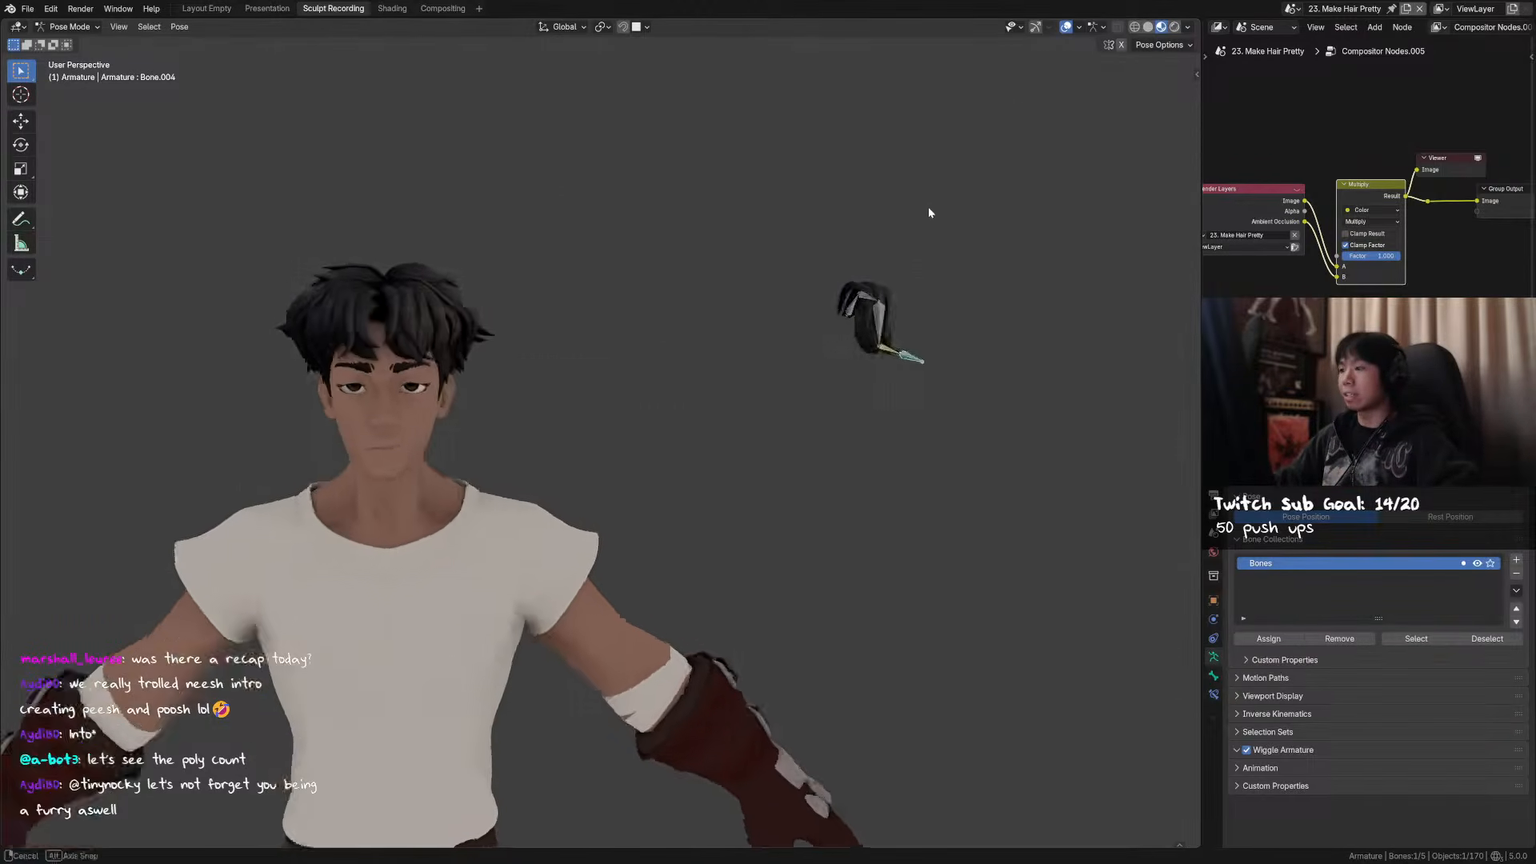
middle_click_drag(1040, 272, 824, 328, "shift")
scroll(823, 329, "up", 2)
left_click(1215, 496)
left_click(1144, 462)
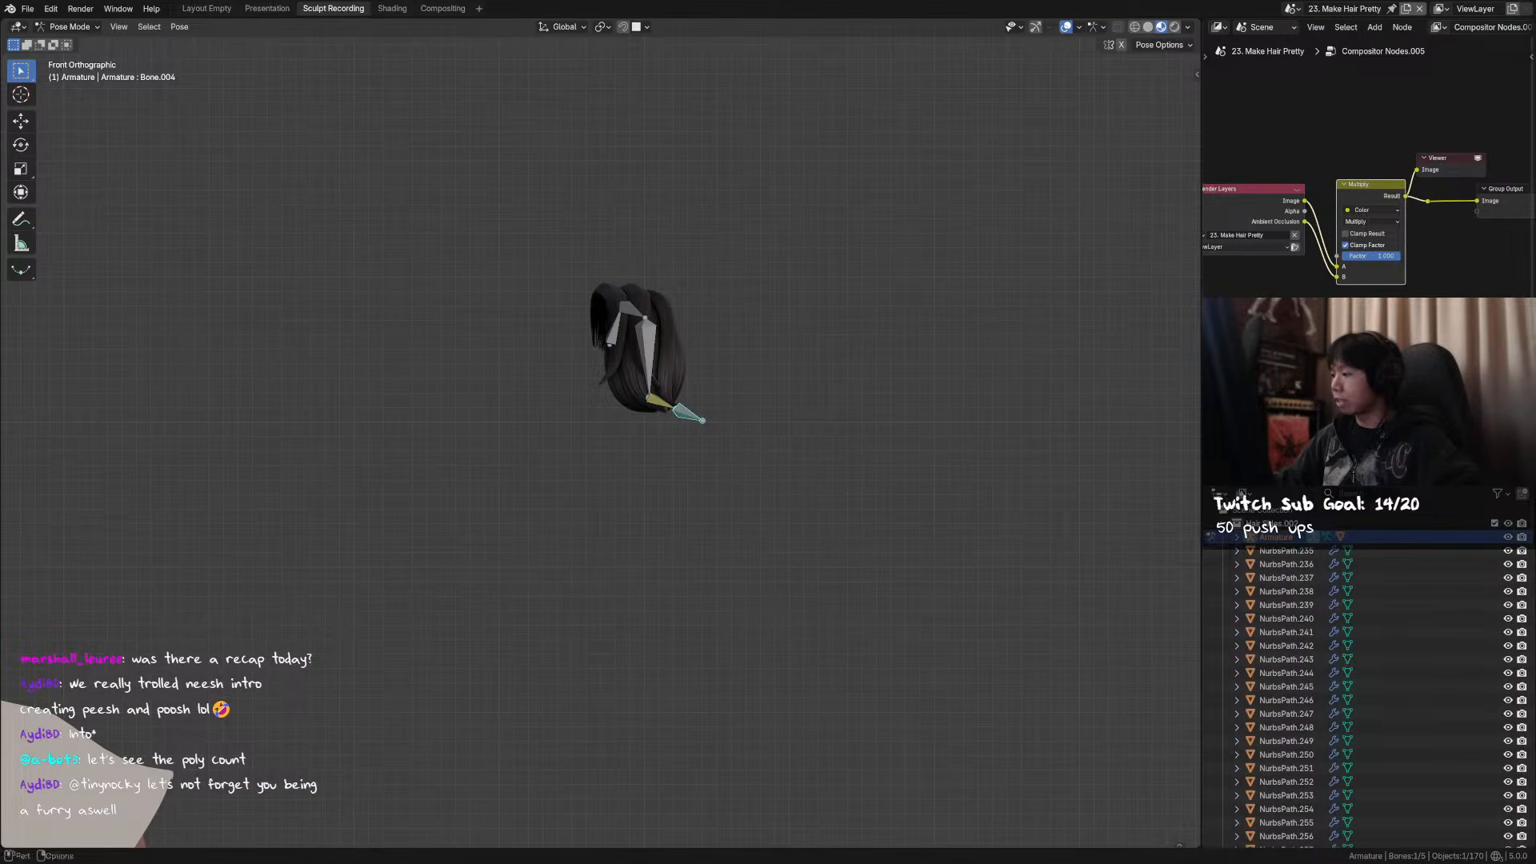
left_click(1216, 493)
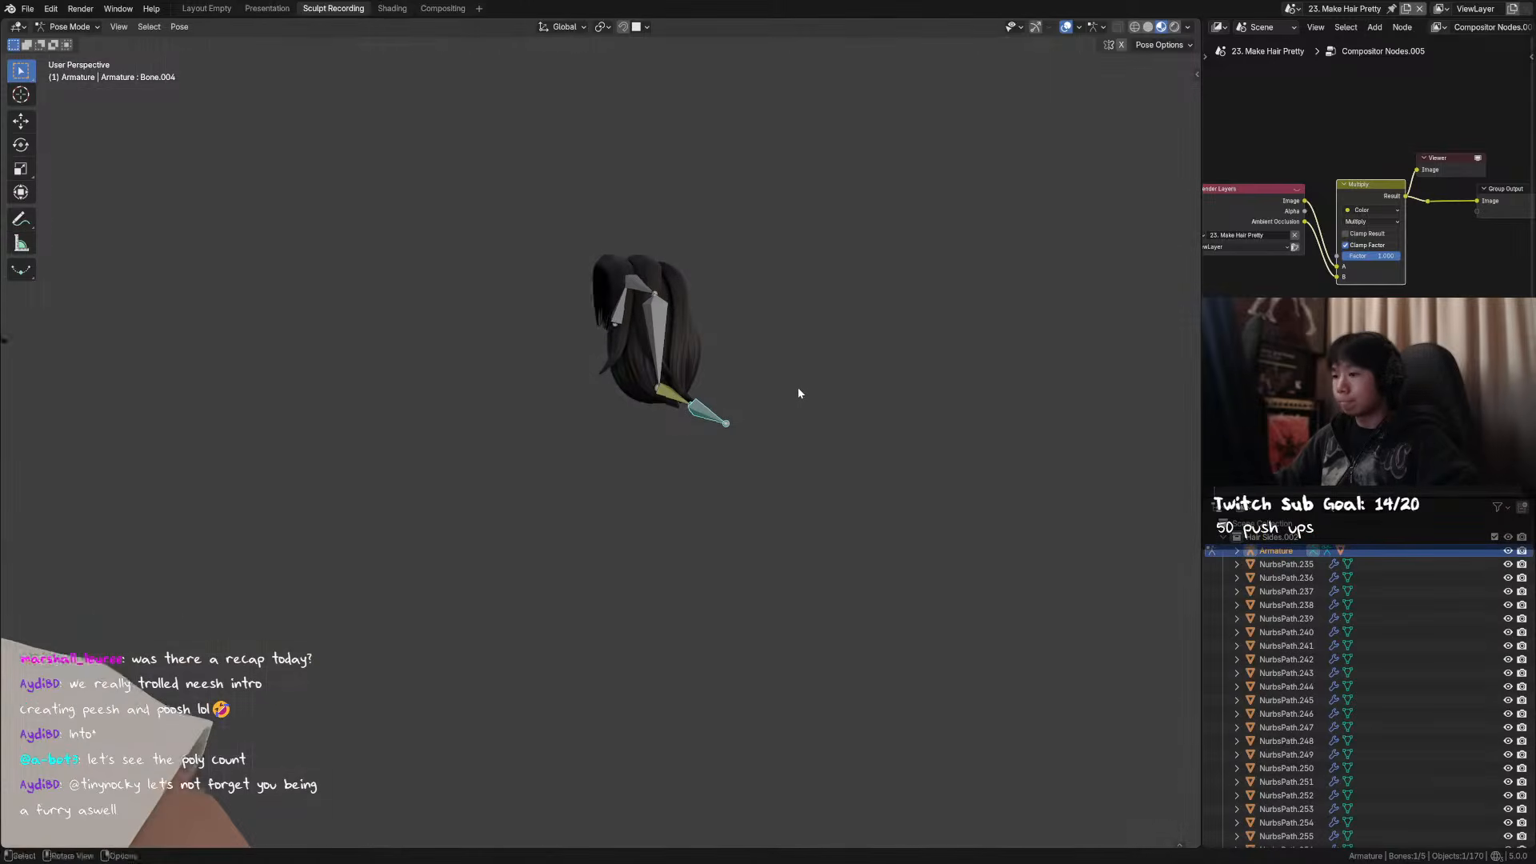
- At frame 1, move Bone.004 about 0.051 m along negative X and keyframe its pose
key("g")
left_click(713, 384)
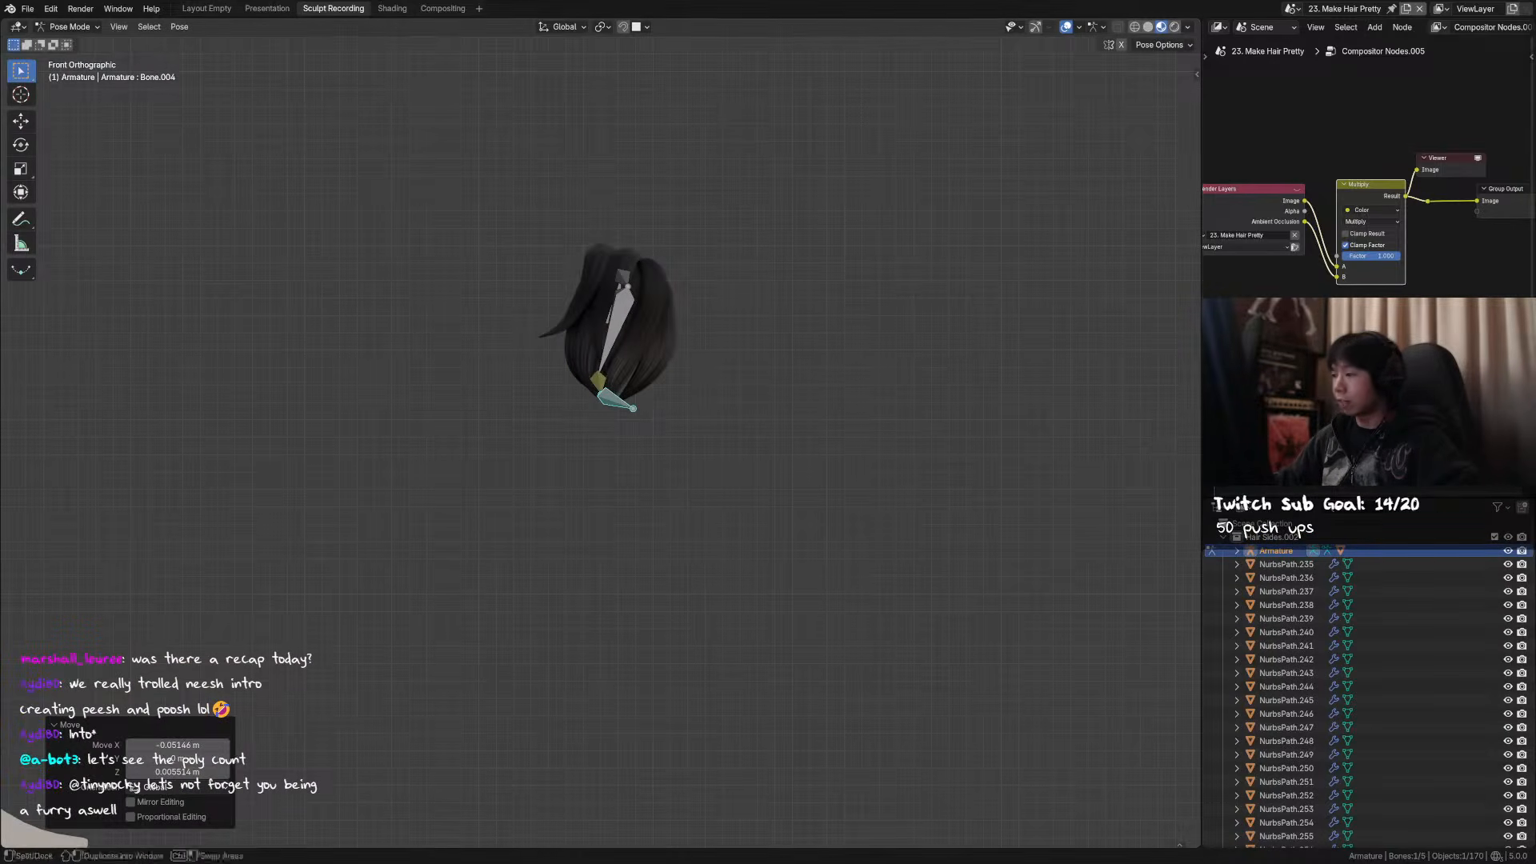
right_click(823, 389)
left_click(823, 377)
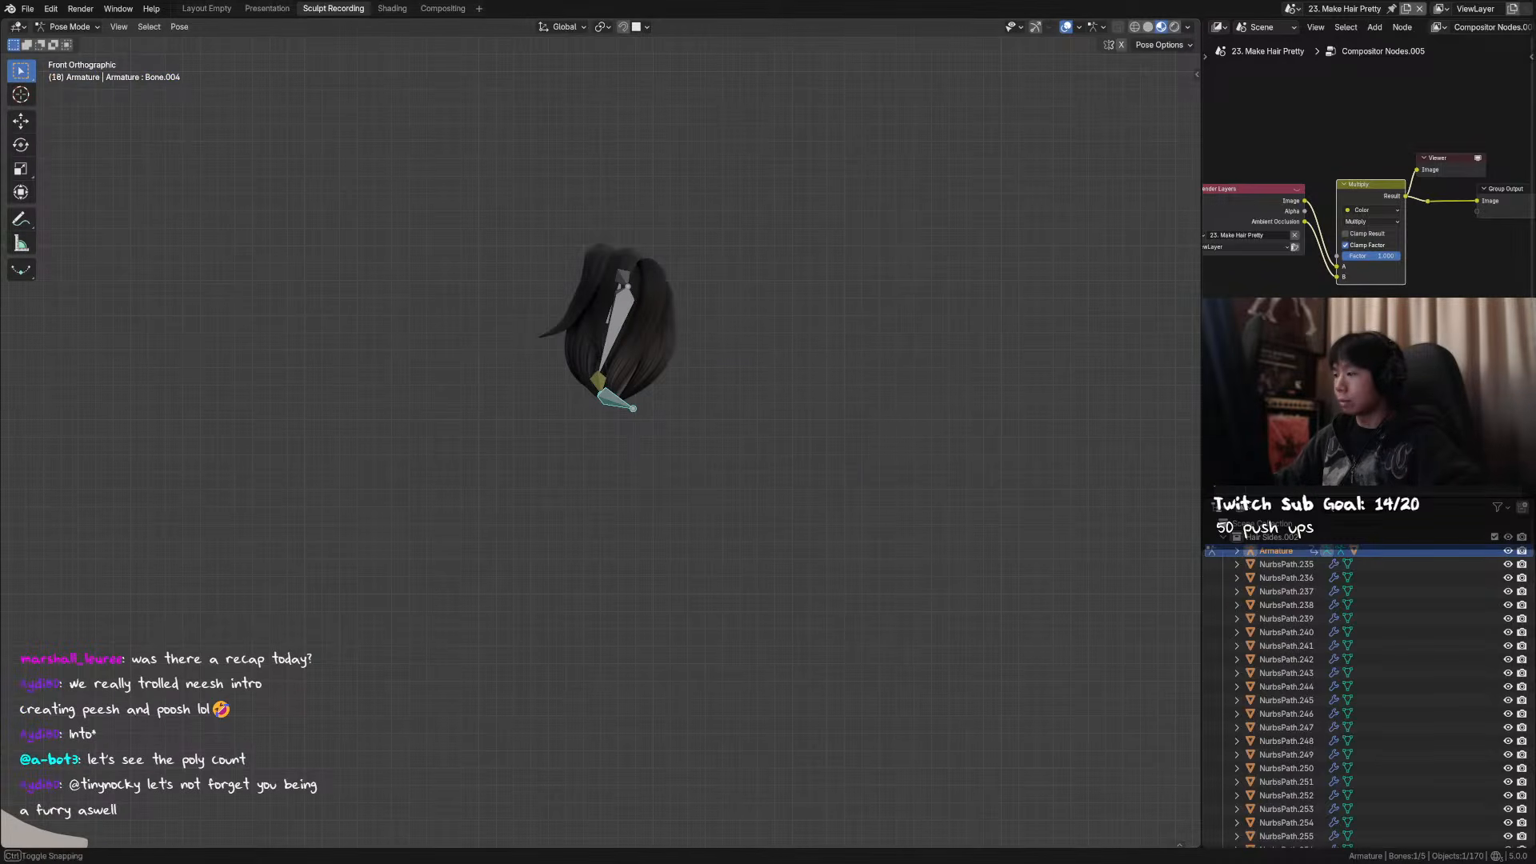
- At frame 25, move Bone.004 about 0.08 m along positive X and keyframe its pose
key("Left")
key("g")
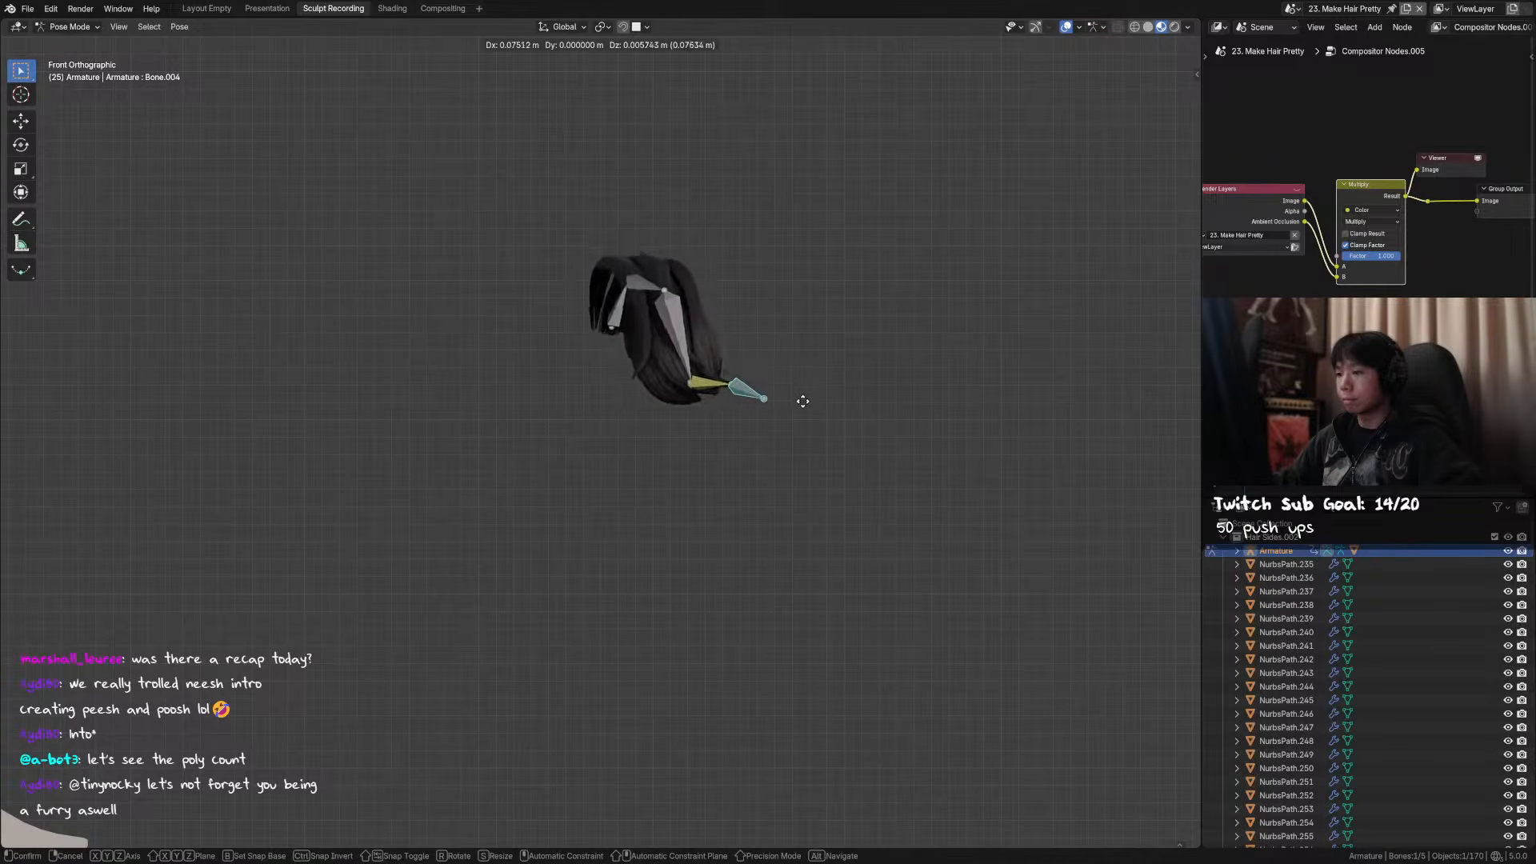
left_click(809, 418)
right_click(959, 408)
left_click(960, 407)
- At frame 46, move Bone.004 about 0.03 m outward and up, and keyframe its pose
key("Up")
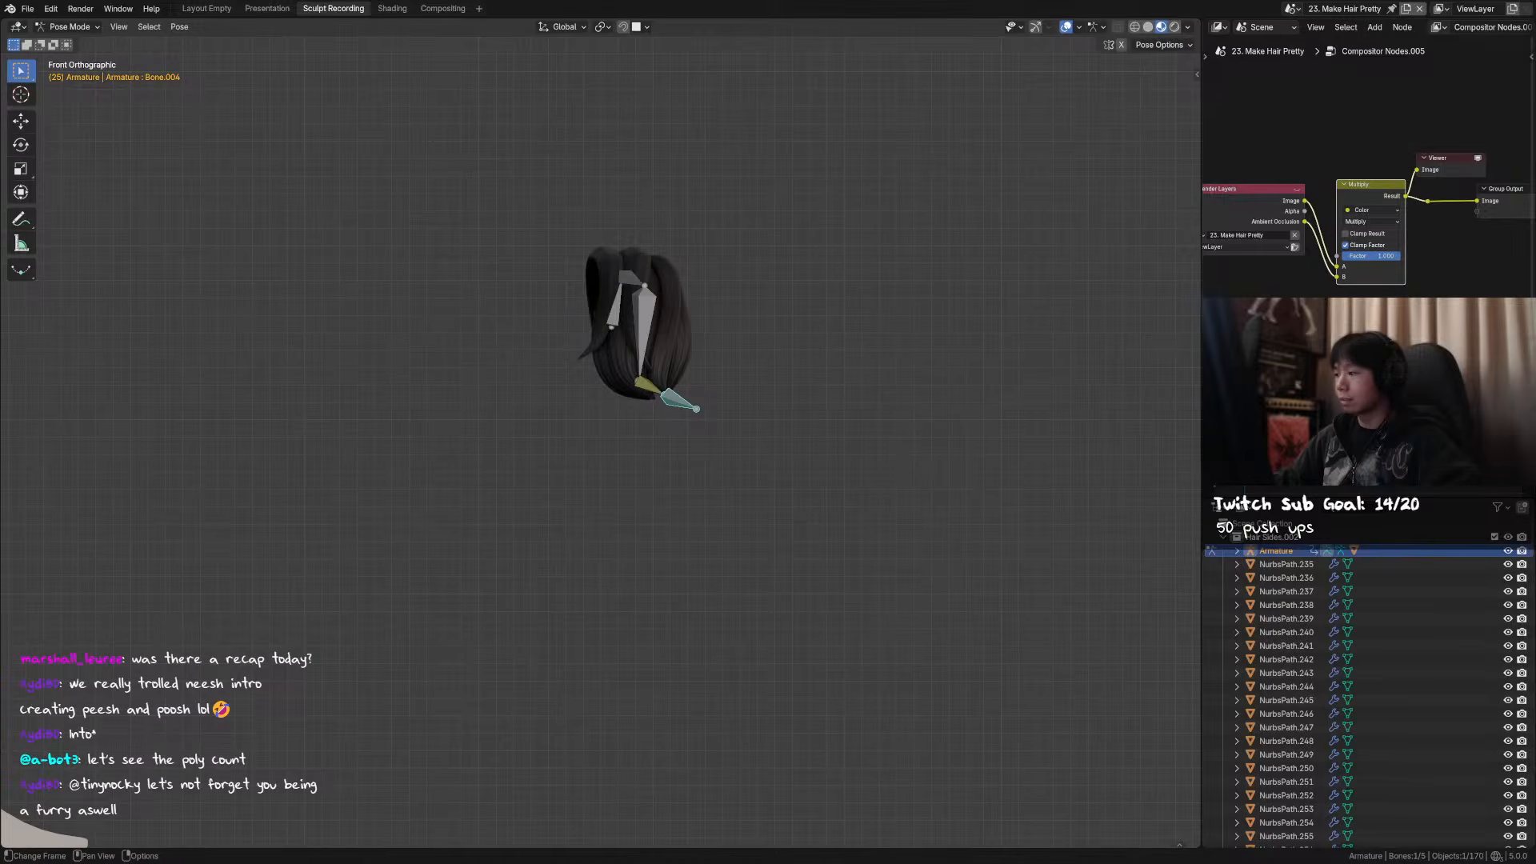
key("g")
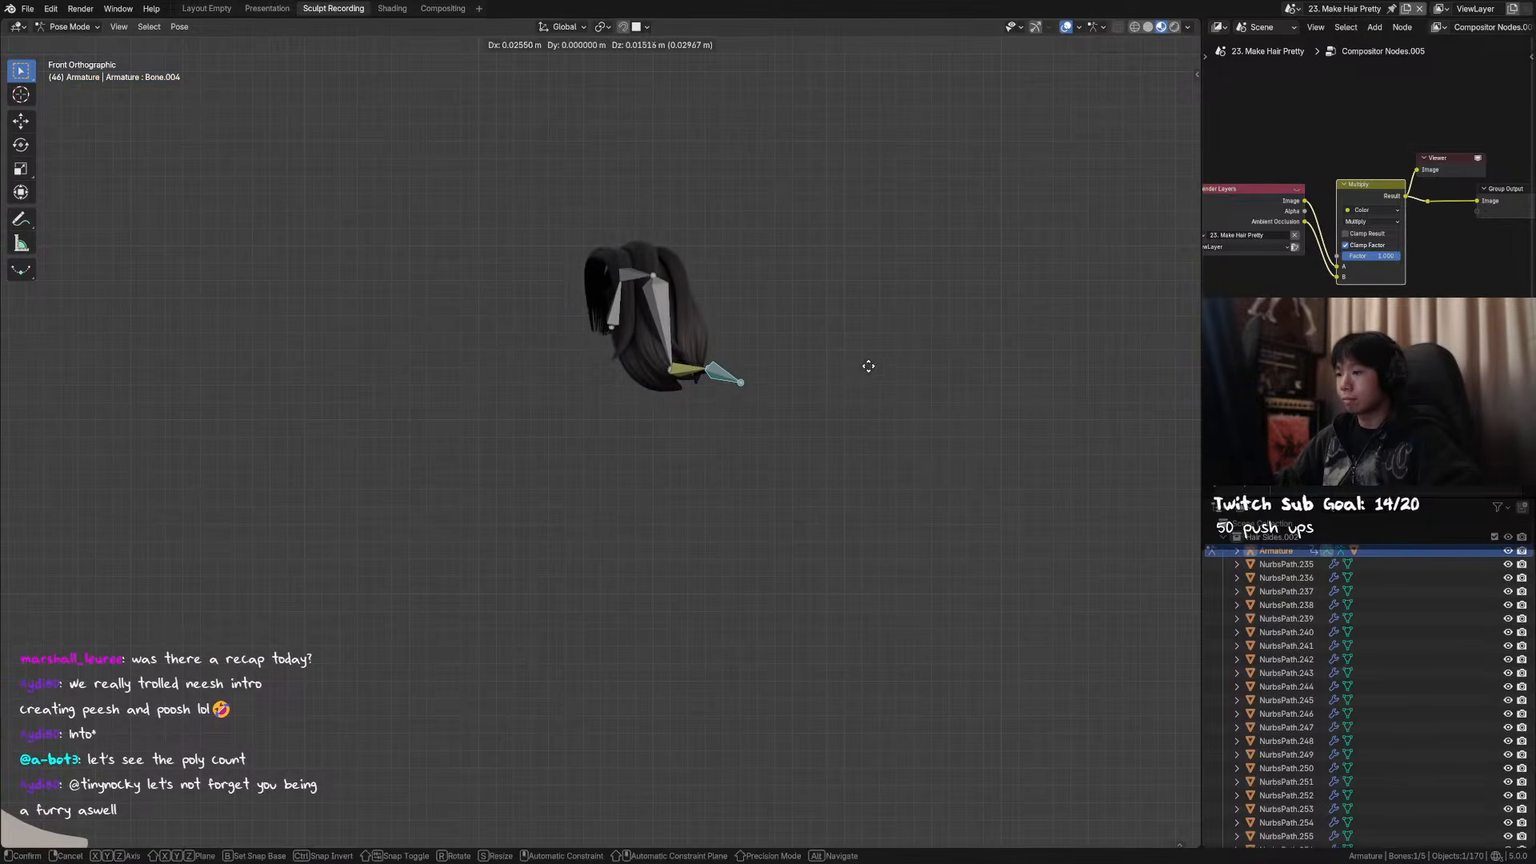
left_click(867, 367)
right_click(867, 367)
left_click(871, 366)
- Shift Bone.004's keyframes in the timeline and play the hair animation
left_click_drag(1219, 476, 1222, 476)
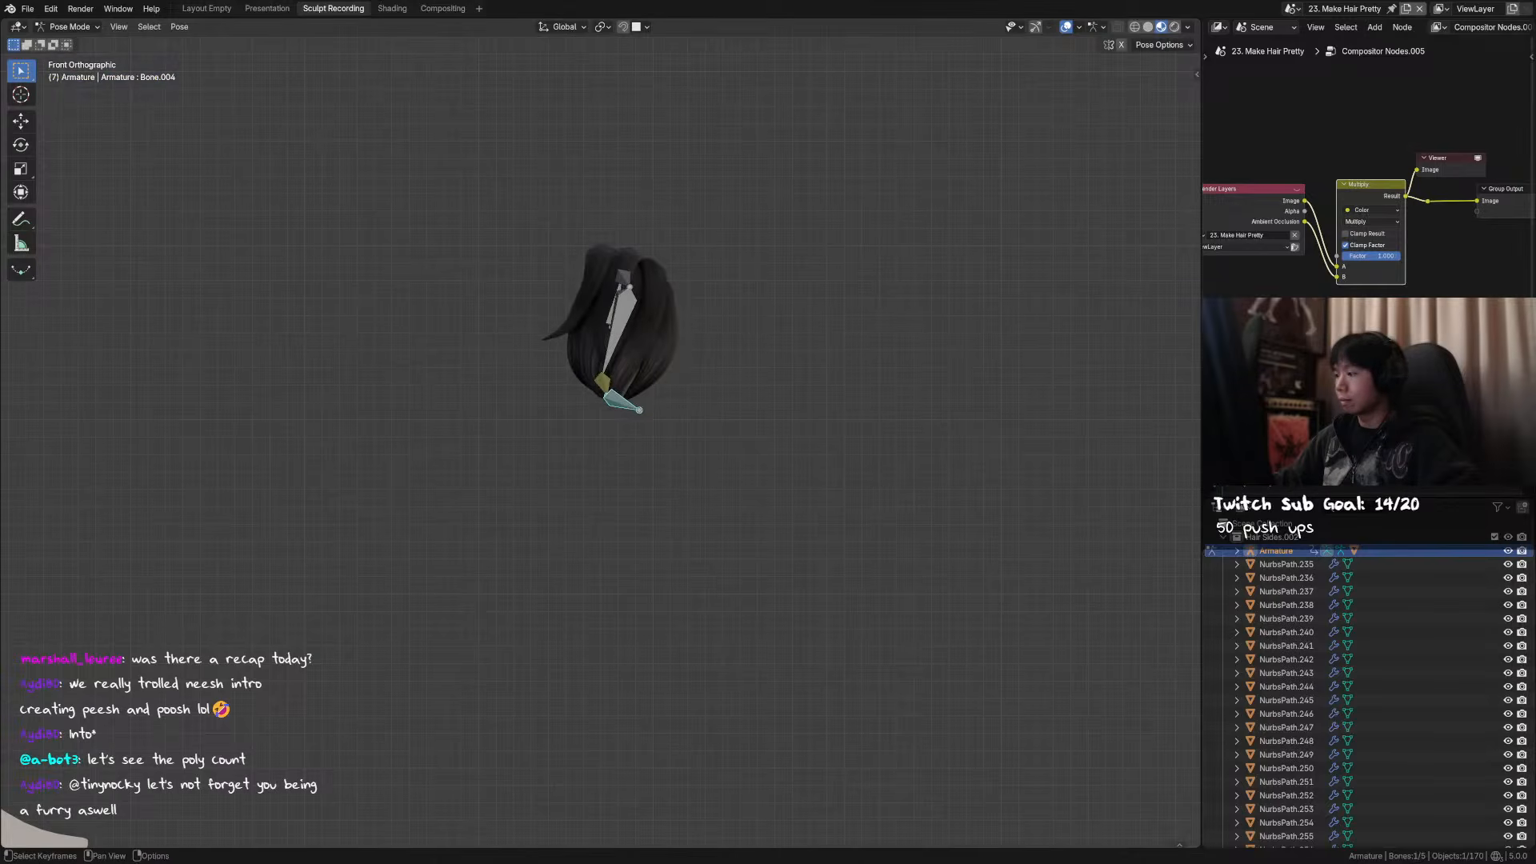
key("g")
left_click(1222, 476)
key("g")
left_click(1222, 476)
key("space")
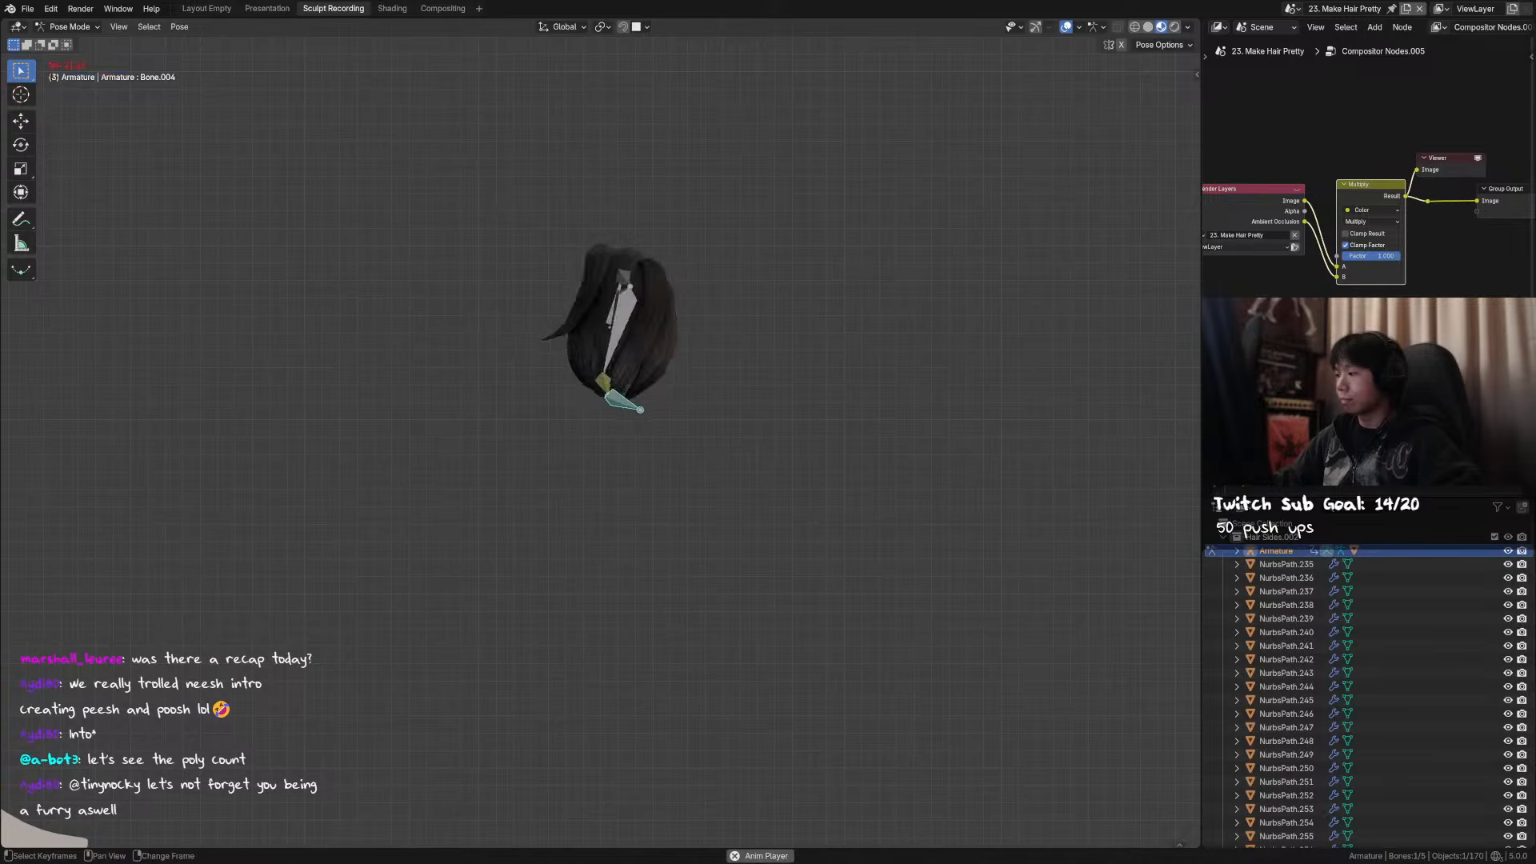
key("space")
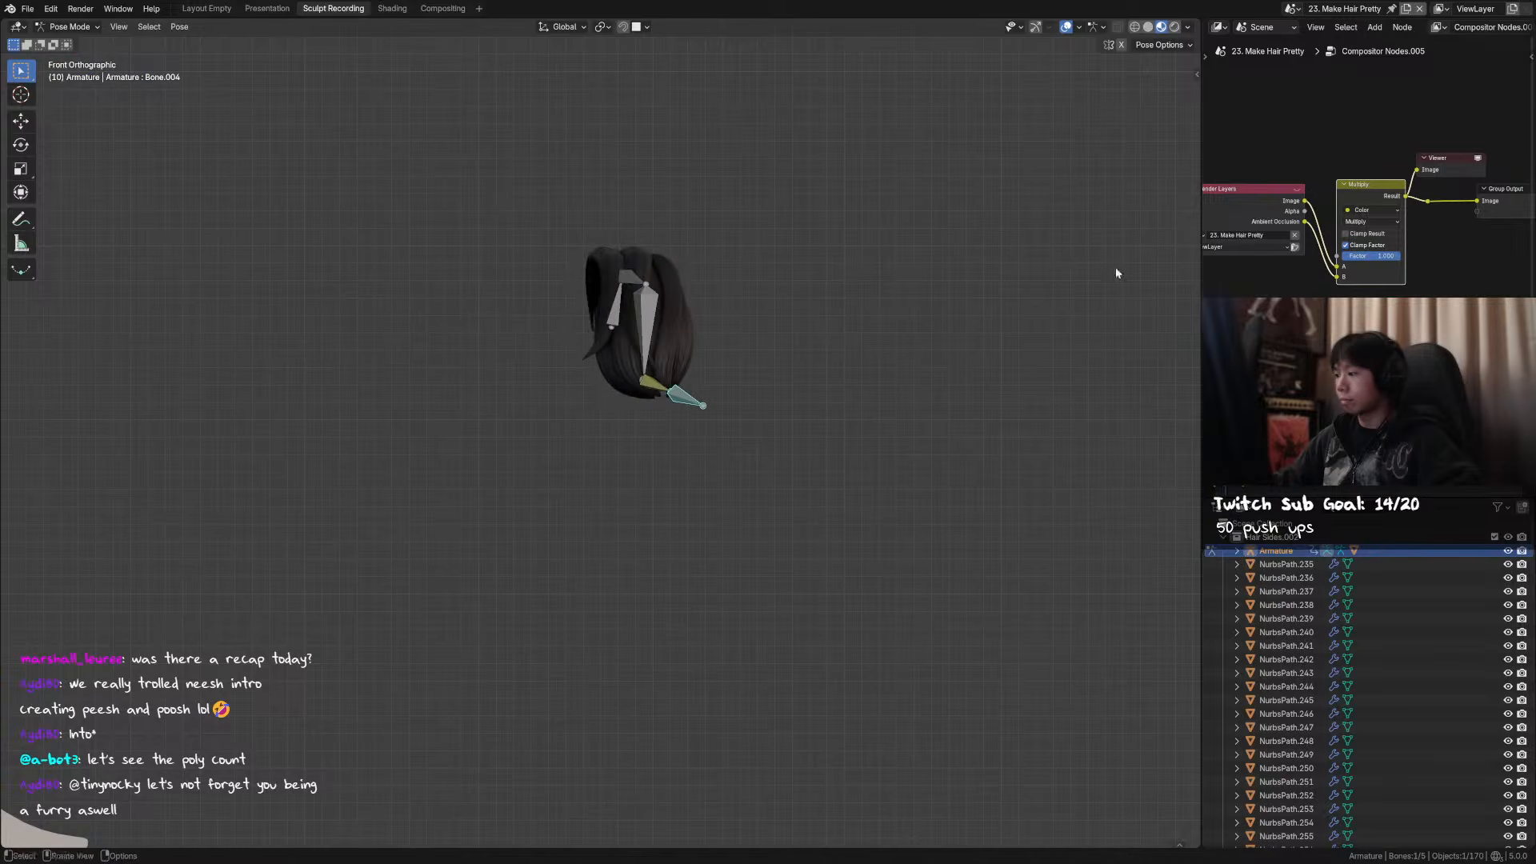
- Switch the viewport to Solid shading and play the animation for smoother playback
left_click(1148, 26)
key("space")
key("Escape")
- Retime Bone.004's keyframes in the timeline and replay the animation from the start
key("g")
left_click(1360, 448)
key("g")
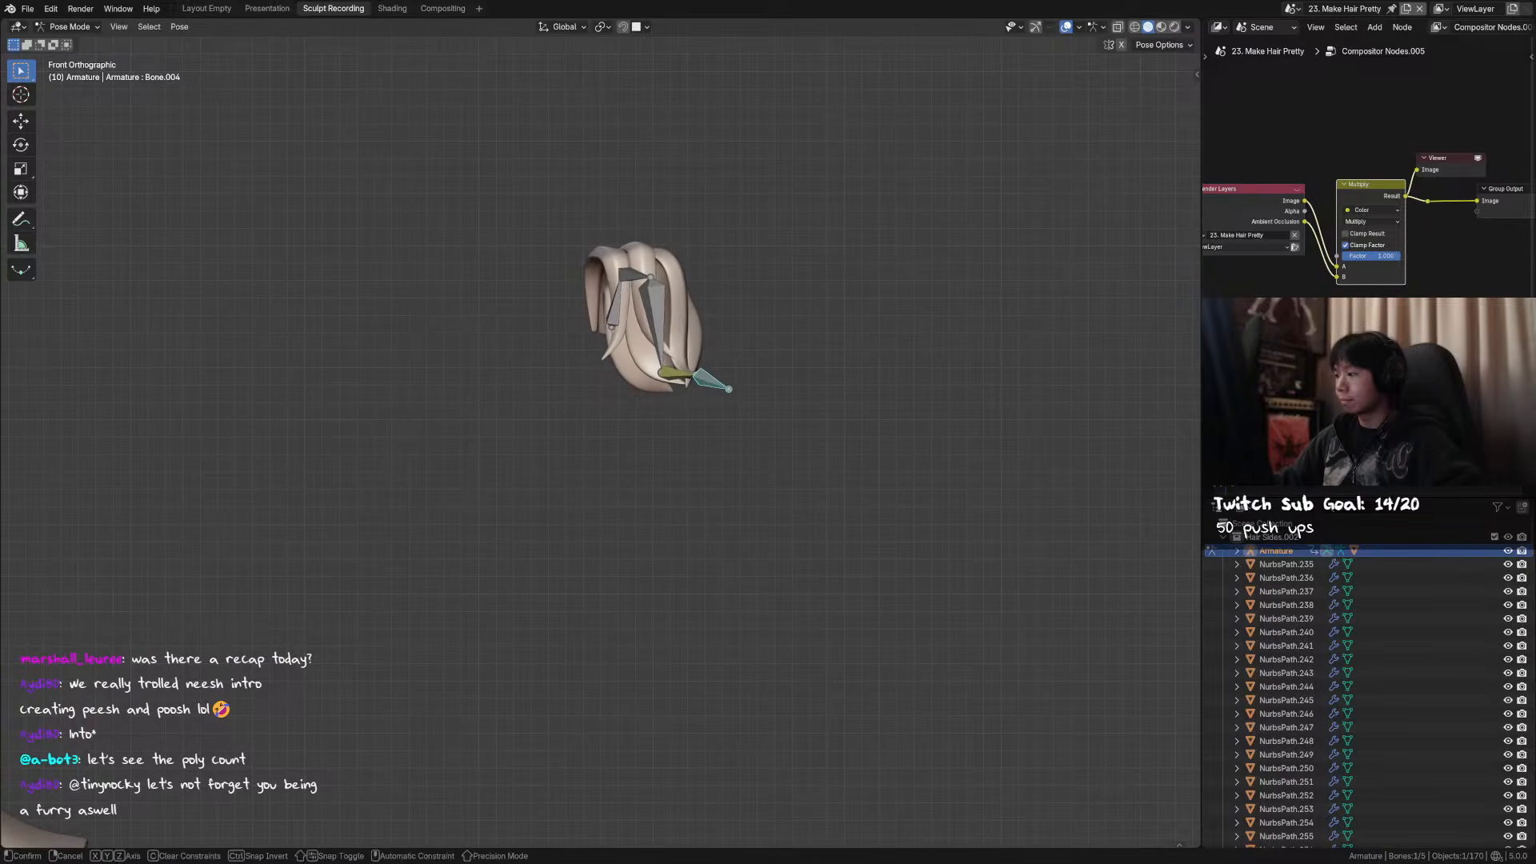
left_click(1360, 448)
key("g")
left_click(1360, 448)
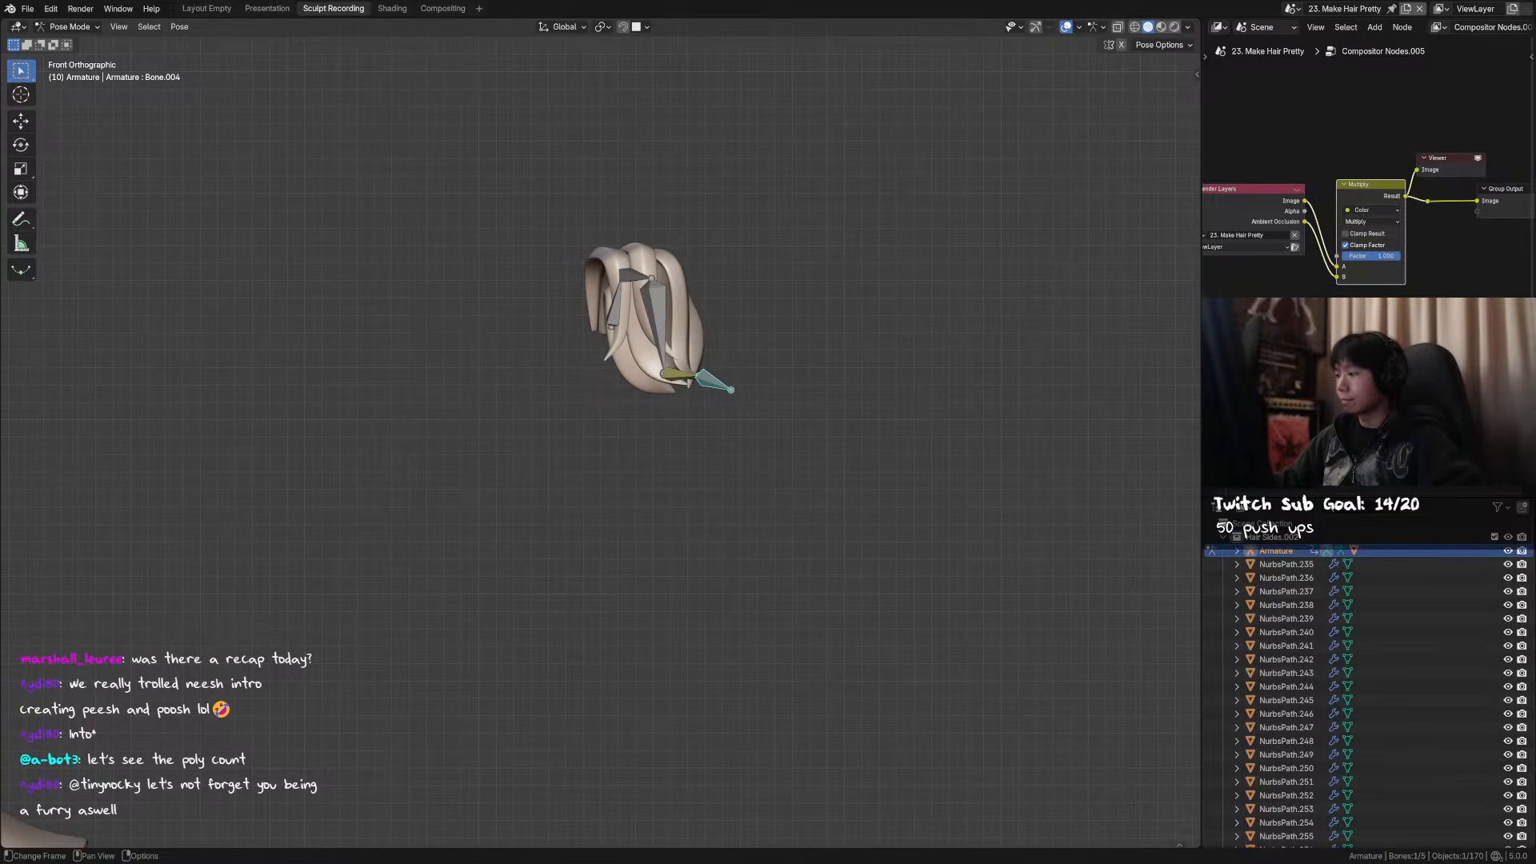
key("shift+Left")
key("space")
key("space")
- At frame 20, move Bone.004 about 0.004 m inward and down, and keyframe its pose
key("Right")
key("Right")
key("Right")
key("Right")
key("Right")
key("Right")
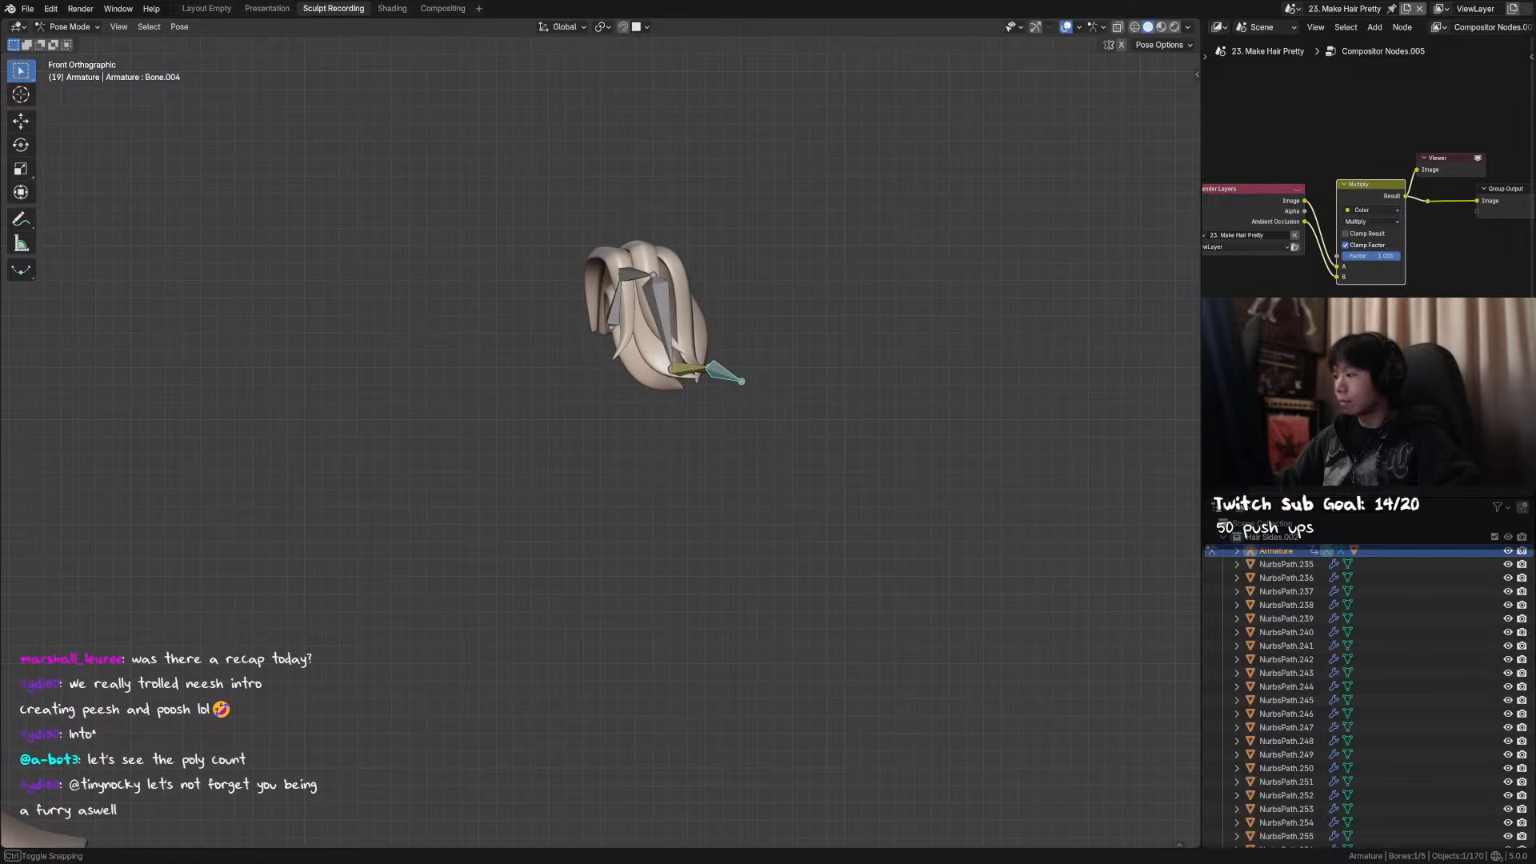
key("g")
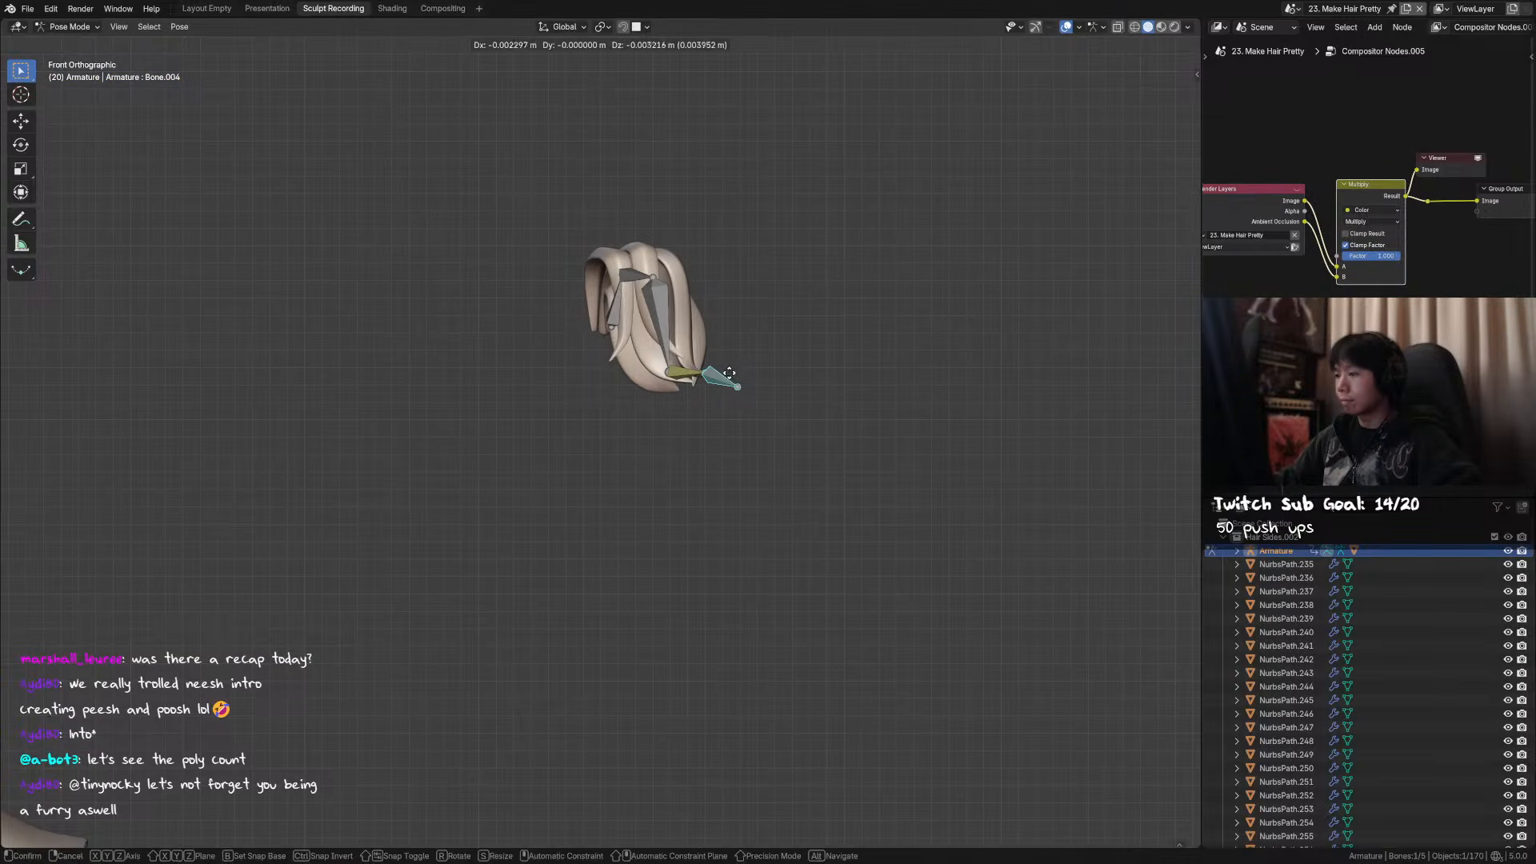
left_click(732, 375)
right_click(886, 384)
left_click(886, 380)
key("Up")
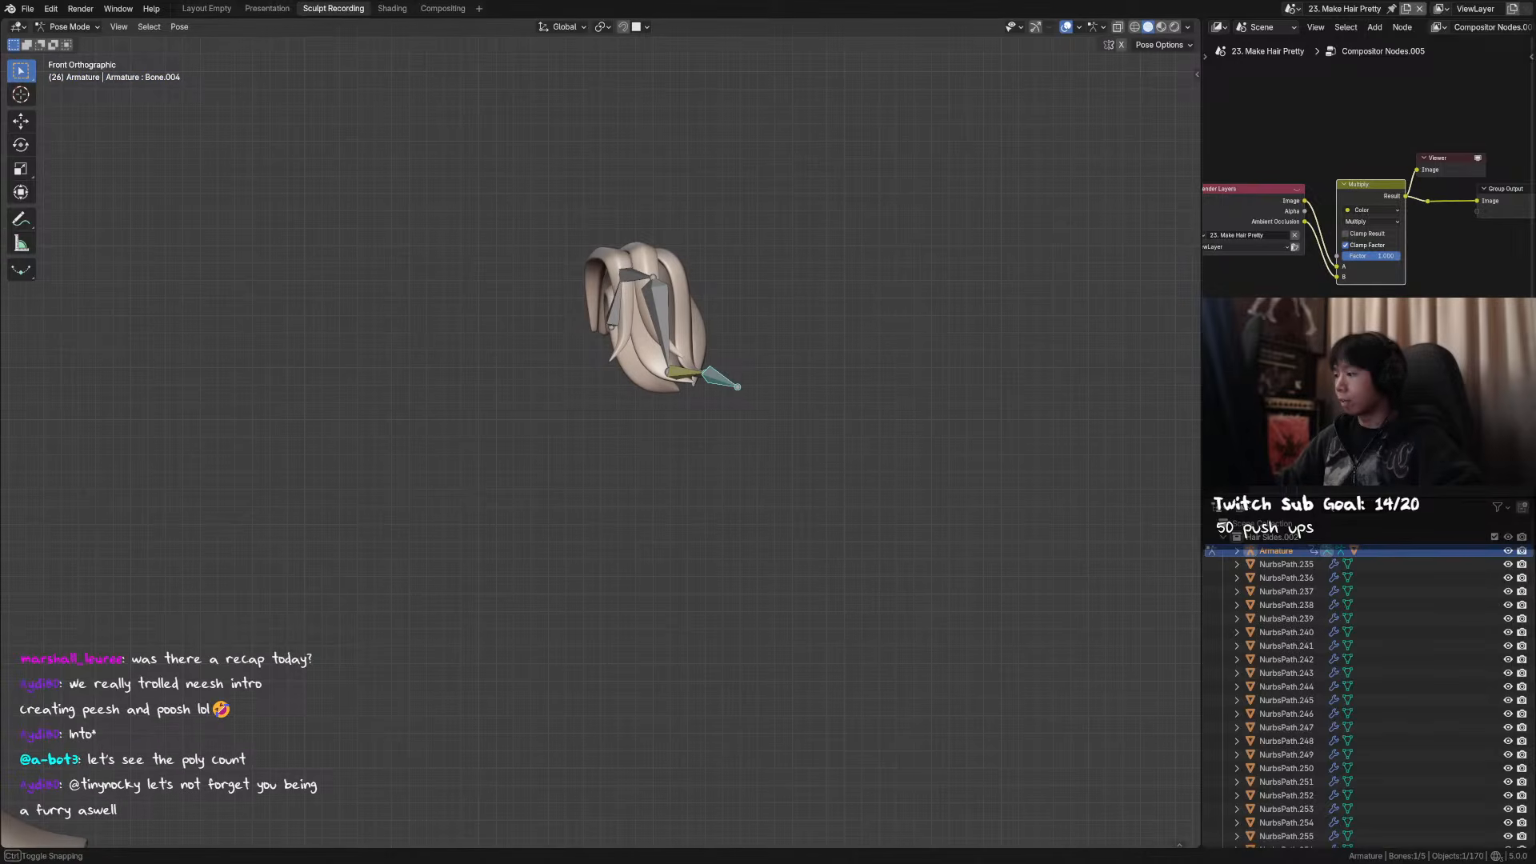
- Add another Bone.004 keyframe around frame 29, adjust the keyframe timing and play the animation
key("g")
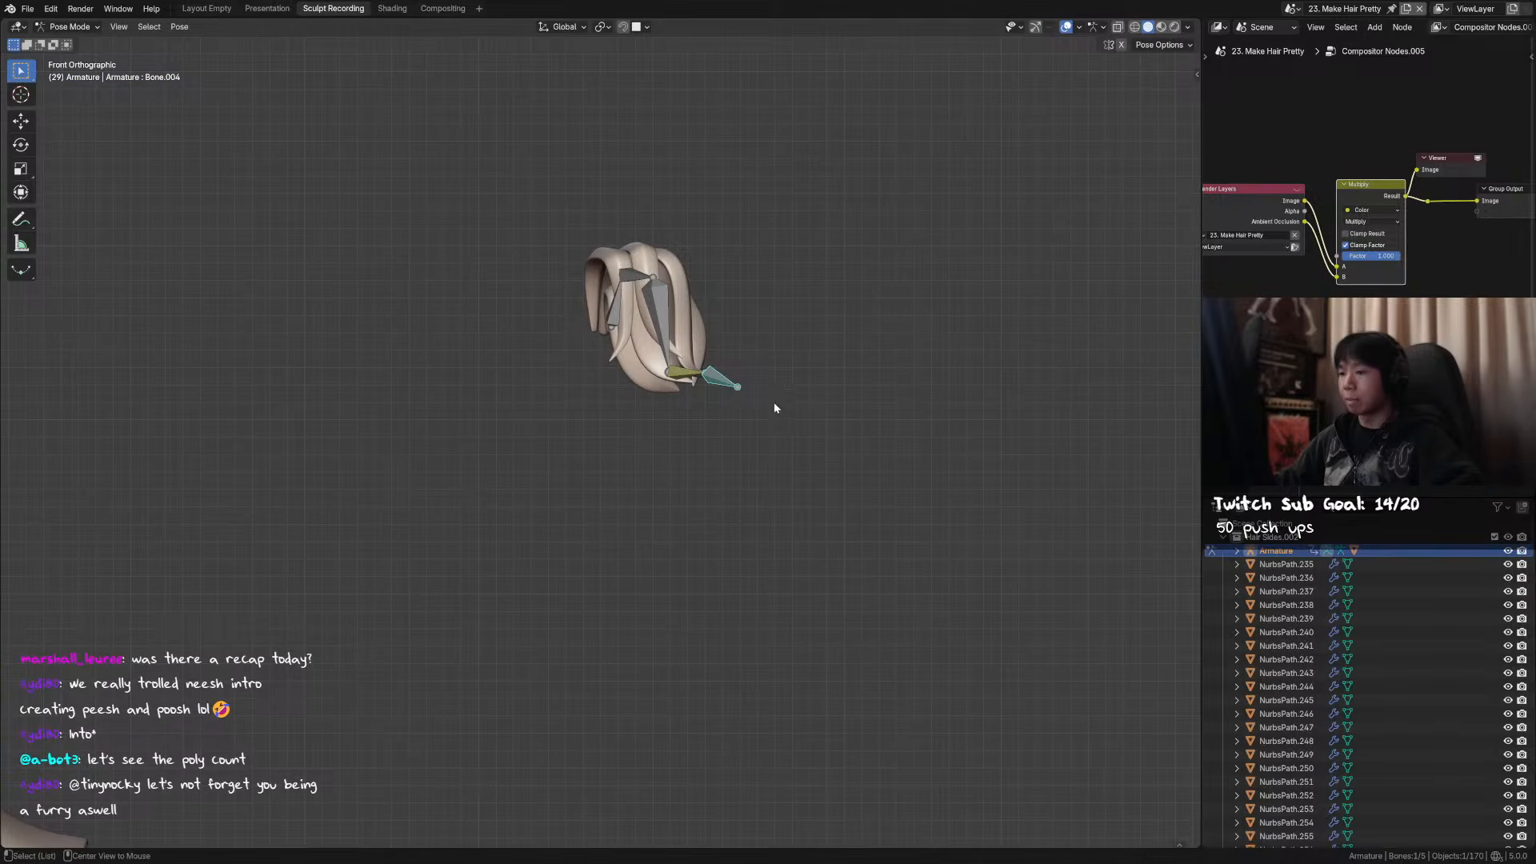
left_click(758, 402)
right_click(756, 400)
left_click(760, 386)
key("g")
left_click(630, 409)
key("space")
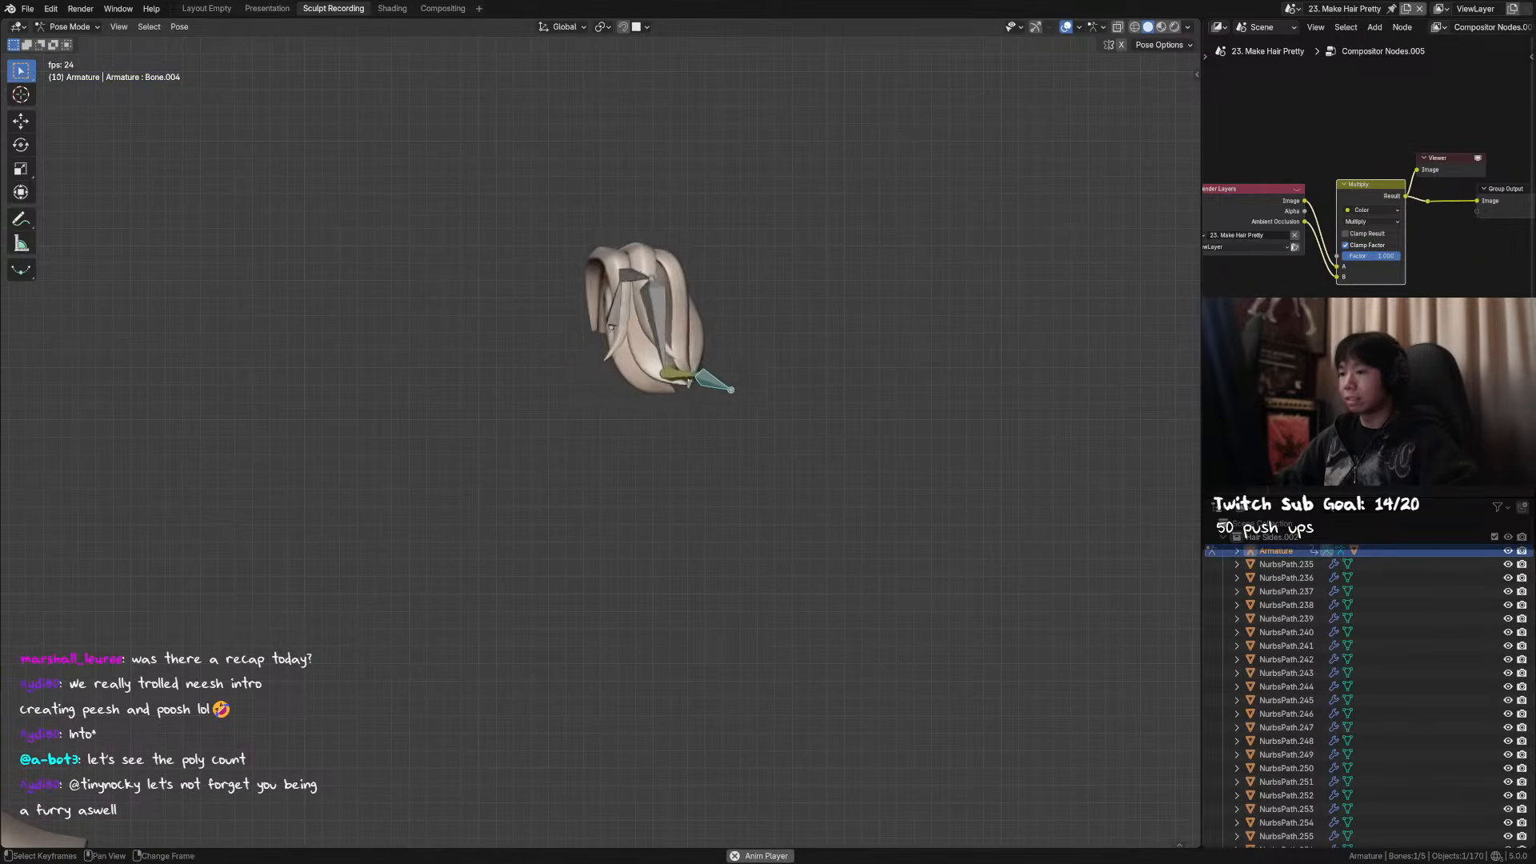
- Play and pause the animation several times to review the hair motion driven by Bone.004
key("space")
key("space")
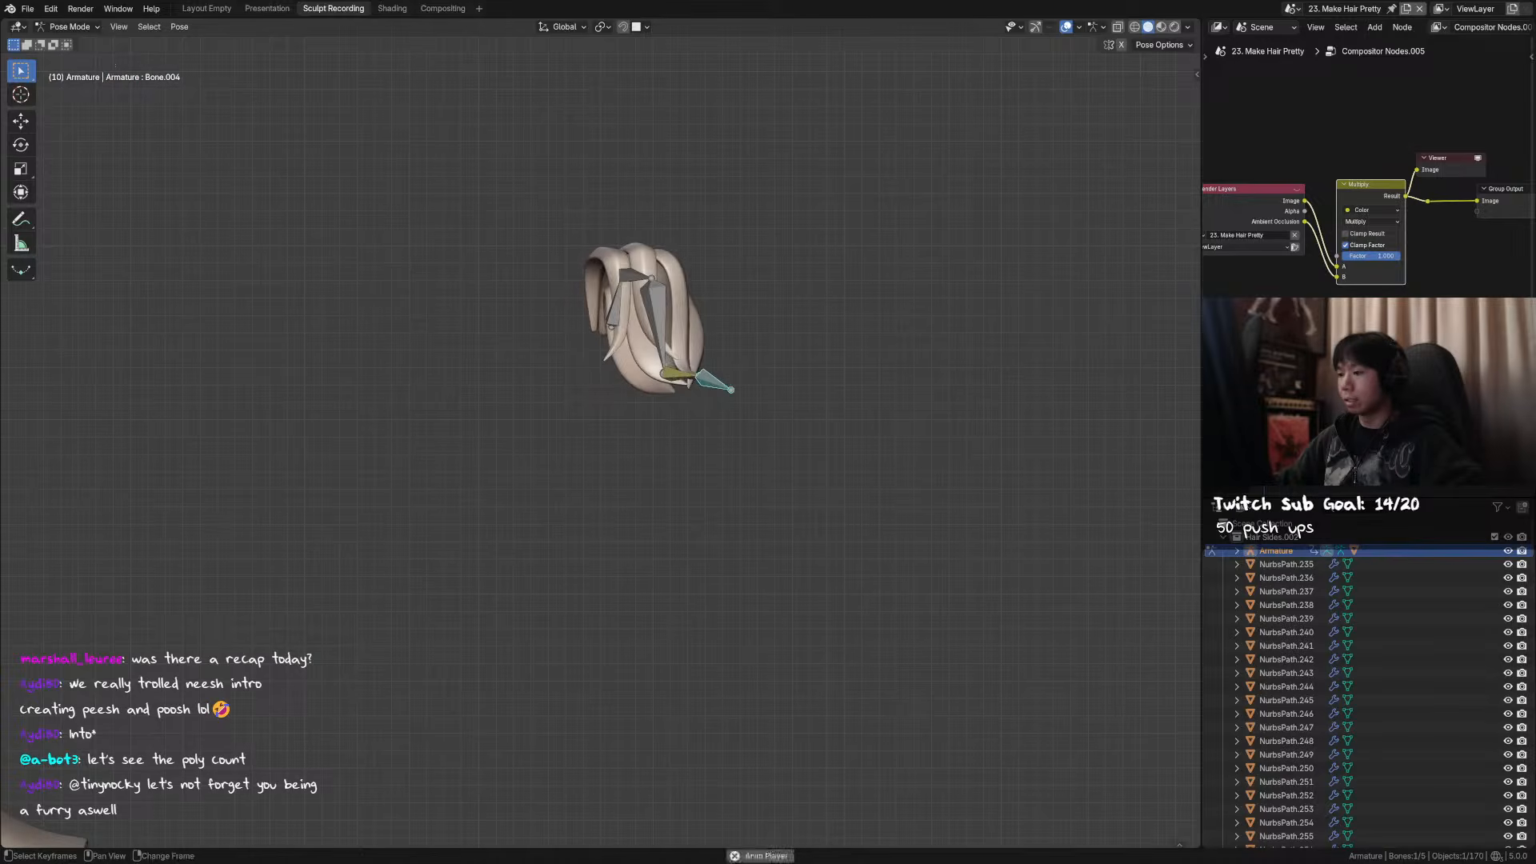
key("space")
key("space")
key("space")
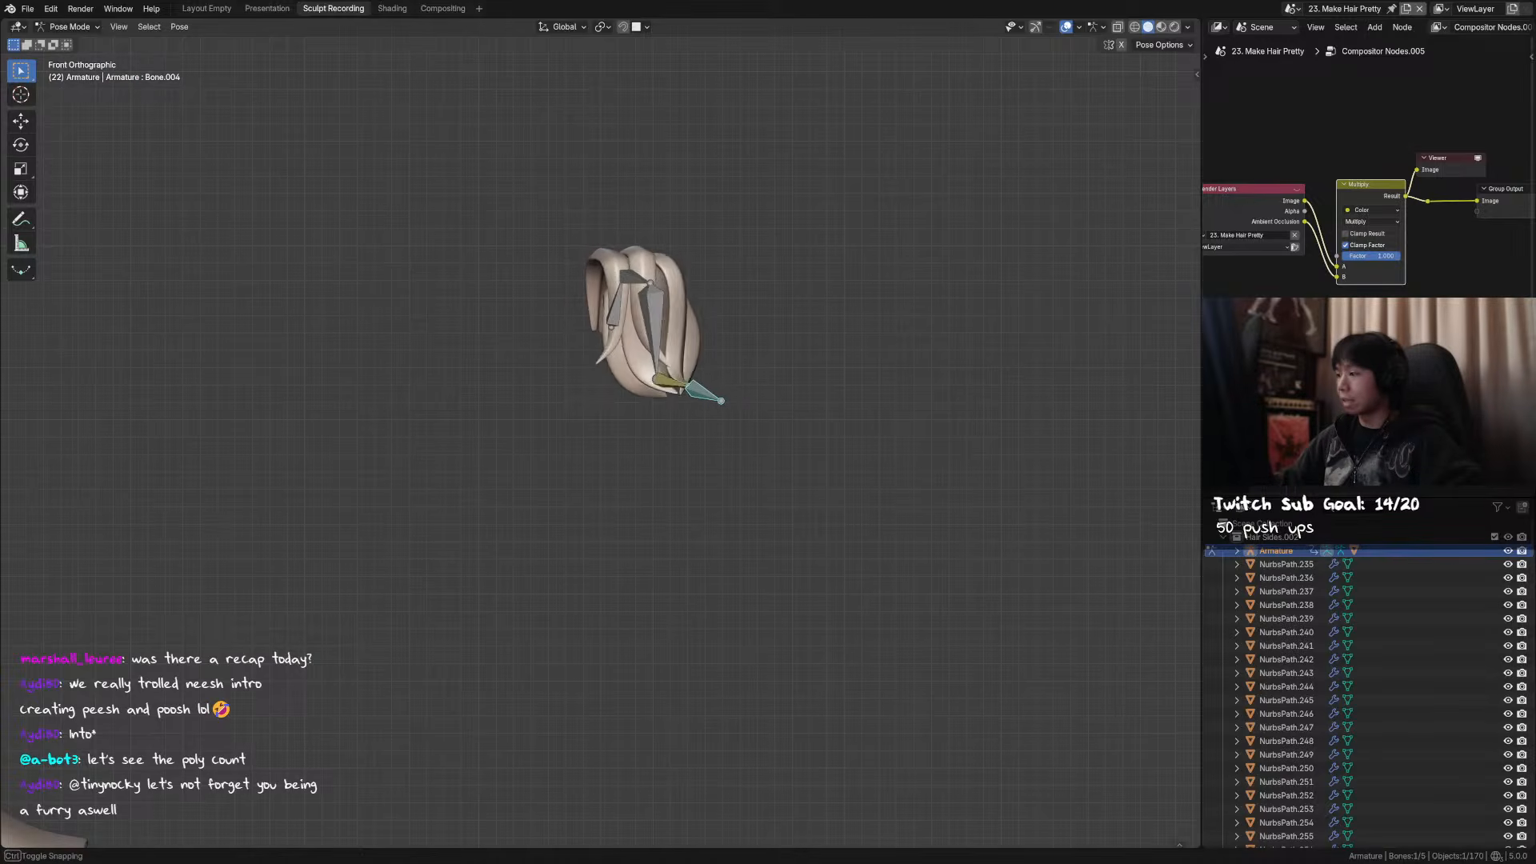
- At frame 20, move Bone.004 slightly inward and down, and replay the animation to check the motion
right_click_drag(806, 384, 800, 384, "shift")
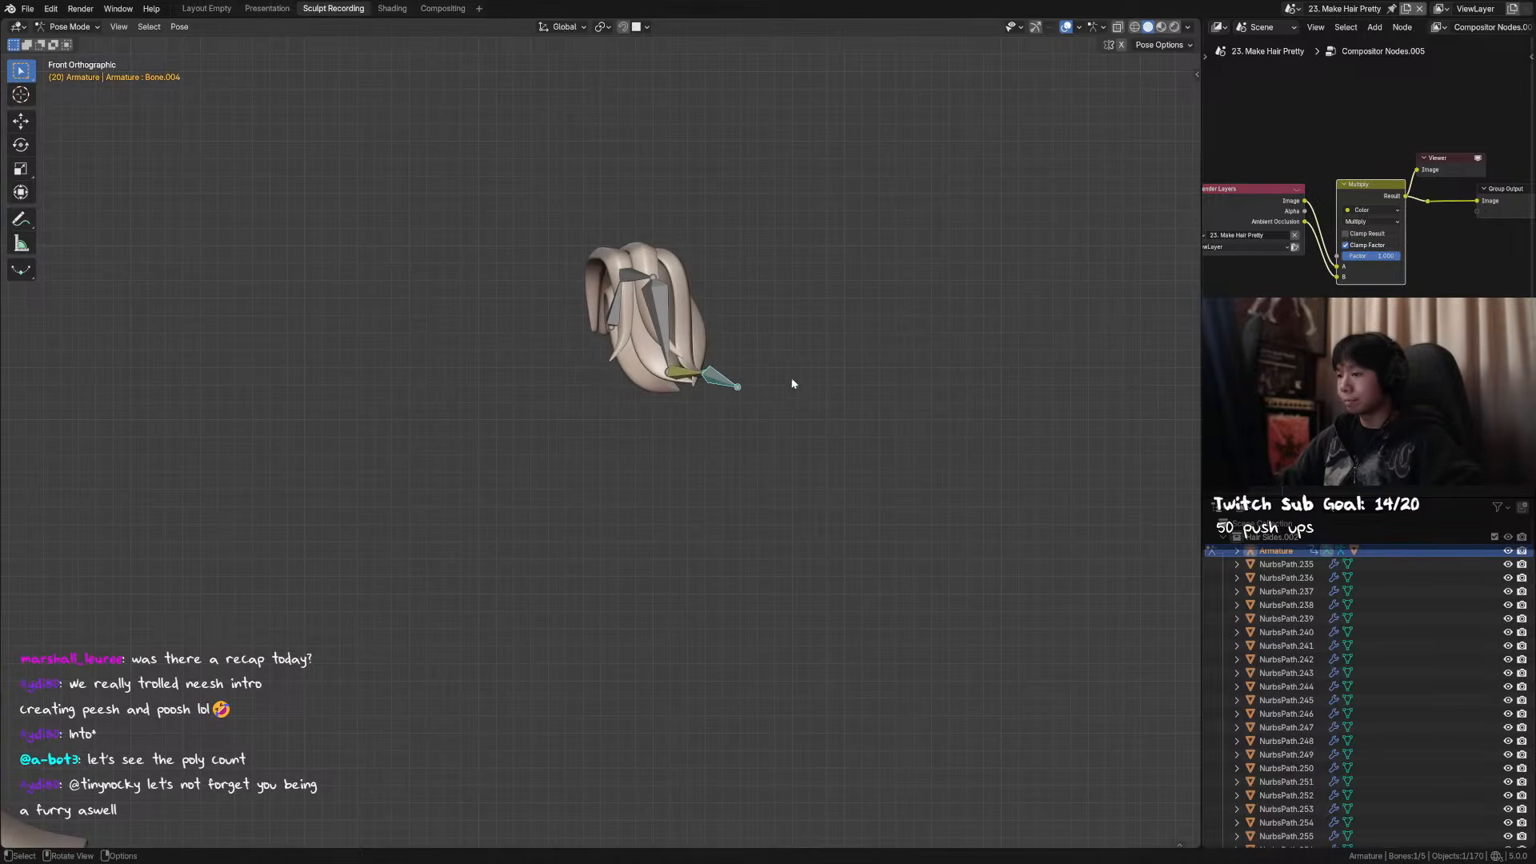
key("g")
left_click(708, 404)
right_click(707, 404)
left_click(707, 405)
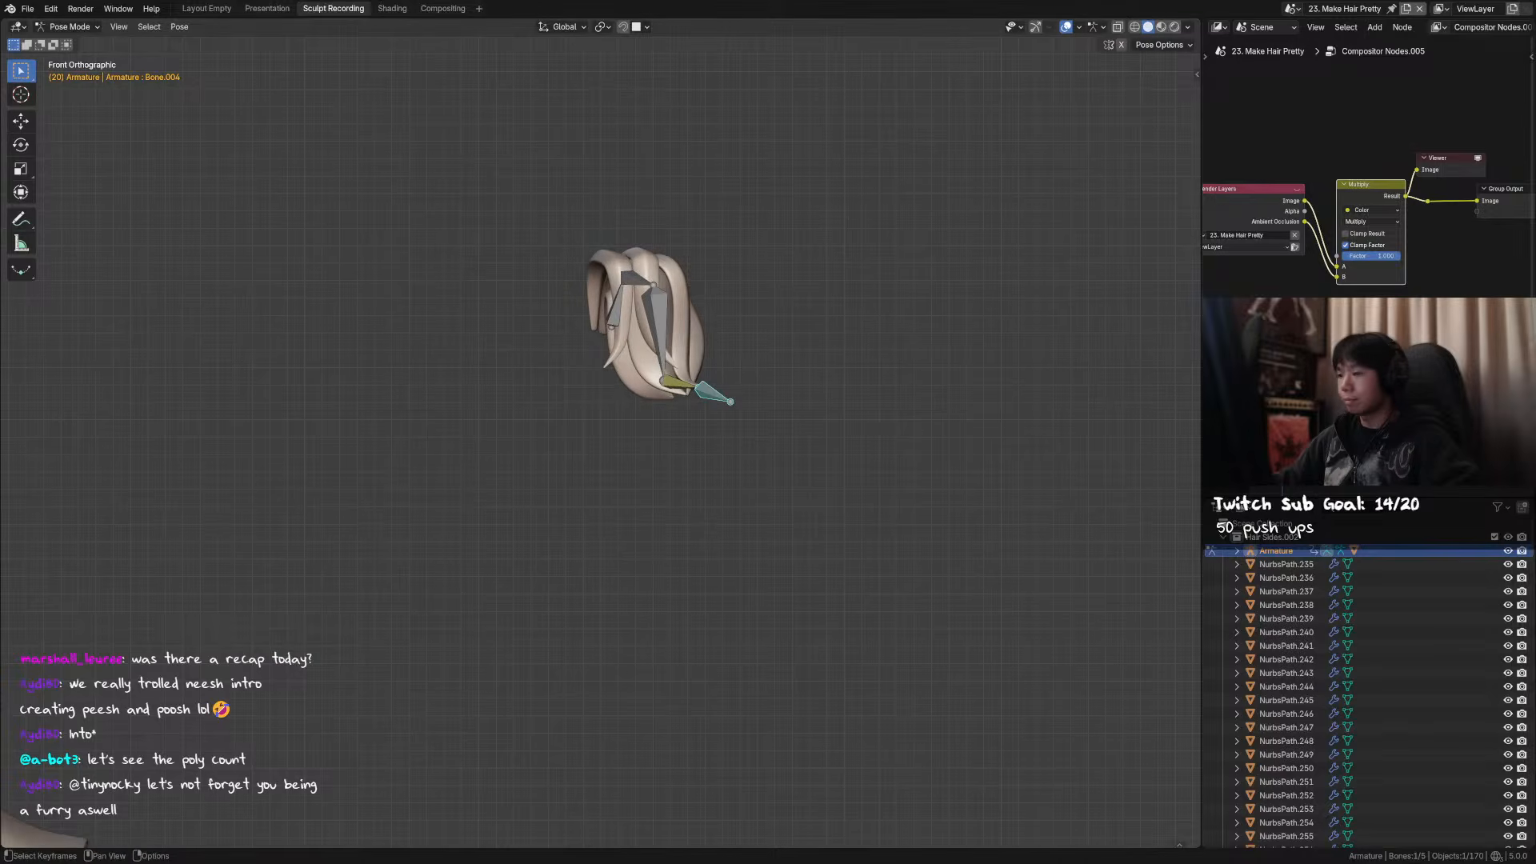
key("space")
key("space")
key("space")
key("space")
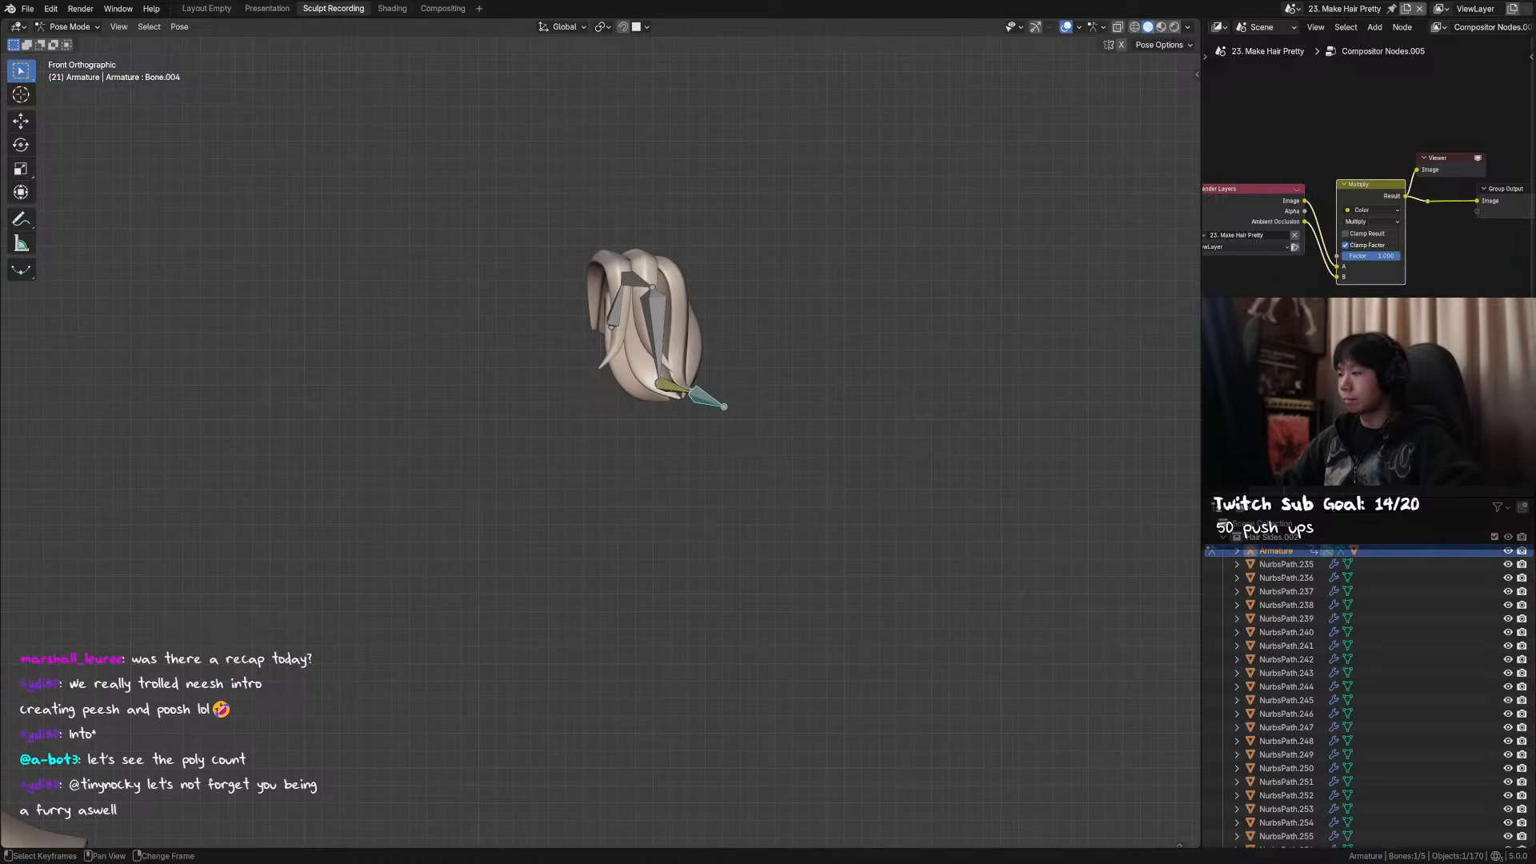
- At frame 25, move Bone.004 about 0.014 m along X and 0.013 m along Z, and replay the animation
right_click_drag(720, 365, 738, 365, "shift")
key("g")
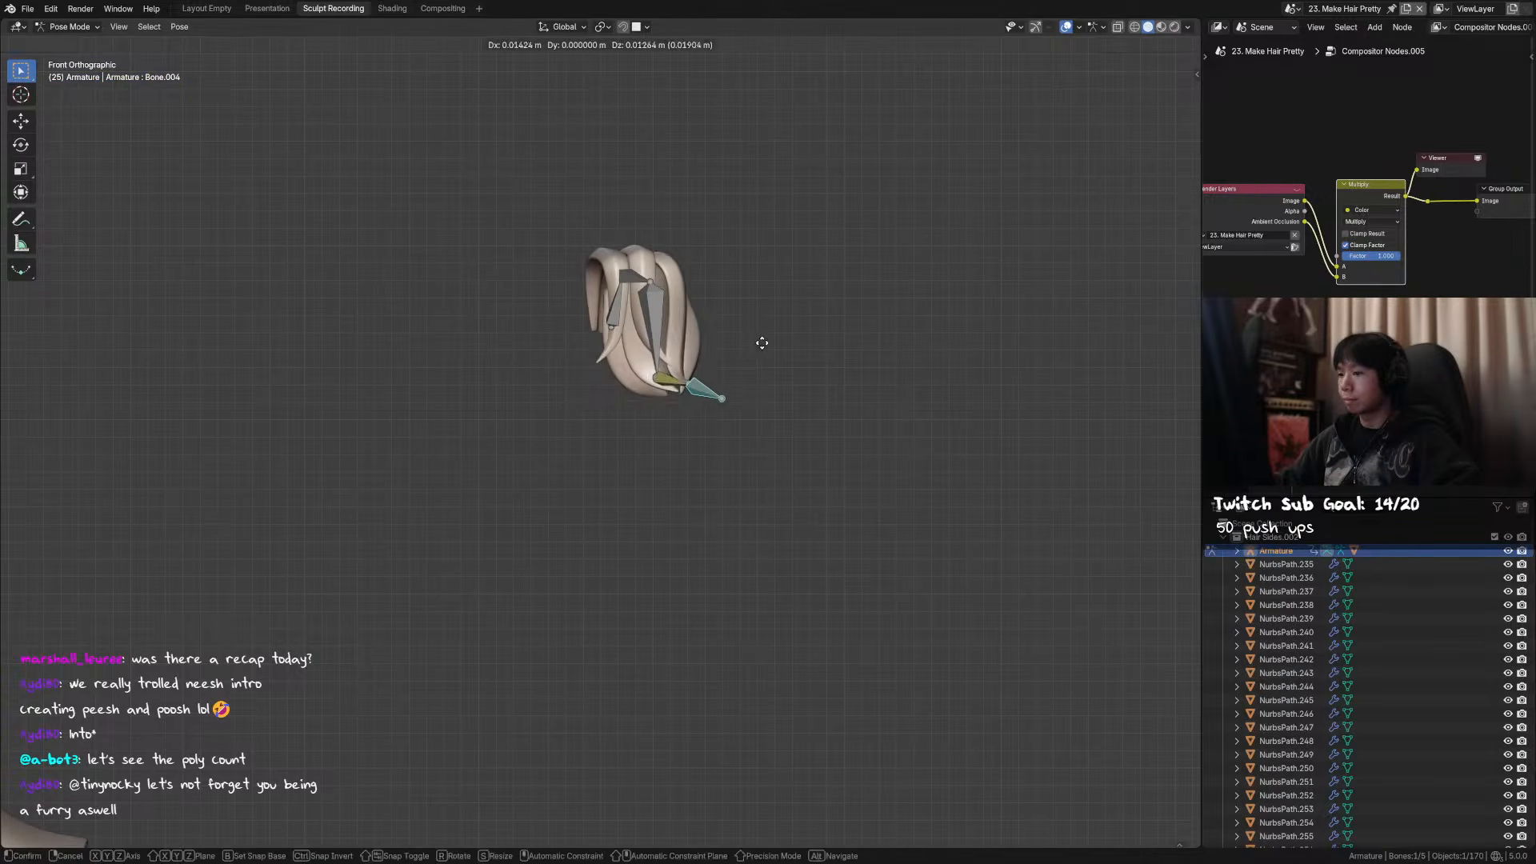
left_click(761, 345)
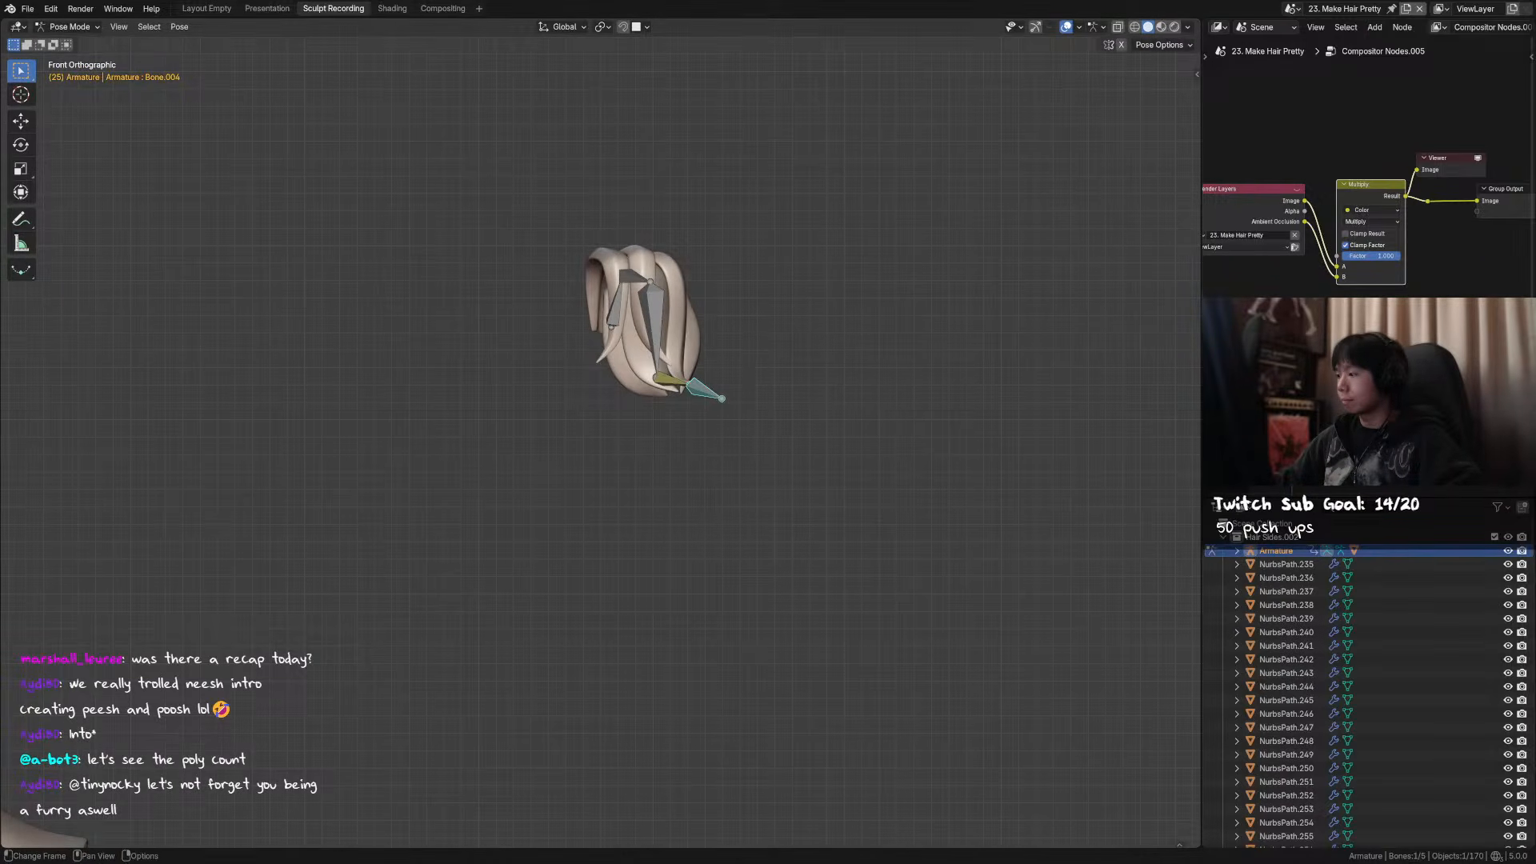
key("space")
key("space")
key("space")
key("space")
- Play the hair animation with viewport overlays hidden, view it from another angle, and restore the overlays
left_click(1068, 24)
key("space")
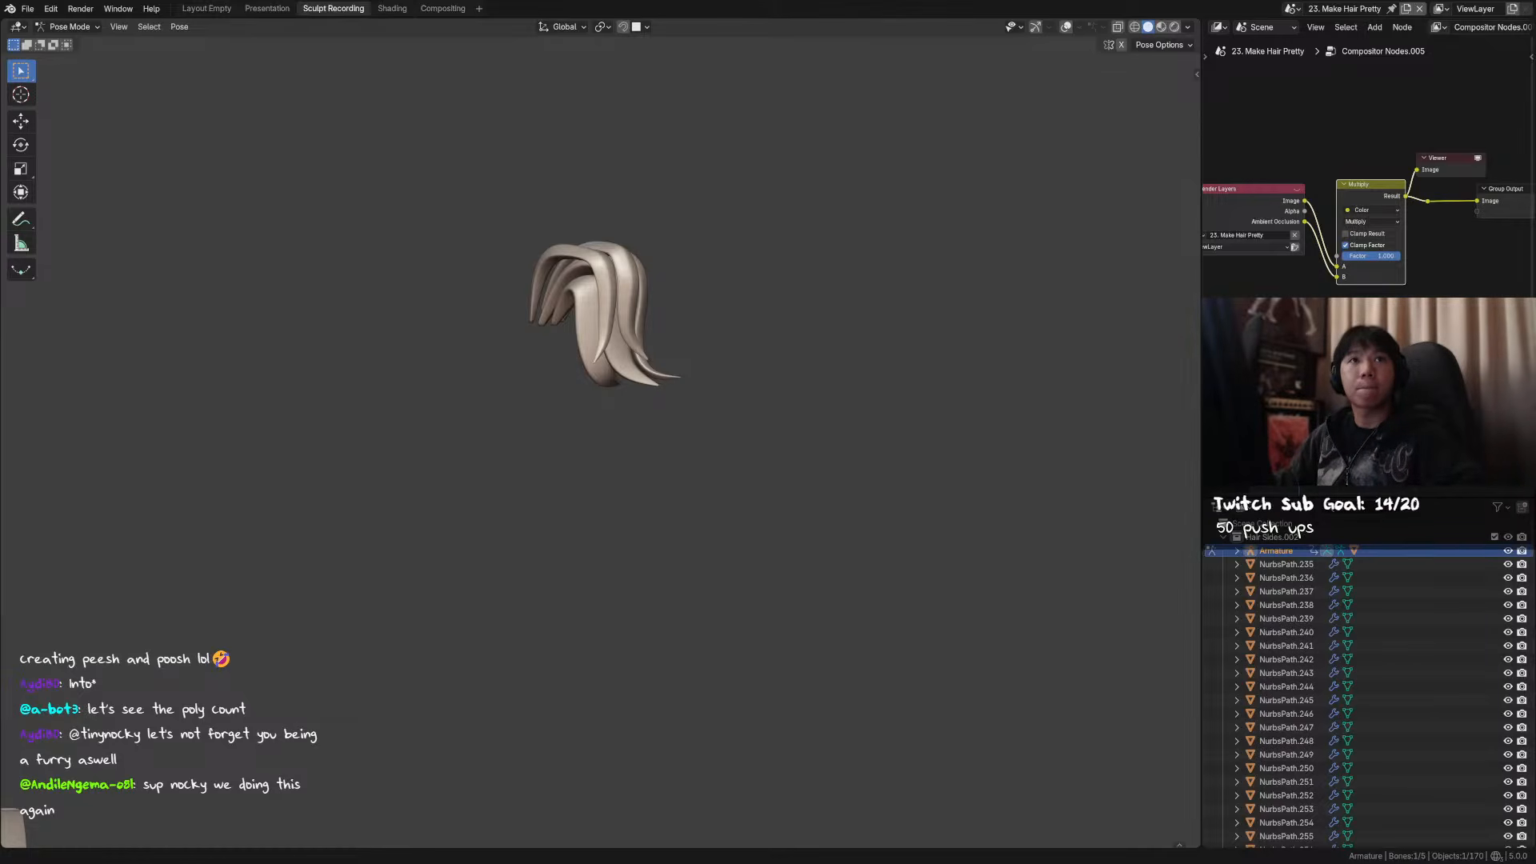
middle_click_drag(528, 389, 615, 396)
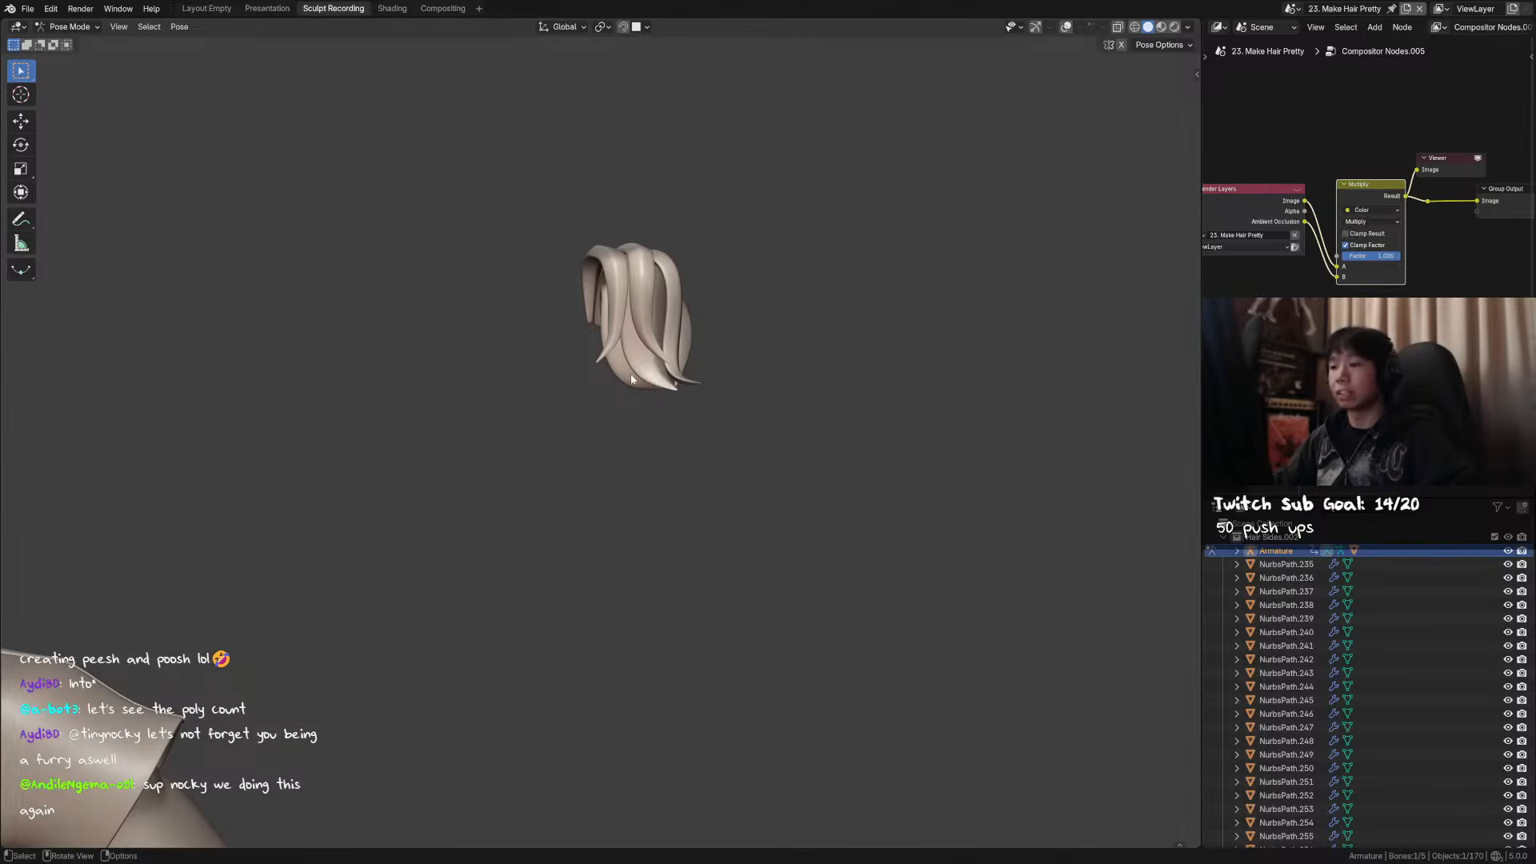
left_click(1065, 27)
- Return the armature to Object Mode, bring the character's head into view, and switch the viewport to Wireframe shading
middle_click_drag(512, 392, 651, 362)
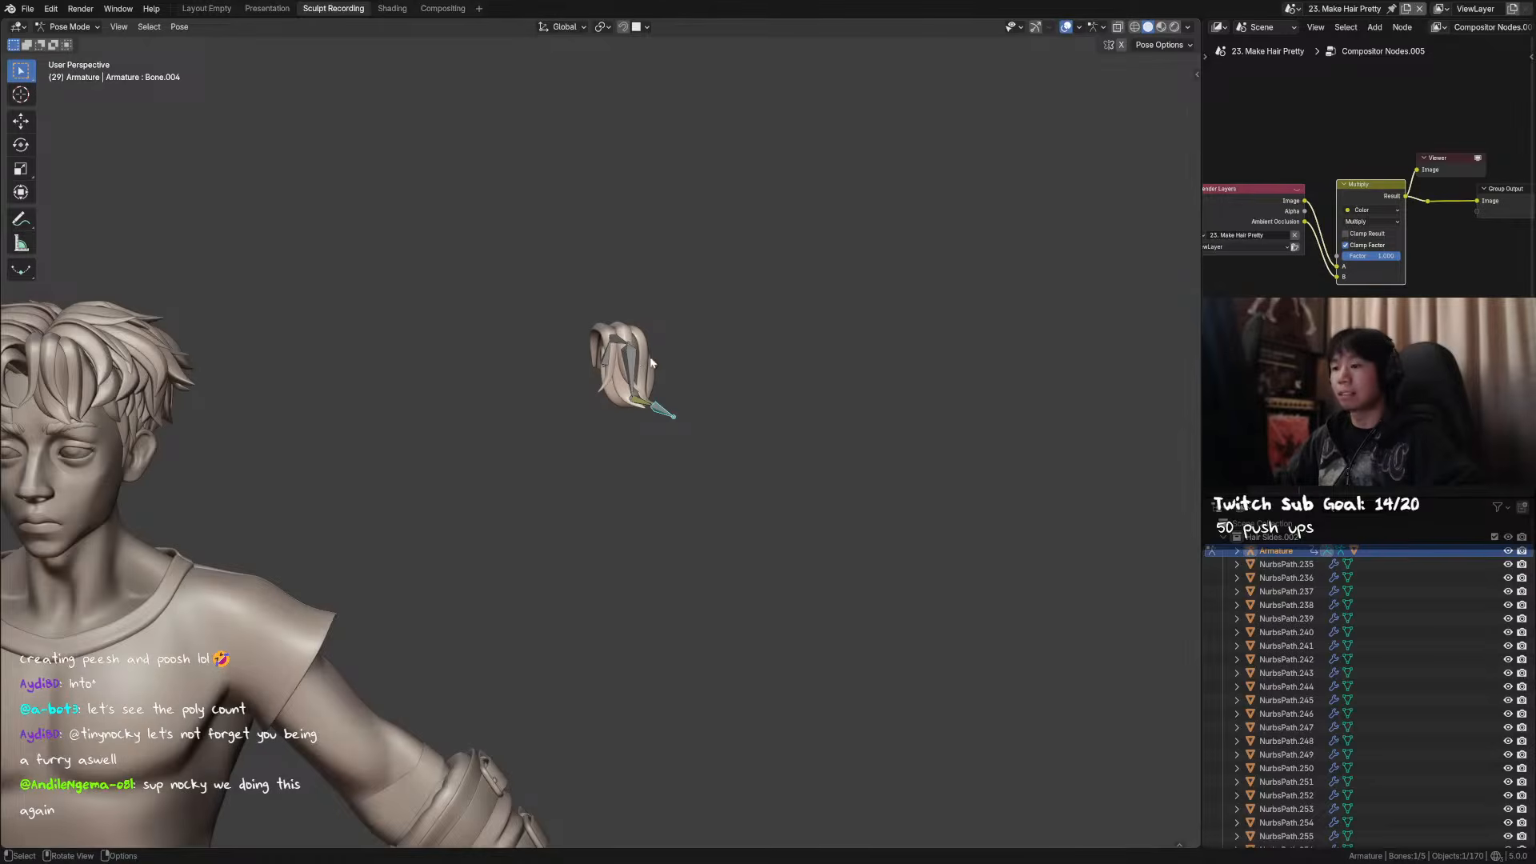
middle_click_drag(389, 381, 681, 381, "shift")
key("ctrl+Tab")
middle_click_drag(466, 416, 712, 429, "shift")
scroll(714, 429, "up", 3)
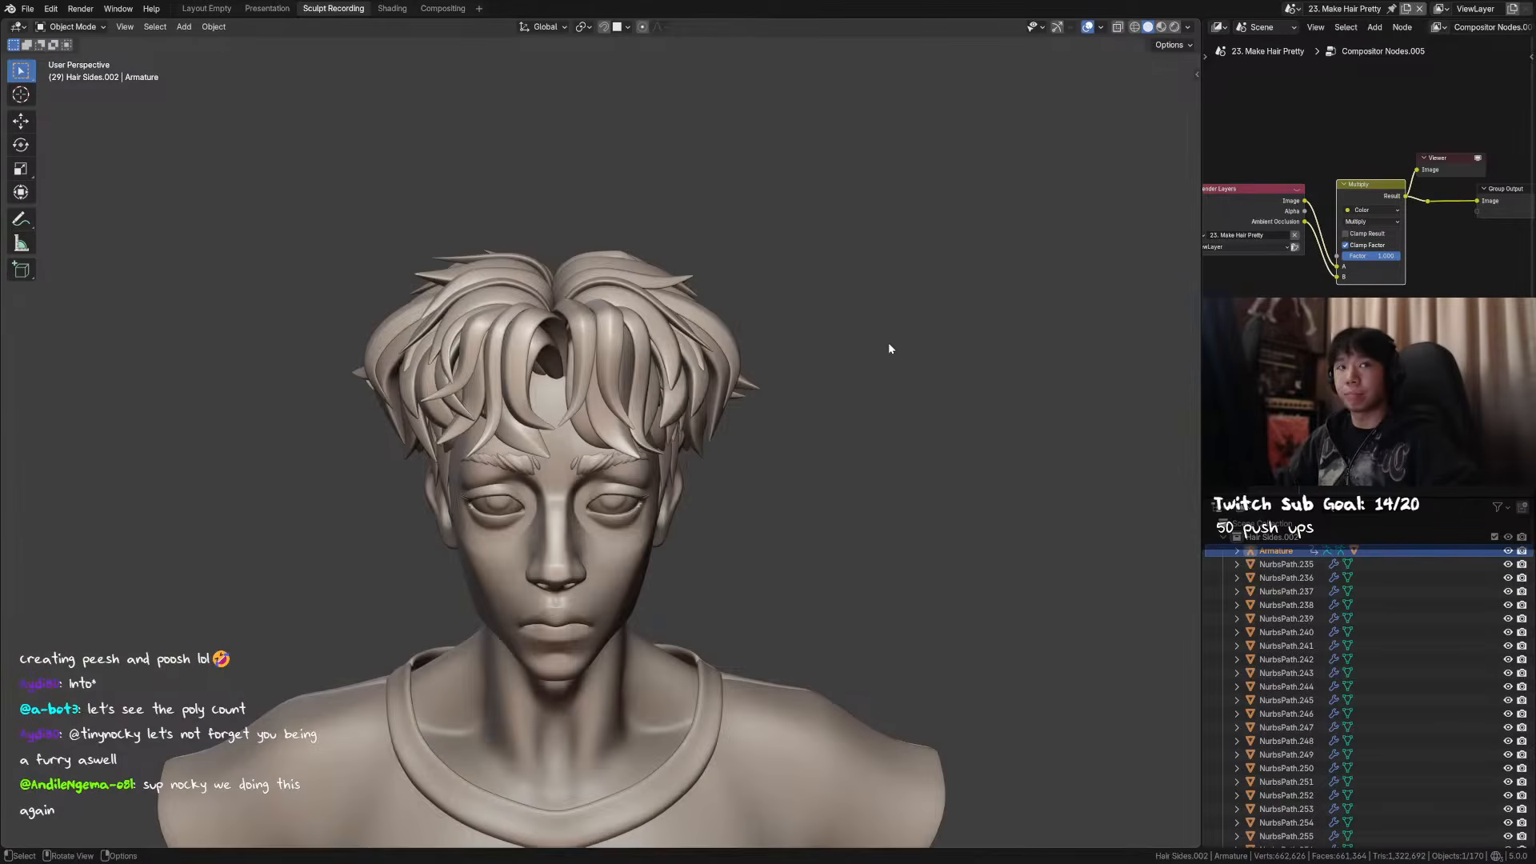
left_click(583, 338)
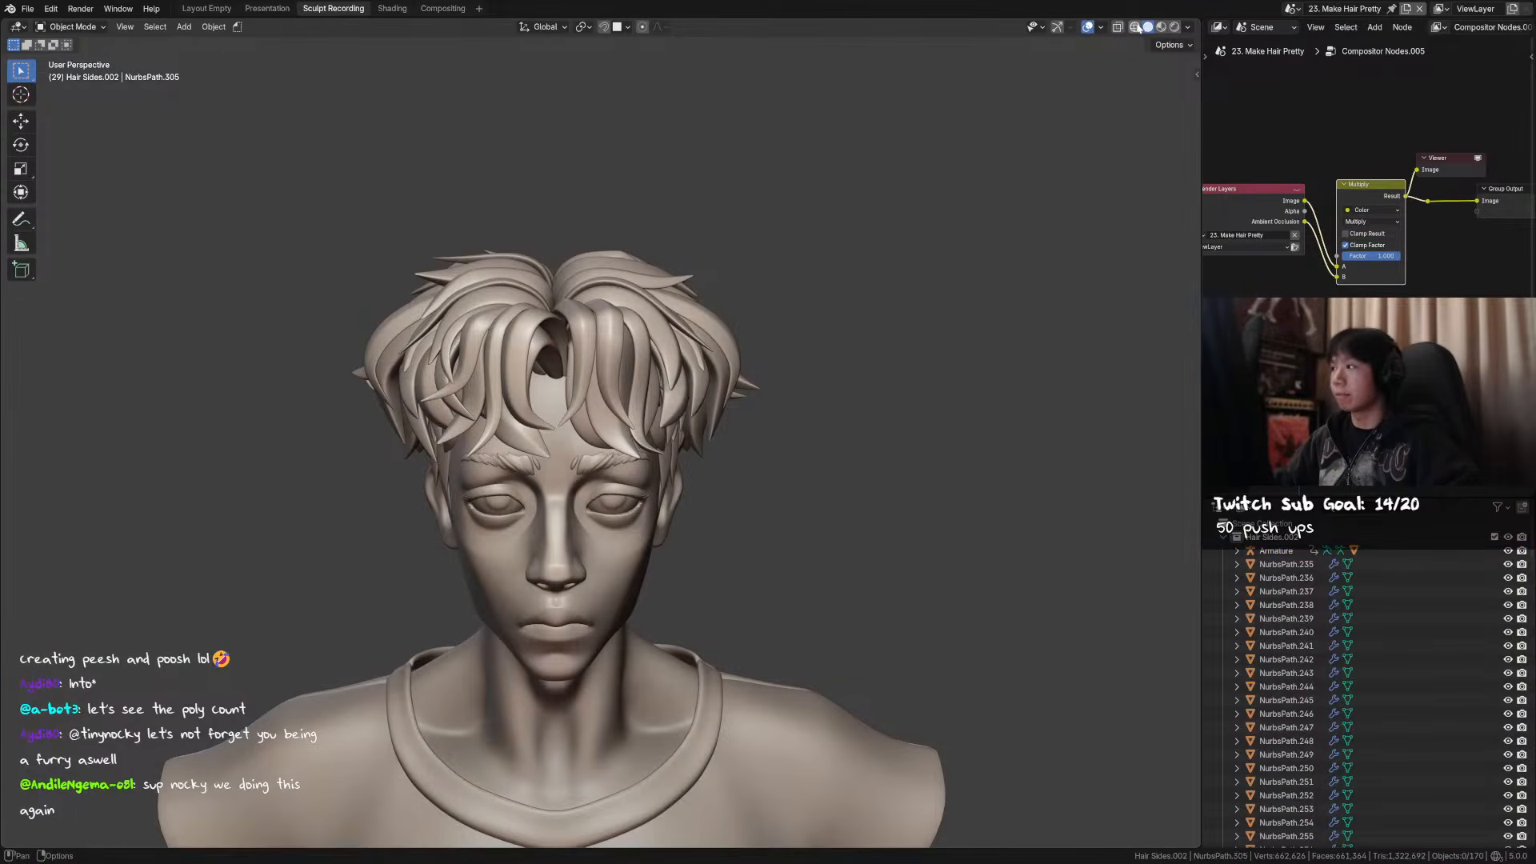
left_click(1134, 28)
- Temporarily hide and reveal the trousers and an upper-body mesh to compare their share of the scene's polygon statistics
middle_click_drag(664, 456, 865, 602)
scroll(865, 598, "down", 3)
left_click(641, 550)
scroll(649, 556, "down", 3)
middle_click_drag(724, 629, 728, 449, "shift")
left_click(636, 570)
key("h")
key("alt+h")
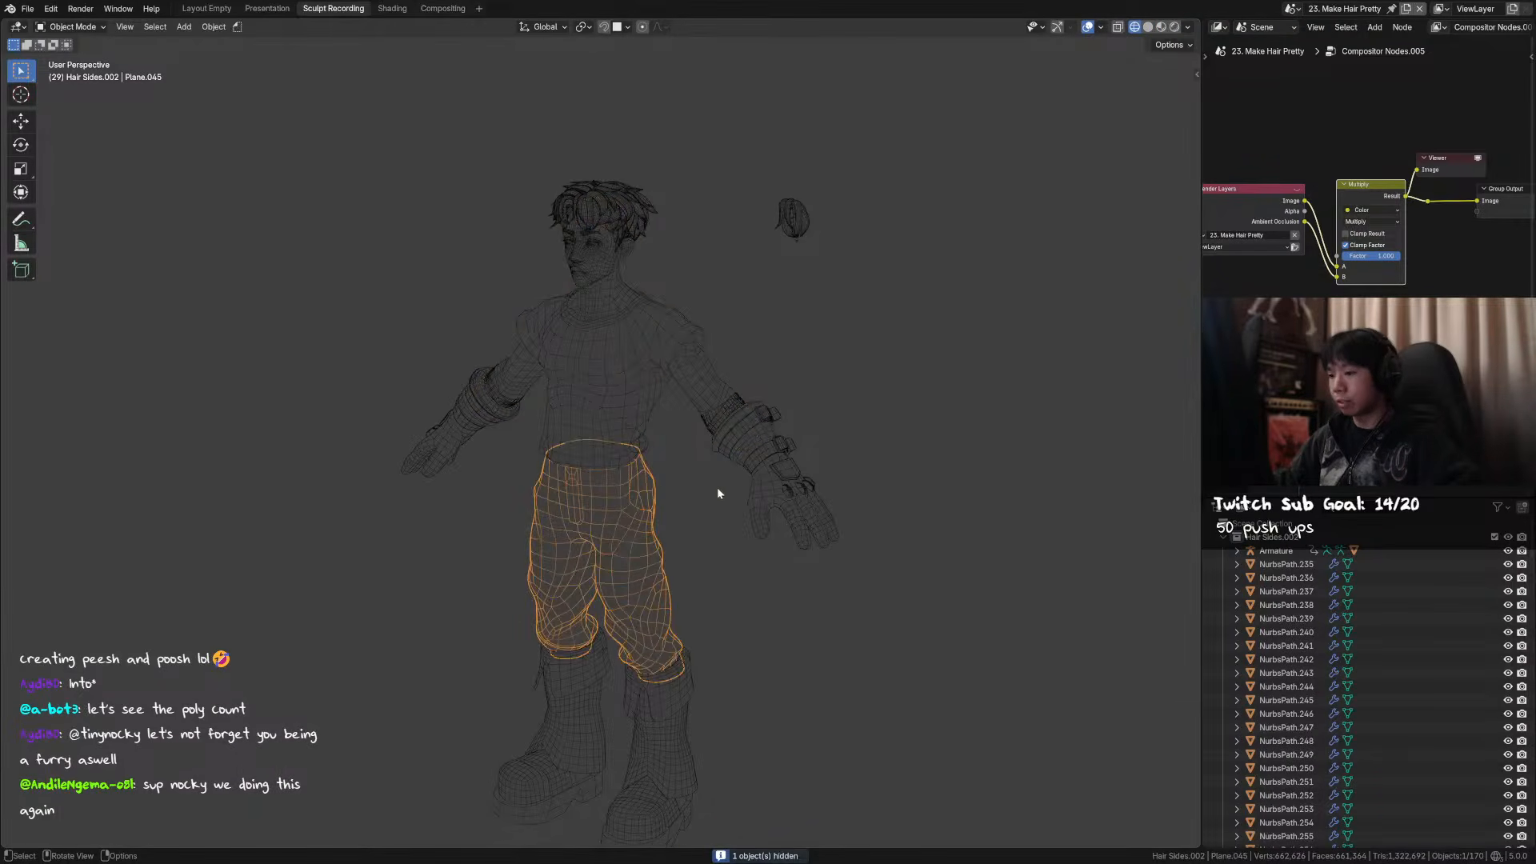
left_click(670, 369)
key("h")
key("alt+h")
- Hide the separate rigged hair lock and its armature beside the character's head
left_click_drag(937, 164, 750, 268)
key("h")
middle_click_drag(586, 400, 525, 391)
scroll(551, 405, "down", 3)
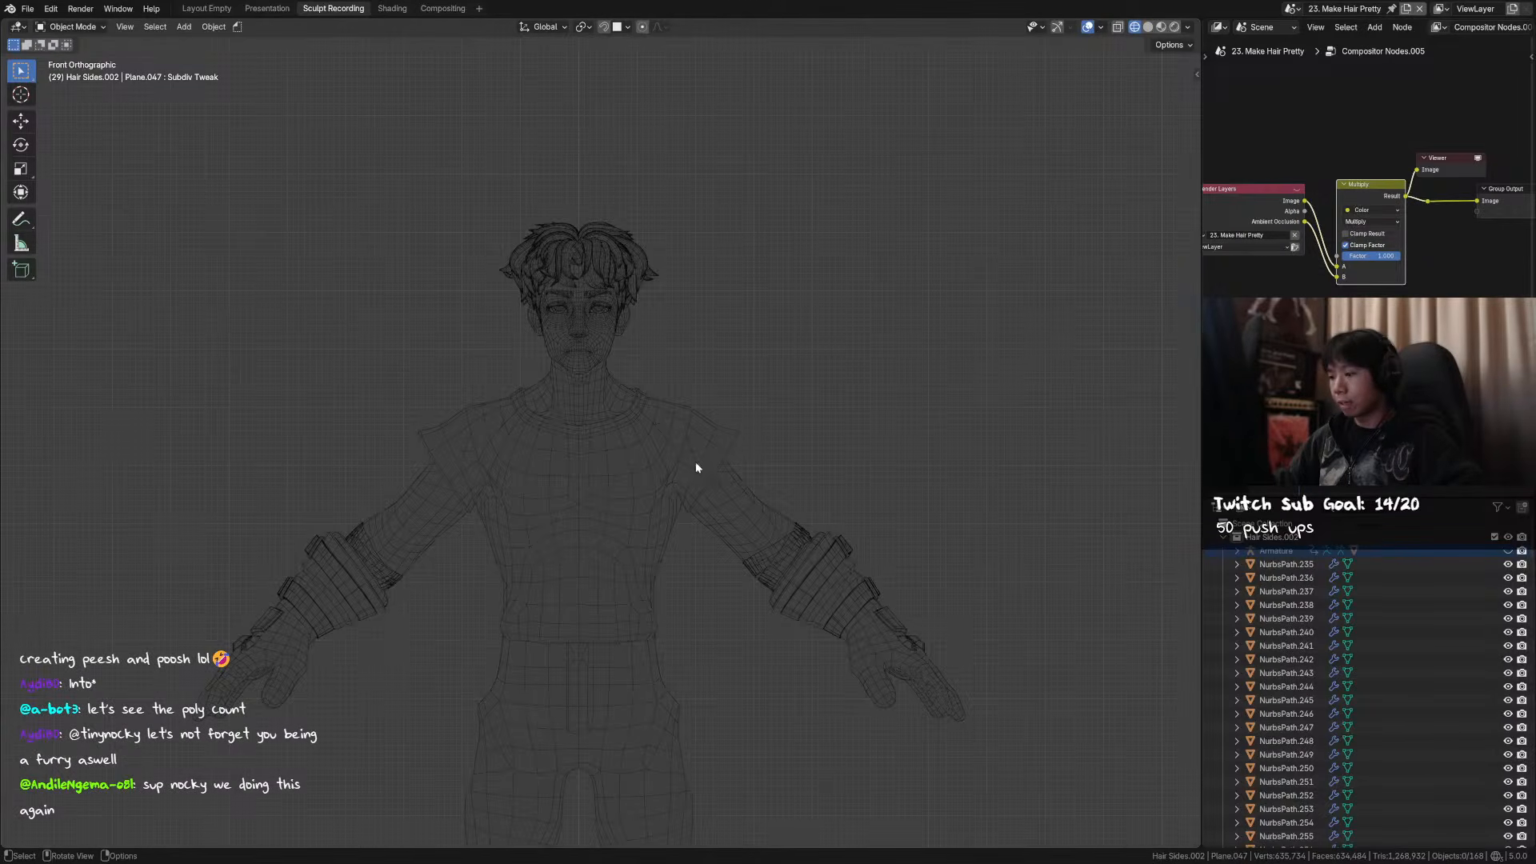
- Select all visible character objects to check the polygon statistics, and clear the selection
key("a")
key("alt+a")
scroll(841, 368, "down", 3)
key("a")
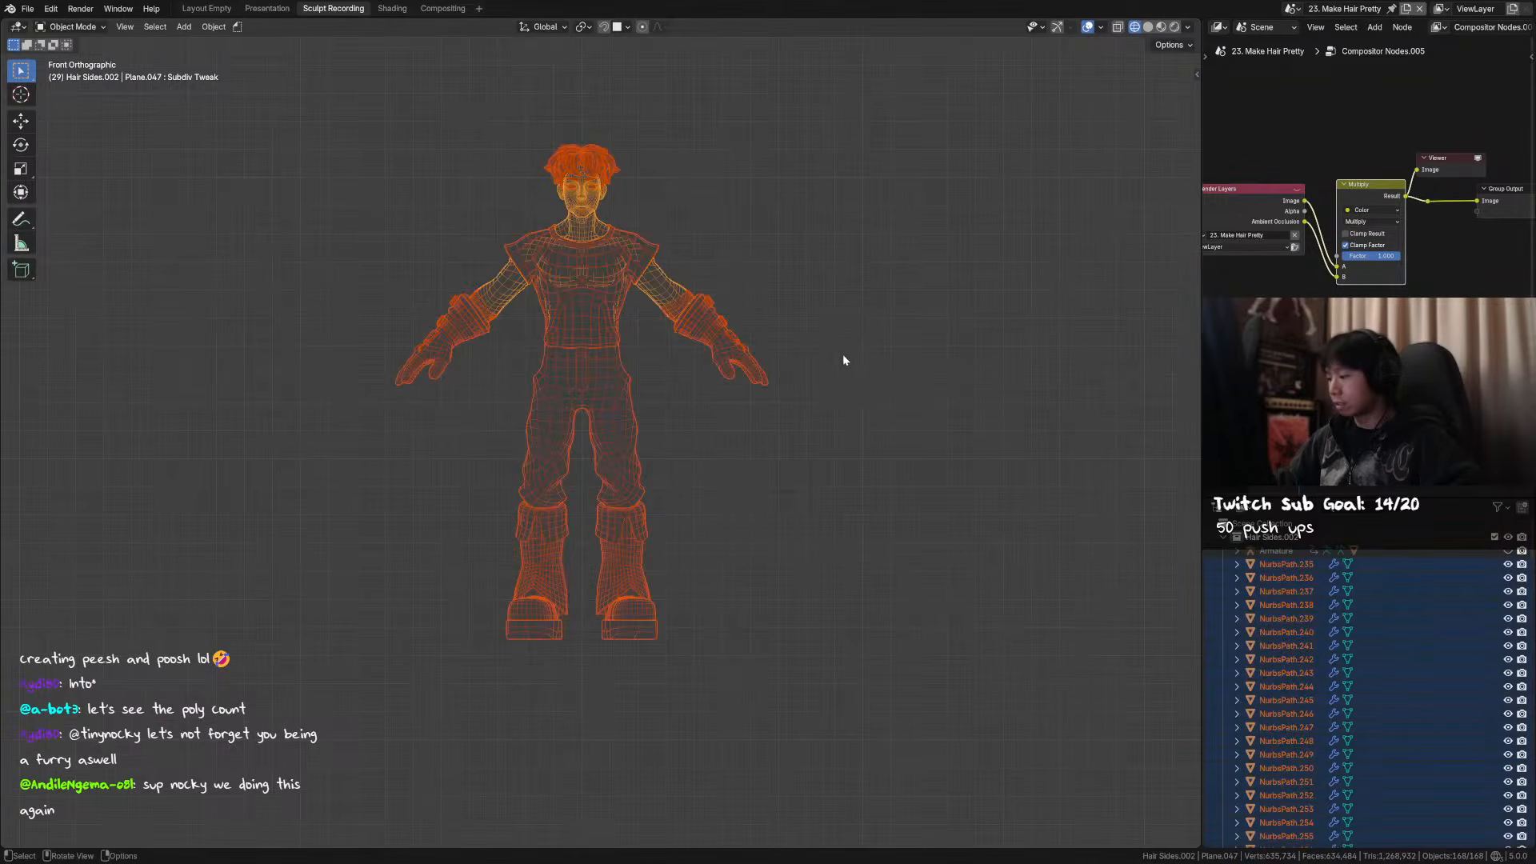
key("alt+a")
scroll(587, 578, "up", 5)
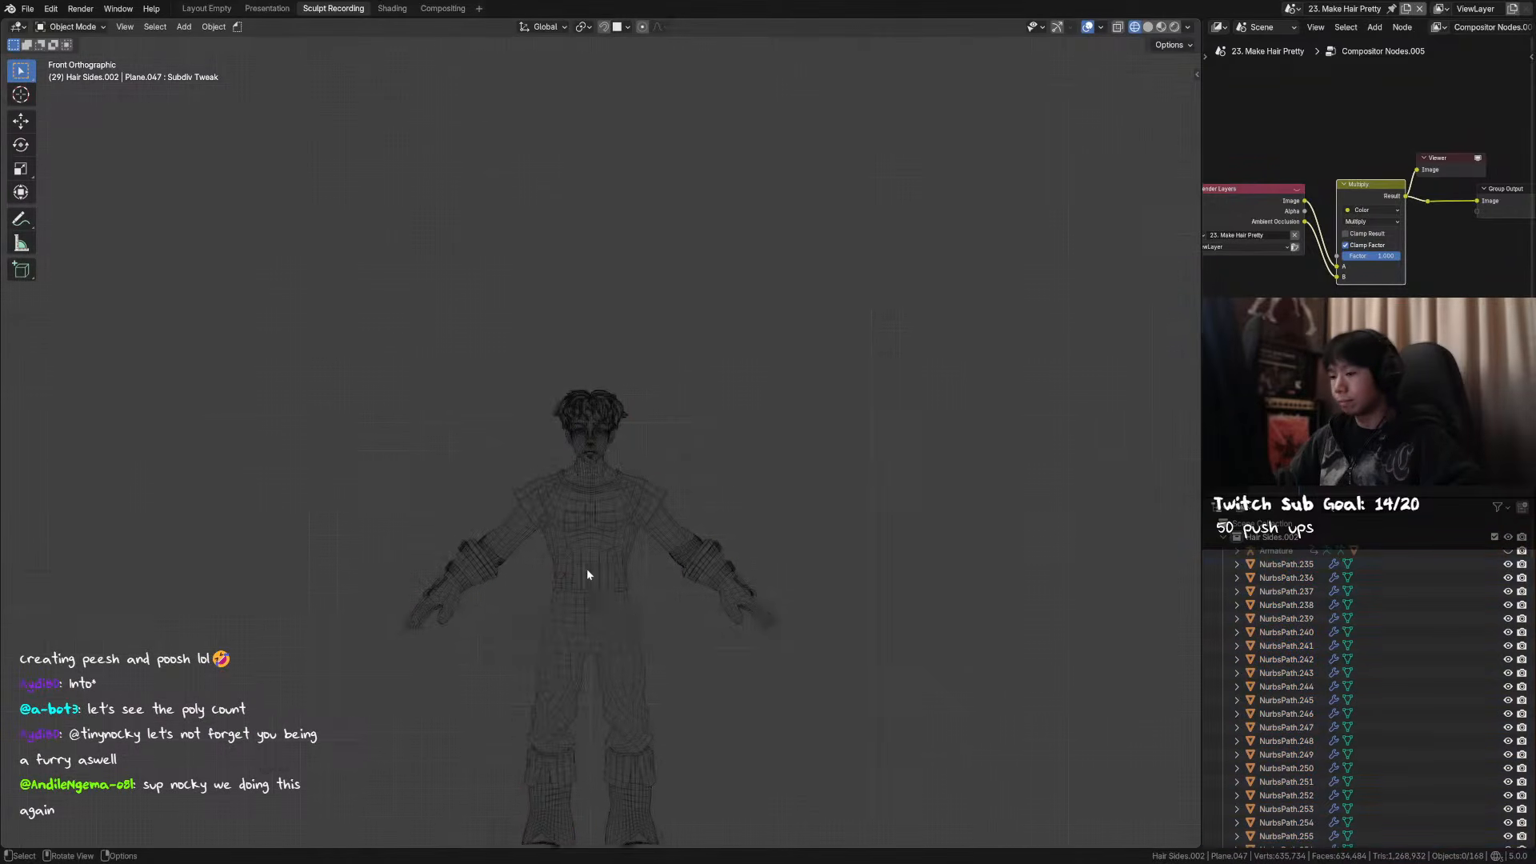
- Select the body mesh, show its modifier properties, and turn off its modifier's viewport display
left_click(593, 498)
left_click(1223, 508)
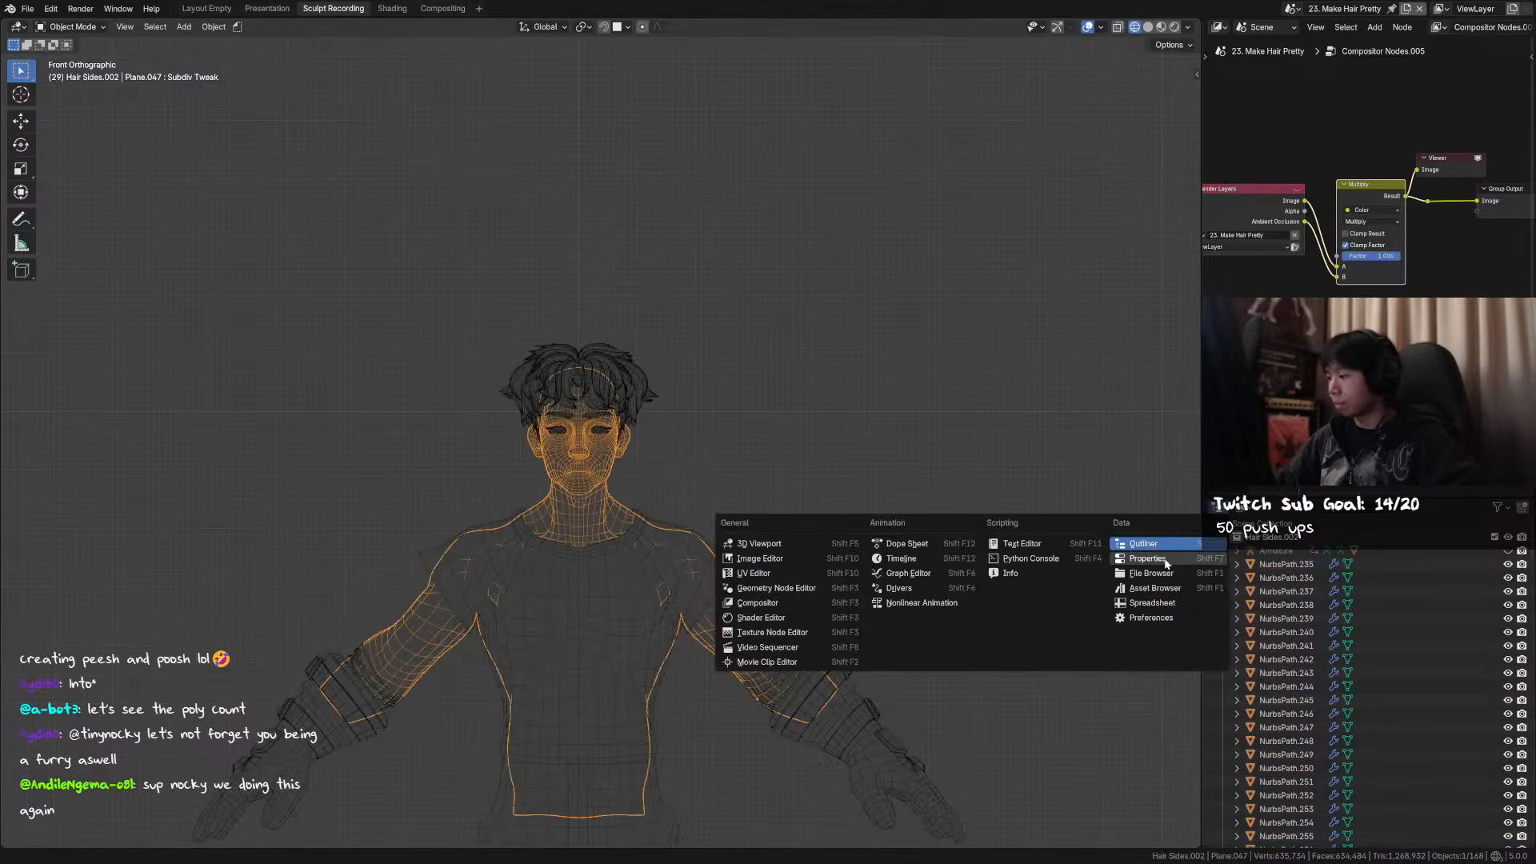
left_click(1156, 560)
left_click(1460, 689)
left_click(1459, 689)
left_click(1460, 688)
left_click(1460, 689)
left_click(1461, 690)
- Select the shirt and toggle its Subdivision modifier's viewport display off and back on
left_click(725, 568)
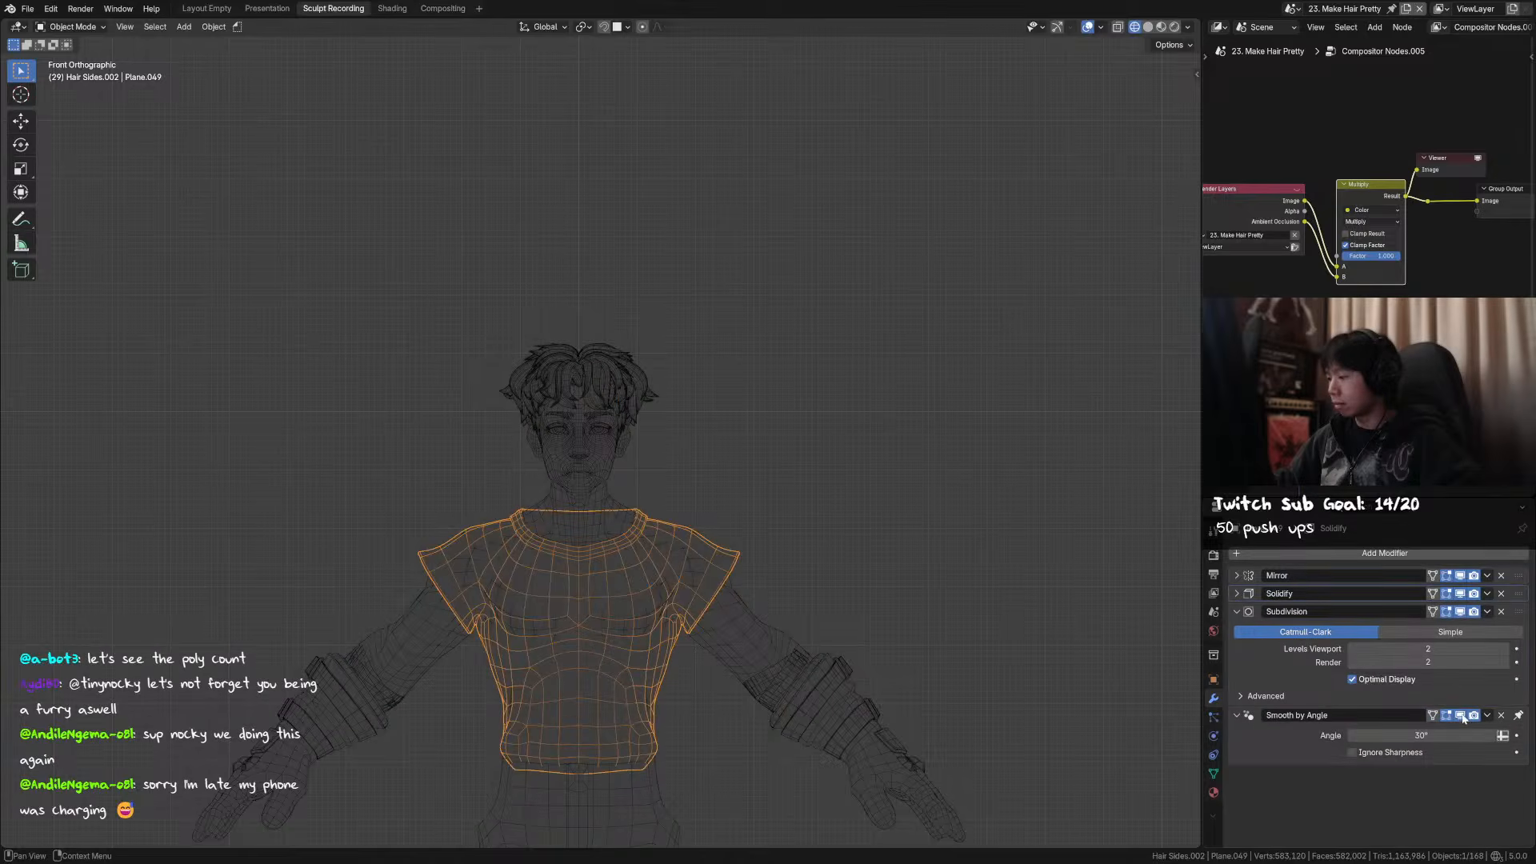
left_click(1461, 611)
left_click(1461, 611)
- Select all the hair strands on the head, and repeatedly hide and reveal them to compare the polygon statistics
scroll(646, 520, "up", 5)
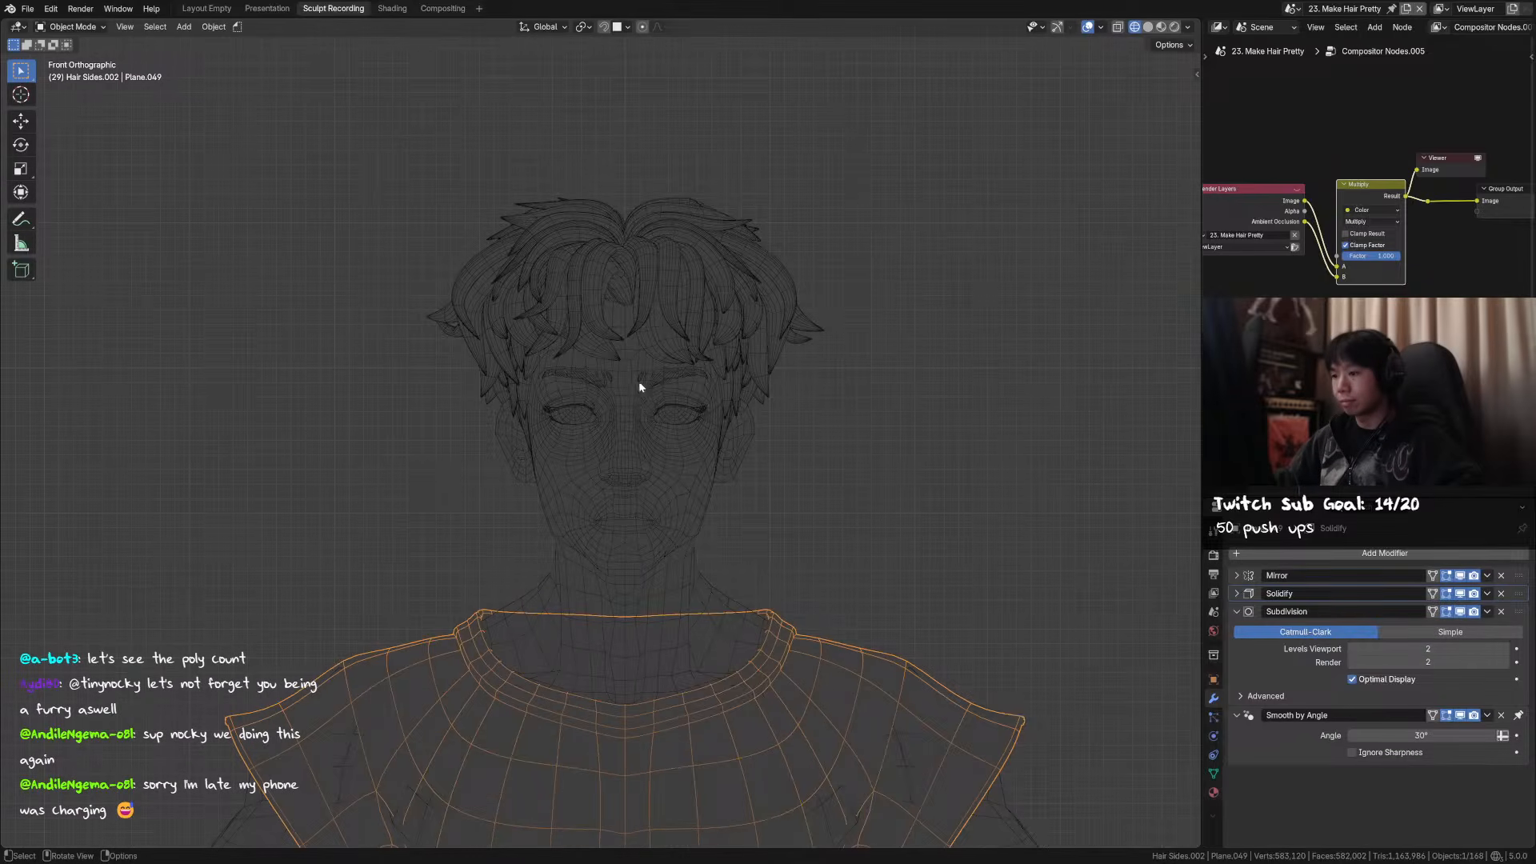
left_click_drag(882, 181, 320, 336)
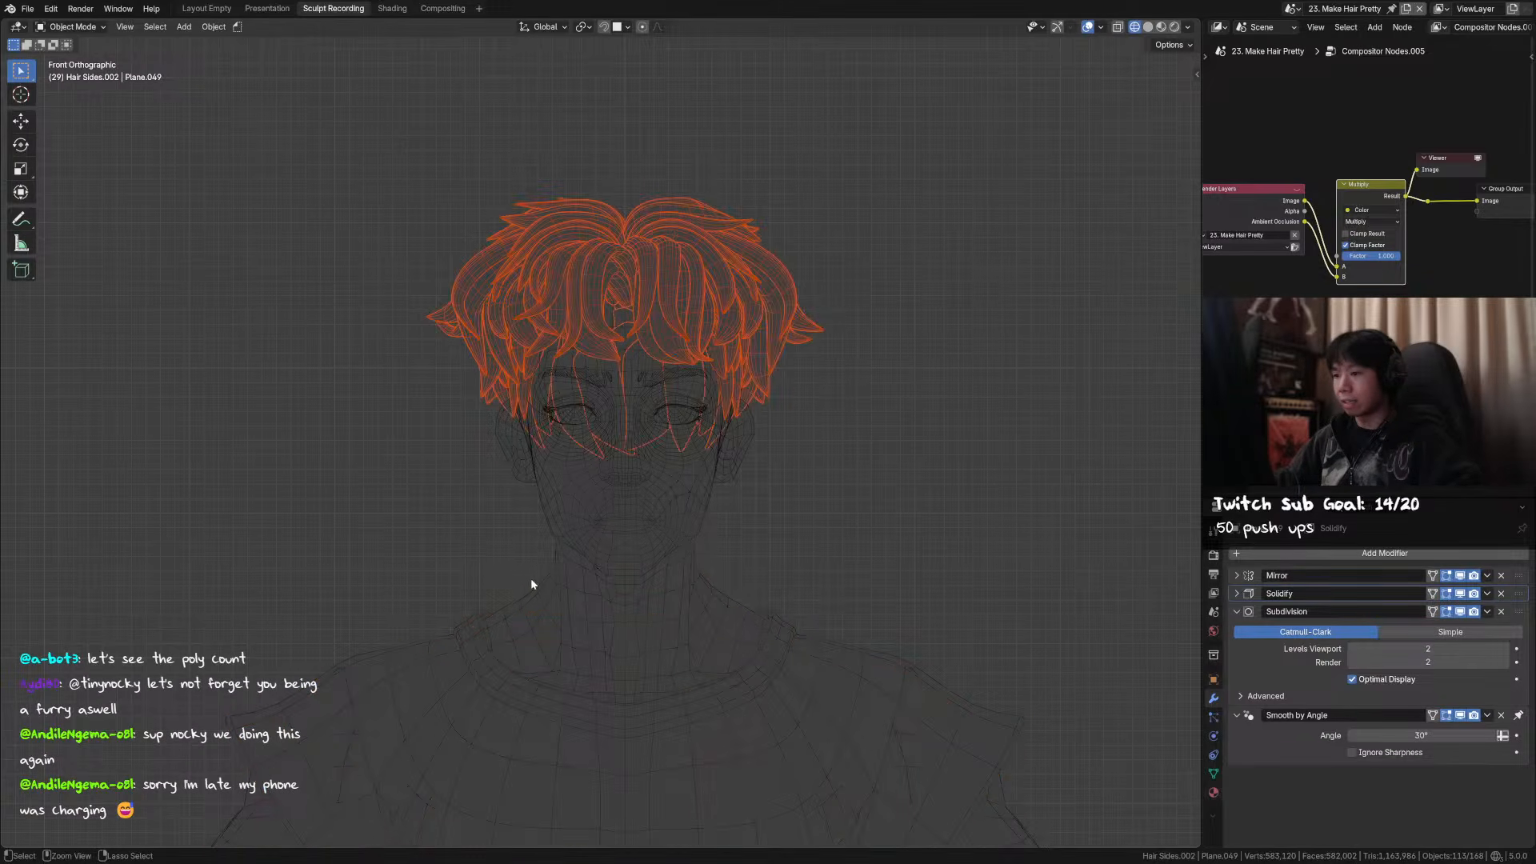
left_click(588, 233, "shift")
key("h")
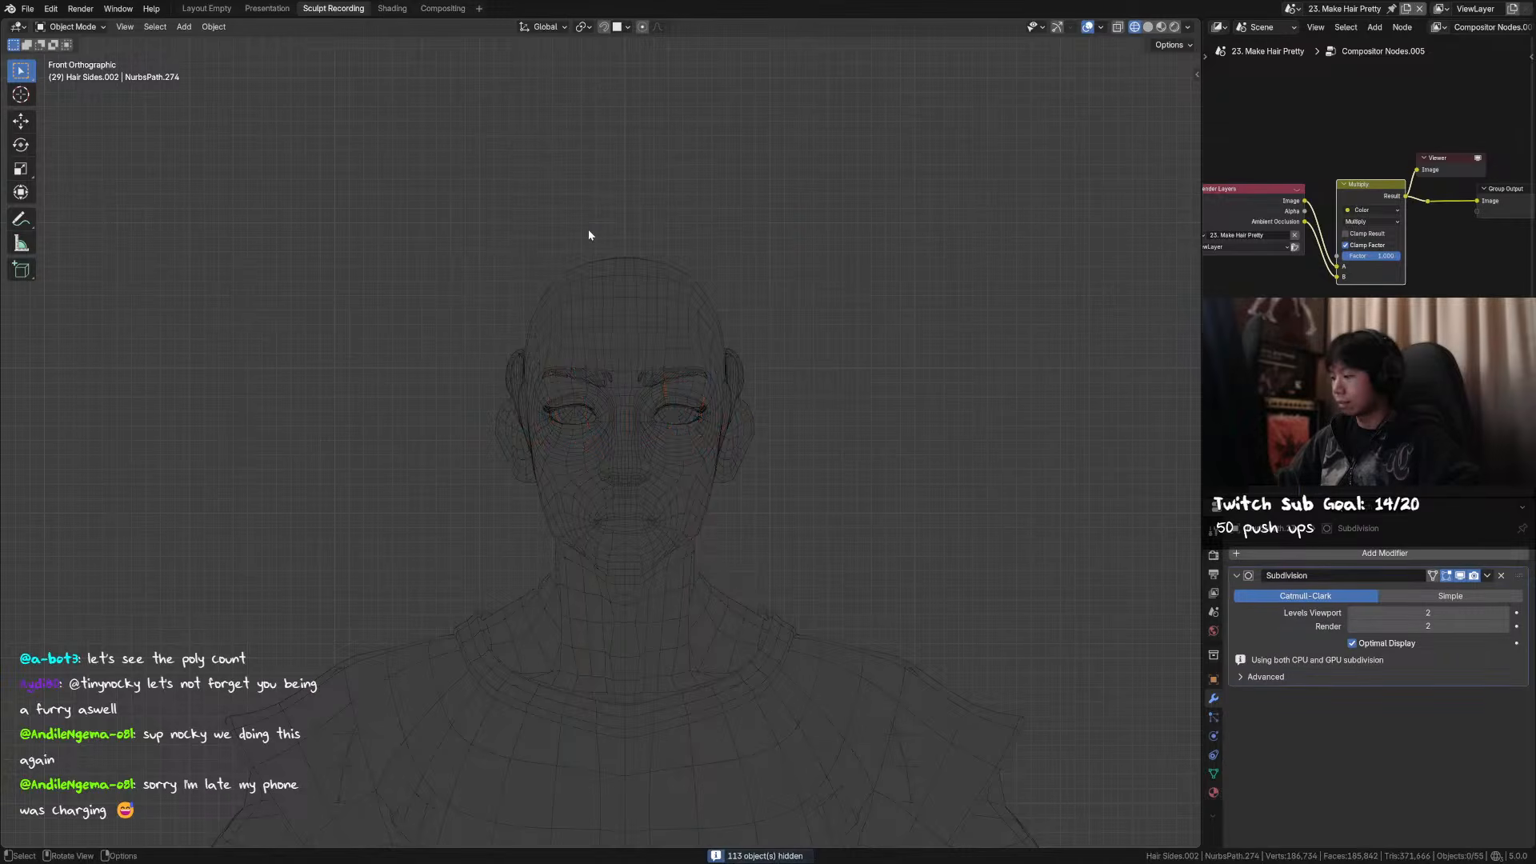
key("alt+h")
key("g")
right_click(613, 321)
key("h")
key("alt+h")
key("h")
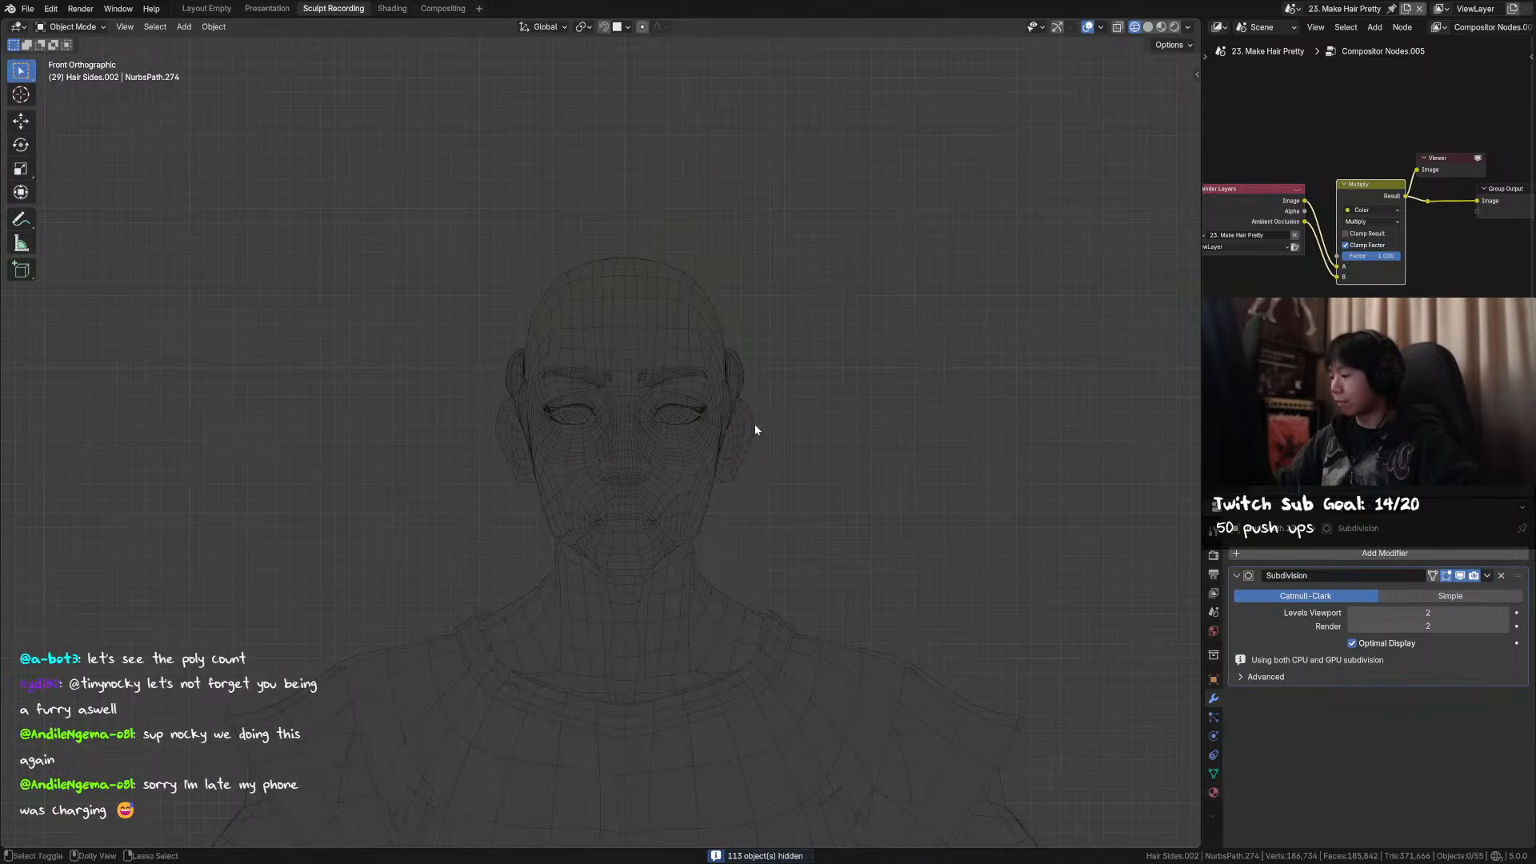
key("alt+h")
- Examine the selected hair's wireframe density on the head from the back, side and front
middle_click_drag(758, 429, 448, 458)
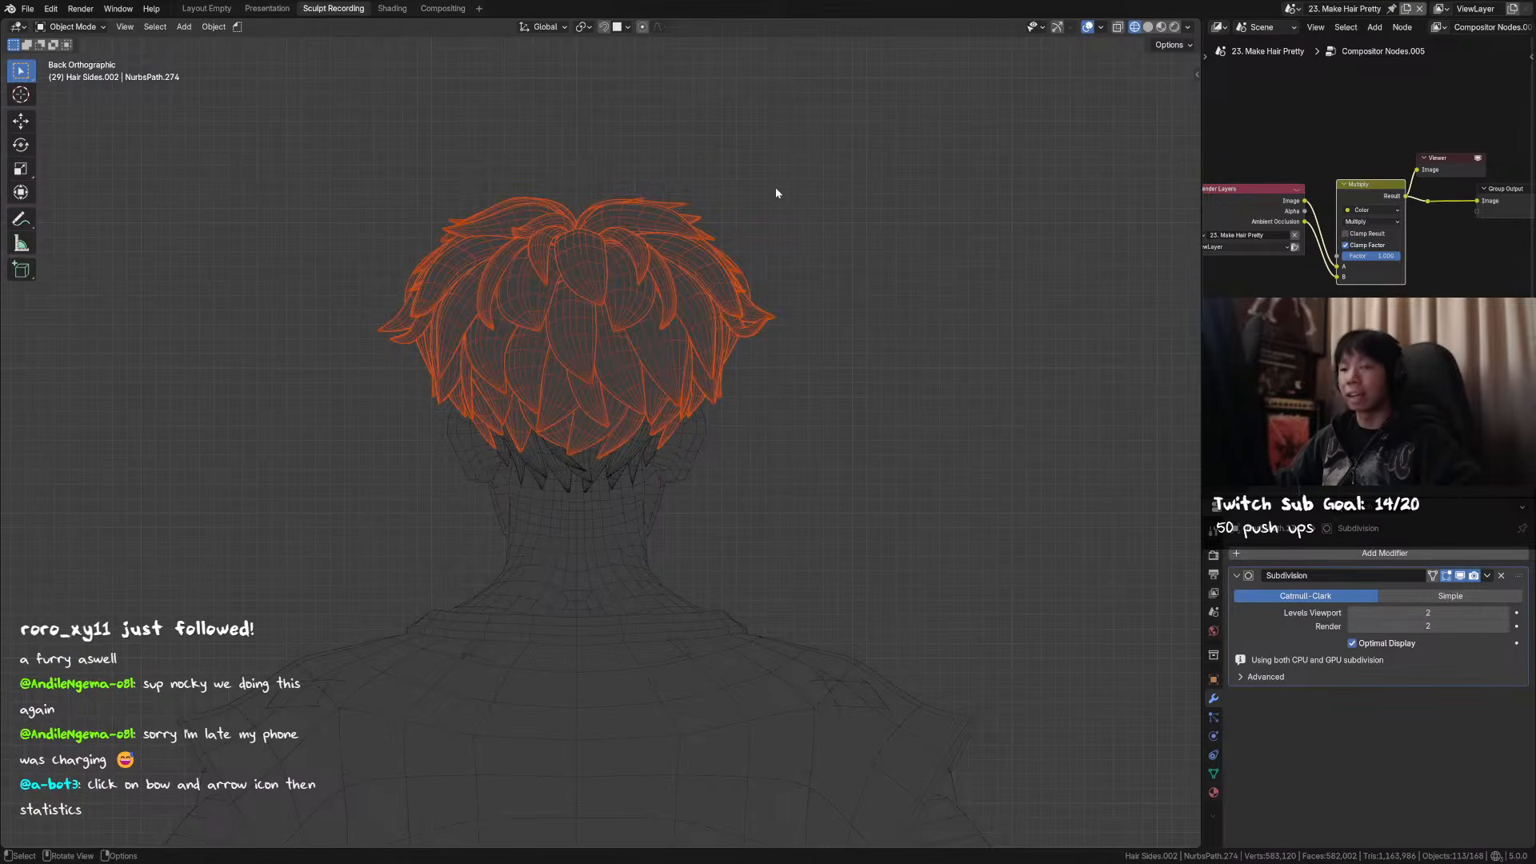
middle_click_drag(712, 247, 833, 271)
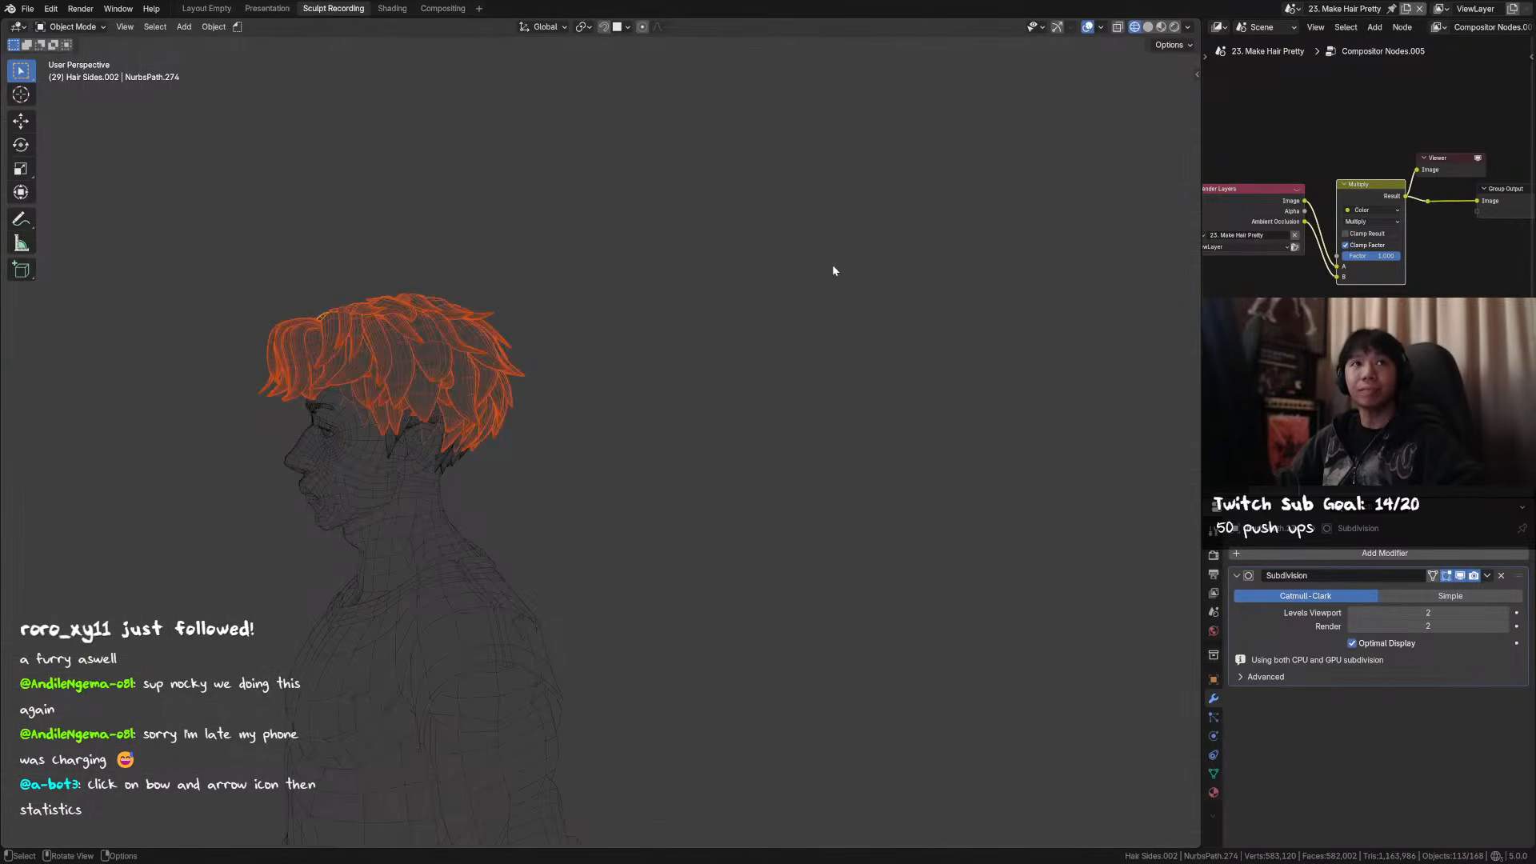
middle_click_drag(624, 302, 621, 348)
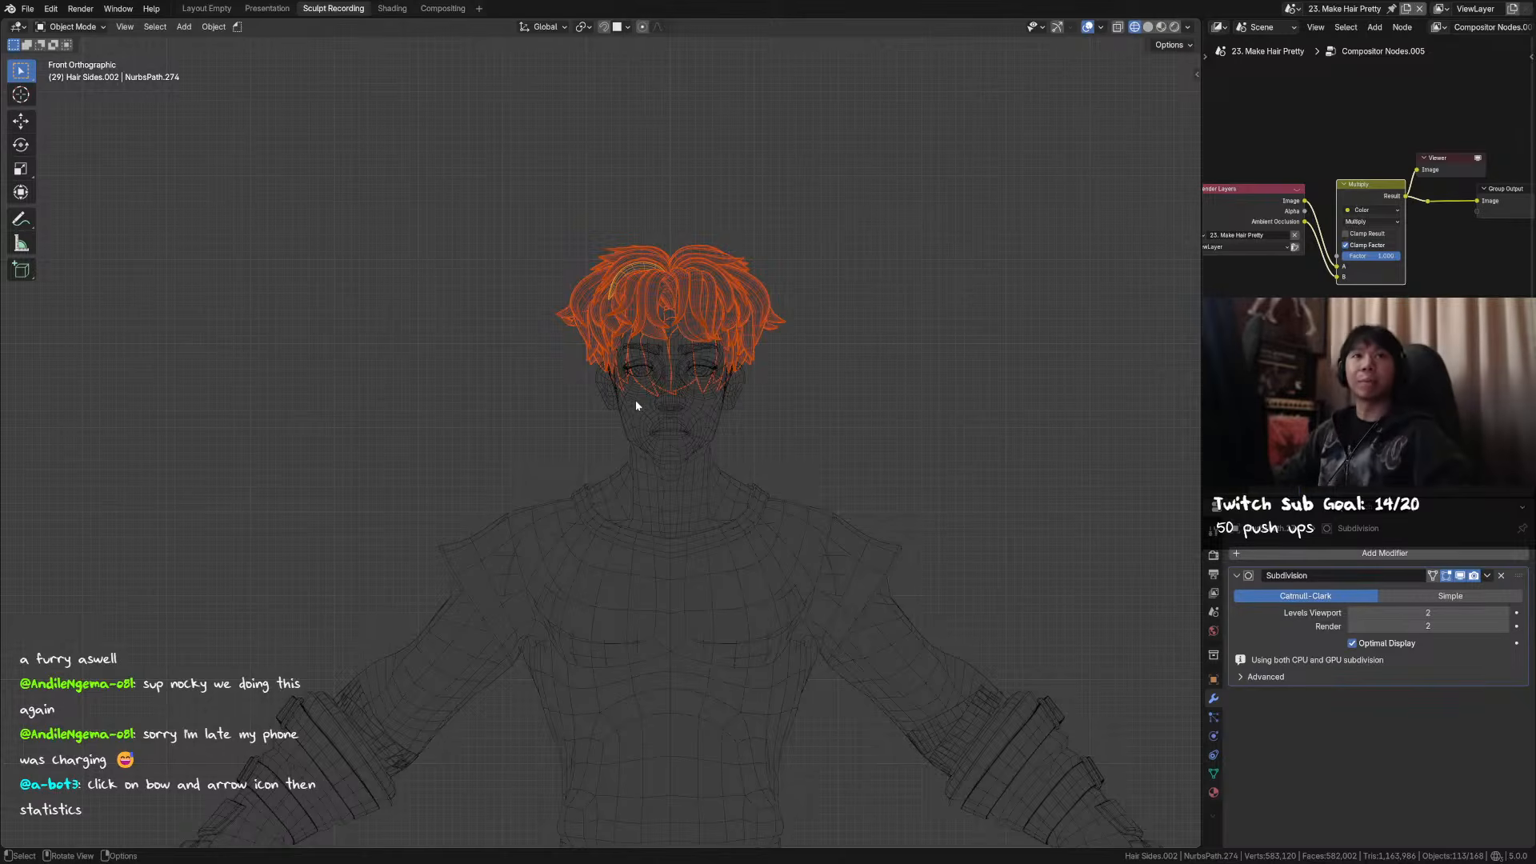
scroll(704, 374, "down", 2)
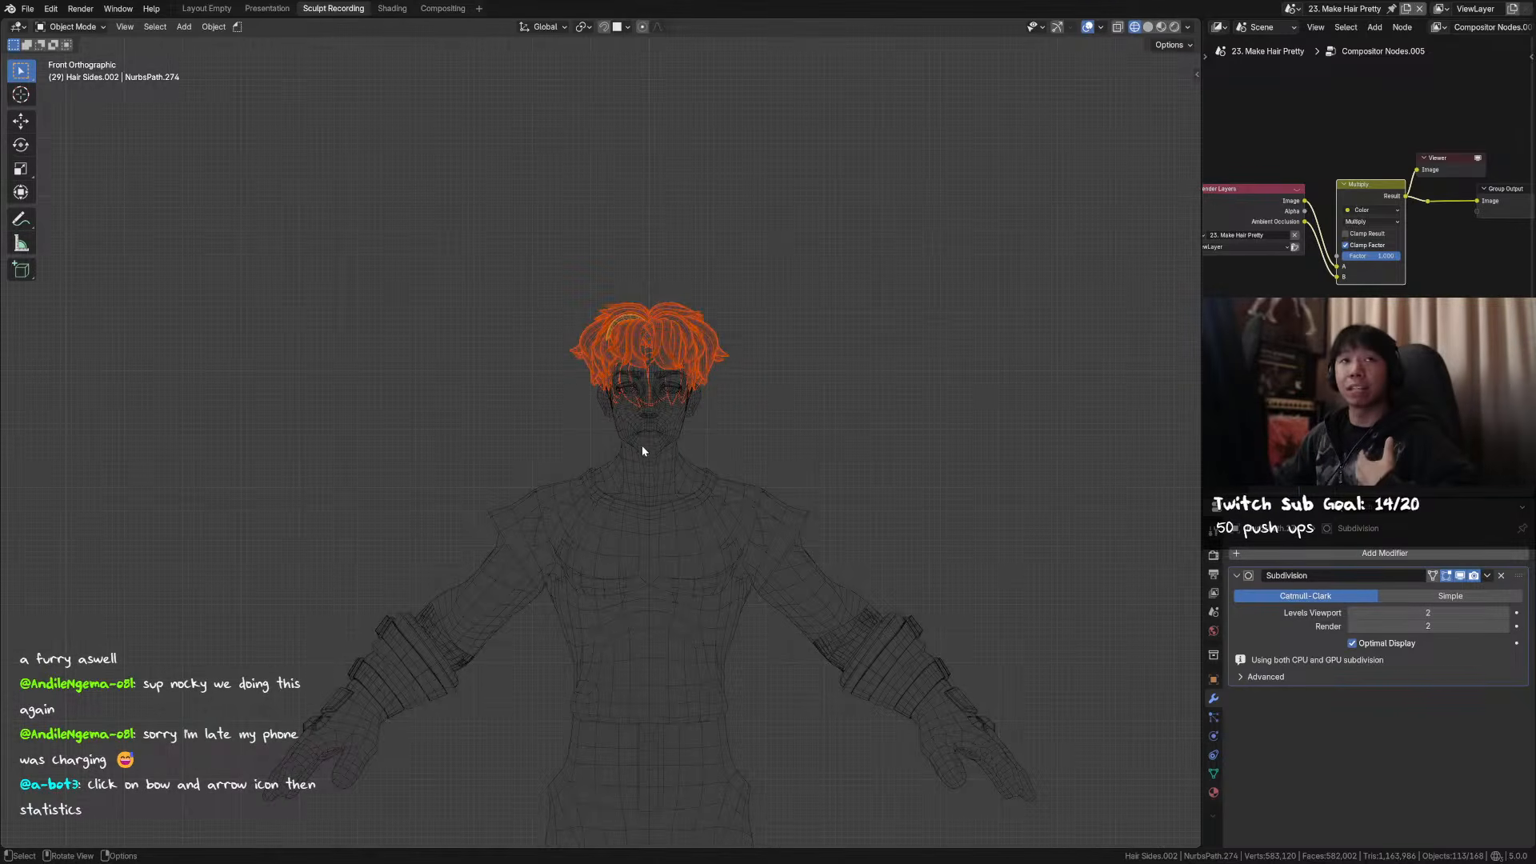
middle_click_drag(706, 474, 704, 442, "shift")
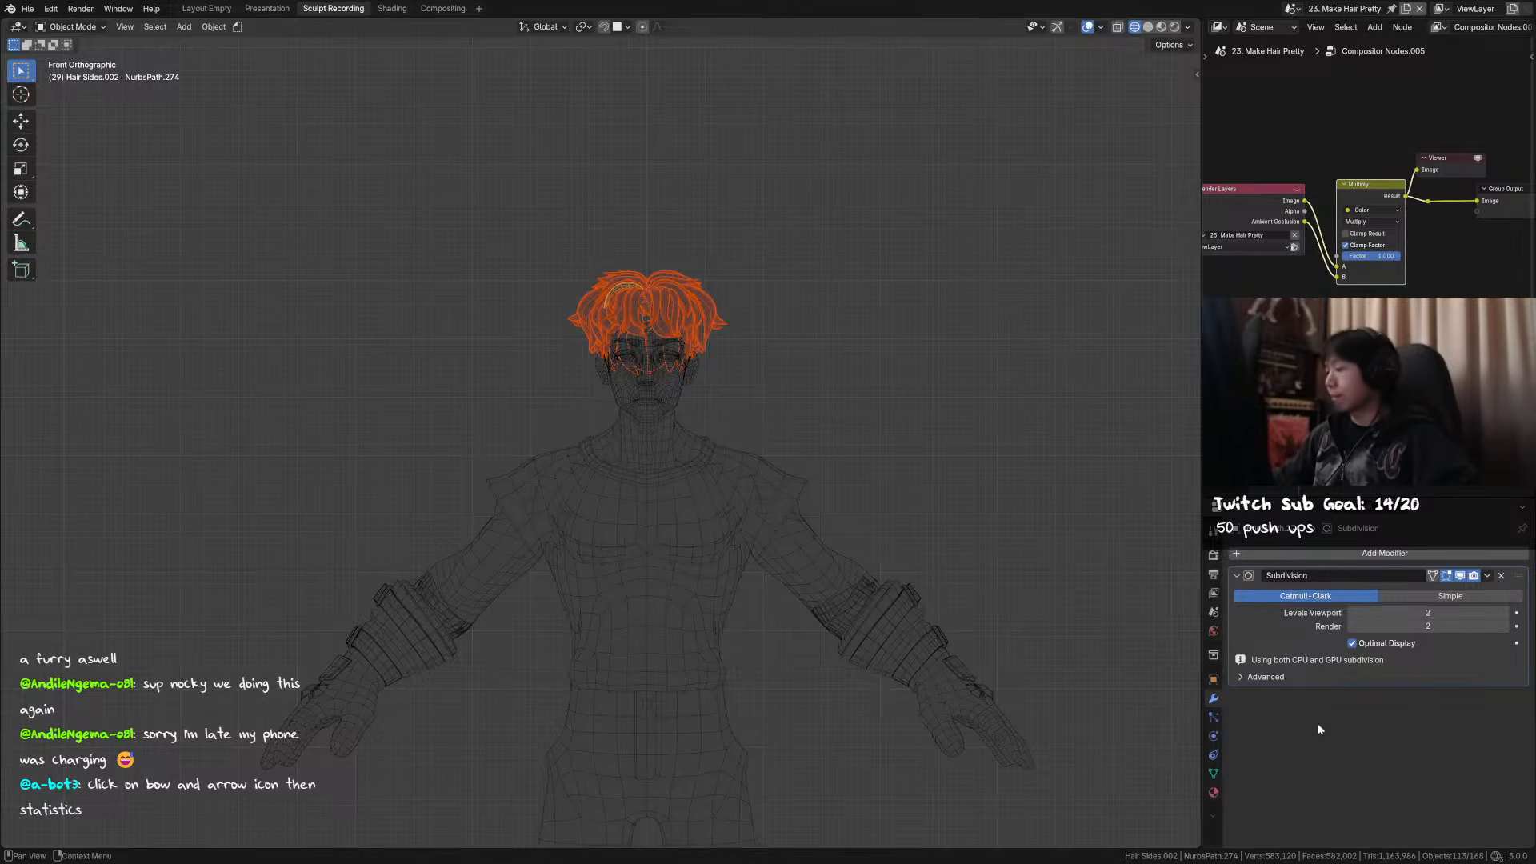
- Reveal all hidden objects, box-select the separate hair lock beside the head, and hide it again
left_click(928, 546)
key("alt+h")
left_click(963, 464)
left_click_drag(1025, 179, 774, 346)
left_click_drag(1119, 182, 744, 370)
key("h")
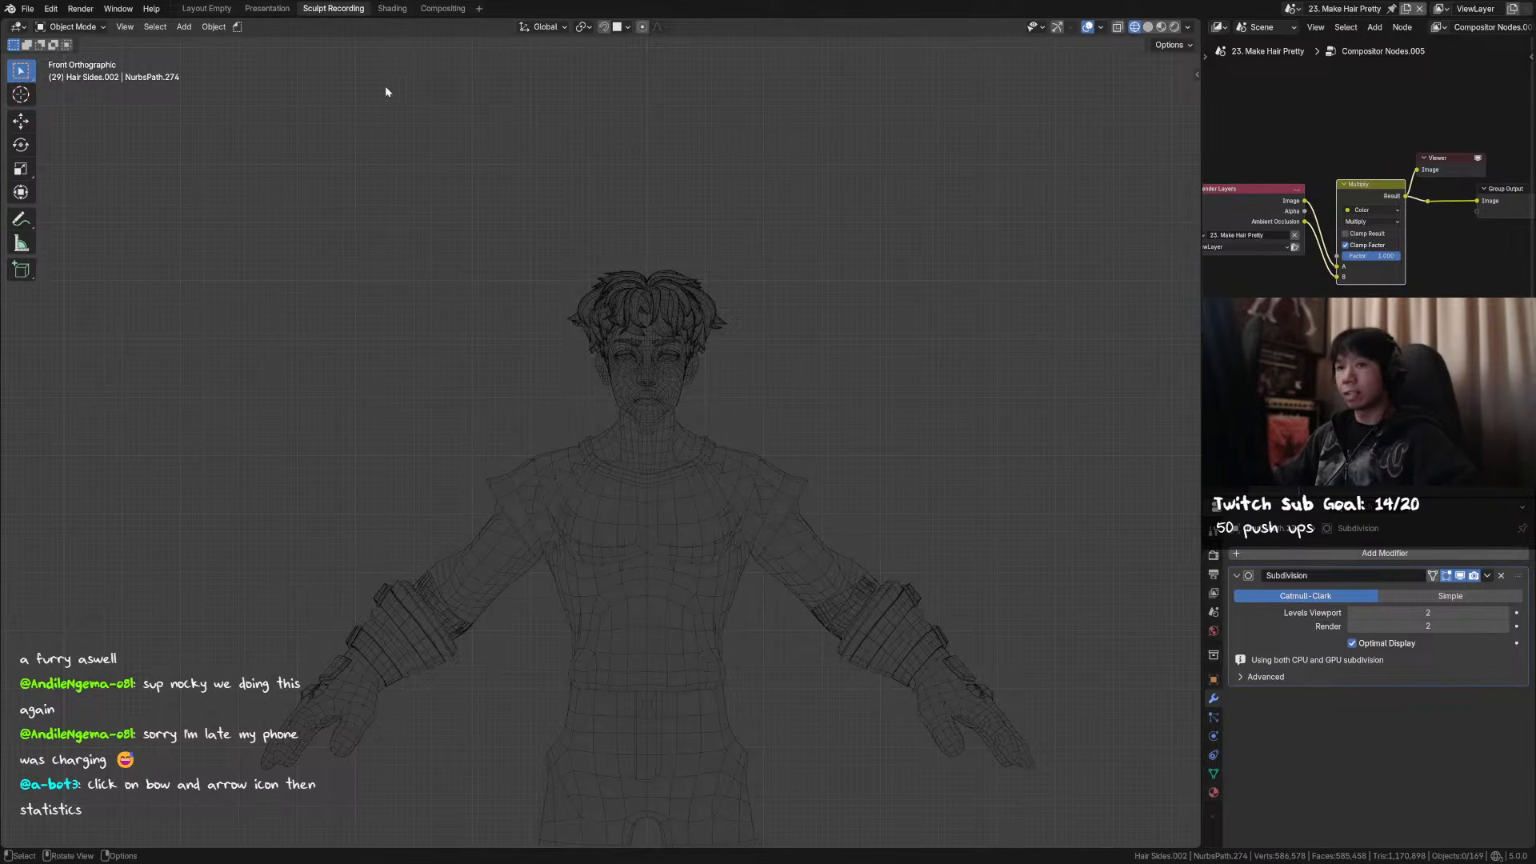
- Look through the viewport gizmo and overlay settings for the Statistics option
left_click(1102, 28)
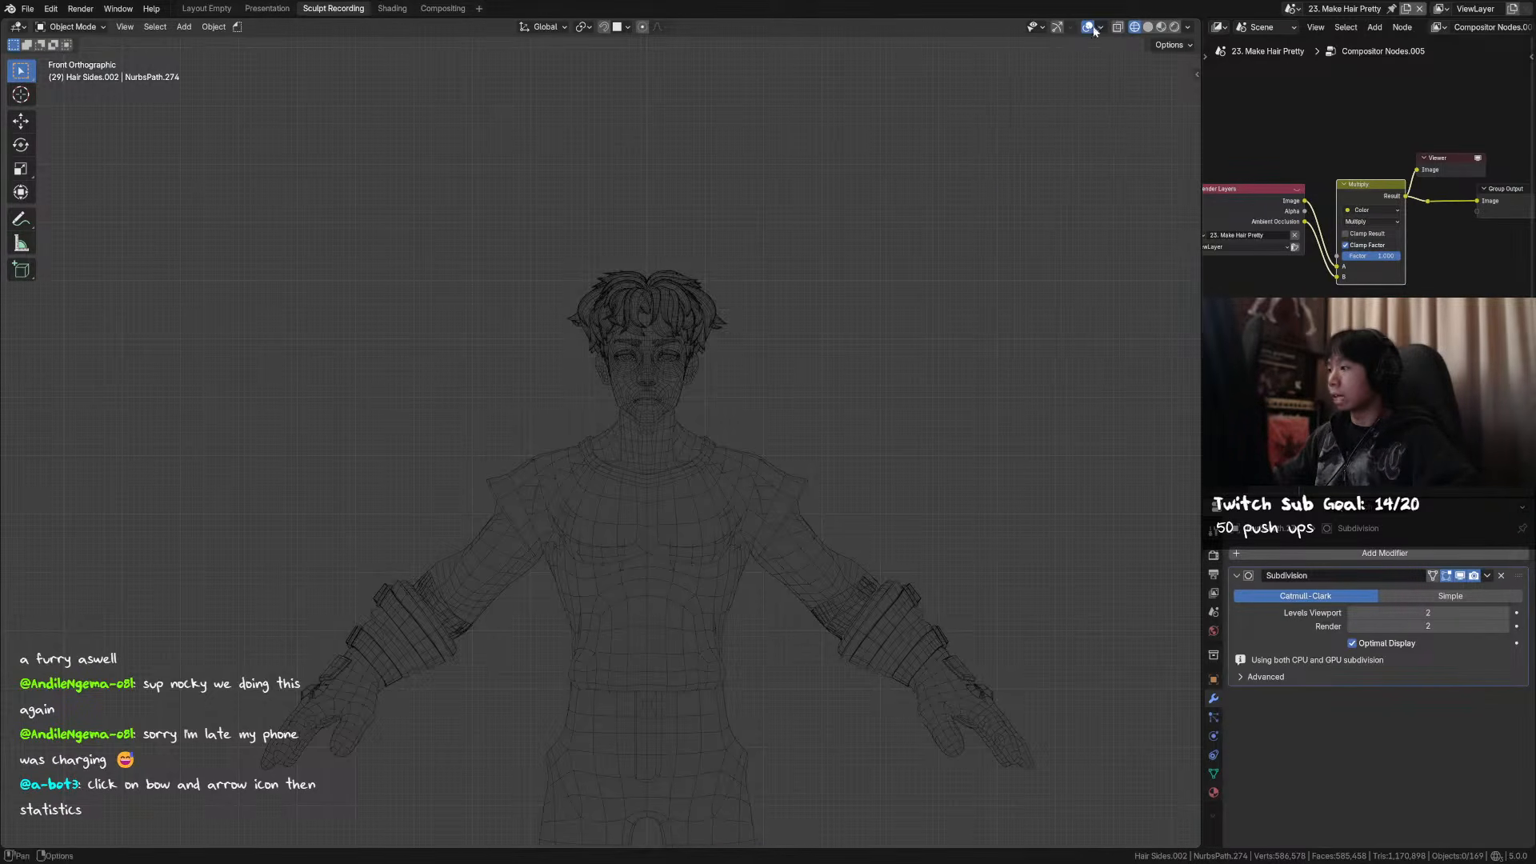
left_click(1072, 30)
left_click(1058, 28)
left_click(1073, 30)
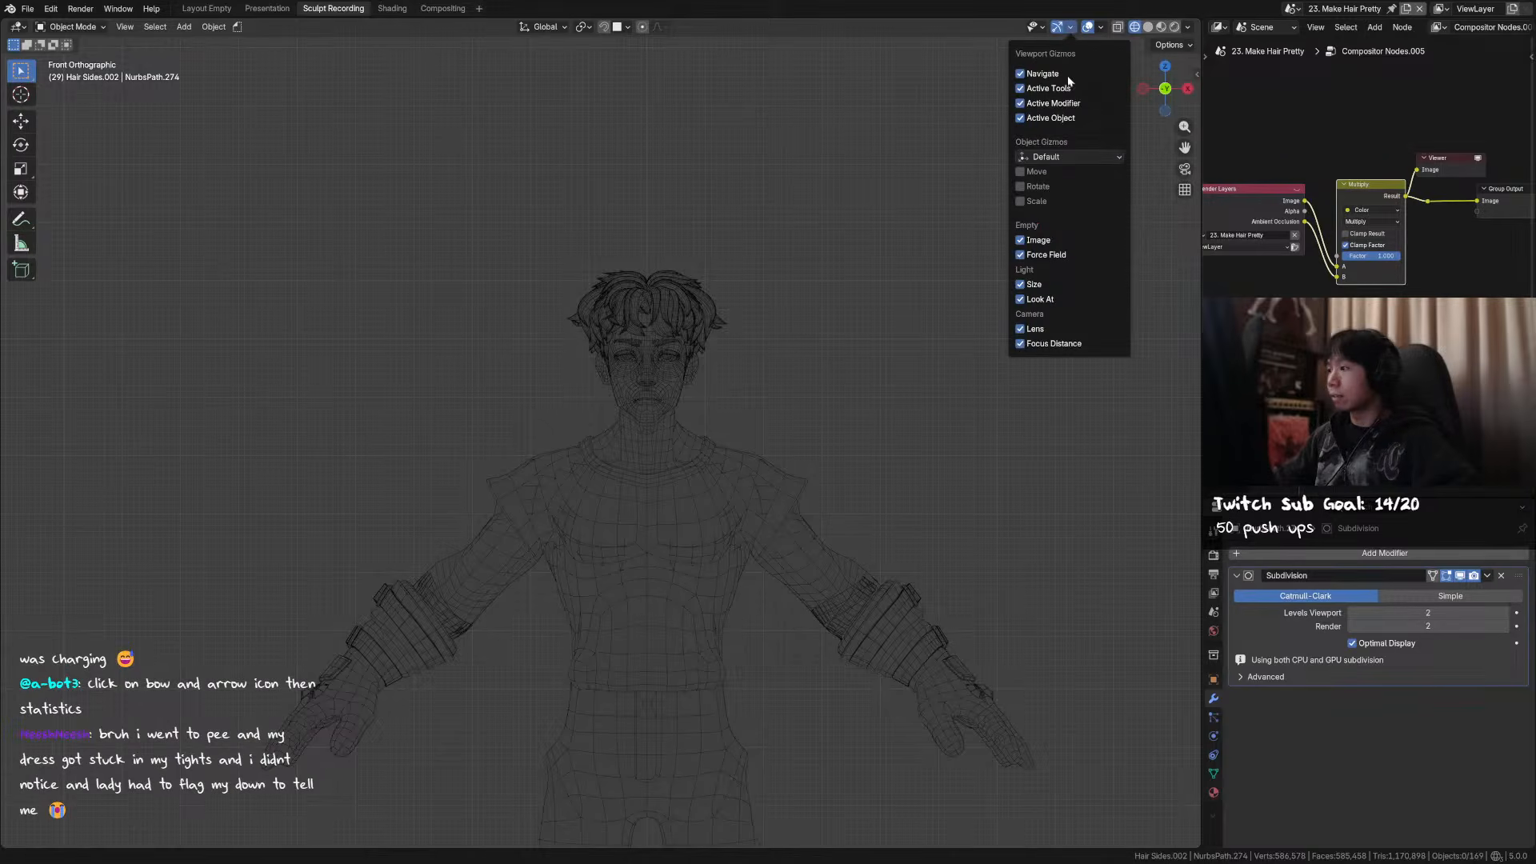
left_click(1058, 28)
left_click(1102, 30)
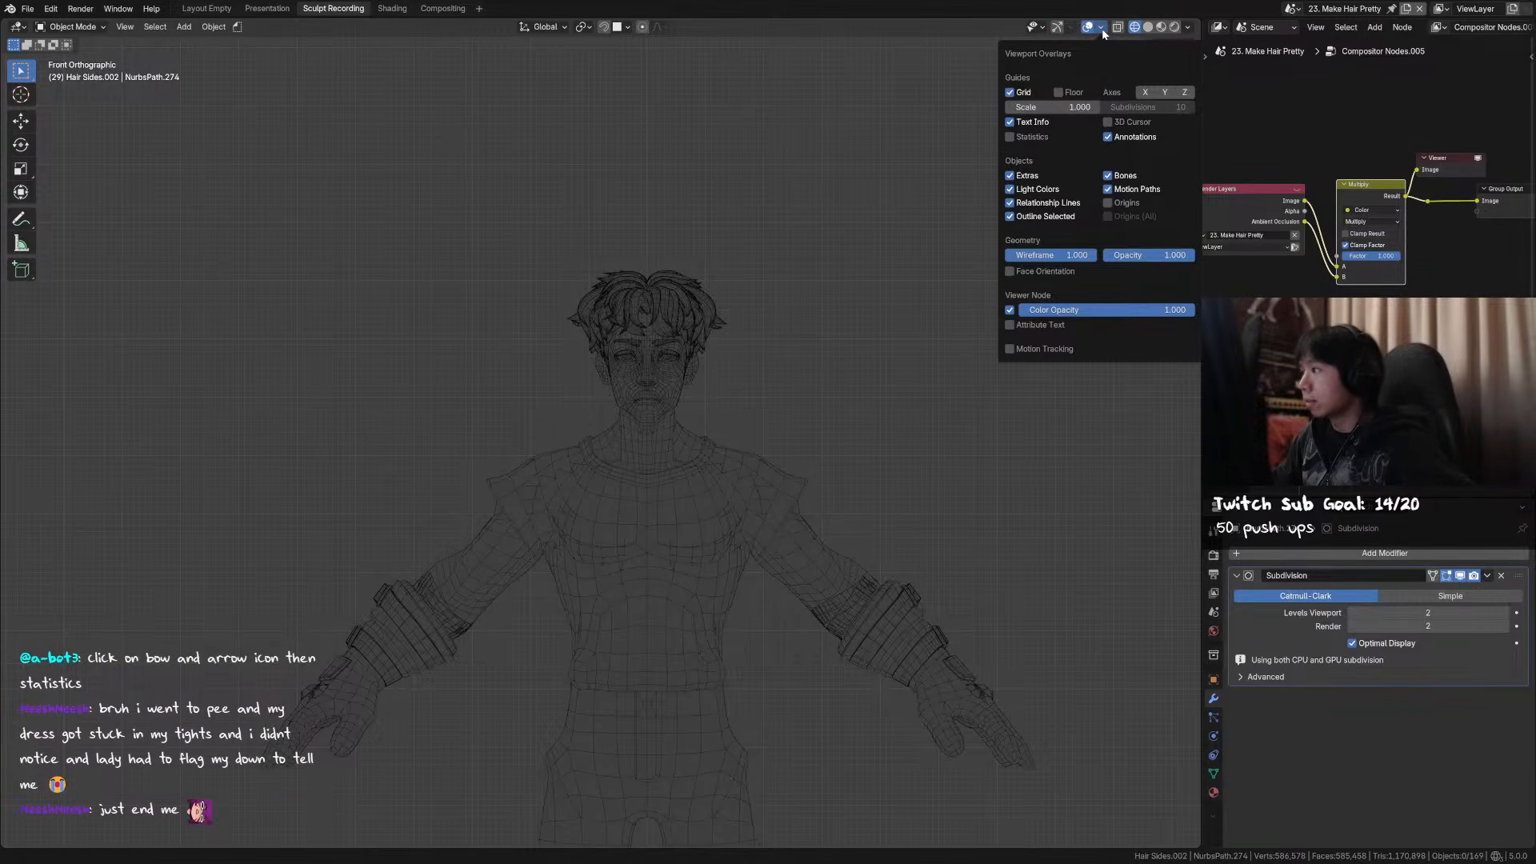
left_click(1119, 34)
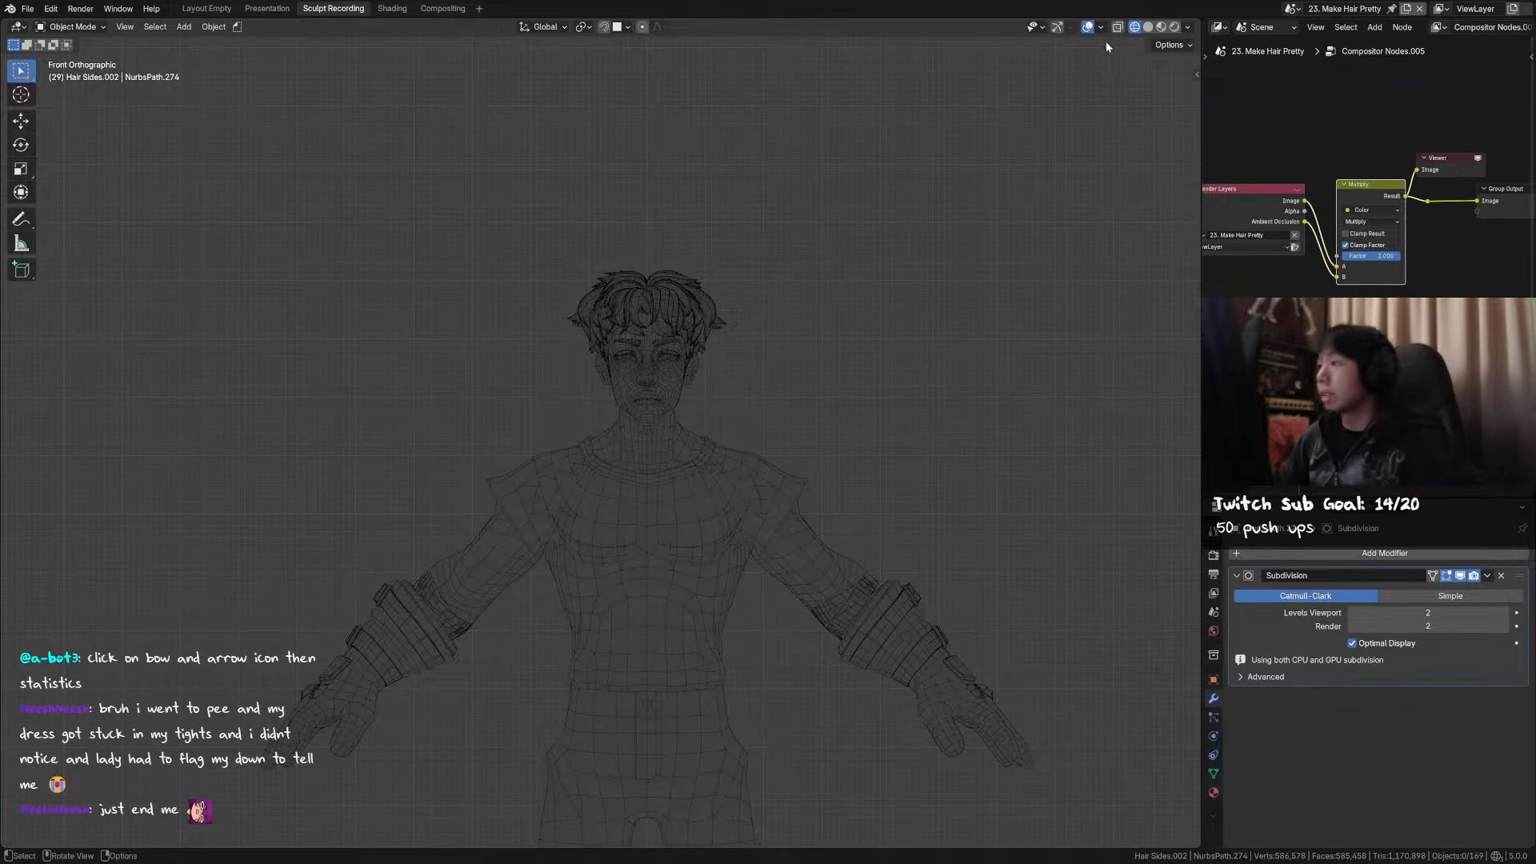
left_click(1072, 28)
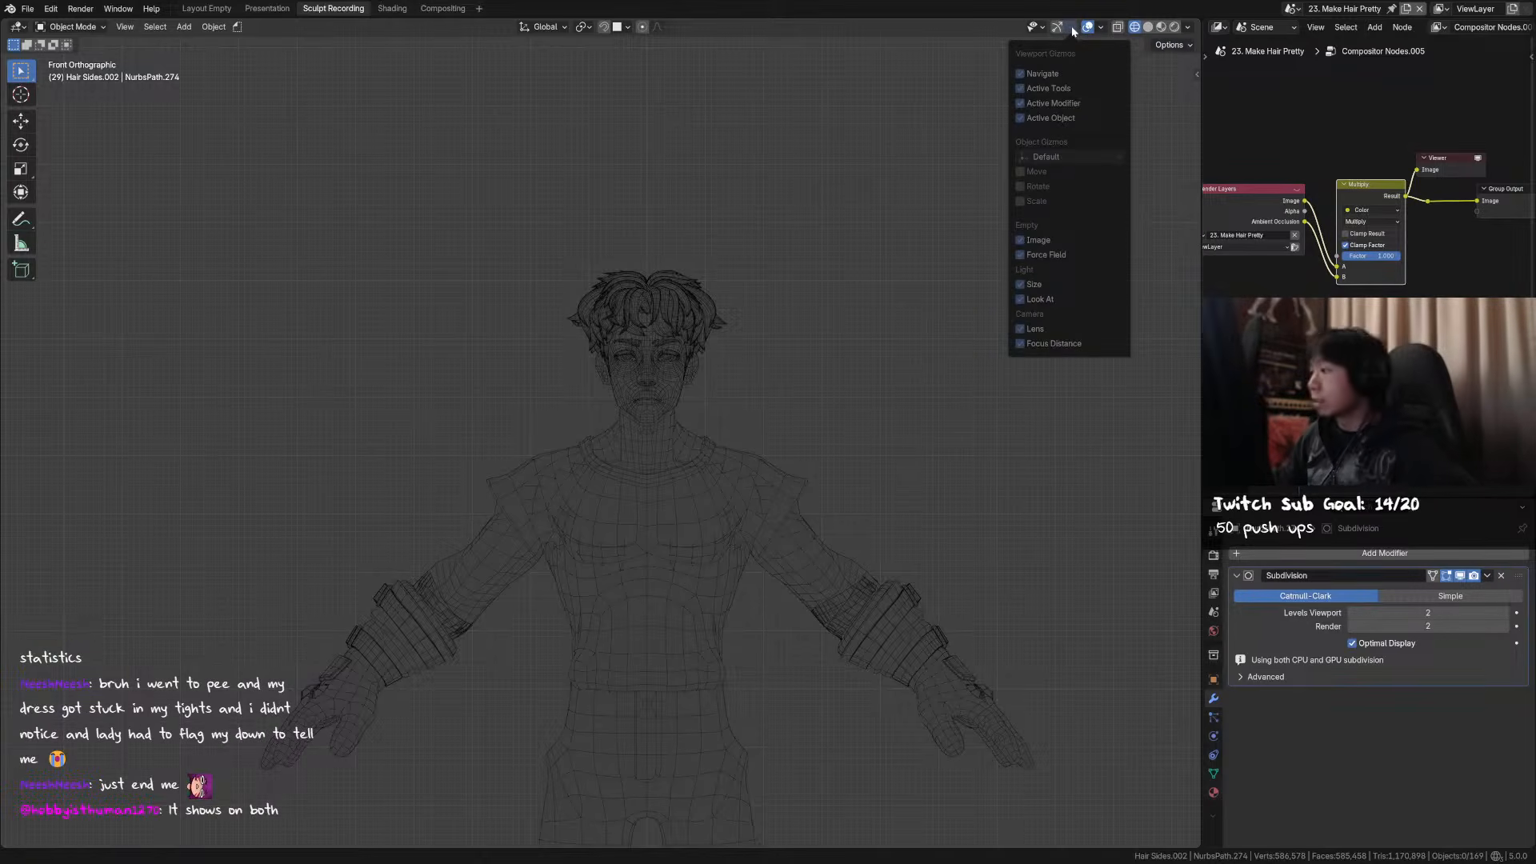
left_click(1073, 31)
left_click(1058, 28)
left_click(1072, 30)
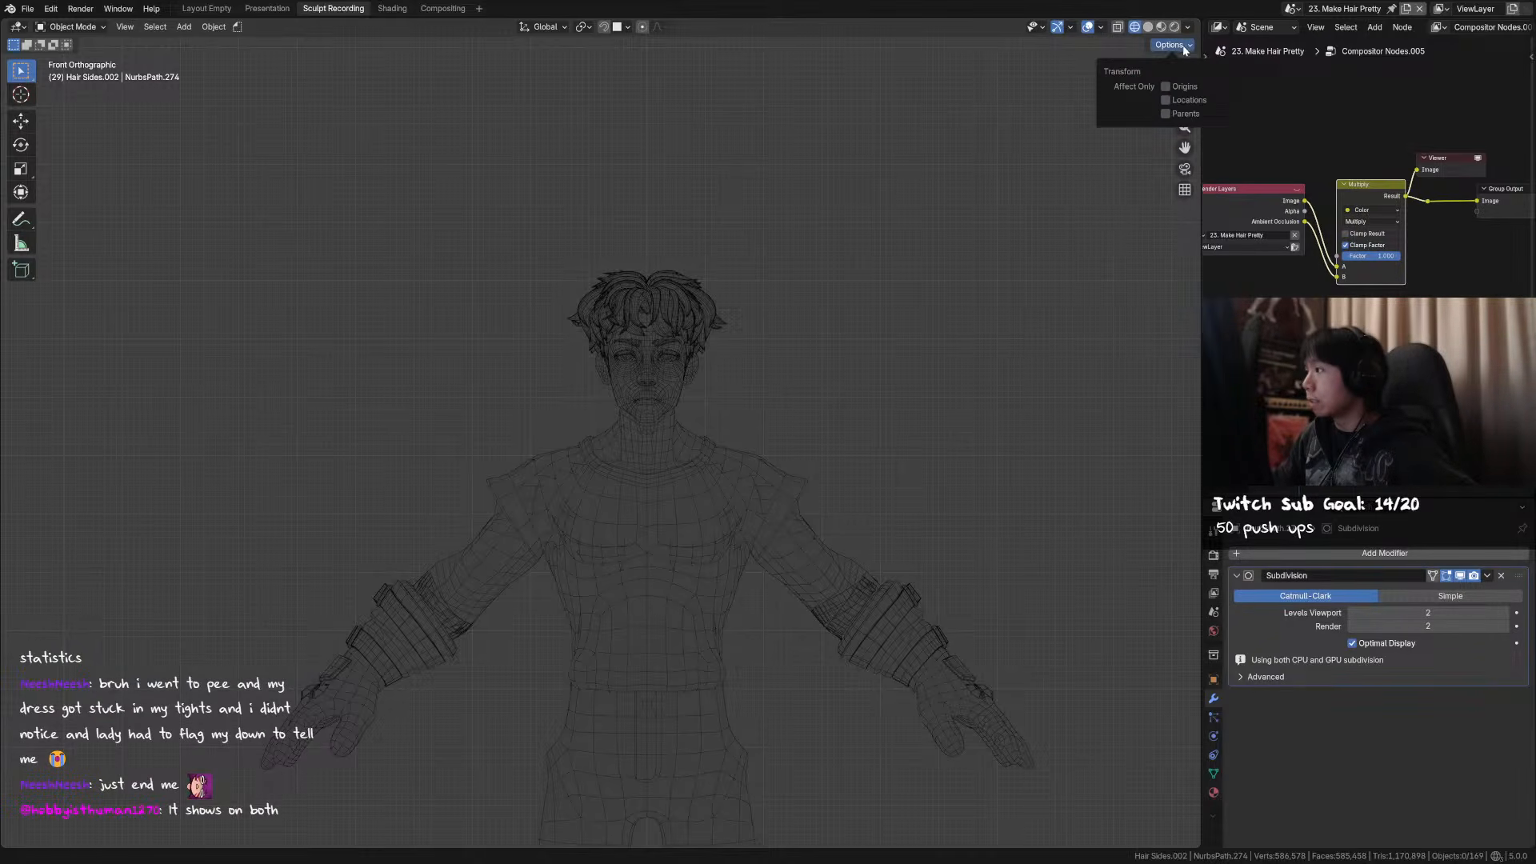
- Search the available commands for the Statistics option using "statis"
left_click(1044, 28)
key("F3")
type("statis")
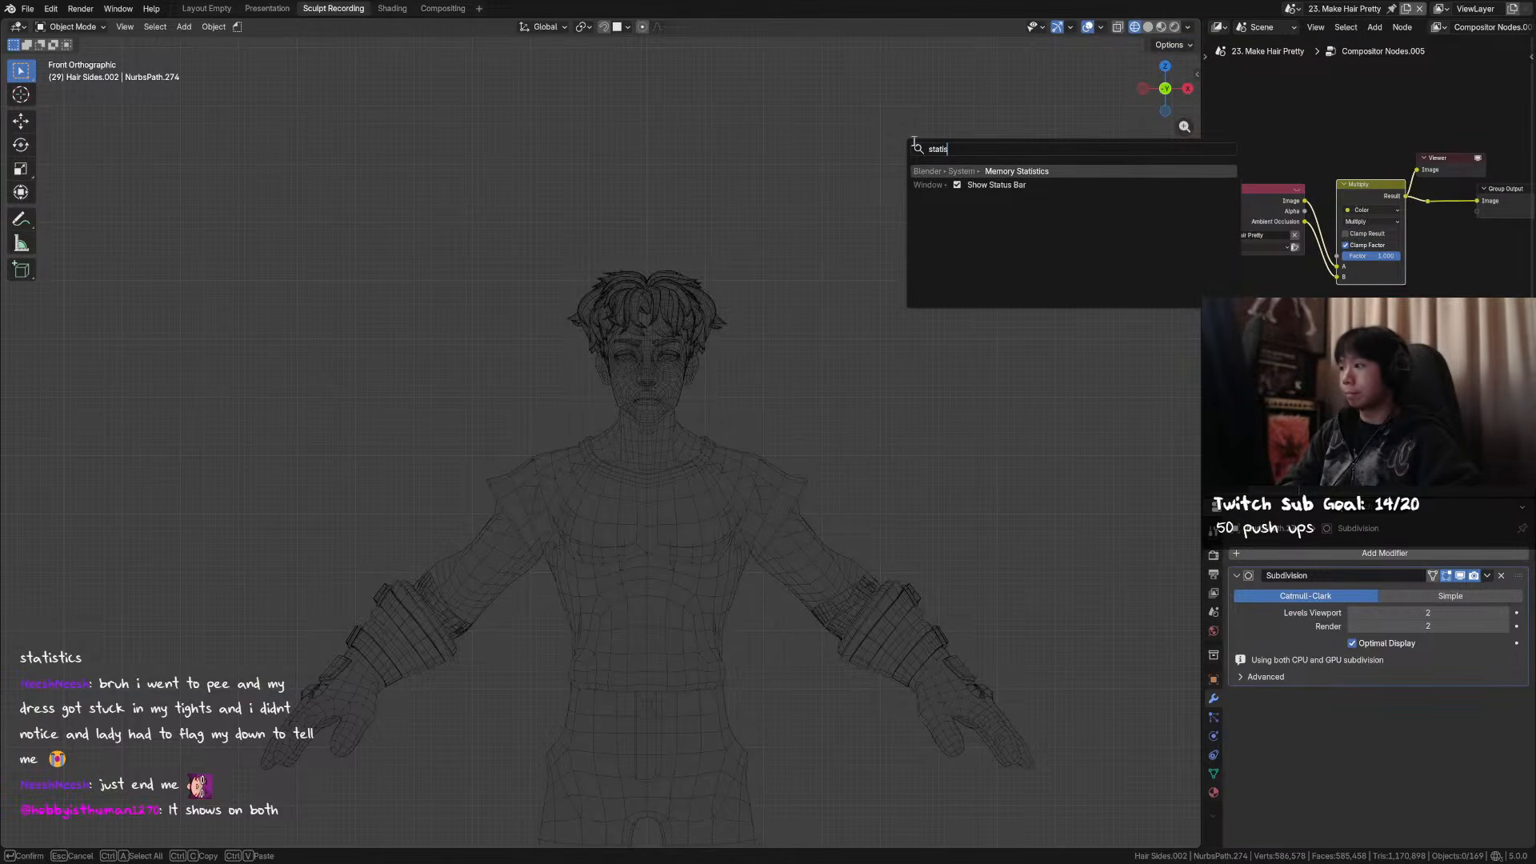
left_click(1042, 184)
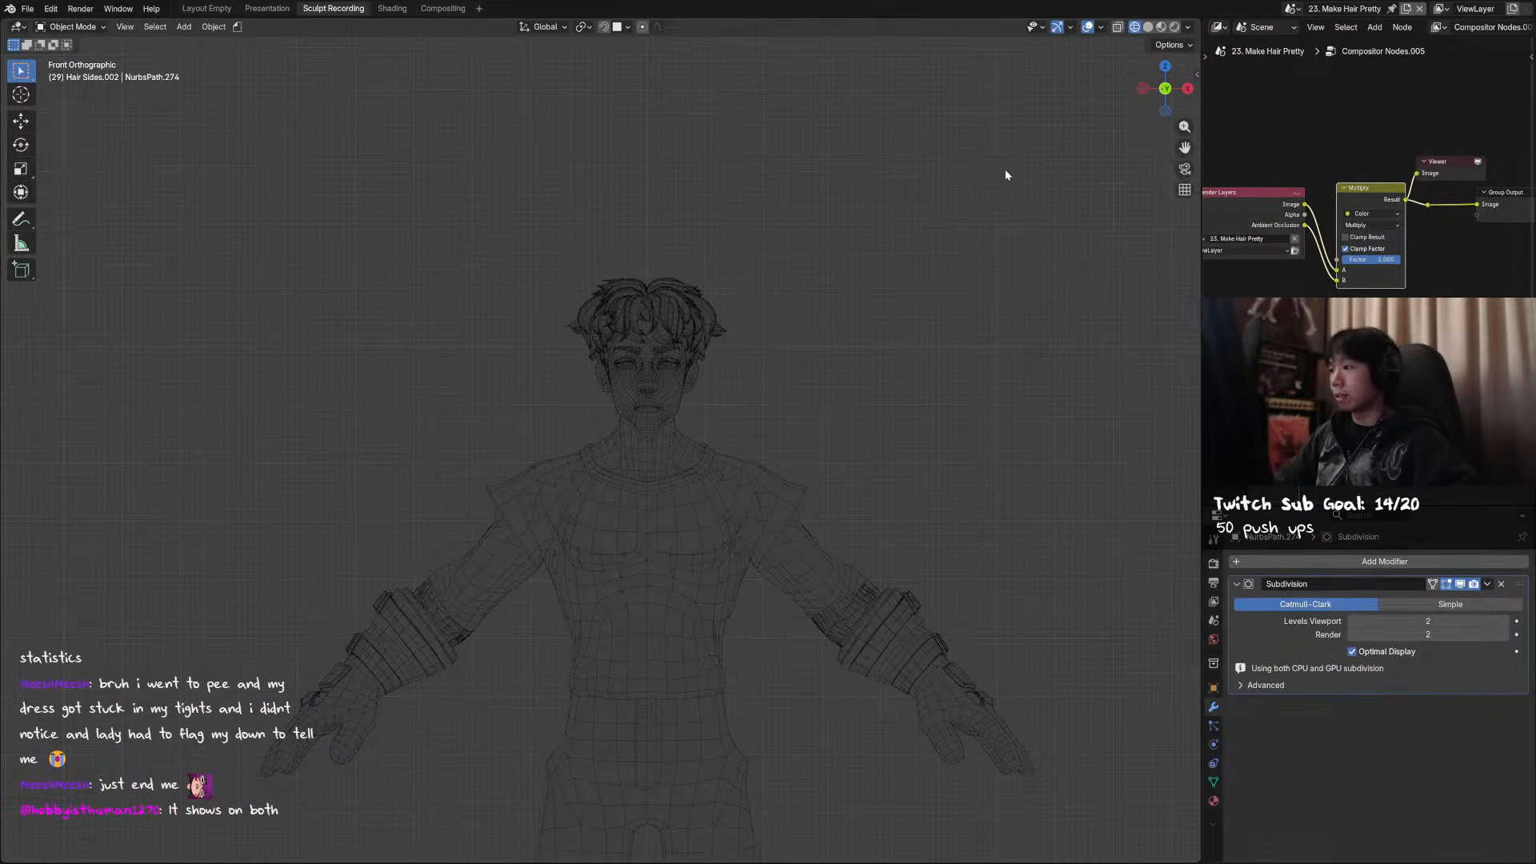
key("F3")
left_click(1045, 195)
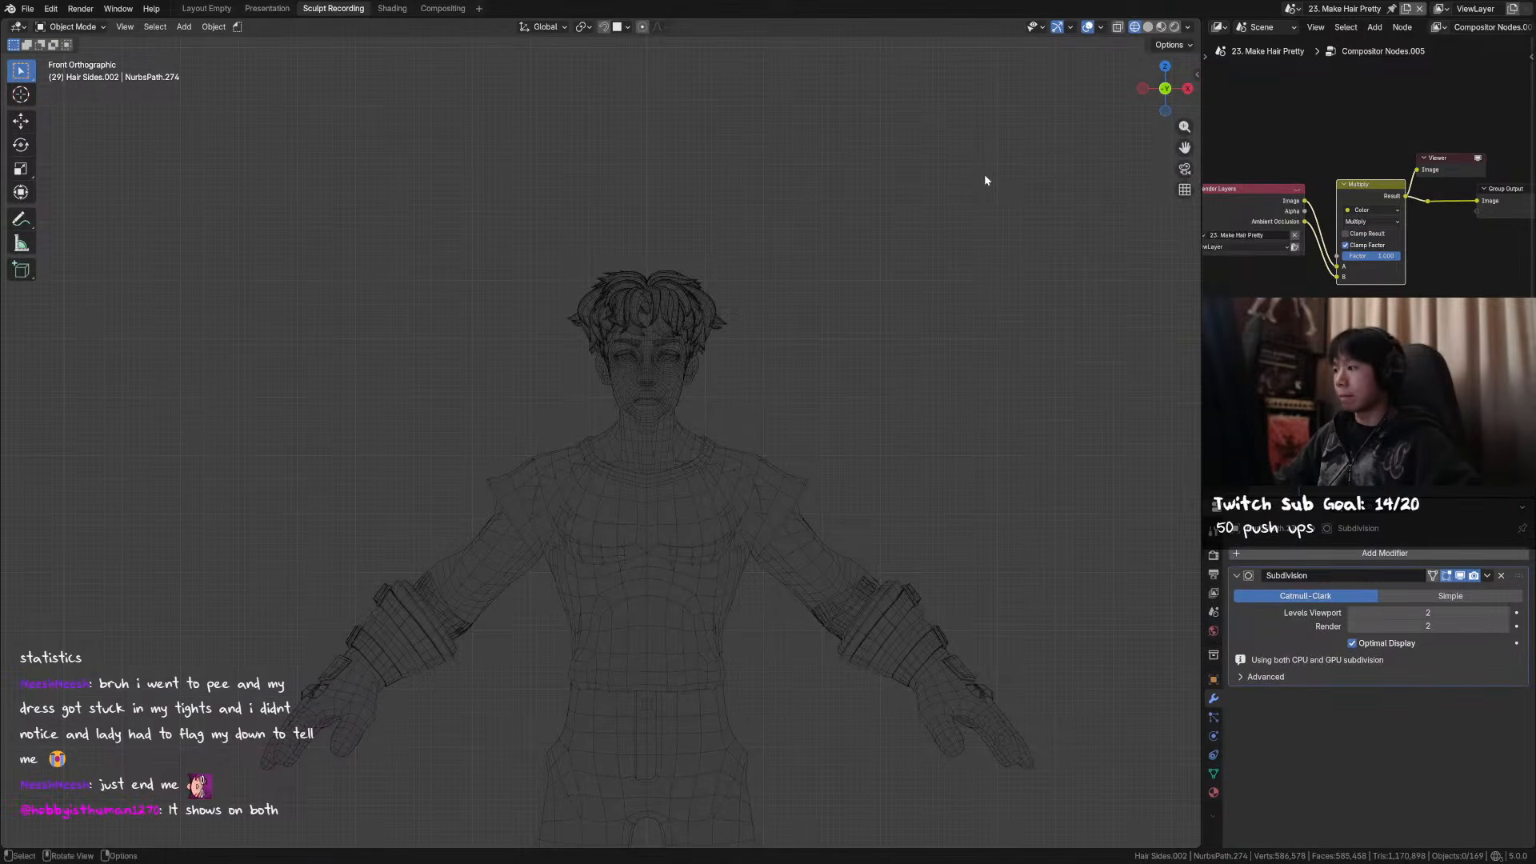
key("F3")
type("statis")
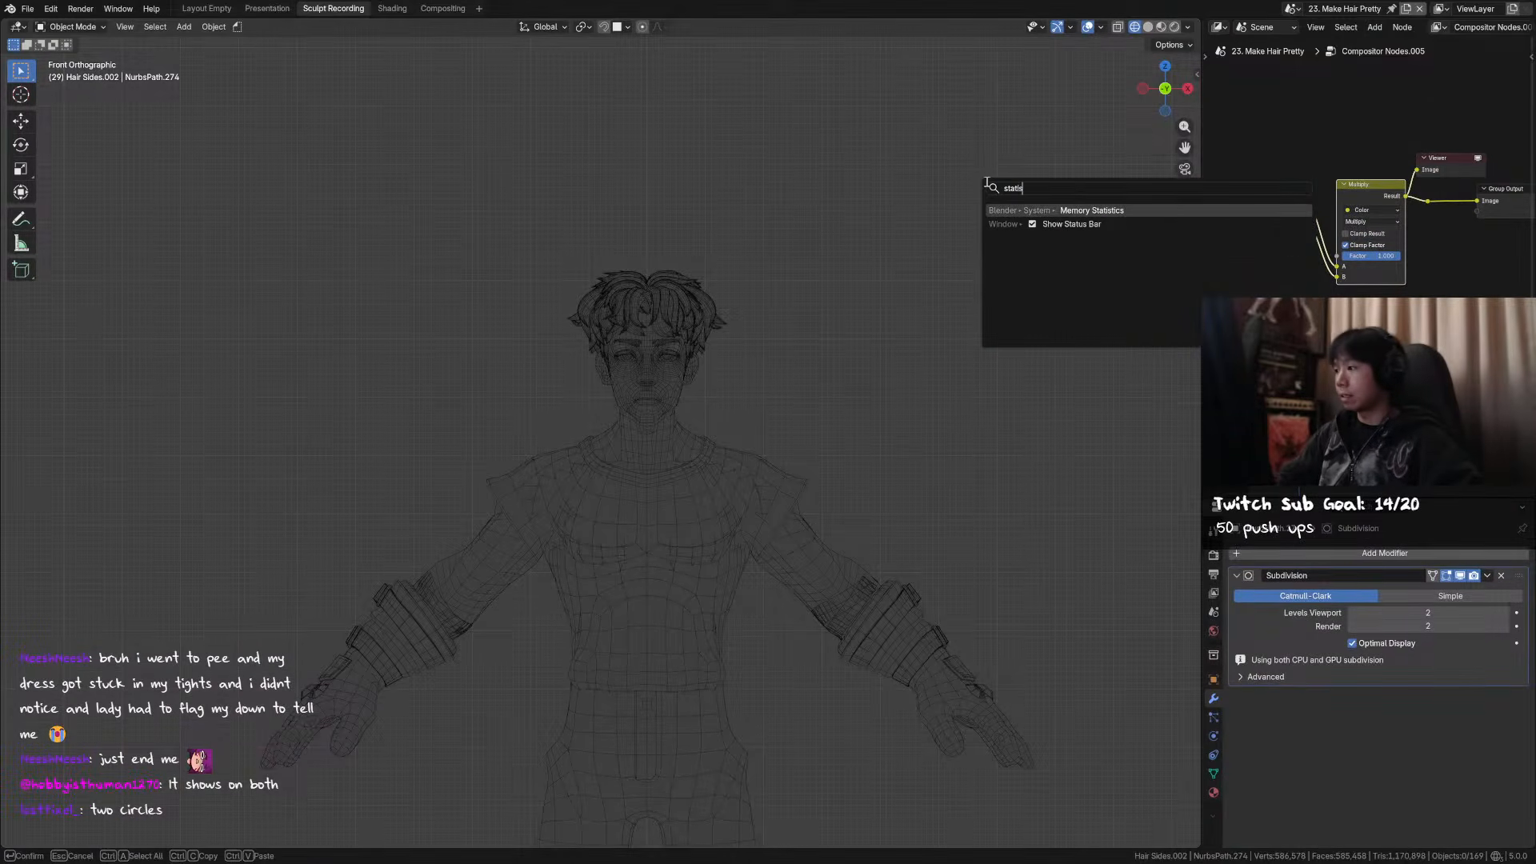
left_click(1078, 210)
key("F3")
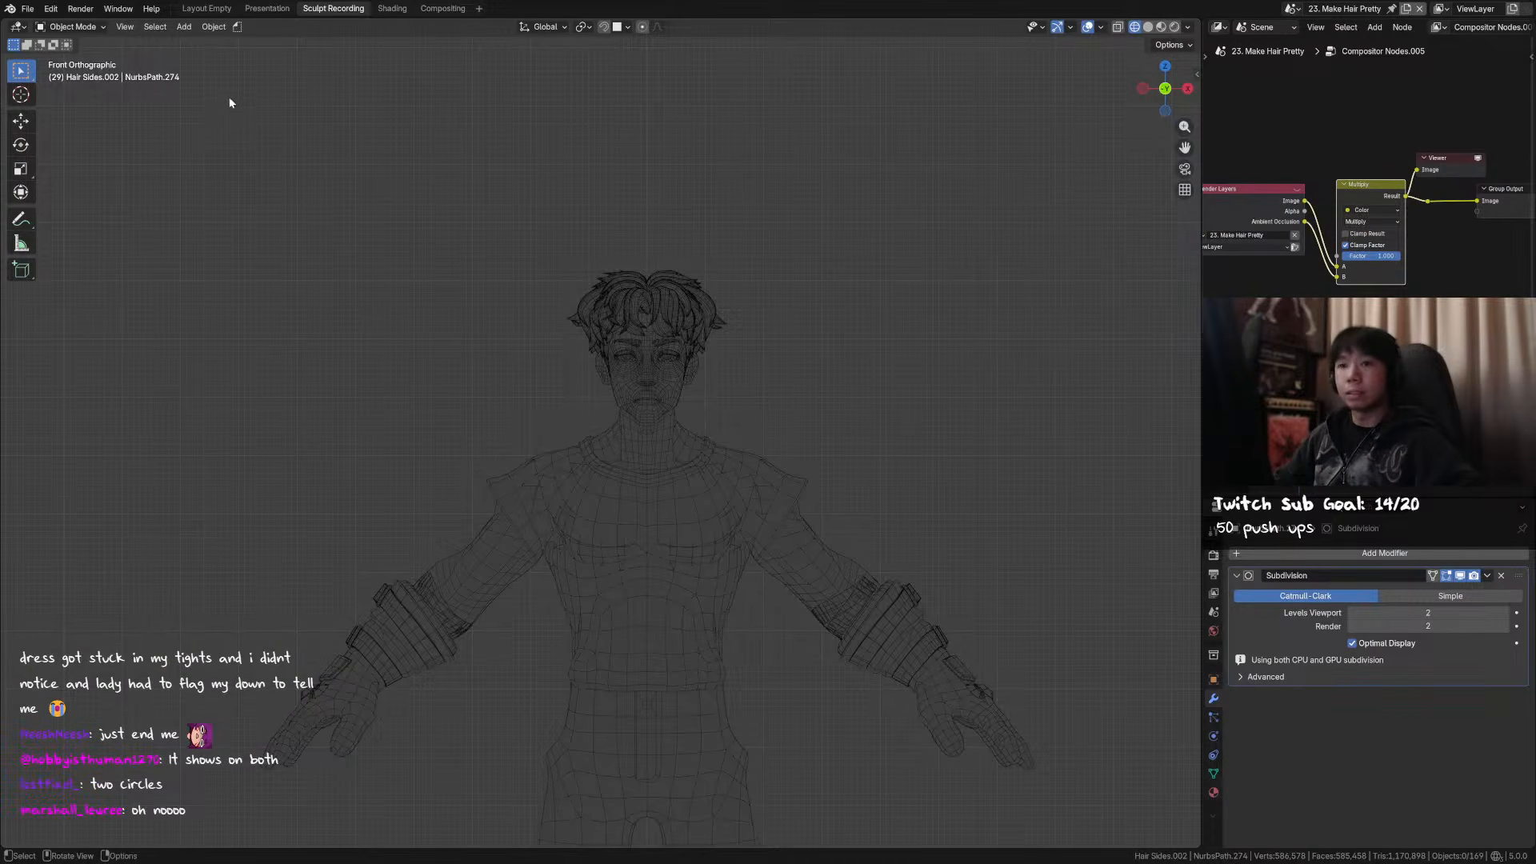
left_click(1044, 28)
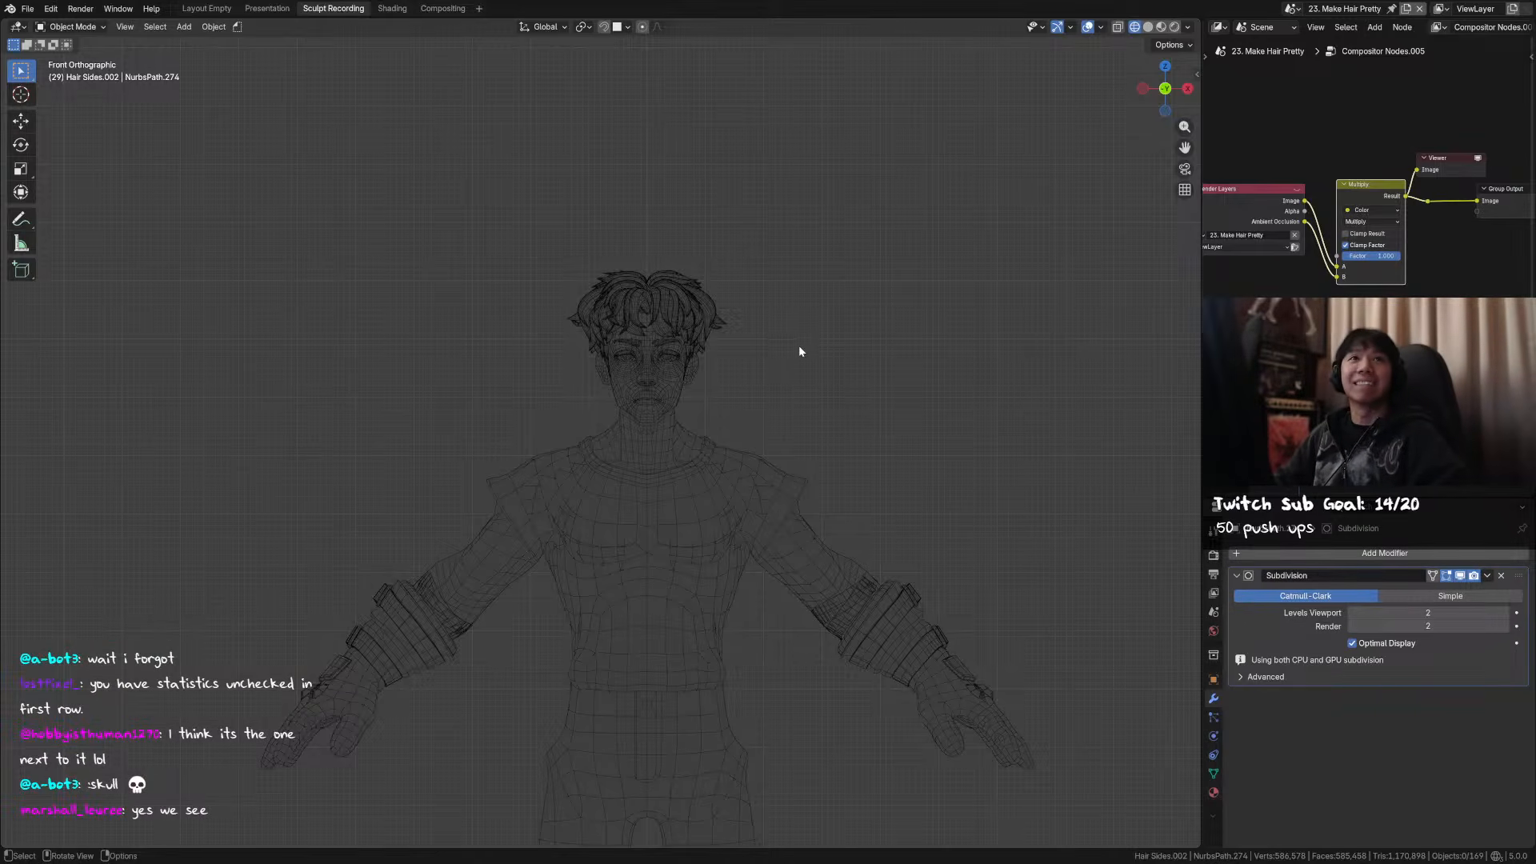
- Turn on the Statistics overlay in the 3D viewport
scroll(804, 320, "up", 5)
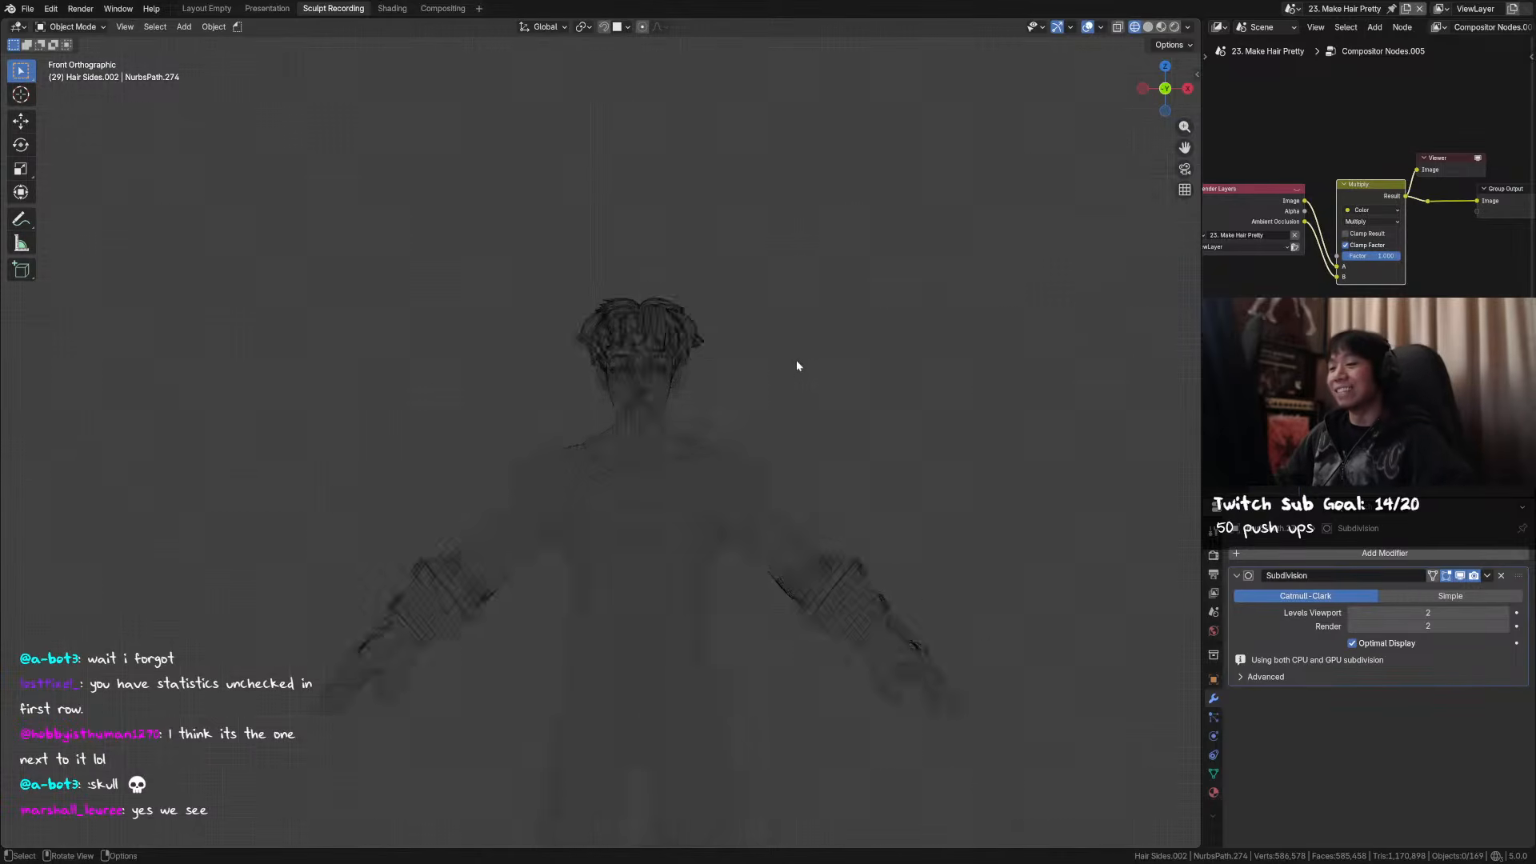
scroll(822, 338, "down", 6)
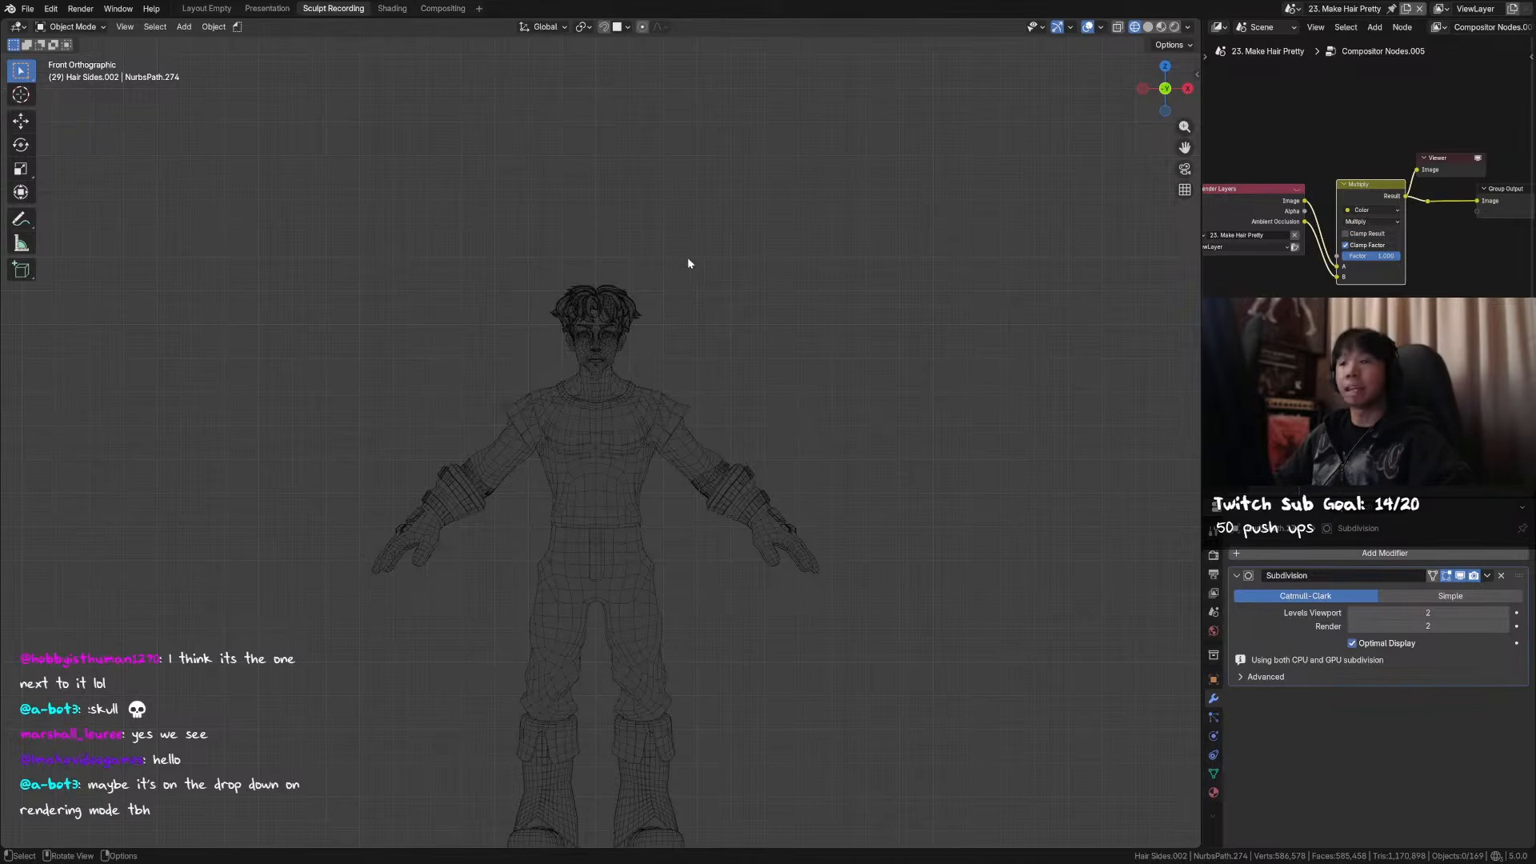
middle_click_drag(781, 323, 840, 205, "shift")
scroll(808, 280, "down", 1)
middle_click_drag(827, 303, 813, 252, "shift")
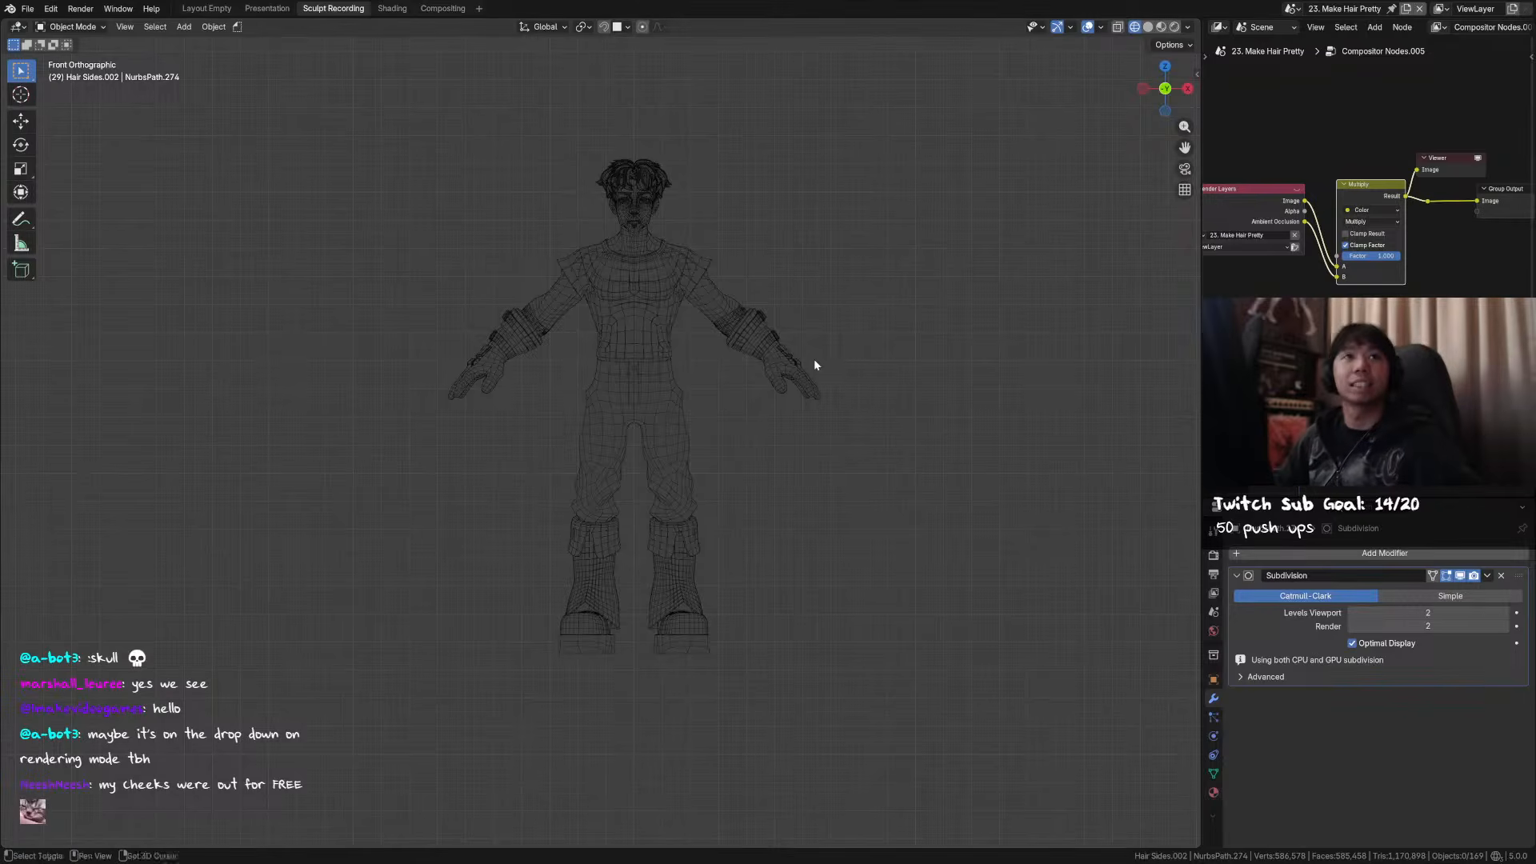
middle_click_drag(814, 360, 851, 356, "shift")
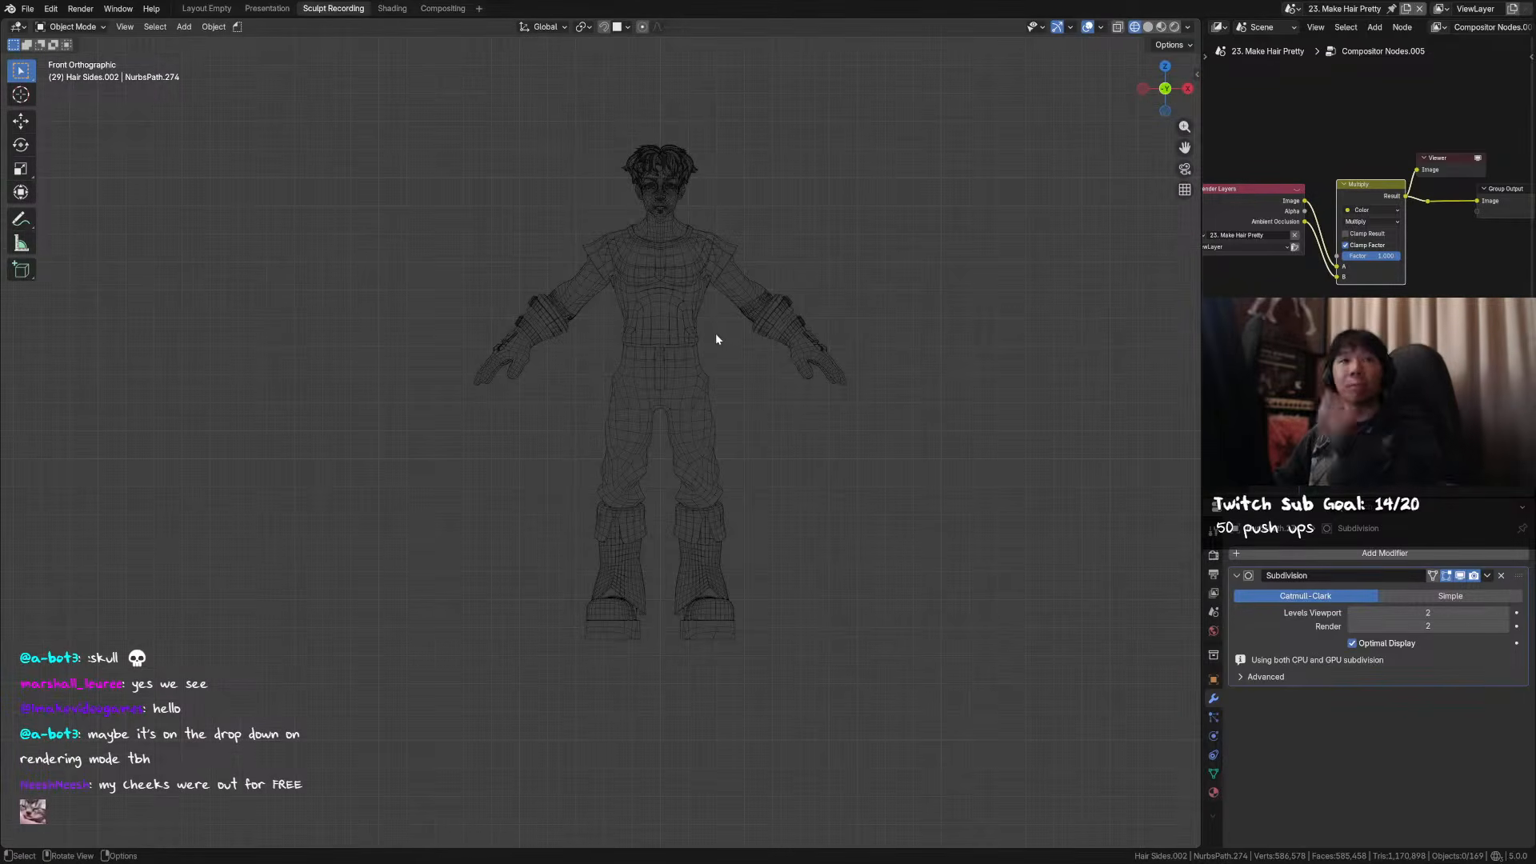
scroll(768, 365, "up", 1)
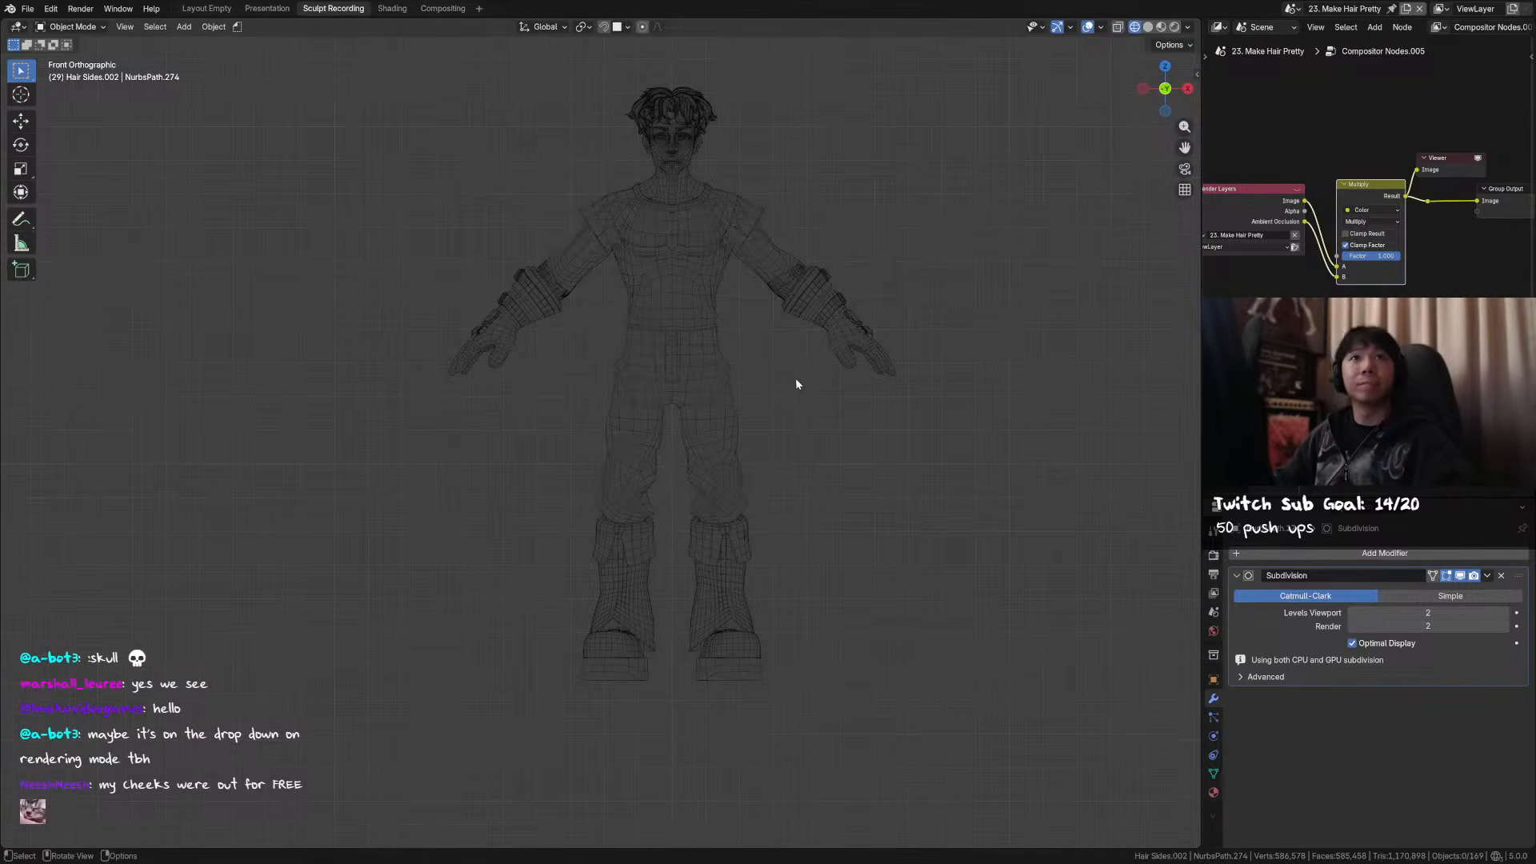
left_click(1100, 27)
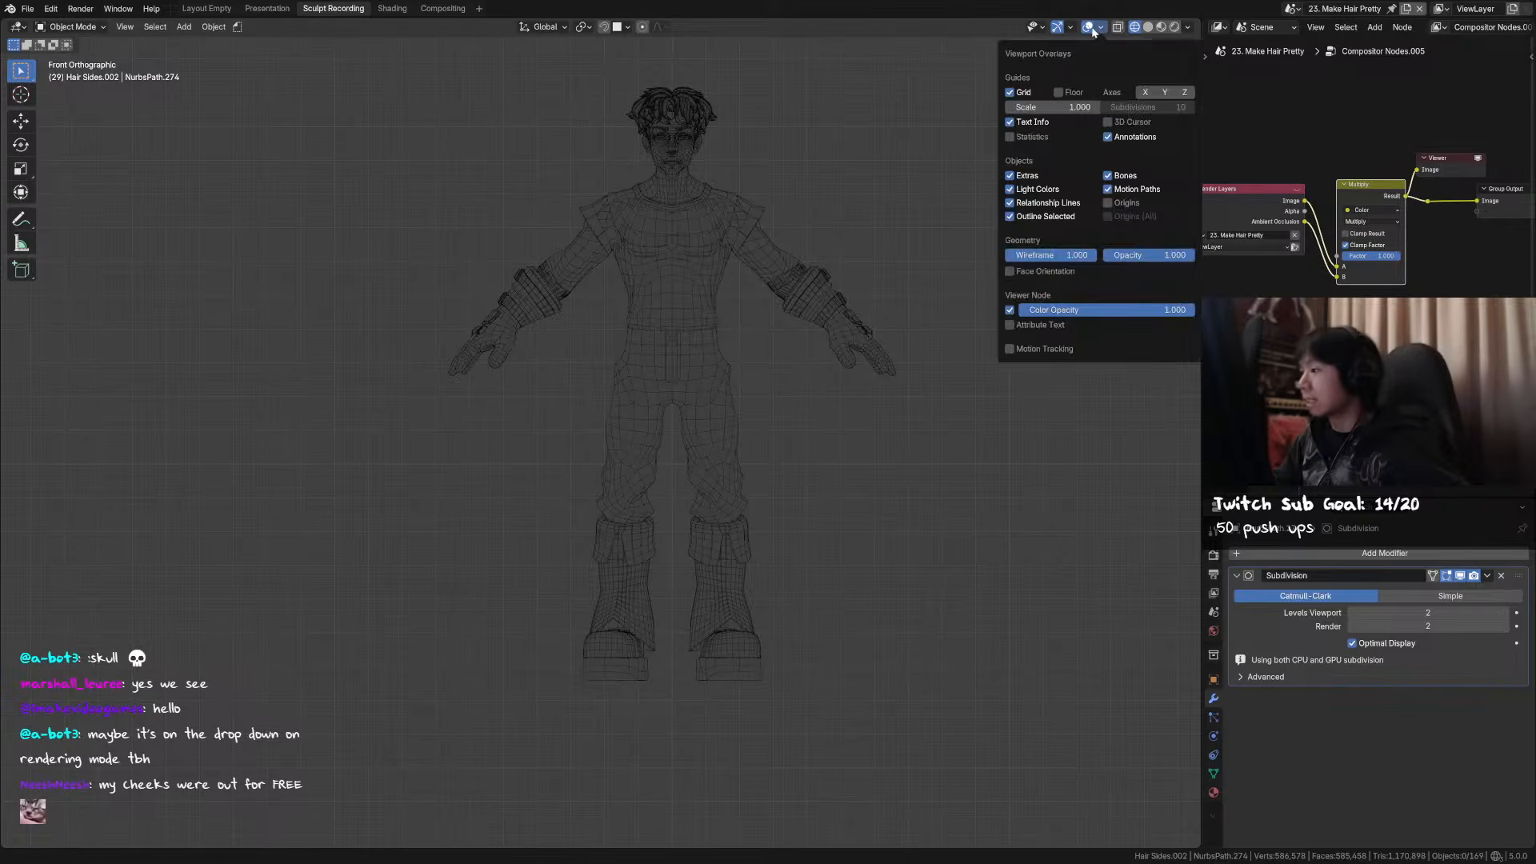
left_click(1097, 28)
left_click(1100, 27)
left_click(1009, 137)
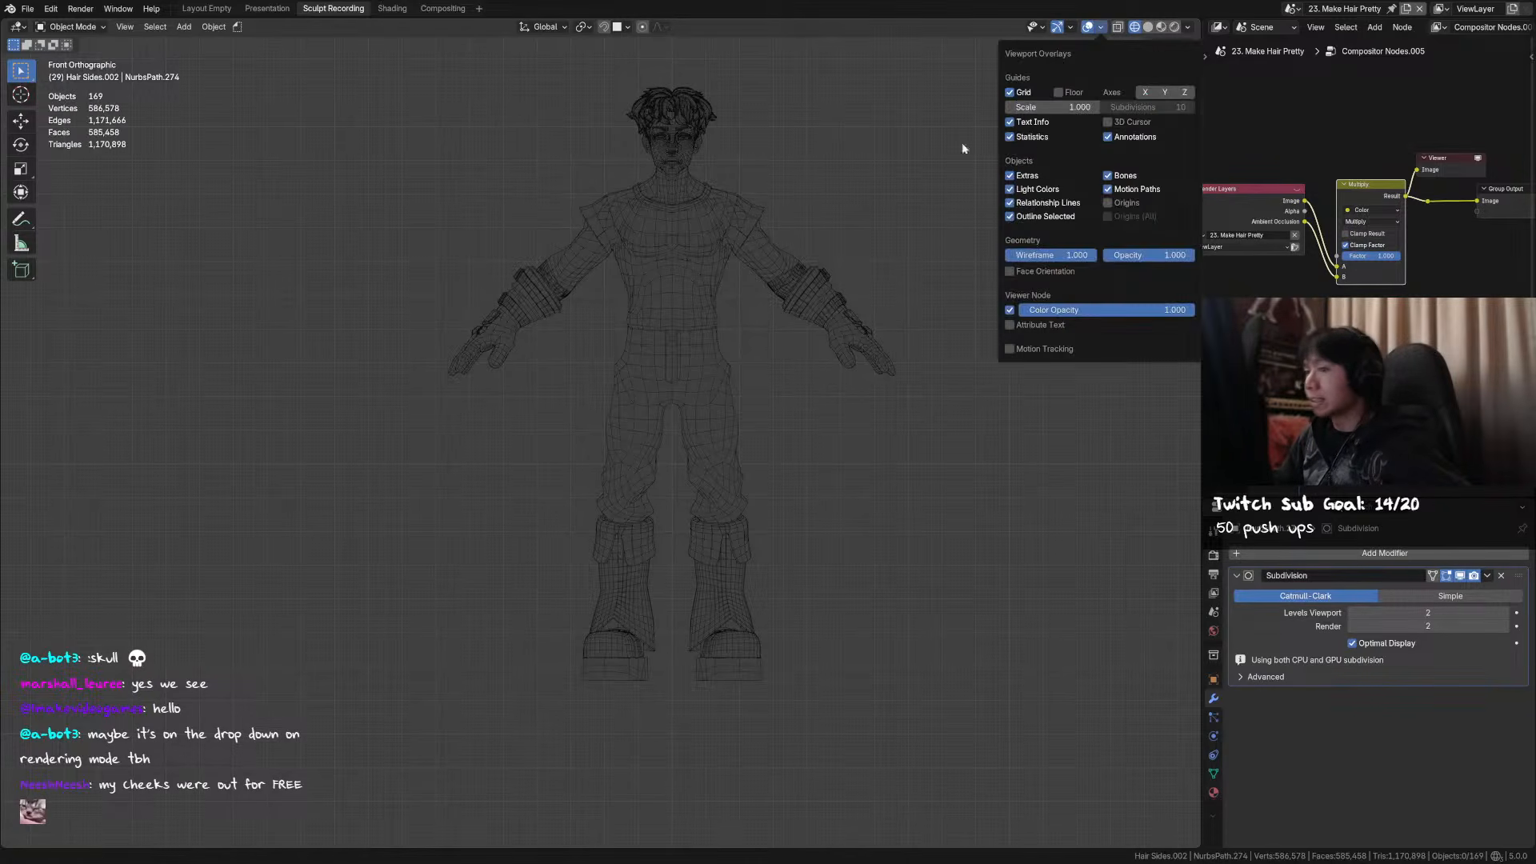
- Reveal all hidden objects, then box-select the extra objects beside the head and hide them
middle_click_drag(729, 187, 737, 203, "shift")
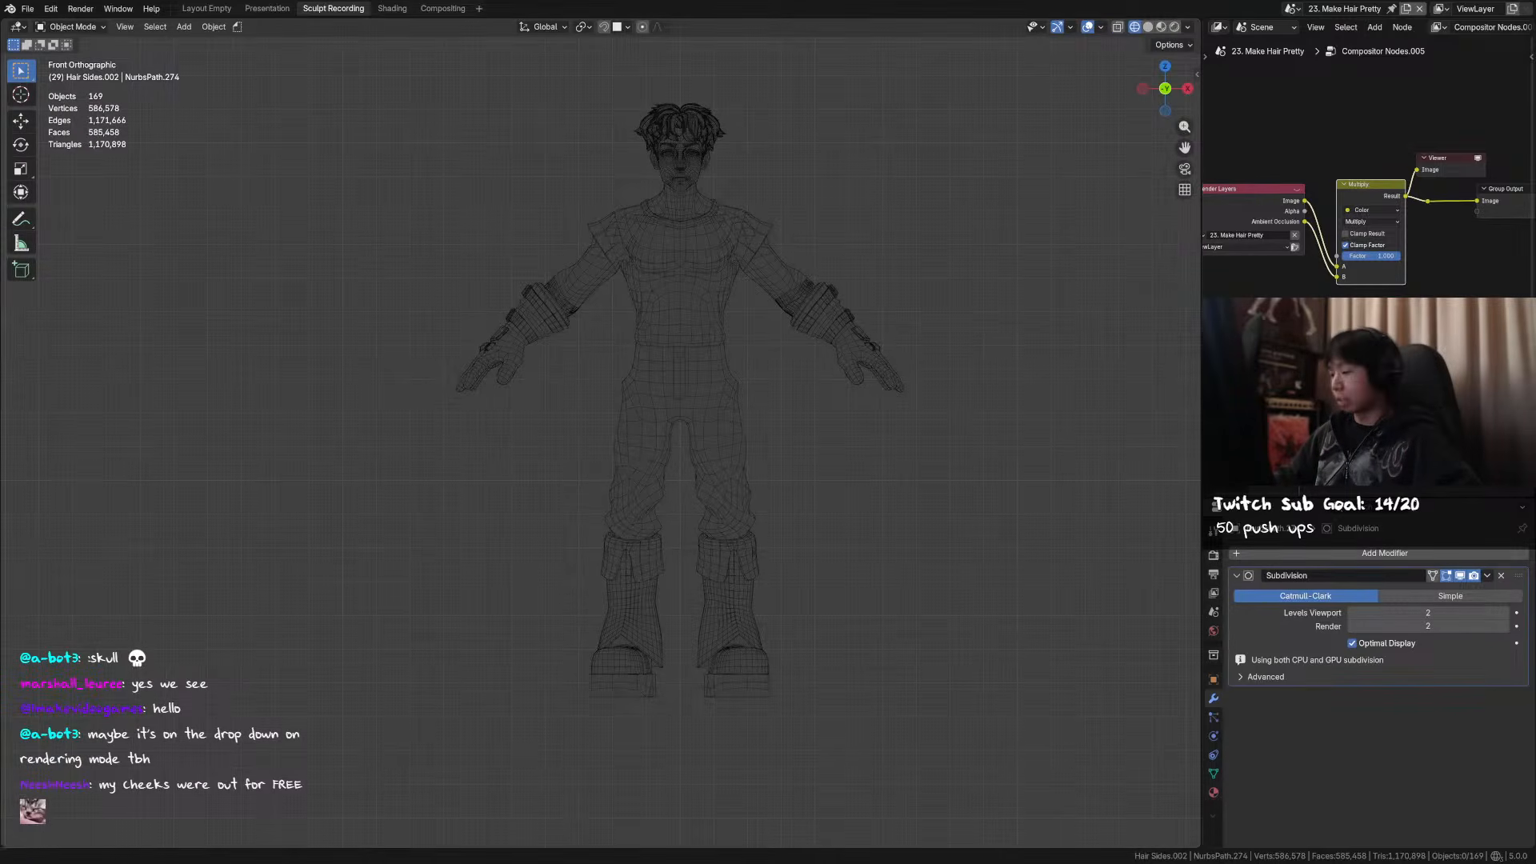
middle_click_drag(839, 237, 744, 232, "shift")
key("alt+h")
left_click_drag(890, 71, 683, 219)
key("h")
- Select the character's shirt and trousers individually to check each one's polygon statistics
middle_click_drag(716, 209, 687, 365, "shift")
left_click(878, 505)
scroll(746, 415, "down", 2)
left_click(746, 414)
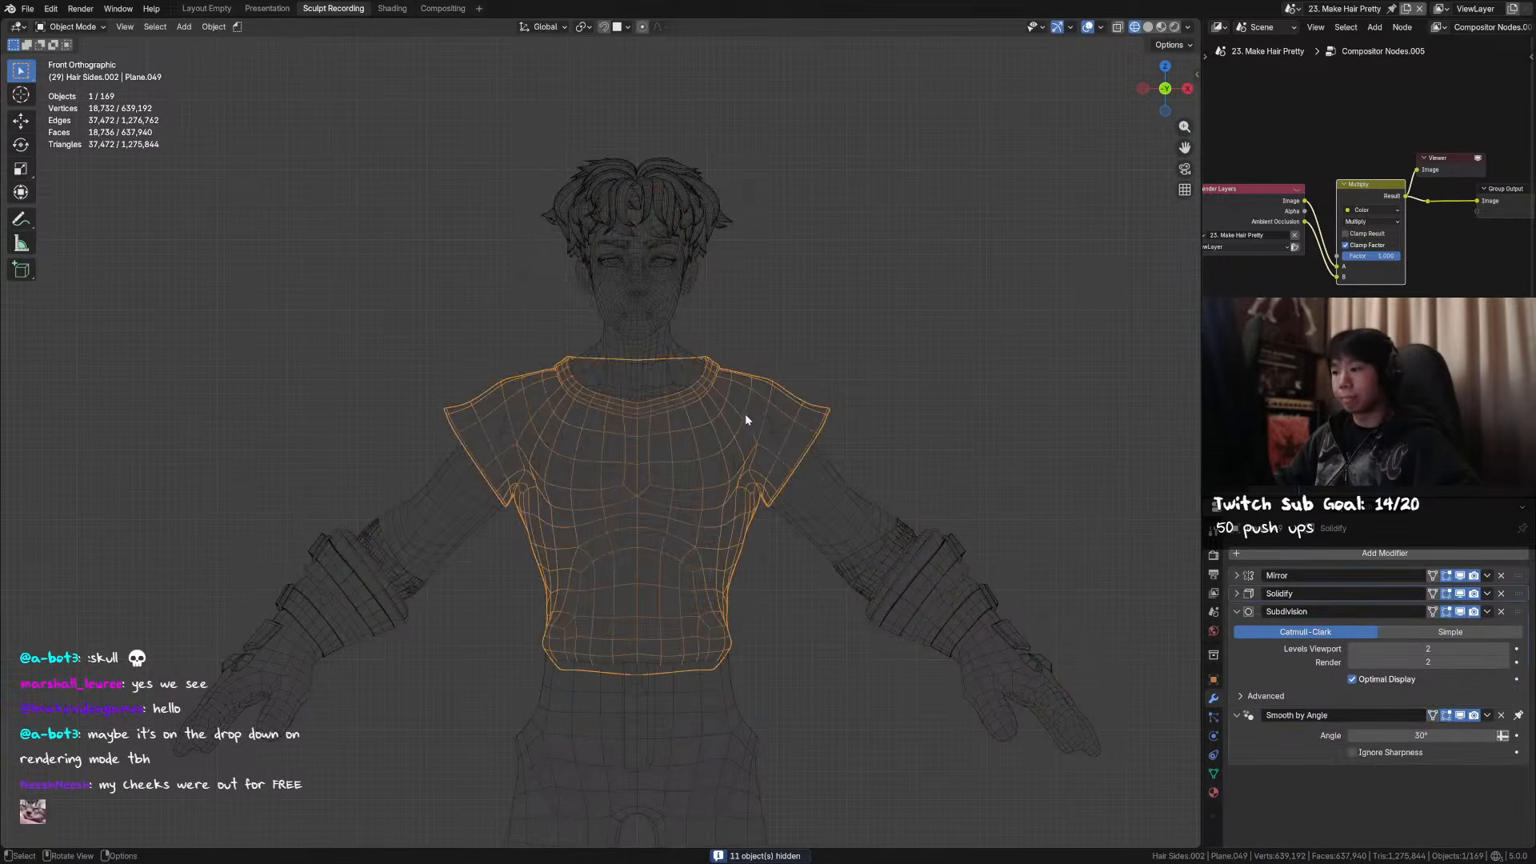
scroll(671, 646, "down", 3)
left_click(671, 646)
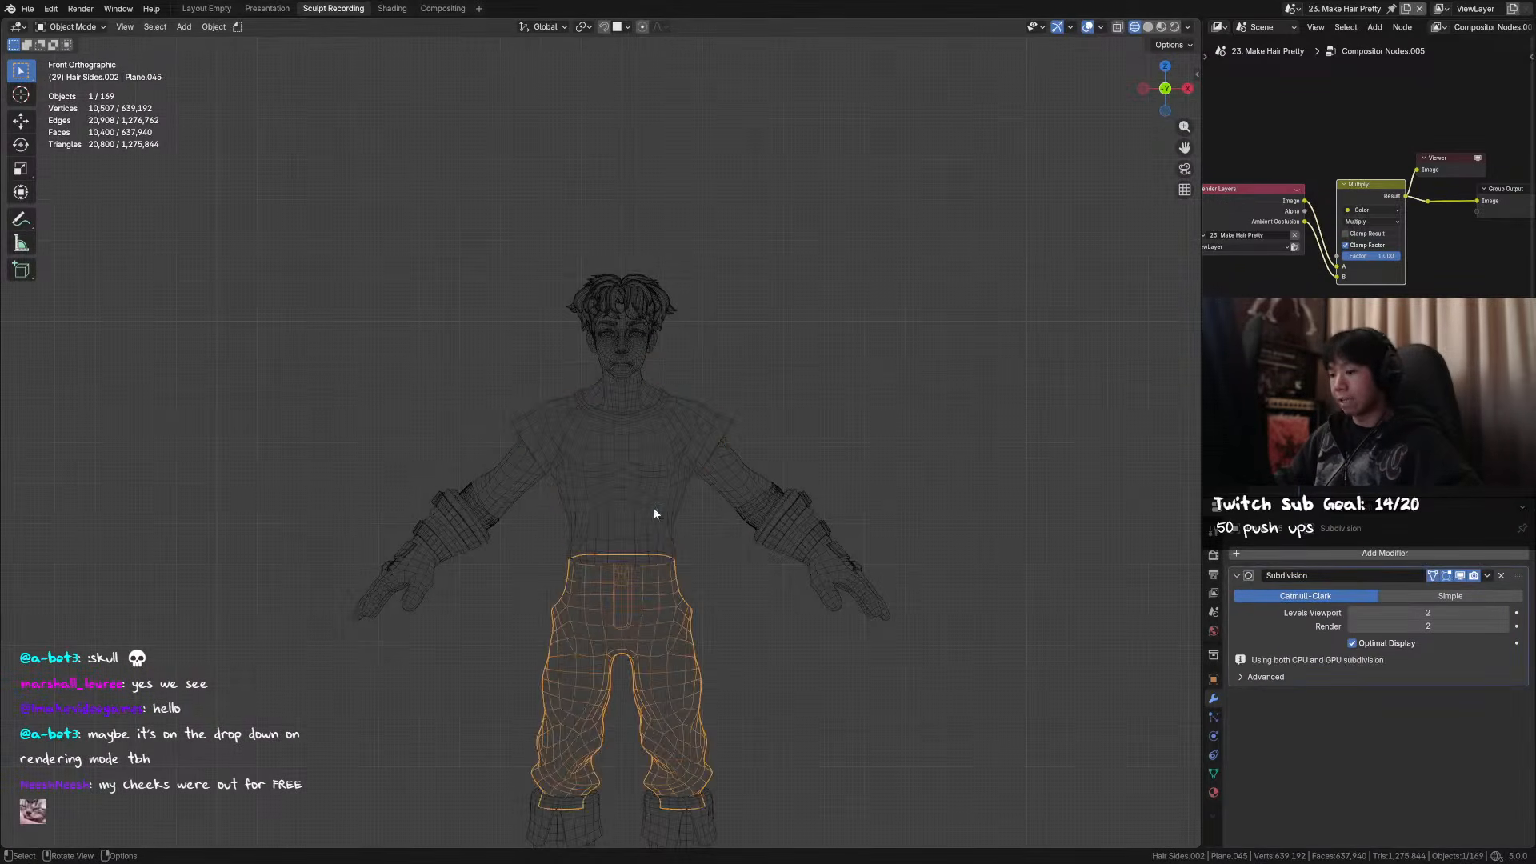
left_click(655, 505)
middle_click_drag(920, 694, 736, 626)
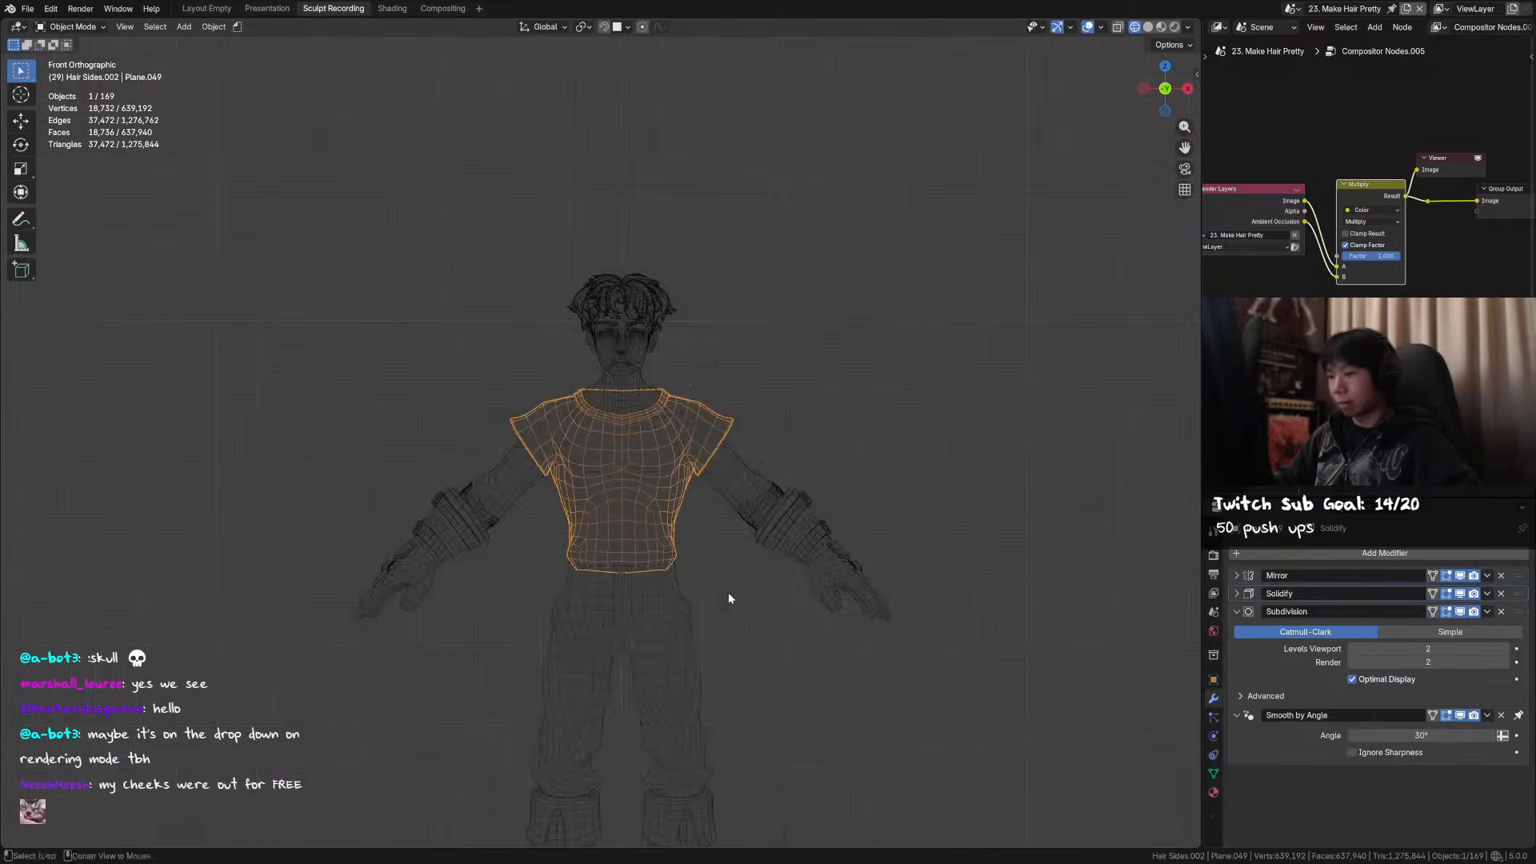
- Box-select the head area, deselect the body and face parts, and hide the remaining selected hair strands
middle_click_drag(678, 312, 669, 406, "shift")
scroll(670, 407, "up", 4)
scroll(737, 333, "up", 2)
middle_click_drag(737, 333, 716, 340, "shift")
mouse_move(741, 396)
middle_mouse_down()
mouse_move(645, 416)
mouse_move(755, 387)
middle_mouse_up()
left_click_drag(883, 140, 346, 453)
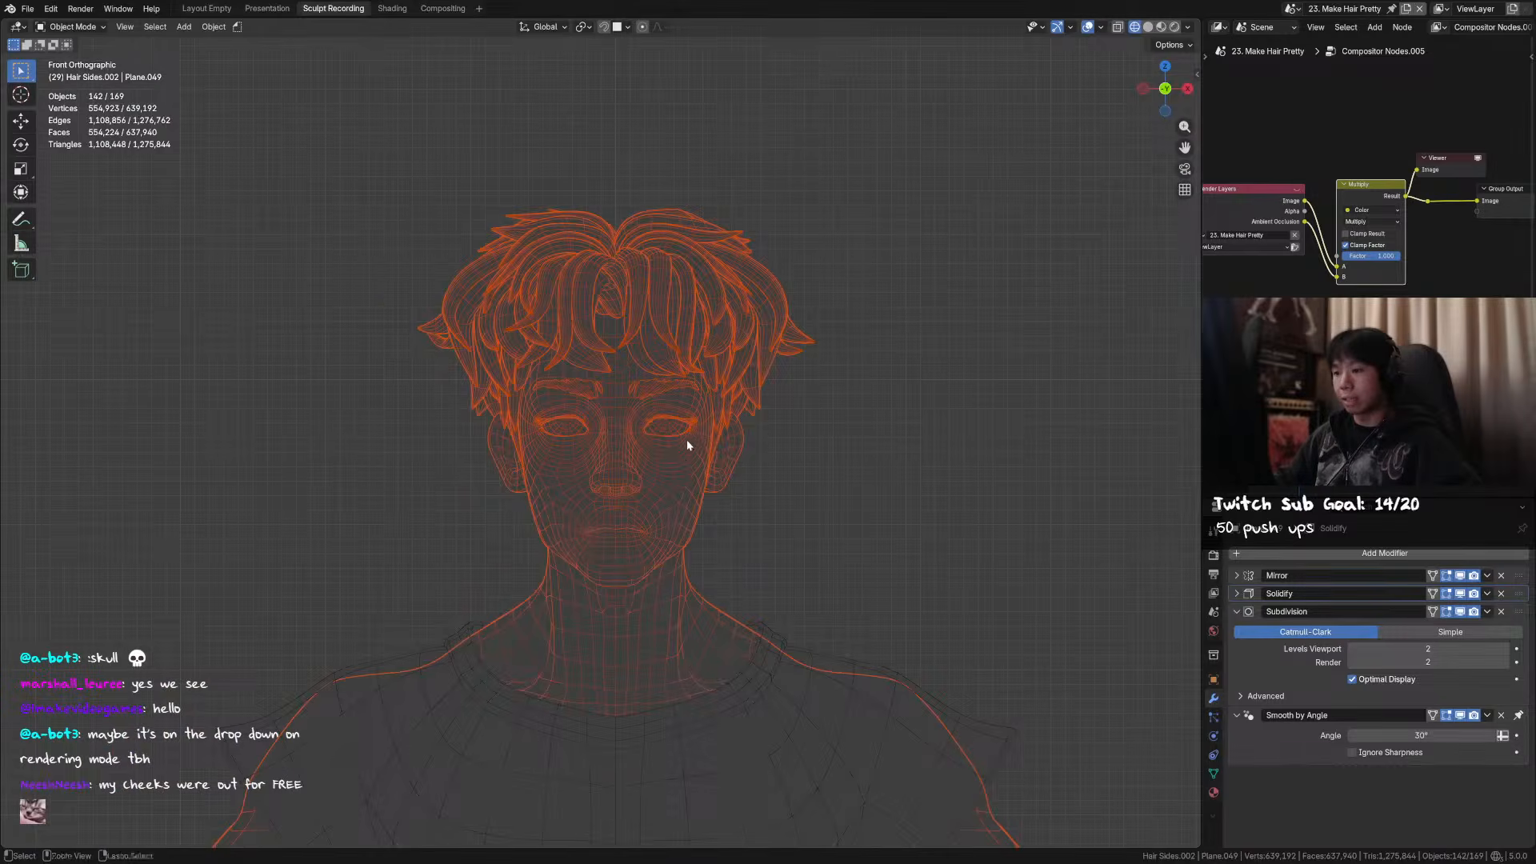
middle_click_drag(657, 448, 321, 512)
left_click_drag(353, 462, 341, 478, "ctrl")
mouse_move(344, 476)
middle_mouse_down()
mouse_move(370, 491)
mouse_move(343, 446)
middle_mouse_up()
left_click_drag(352, 427, 339, 438, "ctrl")
middle_click_drag(344, 436, 421, 414)
left_click(477, 368, "shift")
middle_click_drag(481, 368, 591, 352, "alt")
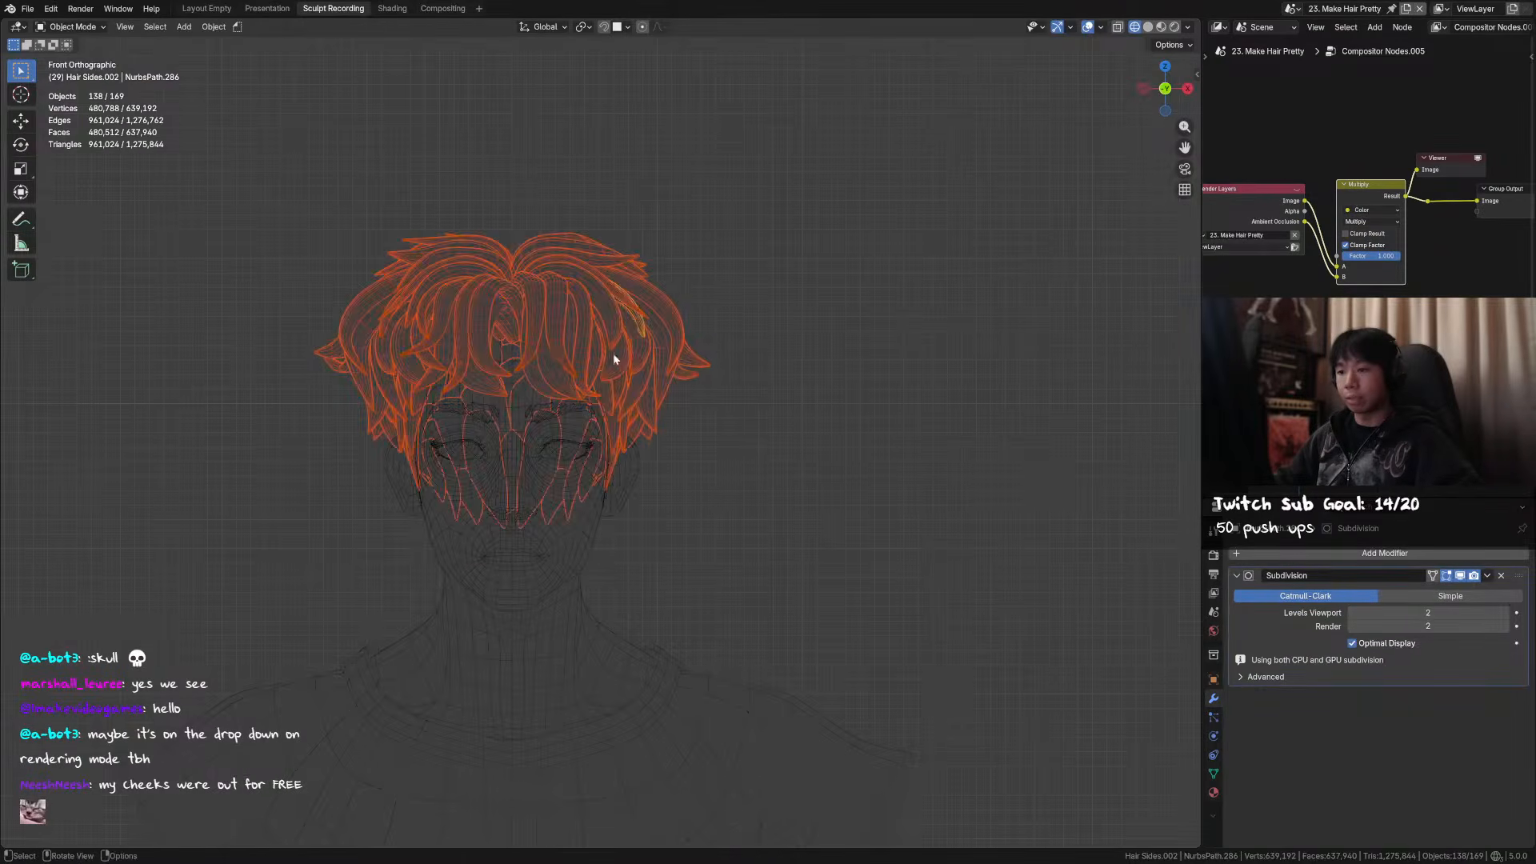
key("h")
- Examine the hairless body's wireframe and polygon statistics from the front, back and side
middle_click_drag(720, 462, 790, 144, "shift")
middle_click_drag(791, 144, 827, 386, "ctrl")
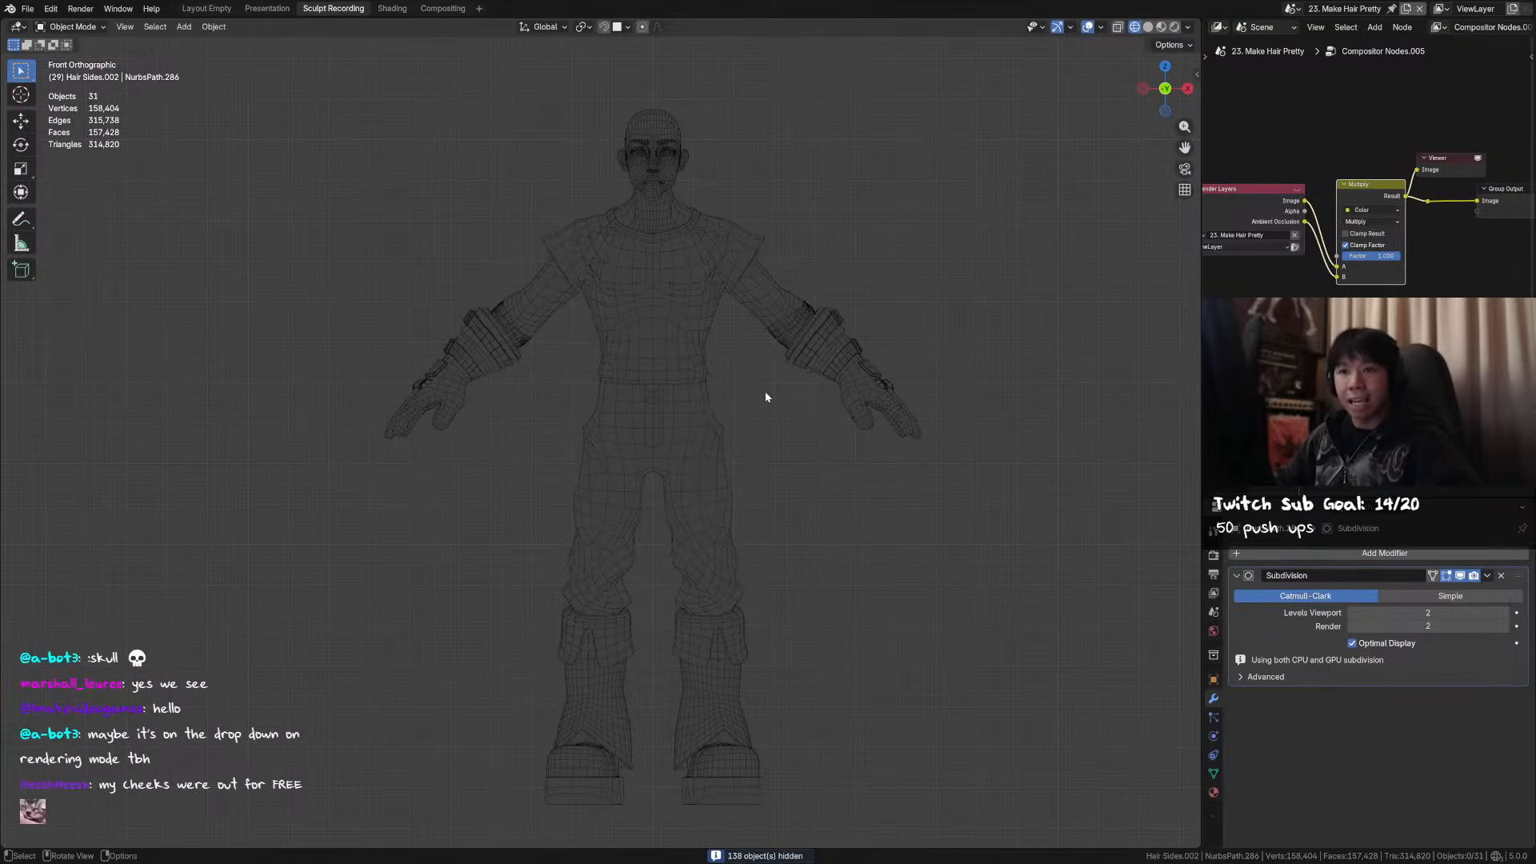
middle_click_drag(765, 392, 888, 363)
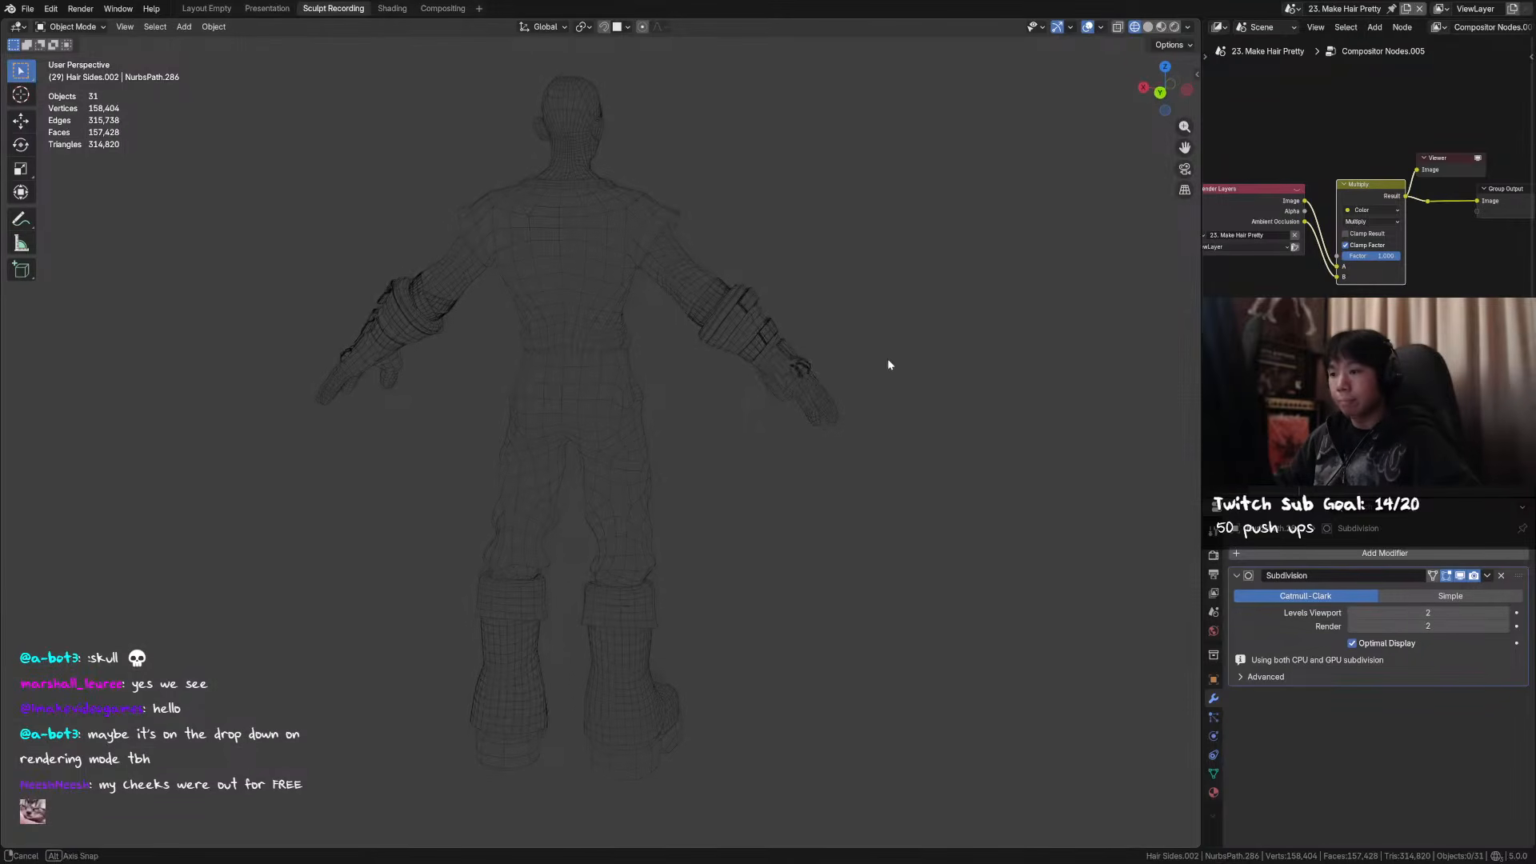
middle_click_drag(606, 372, 828, 403)
middle_click_drag(827, 410, 689, 376)
scroll(756, 369, "down", 3)
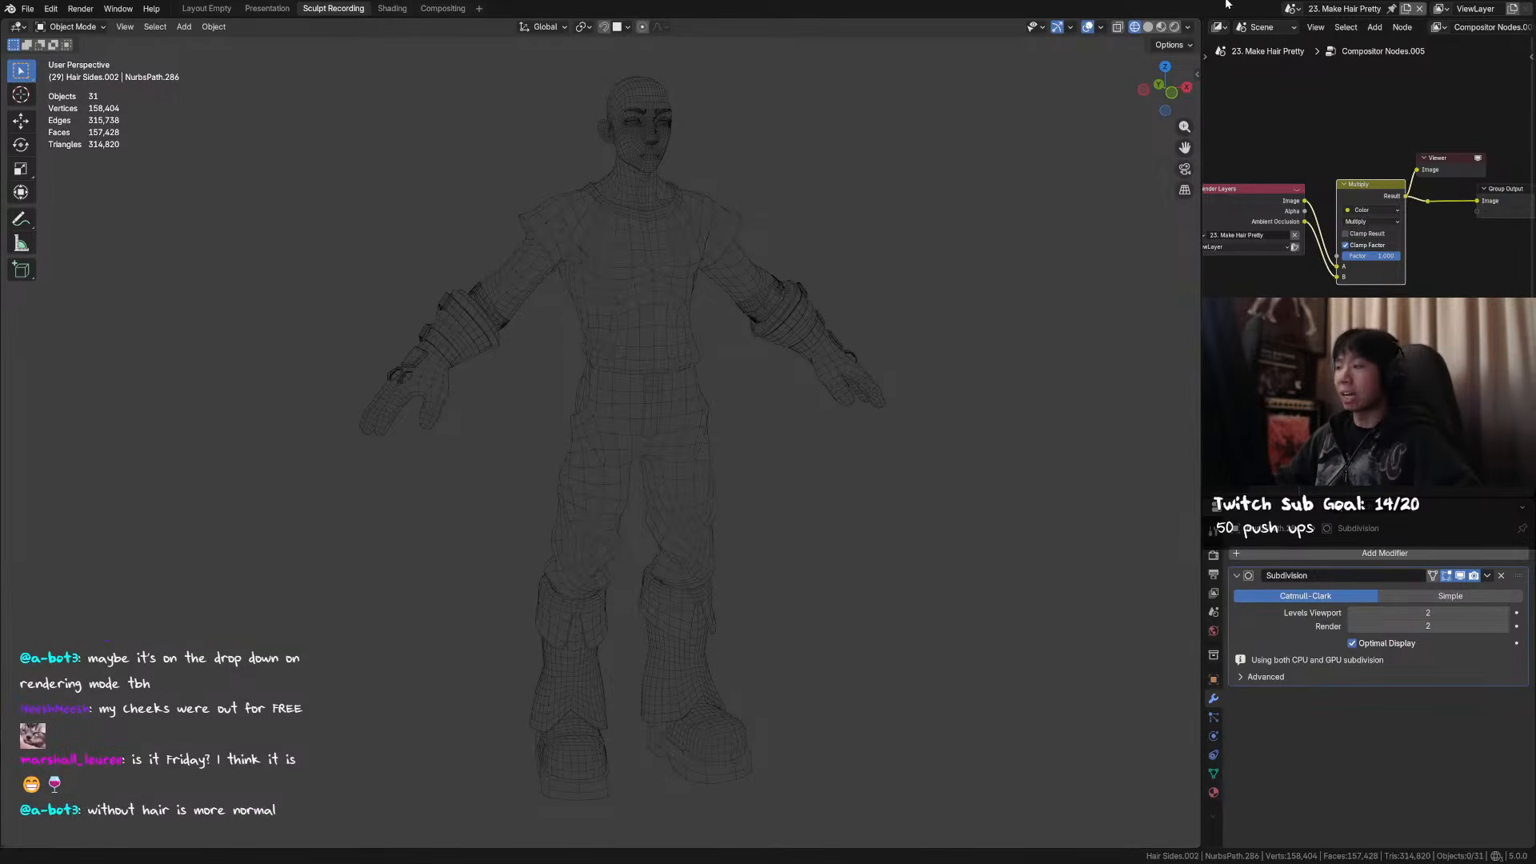
- Switch the viewport shading to Solid and on to Material Preview to show the character without hair
left_click(1148, 26)
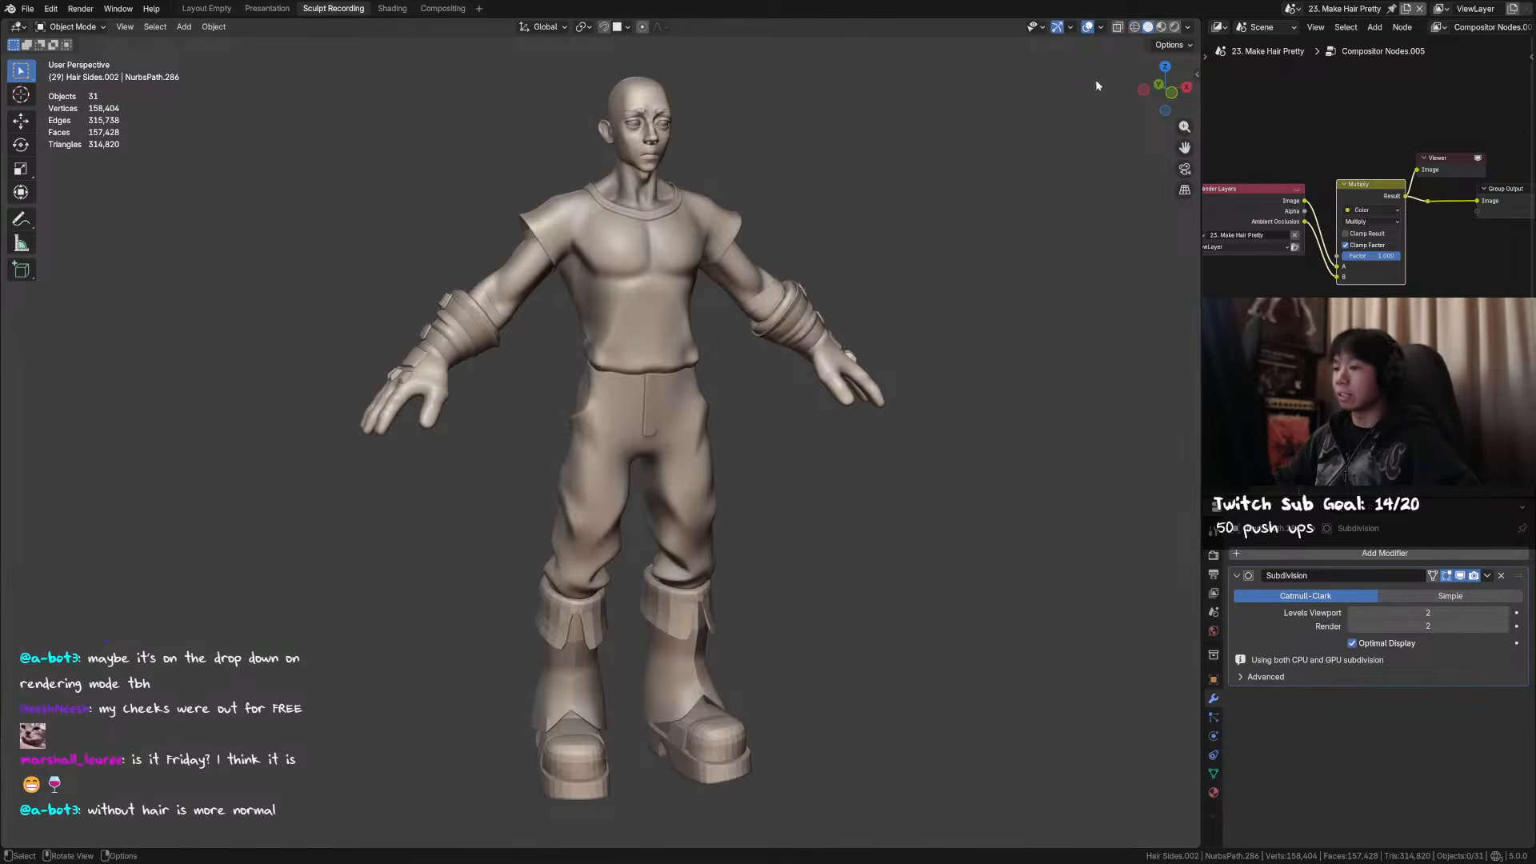
left_click(1161, 26)
mouse_move(708, 238)
middle_mouse_down()
mouse_move(899, 240)
mouse_move(642, 252)
mouse_move(654, 249)
middle_mouse_up()
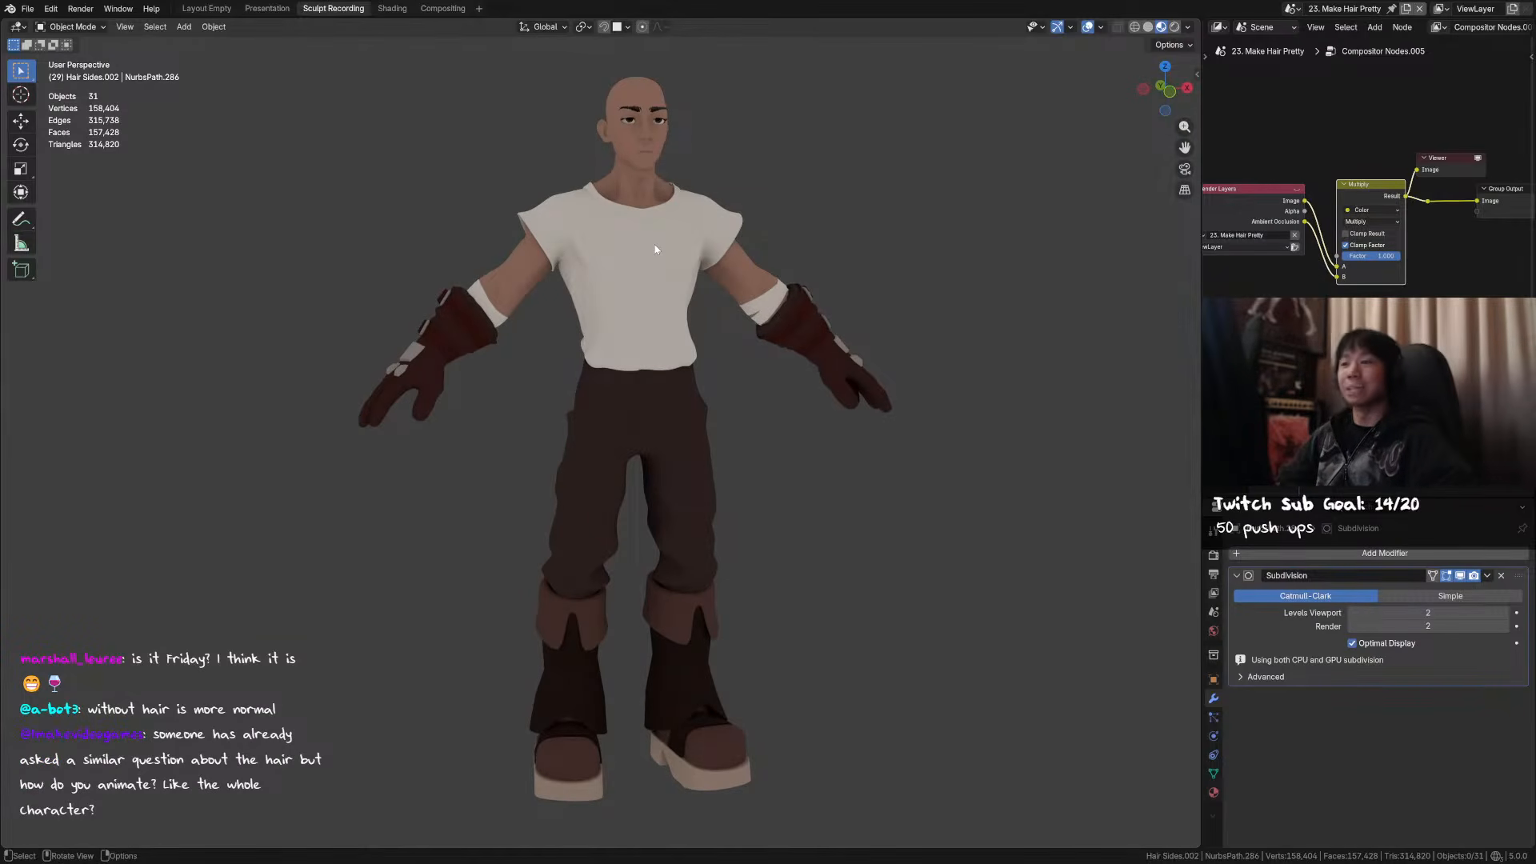
middle_click_drag(682, 188, 715, 317)
- Reveal all hidden objects, then box-select the spare objects near the head and hide them again
key("alt+h")
scroll(699, 139, "up", 2)
left_click_drag(958, 74, 788, 256)
middle_click_drag(780, 261, 760, 384, "alt")
scroll(752, 280, "up", 4)
left_click(771, 344)
key("KP_Decimal")
scroll(714, 395, "down", 6)
scroll(714, 399, "up", 2)
scroll(723, 338, "down", 1)
key("h")
- Box-select the separate rigged hair lock beside the head and frame it in the front view
middle_click_drag(930, 367, 836, 380)
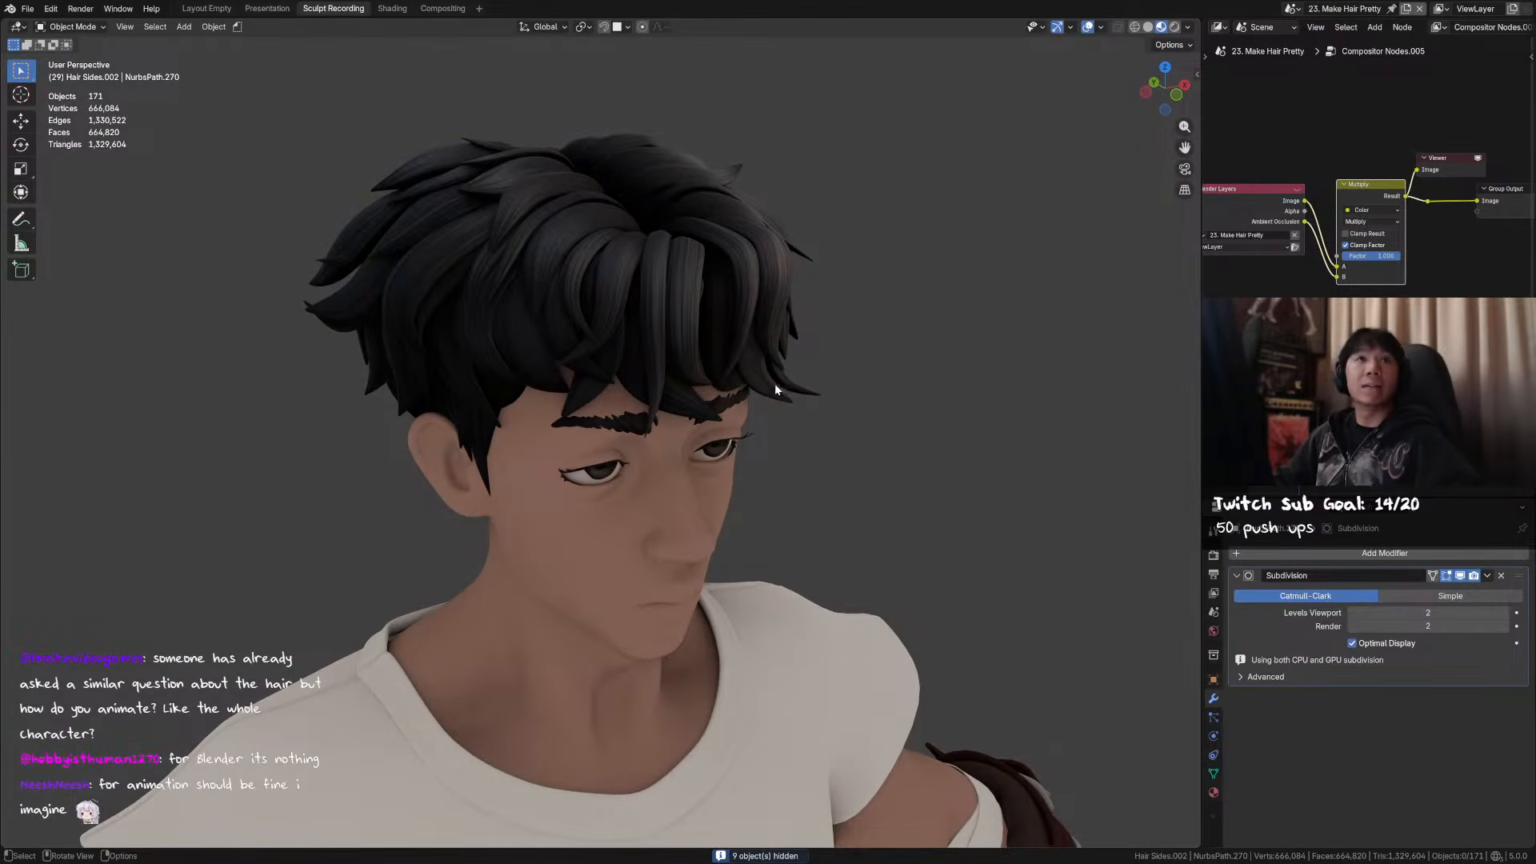
scroll(775, 373, "down", 3)
middle_click_drag(776, 373, 896, 336)
left_click_drag(1010, 271, 1136, 418)
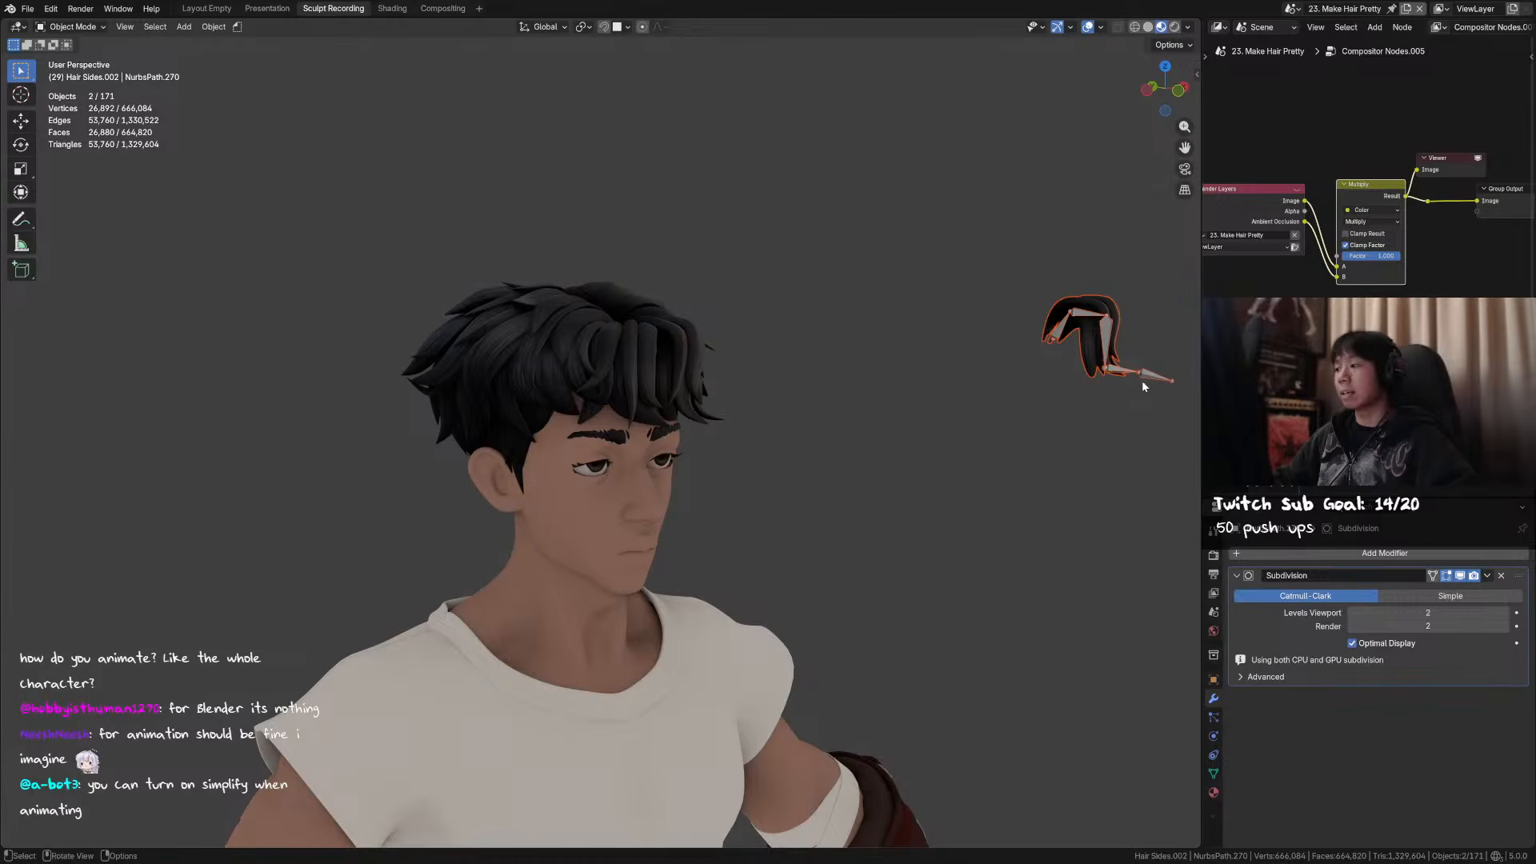
key("KP_Decimal")
key("KP_1")
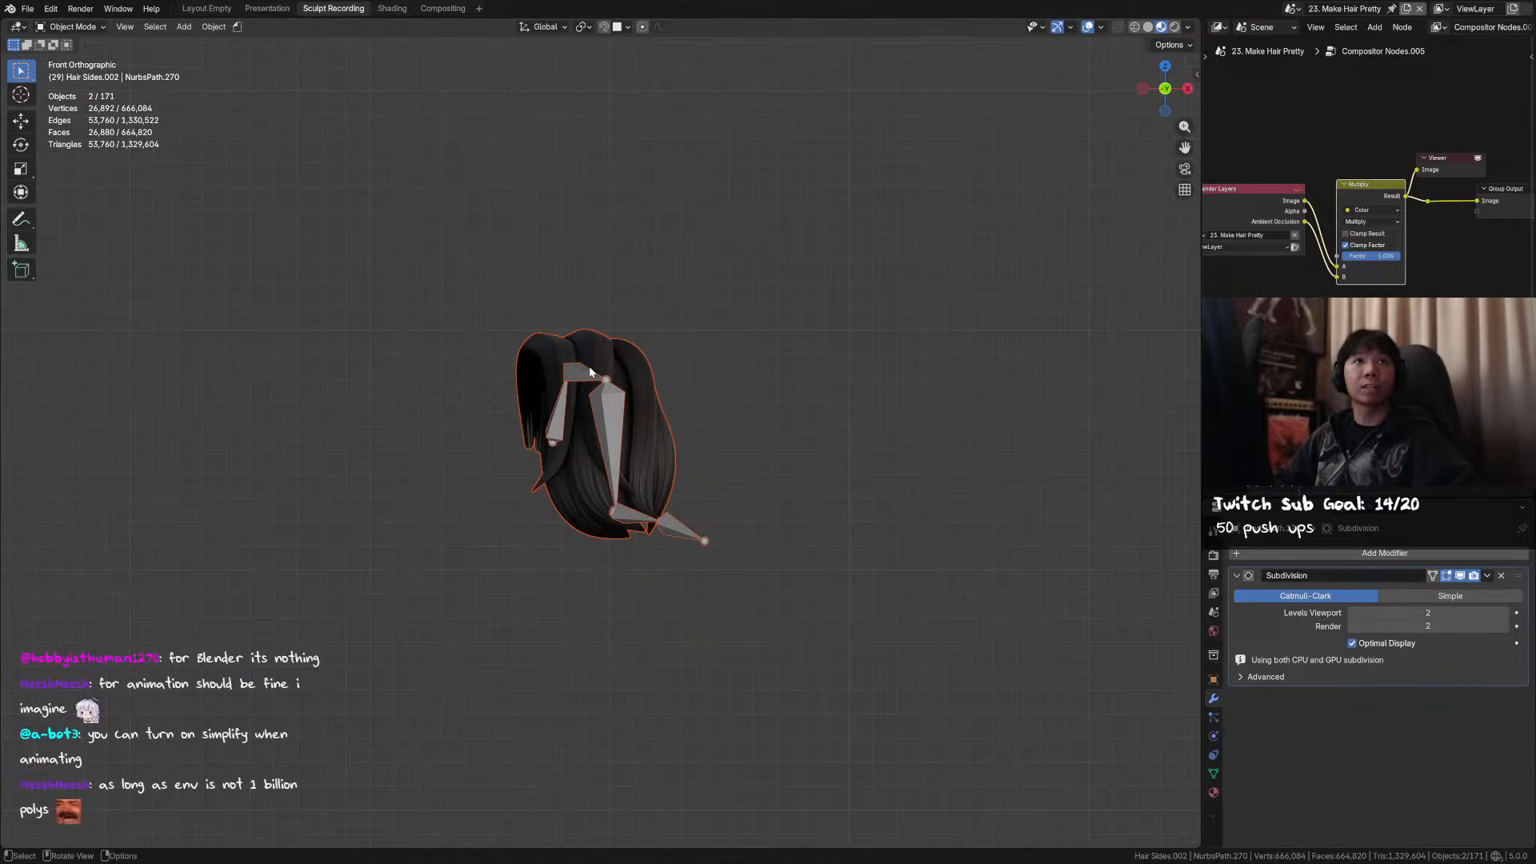
middle_click_drag(605, 391, 652, 392, "shift")
scroll(653, 393, "up", 2)
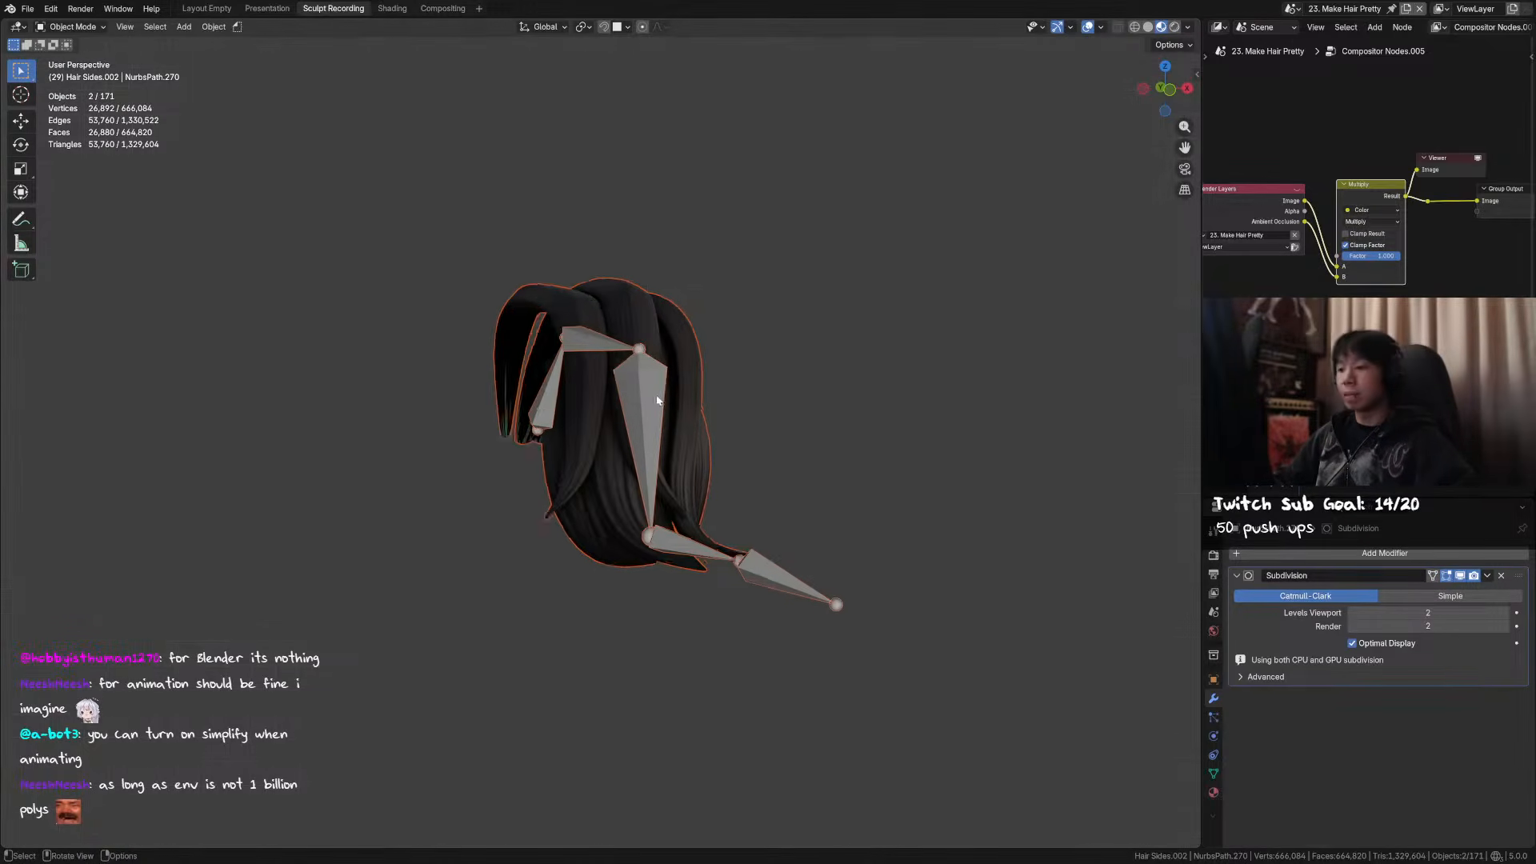
- Select the hair lock's armature and play its animation in Solid shading from the front
left_click(655, 395)
key("Escape")
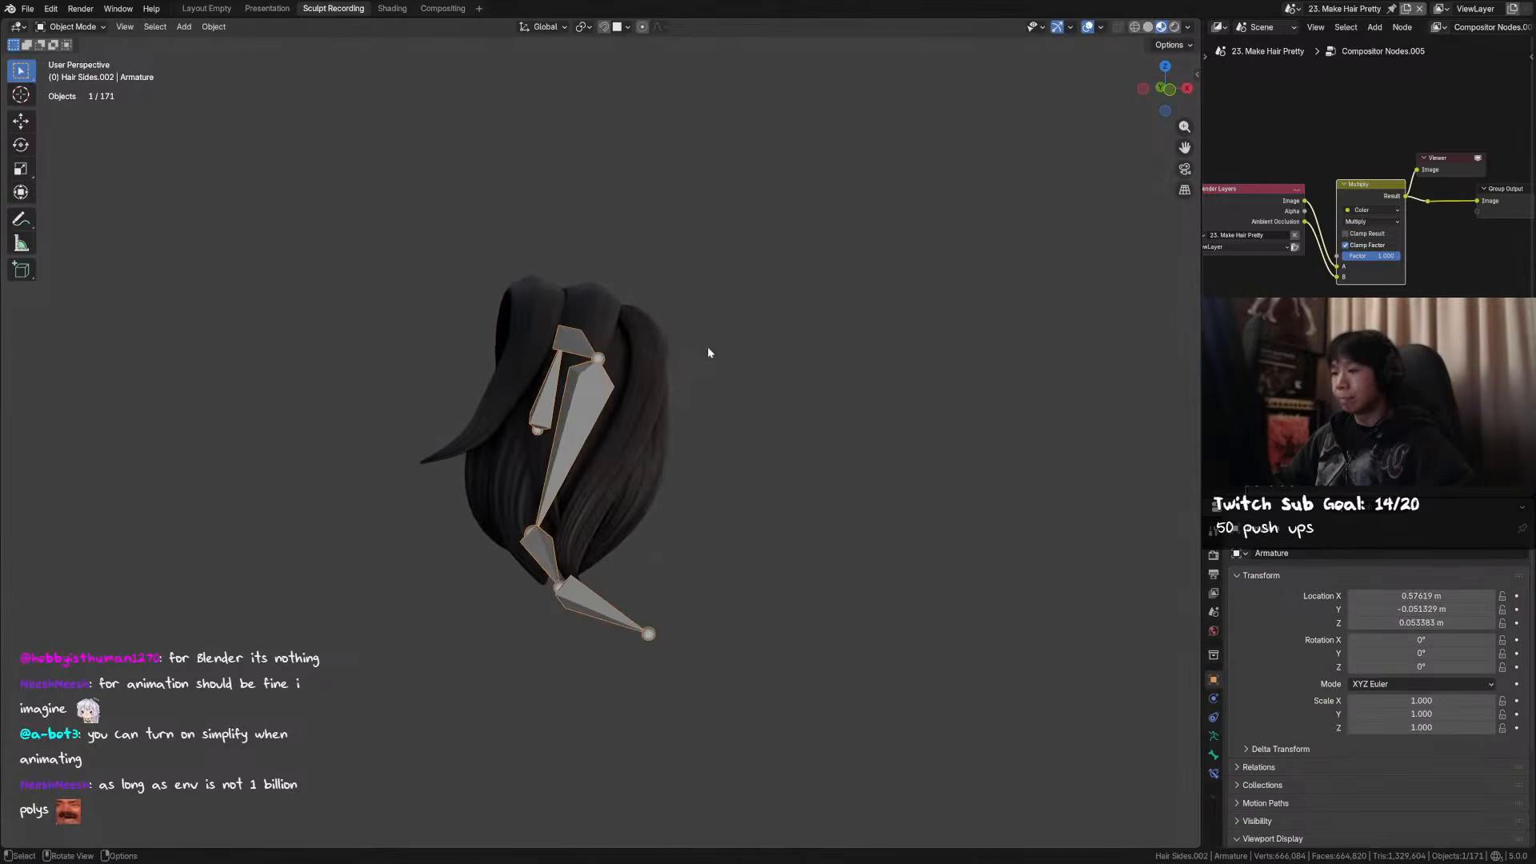
key("KP_1")
left_click(1148, 26)
key("space")
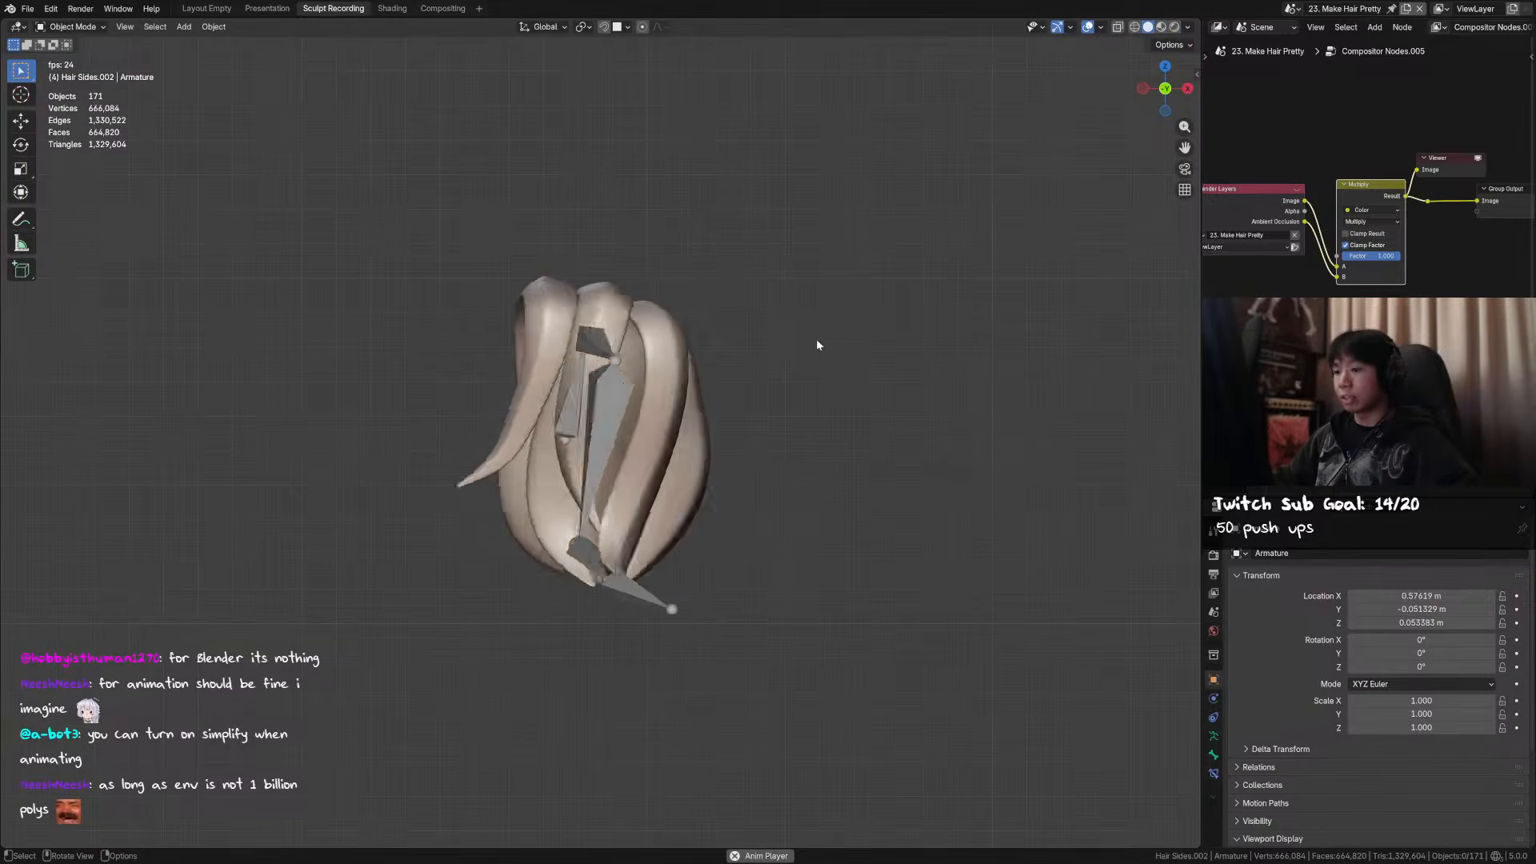
- Examine the hair lock's animation from several angles
mouse_move(740, 424)
middle_mouse_down()
mouse_move(917, 457)
mouse_move(1011, 454)
middle_mouse_up()
middle_click_drag(626, 368, 694, 359)
left_click_drag(724, 285, 528, 356)
middle_click_drag(512, 360, 750, 365)
left_click(800, 352)
middle_click_drag(569, 268, 521, 270)
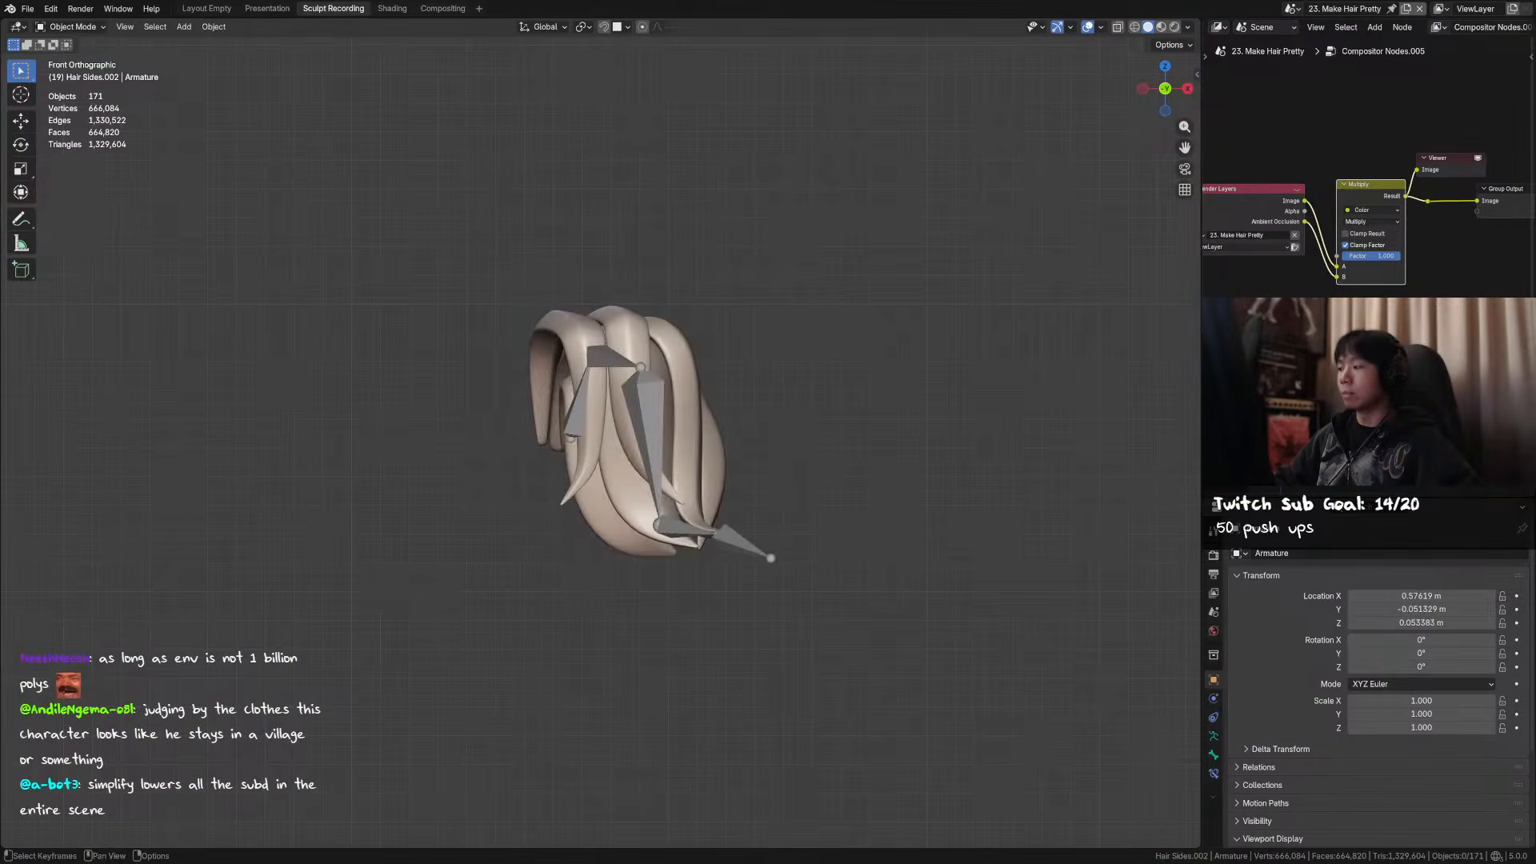
- Scrub the timeline and replay the hair lock's animation in the front view
left_click_drag(1281, 472, 1250, 472)
key("space")
key("Escape")
key("space")
key("Escape")
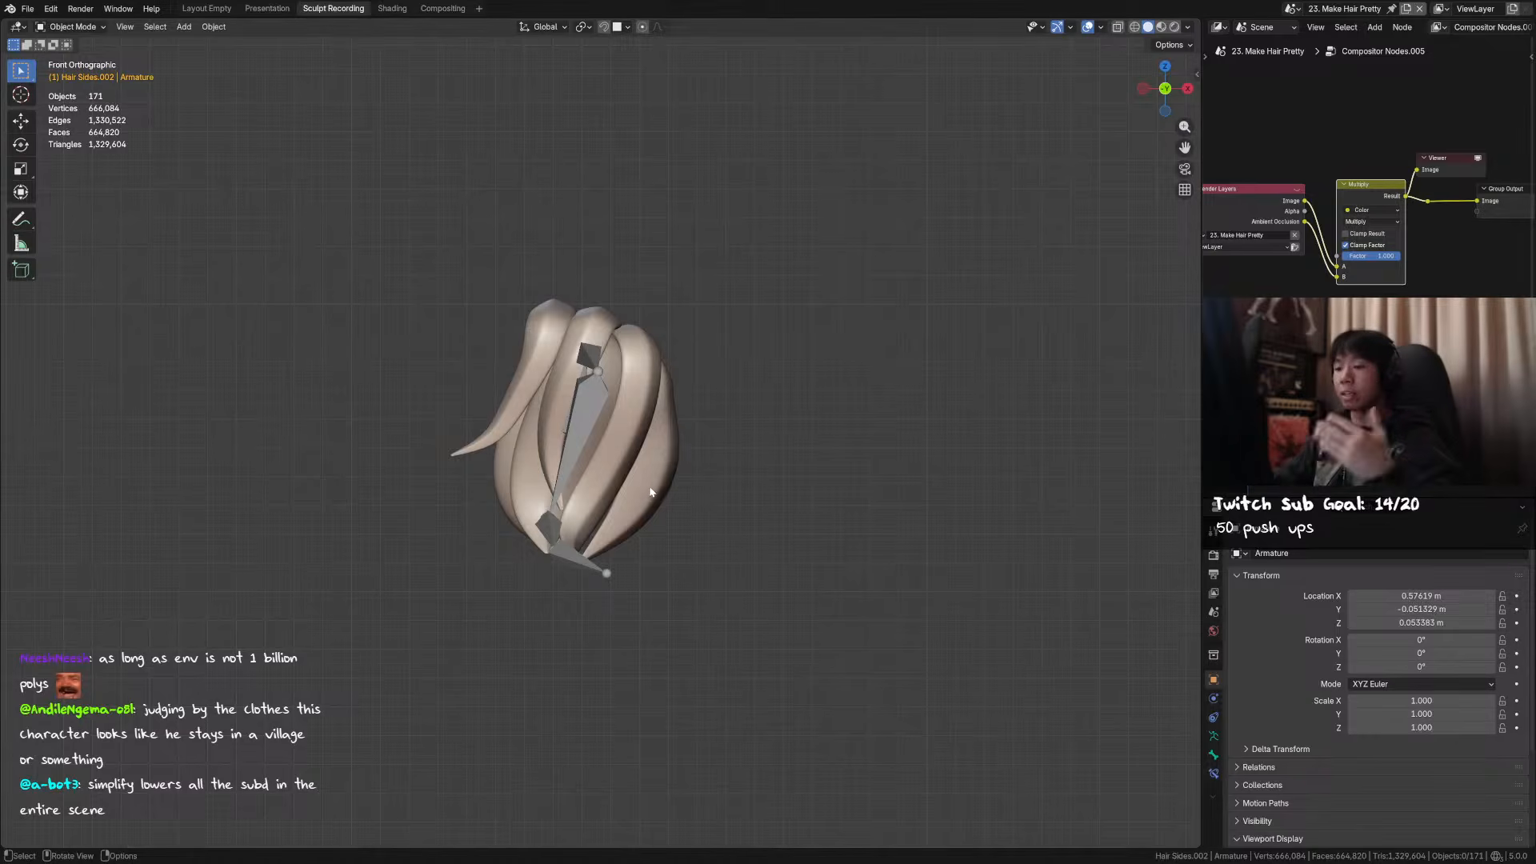
scroll(608, 509, "down", 3)
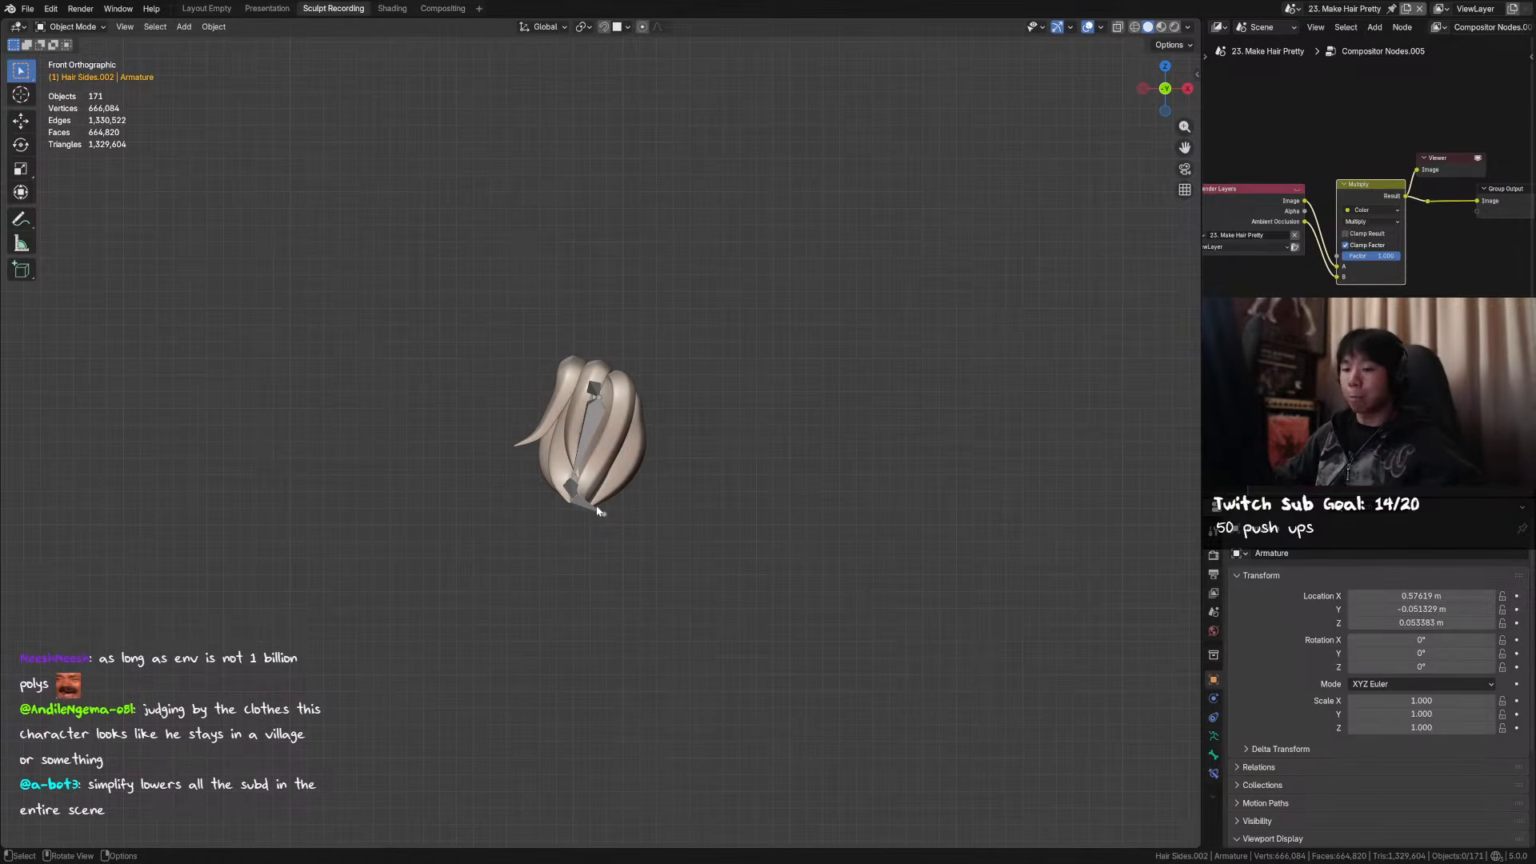
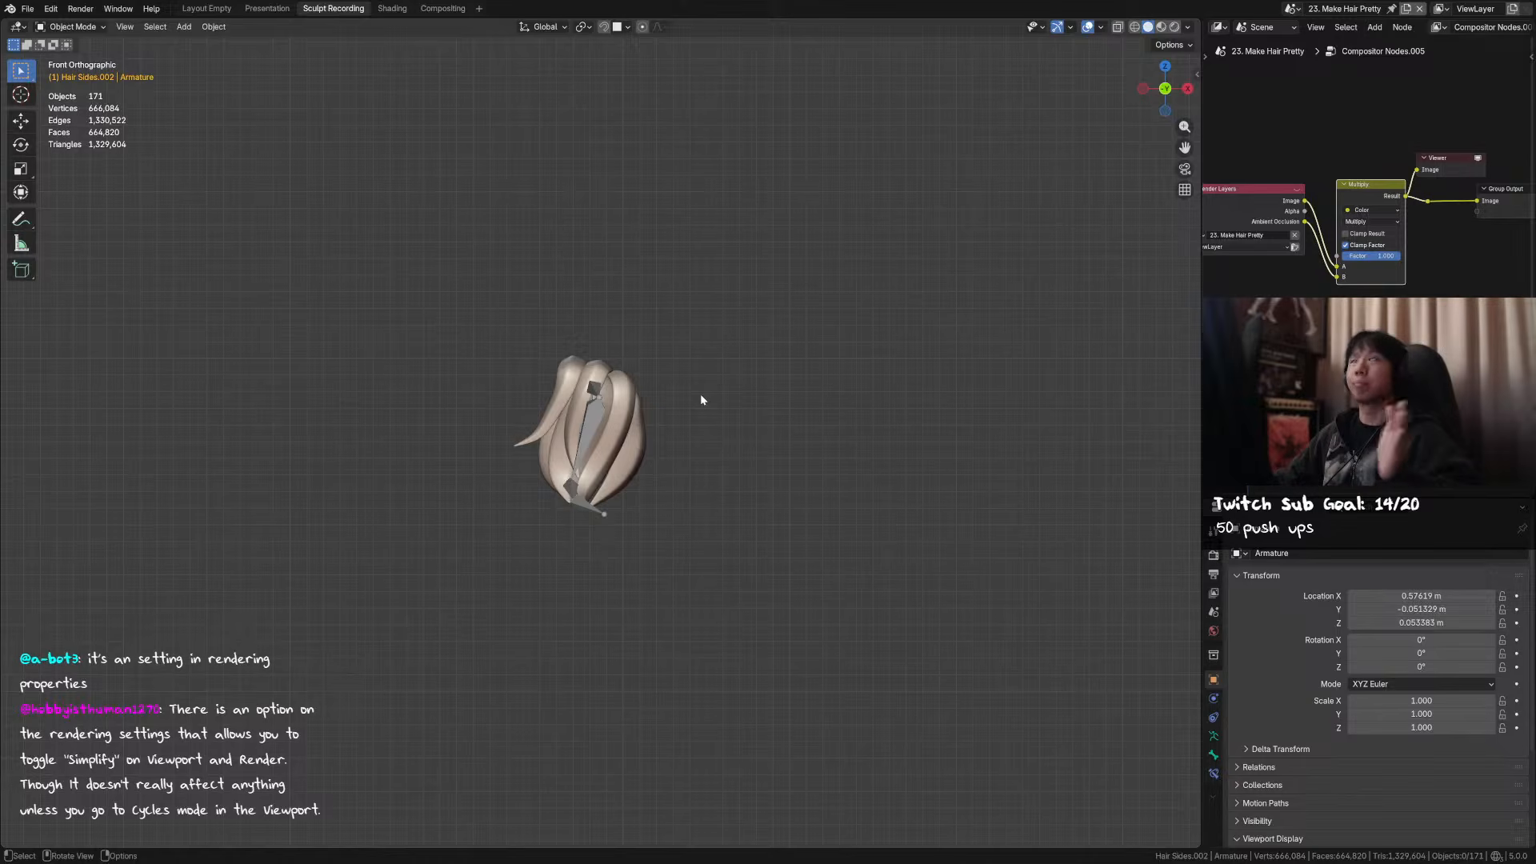
scroll(662, 370, "down", 3)
scroll(652, 375, "up", 3)
middle_click_drag(427, 440, 532, 420, "shift")
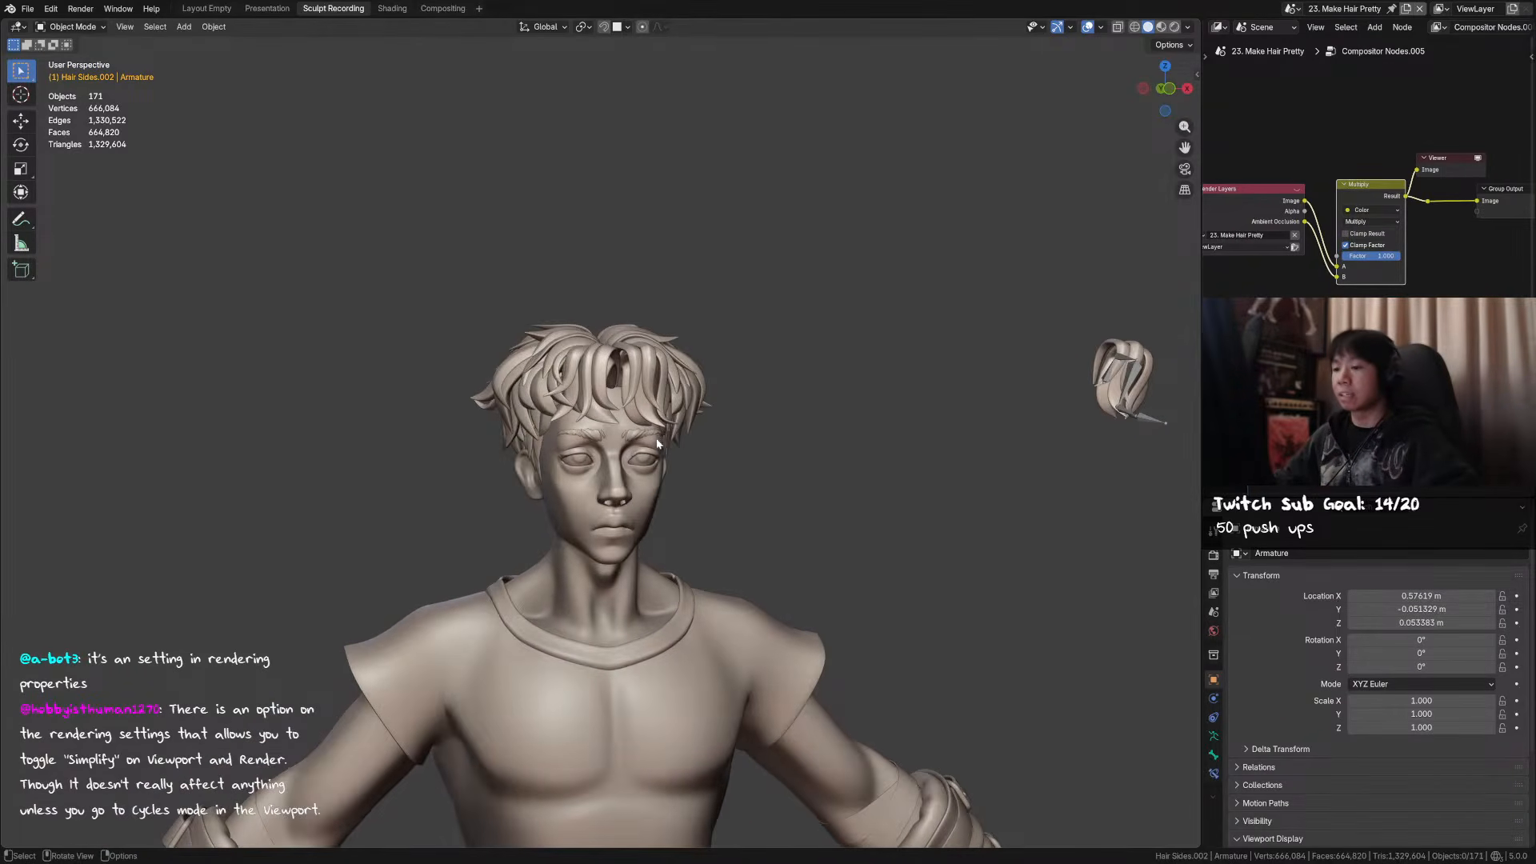
- Examine the character beside the separate rigged hair lock, and check the body mesh's modifiers
mouse_move(640, 444)
middle_mouse_down()
mouse_move(713, 446)
mouse_move(504, 440)
mouse_move(731, 440)
mouse_move(871, 405)
middle_mouse_up()
left_click_drag(878, 314, 734, 415)
middle_click_drag(929, 446, 602, 419)
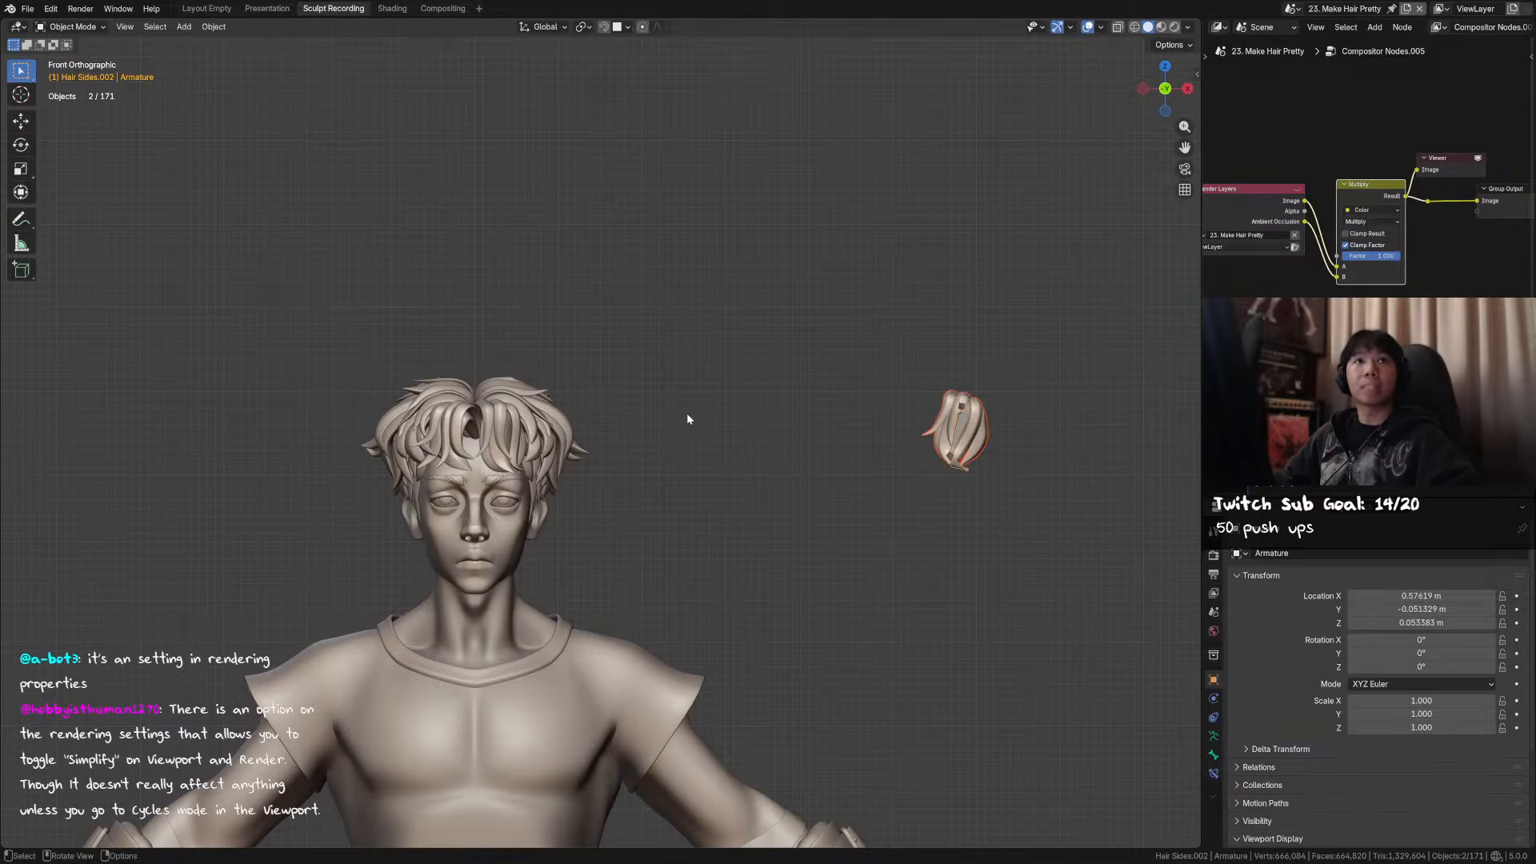
middle_click_drag(688, 411, 690, 425, "shift")
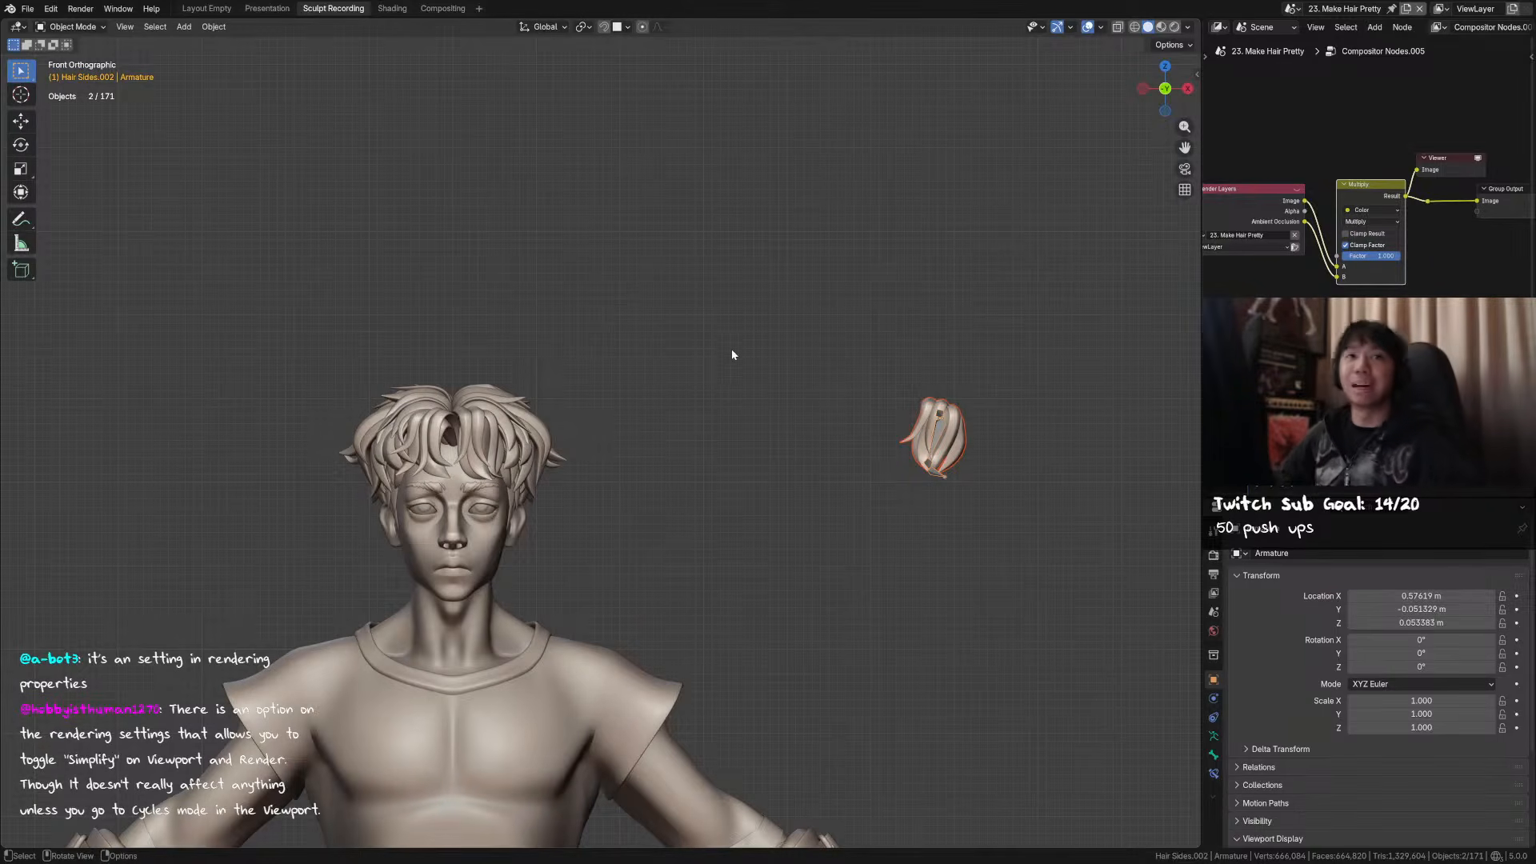
middle_click_drag(828, 395, 850, 353)
scroll(909, 370, "down", 2)
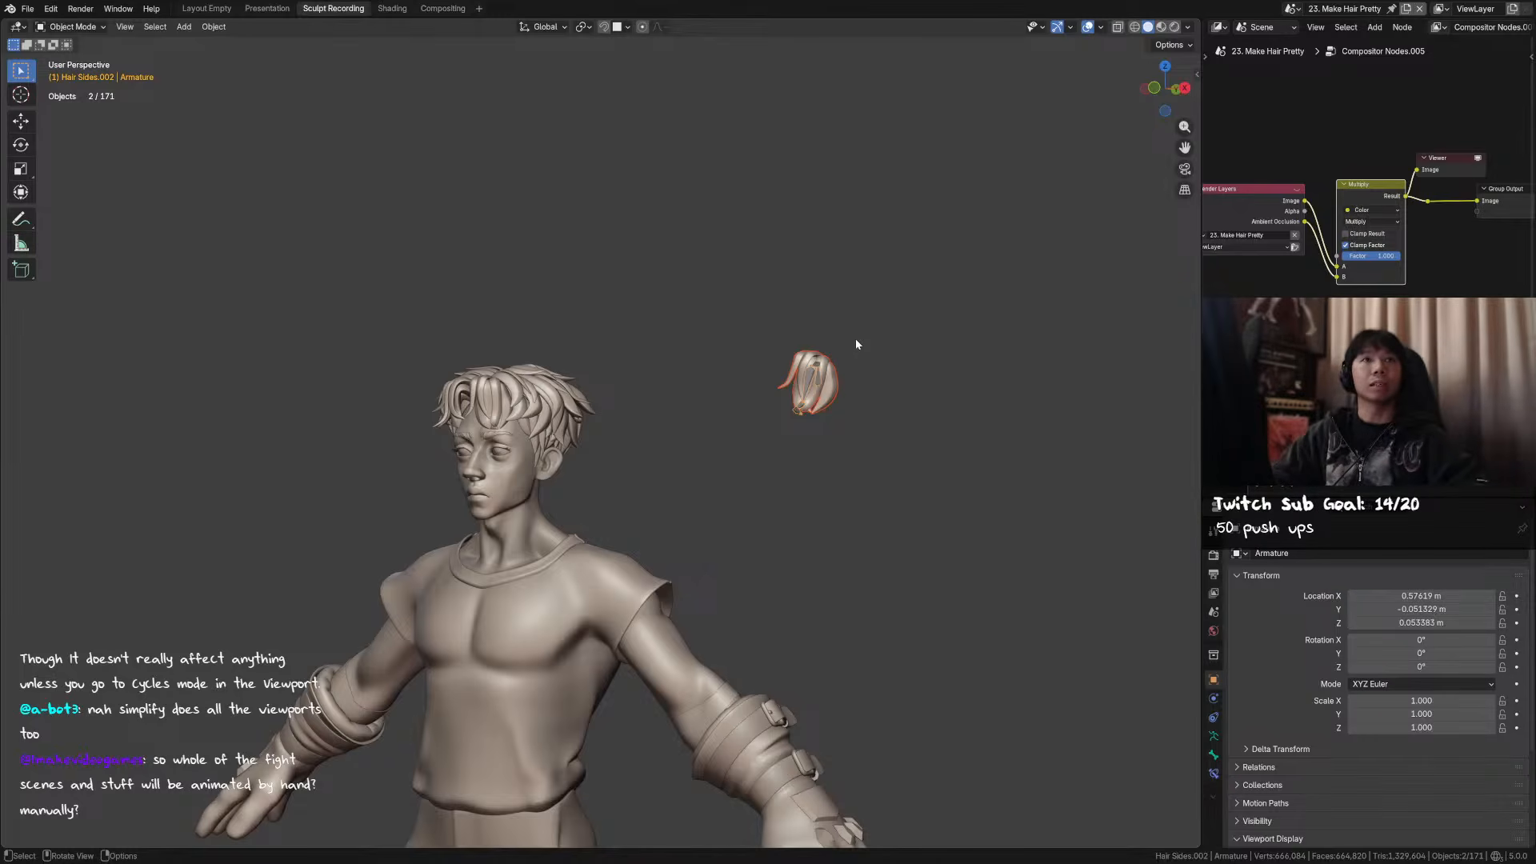
key("KP_1")
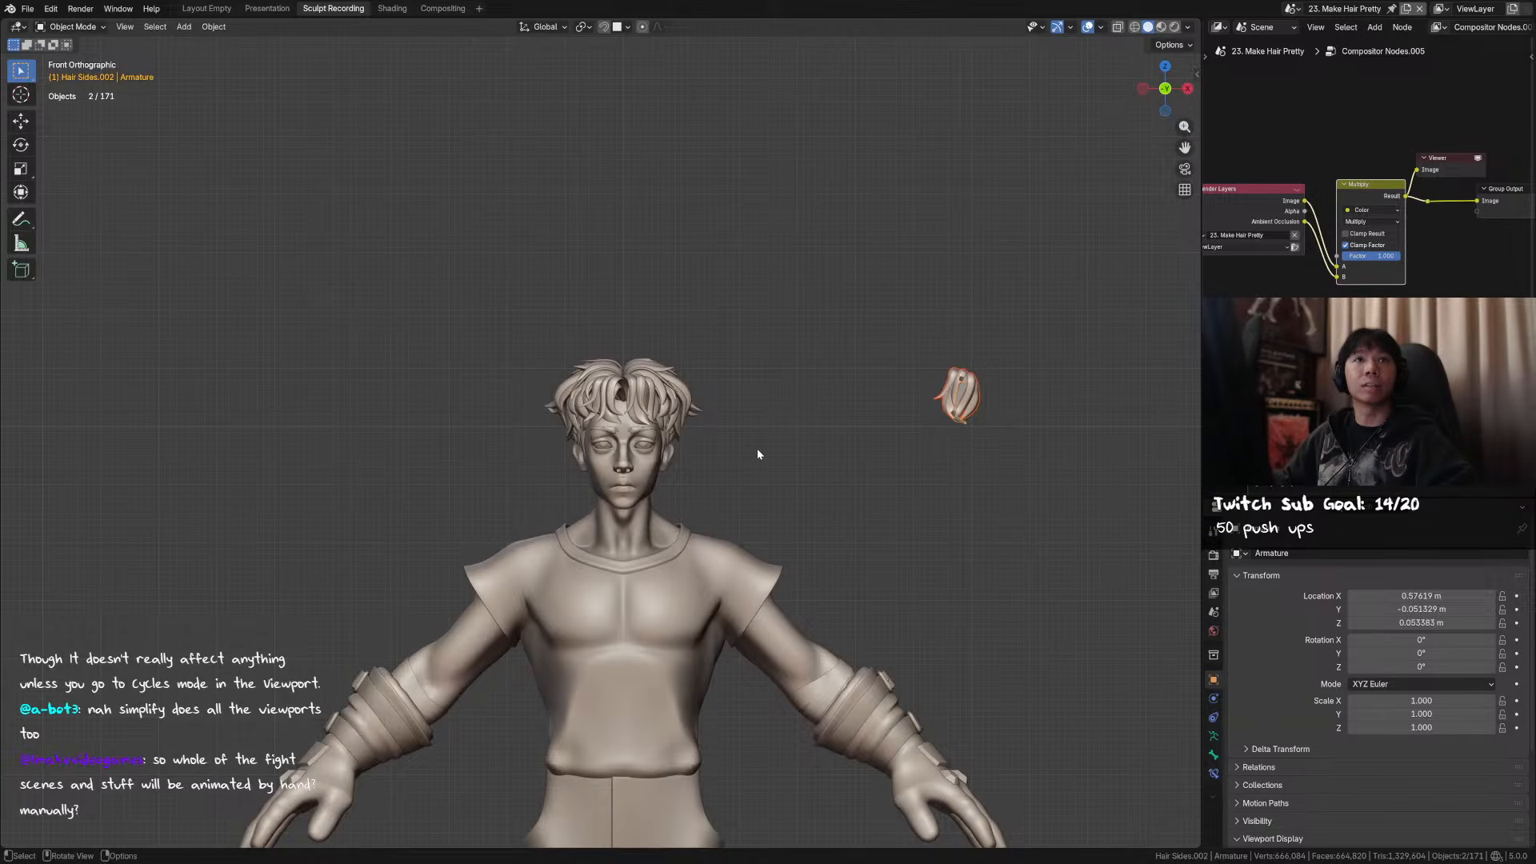
middle_click_drag(777, 444, 845, 388)
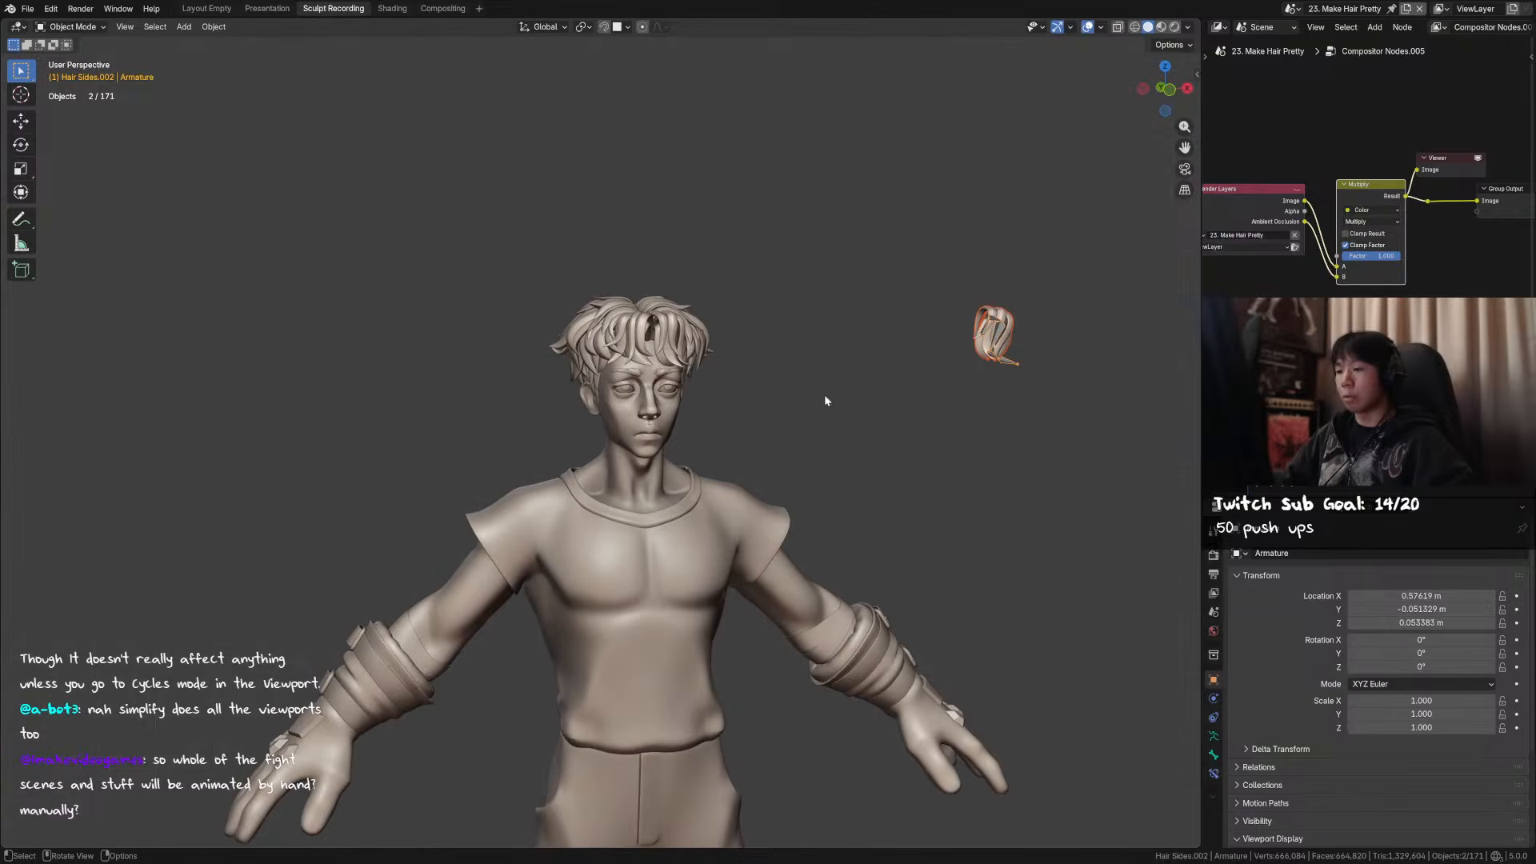
left_click(680, 432)
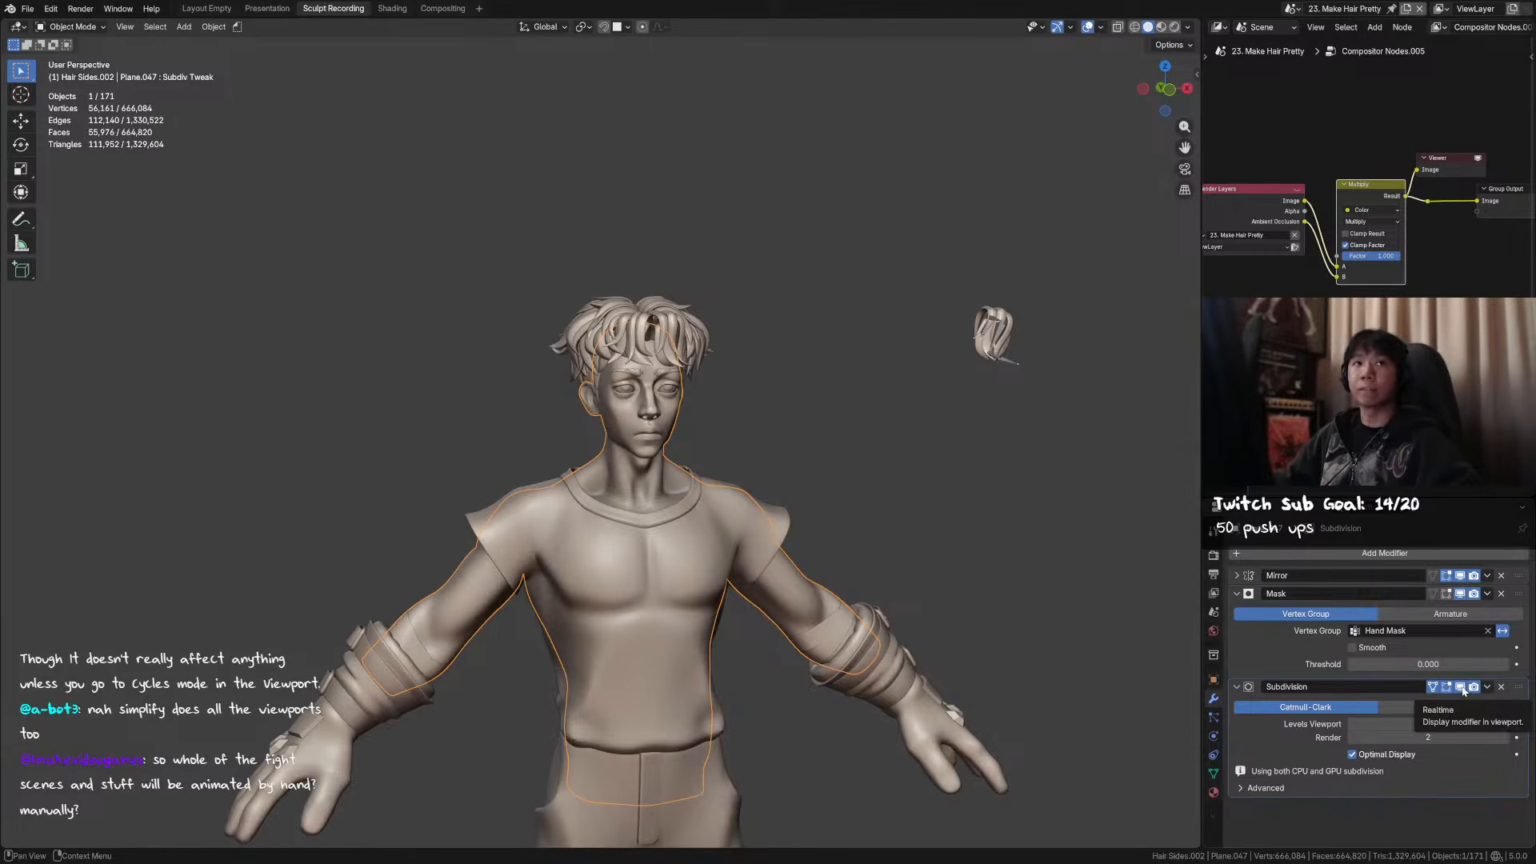
- Box-select the separate hair lock with its armature, frame it in close-up and play its animation
middle_click_drag(1029, 306, 989, 288, "shift")
left_click_drag(1015, 236, 880, 357)
key("KP_1")
key("KP_Decimal")
middle_click_drag(800, 351, 677, 399, "shift")
left_click_drag(765, 254, 622, 376)
key("KP_Decimal")
left_click(643, 378, "shift")
middle_click_drag(644, 378, 733, 392)
scroll(734, 395, "down", 2)
middle_click_drag(927, 417, 904, 404)
key("space")
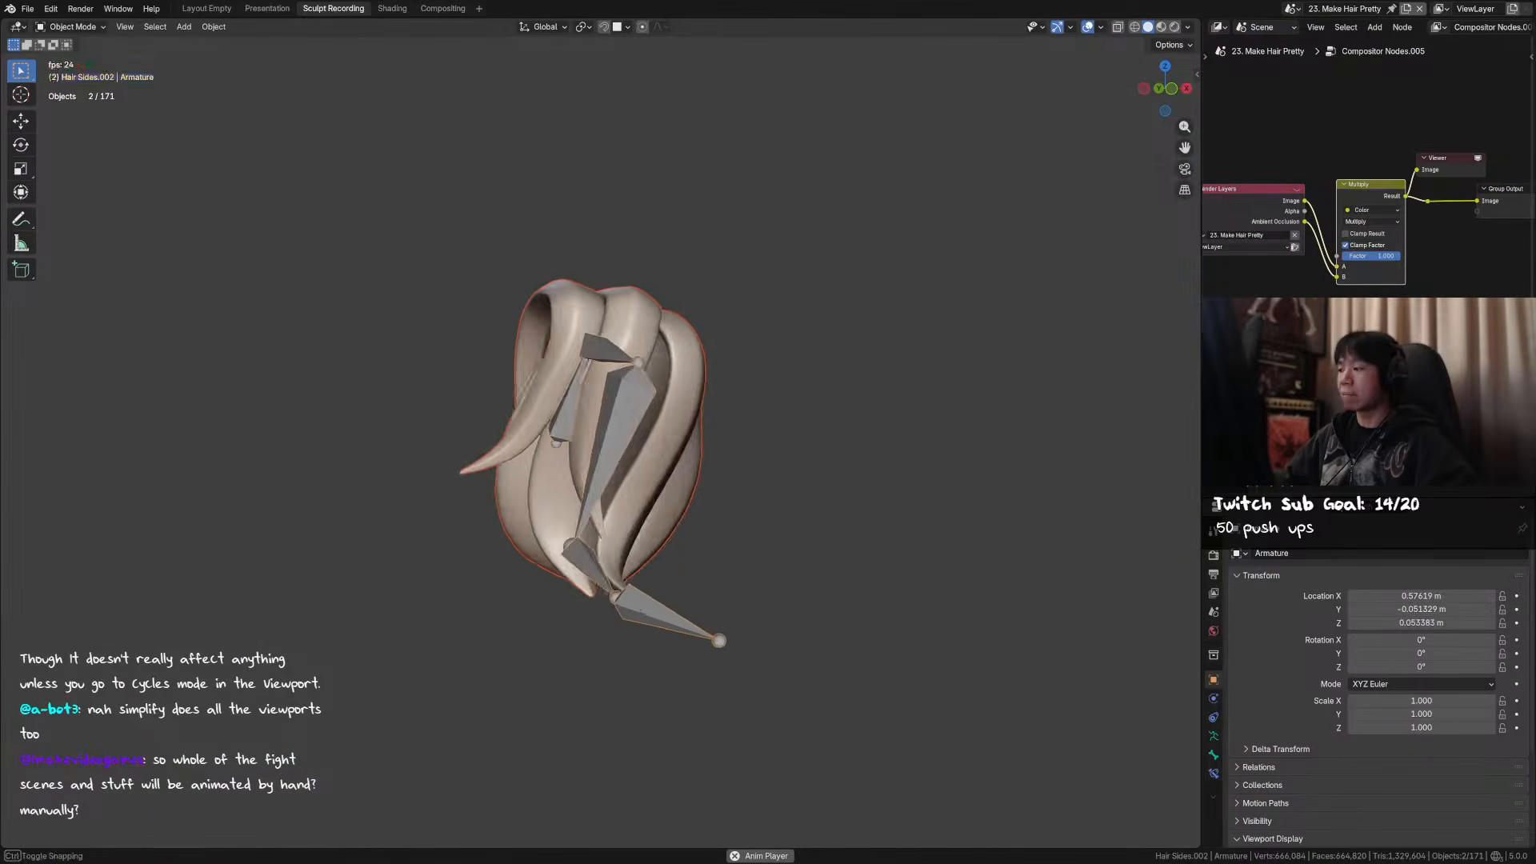
key("space")
- Test the hair lock's rig by moving its end bone in Pose Mode, cancel the move and return to Object Mode
mouse_move(1290, 478)
left_mouse_down()
mouse_move(1261, 478)
mouse_move(1279, 478)
left_mouse_up()
middle_click_drag(770, 537, 826, 540)
key("ctrl+Tab")
left_click(826, 539)
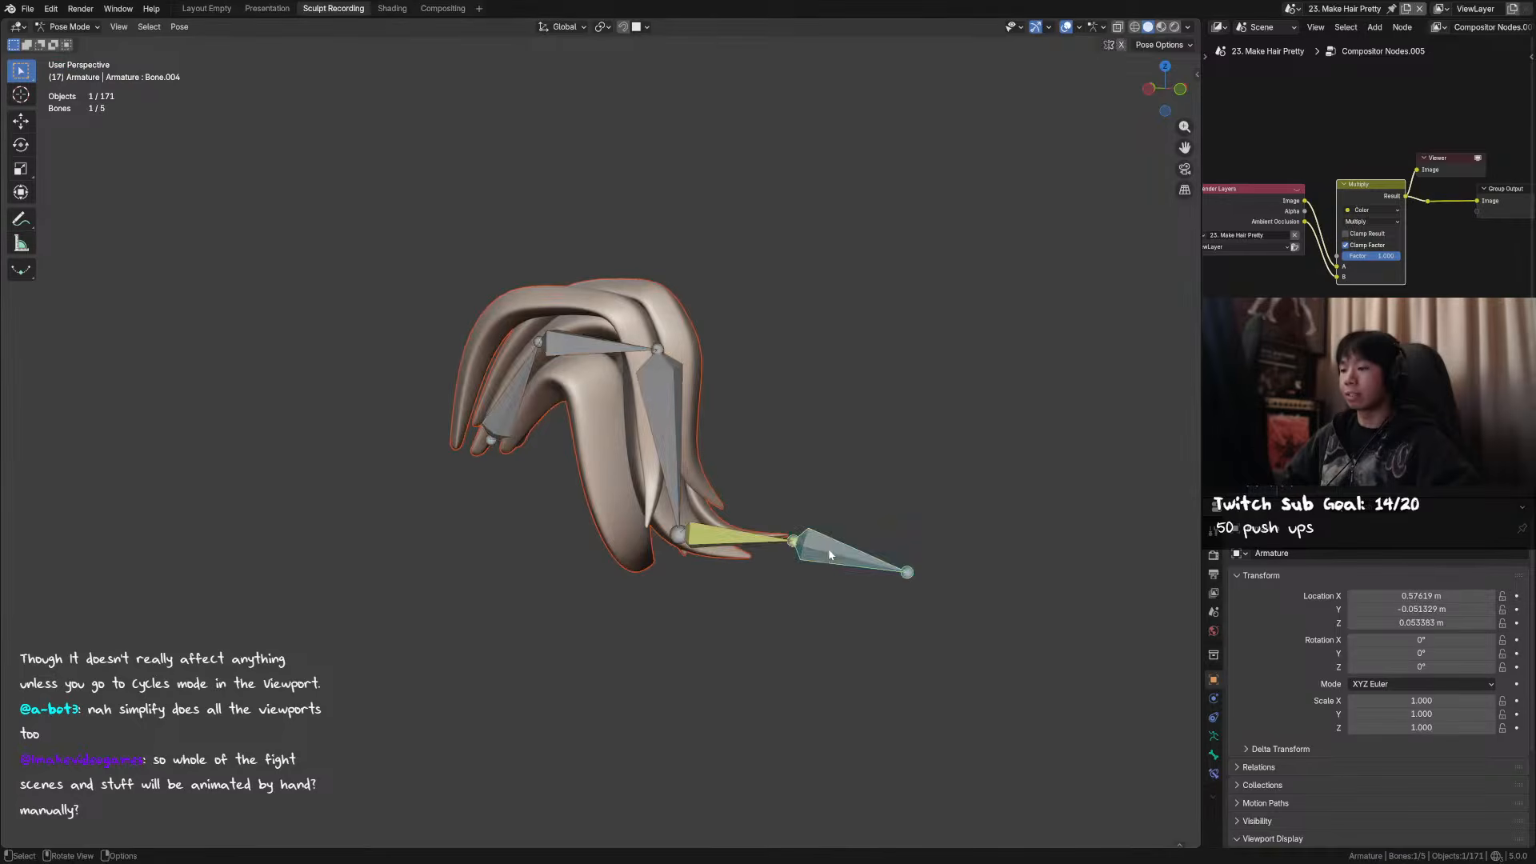
key("g")
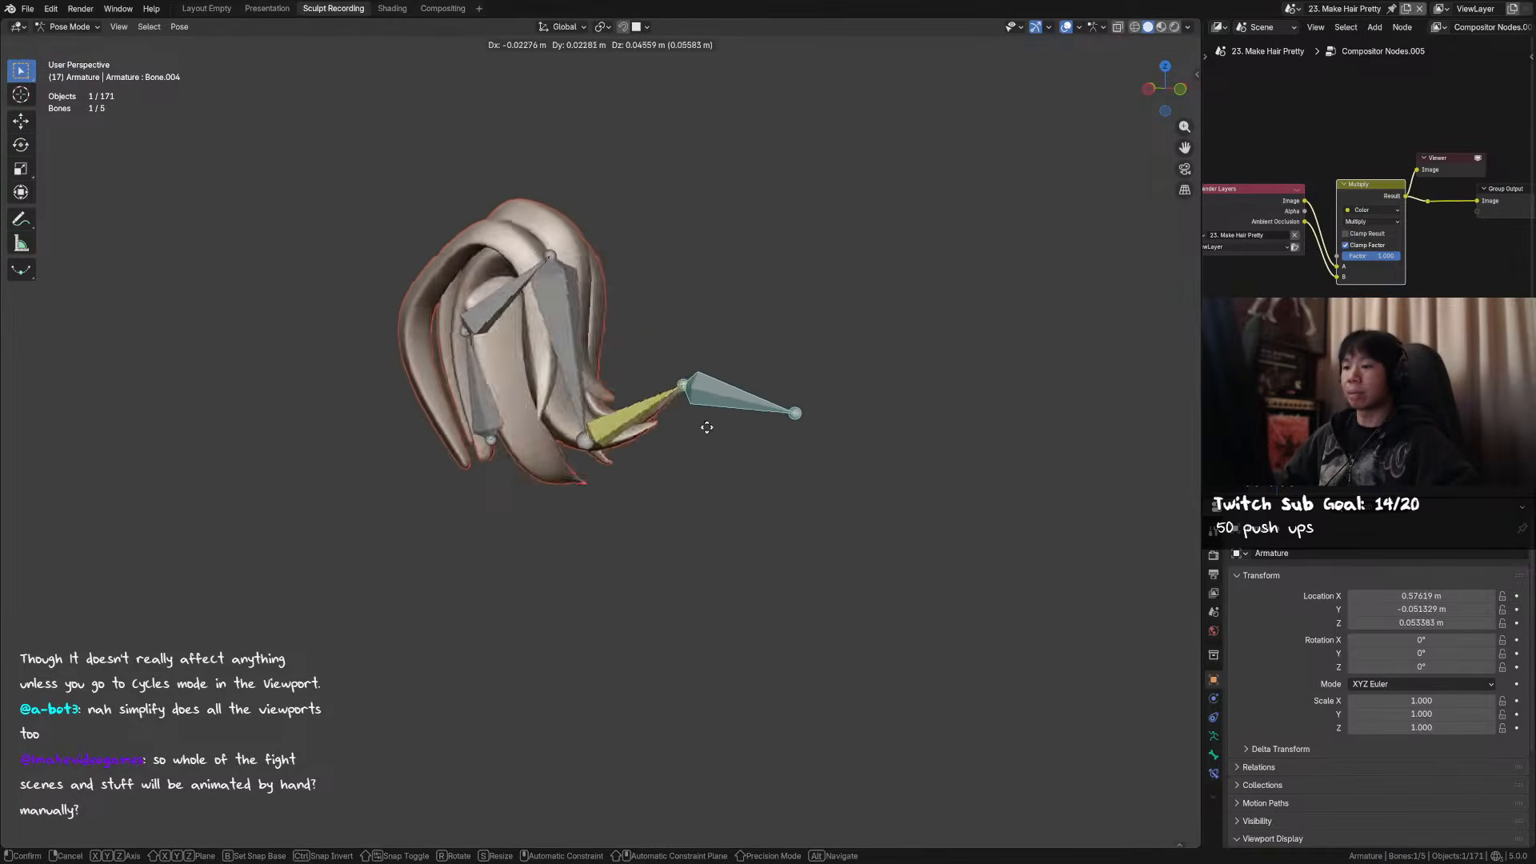
right_click(1002, 383)
middle_click_drag(676, 365, 609, 362)
key("ctrl+Tab")
- Delete the separate hair lock and its armature, and save the file
key("KP_1")
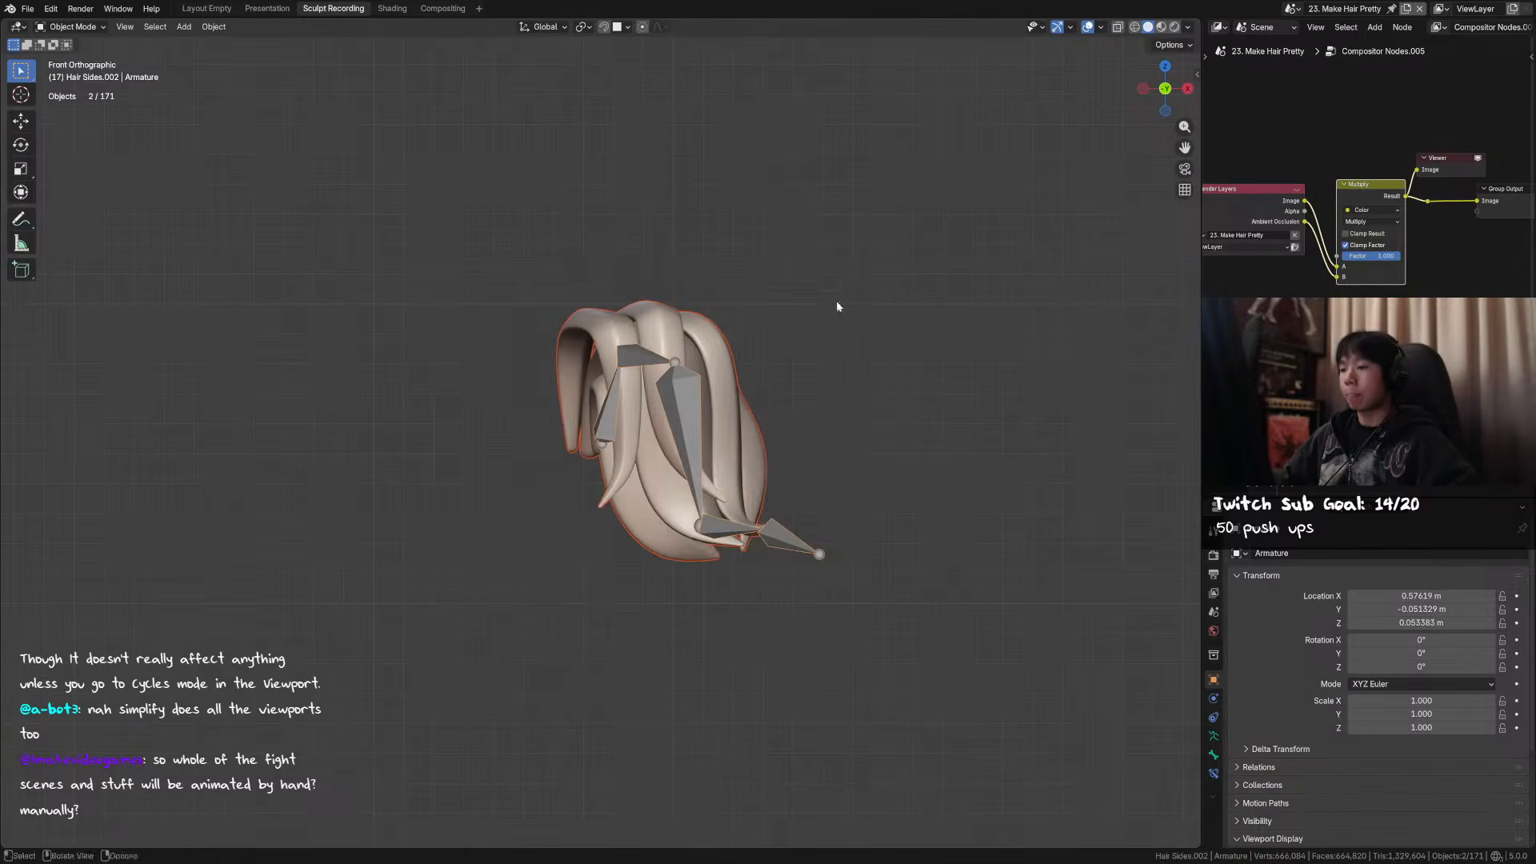
key("Delete")
scroll(482, 529, "down", 4)
middle_click_drag(482, 528, 791, 424, "shift")
key("ctrl+s")
middle_click_drag(808, 480, 777, 275, "shift")
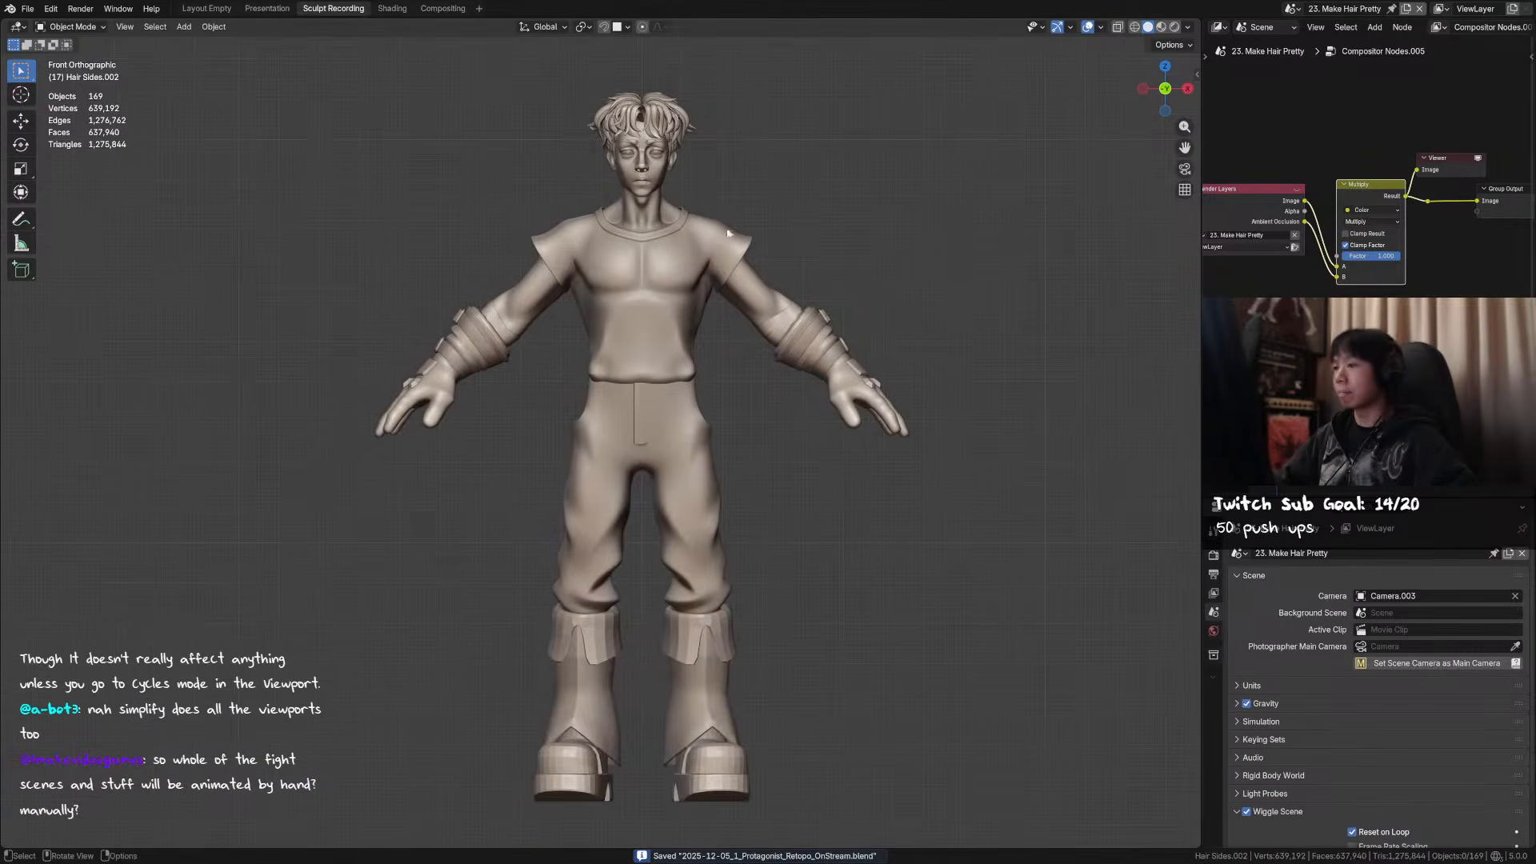
- Select the character's body mesh and open it in Edit Mode
middle_click_drag(742, 220, 752, 227)
middle_click_drag(650, 200, 652, 256, "shift")
middle_click_drag(652, 256, 644, 253)
left_click(644, 253)
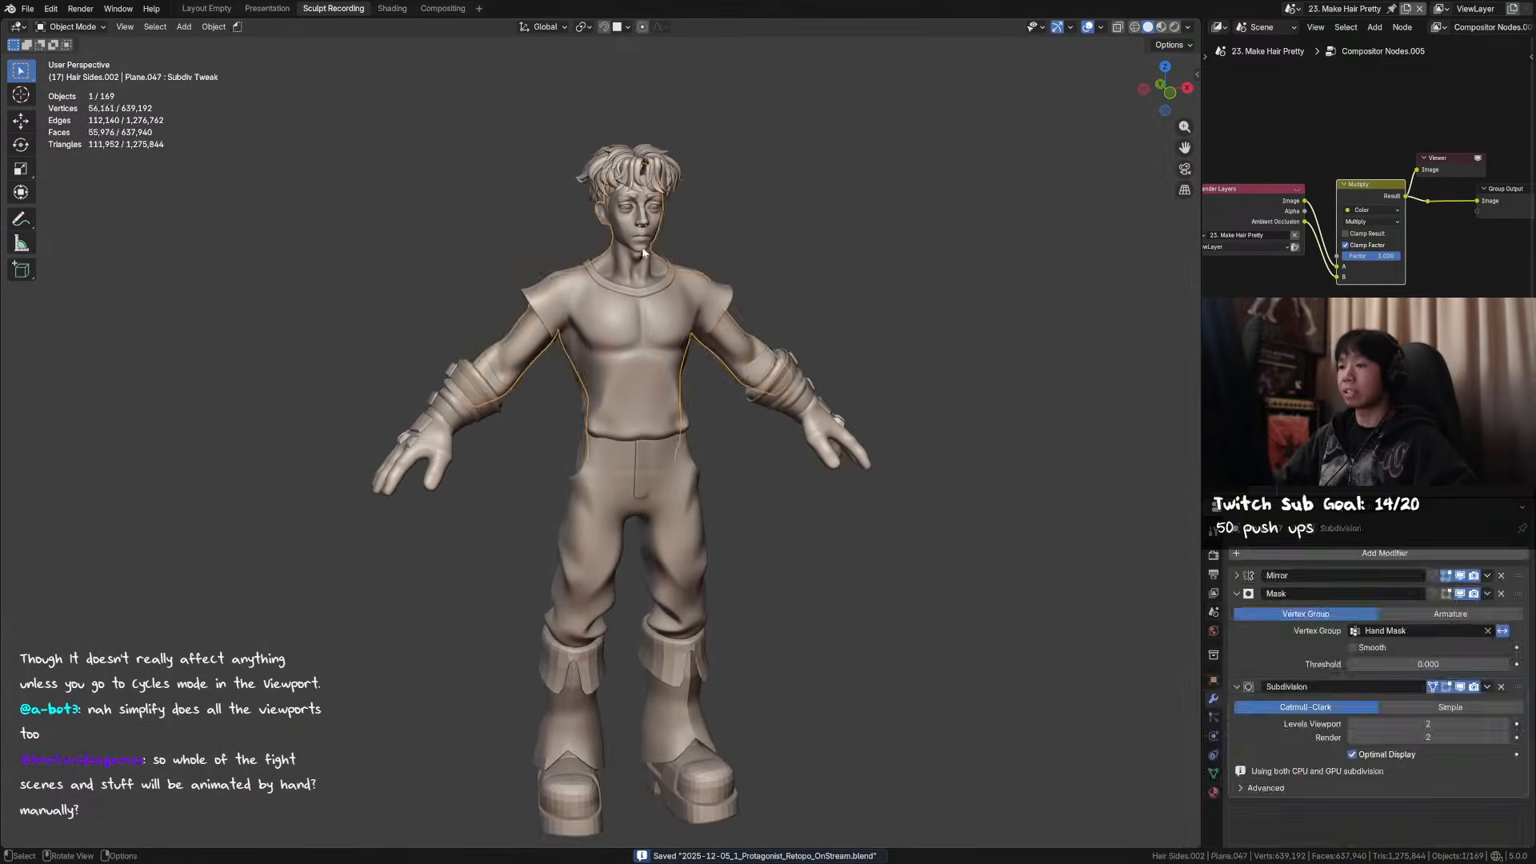
scroll(652, 253, "up", 4)
key("Tab")
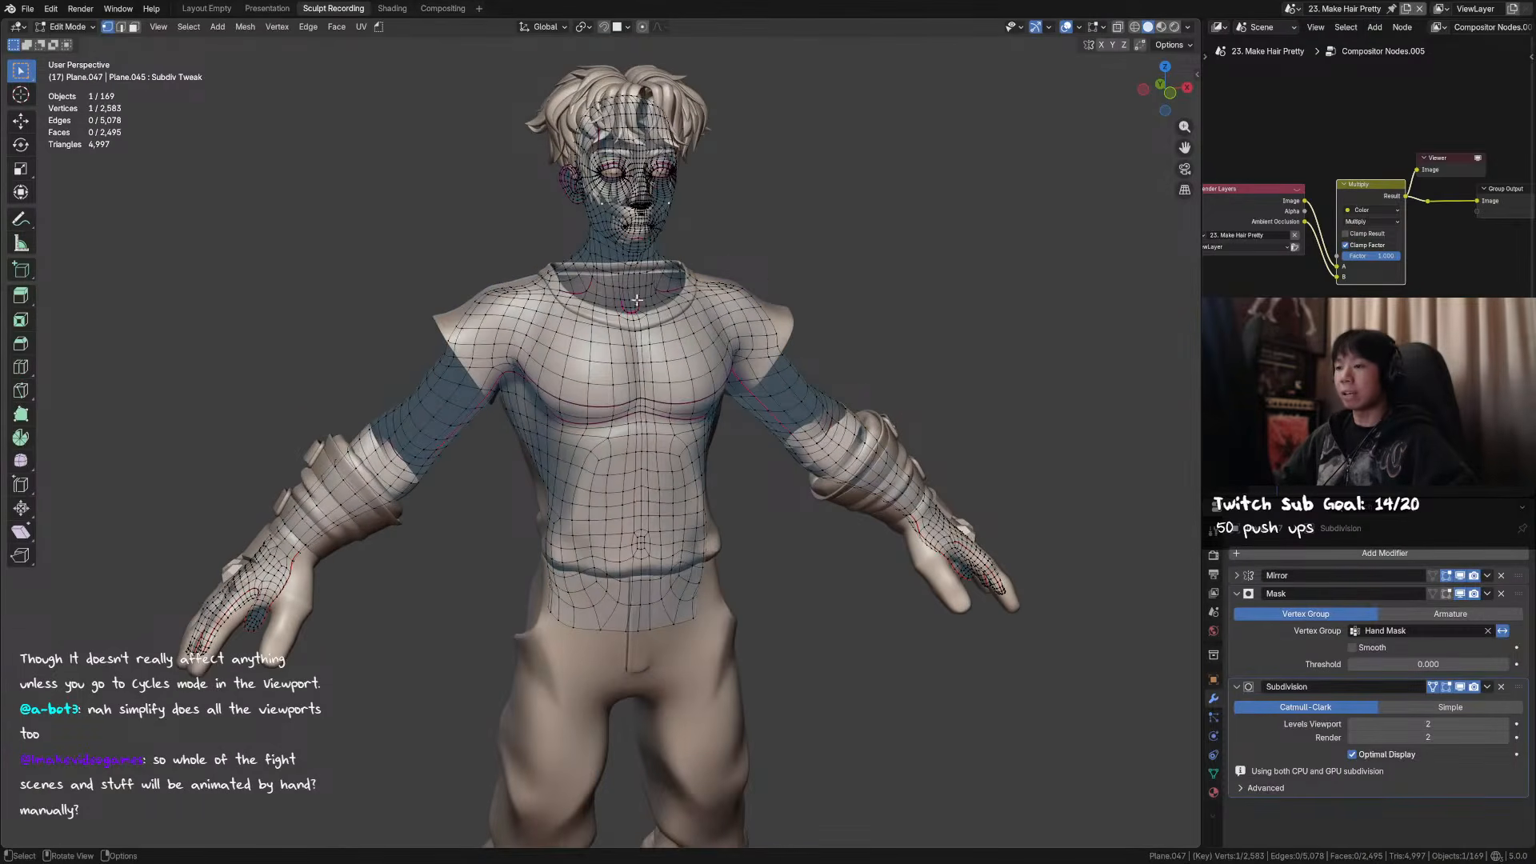
- Look at the UV unwrap methods for the body mesh, and switch the compositor node area to the UV Editor
key("u")
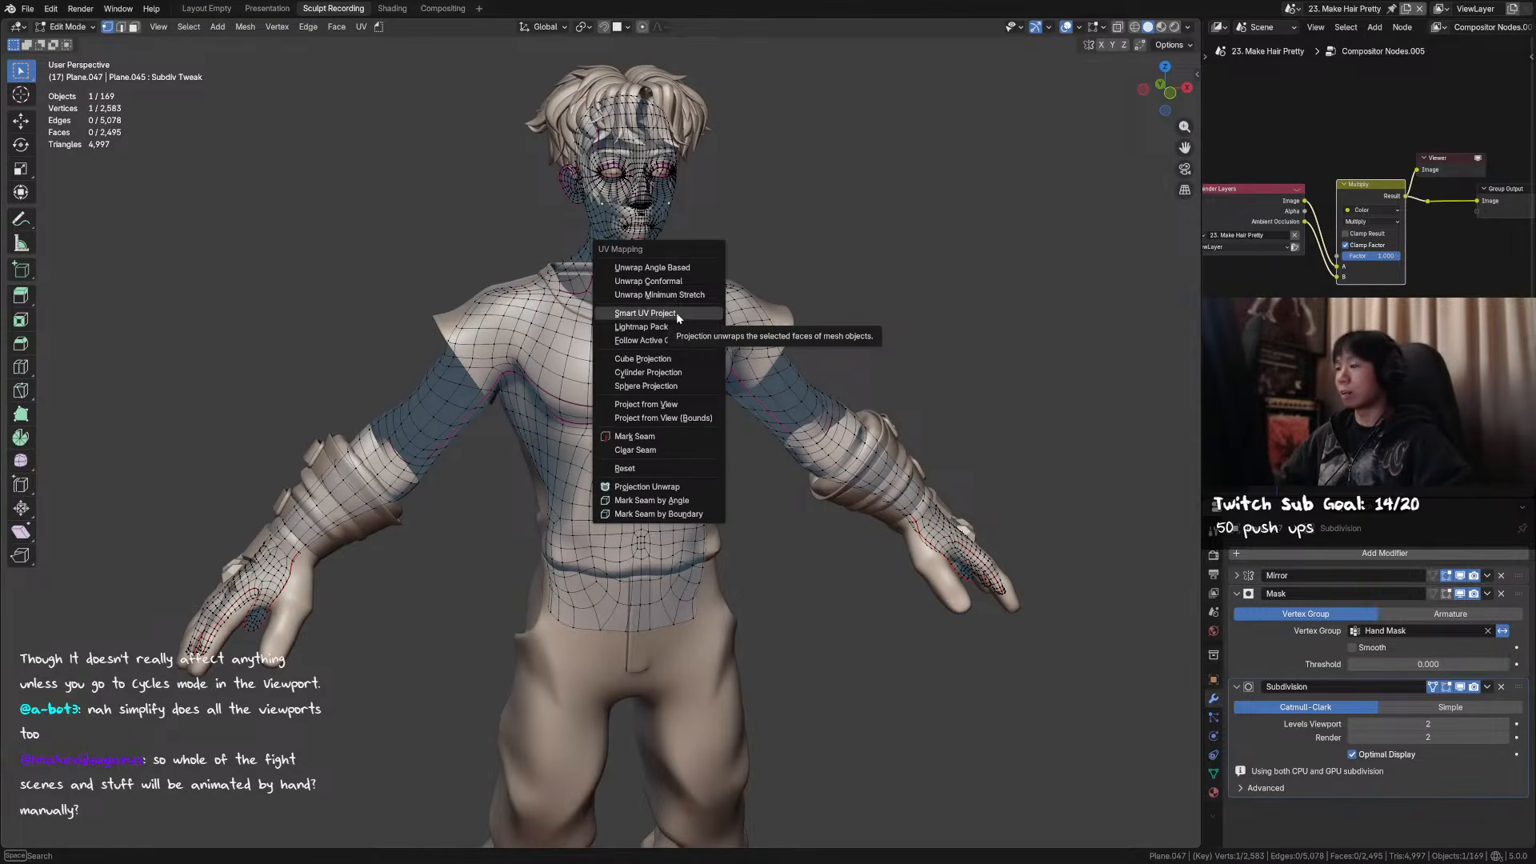
middle_click_drag(675, 313, 613, 325)
middle_click_drag(736, 312, 831, 236)
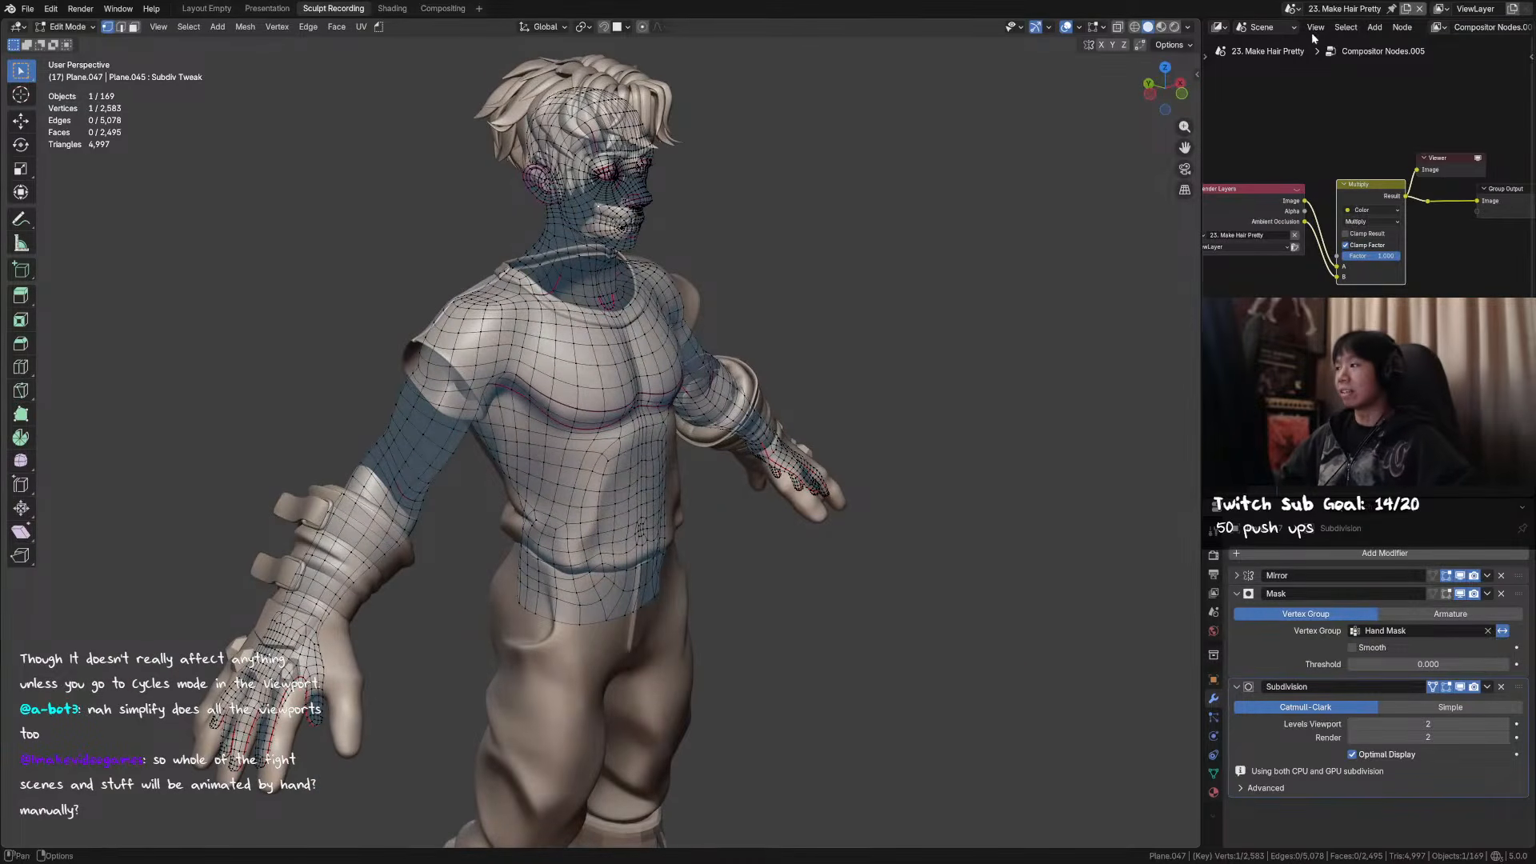
left_click(1219, 26)
left_click(784, 96)
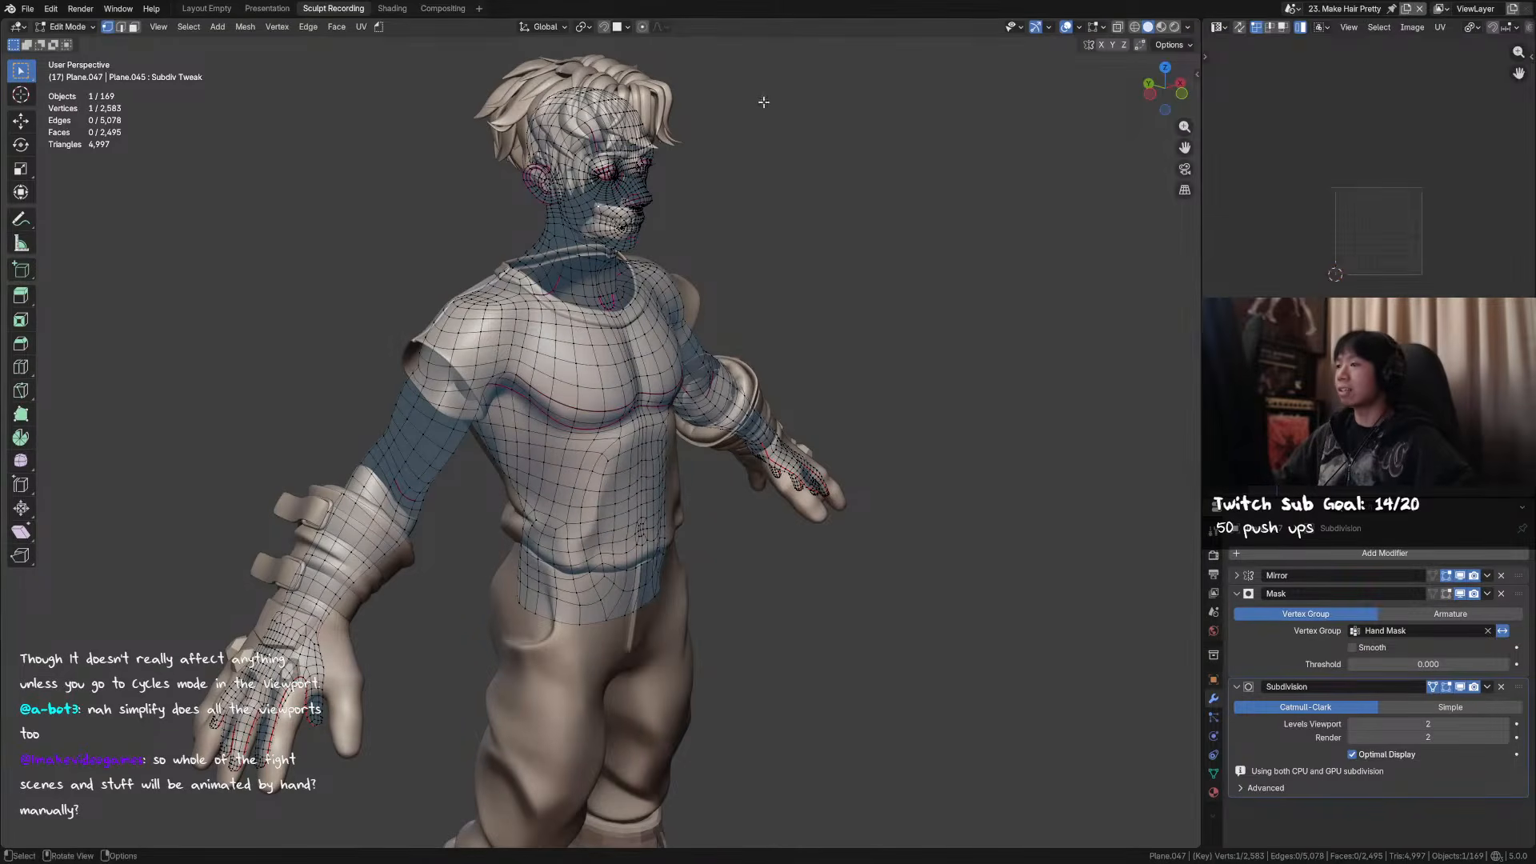
- Return the body mesh to Object Mode and save the file in the front view
middle_click_drag(744, 312, 821, 294)
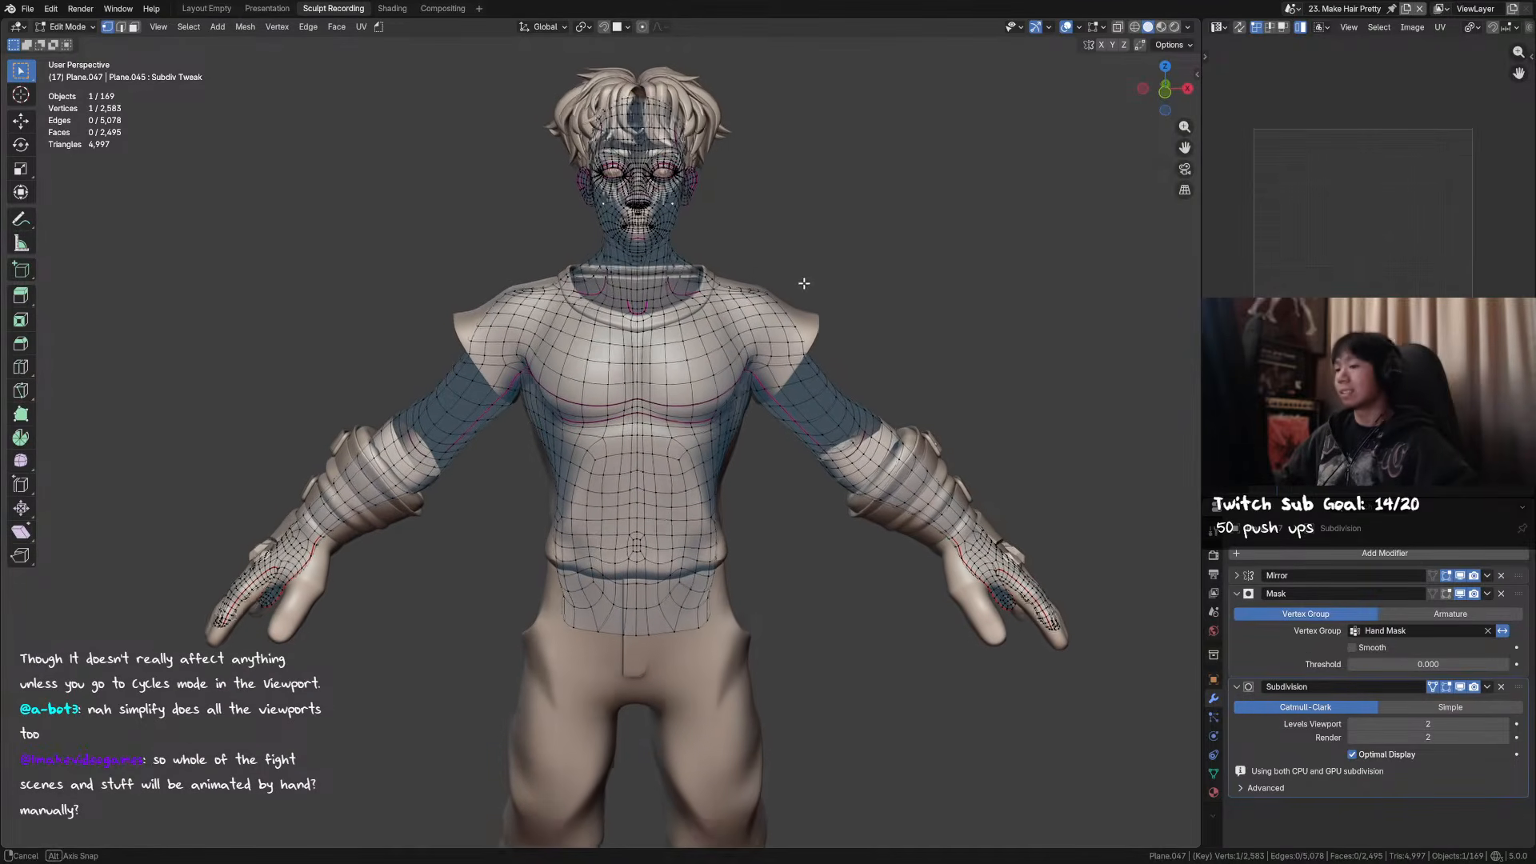
key("Tab")
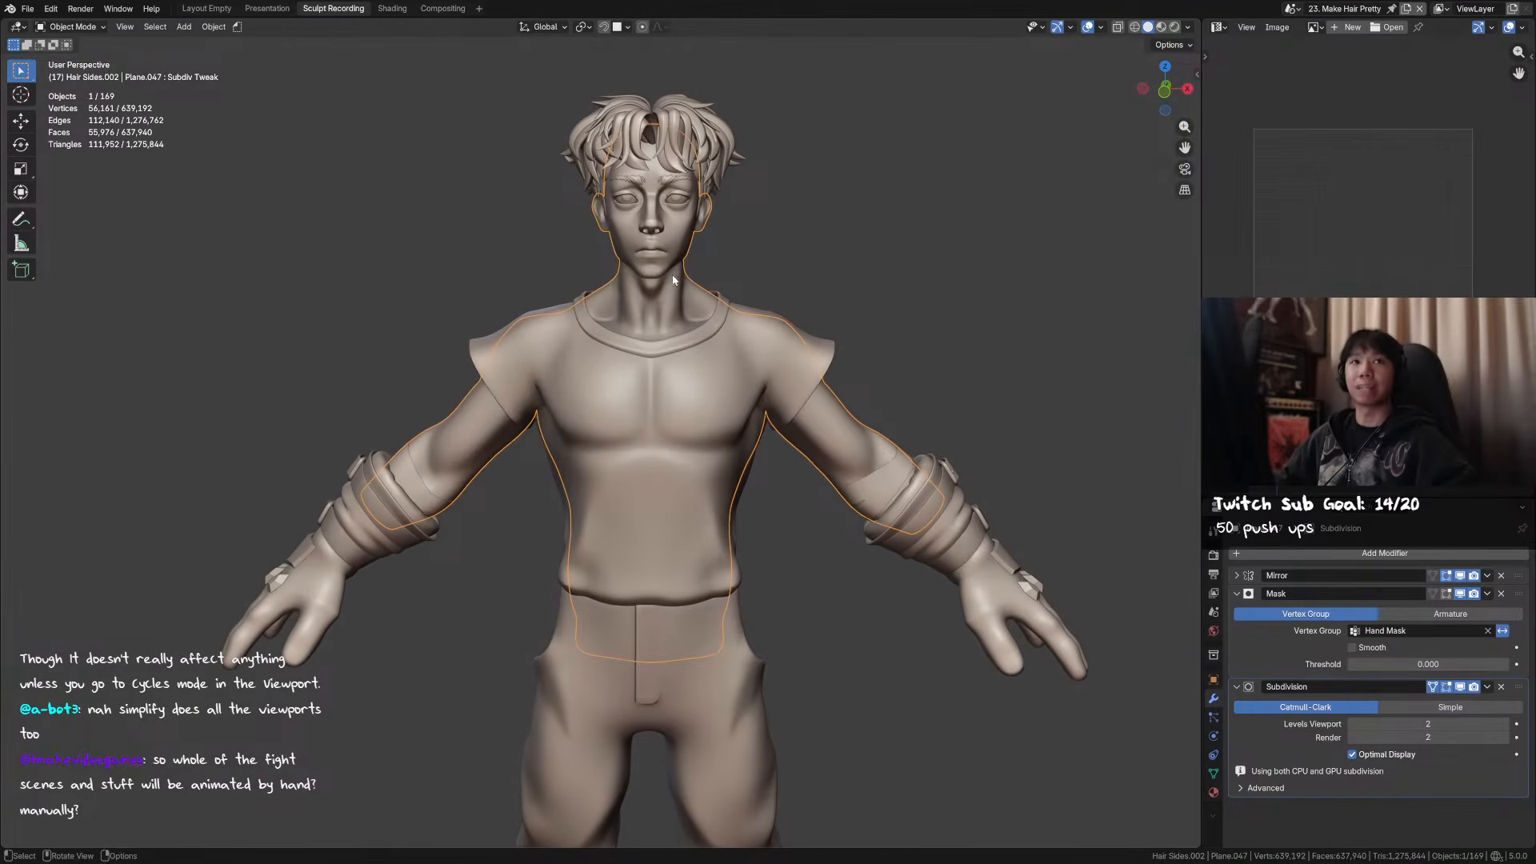
middle_click_drag(676, 279, 679, 285)
key("ctrl+s")
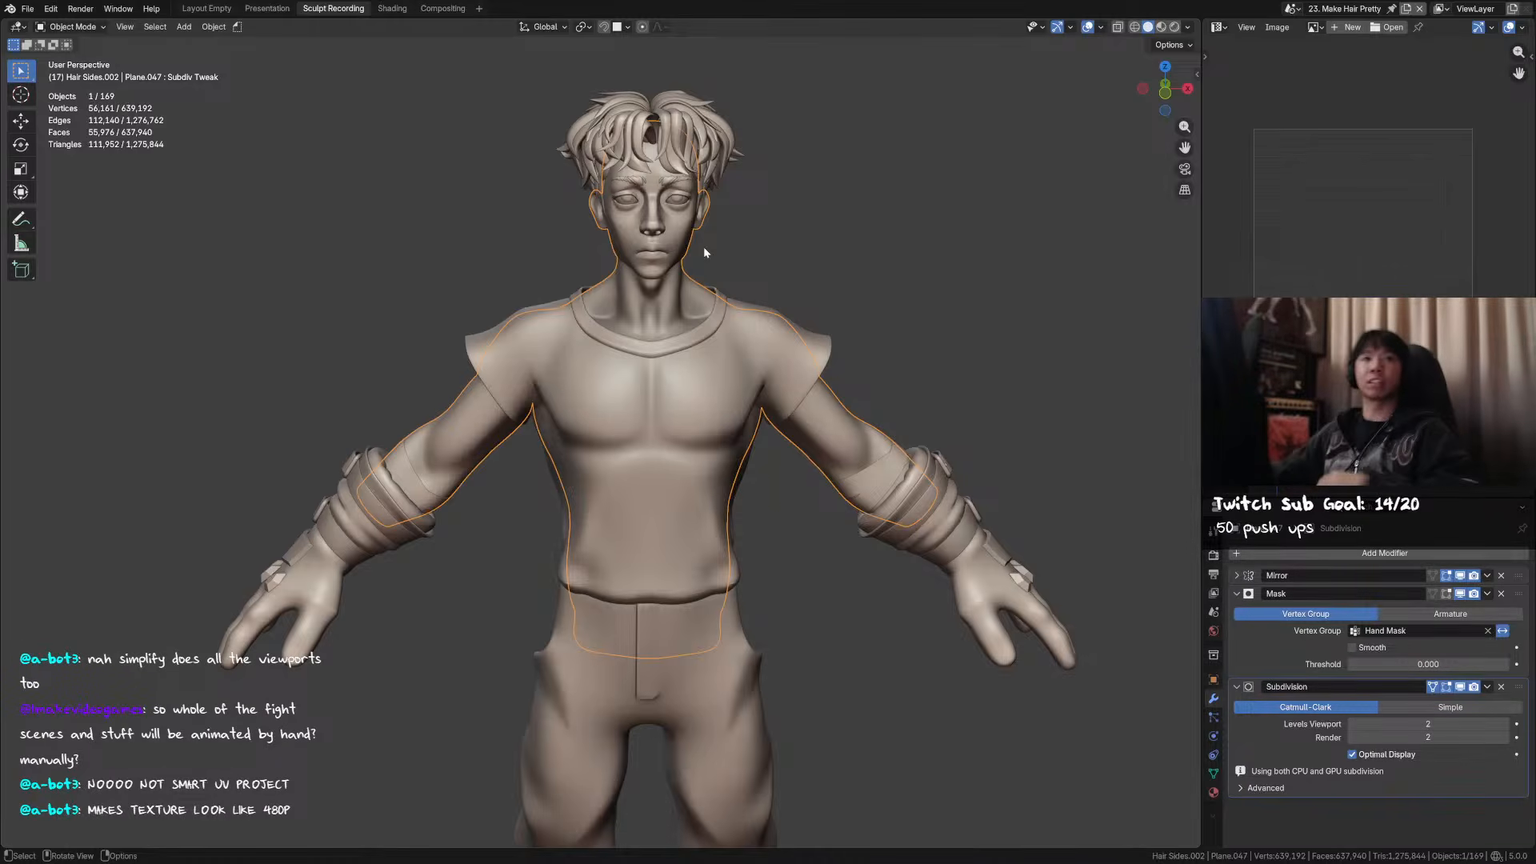
key("KP_1")
key("ctrl+s")
- Duplicate the body mesh about 0.9 m along the X axis, and shift the copy farther from the character on X
middle_click_drag(700, 258, 566, 255)
scroll(655, 288, "down", 3)
key("KP_1")
key("shift+d")
key("x")
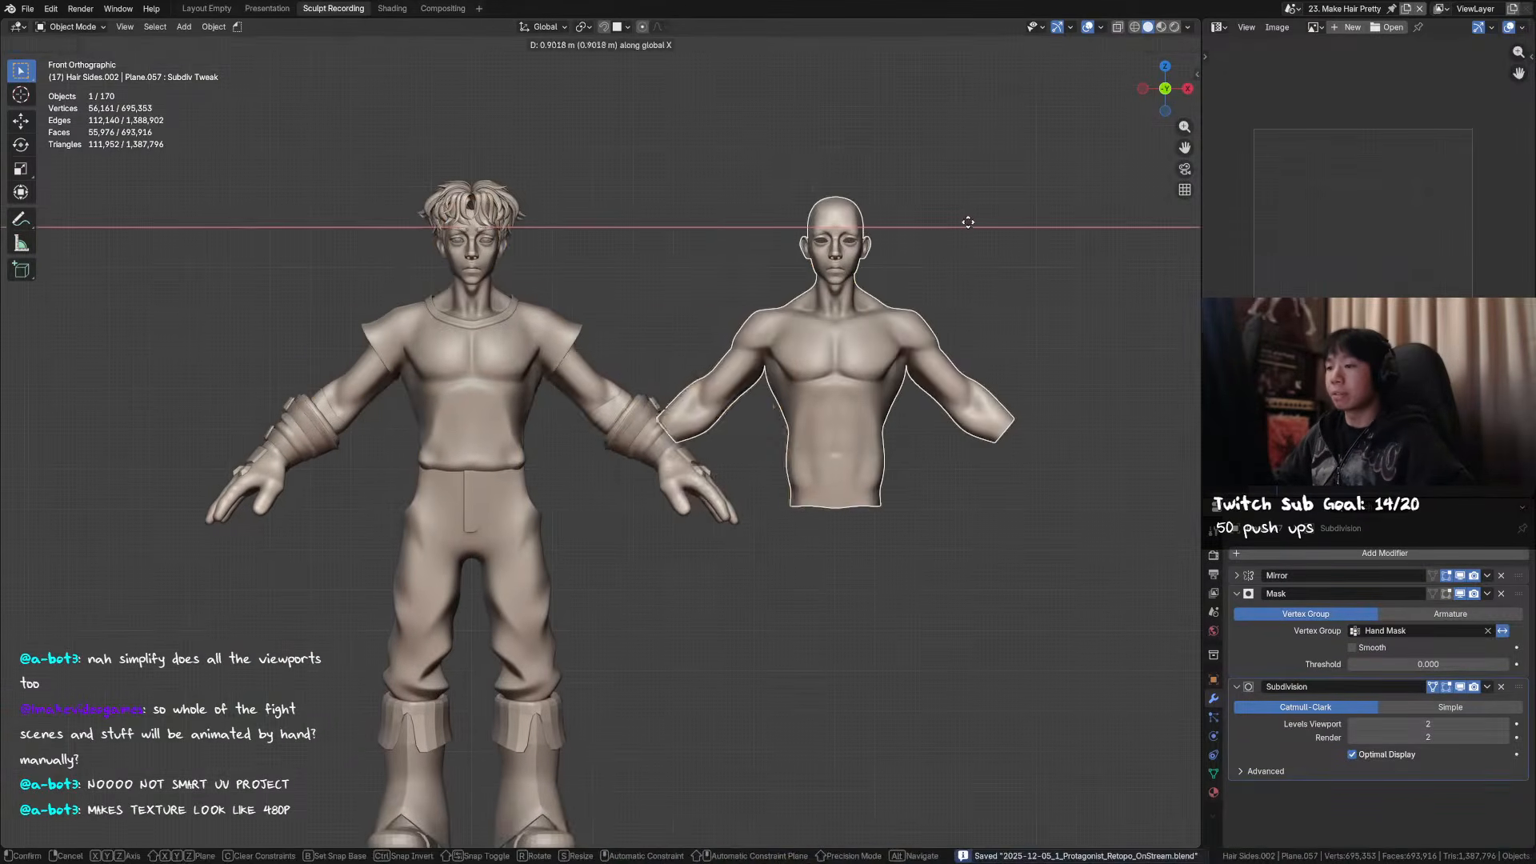
left_click(966, 224)
middle_click_drag(924, 240, 668, 286, "shift")
key("g")
key("x")
left_click(862, 282)
- Unwrap all faces of the duplicated body with Smart UV Project at a 30° angle limit
scroll(757, 301, "up", 3)
middle_click_drag(862, 282, 747, 322, "shift")
key("Tab")
key("a")
key("u")
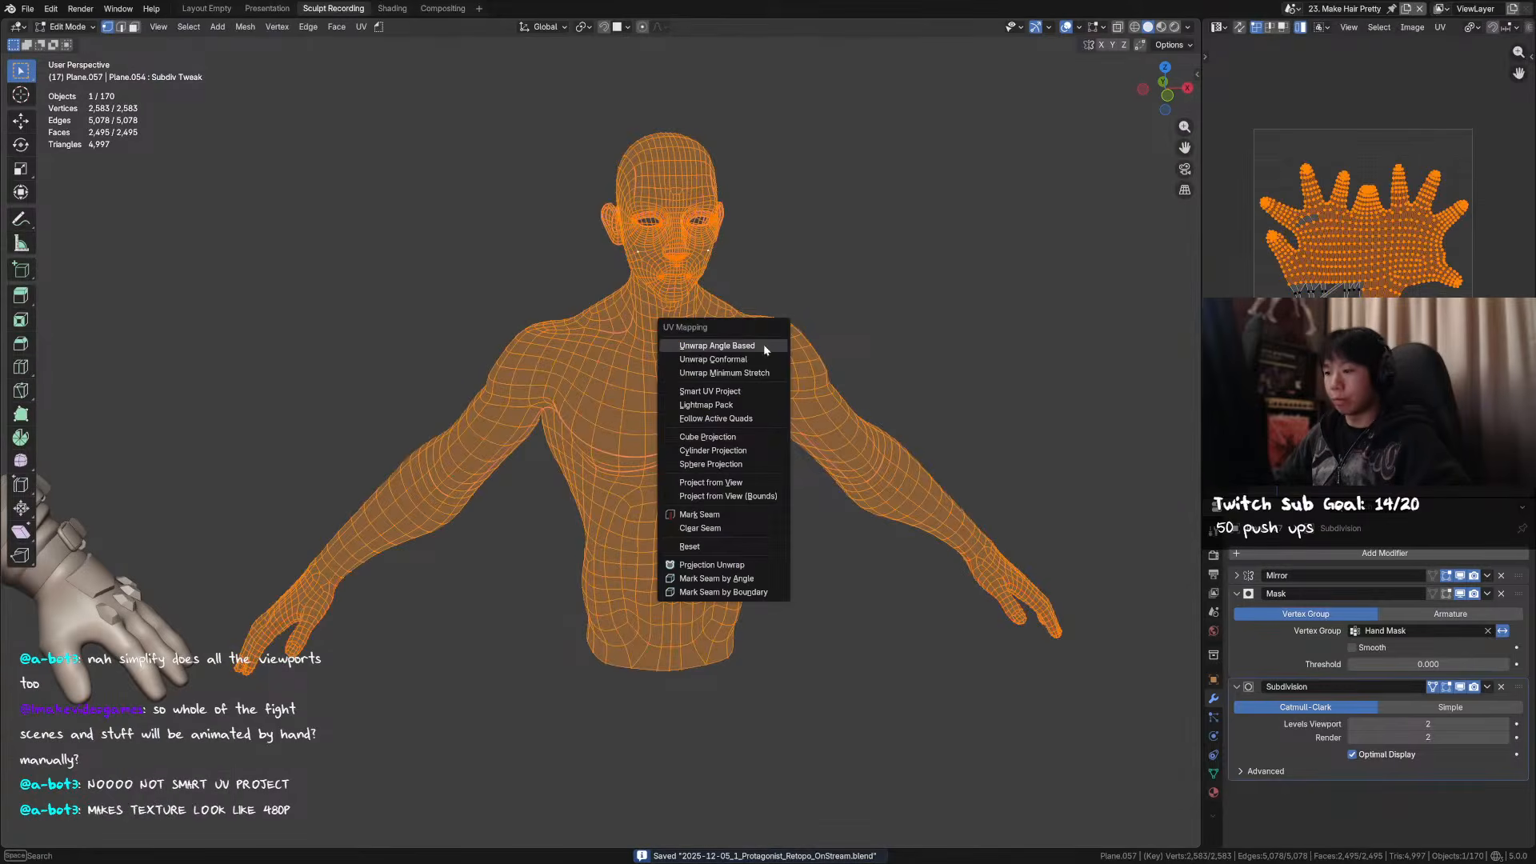
left_click(742, 392)
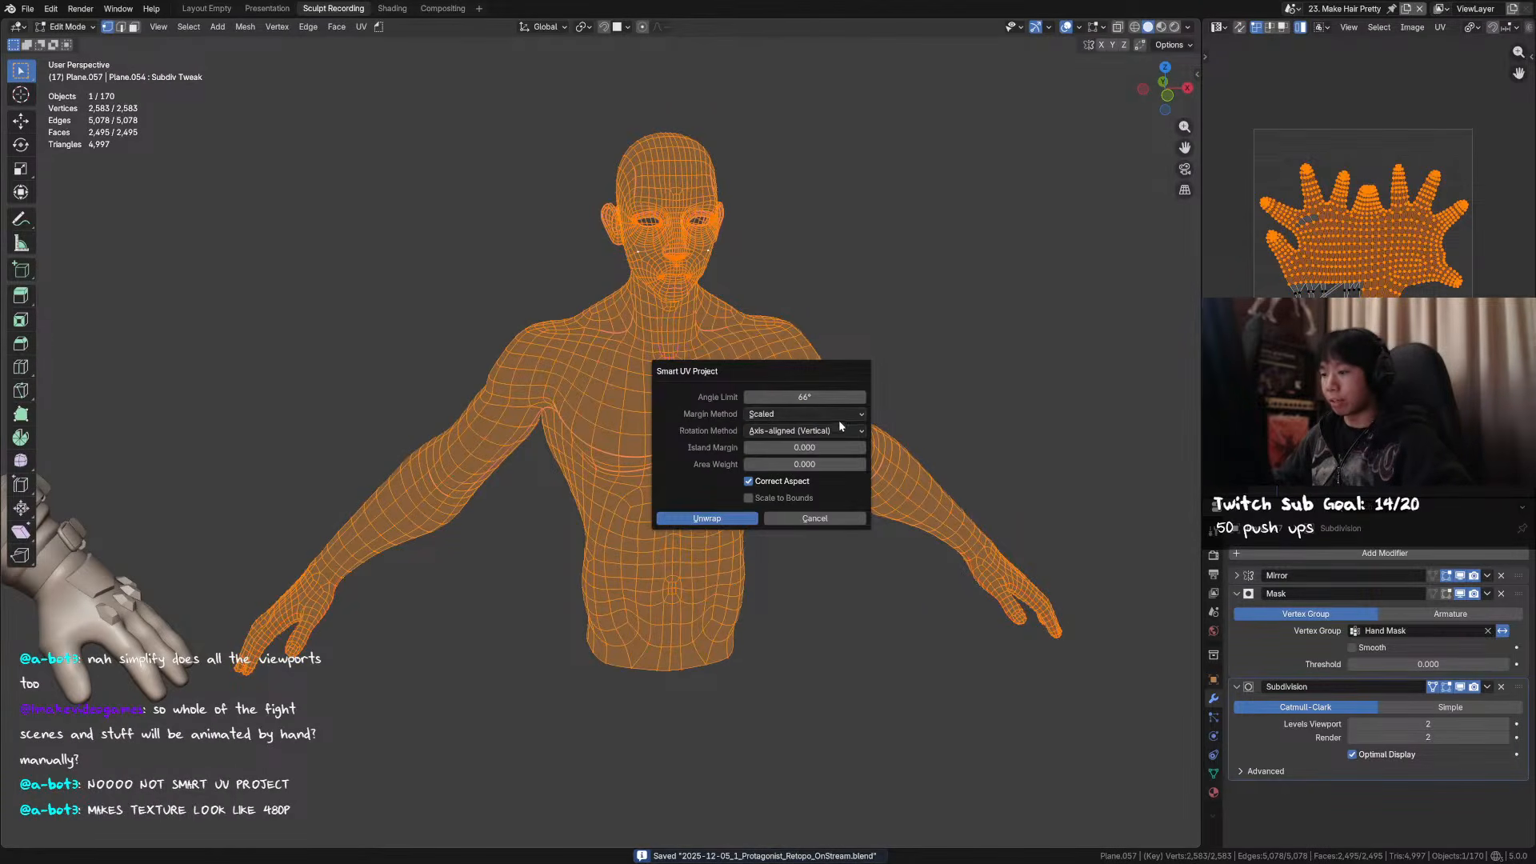
left_click(824, 402)
type("3")
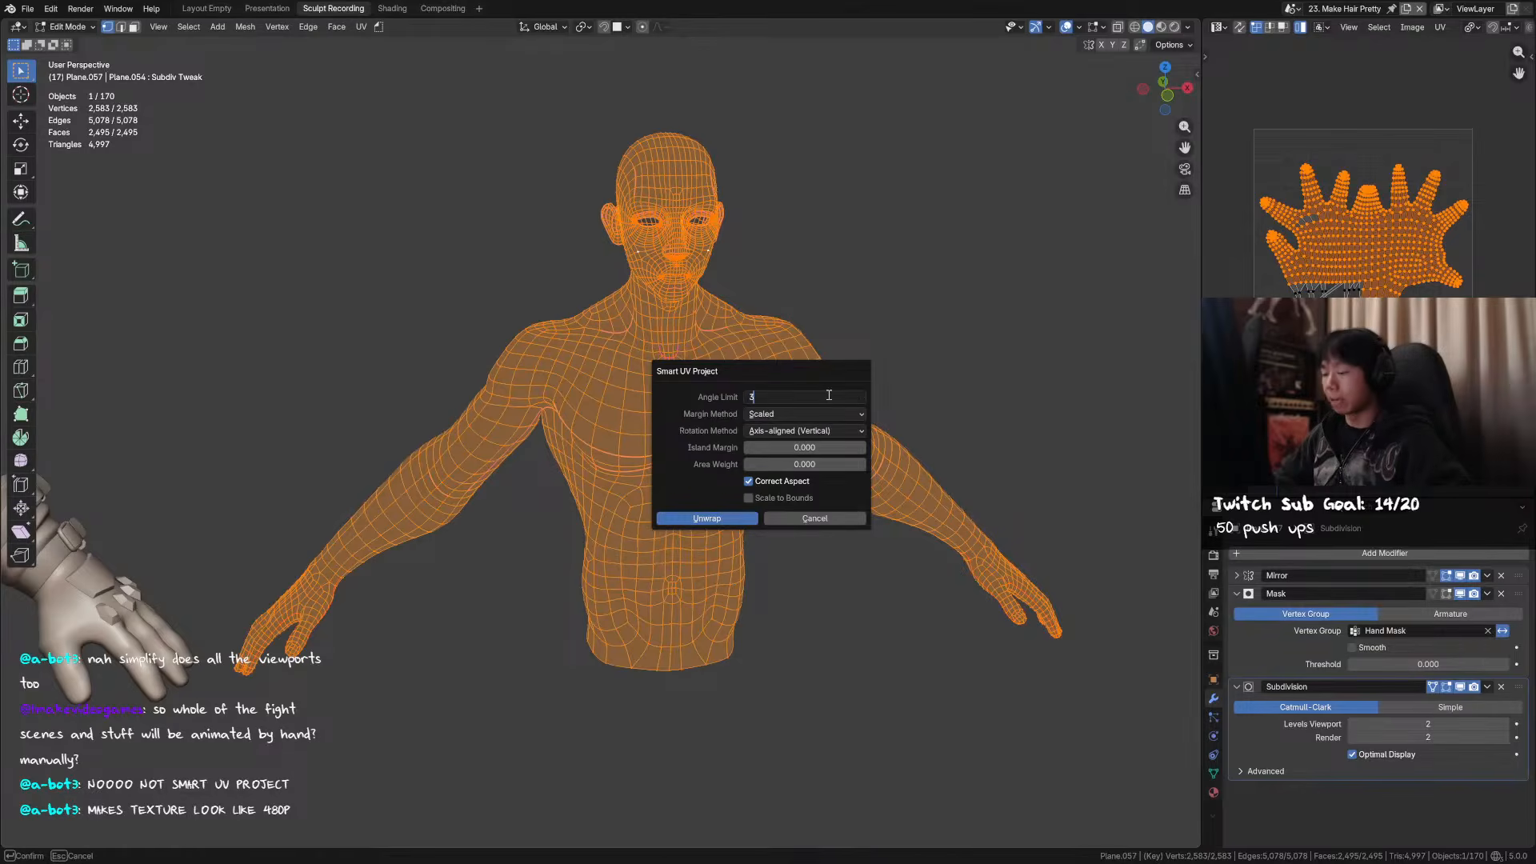
type("0")
key("Return")
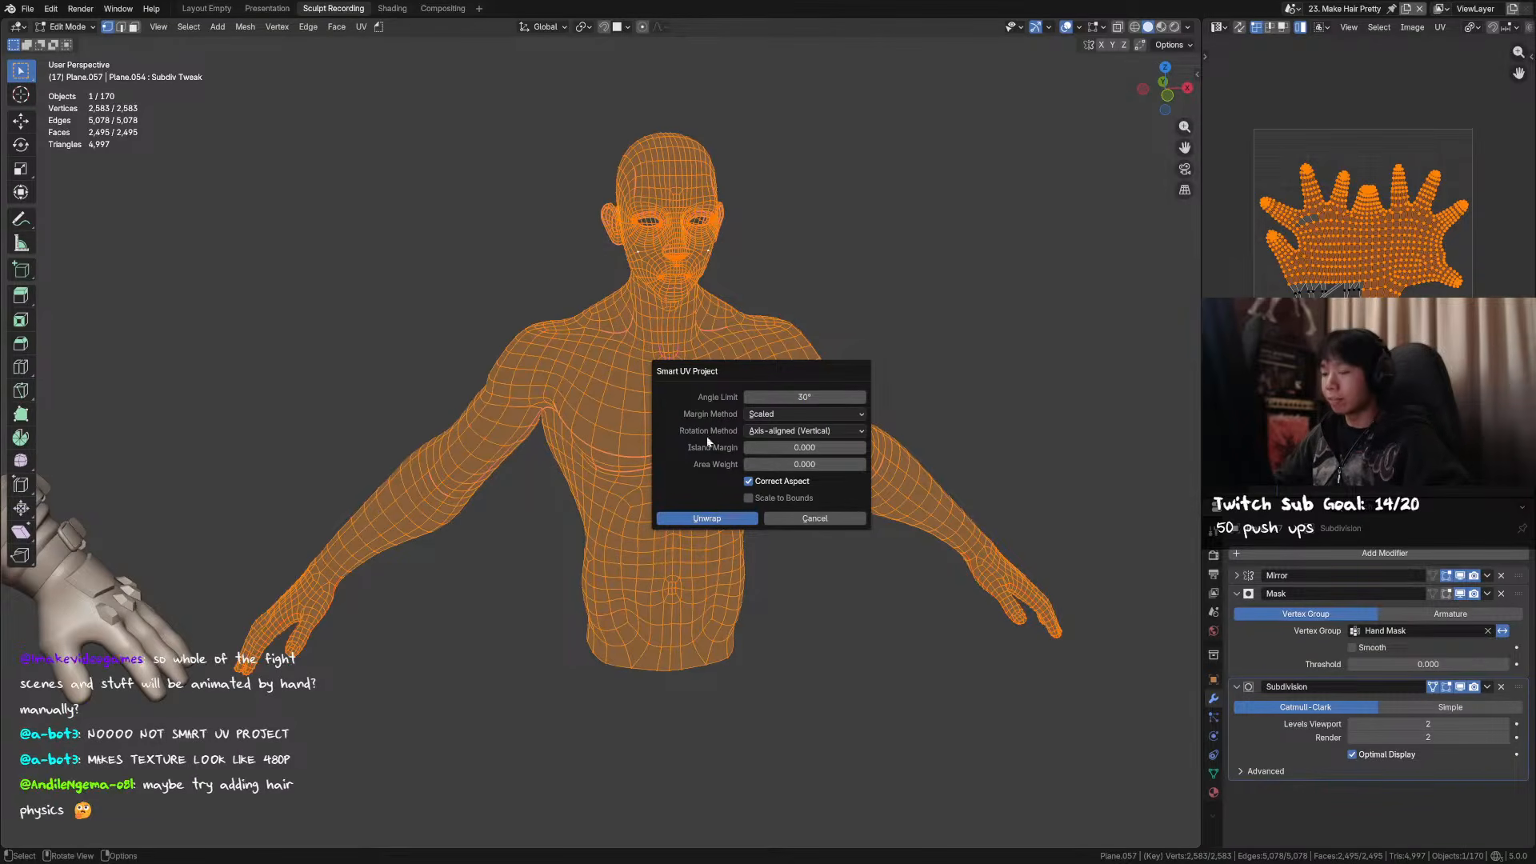
left_click(717, 520)
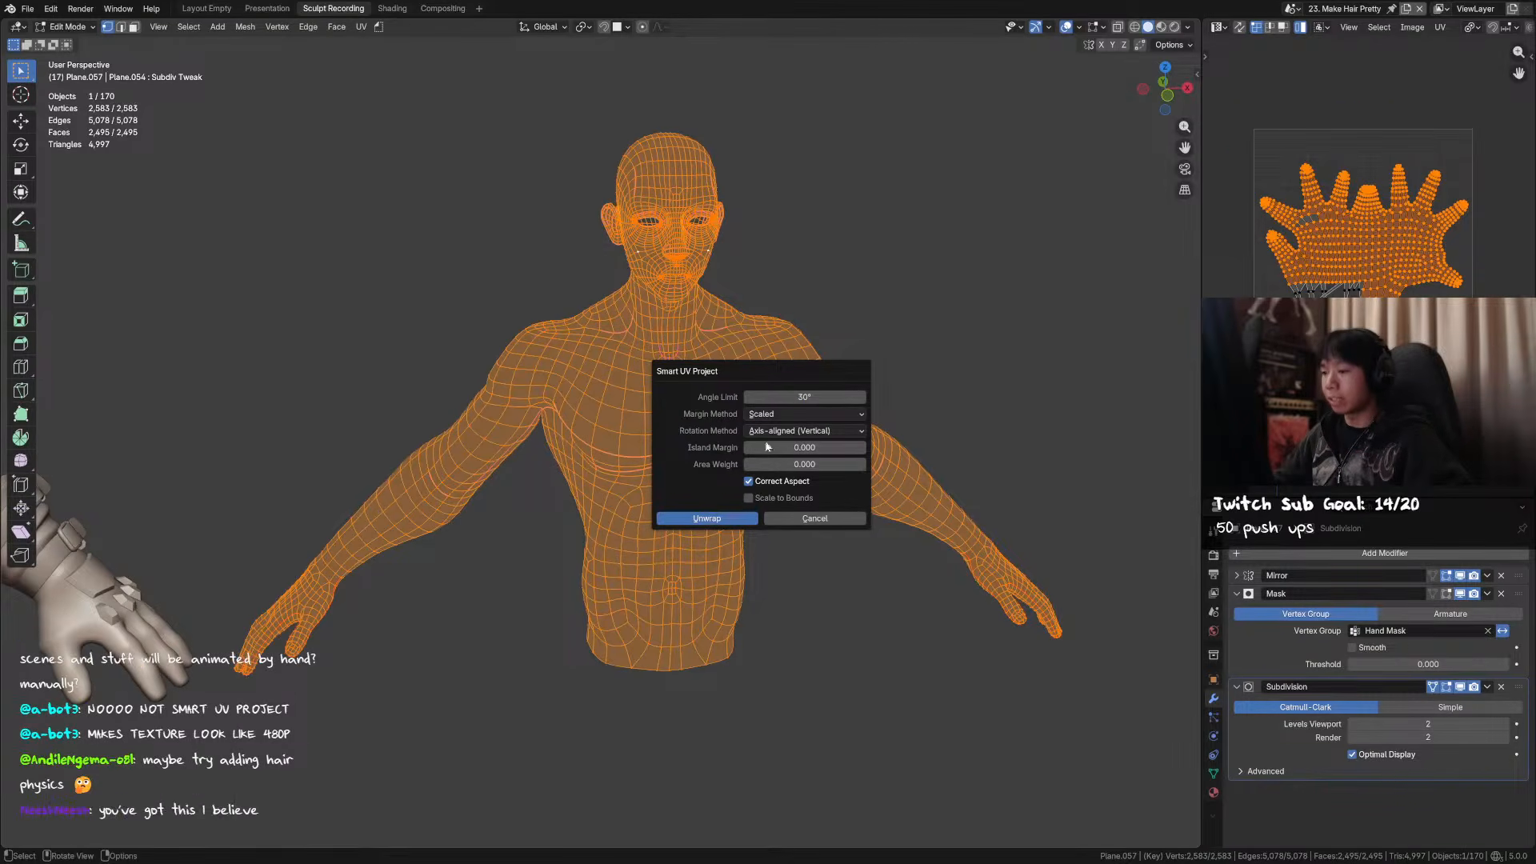
- Pack the duplicated body's UV islands with the Exact Shape (Concave) method
left_click(1440, 28)
left_click(1360, 289)
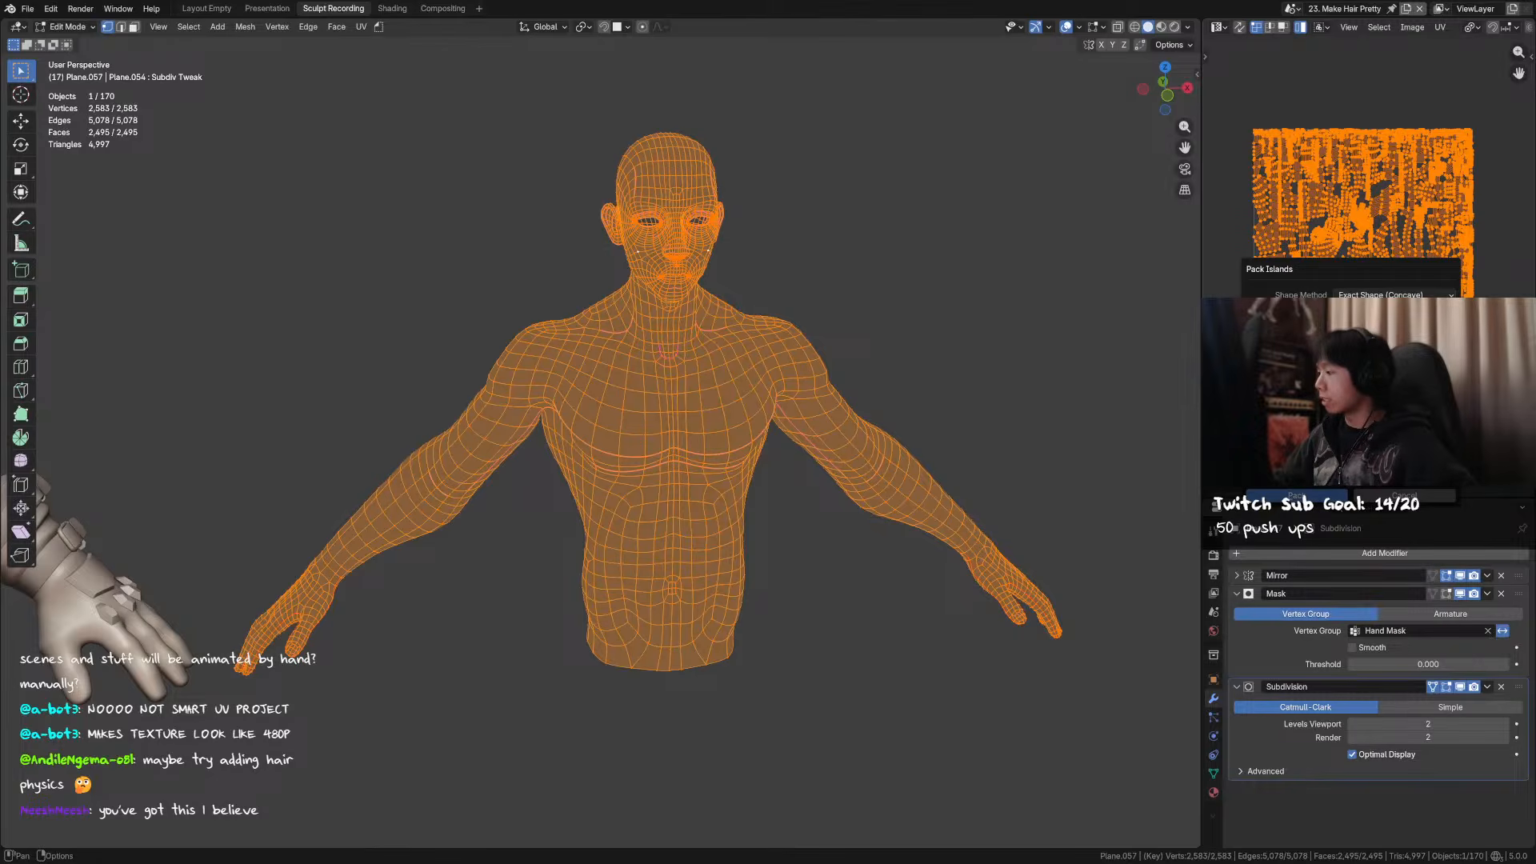
left_click(1278, 496)
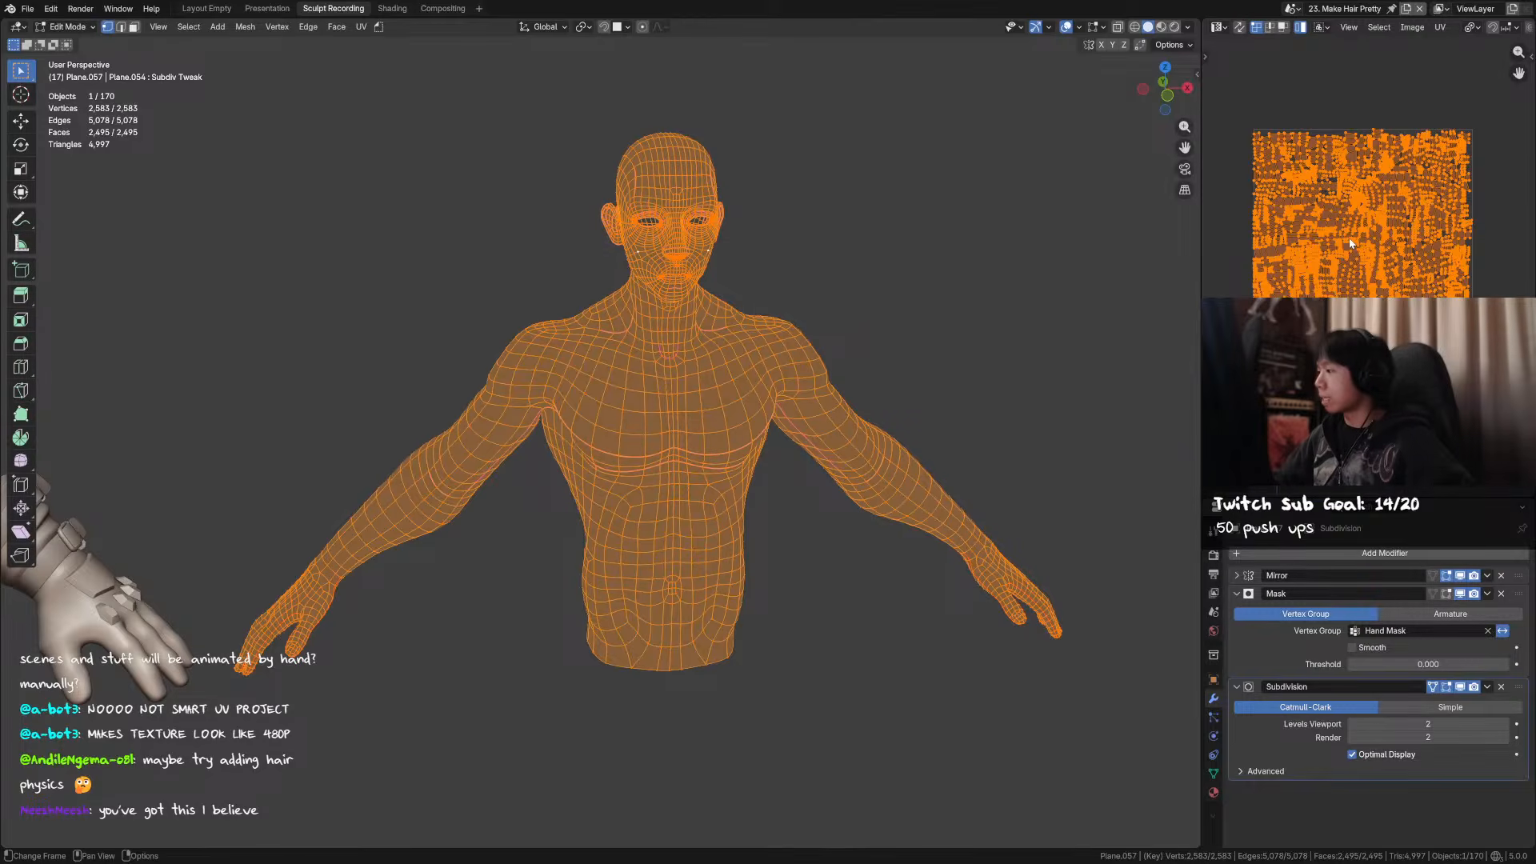
- Deselect the UVs and examine the size, shape and fragmentation of the packed islands across the UV layout
scroll(1428, 249, "up", 6)
scroll(1428, 248, "down", 5)
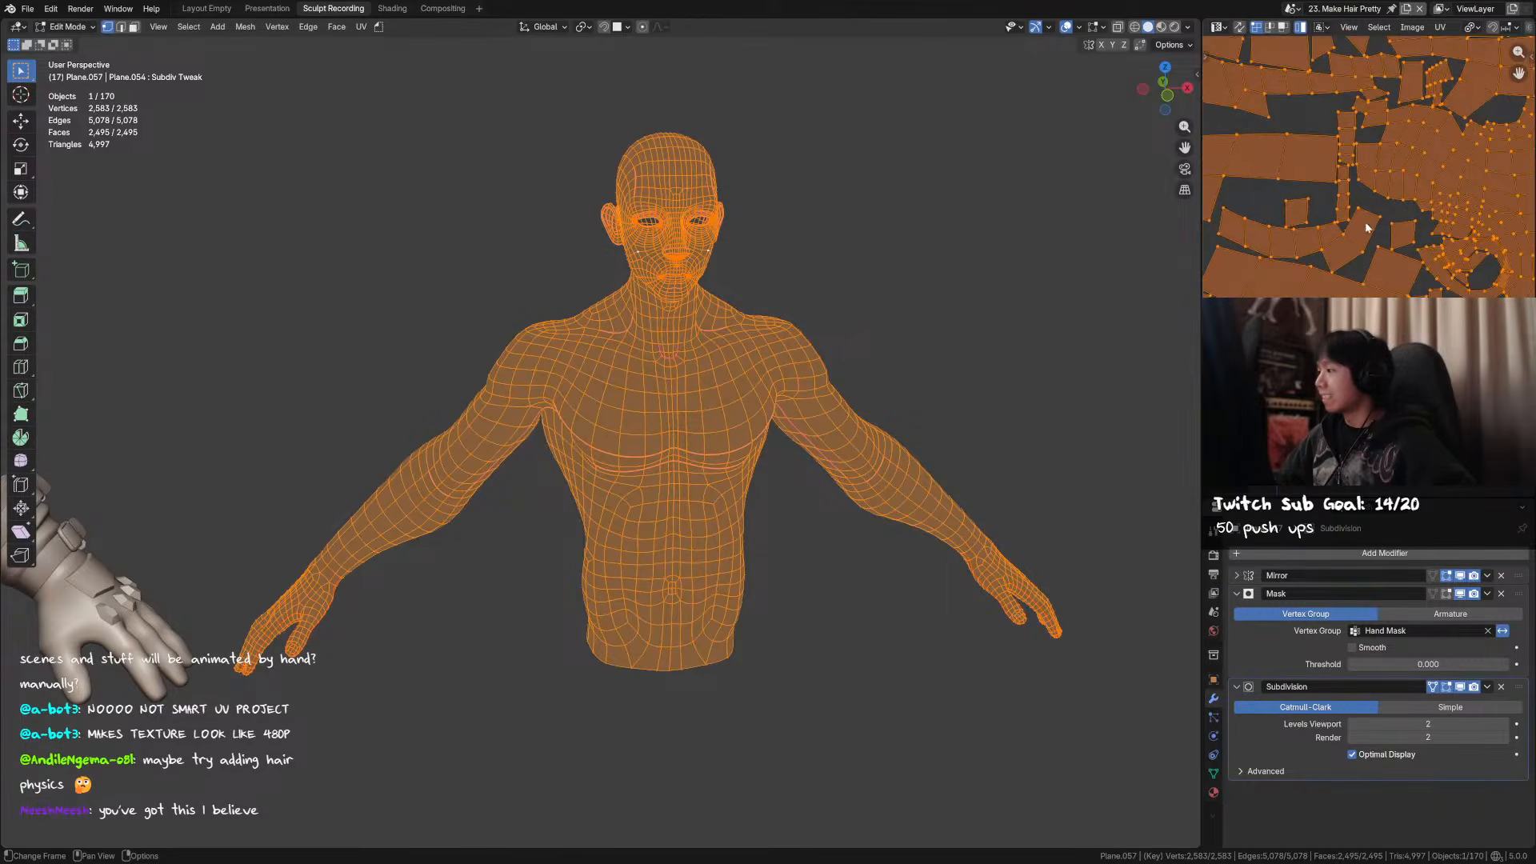
key("alt+a")
scroll(1317, 242, "up", 5)
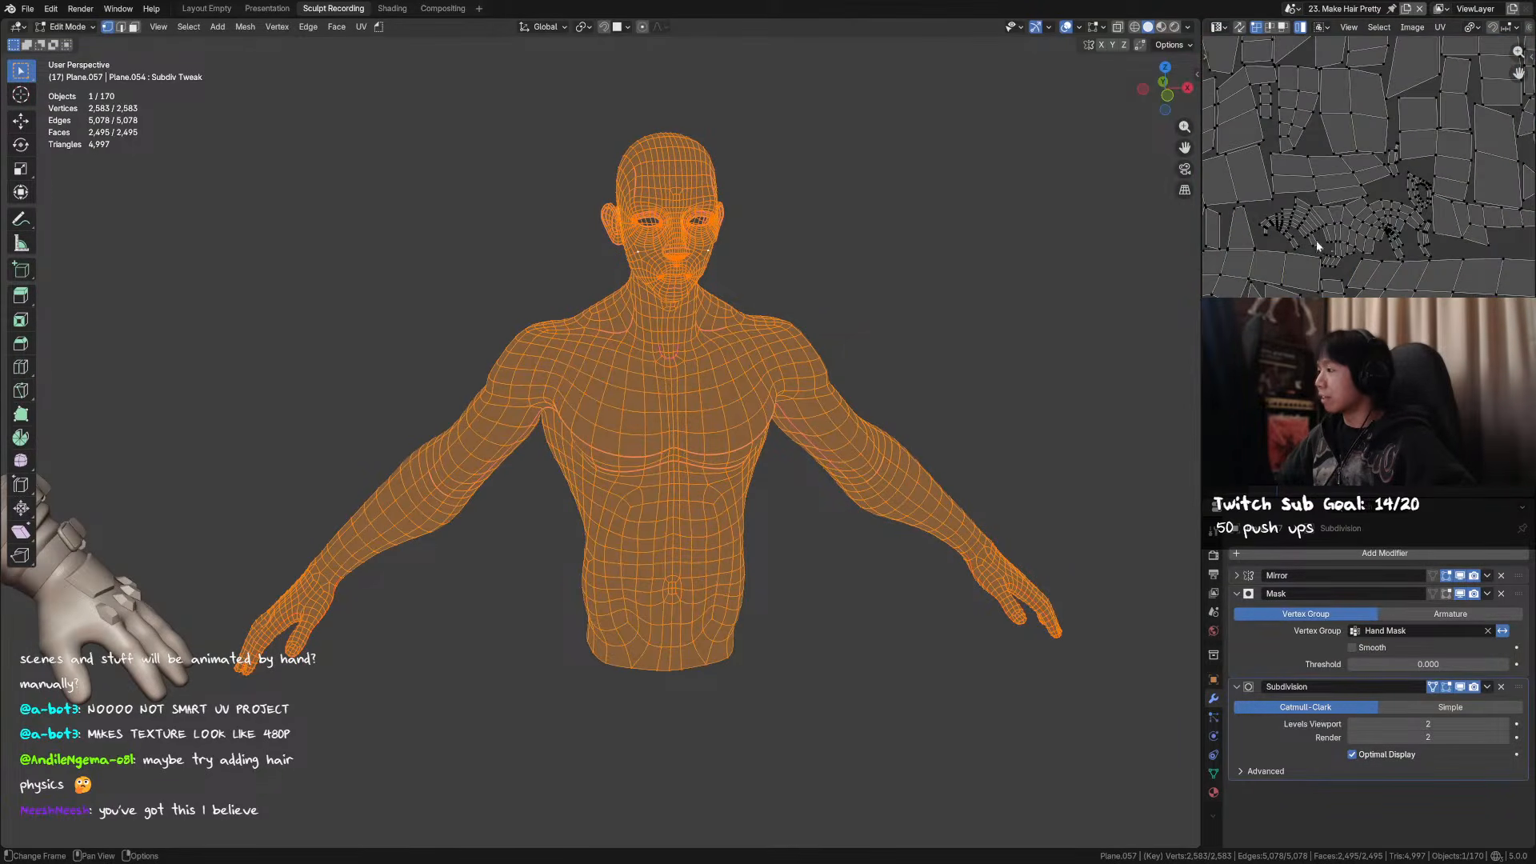
middle_click_drag(1358, 168, 1337, 209)
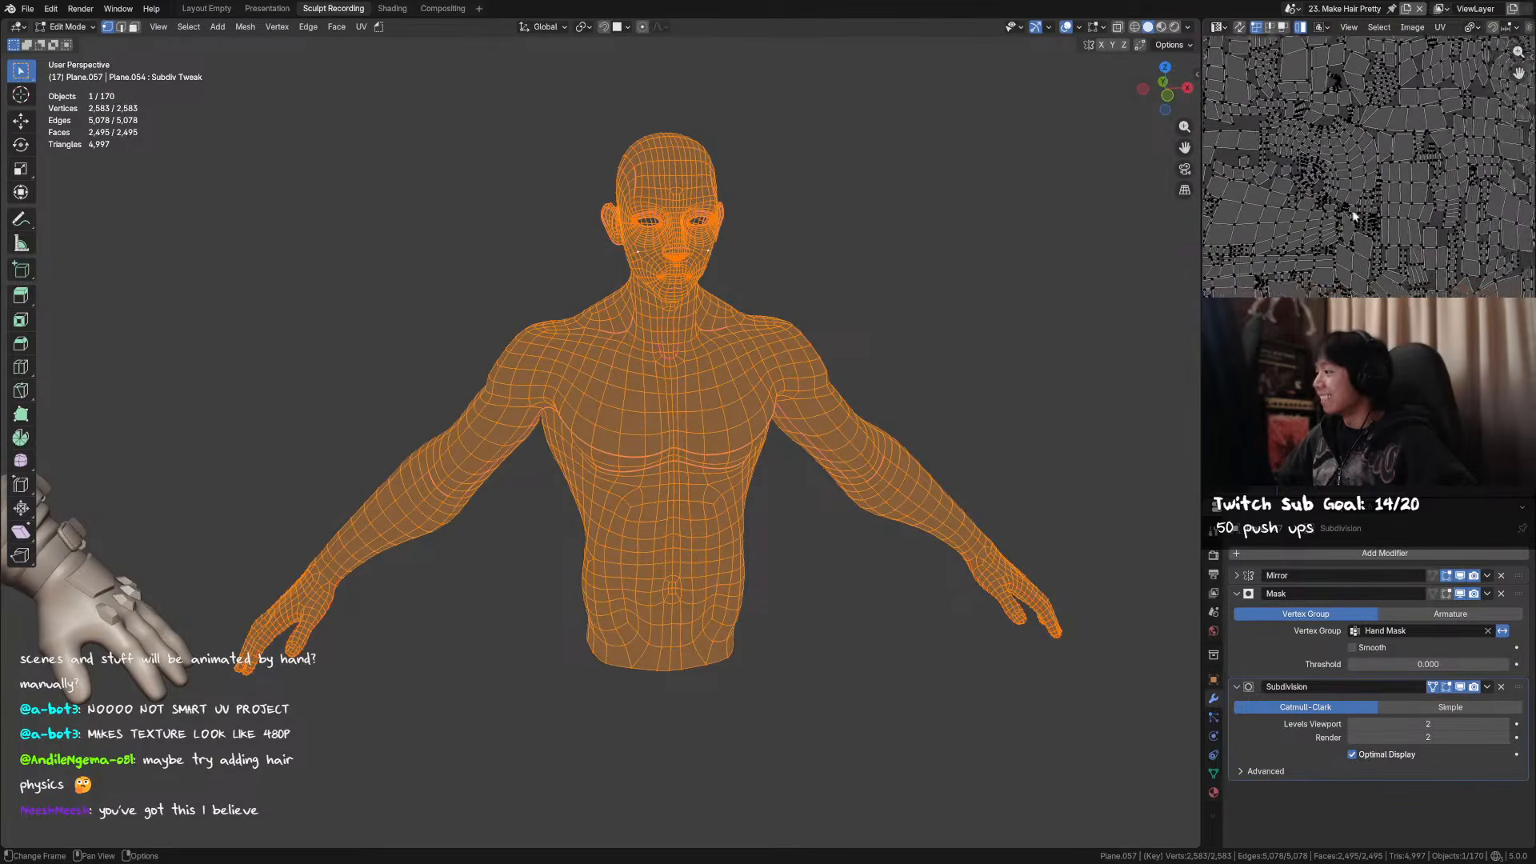
scroll(1338, 210, "down", 4)
scroll(1491, 254, "up", 3)
middle_click_drag(1492, 253, 1339, 233)
scroll(1339, 233, "down", 4)
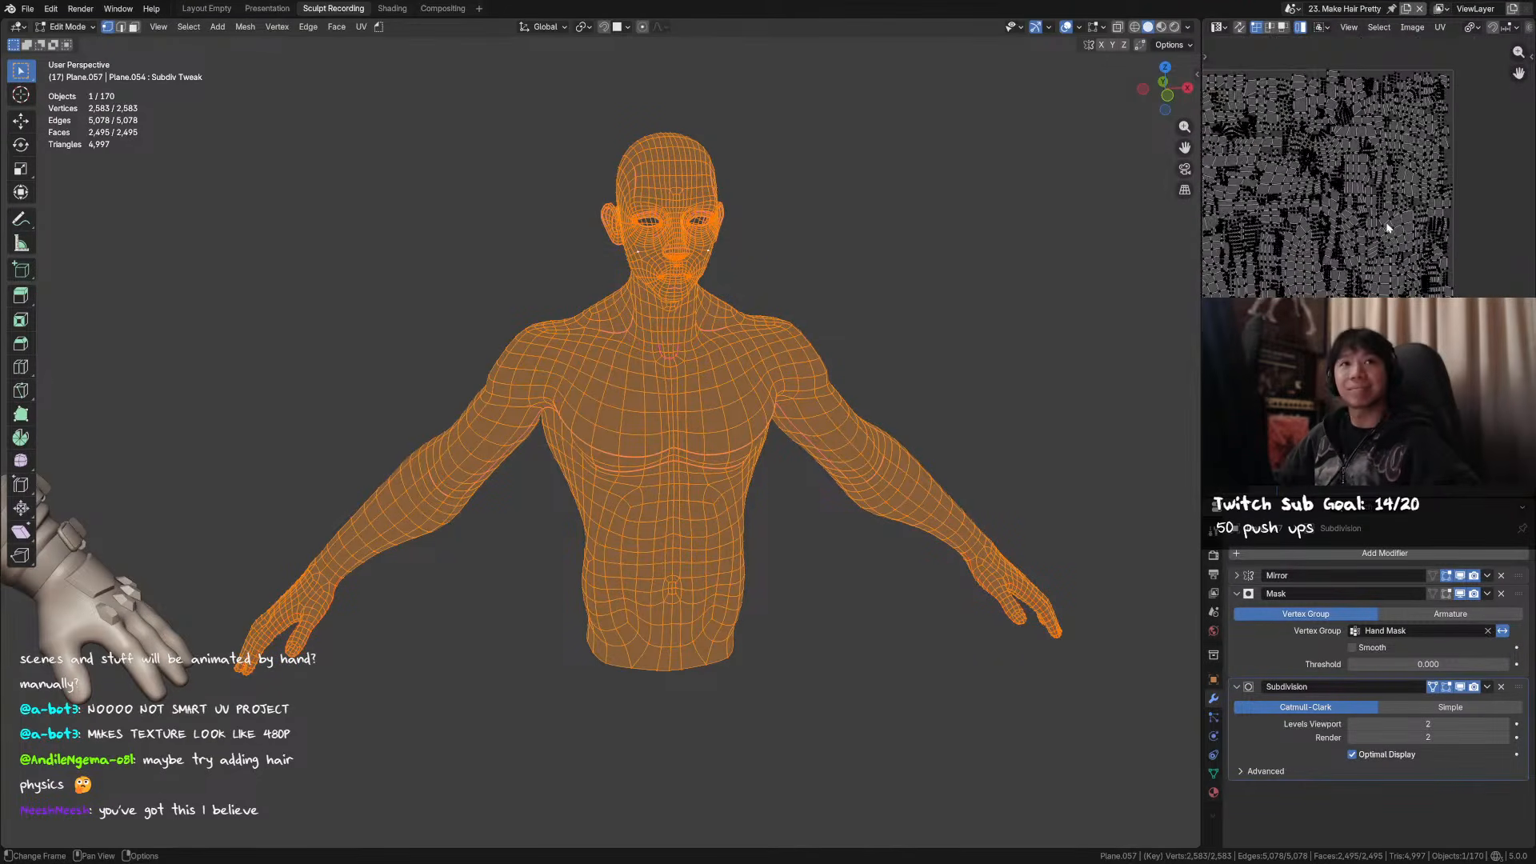
mouse_move(1349, 216)
middle_mouse_down()
mouse_move(1385, 219)
mouse_move(1370, 219)
middle_mouse_up()
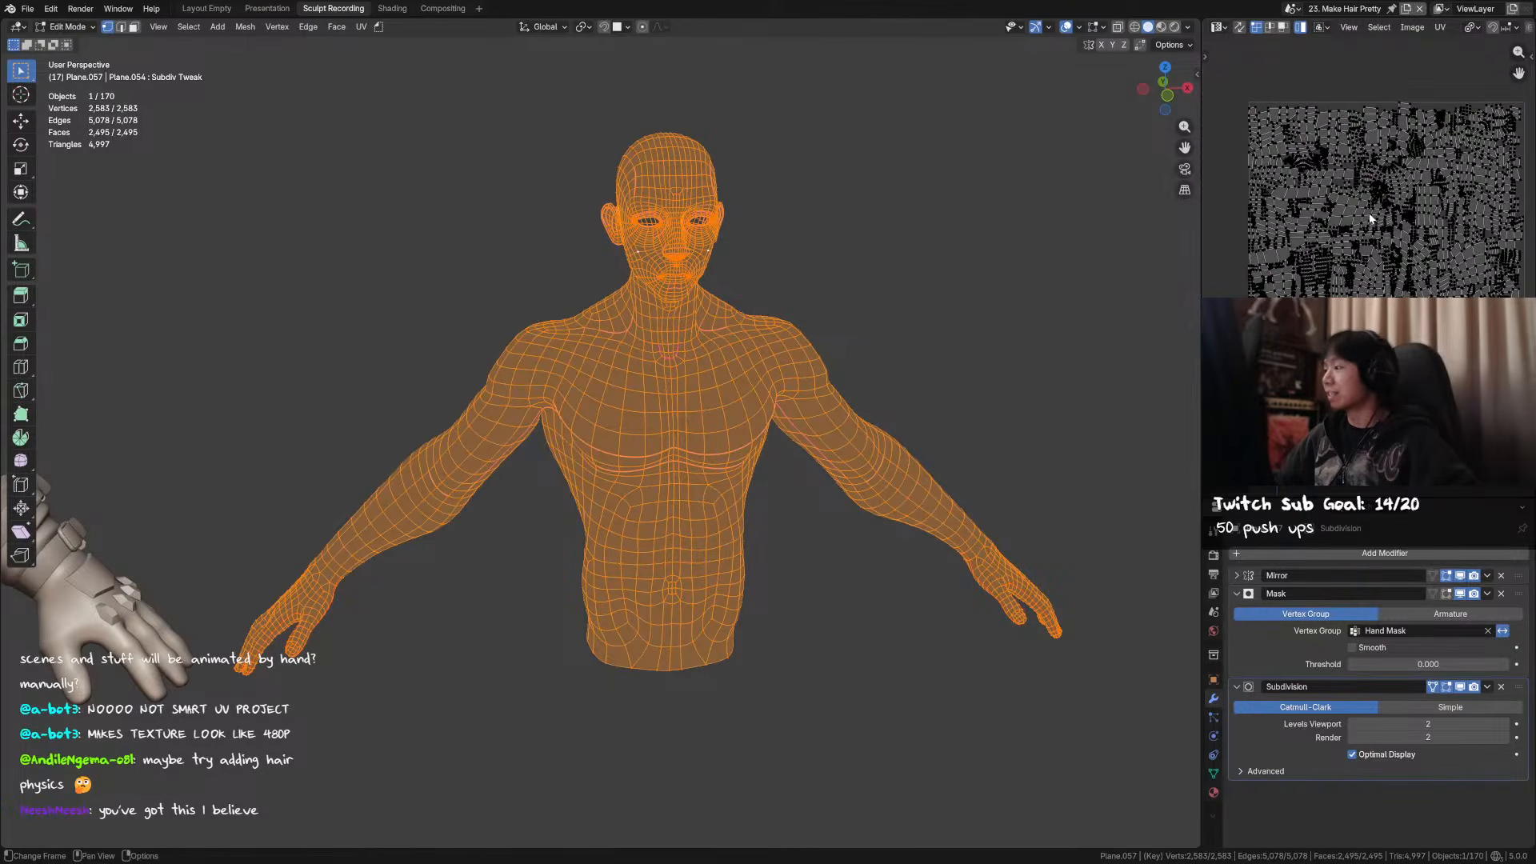
scroll(1380, 210, "up", 5)
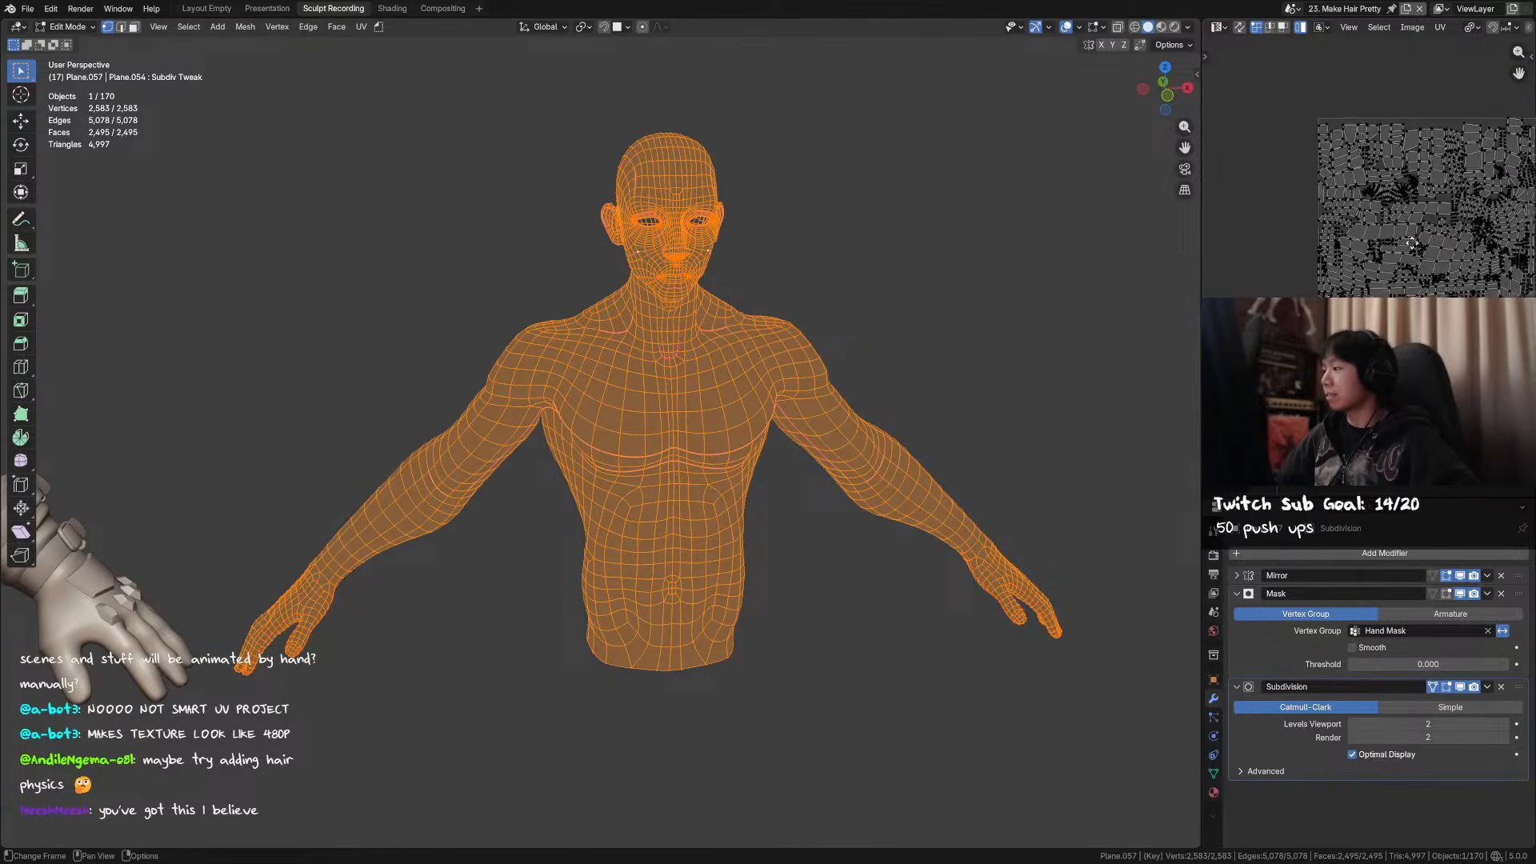
scroll(1382, 216, "up", 2)
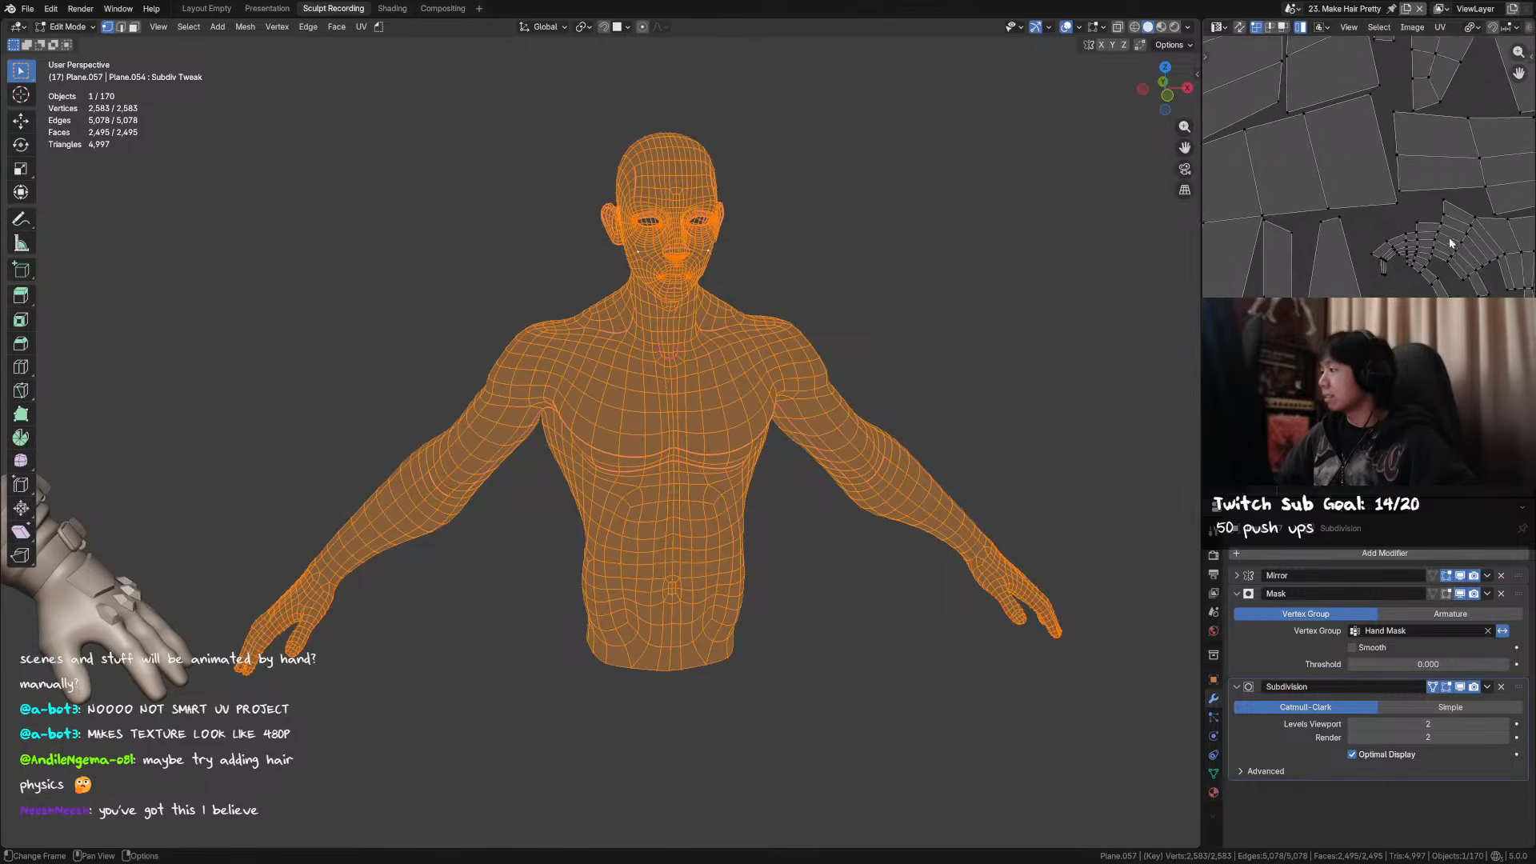
scroll(1386, 228, "down", 6)
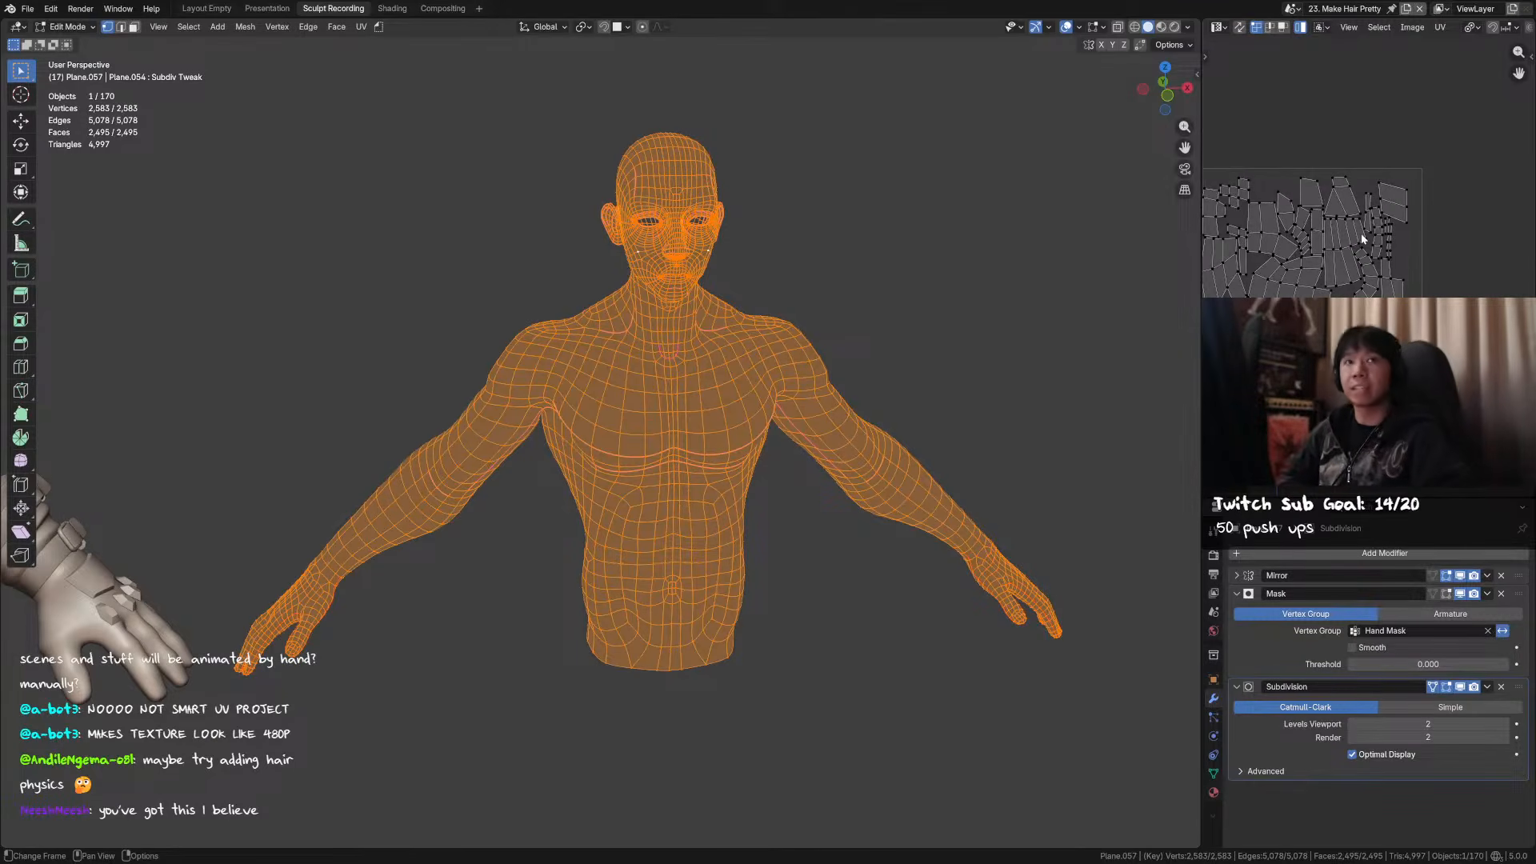
- Examine the density and fragmentation of the duplicated body's packed UV islands, up close and across the whole layout
key("KP_1")
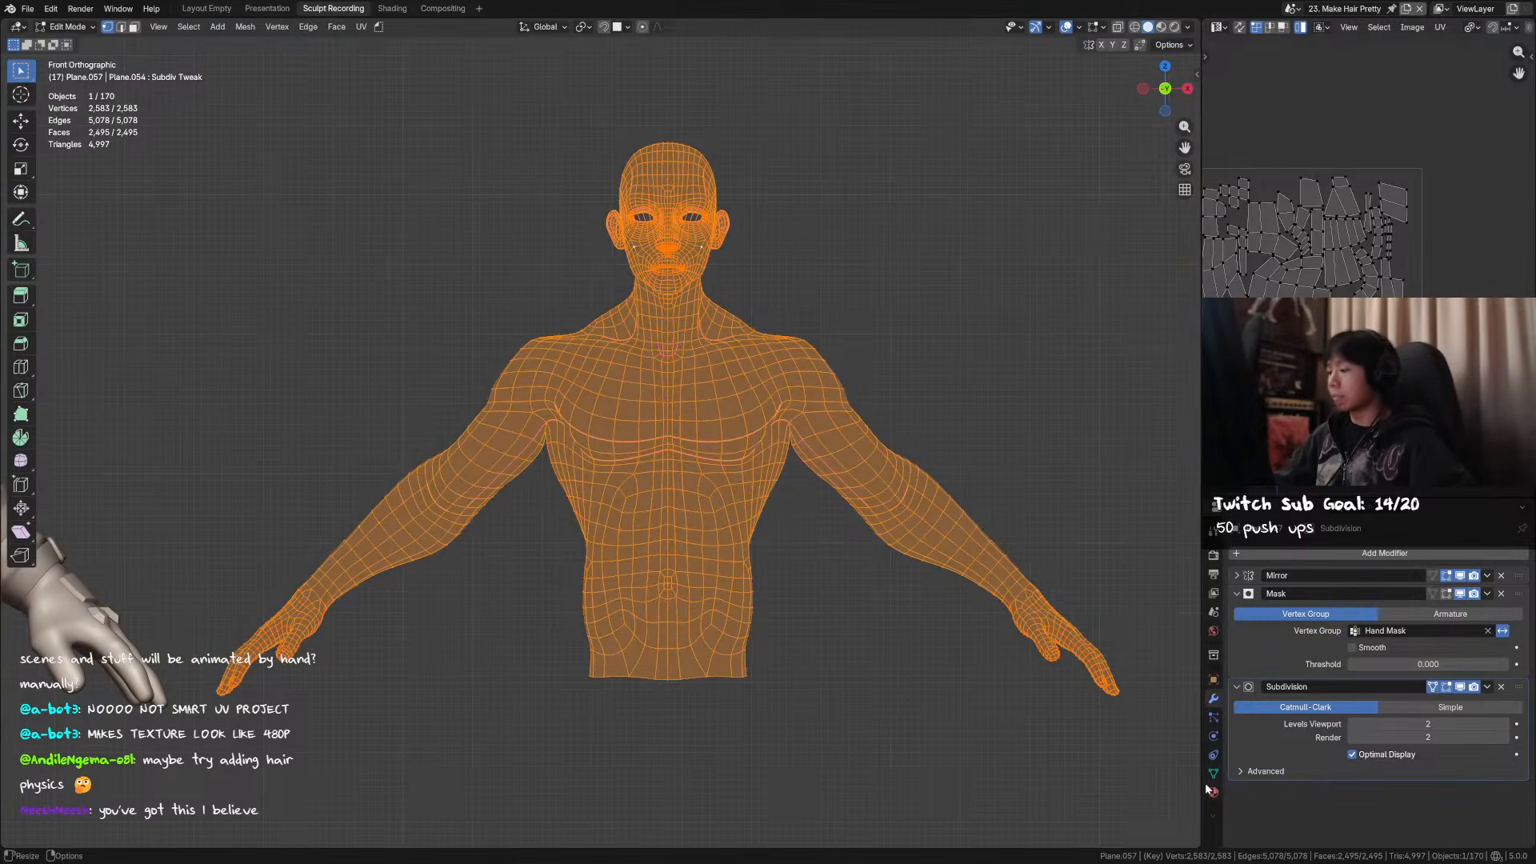
middle_click_drag(1312, 301, 1396, 226)
scroll(1400, 232, "down", 4)
scroll(1327, 229, "up", 5)
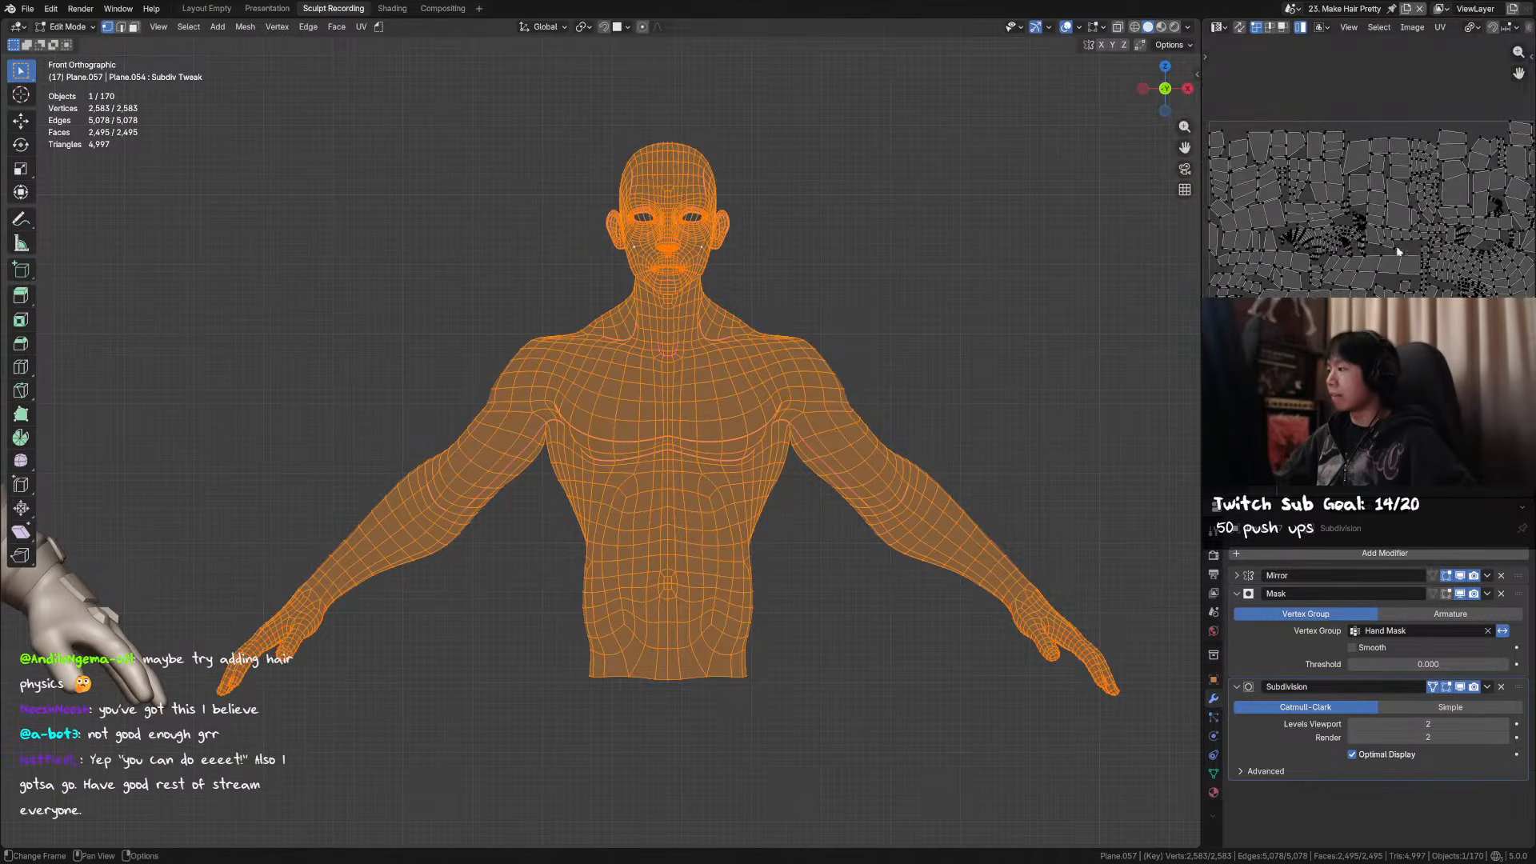
scroll(1327, 229, "up", 3)
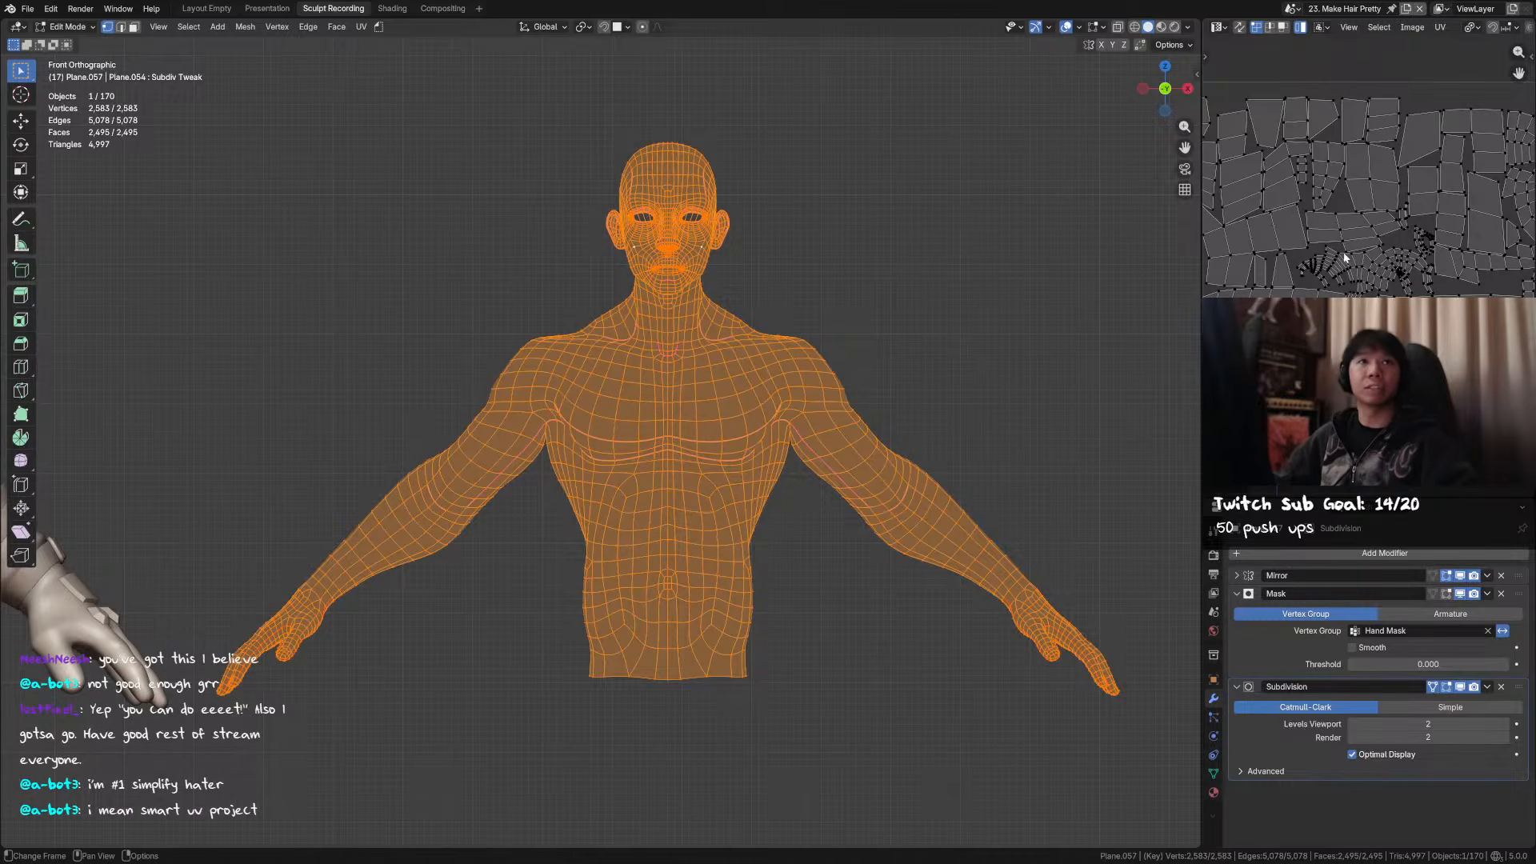
scroll(1348, 238, "down", 5)
scroll(1368, 212, "up", 2)
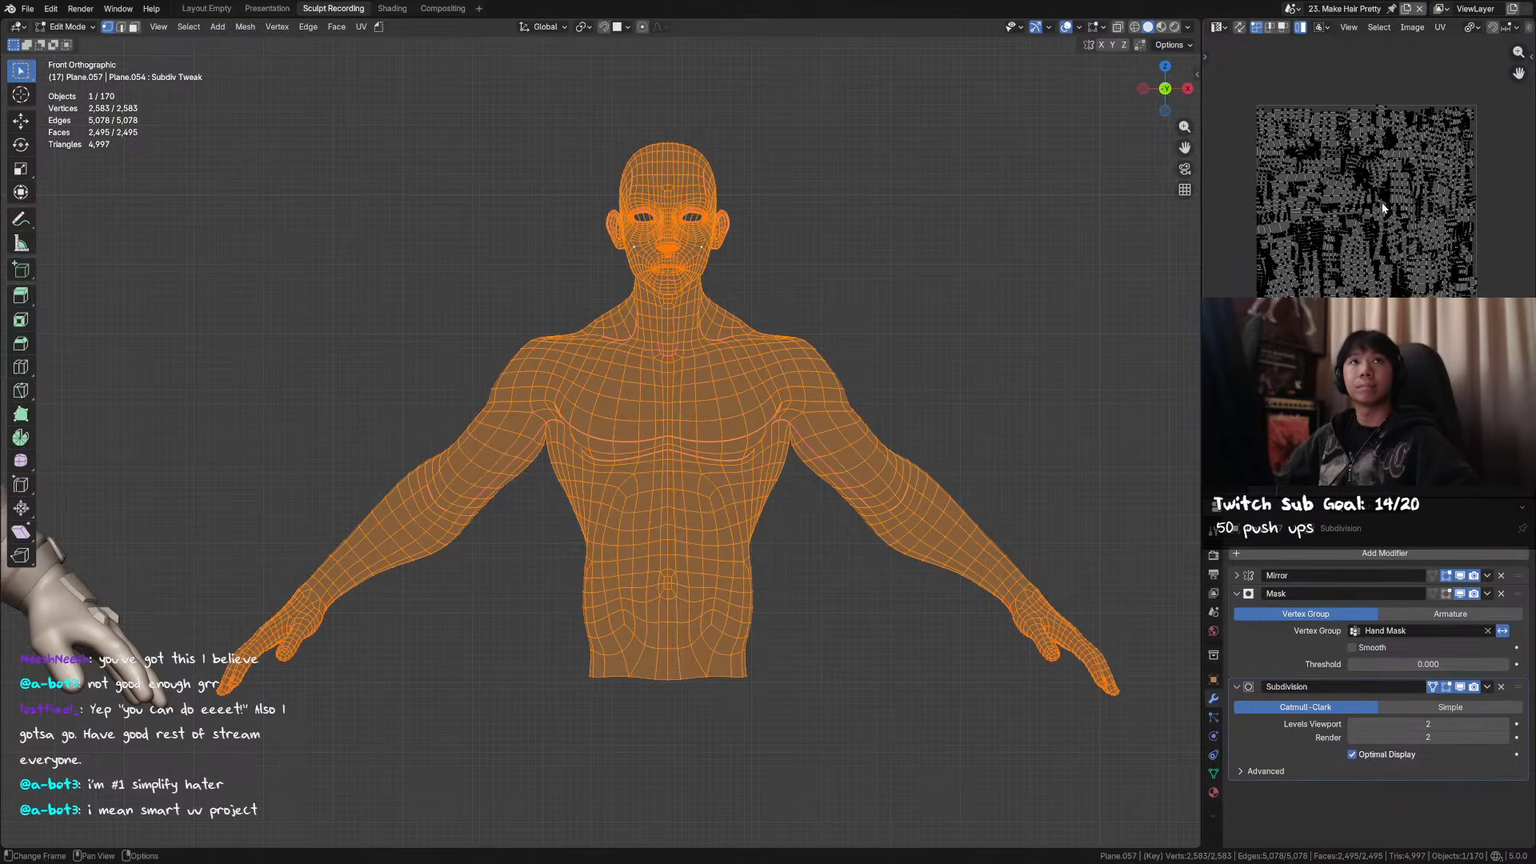
- Return the duplicated body to Object Mode, and show its material nodes with the model in Material Preview shading
middle_click_drag(867, 312, 785, 356)
key("Tab")
scroll(800, 344, "up", 2)
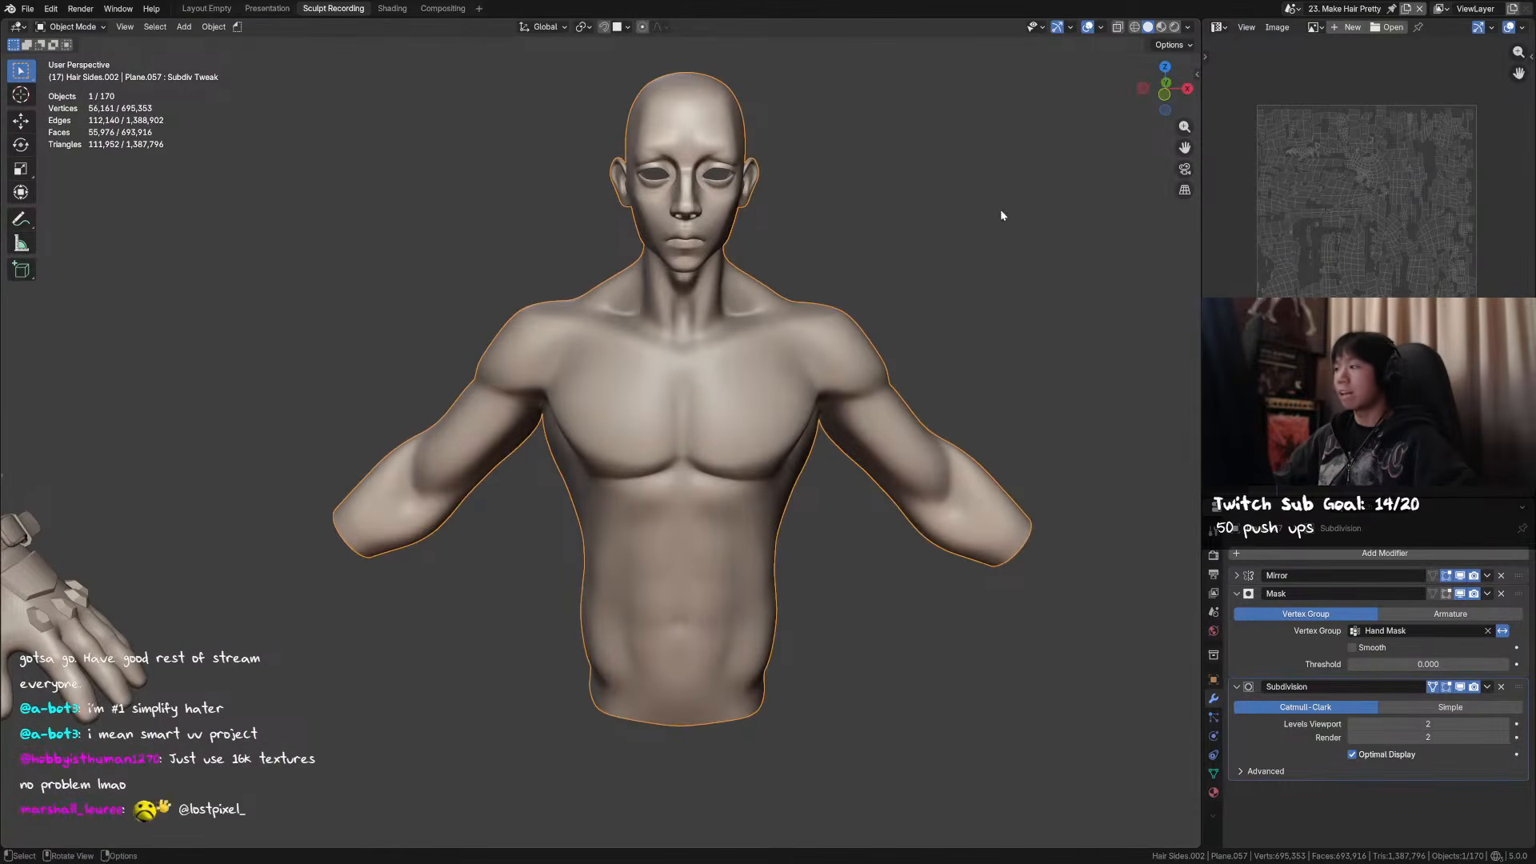
left_click(1217, 514)
left_click(761, 617)
middle_click_drag(1210, 758, 1303, 730)
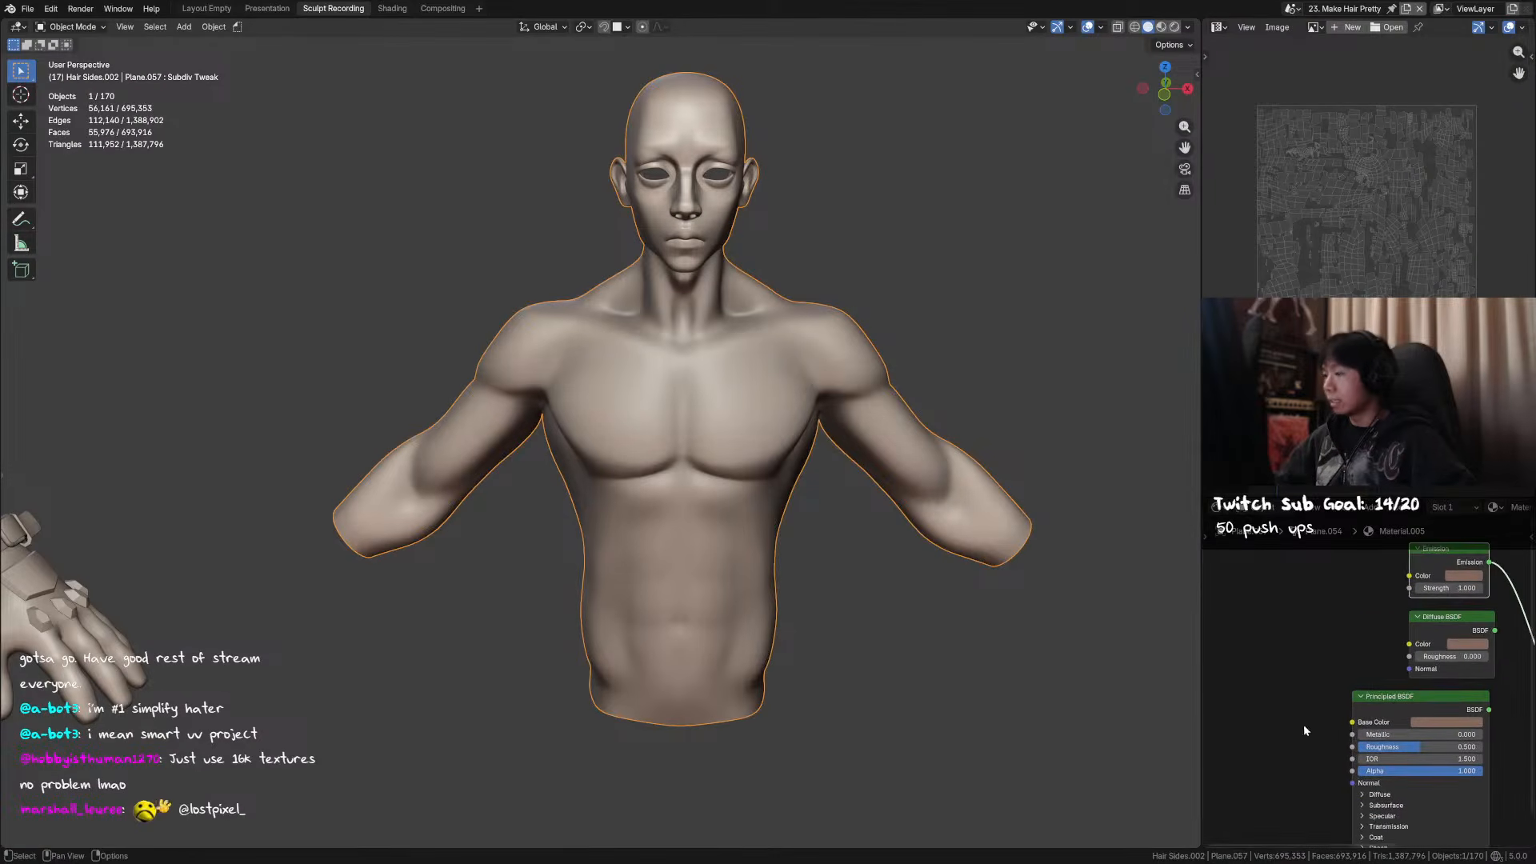
left_click(1161, 27)
- Add an Image Texture node to the body material, placed beside the Emission node
middle_click_drag(913, 213, 862, 232)
middle_click_drag(1359, 655, 1309, 677)
key("shift+a")
type("image tex")
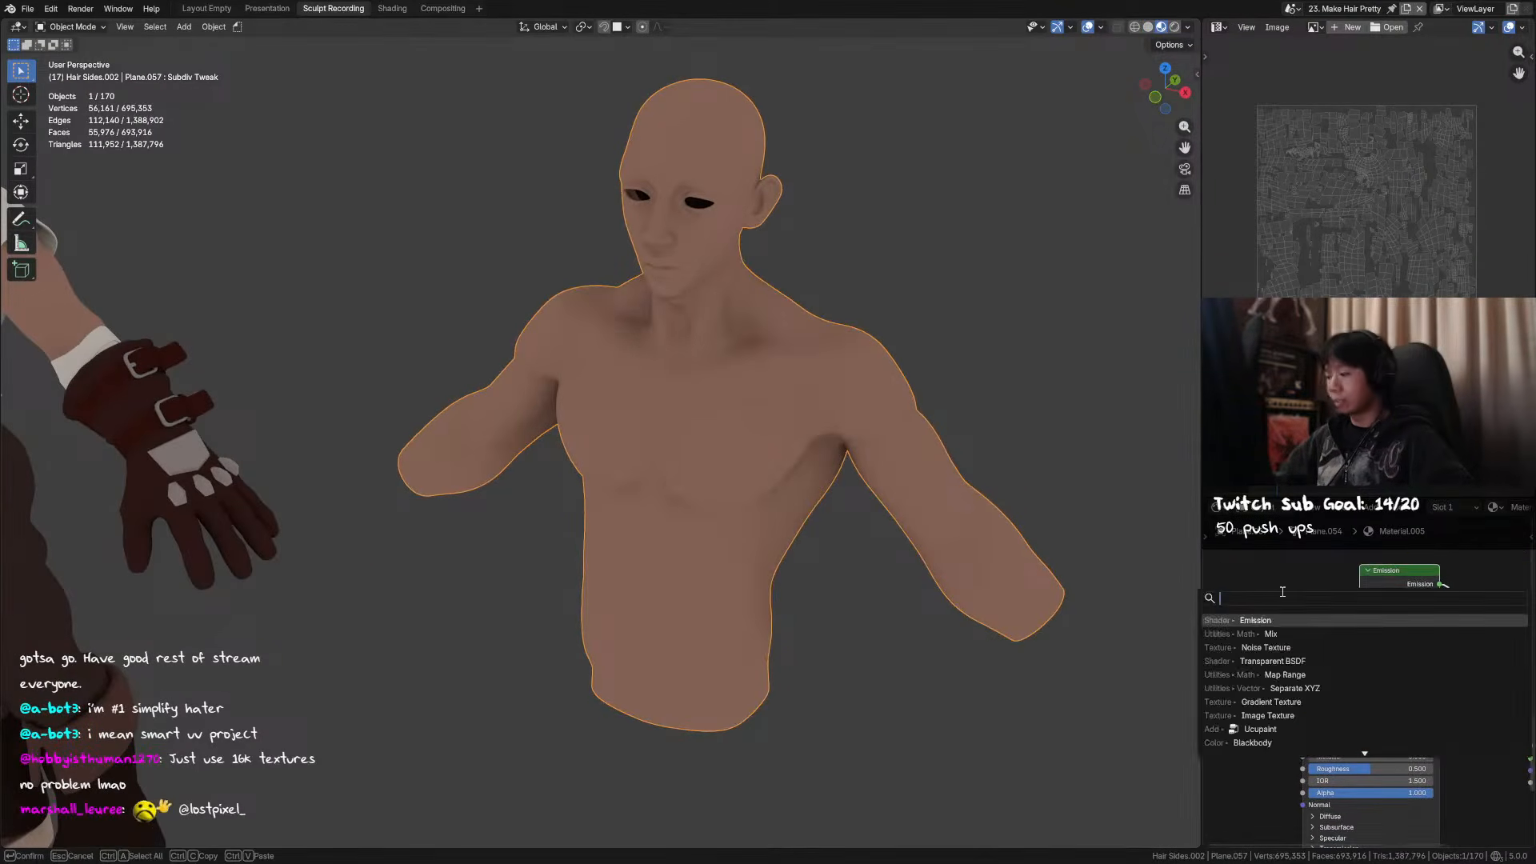
key("Return")
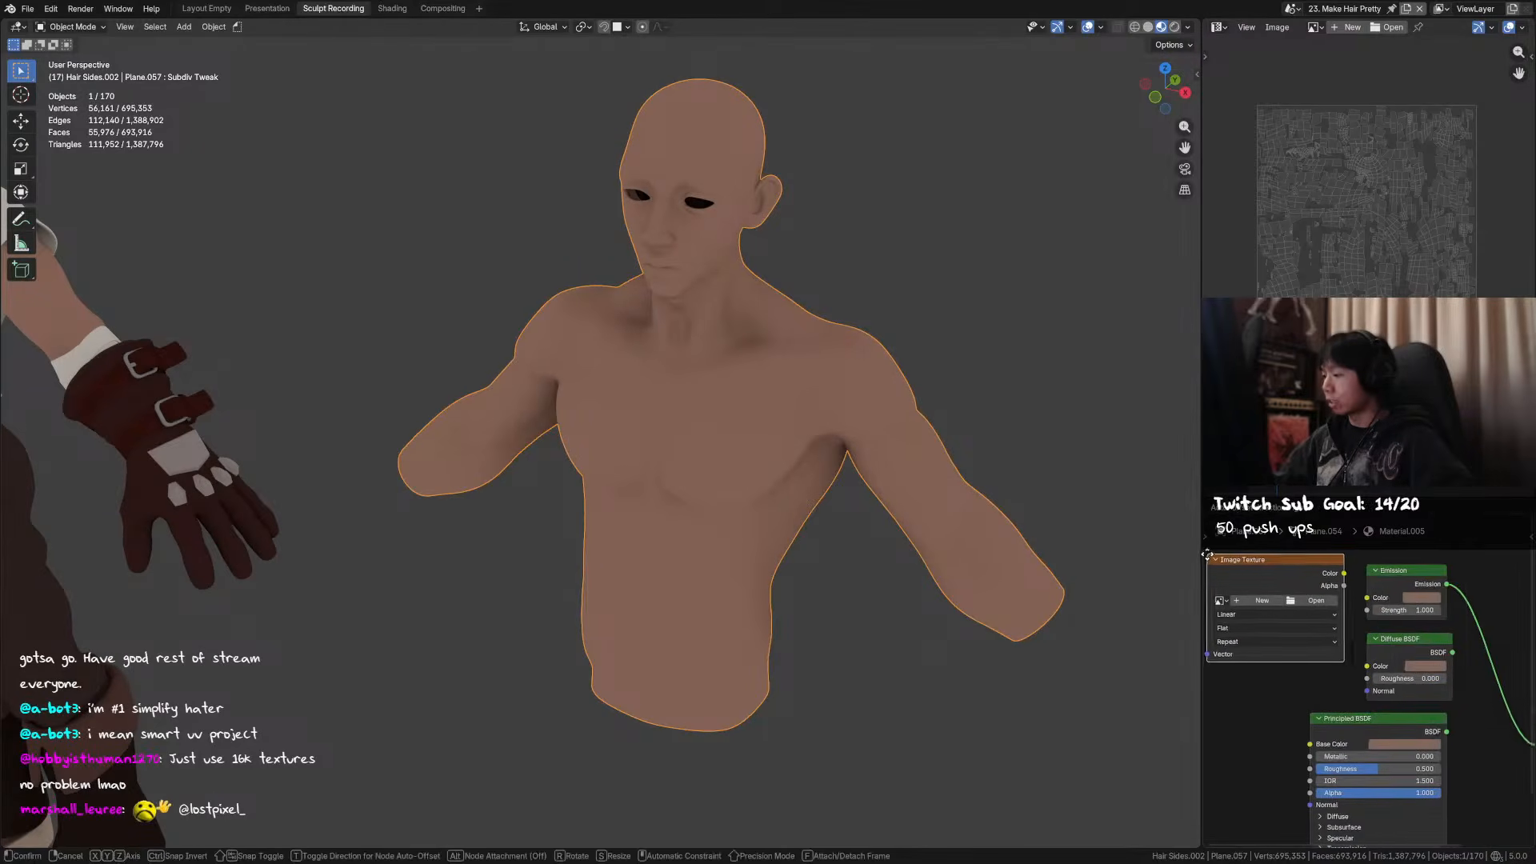
left_click(1201, 550)
- Create a new image named qwevqwevasdv in the Image Texture node, and connect its Color output to the Emission color
middle_click_drag(1338, 619, 1385, 619)
left_click(1311, 602)
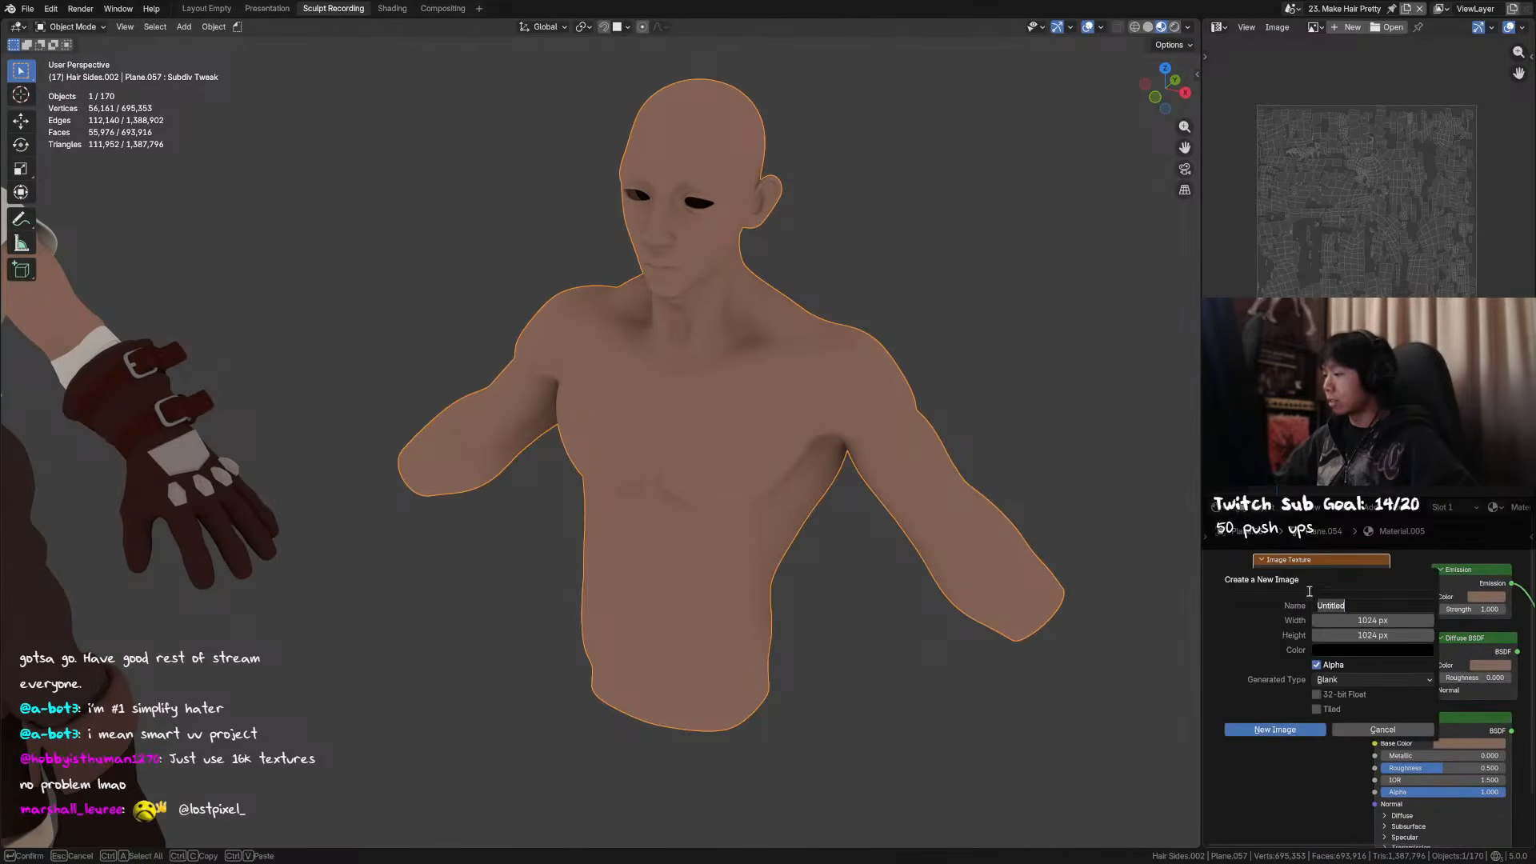
left_click(1384, 621)
key("Return")
left_click(1356, 604)
type("qwevqwevasdv")
left_click(1283, 728)
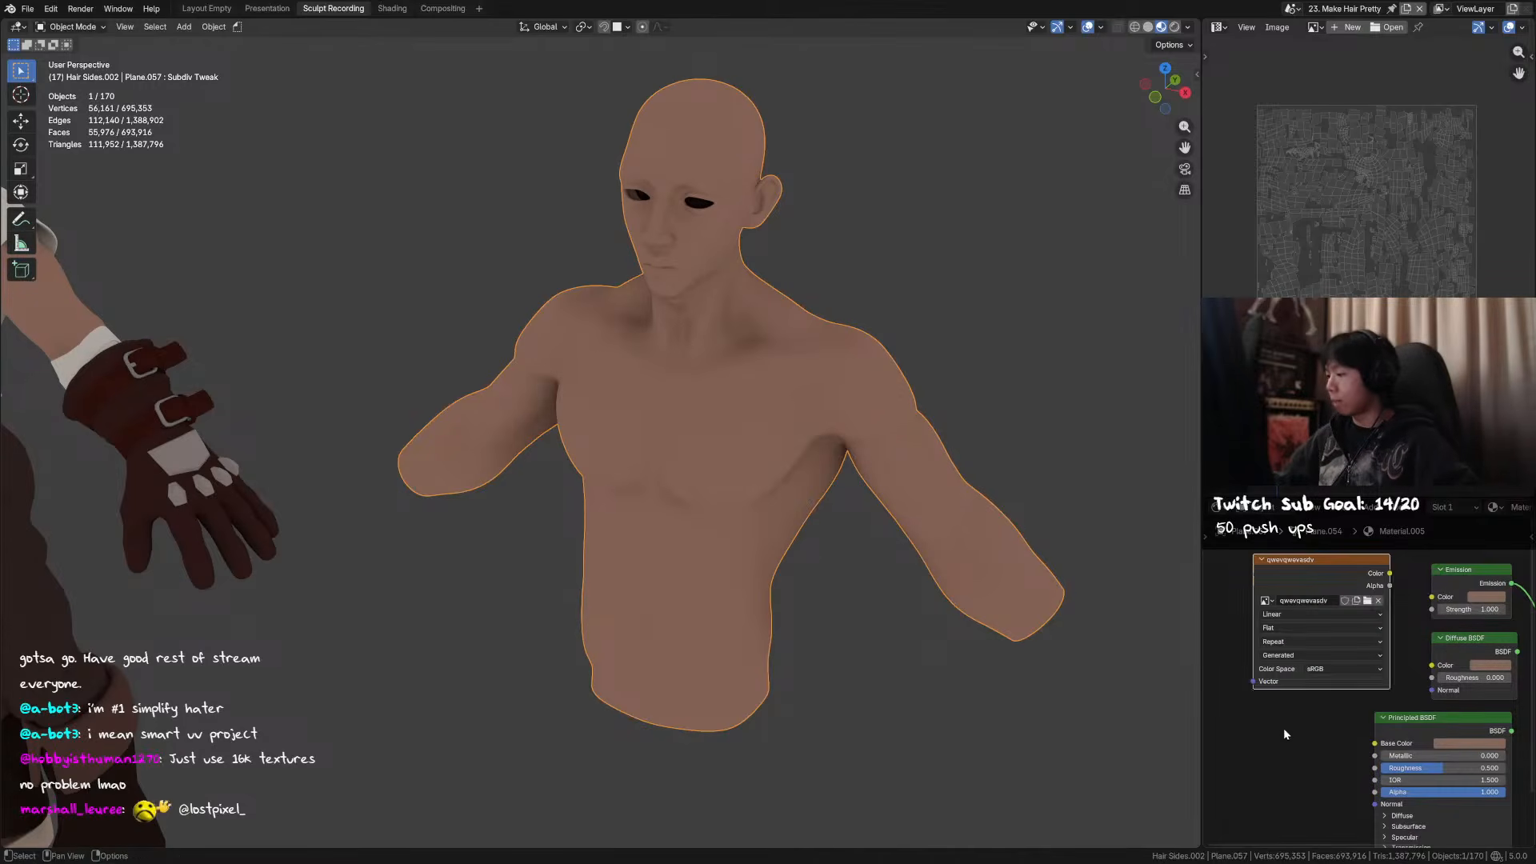
left_click_drag(1390, 574, 1432, 597)
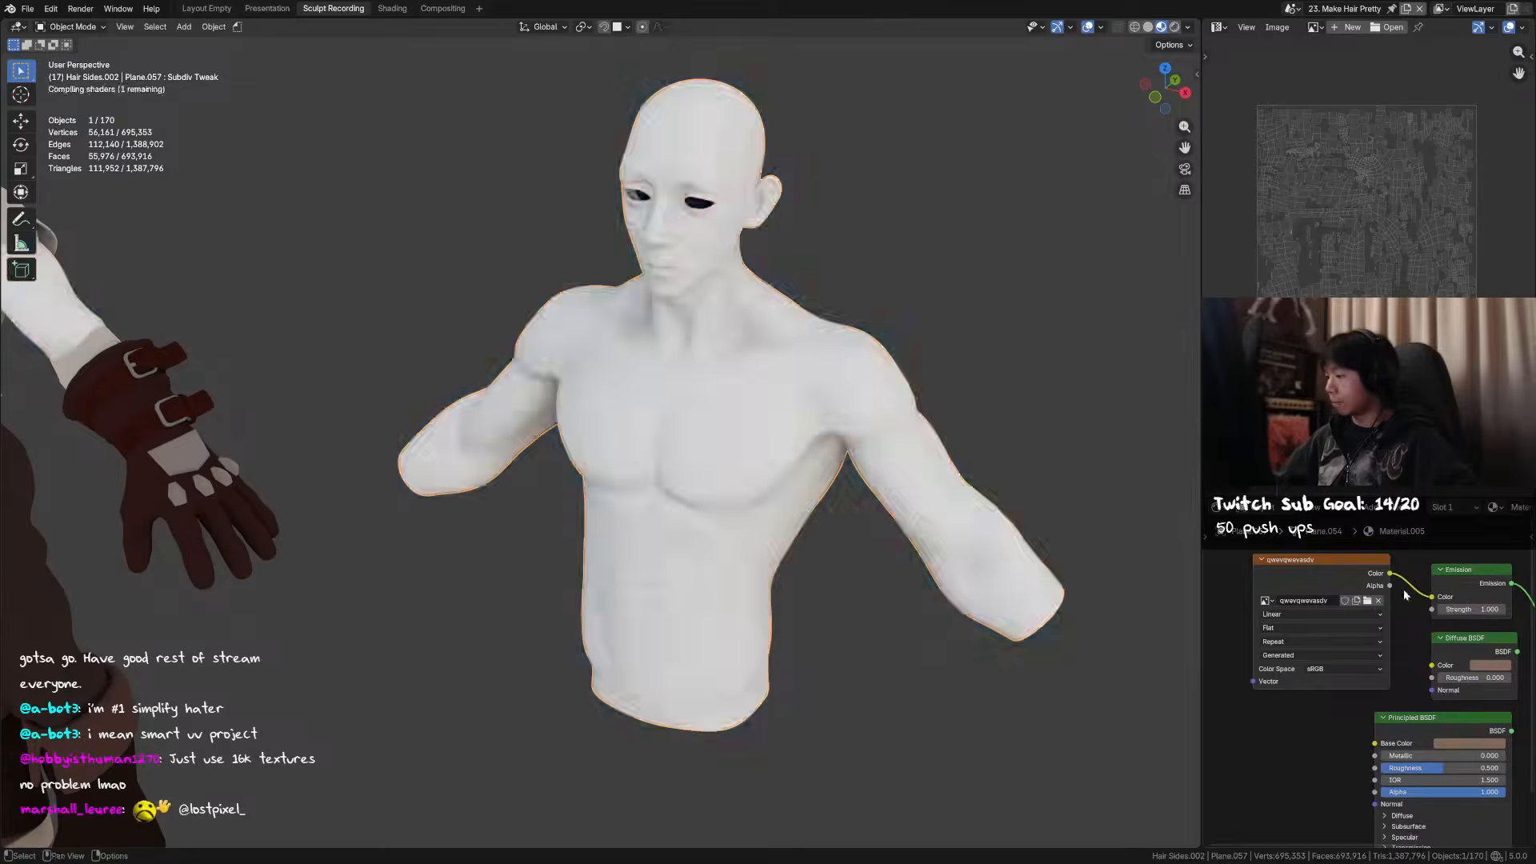
- Switch the duplicated body to Texture Paint mode and save the file
key("ctrl+Tab")
left_click(825, 340)
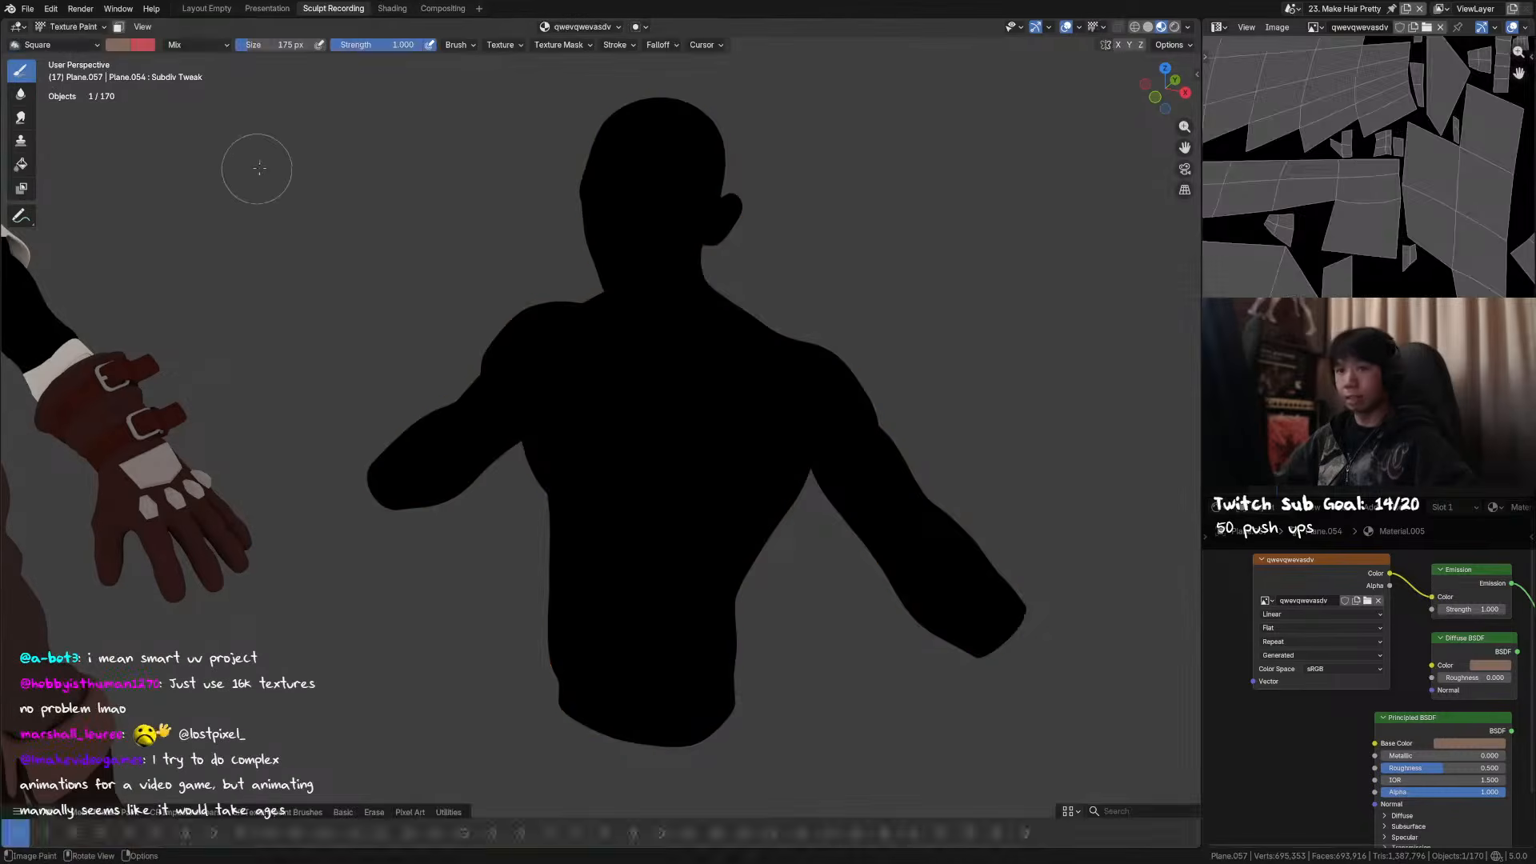
key("ctrl+s")
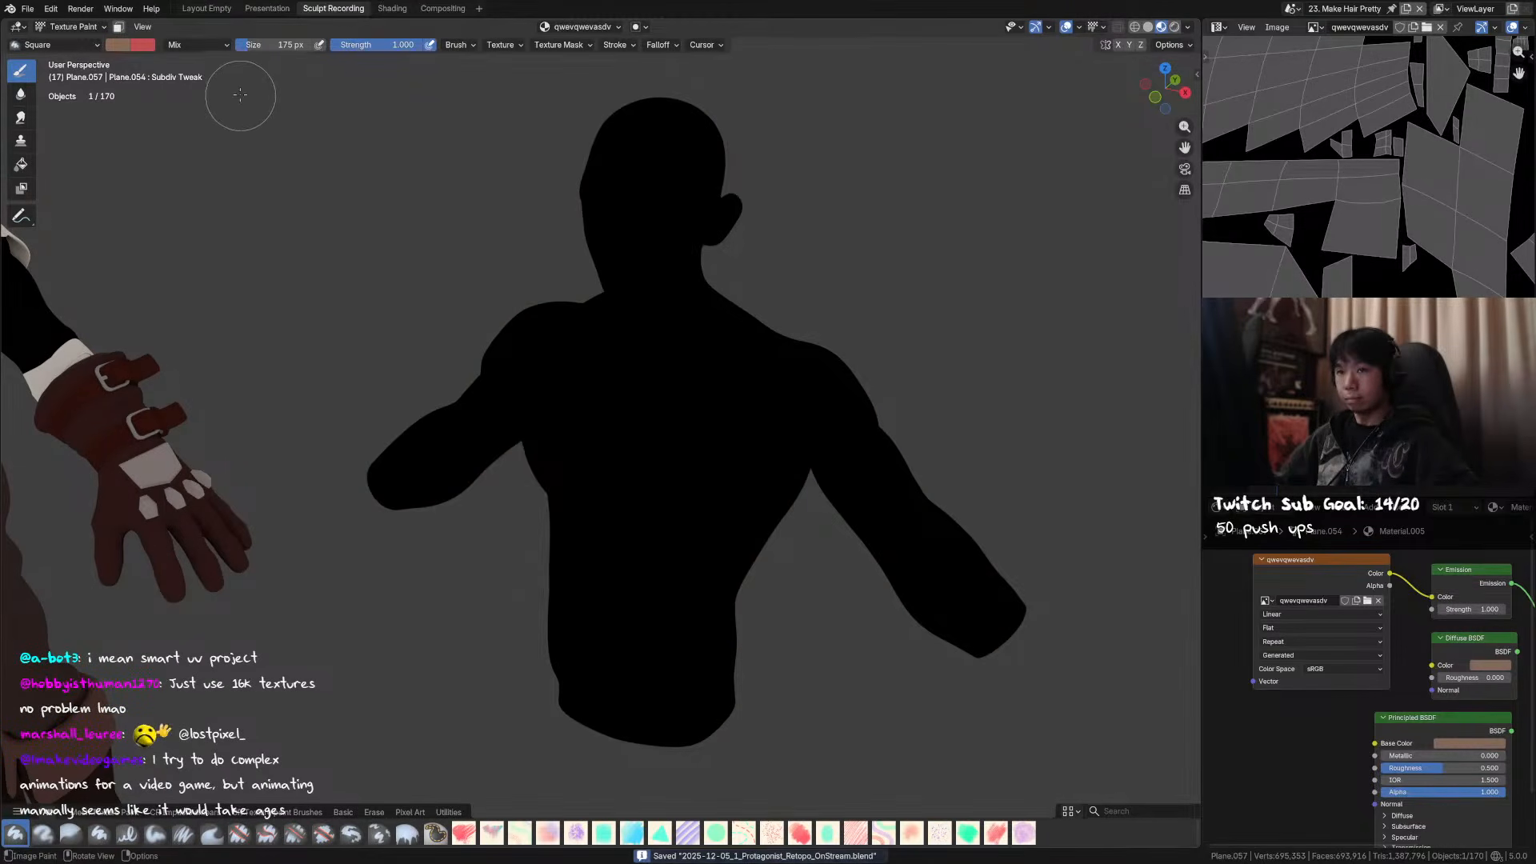
- Set the texture paint brush size to 73 px
key("f")
left_click(577, 353)
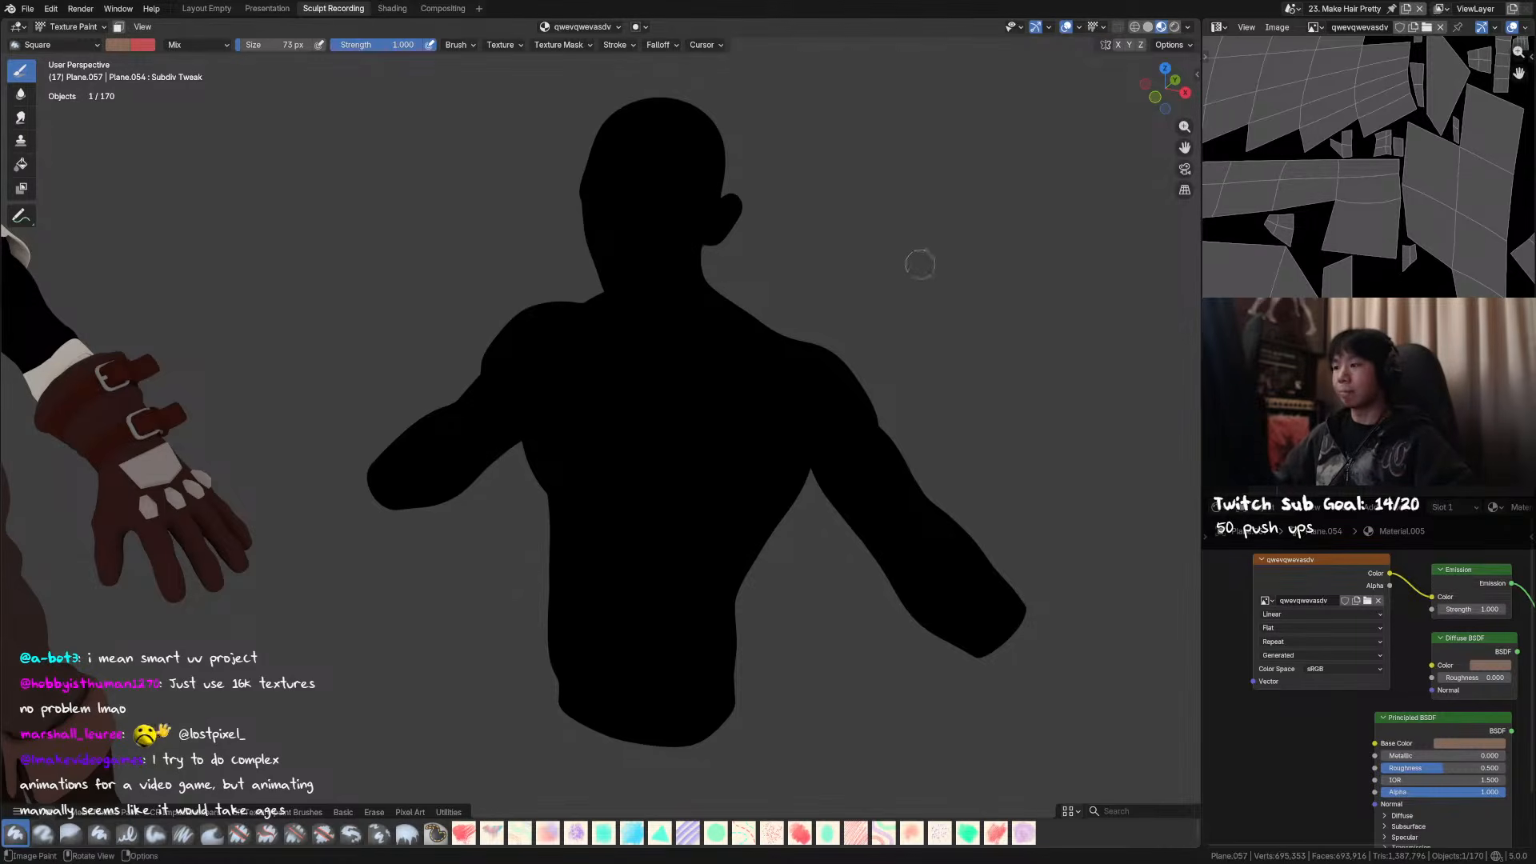
- Toggle the window's fullscreen state off and back on
key("F3")
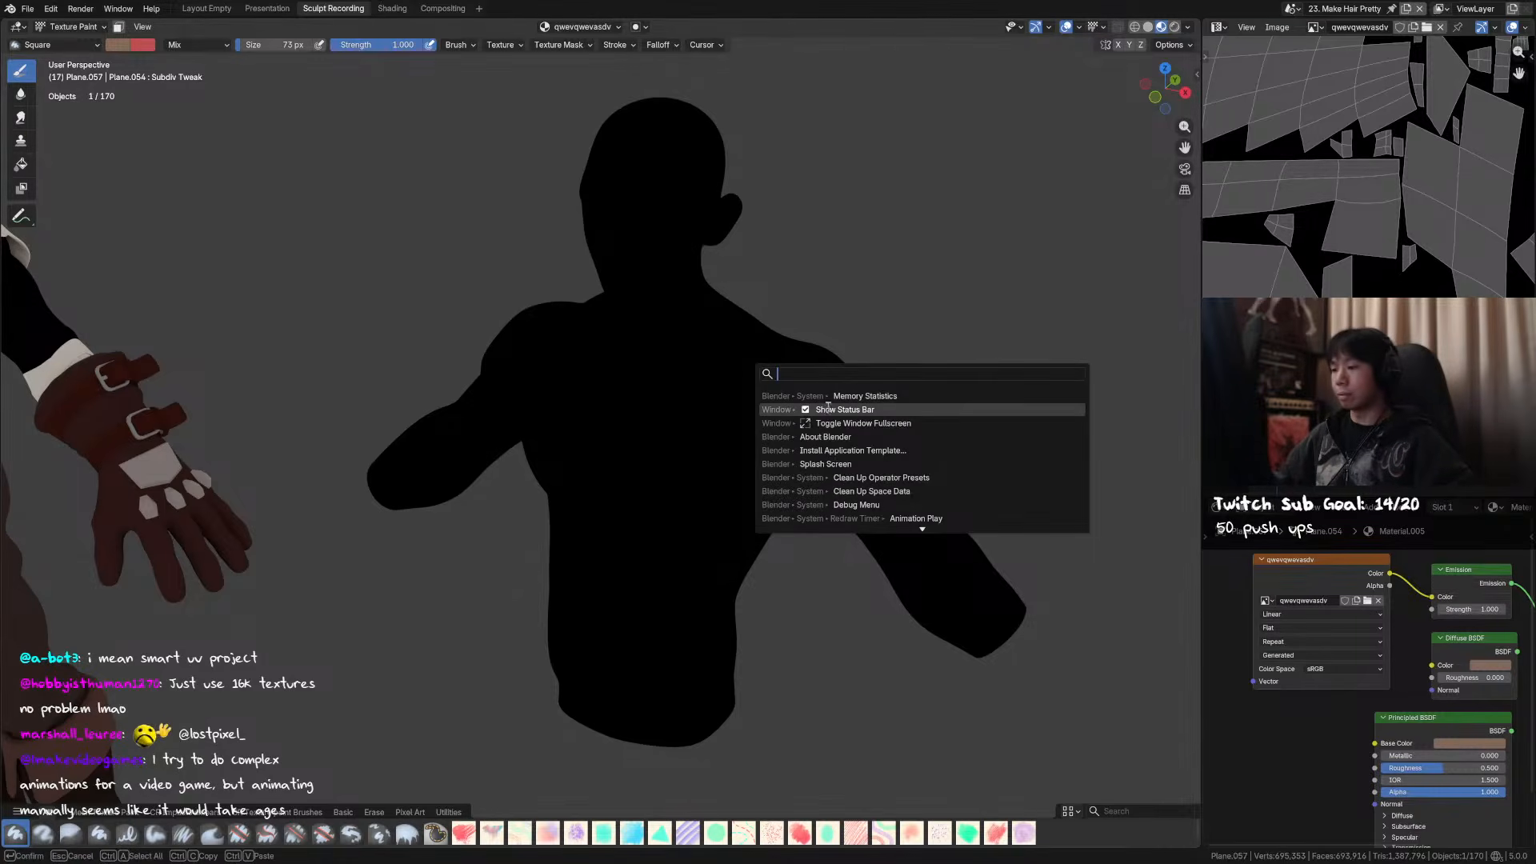
left_click(828, 422)
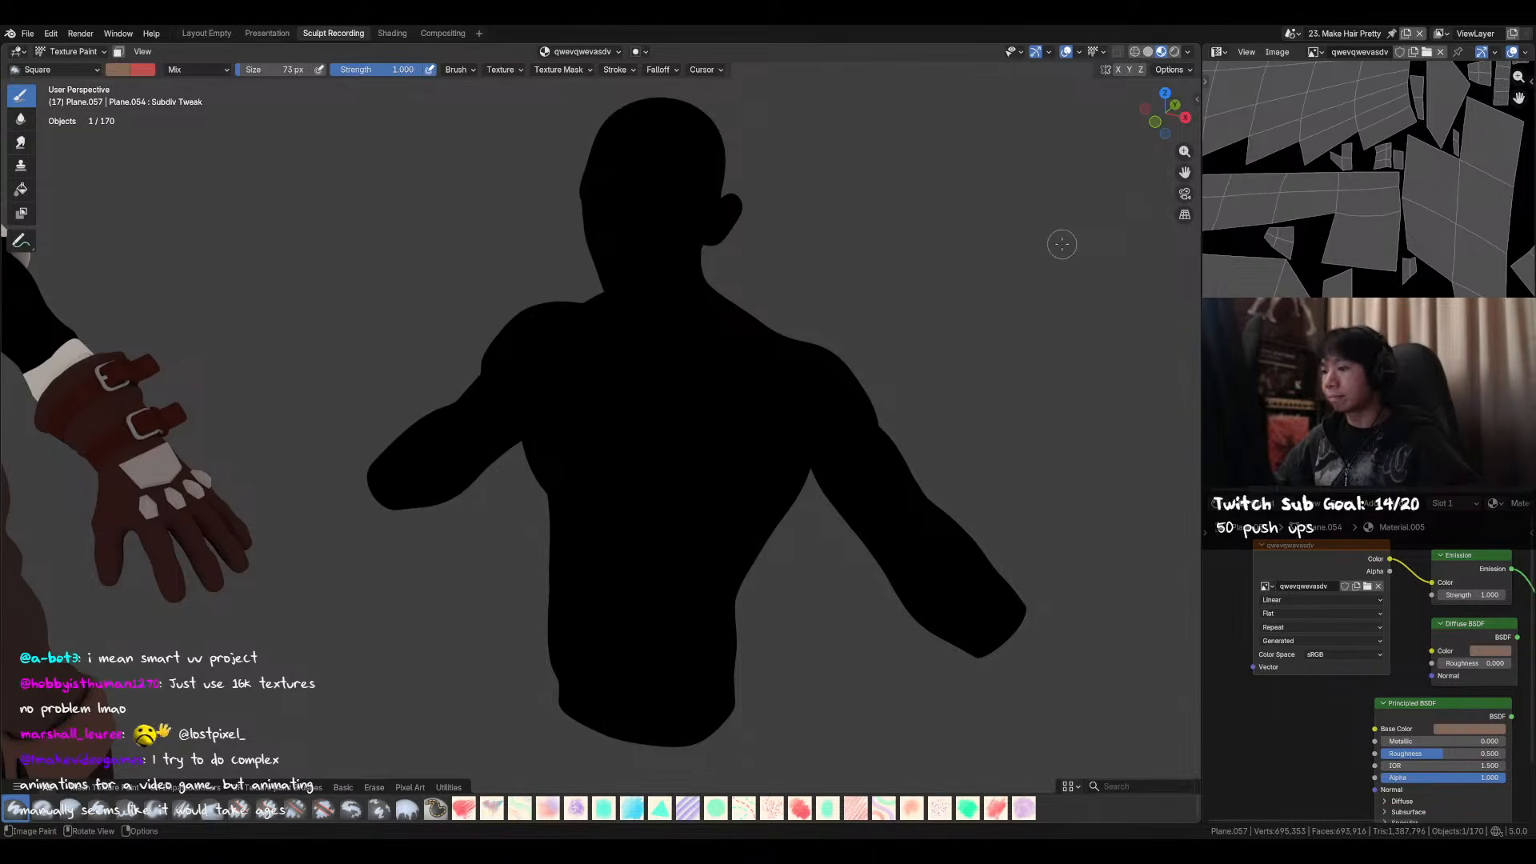
key("F3")
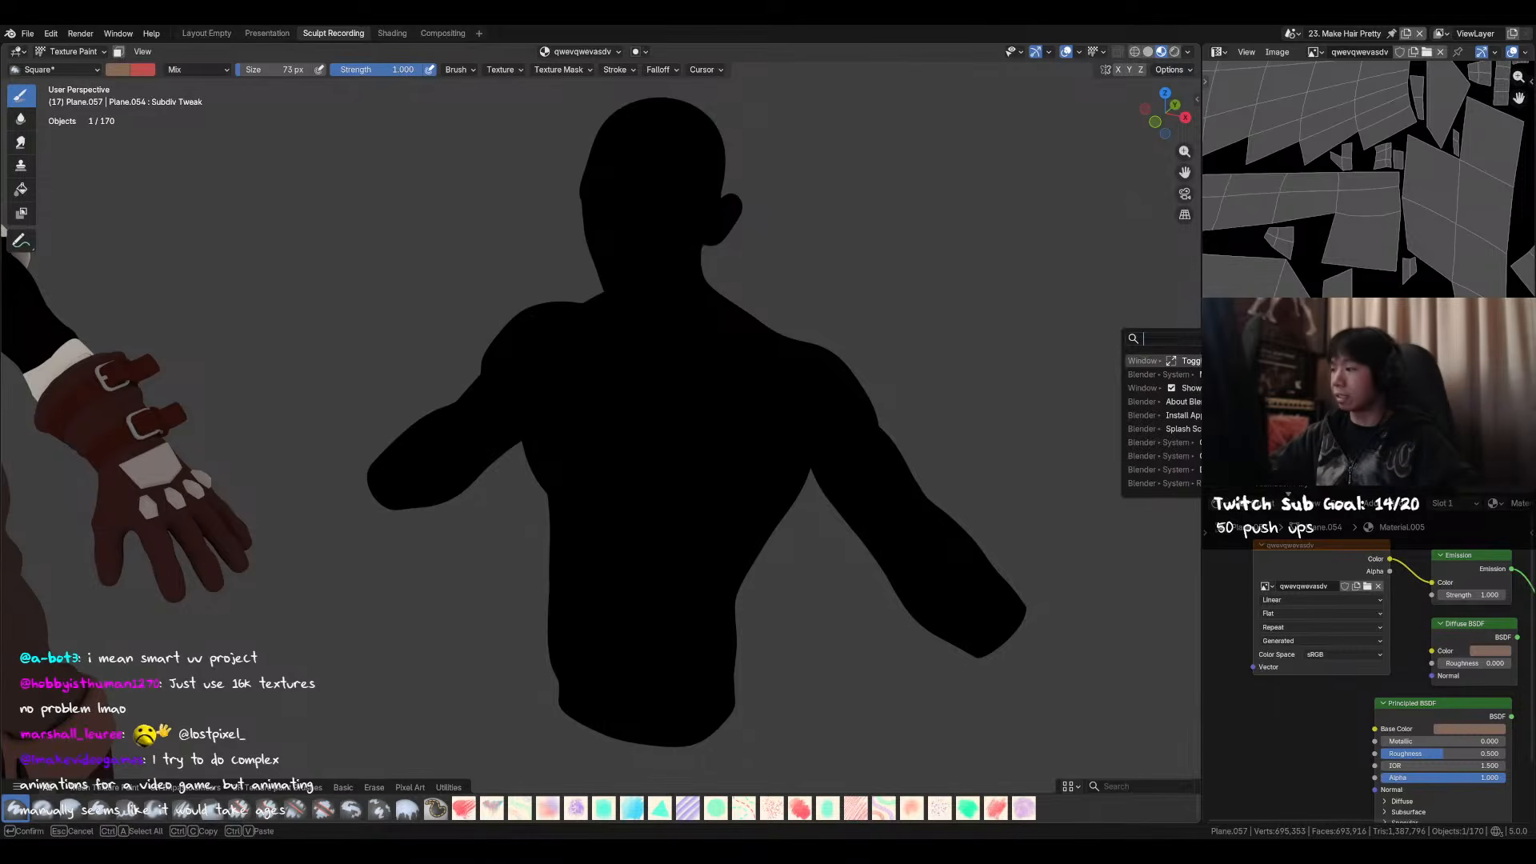
key("Return")
- Paint overlapping brown strokes down both sides of the upper chest, enlarging the brush to 120 px for the final stroke
middle_click_drag(805, 353, 710, 400)
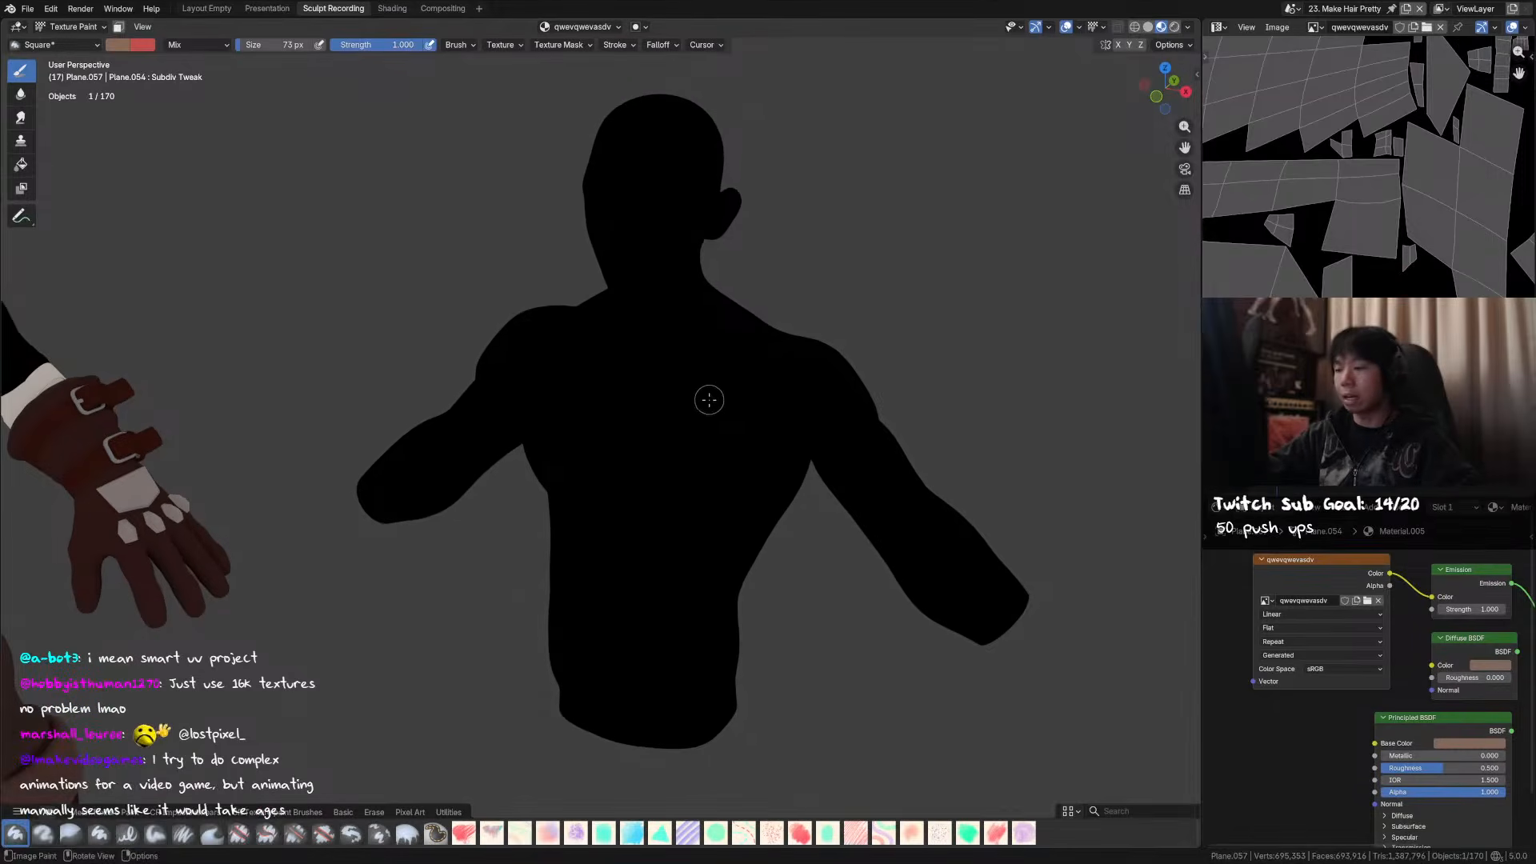
mouse_move(734, 371)
left_mouse_down()
mouse_move(686, 462)
mouse_move(740, 374)
left_mouse_up()
mouse_move(749, 374)
middle_mouse_down("ctrl")
mouse_move(799, 319)
mouse_move(973, 242)
mouse_move(952, 200)
middle_mouse_up("ctrl")
left_click_drag(998, 246, 910, 448)
left_click_drag(1014, 269, 913, 444)
middle_click_drag(856, 348, 812, 400, "ctrl")
key("f")
left_click(825, 384)
left_click_drag(827, 276, 696, 516)
mouse_move(697, 516)
left_mouse_down()
mouse_move(788, 295)
mouse_move(717, 470)
mouse_move(816, 280)
mouse_move(764, 440)
left_mouse_up()
middle_click_drag(752, 356, 794, 319)
key("f")
left_click(784, 296)
mouse_move(804, 276)
left_mouse_down()
mouse_move(745, 413)
mouse_move(757, 422)
left_mouse_up()
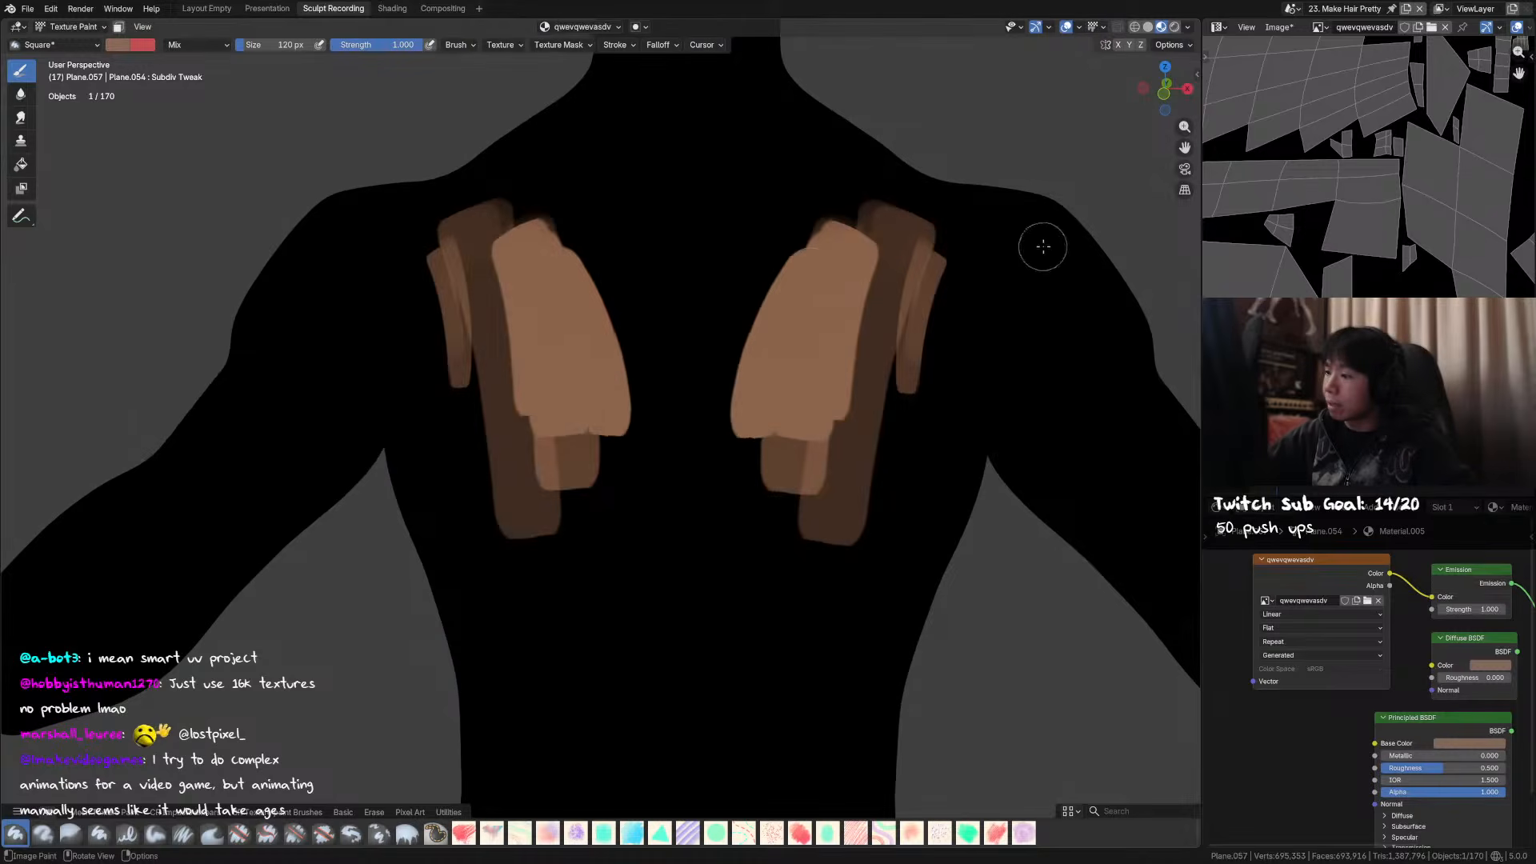
- Paint broad brown strokes over the shoulder and the outer chest toward the armpit
middle_click_drag(1039, 247, 948, 250)
mouse_move(956, 272)
left_mouse_down()
mouse_move(995, 308)
mouse_move(1053, 316)
mouse_move(988, 434)
left_mouse_up()
scroll(1031, 433, "down", 2)
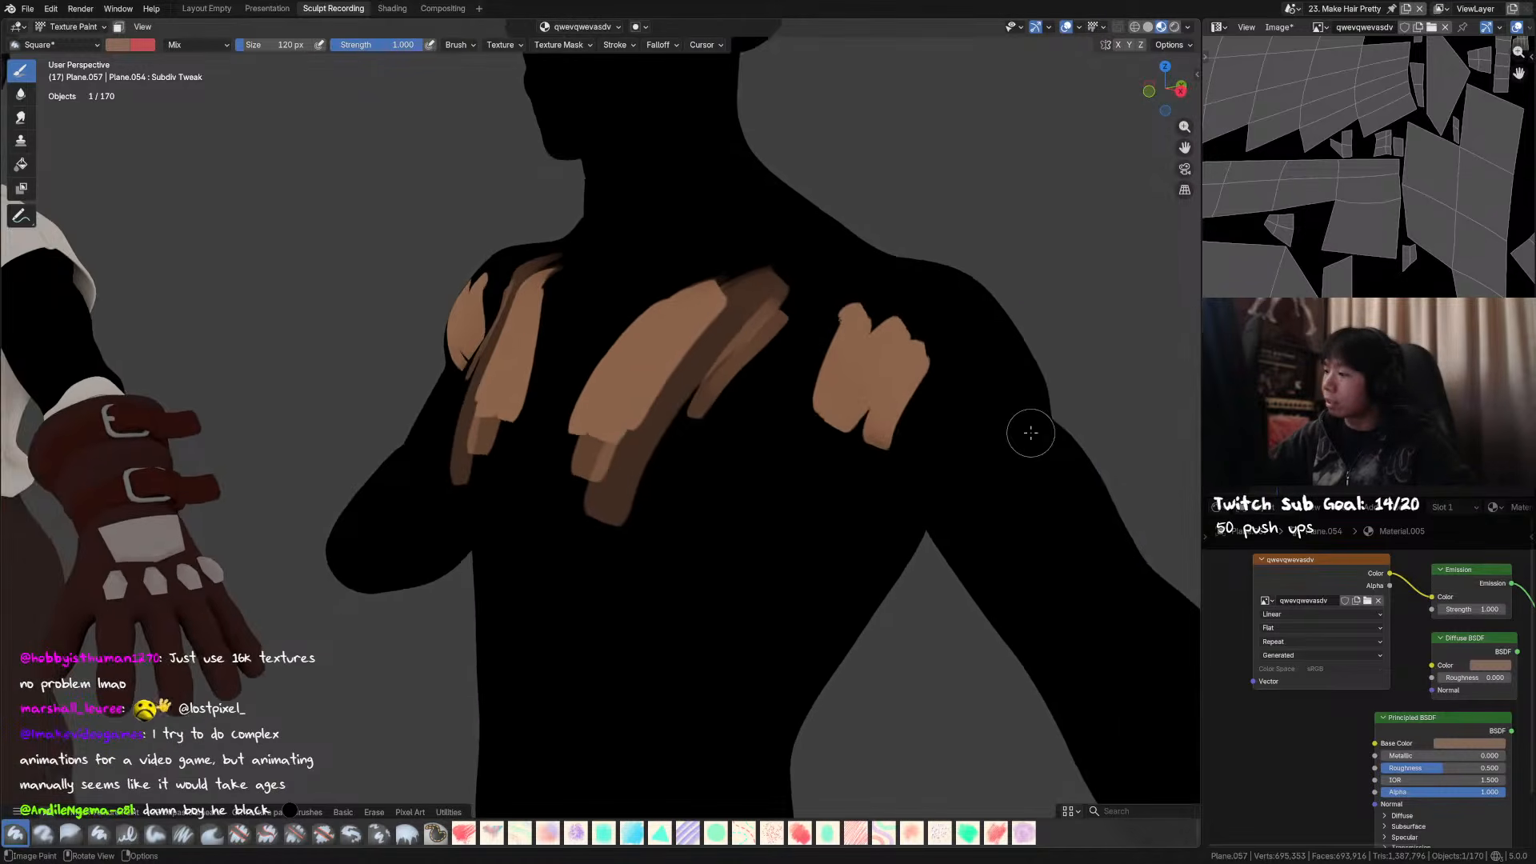
middle_click_drag(1031, 433, 980, 383)
mouse_move(885, 326)
left_mouse_down()
mouse_move(868, 460)
mouse_move(932, 442)
left_mouse_up()
middle_click_drag(932, 442, 996, 385)
mouse_move(906, 348)
left_mouse_down()
mouse_move(880, 376)
mouse_move(852, 320)
mouse_move(768, 448)
mouse_move(737, 454)
left_mouse_up()
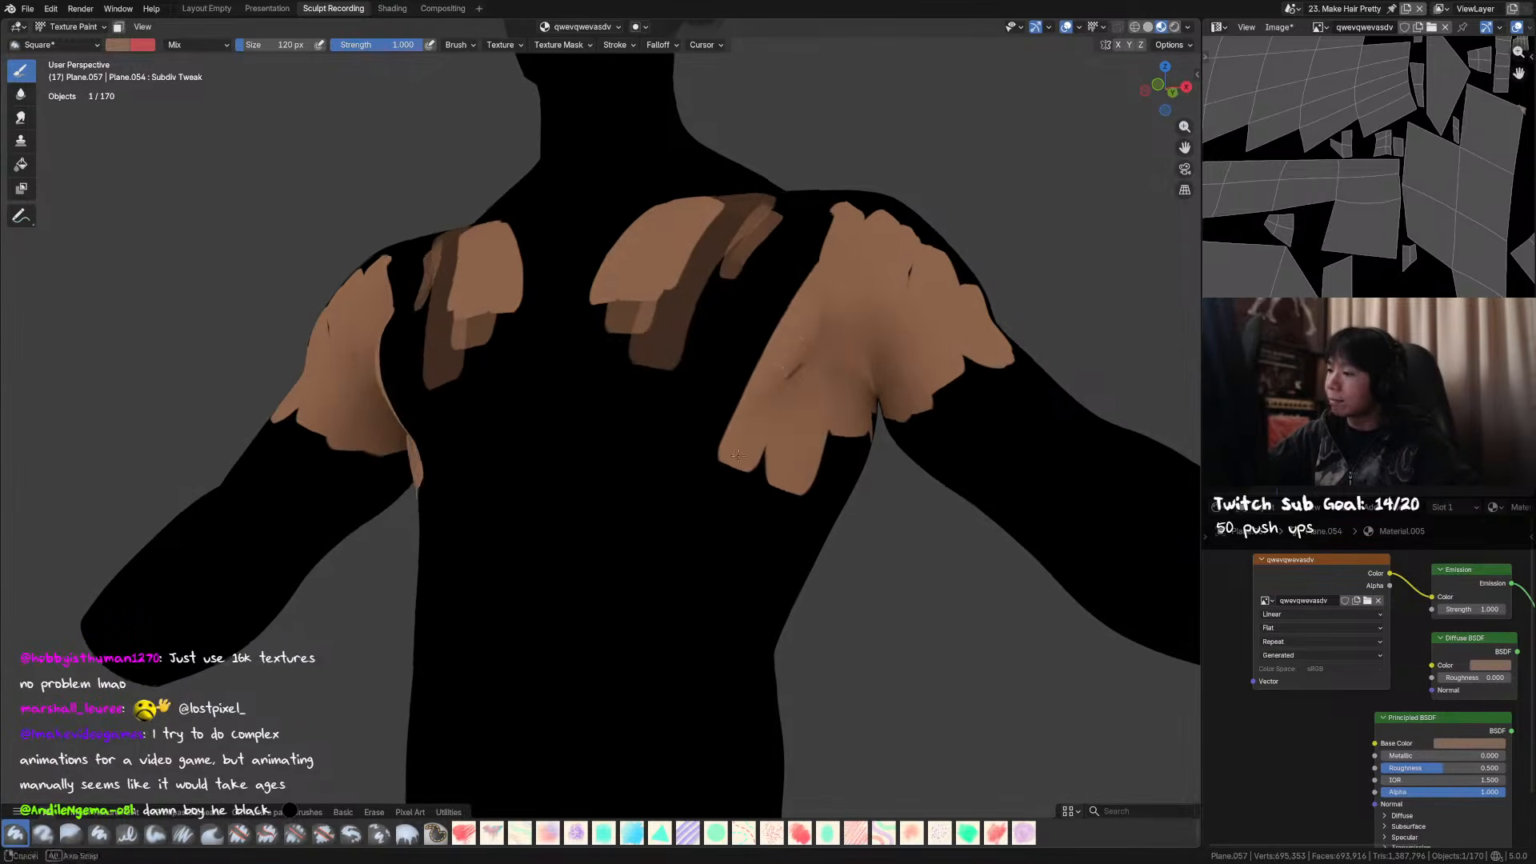
- Swap to the red brush color and paint over the brown area in front of the armpit
middle_click_drag(737, 454, 720, 384)
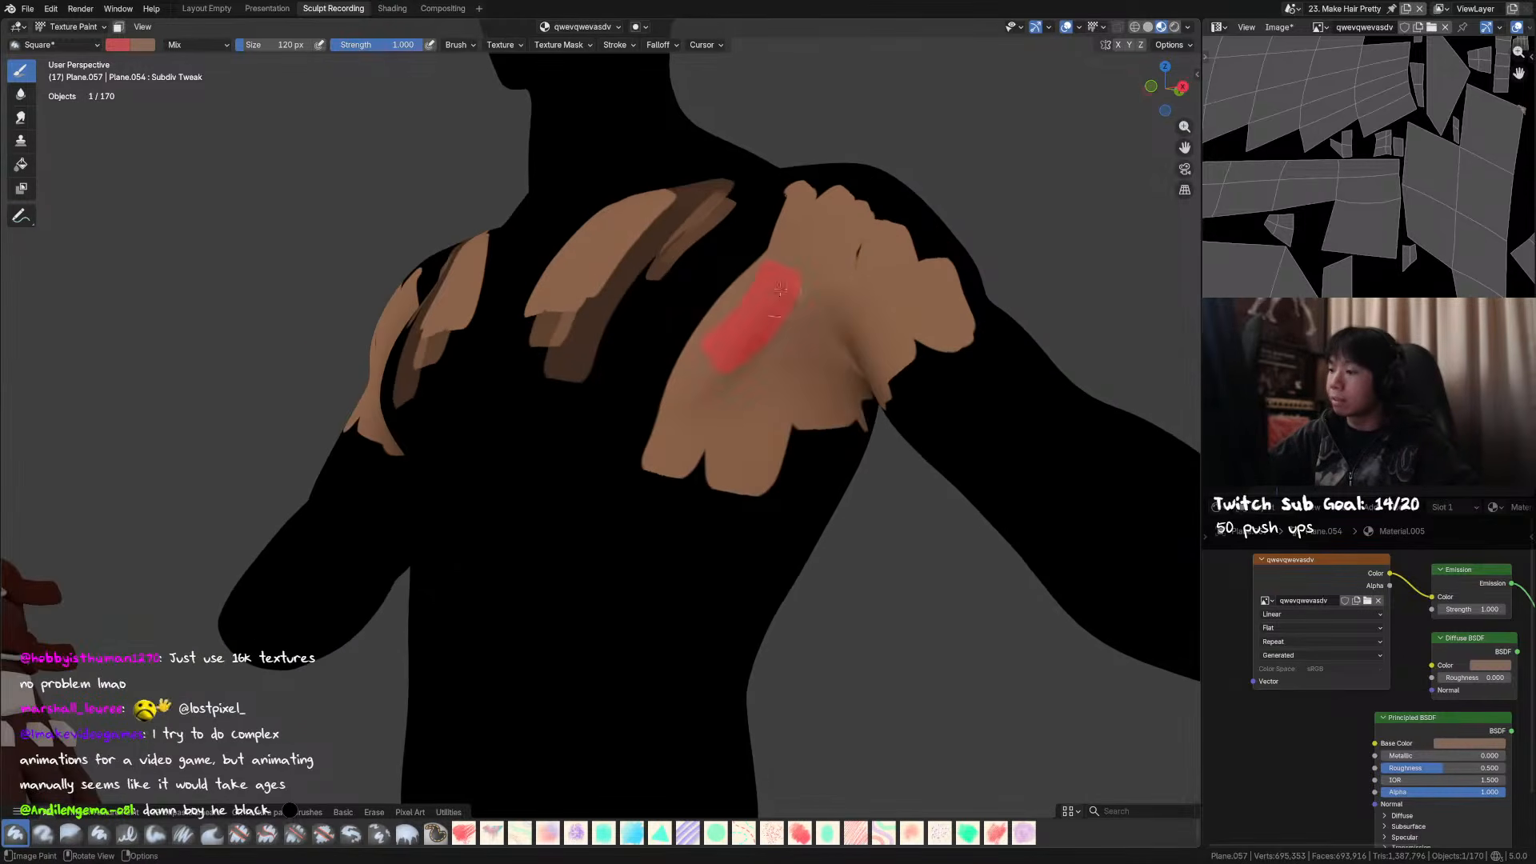
scroll(778, 292, "up", 3)
middle_click_drag(831, 176, 864, 230)
scroll(864, 230, "down", 4)
- Paint red strokes along the cheek of the head with a 70 px brush
middle_click_drag(819, 279, 840, 296)
middle_click_drag(720, 216, 744, 324, "shift")
scroll(799, 318, "up", 3)
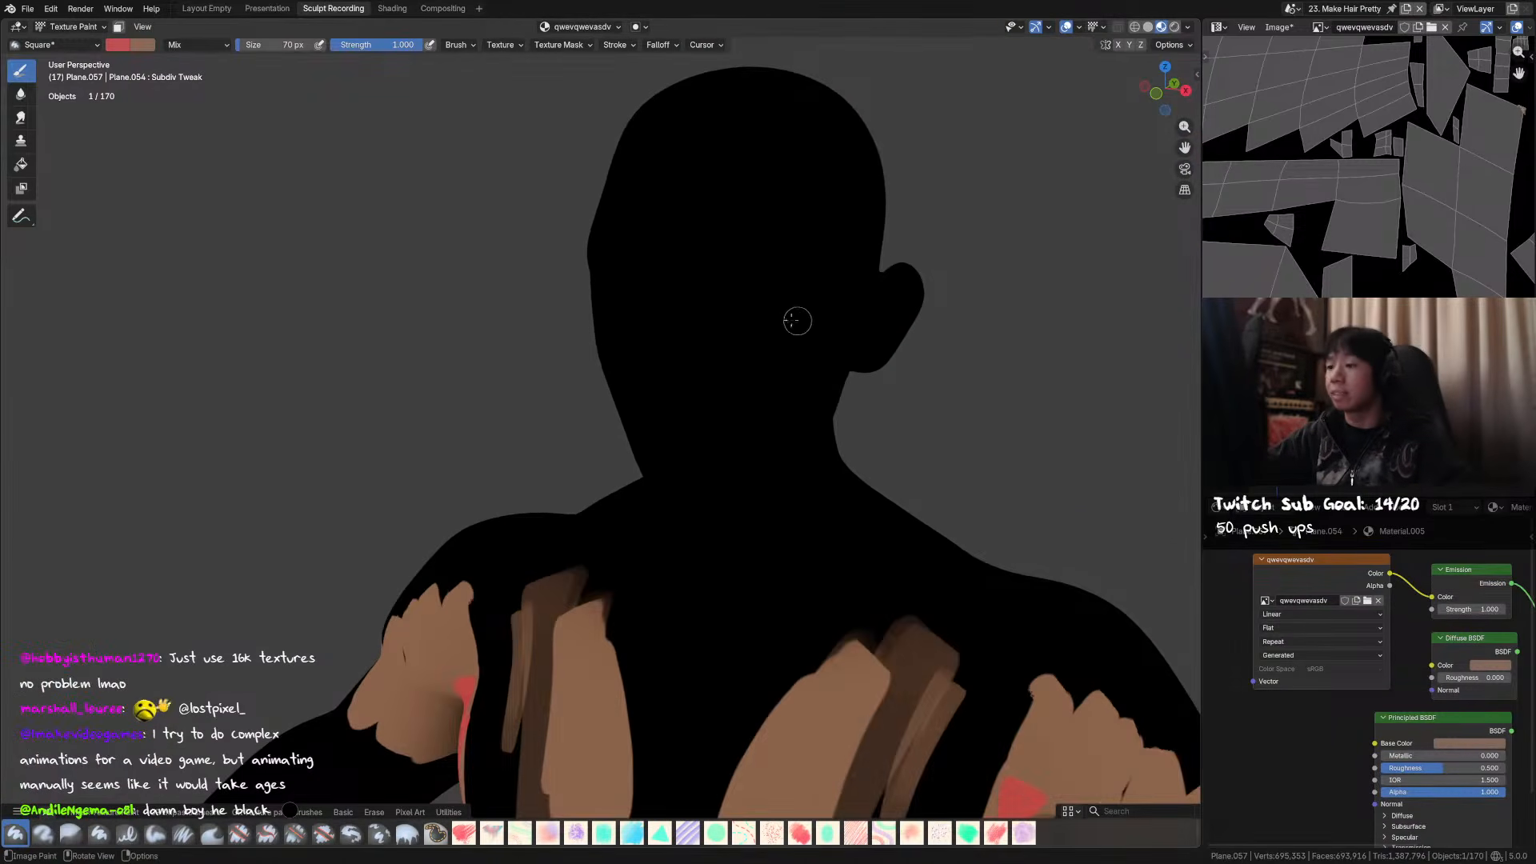
scroll(809, 301, "up", 1)
left_click_drag(876, 328, 820, 433)
scroll(830, 480, "up", 2)
mouse_move(868, 262)
middle_mouse_down()
mouse_move(835, 271)
mouse_move(796, 242)
middle_mouse_up()
scroll(796, 242, "up", 1)
mouse_move(736, 174)
left_mouse_down()
mouse_move(681, 239)
mouse_move(662, 312)
left_mouse_up()
middle_click_drag(798, 175, 836, 210, "shift")
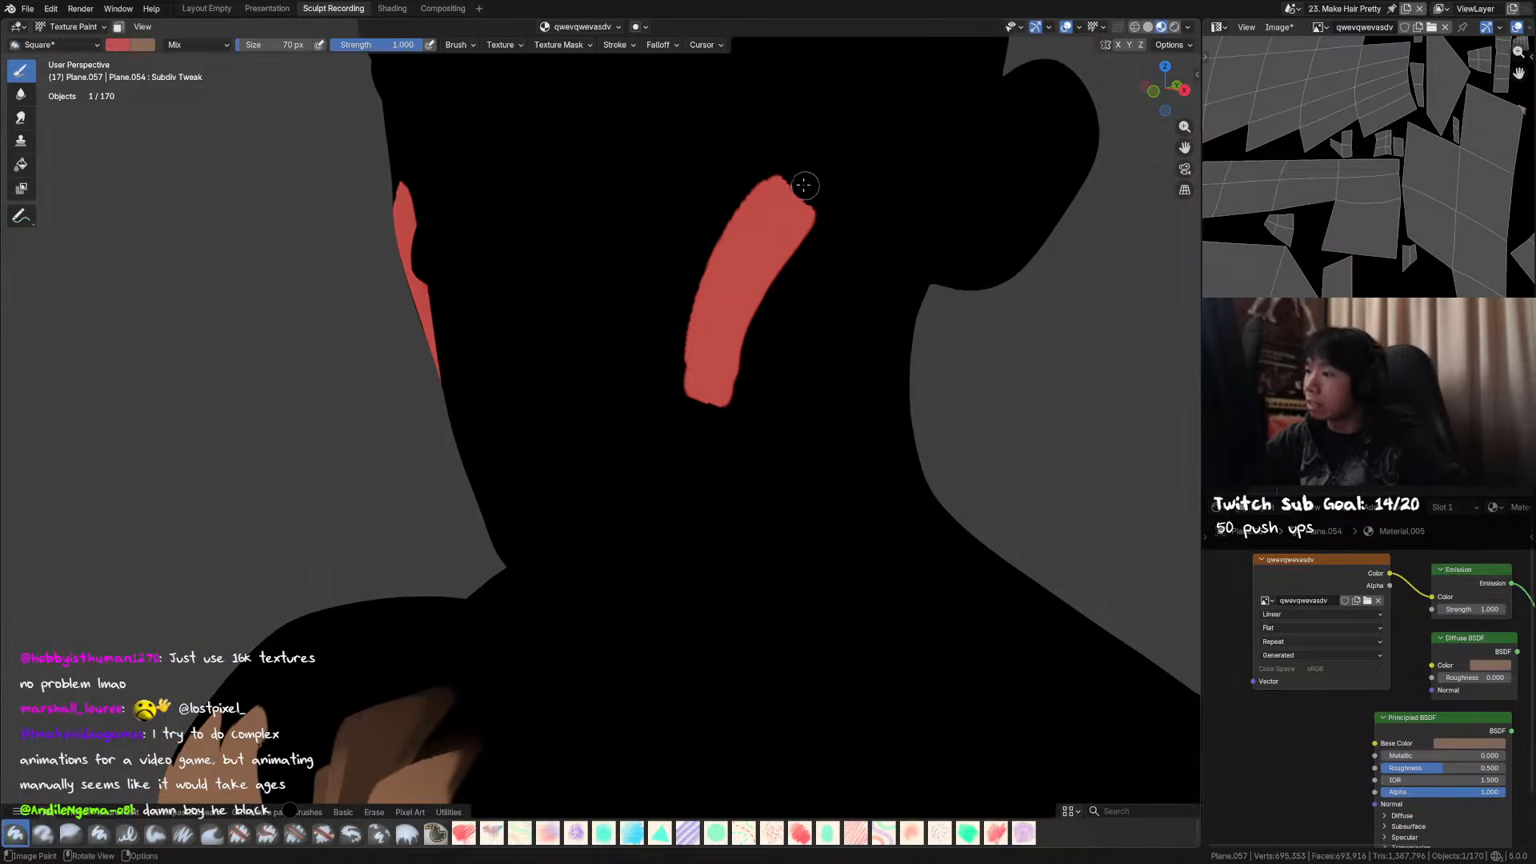
- Enter Edit Mode and box-select the head in front view to reveal its scattered UV islands over the painted texture
scroll(814, 189, "down", 3)
scroll(881, 200, "up", 1)
right_click(881, 200)
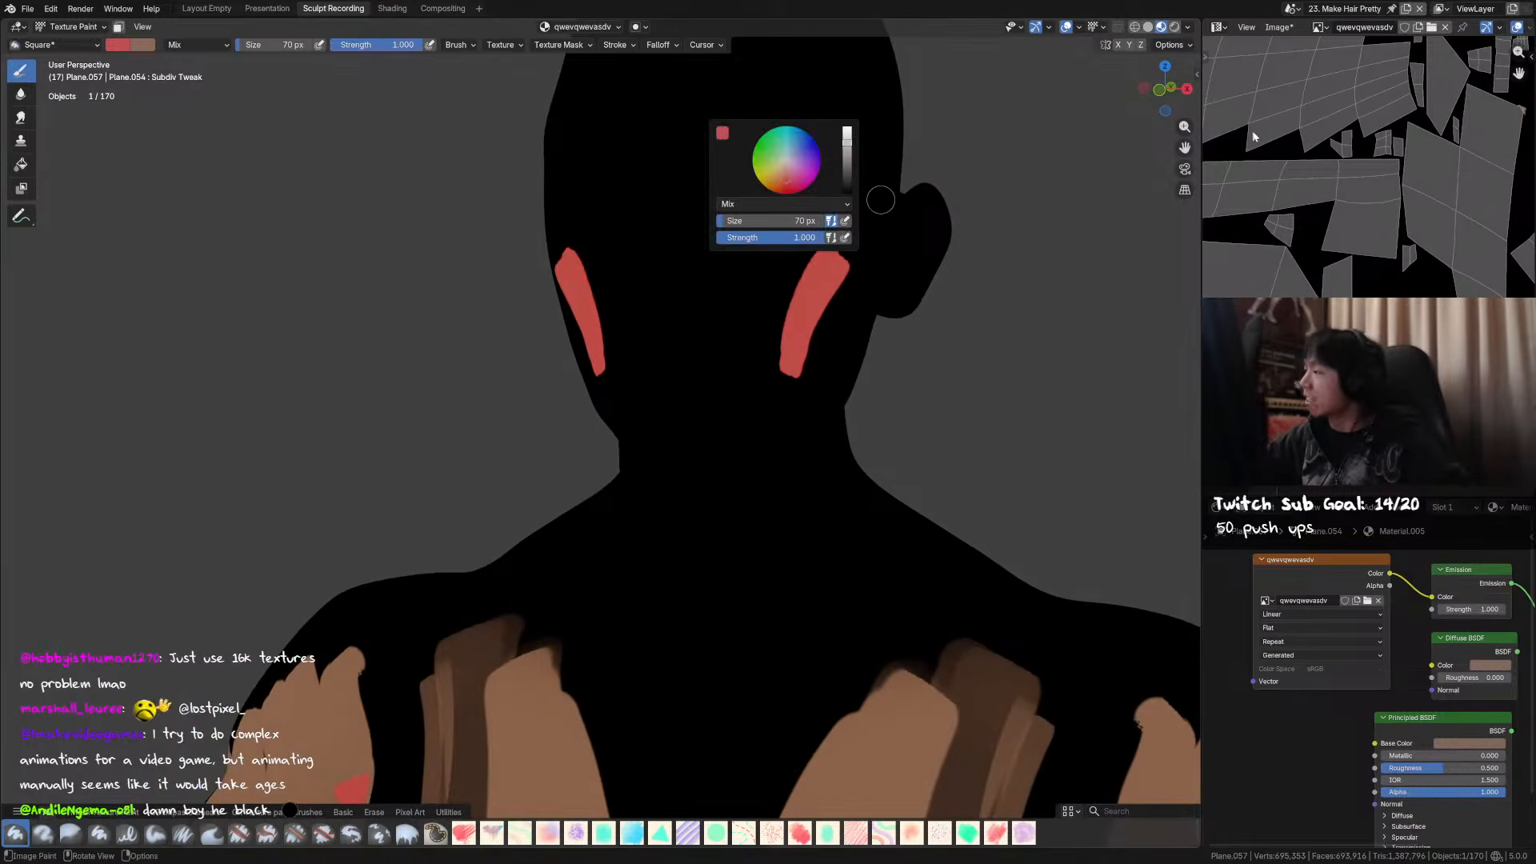
key("Tab")
key("KP_1")
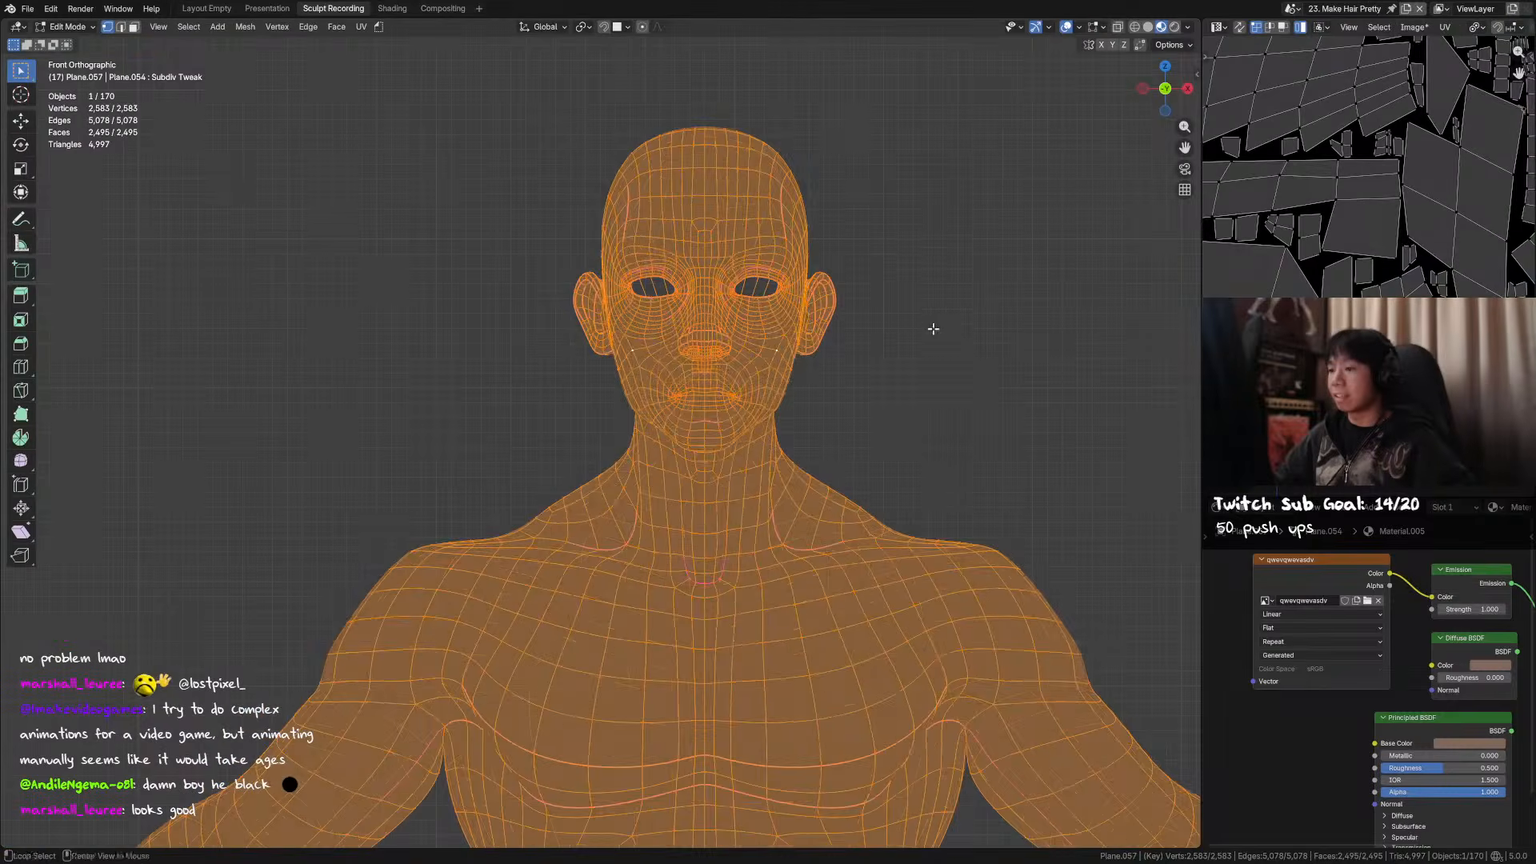
left_click_drag(926, 77, 625, 476)
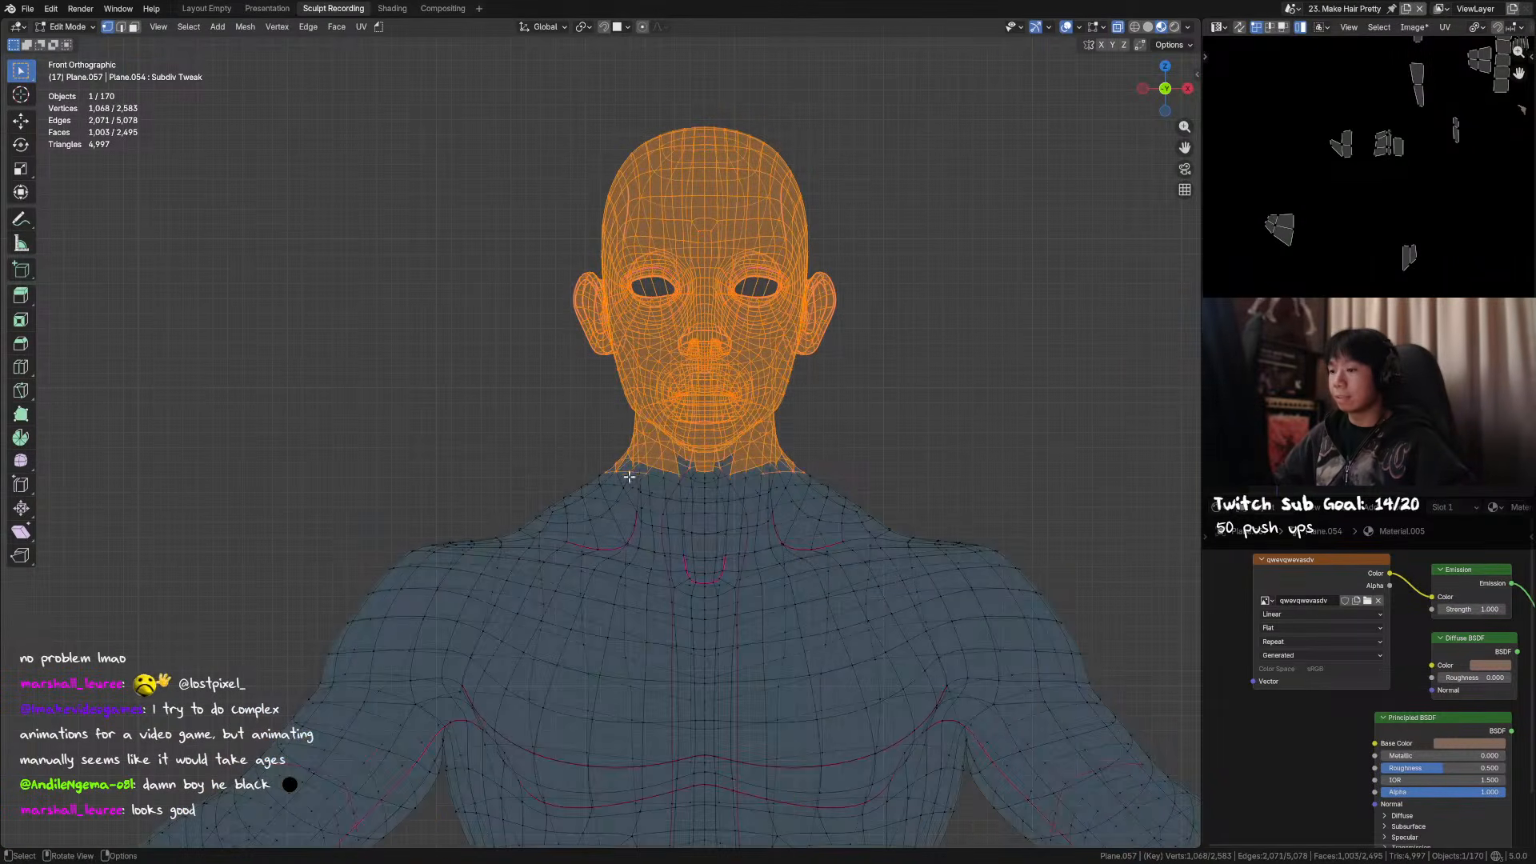
scroll(1360, 224, "down", 5)
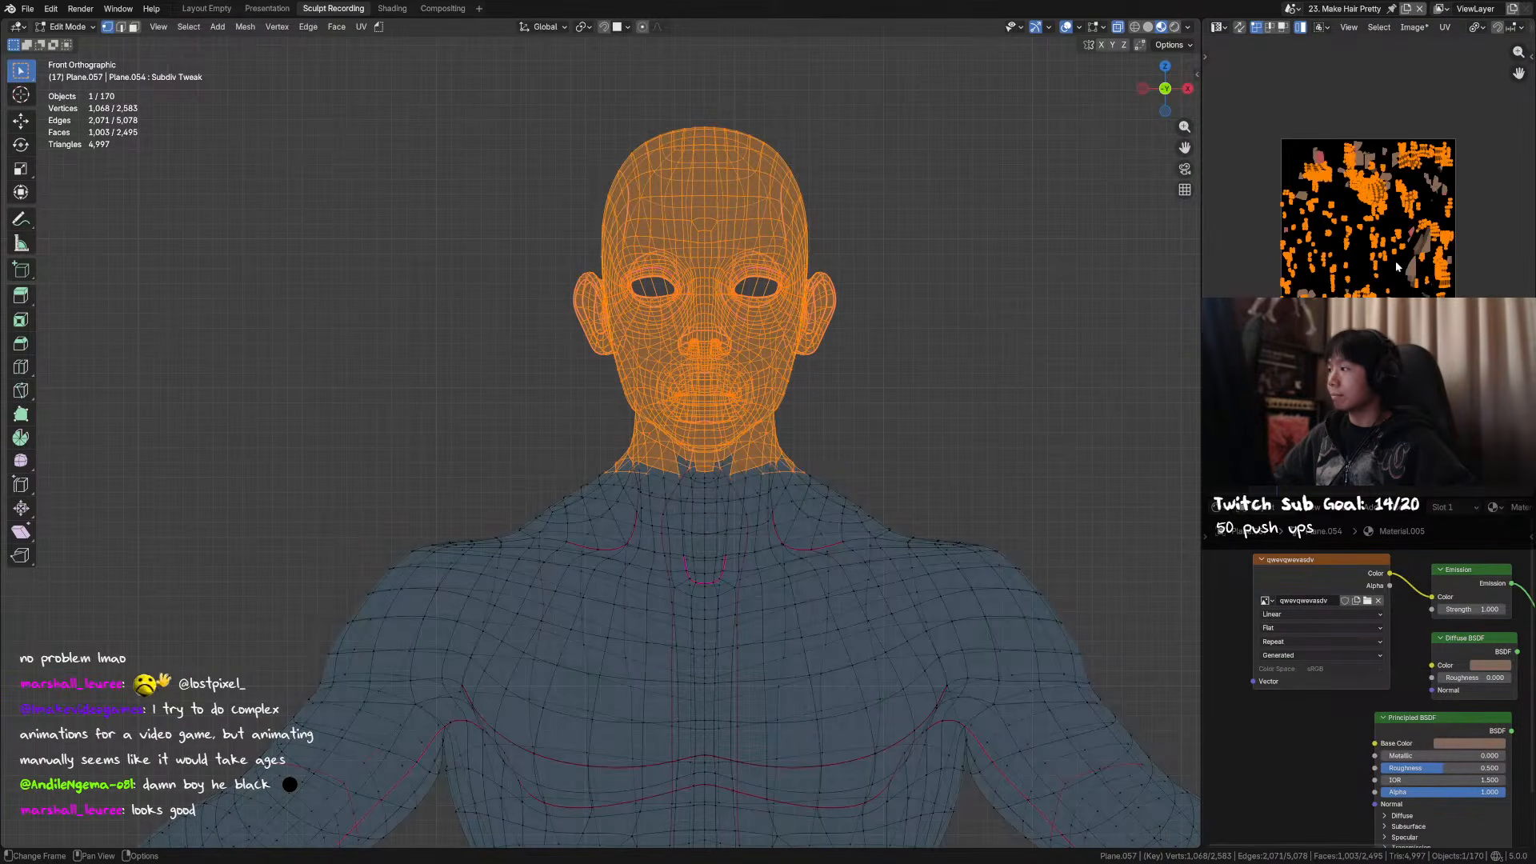
- Try selecting edge loops around the lower head and neck
middle_click_drag(992, 450, 732, 412)
left_click(741, 427, "alt")
left_click(701, 406, "alt+shift")
key("ctrl+z")
left_click(706, 407, "alt+shift")
key("KP_1")
key("ctrl+z")
- Box-select the head again in front view, and remove the neck from the selection with Circle Select in side view
left_click_drag(898, 69, 608, 453)
middle_click_drag(607, 453, 782, 463, "alt")
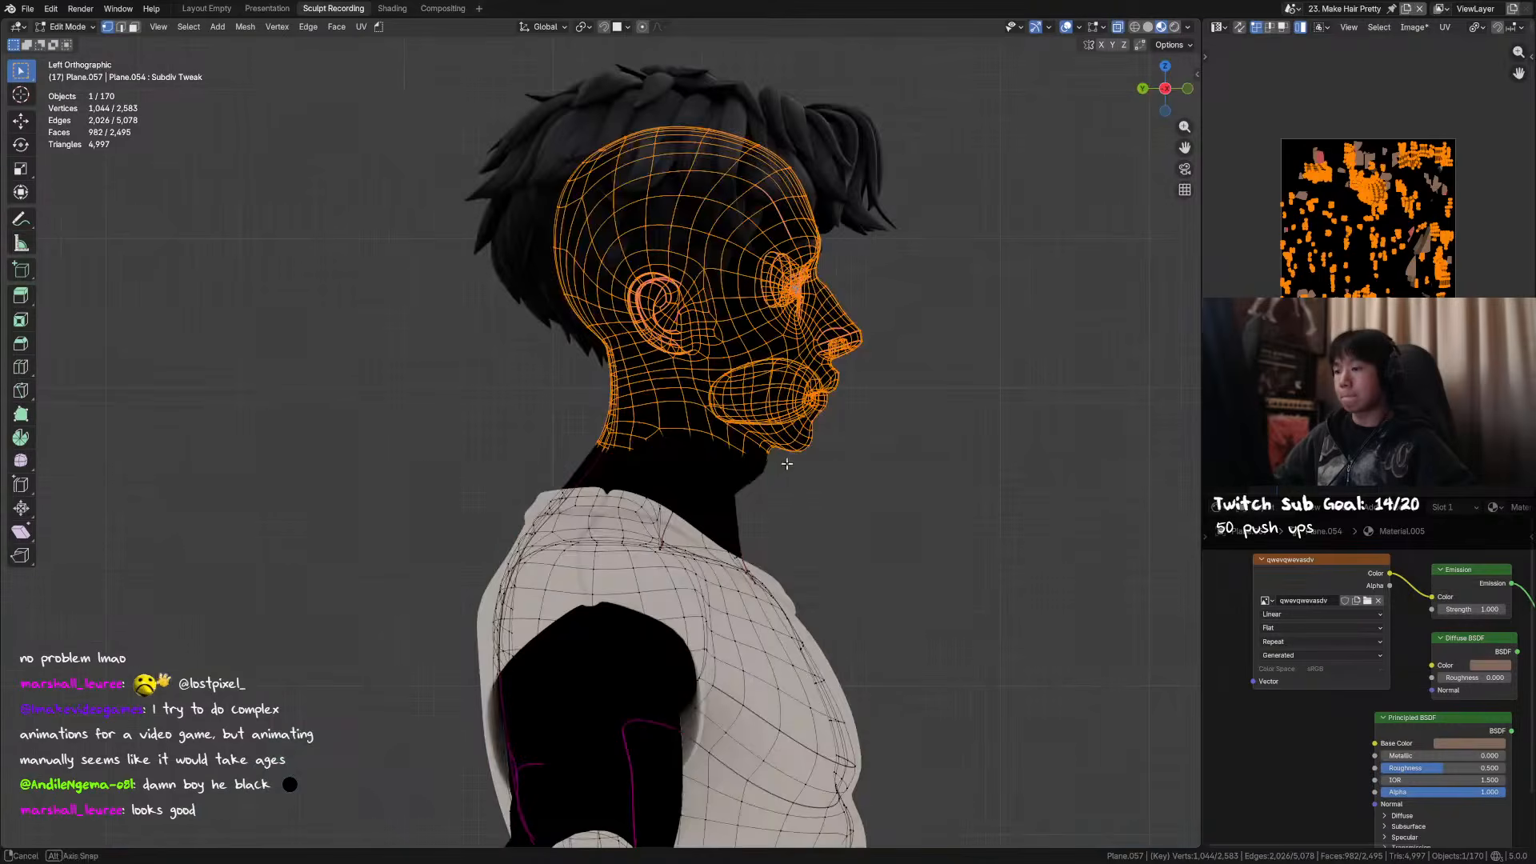
key("c")
left_click_drag(737, 453, 670, 424, "shift")
mouse_move(642, 433)
middle_mouse_down()
mouse_move(727, 432)
mouse_move(813, 343)
mouse_move(713, 361)
mouse_move(765, 363)
mouse_move(631, 352)
mouse_move(659, 382)
mouse_move(734, 391)
mouse_move(640, 387)
middle_mouse_up()
key("KP_3")
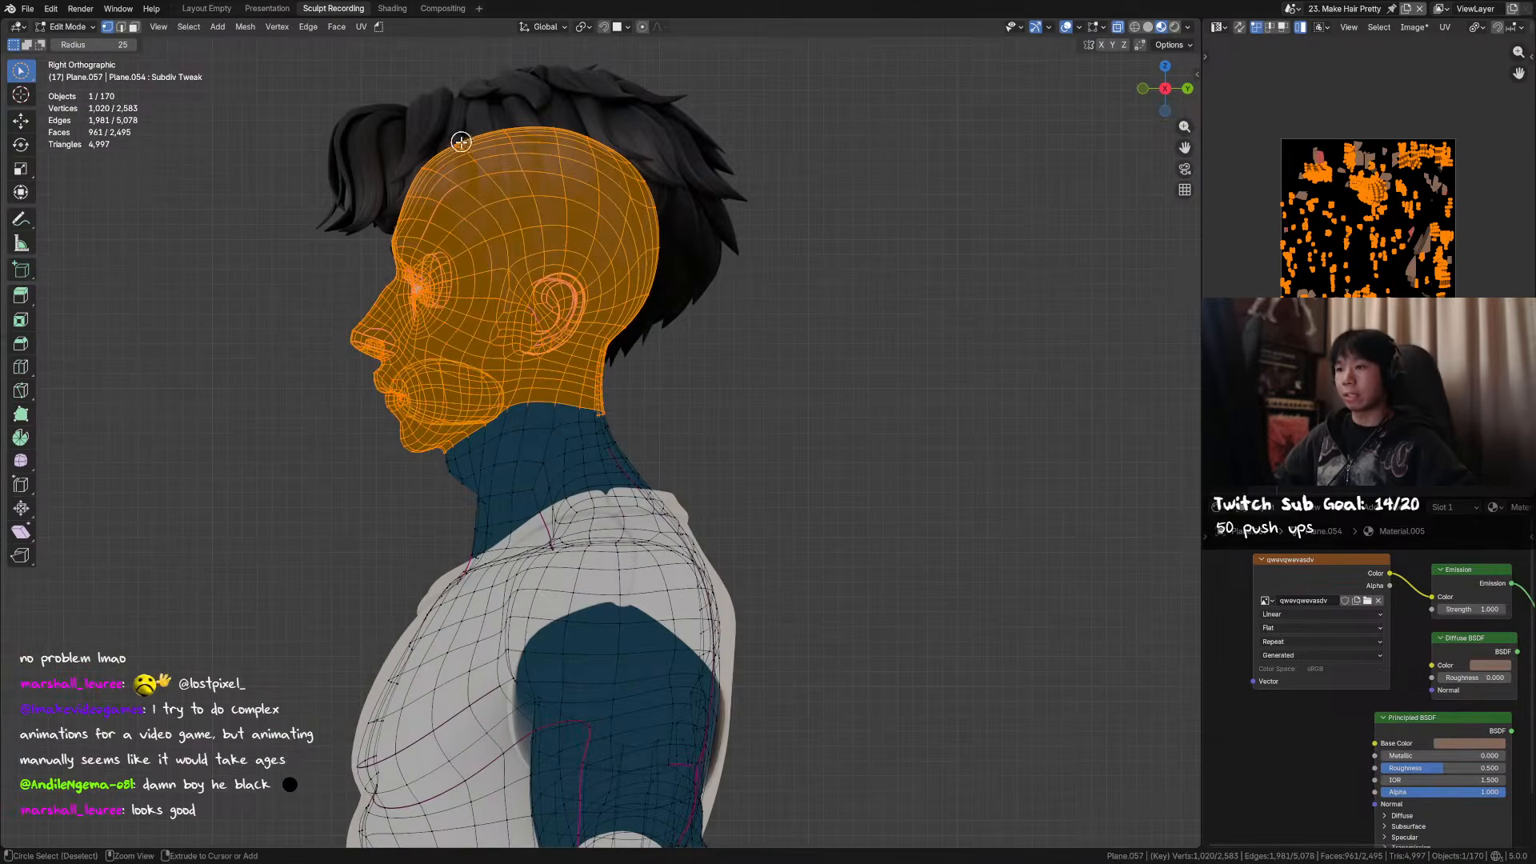
- Remove the top of the scalp from the head selection with Circle Select
mouse_move(433, 158)
left_mouse_down("ctrl")
mouse_move(572, 130)
mouse_move(491, 137)
mouse_move(507, 131)
mouse_move(618, 150)
left_mouse_up("ctrl")
key("ctrl+z")
key("Escape")
middle_click_drag(700, 333, 1407, 234)
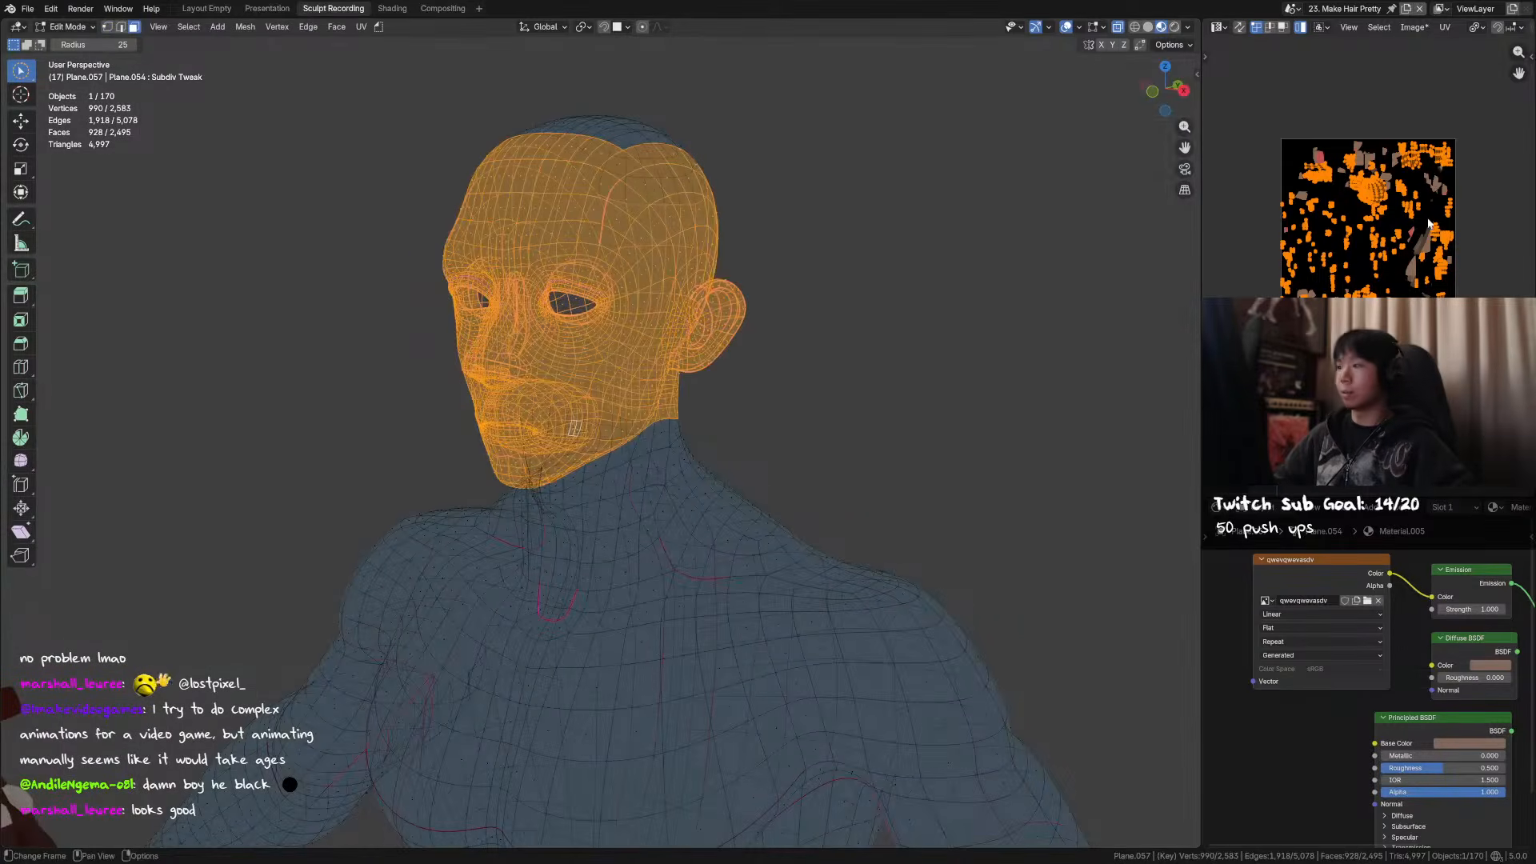
- Move the selected head faces' UV islands off the texture square to its negative U side
key("g")
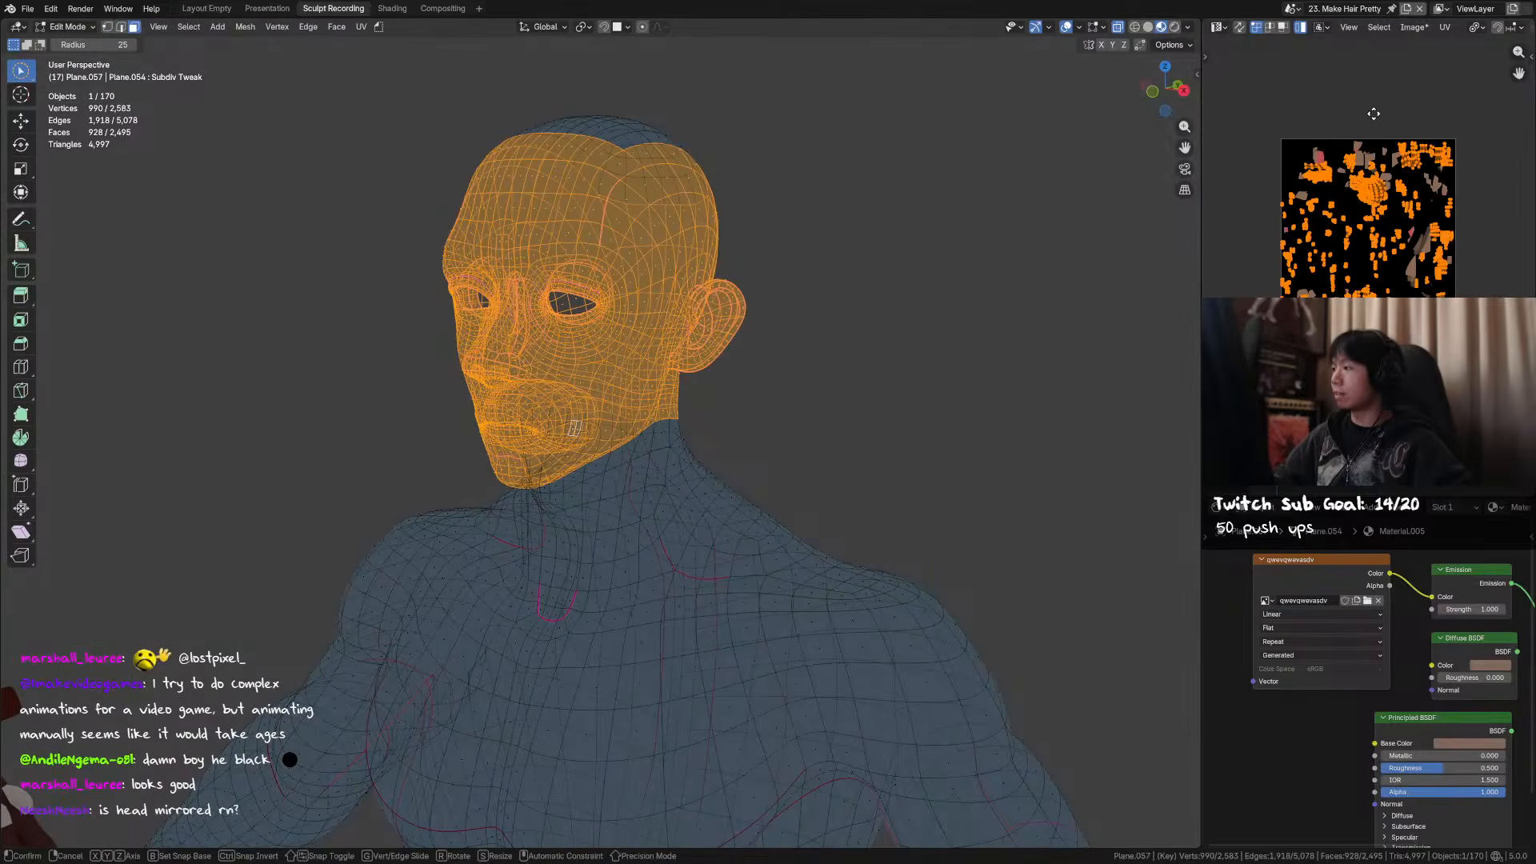
left_click(1264, 130)
middle_click_drag(1264, 132, 1350, 121)
- Turn on UV sync selection and box-select the head's separated UV islands beside the texture square
key("a")
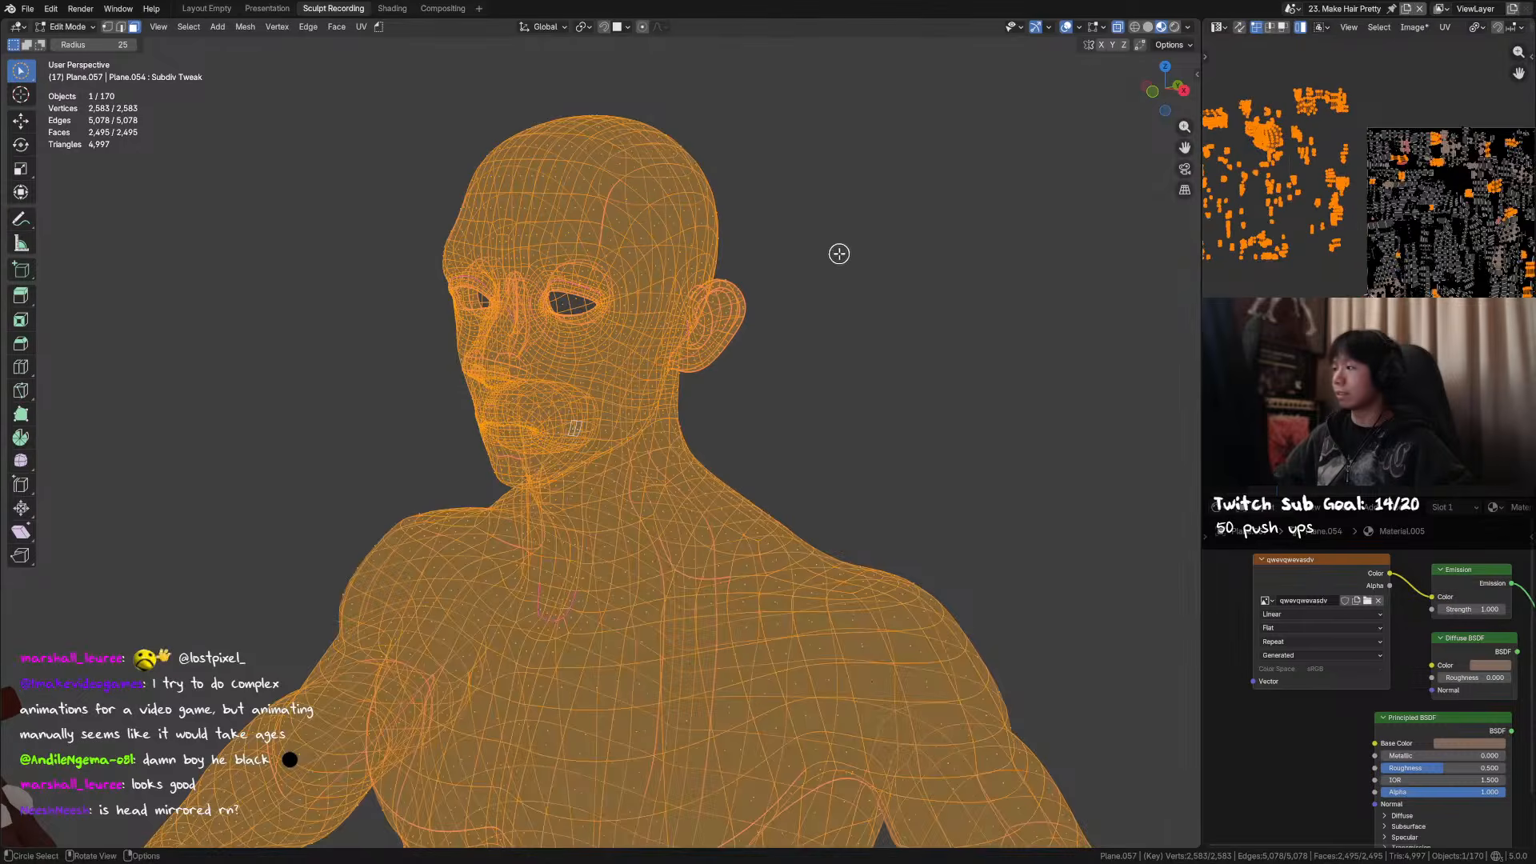
scroll(1367, 216, "down", 2)
key("alt+a")
scroll(1349, 137, "down", 1)
left_click_drag(1235, 126, 1368, 264)
left_click(1240, 27)
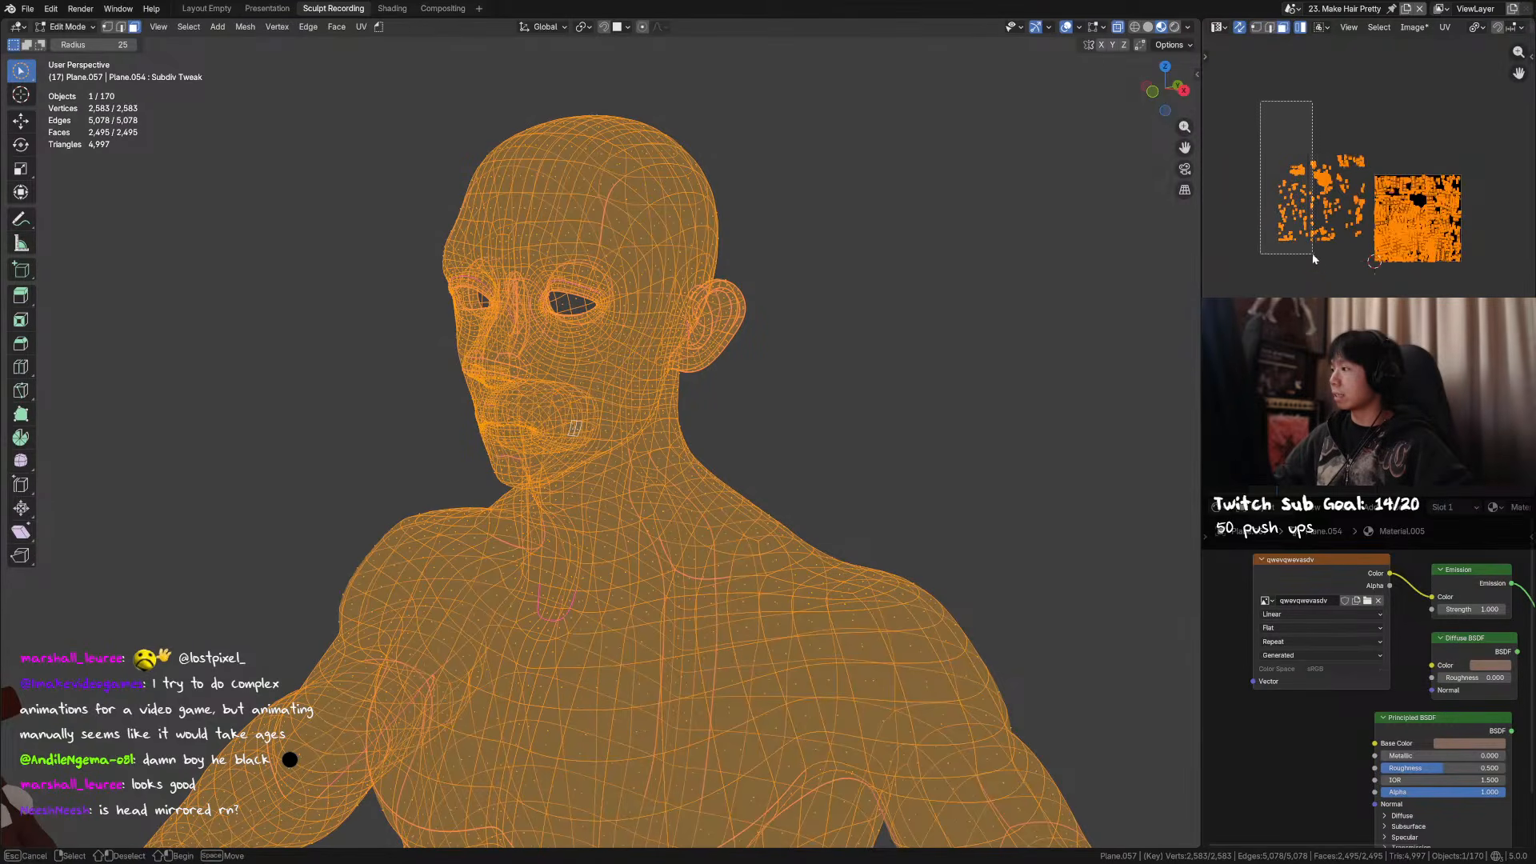
scroll(1376, 268, "up", 2)
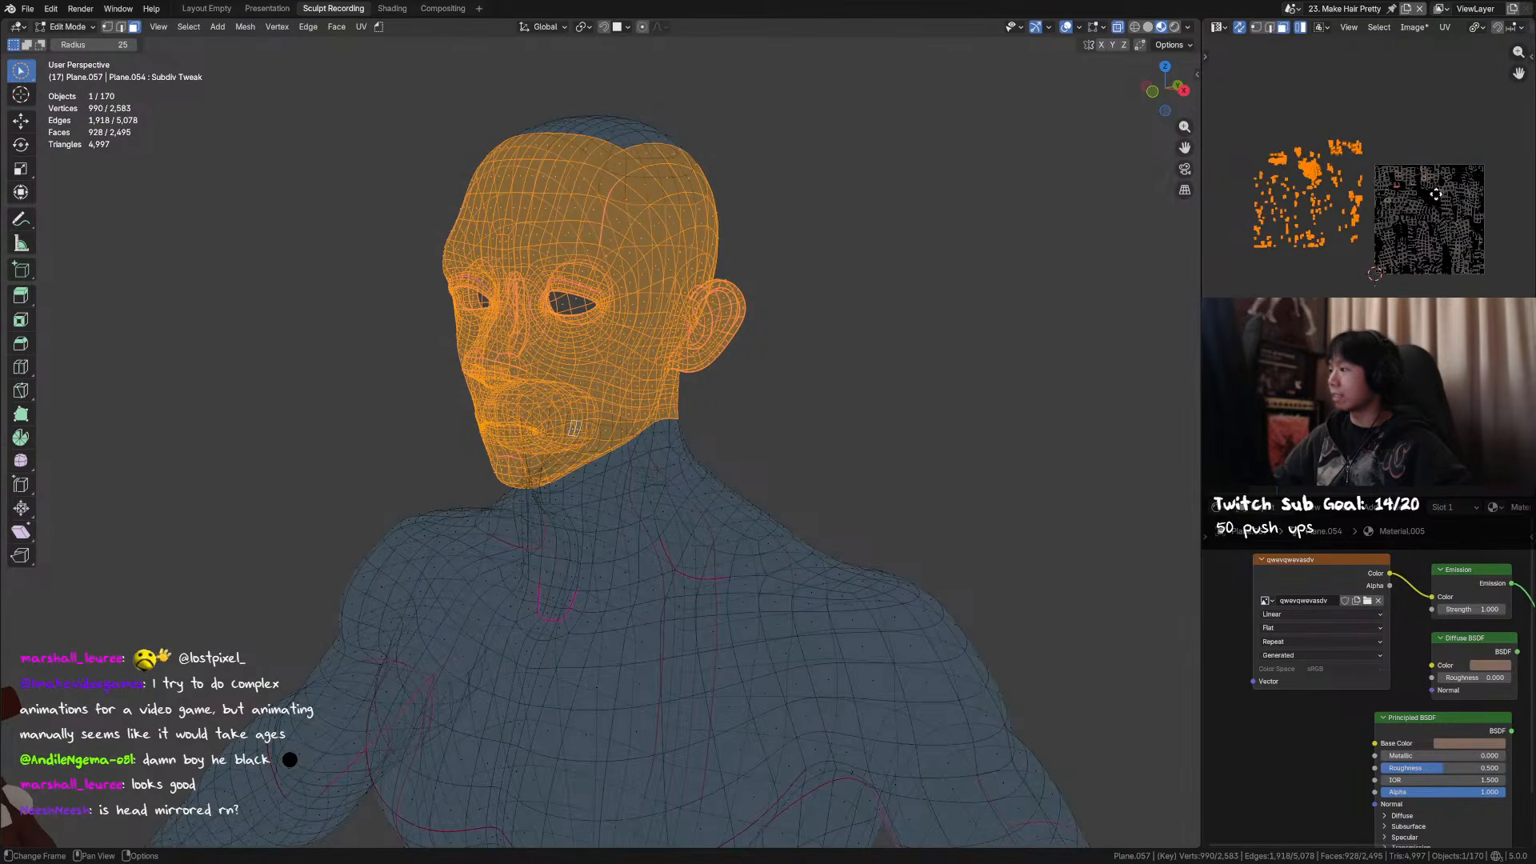
- Scale up the head's selected UV islands beside the texture square
key("s")
right_click(1409, 110)
key("s")
right_click(1454, 97)
scroll(1368, 228, "up", 4)
key("s")
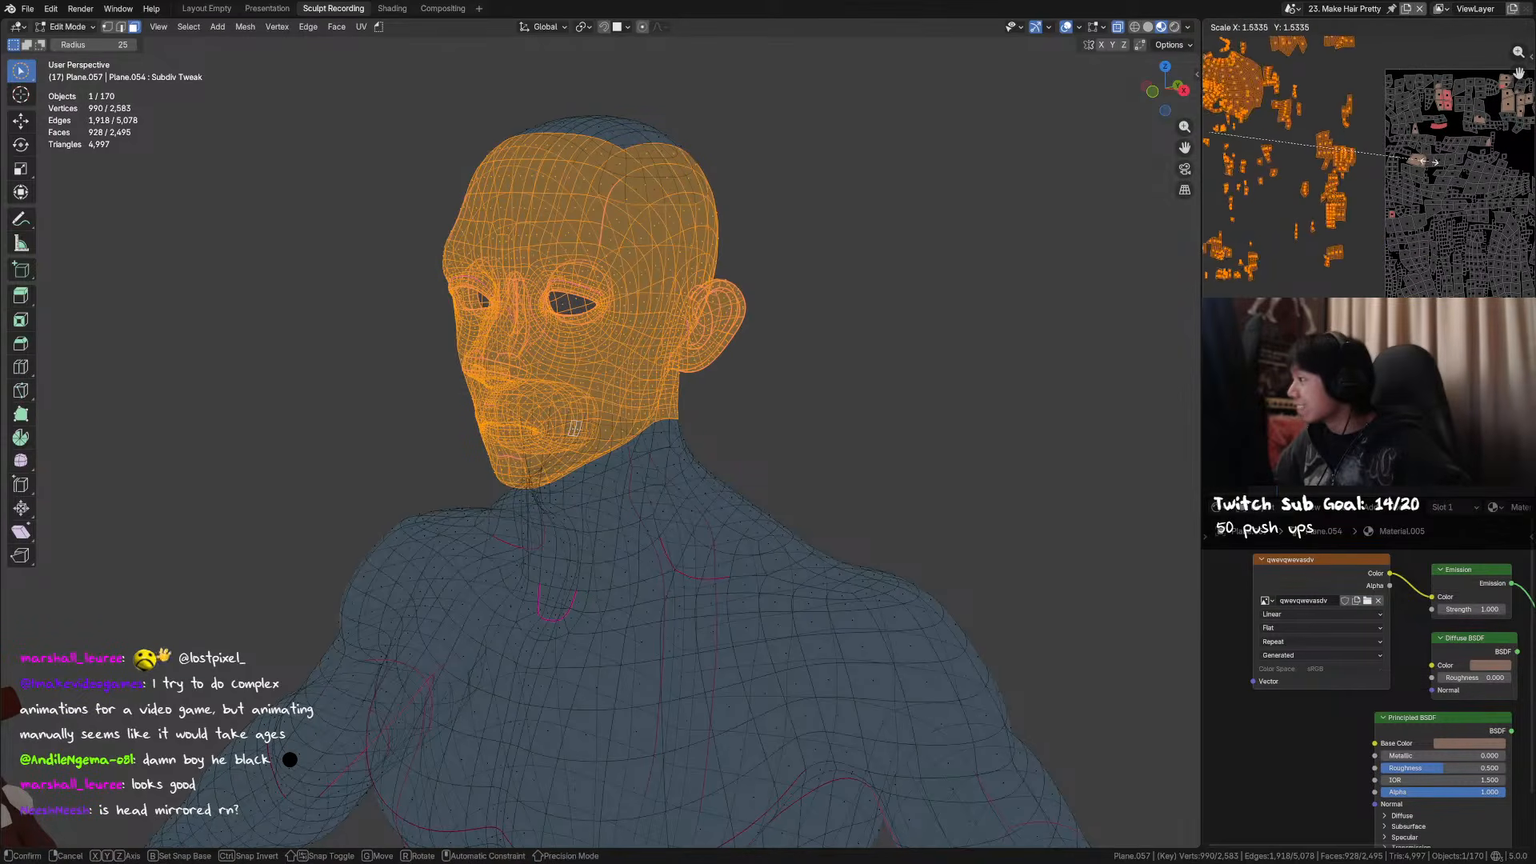
left_click(1458, 164)
key("s")
right_click(1351, 169)
- Select all the body's UVs and pack the islands into the texture square with the Exact Shape (Concave) method
scroll(1354, 192, "down", 2)
key("a")
scroll(1312, 192, "down", 1)
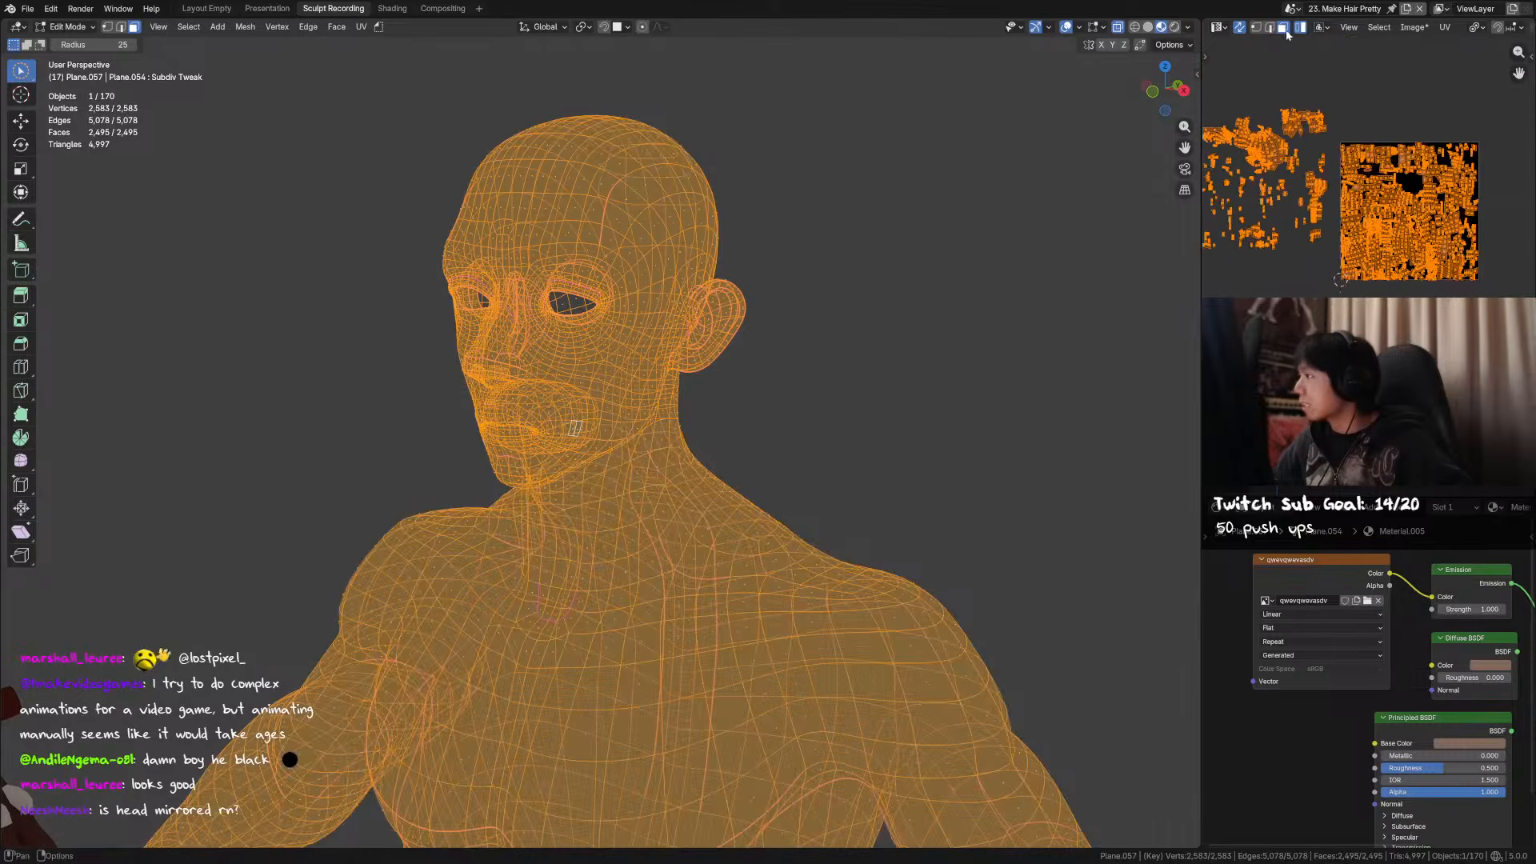
left_click(1445, 27)
left_click(1349, 290)
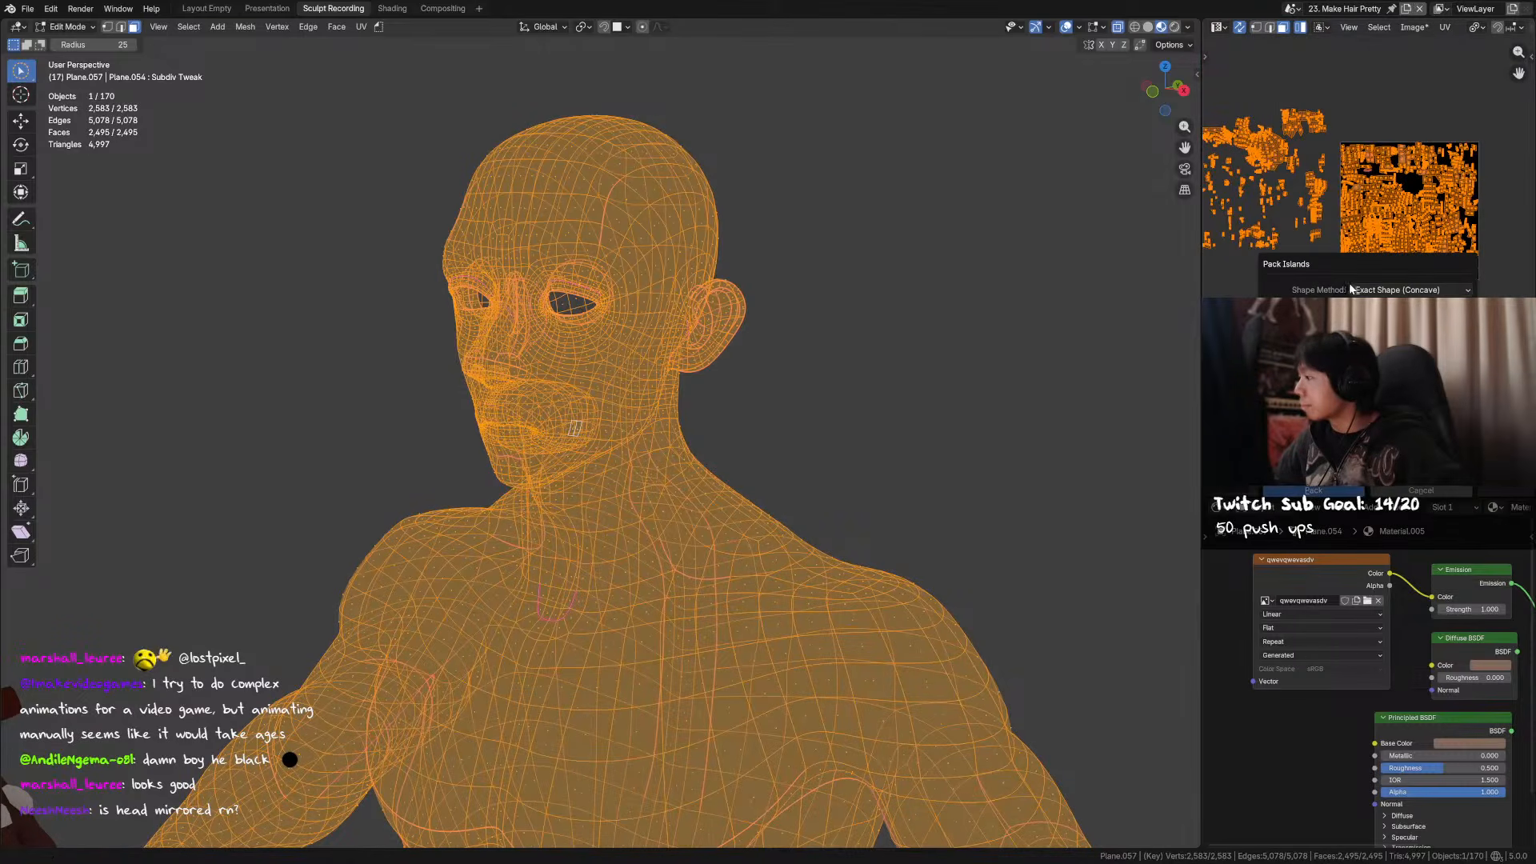
left_click(1314, 491)
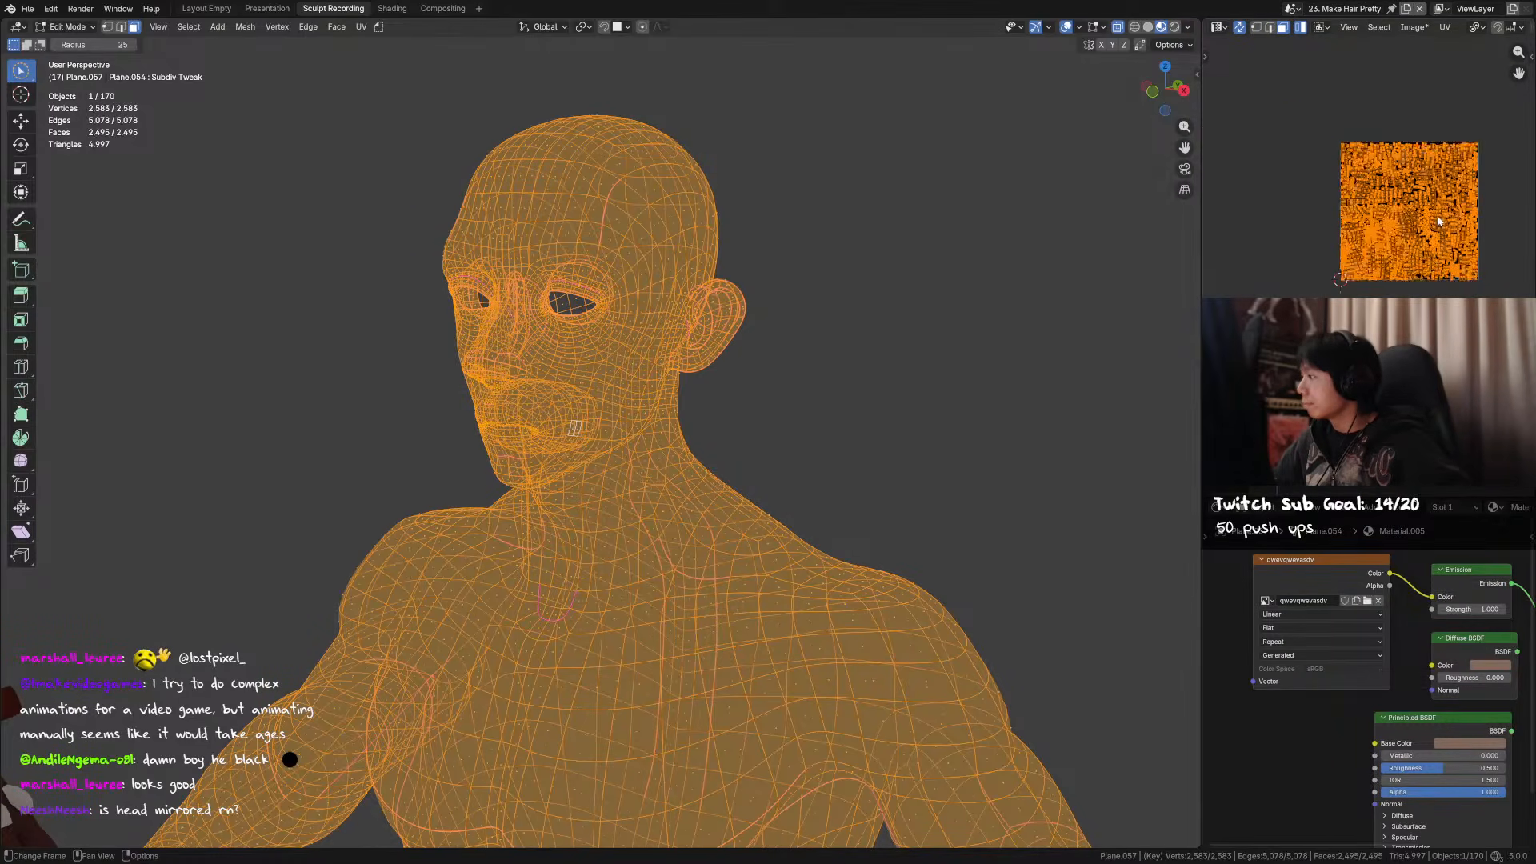
- Reload the texture image from disk and switch the body from Edit Mode to Texture Paint mode
scroll(1459, 193, "up", 3)
left_click(1414, 27)
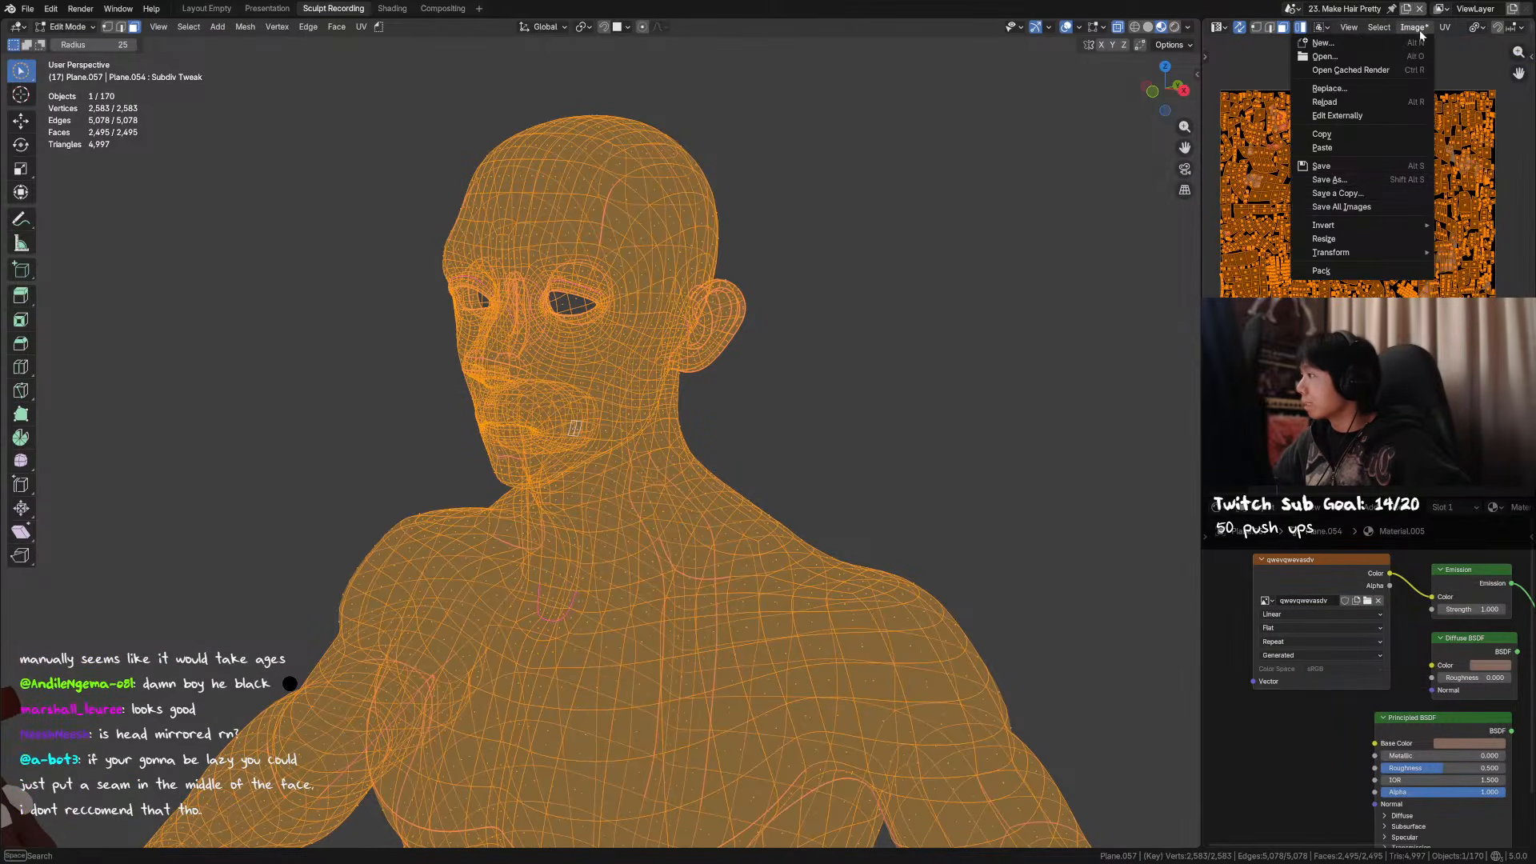
left_click(1344, 101)
key("ctrl+Tab")
left_click(776, 237)
key("ctrl+Tab")
left_click(1060, 200)
- Set the brush size to 86 px and paint red test strokes along the body's cheek
scroll(672, 253, "up", 1)
left_click_drag(626, 324, 619, 359)
scroll(672, 281, "up", 2)
left_click_drag(688, 250, 644, 324)
key("f")
left_click(638, 270)
left_click_drag(629, 248, 603, 342)
middle_click_drag(612, 320, 732, 208)
mouse_move(832, 156)
left_mouse_down()
mouse_move(778, 225)
mouse_move(800, 248)
mouse_move(827, 234)
left_mouse_up()
- Paint several red test strokes on the body's upper chest and near the armpit
scroll(820, 297, "down", 4)
middle_click_drag(830, 548, 800, 374, "shift")
left_click_drag(734, 422, 762, 429)
middle_click_drag(799, 428, 779, 315, "shift")
mouse_move(788, 368)
left_mouse_down()
mouse_move(727, 429)
mouse_move(803, 350)
mouse_move(760, 452)
left_mouse_up()
scroll(833, 352, "up", 2)
middle_click_drag(836, 344, 832, 318)
left_click_drag(864, 300, 746, 389)
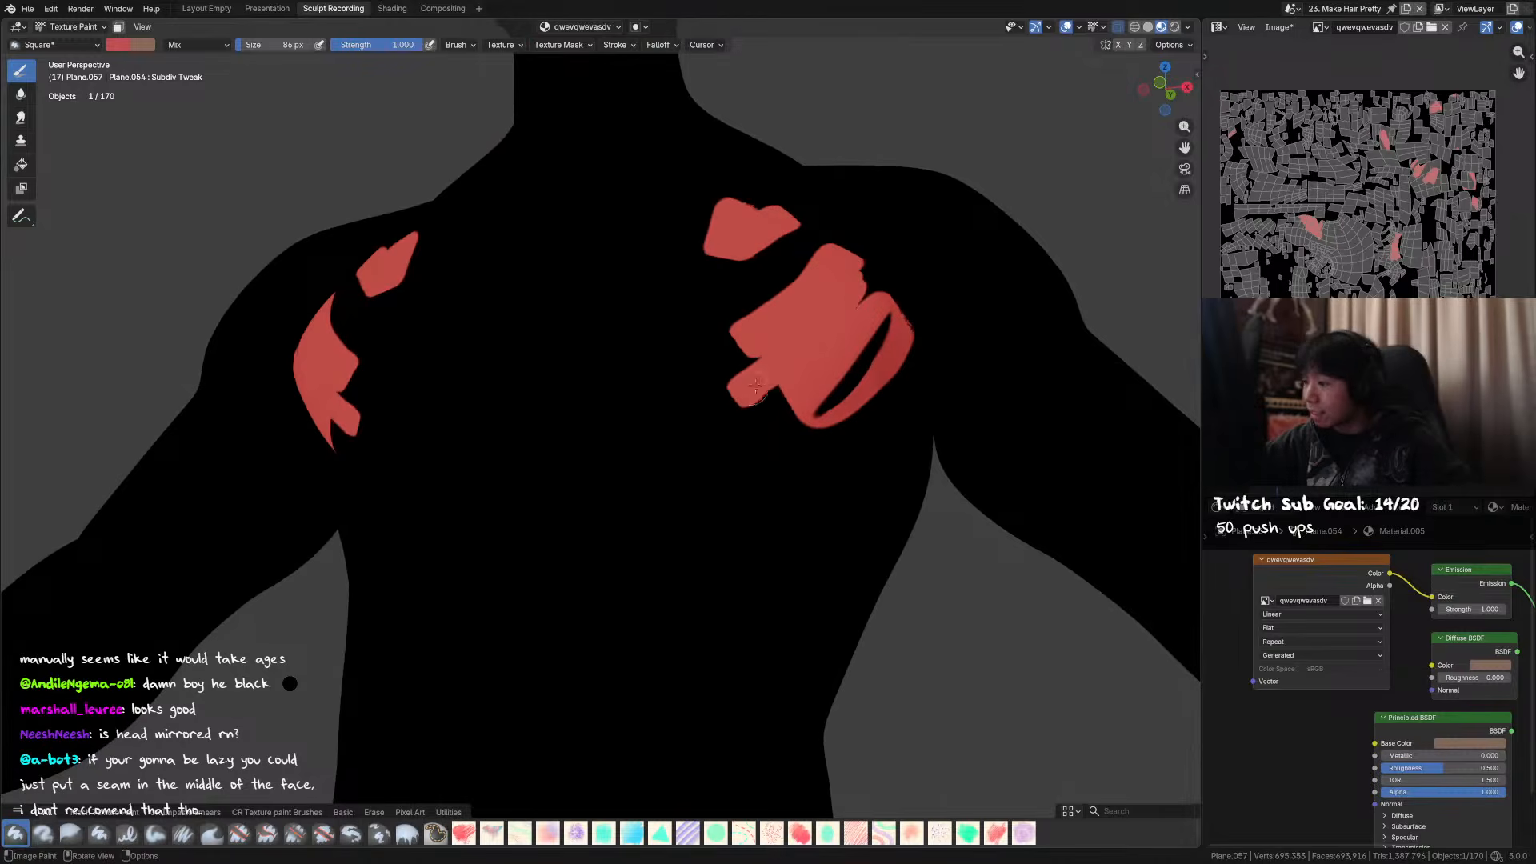
left_click_drag(886, 309, 840, 398)
middle_click_drag(870, 336, 851, 336)
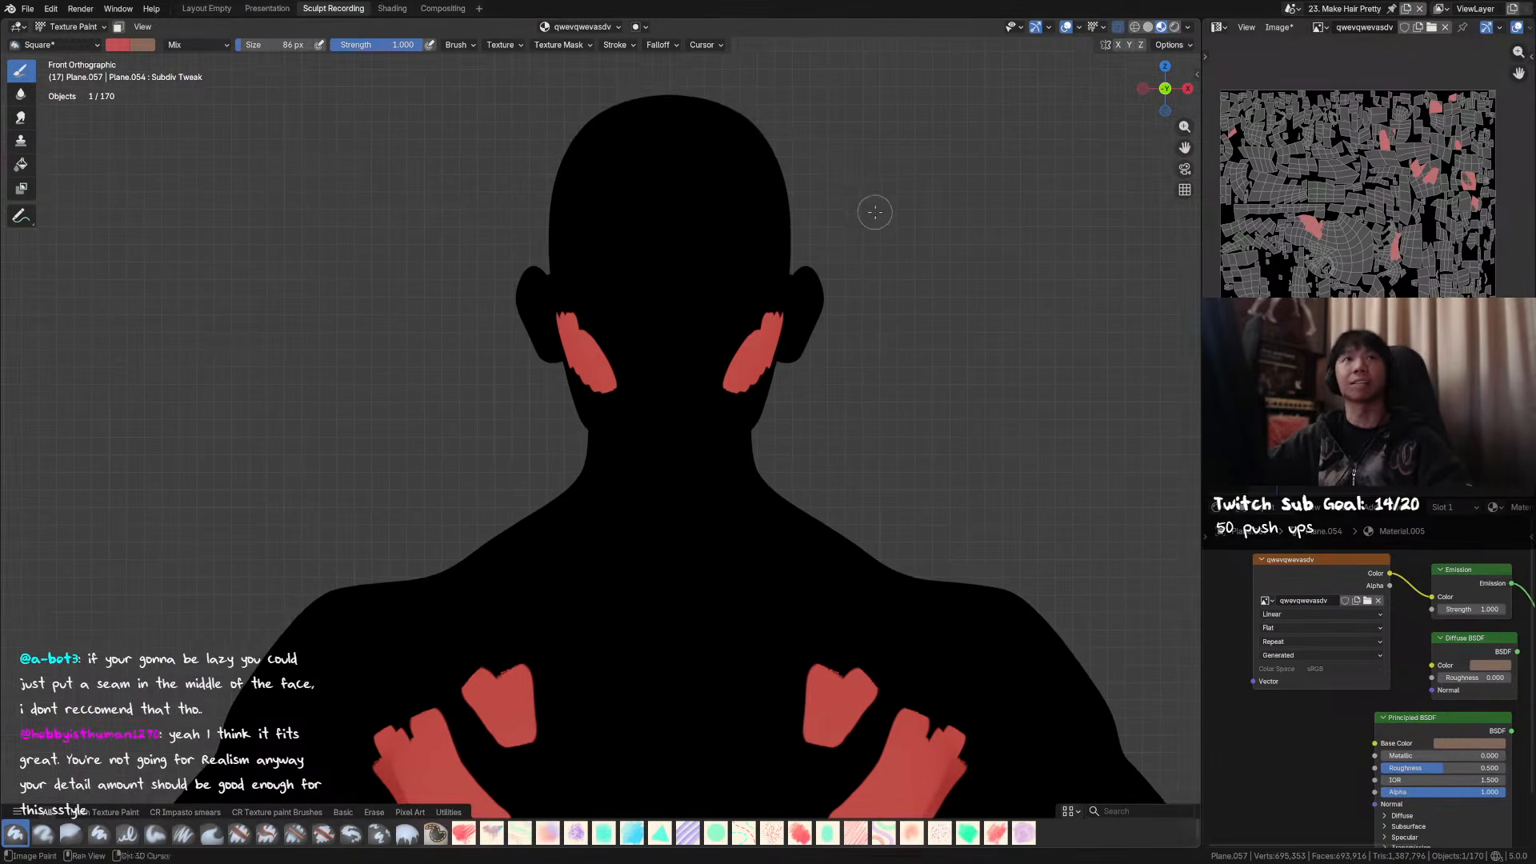
- Paint a brown patch on the temple and red strokes across the forehead, around the eyes and over the nose
middle_click_drag(850, 188, 844, 208, "shift")
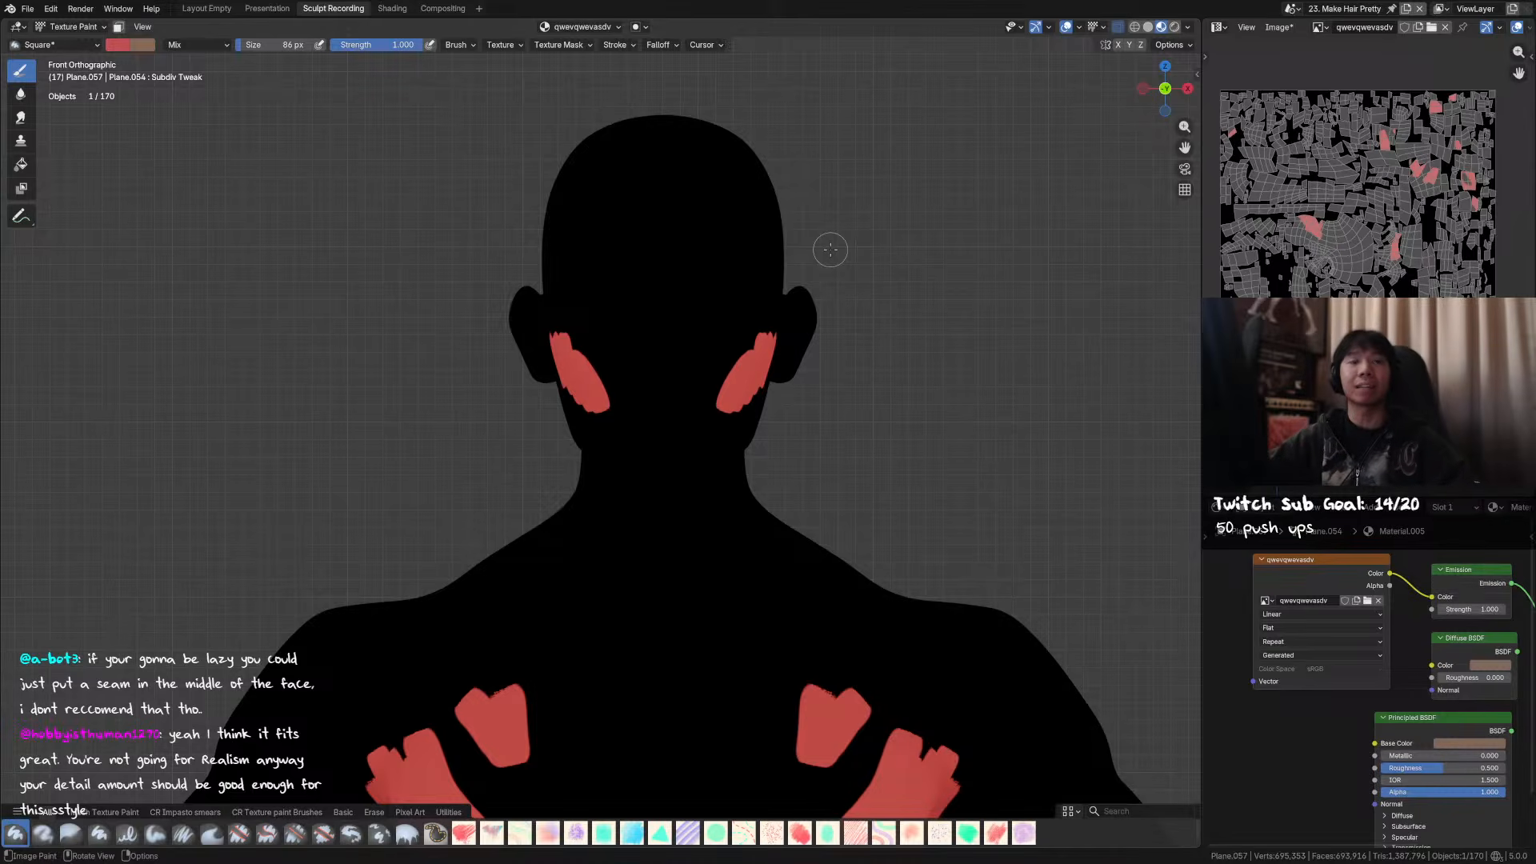
middle_click_drag(830, 250, 651, 360)
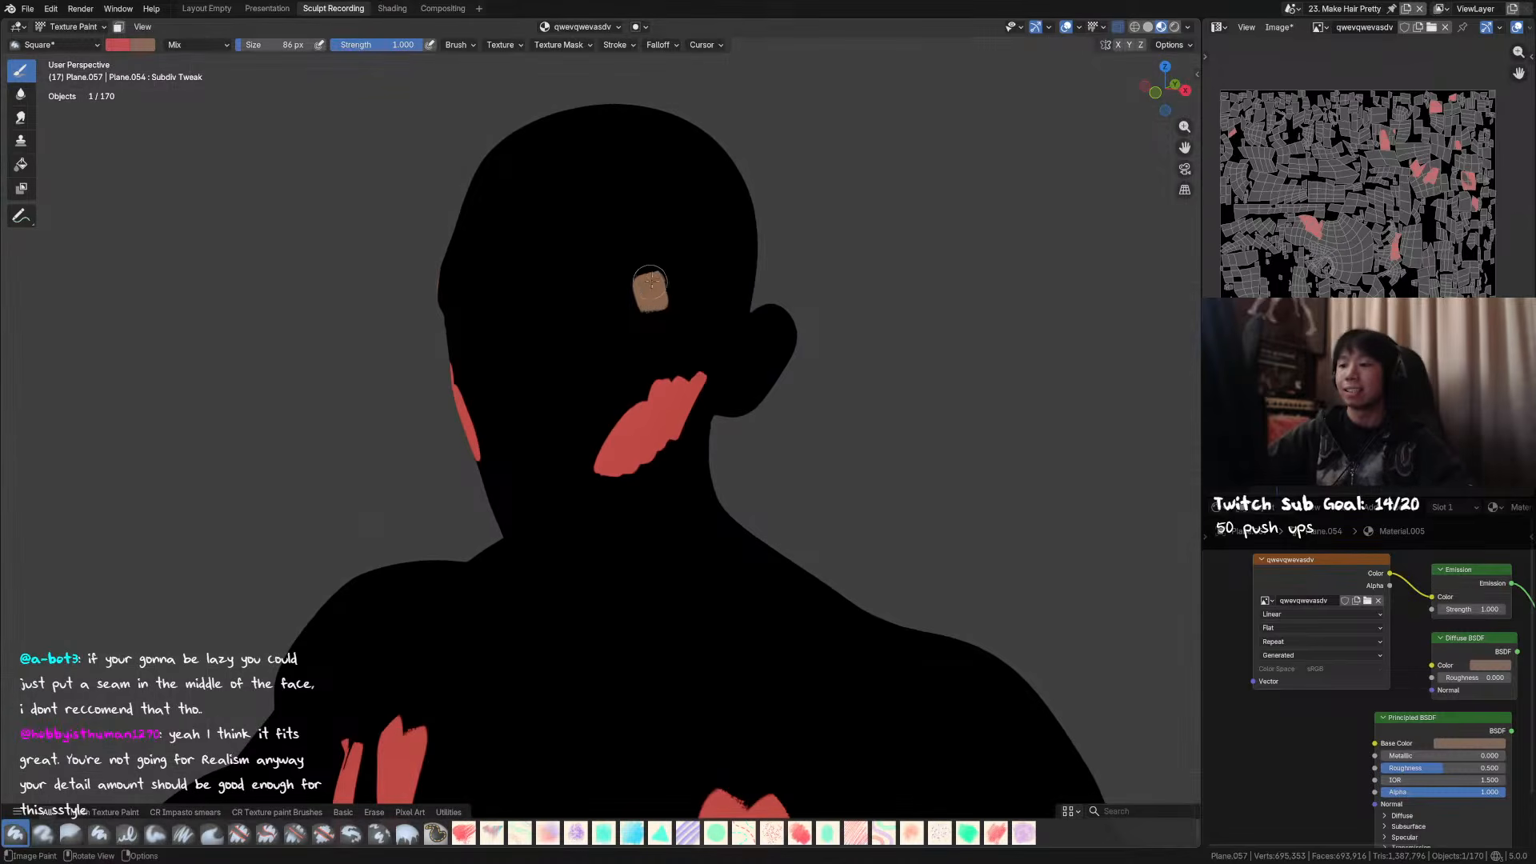
left_click_drag(682, 239, 654, 240)
middle_click_drag(747, 150, 775, 155)
mouse_move(695, 168)
left_mouse_down()
mouse_move(632, 289)
mouse_move(602, 280)
left_mouse_up()
mouse_move(742, 206)
left_mouse_down()
mouse_move(631, 404)
mouse_move(592, 352)
left_mouse_up()
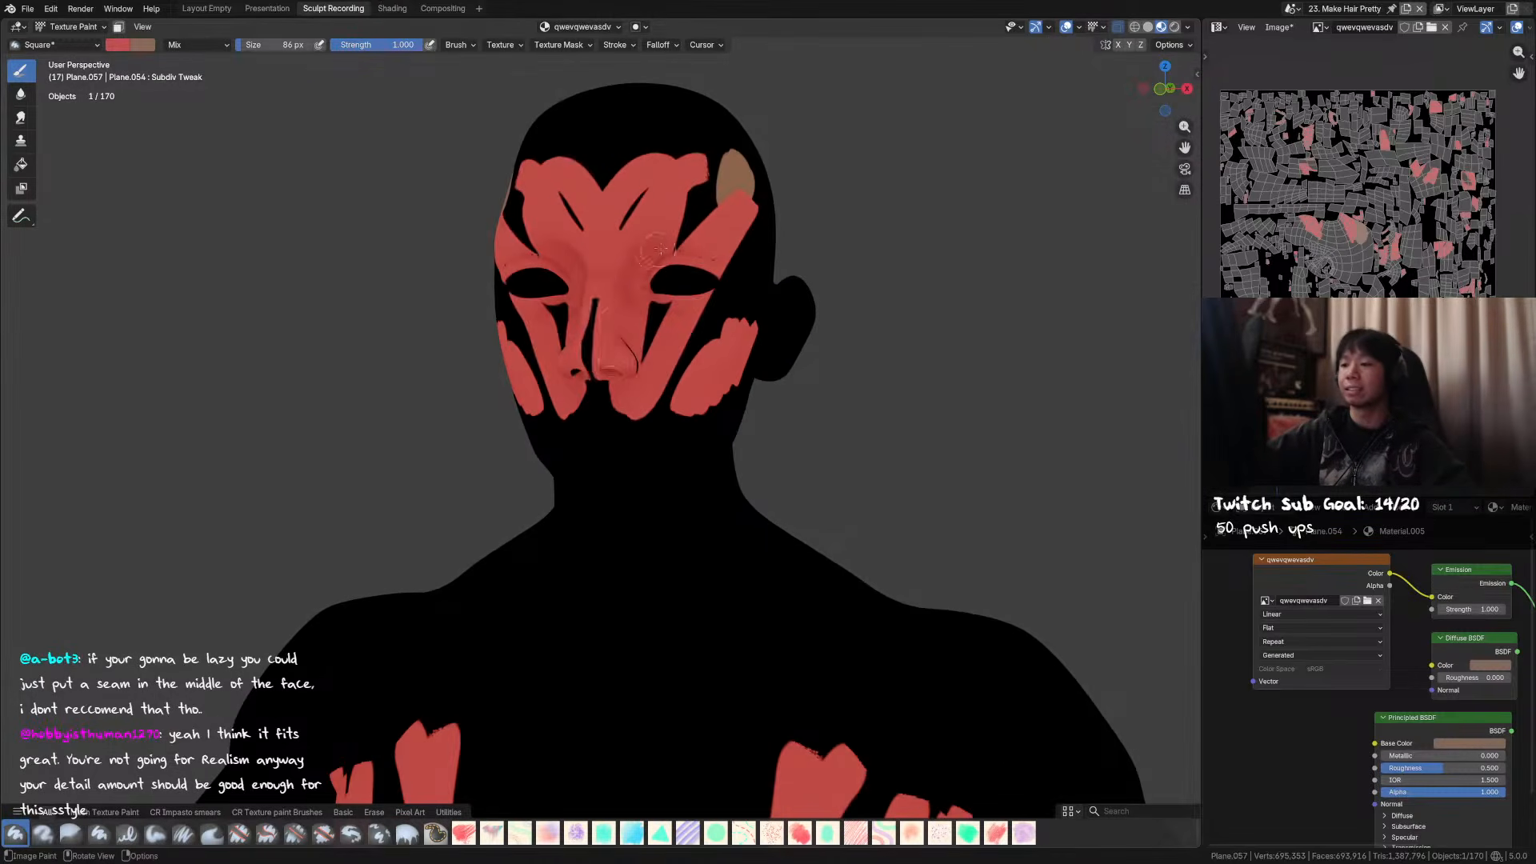
- Paint smaller brown strokes beside the nostril, along the brow and at the inner corner of the eye
scroll(593, 352, "up", 3)
mouse_move(644, 314)
middle_mouse_down()
mouse_move(795, 132)
mouse_move(688, 210)
middle_mouse_up()
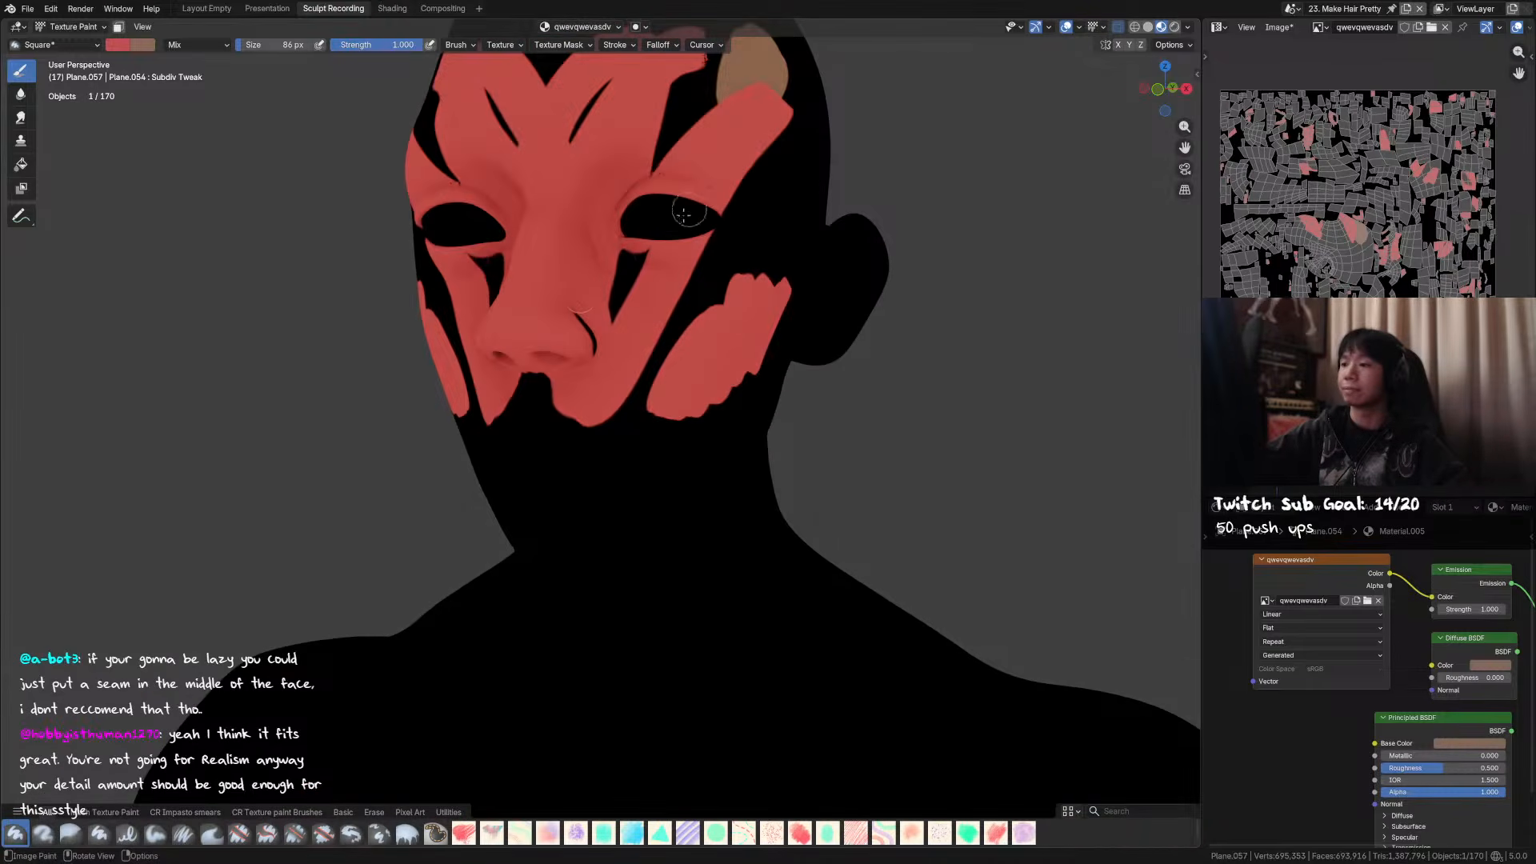
middle_click_drag(619, 303, 730, 226)
middle_click_drag(627, 281, 831, 253)
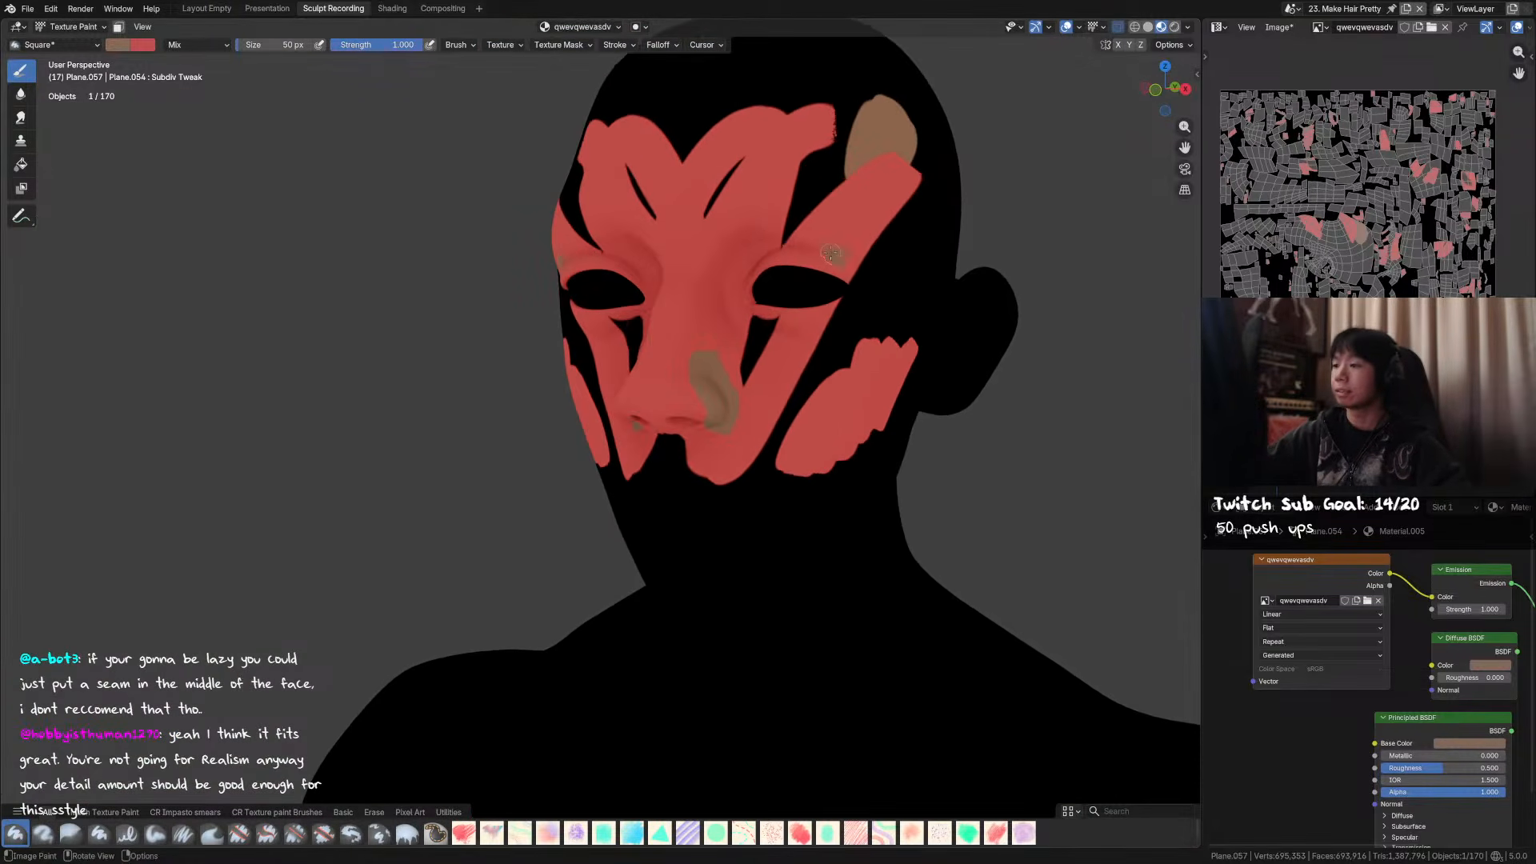
scroll(778, 248, "up", 6)
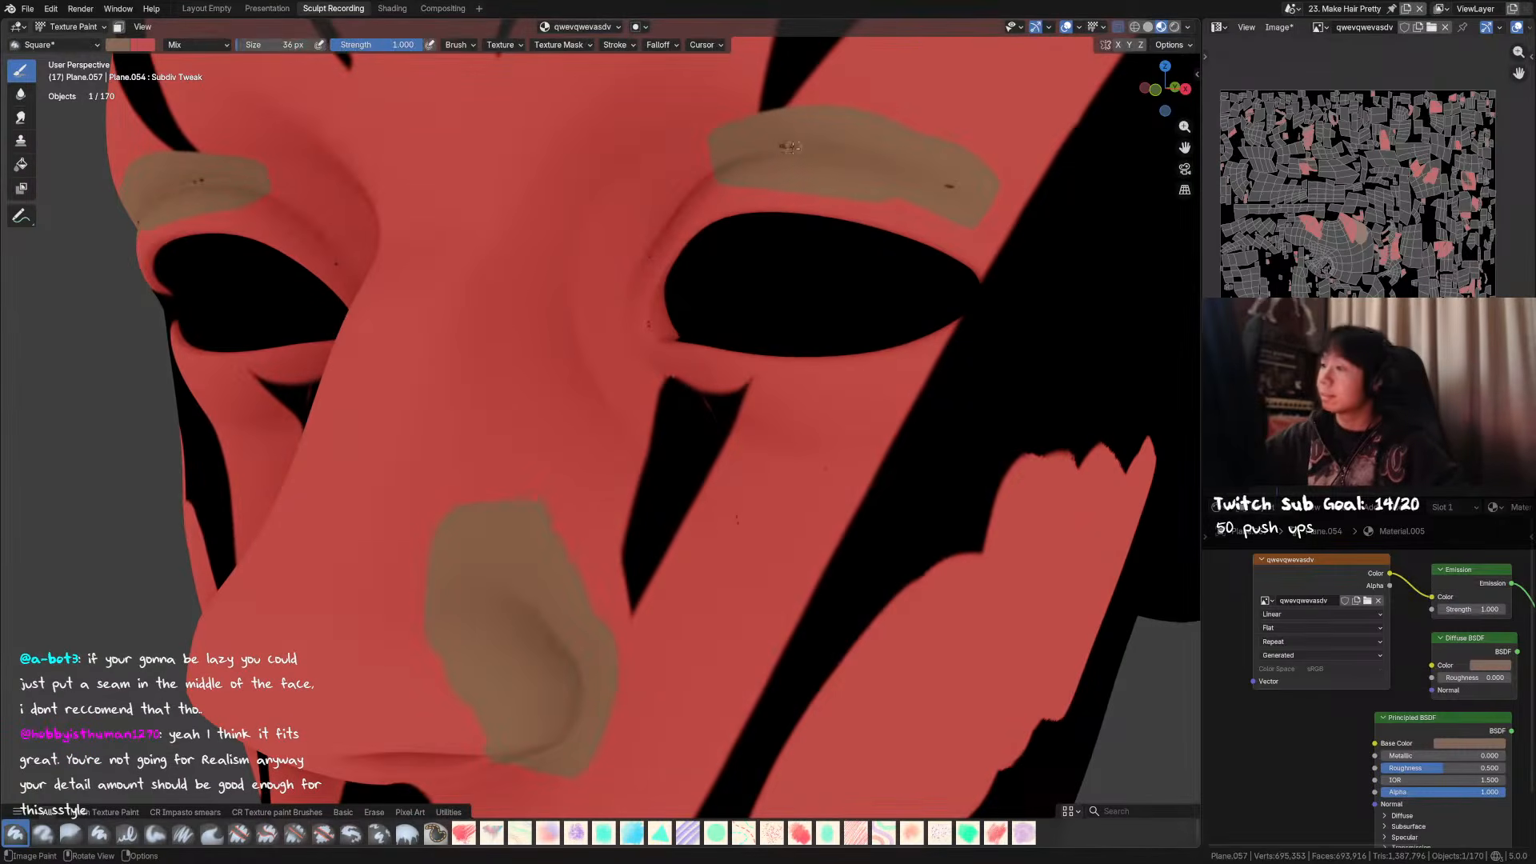
mouse_move(822, 146)
middle_mouse_down("shift")
mouse_move(727, 142)
mouse_move(857, 144)
mouse_move(704, 60)
middle_mouse_up("shift")
left_click_drag(773, 223, 768, 234)
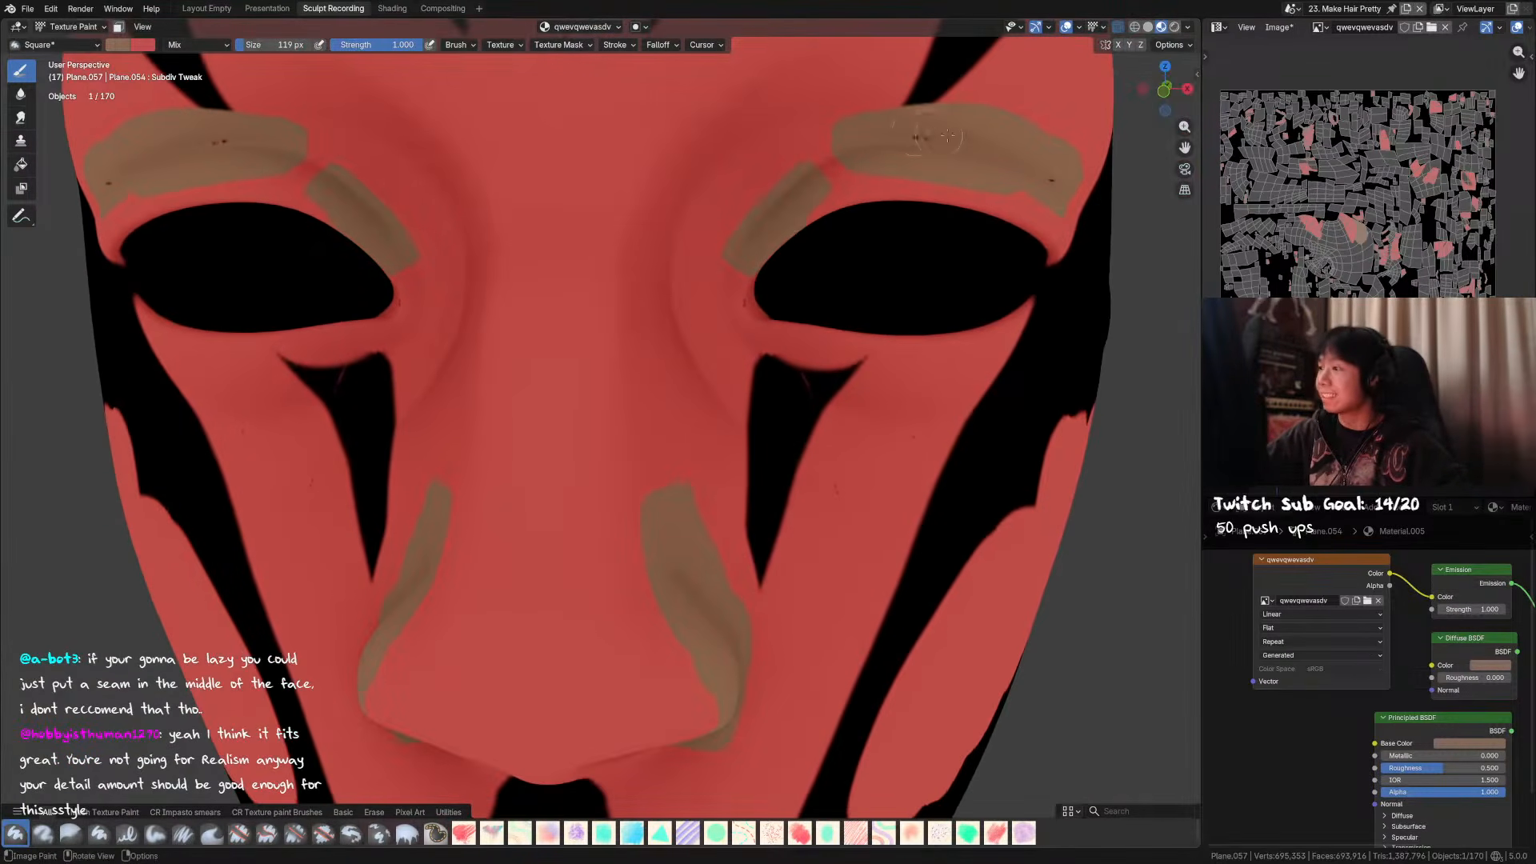
- Enlarge the brush to 318 px and turn off the Subdivision modifier's viewport display
middle_click_drag(936, 134, 620, 532, "shift")
mouse_move(788, 344)
middle_mouse_down()
mouse_move(805, 219)
mouse_move(808, 352)
middle_mouse_up()
scroll(824, 374, "up", 4)
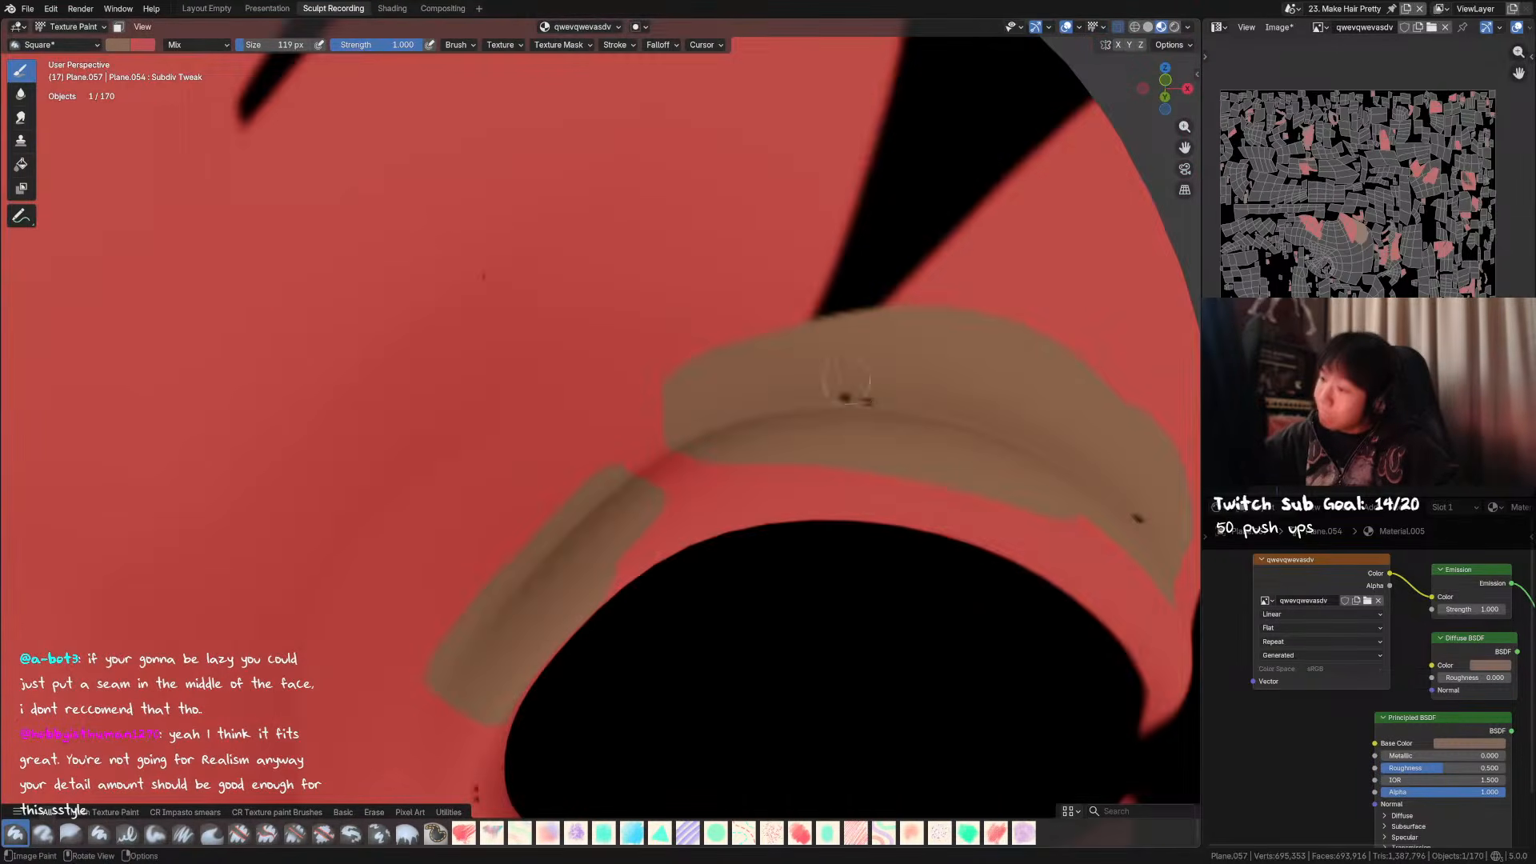
key("f")
left_click(928, 391)
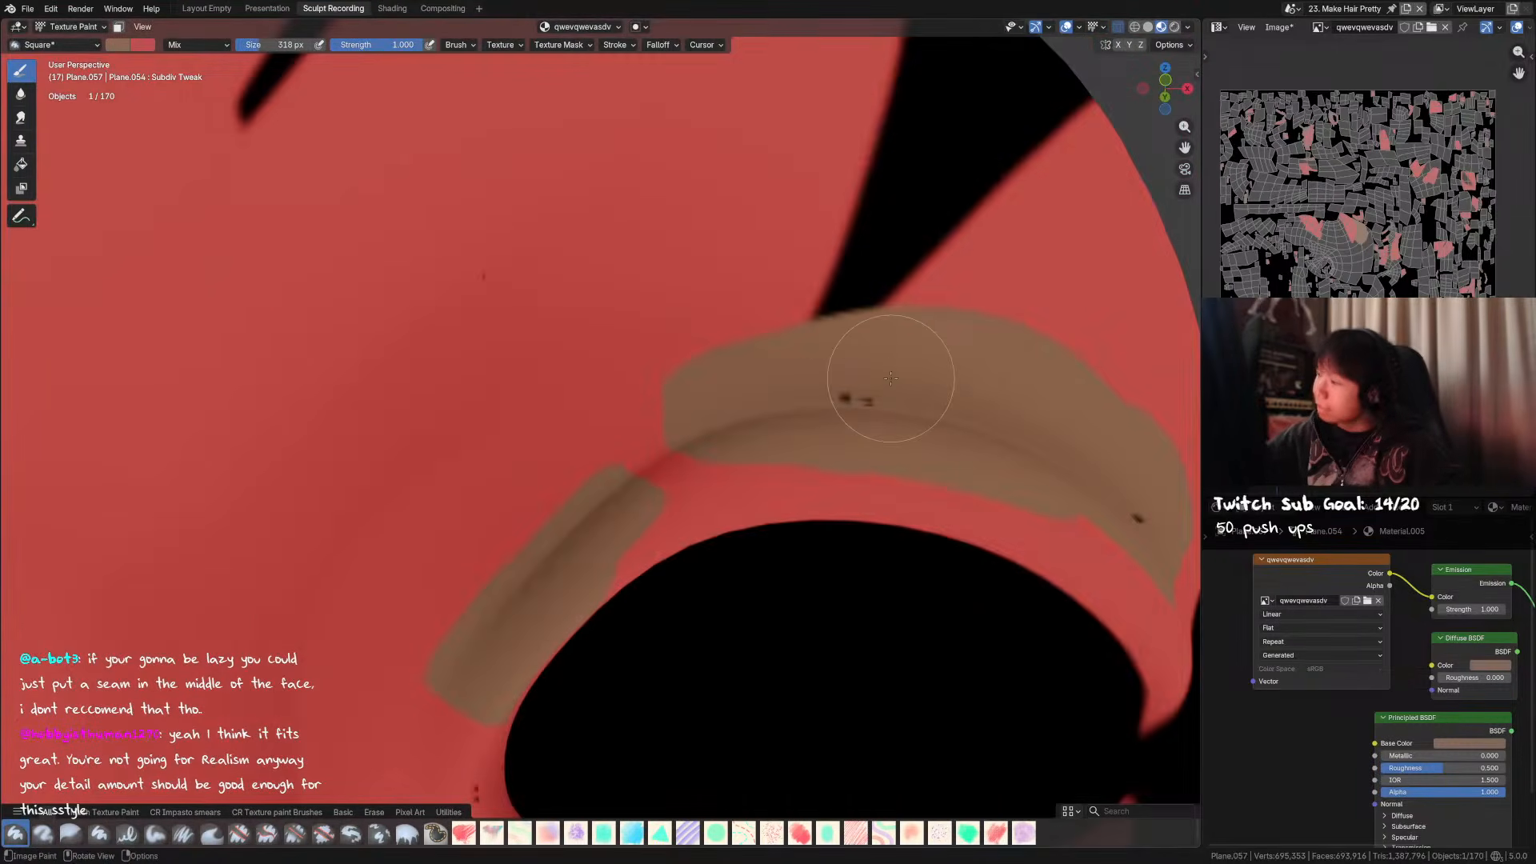
left_click(1218, 508)
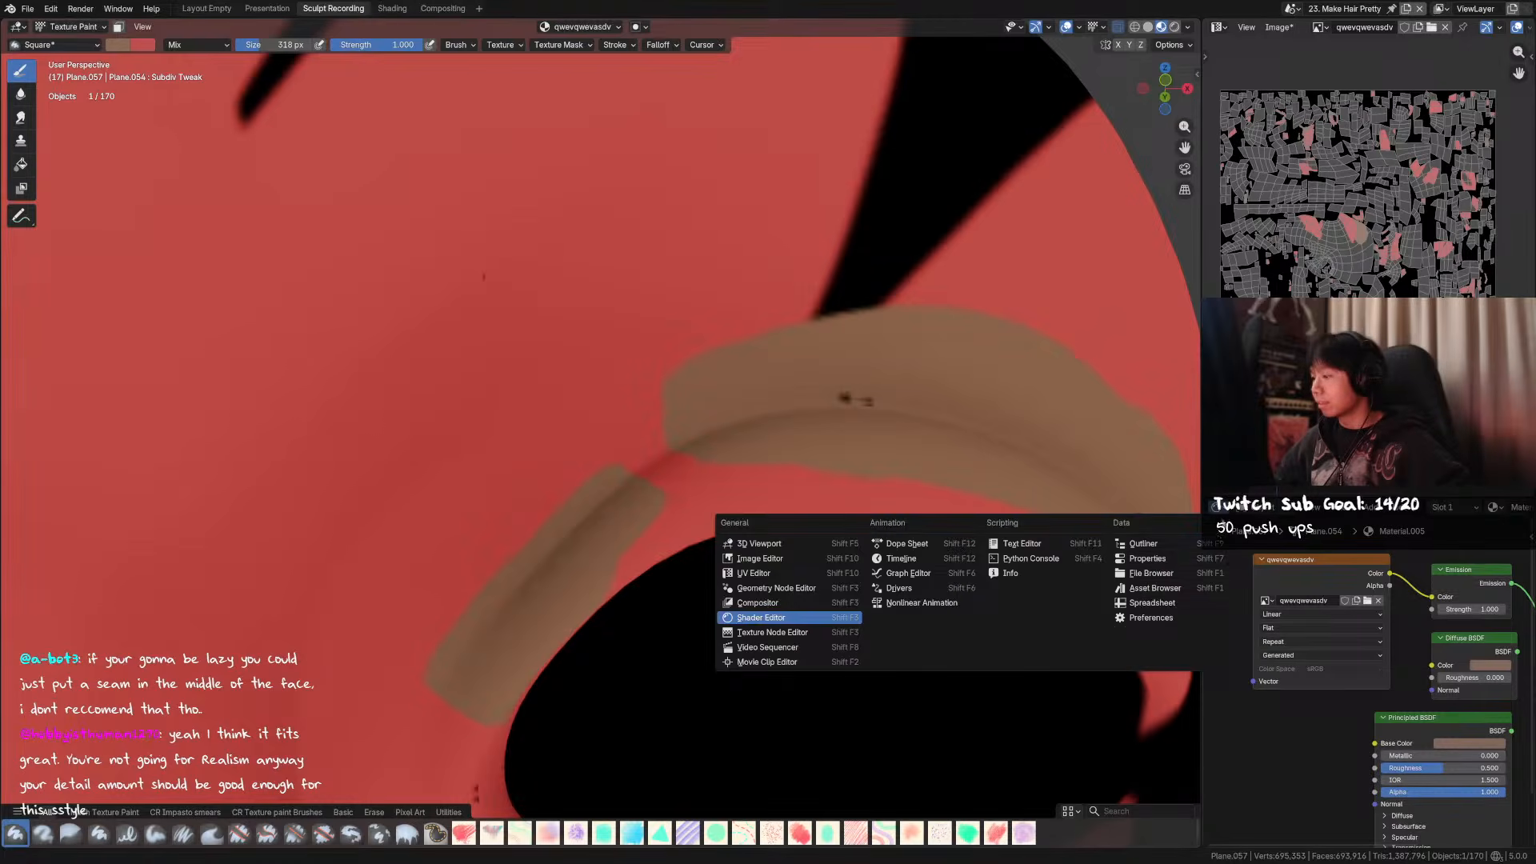
left_click(1172, 562)
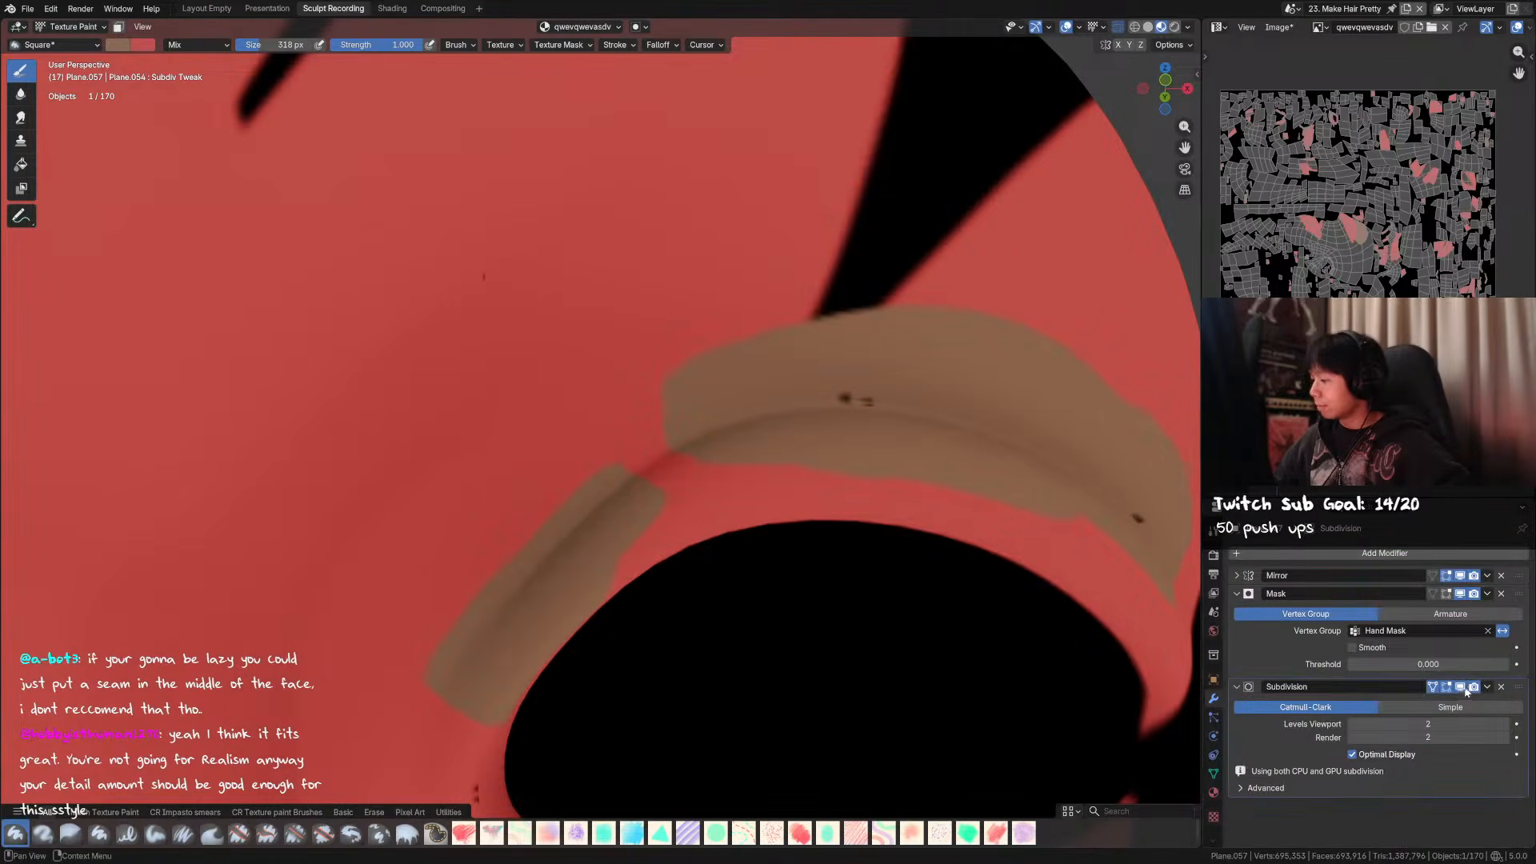
left_click(1461, 687)
- Dab brown paint above the inner corner of the eye and turn the Subdivision modifier's viewport display back on
middle_click_drag(1087, 513, 850, 445, "shift")
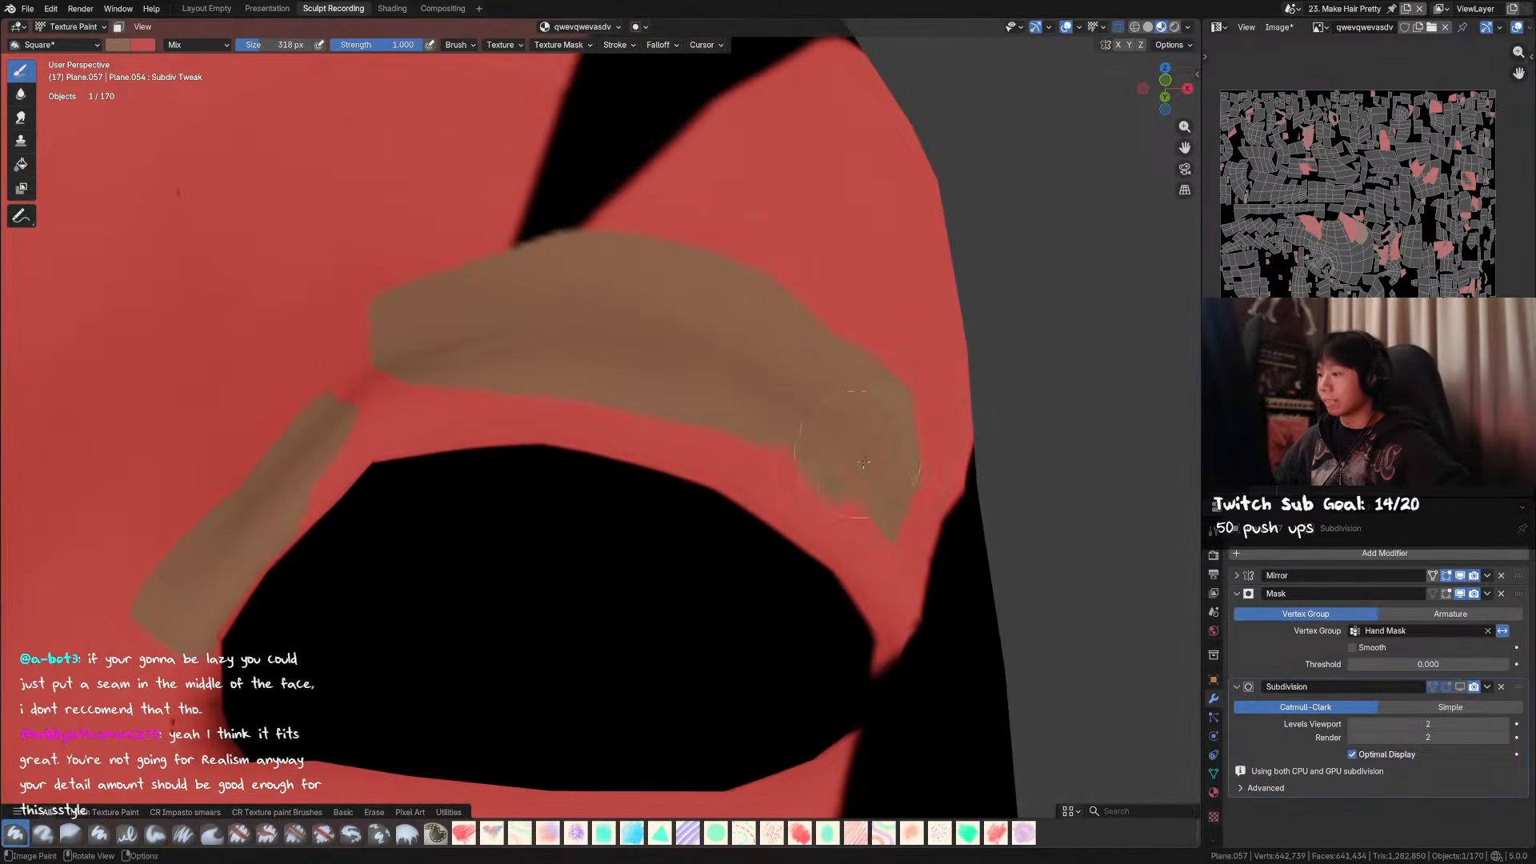
scroll(494, 338, "down", 4)
left_click(432, 324)
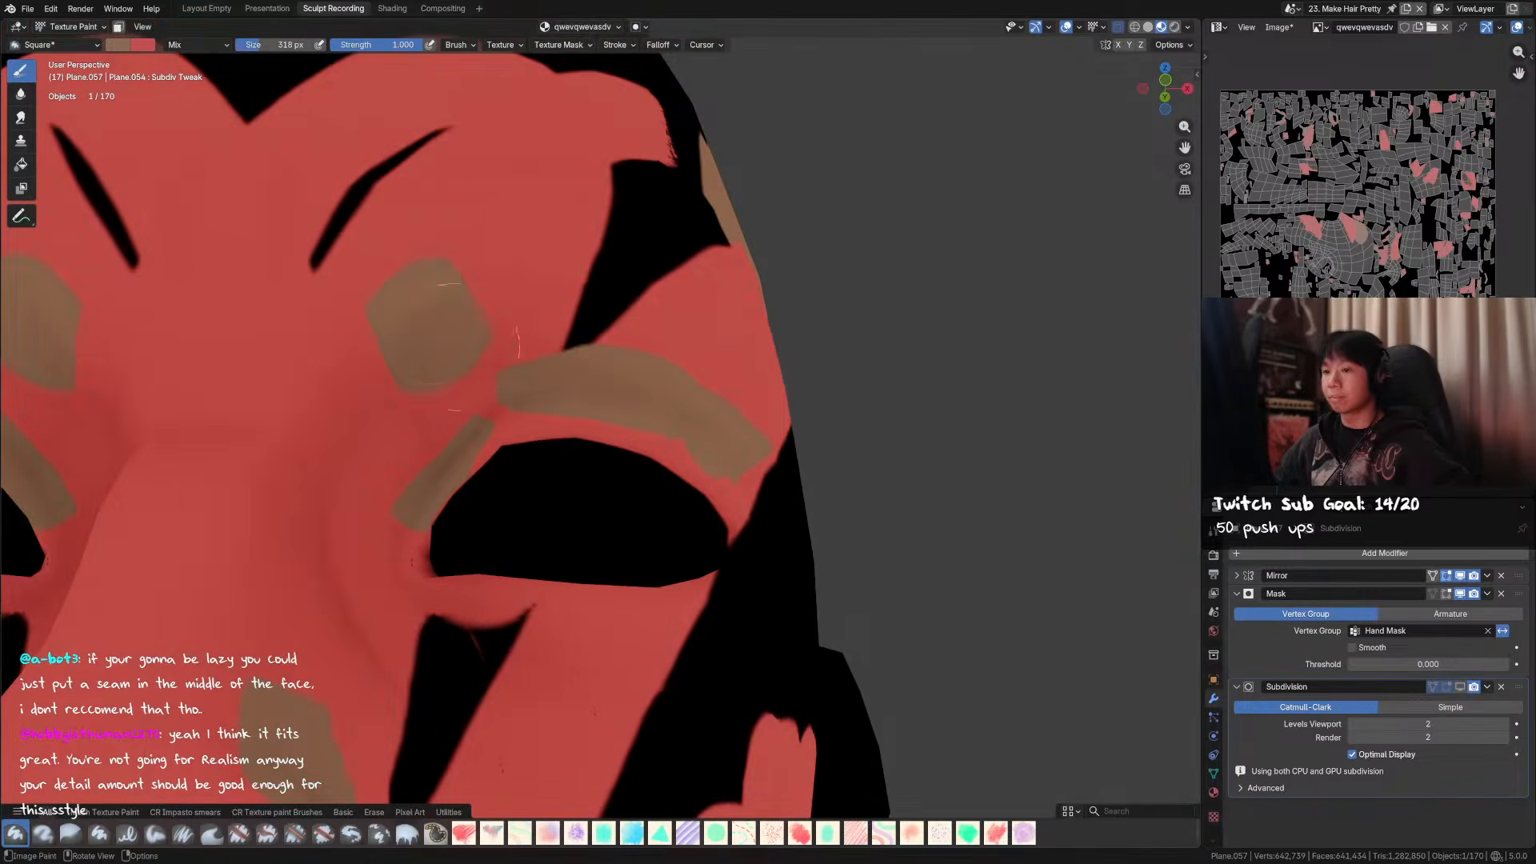
left_click(1462, 688)
- Set the brush size to 89 px and paint a brown test stroke on the back of the head
scroll(688, 400, "down", 5)
middle_click_drag(680, 400, 575, 326)
key("f")
left_click(500, 311)
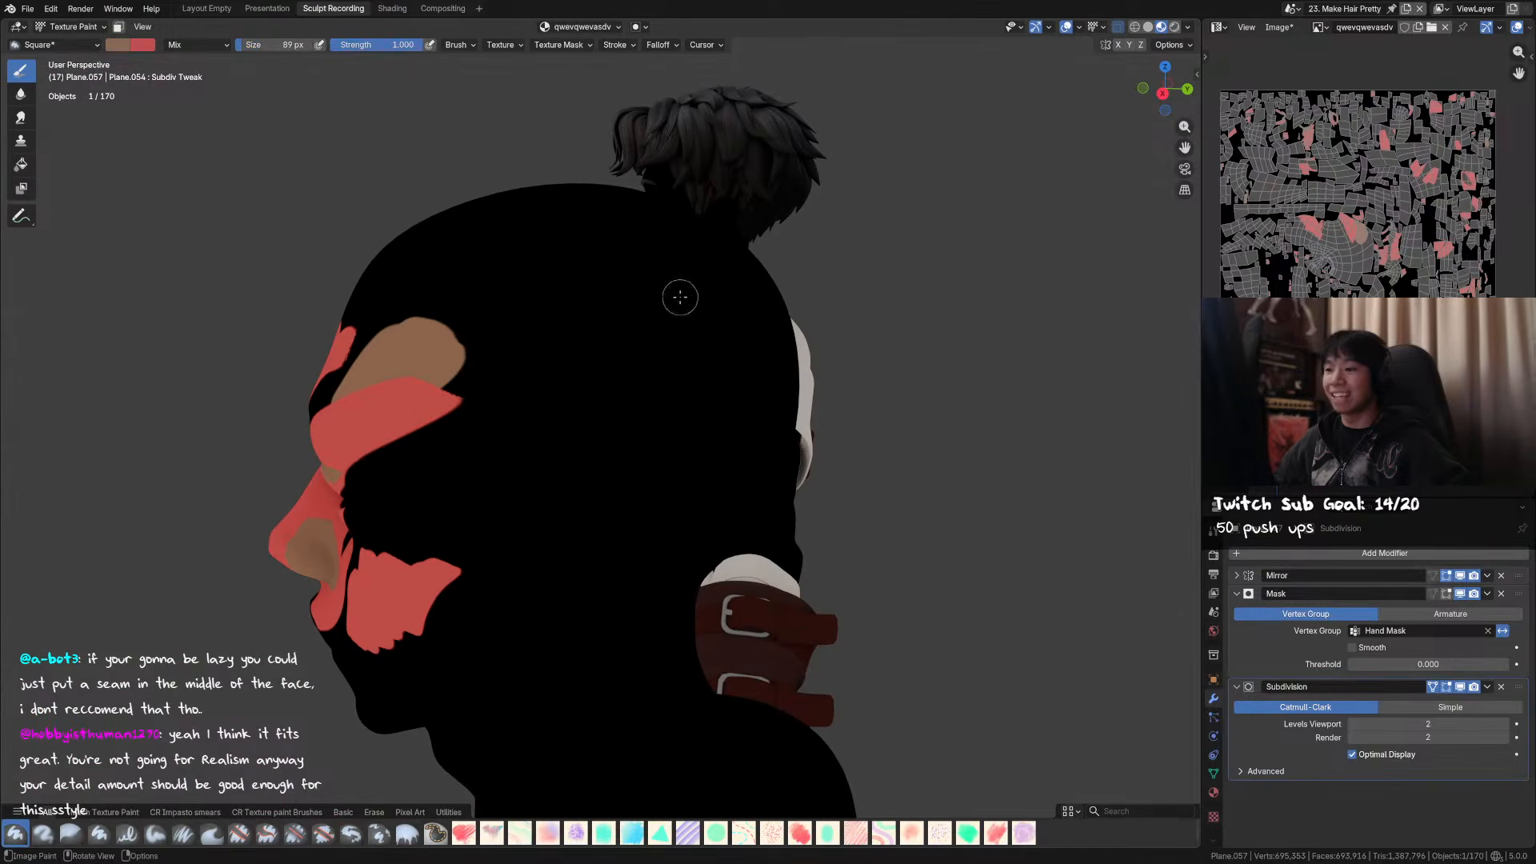
middle_click_drag(681, 298, 610, 347)
scroll(617, 360, "up", 3)
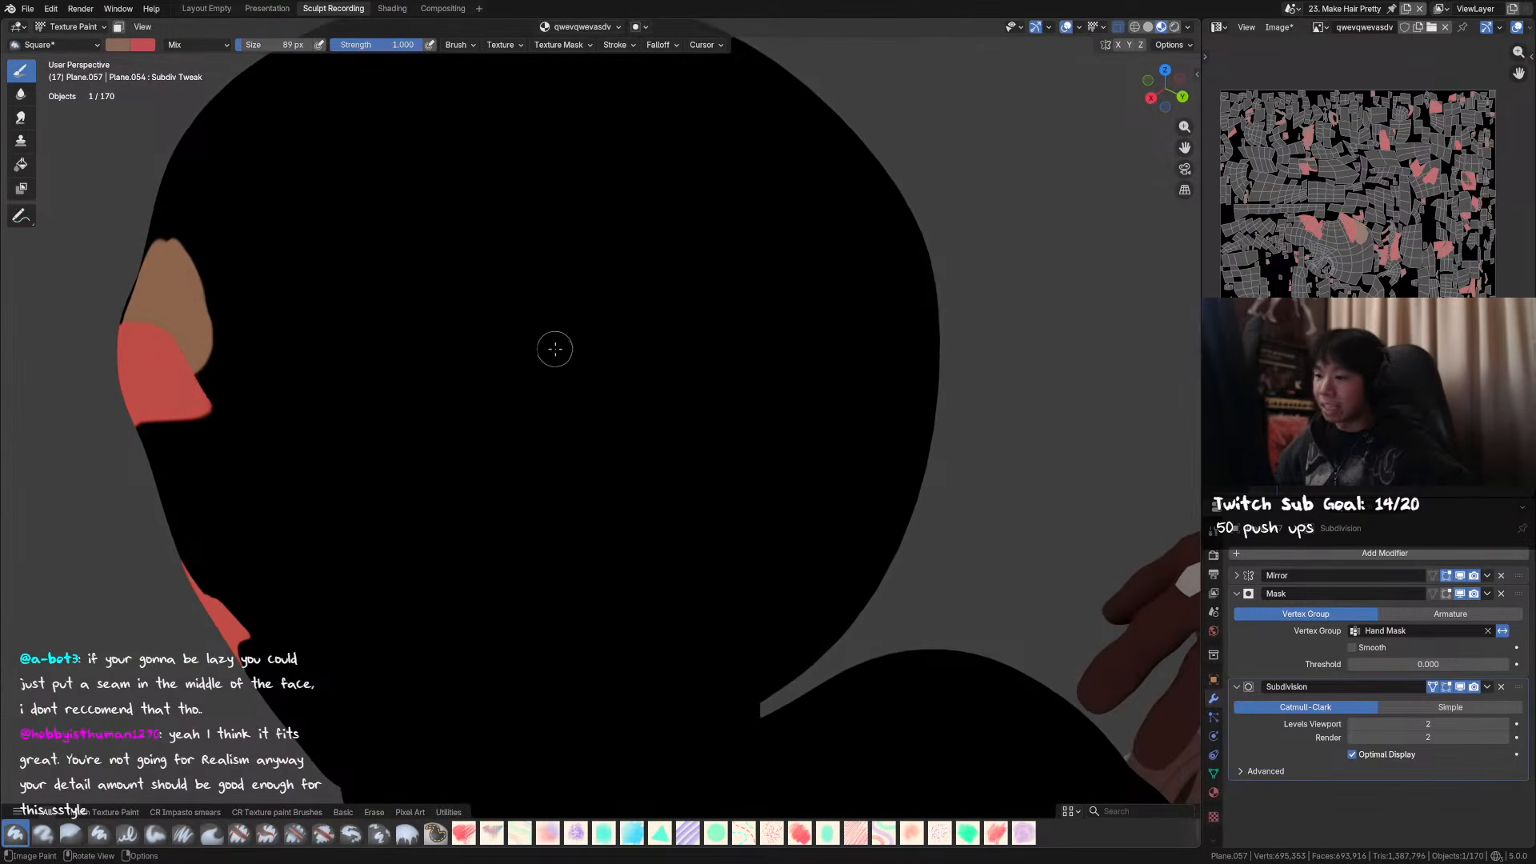
middle_click_drag(589, 380, 606, 386)
left_click_drag(600, 357, 714, 415)
key("ctrl+z")
scroll(596, 392, "down", 2)
left_click_drag(592, 377, 694, 436)
- Frame the whole painted body from the front and return it to Object Mode
mouse_move(693, 424)
middle_mouse_down()
mouse_move(593, 435)
mouse_move(612, 408)
mouse_move(672, 398)
mouse_move(629, 391)
mouse_move(800, 376)
mouse_move(778, 362)
mouse_move(764, 392)
mouse_move(819, 261)
mouse_move(987, 197)
middle_mouse_up()
scroll(762, 396, "down", 3)
key("KP_1")
scroll(830, 253, "down", 3)
scroll(976, 224, "down", 1)
middle_click_drag(913, 315, 881, 314, "shift")
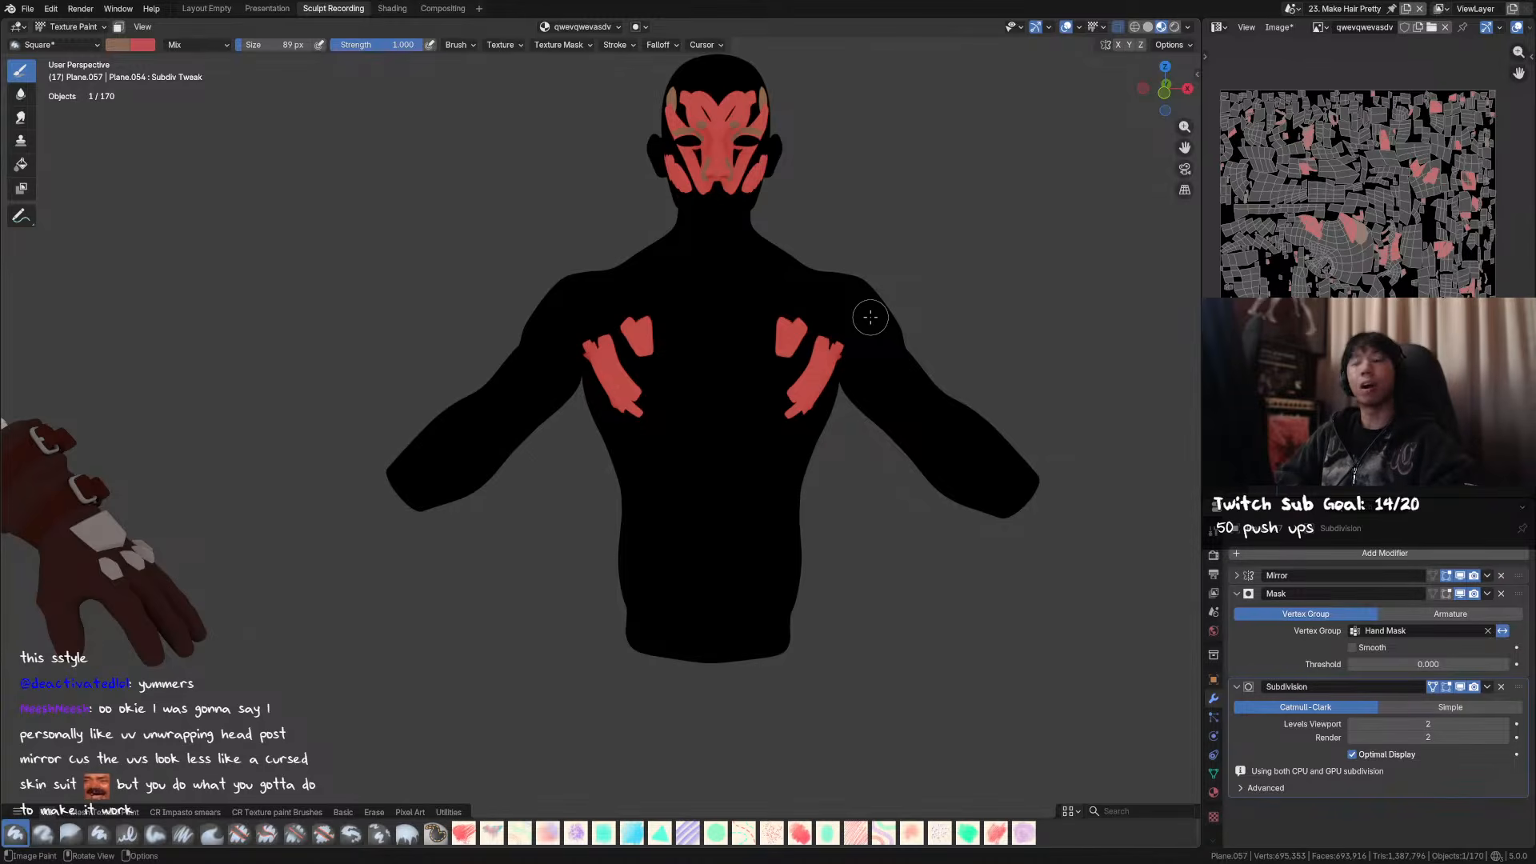
middle_click_drag(933, 141, 847, 196)
key("ctrl+Tab")
left_click(686, 230)
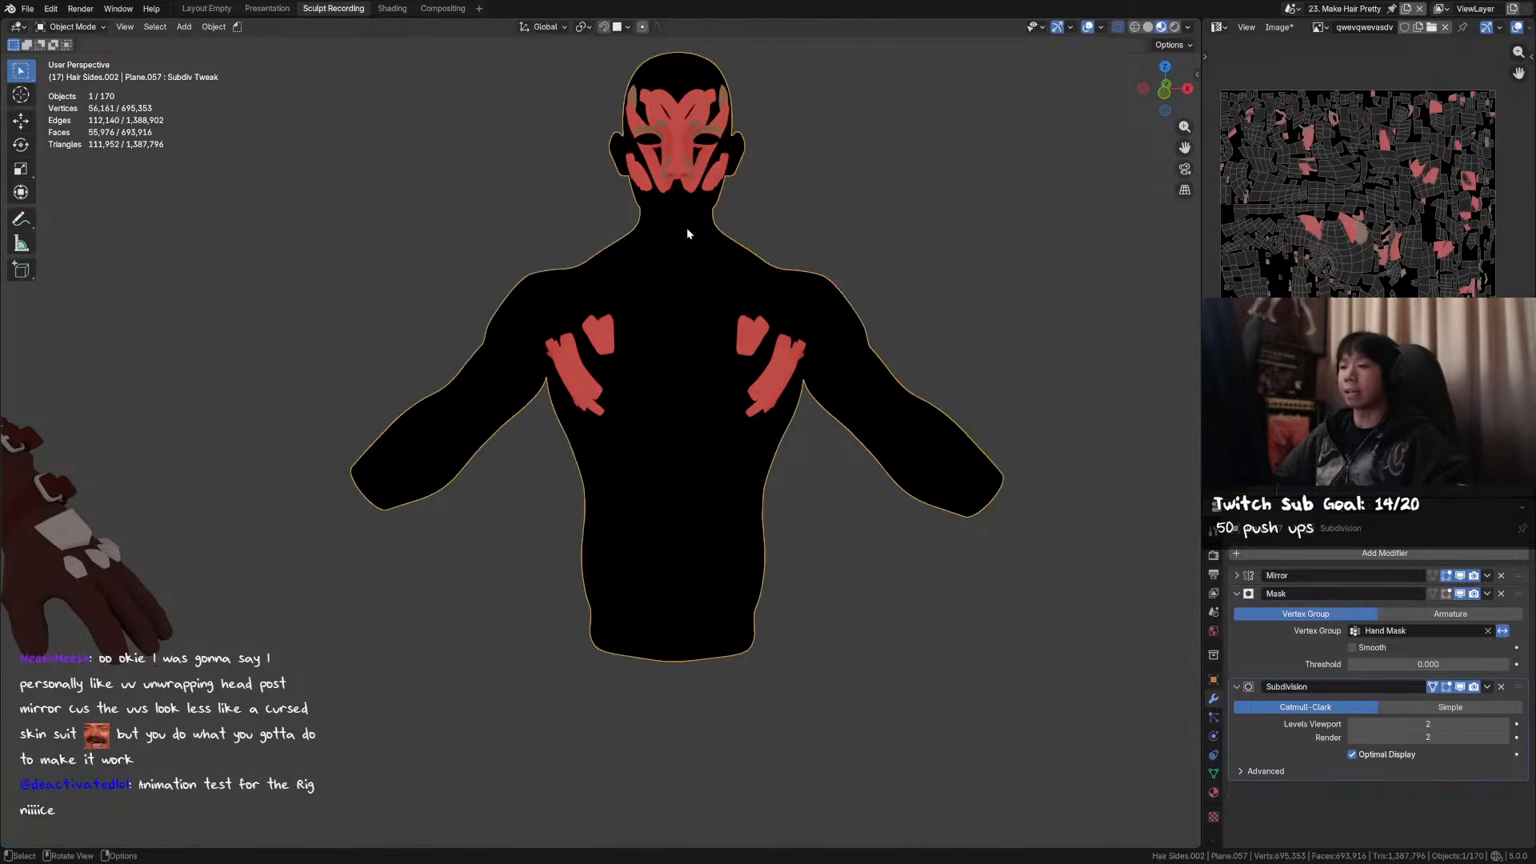
- Check the body's mesh in Edit Mode and compare it with the Mirror modifier's viewport display off and on
key("Tab")
mouse_move(665, 316)
middle_mouse_down()
mouse_move(761, 333)
mouse_move(779, 319)
mouse_move(681, 316)
mouse_move(727, 346)
middle_mouse_up()
key("Tab")
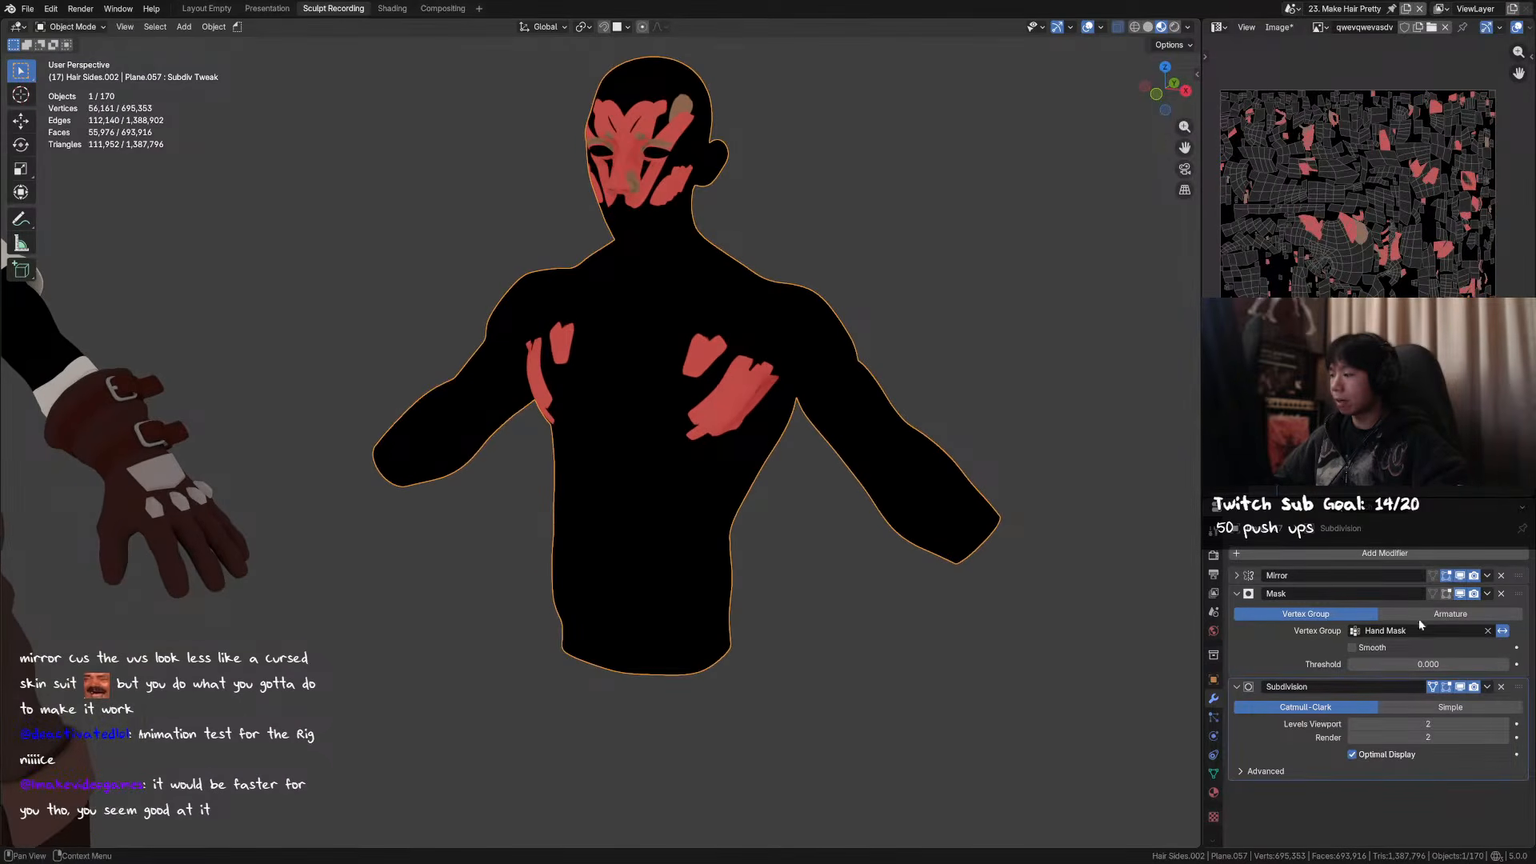
left_click(1460, 576)
left_click(1460, 576)
left_click(1461, 576)
left_click(1460, 576)
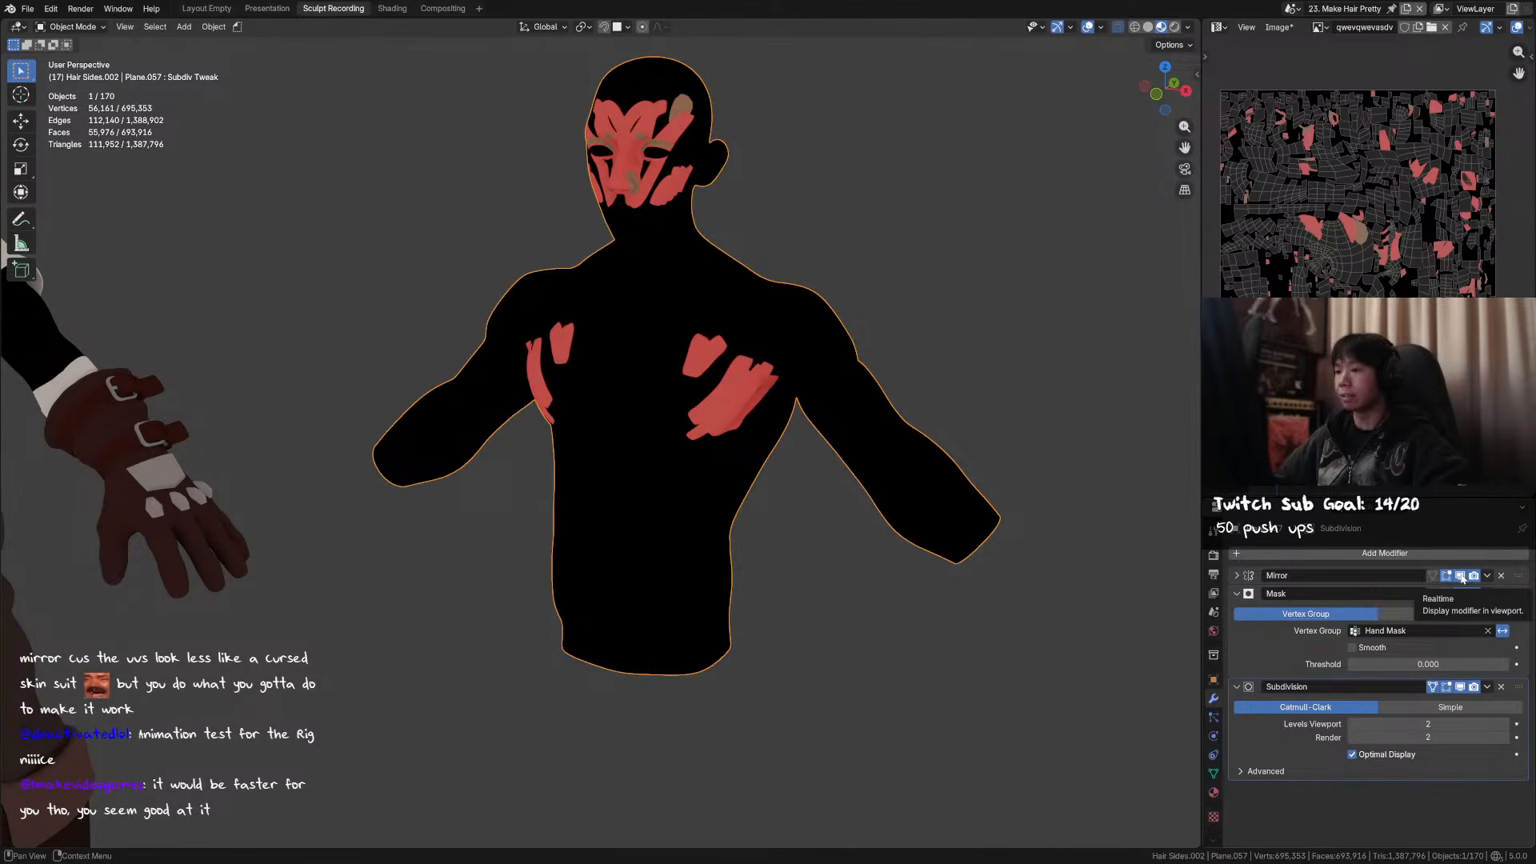
- Examine the mirrored paint strokes on the body's face and chest
middle_click_drag(754, 354, 750, 407, "shift")
middle_click_drag(751, 407, 767, 396)
scroll(767, 395, "down", 2)
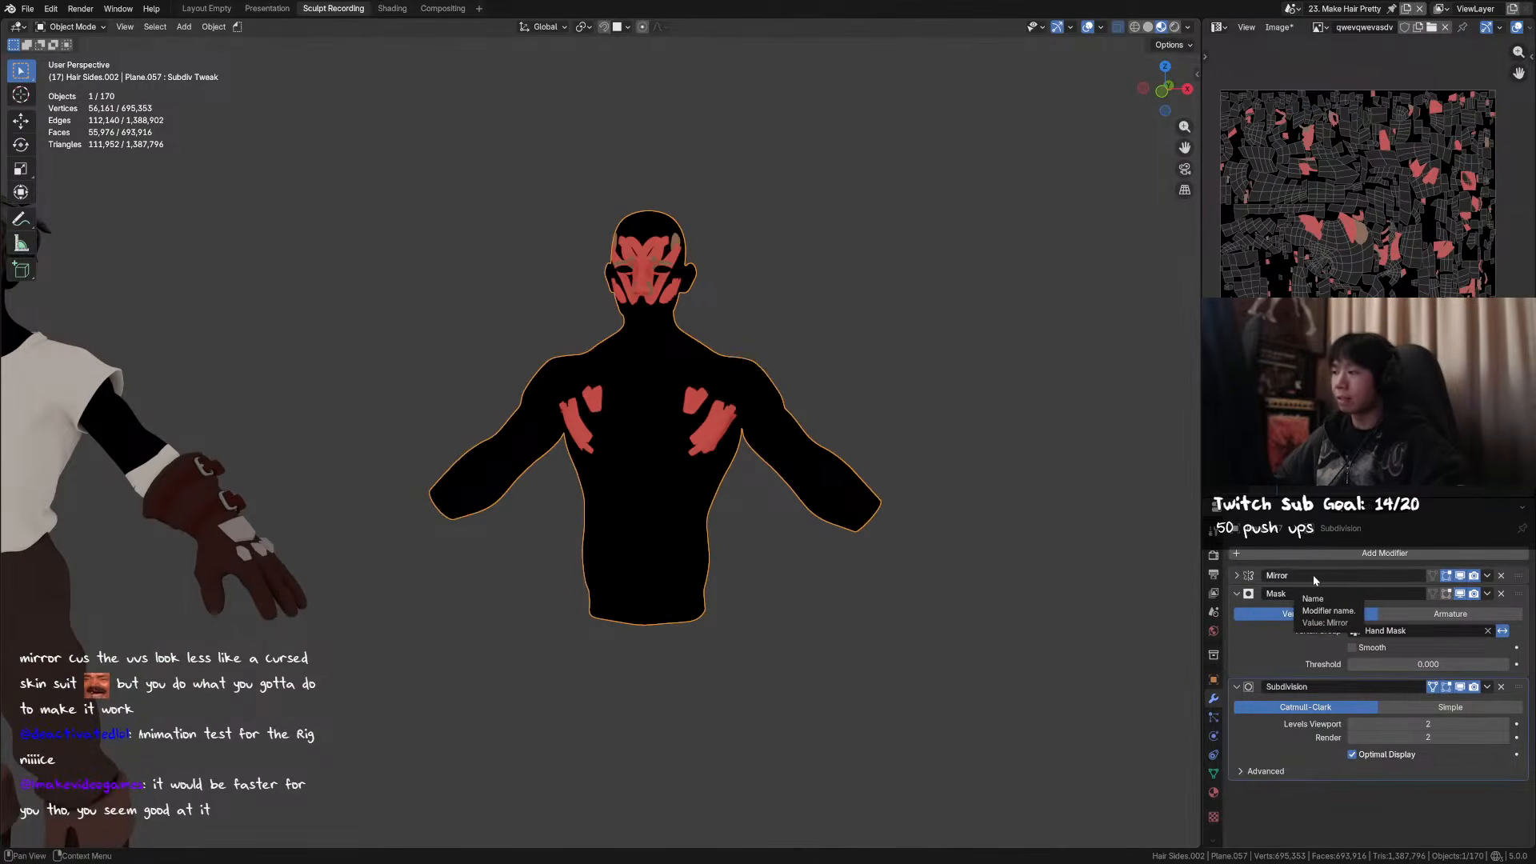
middle_click_drag(212, 273, 260, 257, "shift")
middle_click_drag(748, 289, 644, 304, "shift")
scroll(572, 409, "up", 3)
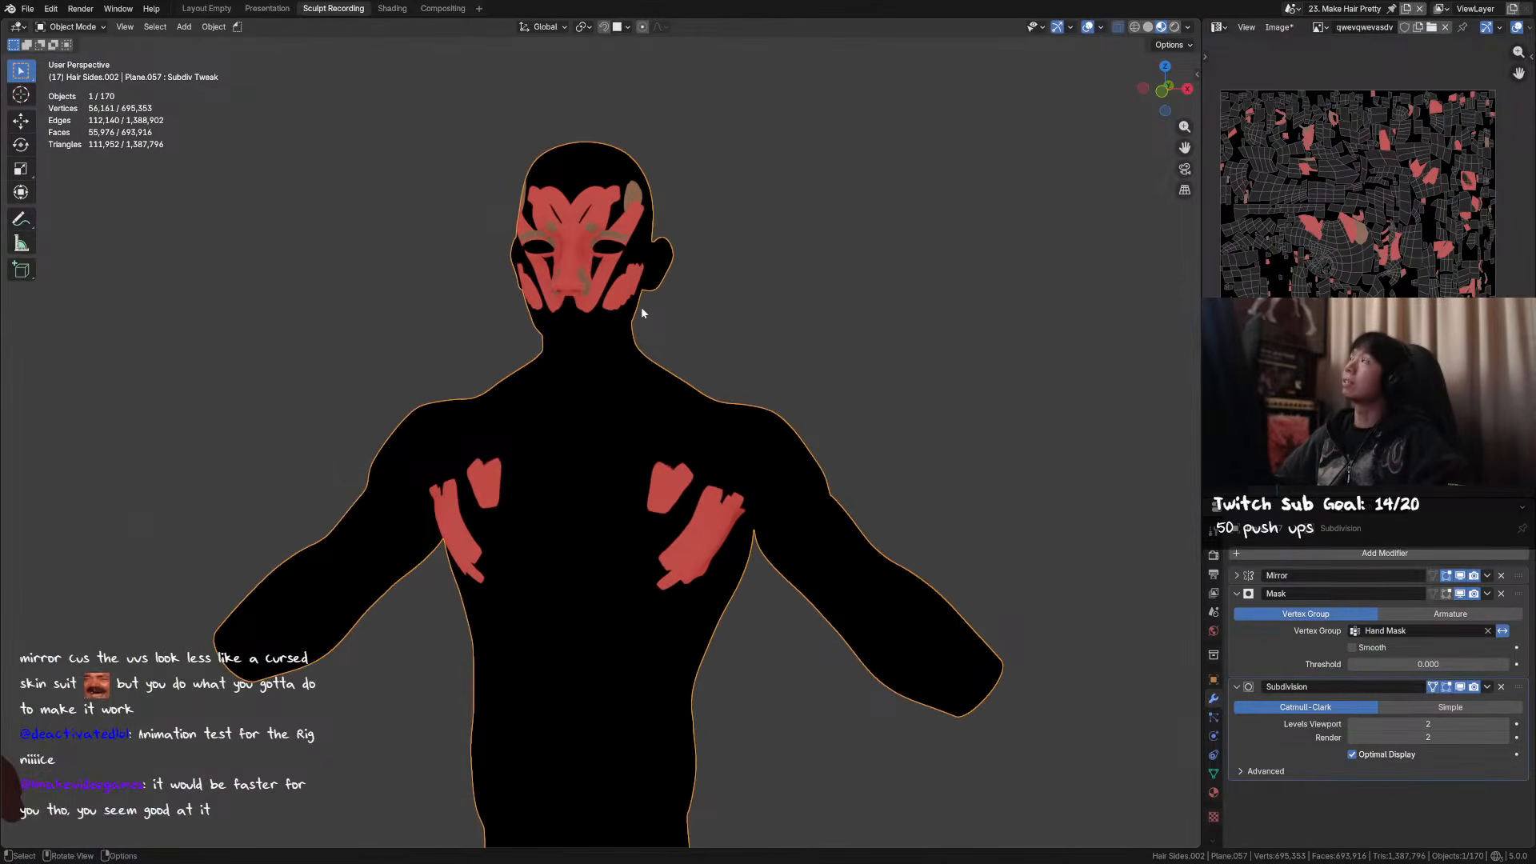
scroll(641, 312, "down", 1)
scroll(652, 304, "up", 3)
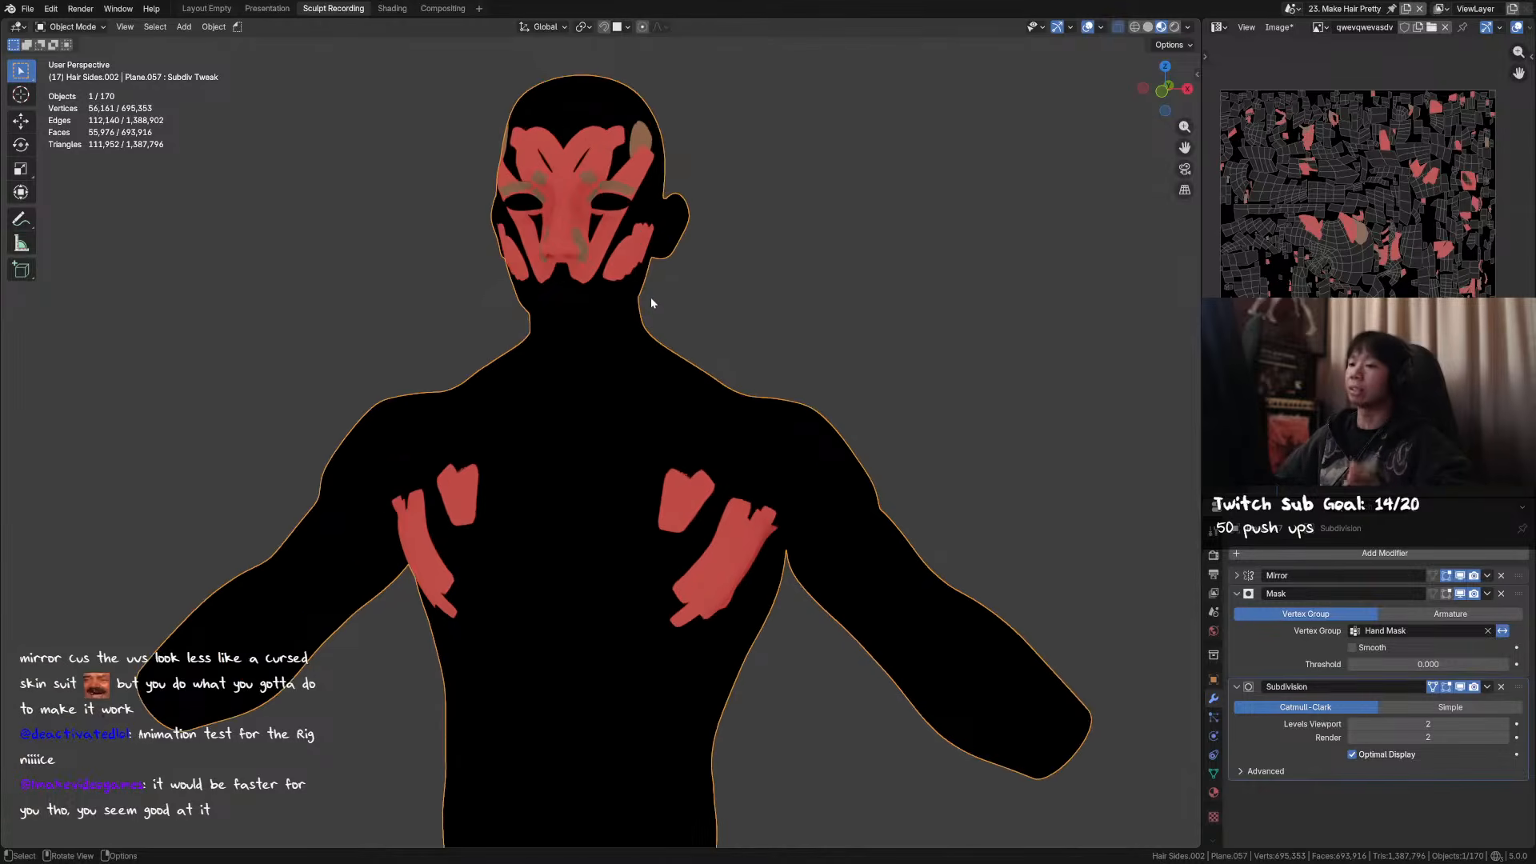
middle_click_drag(615, 294, 677, 388, "shift")
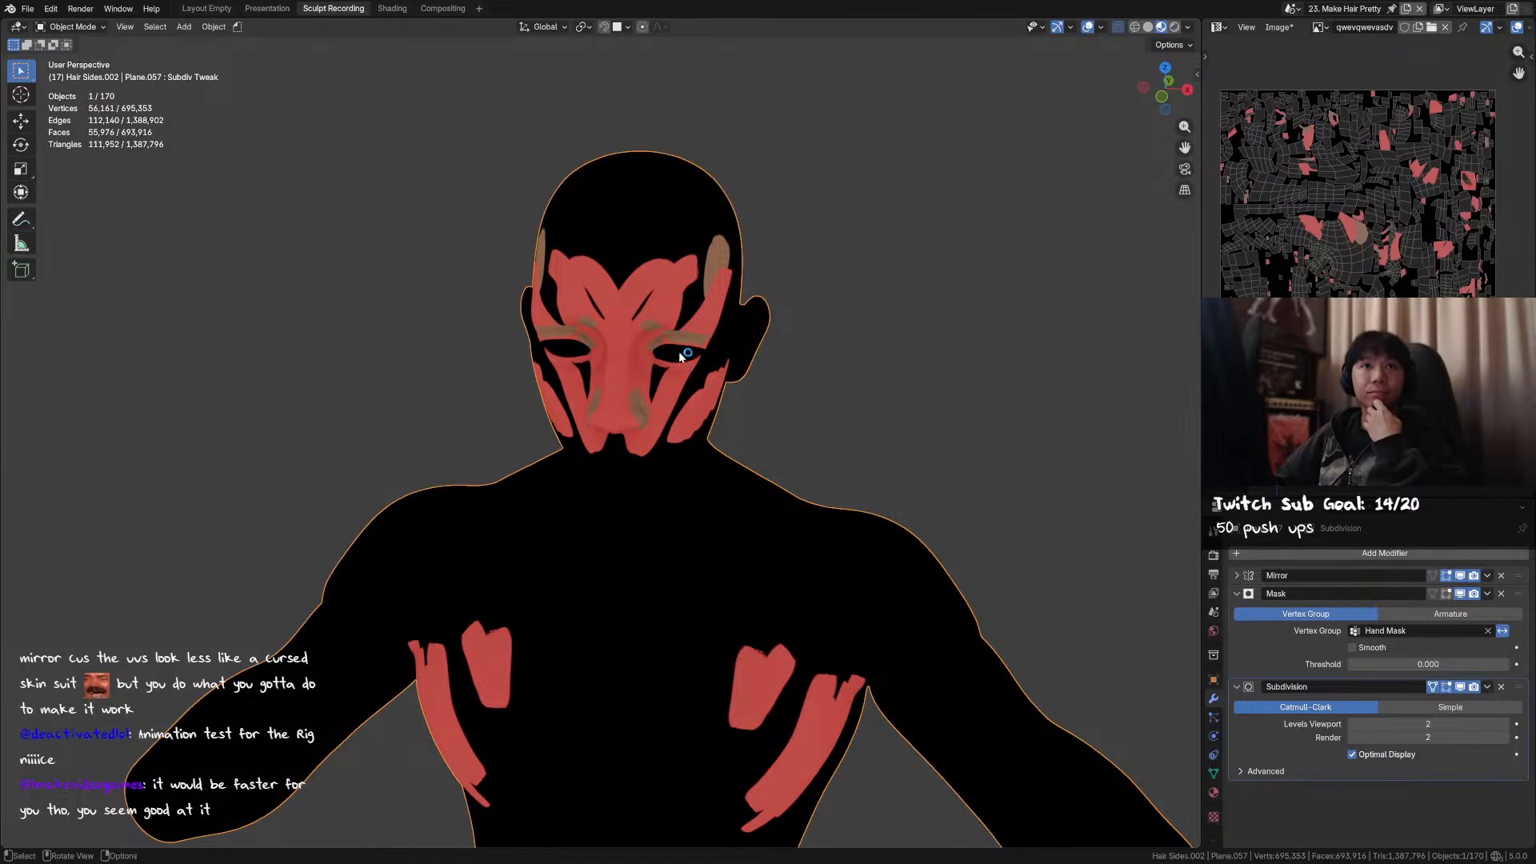
scroll(680, 356, "down", 2)
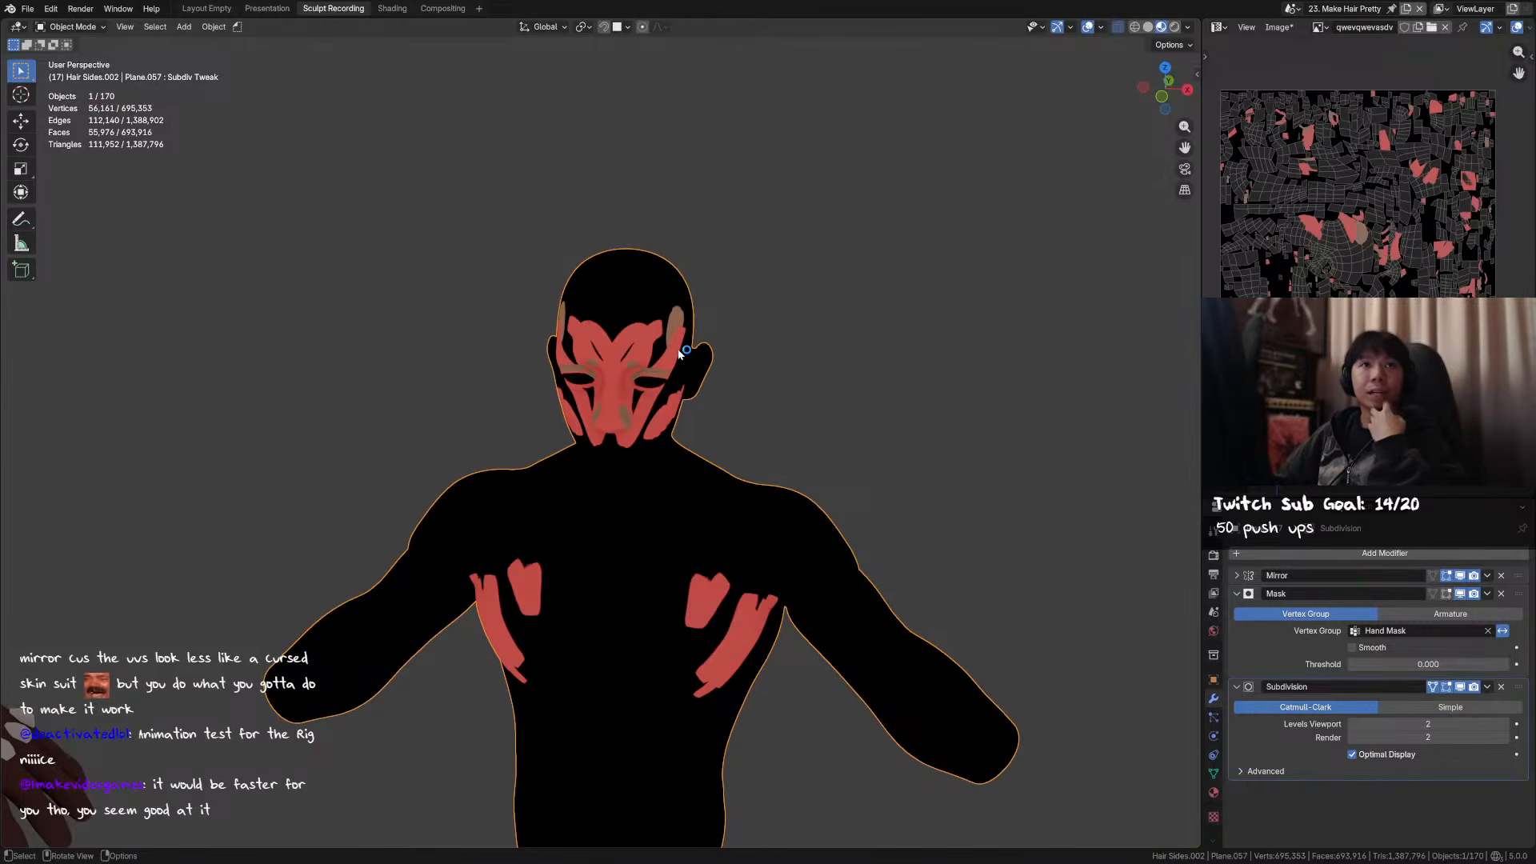
middle_click_drag(632, 372, 615, 365)
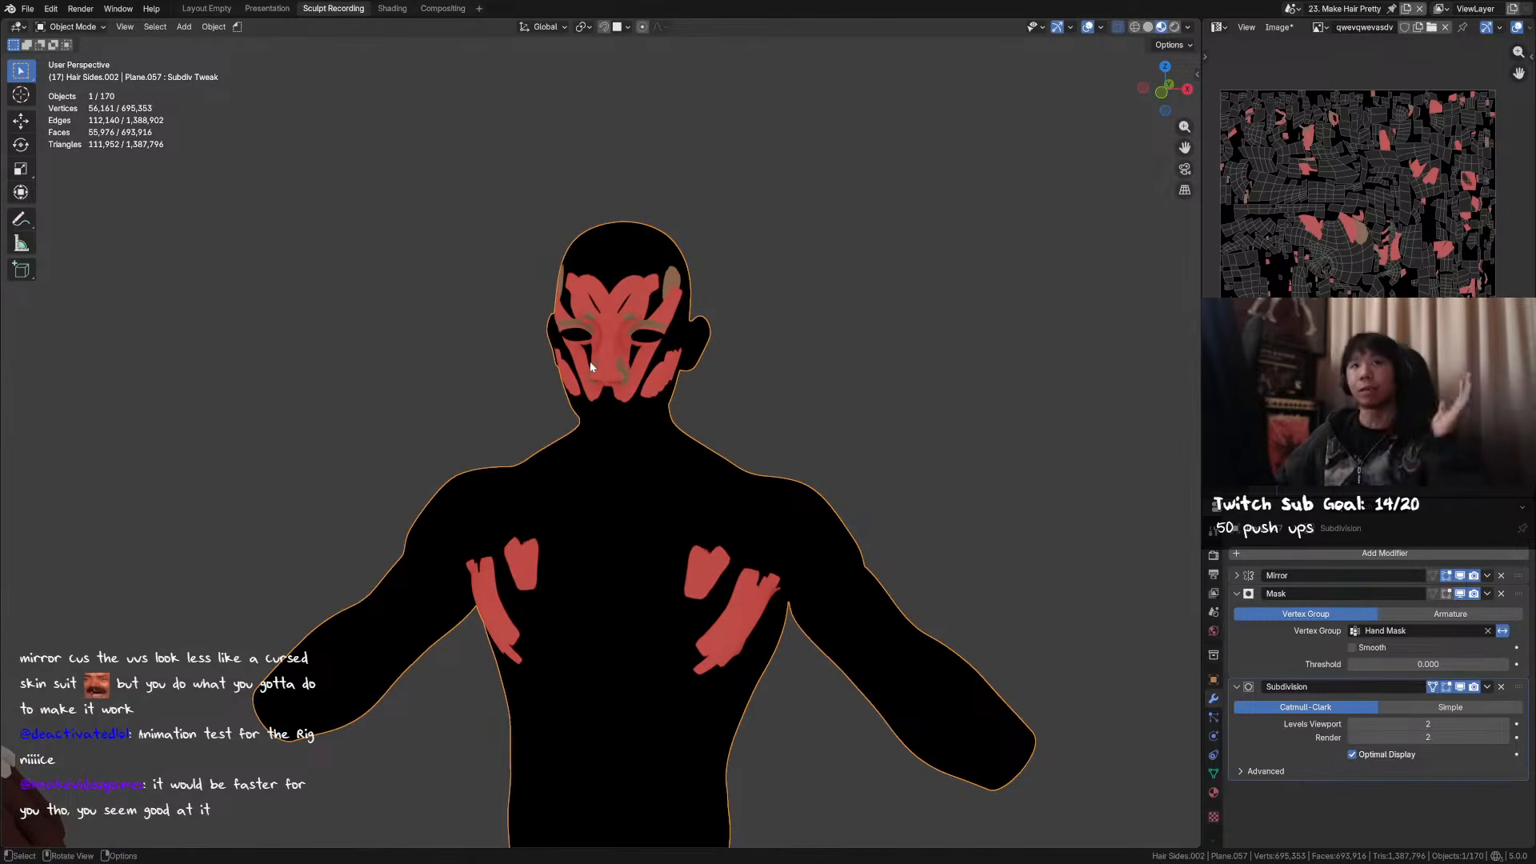
middle_click_drag(636, 346, 704, 400)
- Replace the Properties editor with the Shader Editor and delete the image texture node from the body's material
left_click(1215, 507)
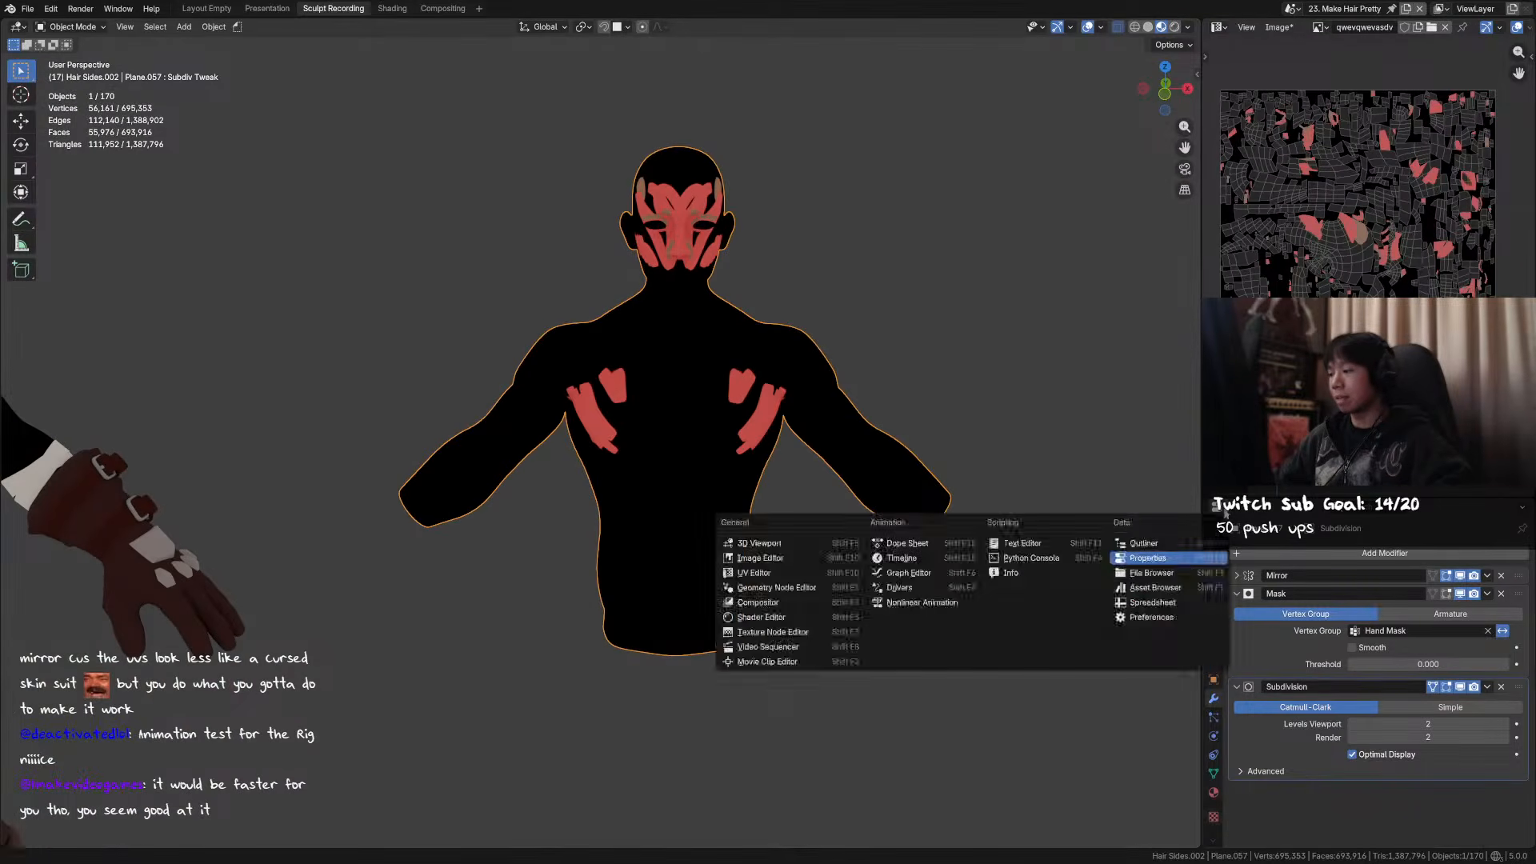
left_click(760, 625)
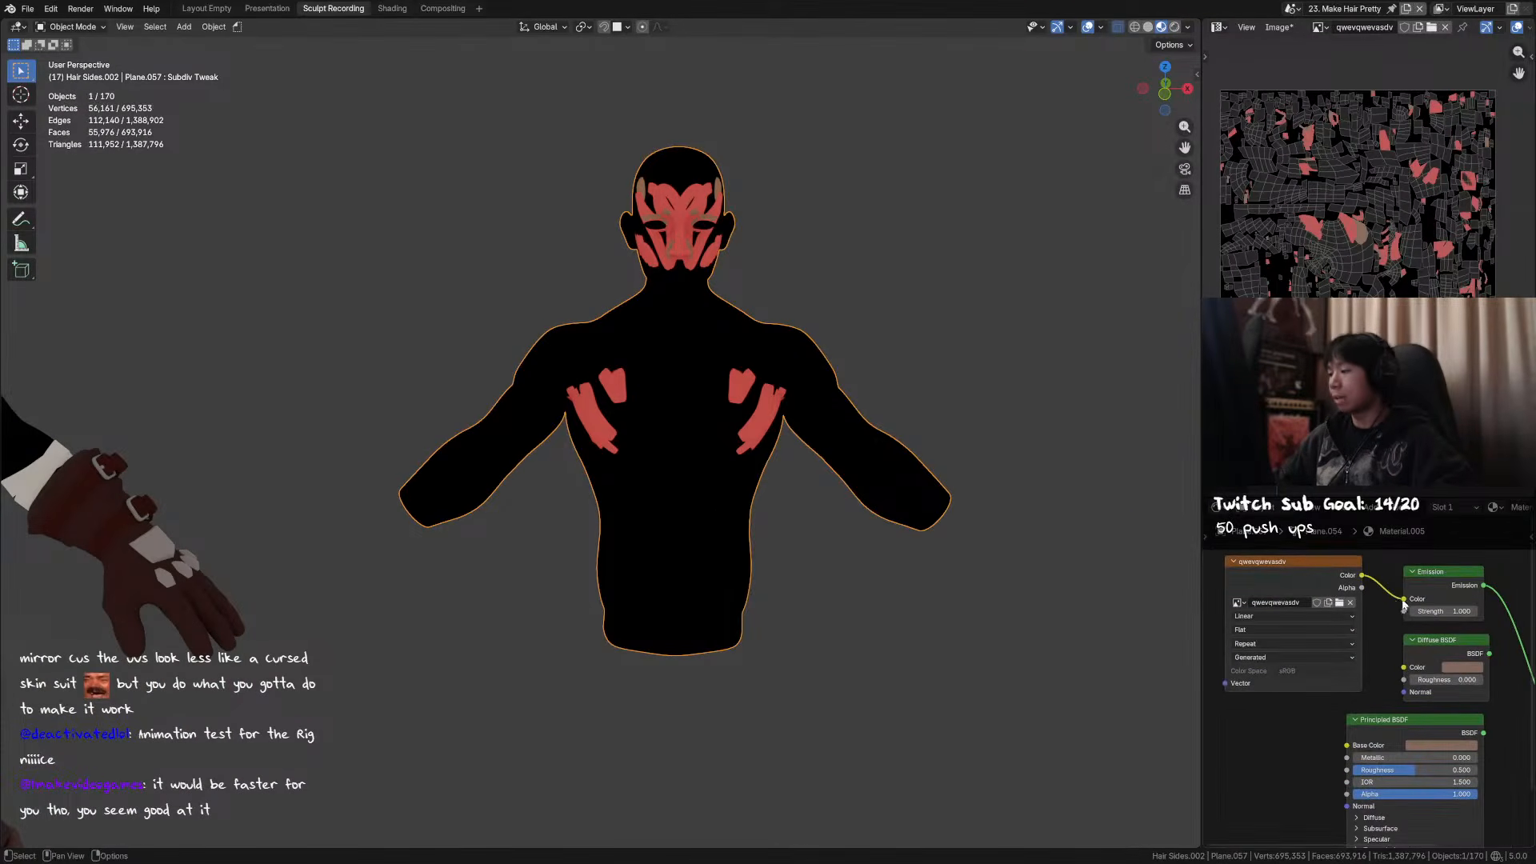
left_click(1330, 566)
key("x")
- Delete the painted test body object and bring the clothed character into view
mouse_move(1130, 565)
middle_mouse_down("shift")
mouse_move(654, 467)
mouse_move(961, 482)
mouse_move(714, 362)
middle_mouse_up("shift")
key("x")
left_click(957, 405)
middle_click_drag(704, 432, 1008, 392, "shift")
middle_click_drag(766, 473, 761, 445, "shift")
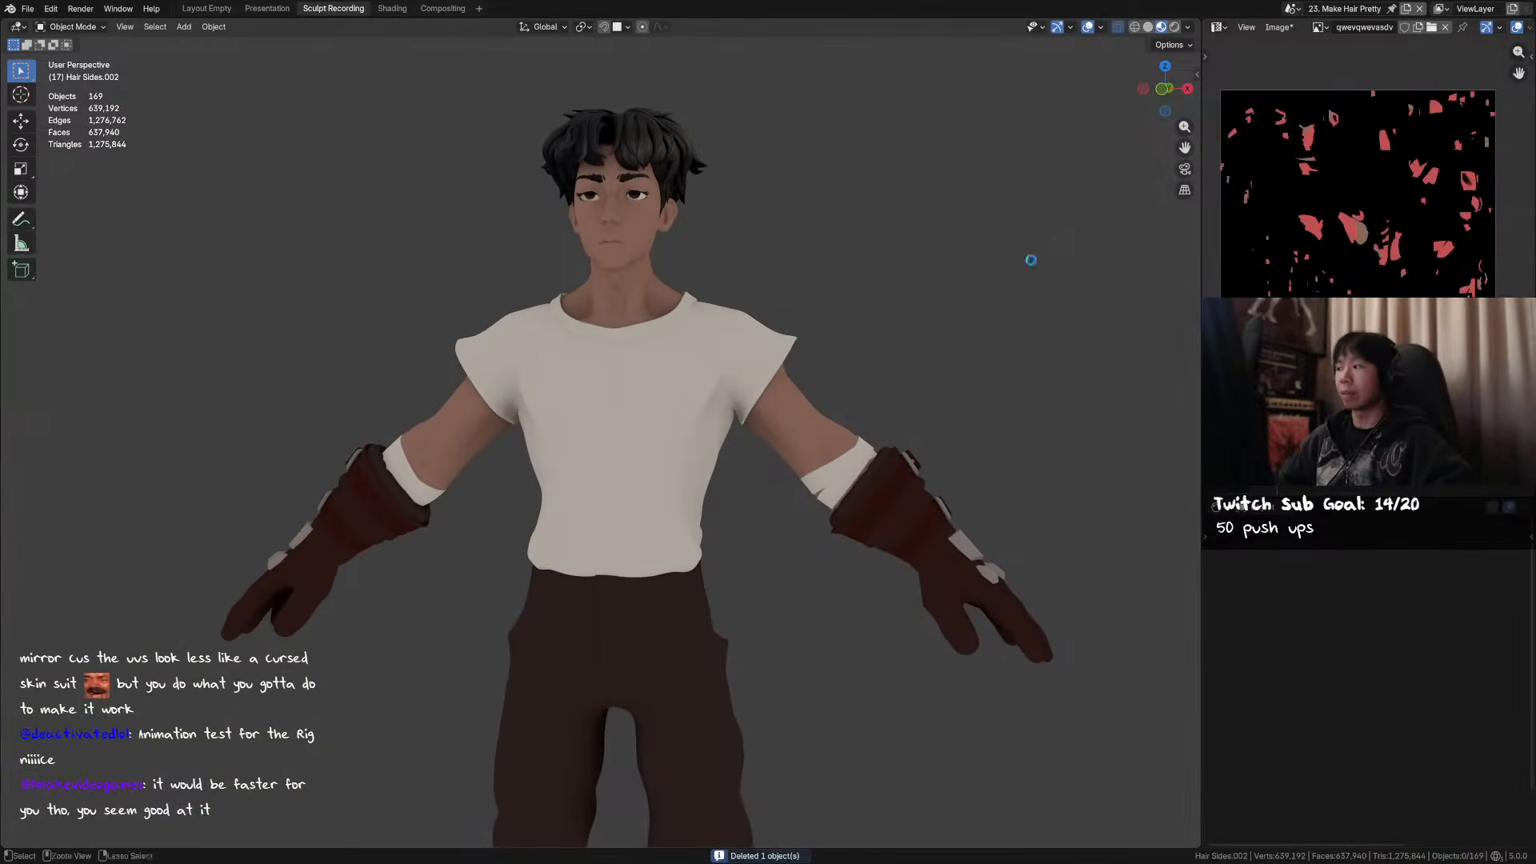
- Save the blend file and reload the painted texture image from disk
key("ctrl+s")
left_click(1278, 27)
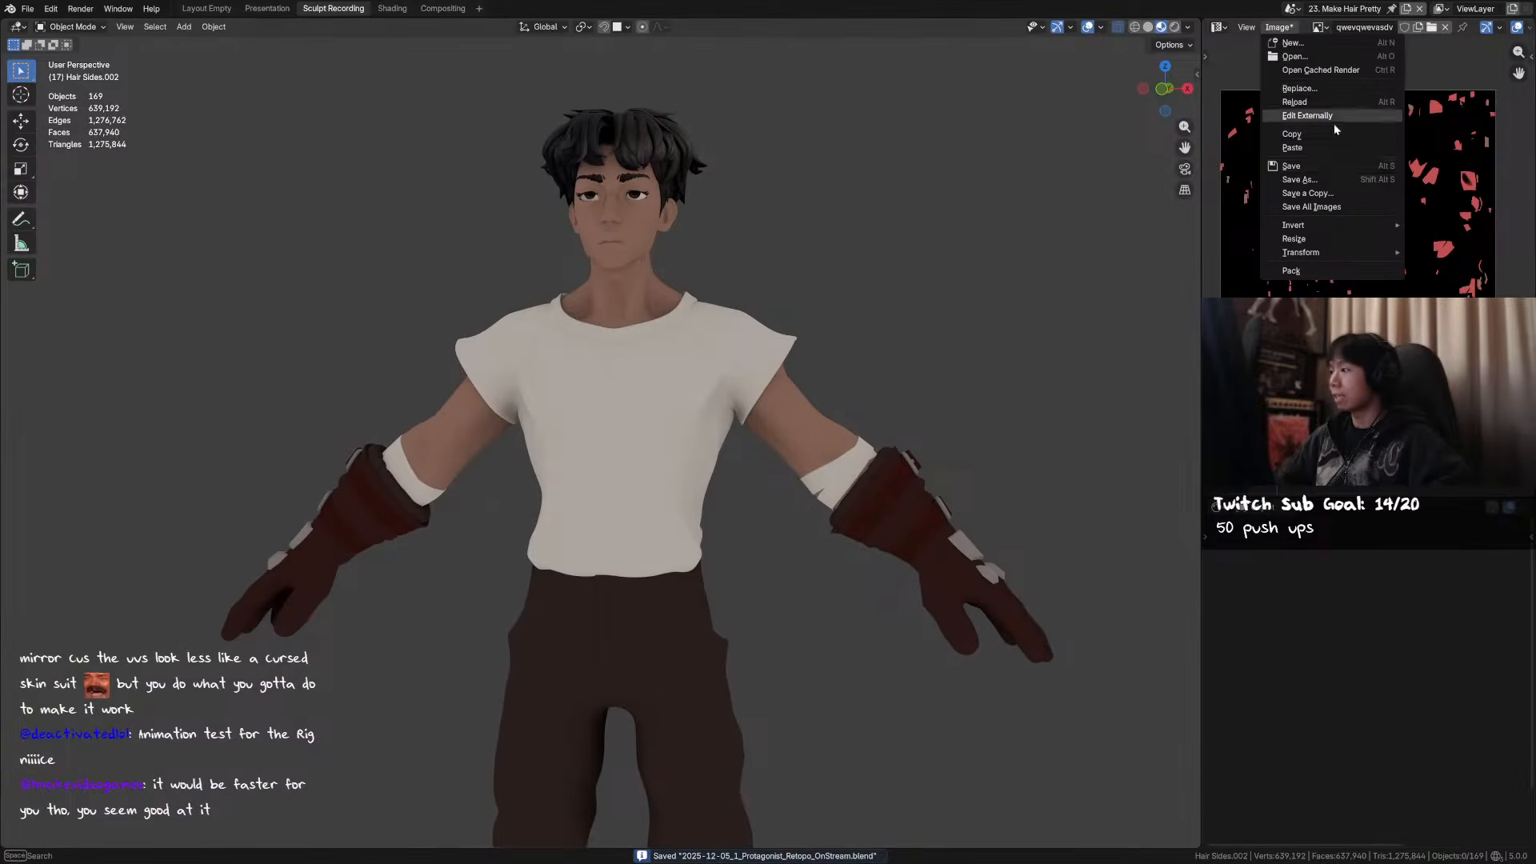
left_click(1320, 102)
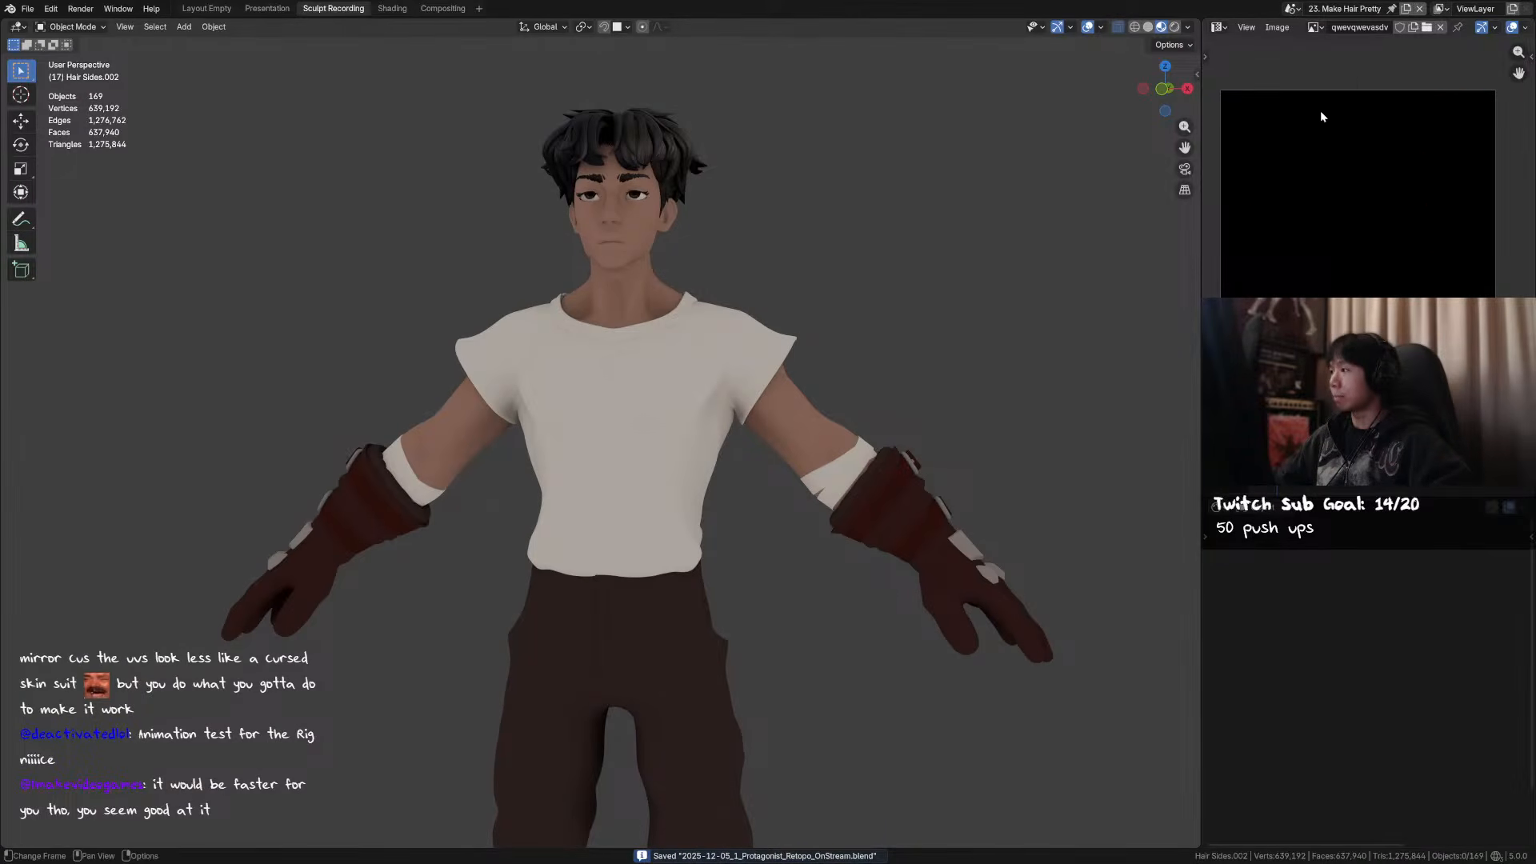
scroll(720, 324, "down", 4)
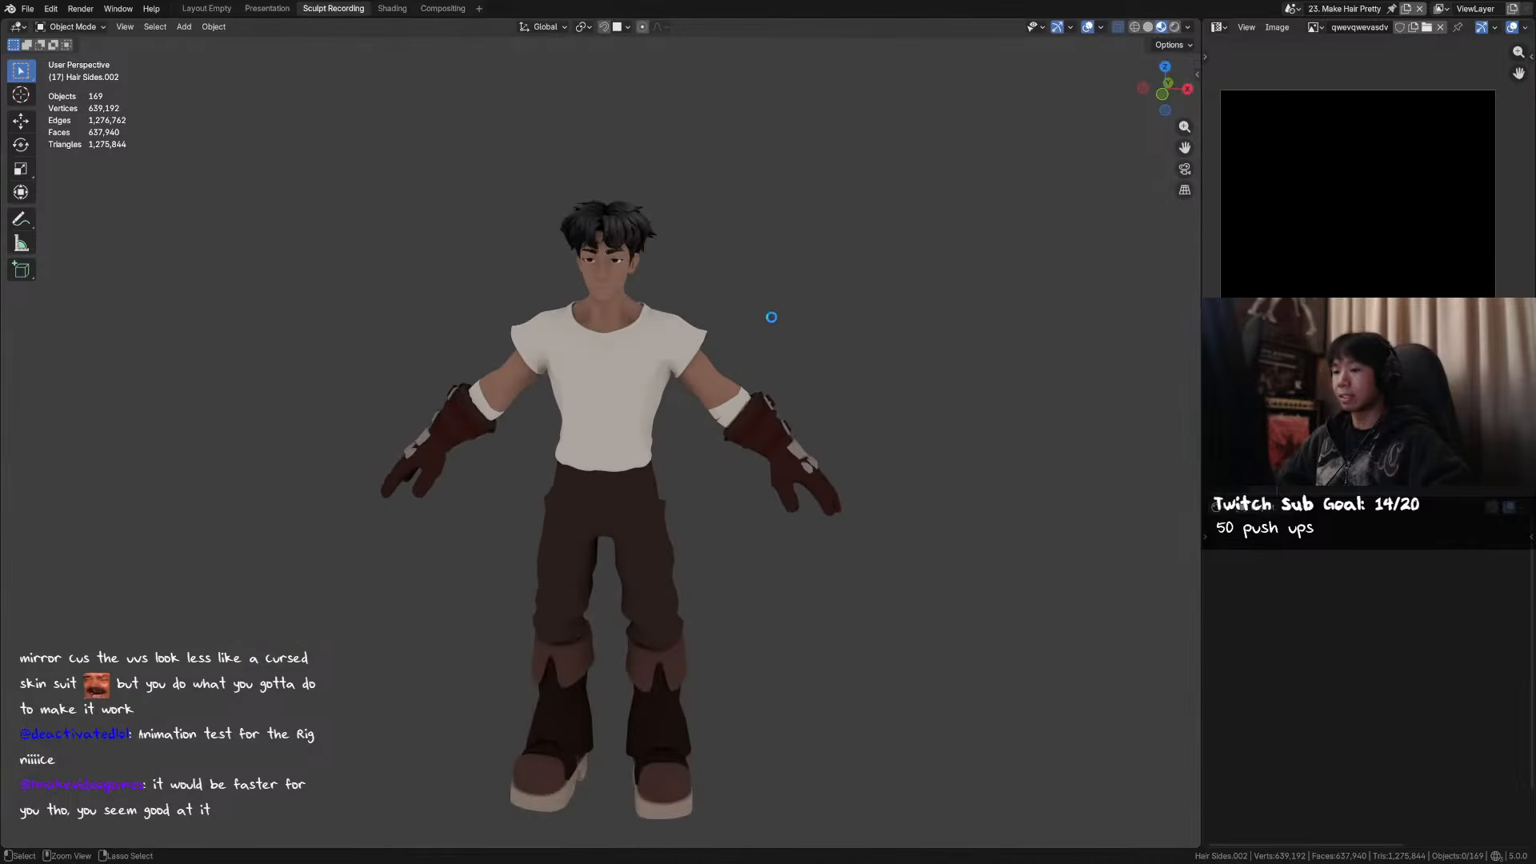
- Create a copy of the current Make Hair Pretty scene and rename it 24. UV Unwrap
scroll(781, 322, "down", 1)
scroll(783, 325, "up", 2)
left_click(1291, 8)
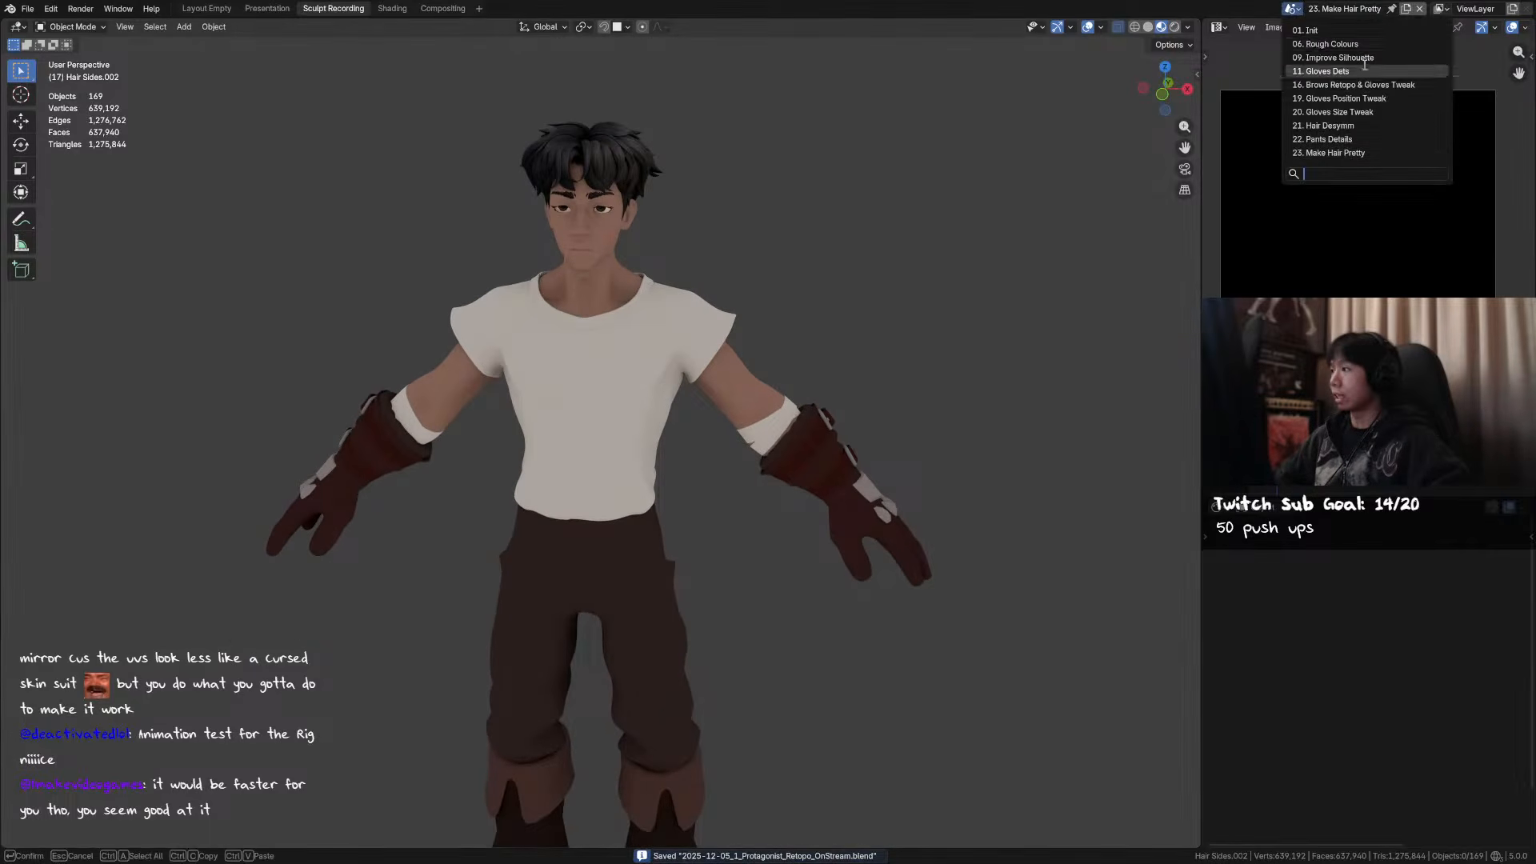
left_click(1407, 9)
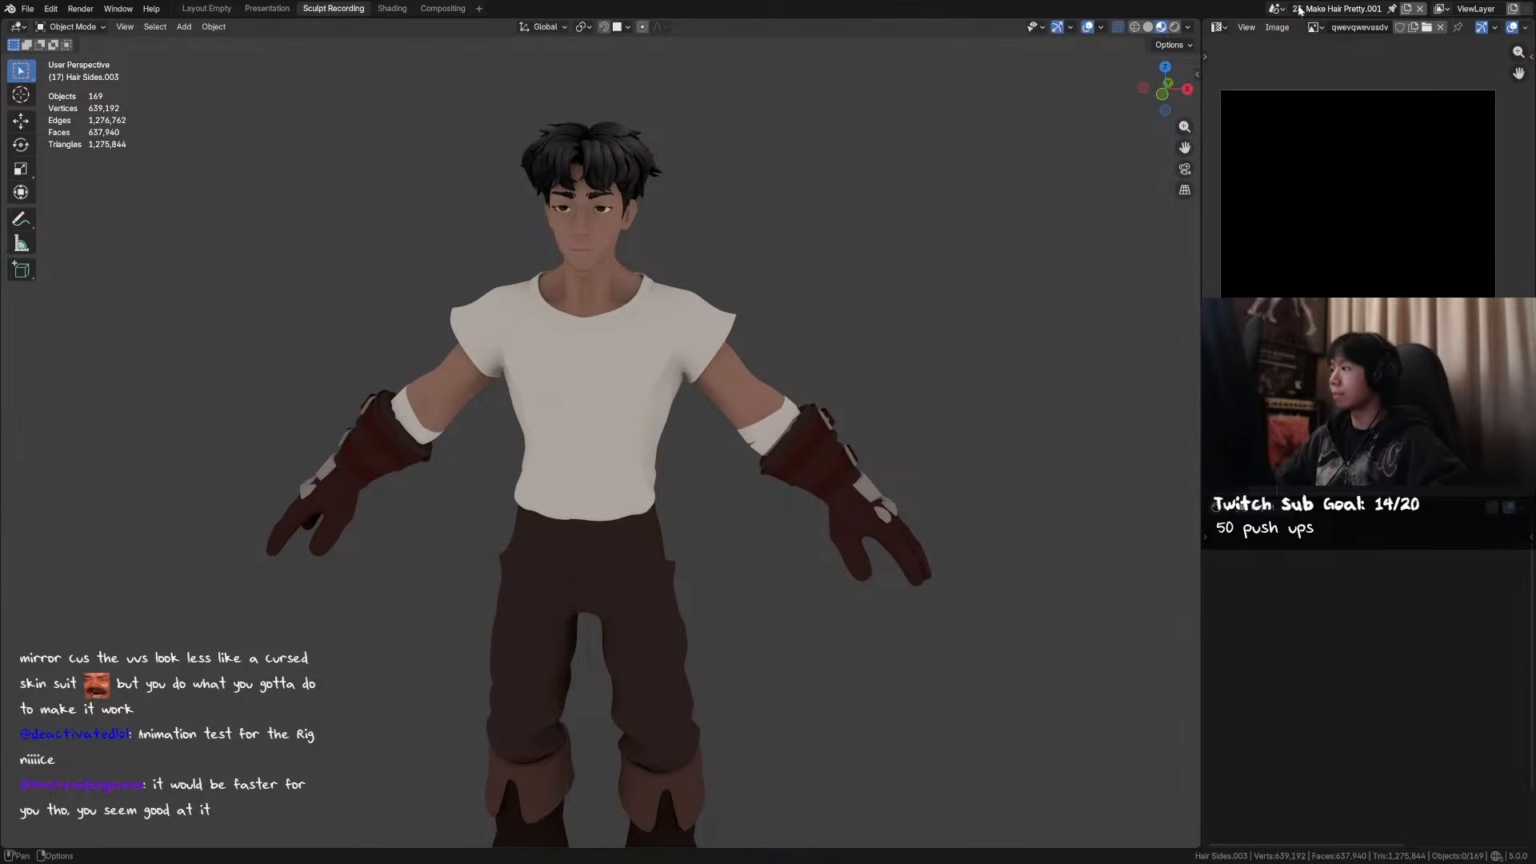
left_click(1296, 9)
left_click_drag(1307, 9, 1458, 29)
type("UV ")
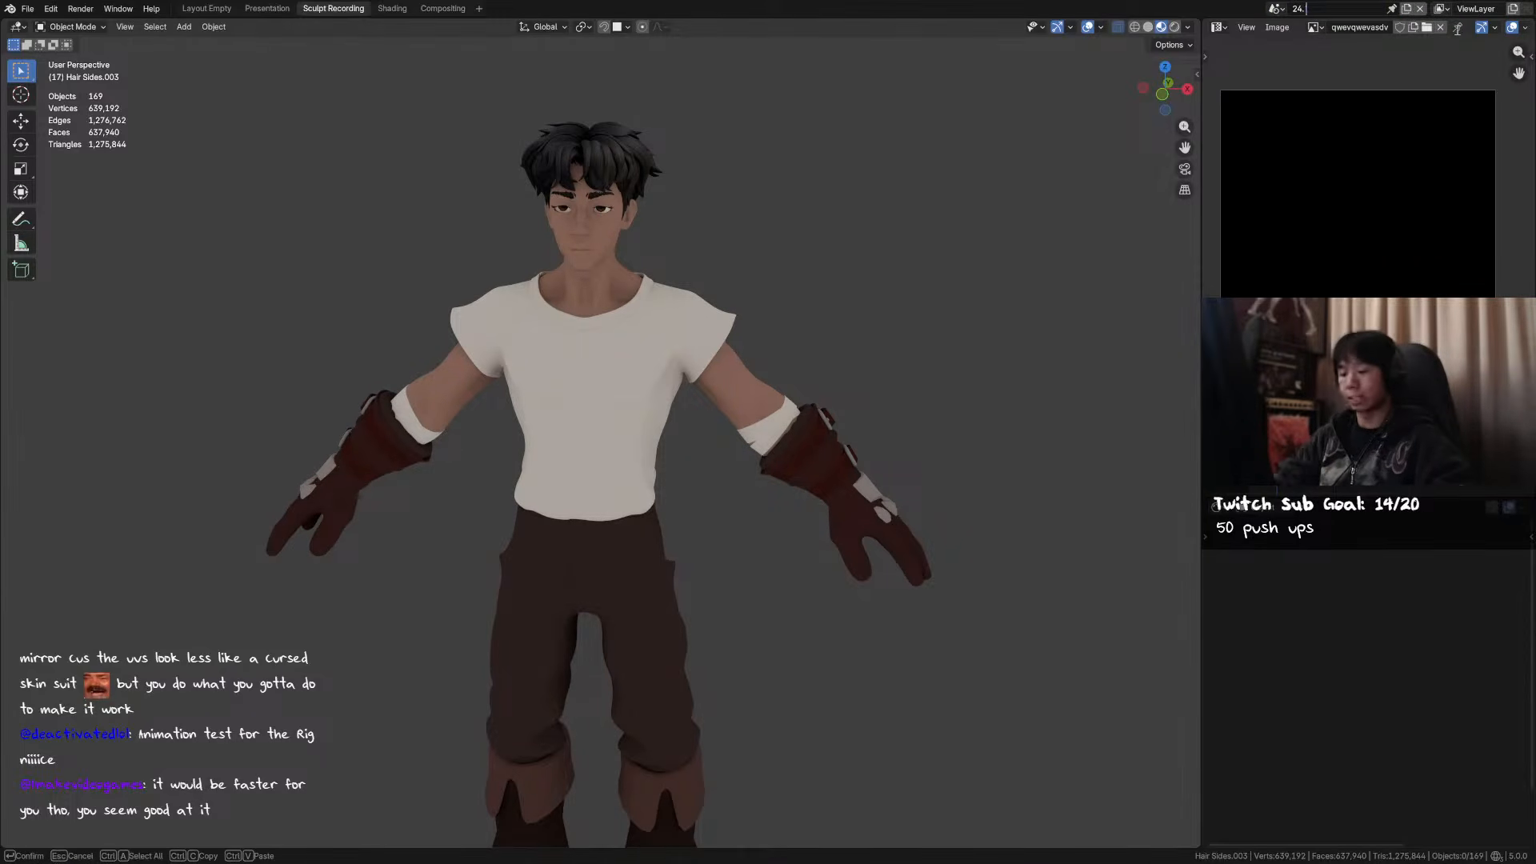
type("Unwrap")
key("Return")
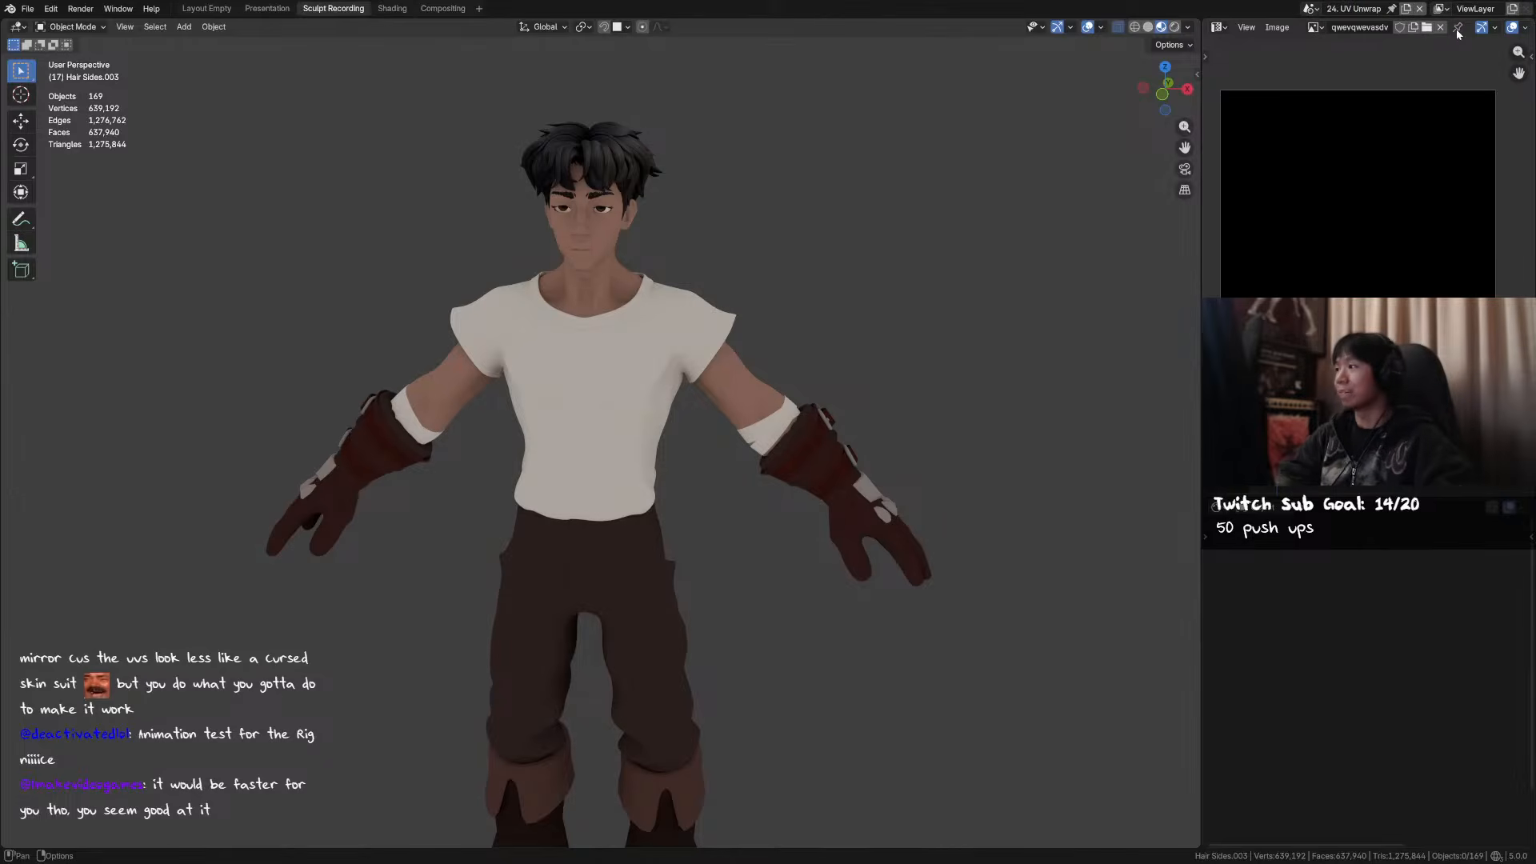
- Hide the clothing, gloves and boots so that only the body, head features and hair remain, and clear the selection
scroll(660, 375, "up", 4)
left_click(660, 375)
middle_click_drag(660, 374, 601, 392)
scroll(627, 431, "down", 3)
scroll(627, 432, "down", 2)
scroll(602, 392, "up", 1)
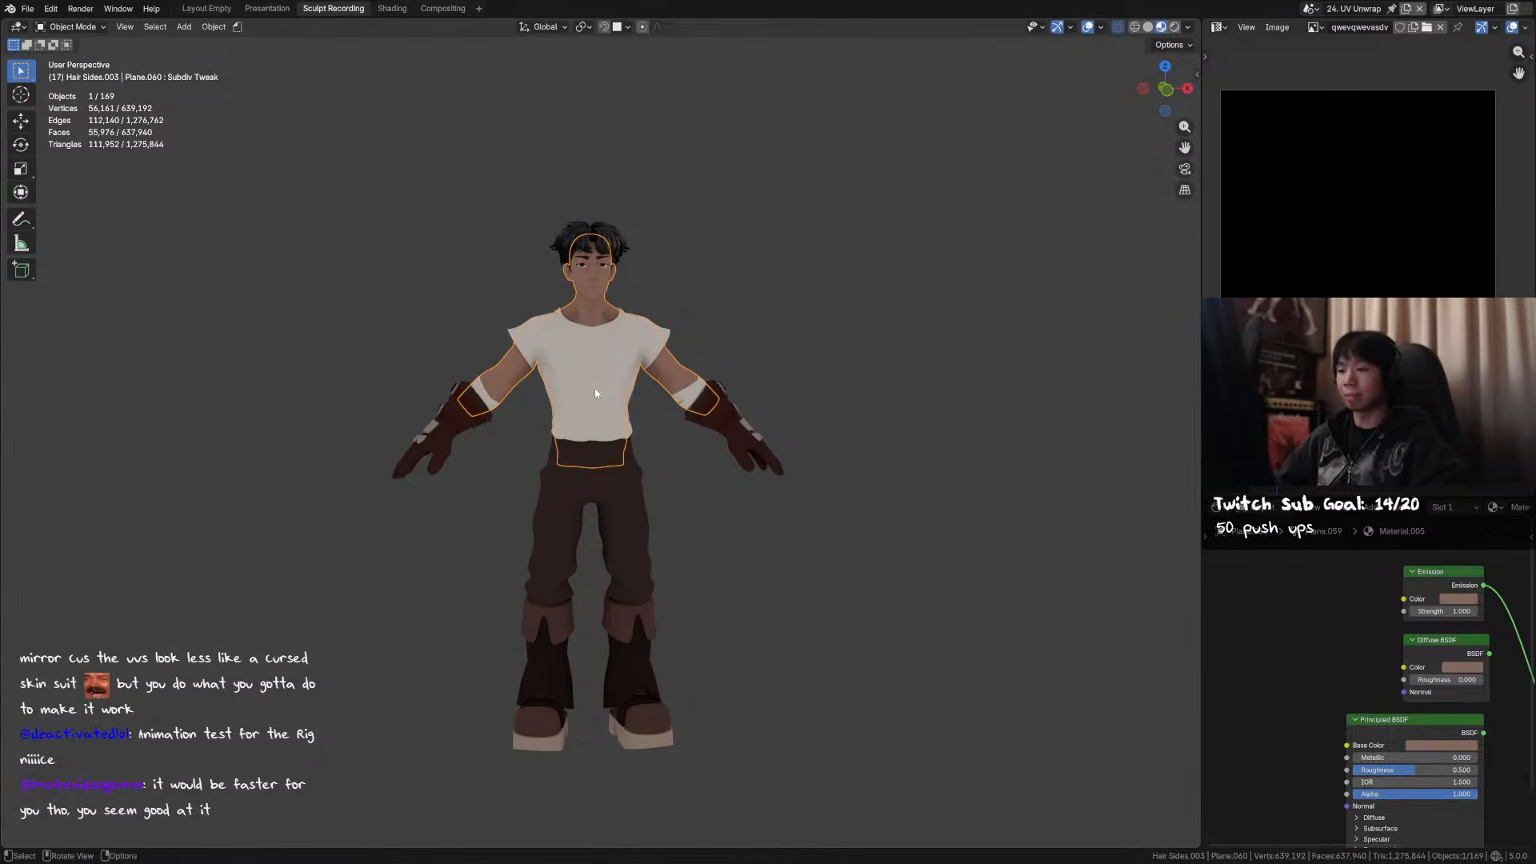
scroll(716, 442, "up", 3)
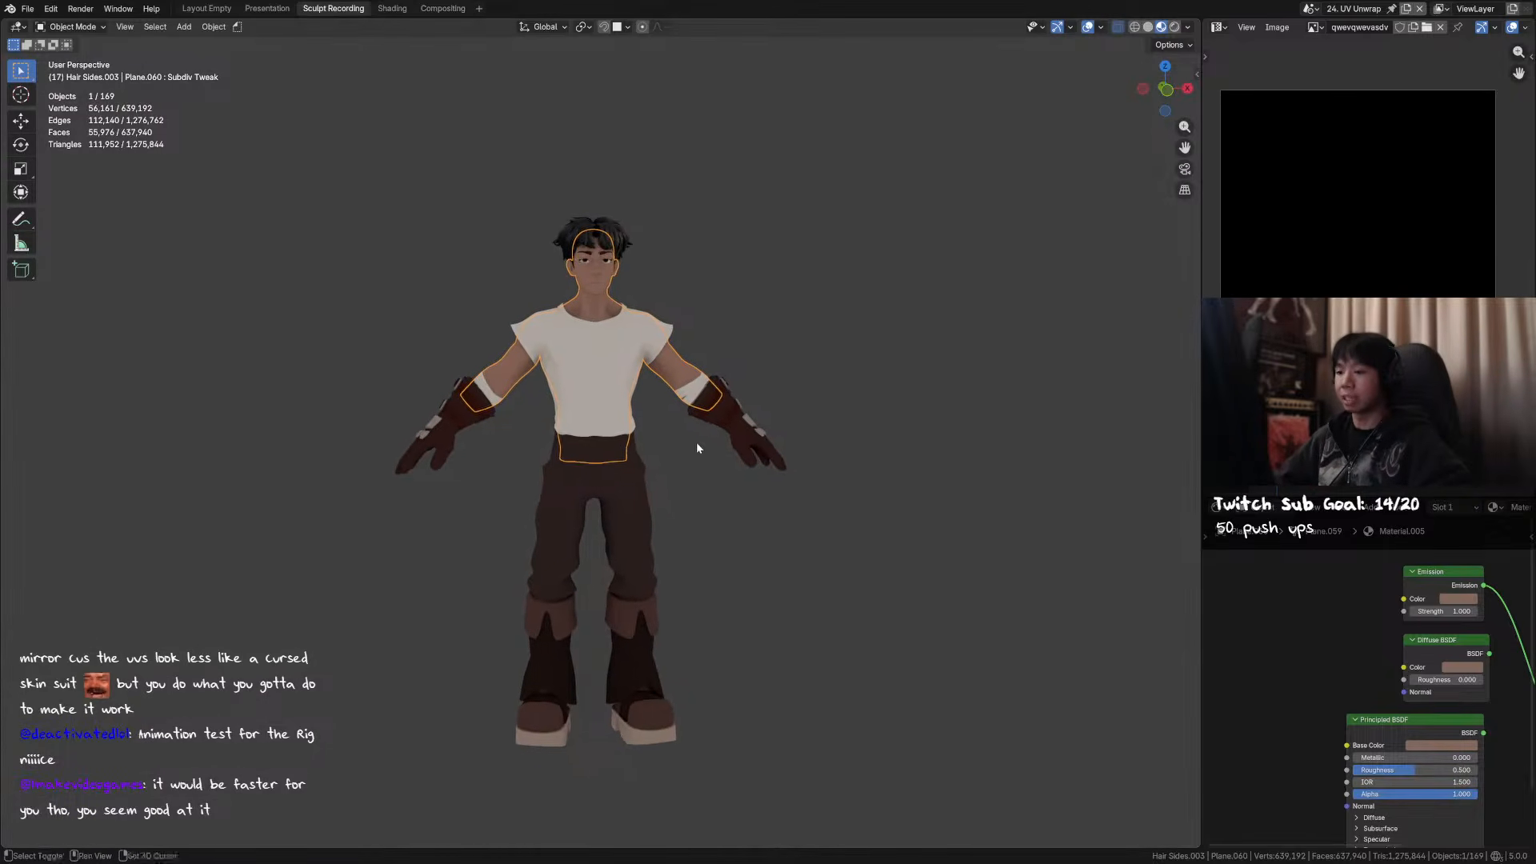
scroll(709, 458, "up", 2)
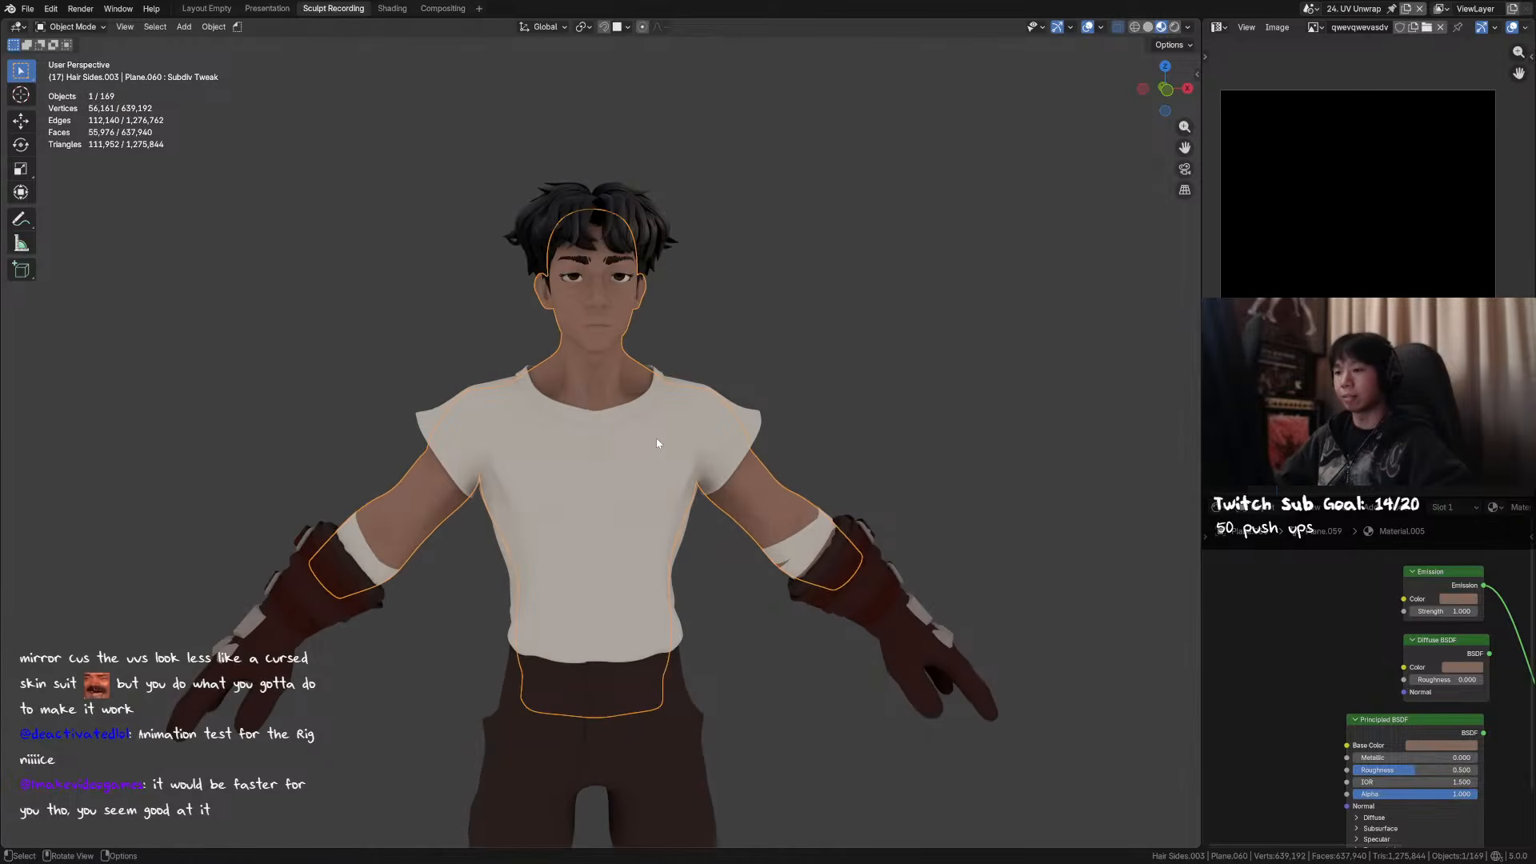
mouse_move(652, 449)
middle_mouse_down()
mouse_move(844, 483)
mouse_move(572, 452)
mouse_move(623, 454)
middle_mouse_up()
scroll(558, 345, "up", 2)
middle_click_drag(597, 364, 662, 425, "shift")
middle_click_drag(744, 373, 695, 382, "shift")
left_click_drag(765, 111, 421, 361)
scroll(560, 424, "down", 3)
middle_click_drag(741, 651, 752, 416, "shift")
key("shift+h")
scroll(685, 425, "down", 2)
key("alt+a")
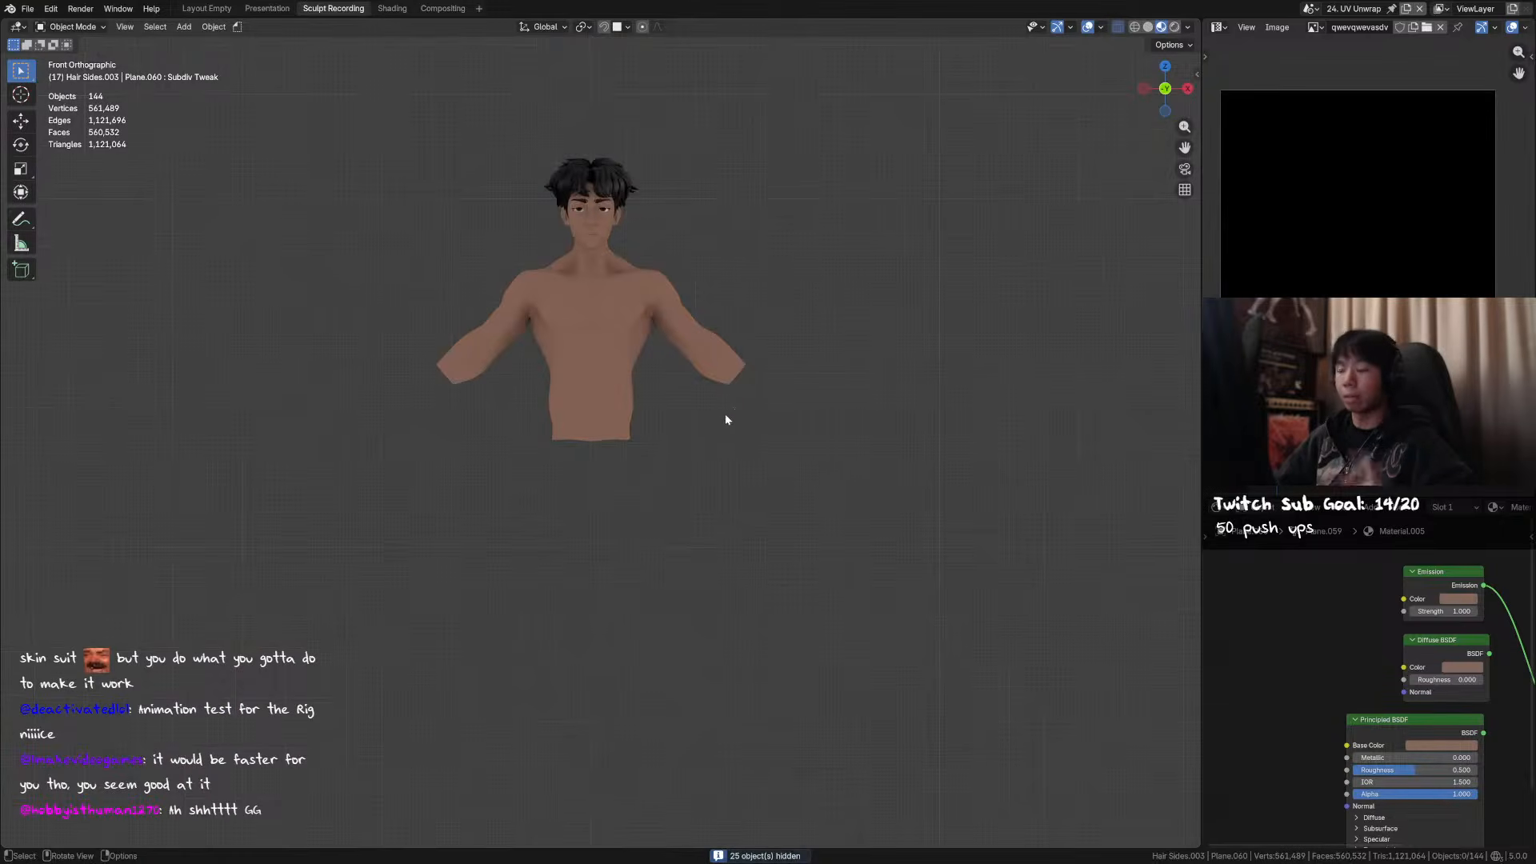
- Turn off the viewport display of the body's Hand Mask modifier to reveal the forearms and hands
left_click(730, 360)
left_click(1218, 508)
left_click(1152, 559)
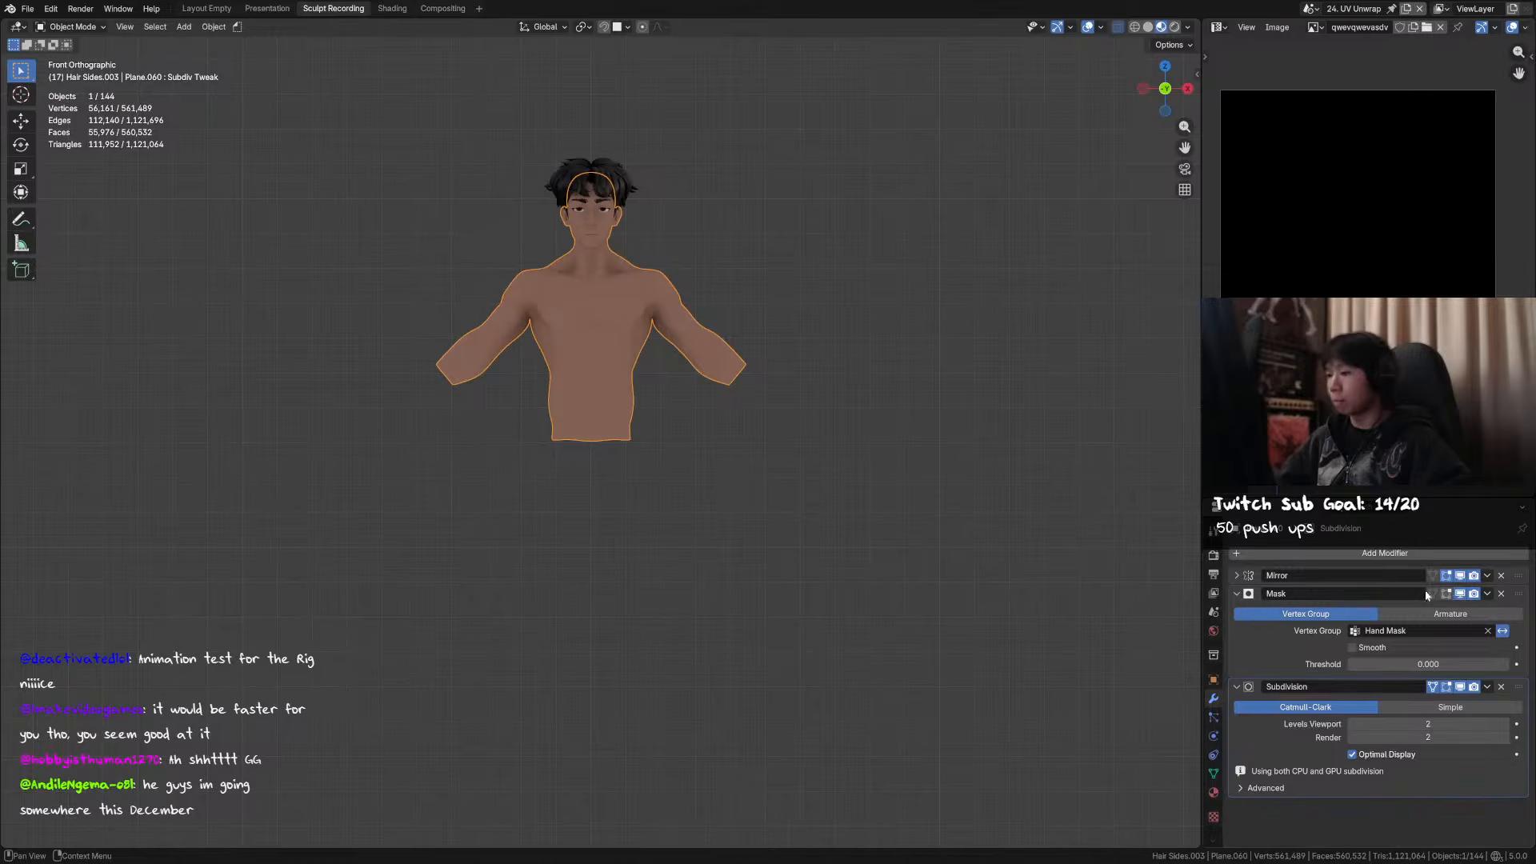
left_click(1460, 594)
middle_click_drag(823, 392, 829, 477, "shift")
left_click(827, 478)
mouse_move(628, 484)
middle_mouse_down()
mouse_move(782, 525)
mouse_move(651, 501)
middle_mouse_up()
scroll(628, 488, "up", 5)
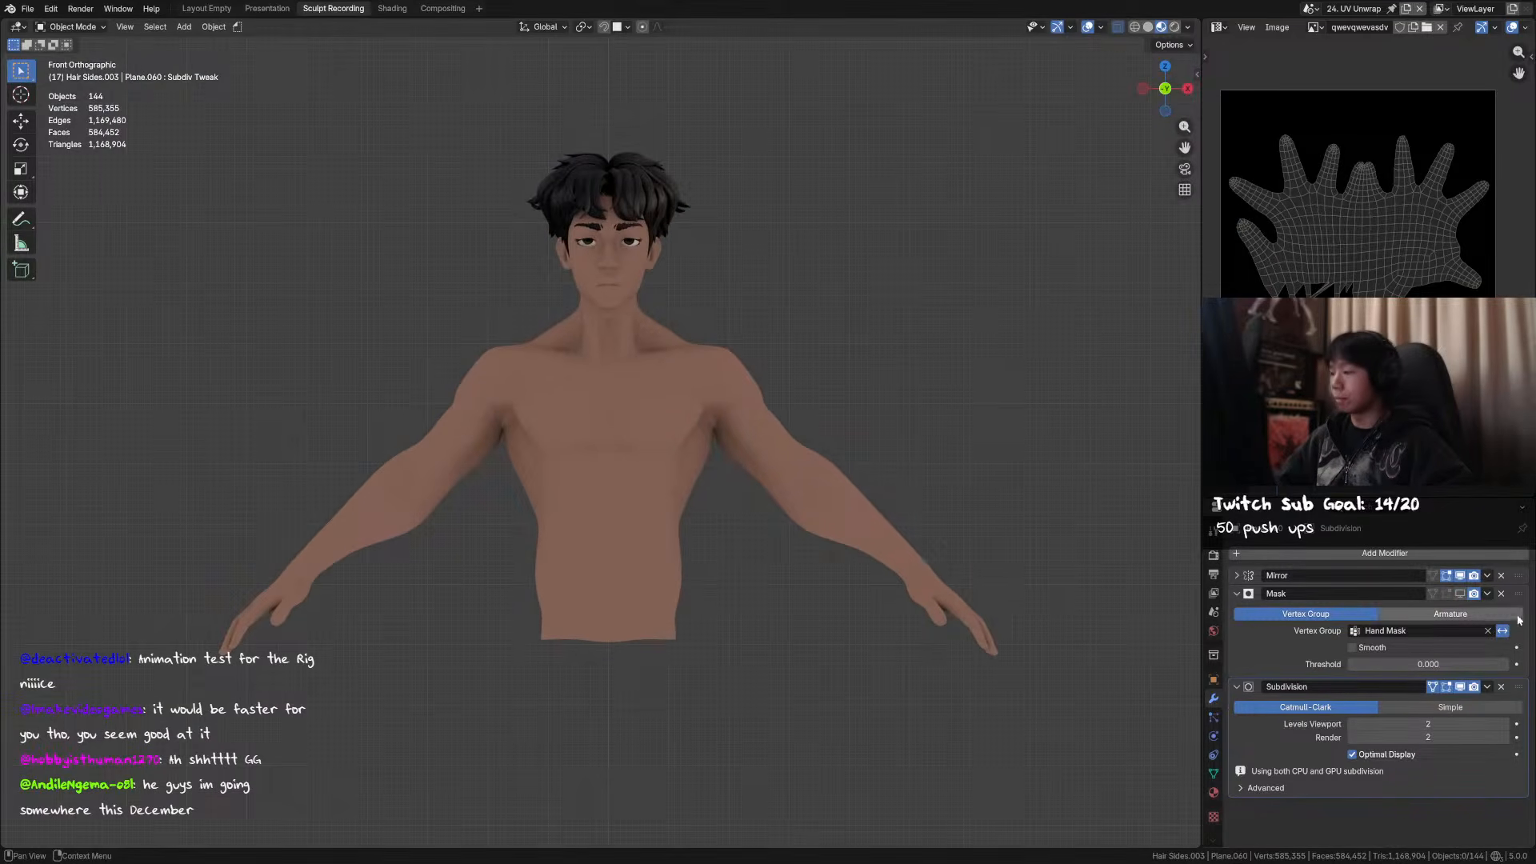
- Enter Edit Mode on the body and select the vertical centreline edge loop down the back
left_click(793, 449)
key("space")
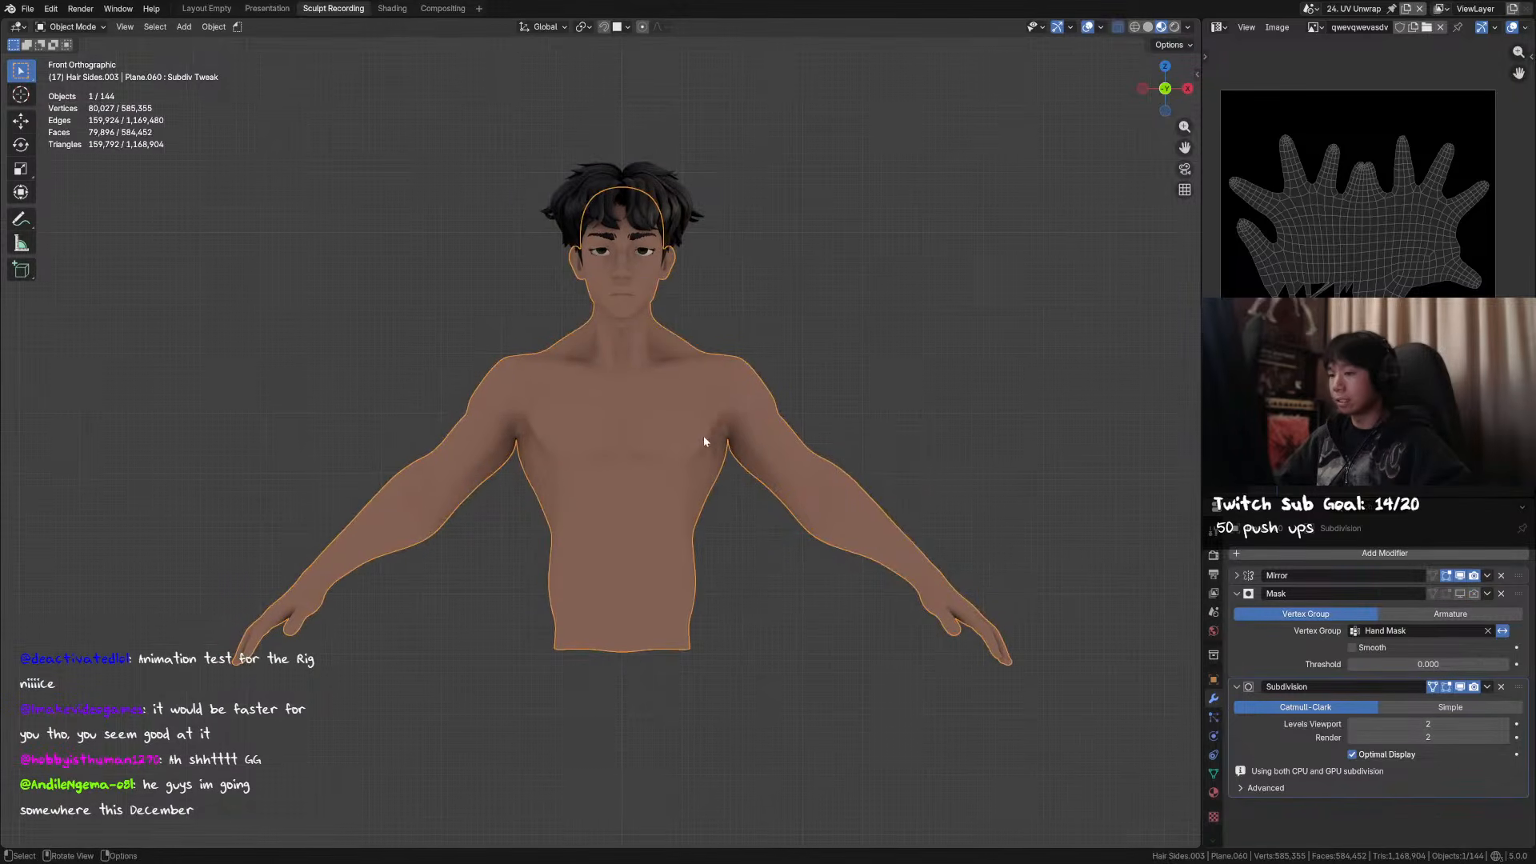
key("Tab")
scroll(672, 456, "up", 3)
middle_click_drag(672, 456, 761, 425)
scroll(559, 398, "up", 4)
key("2")
left_click(548, 378, "alt")
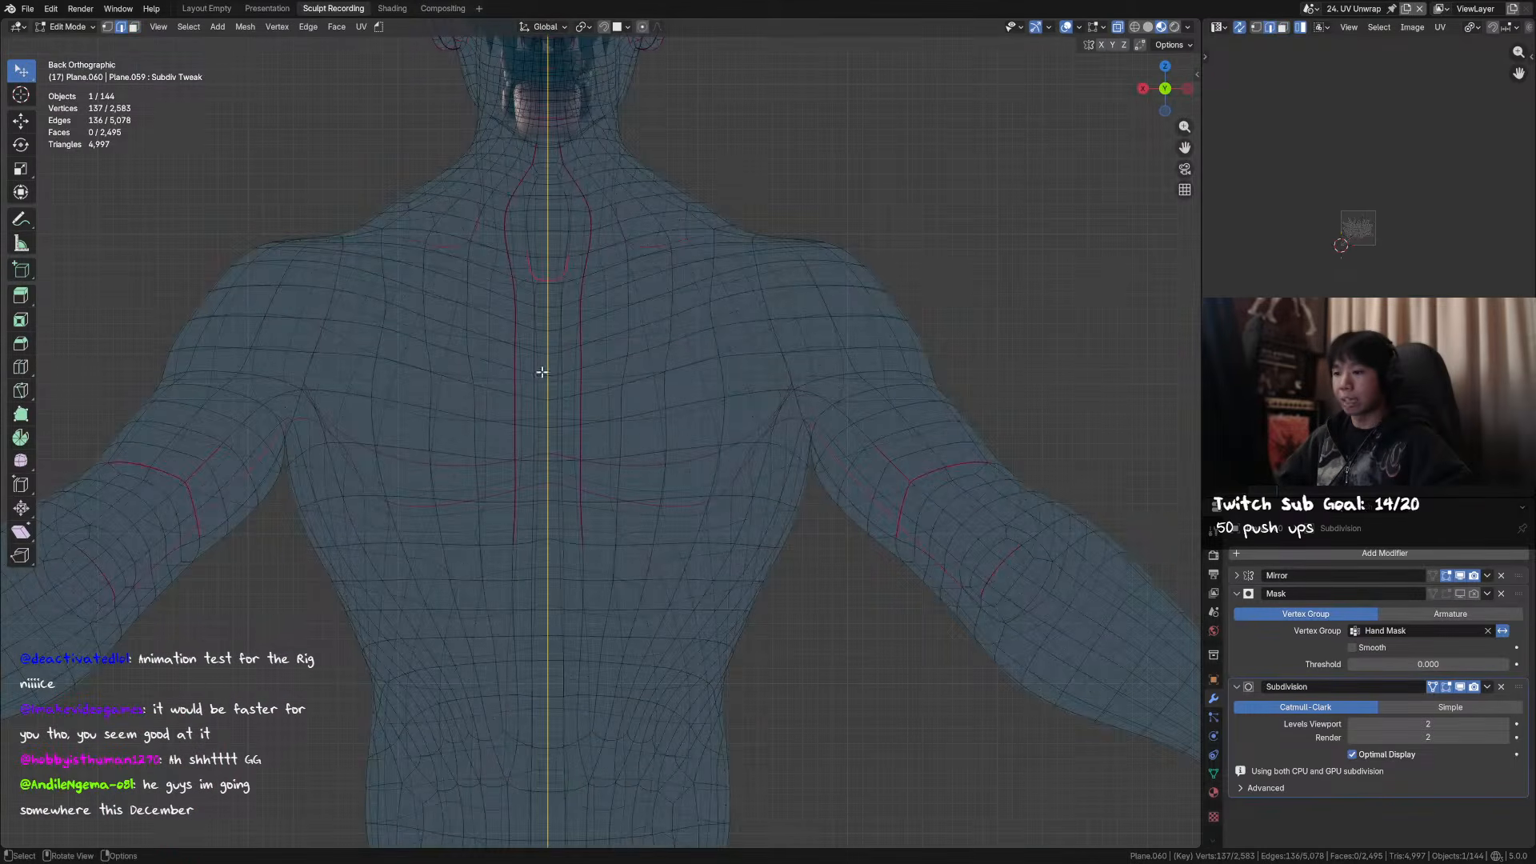
- Expand the body's Mirror modifier settings and try to apply the modifier in Object Mode
left_click(1253, 579)
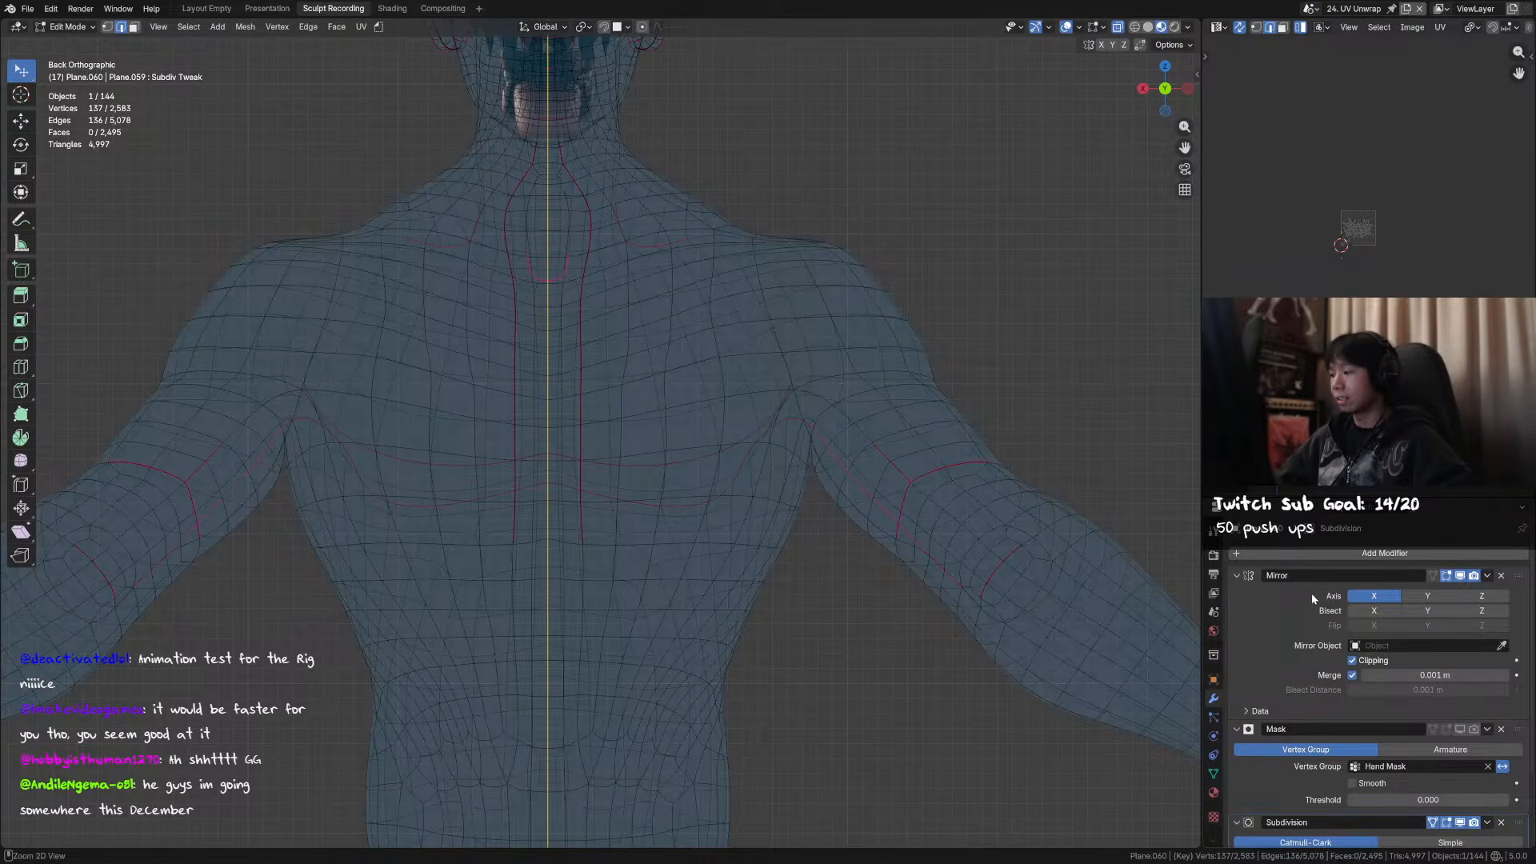
scroll(870, 514, "down", 4)
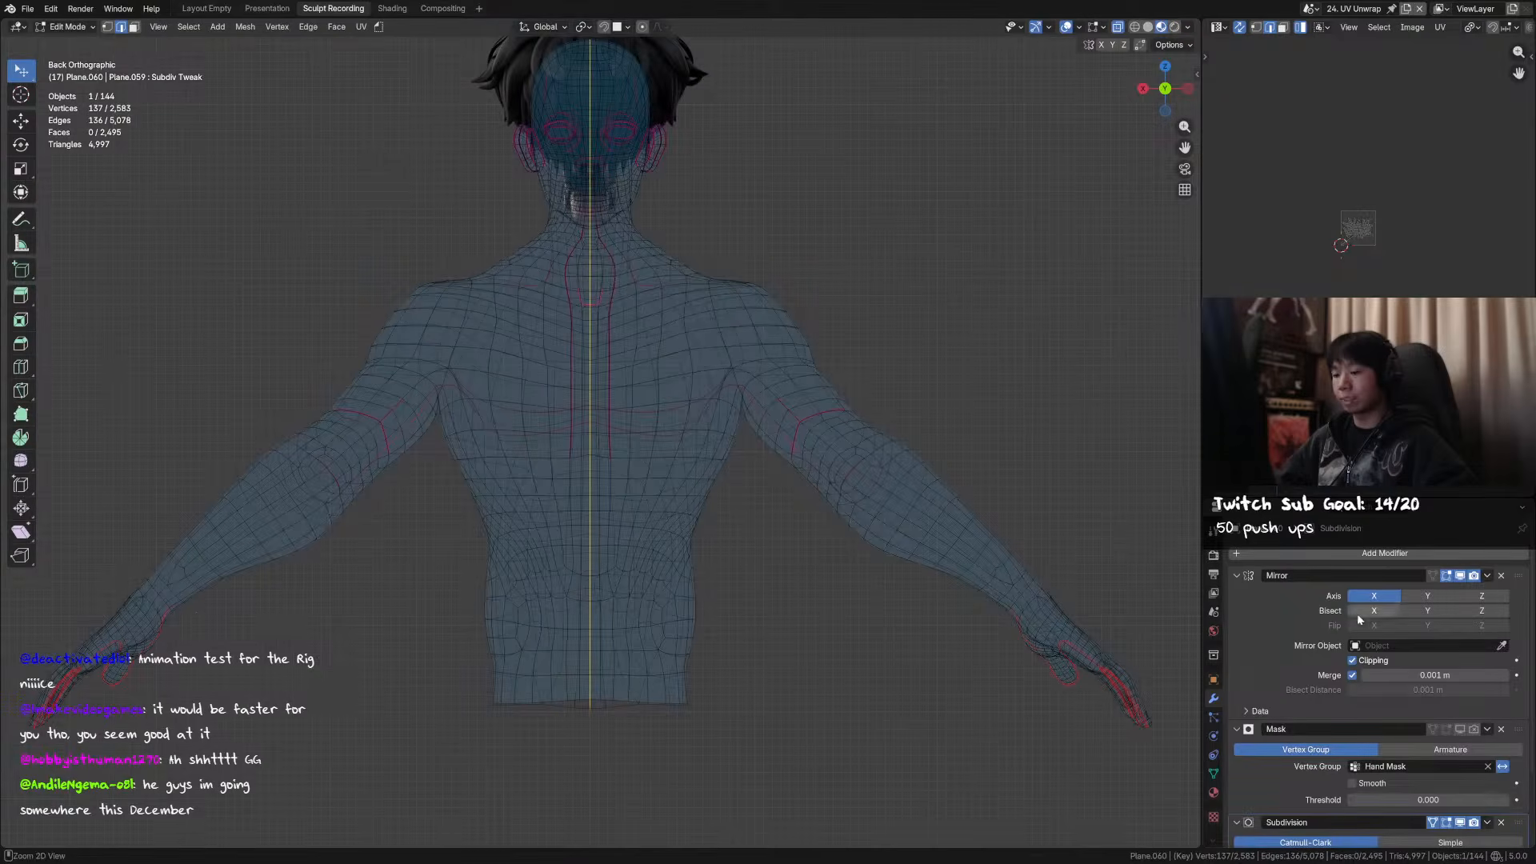
key("ctrl+Tab")
left_click(962, 554)
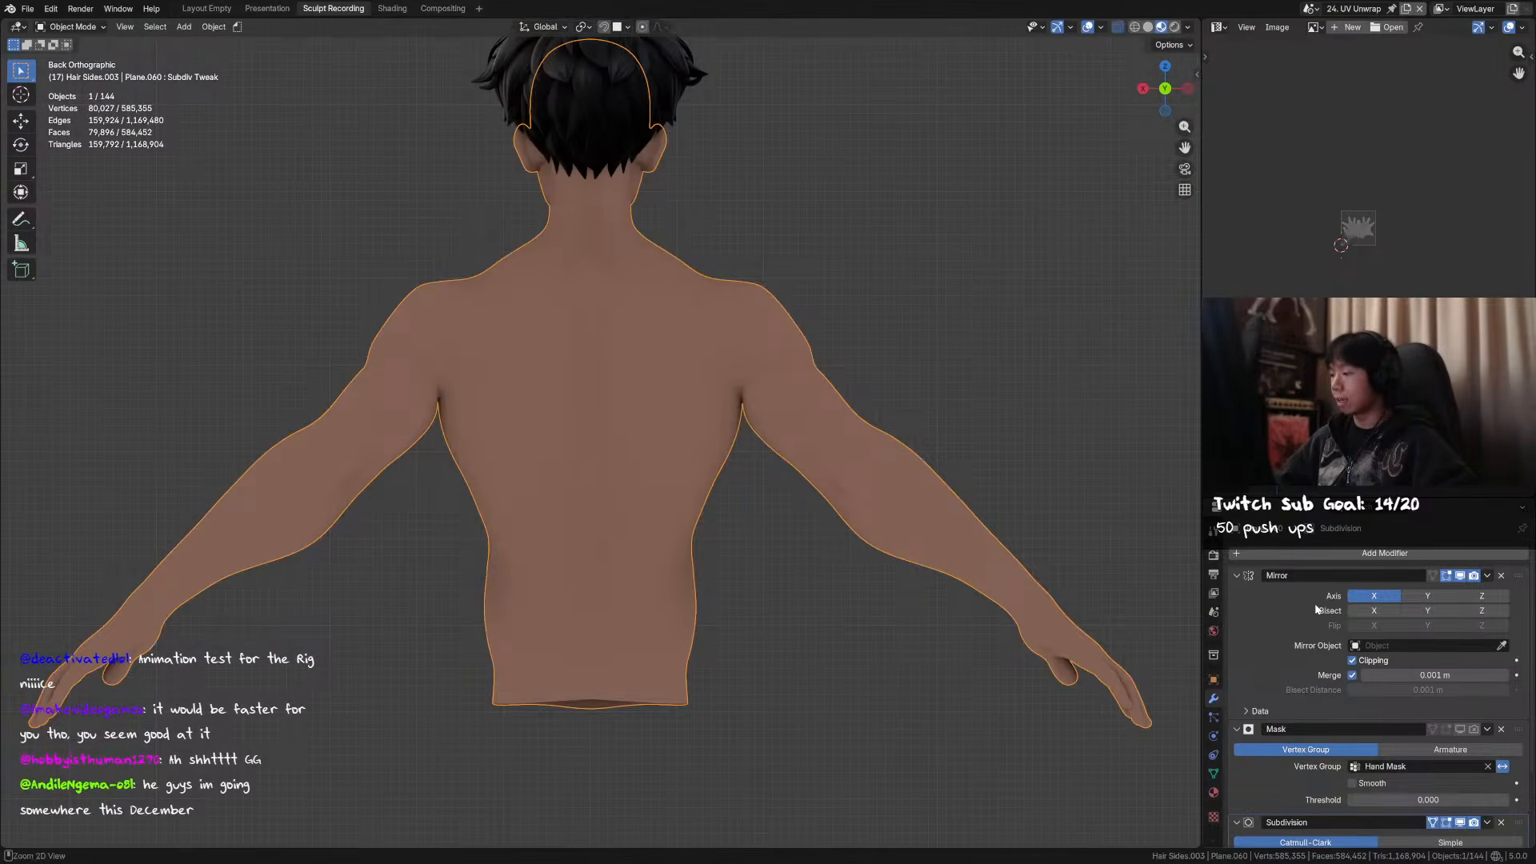
key("ctrl+a")
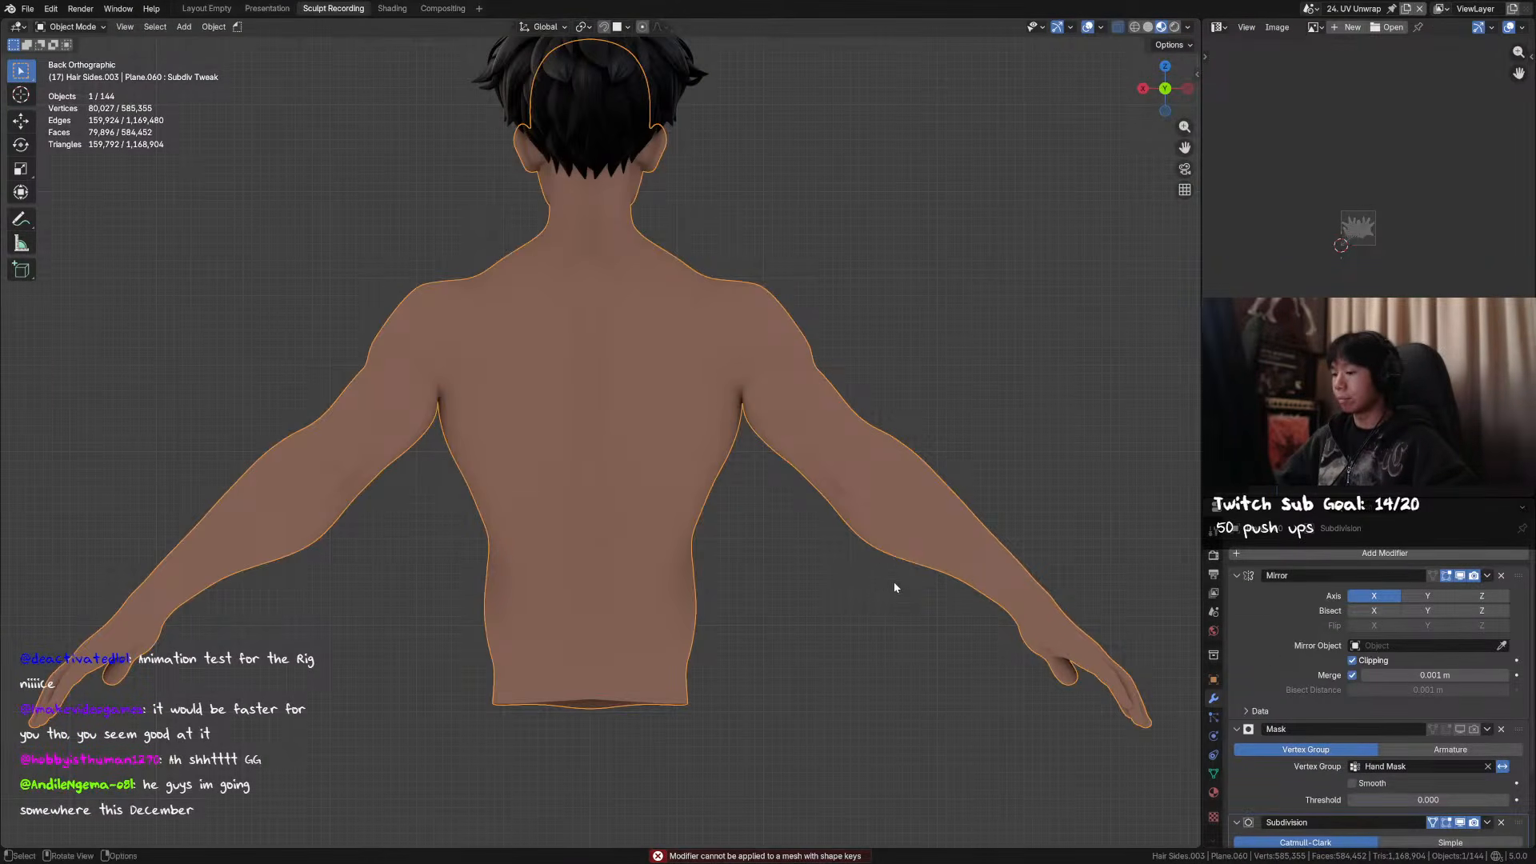
key("KP_1")
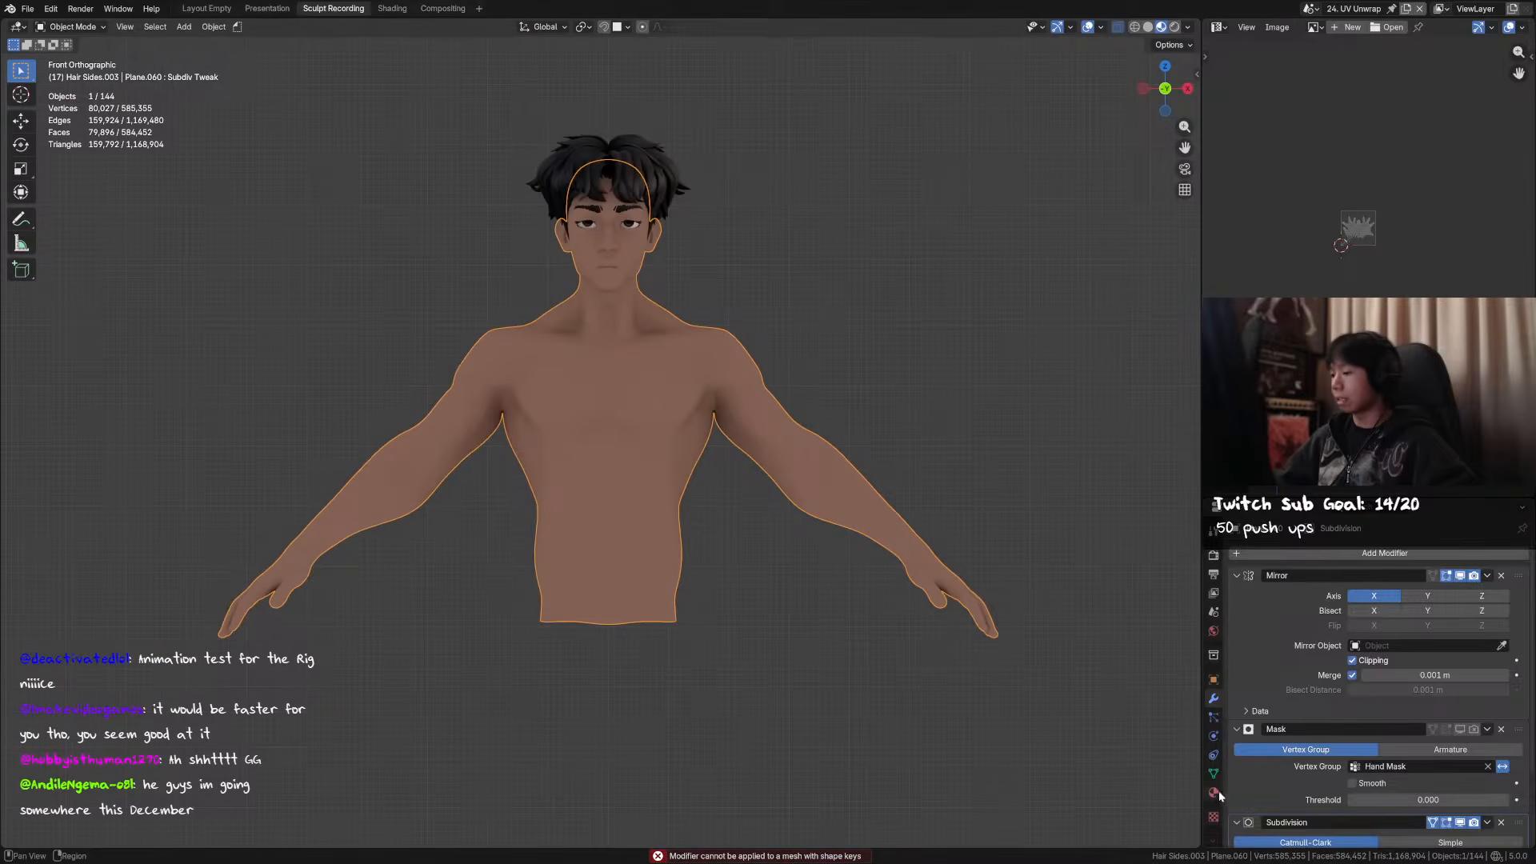
- Preview the body's Smile and Mouth Open shape keys on the face
left_click(1214, 774)
scroll(1352, 741, "down", 2)
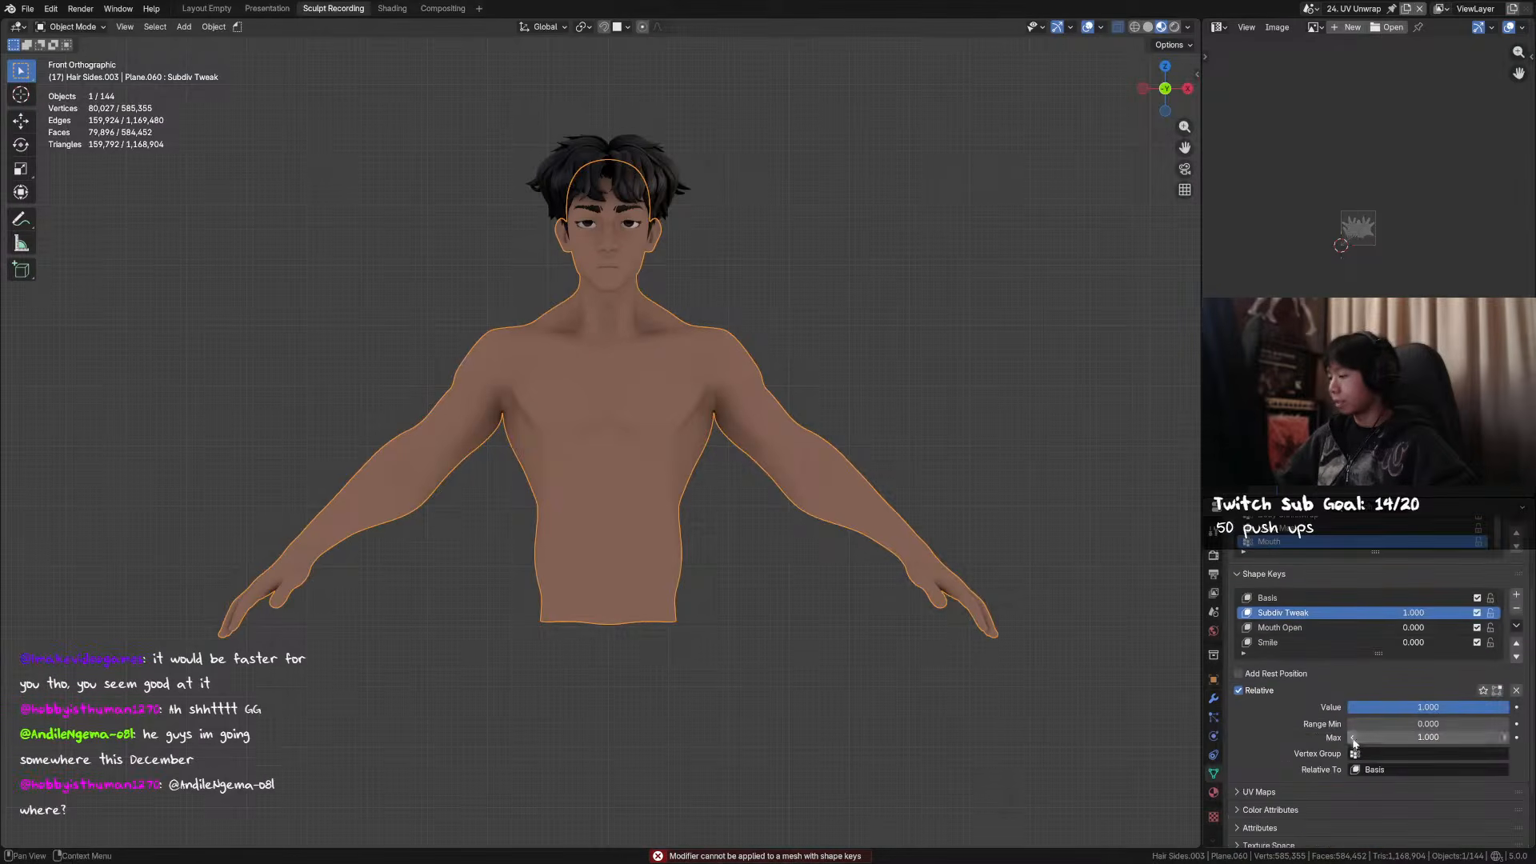
left_click(1342, 641)
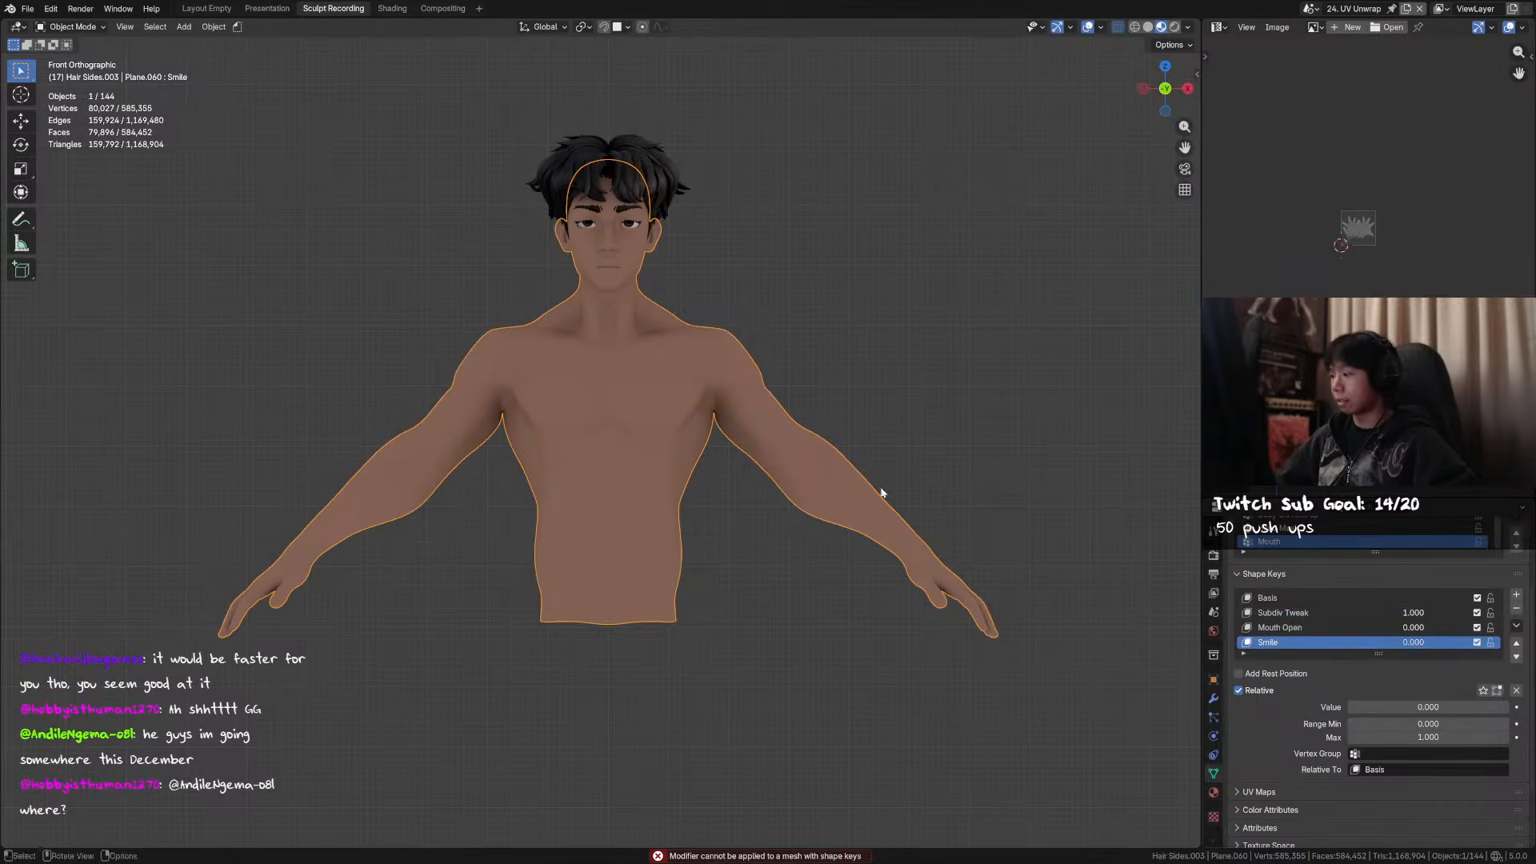
scroll(645, 418, "up", 6)
left_click_drag(1413, 641, 1488, 627)
middle_click_drag(508, 608, 567, 607)
mouse_move(1400, 643)
left_mouse_down()
mouse_move(1440, 642)
mouse_move(1399, 642)
left_mouse_up()
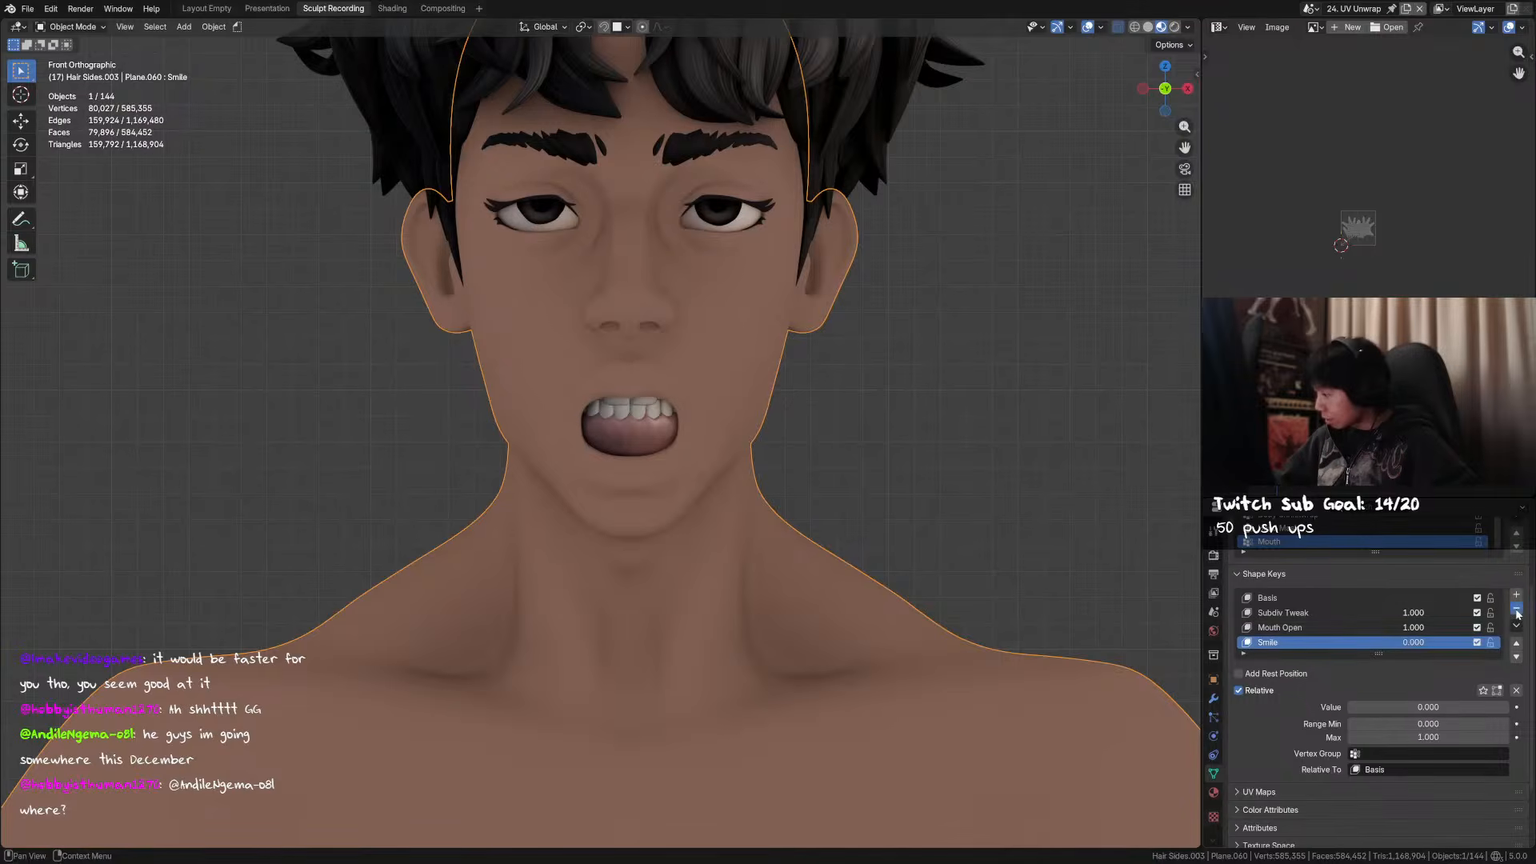
- Delete the Smile and Mouth Open shape keys and apply all remaining shape keys to the body mesh
left_click(1517, 611)
left_click(1517, 611)
left_click(1517, 626)
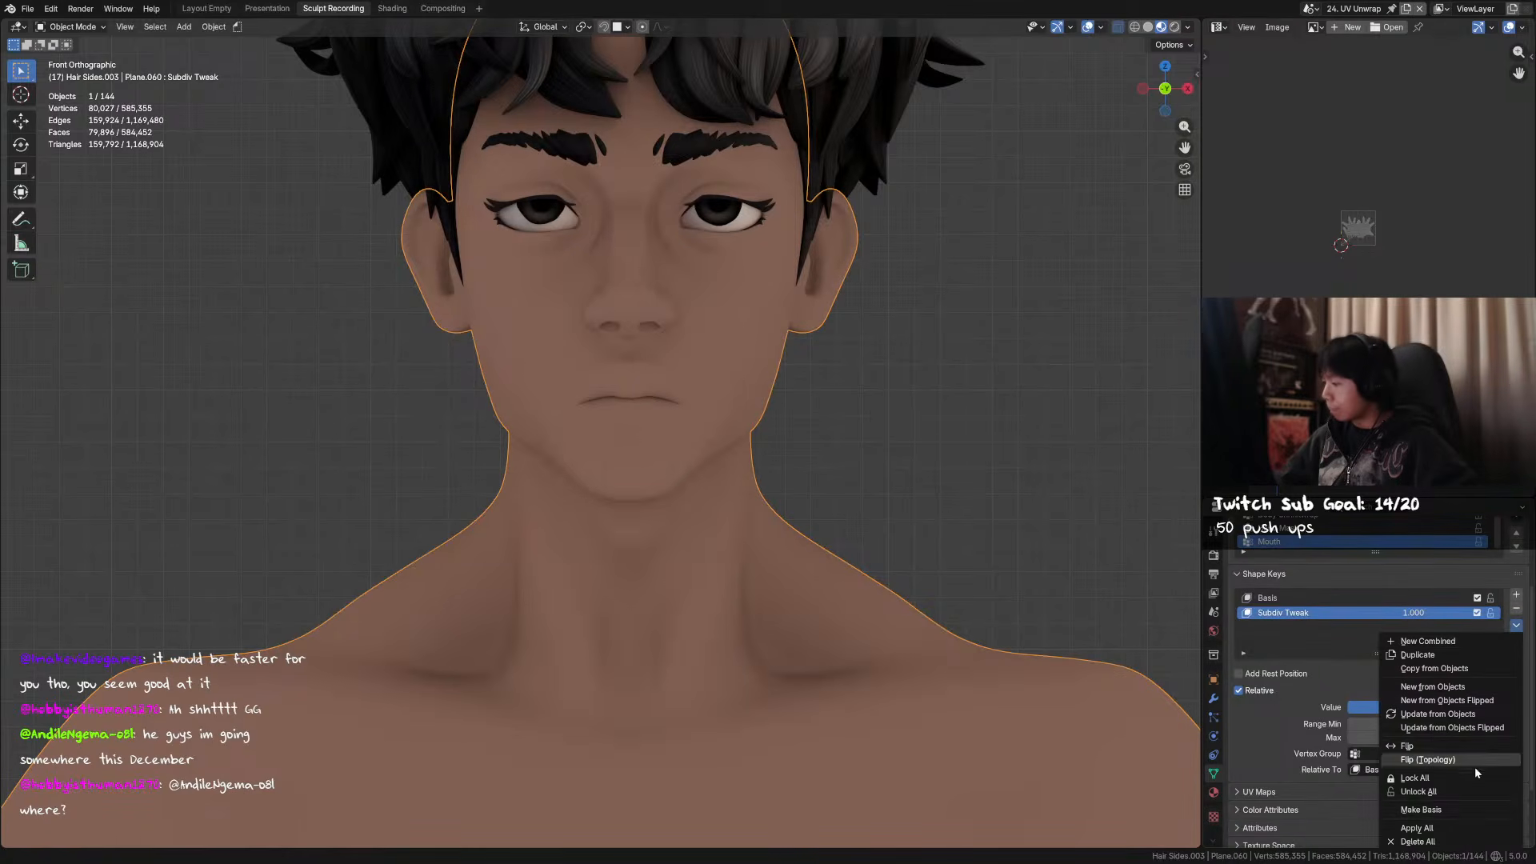
left_click(1461, 826)
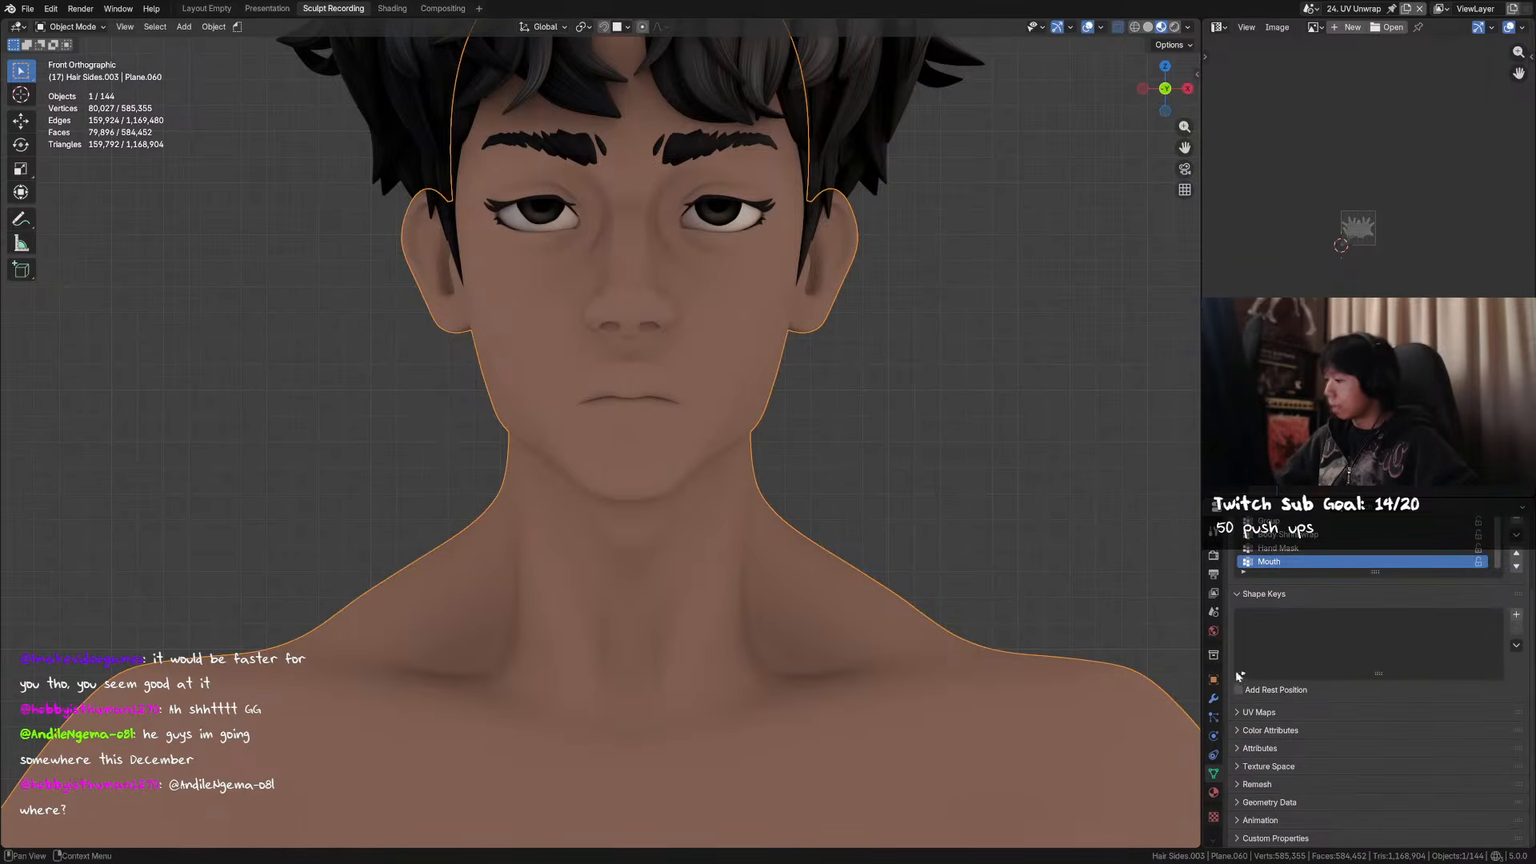
scroll(811, 646, "down", 6)
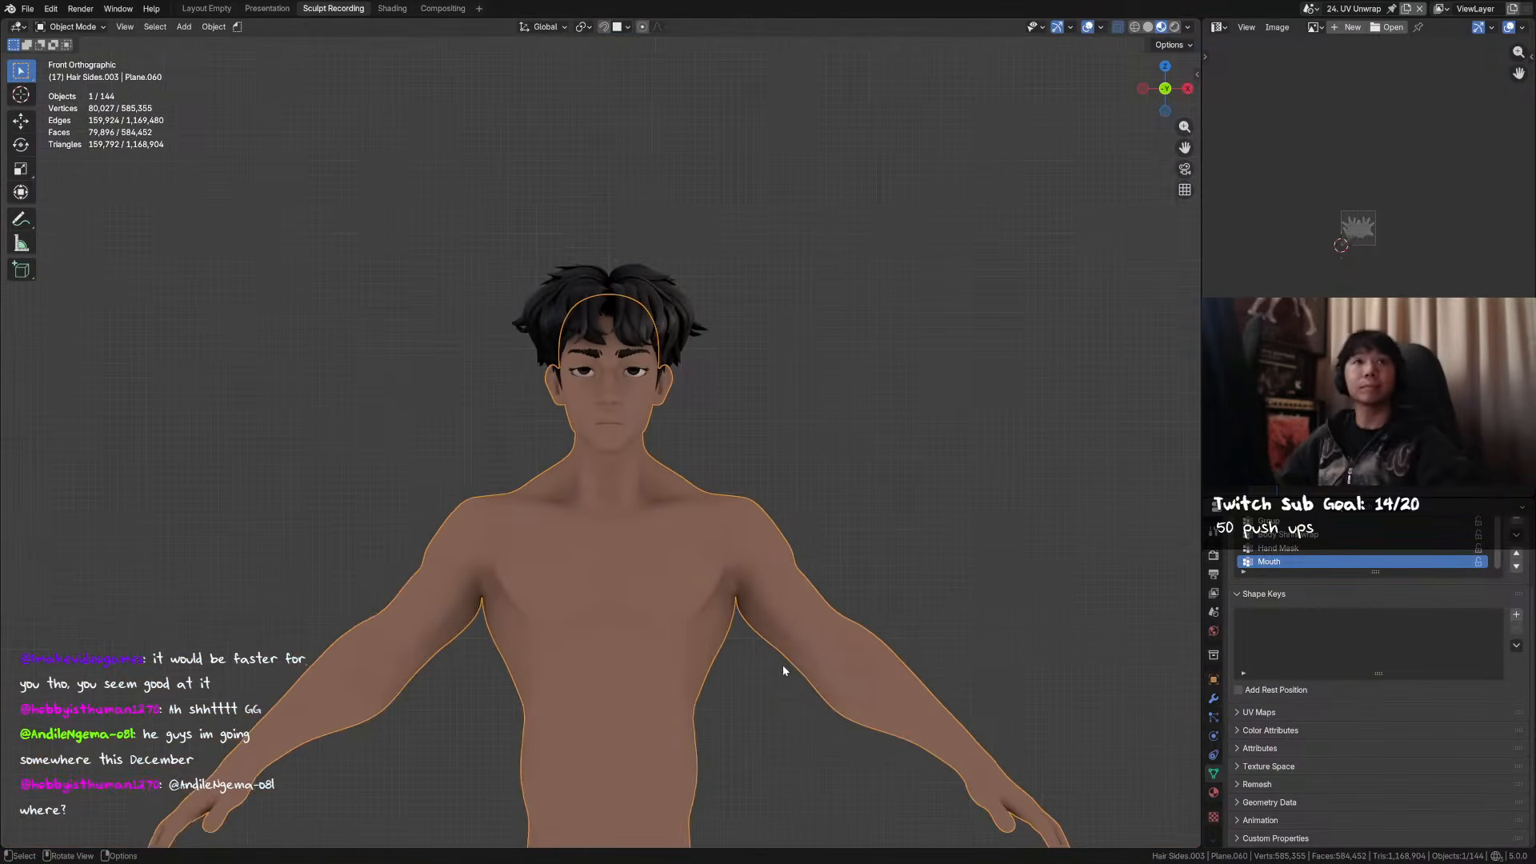
scroll(808, 624, "down", 4)
middle_click_drag(818, 594, 819, 510, "shift")
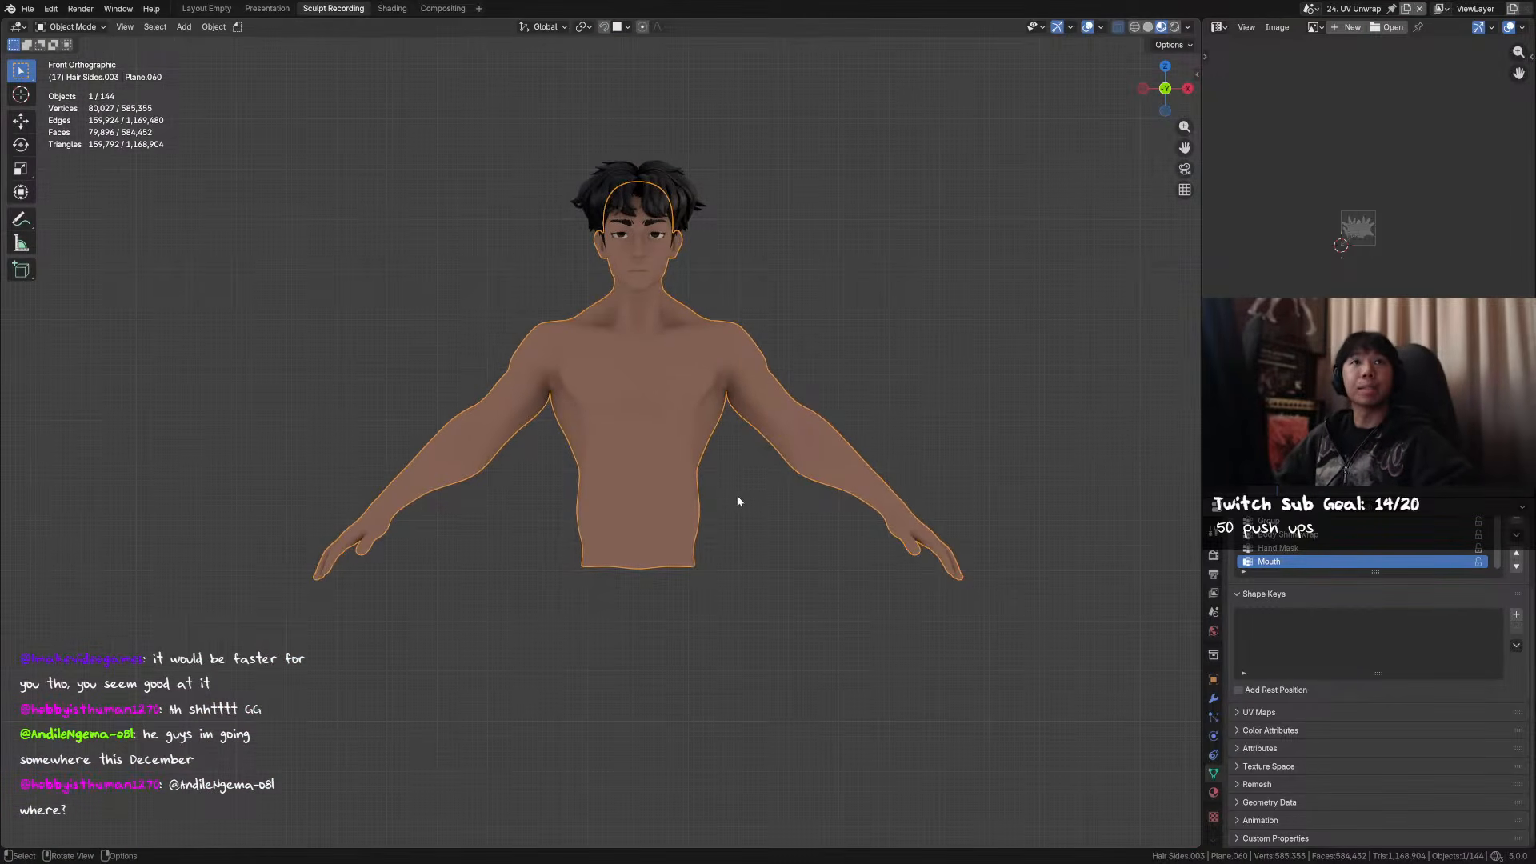
scroll(741, 541, "up", 2)
scroll(768, 551, "down", 2)
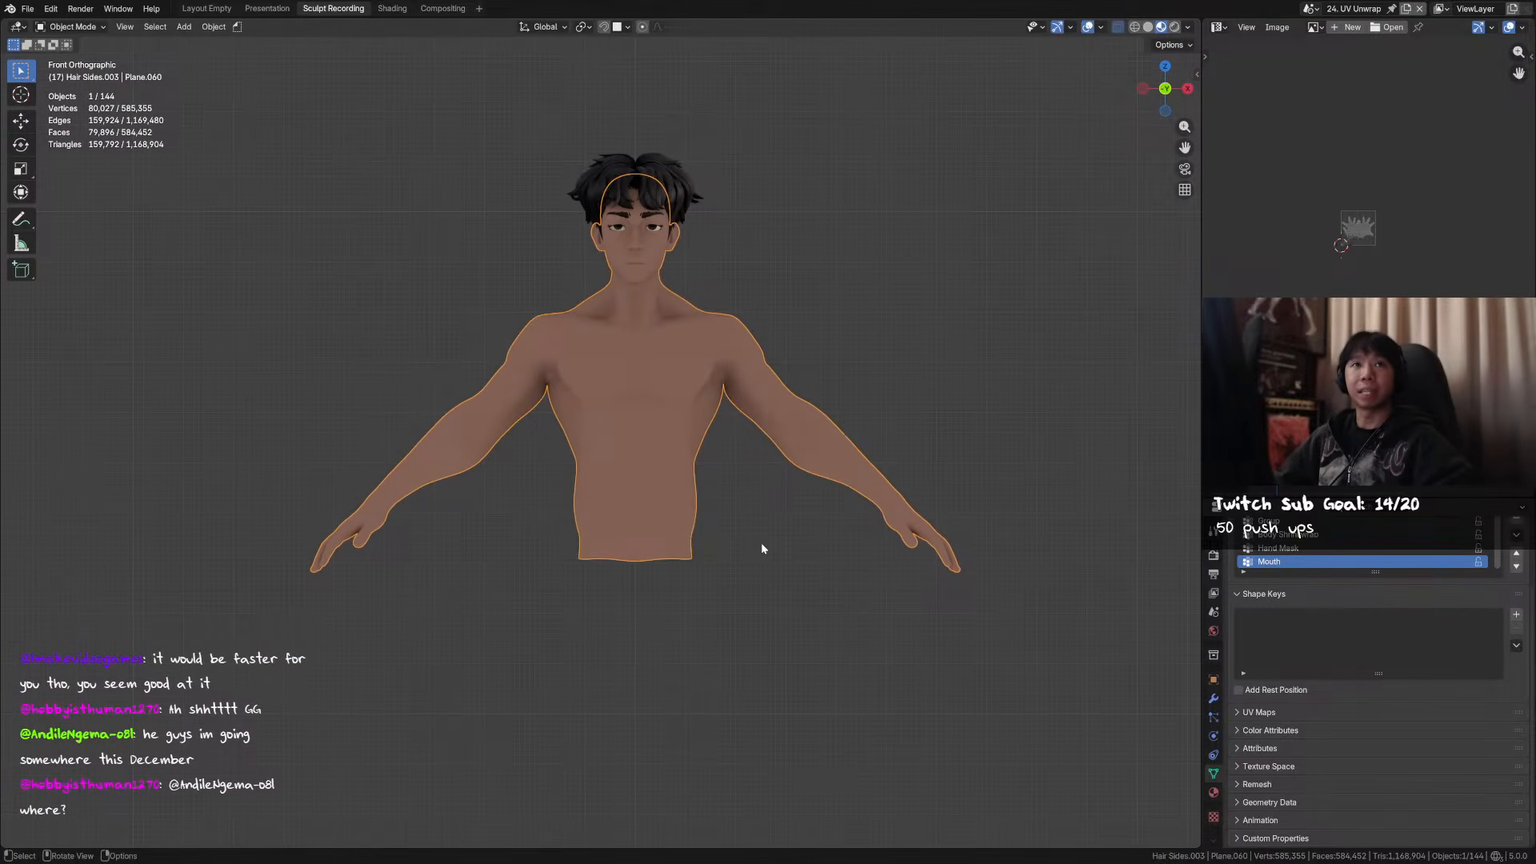
scroll(761, 548, "up", 1)
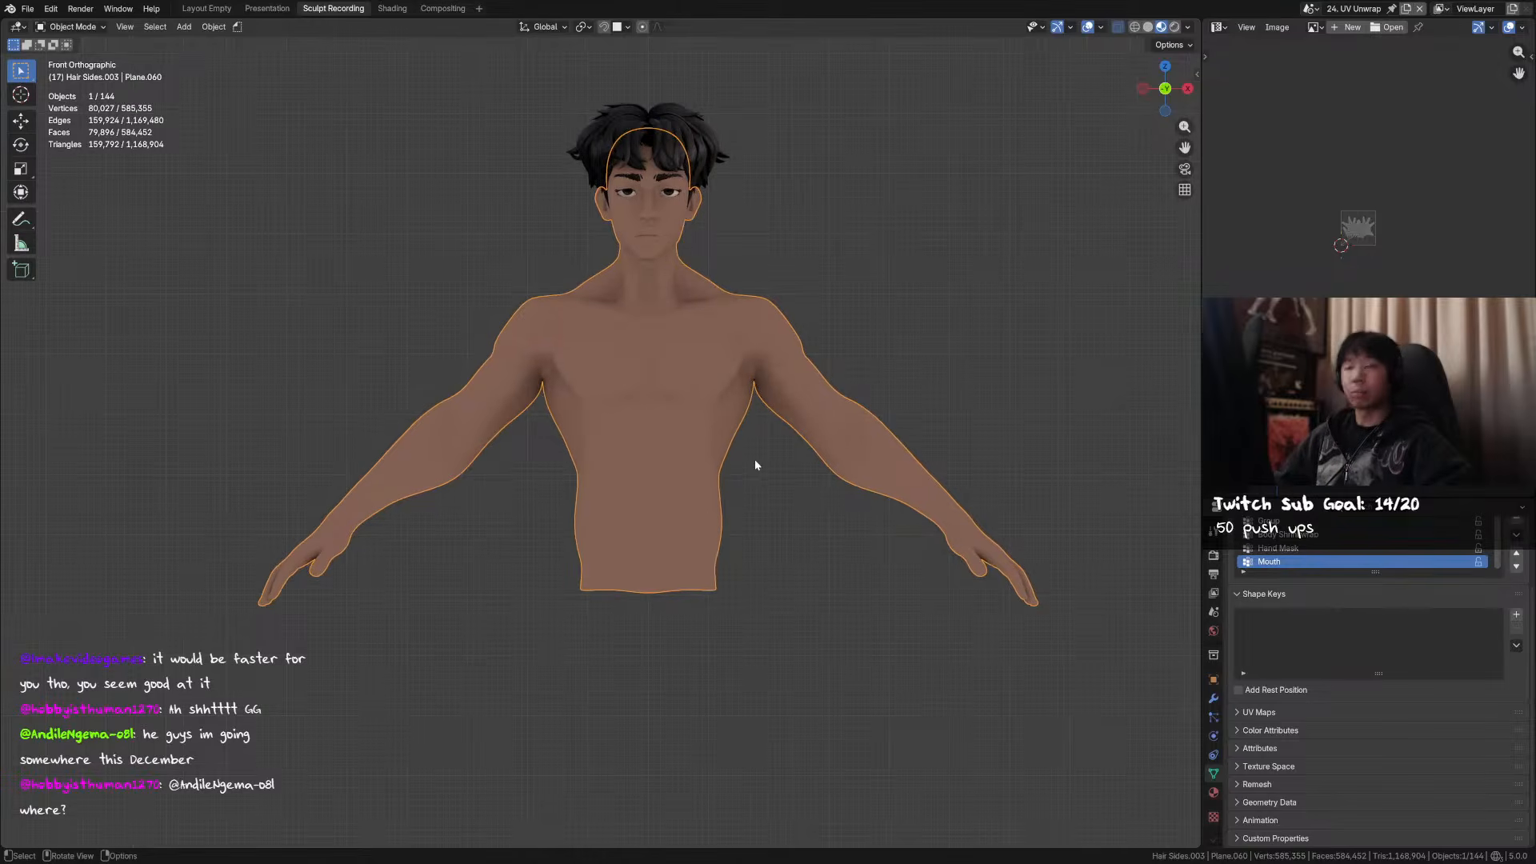
middle_click_drag(739, 484, 716, 503, "shift")
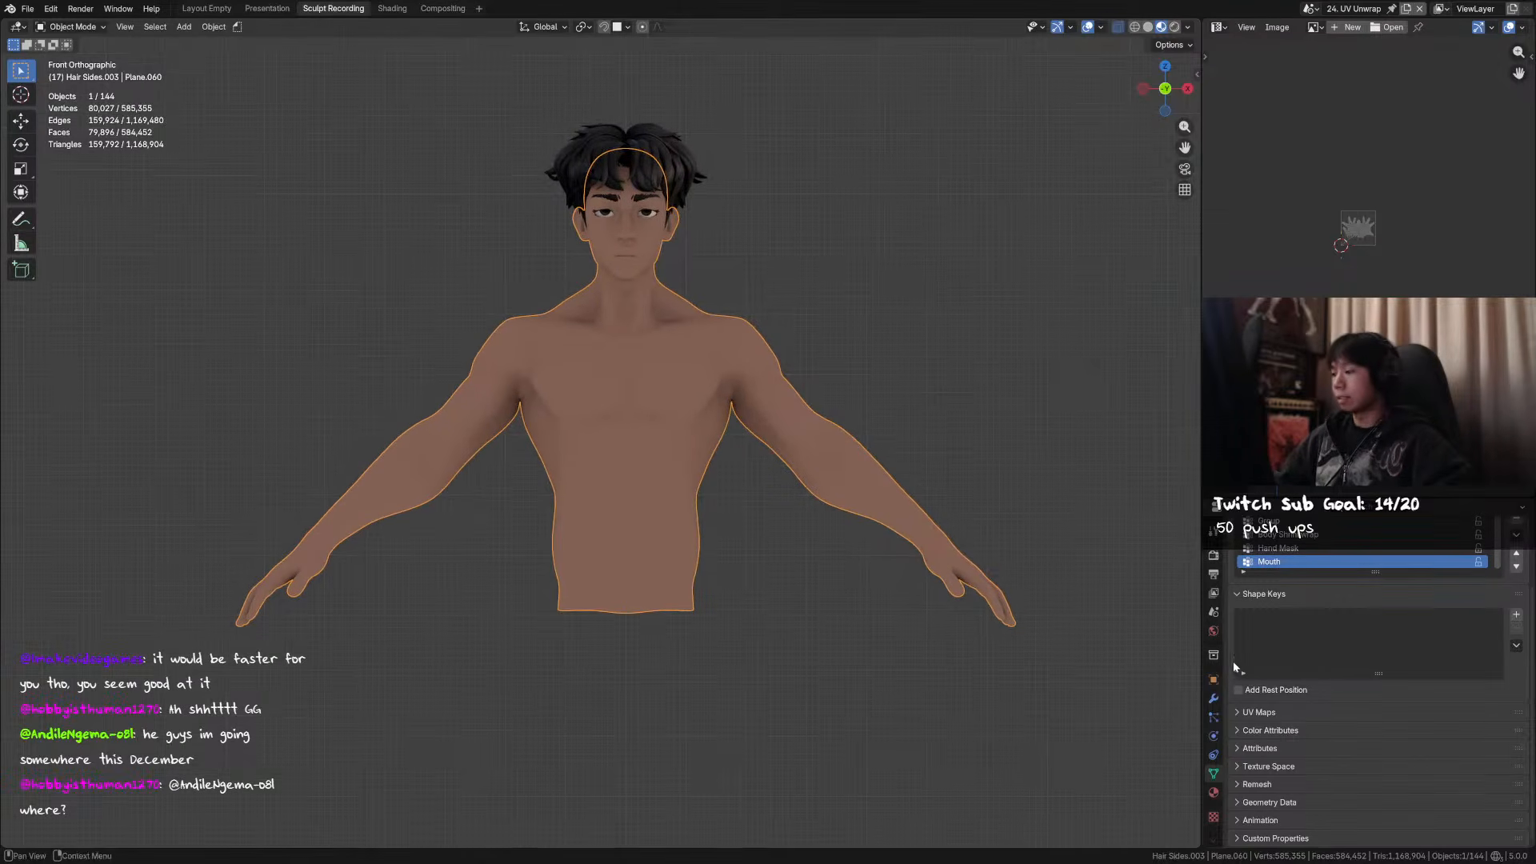
- Apply the Mirror modifier to the body mesh
left_click(1213, 699)
middle_click_drag(873, 425, 737, 564, "shift")
left_click(854, 485)
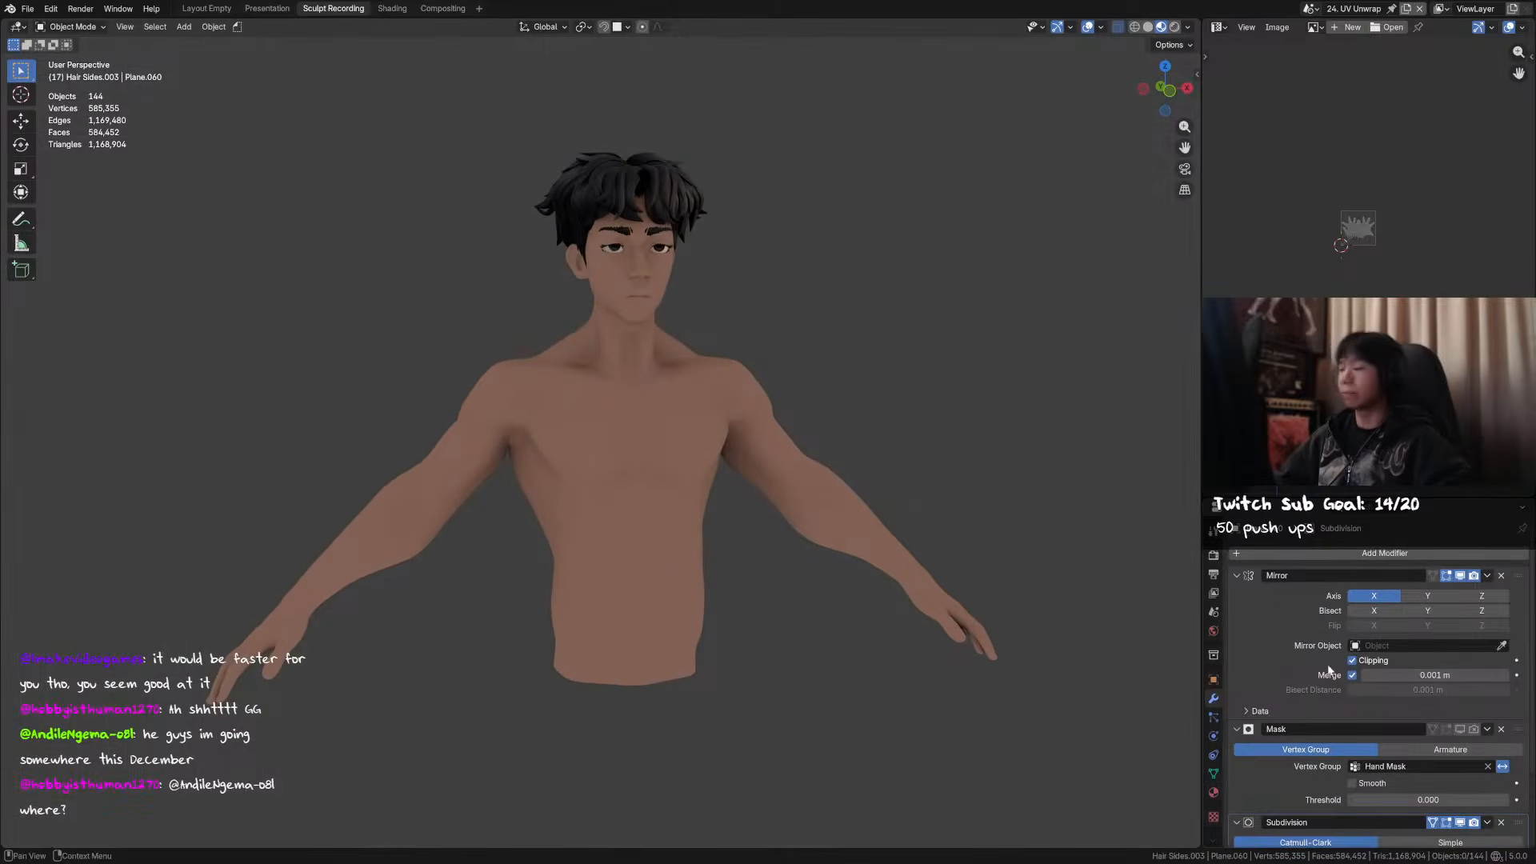
key("ctrl+a")
- Try moving the body's centre edge loop in Edit Mode to test the mesh after mirroring
middle_click_drag(813, 504, 700, 423)
key("Tab")
key("alt+a")
left_click(633, 424, "alt")
left_click(630, 424, "alt")
key("g")
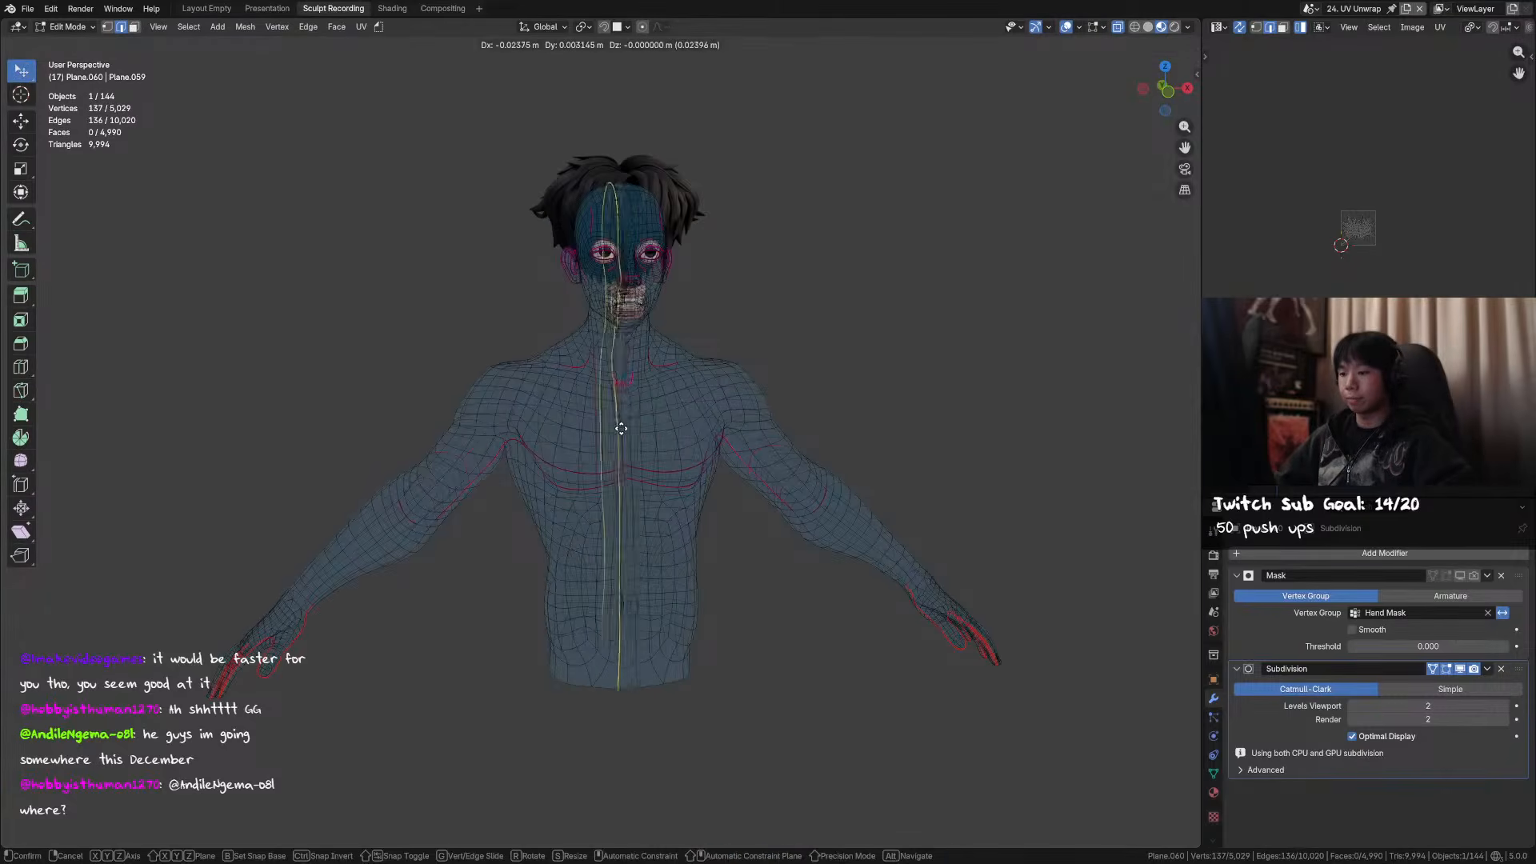
middle_click_drag(647, 411, 857, 449, "alt")
left_click(889, 445)
scroll(782, 440, "up", 3)
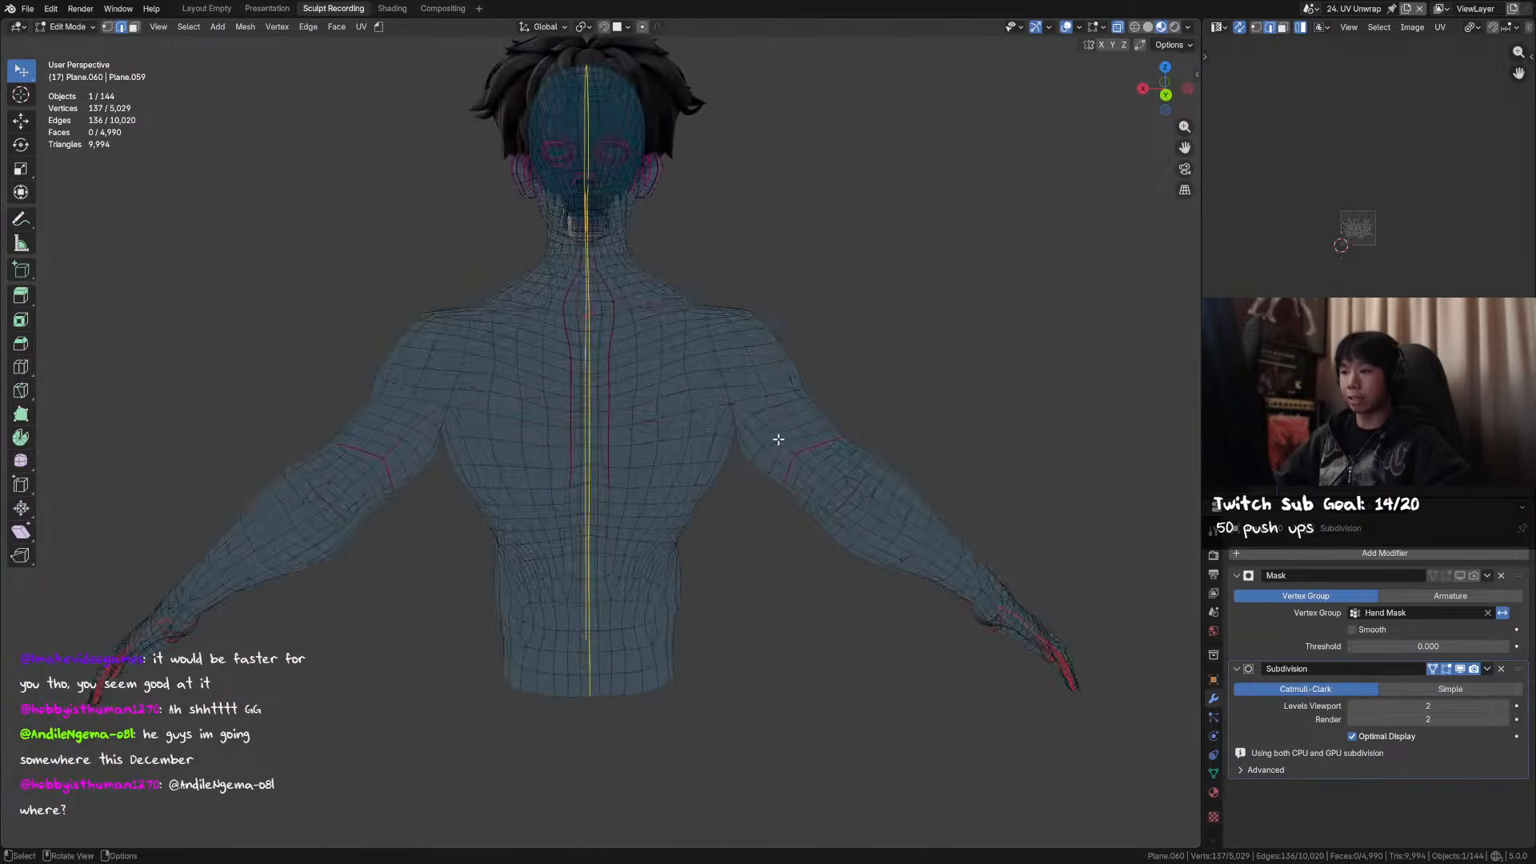
- Return to Object Mode and isolate the body mesh by hiding the hair and every other object
key("Tab")
left_click(669, 155)
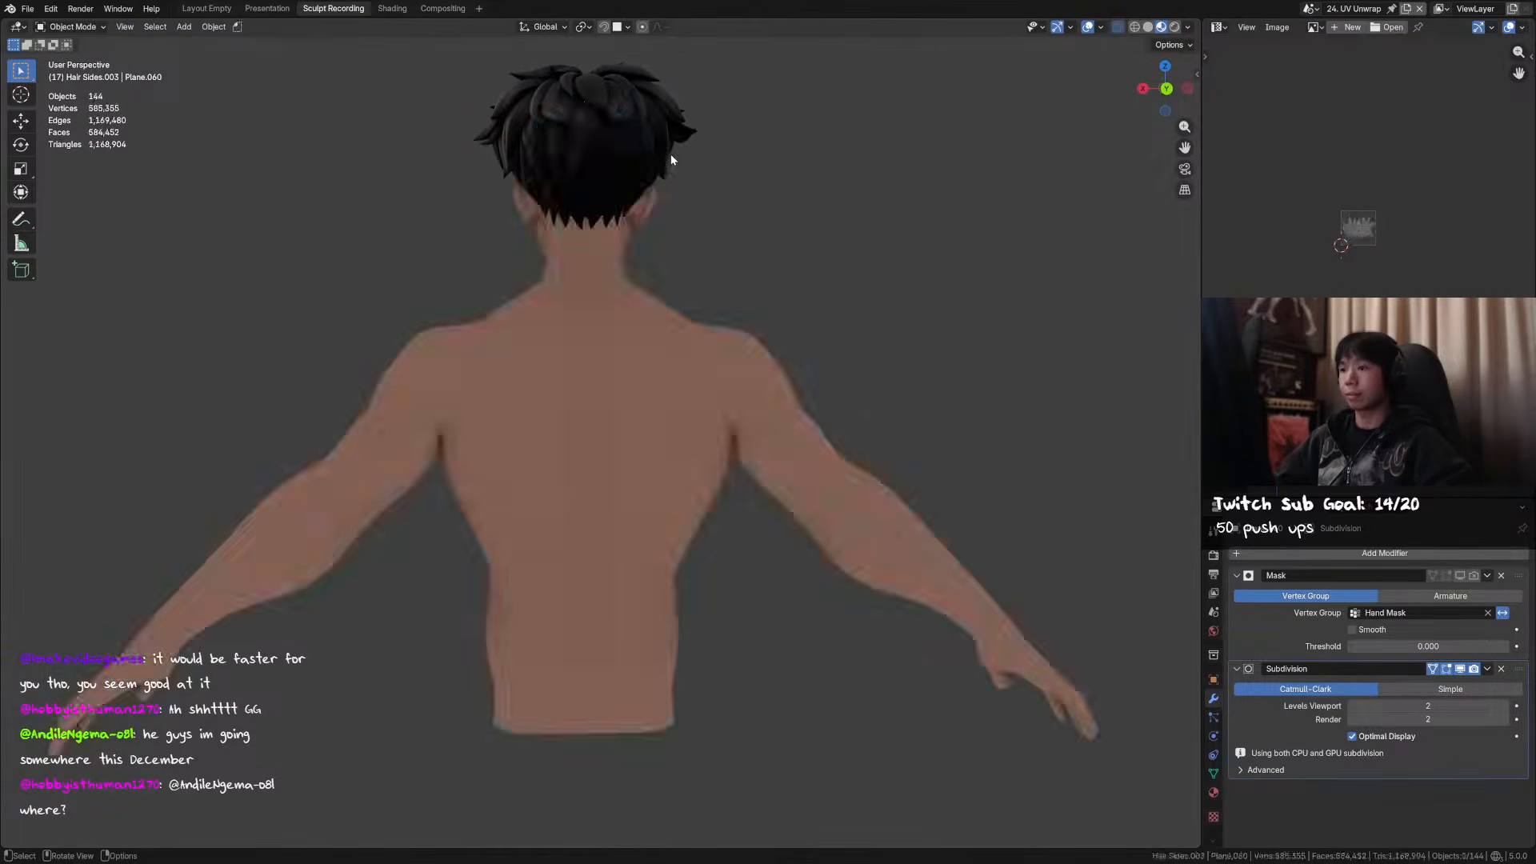
key("shift+h")
middle_click_drag(669, 155, 674, 196)
key("ctrl+z")
left_click(635, 328)
key("shift+h")
middle_click_drag(703, 270, 741, 302, "shift")
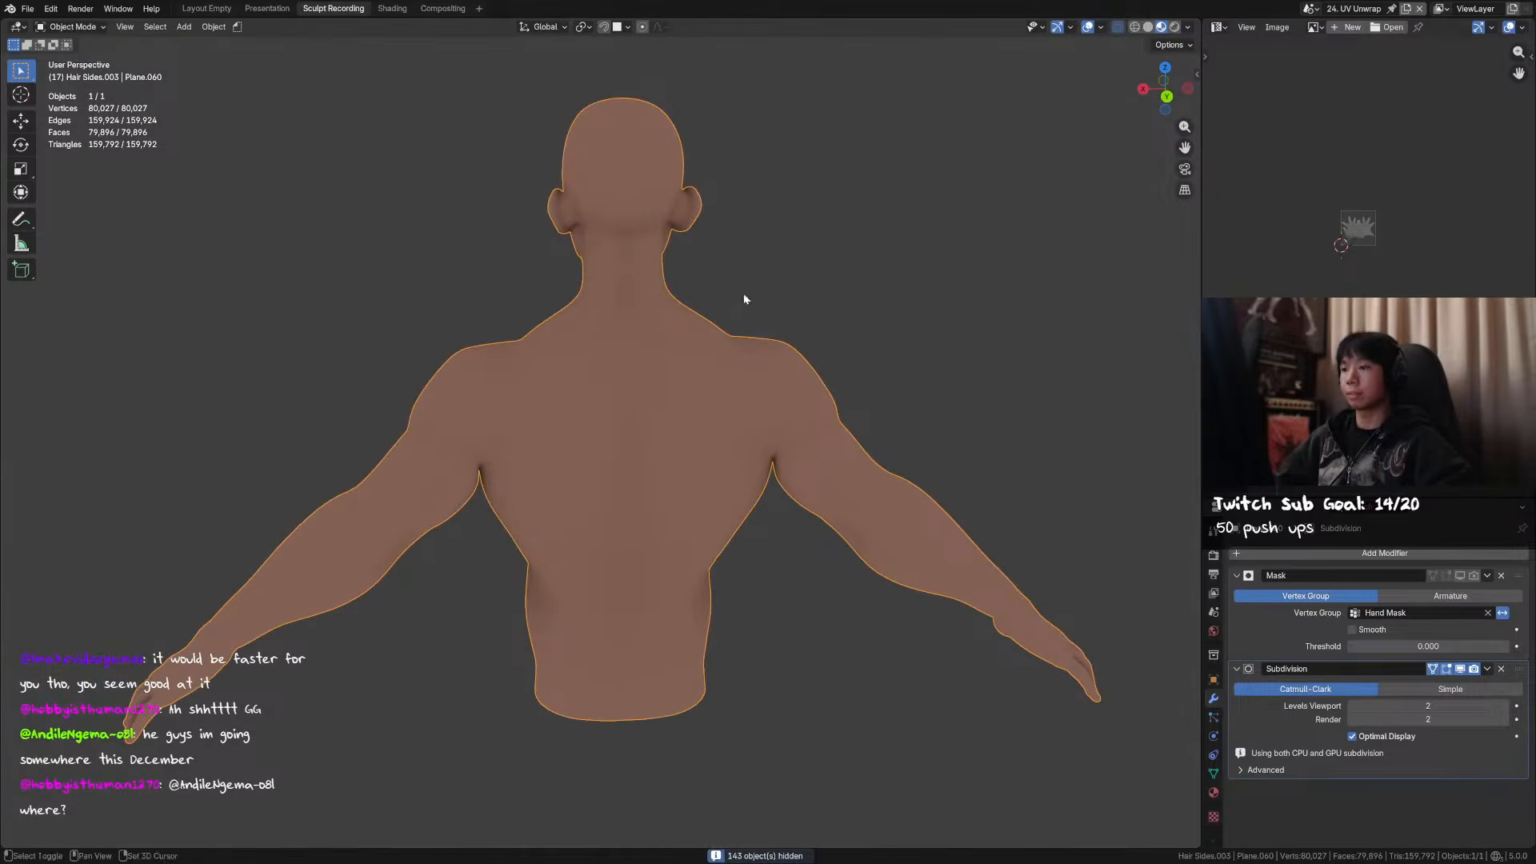
- Switch to solid shading with X-ray off and select the body's centreline edge loop in Edit Mode
left_click(1149, 27)
key("Tab")
middle_click_drag(780, 100, 738, 243)
key("alt+z")
left_click(885, 128)
middle_click_drag(622, 354, 621, 344)
left_click(628, 294, "alt")
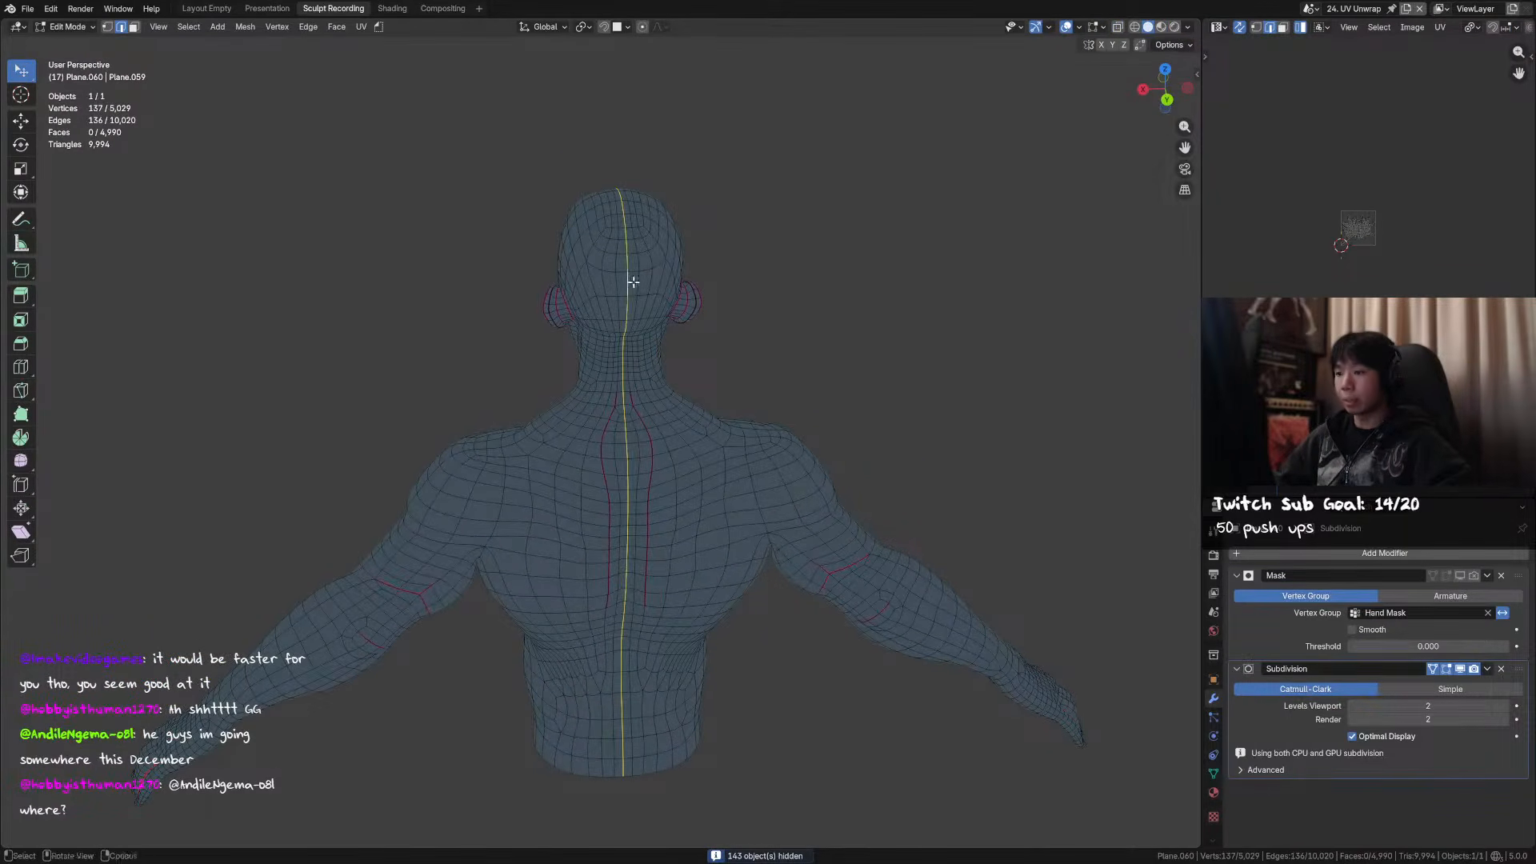
- Try shifting the selected centreline loop sideways, cancel the moves, and inspect the loop over the face and chest
key("g")
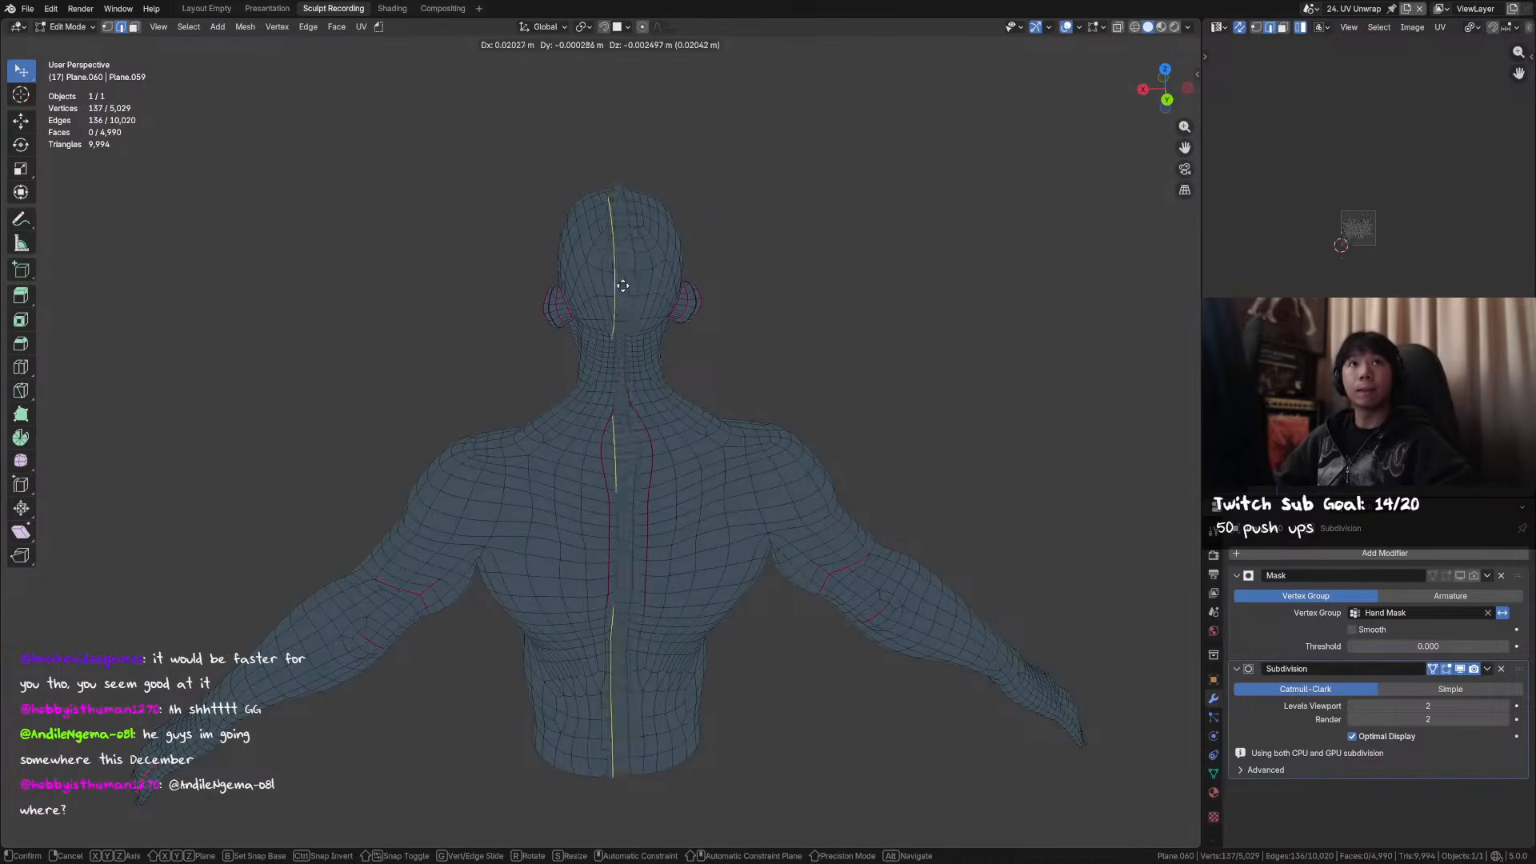
right_click(644, 289)
key("g")
middle_click_drag(644, 292, 833, 256)
right_click(848, 312)
scroll(664, 303, "up", 3)
middle_click_drag(663, 303, 895, 352)
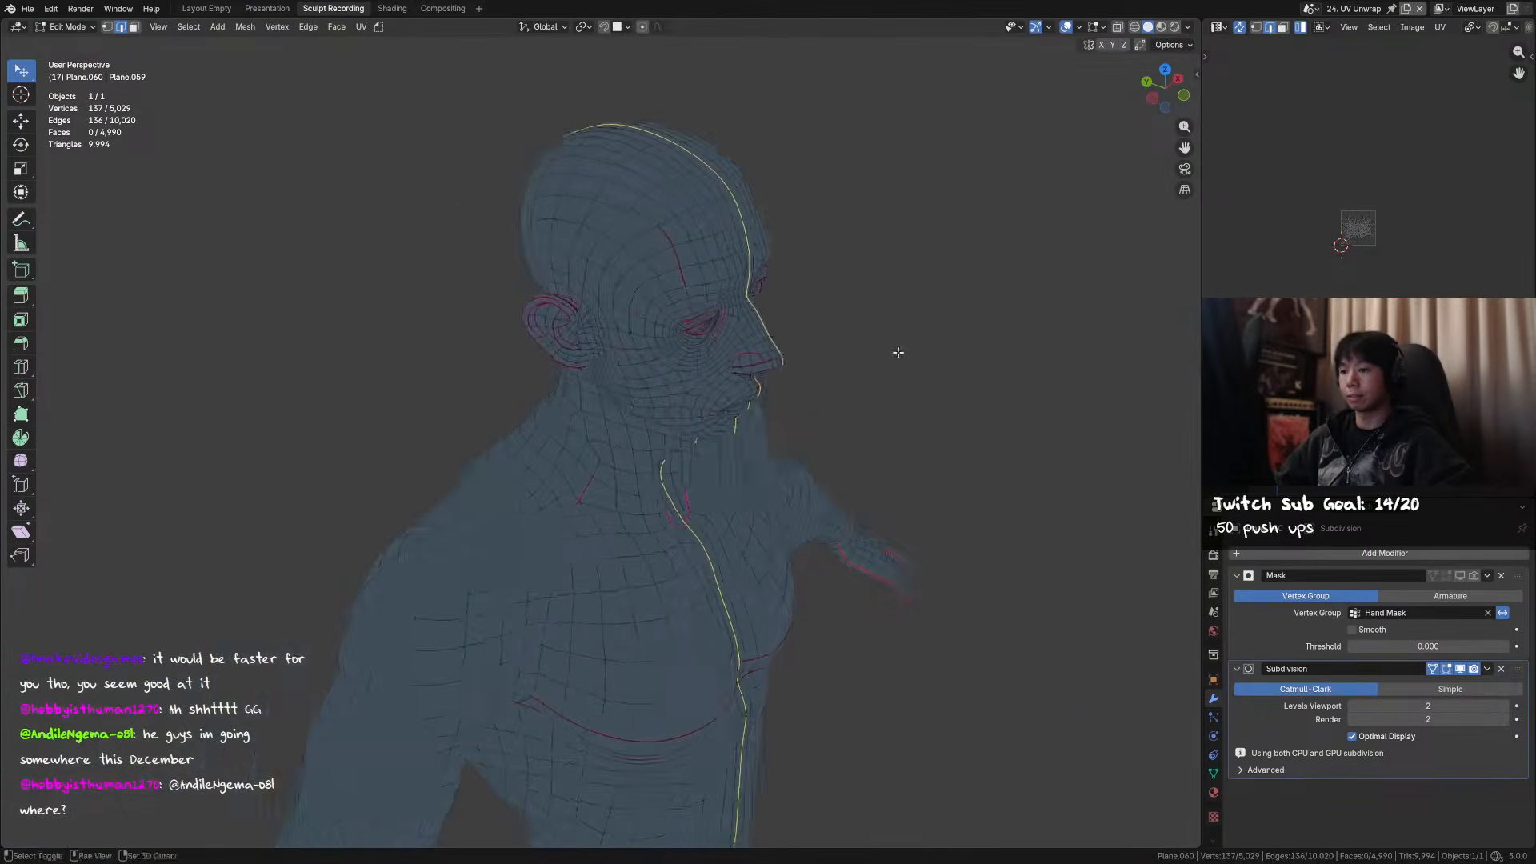
- Examine the selected centreline loop along the head and torso, and clear the selection in front view
scroll(861, 467, "up", 6)
scroll(776, 442, "down", 5)
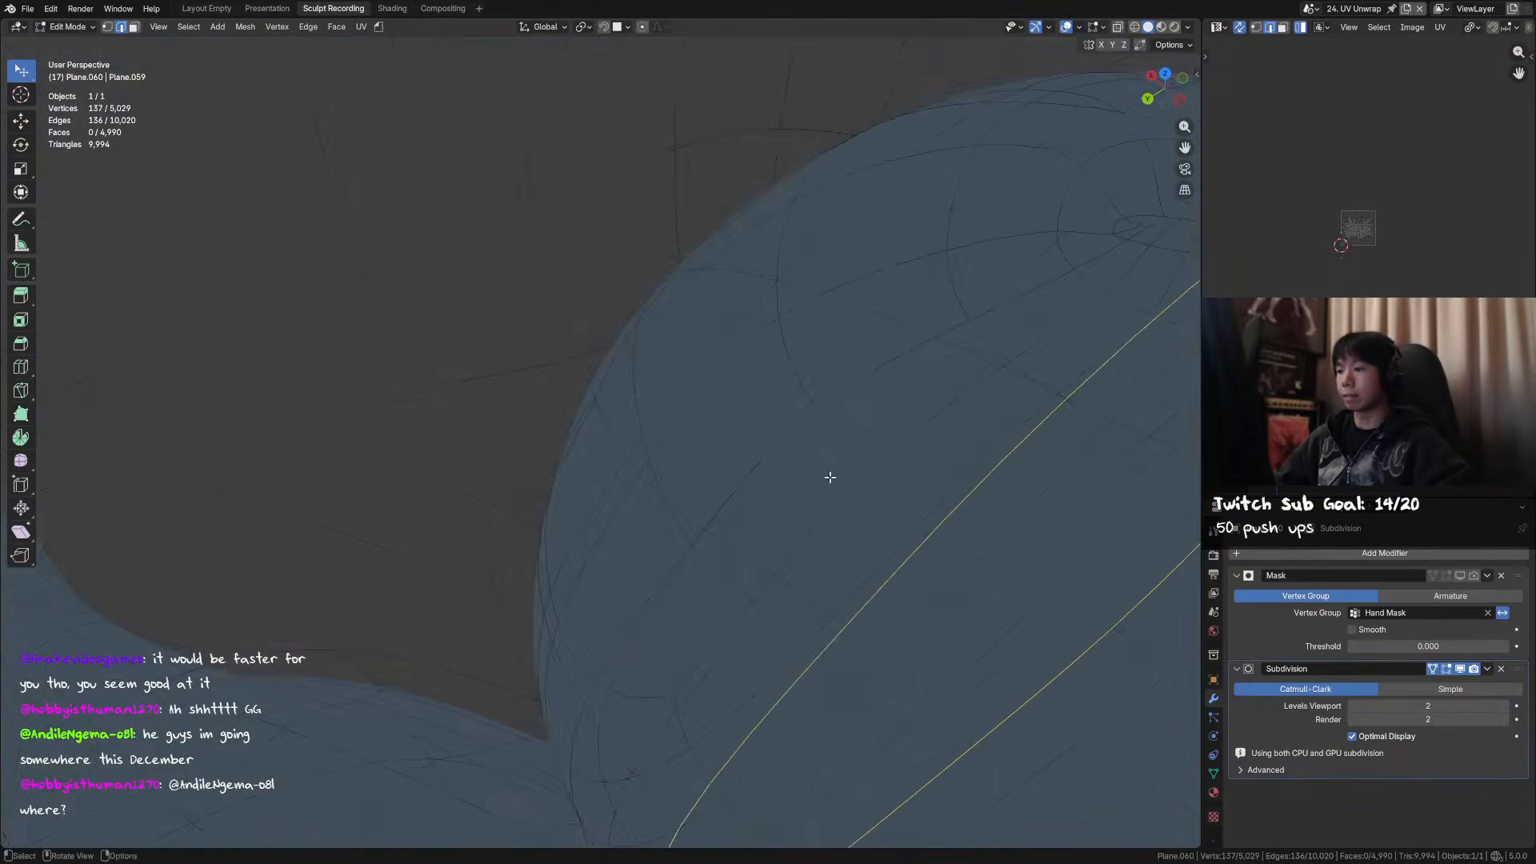
middle_click_drag(832, 467, 521, 316)
scroll(560, 312, "down", 2)
scroll(591, 306, "down", 4)
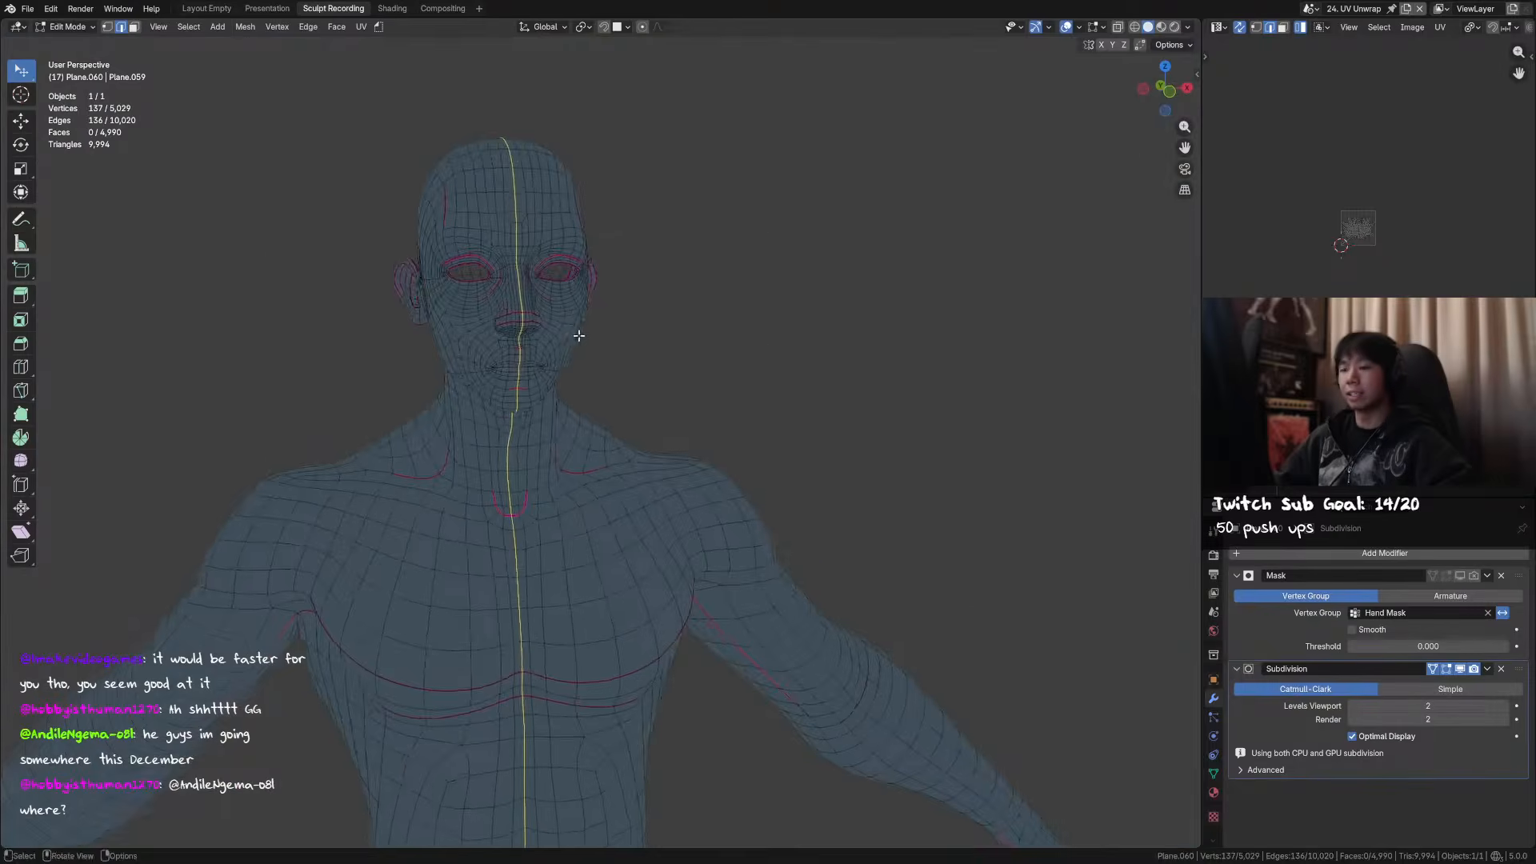
key("KP_1")
left_click(916, 285)
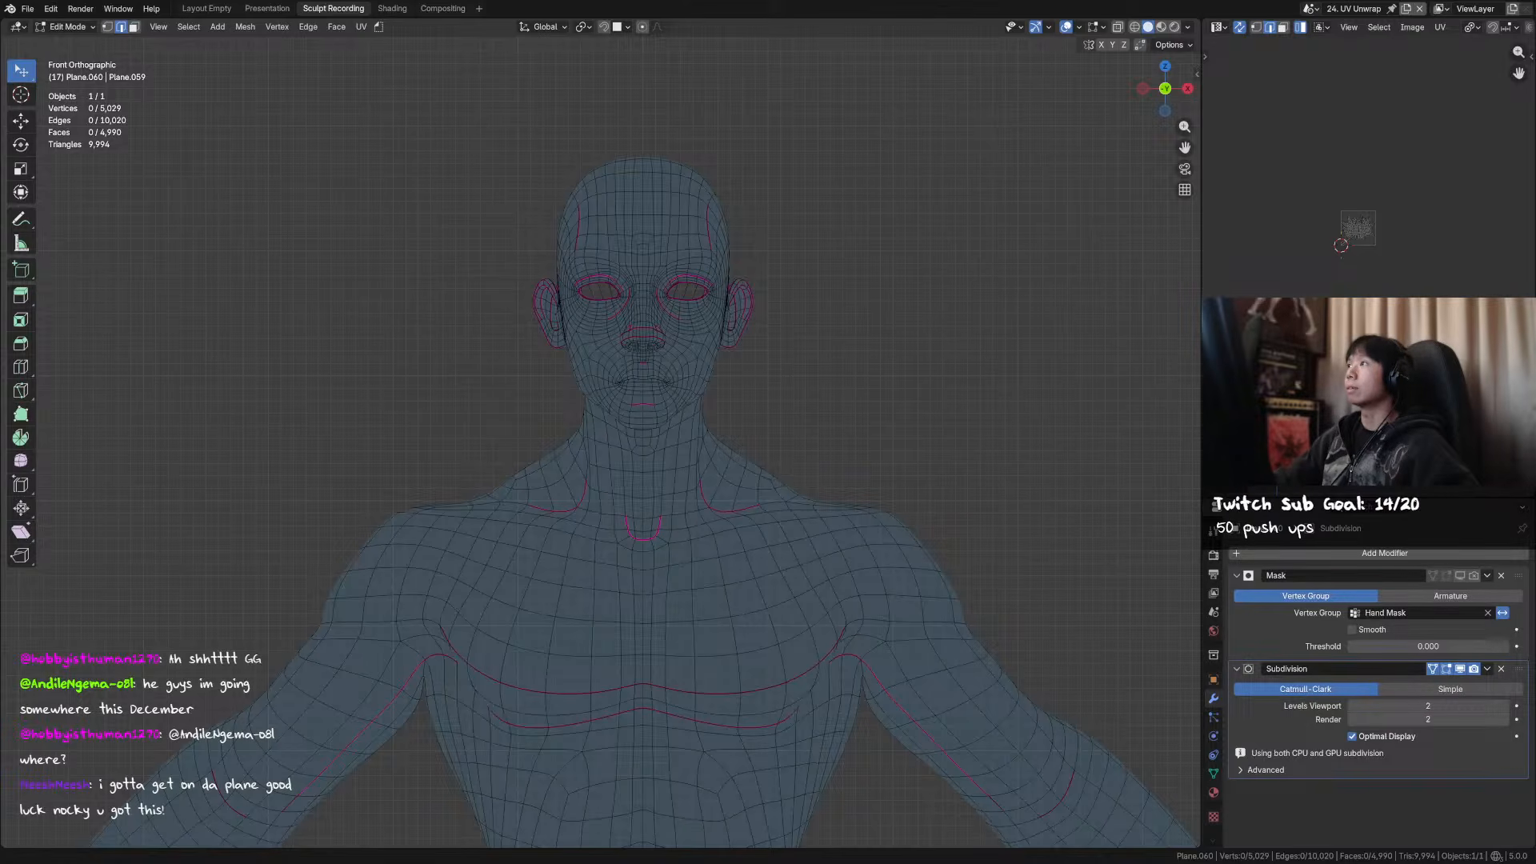
- Switch to the Select Box tool and select the edge loop running from the eye behind the ear and along the arm
middle_click_drag(585, 248, 621, 226)
left_click(626, 194)
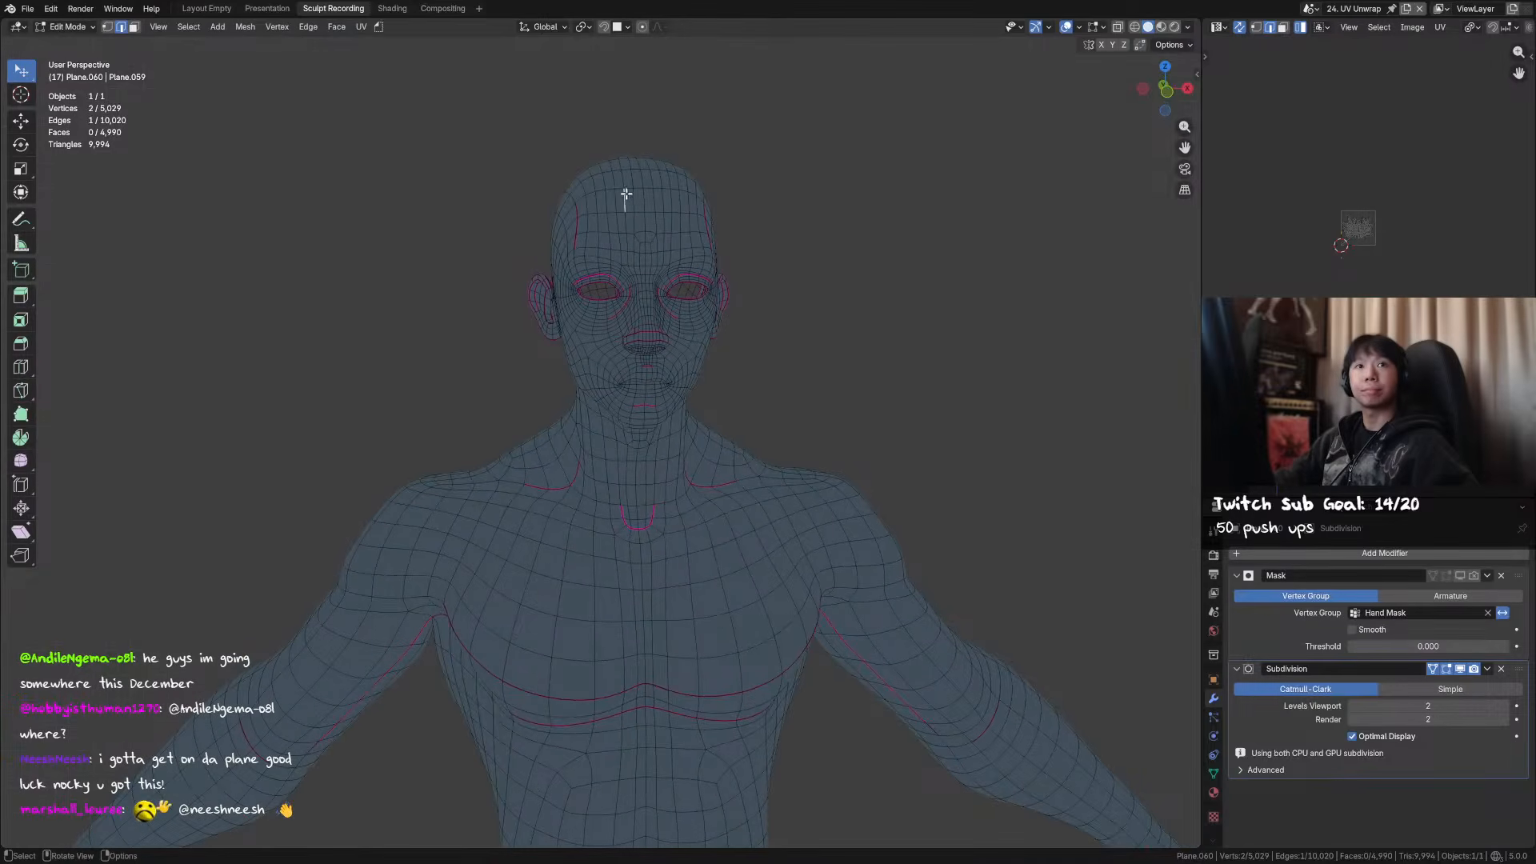
left_click(753, 160)
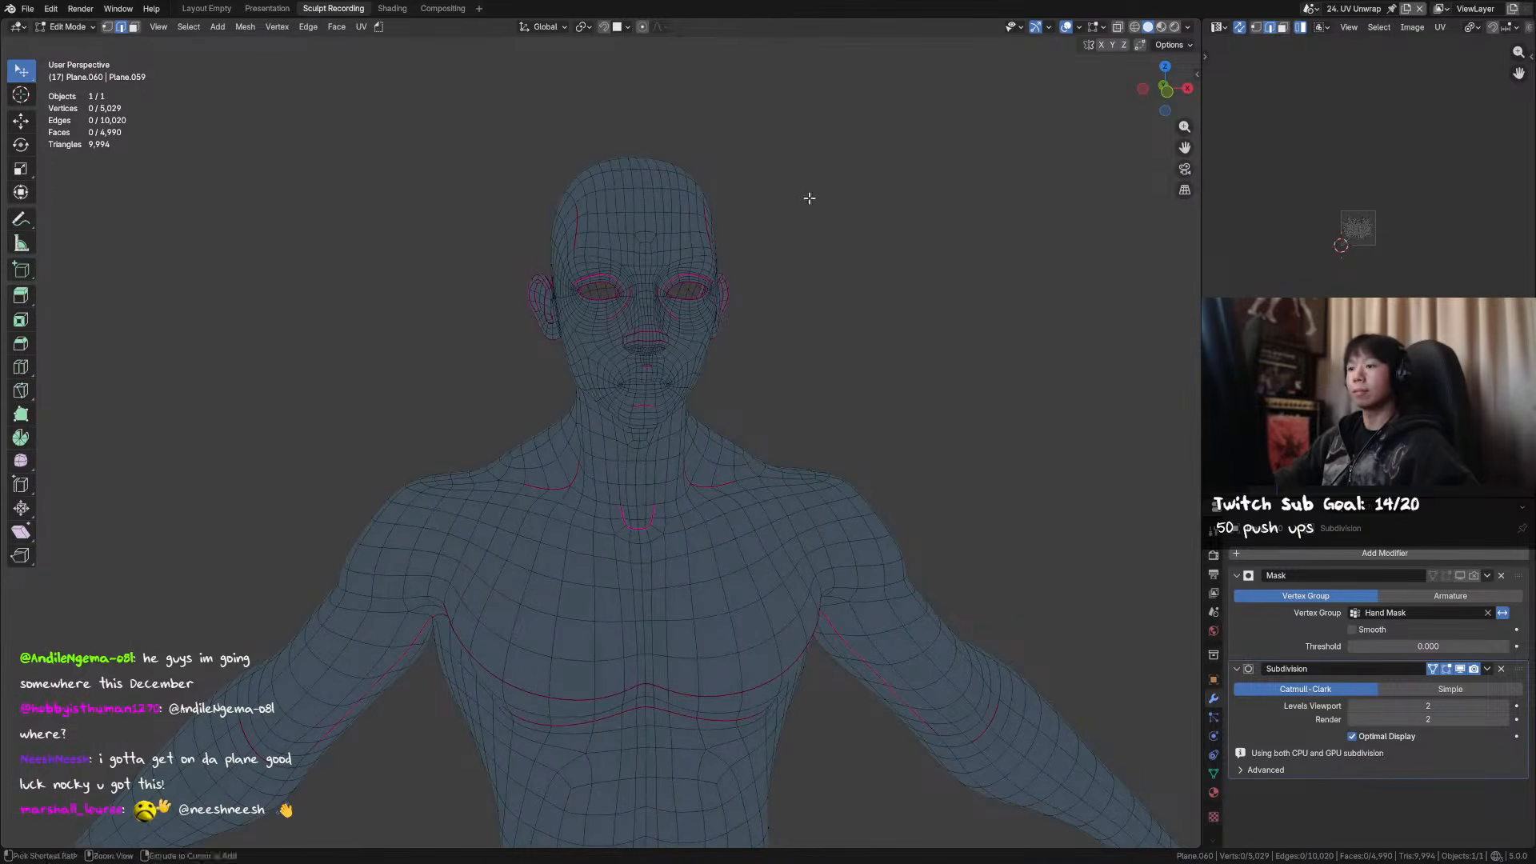
key("w")
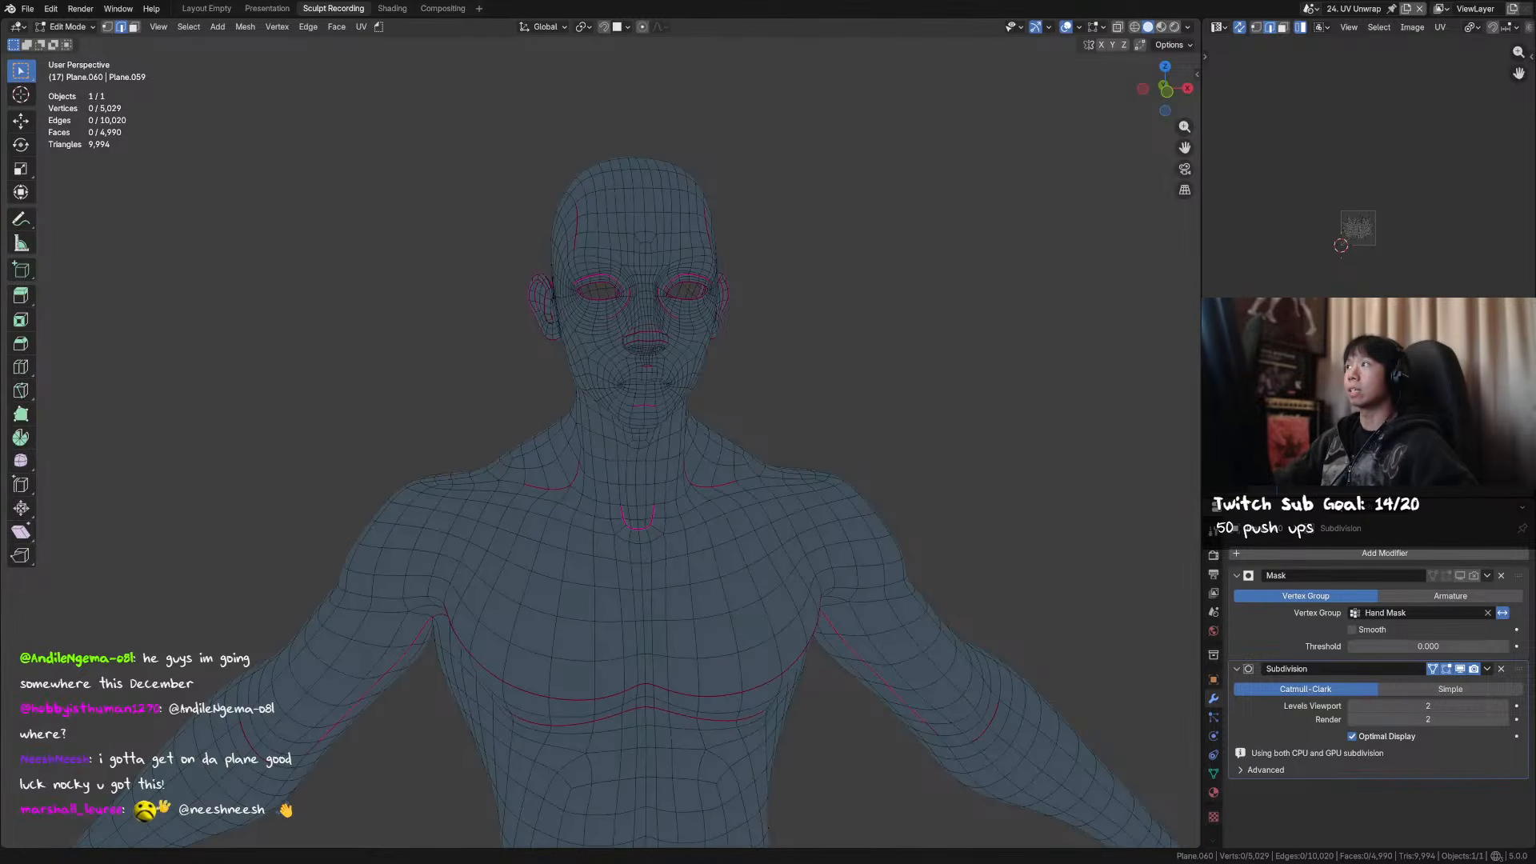
middle_click_drag(920, 318, 751, 320)
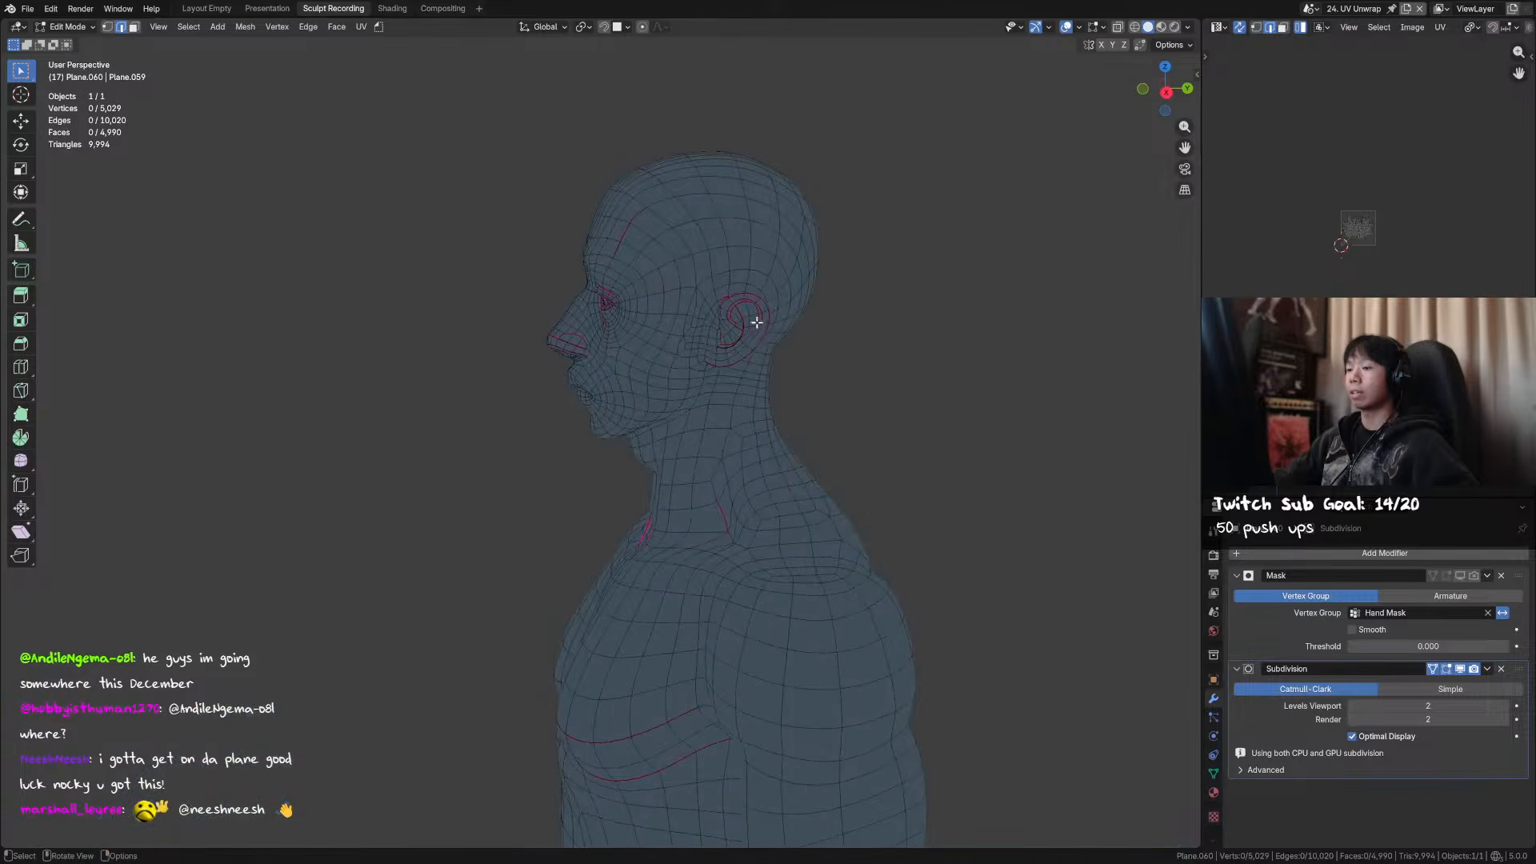
left_click(754, 424, "alt")
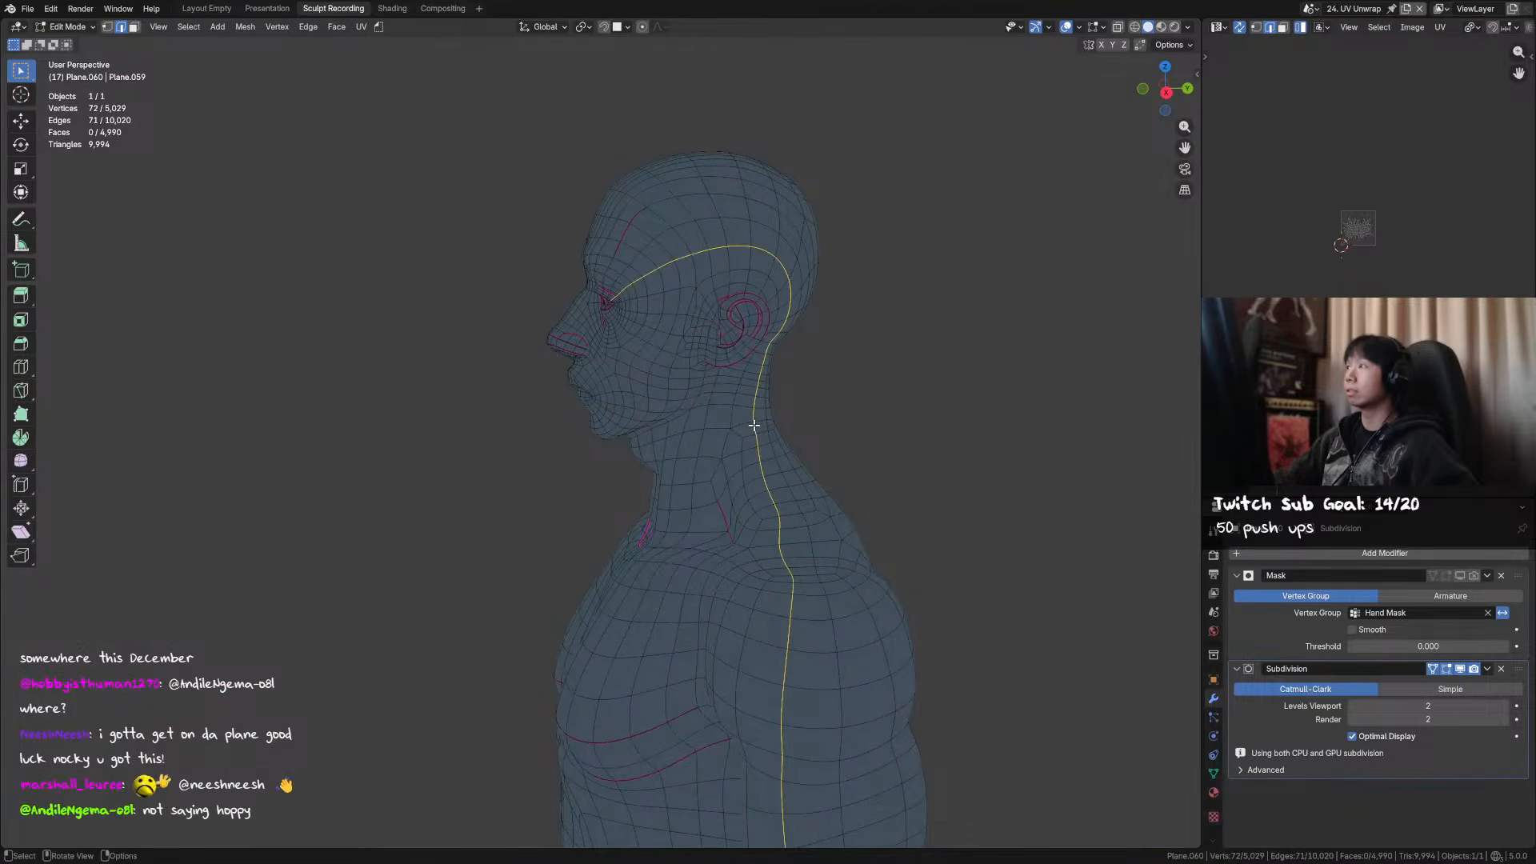
middle_click_drag(753, 425, 614, 244)
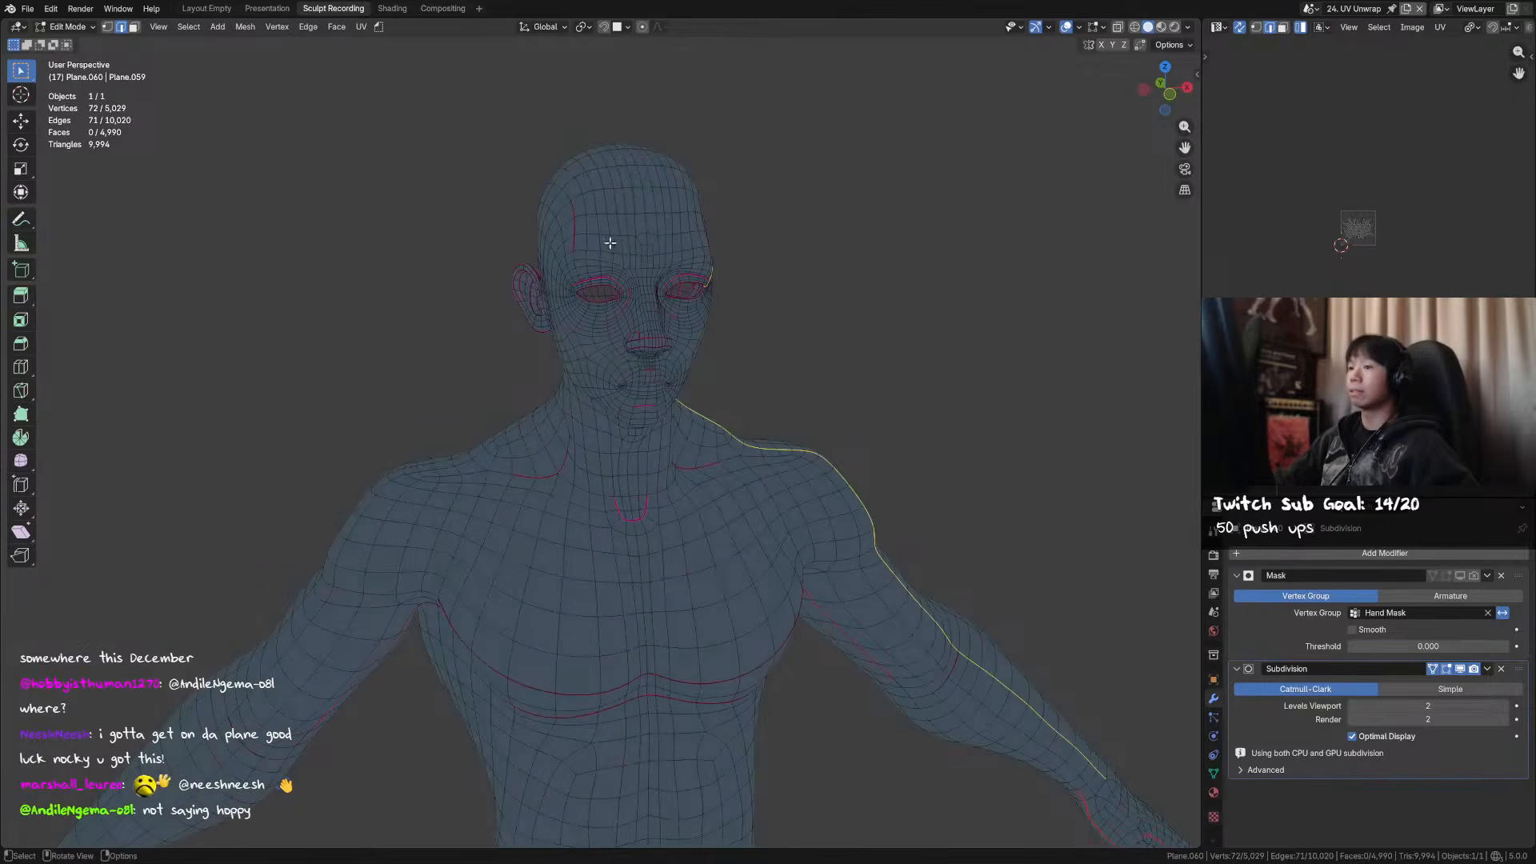
- Select a shortest path of edges along the head's centreline from the forehead towards the crown
left_click(624, 209)
left_click(671, 210)
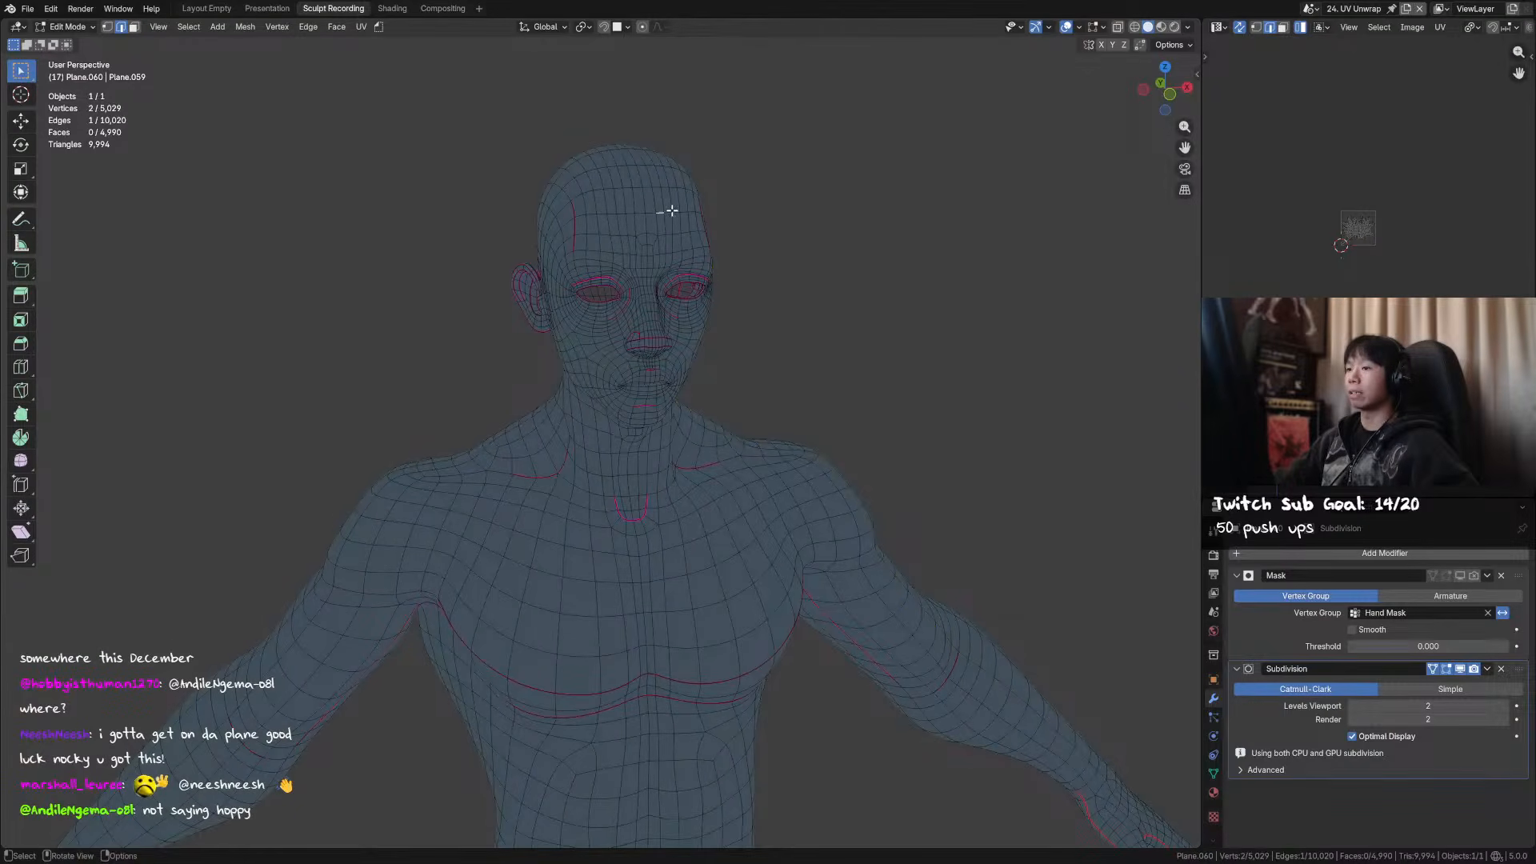
left_click(627, 212, "ctrl")
left_click(643, 205)
left_click(631, 154, "ctrl")
middle_click_drag(742, 270, 734, 206)
left_click(733, 206, "ctrl")
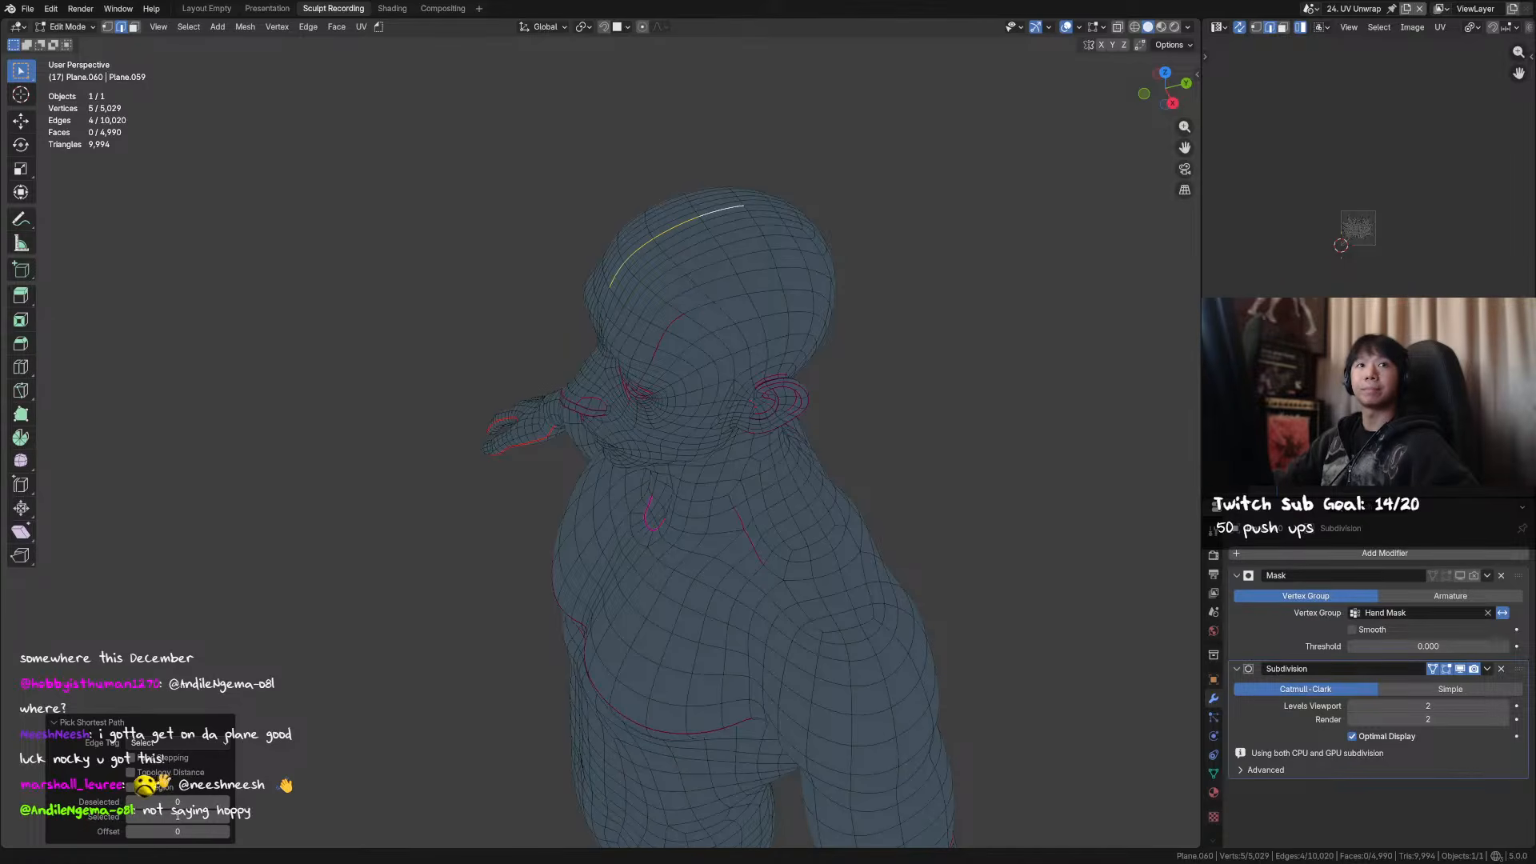
- Return to Object Mode, unhide all of the character's objects, and deselect everything
middle_click_drag(645, 411, 717, 381, "alt")
key("ctrl+Tab")
scroll(626, 433, "down", 2)
middle_click_drag(696, 436, 704, 438, "shift")
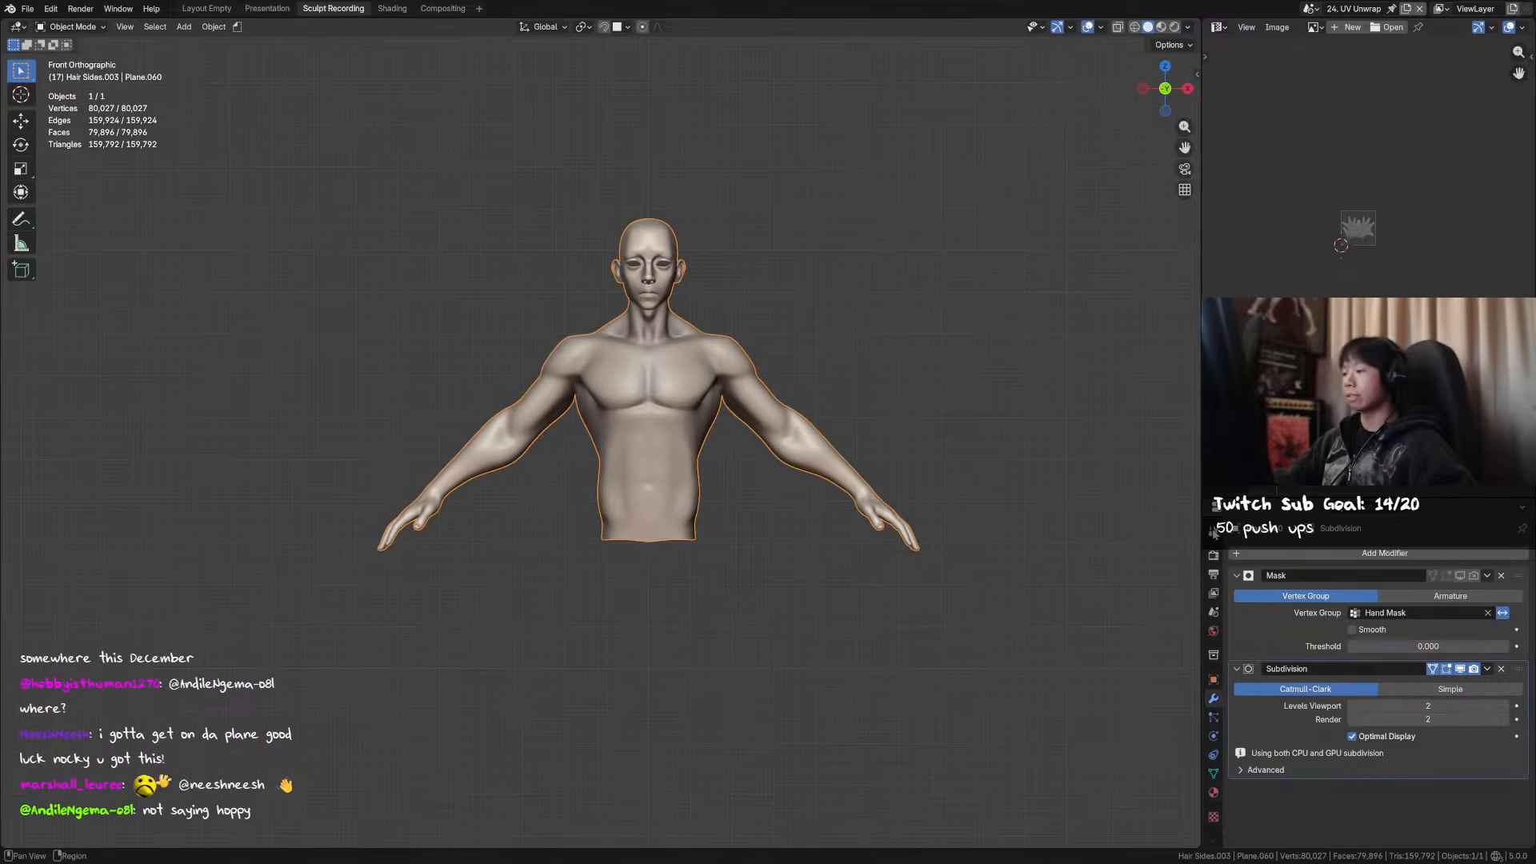
middle_click_drag(829, 429, 774, 448)
key("alt+h")
middle_click_drag(738, 304, 815, 327, "alt")
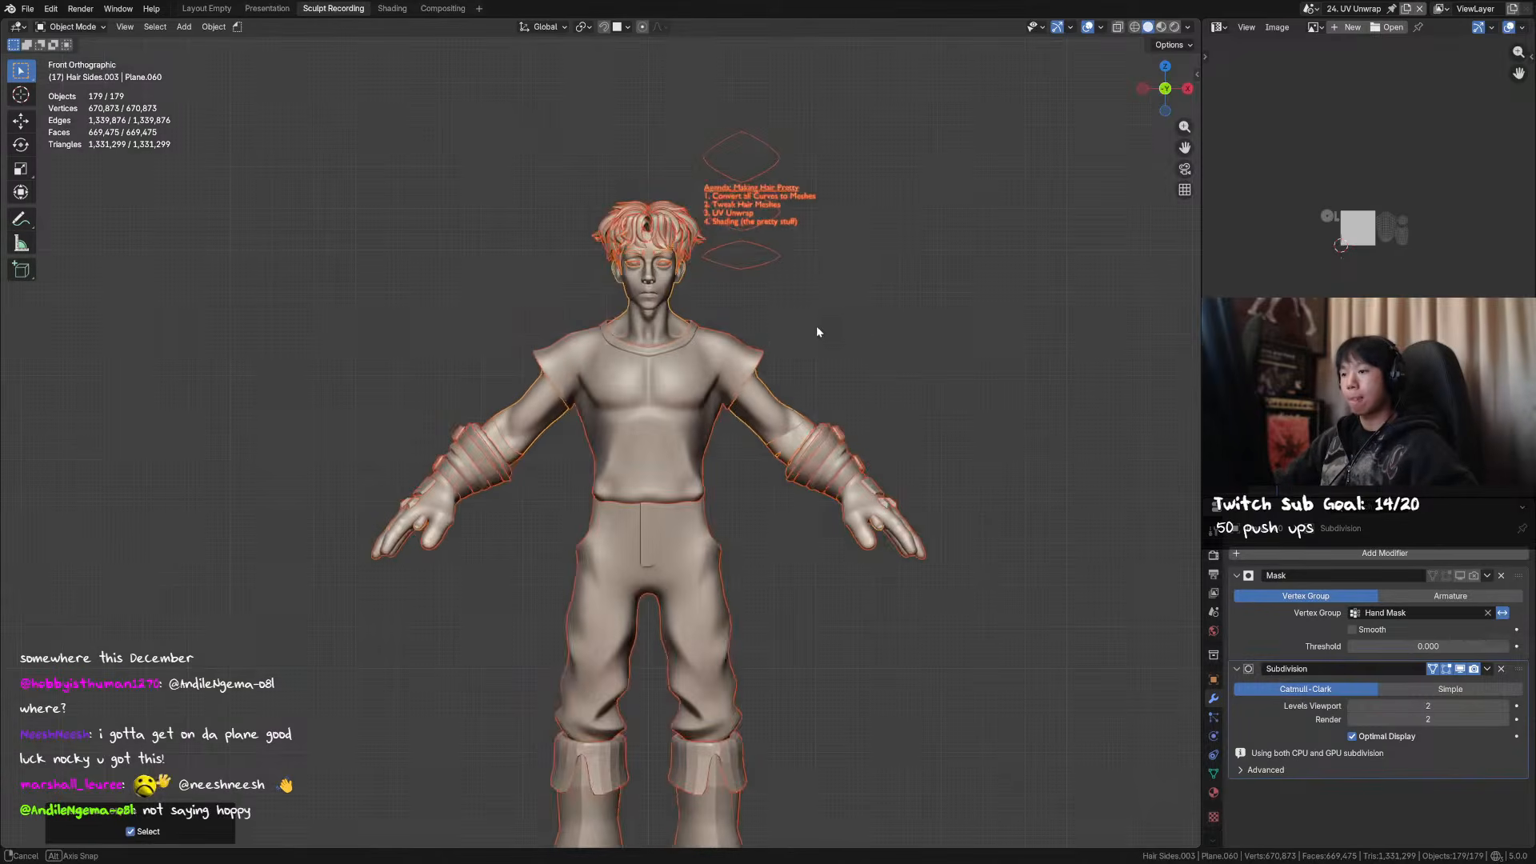
left_click(928, 358)
middle_click_drag(912, 382, 918, 400)
scroll(967, 389, "down", 1)
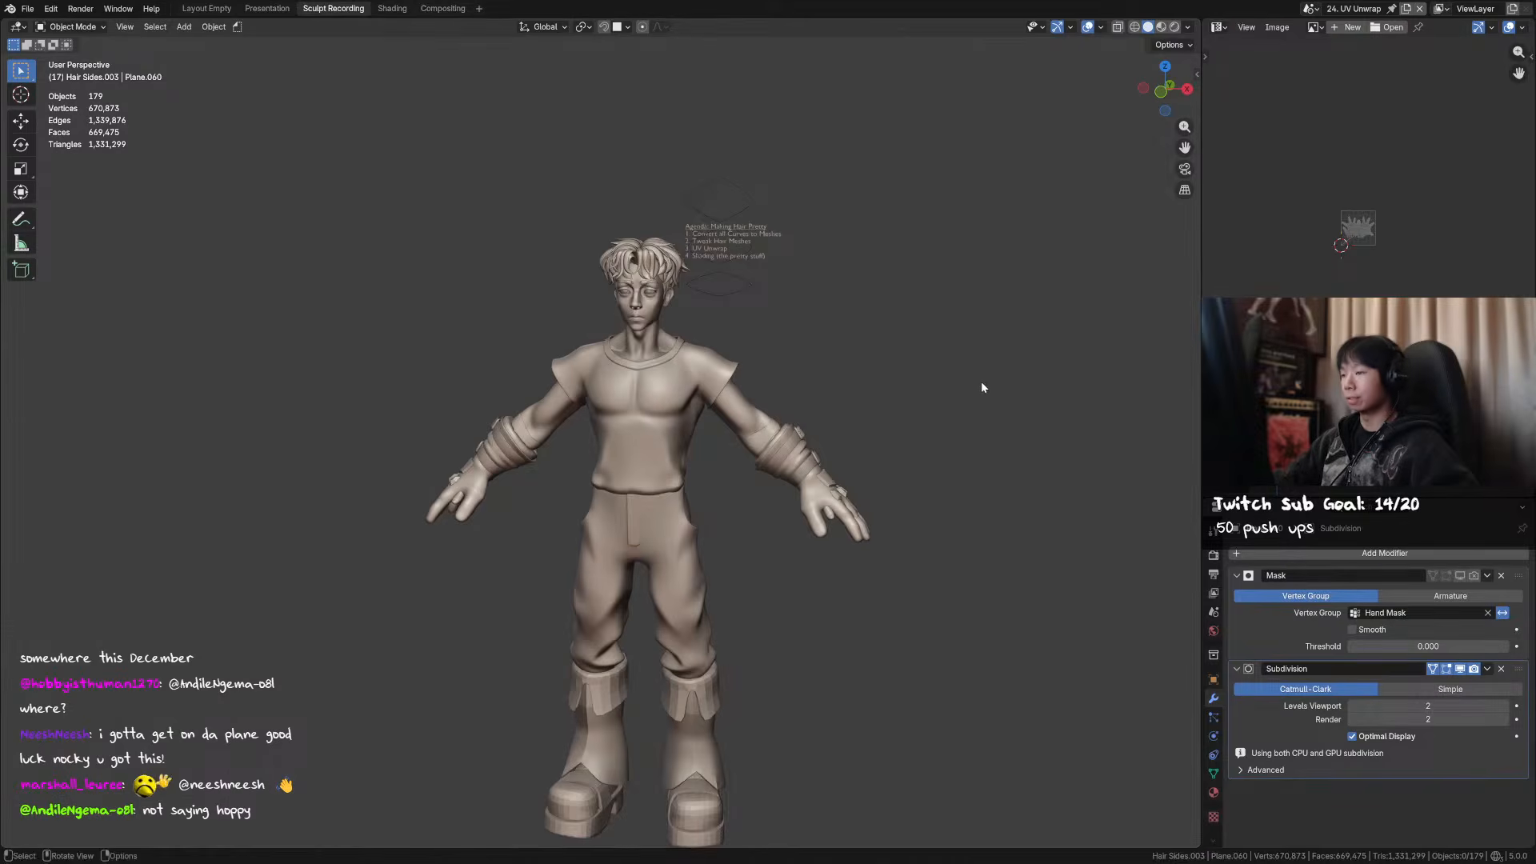
- Change the Properties editor to the Asset Browser and look through the Human Base Meshes assets
left_click(1214, 530)
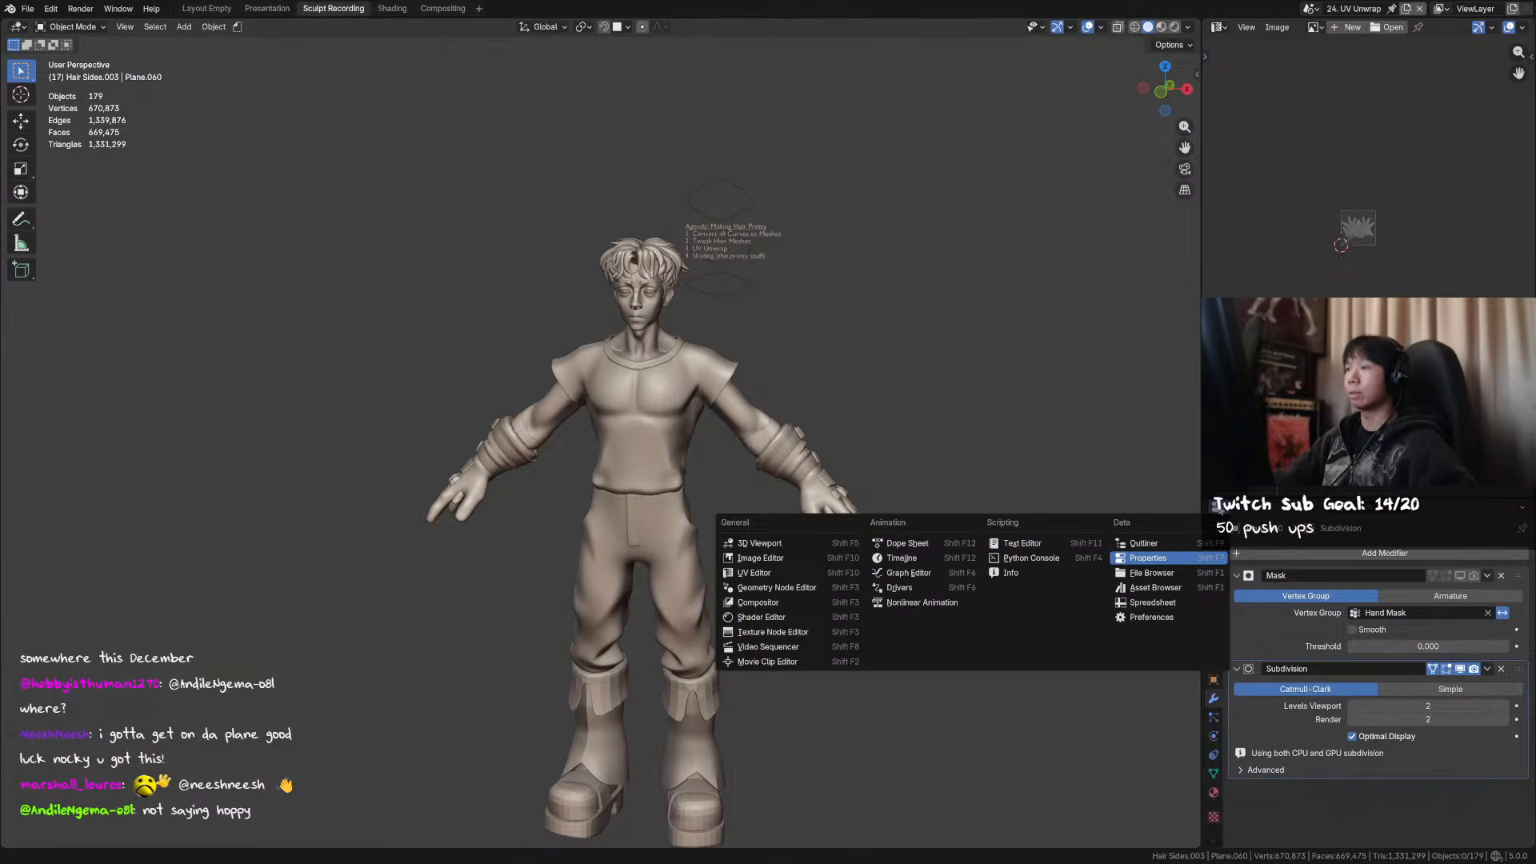
left_click(1156, 587)
scroll(1446, 620, "down", 3)
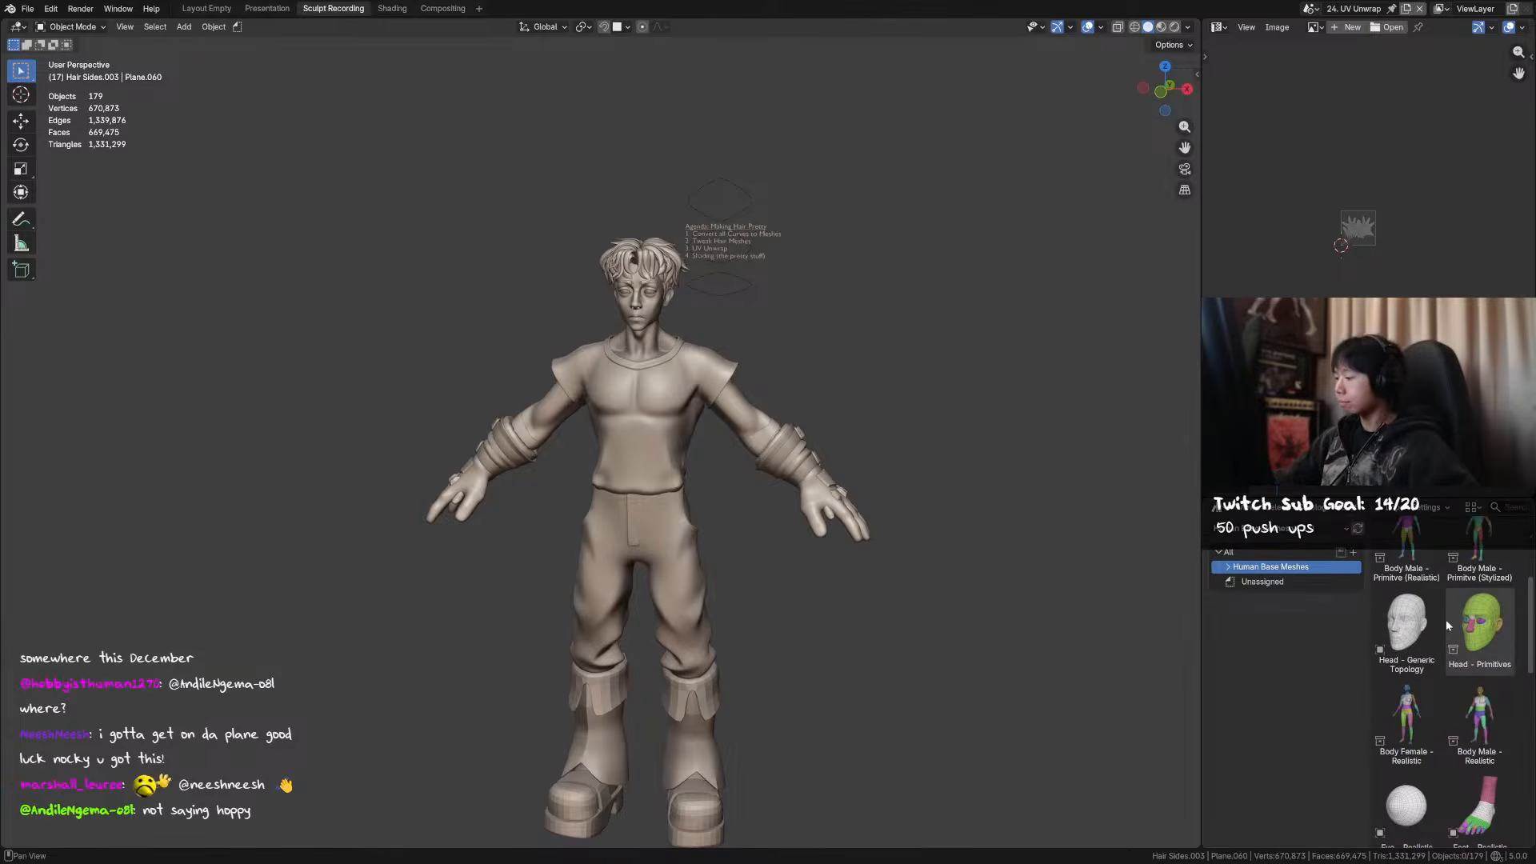
scroll(1440, 632, "up", 1)
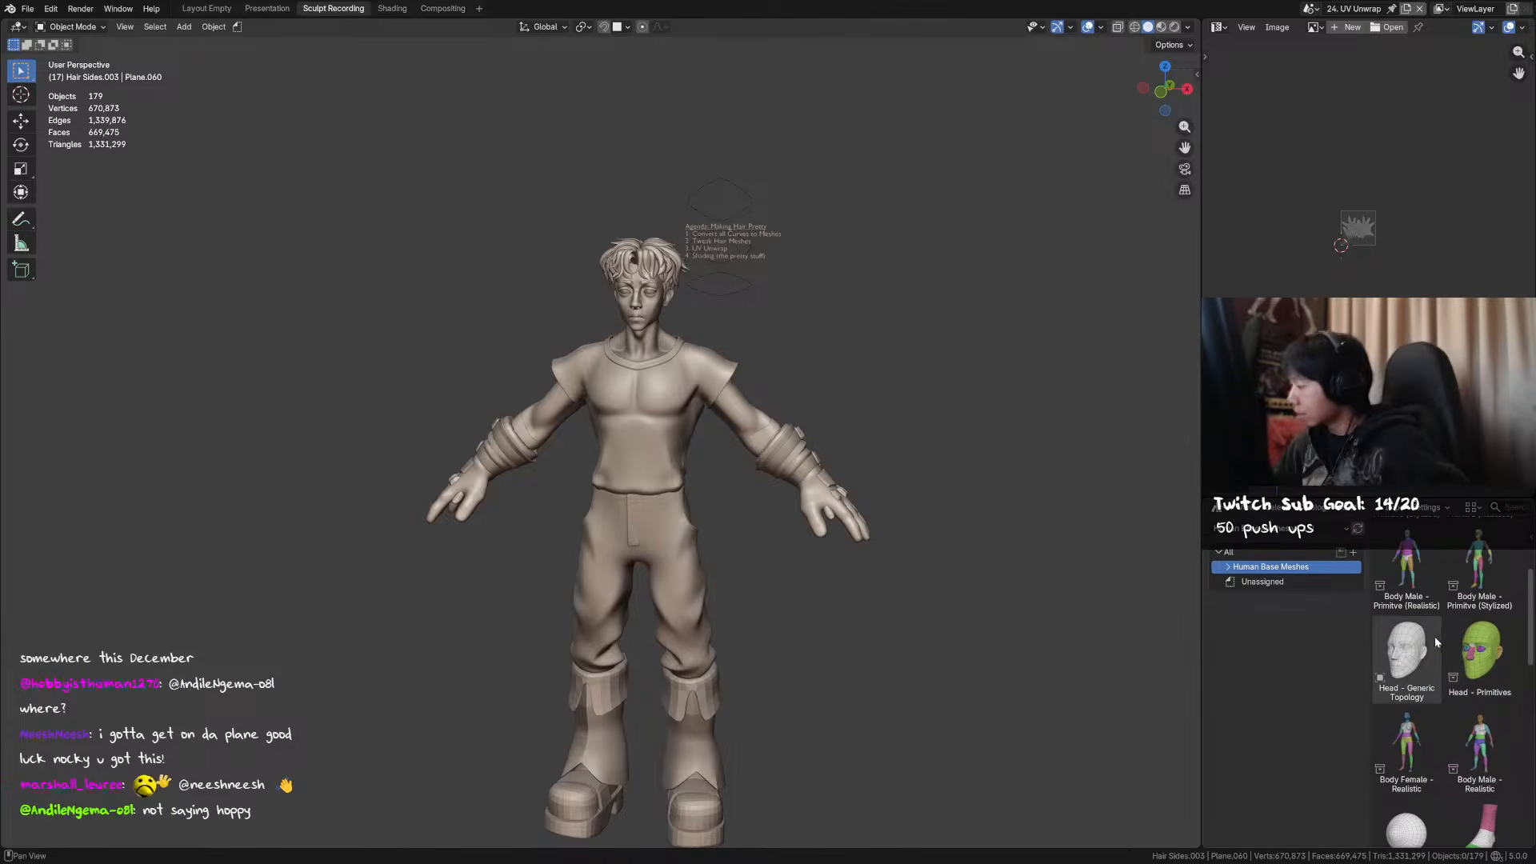
scroll(1465, 636, "down", 2)
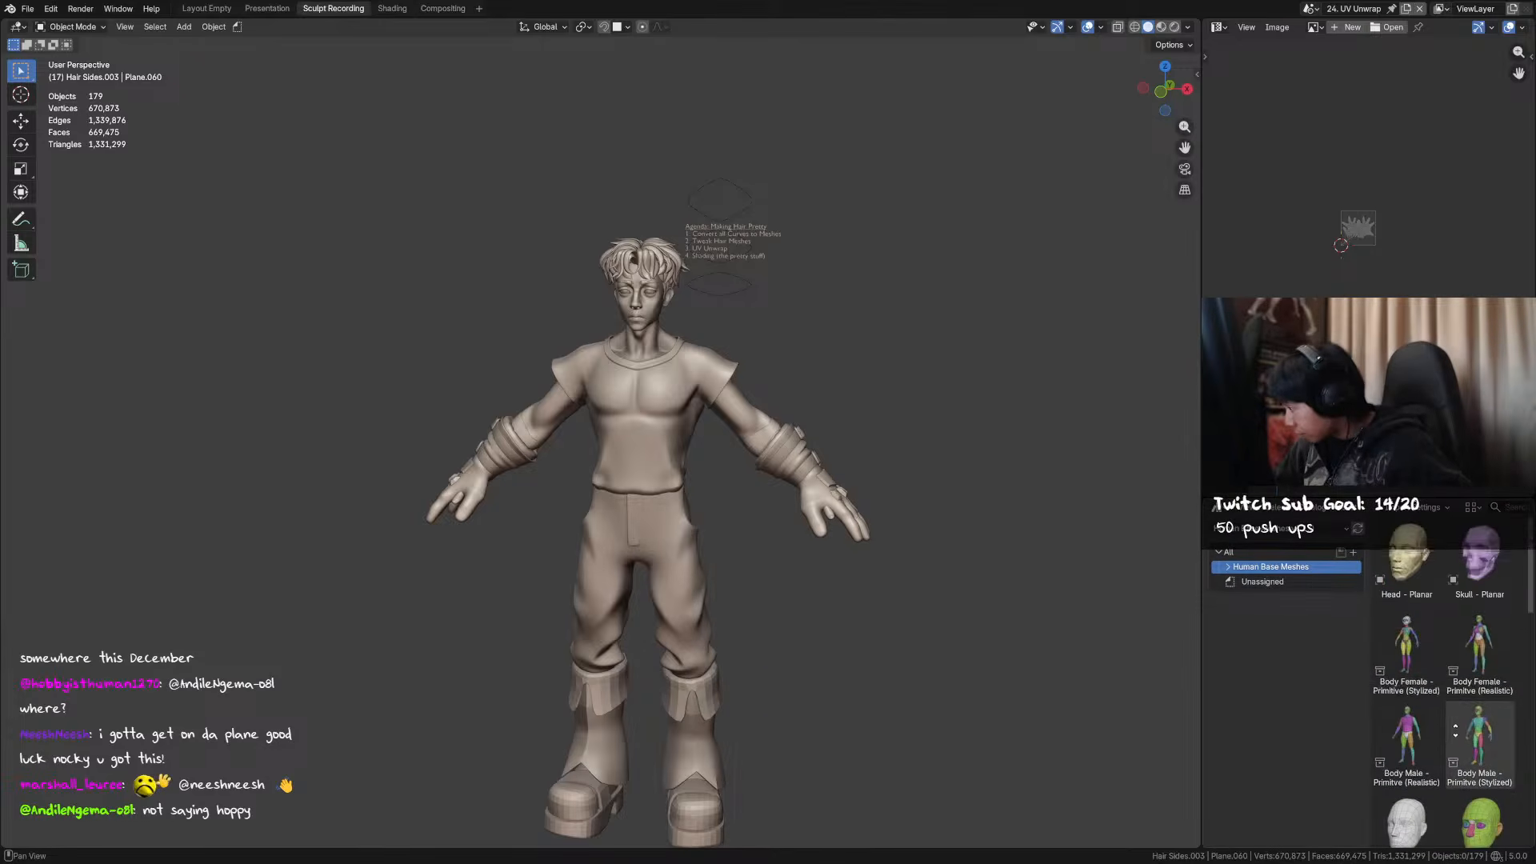
scroll(1467, 578, "down", 8)
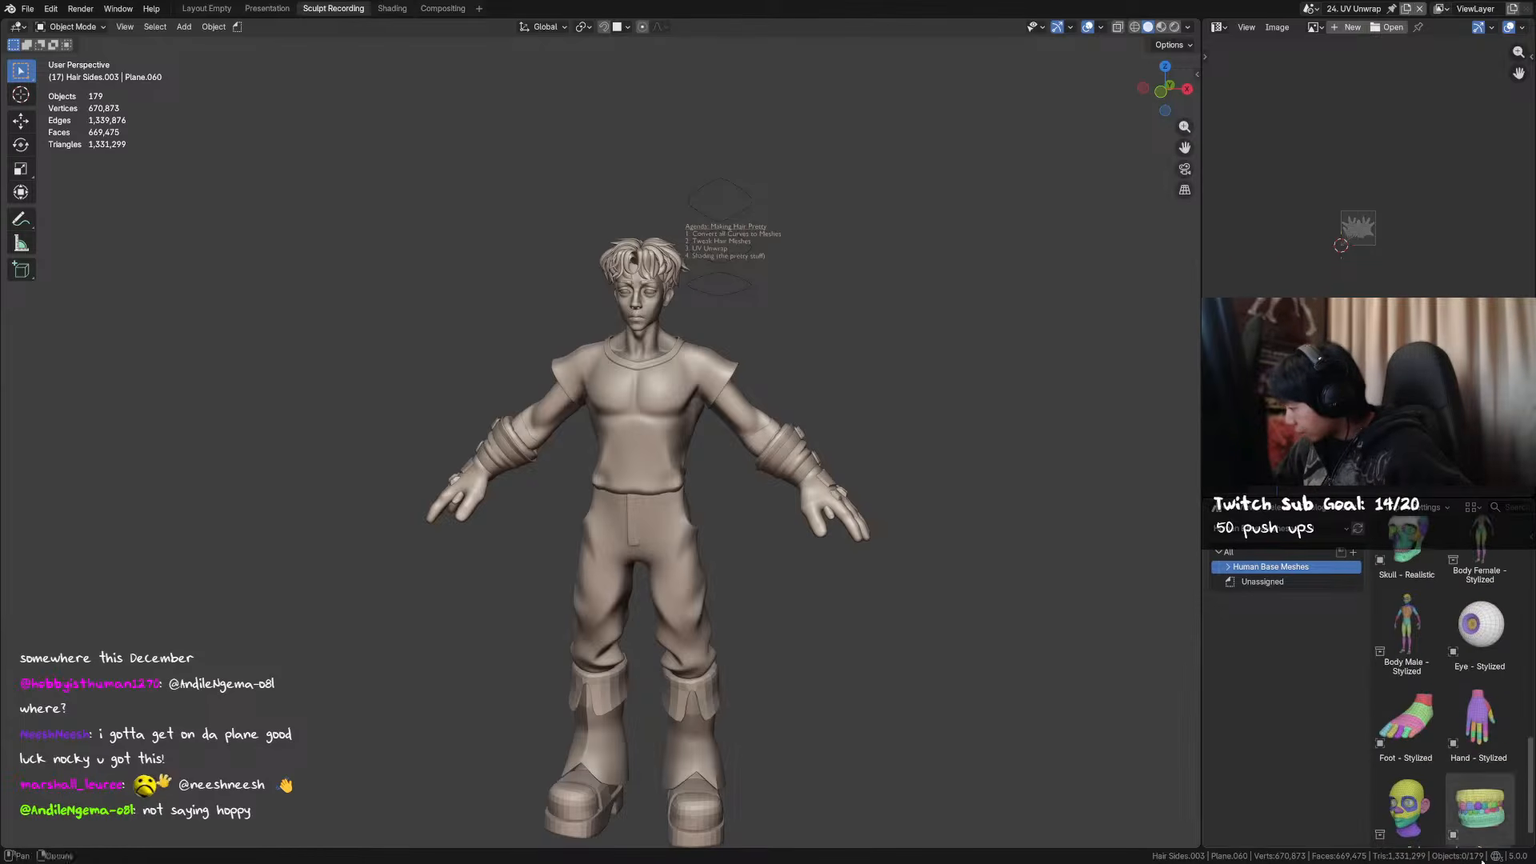
scroll(1464, 632, "up", 2)
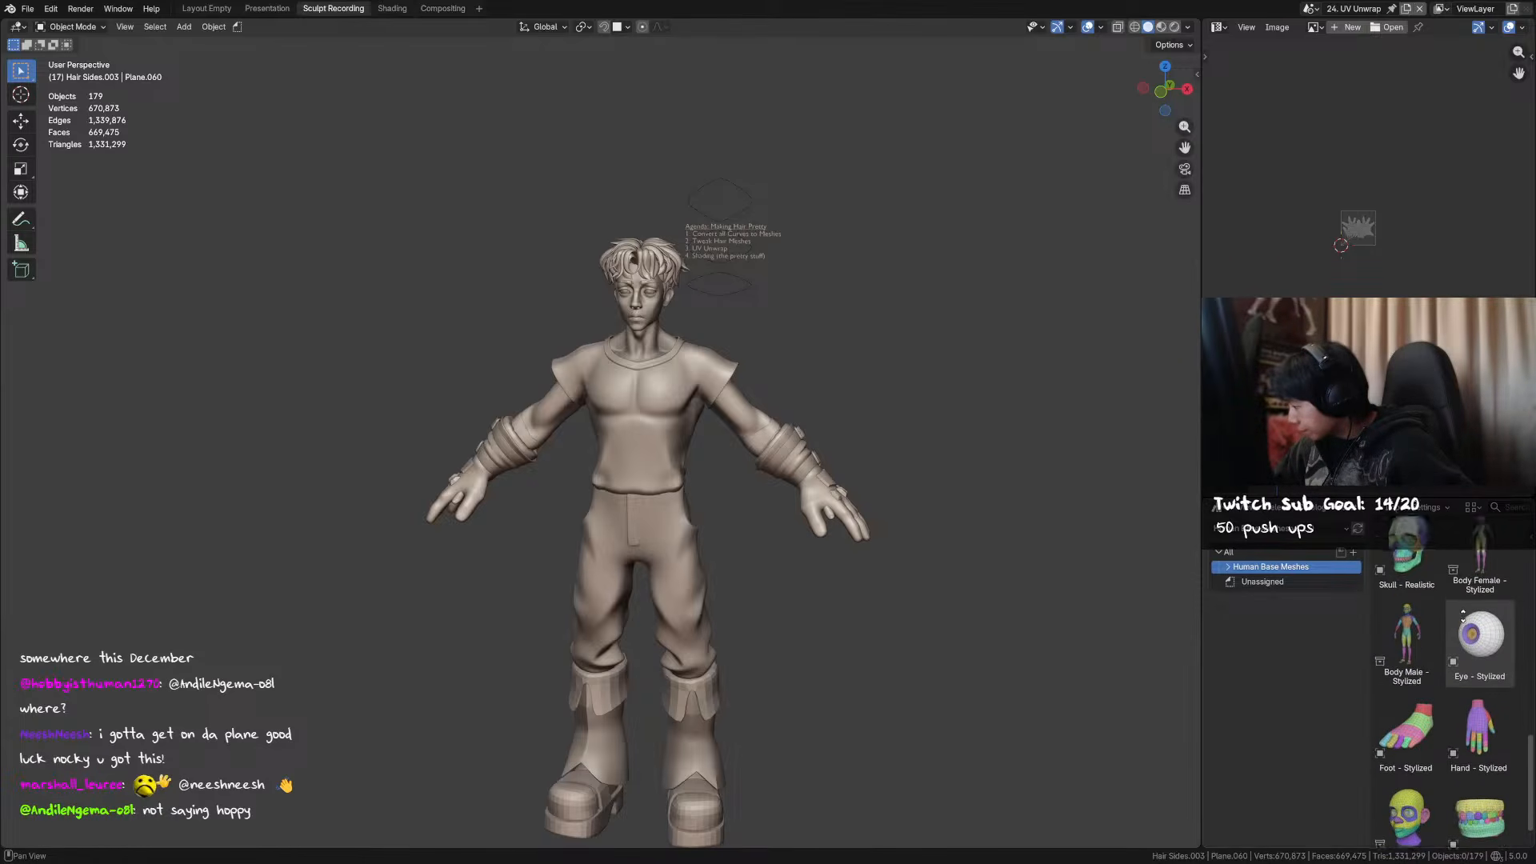
scroll(1458, 656, "up", 1)
middle_click_drag(1008, 505, 968, 440, "shift")
key("F3")
key("Return")
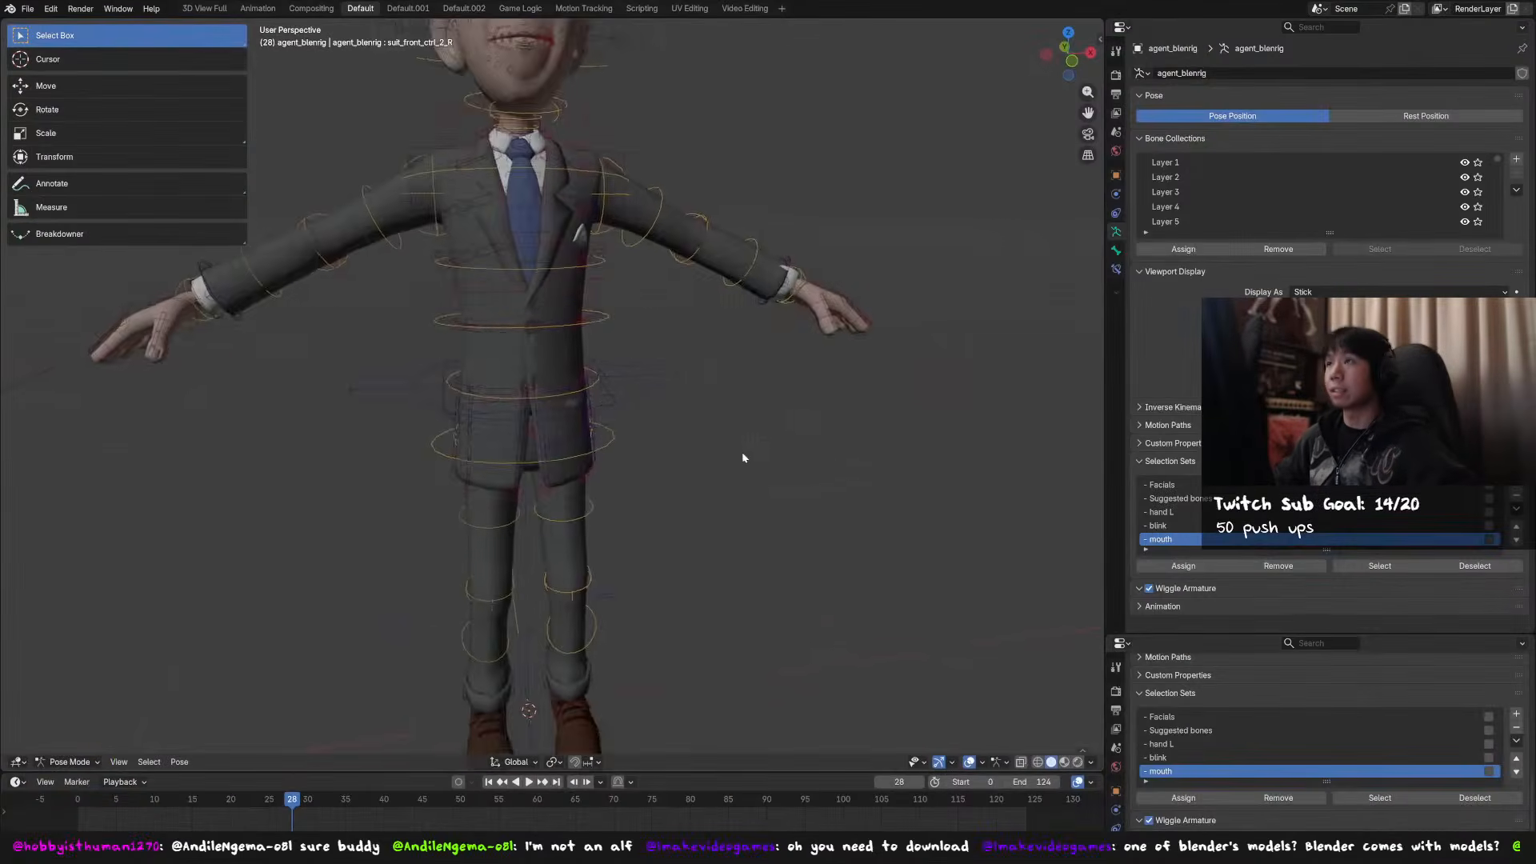
- In the agent character file, isolate the GEO-Agent_head mesh by hiding all other objects and enter Edit Mode
scroll(742, 452, "down", 3)
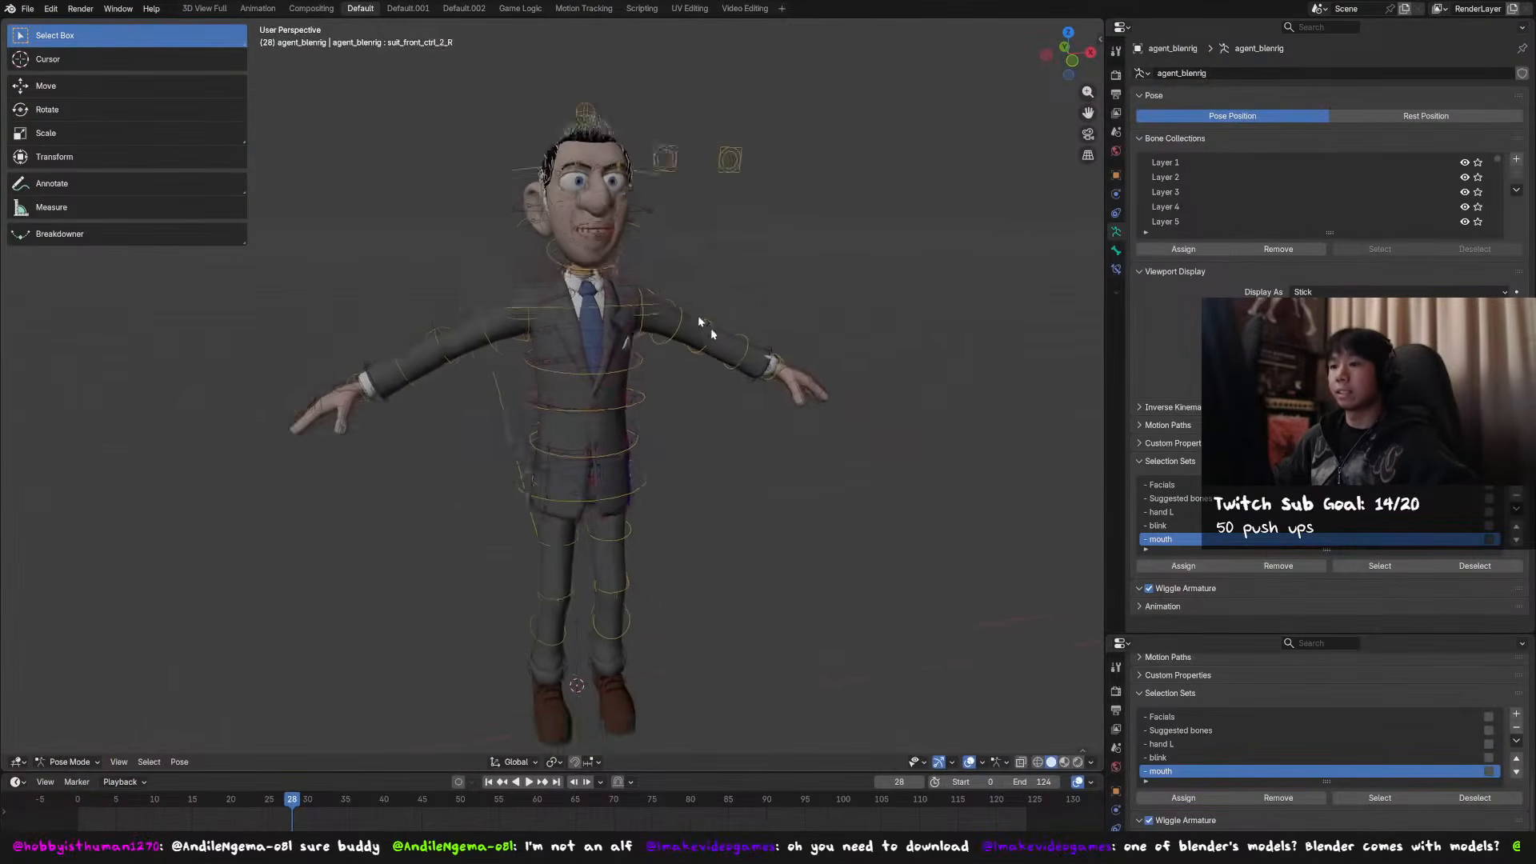
left_click(642, 206)
middle_click_drag(653, 209, 603, 232)
scroll(664, 211, "up", 4)
key("Tab")
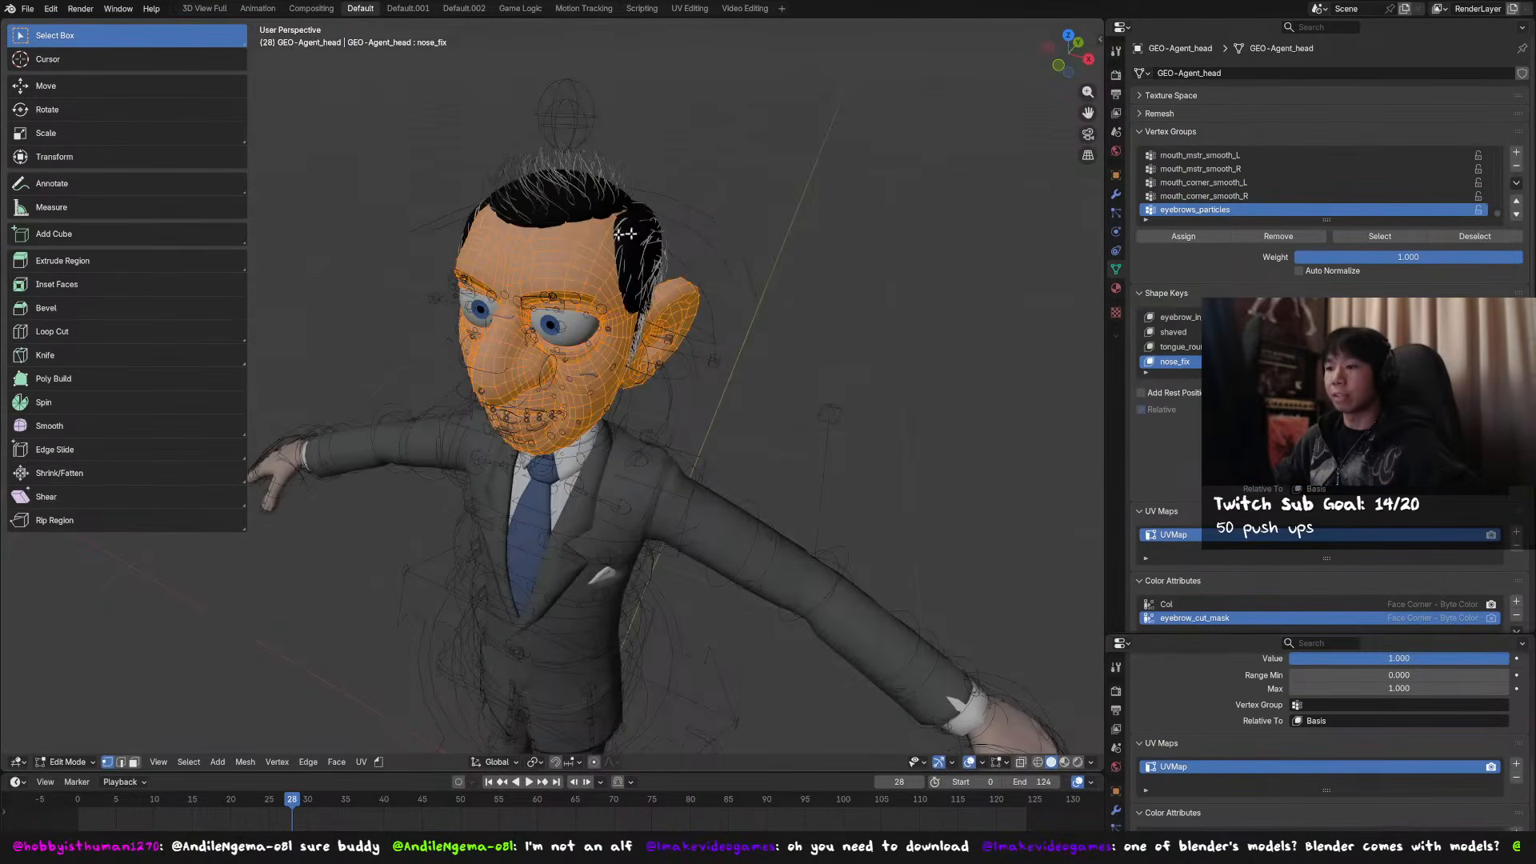
key("Tab")
key("shift+h")
key("Tab")
- Frame the isolated agent head and inspect its topology in and out of Edit Mode
middle_click_drag(733, 250, 700, 260)
left_click(727, 247)
key("a")
key("KP_Decimal")
left_click(904, 248)
middle_click_drag(904, 249, 866, 362)
key("Tab")
scroll(814, 264, "down", 3)
key("Tab")
- Change the upper Properties editor to the UV Editor and display the agent_face_color texture
left_click(1120, 27)
left_click(737, 93)
key("Tab")
key("Tab")
left_click(1474, 27)
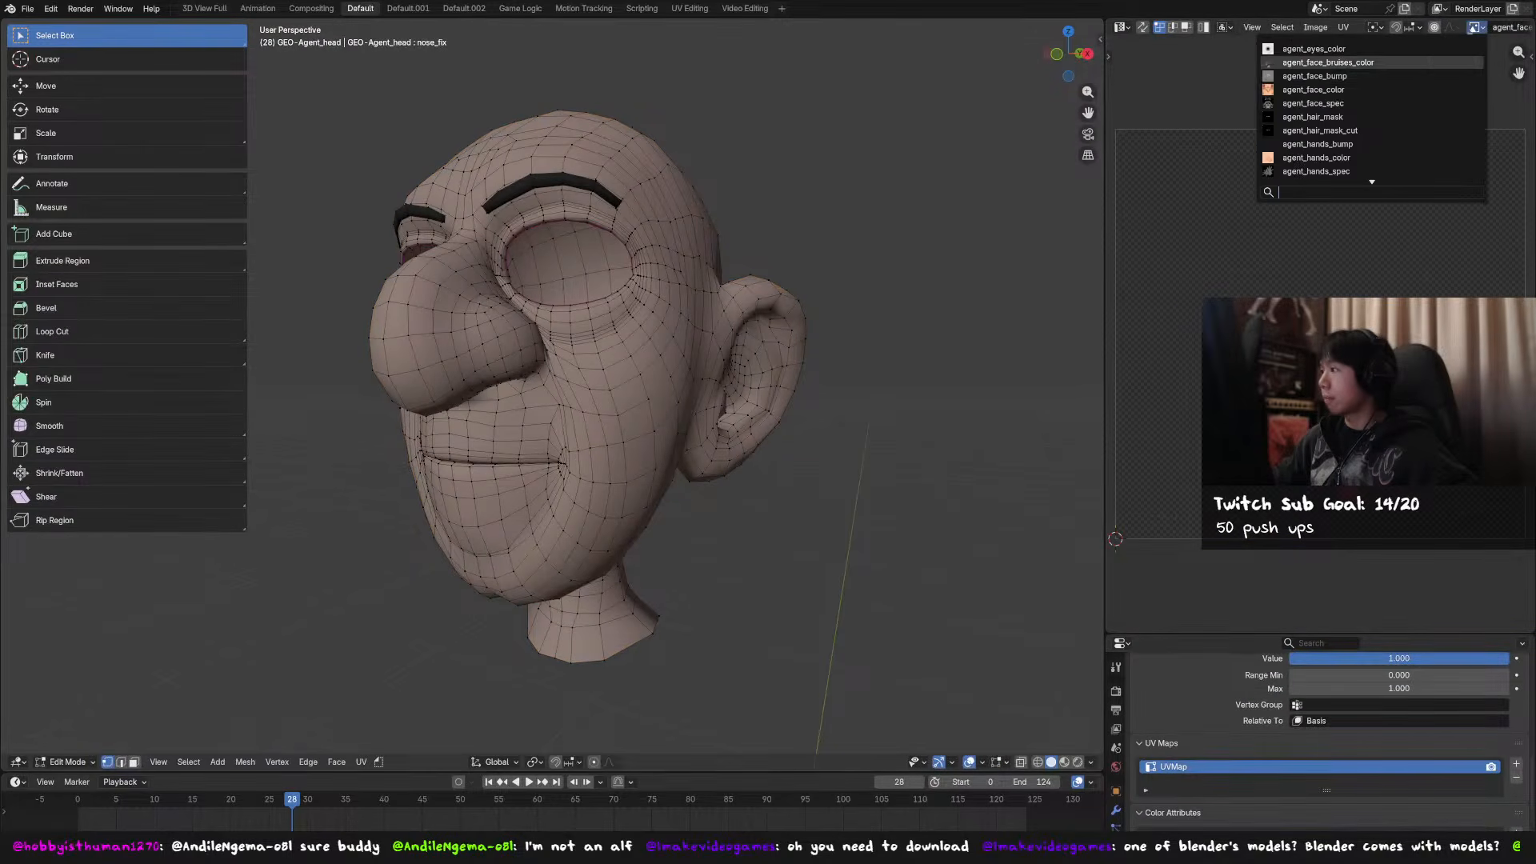
left_click(1421, 91)
scroll(1321, 336, "down", 5)
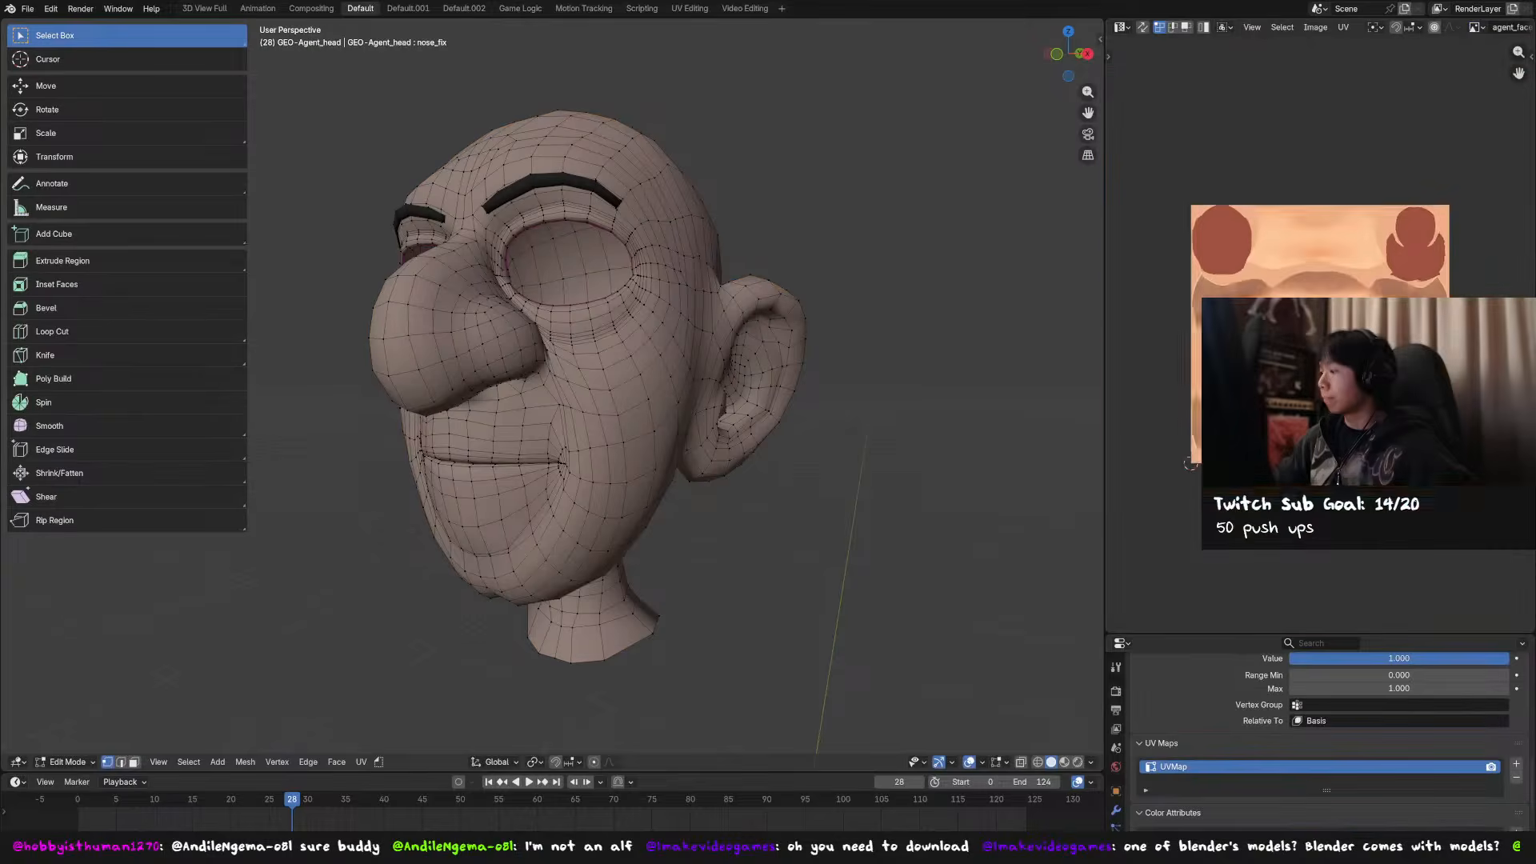
- Select all of the agent head's geometry to view its UV layout, and clear the selection
key("Tab")
middle_click_drag(614, 312, 688, 352)
key("Tab")
key("a")
left_click_drag(857, 365, 946, 379)
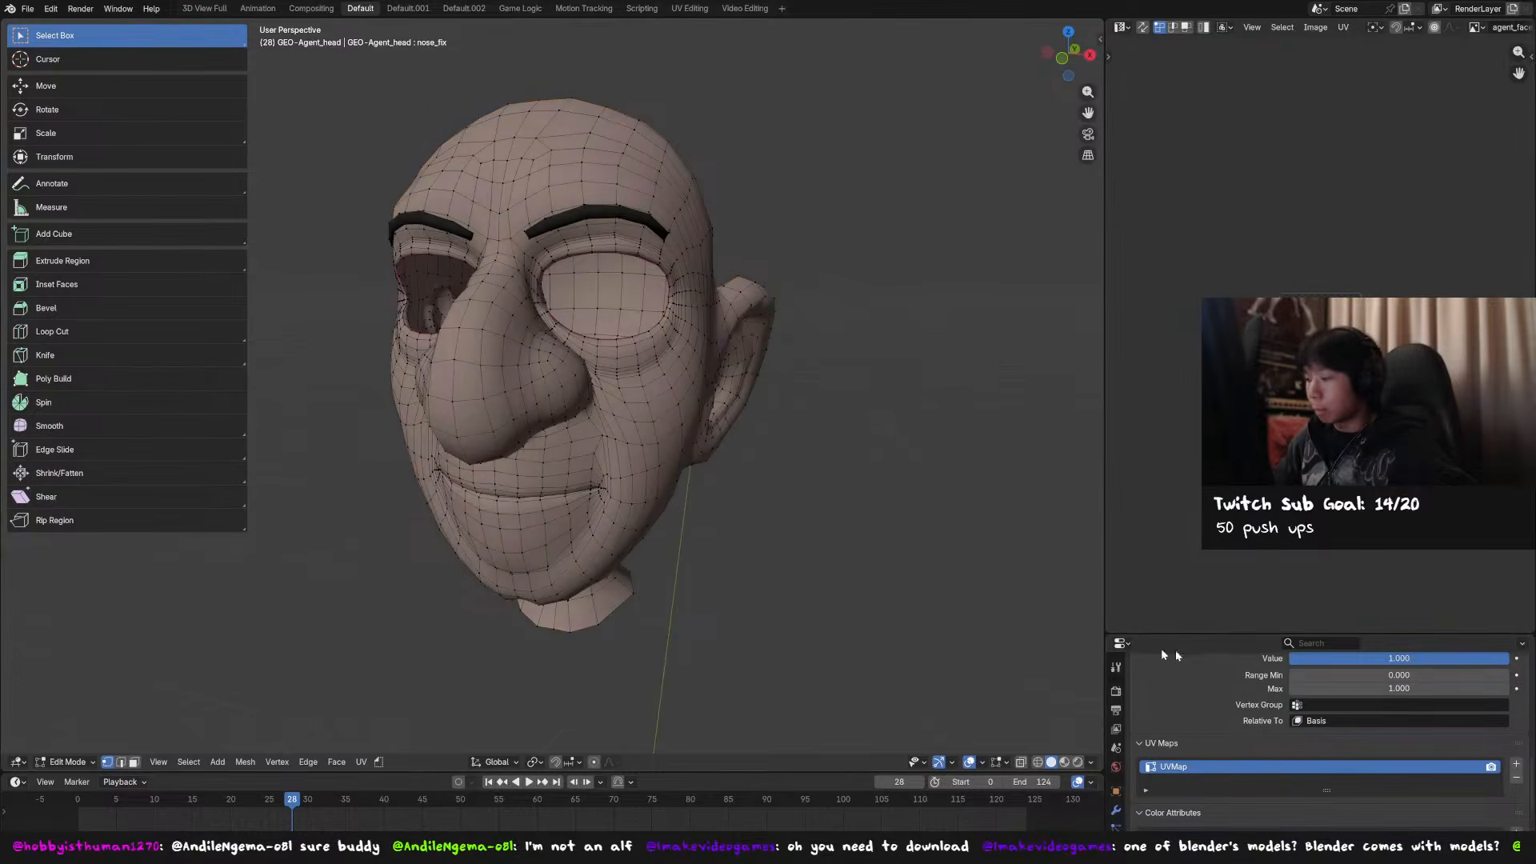
- Enlarge the Properties editor and check the agent head's material, object and mesh data settings, including its UV maps
left_click_drag(1168, 631, 1167, 286)
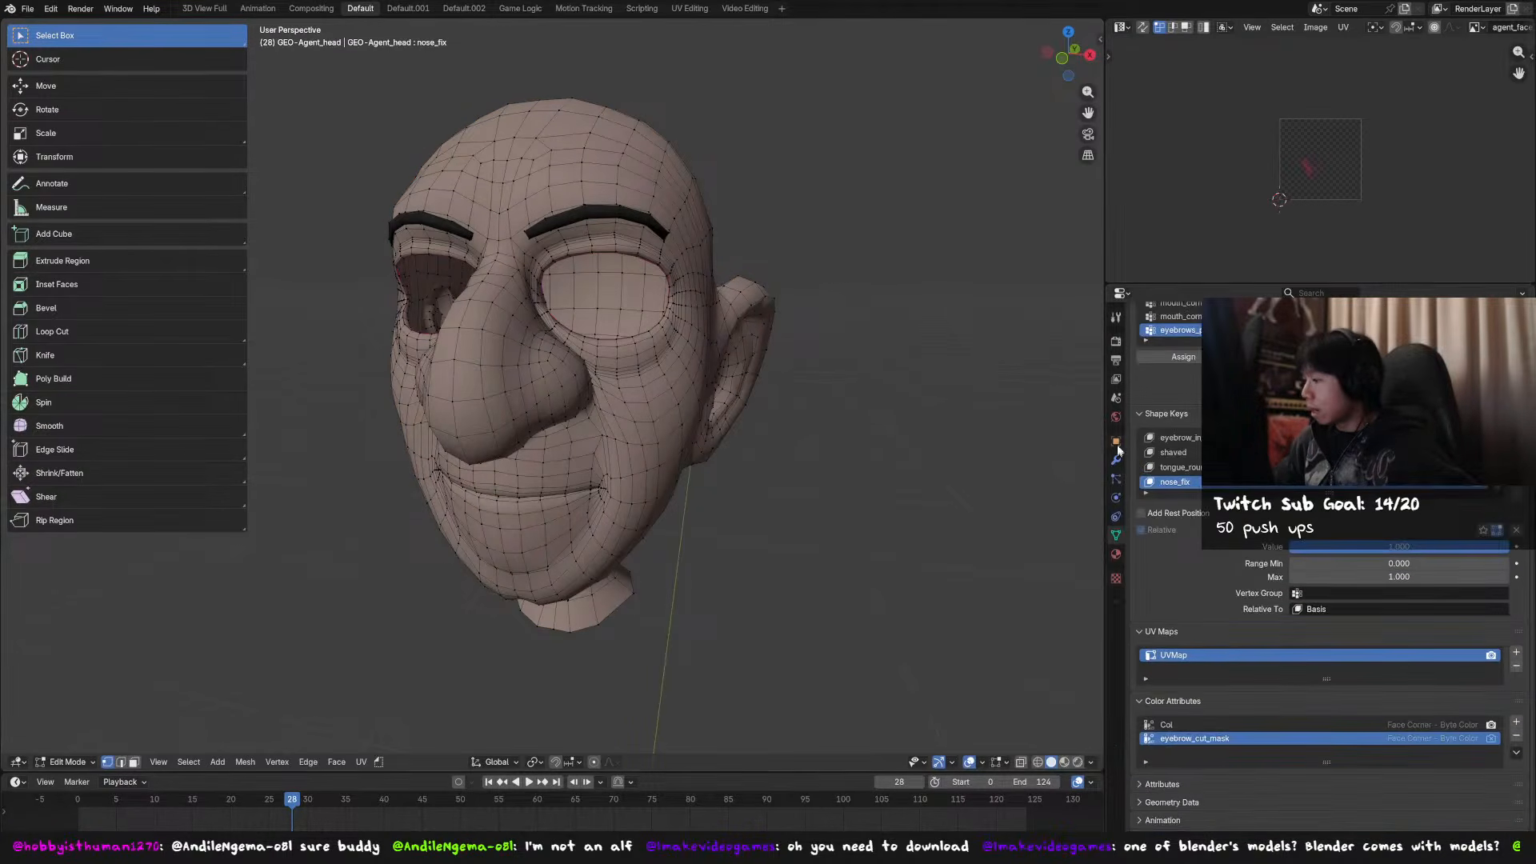
left_click(1116, 553)
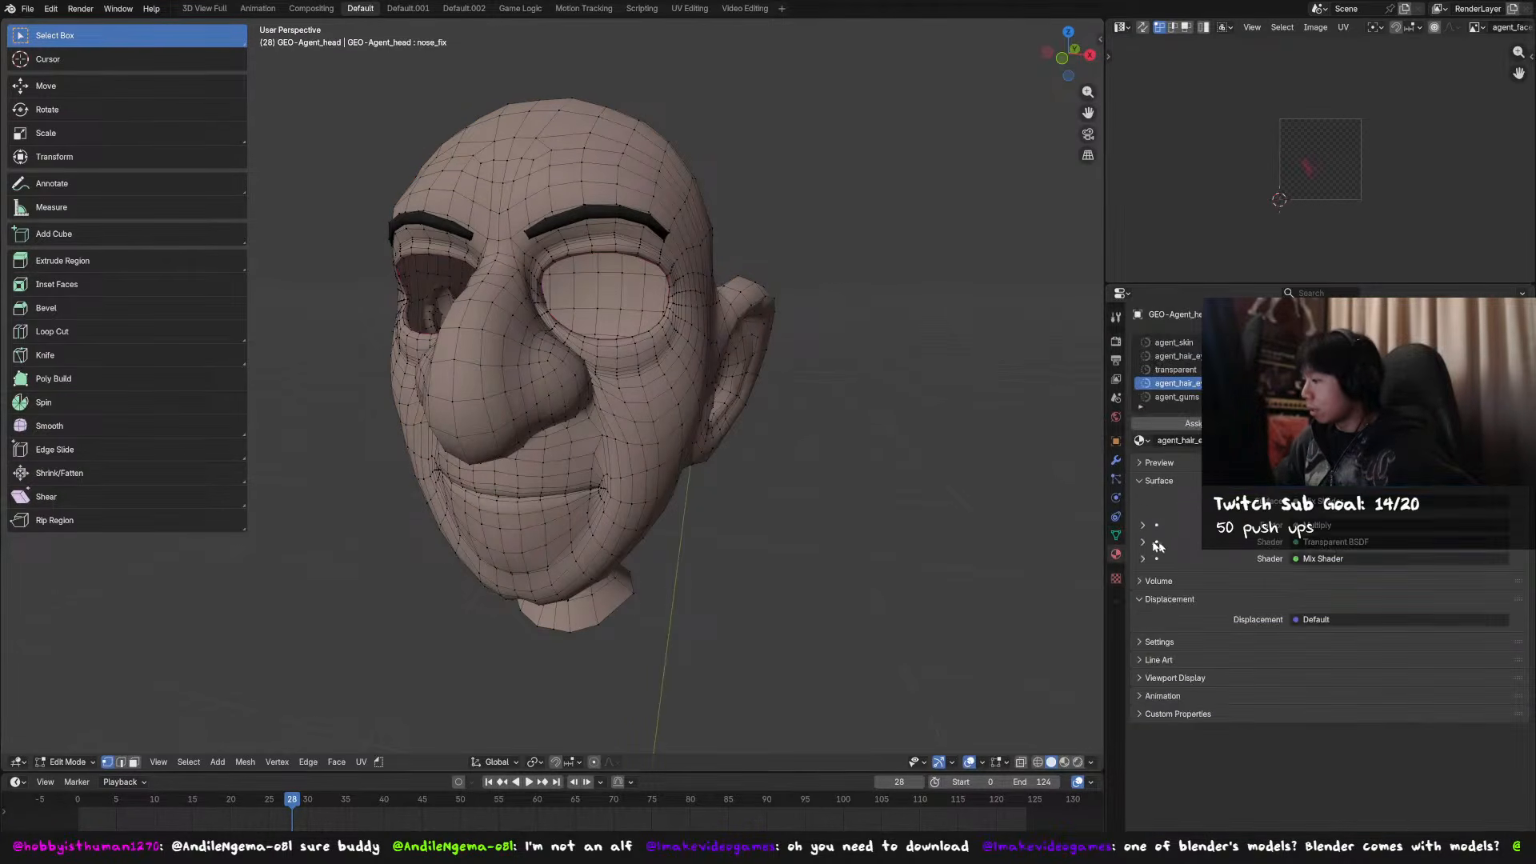
left_click(1116, 440)
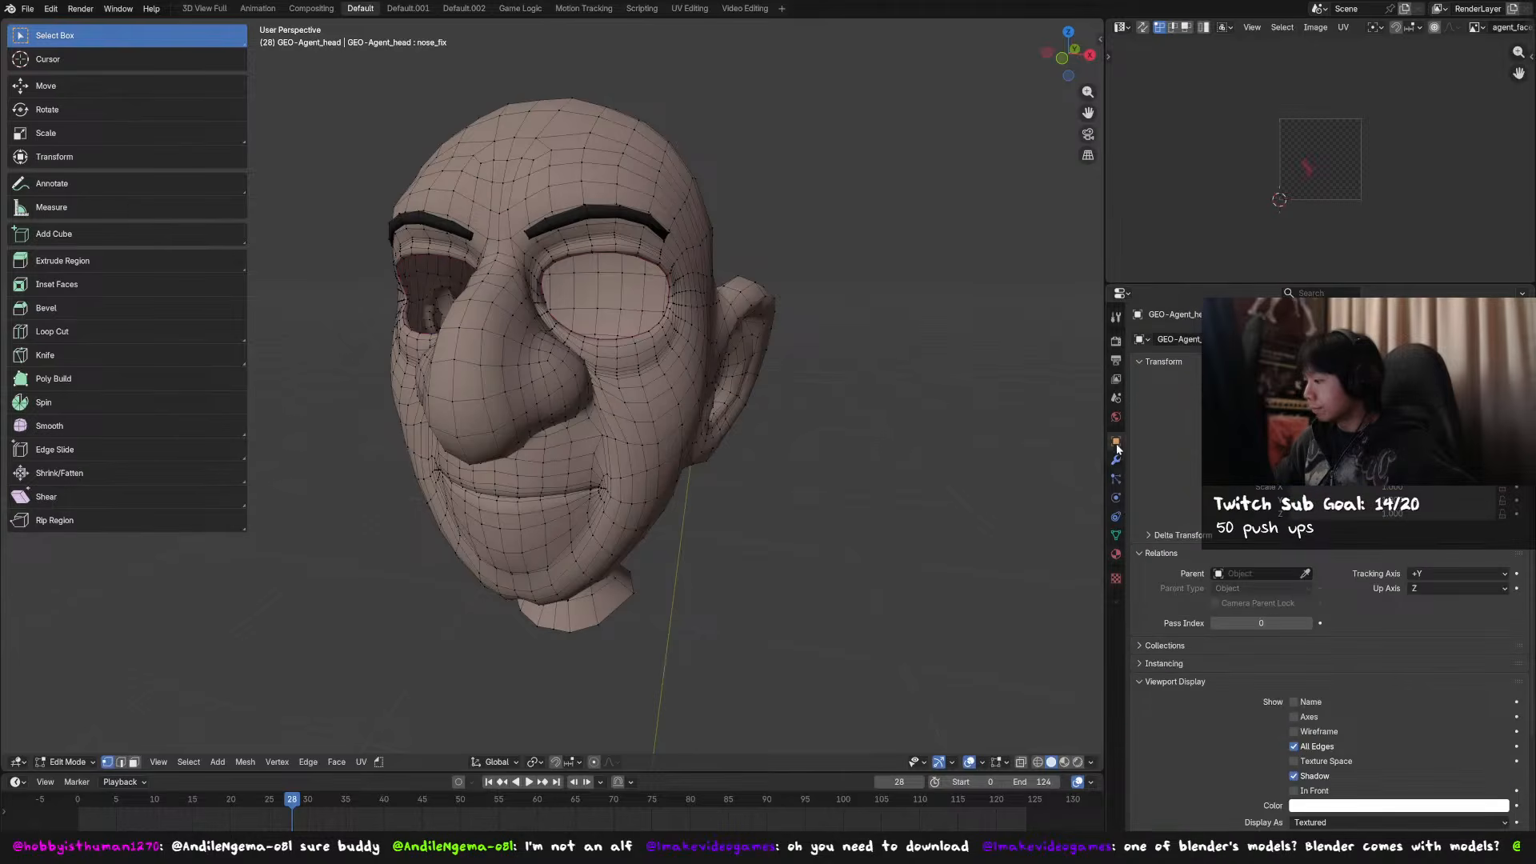
scroll(1209, 608, "down", 4)
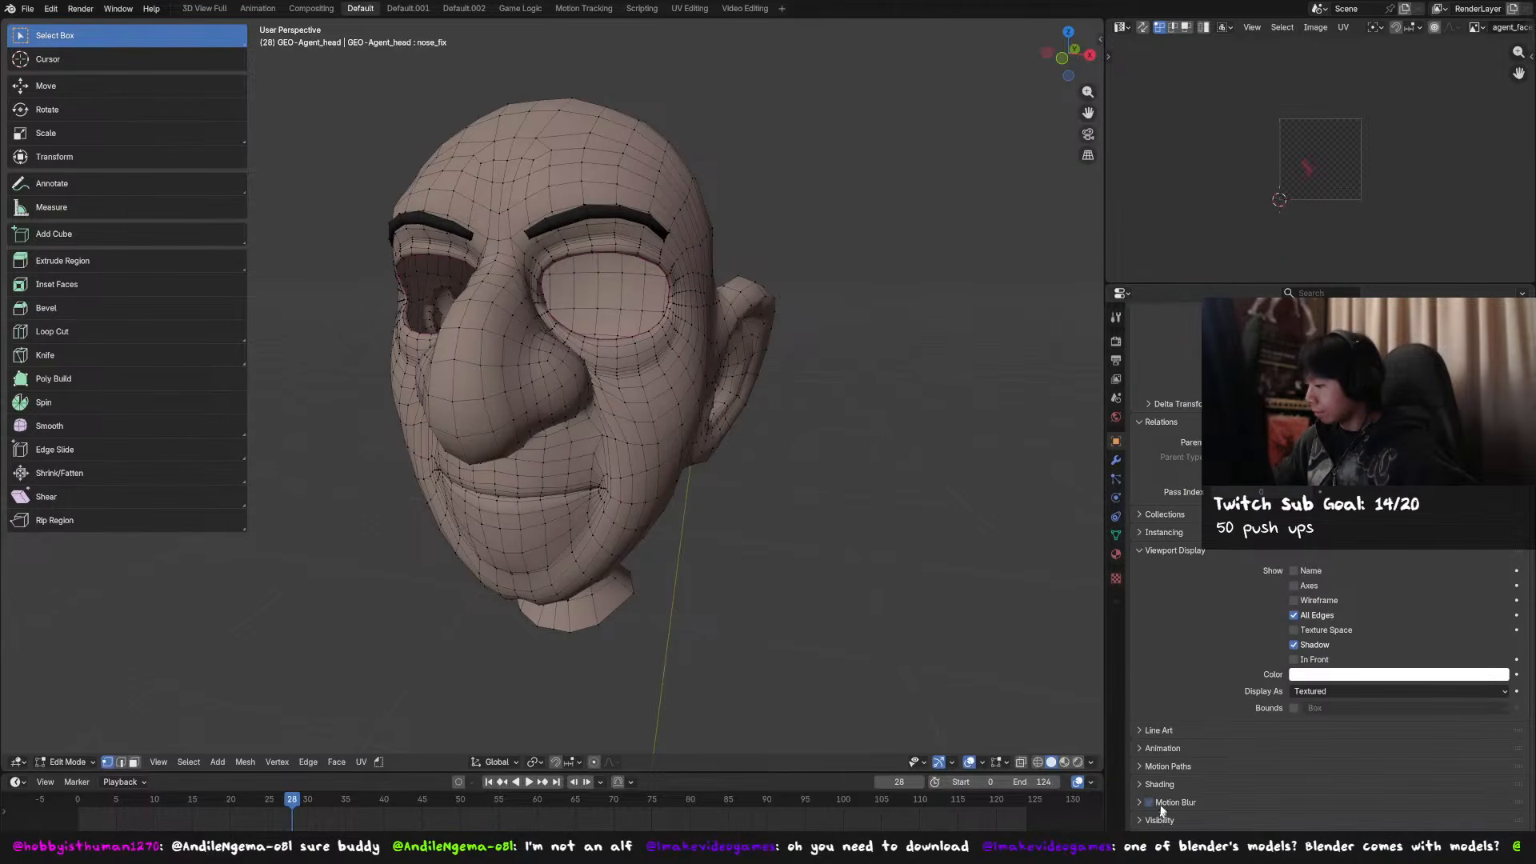
left_click(1117, 535)
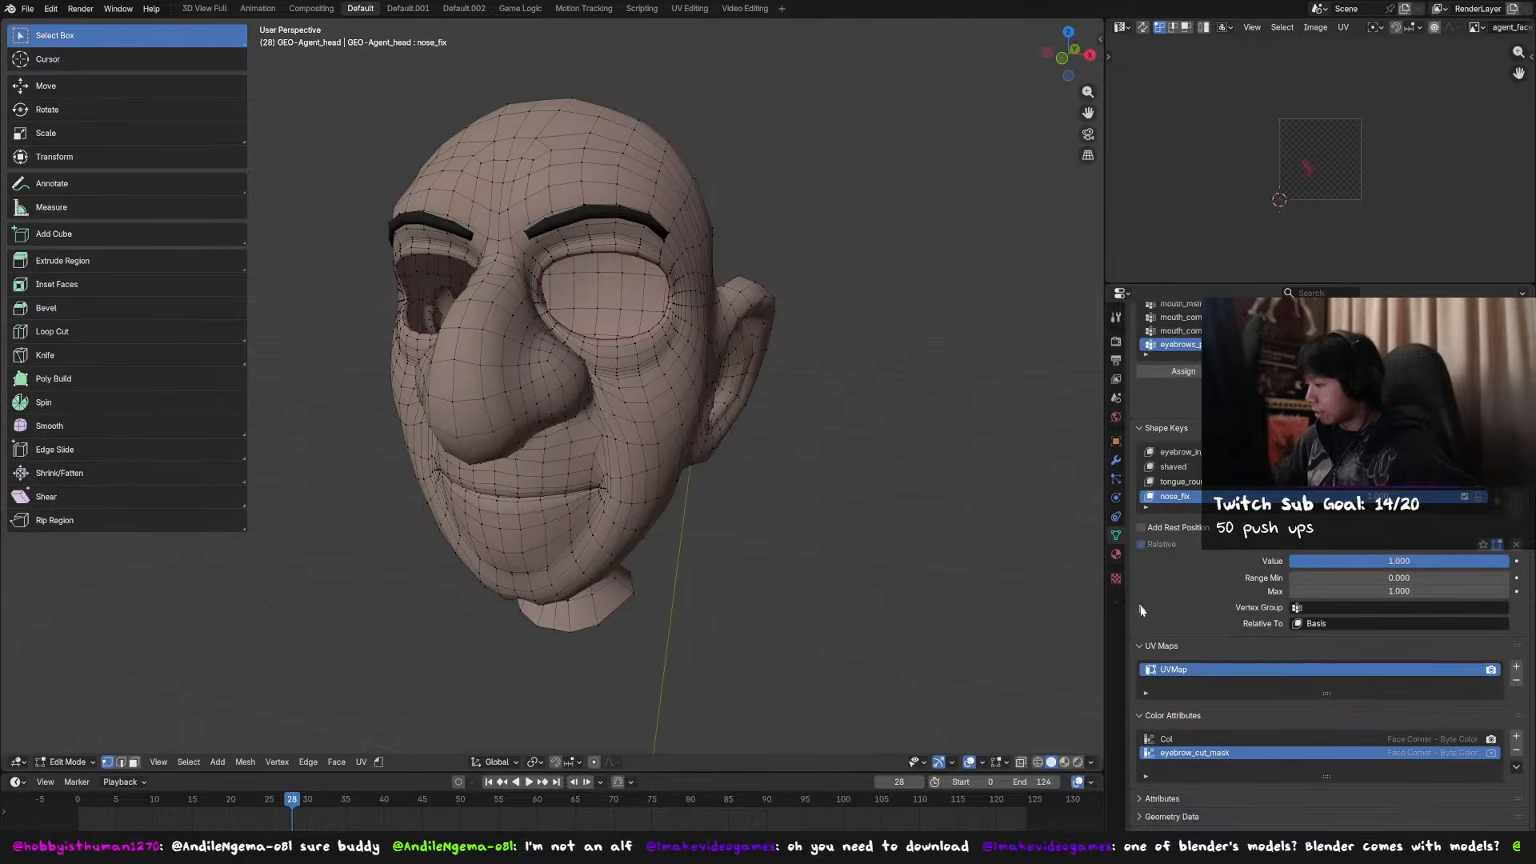
left_click_drag(1327, 693, 1321, 709)
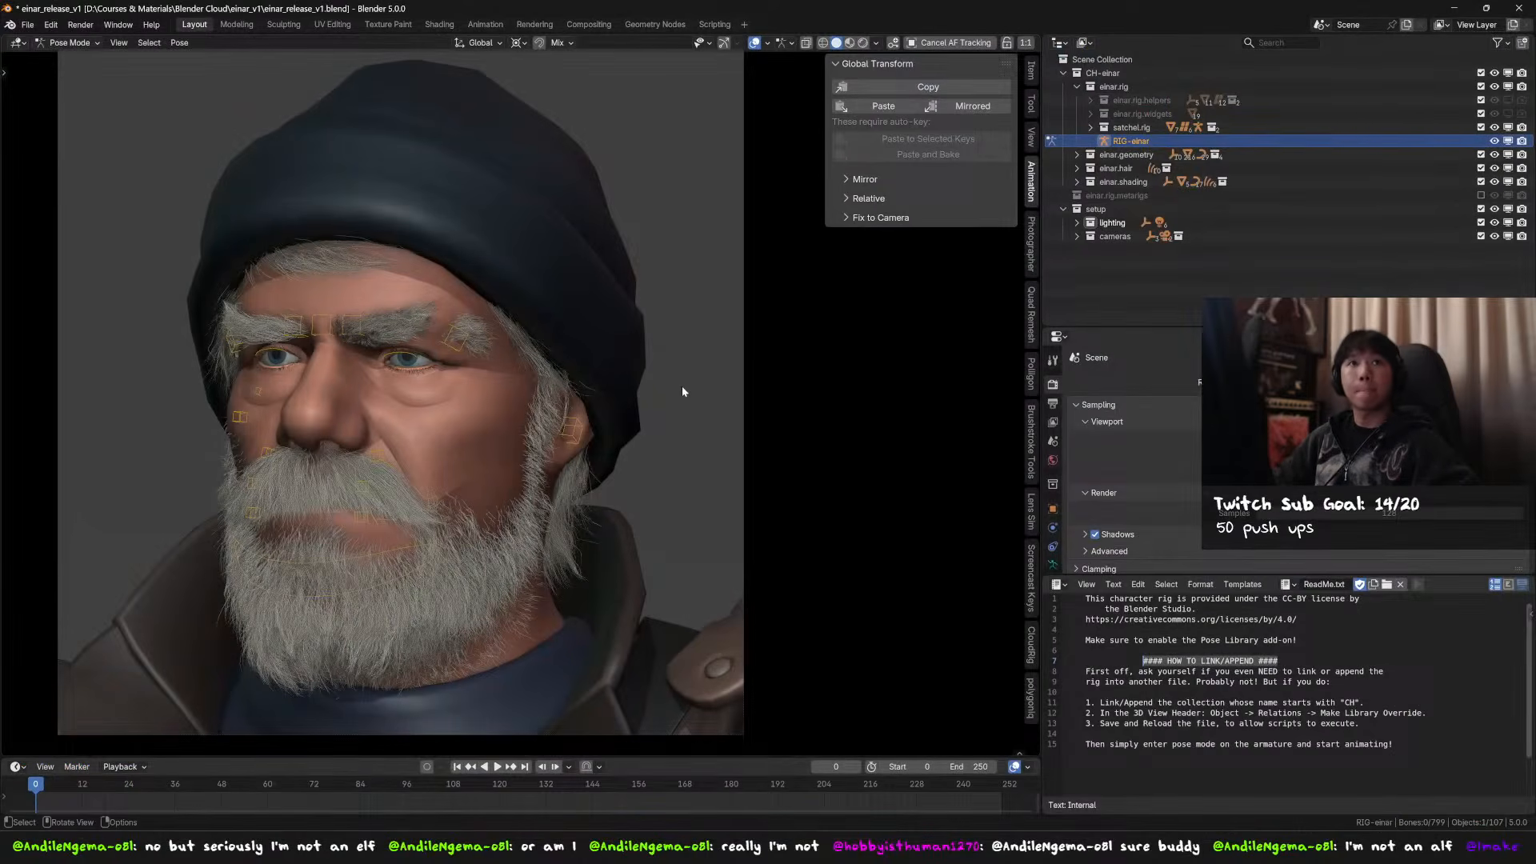
- In the einar_release_v1 file, leave the camera view and switch the rig from Pose Mode to Object Mode
key("F3")
left_click(778, 421)
middle_click_drag(656, 419, 529, 360)
key("ctrl+Tab")
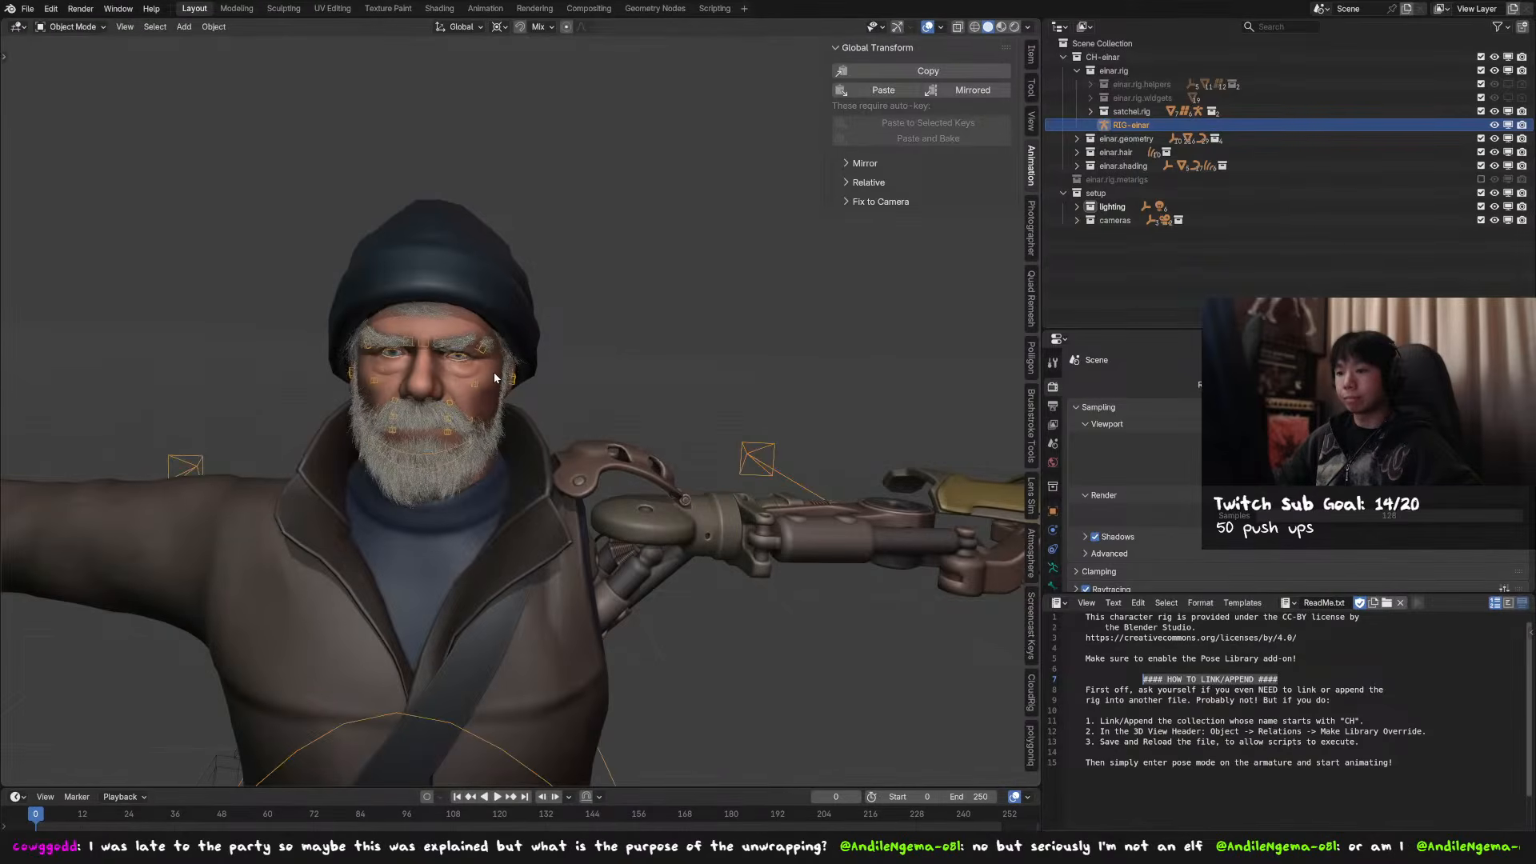
- Select and frame Einar's head mesh, isolate it by hiding everything else, and enter Edit Mode
left_click(494, 374)
key("KP_Decimal")
key("Tab")
scroll(602, 404, "down", 1)
key("Tab")
key("shift+h")
key("Tab")
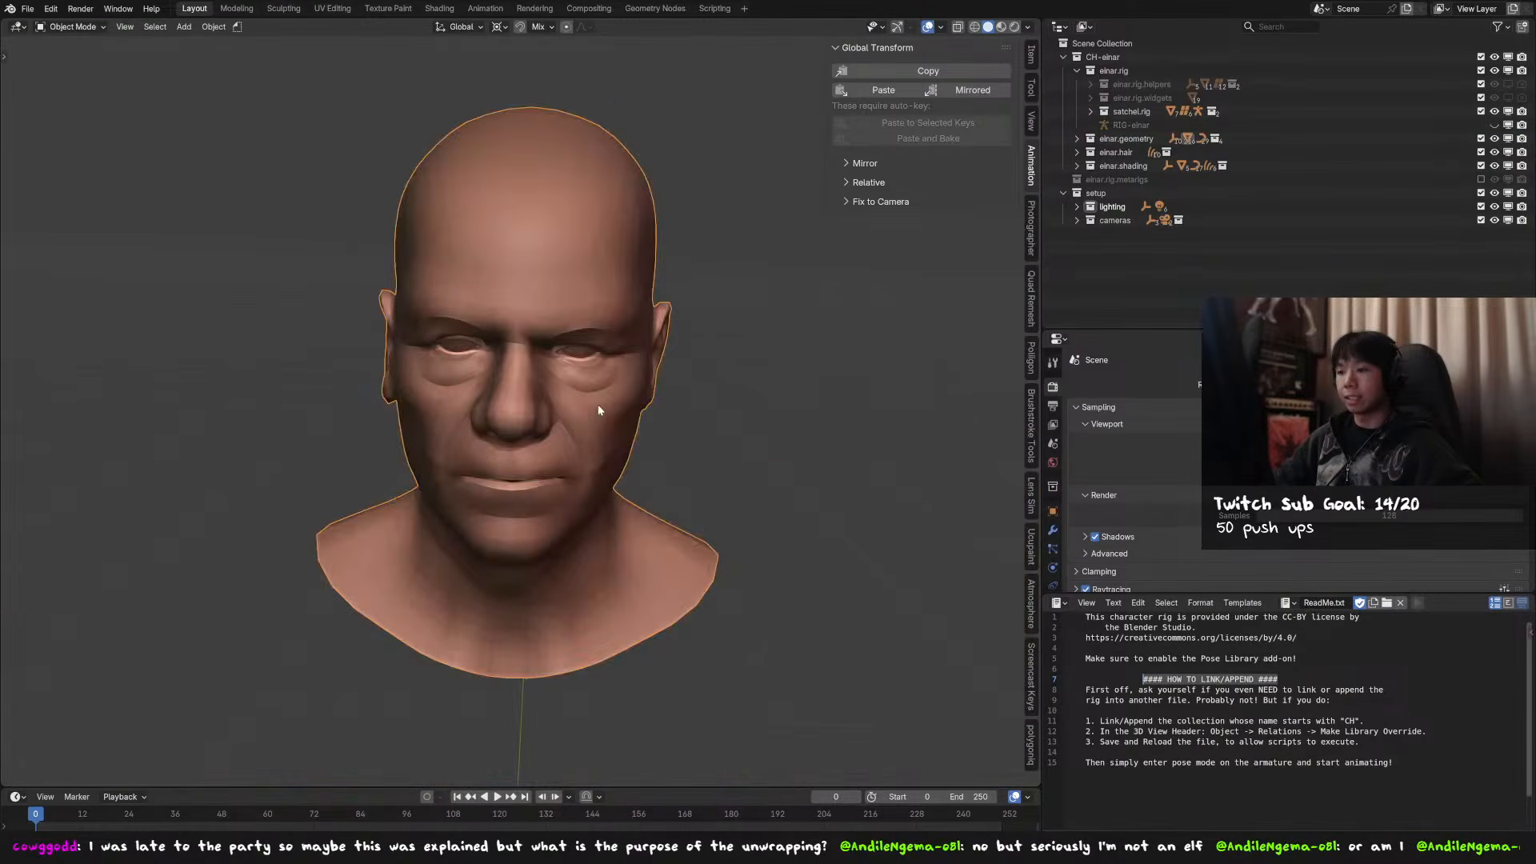
- Hide the sidebar, examine the seams around Einar's face and scalp, and switch to edge selection
middle_click_drag(604, 435, 649, 365)
key("n")
scroll(560, 360, "up", 4)
middle_click_drag(528, 356, 496, 359)
scroll(640, 352, "down", 4)
scroll(496, 358, "down", 1)
key("2")
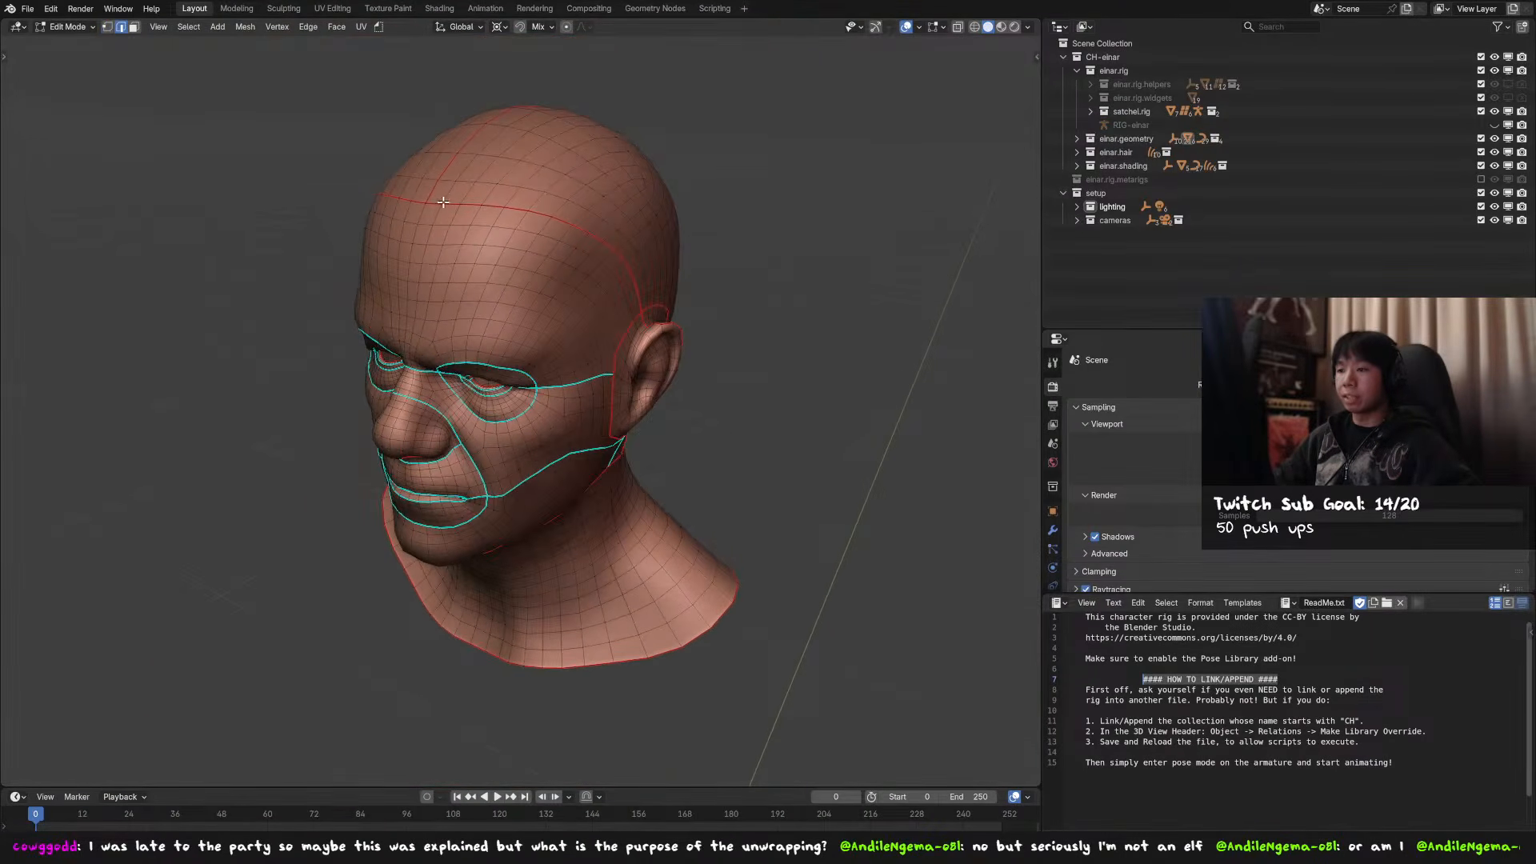
- Select edges along Einar's scalp seam and examine how the seams run over the skull and around the ear
left_click(636, 282, "ctrl")
middle_click_drag(636, 281, 474, 276)
left_click(398, 237)
middle_click_drag(869, 382, 684, 436)
middle_click_drag(568, 469, 573, 463)
middle_click_drag(559, 240, 689, 405)
- Leave Edit Mode, unhide all of Einar's hidden objects and clear the selection
key("Tab")
scroll(540, 402, "down", 3)
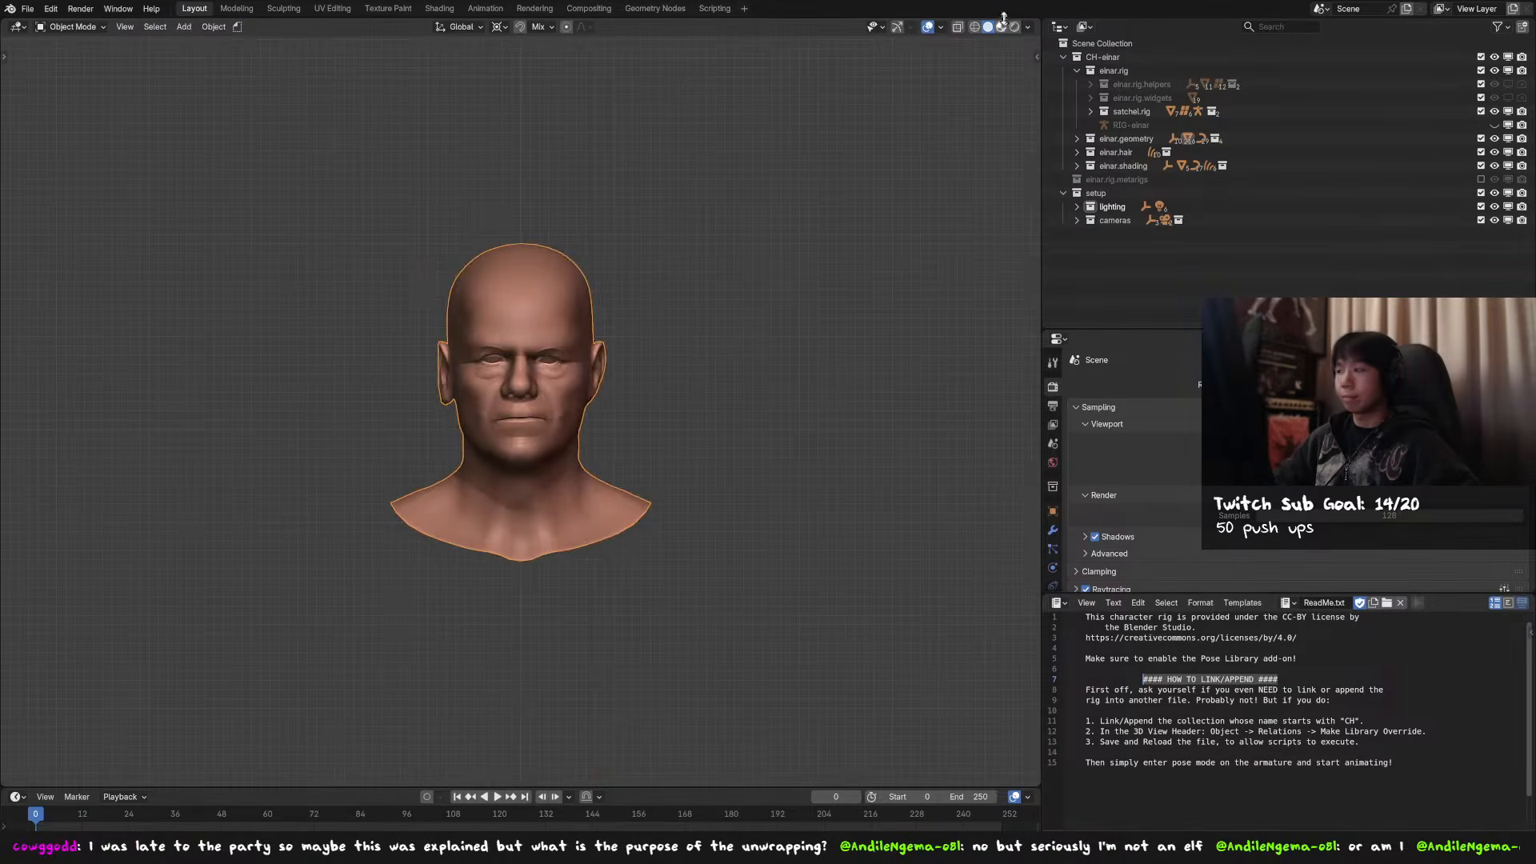
key("alt+h")
left_click(911, 213)
middle_click_drag(724, 300, 782, 352)
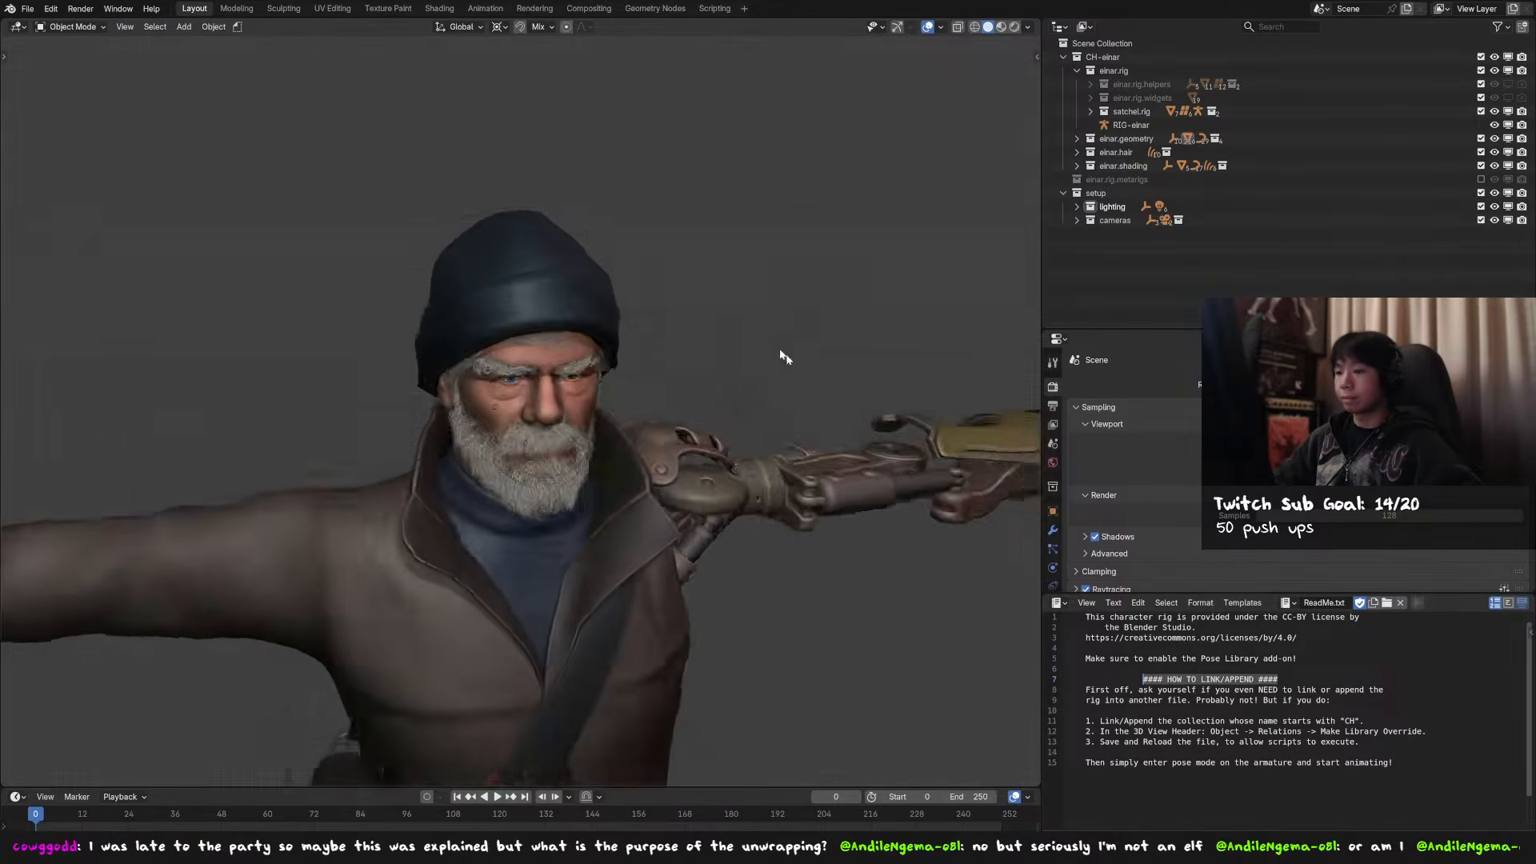
- Enter Edit Mode on Einar's jacket, examine its seams across the back and sleeve, and return to Object Mode
scroll(704, 394, "down", 4)
middle_click_drag(704, 394, 504, 352, "shift")
scroll(614, 380, "up", 2)
key("Tab")
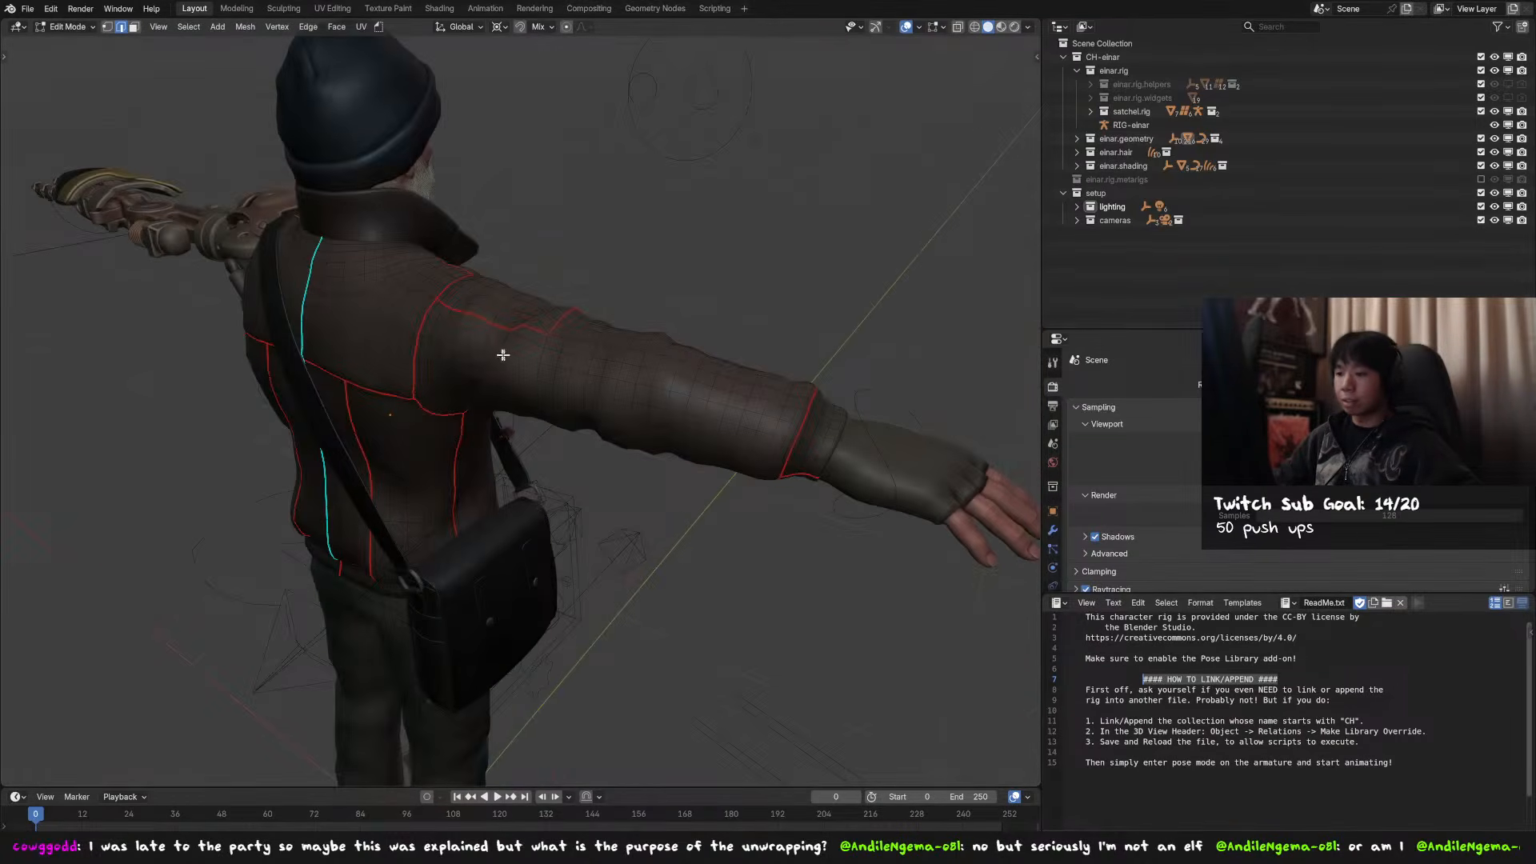
scroll(466, 337, "up", 2)
middle_click_drag(612, 321, 692, 454)
key("Tab")
- Switch Einar's rig to Pose Mode and move the mechanical hand's control in front of the body in top view
left_click(686, 363)
scroll(661, 330, "down", 3)
left_click(793, 344)
key("ctrl+Tab")
left_click(796, 335)
key("g")
right_click(705, 370)
key("KP_7")
key("g")
left_click(670, 563)
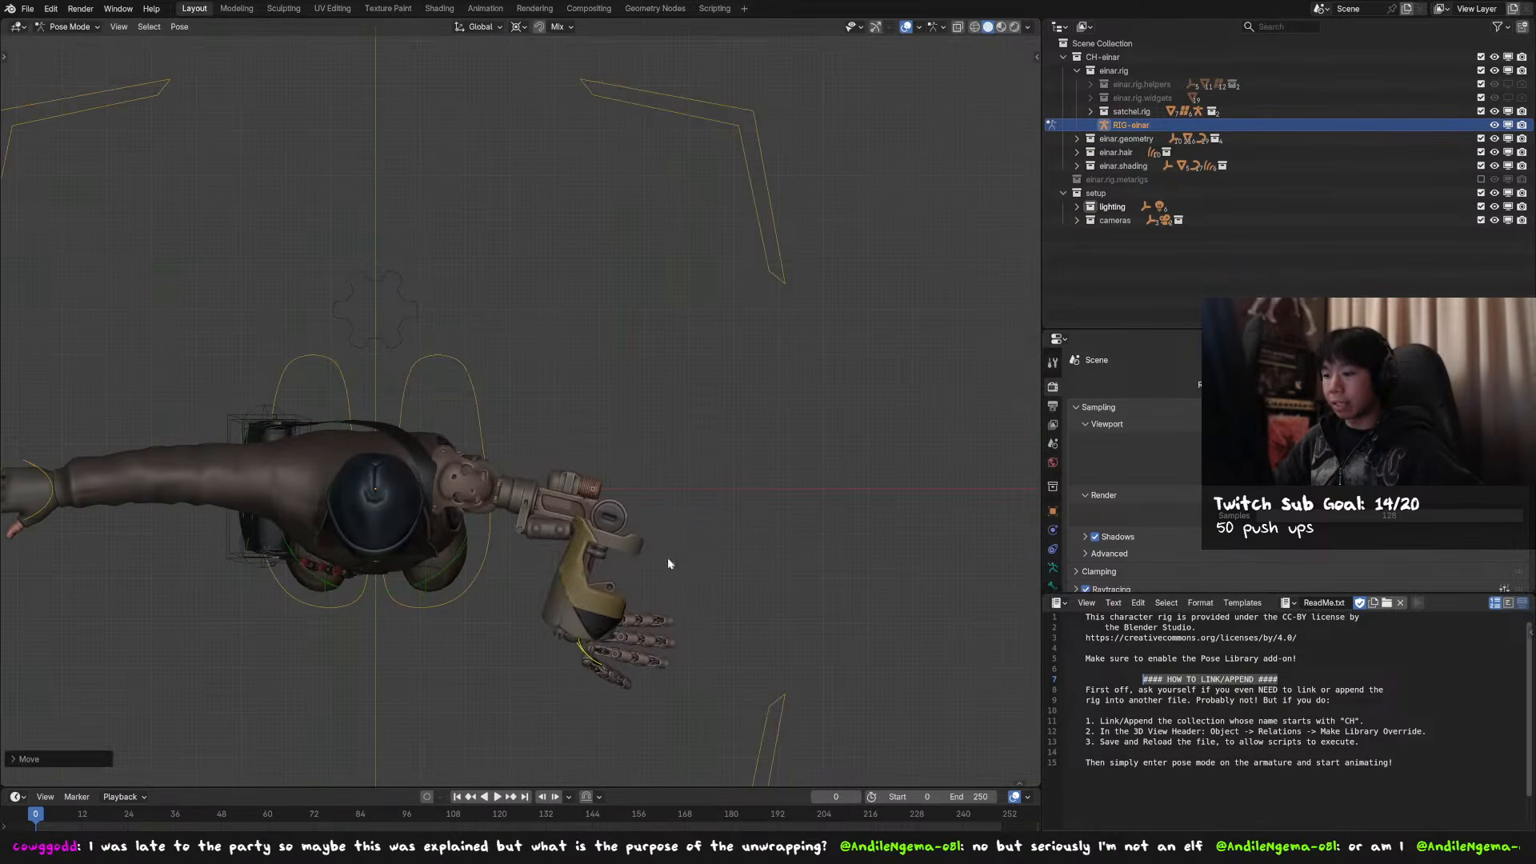
middle_click_drag(671, 562, 721, 393, "shift")
key("r")
right_click(668, 528)
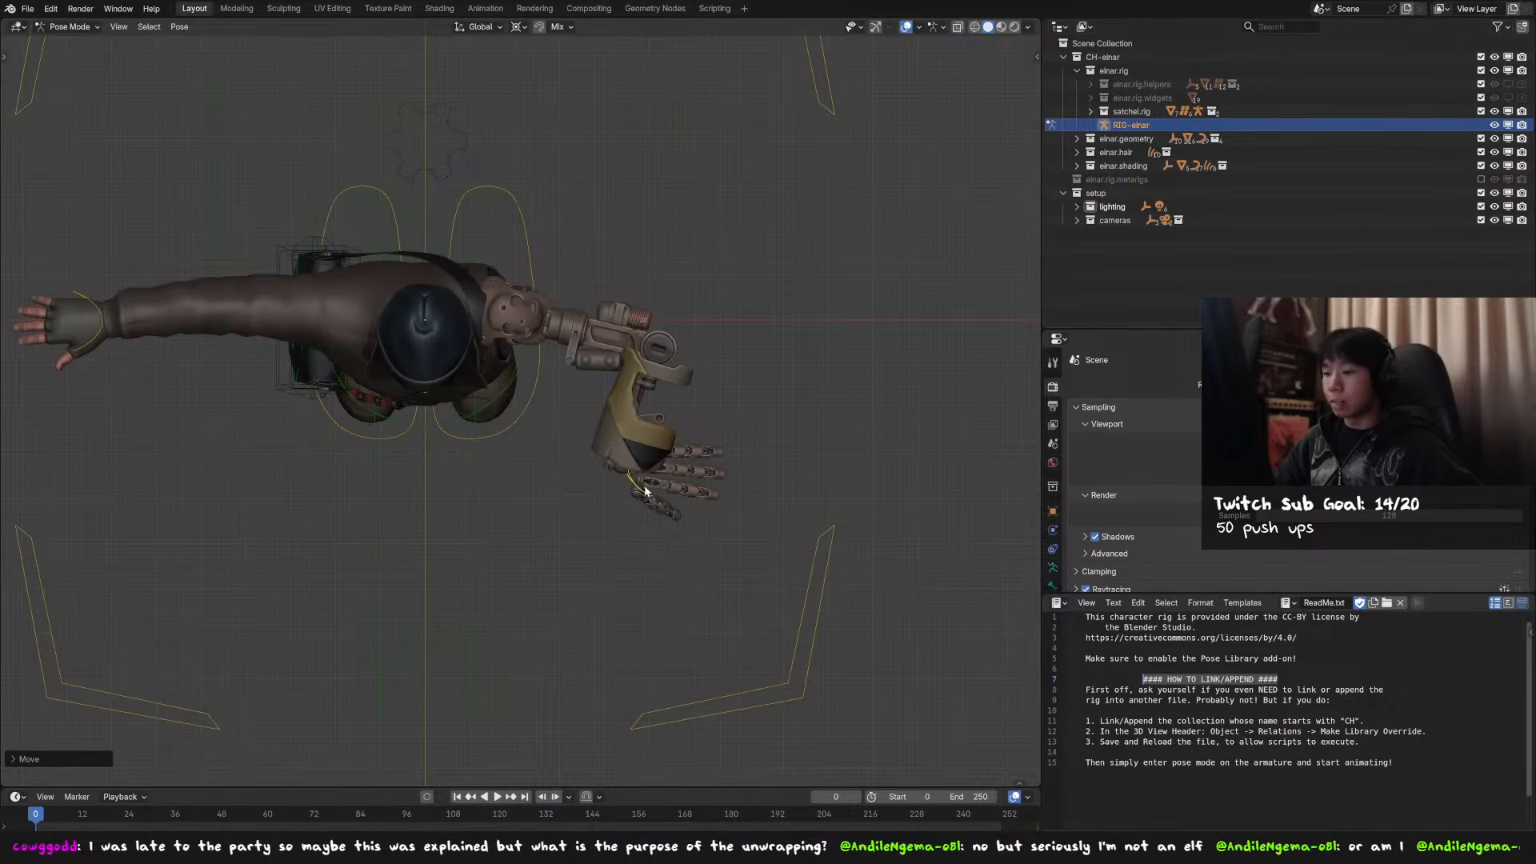
key("r")
right_click(673, 535)
middle_click_drag(672, 535, 699, 458)
key("r")
key("z")
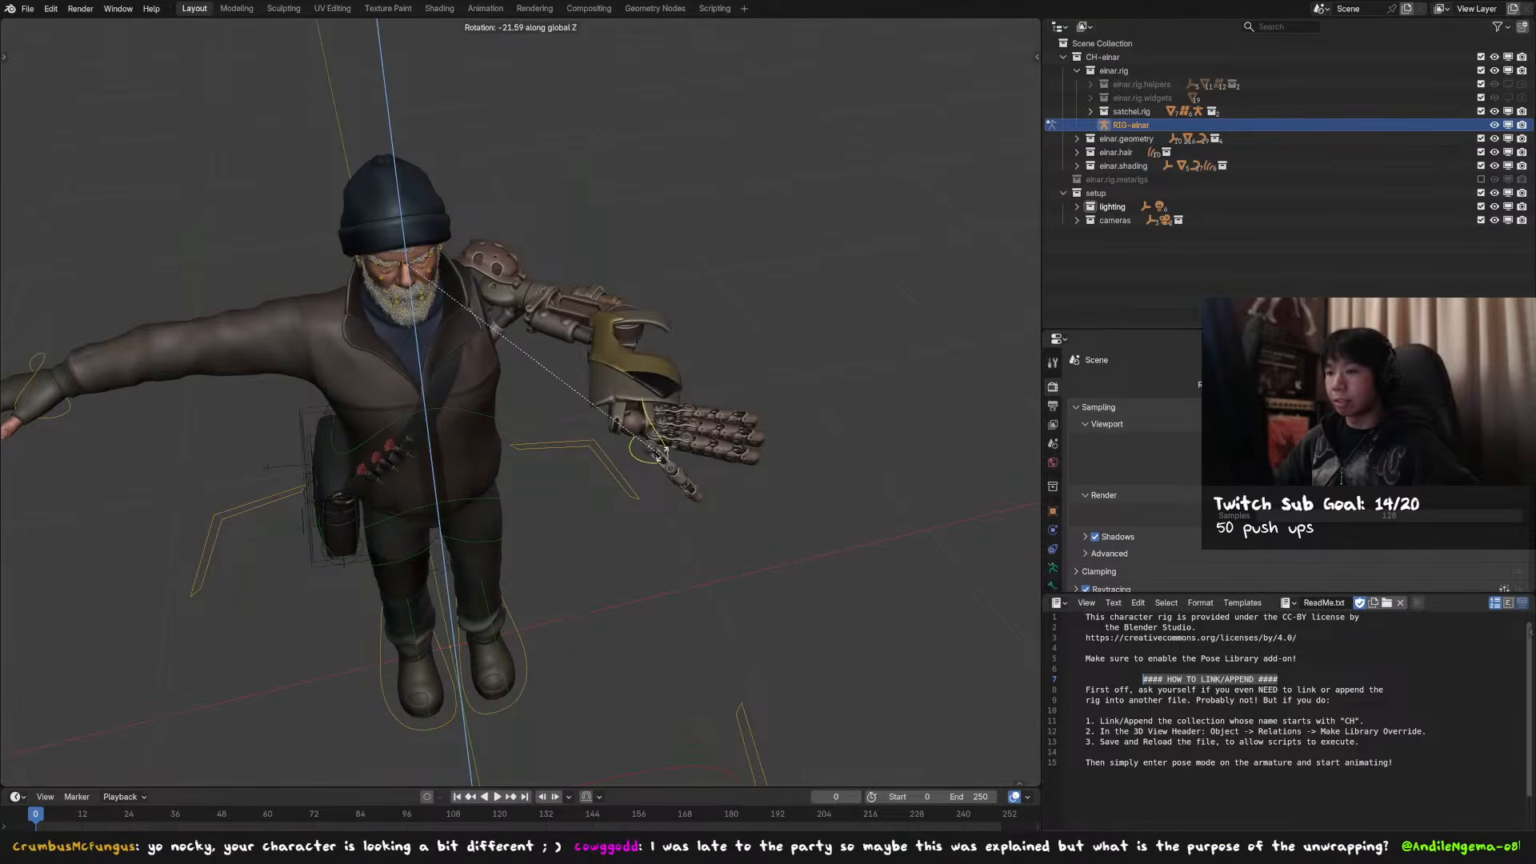
right_click(717, 436)
right_click(720, 434)
key("comma")
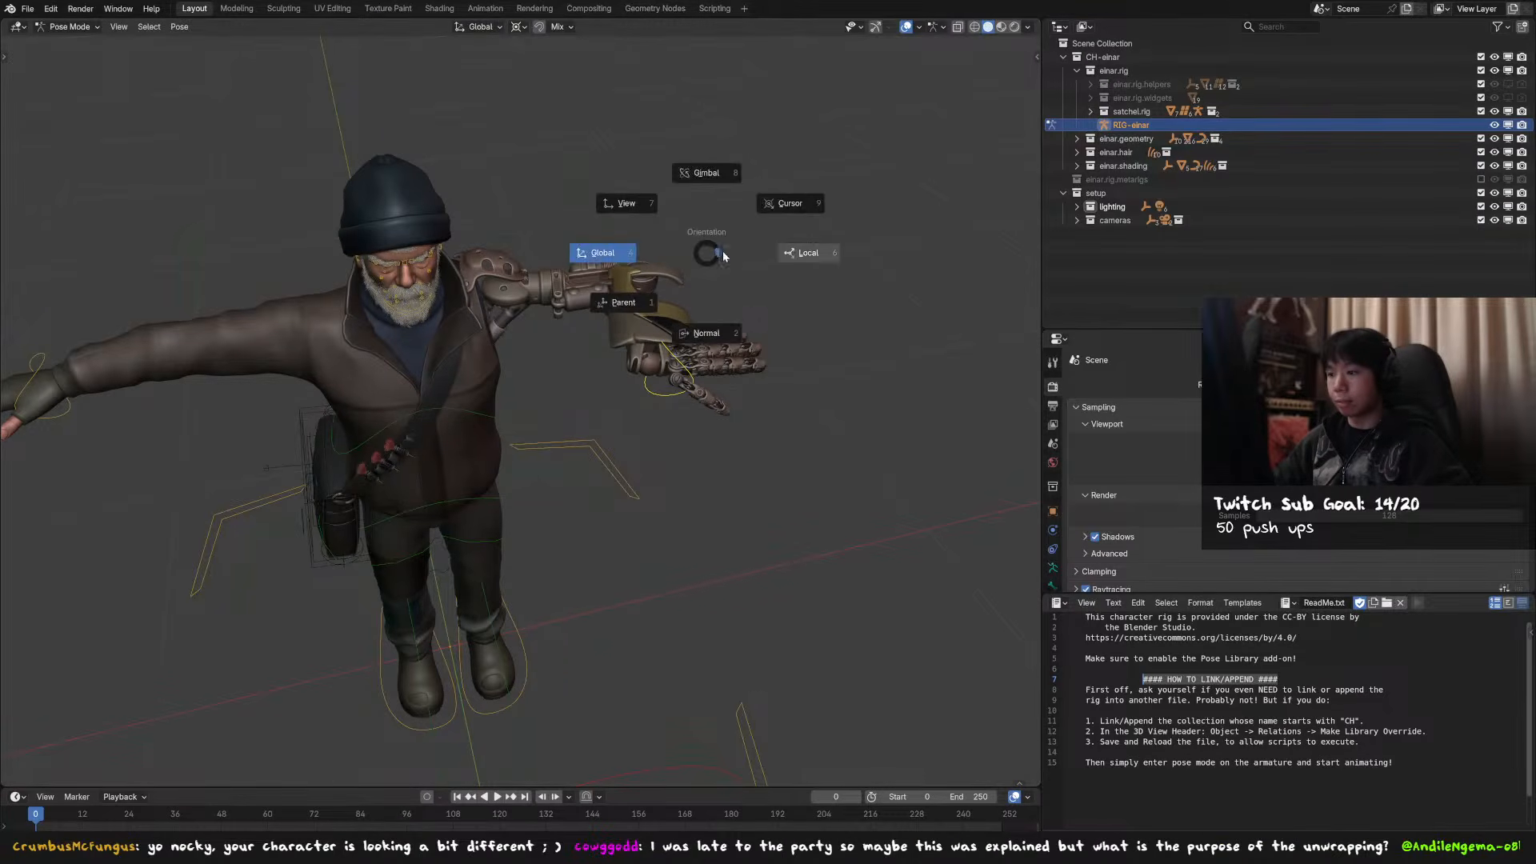
key("Escape")
- Set the pivot point to Median Point and rotate the mechanical hand's control around the global Z axis
key("period")
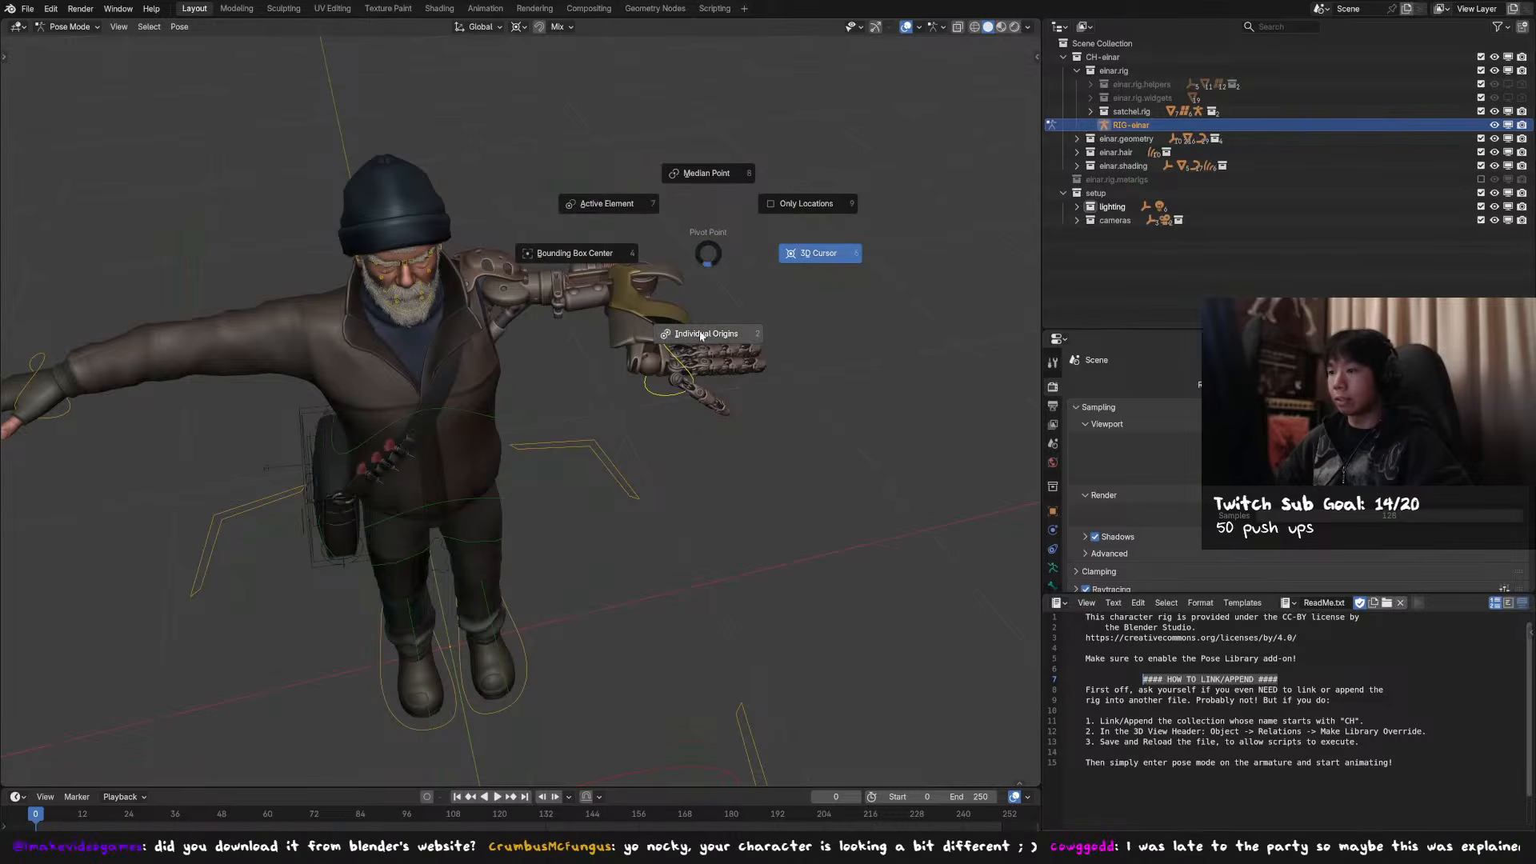
left_click(707, 173)
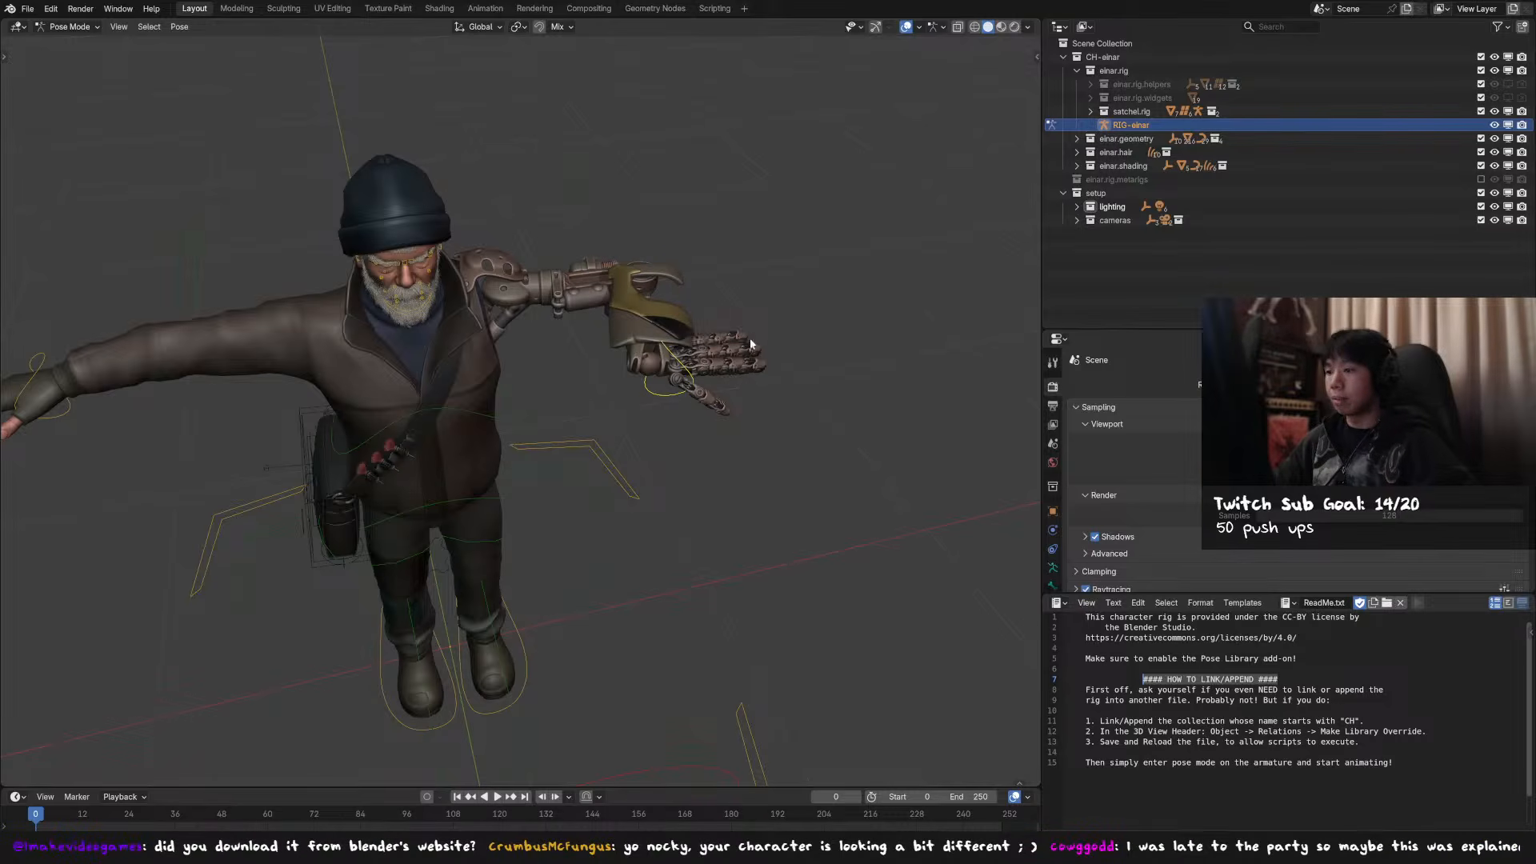
key("r")
key("z")
left_click(686, 459)
middle_click_drag(686, 460, 684, 408)
scroll(659, 379, "up", 2)
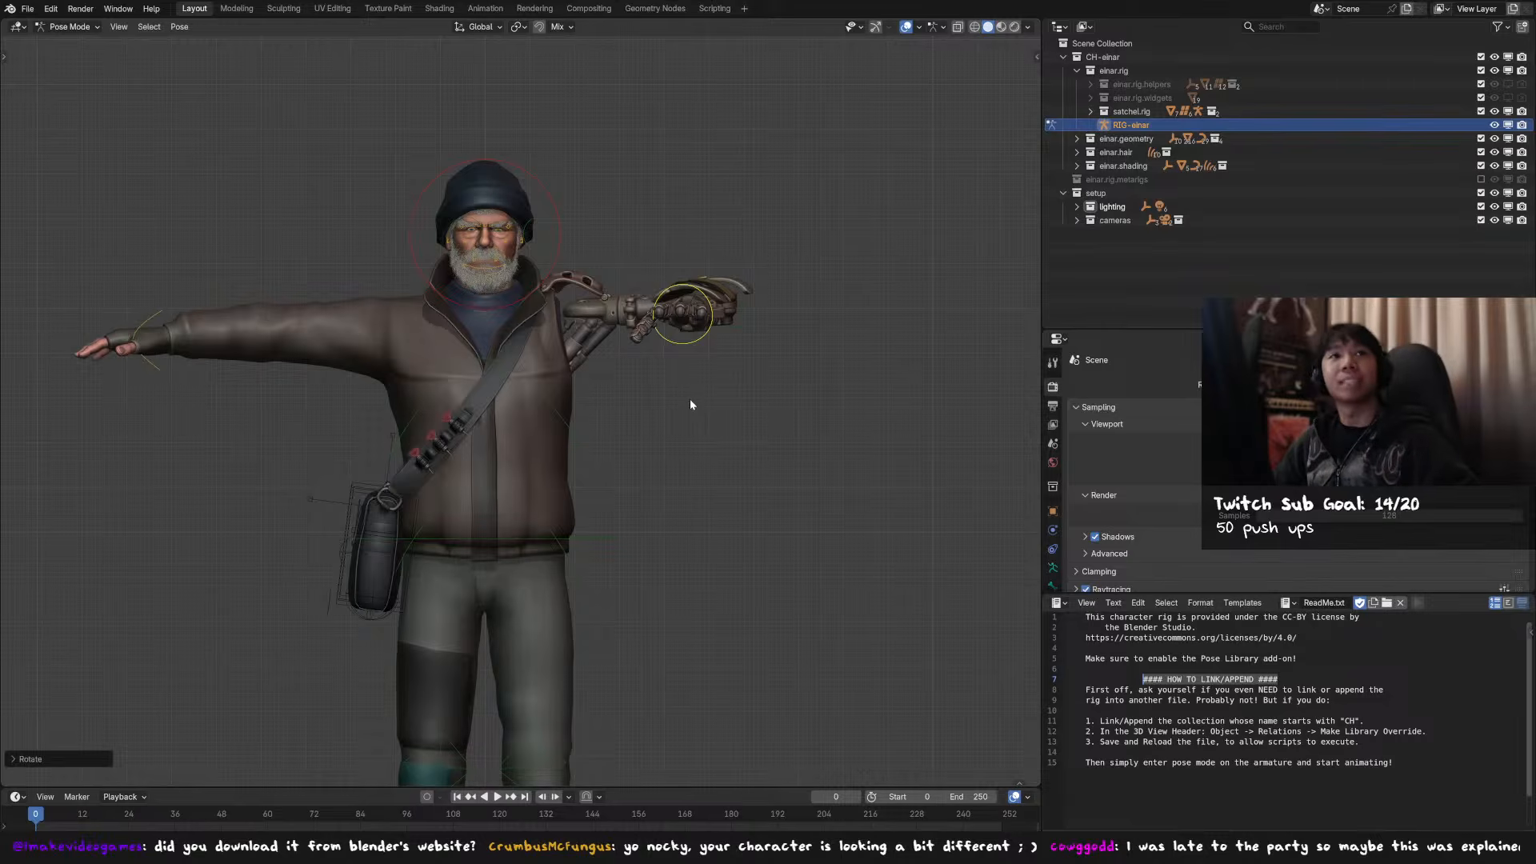
- Move the mechanical hand's control down beside Einar's torso in front view
middle_click_drag(691, 404, 752, 376, "shift")
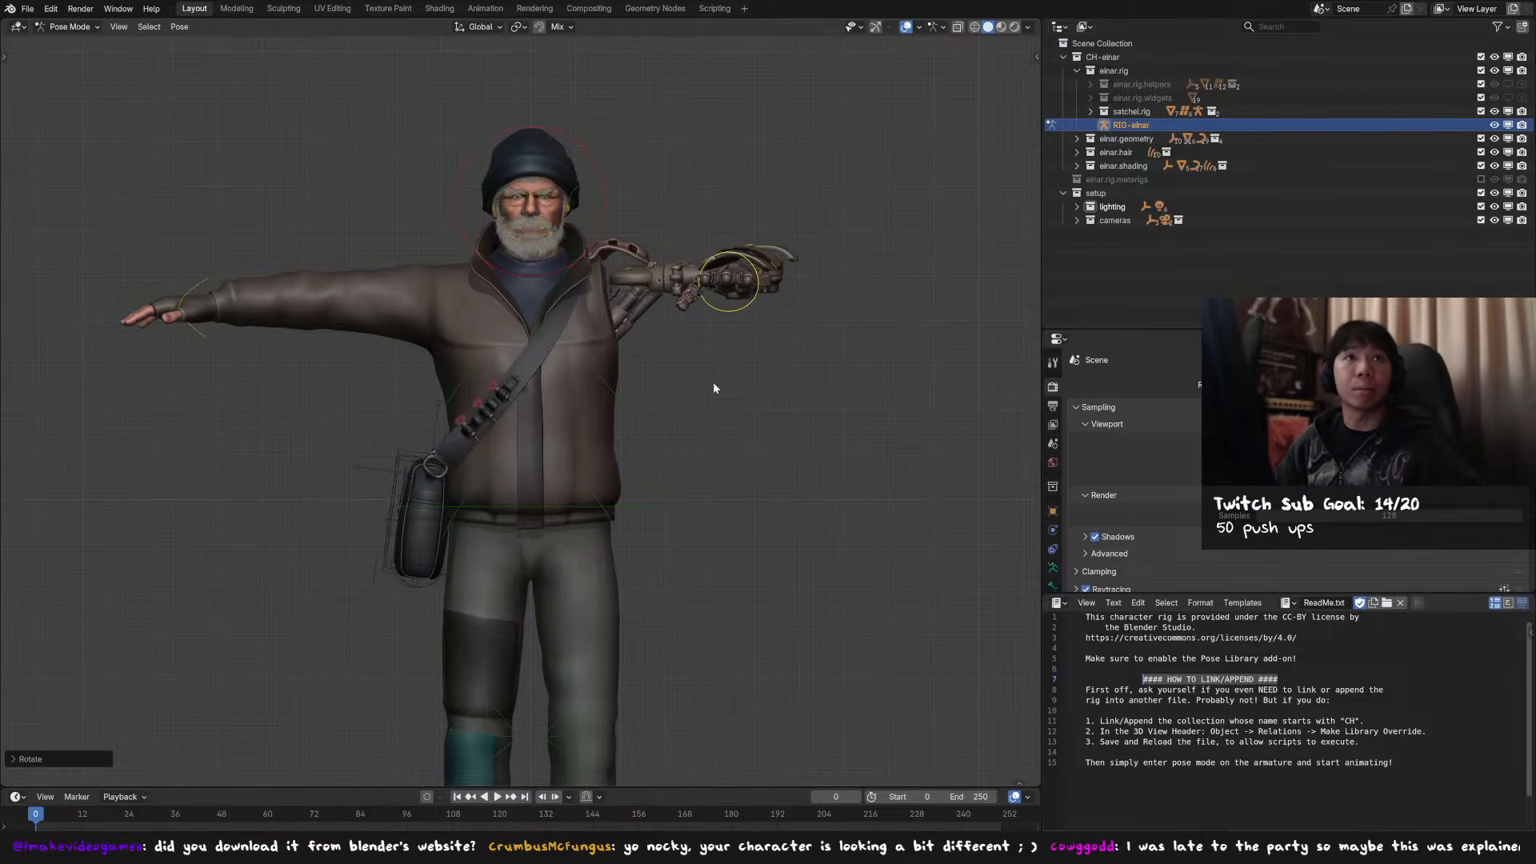
middle_click_drag(724, 382, 836, 386, "shift")
key("g")
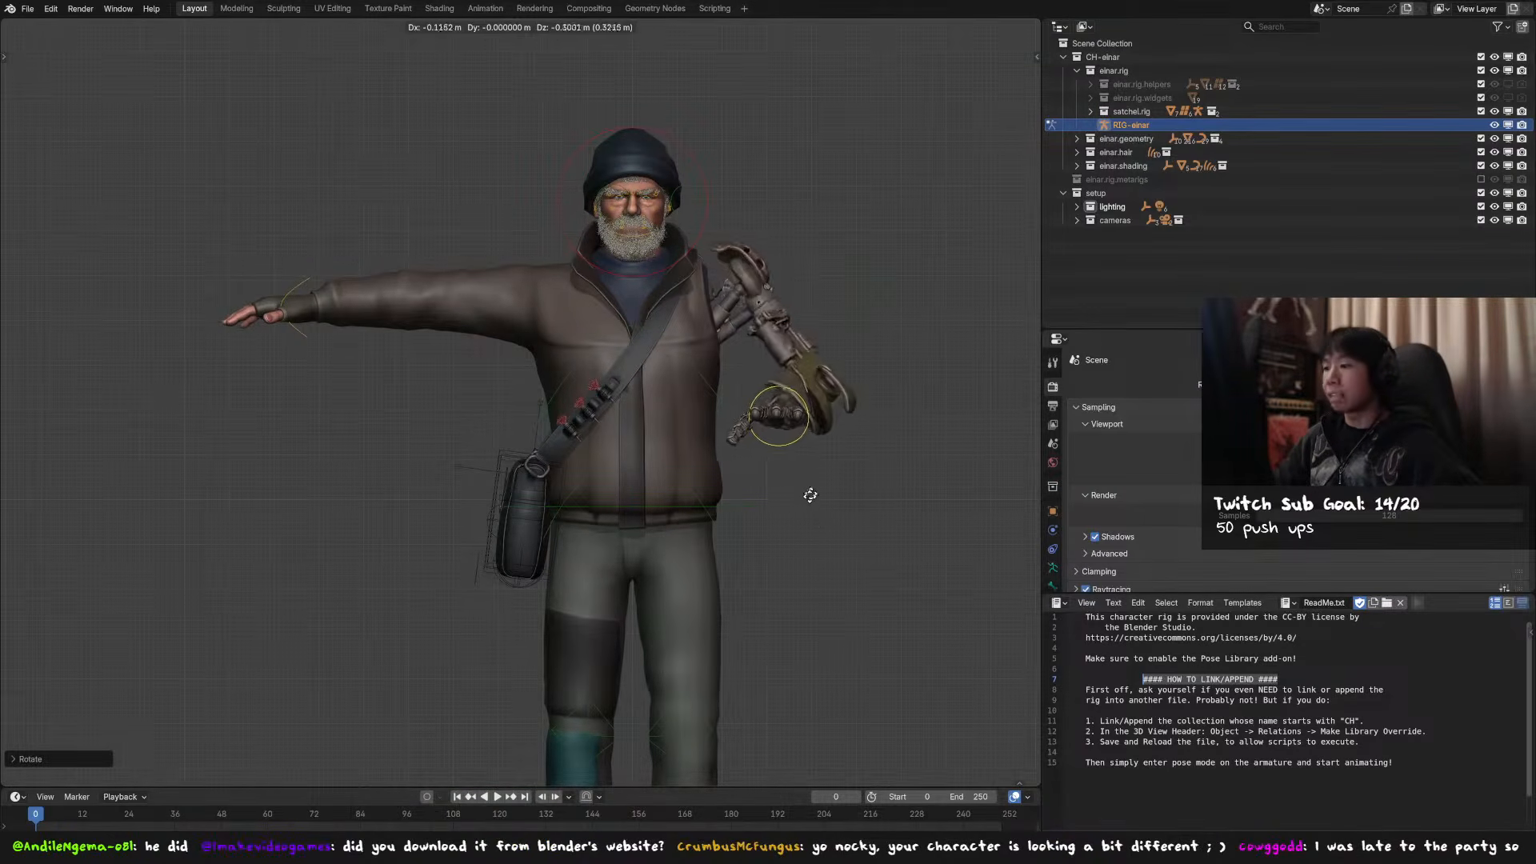
left_click(796, 522)
- Rotate the lowered mechanical hand's control and switch the rig back to Object Mode
middle_click_drag(832, 508, 535, 481, "shift")
key("KP_1")
key("r")
left_click(676, 495)
key("ctrl+Tab")
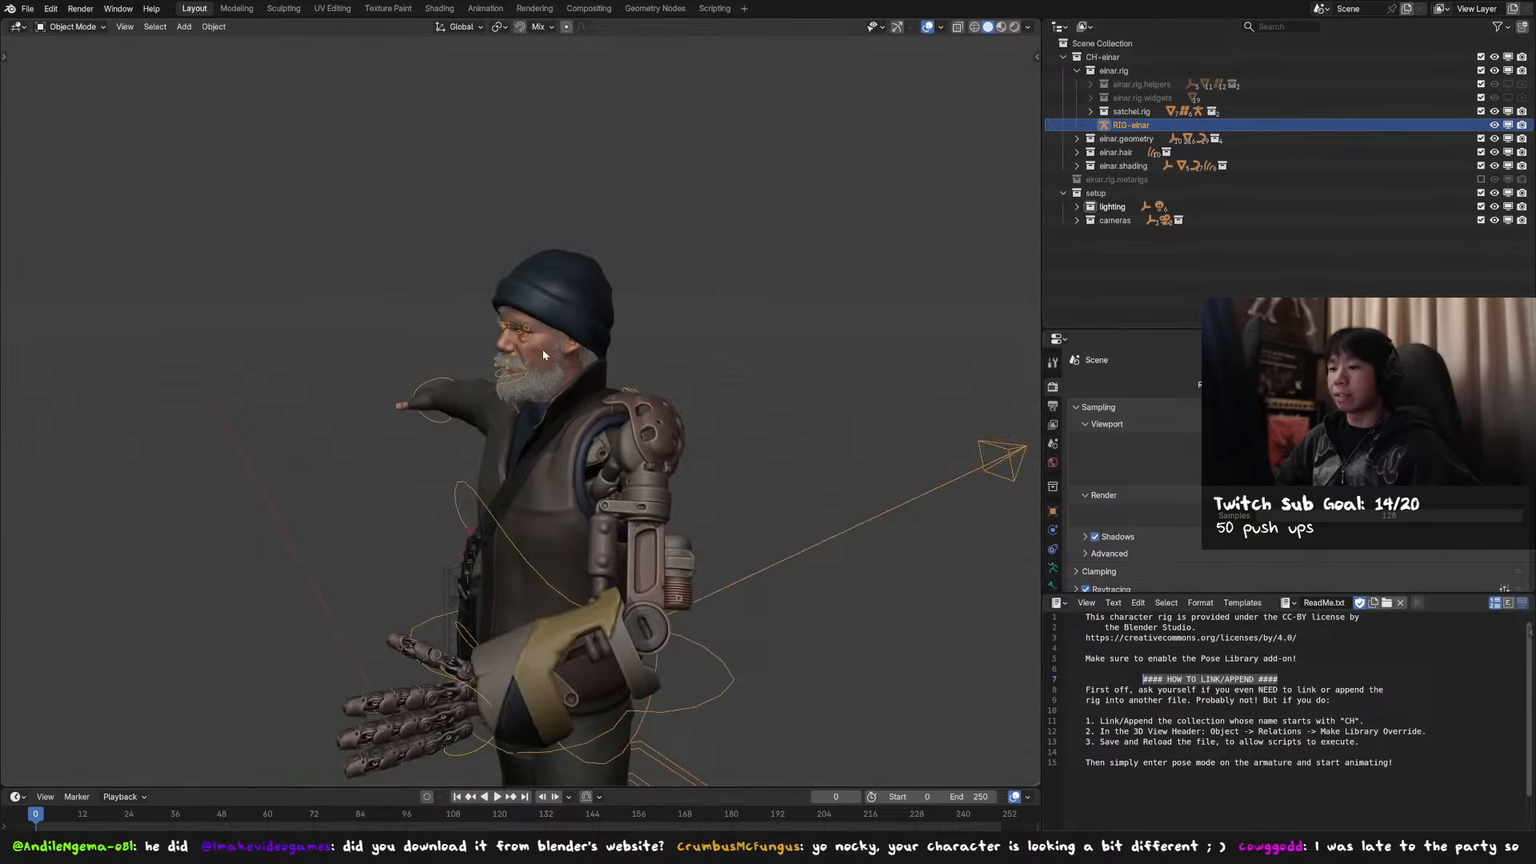
- Isolate Einar's head mesh in Local View and enter Edit Mode to show its face seams
left_click(547, 347)
key("KP_Decimal")
key("Tab")
middle_click_drag(552, 371, 613, 347)
key("Tab")
key("KP_Divide")
scroll(595, 281, "up", 2)
scroll(669, 302, "down", 3)
key("Tab")
scroll(669, 301, "up", 2)
middle_click_drag(669, 301, 724, 311)
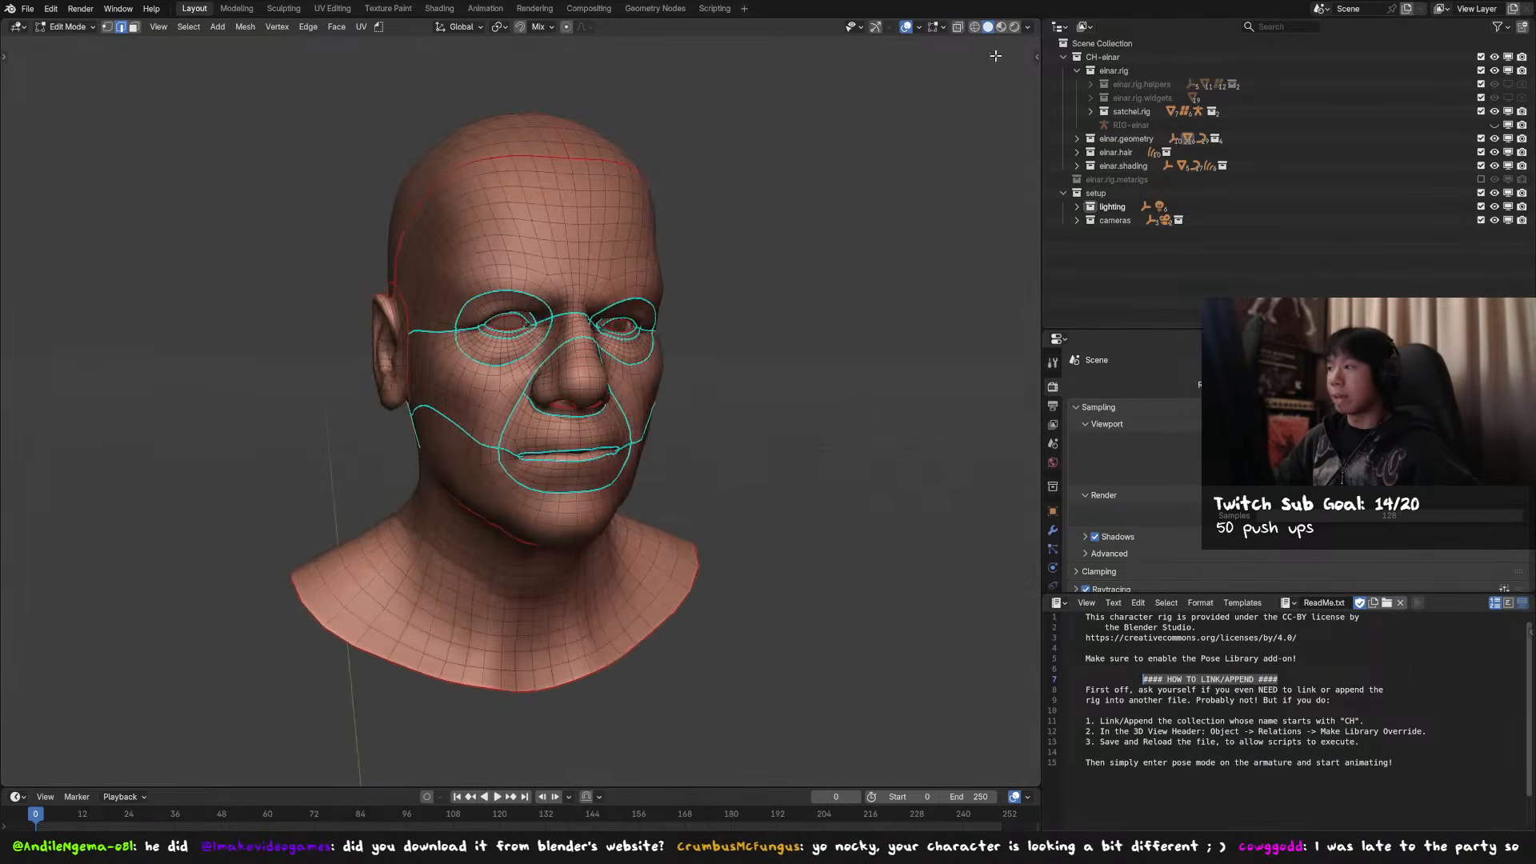
- Replace the Outliner with an enlarged UV Editor and select the whole head mesh to show its UV layout
left_click(1060, 30)
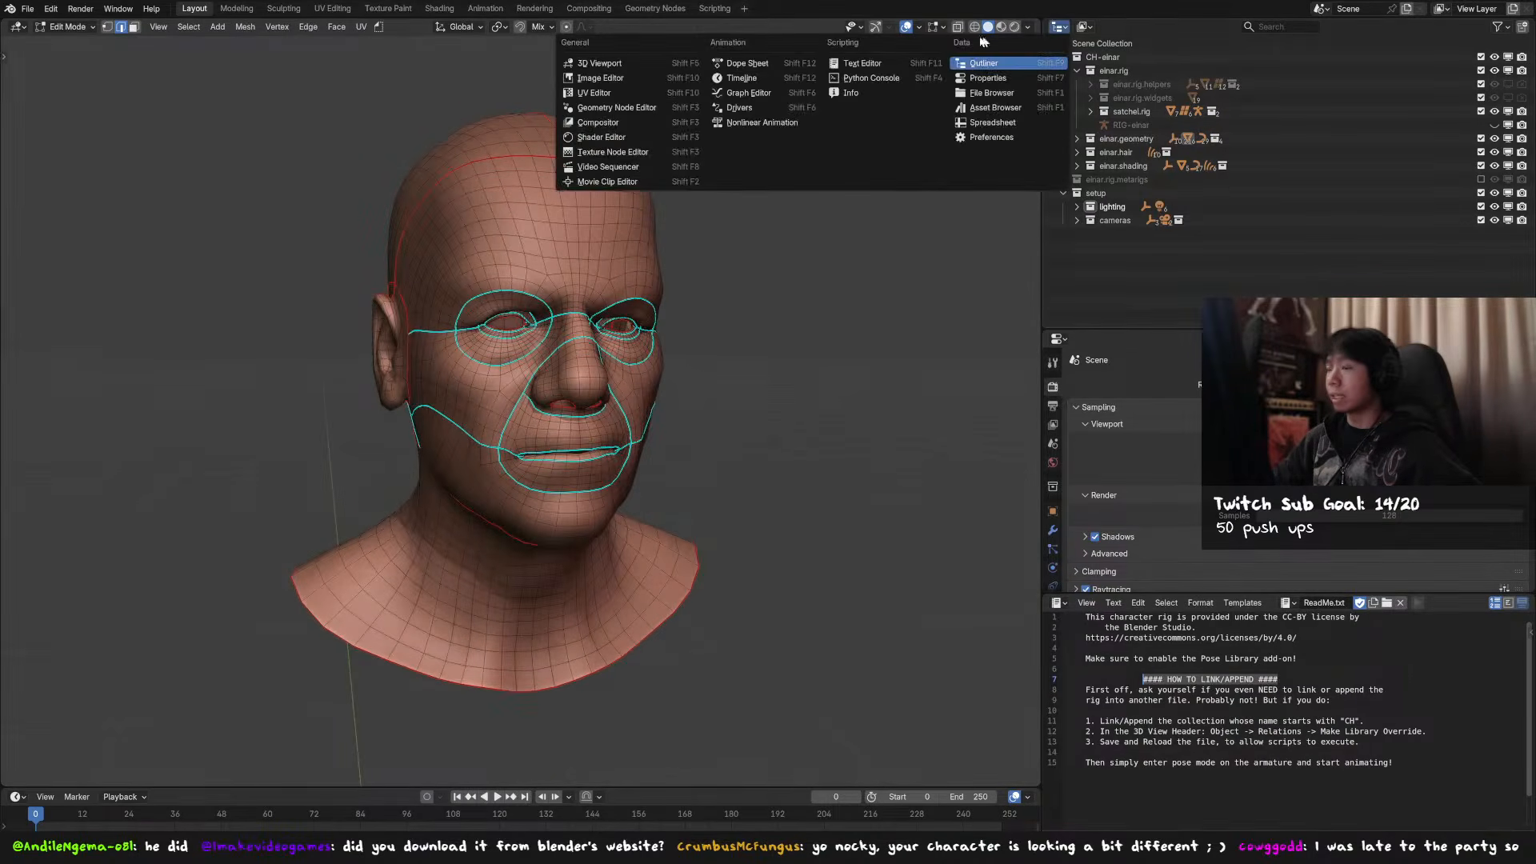
left_click(641, 92)
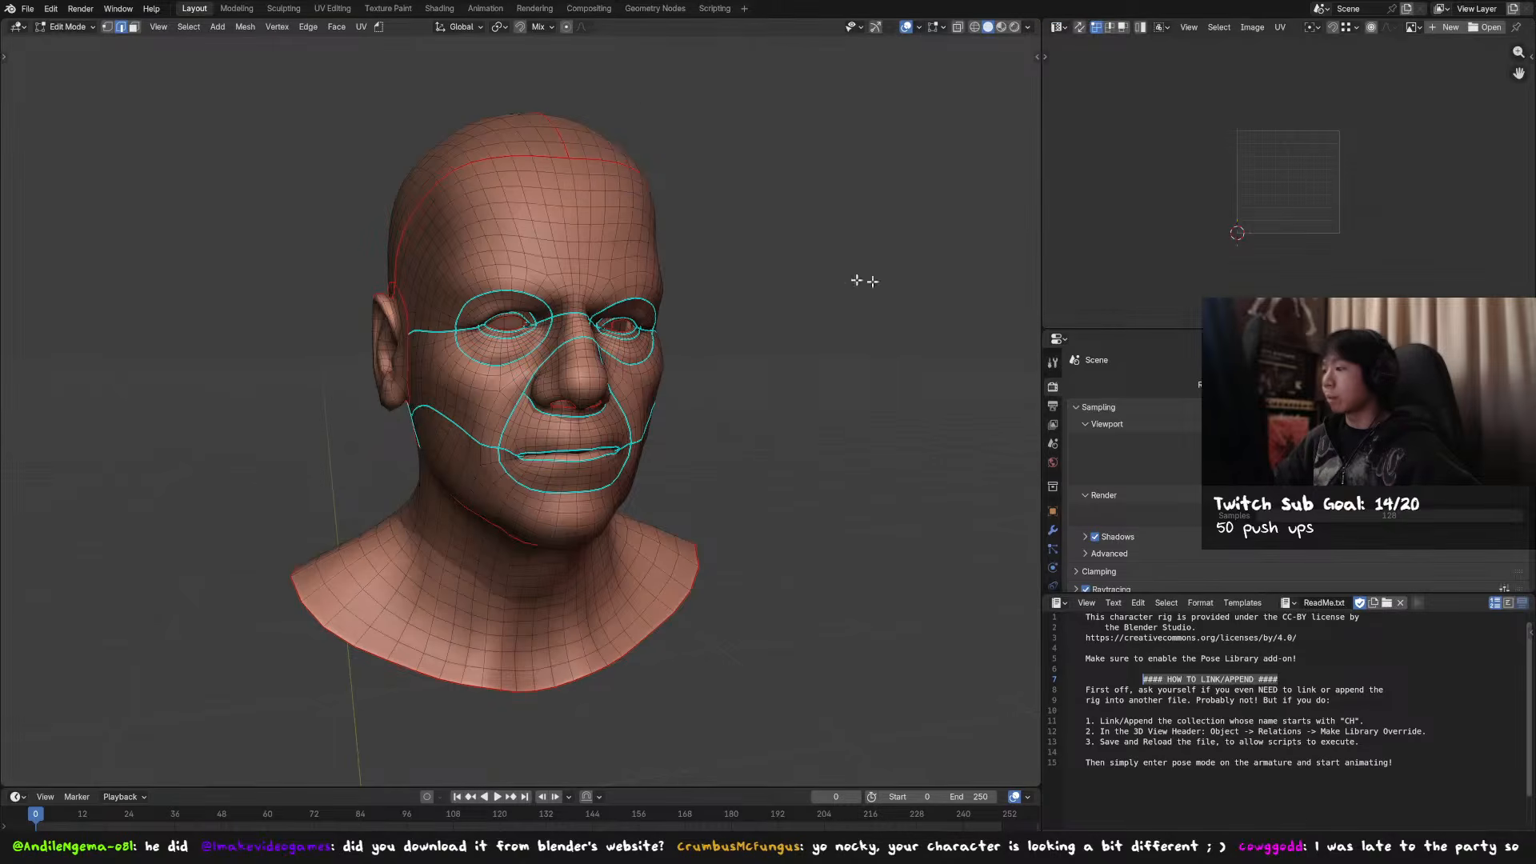
key("a")
scroll(1202, 264, "down", 2)
left_click_drag(1132, 329, 1104, 573)
left_click_drag(1038, 408, 740, 408)
scroll(1126, 352, "up", 4)
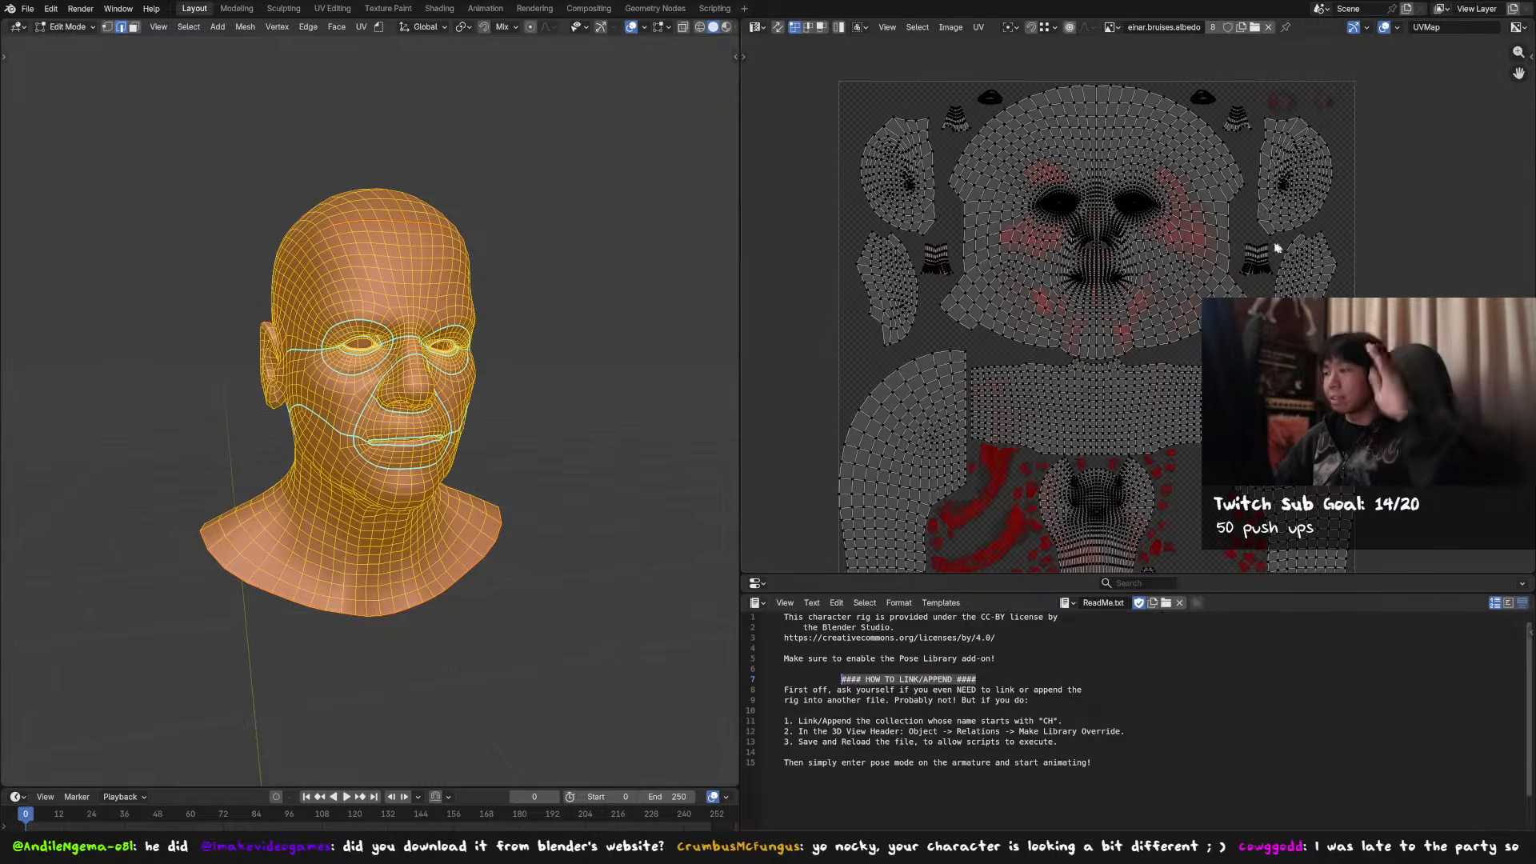
- Compare the seams on Einar's head with the face, ear and neck islands in the UV layout
key("alt+a")
middle_click_drag(504, 288, 533, 303)
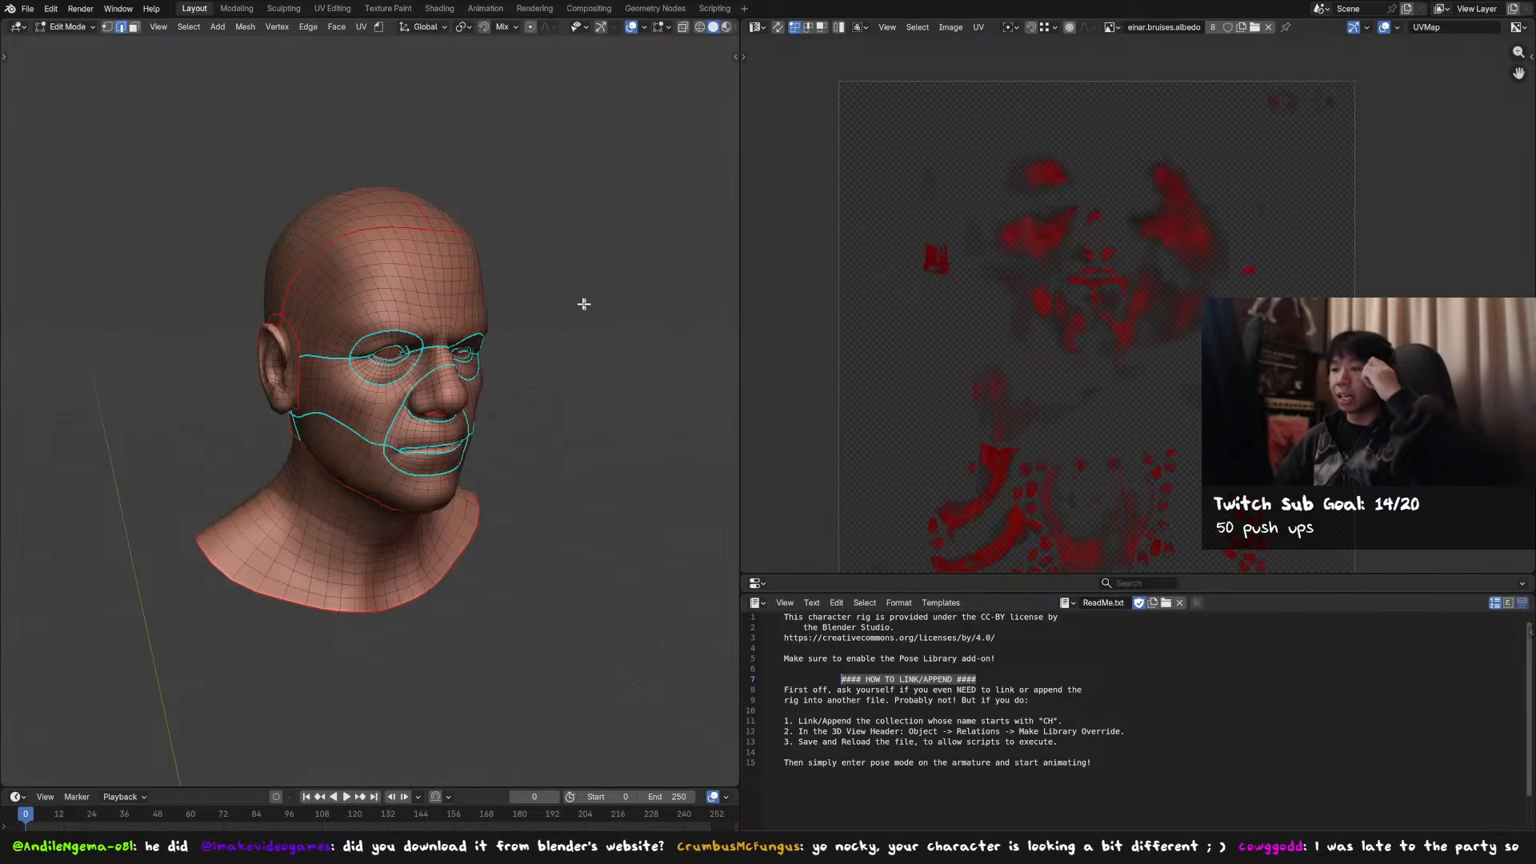
key("a")
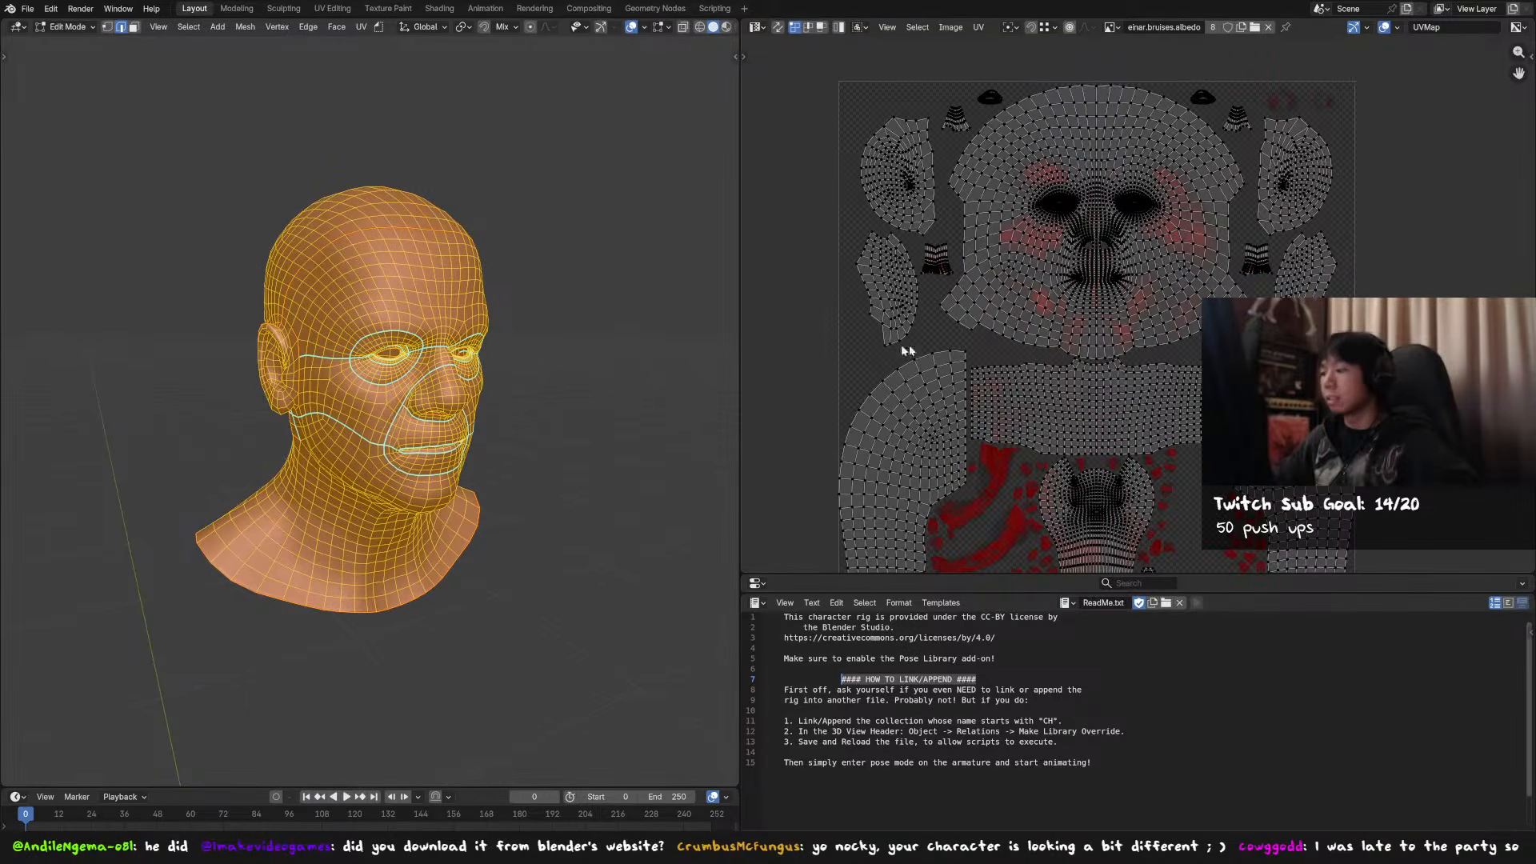
scroll(960, 336, "up", 3)
scroll(1032, 363, "up", 2)
scroll(1037, 355, "down", 2)
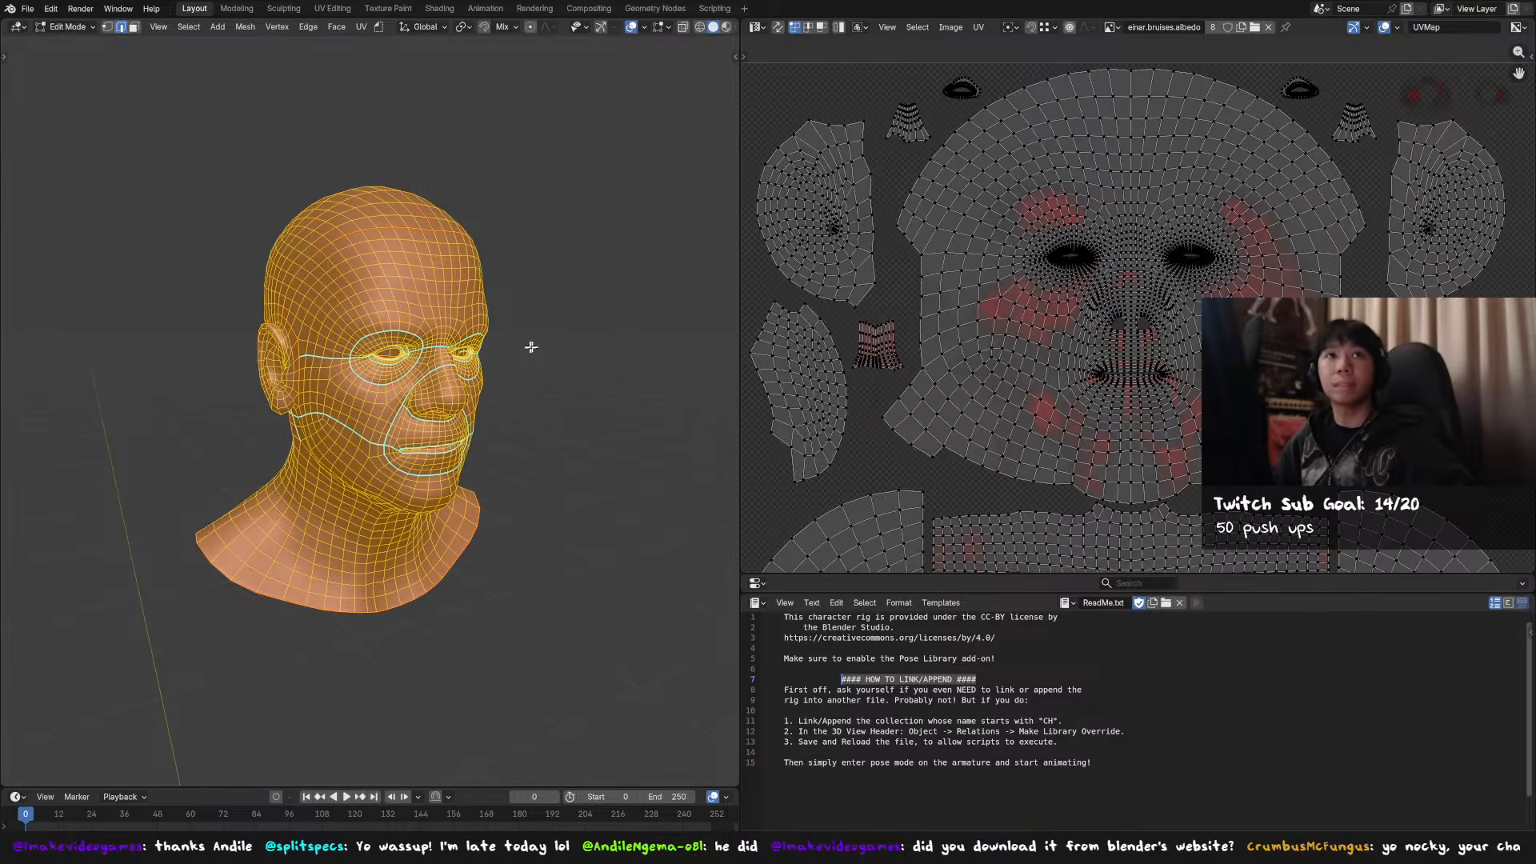
scroll(518, 359, "down", 2)
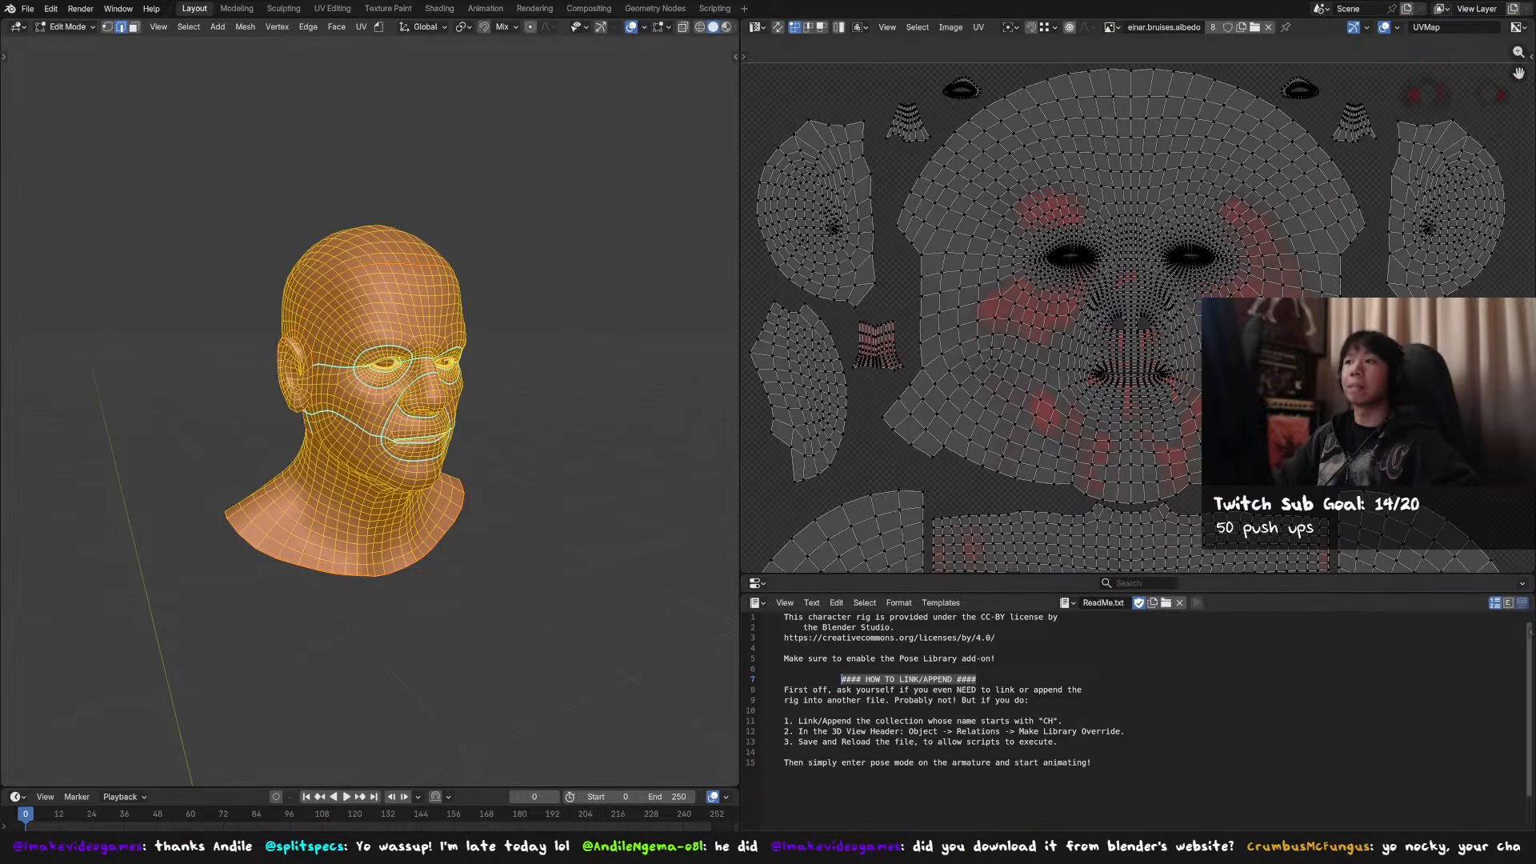
key("super+d")
key("super+d")
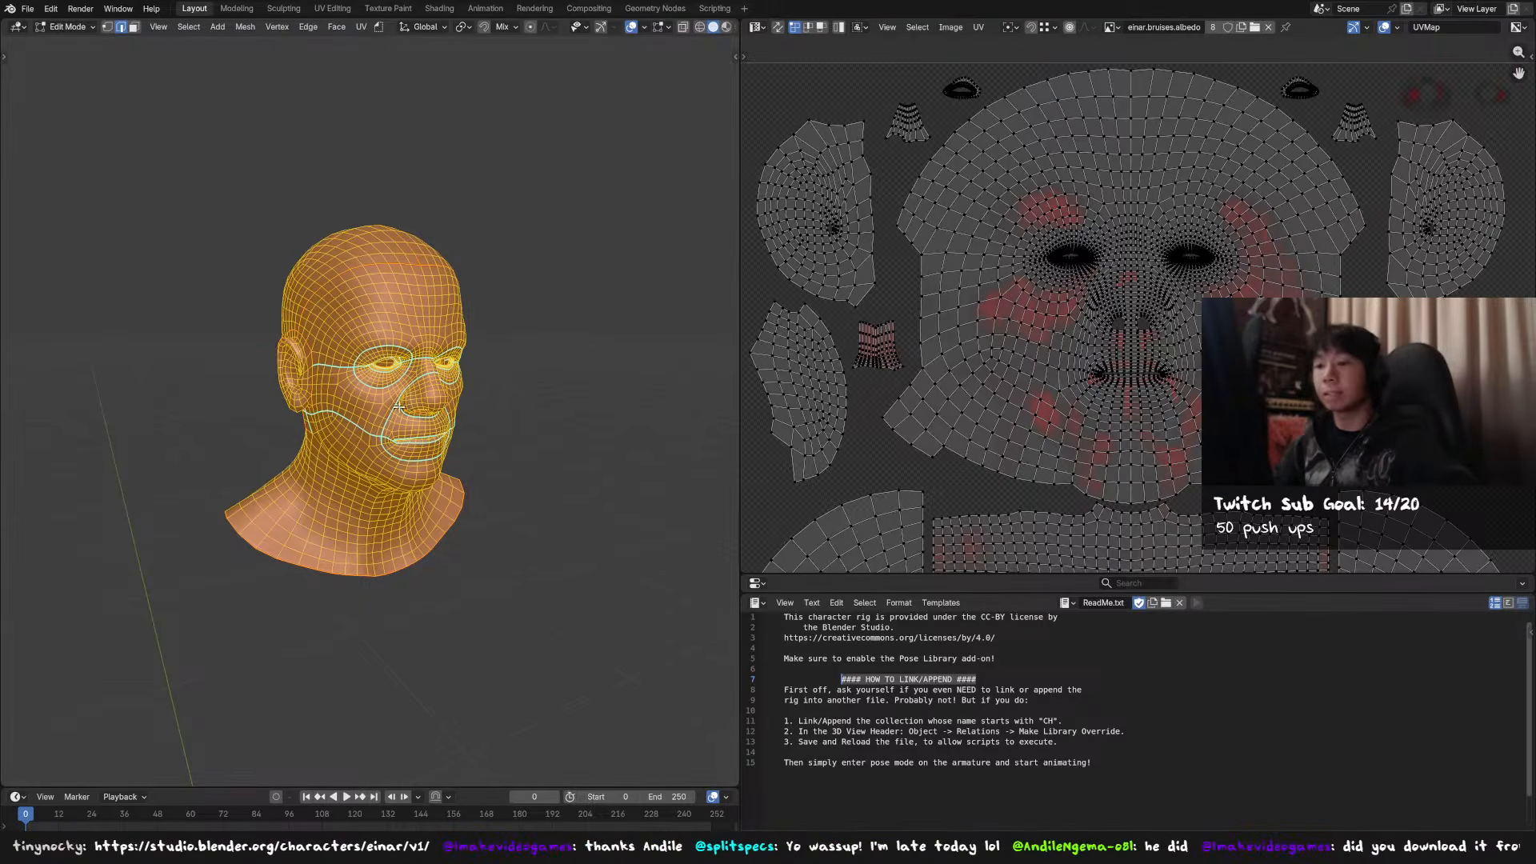
- Clear the selection and select the linked geometry above Einar's ear, delimited by Seam
key("alt+a")
mouse_move(521, 404)
middle_mouse_down()
mouse_move(477, 408)
mouse_move(511, 406)
middle_mouse_up()
key("Tab")
scroll(480, 407, "up", 2)
key("Tab")
middle_click_drag(501, 247, 446, 350)
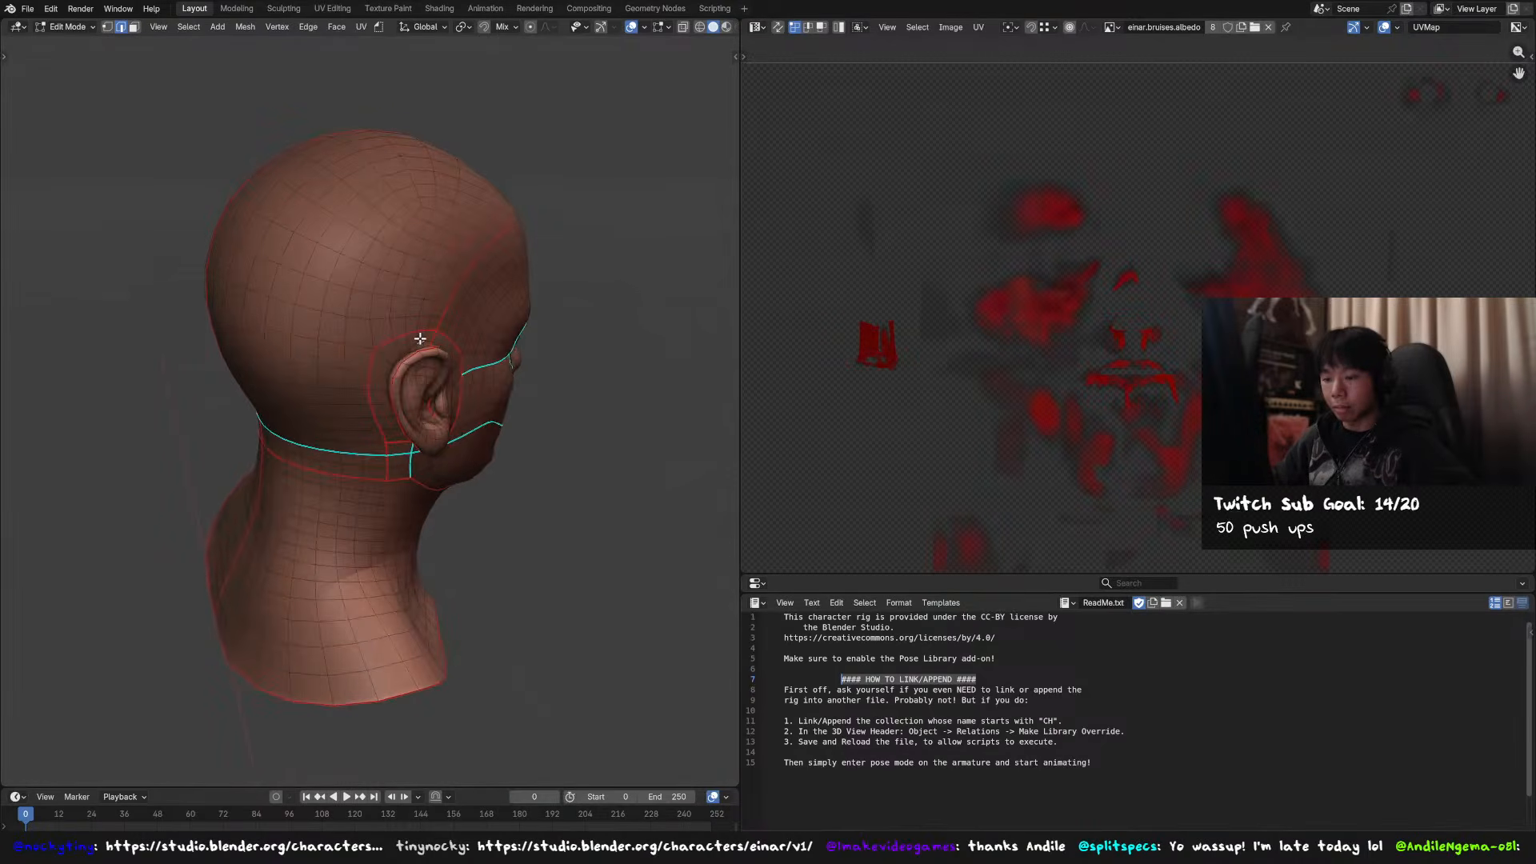
key("l")
left_click(52, 776)
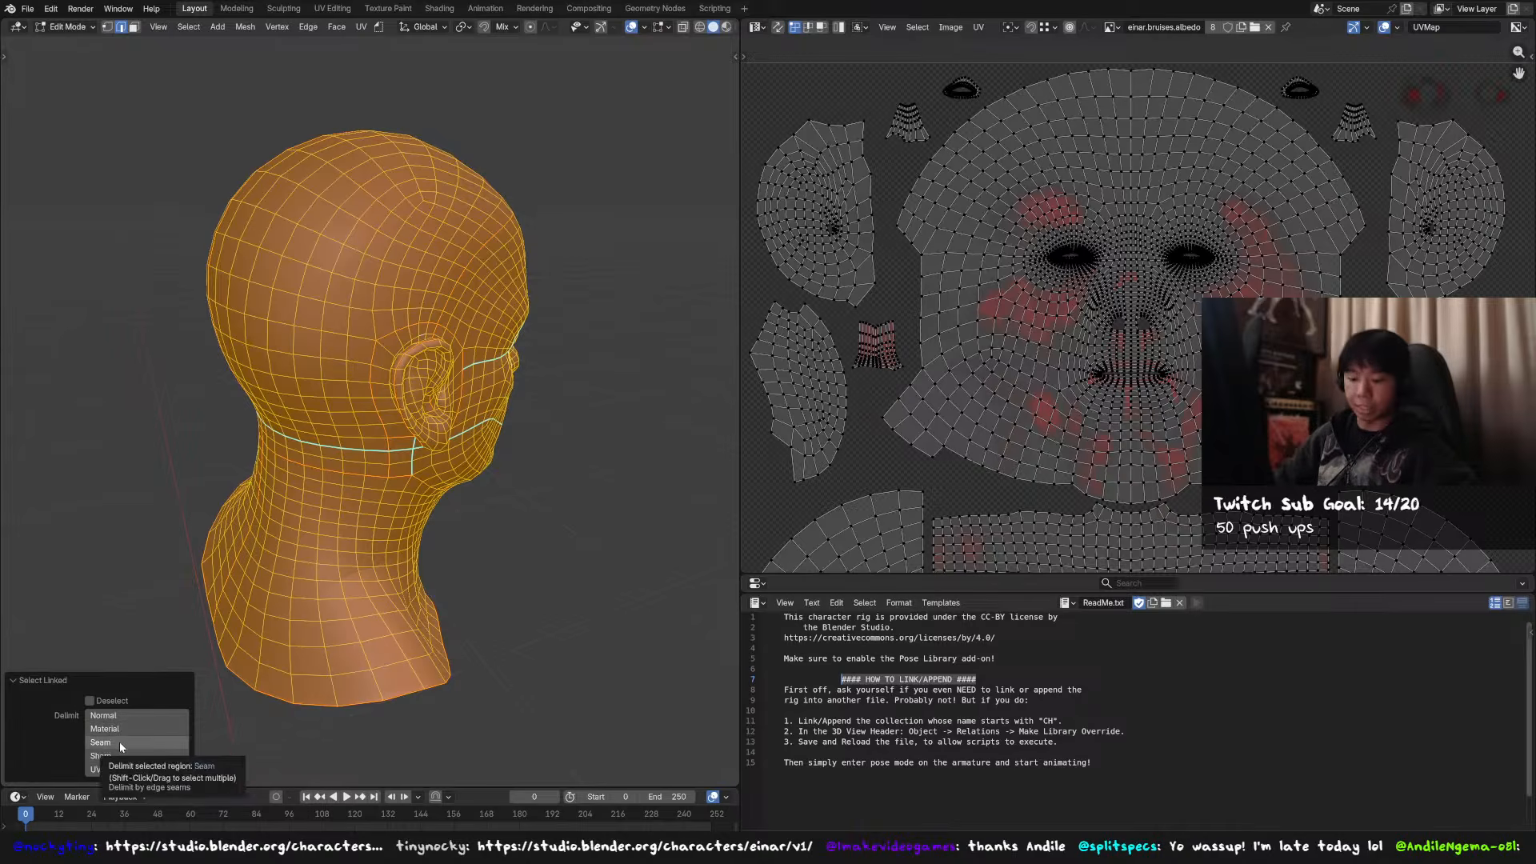
left_click(119, 742)
- Select further seam-bounded regions of Einar's head and compare each with its island in the UV layout
middle_click_drag(508, 392, 340, 380)
key("ctrl+l")
left_click(350, 390)
key("ctrl+l")
left_click(675, 361)
middle_click_drag(675, 361, 298, 384)
left_click(401, 375)
key("ctrl+l")
scroll(298, 384, "up", 3)
key("l")
left_click(222, 375)
key("ctrl+l")
key("l")
scroll(364, 272, "down", 4)
middle_click_drag(364, 272, 562, 352)
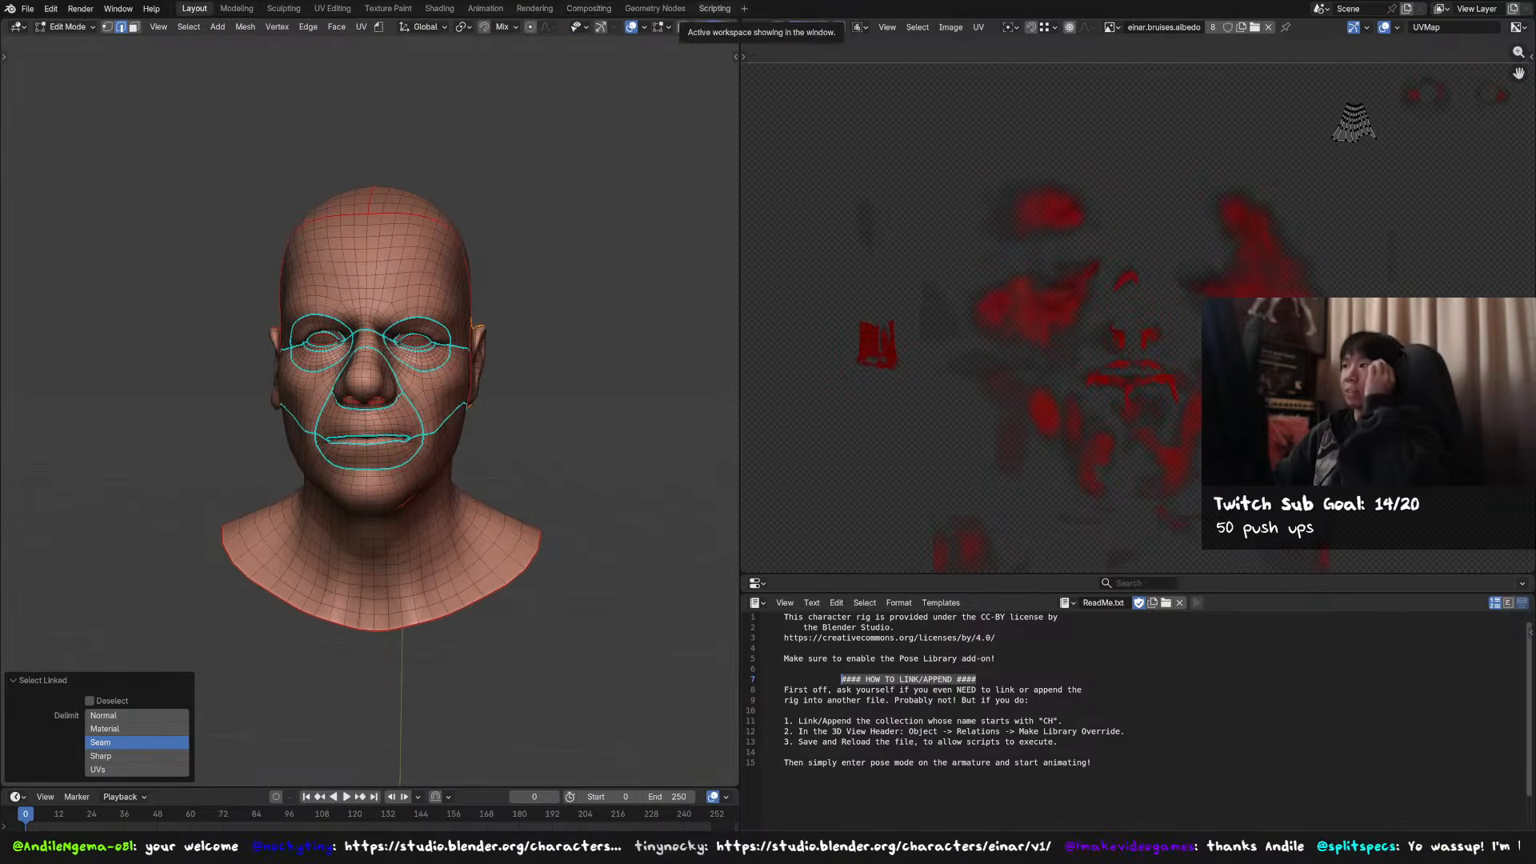
- Switch to the Protagonist_Retopo_OnStream file and toggle its window to full screen
key("alt+Tab")
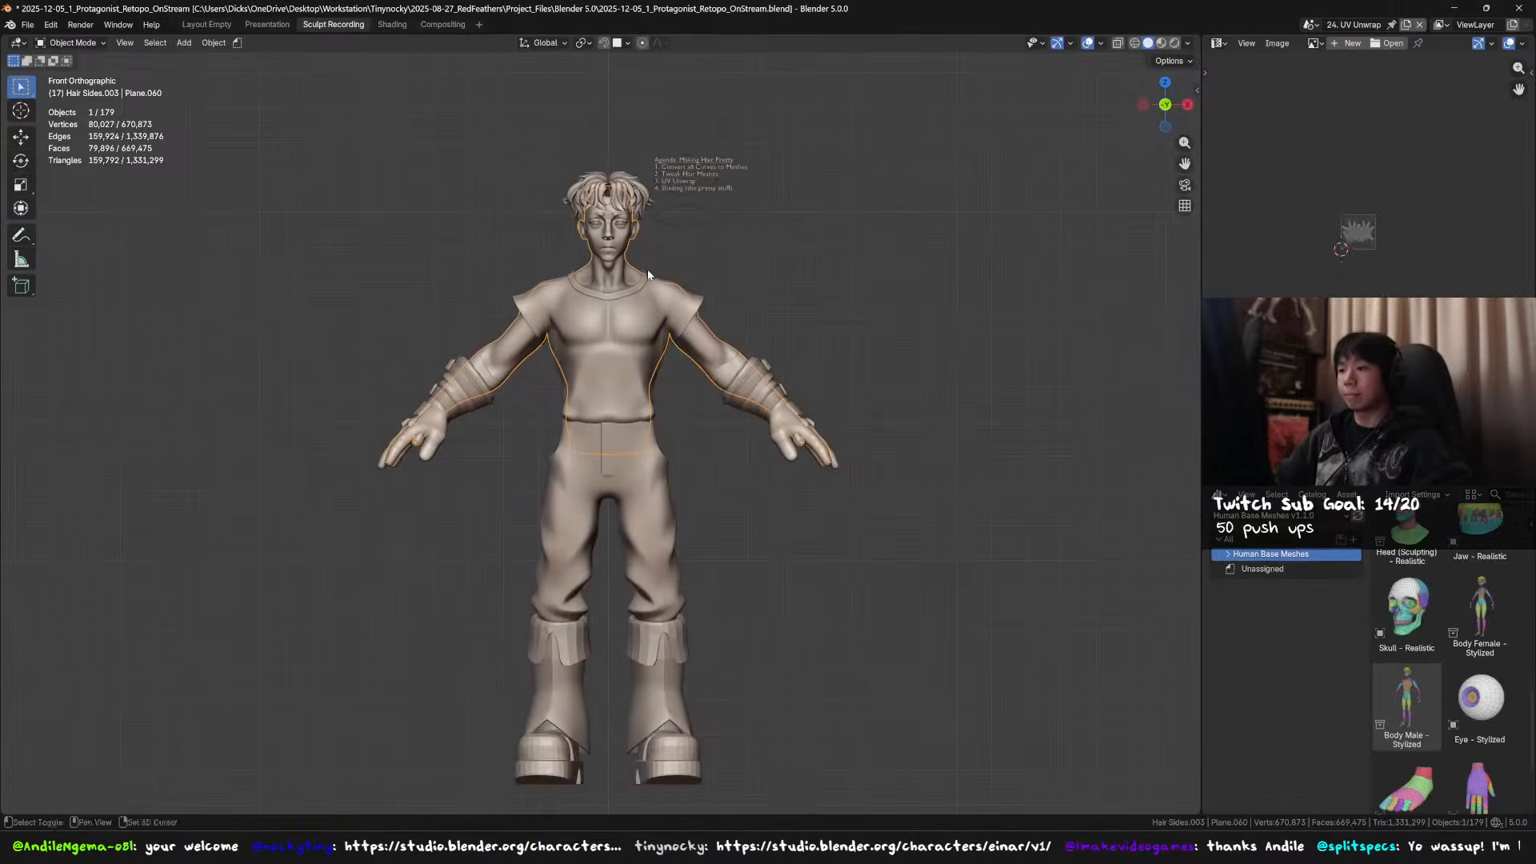
key("F3")
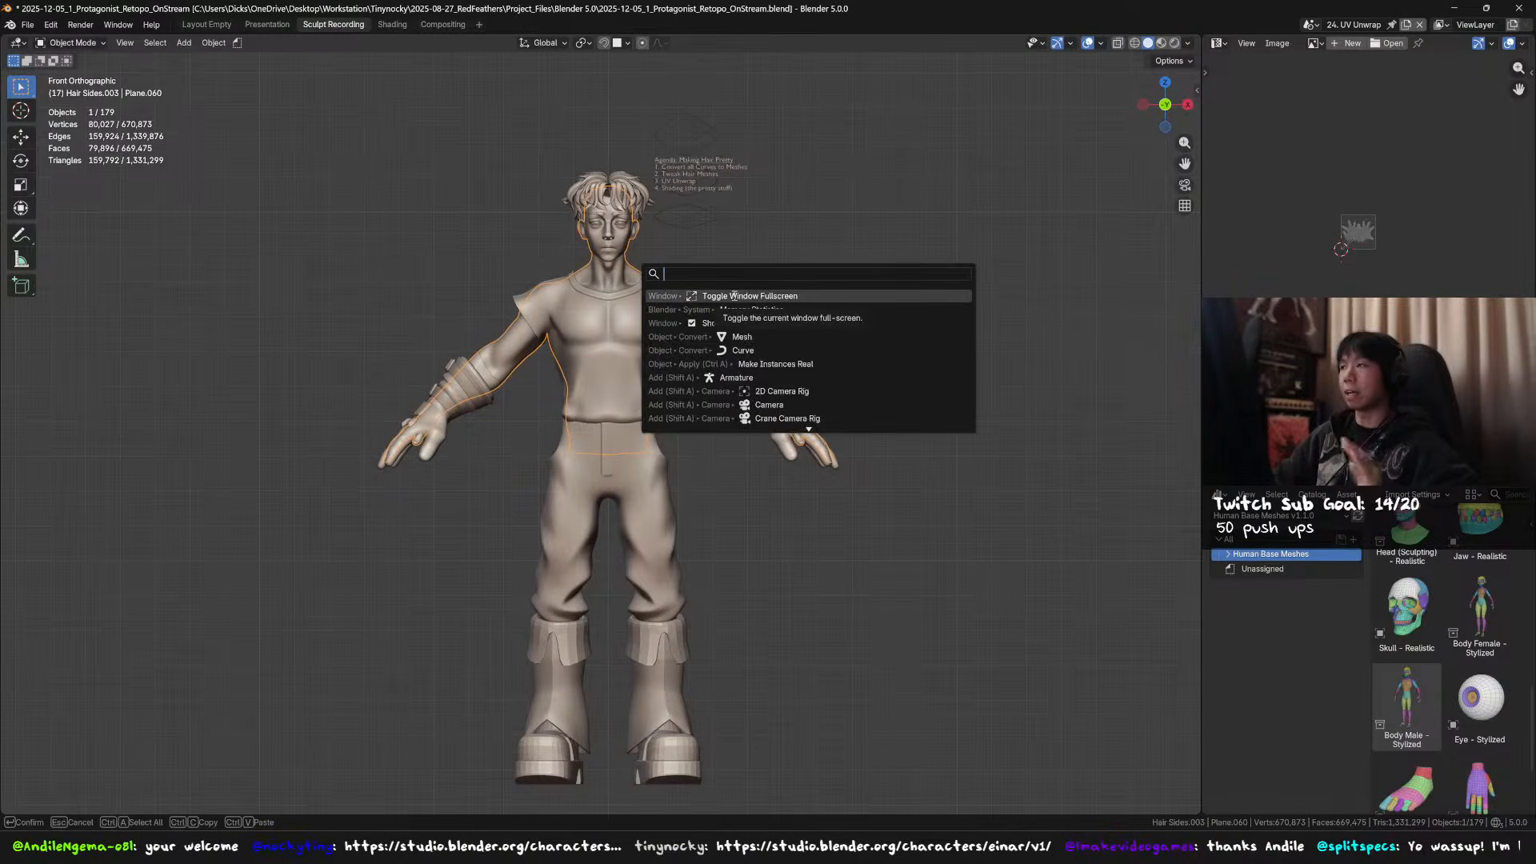
left_click(734, 296)
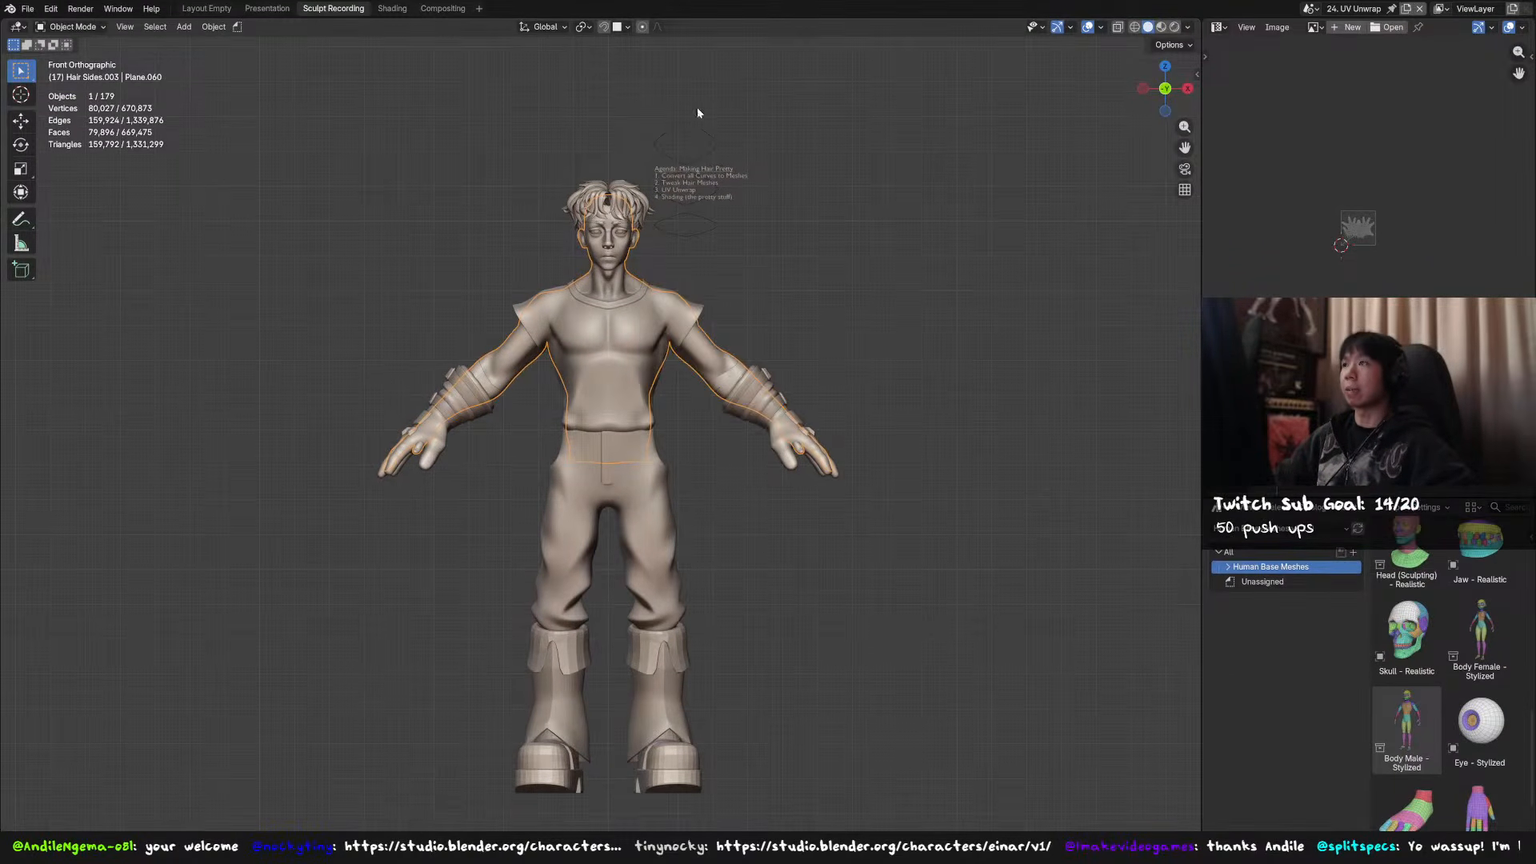
- Isolate the protagonist's body mesh by hiding everything else, and enter Edit Mode
key("shift+h")
mouse_move(650, 250)
middle_mouse_down()
mouse_move(658, 284)
mouse_move(647, 273)
middle_mouse_up()
key("Tab")
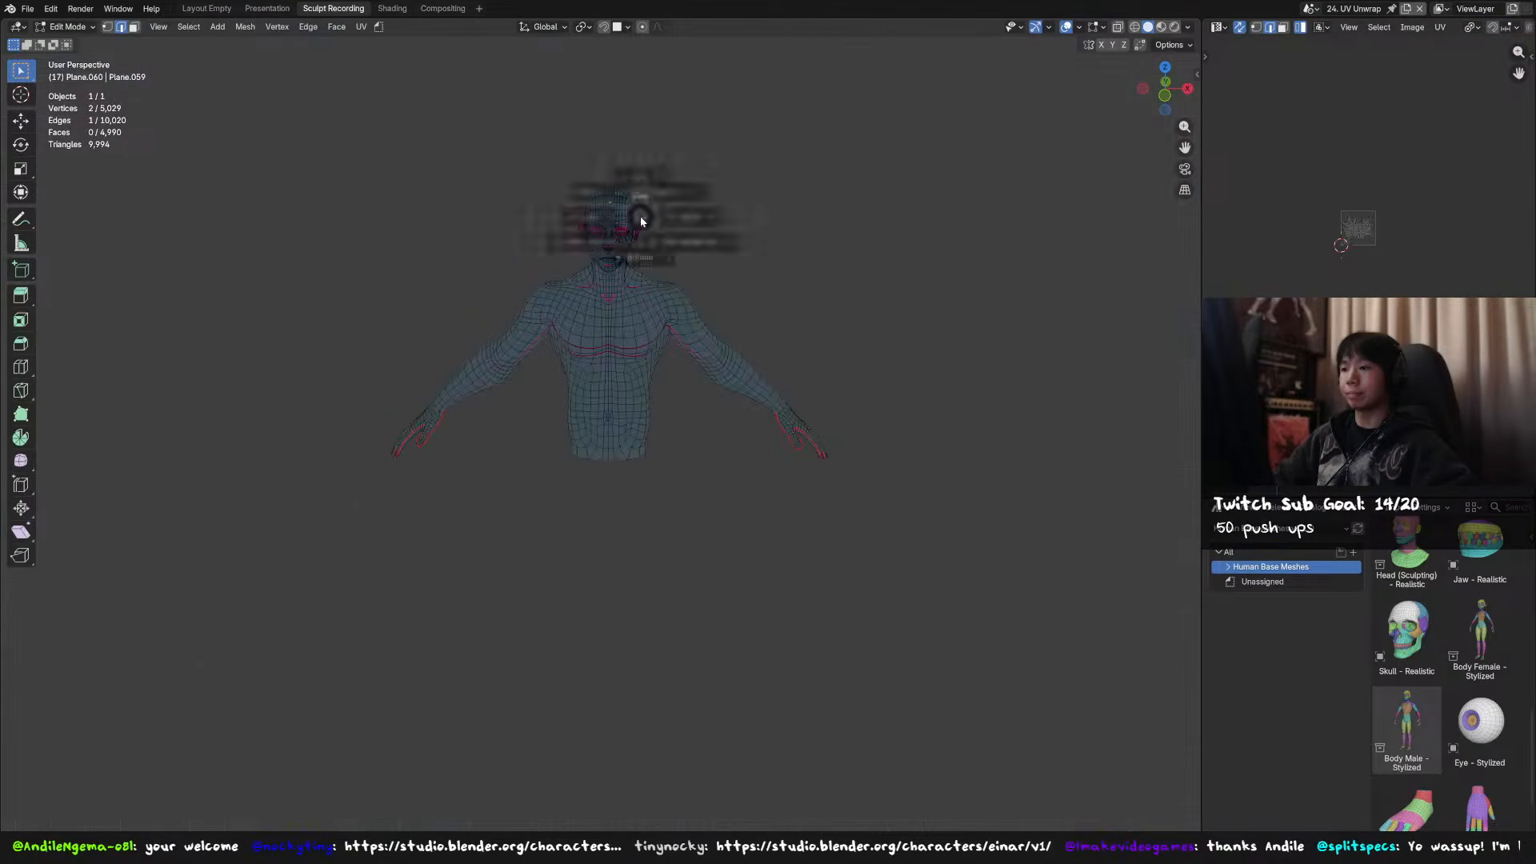
key("KP_Decimal")
scroll(612, 502, "down", 13)
- Examine the edge flow of the protagonist's head around the forehead, temples and ears for seam placement
middle_click_drag(620, 536, 672, 381, "shift")
scroll(678, 416, "down", 3)
middle_click_drag(691, 479, 680, 419, "shift")
scroll(680, 401, "up", 1)
scroll(693, 417, "down", 1)
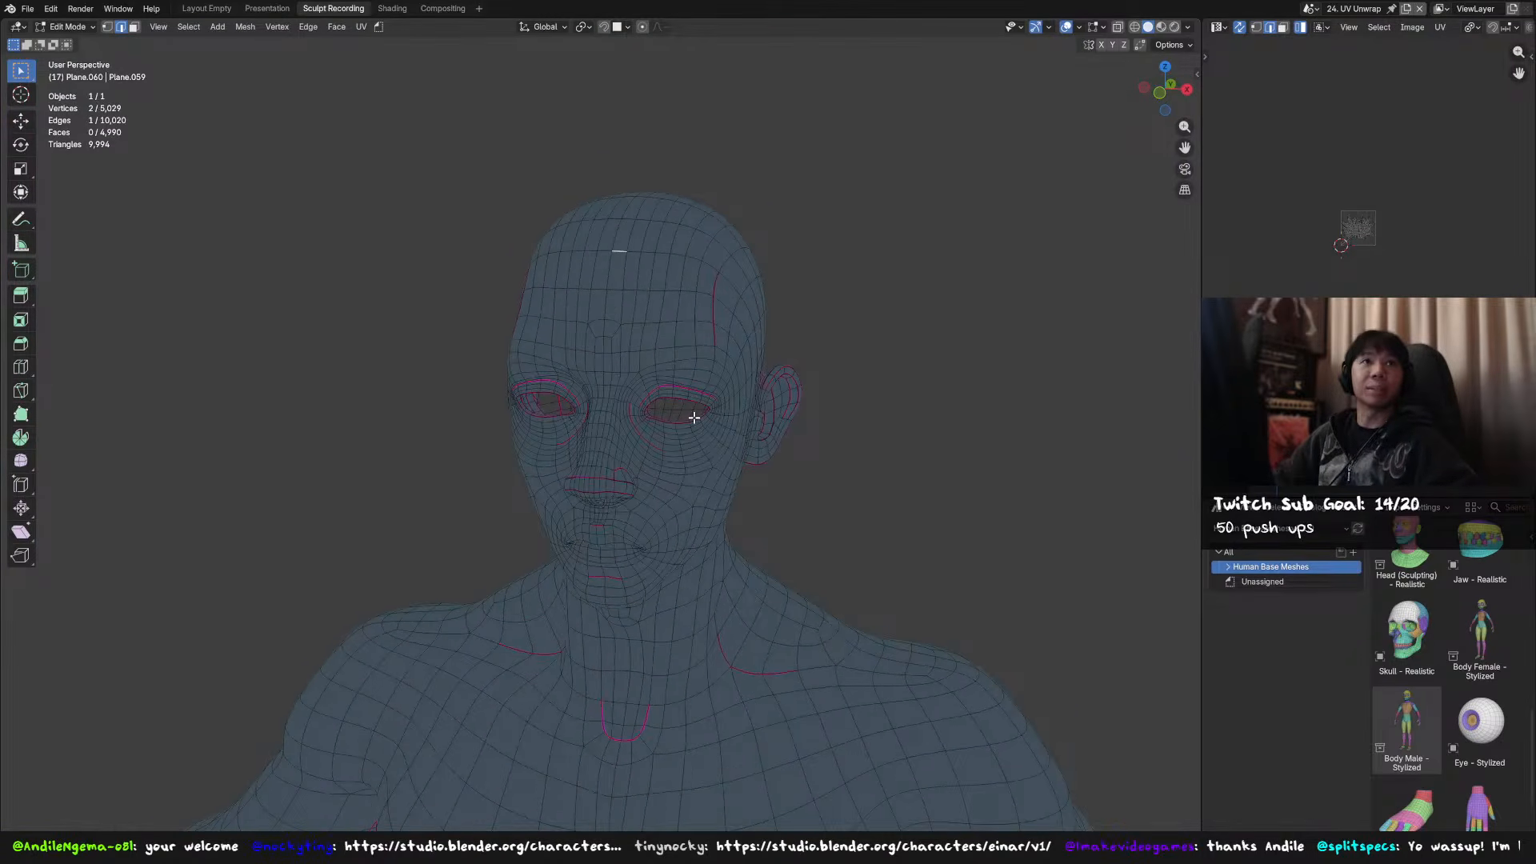
scroll(752, 420, "down", 1)
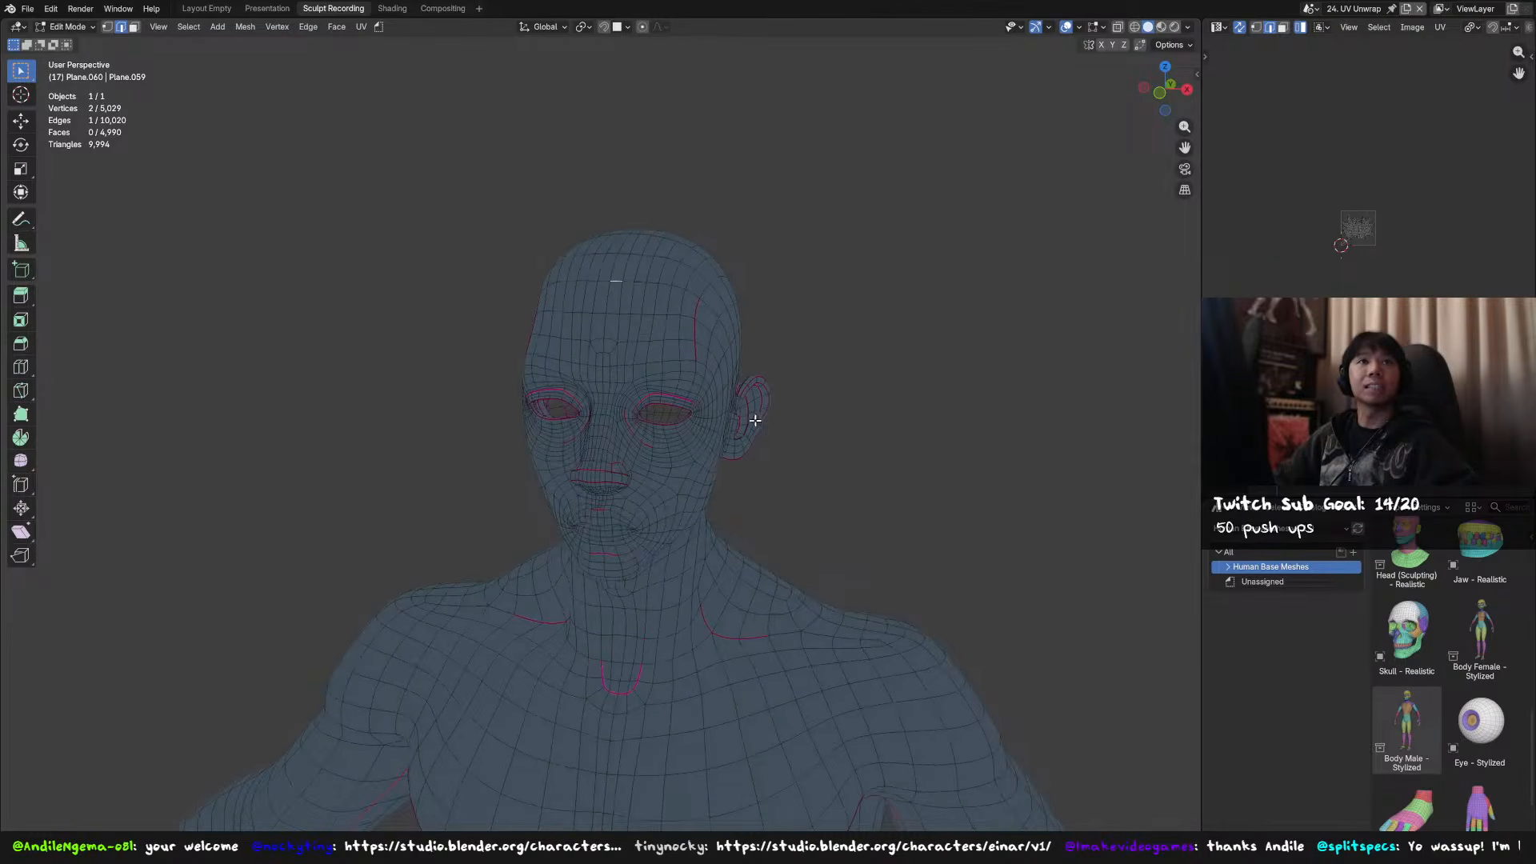
middle_click_drag(726, 474, 729, 450)
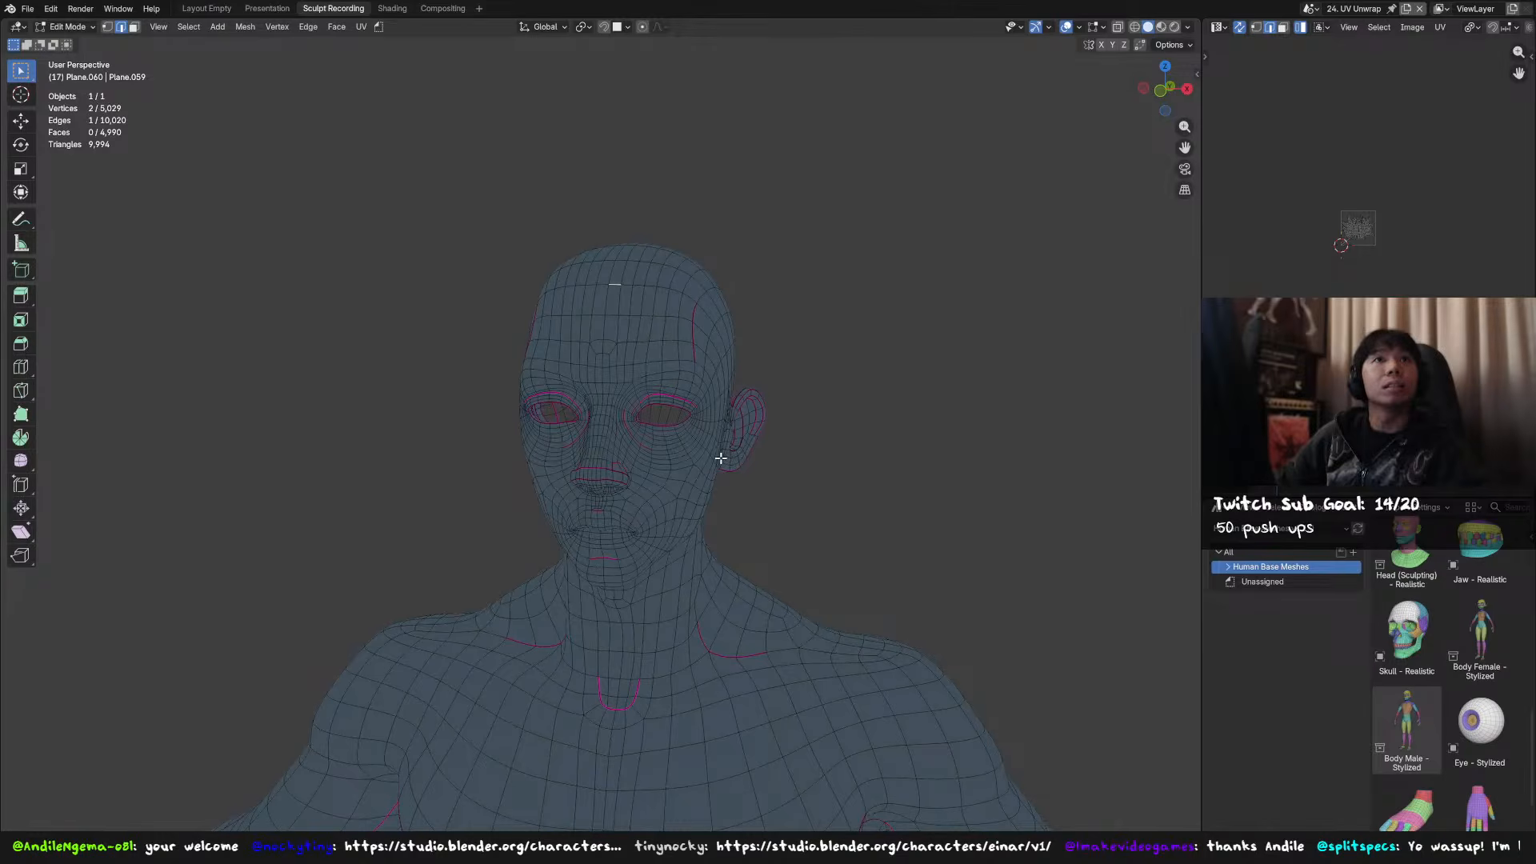
middle_click_drag(720, 336, 693, 396)
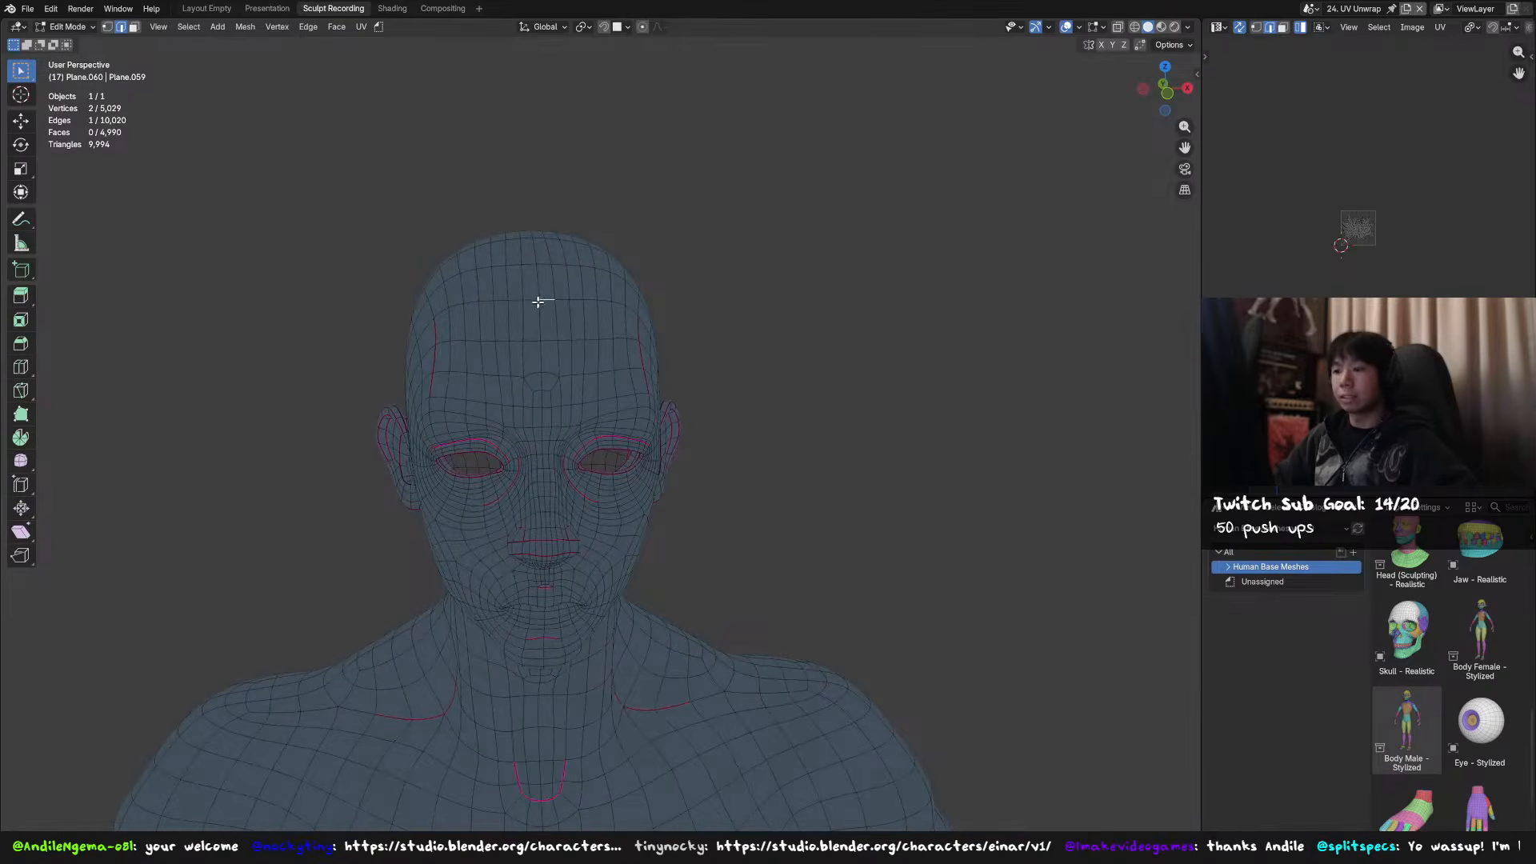
- Select the horizontal edge path across the upper forehead, from the centre line towards the temple on the character's left side
left_click(613, 303, "ctrl")
middle_click_drag(699, 329, 735, 340)
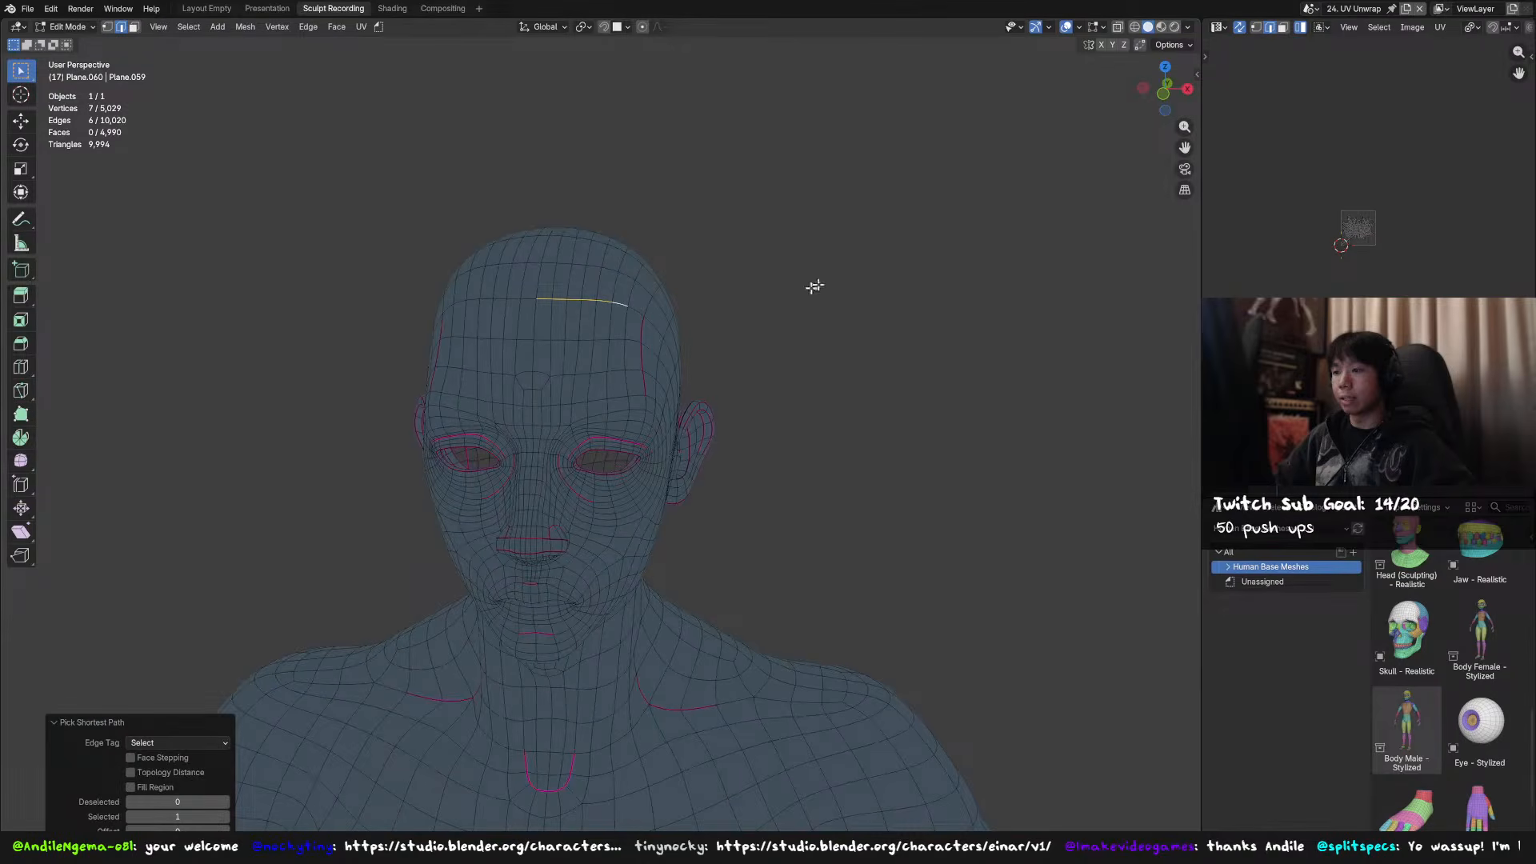
left_click(546, 298)
left_click(619, 305, "ctrl")
middle_click_drag(617, 308, 628, 317)
middle_click_drag(272, 82, 267, 129)
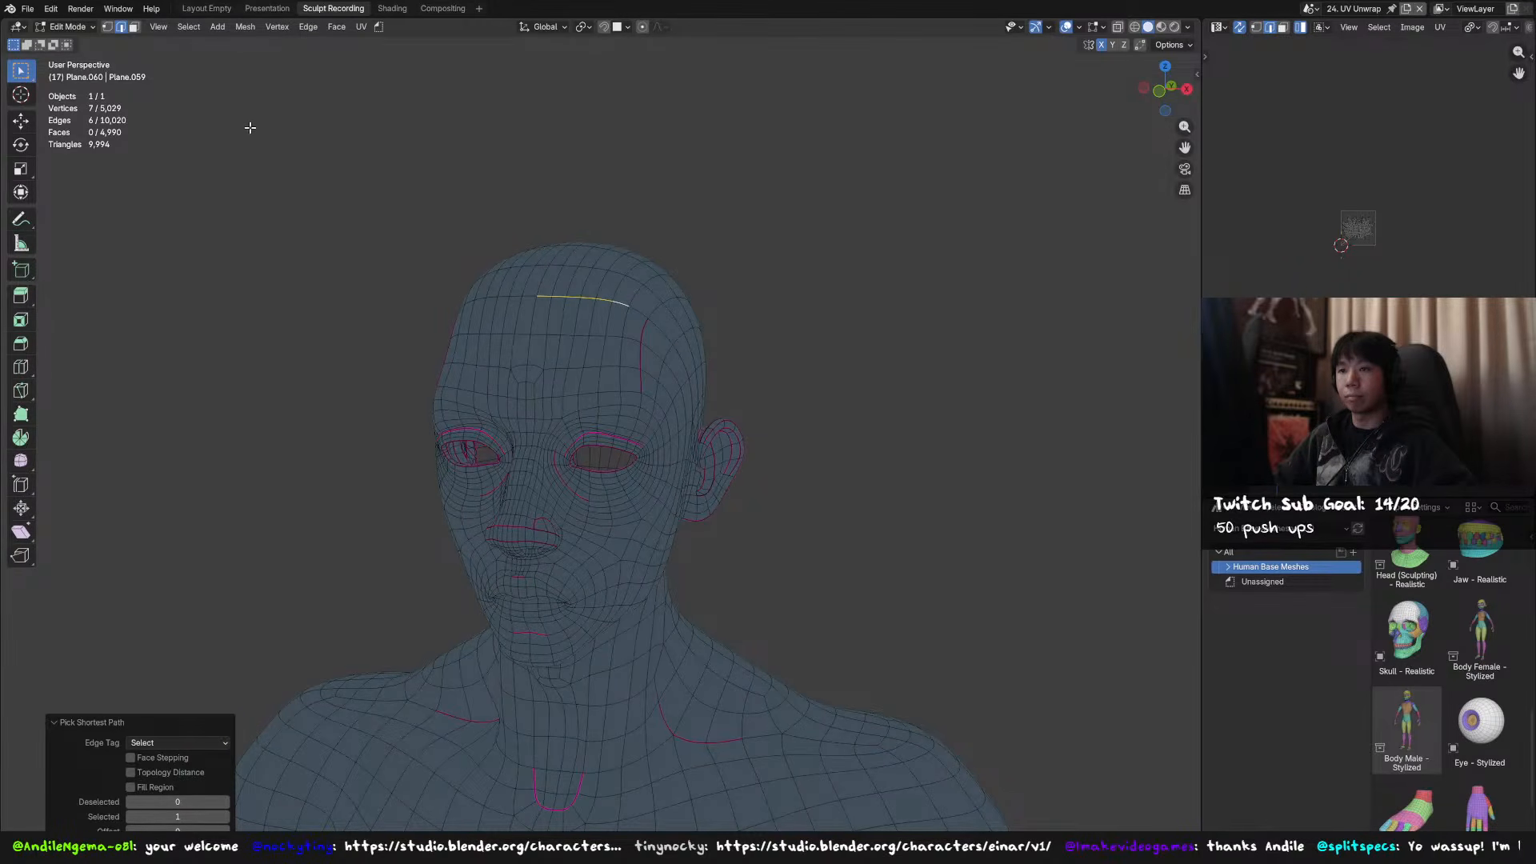
- Add the mirrored half of the forehead path to the selection across X using Select Mirror with Extend enabled
left_click(189, 31)
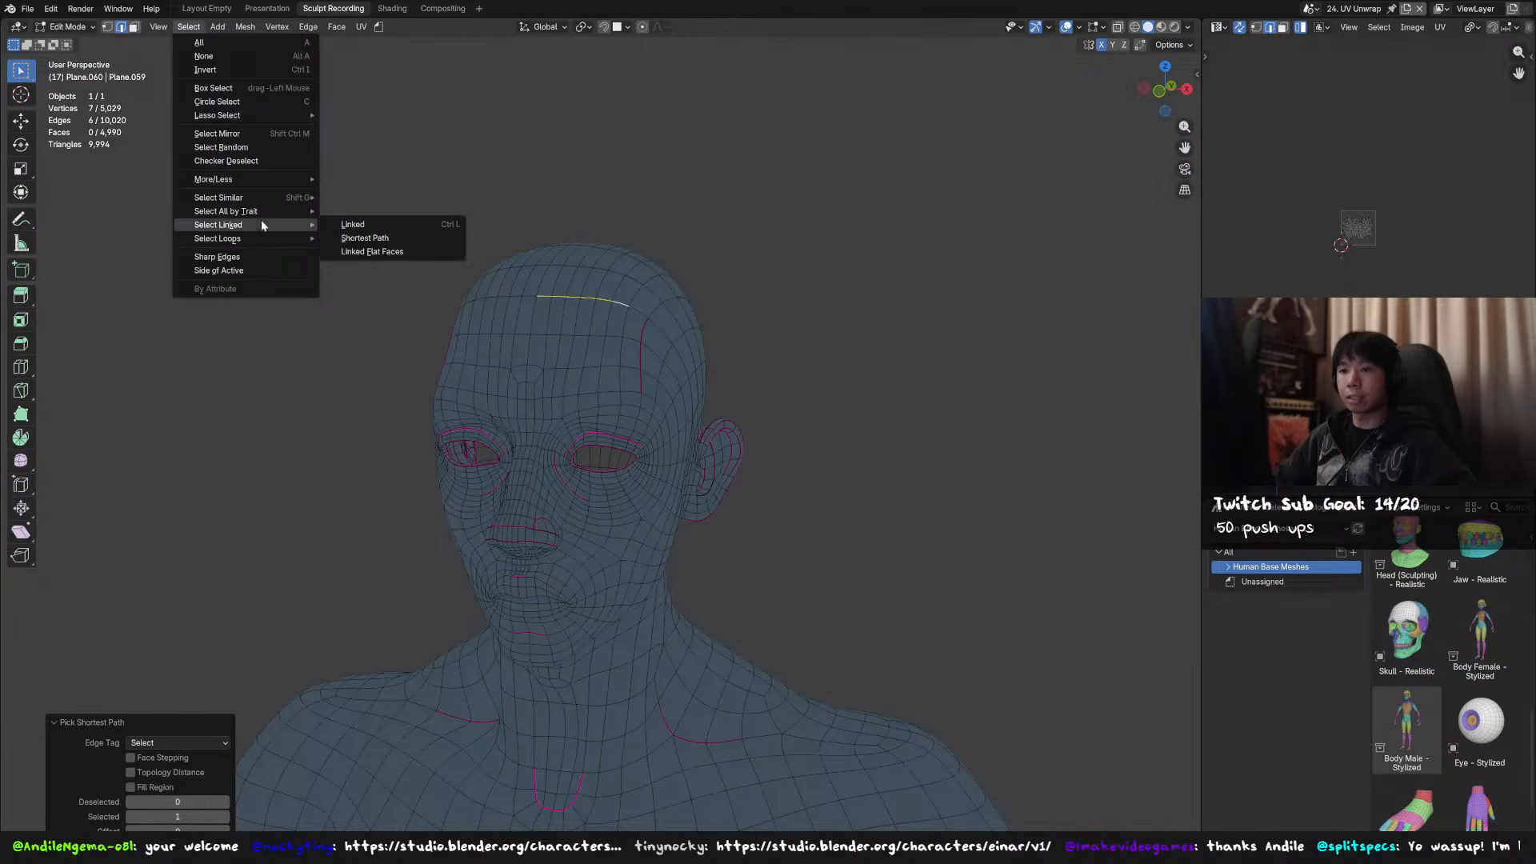
mouse_move(257, 224)
left_click(274, 134)
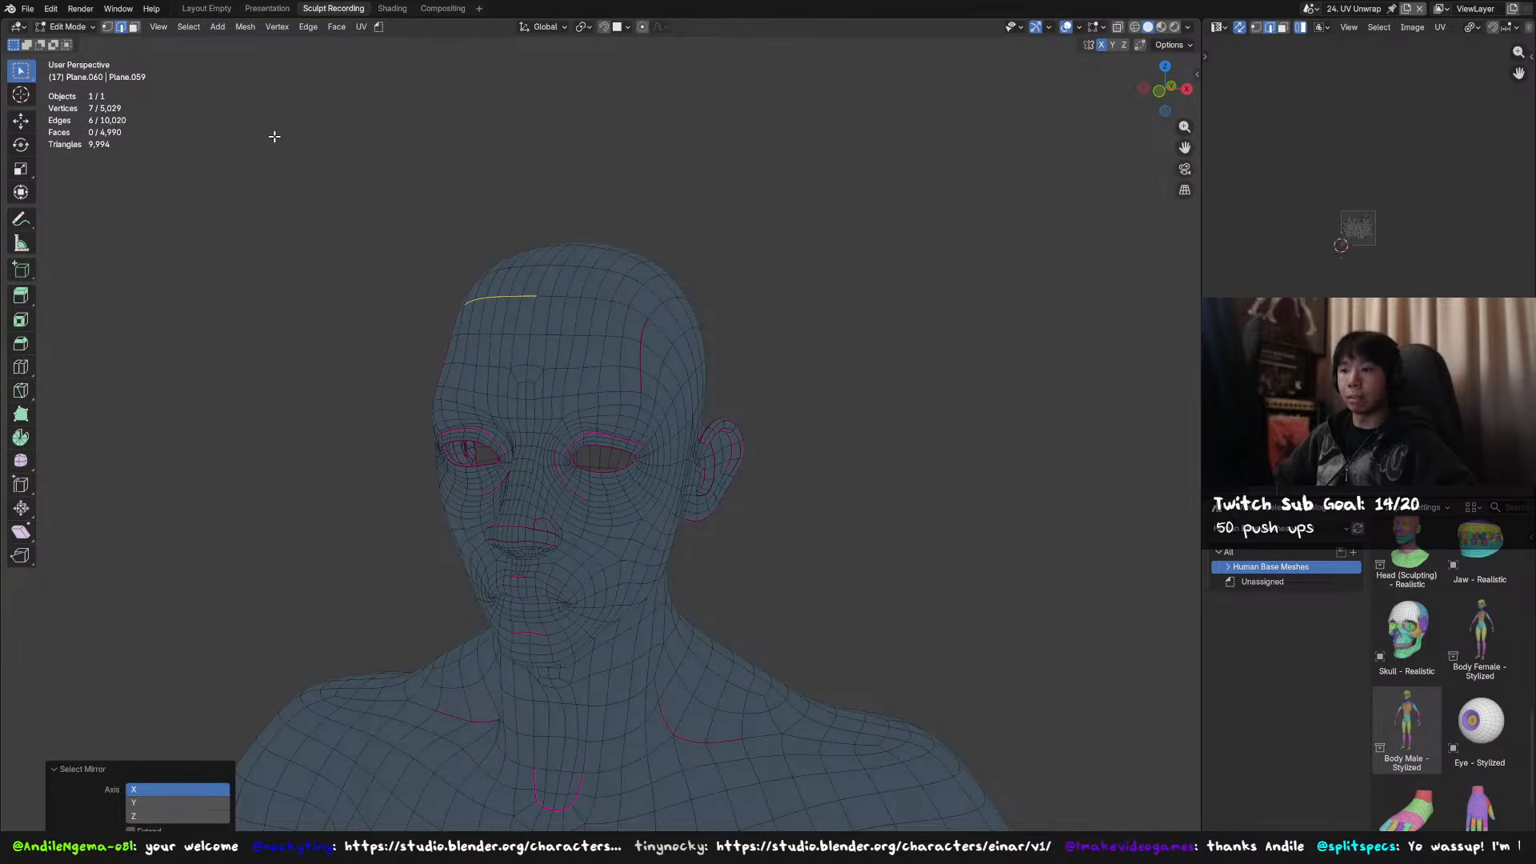
left_click(132, 830)
middle_click_drag(476, 385, 556, 395)
- Extend the selected edge path from the forehead down past the temple to just in front of the ear
left_click(641, 317, "shift")
middle_click_drag(641, 317, 611, 435)
middle_click_drag(639, 365, 669, 390)
left_click(669, 333, "shift")
middle_click_drag(670, 336, 816, 434)
left_click(701, 364, "shift")
left_click(675, 373, "shift")
left_click(732, 368, "ctrl")
key("ctrl+z")
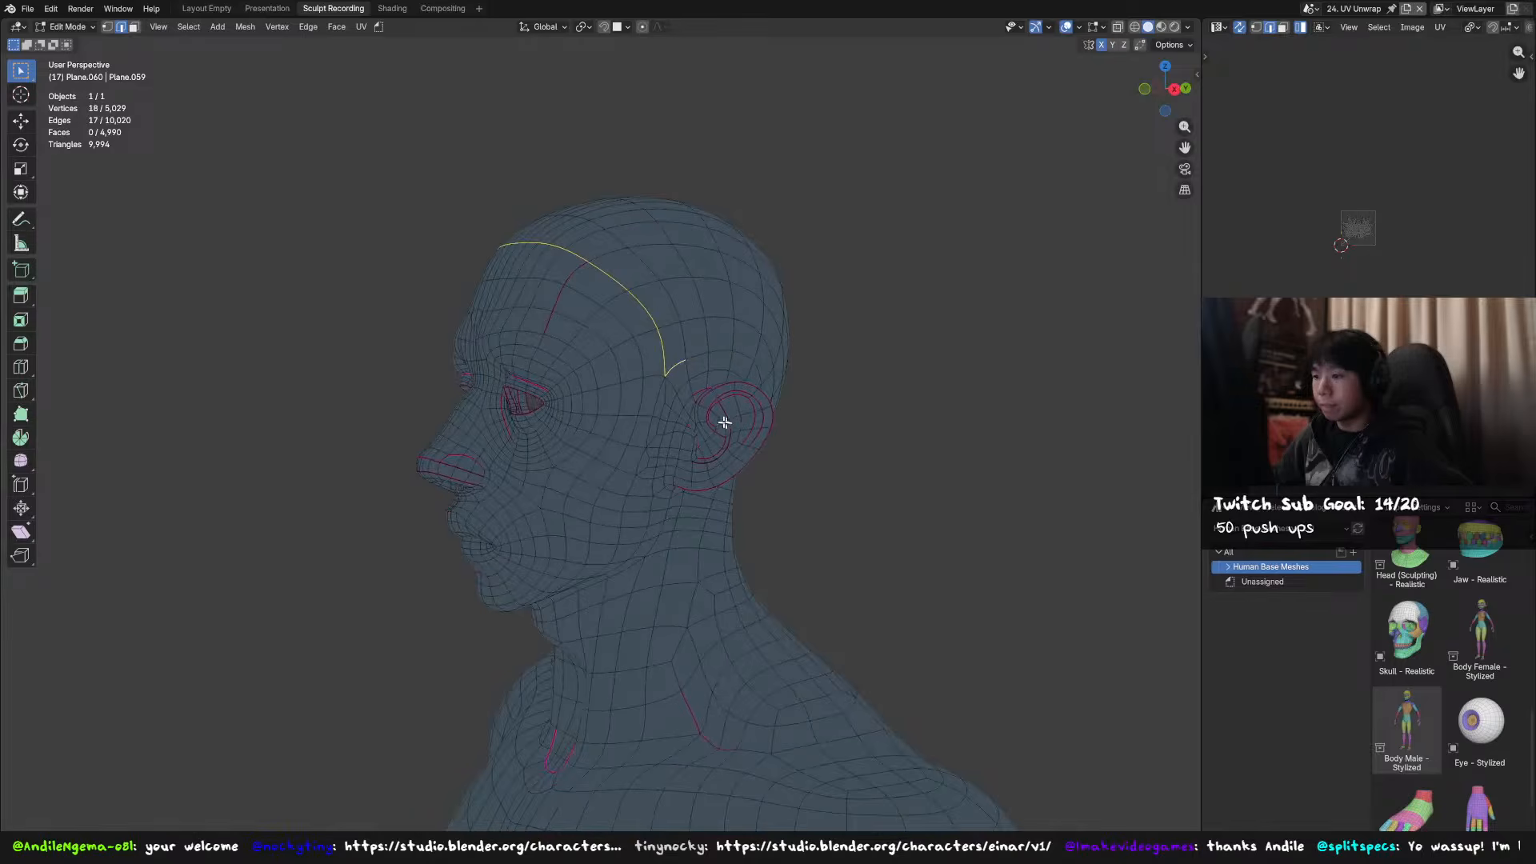
- Add the edges encircling the ear to the selection, running over its top and down its front to below the lobe
middle_click_drag(674, 402, 678, 531)
left_click(675, 389, "ctrl")
left_click(705, 379, "ctrl")
left_click(636, 461, "shift")
middle_click_drag(679, 532, 647, 443, "shift")
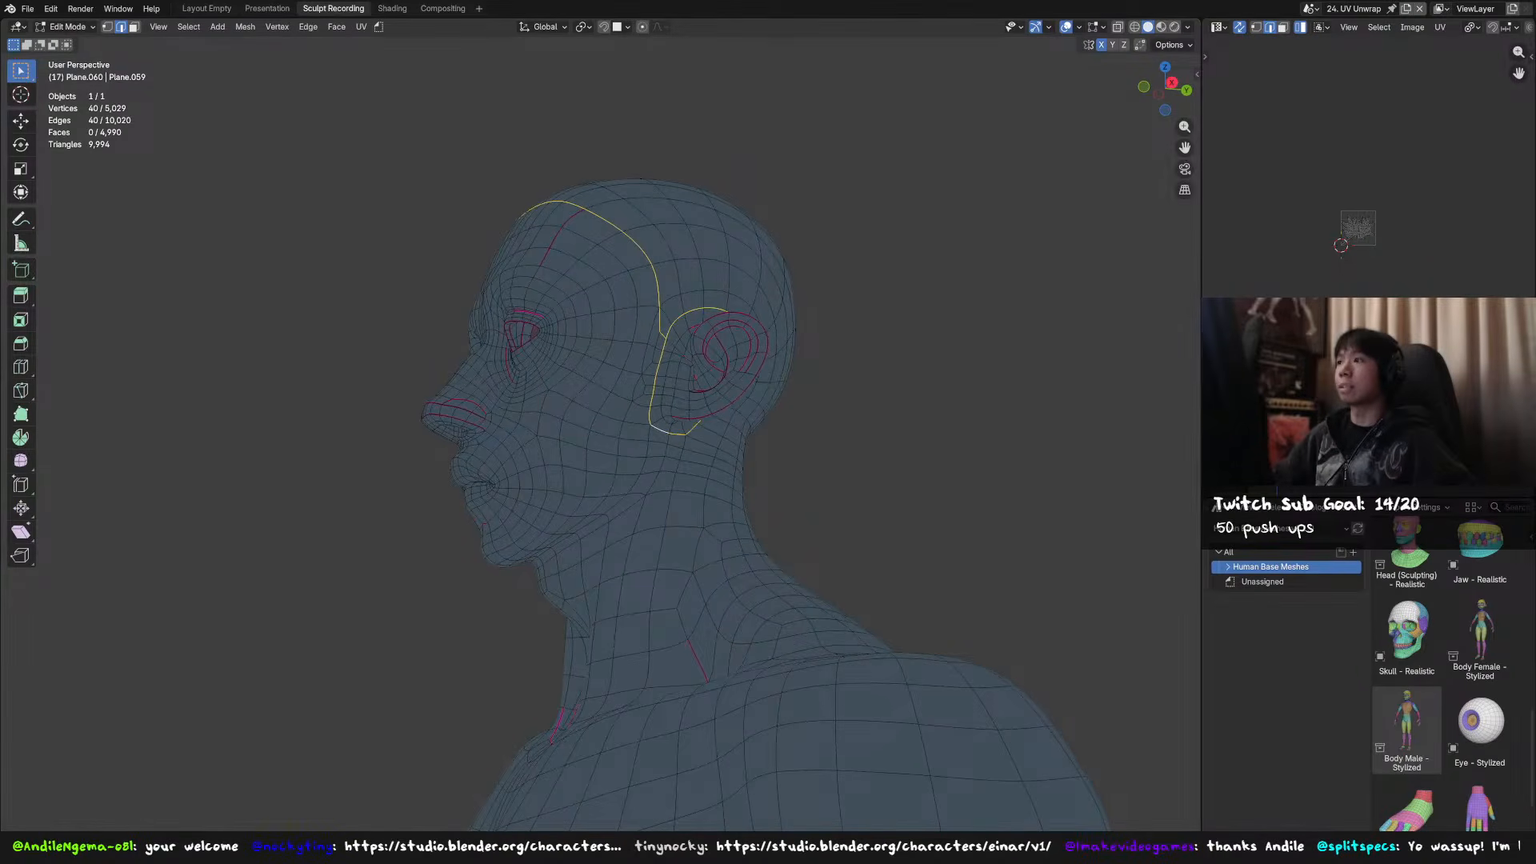
- Check Einar's seam below the ear and select a matching path from the protagonist's earlobe down to the upper neck
key("alt+Tab")
middle_click_drag(535, 401, 364, 400)
scroll(364, 400, "up", 1)
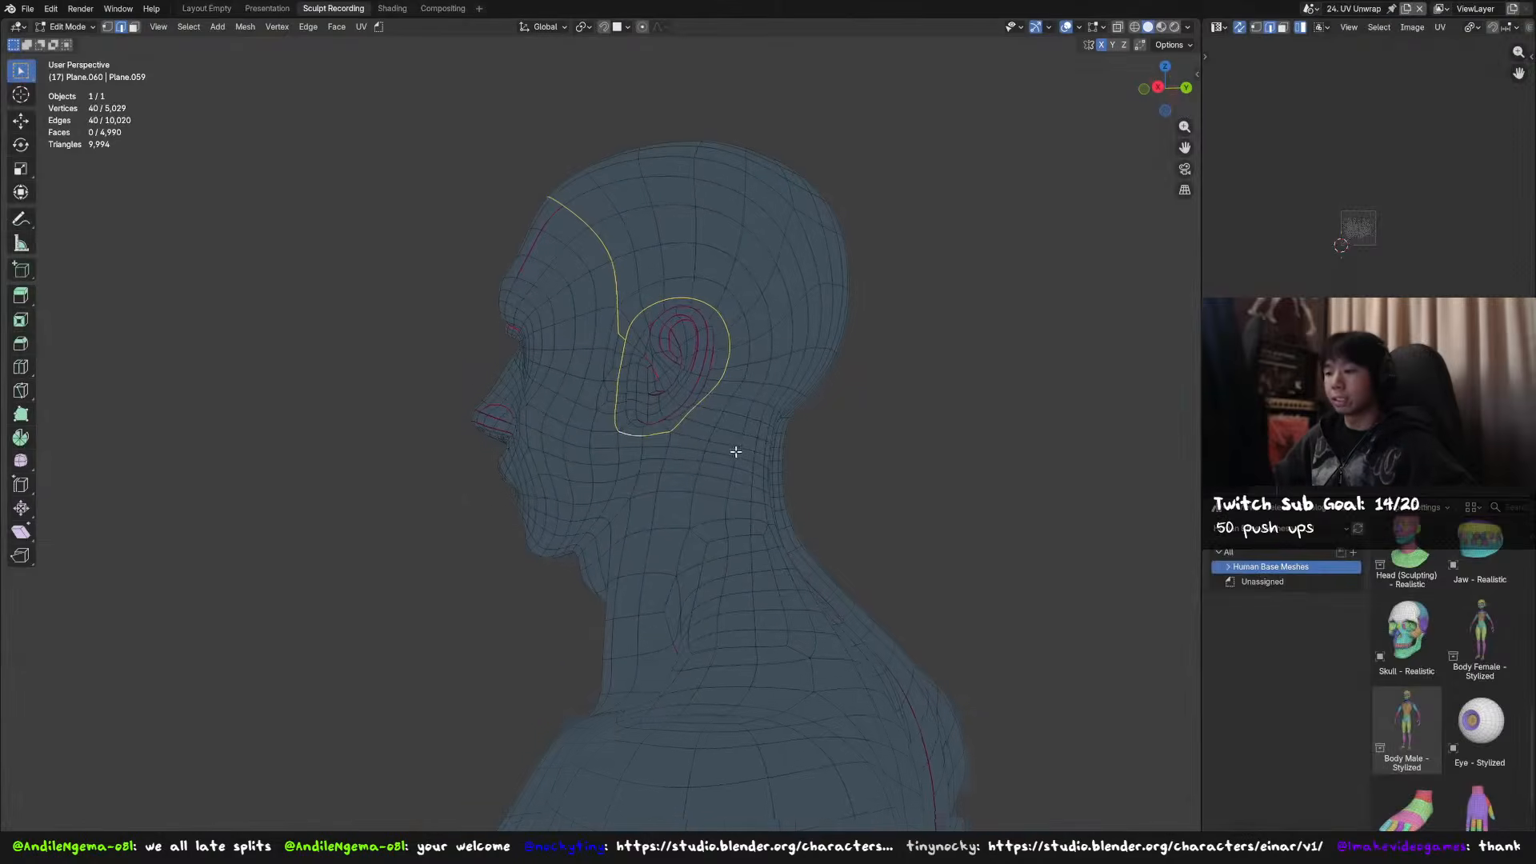
middle_click_drag(700, 439, 672, 473)
left_click(704, 432, "shift")
left_click(699, 463, "ctrl")
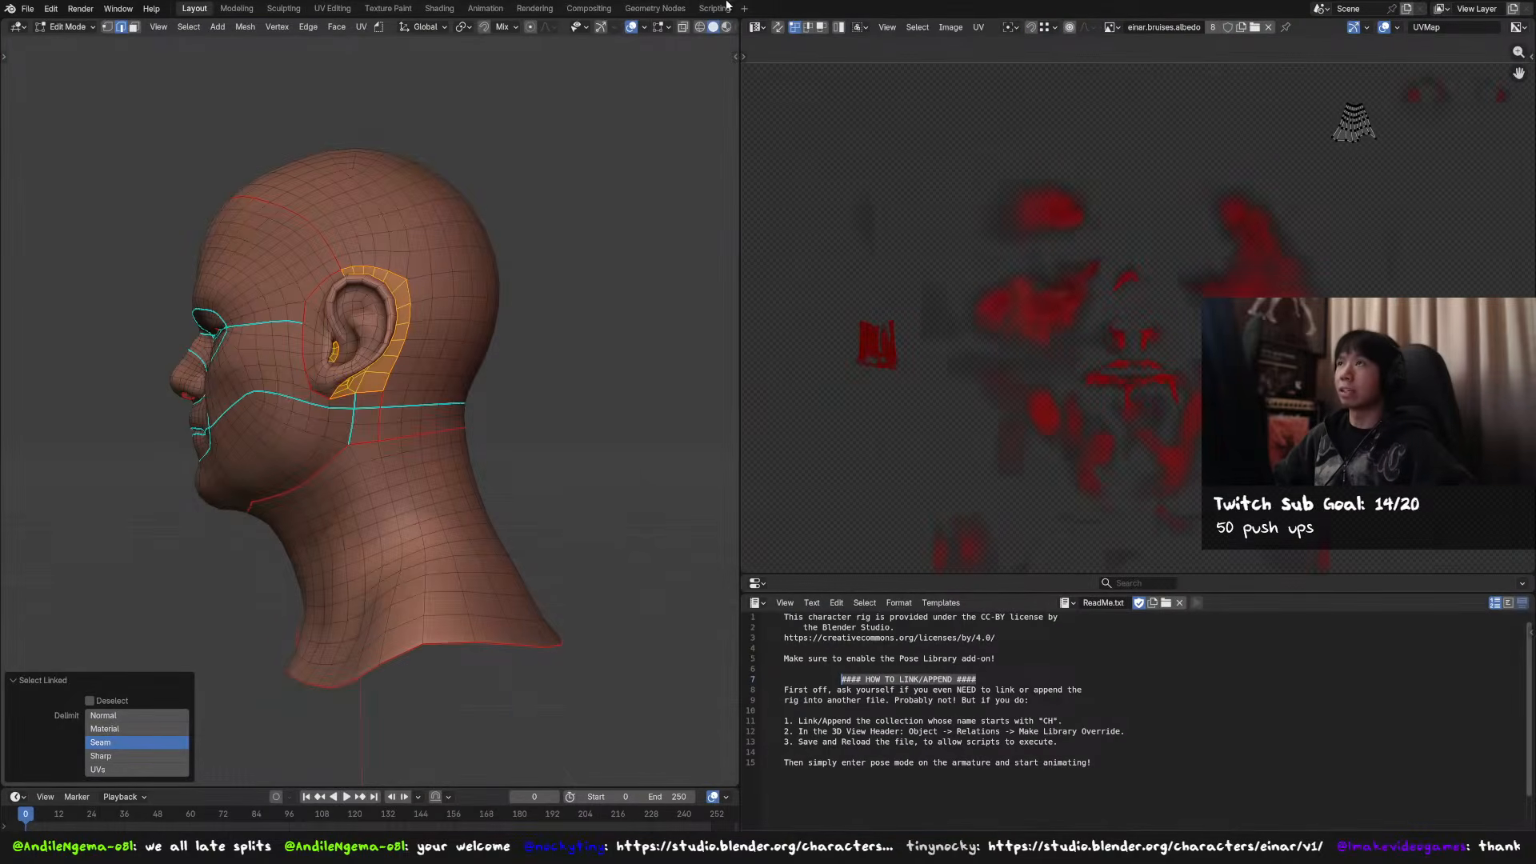
middle_click_drag(558, 453, 481, 378)
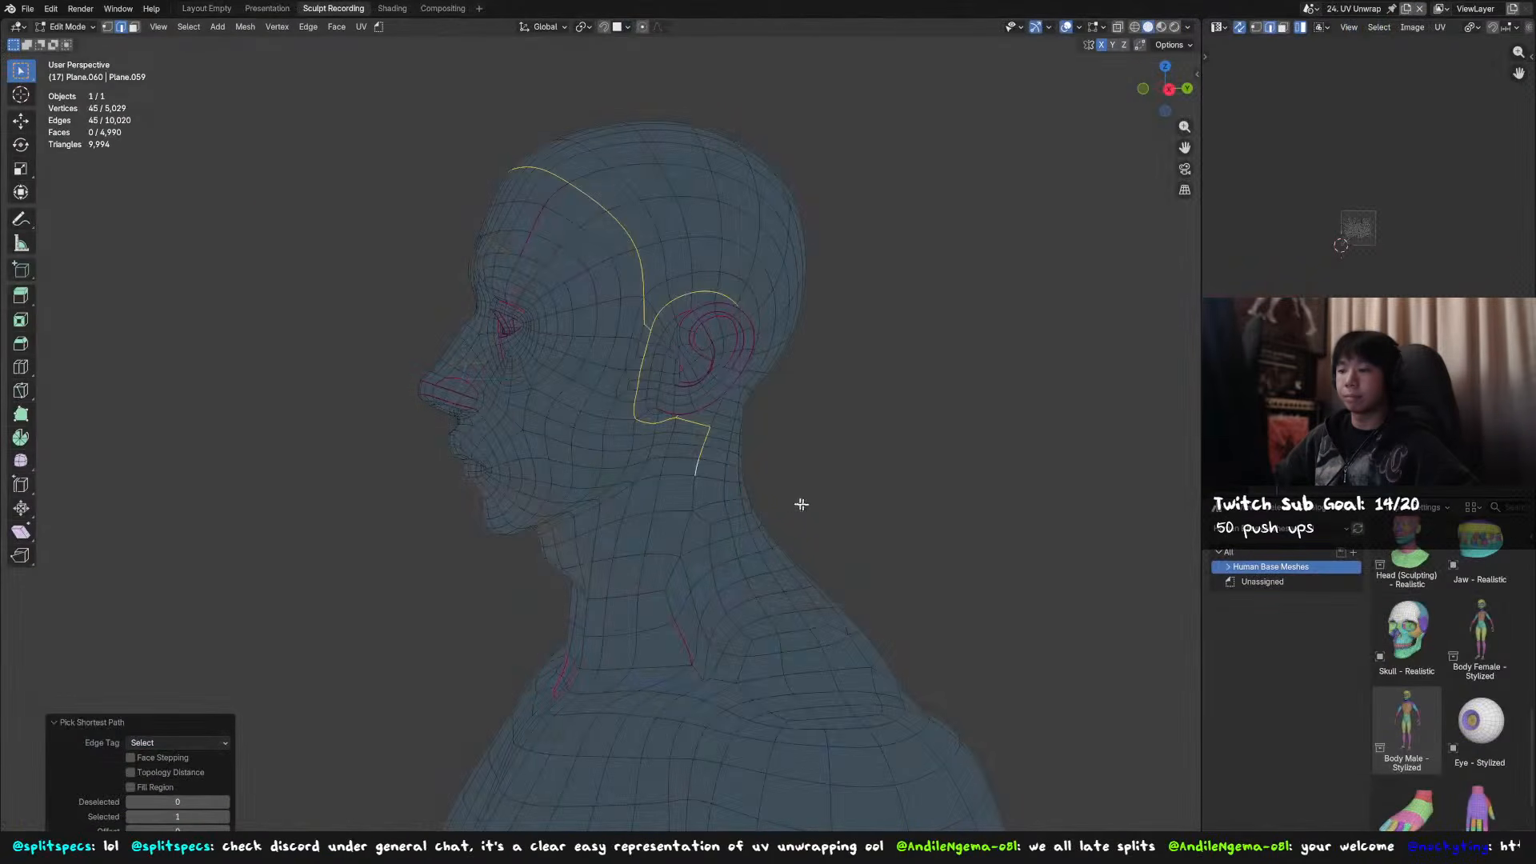
- Add the edge loops around the back of the upper neck and along the underside of the jaw to the selection
mouse_move(802, 505)
middle_mouse_down()
mouse_move(679, 501)
mouse_move(789, 501)
middle_mouse_up()
left_click(675, 478, "alt+shift")
middle_click_drag(560, 492, 646, 489)
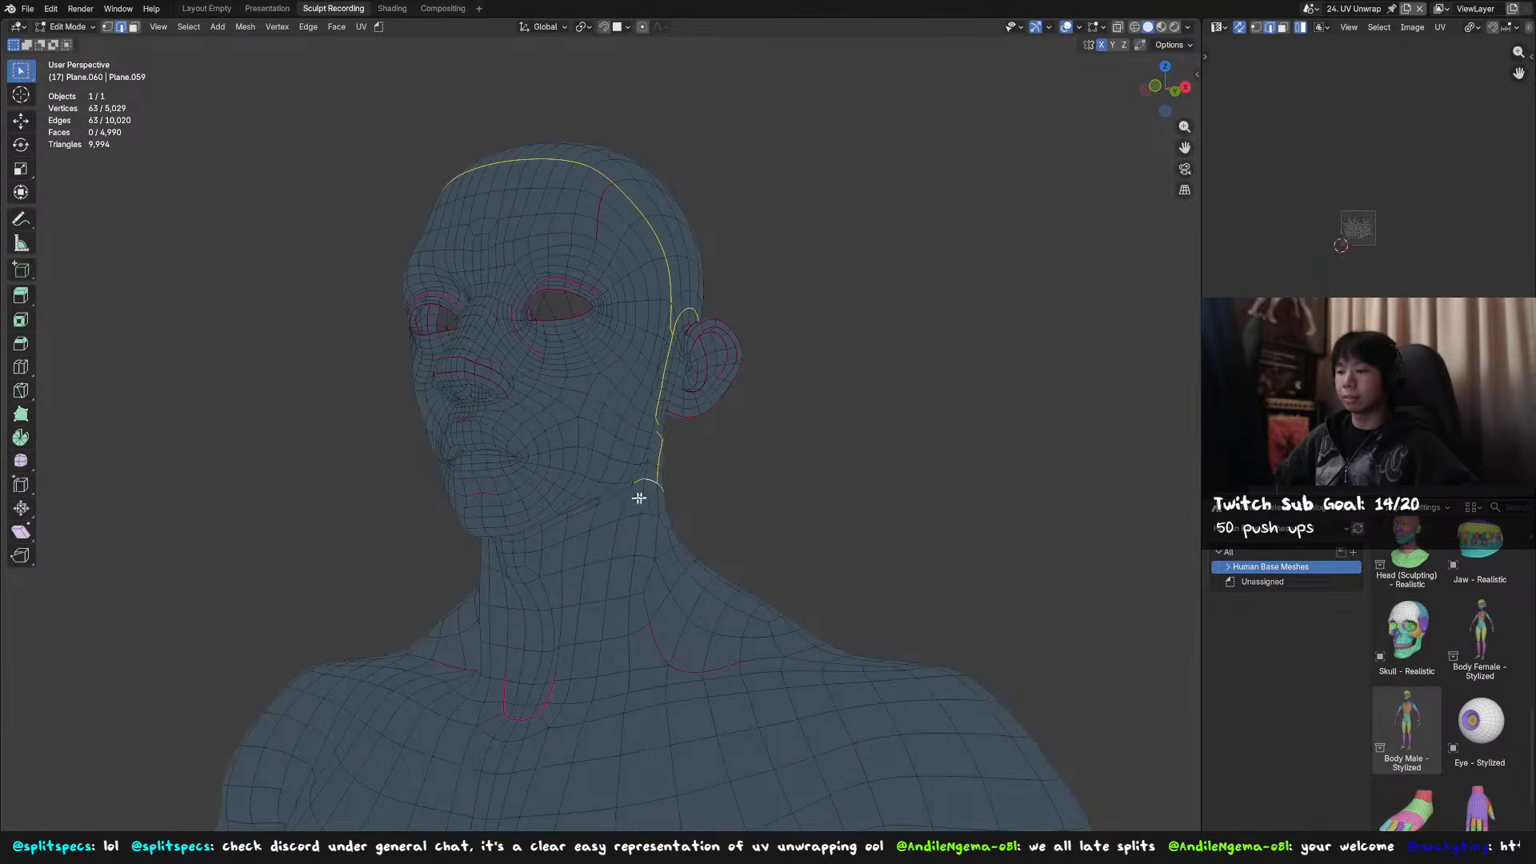
left_click(610, 497, "alt+shift")
- Add the centre-line edge path from the forehead path over the crown and down the back of the head
middle_click_drag(783, 475, 566, 222)
left_click(521, 233, "shift")
left_click(517, 120, "ctrl")
middle_click_drag(517, 120, 723, 232)
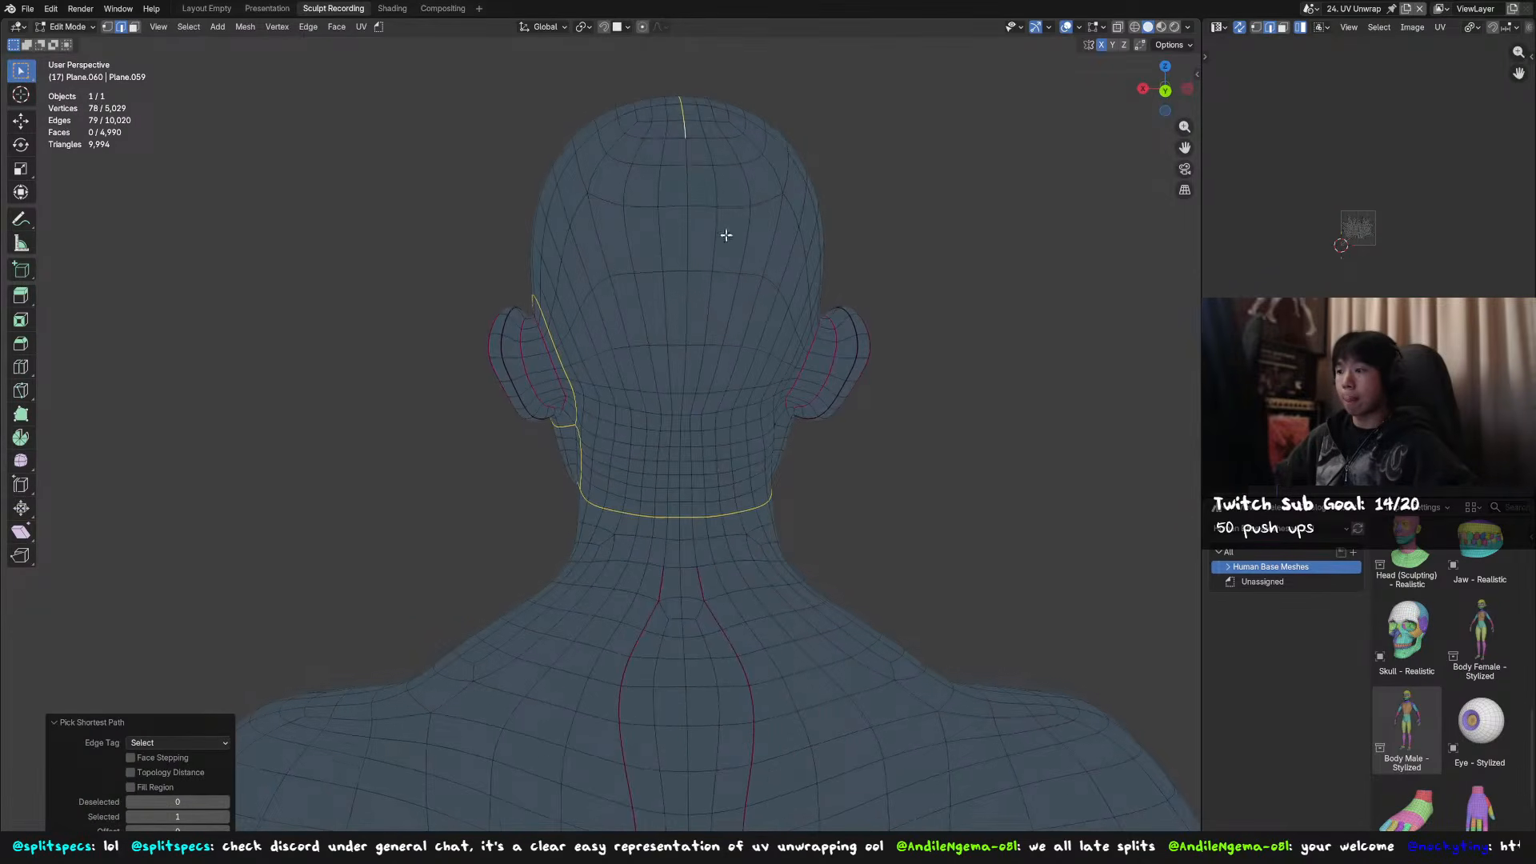
left_click(686, 304, "ctrl")
middle_click_drag(685, 305, 657, 404)
left_click(725, 322, "ctrl")
left_click(654, 433, "ctrl")
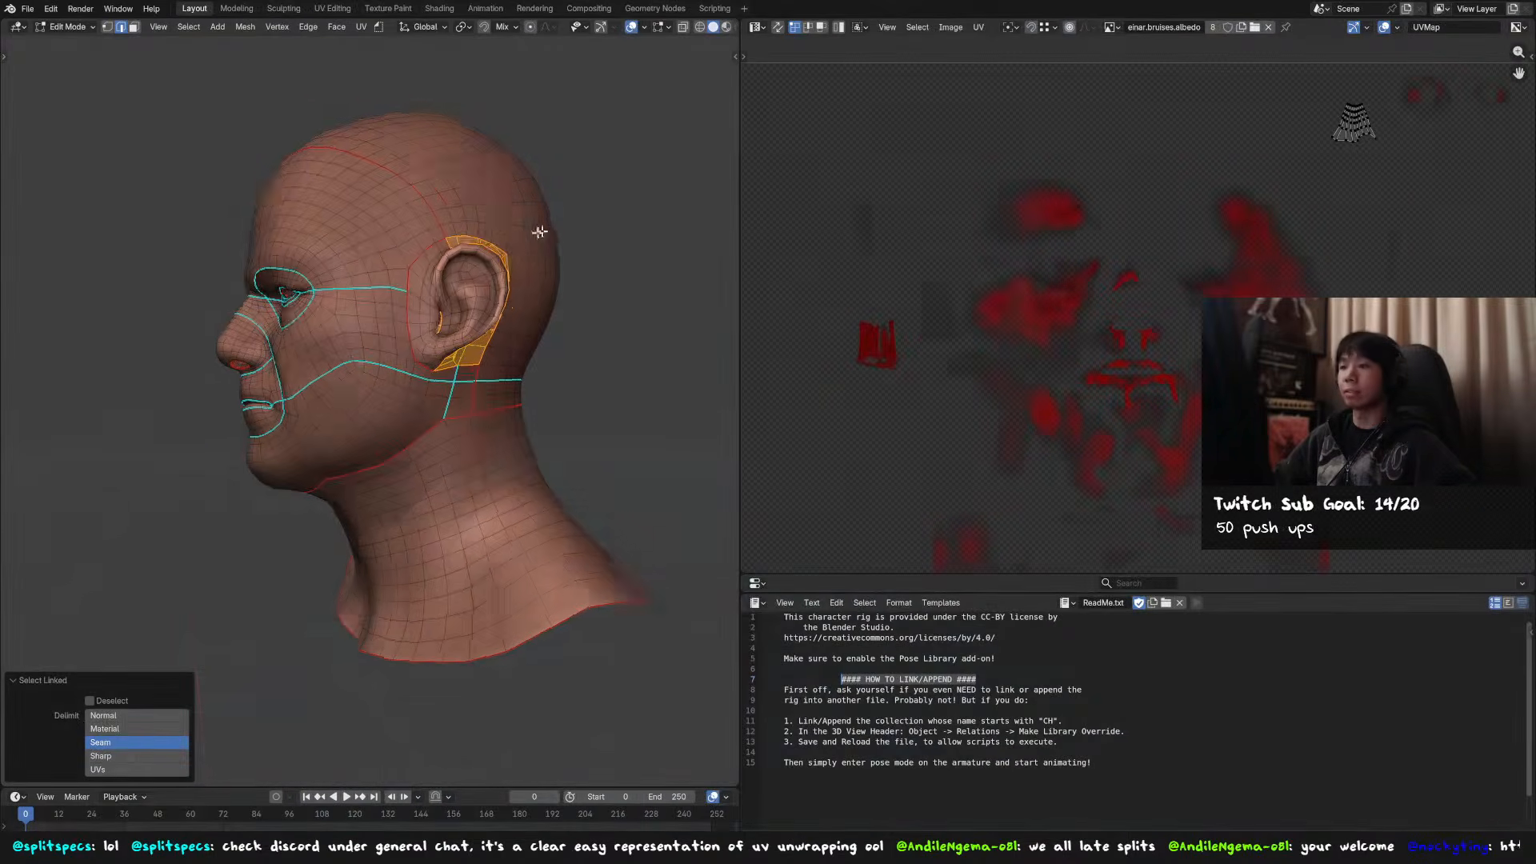
- Check Einar's seams around the back of the head and face, and extend the protagonist's seam selection to its X-mirrored side
middle_click_drag(240, 256, 385, 251)
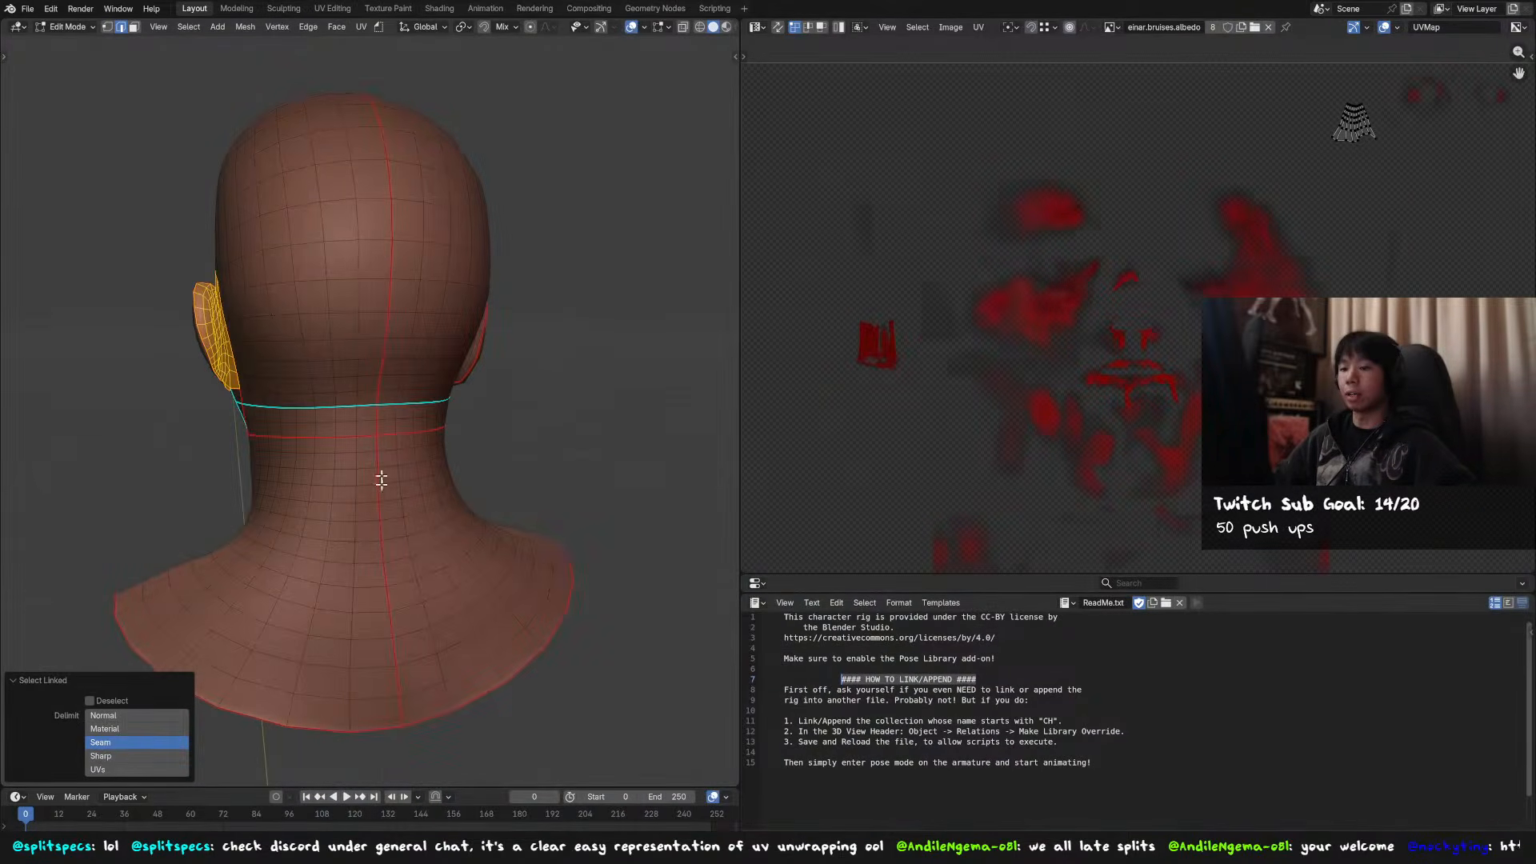
scroll(378, 672, "down", 3)
middle_click_drag(432, 521, 603, 507)
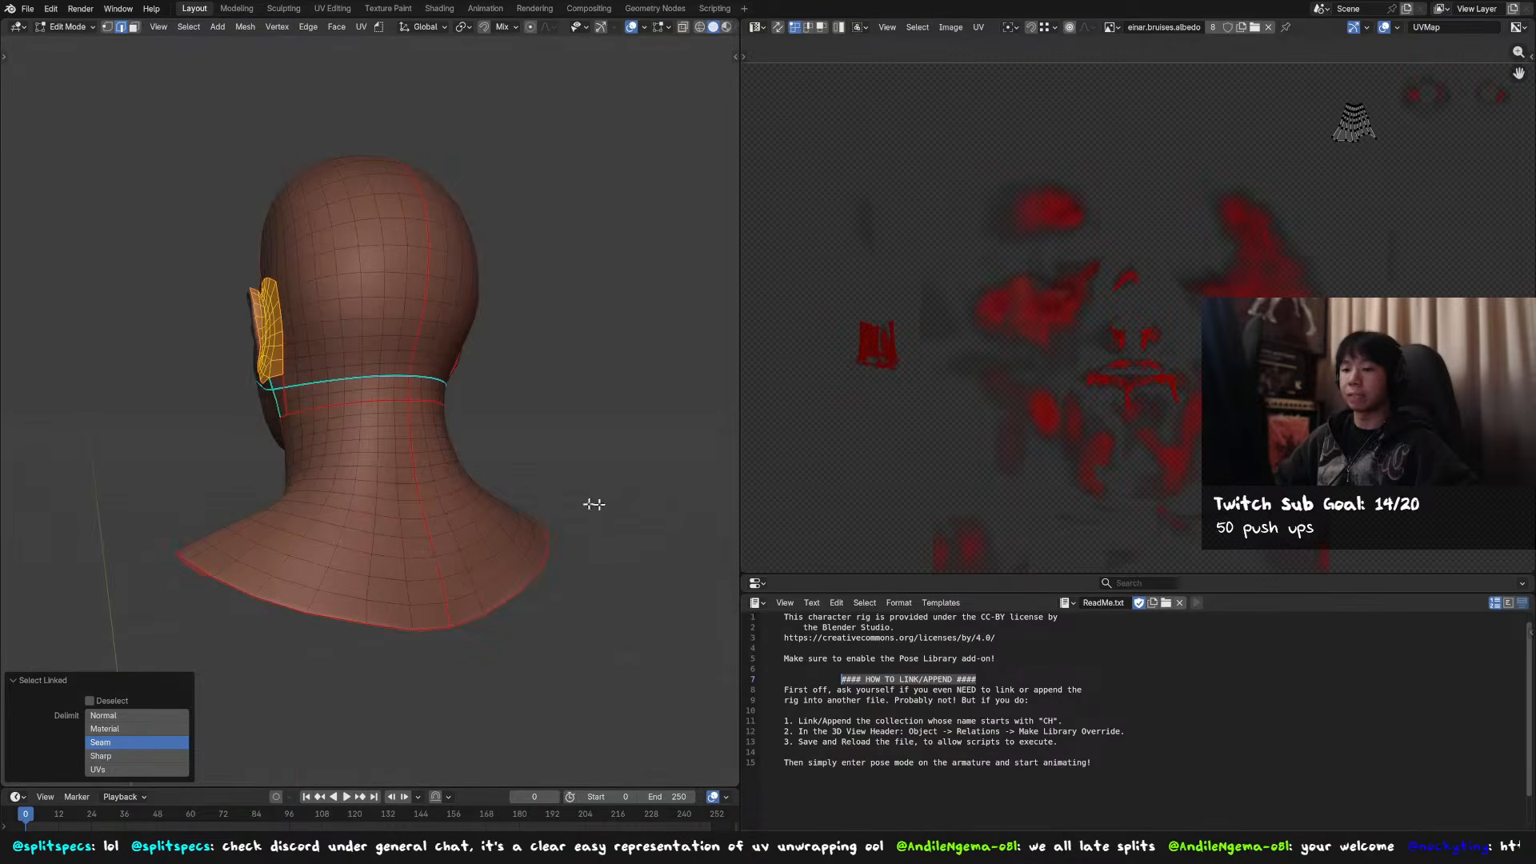
middle_click_drag(299, 438, 460, 478)
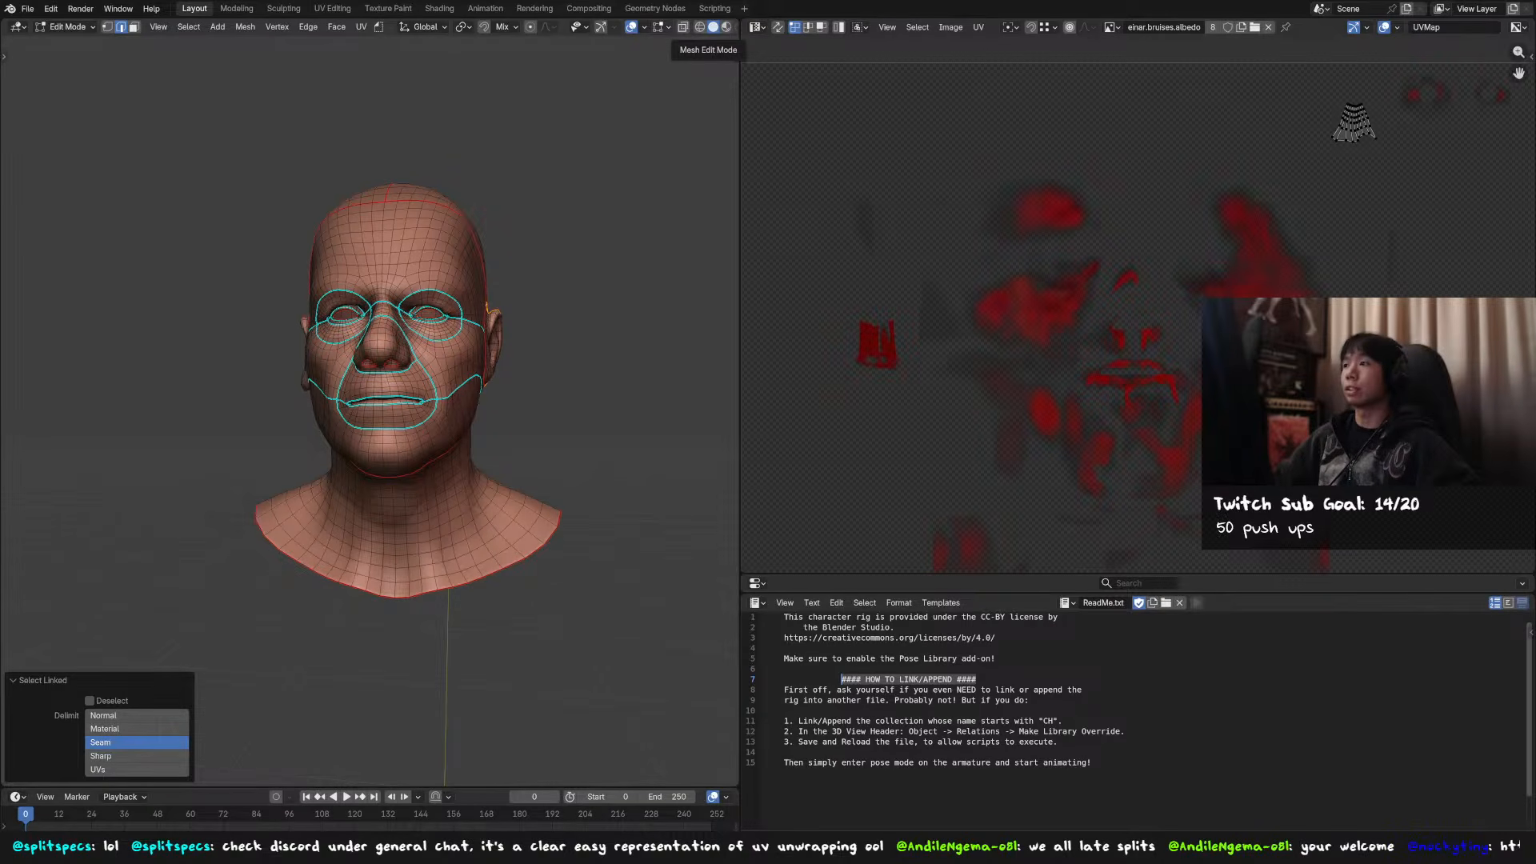
key("alt+Tab")
mouse_move(360, 392)
middle_mouse_down()
mouse_move(653, 475)
mouse_move(593, 309)
mouse_move(685, 309)
mouse_move(439, 247)
middle_mouse_up()
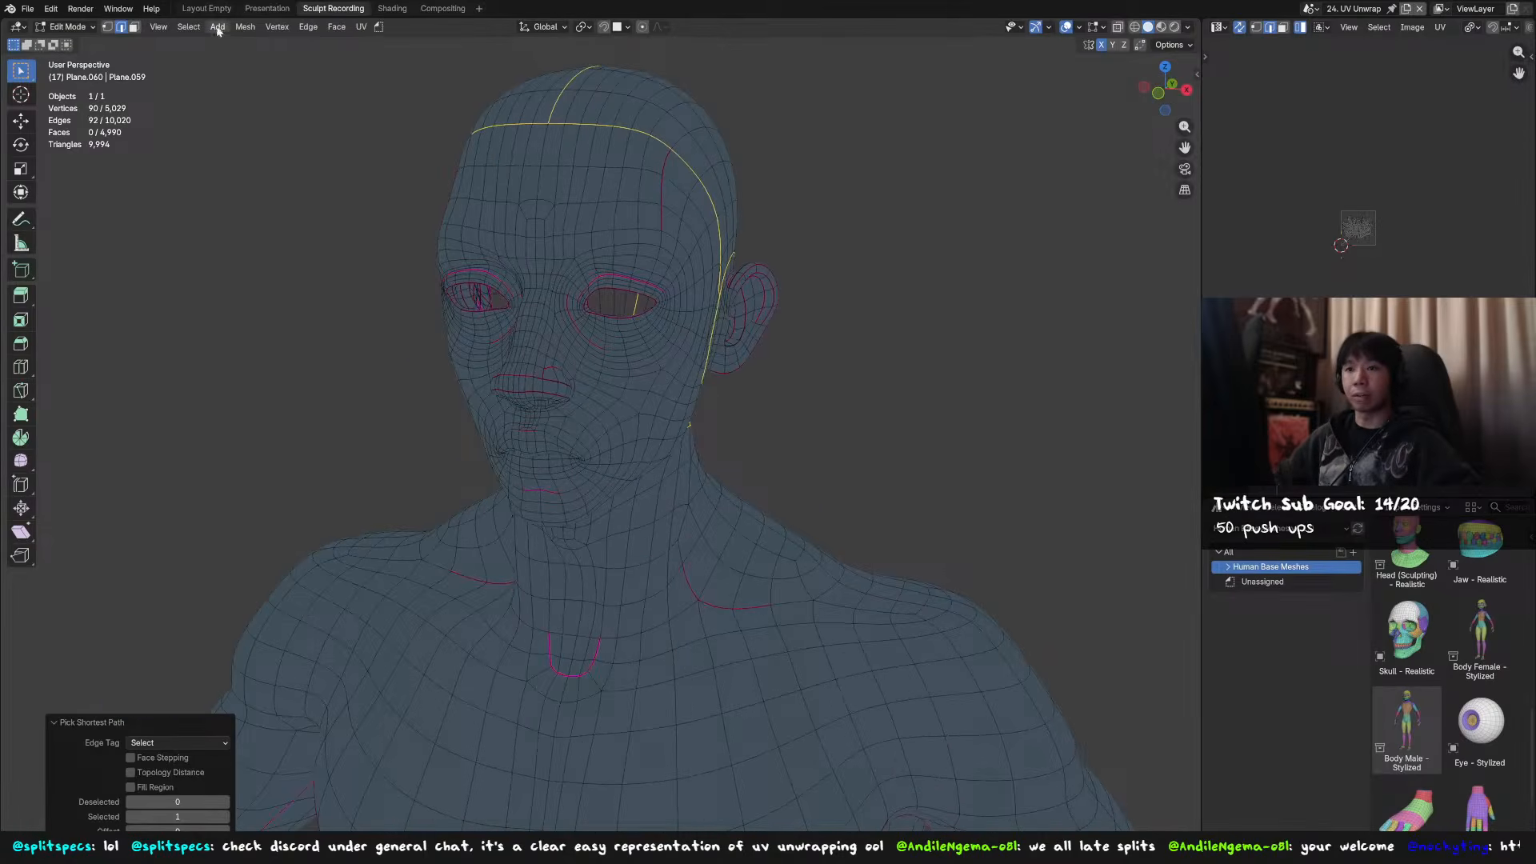
left_click(188, 26)
mouse_move(256, 224)
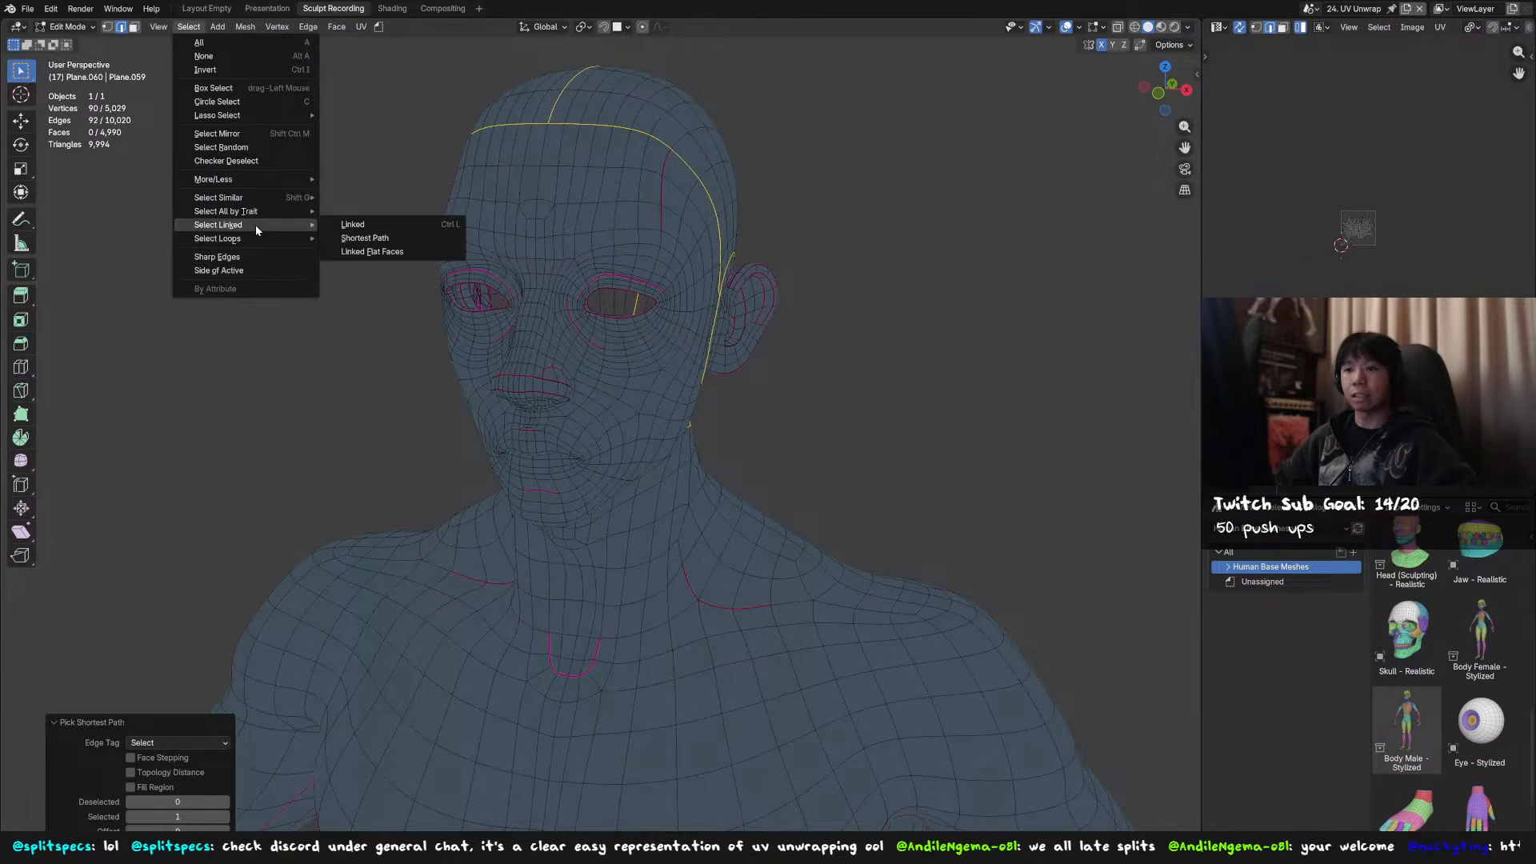
left_click(240, 134)
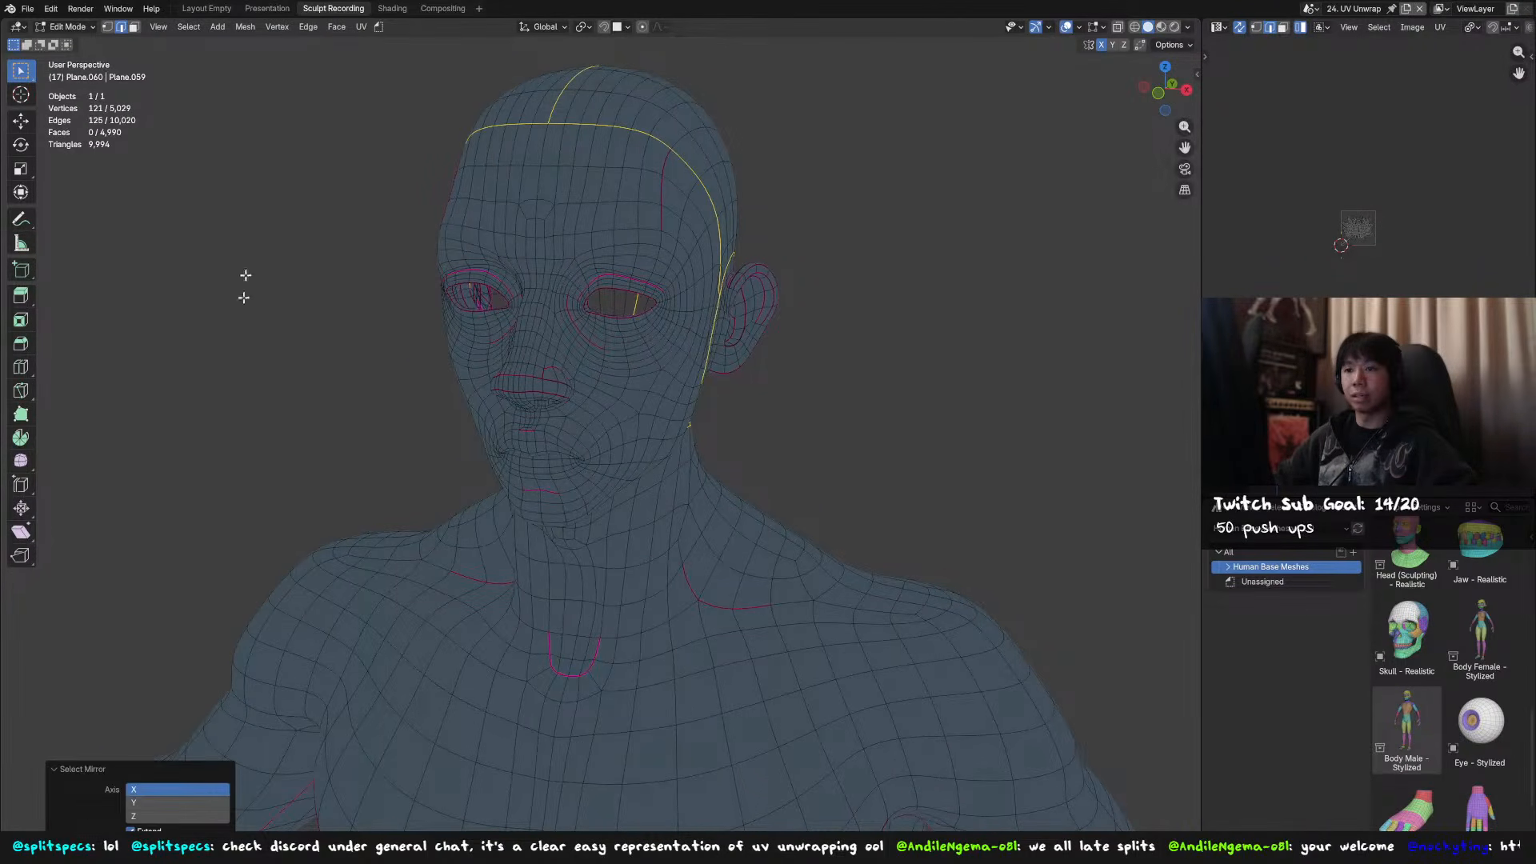
- Mark the selected head, ear and neck edges as seams and clear the selection
middle_click_drag(333, 603, 445, 408)
right_click(851, 404)
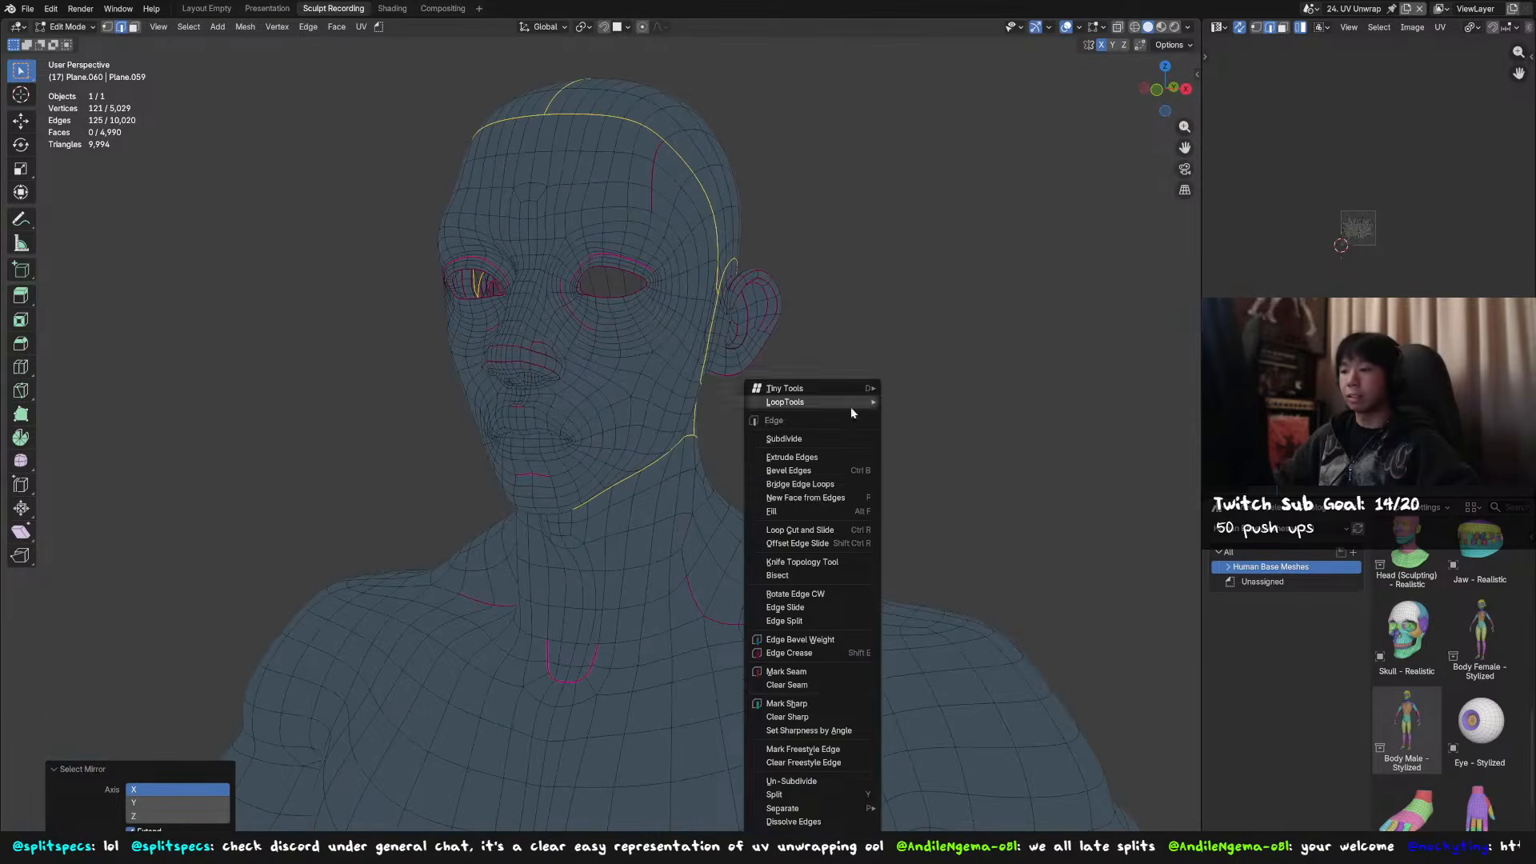
left_click(808, 672)
key("alt+a")
middle_click_drag(798, 634, 754, 398)
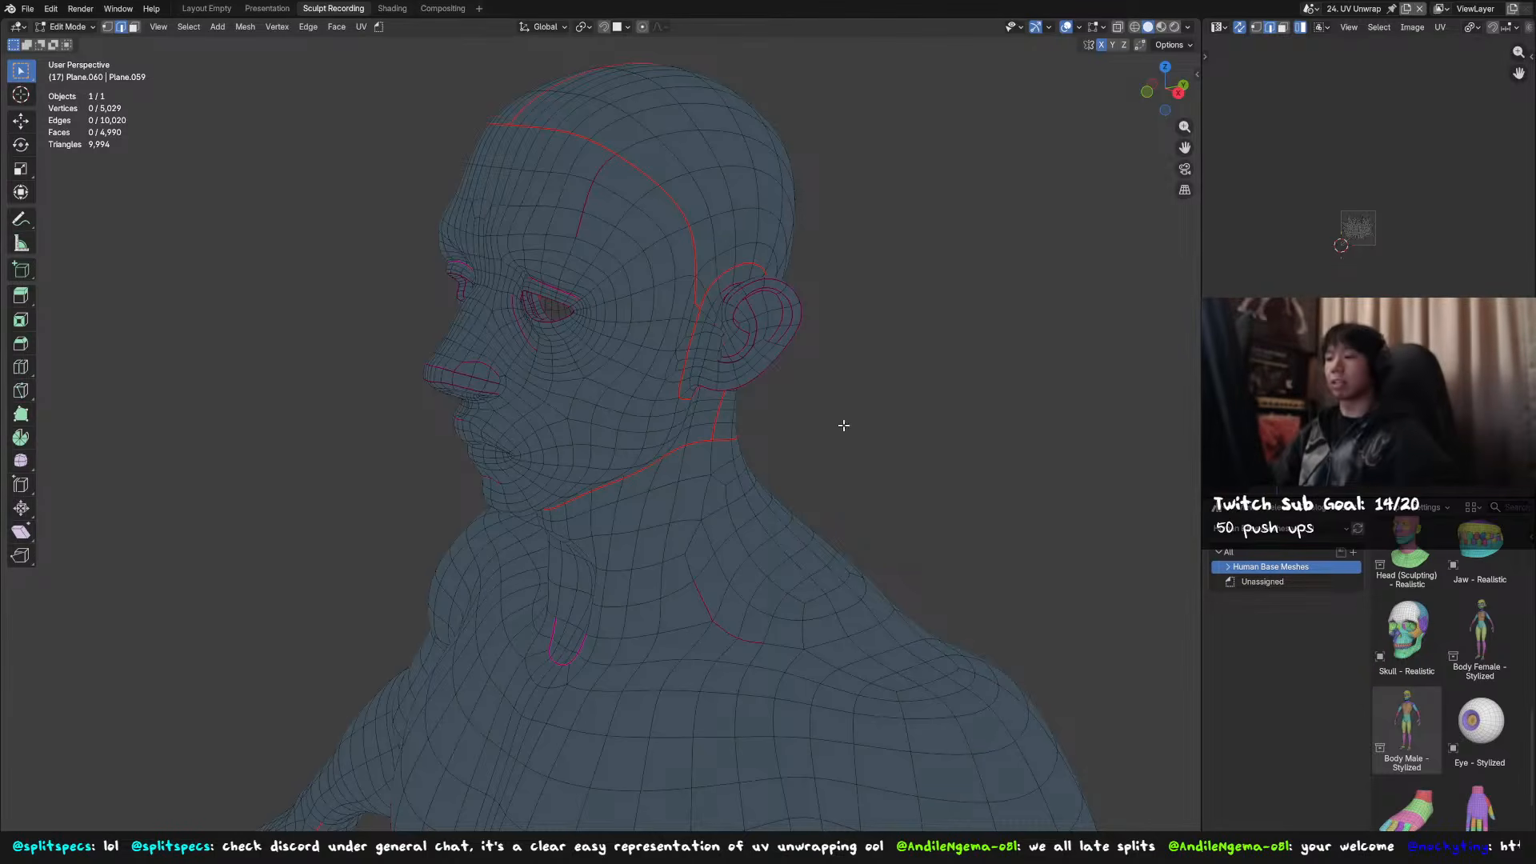
- Return to Object Mode and toggle the Blender window out of full screen
key("Tab")
key("F3")
left_click(1030, 418)
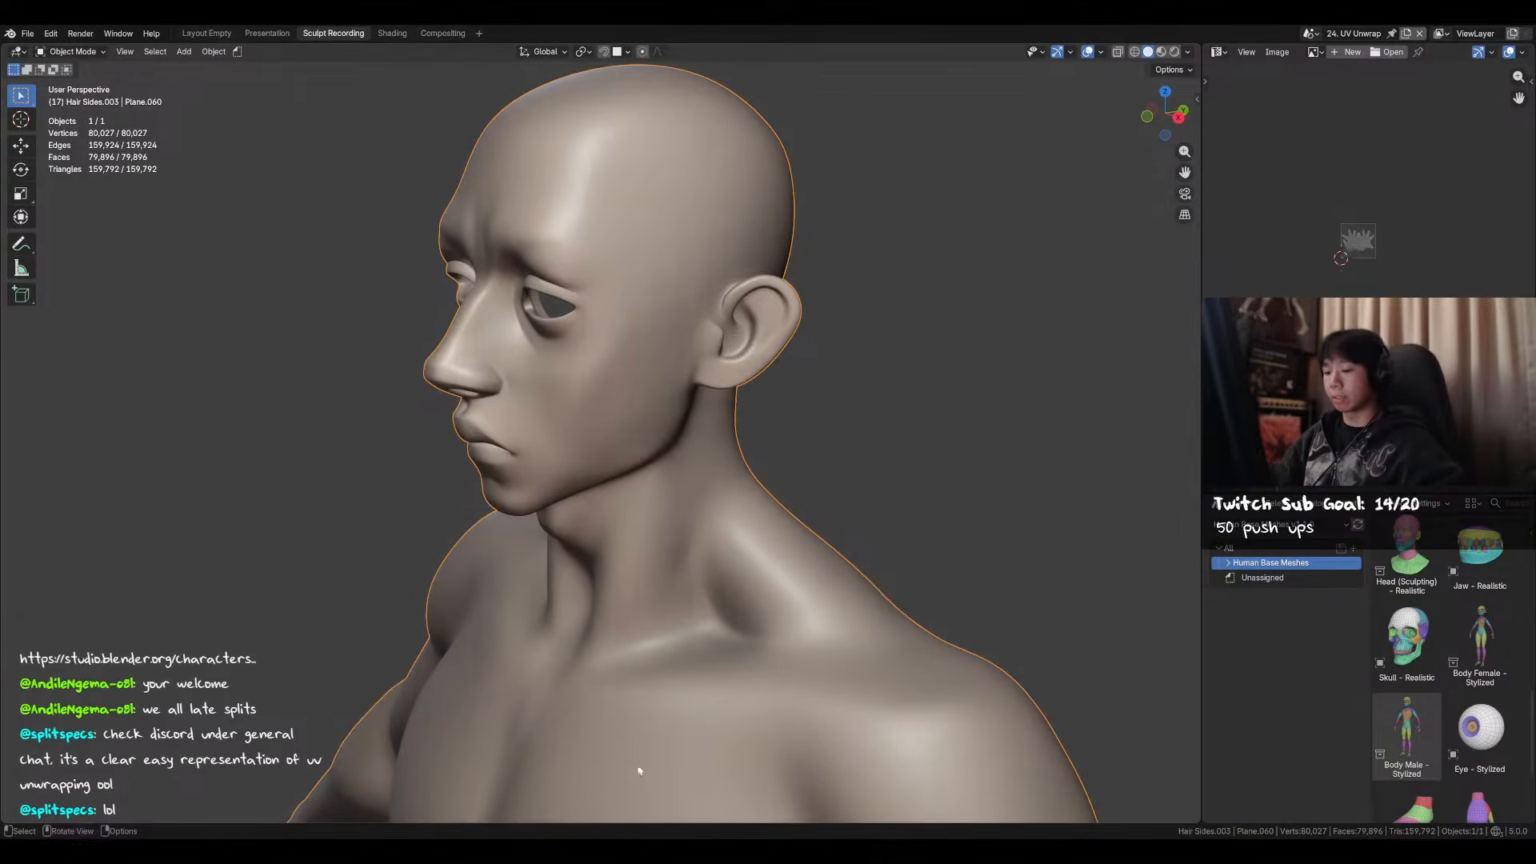
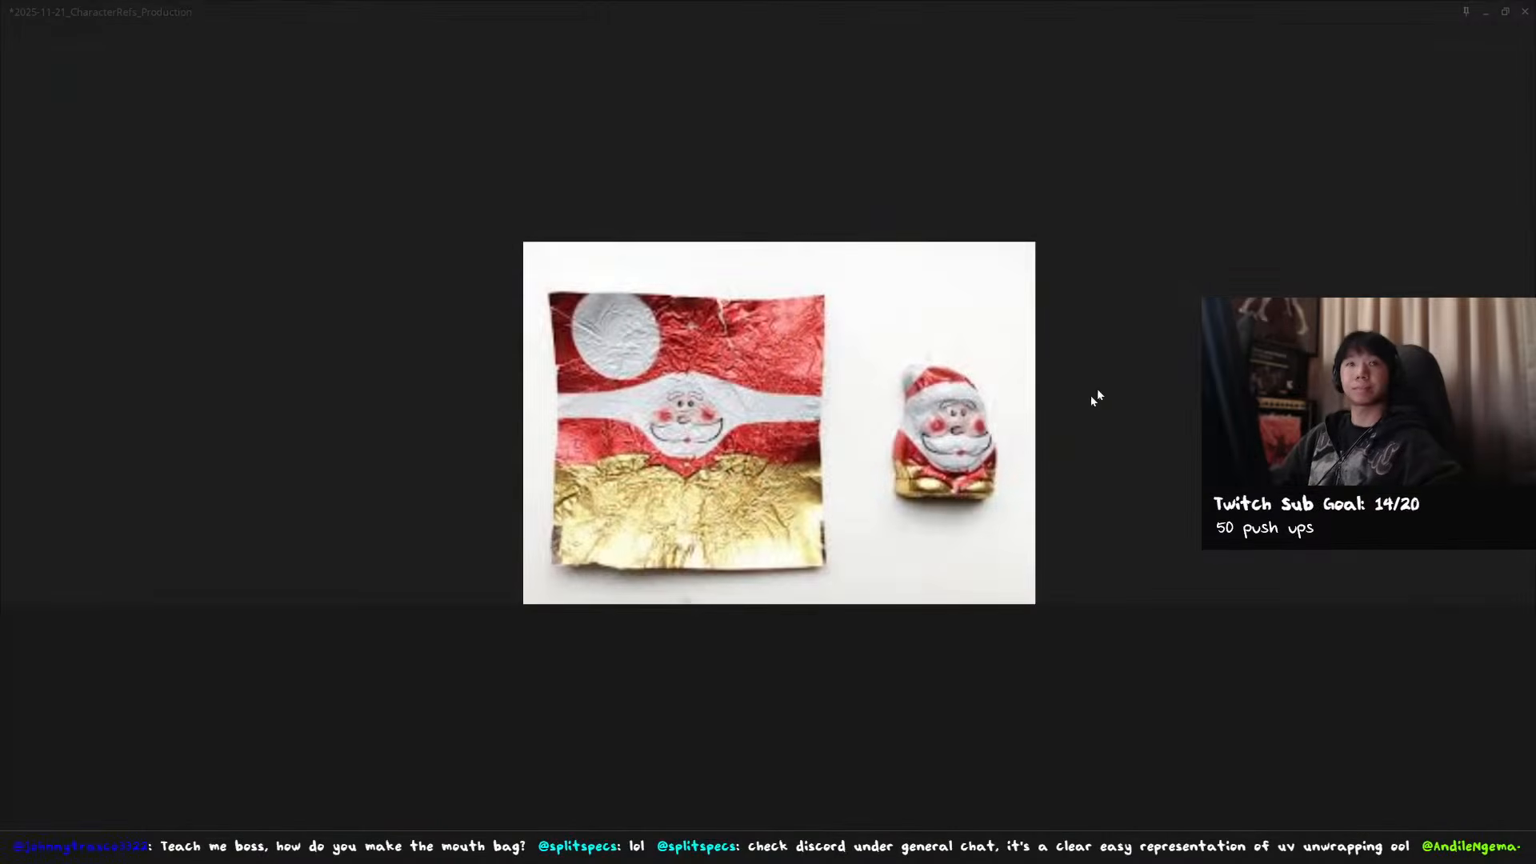
- Examine the flattened Santa foil wrapper beside the wrapped figure on the CharacterRefs_Production board as an analogy for UV unwrapping
left_click_drag(924, 441, 952, 458)
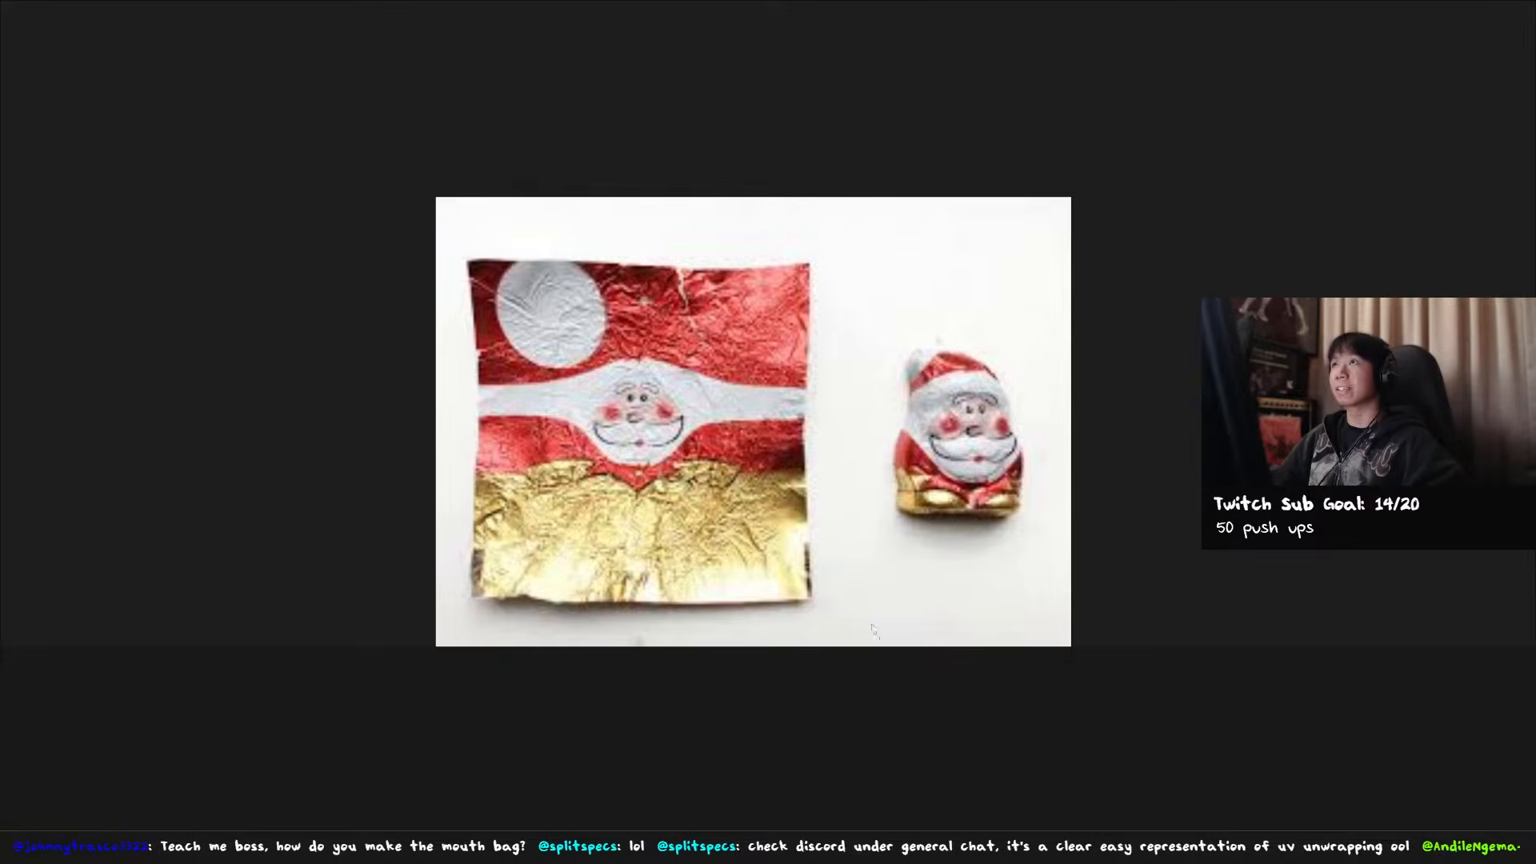
scroll(864, 493, "up", 3)
scroll(848, 476, "down", 1)
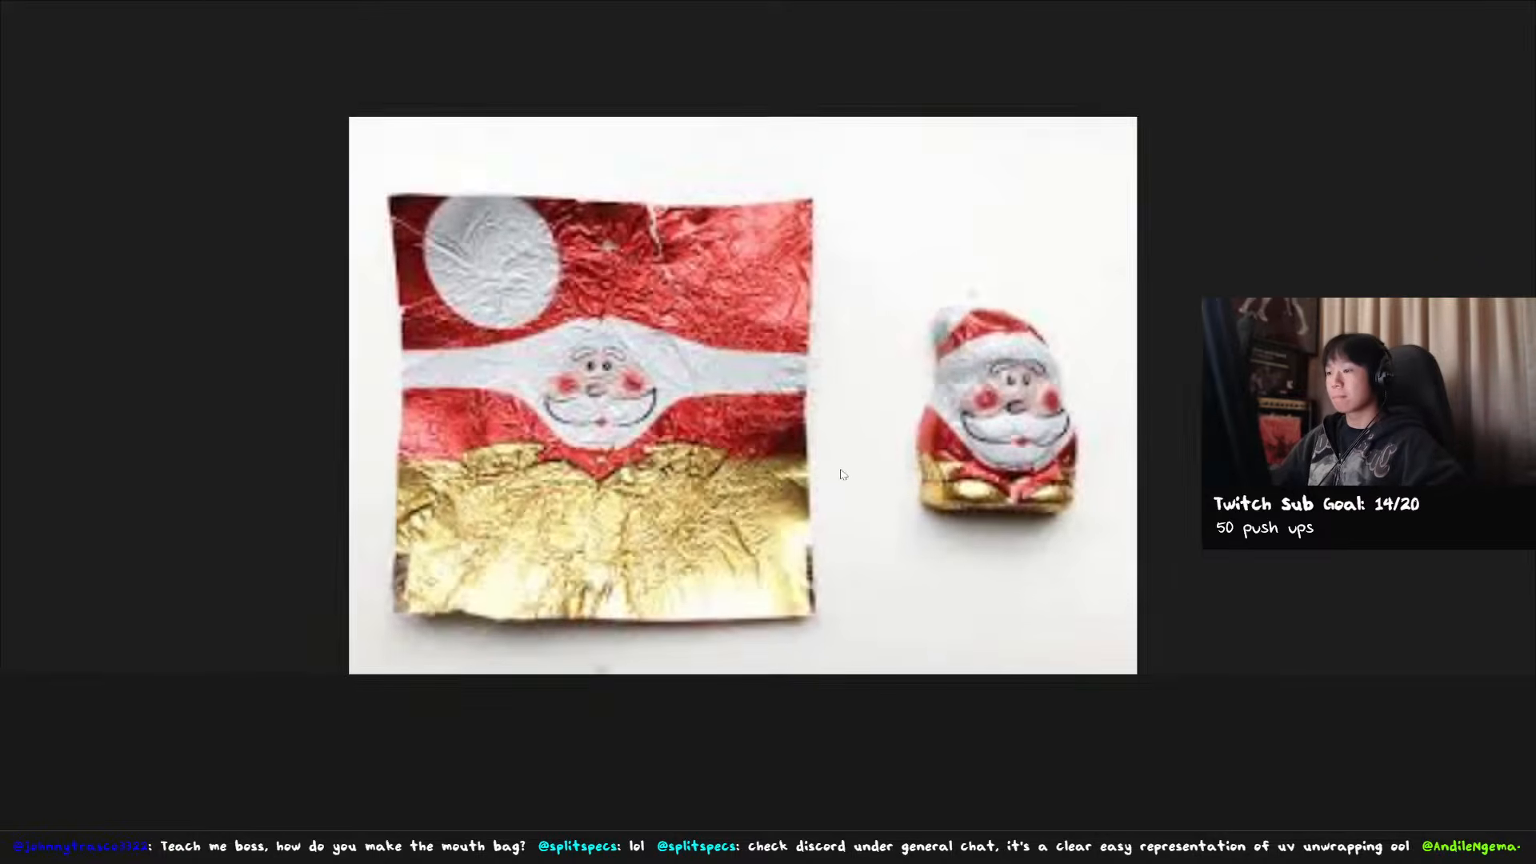
scroll(843, 474, "up", 2)
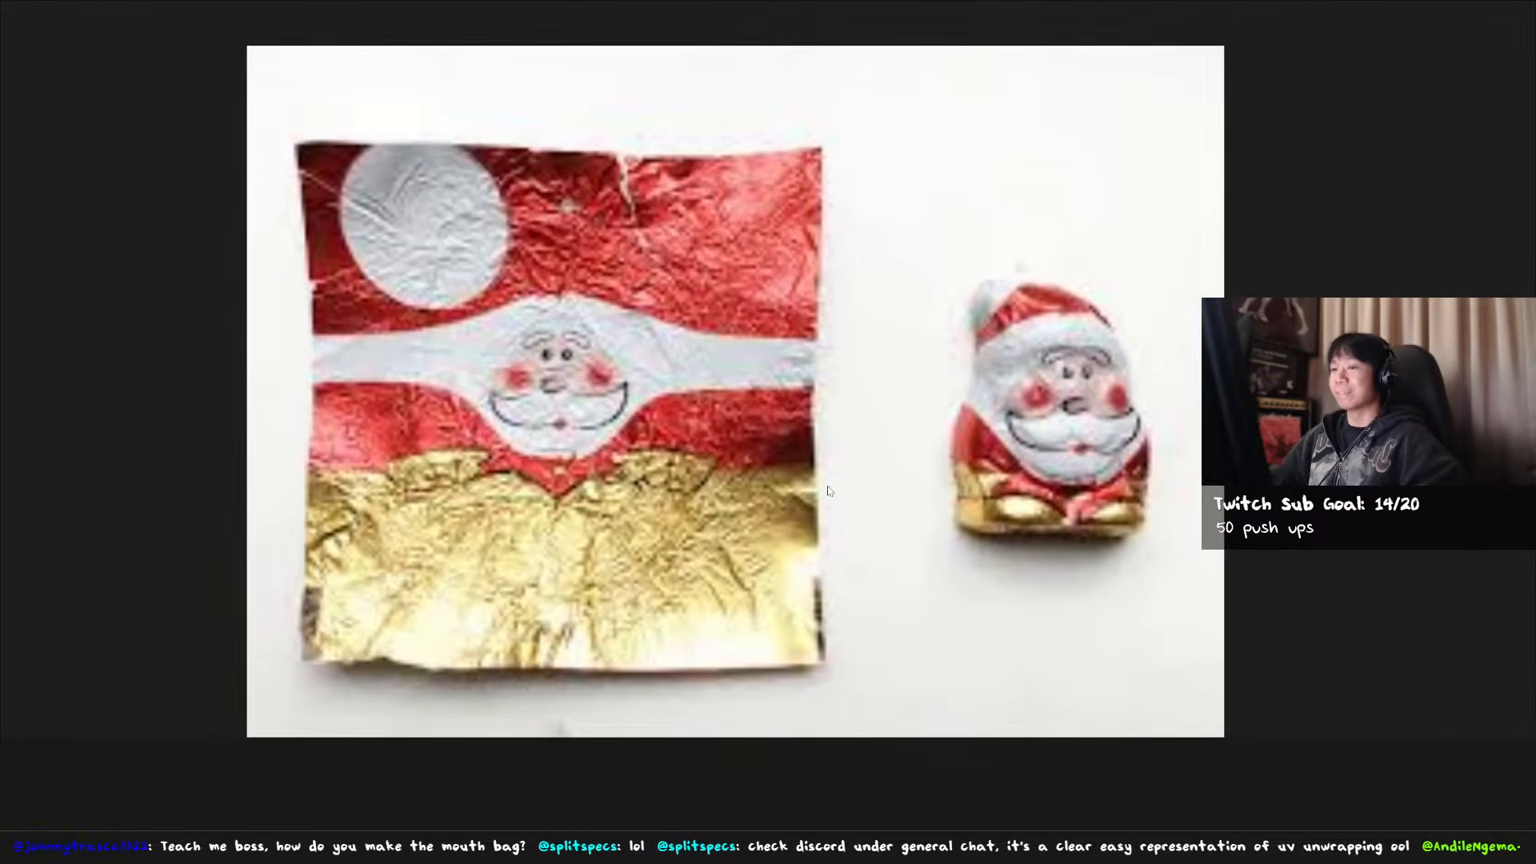
left_click_drag(827, 492, 824, 487)
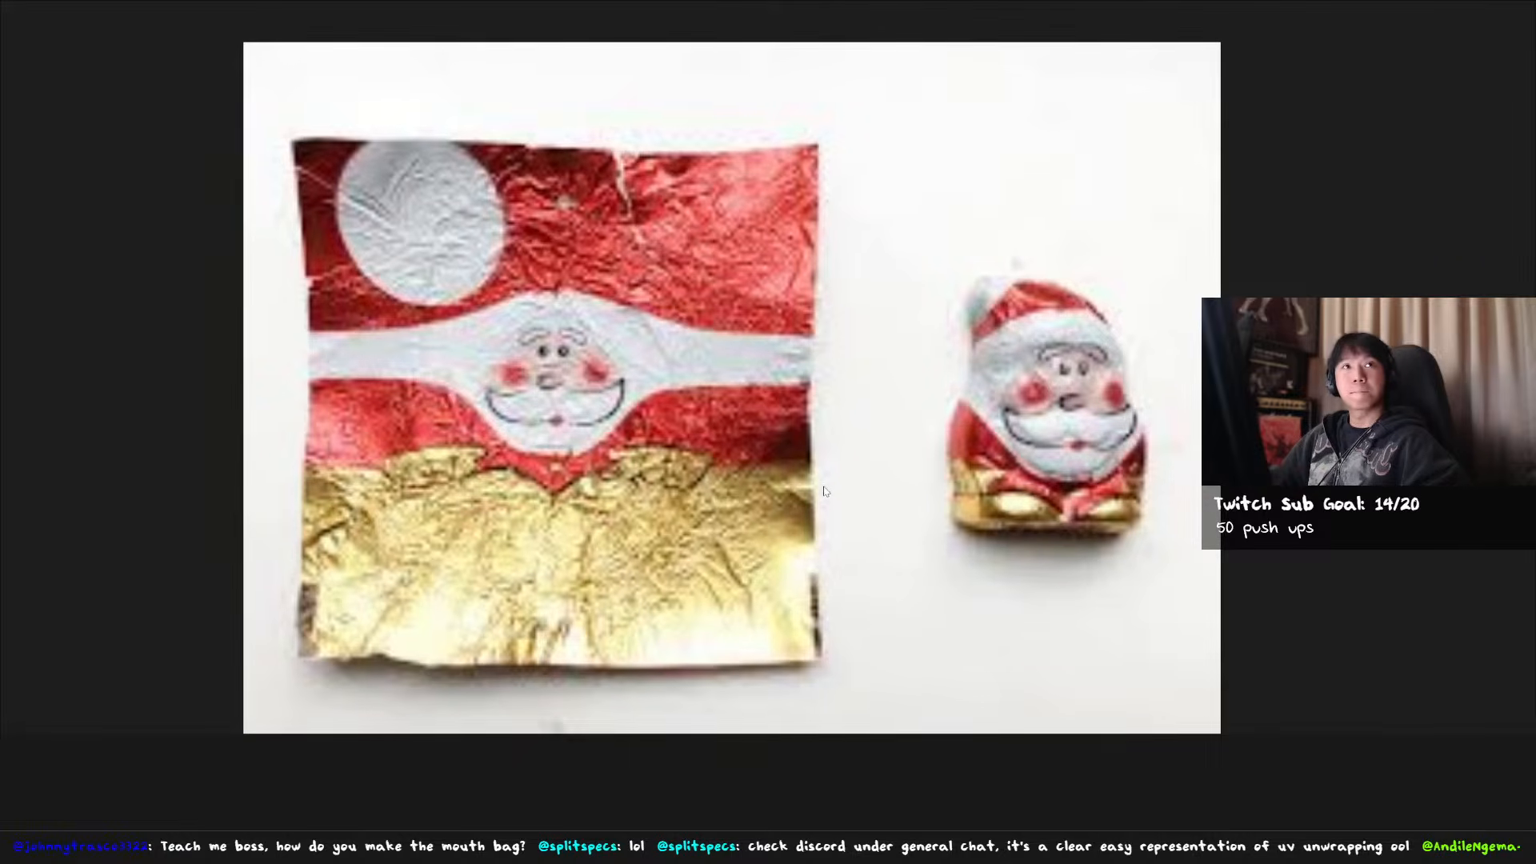
scroll(830, 481, "down", 3)
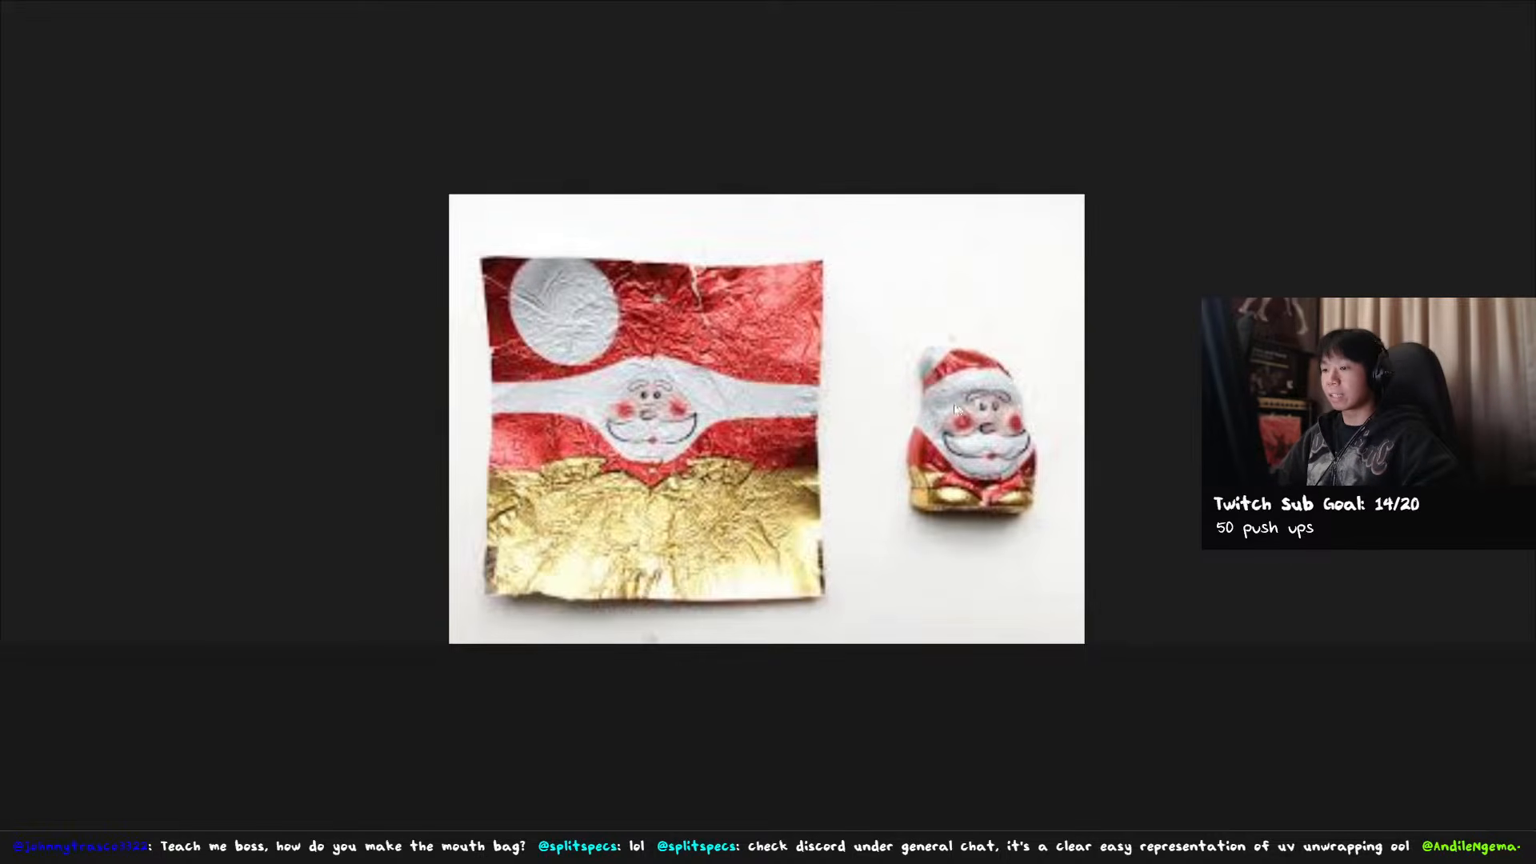
left_click_drag(917, 462, 942, 409)
left_click_drag(837, 436, 727, 488)
scroll(758, 482, "up", 2)
scroll(741, 459, "down", 2)
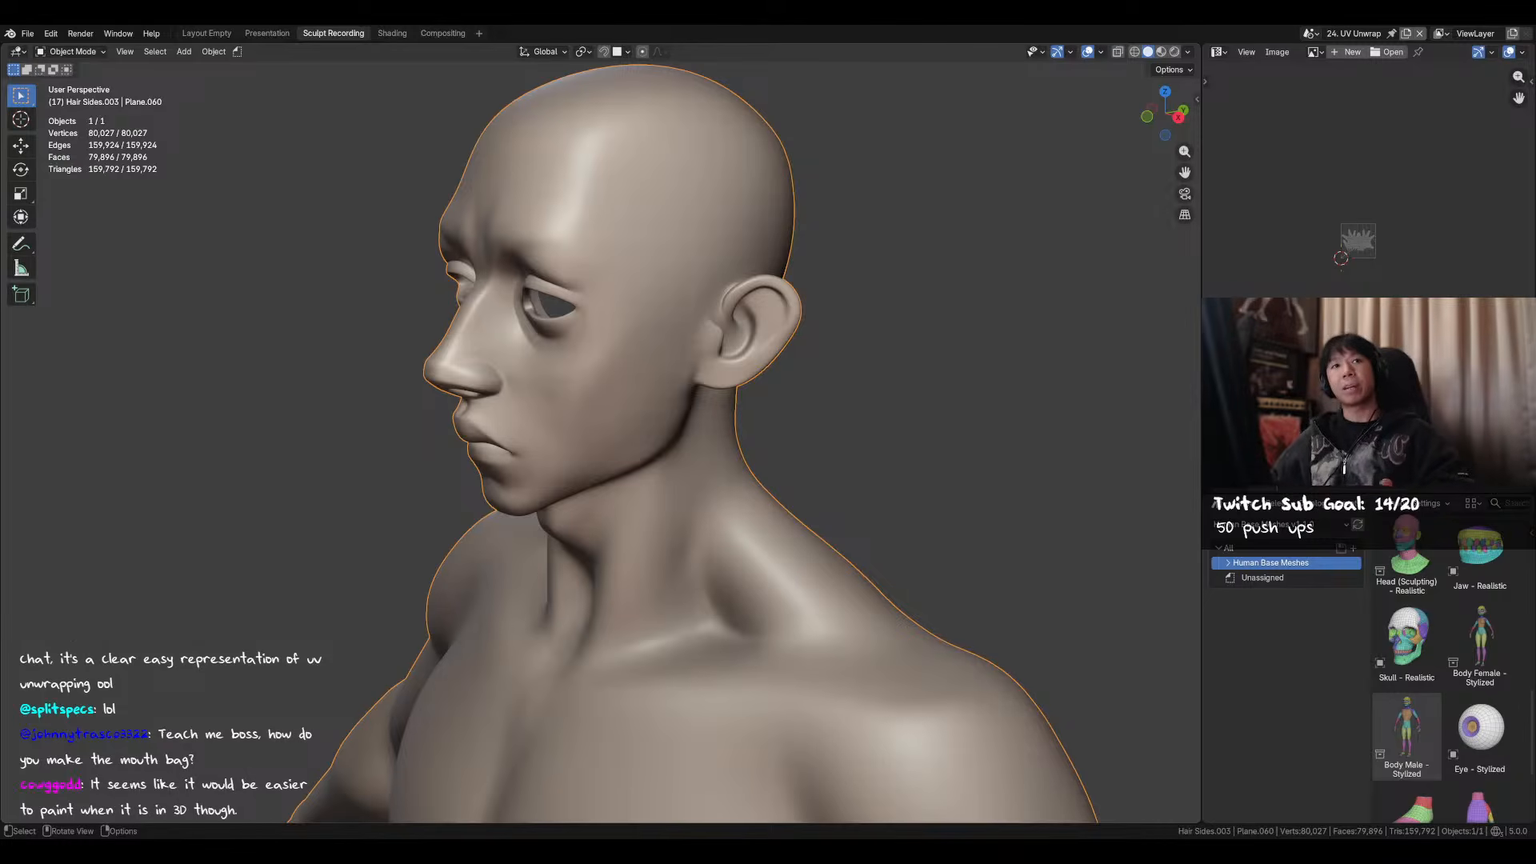
- Toggle the Blender window back to full screen and reselect the protagonist's body mesh
middle_click_drag(824, 260, 874, 320)
left_click(874, 256)
key("F3")
left_click(912, 292)
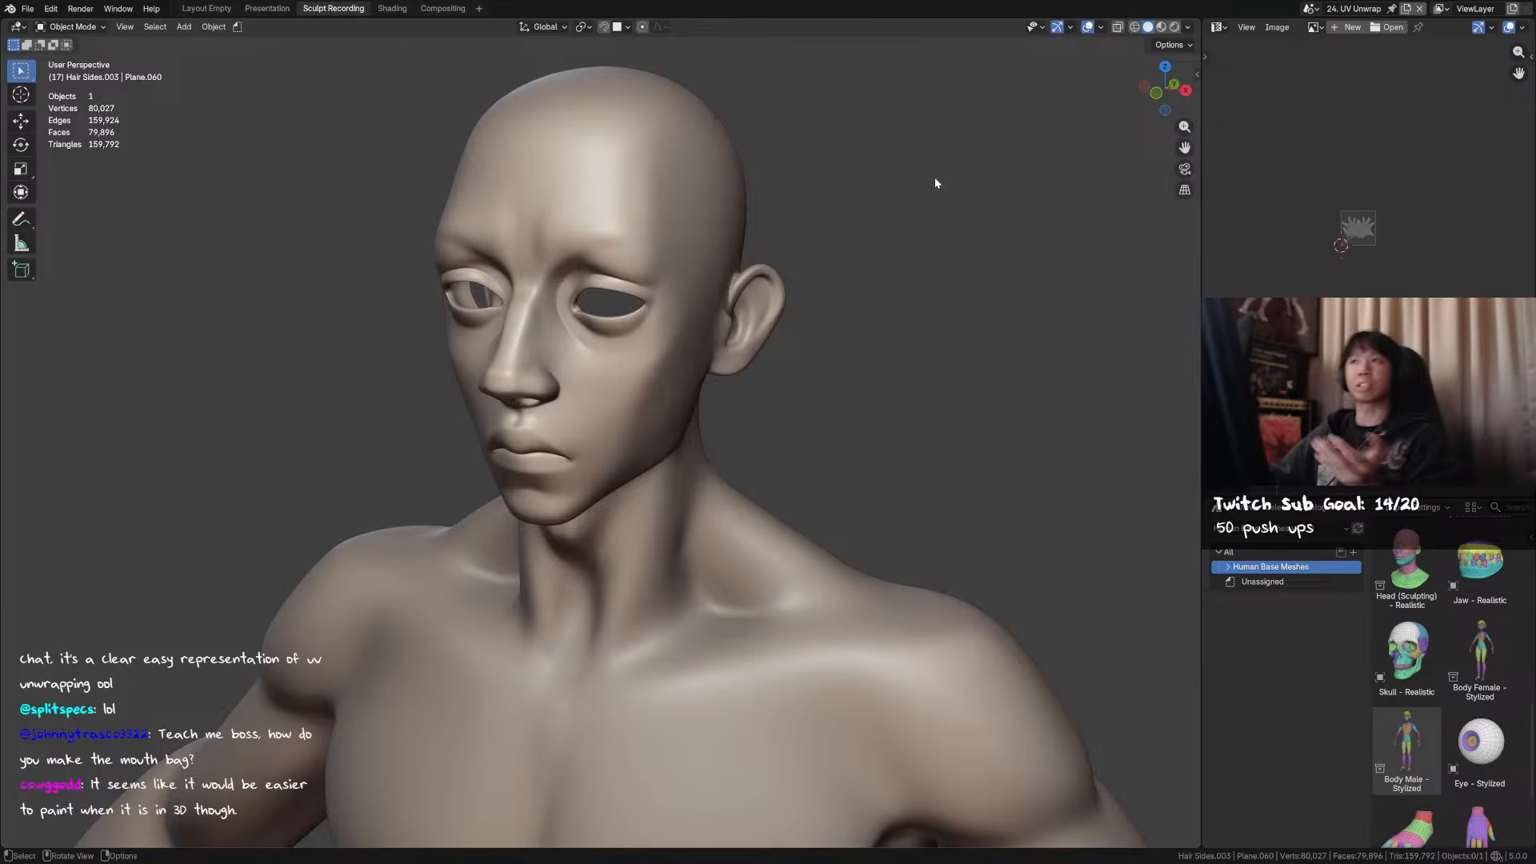
left_click(713, 252)
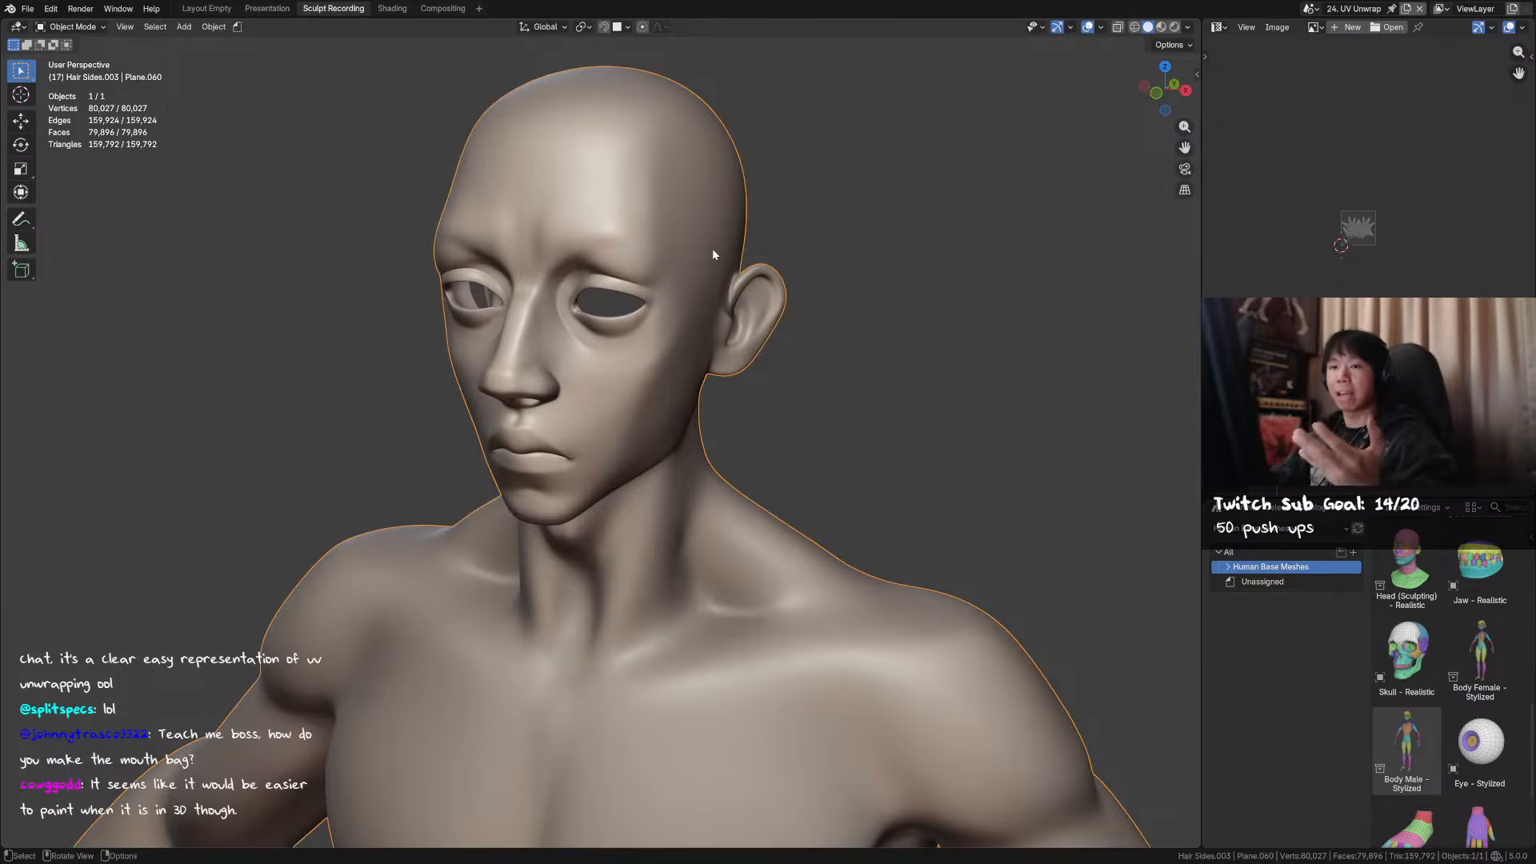
middle_click_drag(713, 255, 674, 271)
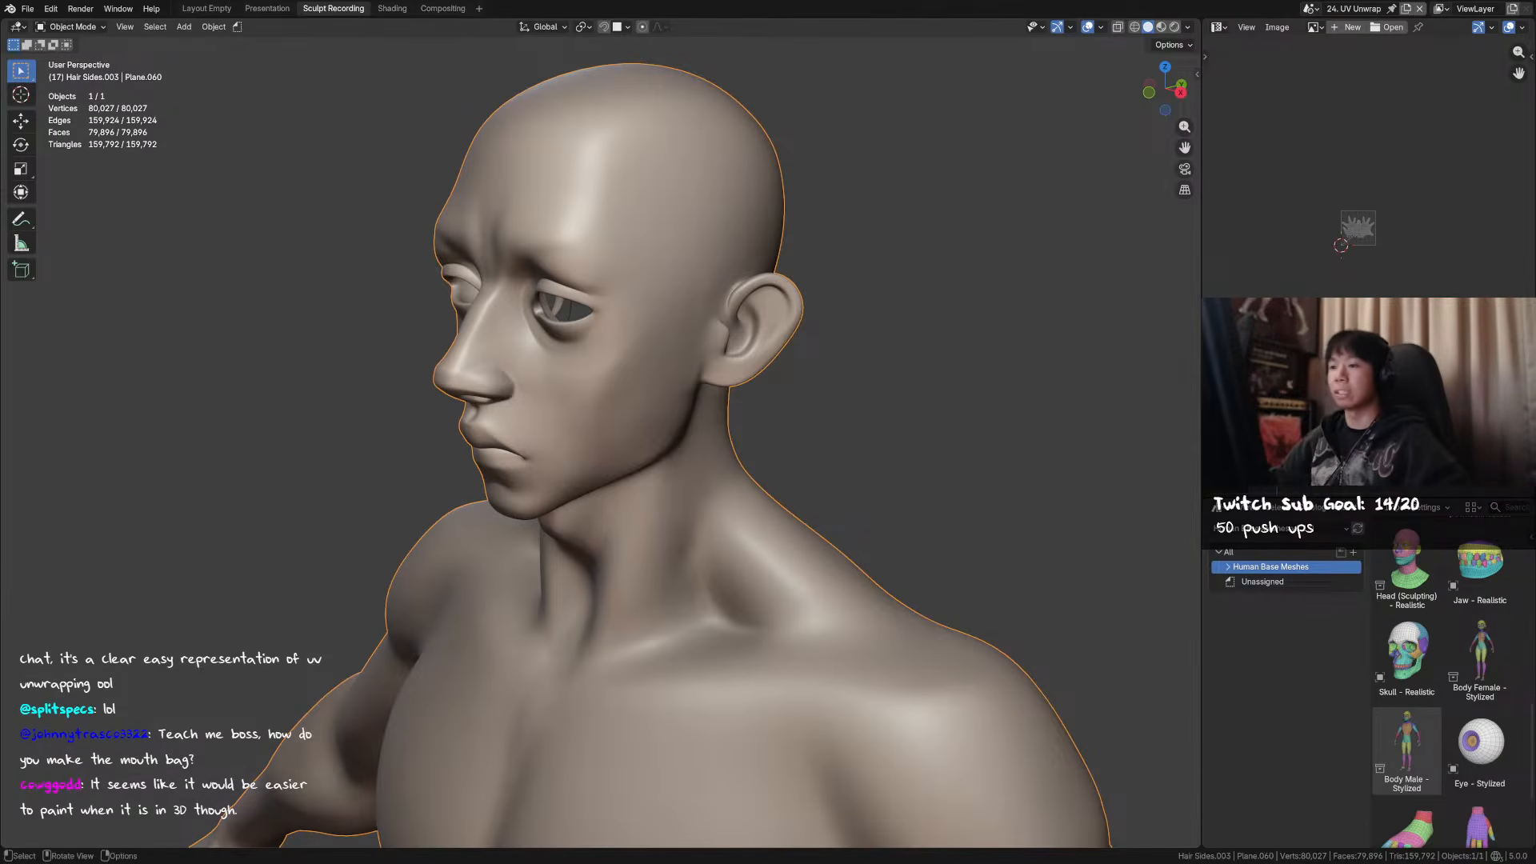
- Enter Edit Mode, select an edge loop at the mouth, and inspect the mouth bag's topology from inside the head using X-ray
middle_click_drag(509, 384, 803, 405)
scroll(799, 405, "up", 2)
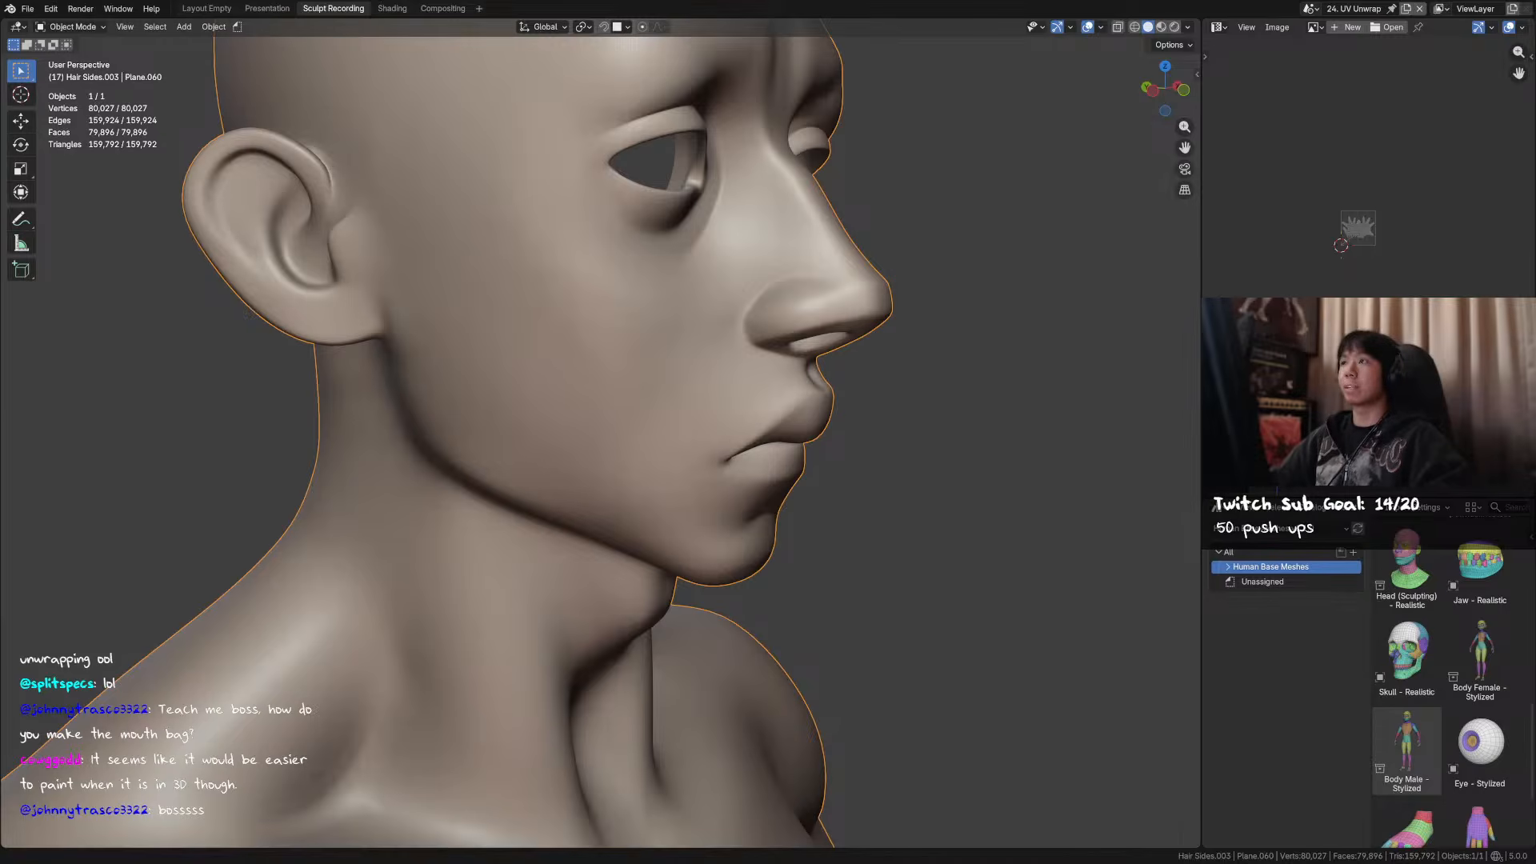
scroll(723, 445, "up", 3)
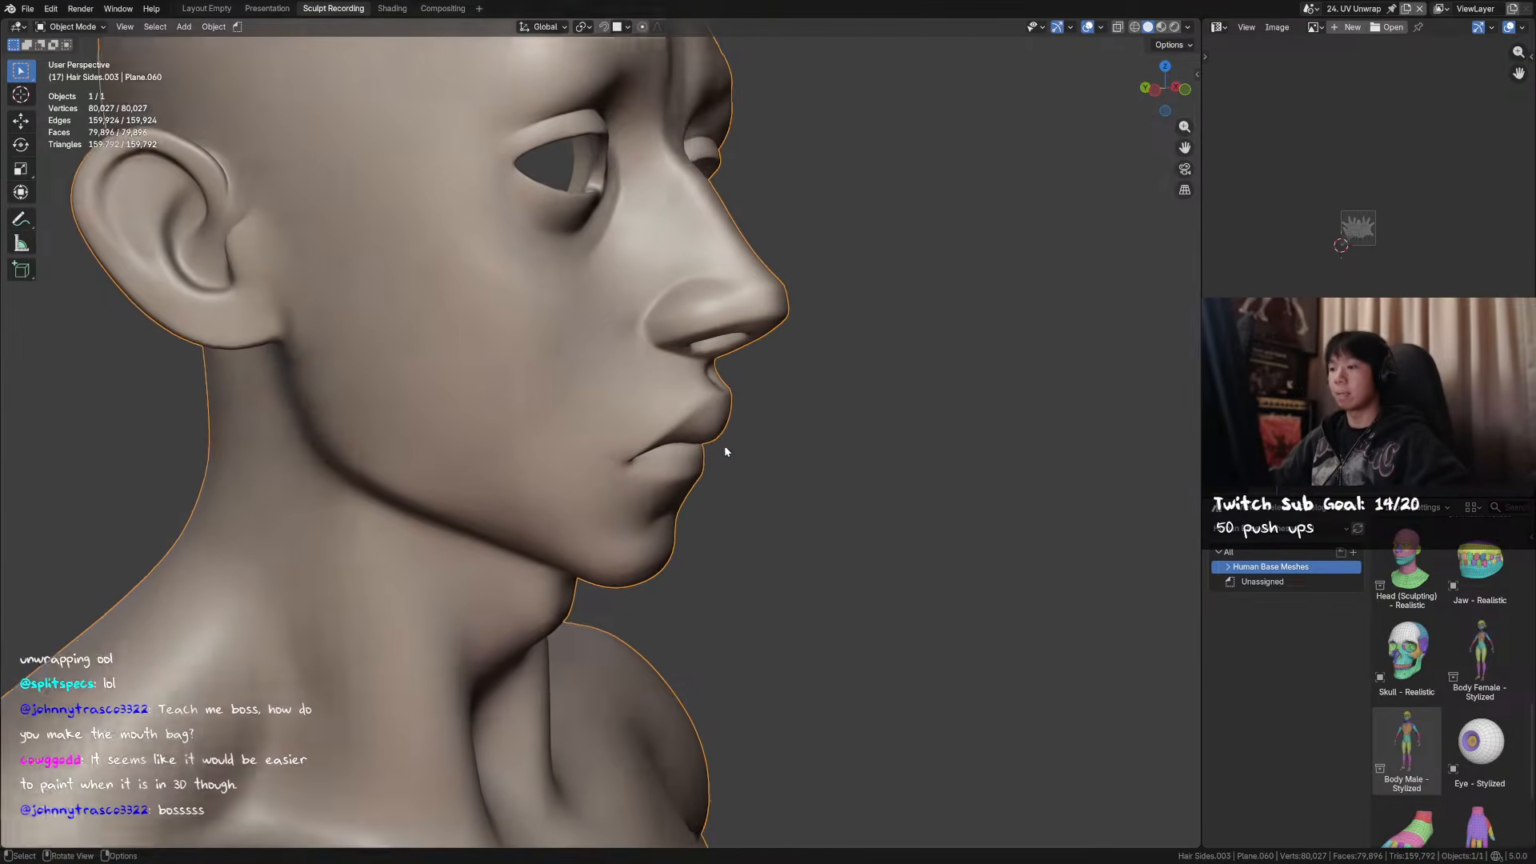
middle_click_drag(718, 461, 989, 574)
scroll(989, 574, "down", 4)
key("Tab")
middle_click_drag(977, 483, 872, 475, "shift")
middle_click_drag(782, 437, 454, 426)
key("alt+z")
left_click(382, 368, "alt")
mouse_move(383, 368)
middle_mouse_down()
mouse_move(595, 483)
mouse_move(771, 473)
mouse_move(993, 251)
middle_mouse_up()
key("alt+z")
middle_click_drag(829, 353, 672, 494)
scroll(674, 512, "up", 3)
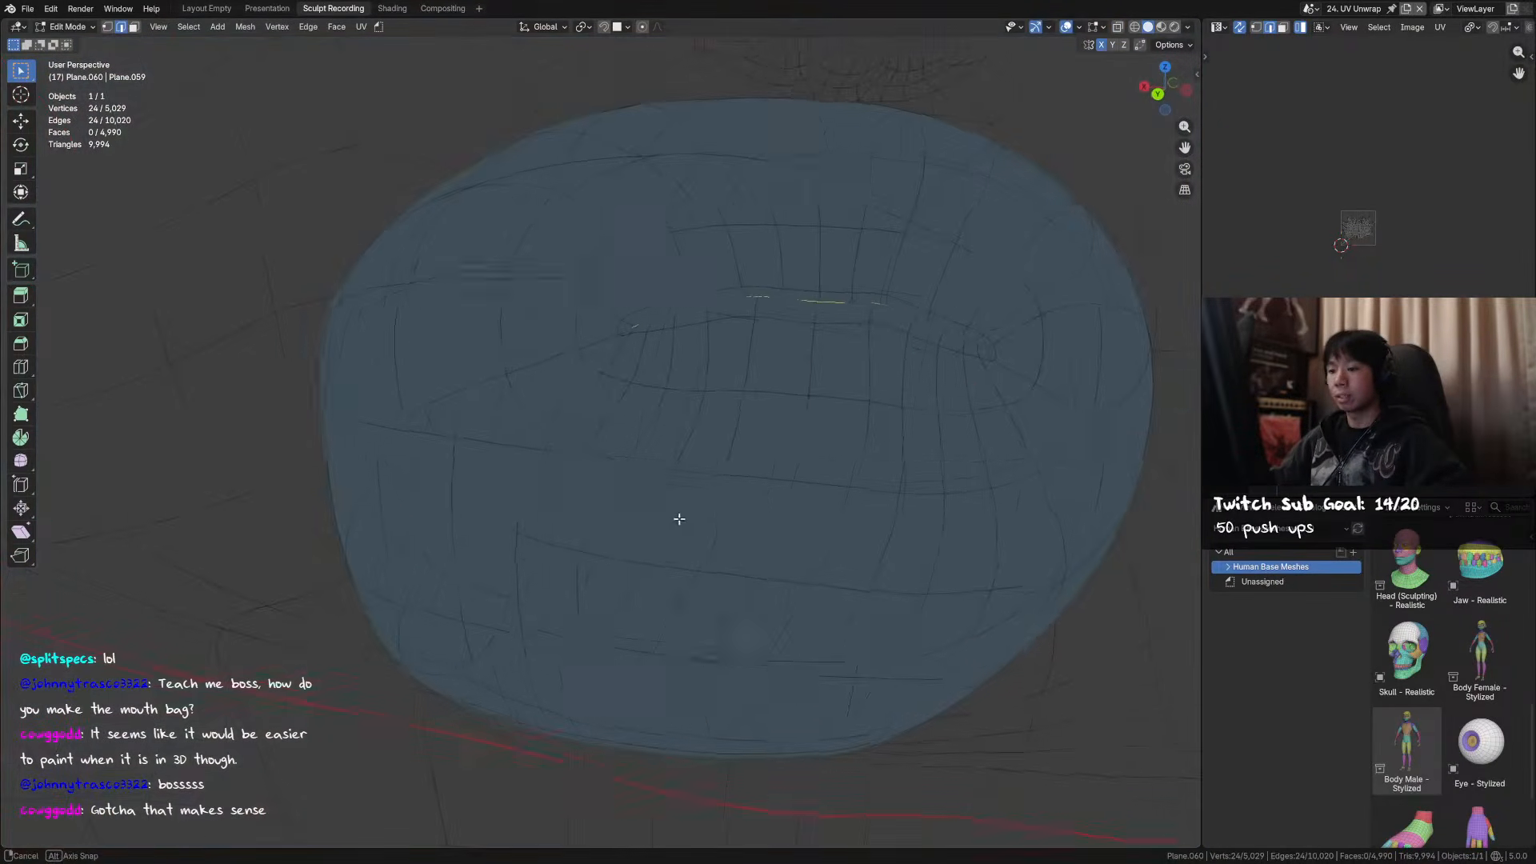
scroll(669, 432, "down", 8)
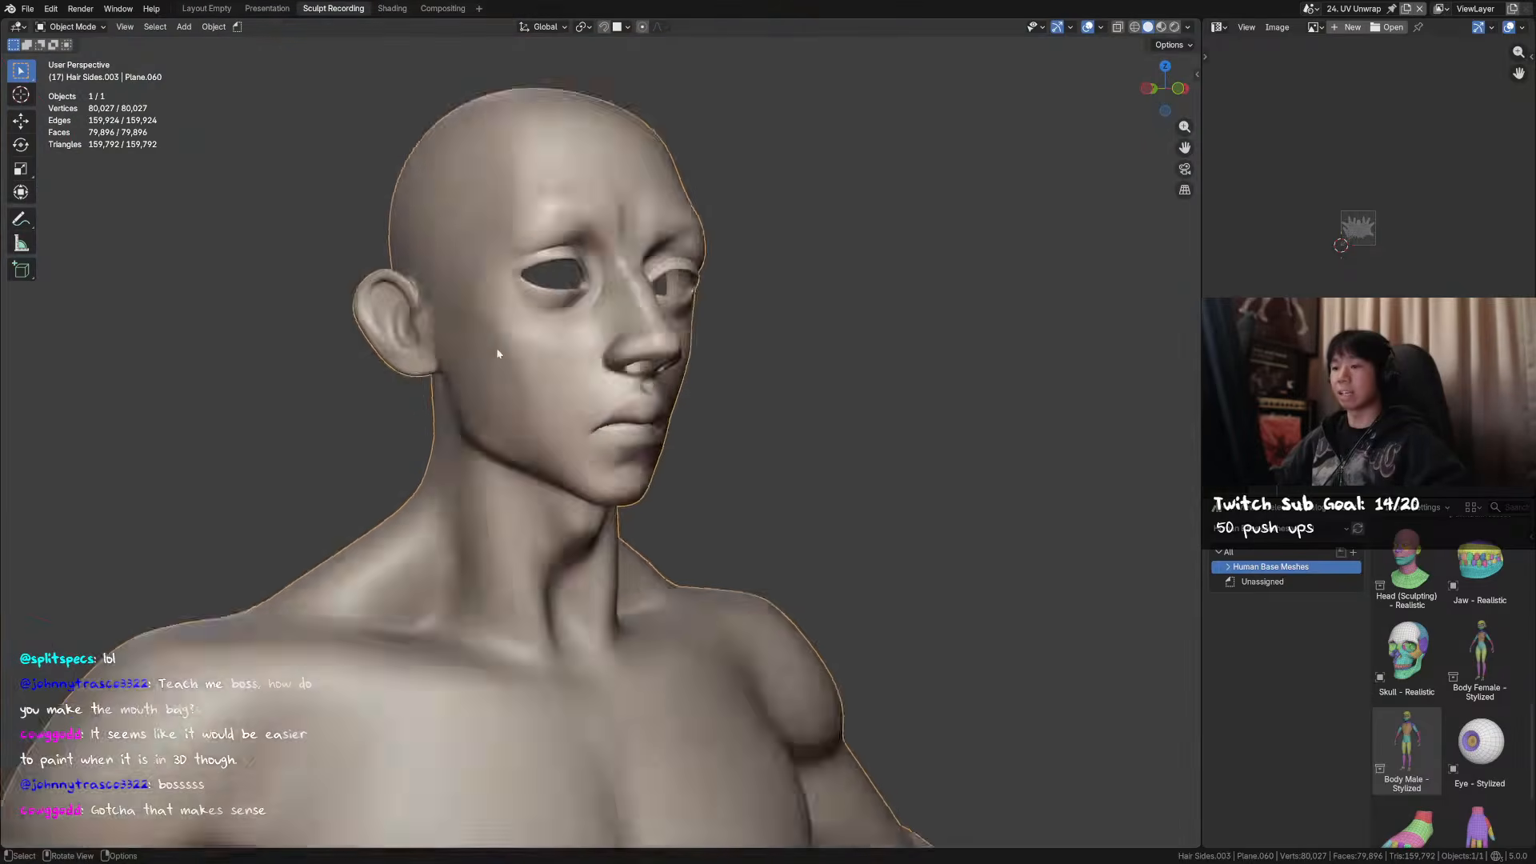
- Add a cylinder with 8 vertices around the body and rotate it 90 degrees in the left side view
scroll(751, 416, "down", 4)
key("shift+a")
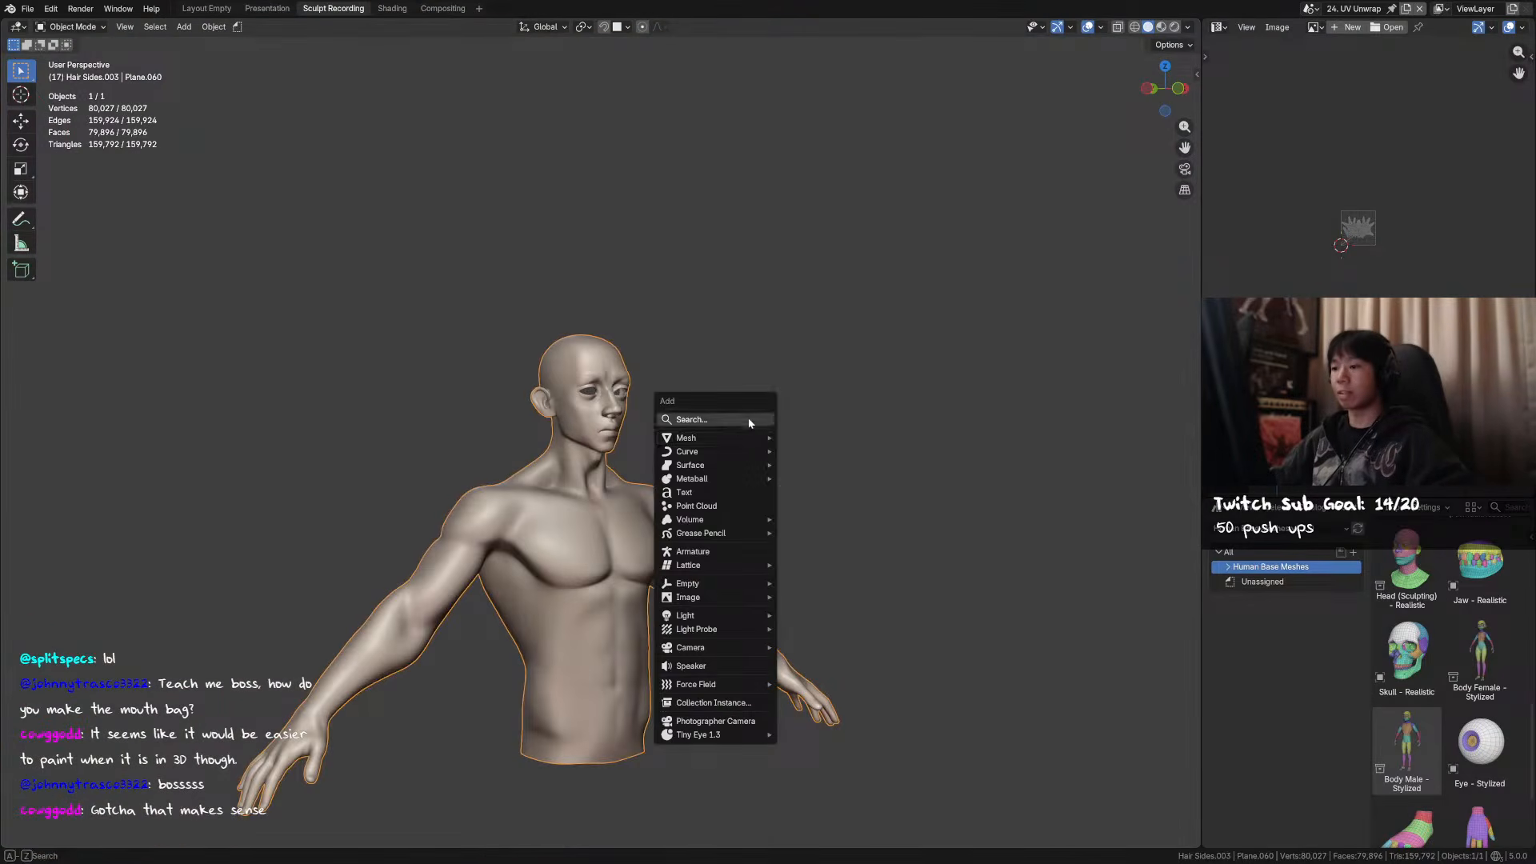
mouse_move(746, 440)
left_click(827, 508)
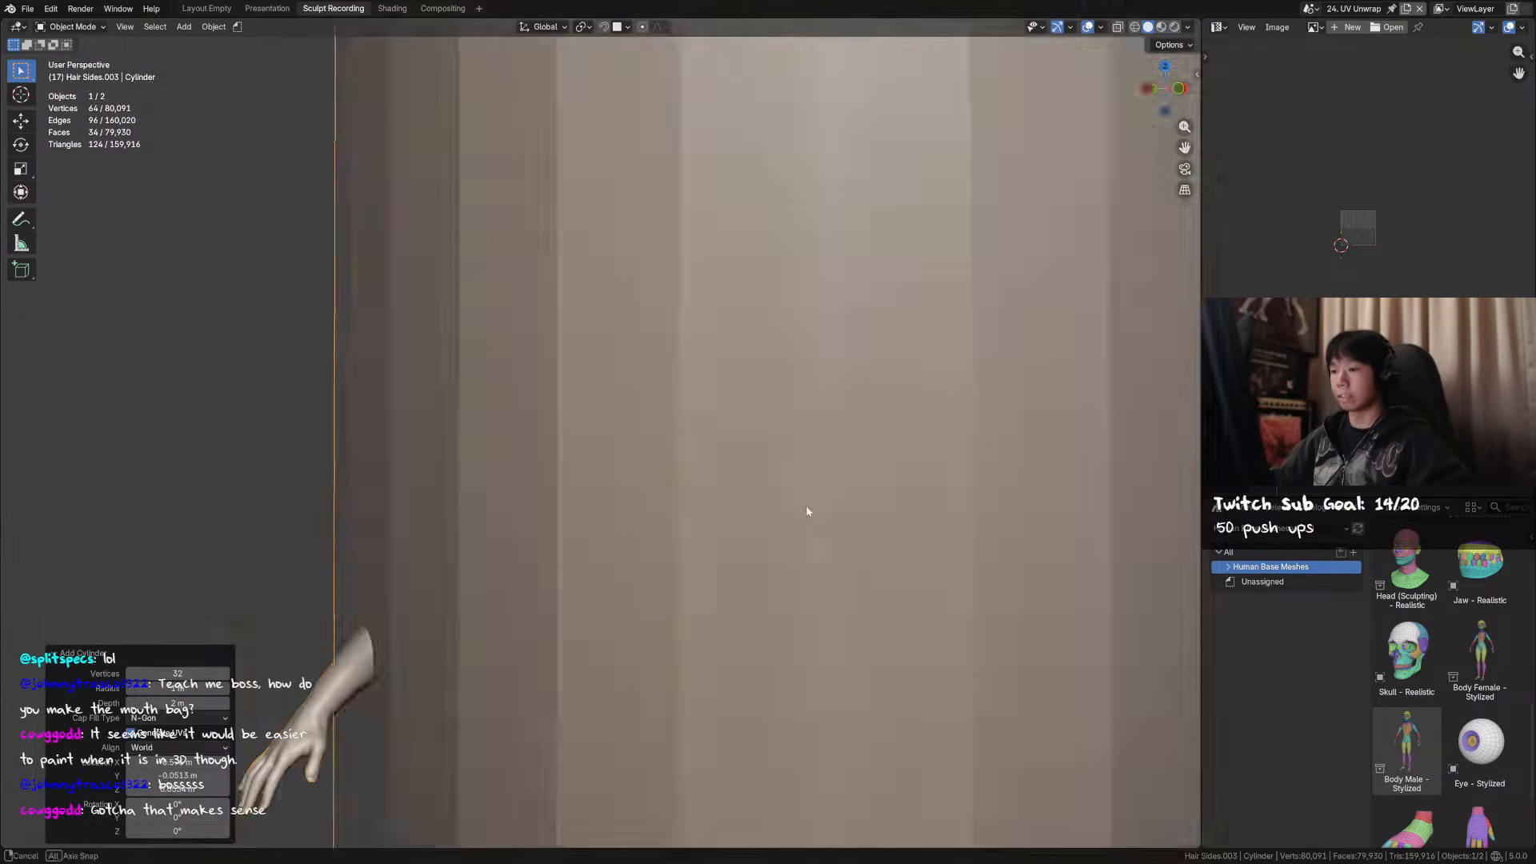
key("ctrl+KP_3")
scroll(854, 487, "down", 5)
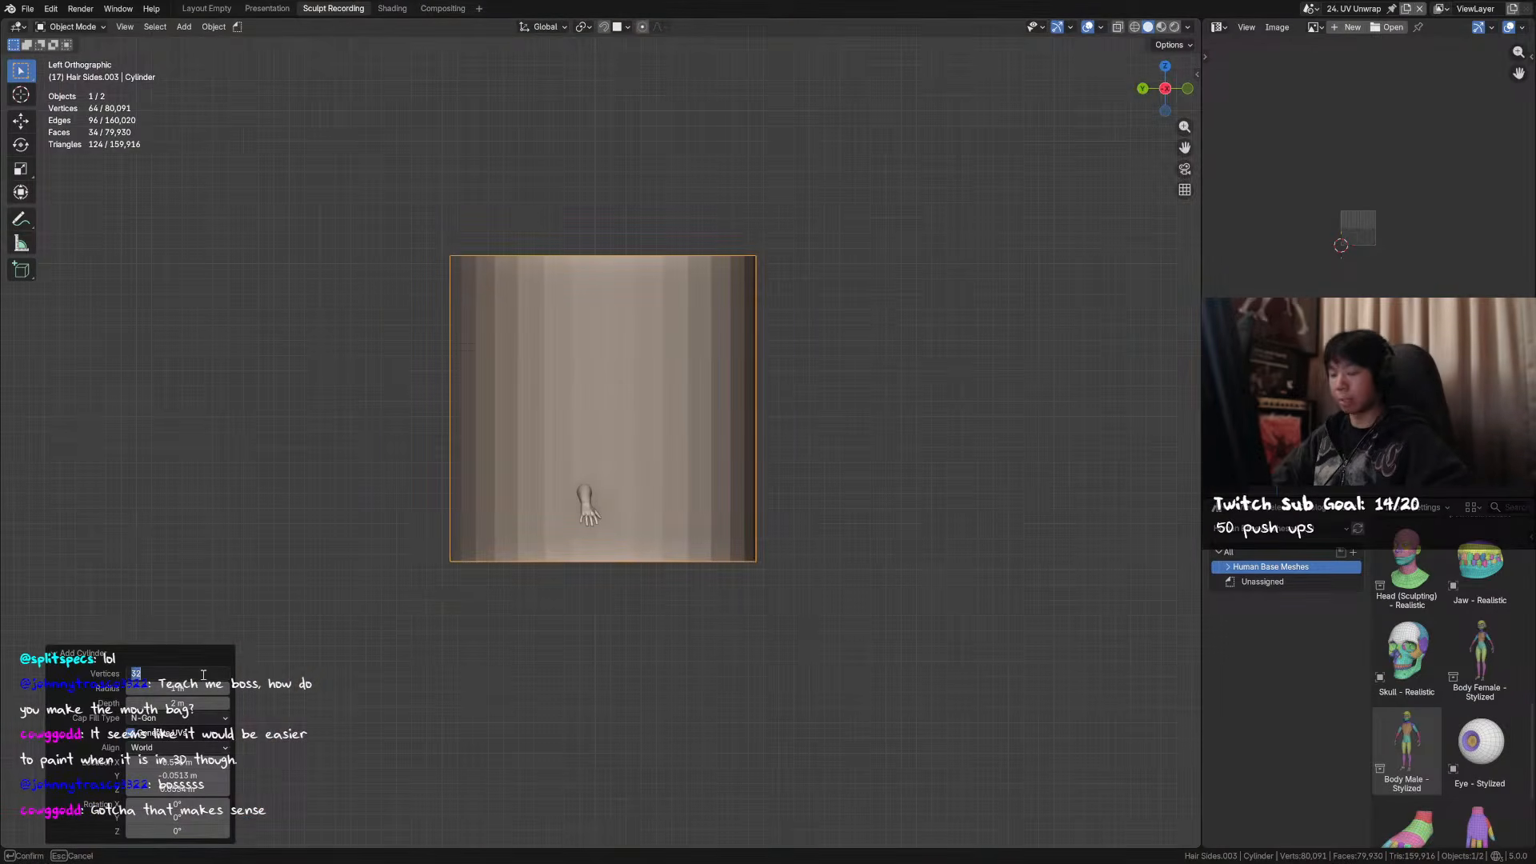
key("Return")
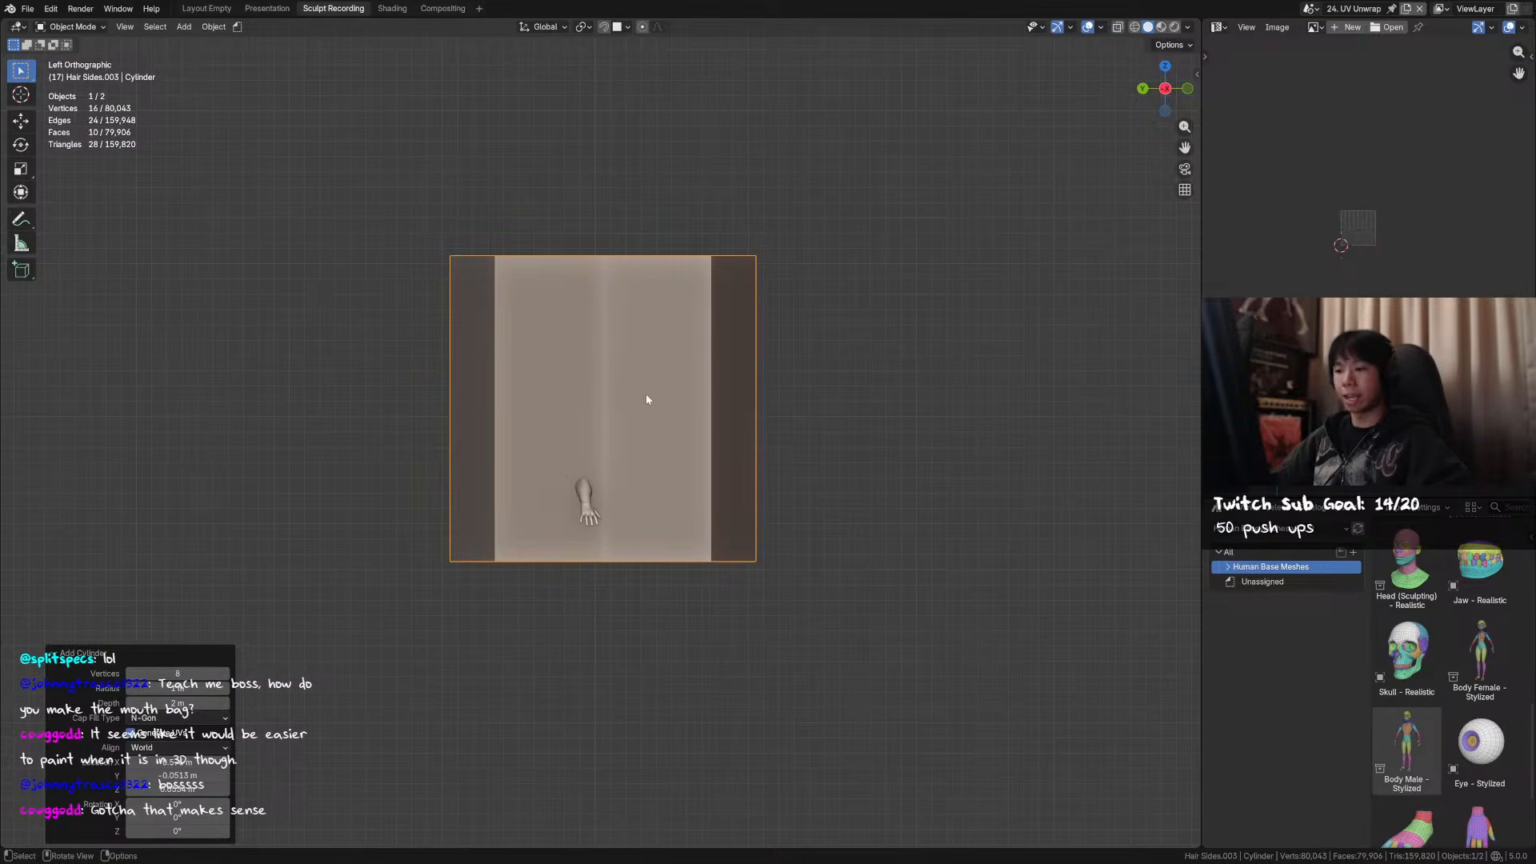
key("r")
key("9")
key("0")
key("Return")
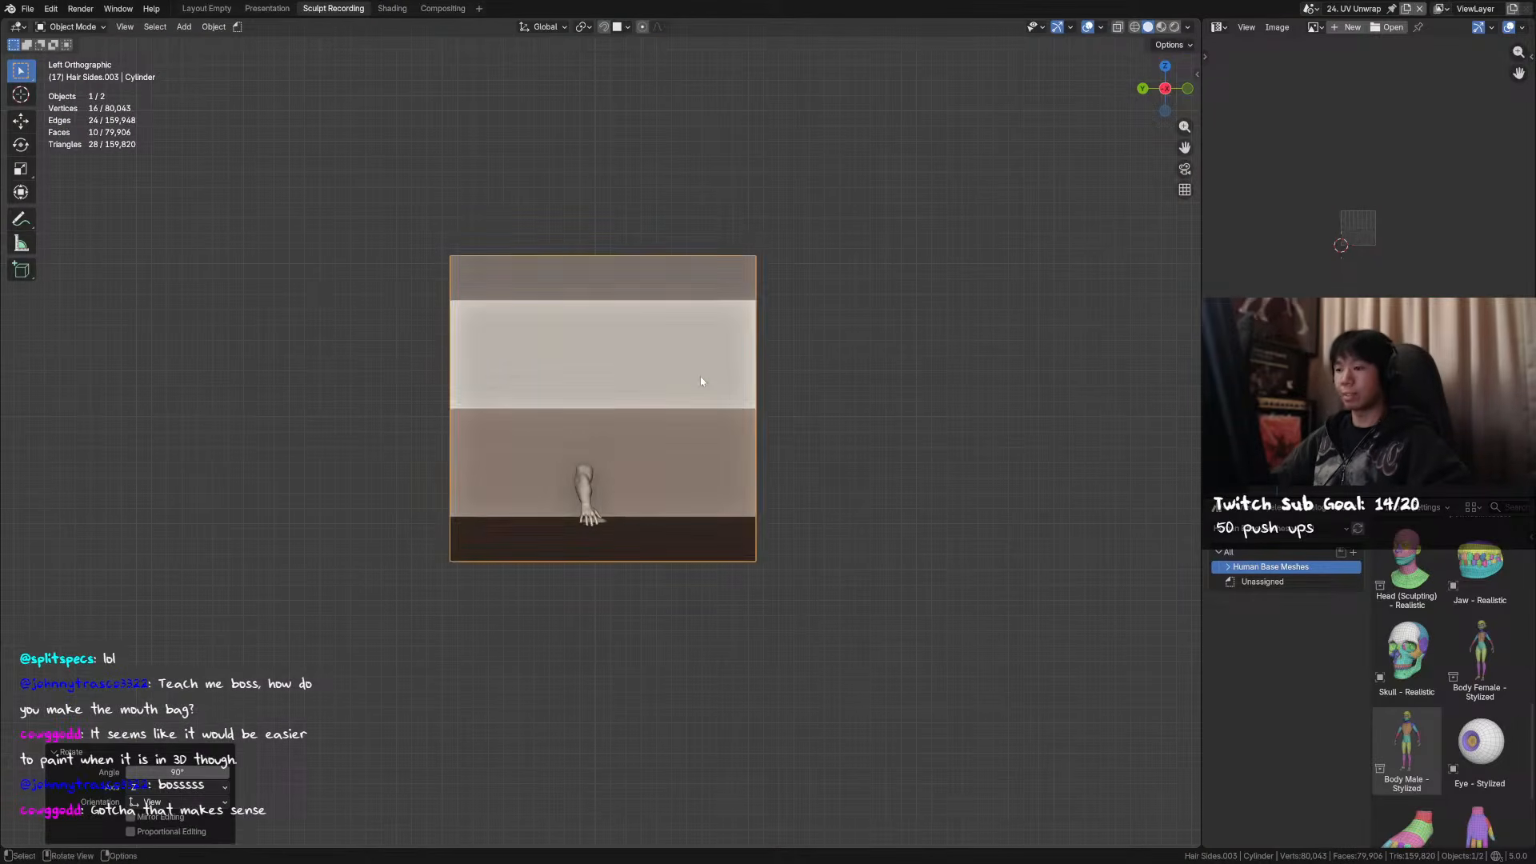
- Enter Edit Mode on the cylinder and delete the cap faces at both ends
middle_click_drag(701, 382, 647, 422)
key("Tab")
middle_click_drag(749, 405, 778, 384)
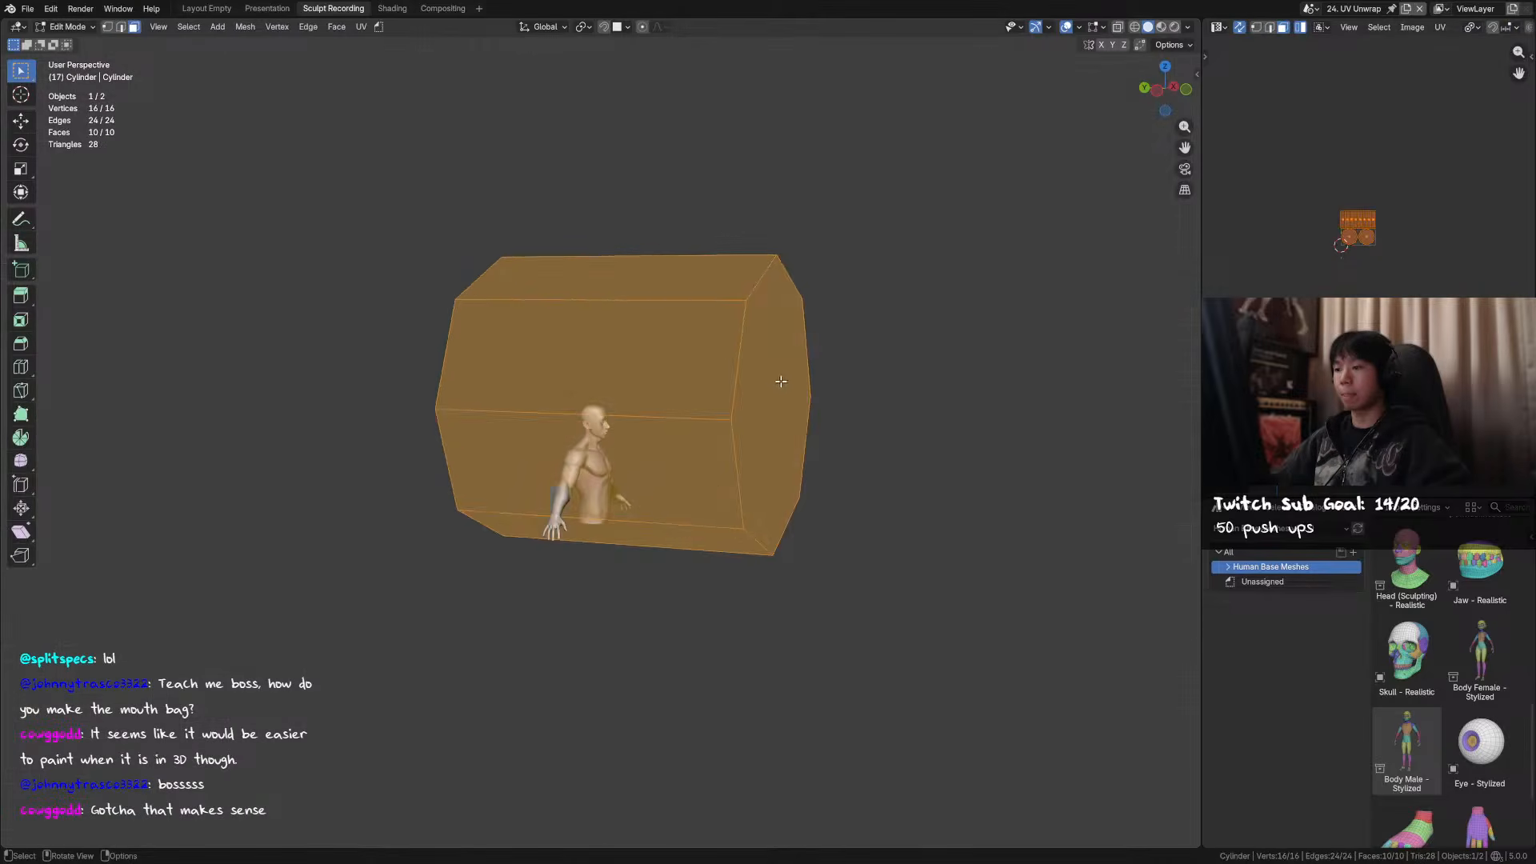
left_click(777, 378)
key("x")
left_click(724, 426)
middle_click_drag(723, 426, 814, 428)
left_click(522, 436)
key("x")
left_click(529, 446)
middle_click_drag(528, 447, 752, 404)
- Extrude the cylinder's front open edge loop in place and scale it along Z to narrow the opening like lips
key("2")
middle_click_drag(716, 273, 726, 292)
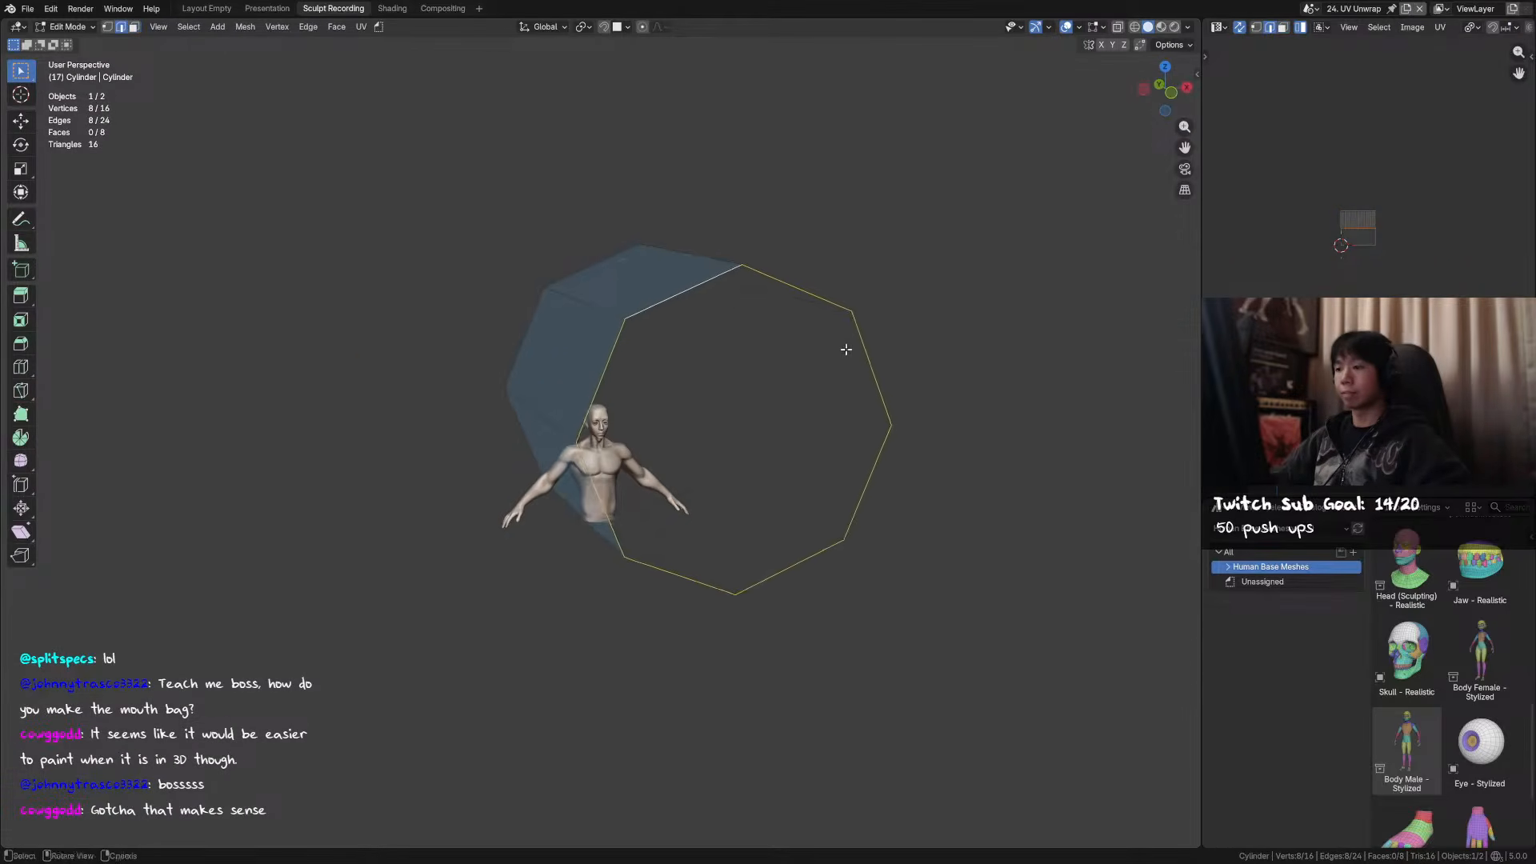
key("e")
right_click(908, 353)
key("s")
key("z")
left_click(831, 386)
- Return to Object Mode, add a level 1 Subdivision modifier to the cylinder, and apply it
middle_click_drag(830, 386, 635, 386)
key("Tab")
key("ctrl+1")
left_click(1215, 508)
left_click(1152, 560)
key("ctrl+a")
- Back in Edit Mode, extrude the rear open edge loop, scale it inward, and move it backward along Y
key("Tab")
key("alt+z")
left_click(639, 360, "alt")
key("s")
right_click(862, 370)
key("e")
right_click(883, 360)
key("s")
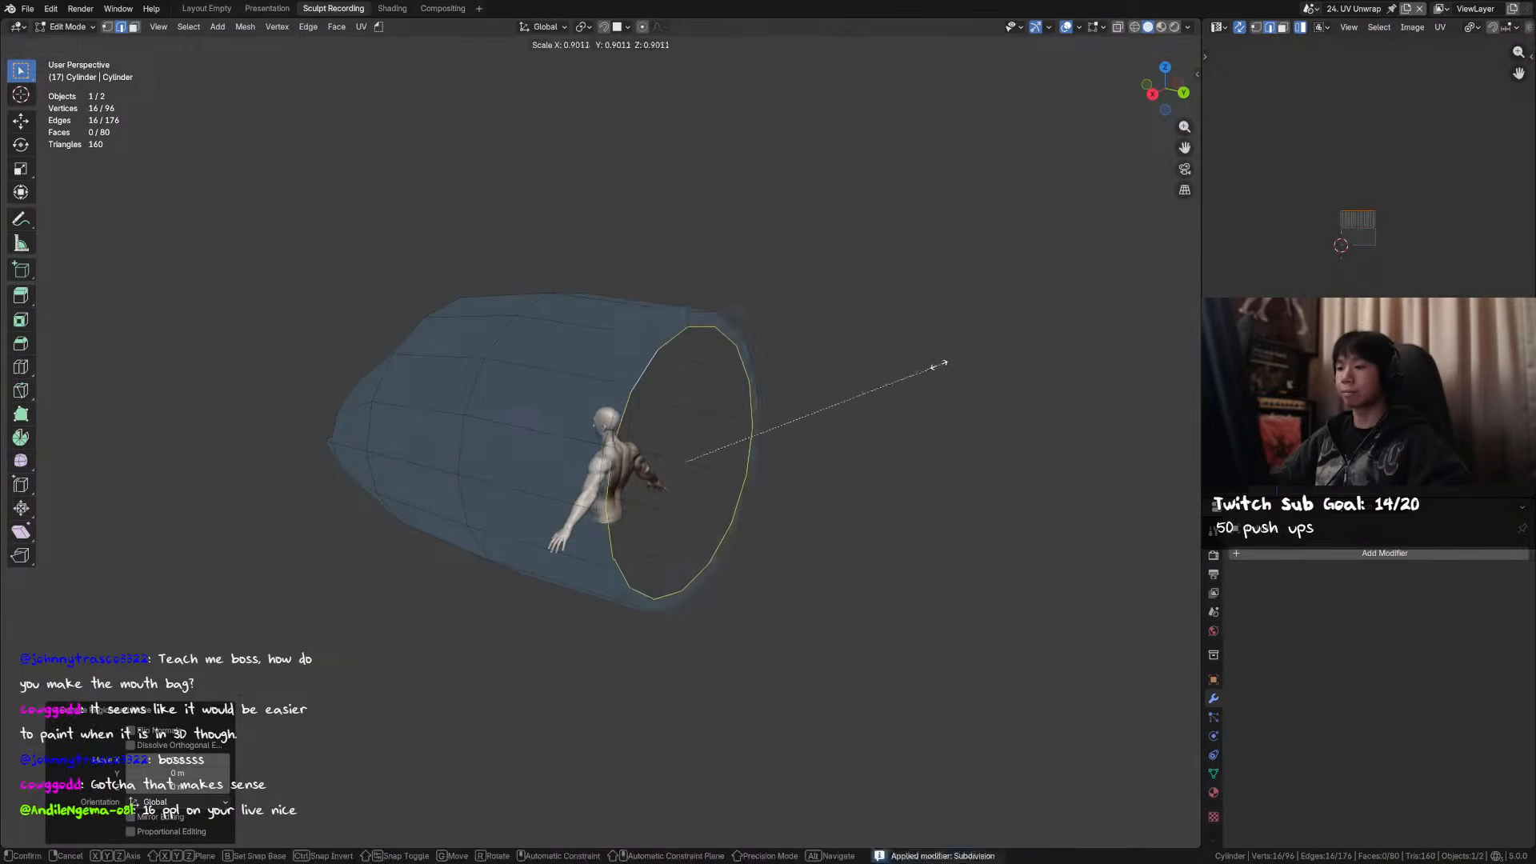
left_click(874, 374)
key("g")
key("y")
middle_click_drag(874, 374, 805, 377, "alt")
left_click(993, 357)
- Bridge the rear opening with two rows of faces and cut a vertical edge loop through their middle
left_click(429, 382)
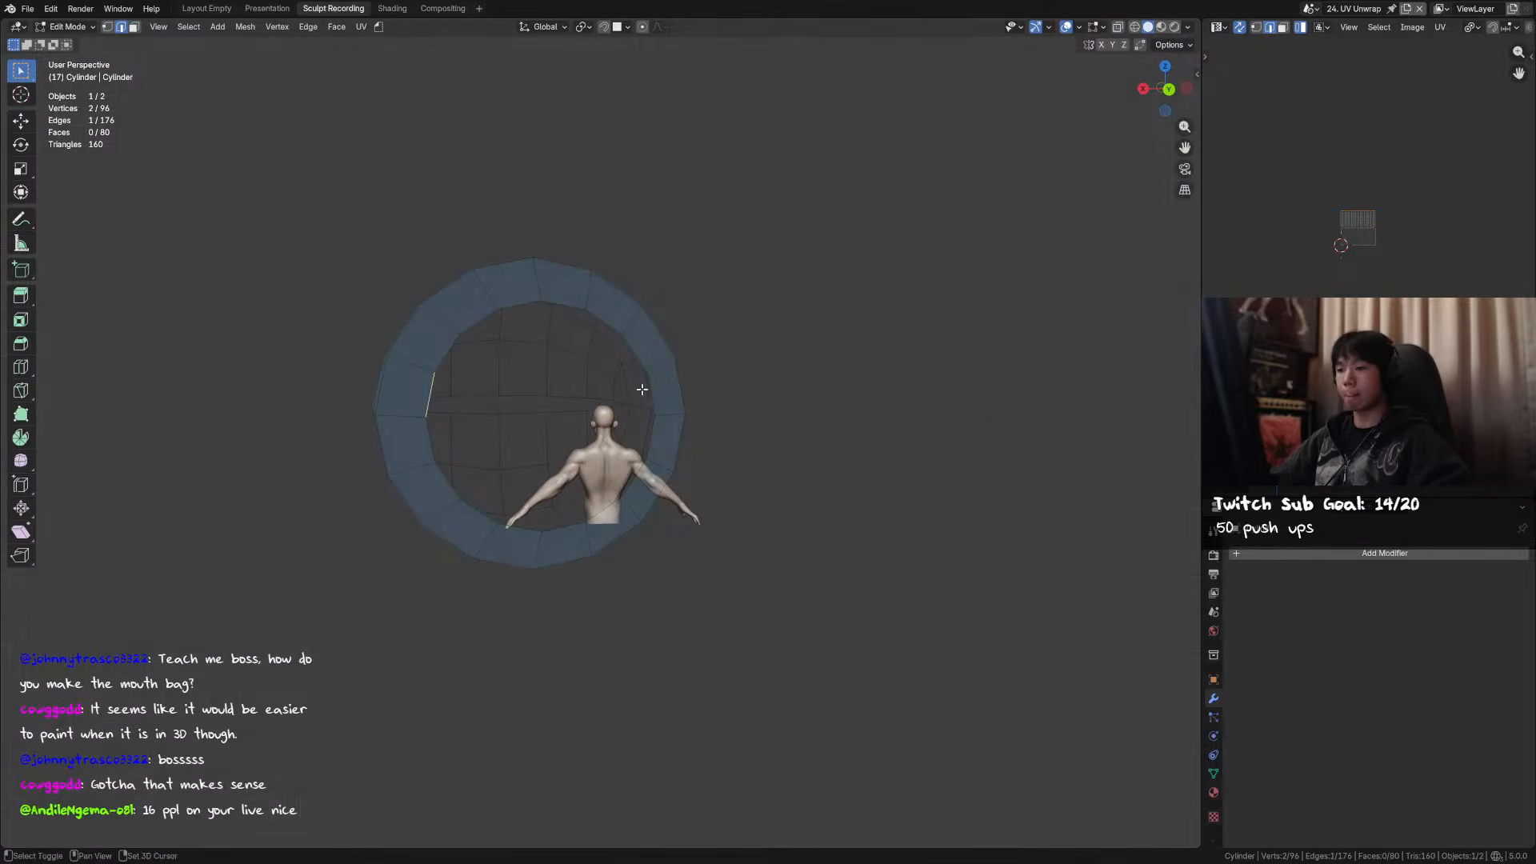
key("ctrl+z")
middle_click_drag(662, 400, 610, 495)
key("ctrl+z")
key("f")
key("f")
key("ctrl+r")
left_click(534, 358)
right_click(534, 359)
key("2")
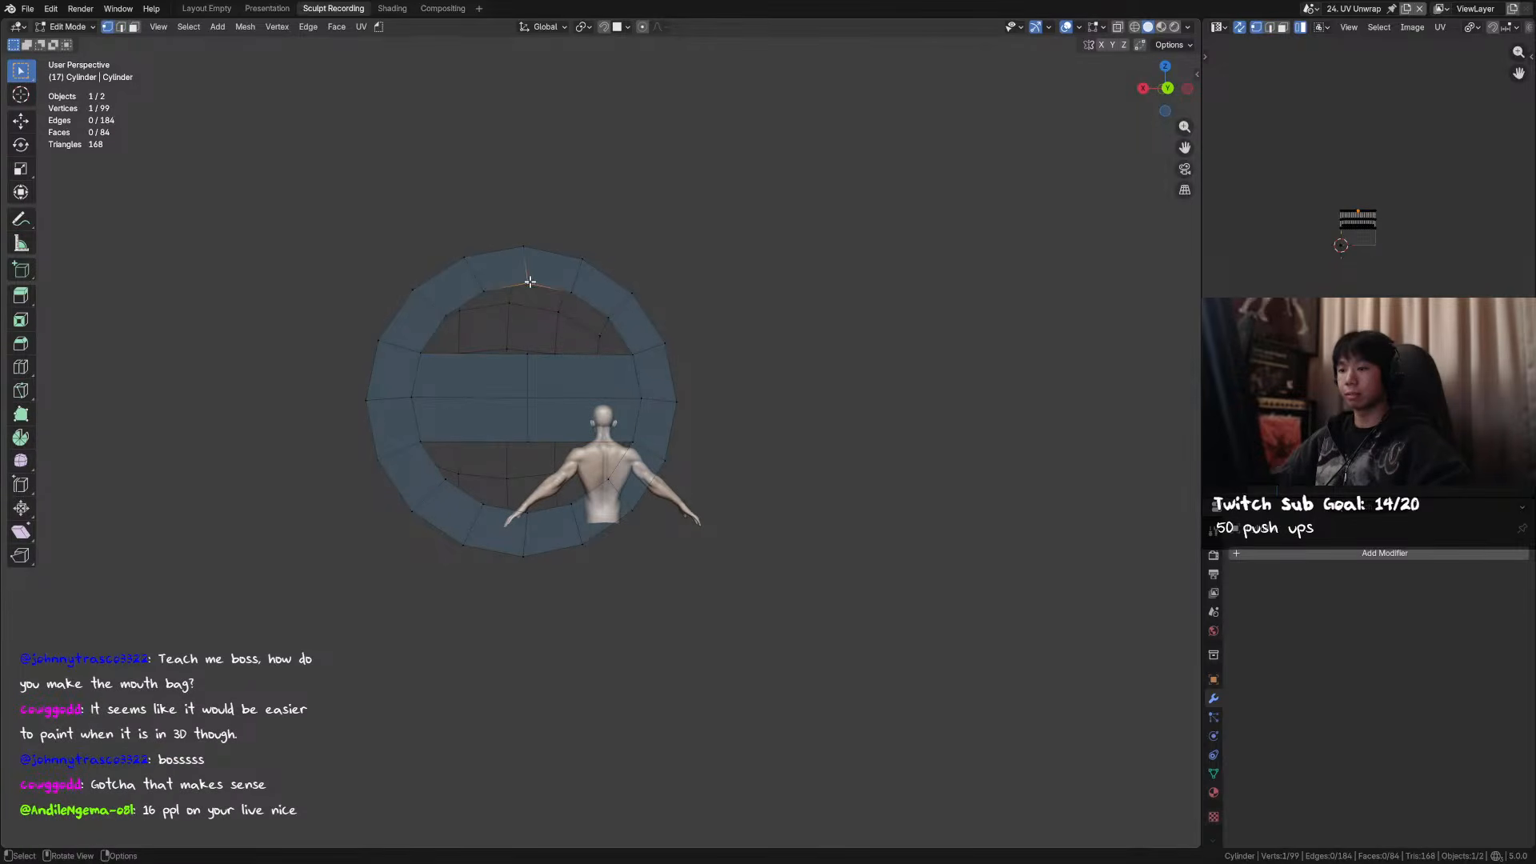
- Extrude the rear rim's upper and lower middle vertices toward the bridging strip and merge each with the strip's nearest middle vertex
key("e")
left_click(532, 342)
left_click(530, 360, "shift")
key("m")
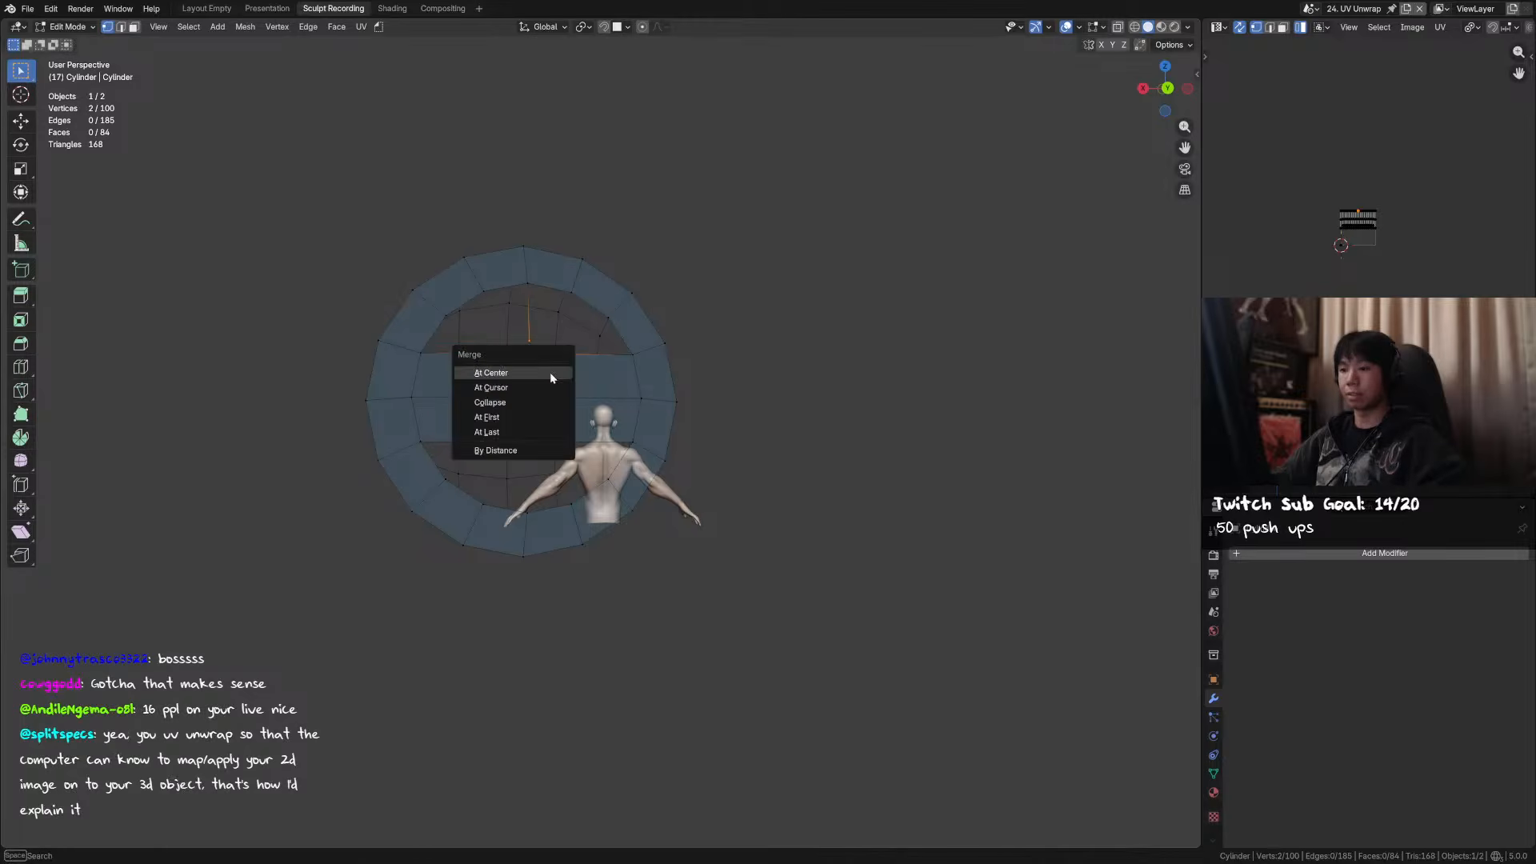
left_click(525, 427)
left_click(526, 512)
key("e")
left_click(528, 465)
left_click(528, 442, "shift")
key("m")
left_click(530, 447)
- Add two vertical loop cuts to the bridging strip, one on each side of its centre
key("2")
key("ctrl+r")
left_click(488, 429)
right_click(487, 429)
key("ctrl+r")
left_click(592, 409)
right_click(592, 409)
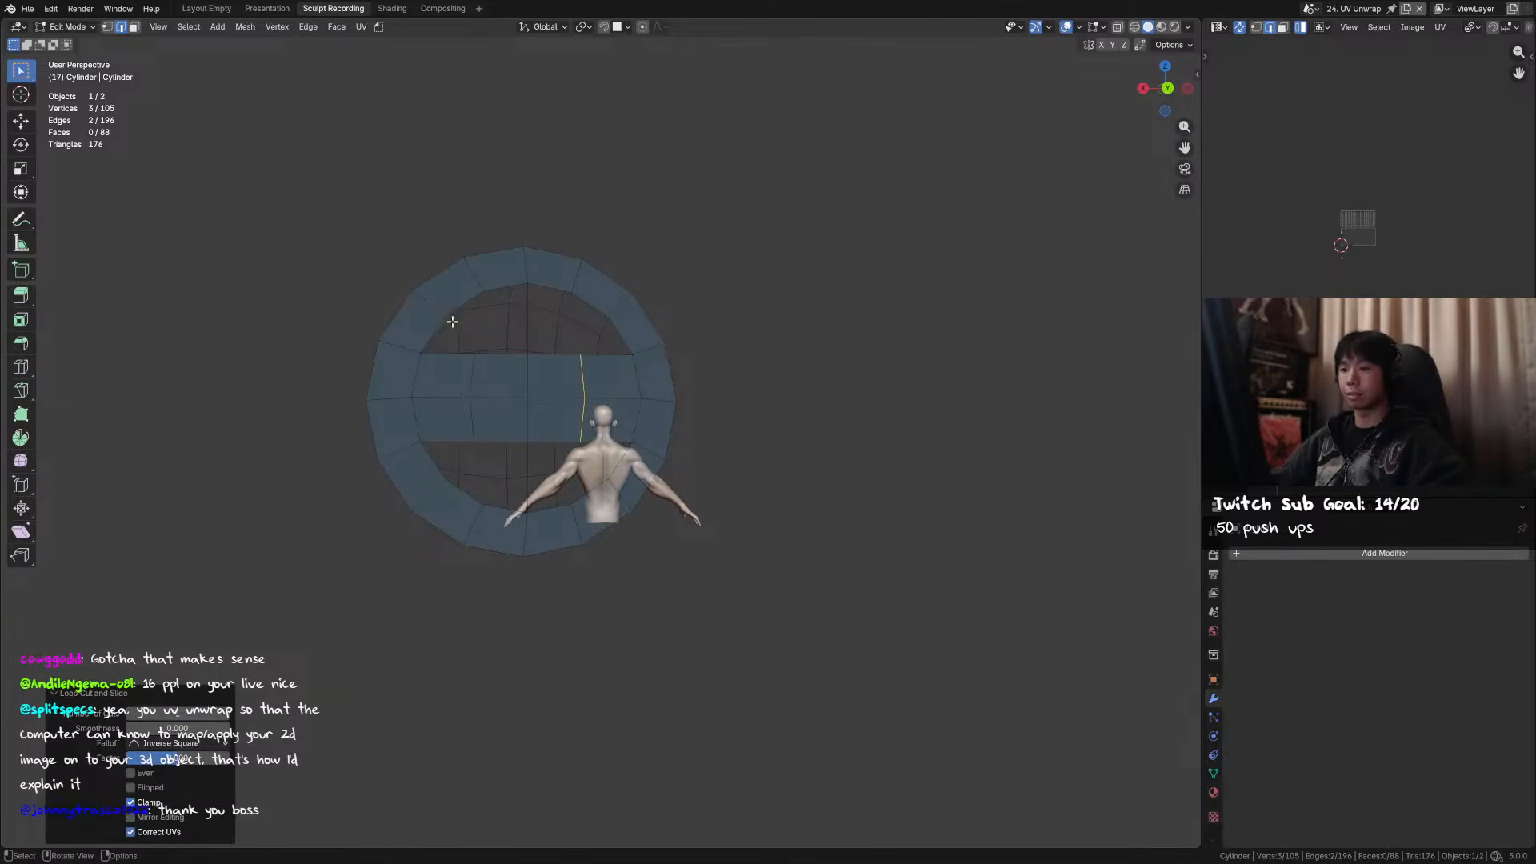
- Fill the upper gap between the bridging strip and the rear rim with faces
key("1")
key("f")
key("f")
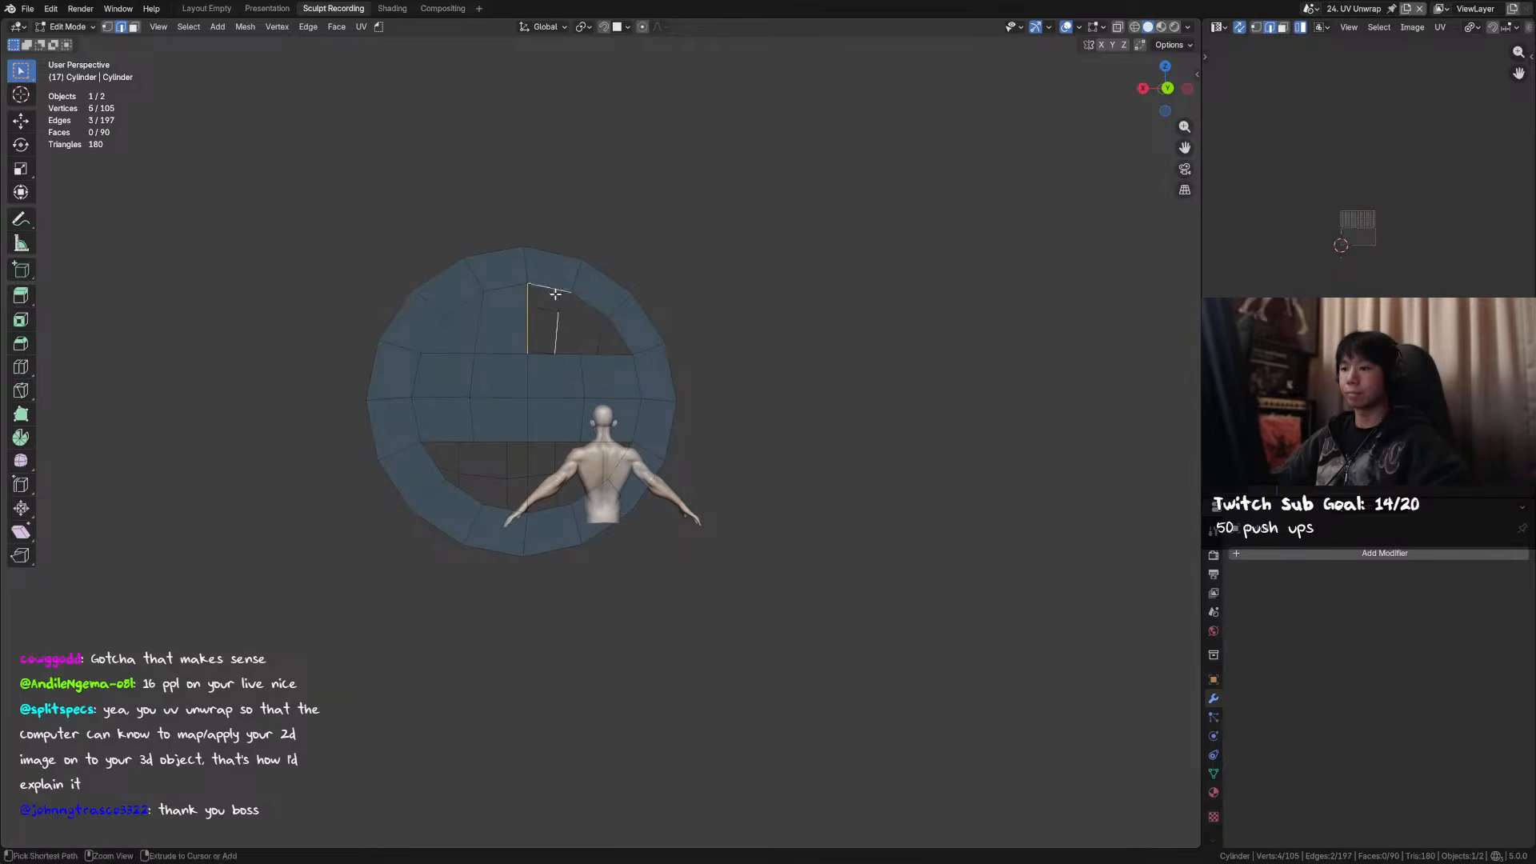
key("f")
key("f")
- Cut the edge spanning the lower rear gap and fill that gap with faces
middle_click_drag(561, 289, 573, 488)
key("ctrl+r")
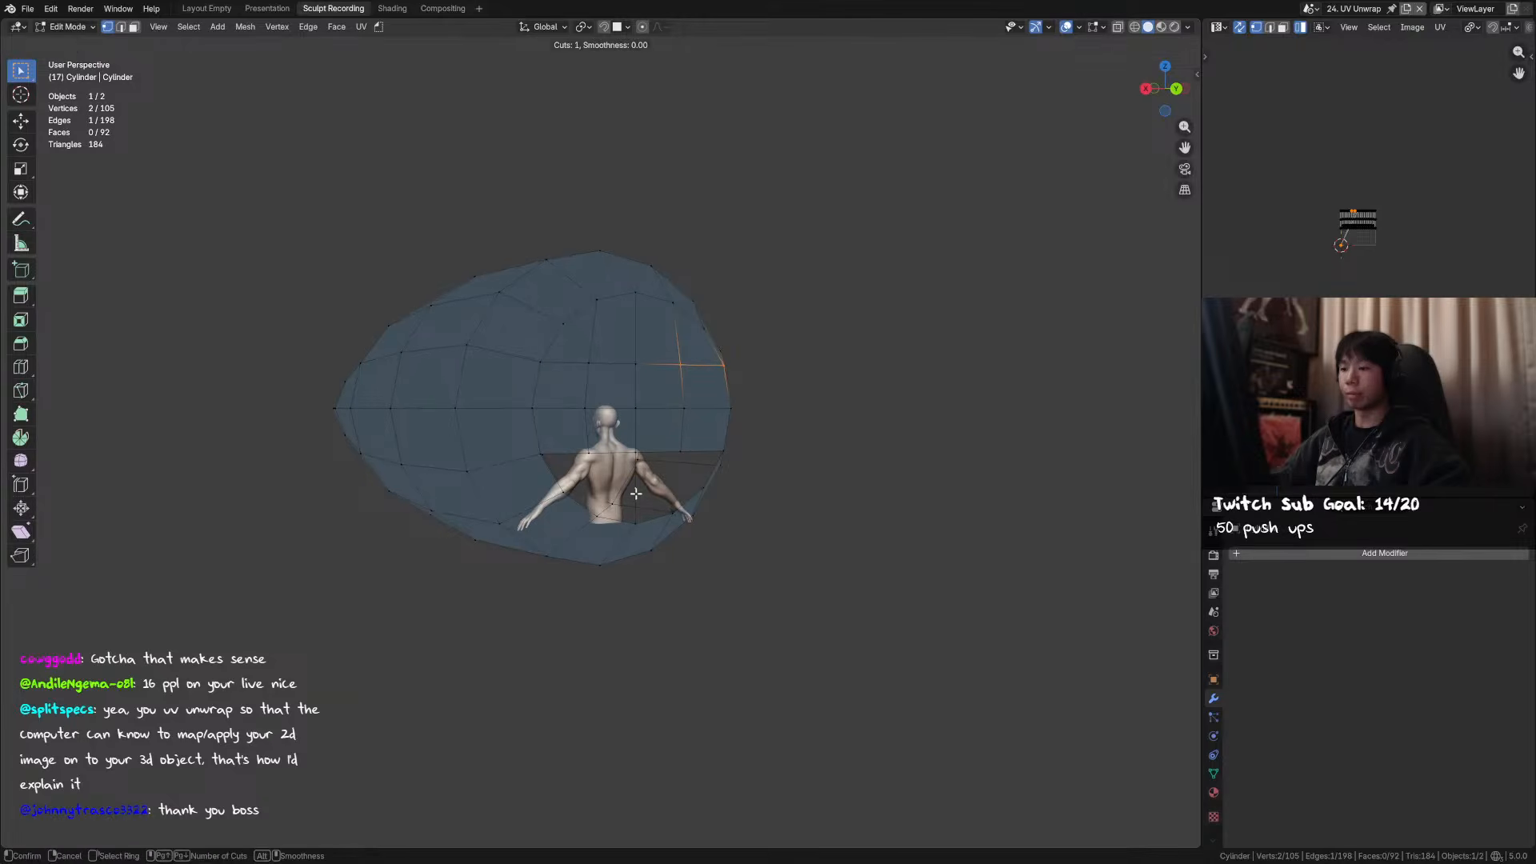
left_click(636, 494)
right_click(656, 492)
key("2")
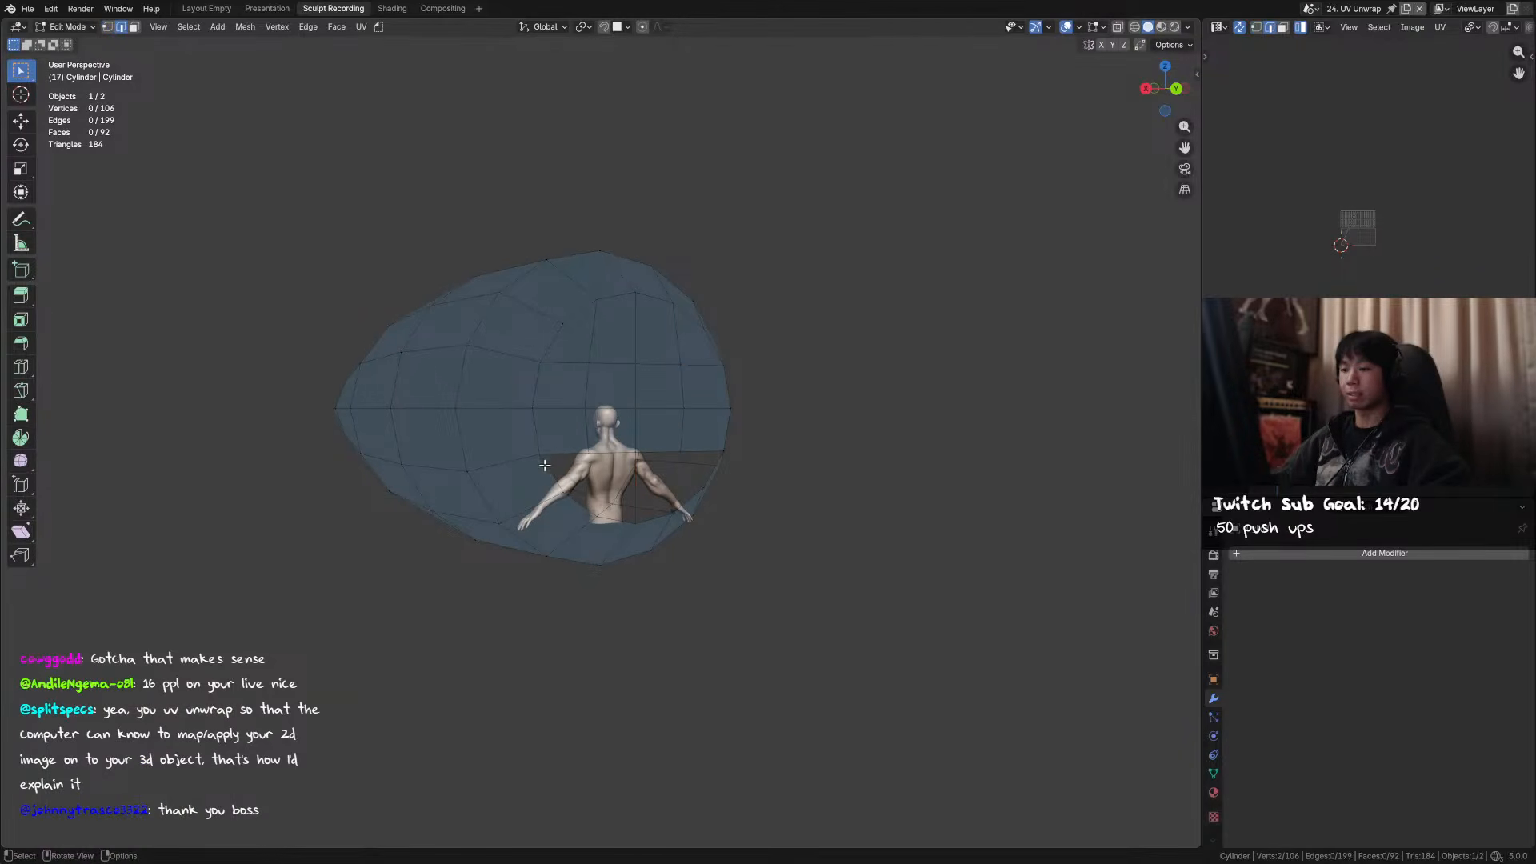
key("f")
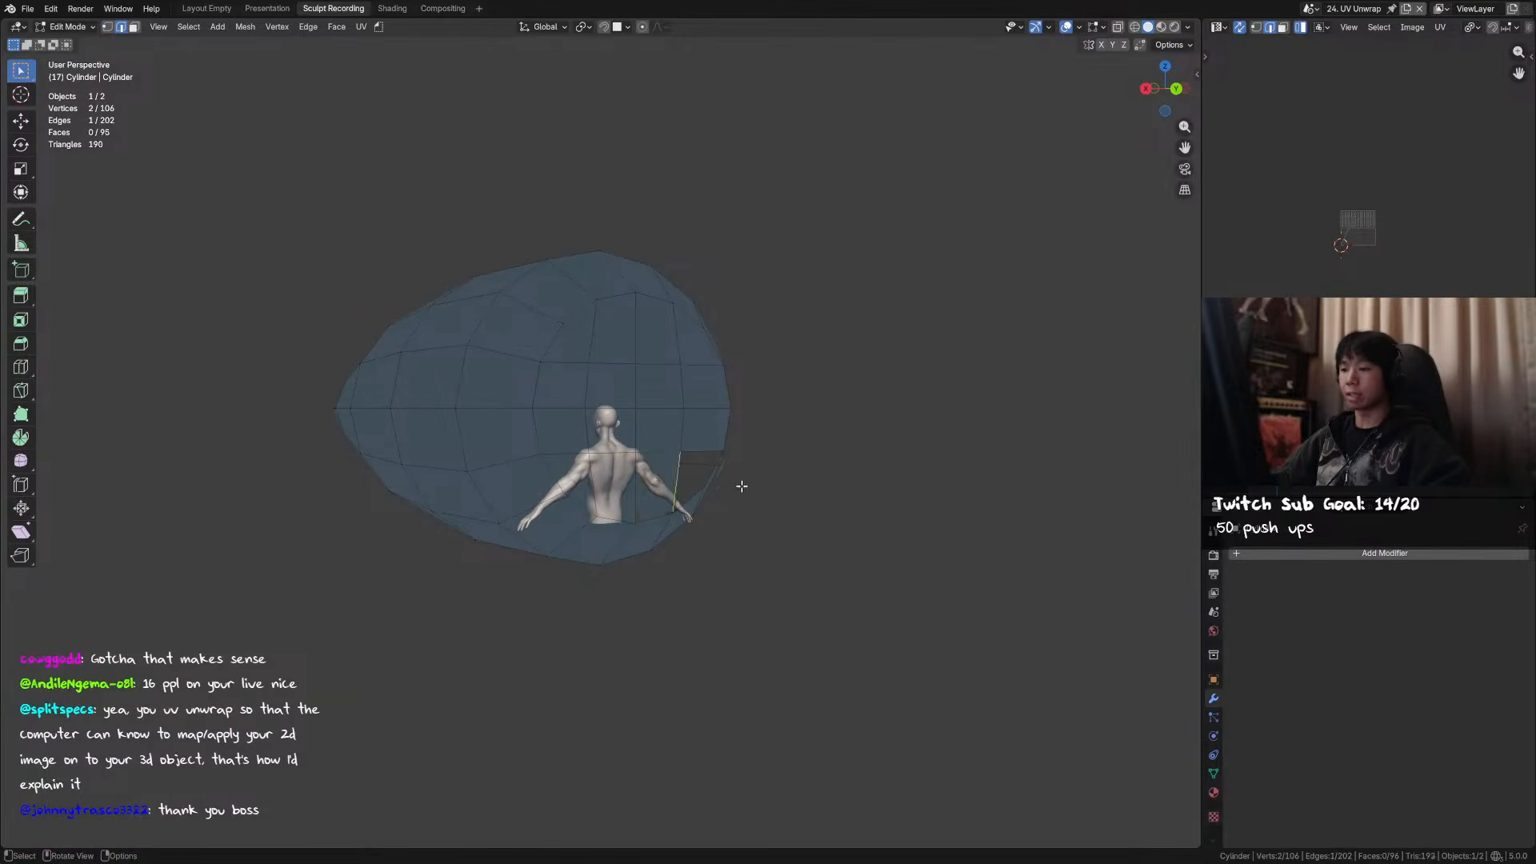
- Switch to Sculpt Mode and reshape the closed rear end with the Grab brush, using X symmetry and a 248 px brush
mouse_move(700, 494)
middle_mouse_down()
mouse_move(771, 507)
mouse_move(843, 460)
mouse_move(766, 471)
middle_mouse_up()
key("ctrl+Tab")
left_click(737, 556)
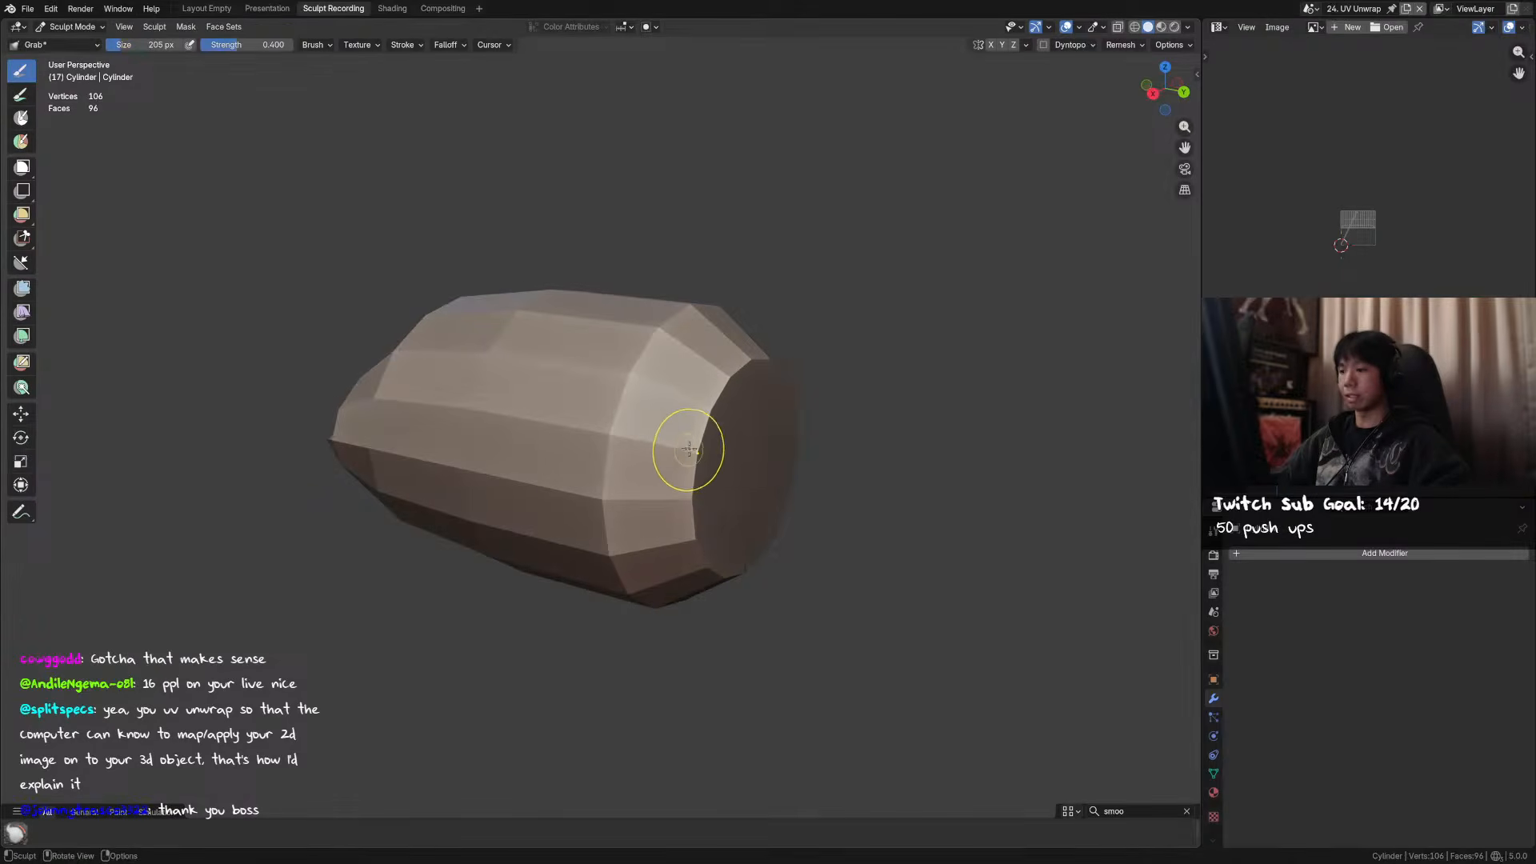
mouse_move(646, 435)
left_mouse_down()
mouse_move(614, 425)
mouse_move(704, 415)
mouse_move(727, 370)
left_mouse_up()
middle_click_drag(733, 379, 774, 369)
left_click_drag(755, 371, 744, 362)
middle_click_drag(744, 361, 800, 324)
key("f")
left_click(805, 309)
left_click_drag(803, 305, 782, 283)
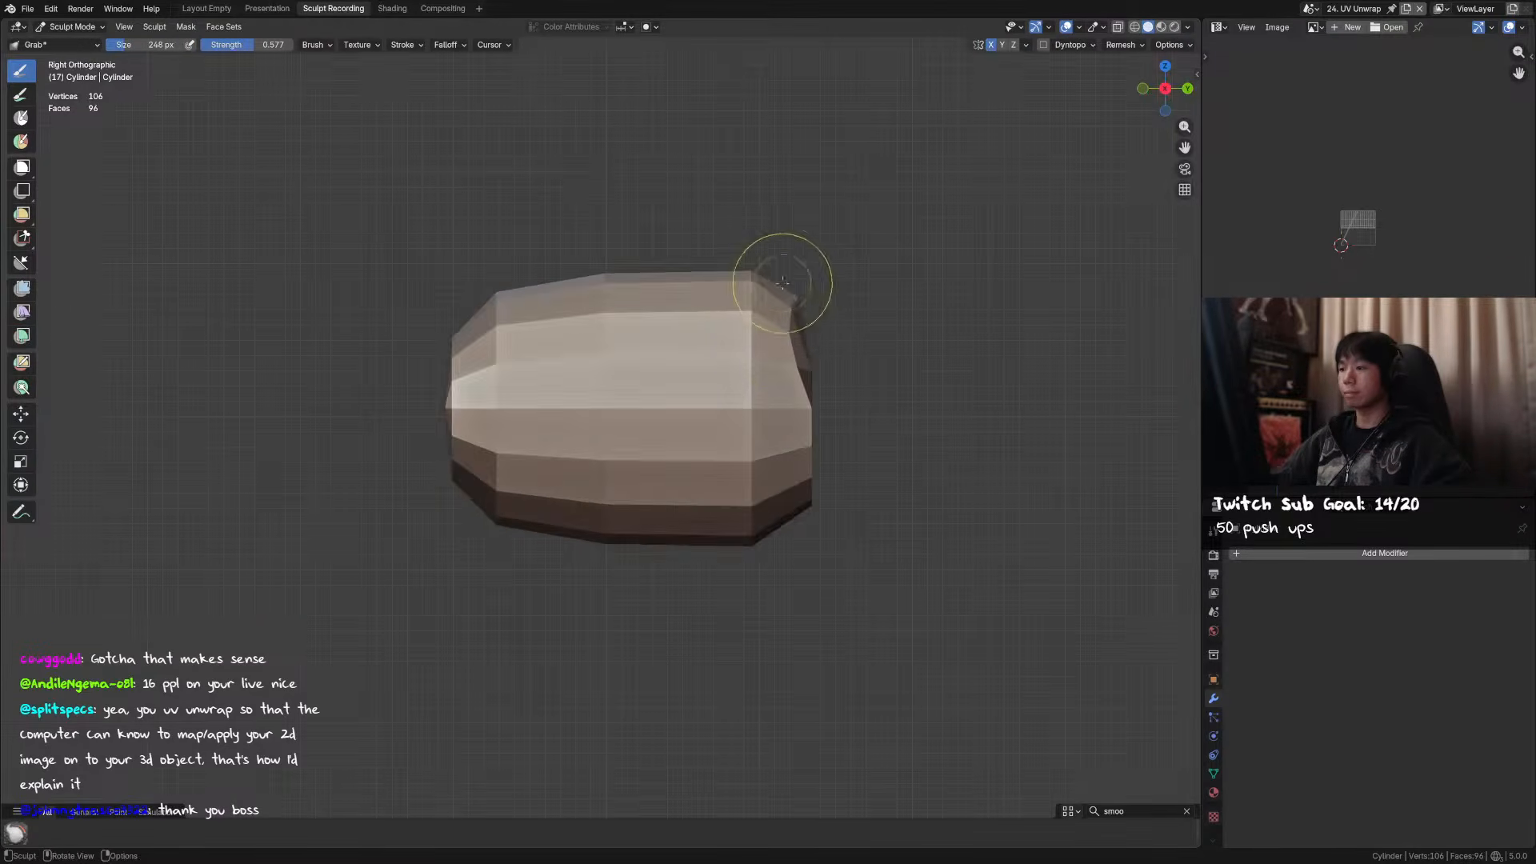
mouse_move(823, 353)
middle_mouse_down()
mouse_move(779, 435)
mouse_move(824, 401)
mouse_move(673, 353)
mouse_move(800, 377)
mouse_move(782, 402)
mouse_move(723, 409)
middle_mouse_up()
- Return to Edit Mode, select the edge loop around the closed rear end, and move it forward along Y
key("Tab")
key("Tab")
key("Tab")
left_click(811, 392, "alt+shift")
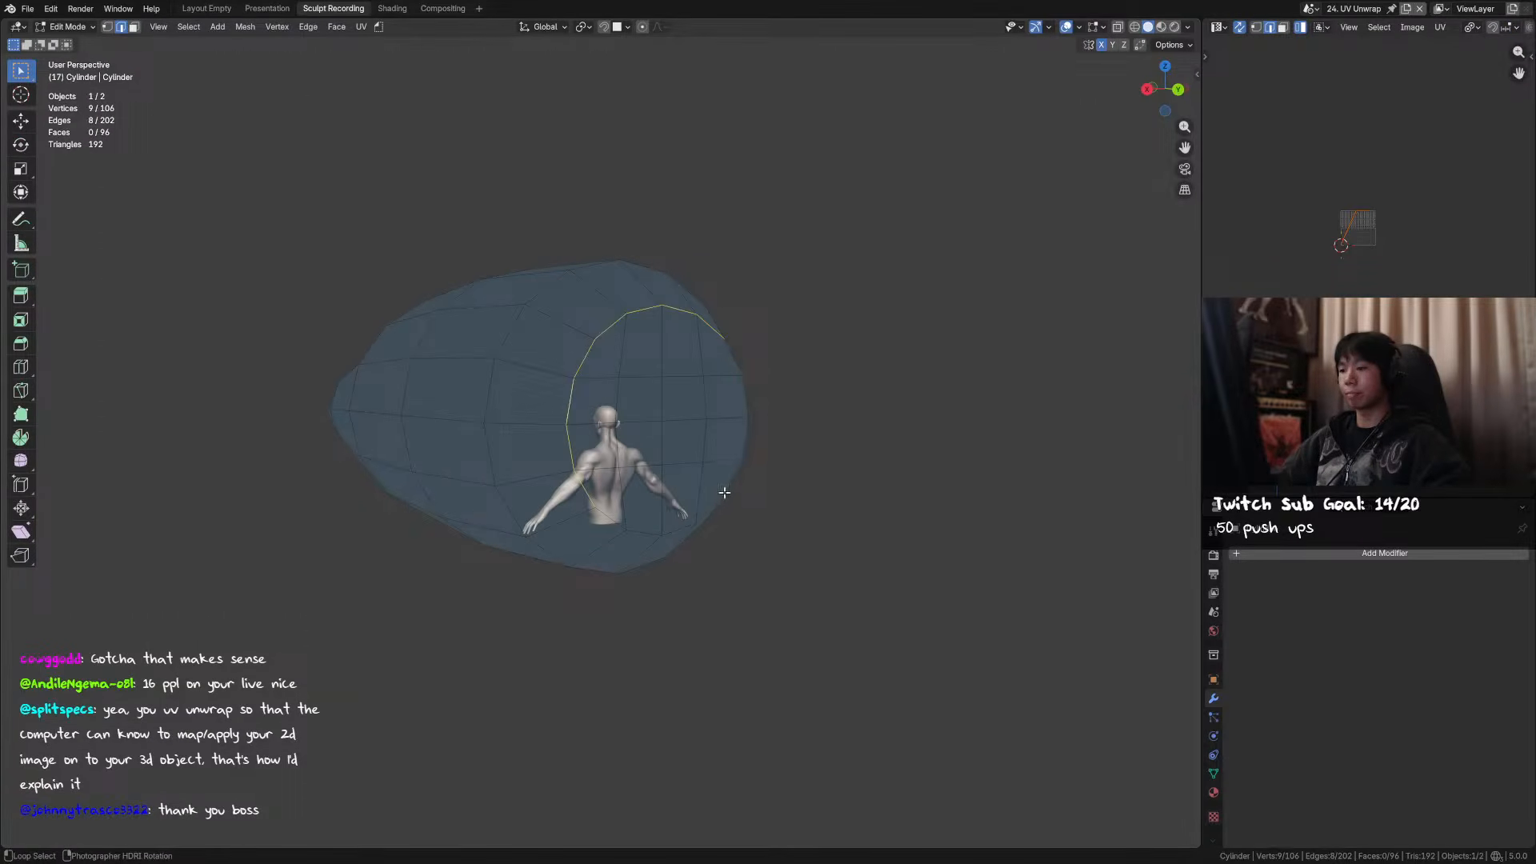
middle_click_drag(723, 503, 861, 498)
left_click(723, 499, "alt")
key("g")
key("y")
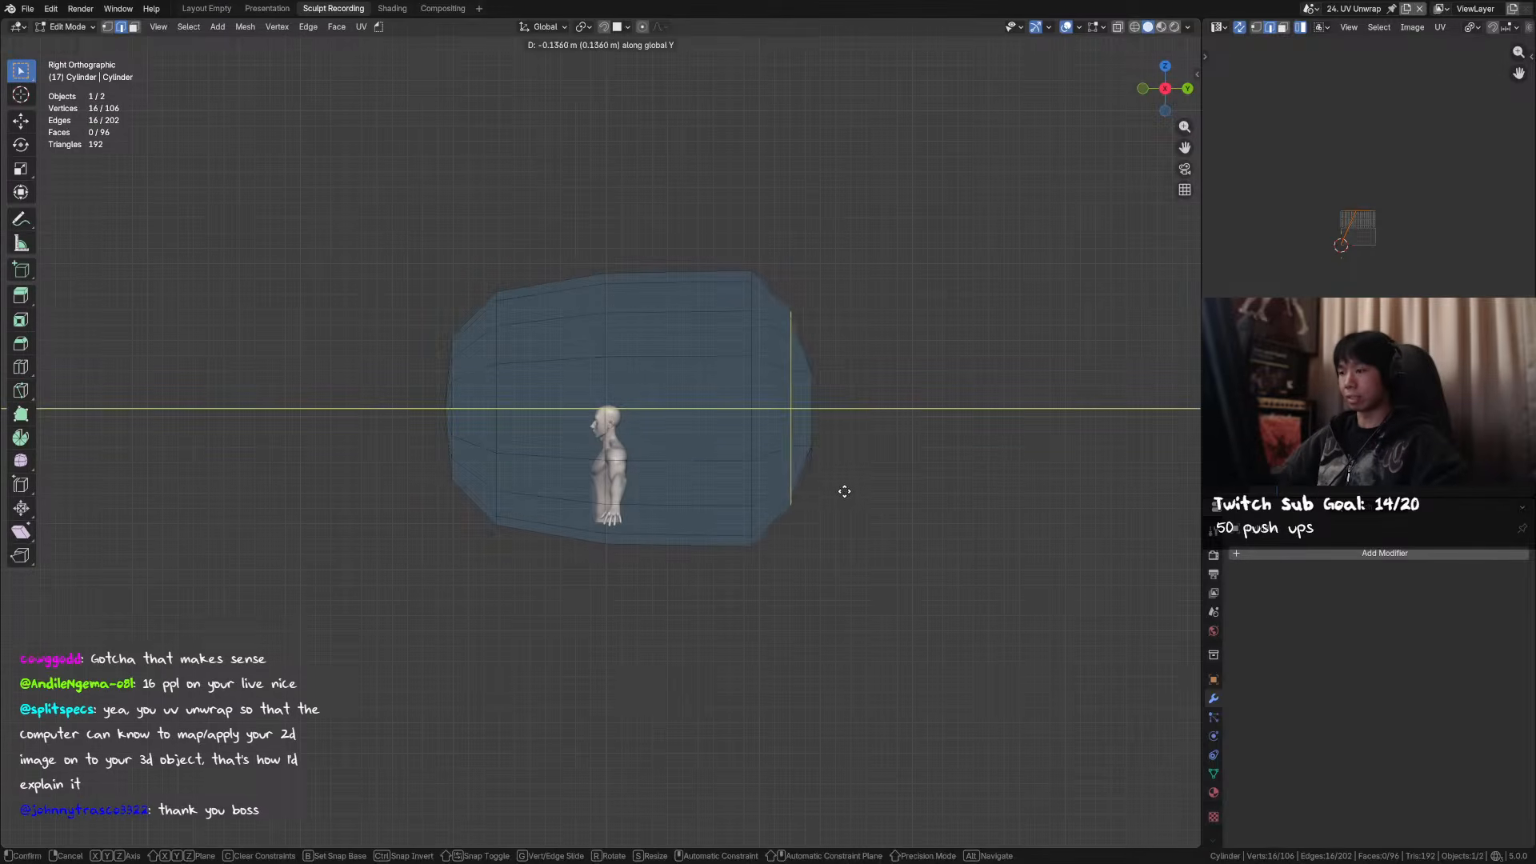
left_click(834, 481)
- Move the wider edge loop just ahead of the rear rim forward along Y
left_click(755, 336, "alt")
key("g")
key("y")
left_click(723, 333)
left_click(786, 355, "alt")
key("g")
key("y")
right_click(782, 354)
- Select the rear rim's vertices through the mesh with X-ray in the right side view and shift them along Y
middle_click_drag(782, 355, 727, 391)
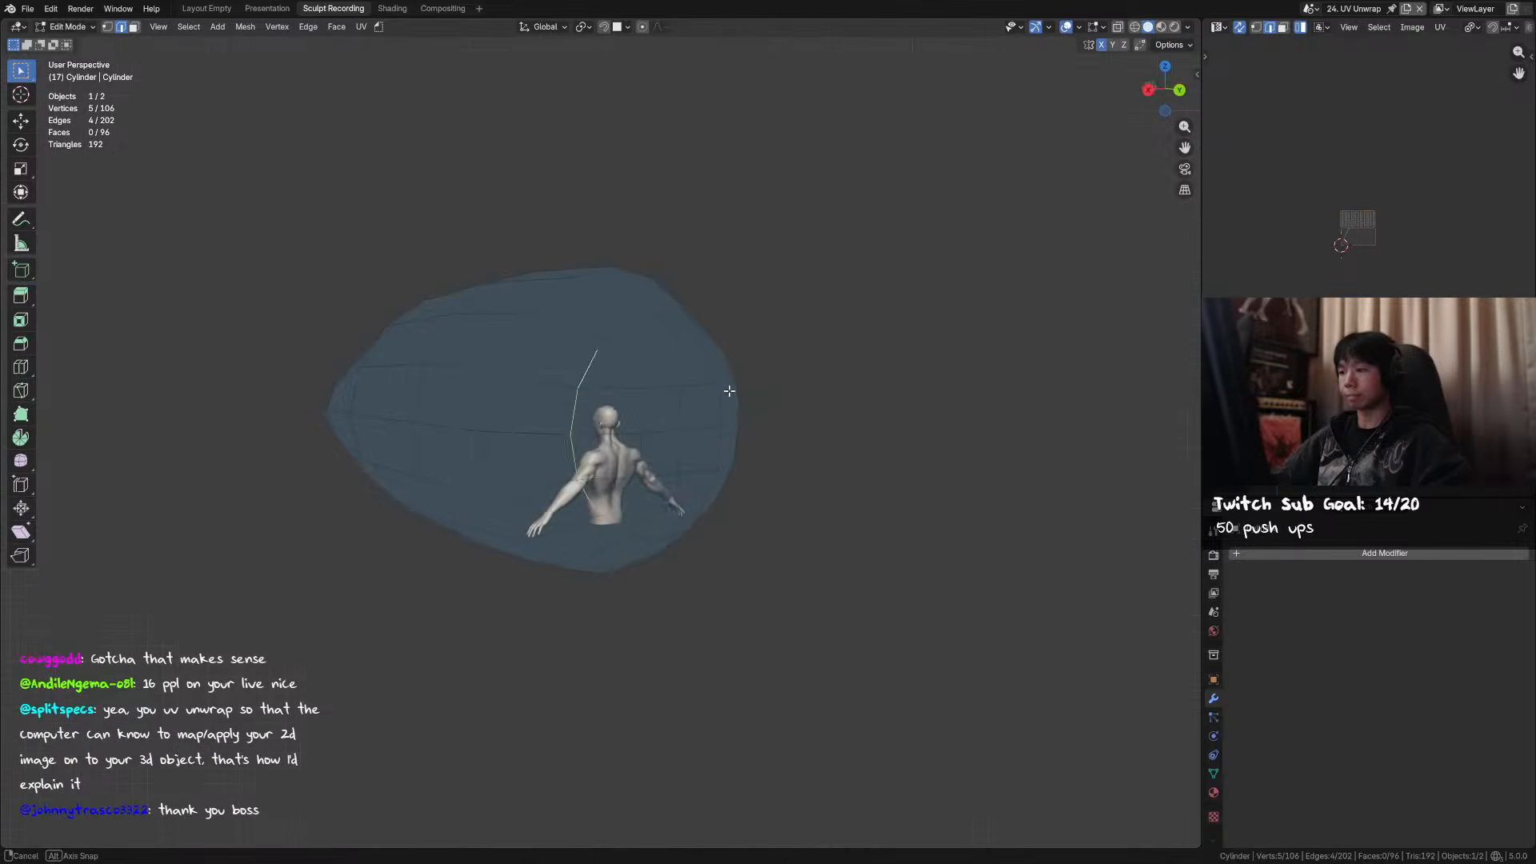
key("KP_3")
key("1")
key("alt+z")
left_click_drag(762, 284, 807, 558)
key("alt+z")
key("g")
key("y")
left_click(810, 513)
- Delete the stray vertex at the lower rear of the mouth-bag shape and select the rear rim's edges from the side
key("2")
middle_click_drag(810, 512, 776, 508)
key("1")
left_click(603, 545)
key("x")
left_click(607, 516)
key("KP_3")
left_click(781, 391, "alt")
key("2")
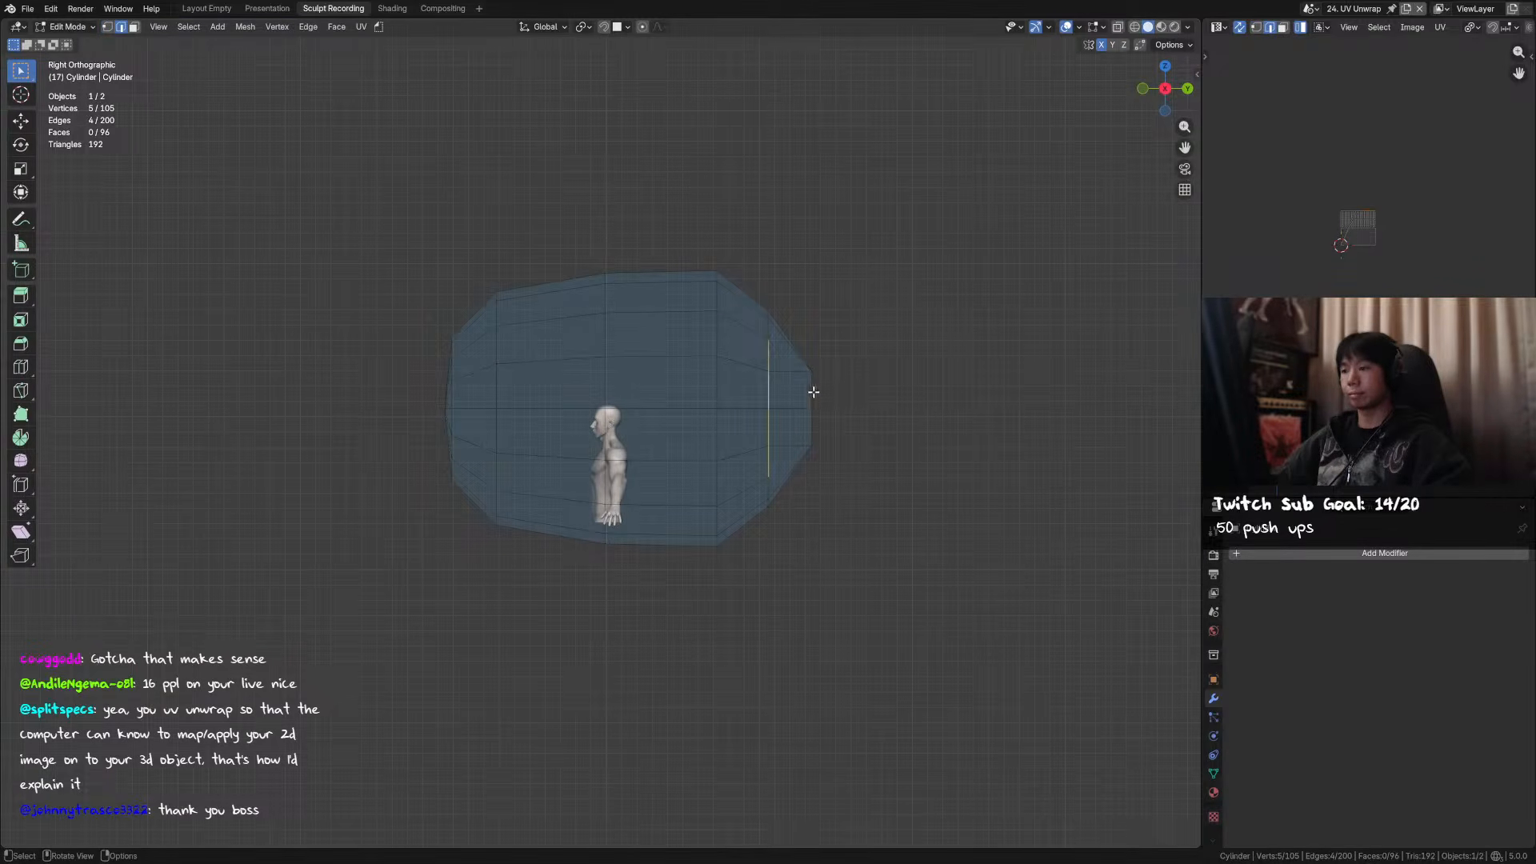
middle_click_drag(784, 294, 857, 363)
- Return to Object Mode, delete the demonstration cylinder, and frame the body mesh
key("ctrl+Tab")
key("x")
left_click(723, 366)
left_click_drag(722, 343, 486, 553)
key("KP_Decimal")
middle_click_drag(754, 324, 782, 333)
scroll(782, 333, "down", 2)
- Select the protagonist's body mesh, enter Edit Mode in the front view, and save the file
left_click(602, 368)
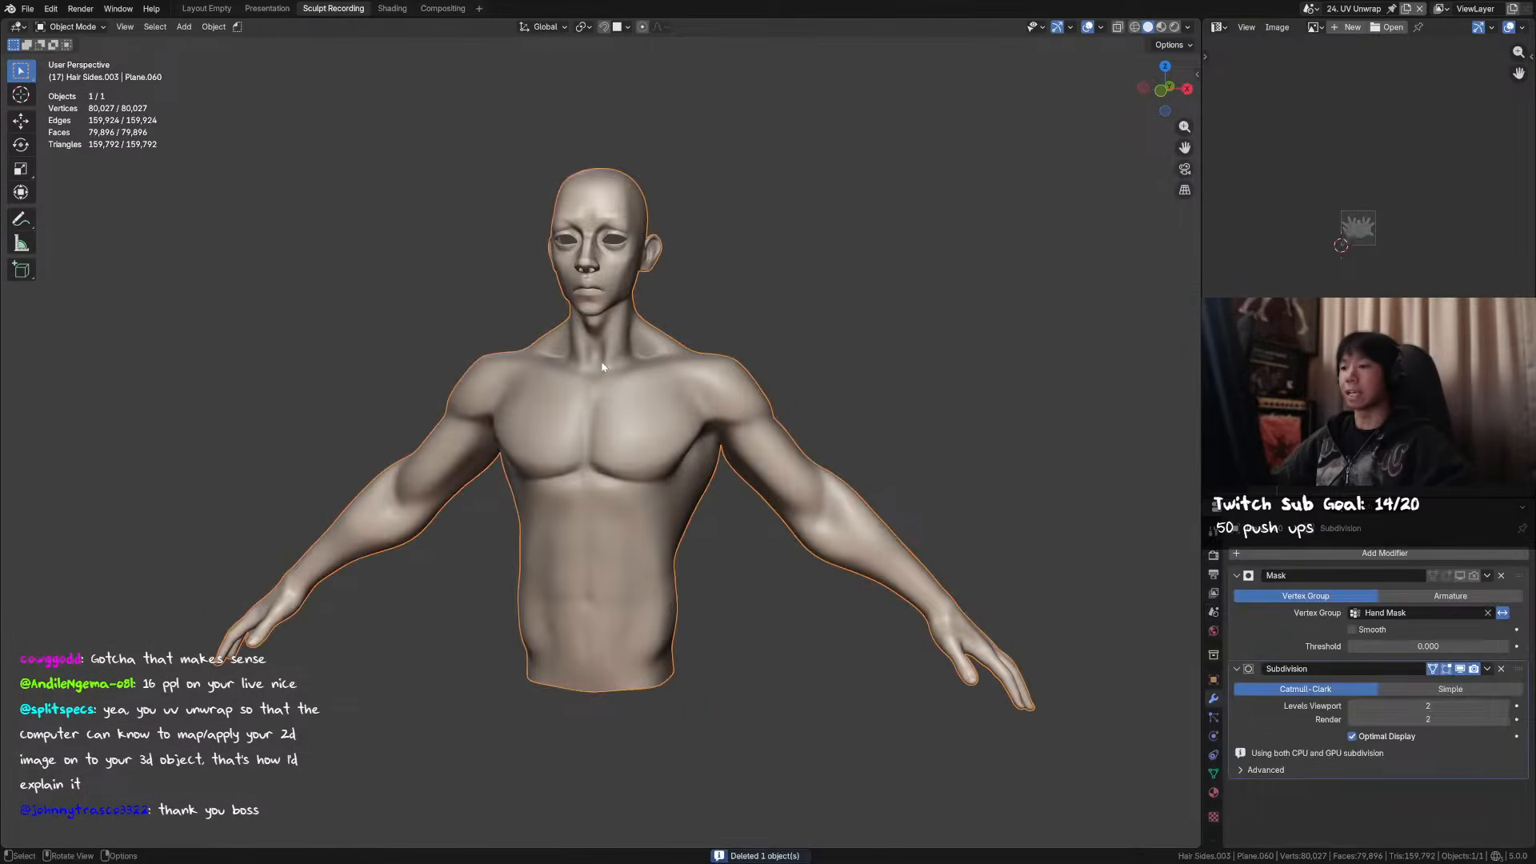
left_click(673, 335)
key("Tab")
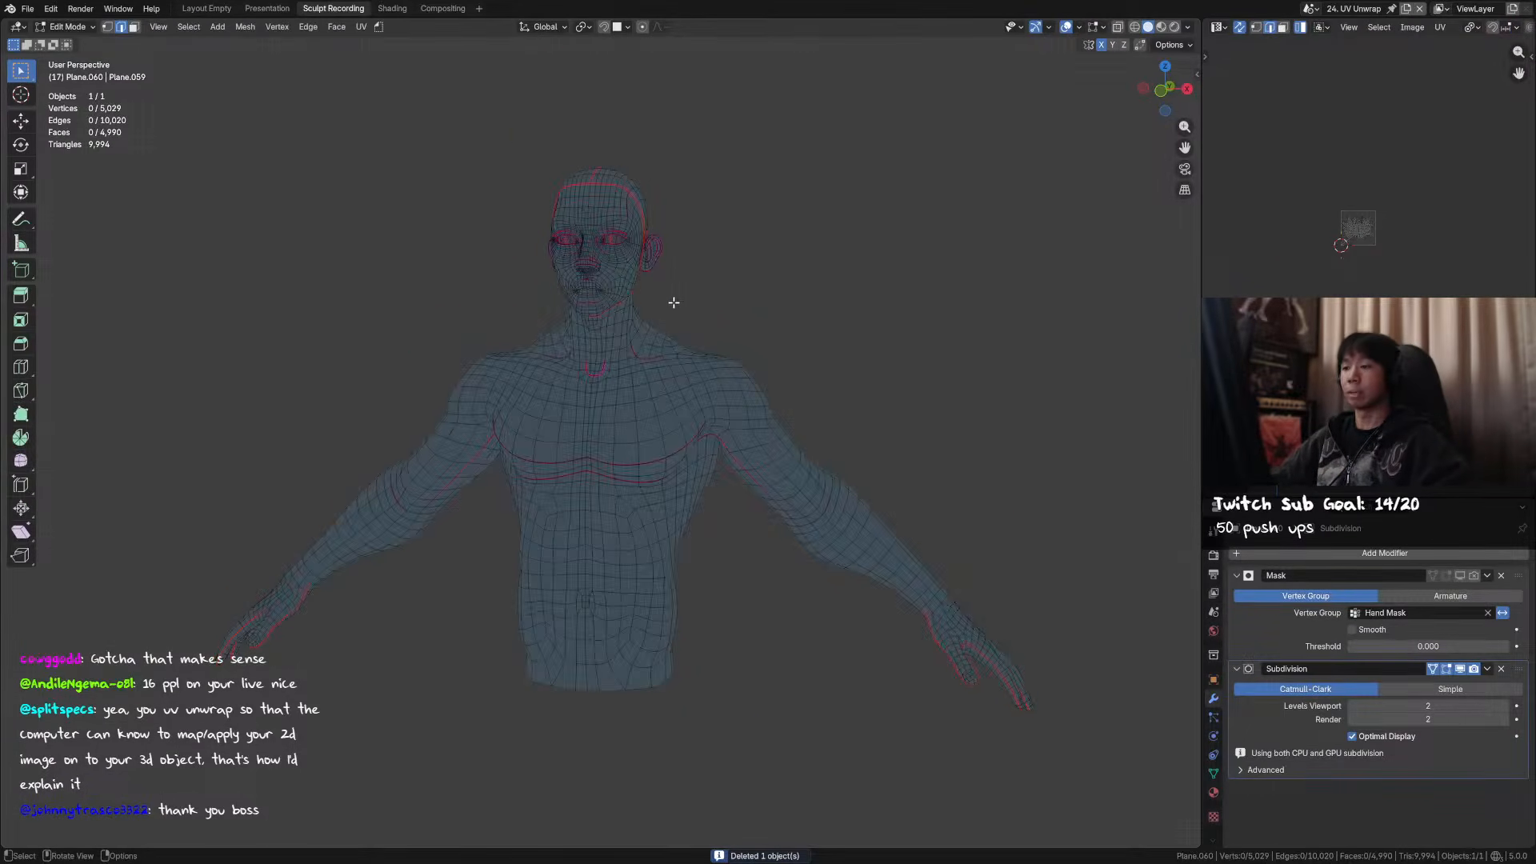
key("KP_1")
scroll(650, 495, "up", 2)
key("ctrl+s")
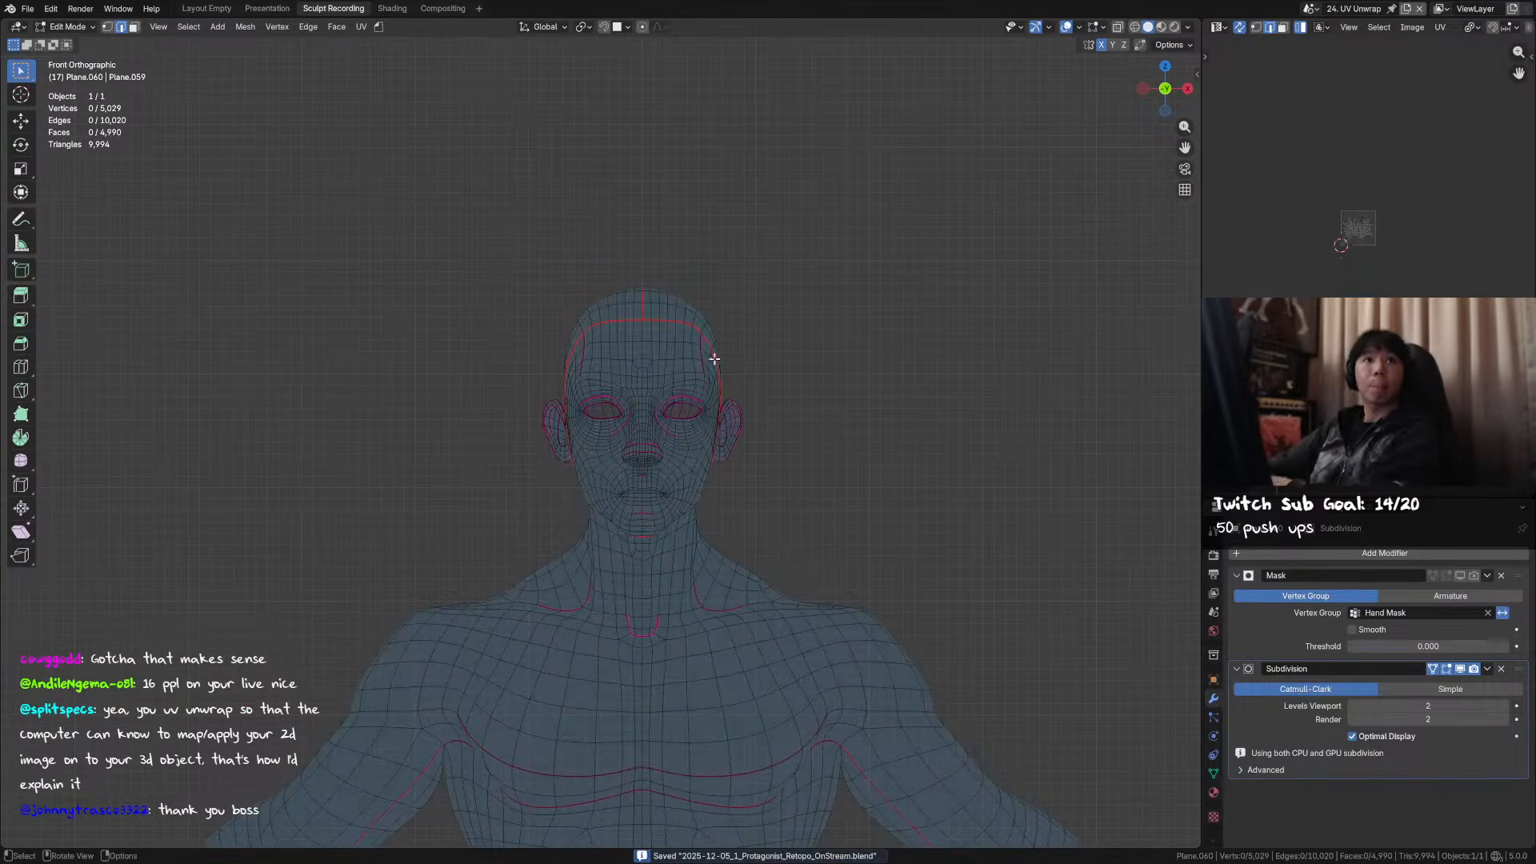
- Select the edge loop around one eye opening and examine the surrounding seams and the topology inside the eye socket
middle_click_drag(750, 361, 740, 344)
scroll(731, 321, "up", 3)
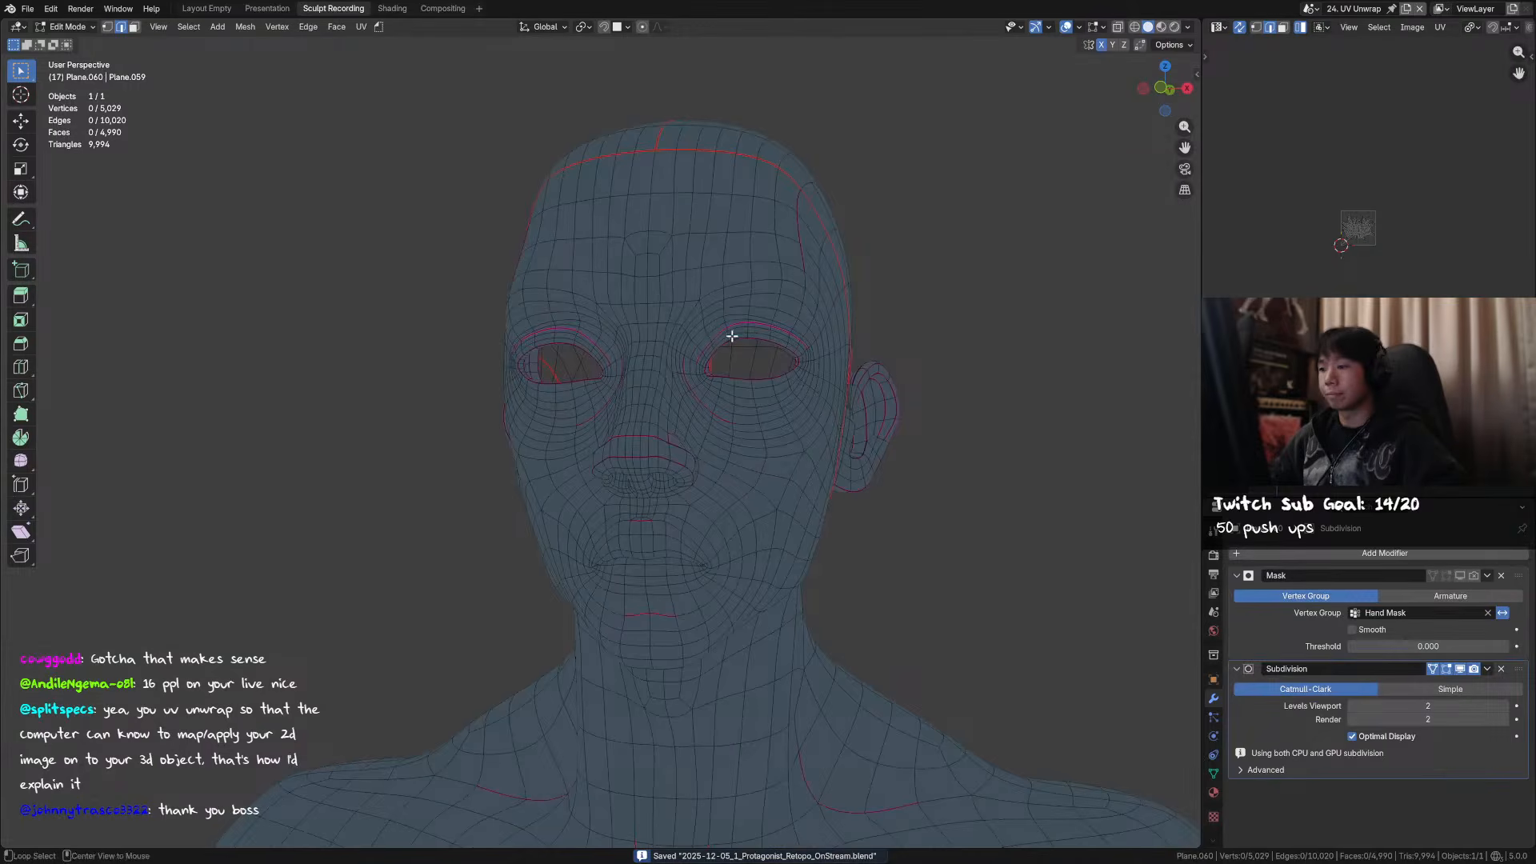
middle_click_drag(731, 350, 734, 379)
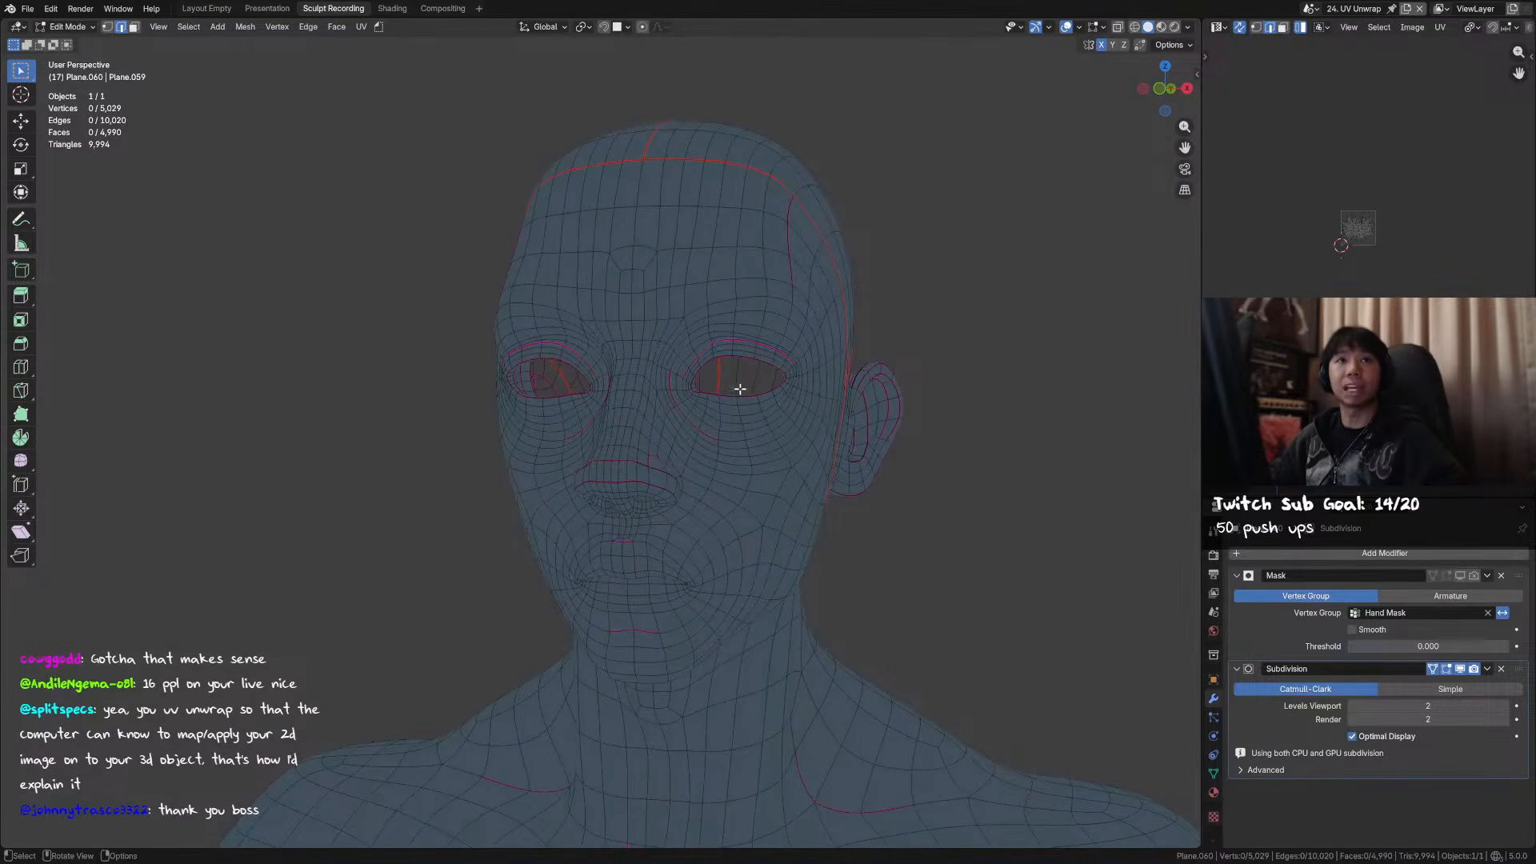
scroll(766, 372, "up", 5)
middle_click_drag(768, 367, 850, 376)
scroll(805, 372, "down", 2)
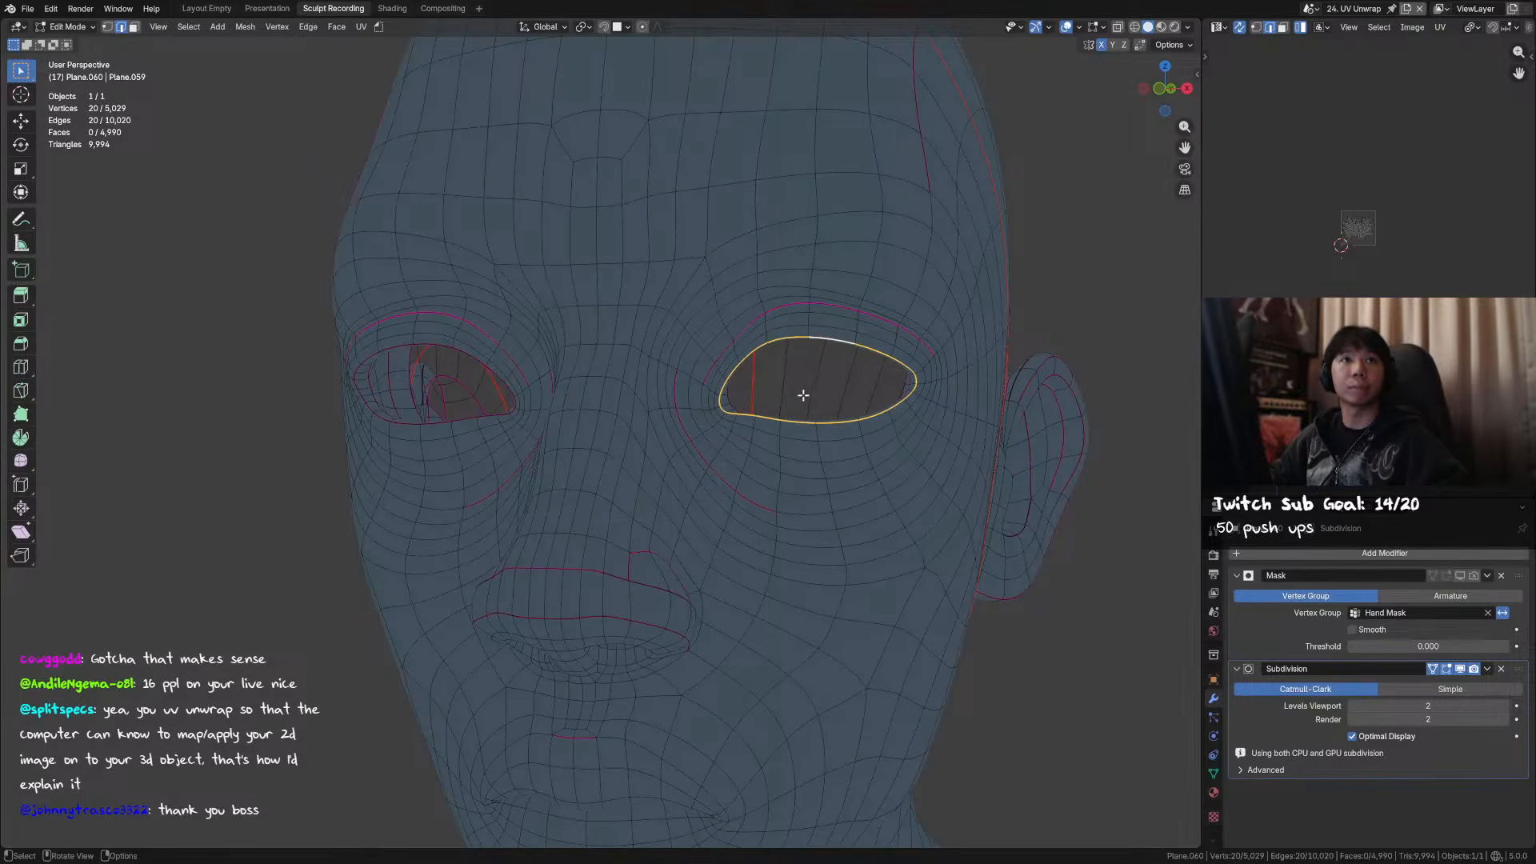
mouse_move(794, 387)
middle_mouse_down()
mouse_move(776, 391)
mouse_move(798, 414)
middle_mouse_up()
scroll(781, 416, "down", 2)
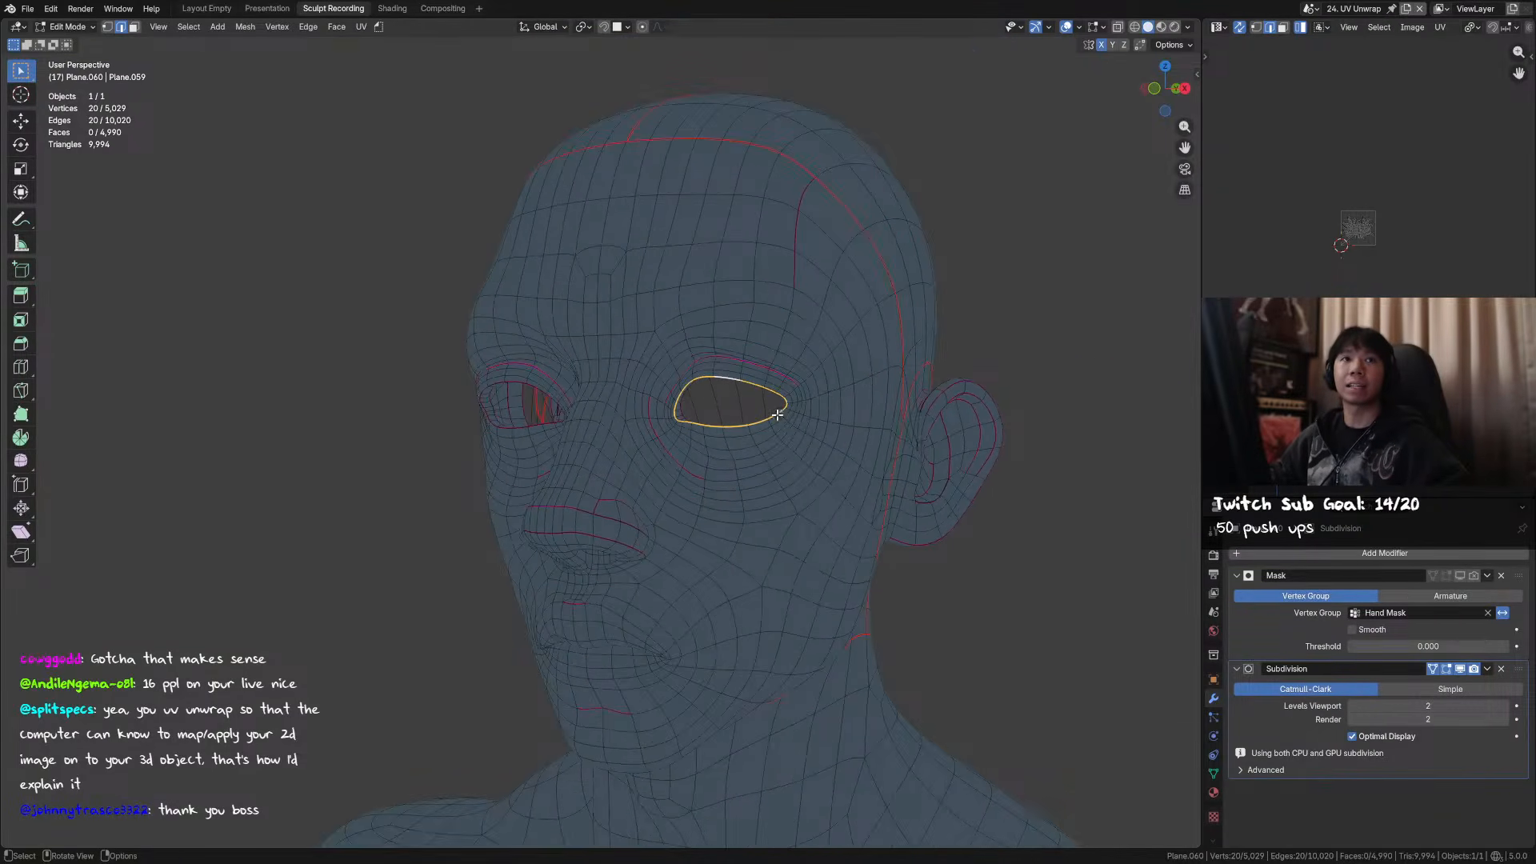
middle_click_drag(779, 419, 697, 379)
scroll(824, 439, "up", 3)
scroll(703, 411, "up", 2)
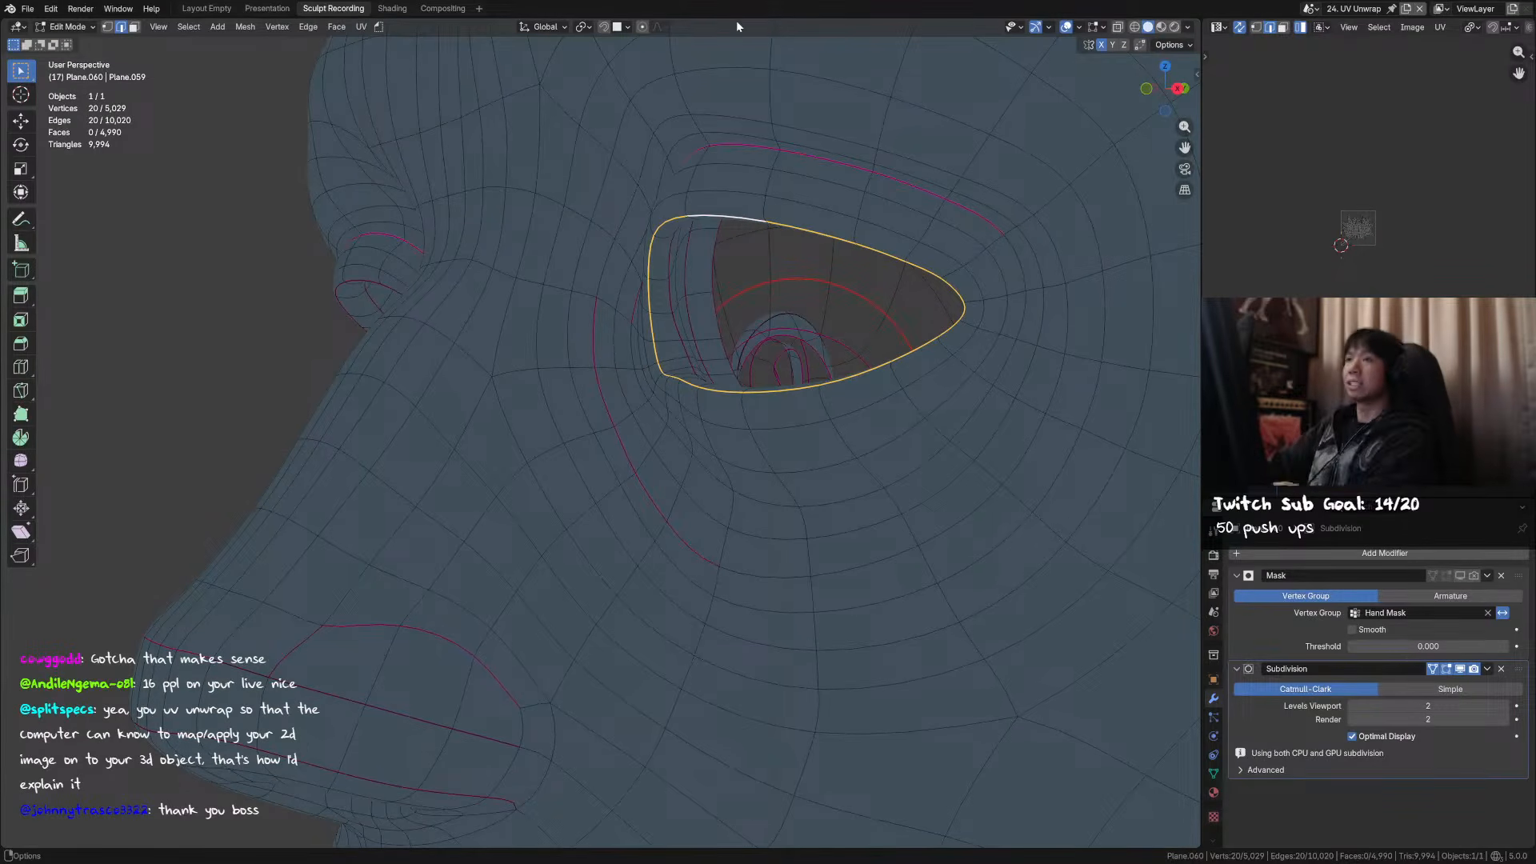
- Select the edge loops along the inner and outer rims of both eye openings and mark them as seams
middle_click_drag(685, 233, 778, 367)
left_click(497, 330, "alt+shift")
left_click(497, 322, "alt+shift")
scroll(844, 312, "up", 5)
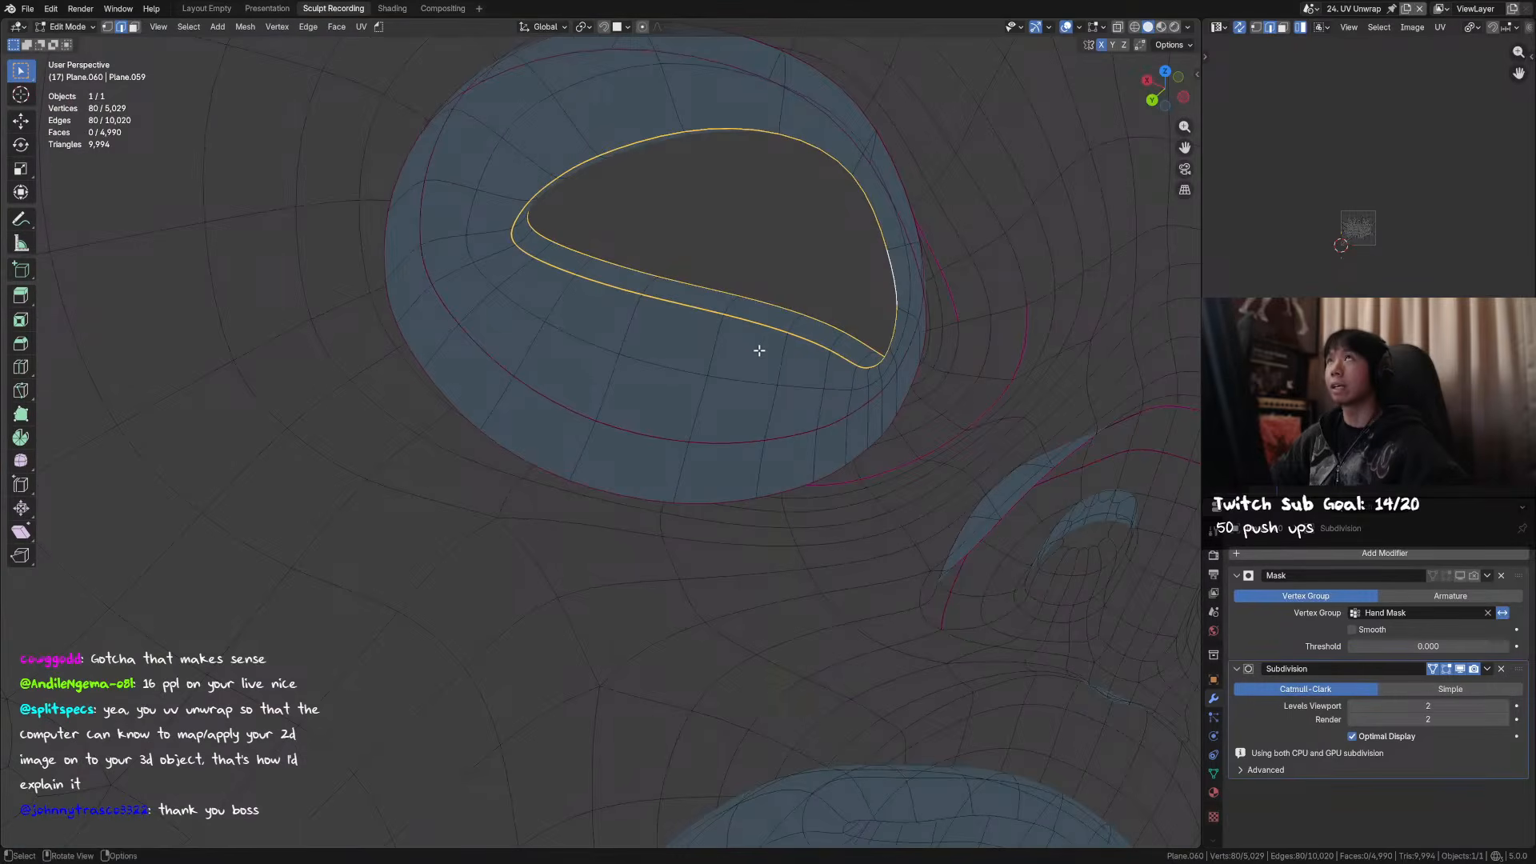
middle_click_drag(688, 312, 718, 365)
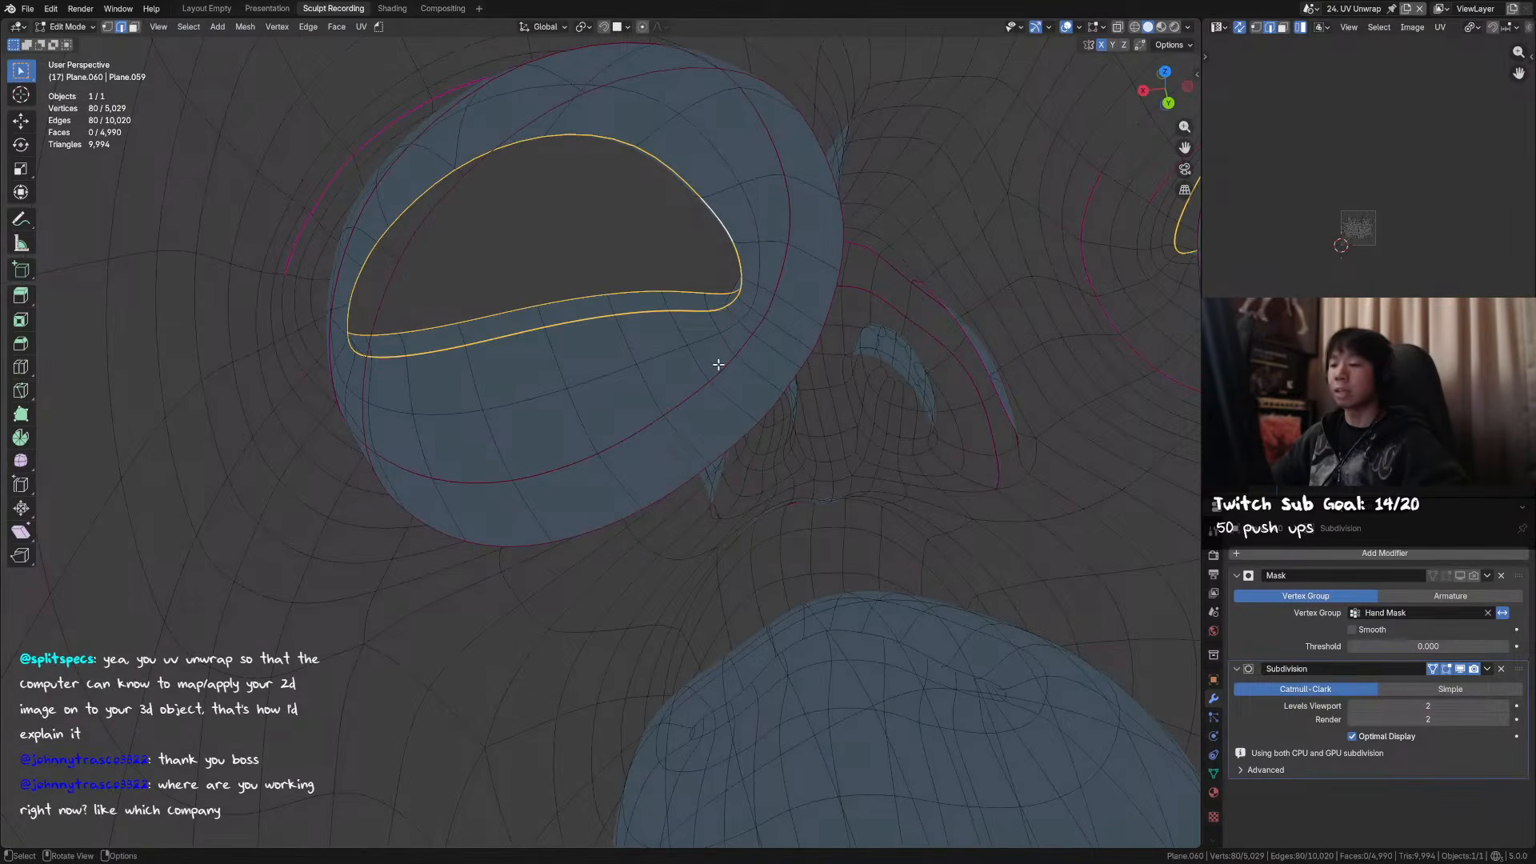
middle_click_drag(718, 364, 645, 387)
scroll(560, 383, "down", 3)
right_click(647, 388)
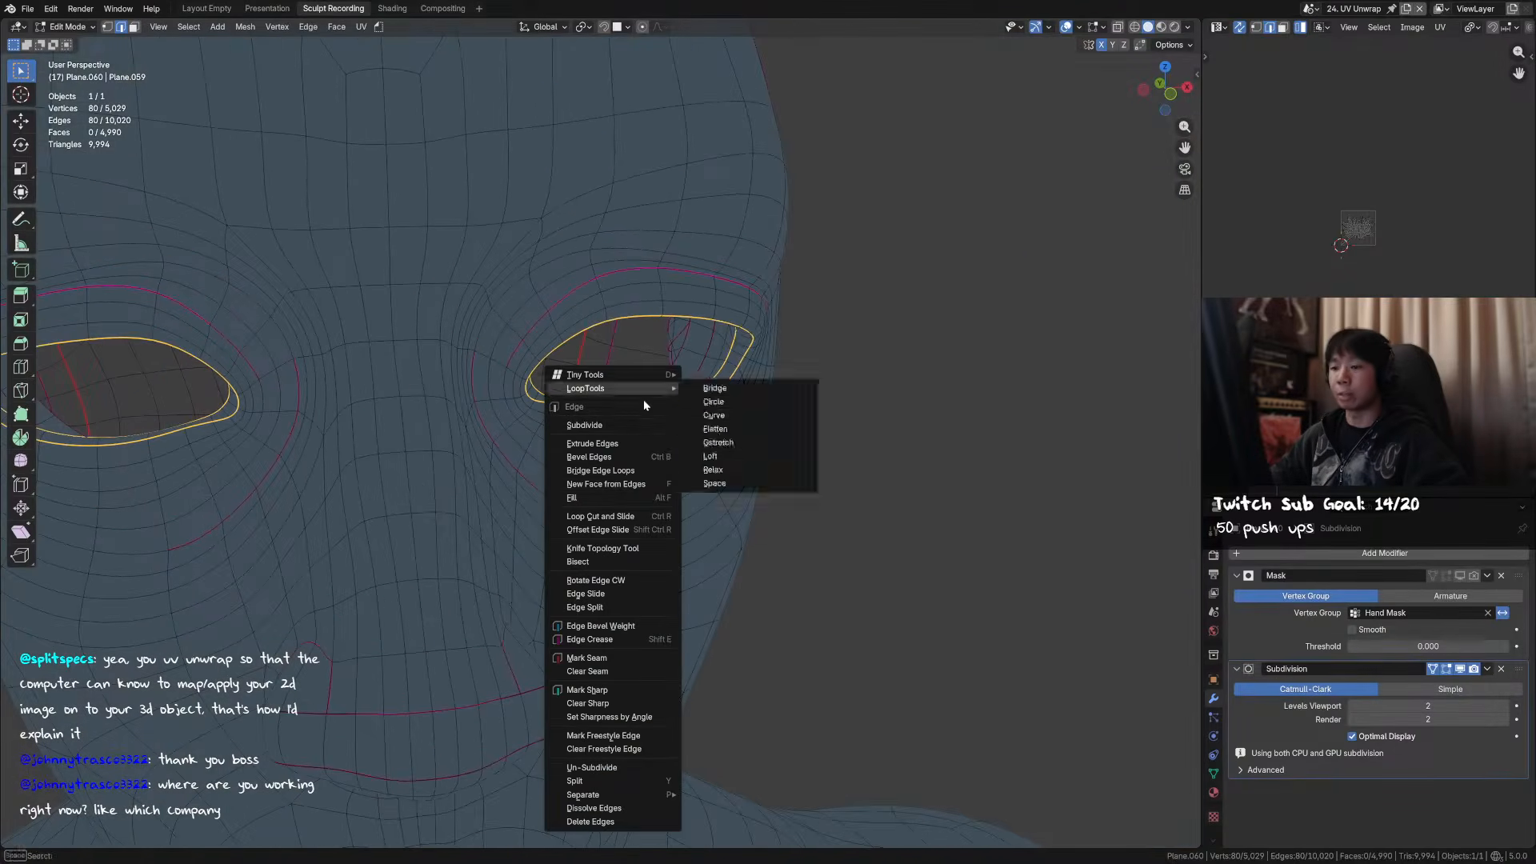
left_click(596, 657)
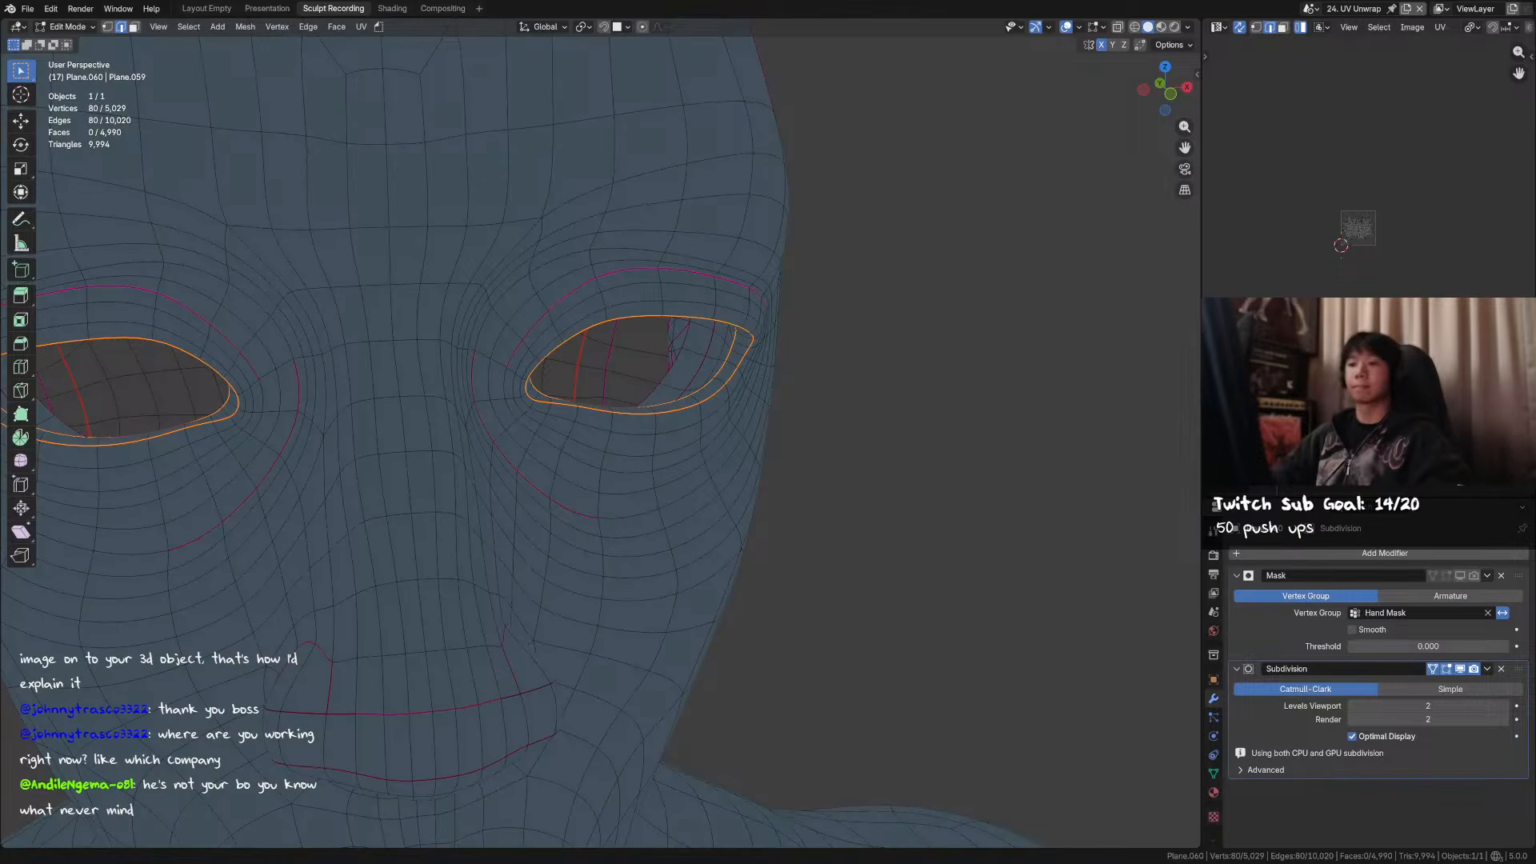
- Mark a single rim edge loop around each eye opening as a seam, clear the selection, and save the file
middle_click_drag(652, 291, 585, 284)
left_click(574, 280, "alt")
left_click(216, 327, "alt+shift")
key("ctrl+e")
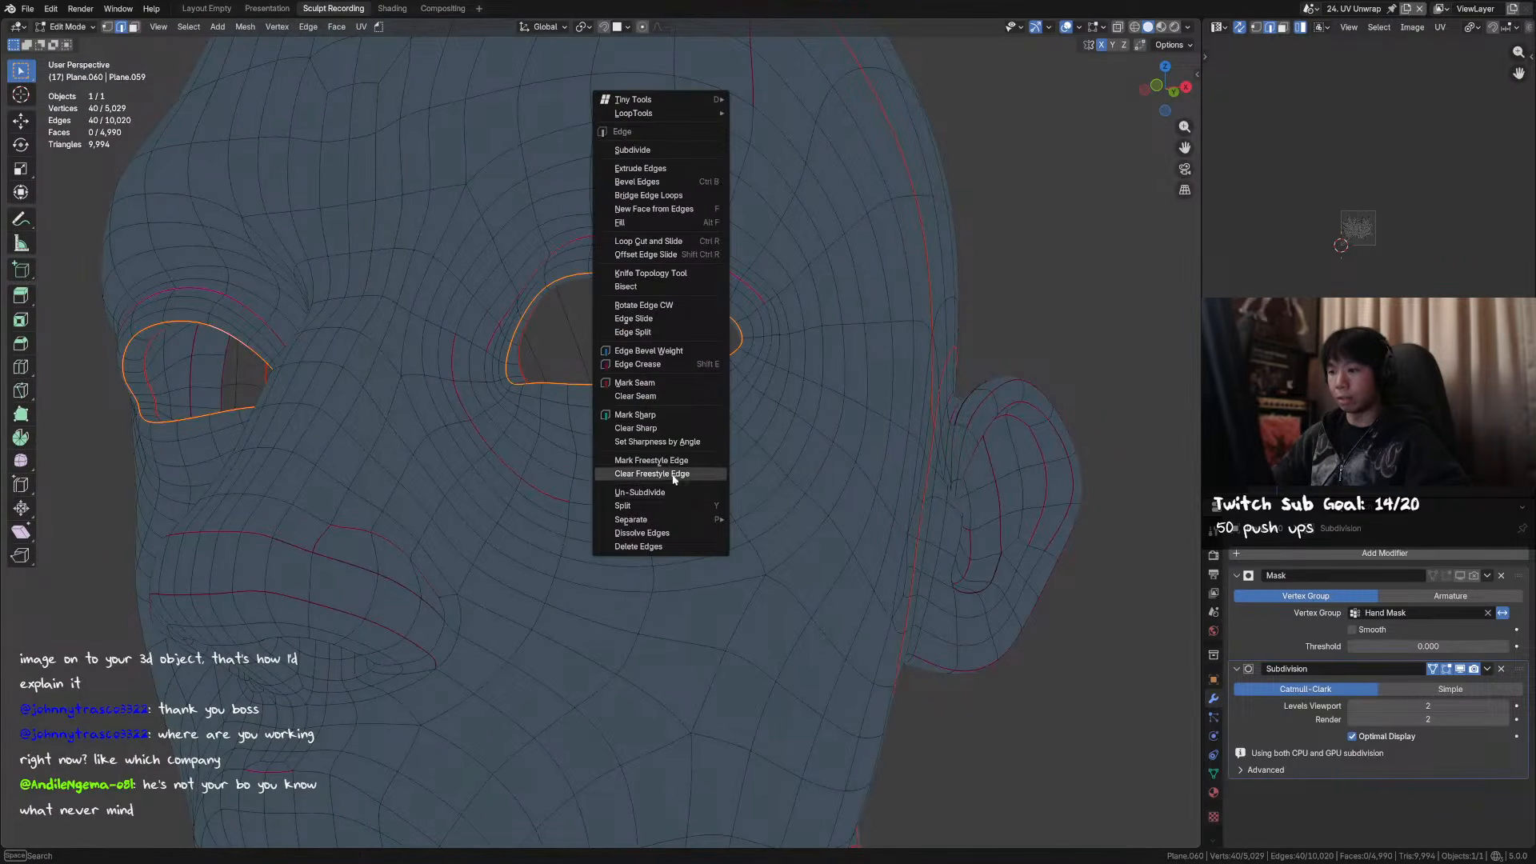
left_click(659, 384)
key("alt+a")
middle_click_drag(909, 333, 696, 379)
scroll(695, 381, "down", 4)
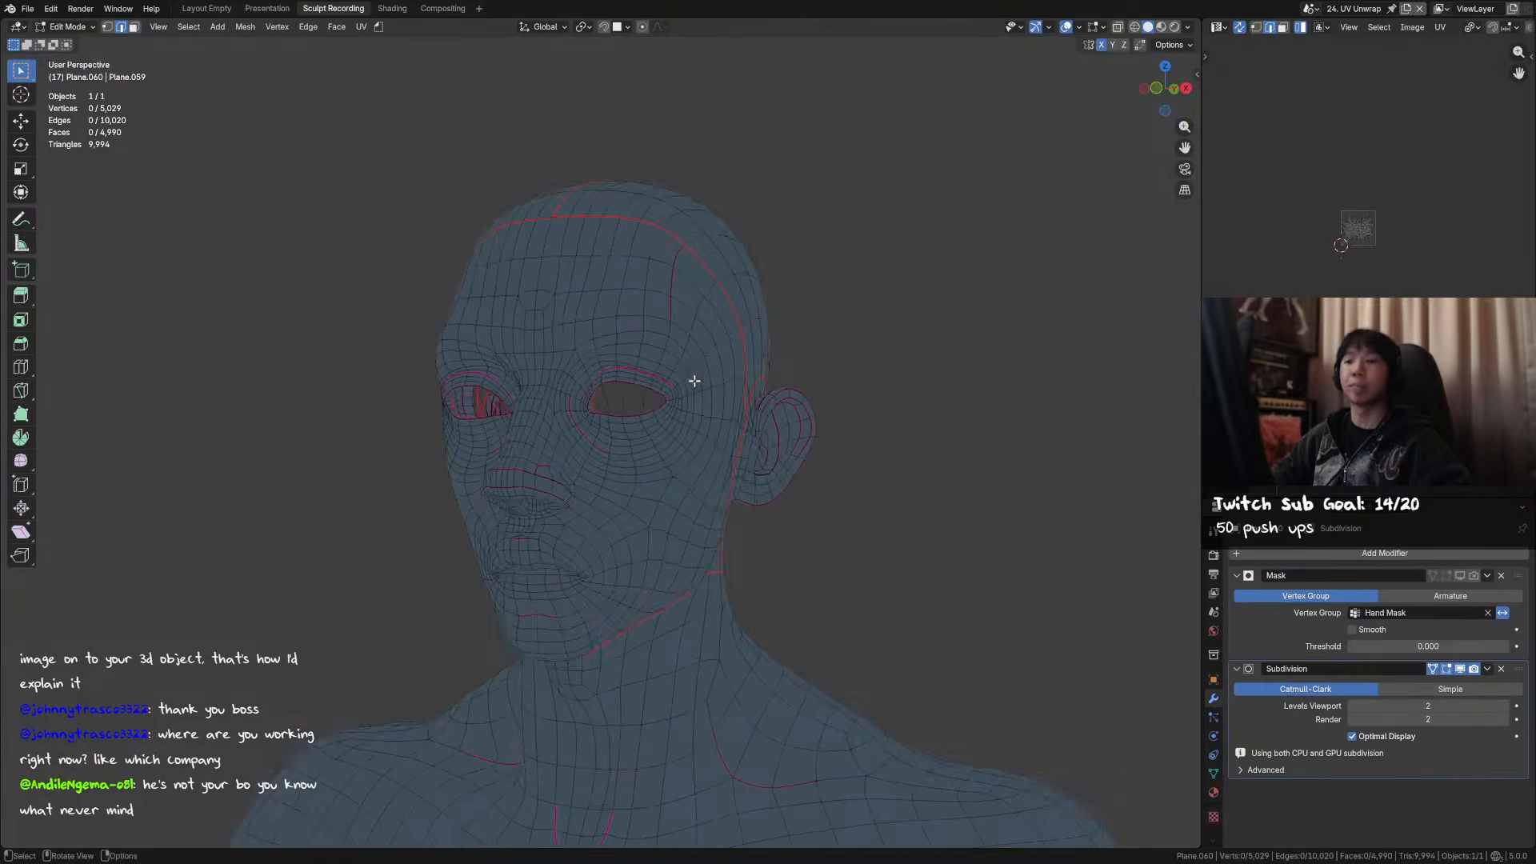
middle_click_drag(856, 373, 676, 371)
key("ctrl+s")
- Select the edge loops around both nostrils, mark them as seams, clear the selection, and save the file
scroll(610, 420, "up", 4)
left_click(587, 447, "alt")
middle_click_drag(586, 447, 653, 425)
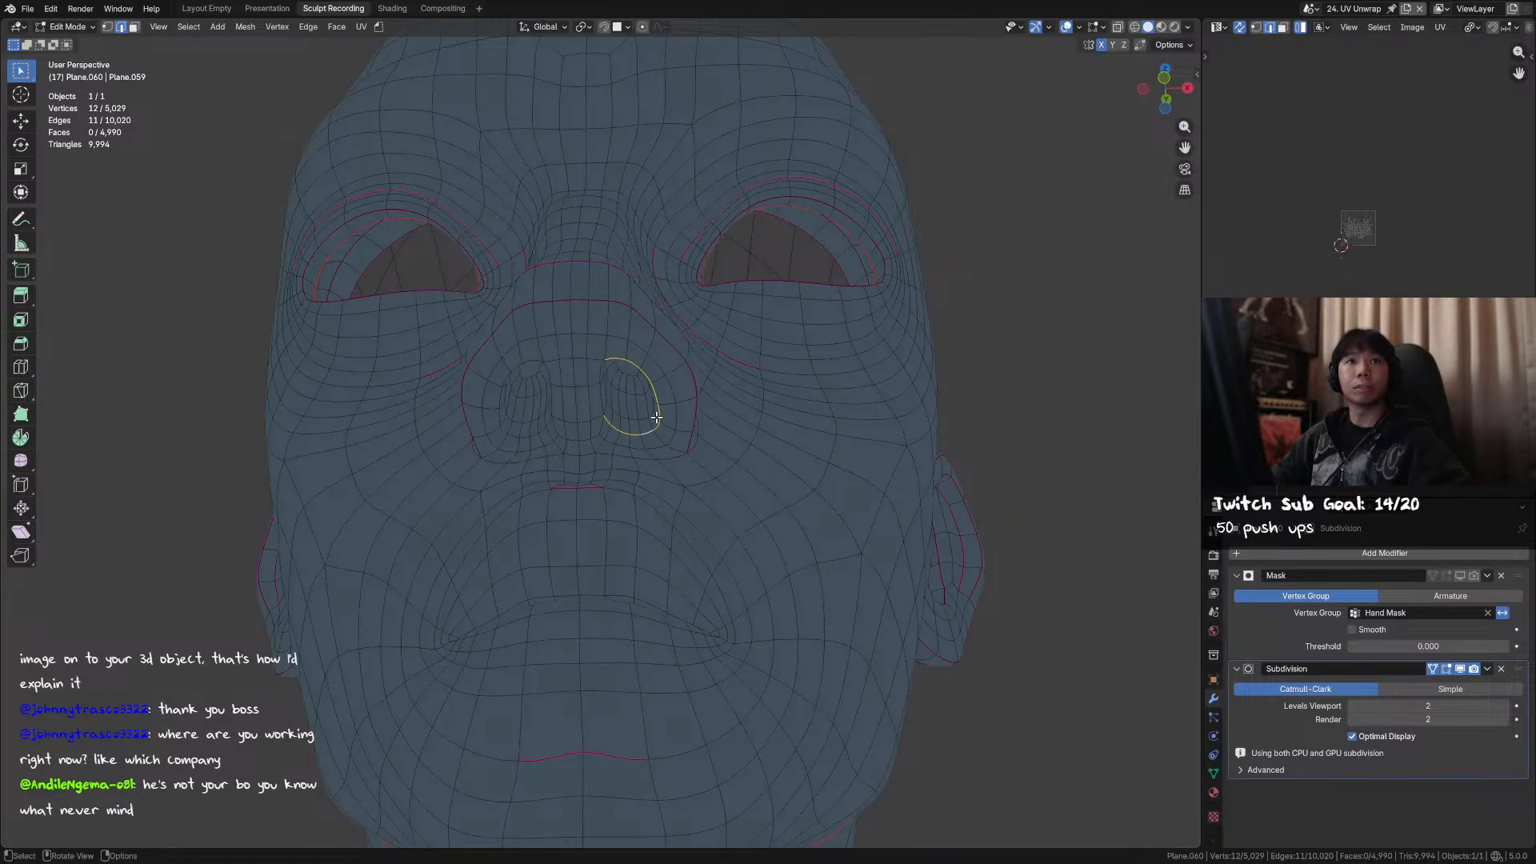
middle_click_drag(653, 419, 679, 439)
key("ctrl+s")
middle_click_drag(788, 438, 710, 419)
left_click(573, 416, "ctrl")
left_click(720, 439, "alt+shift")
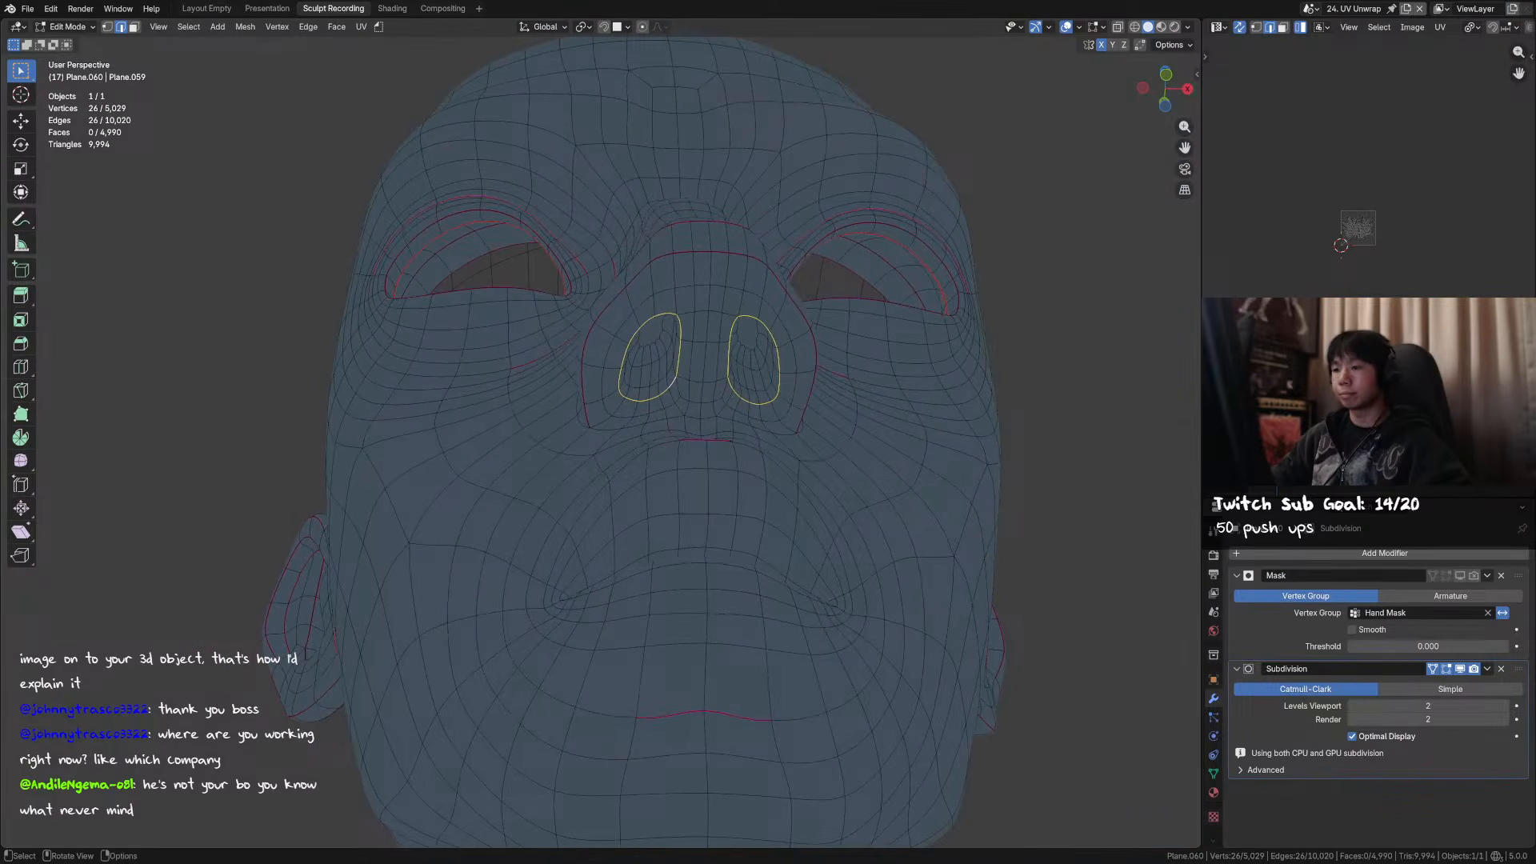
middle_click_drag(576, 365, 827, 404)
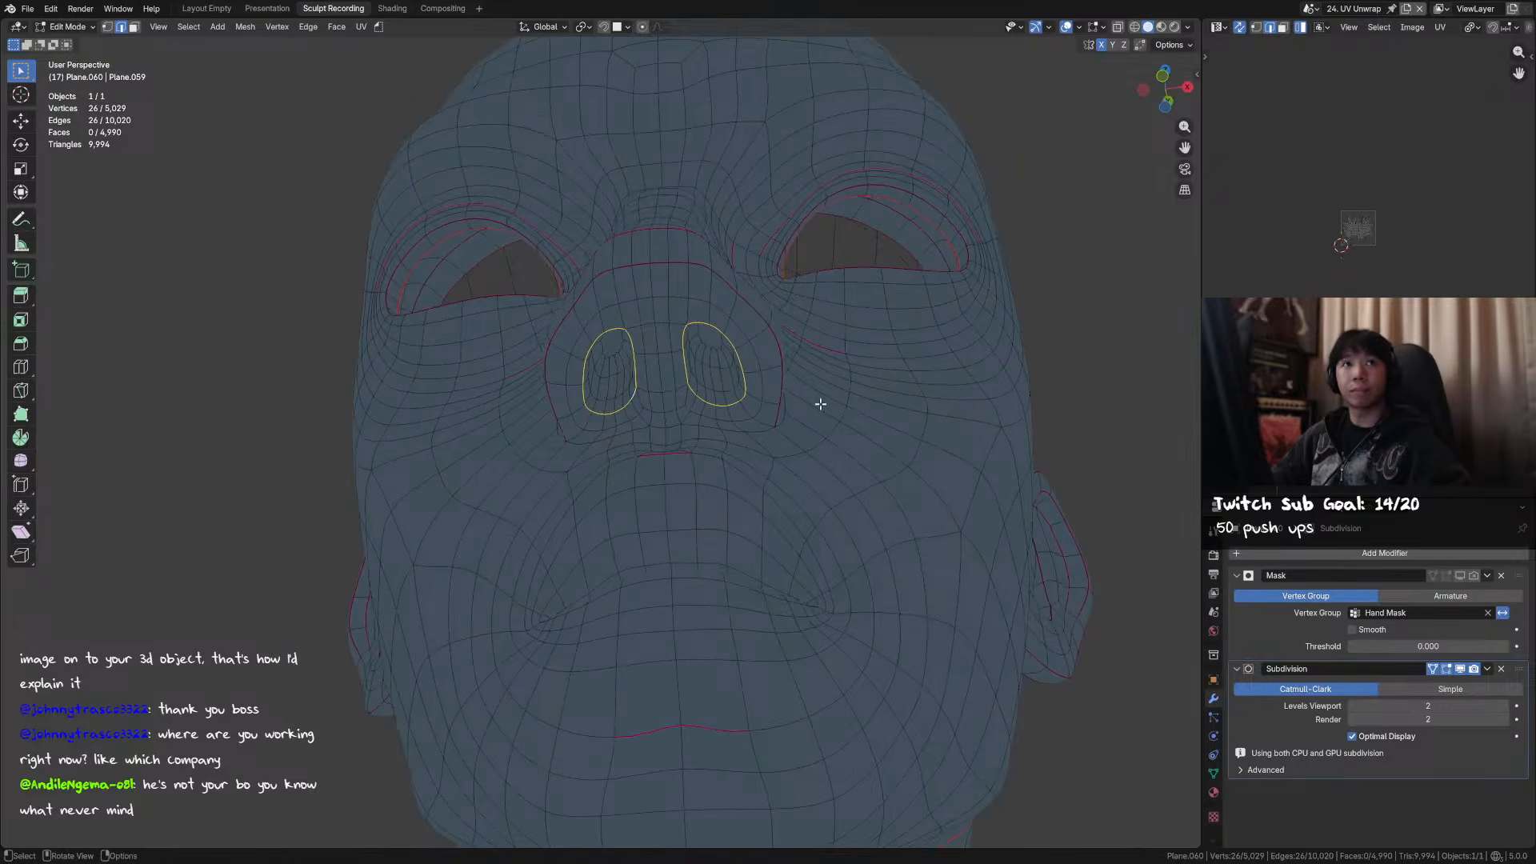
mouse_move(753, 413)
middle_mouse_down()
mouse_move(737, 470)
mouse_move(704, 464)
mouse_move(774, 453)
mouse_move(772, 413)
middle_mouse_up()
scroll(737, 474, "down", 3)
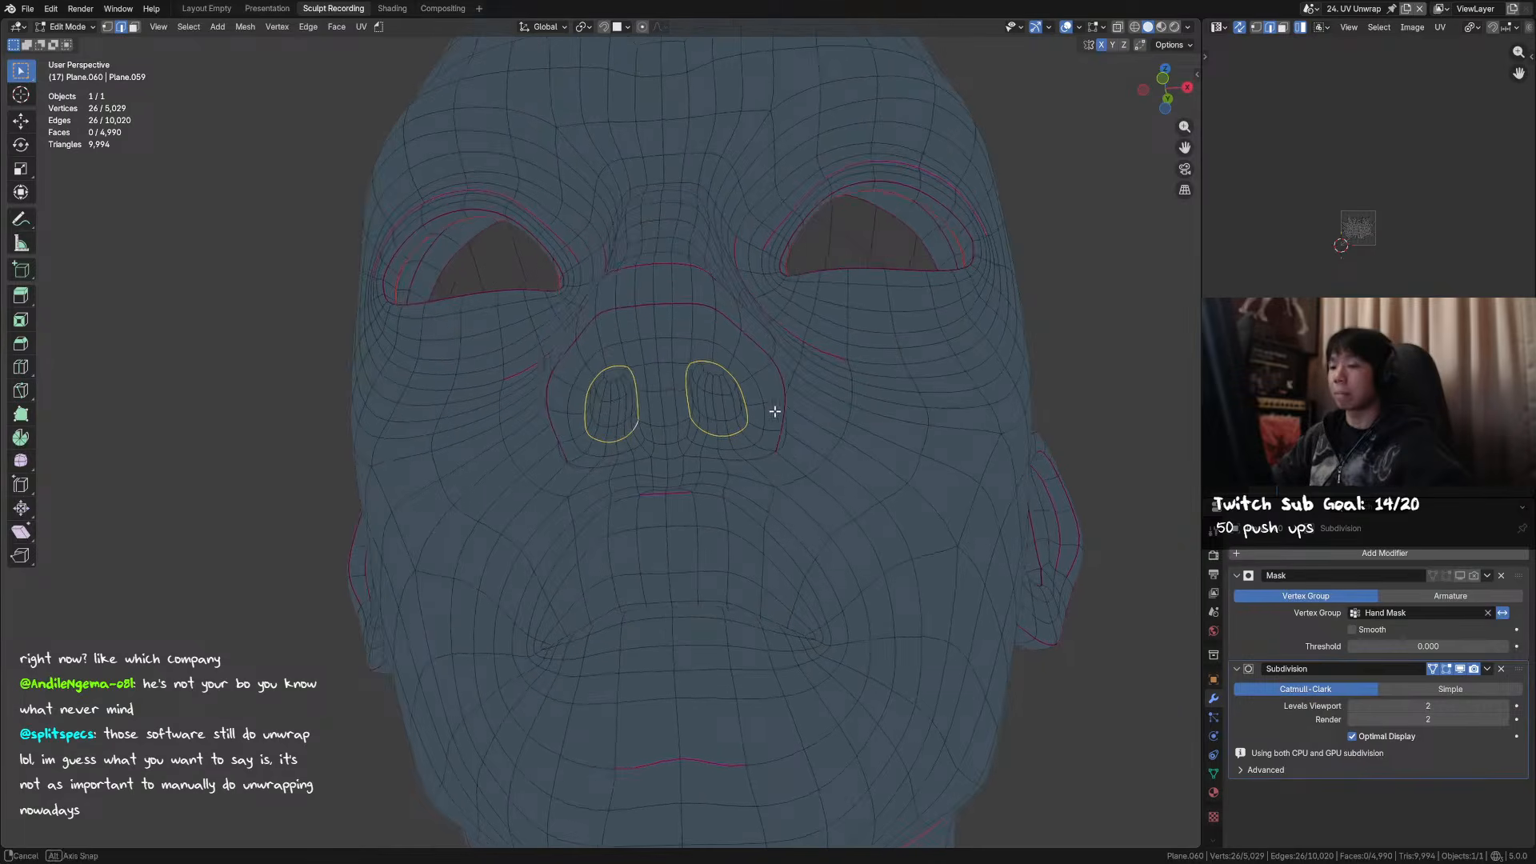
key("ctrl+e")
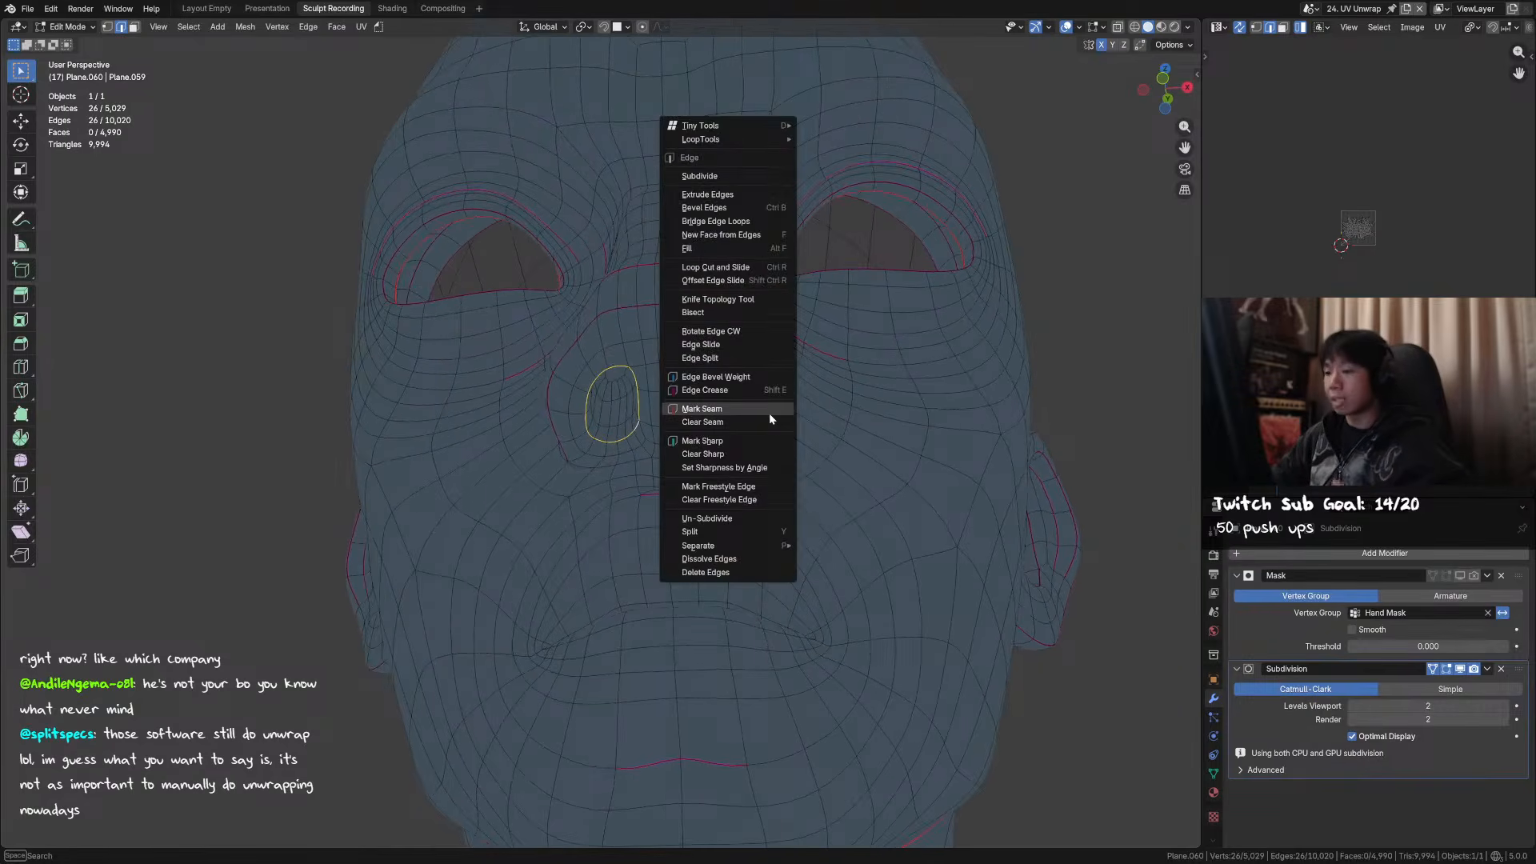
left_click(770, 411)
left_click(817, 387)
key("alt+a")
middle_click_drag(881, 467, 701, 475)
scroll(716, 514, "down", 1)
scroll(716, 513, "down", 2)
key("ctrl+s")
scroll(717, 491, "down", 1)
scroll(701, 475, "down", 2)
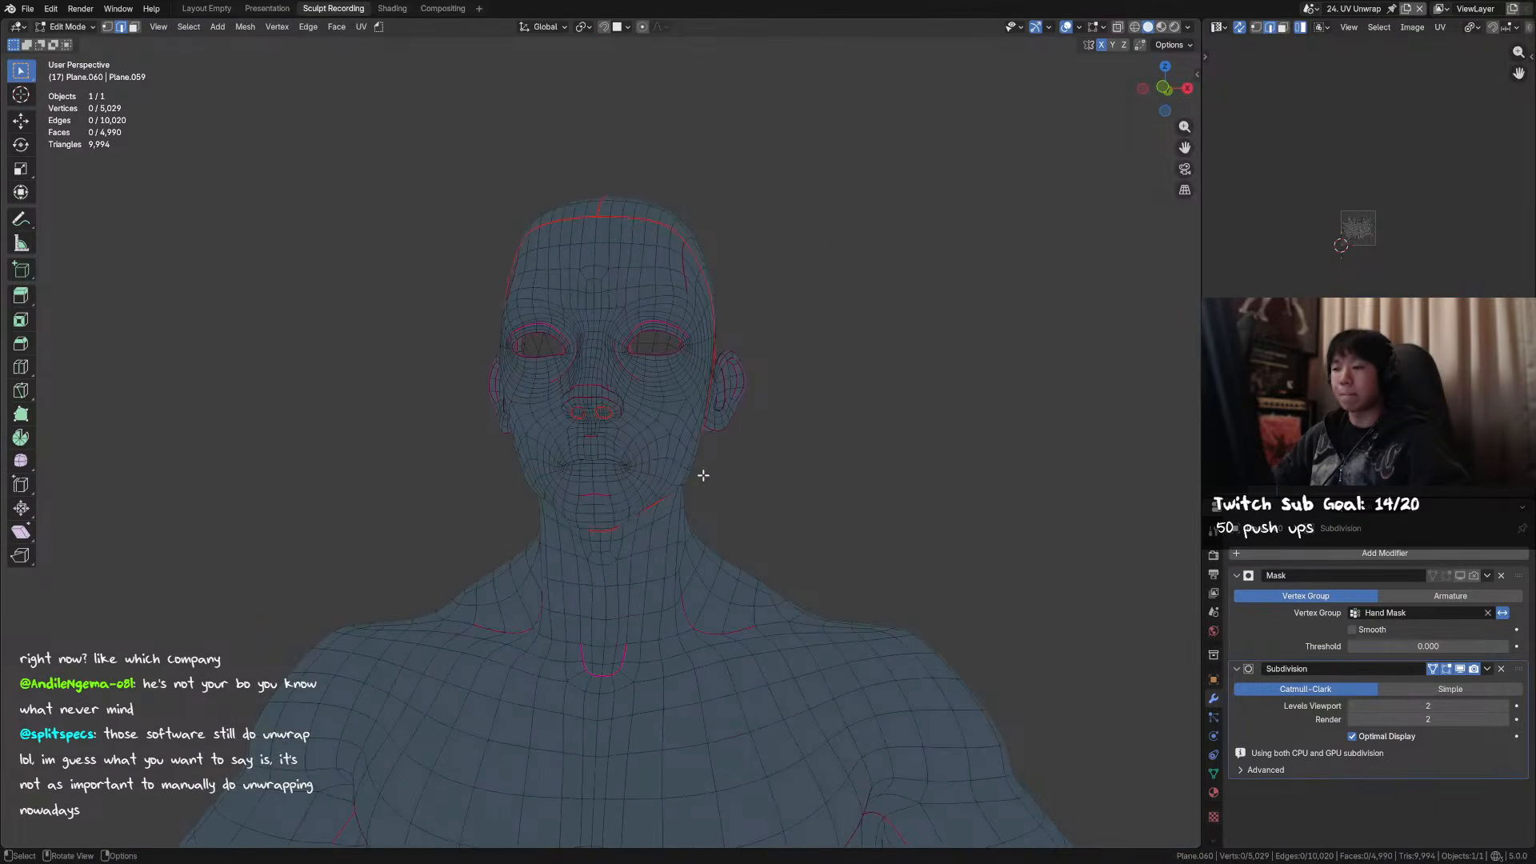
- Switch to the reference head file, leave Edit Mode, and widen the 3D viewport to look into the head's mouth cavity
mouse_move(797, 487)
middle_mouse_down()
mouse_move(765, 521)
mouse_move(796, 483)
middle_mouse_up()
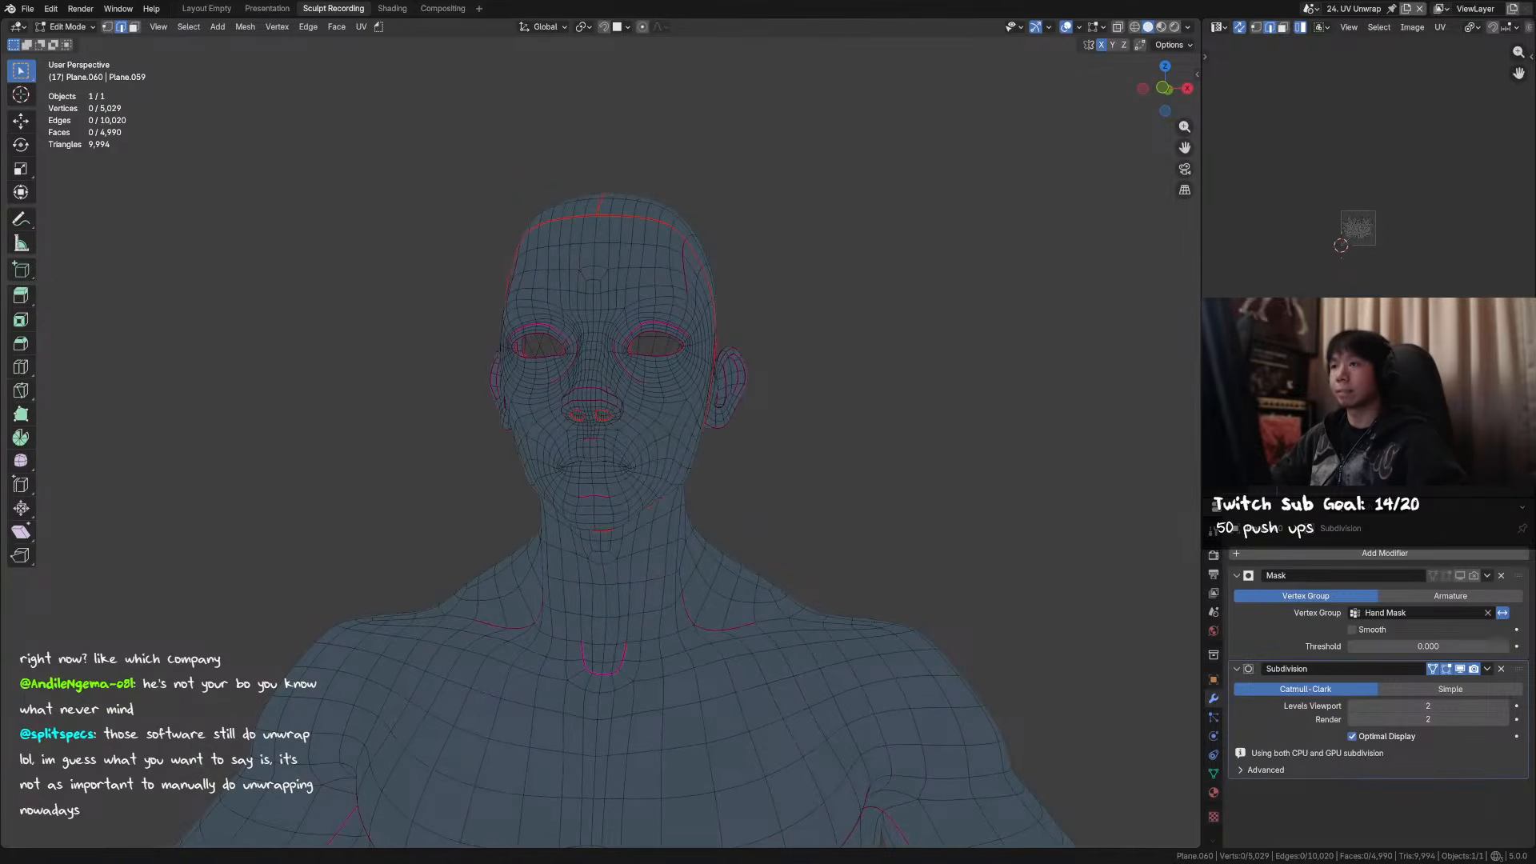
middle_click_drag(816, 617, 603, 460)
scroll(593, 487, "up", 6)
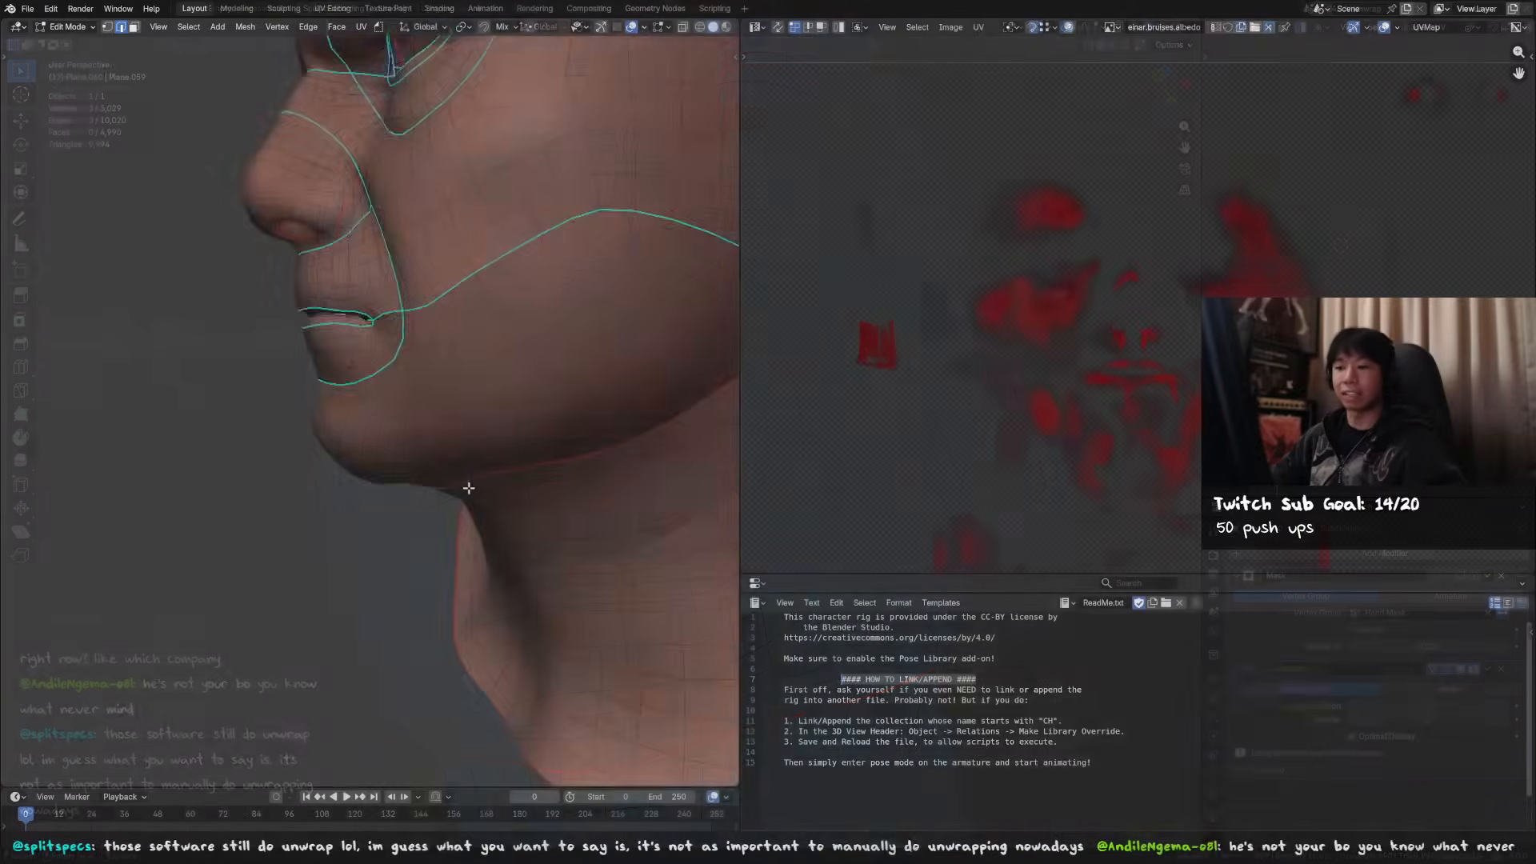
middle_click_drag(448, 448, 501, 463)
scroll(480, 512, "up", 5)
middle_click_drag(463, 555, 576, 424, "alt")
middle_click_drag(408, 484, 483, 519)
key("ctrl+Tab")
left_click(397, 464)
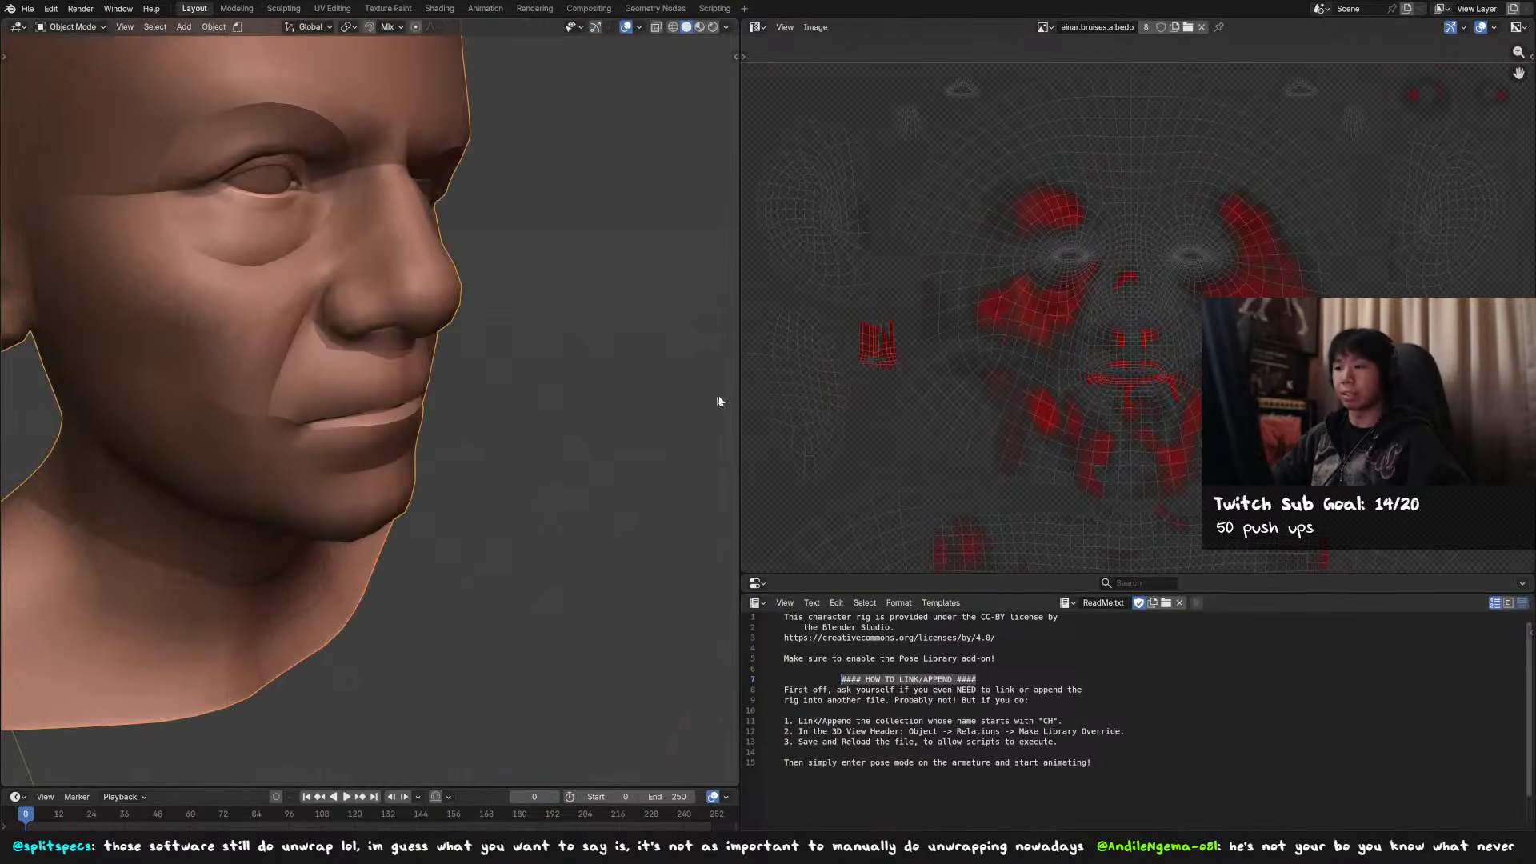
left_click_drag(740, 395, 1025, 395)
scroll(612, 448, "up", 10)
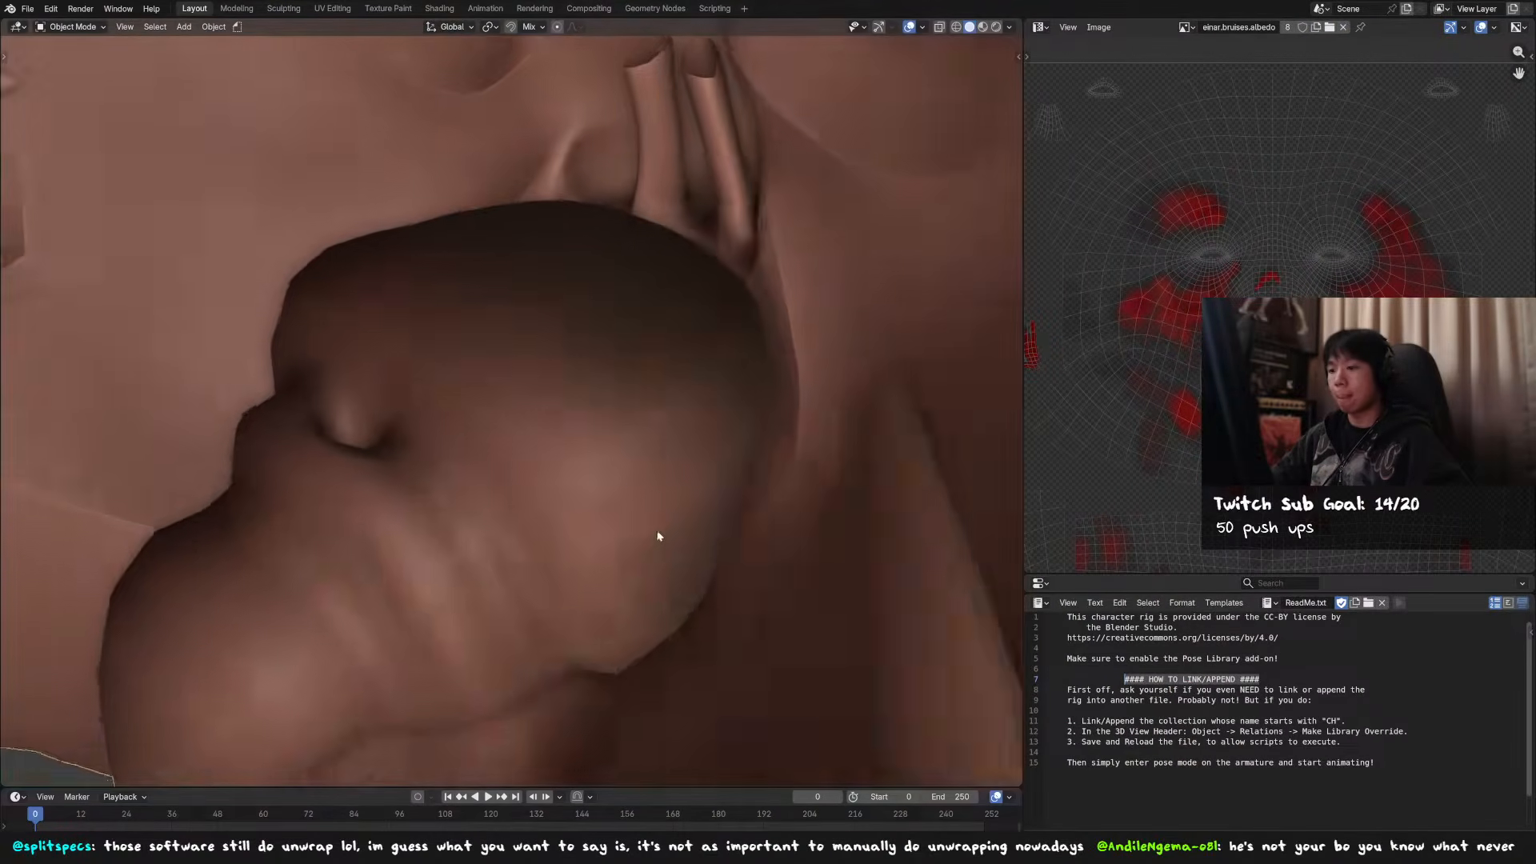
middle_click_drag(656, 531, 710, 393)
- Enter Edit Mode on the reference head and examine the seams and topology around the uvula and throat
key("Tab")
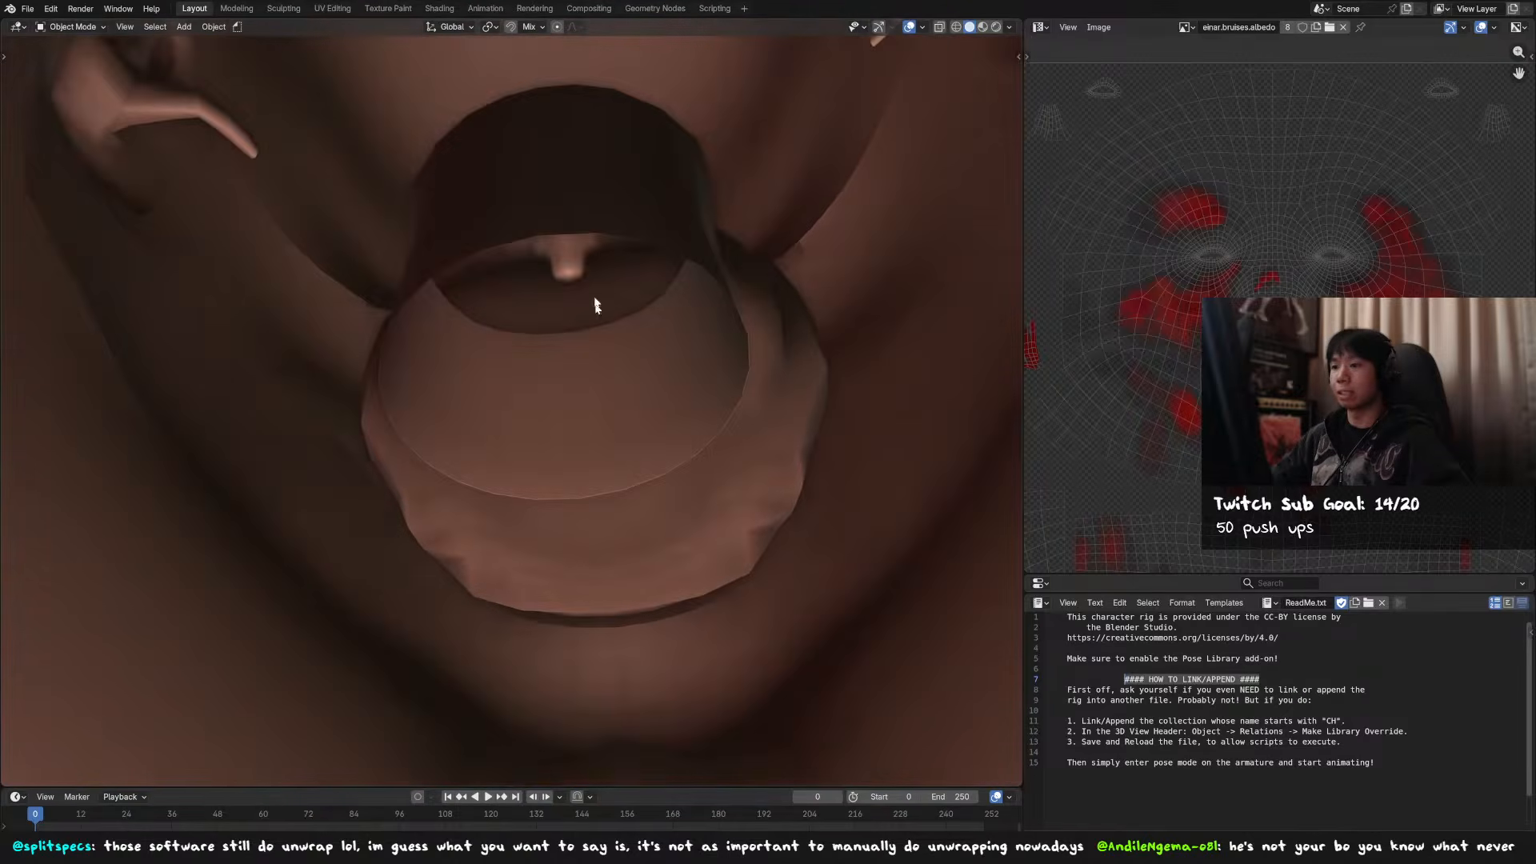
left_click(570, 261)
key("KP_Decimal")
scroll(608, 364, "down", 3)
middle_click_drag(606, 363, 600, 493)
scroll(329, 435, "down", 4)
scroll(506, 483, "down", 4)
scroll(614, 484, "up", 4)
middle_click_drag(701, 492, 553, 468, "shift")
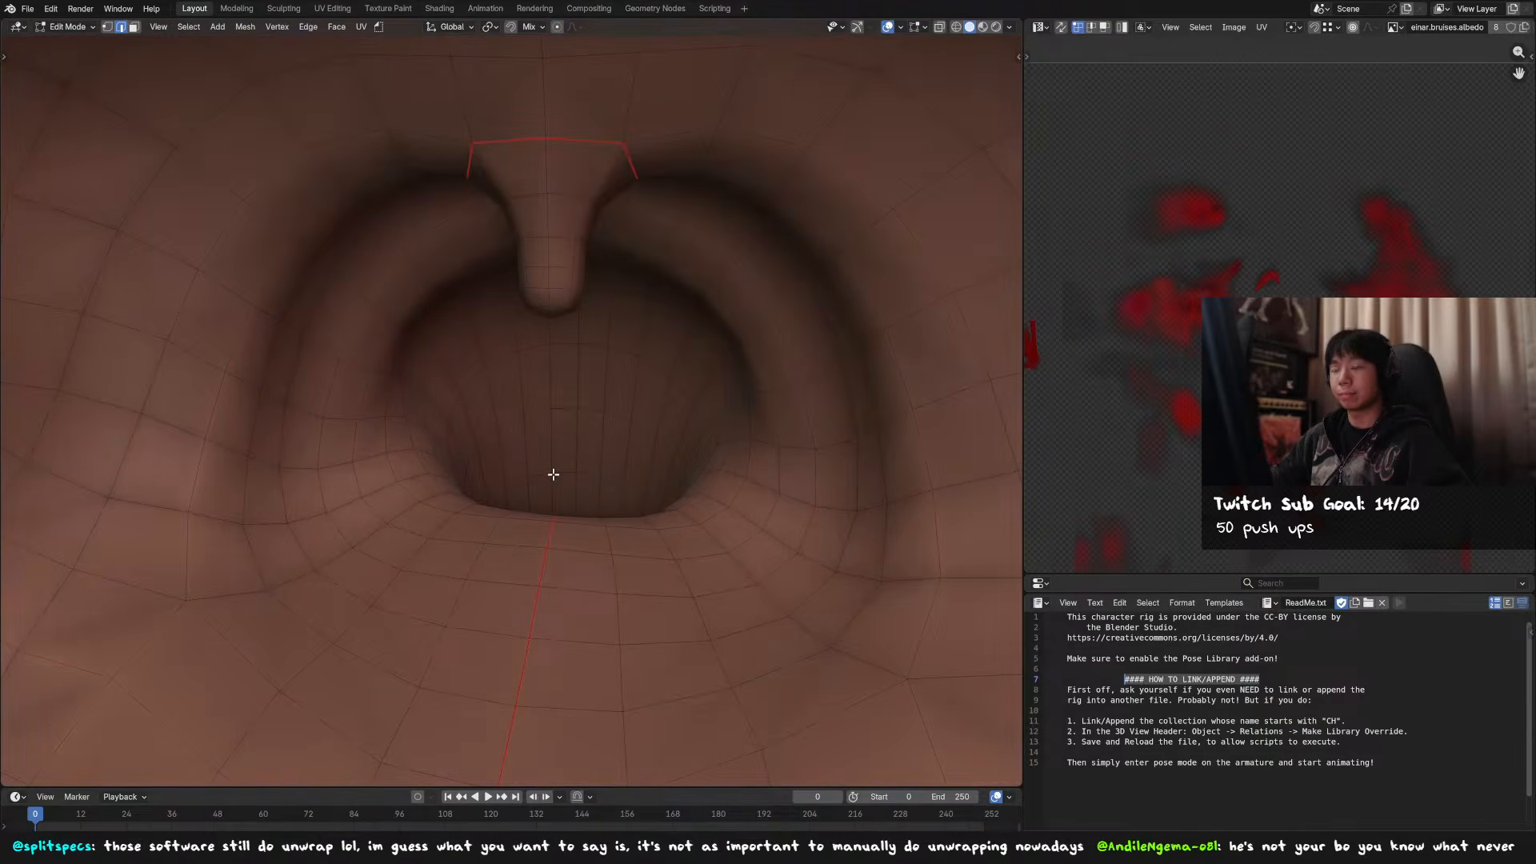
middle_click_drag(553, 470, 548, 498)
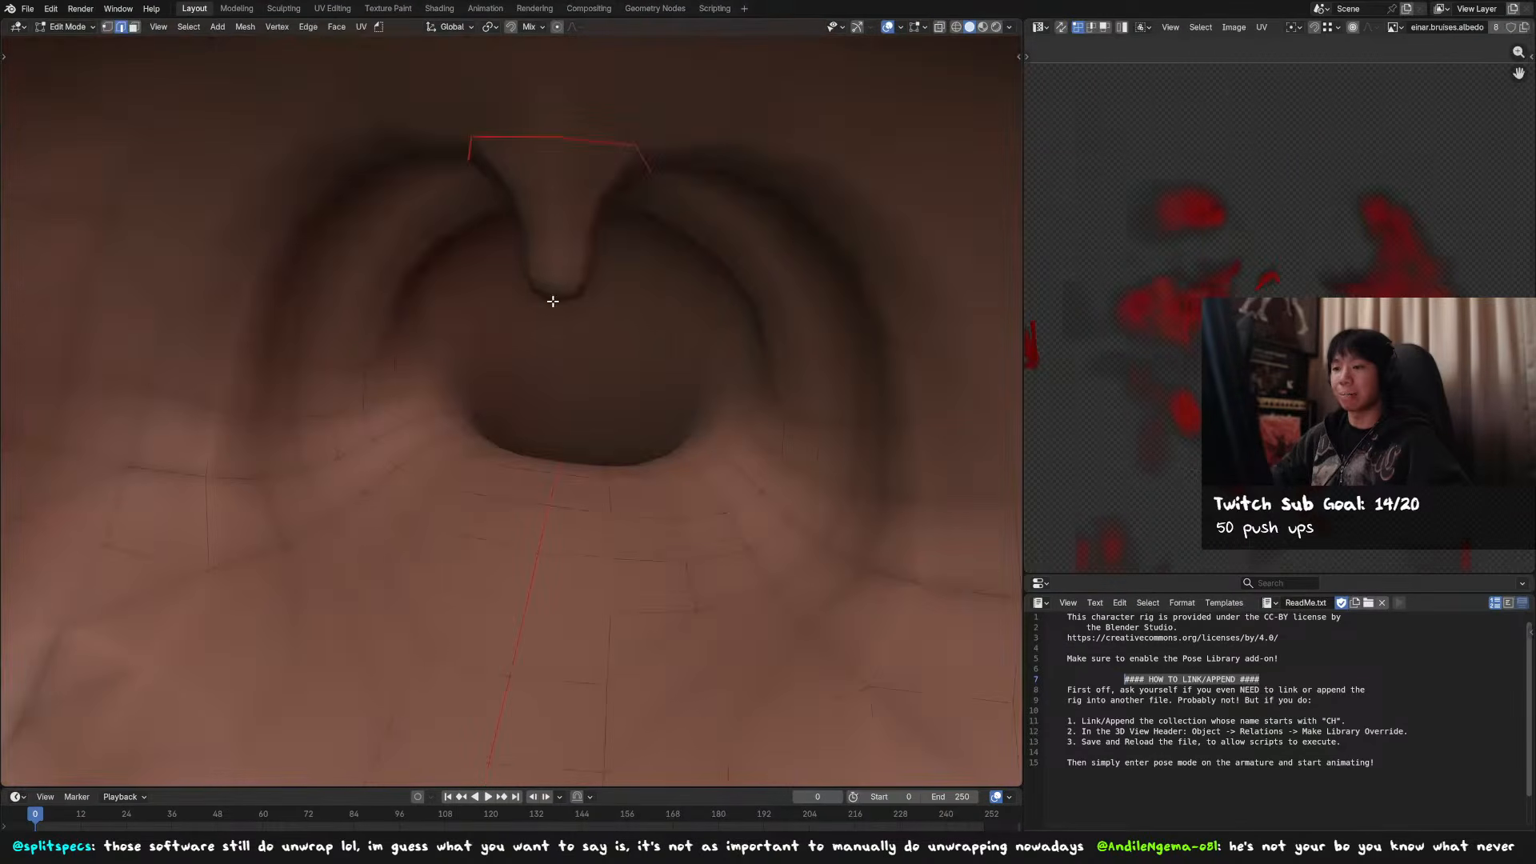
scroll(549, 235, "up", 3)
scroll(549, 235, "down", 15)
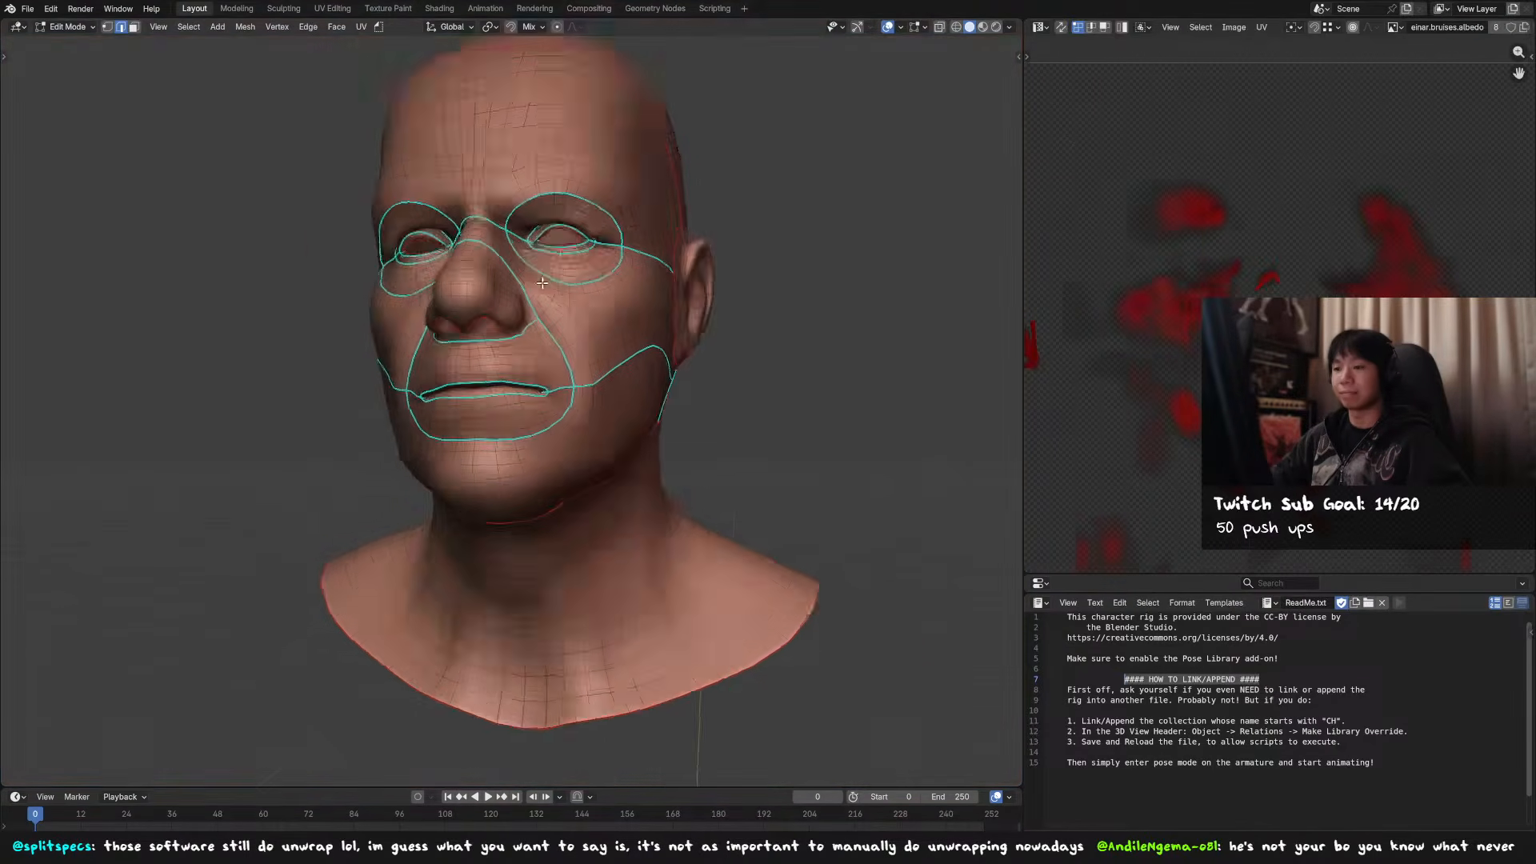
key("Tab")
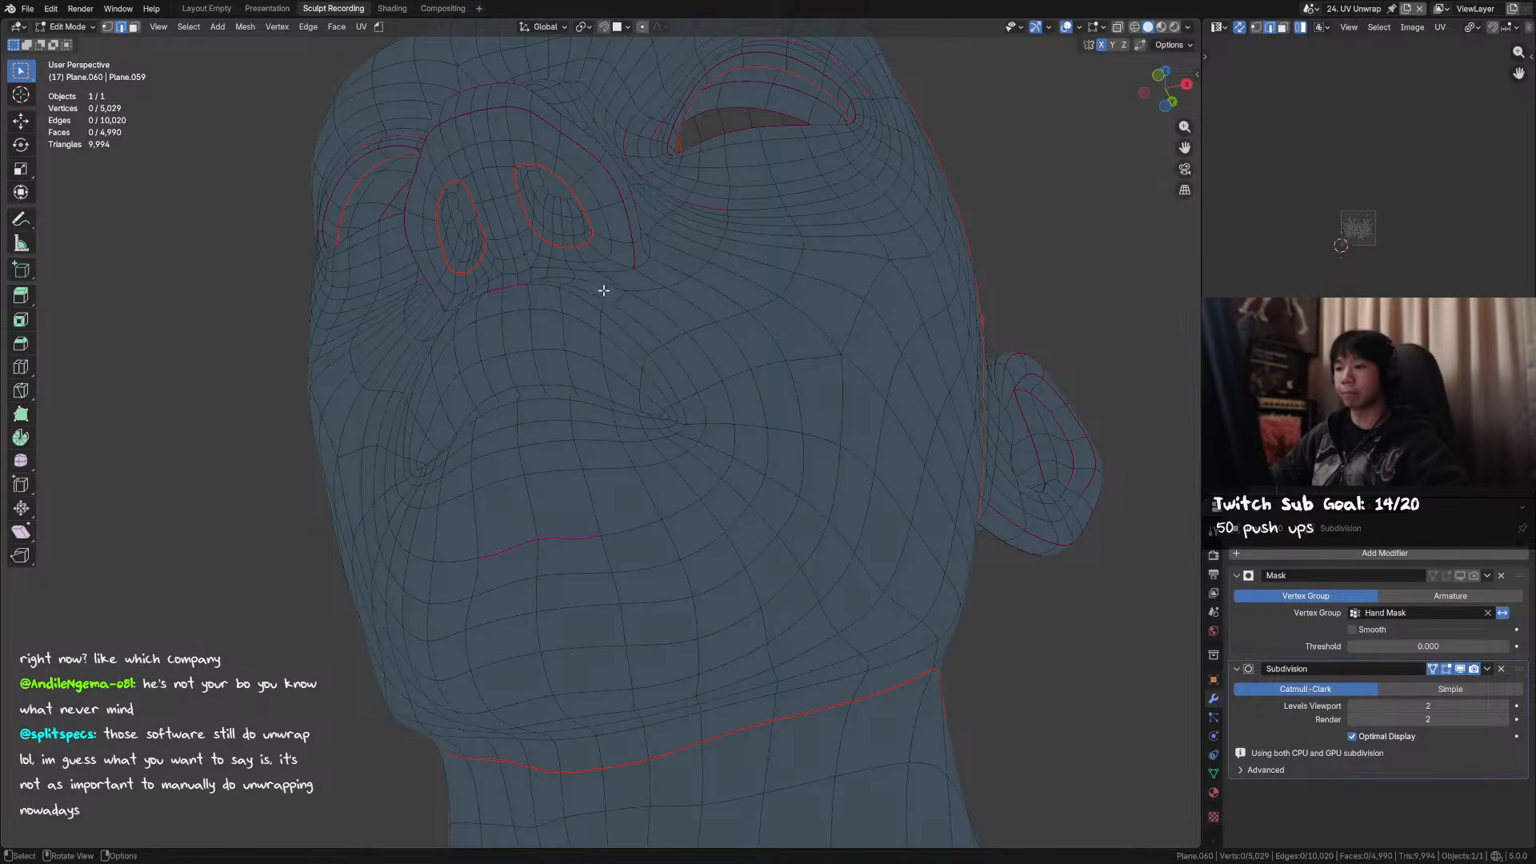
- Return to the protagonist file and turn off the Subdivision modifier's viewport display for a view of the mouth from inside
middle_click_drag(605, 285, 656, 364)
scroll(656, 363, "down", 5)
middle_click_drag(747, 405, 708, 404)
middle_click_drag(708, 404, 709, 298, "shift")
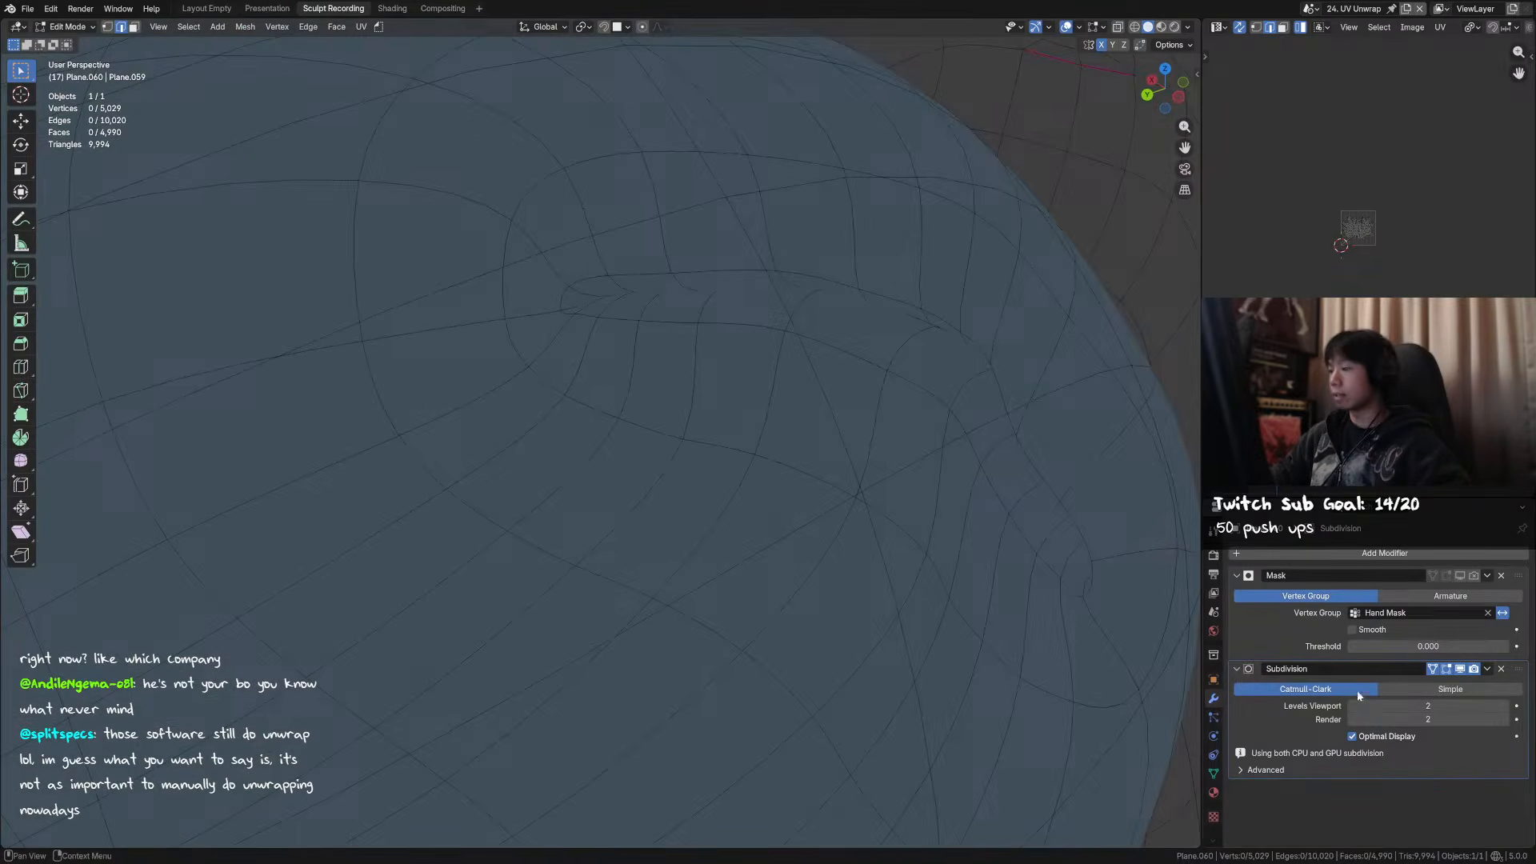
left_click(1456, 675)
middle_click_drag(724, 285, 761, 309)
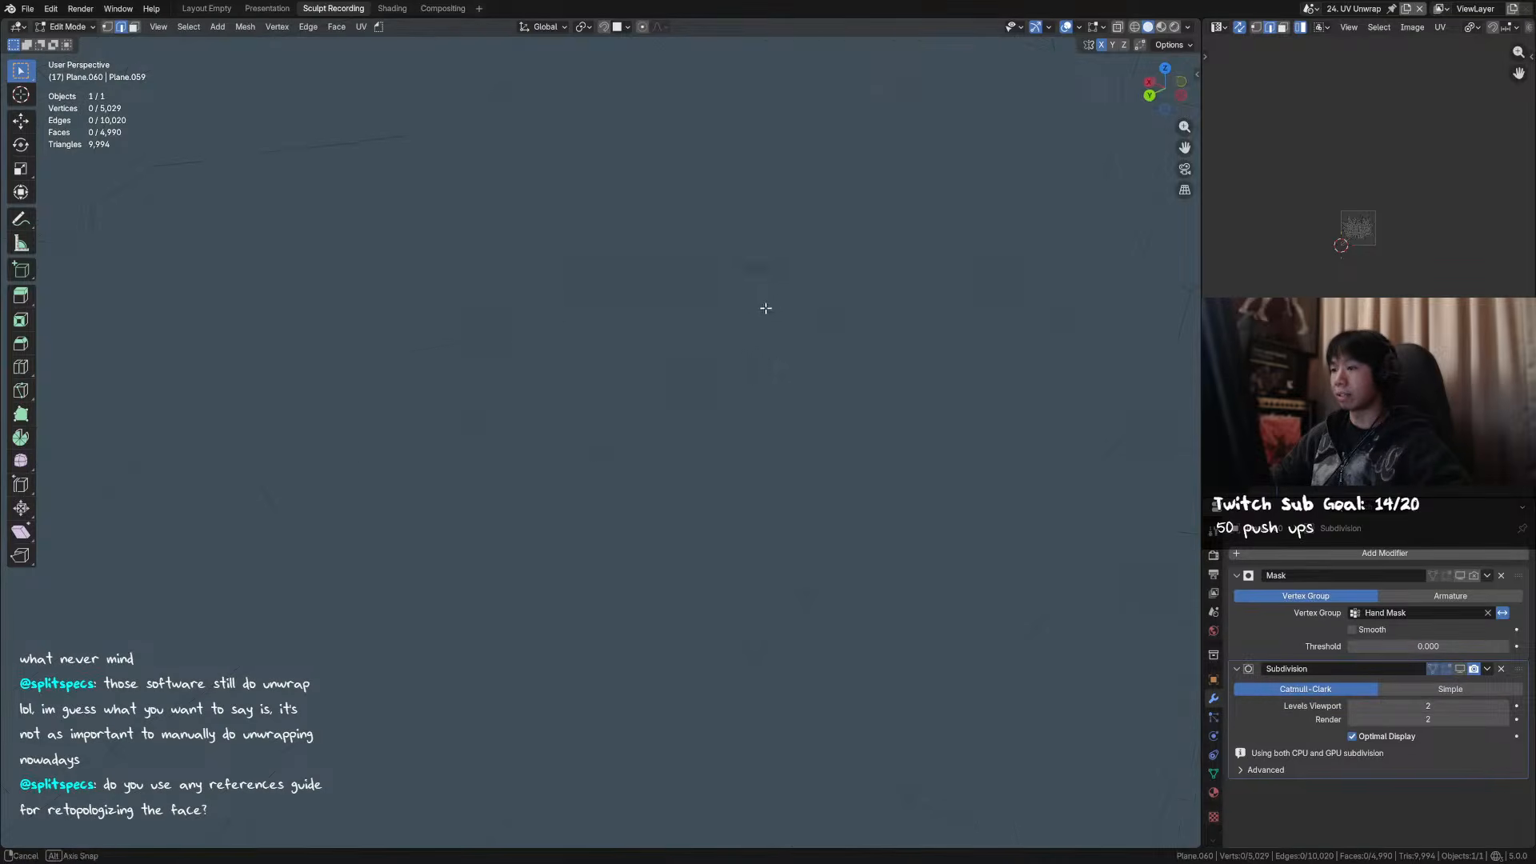
scroll(693, 353, "up", 3)
- Select the closed edge loop around the inner mouth opening, mark it as a seam, and save the file
left_click(651, 274, "alt")
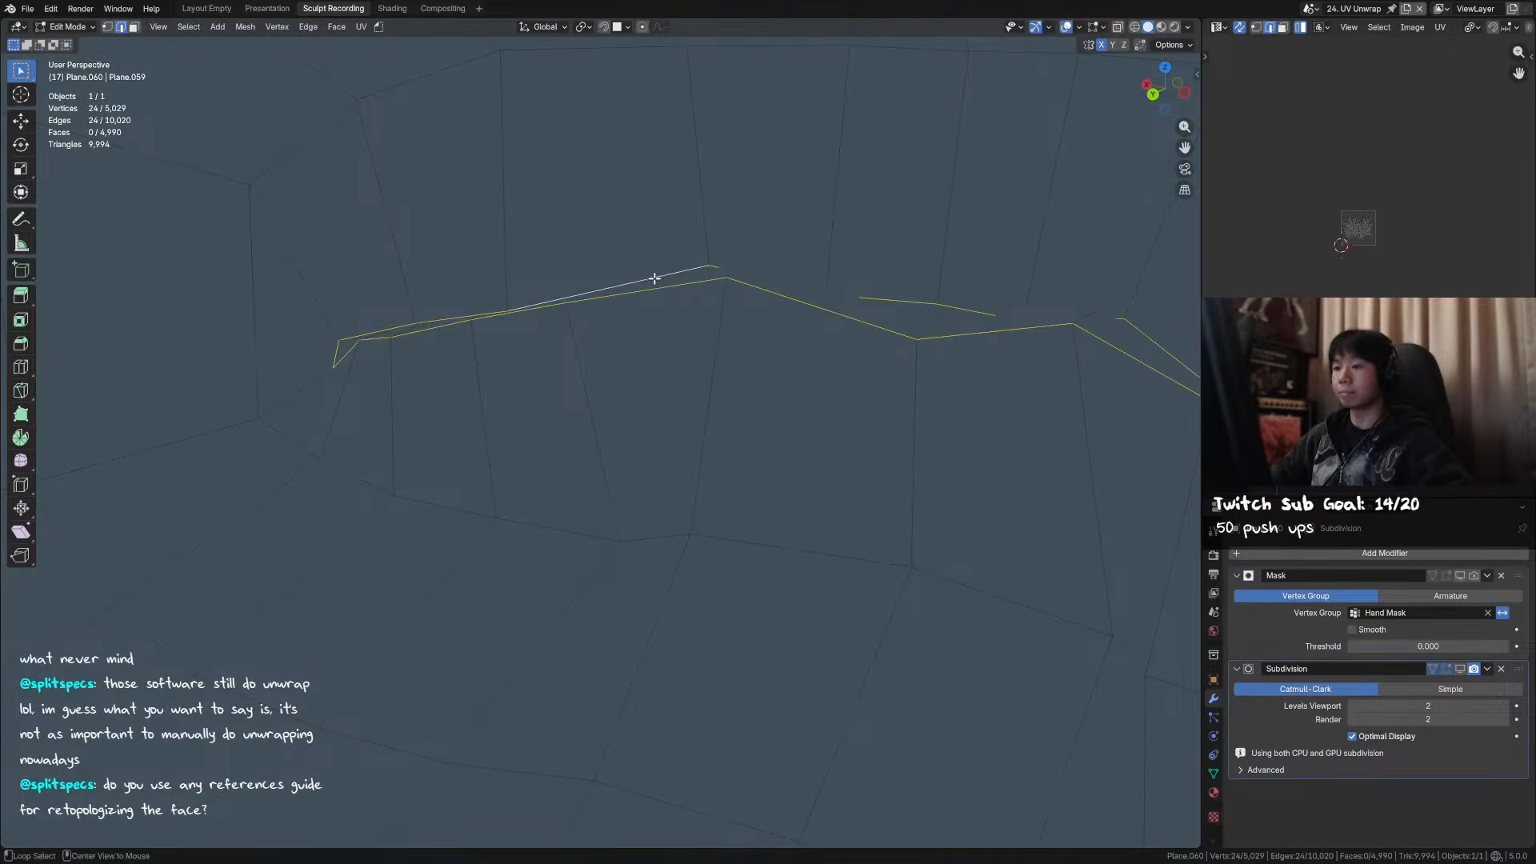
middle_click_drag(685, 283, 698, 319)
right_click(668, 305)
left_click(669, 302)
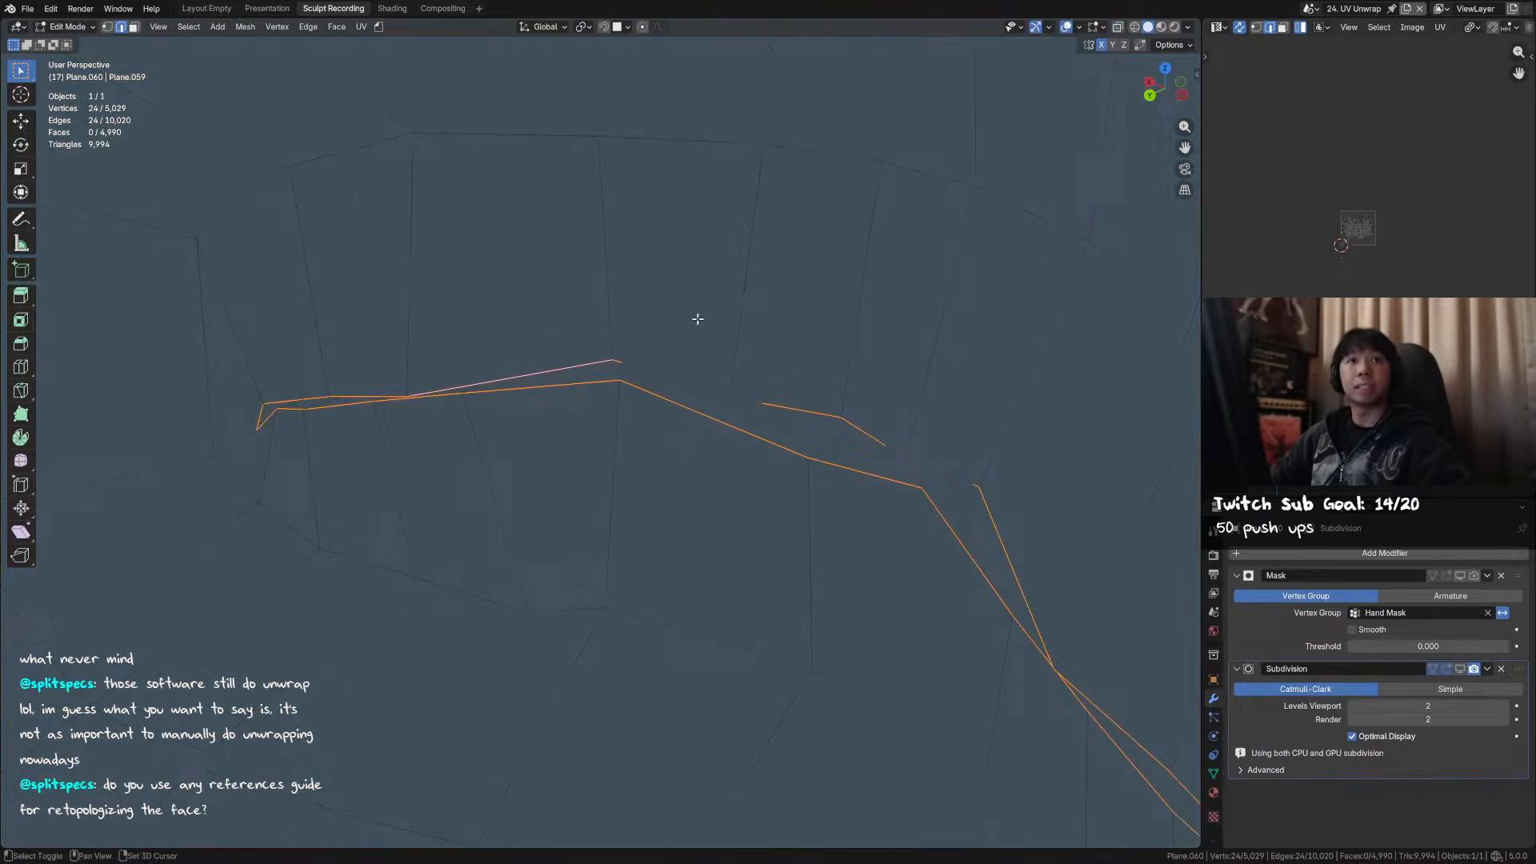
key("ctrl+s")
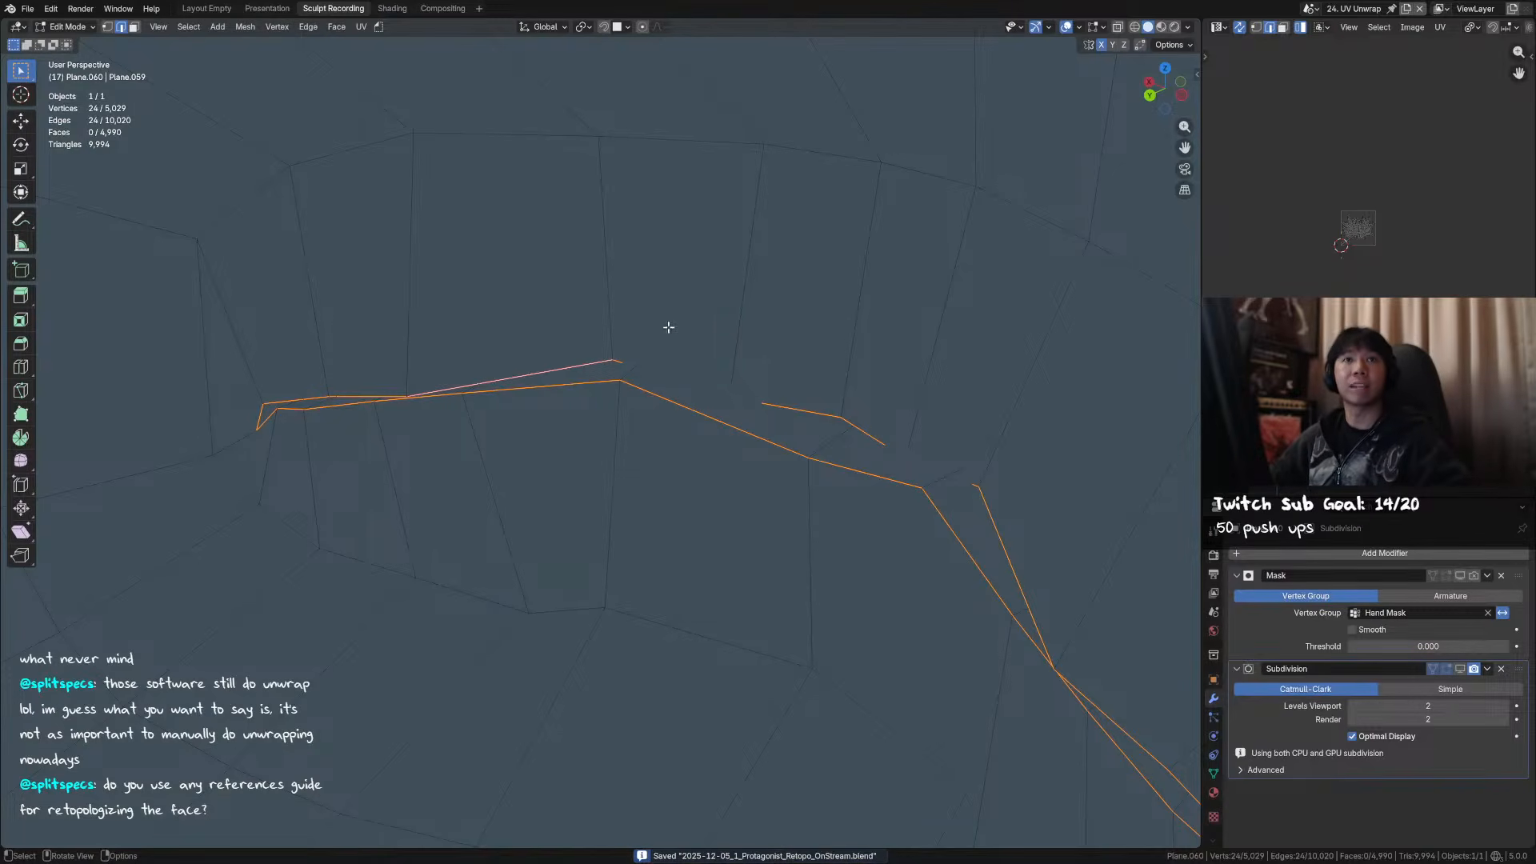
- Examine the new mouth seam and the neighbouring edges from inside the head
left_click(625, 445)
middle_click_drag(624, 444, 641, 424)
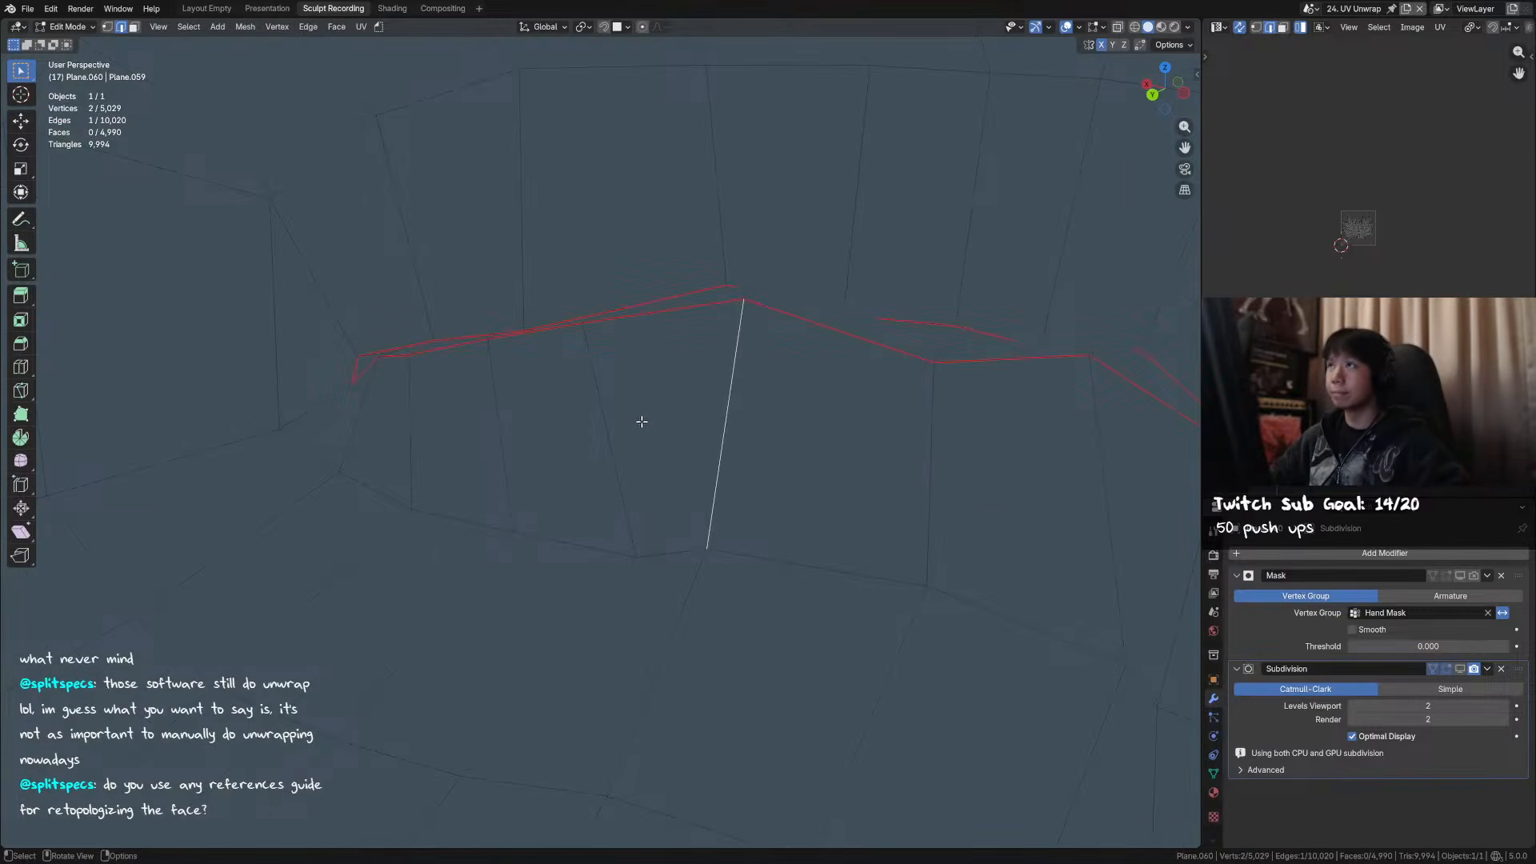
scroll(681, 441, "down", 4)
scroll(712, 444, "up", 6)
scroll(728, 444, "down", 7)
middle_click_drag(737, 449, 730, 406)
left_click(775, 239)
scroll(797, 400, "down", 1)
left_click(689, 274)
middle_click_drag(692, 474, 677, 396)
left_click(696, 293)
scroll(724, 328, "up", 3)
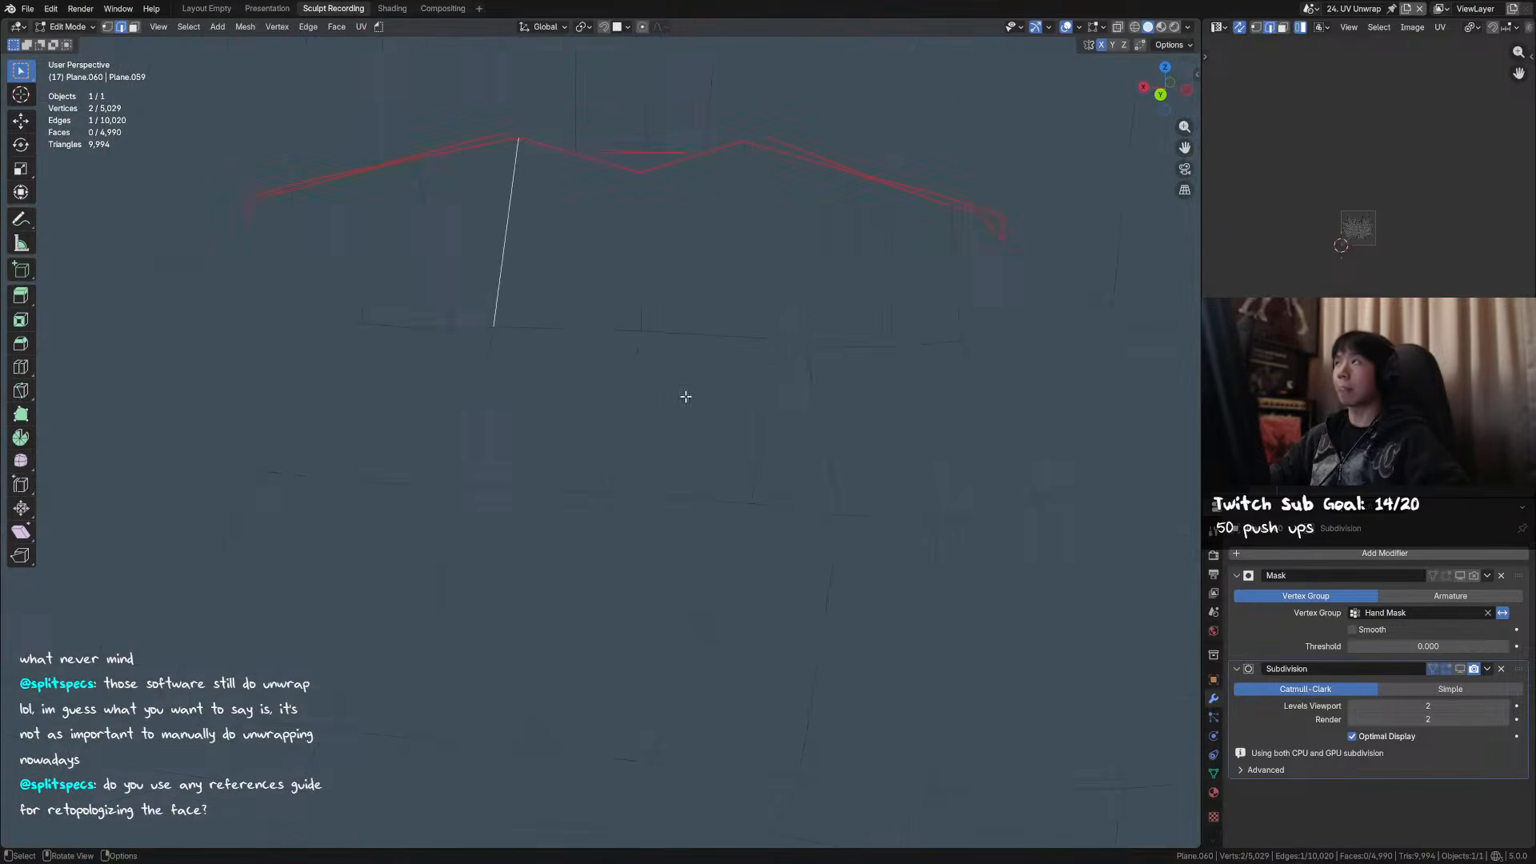
scroll(707, 396, "down", 6)
- Return the body mesh to Object Mode, frame the upper body from the front, and save the file
key("ctrl+Tab")
scroll(775, 393, "down", 4)
middle_click_drag(775, 393, 493, 398)
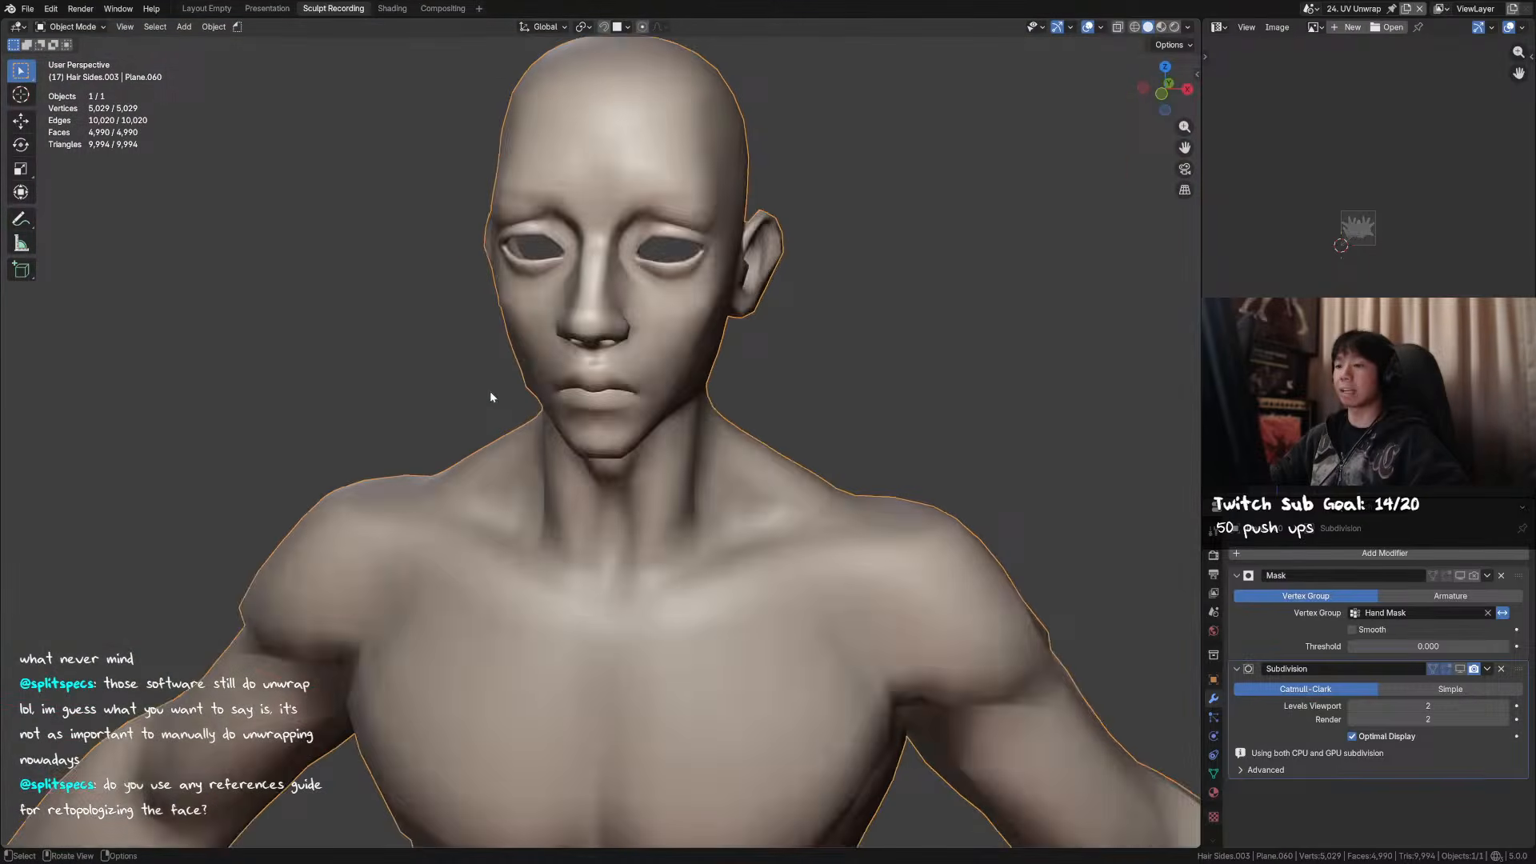
scroll(842, 419, "down", 3)
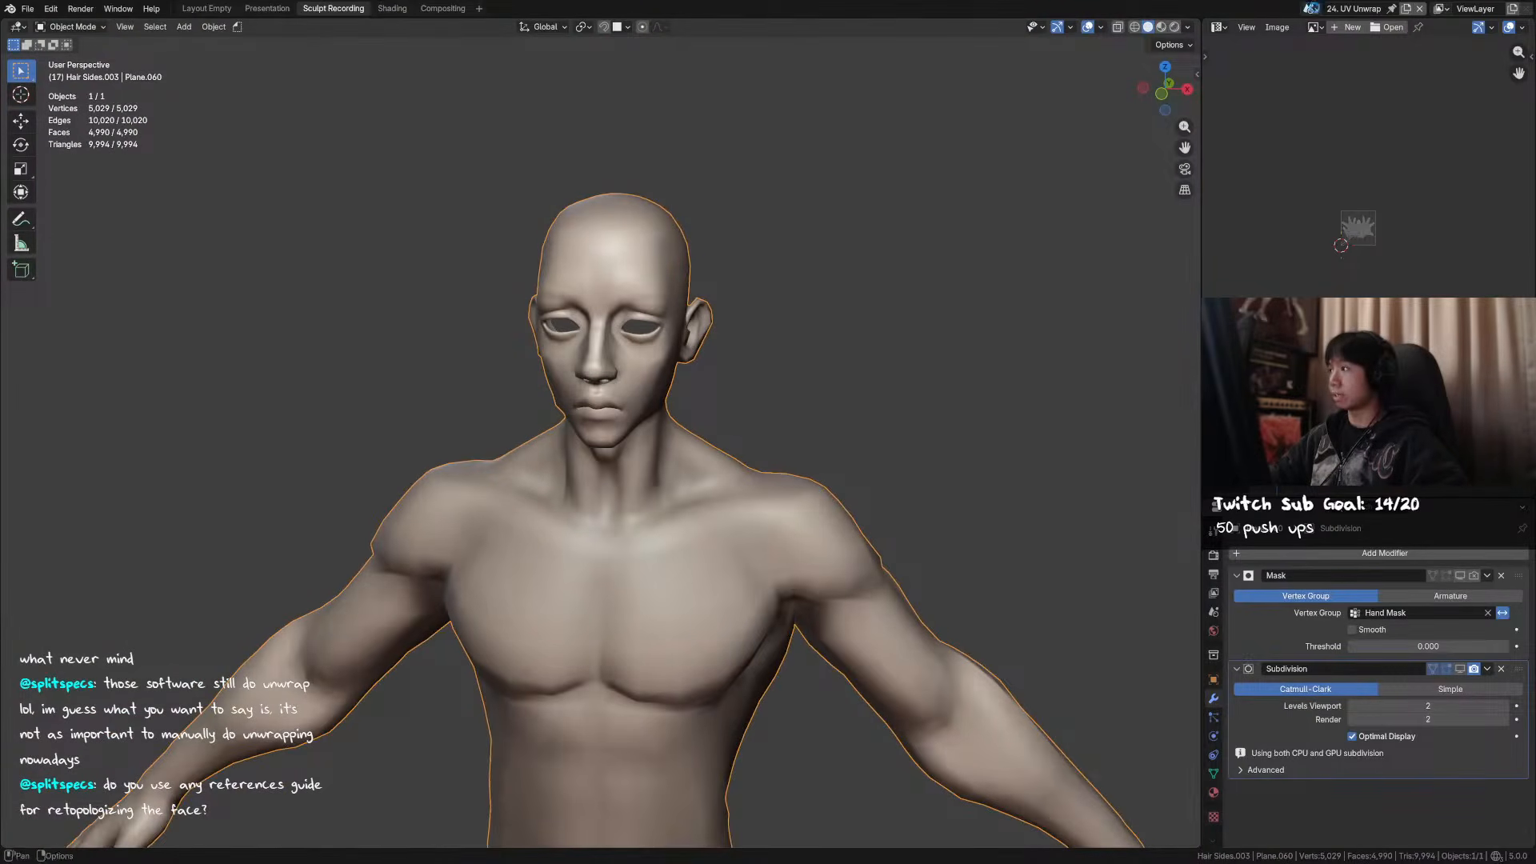
key("ctrl+s")
left_click(1309, 9)
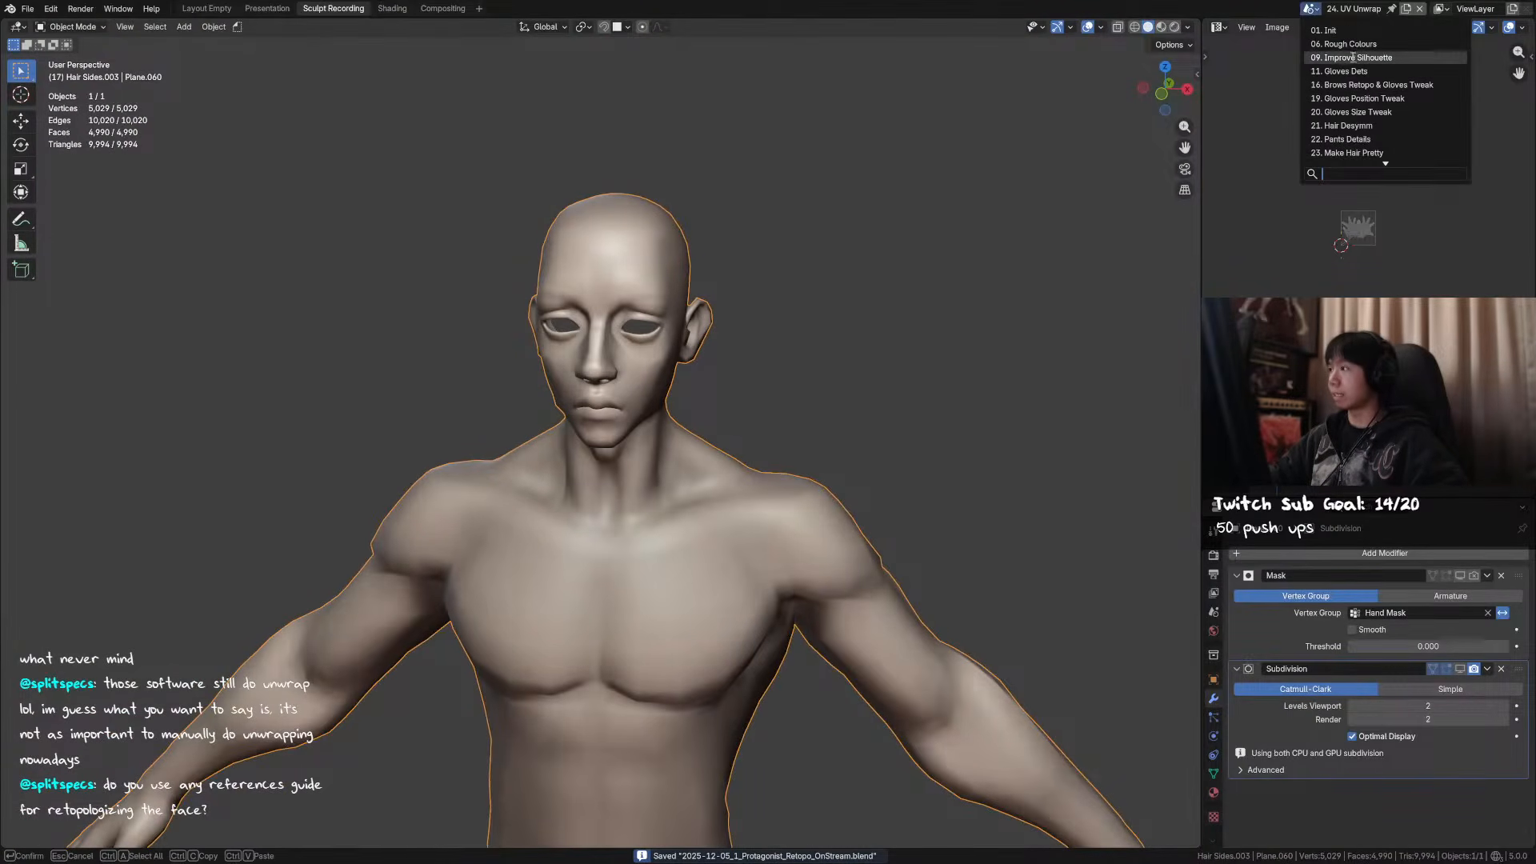
left_click(1353, 46)
scroll(512, 344, "down", 4)
middle_click_drag(417, 407, 561, 359, "shift")
key("ctrl+z")
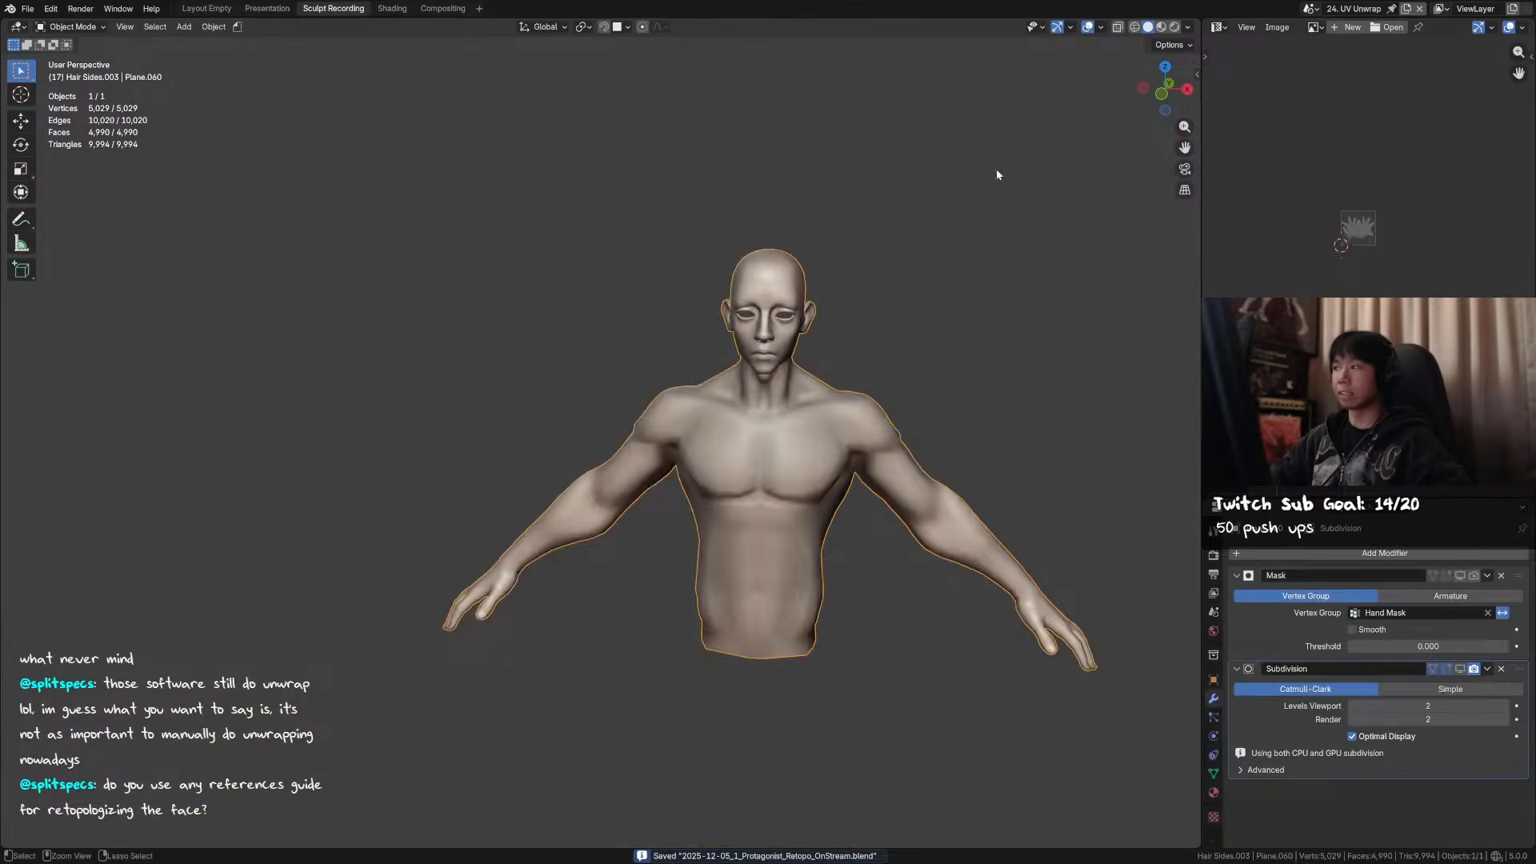
- Switch to the scene "16. Brows Retopo & Gloves Tweak" and reveal all its hidden objects
left_click(1309, 8)
left_click(1364, 77)
scroll(593, 312, "down", 3)
key("alt+h")
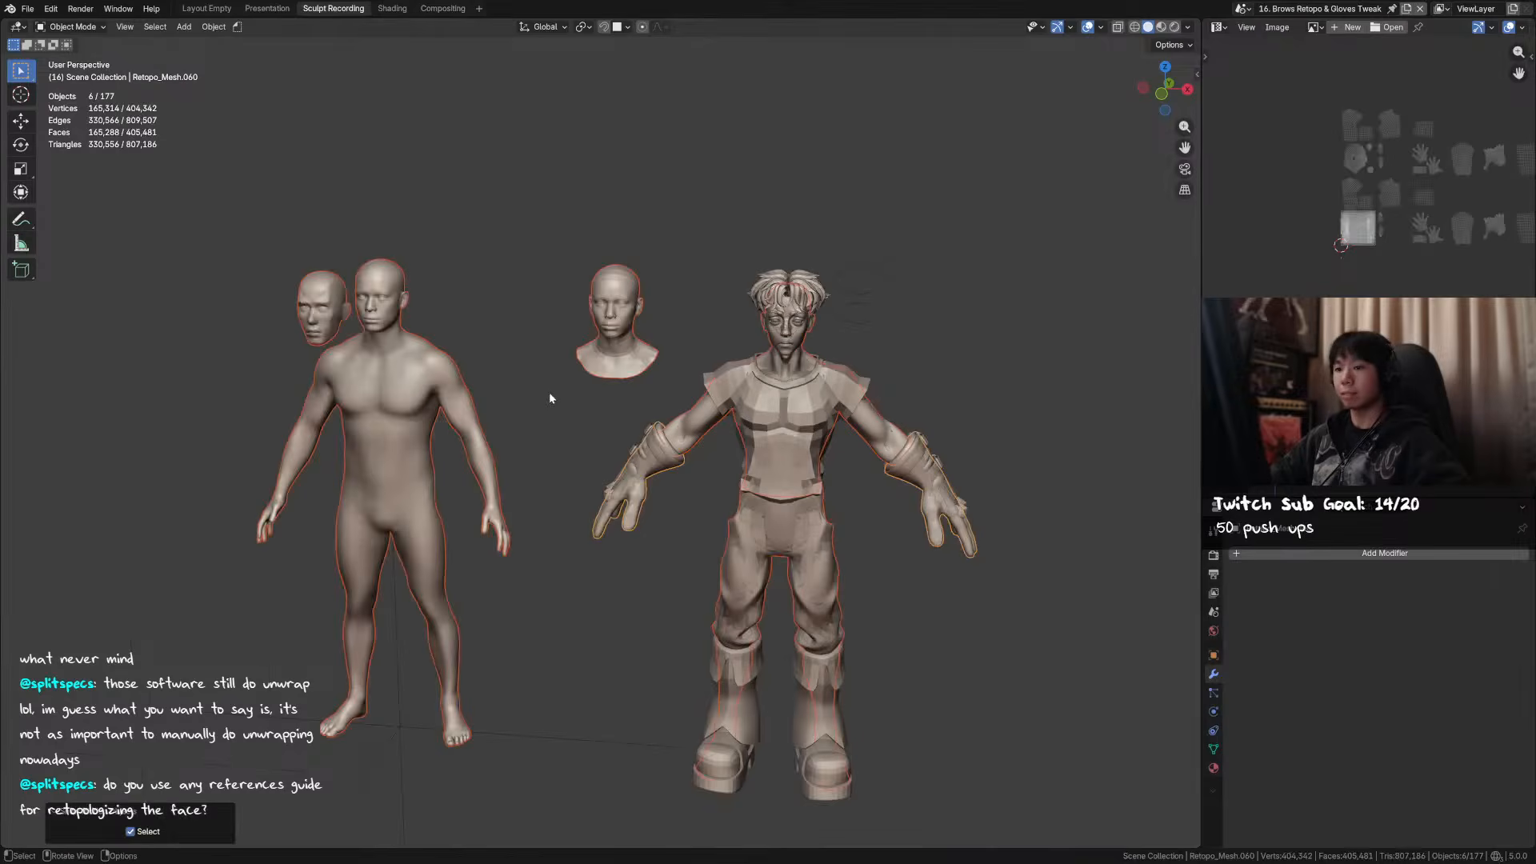
- Select the realistic male base body, enter Edit Mode, and examine the topology of its face
left_click(386, 349)
key("KP_Decimal")
key("Tab")
key("KP_Decimal")
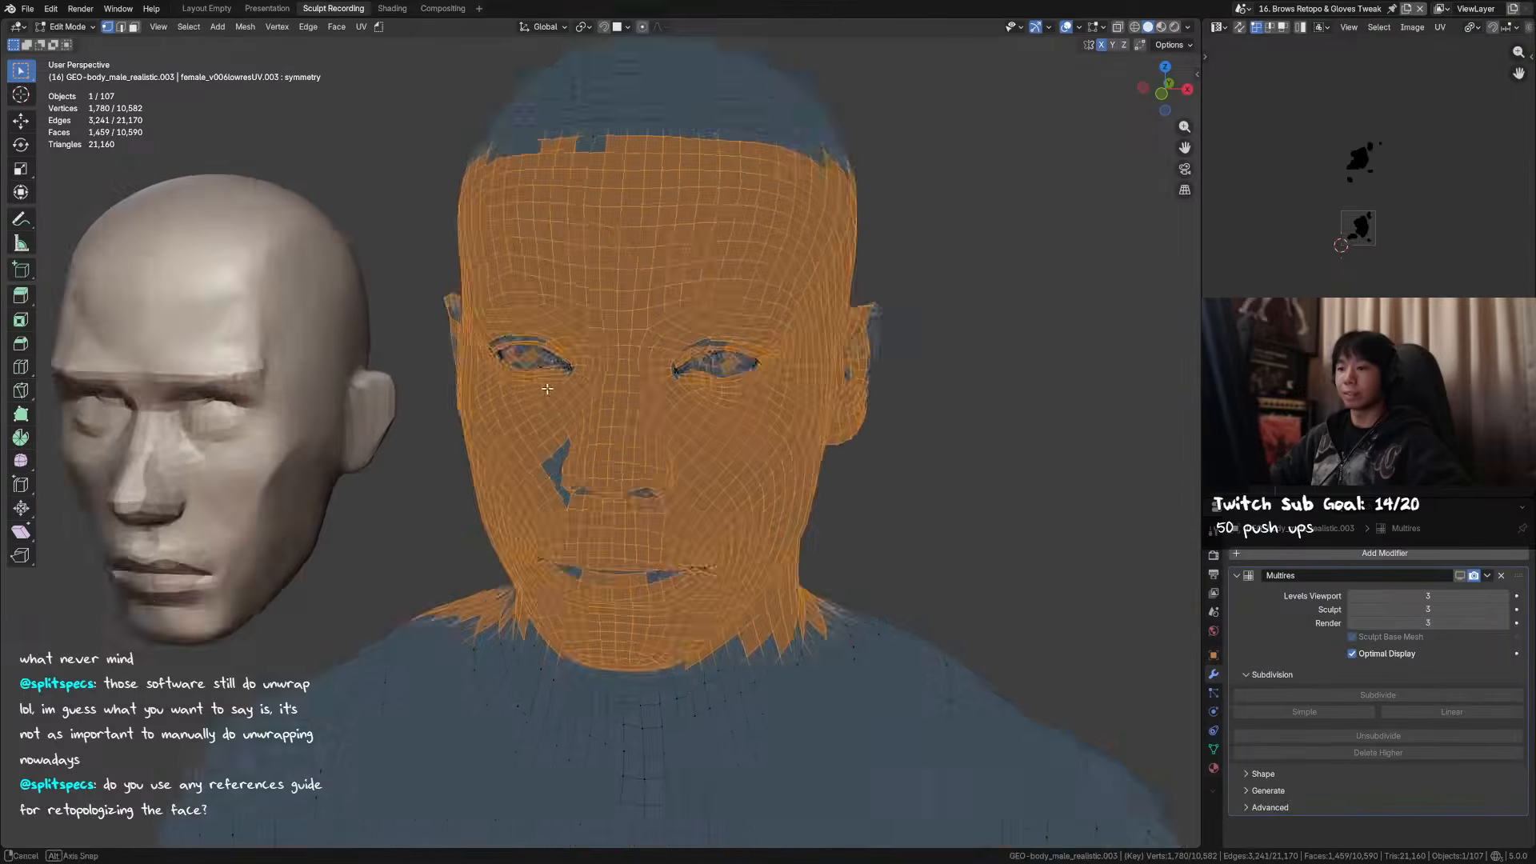
middle_click_drag(545, 393, 552, 365)
key("Tab")
scroll(560, 368, "down", 2)
scroll(744, 384, "up", 2)
key("Tab")
left_click(898, 343)
mouse_move(836, 372)
middle_mouse_down()
mouse_move(789, 370)
mouse_move(872, 380)
mouse_move(817, 382)
middle_mouse_up()
scroll(904, 385, "down", 8)
middle_click_drag(971, 387, 744, 404, "shift")
- Leave the male body, isolate the realistic head bust in Edit Mode, and examine its facial topology from the front
key("Tab")
left_click(749, 417)
key("grave")
key("Tab")
left_click(739, 405)
scroll(638, 429, "up", 5)
middle_click_drag(621, 411, 542, 419)
middle_click_drag(553, 421, 650, 419)
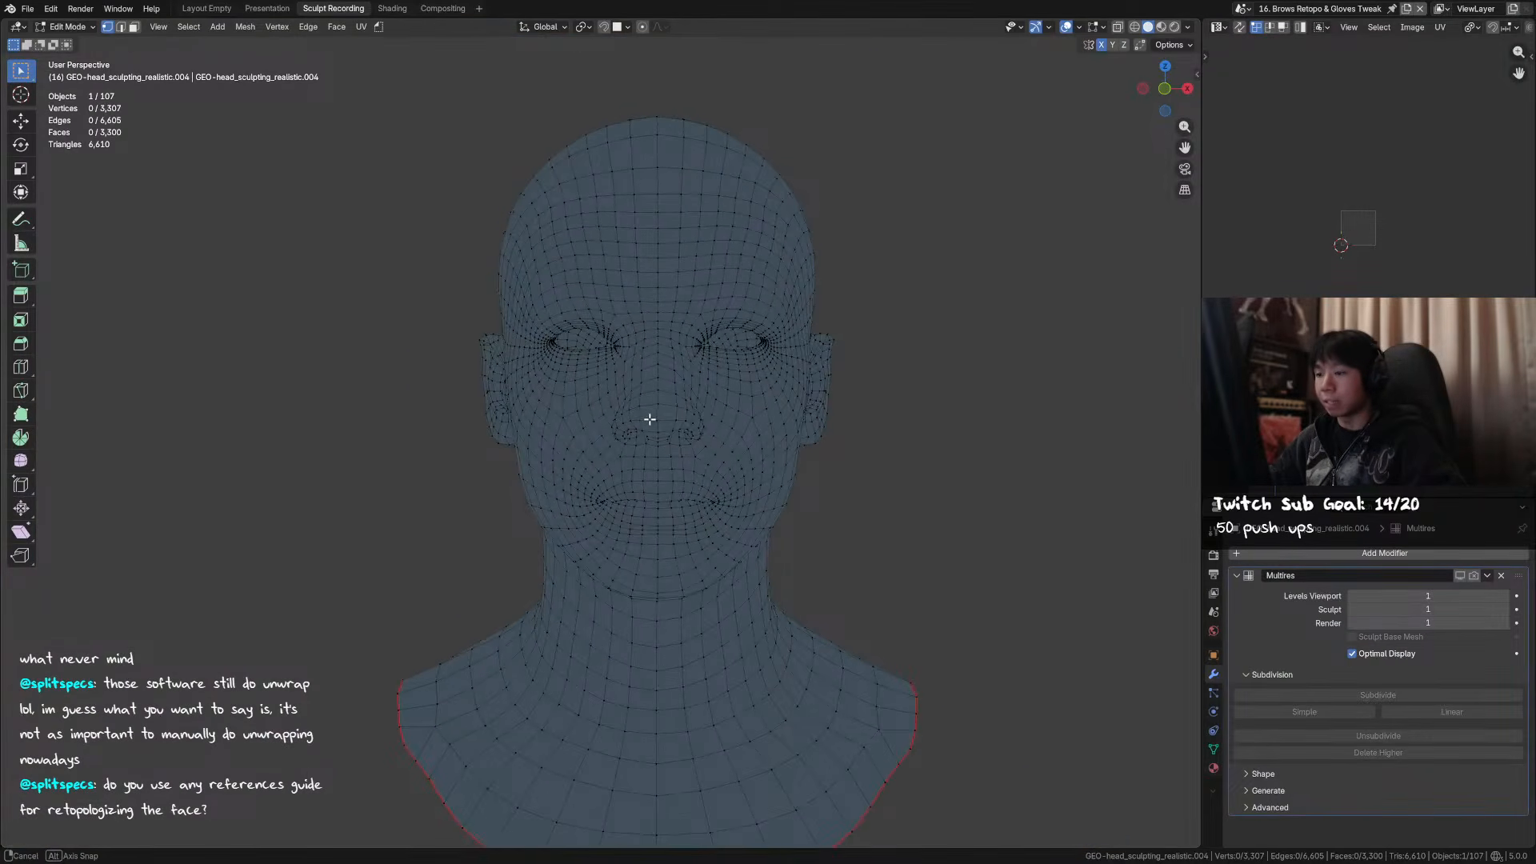
- Leave the head bust's Edit Mode, then return to the scene "24. UV Unwrap" with the body mesh in Edit Mode
scroll(659, 416, "down", 1)
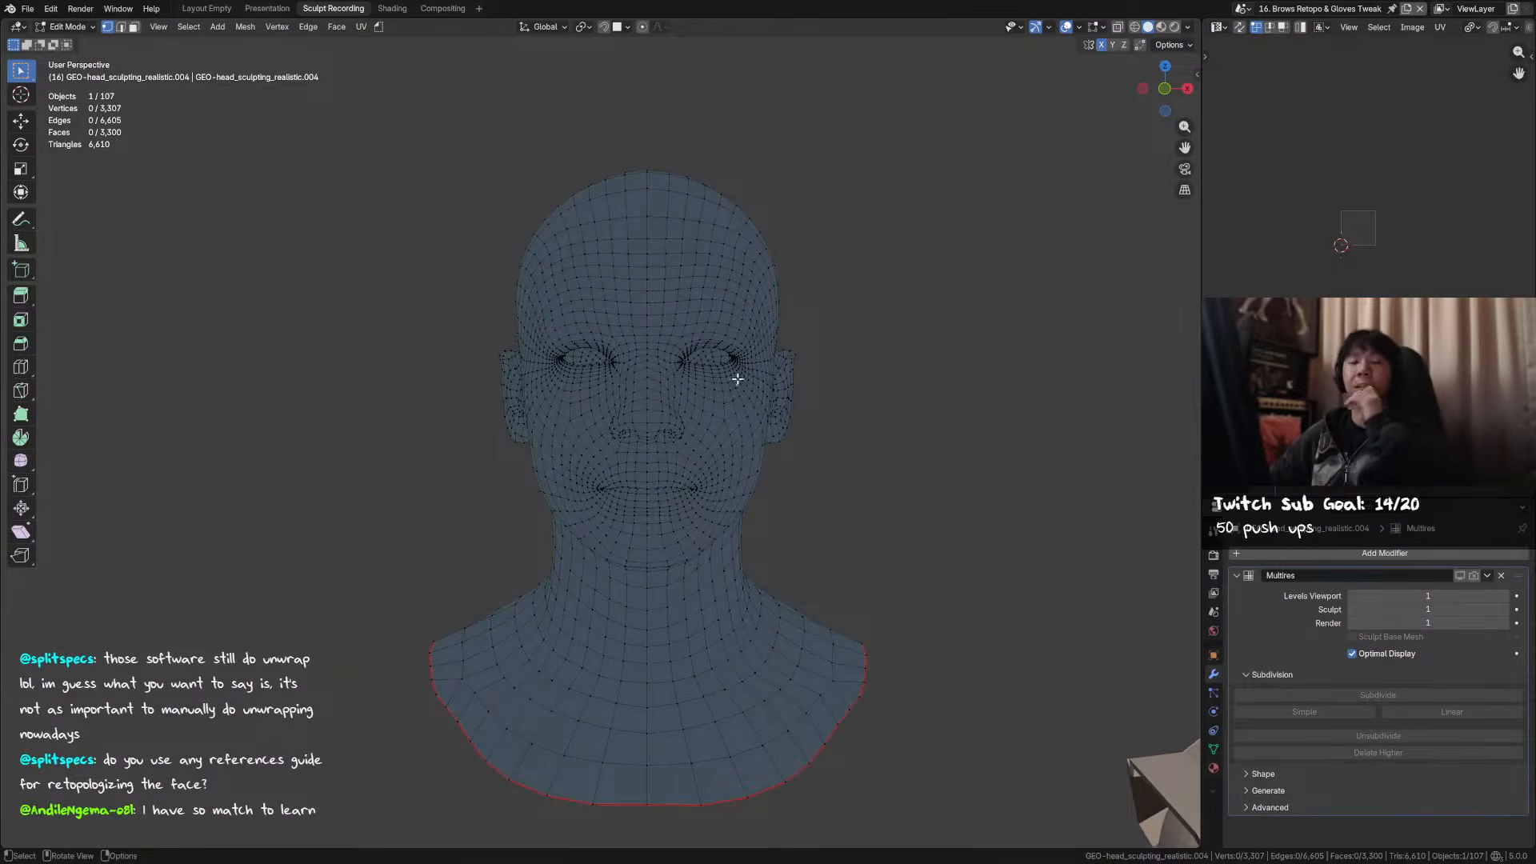
scroll(732, 382, "down", 3)
key("Tab")
middle_click_drag(786, 387, 728, 352, "shift")
left_click(1242, 8)
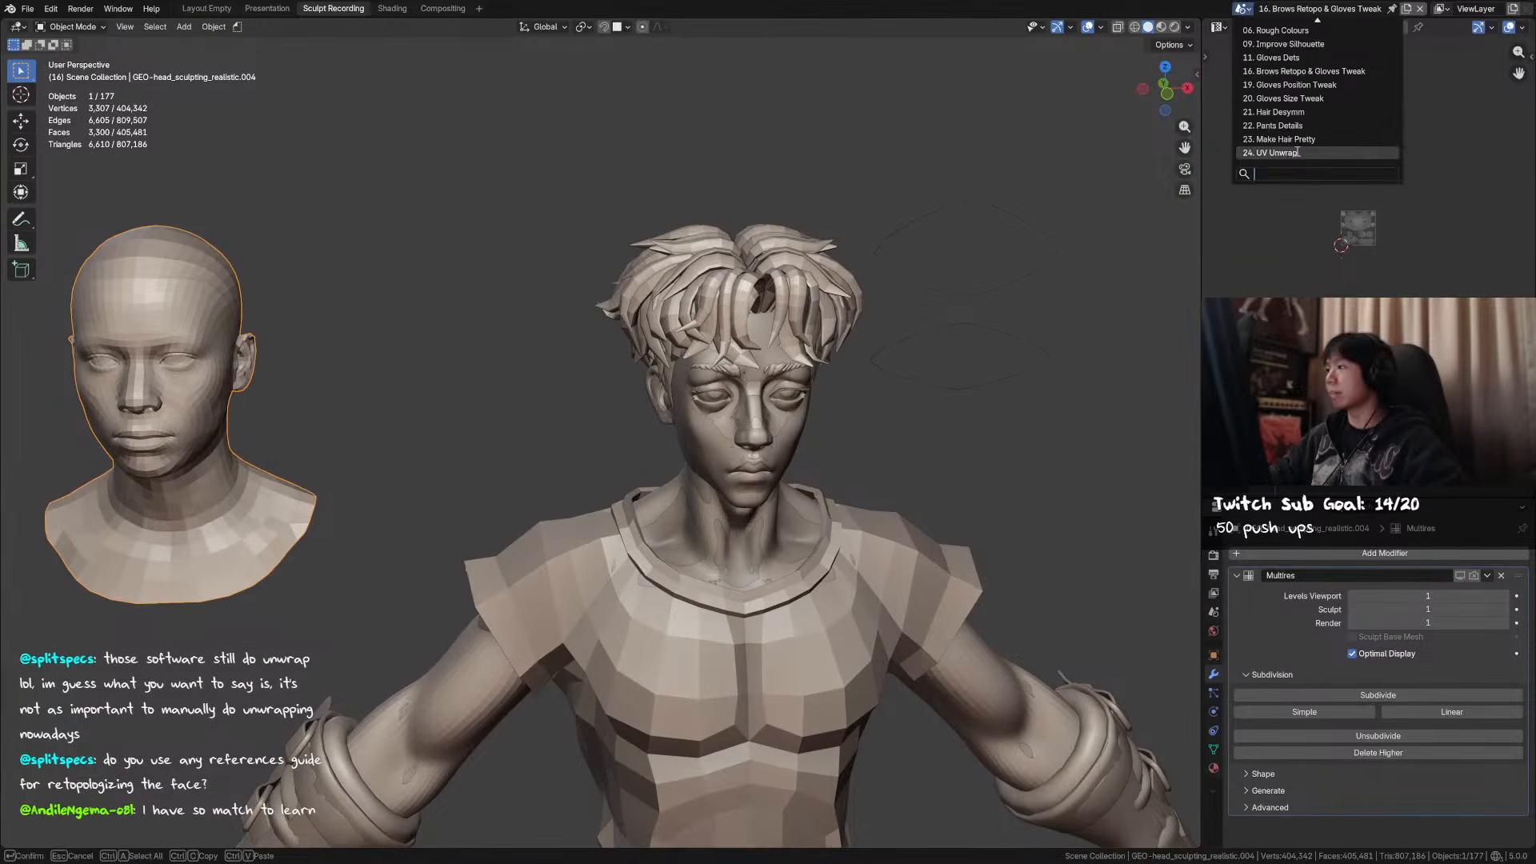
left_click(1296, 152)
key("Tab")
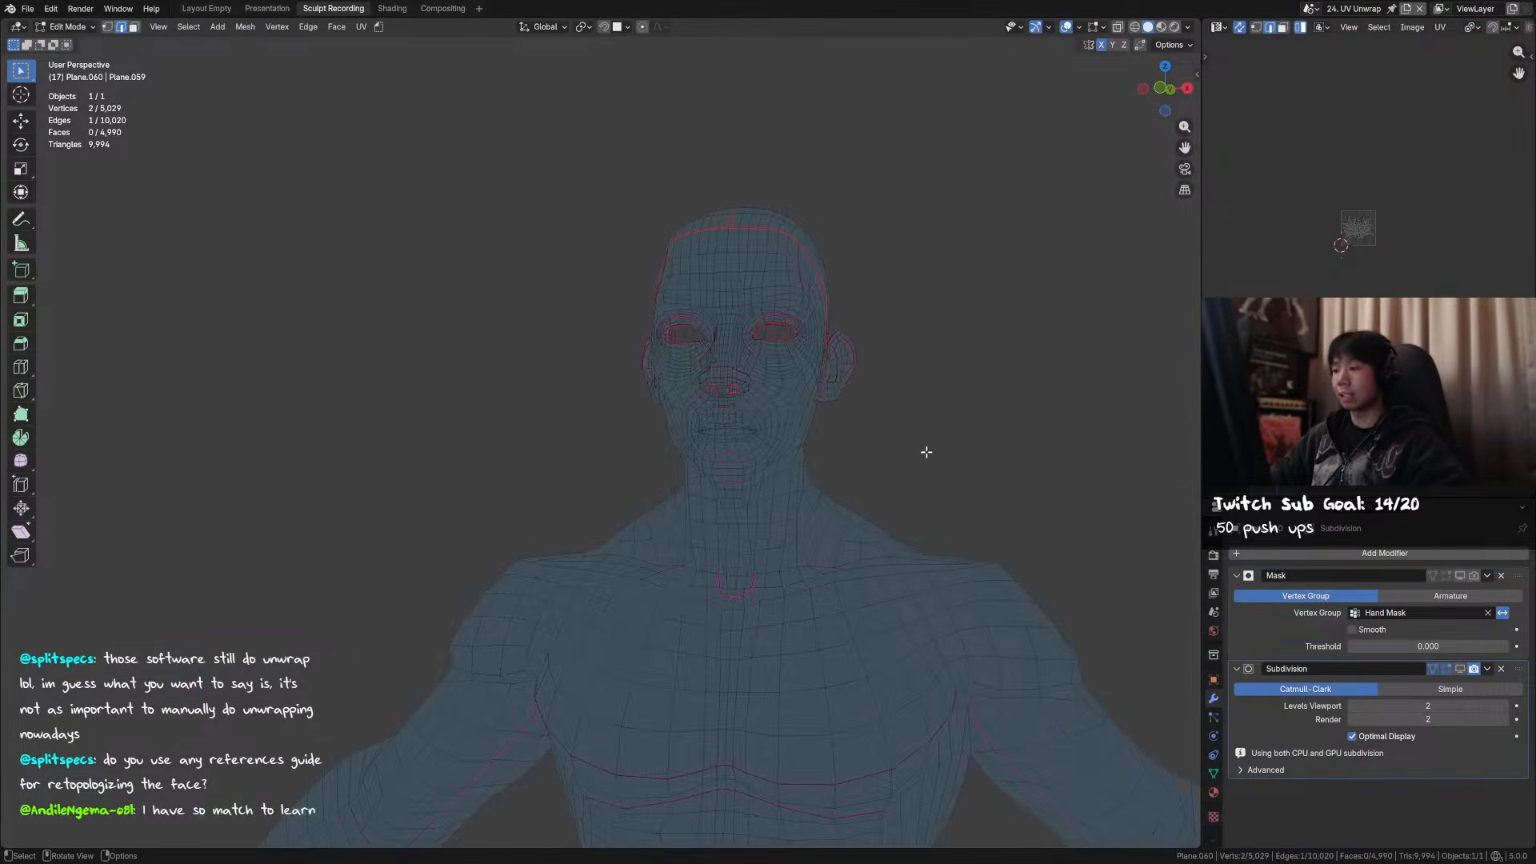
- Frame the body mesh's mouth area, clear the selection, and bring the inner mouth cavity into view
middle_click_drag(917, 452, 731, 428, "shift")
left_click_drag(676, 394, 573, 467)
key("KP_Decimal")
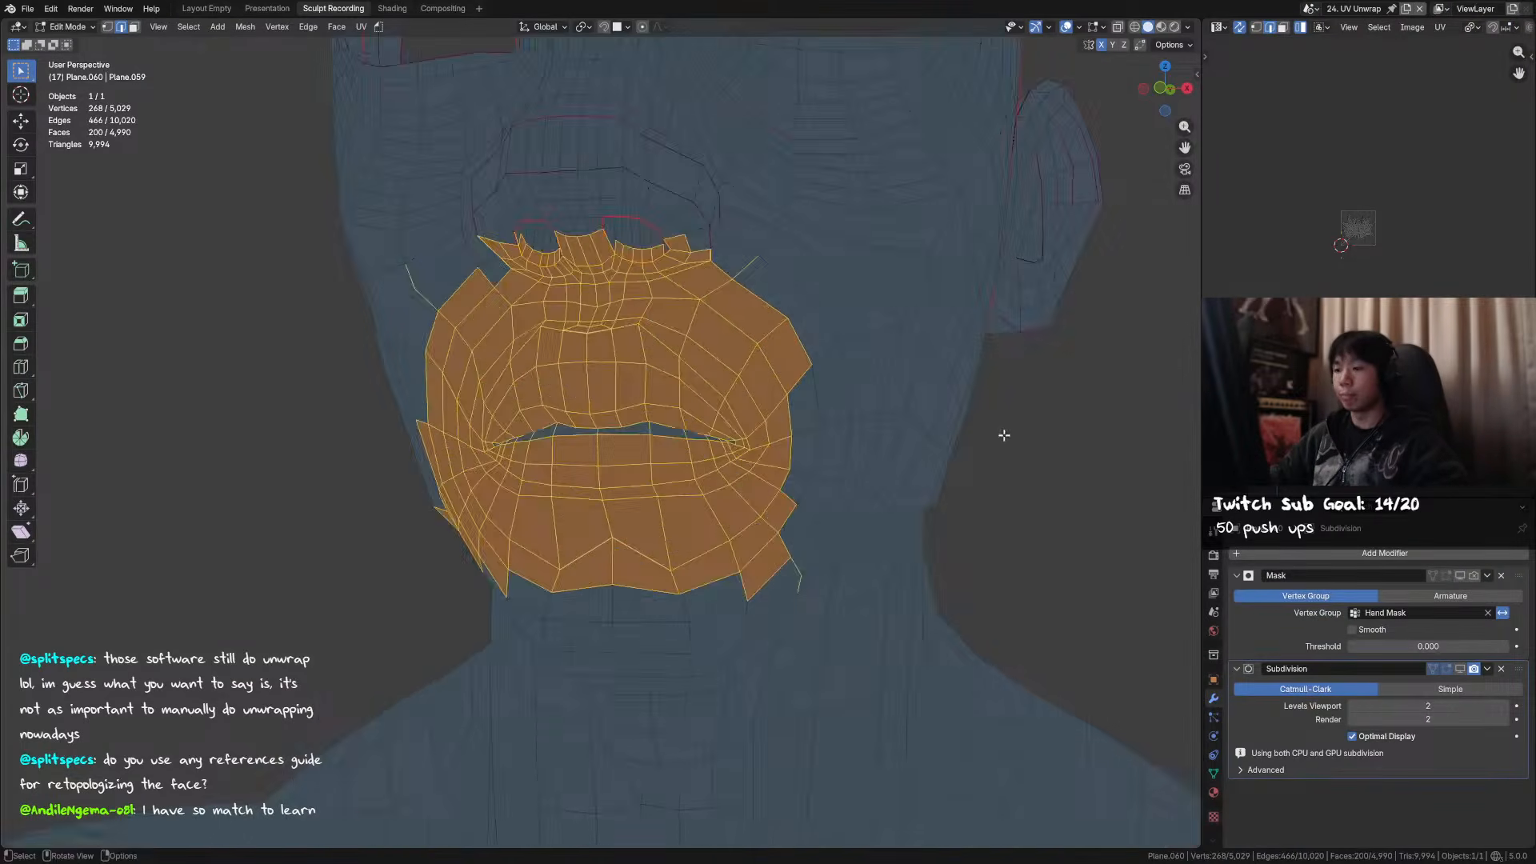
key("alt+a")
middle_click_drag(758, 429, 661, 320)
scroll(628, 238, "up", 6)
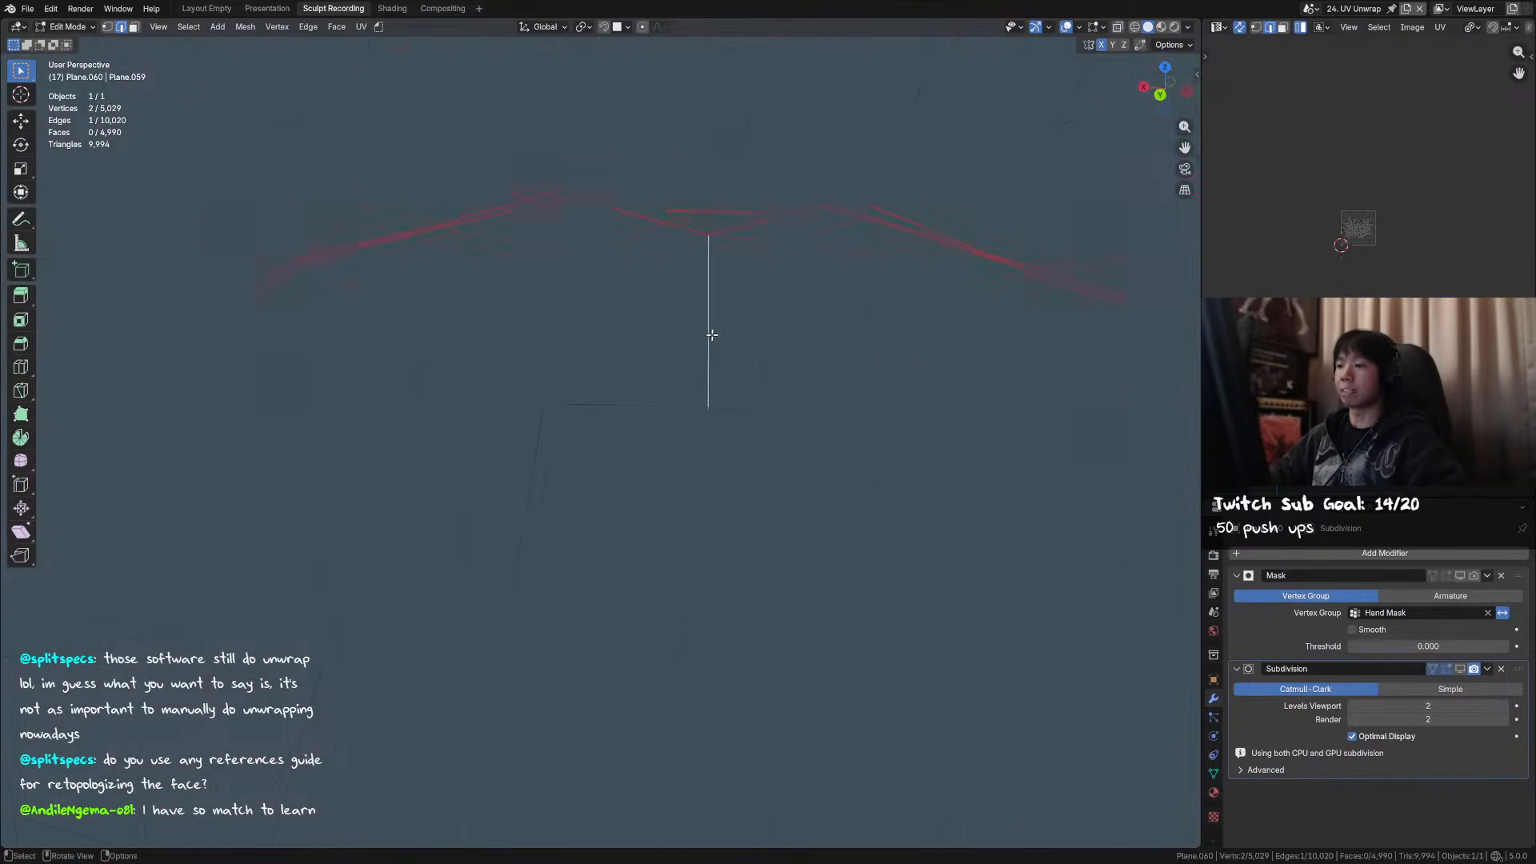
- Try selecting candidate seam edges along and across the back of the inner mouth cavity
scroll(628, 512, "down", 5)
middle_click_drag(617, 470, 761, 599)
left_click(744, 534, "ctrl")
middle_click_drag(868, 584, 552, 514)
scroll(551, 513, "down", 2)
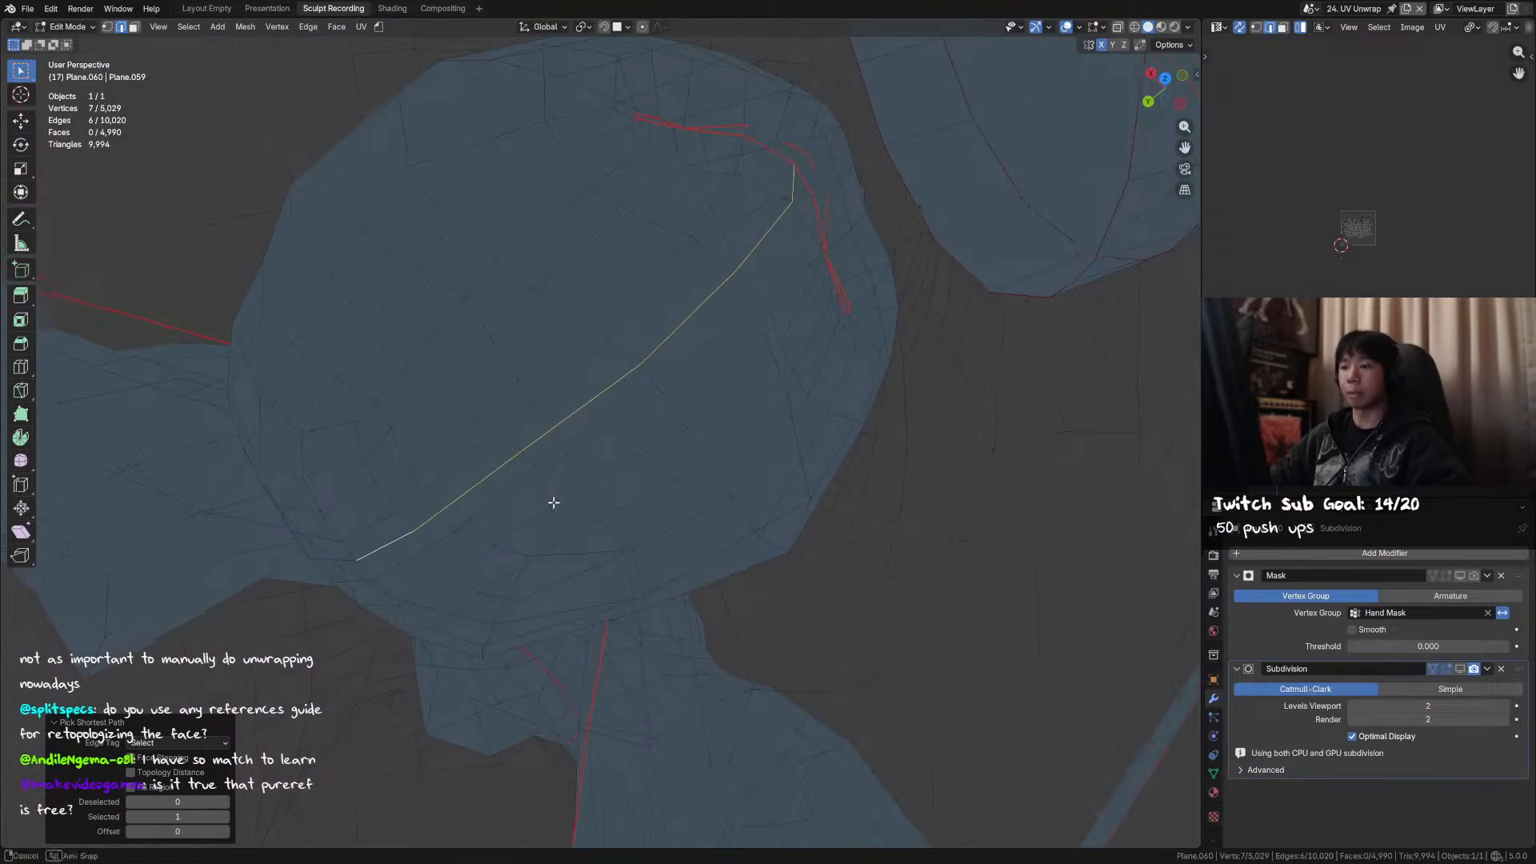
middle_click_drag(351, 507, 426, 402)
left_click(433, 375, "alt+shift")
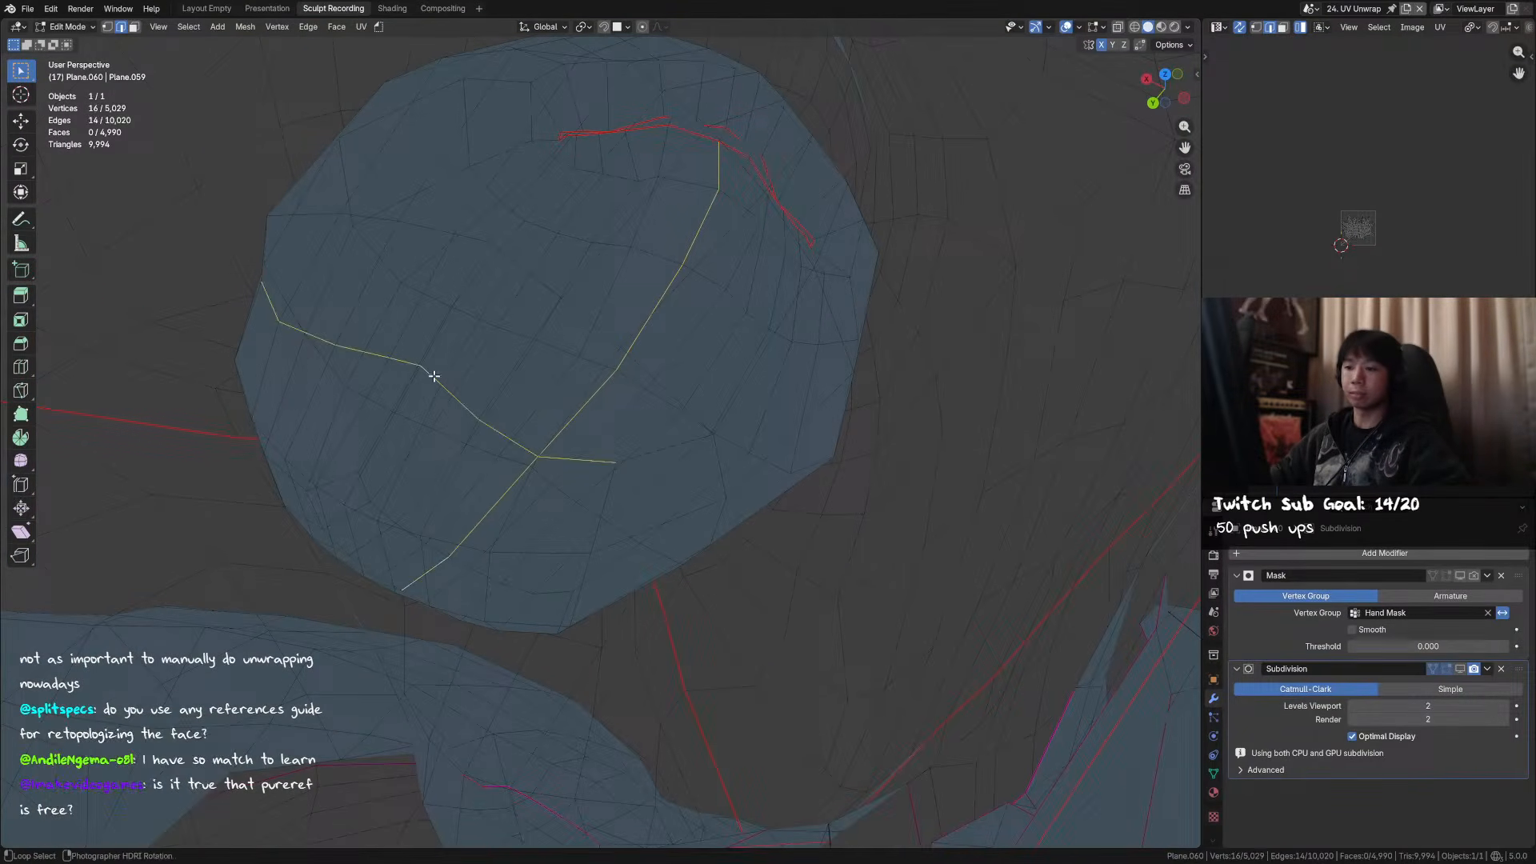
- Turn on X-ray, select the whole mouth cavity by growing an edge loop selection, and hide the rest of the mesh
key("alt+z")
left_click(580, 315, "alt")
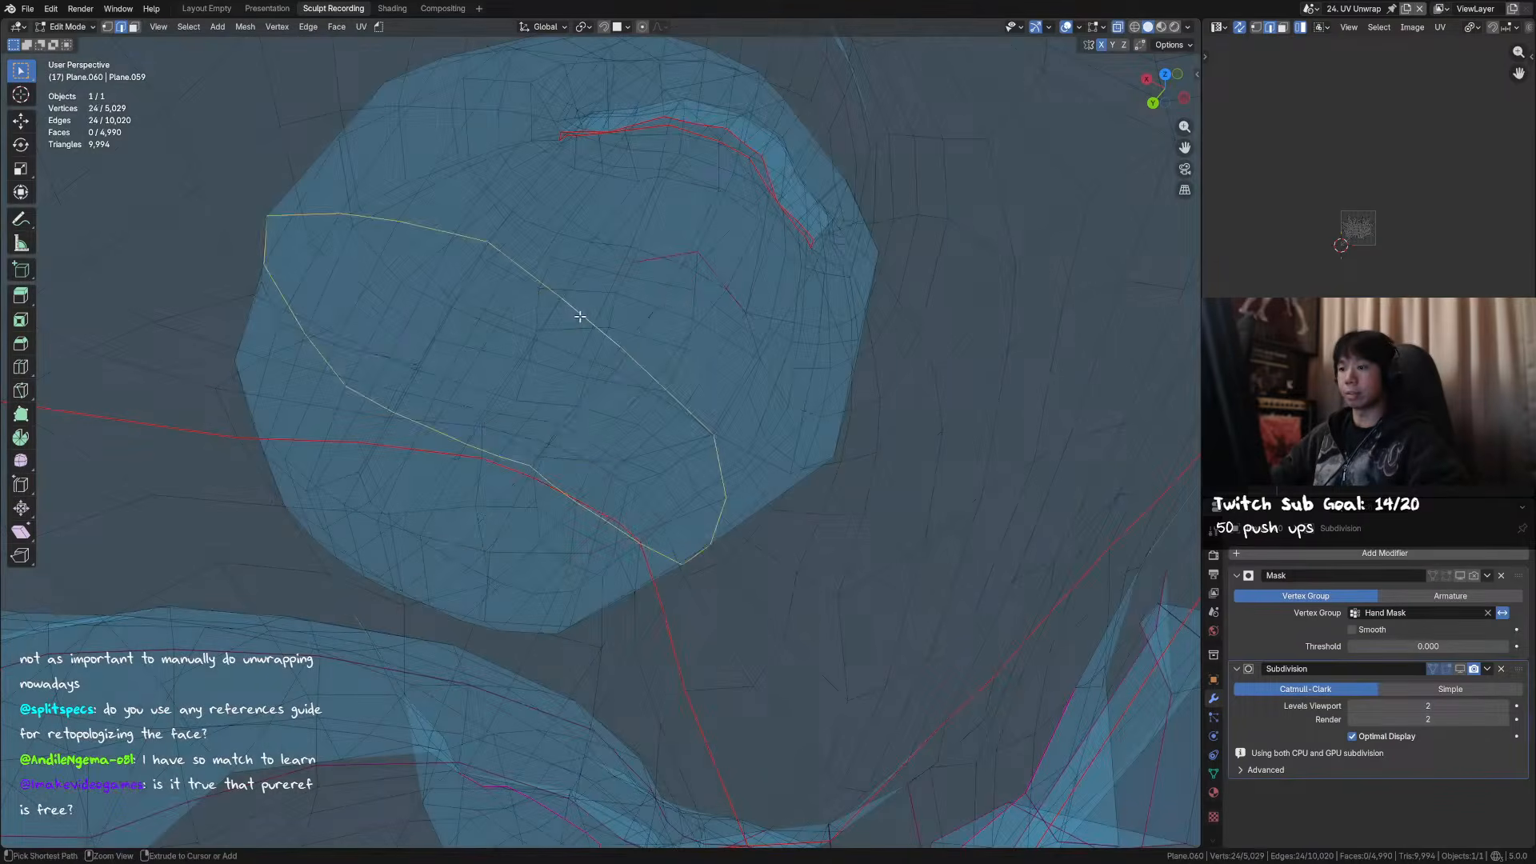
key("ctrl+KP_Add")
key("ctrl+KP_Add")
key("ctrl+KP_Add")
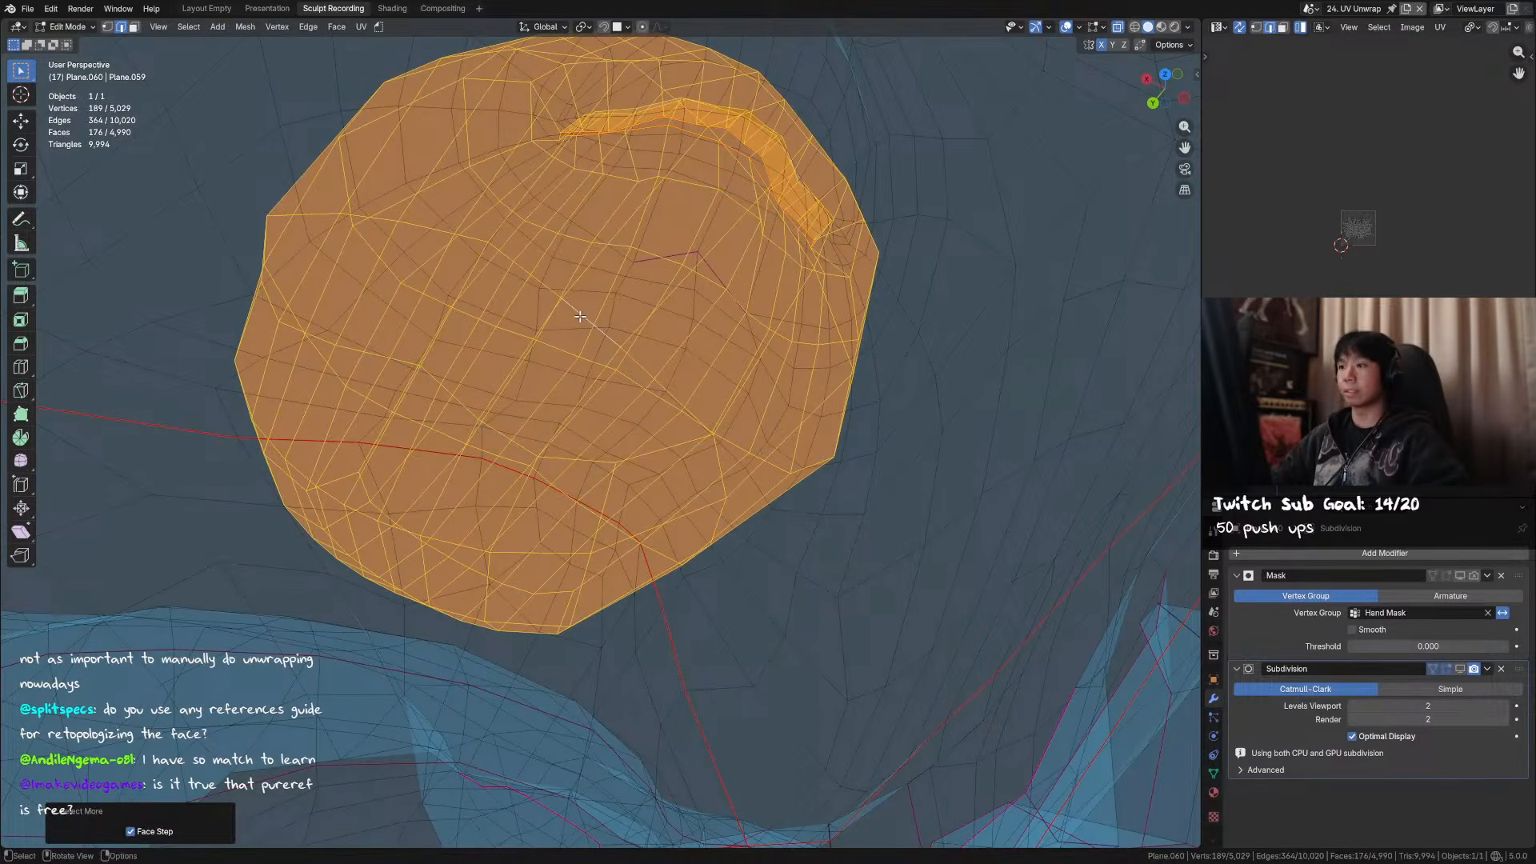
key("ctrl+KP_Subtract")
middle_click_drag(580, 317, 612, 330)
key("KP_Divide")
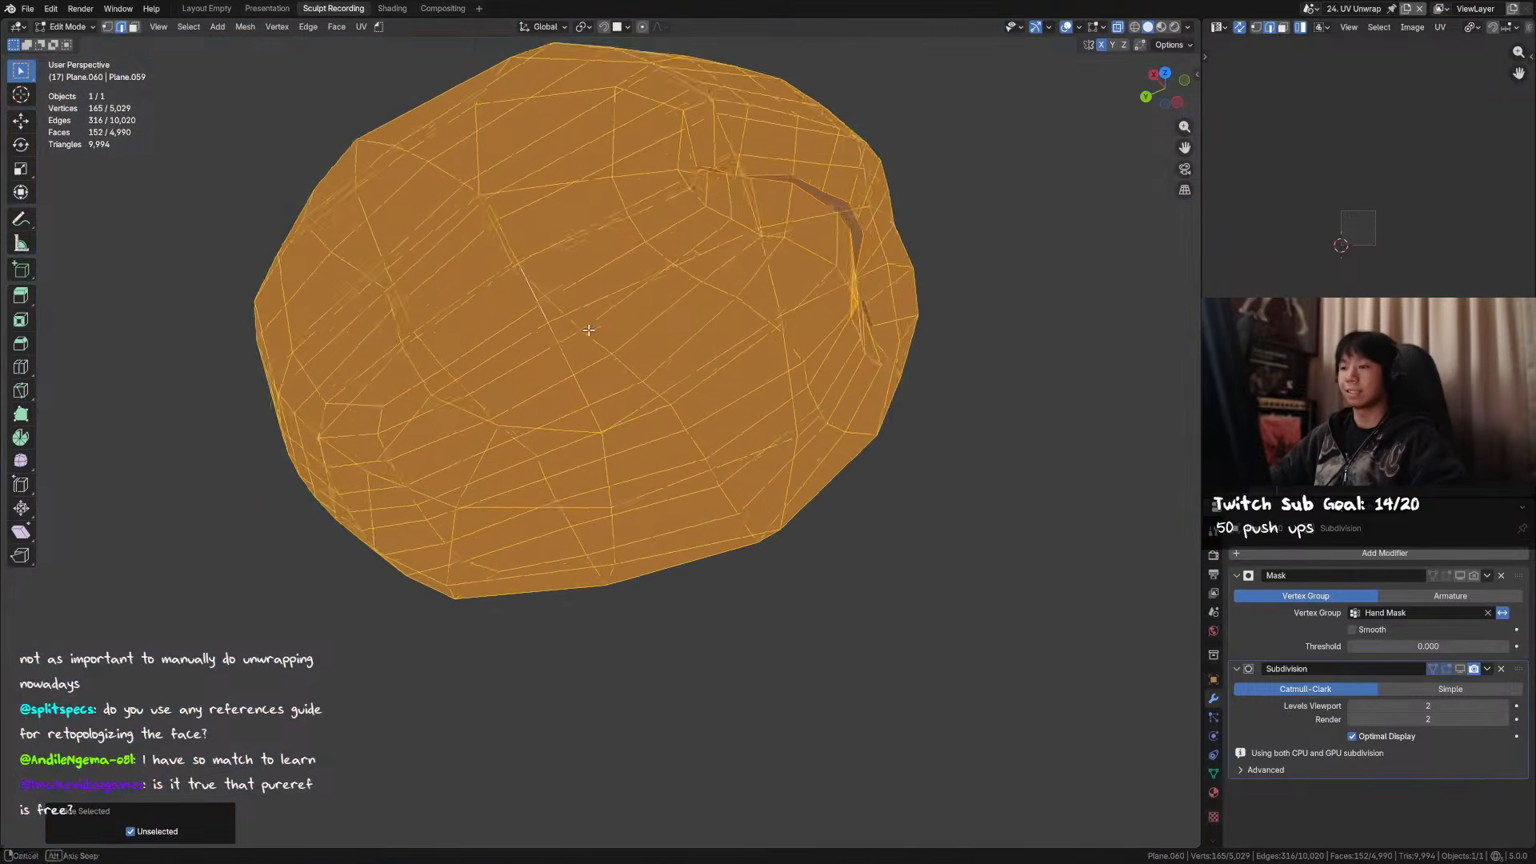
- Compare the vertical and horizontal edge loops around the mouth cavity and try marking the vertical one as a seam
left_click_drag(932, 400, 943, 401)
middle_click_drag(658, 440, 924, 441)
key("2")
left_click(687, 334, "alt")
middle_click_drag(686, 335, 603, 393)
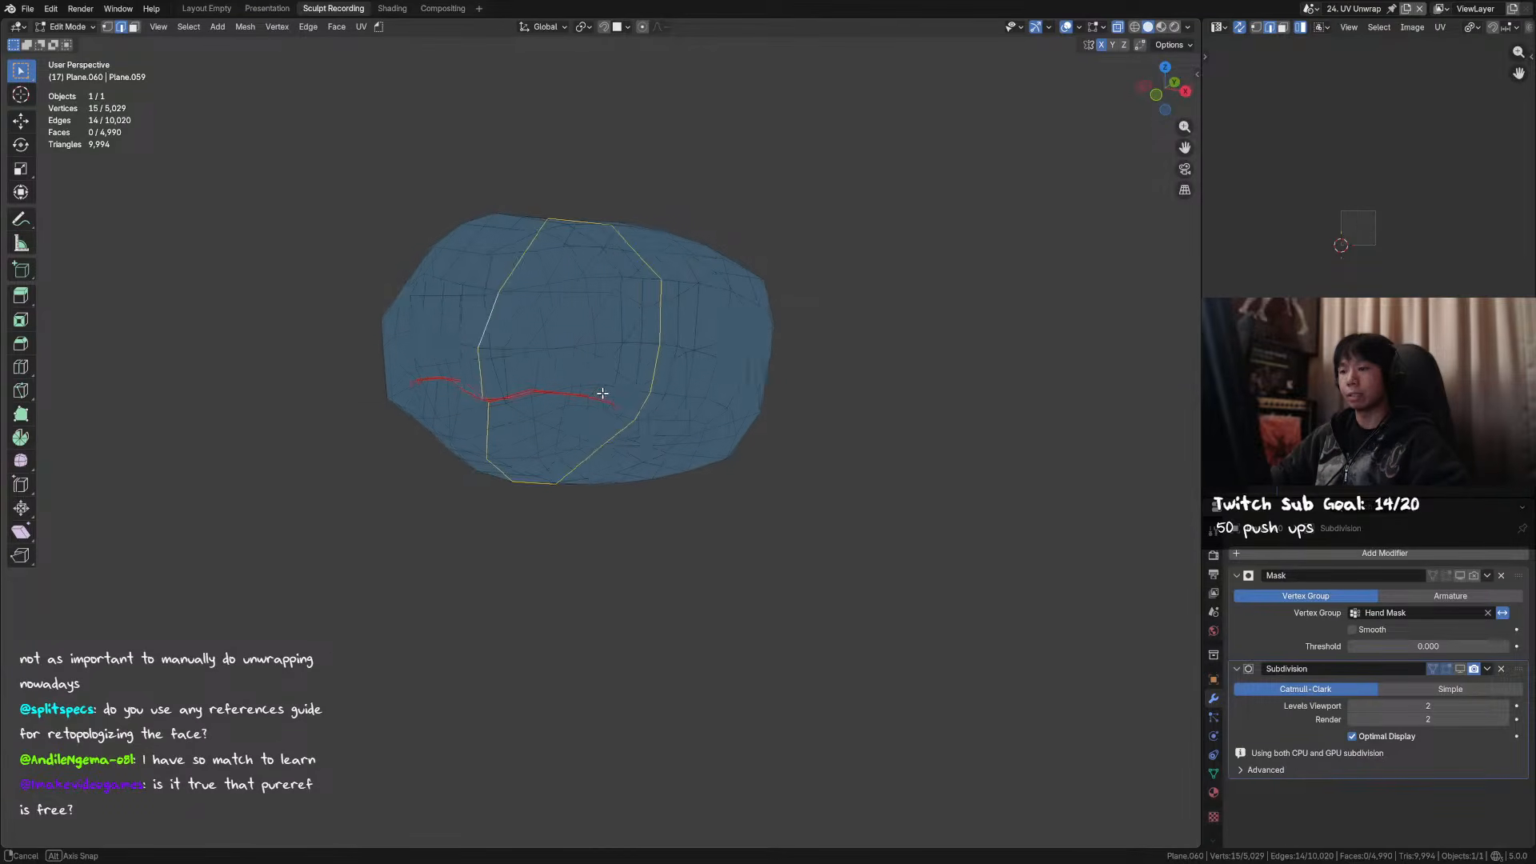
left_click(662, 379, "alt")
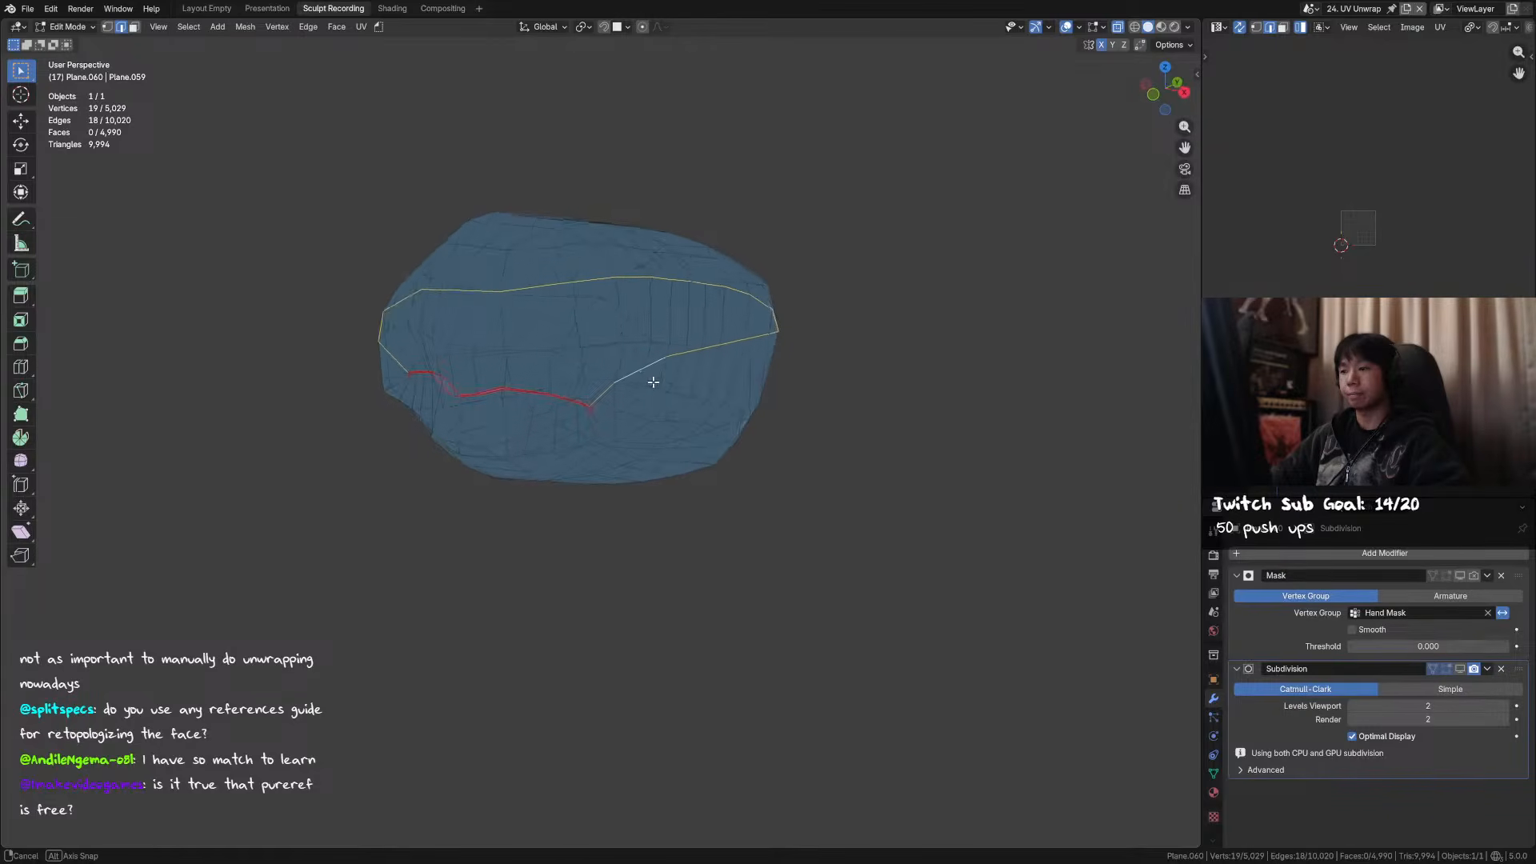
mouse_move(682, 383)
middle_mouse_down()
mouse_move(696, 391)
mouse_move(699, 348)
mouse_move(693, 360)
middle_mouse_up()
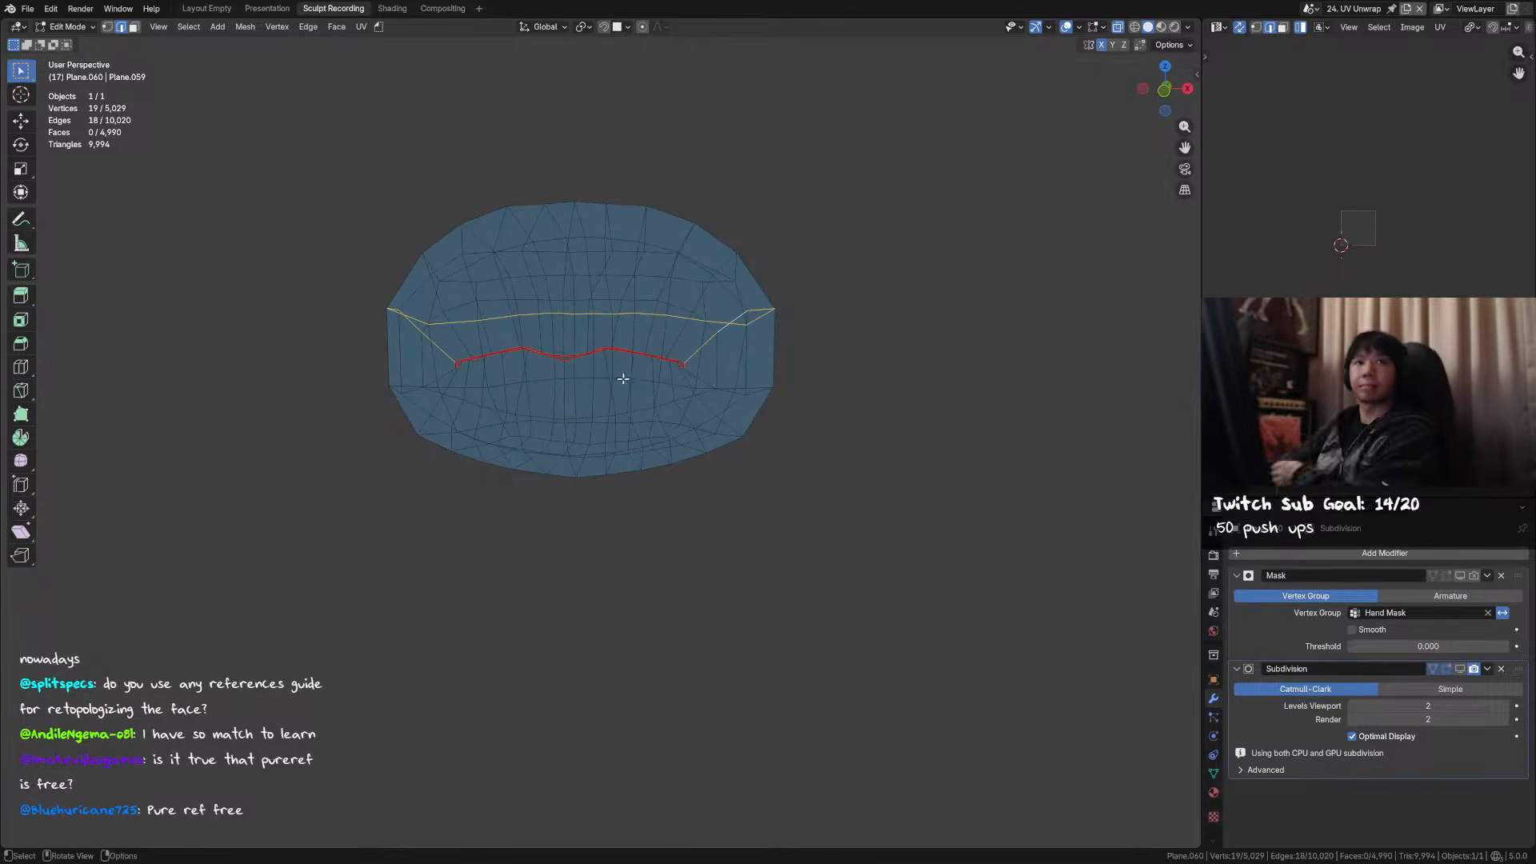
mouse_move(566, 368)
middle_mouse_down()
mouse_move(575, 400)
mouse_move(590, 377)
mouse_move(576, 388)
mouse_move(593, 403)
mouse_move(659, 366)
mouse_move(585, 360)
middle_mouse_up()
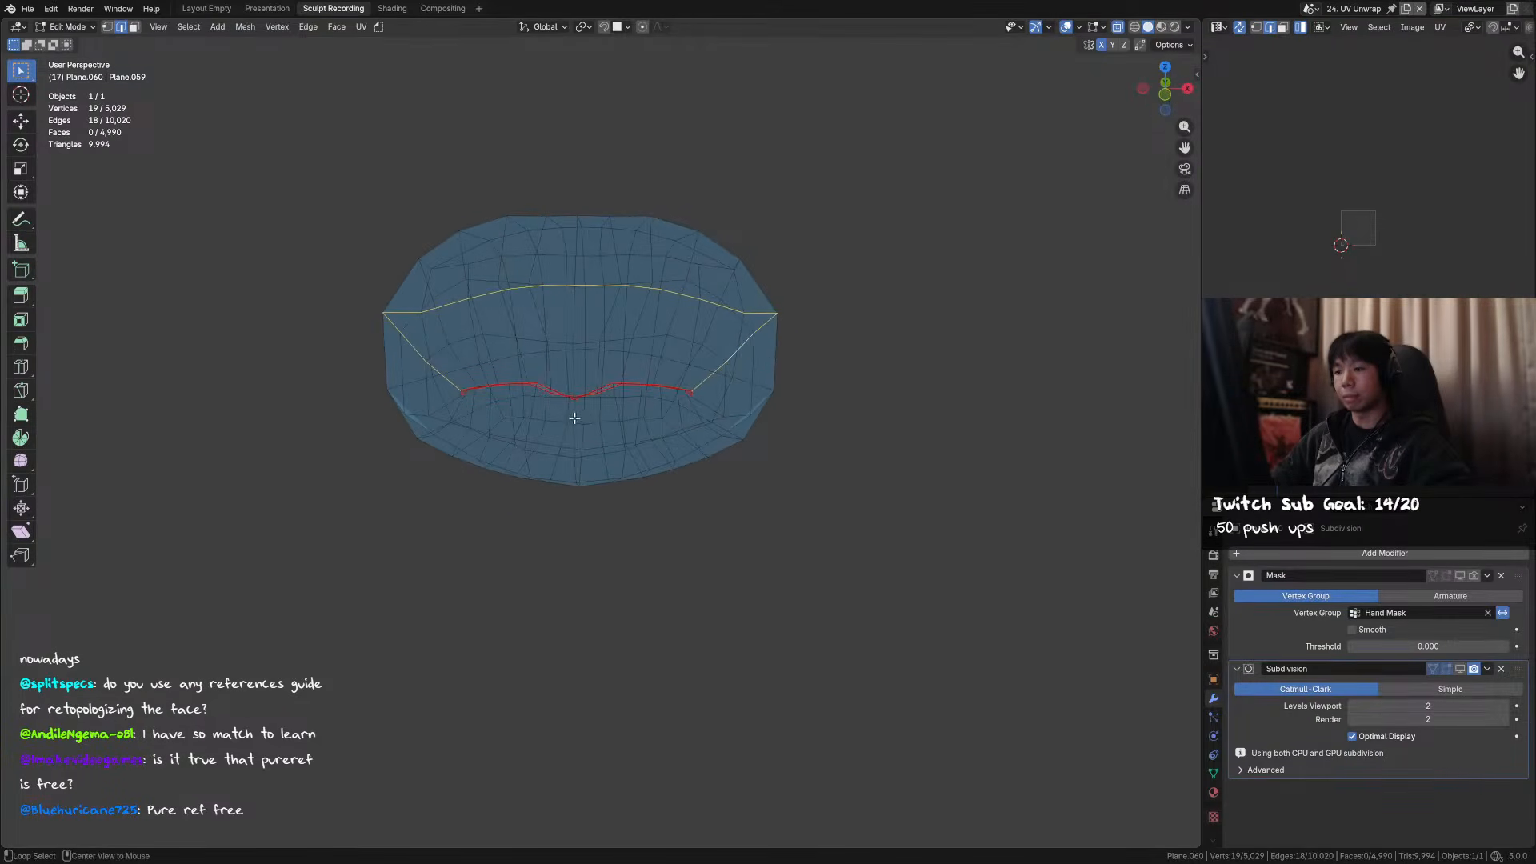
middle_click_drag(592, 423, 652, 427)
right_click(652, 427)
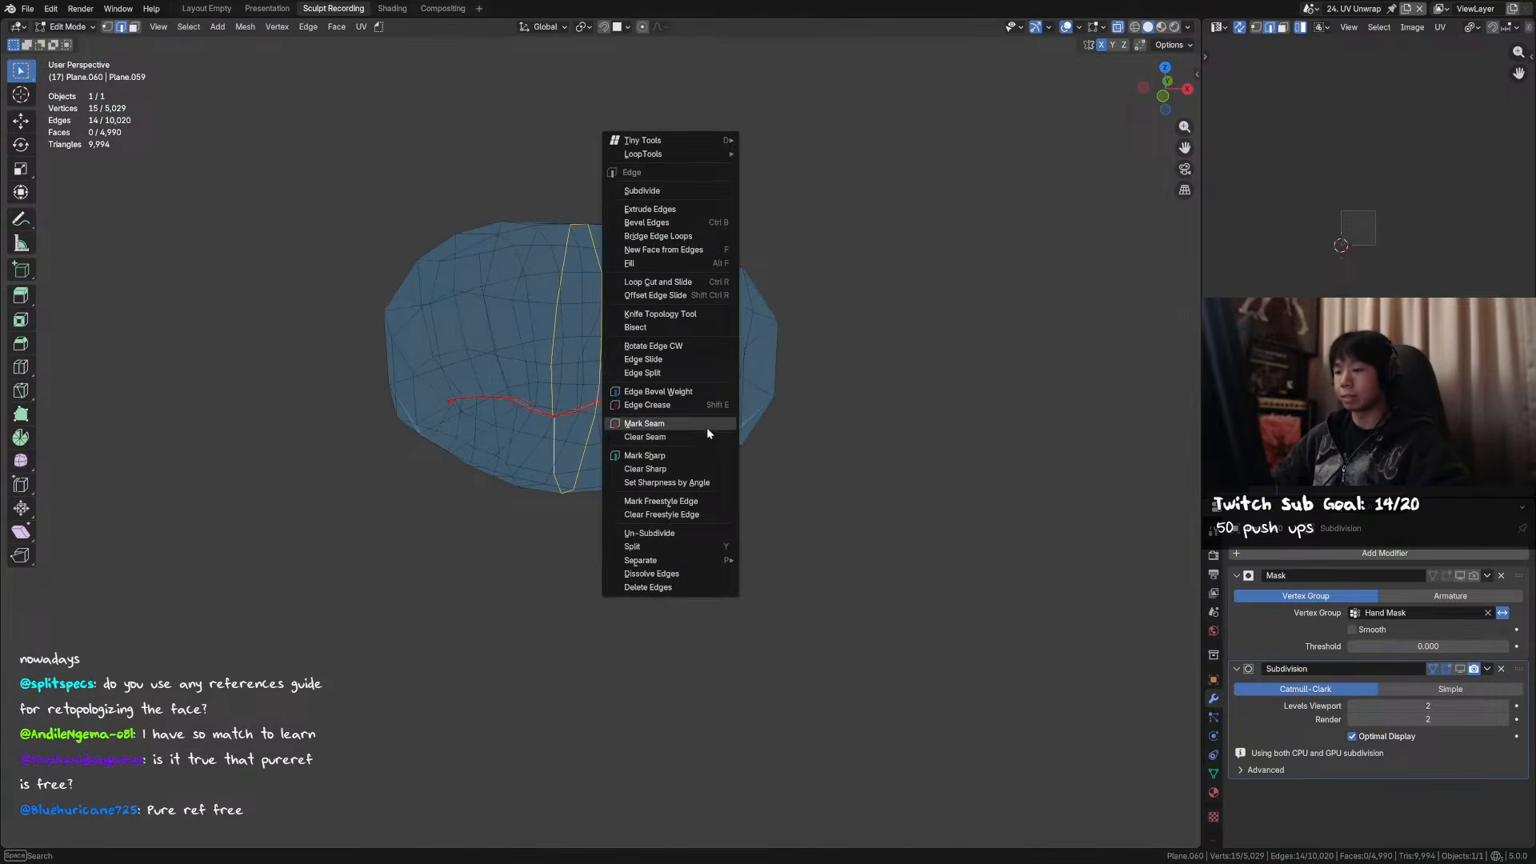
left_click(706, 424)
- Mark the horizontal edge loop running around the mouth cavity from both lip corners as a seam
middle_click_drag(693, 425, 524, 422)
left_click(605, 376, "ctrl")
middle_click_drag(594, 381, 688, 376)
right_click(688, 376)
left_click(689, 376)
middle_click_drag(594, 412, 576, 364)
scroll(604, 424, "up", 4)
scroll(578, 365, "down", 1)
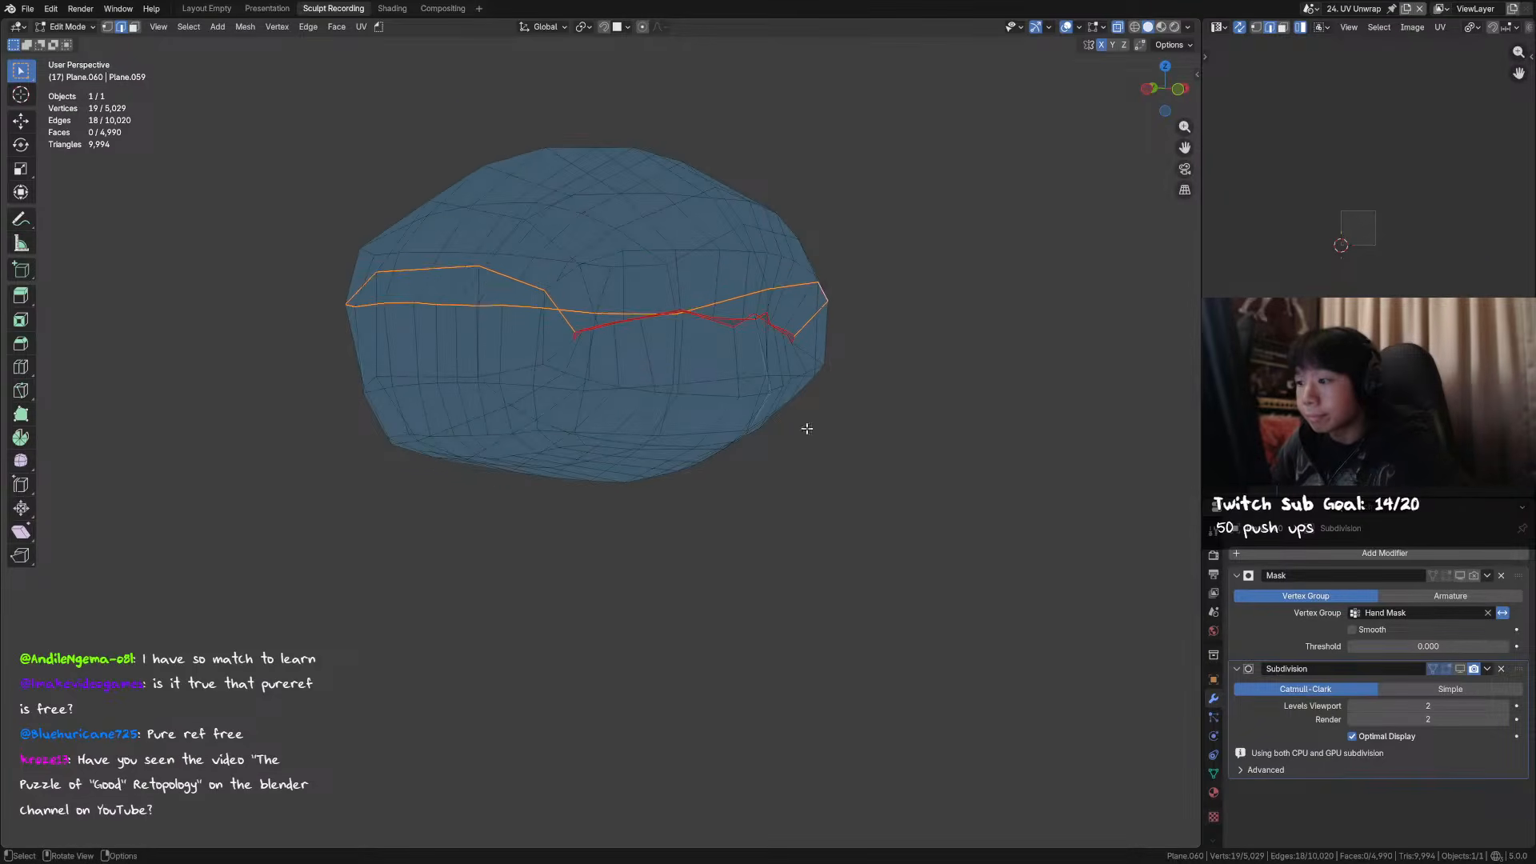
- Save the file and restore the complete body mesh in Object Mode with X-ray off
left_click(814, 442)
scroll(816, 443, "down", 2)
middle_click_drag(816, 443, 776, 449)
key("ctrl+s")
key("alt+h")
key("Tab")
key("alt+z")
left_click(797, 462)
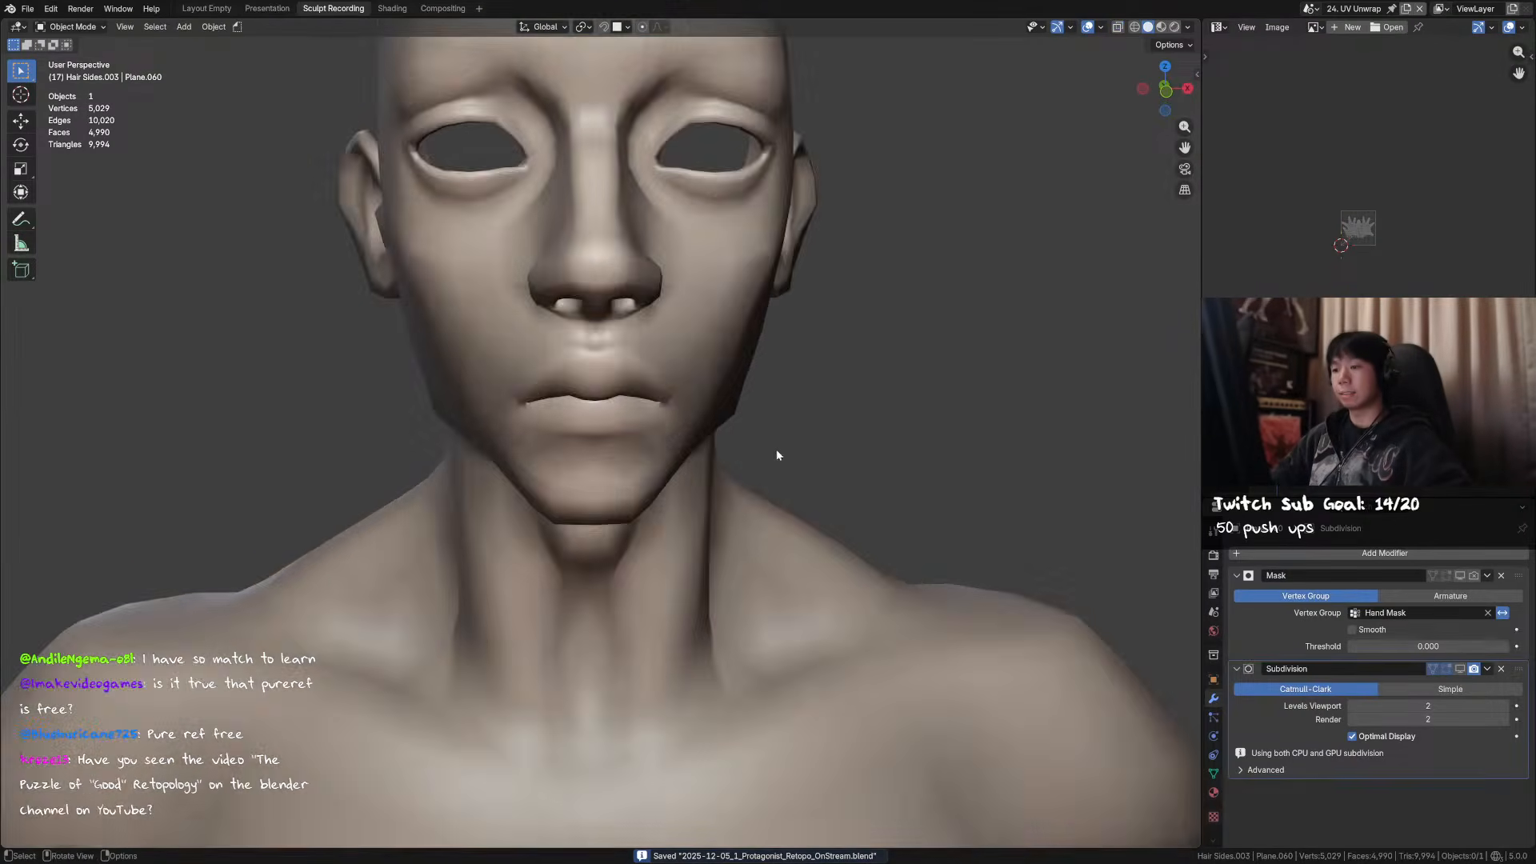
- Enable the body's Subdivision modifier in the viewport and clear the mesh selection in Edit Mode
scroll(776, 456, "down", 2)
left_click(596, 406)
key("Tab")
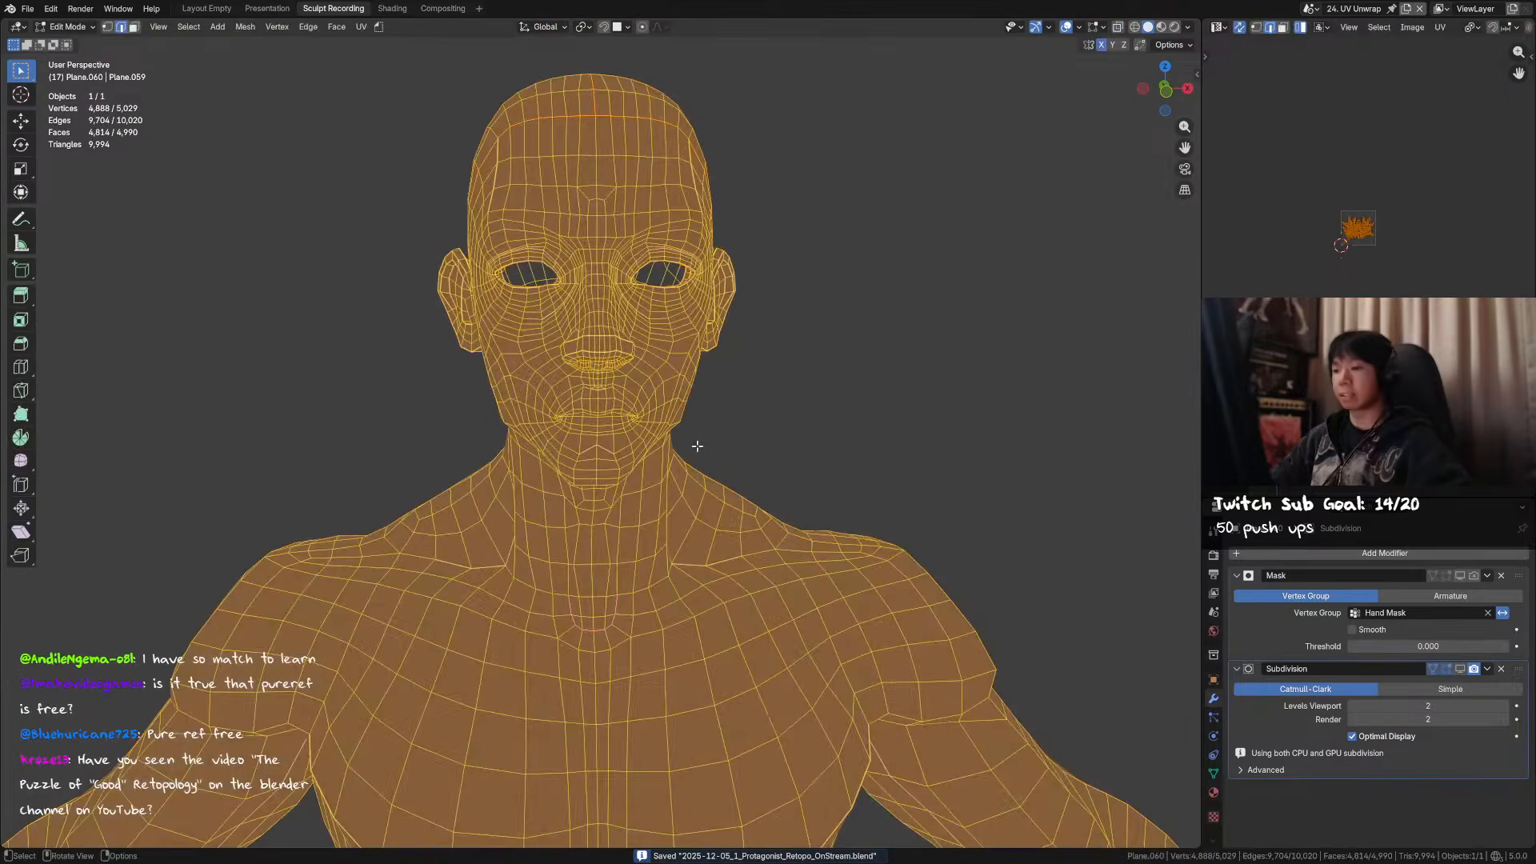
left_click(1461, 672)
key("alt+a")
key("Tab")
scroll(742, 445, "down", 1)
key("Tab")
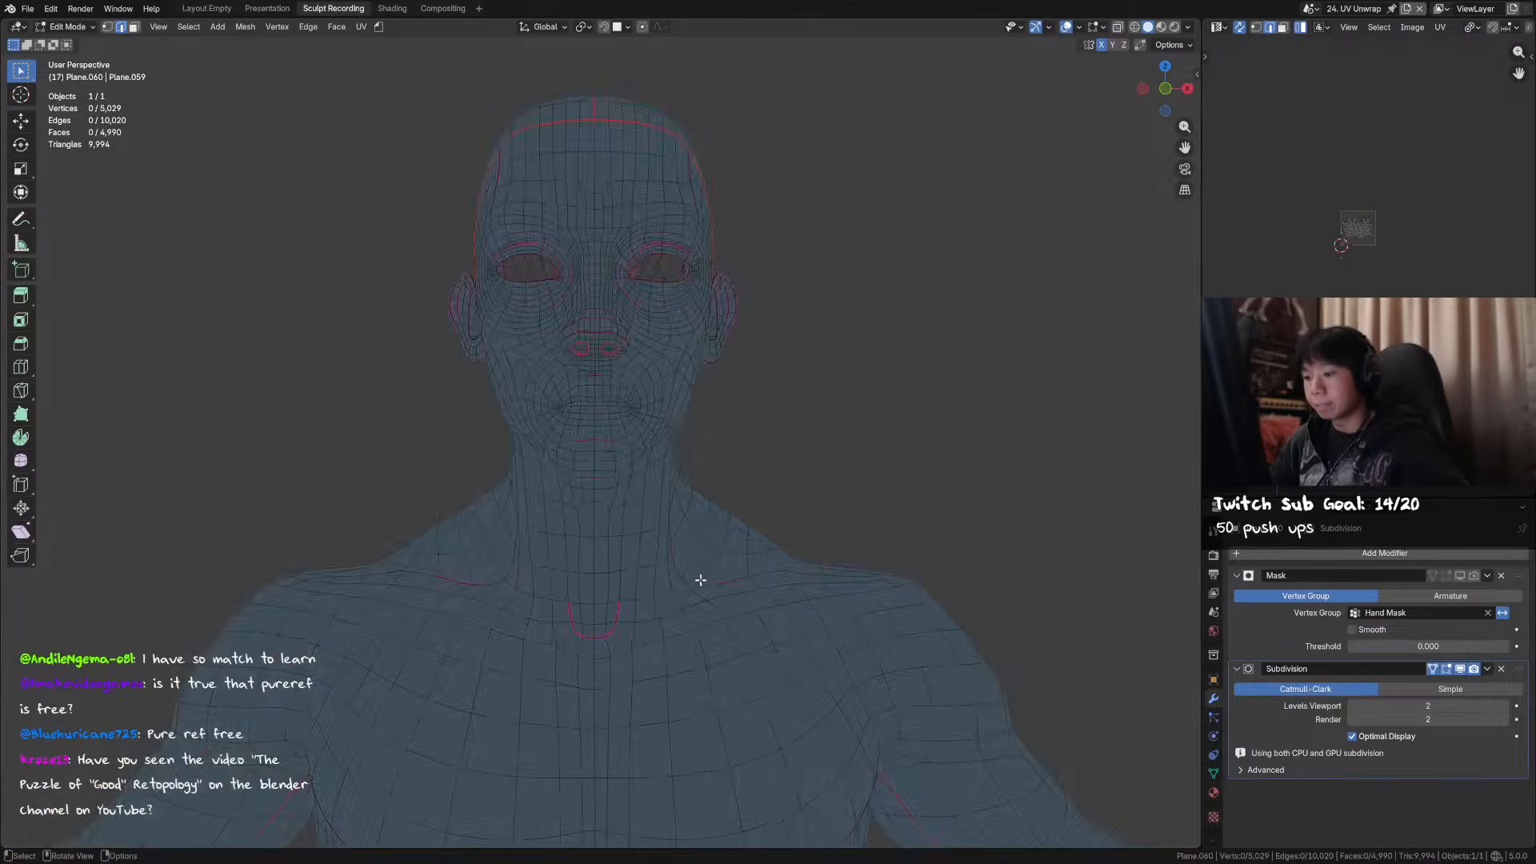
middle_click_drag(699, 569, 697, 444, "shift")
scroll(697, 445, "down", 2)
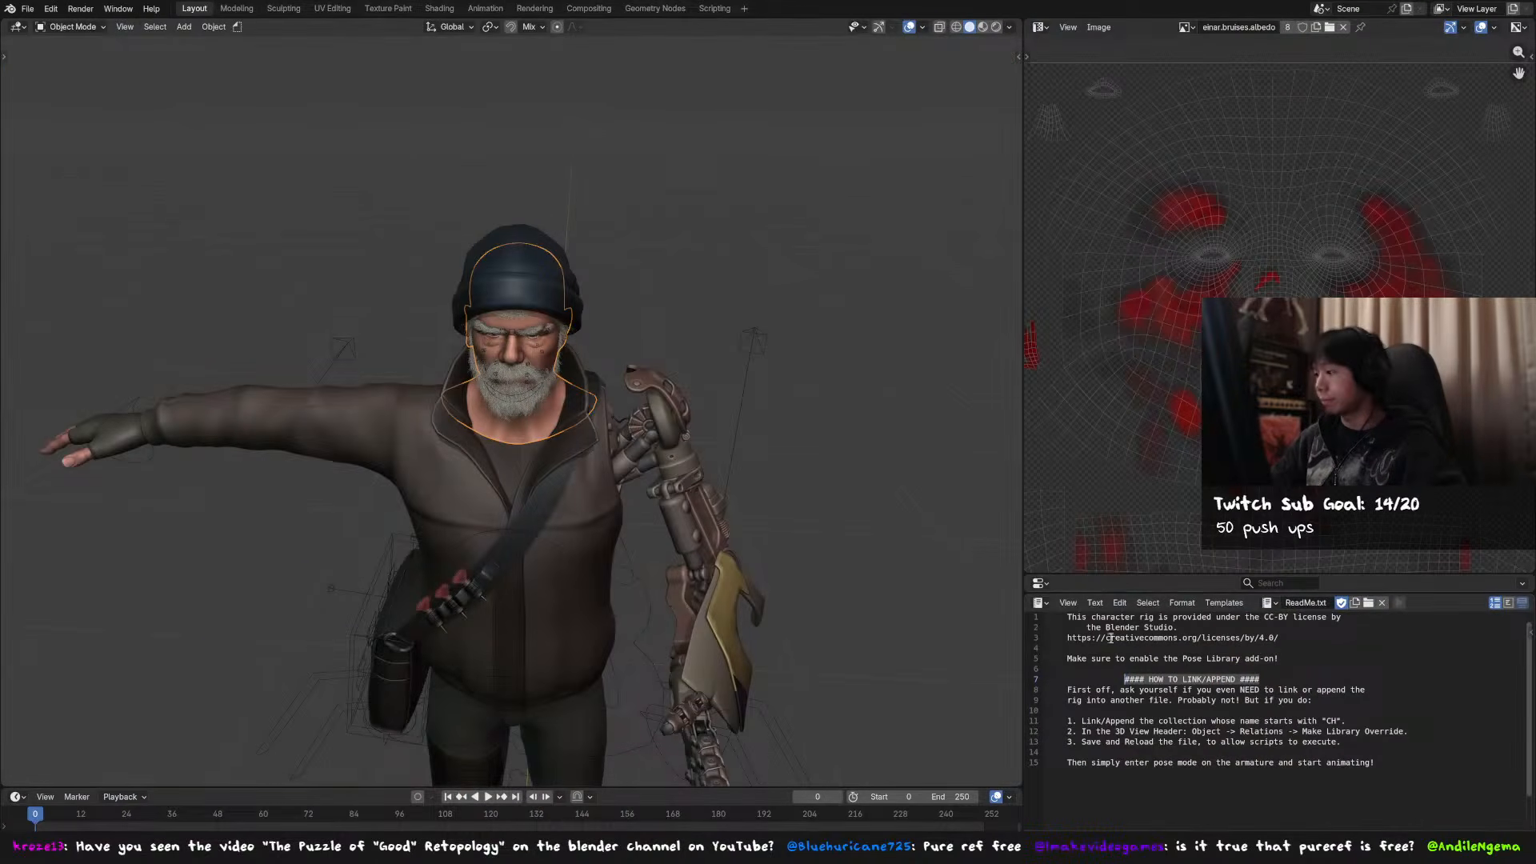
- Add the Sculpt Recording workspace to the Einar character file, frame the character, and clear the selection
left_click(747, 9)
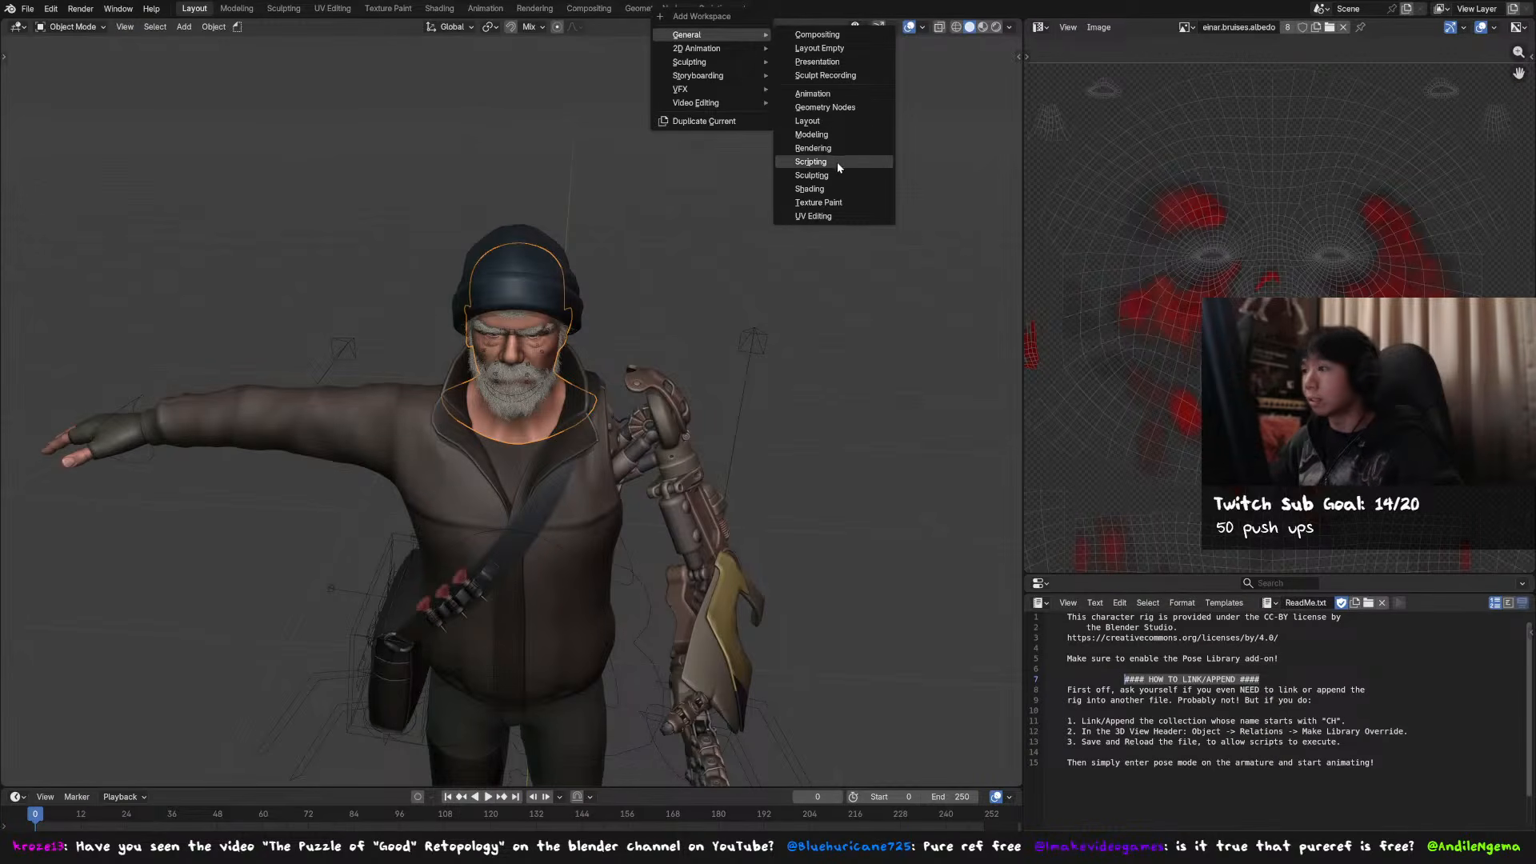
left_click(823, 78)
left_click_drag(725, 153, 468, 485)
key("KP_Decimal")
middle_click_drag(776, 392, 808, 400)
scroll(808, 400, "down", 2)
left_click(809, 401)
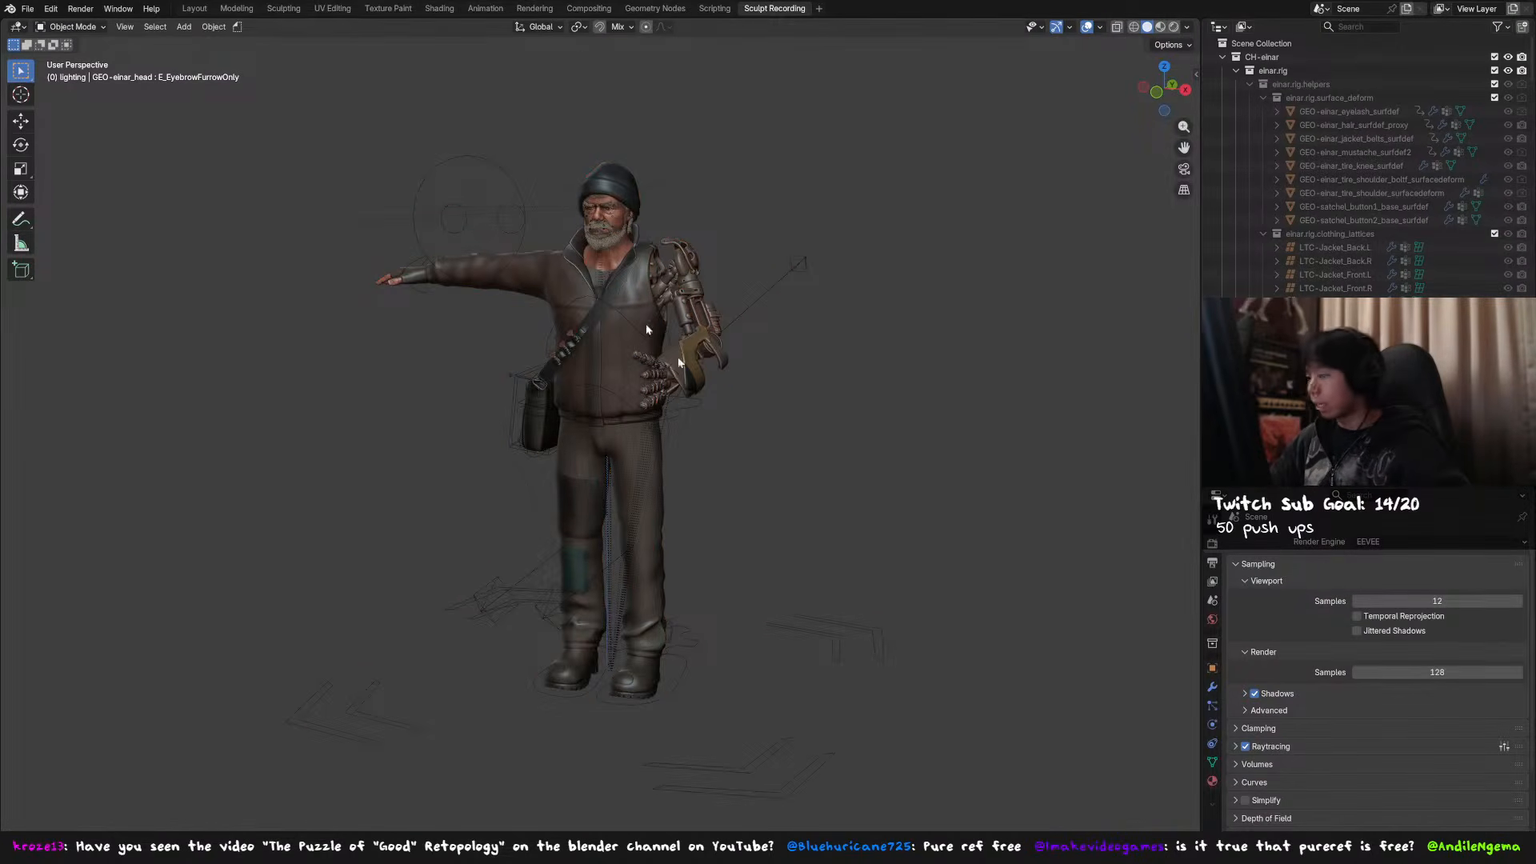
- Try isolating Einar's head mesh and bring up its modifiers
left_click(603, 264)
left_click(603, 264)
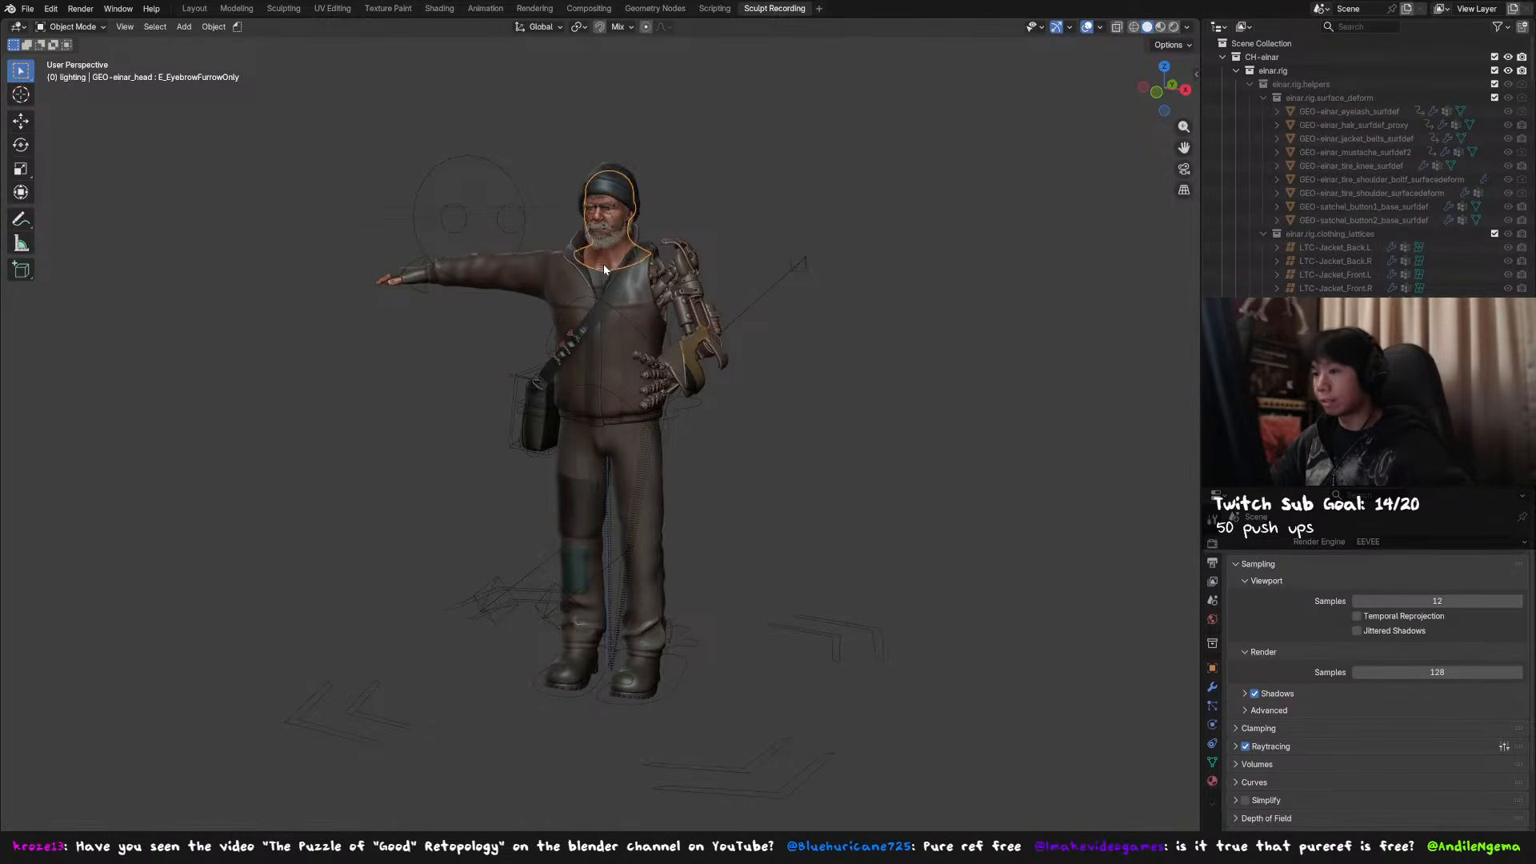
key("shift+h")
left_click(1212, 688)
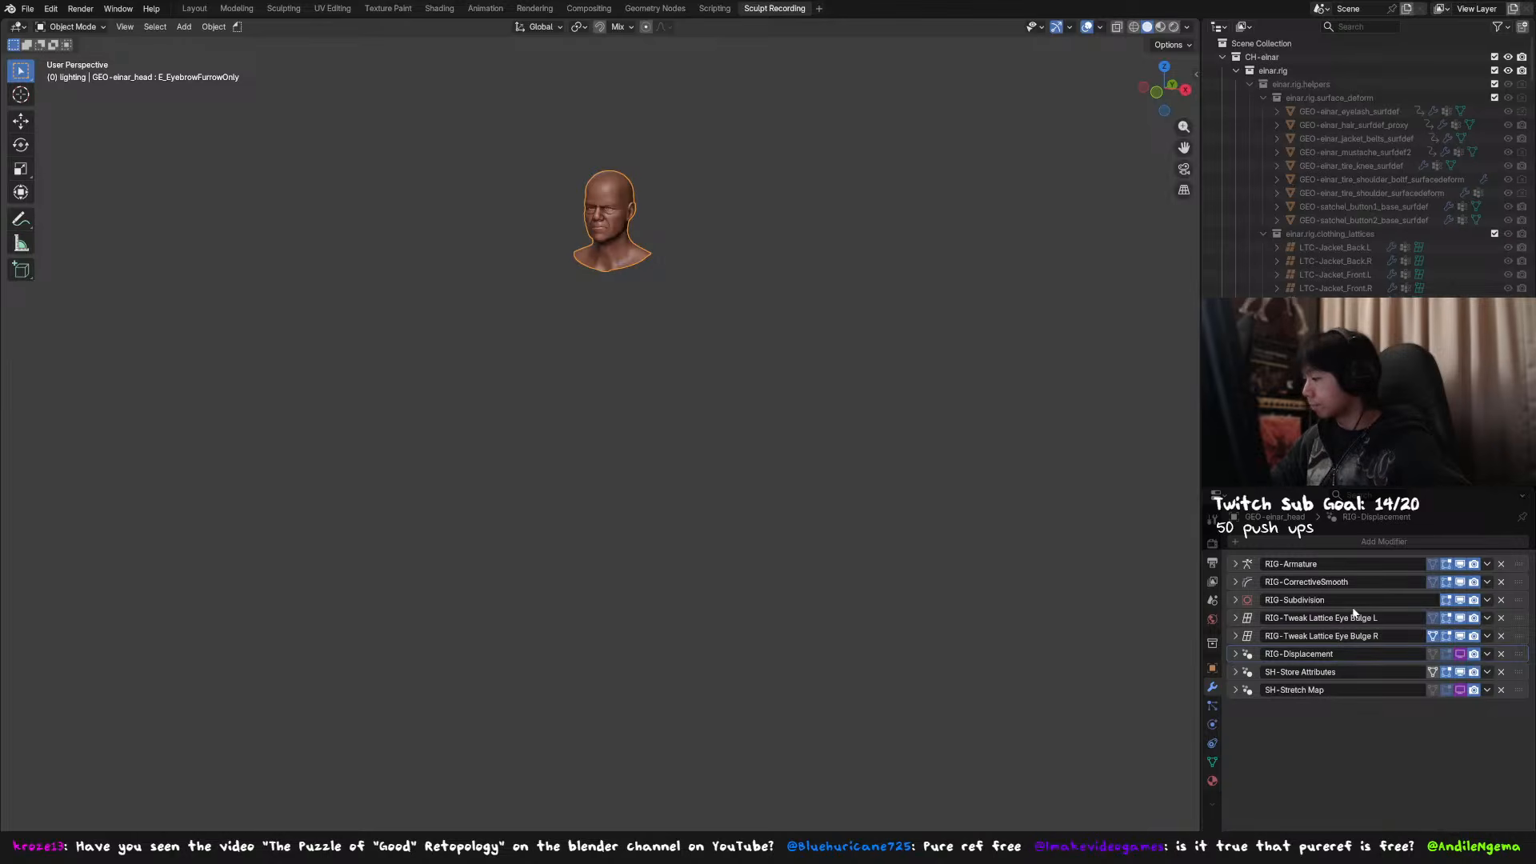
key("ctrl+z")
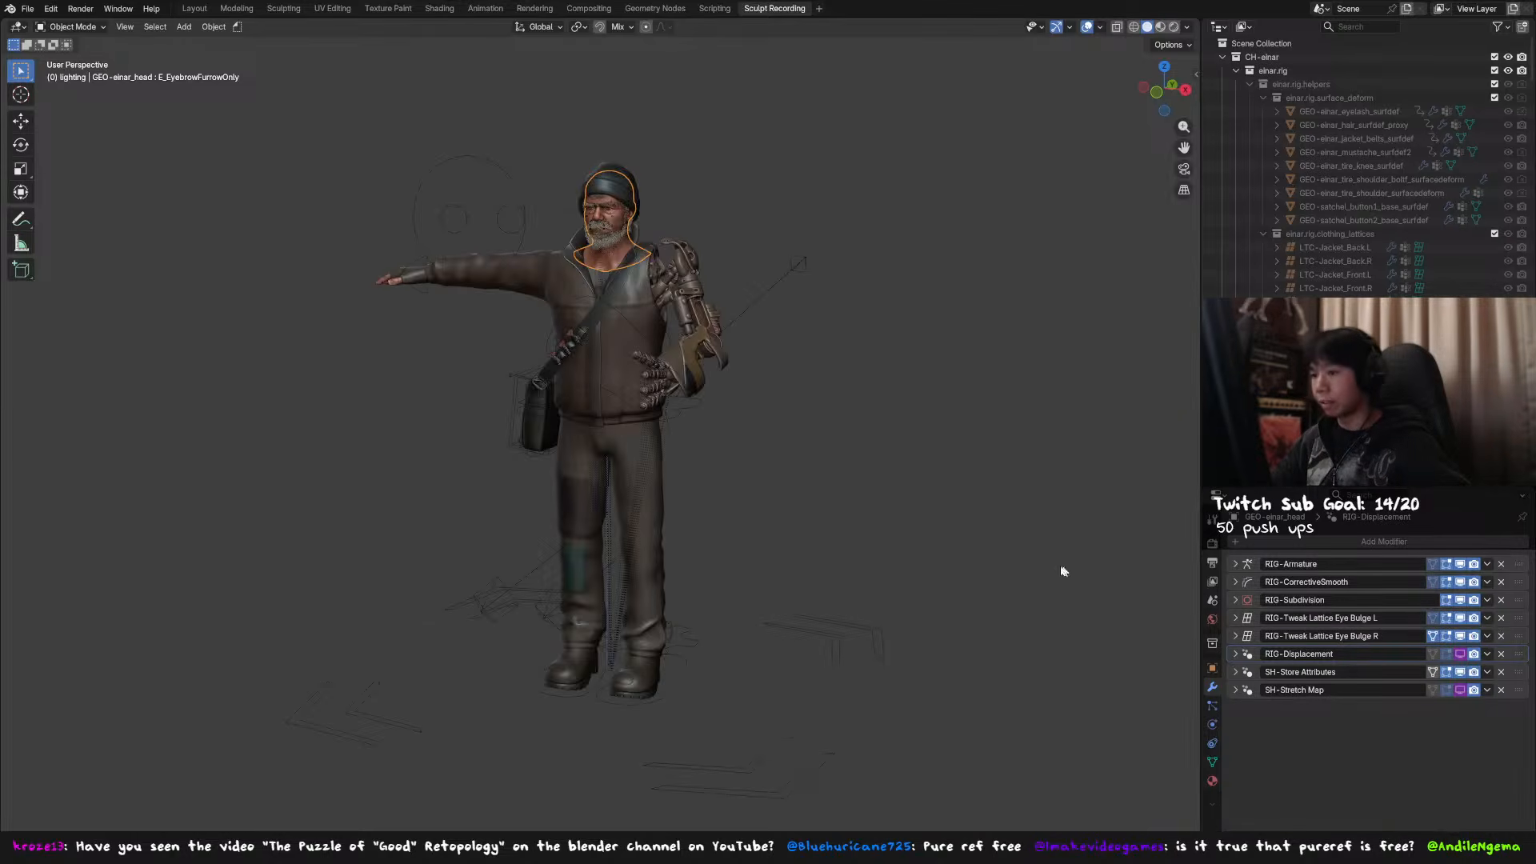
- Hide Einar's mustache and messy beard hair around the lips to expose the mouth
scroll(624, 351, "up", 3)
middle_click_drag(621, 354, 596, 308)
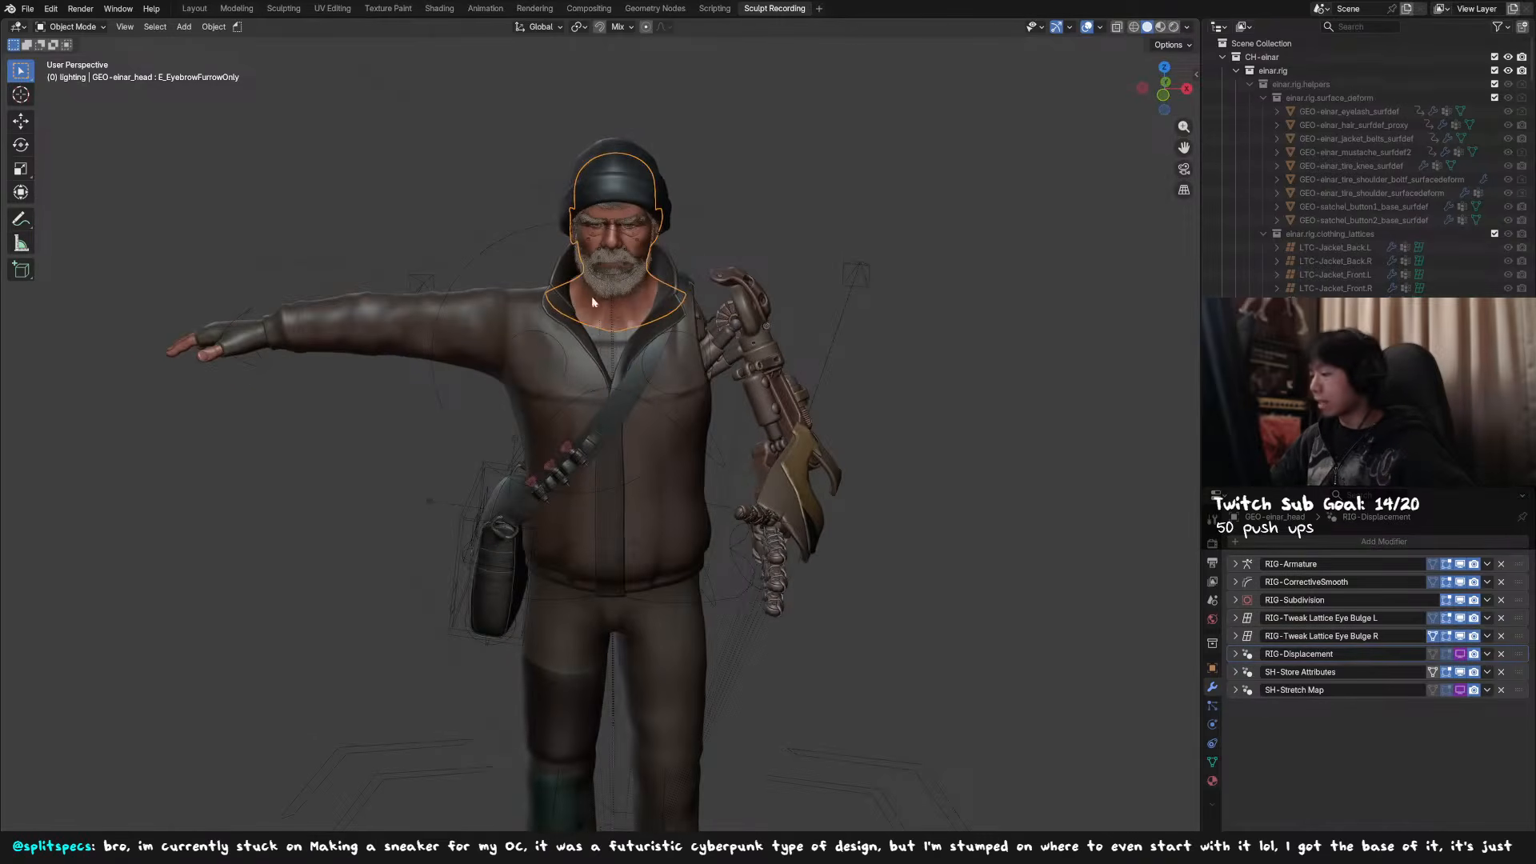
middle_click_drag(620, 390, 740, 445, "shift")
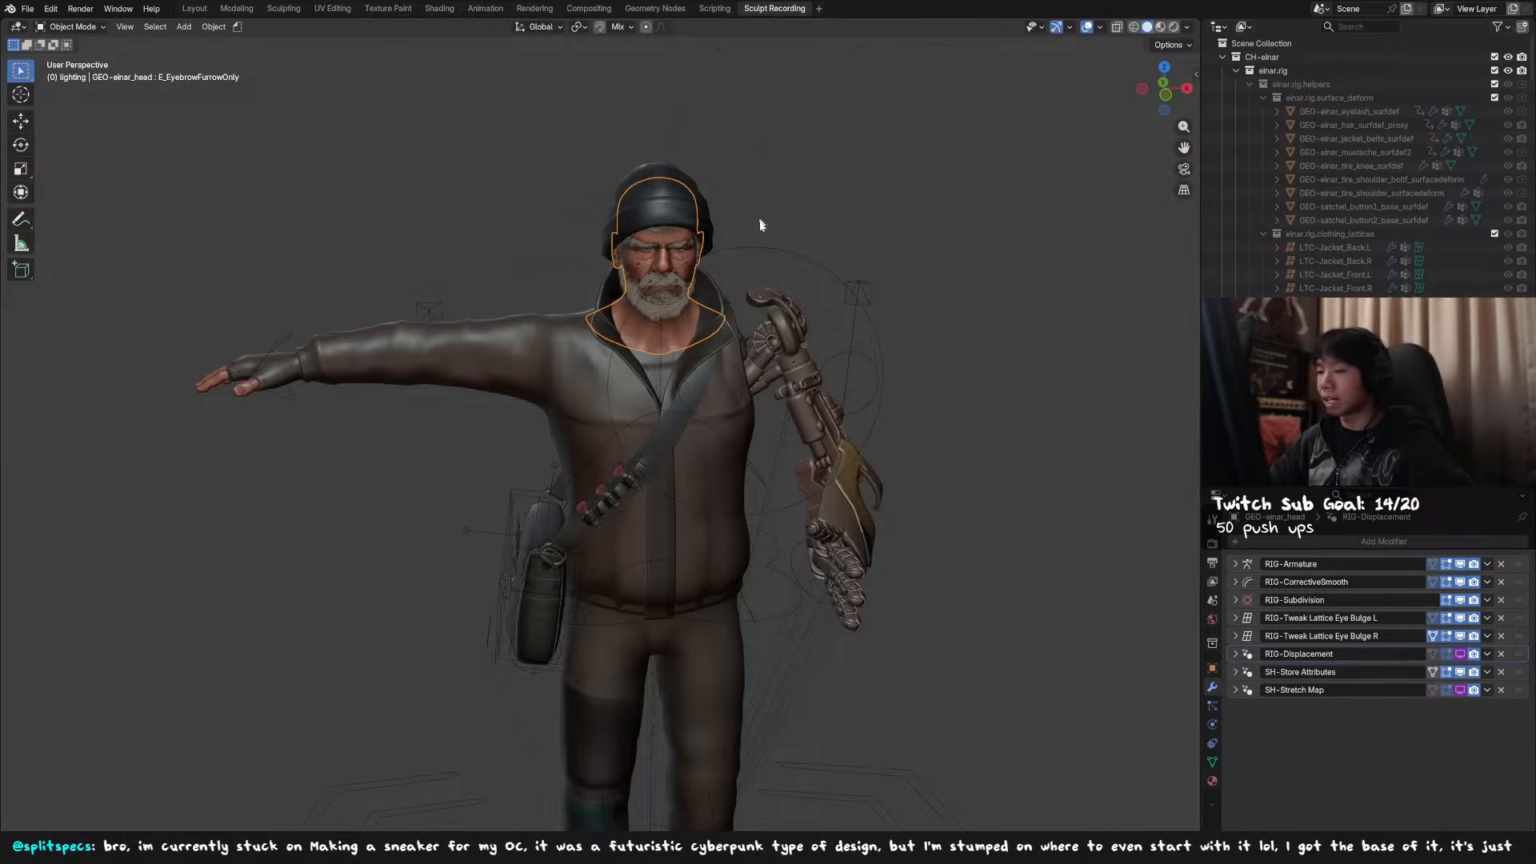
scroll(720, 288, "up", 3)
scroll(744, 256, "up", 8)
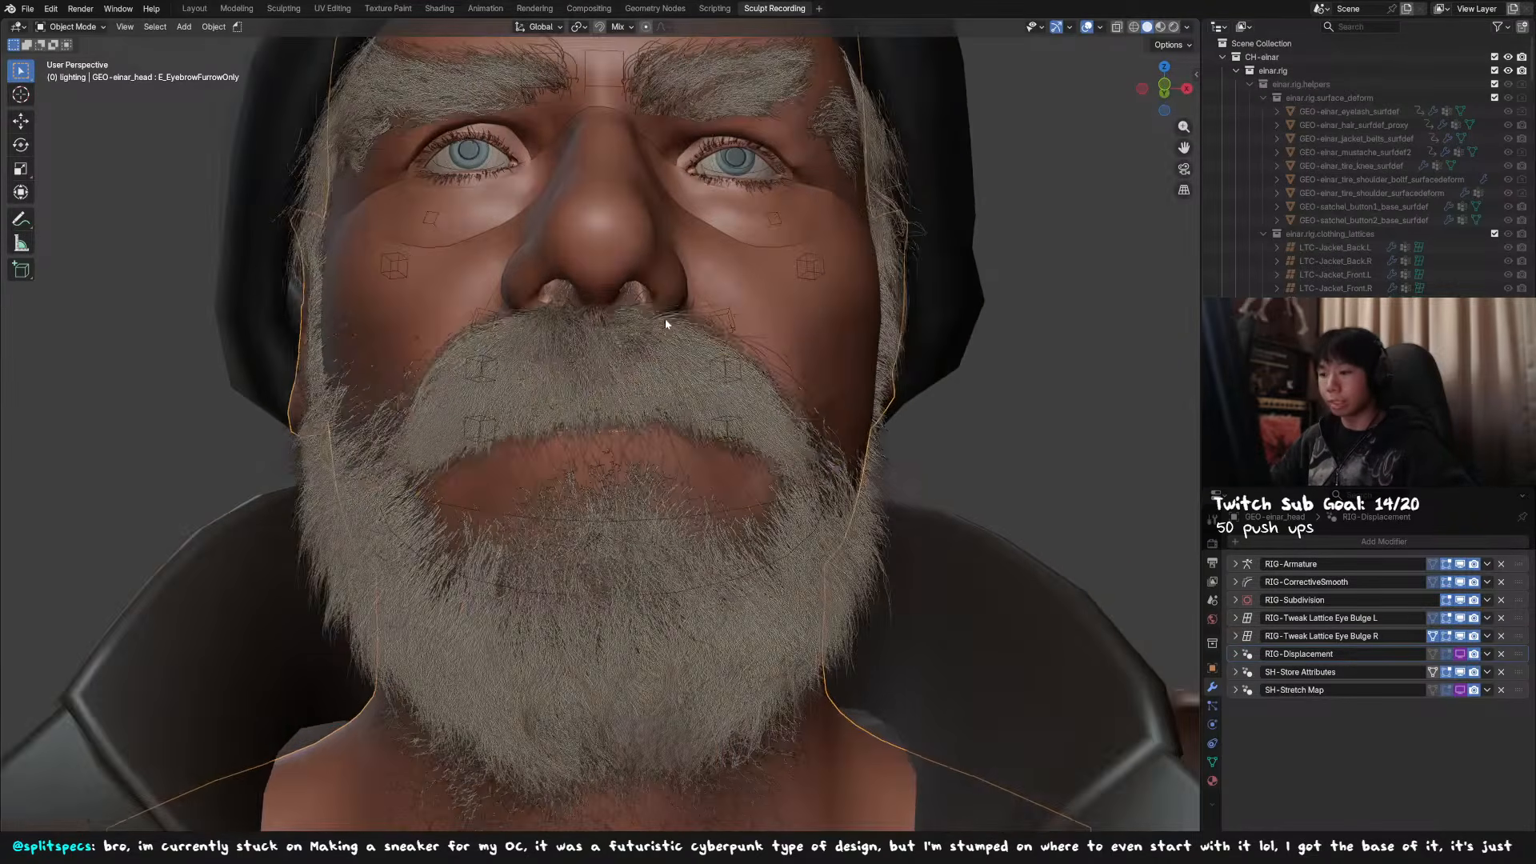
left_click(665, 323)
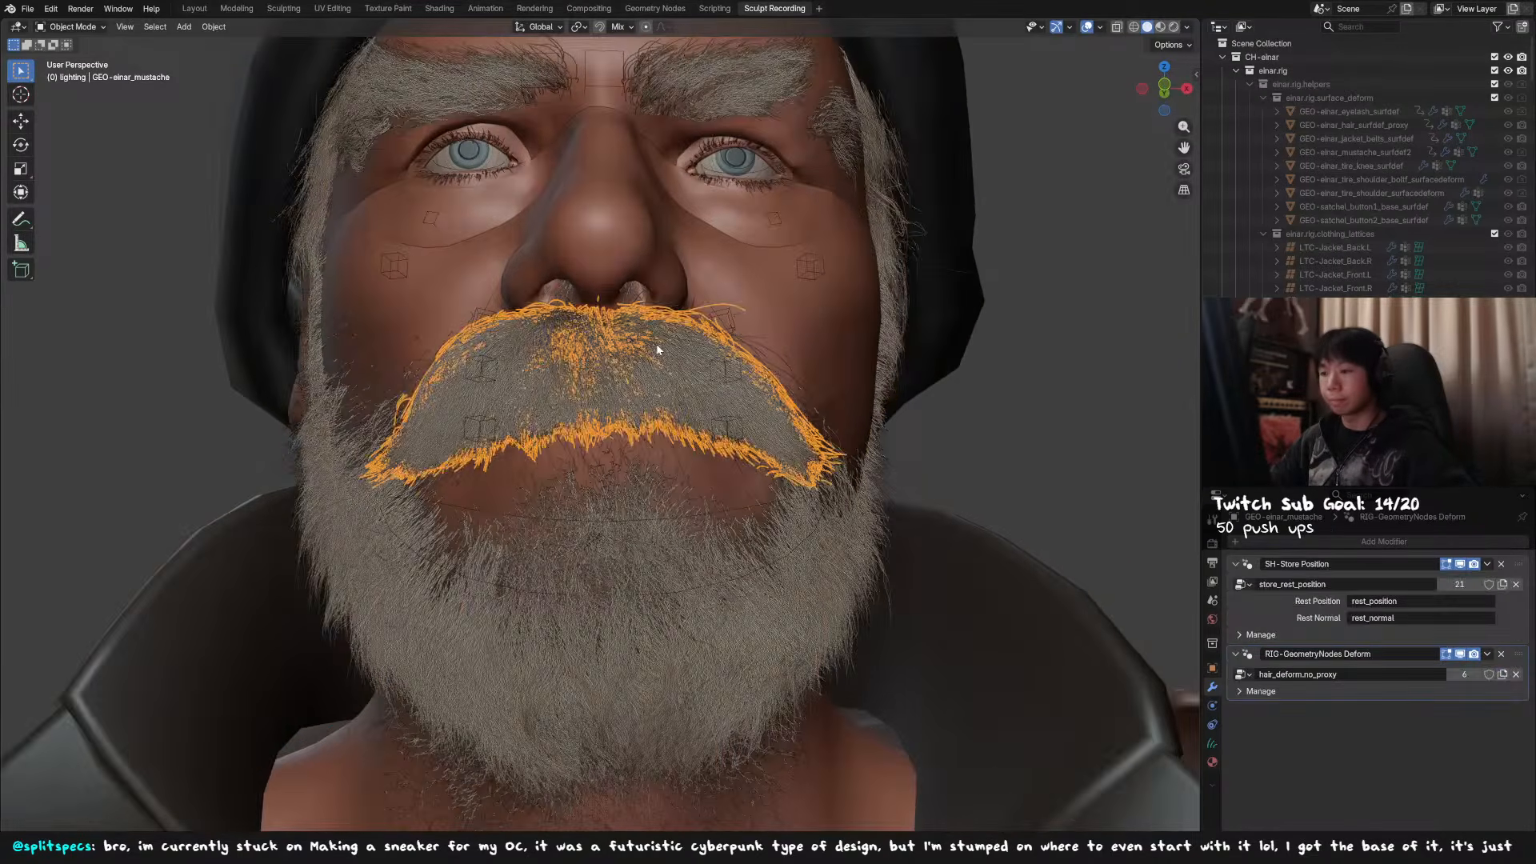
key("h")
left_click(659, 354)
key("h")
left_click(682, 522)
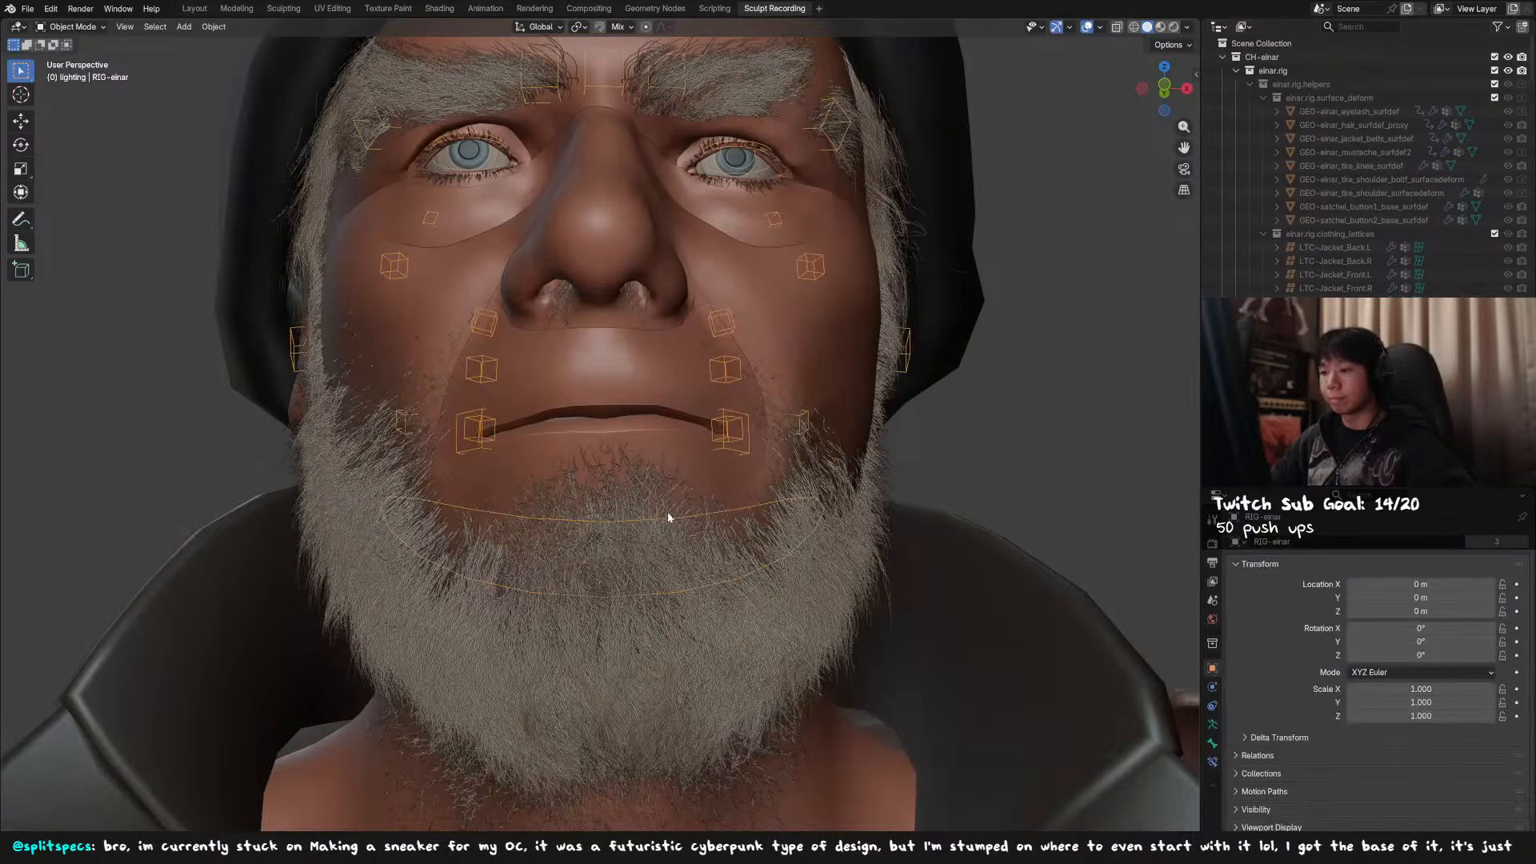
key("h")
left_click(653, 490)
key("h")
- Move inside Einar's mouth and hide the tongue to expose the mouth cavity
middle_click_drag(652, 464, 654, 482)
scroll(655, 482, "up", 9)
scroll(650, 482, "down", 8)
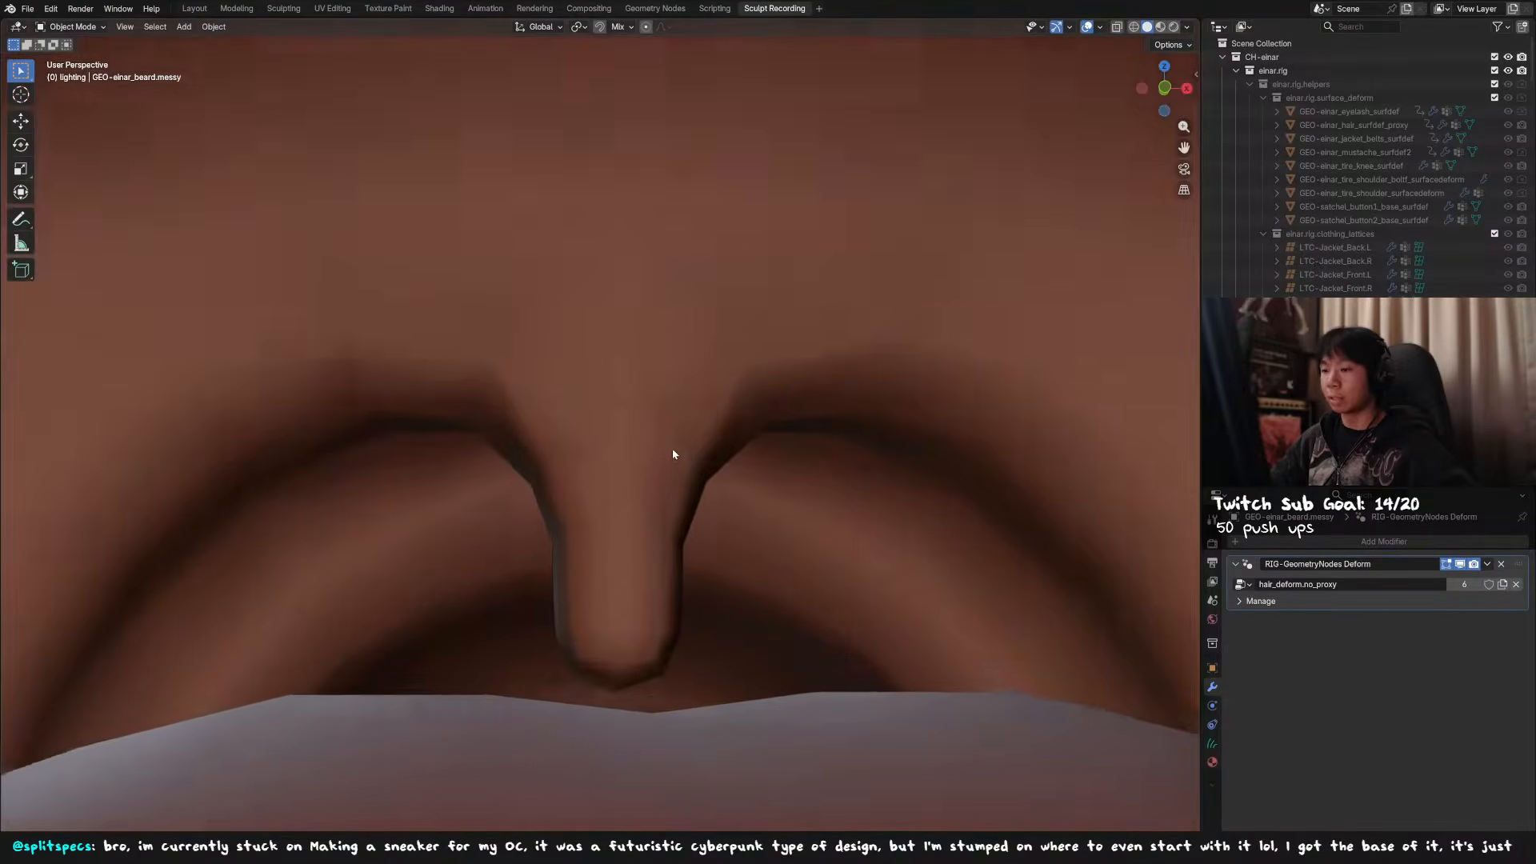
mouse_move(673, 449)
middle_mouse_down()
mouse_move(675, 420)
mouse_move(674, 465)
middle_mouse_up()
left_click(680, 717)
middle_click_drag(681, 739, 723, 415)
key("h")
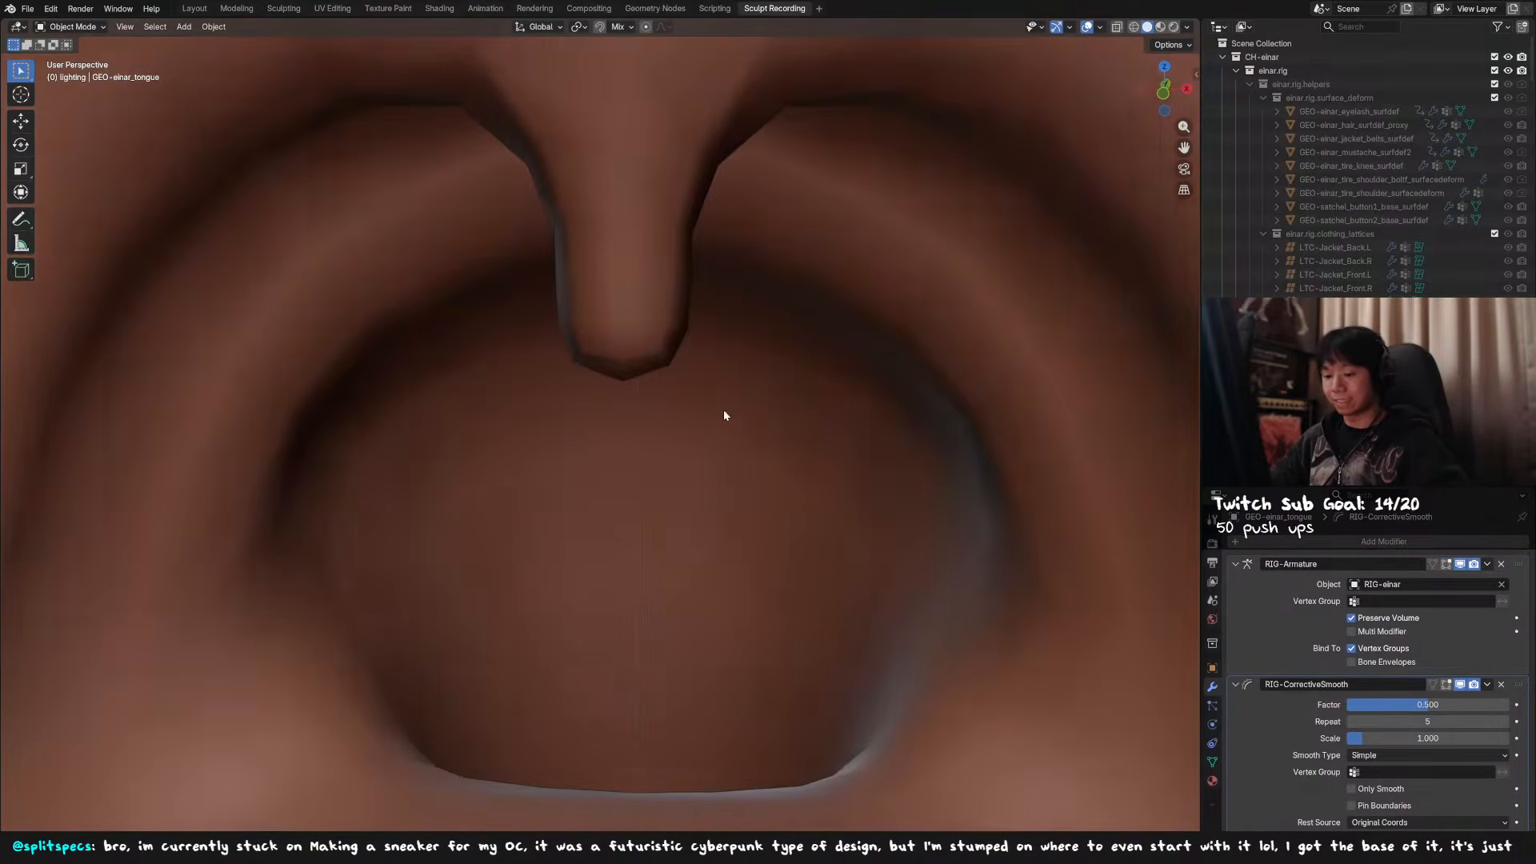
- Set the viewport focal length to 24.6 mm and examine the shape of Einar's inner mouth cavity
key("n")
left_click(1192, 127)
left_click_drag(1128, 84, 1072, 84)
scroll(838, 246, "up", 2)
middle_click_drag(842, 247, 828, 235)
scroll(829, 234, "up", 1)
scroll(803, 294, "up", 1)
scroll(803, 294, "down", 1)
scroll(804, 292, "down", 1)
scroll(802, 292, "up", 2)
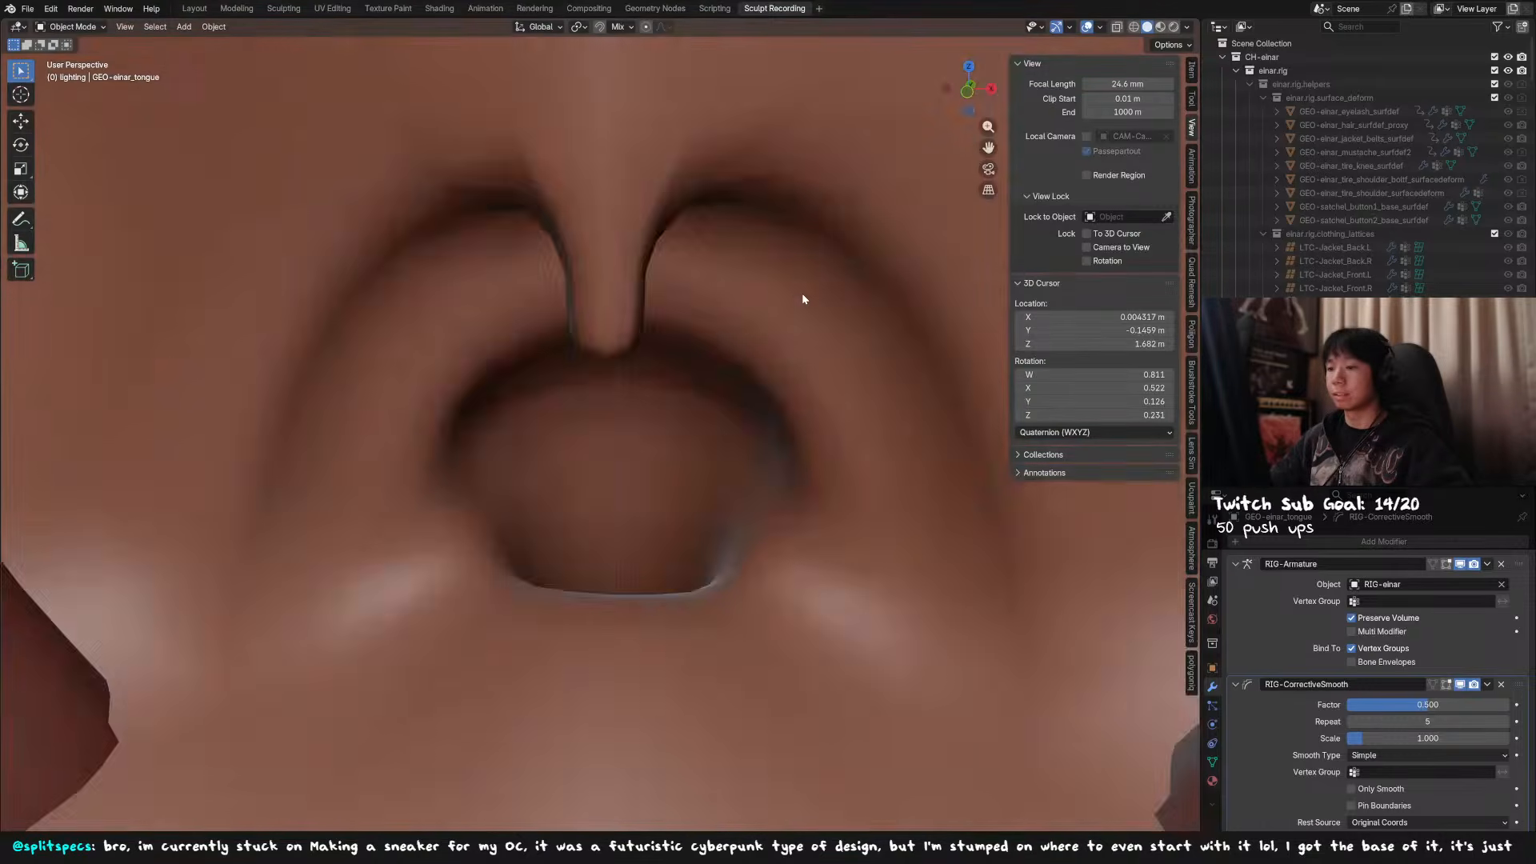
- Pull back out of the mouth to Einar's upper body and increase the viewport focal length
scroll(781, 290, "down", 1)
scroll(762, 309, "up", 1)
scroll(761, 312, "down", 6)
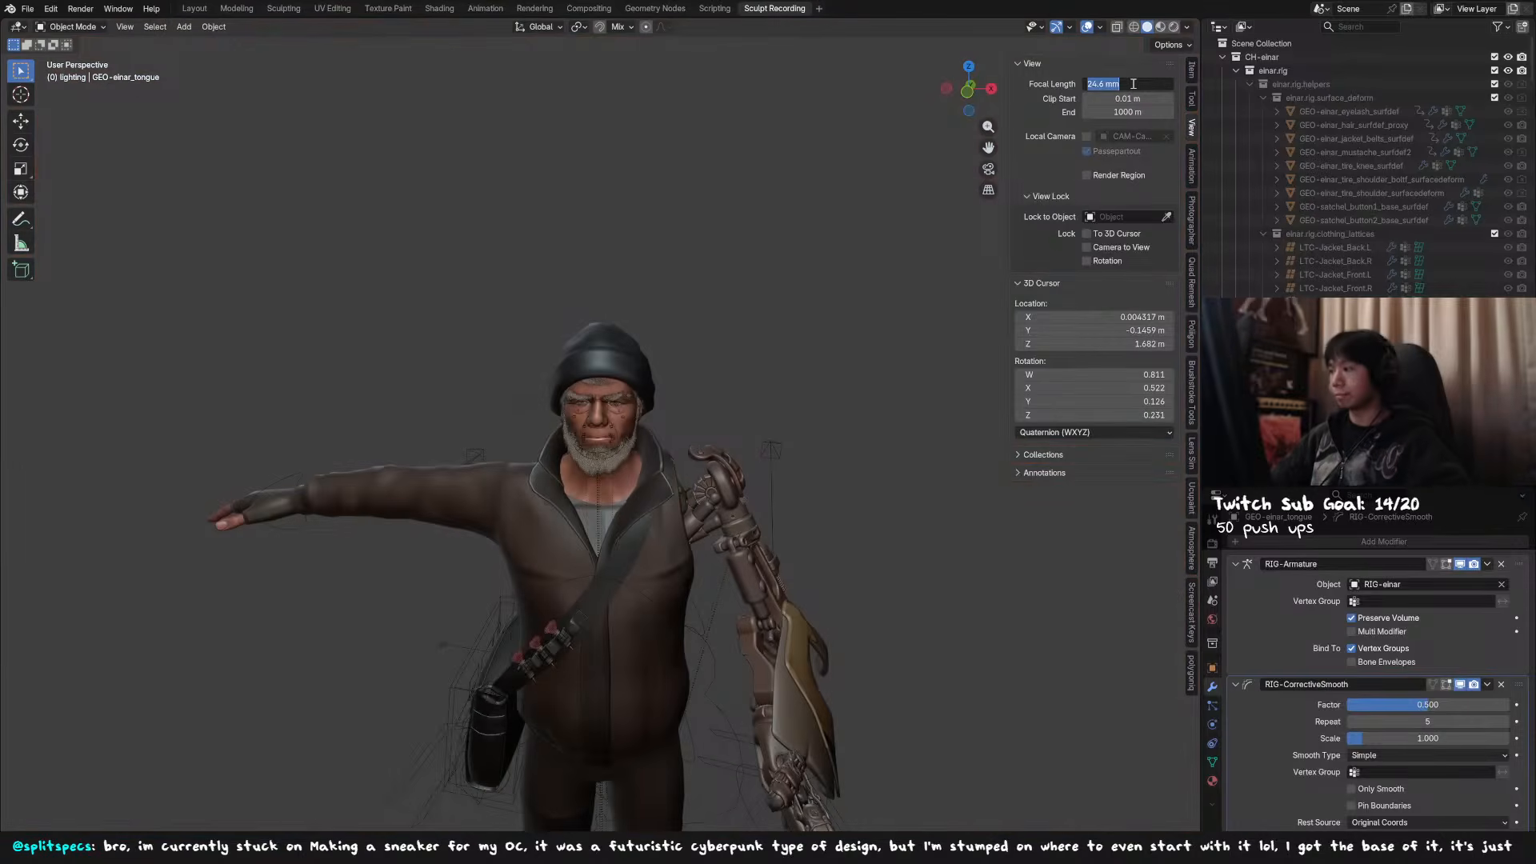
key("Return")
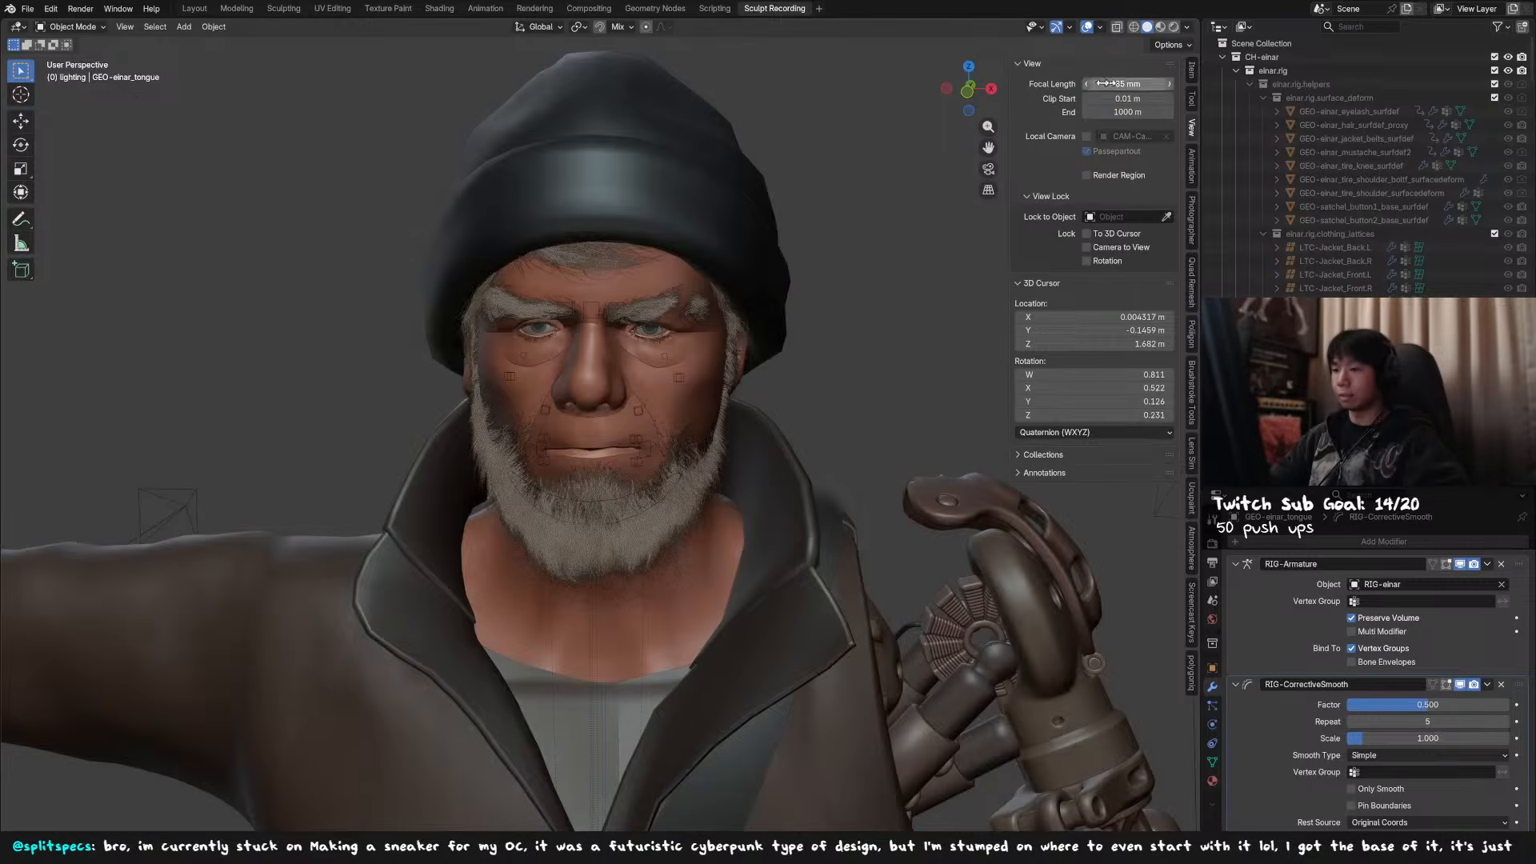
- Close the view settings and unhide all of Einar's hidden parts, leaving nothing selected
key("n")
scroll(832, 357, "down", 3)
key("alt+h")
left_click(894, 424)
scroll(894, 424, "down", 3)
middle_click_drag(894, 424, 866, 280, "shift")
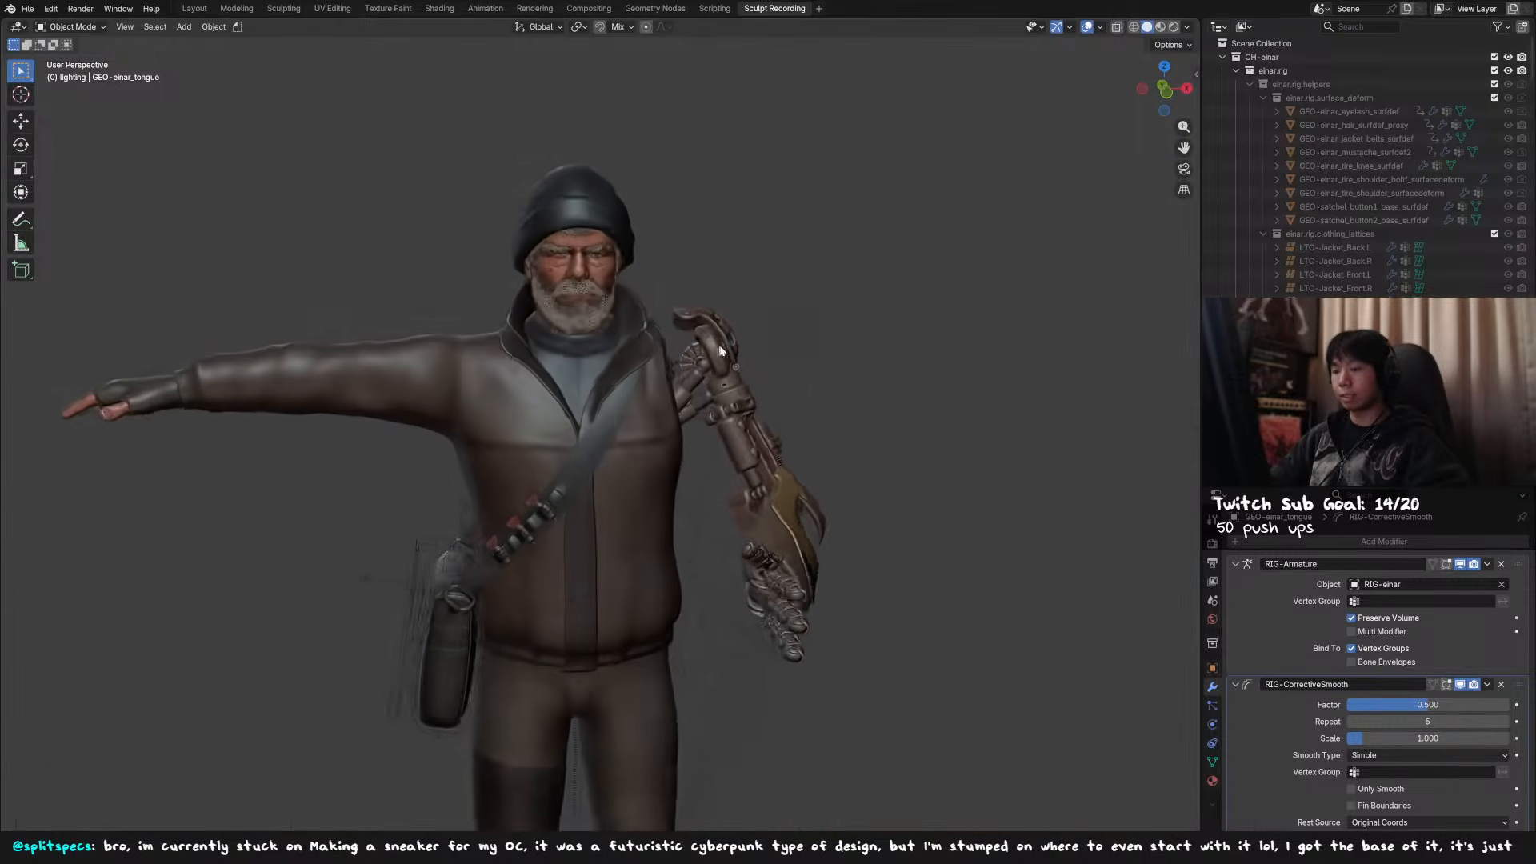
middle_click_drag(702, 351, 713, 359)
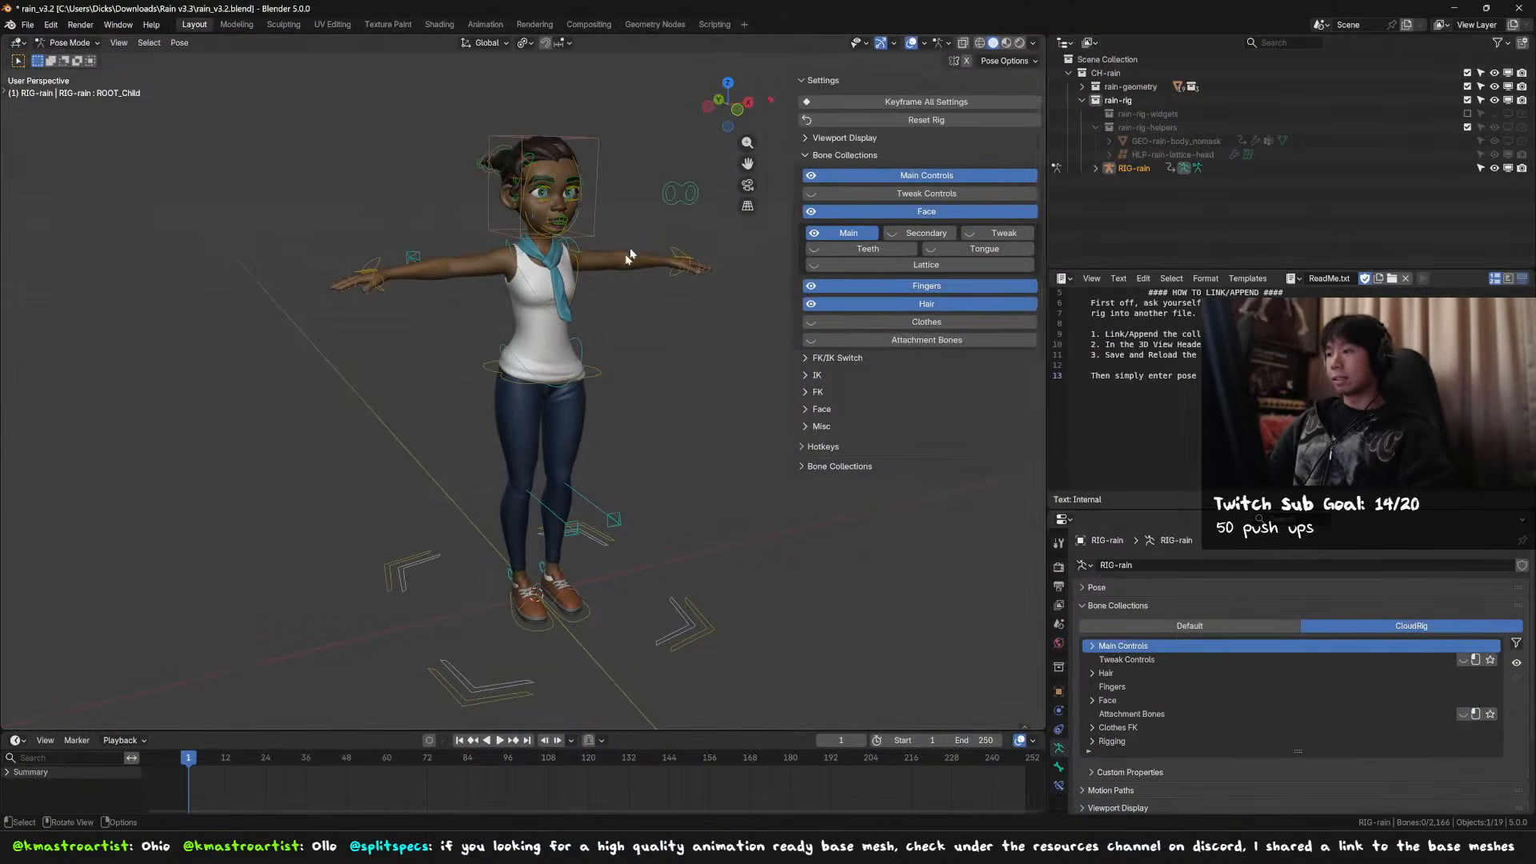
- Switch to the Rain character file, close its rig settings and change the rig from Pose Mode to Object Mode
key("n")
scroll(592, 286, "up", 3)
key("ctrl+Tab")
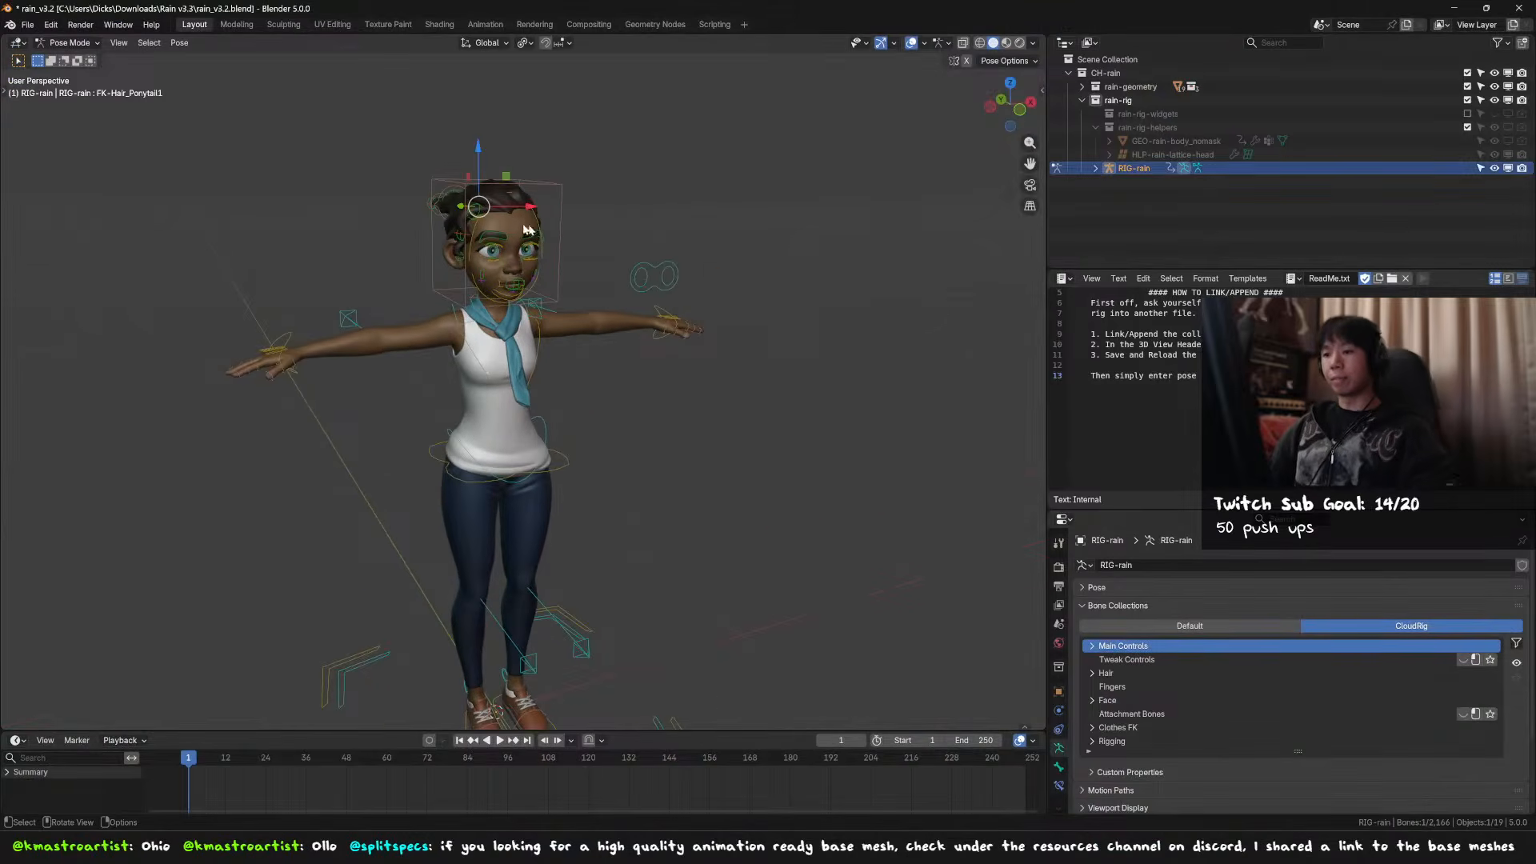
middle_click_drag(521, 230, 656, 238, "shift")
left_click(644, 231)
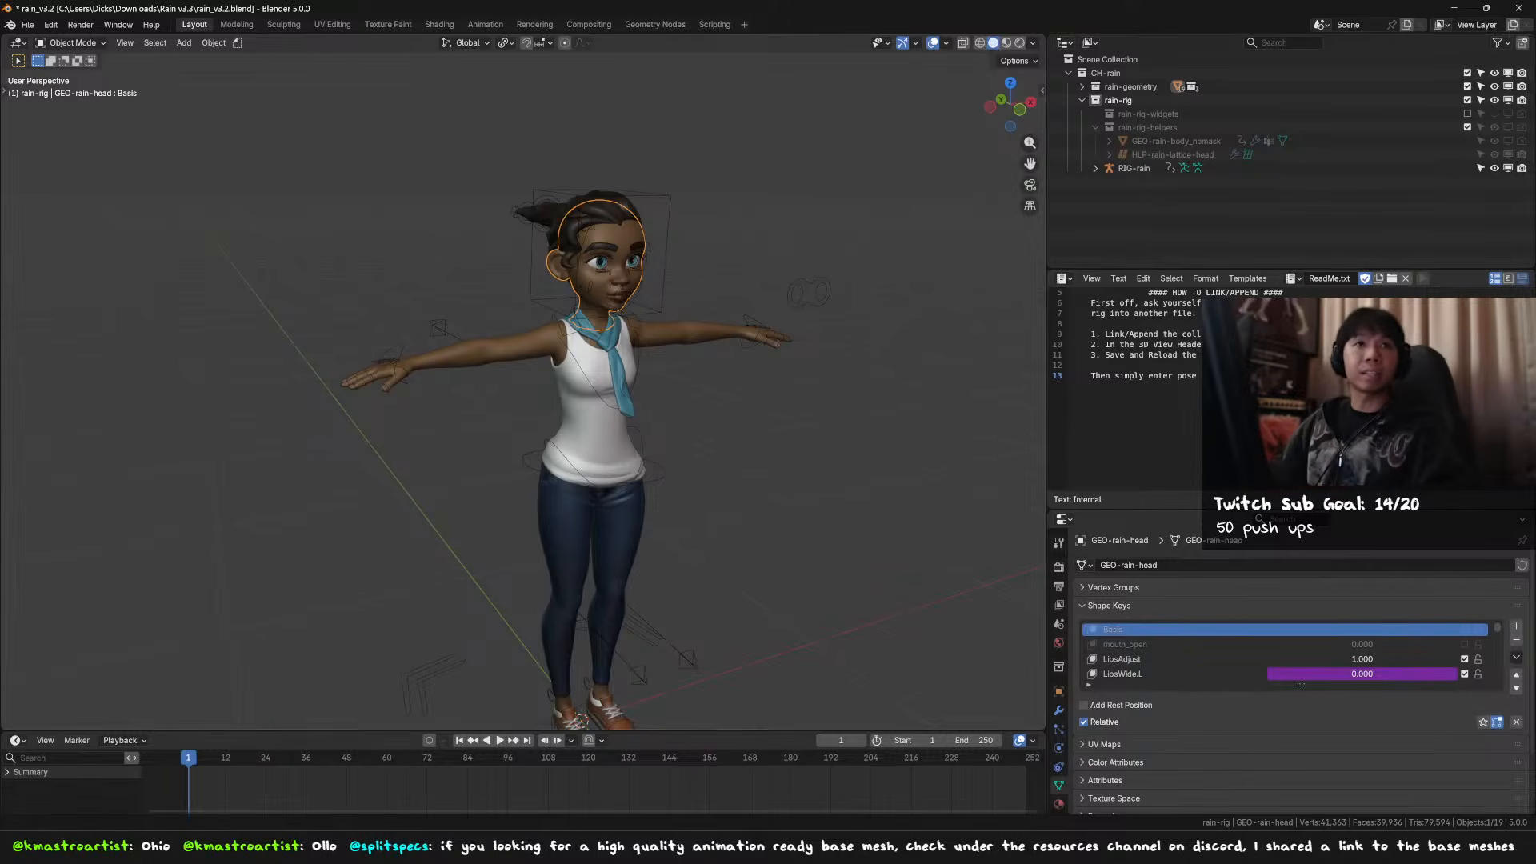
left_click(712, 509)
middle_click_drag(713, 509, 627, 356)
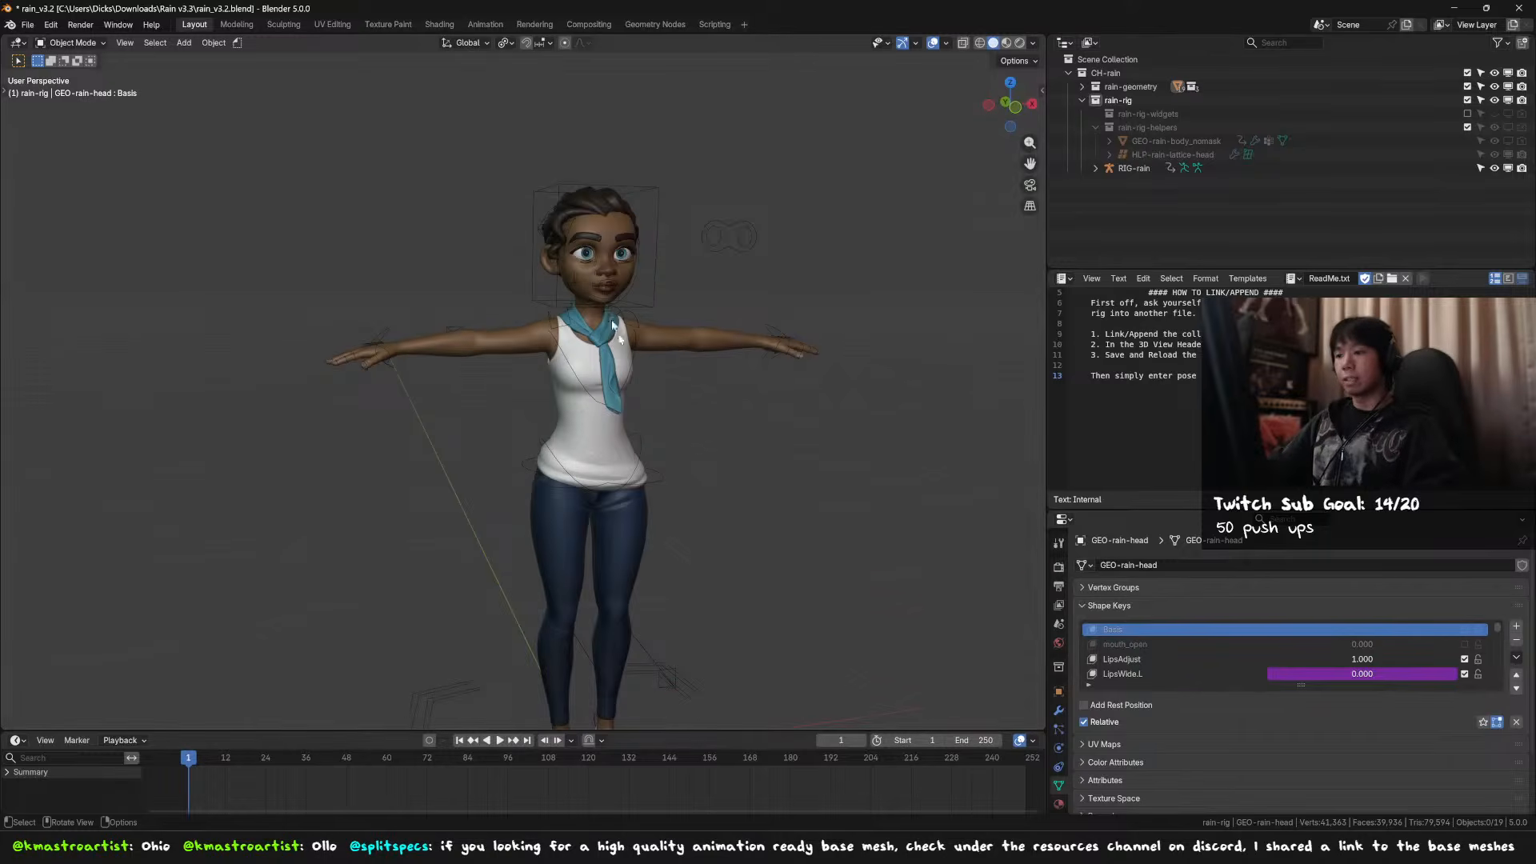
scroll(718, 413, "up", 1)
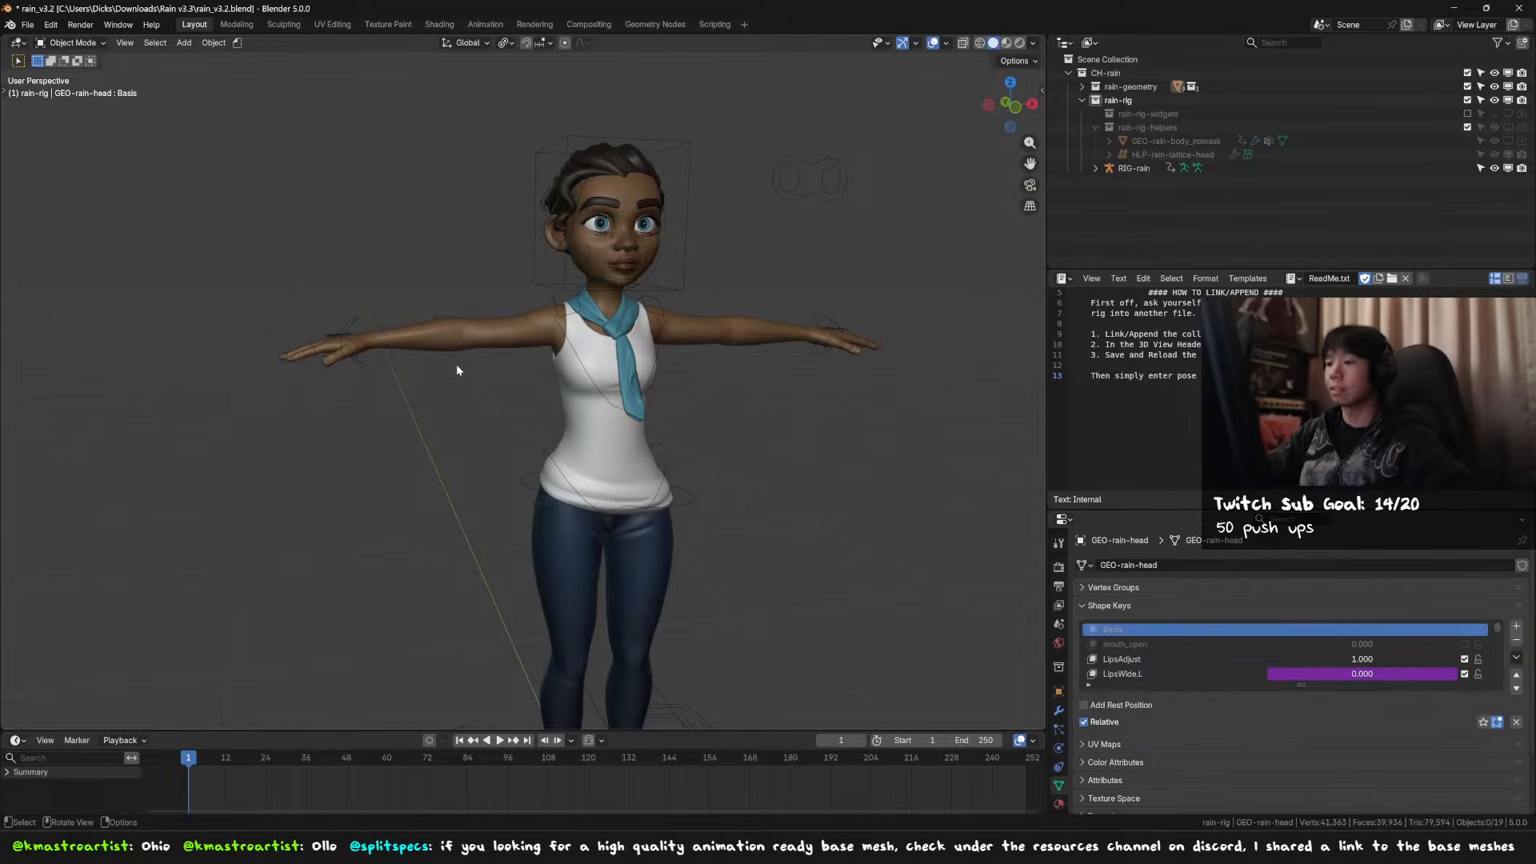
- Isolate Rain's head and body meshes by hiding every other object
middle_click_drag(457, 366, 524, 311)
left_click(502, 342)
middle_click_drag(480, 356, 388, 400)
key("Tab")
middle_click_drag(480, 384, 580, 348)
key("alt+a")
key("Tab")
left_click(602, 288)
key("shift+h")
middle_click_drag(554, 406, 569, 406)
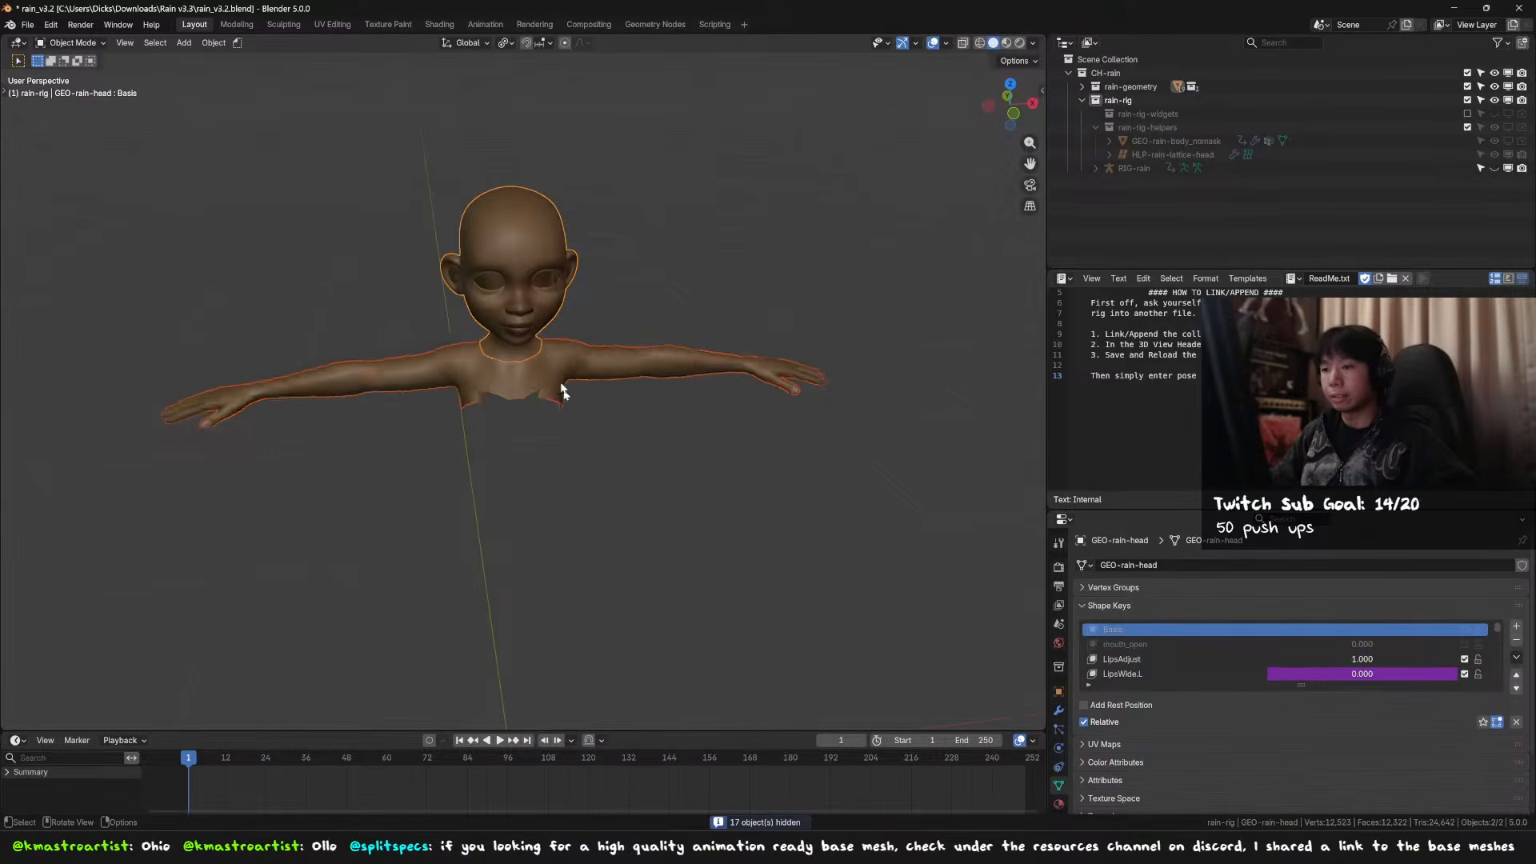
- Open Rain's head mesh for editing and examine its edge loops and seams
left_click(524, 313)
key("Tab")
middle_click_drag(480, 332, 509, 384)
key("alt+a")
scroll(507, 340, "up", 4)
left_click(532, 350, "alt")
key("Tab")
- Open Rain's body mesh for editing and trace the side edge path from the armpit down to the hip
left_click(559, 460)
key("Tab")
middle_click_drag(559, 460, 463, 384, "shift")
scroll(611, 409, "down", 3)
scroll(463, 384, "up", 1)
left_click_drag(772, 414, 789, 416)
middle_click_drag(789, 415, 526, 279)
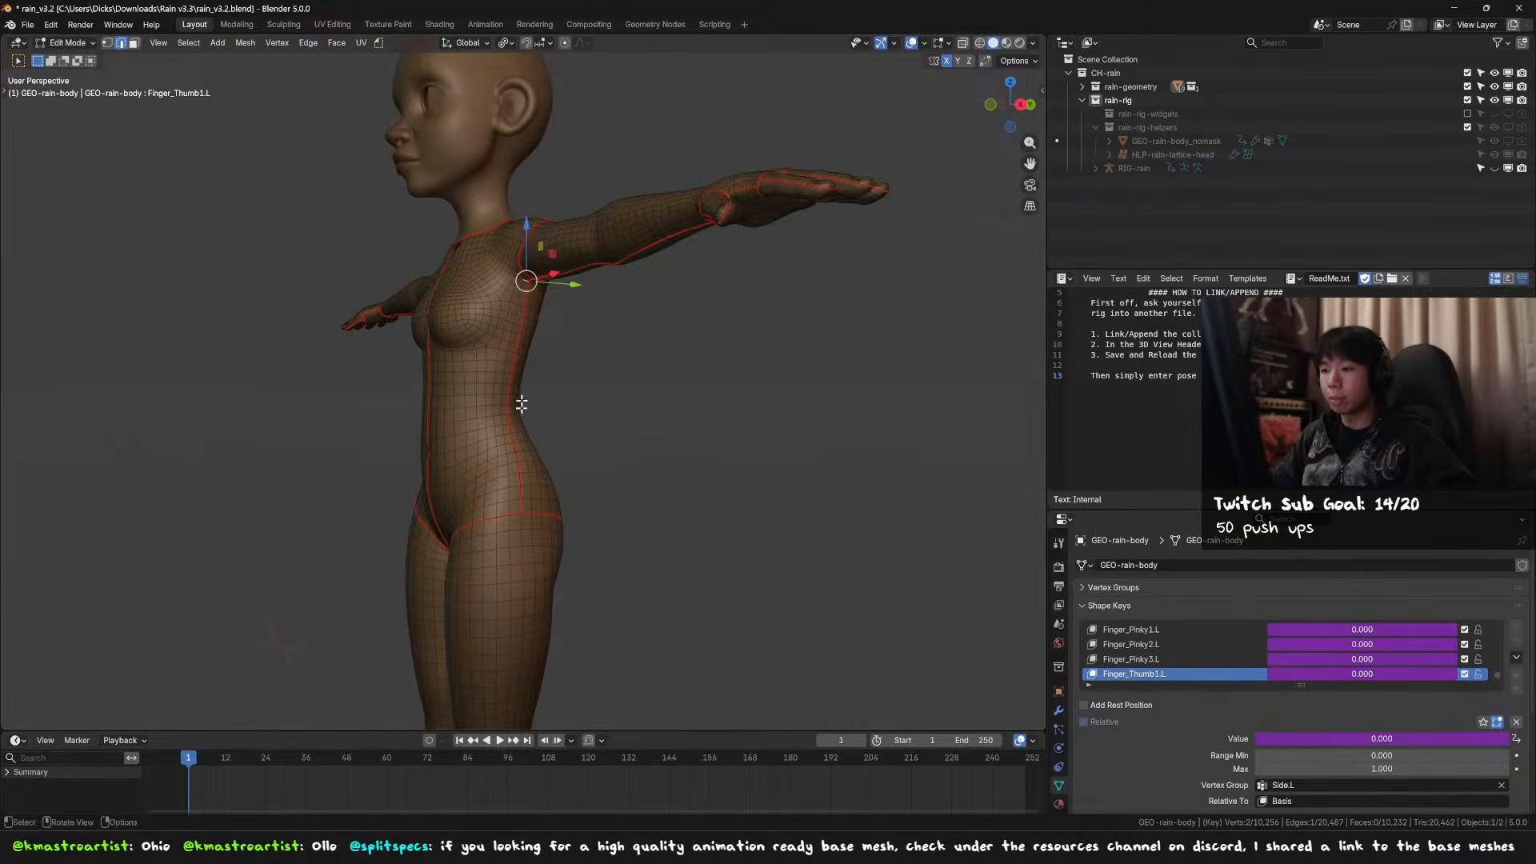
left_click(521, 456, "ctrl")
middle_click_drag(521, 456, 948, 504)
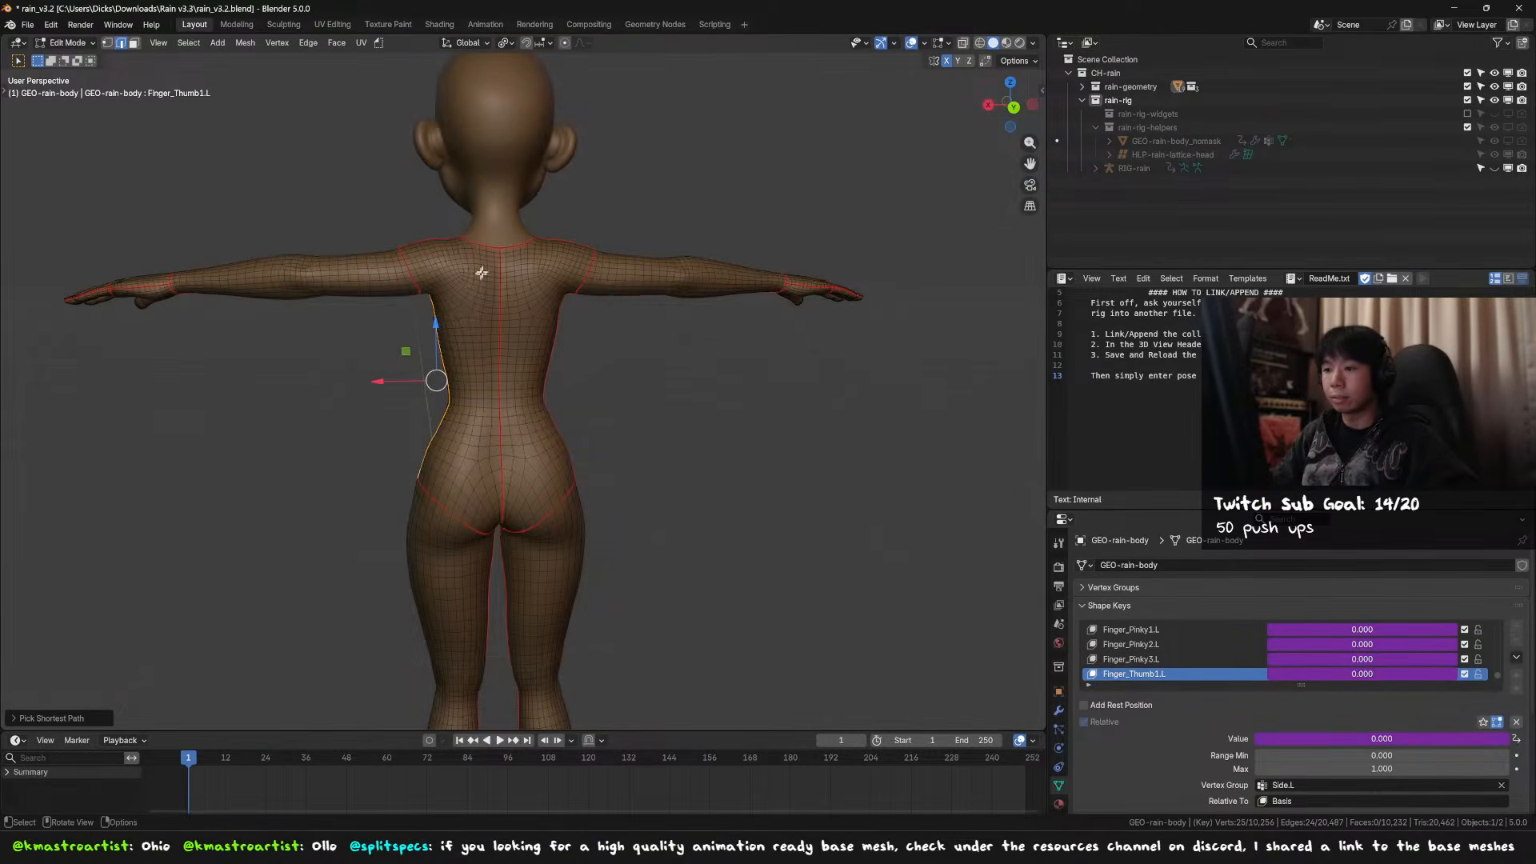
- Trace the seam down the middle of Rain's back from the neck to the crotch and return to Object Mode
left_click(497, 252)
middle_click_drag(489, 470, 470, 300)
left_click(523, 348, "ctrl")
left_click(502, 251)
left_click(502, 519, "ctrl")
middle_click_drag(358, 365, 699, 372)
mouse_move(468, 397)
middle_mouse_down()
mouse_move(564, 399)
mouse_move(474, 400)
mouse_move(487, 384)
middle_mouse_up()
key("Tab")
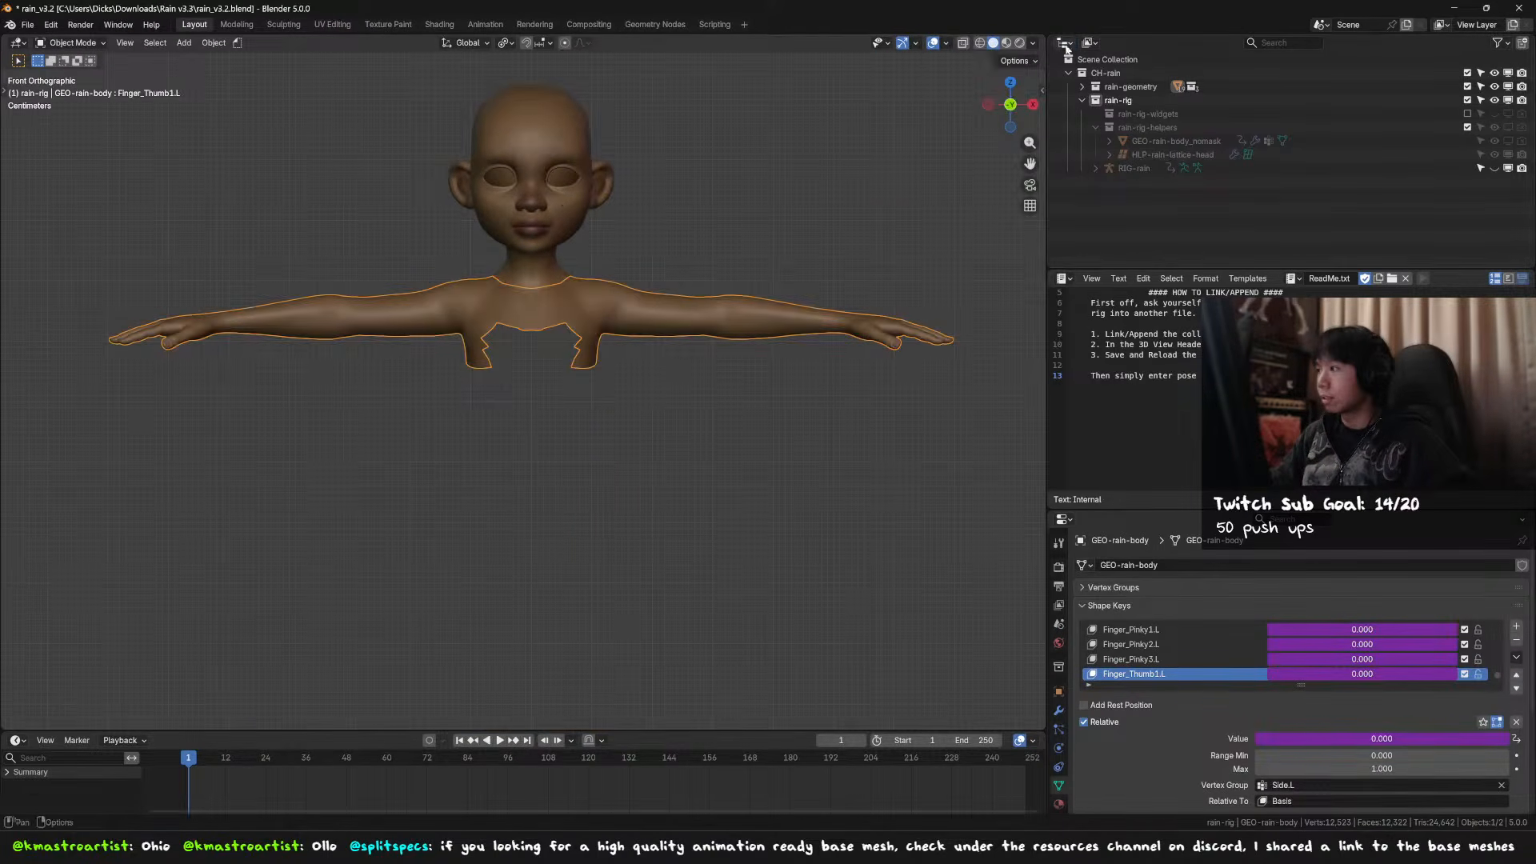
- Change the outliner area to a UV Editor and display the UV layout of Rain's whole body
left_click(1064, 43)
left_click(670, 109)
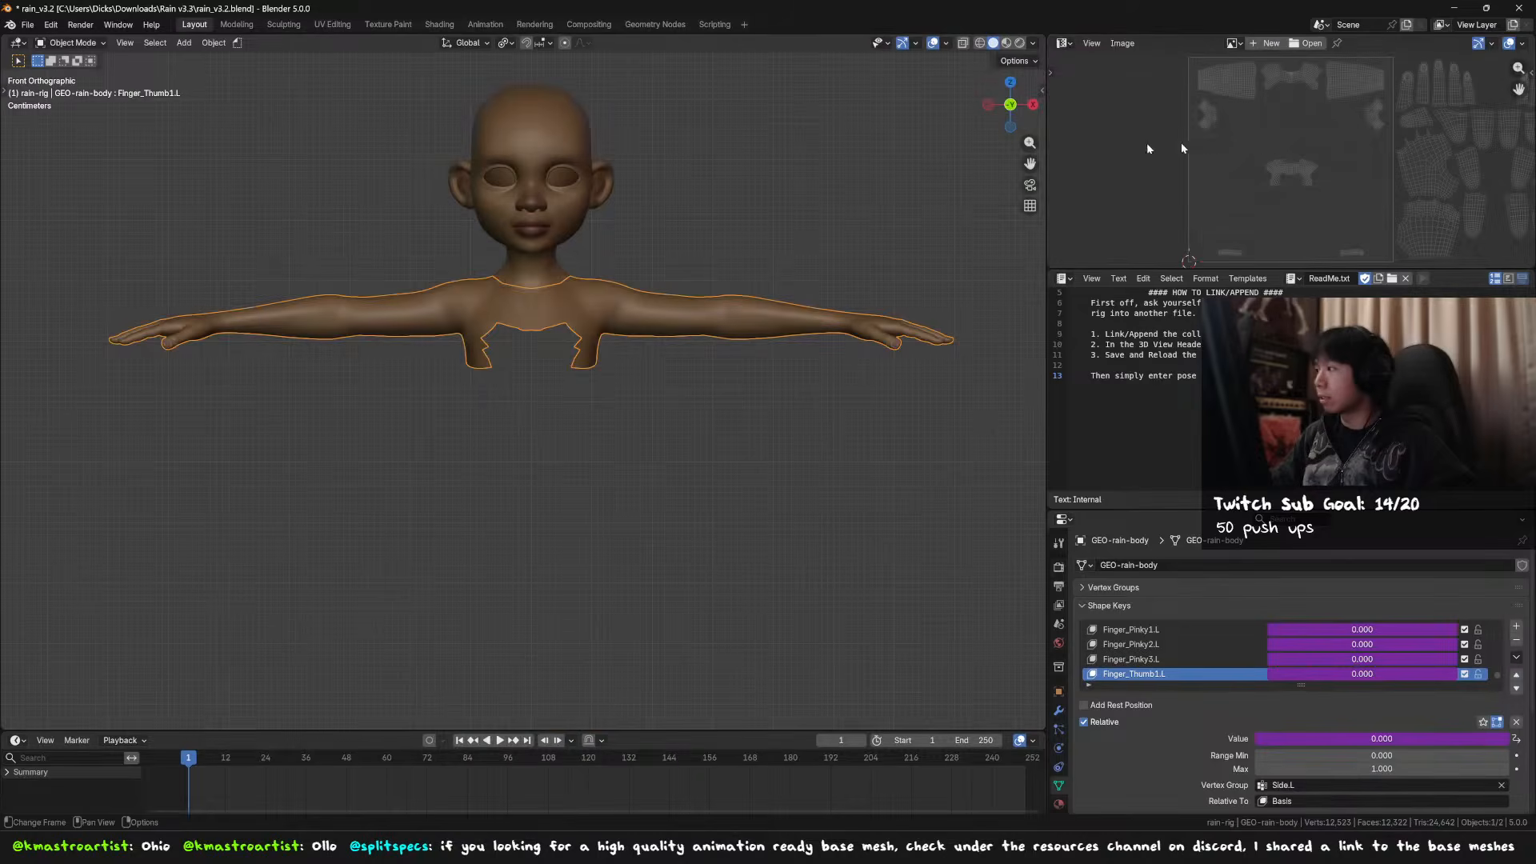
key("Tab")
scroll(870, 202, "down", 1)
scroll(1242, 184, "down", 4)
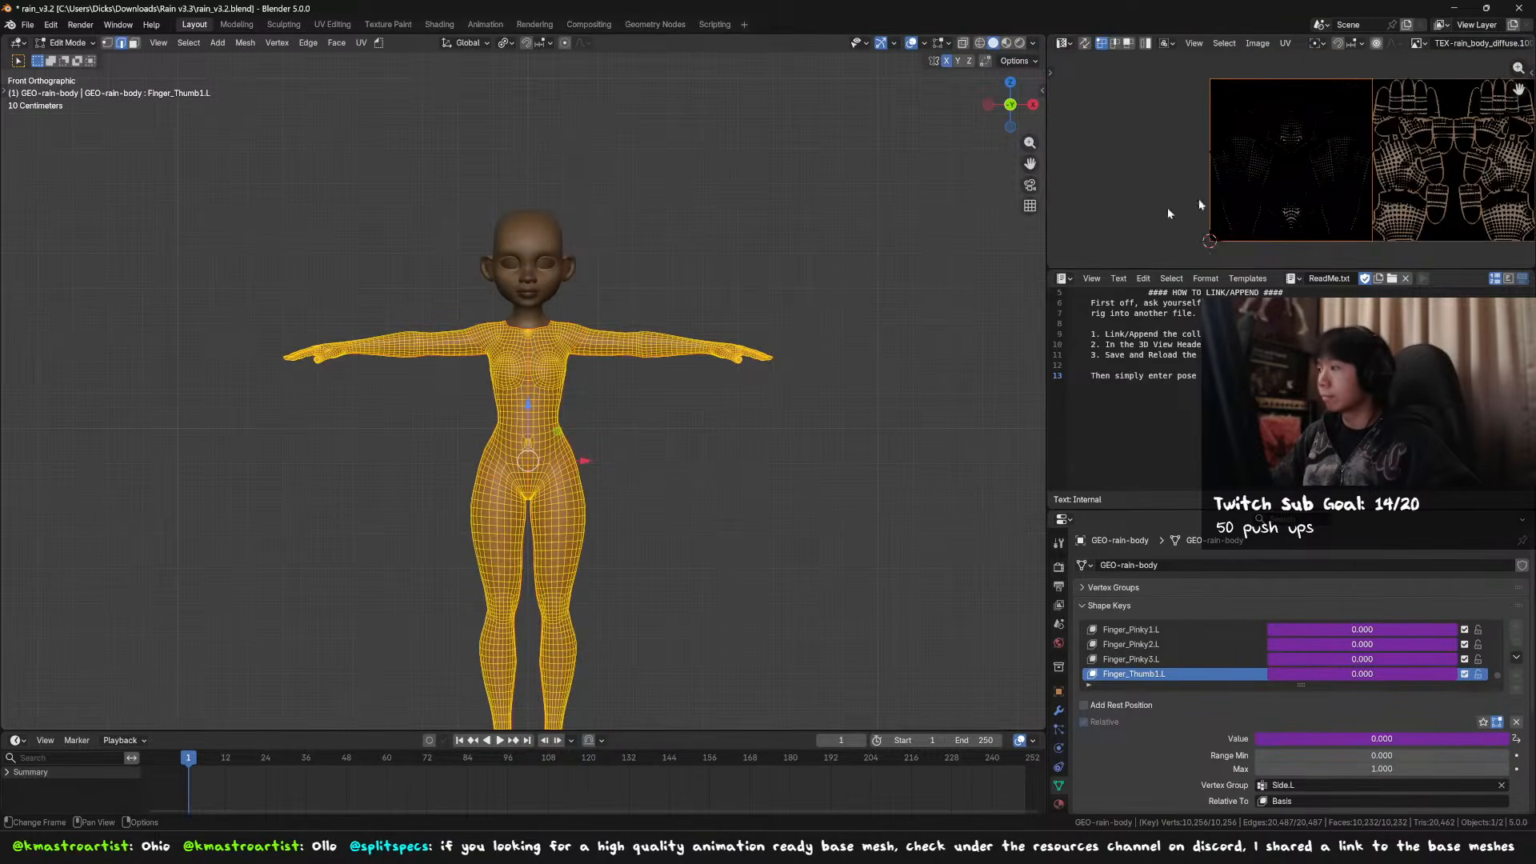
- Select both halves of Rain's front torso by linked geometry and examine their UV islands
key("alt+a")
key("l")
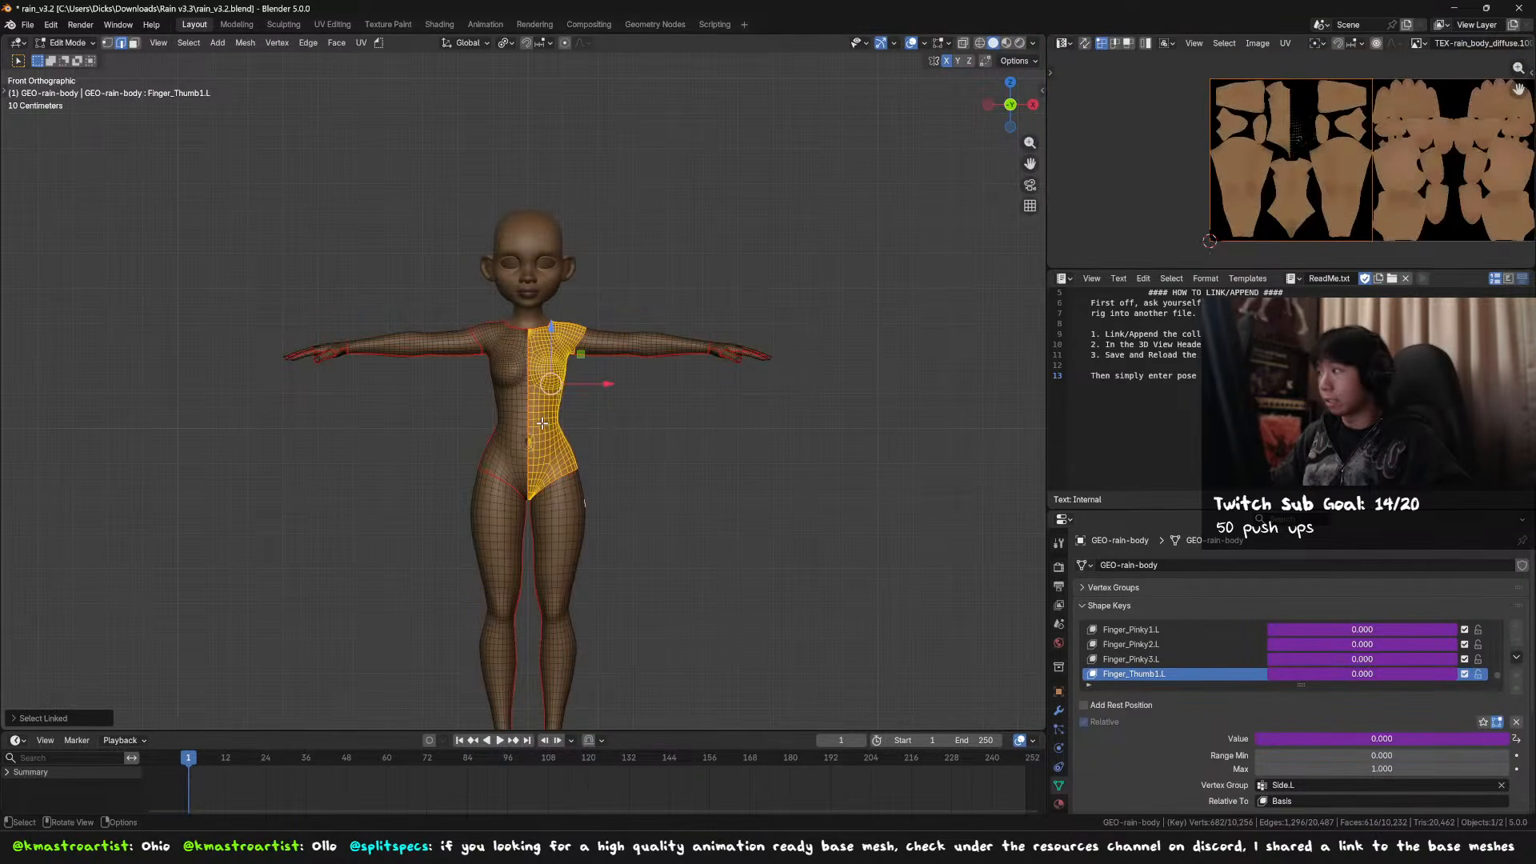
scroll(1341, 128, "up", 5)
scroll(1341, 128, "down", 3)
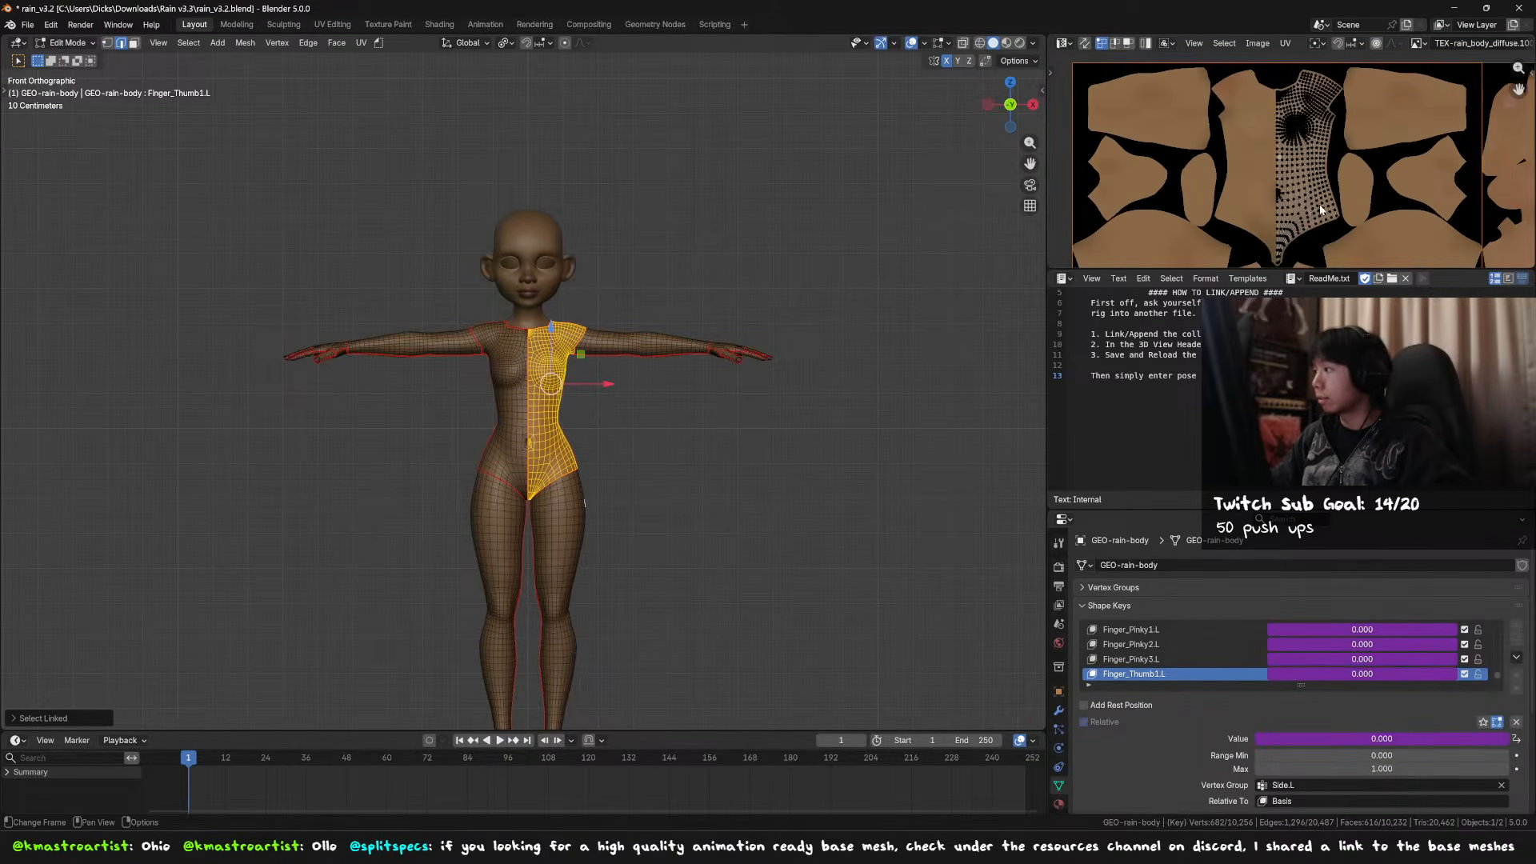
key("l")
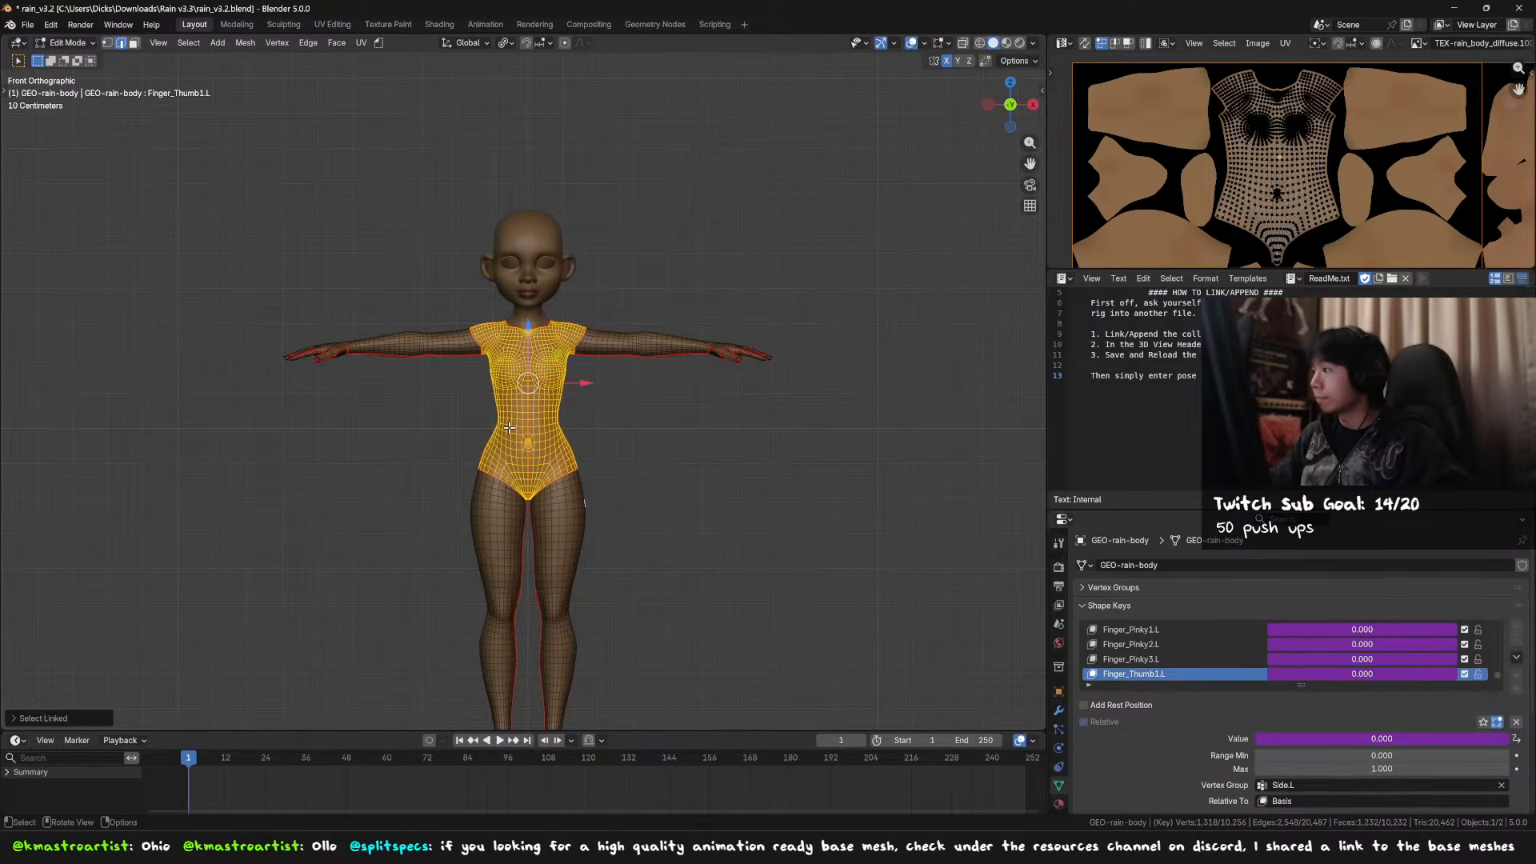
scroll(1274, 141, "up", 4)
scroll(1273, 142, "down", 2)
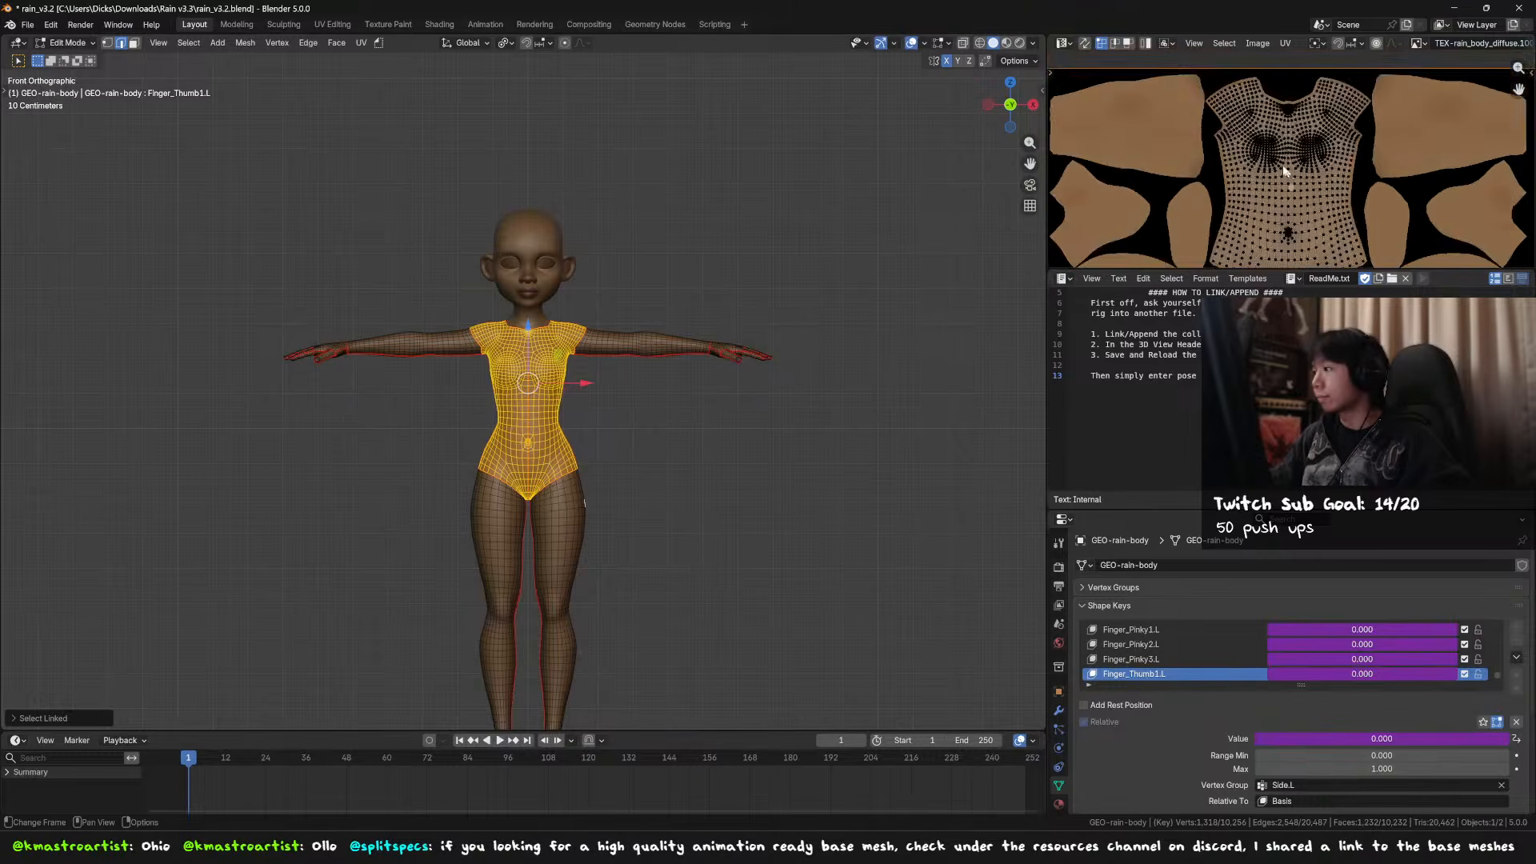
scroll(1286, 174, "up", 3)
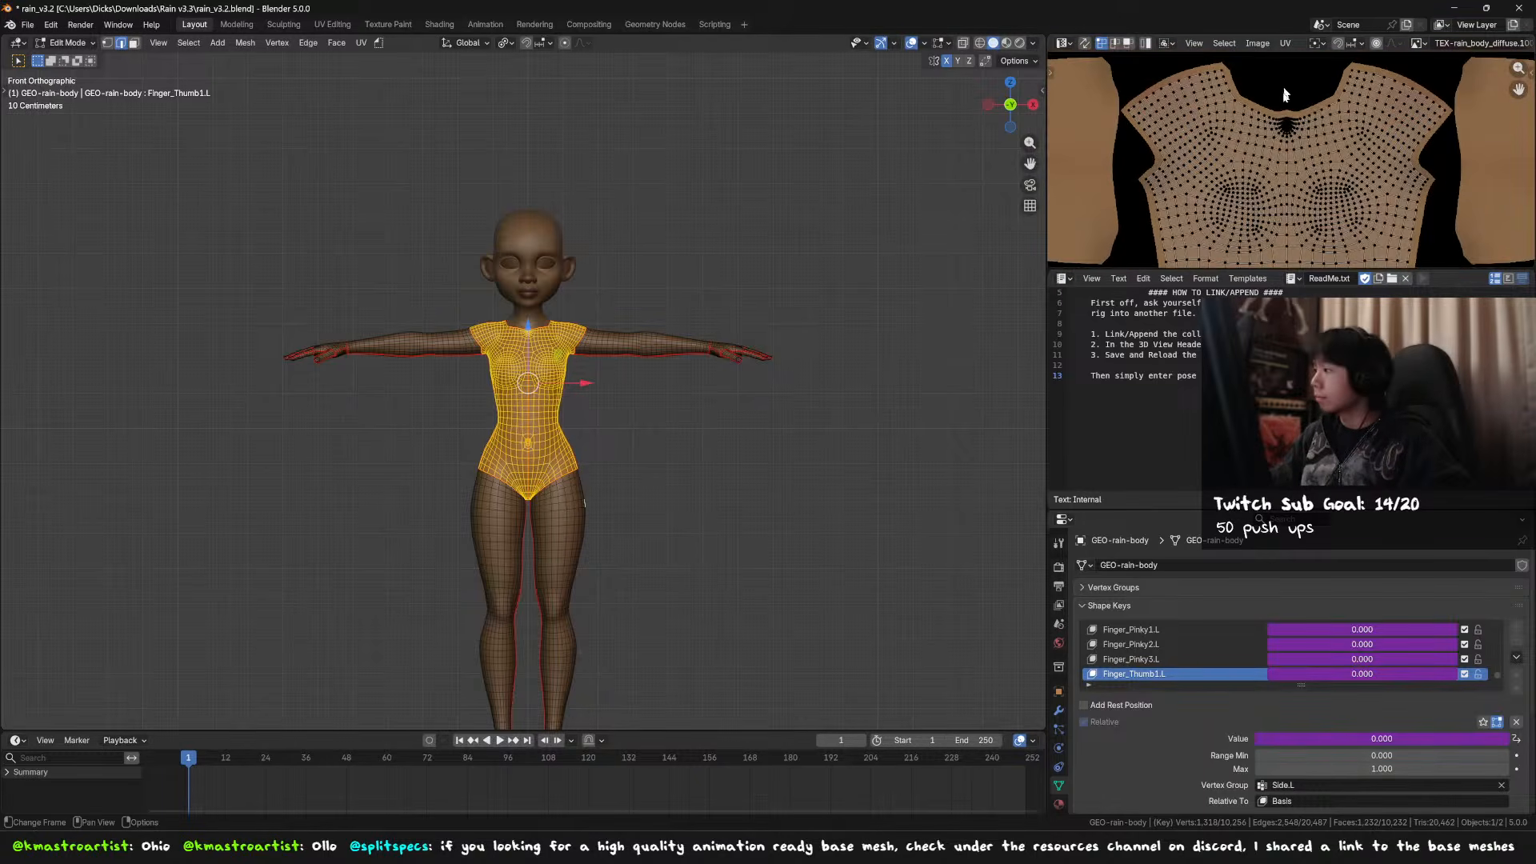
- Clear the selection, examine the seams along Rain's front centre line and return to Object Mode
key("alt+a")
scroll(586, 348, "up", 3)
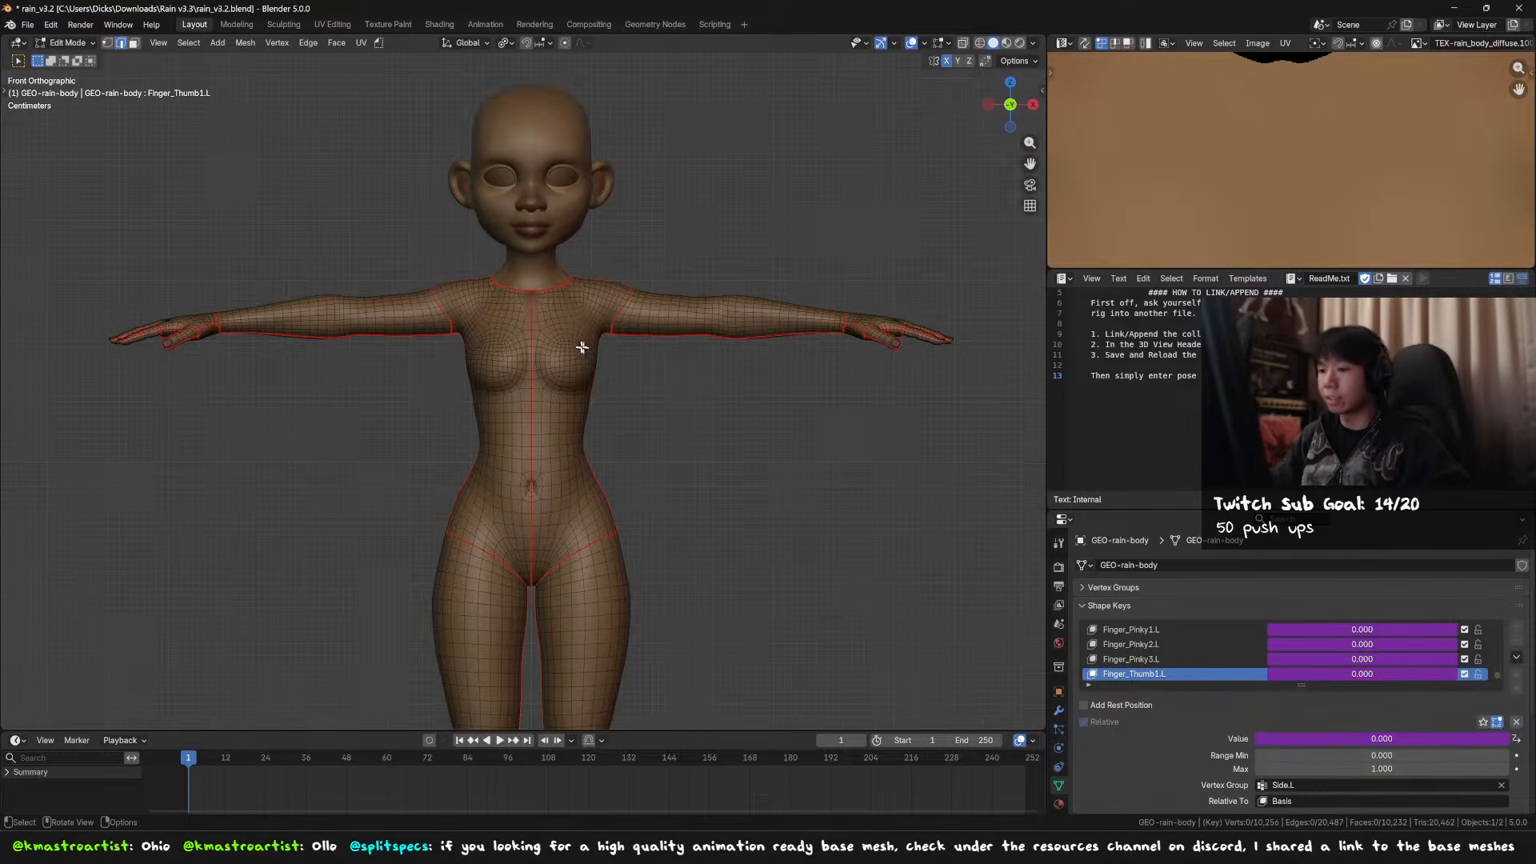
left_click(532, 312, "alt")
left_click(532, 319, "alt")
scroll(1280, 192, "down", 6)
middle_click_drag(758, 260, 562, 300)
middle_click_drag(594, 287, 760, 256)
key("Tab")
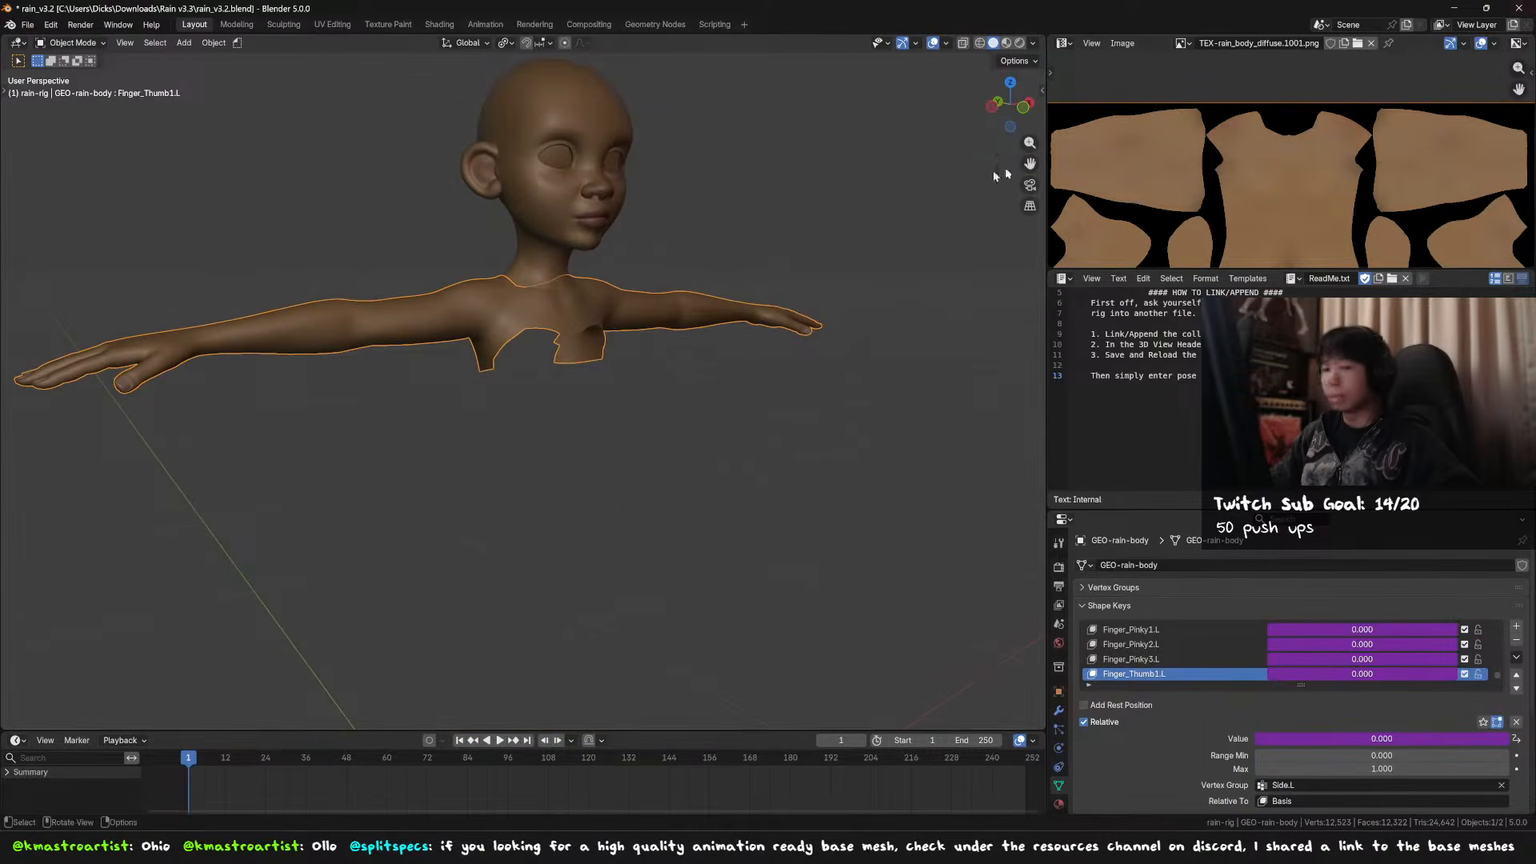
left_click_drag(814, 263, 816, 264)
middle_click_drag(816, 264, 718, 290)
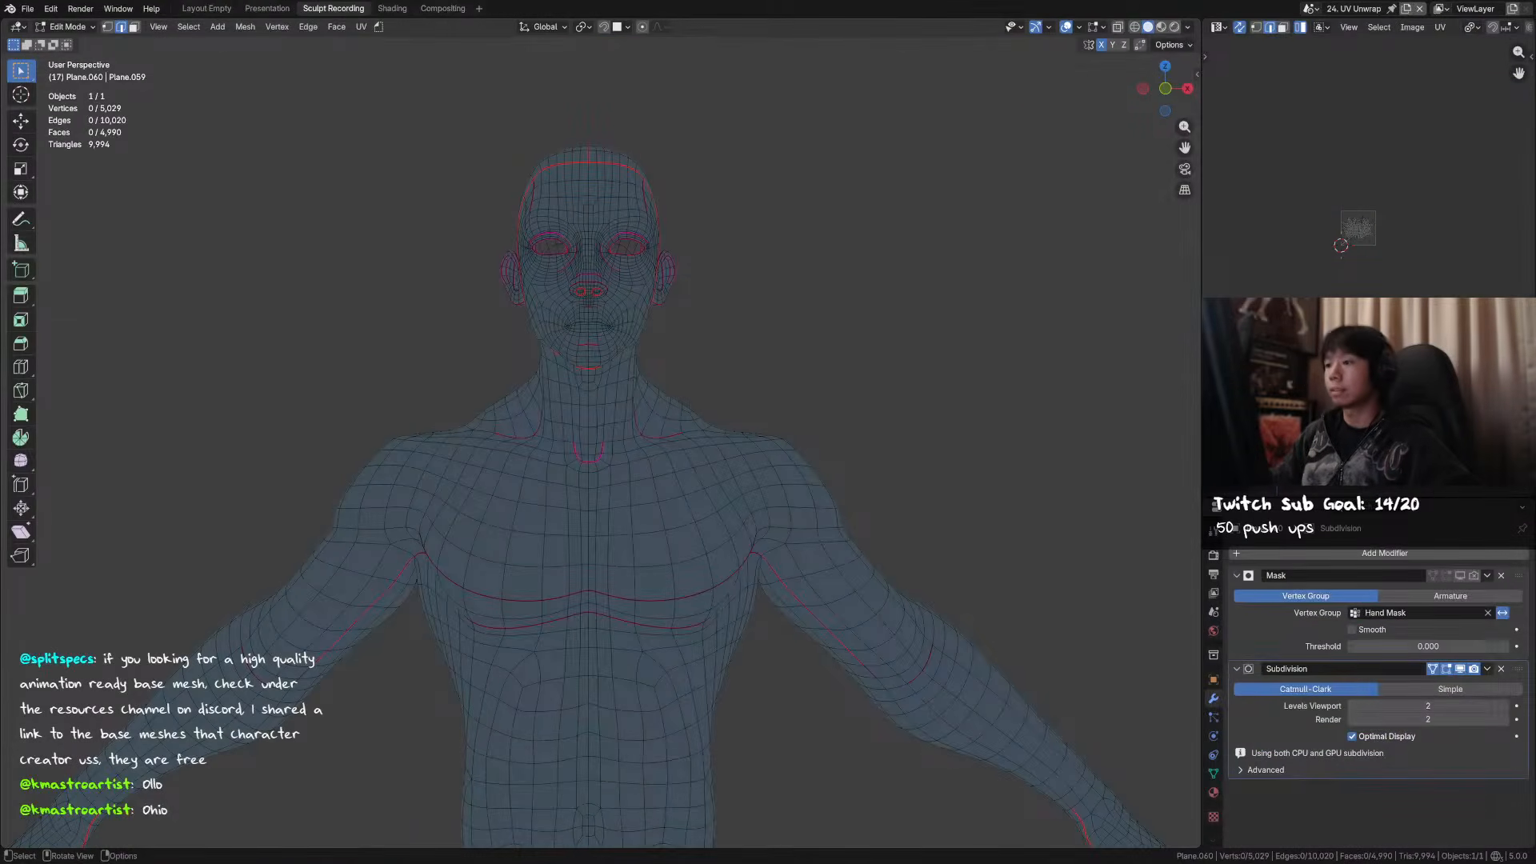
- In the protagonist's file, try tracing an edge path up the side of the torso from the waist
middle_click_drag(695, 411, 493, 426)
left_click(631, 379)
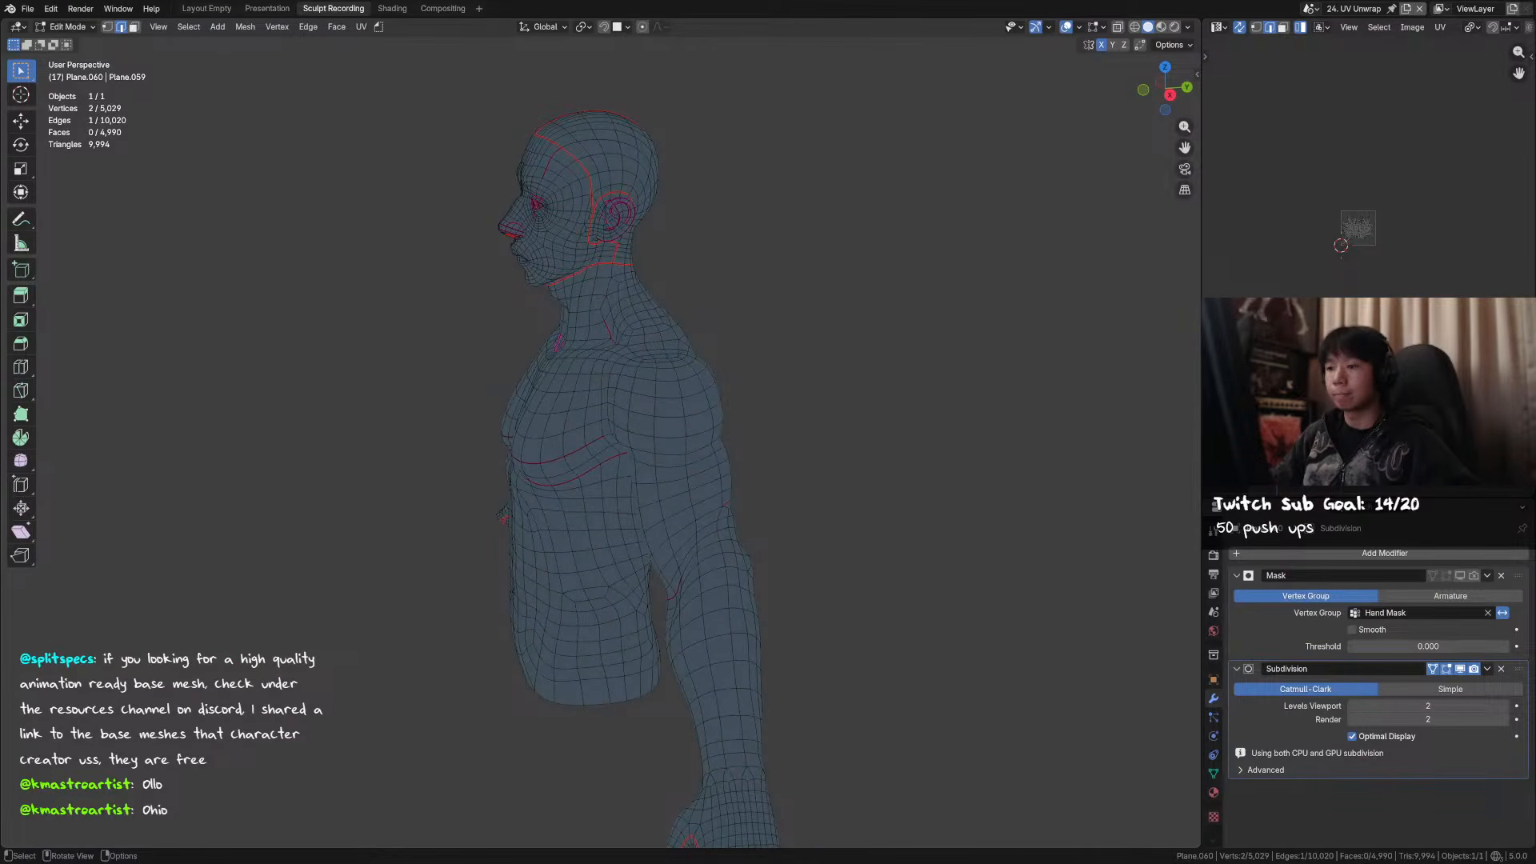
middle_click_drag(601, 443, 582, 398, "alt")
middle_click_drag(590, 608, 474, 479)
middle_click_drag(527, 549, 748, 607)
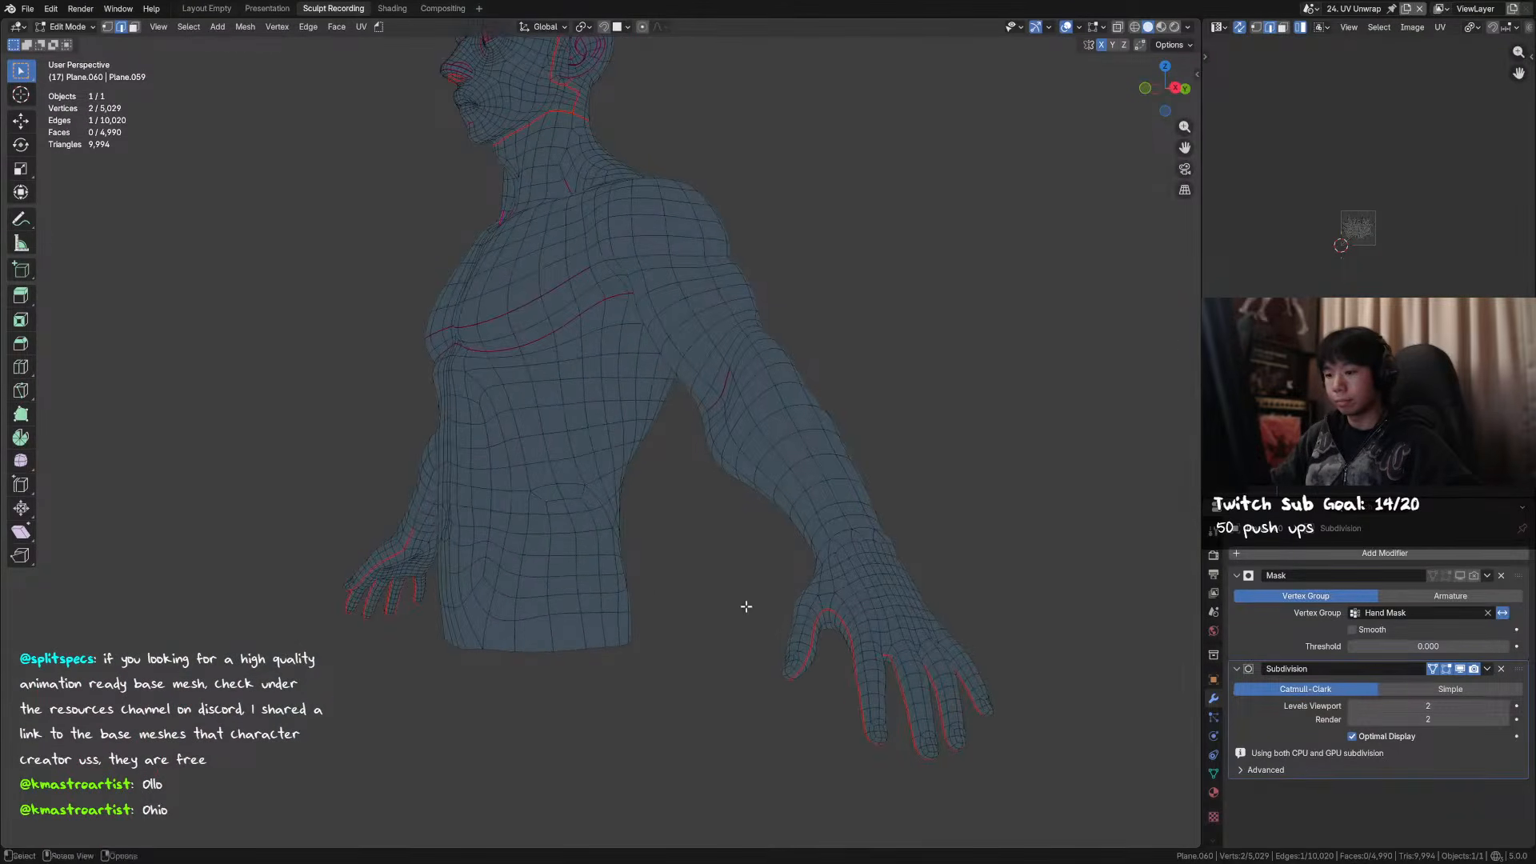
middle_click_drag(600, 432, 829, 536)
left_click(588, 497, "shift")
left_click(580, 508, "shift")
middle_click_drag(661, 429, 624, 289)
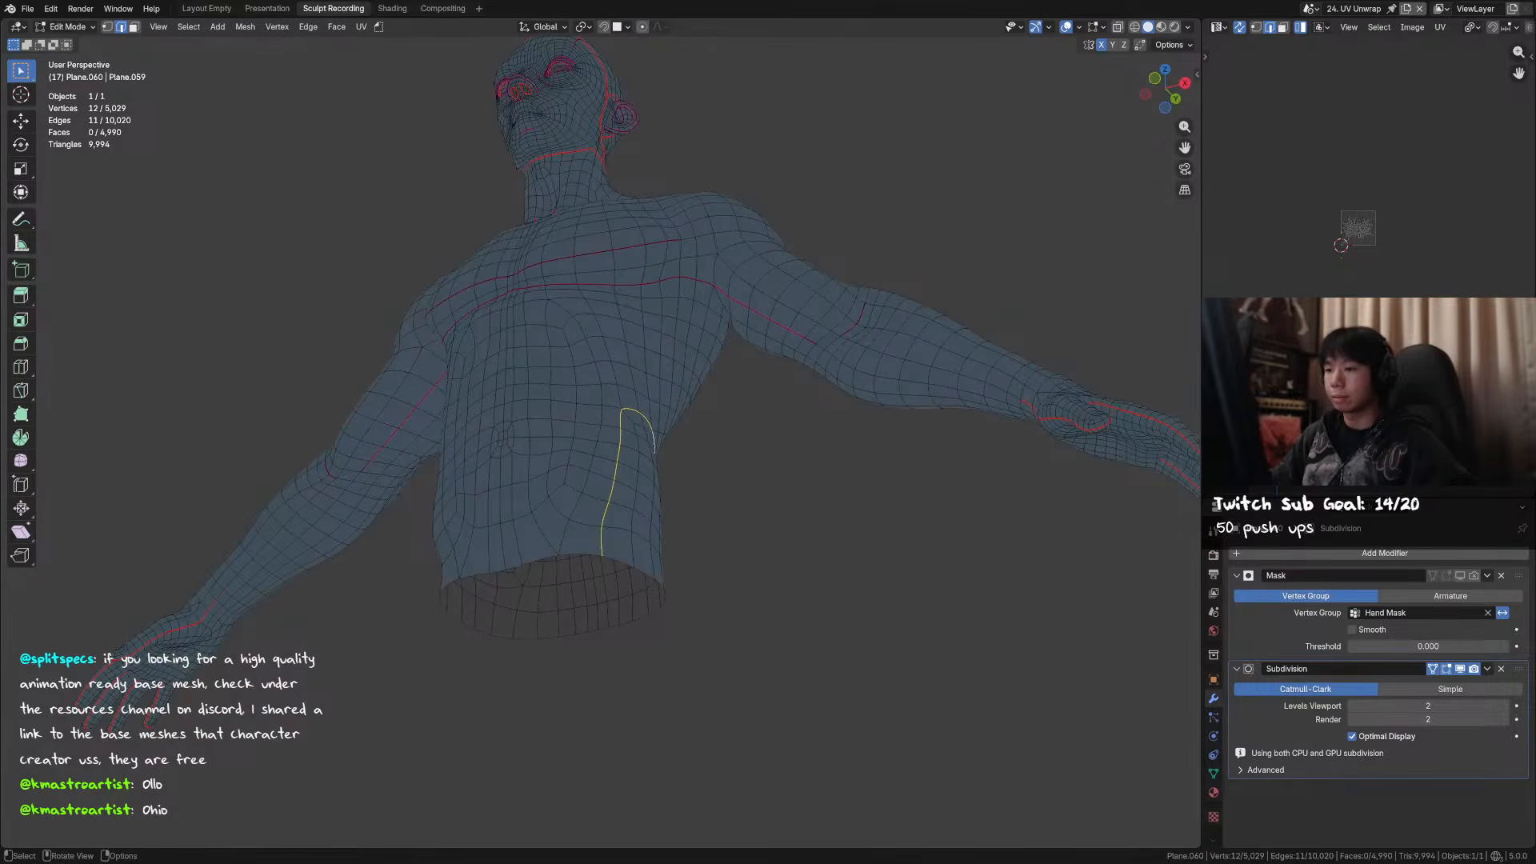
middle_click_drag(636, 373, 576, 165)
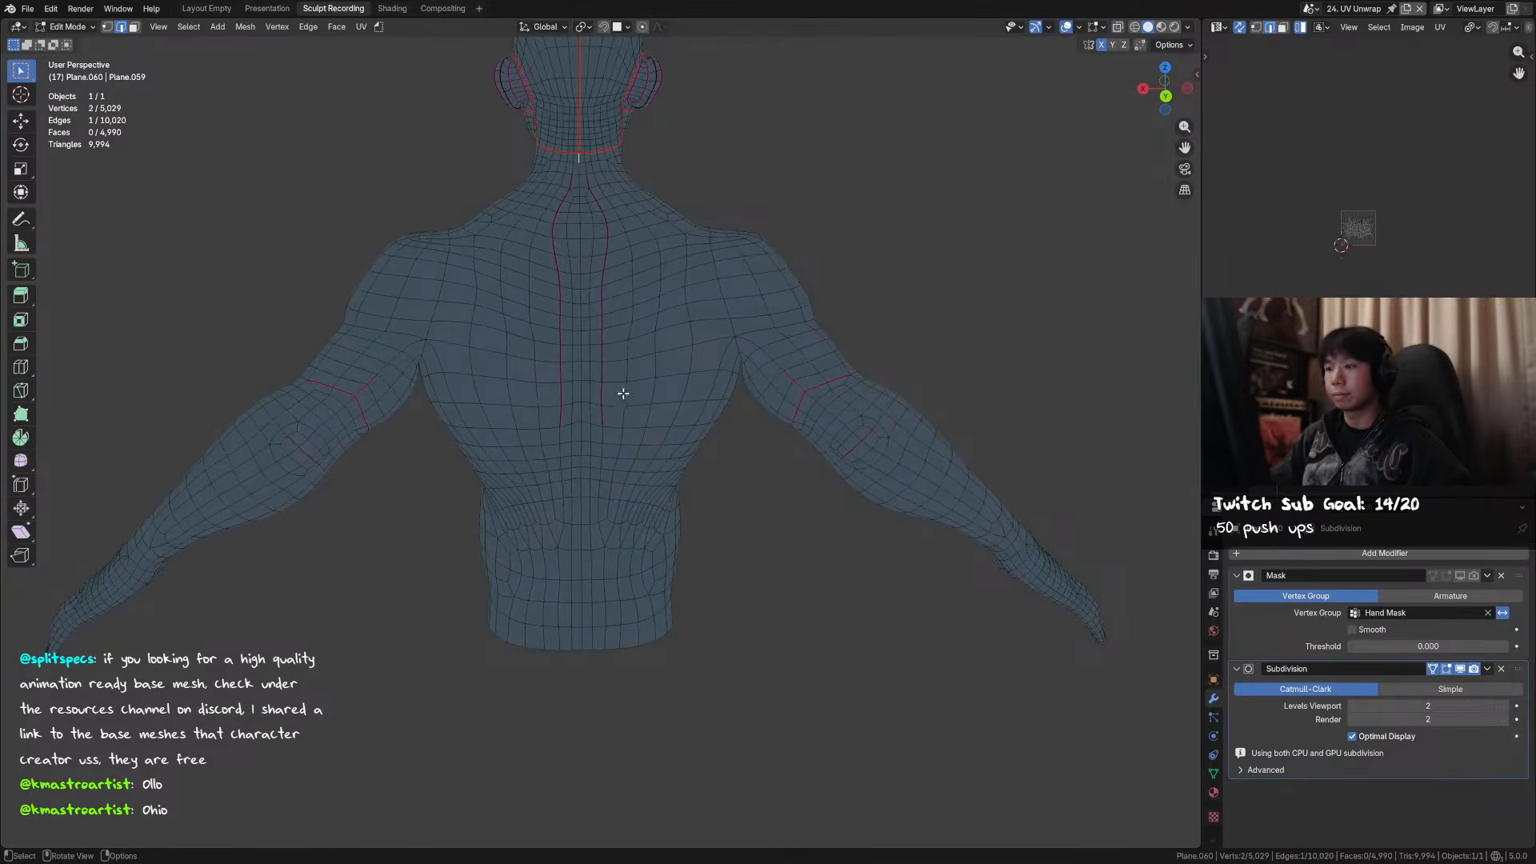
- Select the edge loops around both of the protagonist's upper arms, just below the shoulders
middle_click_drag(588, 620, 737, 410)
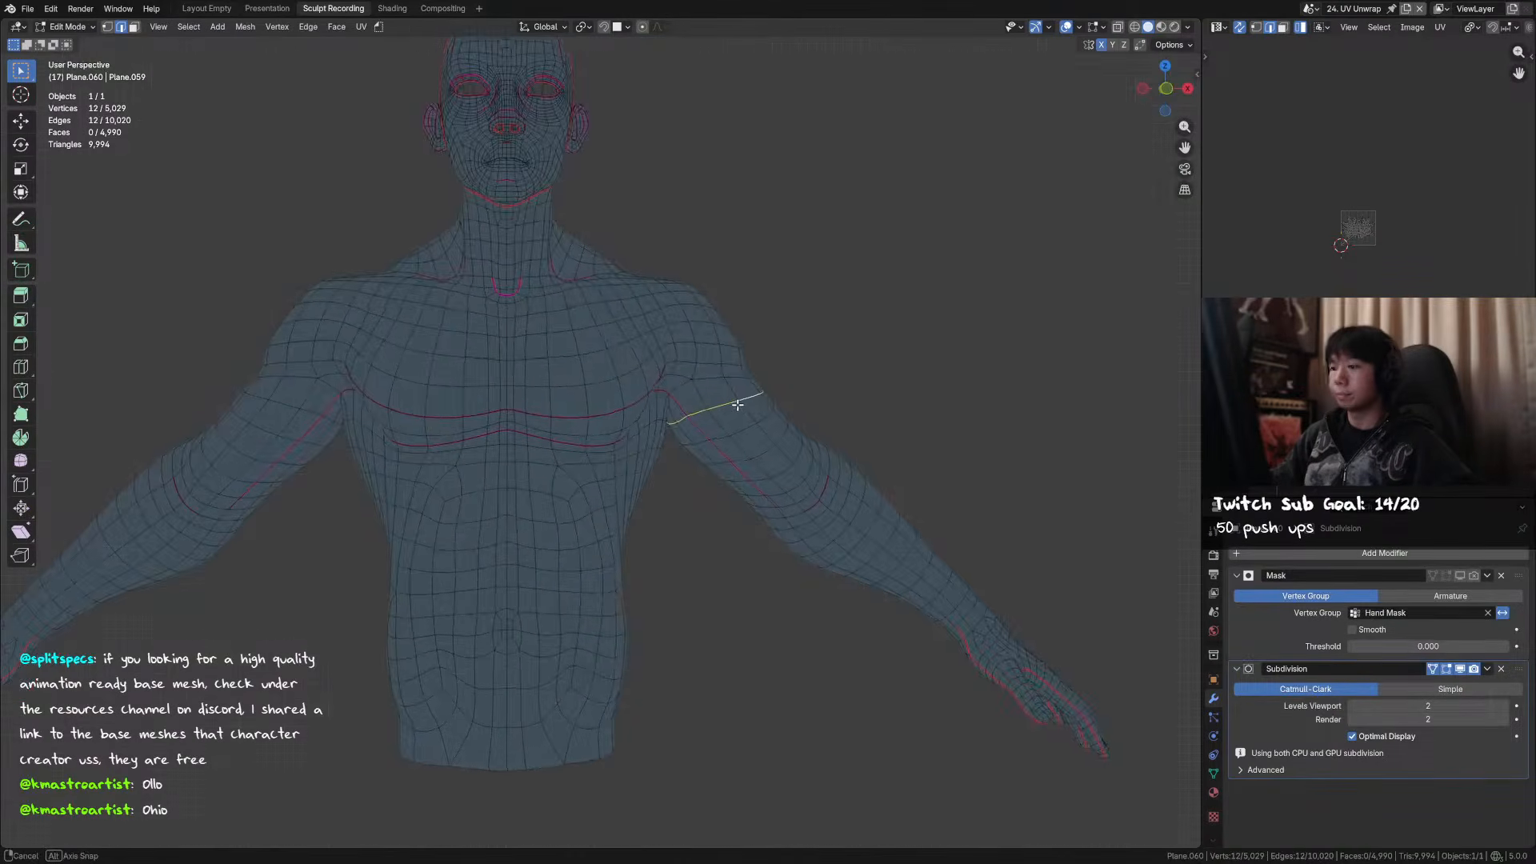
scroll(735, 404, "down", 2)
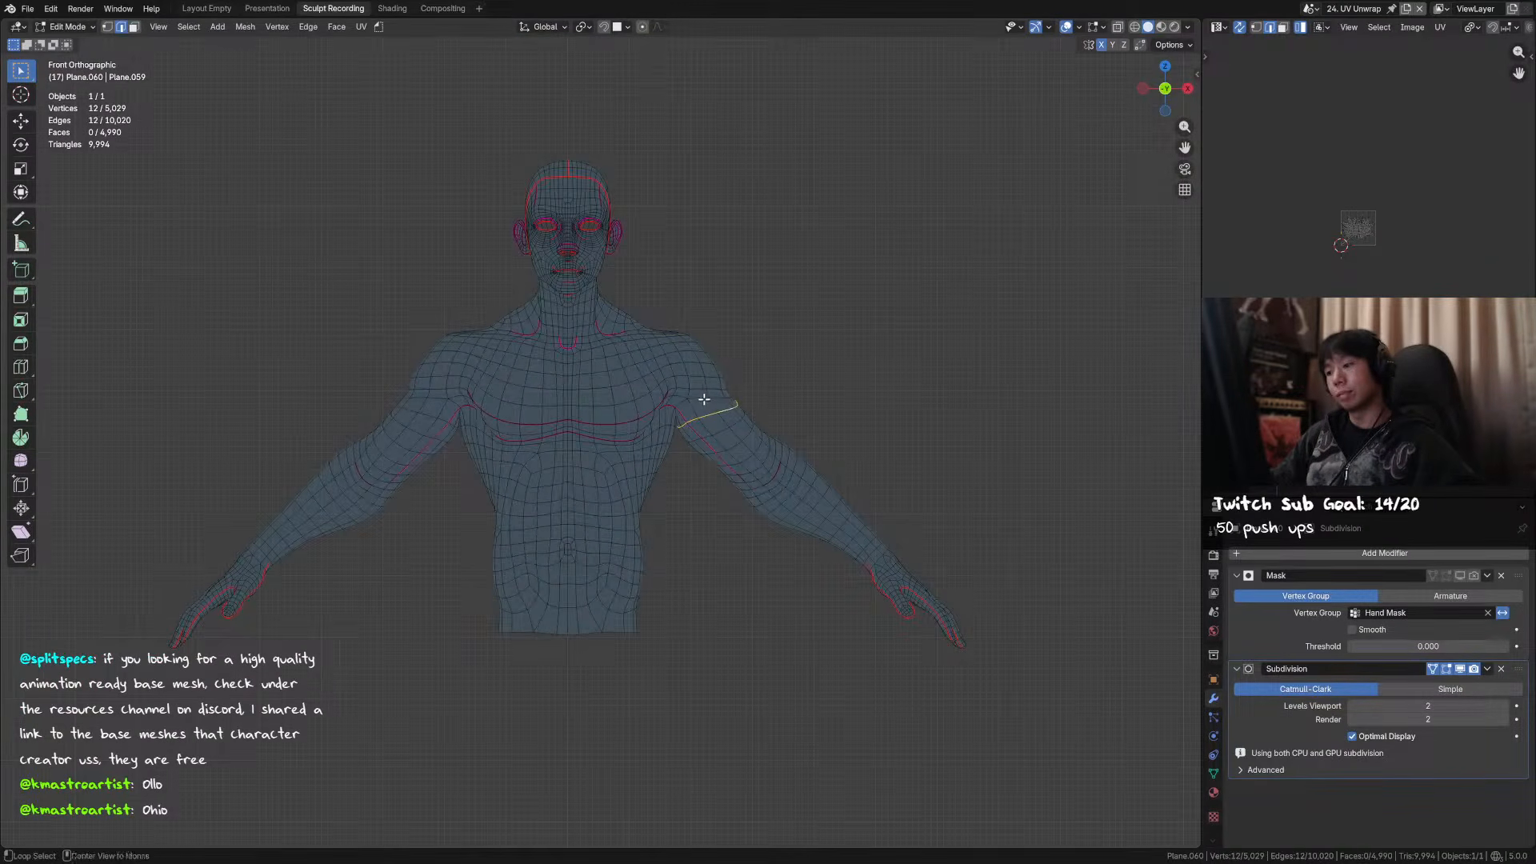
middle_click_drag(713, 419, 580, 459)
left_click(456, 402, "shift")
scroll(580, 460, "up", 1)
scroll(860, 418, "up", 1)
middle_click_drag(896, 437, 853, 386)
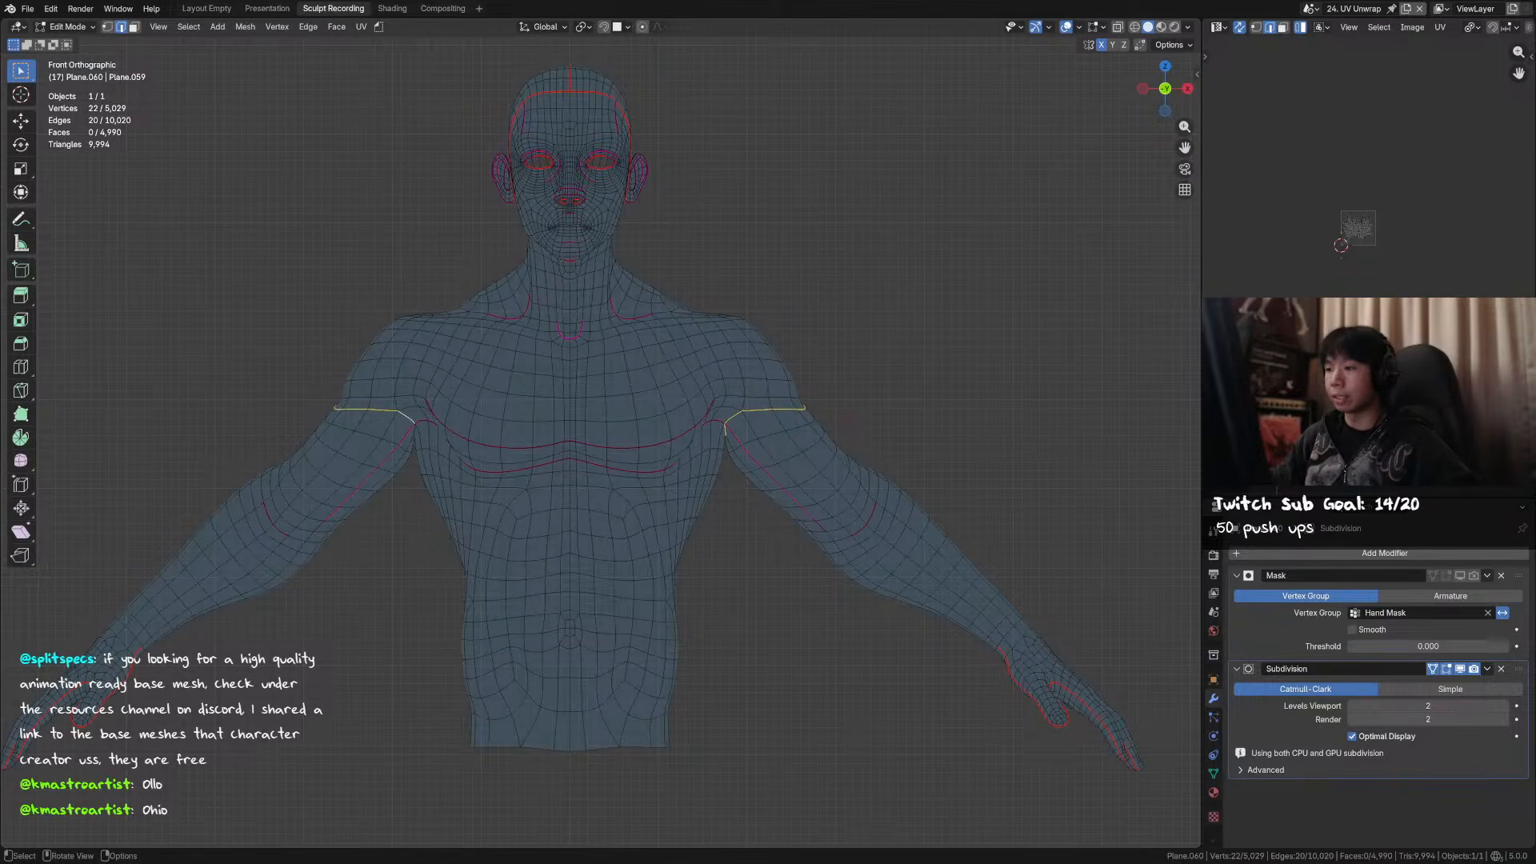
middle_click_drag(729, 431, 685, 389)
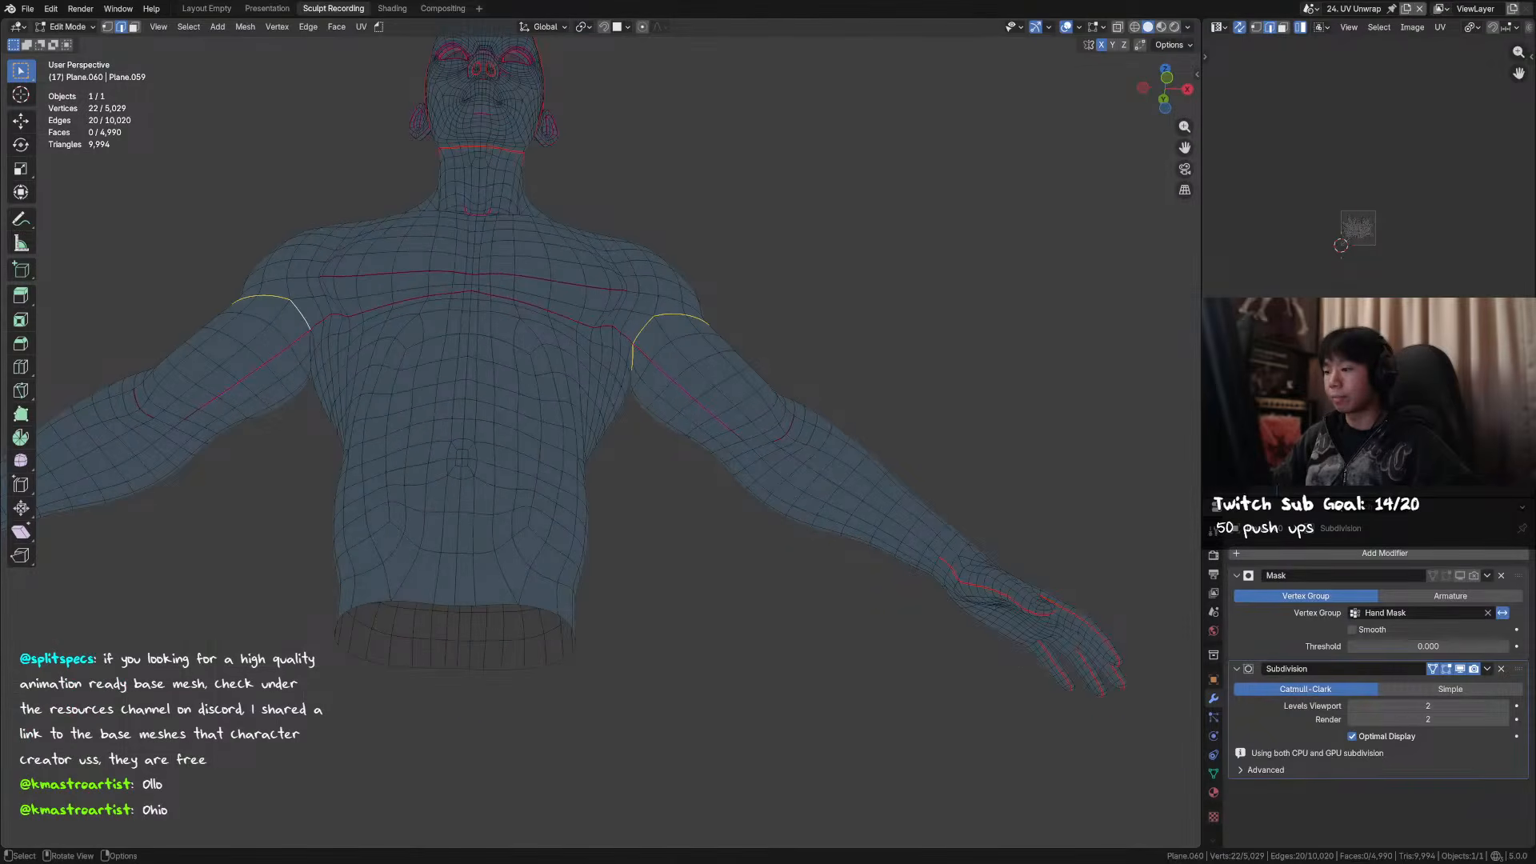
middle_click_drag(922, 464, 748, 472, "shift")
middle_click_drag(815, 513, 764, 480, "shift")
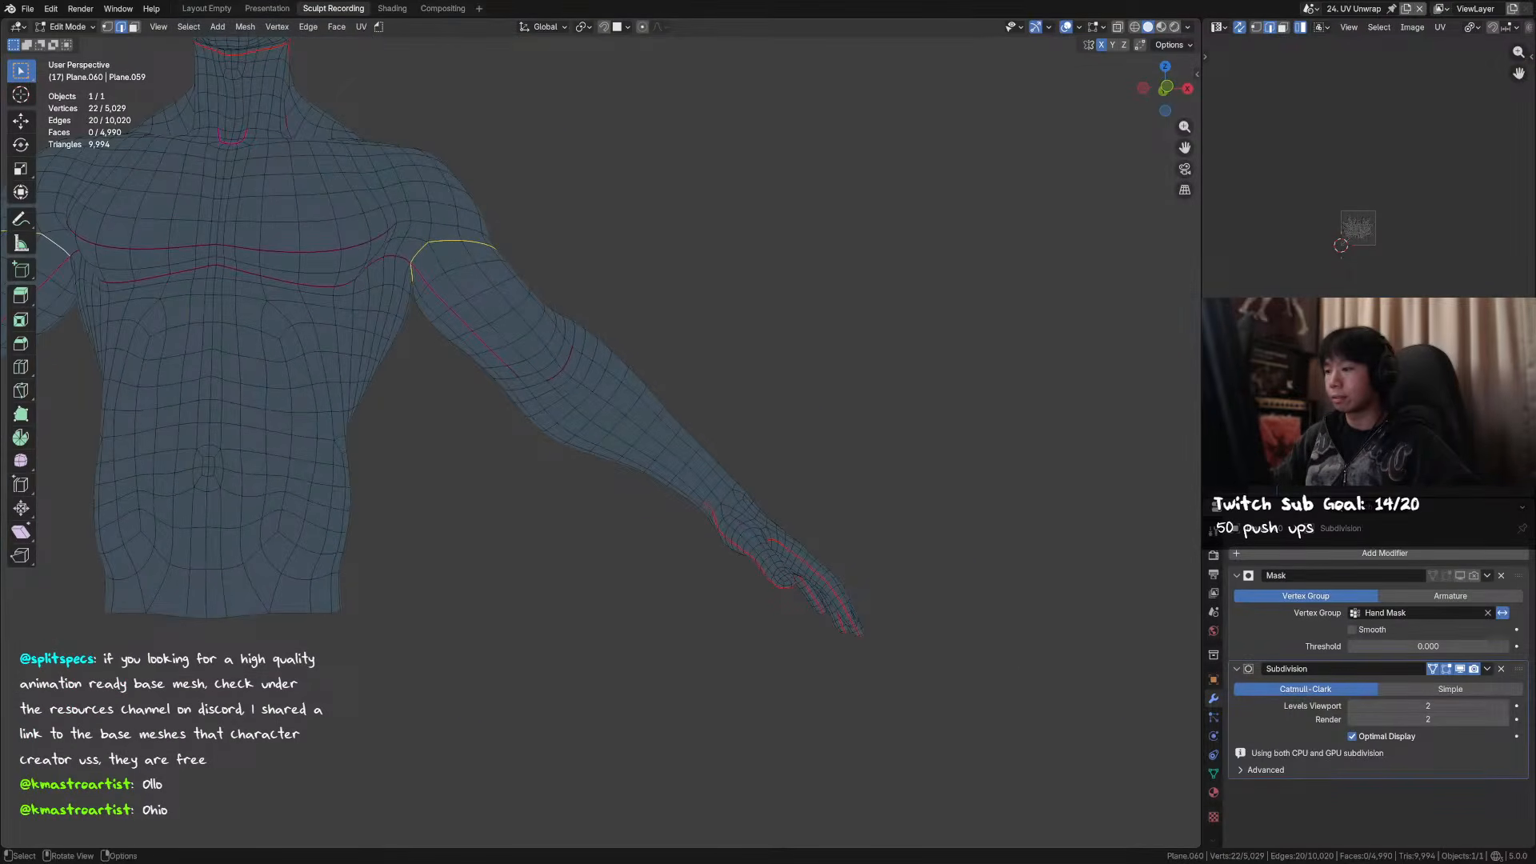
- Add the wrist loop and an edge path along the side of the hand, and mark the selected edges as seams
middle_click_drag(724, 482, 399, 464)
left_click(533, 411, "ctrl")
middle_click_drag(534, 411, 531, 490)
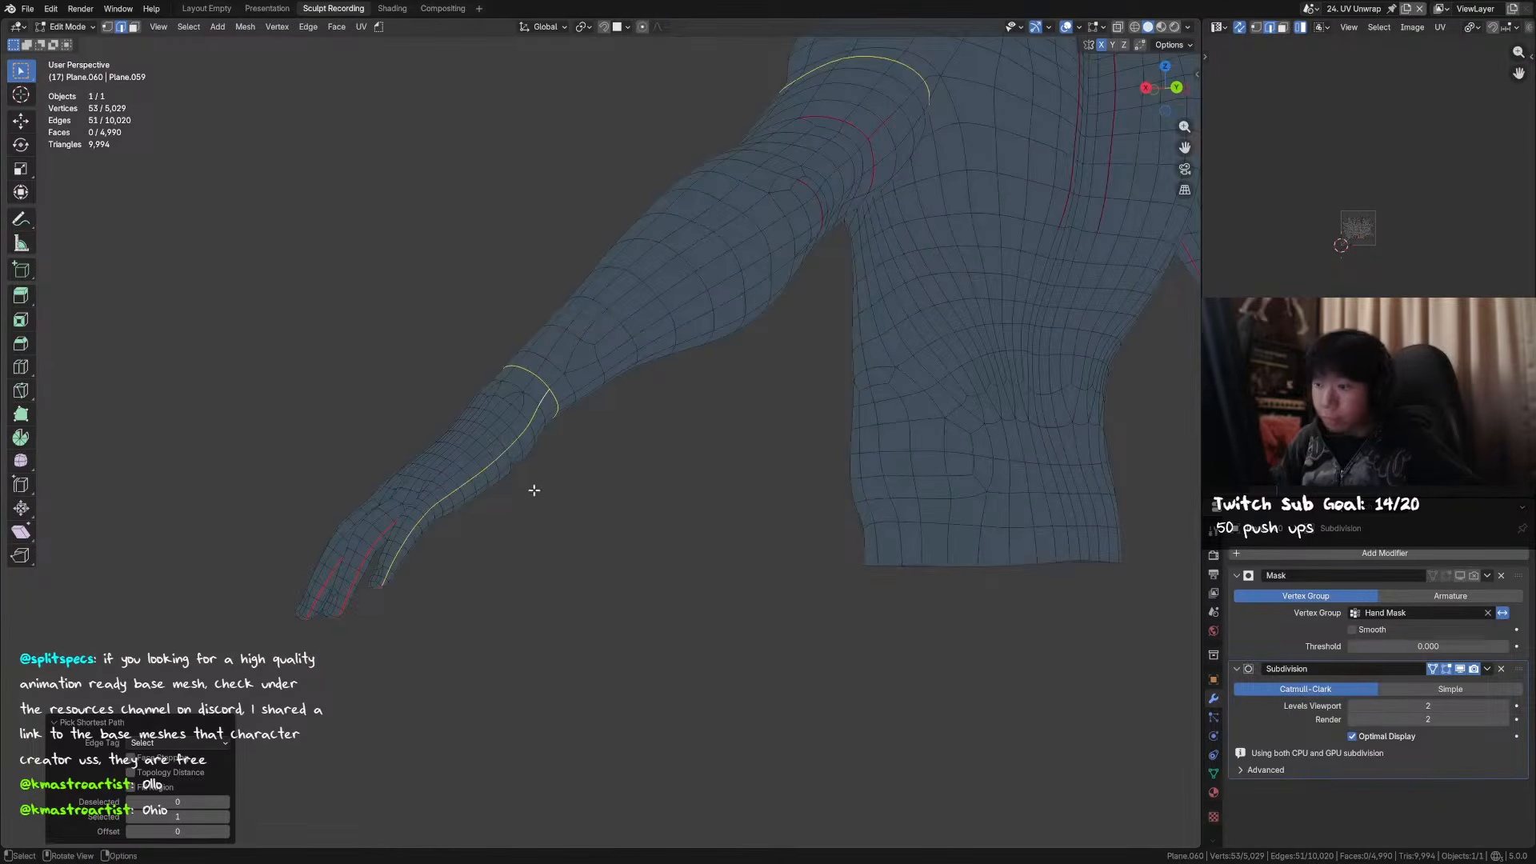
scroll(640, 472, "down", 2)
right_click(644, 471)
left_click(642, 473)
key("alt+a")
middle_click_drag(642, 472, 632, 384)
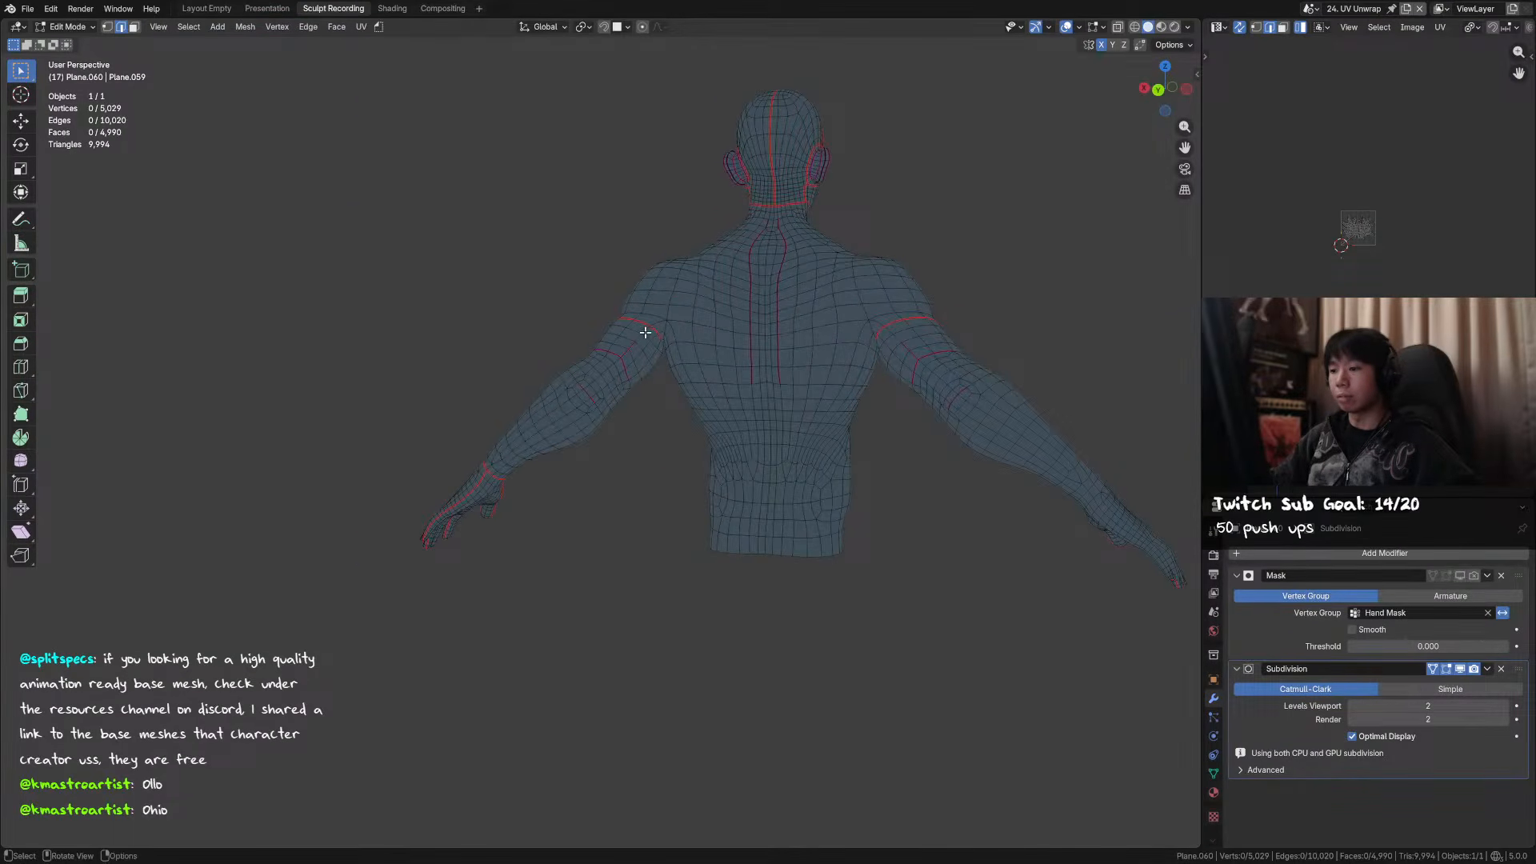
- Select the shortest edge path along the underside of the arm from the wrist to the armpit
left_click(491, 466, "ctrl")
middle_click_drag(491, 466, 717, 435)
left_click(710, 399, "ctrl")
key("ctrl+z")
left_click(759, 334, "ctrl")
middle_click_drag(689, 696, 902, 399)
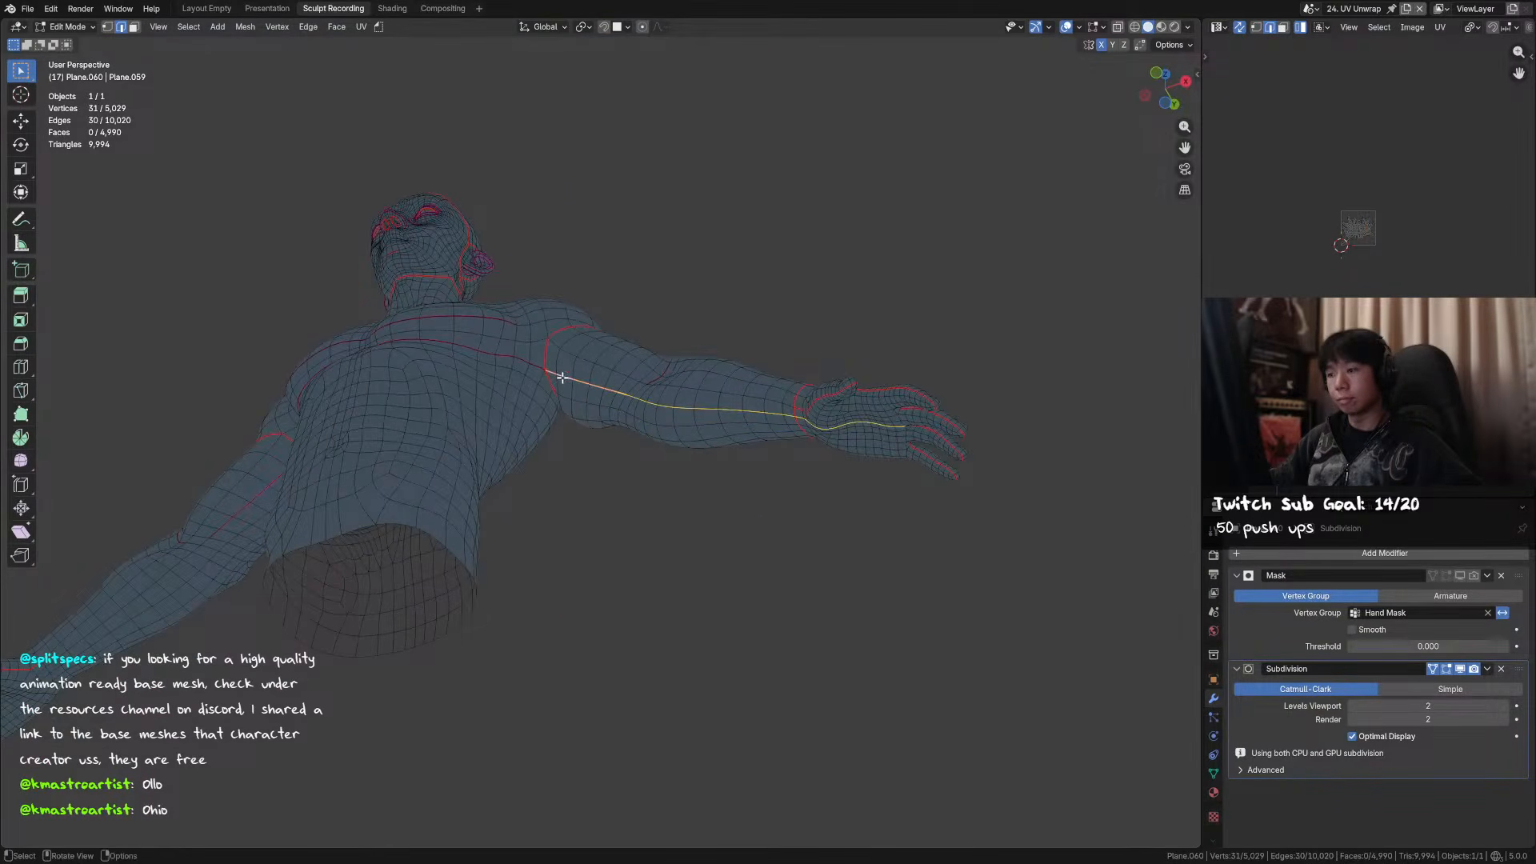
- Try extending the selection with an edge loop at the armpit and undo the last selection changes
left_click(537, 374, "alt+shift")
middle_click_drag(537, 374, 387, 473)
middle_click_drag(688, 460, 659, 439)
key("ctrl+z")
key("ctrl+z")
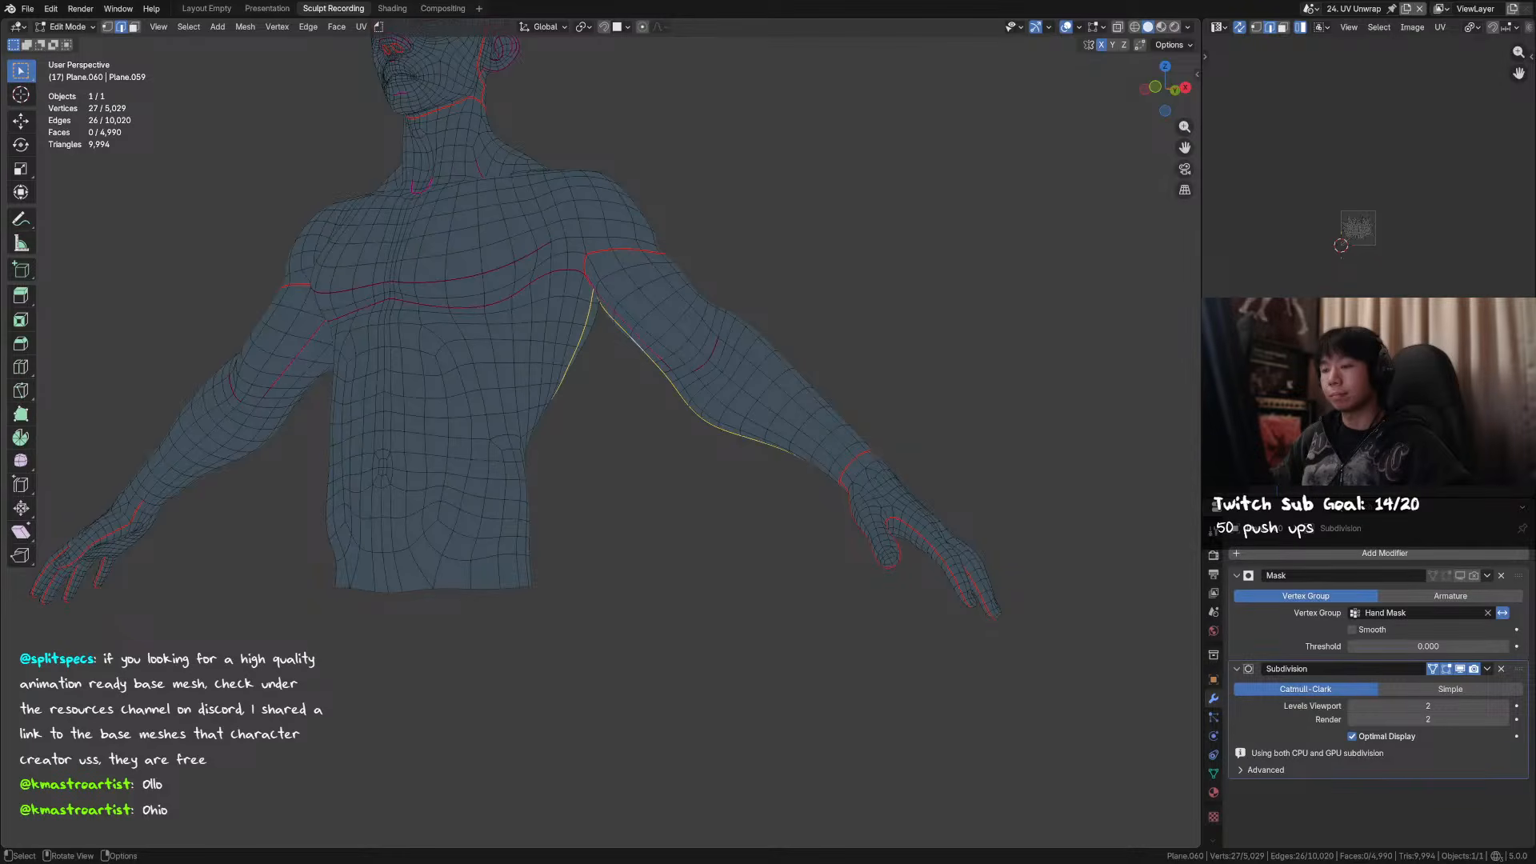
- Extend the selected underarm and torso-side edge path to its mirrored counterpart on the other side of the body
middle_click_drag(513, 400, 623, 266)
right_click(645, 324)
left_click(644, 325)
left_click(189, 27)
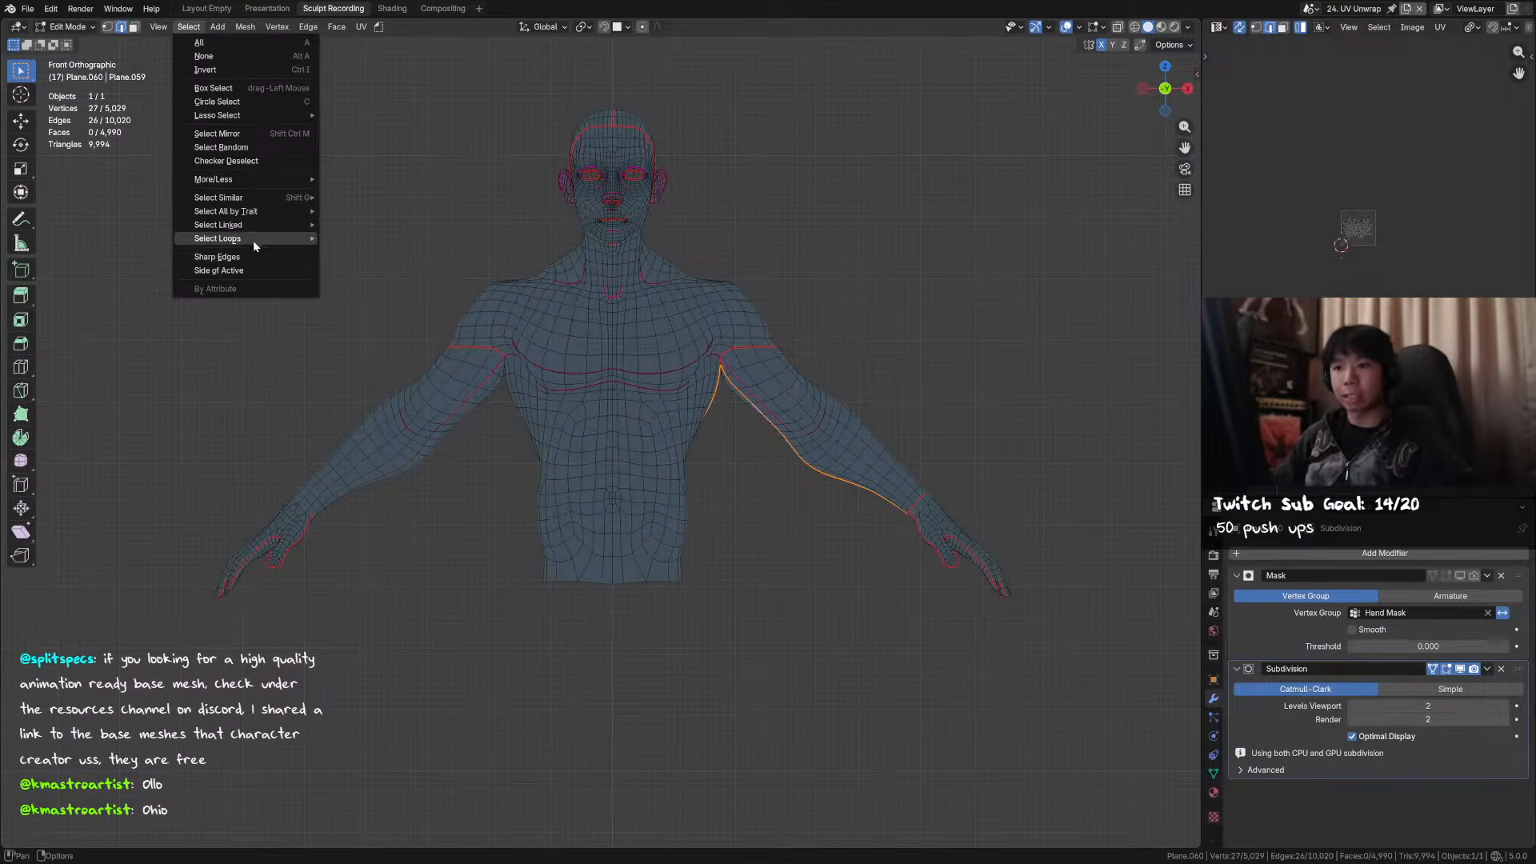
mouse_move(247, 225)
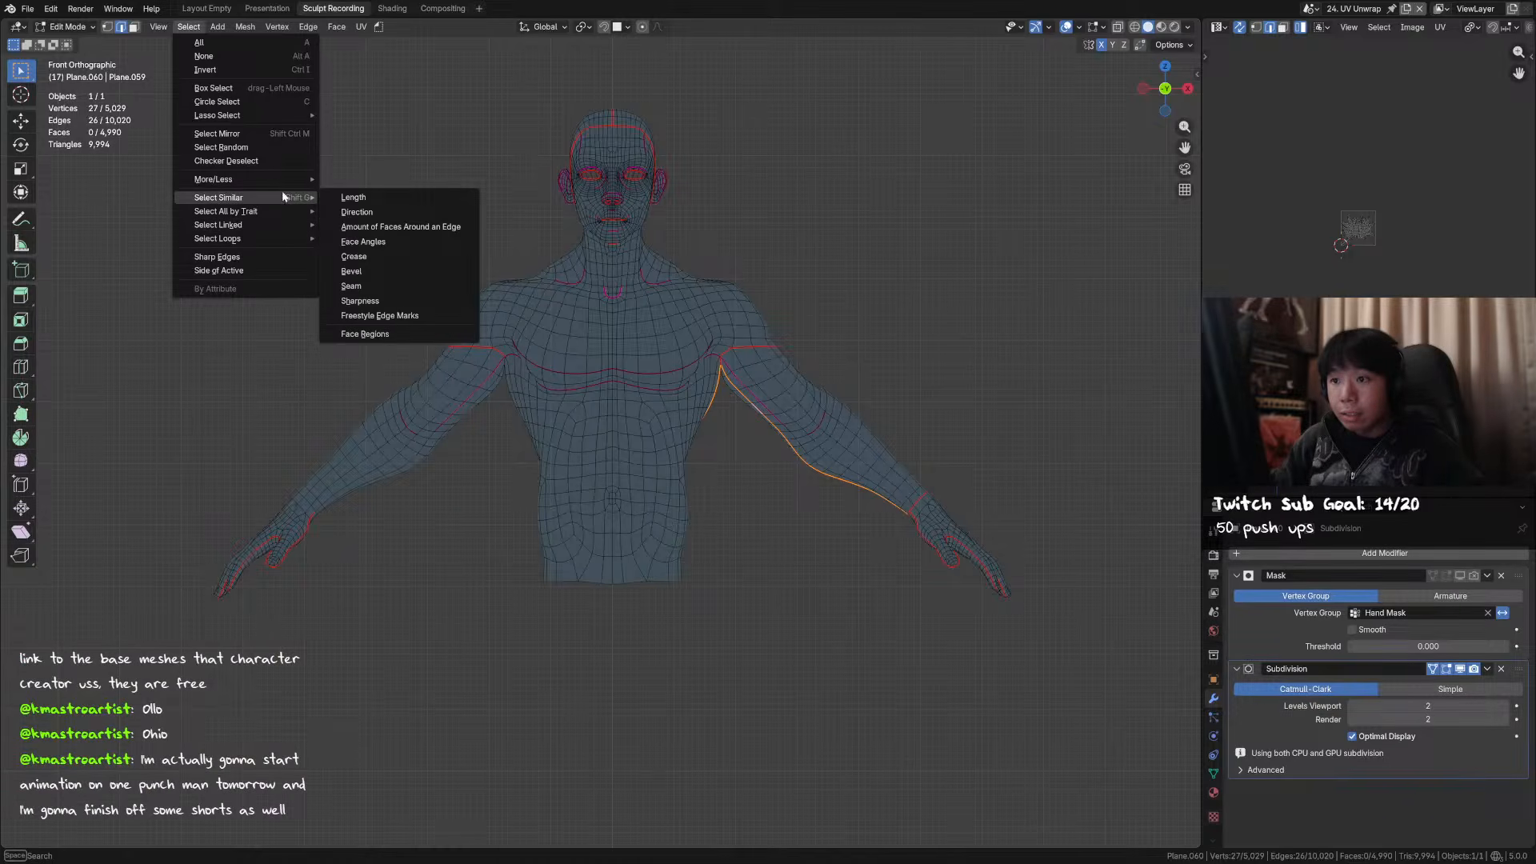
left_click(256, 135)
- Mark the selected underarm and torso-side edges on both sides as seams and save the file
middle_click_drag(817, 332, 694, 320, "shift")
right_click(694, 320)
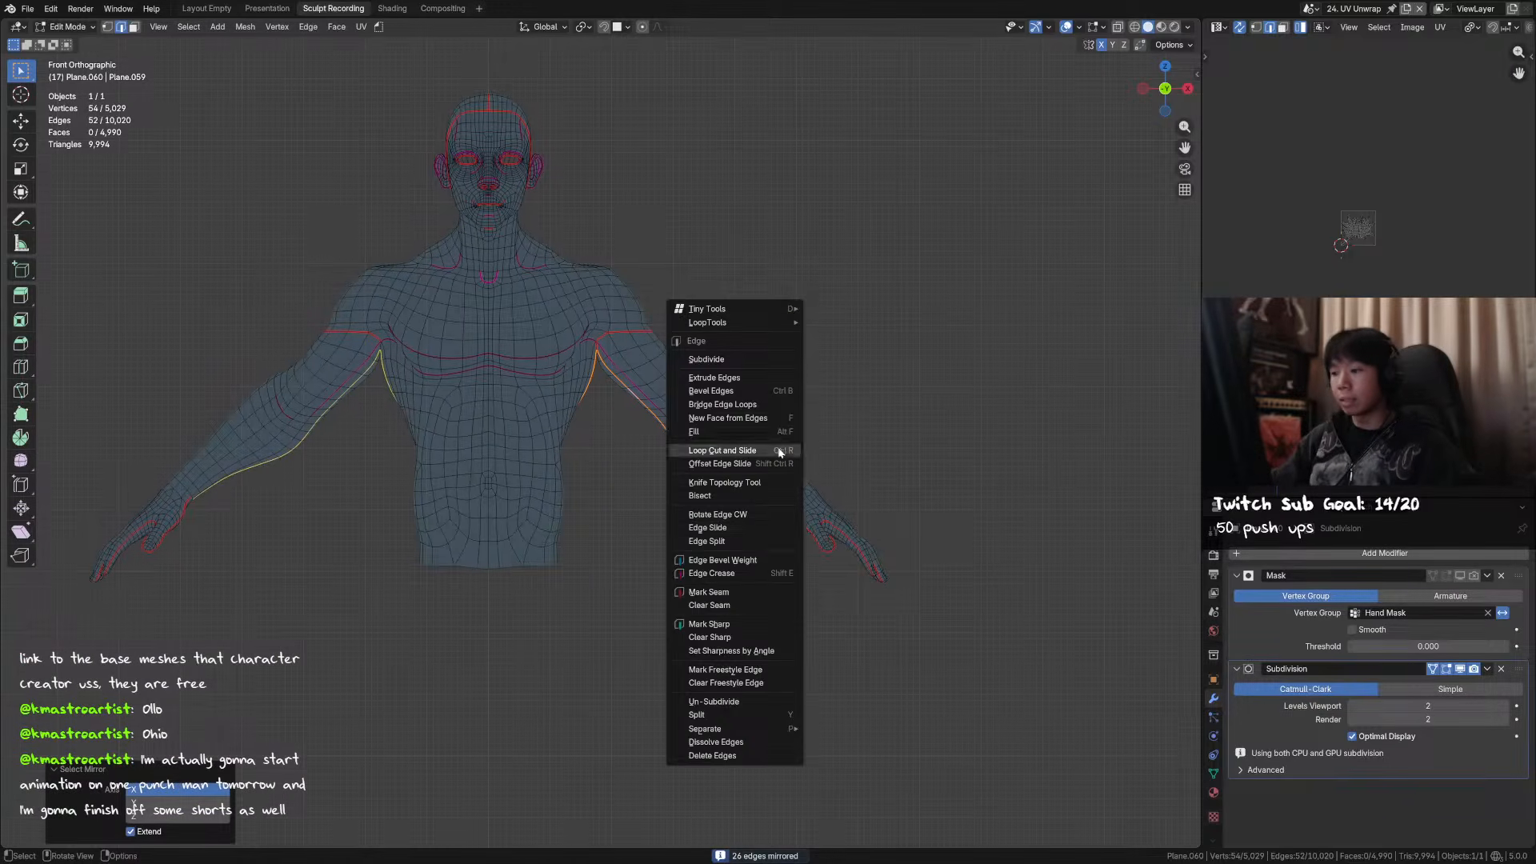
left_click(759, 598)
key("alt+a")
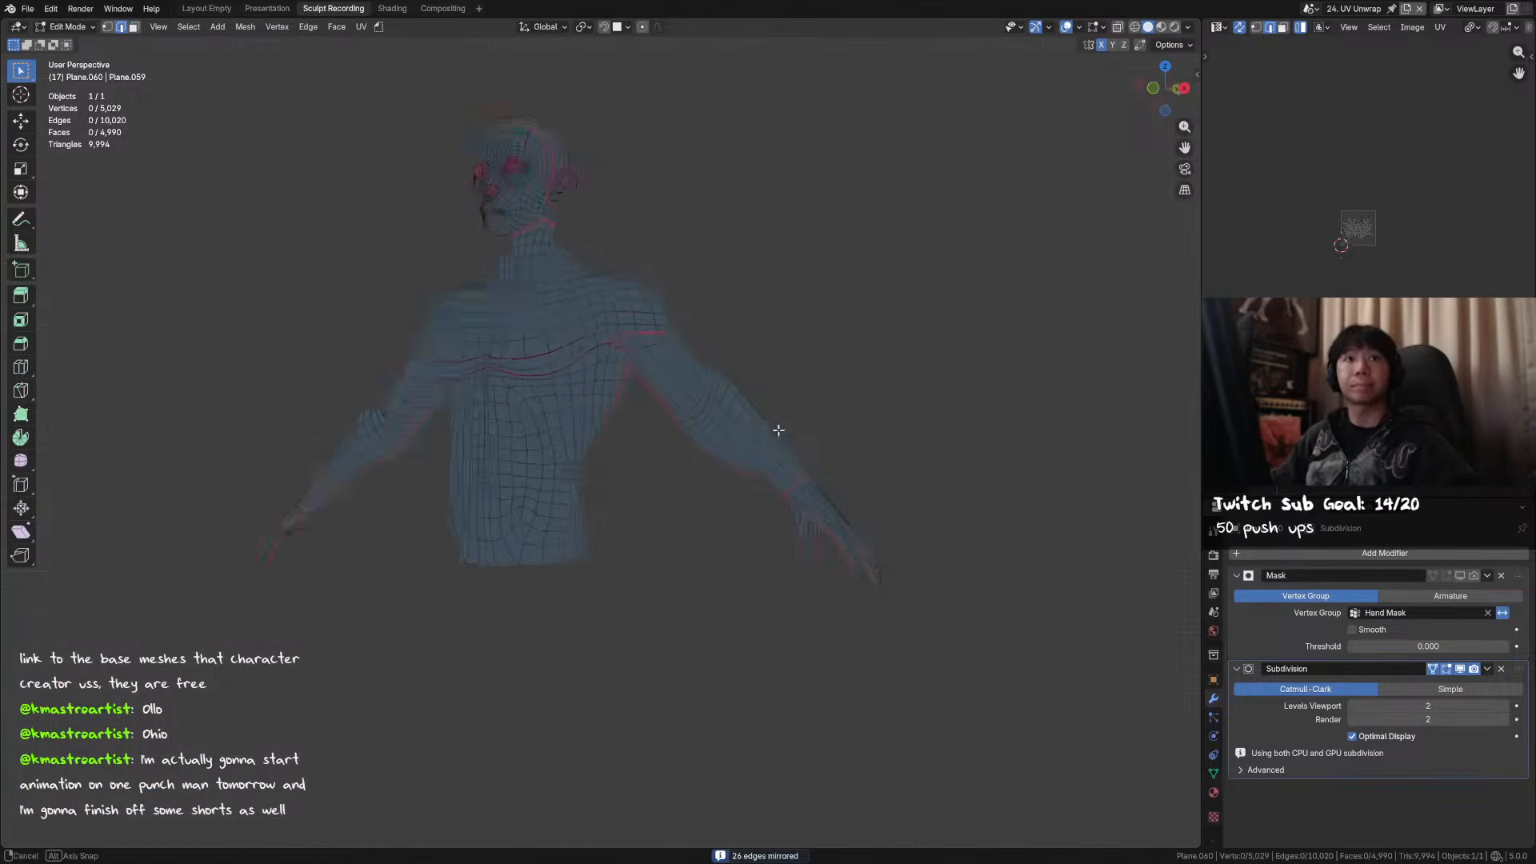
key("ctrl+s")
middle_click_drag(799, 415, 780, 392, "shift")
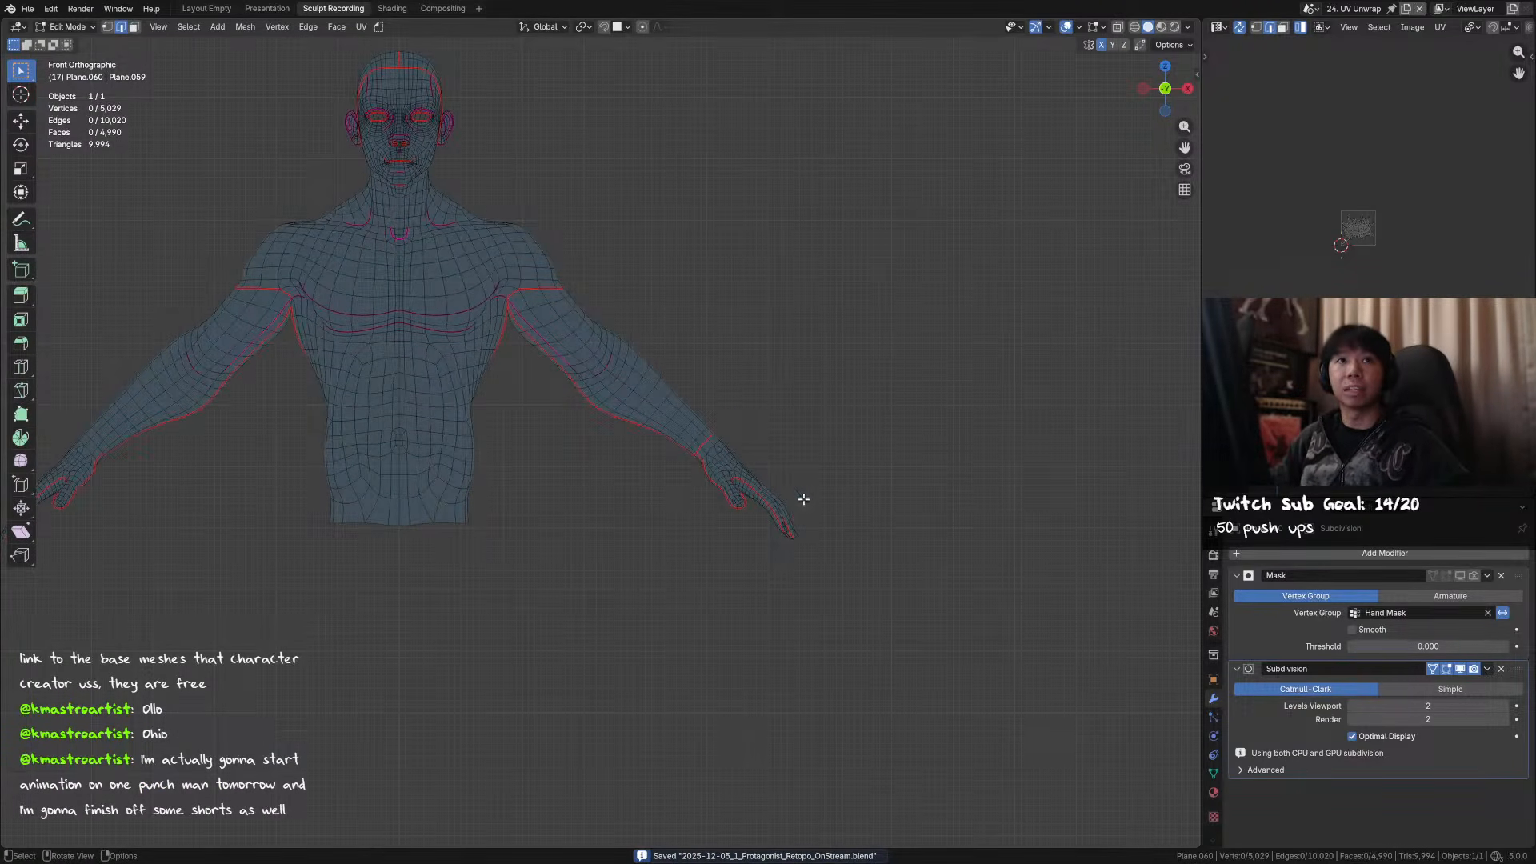
- Select the shortest edge path along the outer side of one hand up to the wrist
middle_click_drag(885, 530, 610, 348, "shift")
scroll(819, 489, "up", 4)
middle_click_drag(599, 339, 672, 337)
middle_click_drag(641, 268, 670, 298)
left_click(483, 439, "ctrl")
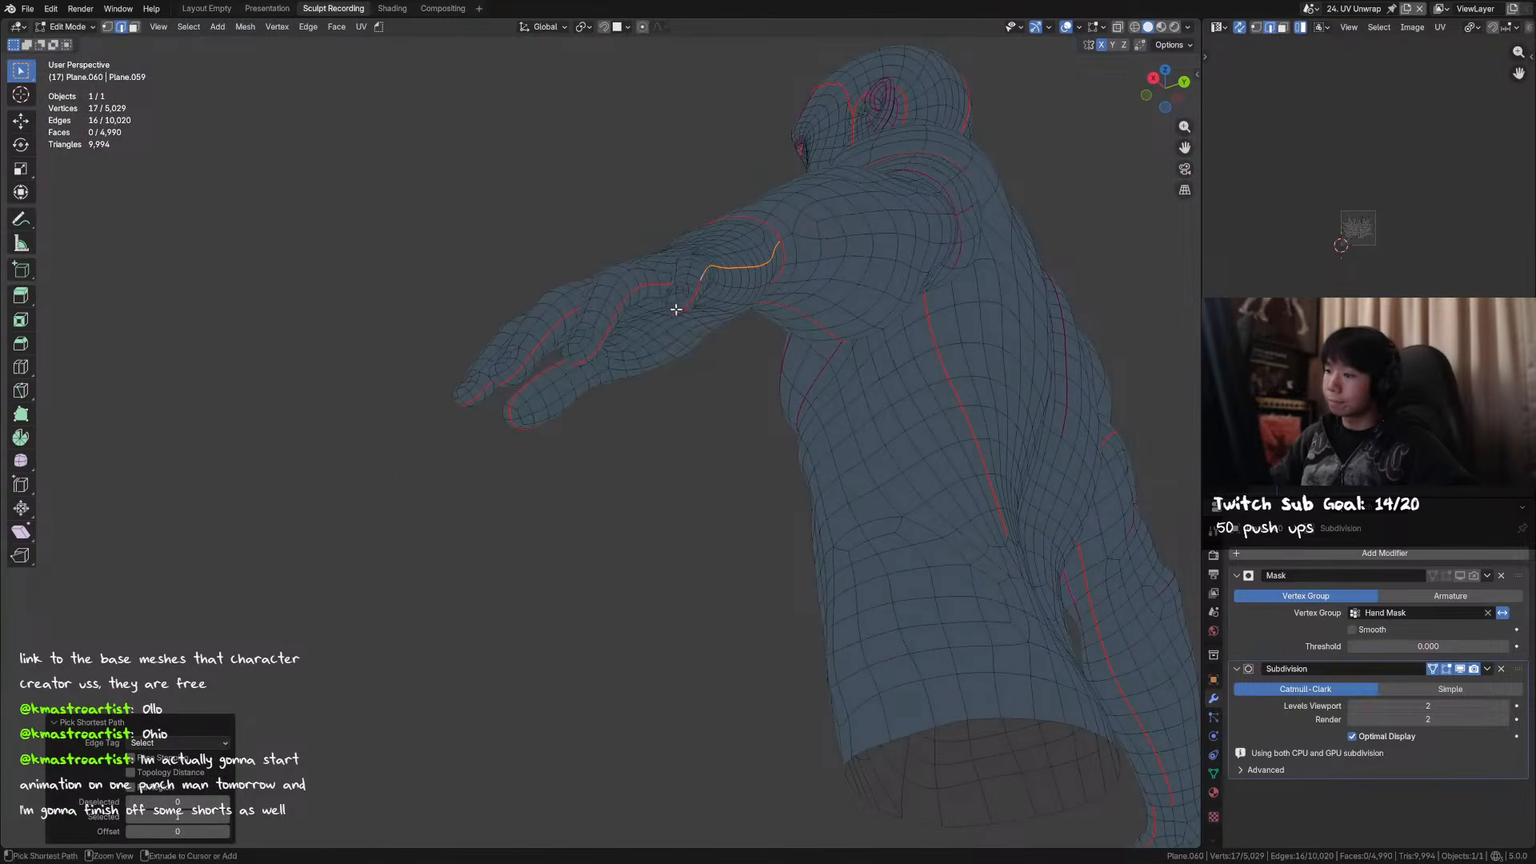
left_click(676, 310, "ctrl")
key("ctrl+e")
- Mirror the hand-side selection to the other hand, mark both paths as seams, and clear the selection
left_click(188, 27)
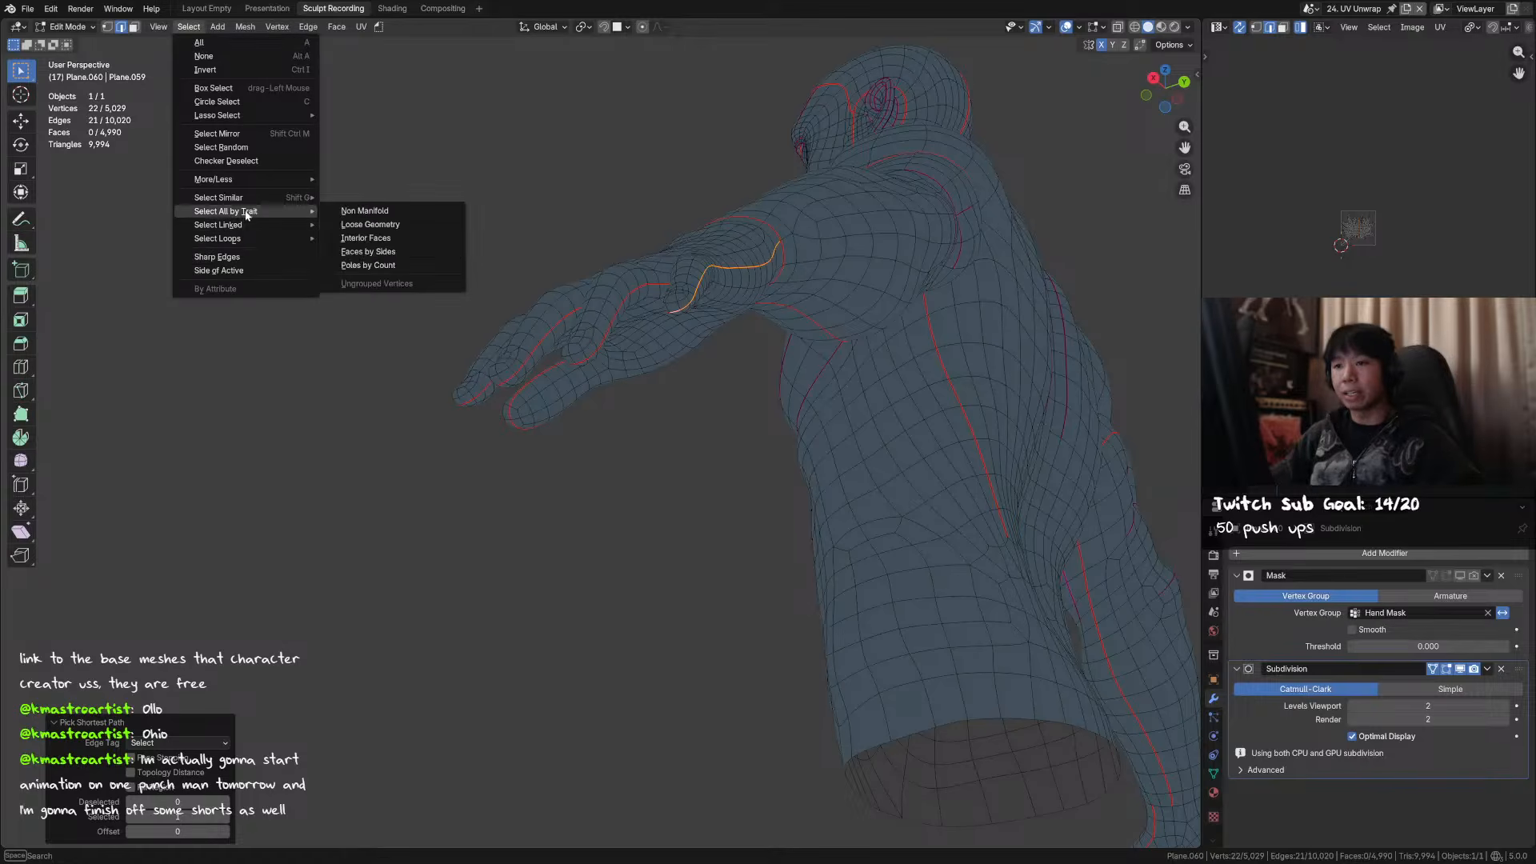
mouse_move(237, 196)
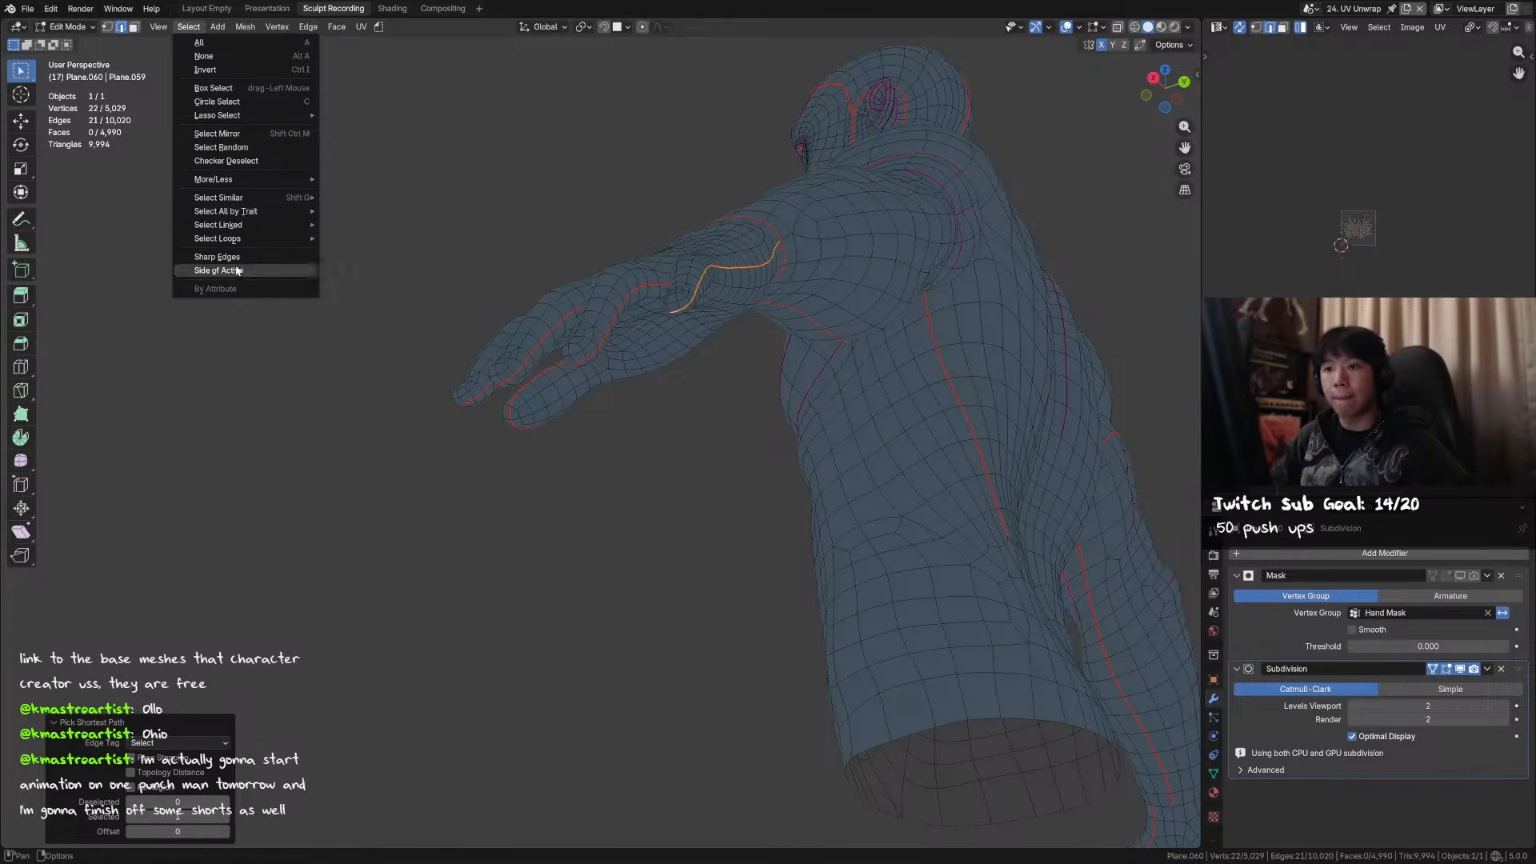
left_click(256, 132)
middle_click_drag(720, 320, 681, 373)
right_click(681, 388)
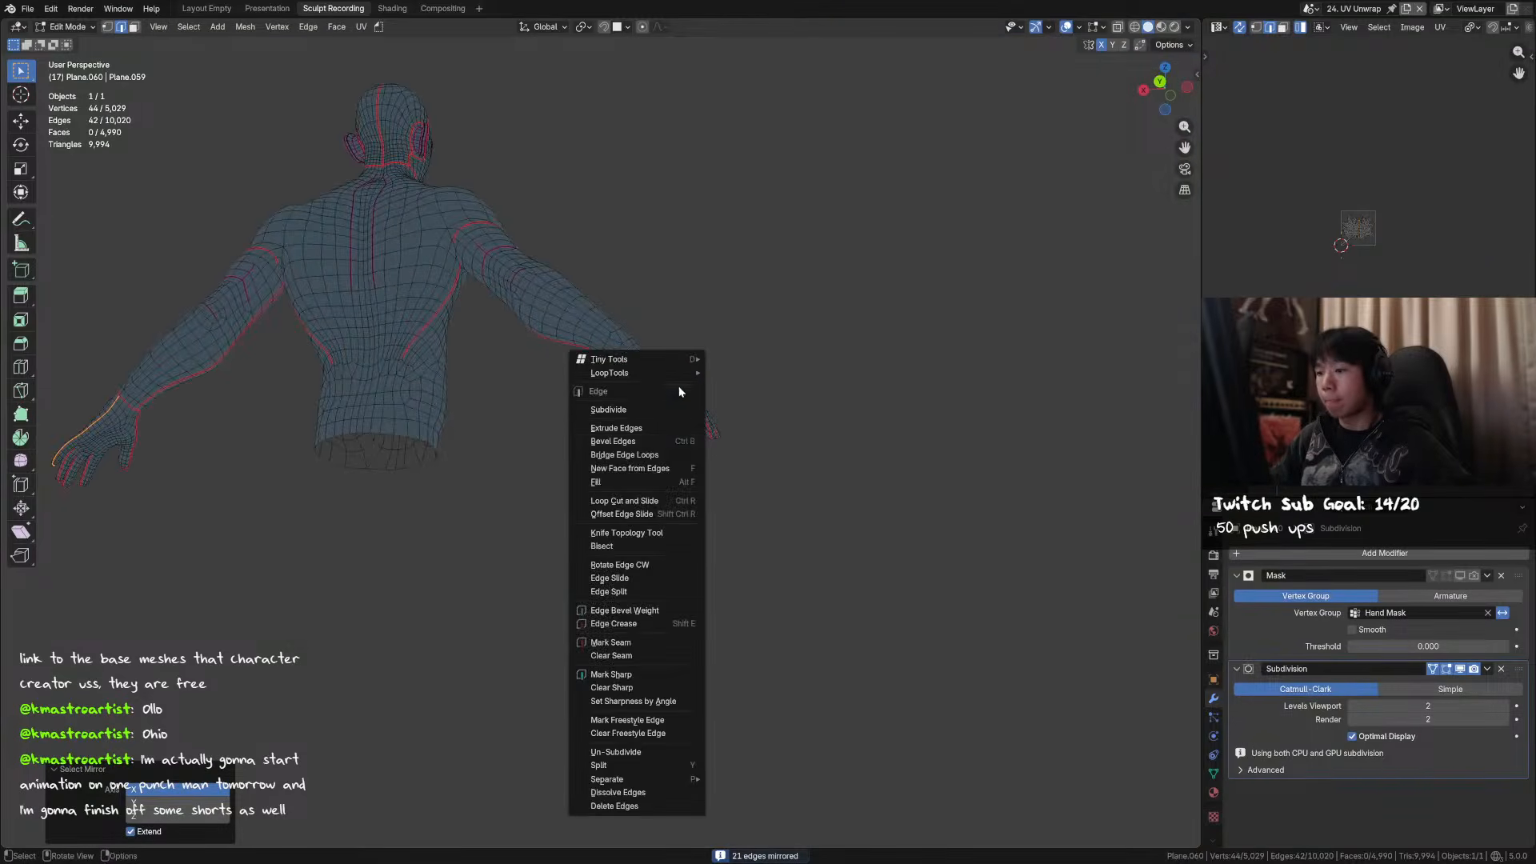
left_click(656, 643)
middle_click_drag(656, 642, 641, 383)
right_click(668, 446)
left_click(667, 457)
key("alt+a")
- Inspect the arm and armpit seams from the front and from below for gaps
middle_click_drag(360, 435, 486, 437, "alt")
middle_click_drag(456, 362, 734, 293)
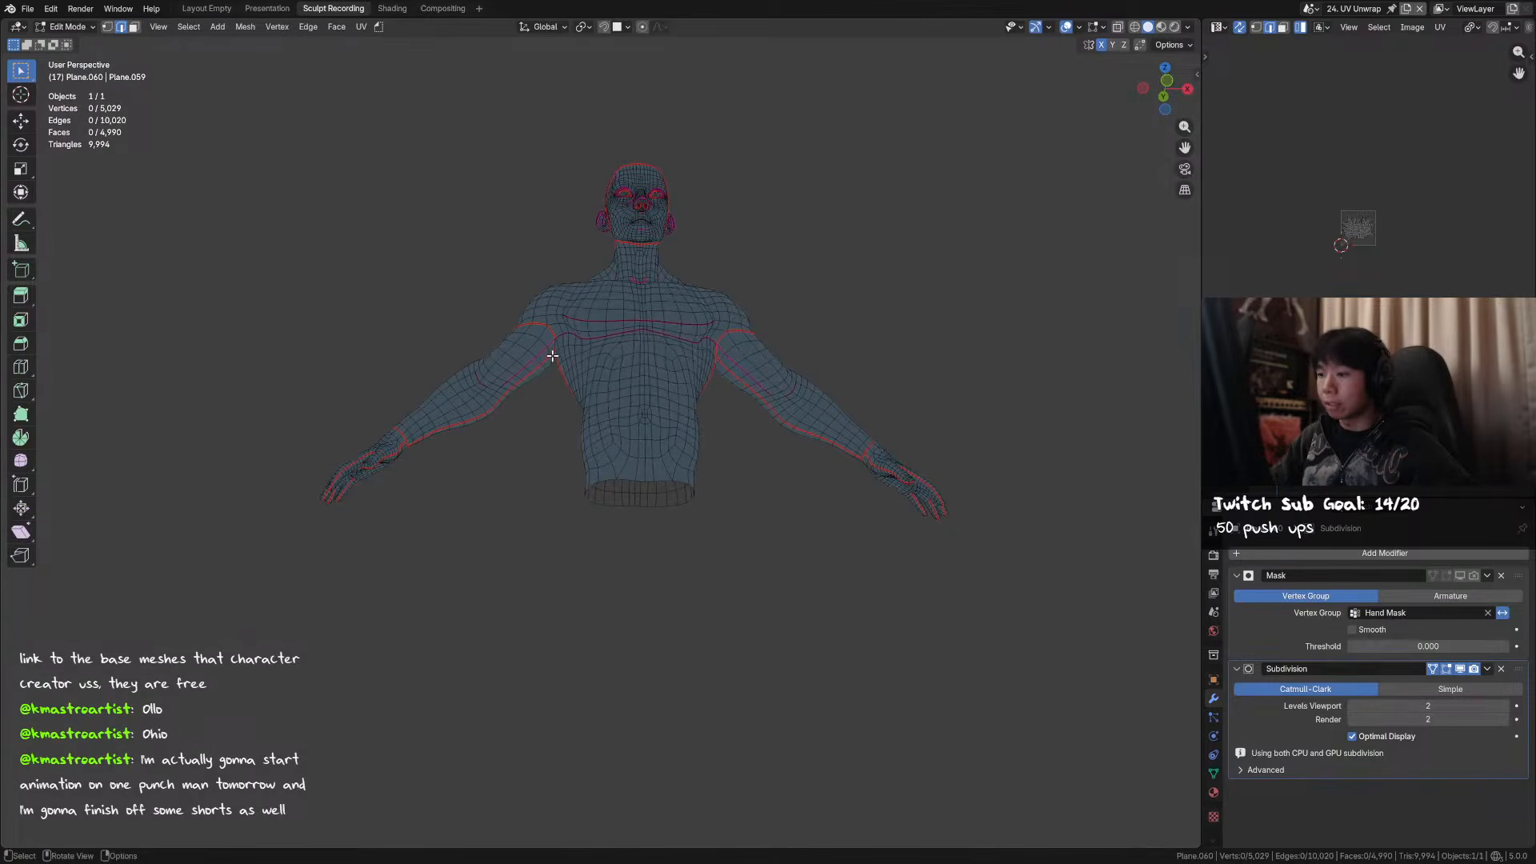
scroll(552, 357, "up", 3)
right_click(527, 291)
left_click(528, 294)
key("alt+a")
middle_click_drag(509, 350, 484, 286)
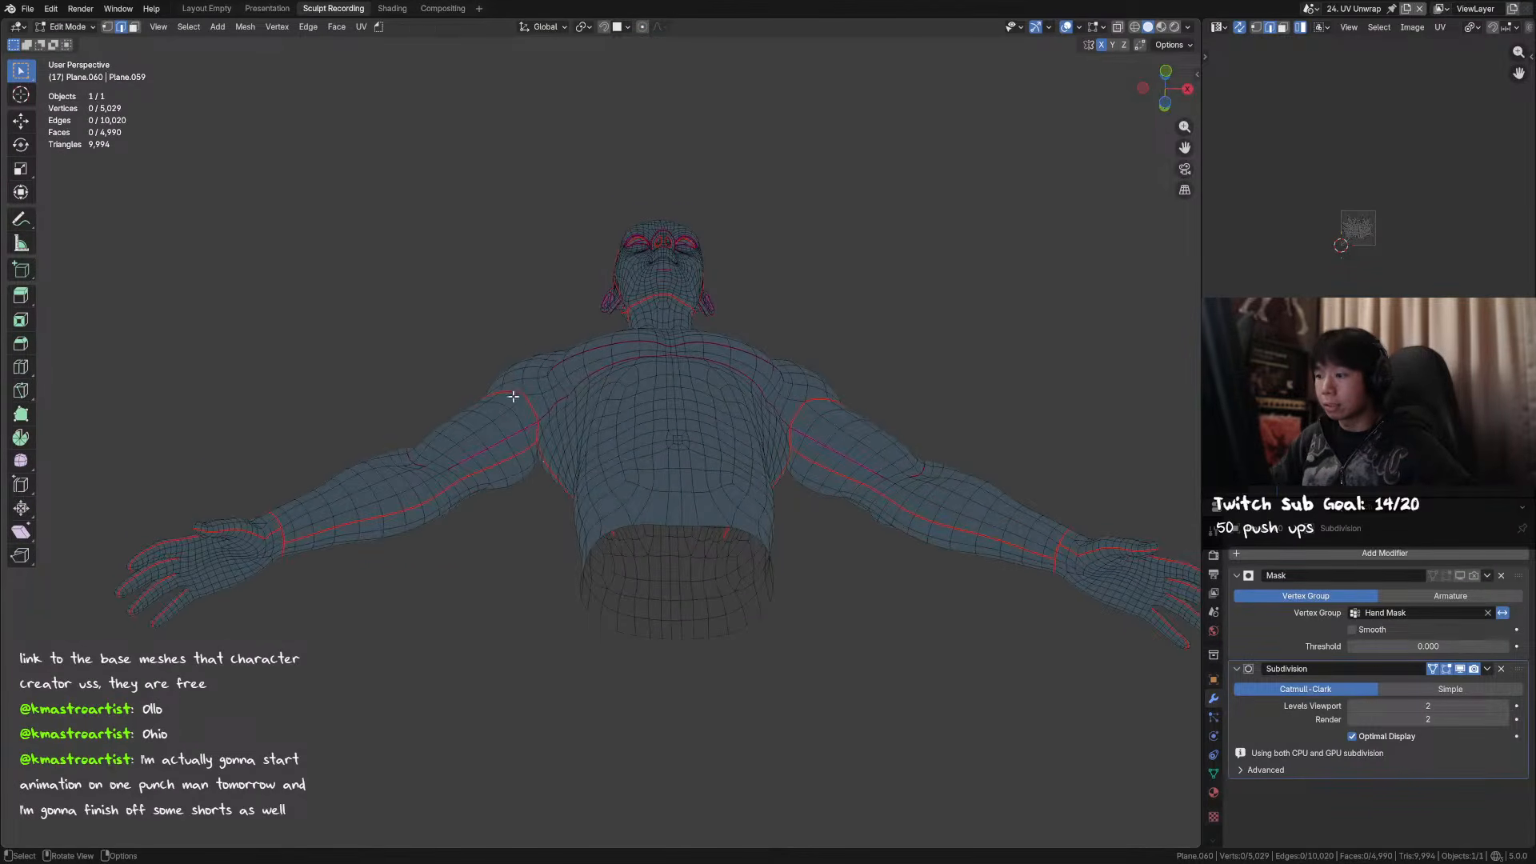
- Mark the missing edges where the upper-arm loops meet the armpits as seams and save the file
key("KP_1")
left_click(517, 160)
key("KP_Decimal")
middle_click_drag(334, 341, 343, 342)
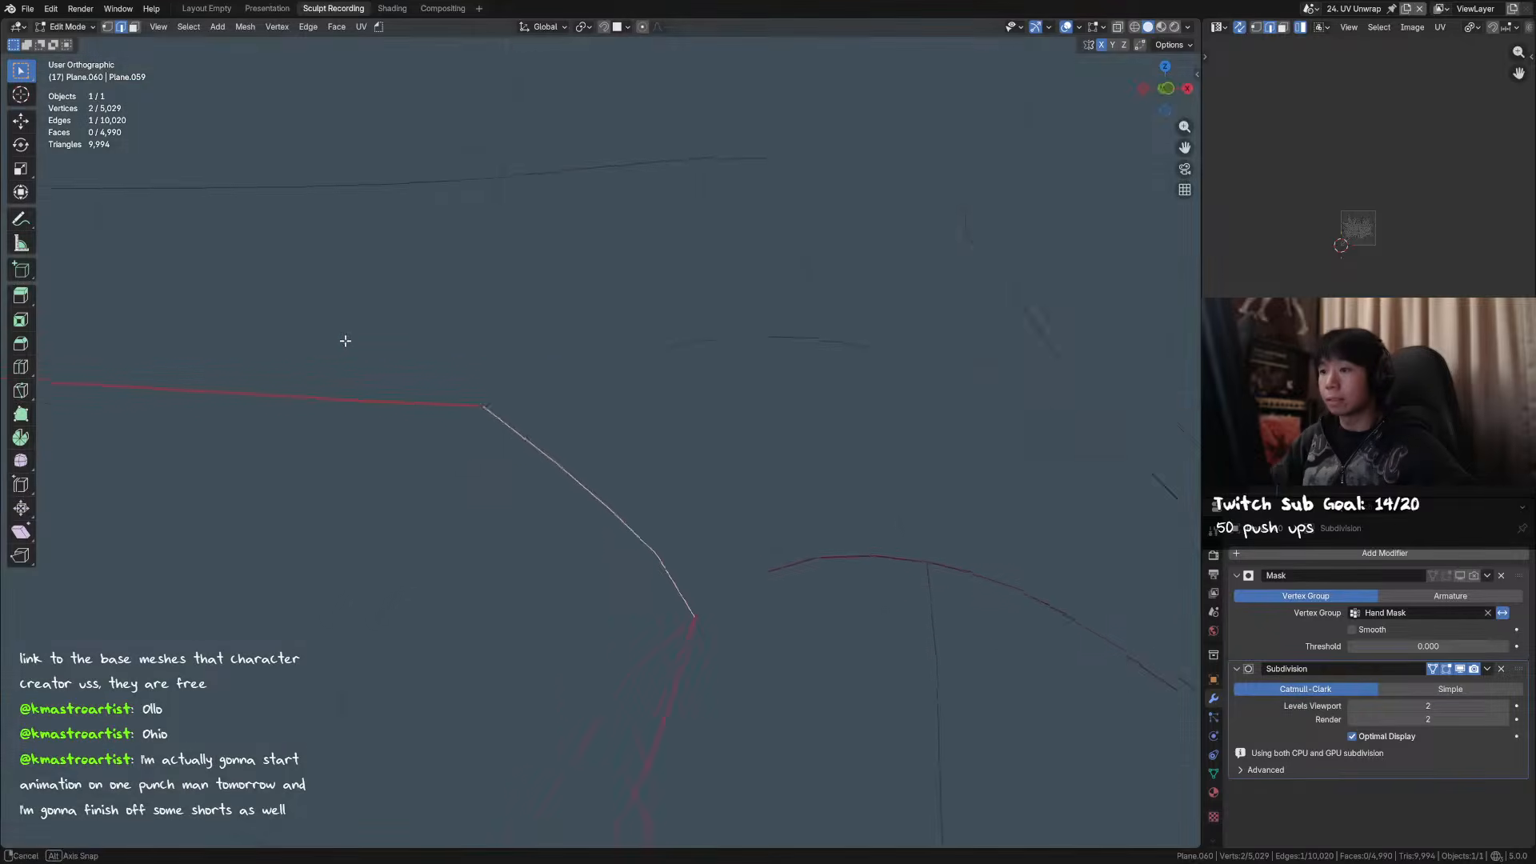
middle_click_drag(454, 363, 542, 394)
left_click(638, 304, "ctrl")
key("ctrl+e")
left_click(639, 304)
middle_click_drag(700, 299, 610, 415)
key("ctrl+e")
left_click(647, 339)
left_click(387, 214)
scroll(394, 302, "down", 6)
key("ctrl+s")
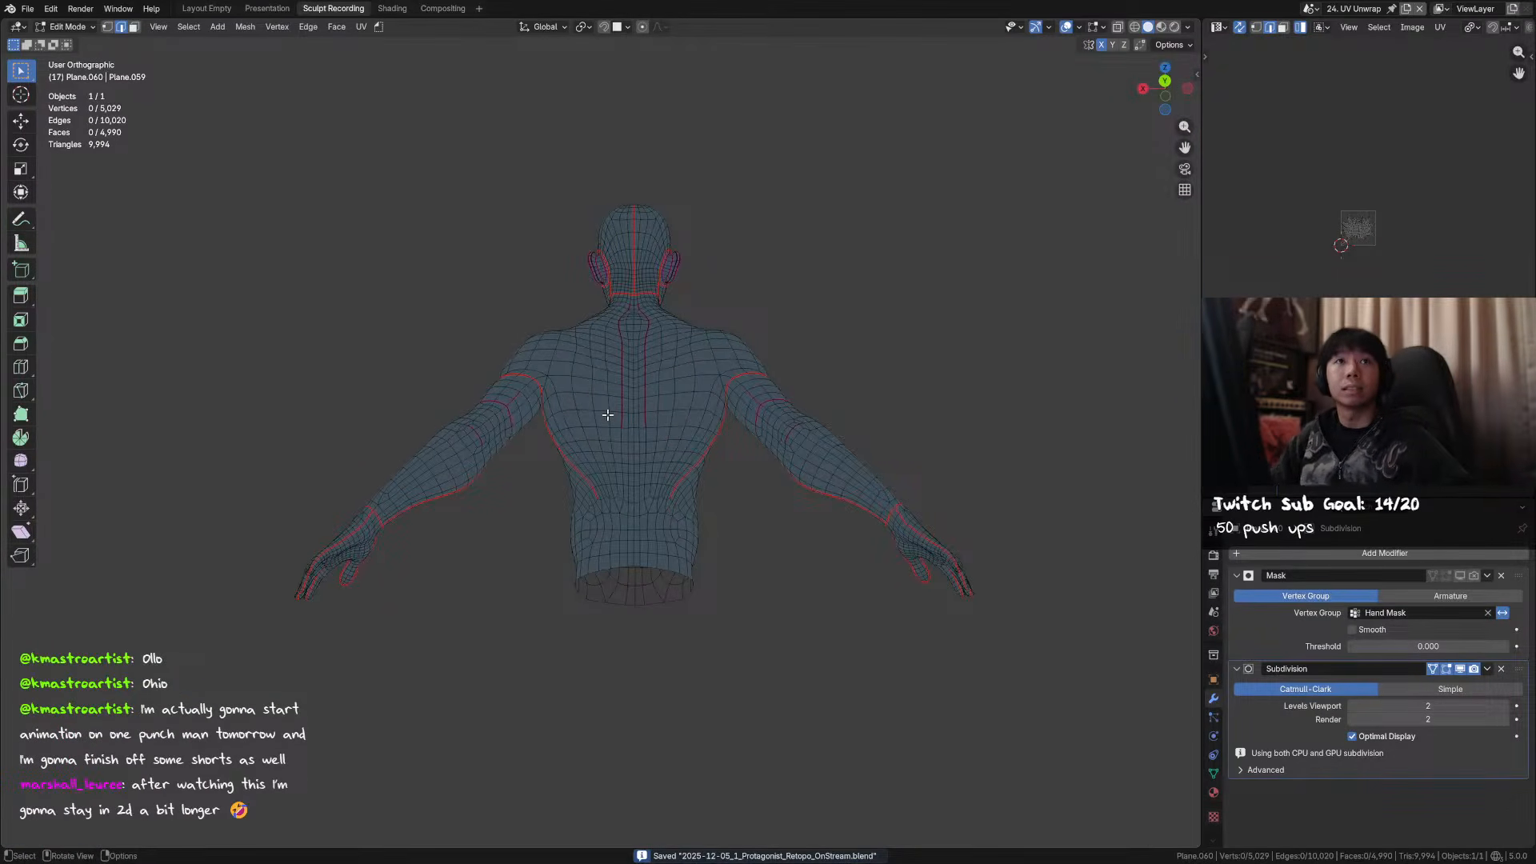
- Select the seam edges running along one side of the torso up to the armpit
middle_click_drag(591, 406, 602, 437)
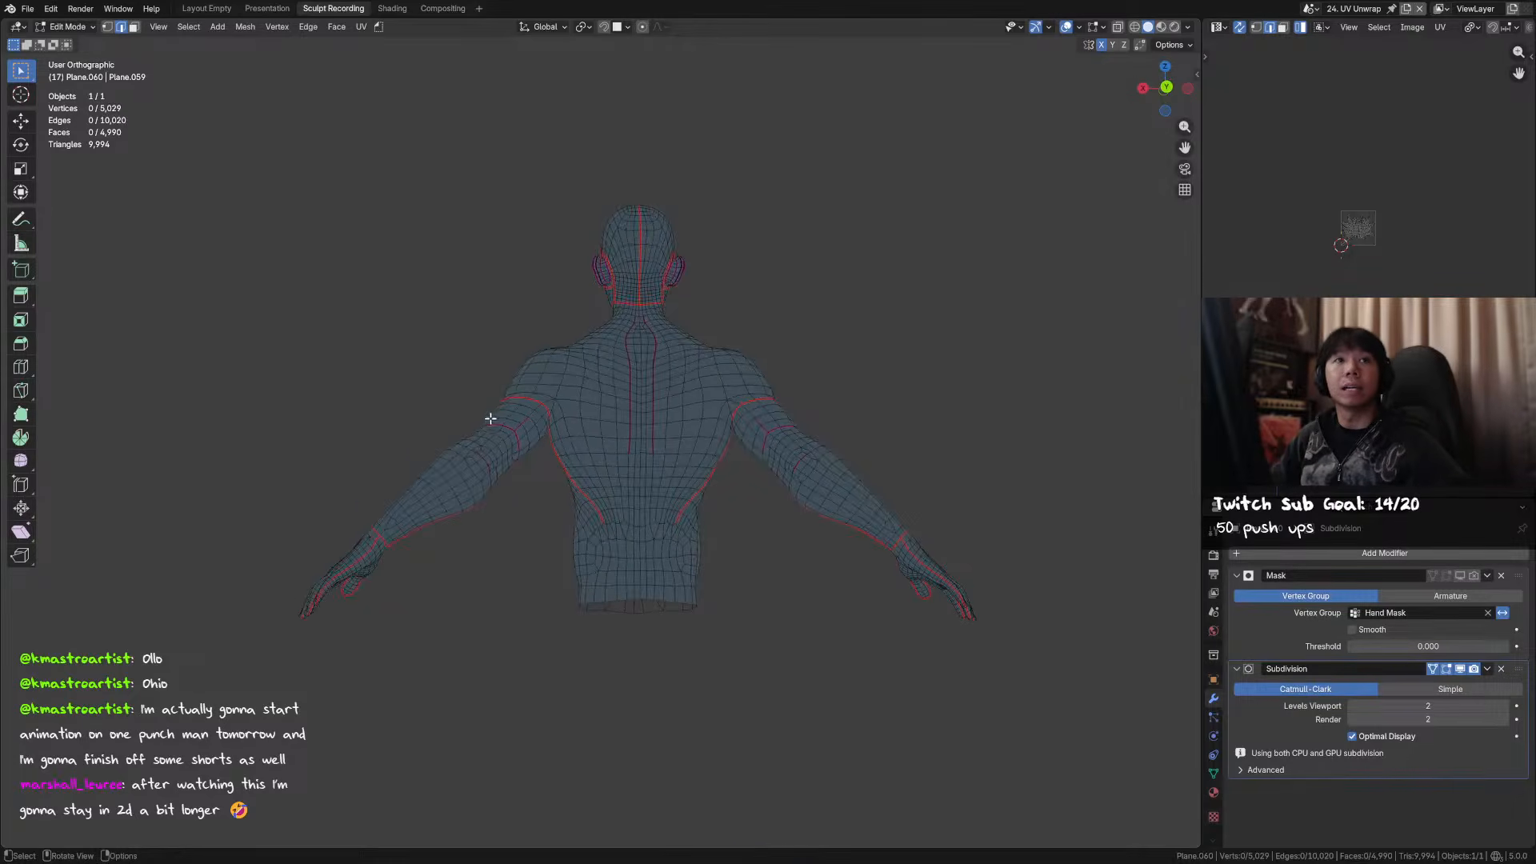
mouse_move(498, 448)
middle_mouse_down()
mouse_move(528, 476)
mouse_move(813, 459)
mouse_move(765, 491)
mouse_move(809, 470)
mouse_move(539, 483)
mouse_move(483, 461)
middle_mouse_up()
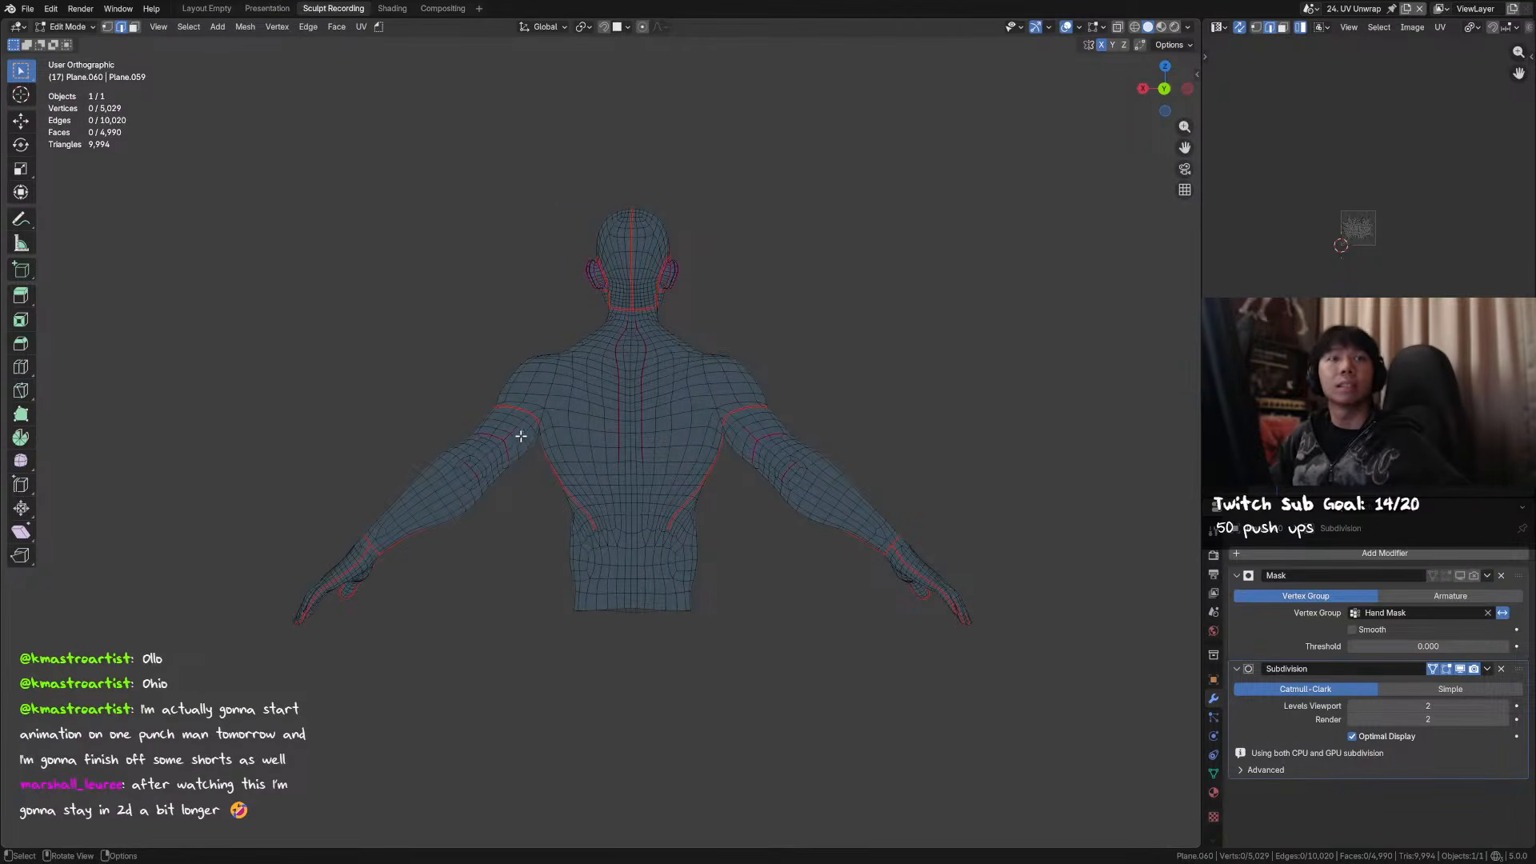
middle_click_drag(478, 393, 416, 492)
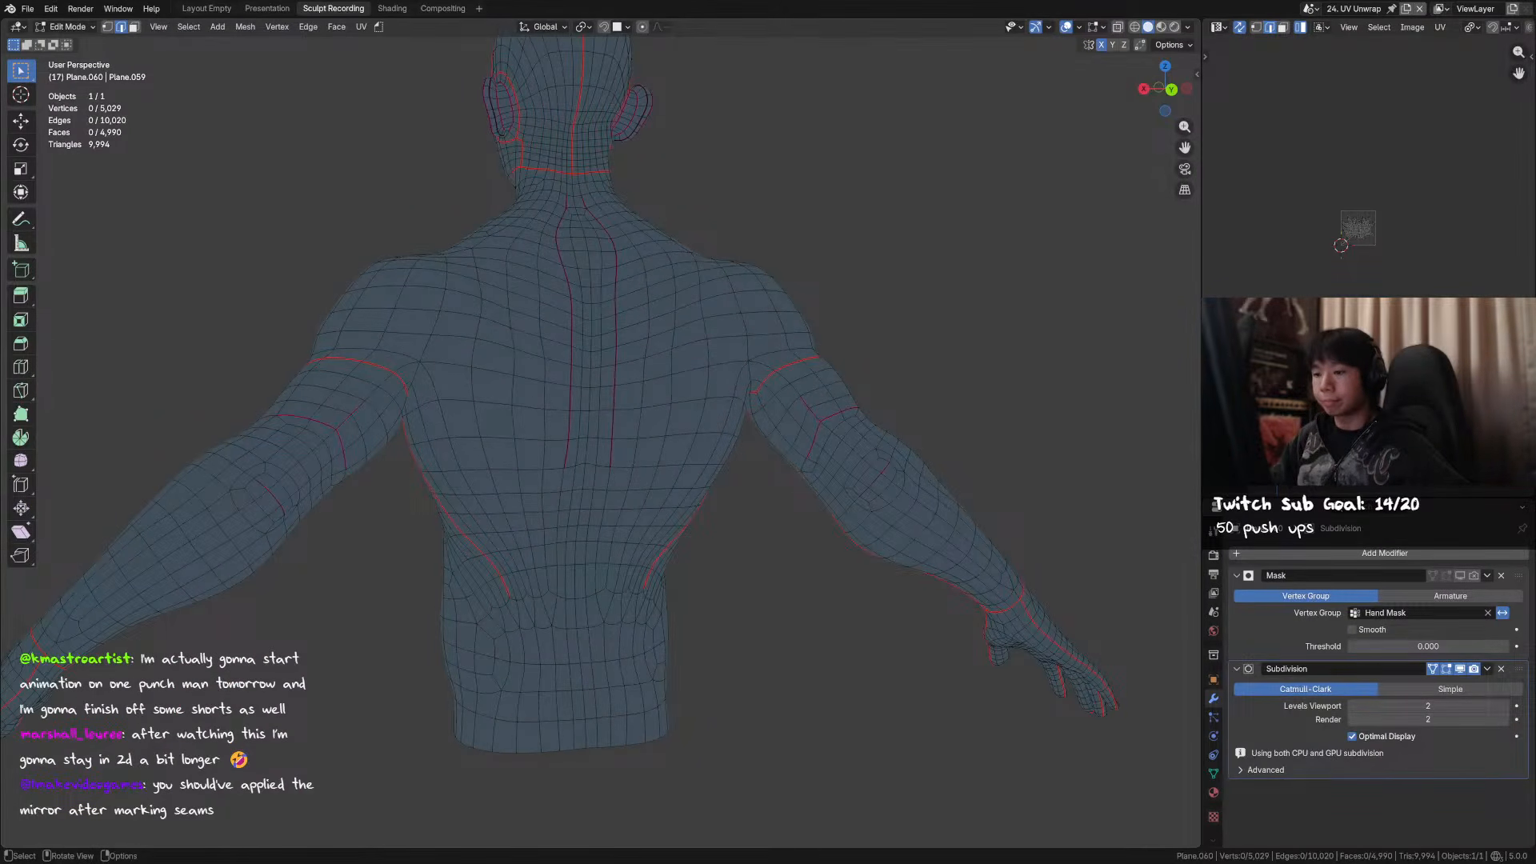
middle_click_drag(490, 456, 729, 390)
left_click(811, 351)
middle_click_drag(811, 350, 821, 411)
left_click(837, 328, "ctrl")
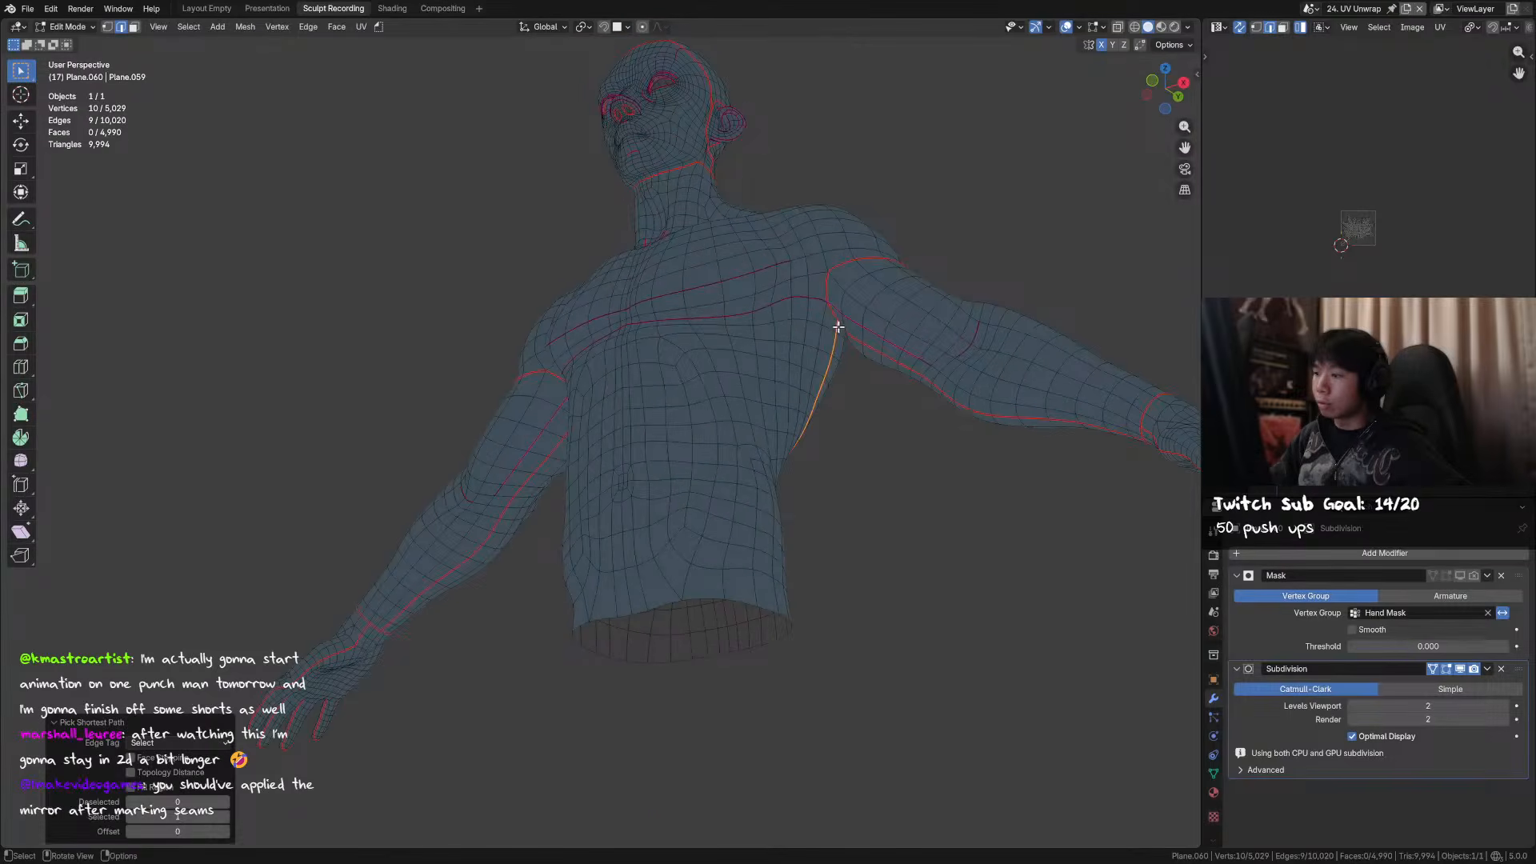
middle_click_drag(837, 326, 847, 399)
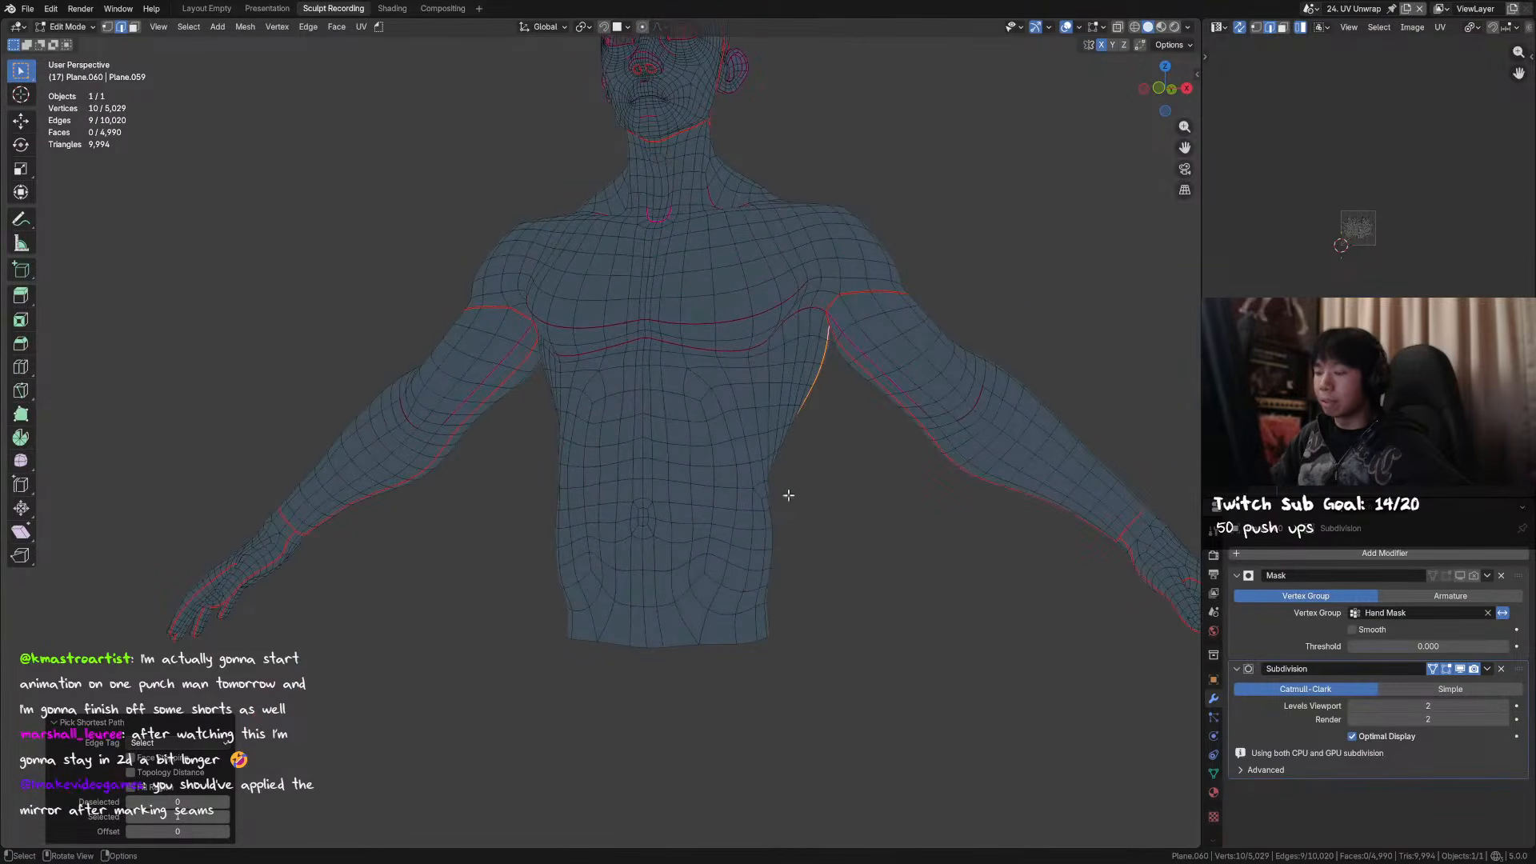
middle_click_drag(761, 512, 788, 447)
- Add the Select Mirror command to the quick favorites
right_click(788, 443)
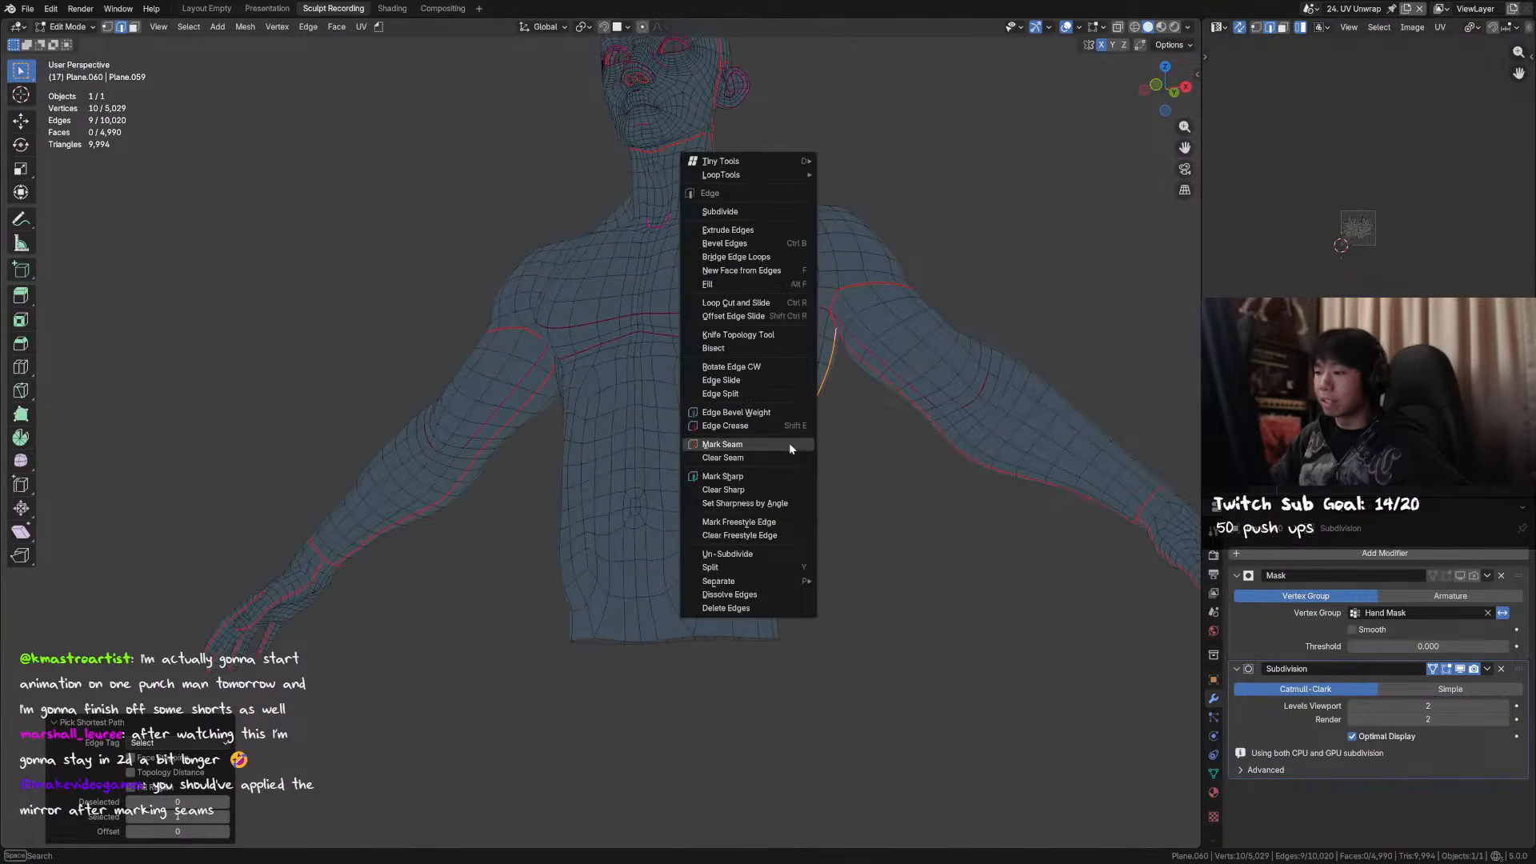
left_click(189, 26)
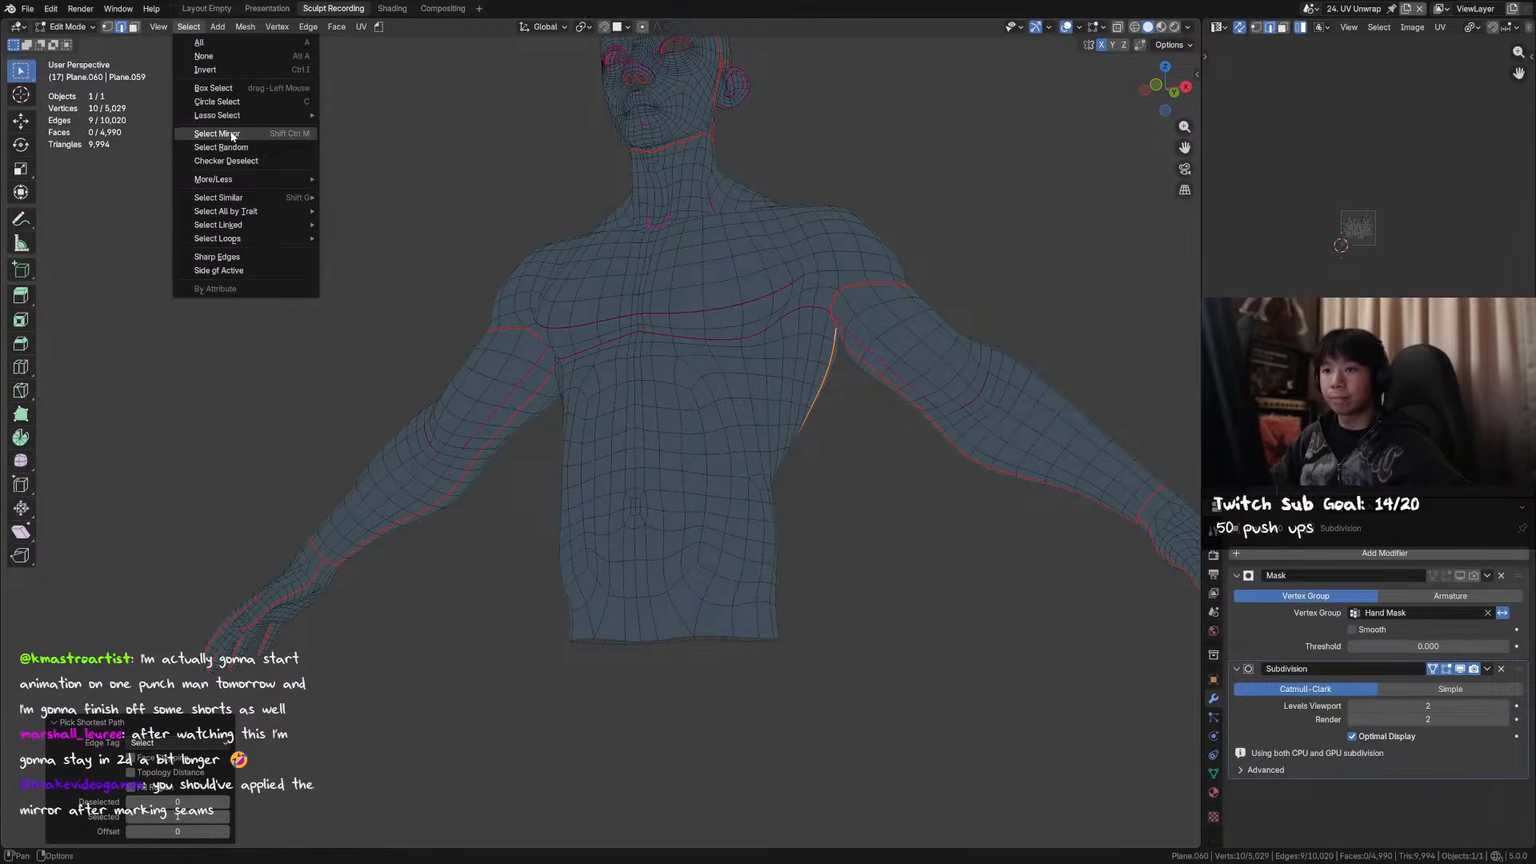
right_click(232, 135)
key("Escape")
- Mirror the torso-side selection to the other side and clear the seams on both paths
middle_click_drag(833, 422, 830, 411)
key("q")
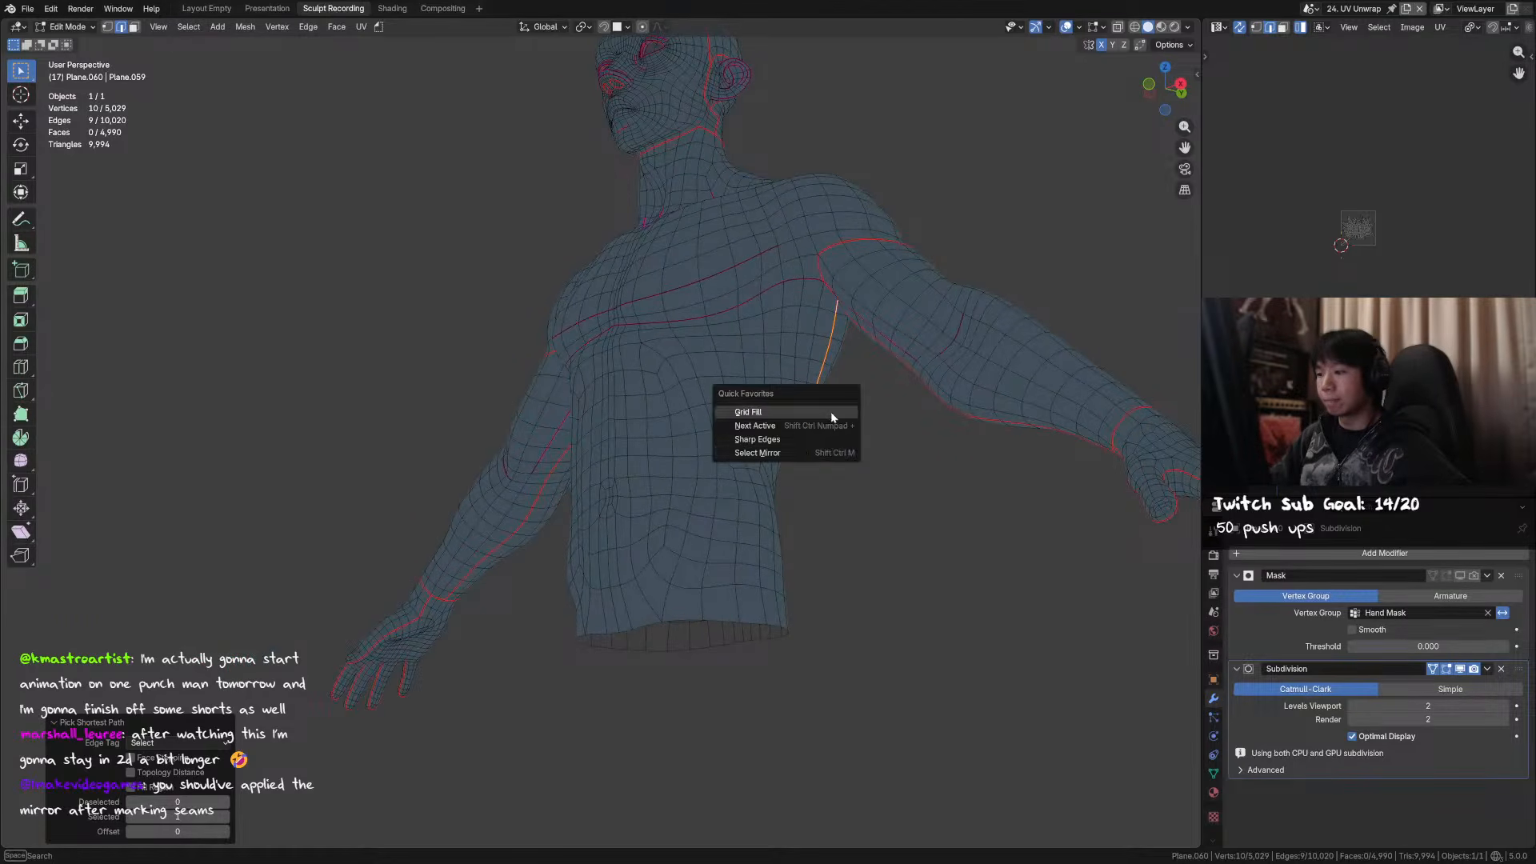
left_click(831, 453)
right_click(831, 472)
left_click(818, 474)
middle_click_drag(816, 480, 528, 493)
left_click(745, 493)
middle_click_drag(745, 493, 817, 480)
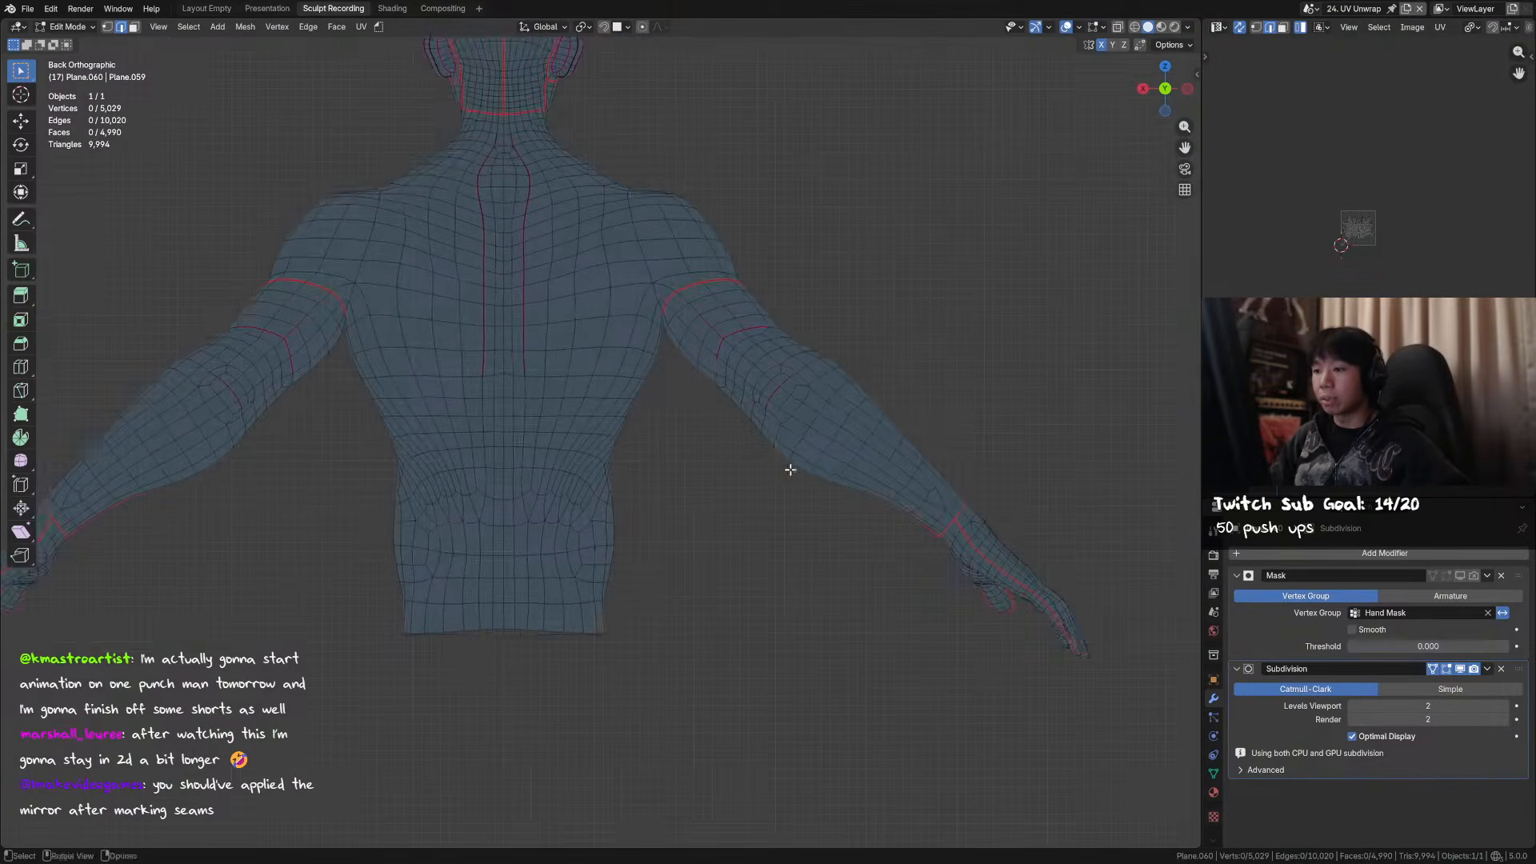
- Select the centre edge path of the back from the neck seam down to the waist
middle_click_drag(665, 344, 621, 181, "shift")
left_click(624, 150, "alt")
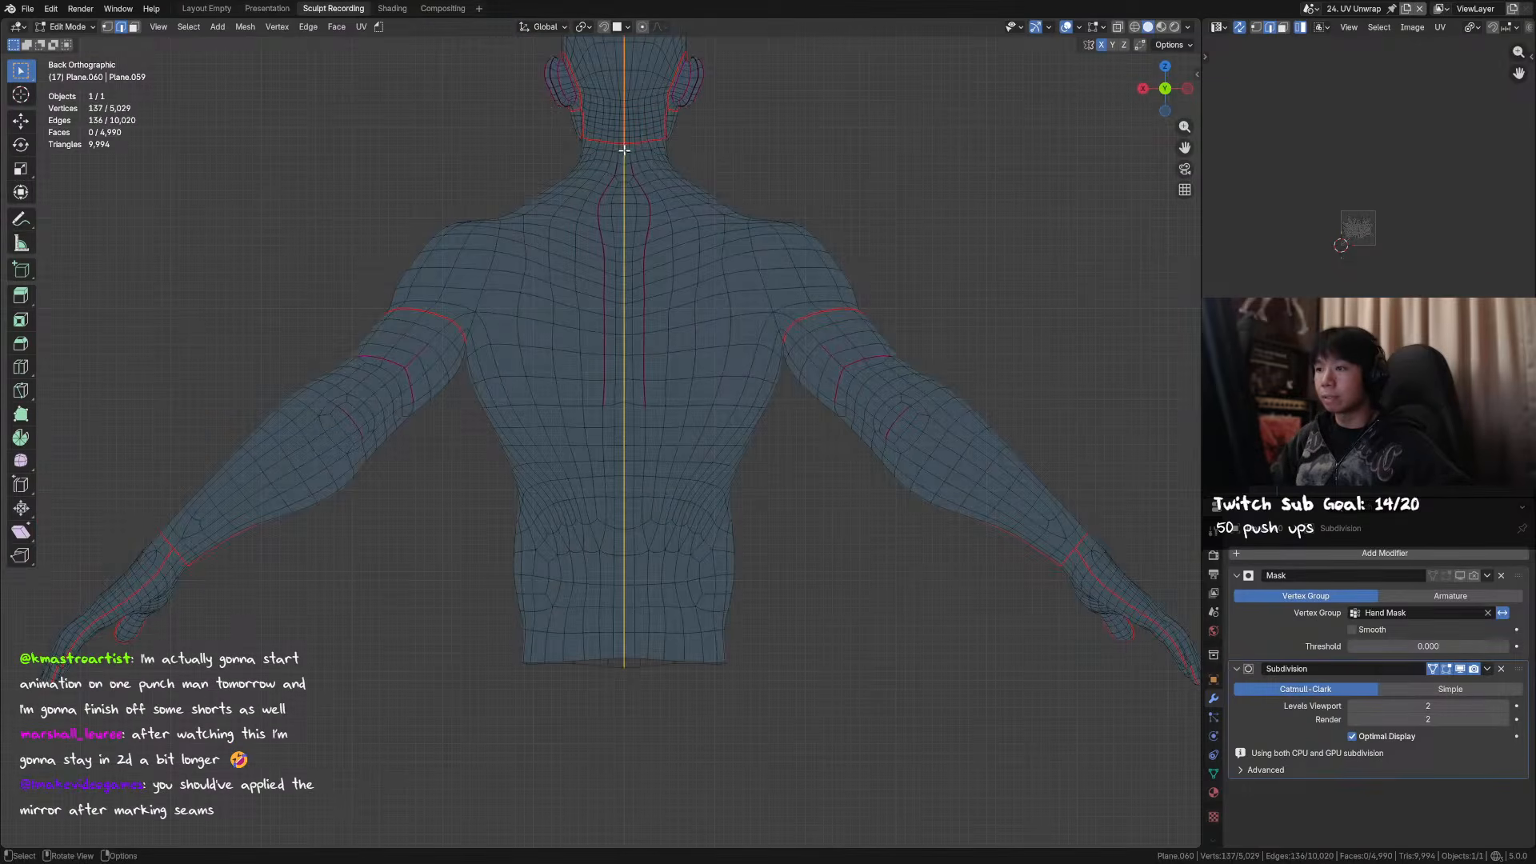
left_click(627, 648, "ctrl")
middle_click_drag(397, 576, 817, 435)
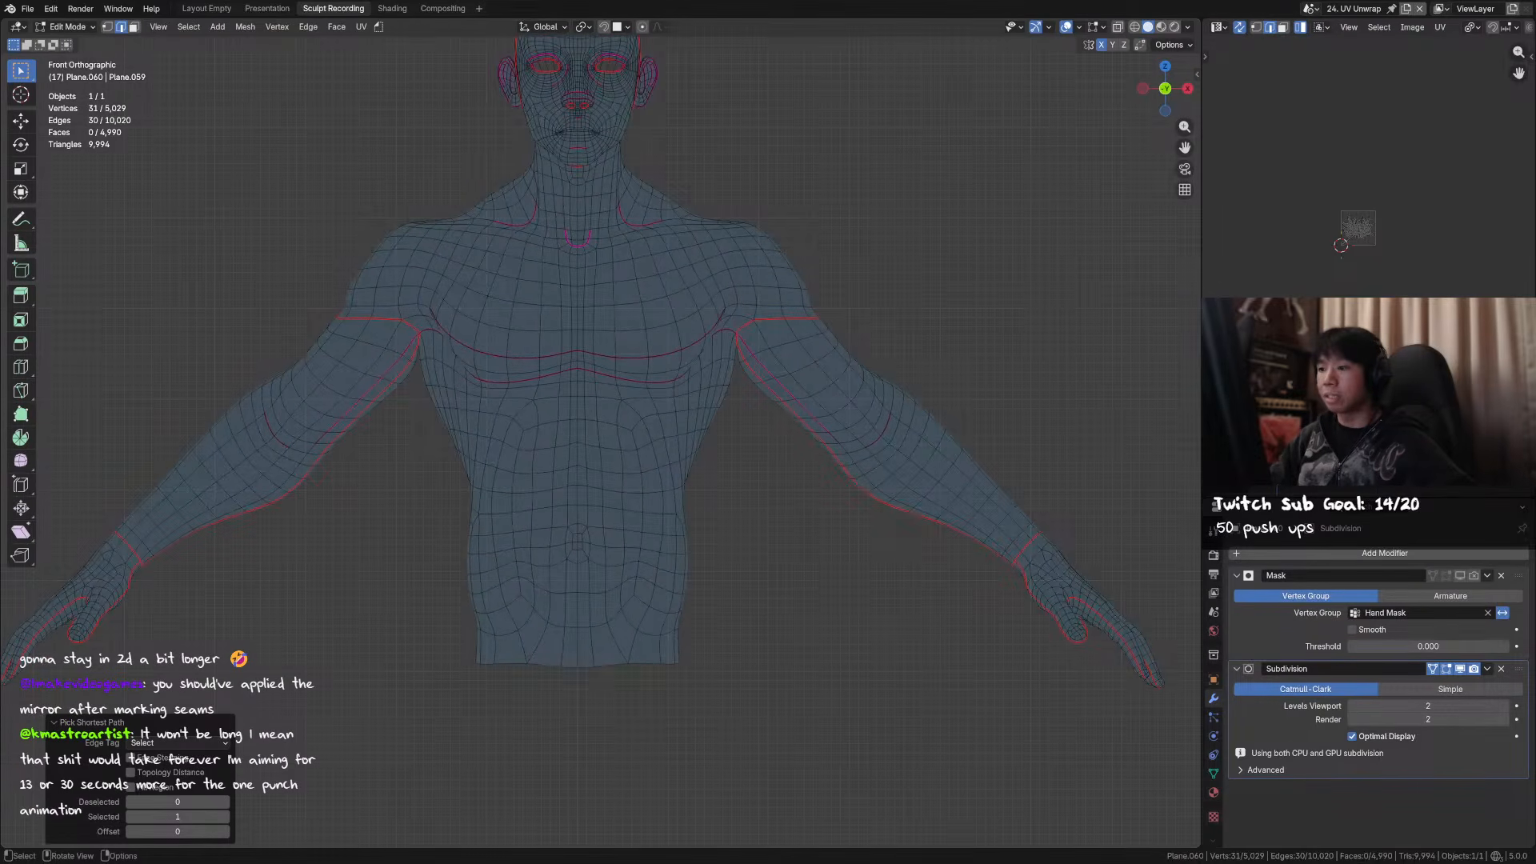
middle_click_drag(578, 238, 312, 347)
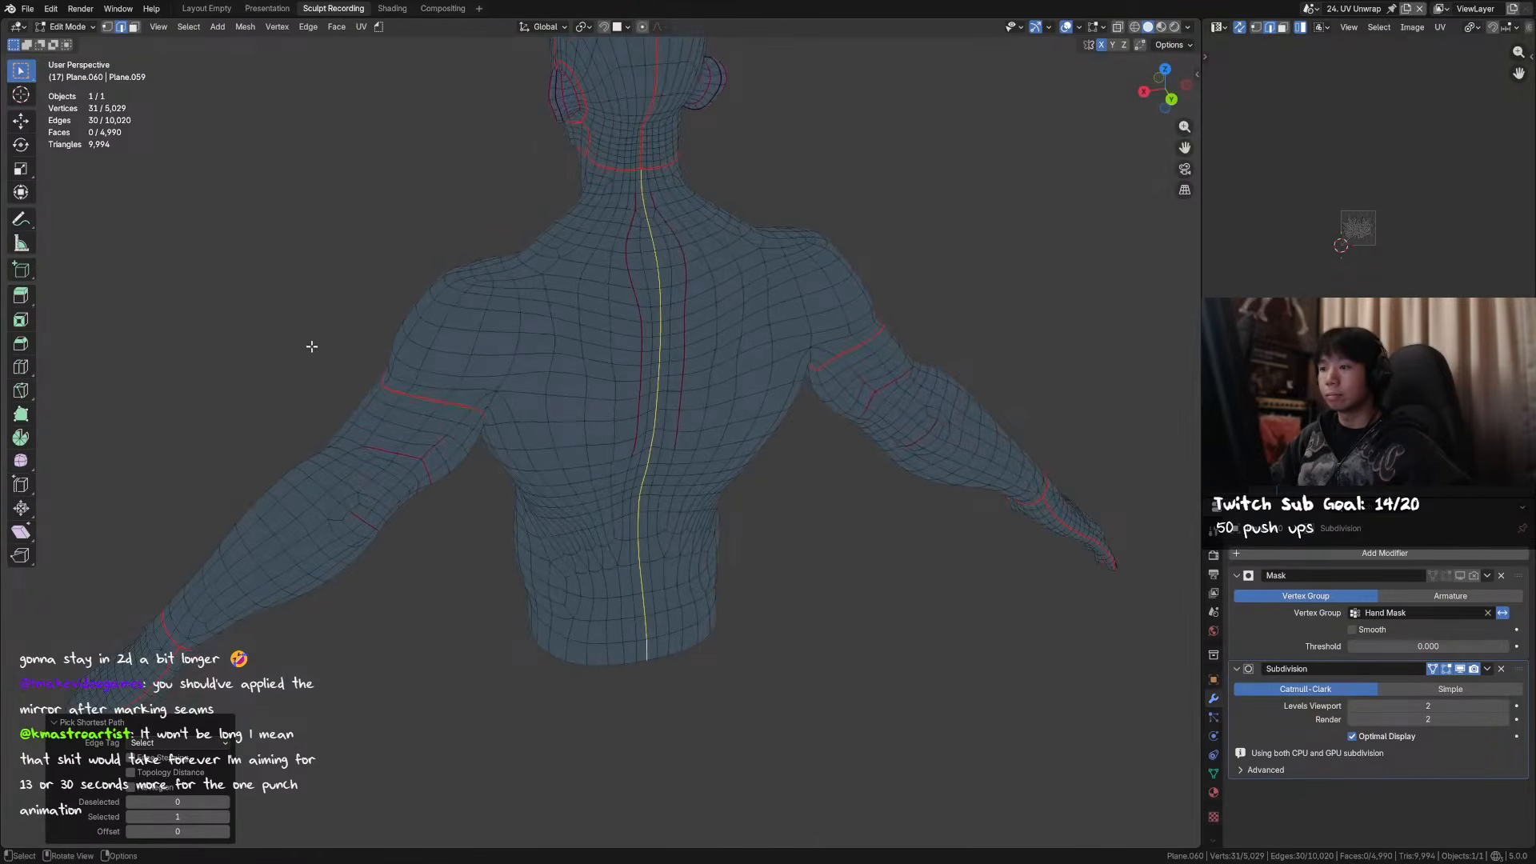
middle_click_drag(566, 357, 539, 351)
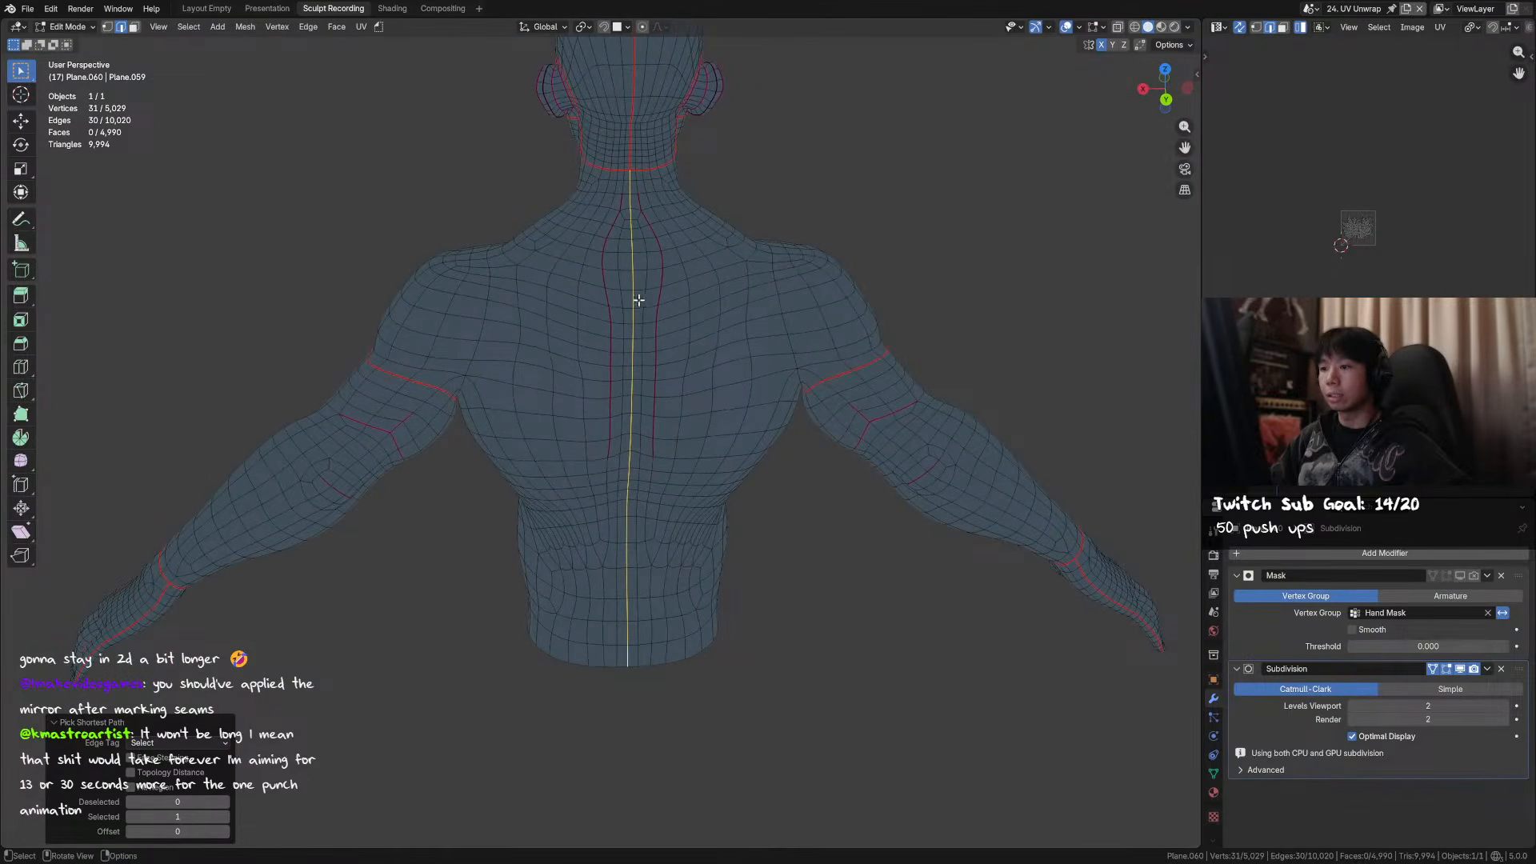
middle_click_drag(663, 310, 642, 200)
- Add the edge loop across the shoulders and the front centre path down to the waist, leaving out the neck's centre edges
left_click(544, 323, "alt")
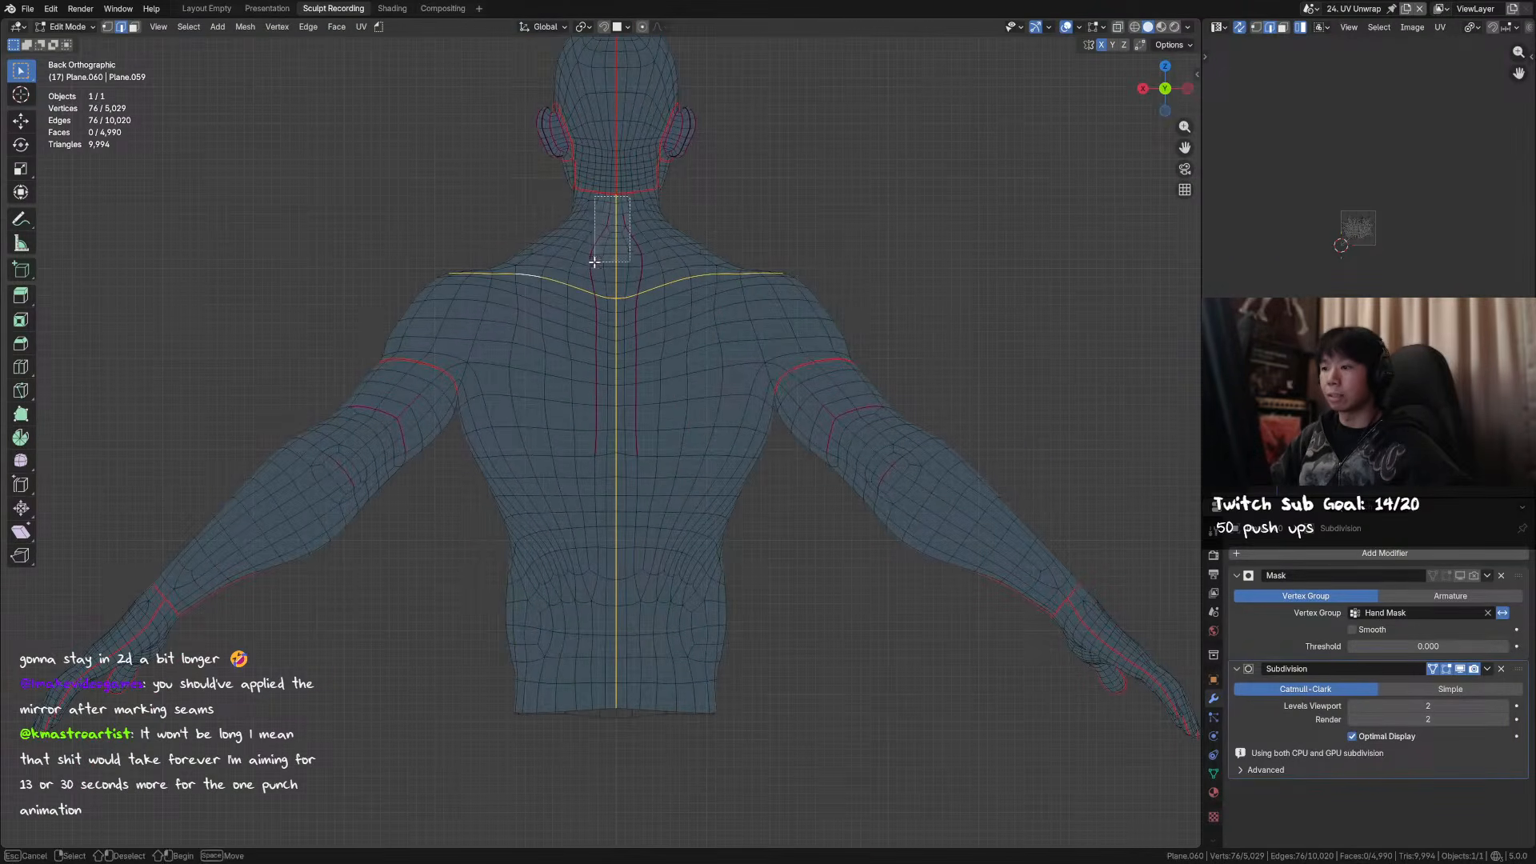
mouse_move(662, 342)
middle_mouse_down()
mouse_move(682, 363)
mouse_move(647, 328)
middle_mouse_up()
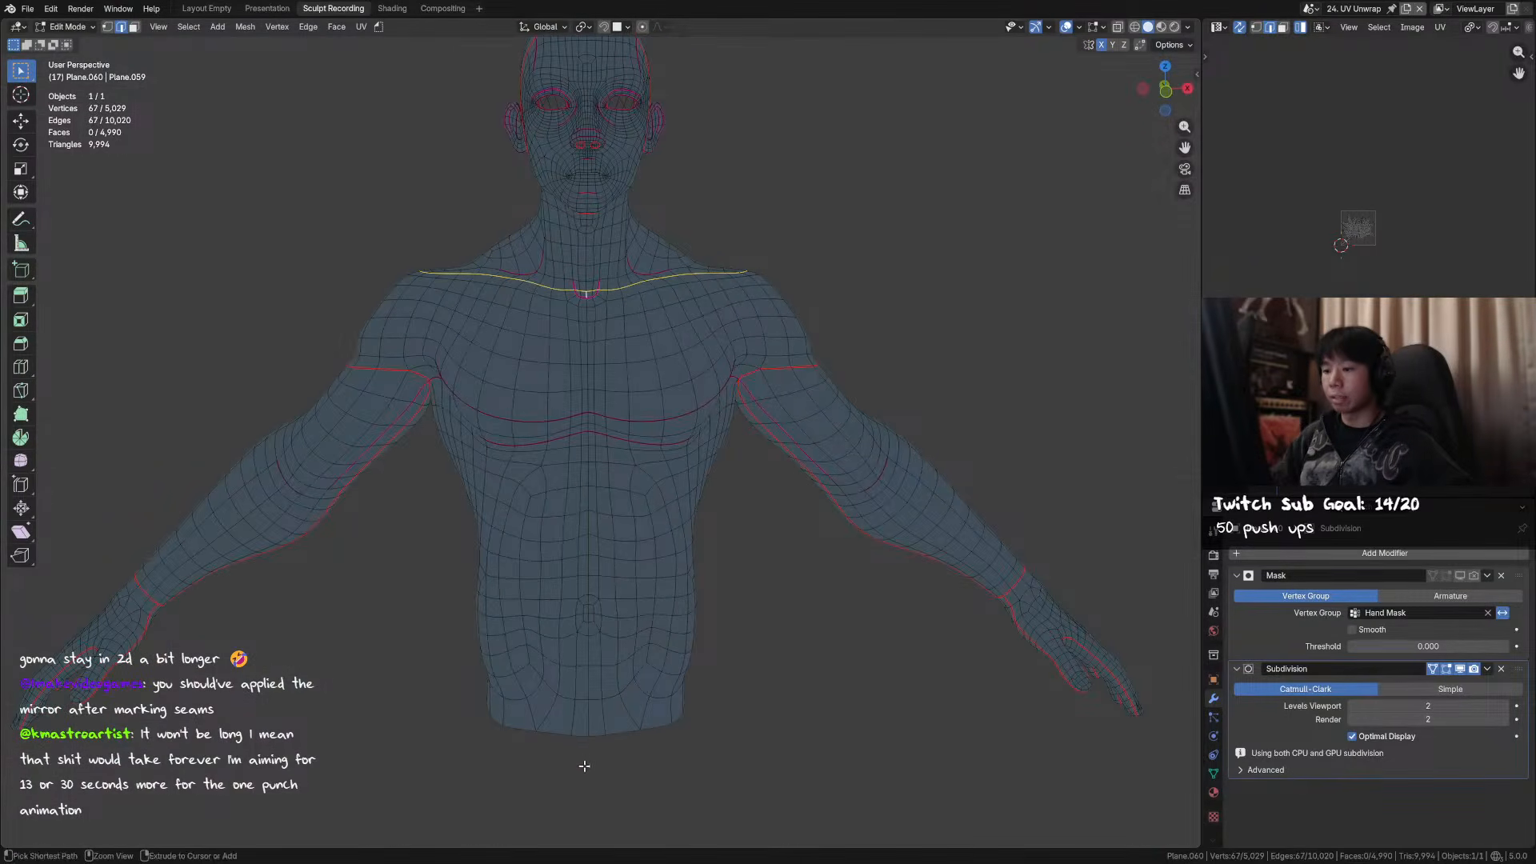
left_click(590, 720, "ctrl")
- Mark the selected shoulder loop and the front and back centre edges as seams and save the file
middle_click_drag(603, 713, 651, 521)
right_click(690, 519)
left_click(690, 507)
key("alt+a")
middle_click_drag(806, 463, 626, 474)
key("ctrl+s")
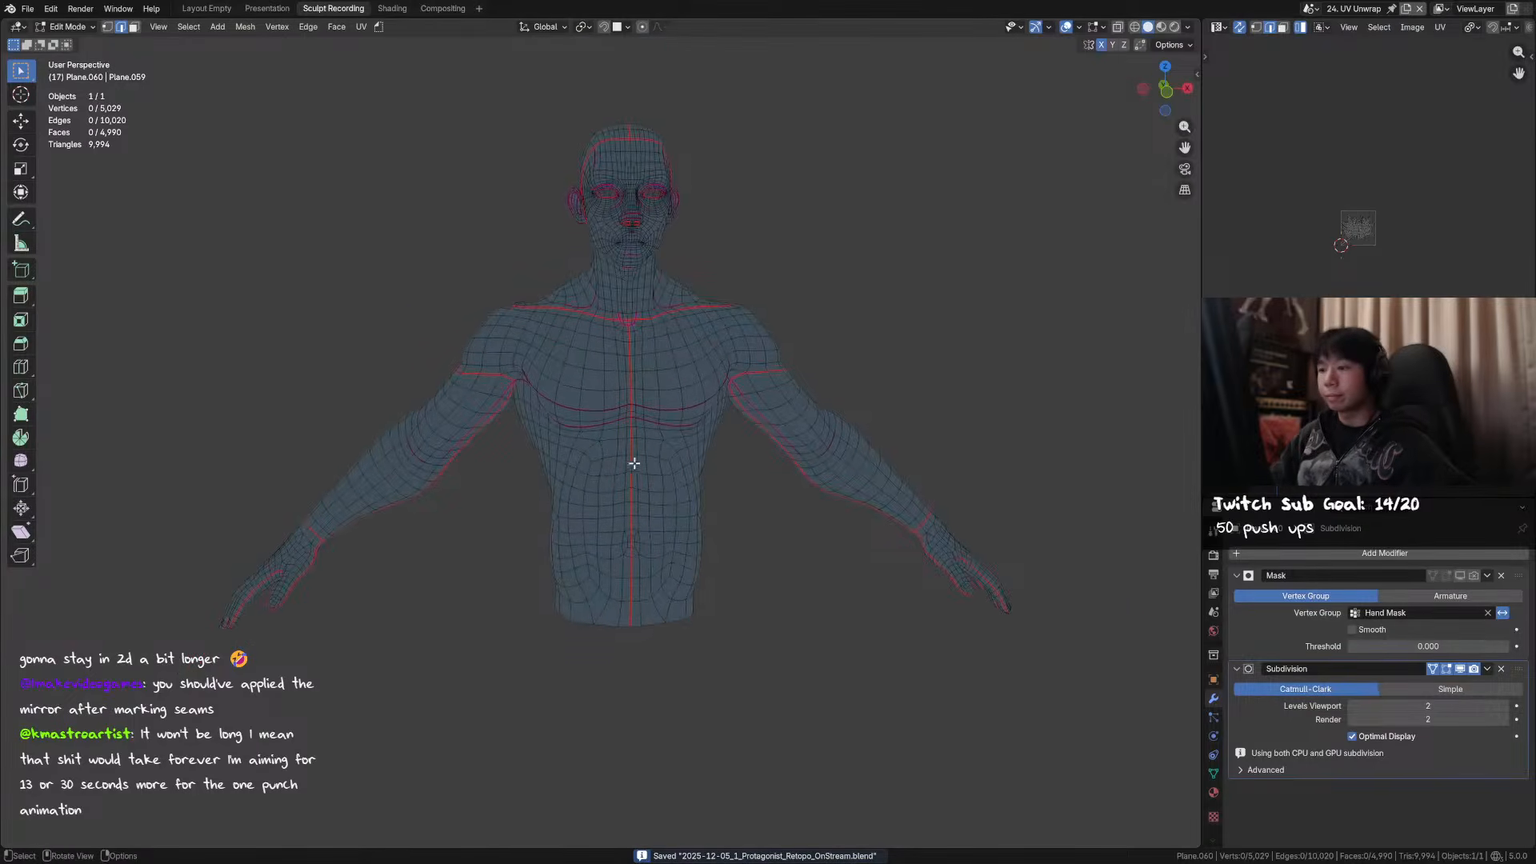
- Select the centre edge path on the back of the neck down to the shoulder loop and mark it as a seam
scroll(626, 475, "up", 3)
middle_click_drag(686, 309, 580, 260)
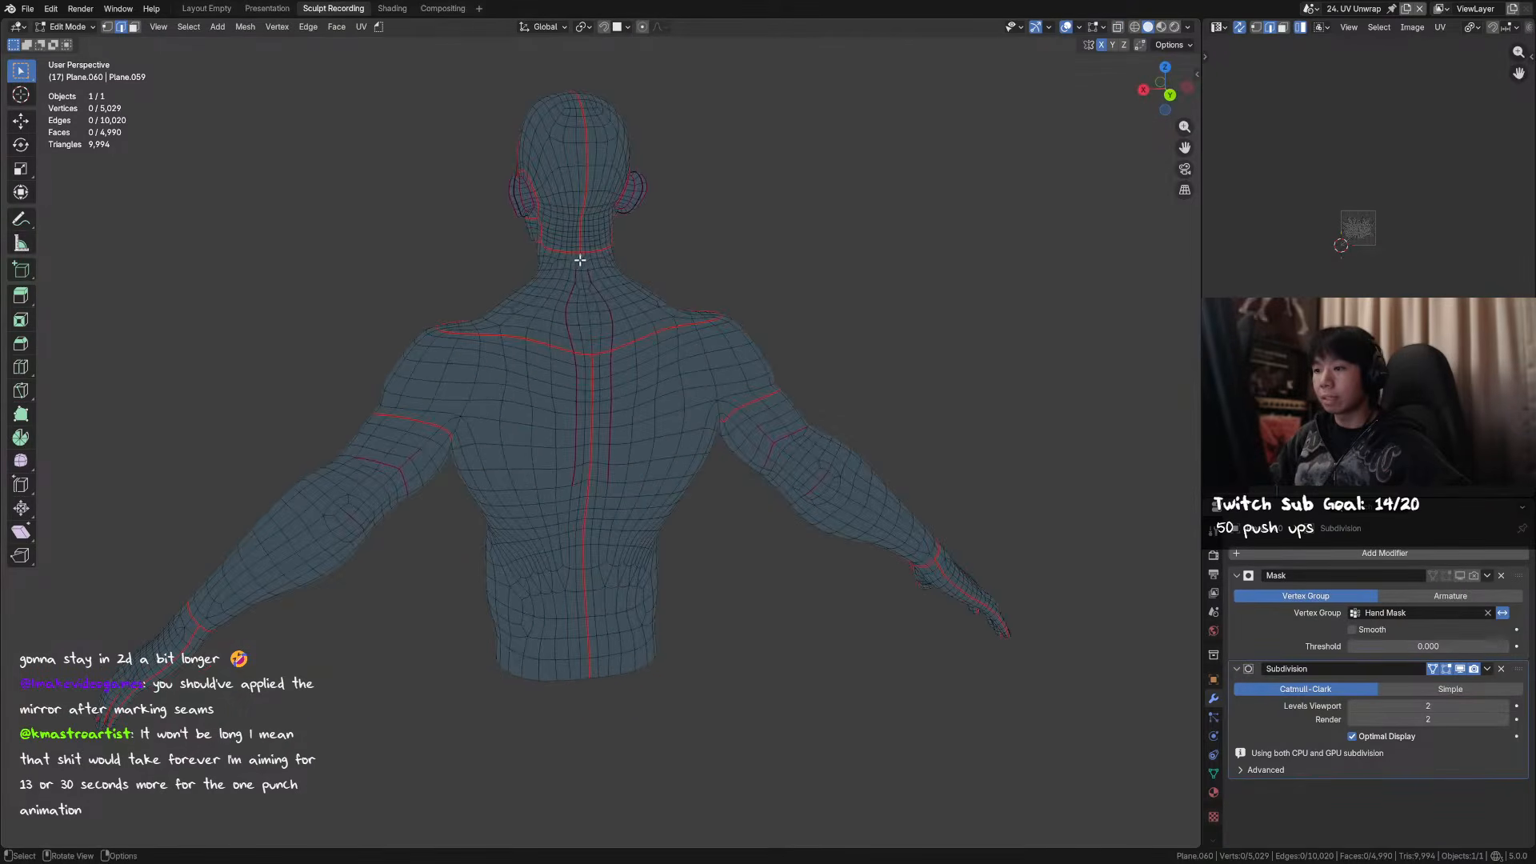
left_click(591, 347, "ctrl")
right_click(598, 342)
left_click(598, 342)
middle_click_drag(598, 342, 655, 362)
middle_click_drag(613, 562, 664, 387, "shift")
middle_click_drag(1006, 455, 676, 380, "shift")
key("KP_Decimal")
key("alt+a")
- Check the body seams from the front and save the file
middle_click_drag(621, 477, 304, 443)
scroll(321, 442, "down", 4)
middle_click_drag(552, 445, 698, 535, "shift")
middle_click_drag(676, 480, 753, 621, "shift")
scroll(753, 621, "down", 2)
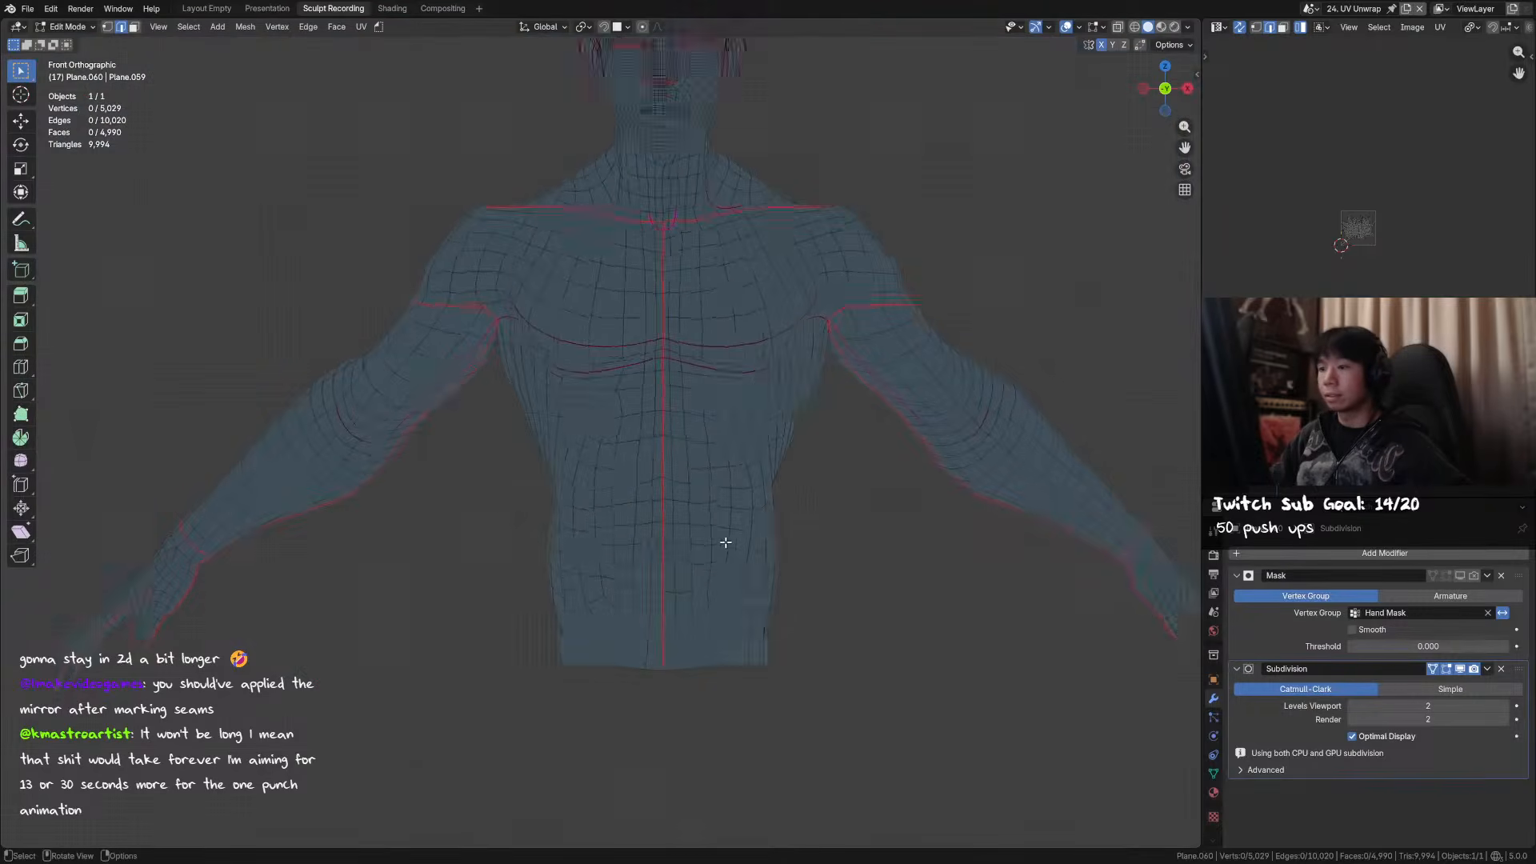
key("KP_1")
key("ctrl+s")
- Select the whole body mesh and unwrap it with the Minimum Stretch method
scroll(1363, 238, "up", 7)
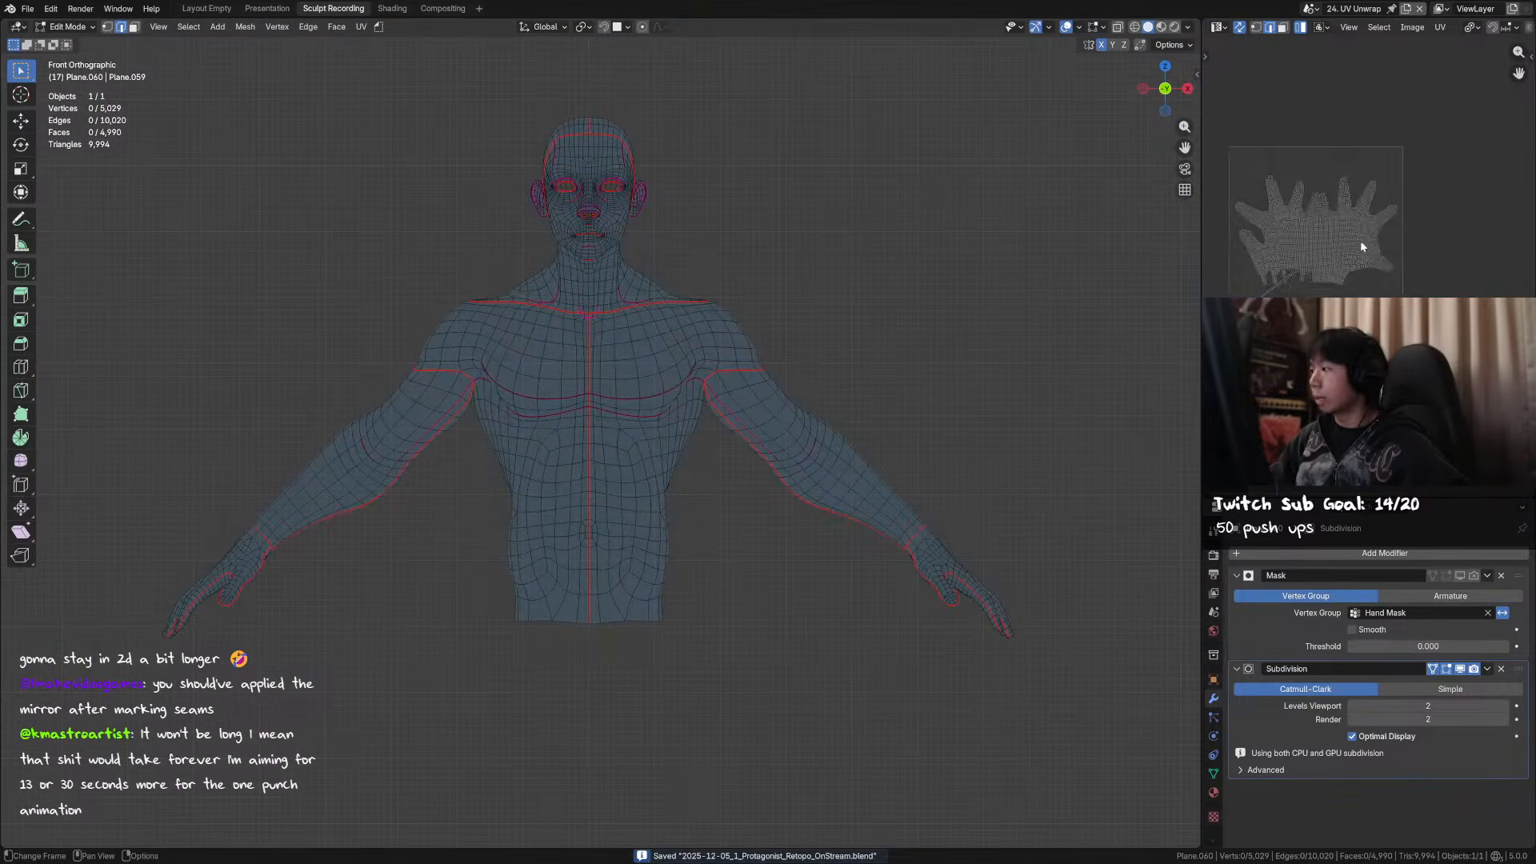
middle_click_drag(1361, 245, 1421, 239)
middle_click_drag(846, 371, 891, 361, "shift")
key("a")
key("u")
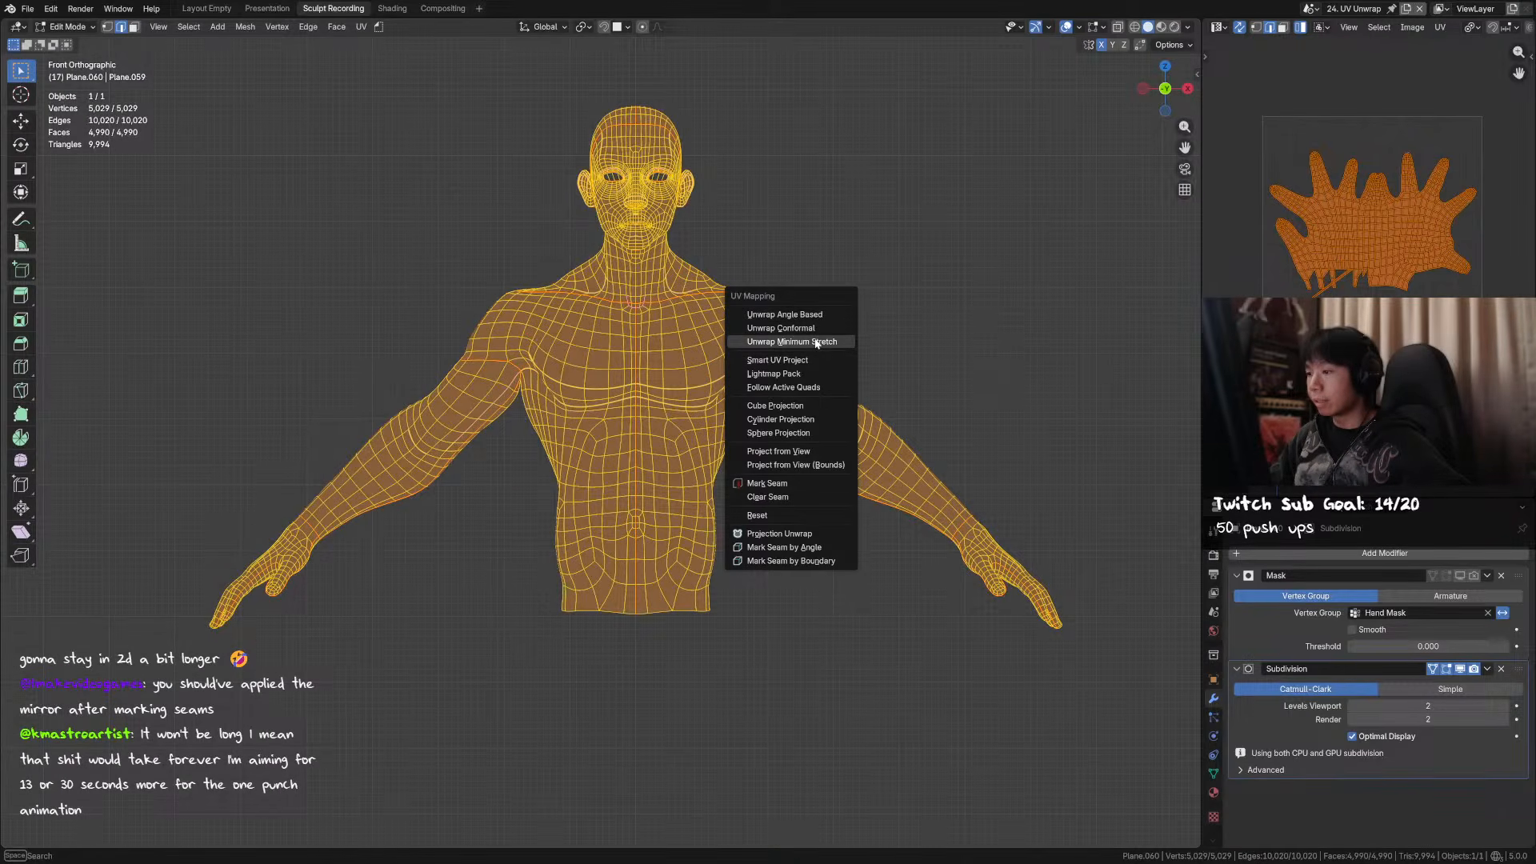
left_click(816, 343)
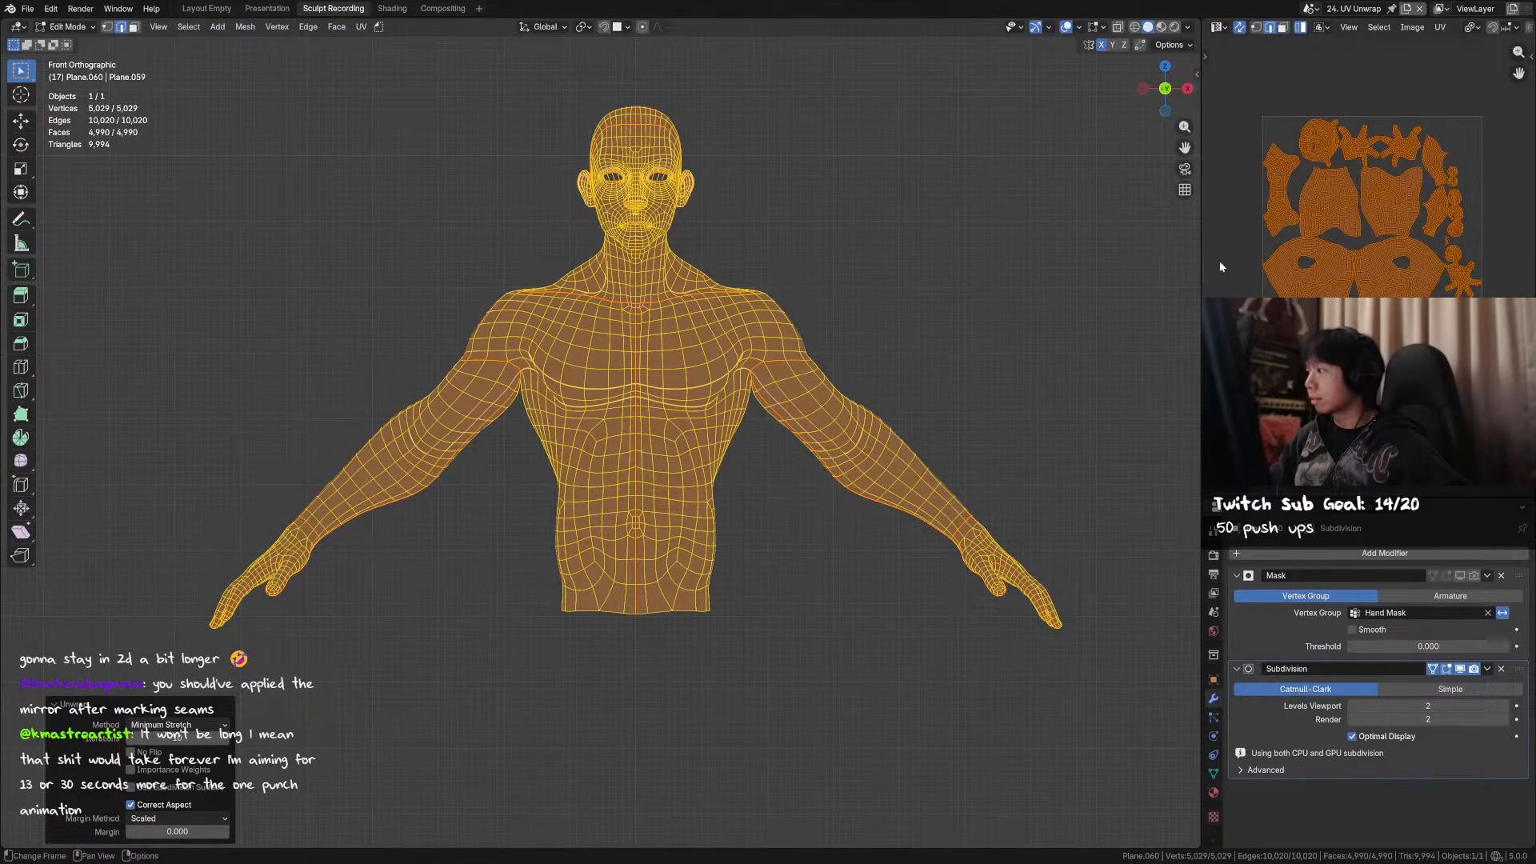
scroll(1221, 266, "up", 6)
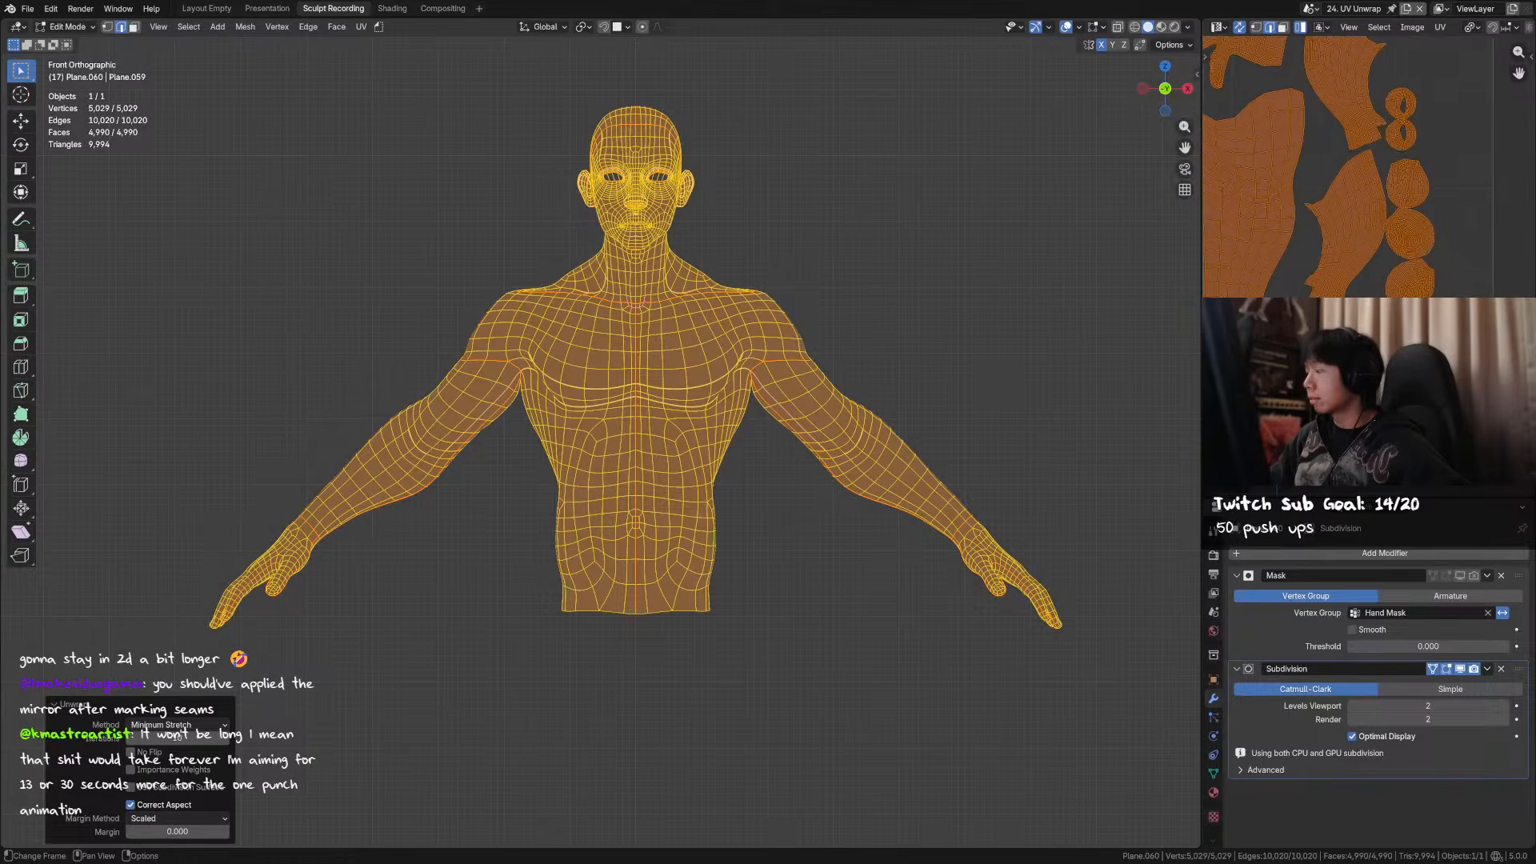
- Clear the mesh selection, then select and frame an edge on the upper rim of one eye opening
key("alt+a")
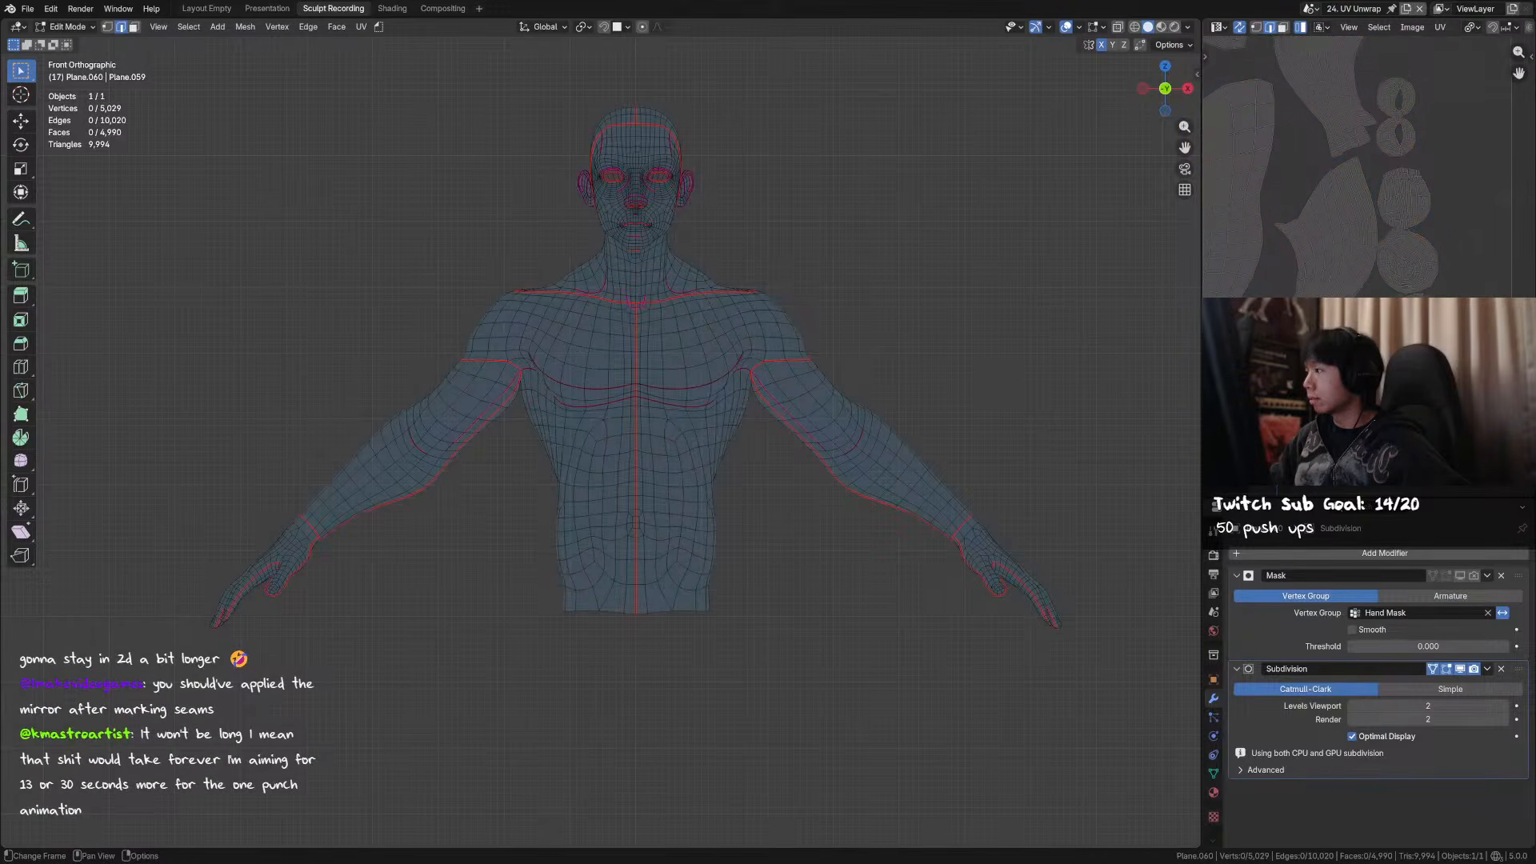
scroll(775, 329, "up", 8)
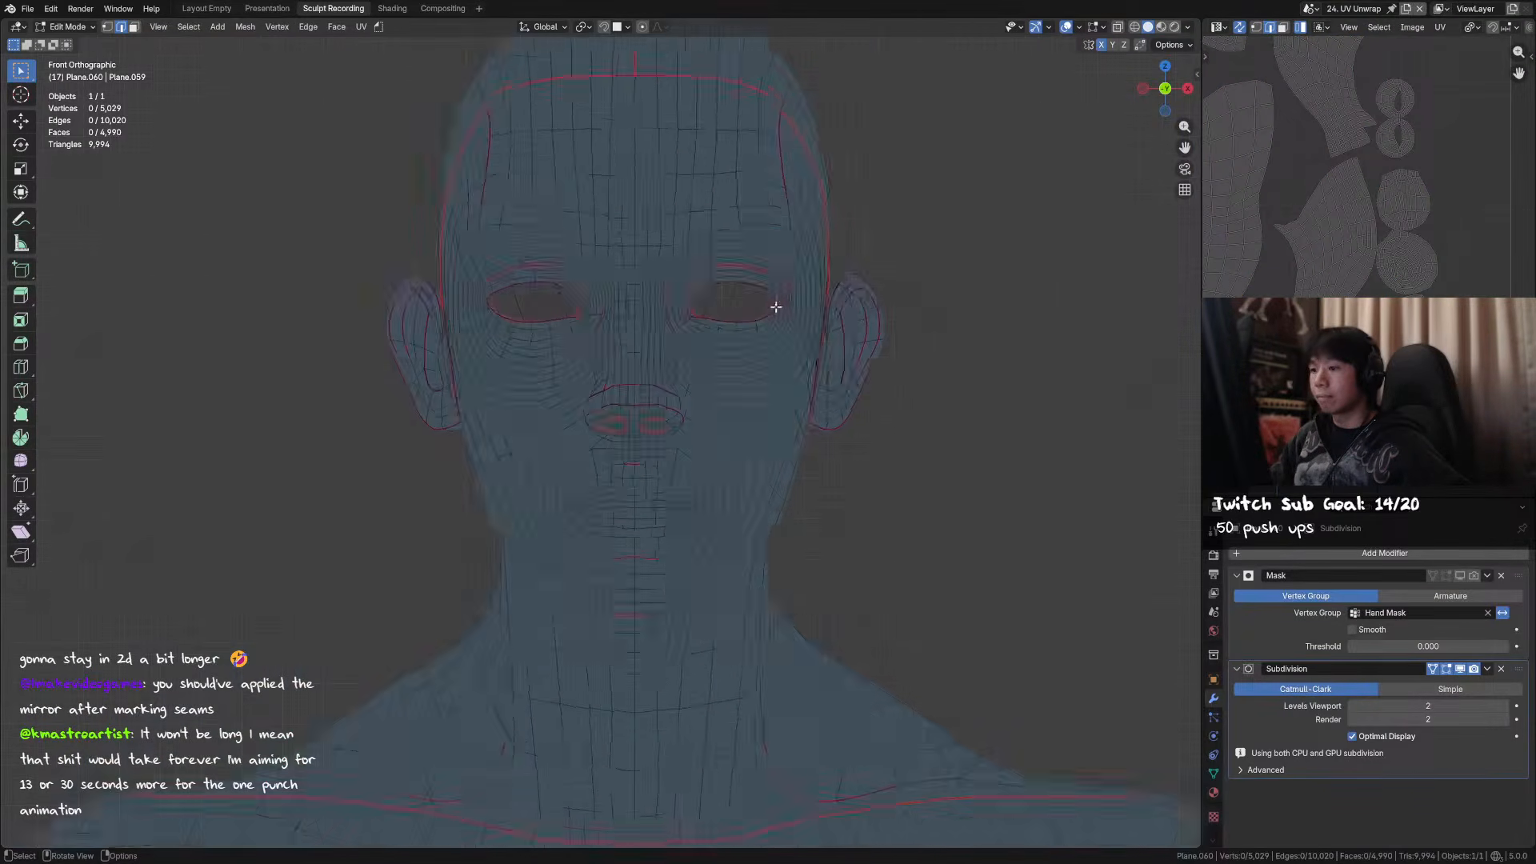
scroll(790, 228, "up", 1)
left_click(779, 219)
key("KP_Decimal")
scroll(675, 264, "down", 4)
middle_click_drag(674, 344, 651, 161, "shift")
middle_click_drag(754, 292, 808, 302)
scroll(809, 302, "down", 9)
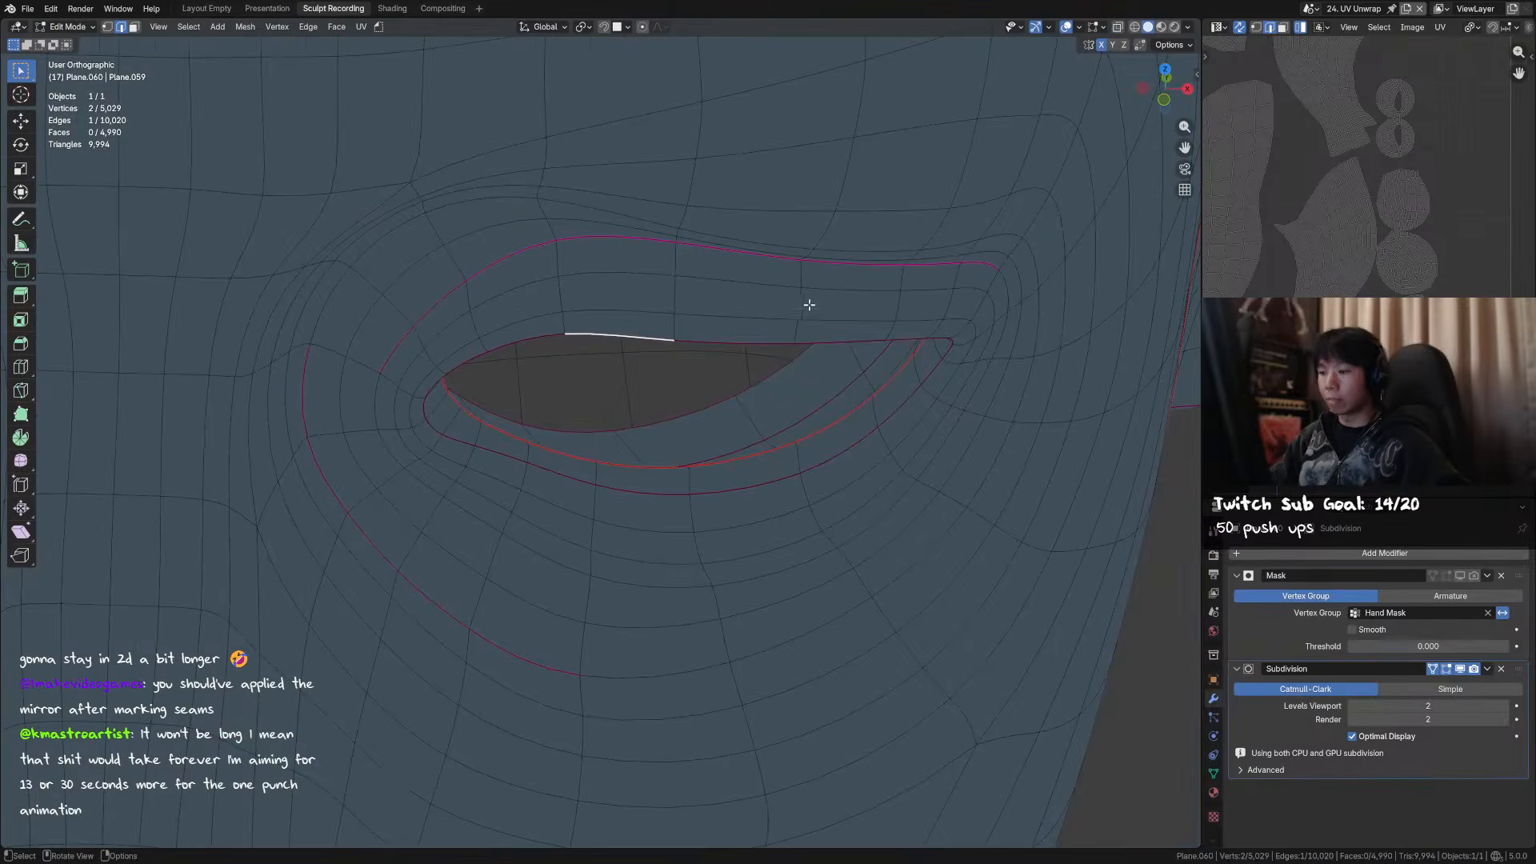
- Set the viewport's focal length to 30 mm
key("n")
left_click(1195, 128)
left_click(1146, 85)
type("30")
key("Return")
key("n")
- Select the three-edge path across the lower inner eye socket, mirror it to the other socket and mark both as seams
middle_click_drag(636, 432, 521, 445)
scroll(658, 463, "up", 6)
middle_click_drag(658, 463, 596, 468)
middle_click_drag(640, 492, 691, 447)
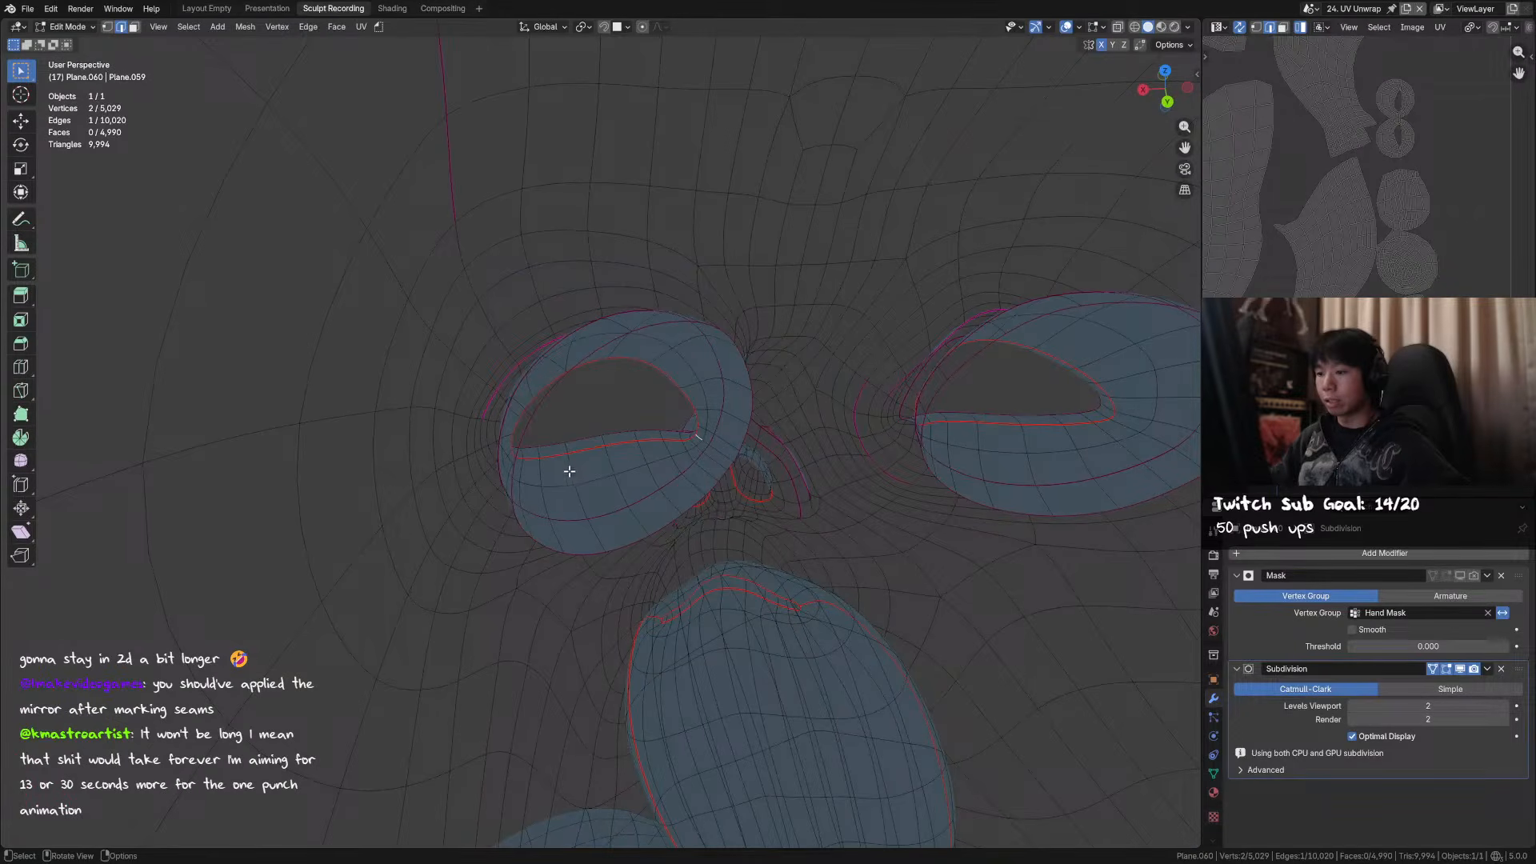
left_click(592, 525, "ctrl")
middle_click_drag(592, 526, 475, 391)
middle_click_drag(534, 478, 637, 475)
middle_click_drag(986, 480, 968, 474)
key("q")
left_click(741, 421)
right_click(712, 434)
left_click(714, 435)
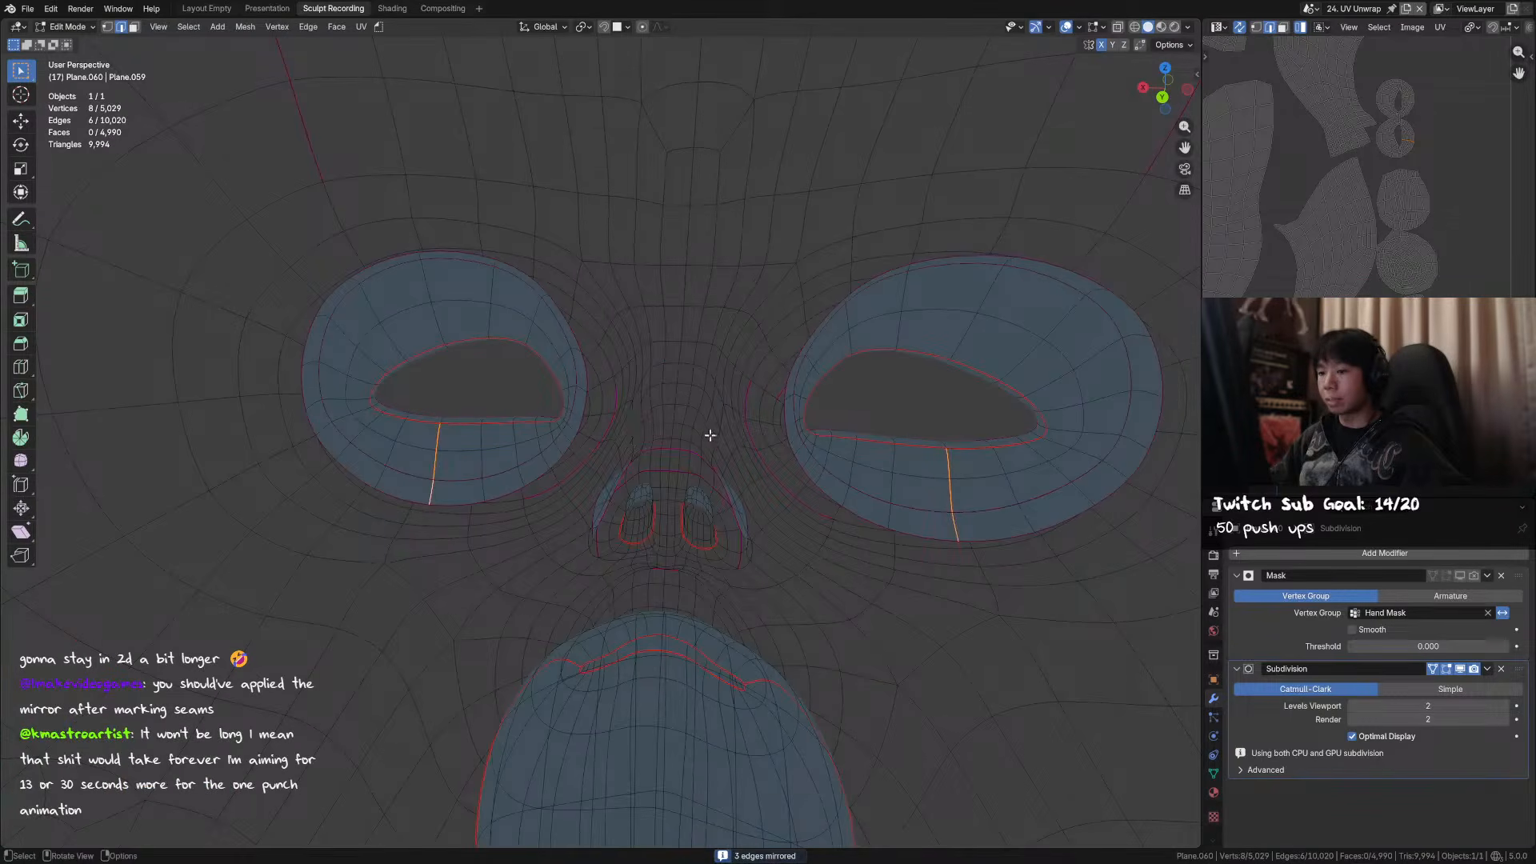
key("a")
left_click(638, 521)
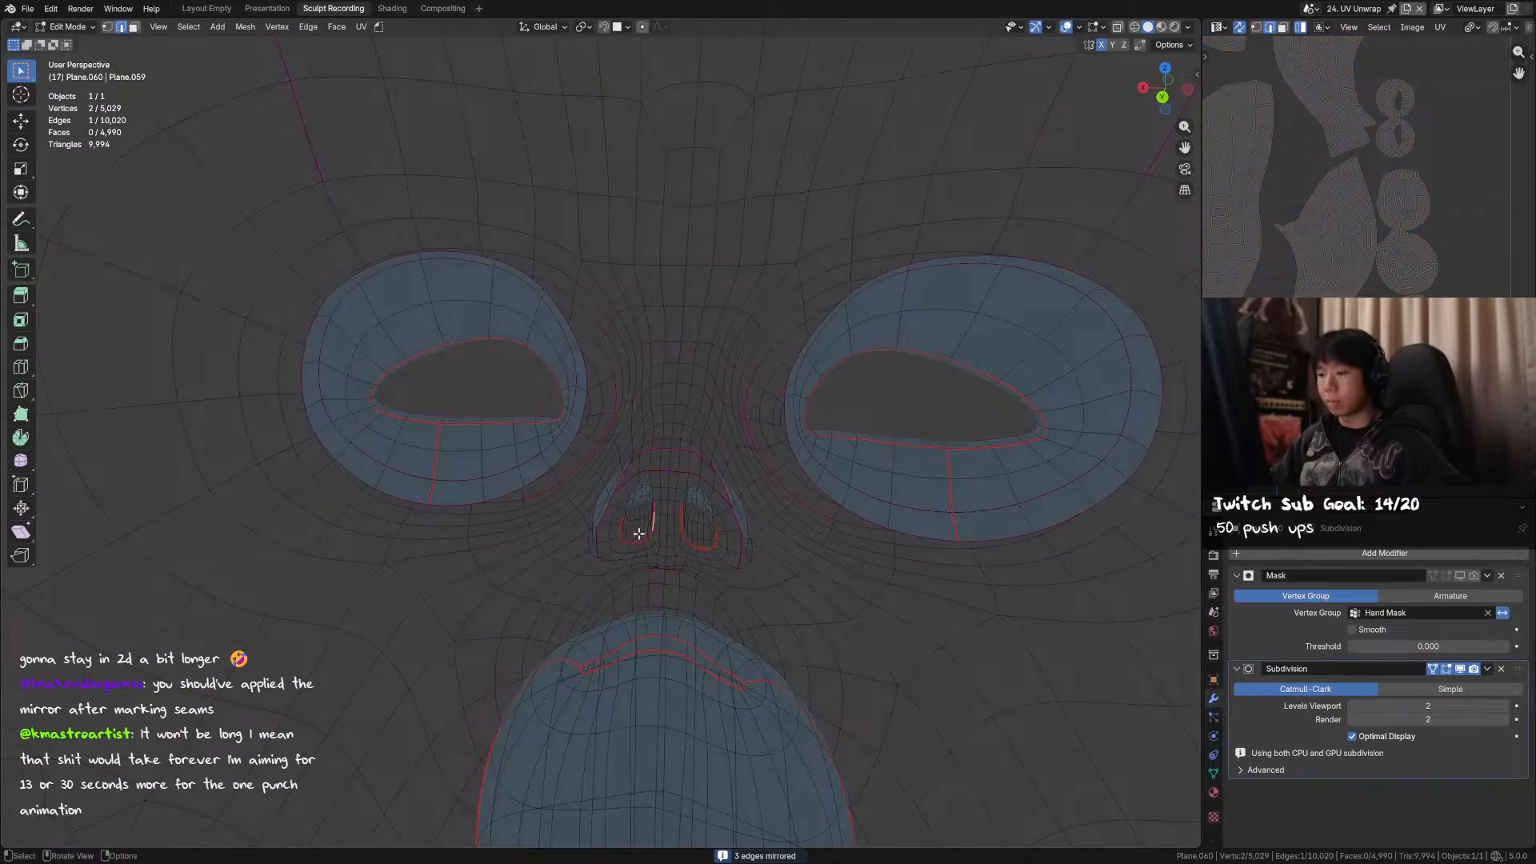
middle_click_drag(638, 518, 470, 389)
left_click(679, 529, "alt")
left_click(489, 378, "alt")
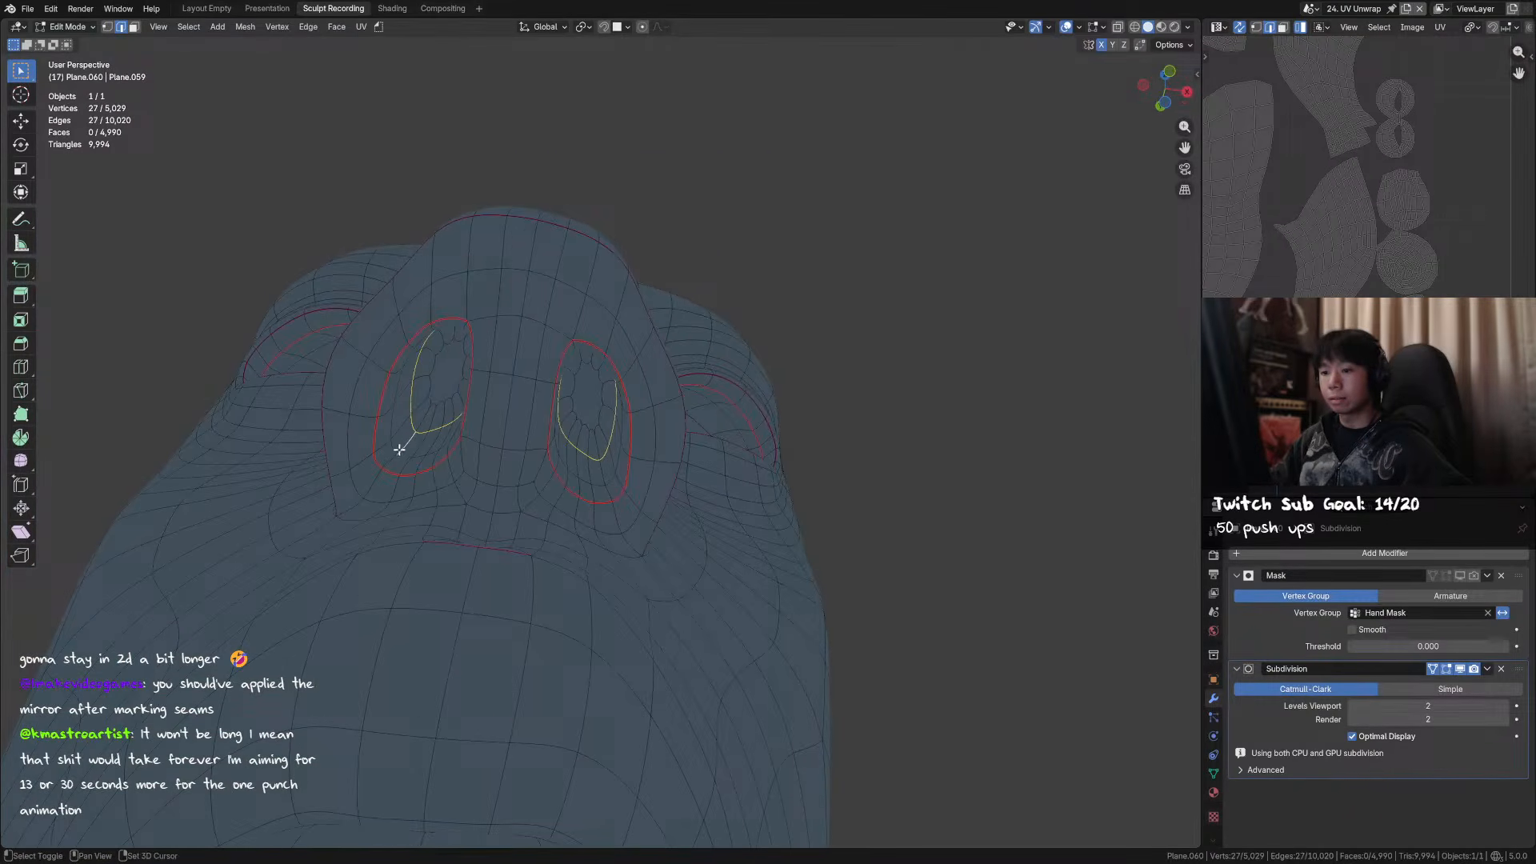
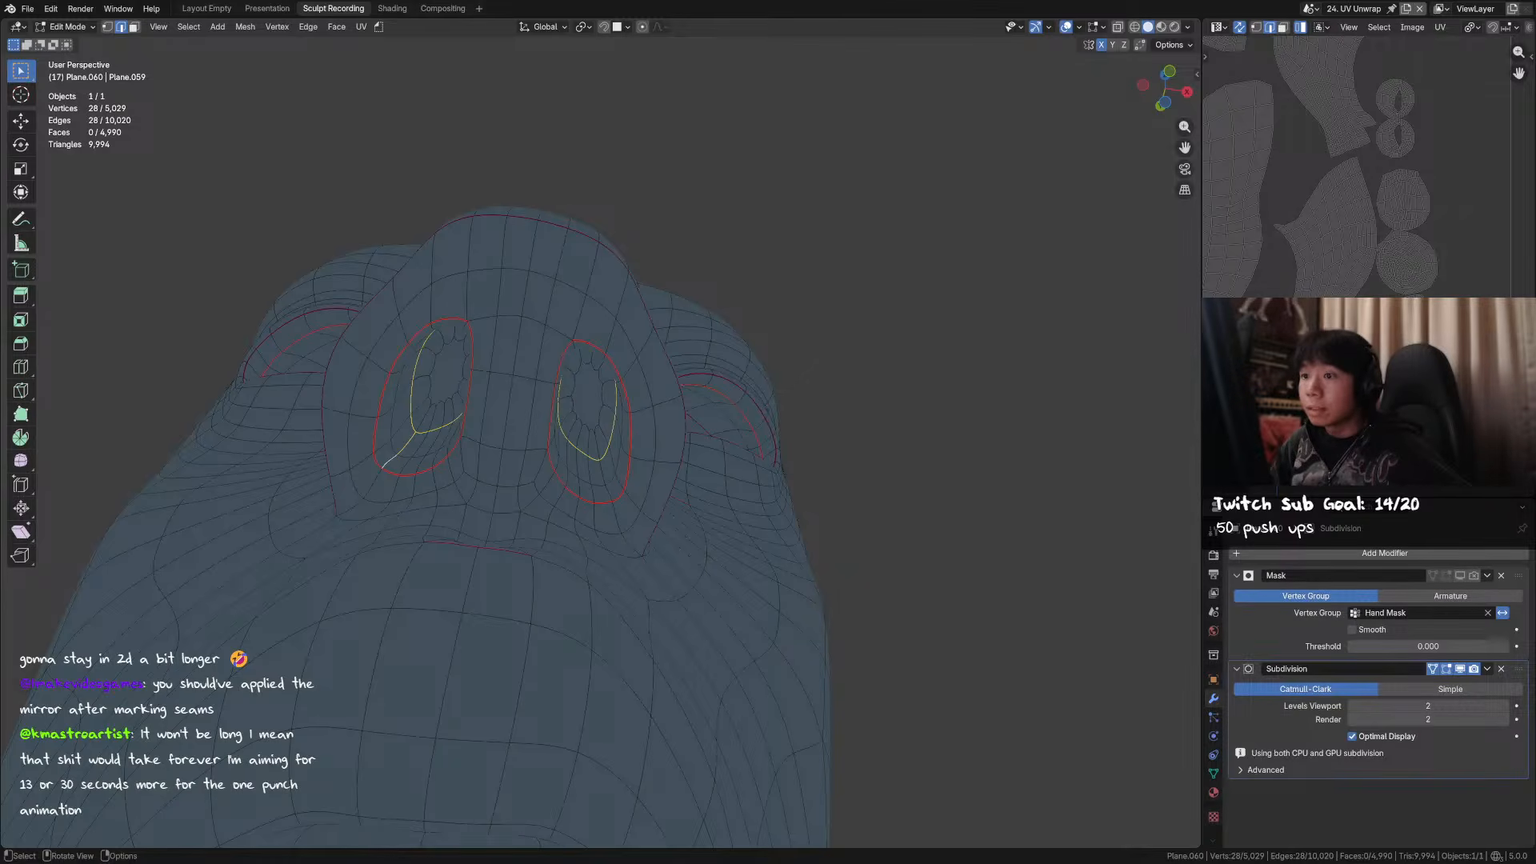
middle_click_drag(586, 330, 629, 347)
key("Tab")
key("Tab")
left_click(803, 241)
- Select the whole body mesh and unwrap it with the Angle Based method to check the island layout
scroll(1360, 168, "up", 4)
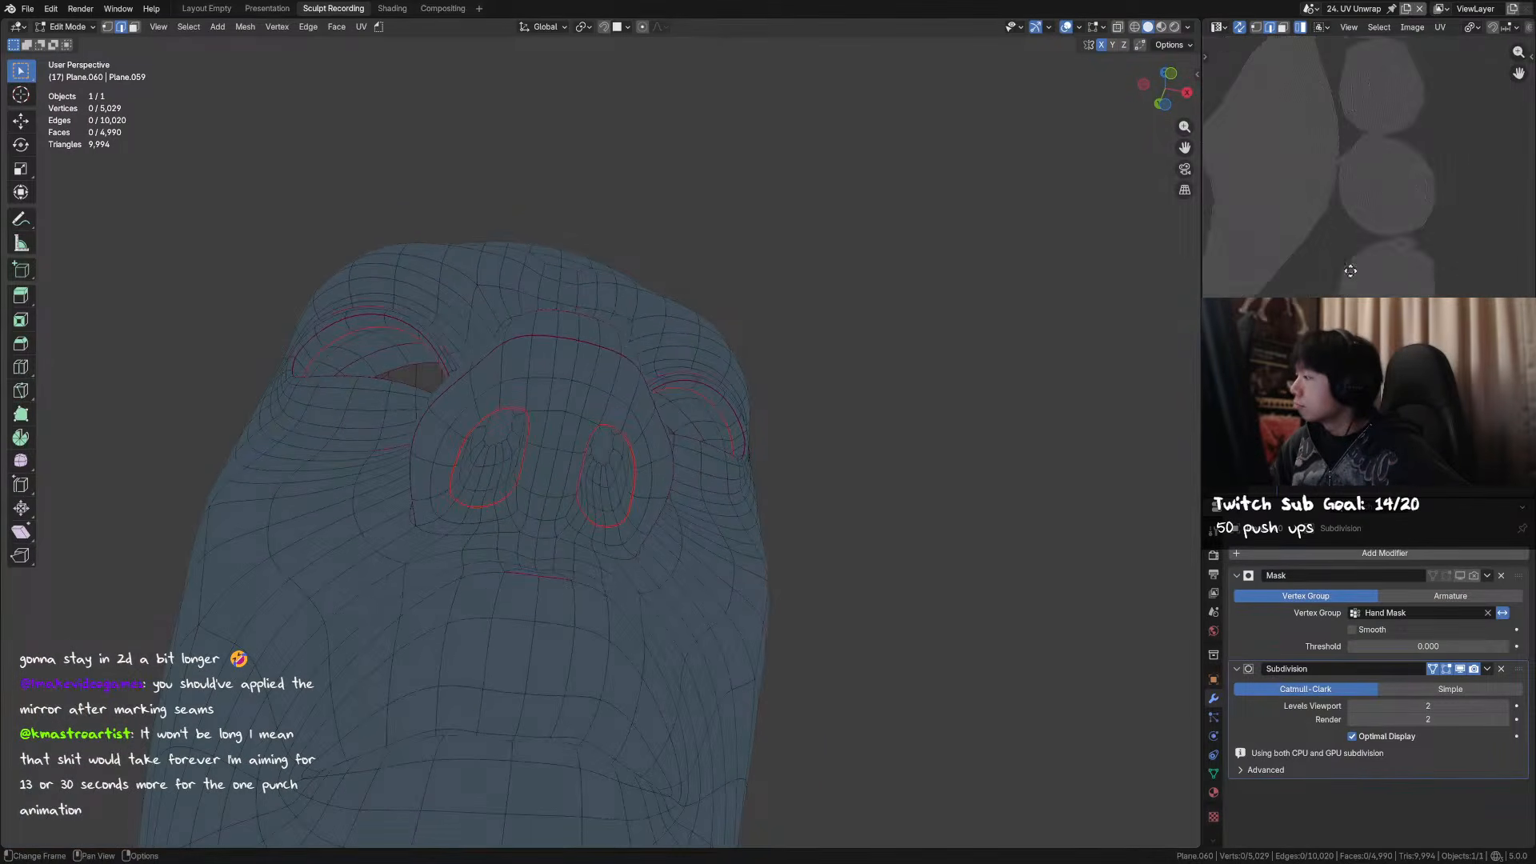
middle_click_drag(724, 276, 598, 357)
scroll(761, 360, "down", 4)
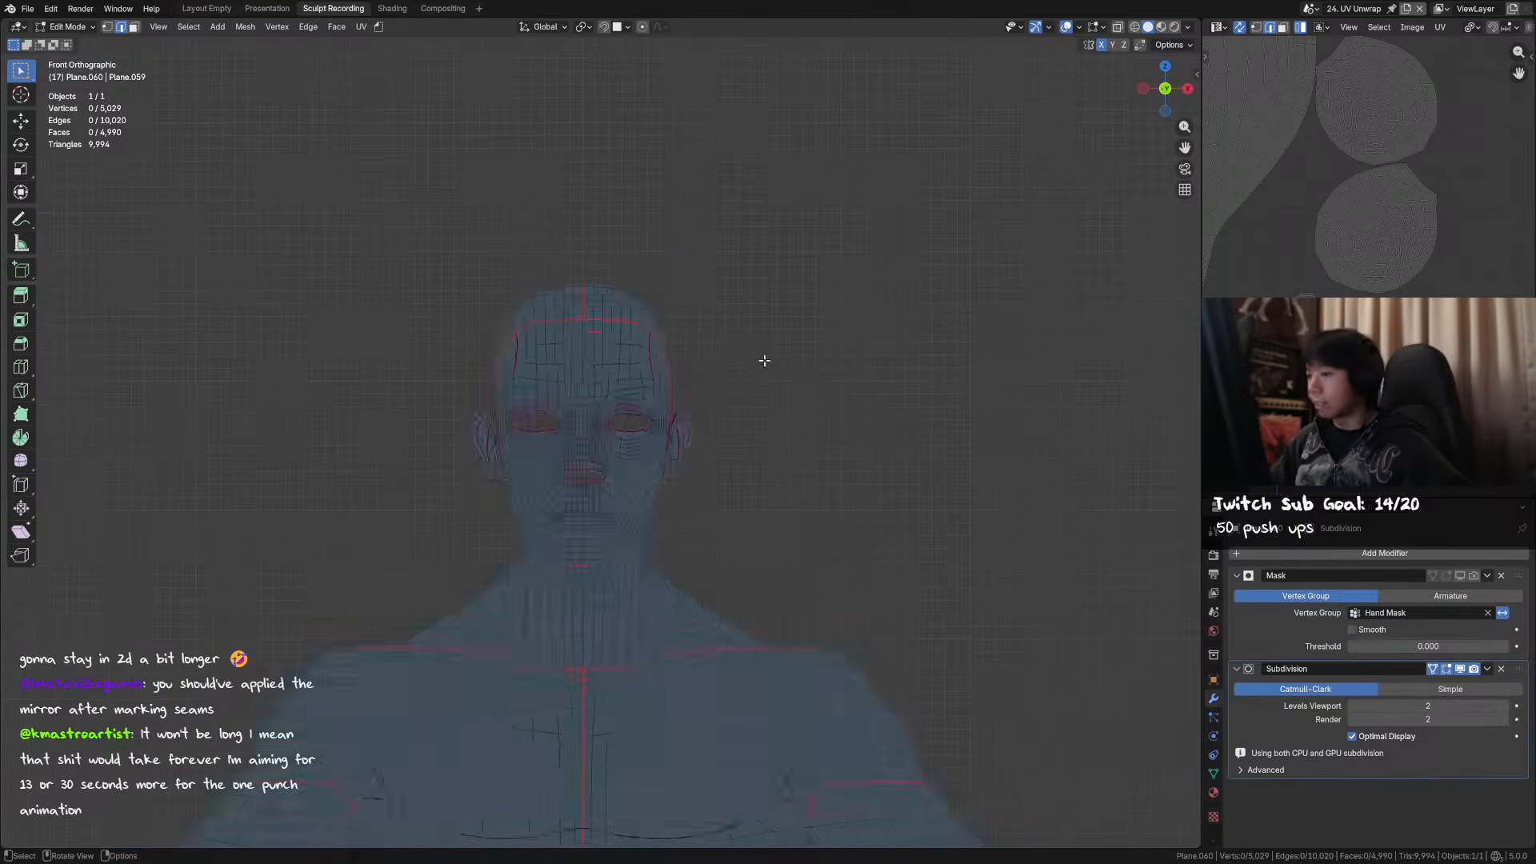
key("a")
key("u")
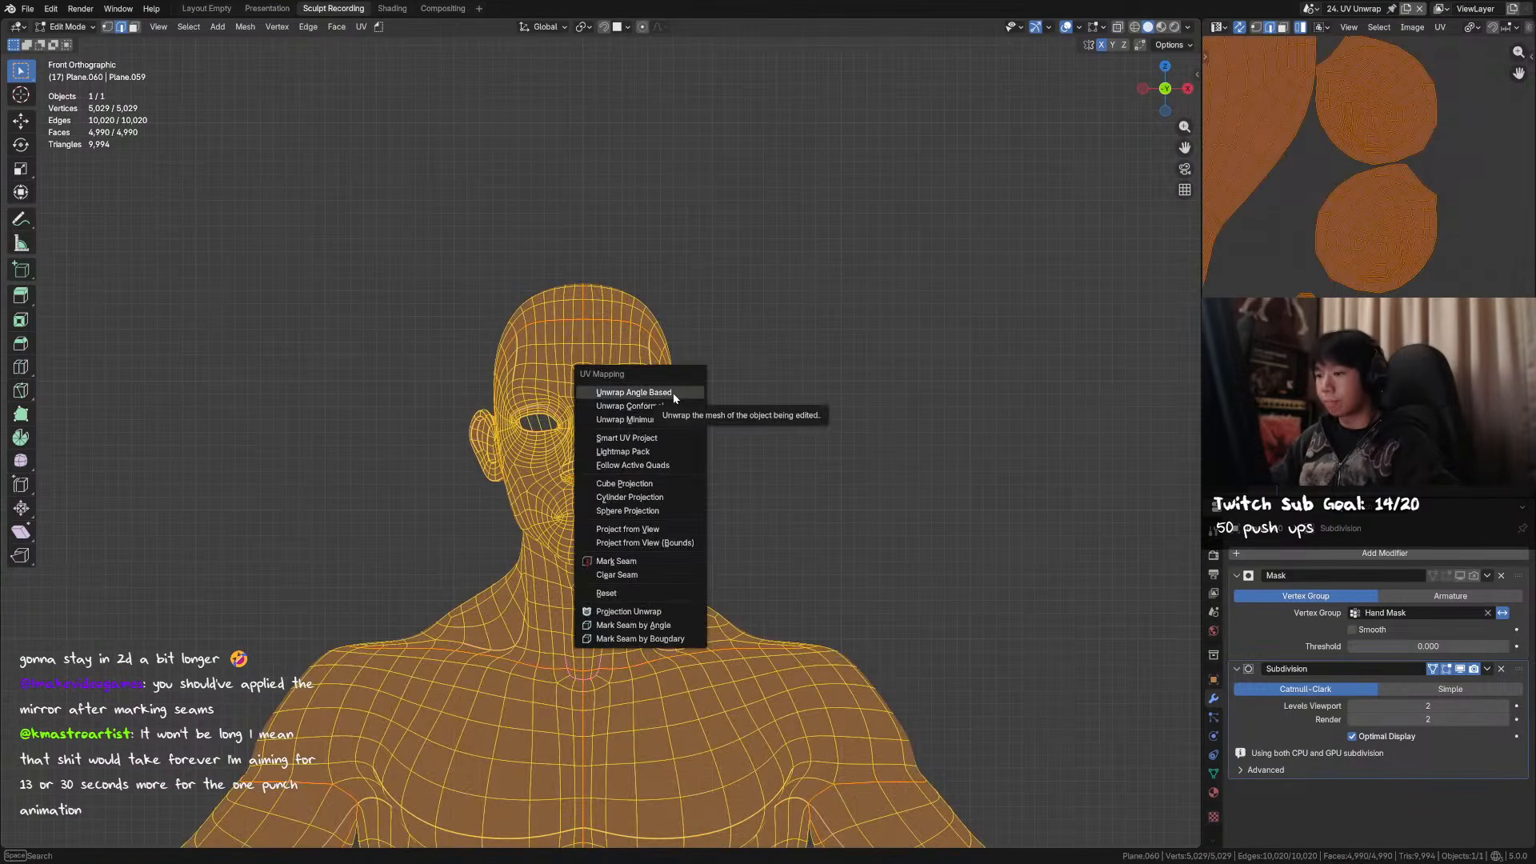
left_click(680, 420)
scroll(1504, 208, "down", 6)
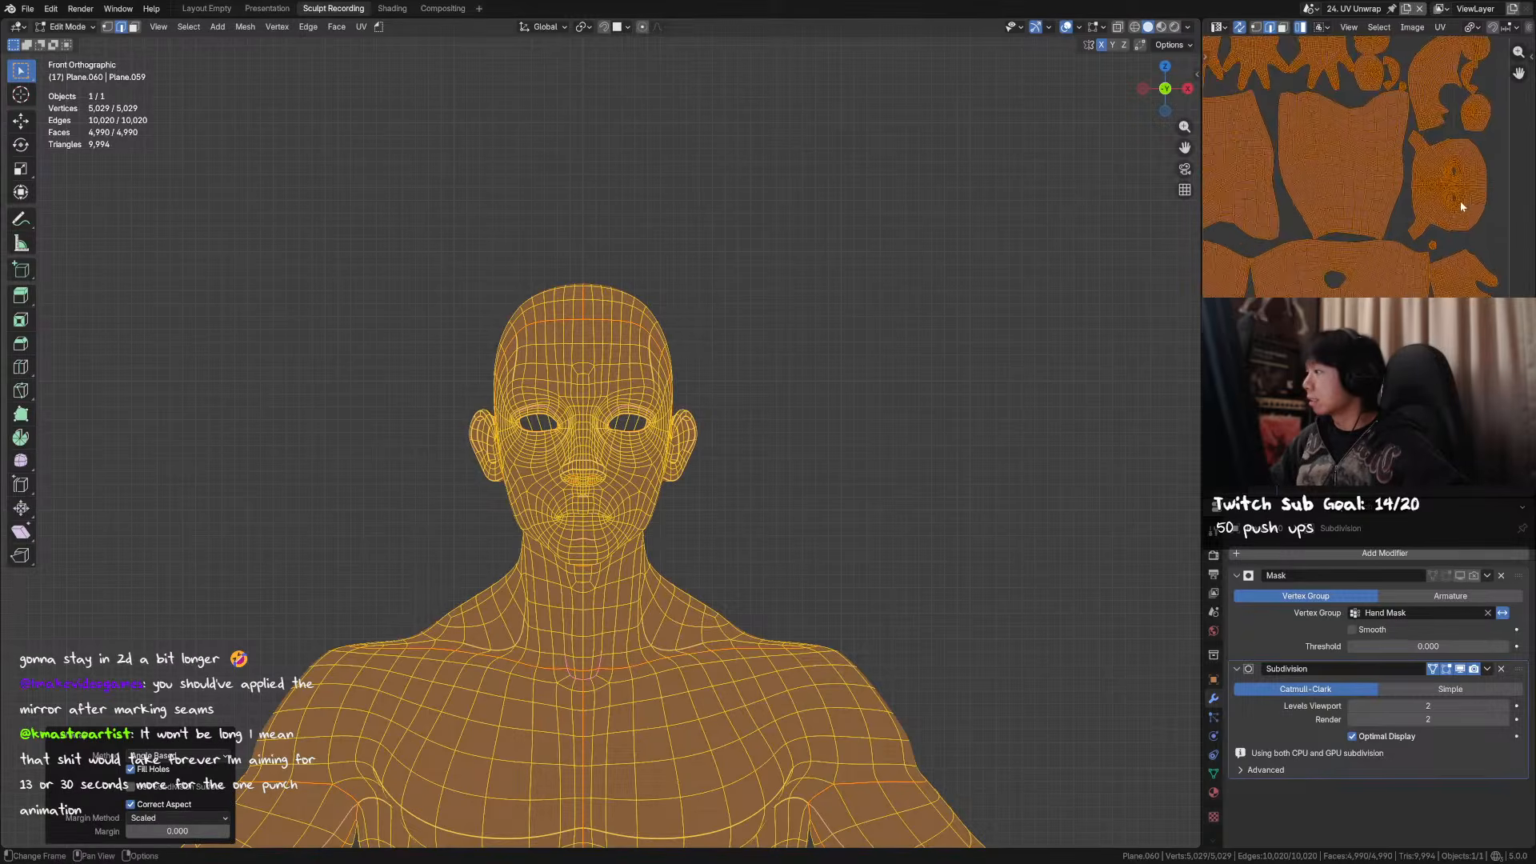
scroll(1504, 216, "down", 3)
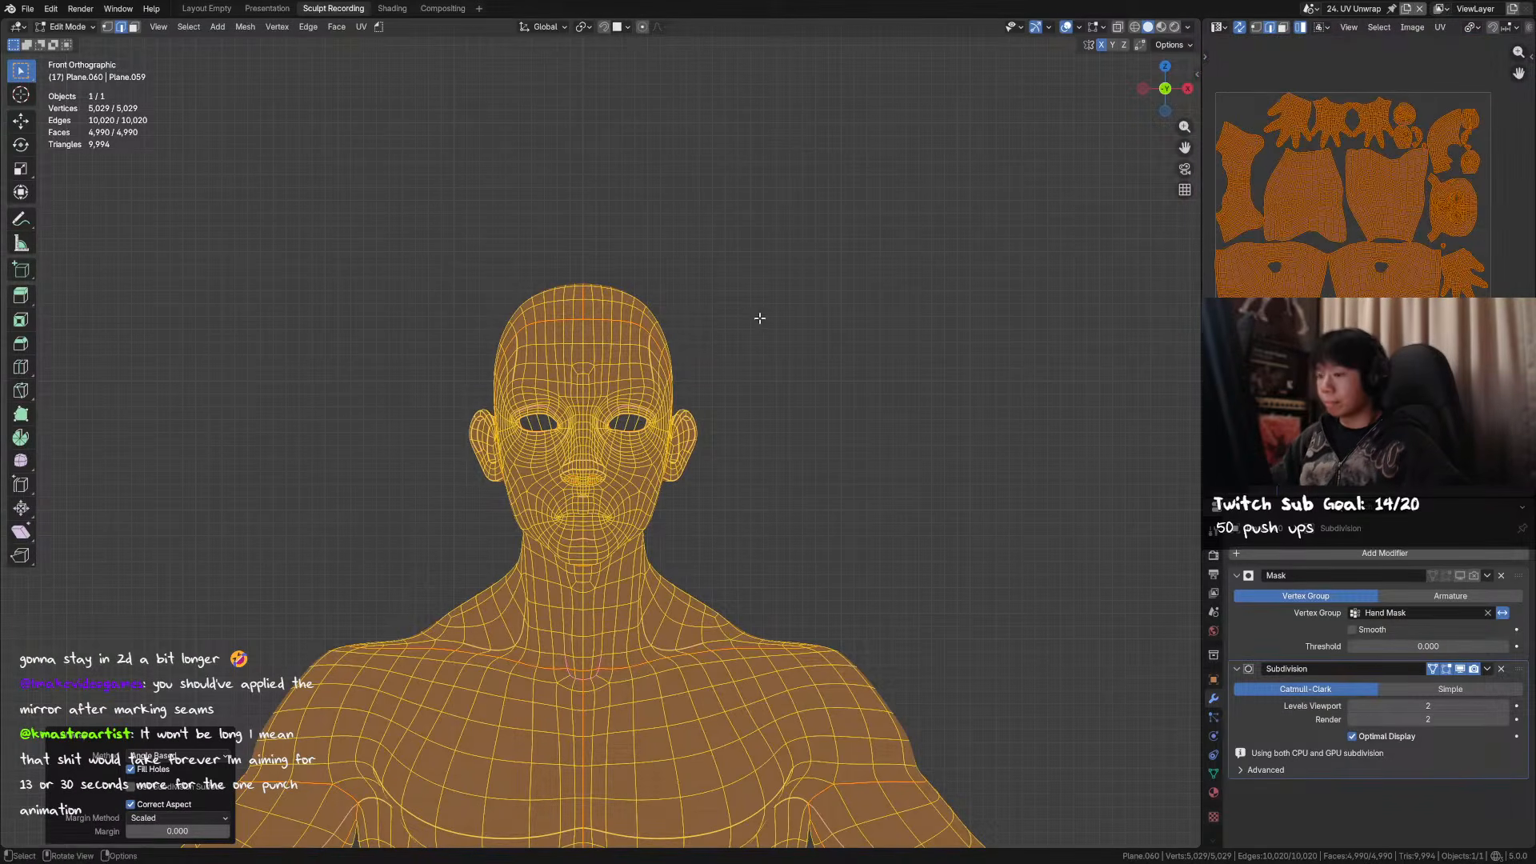
- Try the Conformal and Minimum Stretch unwrap methods on the whole body for comparison
key("u")
left_click(737, 331)
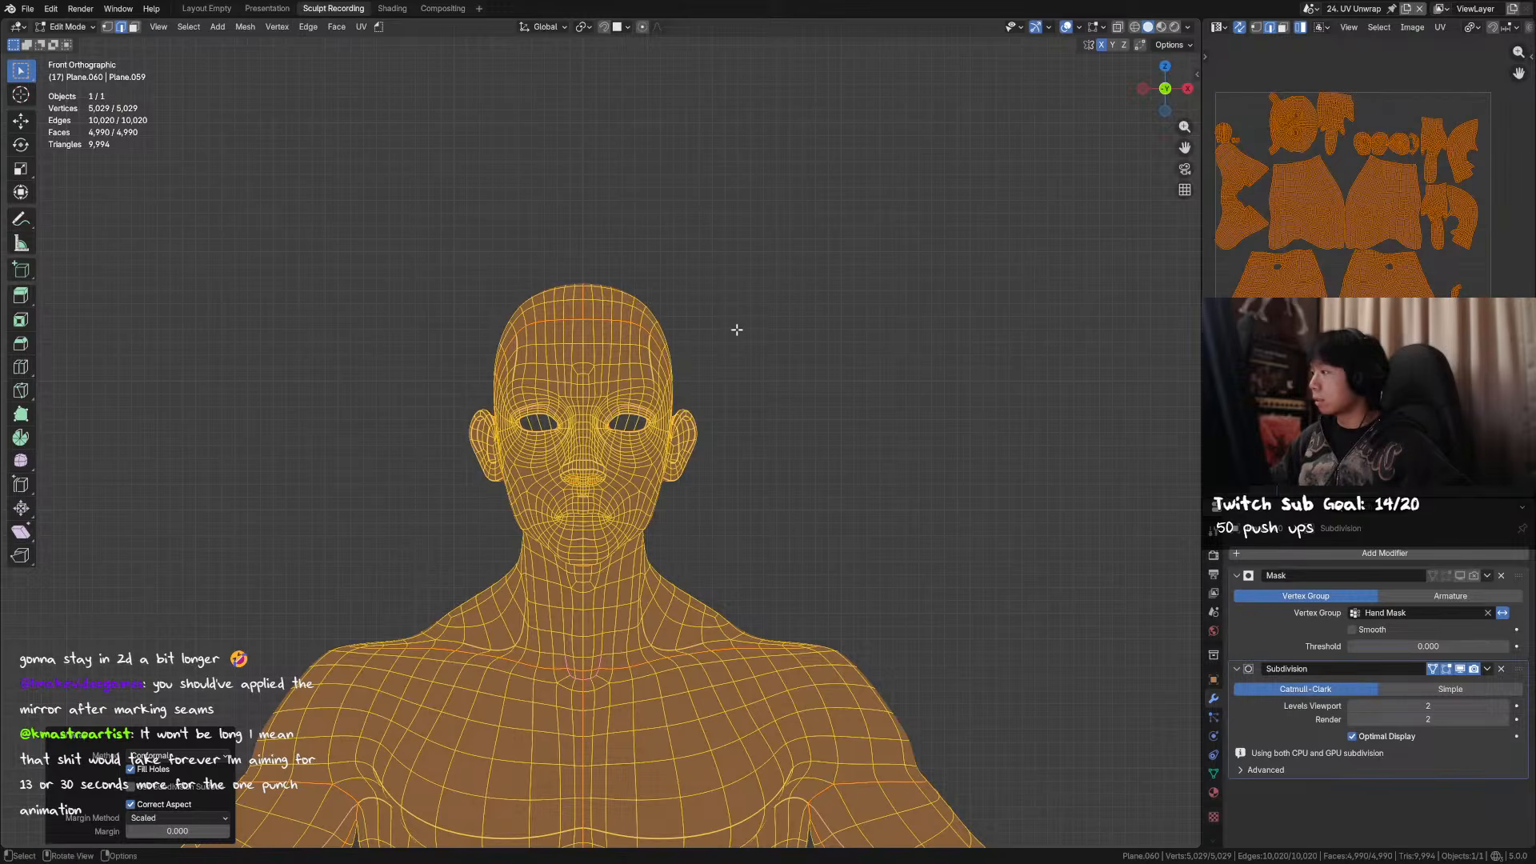
key("u")
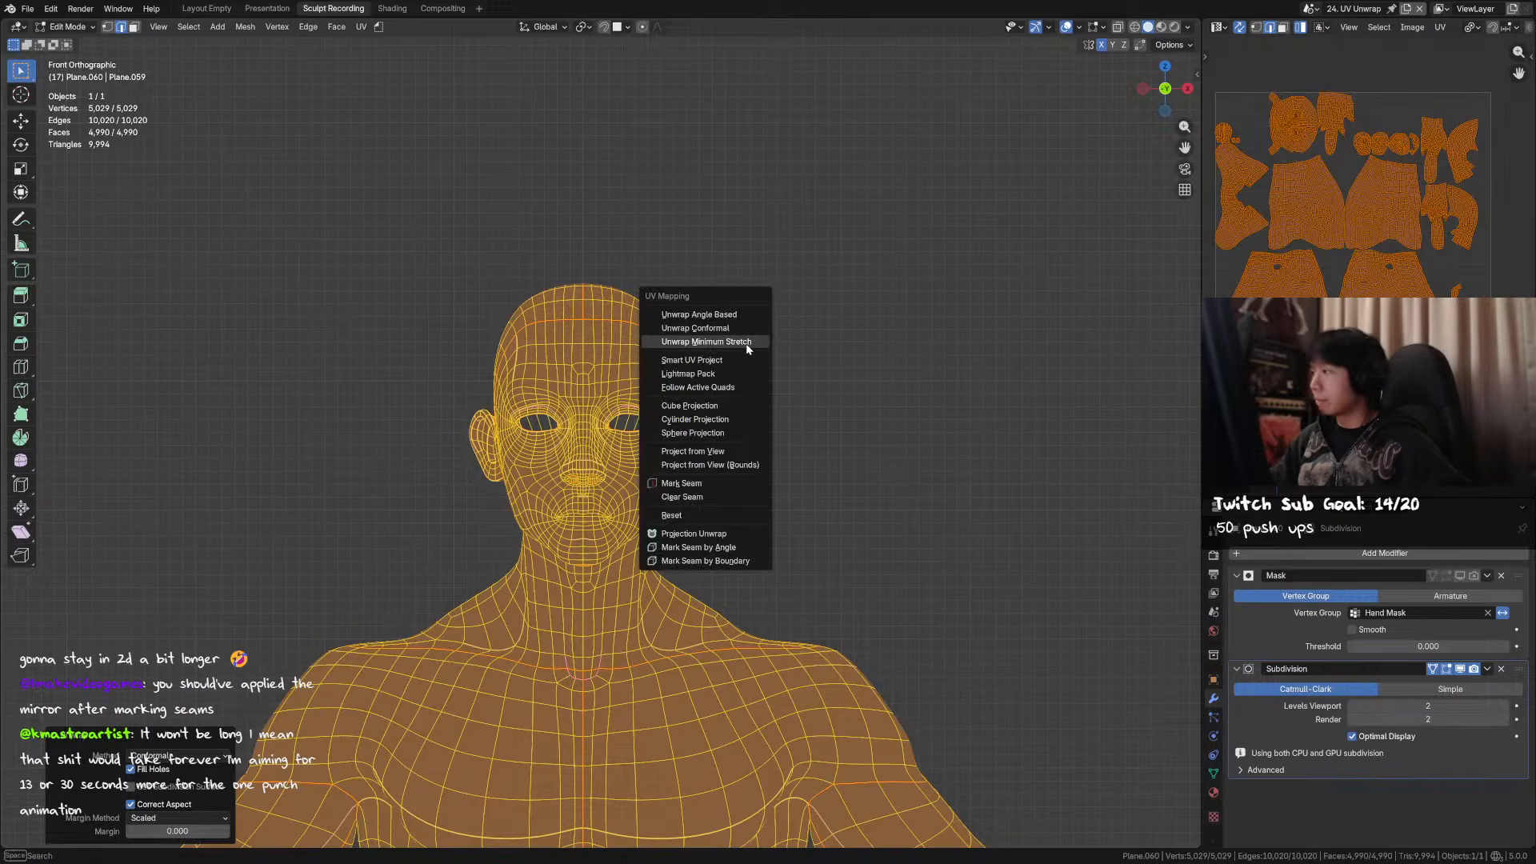
left_click(747, 343)
scroll(1352, 200, "up", 5)
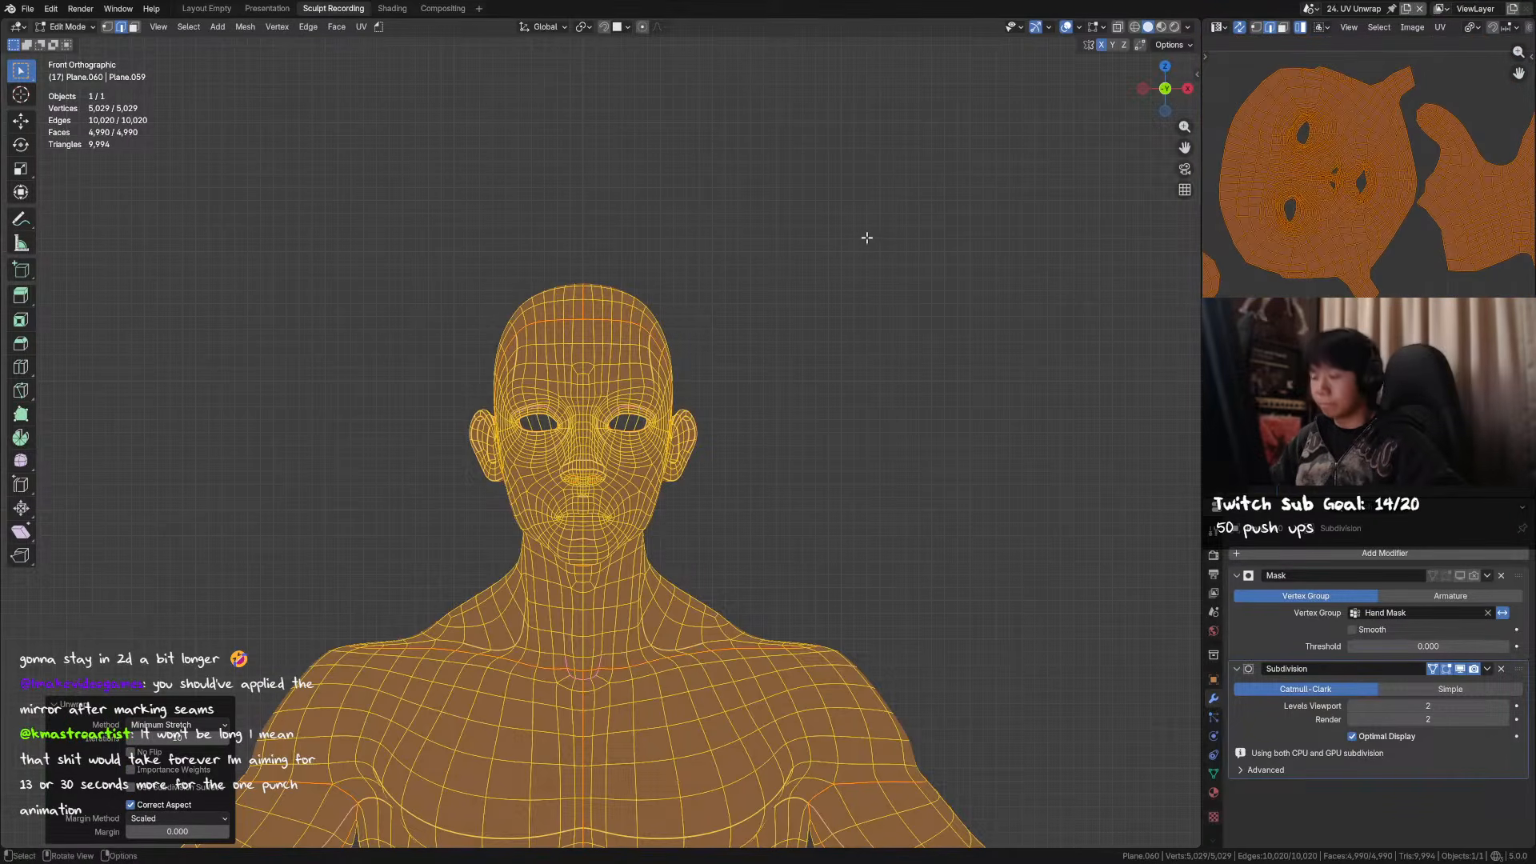
- Unwrap the whole body again with the Angle Based method and inspect the face island
key("u")
left_click(857, 201)
scroll(1309, 245, "down", 3)
middle_click_drag(1215, 206, 1290, 229)
scroll(1405, 267, "up", 4)
middle_click_drag(1388, 316, 1378, 265)
- View the head from directly above, switch to Sculpt Mode and save the file
middle_click_drag(827, 280, 920, 440)
key("b")
left_click(925, 442)
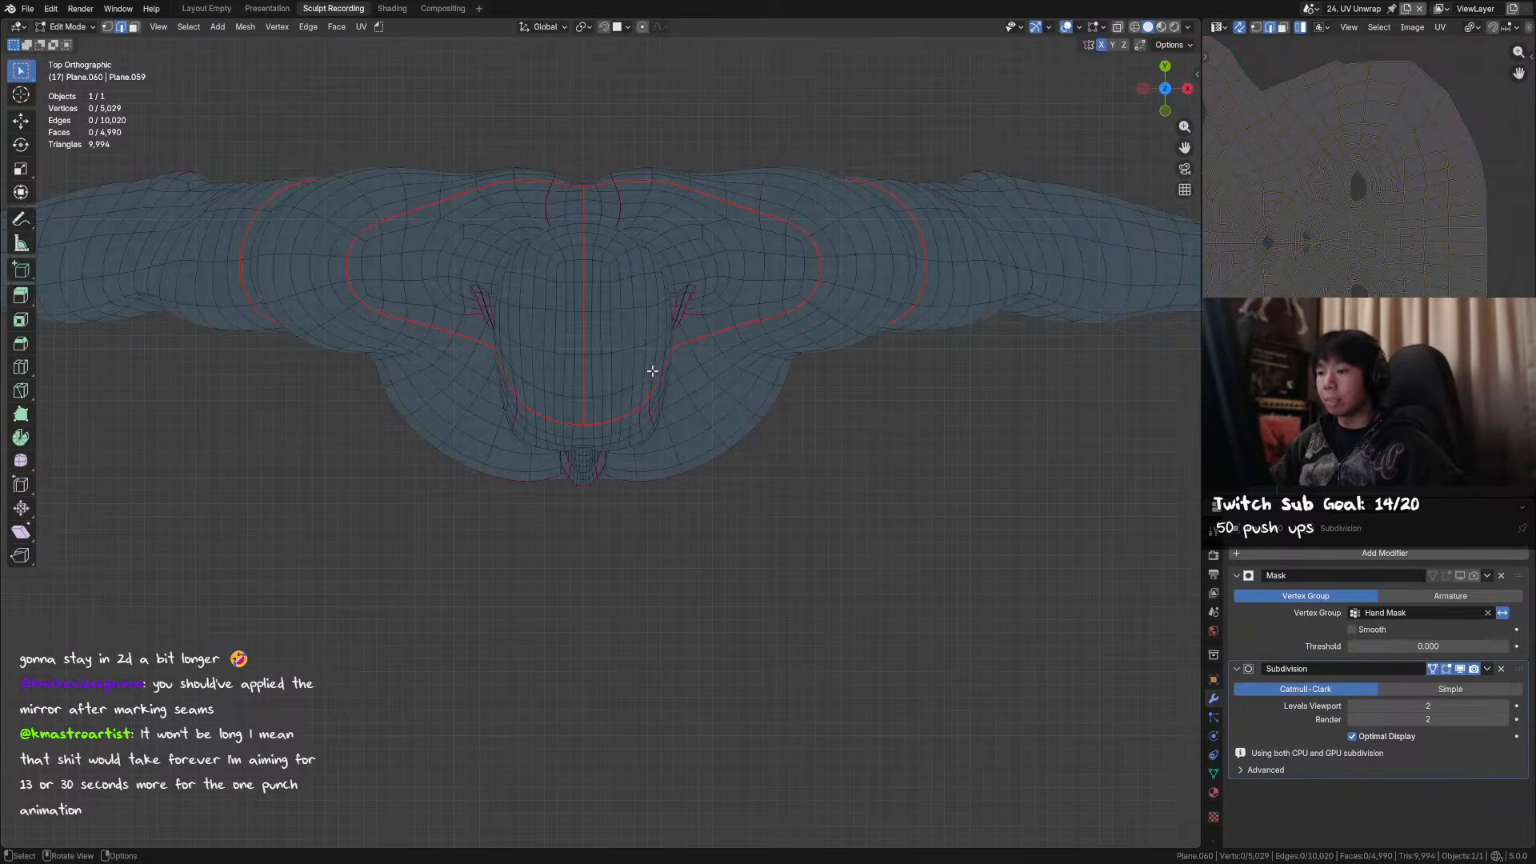
key("ctrl+Tab")
left_click(629, 390)
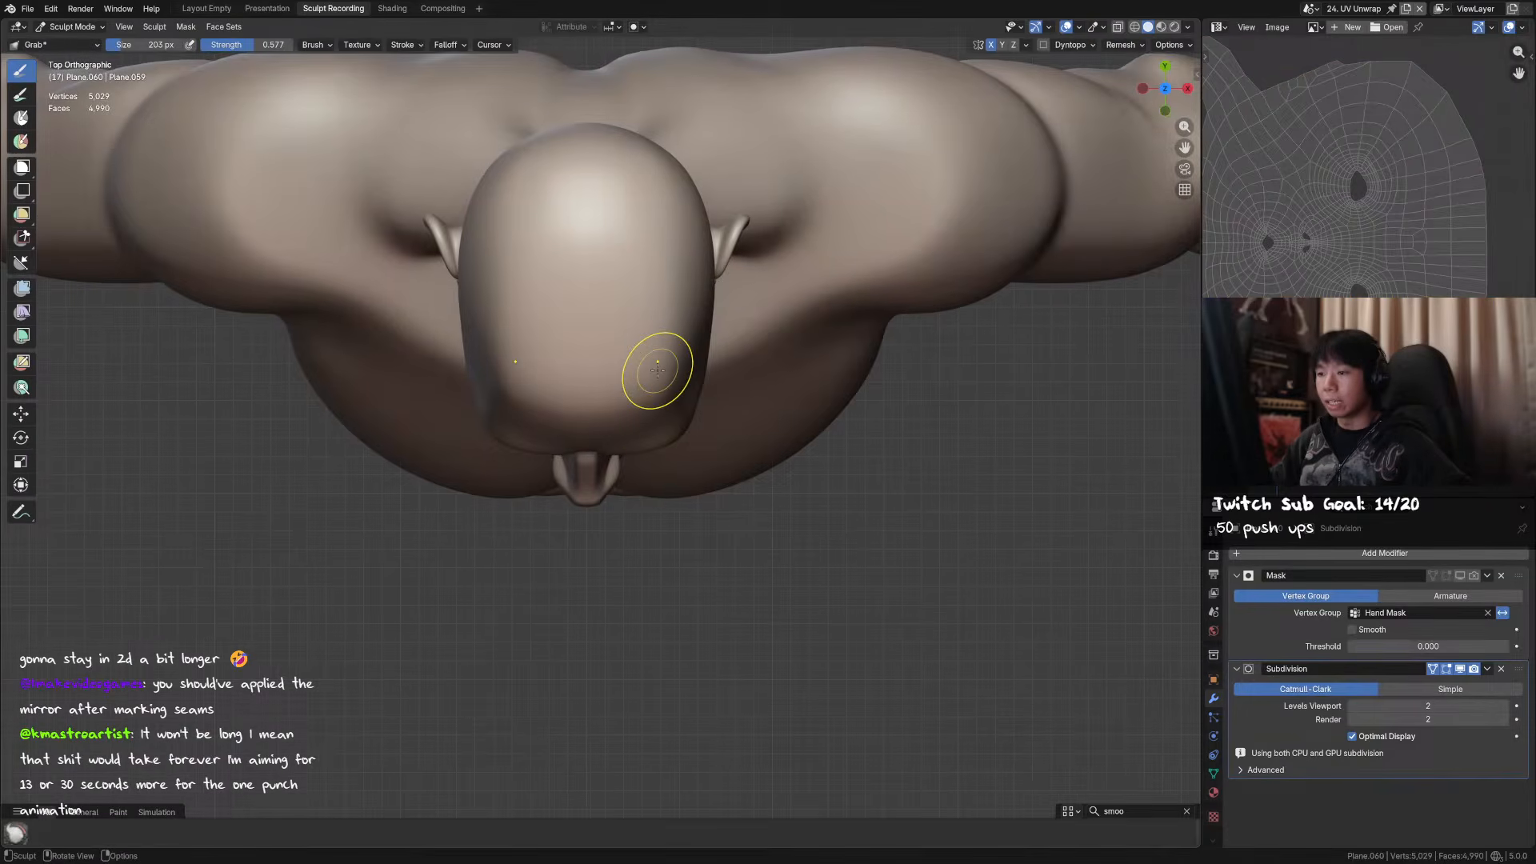
key("ctrl+s")
- Turn off the Subdivision modifier's viewport display and return the body mesh to Edit Mode
middle_click_drag(679, 353, 691, 377, "shift")
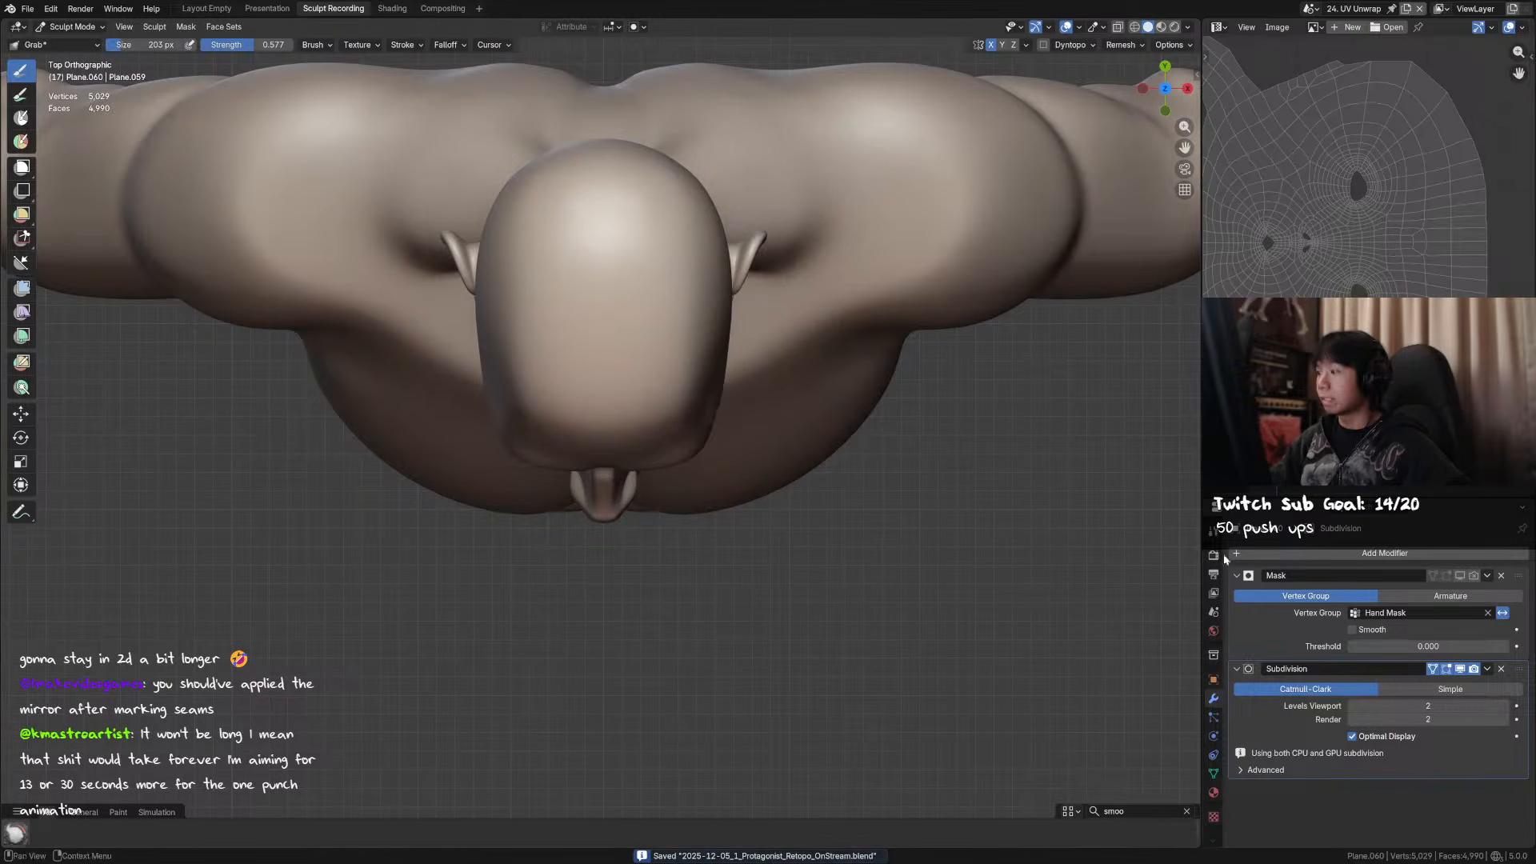
middle_click_drag(690, 317, 700, 344, "shift")
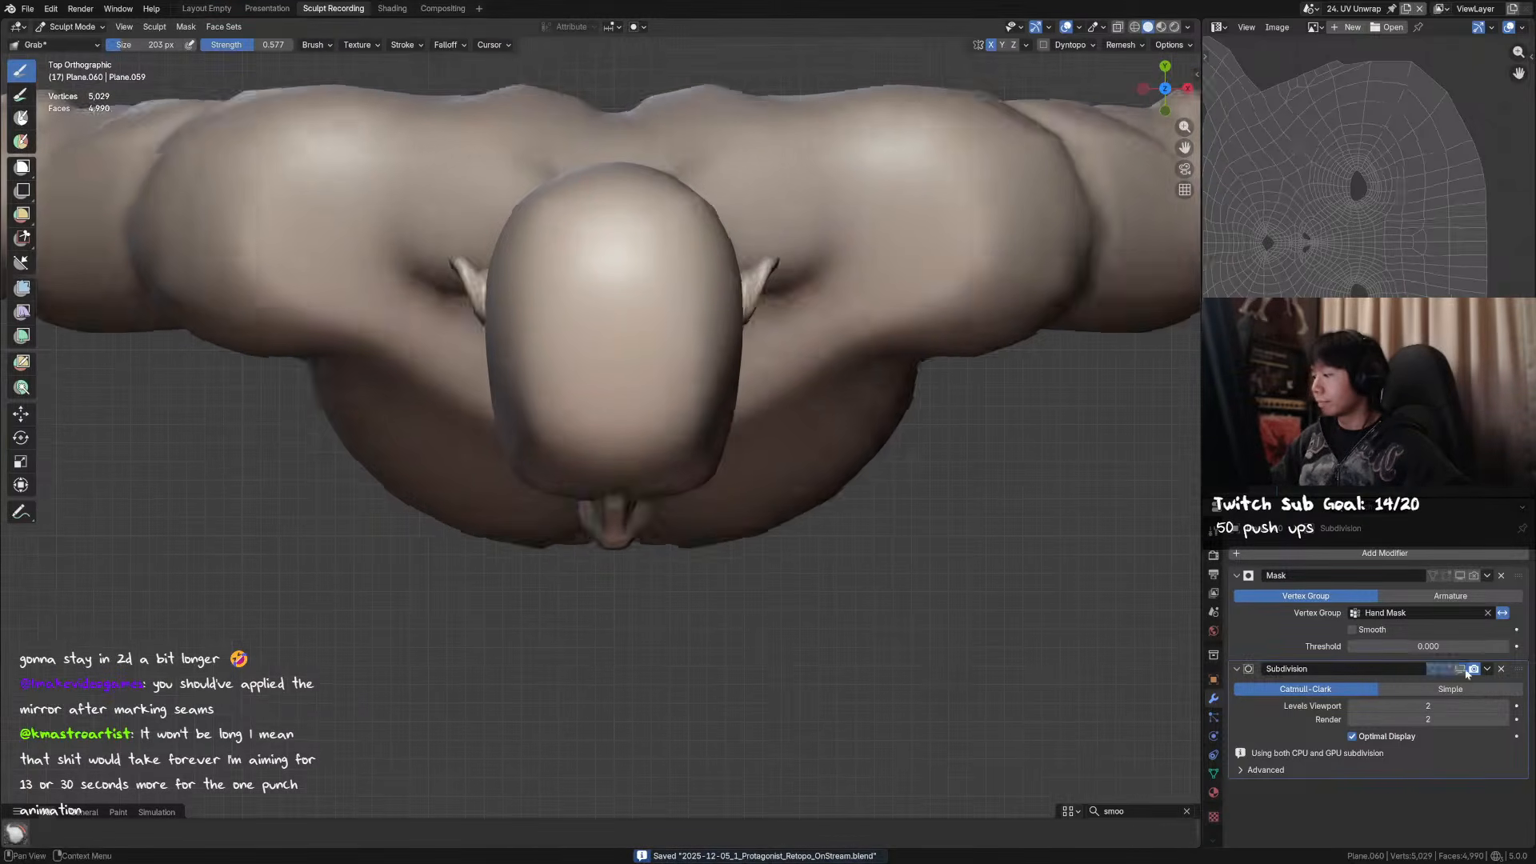
left_click(1461, 668)
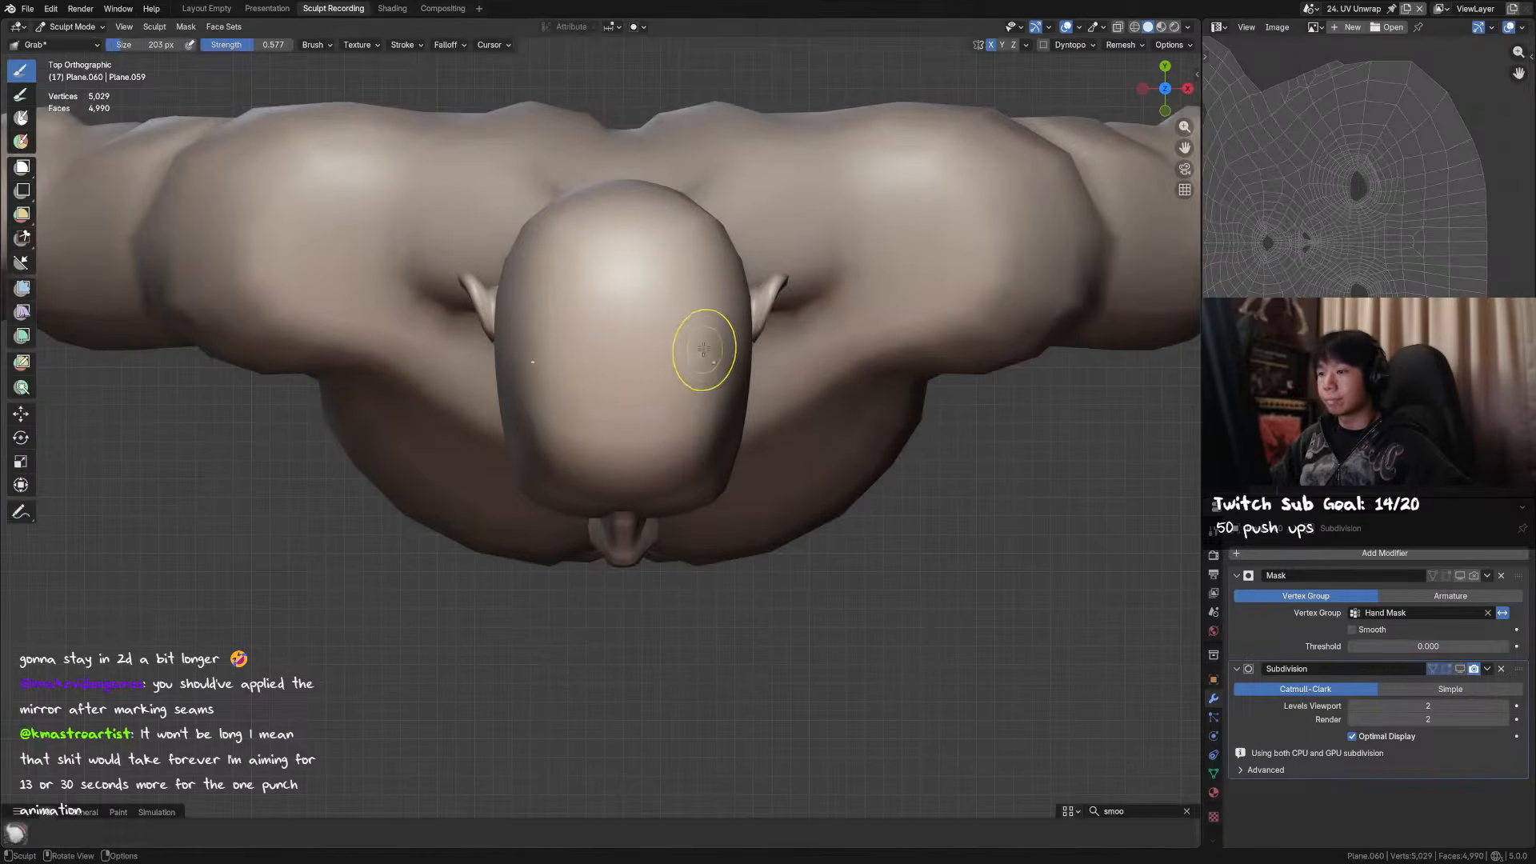
key("ctrl+Tab")
left_click(629, 371)
right_click(746, 392)
left_click(746, 393)
key("Tab")
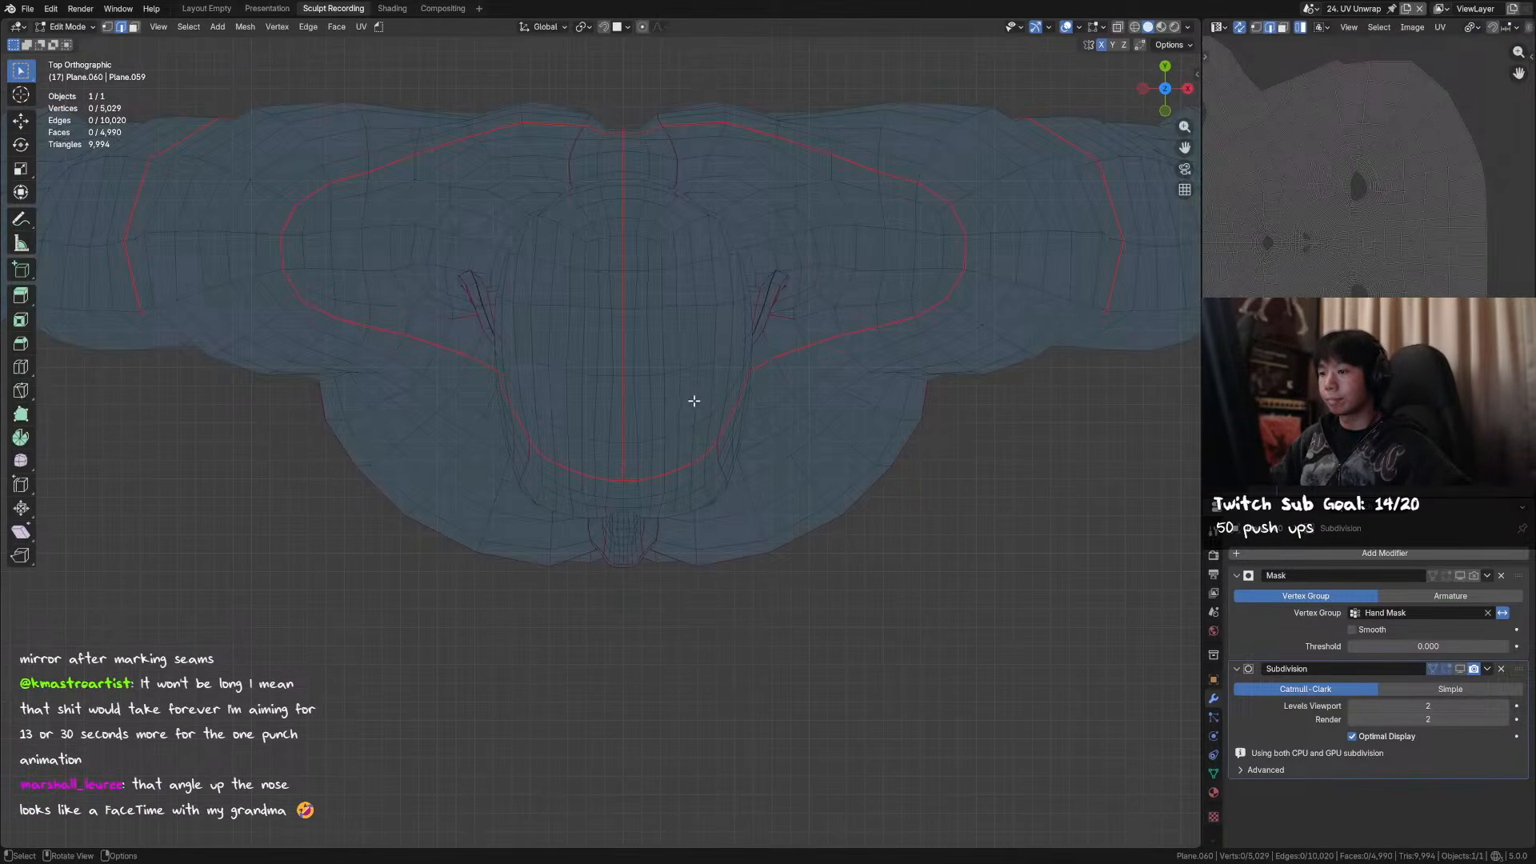
- In vertex selection, slide a vertex on the crown of the head along its edge beside the centre seam
scroll(680, 419, "up", 2)
key("g")
key("x")
key("Escape")
key("1")
left_click(655, 364)
key("g")
key("g")
left_click(713, 367)
- Slide another crown vertex next to the centre seam along its edge and save the file
left_click(642, 364)
key("g")
key("g")
left_click(701, 368)
left_click(664, 352)
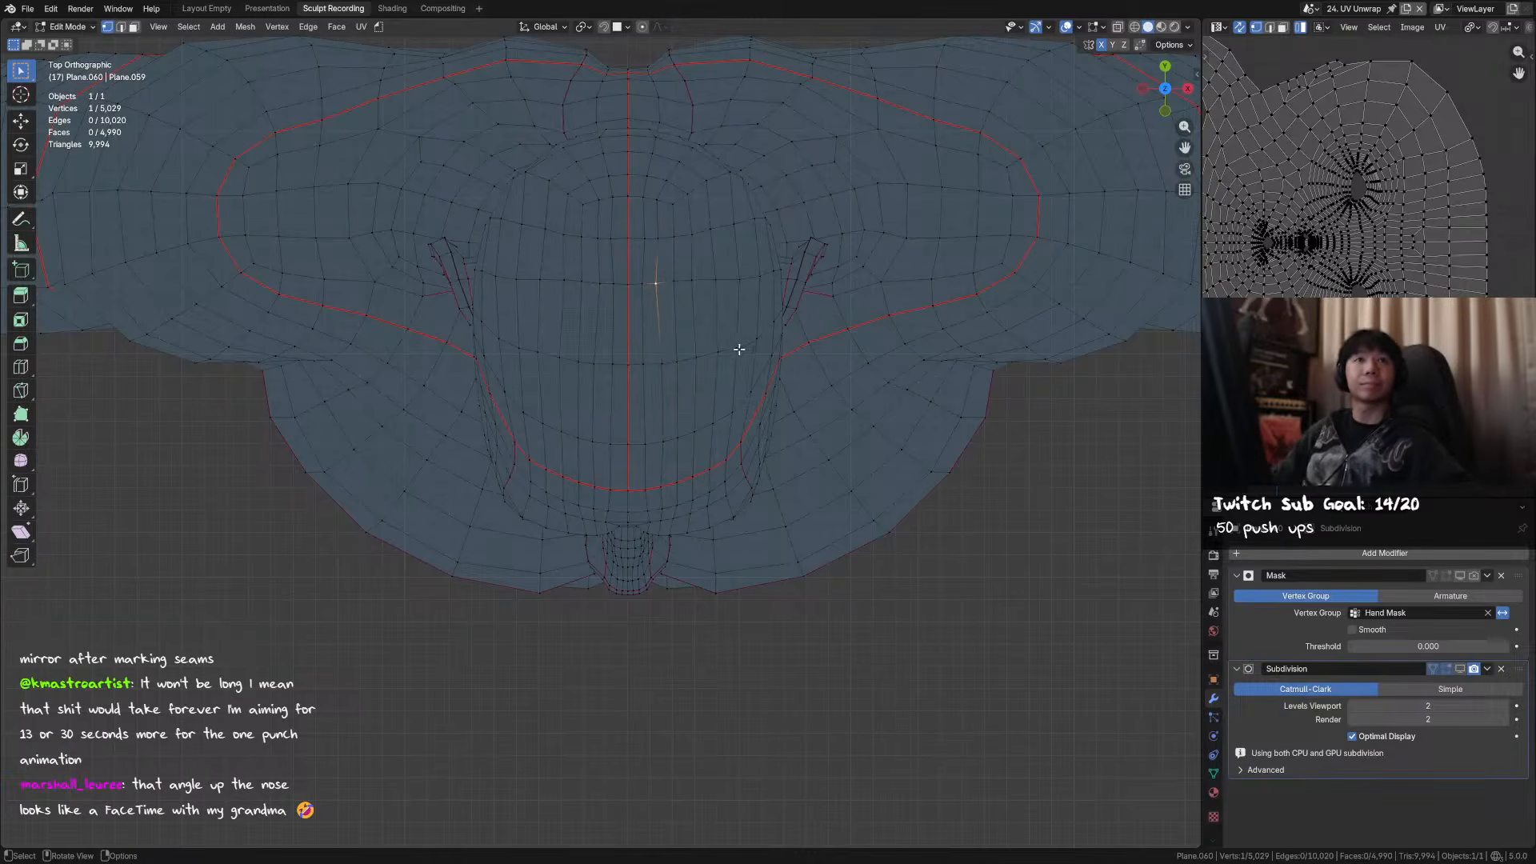
middle_click_drag(737, 347, 748, 377, "shift")
key("ctrl+s")
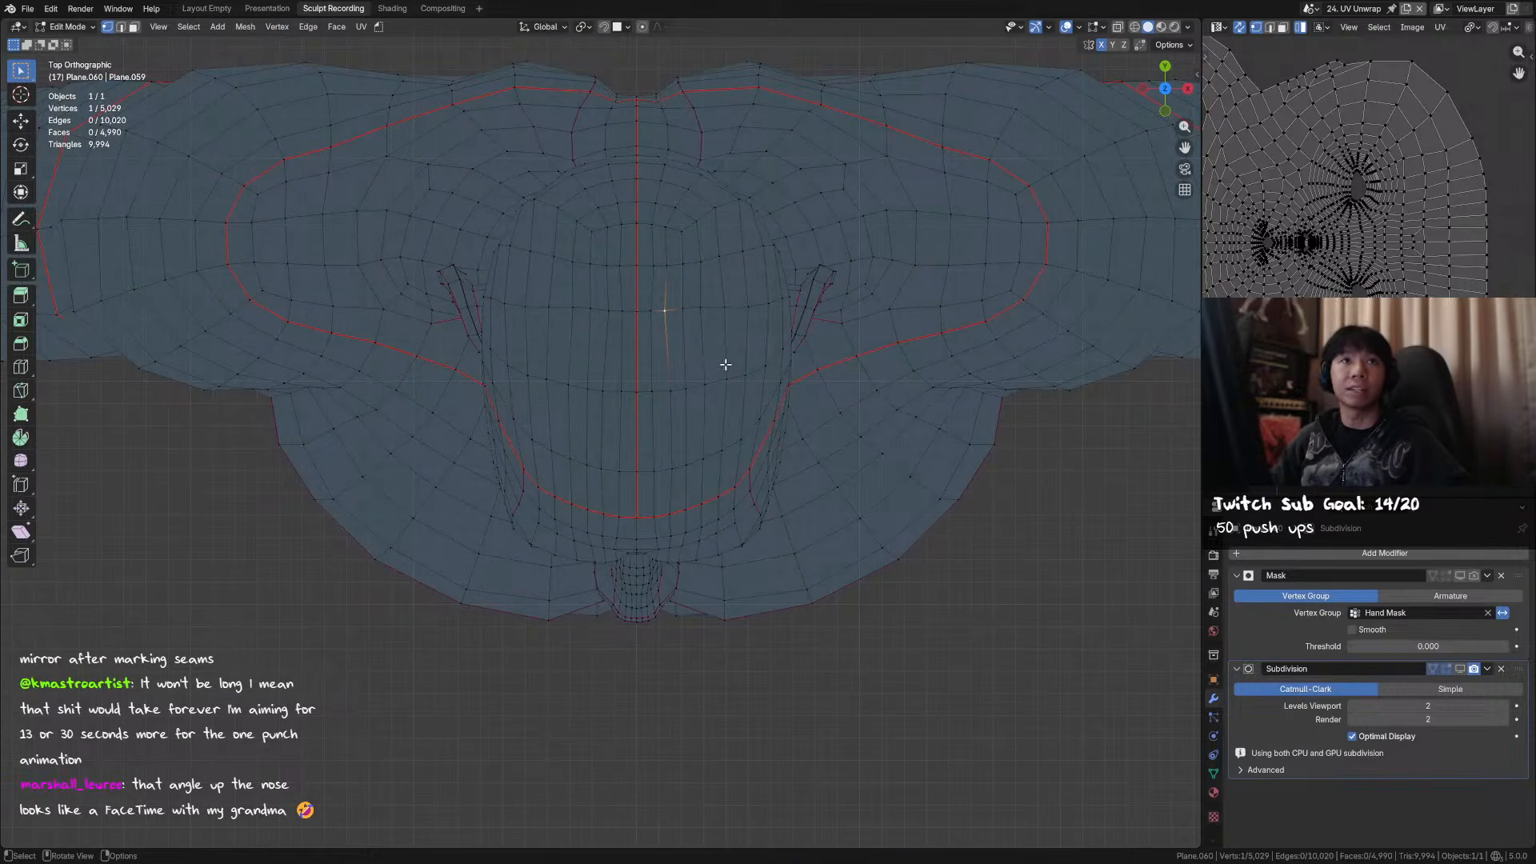
middle_click_drag(742, 294, 731, 303, "shift")
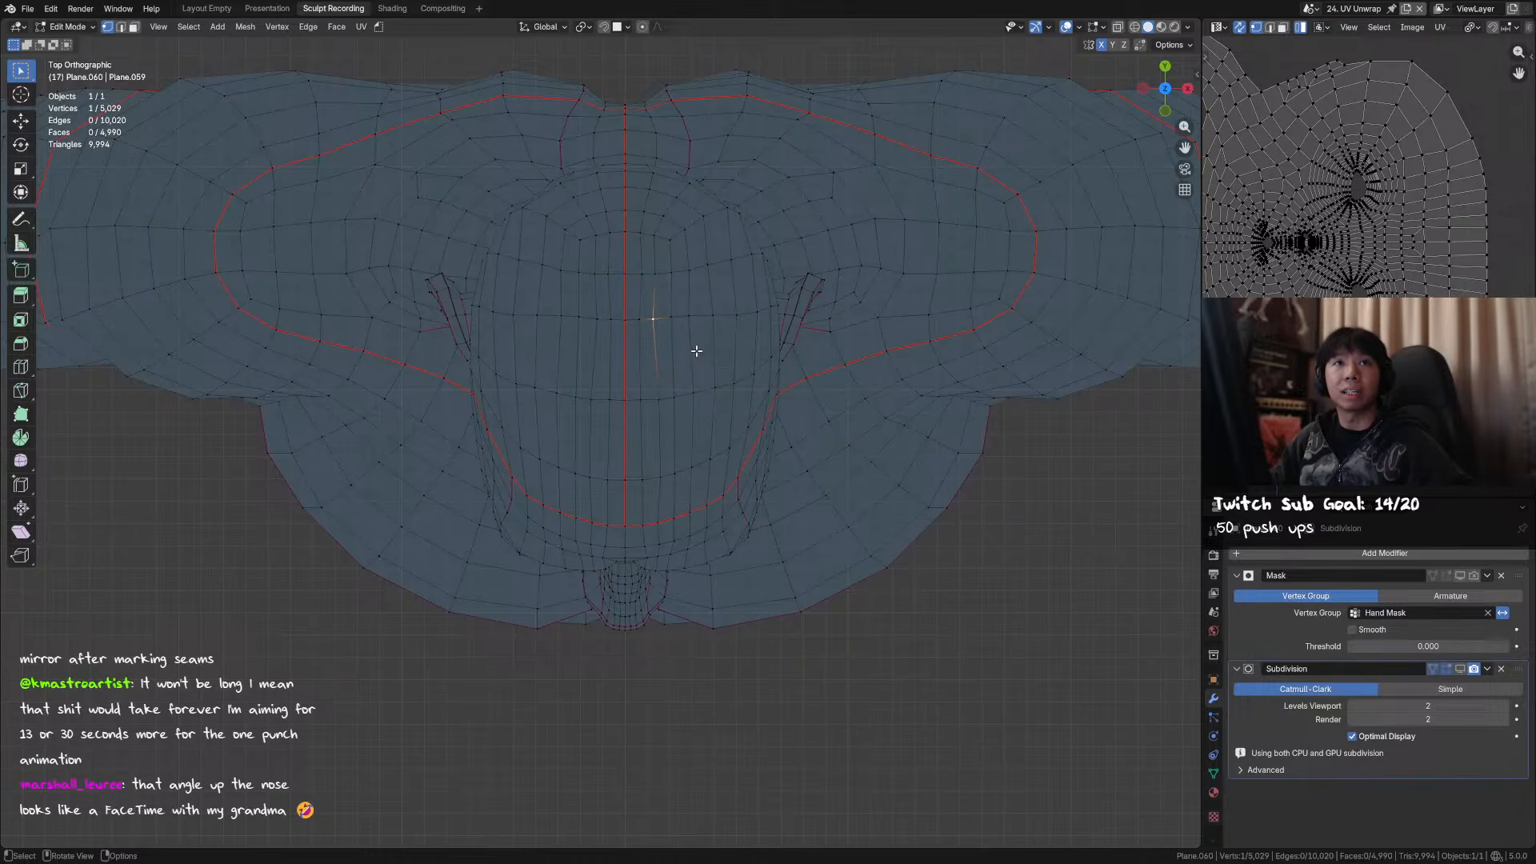
middle_click_drag(696, 365, 727, 377, "shift")
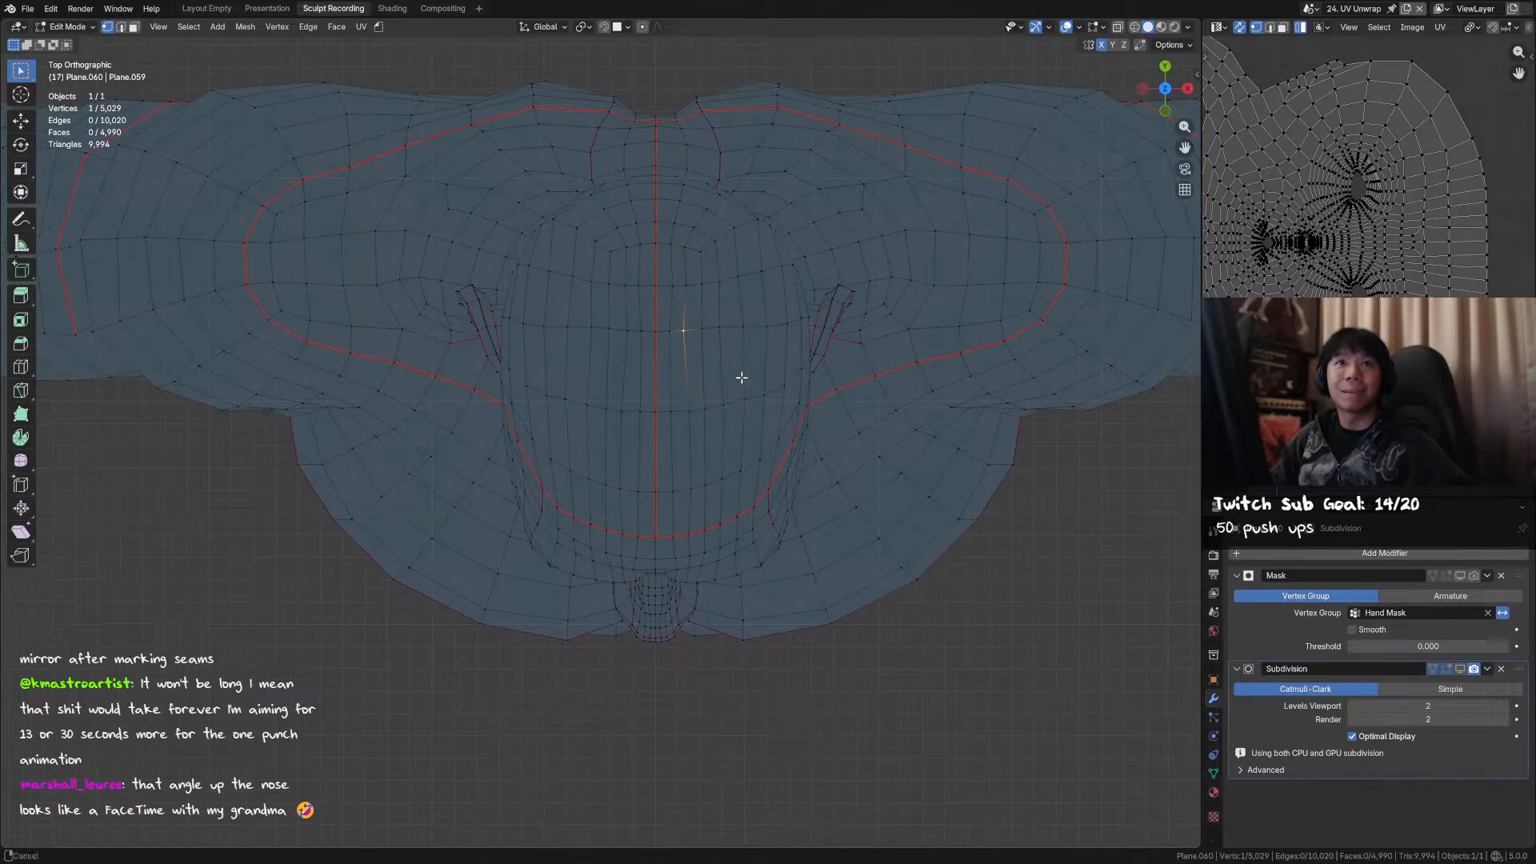
- Slide the vertices in the row across the crown, out from the centre seam, to even the edge flow
key("shift+v")
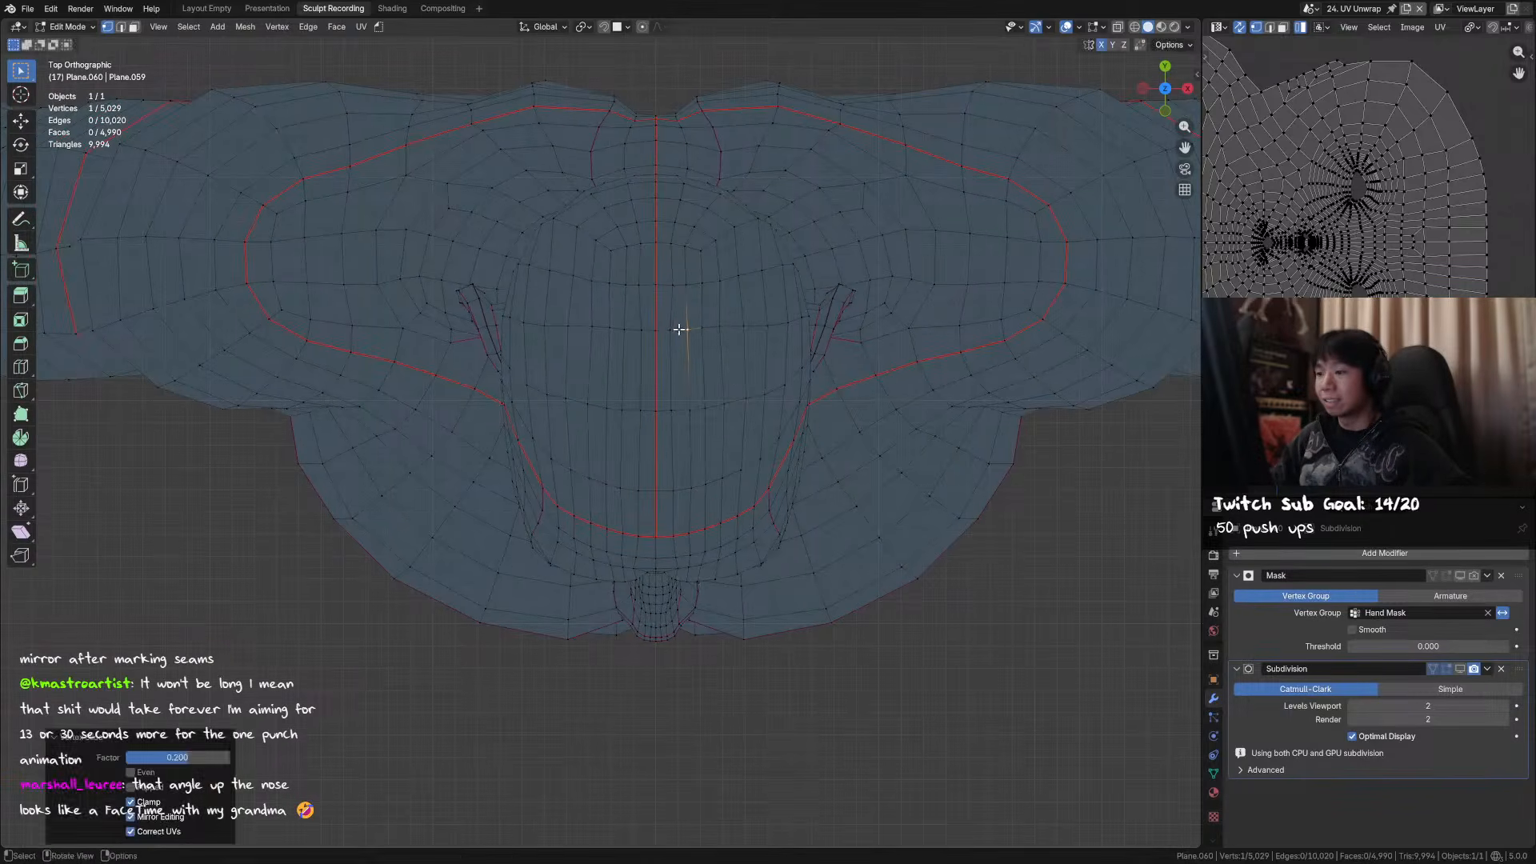
left_click(743, 339)
key("shift+v")
left_click(710, 317)
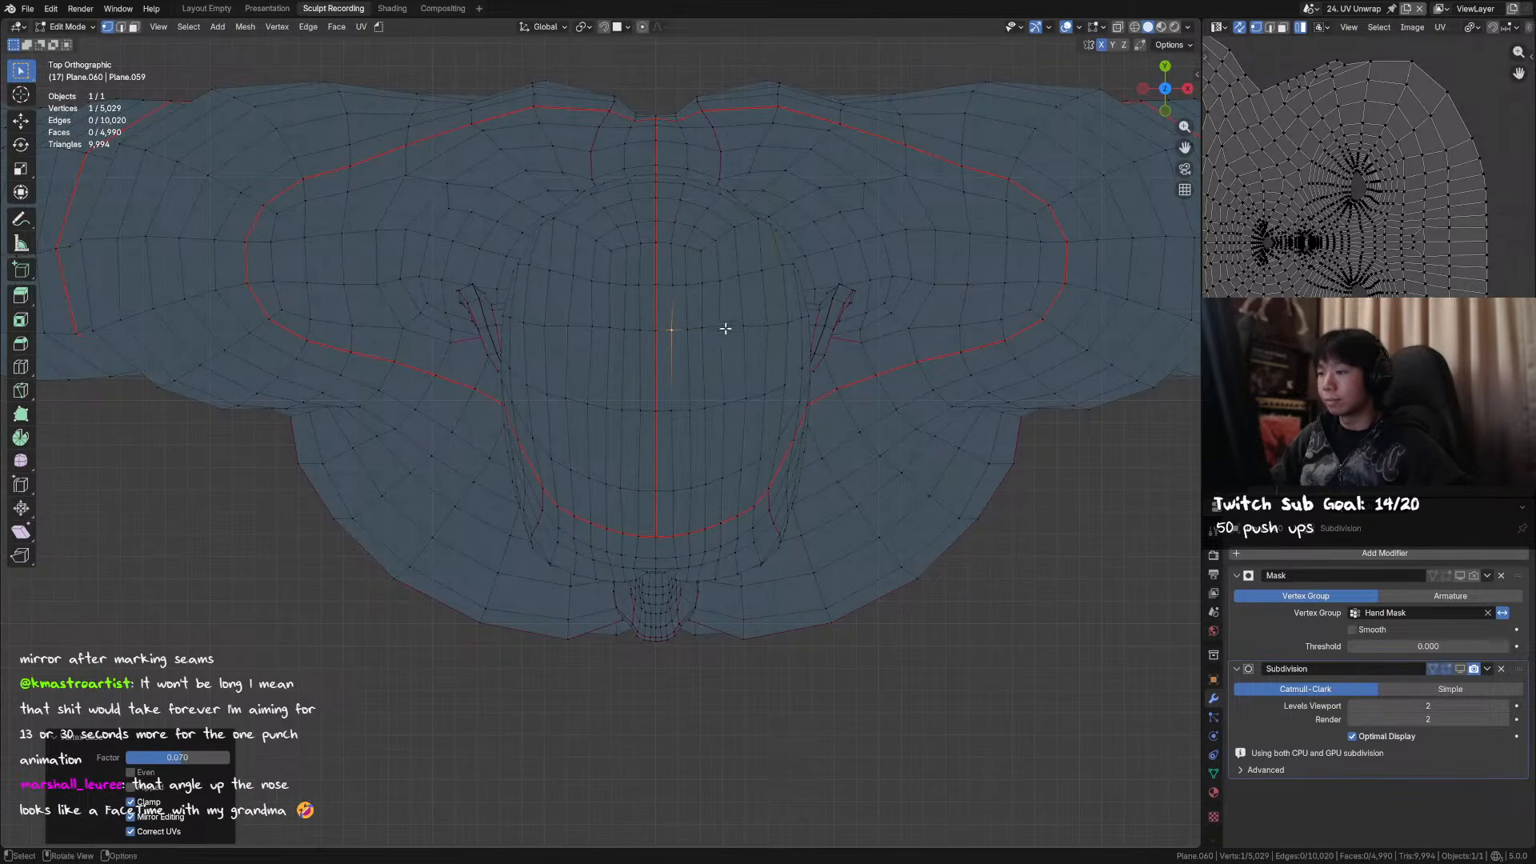
key("shift+v")
left_click(766, 336)
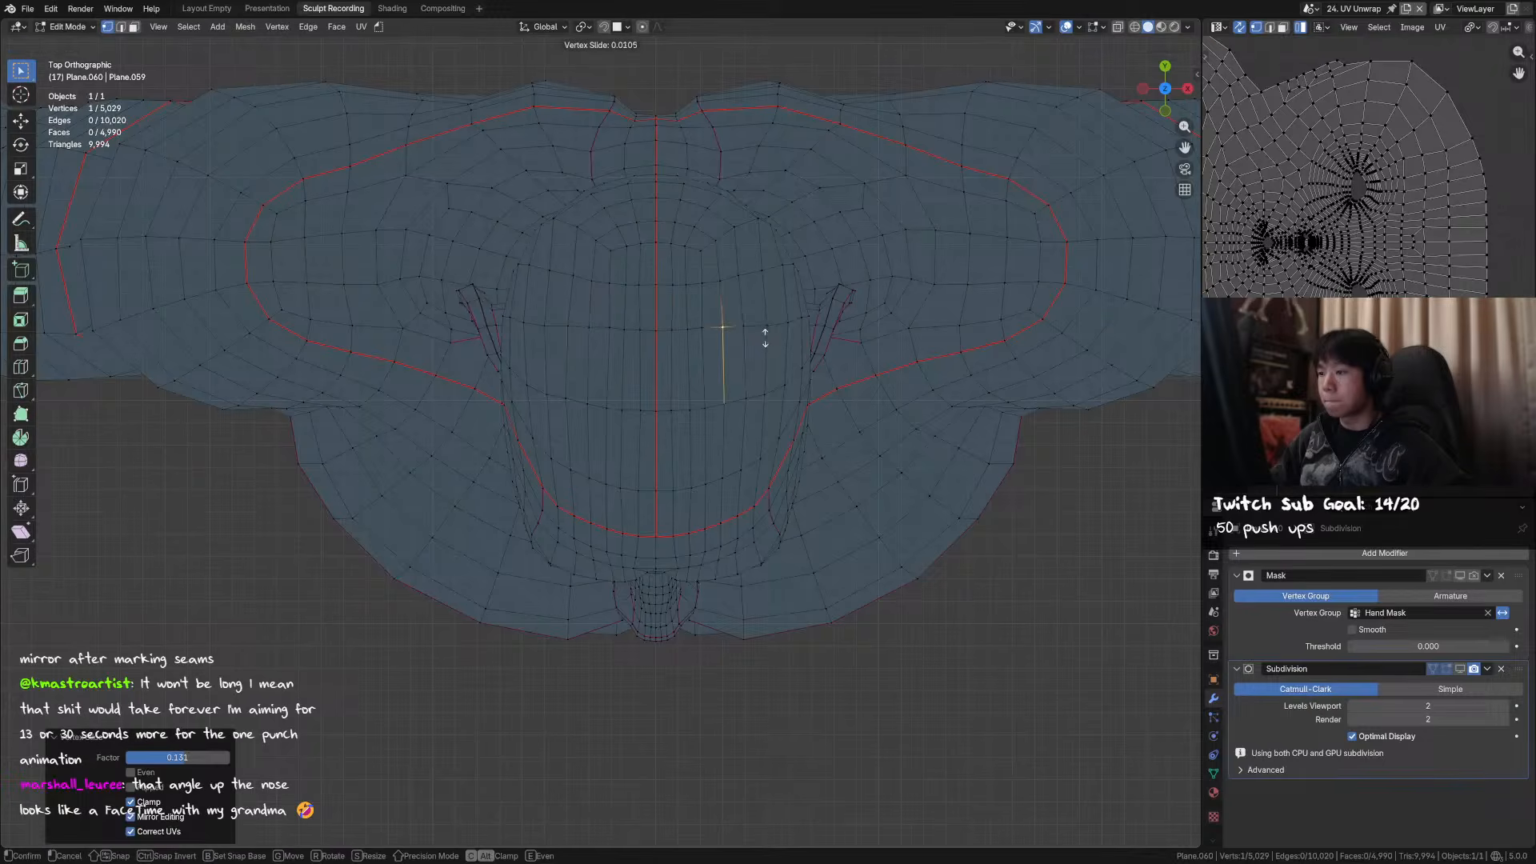
key("g")
key("g")
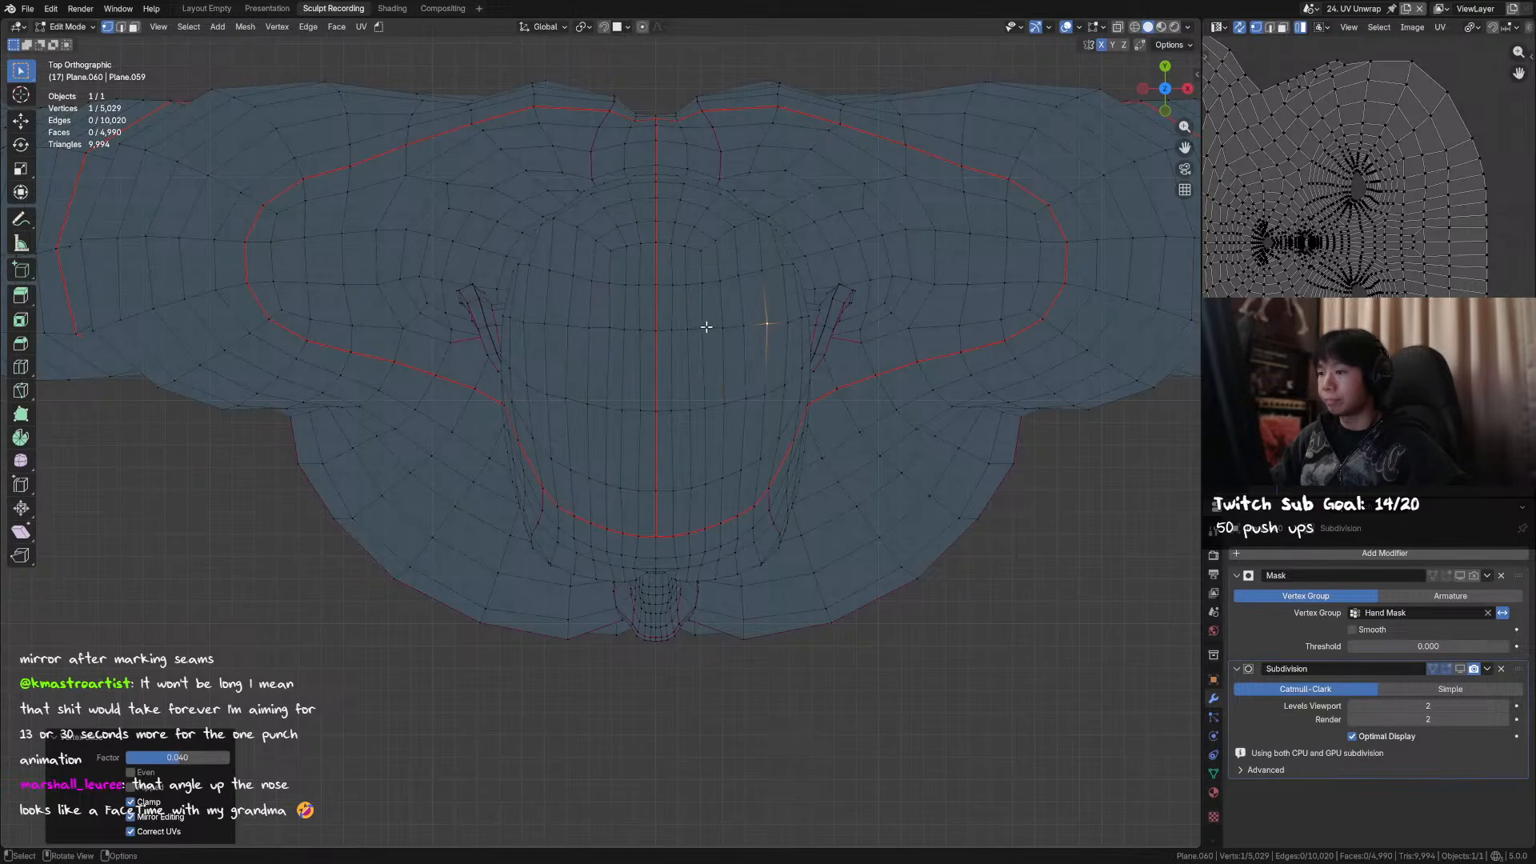
left_click(758, 334)
key("shift+v")
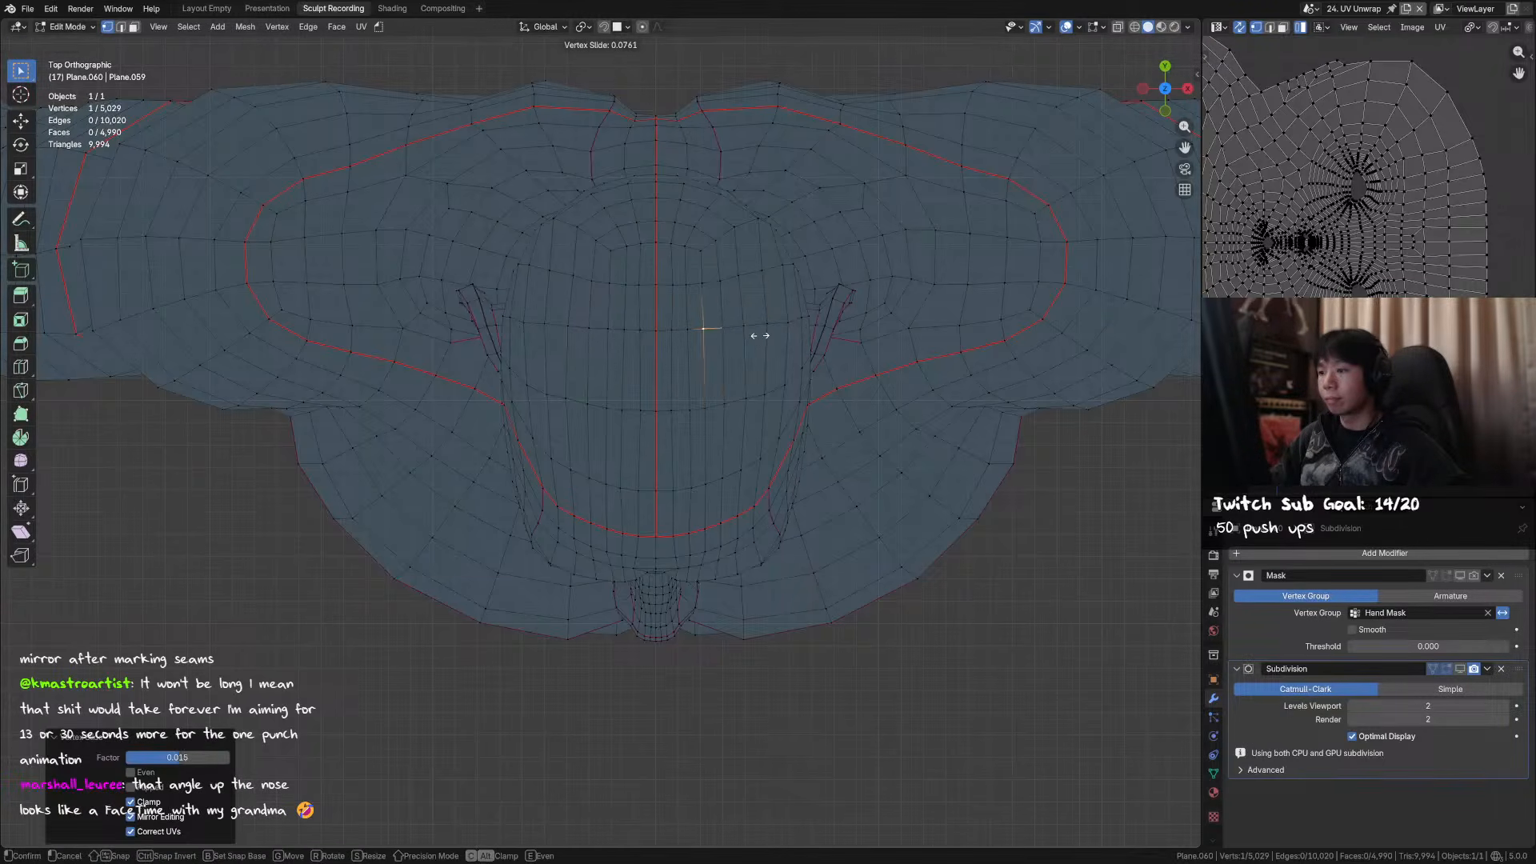
left_click(760, 336)
- In the side view, slide two vertices on the upper side of the head to smooth the edge flow
middle_click_drag(739, 297, 668, 241)
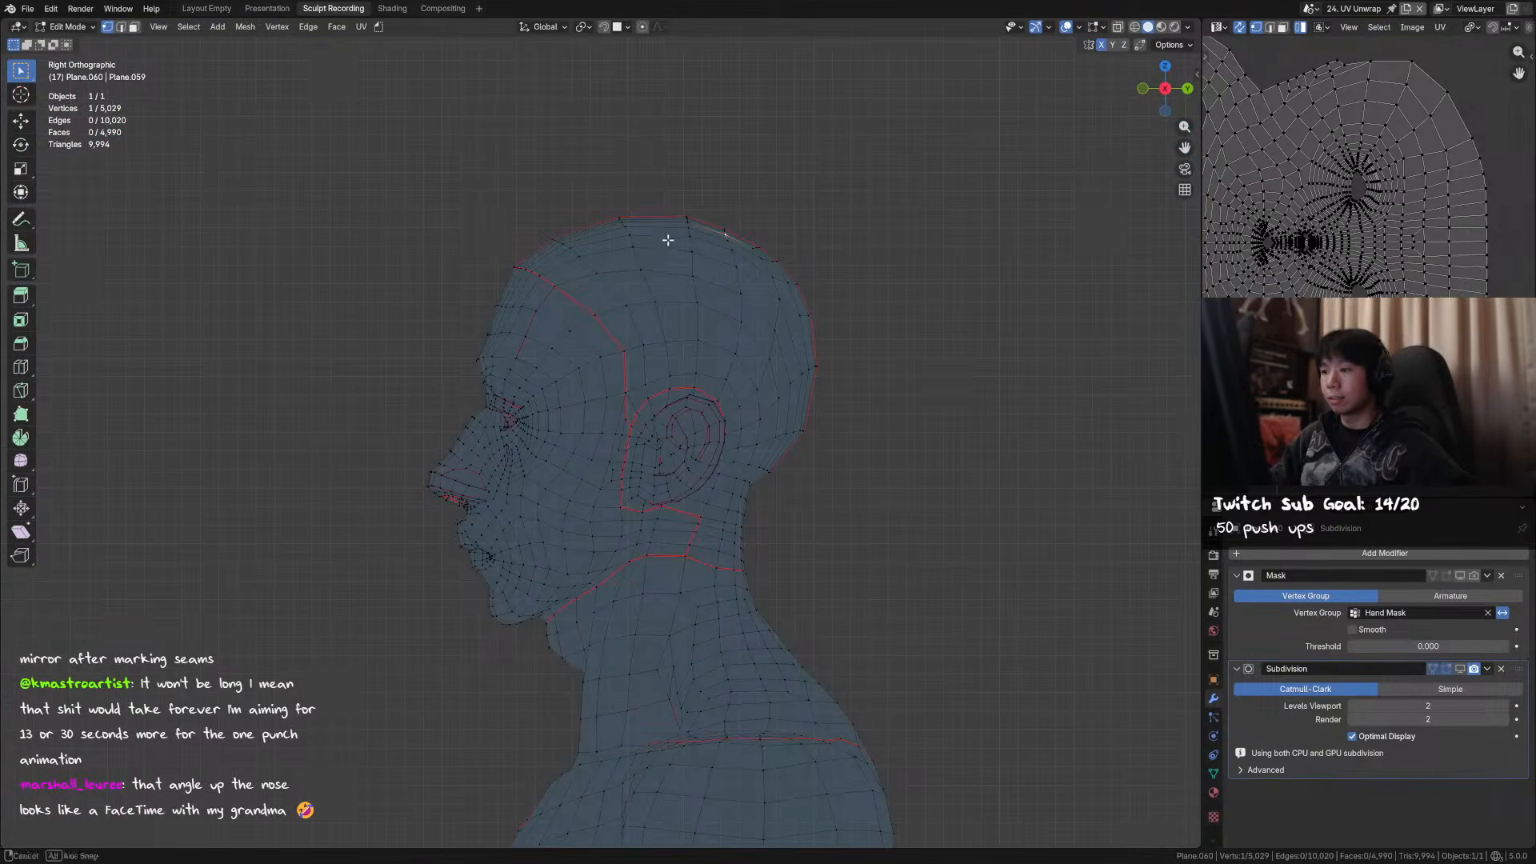
key("g")
key("g")
left_click(716, 271)
left_click(630, 244)
key("g")
key("g")
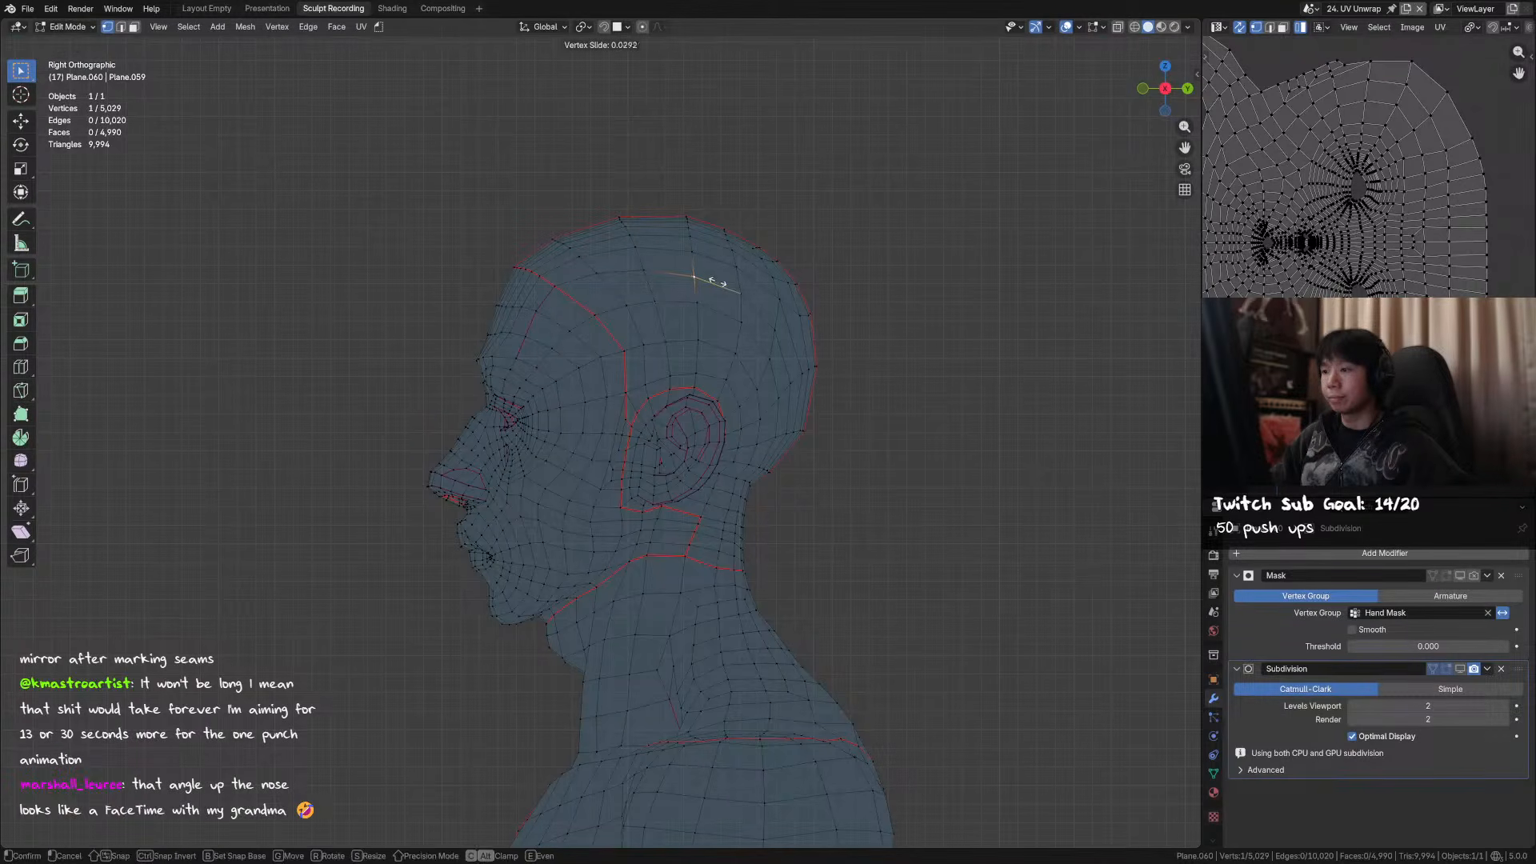
left_click(720, 281)
- Return to the front view and open the viewport's focal length value for editing
middle_click_drag(724, 283, 881, 323)
key("n")
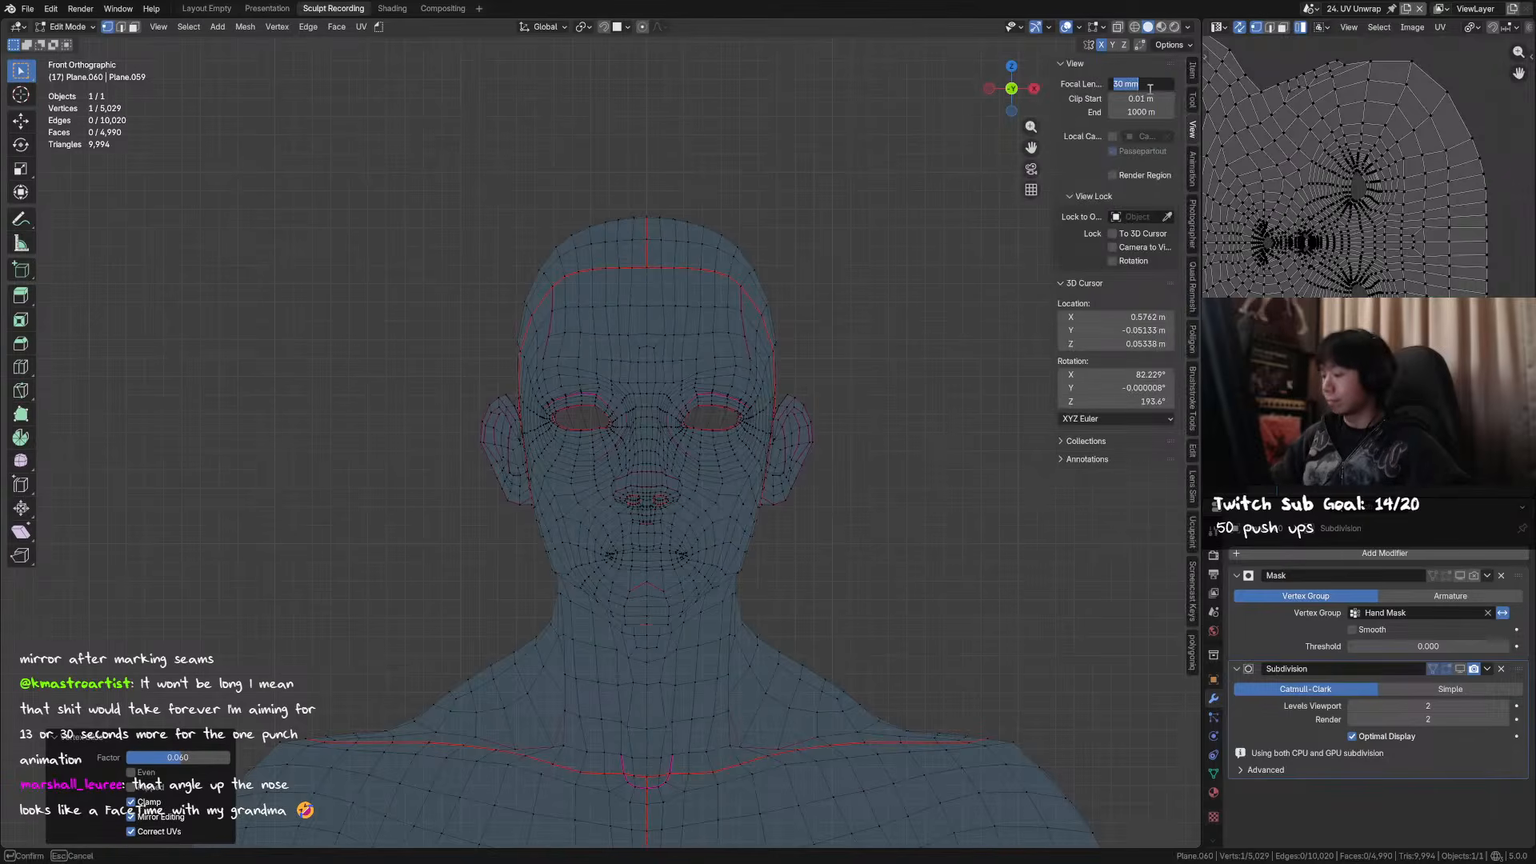
scroll(547, 219, "up", 5)
scroll(733, 350, "down", 7)
key("n")
- Check the head from behind outside Edit Mode, save the file and return to editing the mesh
middle_click_drag(723, 353, 781, 379)
left_click(908, 320)
key("Tab")
middle_click_drag(908, 320, 593, 368)
key("ctrl+s")
key("Tab")
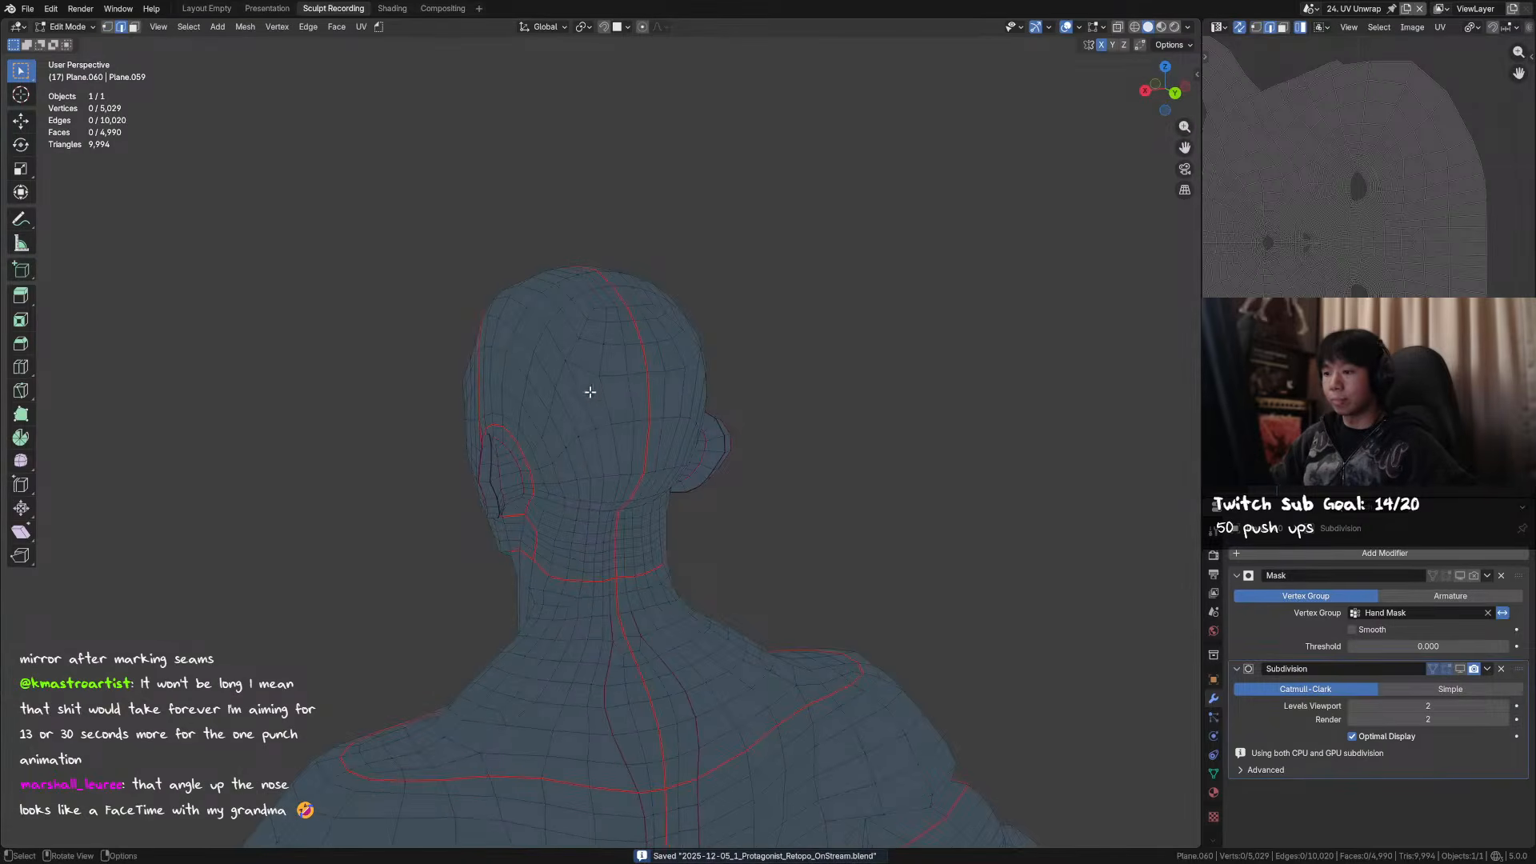
- Check the marked seams around the back of the head and save the file
middle_click_drag(605, 425, 740, 403)
left_click(763, 381)
mouse_move(753, 335)
middle_mouse_down()
mouse_move(806, 367)
mouse_move(490, 411)
mouse_move(511, 391)
mouse_move(751, 377)
mouse_move(775, 319)
mouse_move(746, 326)
middle_mouse_up()
scroll(830, 341, "down", 3)
key("ctrl+s")
- Slide the cheek vertex beneath the inner part of the character's left eye along its edge
middle_click_drag(639, 357, 621, 387)
scroll(759, 371, "up", 2)
scroll(693, 387, "up", 1)
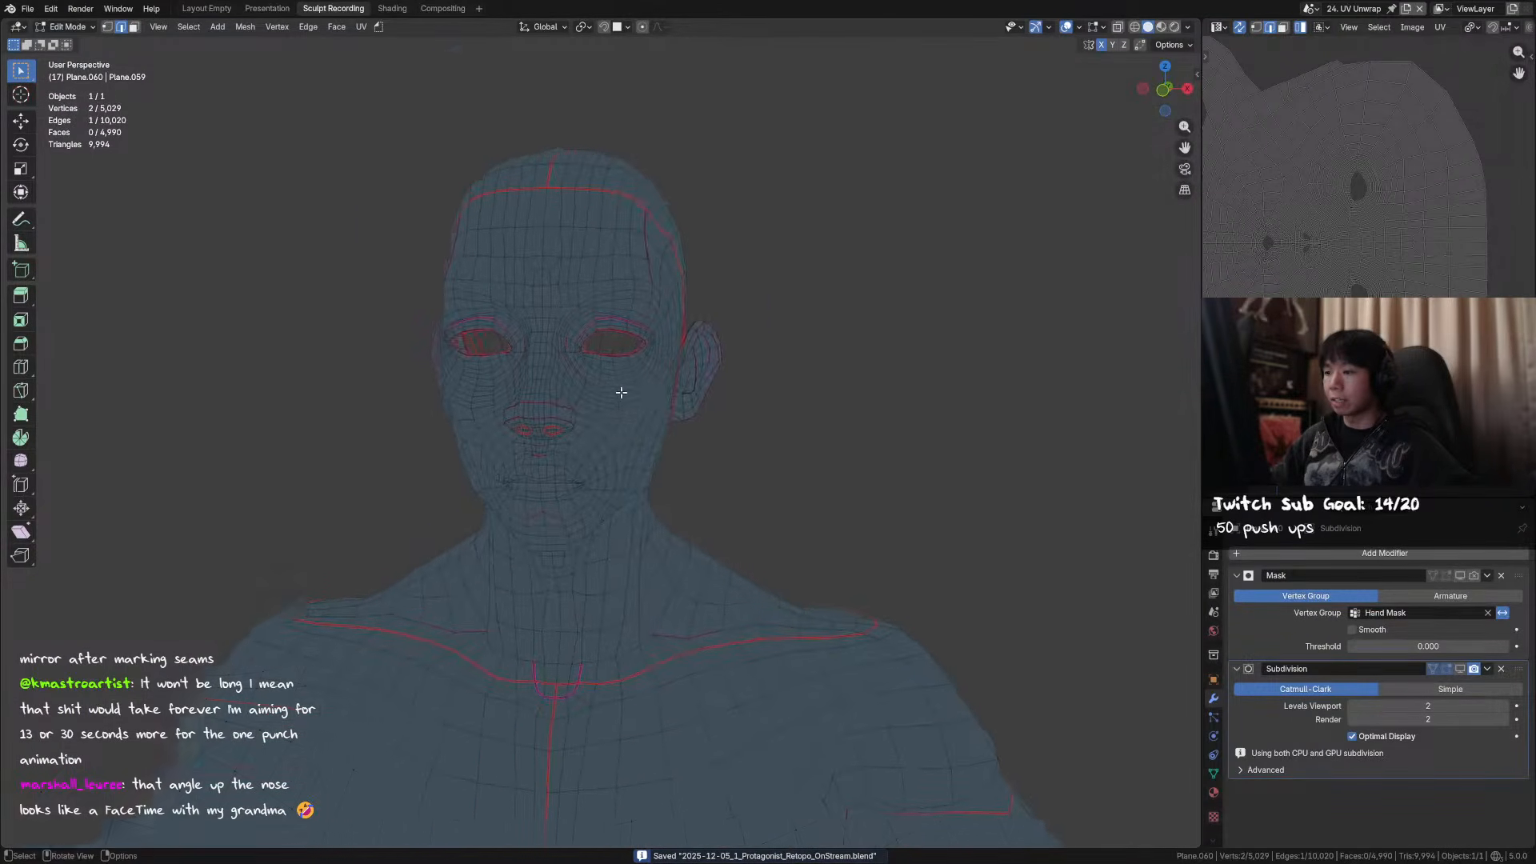
scroll(621, 387, "up", 2)
left_click(603, 344)
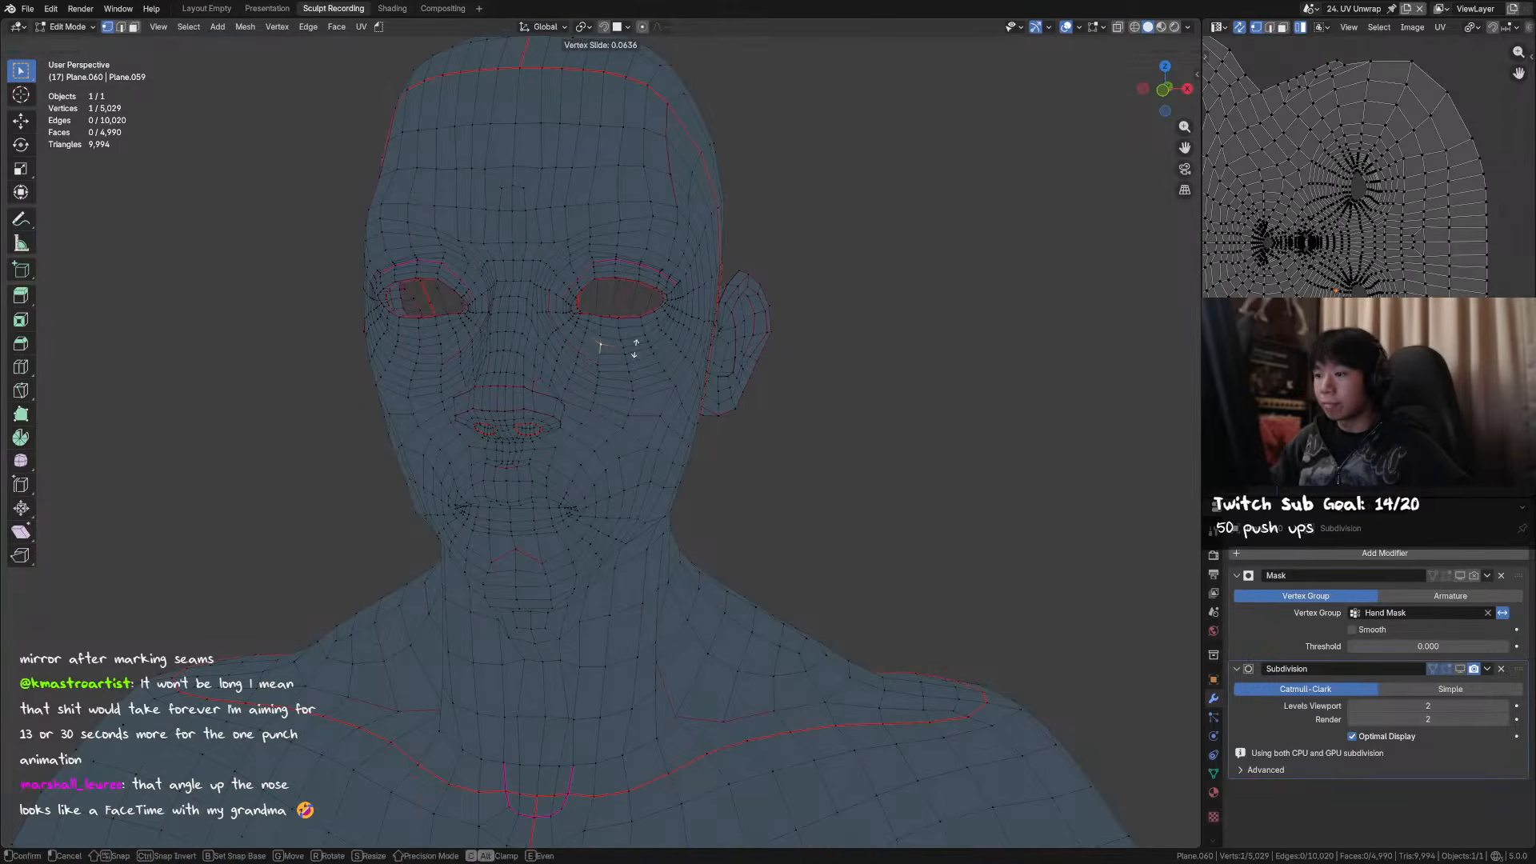
middle_click_drag(603, 336, 631, 367)
key("g")
key("g")
left_click(654, 356)
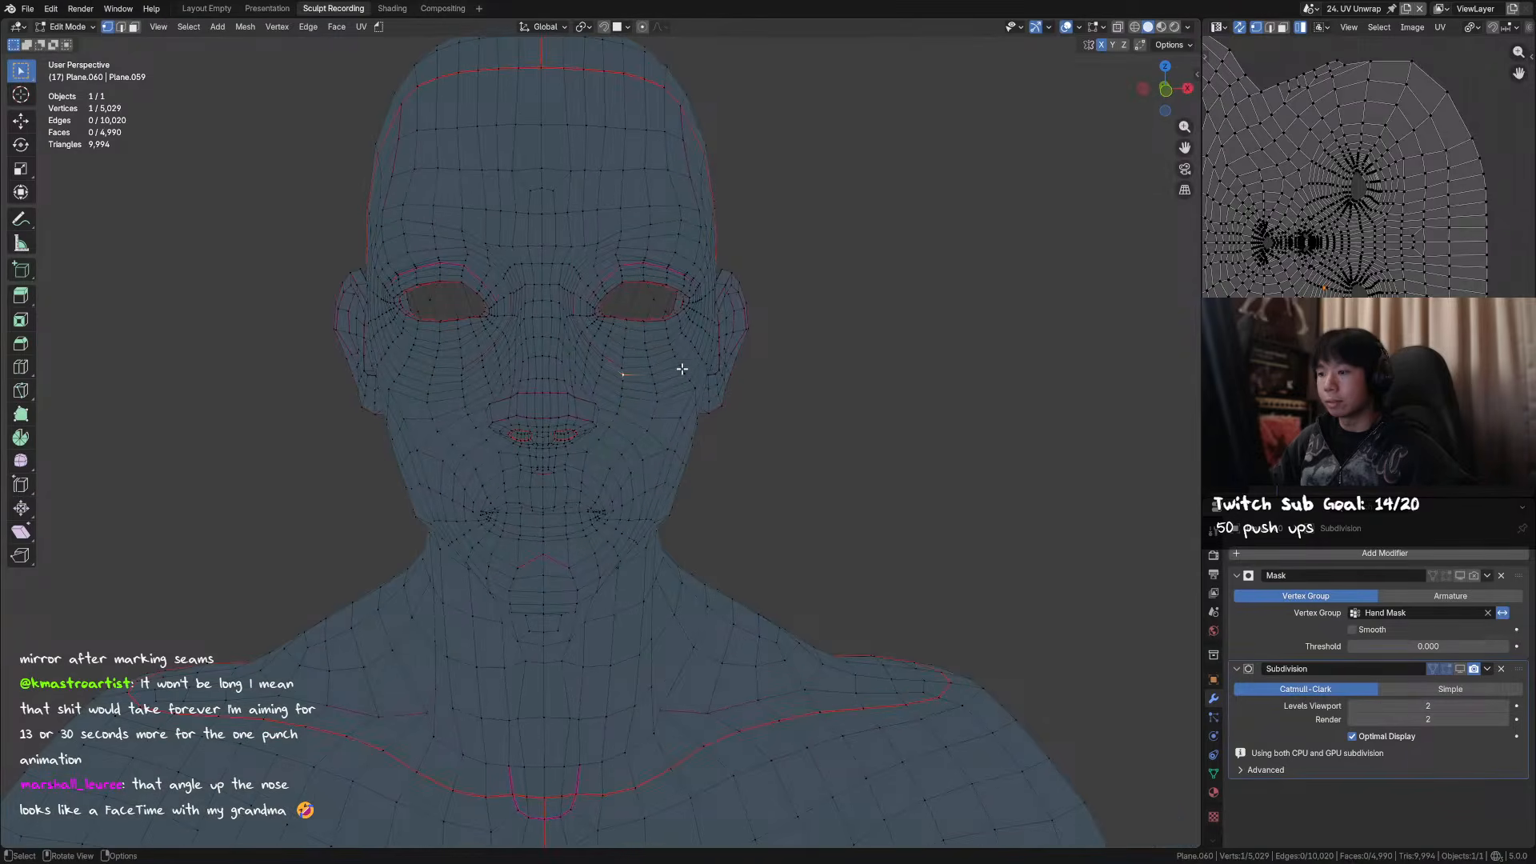
- Refine the same cheek vertex with further vertex slides, undoing the slide that is not wanted
key("g")
key("g")
left_click(652, 364)
key("g")
key("g")
left_click(655, 361)
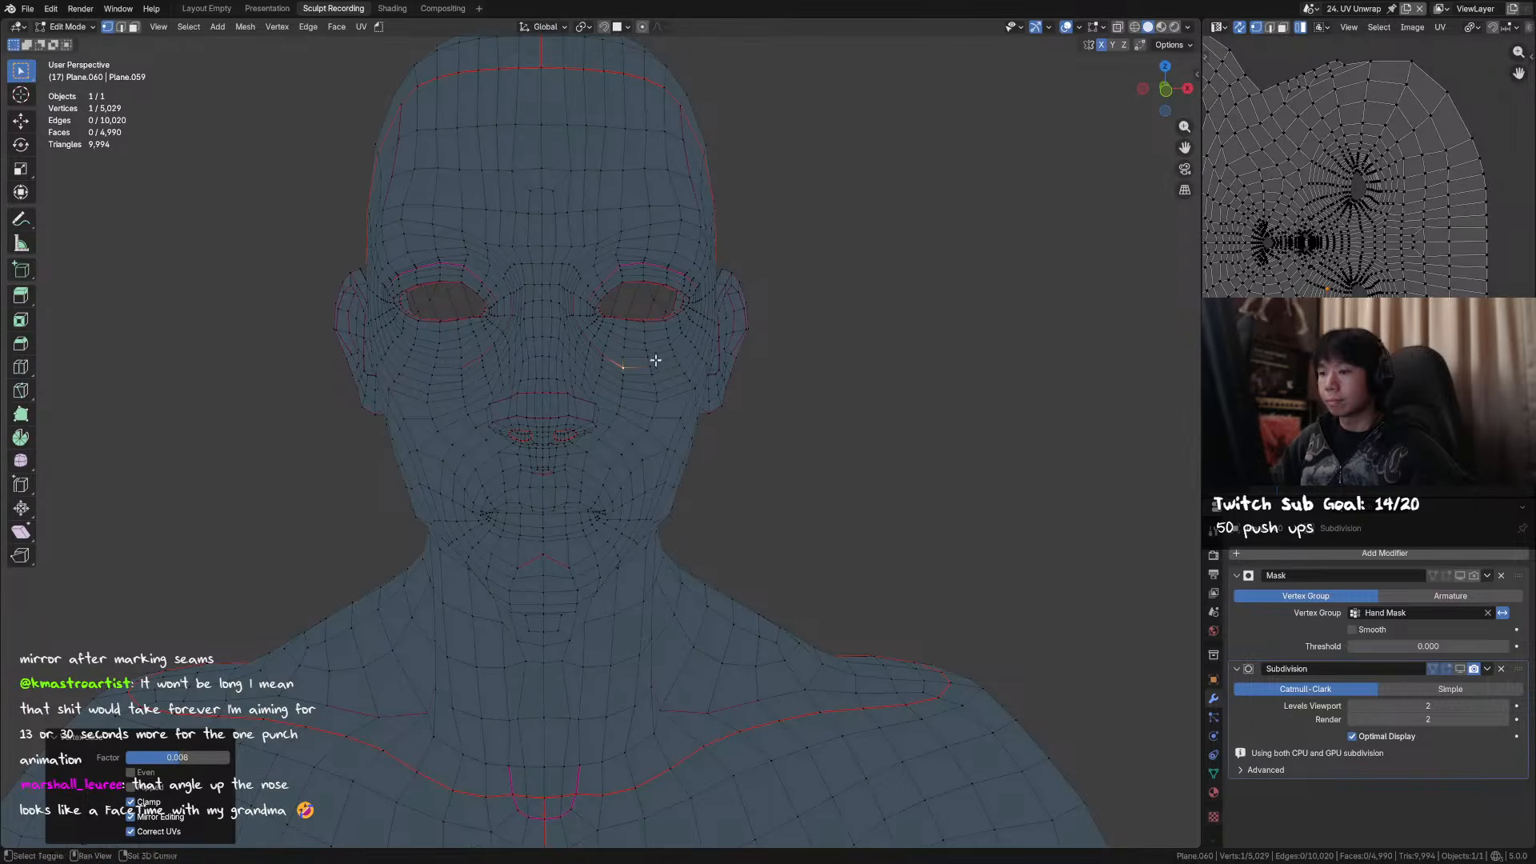
key("ctrl+z")
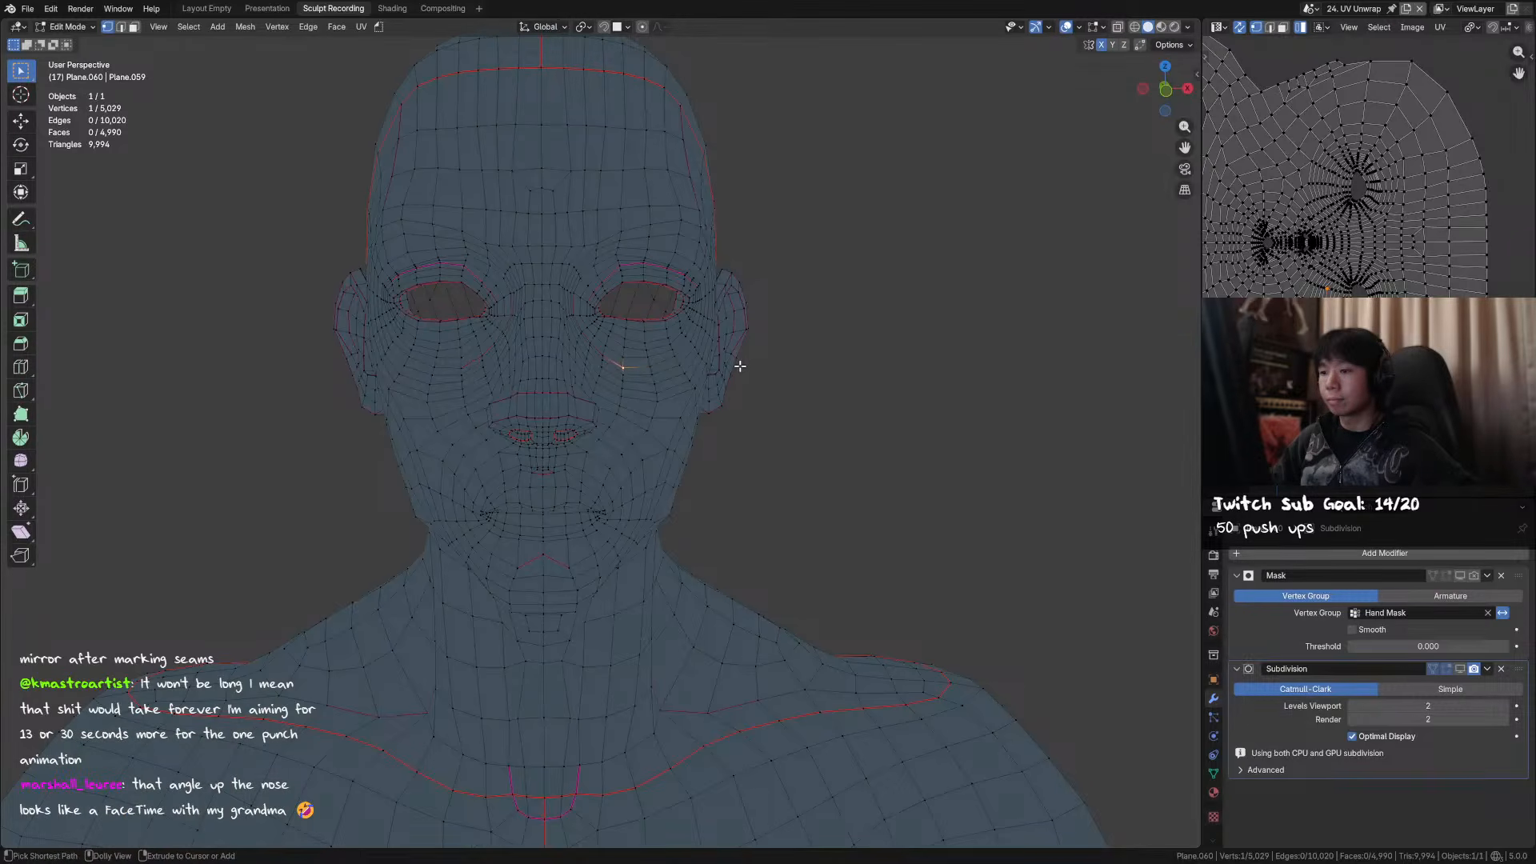
key("g")
key("g")
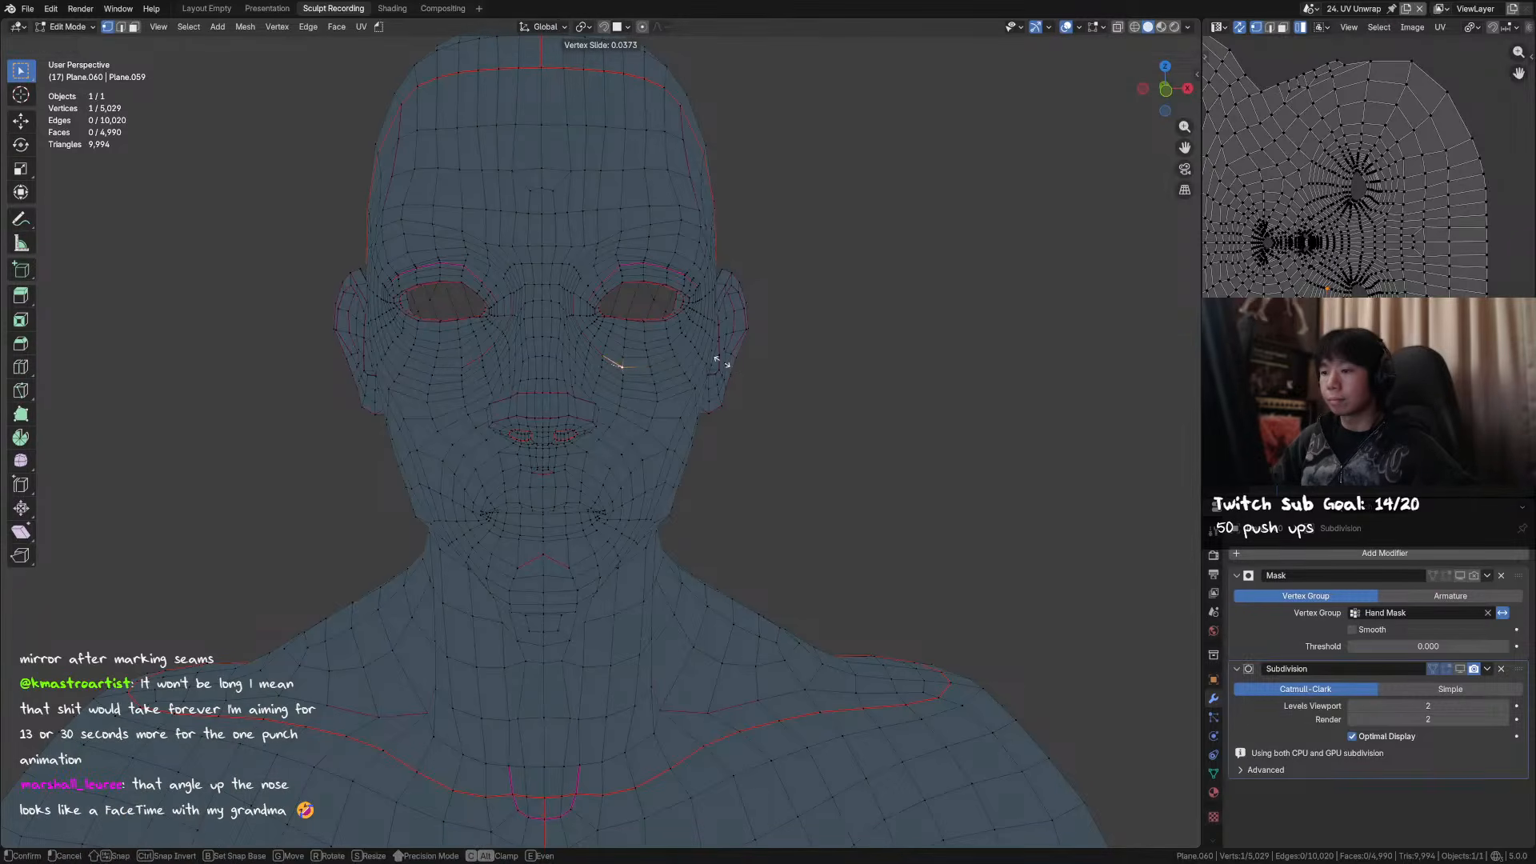
left_click(725, 364)
- Return to Object Mode, save the file and bring the whole upper body into view
key("Tab")
scroll(732, 367, "down", 5)
left_click_drag(770, 403, 850, 395)
key("ctrl+s")
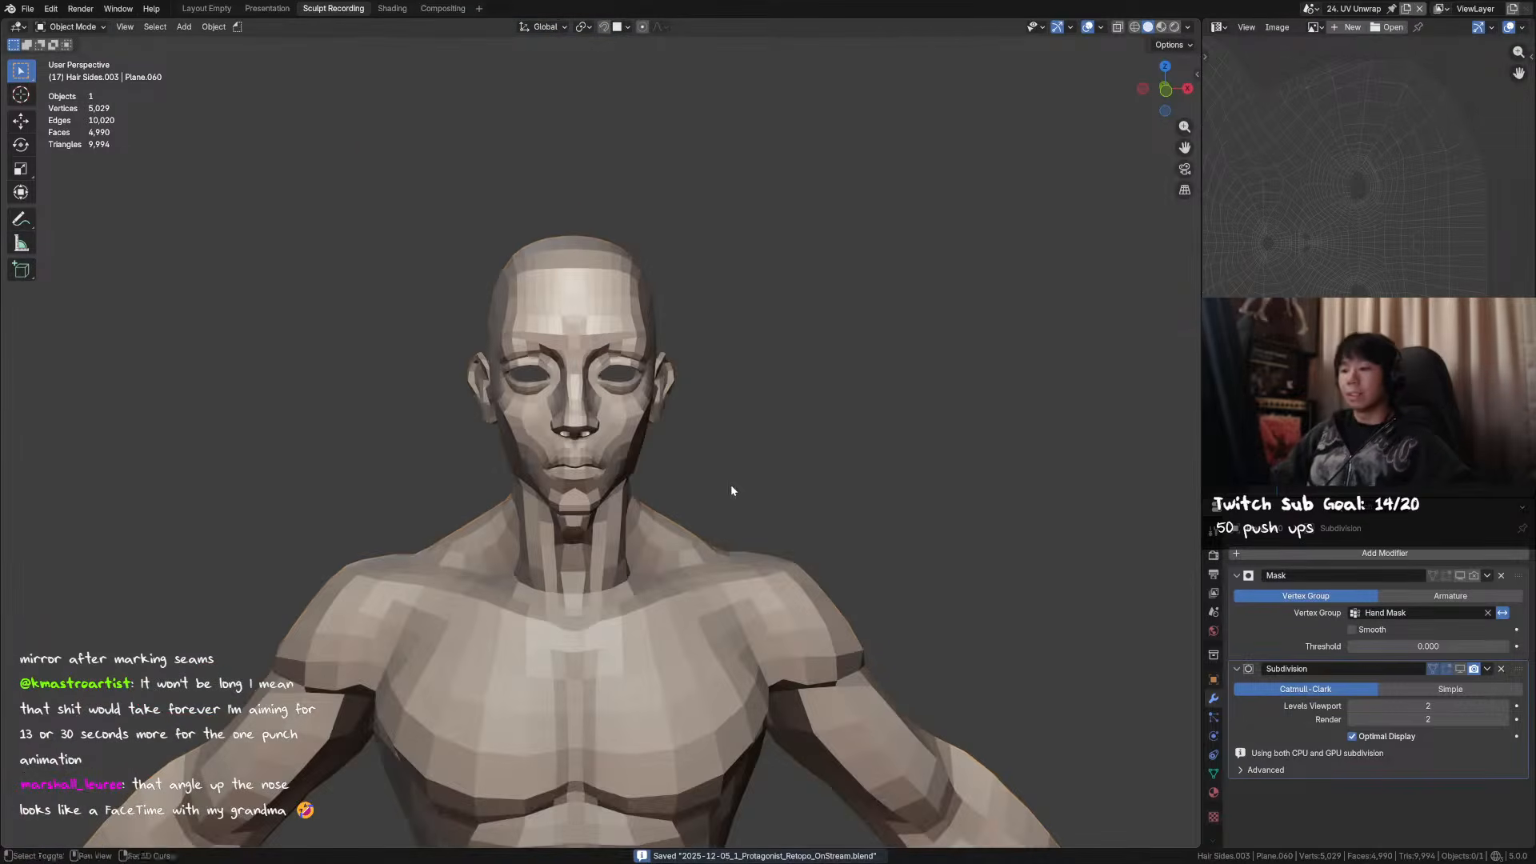
scroll(720, 512, "down", 2)
middle_click_drag(703, 539, 735, 436, "alt")
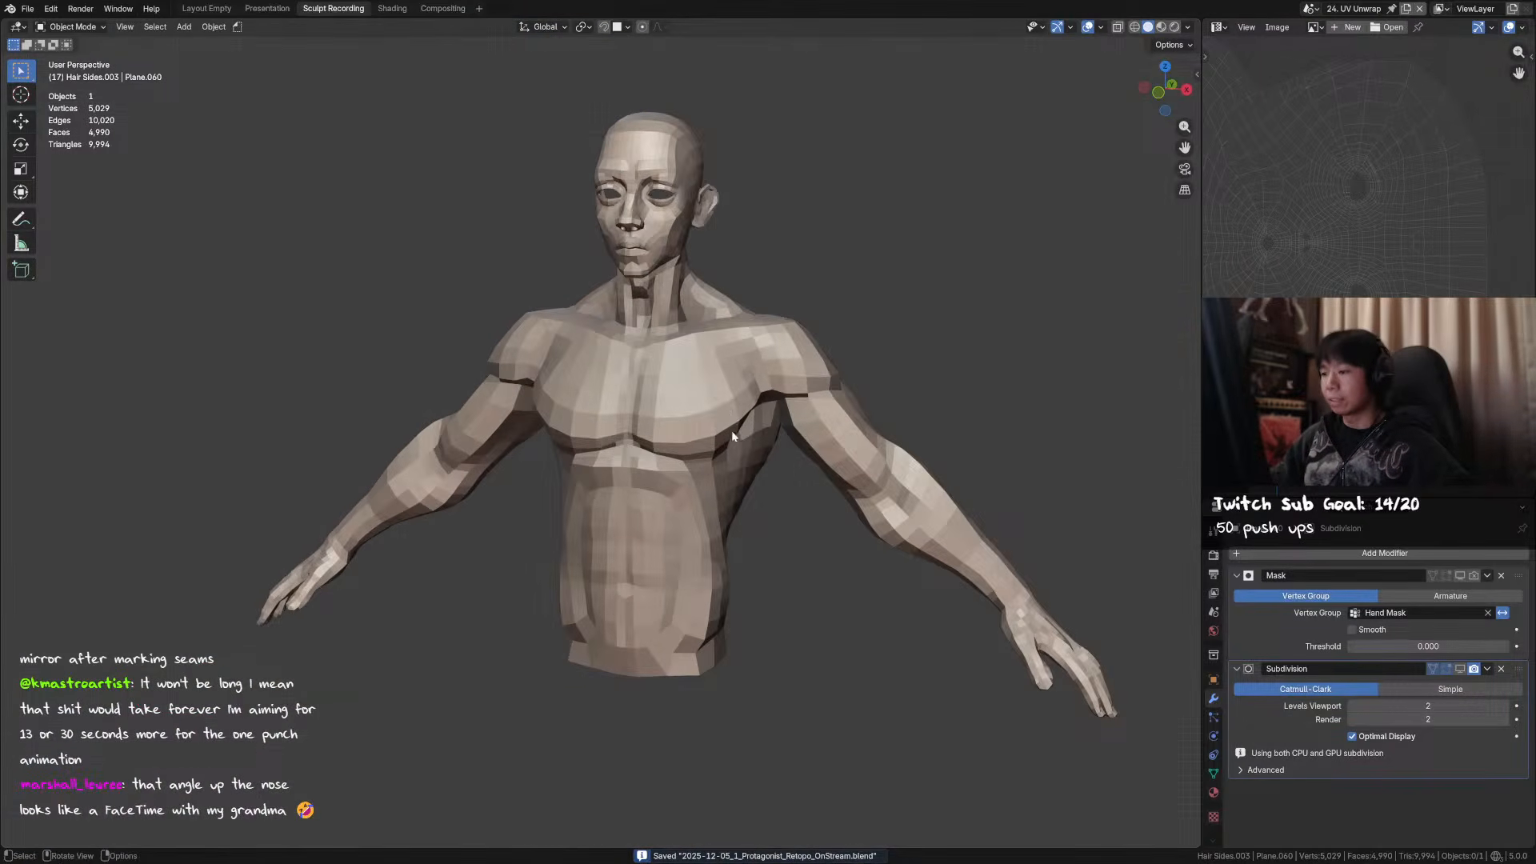
- Unwrap the entire body mesh along its seams with the Angle Based method and save the file
key("Tab")
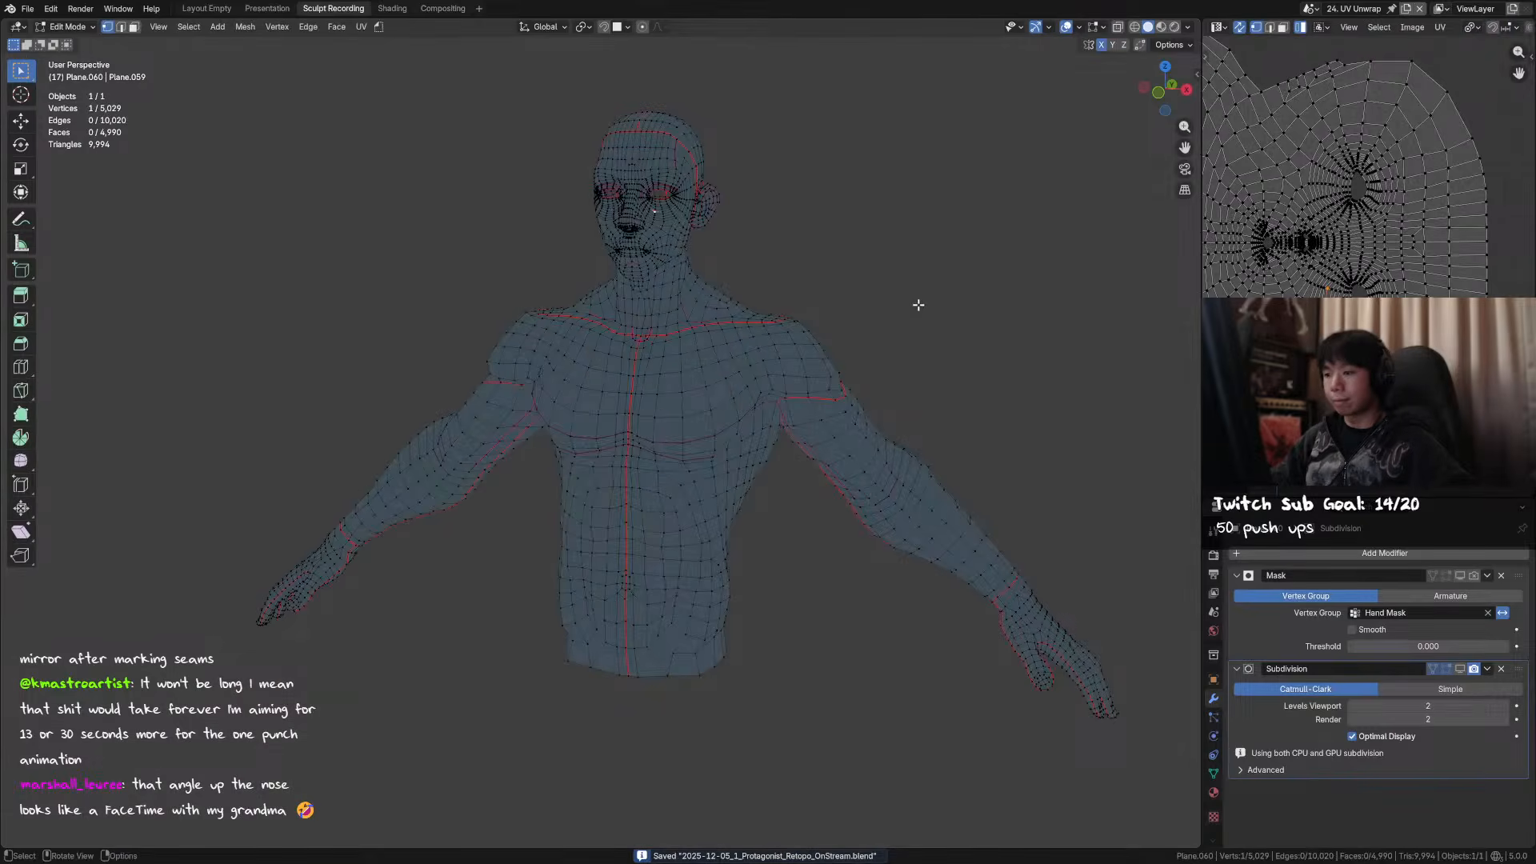
key("a")
key("u")
left_click(862, 313)
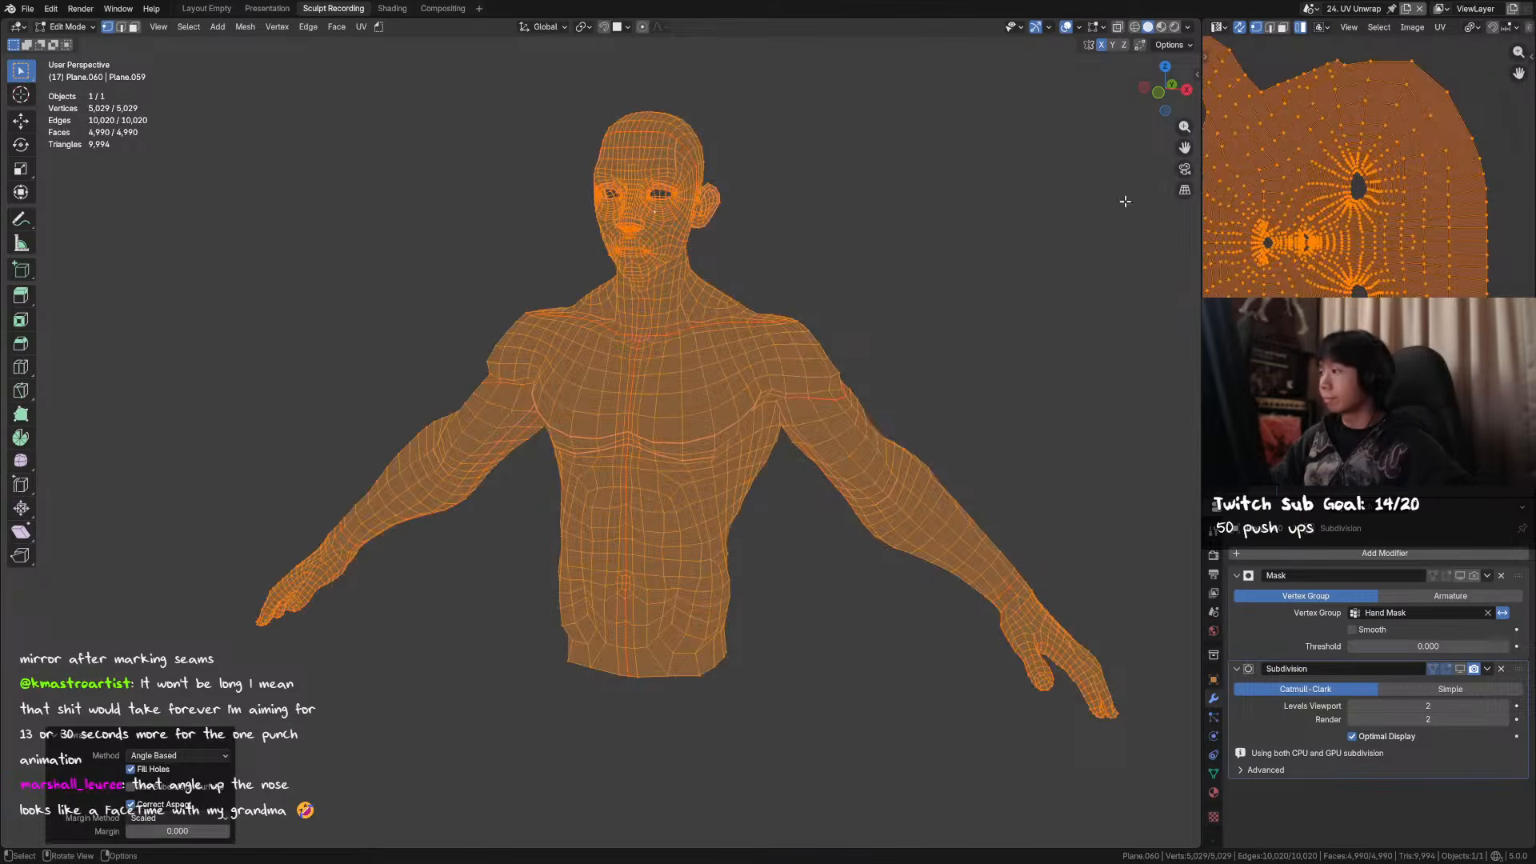
scroll(861, 314, "down", 2)
key("Tab")
key("ctrl+s")
- Examine the complete unwrapped UV layout in the UV editor alongside the body model
mouse_move(708, 340)
middle_mouse_down()
mouse_move(784, 388)
mouse_move(702, 361)
middle_mouse_up()
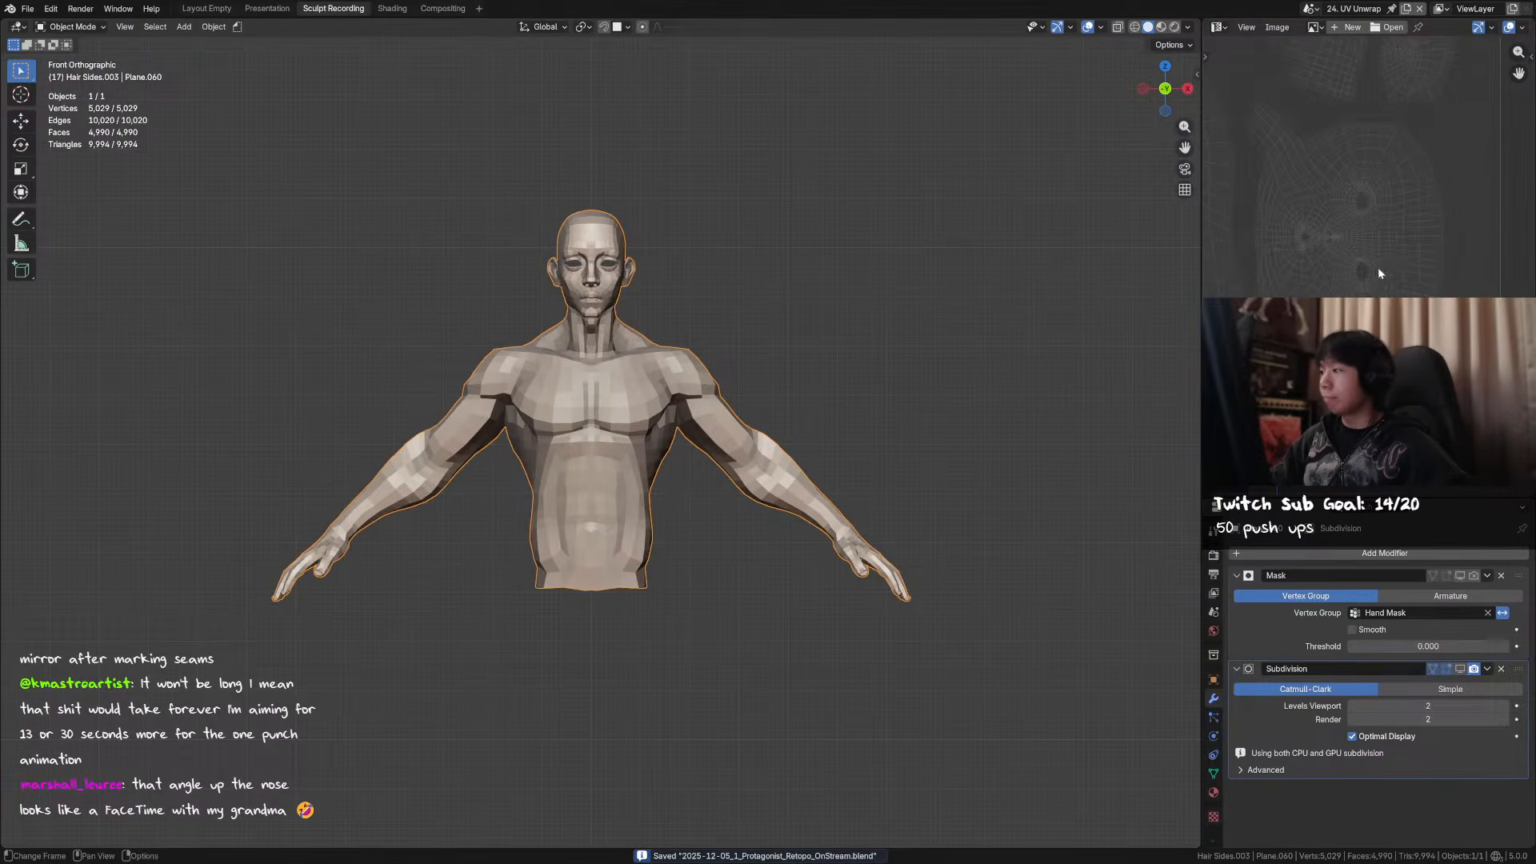
scroll(964, 344, "down", 1)
scroll(951, 436, "up", 2)
middle_click_drag(831, 367, 832, 392, "shift")
scroll(1345, 280, "down", 3)
middle_click_drag(1344, 281, 1409, 286)
scroll(1402, 284, "up", 2)
scroll(1400, 276, "down", 2)
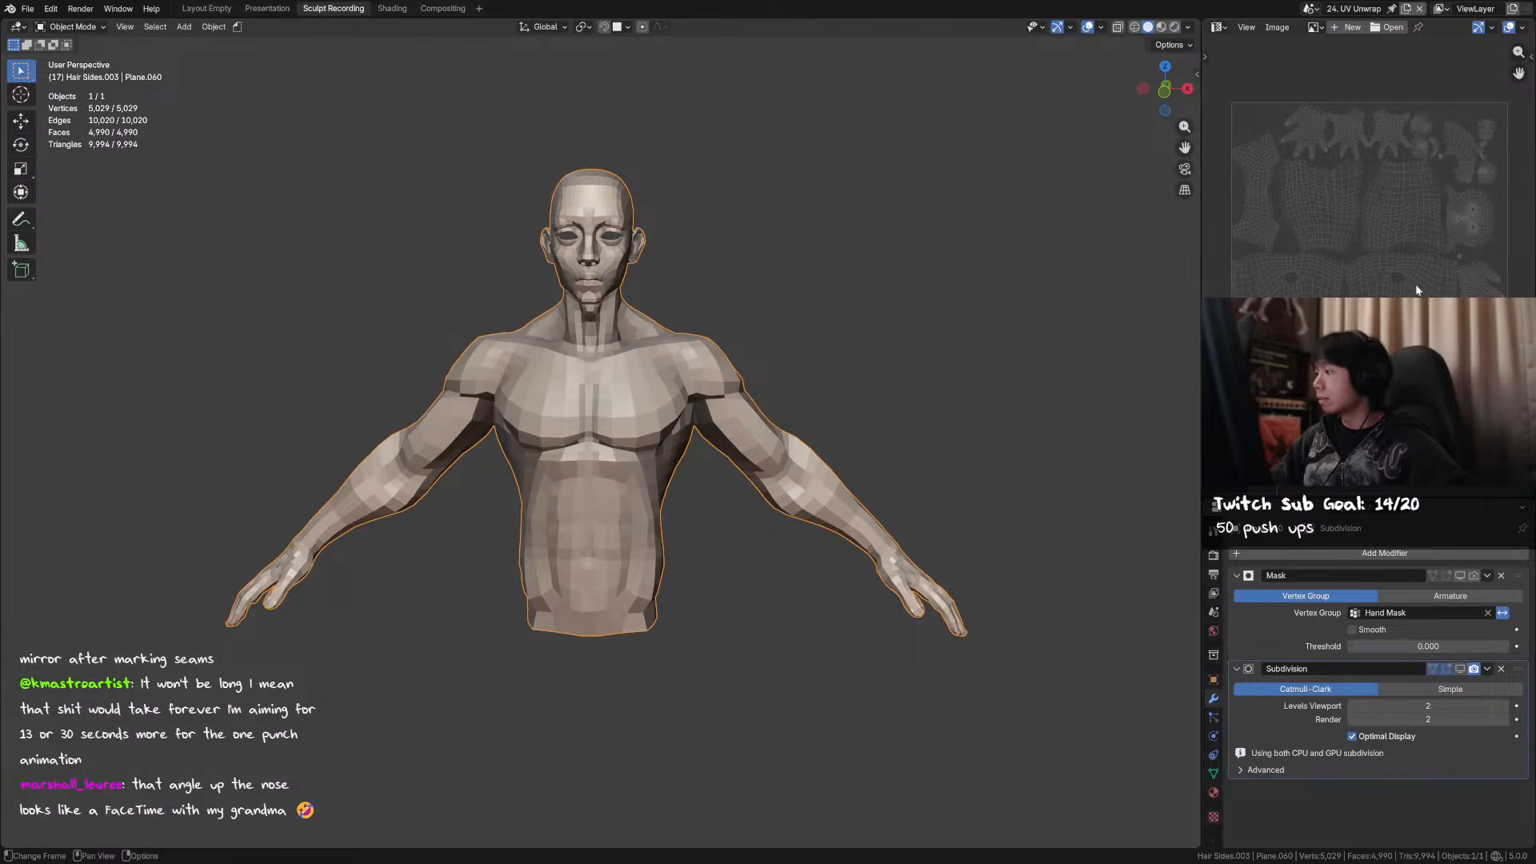
- Add an Image Texture node with UV Map.jpg in the Shader Editor, connect it to the Emission color and save
left_click(1216, 528)
left_click(761, 618)
middle_click_drag(1361, 642, 1379, 628)
key("shift+a")
type("im")
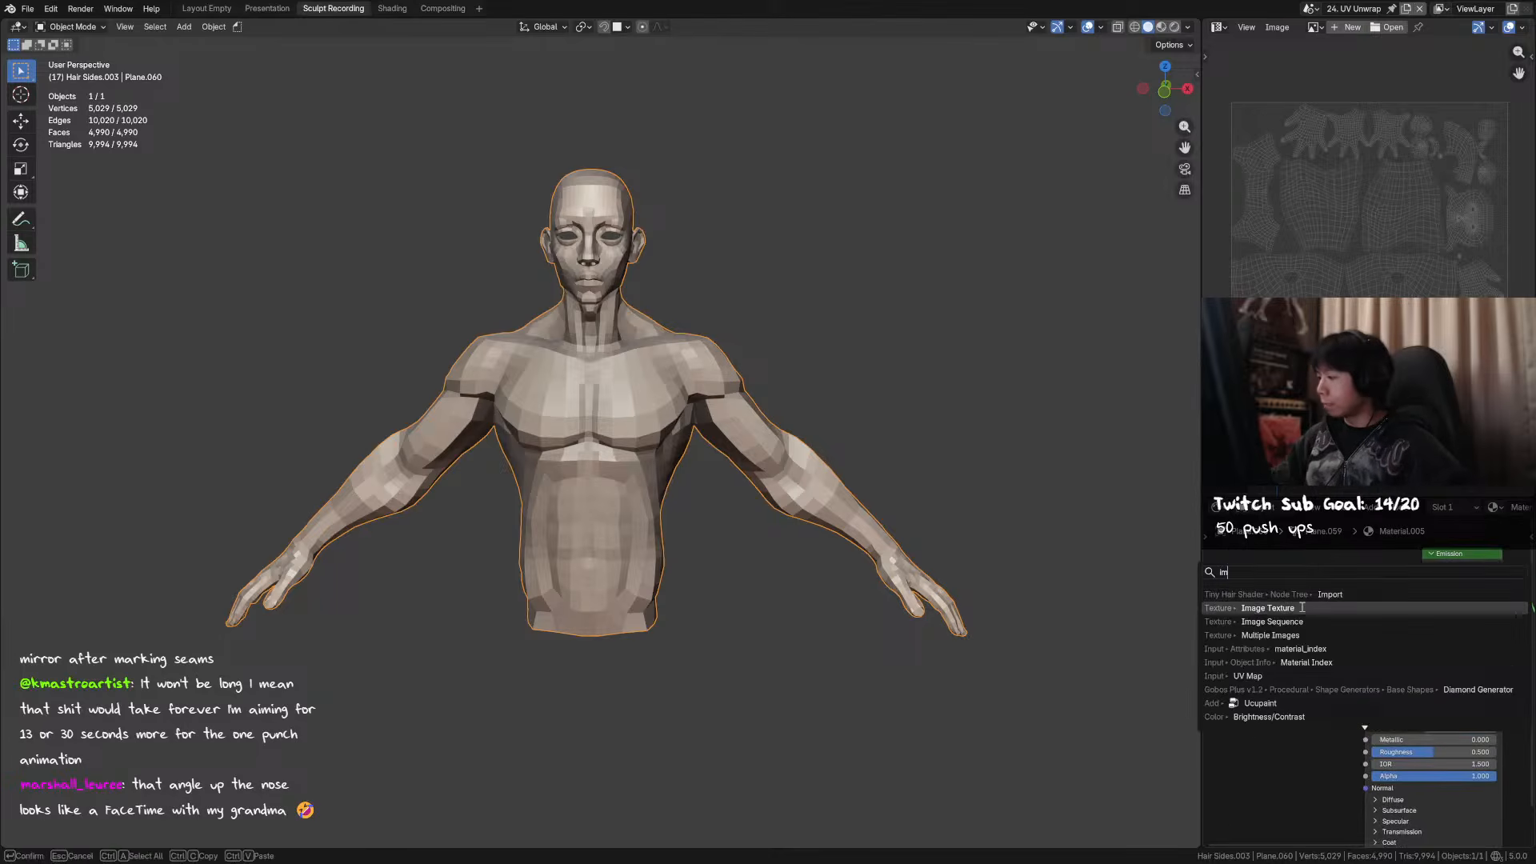
left_click(1324, 594)
left_click(1324, 594)
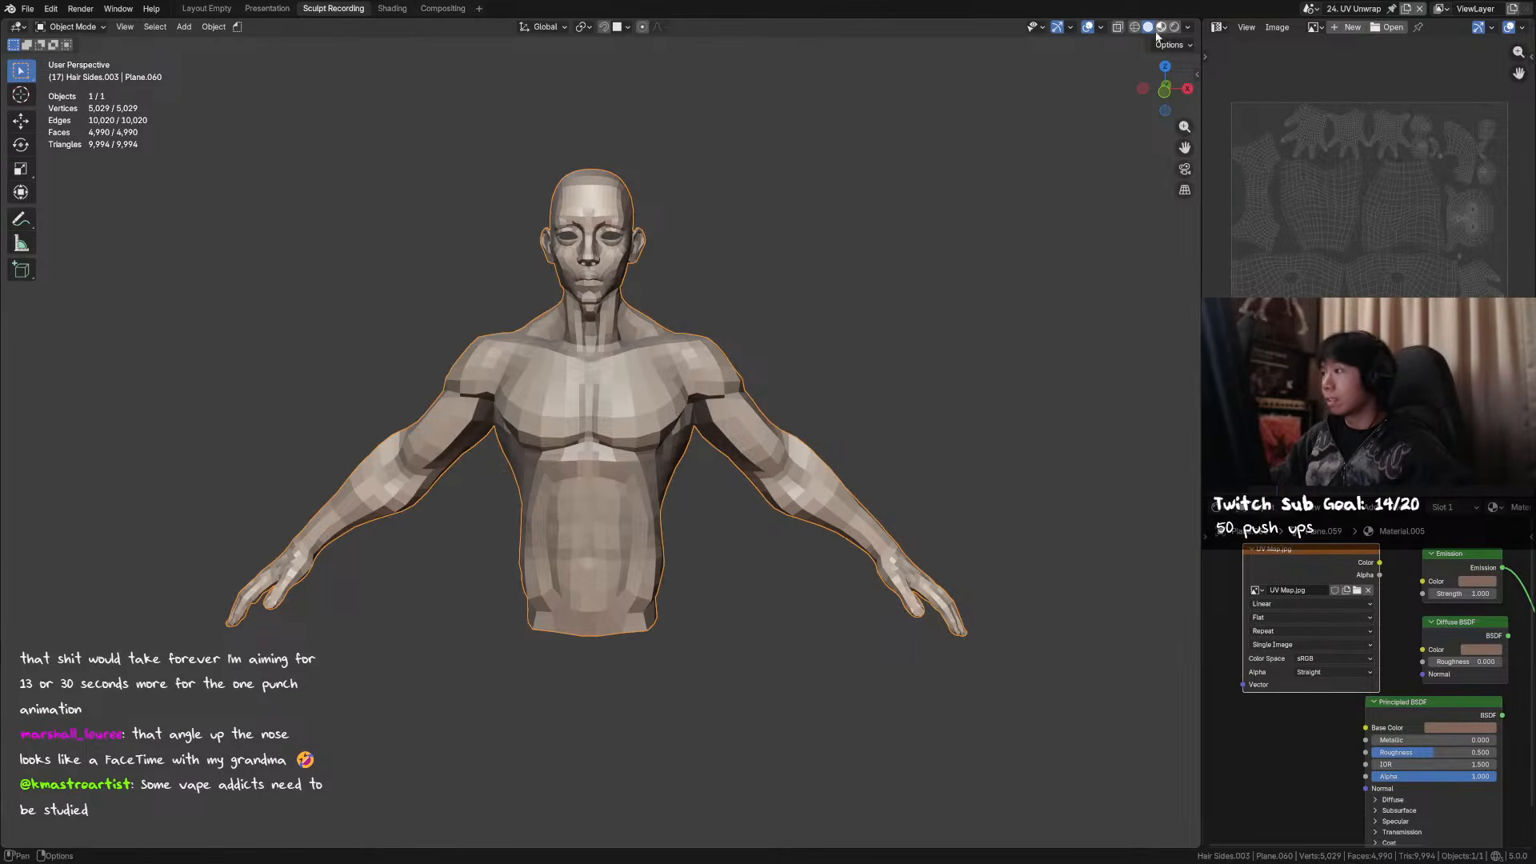
mouse_move(1379, 562)
left_mouse_down()
mouse_move(1412, 587)
mouse_move(1399, 582)
left_mouse_up()
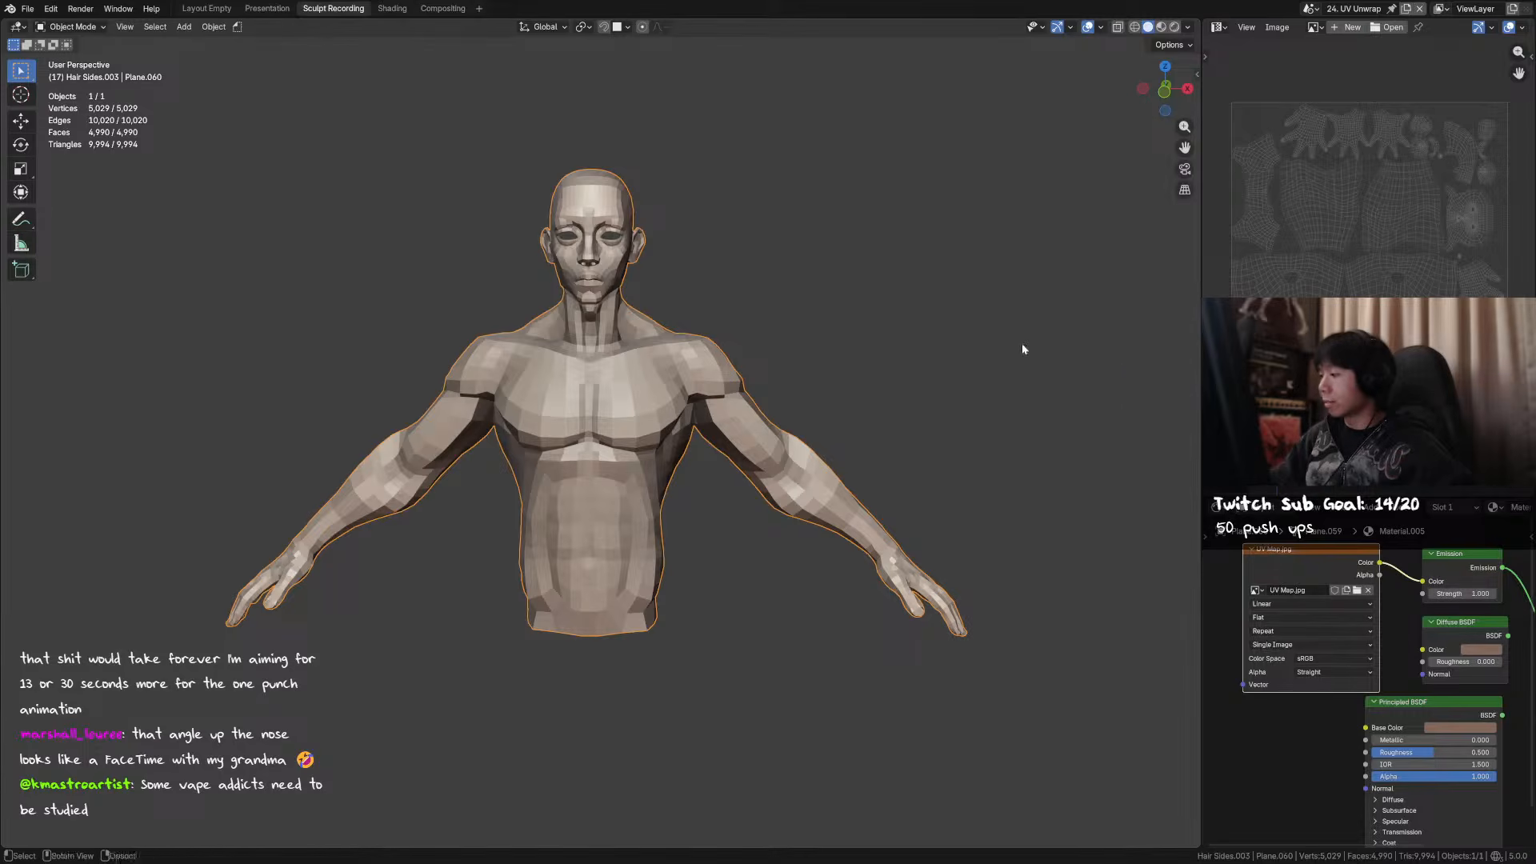
key("ctrl+s")
- Show the body in Material Preview shading and make the UV Map.jpg node active so its image backs the UV layout
left_click(1161, 27)
middle_click_drag(834, 371, 788, 368)
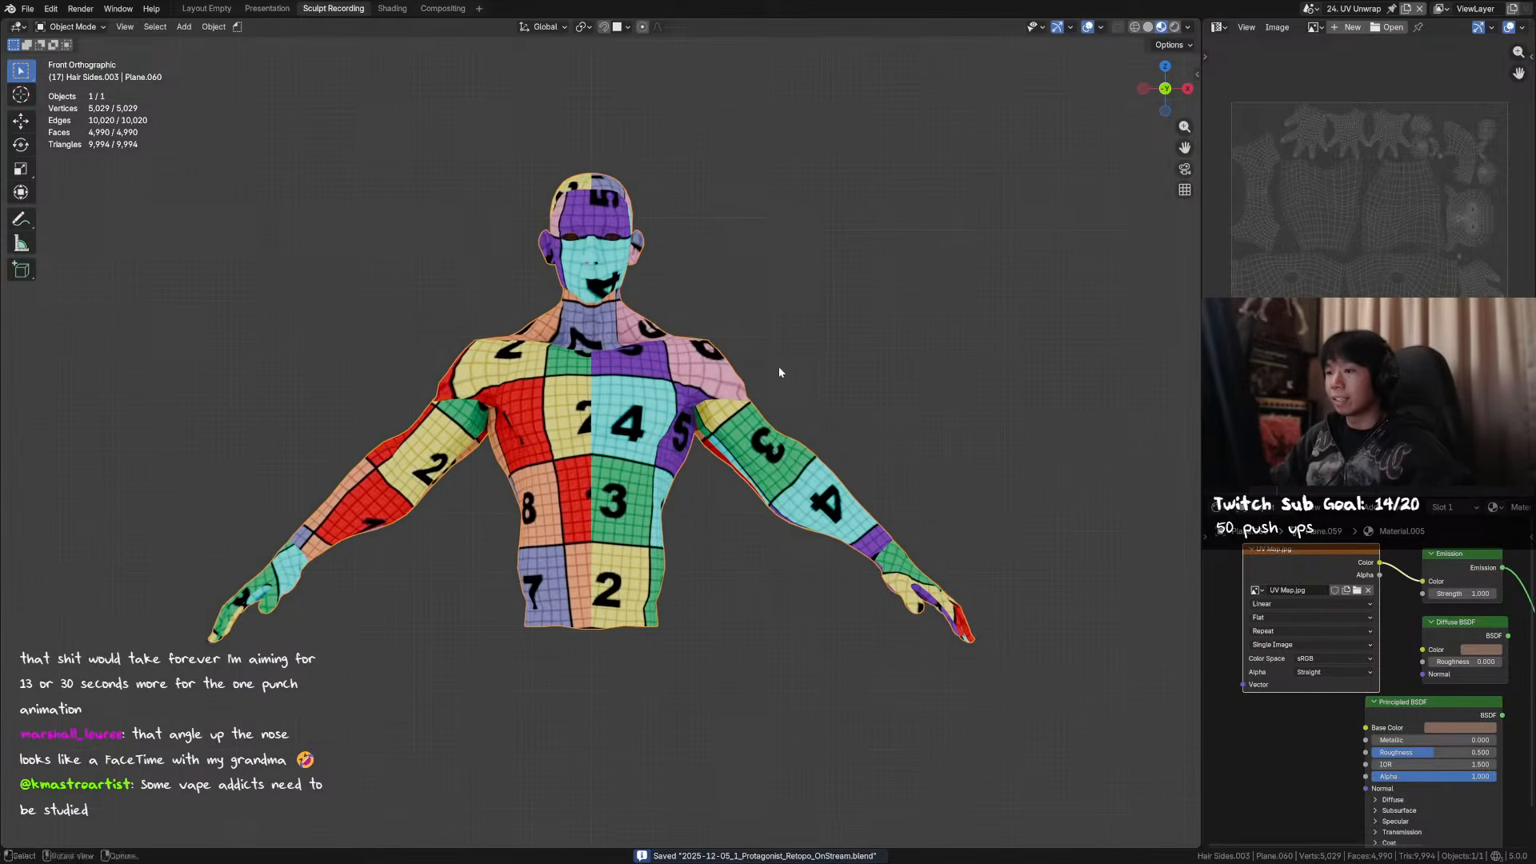
scroll(680, 388, "up", 4)
left_click(1307, 554)
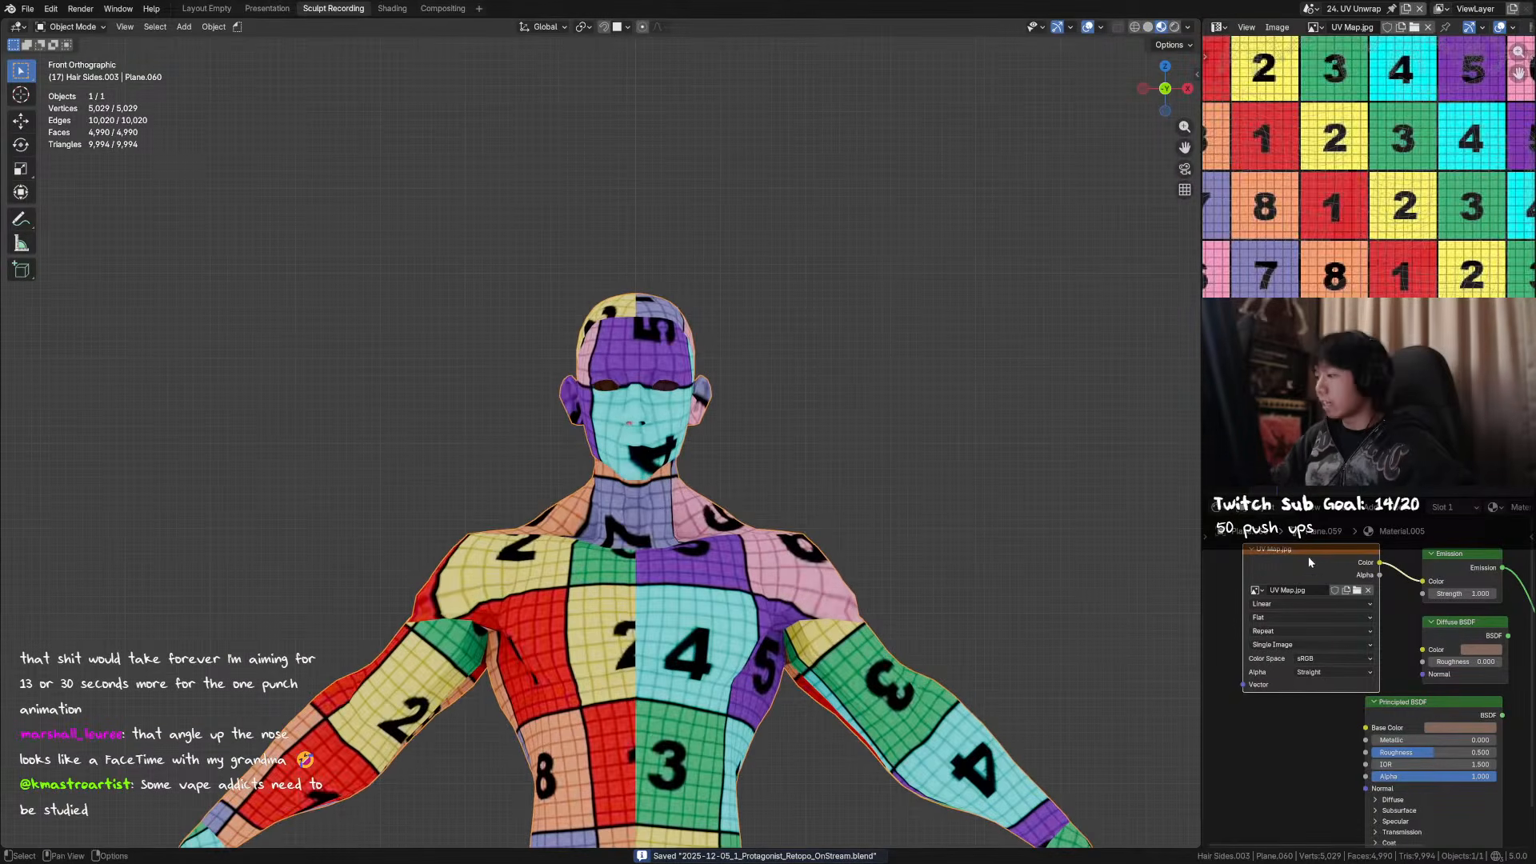
left_click_drag(1350, 559, 1359, 564)
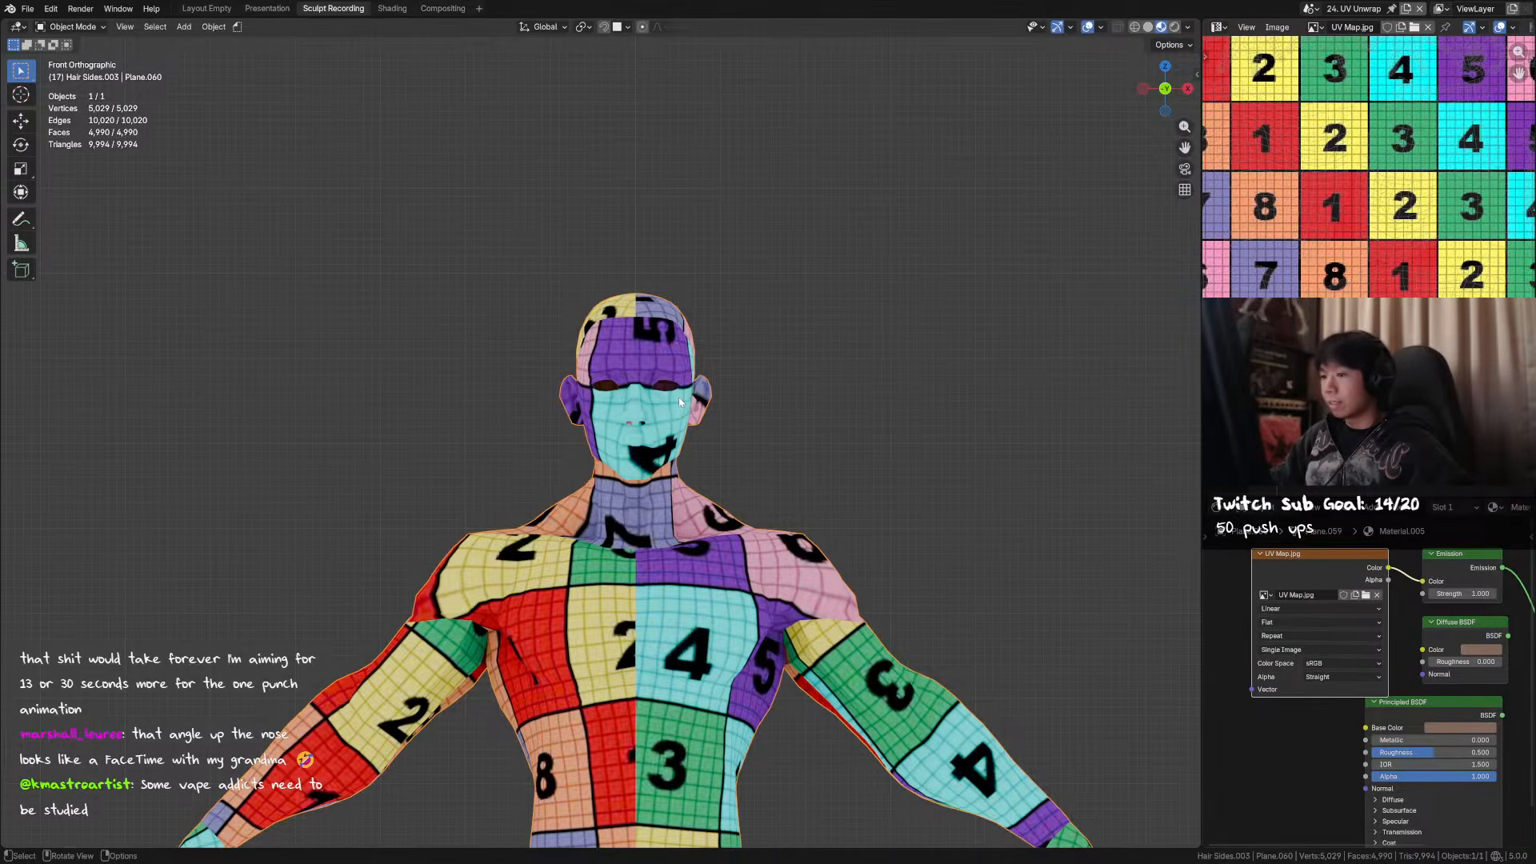
- Select only the face region of the body mesh using Select Linked delimited by Seam
left_click(720, 393)
scroll(724, 388, "up", 2)
key("Tab")
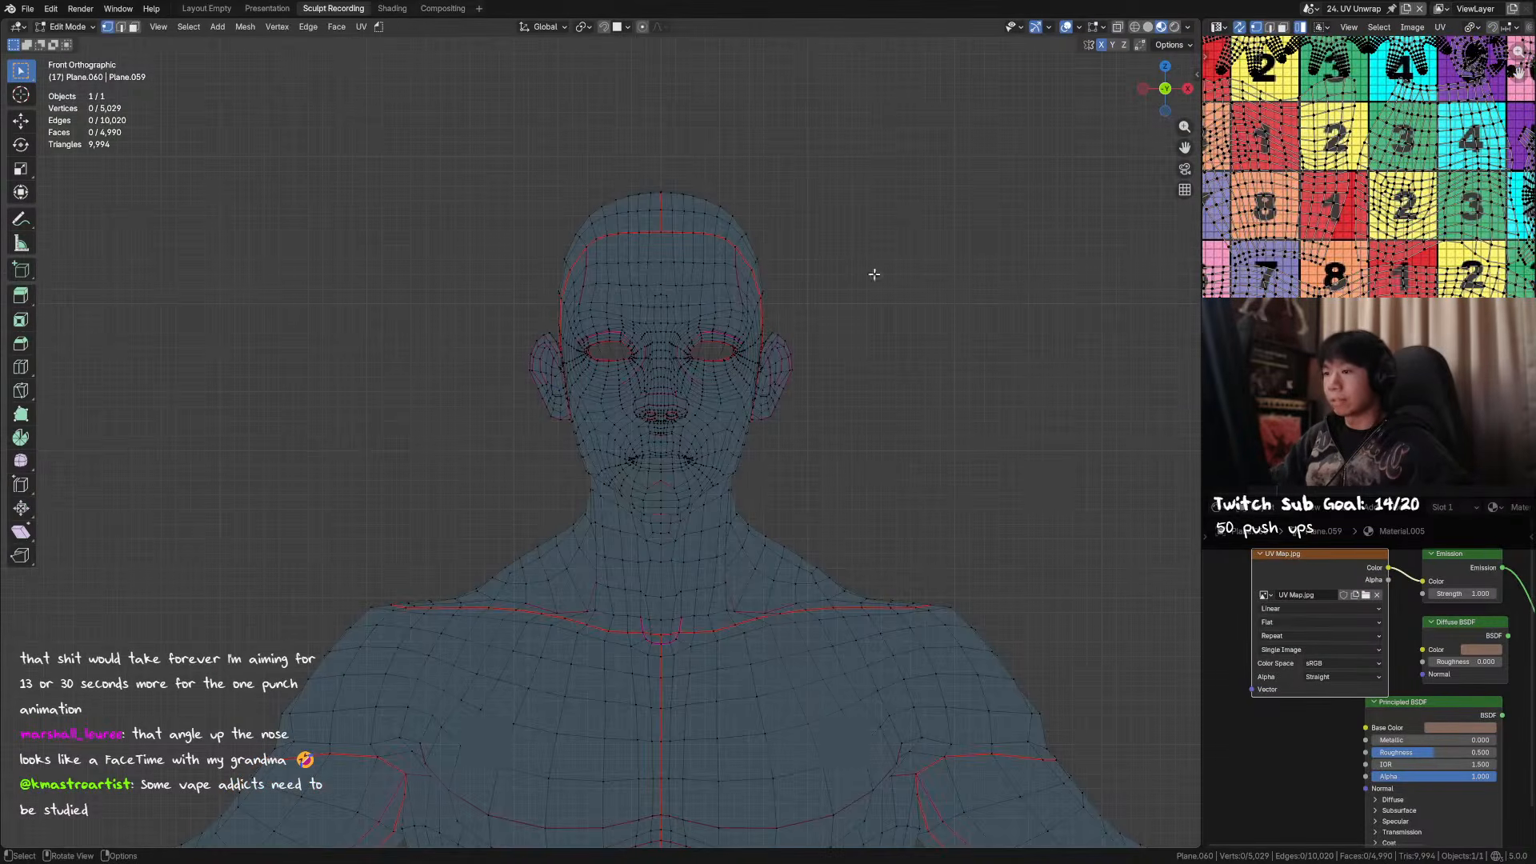
key("a")
left_click(665, 283)
key("ctrl+l")
left_click(164, 777)
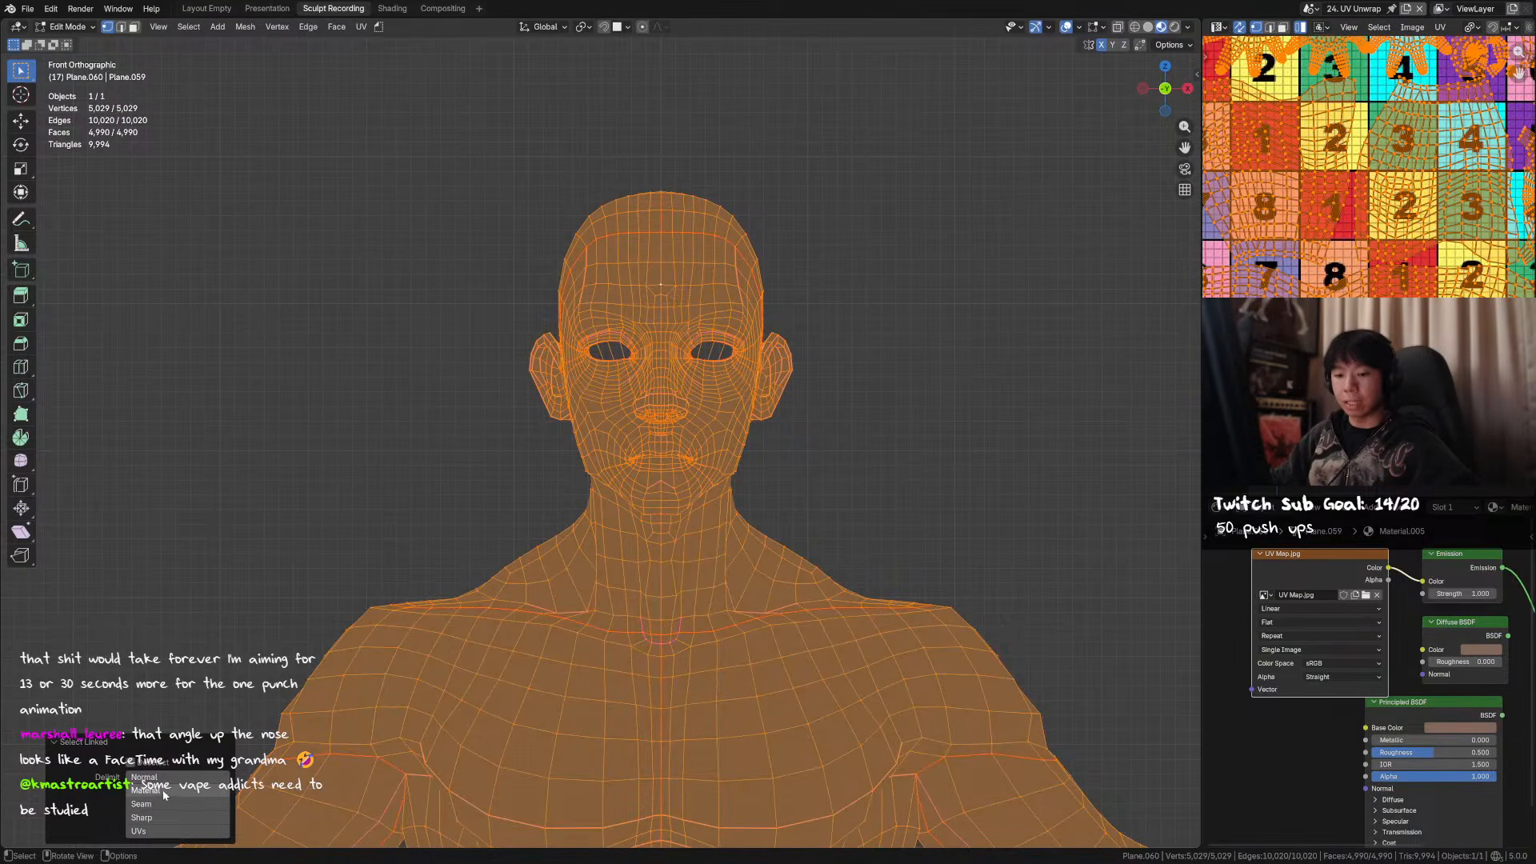
left_click(163, 804)
middle_click_drag(748, 415, 721, 424, "shift")
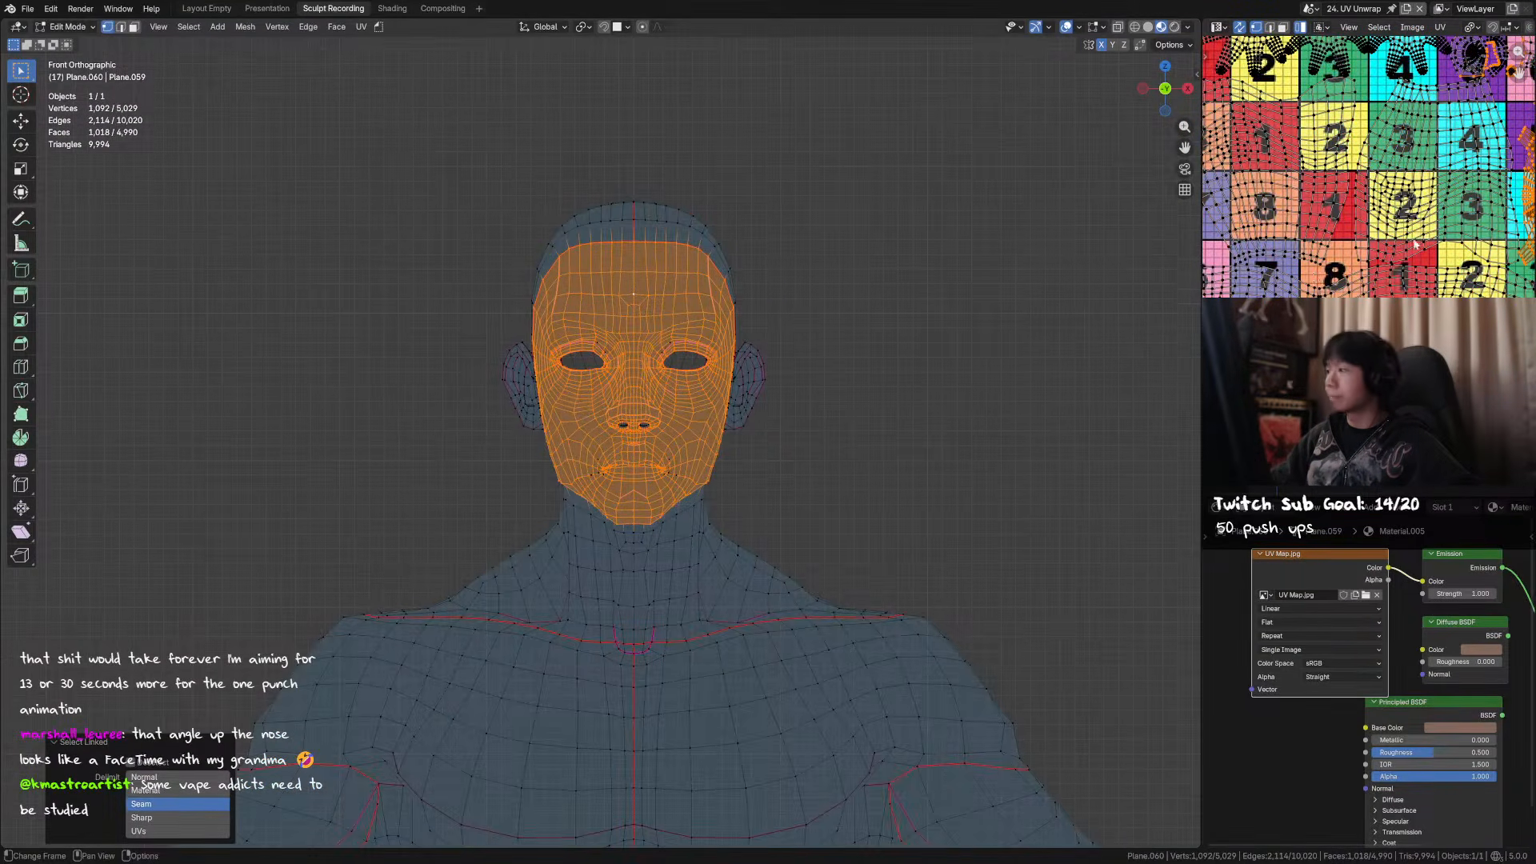
- Move the face UV island along X into the empty space beside the checker image and check the texture on the head
scroll(1474, 227, "down", 4)
middle_click_drag(1484, 215, 1478, 212)
scroll(1478, 212, "up", 2)
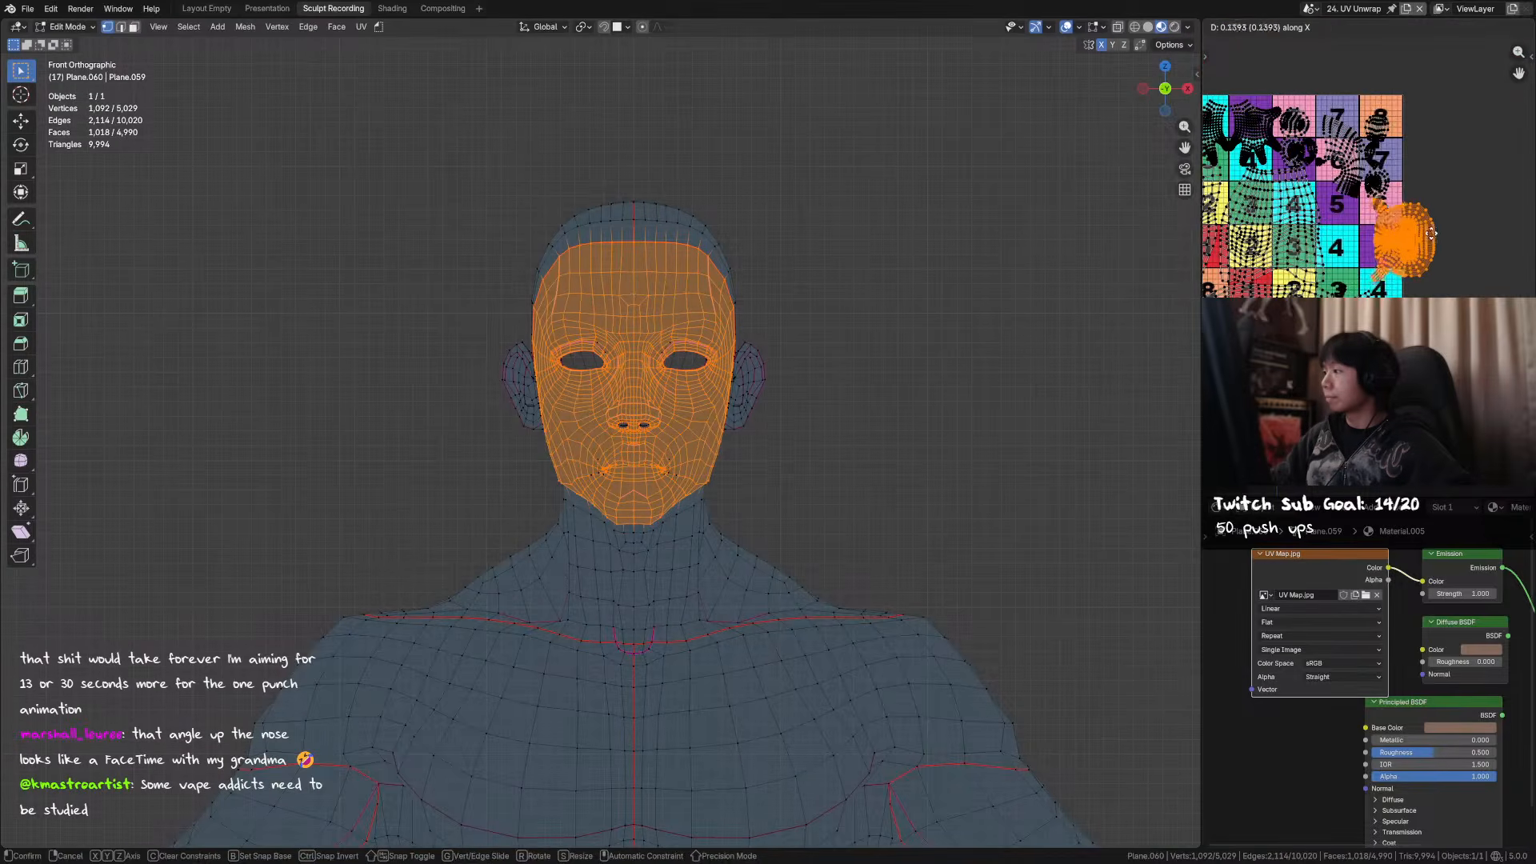
scroll(880, 304, "up", 2)
middle_click_drag(880, 305, 855, 319, "shift")
key("Tab")
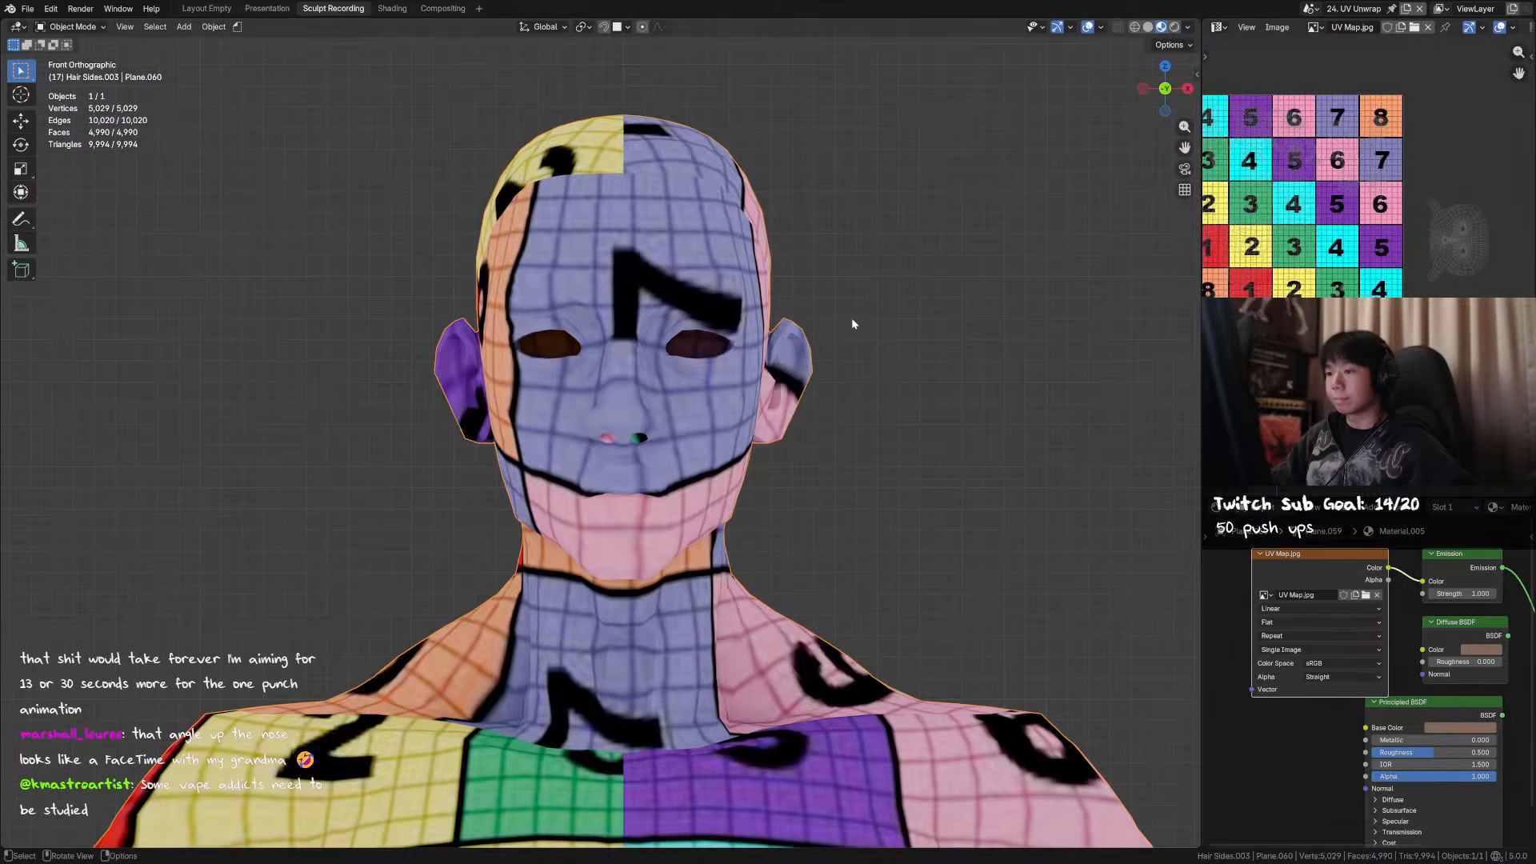
key("Tab")
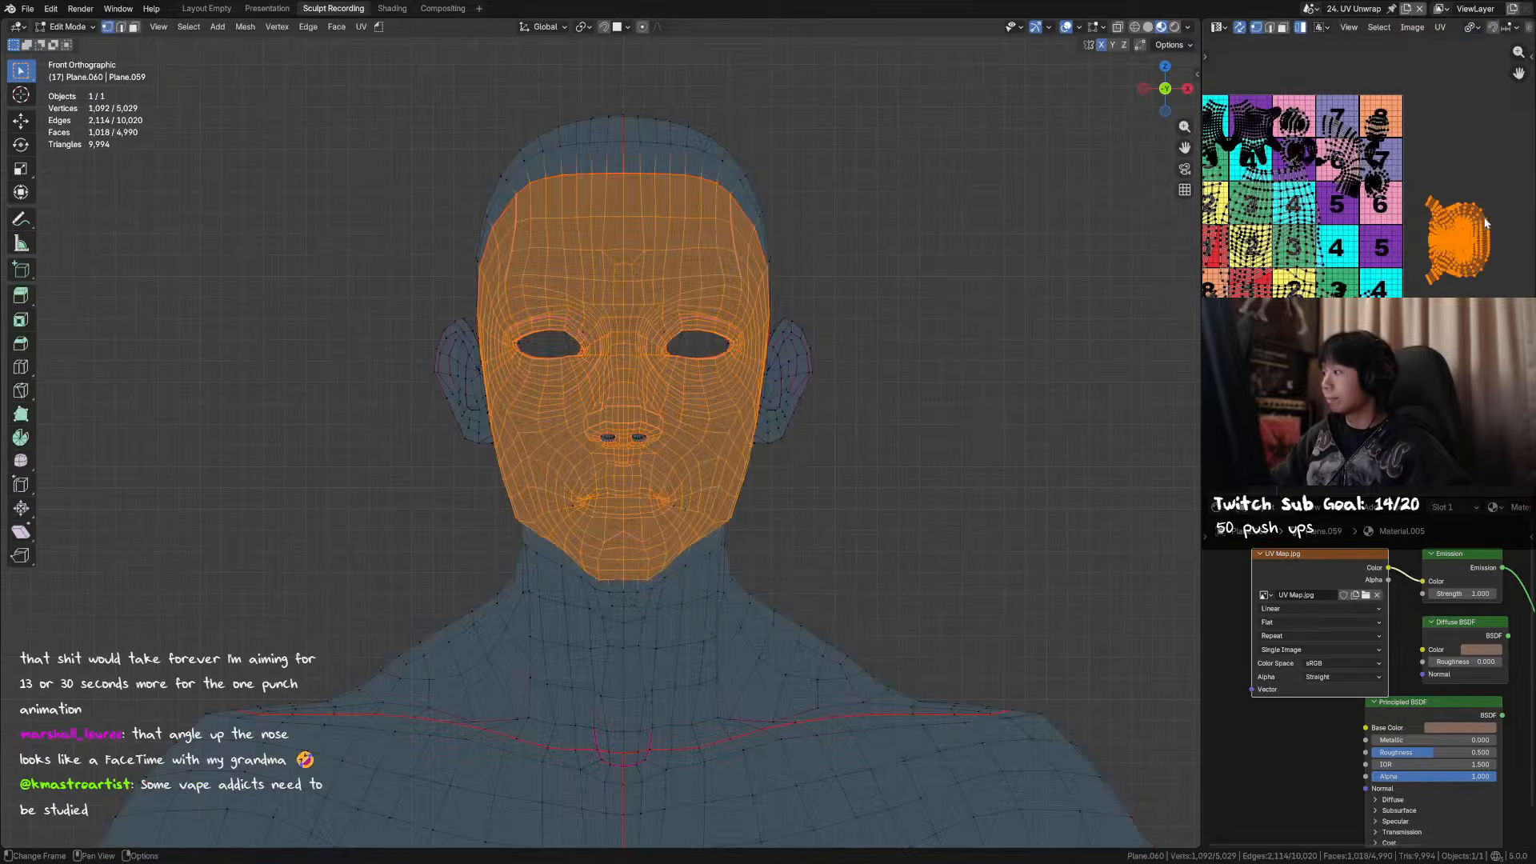
- Hide the 3D viewport overlays and rotate the face UV island 90° so it stands upright
key("r")
right_click(1419, 185)
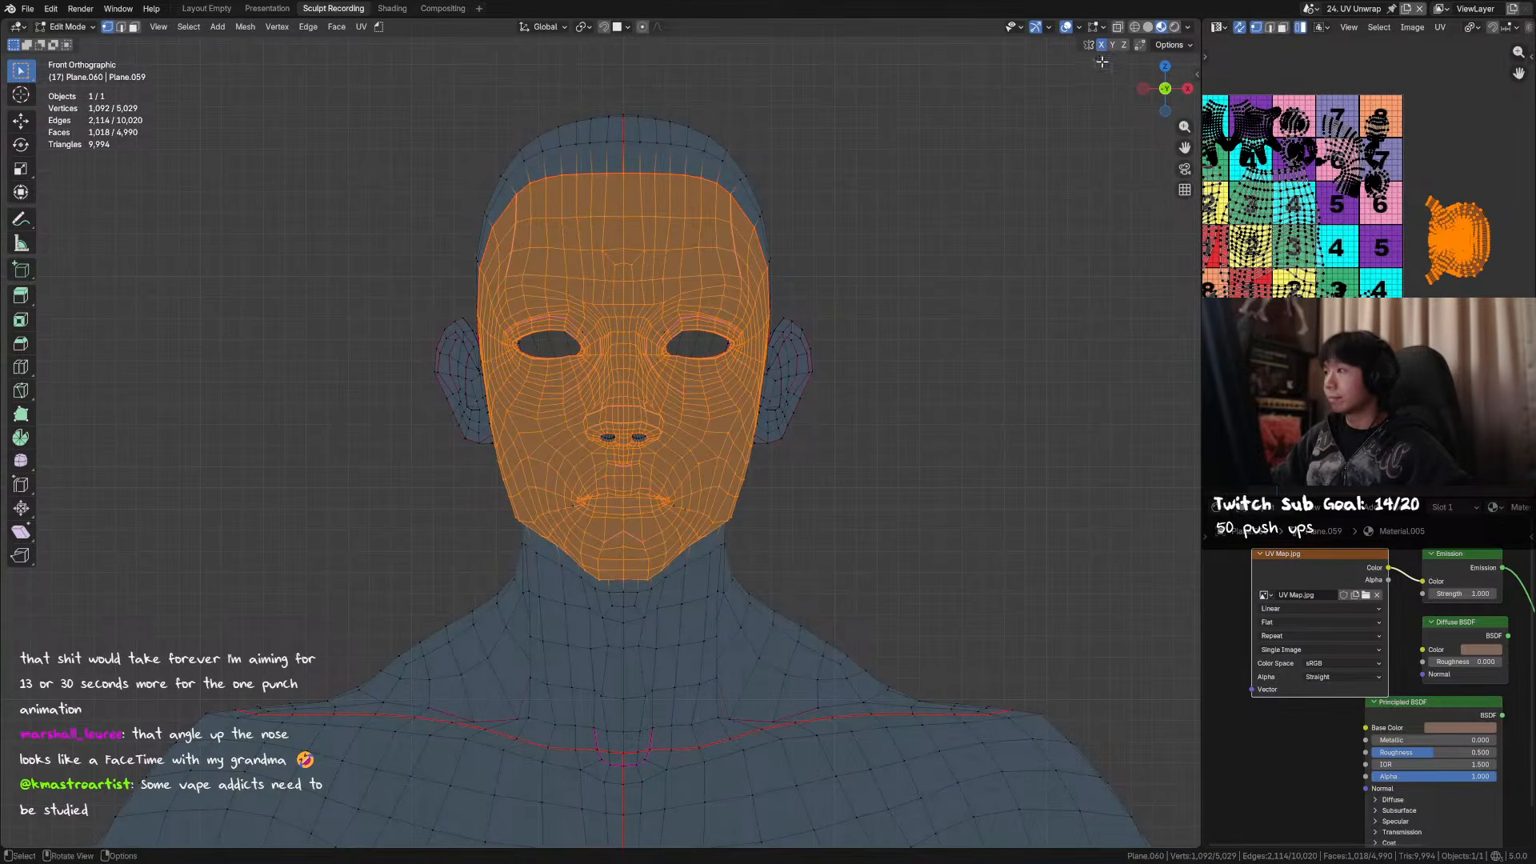
left_click(1067, 28)
key("r")
right_click(1450, 185)
key("r")
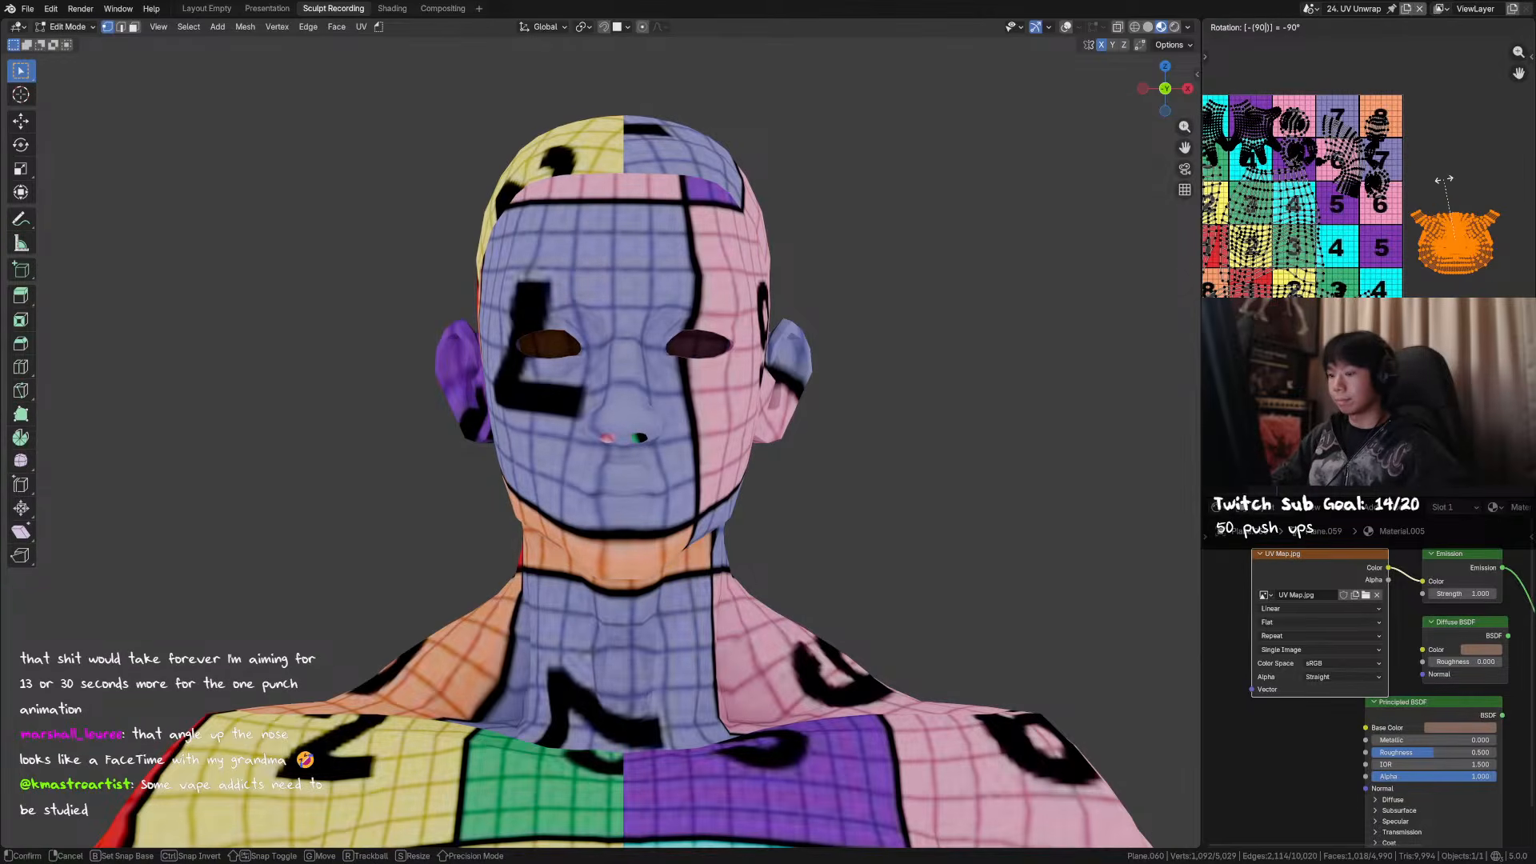
left_click(1445, 184)
- Add Mapping and Texture Coordinate nodes to the UV Map.jpg texture and set the mapping scale to 4 on all axes
middle_click_drag(1044, 308, 1101, 312)
key("KP_1")
left_click_drag(1309, 553, 1309, 556)
key("ctrl+t")
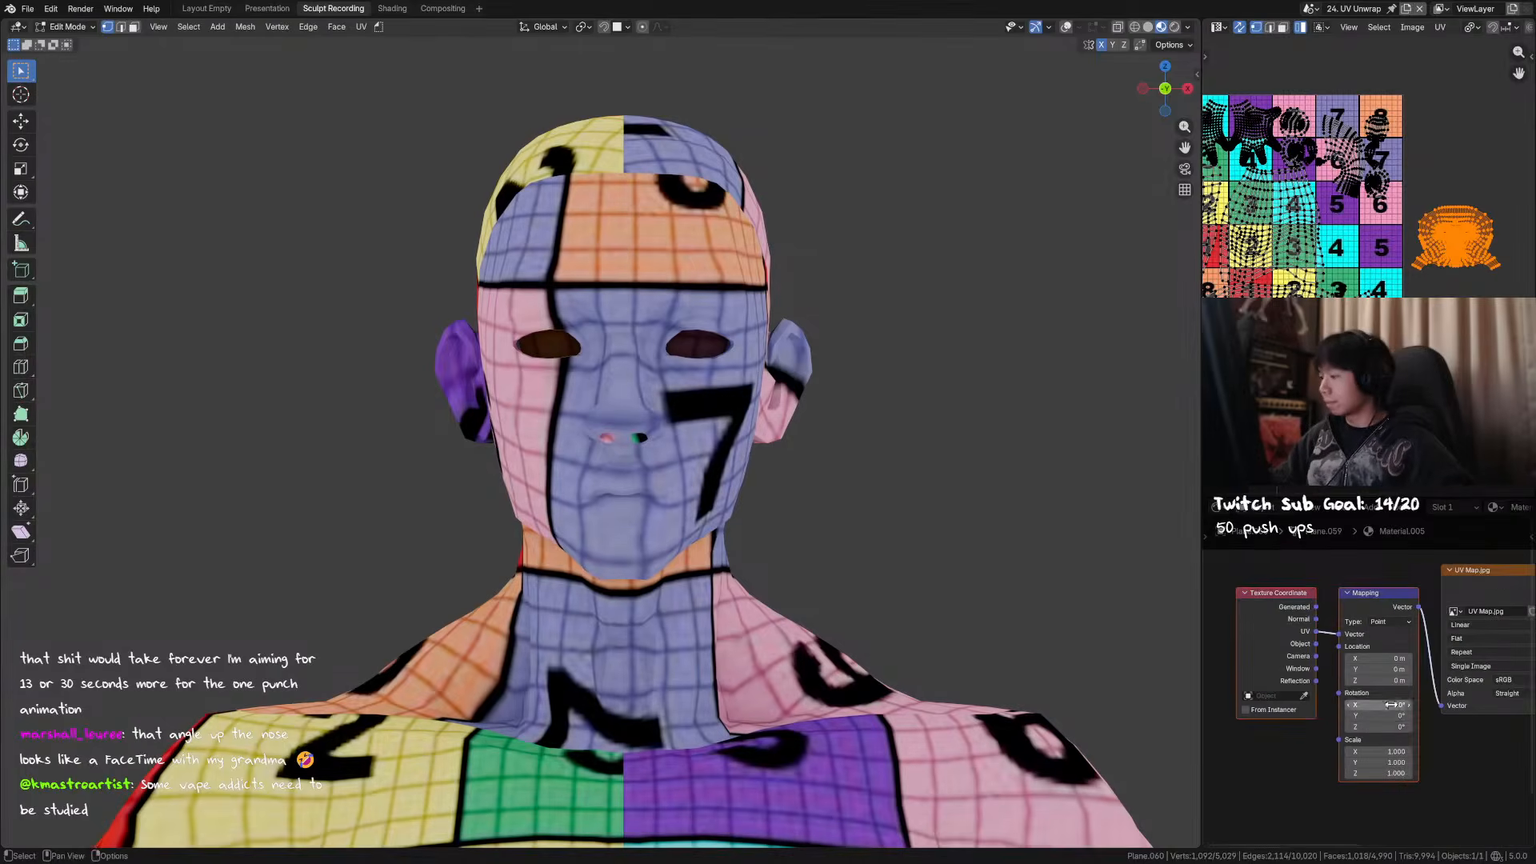
mouse_move(1396, 752)
left_mouse_down()
mouse_move(1423, 754)
mouse_move(1404, 774)
left_mouse_up()
type("5")
key("Return")
type("4")
key("Return")
- Scale the face UV island up by about 1.67 and check the checker texture across the face
scroll(680, 543, "up", 2)
mouse_move(646, 480)
middle_mouse_down()
mouse_move(768, 480)
mouse_move(674, 480)
middle_mouse_up()
scroll(1504, 185, "up", 7)
scroll(1388, 248, "down", 3)
key("s")
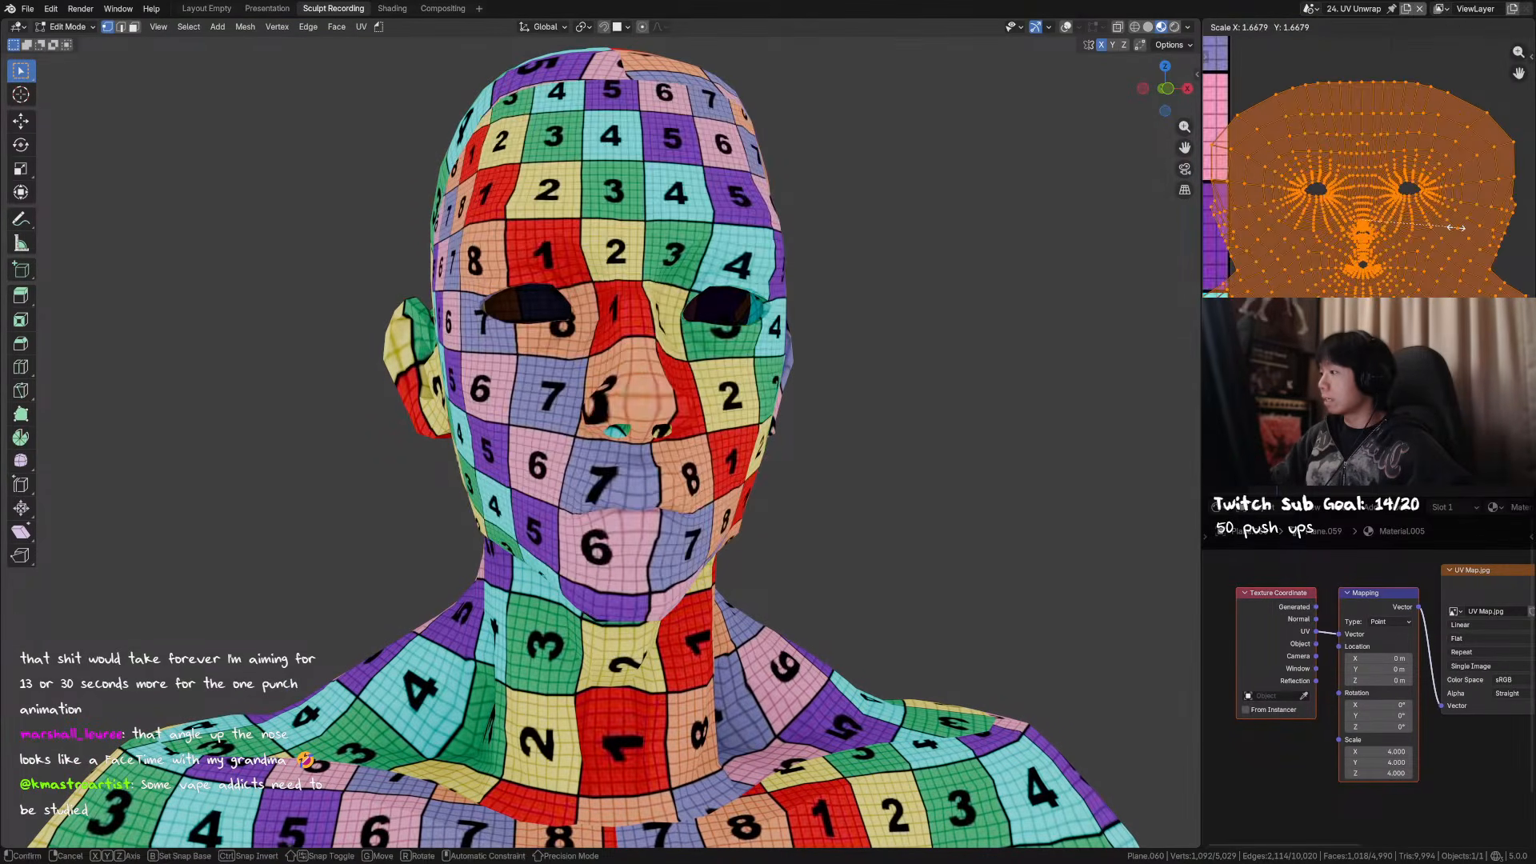
left_click(1456, 227)
scroll(1415, 282, "up", 5)
scroll(1415, 282, "down", 3)
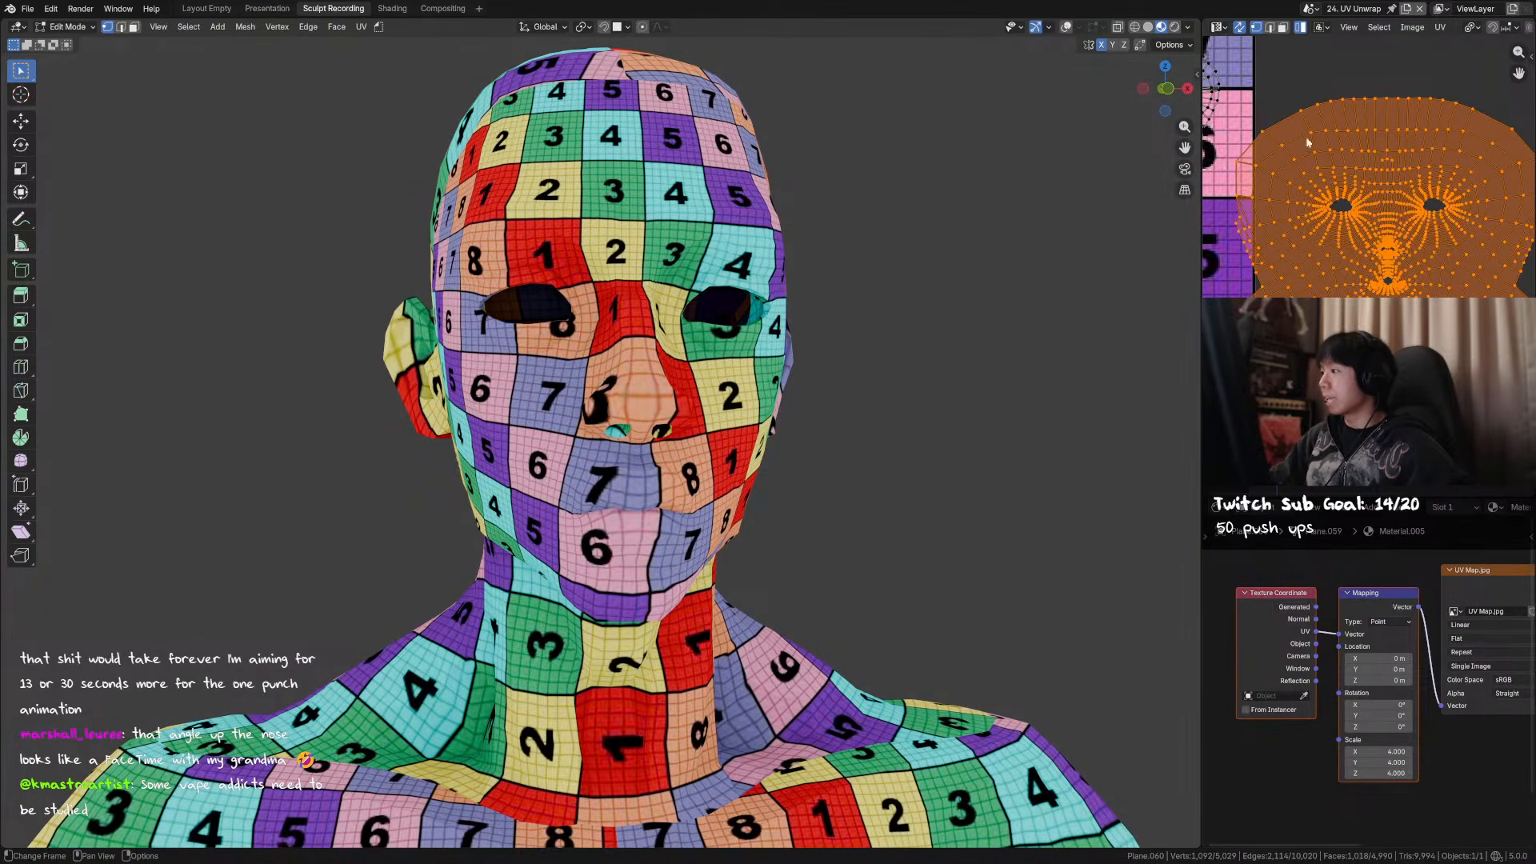
- Show the UV editor's tools and activate the Relax UV sculpting brush over the face island
key("t")
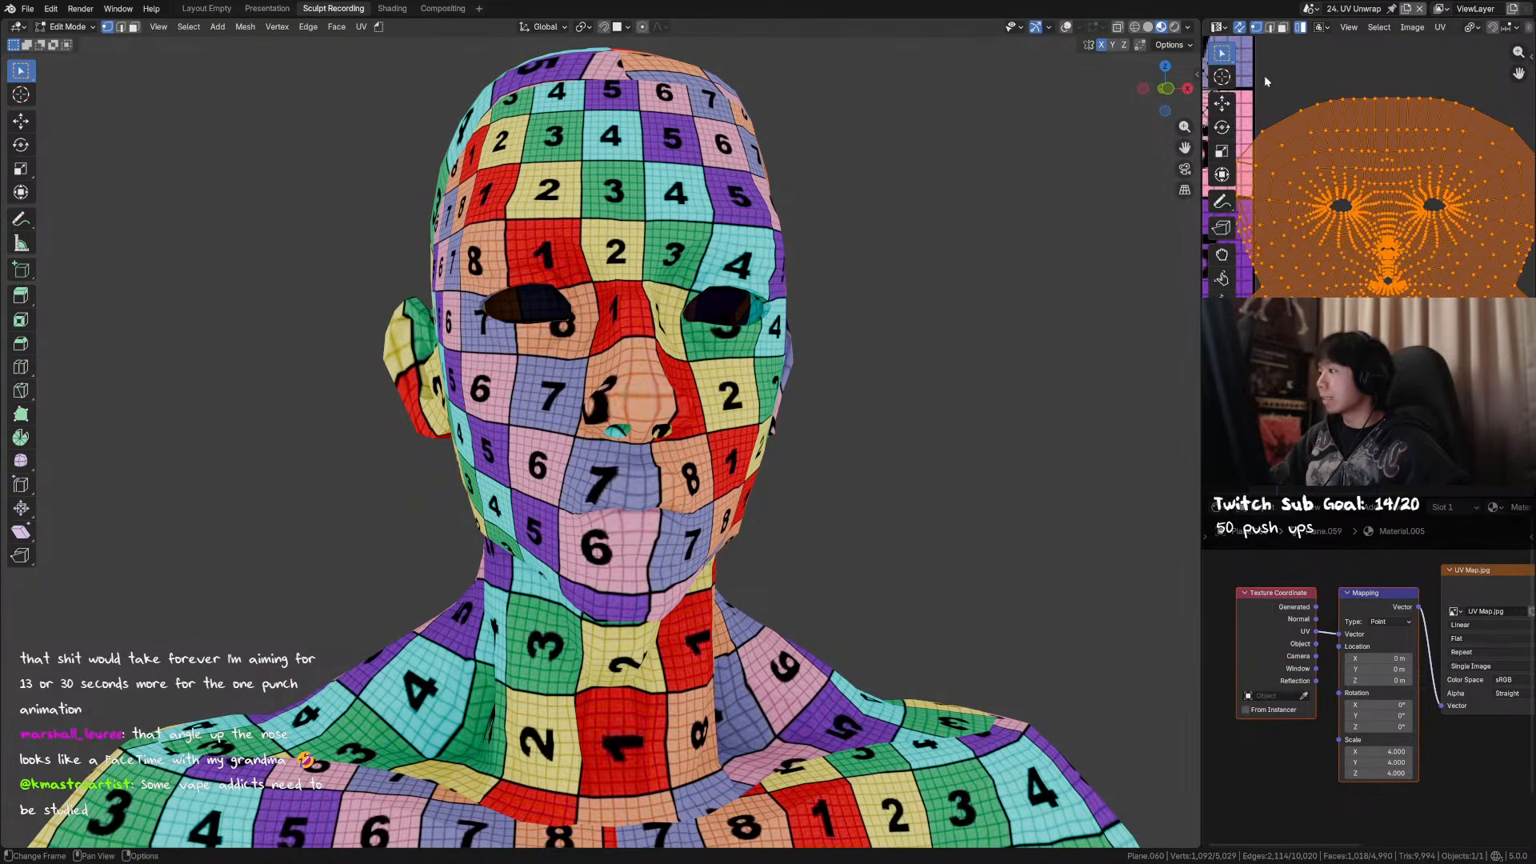
left_click(1221, 279)
scroll(1424, 176, "up", 2)
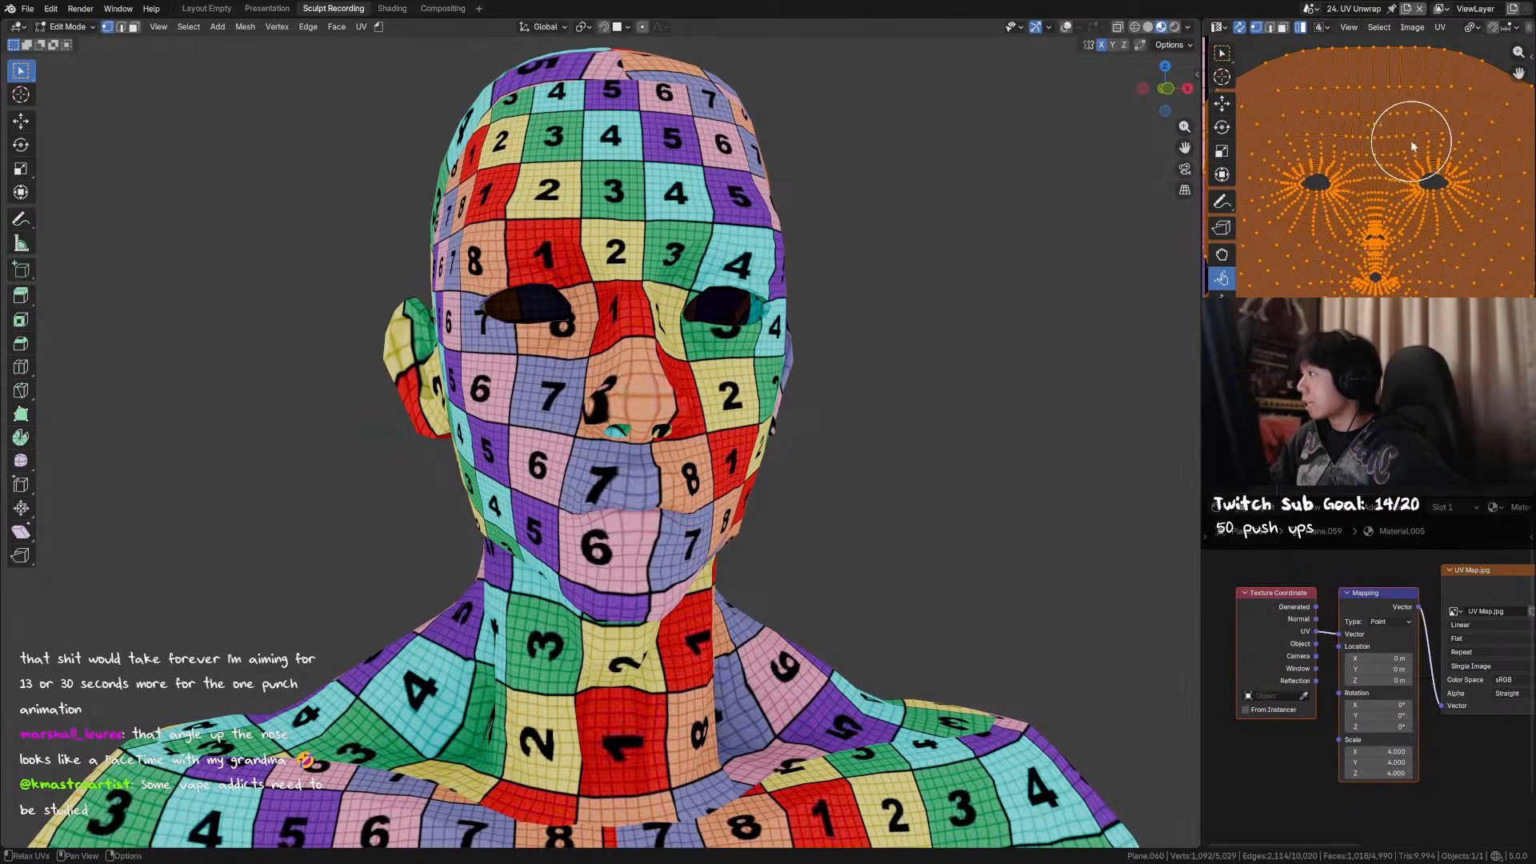
- Look through the UV editor's sidebar settings and add-ons, including UV Squares and Photographer, ending on the Mio3 UV tools
key("n")
key("n")
scroll(1360, 128, "down", 2)
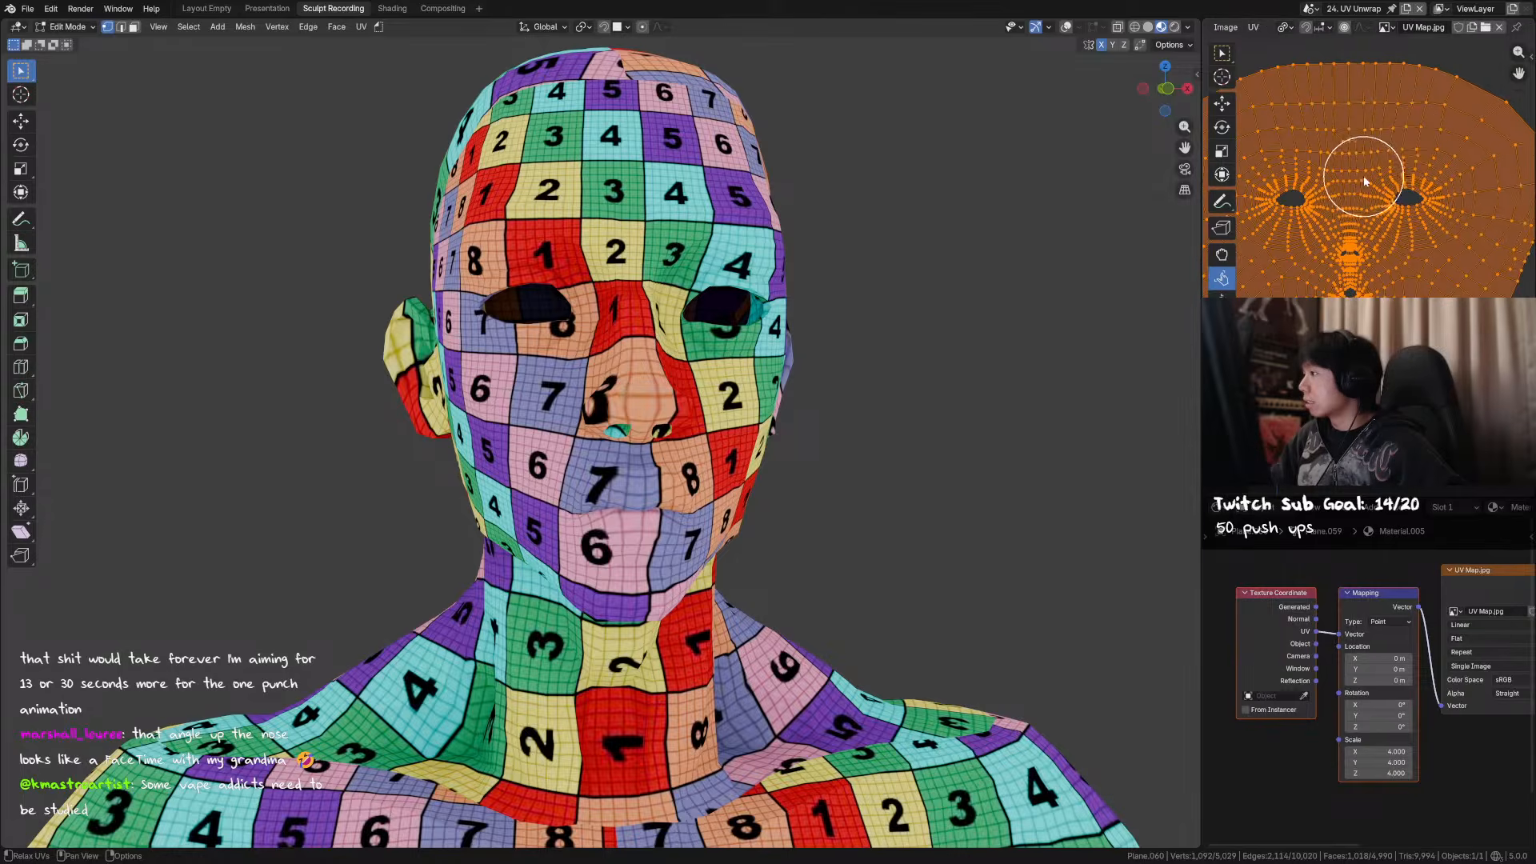
key("n")
left_click(1527, 90)
left_click(1528, 114)
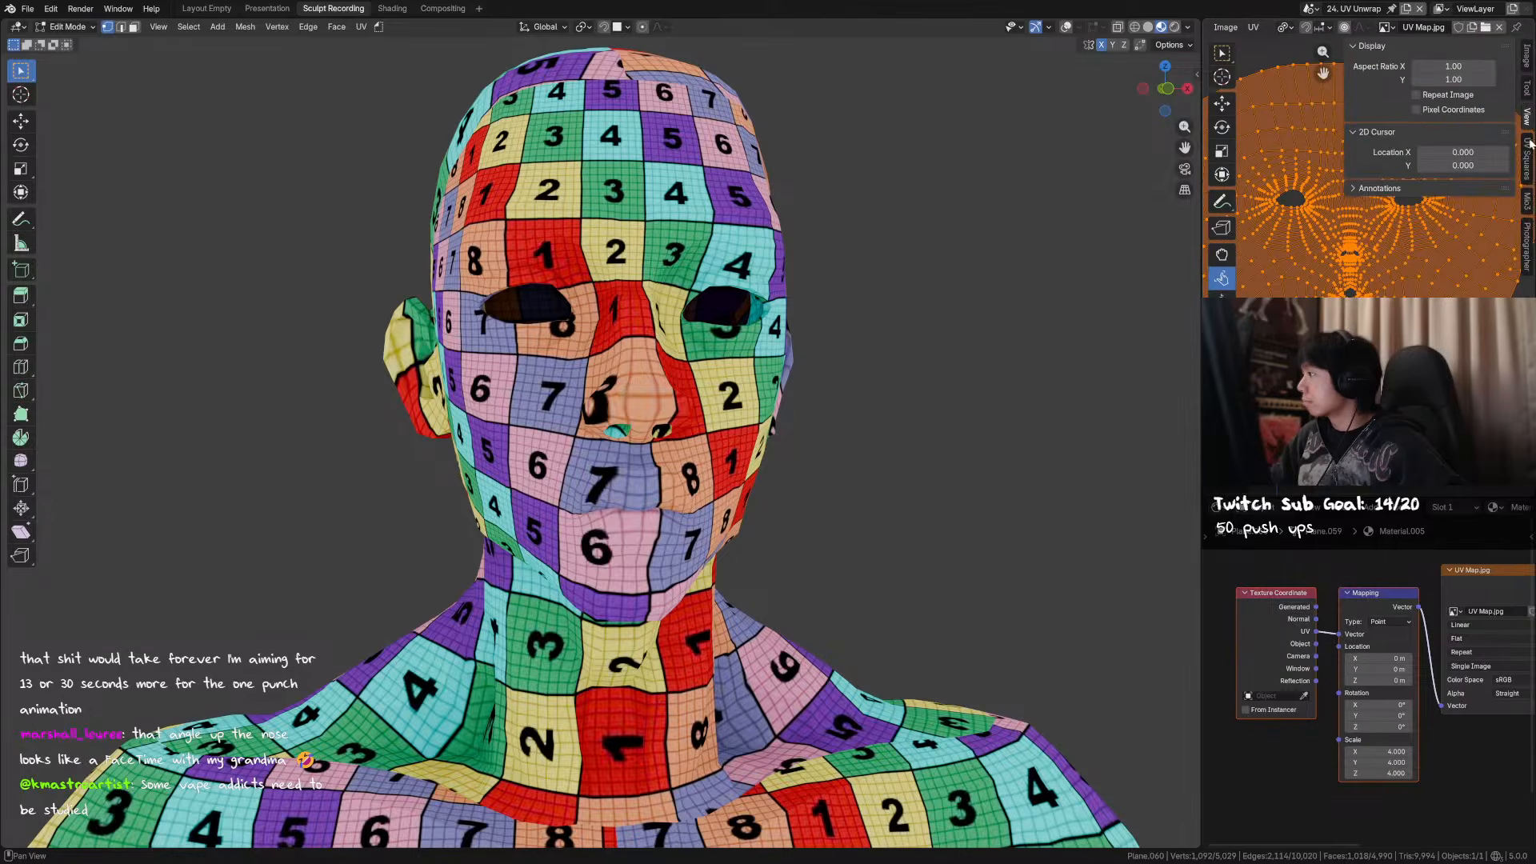
left_click(1530, 164)
left_click(1527, 203)
left_click(1528, 231)
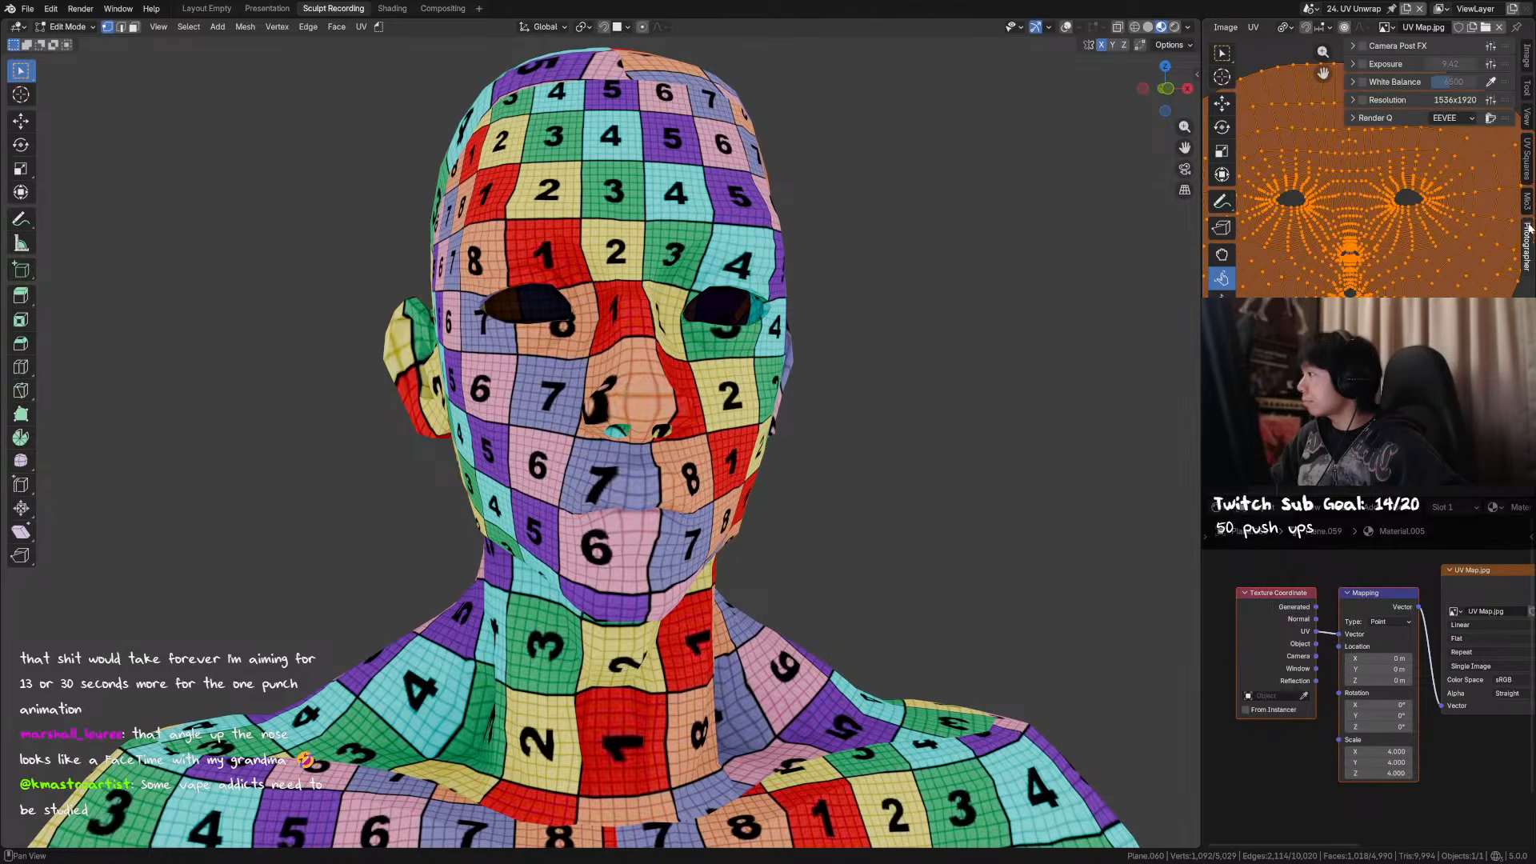
left_click(1528, 200)
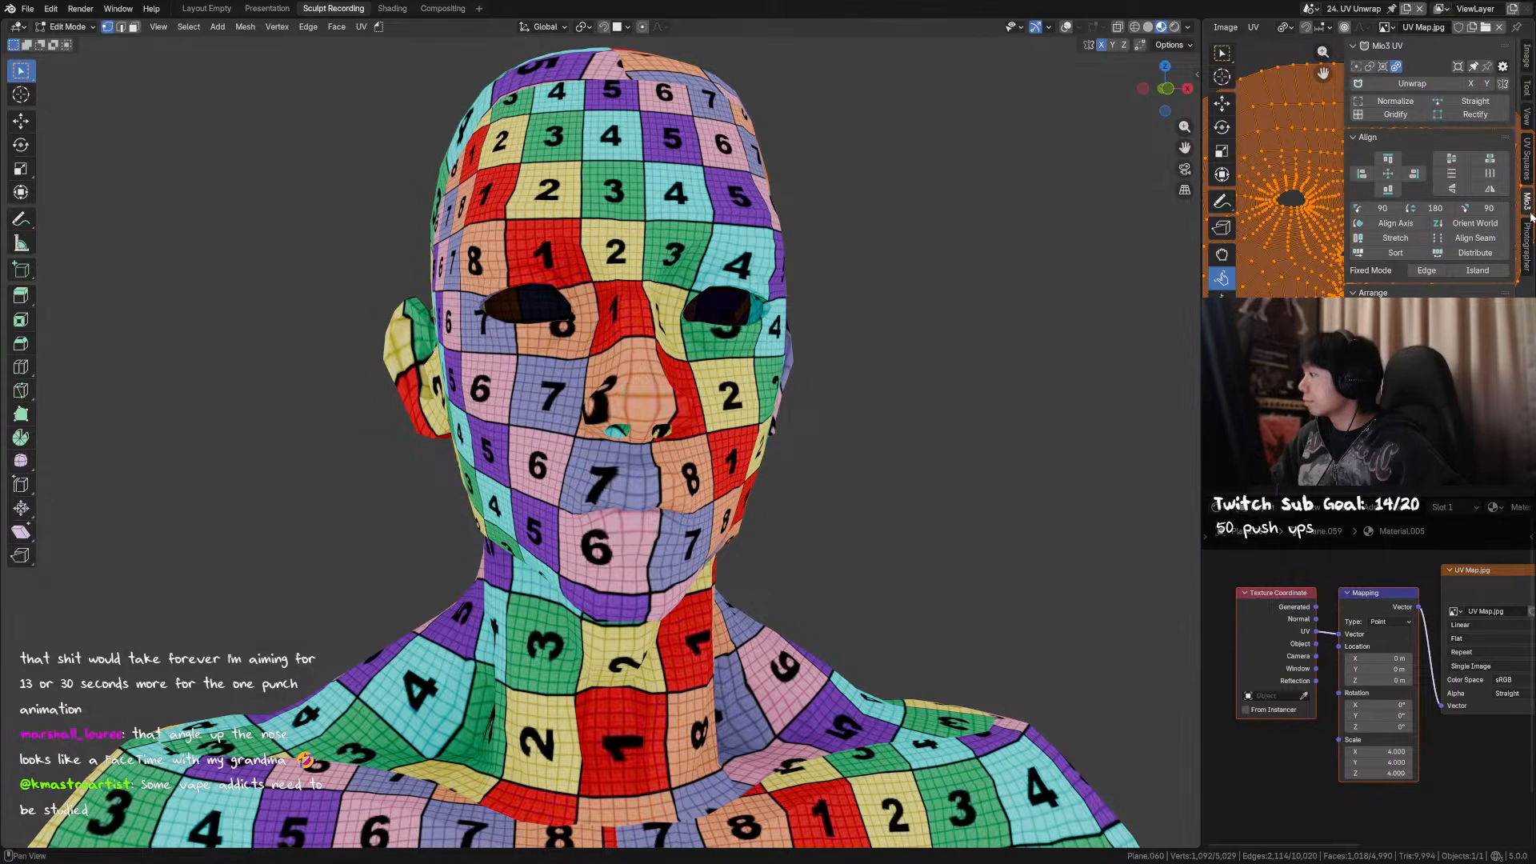
- Review the Relax brush's method, falloff and other tool options, keeping the Laplacian method, and hide the UV editor's sidebar
left_click(1528, 92)
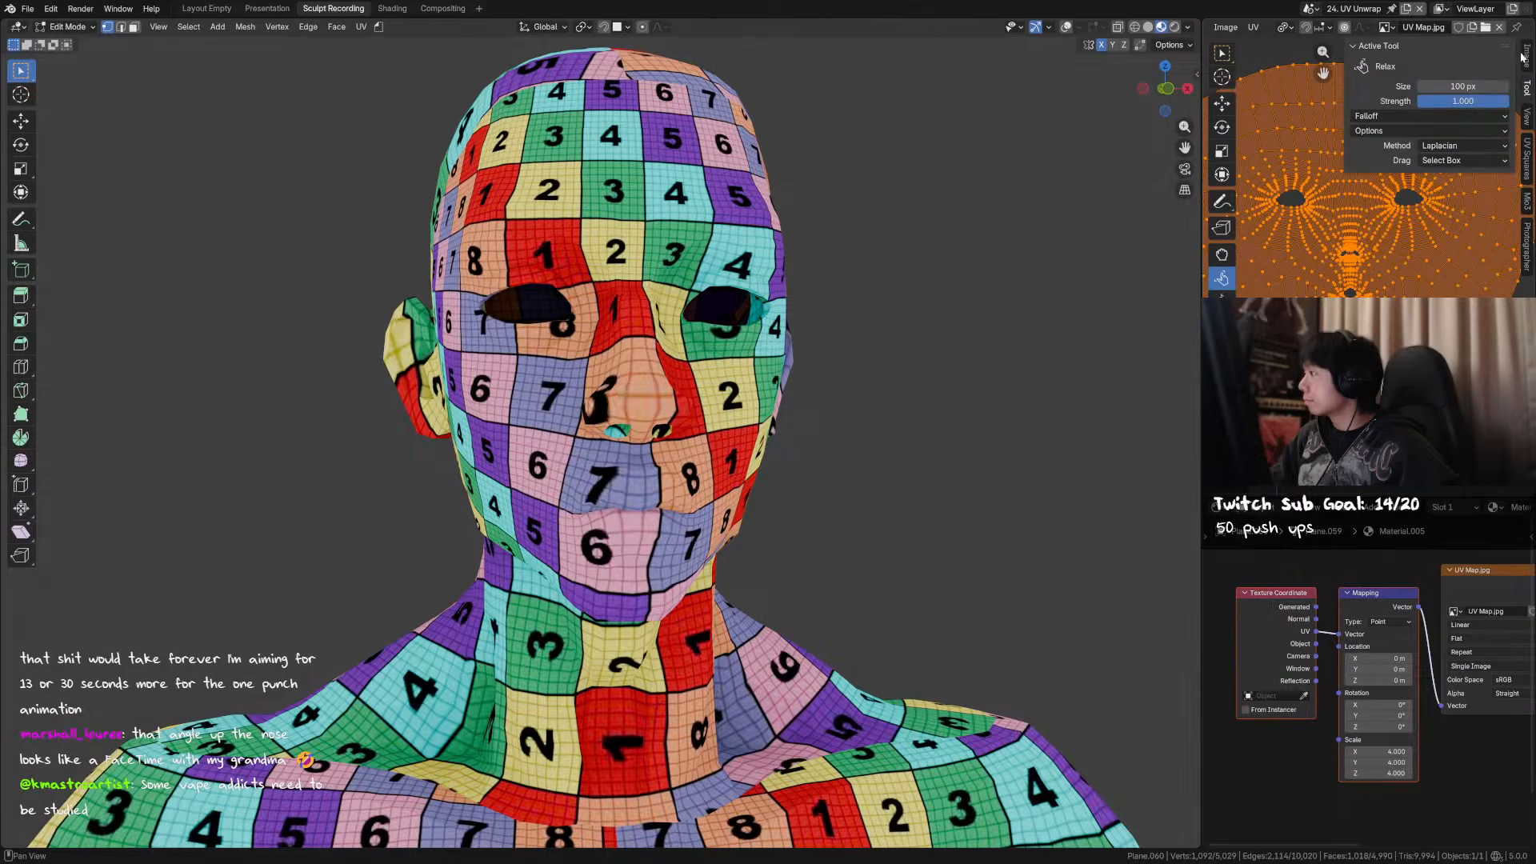
left_click(1440, 146)
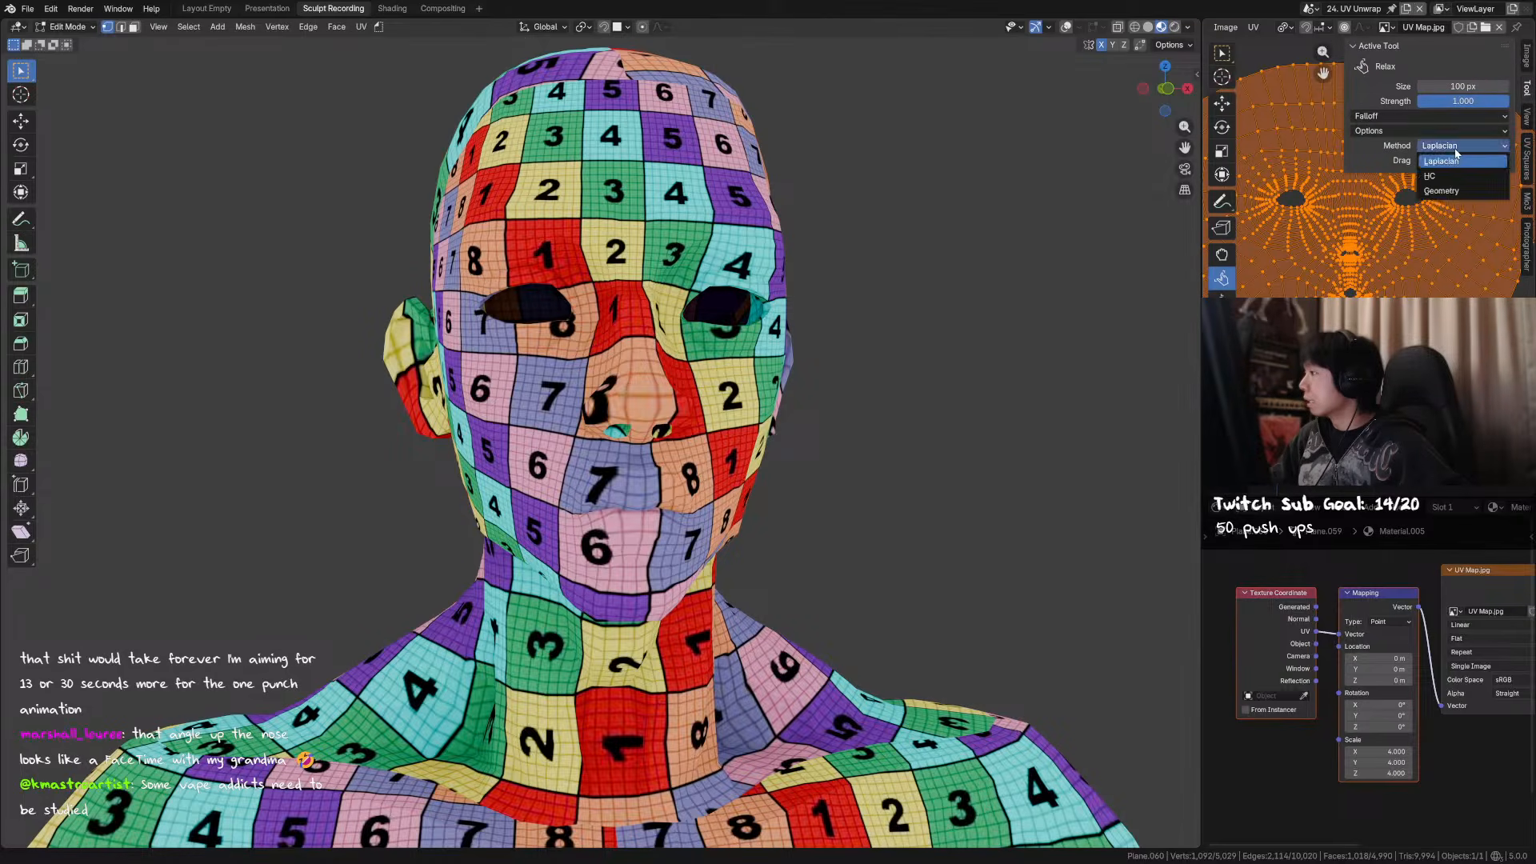
left_click(1458, 161)
left_click(1445, 118)
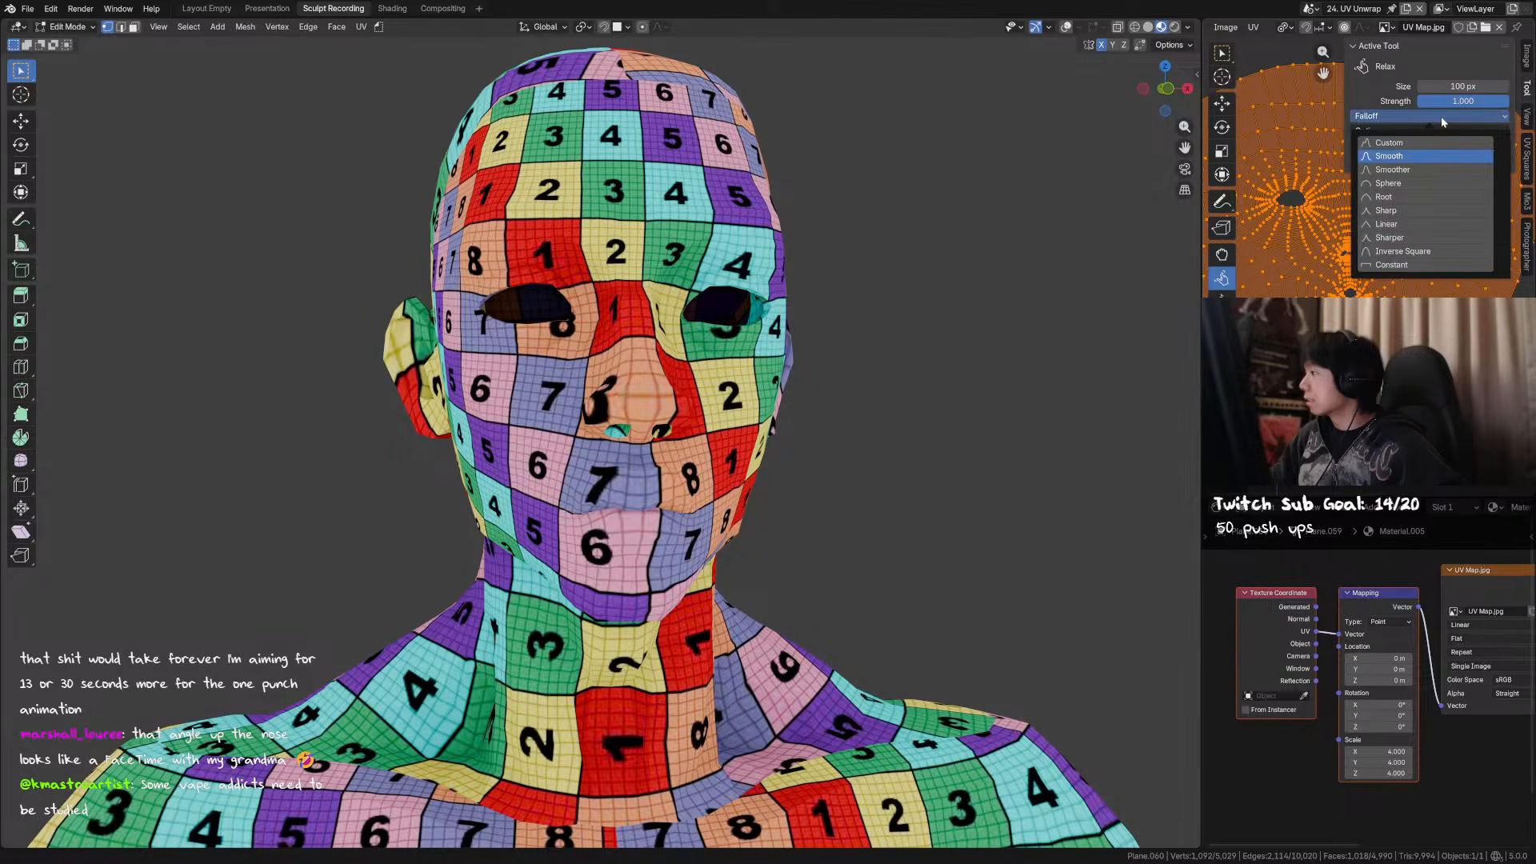
left_click(1444, 130)
left_click(1527, 56)
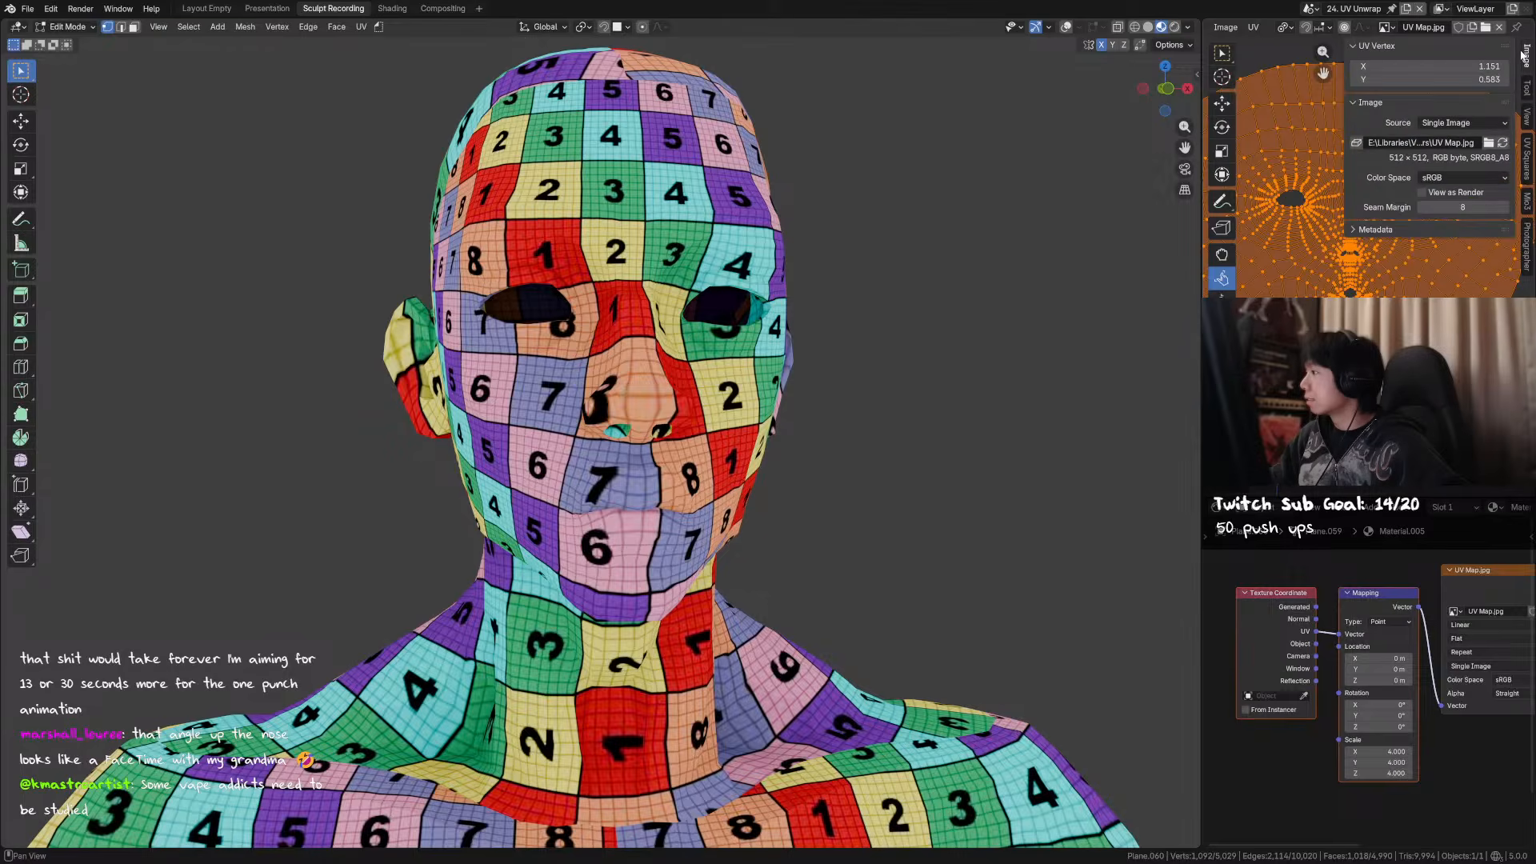
key("n")
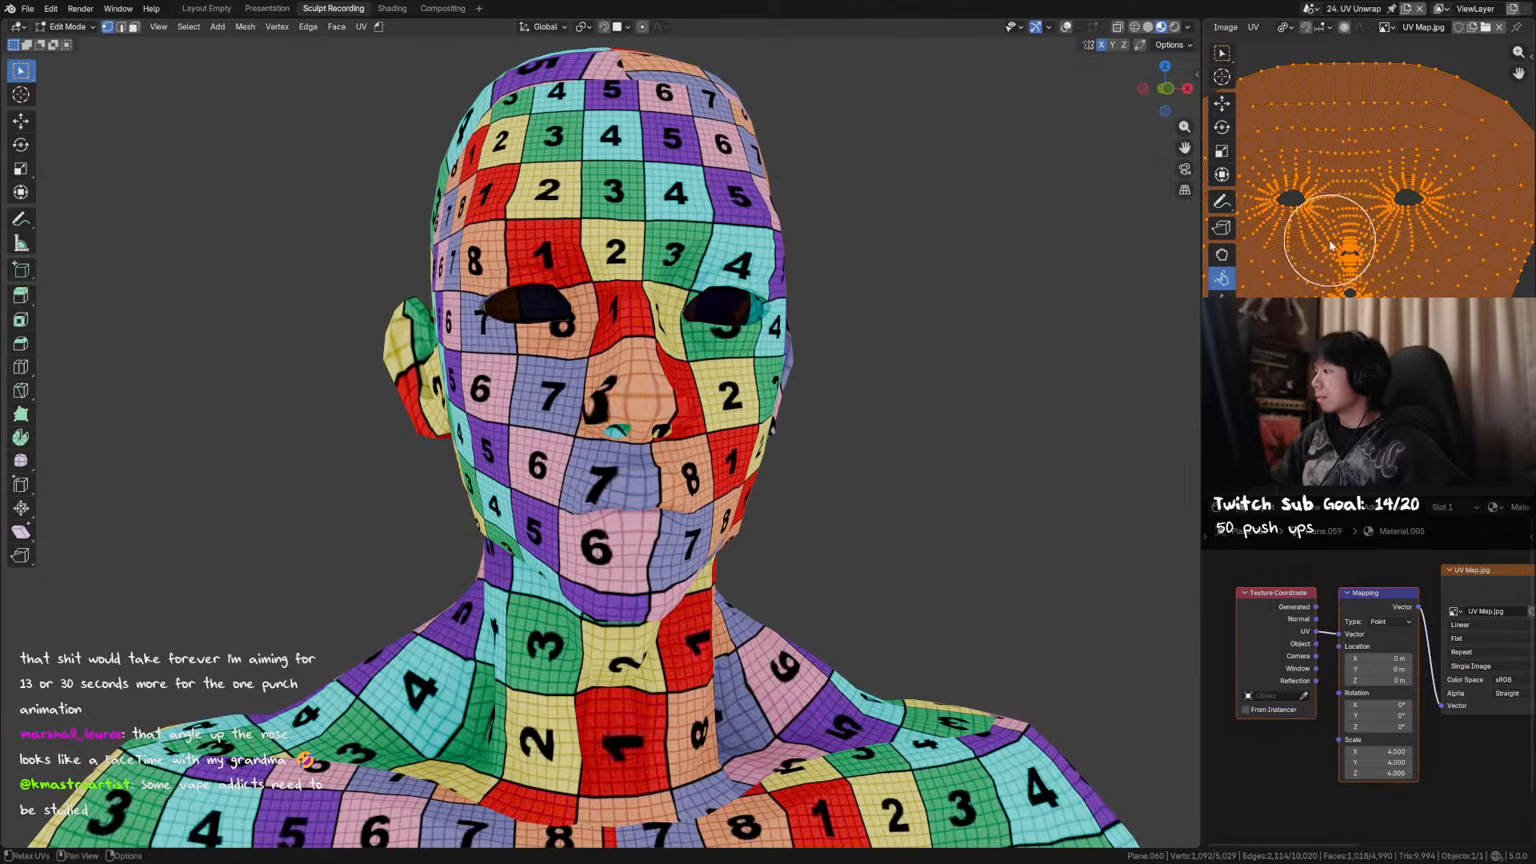
- Relax the UVs around the nose on the face island with the Relax brush
scroll(1338, 256, "up", 2)
mouse_move(1337, 257)
left_mouse_down()
mouse_move(1395, 255)
mouse_move(1352, 232)
mouse_move(1377, 233)
mouse_move(1368, 206)
left_mouse_up()
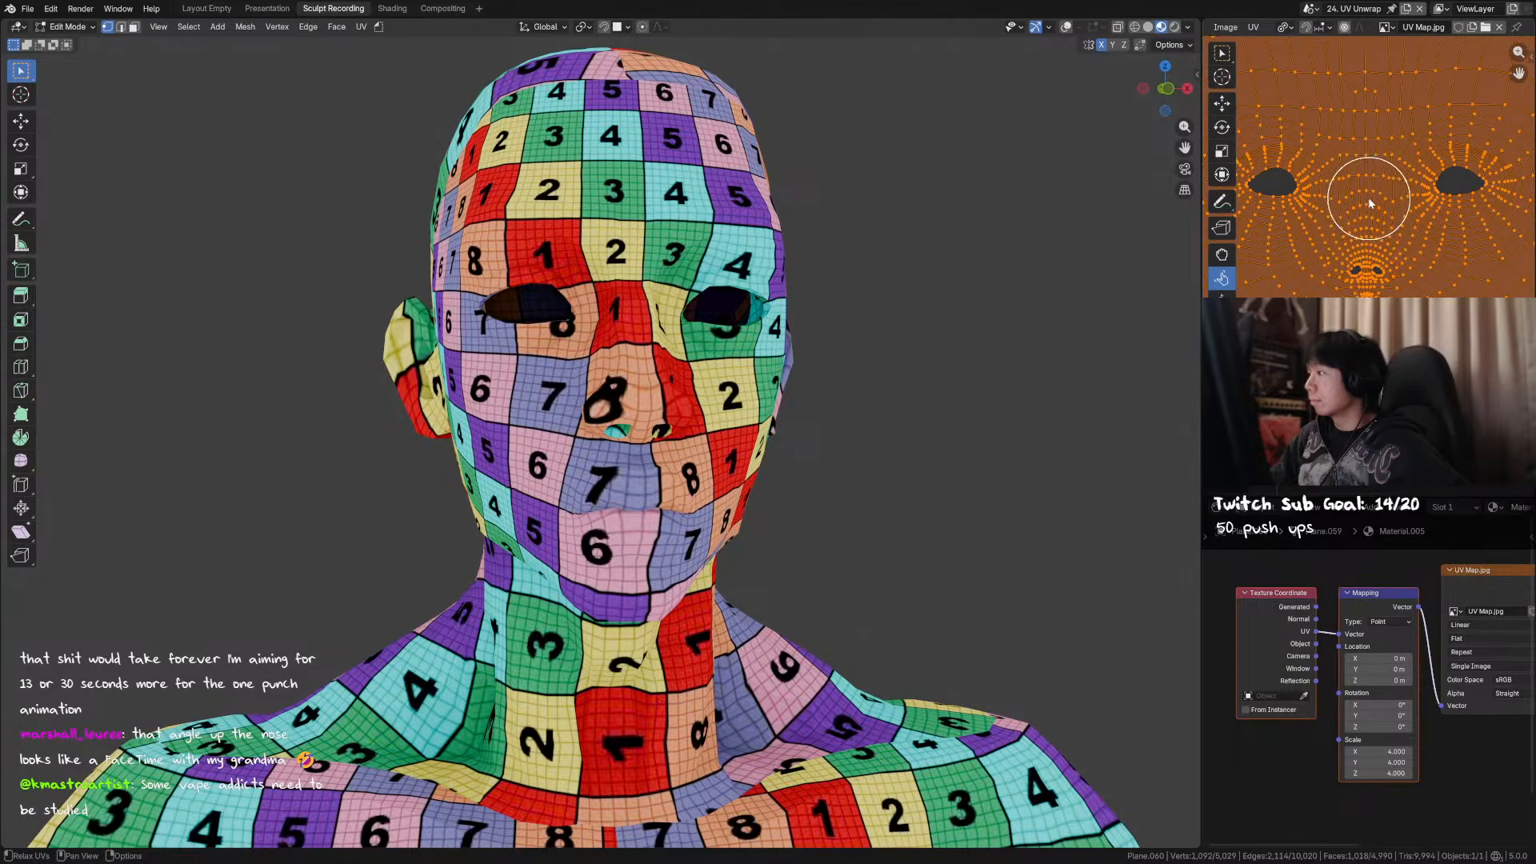
scroll(1381, 193, "down", 2)
scroll(1385, 209, "up", 3)
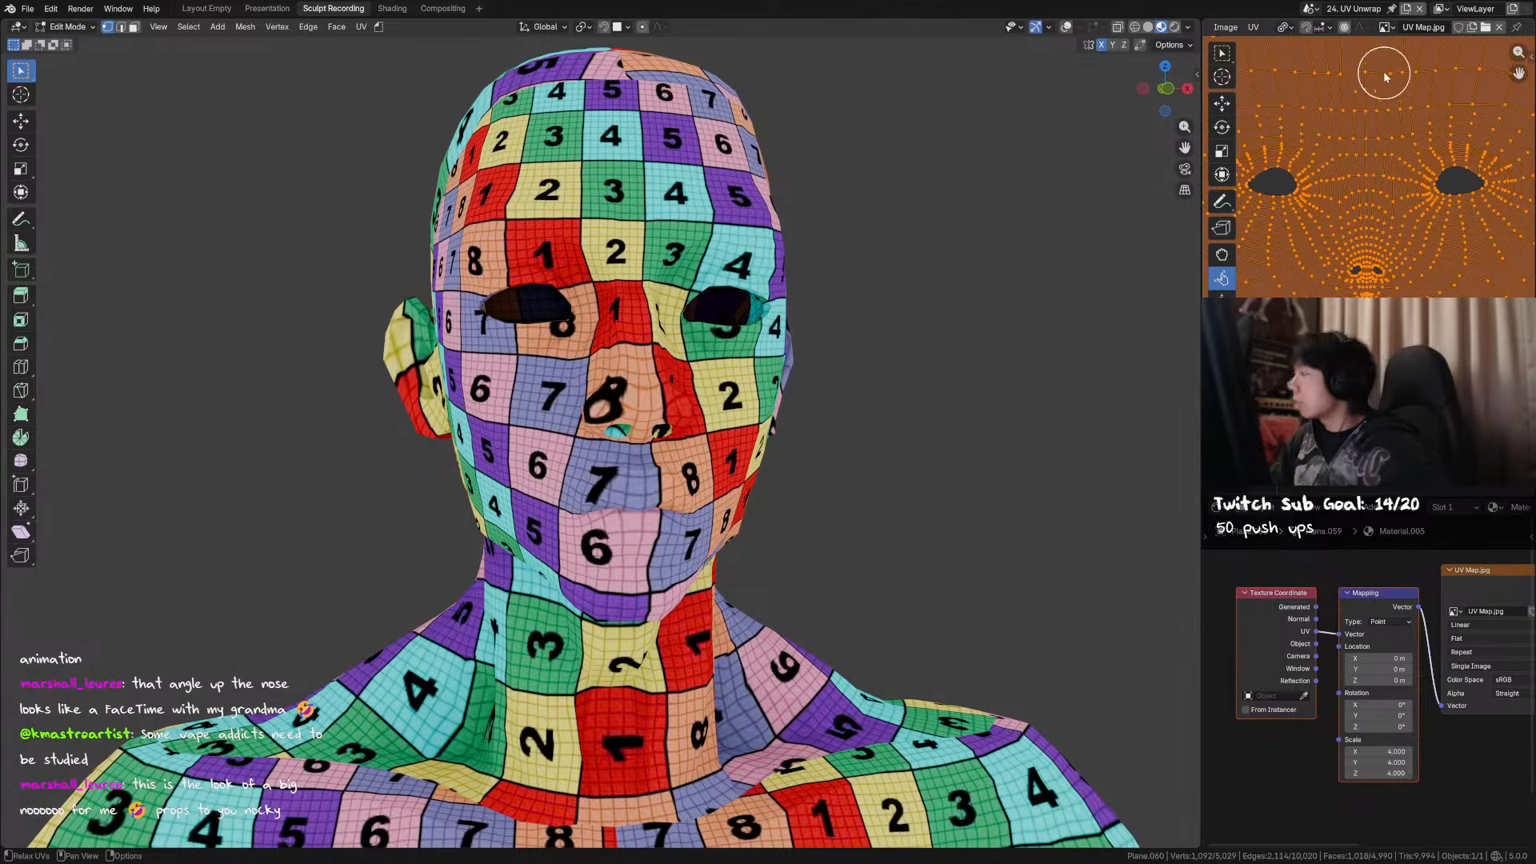
- Look through the UV editor's View, Select, Image and UV commands and its display channel options
middle_click_drag(1382, 28, 1502, 78)
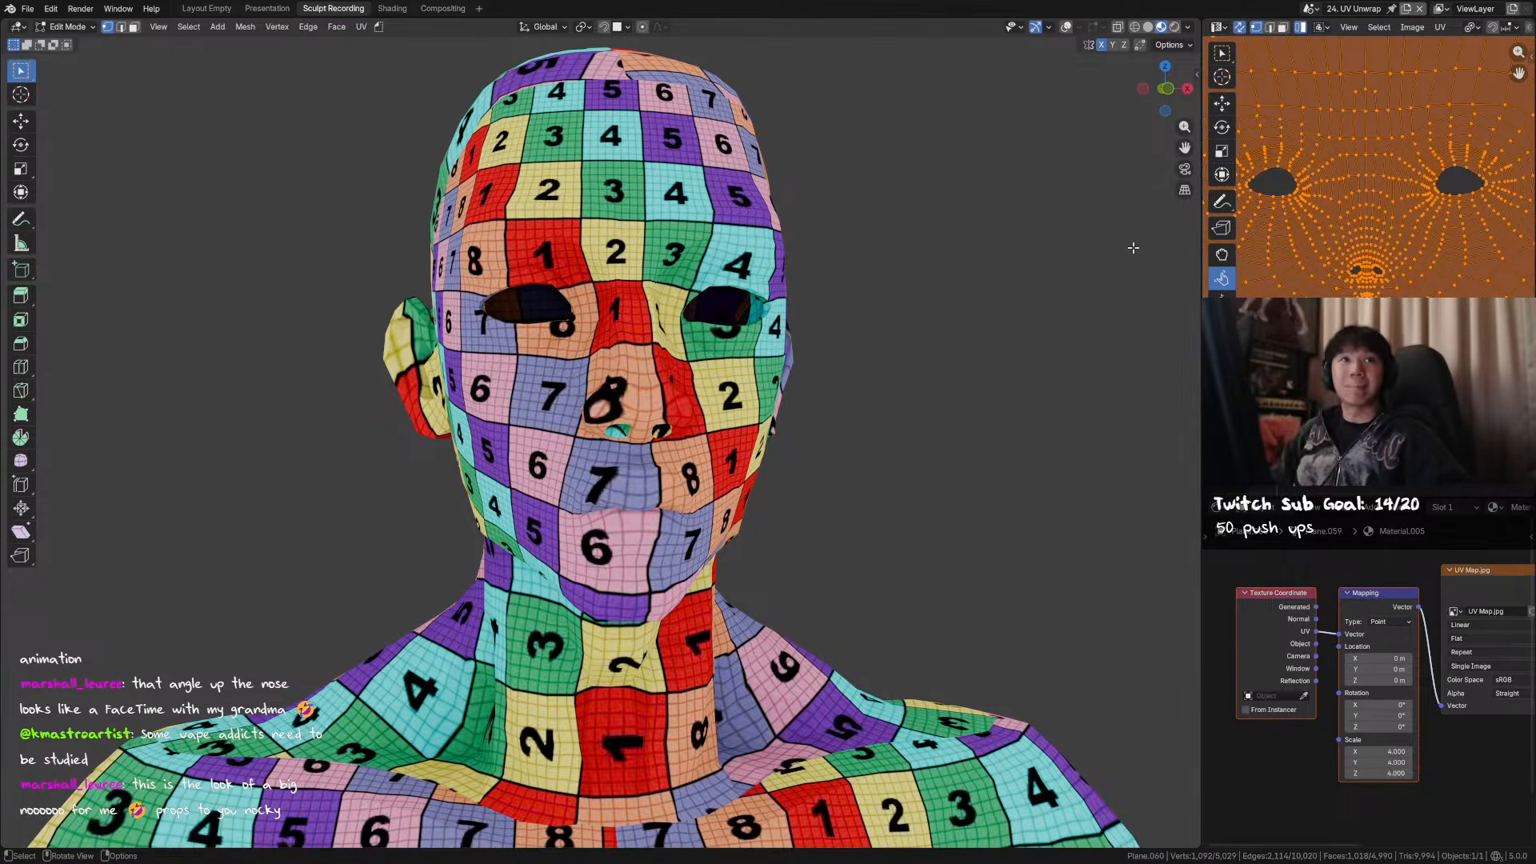
left_click(1348, 28)
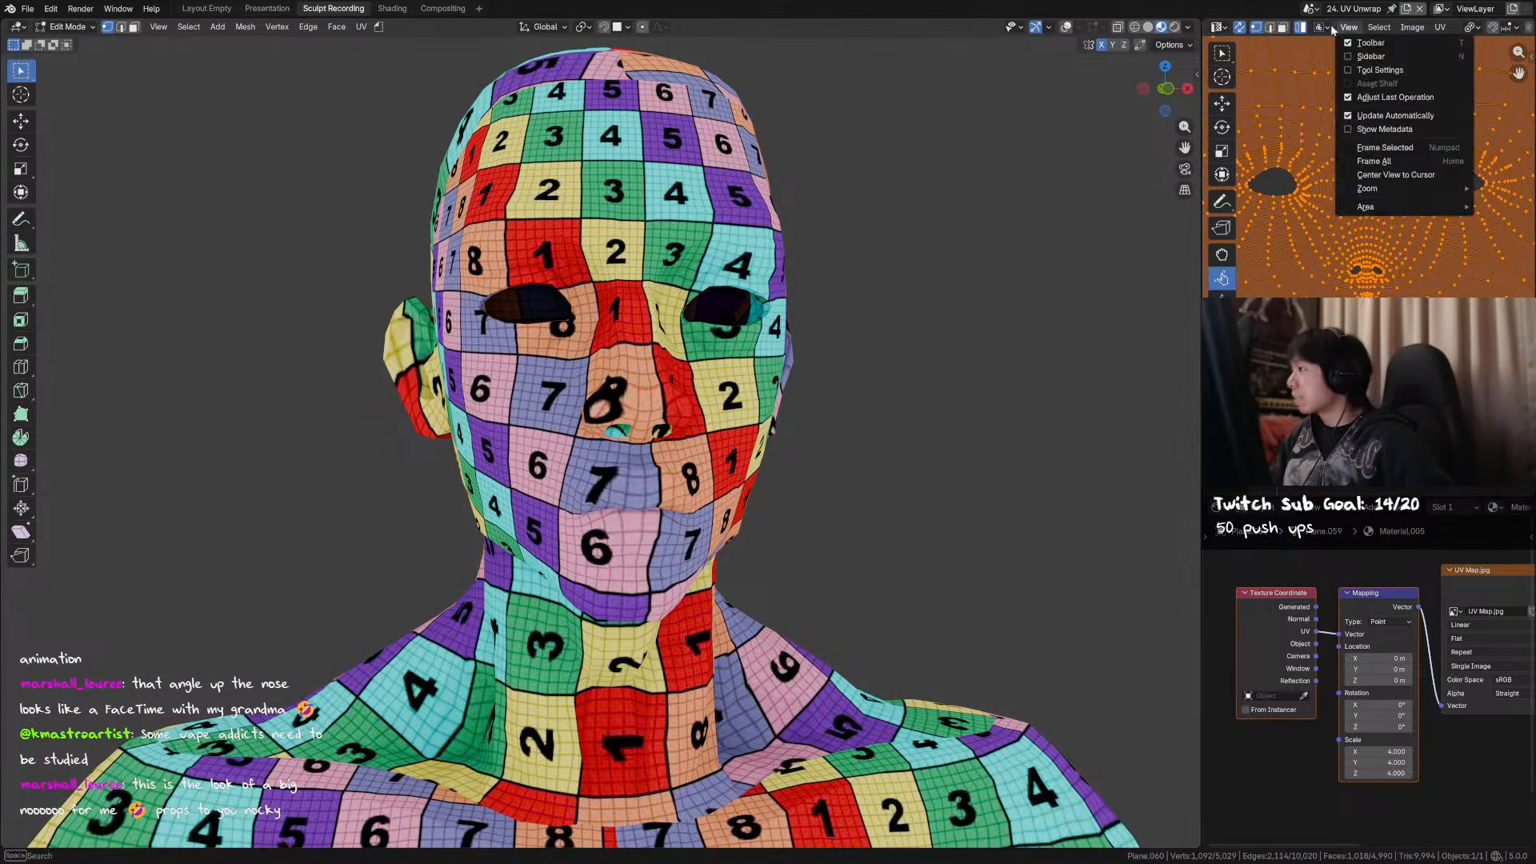
left_click(1352, 30)
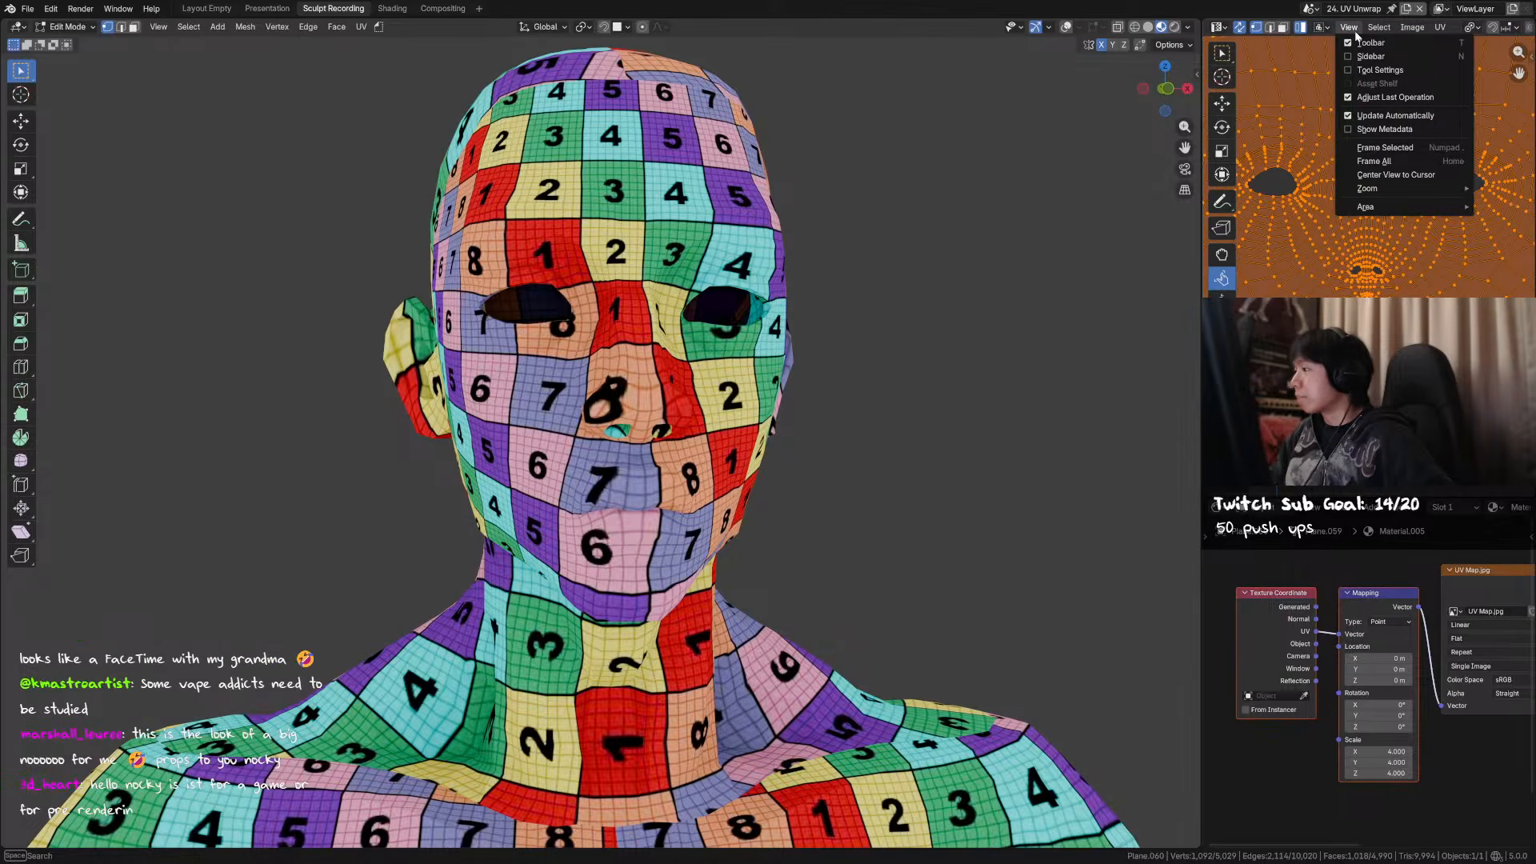
left_click(1381, 28)
left_click(1381, 29)
left_click(1412, 28)
left_click(1412, 28)
left_click(1441, 29)
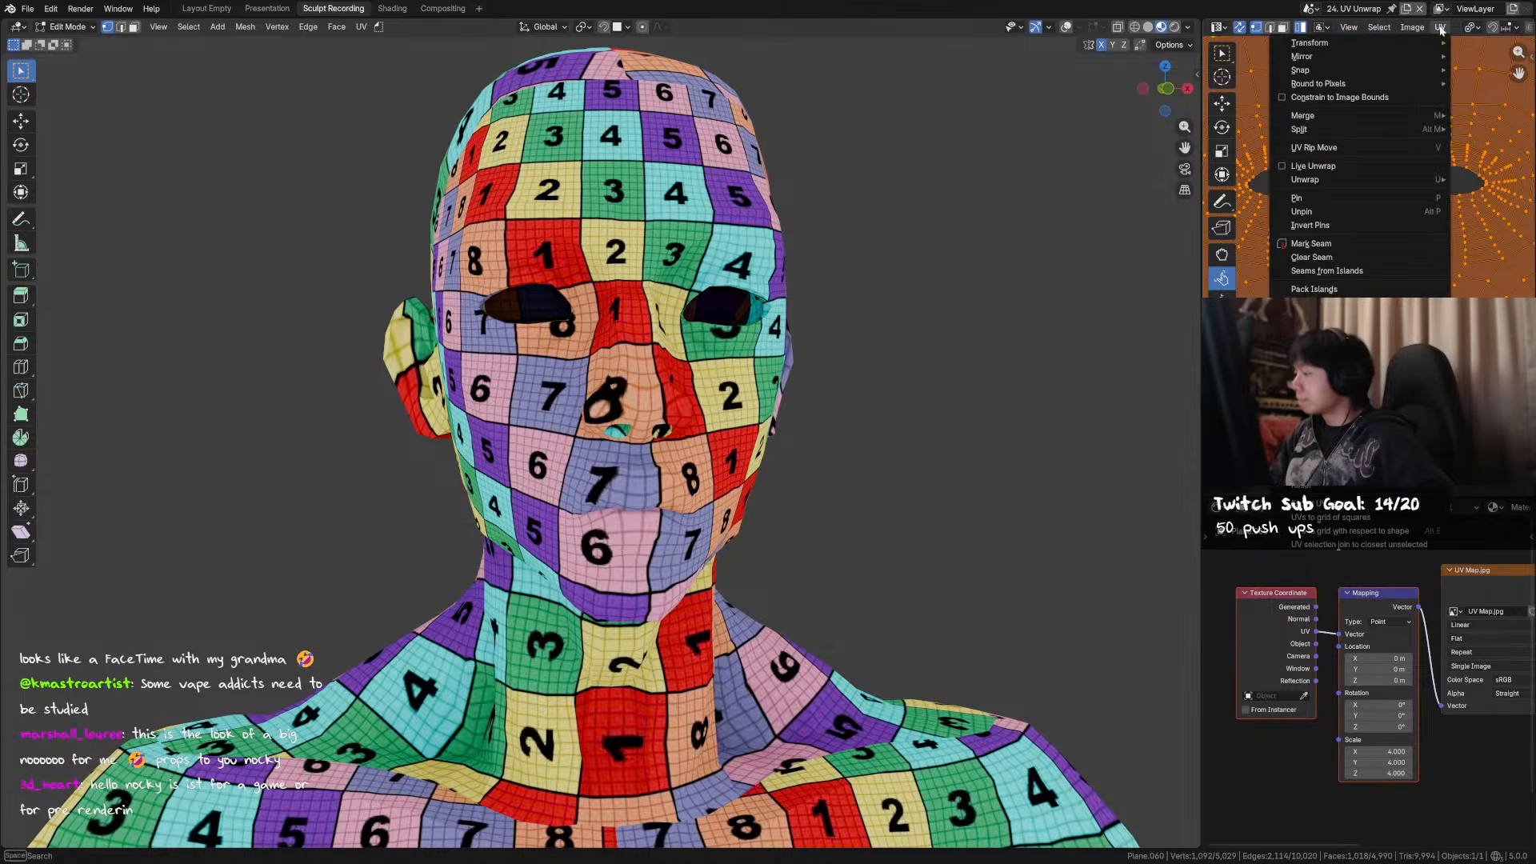
left_click(1441, 29)
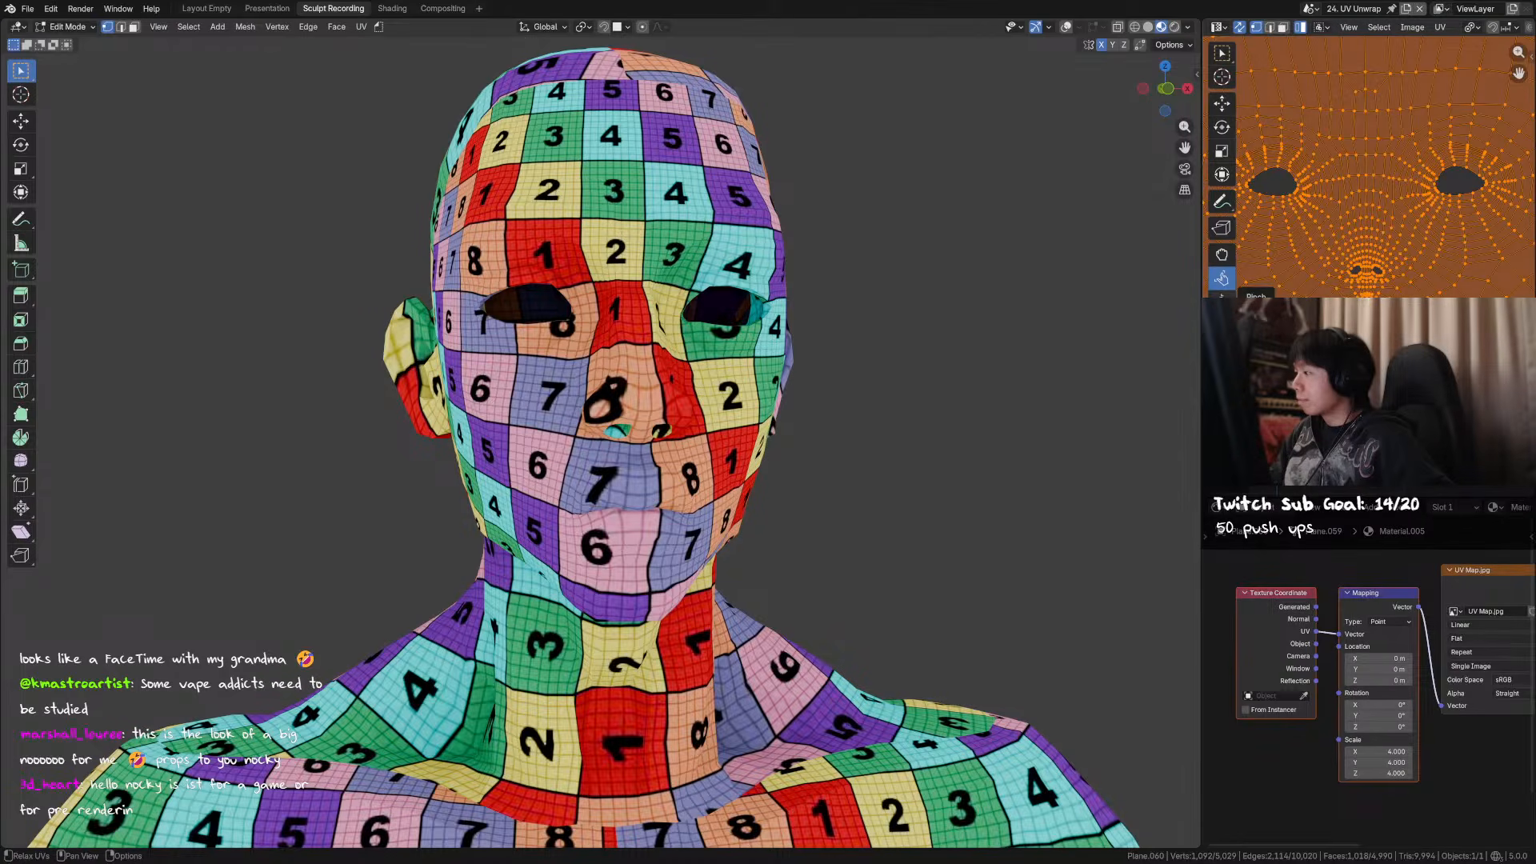
scroll(1450, 29, "right", 5)
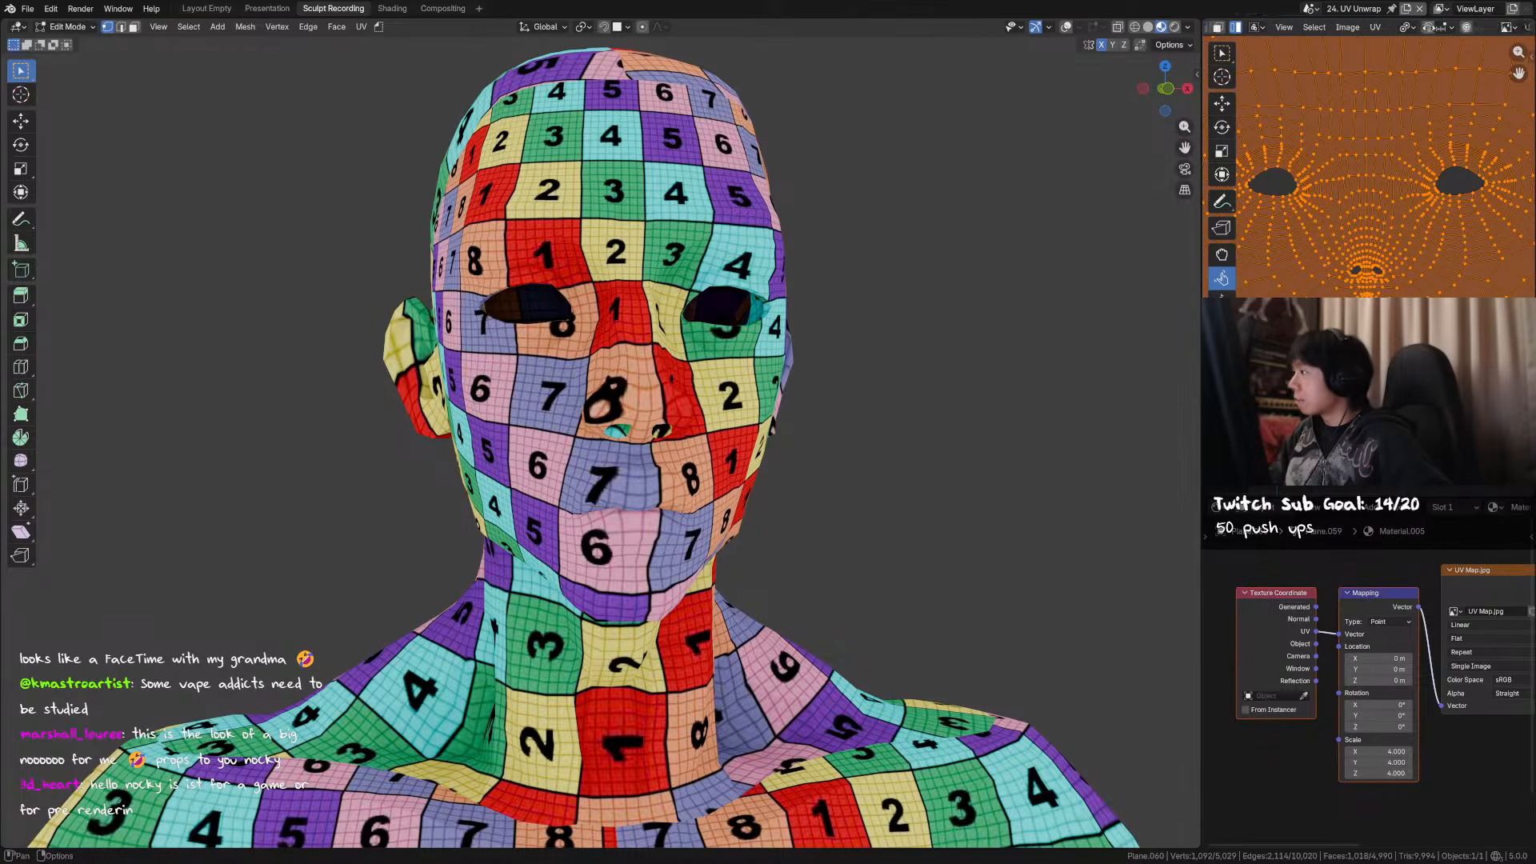
scroll(1464, 29, "right", 6)
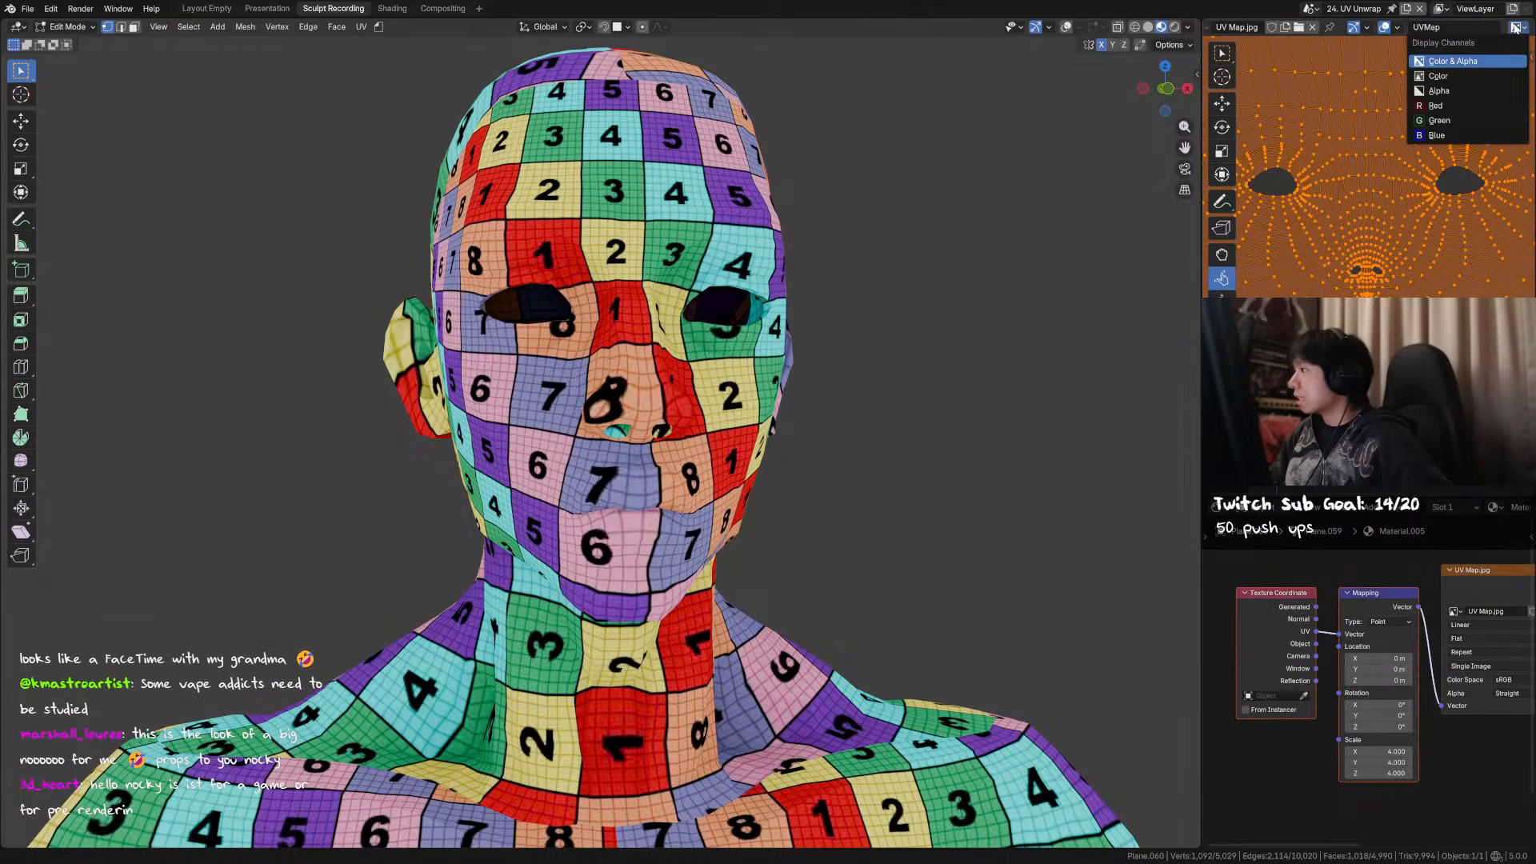
scroll(1432, 160, "down", 3)
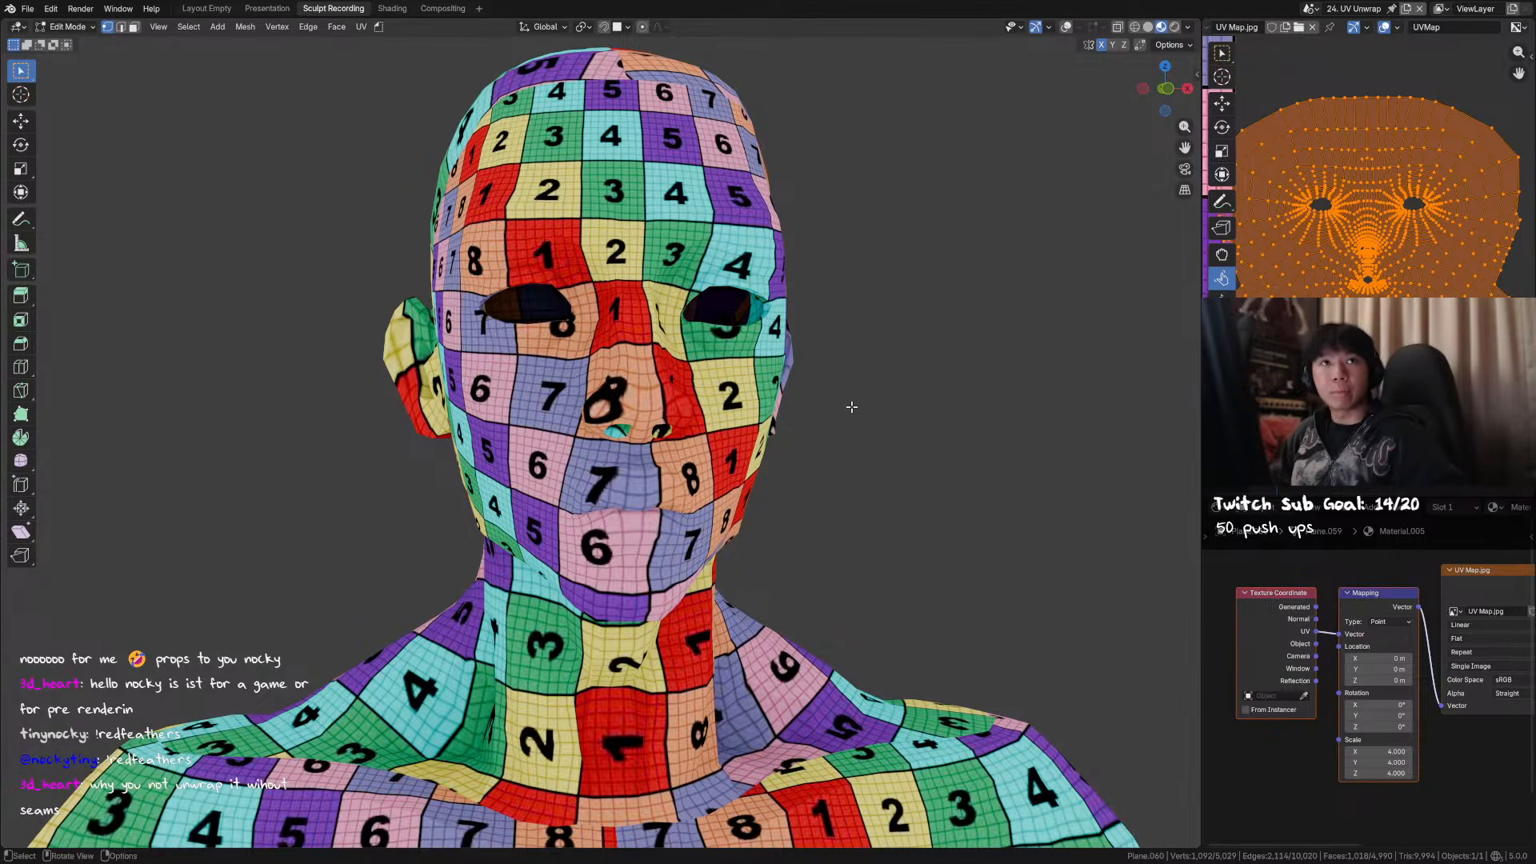
- Examine the checker texture on the side of the head and the UV layout, including the image settings and display channels
middle_click_drag(832, 438, 888, 445)
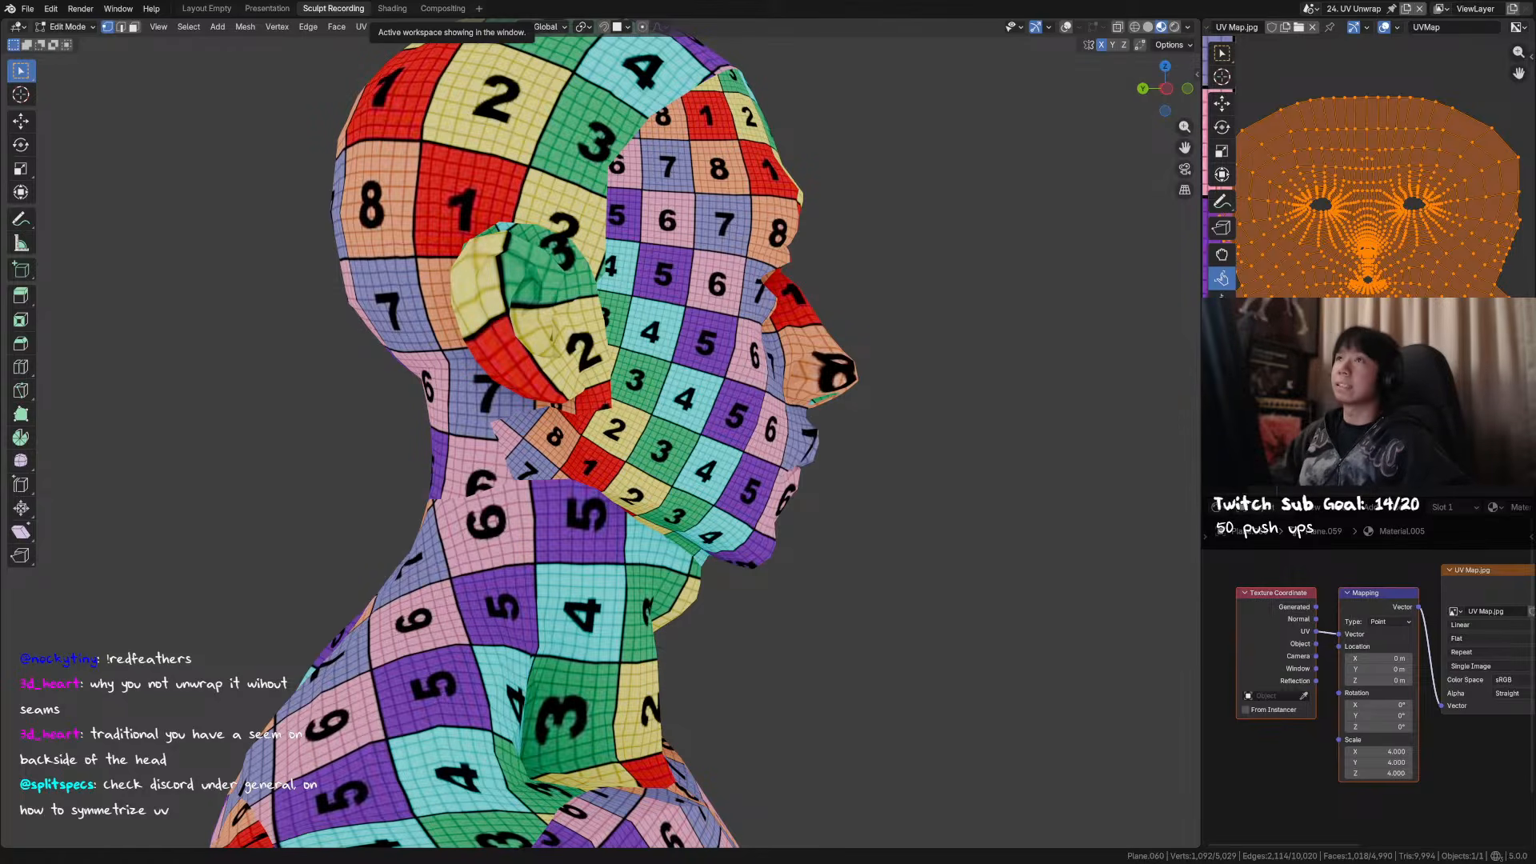
scroll(1493, 208, "down", 3)
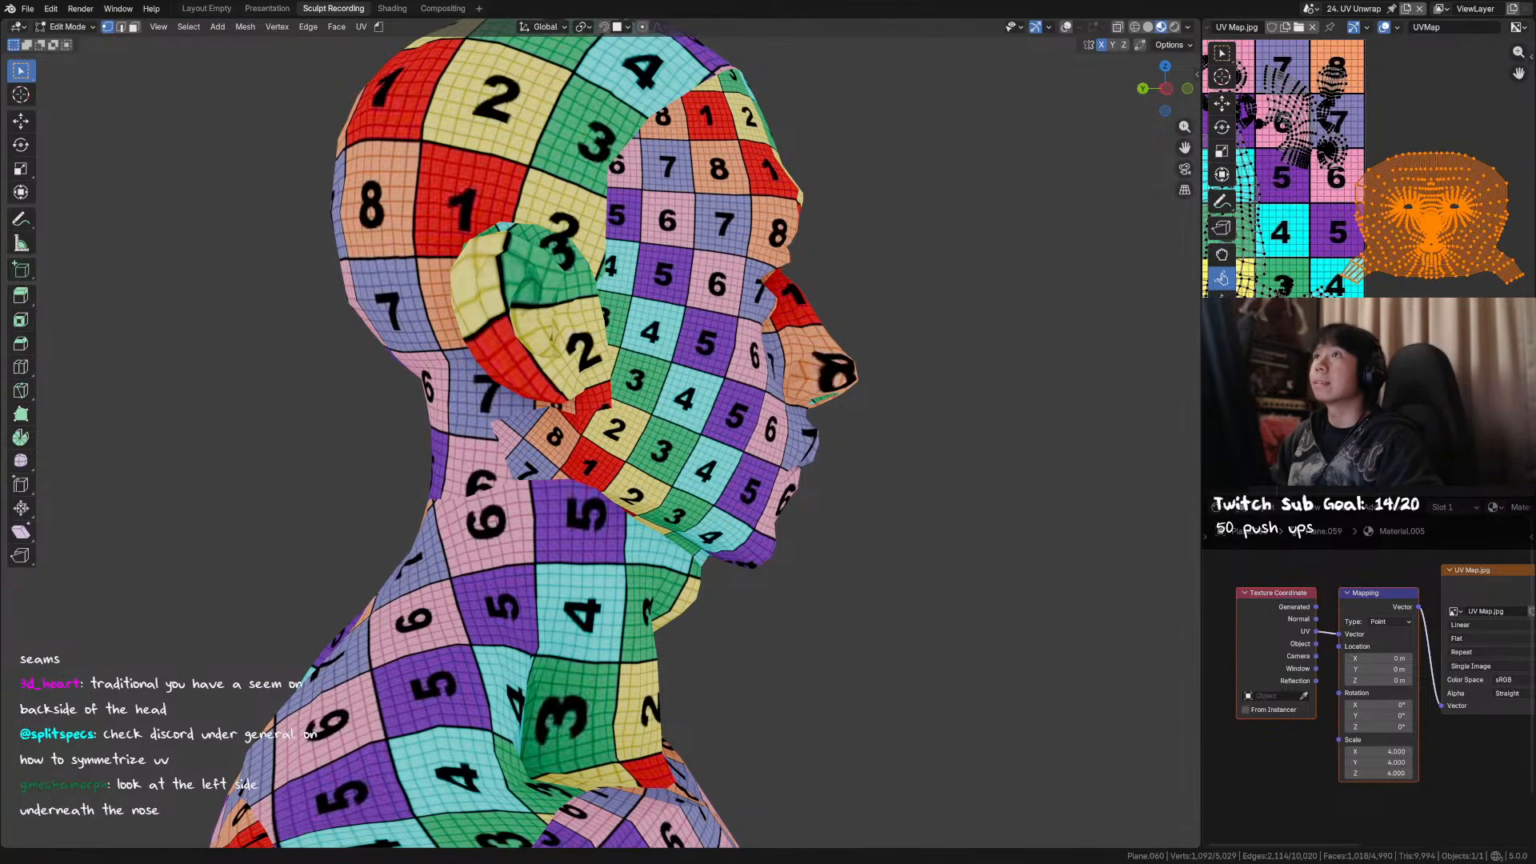
scroll(1453, 98, "down", 4)
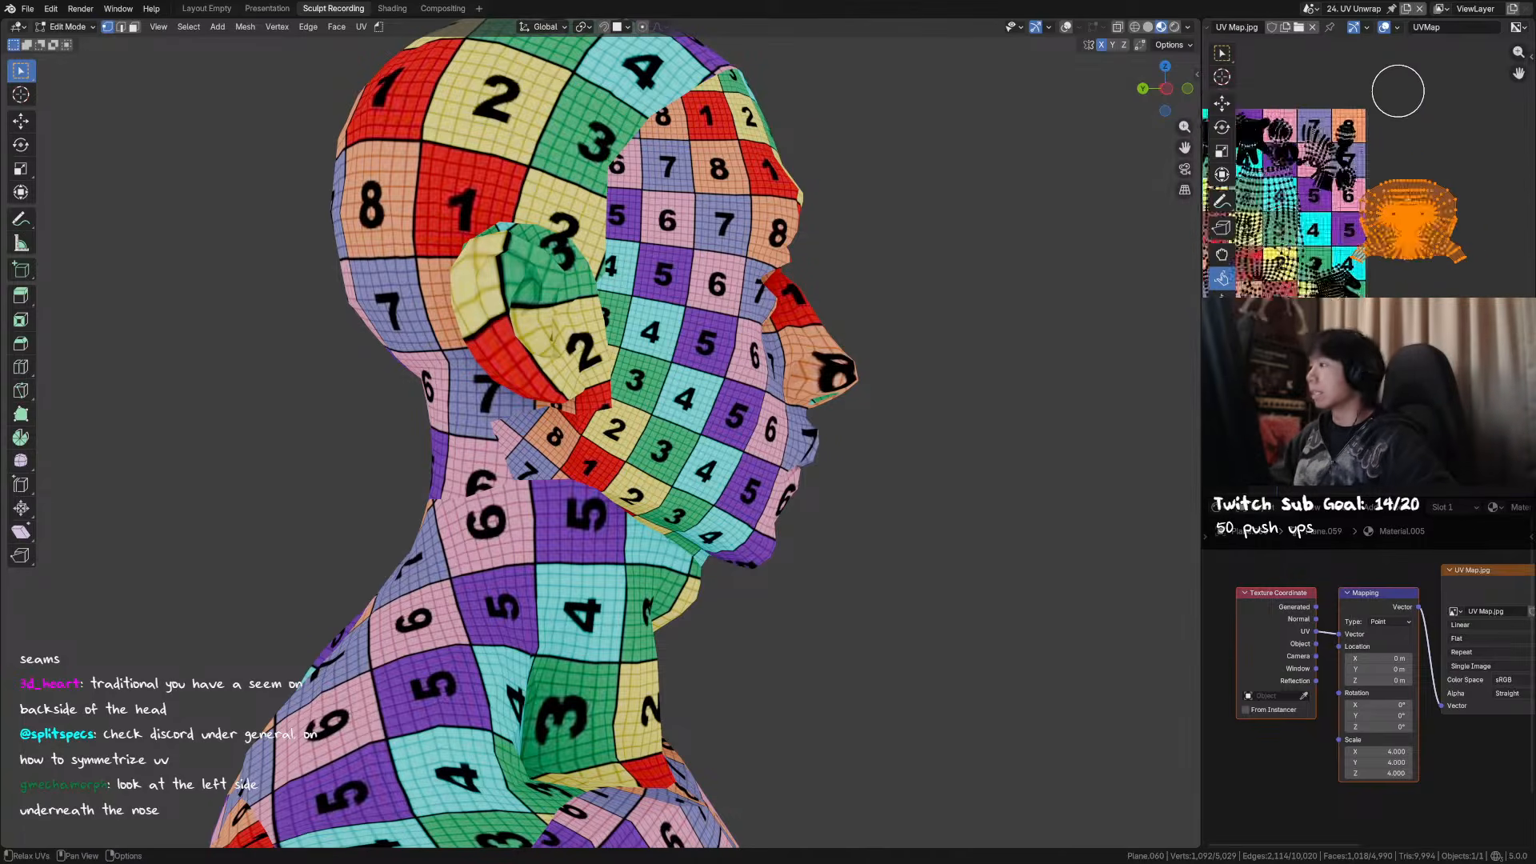
key("n")
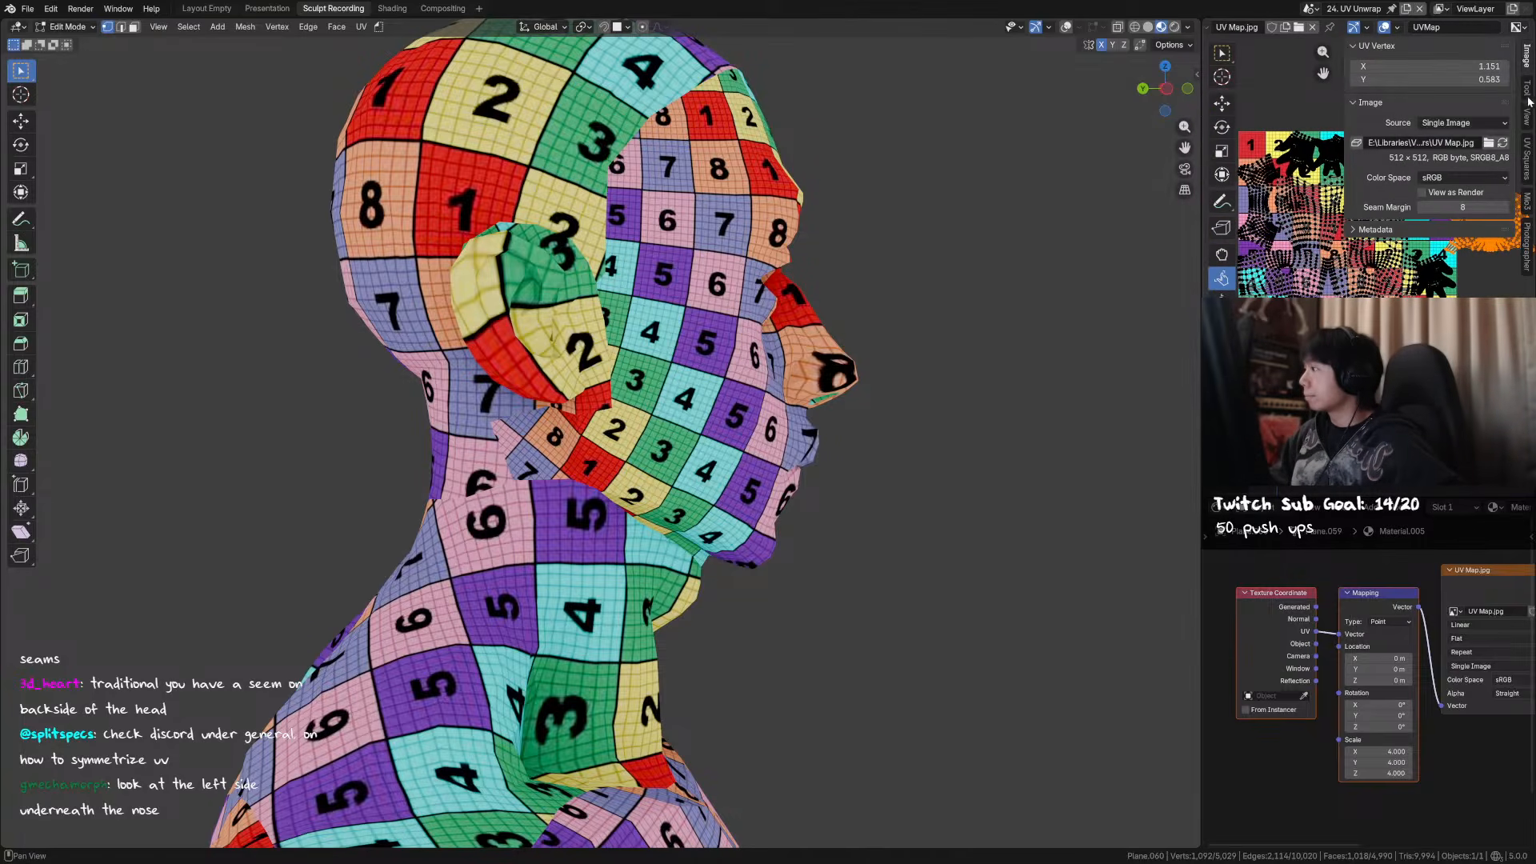
left_click(1517, 28)
left_click(1517, 28)
key("n")
middle_click_drag(1418, 172, 1368, 175)
scroll(1360, 170, "up", 3)
scroll(1370, 171, "down", 3)
- Inspect the checker texture across the front of the torso and arms, and the face island in the UV layout
middle_click_drag(945, 216, 731, 370)
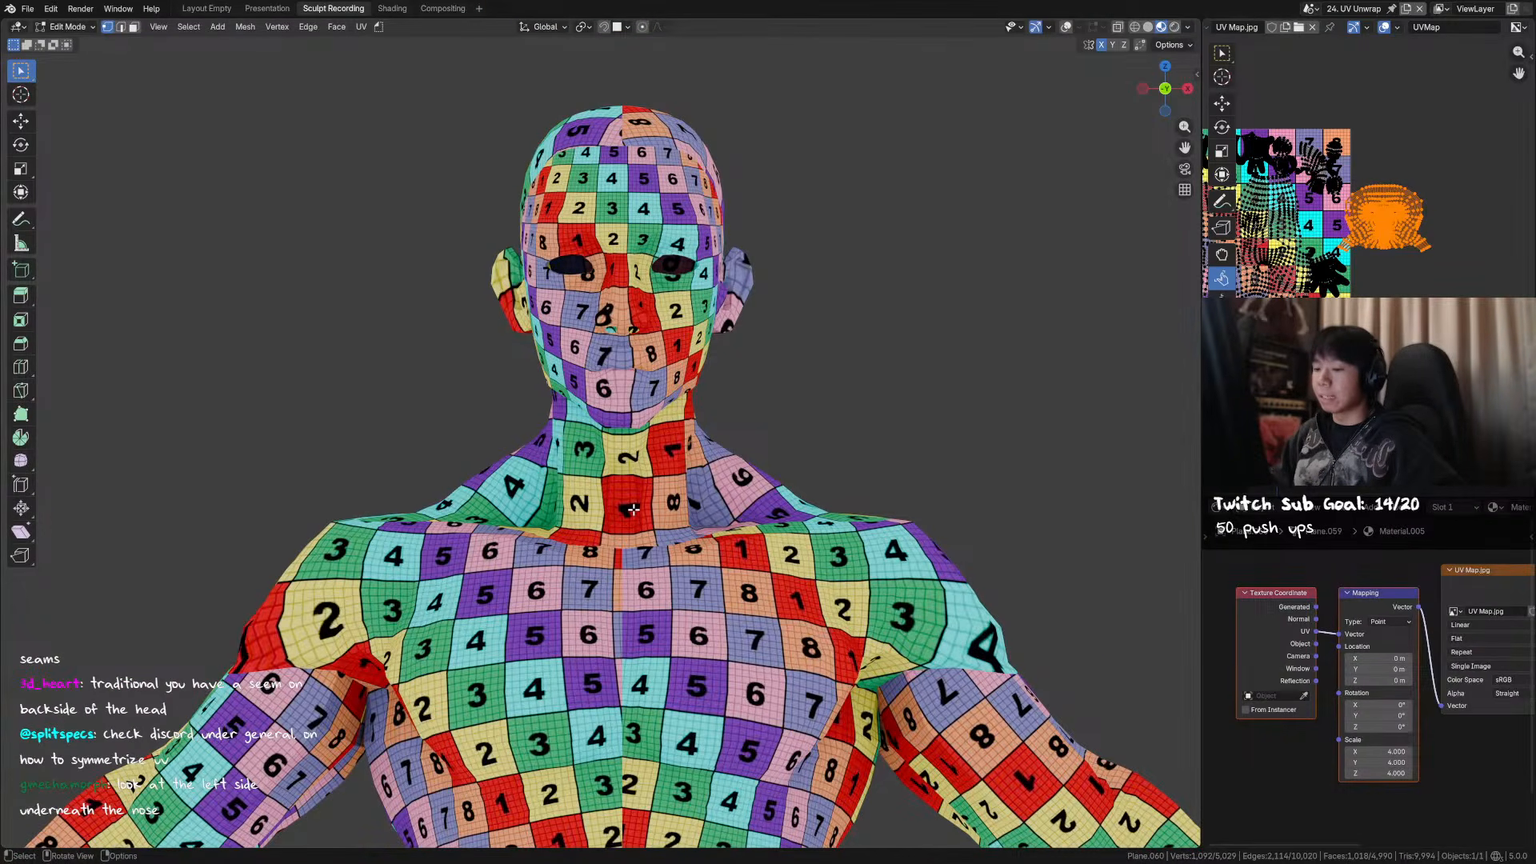
scroll(632, 509, "down", 5)
scroll(1445, 253, "up", 3)
scroll(1445, 253, "up", 1)
middle_click_drag(1435, 227, 1373, 224)
scroll(1416, 220, "up", 2)
scroll(1397, 216, "down", 2)
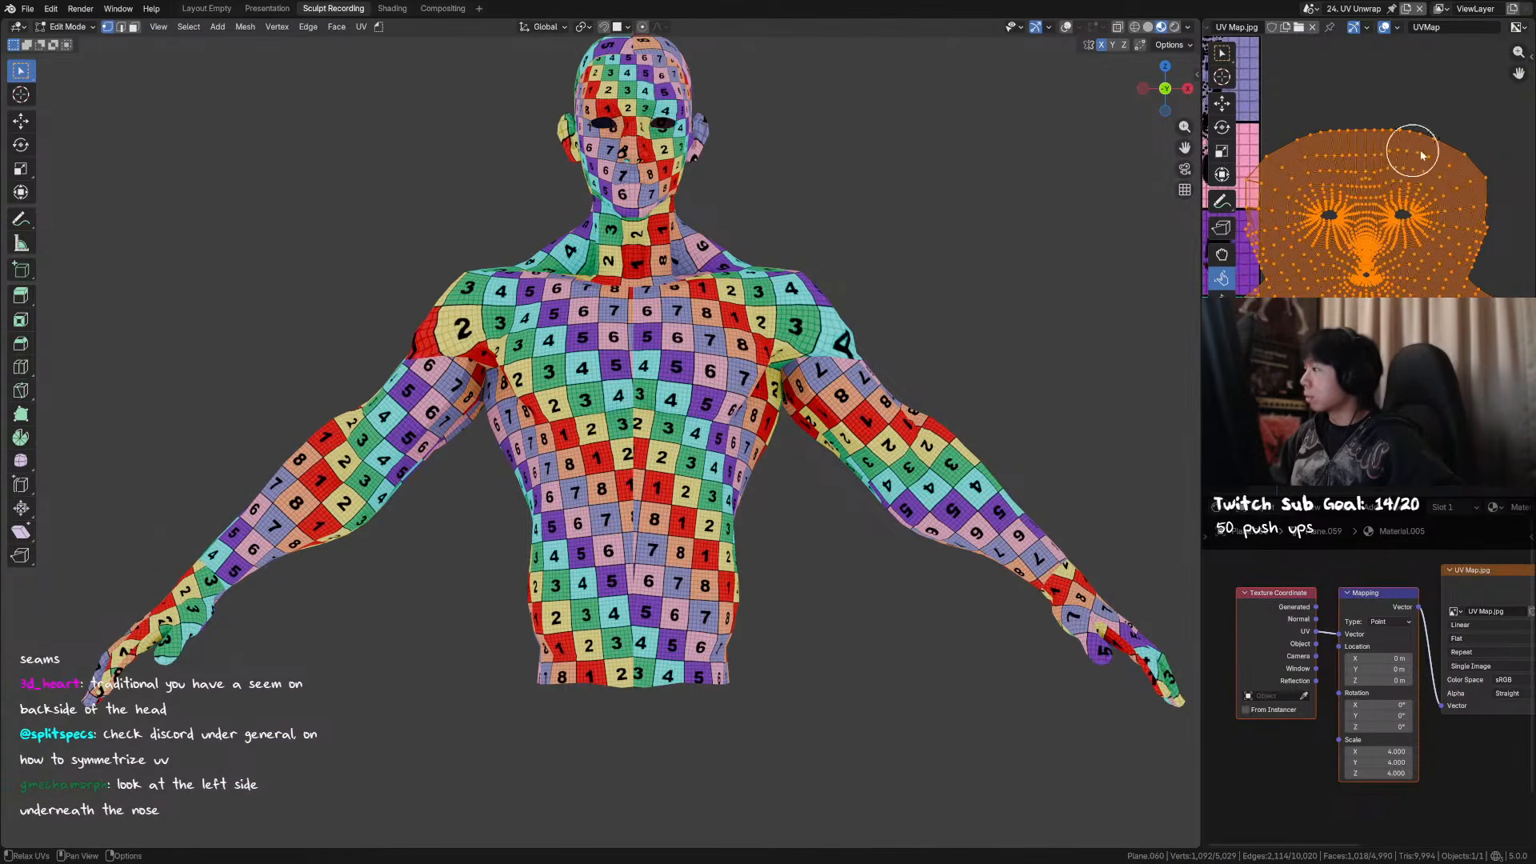
- Try the UV Squares Snap to Axis (X or Y) operation on the face island and undo it
key("n")
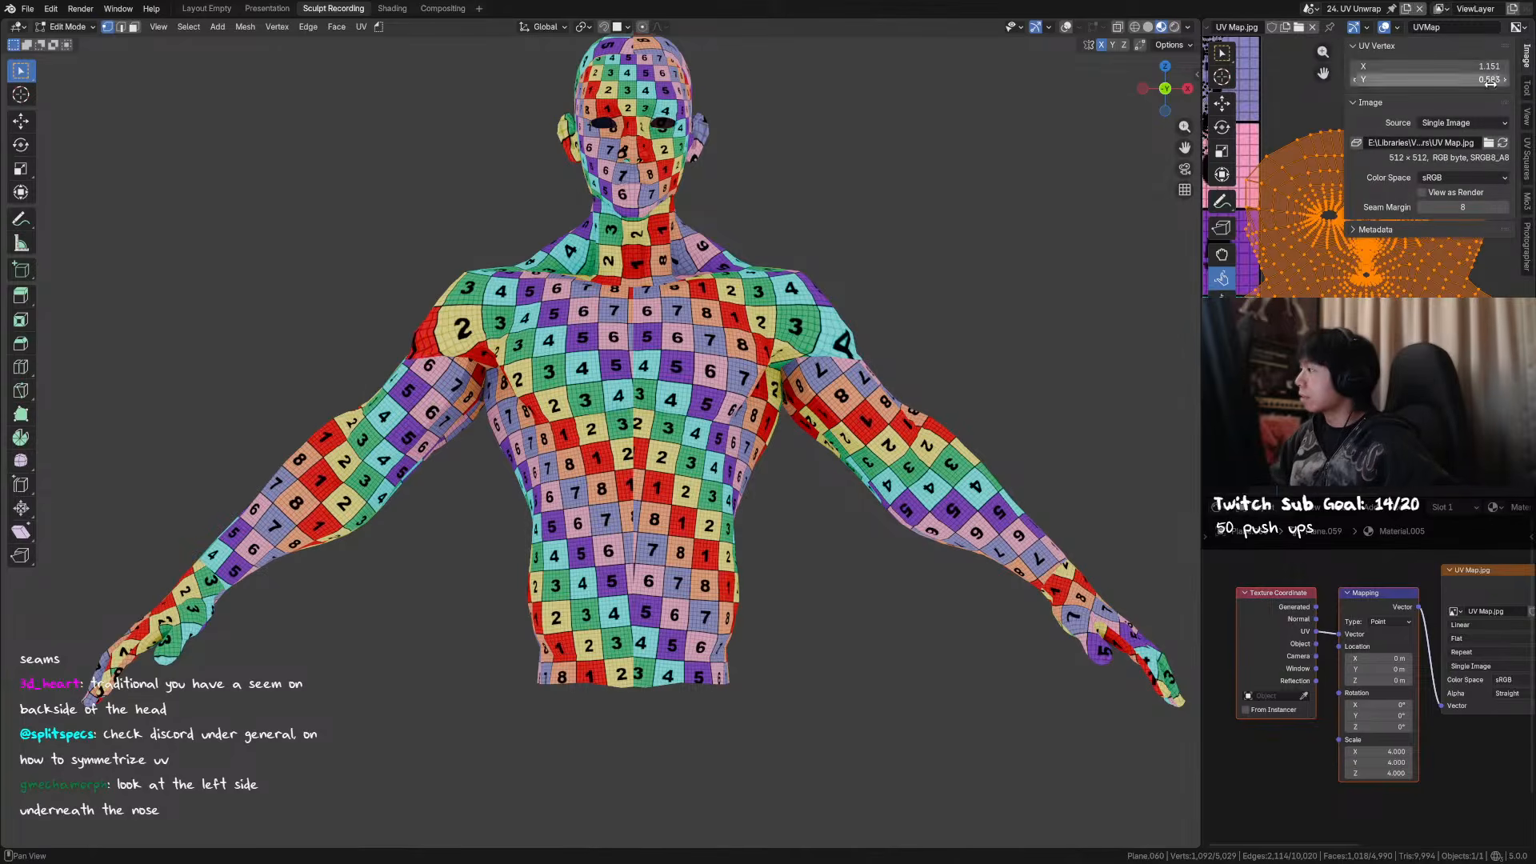
left_click(1526, 199)
left_click(1529, 147)
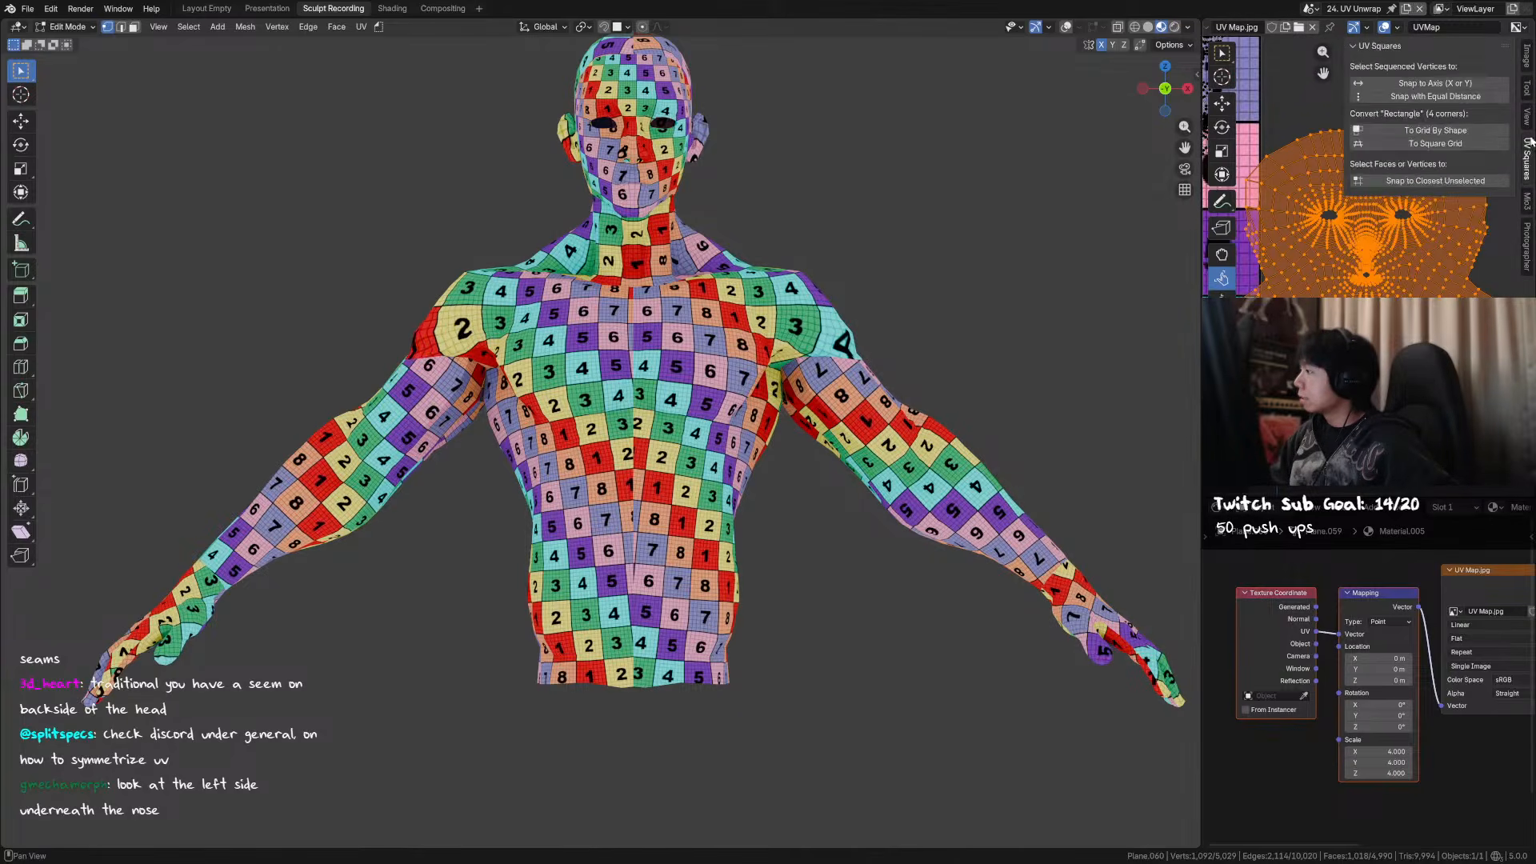
left_click(1486, 87)
scroll(1342, 30, "up", 10)
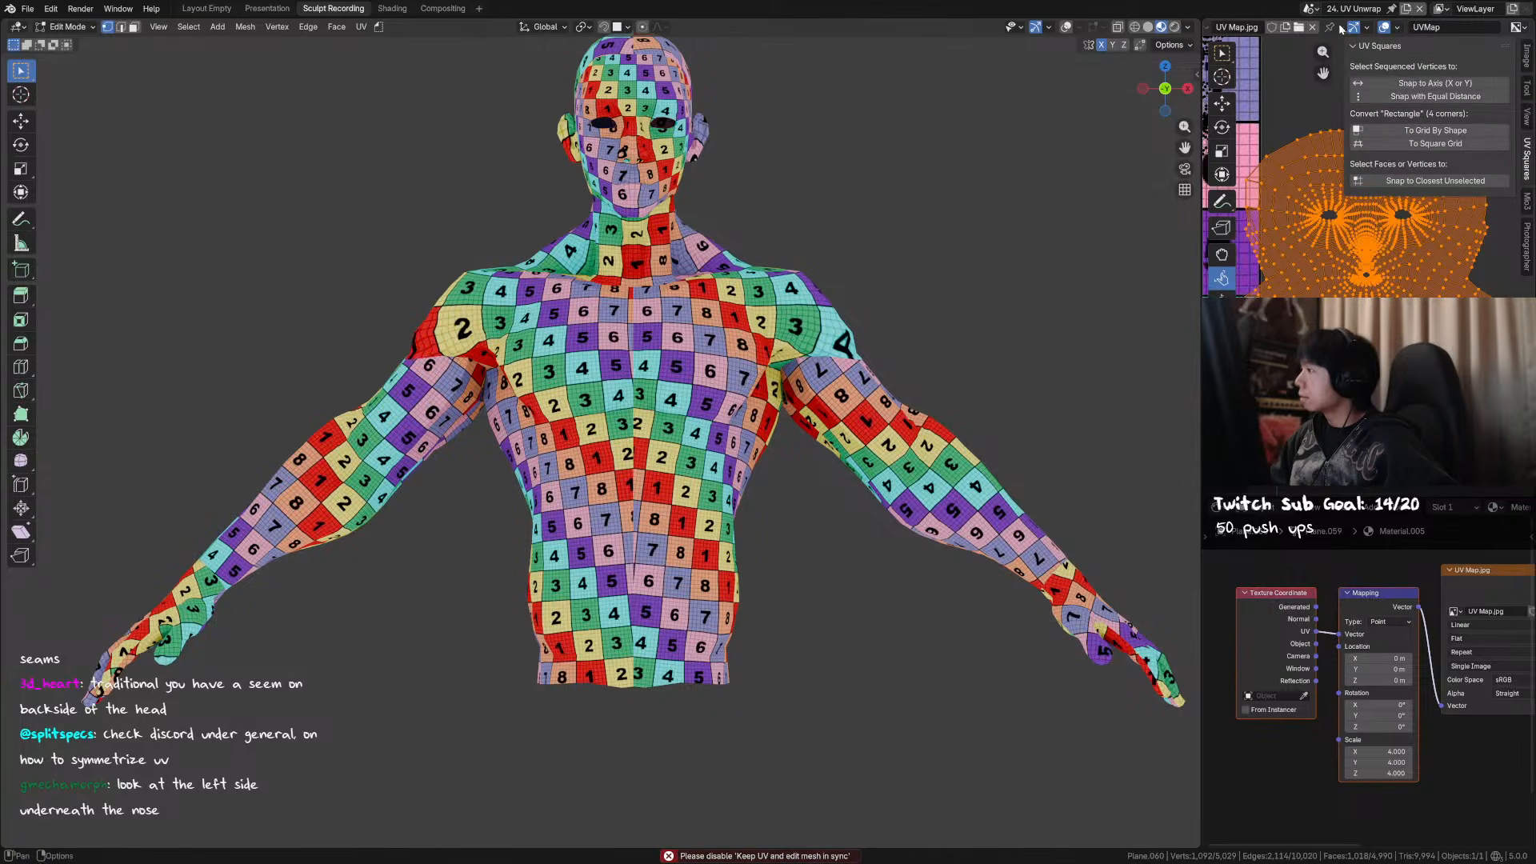
scroll(1296, 32, "up", 3)
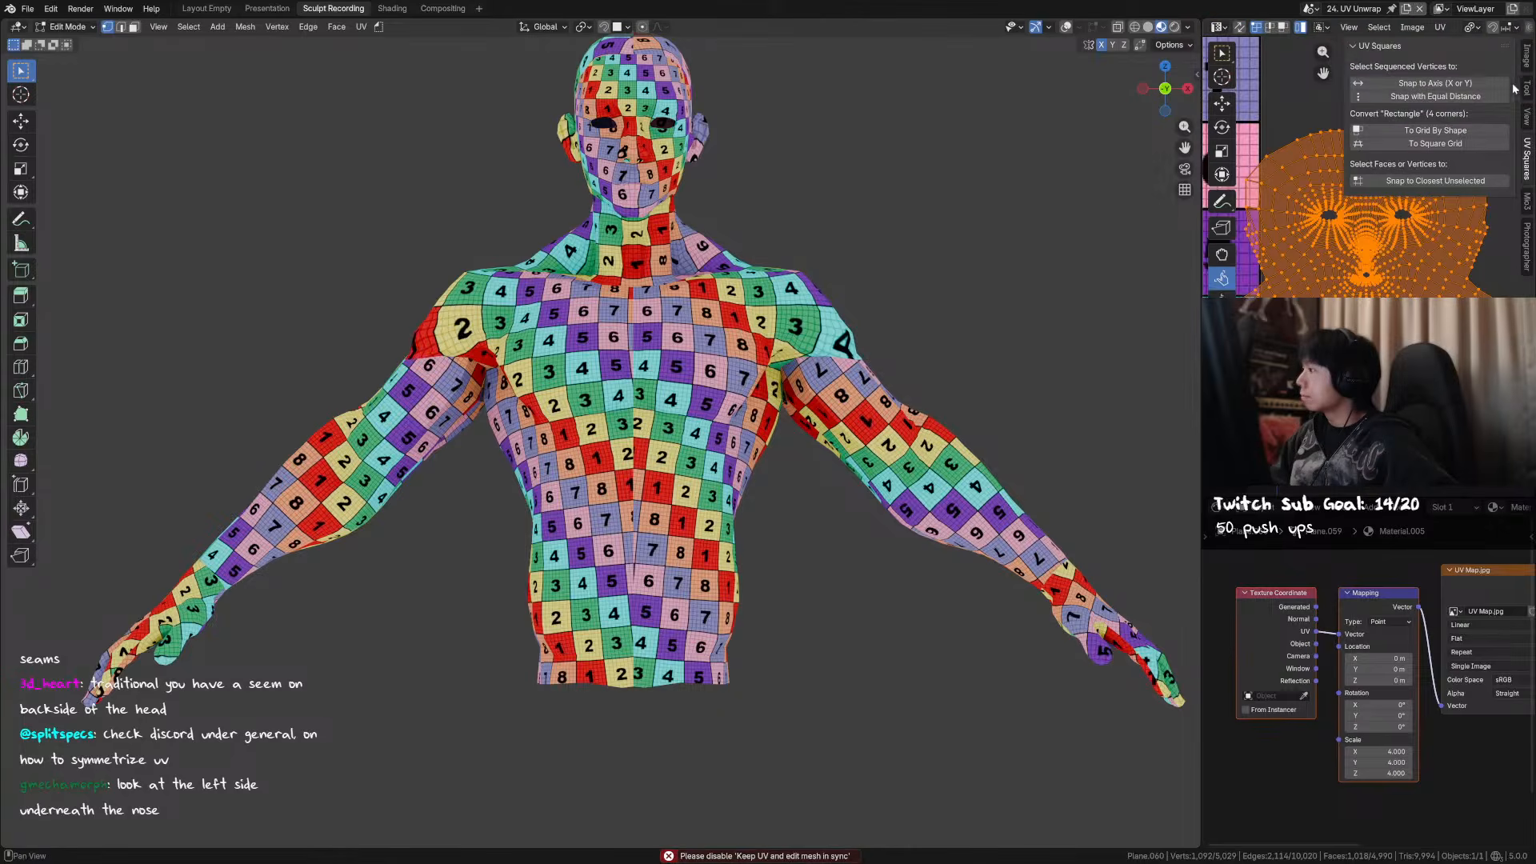
left_click(1452, 83)
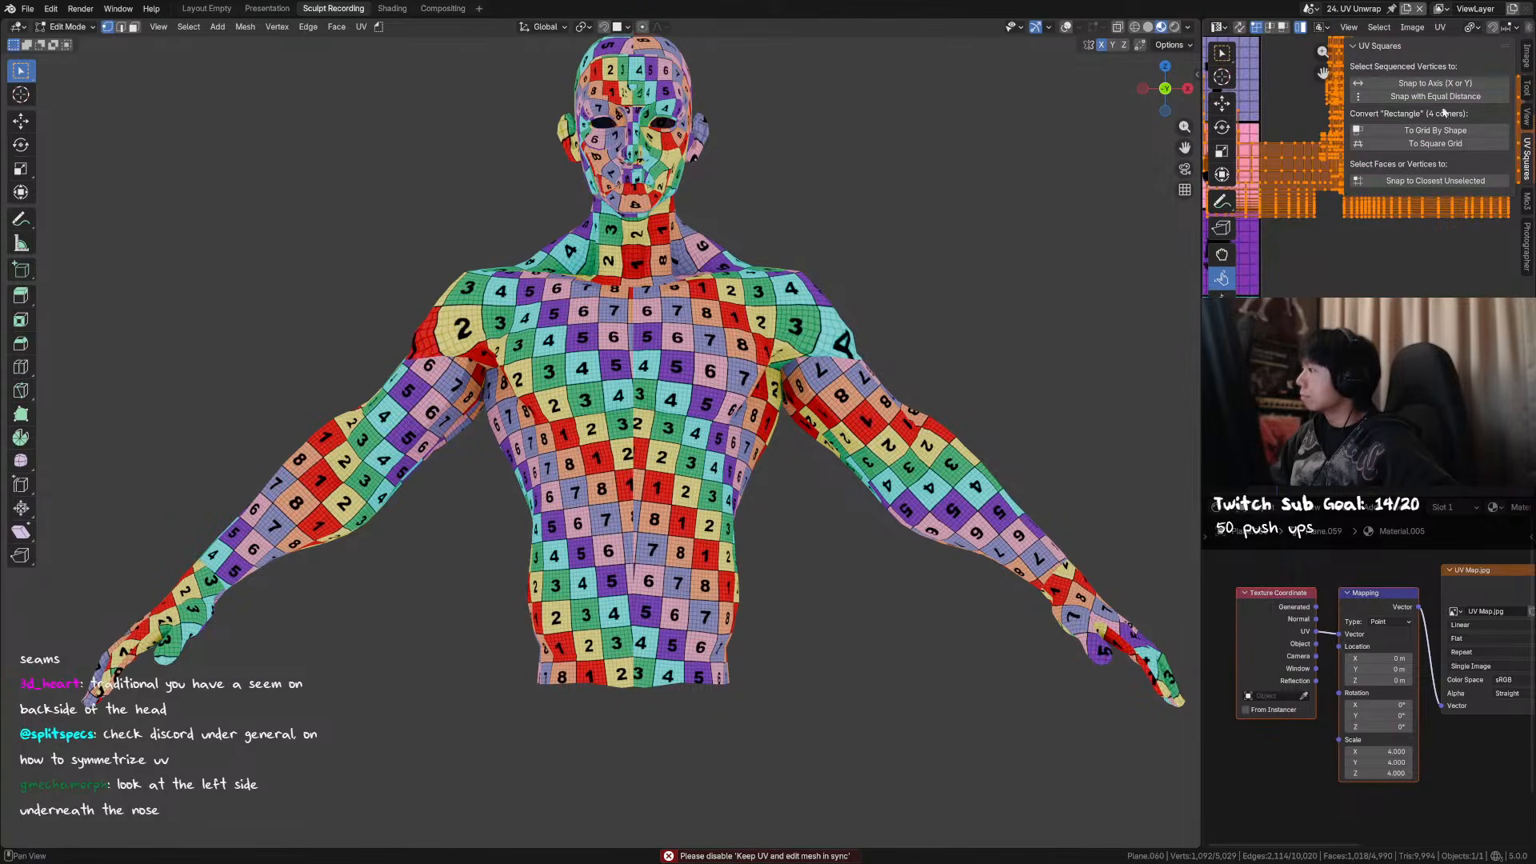
scroll(1394, 268, "down", 3)
key("ctrl+z")
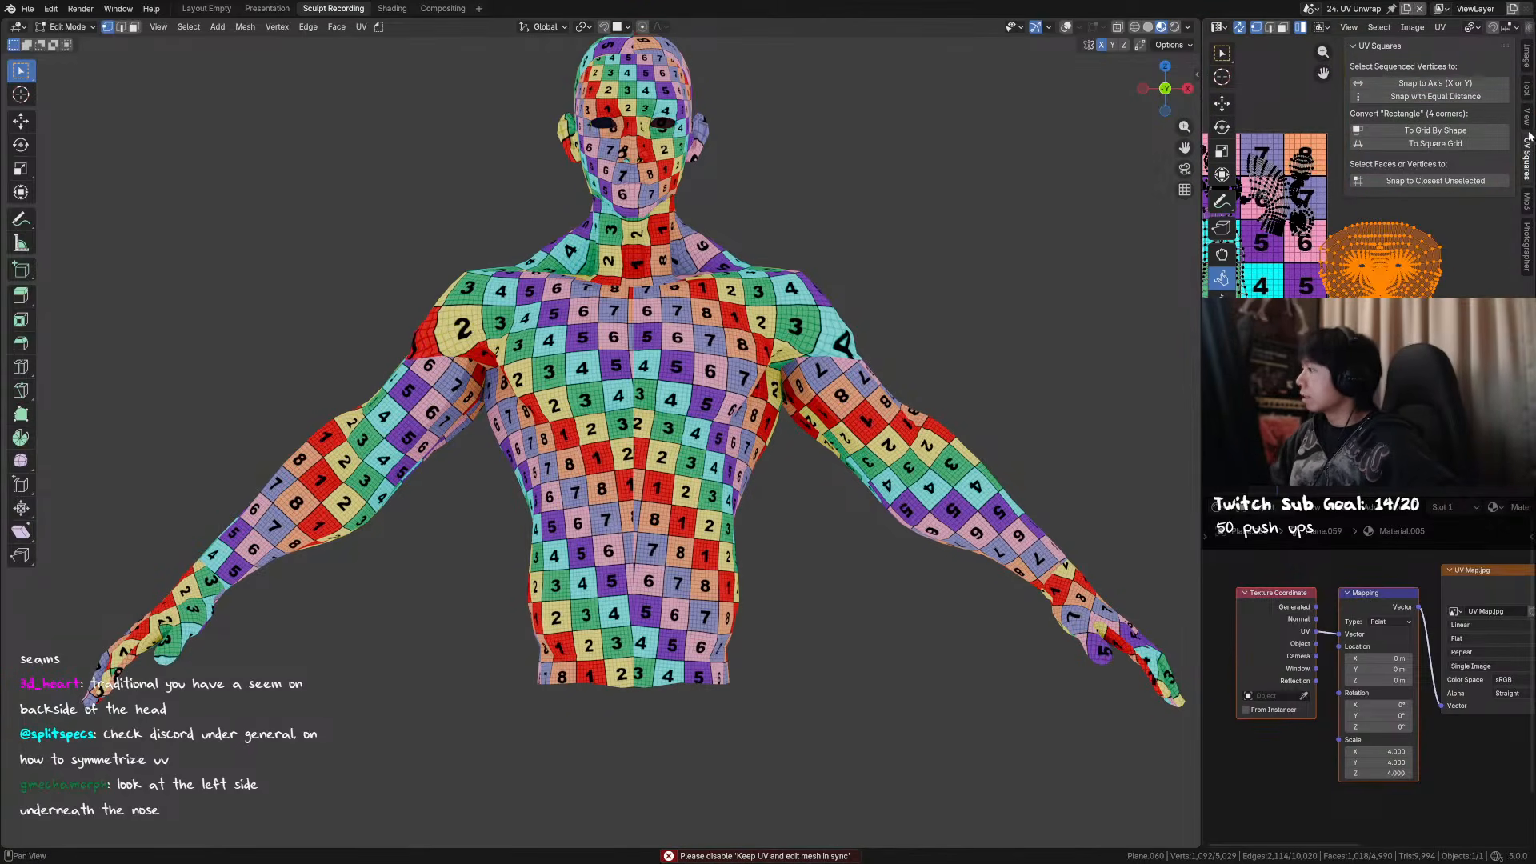
- Look through the UV editor's view, active tool and image settings
left_click(1528, 118)
left_click(1528, 88)
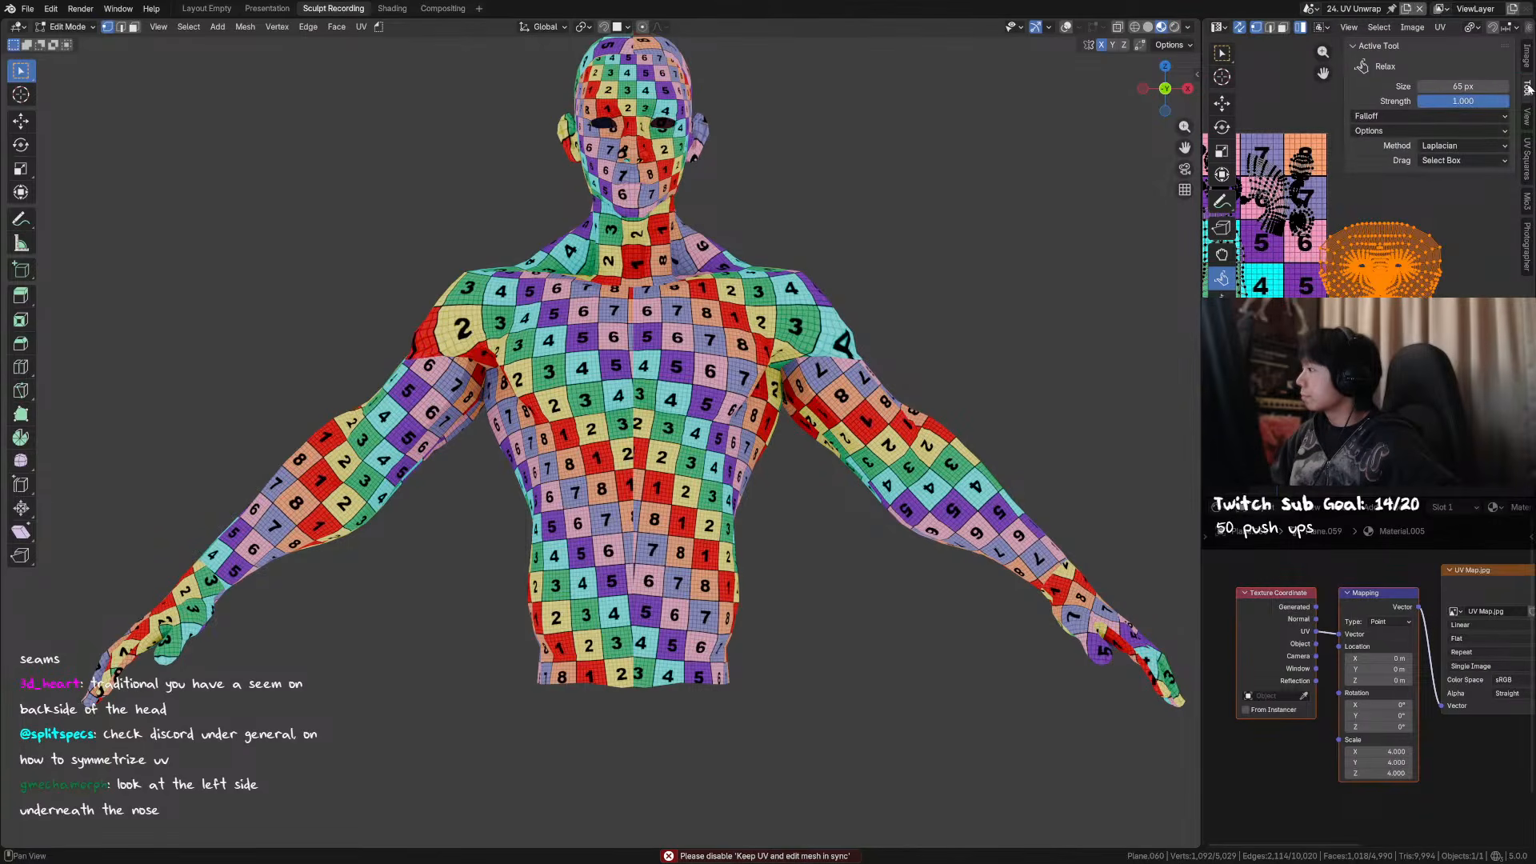
left_click(1527, 61)
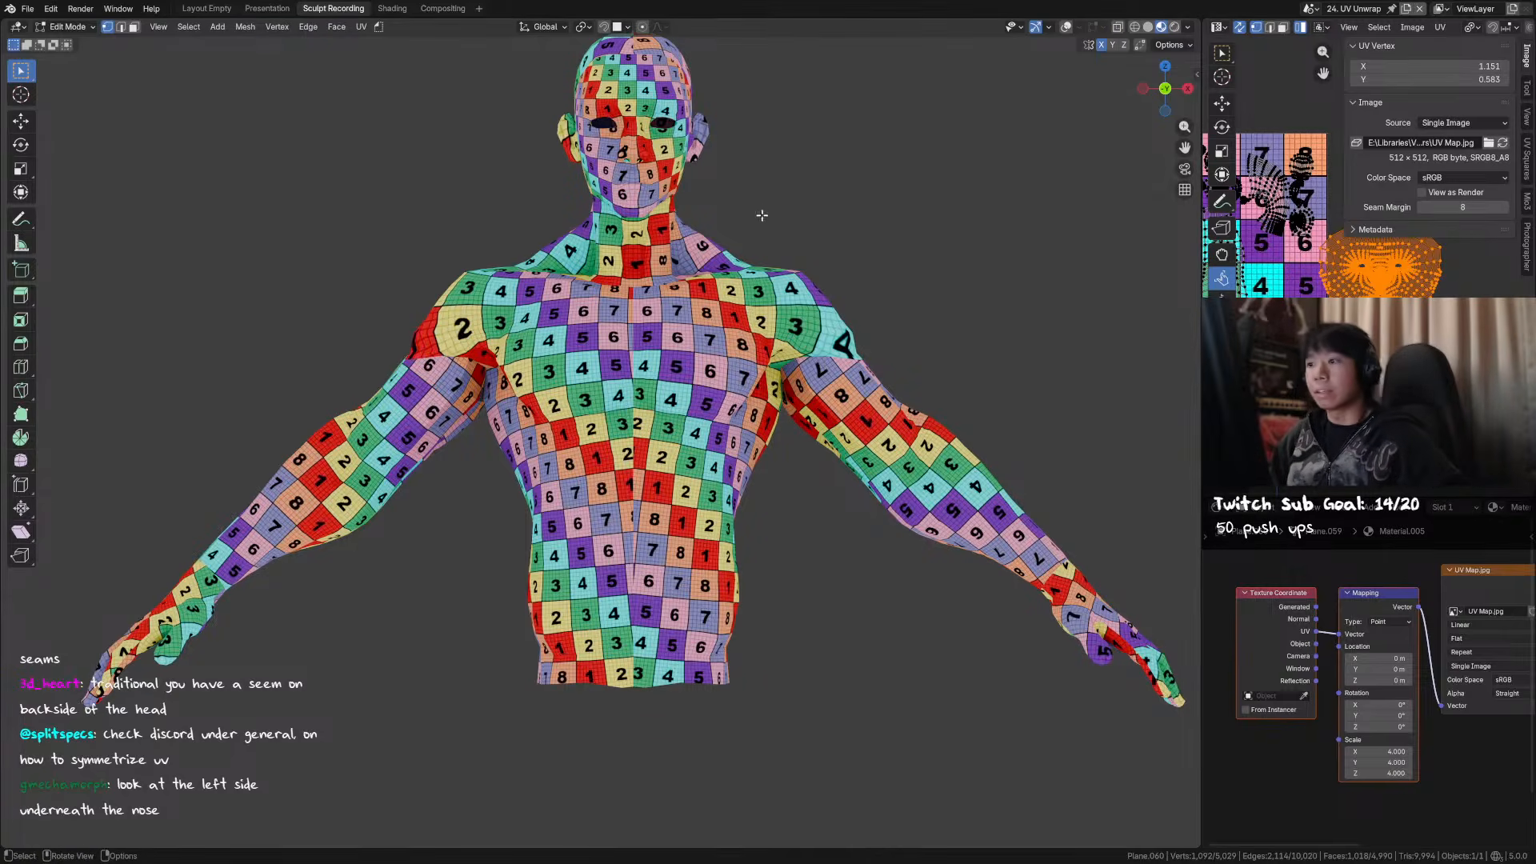
- Examine the checker distortion around the nose, mouth and jaw from several angles, and bring up the Relax brush settings
scroll(762, 217, "up", 6)
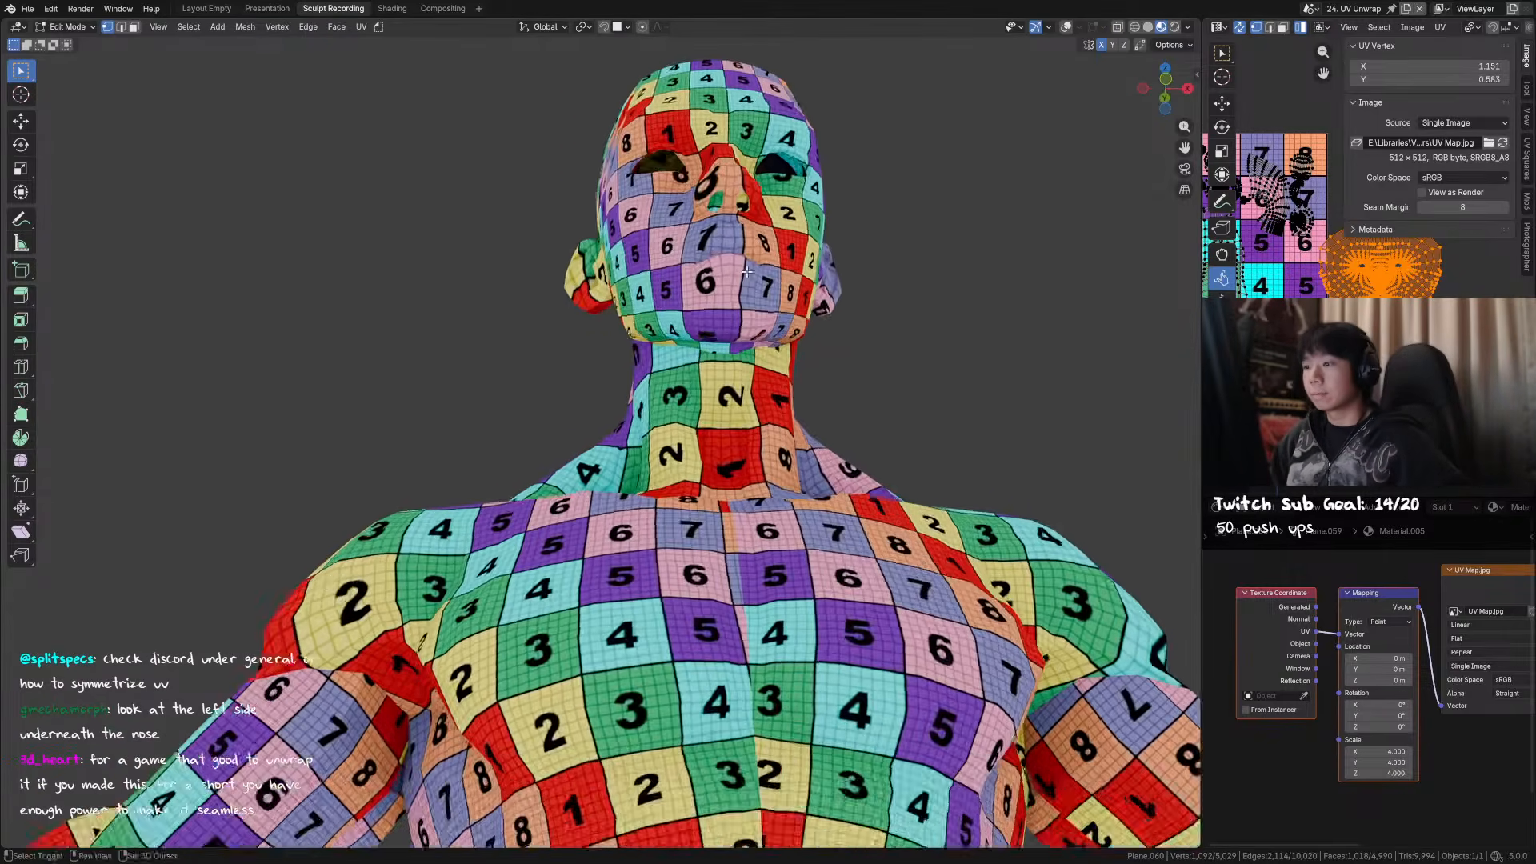
scroll(745, 272, "up", 2)
middle_click_drag(746, 272, 719, 333)
scroll(679, 378, "up", 1)
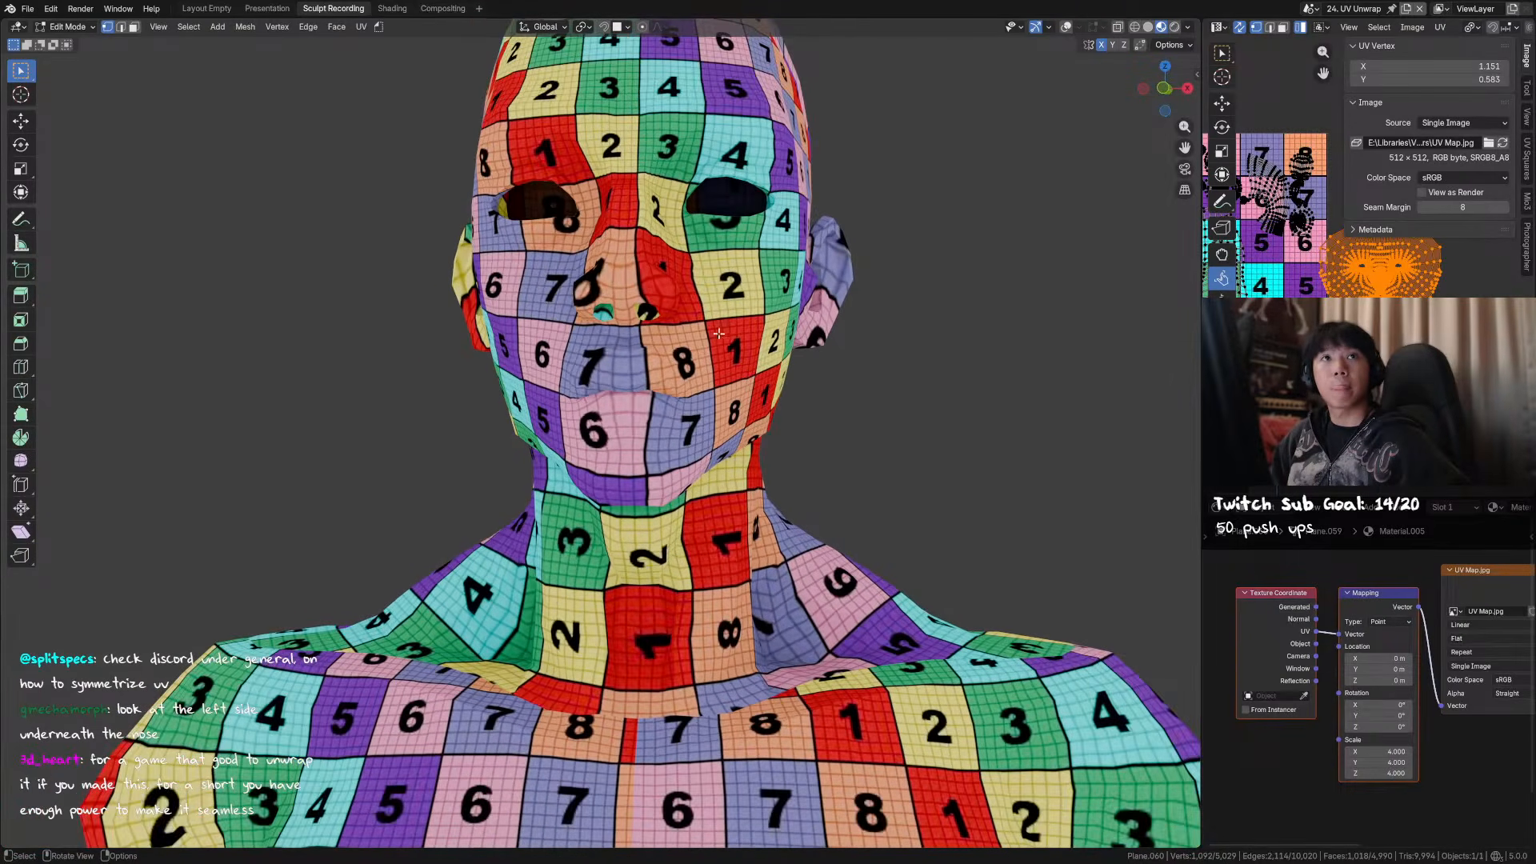
middle_click_drag(1504, 238, 1490, 255)
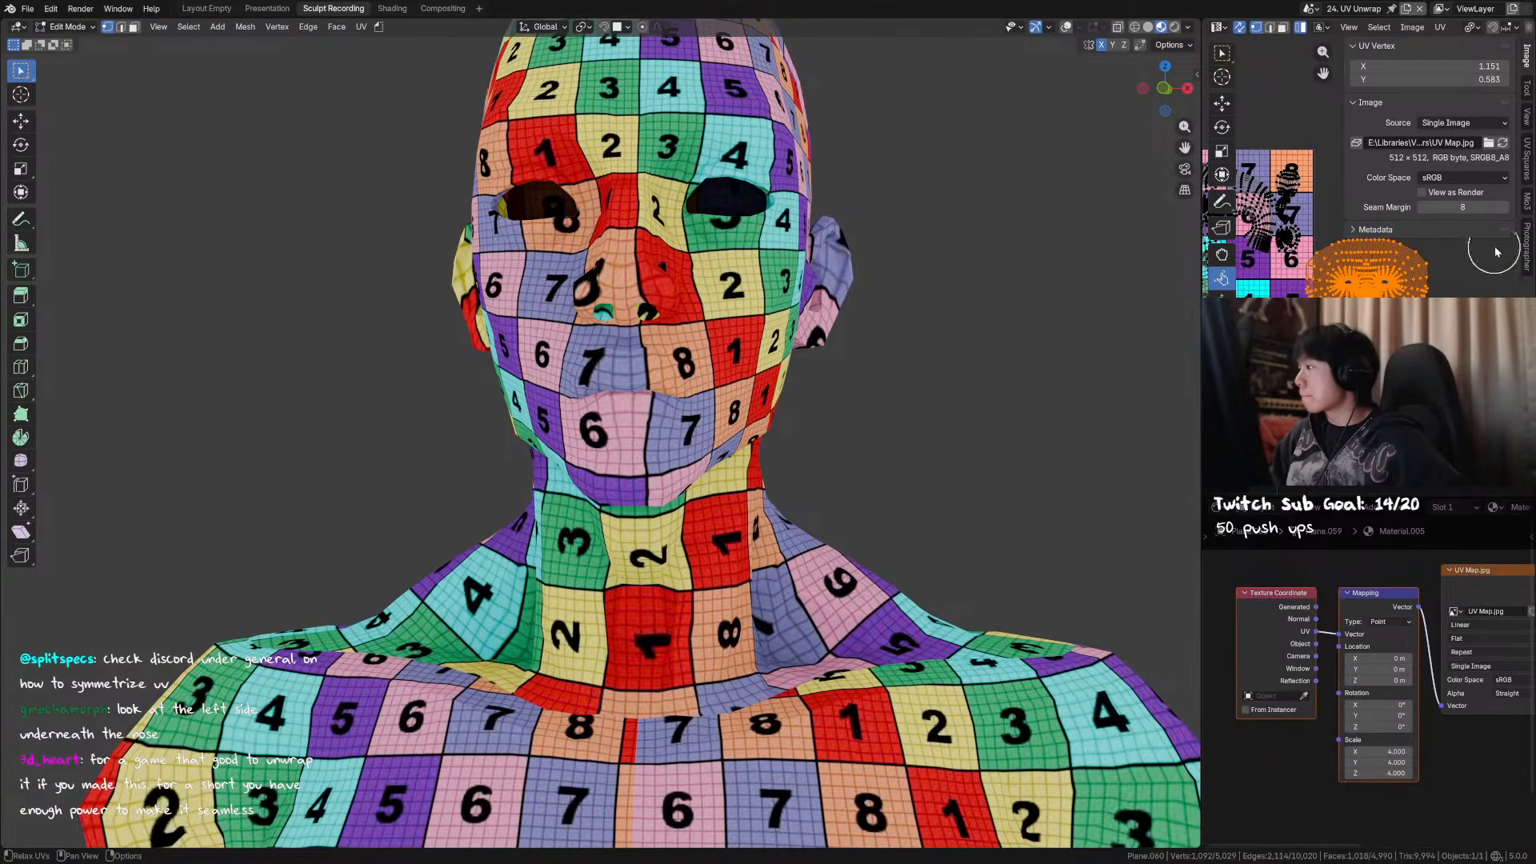
middle_click_drag(980, 304, 727, 315)
scroll(728, 314, "up", 3)
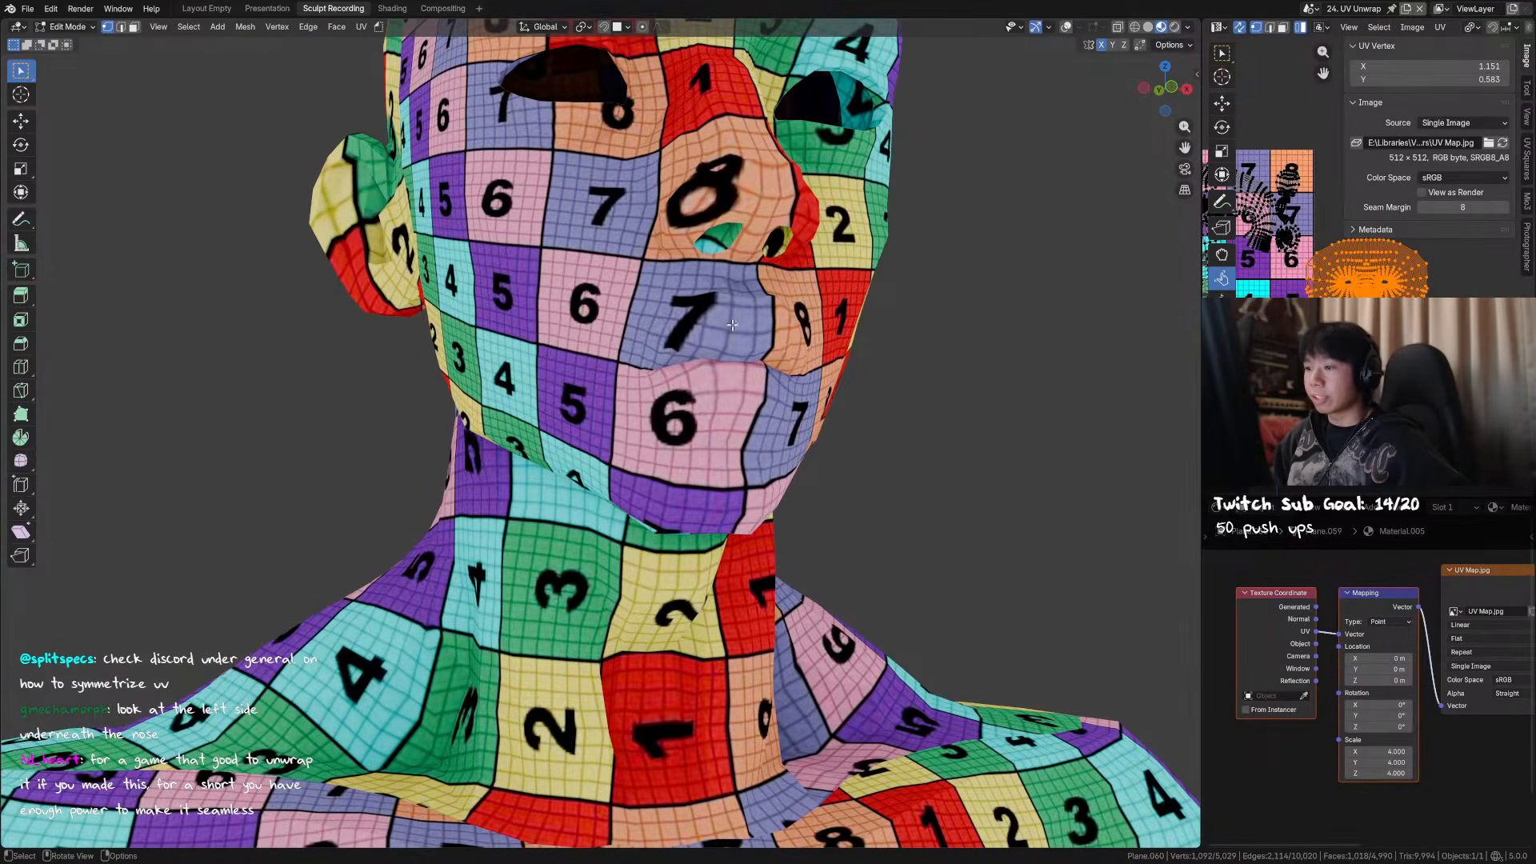
scroll(689, 315, "down", 1)
middle_click_drag(819, 313, 620, 316)
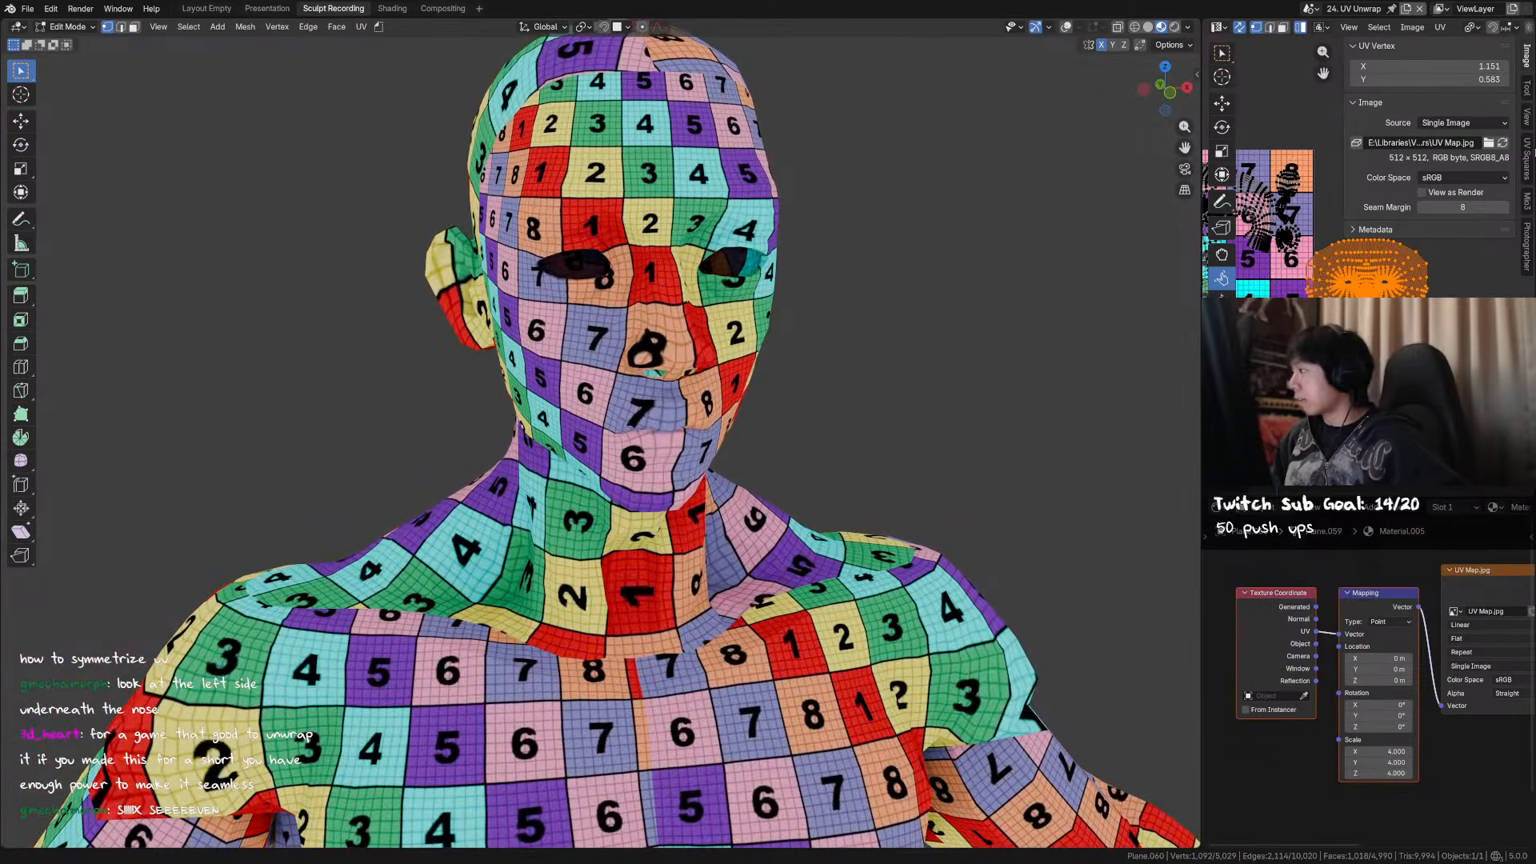
left_click(1528, 117)
left_click(1527, 89)
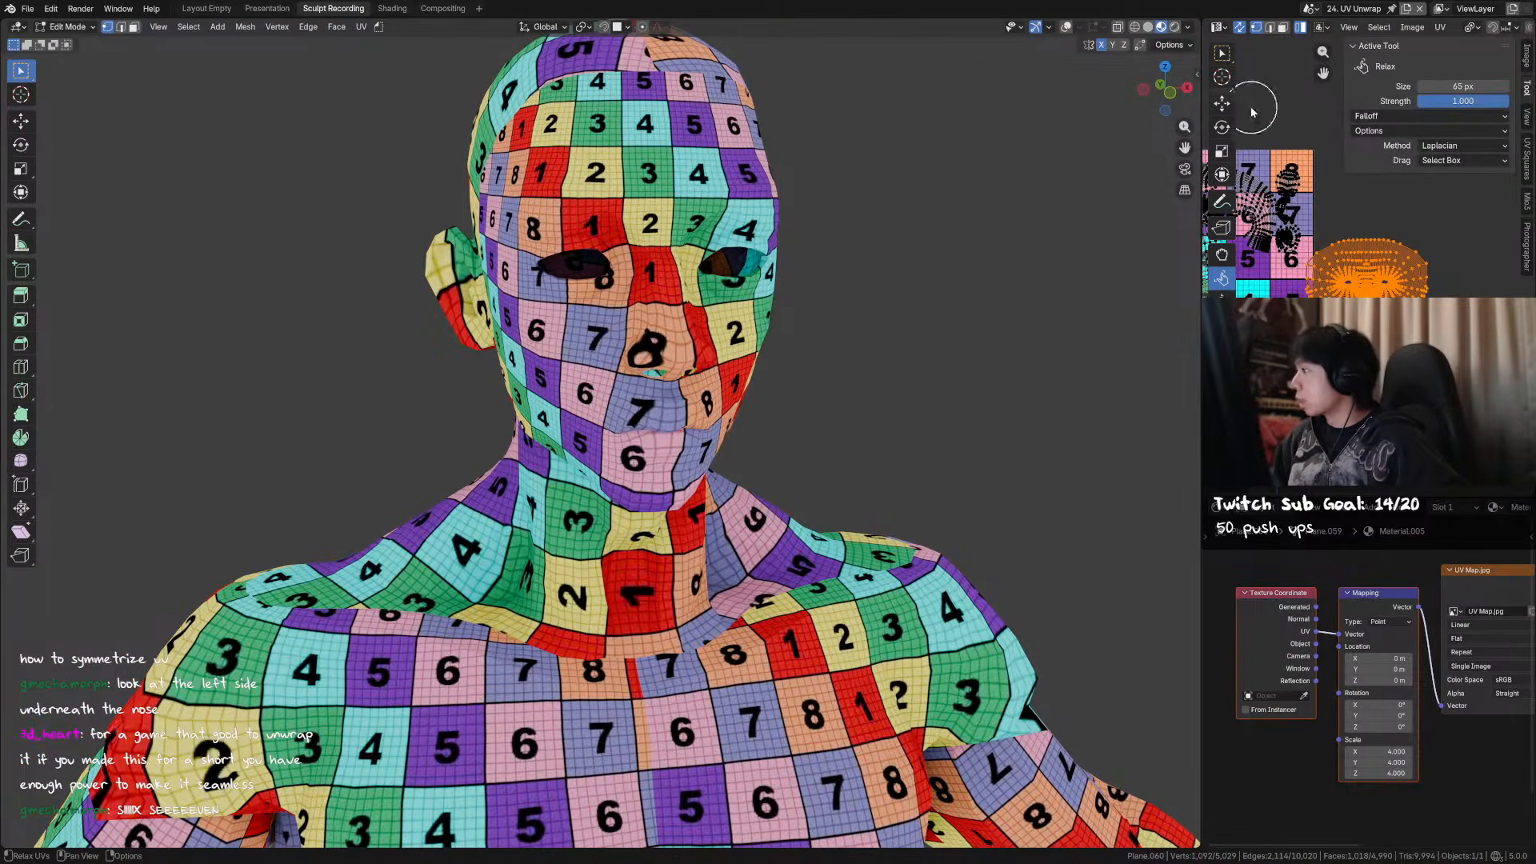
key("n")
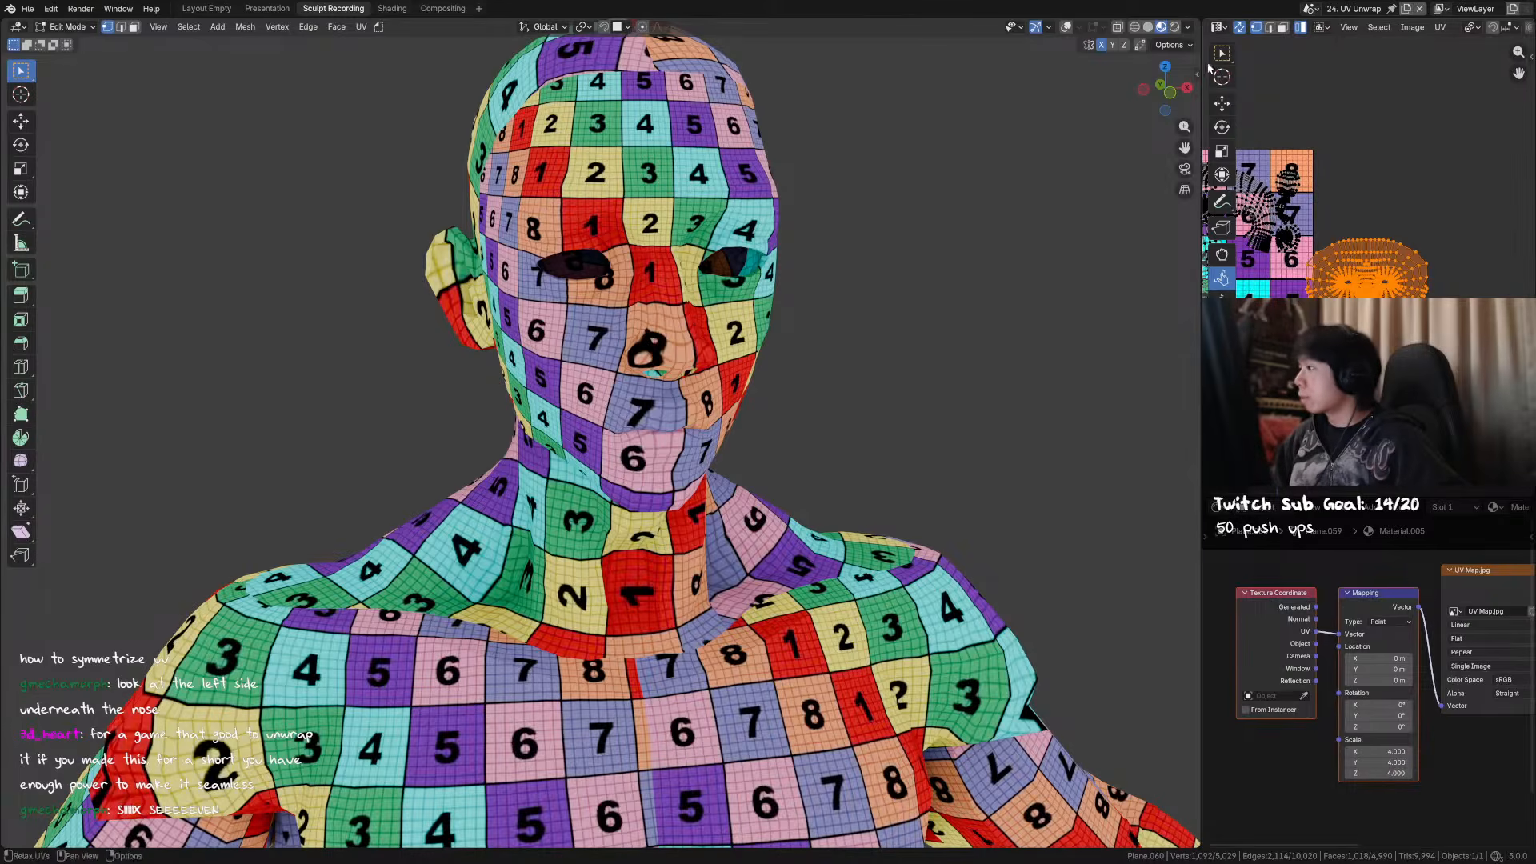
left_click(1218, 27)
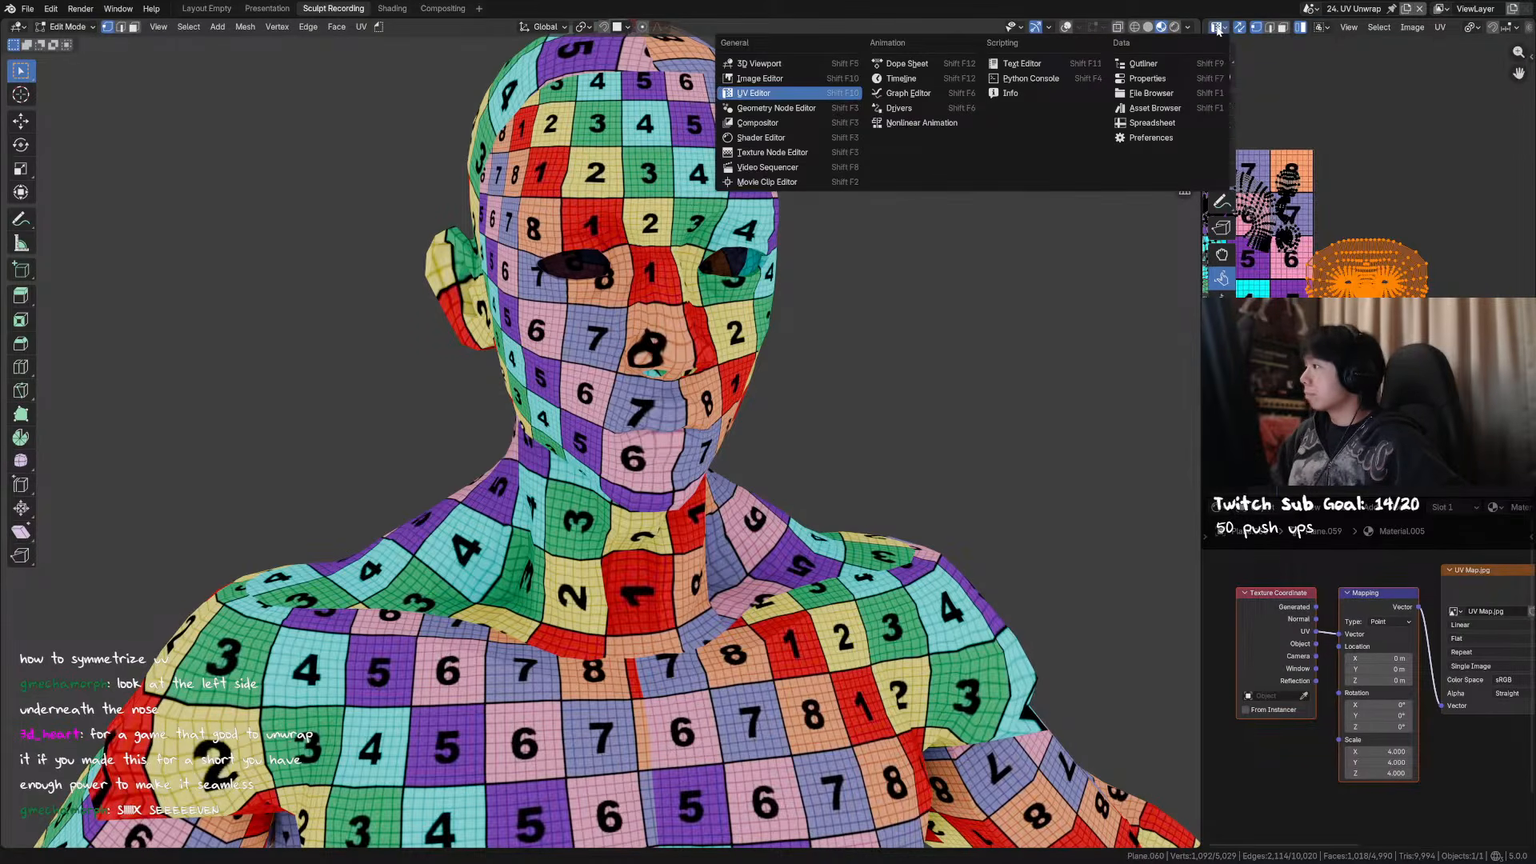
left_click(1349, 27)
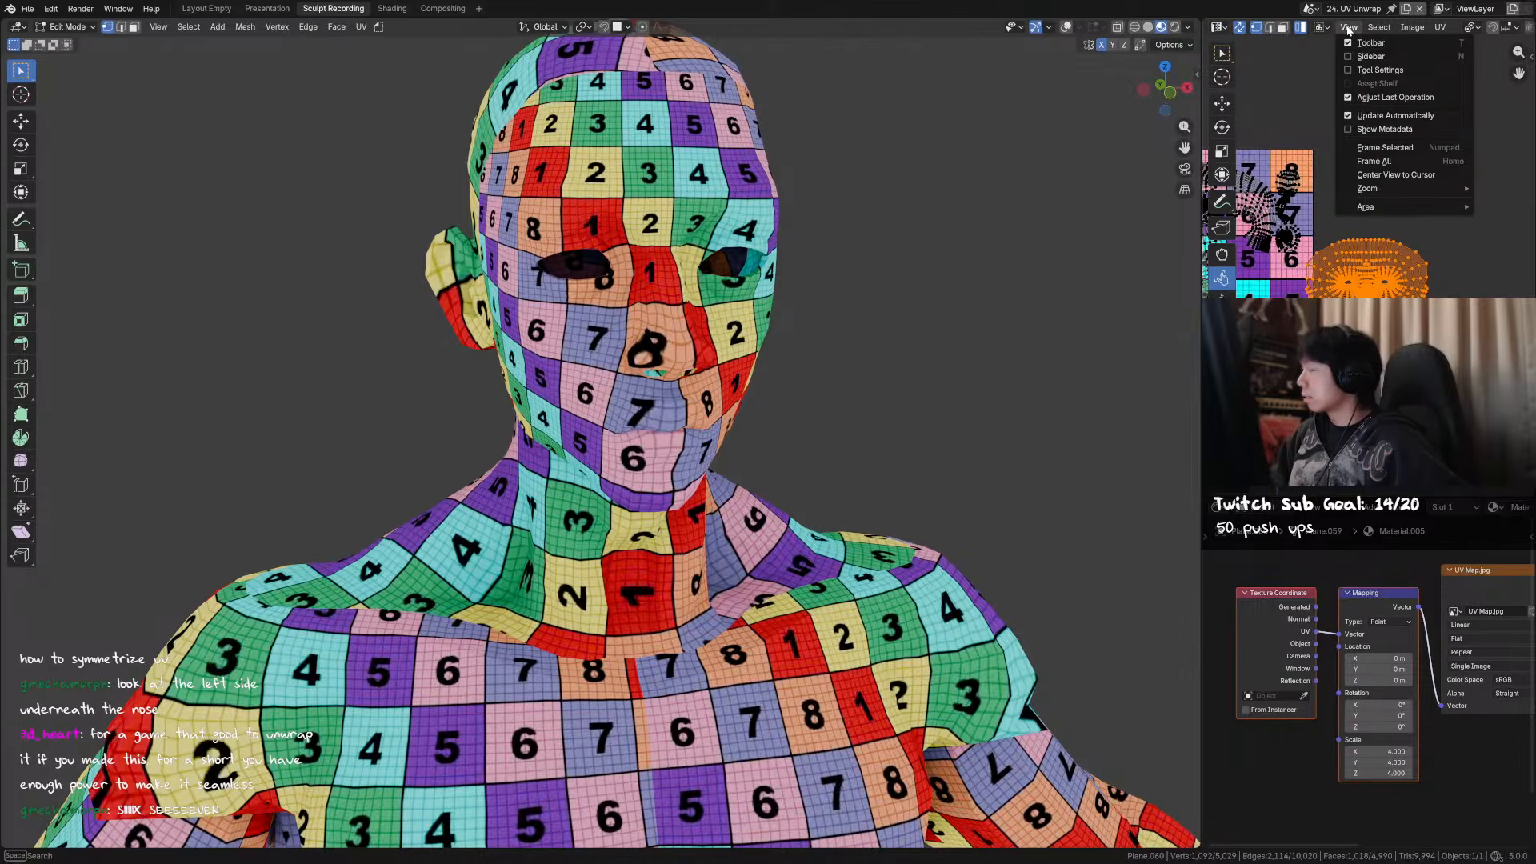
left_click(1349, 27)
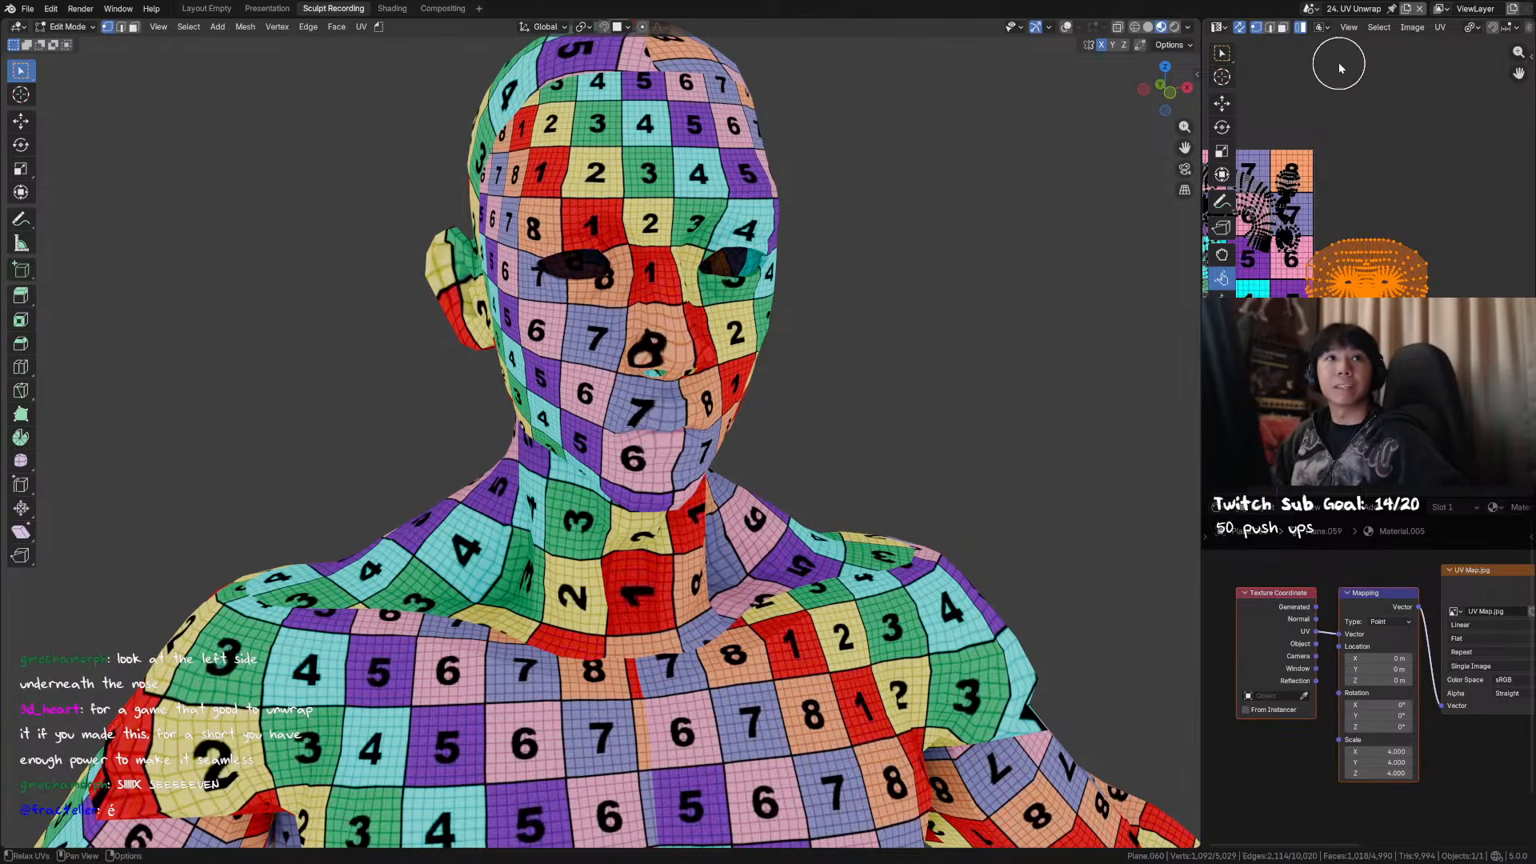
middle_click_drag(920, 277, 895, 314)
scroll(895, 314, "down", 4)
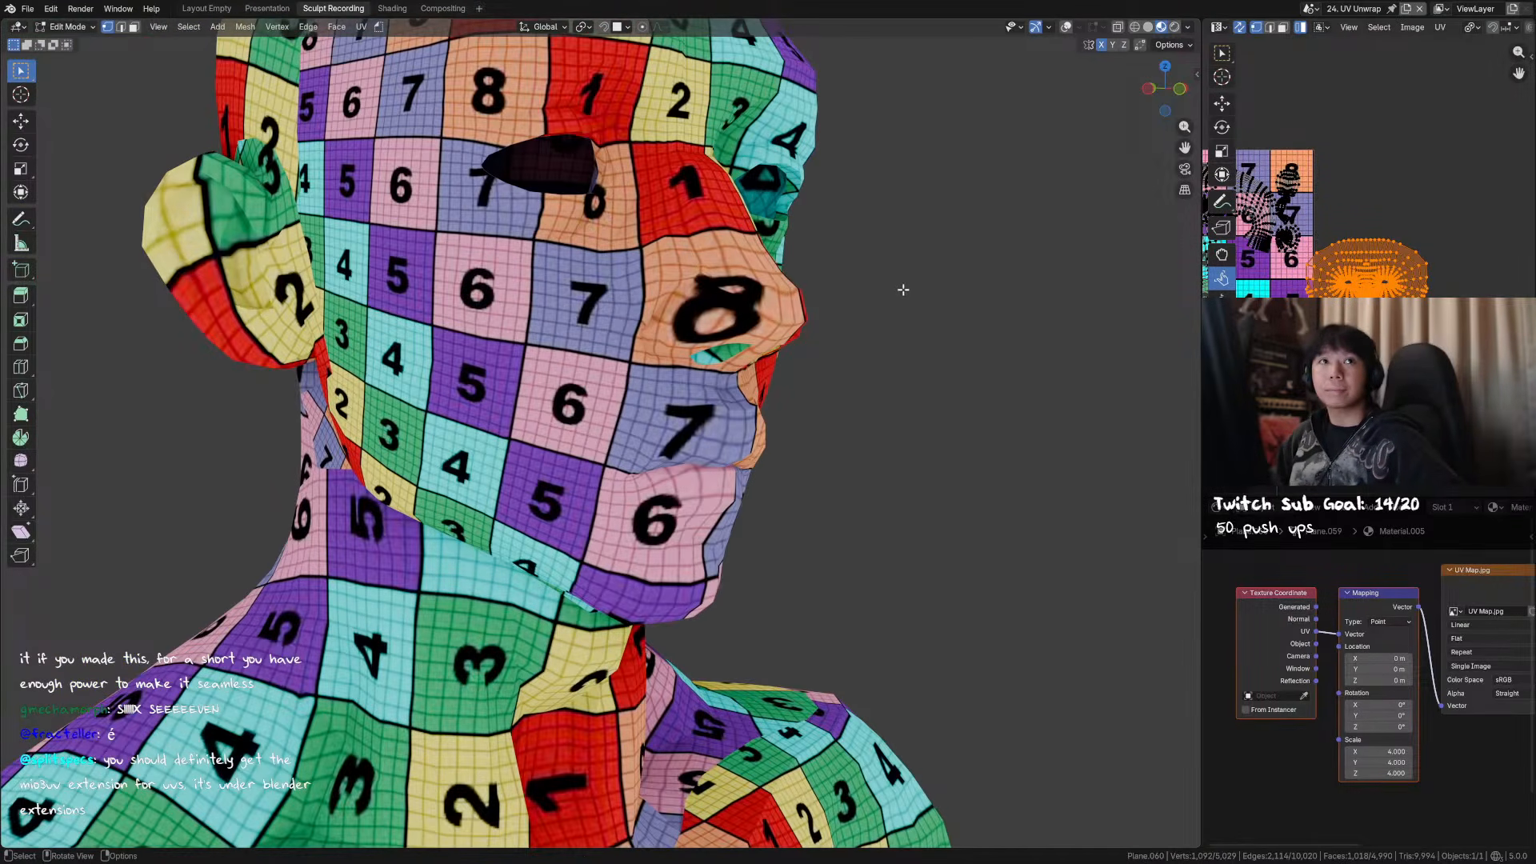
- Try the Mio3 Symmetrize operation about the center on the face island, and undo it
key("n")
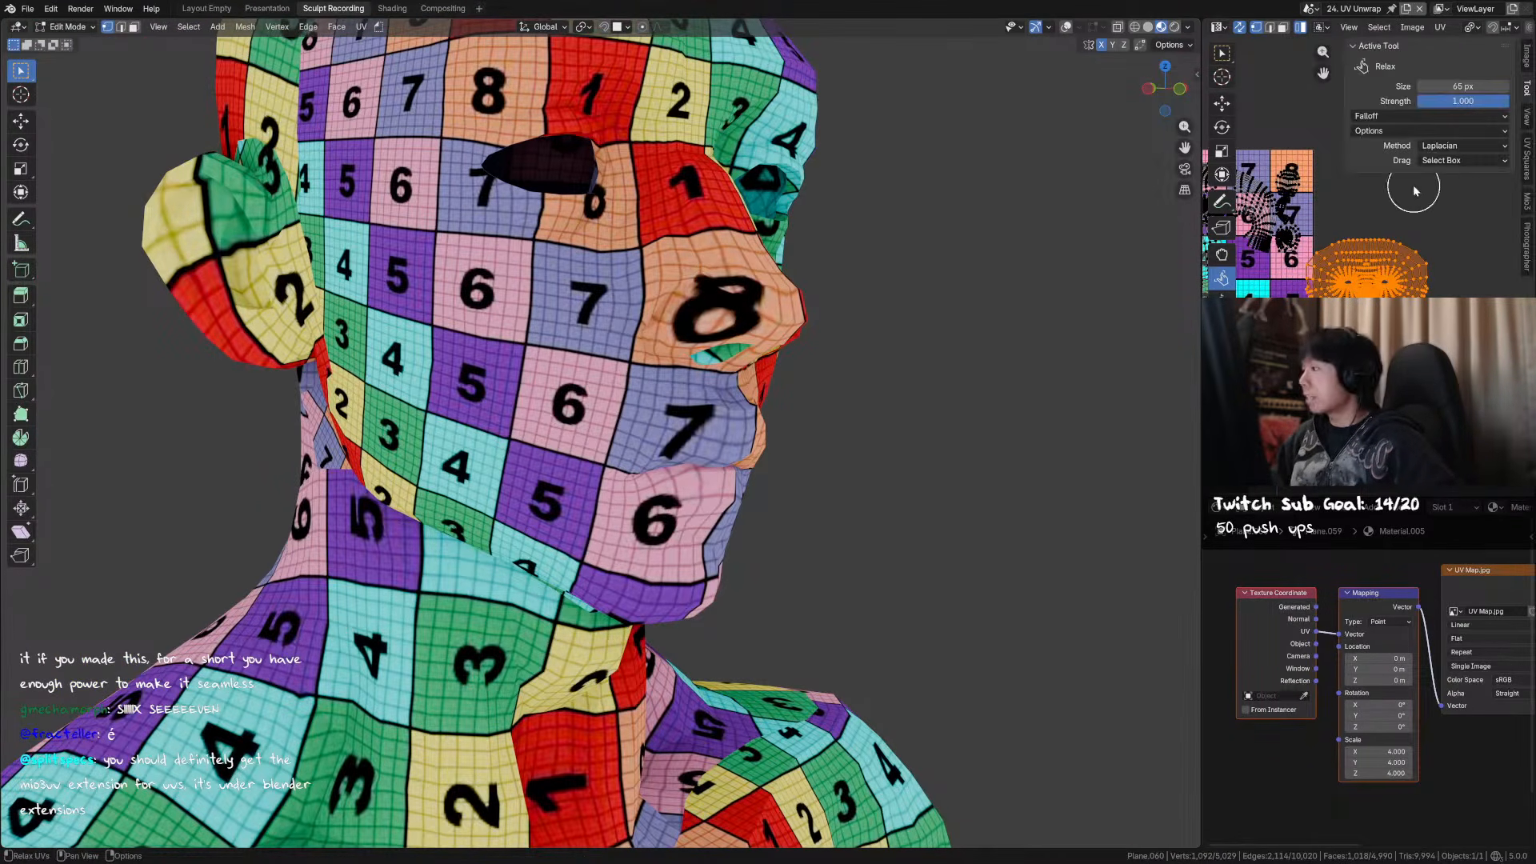
left_click(1527, 199)
scroll(1423, 214, "down", 5)
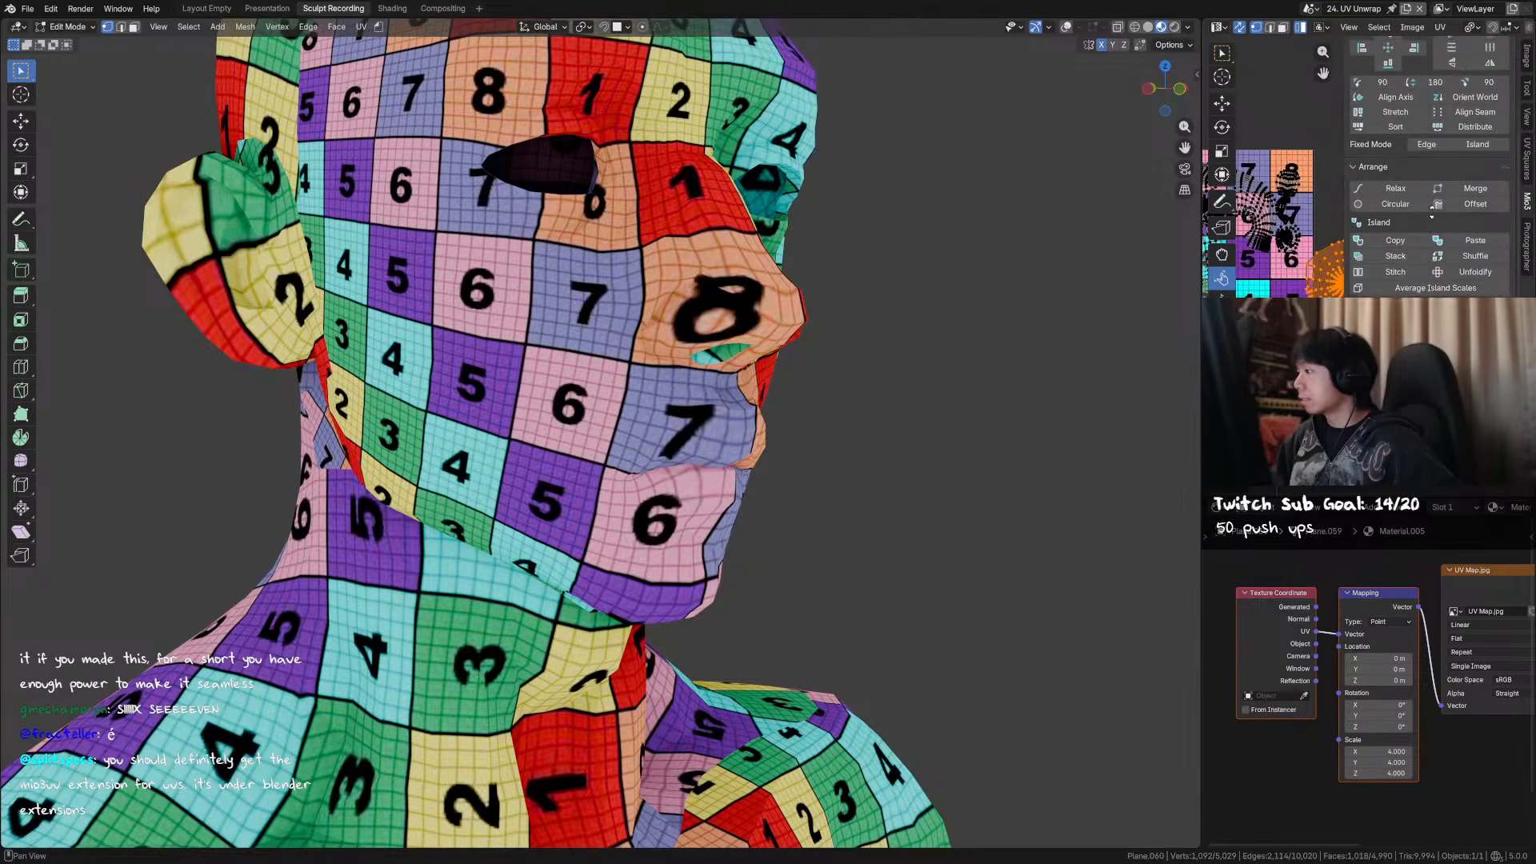
scroll(1423, 214, "down", 3)
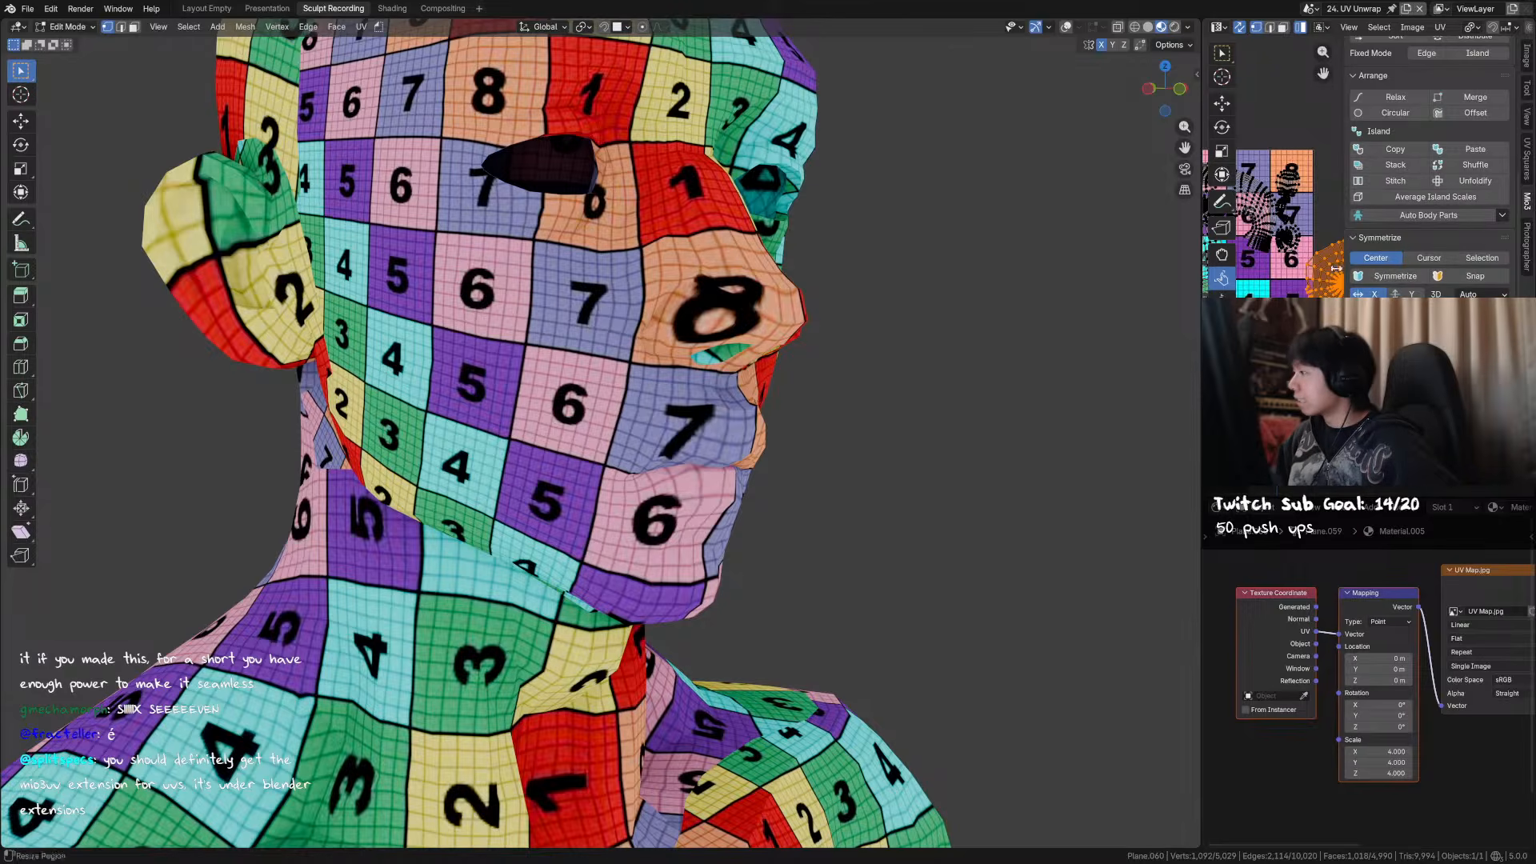
middle_click_drag(1277, 258, 1528, 208)
left_click(1394, 276)
key("ctrl+z")
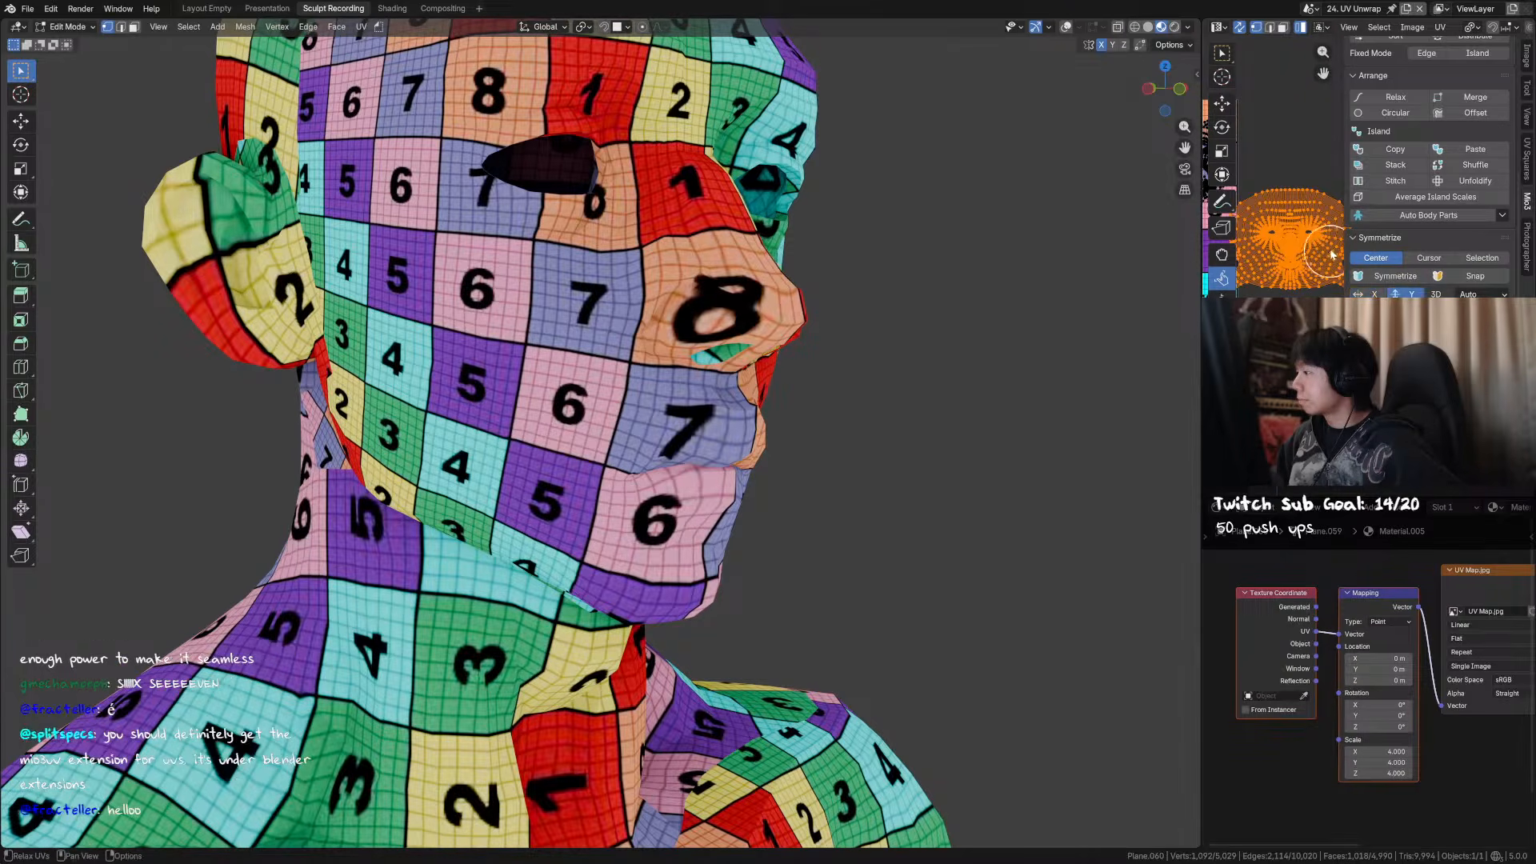
- Examine the face island's shape and placement beside the checker texture, and hide the UV editor's sidebar
scroll(1280, 232, "up", 2)
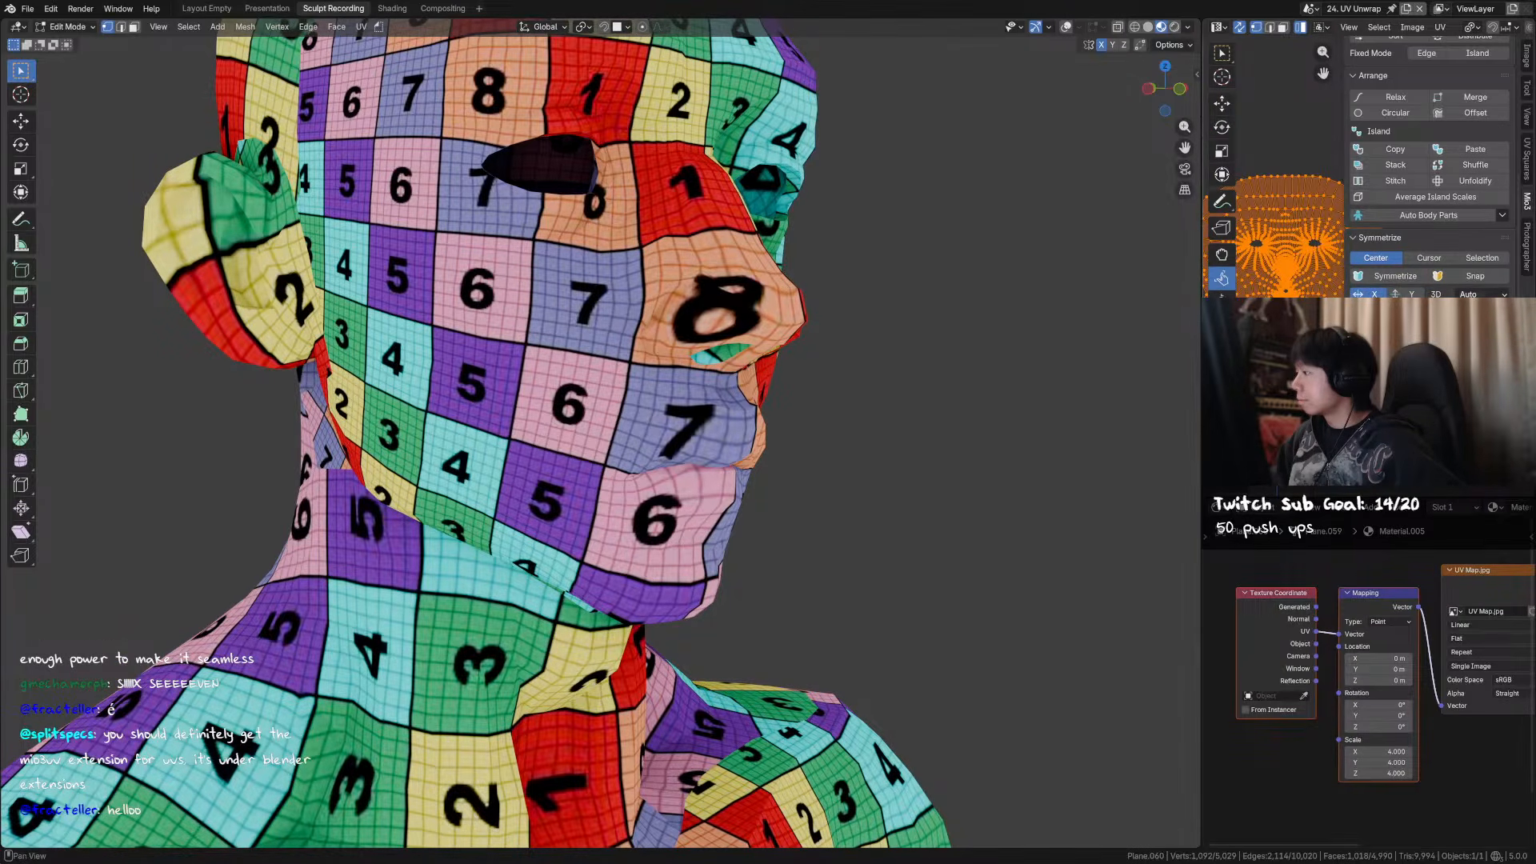
scroll(1286, 232, "down", 5)
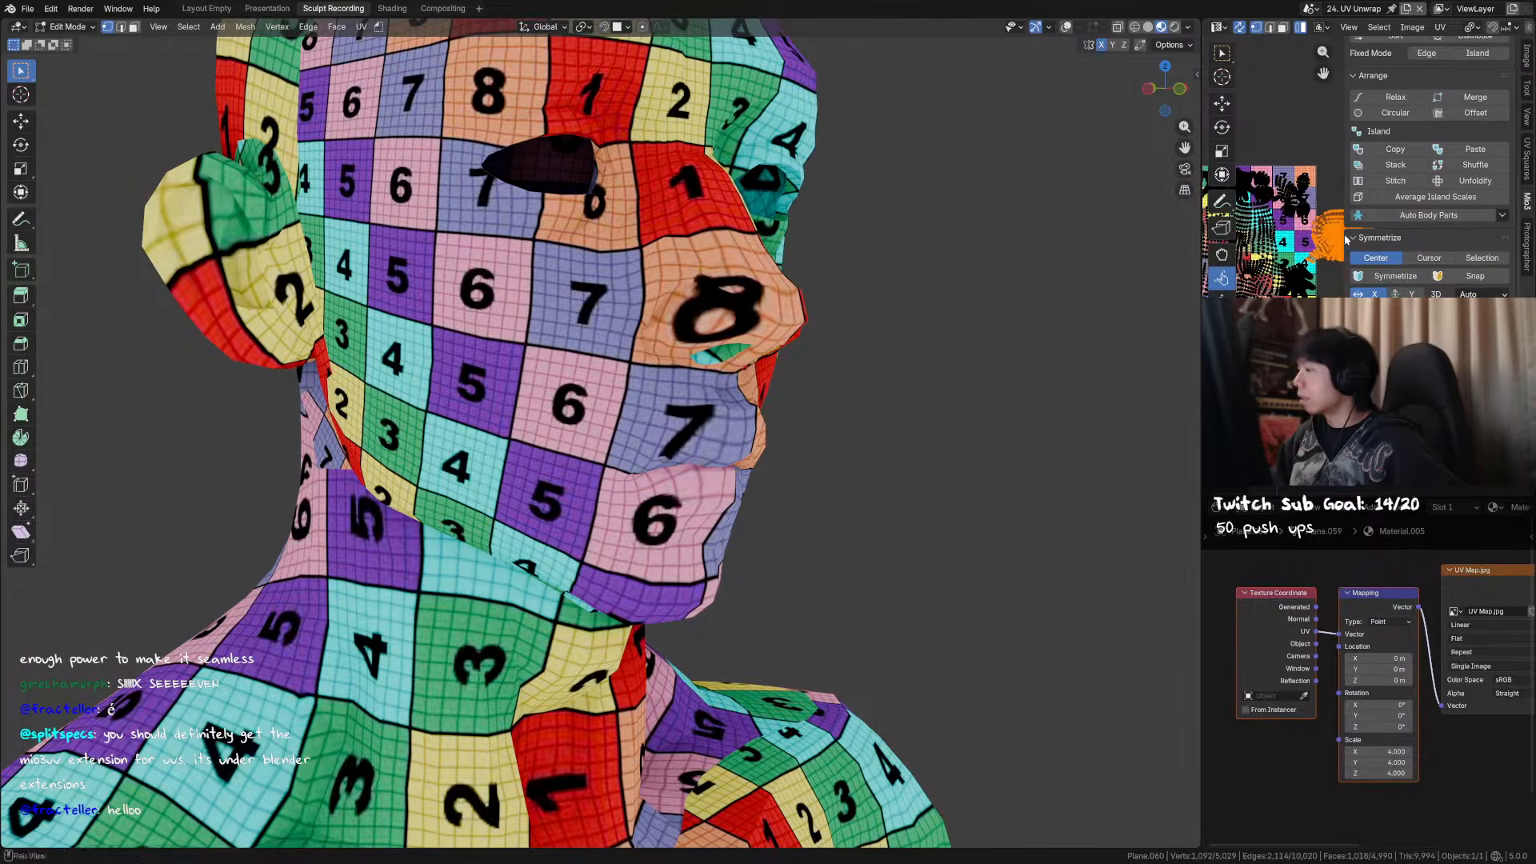
key("n")
middle_click_drag(1332, 234, 1398, 234)
scroll(1415, 229, "down", 2)
scroll(1416, 225, "up", 5)
scroll(1444, 216, "down", 2)
scroll(943, 199, "down", 3)
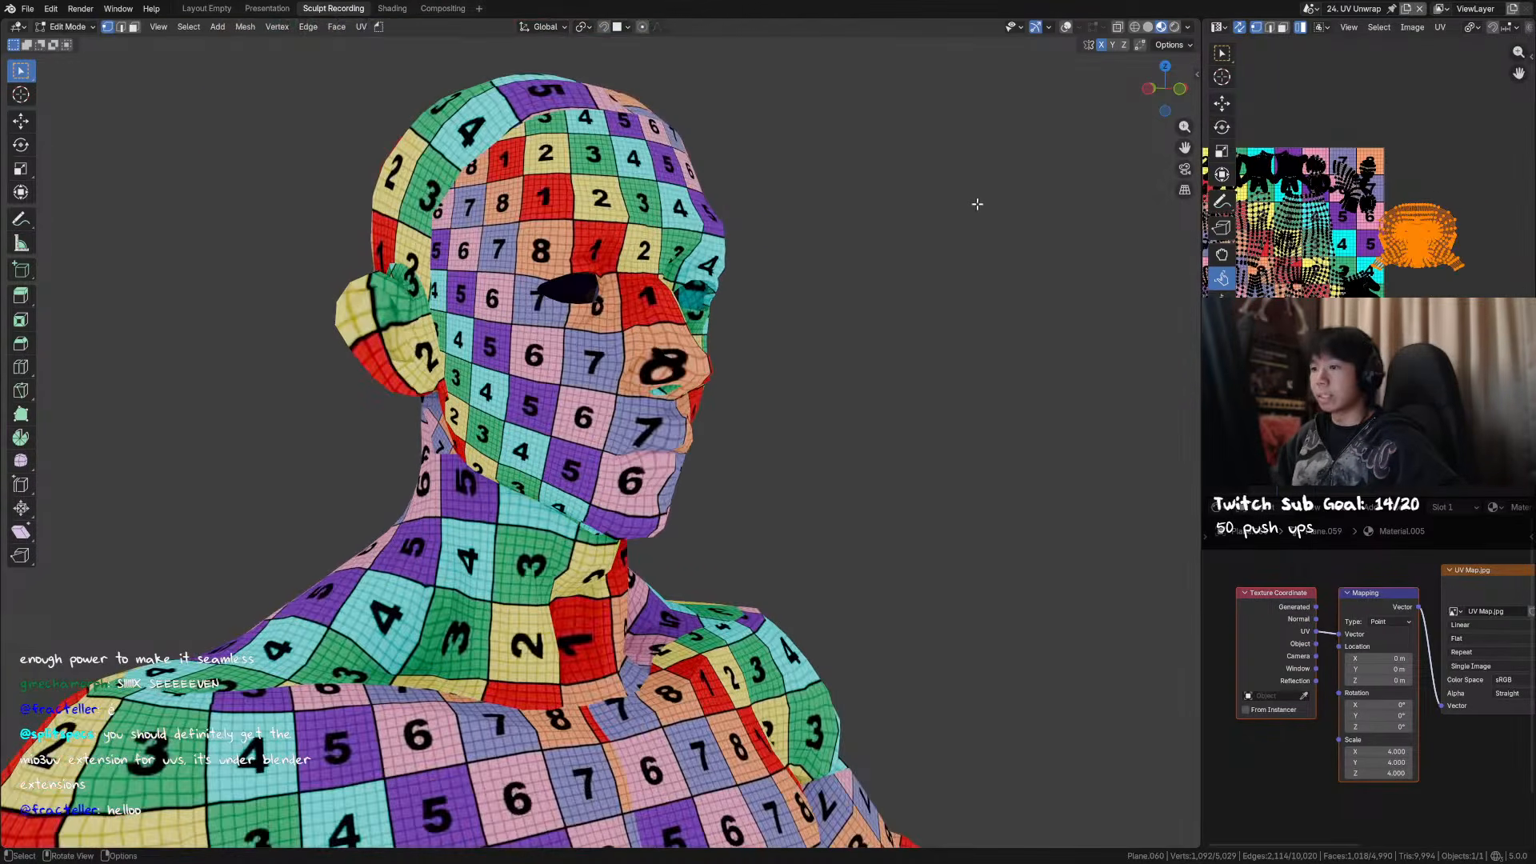
- Change the viewport to solid shading and show the overlays while editing the body mesh
key("Tab")
scroll(888, 244, "down", 4)
middle_click_drag(814, 280, 704, 307)
key("z")
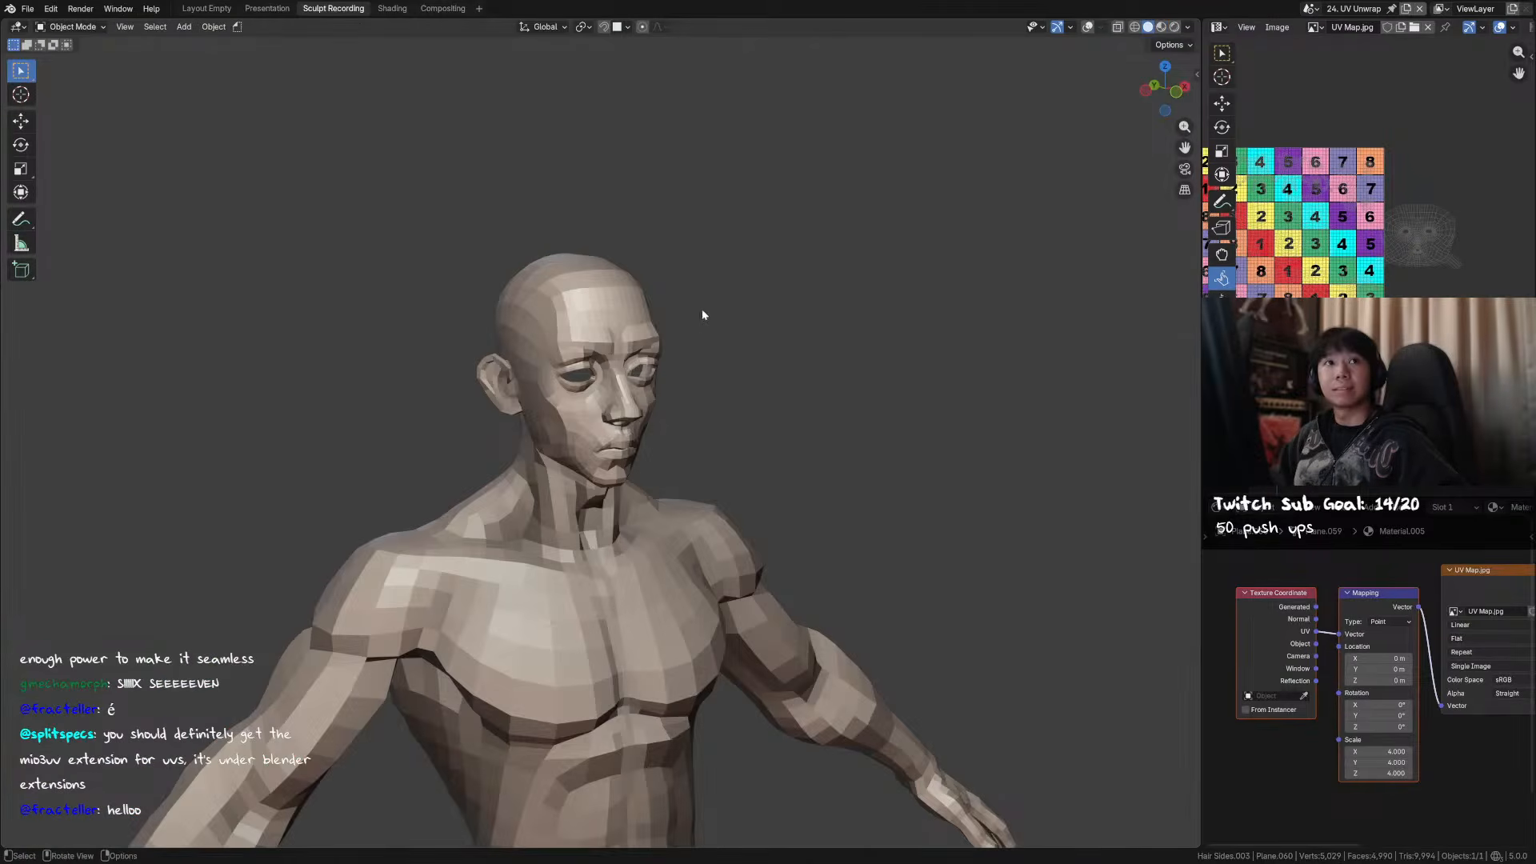
key("Tab")
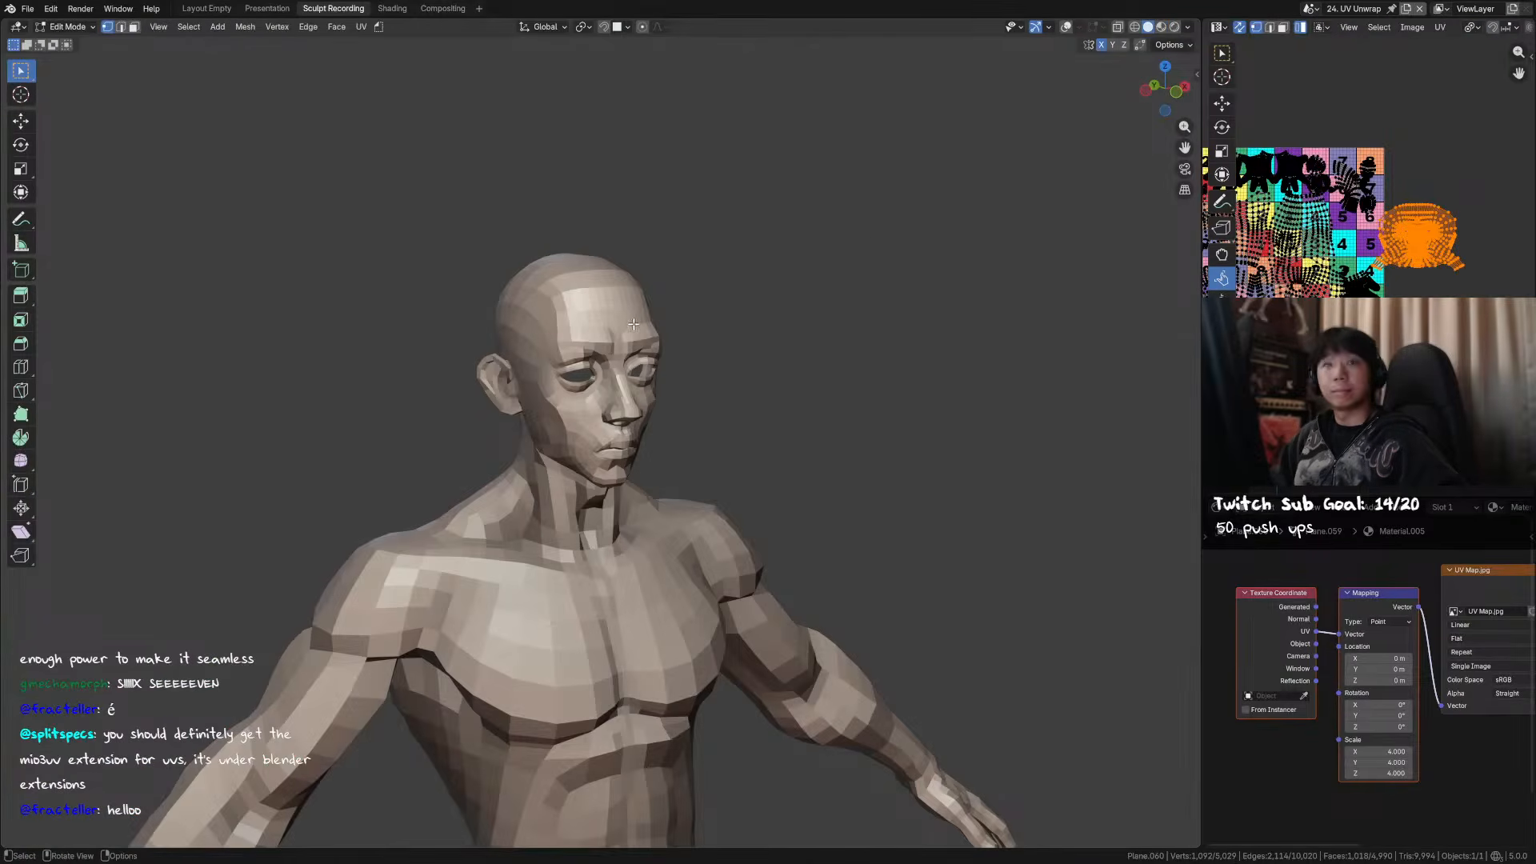
left_click(1066, 27)
- Try re-unwrapping only the seam-bounded face region with the Minimum Stretch method
key("a")
middle_click_drag(857, 378, 818, 372)
key("u")
key("Escape")
left_click(817, 281)
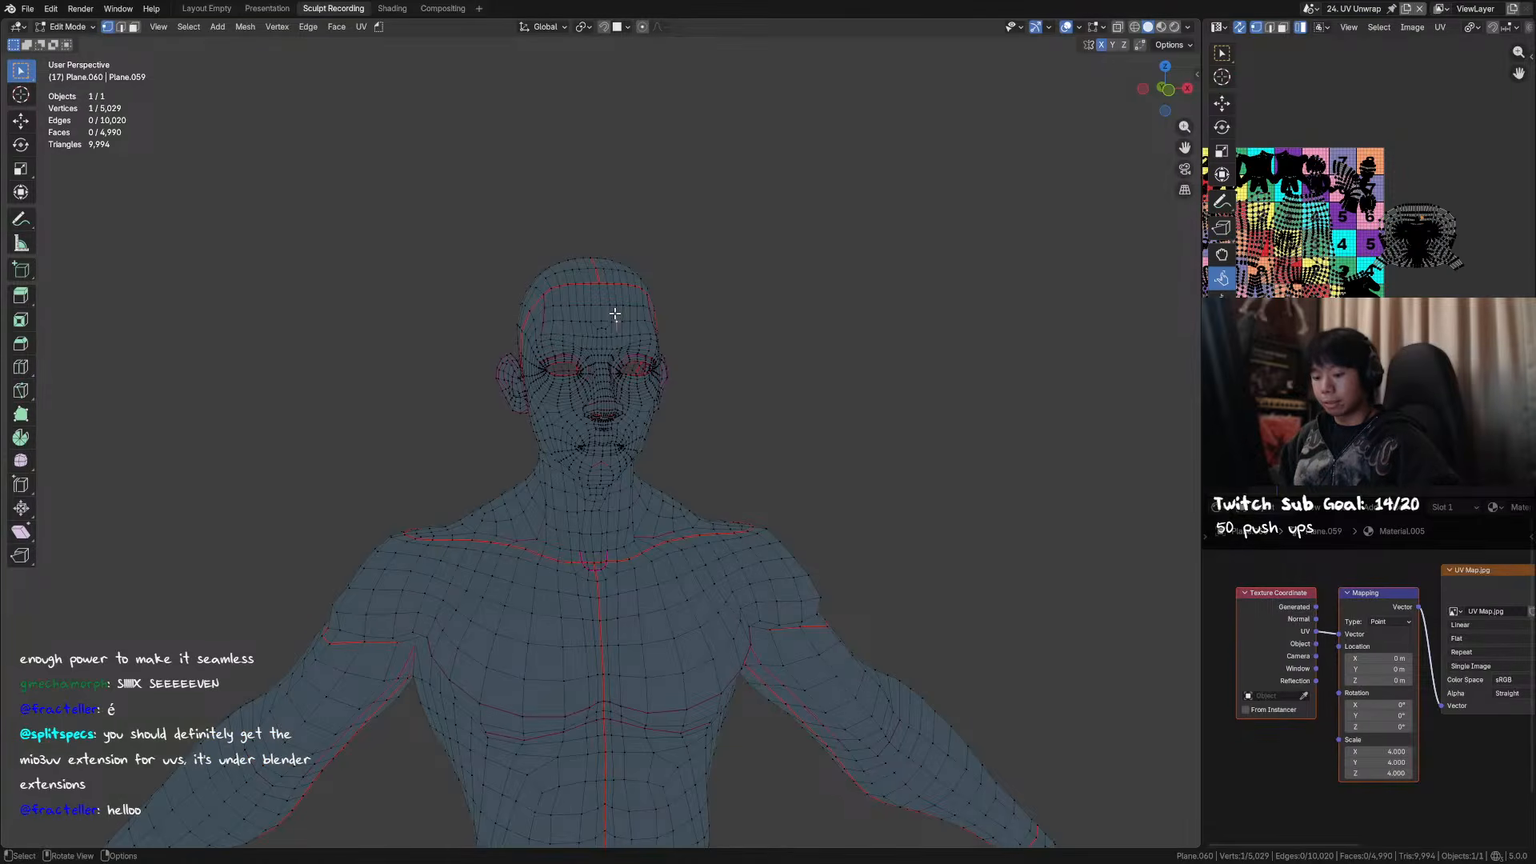
key("l")
key("u")
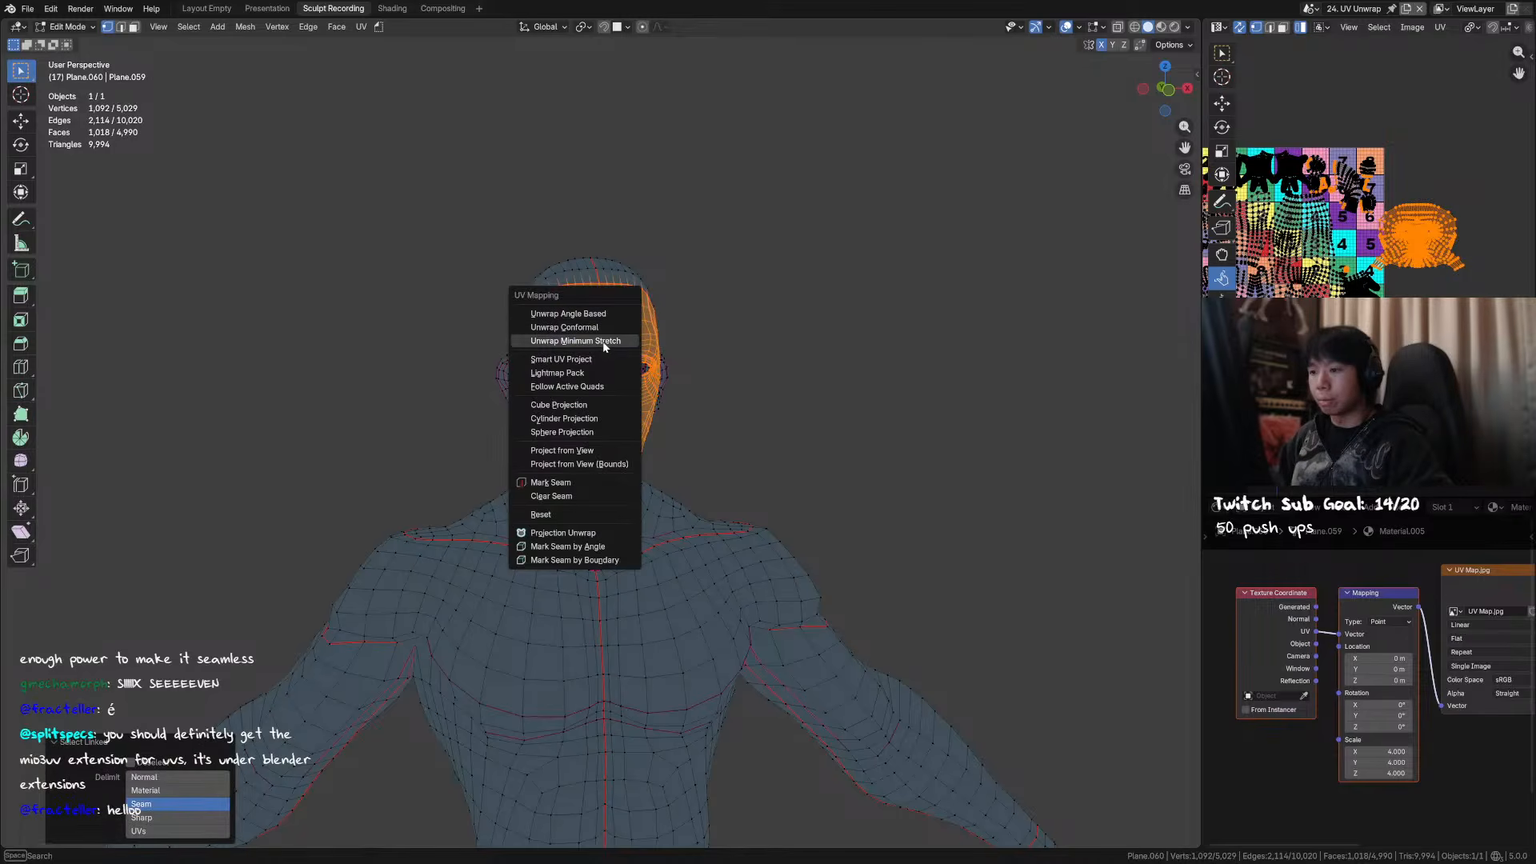
left_click(603, 342)
scroll(1427, 252, "up", 3)
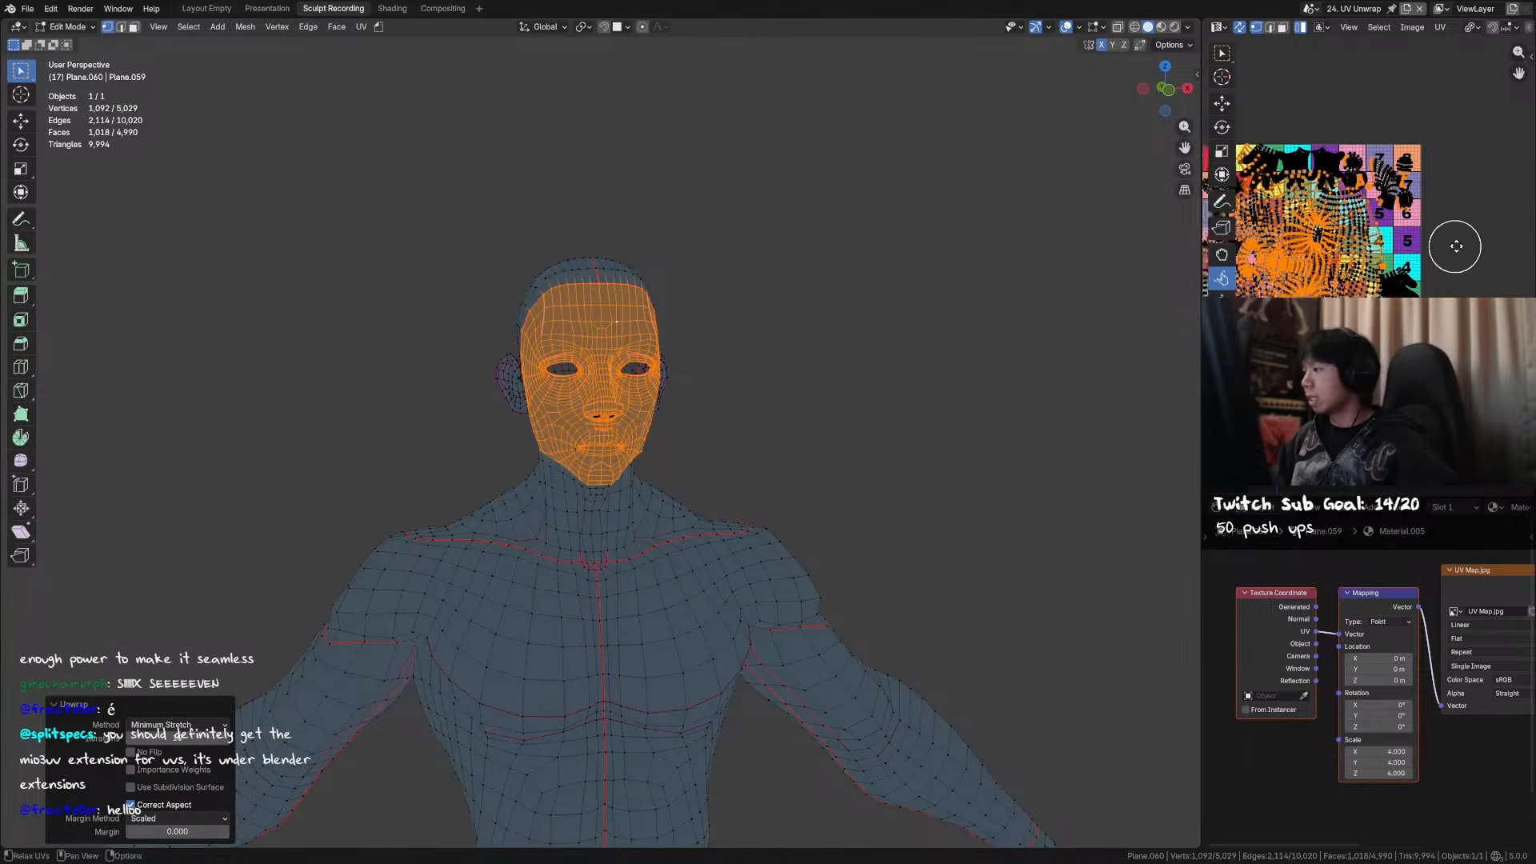
key("r")
right_click(1304, 163)
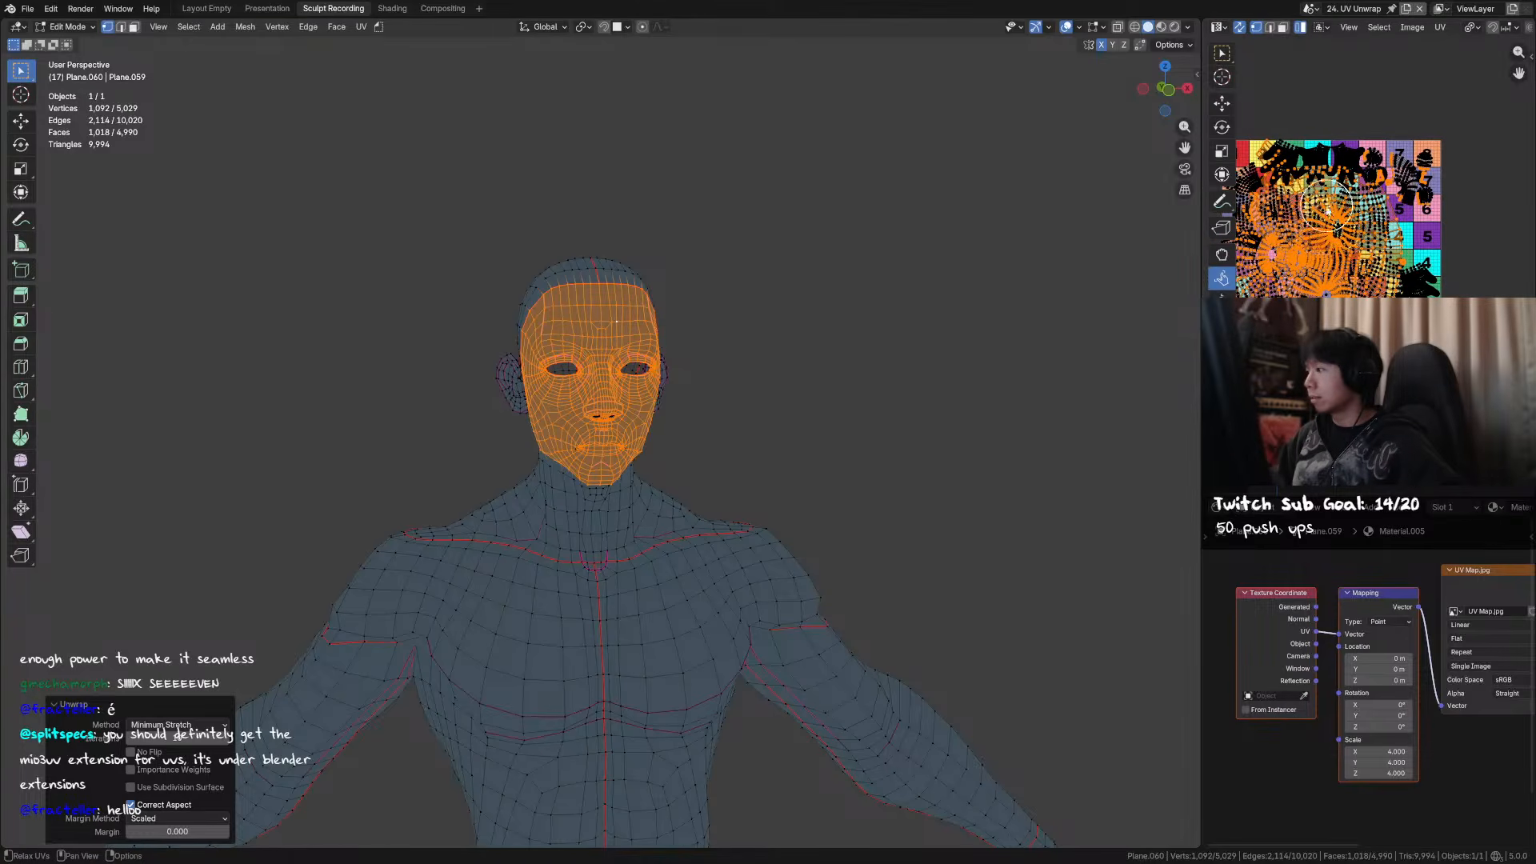
left_click_drag(1328, 206, 1335, 229)
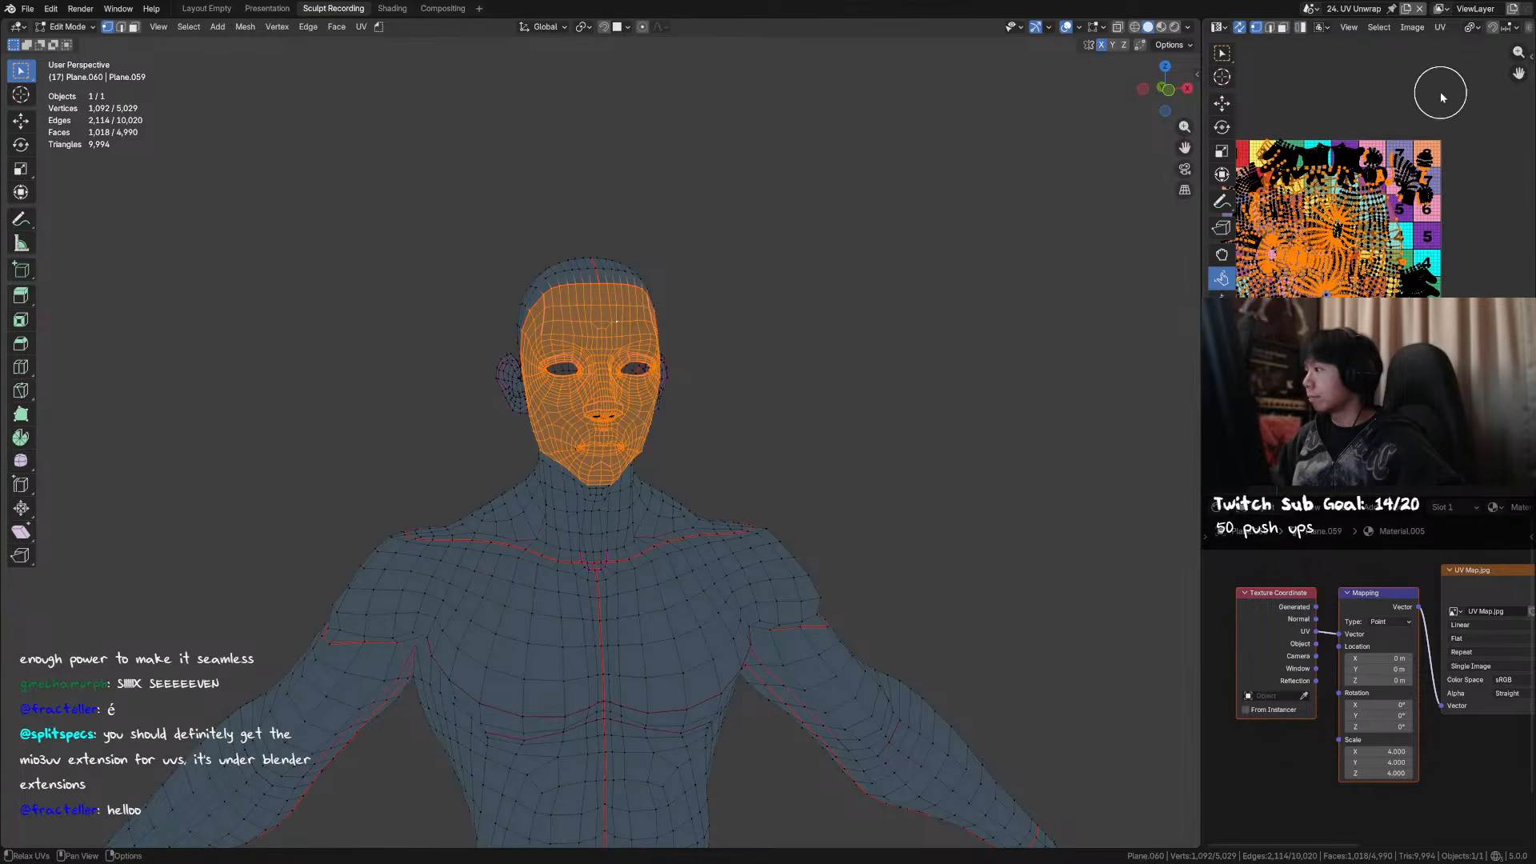
- Return the UV editor to its selection tool and unwrap the whole body mesh with Minimum Stretch
key("w")
key("alt+a")
key("a")
key("u")
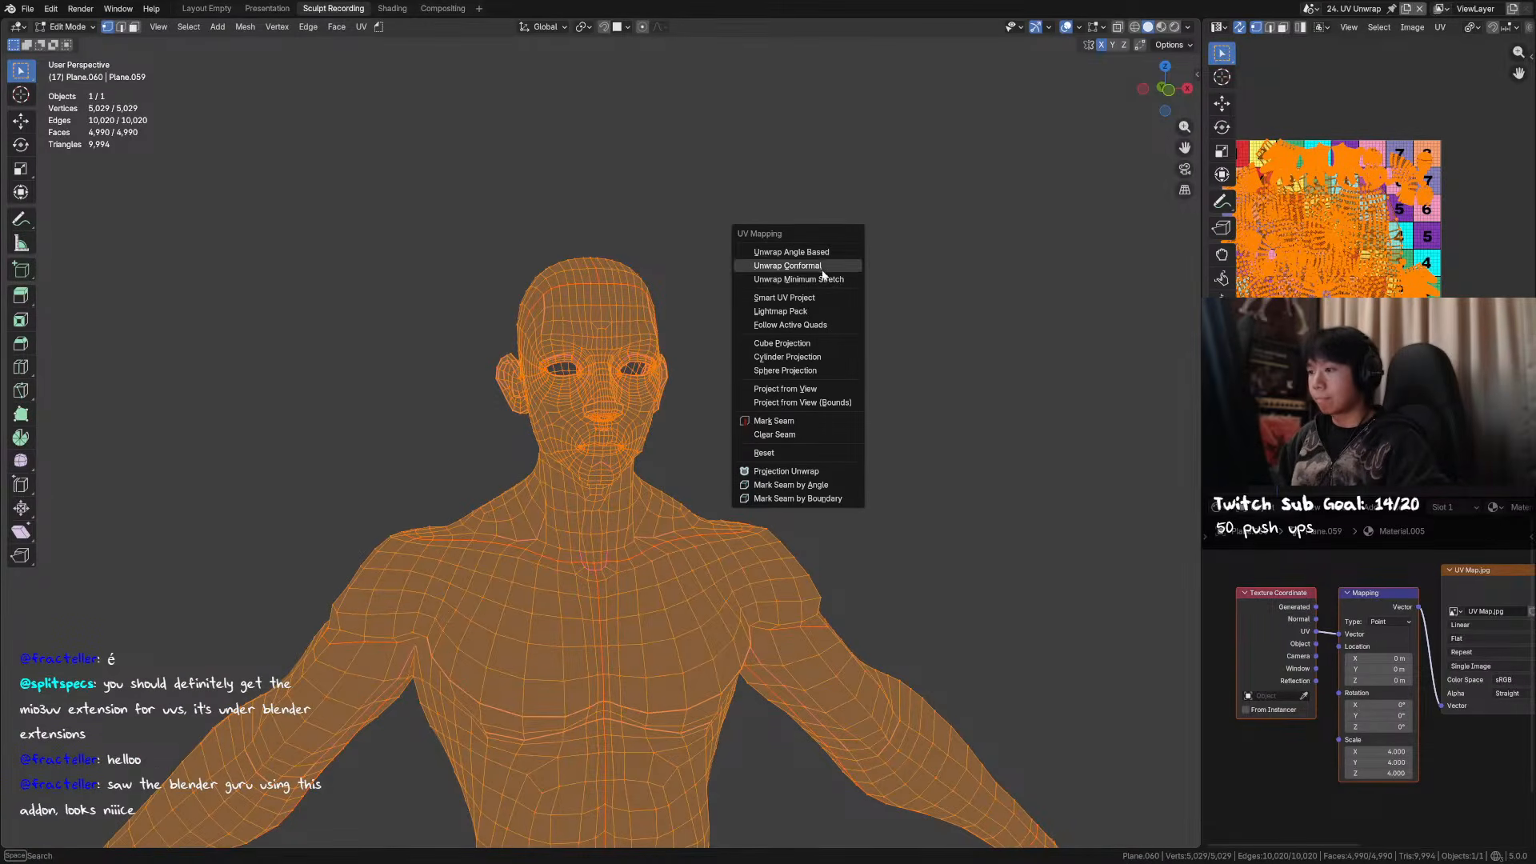
left_click(820, 279)
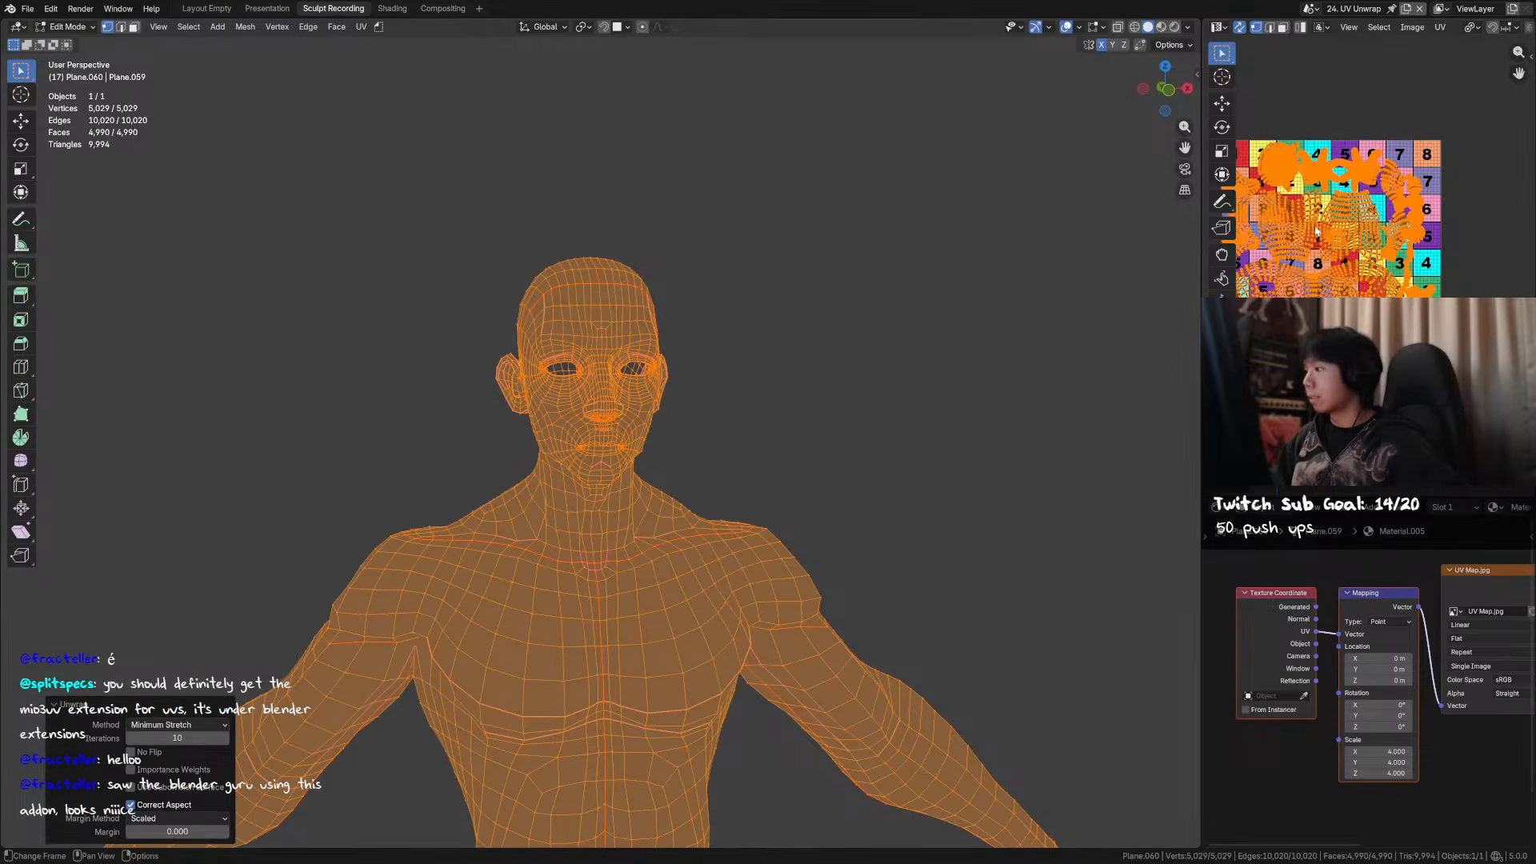
scroll(1316, 232, "up", 1)
- Switch UV selection to whole islands and pick out the face island
left_click(610, 397)
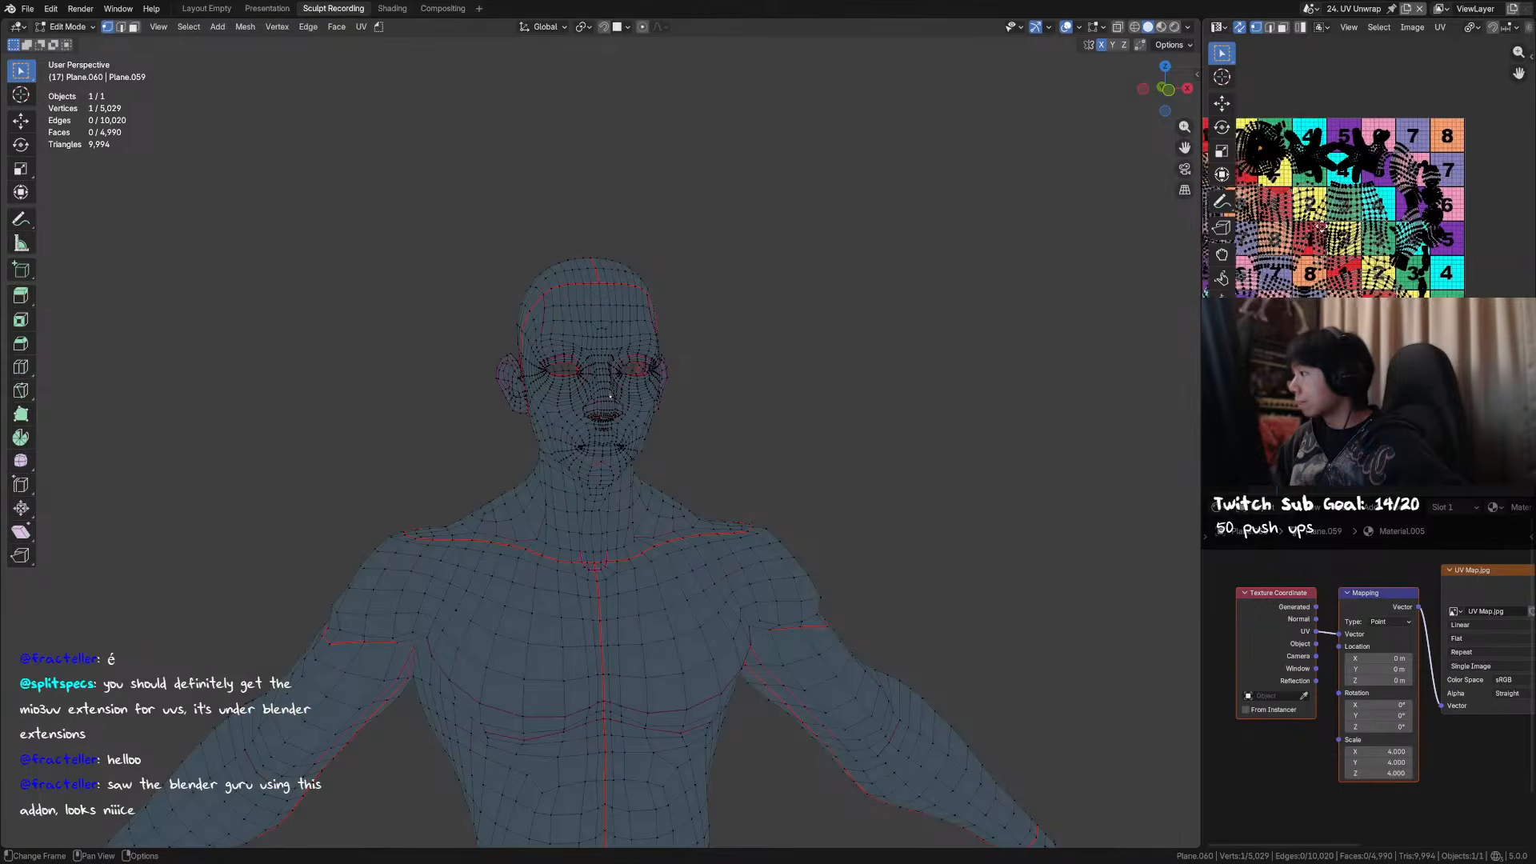
middle_click_drag(1318, 228, 1331, 223)
key("4")
left_click(1273, 152)
key("g")
right_click(1285, 148)
scroll(1235, 133, "up", 4)
middle_click_drag(1235, 133, 1397, 278)
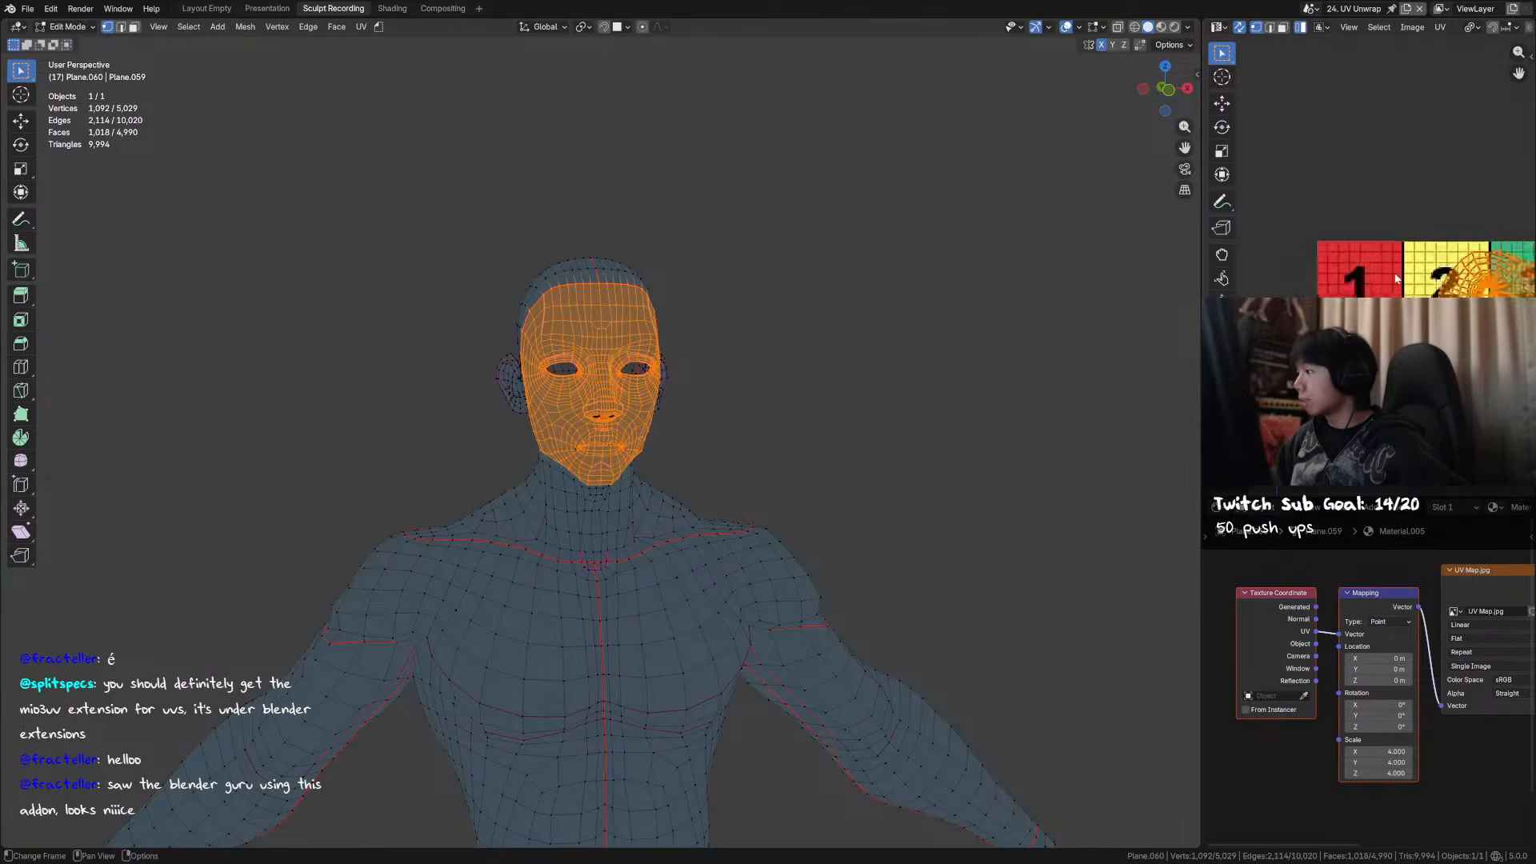
- Select all UV islands and move them clear above the checker texture
scroll(1397, 278, "down", 4)
key("a")
key("g")
left_click(1399, 159)
middle_click_drag(1396, 163, 1393, 195)
- Separate the face island from the other islands and place it alone over the checker texture
left_click(1320, 89)
key("g")
left_click(1360, 268)
scroll(1375, 240, "up", 4)
middle_click_drag(1376, 282, 1399, 185)
scroll(1399, 187, "down", 1)
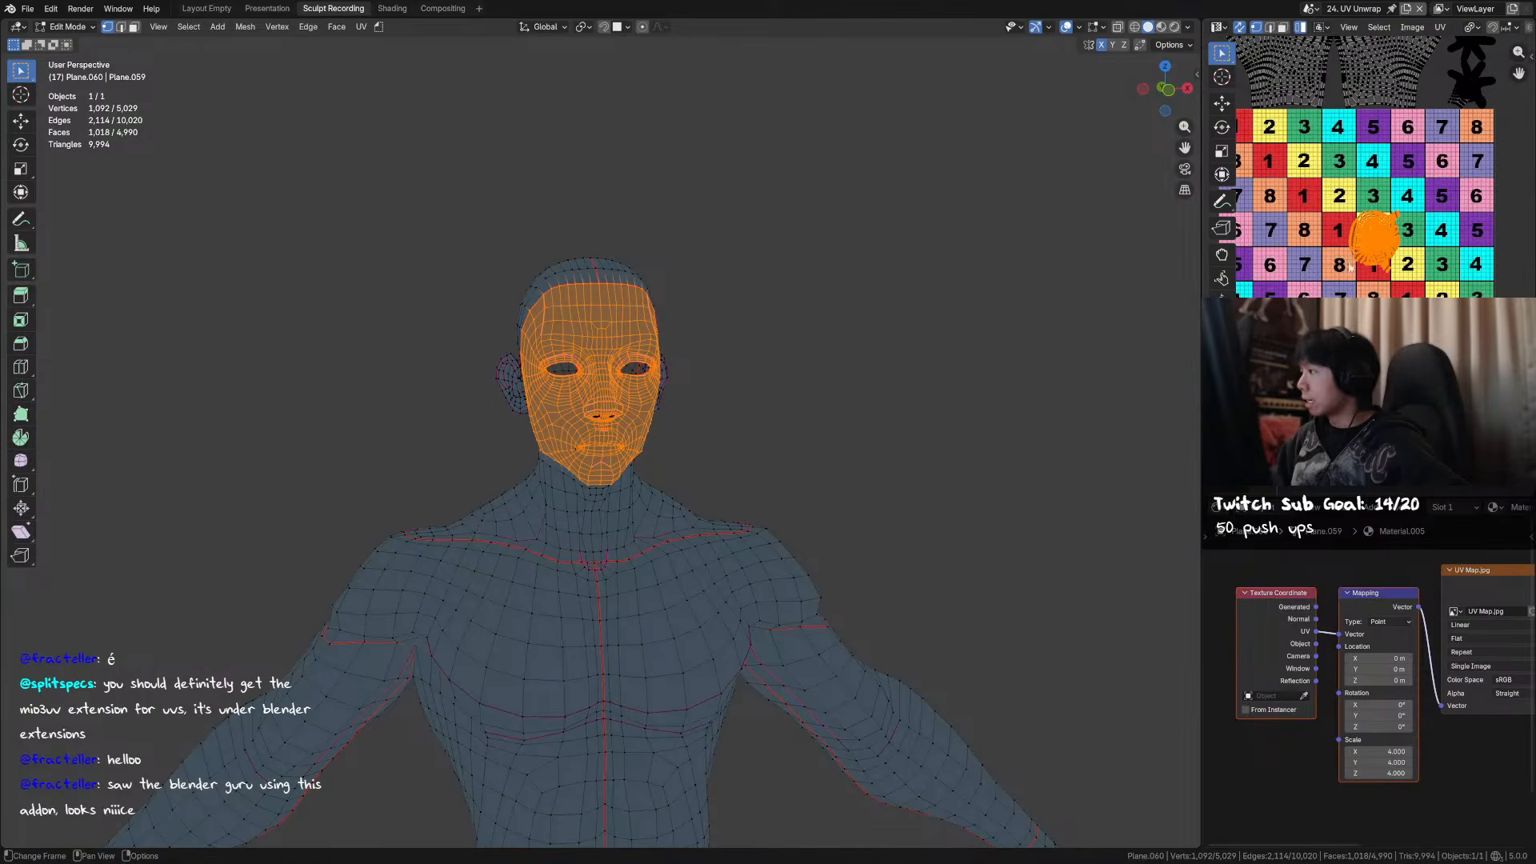
- Rotate the face island by about -78° so the face stands upright
scroll(1408, 256, "up", 7)
scroll(1434, 260, "down", 6)
key("r")
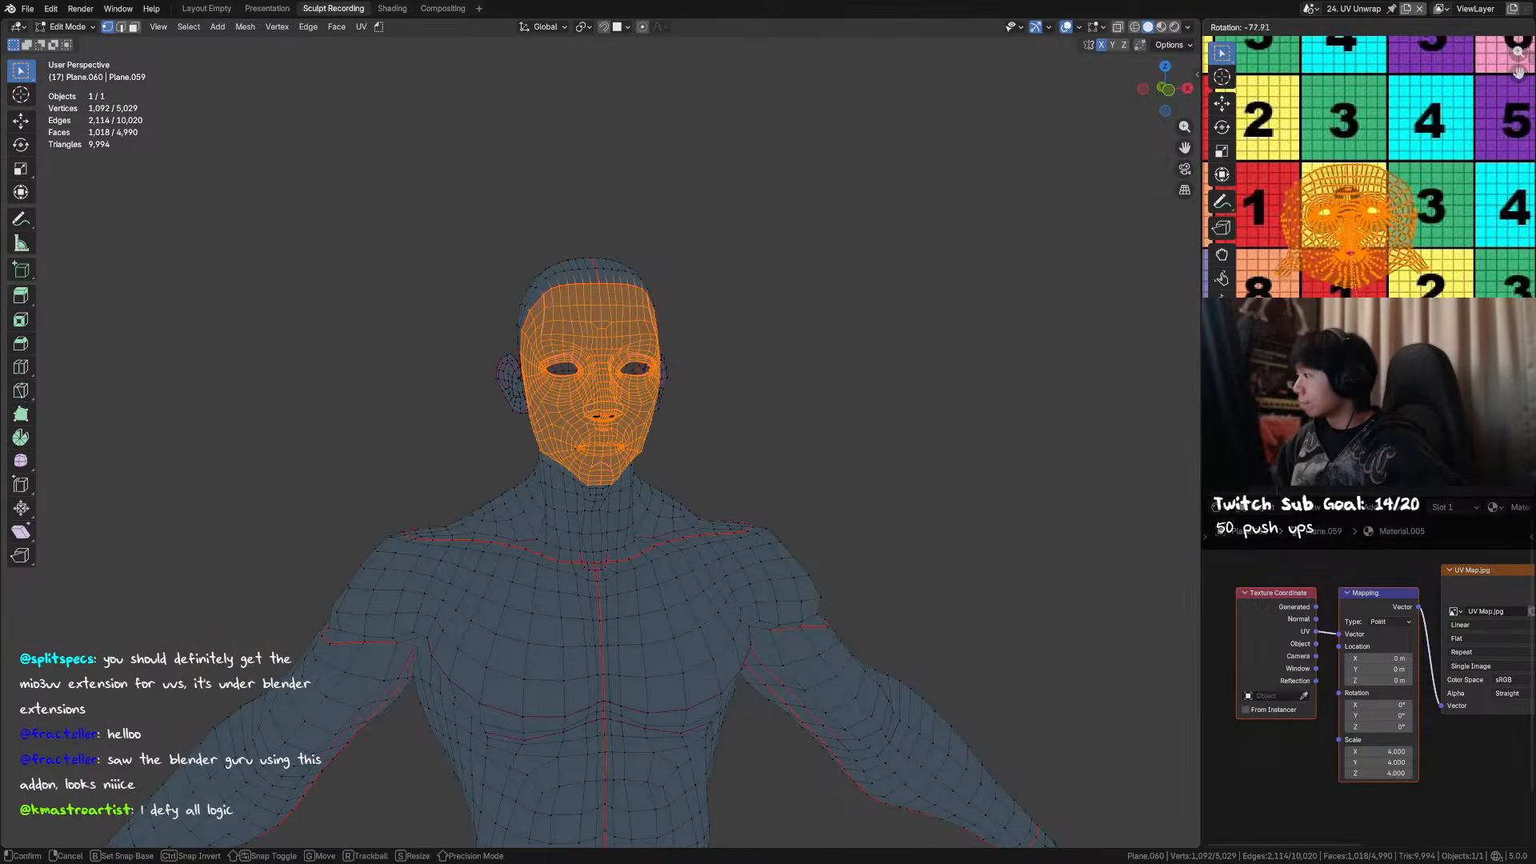
left_click(1362, 230)
scroll(1362, 230, "up", 2)
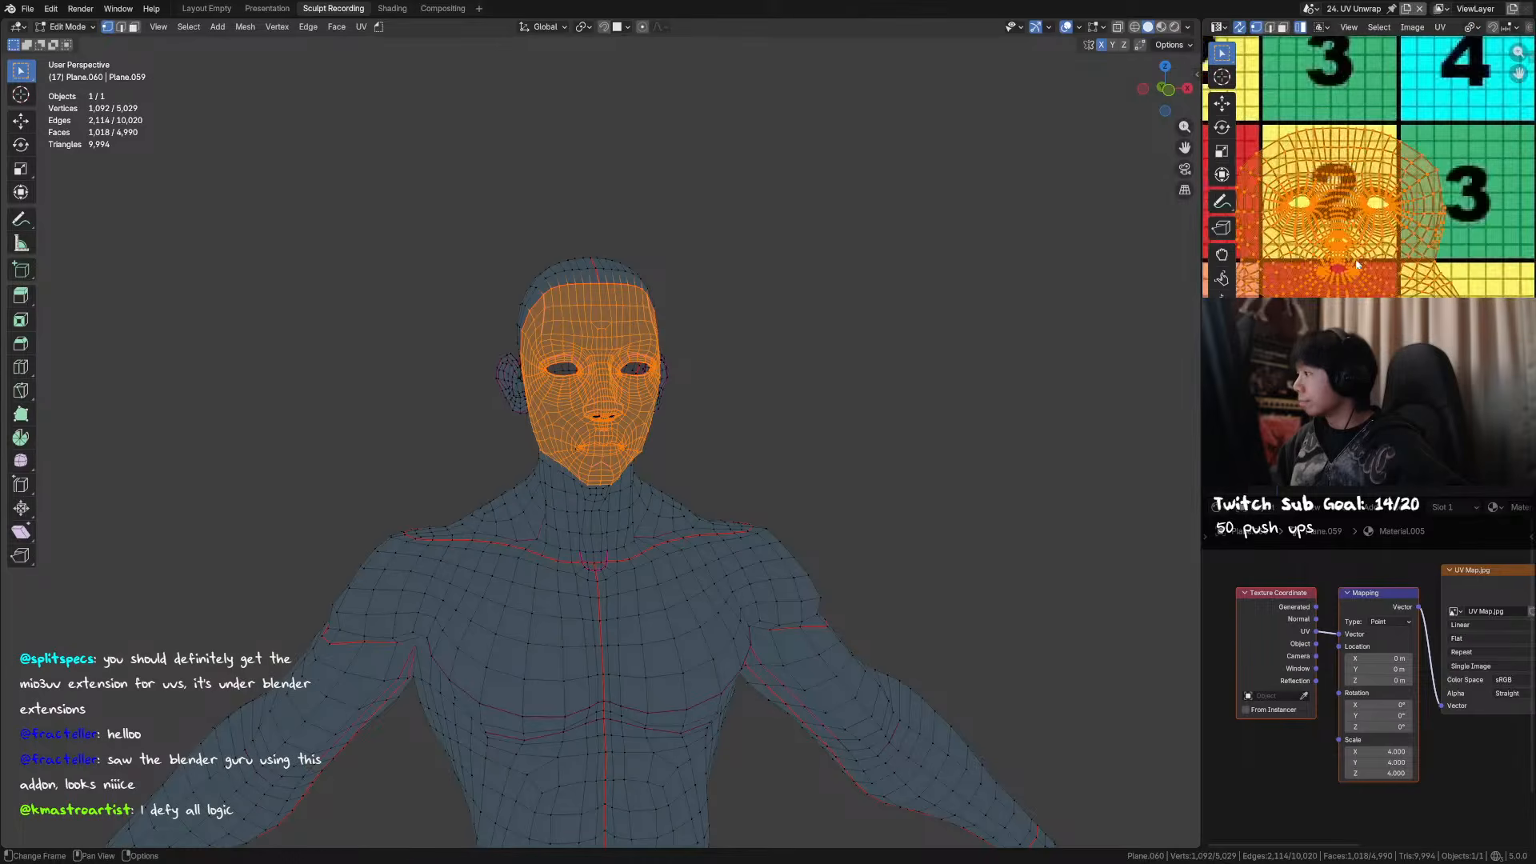
- Slide the face island along the X axis onto the empty area beside the checker texture
scroll(1369, 228, "down", 11)
middle_click_drag(1355, 242, 1459, 228)
key("g")
key("x")
left_click(1276, 245)
scroll(1399, 185, "up", 8)
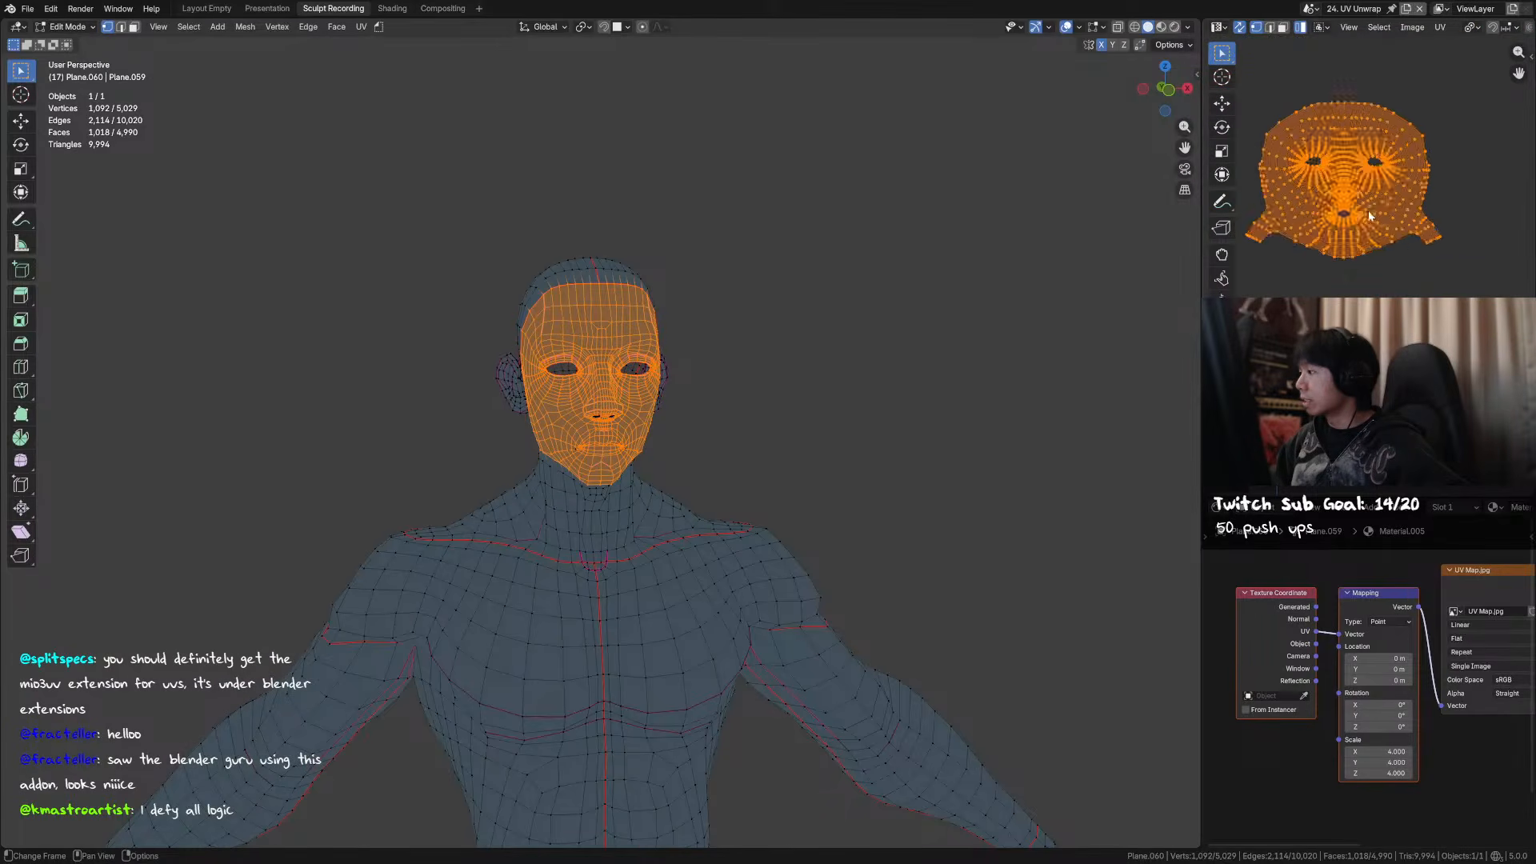
- Rotate the face island slightly to level the eyes and the forehead
scroll(1398, 185, "down", 6)
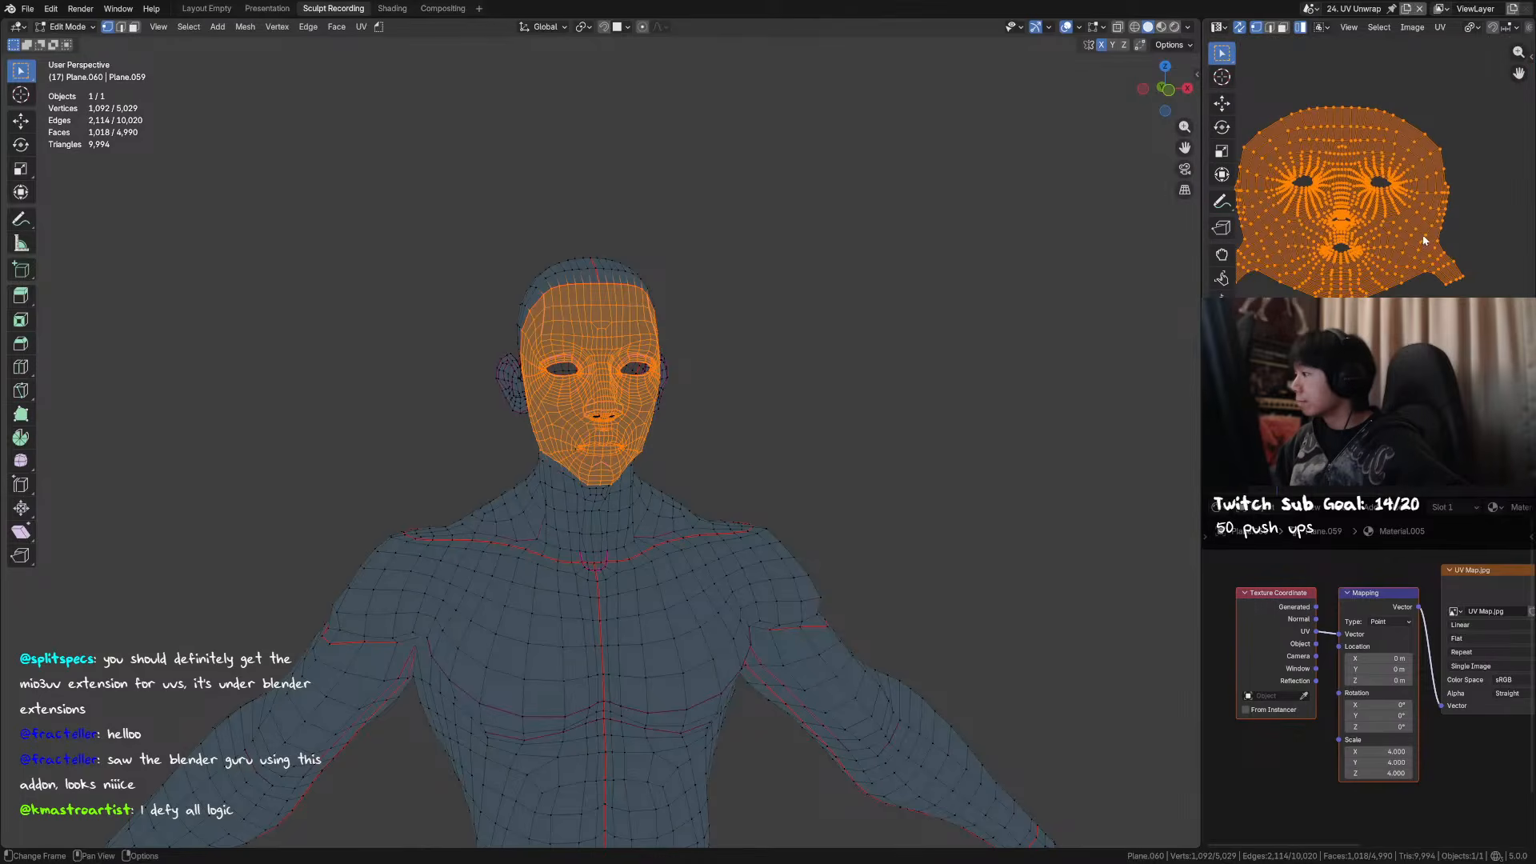
scroll(1432, 228, "up", 2)
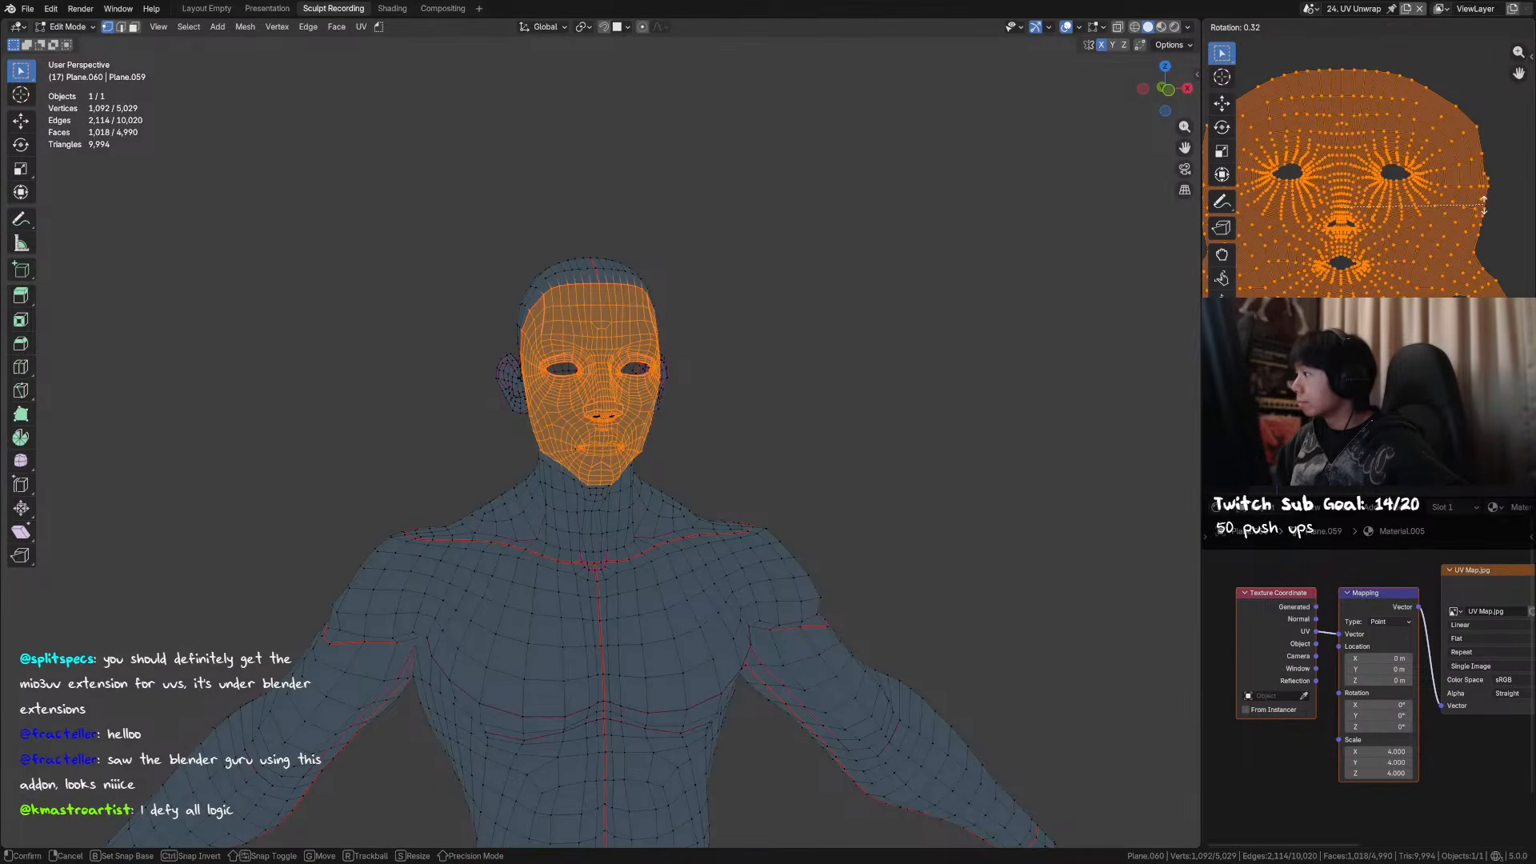
scroll(1357, 176, "up", 3)
scroll(1357, 185, "down", 5)
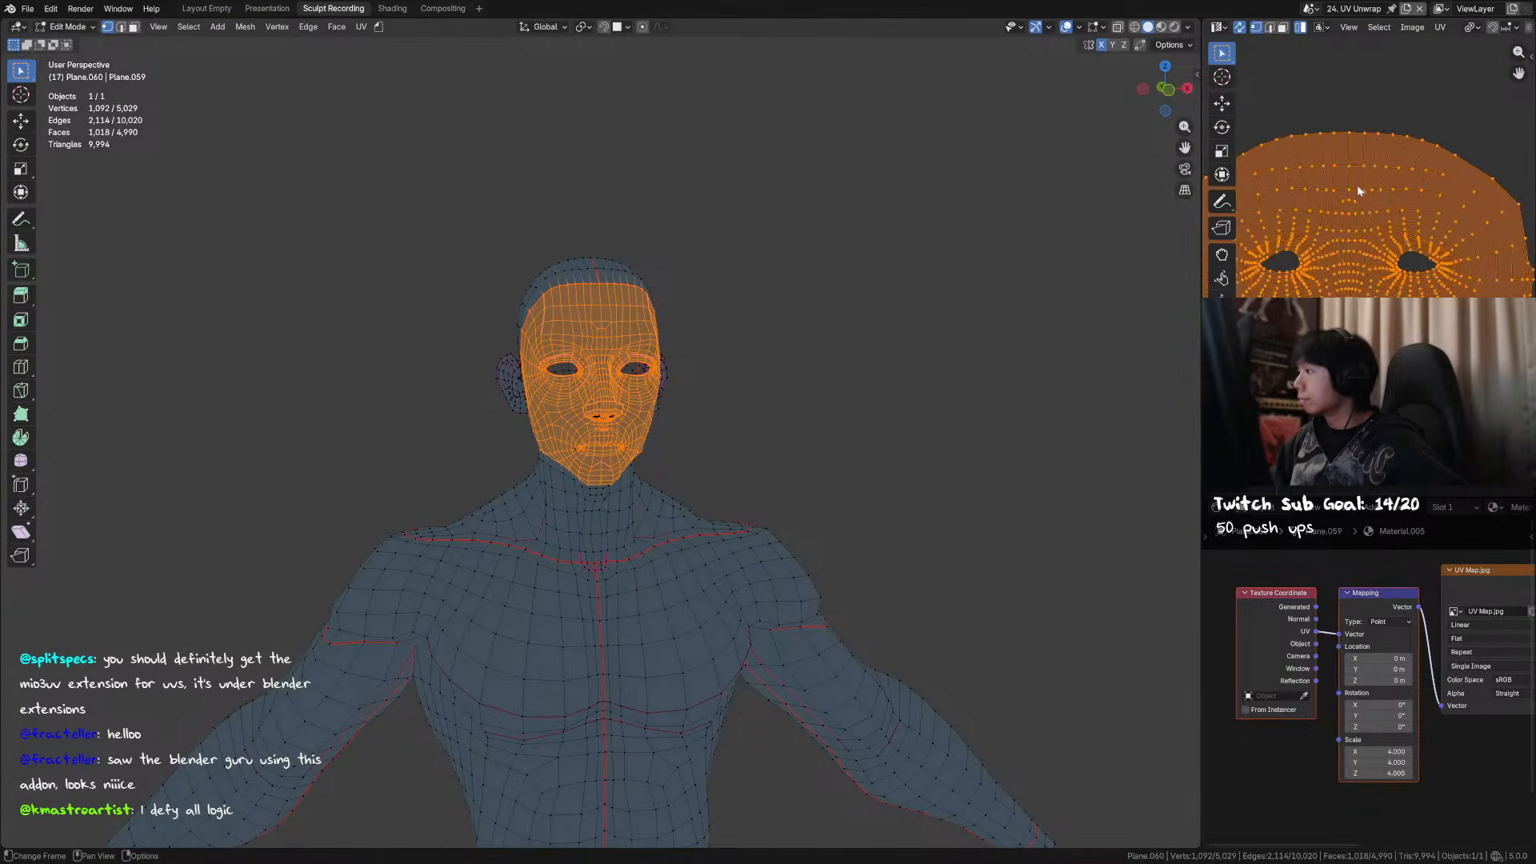
- Move the leveled face island back over the checker texture
scroll(1351, 212, "down", 6)
key("g")
left_click(1472, 221)
key("g")
middle_click_drag(1472, 221, 1367, 126)
left_click(1382, 229)
scroll(1383, 229, "up", 5)
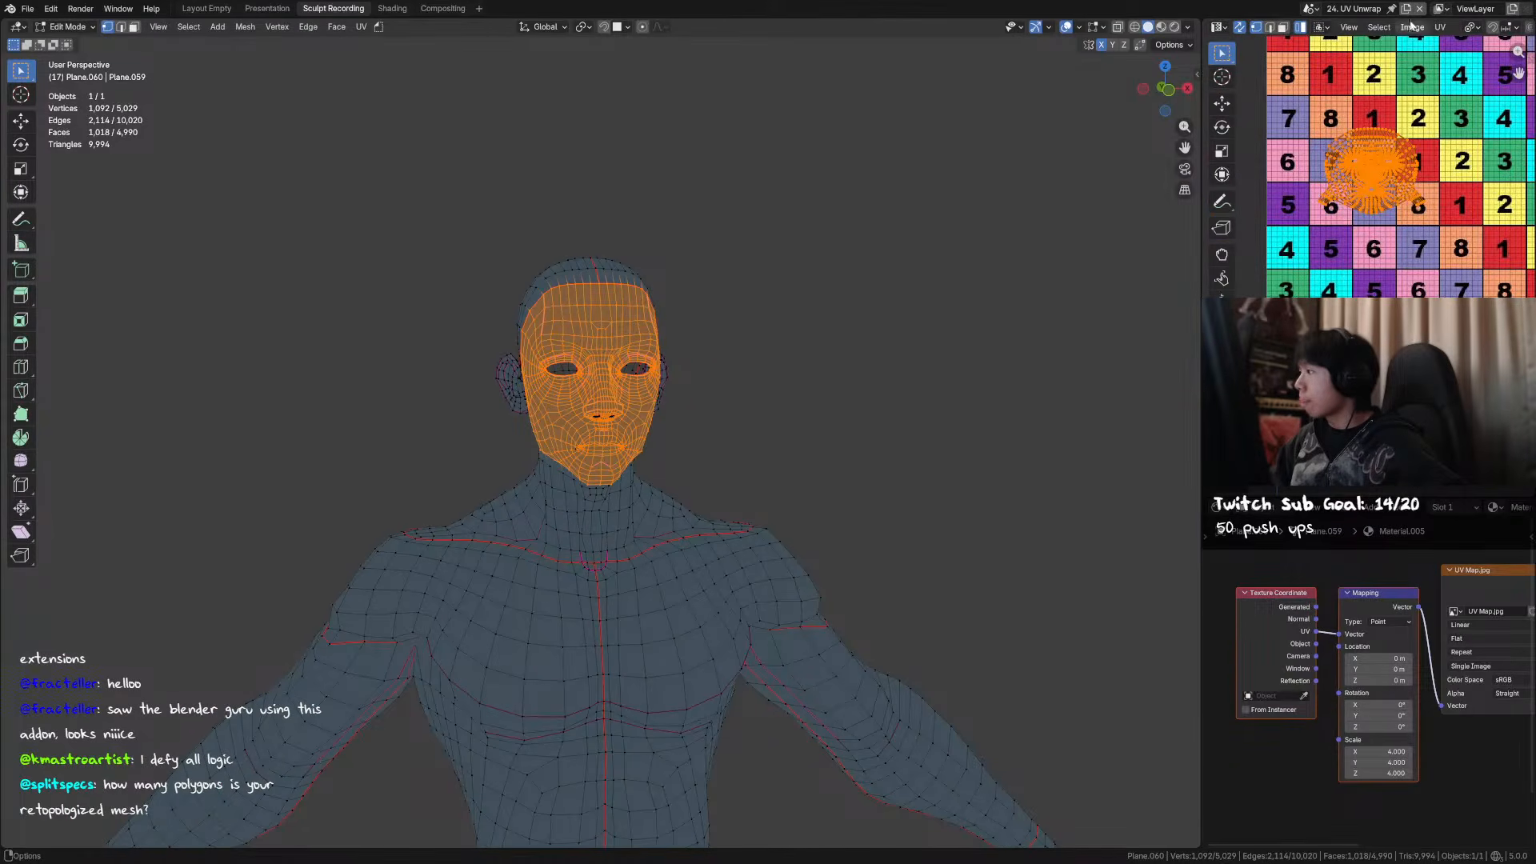
middle_click_drag(1423, 686, 1289, 676)
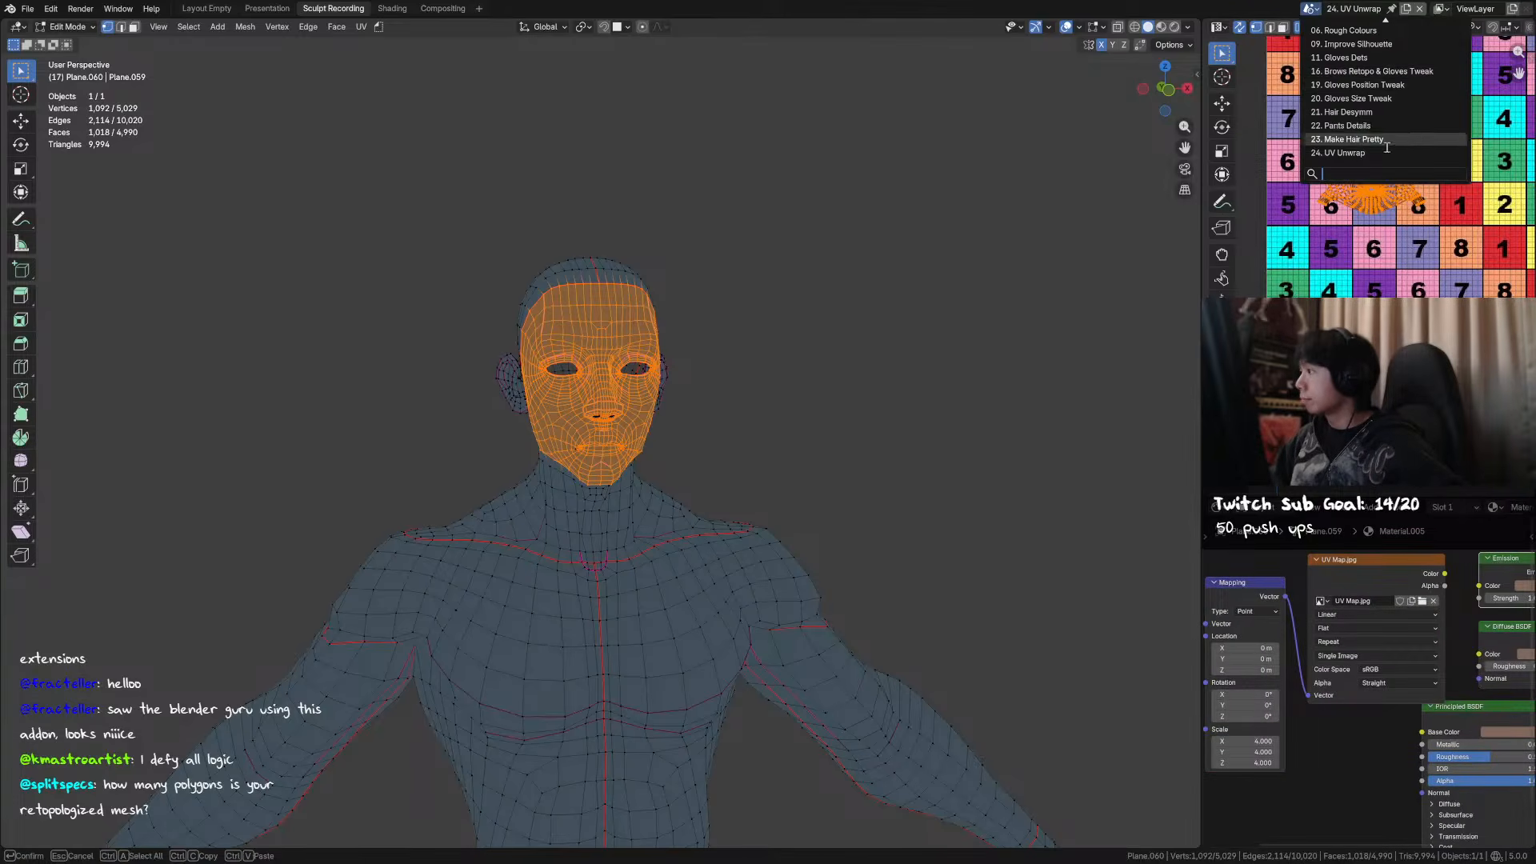
scroll(1379, 39, "up", 2)
key("Escape")
left_click(1441, 10)
key("Escape")
- Unlink the UV Map.jpg image from the UV editor so the face island sits on a plain background
scroll(1396, 32, "down", 3)
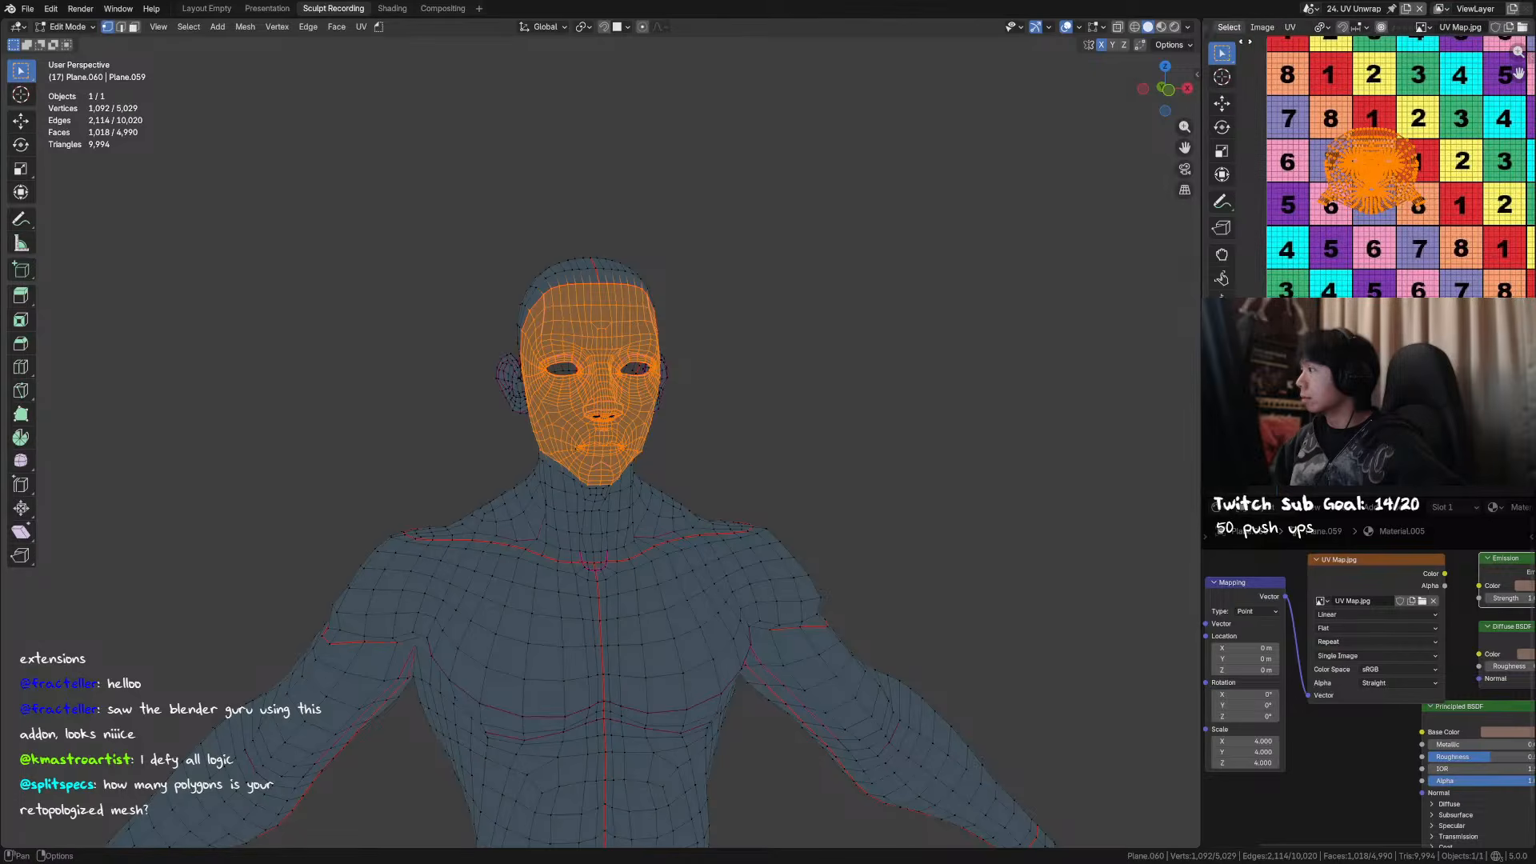
left_click(1390, 27)
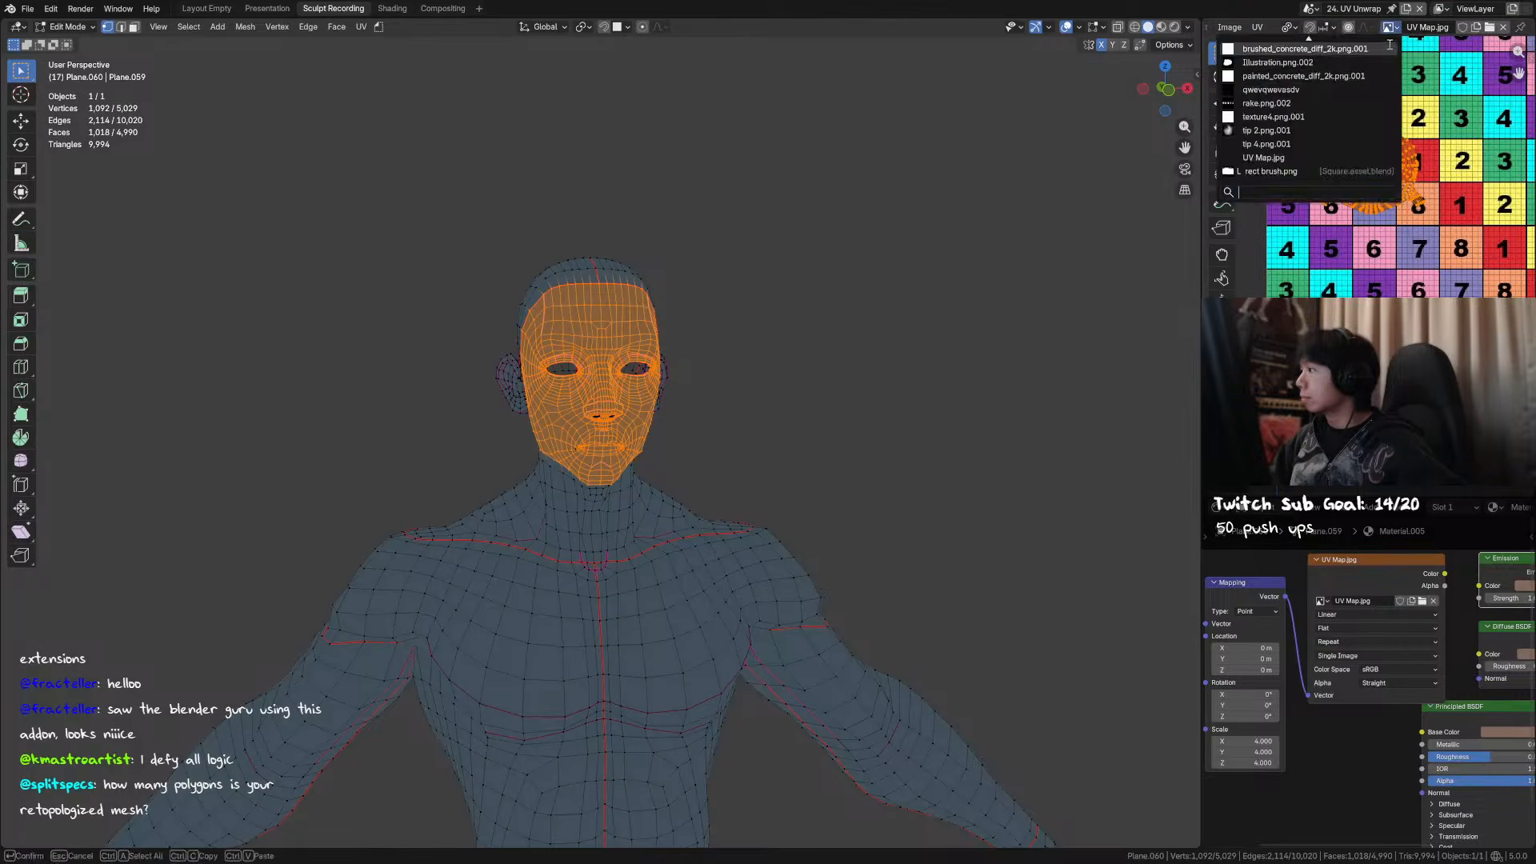
left_click(1503, 27)
scroll(1408, 176, "up", 5)
scroll(1373, 232, "up", 5)
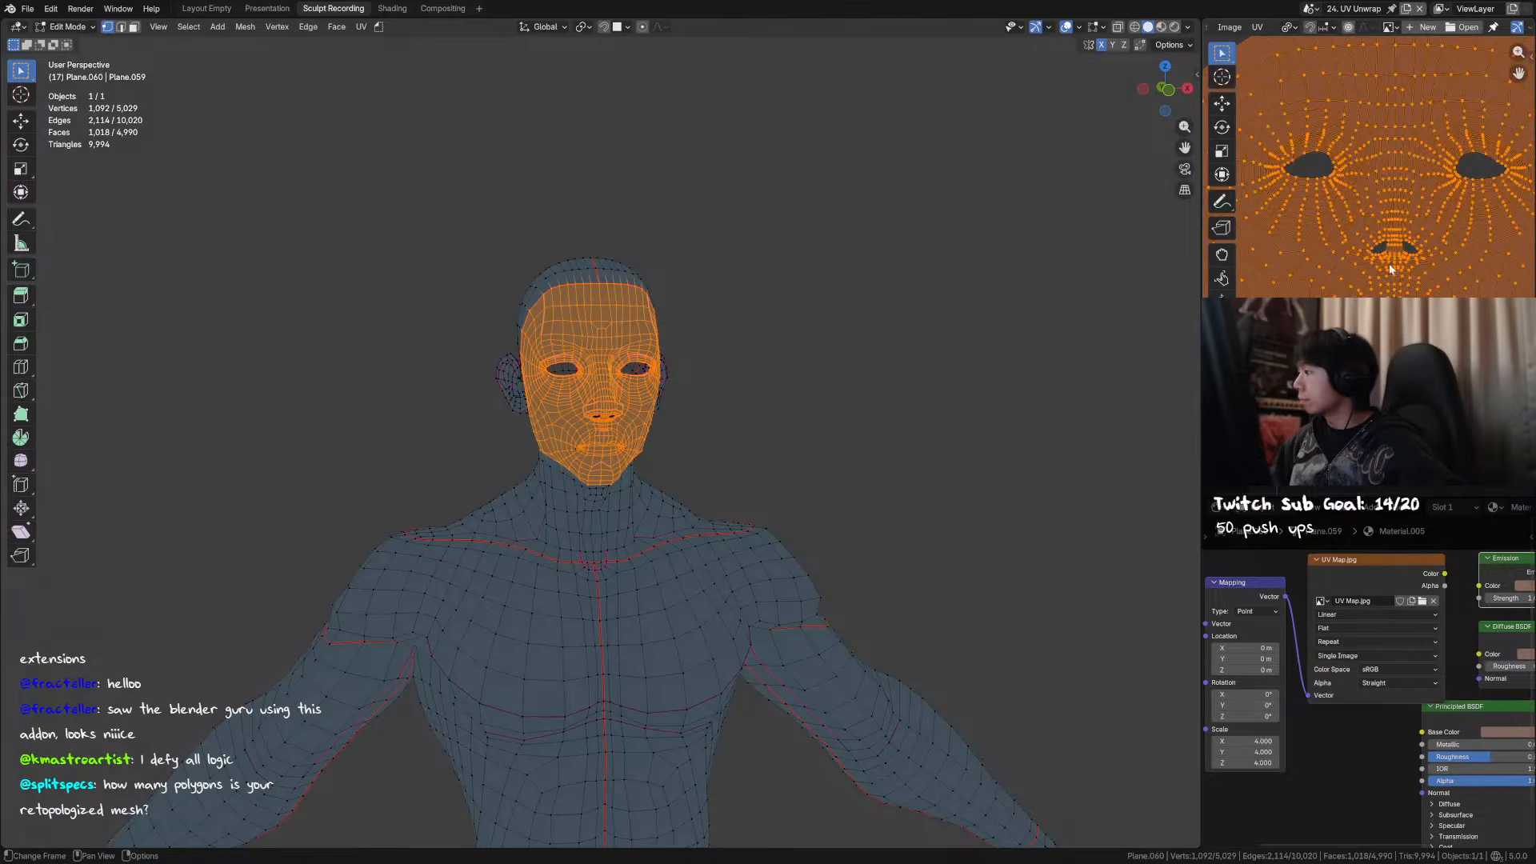
- Scale the face island up about 3.09 times and move it inside the UV tile
scroll(1376, 256, "down", 7)
key("s")
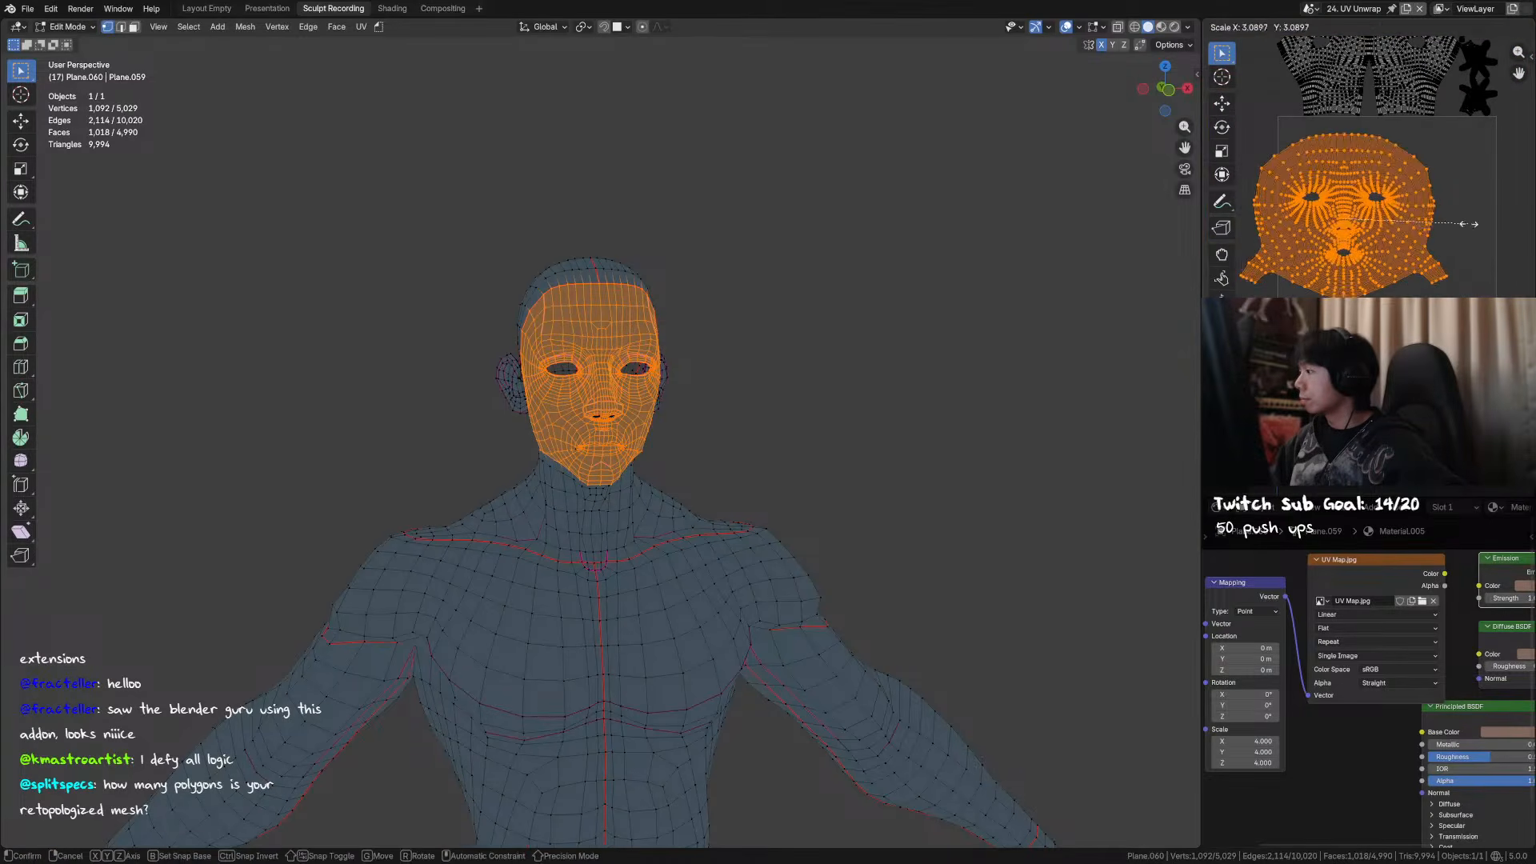
left_click(1434, 226)
key("g")
left_click(1478, 233)
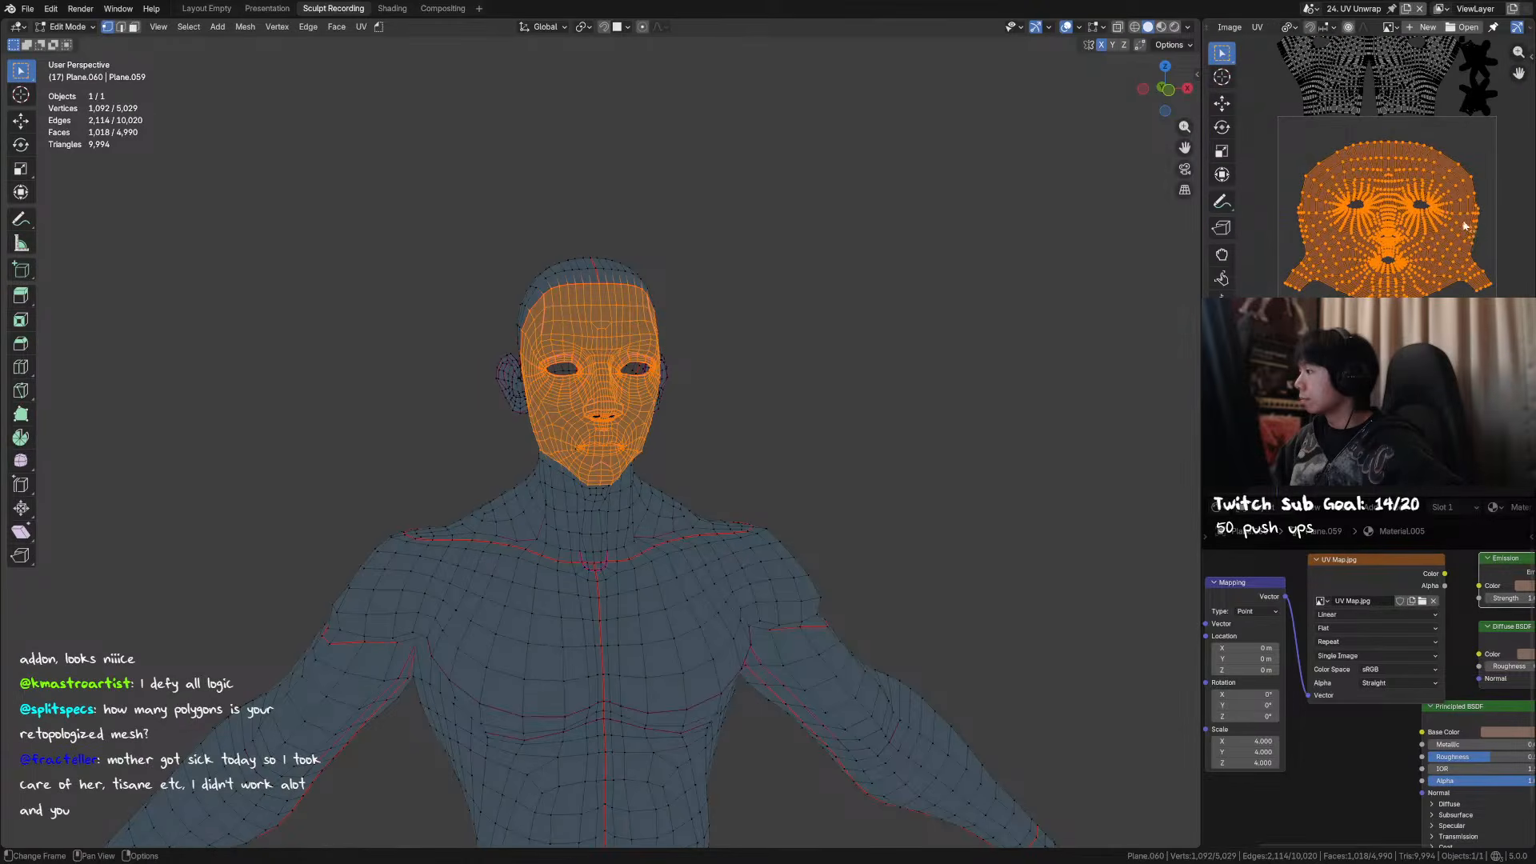
- Nudge the face island slightly along the X axis to fine-tune the position of its centre line
scroll(1432, 240, "up", 5)
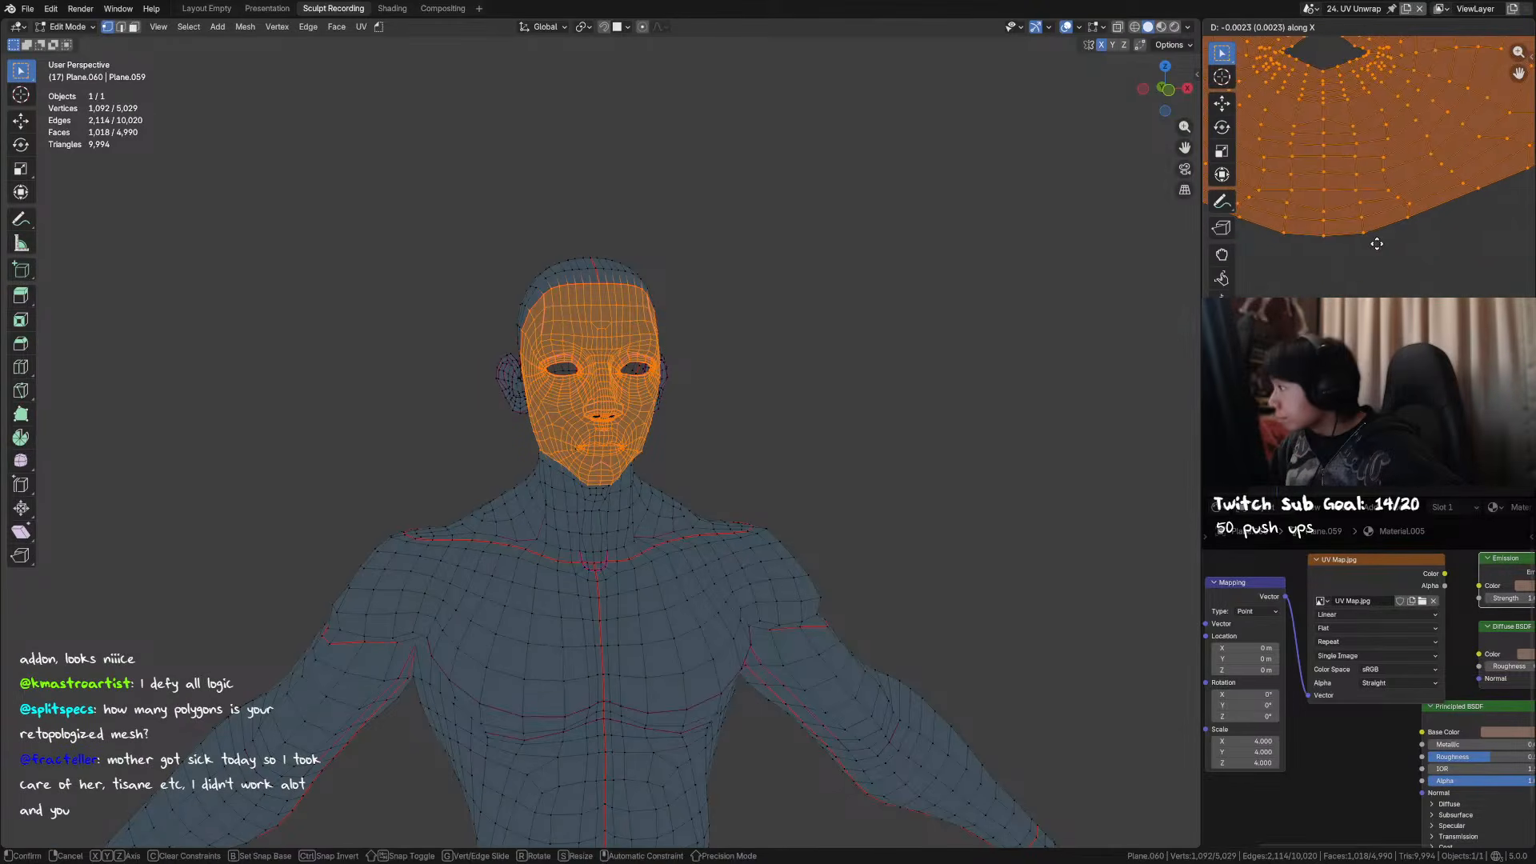
scroll(1357, 200, "up", 3)
scroll(1357, 200, "up", 4)
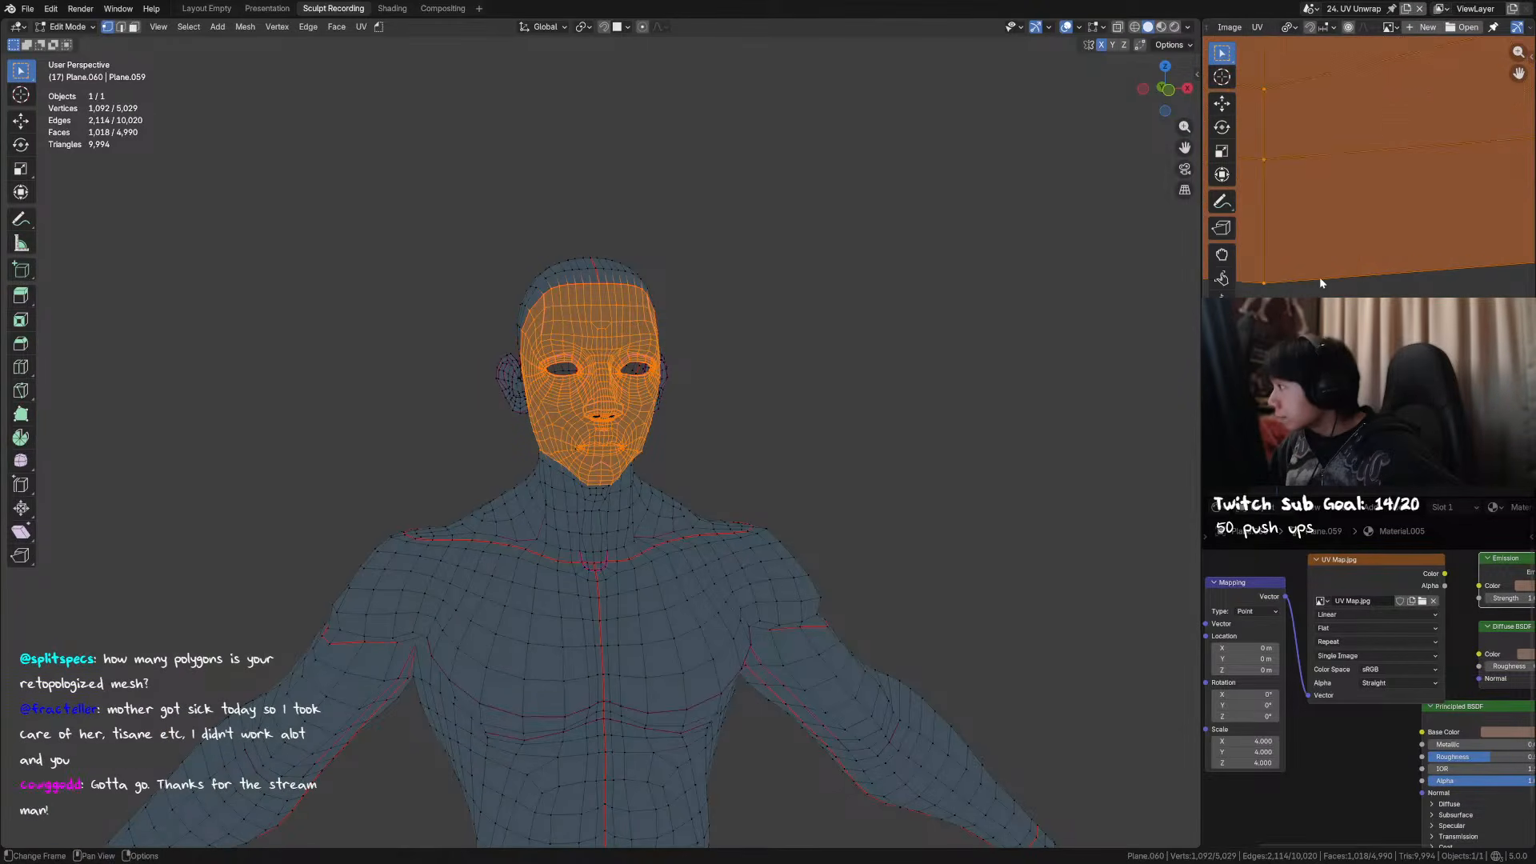
scroll(1406, 267, "up", 3)
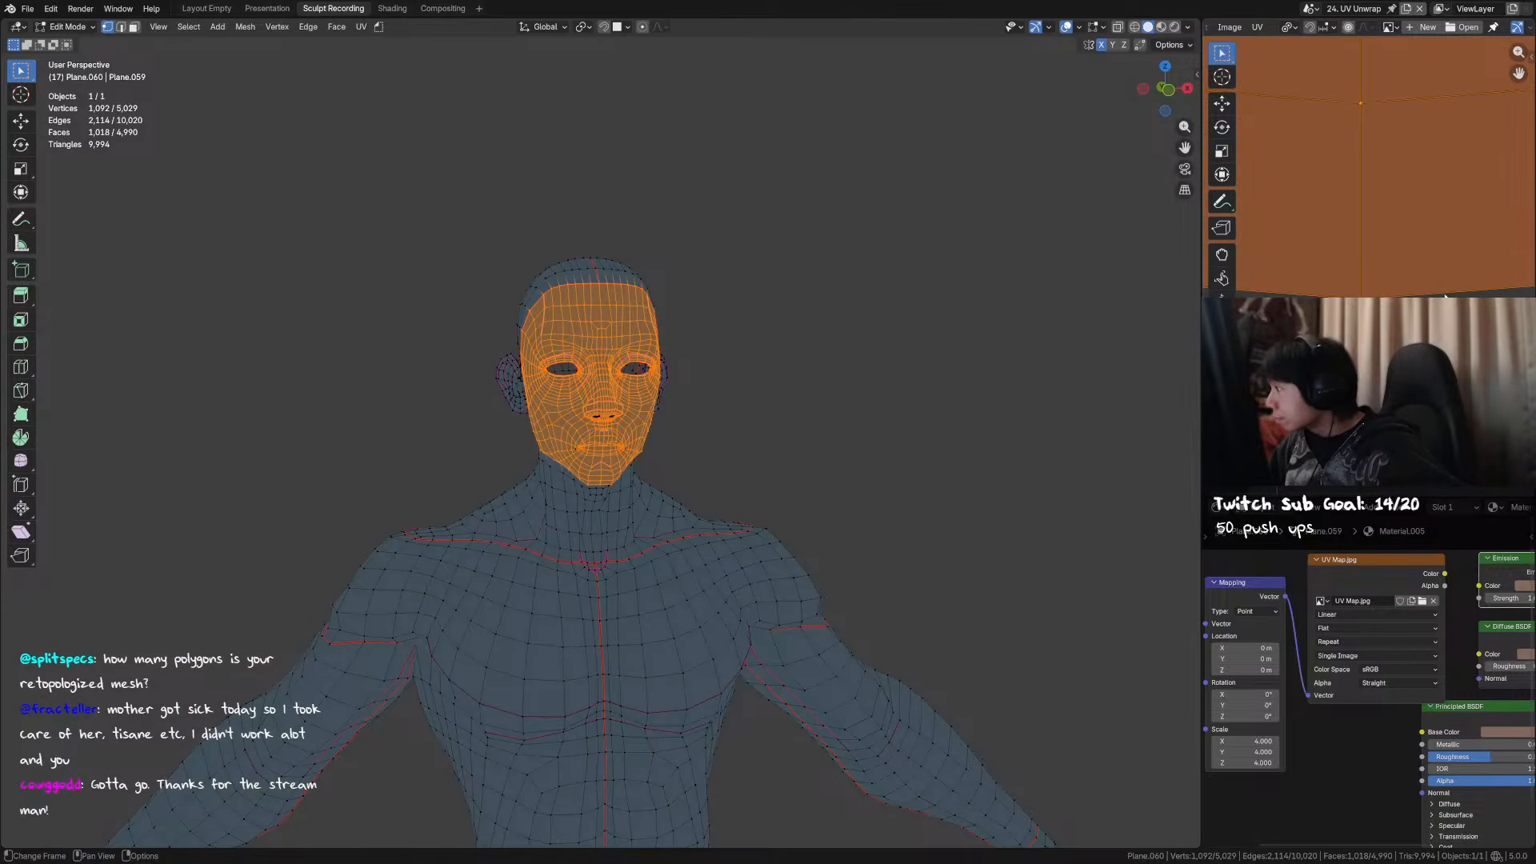
key("s")
left_click(1441, 289)
scroll(1419, 256, "down", 3)
scroll(1408, 248, "down", 10)
middle_click_drag(1385, 60, 1388, 252)
scroll(1380, 210, "up", 2)
scroll(1389, 249, "down", 1)
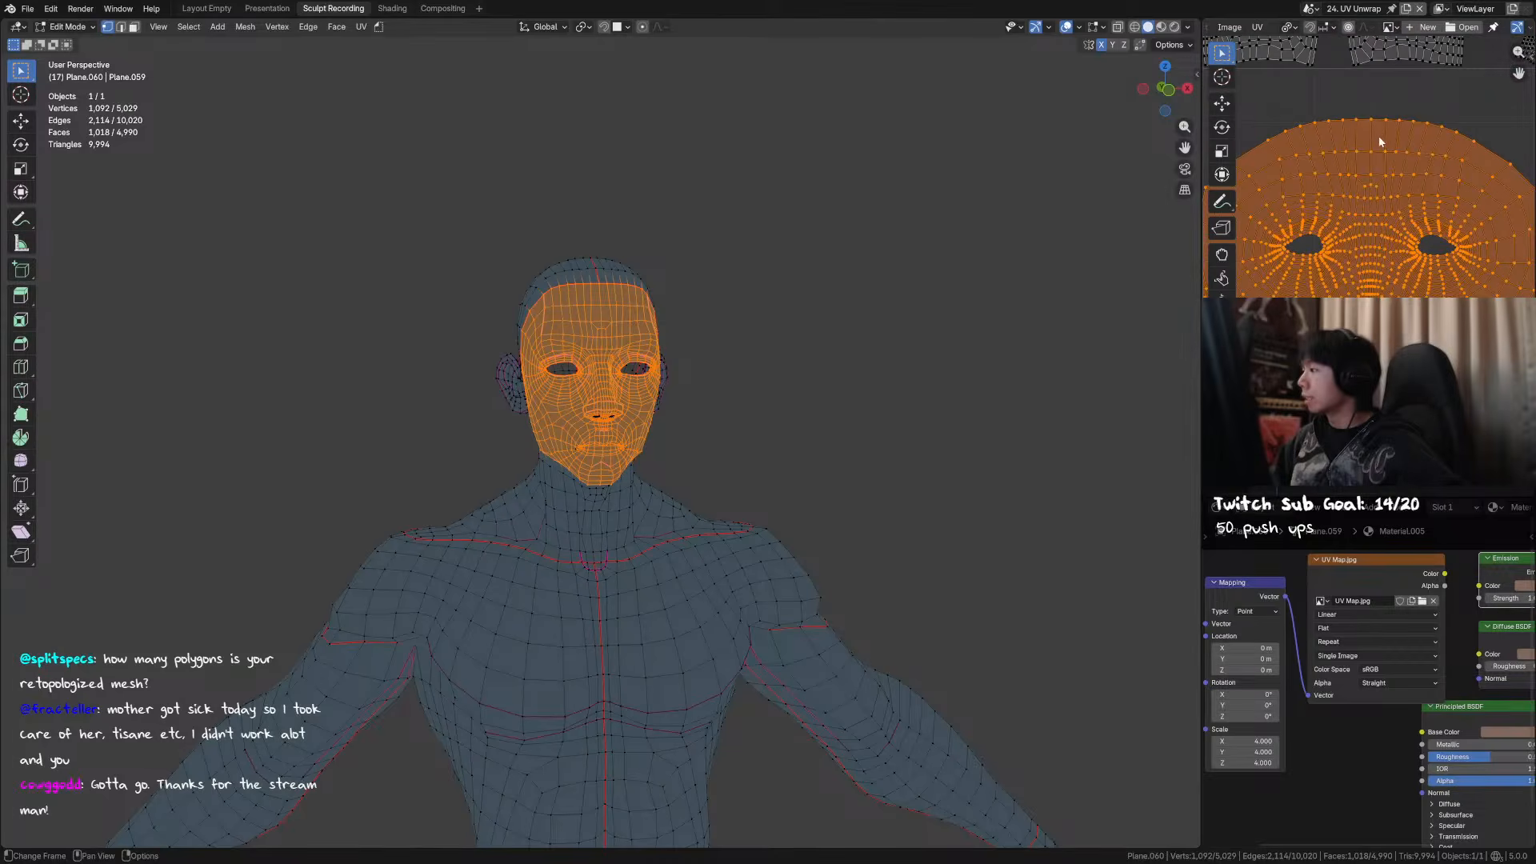
scroll(1393, 166, "down", 5)
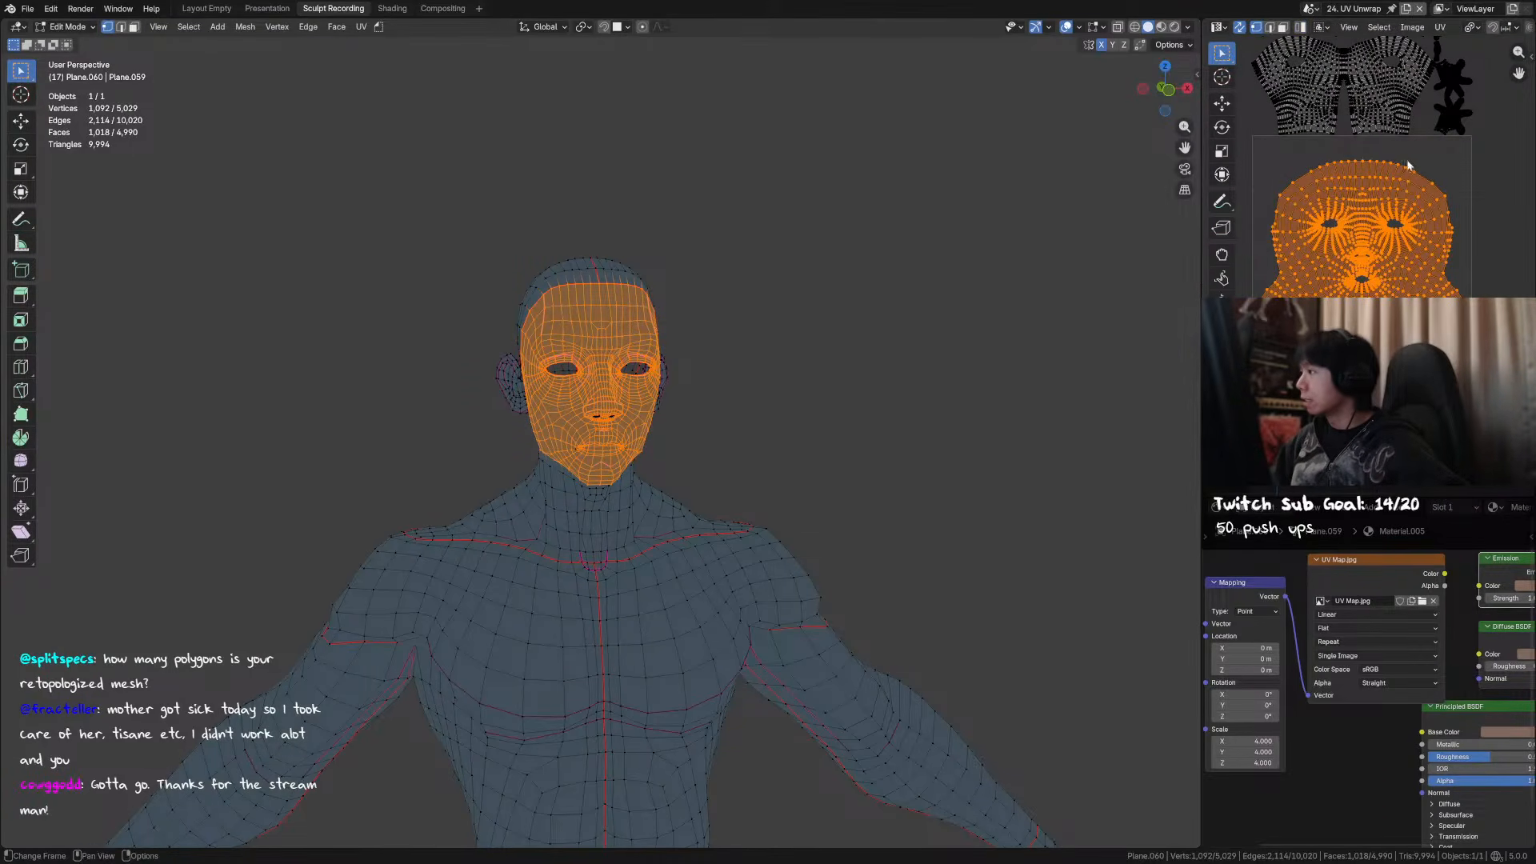
- Select the face island's vertical centre line of edges from the forehead through the nose and lips to the chin
left_click_drag(1368, 156, 1361, 177)
left_click_drag(1361, 232, 1361, 152)
key("2")
left_click(1364, 168, "alt")
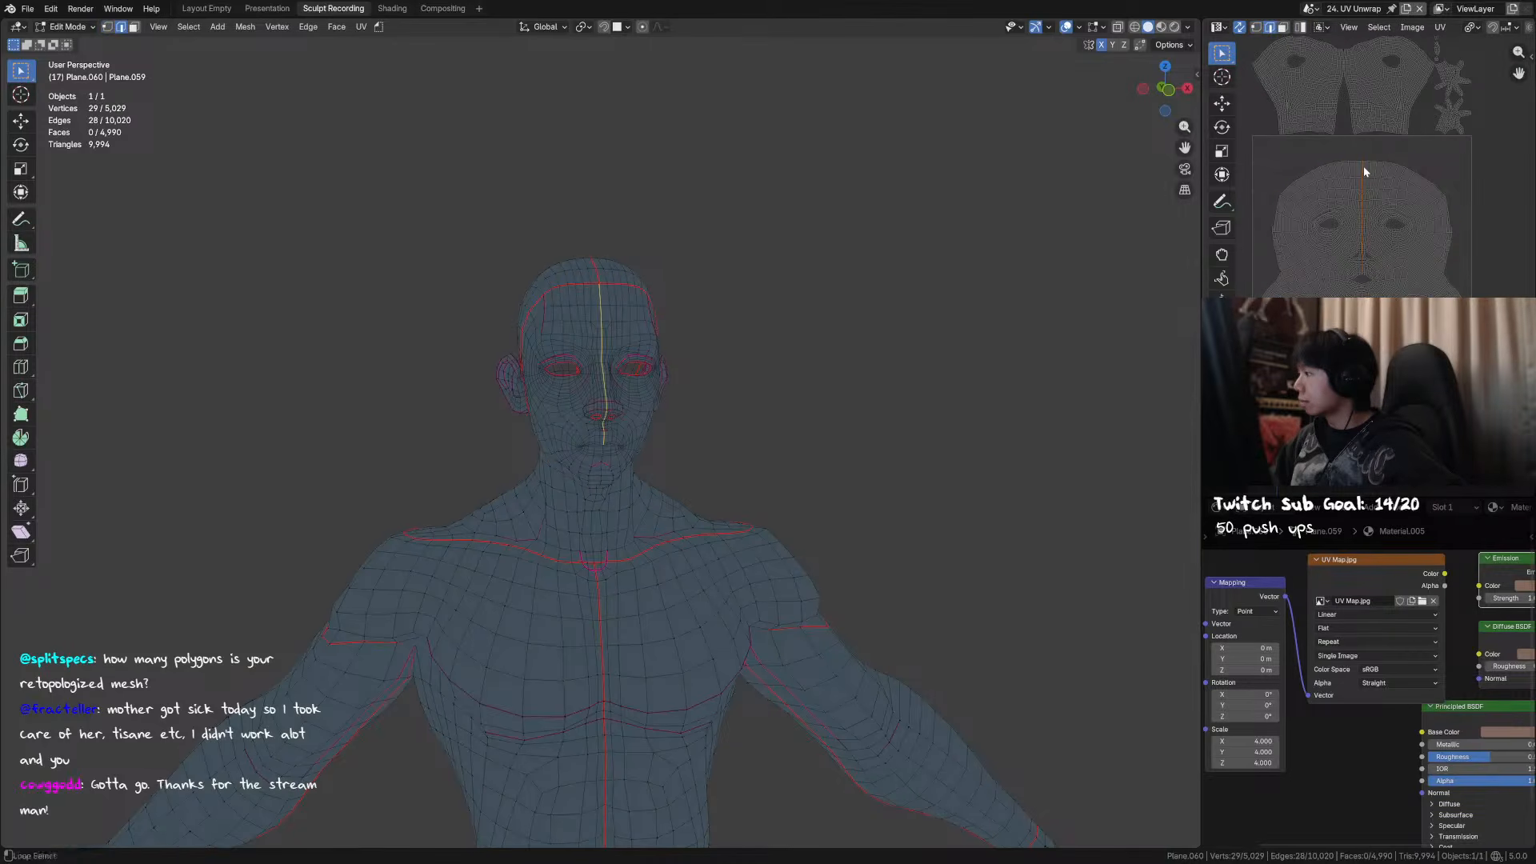
scroll(1366, 268, "up", 3)
left_click(1365, 311, "alt+shift")
key("ctrl+z")
left_click(1361, 370, "alt+shift")
scroll(1367, 374, "down", 2)
middle_click_drag(1385, 381, 1382, 288)
- Examine the Mio3 UV add-on's align, arrange and island tools for a way to straighten the centre line
key("n")
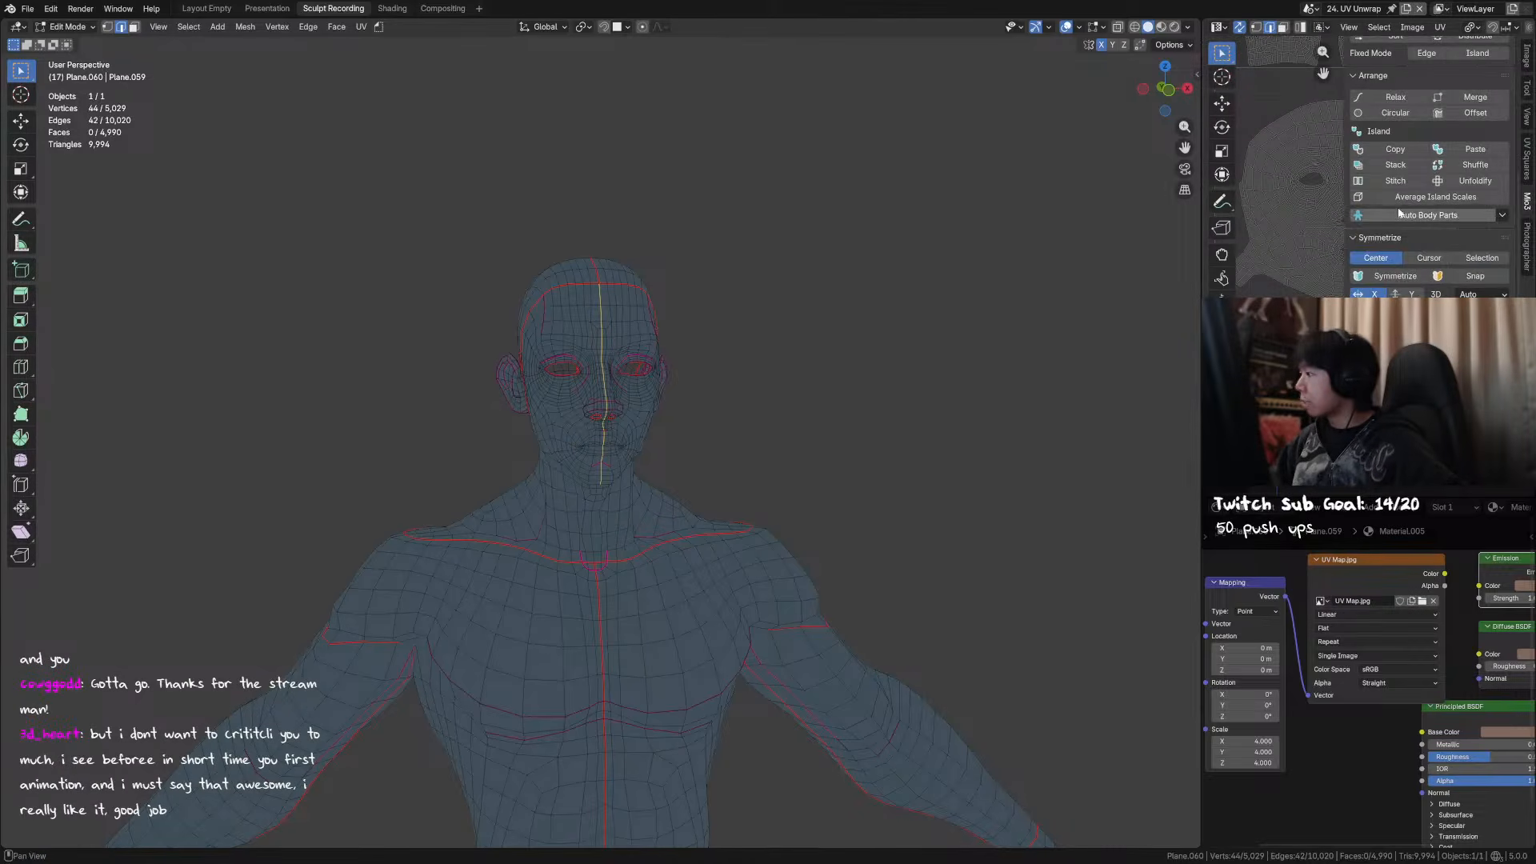
scroll(1312, 231, "down", 2)
middle_click_drag(1310, 228, 1268, 193)
scroll(1432, 213, "up", 1)
scroll(1408, 276, "up", 2)
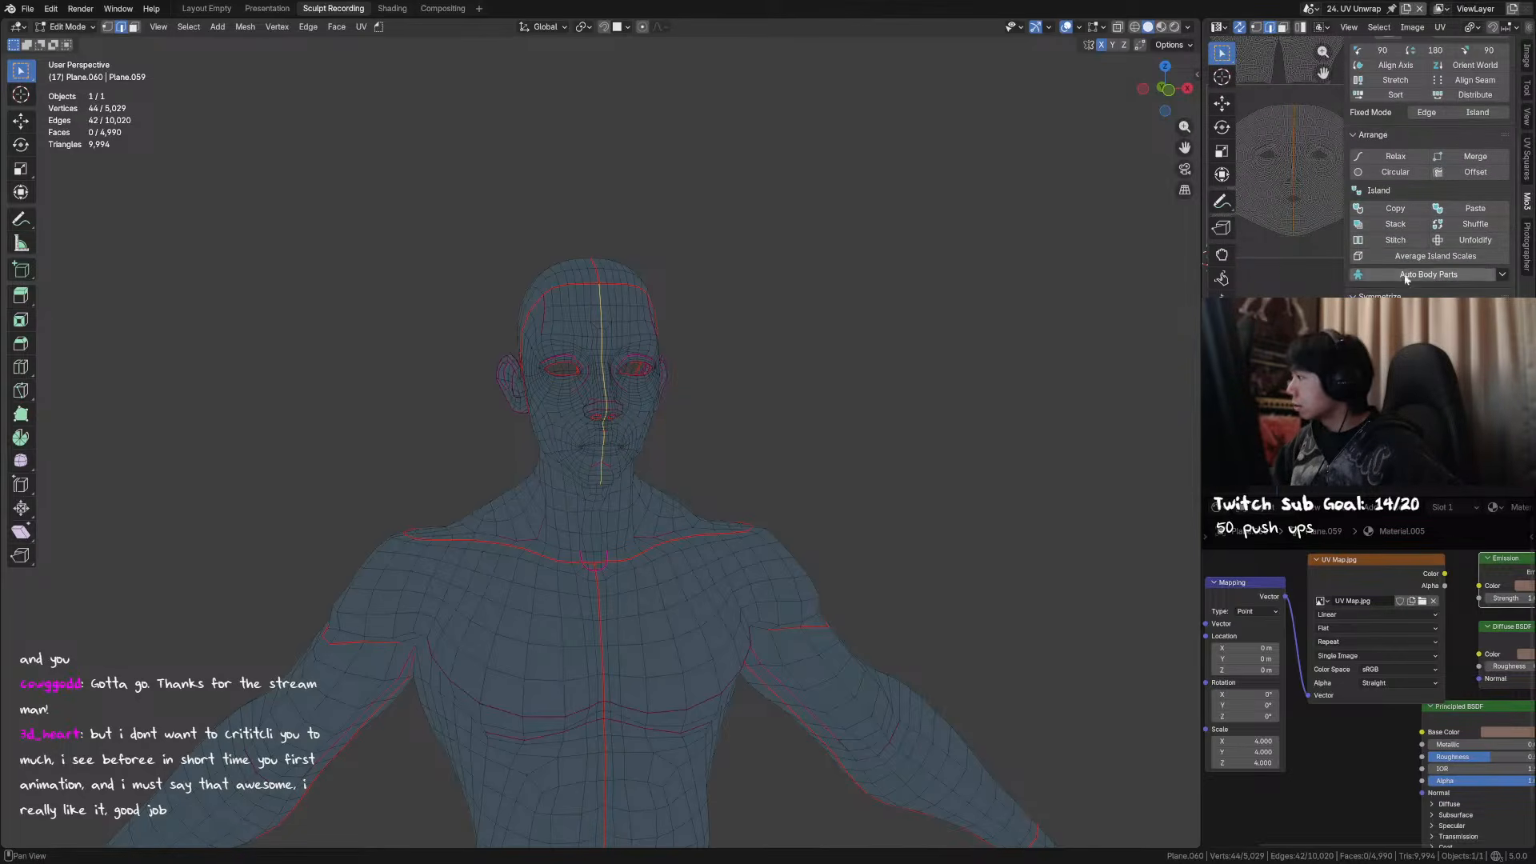
middle_click_drag(1281, 152, 1296, 232)
scroll(1300, 233, "up", 1)
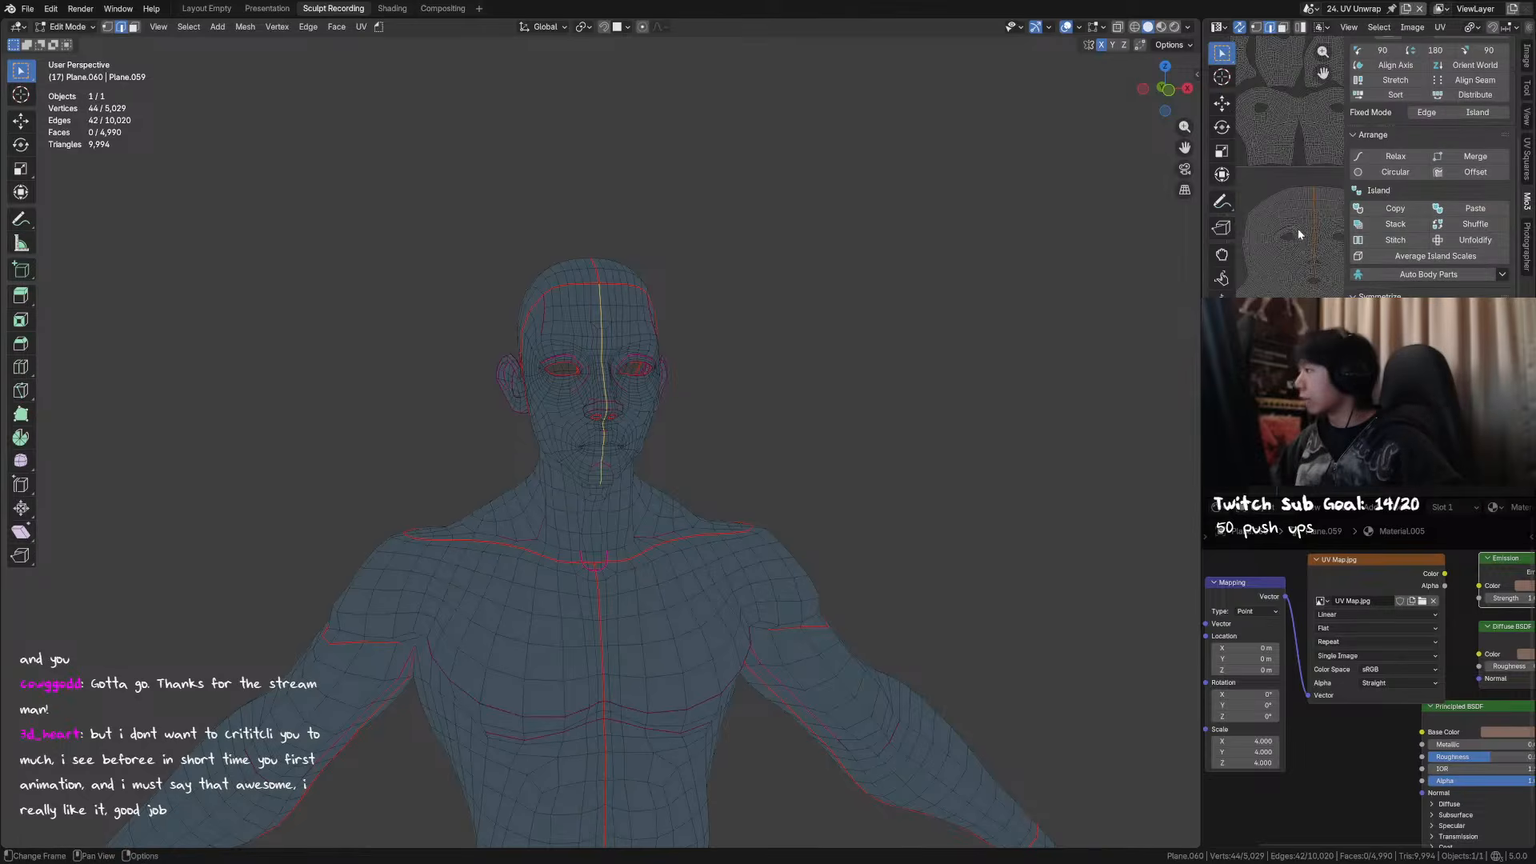
scroll(1300, 233, "up", 2)
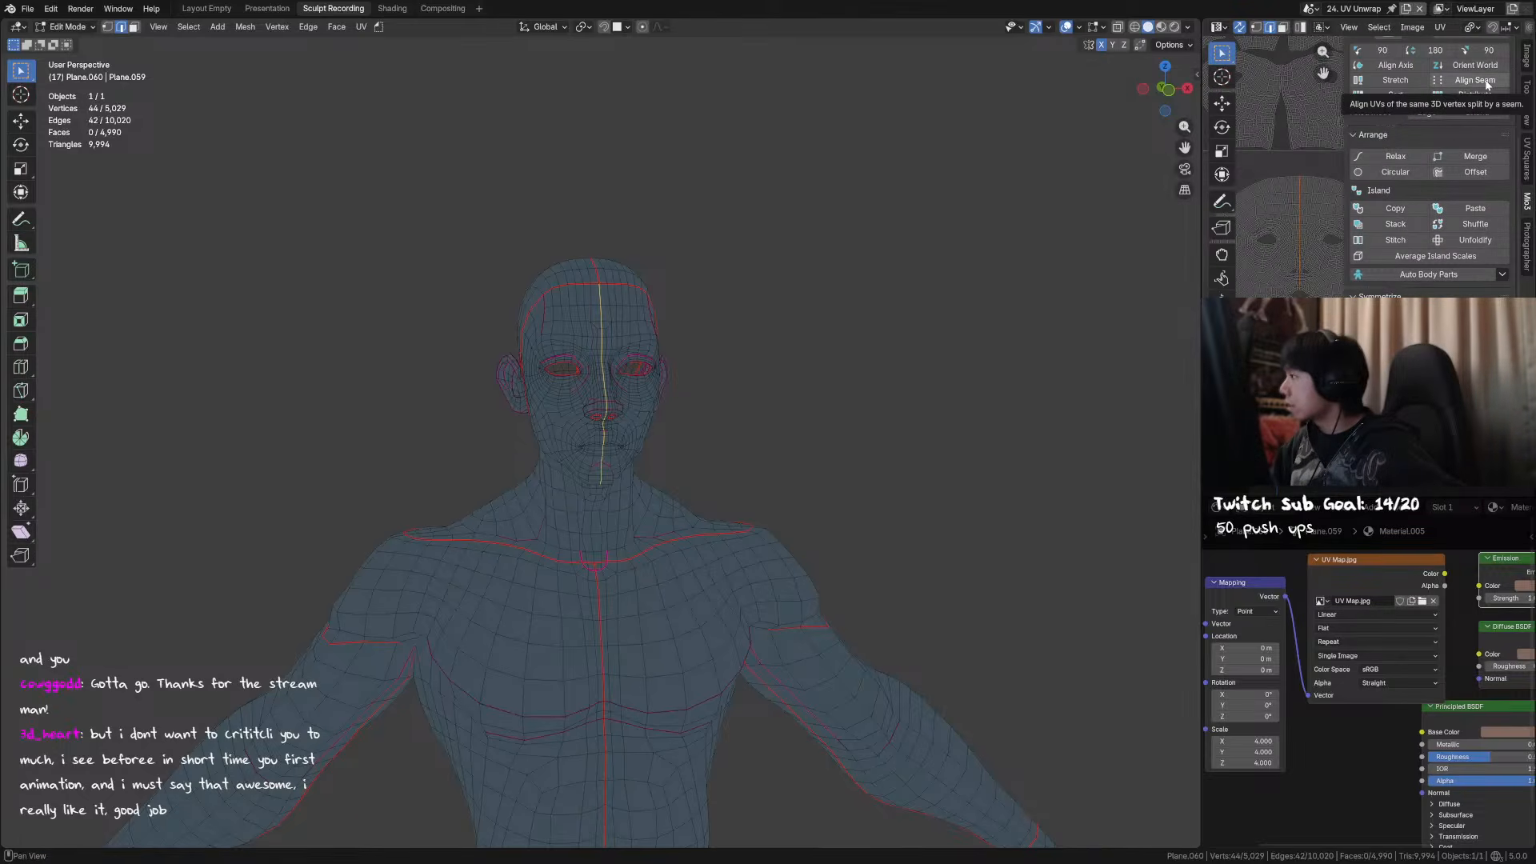
middle_click_drag(1429, 134, 1429, 217)
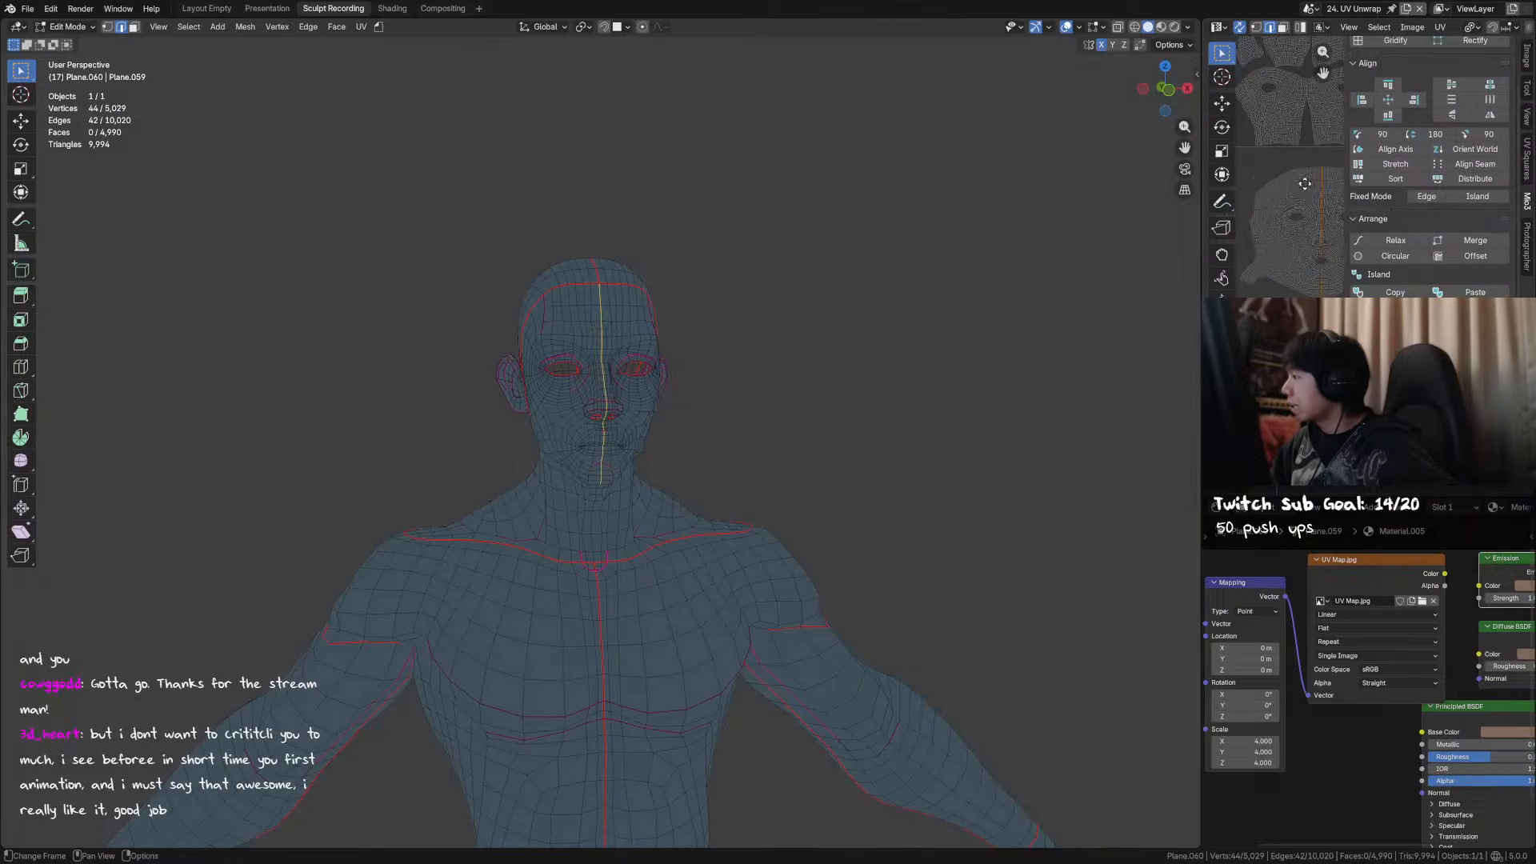
- Select the whole face island and try the 90 and 180 degree rotation presets on it
key("l")
left_click(1436, 135)
left_click(1382, 135)
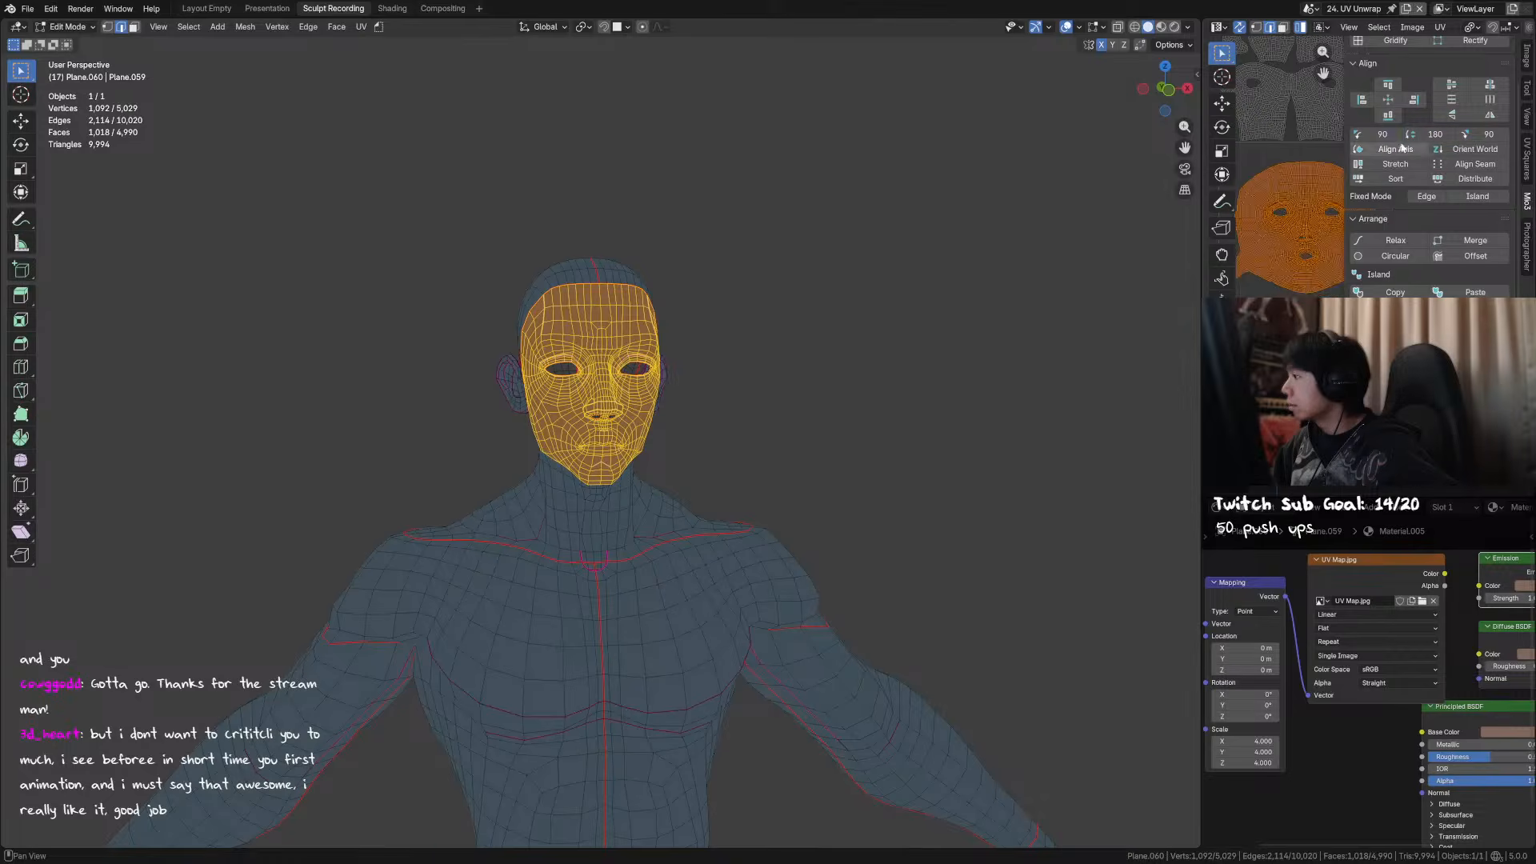
left_click(1381, 135)
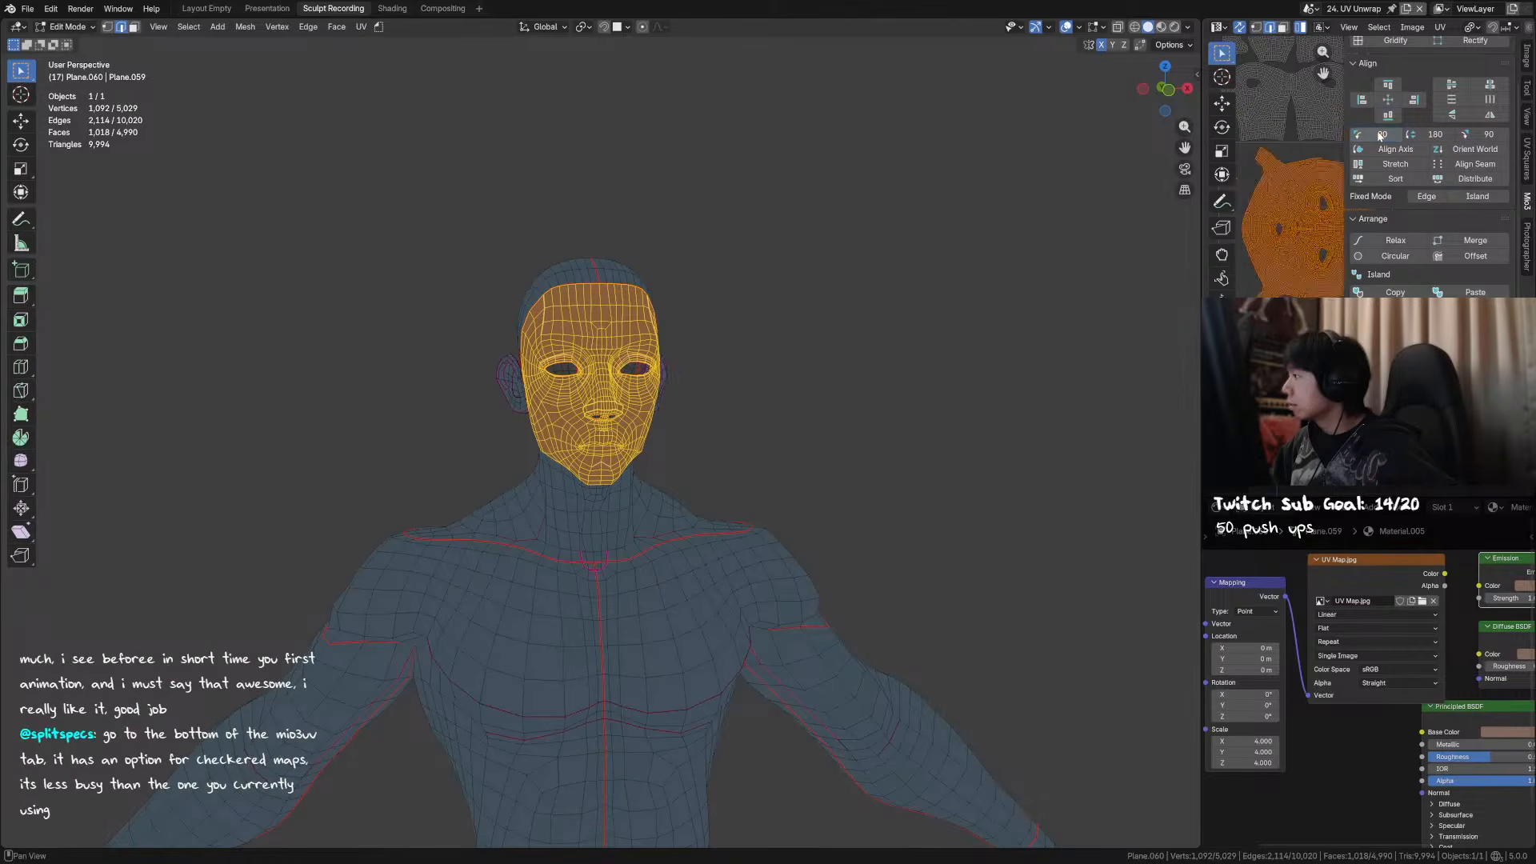
left_click(1379, 136)
- Tilt the face island freely and level it again with the Align Axis operation
middle_click_drag(1290, 205, 1291, 183)
key("r")
left_click(1264, 156)
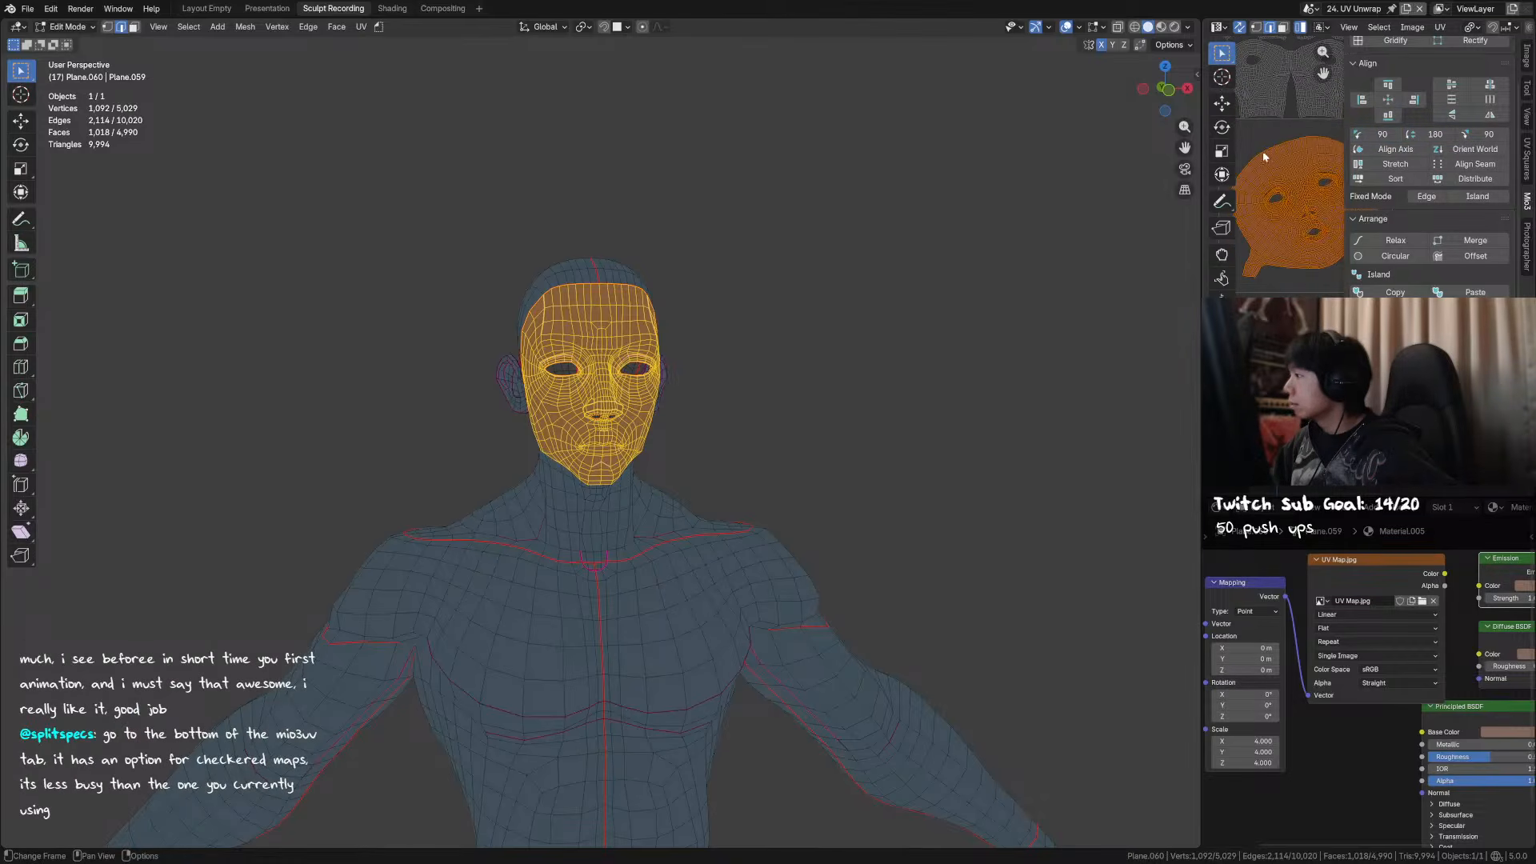
left_click(1381, 135)
left_click(1435, 135)
left_click(1396, 148)
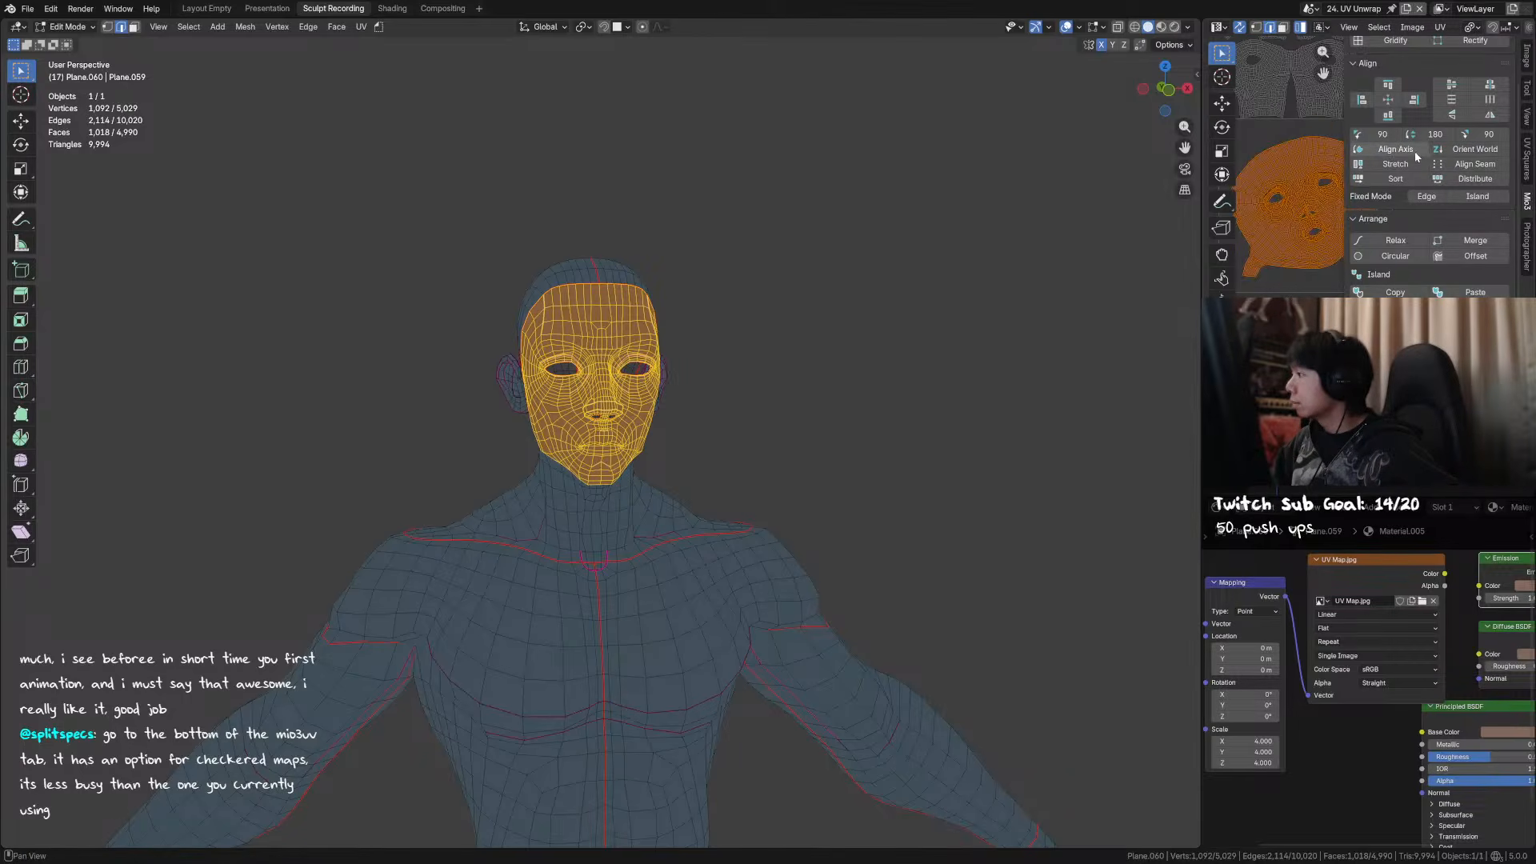
left_click(1399, 151)
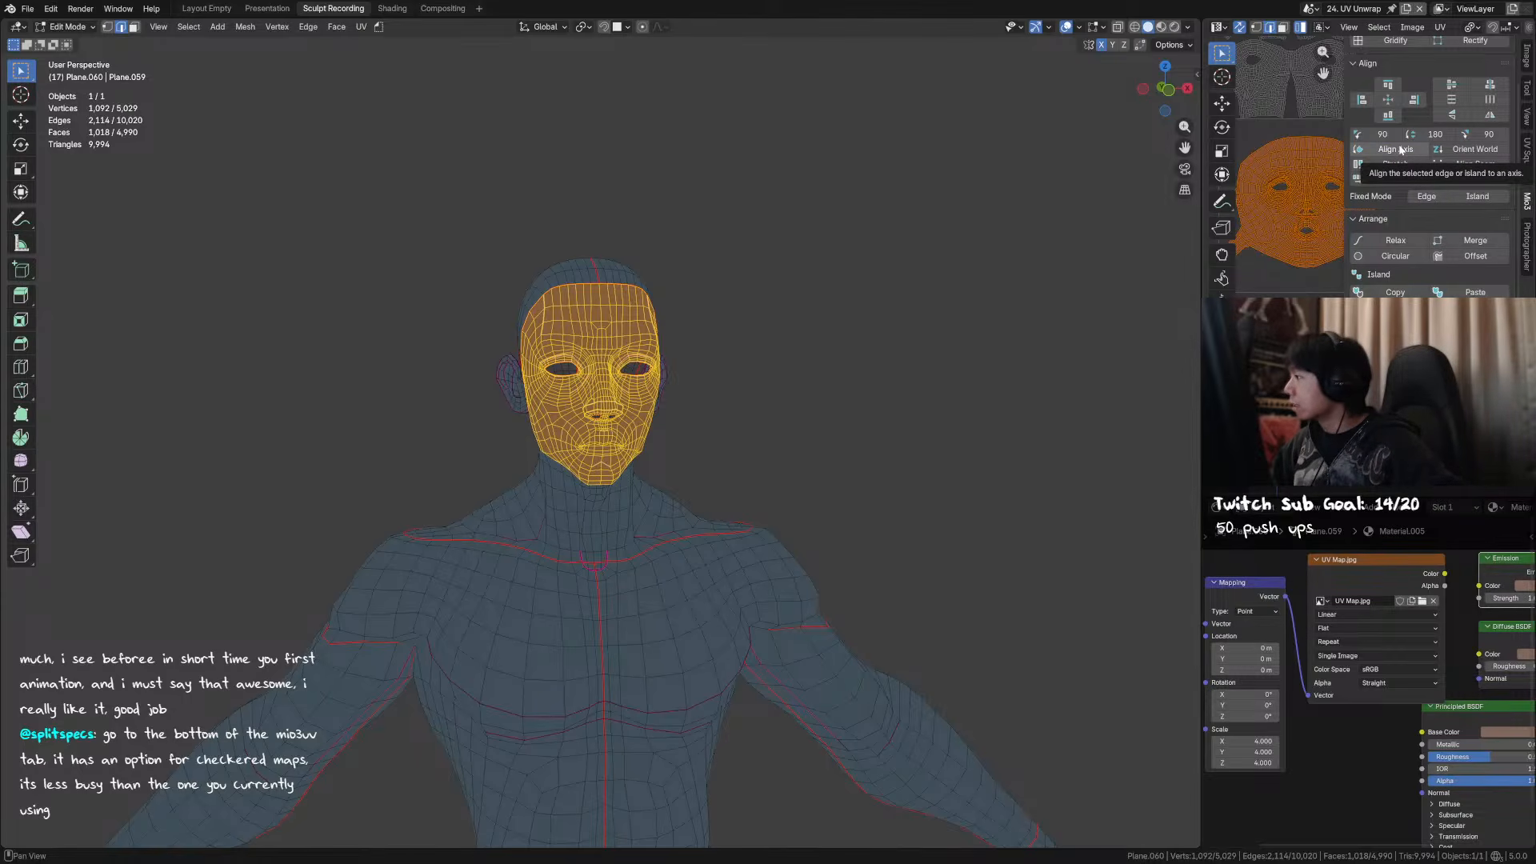
- Inspect the face island's centre line from the forehead down to the chin for straightness
key("n")
scroll(1352, 212, "up", 6)
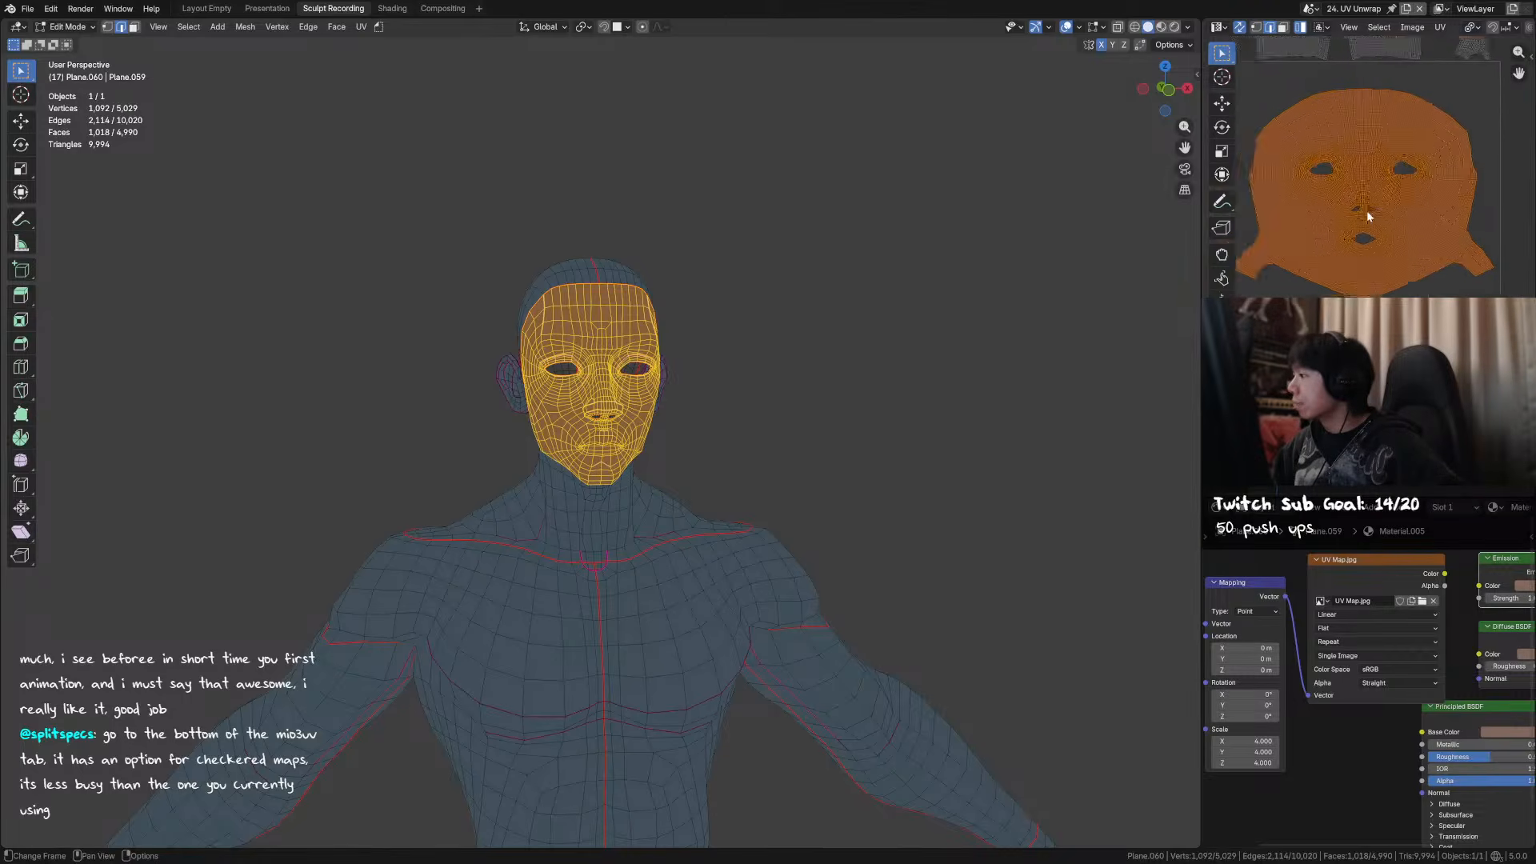
scroll(1366, 211, "up", 2)
middle_click_drag(1355, 114, 1378, 360)
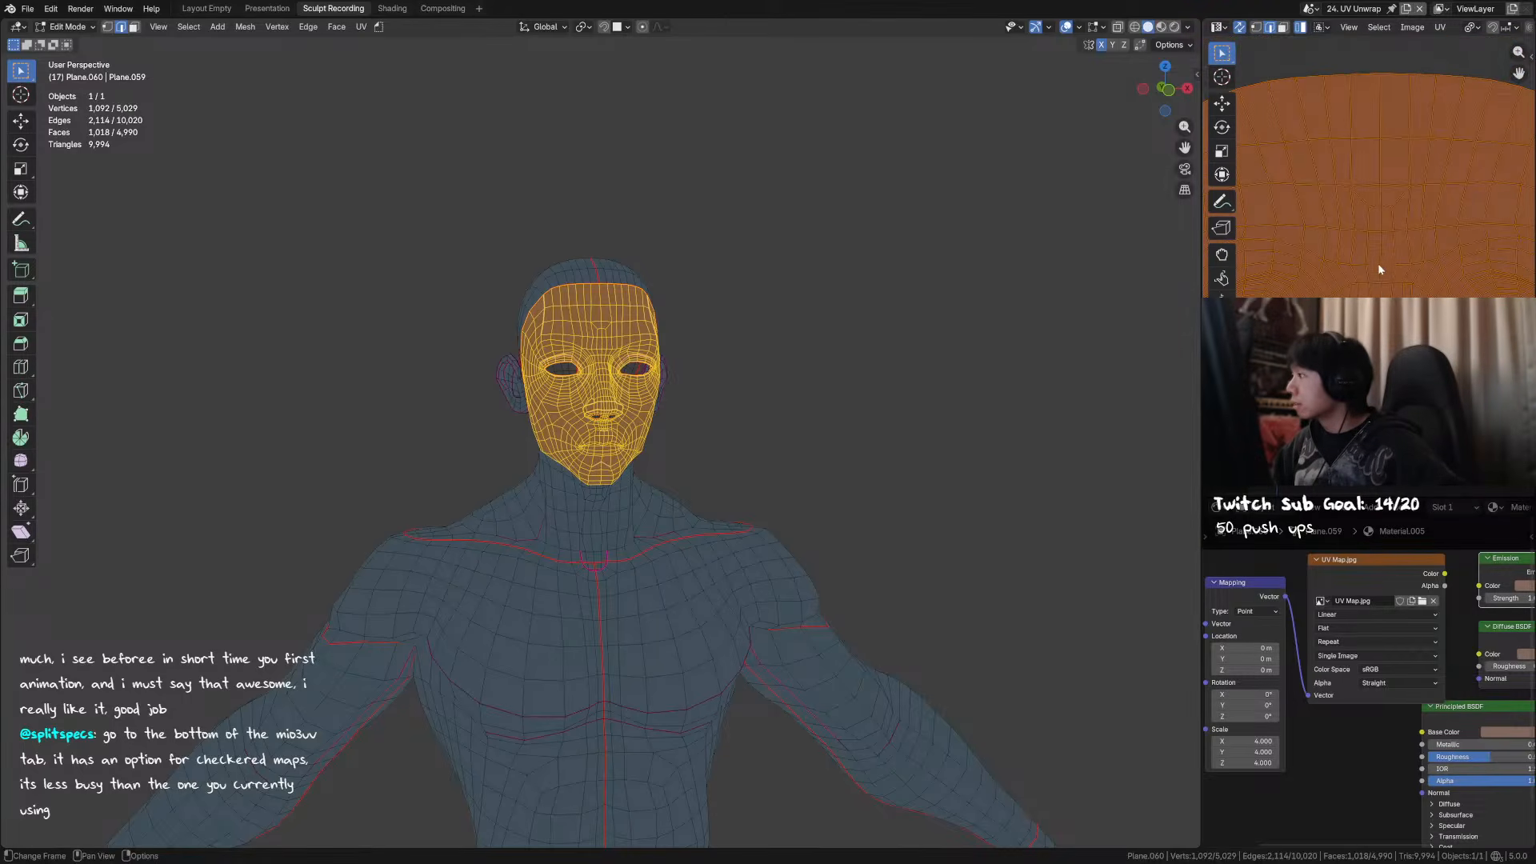
scroll(1380, 254, "down", 1)
middle_click_drag(1381, 444, 1385, 232)
middle_click_drag(1388, 384, 1389, 196)
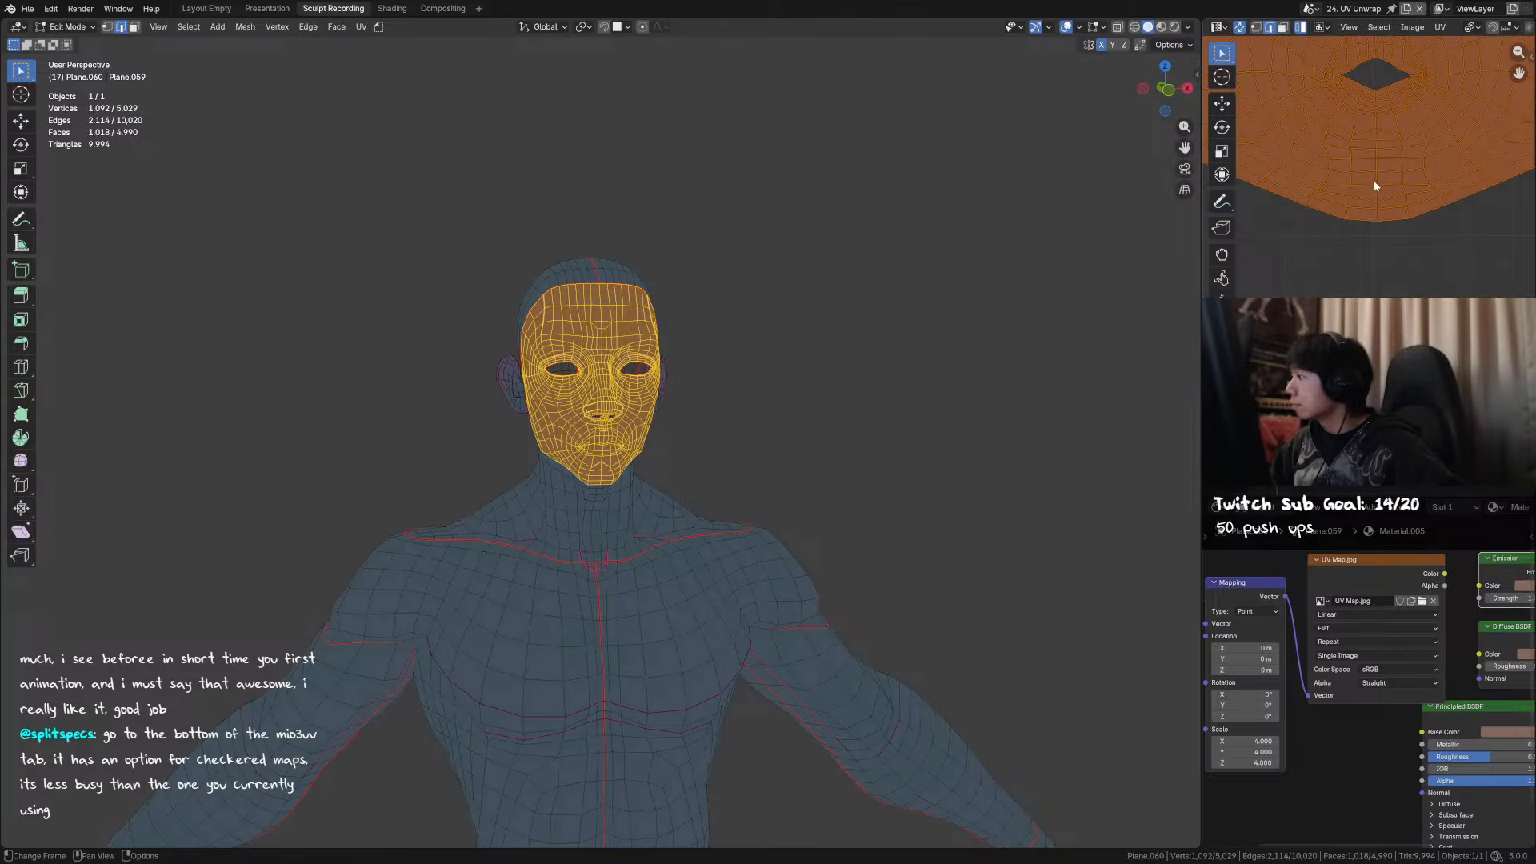
scroll(1369, 192, "down", 2)
- Turn off UV sync selection, select the face island's centre-line edges and apply Align Axis to them
left_click(1357, 211, "alt")
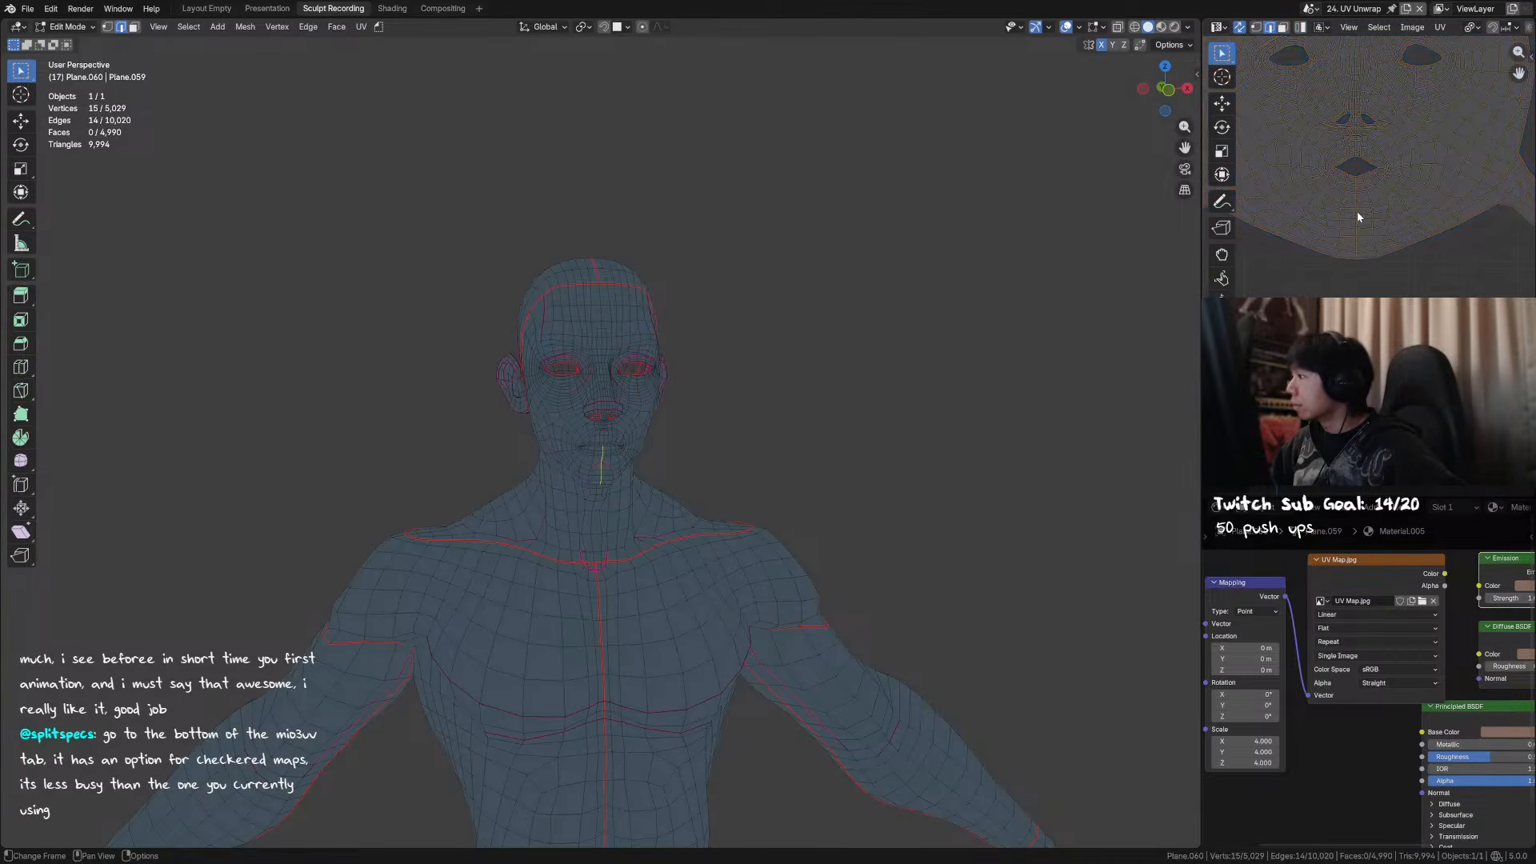
left_click(1256, 26)
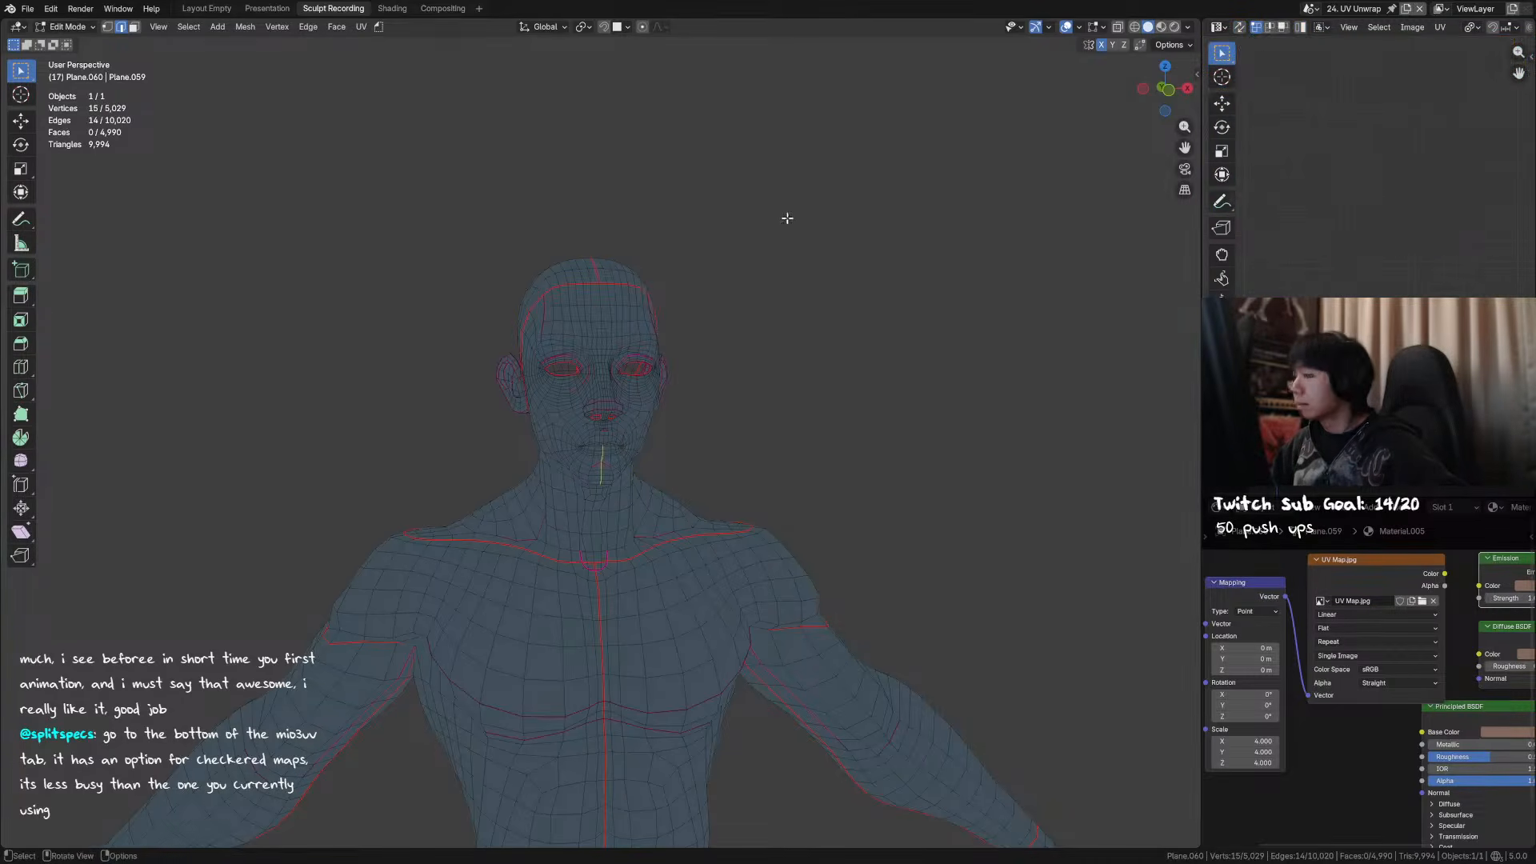
key("a")
key("2")
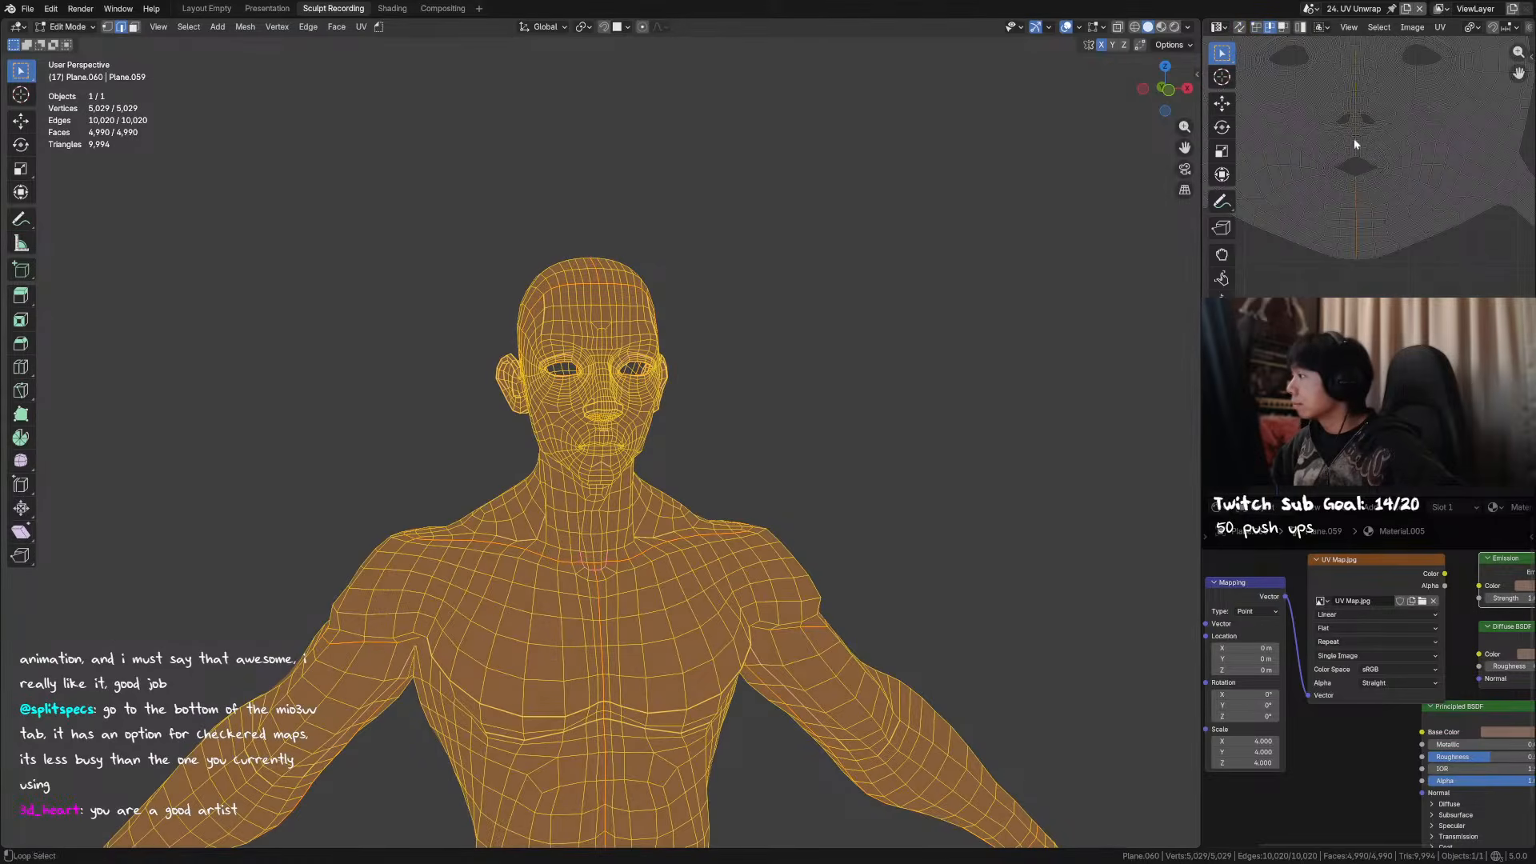
middle_click_drag(1355, 144, 1363, 286)
key("n")
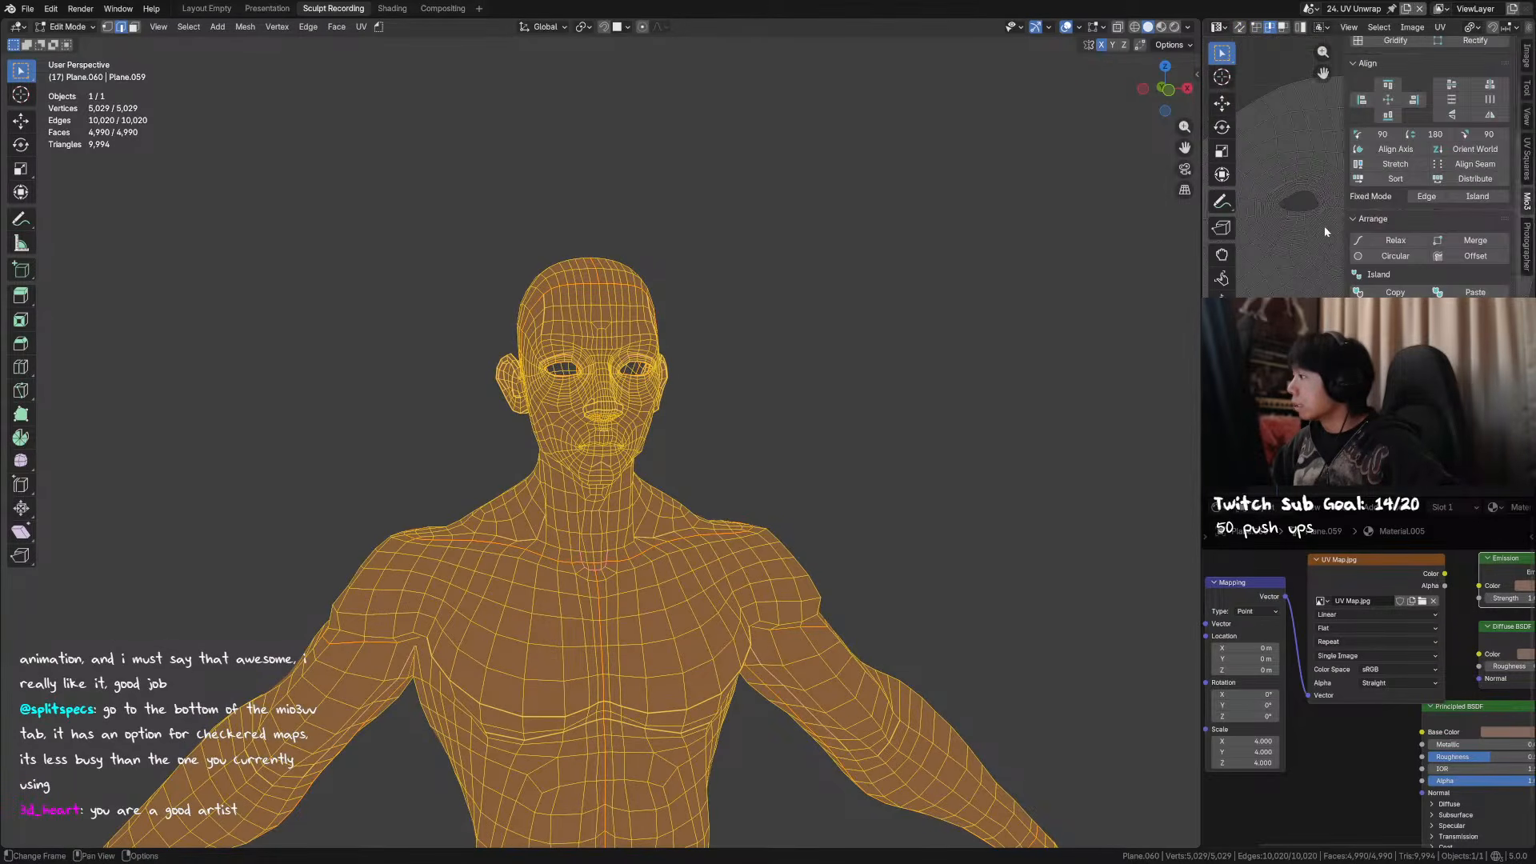
middle_click_drag(1329, 224, 1263, 168)
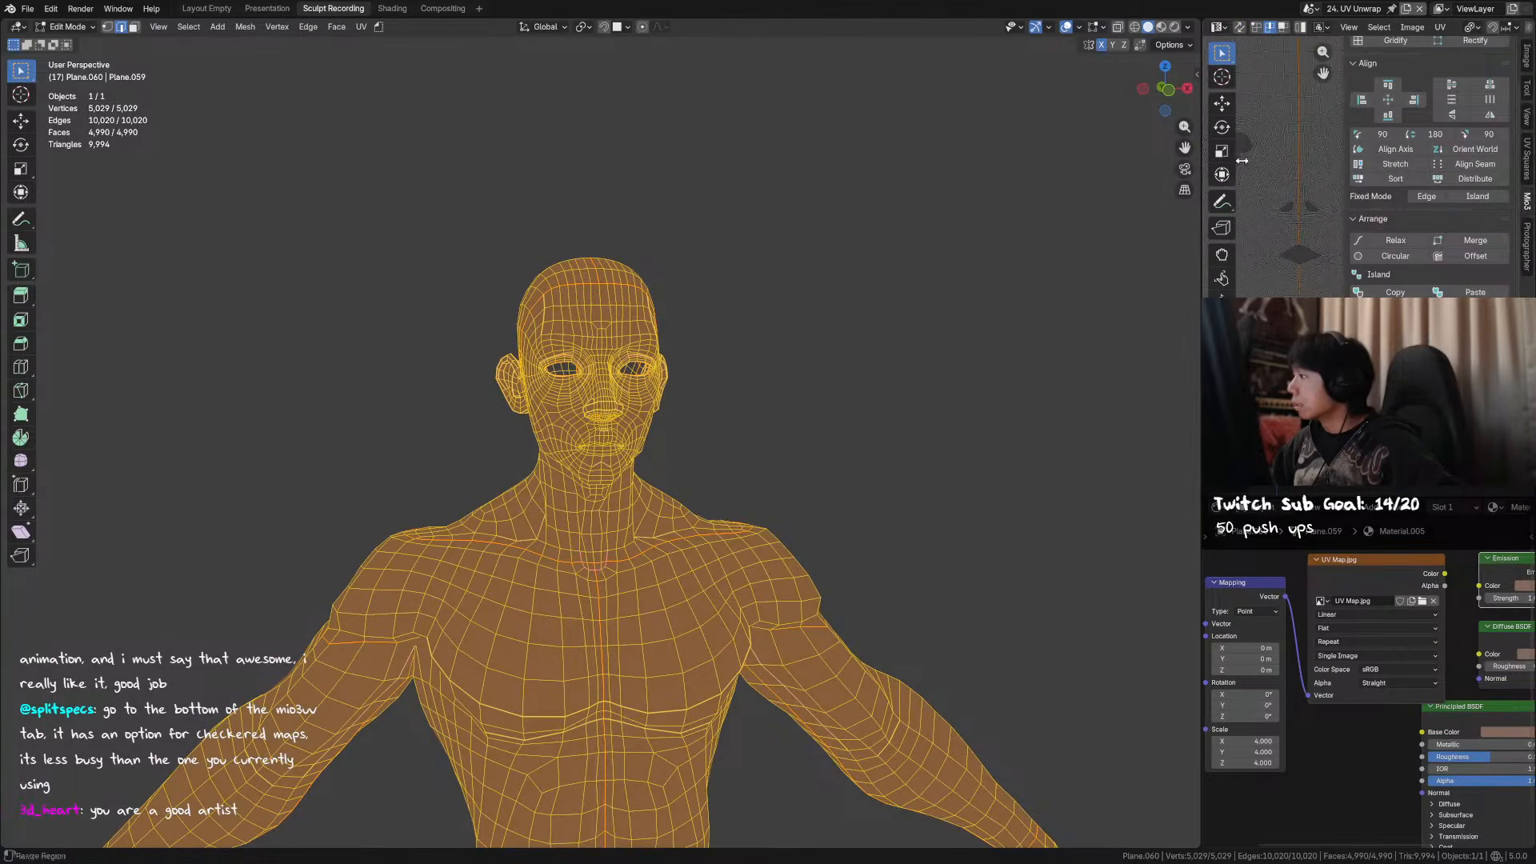
left_click(1390, 152)
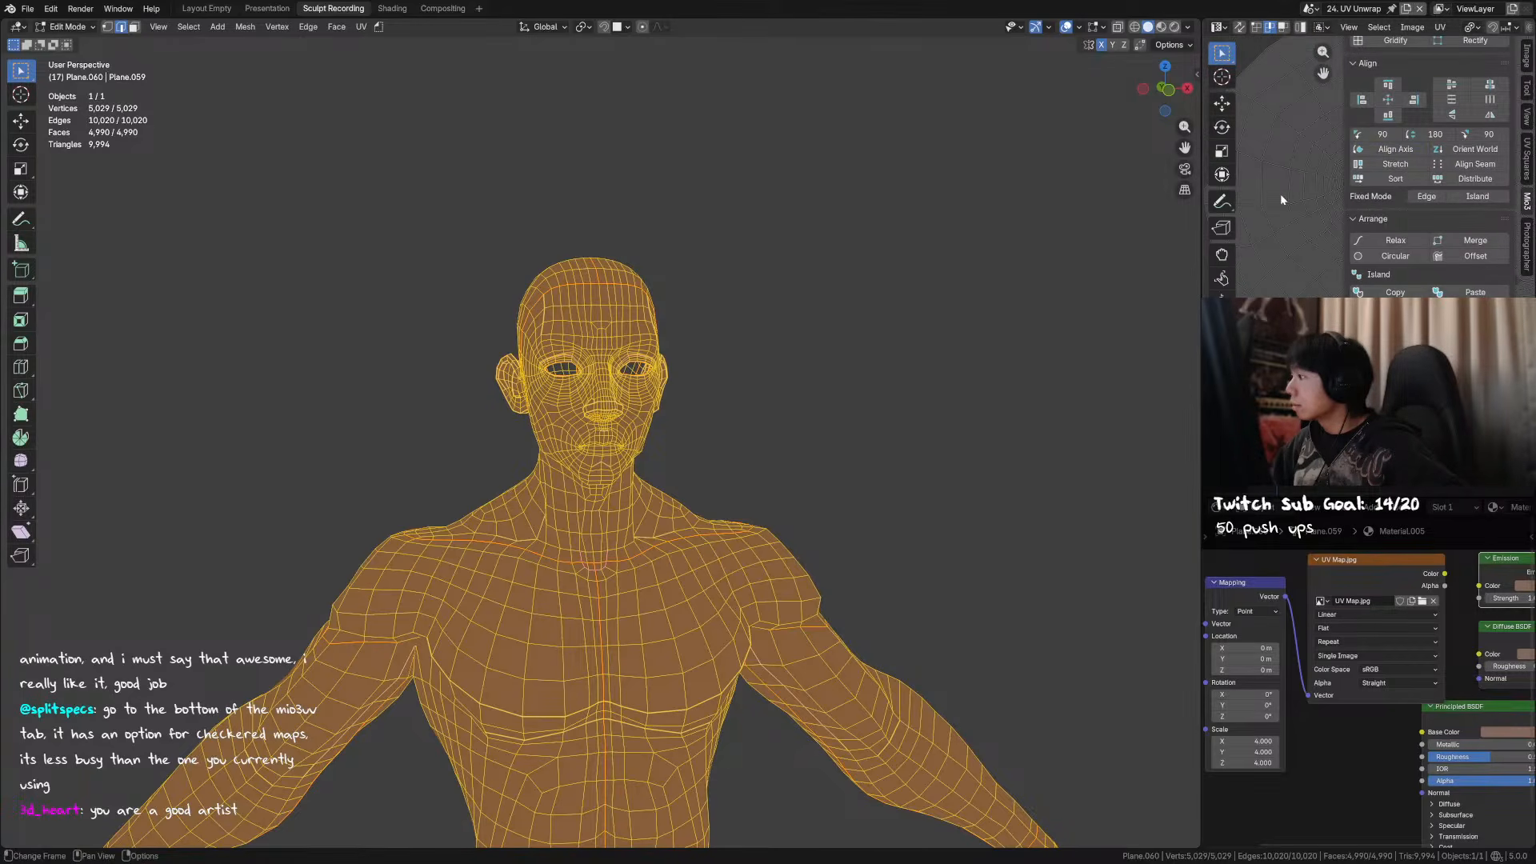
scroll(1283, 193, "down", 4)
key("n")
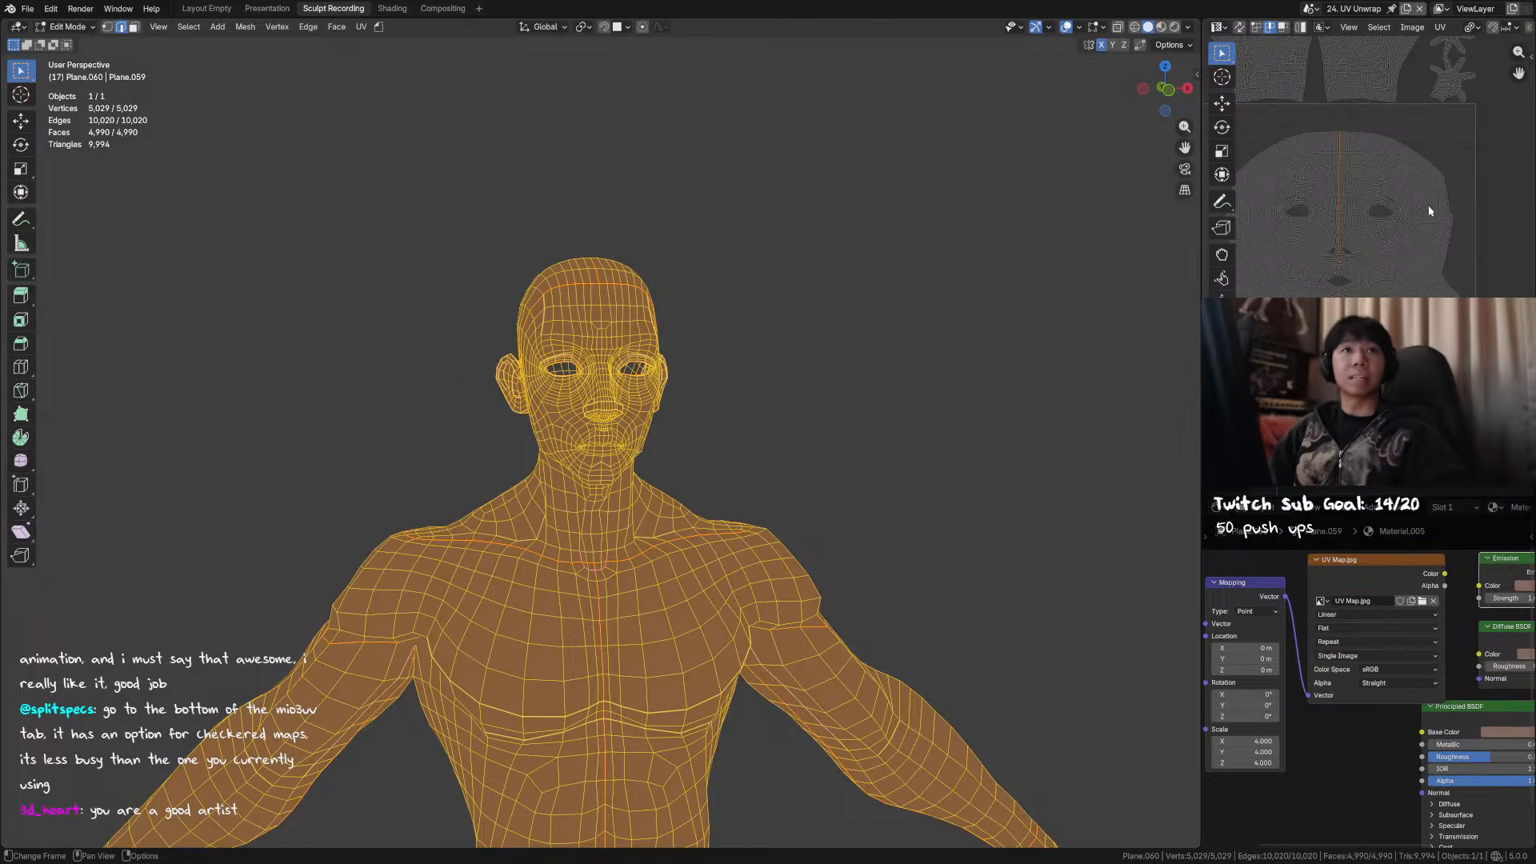
key("n")
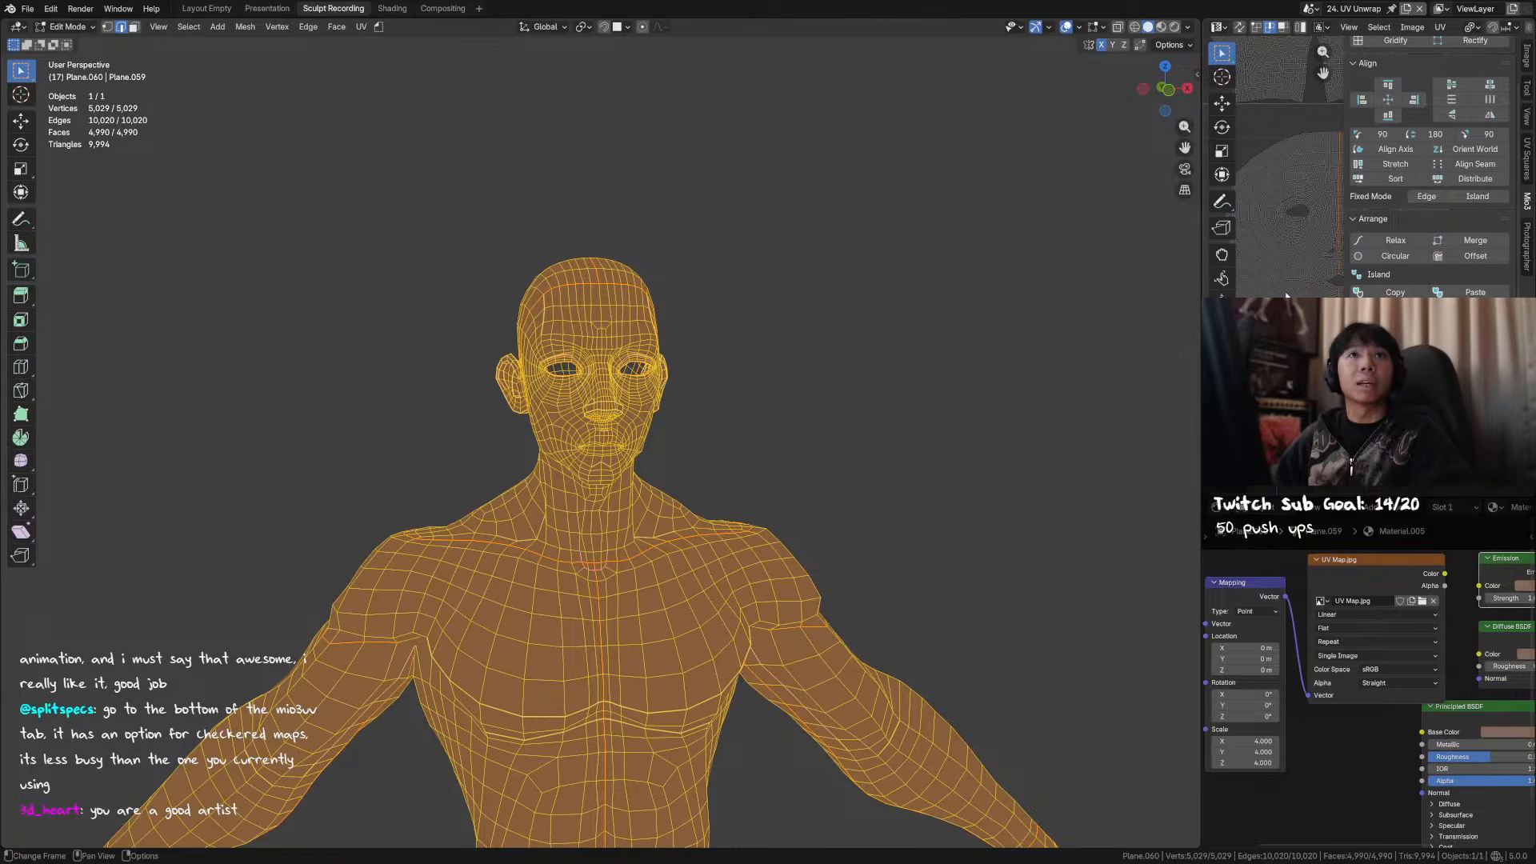
scroll(1429, 200, "up", 3)
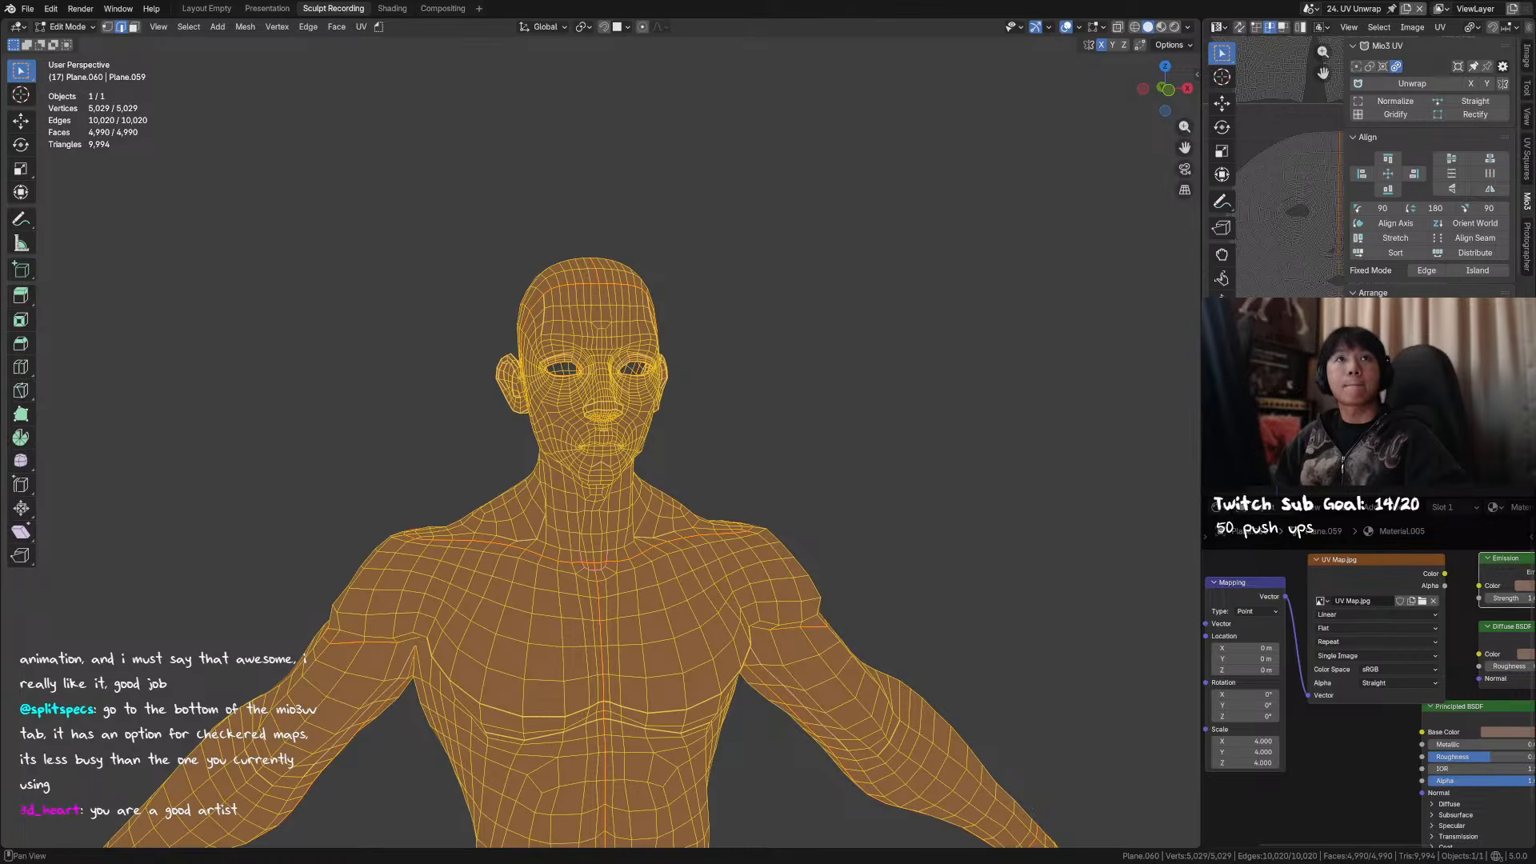
scroll(861, 489, "down", 3)
- Return to Object Mode, frame the head closely and change the shader editor area to the Properties editor
key("Tab")
middle_click_drag(648, 472, 676, 394, "shift")
middle_click_drag(620, 352, 616, 385, "shift")
scroll(646, 364, "up", 3)
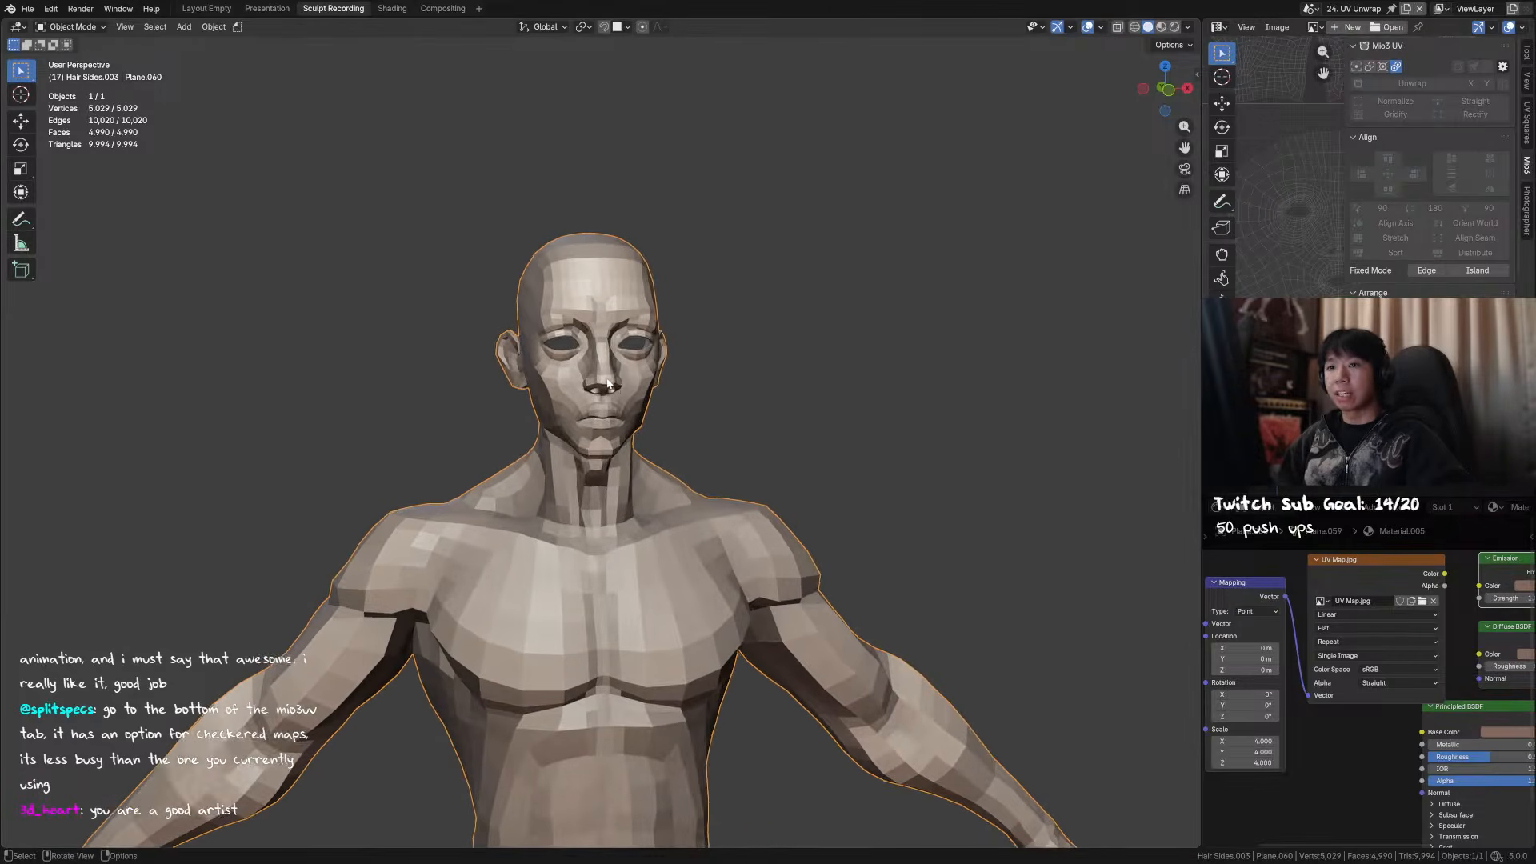
scroll(632, 391, "up", 3)
left_click(1218, 509)
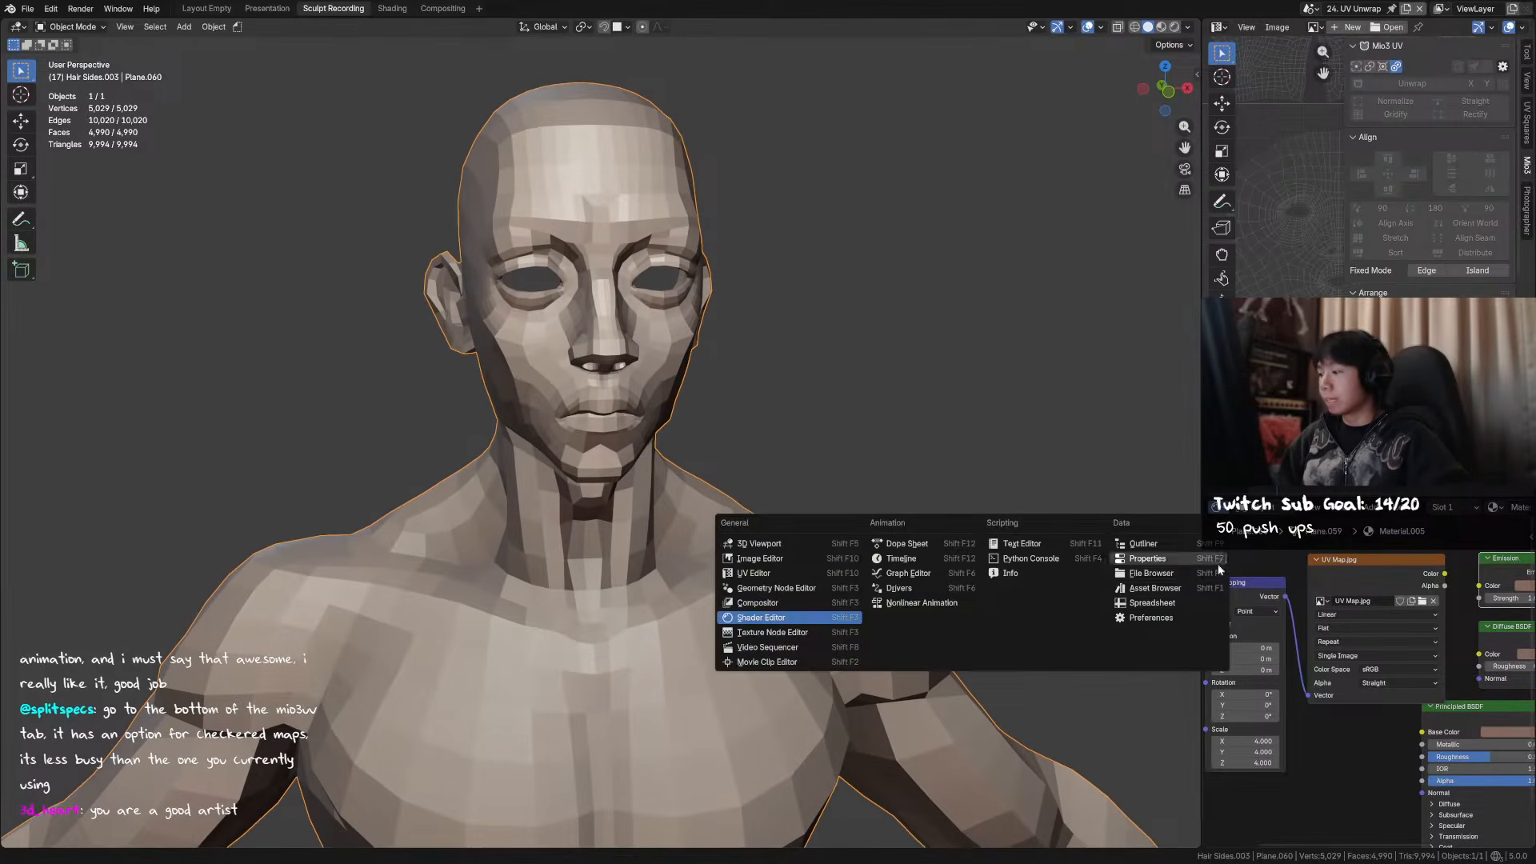
left_click(1221, 566)
- Preview the body with the Subdivision modifier shown in the viewport, then hide it again and view the low-poly upper body
left_click(1461, 670)
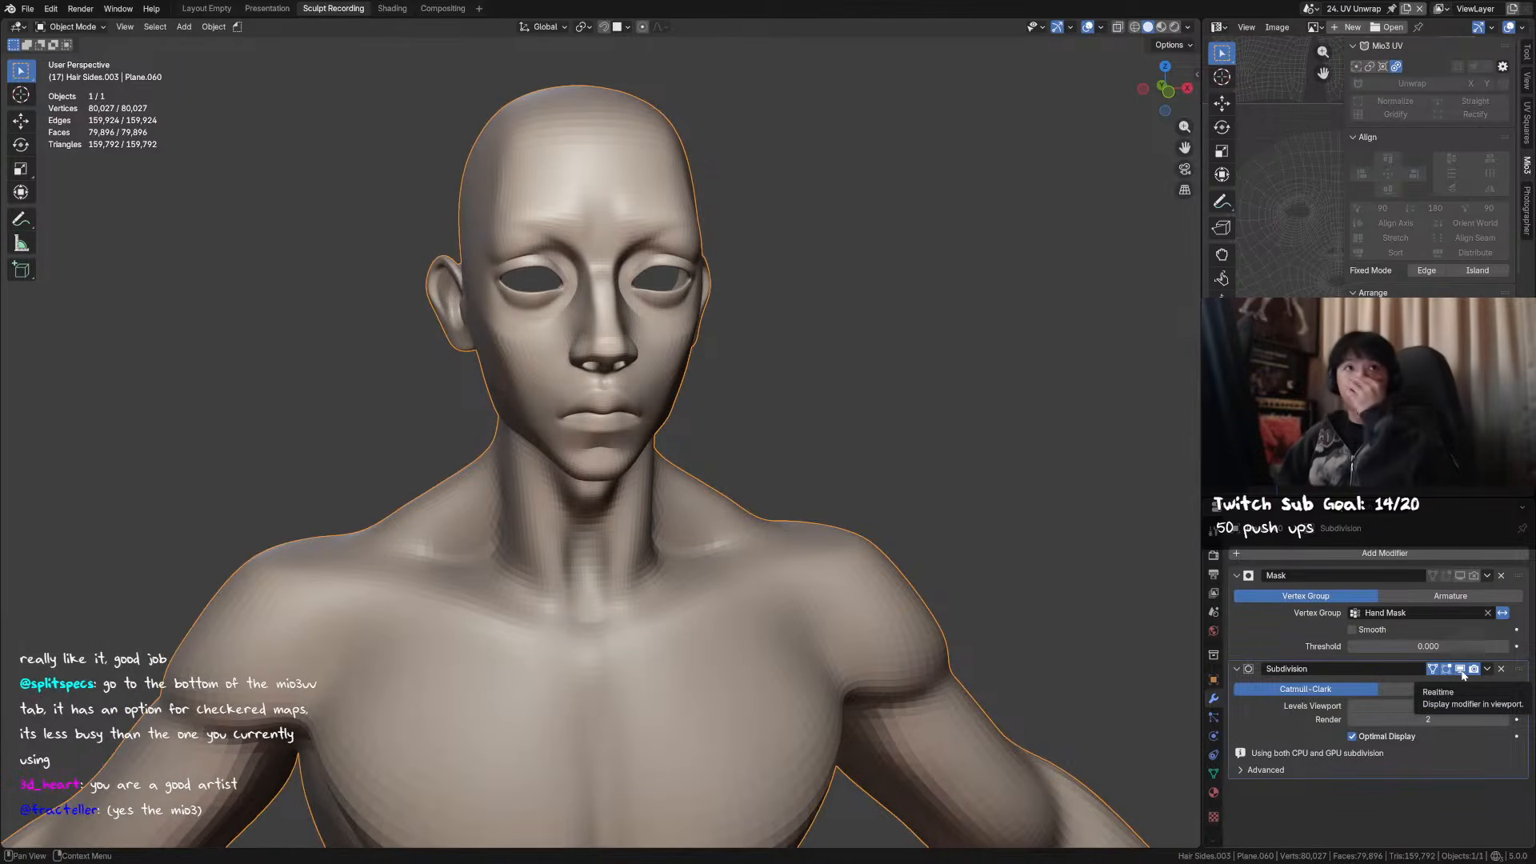
left_click(1461, 670)
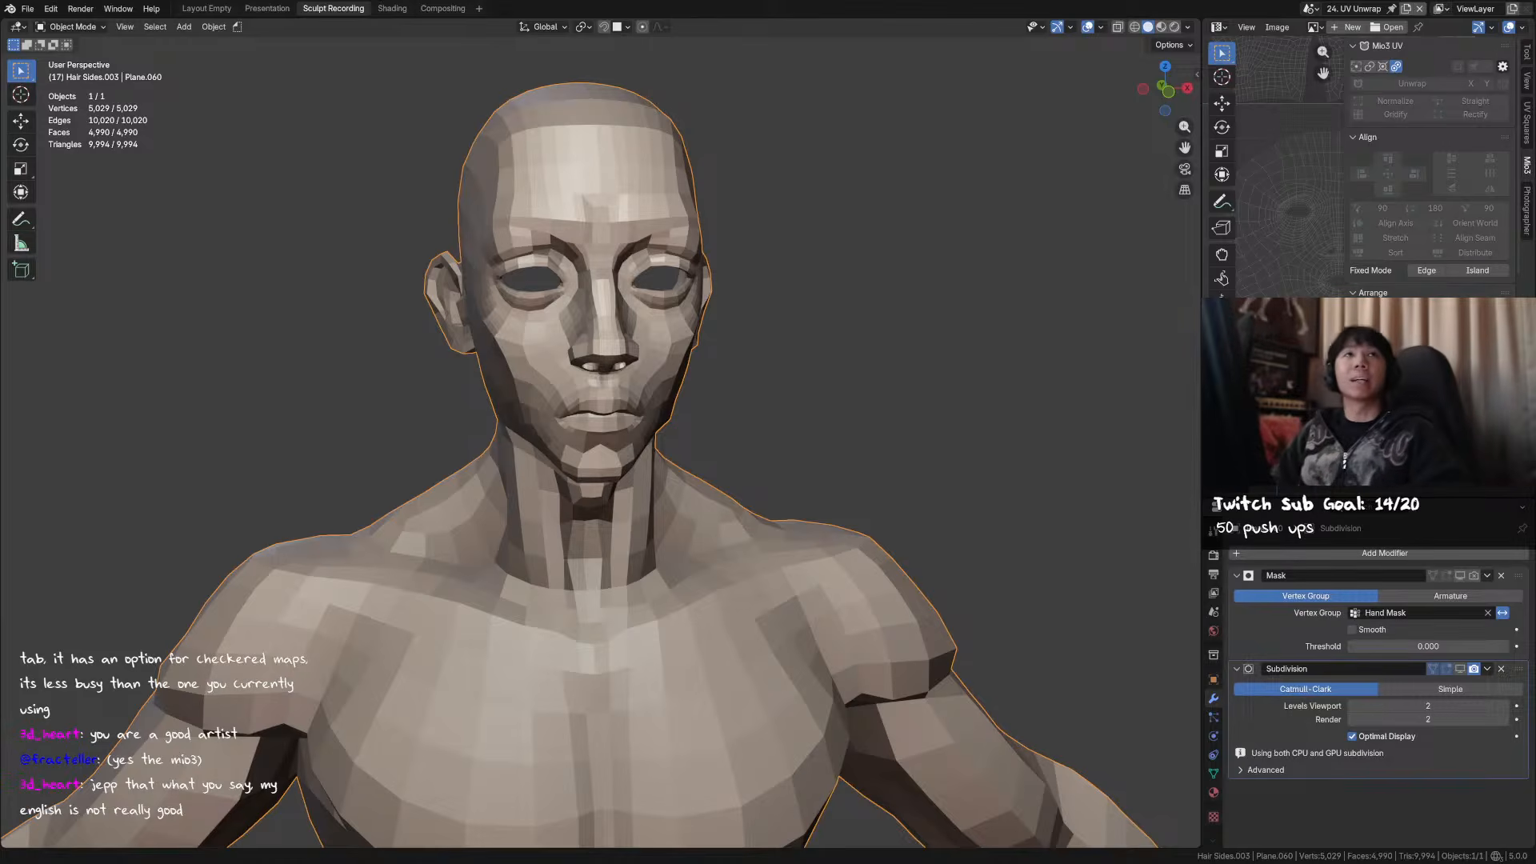
middle_click_drag(718, 399, 605, 399, "alt")
scroll(603, 397, "up", 3)
scroll(606, 402, "down", 6)
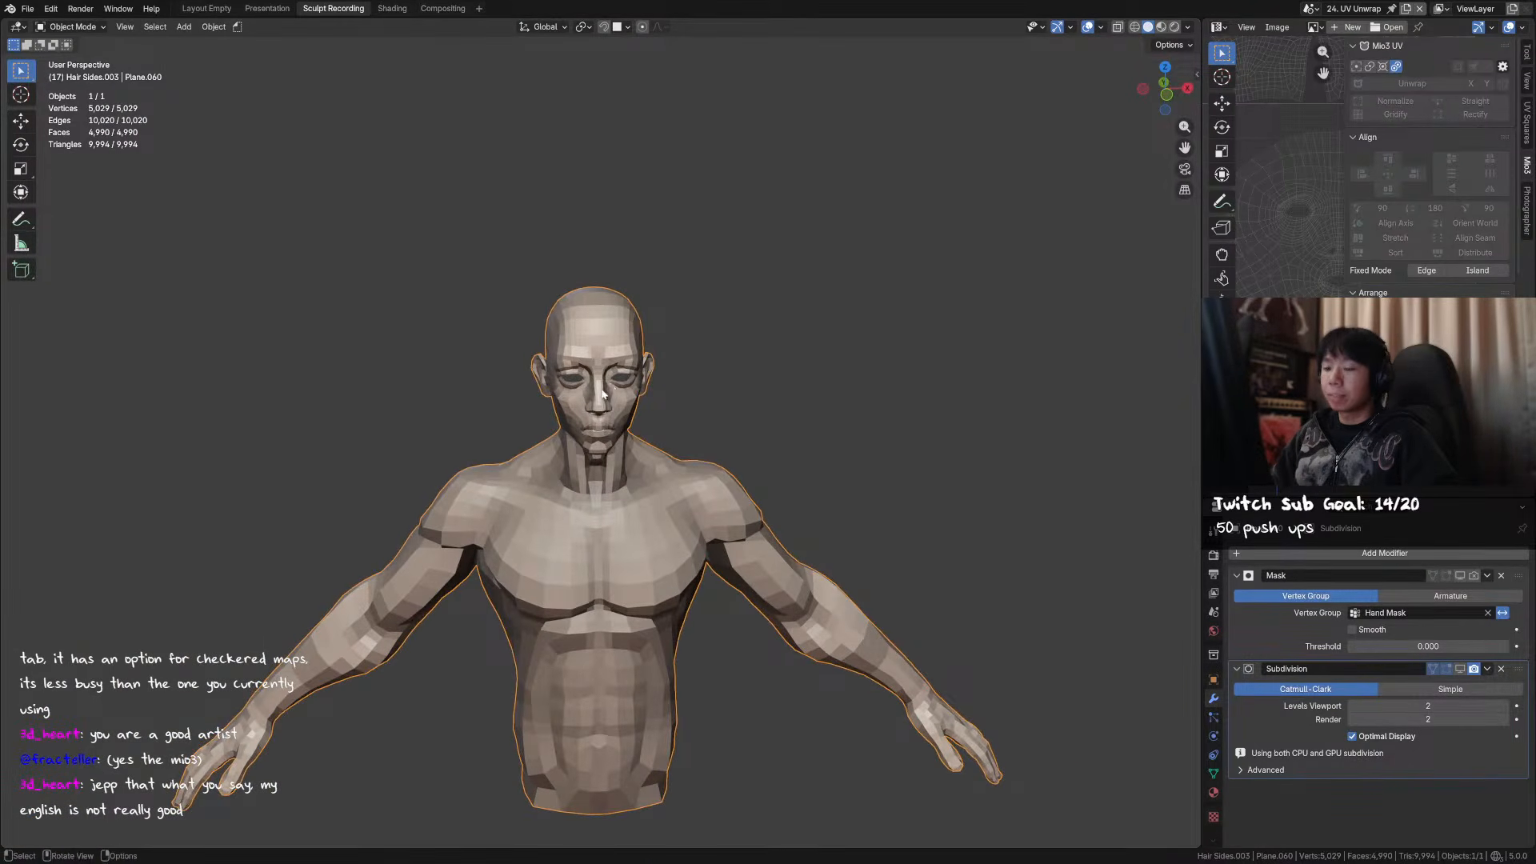
- Hide the UV editor's sidebar, enter Edit Mode on the body and select only the face UV island
scroll(610, 386, "up", 4)
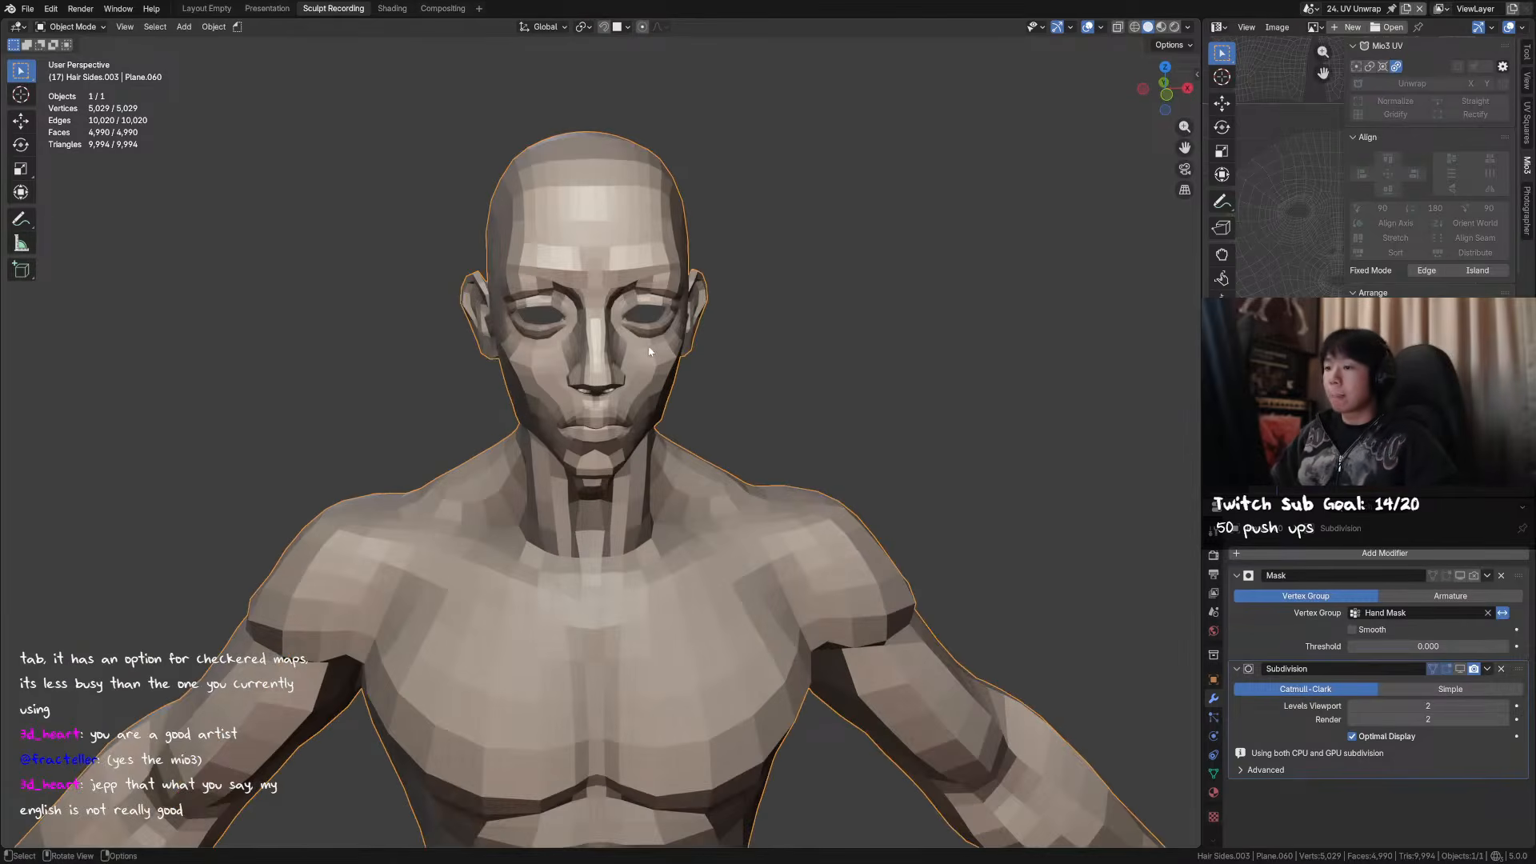
middle_click_drag(623, 364, 627, 389)
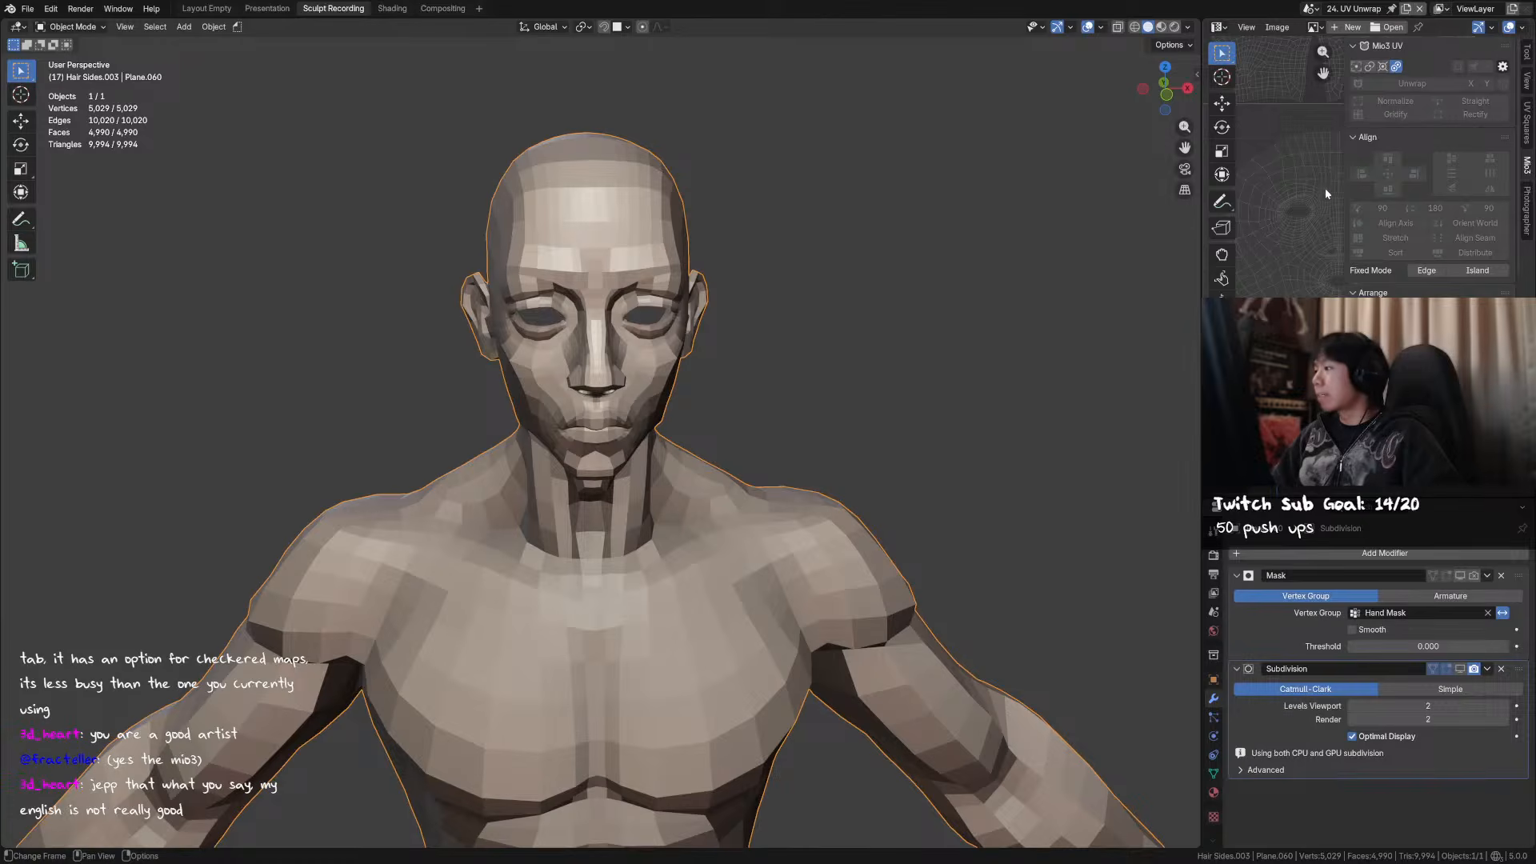
key("n")
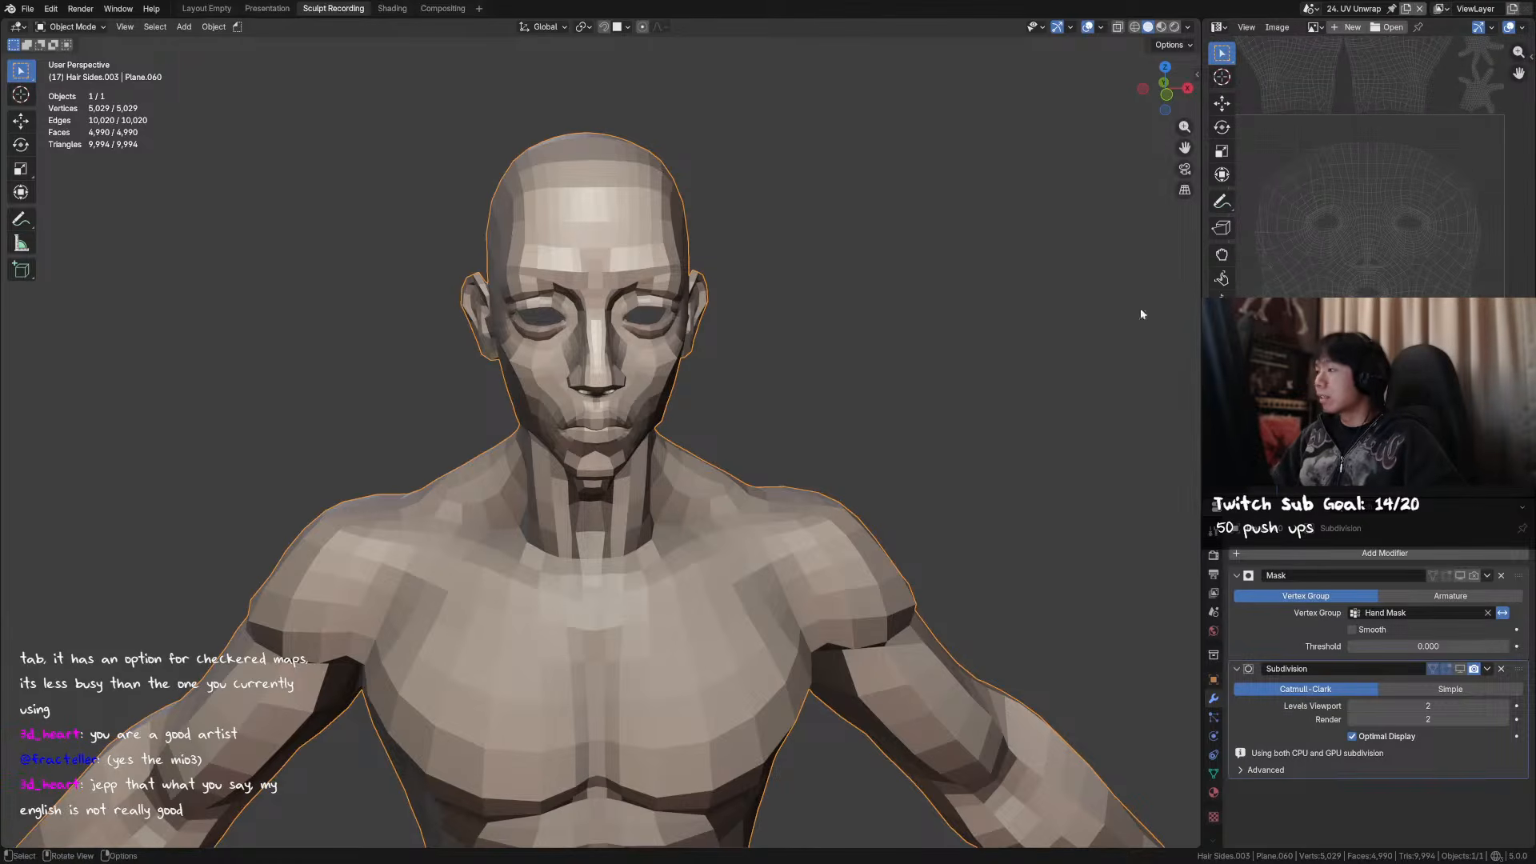
key("Tab")
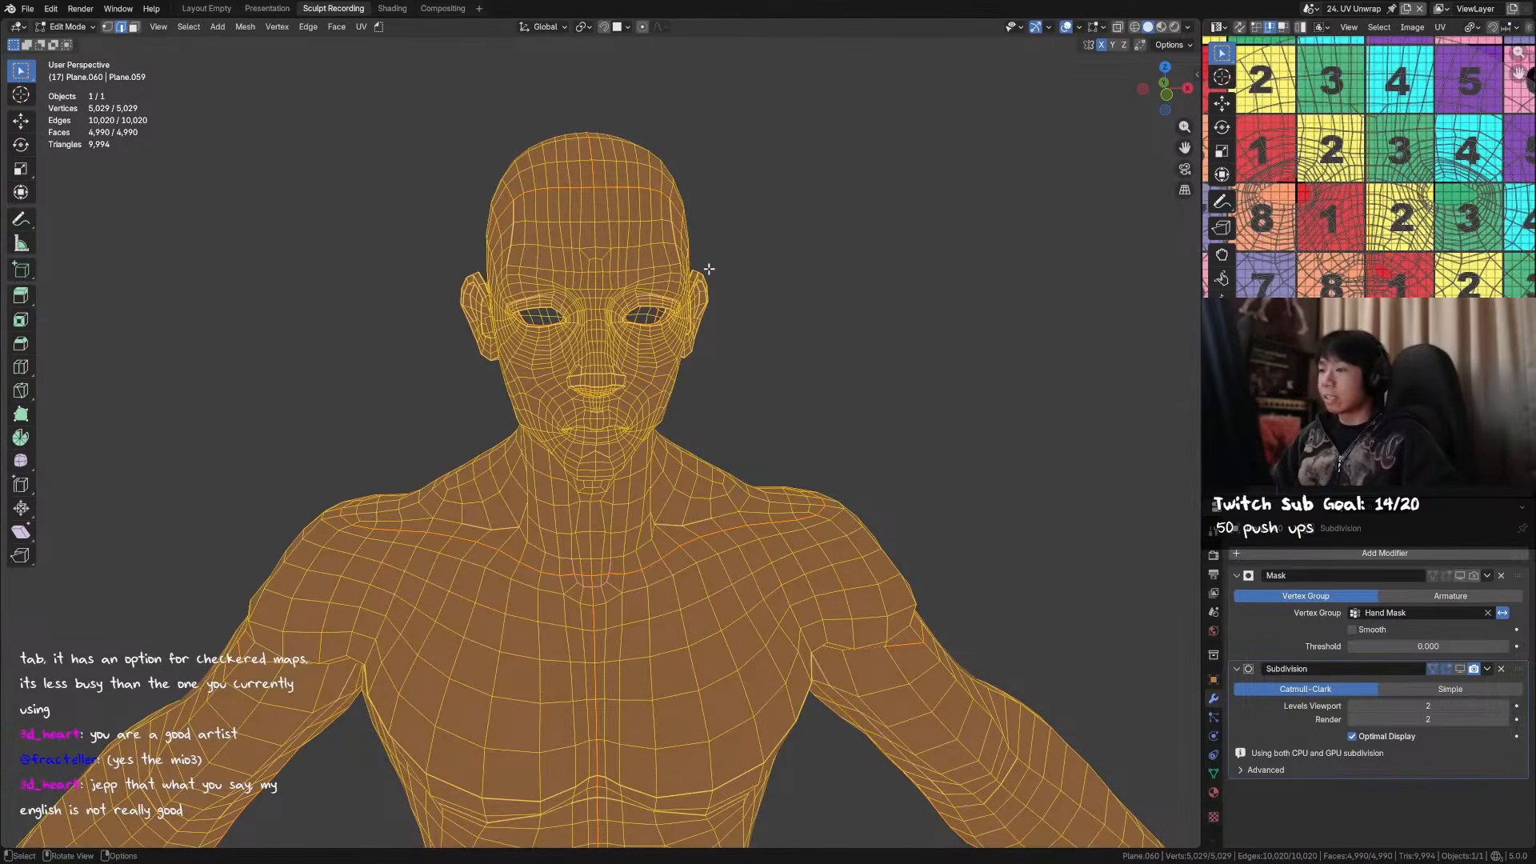
scroll(1333, 274, "down", 3)
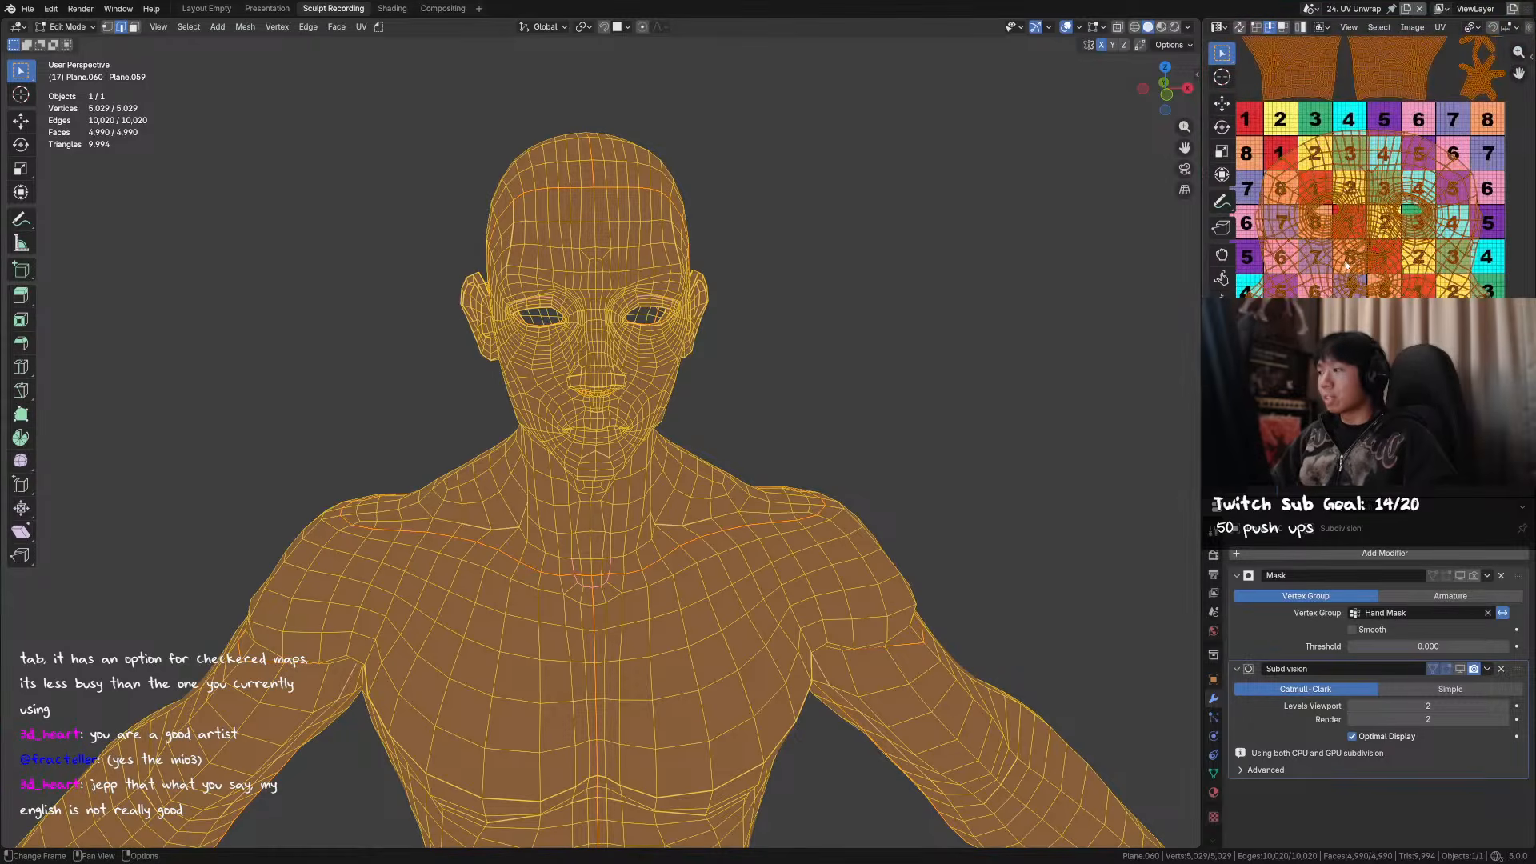
key("alt+a")
left_click(1385, 246)
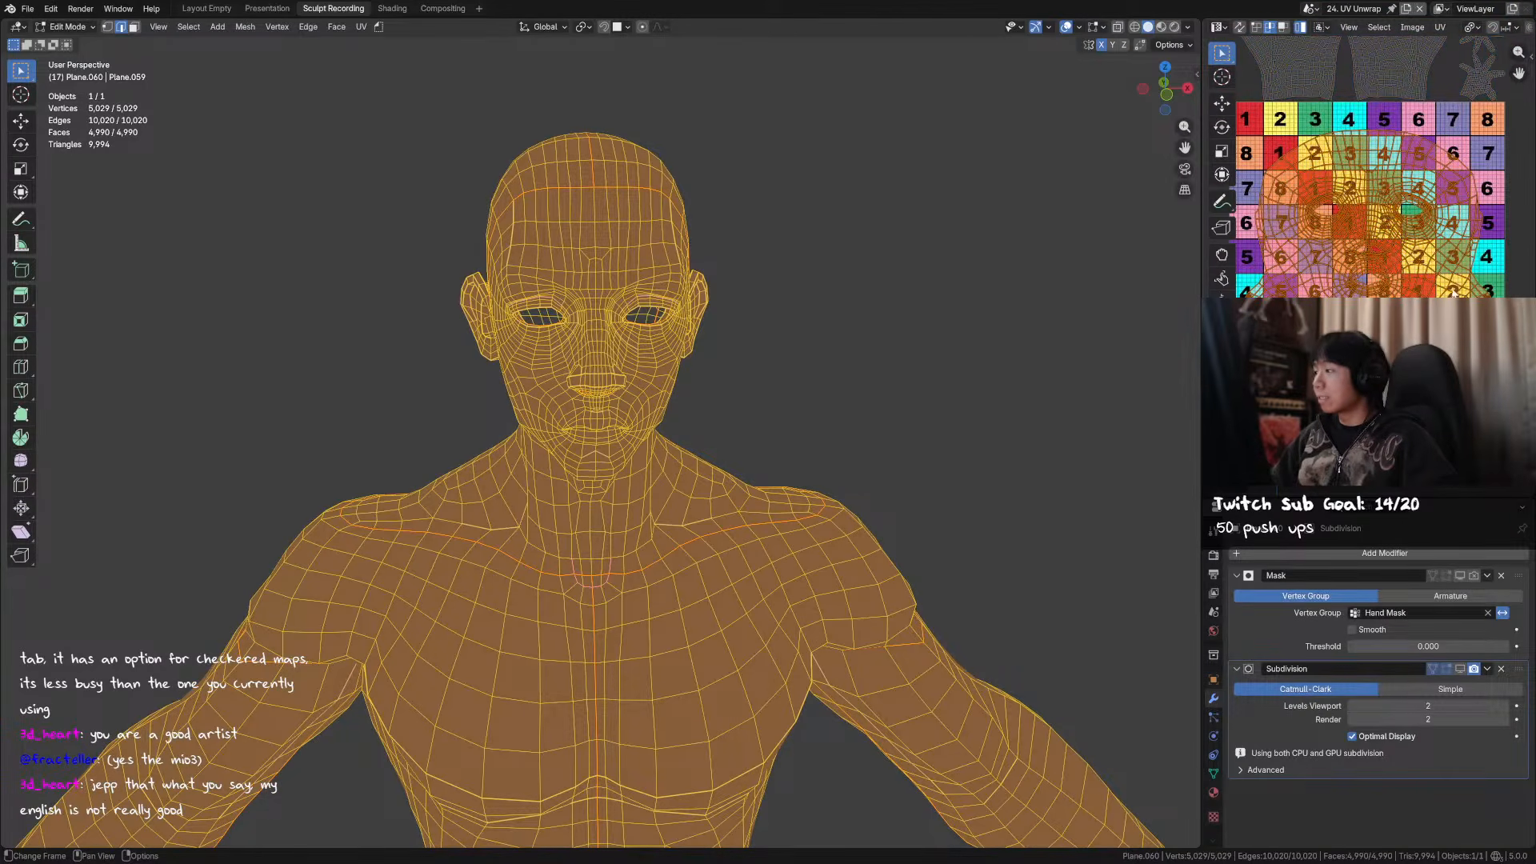
scroll(1451, 286, "down", 1)
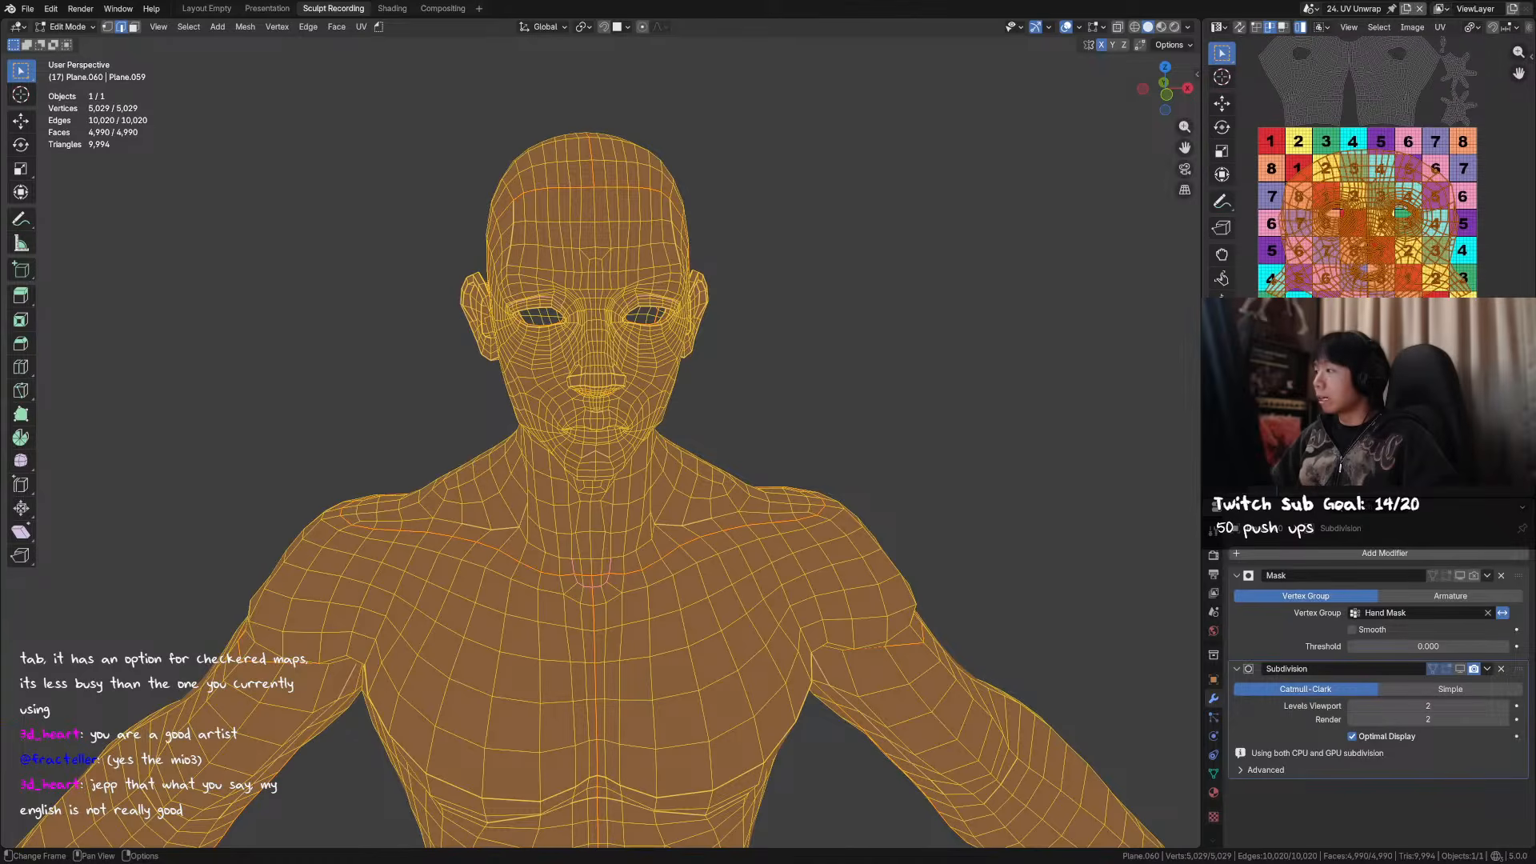
scroll(1406, 252, "up", 1)
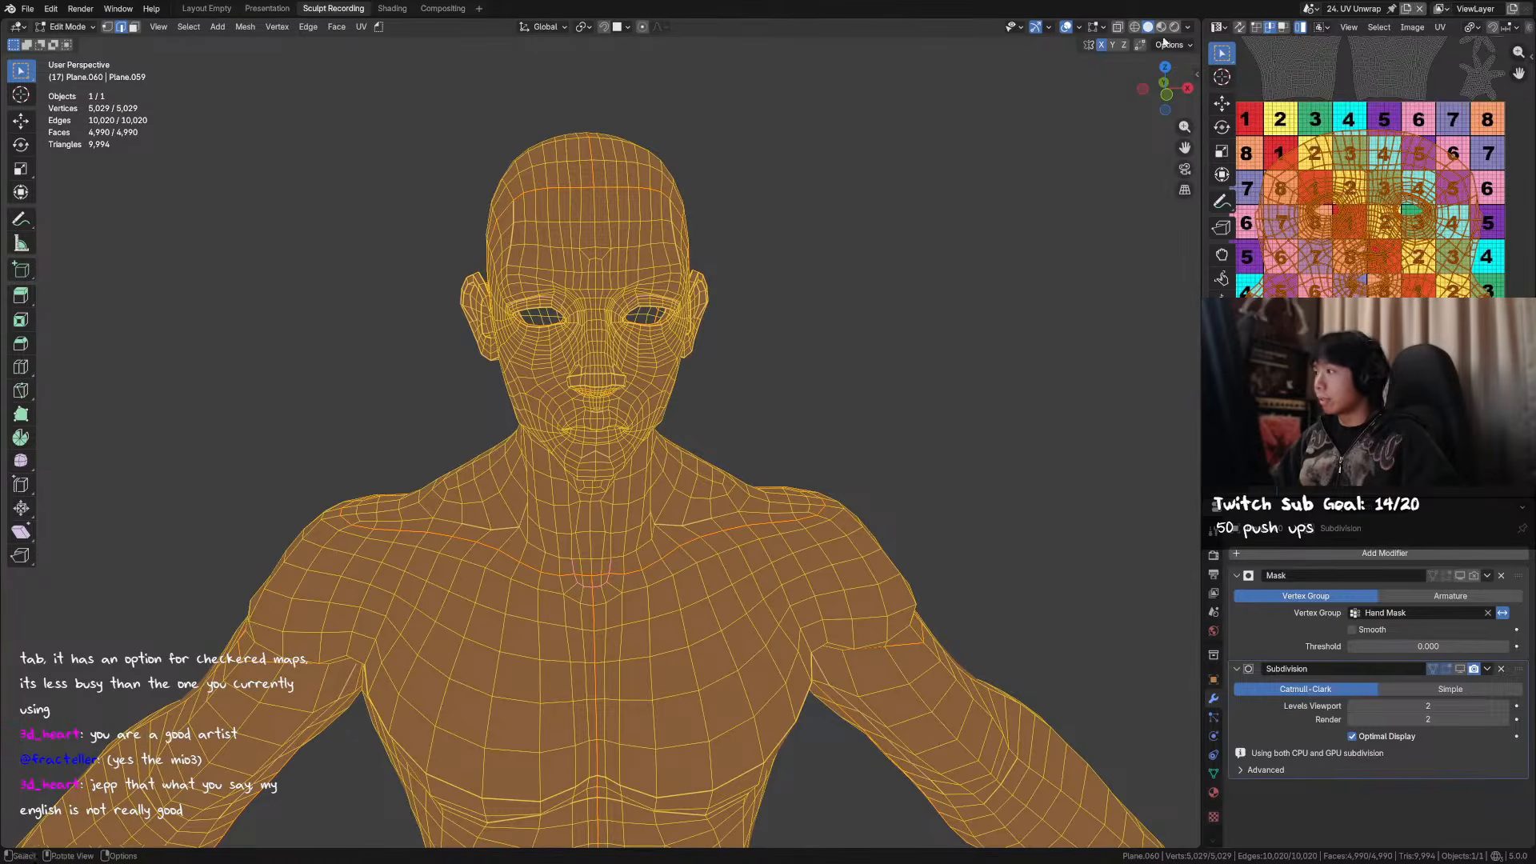
- Change the Properties editor area back to the Shader Editor, frame the UV Map.jpg texture node and return to Object Mode
left_click(1218, 507)
left_click(752, 636)
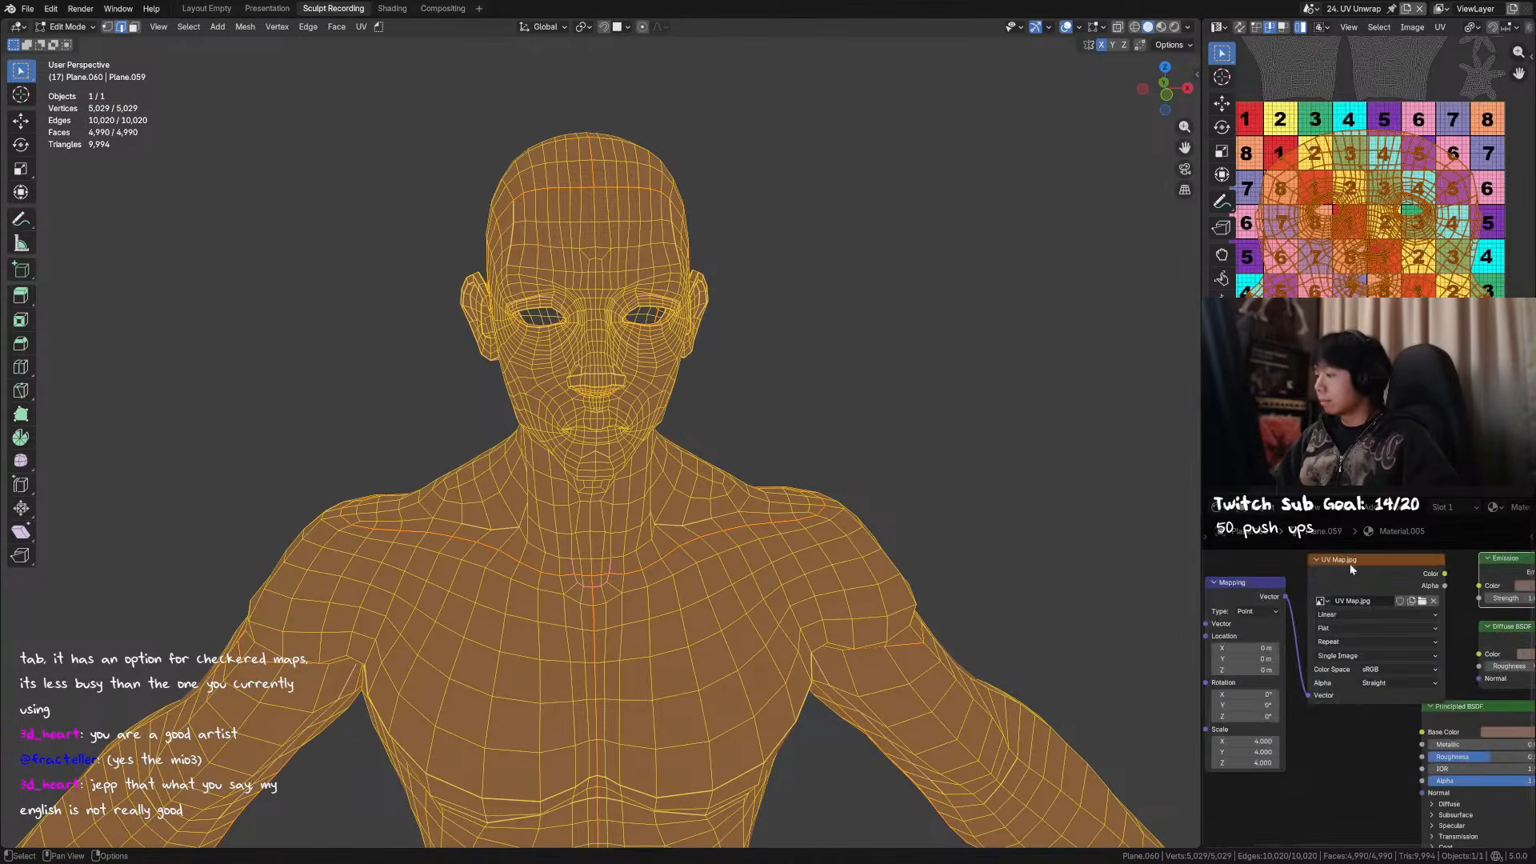
middle_click_drag(1443, 617, 1365, 610)
scroll(1361, 582, "down", 2)
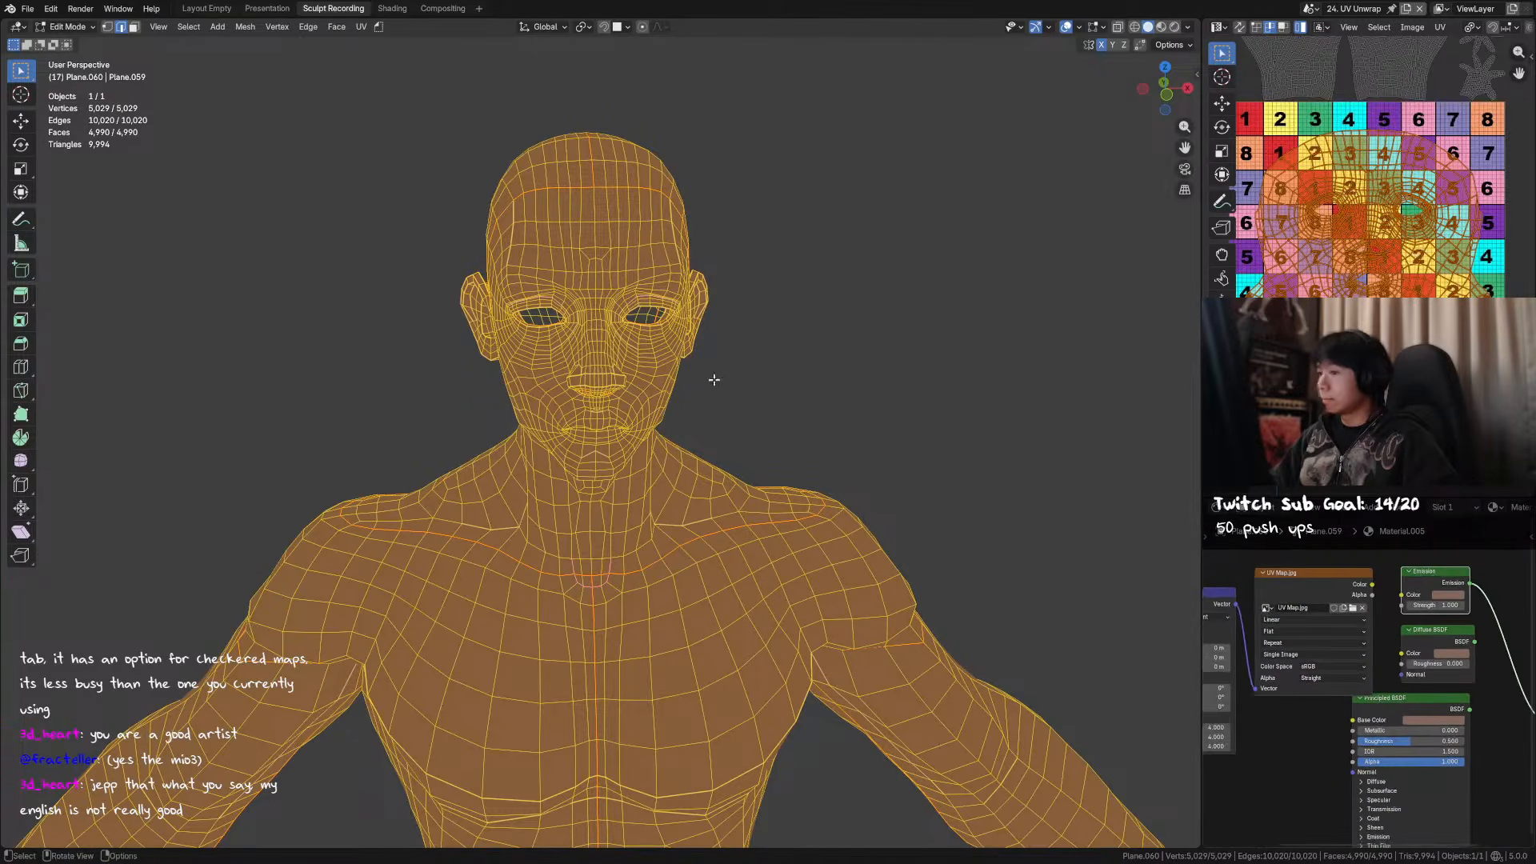
key("Tab")
left_click_drag(1332, 584, 1331, 580)
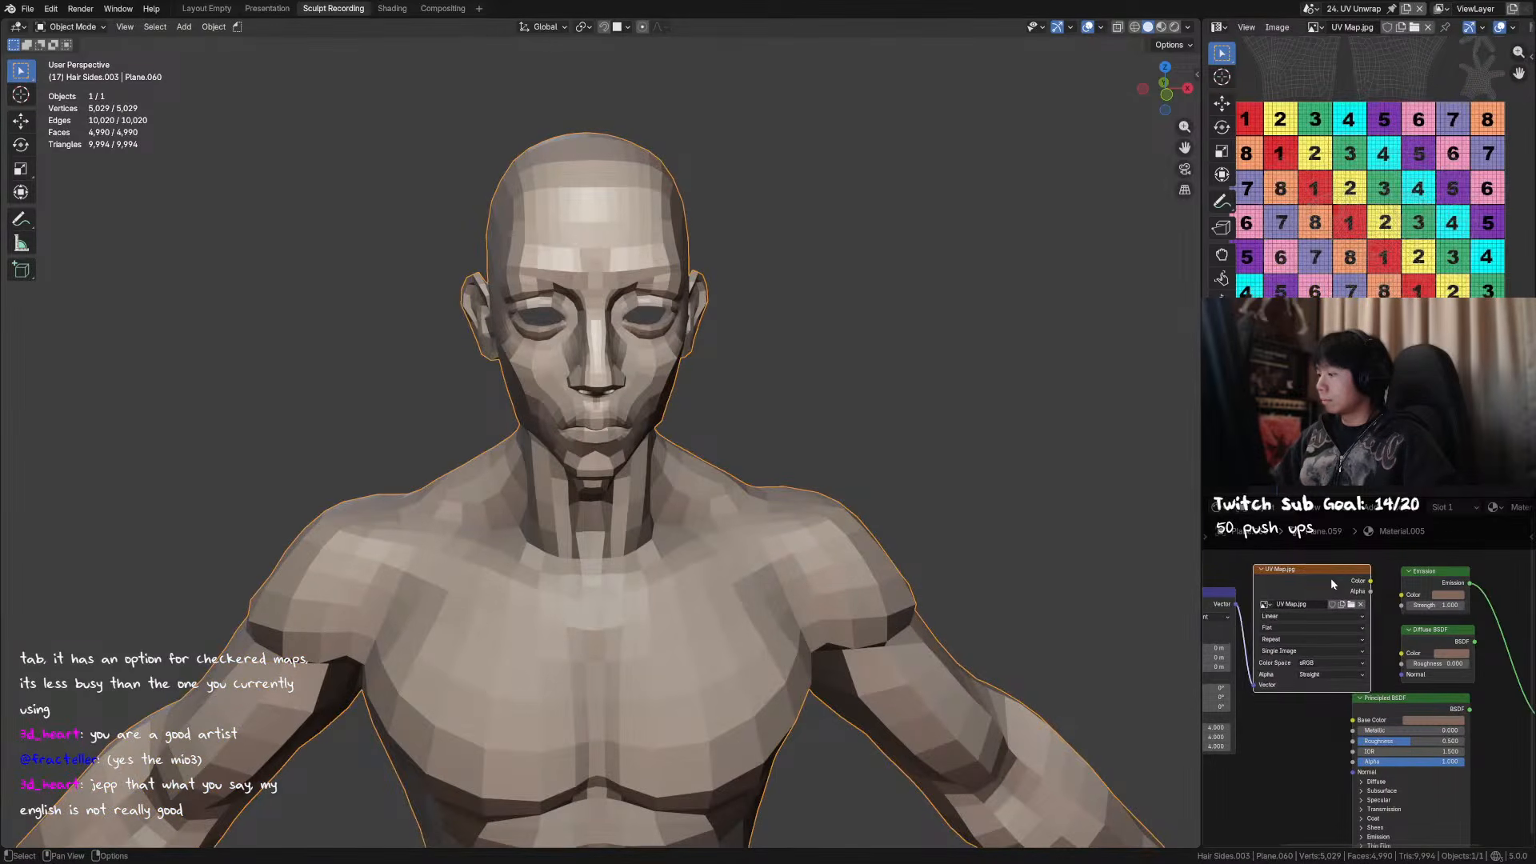
key("x")
key("ctrl+z")
- Look through the Mio3 UV tools in the UV editor for a checker map option
key("n")
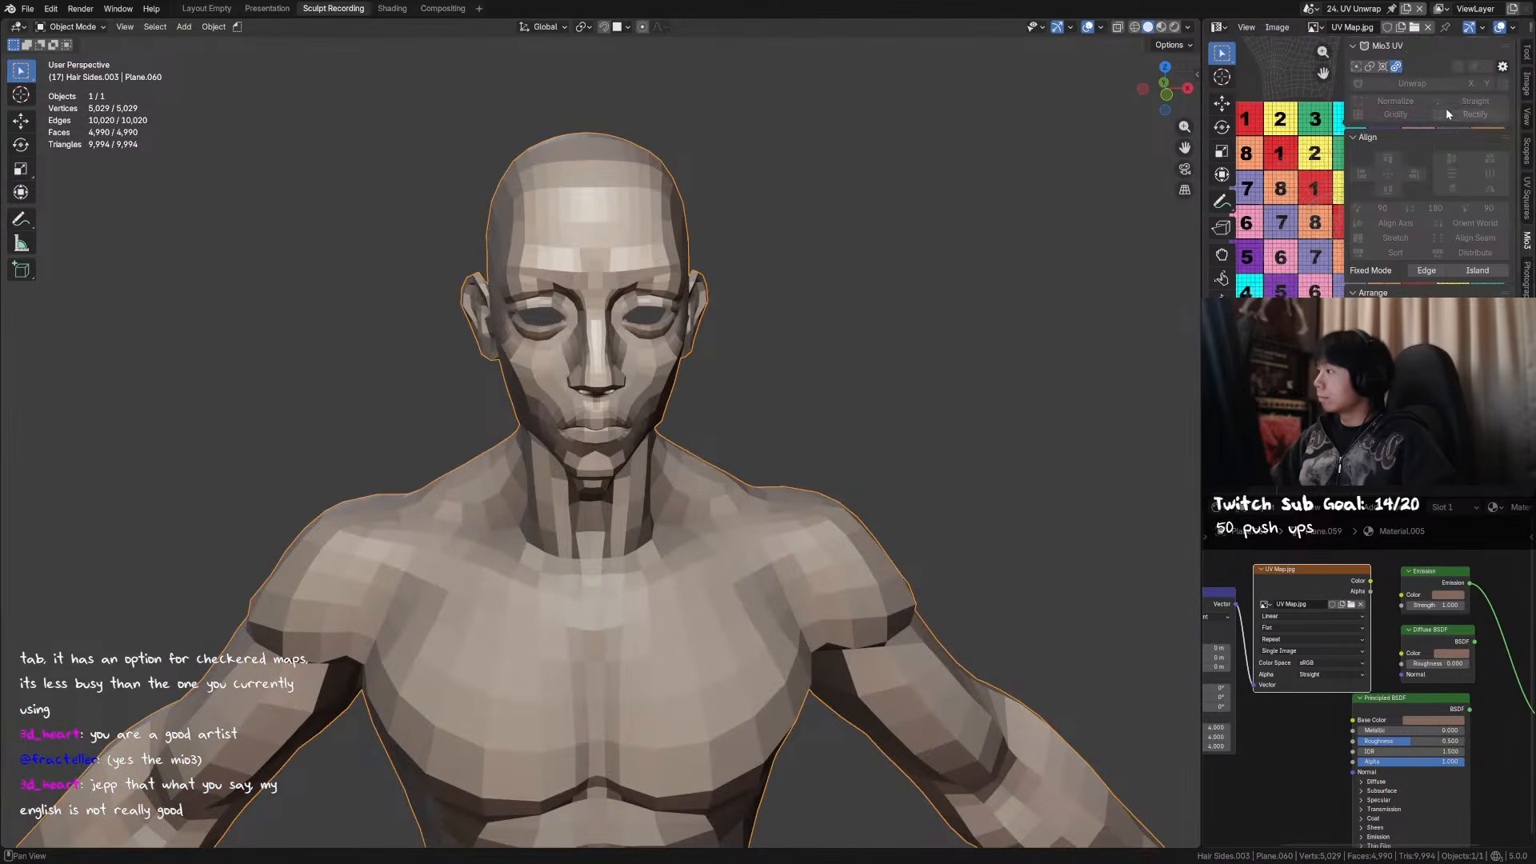
left_click(1528, 244)
left_click(1529, 247)
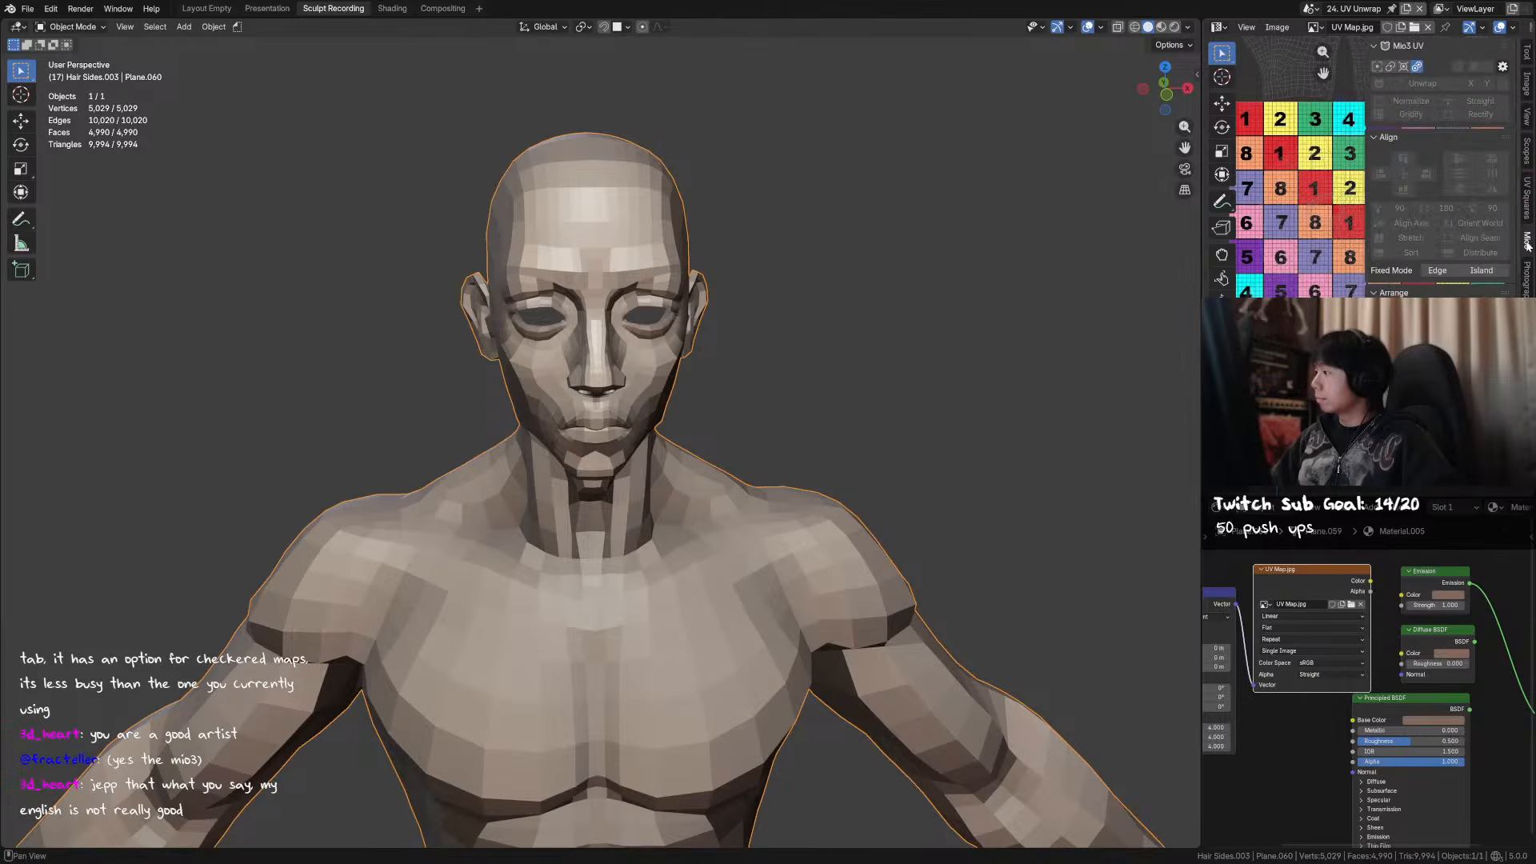
scroll(1440, 176, "down", 7)
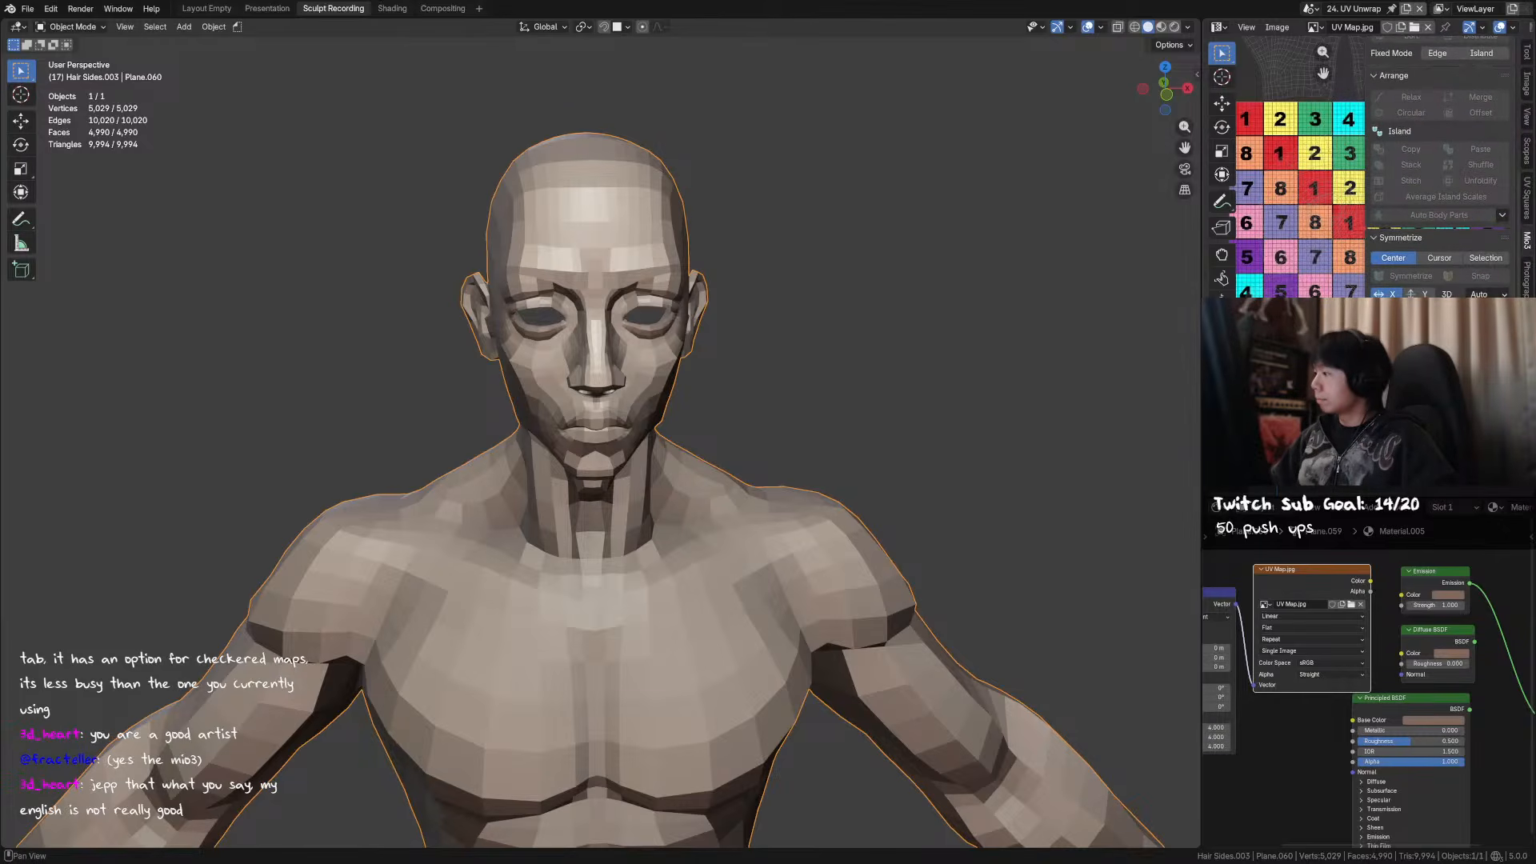
scroll(1422, 251, "down", 3)
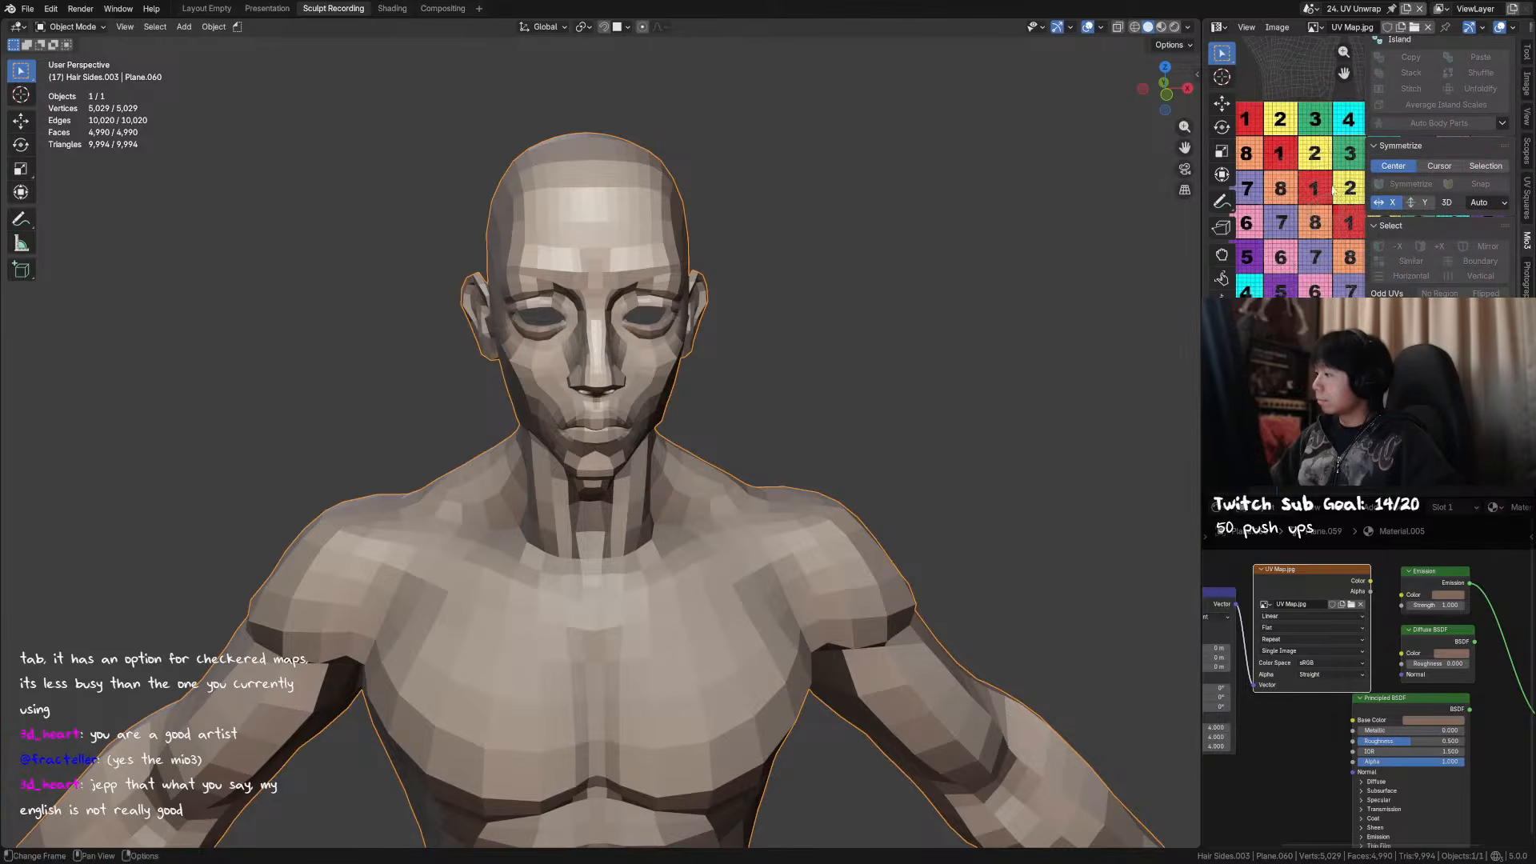
key("n")
- Display the chocomint_1024.png checker image in the UV editor and return the body to Edit Mode
left_click(1312, 27)
type("c")
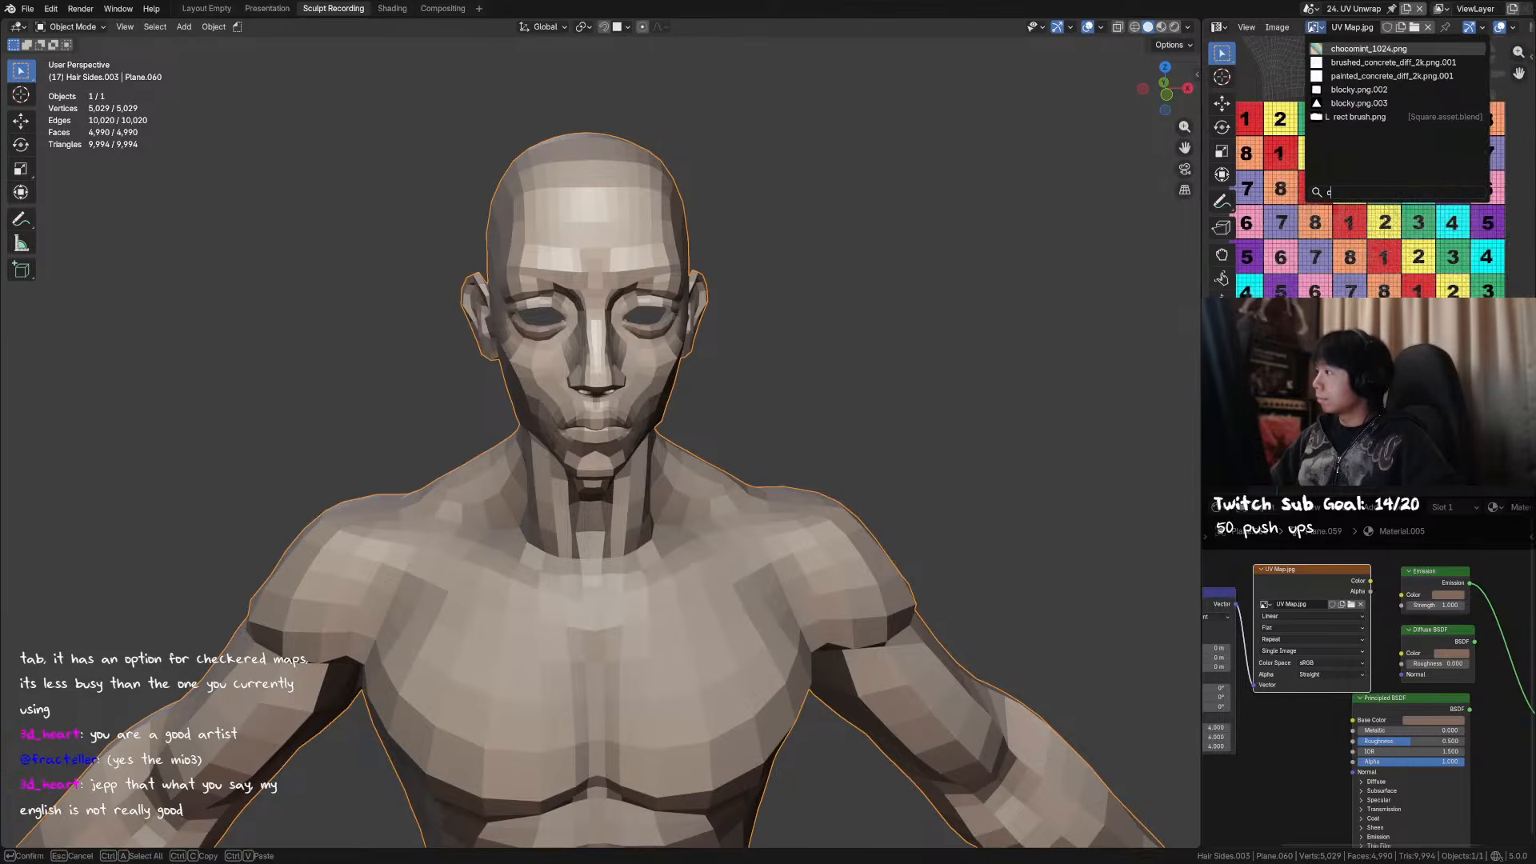
left_click(1366, 51)
scroll(1412, 268, "down", 3)
middle_click_drag(1402, 268, 1352, 242)
scroll(1370, 240, "up", 1)
scroll(1352, 242, "down", 1)
scroll(1352, 243, "up", 1)
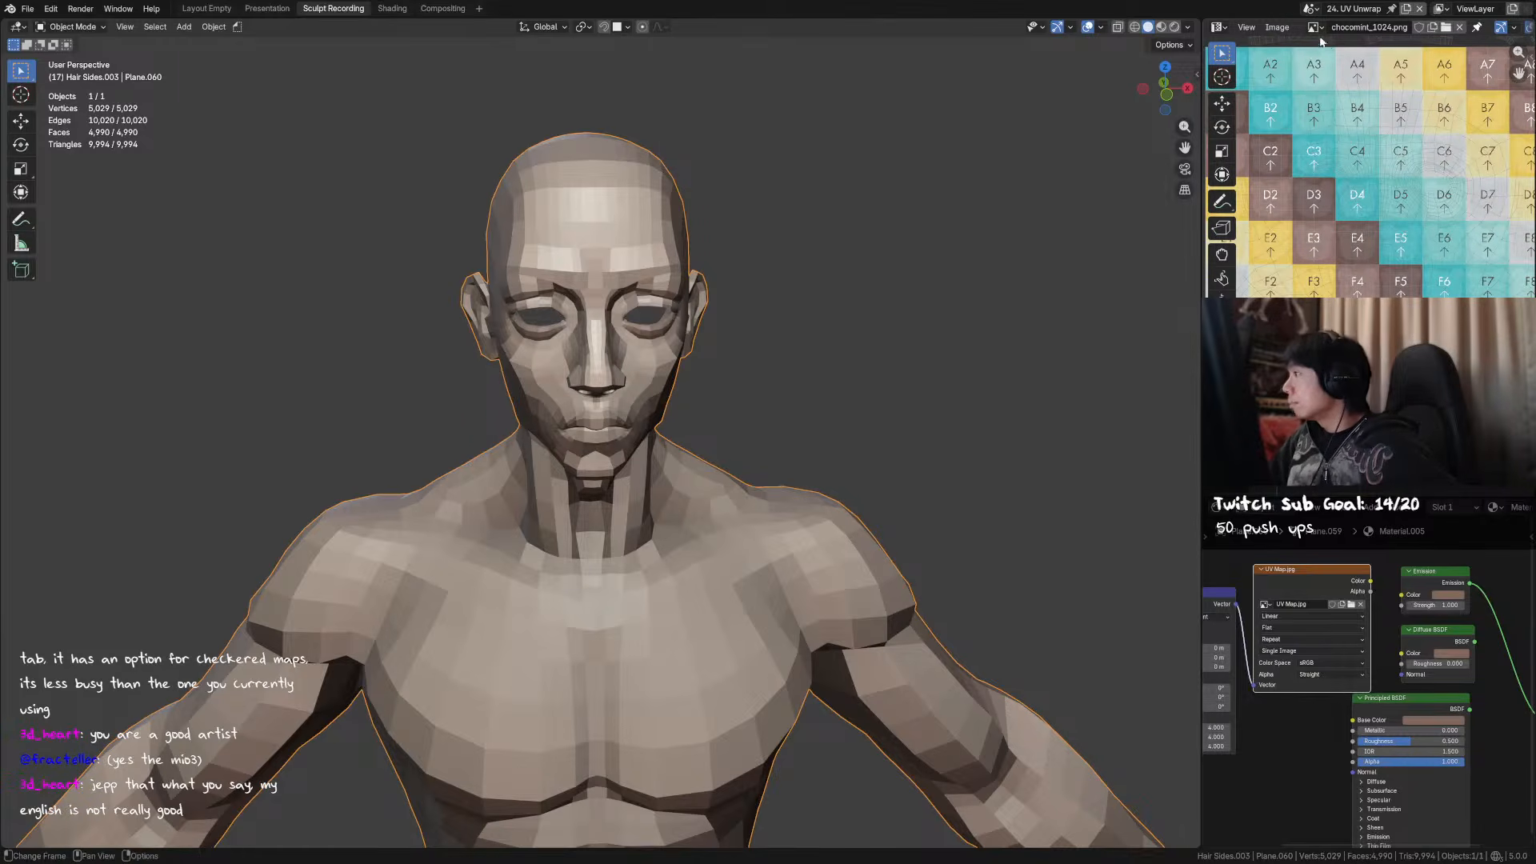
key("Tab")
scroll(1245, 260, "down", 1)
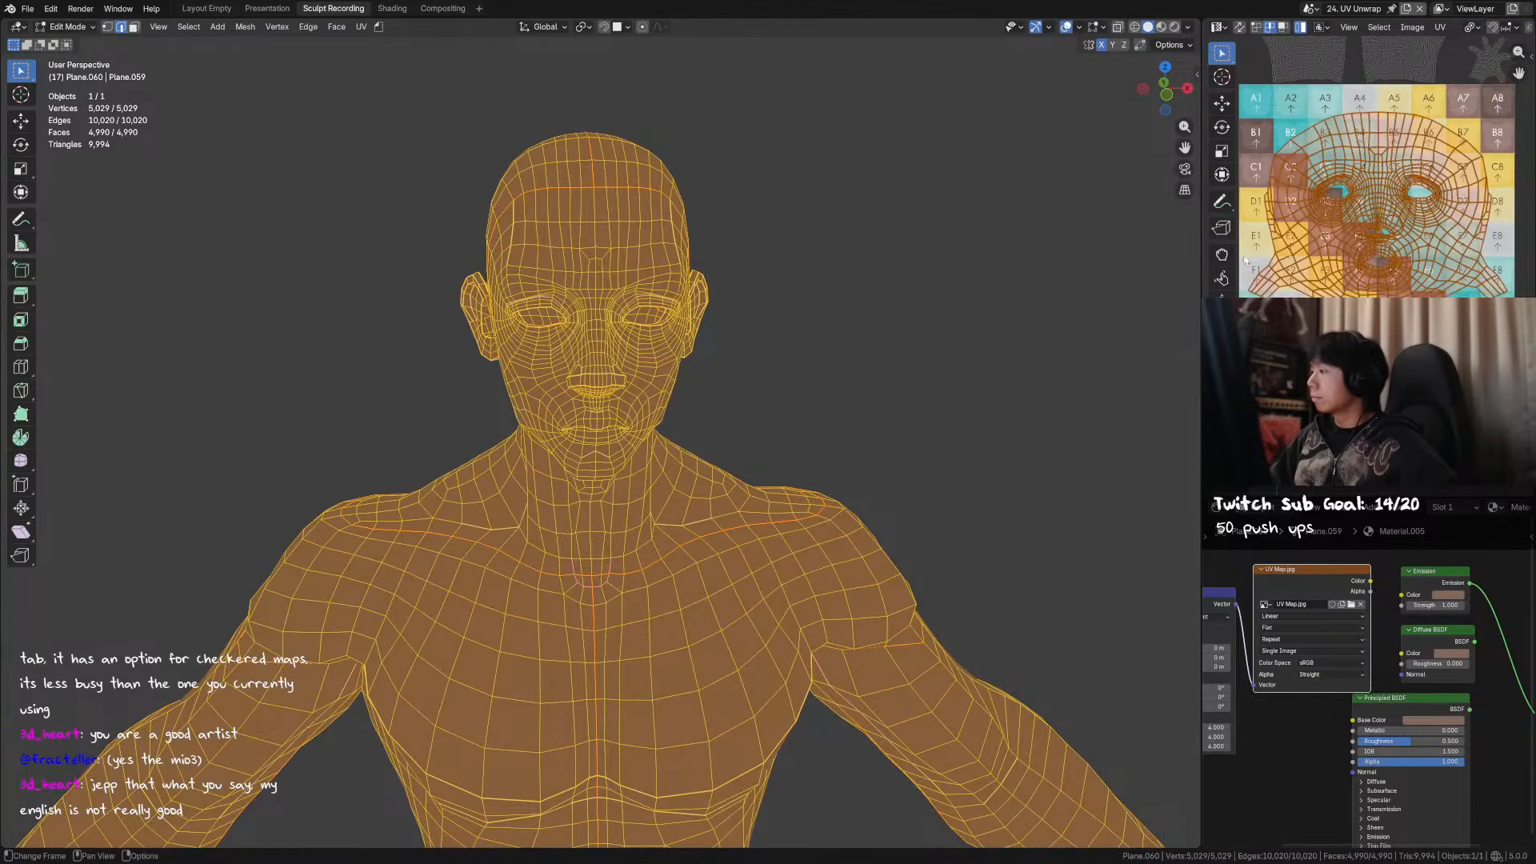
- Examine how the face island's centre line and outline sit against the lettered checker image
key("n")
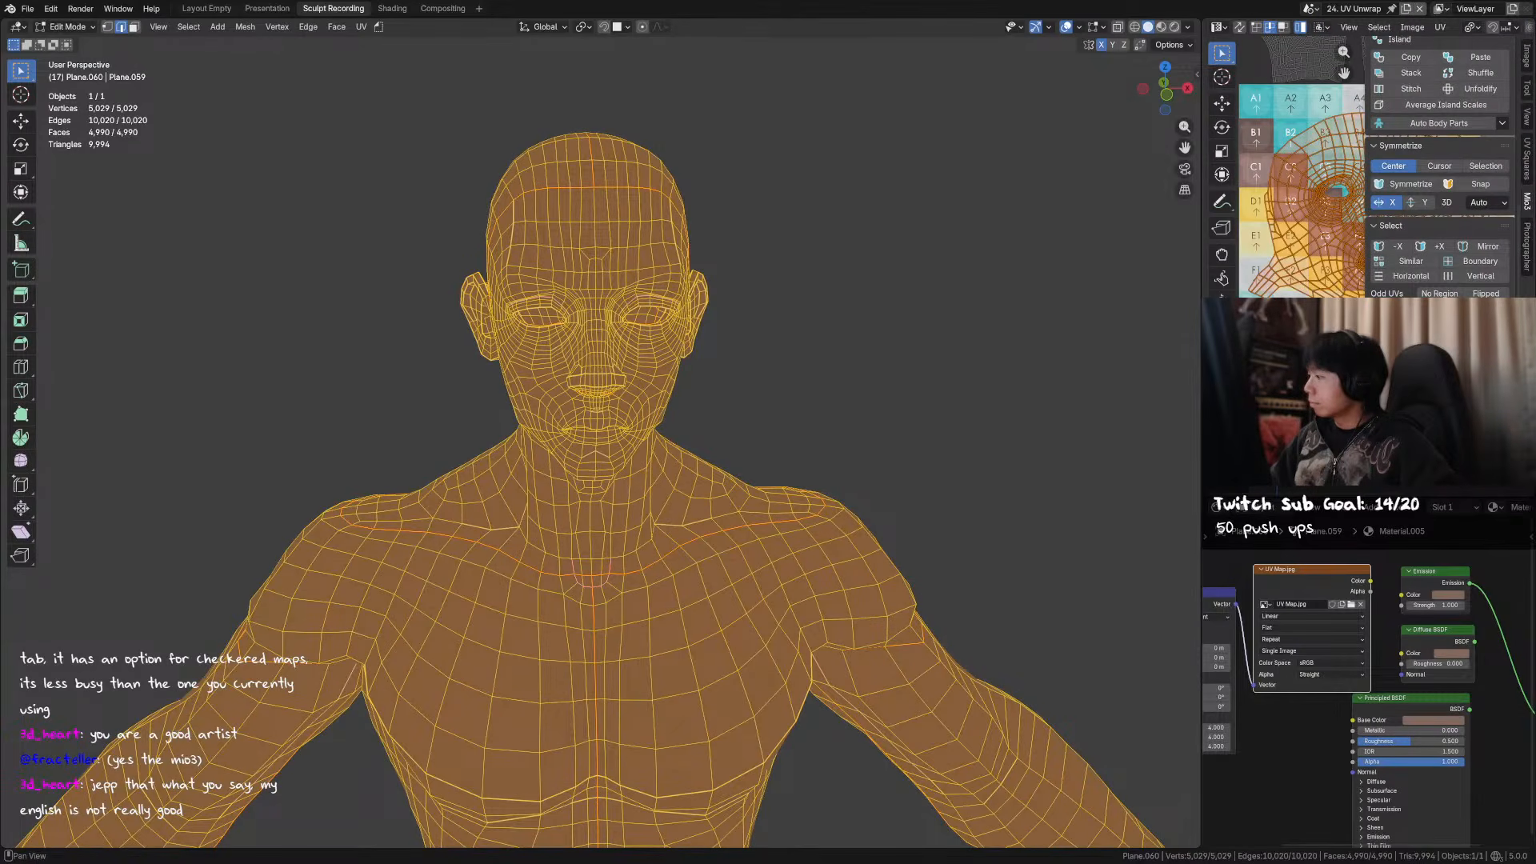
key("n")
scroll(1376, 232, "up", 4)
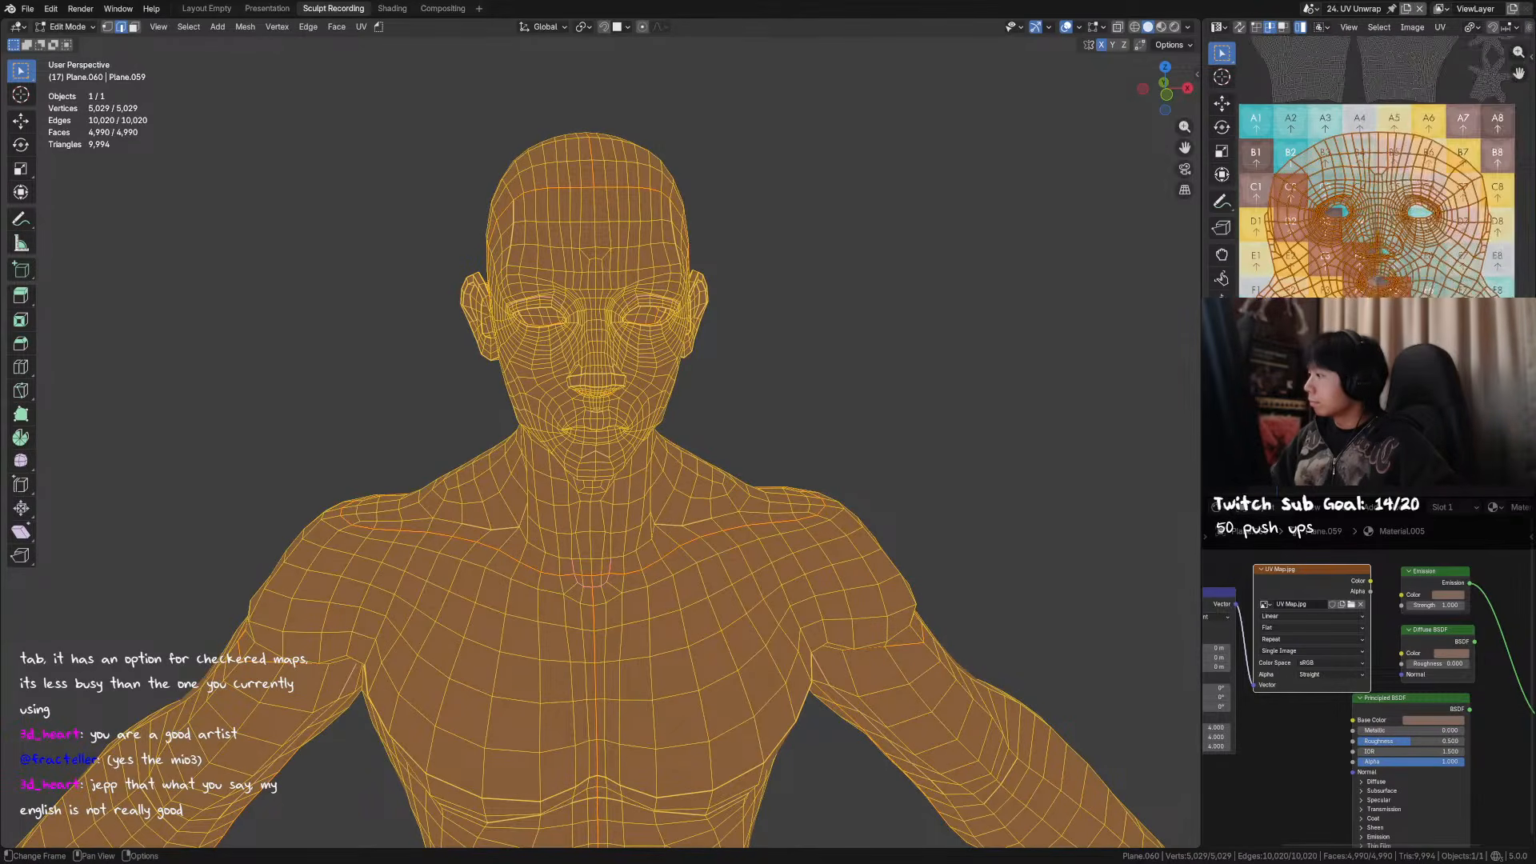
scroll(1337, 280, "up", 3)
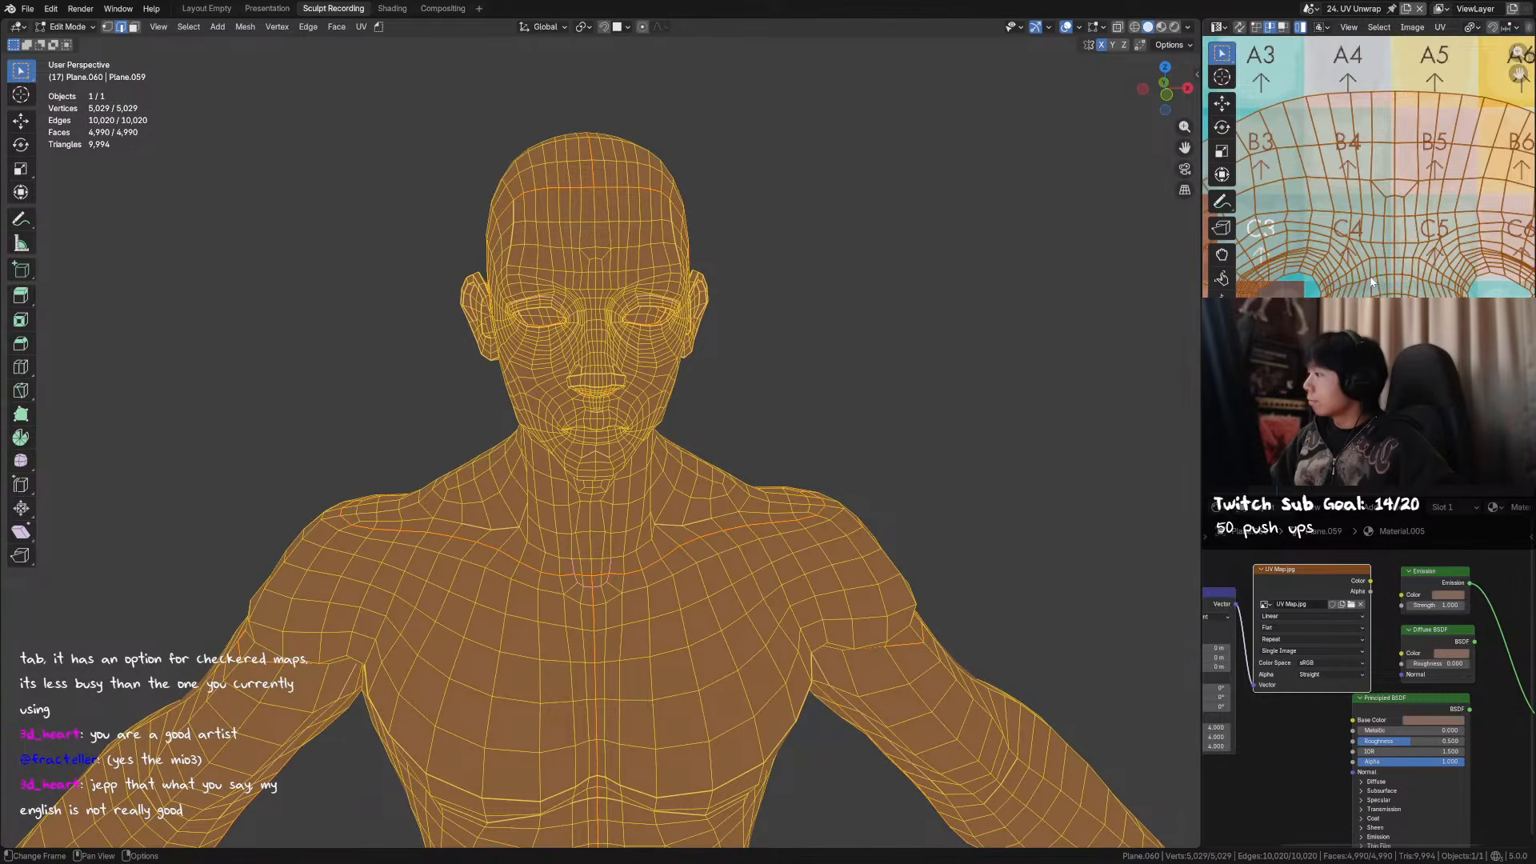
scroll(1371, 282, "down", 4)
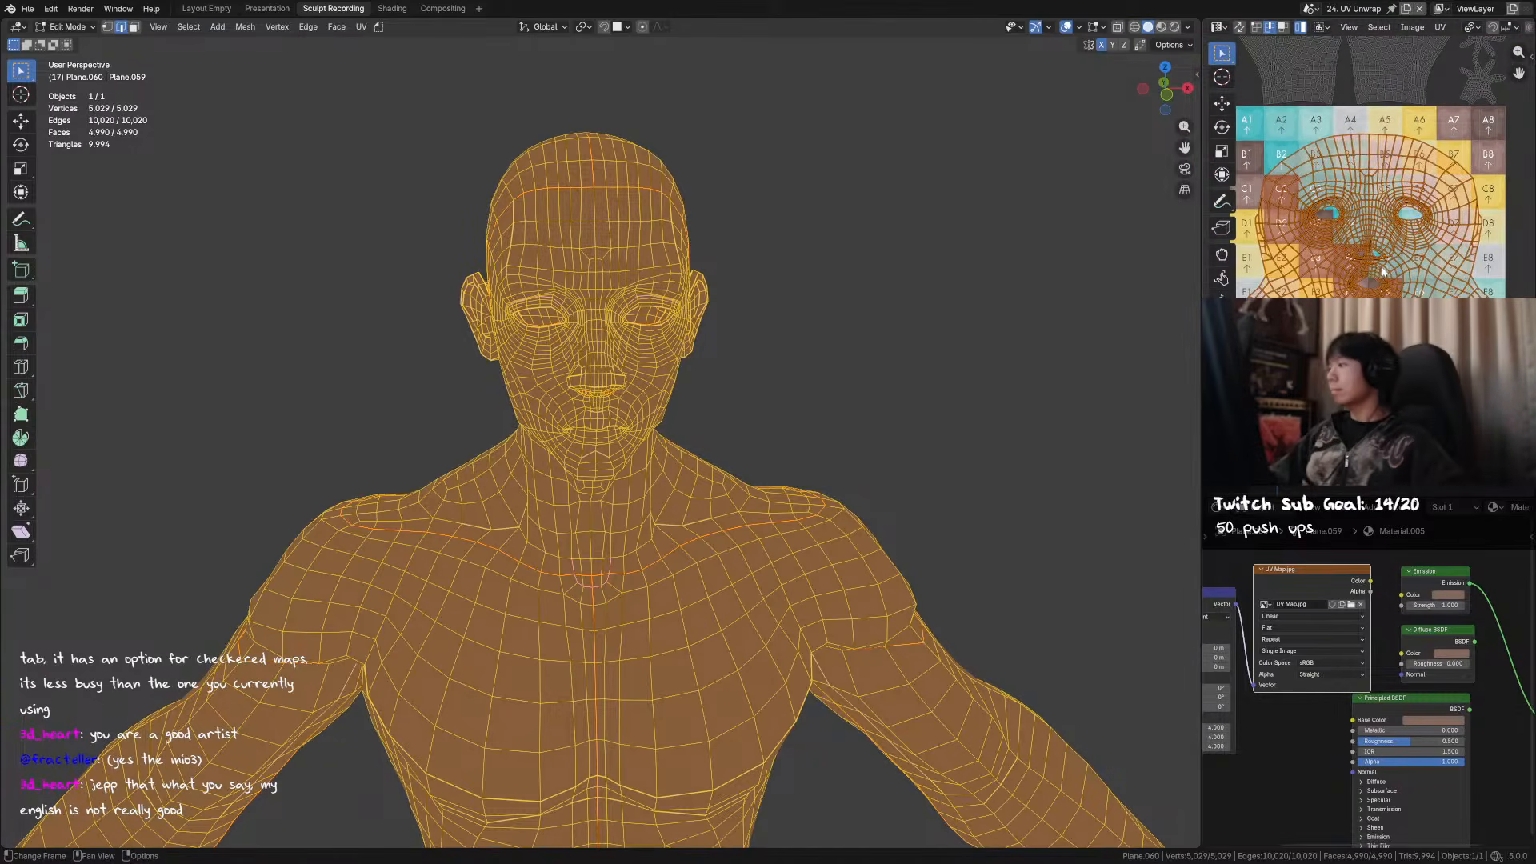
scroll(1372, 276, "up", 1)
scroll(1370, 250, "down", 1)
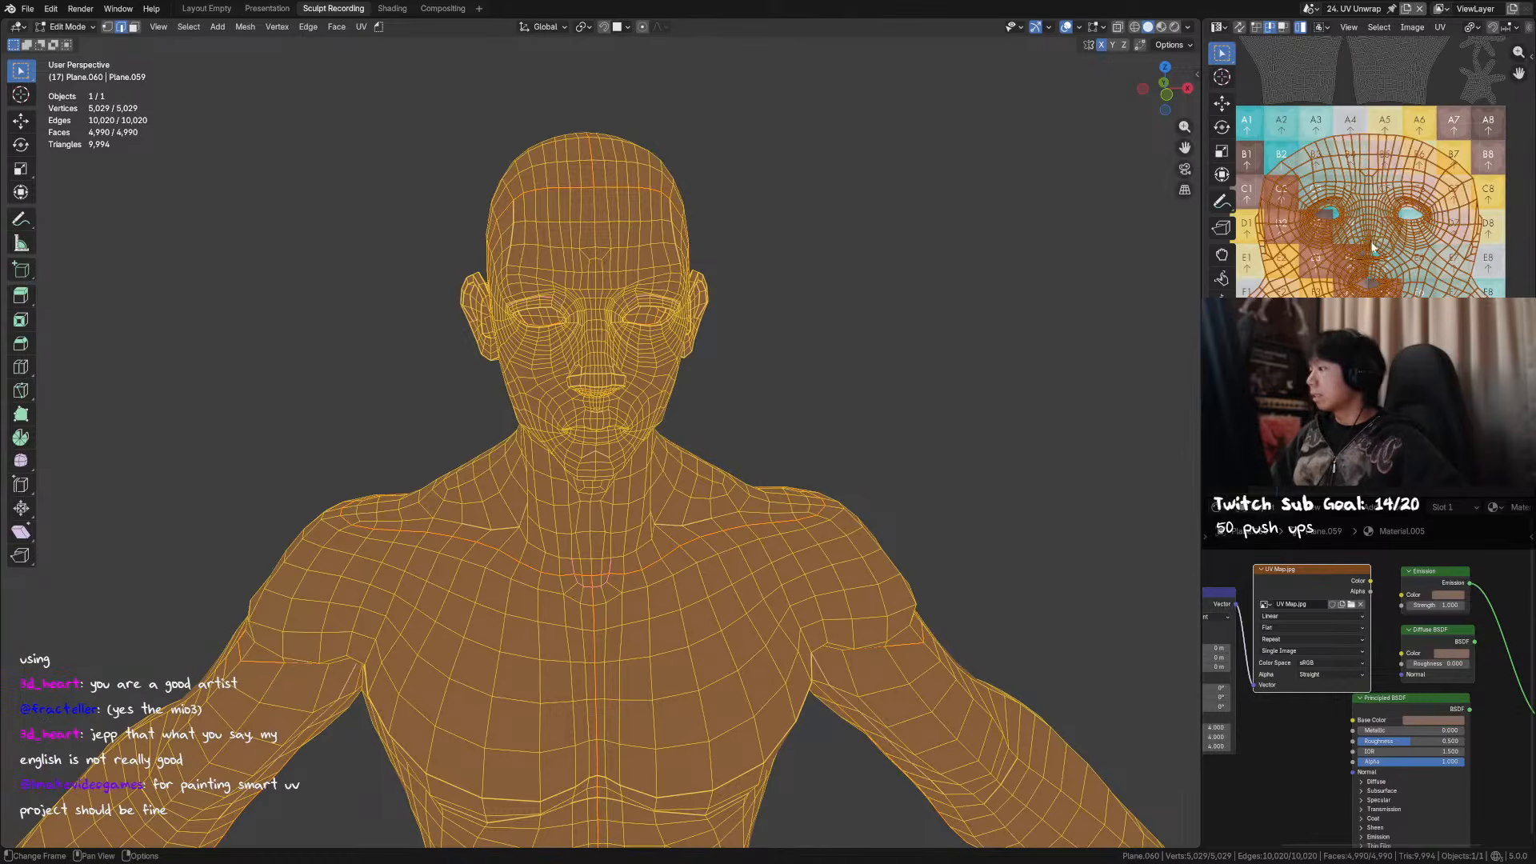
scroll(1360, 268, "up", 3, "shift")
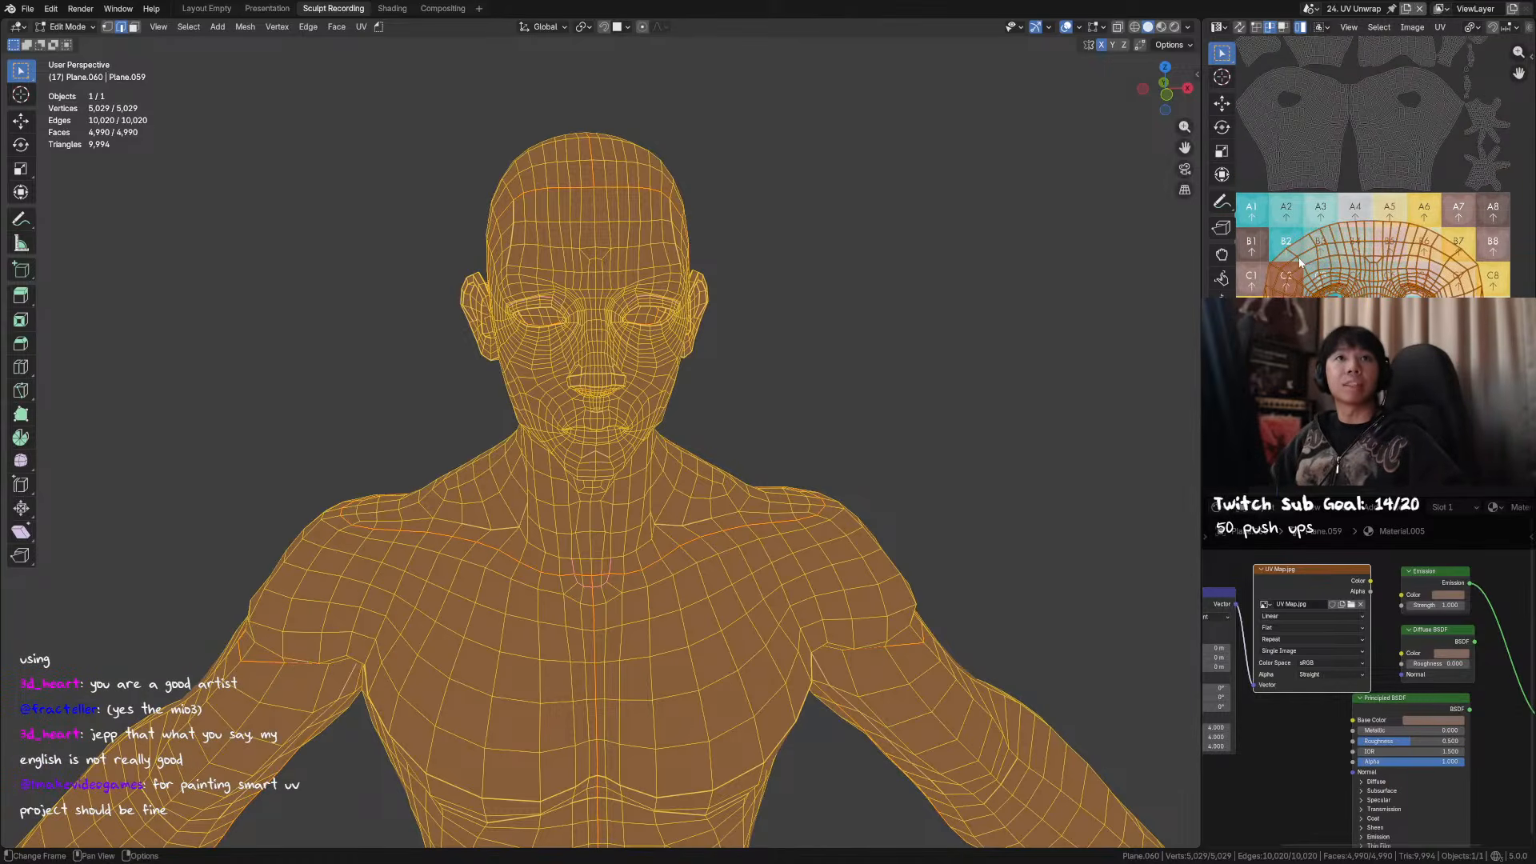
scroll(1370, 240, "down", 3, "shift")
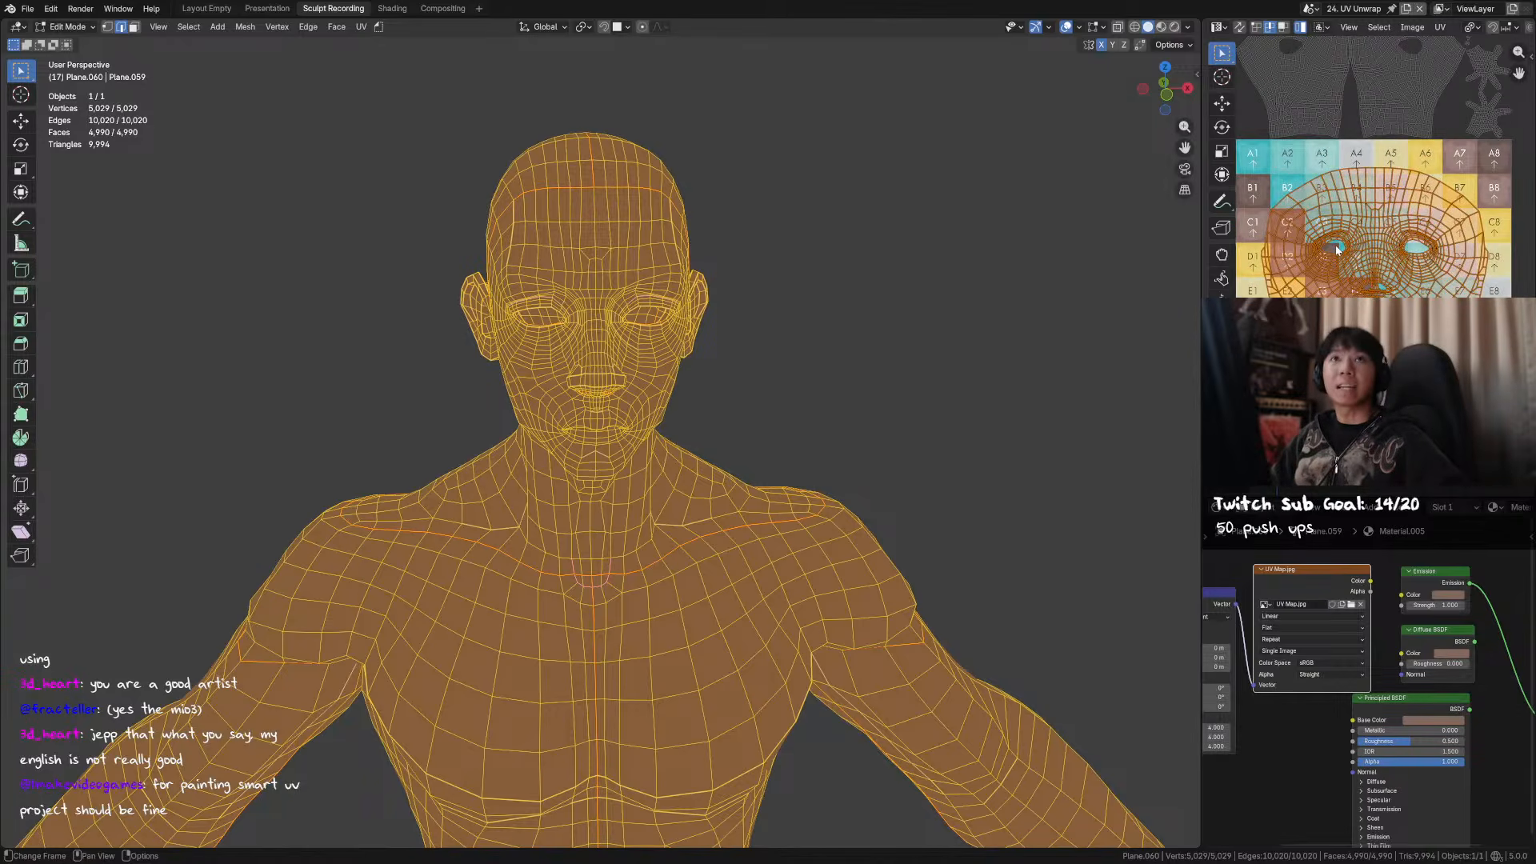
scroll(1340, 249, "down", 2)
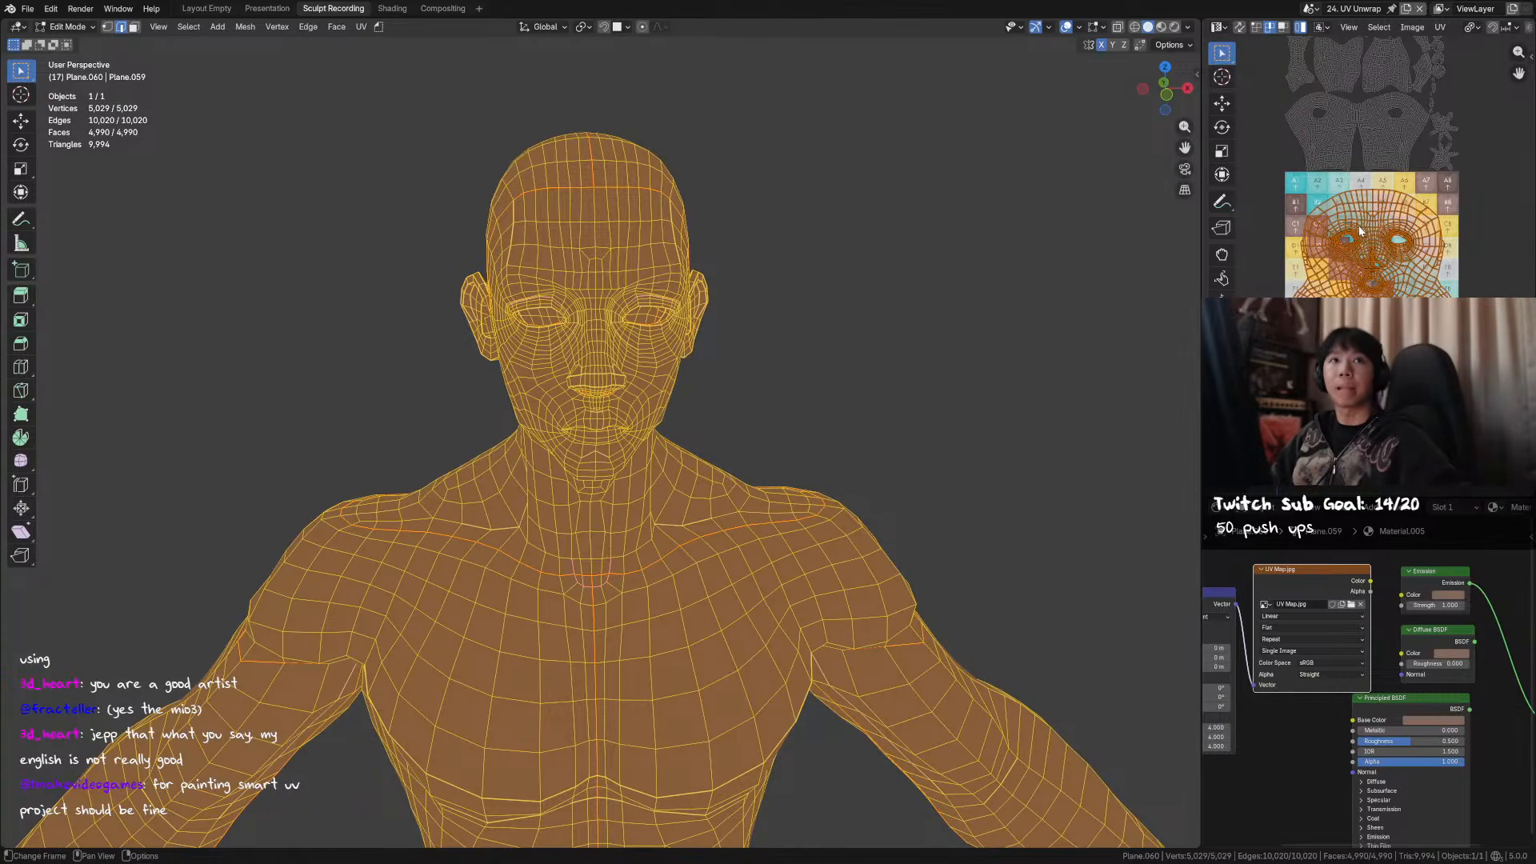
- Select the torso UV island above the face and move it below the checker image
middle_click_drag(1407, 212, 1348, 144)
scroll(1403, 176, "up", 4)
scroll(1403, 176, "down", 3)
left_click(1361, 144)
key("l")
key("g")
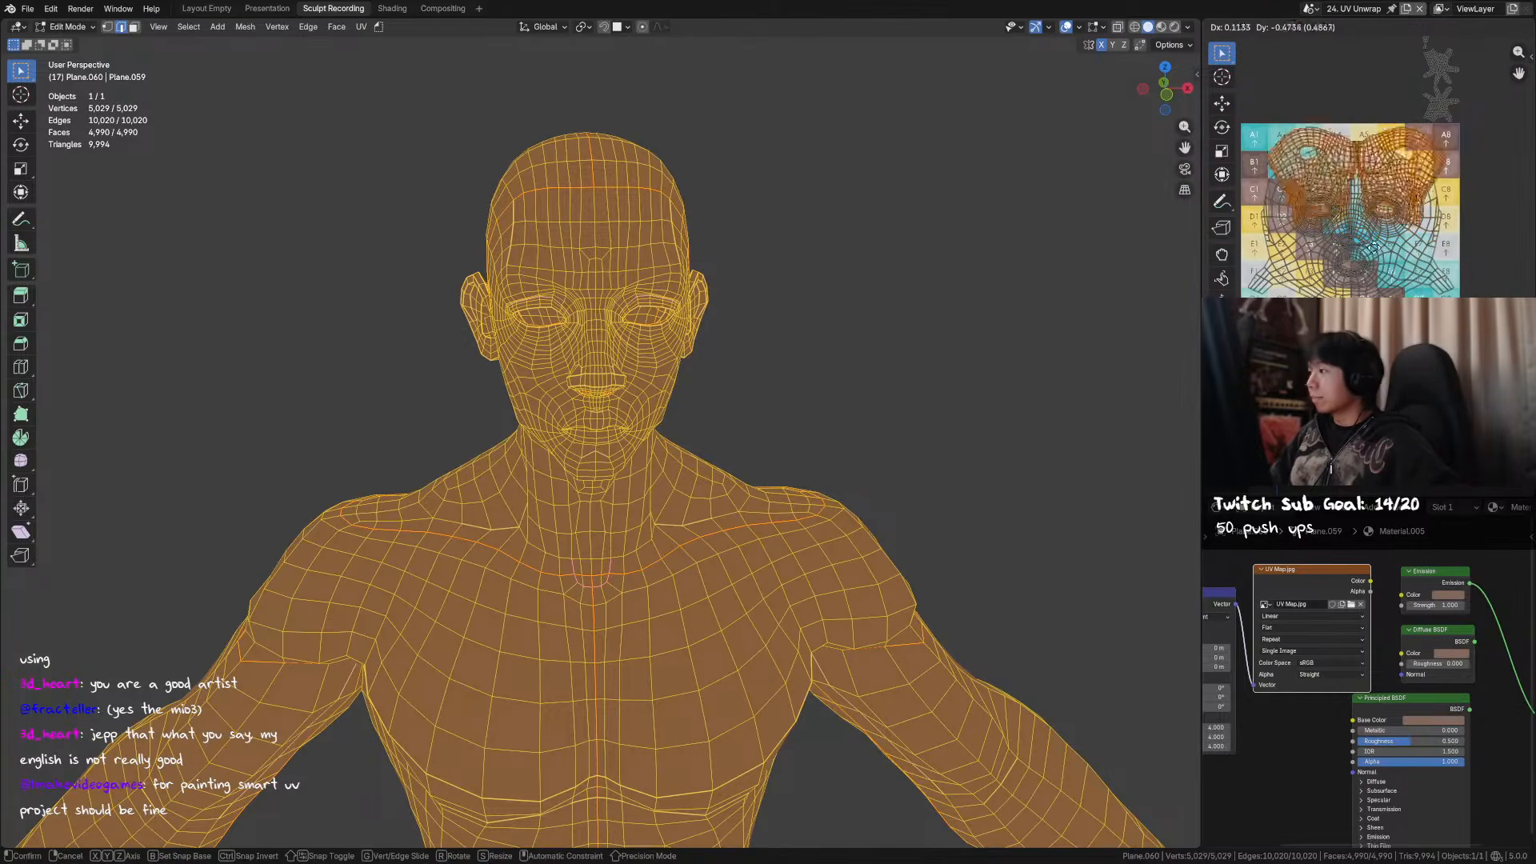
left_click(1360, 392)
middle_click_drag(1390, 310, 1364, 204)
key("g")
left_click(1376, 272)
scroll(1379, 274, "up", 1)
- Examine the narrow centre gap along the torso island's upper edge with vertices shown, keeping the whole island selected
middle_click_drag(1379, 274, 1405, 338)
middle_click_drag(1338, 296, 1337, 228)
scroll(1337, 250, "up", 5)
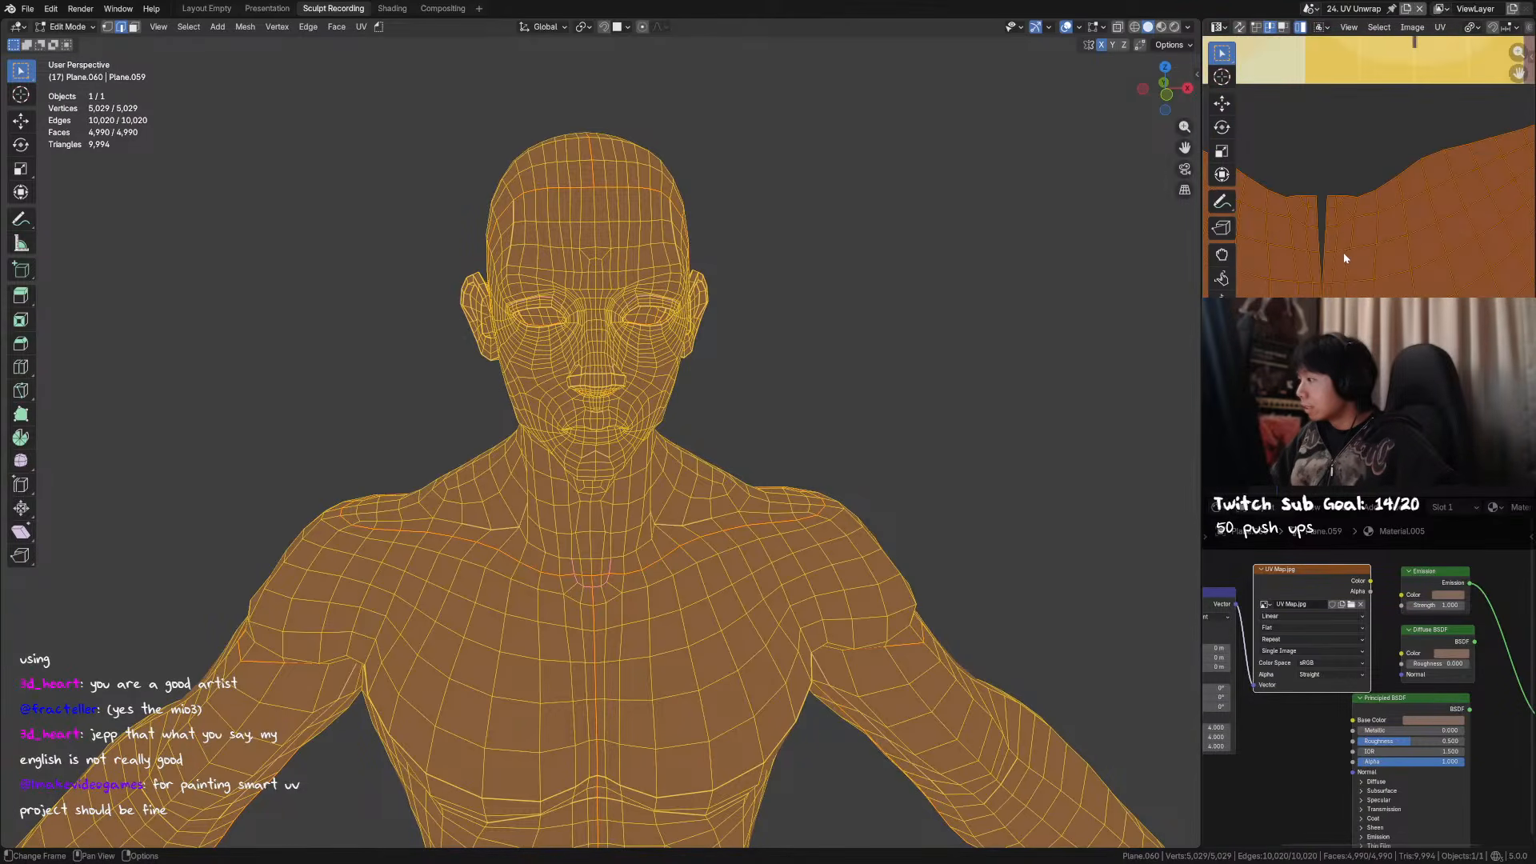
scroll(1344, 268, "up", 3)
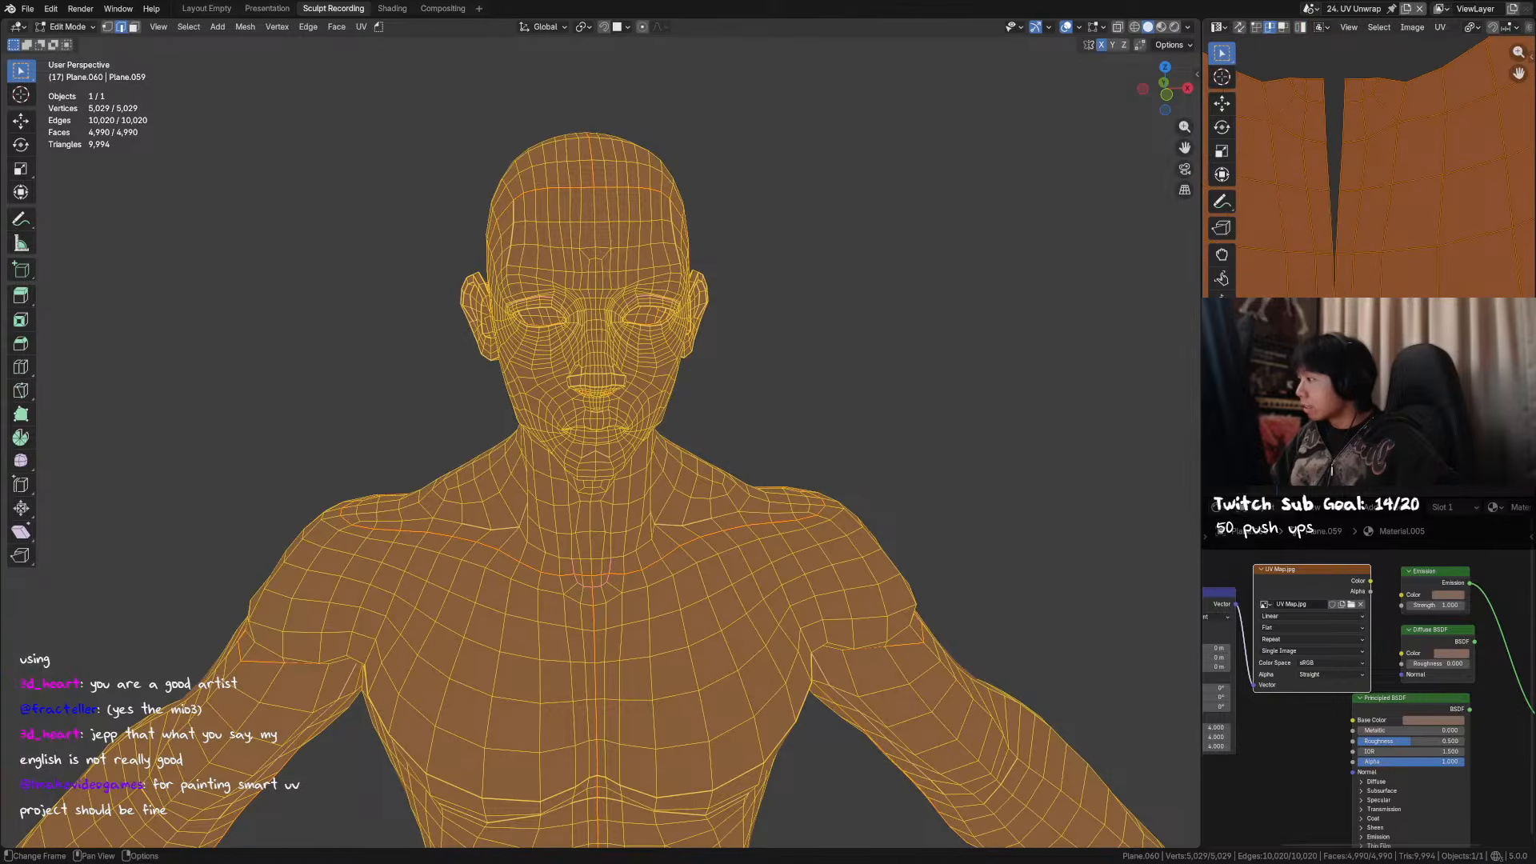
left_click(1344, 272)
scroll(1344, 272, "up", 2)
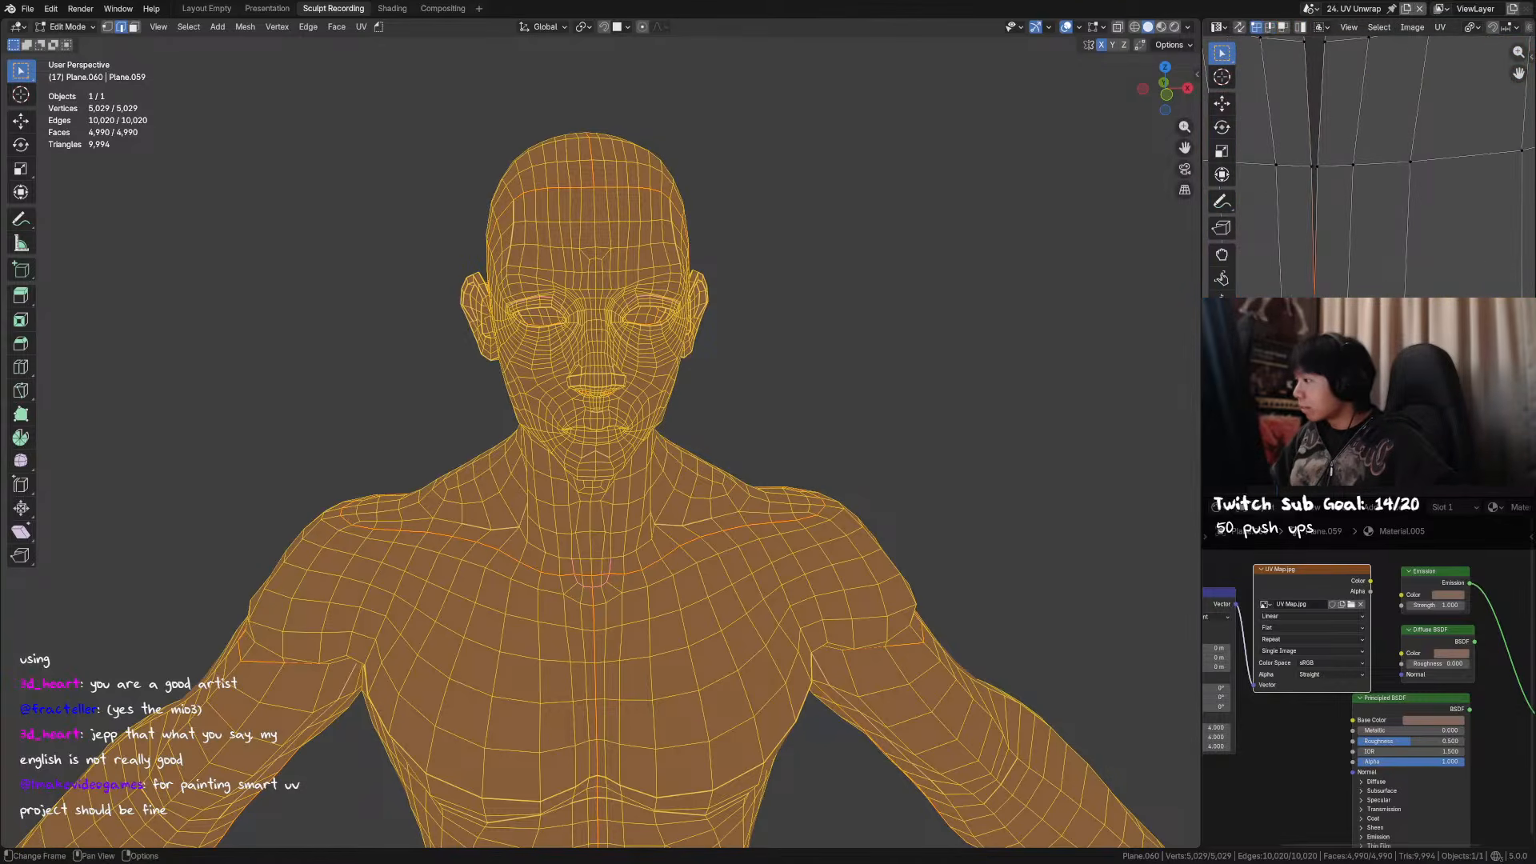
scroll(1416, 272, "down", 5)
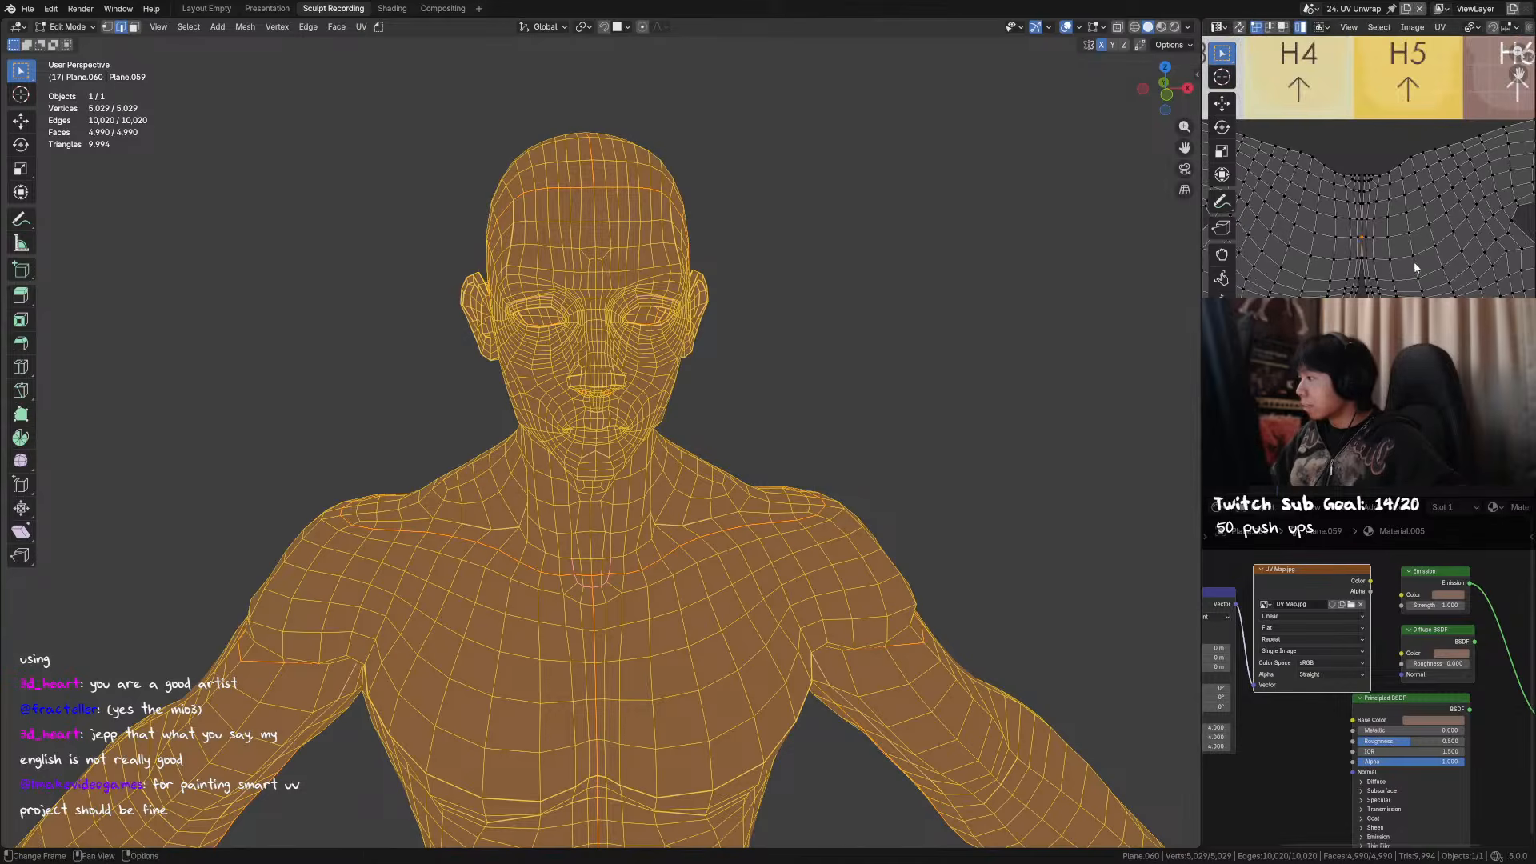
key("a")
middle_click_drag(1421, 247, 1386, 232)
scroll(1322, 243, "up", 2)
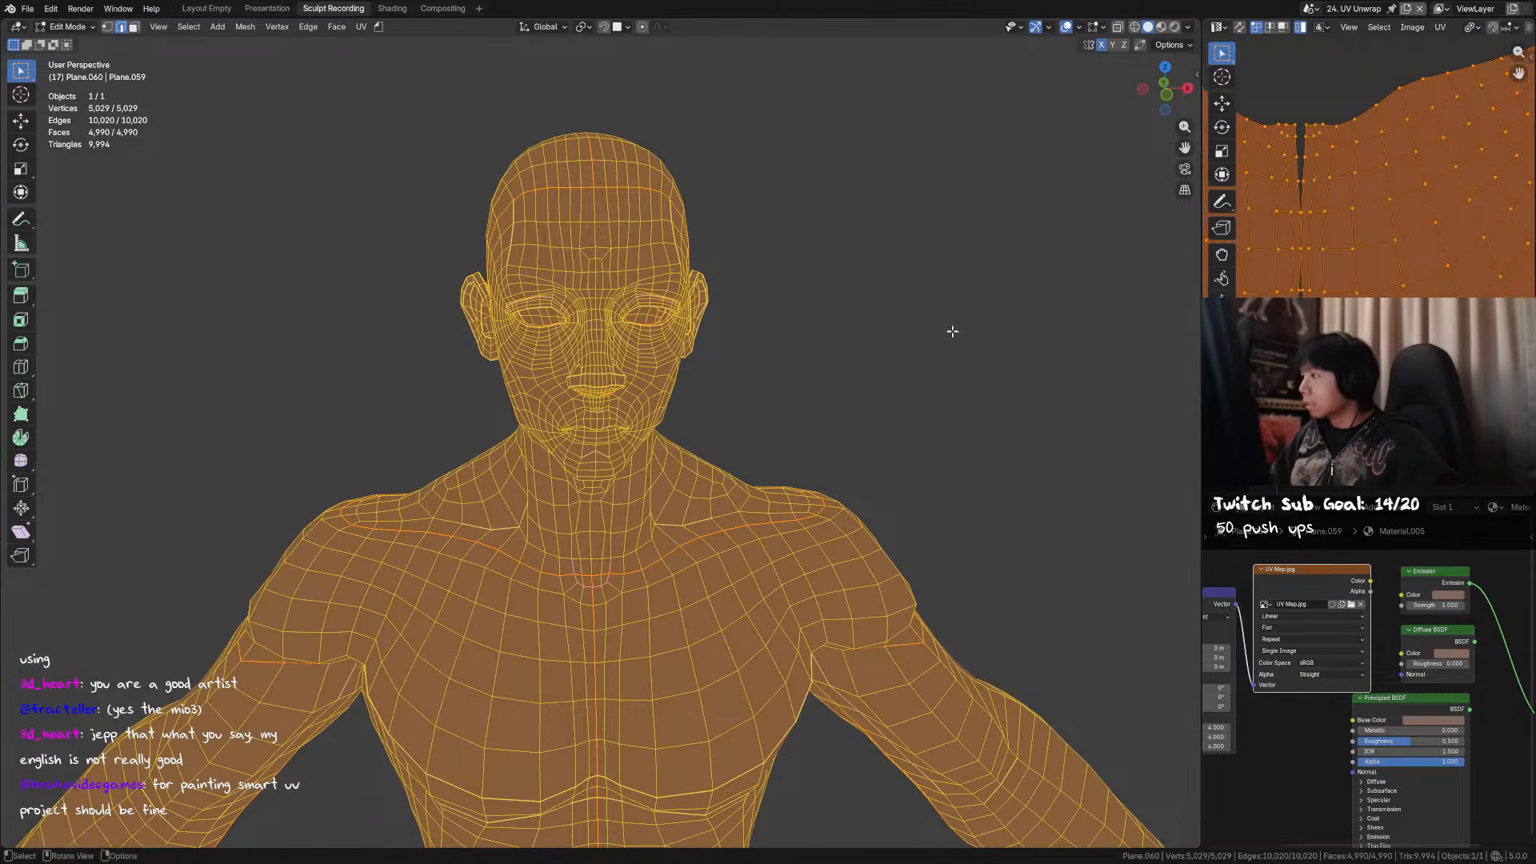
- Compare the body's back and front in orthographic views with the centre gaps of the torso island
scroll(687, 536, "down", 3)
middle_click_drag(687, 535, 919, 224, "shift")
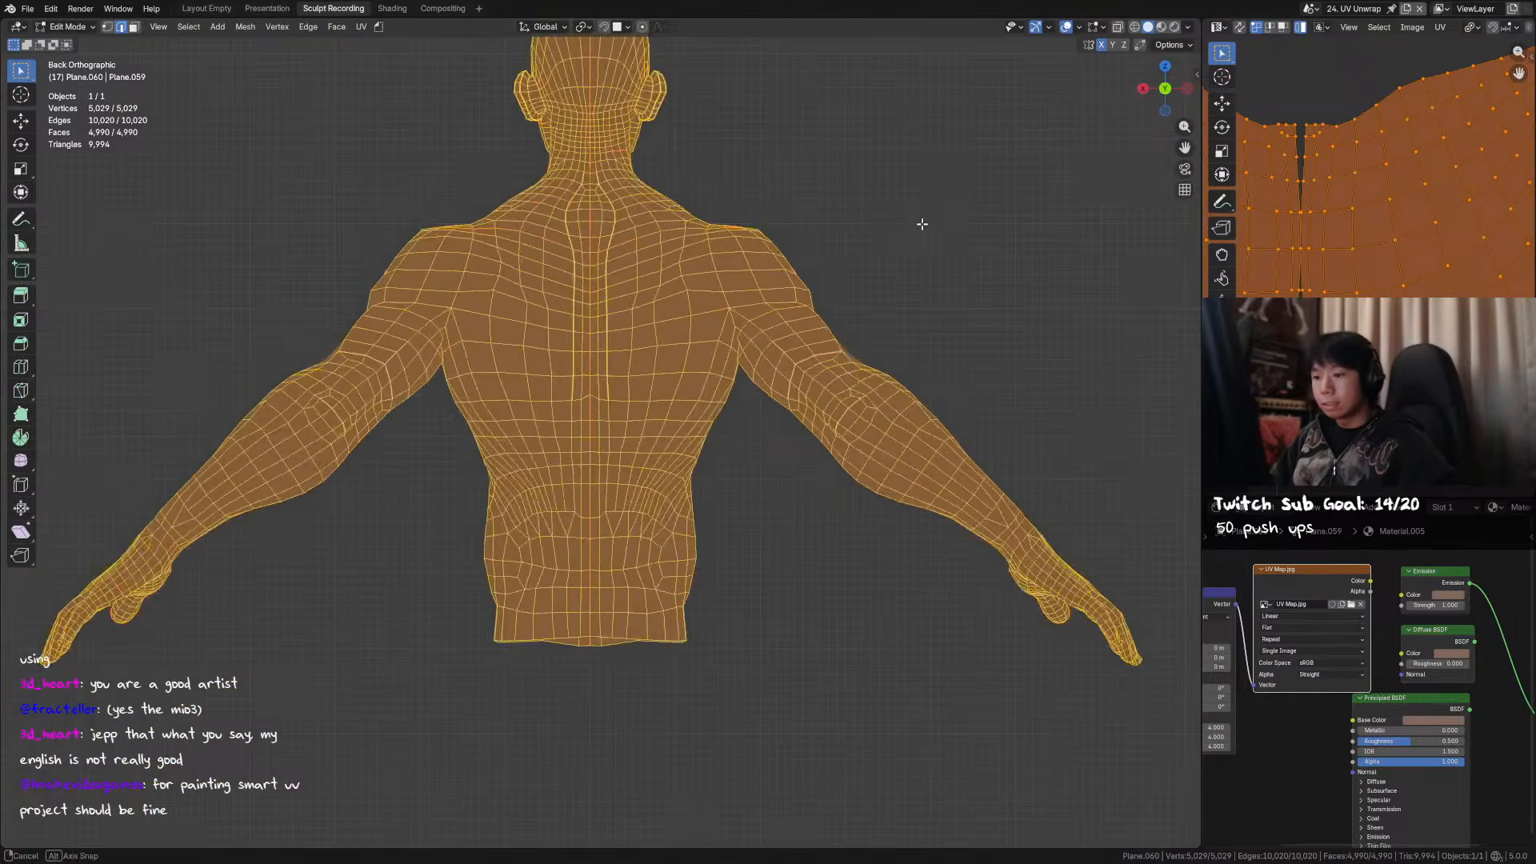
key("alt+a")
scroll(800, 220, "up", 2)
key("a")
middle_click_drag(737, 240, 977, 278)
scroll(1360, 221, "down", 4)
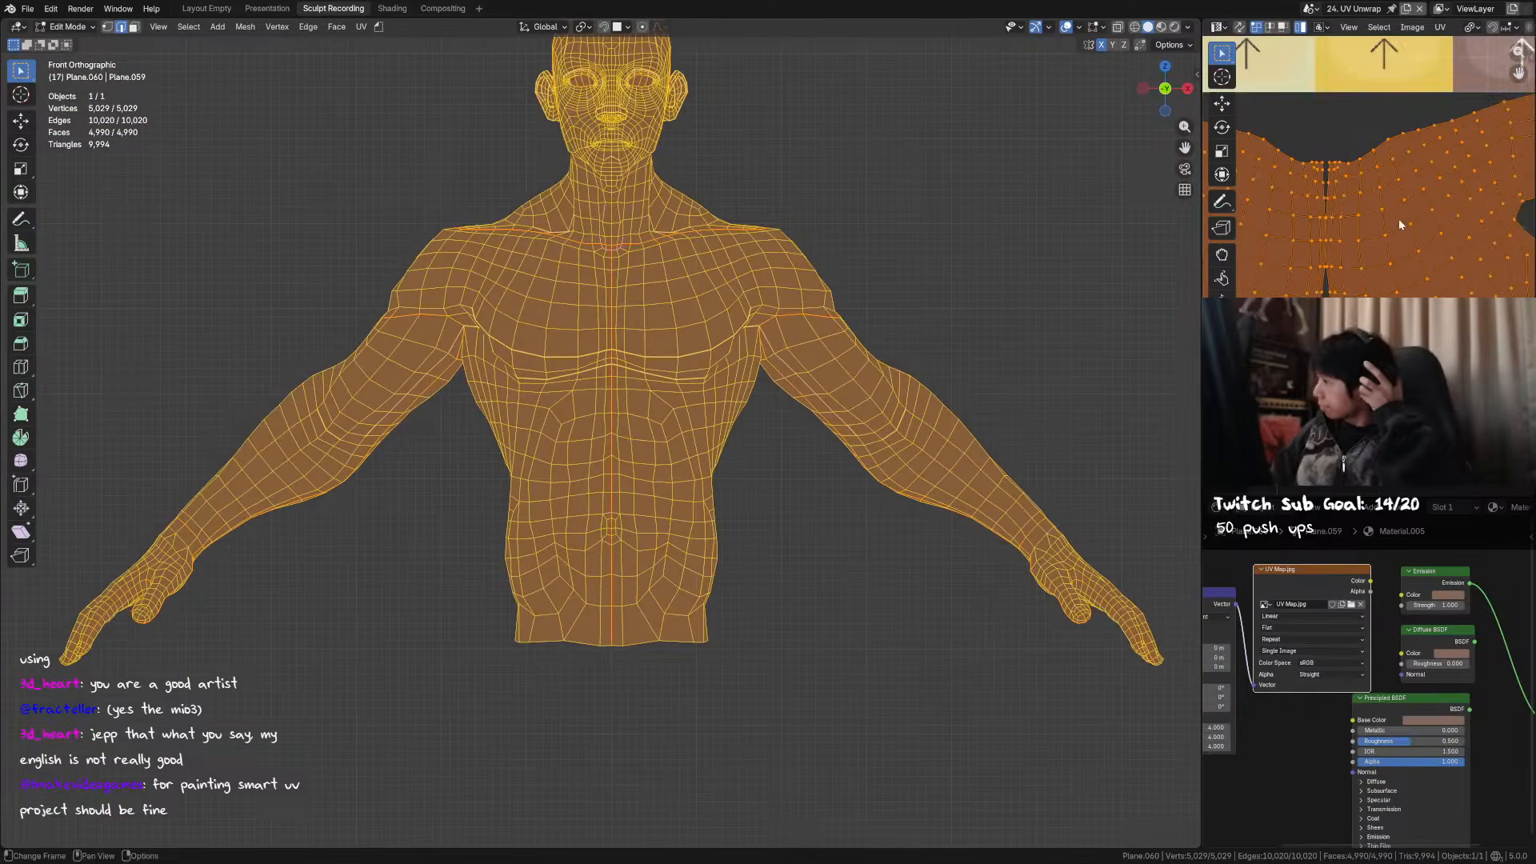
middle_click_drag(1396, 216, 1413, 256)
scroll(1411, 253, "down", 3)
scroll(1381, 256, "up", 2)
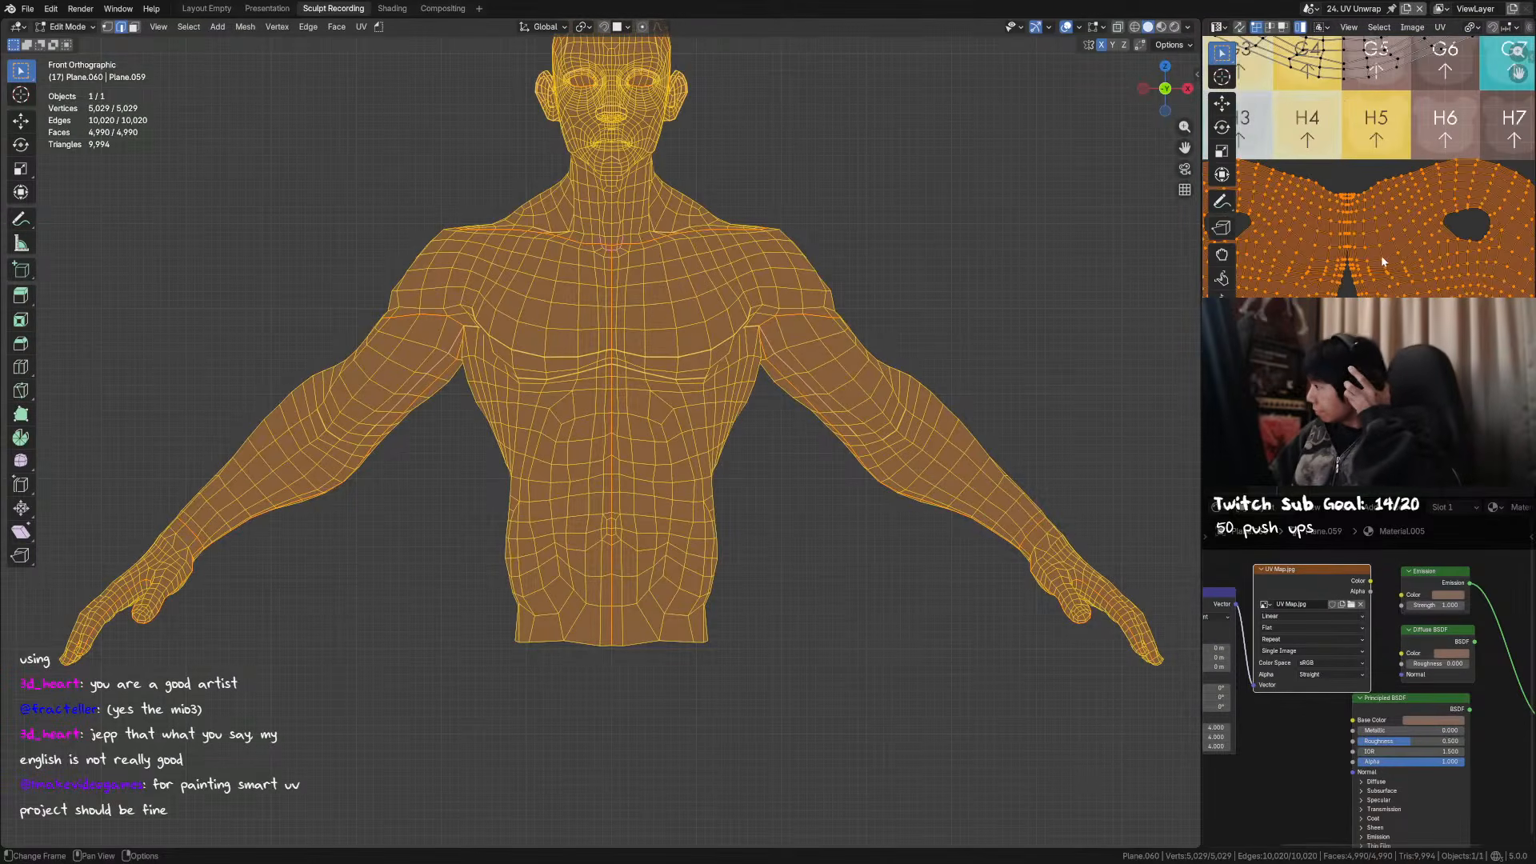
- Select one half of the torso UV island as faces, from the centre line out to its side
left_click(1371, 211)
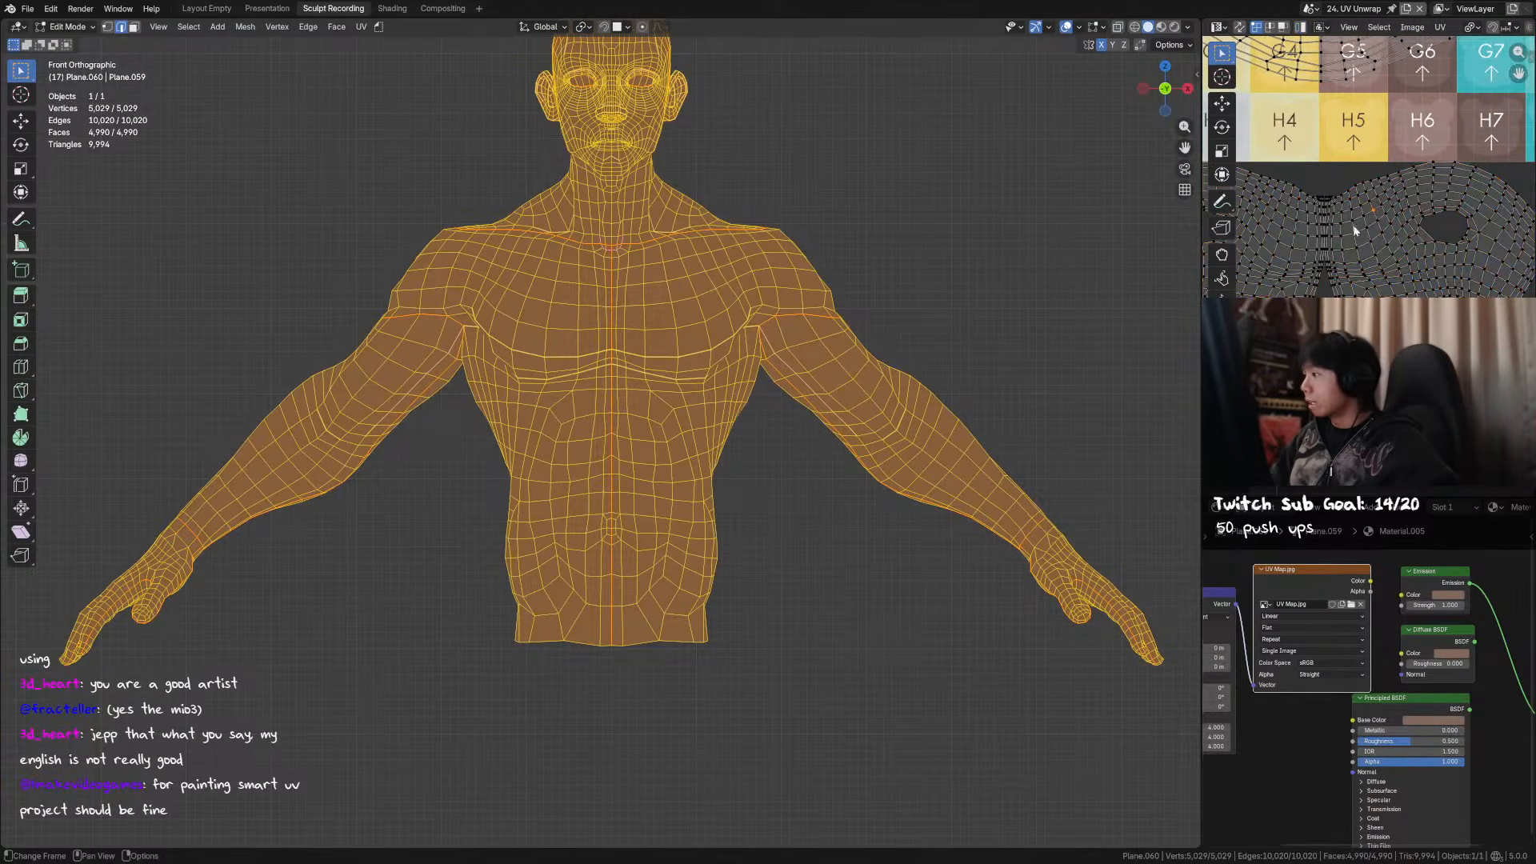
scroll(1429, 249, "down", 2)
key("ctrl+l")
scroll(1352, 210, "up", 3)
scroll(1365, 209, "up", 3)
left_click_drag(1374, 103, 1307, 424)
scroll(1344, 270, "up", 2)
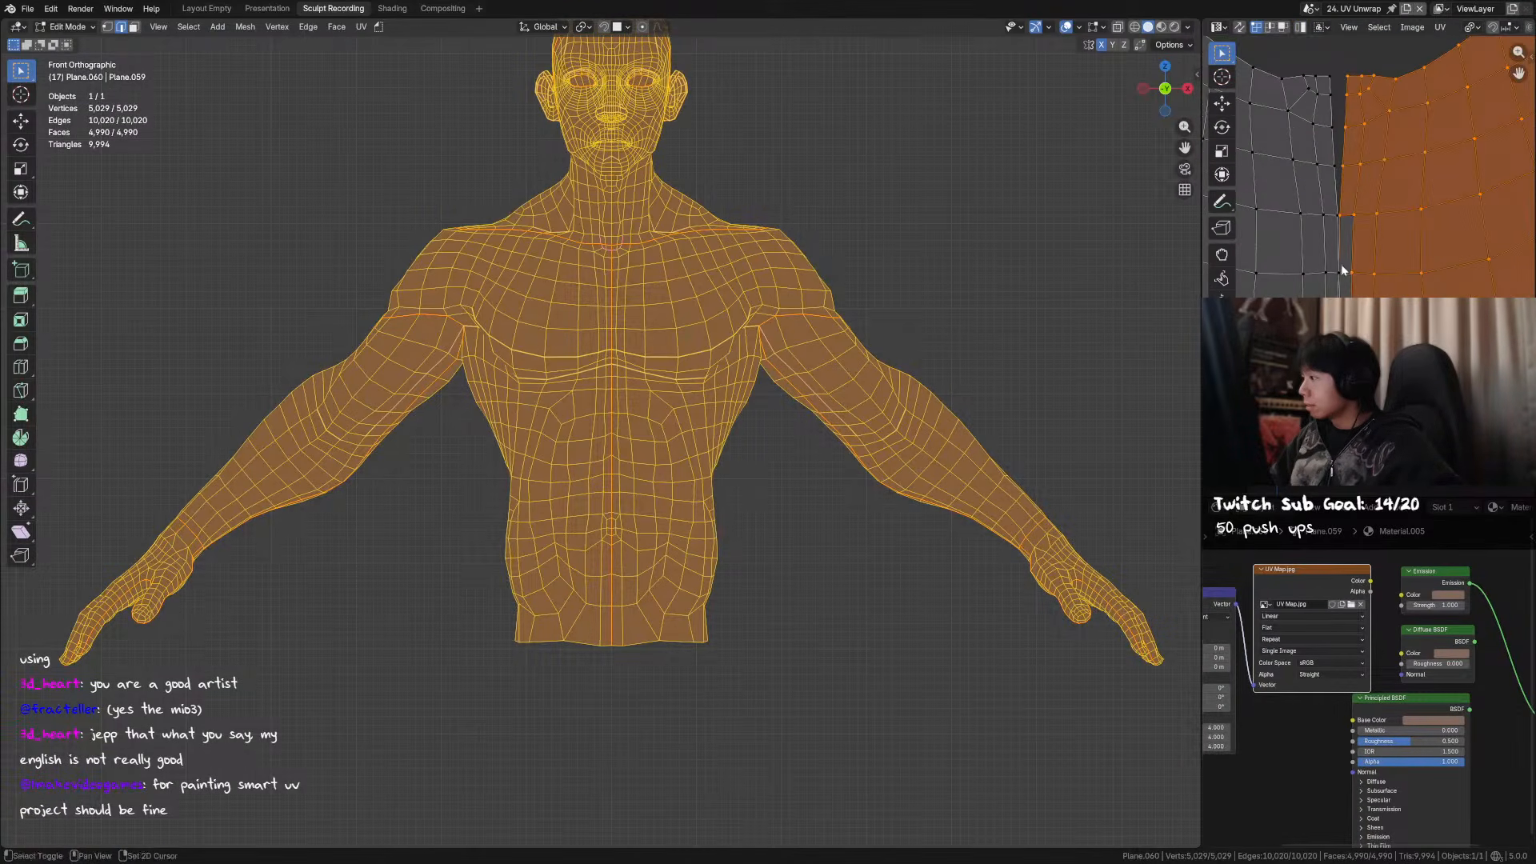
- Look through the Mio3 UV tools for one that can separate the selected torso half
scroll(1350, 264, "down", 5)
key("n")
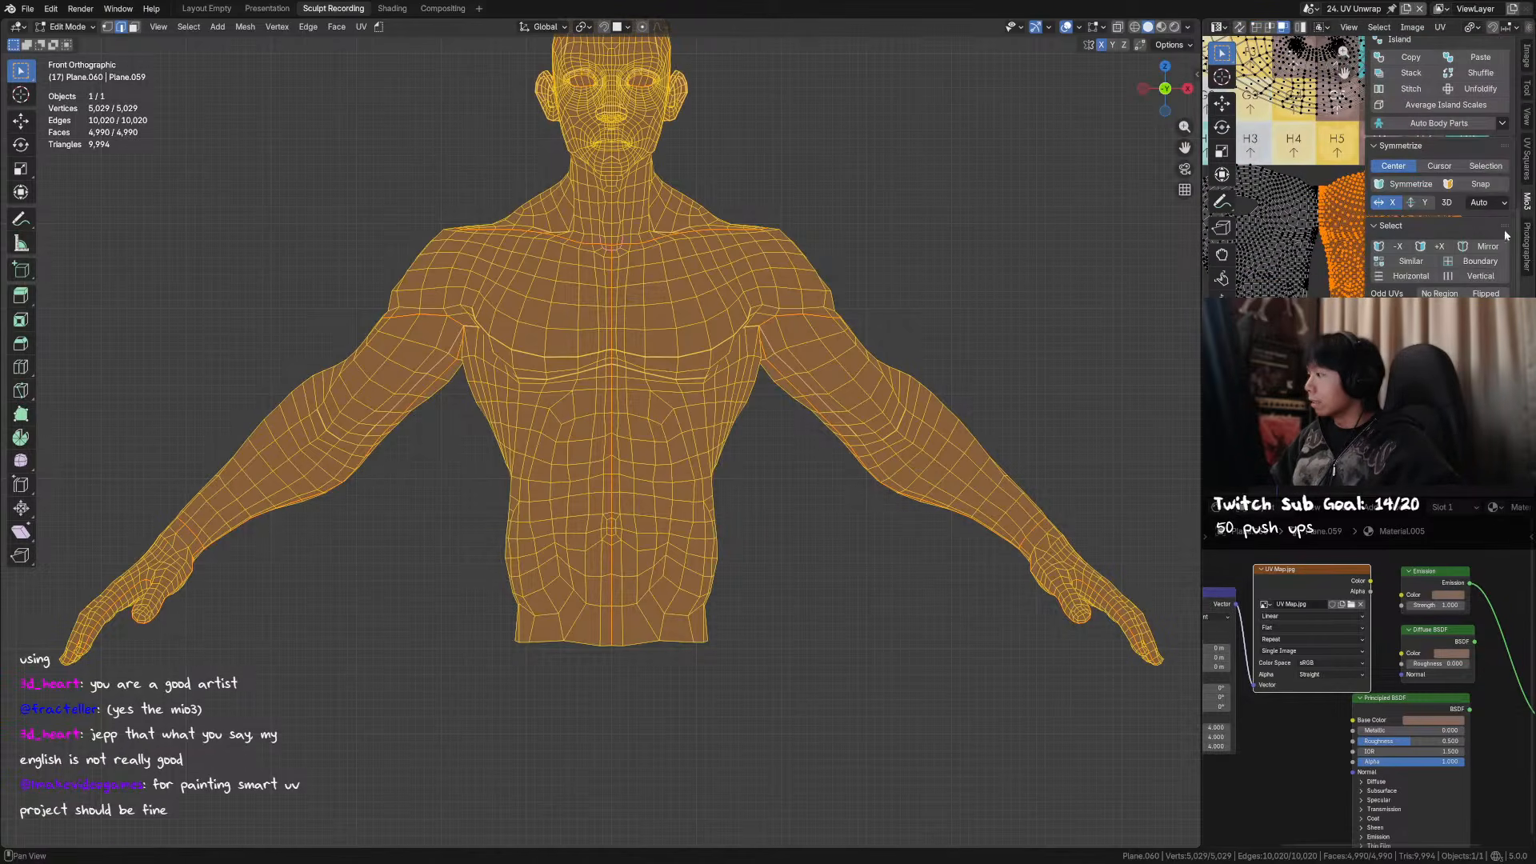
scroll(1444, 285, "up", 3)
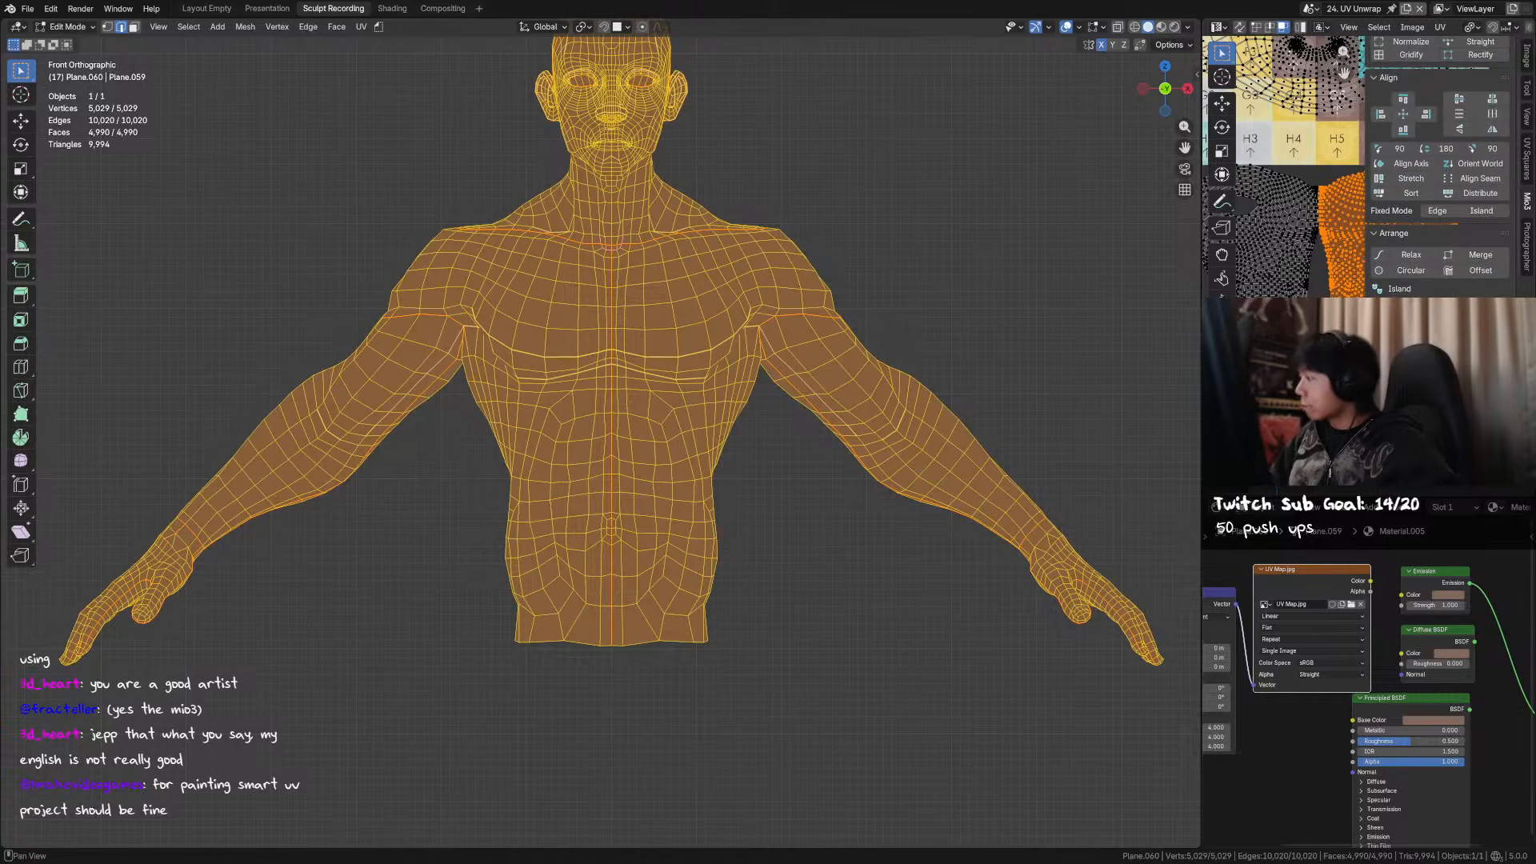
scroll(1453, 281, "up", 3)
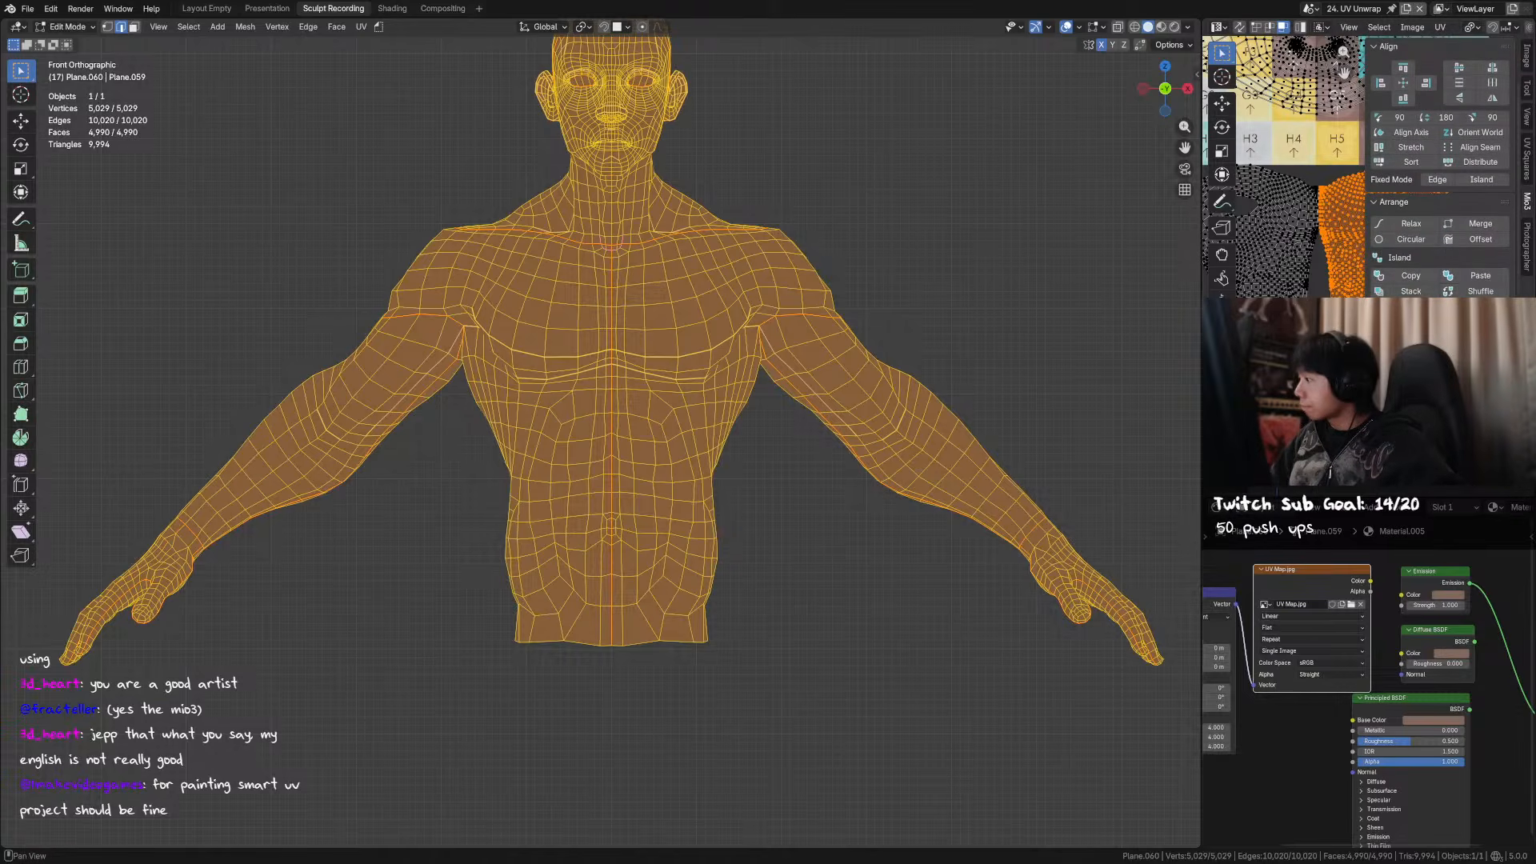
scroll(1423, 291, "up", 2)
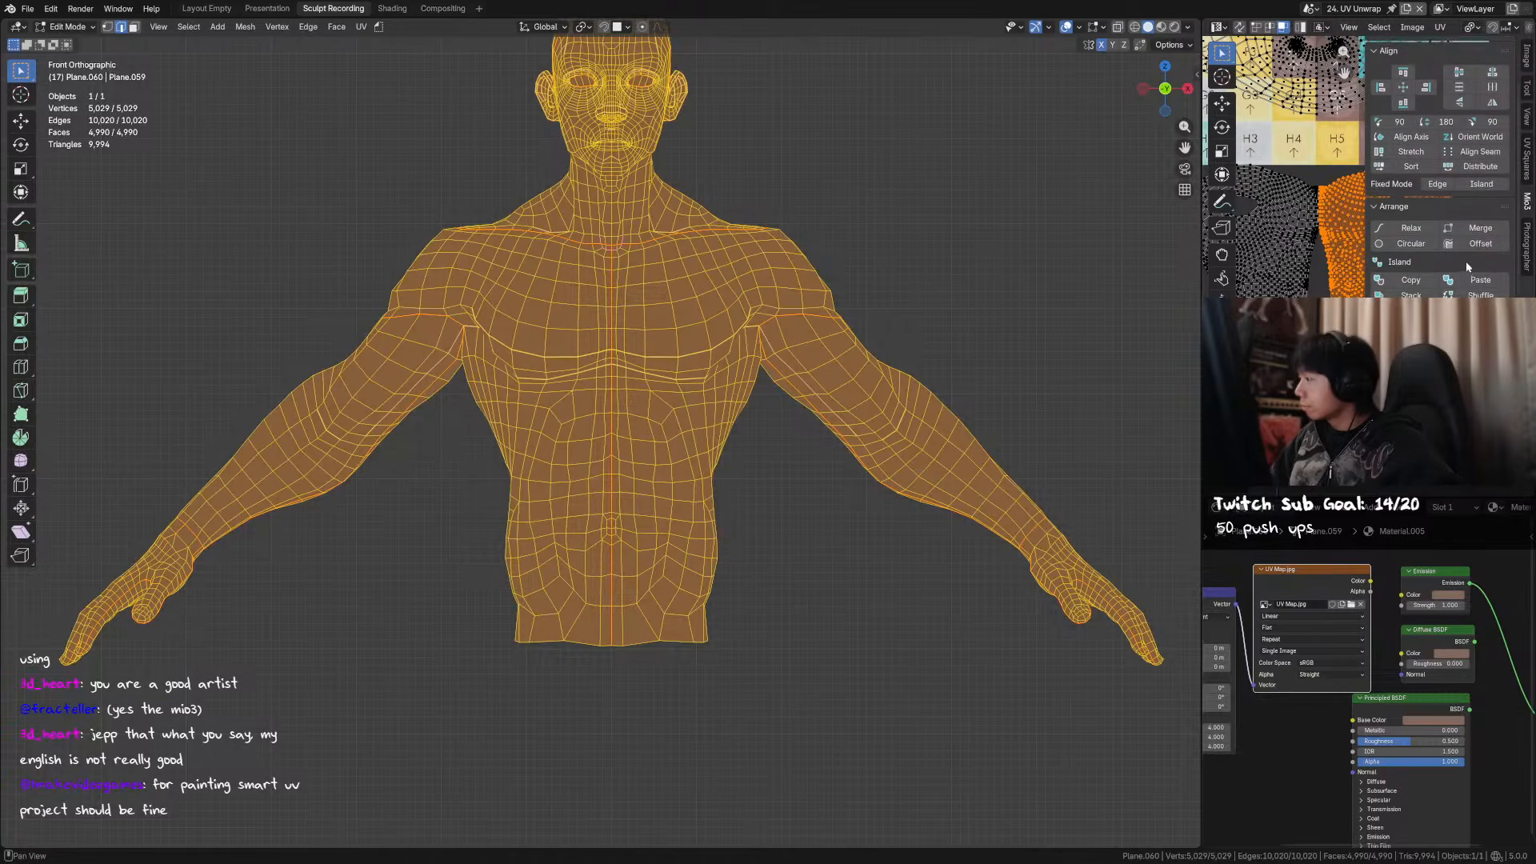
scroll(1434, 268, "up", 2)
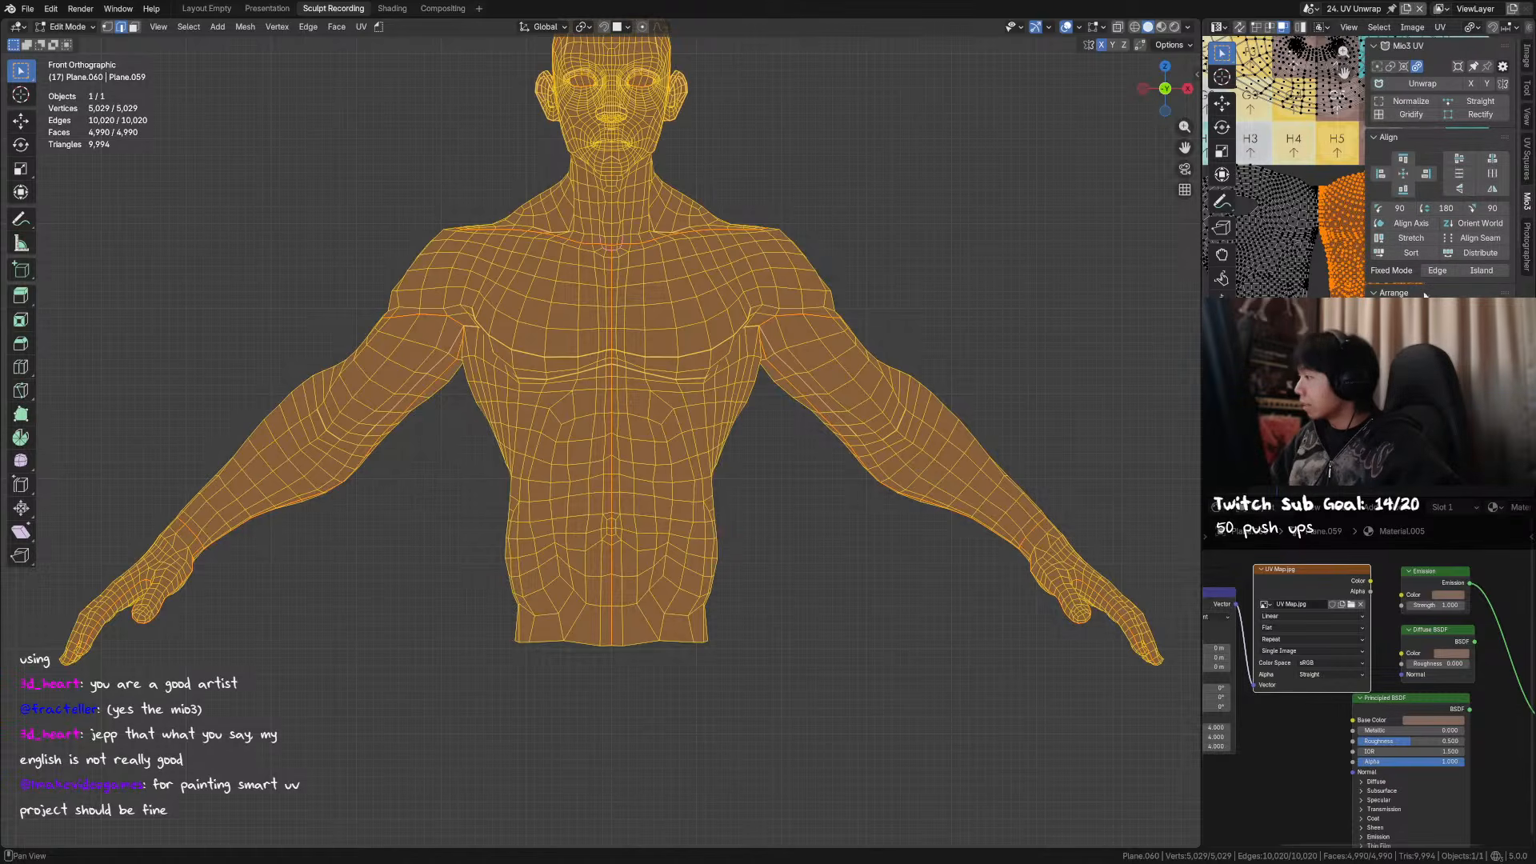
scroll(1424, 293, "down", 3)
scroll(1424, 240, "down", 5)
key("n")
- Search the available commands for split, and restore the selection of the torso island's half
key("F3")
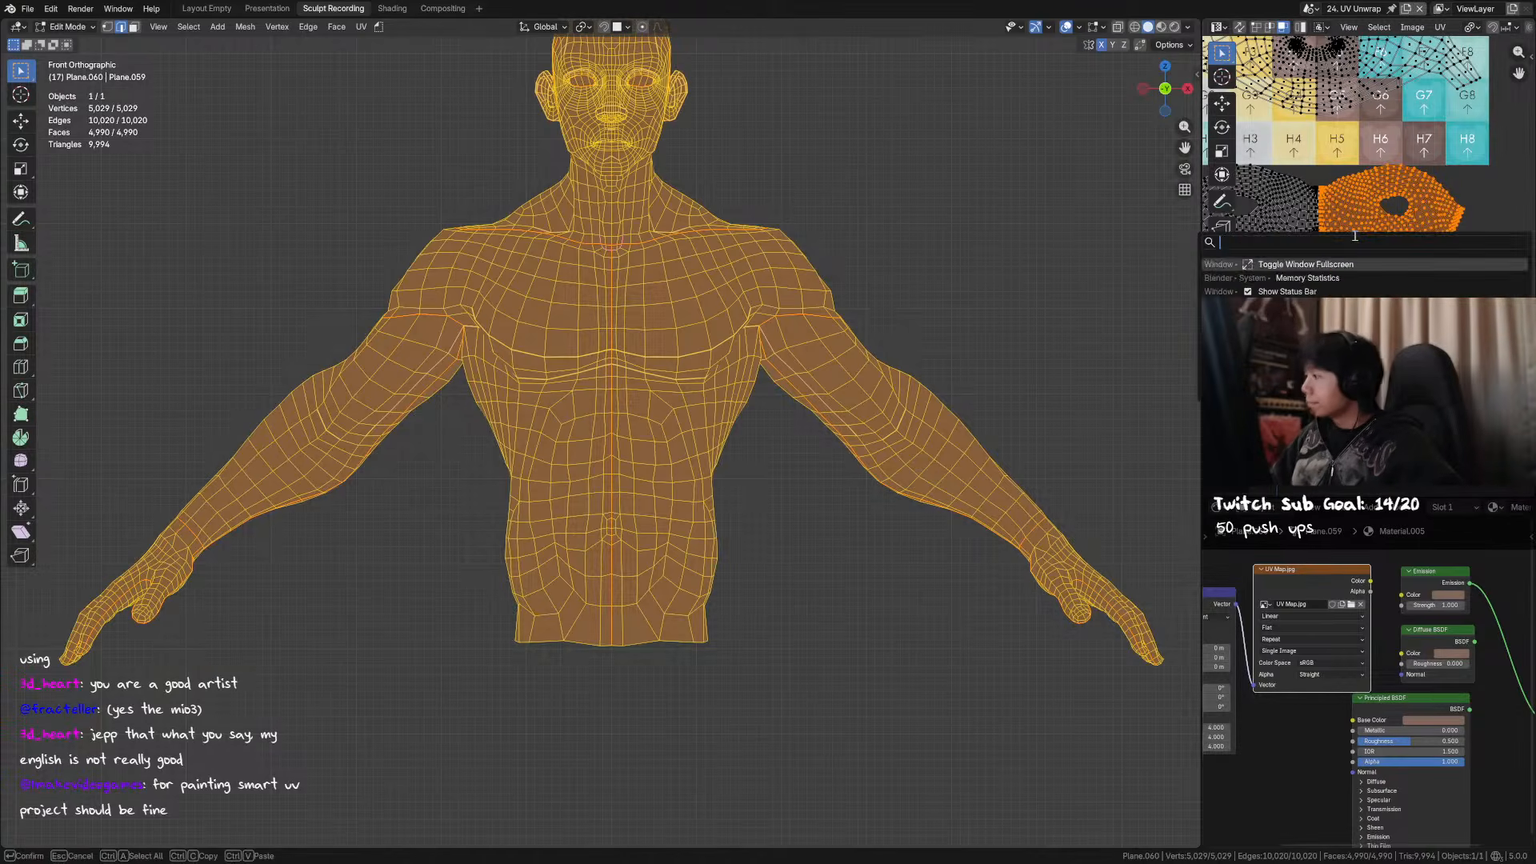
type("split")
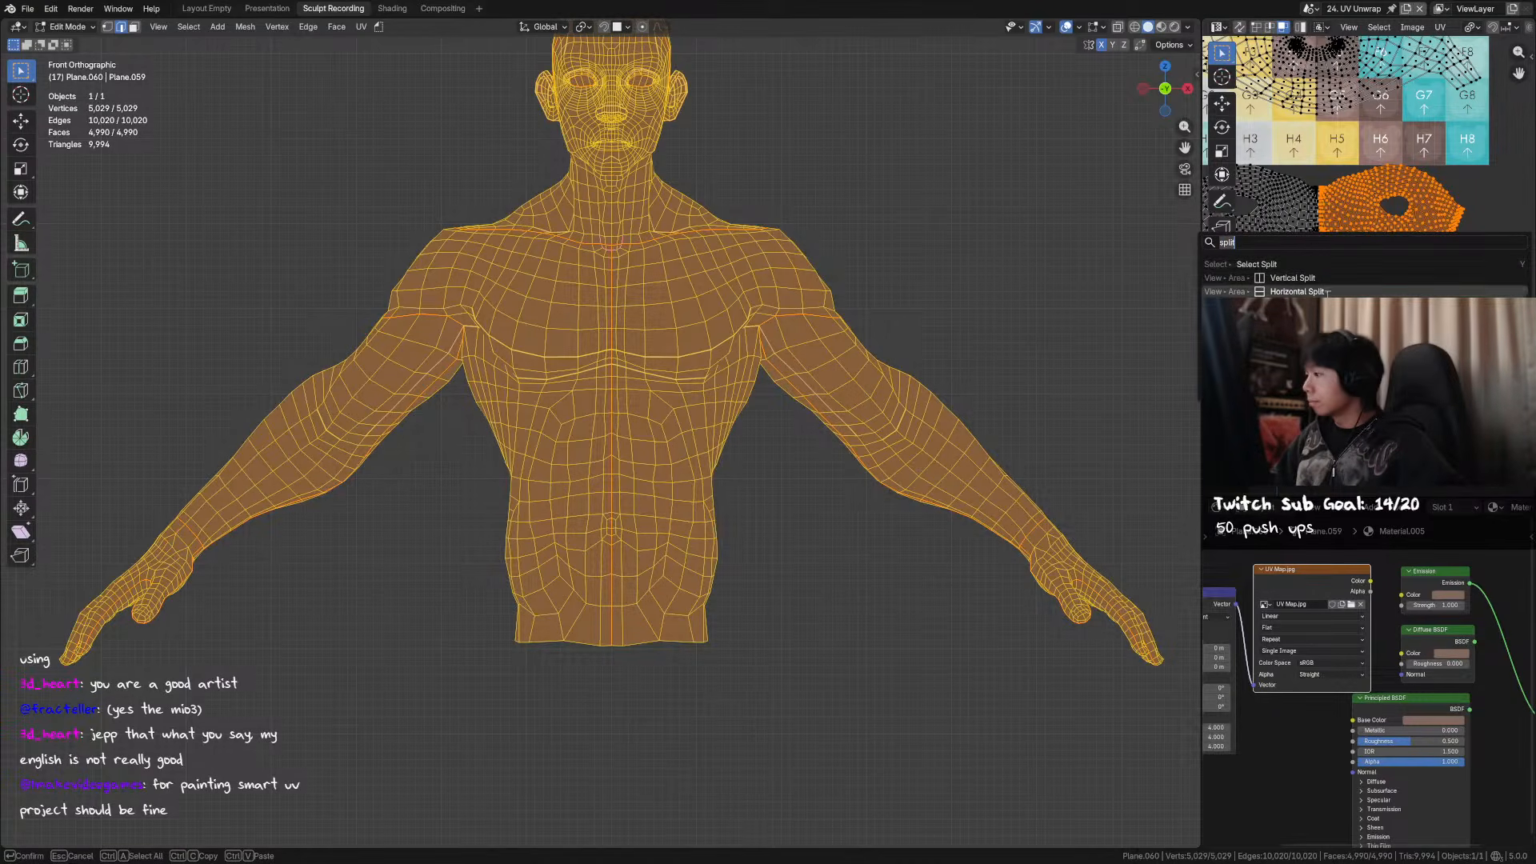
key("Escape")
left_click(1389, 256)
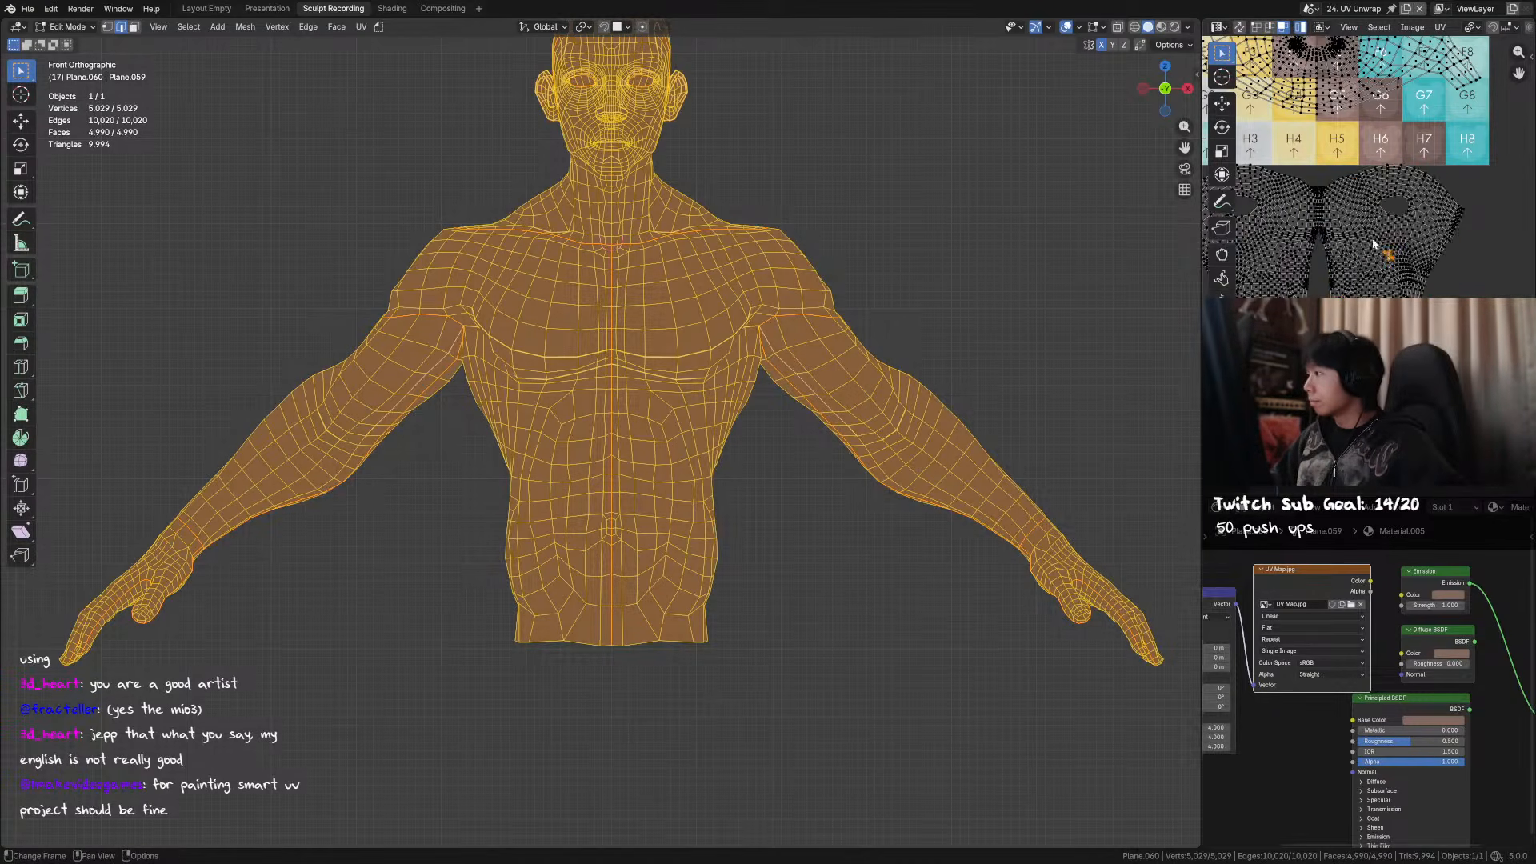
left_click(1375, 245)
key("ctrl+z")
key("ctrl+z")
key("ctrl+z")
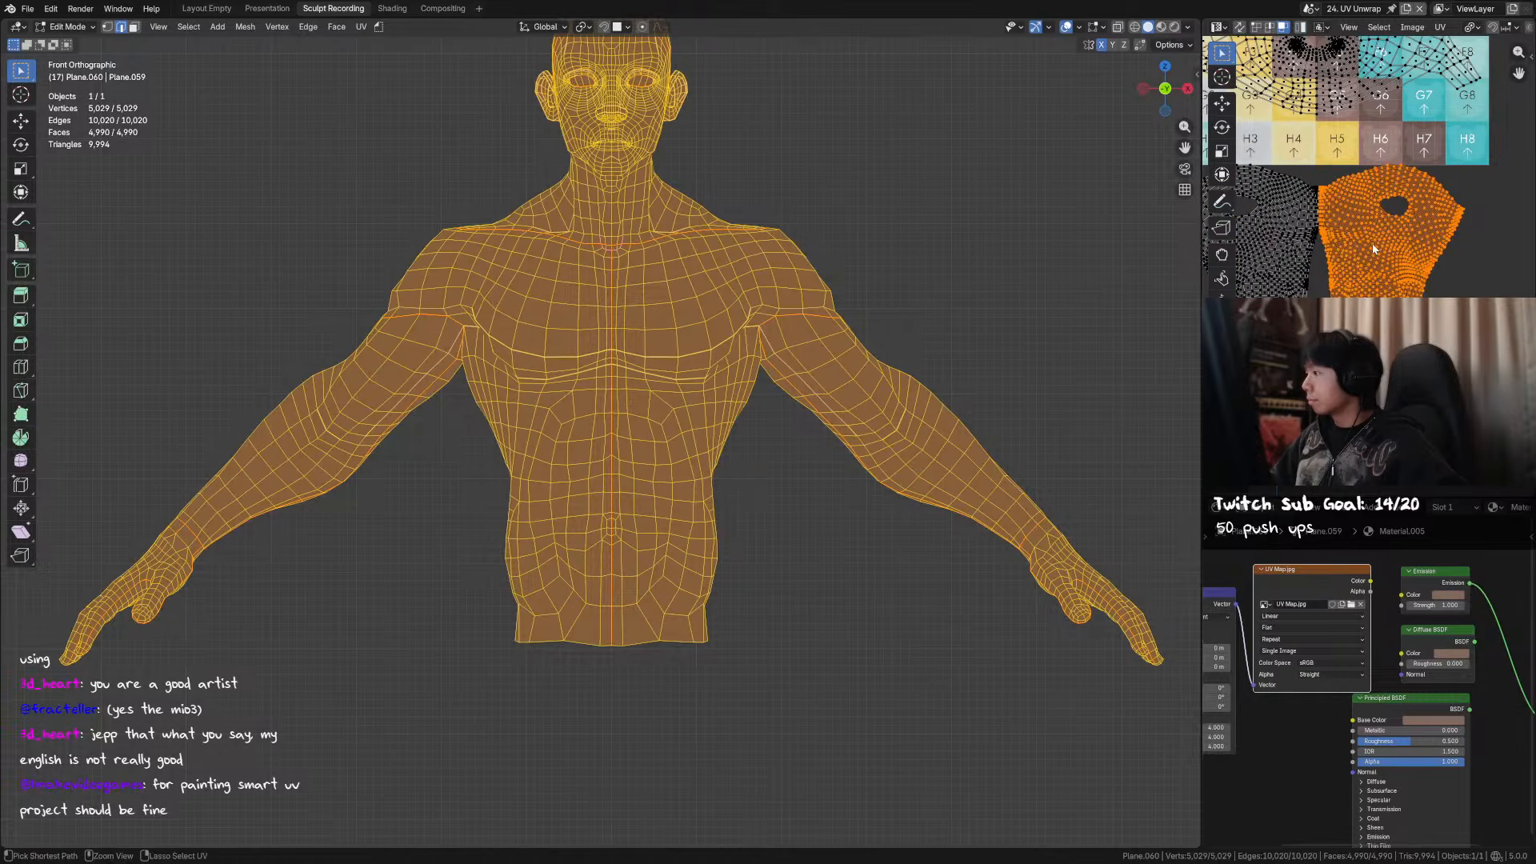
- Examine the Arrange and Island tools of Mio3 UV for a way to detach the selected torso half
key("n")
scroll(1409, 264, "down", 3)
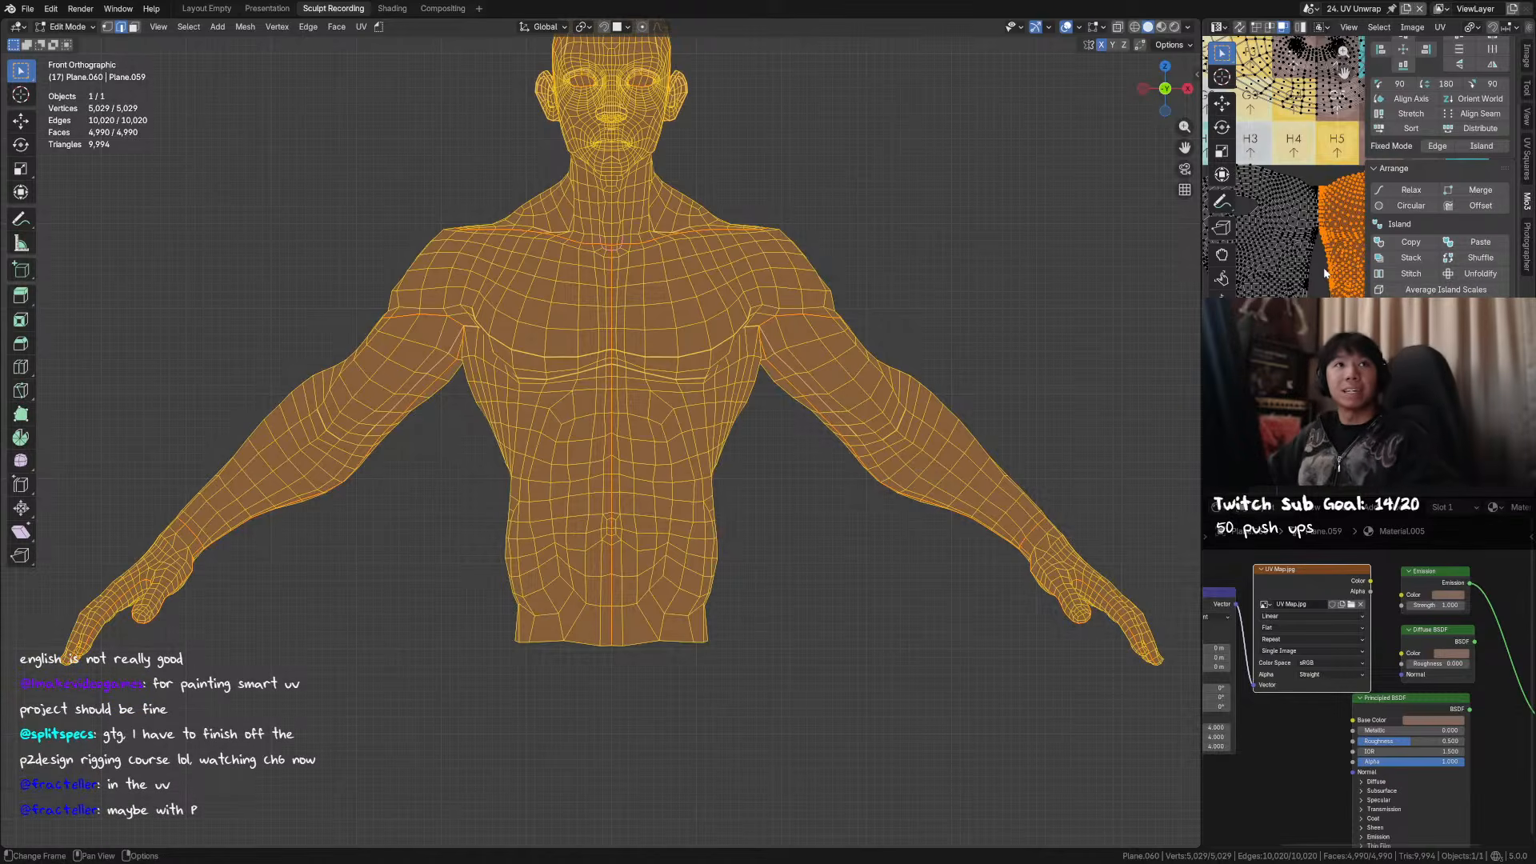
key("n")
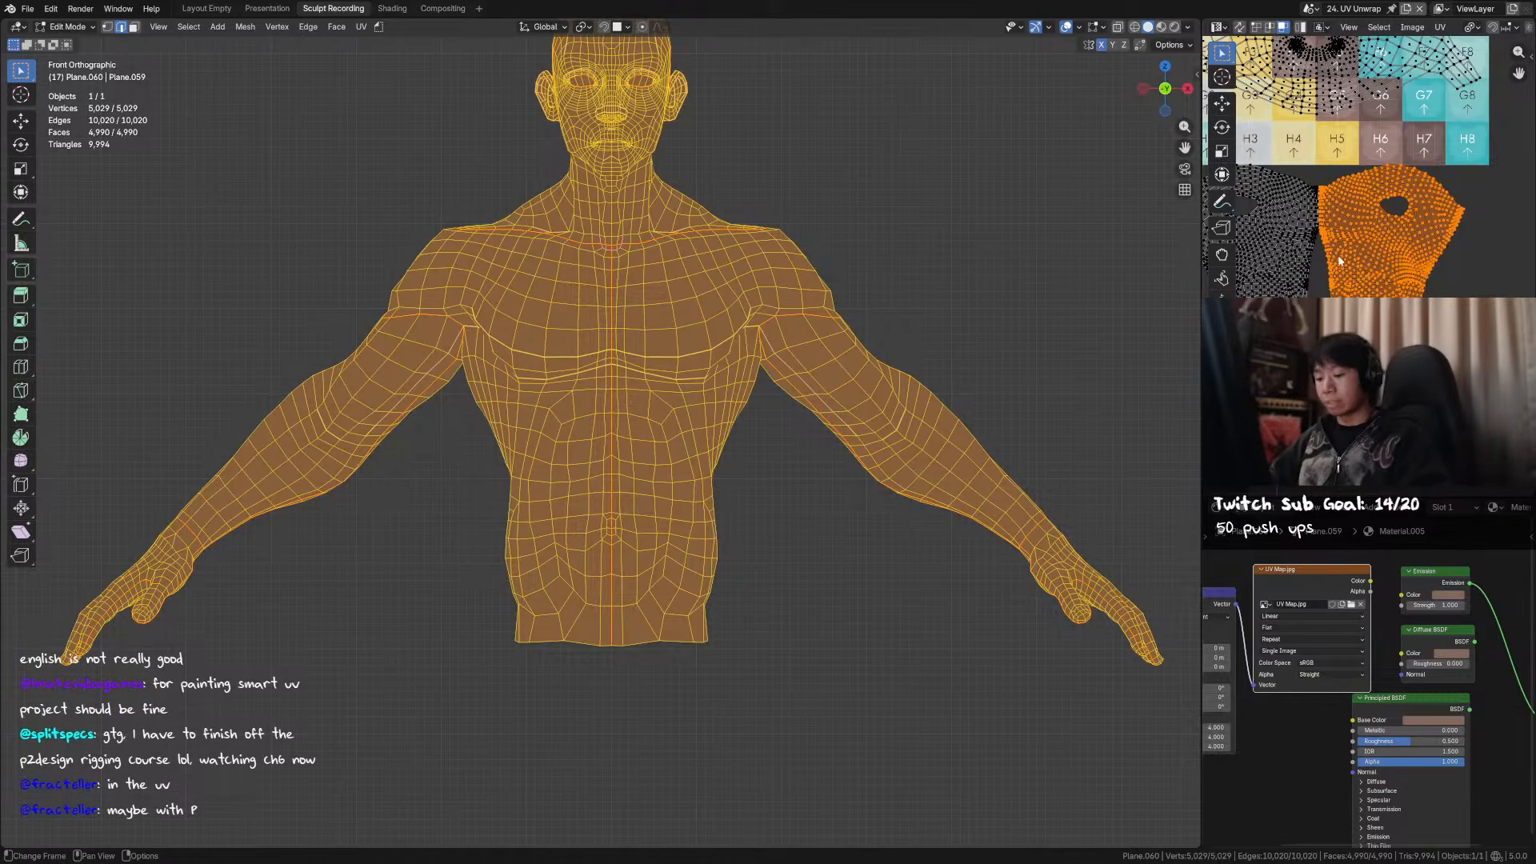
scroll(1368, 268, "up", 4)
scroll(1385, 253, "down", 5)
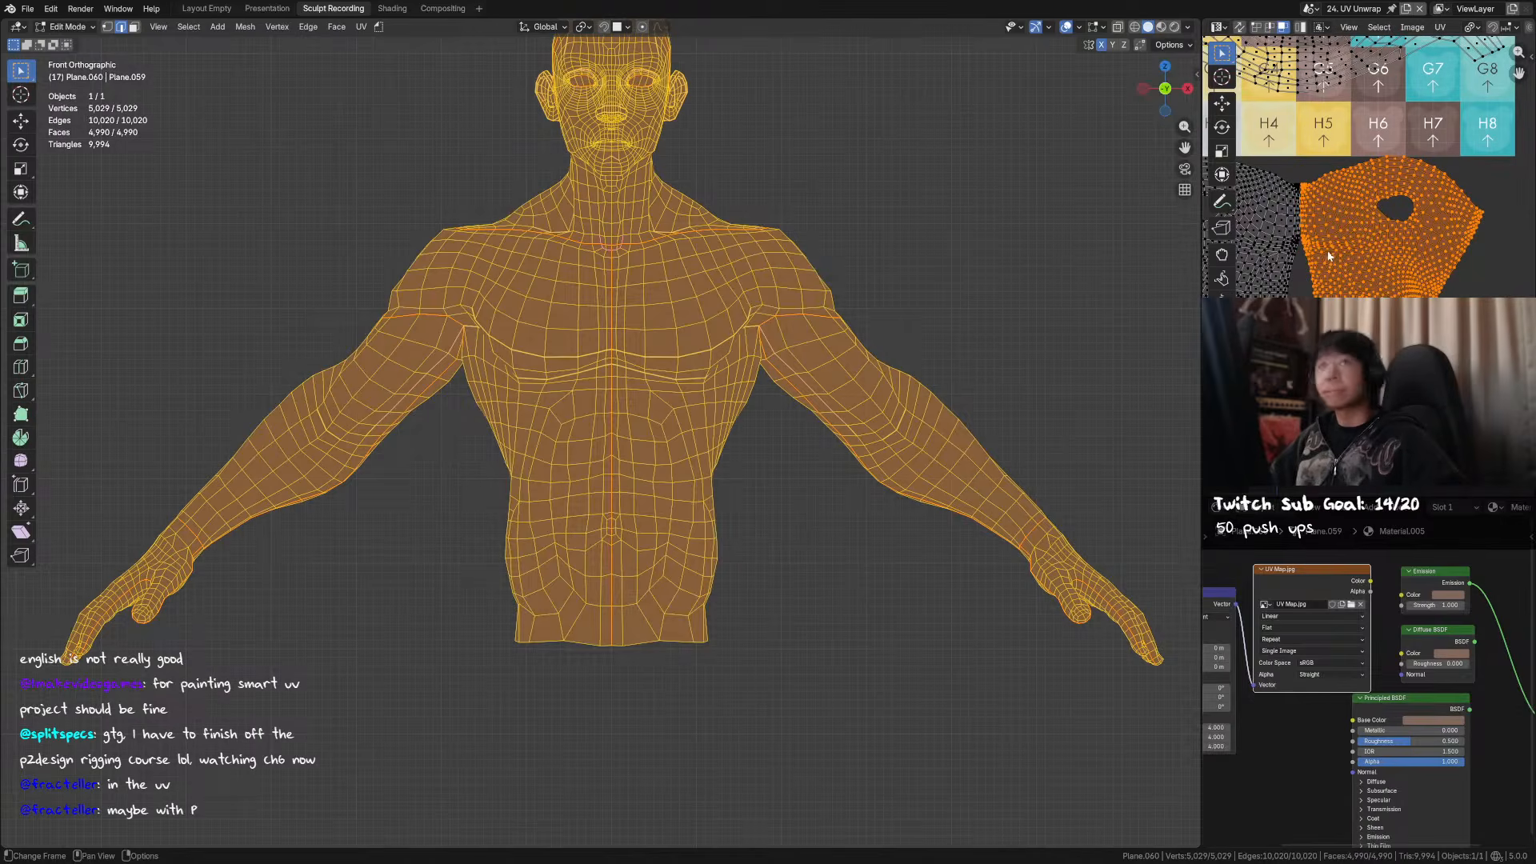
scroll(1333, 272, "up", 2)
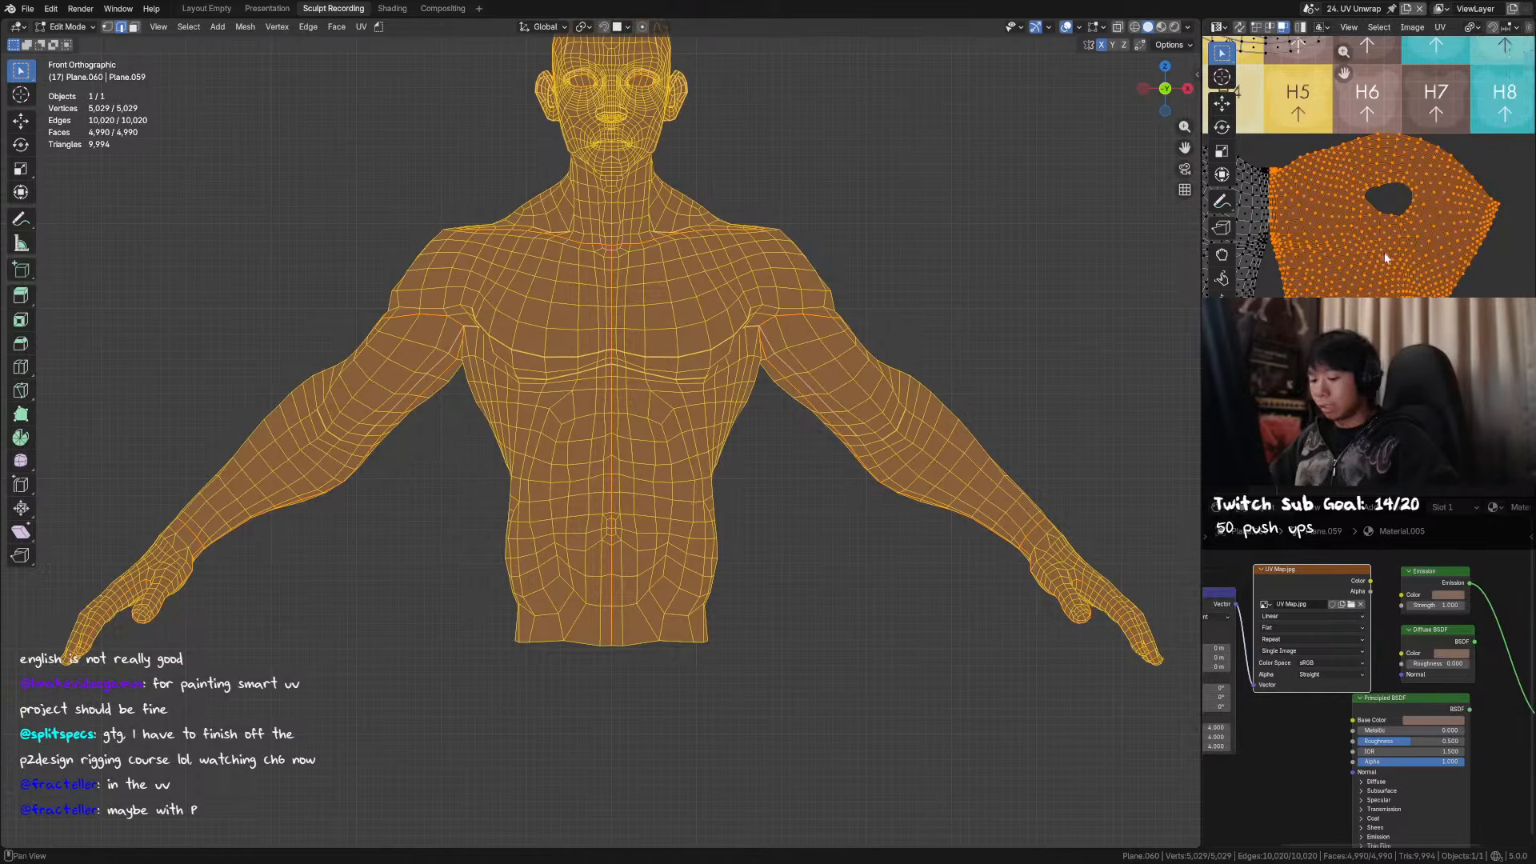
key("n")
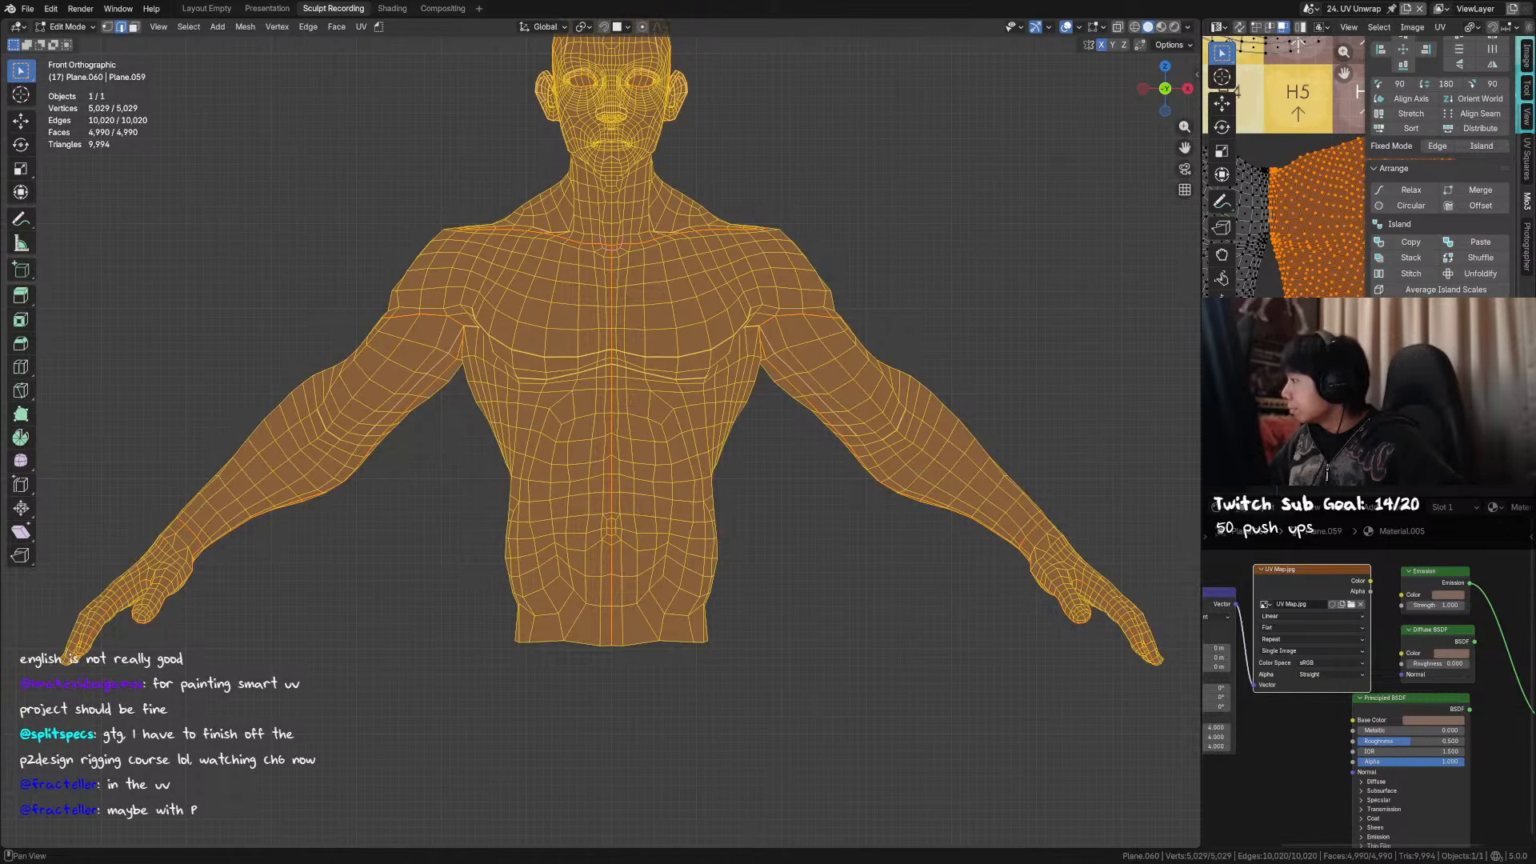
scroll(1457, 283, "down", 1)
scroll(1457, 283, "up", 1)
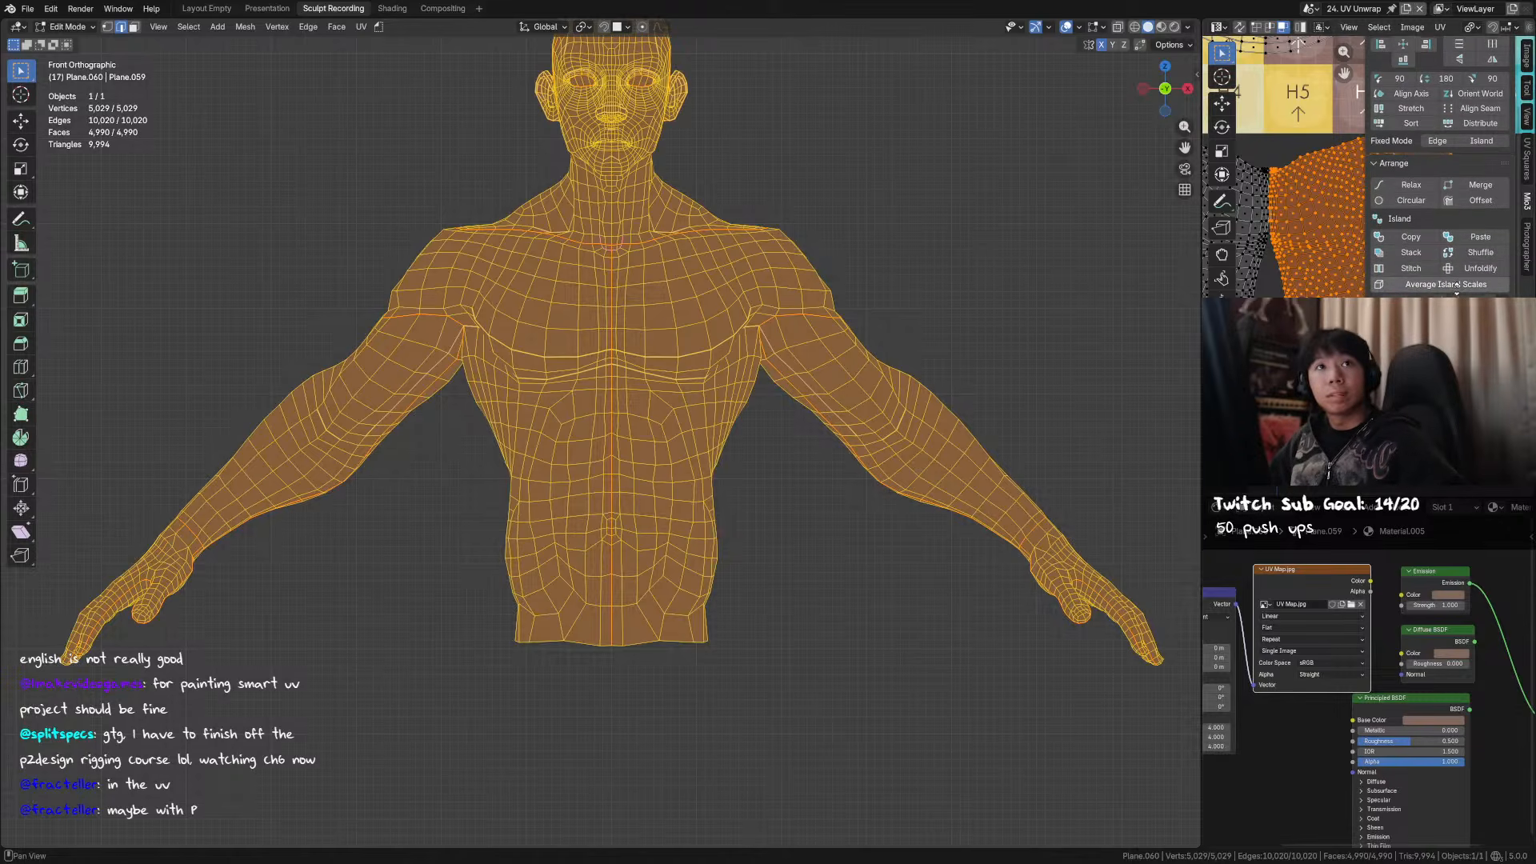
key("n")
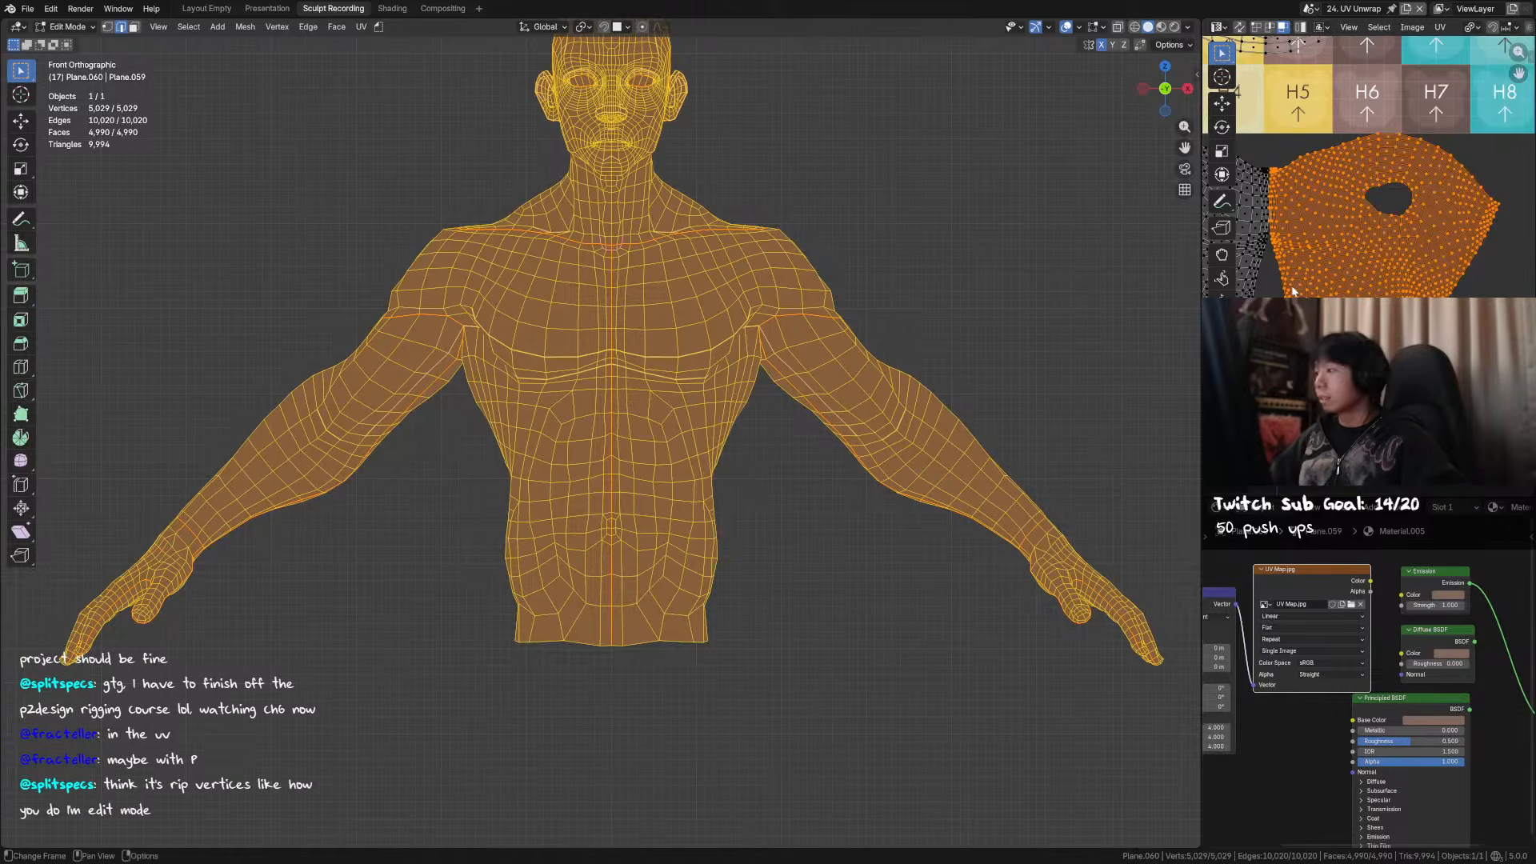
- Try to detach the selected torso half with UV Rip Move
key("F3")
type("rip")
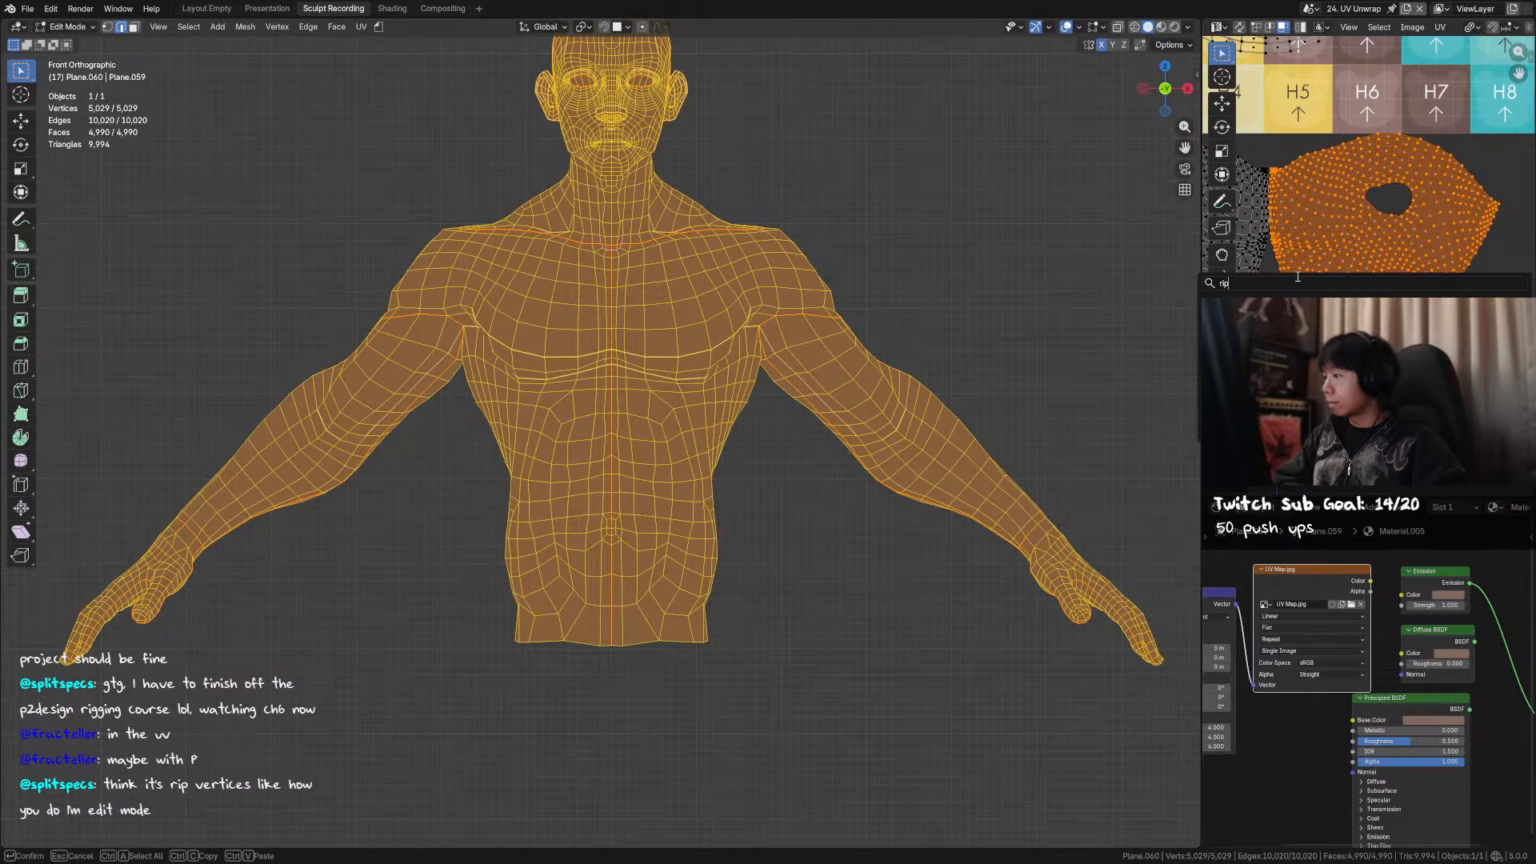
key("Return")
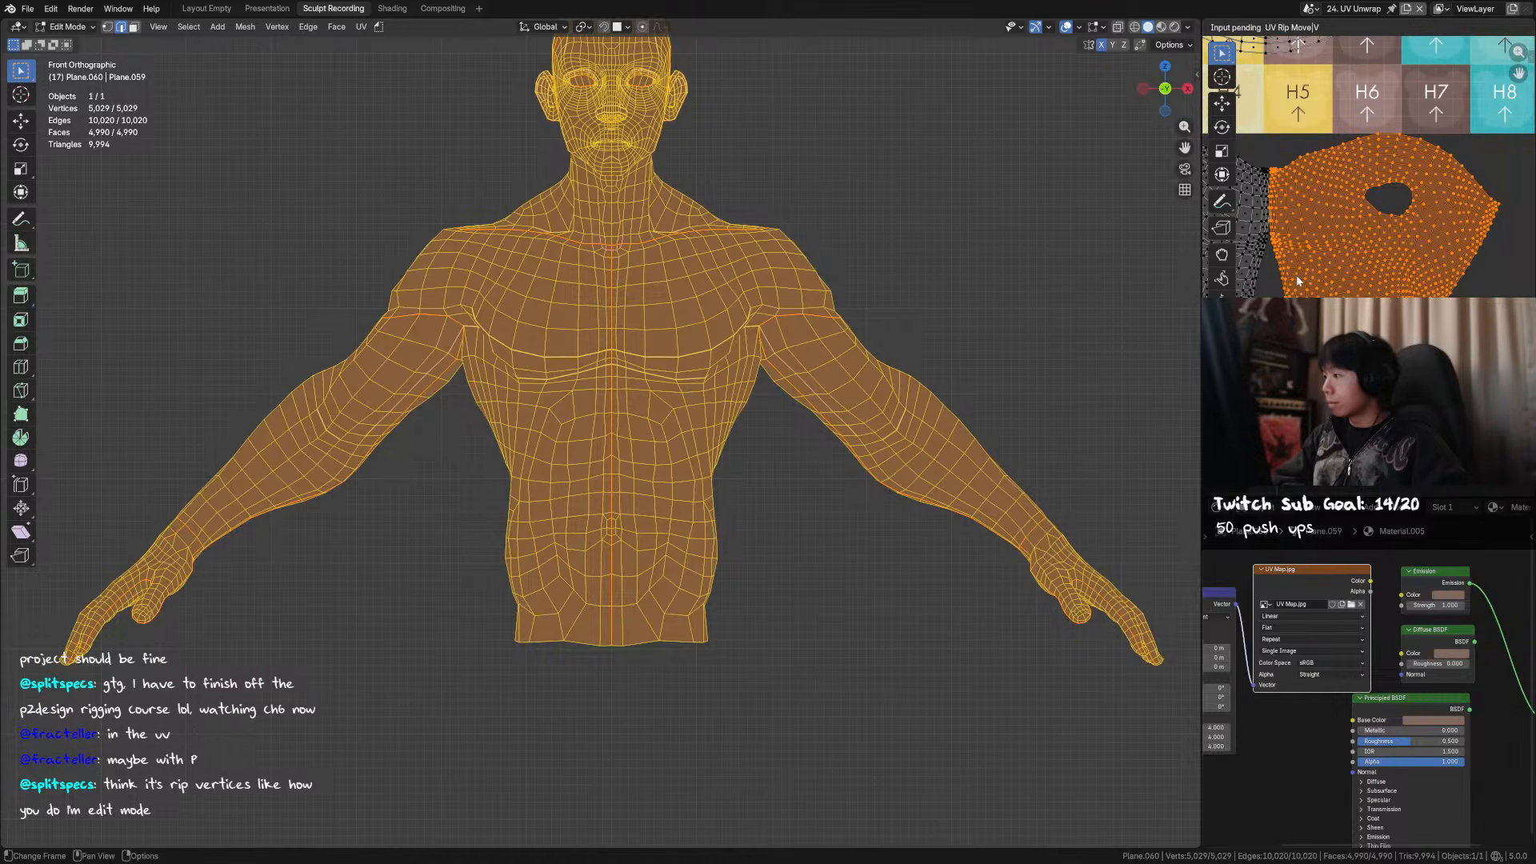
left_click(1379, 254)
left_click(1324, 292)
key("ctrl+z")
- Step back and forth through the recent changes and try moving the torso half away from the centre line
middle_click_drag(1259, 261, 1324, 285)
scroll(1328, 272, "up", 5)
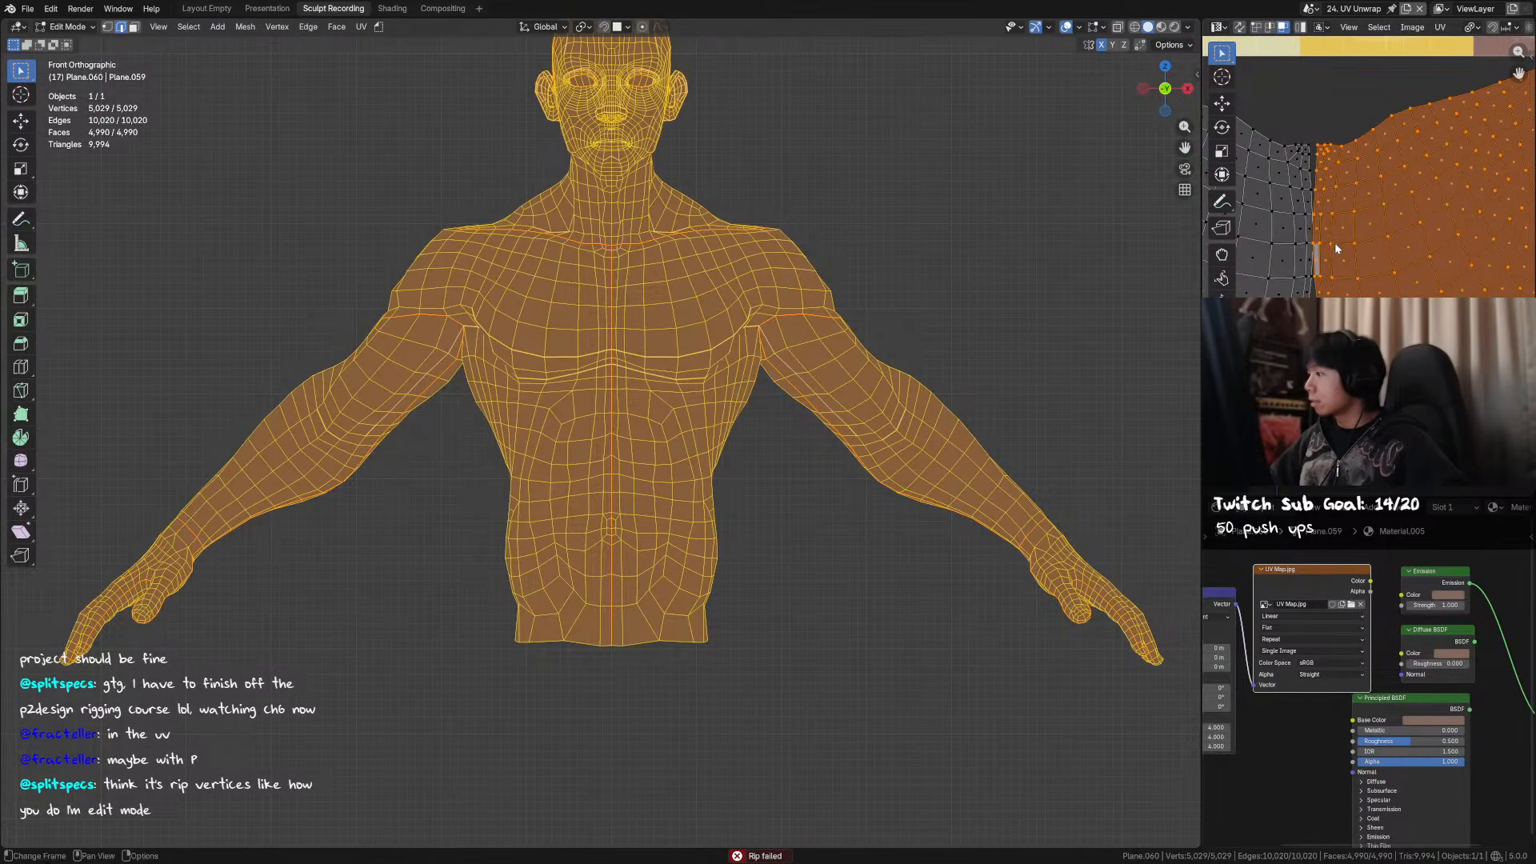
scroll(1332, 232, "up", 3)
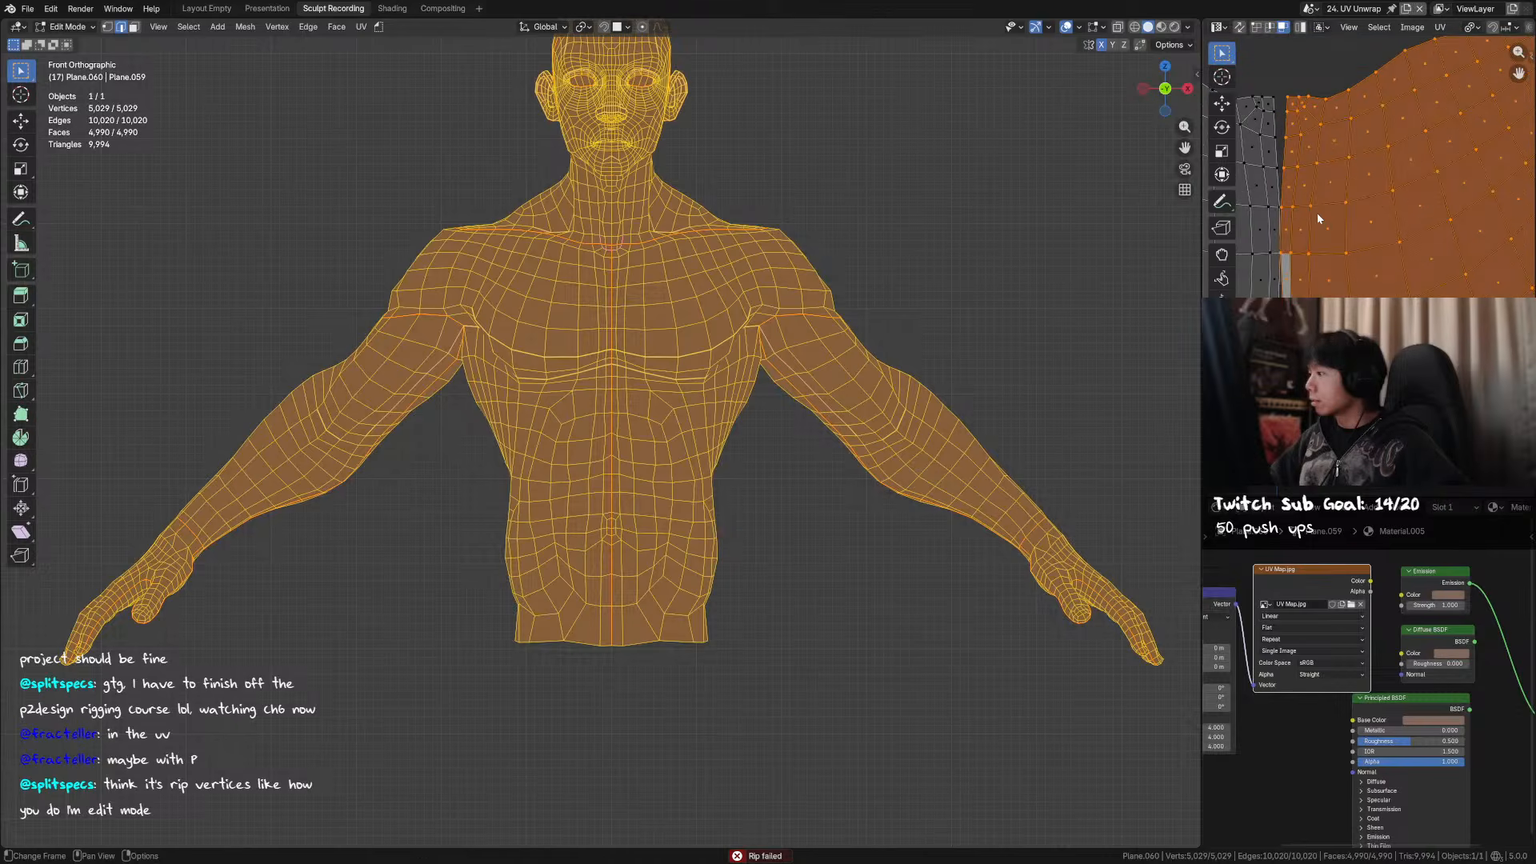
key("ctrl+z")
key("ctrl+z")
key("ctrl+shift+z")
key("ctrl+shift+z")
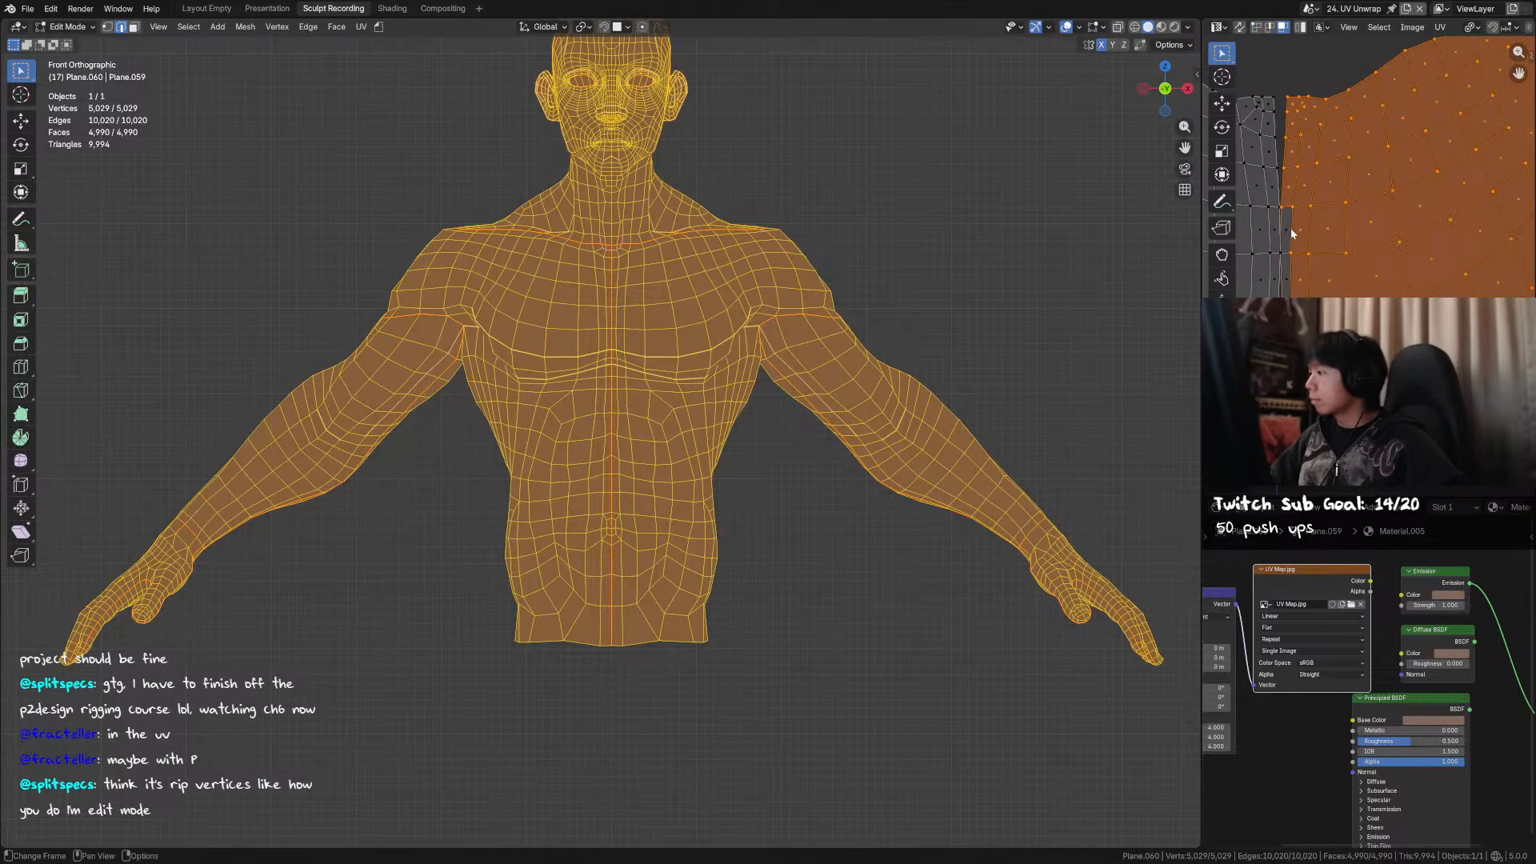
key("g")
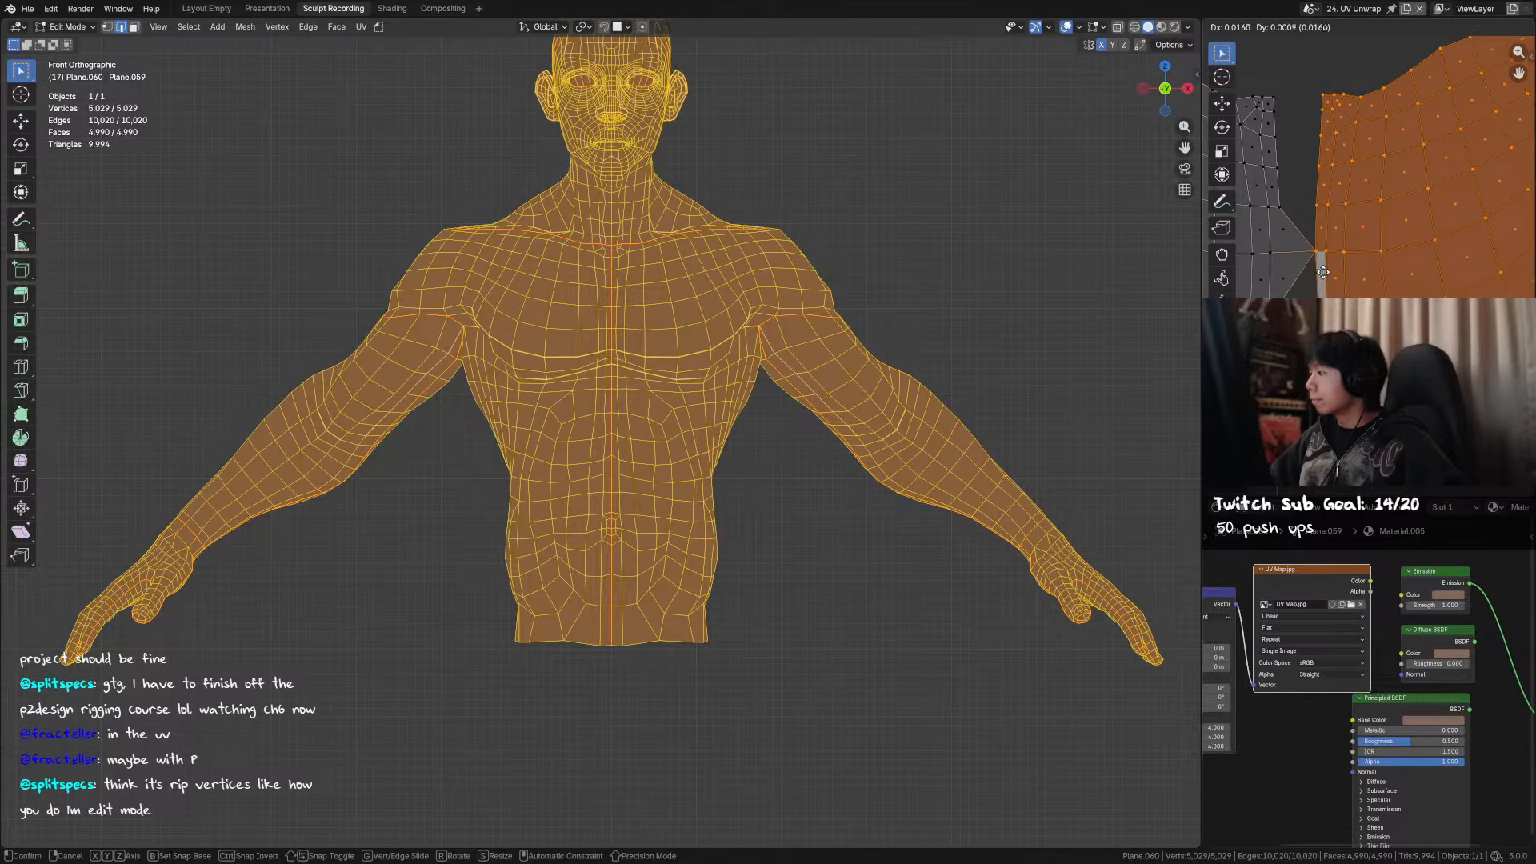
right_click(1395, 264)
key("n")
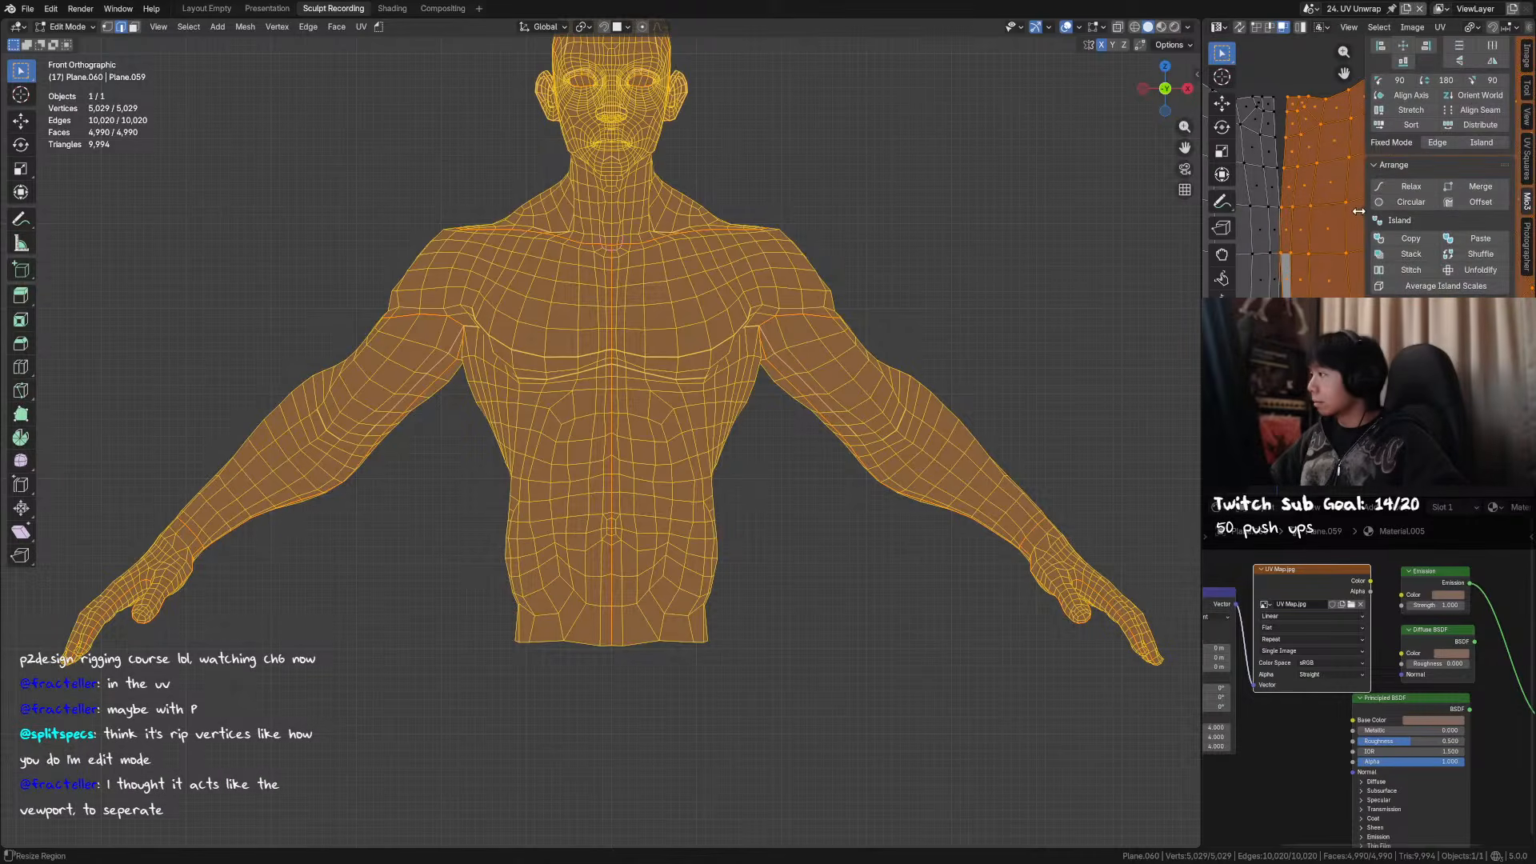
key("n")
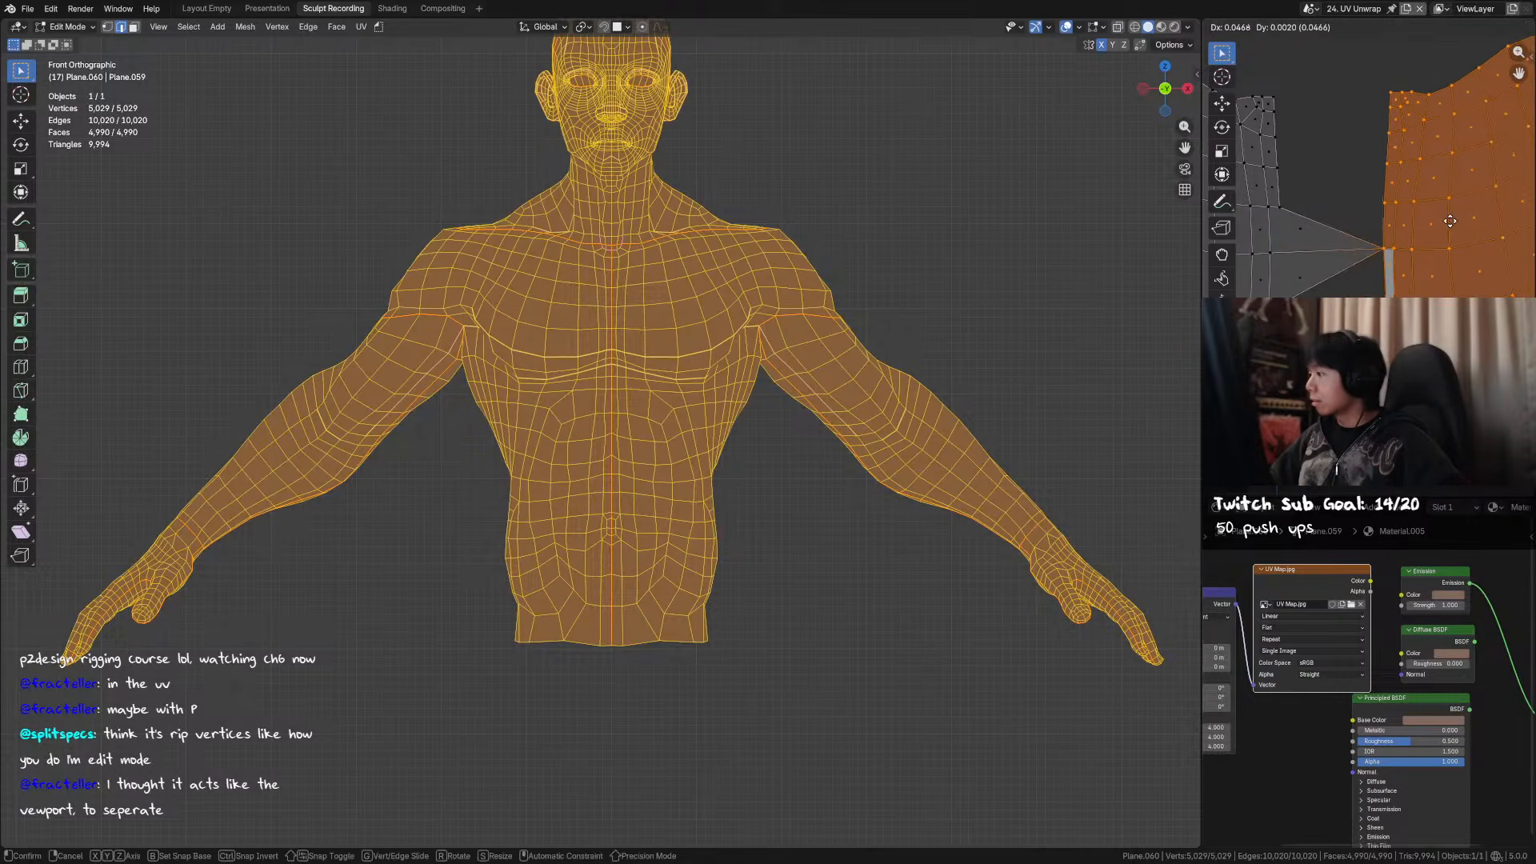
- Toggle the selection of narrow faces beside the torso's centre line and test moving the half away
left_click(1286, 266, "shift")
left_click(1287, 236, "shift")
key("g")
right_click(1379, 256)
left_click(1301, 192, "shift")
key("g")
right_click(1443, 195)
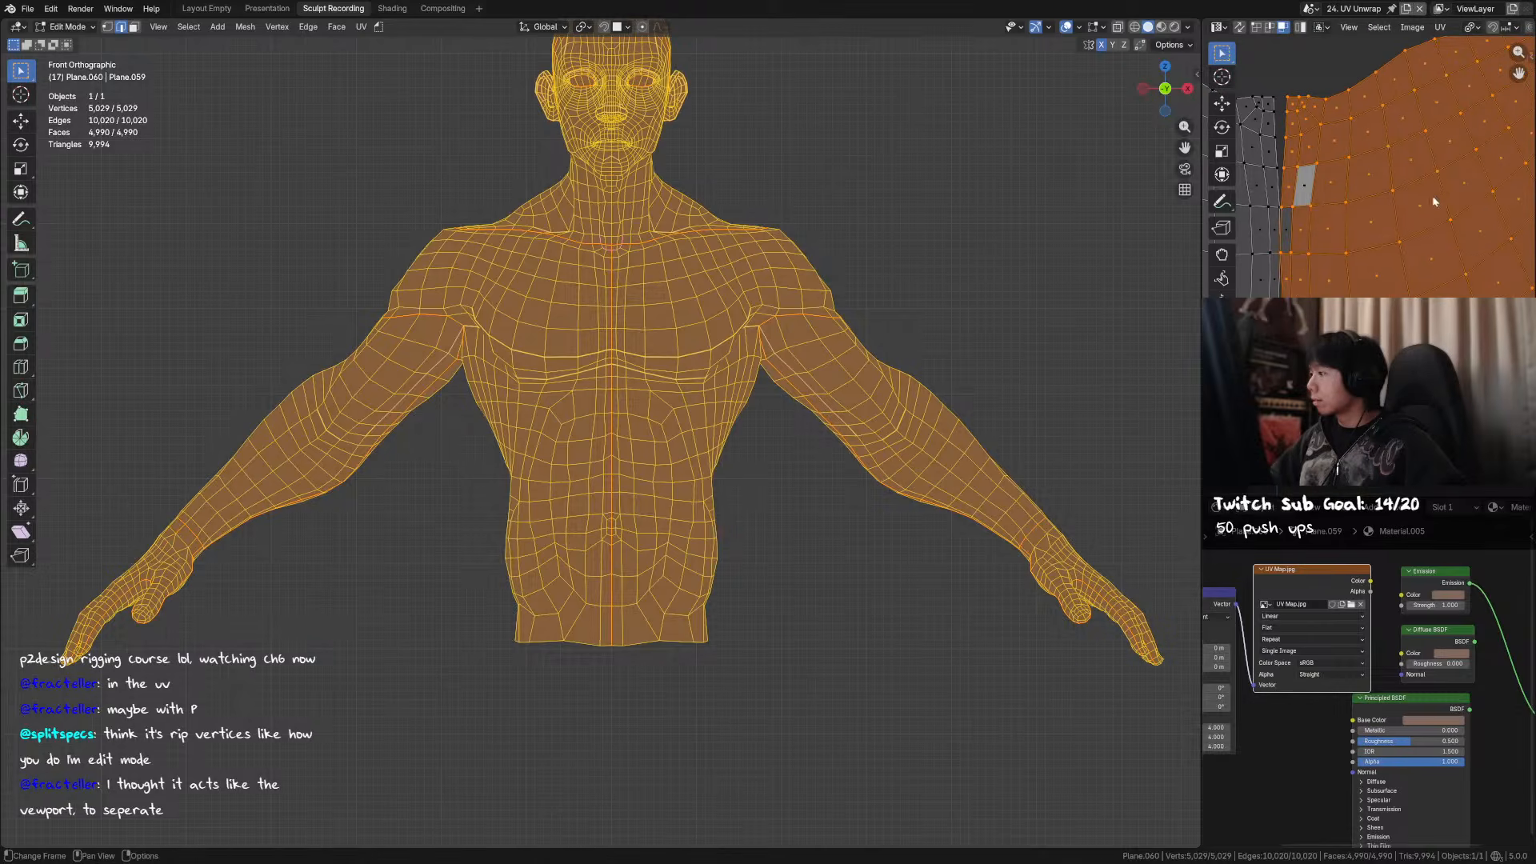
- Try UV Rip Move on the torso half with a single face near the centre line left out
key("F3")
left_click(1354, 223)
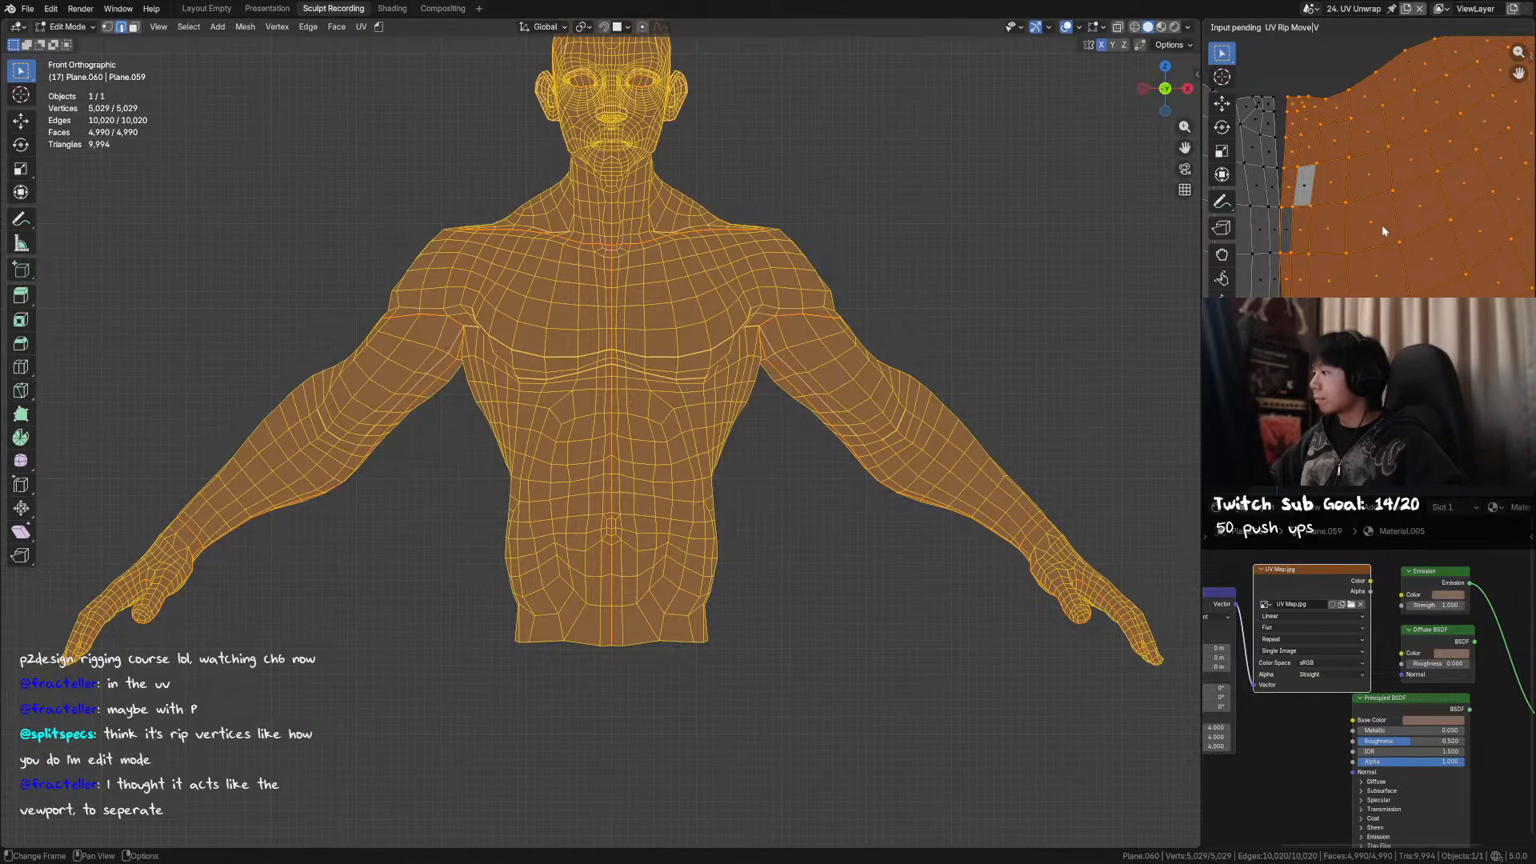
left_click(1286, 281)
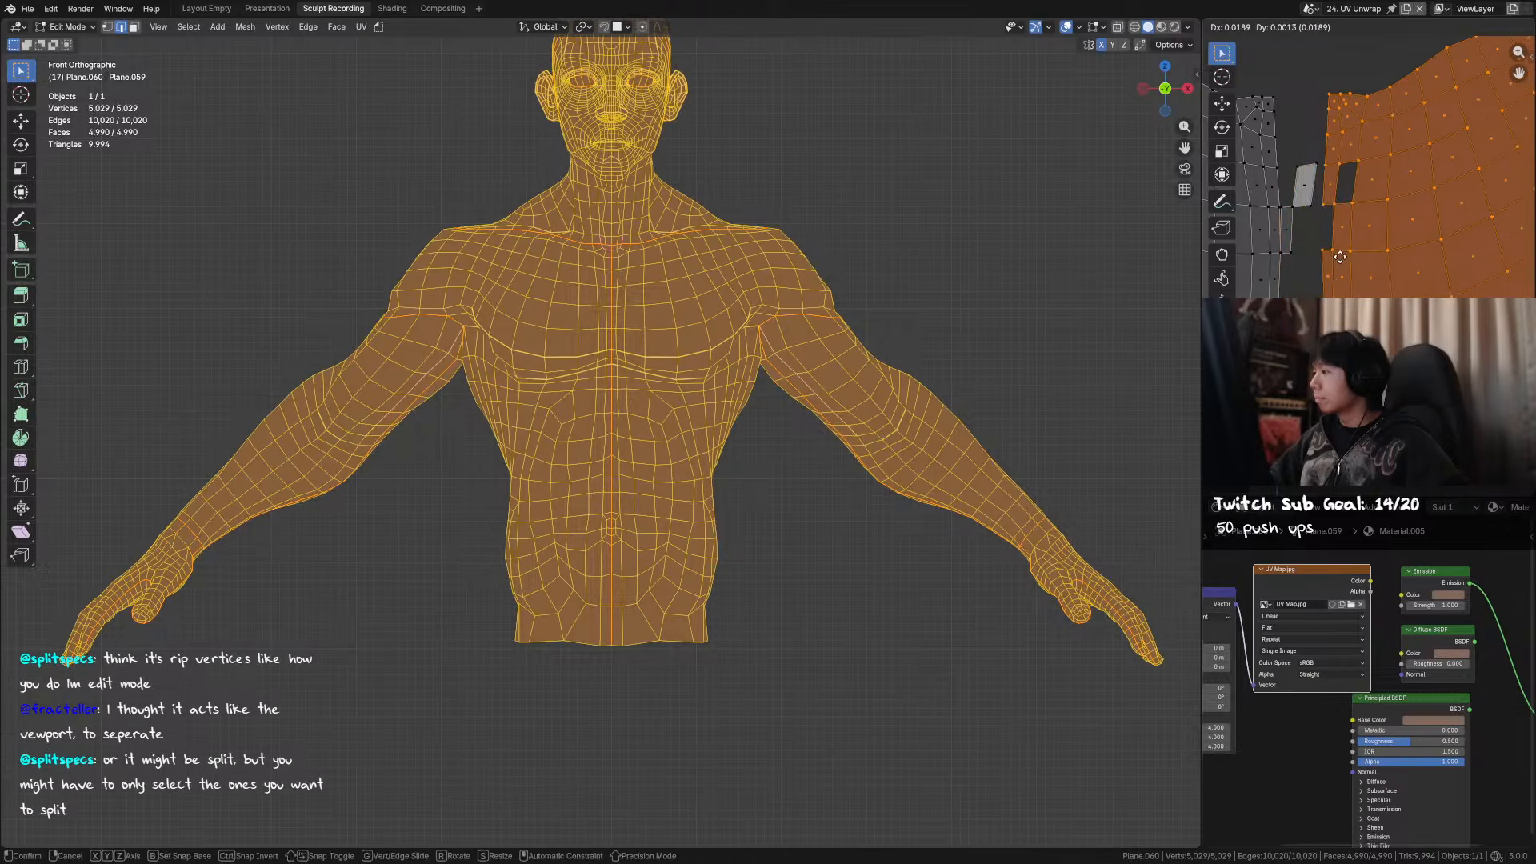
right_click(1318, 227)
- Retry UV Rip Move from the faces at the centre line, test the half's movement and undo the last change
key("F3")
left_click(1280, 251)
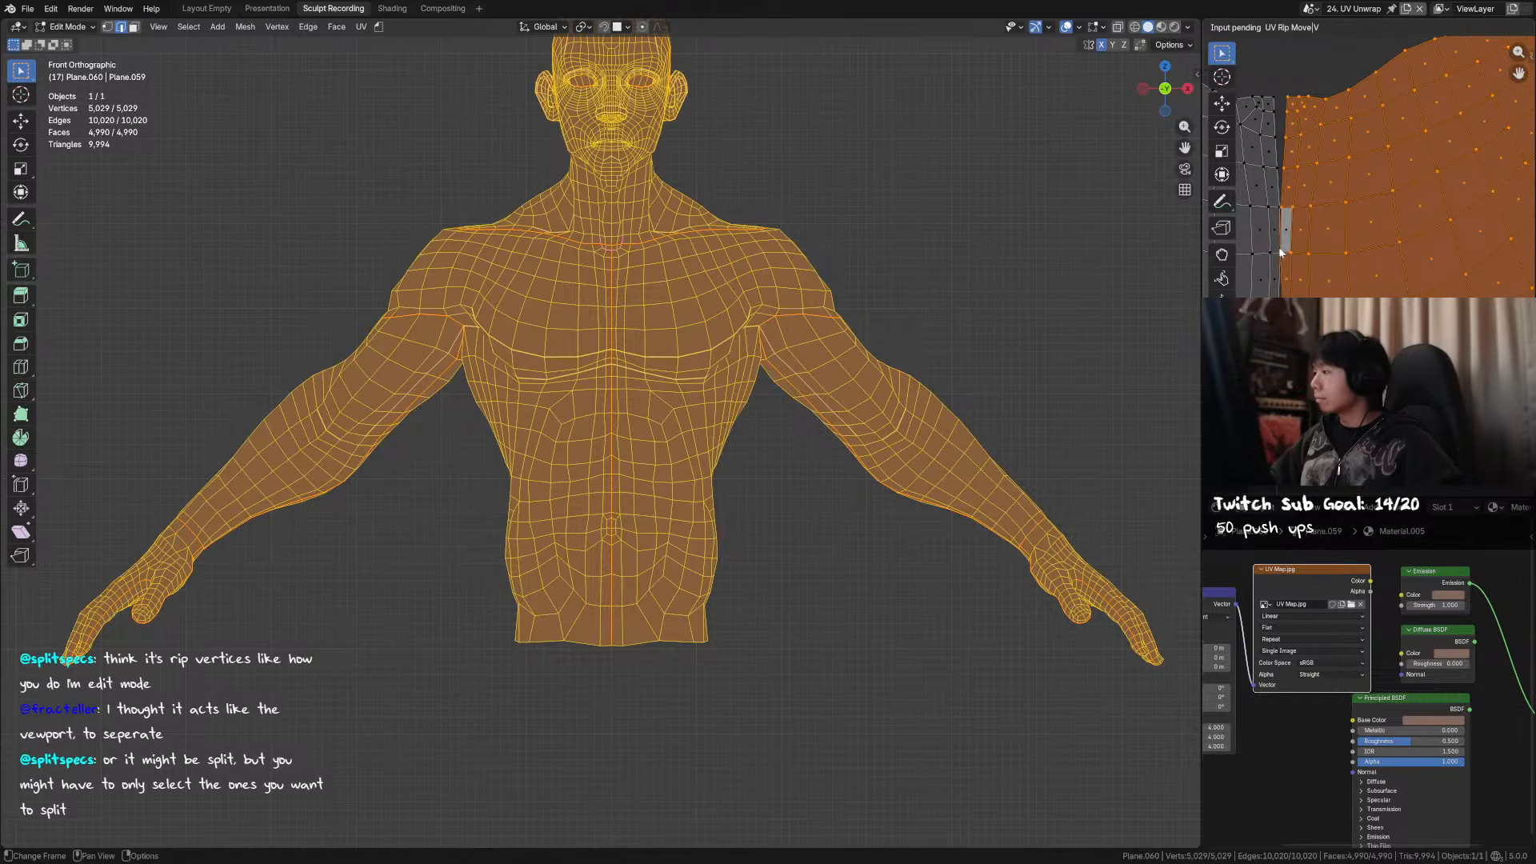
left_click(1297, 230)
key("g")
right_click(1326, 227)
key("g")
right_click(1304, 232)
key("ctrl+z")
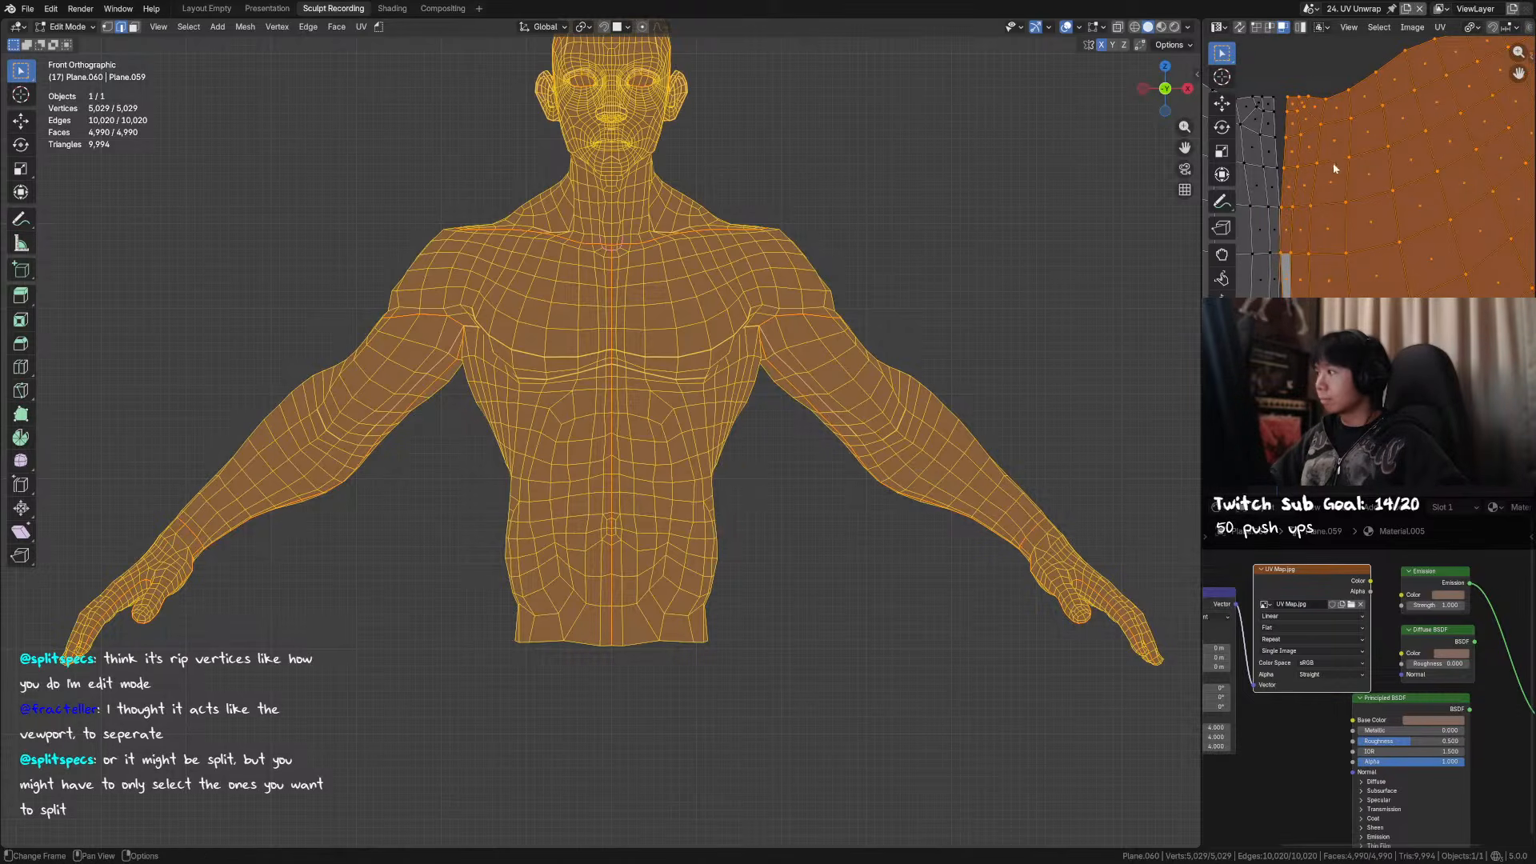
- Rip the selected torso half free of the other half with UV Rip Move and shift it about 0.057 along X
scroll(1349, 228, "down", 3)
scroll(1318, 258, "up", 3)
key("3")
key("F3")
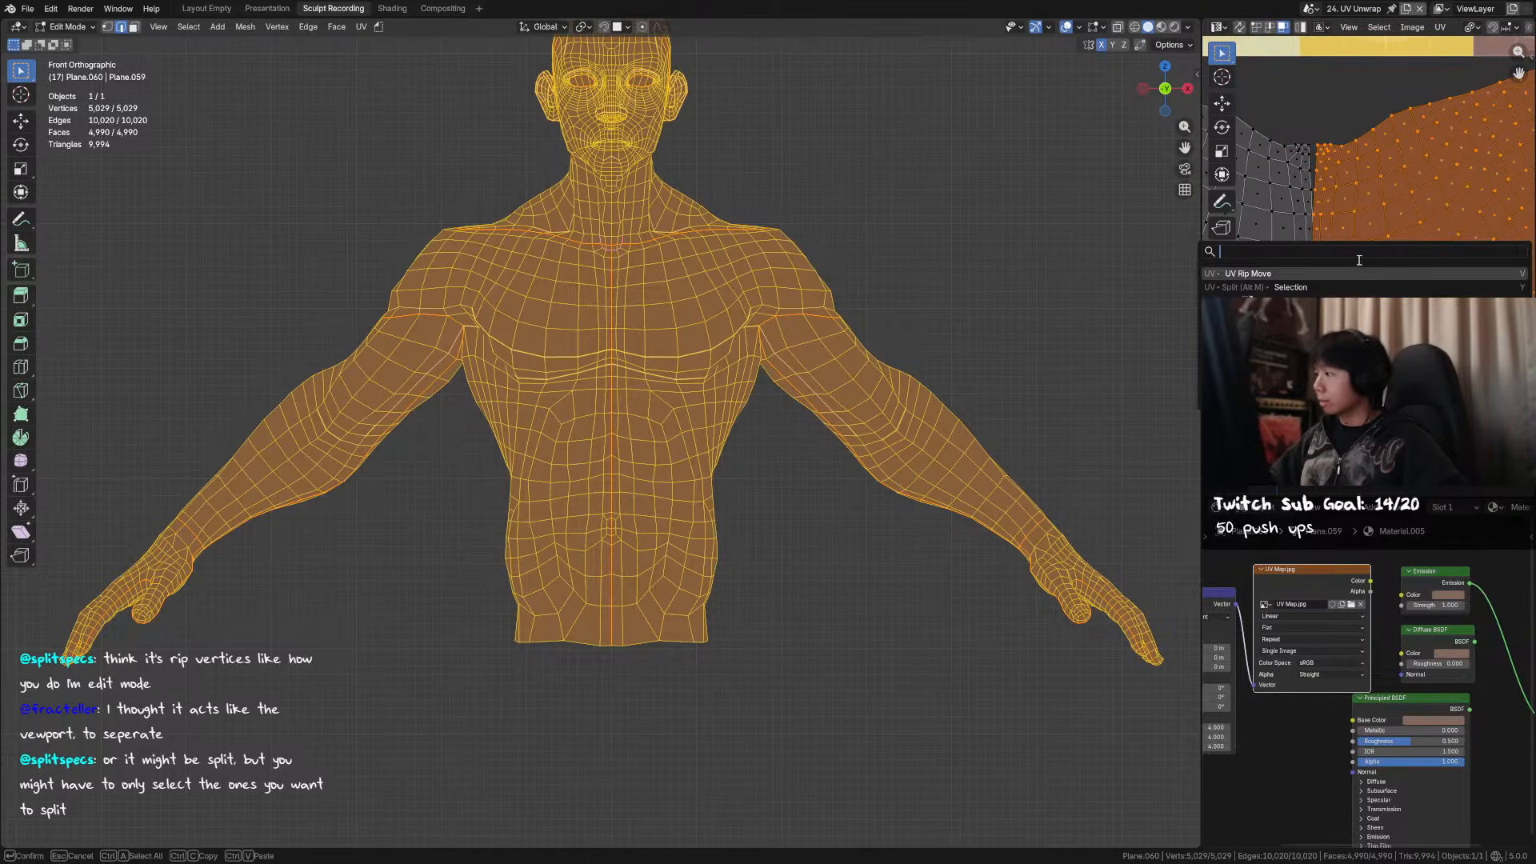
left_click(1347, 273)
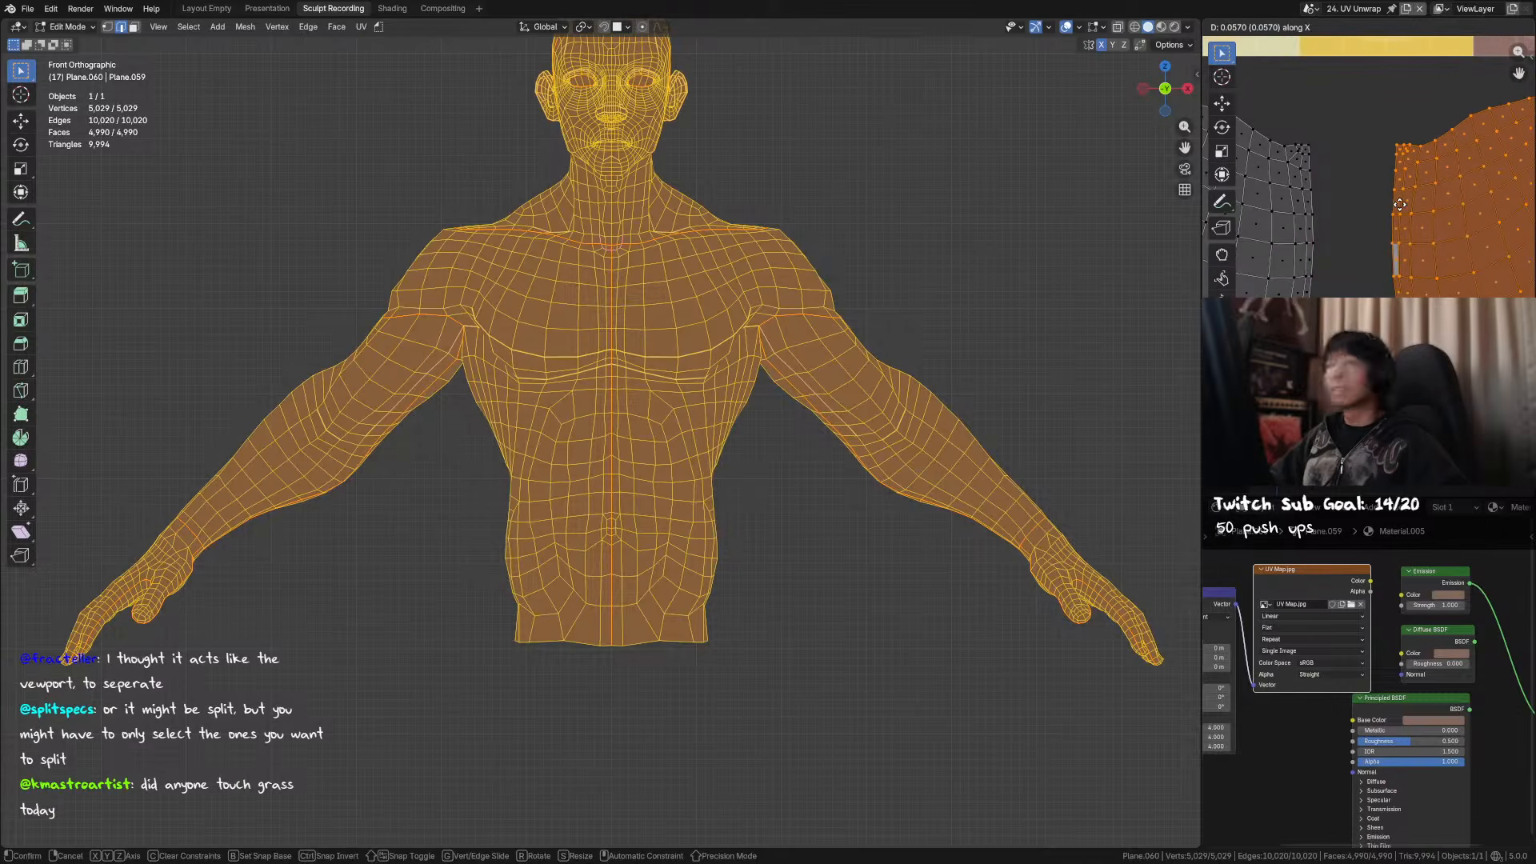
left_click(1389, 213)
scroll(1389, 222, "down", 2)
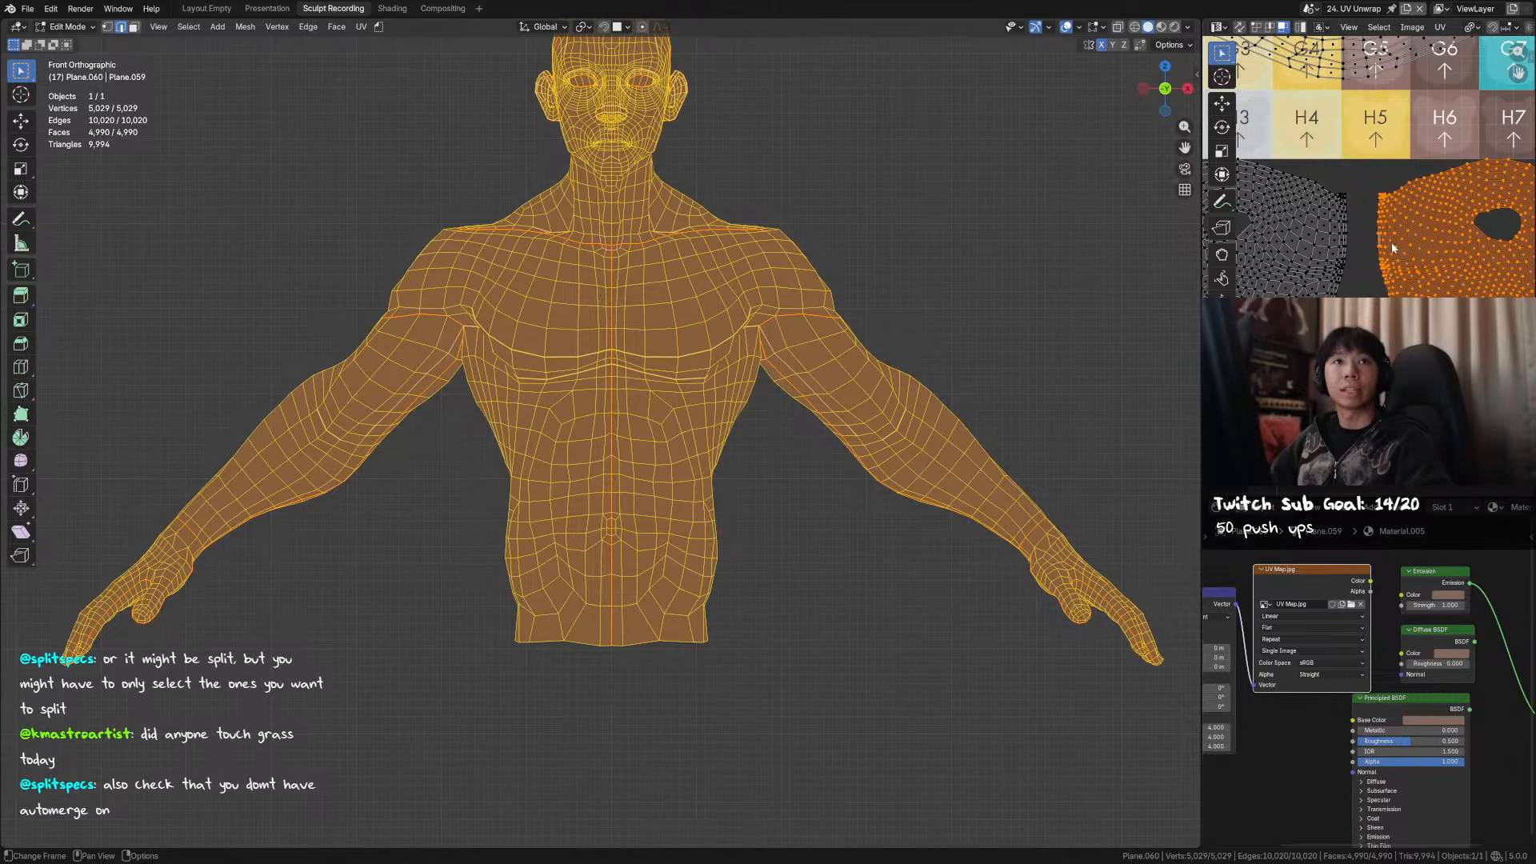
- Check the mesh editing options for Auto Merge and inspect the separated torso halves in the UV layout
left_click(1184, 46)
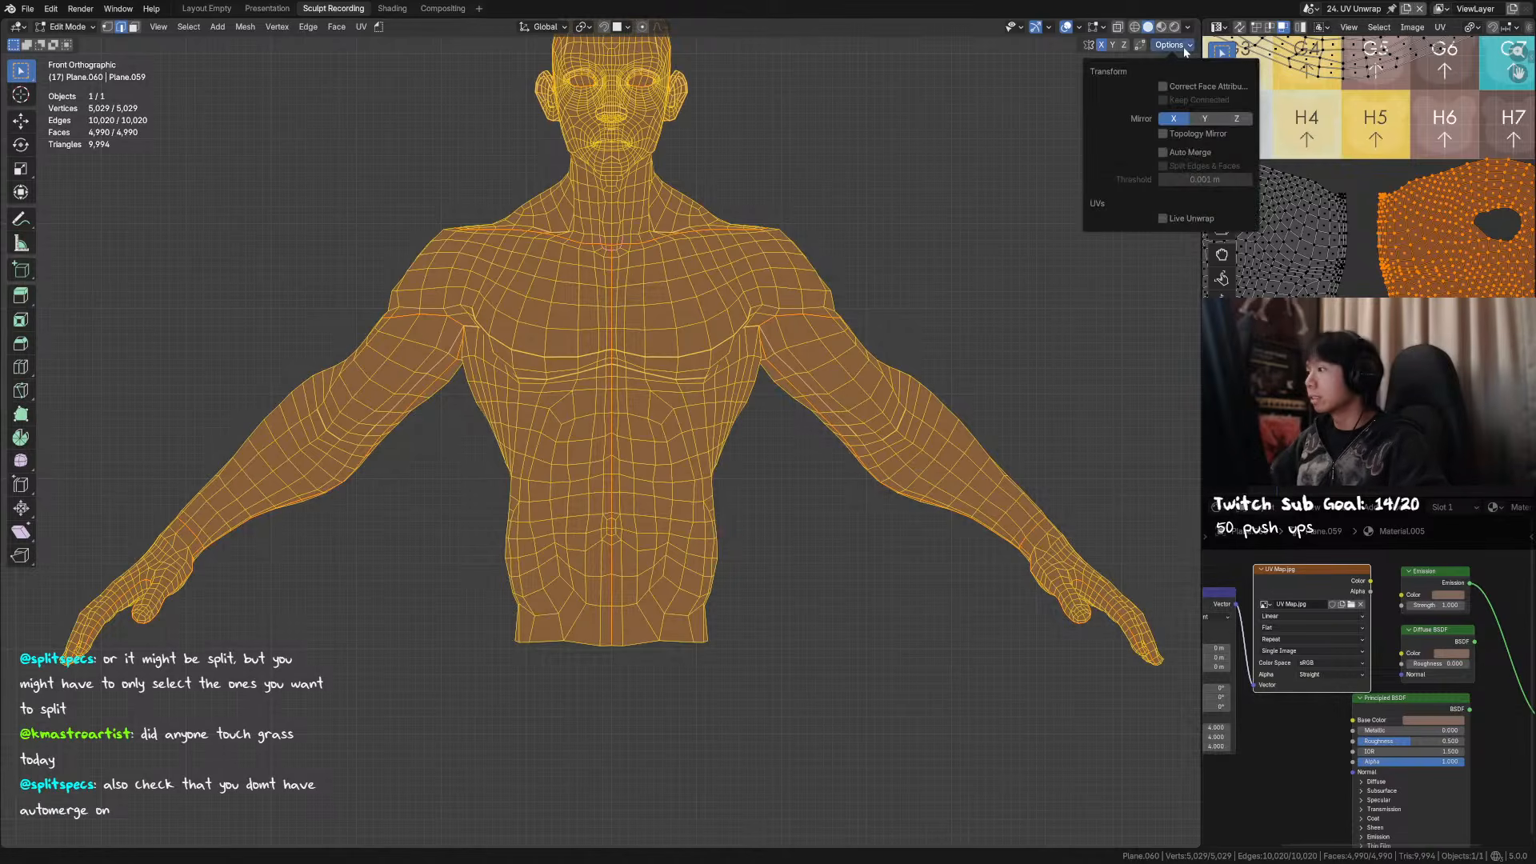
scroll(1433, 251, "down", 2)
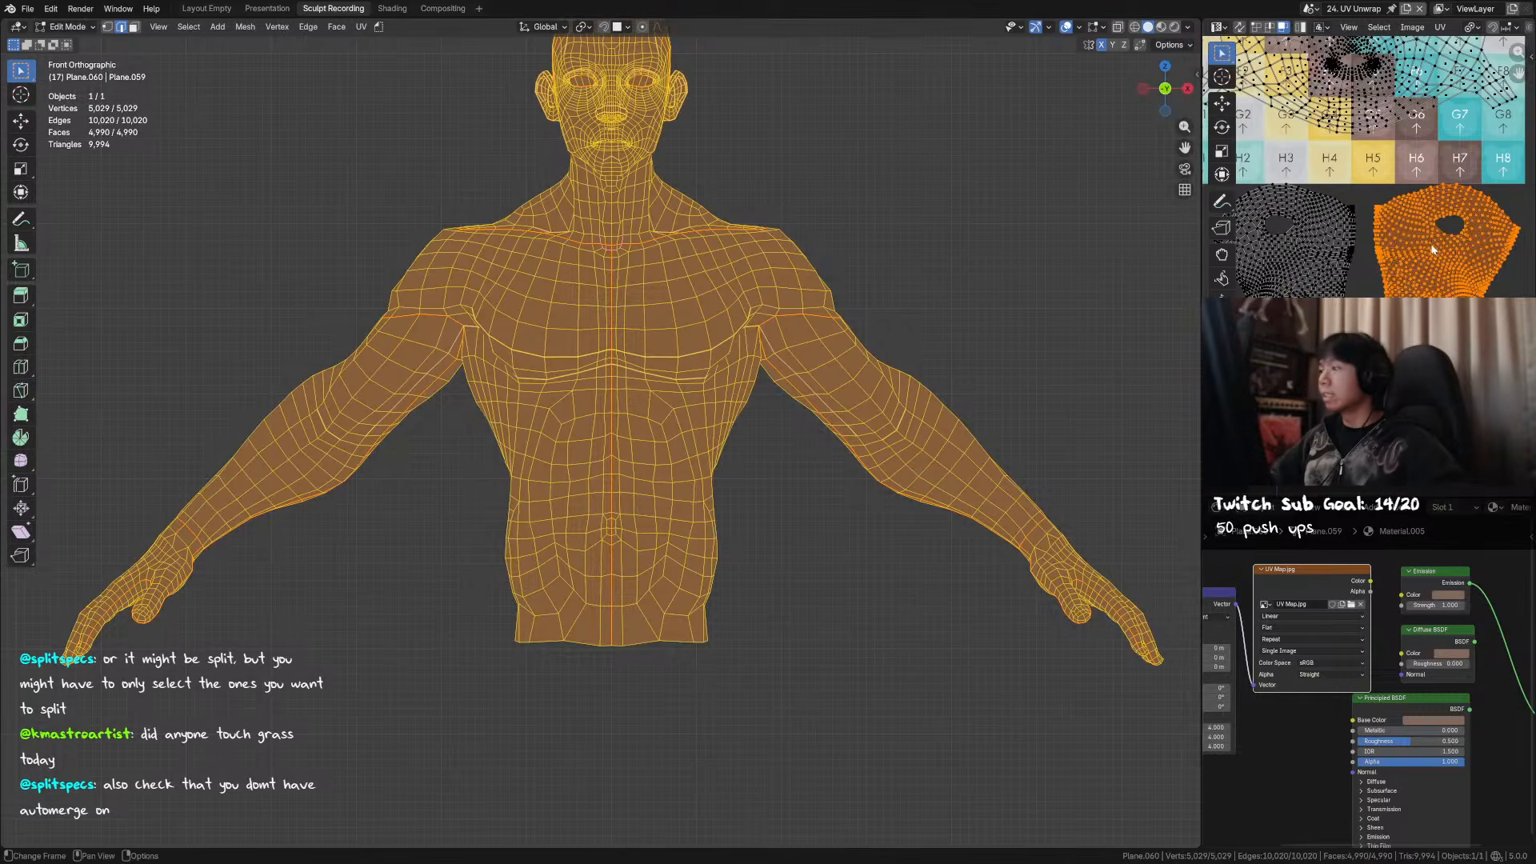
scroll(1393, 213, "up", 2)
scroll(1393, 212, "up", 5)
- Select the ripped torso half as a linked UV island and move it along X back beside the other half
middle_click_drag(1357, 157, 1371, 221)
key("alt+a")
key("l")
key("g")
left_click(1316, 208)
key("g")
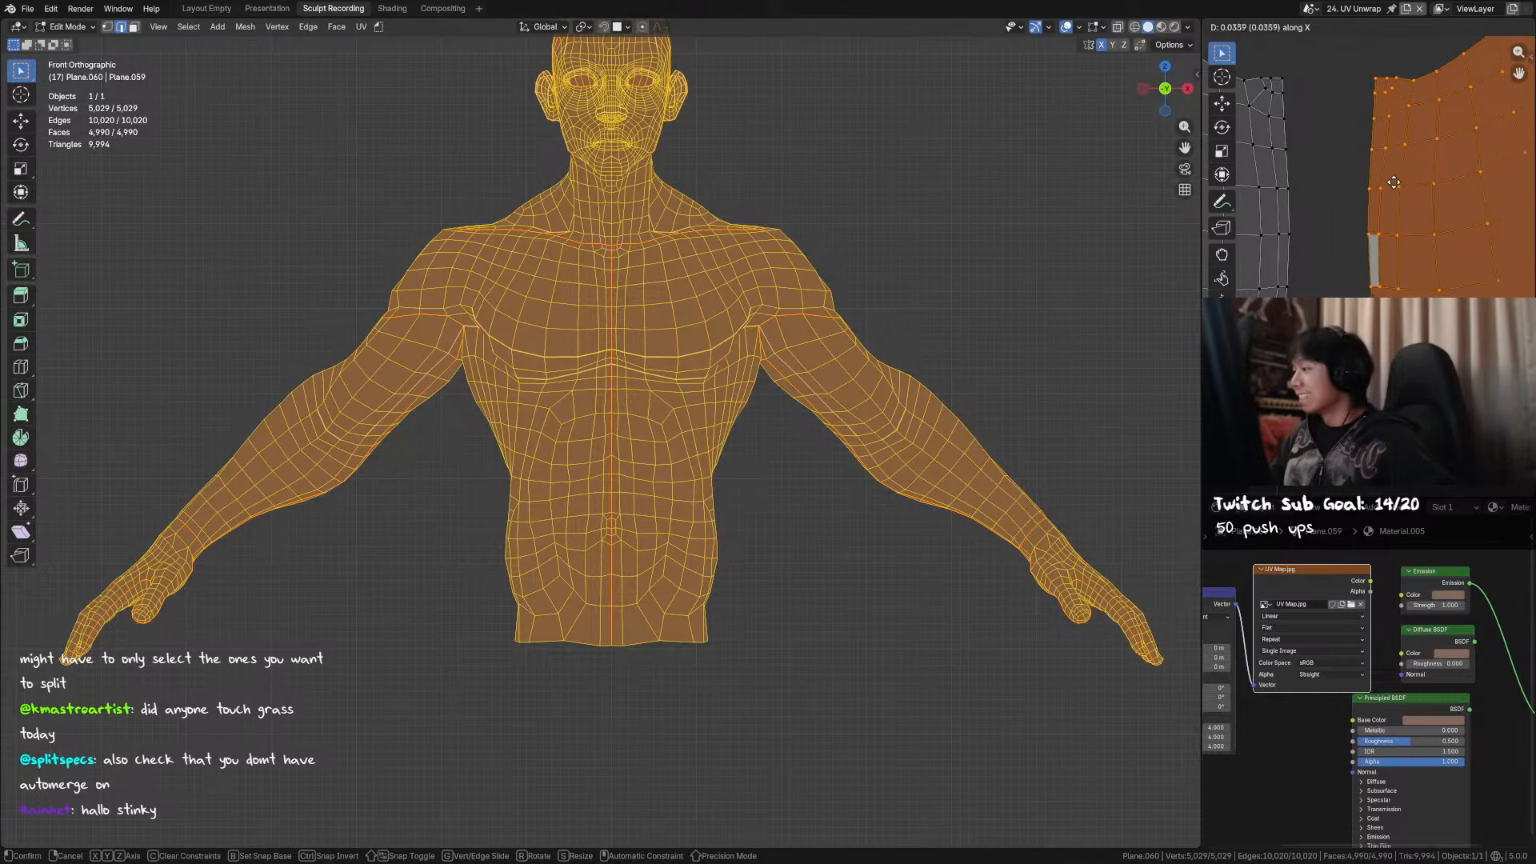
left_click(1333, 211)
scroll(1333, 211, "down", 6)
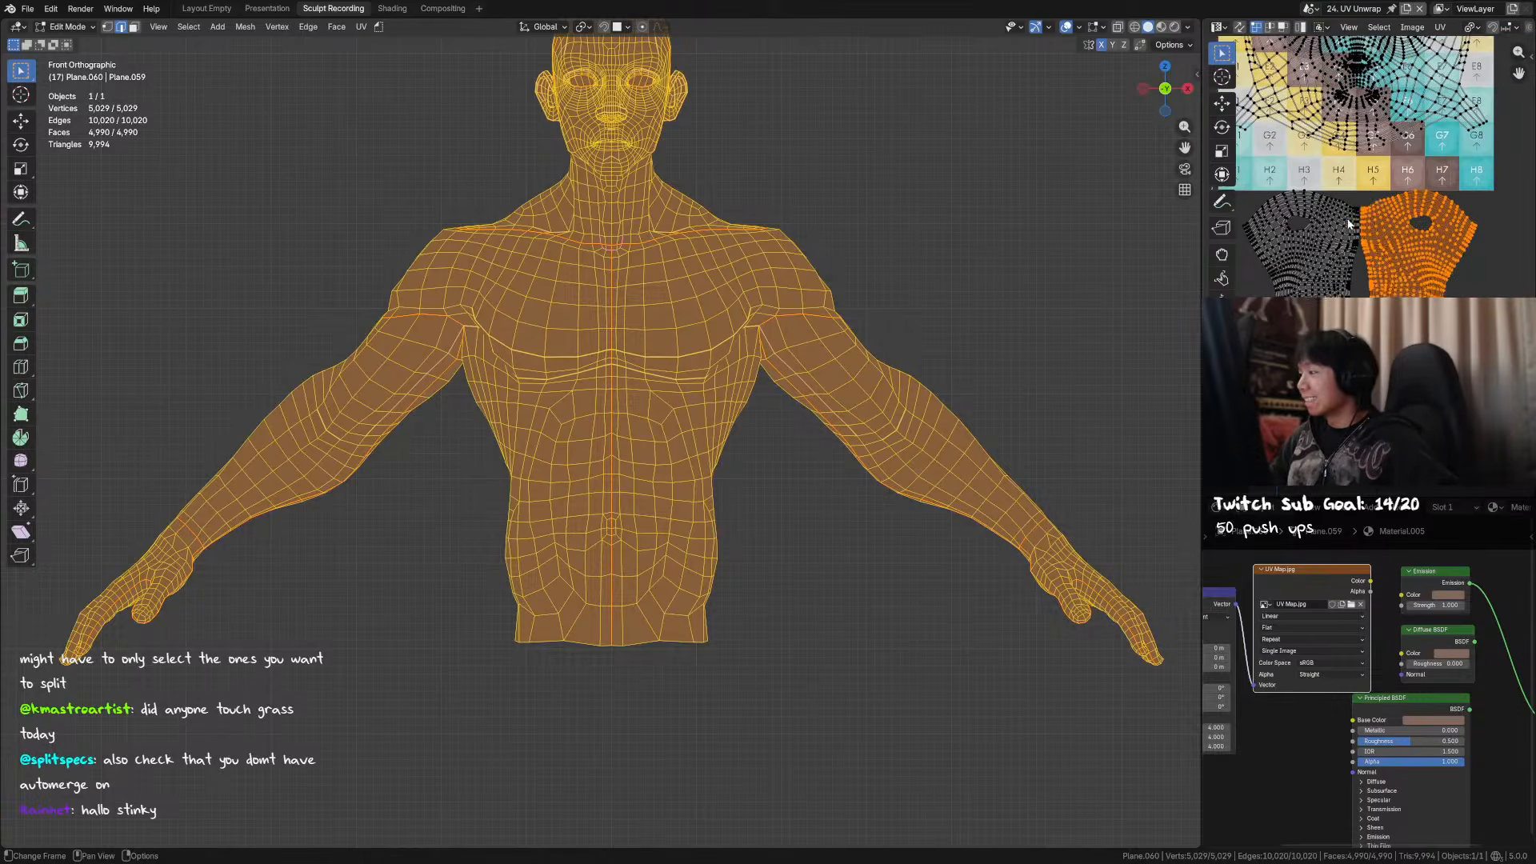
- Examine the face island's UV layout over the checker image with the UVs selected and deselected
key("a")
scroll(1344, 175, "up", 2)
scroll(1344, 175, "up", 5)
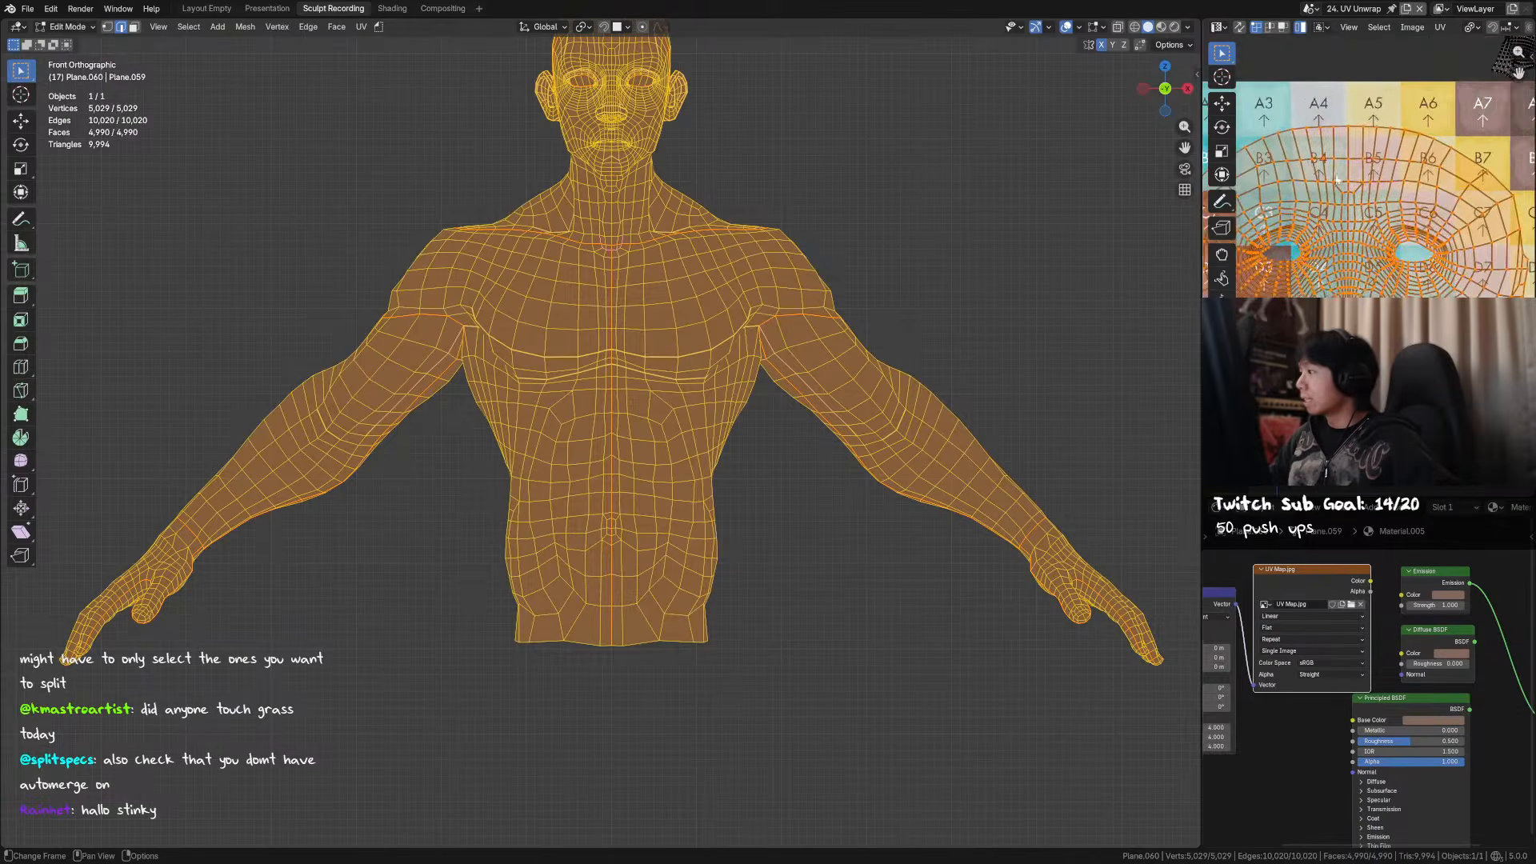
scroll(1422, 173, "down", 1)
key("alt+a")
scroll(1368, 218, "down", 4)
key("a")
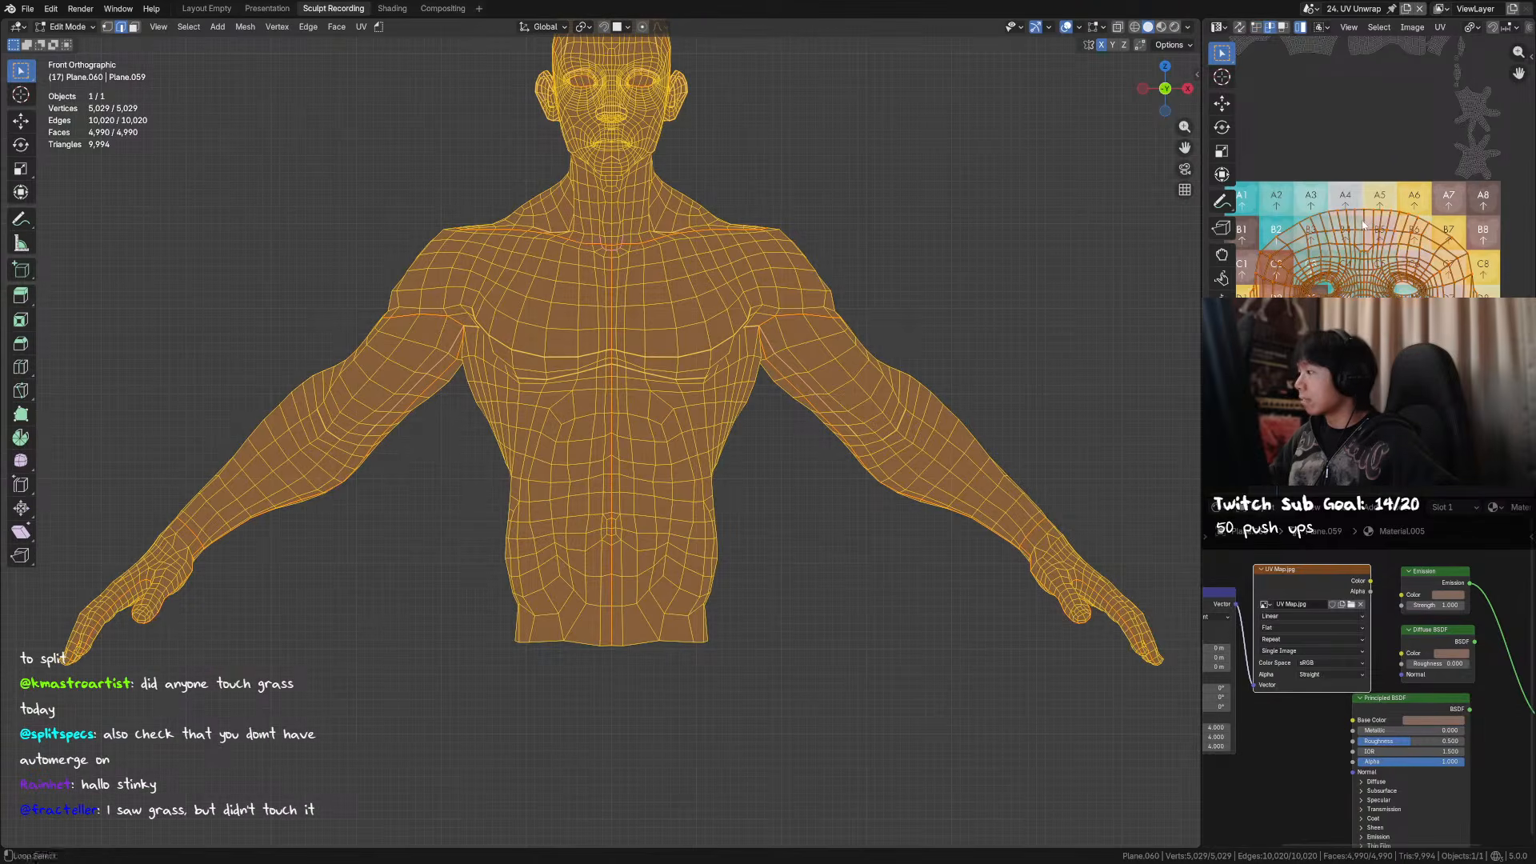
key("alt+a")
scroll(1370, 216, "up", 3)
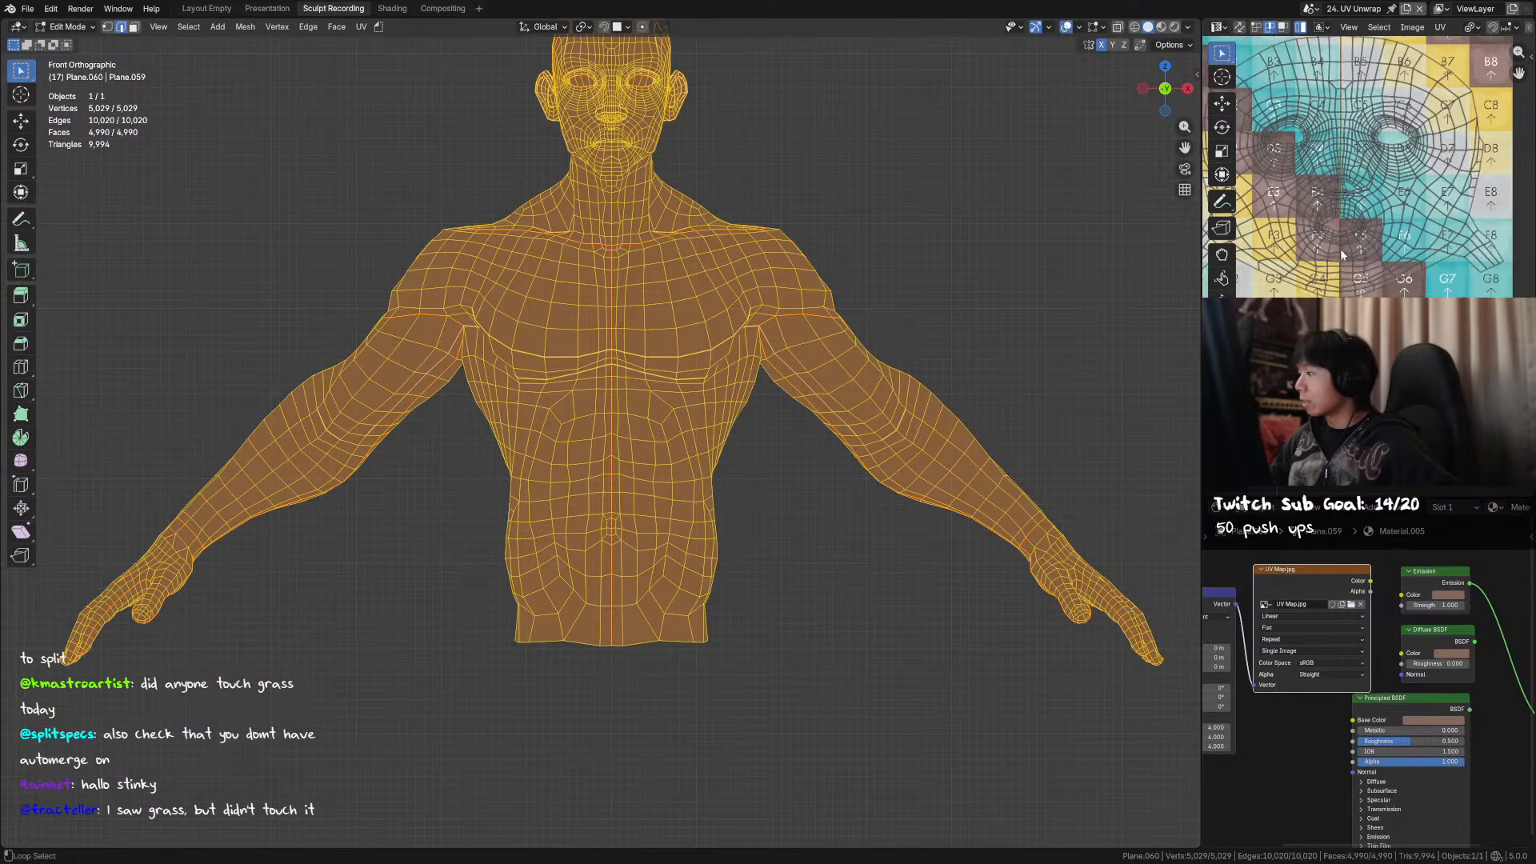
scroll(1341, 249, "up", 4)
scroll(1334, 258, "down", 6)
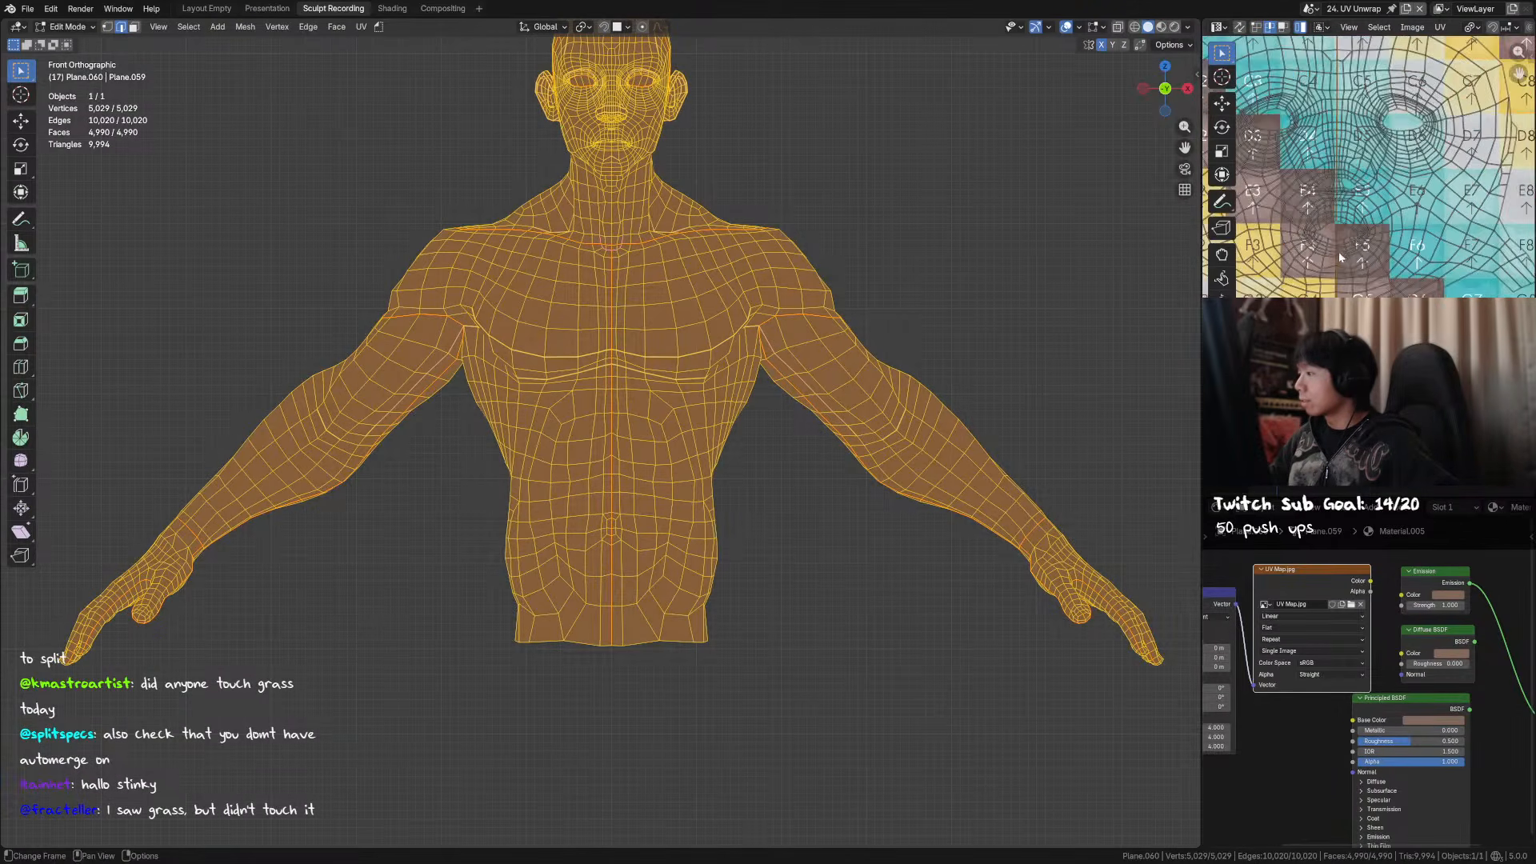
- Try the centre Align operation of the Mio3 UV add-on and undo it
key("n")
scroll(1464, 160, "up", 3)
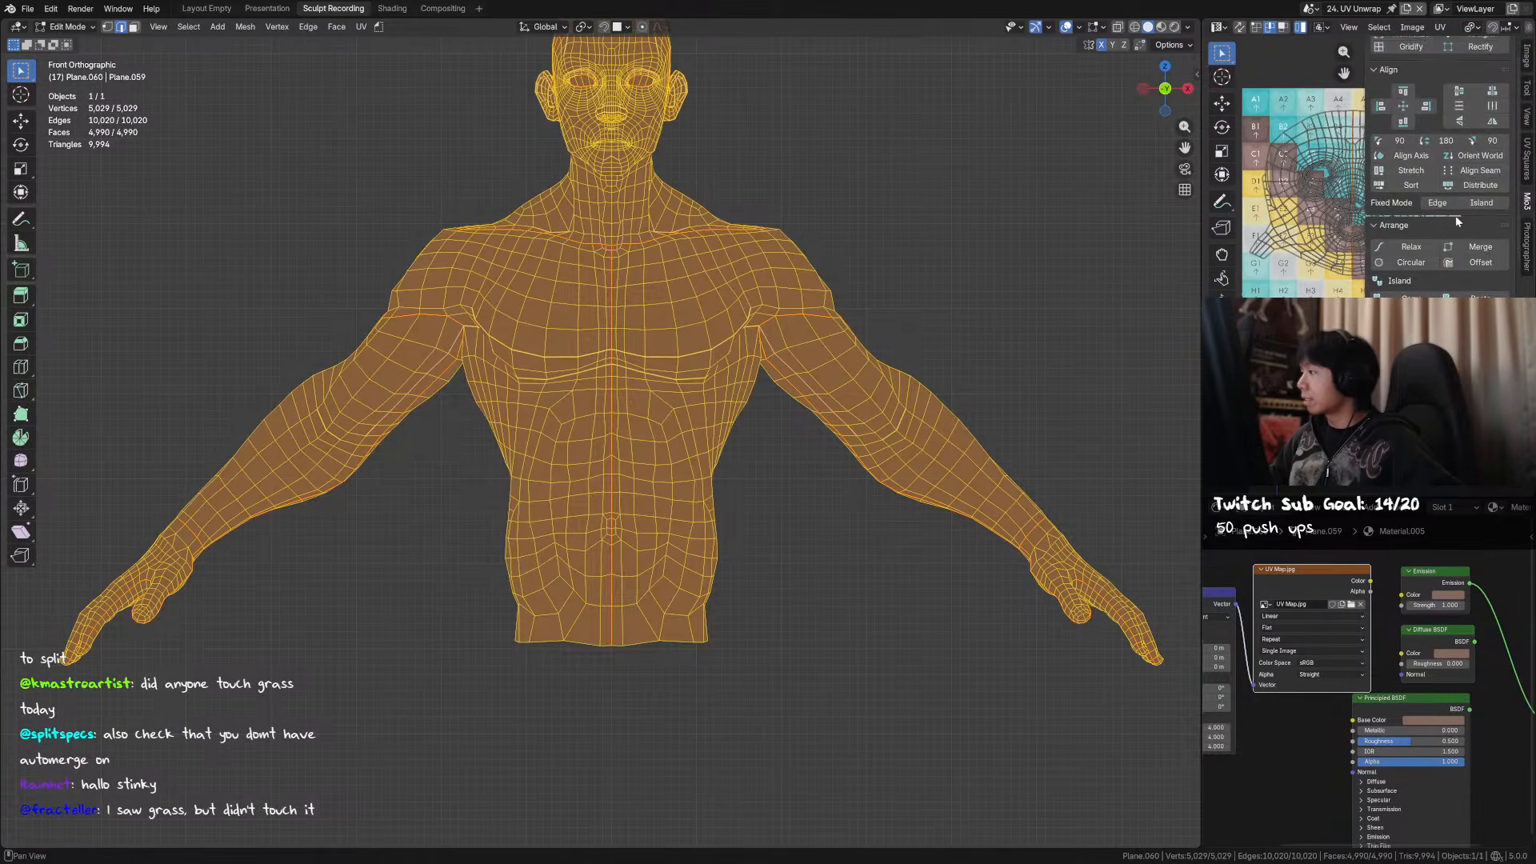
scroll(1424, 171, "up", 1)
left_click(1404, 152)
key("ctrl+z")
middle_click_drag(1319, 168, 1302, 168)
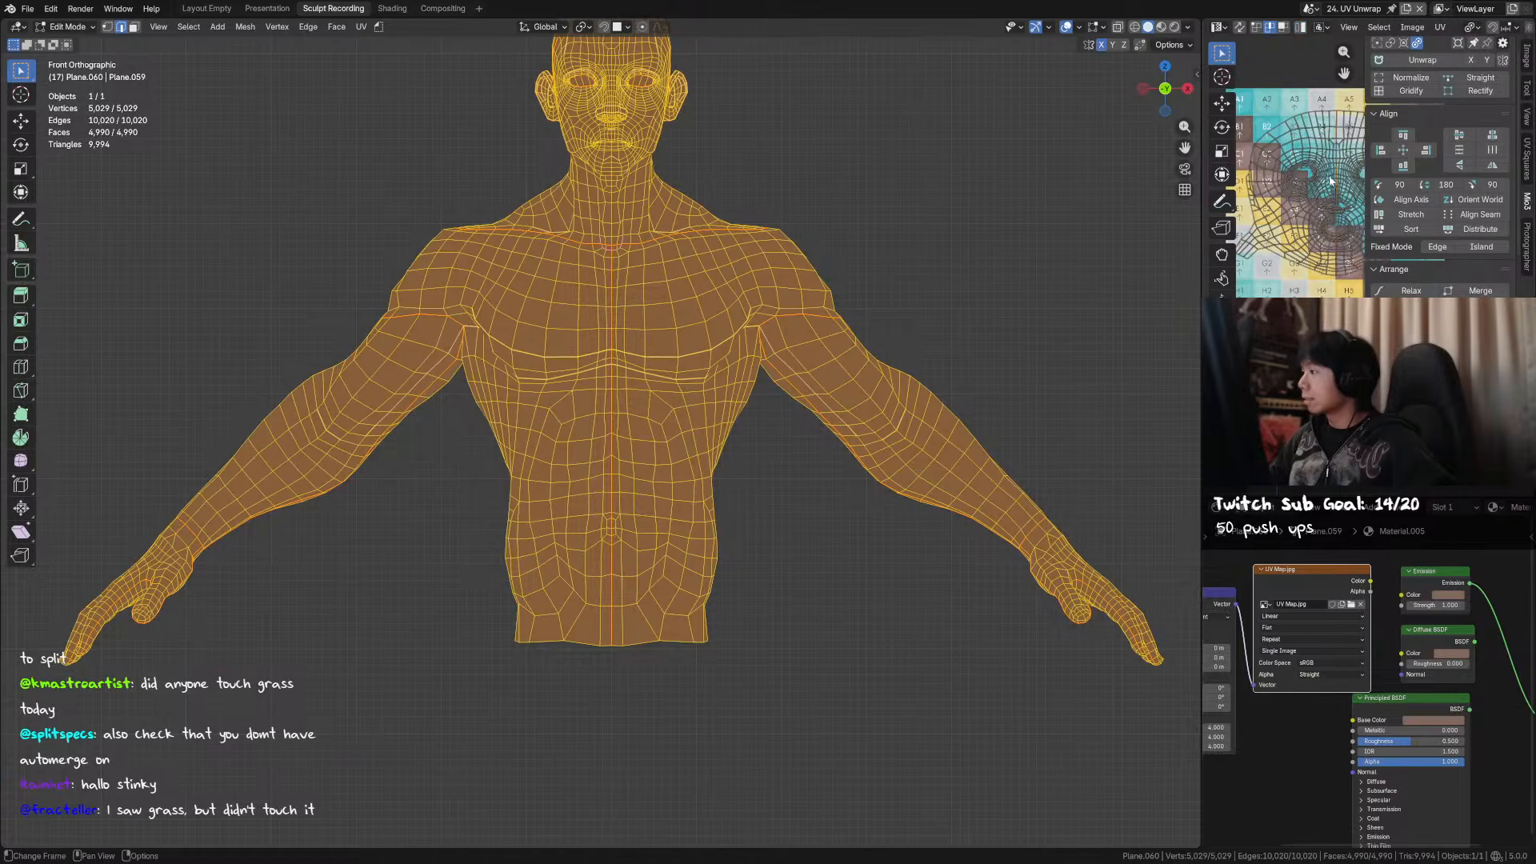
- Select all UVs, hide the add-on options and save the file
key("a")
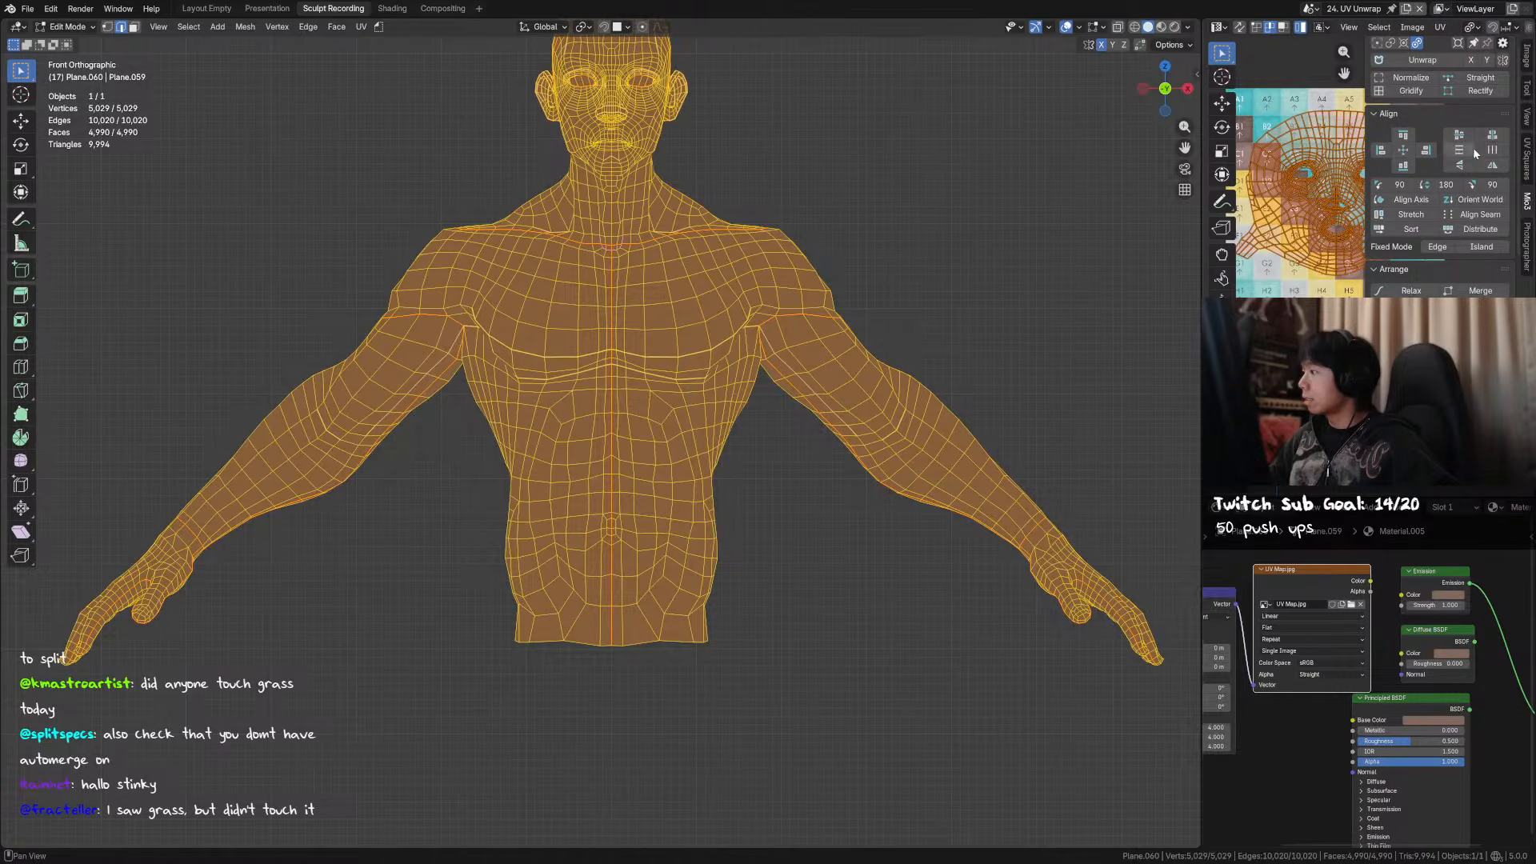
key("n")
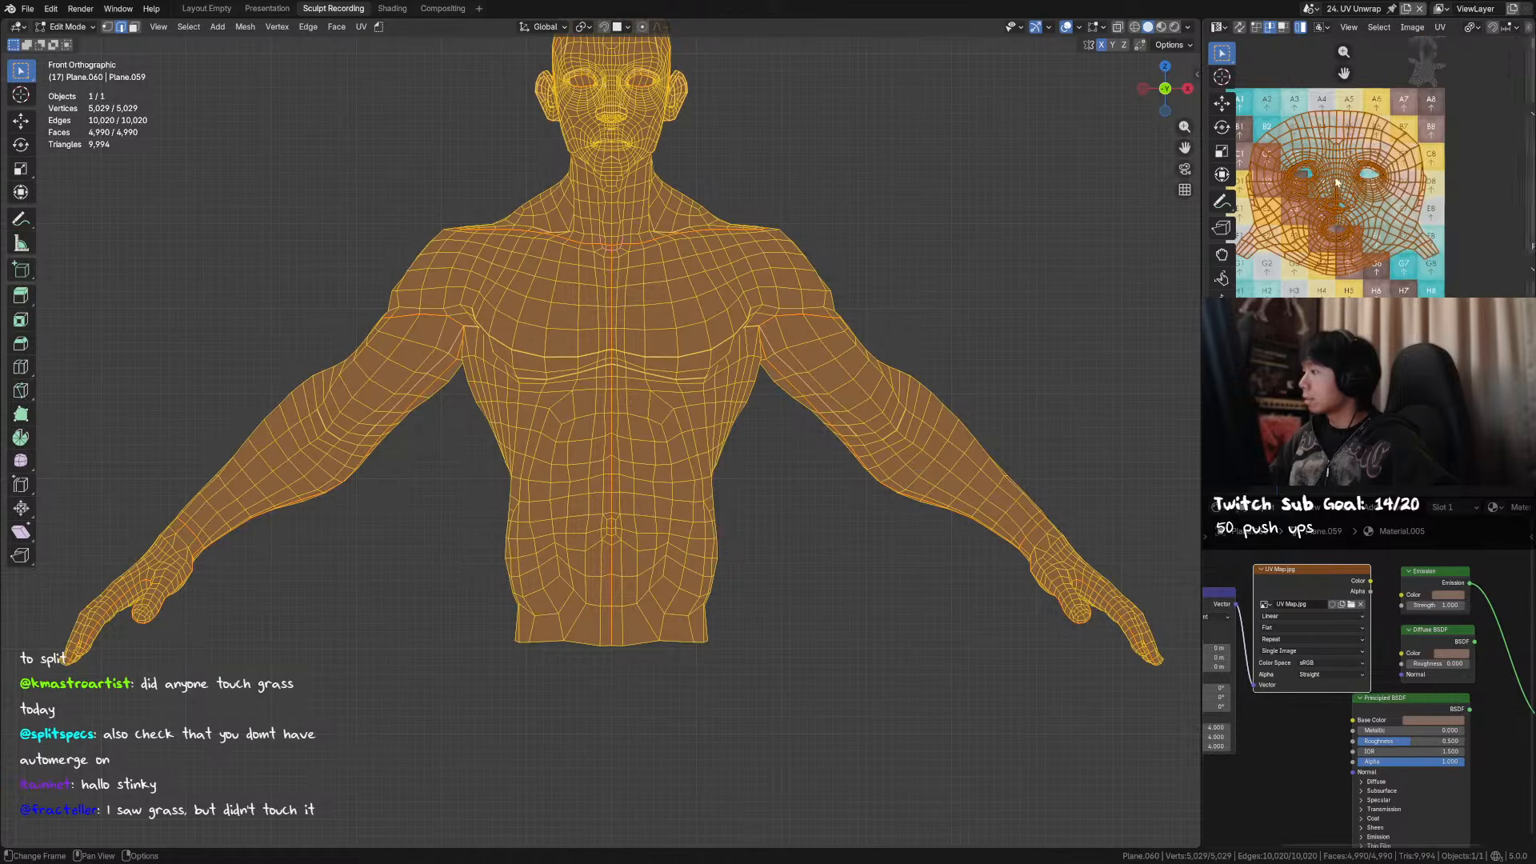
key("ctrl+s")
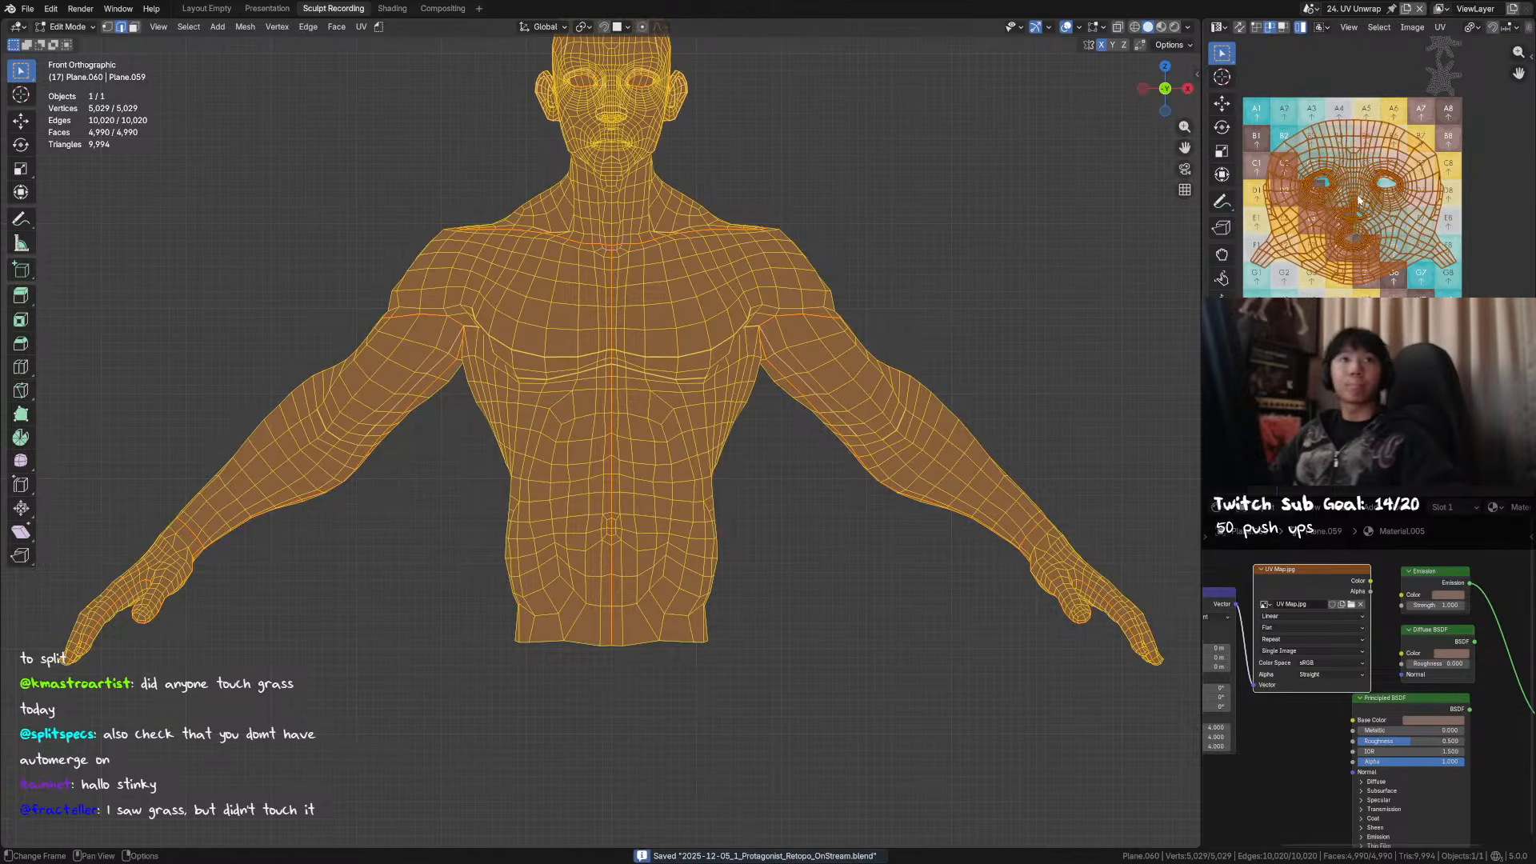
- Activate the Relax UV brush and reveal the Mio3 UV options again
scroll(1379, 199, "up", 6)
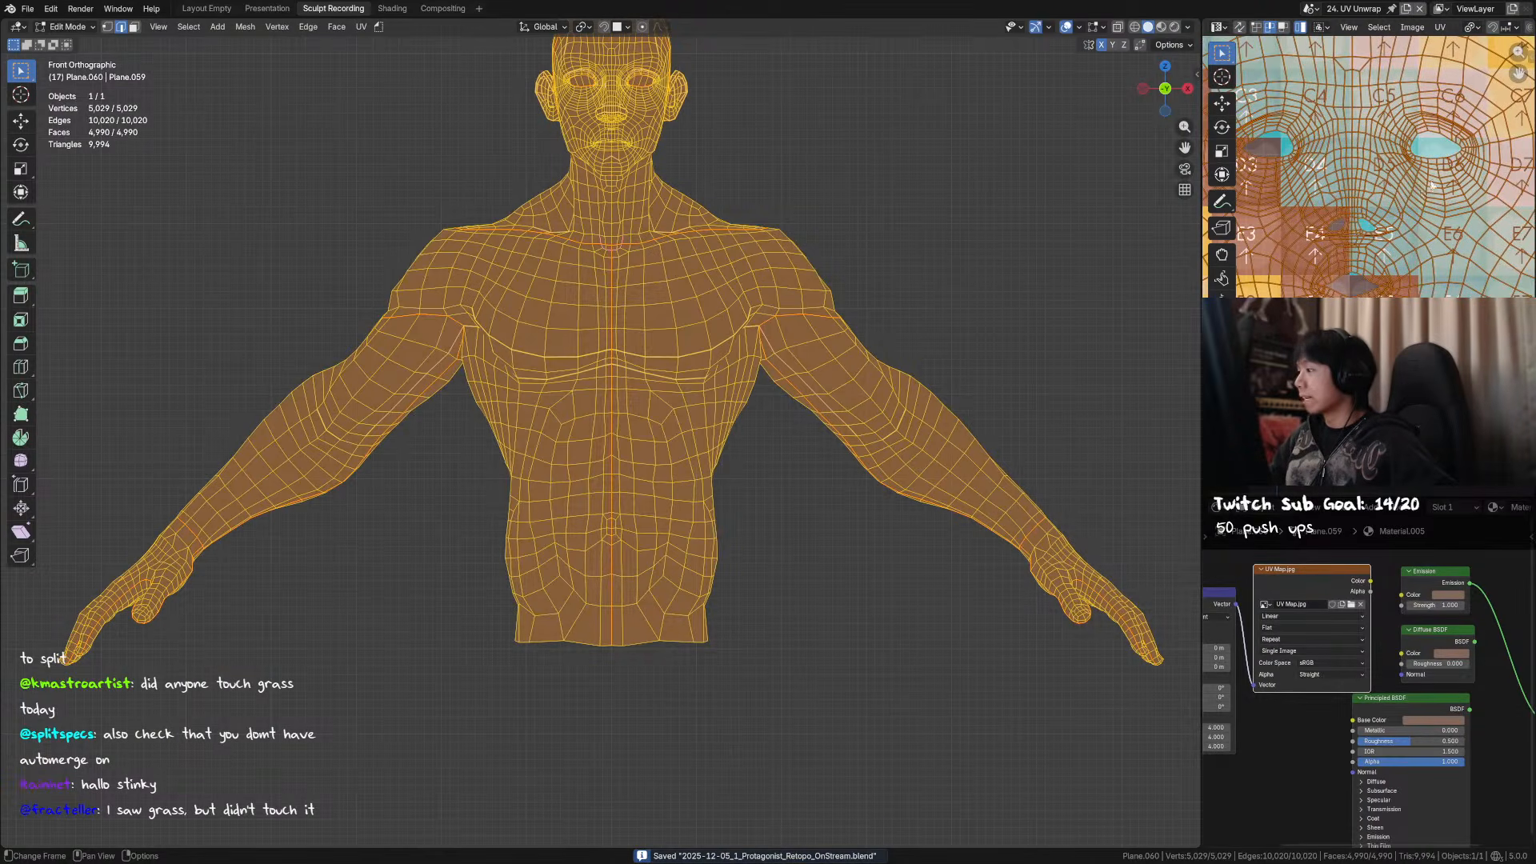
scroll(1412, 232, "down", 3)
left_click(1222, 278)
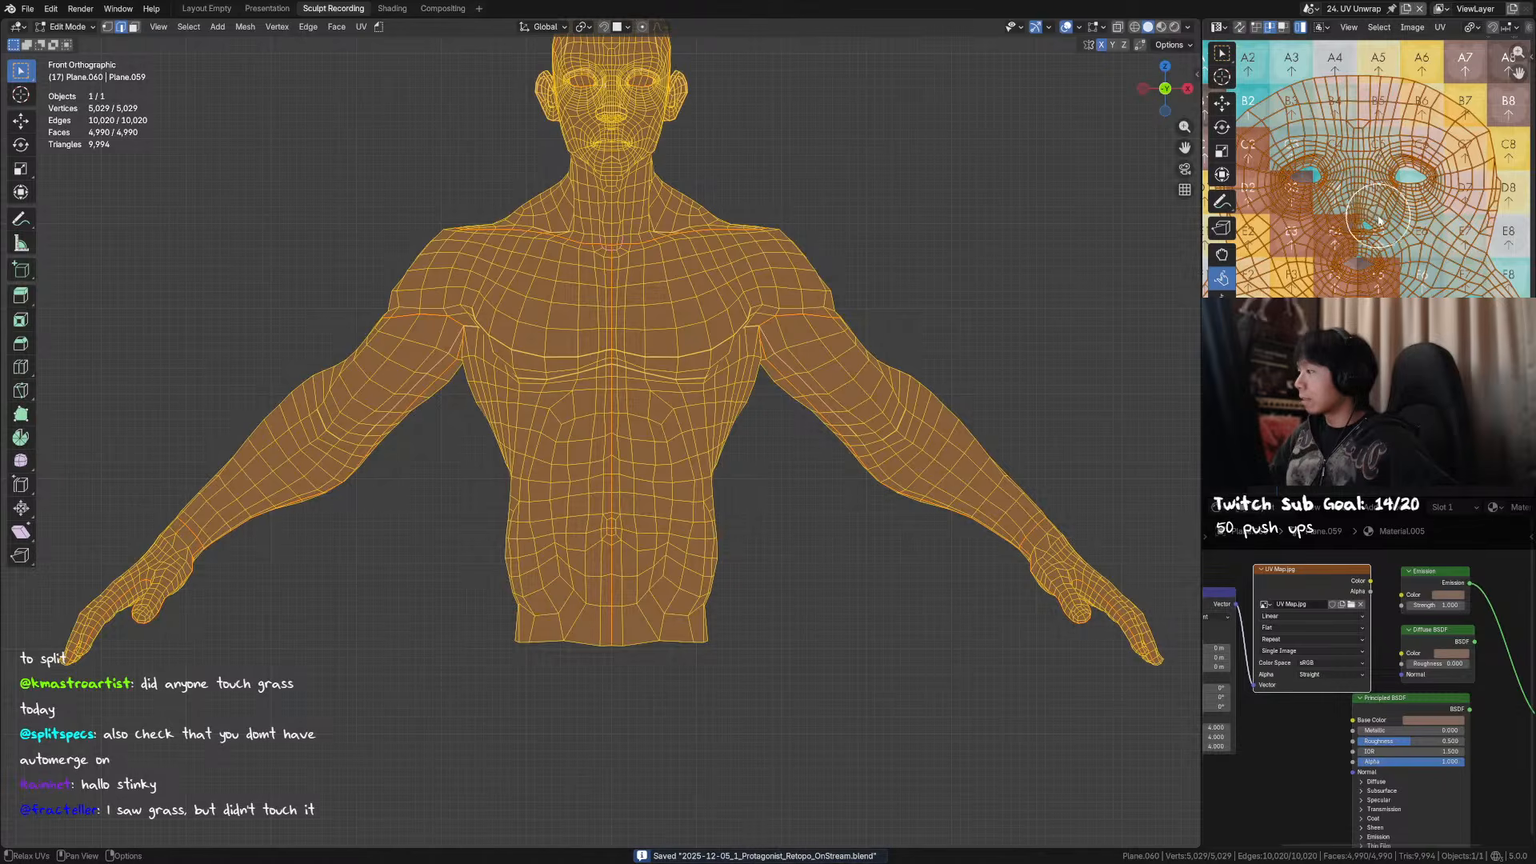
key("n")
- Leave Edit Mode, show the head in Material Preview to inspect the checker on the face, and save the file
middle_click_drag(1032, 144, 1063, 148)
scroll(1063, 136, "down", 1)
key("Tab")
left_click(1162, 27)
mouse_move(810, 212)
middle_mouse_down("shift")
mouse_move(872, 361)
mouse_move(734, 352)
mouse_move(712, 410)
middle_mouse_up("shift")
scroll(788, 220, "up", 3)
scroll(764, 308, "up", 2)
scroll(800, 328, "up", 2)
scroll(800, 328, "up", 1)
key("ctrl+s")
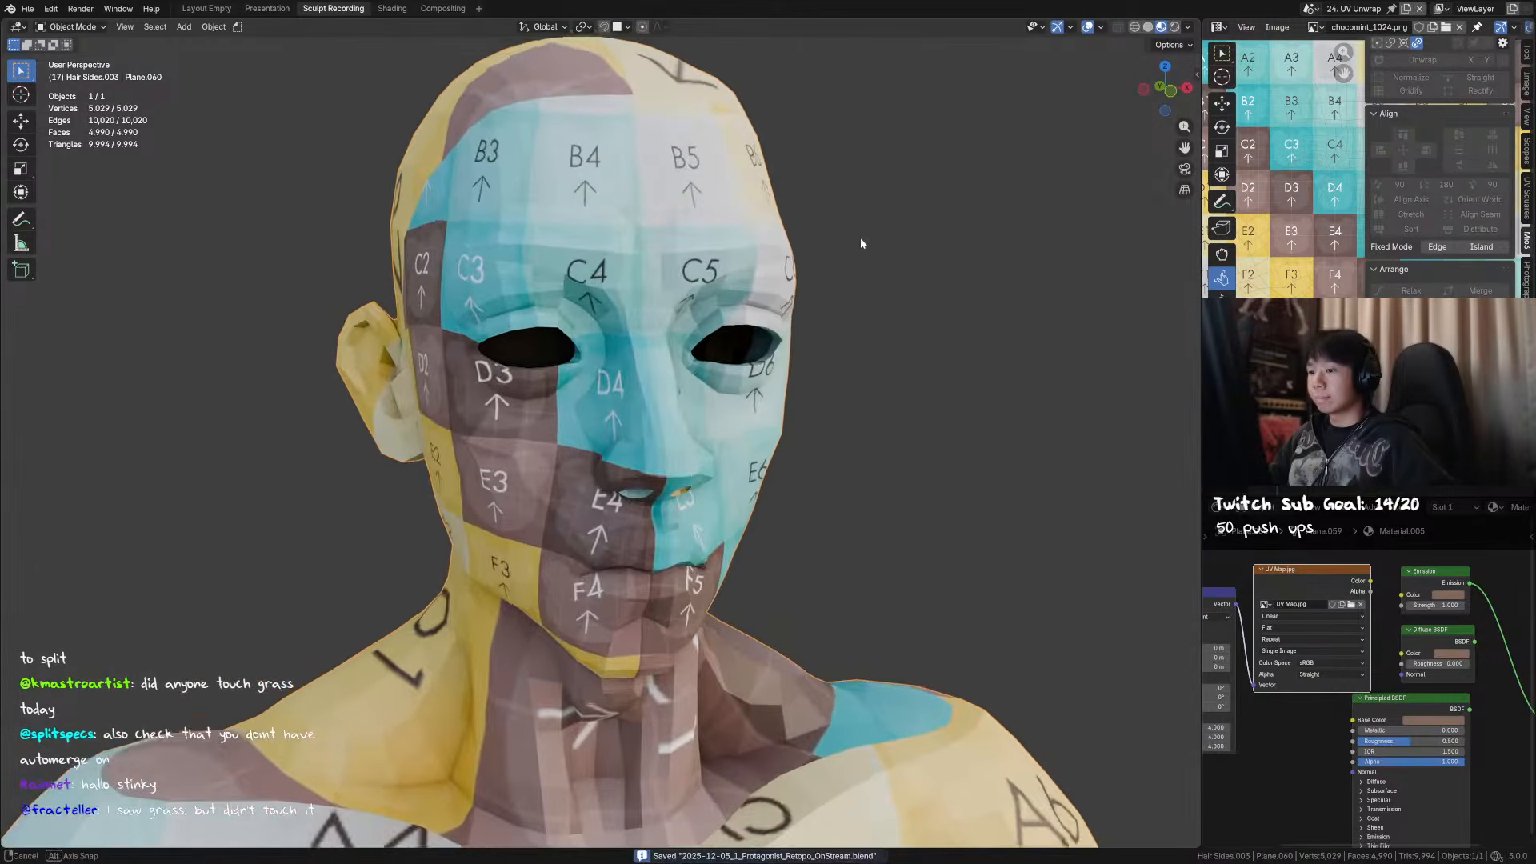
scroll(840, 245, "up", 3)
mouse_move(846, 243)
middle_mouse_down()
mouse_move(911, 280)
mouse_move(845, 240)
middle_mouse_up()
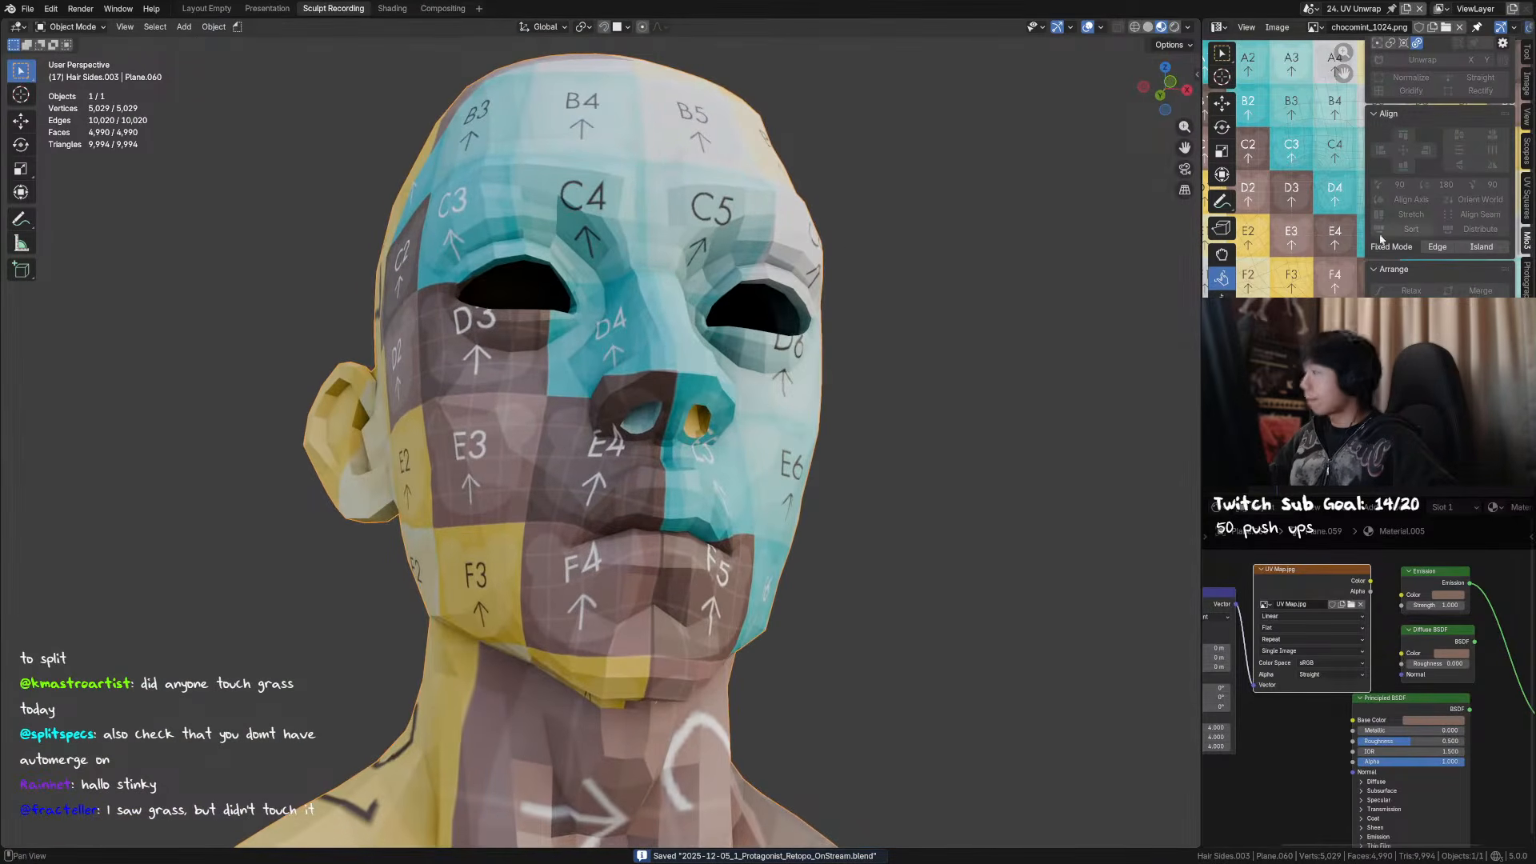
- Look through the Mio3 UV options down to the Symmetrize settings and its 3D axis choice
scroll(1419, 232, "up", 1)
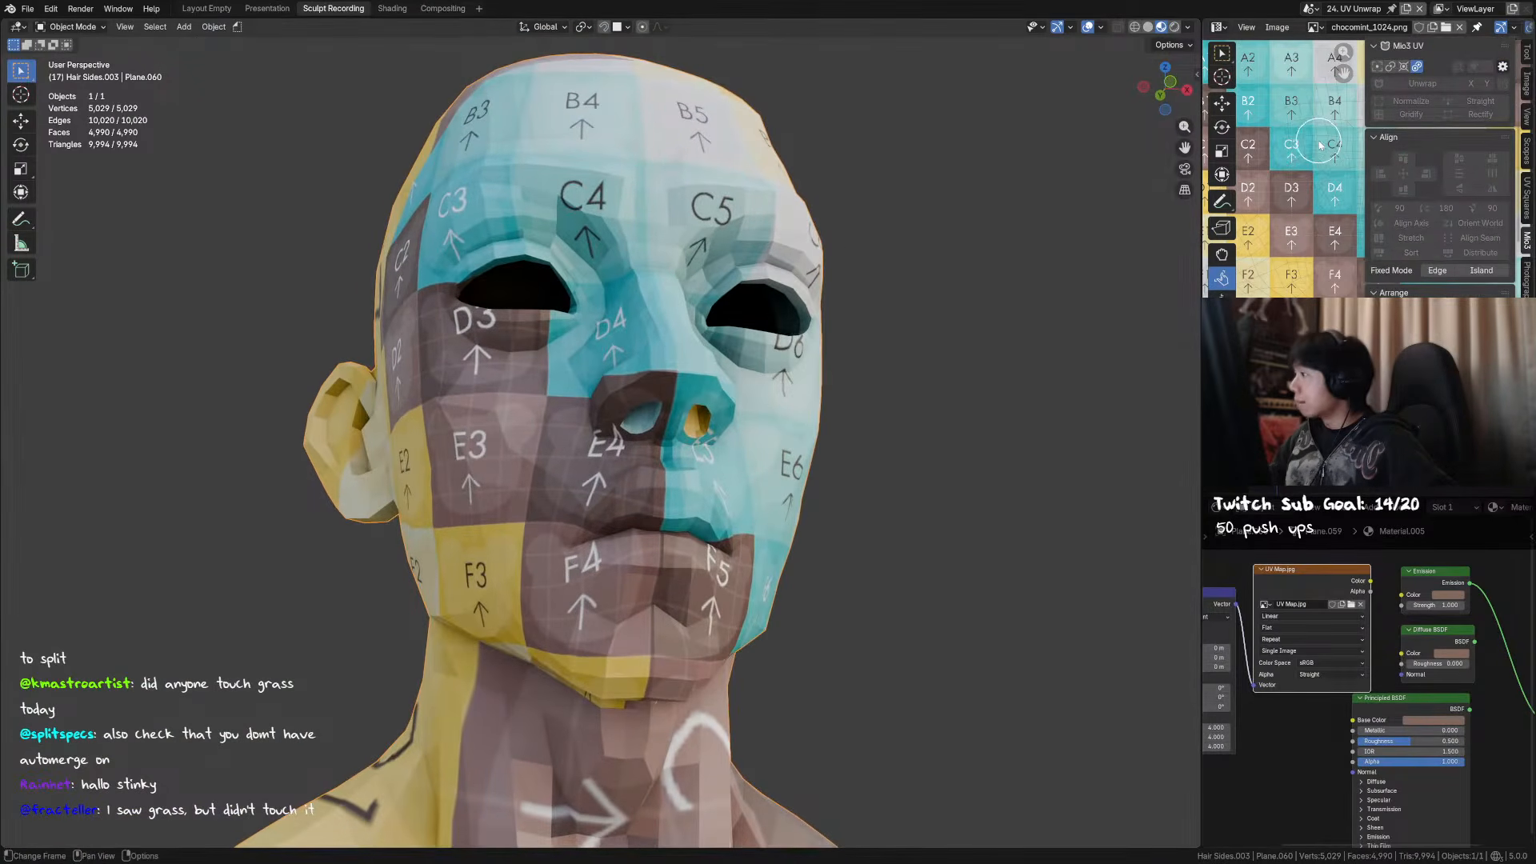
scroll(1480, 166, "down", 5)
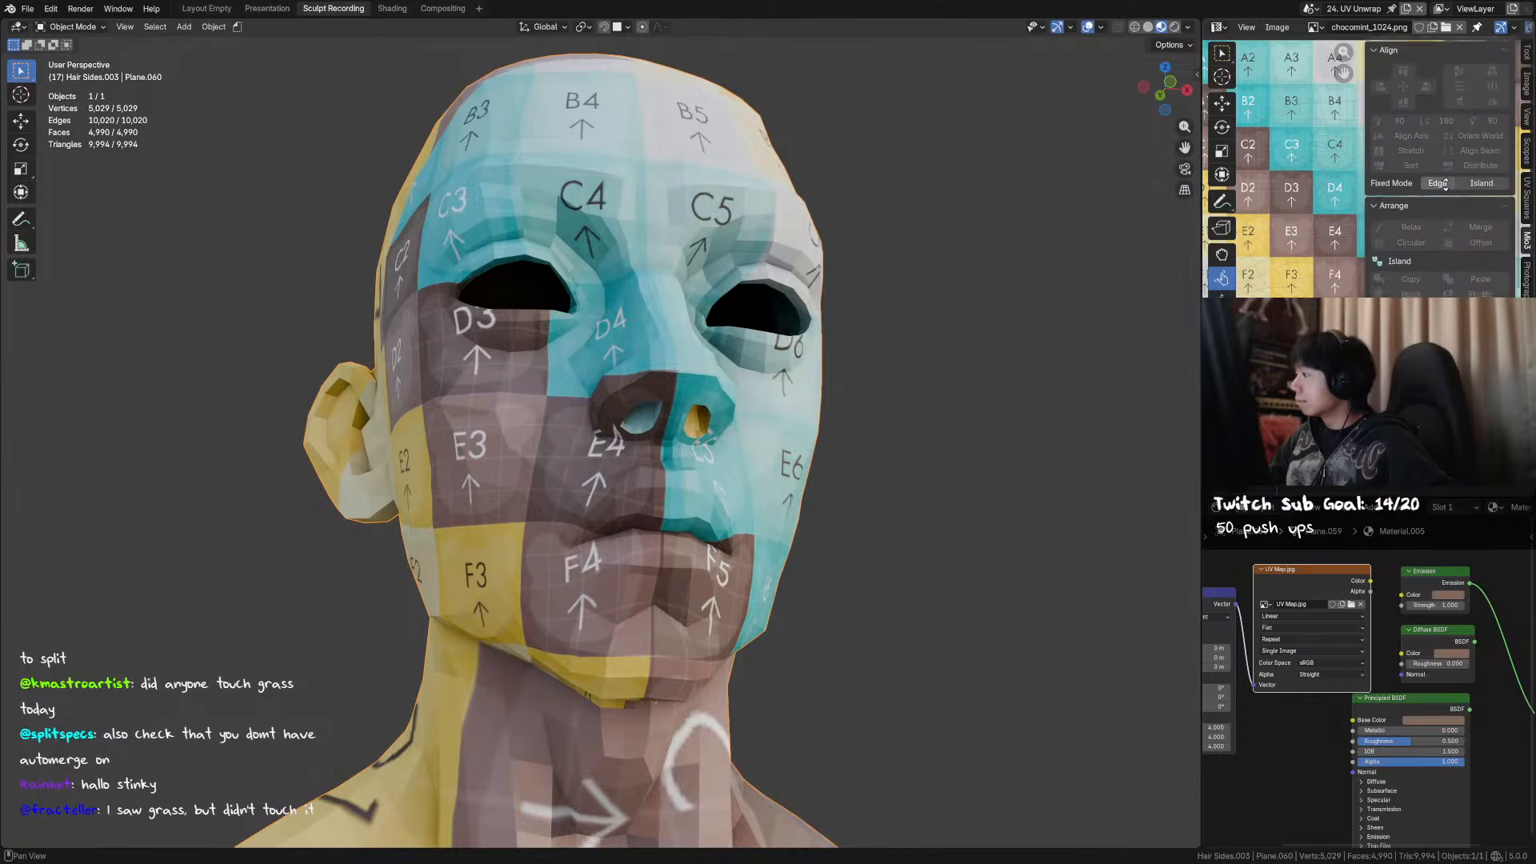
scroll(1480, 200, "down", 3)
left_click(1493, 253)
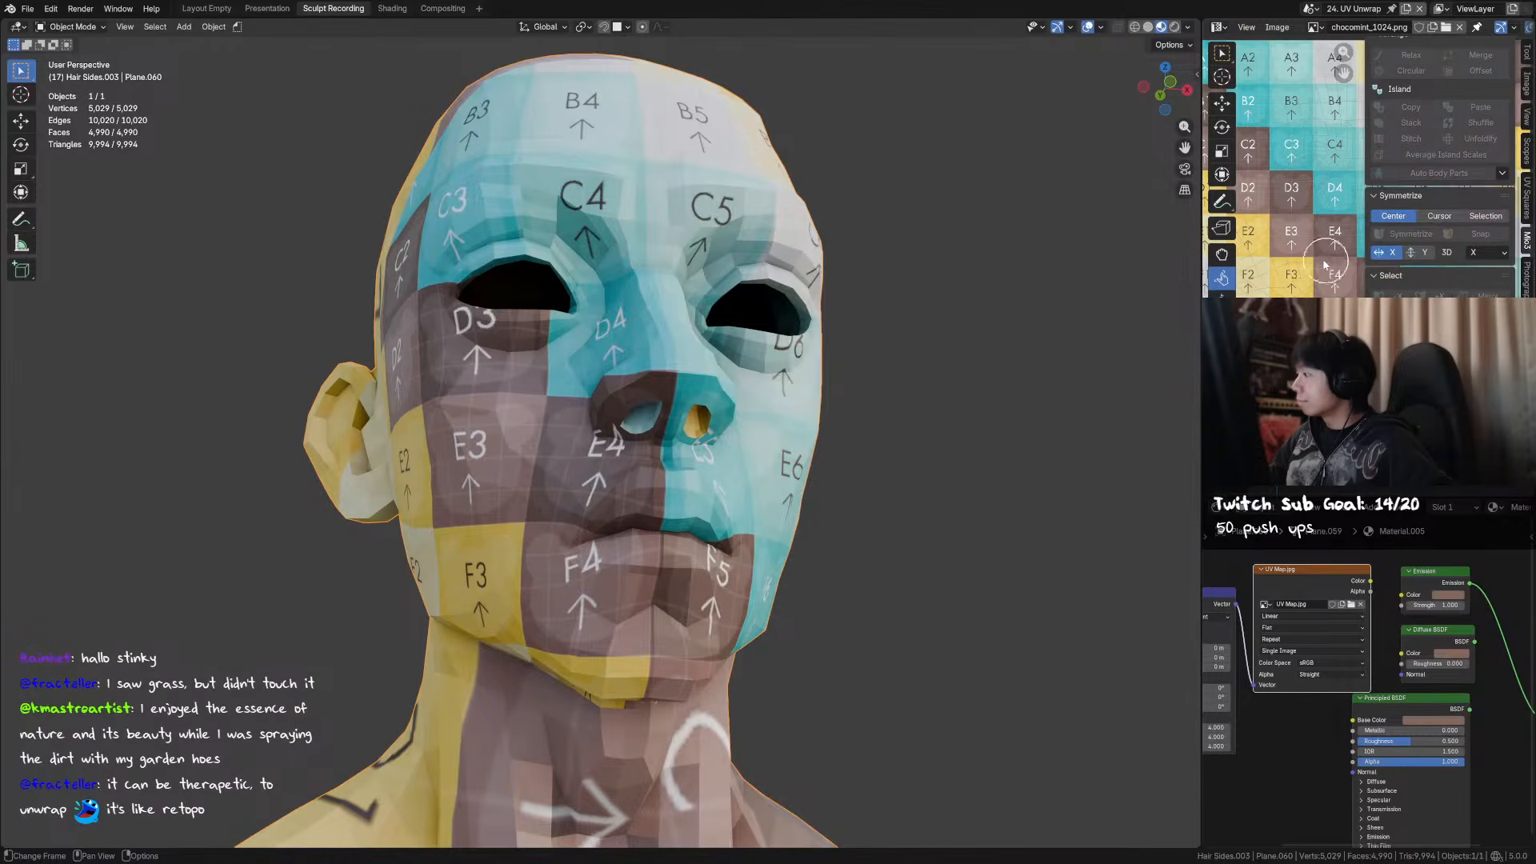
key("n")
- Return the body mesh to Edit Mode and bring back the Mio3 UV options
key("Tab")
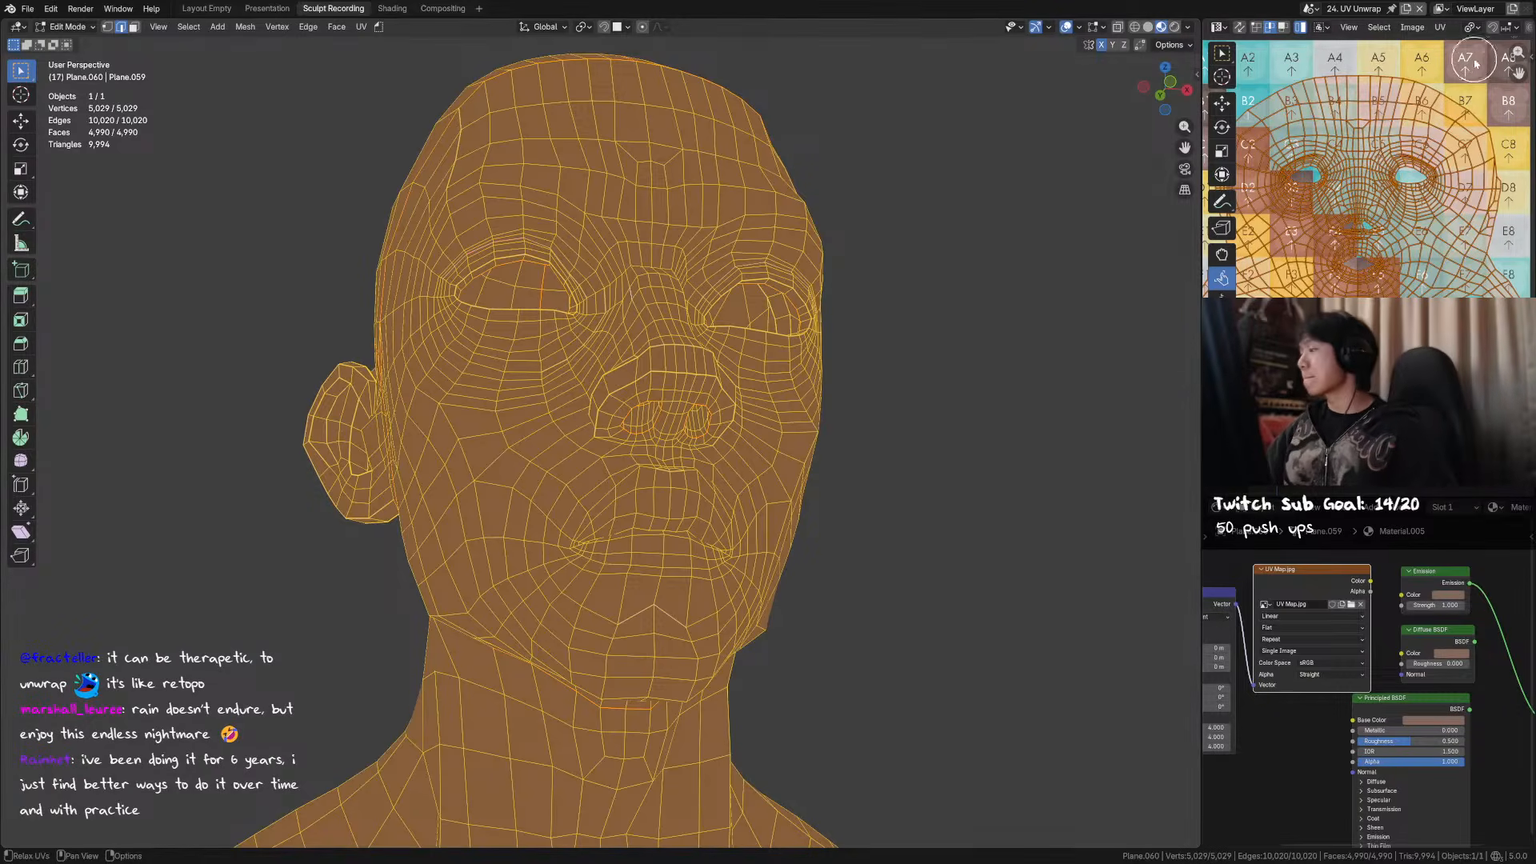
scroll(1408, 27, "down", 10)
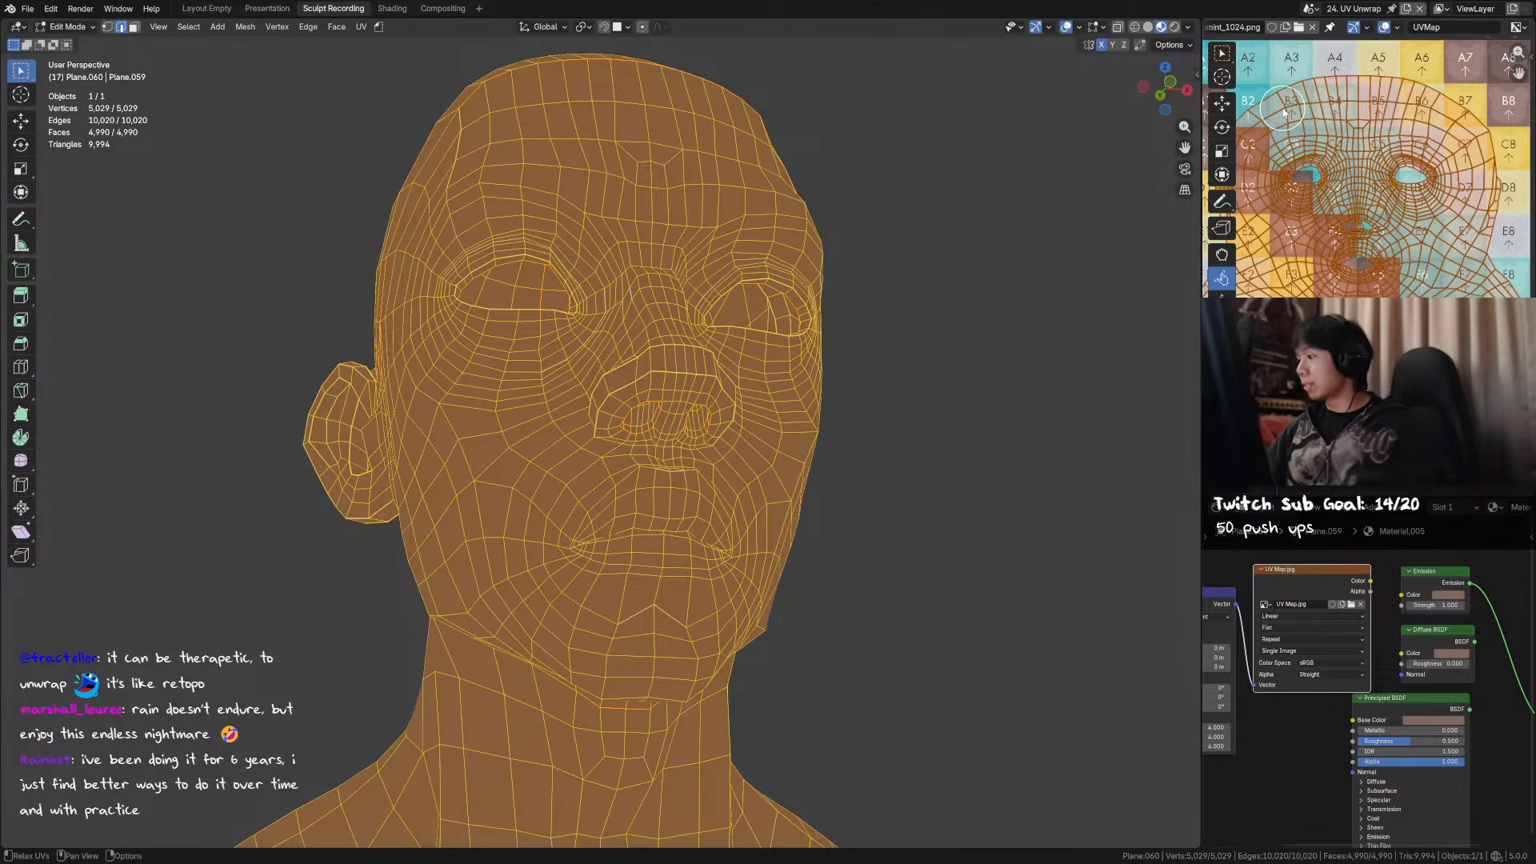
key("n")
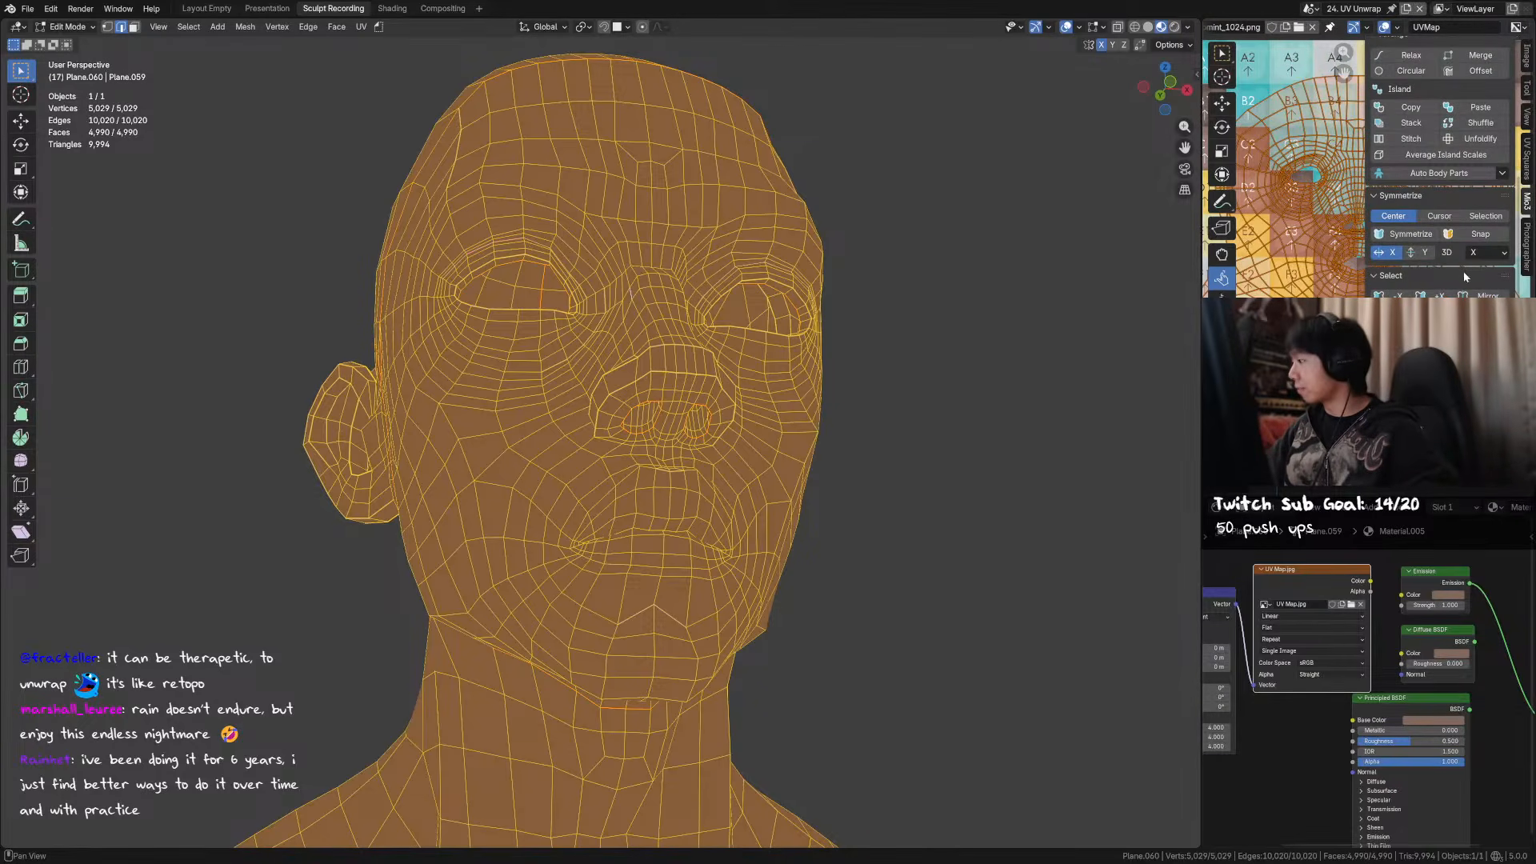
- Look through the Mio3 UV tools and try the mirror option that accompanies Unwrap
scroll(1437, 187, "down", 2)
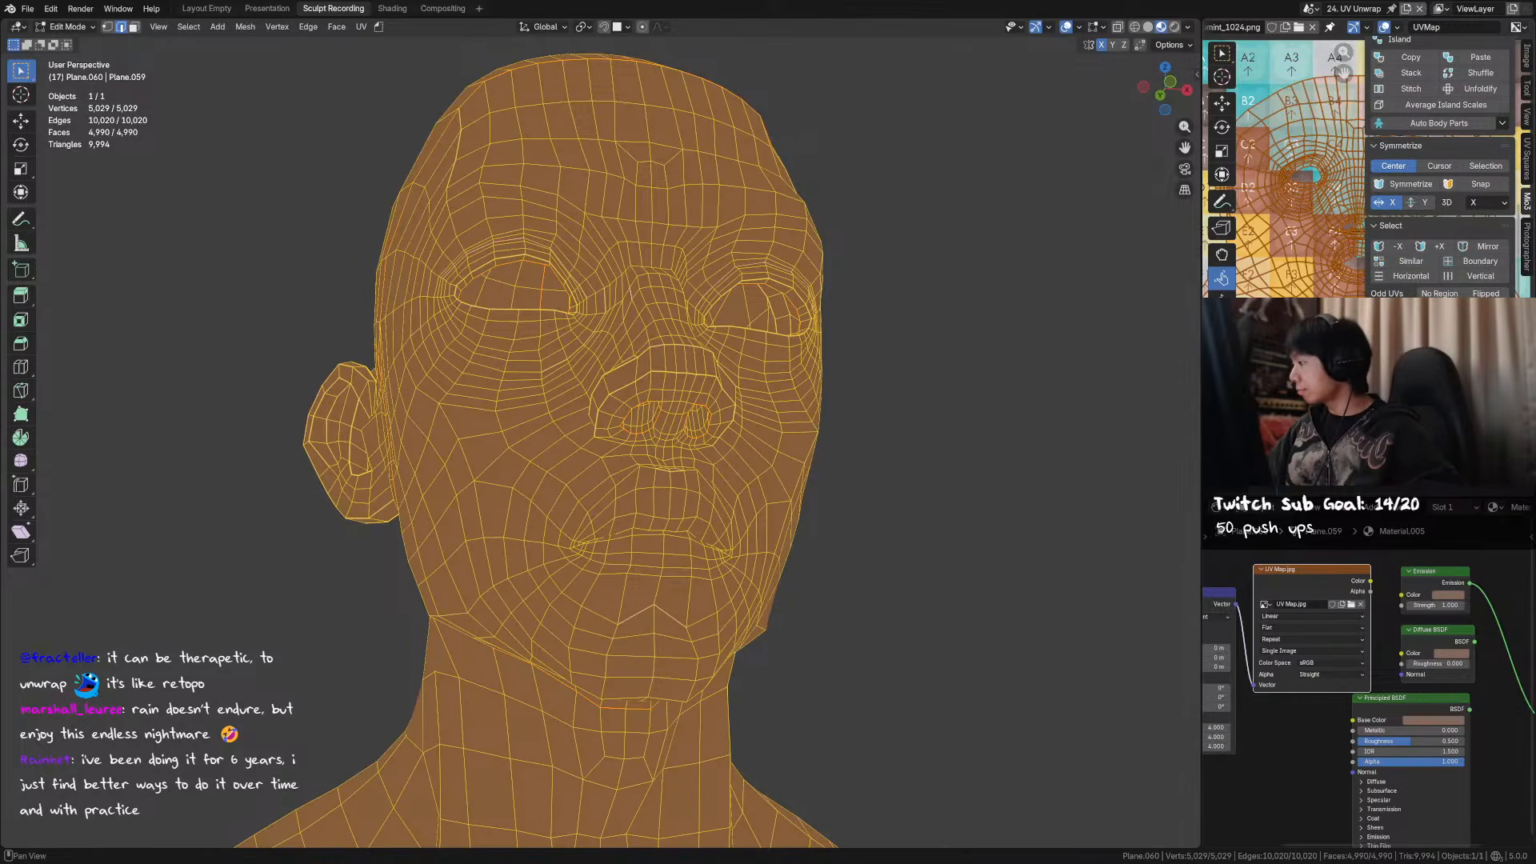
scroll(1450, 197, "up", 7)
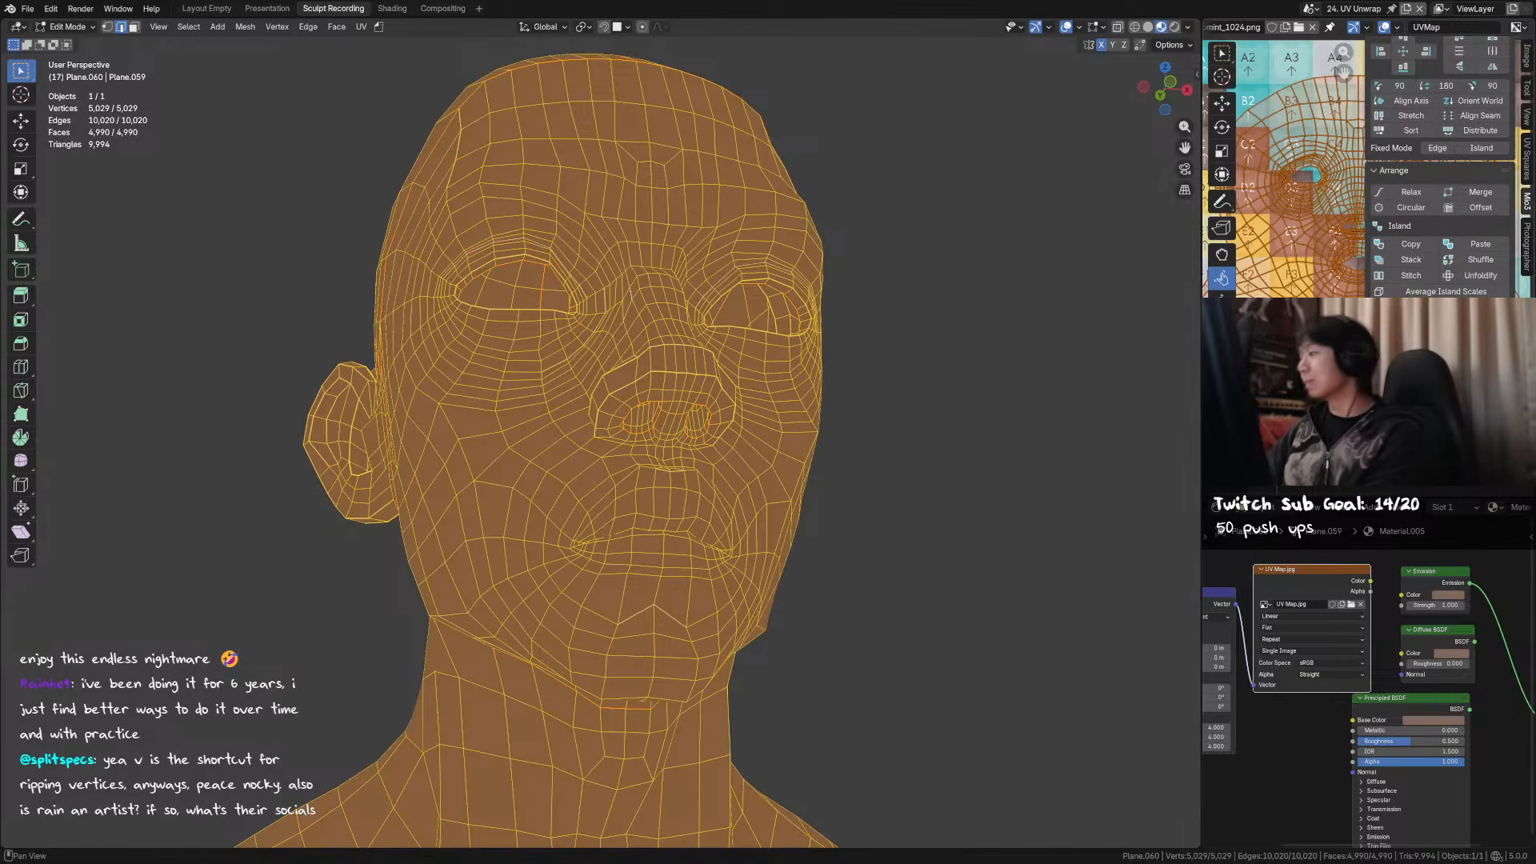
scroll(1440, 160, "up", 4)
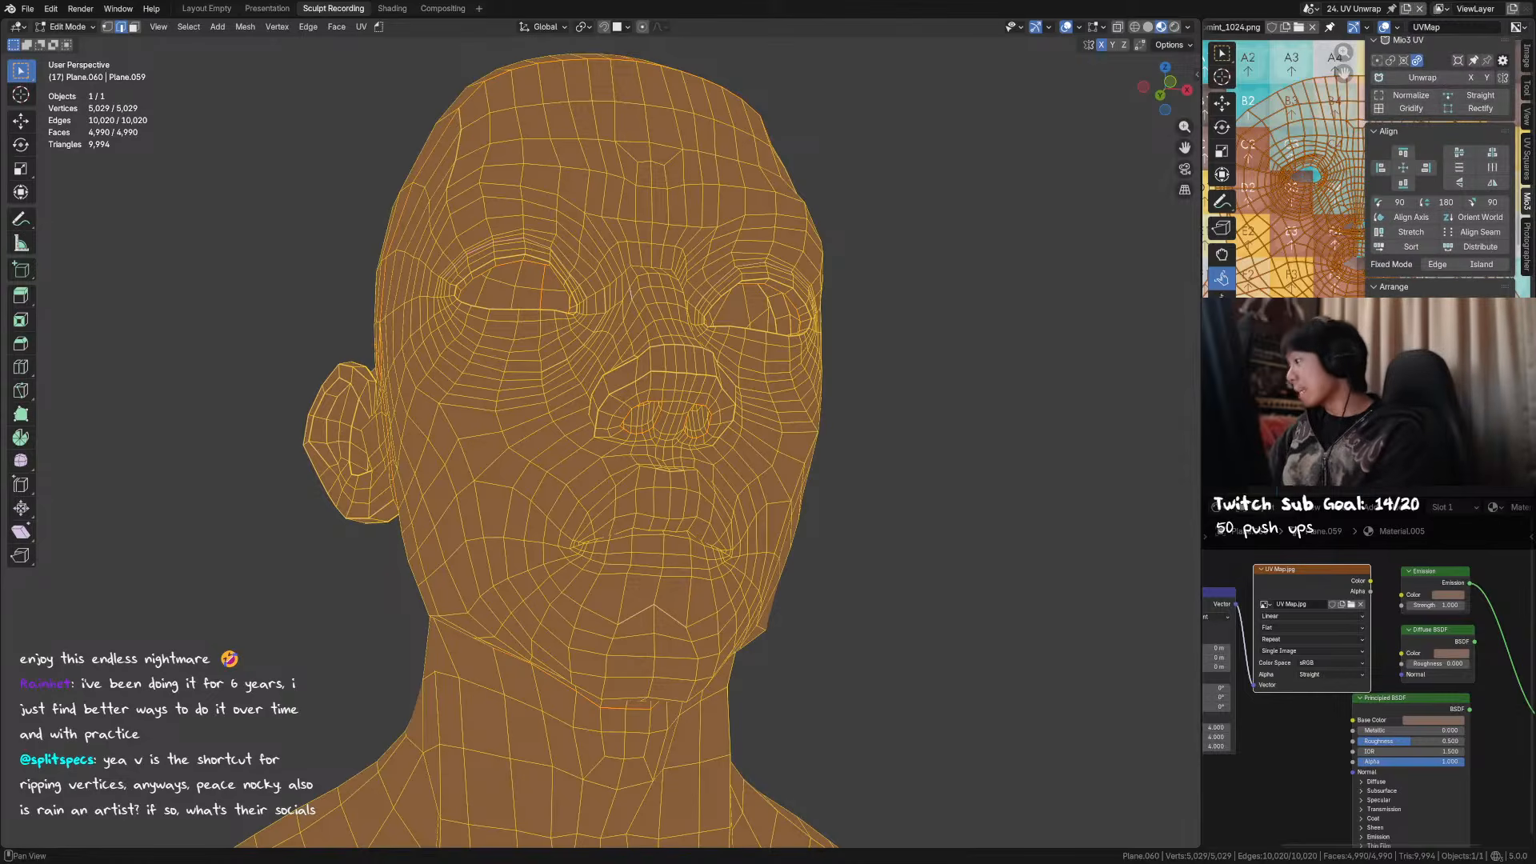
scroll(1440, 160, "up", 1)
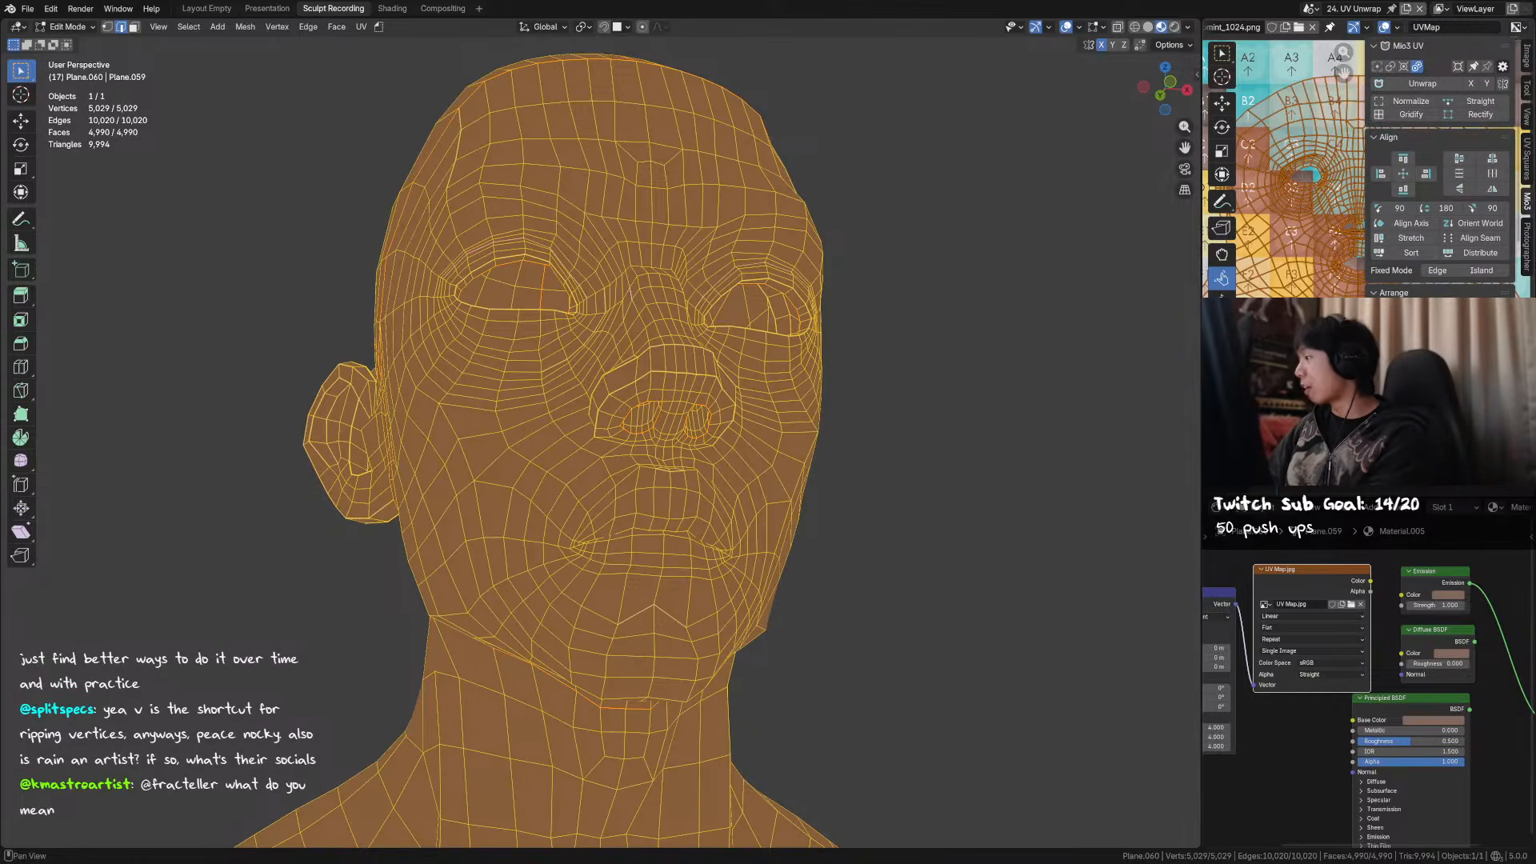
left_click(1504, 85)
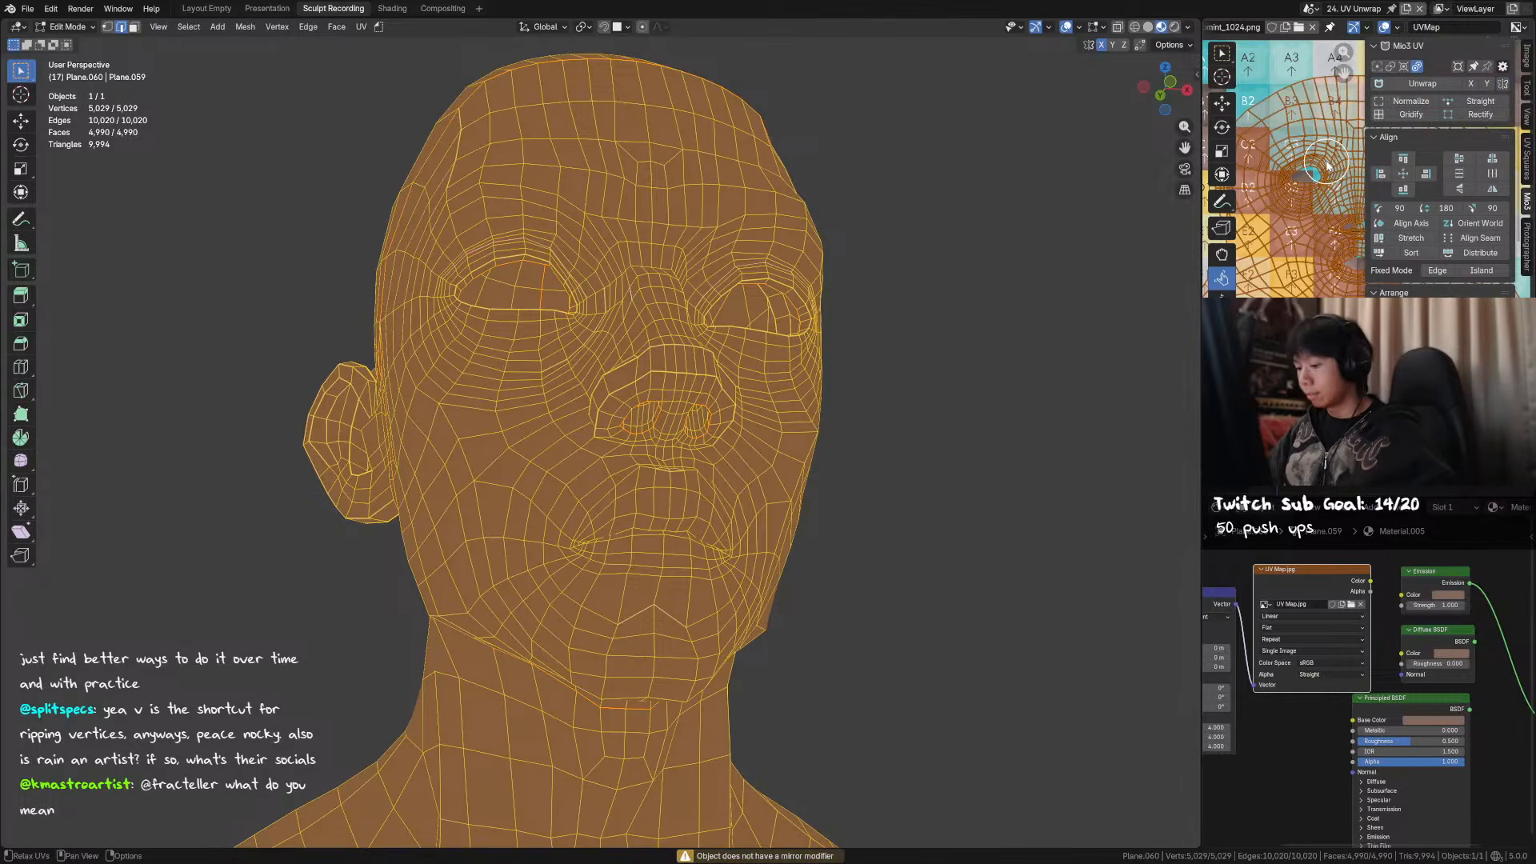
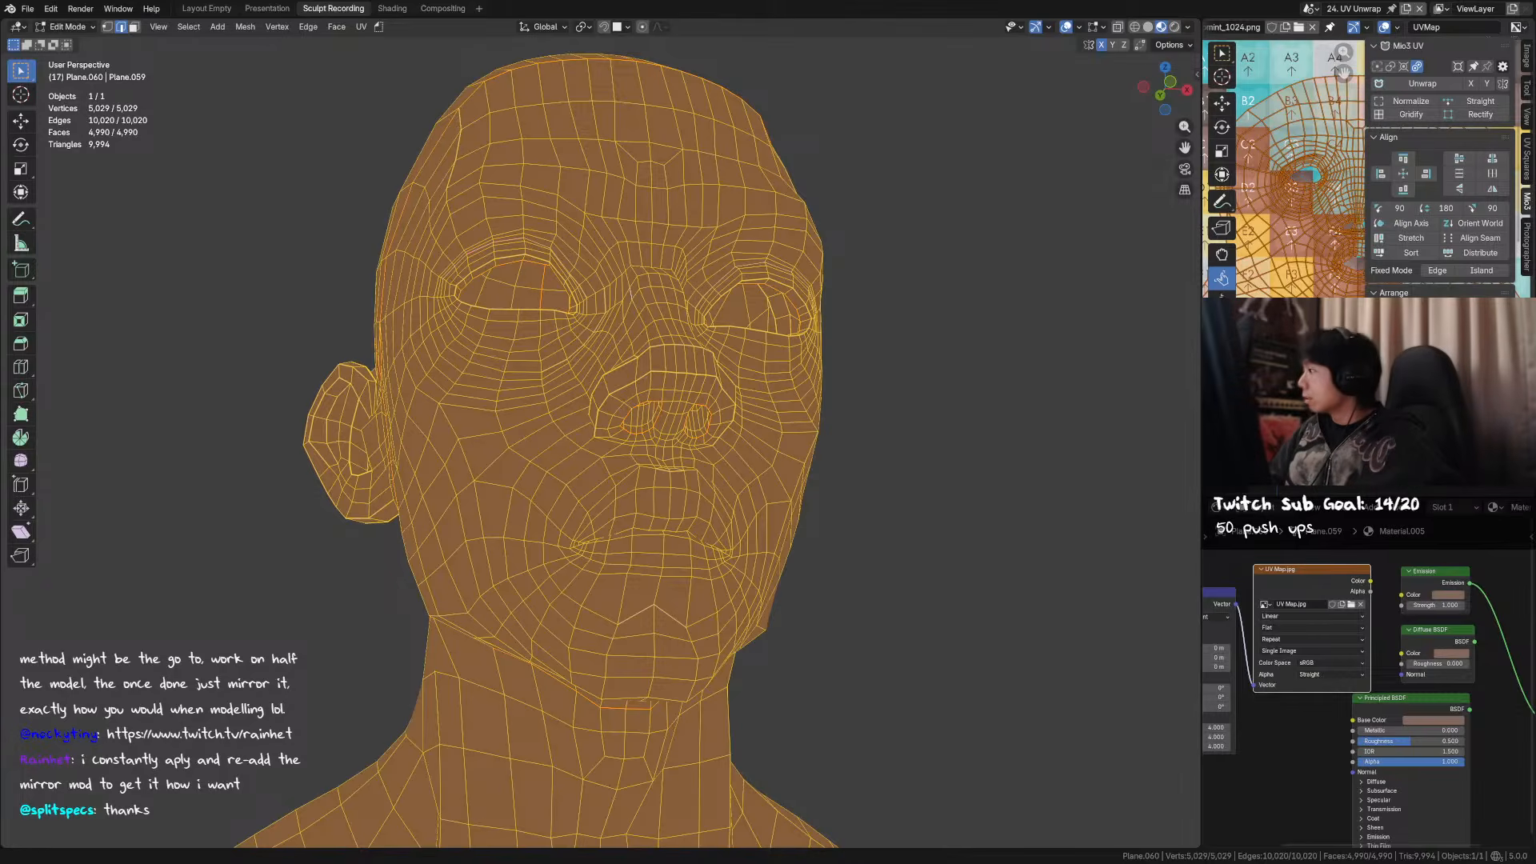
- Look through the UV editor's View, UV Squares, Mio3 and Photographer options for a mirroring tool
left_click(1528, 88)
left_click(1527, 57)
left_click(1530, 116)
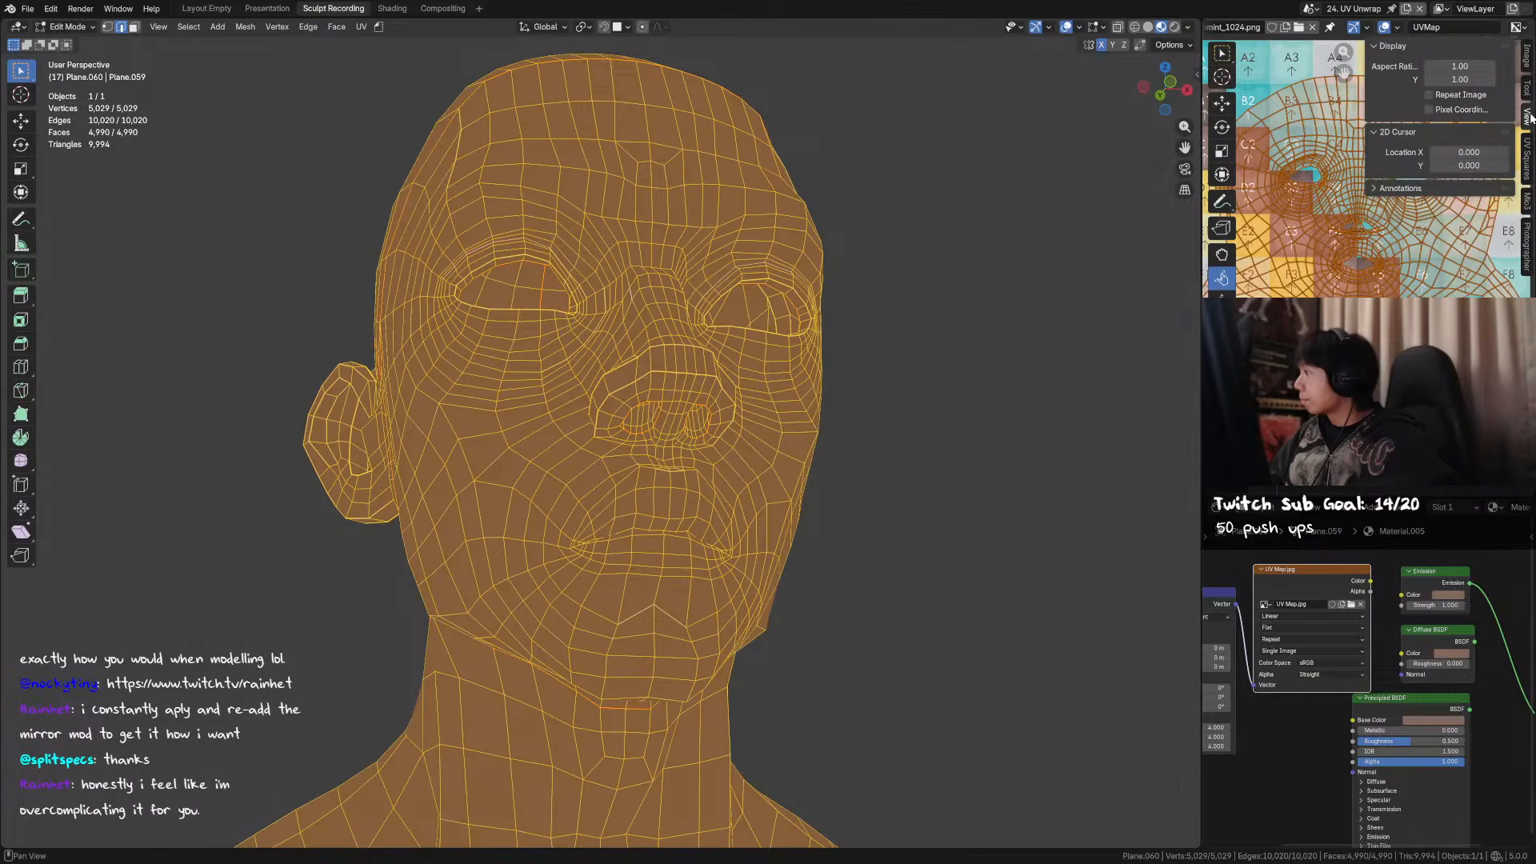
left_click(1528, 168)
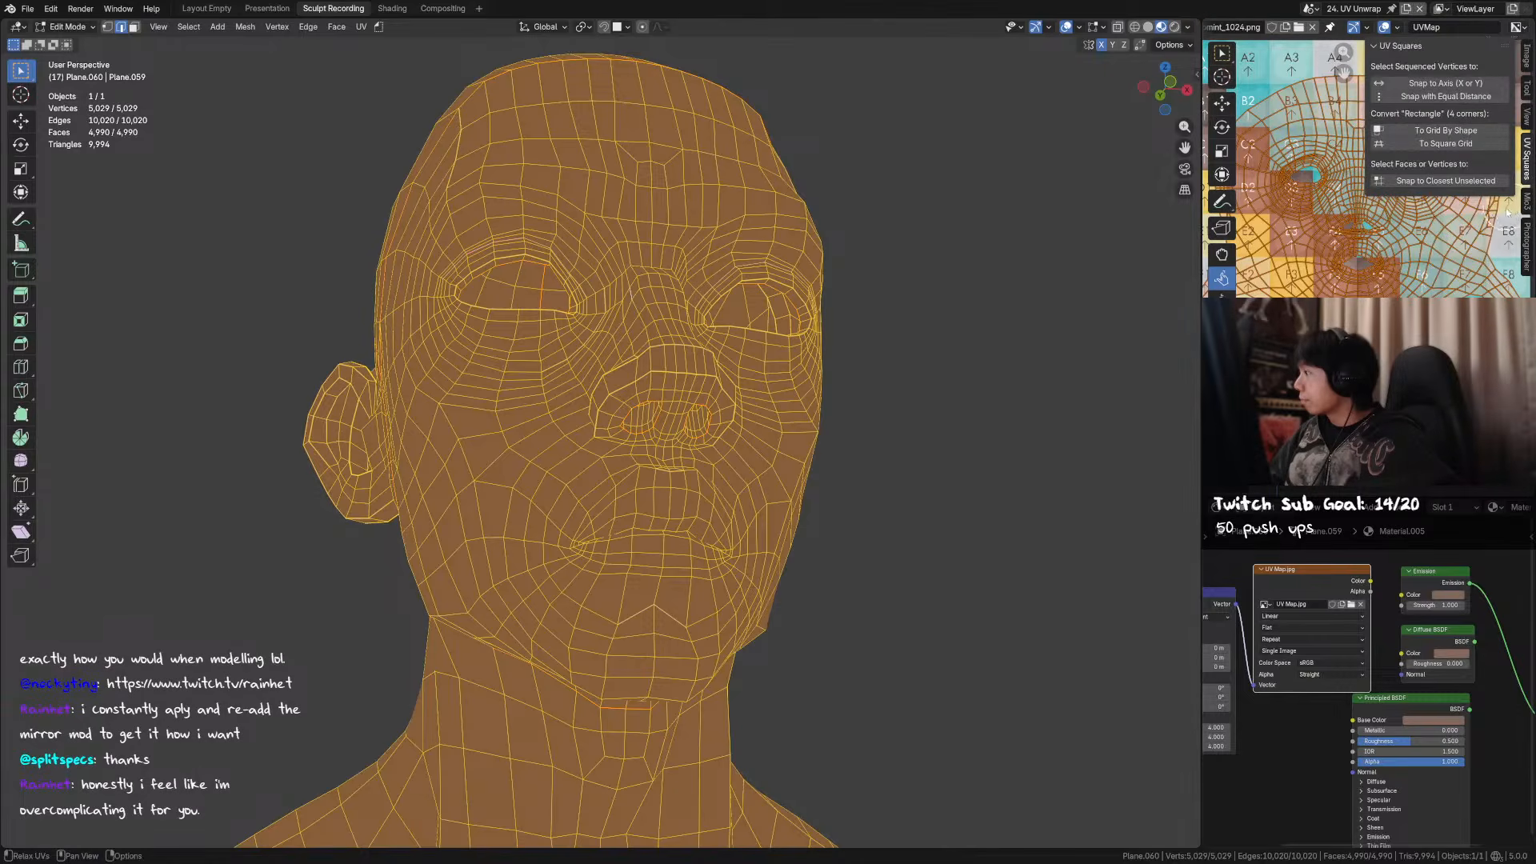
left_click(1528, 202)
left_click(1529, 237)
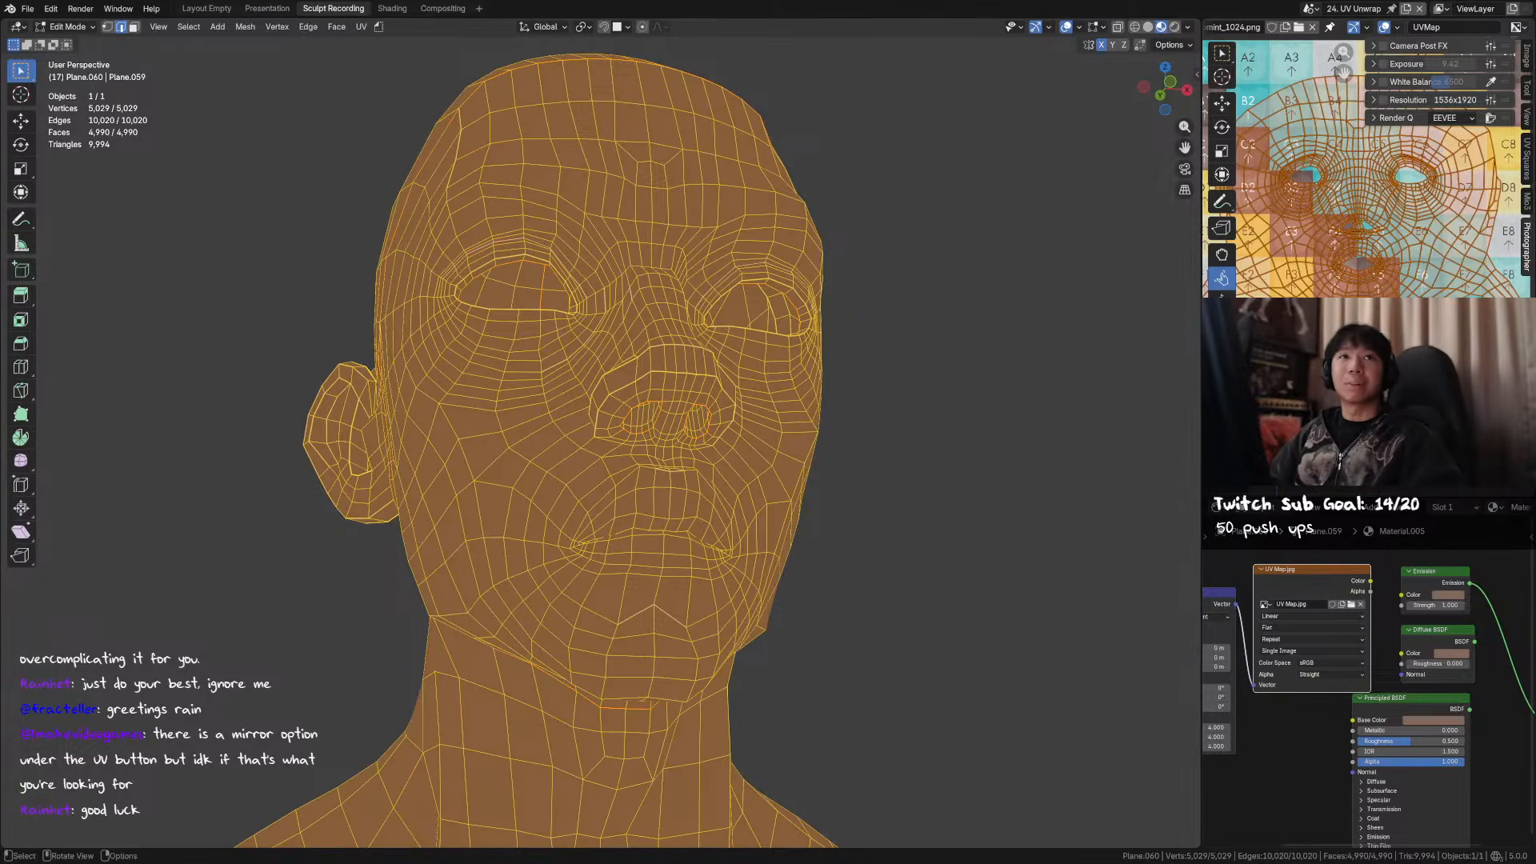
- View the head straight from the front and check the UV Squares options beside the face island
middle_click_drag(496, 176, 562, 174)
scroll(563, 175, "down", 2)
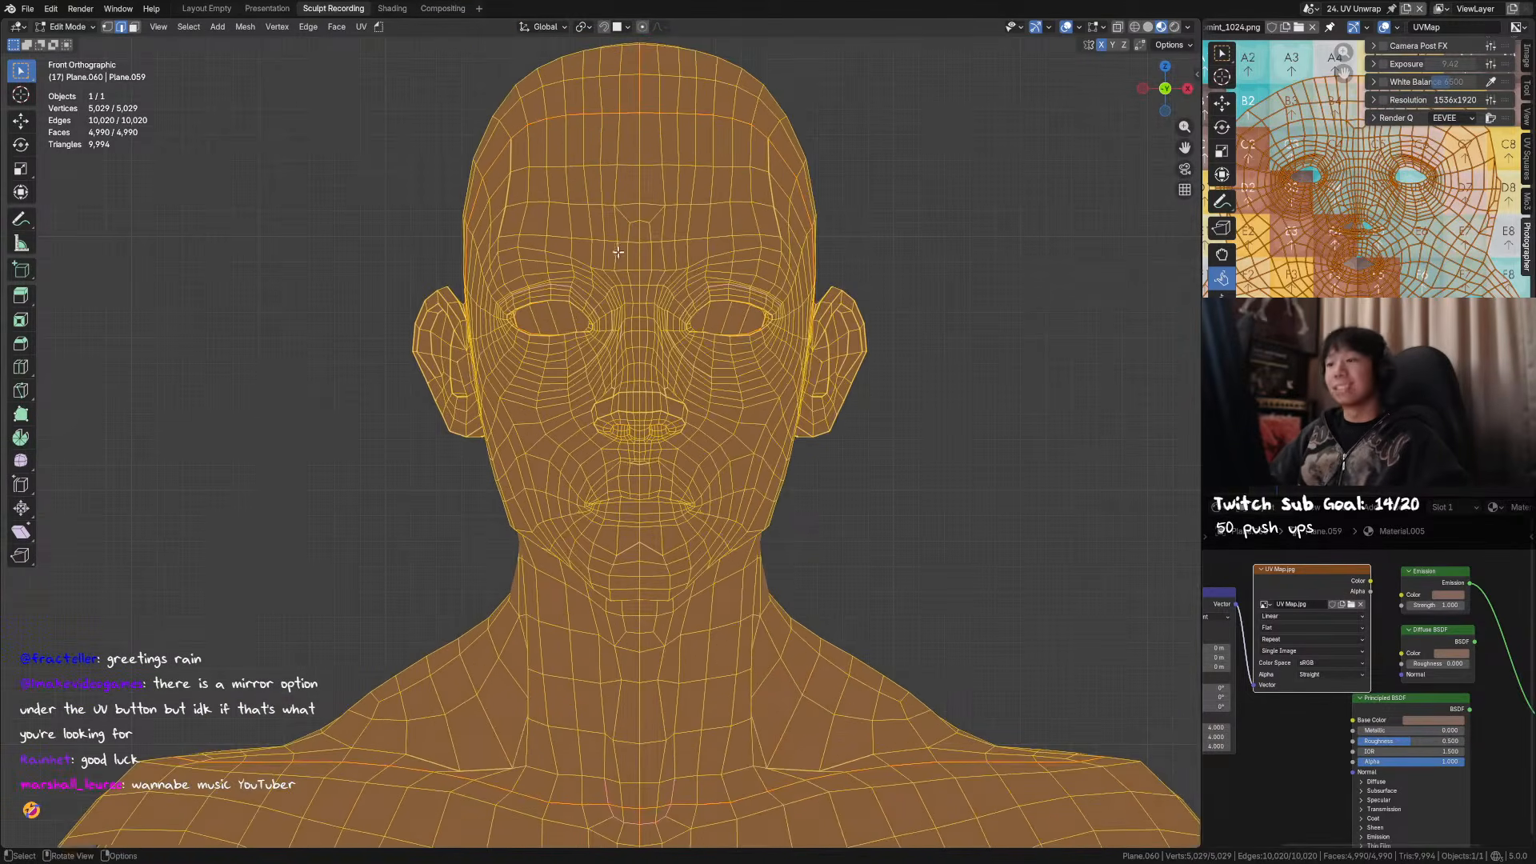
scroll(631, 250, "down", 1)
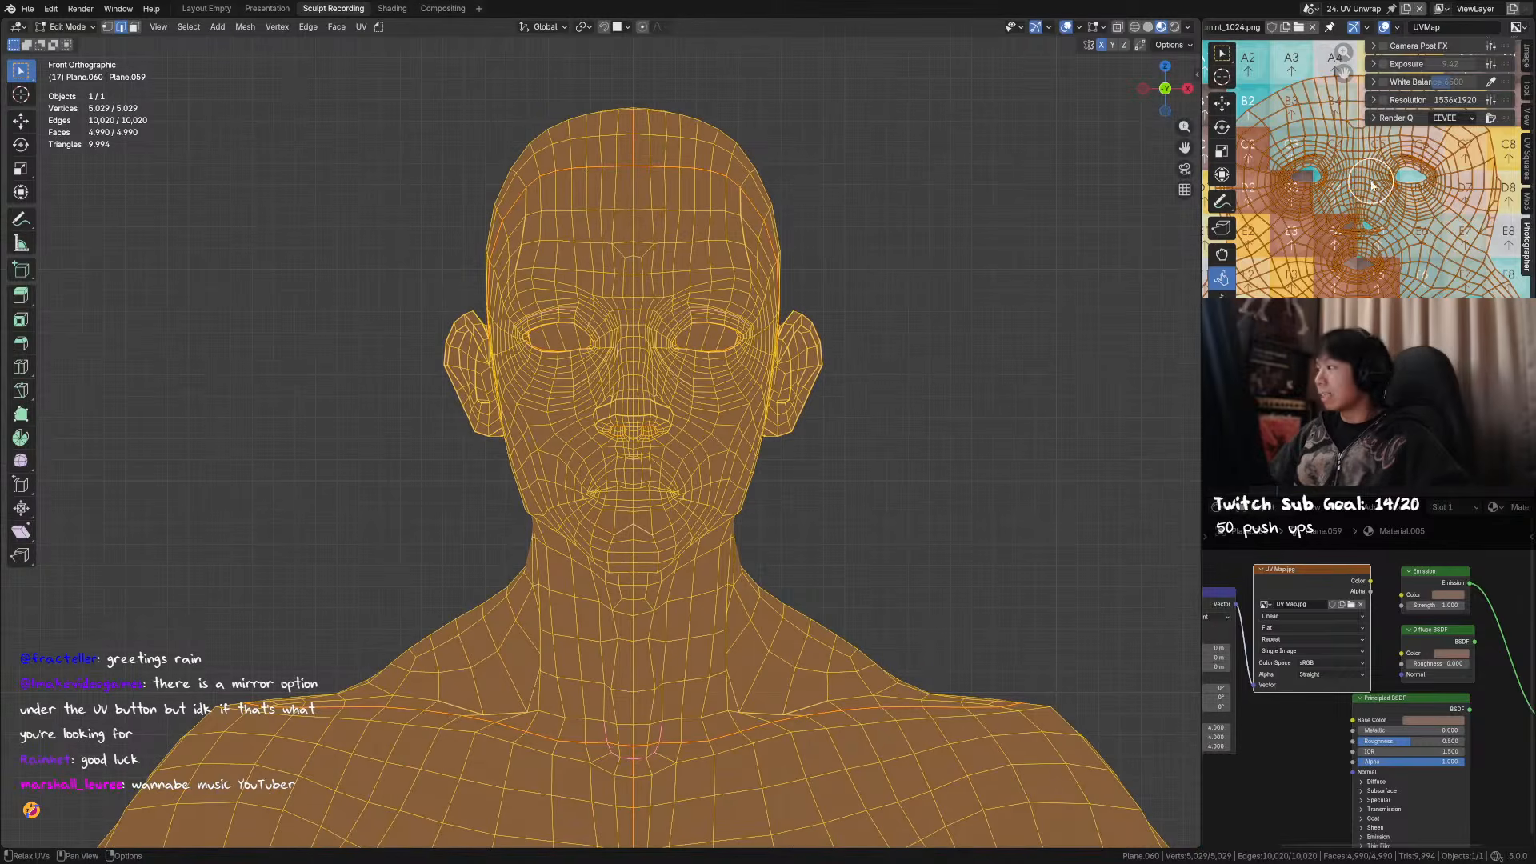
left_click(1528, 160)
scroll(1418, 238, "down", 2)
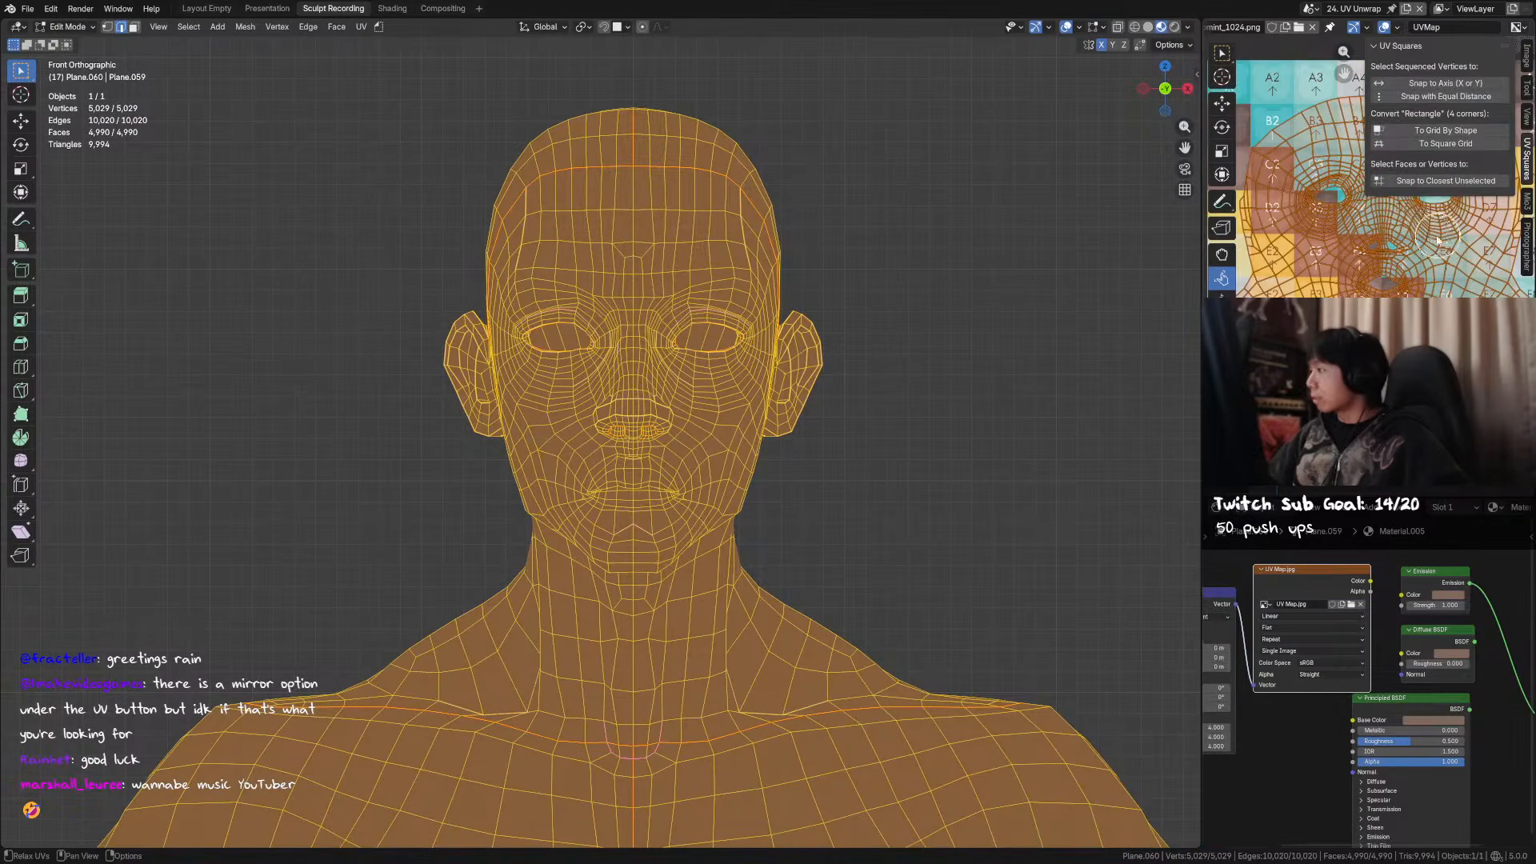
- Look through the UV editor's View, Image and Tool options for a symmetry setting for the face island
scroll(1360, 244, "up", 1)
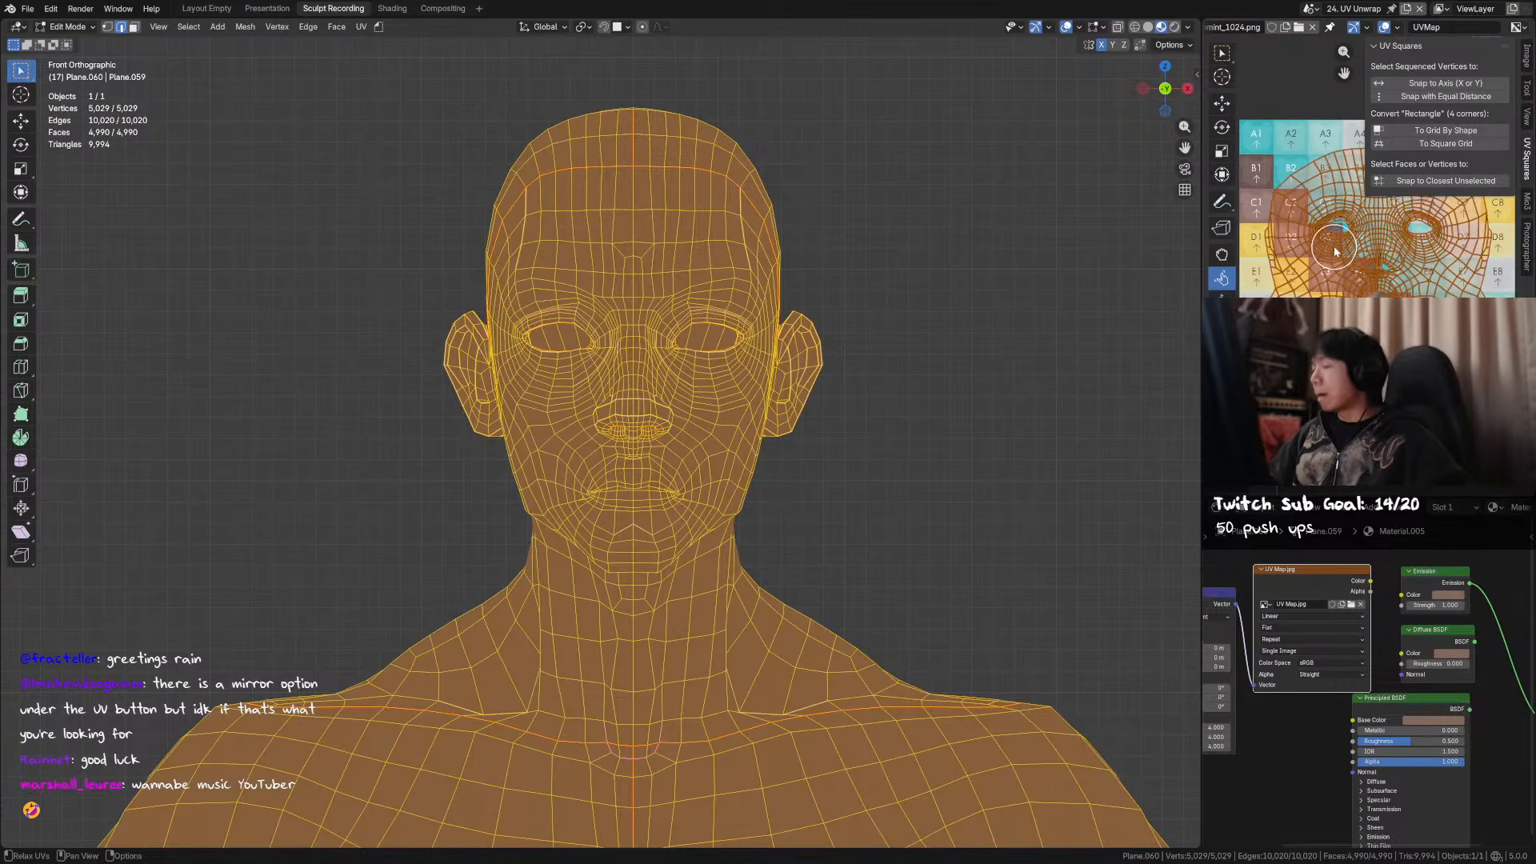
left_click(1528, 112)
left_click(1528, 87)
left_click(1528, 54)
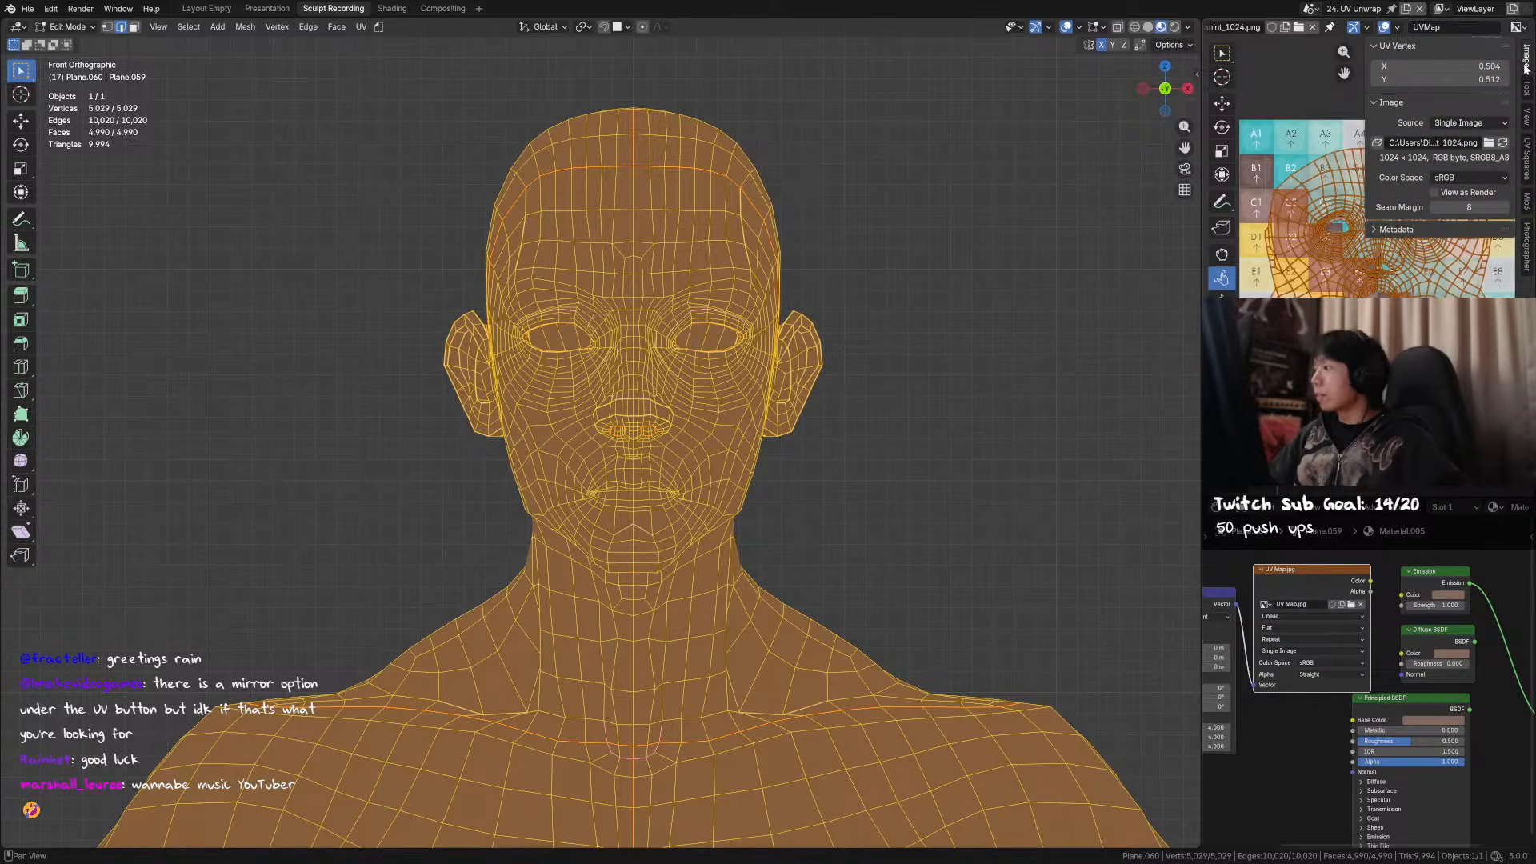
left_click(1527, 86)
scroll(1426, 276, "up", 2)
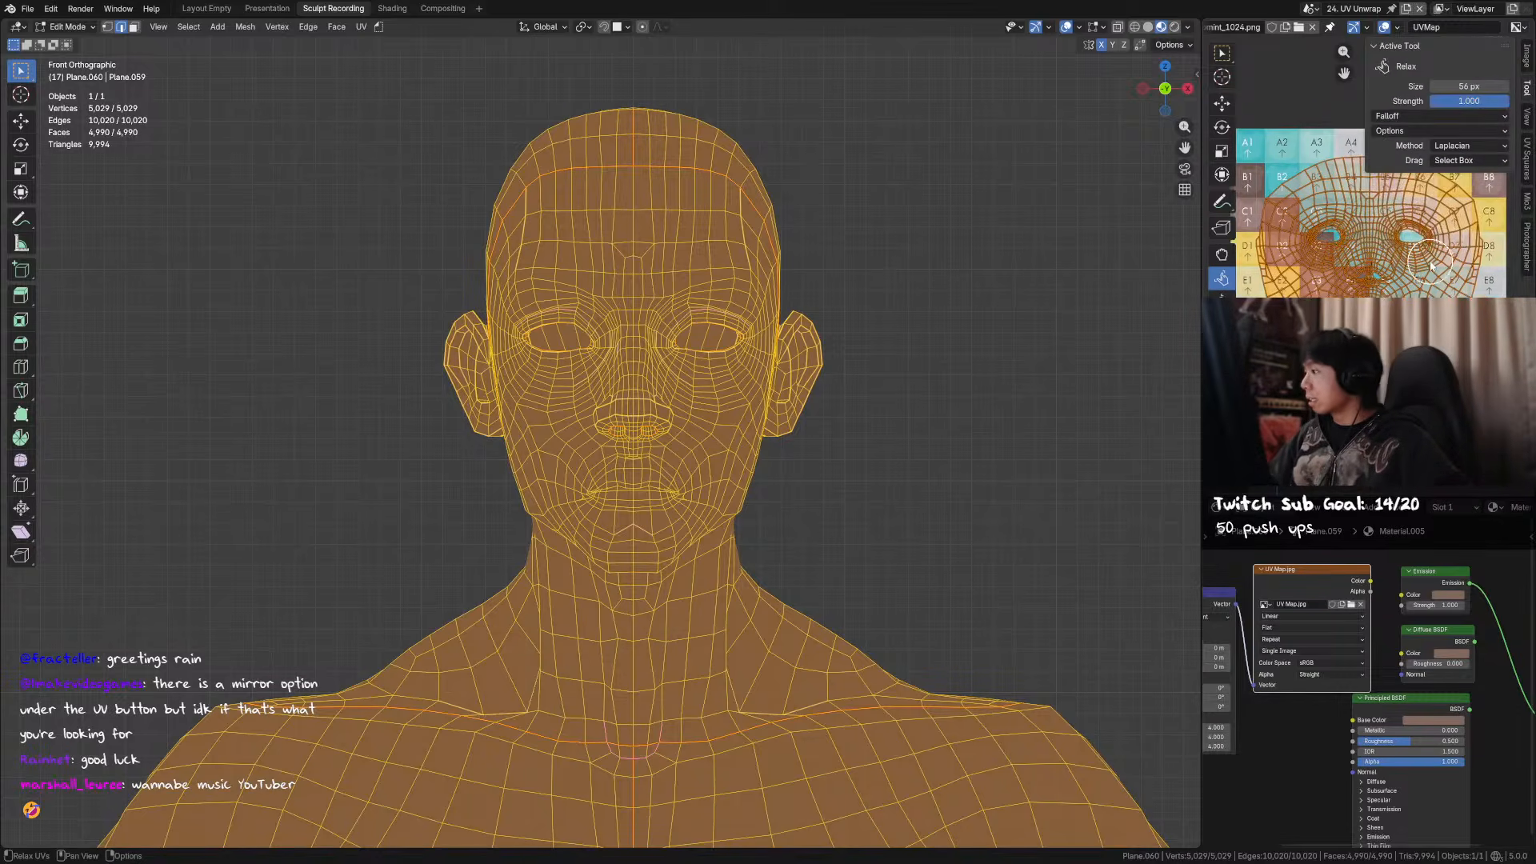
scroll(1427, 276, "down", 3)
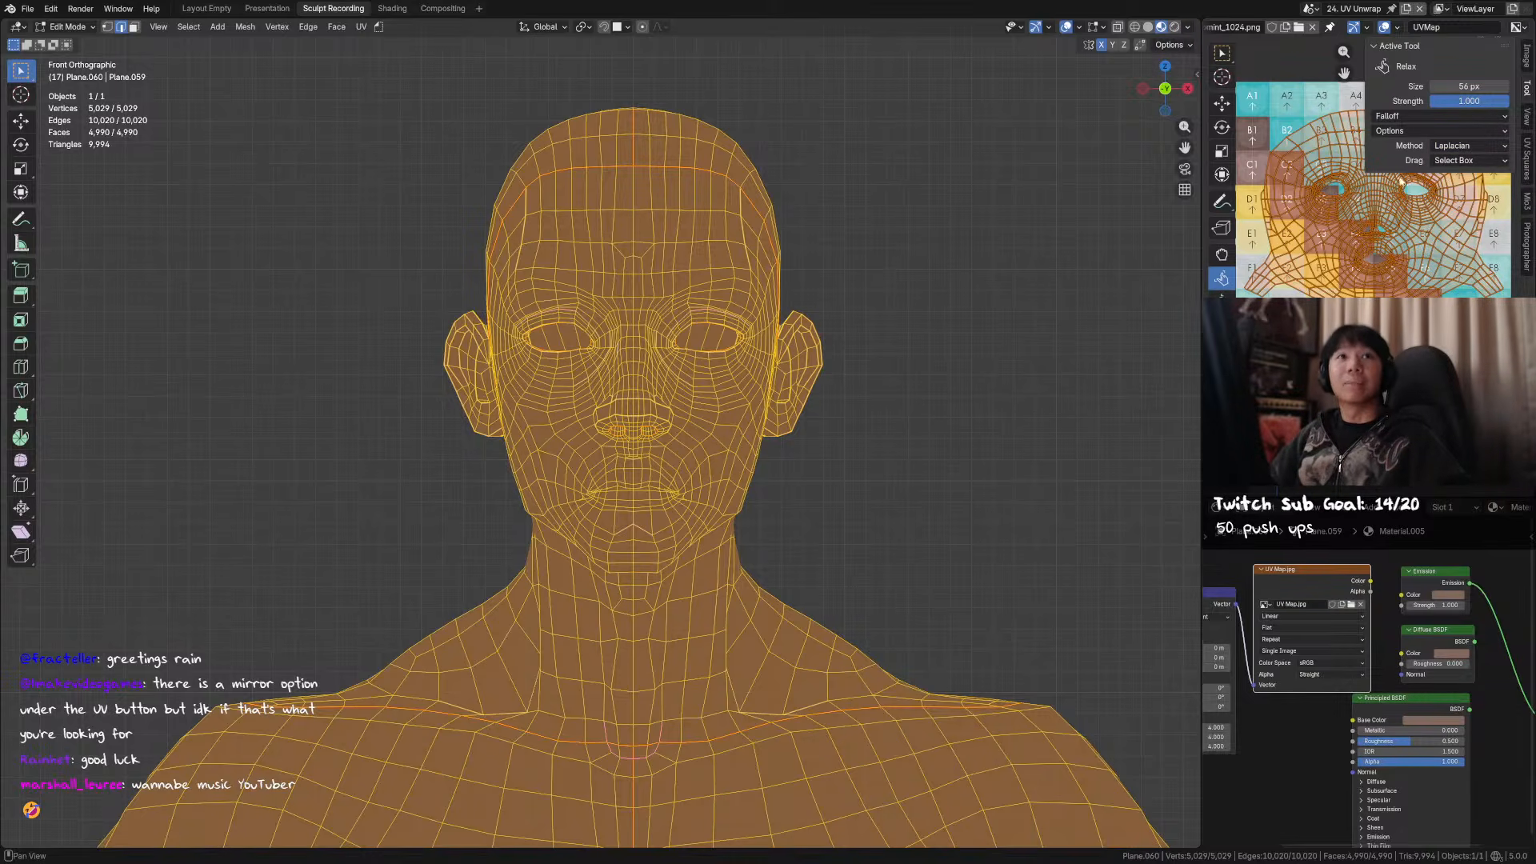
key("n")
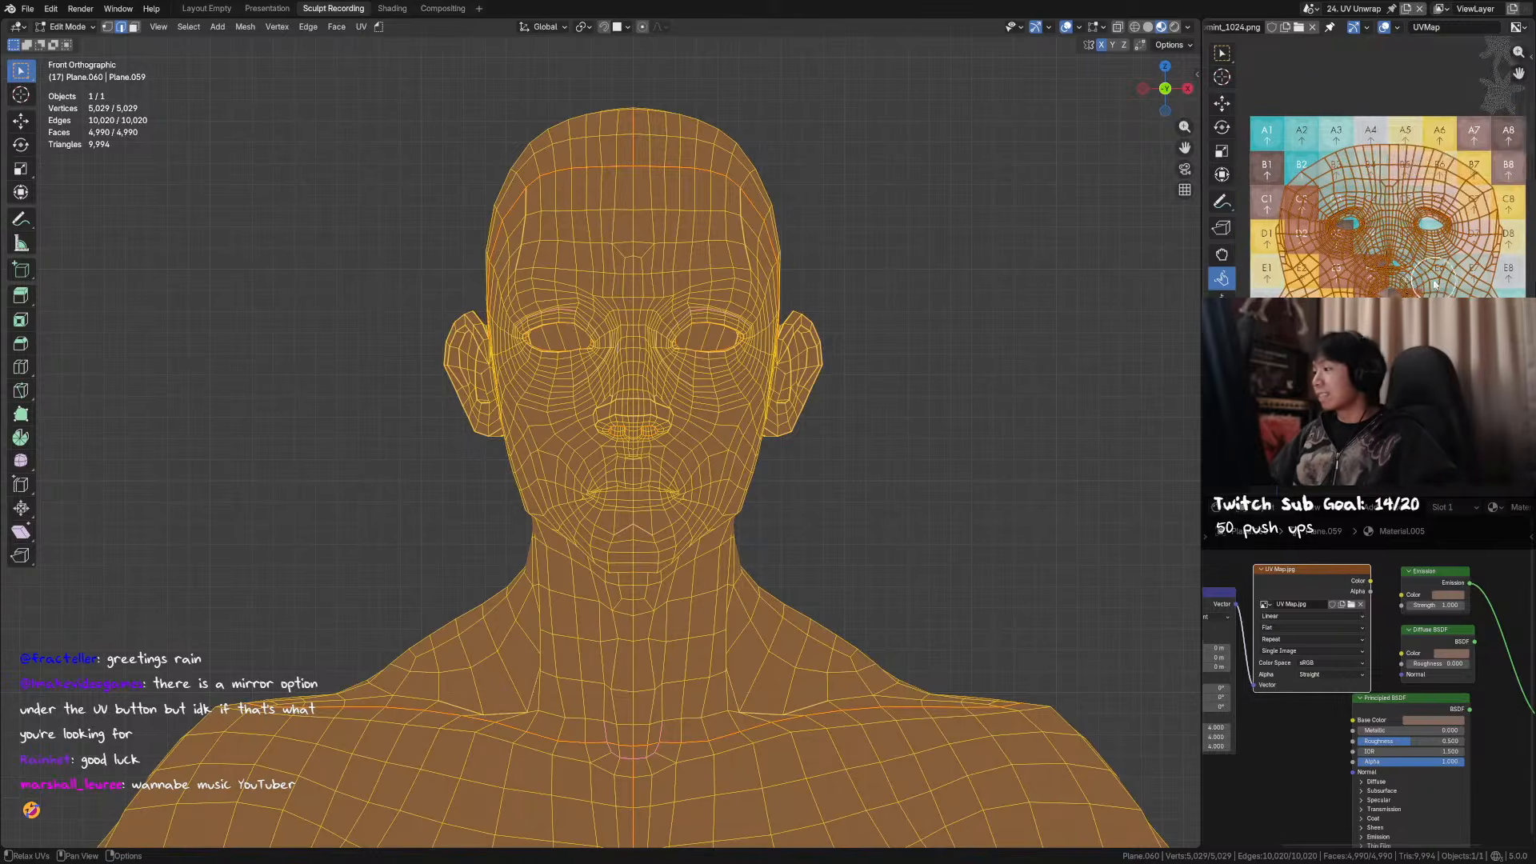
scroll(1437, 286, "up", 1)
key("n")
scroll(1410, 282, "up", 2)
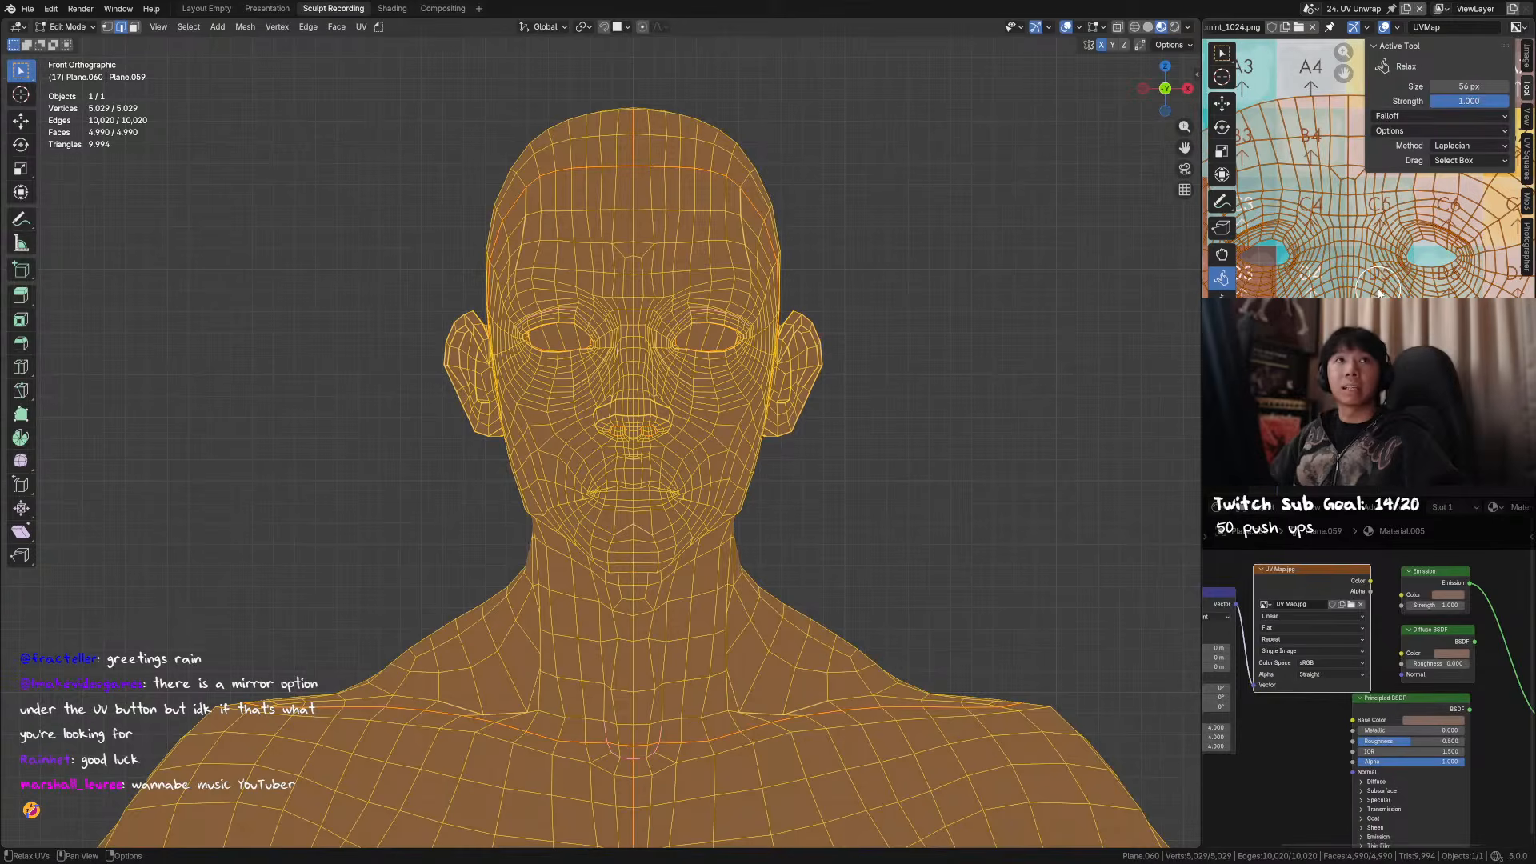
scroll(1379, 295, "down", 3)
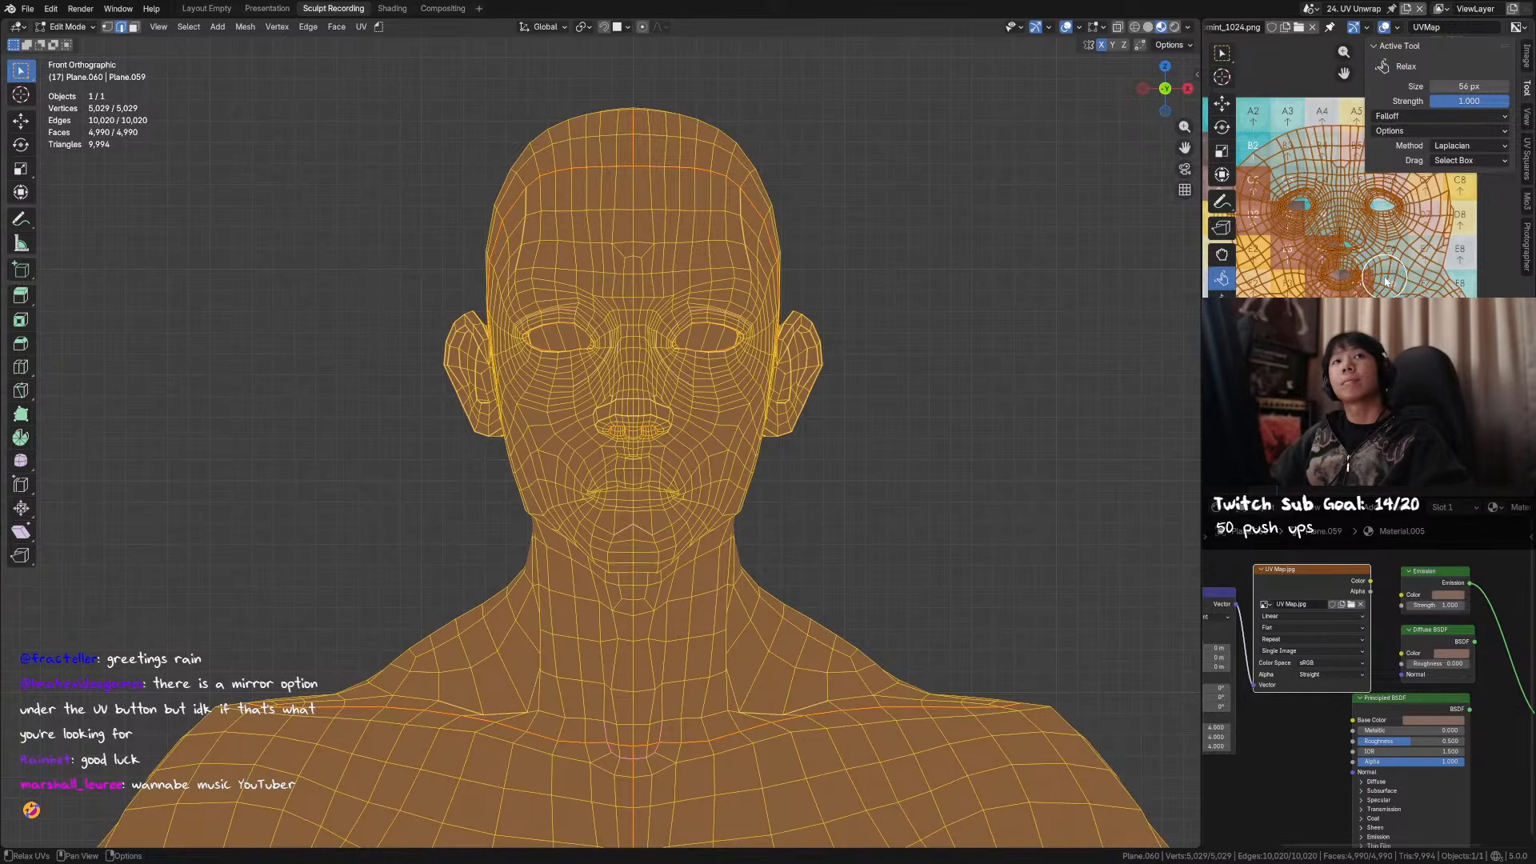
scroll(1373, 224, "down", 3)
scroll(1373, 224, "up", 3)
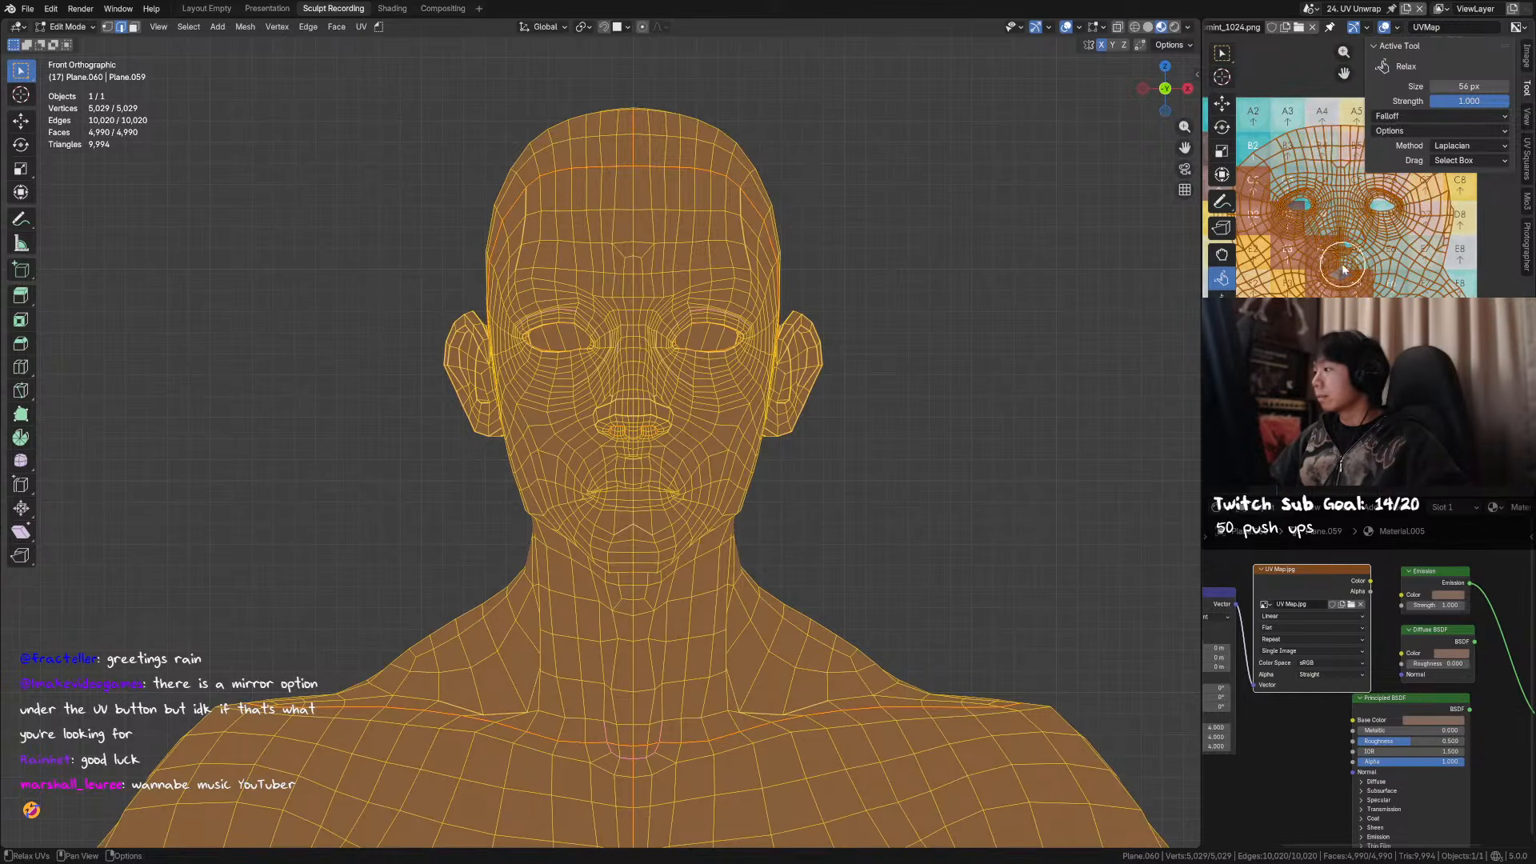
- Enlarge the Relax brush and relax the face island's UVs beside the nose
key("n")
scroll(1357, 237, "up", 1)
middle_click_drag(1352, 238, 1377, 235)
key("f")
left_click(1385, 236)
mouse_move(1386, 234)
left_mouse_down()
mouse_move(1376, 222)
mouse_move(1391, 243)
left_mouse_up()
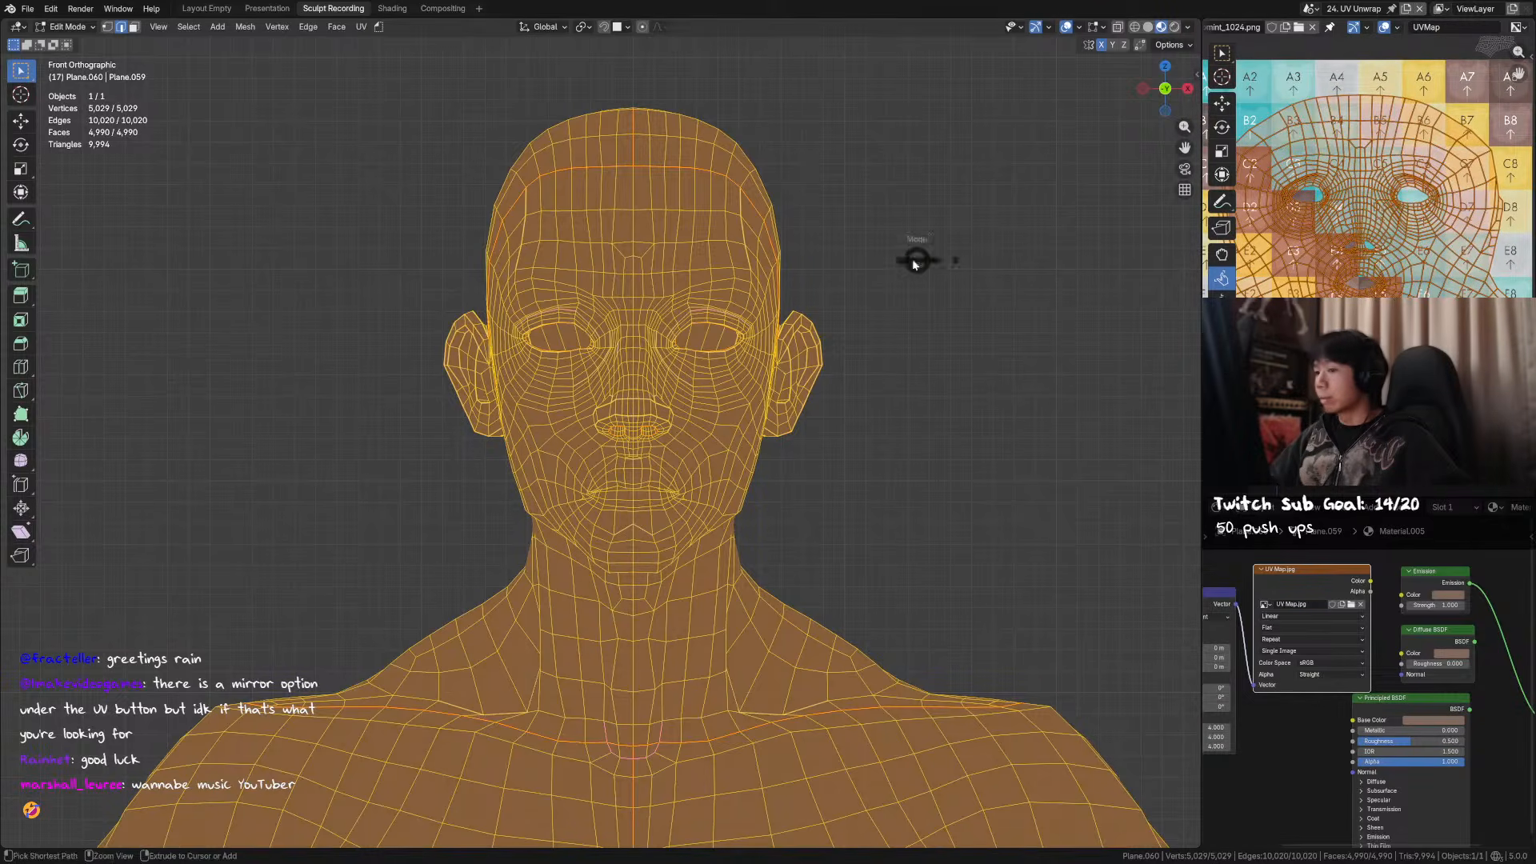
- Check the checker texture on the face in Object Mode, return to Edit Mode and readjust the Relax brush size
key("Tab")
scroll(1003, 248, "up", 5)
mouse_move(1003, 249)
middle_mouse_down()
mouse_move(1021, 253)
mouse_move(1004, 256)
middle_mouse_up()
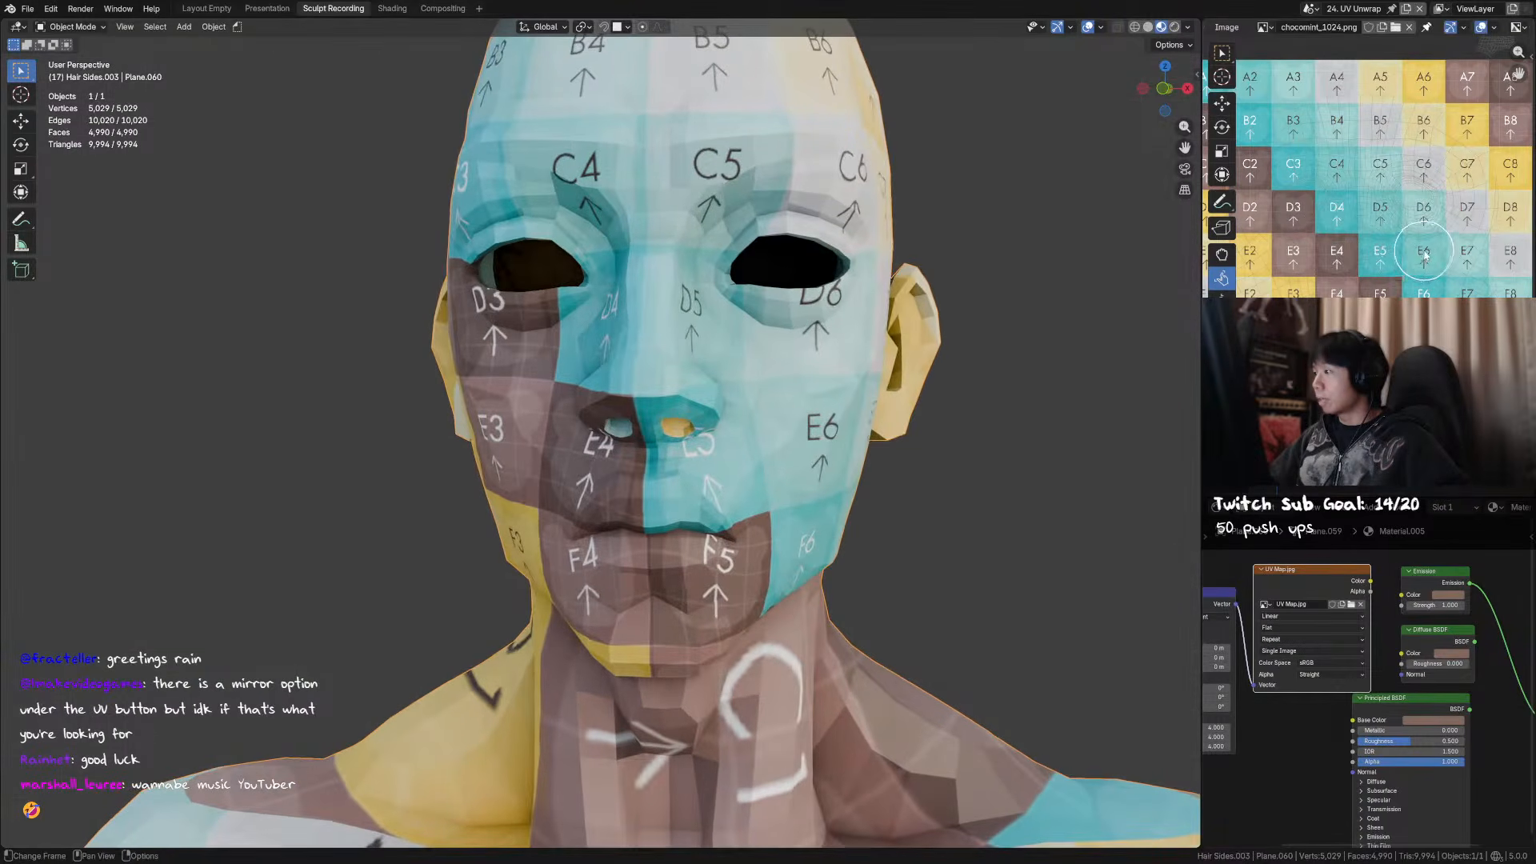
key("Tab")
scroll(1423, 280, "up", 3)
scroll(1421, 293, "up", 1)
middle_click_drag(1412, 260, 1416, 298)
key("f")
left_click(1395, 208)
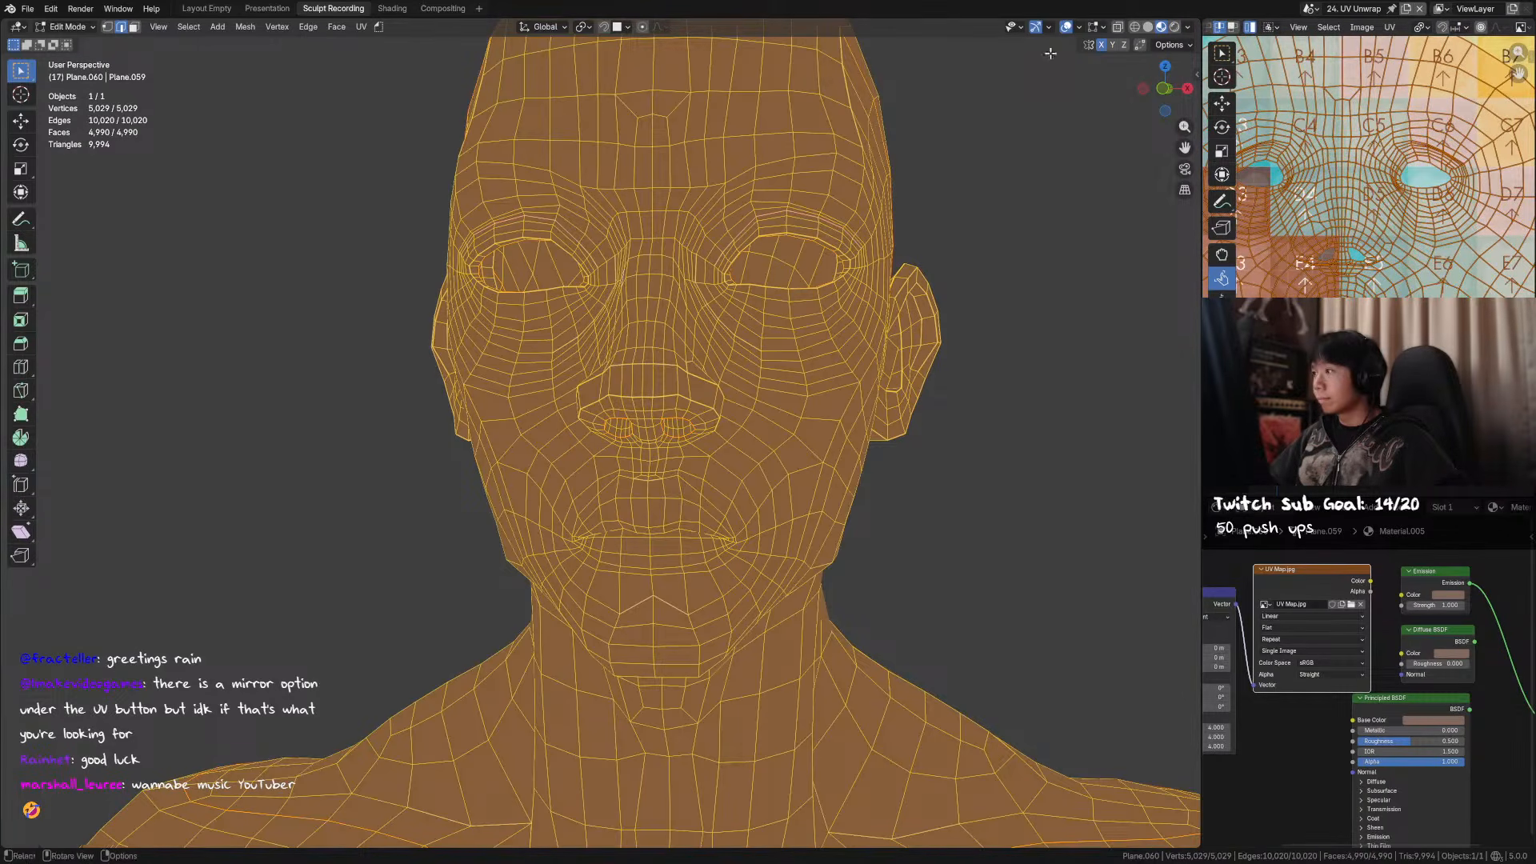
- Hide the viewport overlays in Edit Mode and view the checker texture on the face at an angle
left_click(1065, 27)
middle_click_drag(1009, 206, 960, 212)
middle_click_drag(1152, 242, 1032, 241)
left_click_drag(1371, 582, 1402, 596)
middle_click_drag(1385, 593, 1349, 591)
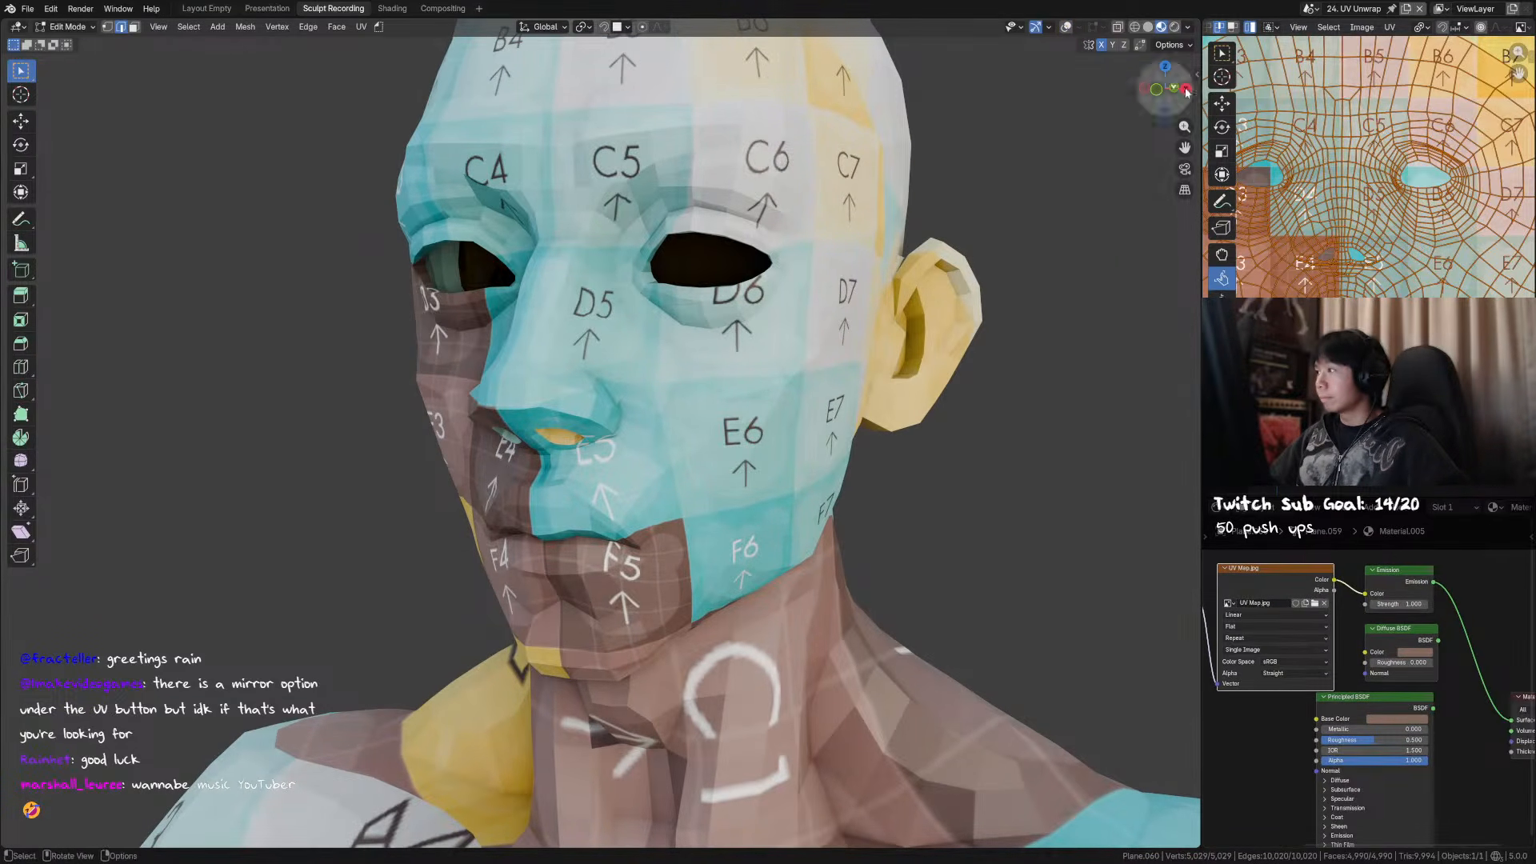
- Check the Mio3 UV options, return the body to Object Mode and open the UV editor's image list
key("n")
left_click(1528, 200)
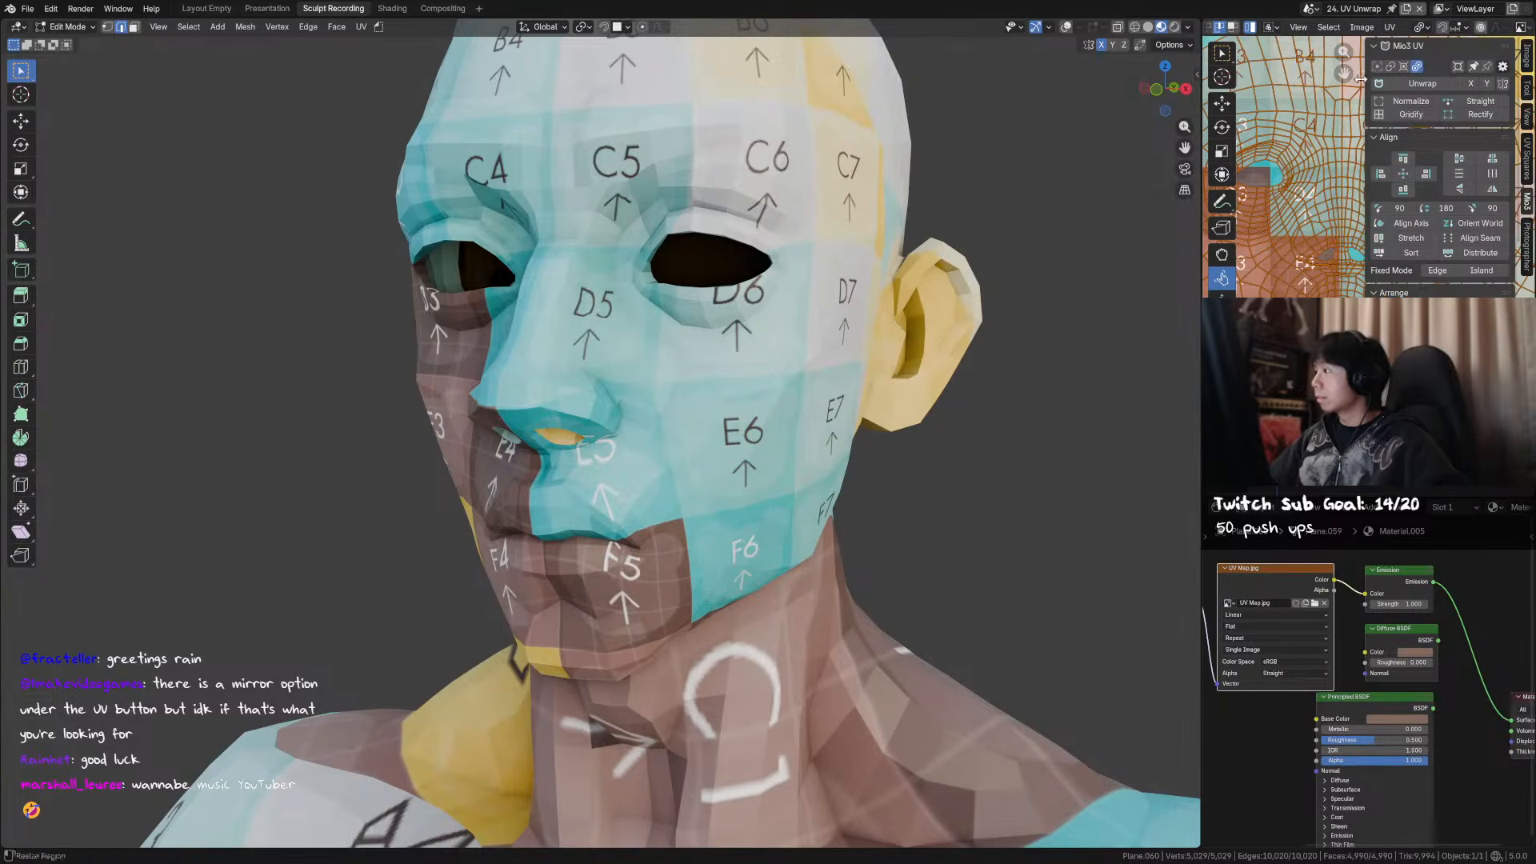
middle_click_drag(1325, 97, 1326, 90)
key("n")
key("ctrl+Tab")
key("ctrl+Tab")
left_click(880, 185)
left_click(1266, 27)
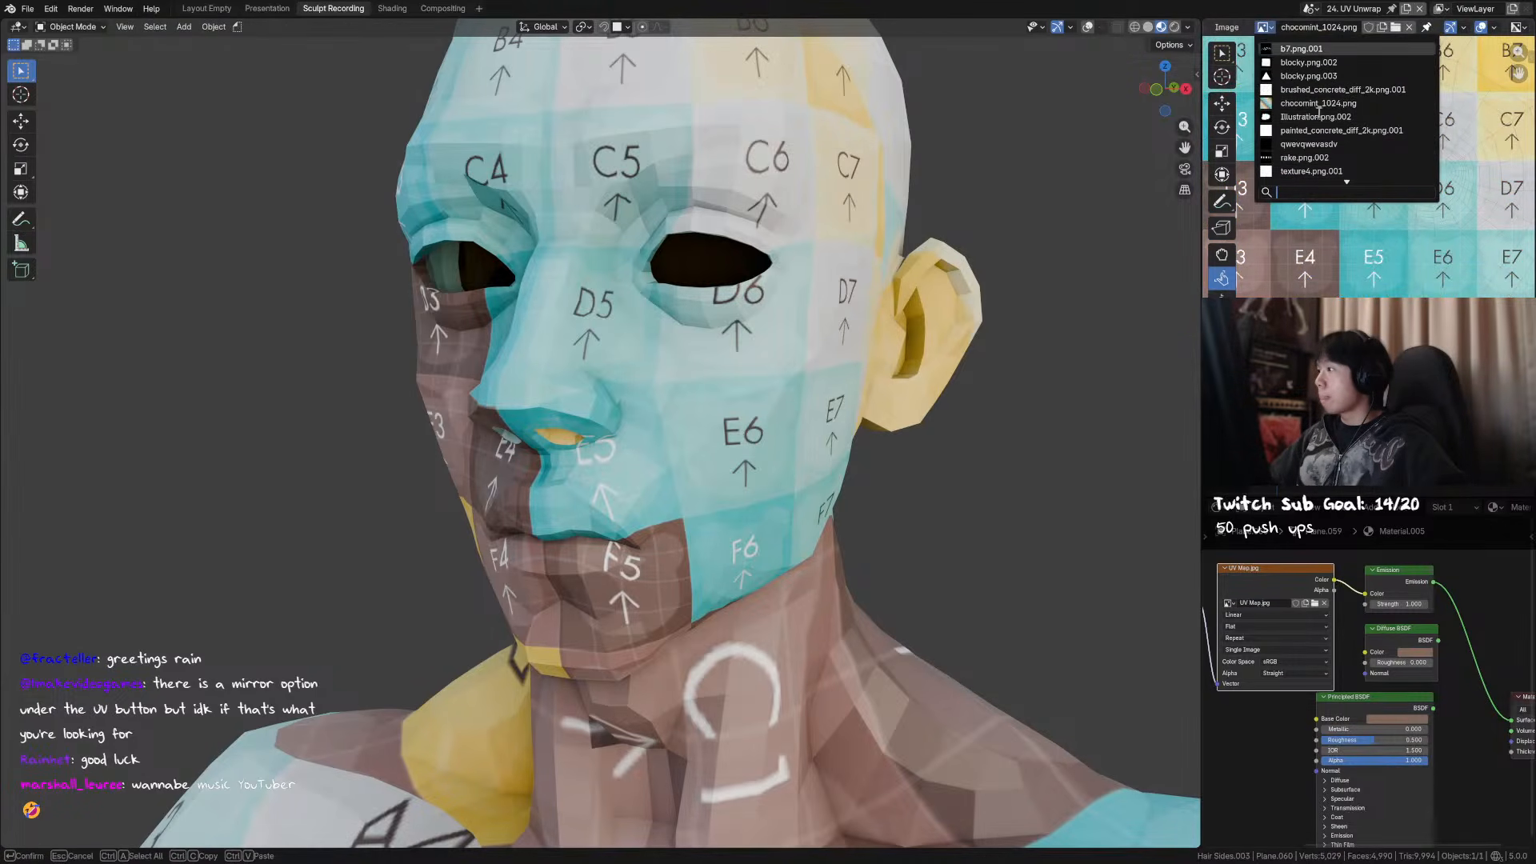
- Display the numbered UV Map.jpg grid on the head and set its Mapping scale to about 2.88 on all axes
key("n")
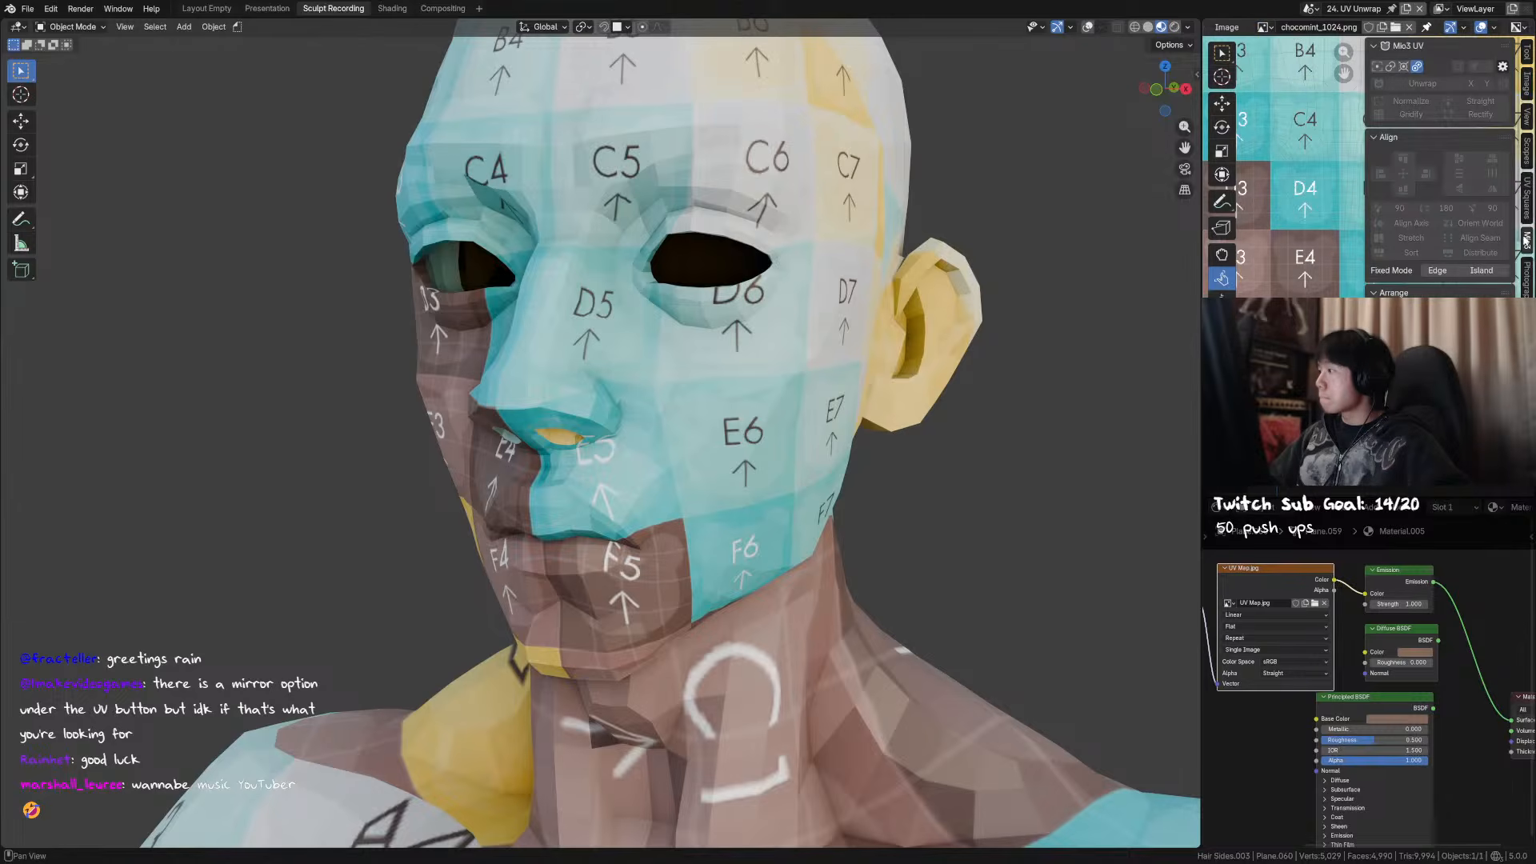
scroll(1440, 160, "down", 8)
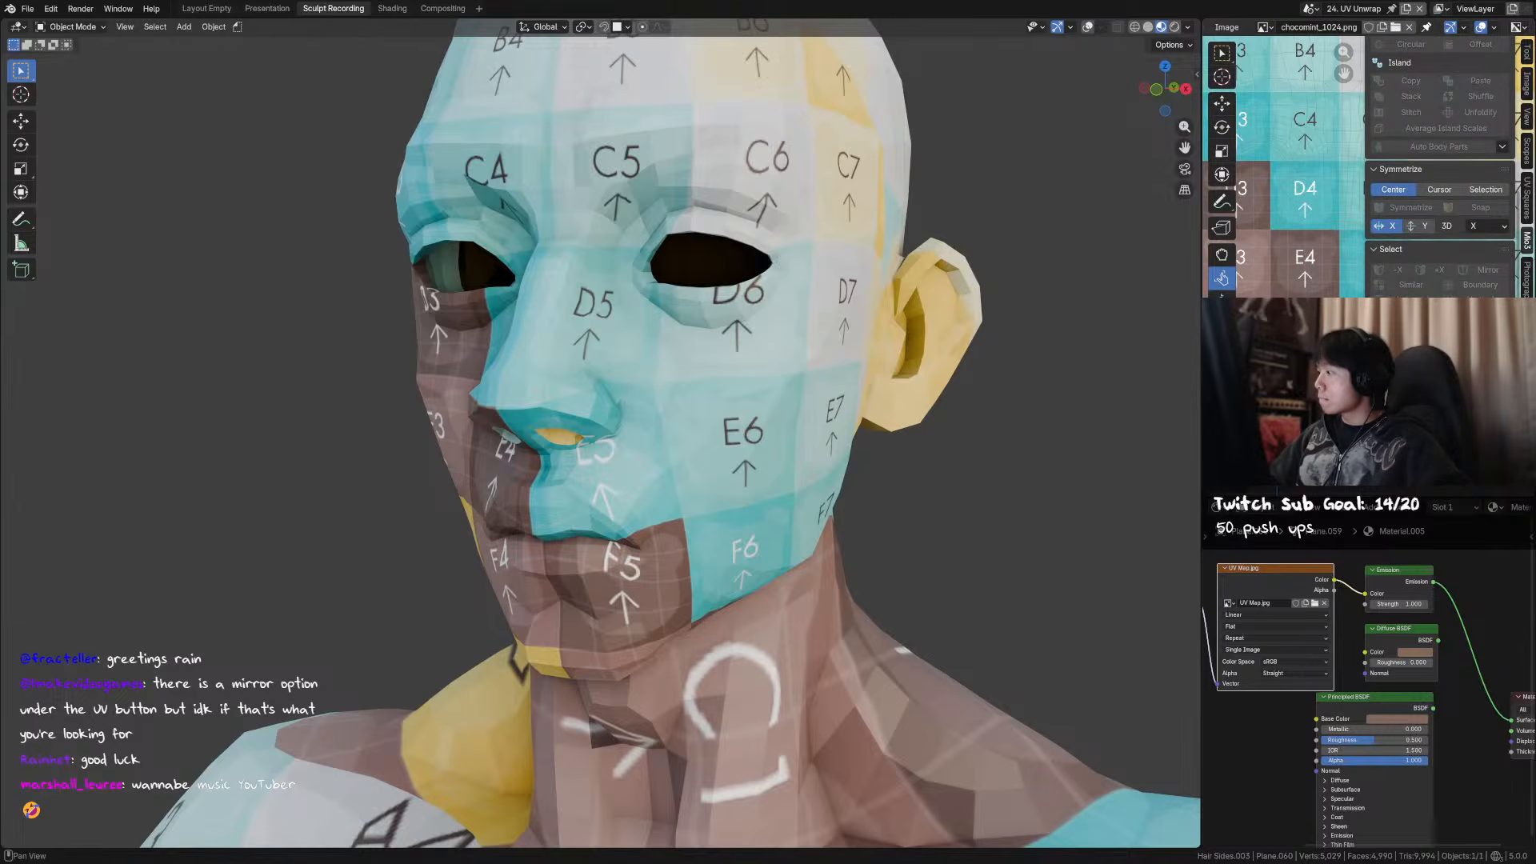
left_click(1432, 424)
scroll(846, 314, "up", 3)
middle_click_drag(1205, 682, 1362, 664)
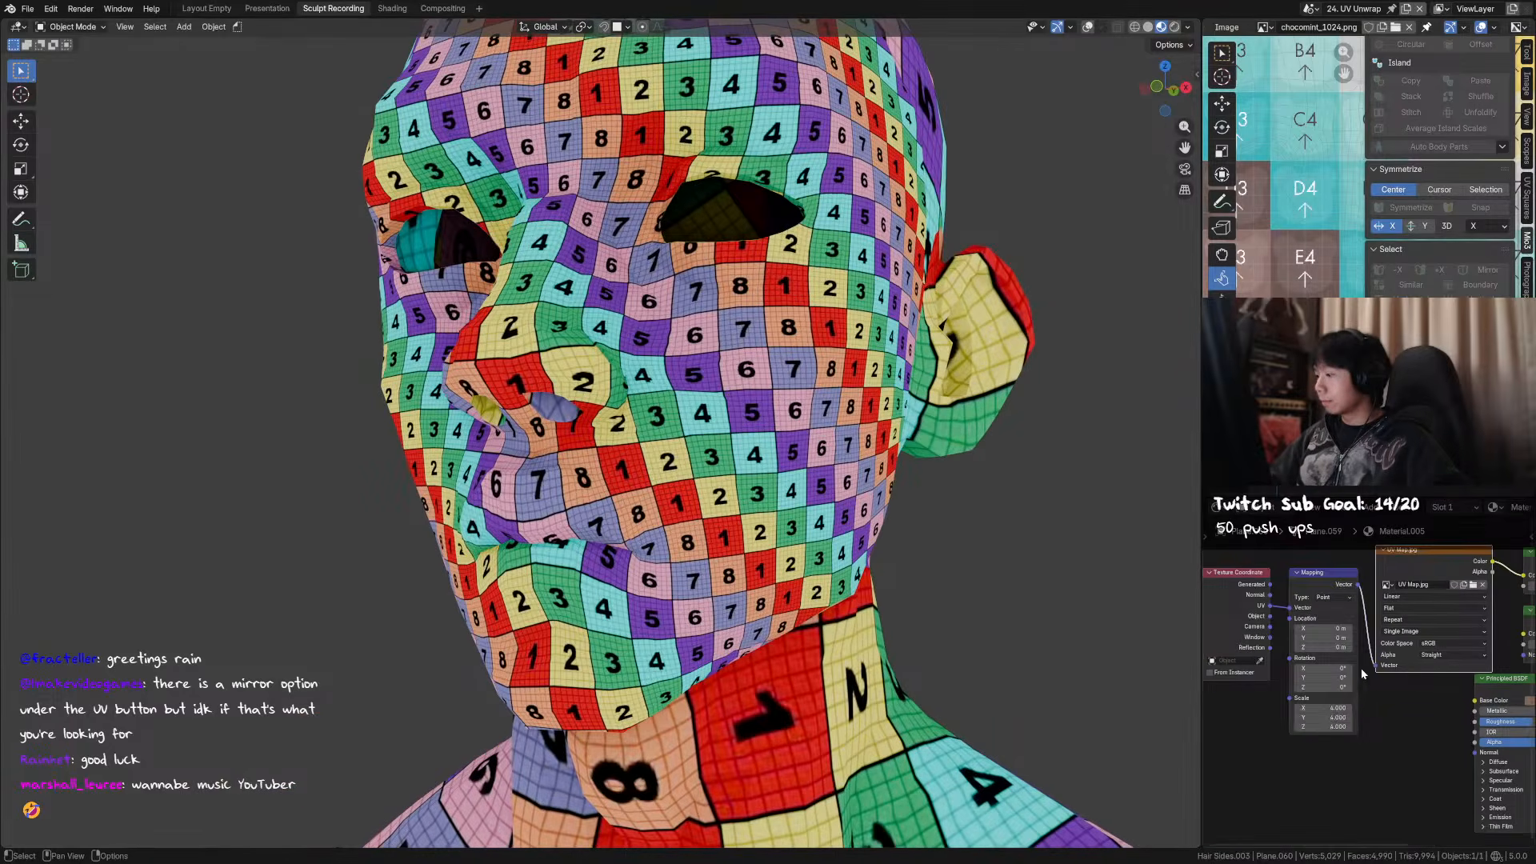
mouse_move(1320, 708)
left_mouse_down()
mouse_move(1272, 708)
mouse_move(1320, 708)
mouse_move(1276, 708)
mouse_move(1292, 708)
left_mouse_up()
key("n")
- Return to Edit Mode and inspect the numbered grid for stretching along the side of the face
key("Tab")
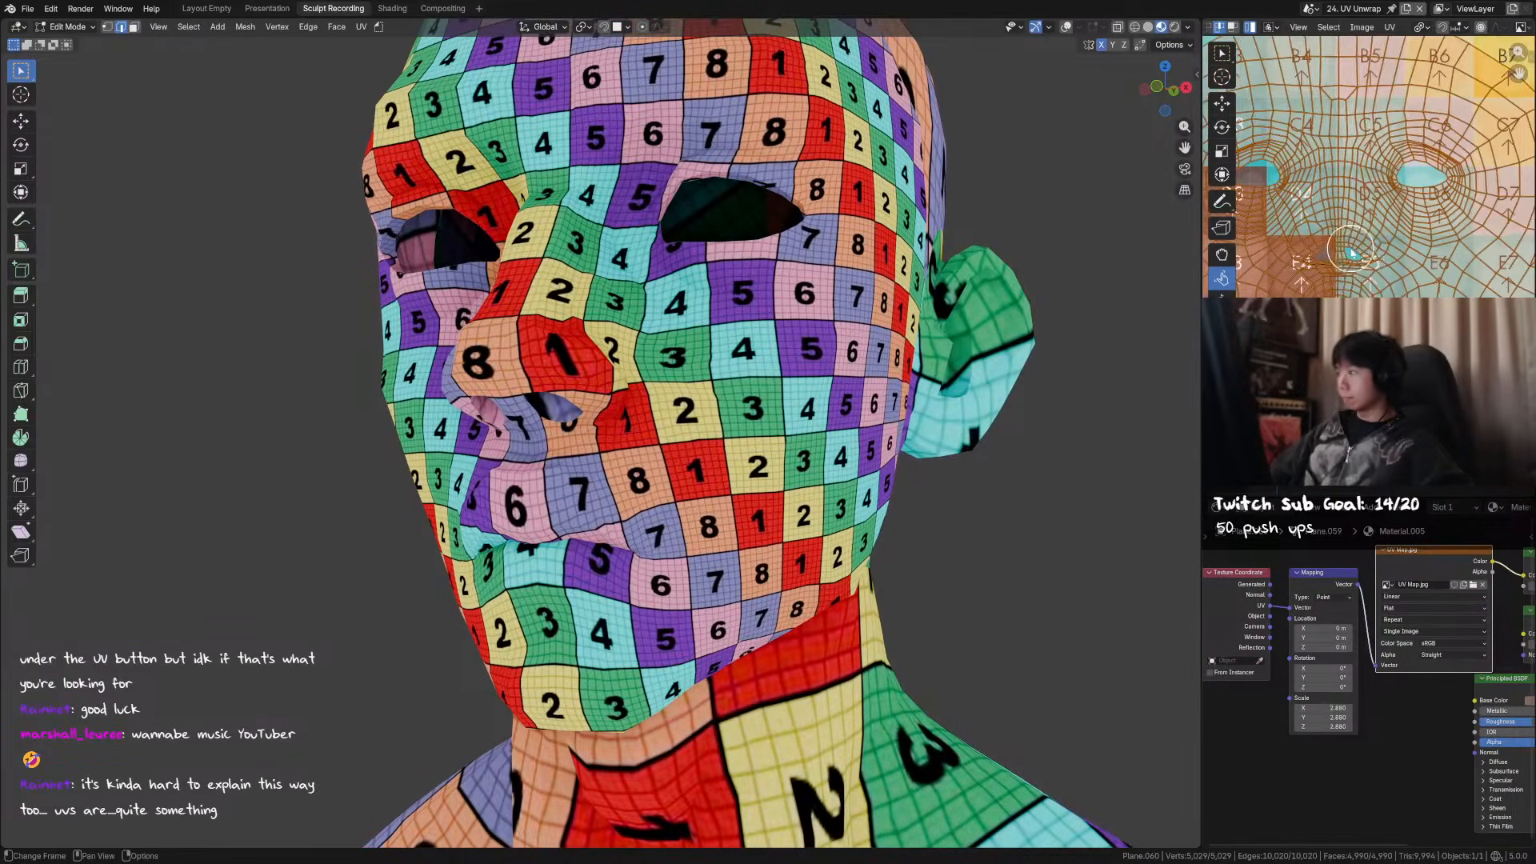
scroll(1352, 254, "up", 2)
middle_click_drag(1125, 253, 1224, 259)
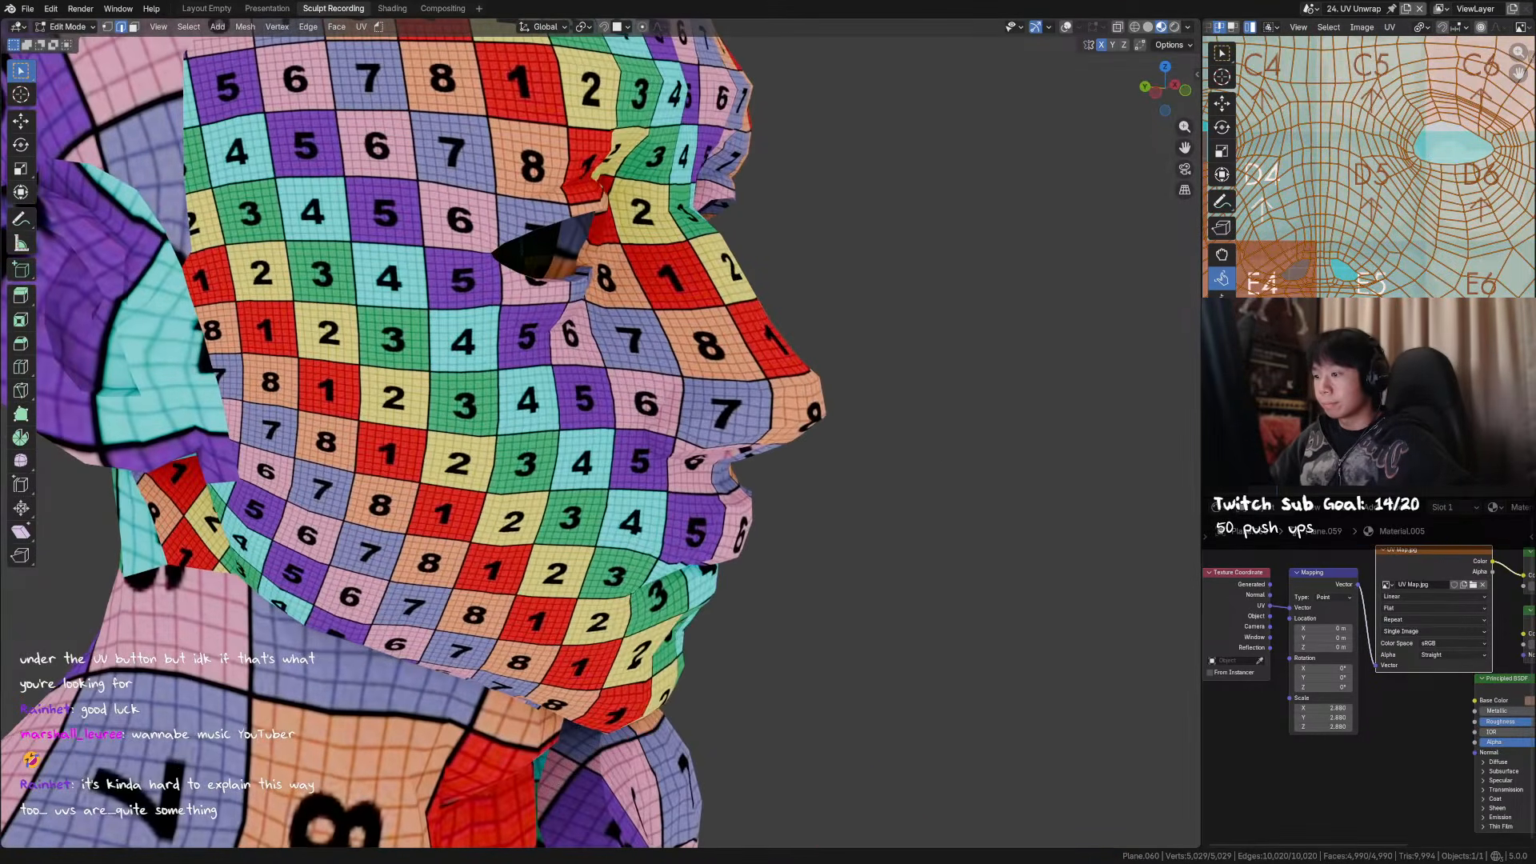
middle_click_drag(768, 497, 697, 449)
middle_click_drag(901, 430, 936, 412)
- Shade the body mesh smooth in Object Mode and turn on its Subdivision modifier in the viewport
key("Tab")
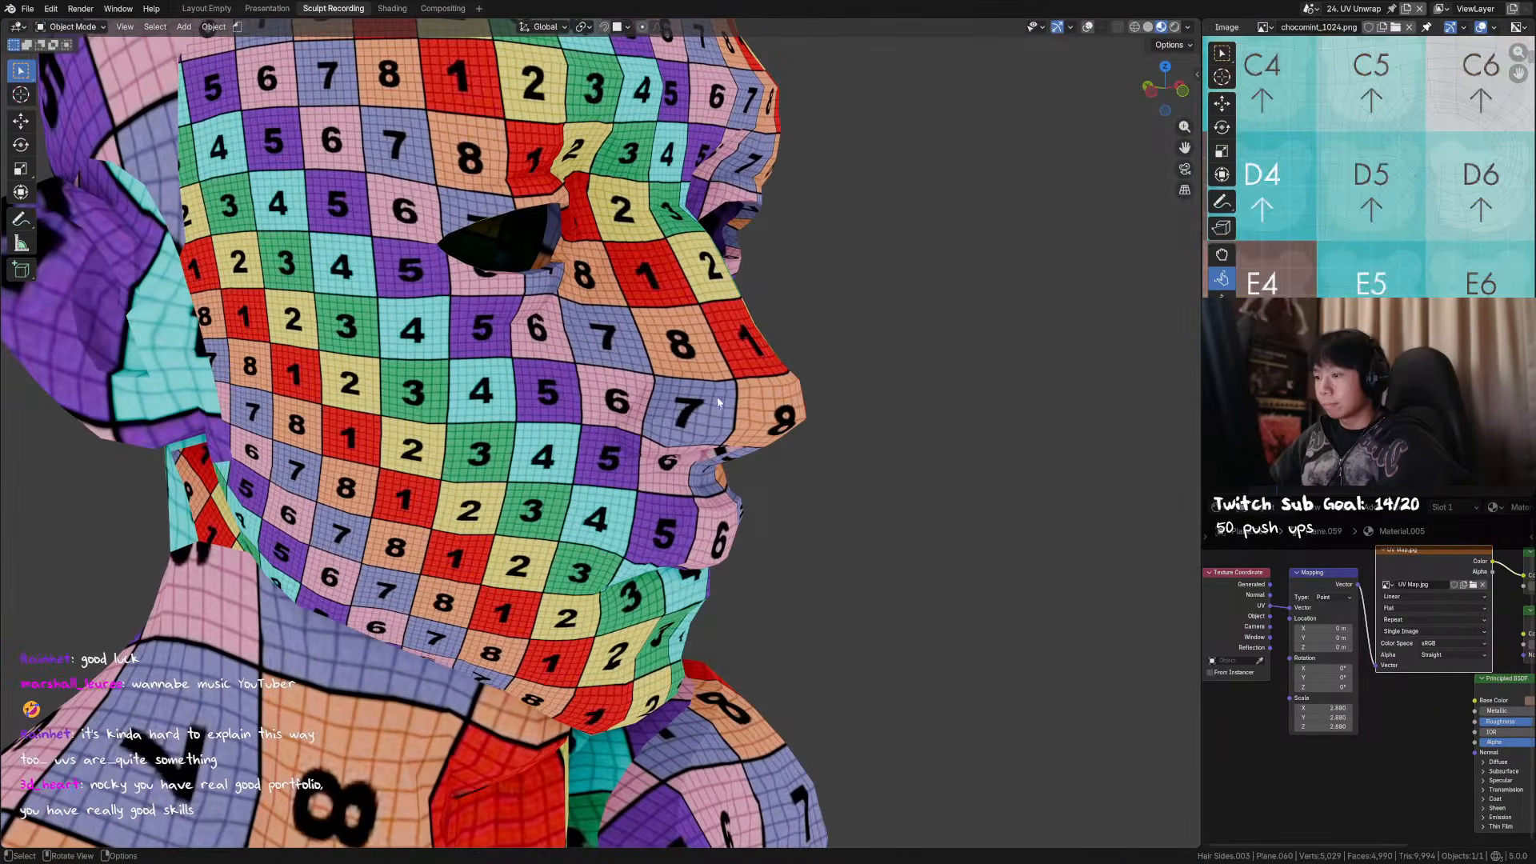
right_click(713, 404)
left_click(737, 413)
left_click(1221, 509)
left_click(1144, 559)
left_click(1459, 671)
middle_click_drag(837, 481, 584, 421)
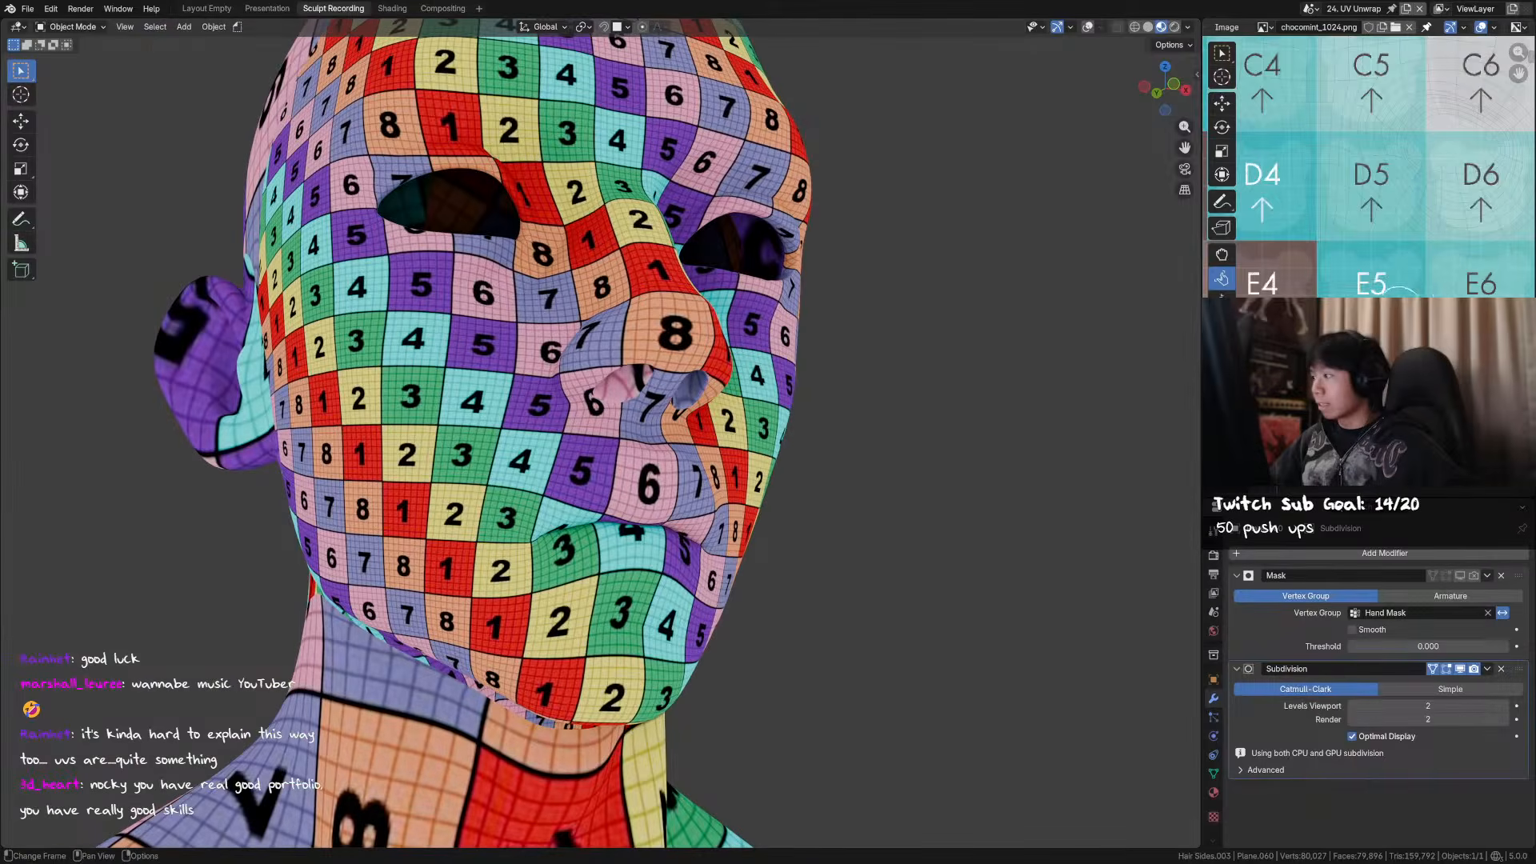
- Try the Mio3 UV Mirror selection in Edit Mode and select only the -X half of the UVs
key("Tab")
middle_click_drag(1297, 244, 1358, 262)
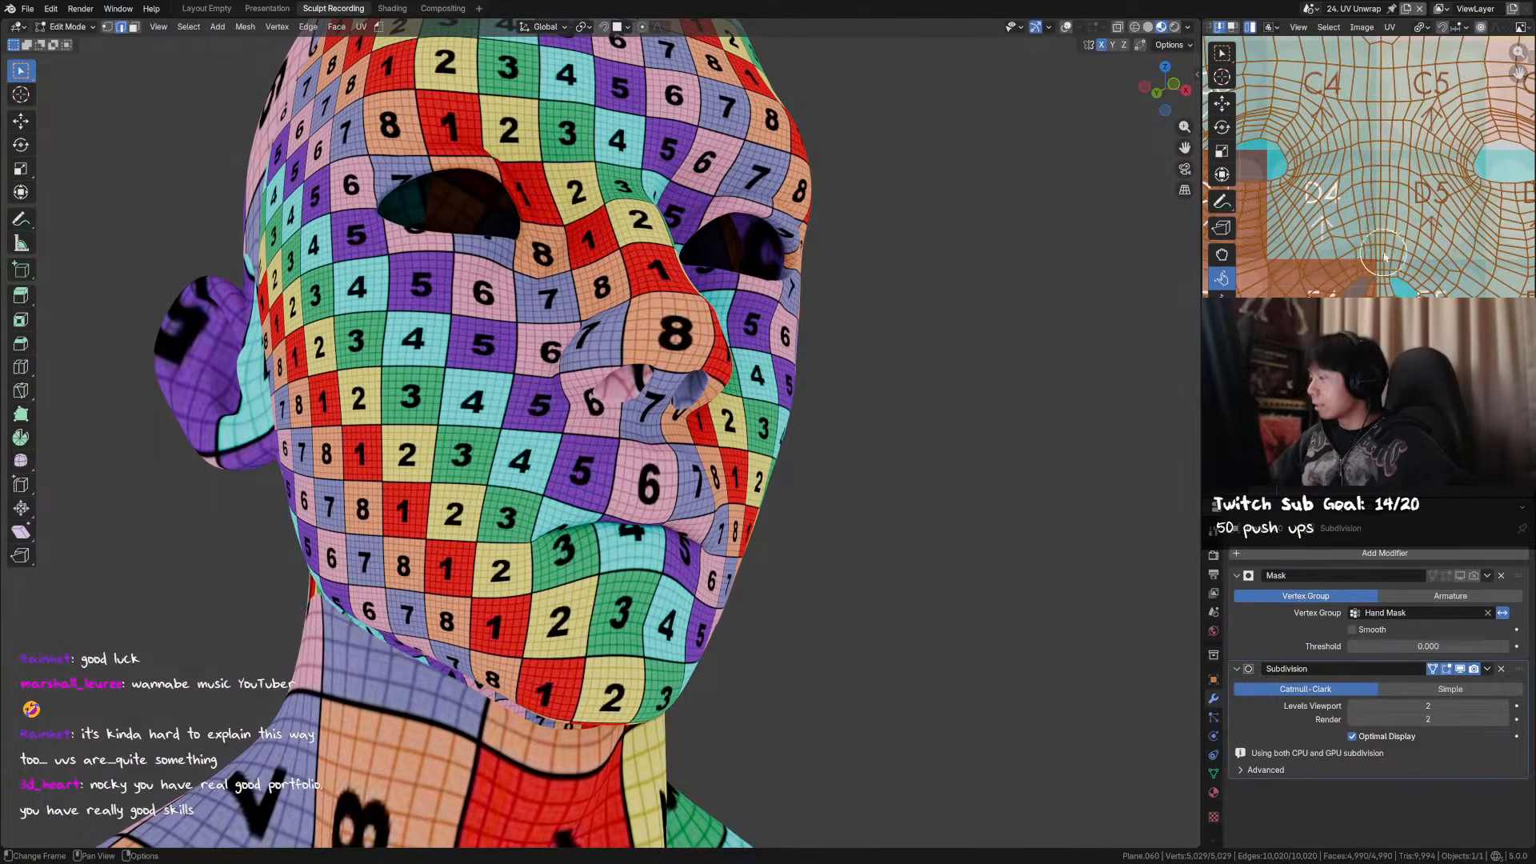
key("n")
middle_click_drag(1351, 234, 1313, 222)
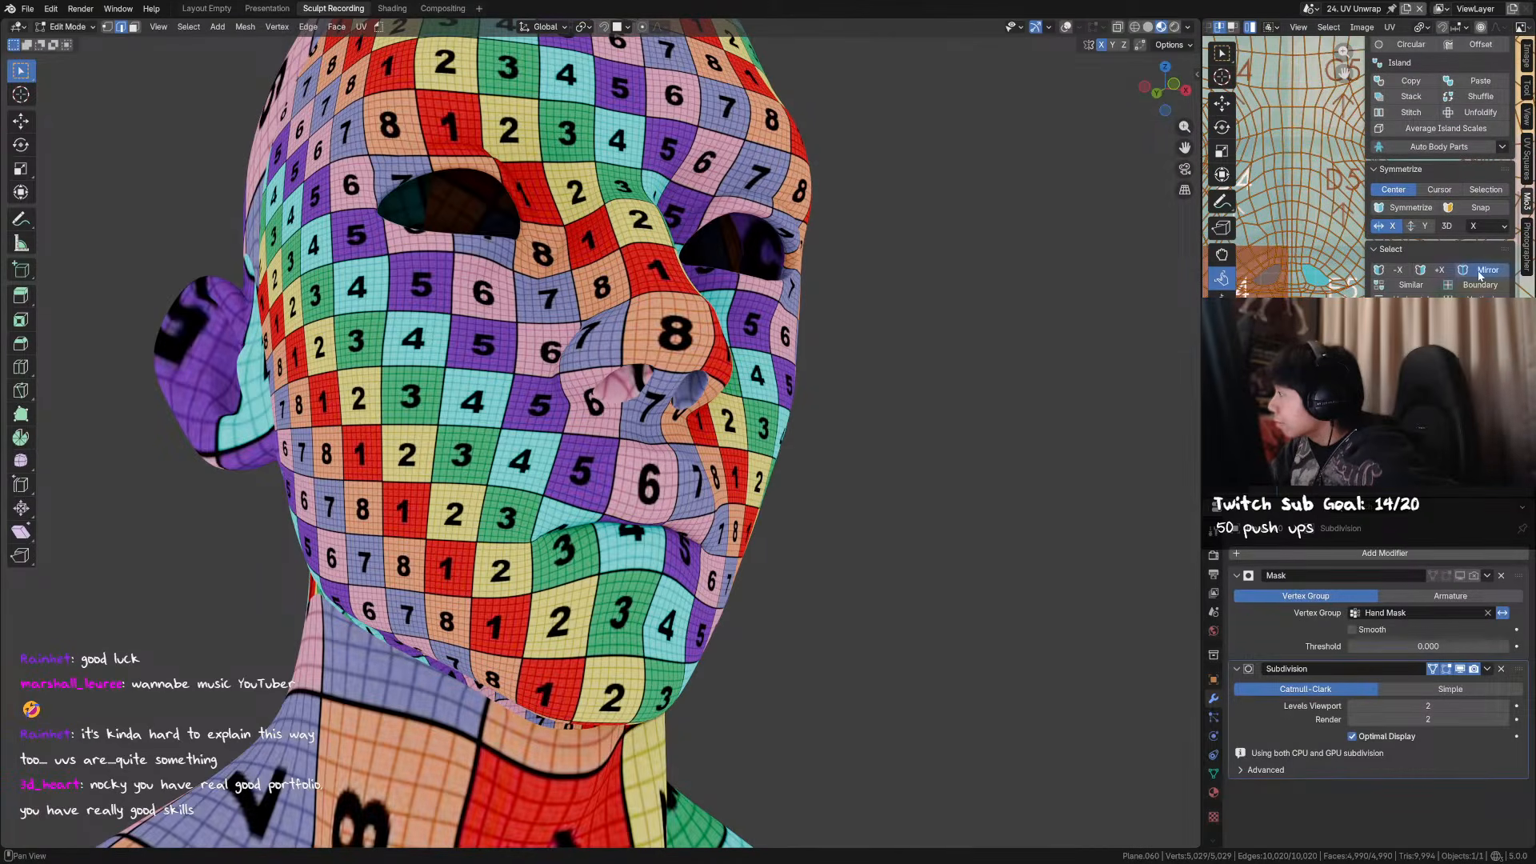
middle_click_drag(1263, 281, 1290, 181)
scroll(1309, 274, "down", 2)
middle_click_drag(1285, 242, 1266, 281)
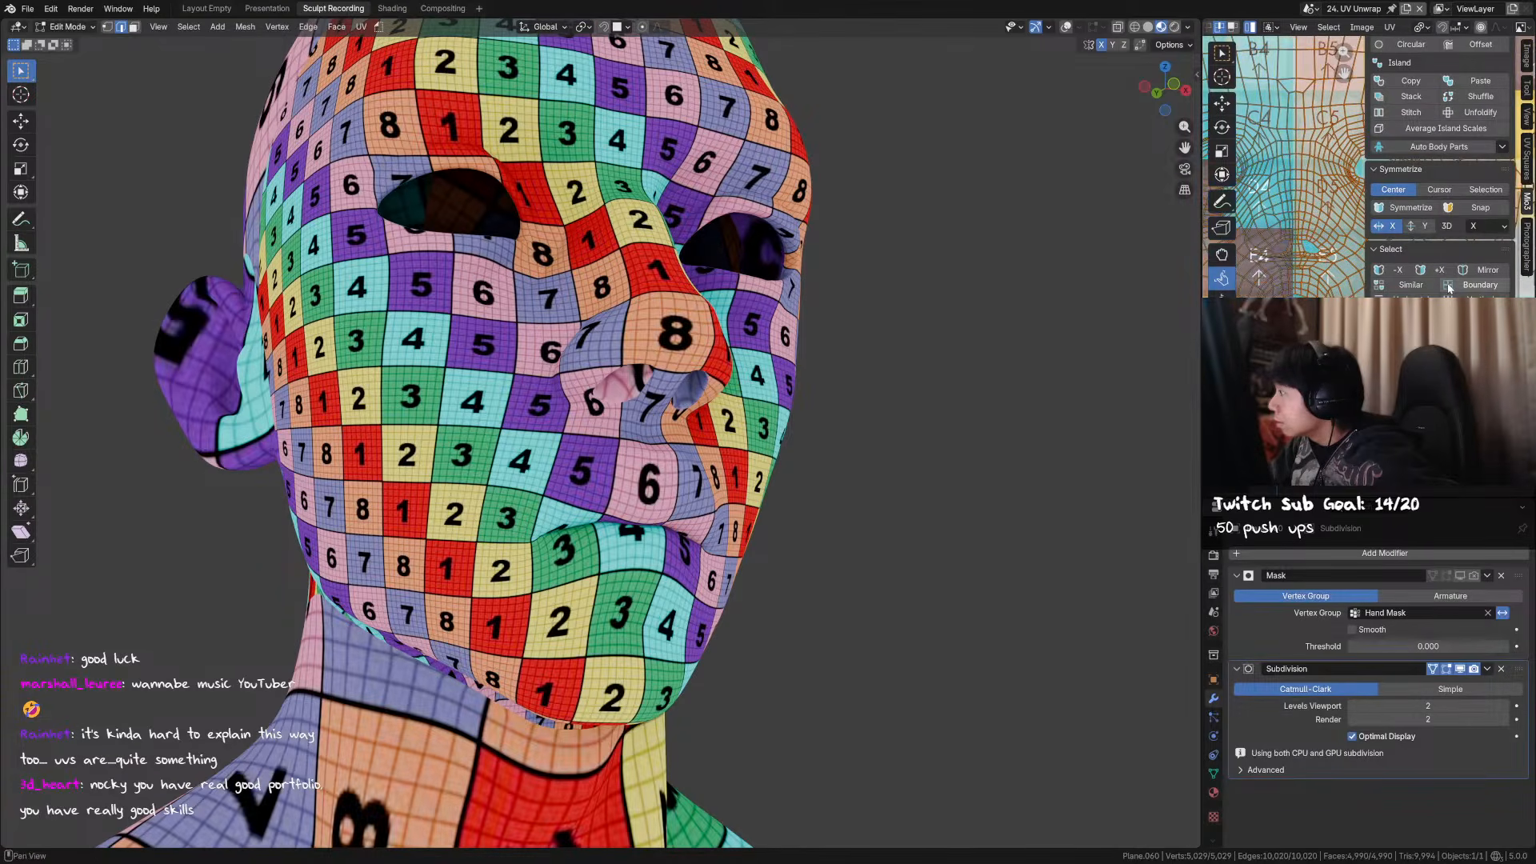
left_click(1488, 272)
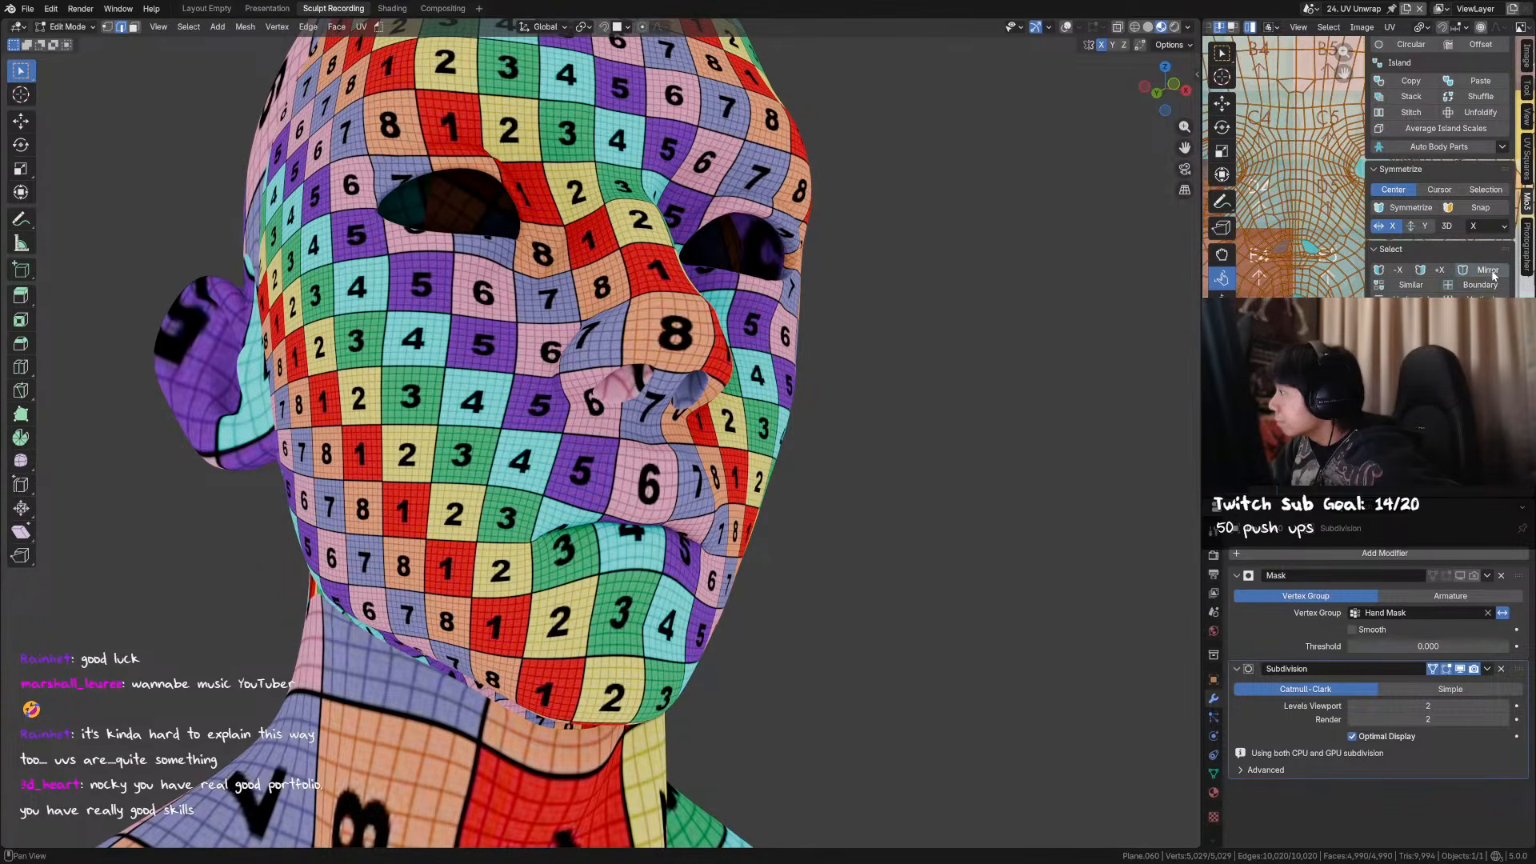
left_click(1383, 270)
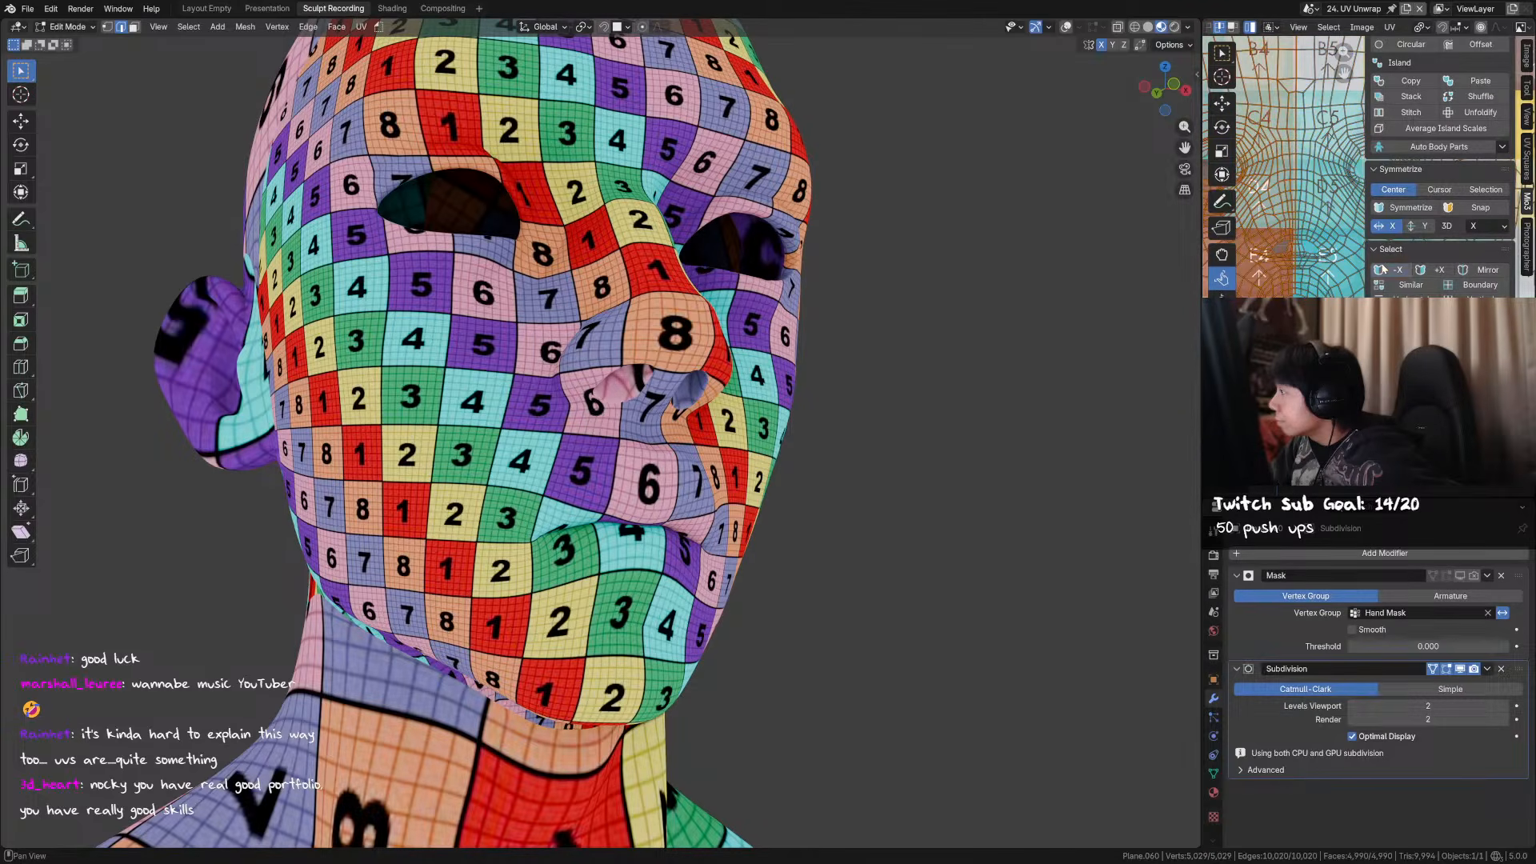
- Try the Mirror selection on the -X half again and undo it
left_click(1488, 271)
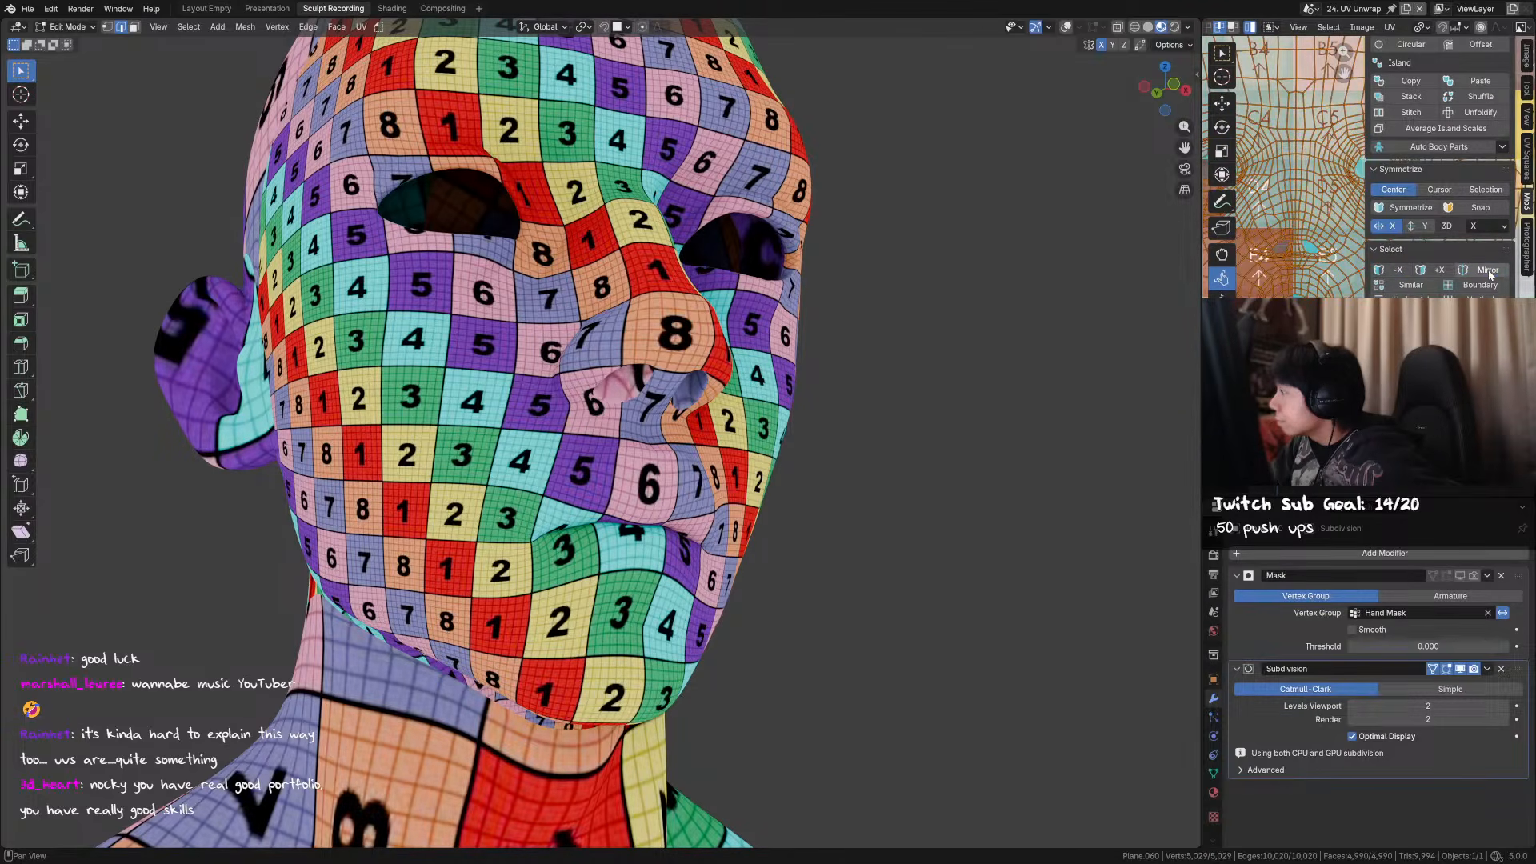
middle_click_drag(1280, 264, 1284, 243)
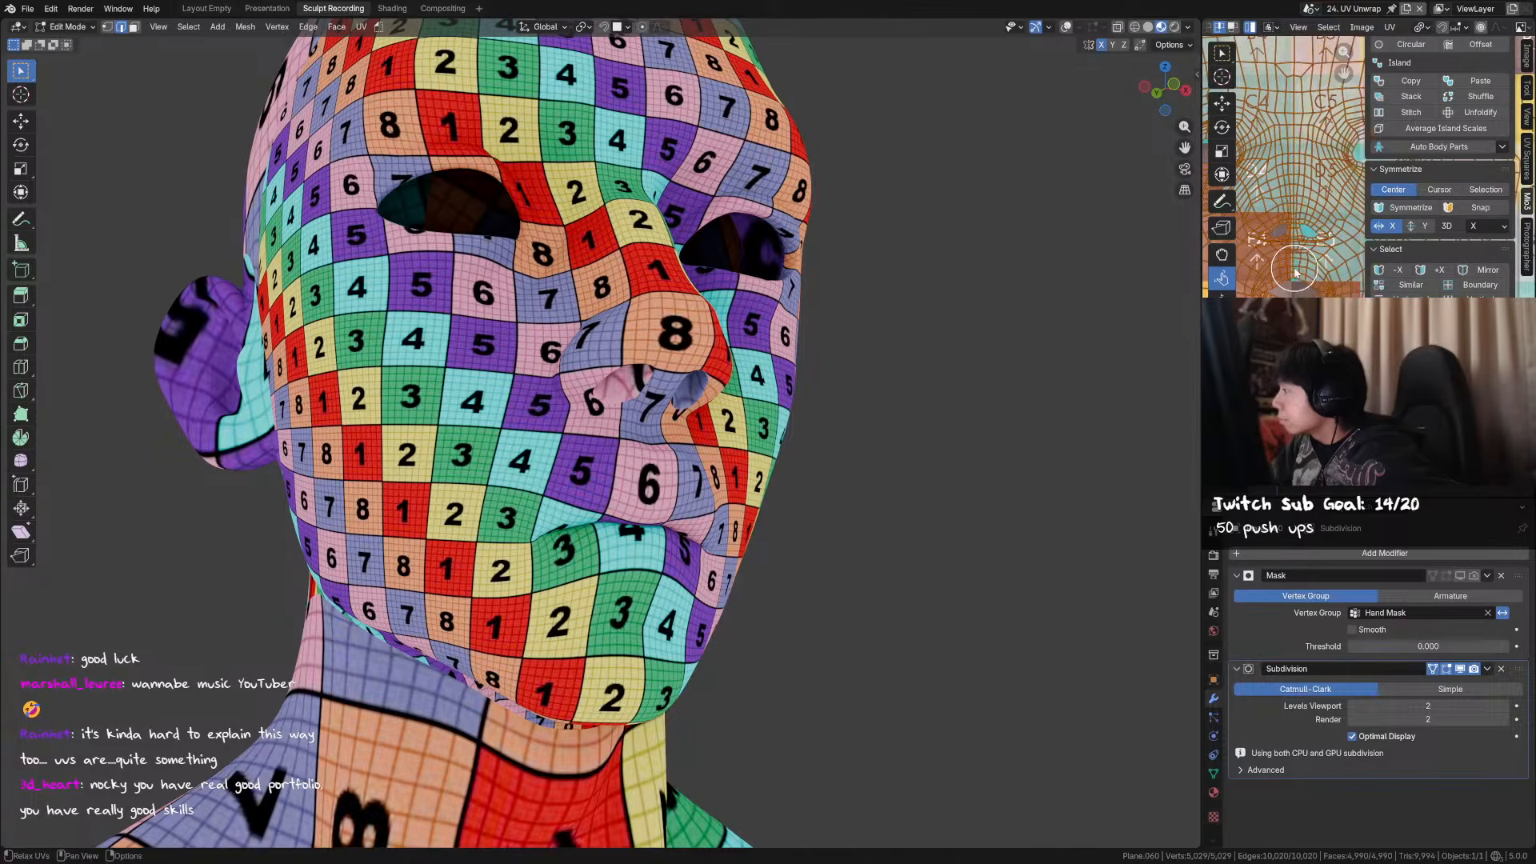
key("ctrl+z")
scroll(1276, 288, "down", 1)
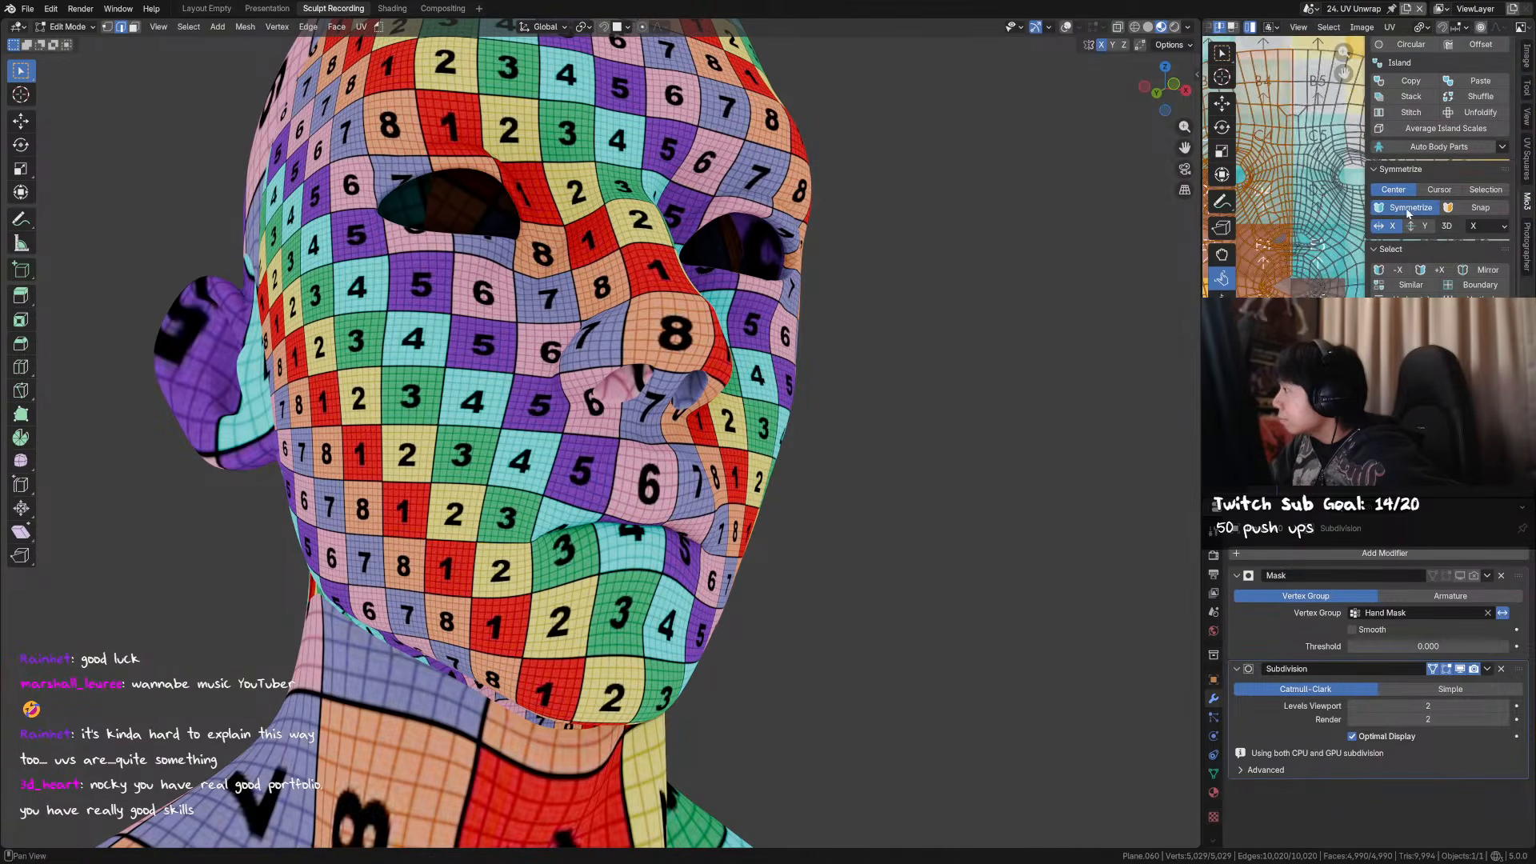
- Set the 3D axis of the Mio3 UV Symmetrize tool to Auto
scroll(1300, 244, "up", 2)
scroll(1300, 244, "up", 2)
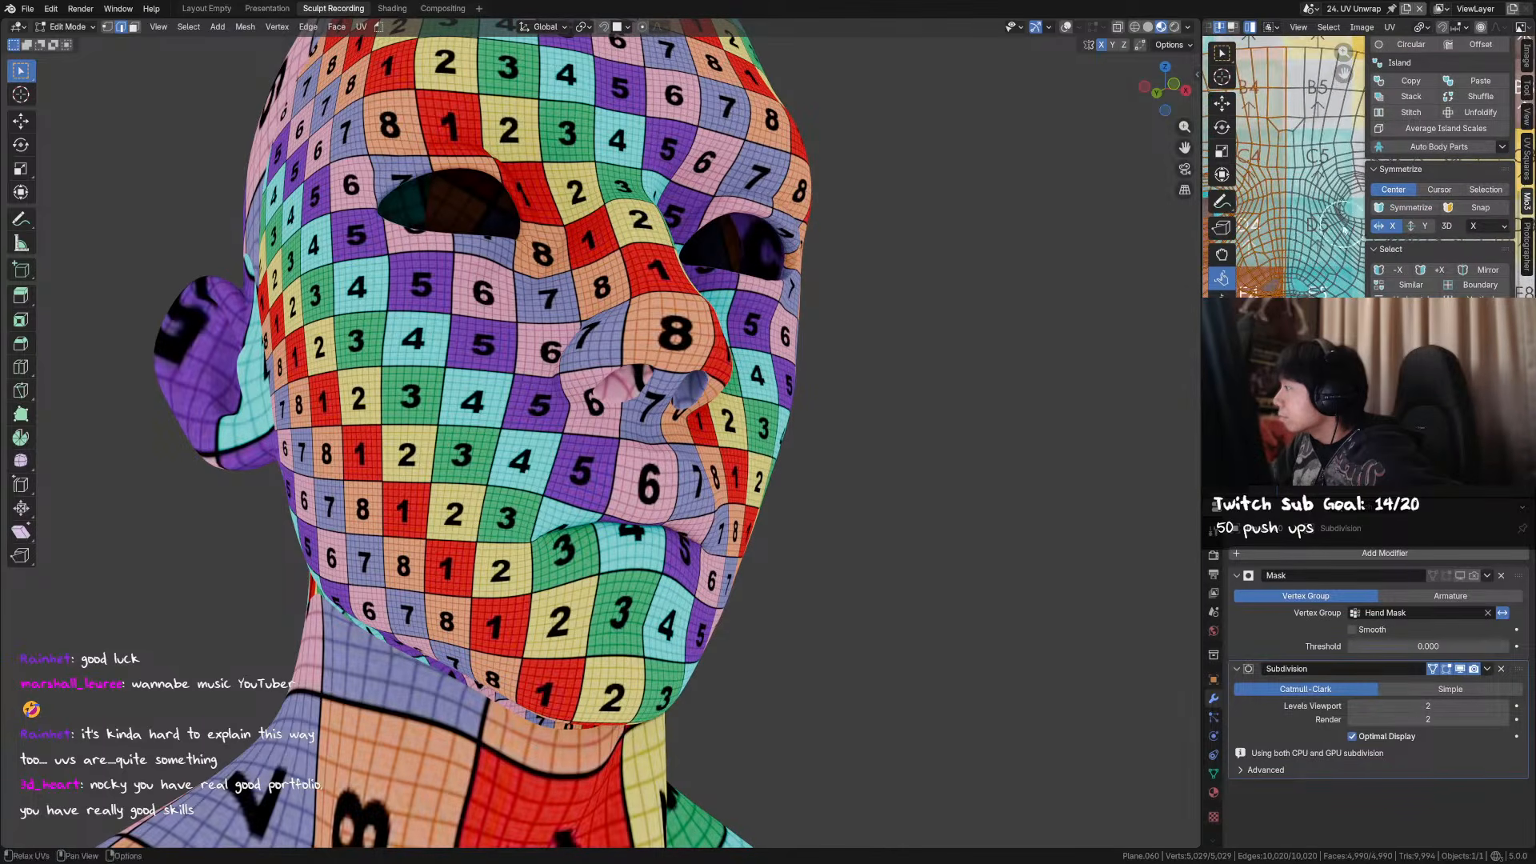
middle_click_drag(1349, 227, 1353, 231)
left_click(1479, 228)
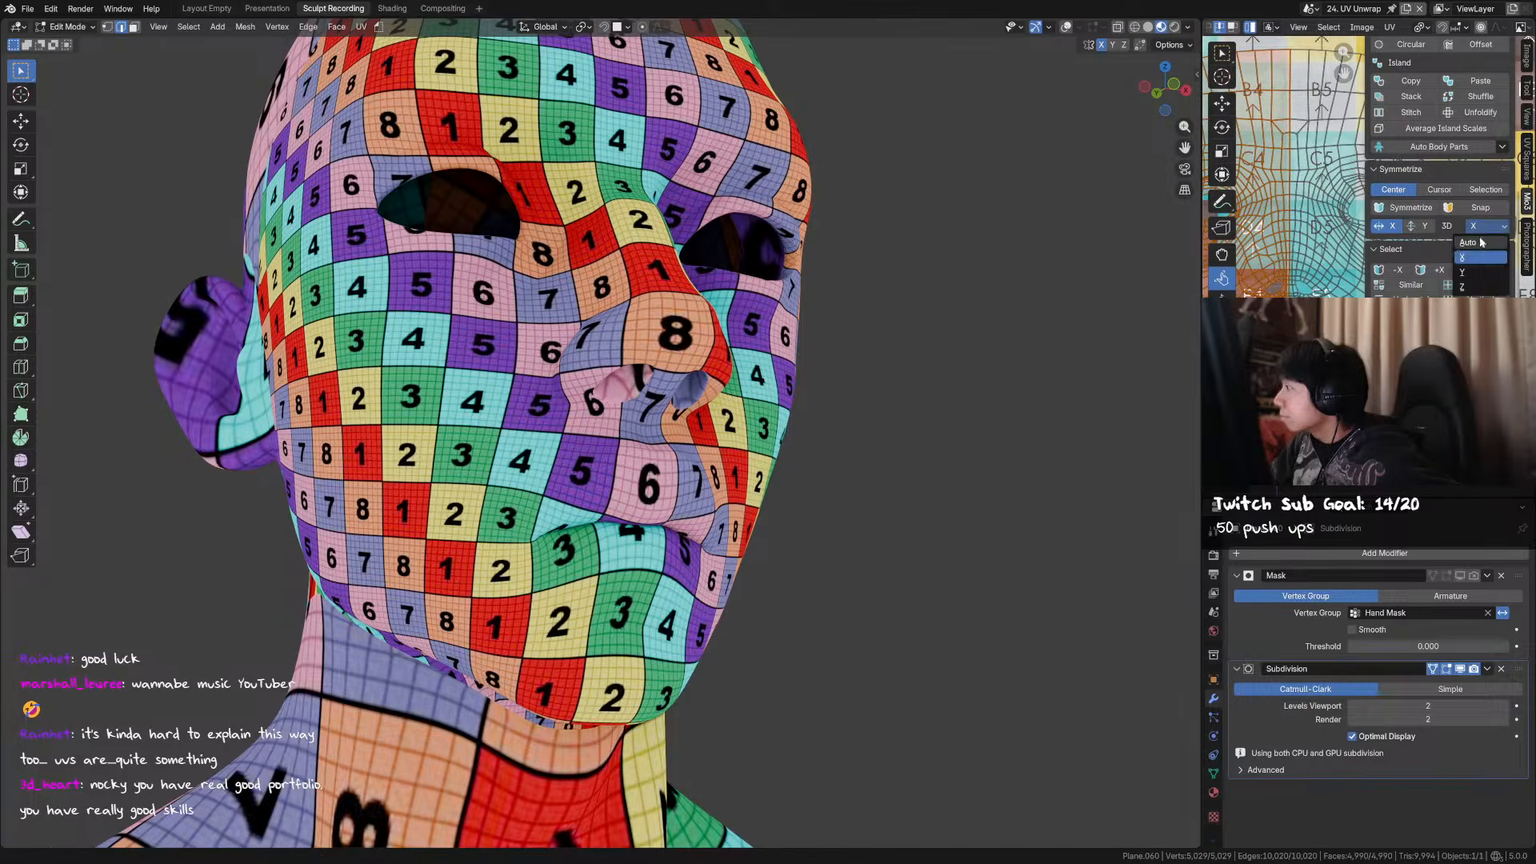
left_click(1485, 250)
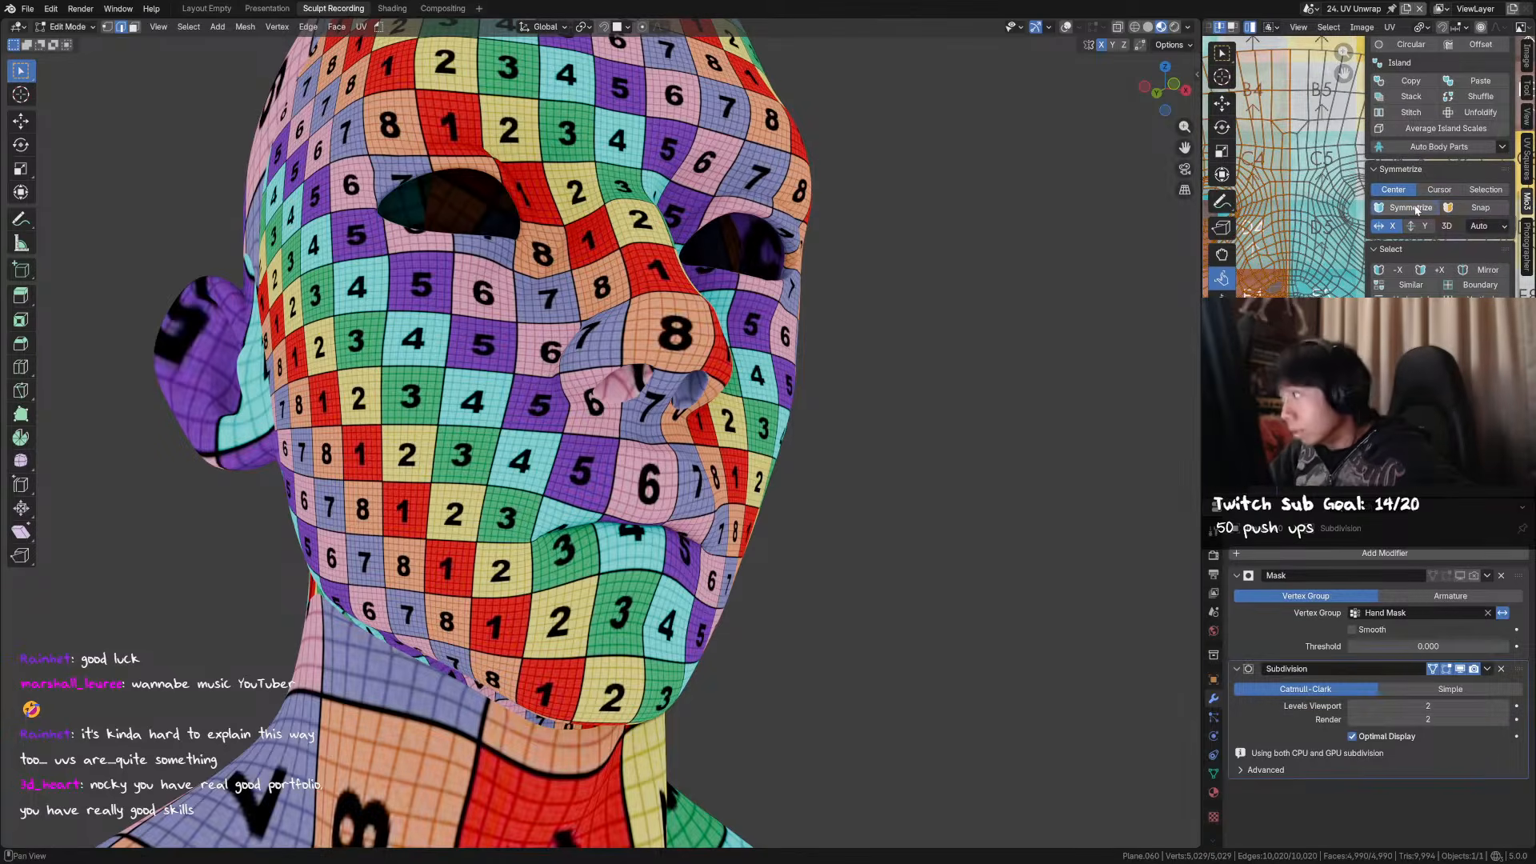
- Try symmetrizing the selected half of the UVs along X about the center, compare before and after, and undo it
left_click(1413, 210)
key("ctrl+z")
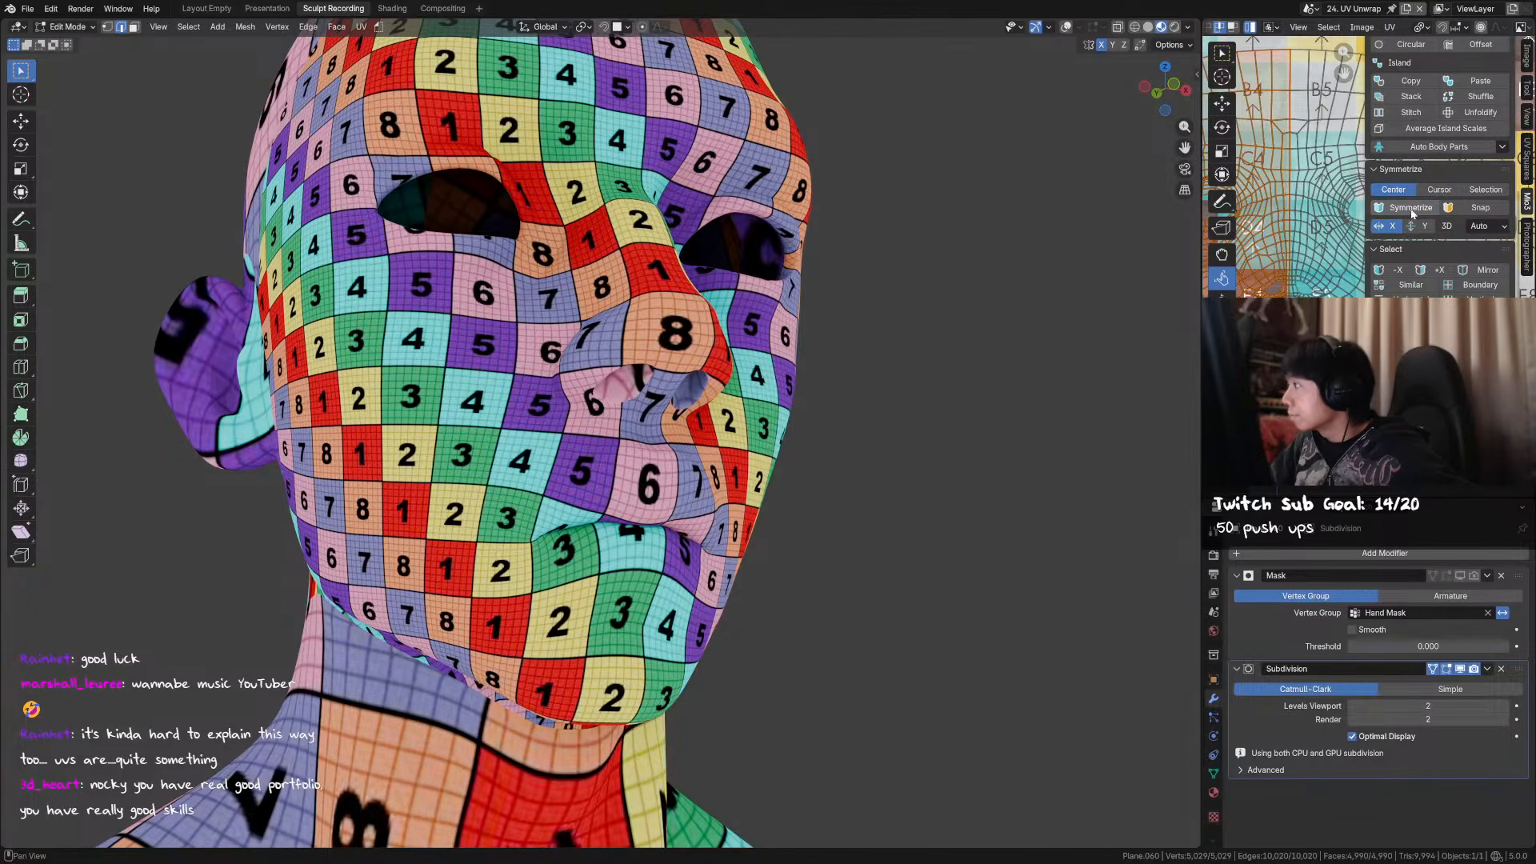
key("ctrl+shift+z")
middle_click_drag(1277, 249, 1293, 285)
scroll(1293, 285, "down", 2)
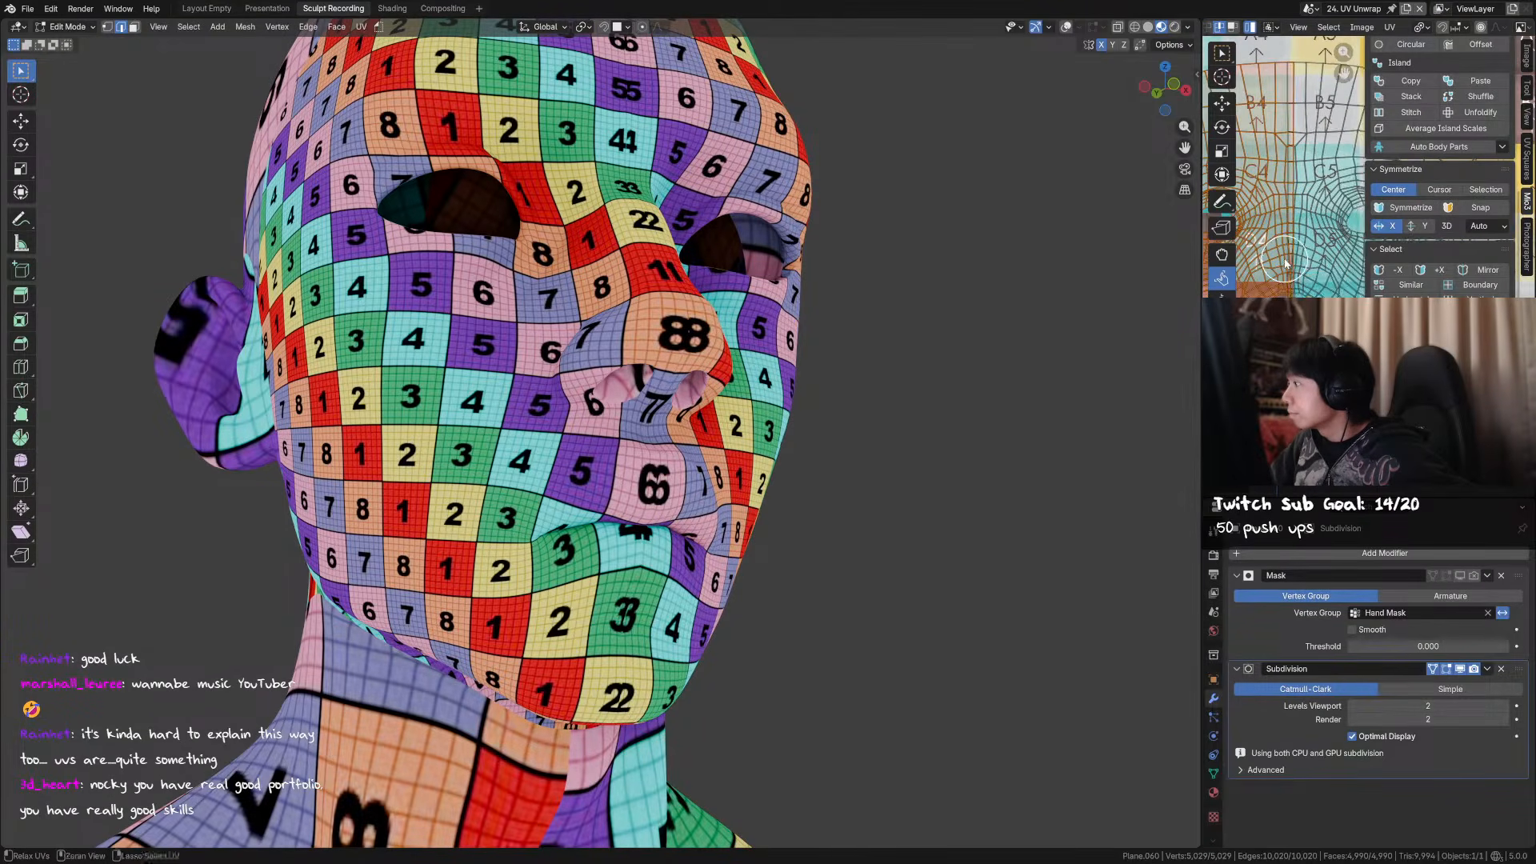
key("ctrl+z")
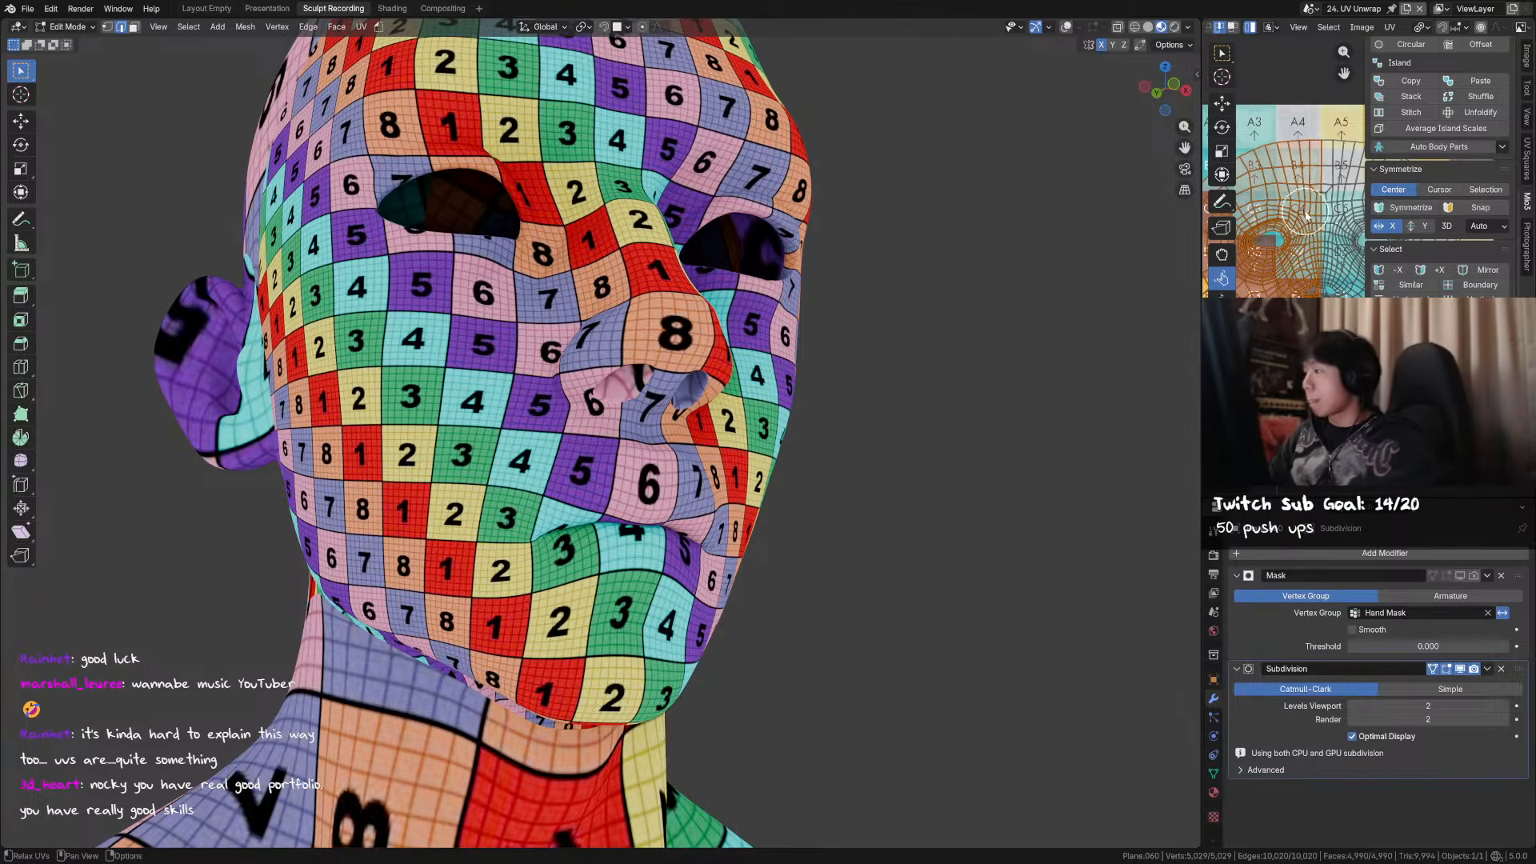
- Switch the UV editor from the Relax brush to the box selection tool and clear the UV selection
scroll(1322, 208, "down", 2)
scroll(1316, 213, "up", 1)
key("n")
scroll(1335, 267, "up", 2)
middle_click_drag(1336, 267, 1372, 236)
scroll(1371, 236, "down", 5)
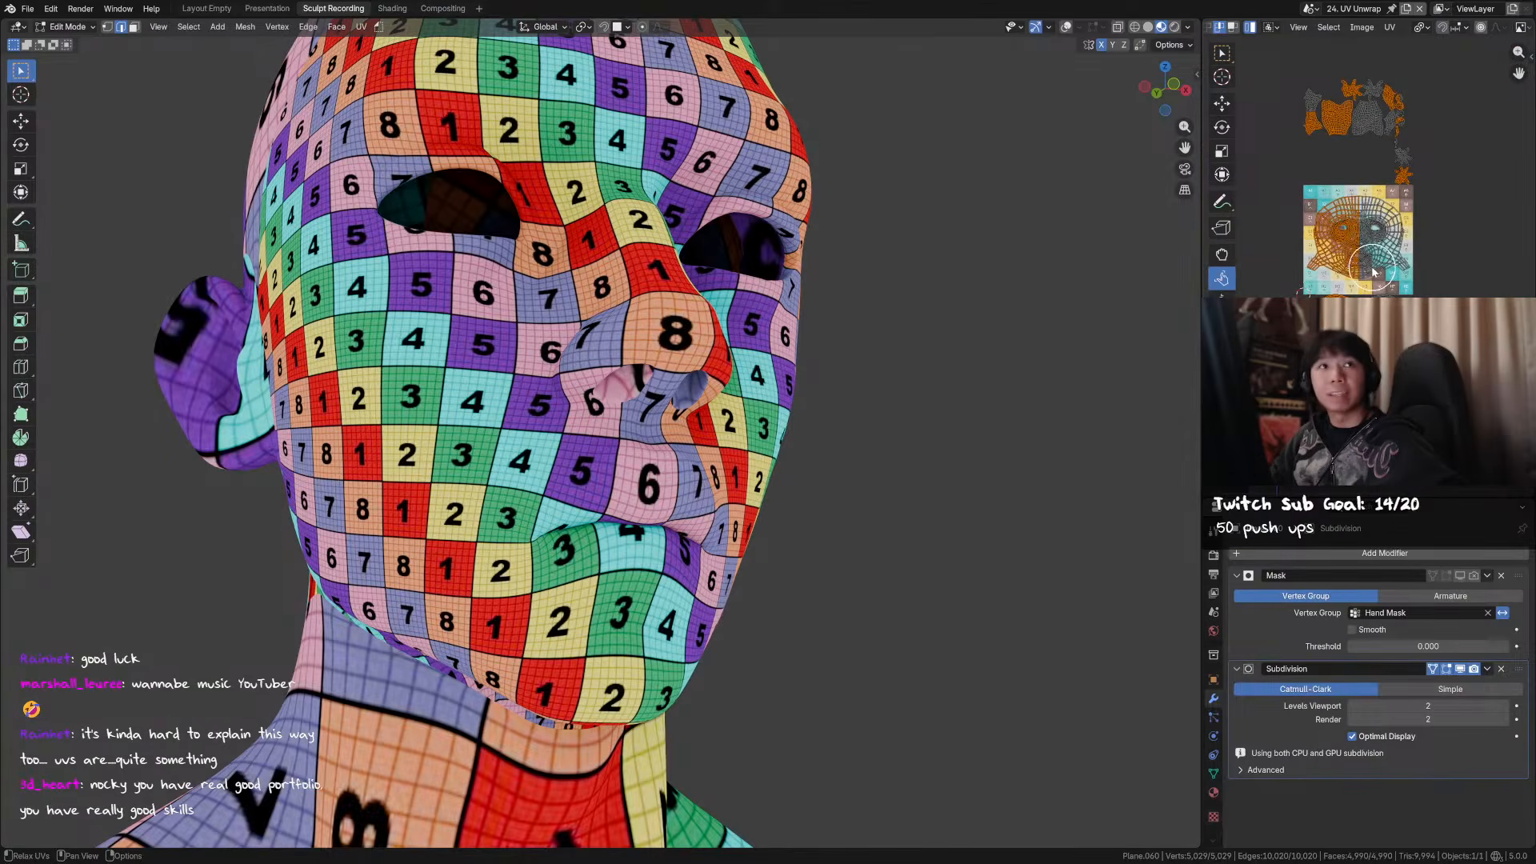
scroll(1341, 275, "up", 3)
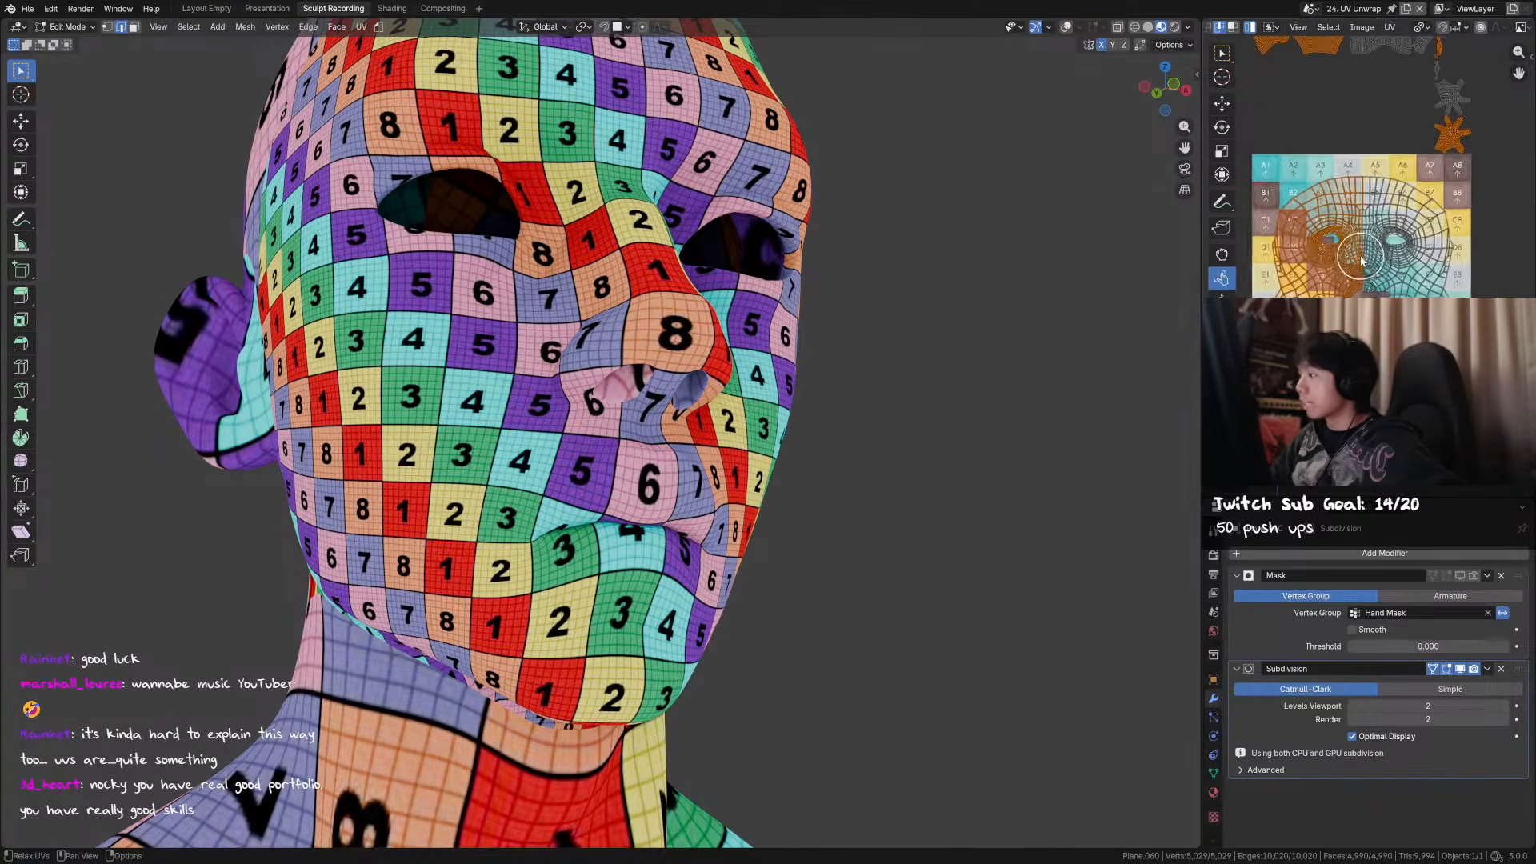
key("w")
left_click(1360, 251)
scroll(1367, 227, "up", 2)
scroll(912, 332, "down", 3)
- Show the viewport overlays again and select the seam-bounded face region of the mesh
middle_click_drag(888, 334, 872, 377)
key("Tab")
key("Tab")
left_click(1066, 27)
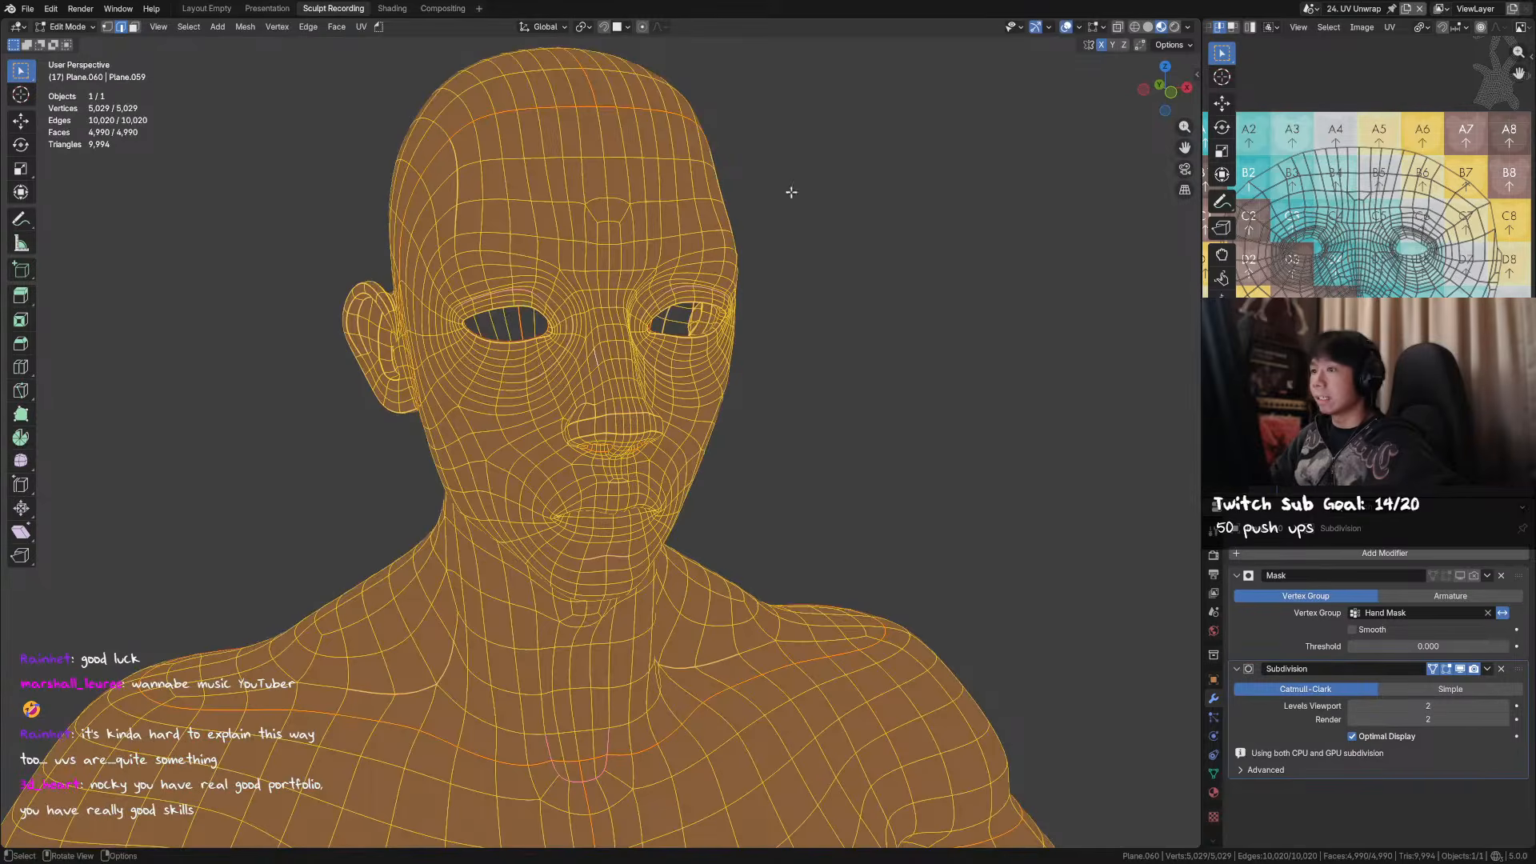
left_click(632, 216)
key("ctrl+l")
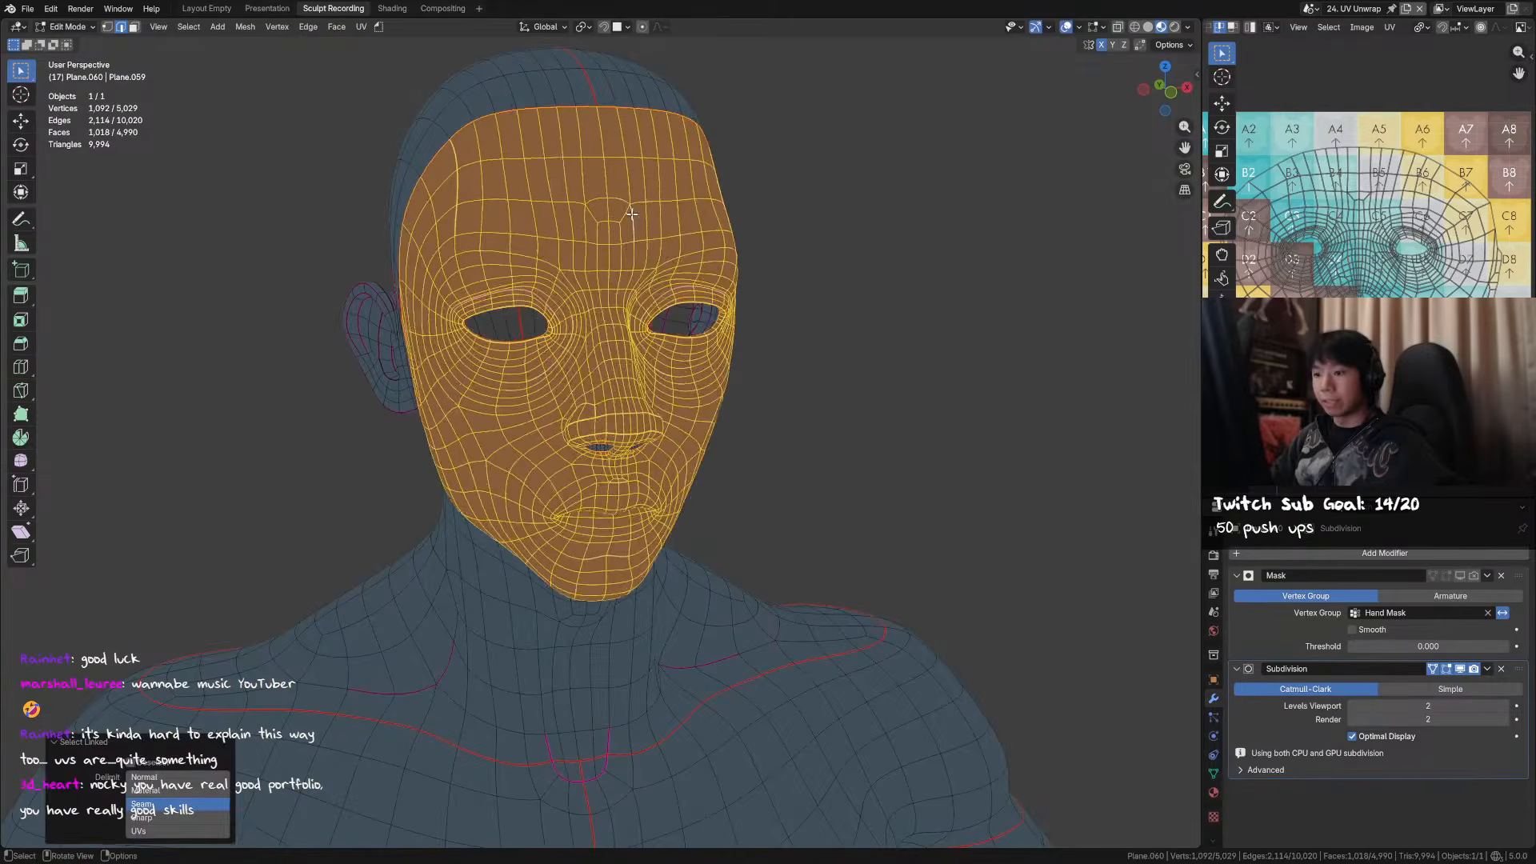
- Unwrap the selected face with Minimum Stretch and inspect the checker texture on it in Object Mode
scroll(672, 218, "down", 2)
key("u")
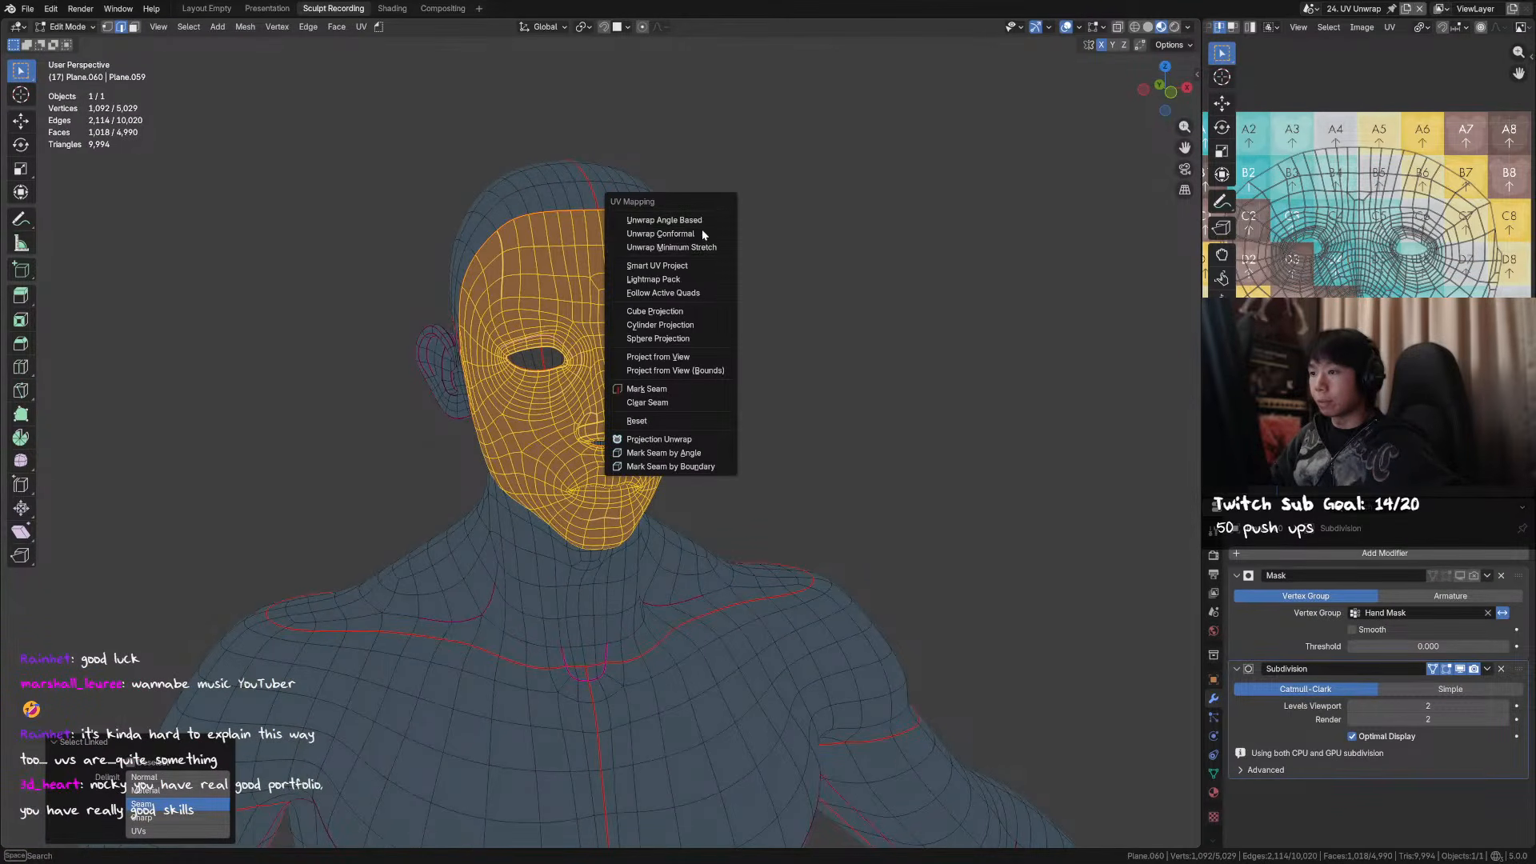
left_click(699, 249)
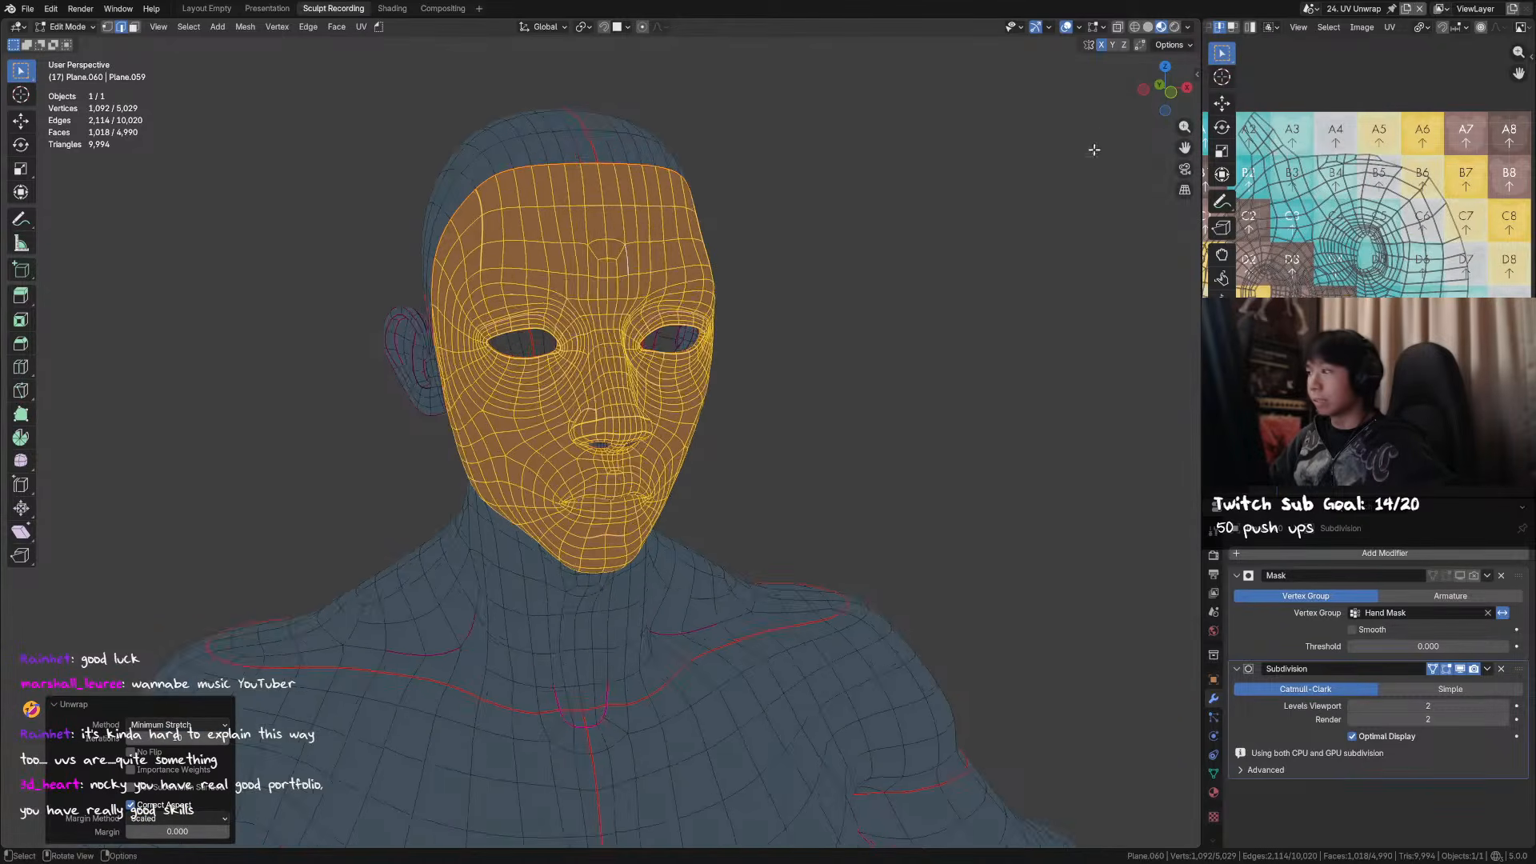
key("Tab")
middle_click_drag(778, 307, 759, 330)
scroll(759, 330, "up", 5)
middle_click_drag(736, 432, 608, 404)
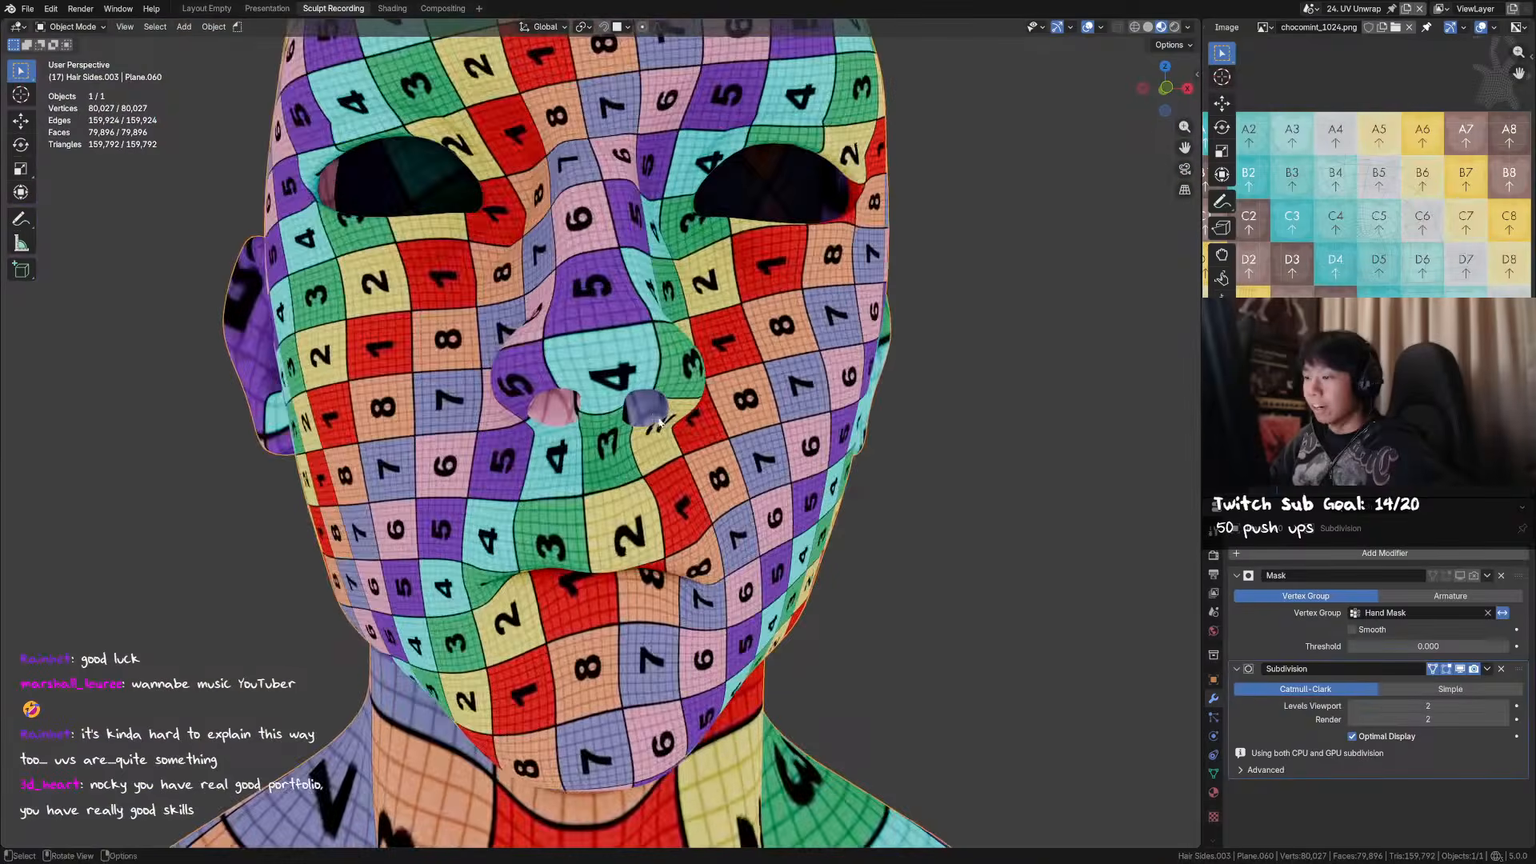
scroll(609, 404, "down", 3)
- Return to Edit Mode, select the face island's UVs and bring up the Mio3 UV Align tools
key("Tab")
scroll(1344, 268, "down", 4)
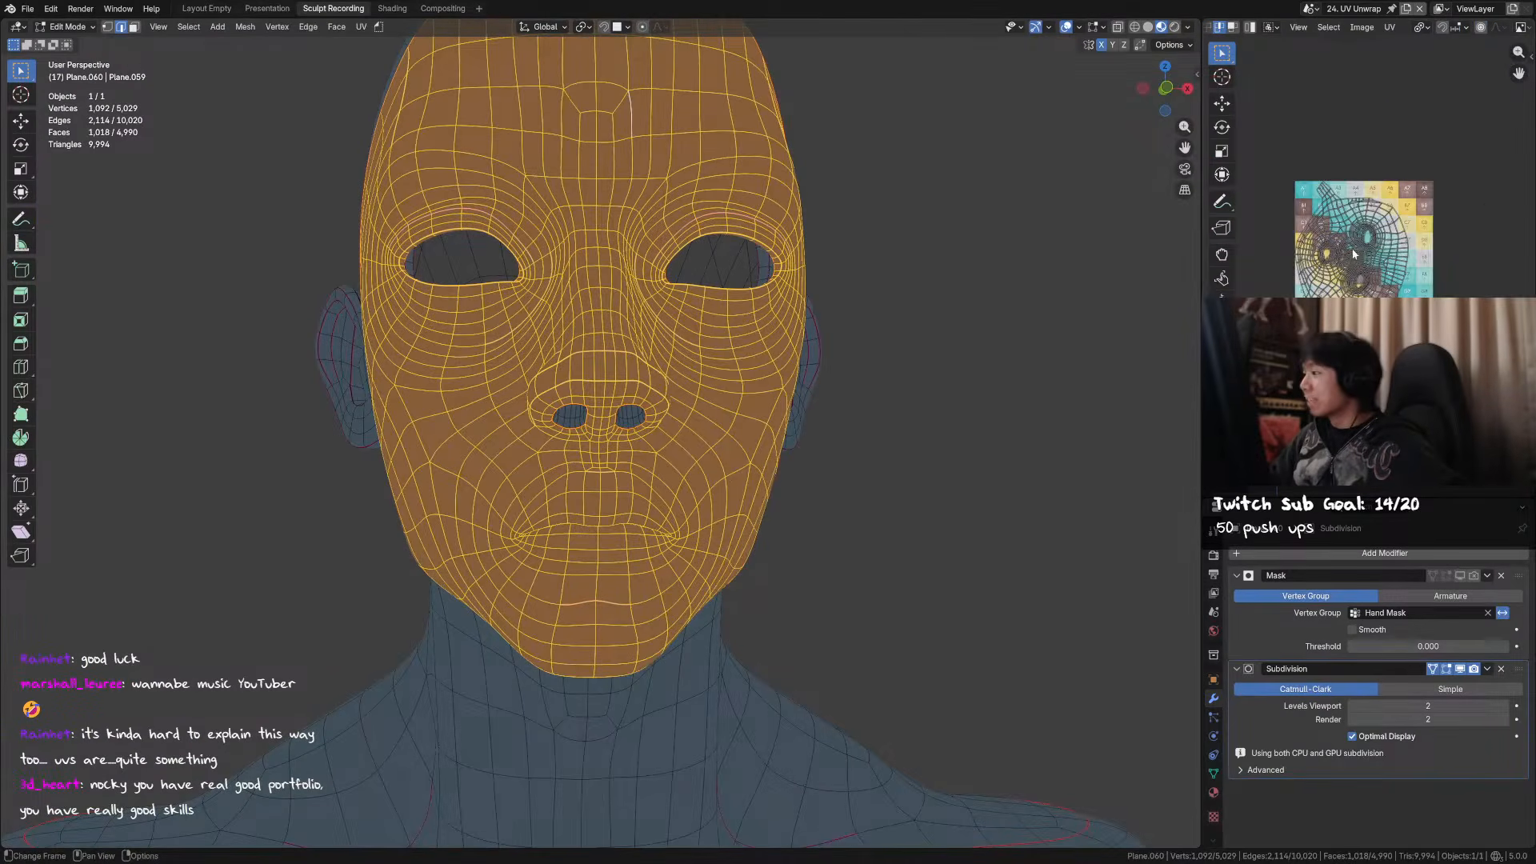
key("r")
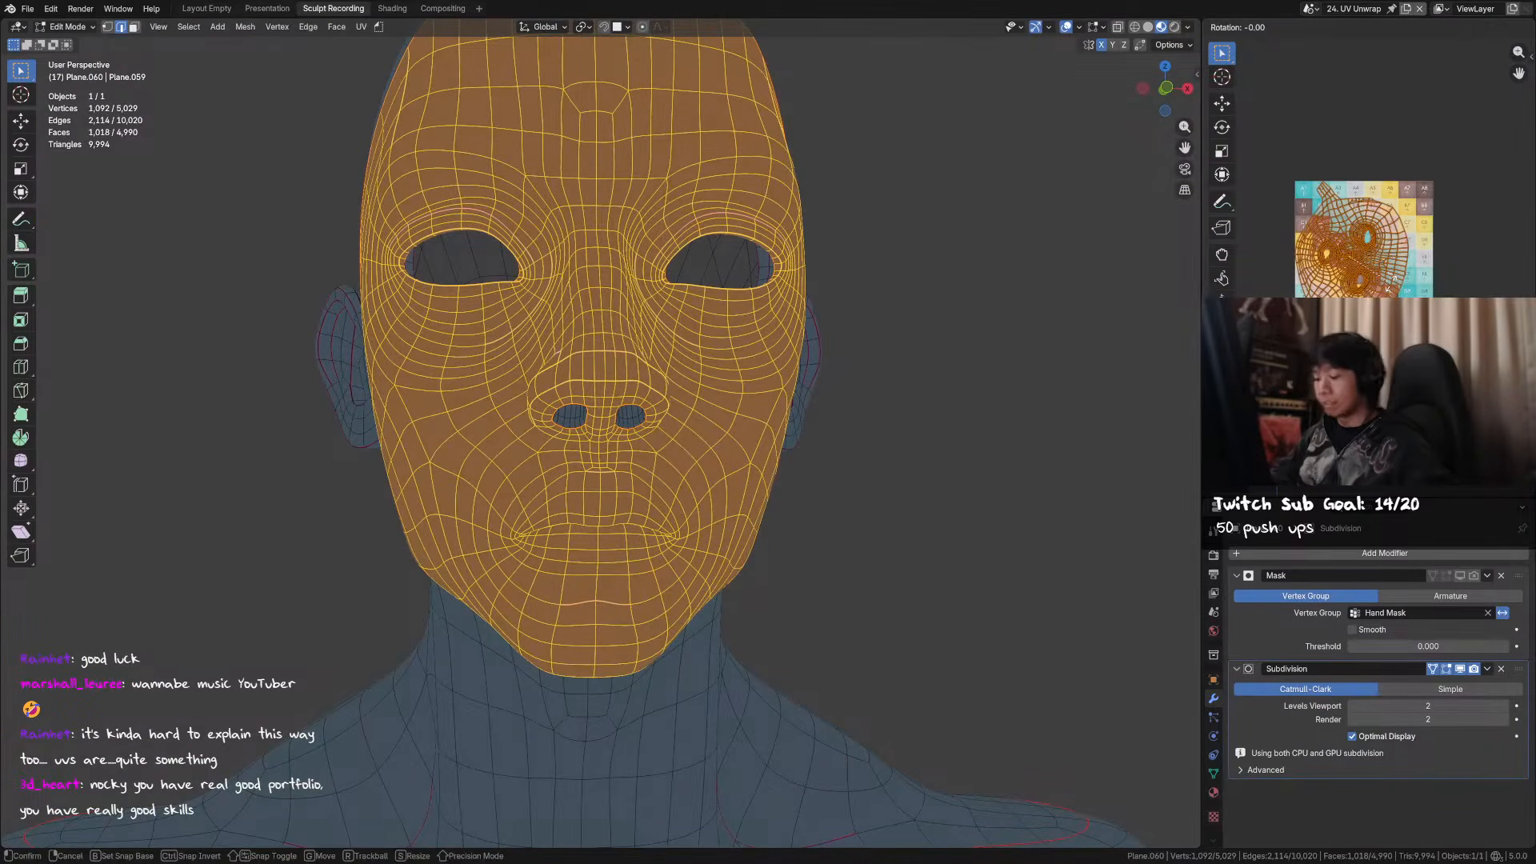
right_click(1391, 283)
key("n")
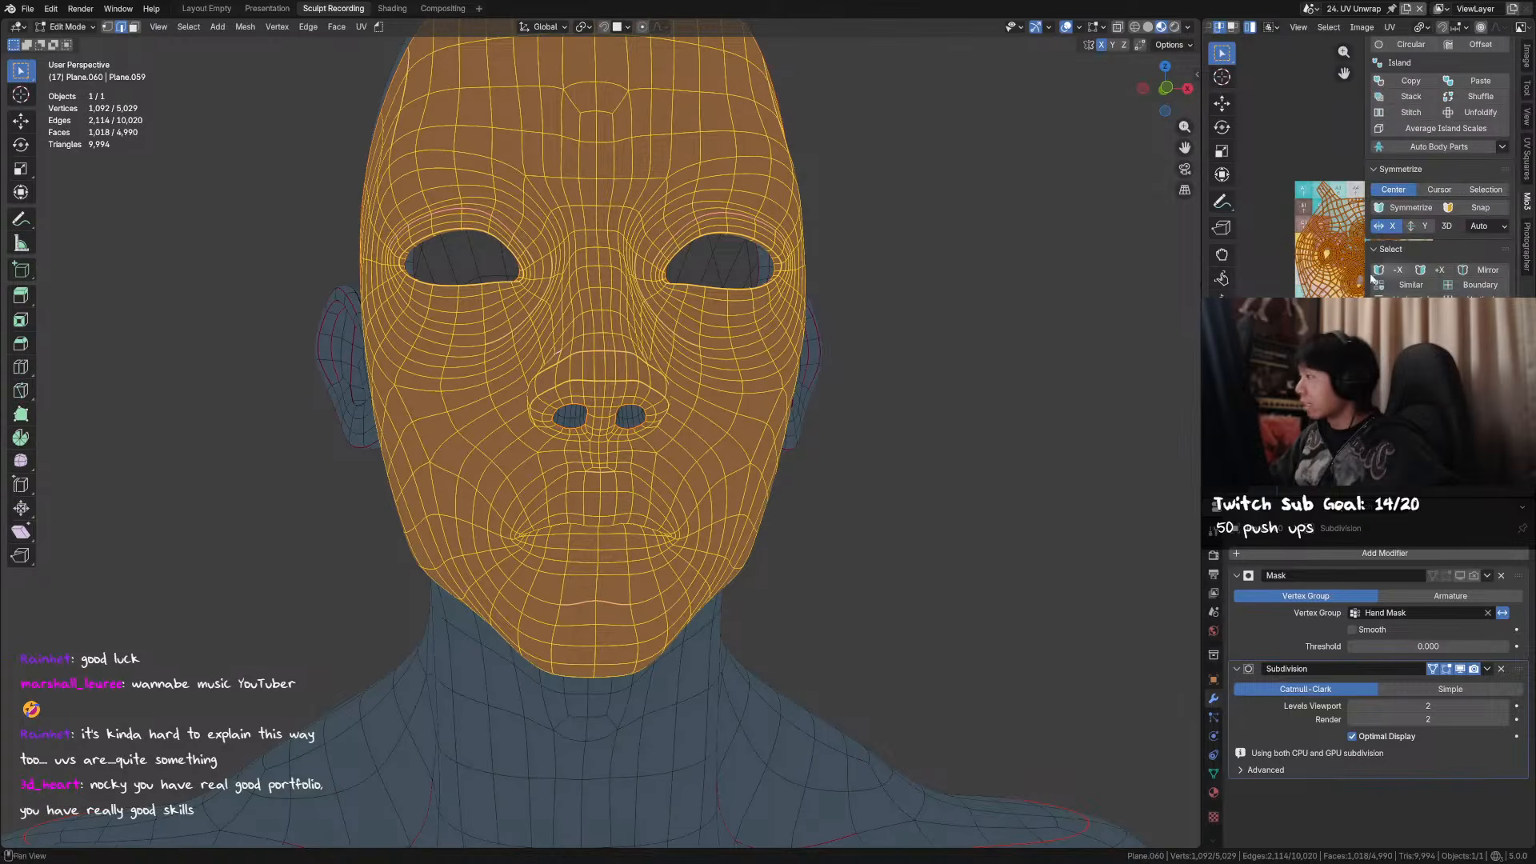
middle_click_drag(1296, 238, 1277, 282)
mouse_move(1410, 46)
middle_mouse_down()
mouse_move(1410, 263)
mouse_move(1414, 64)
middle_mouse_up()
middle_click_drag(1298, 156, 1319, 154)
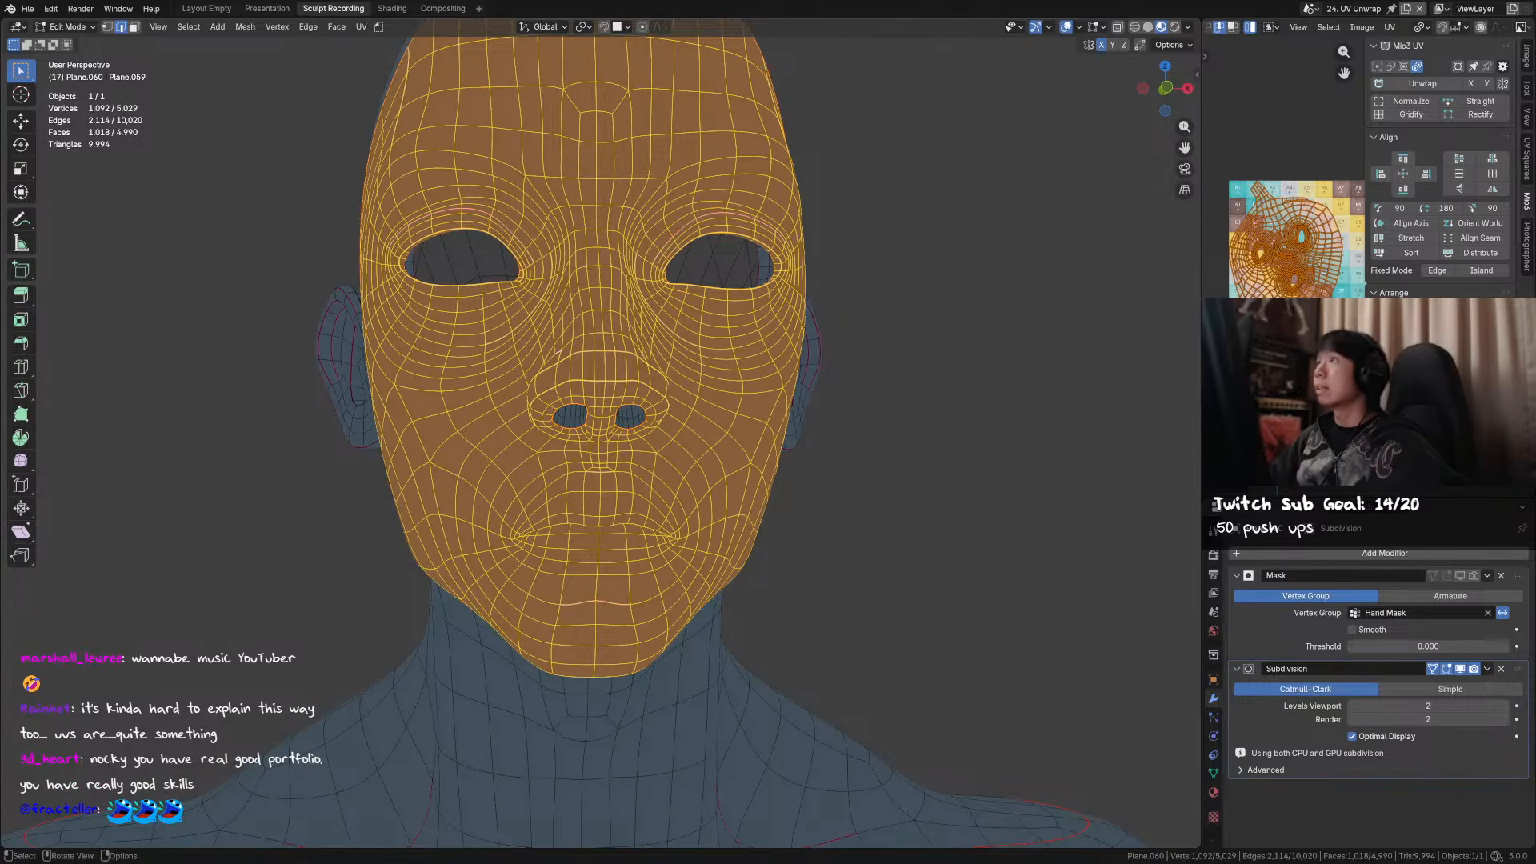
- Switch to the Shading workspace and turn the compositor area into a UV Editor with its sidebar shown
left_click(392, 8)
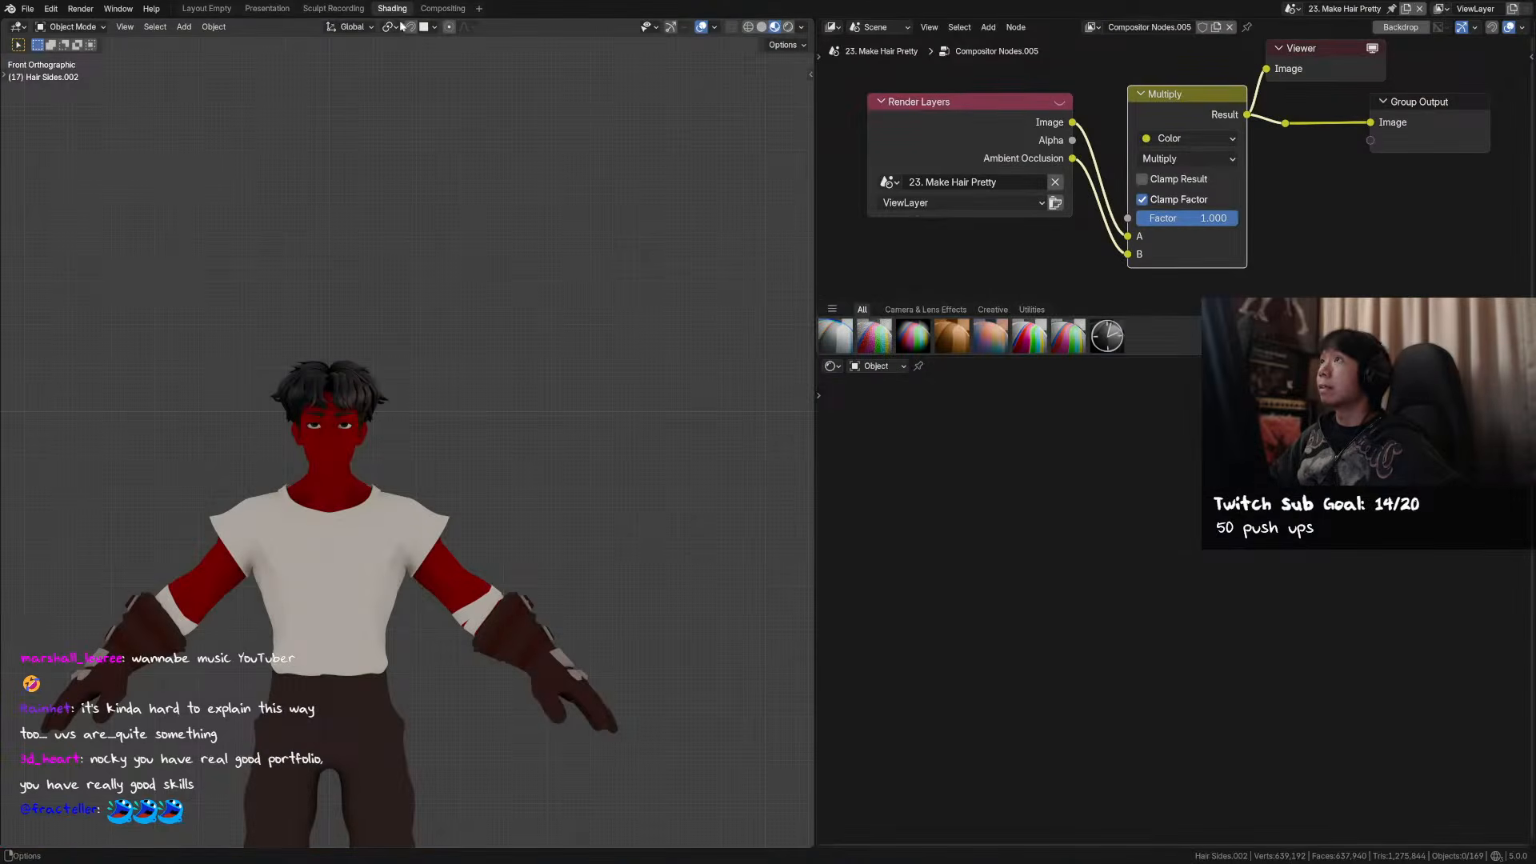
left_click(833, 26)
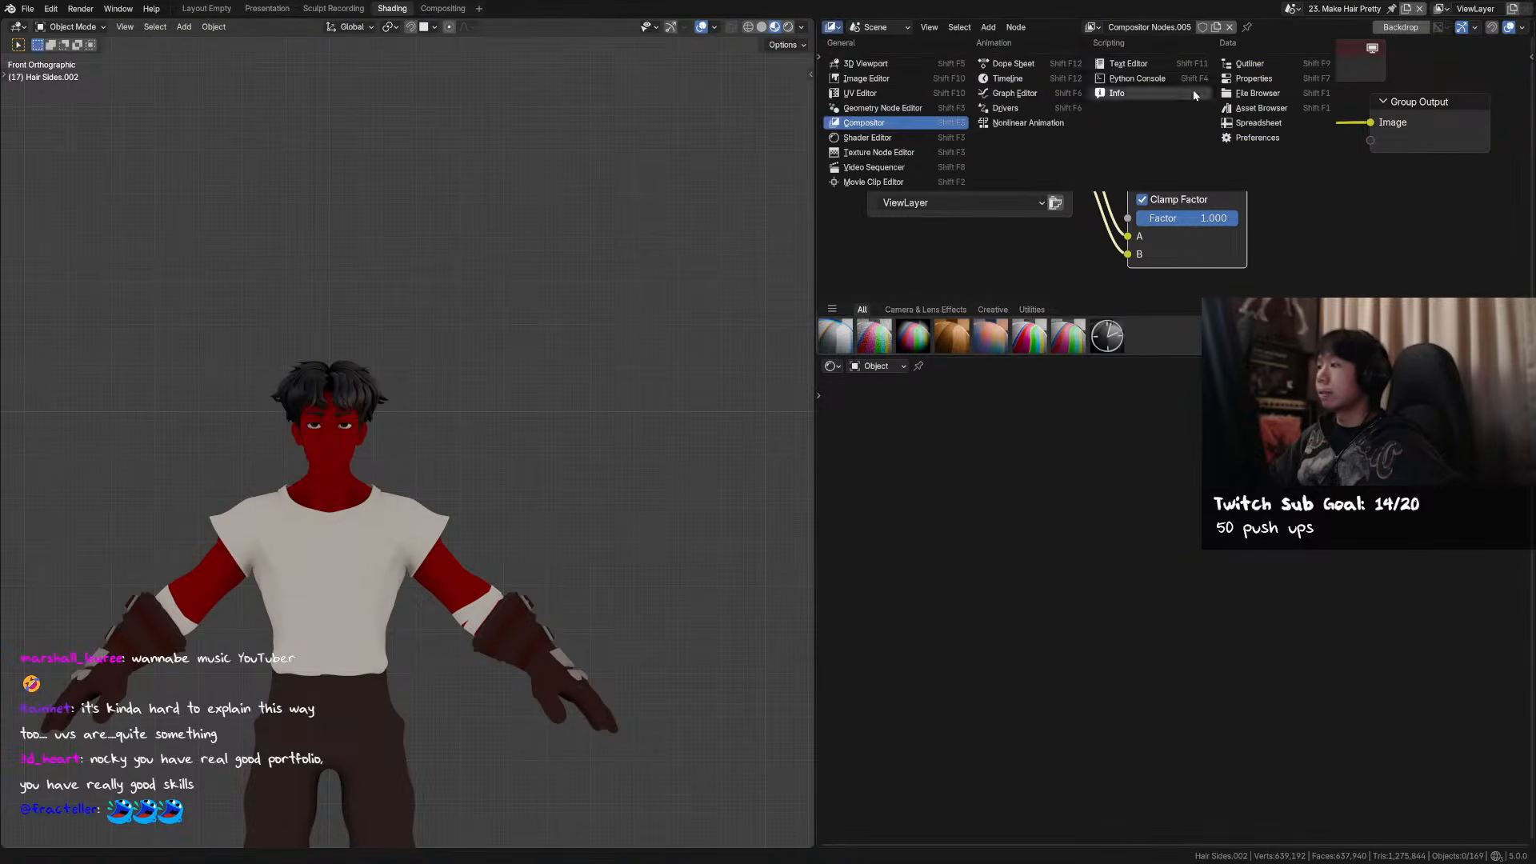
left_click(920, 94)
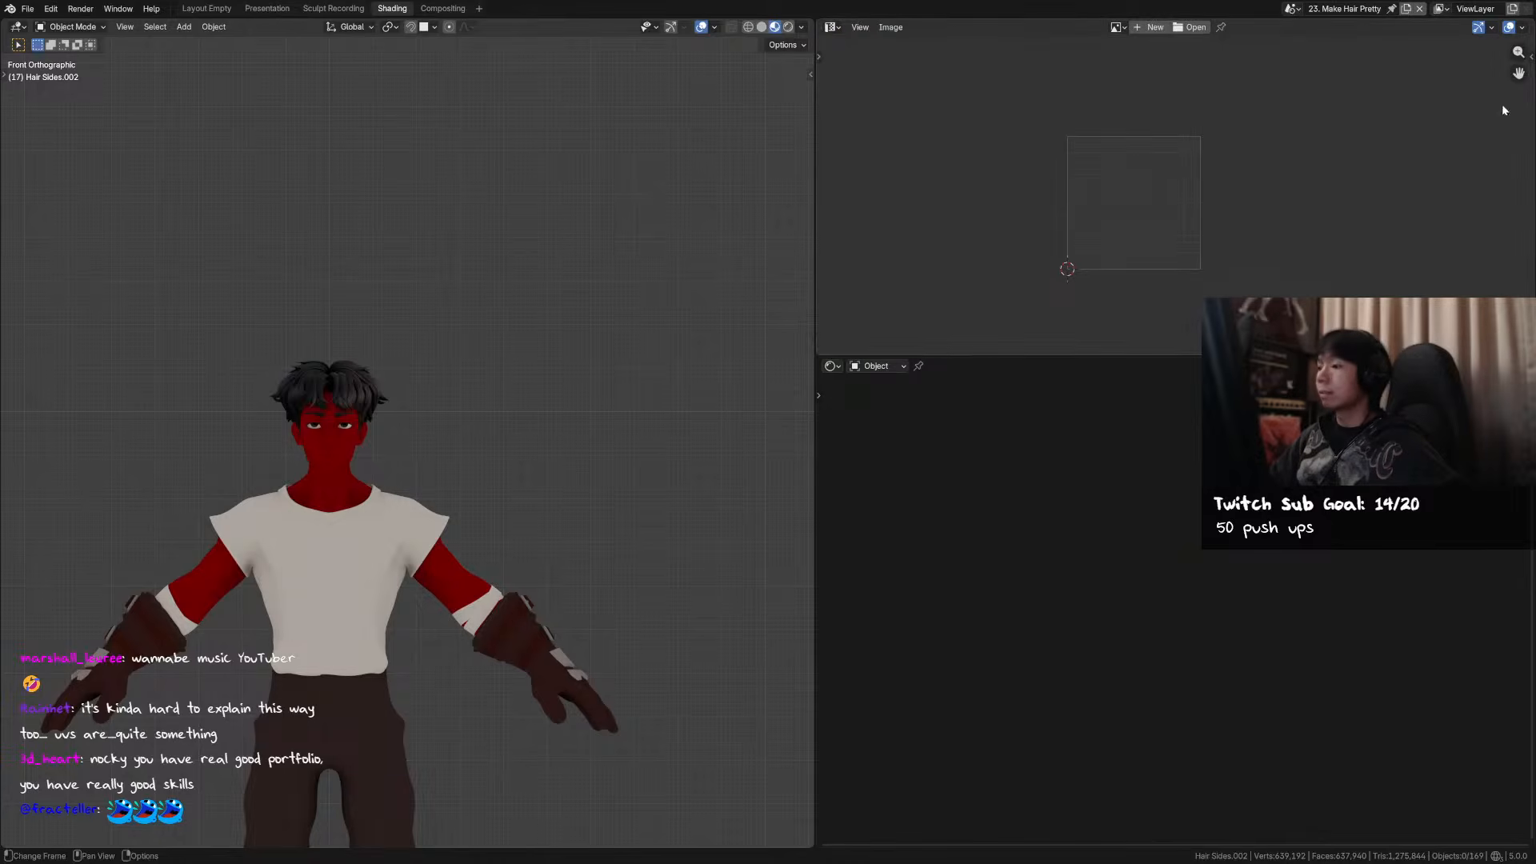
key("n")
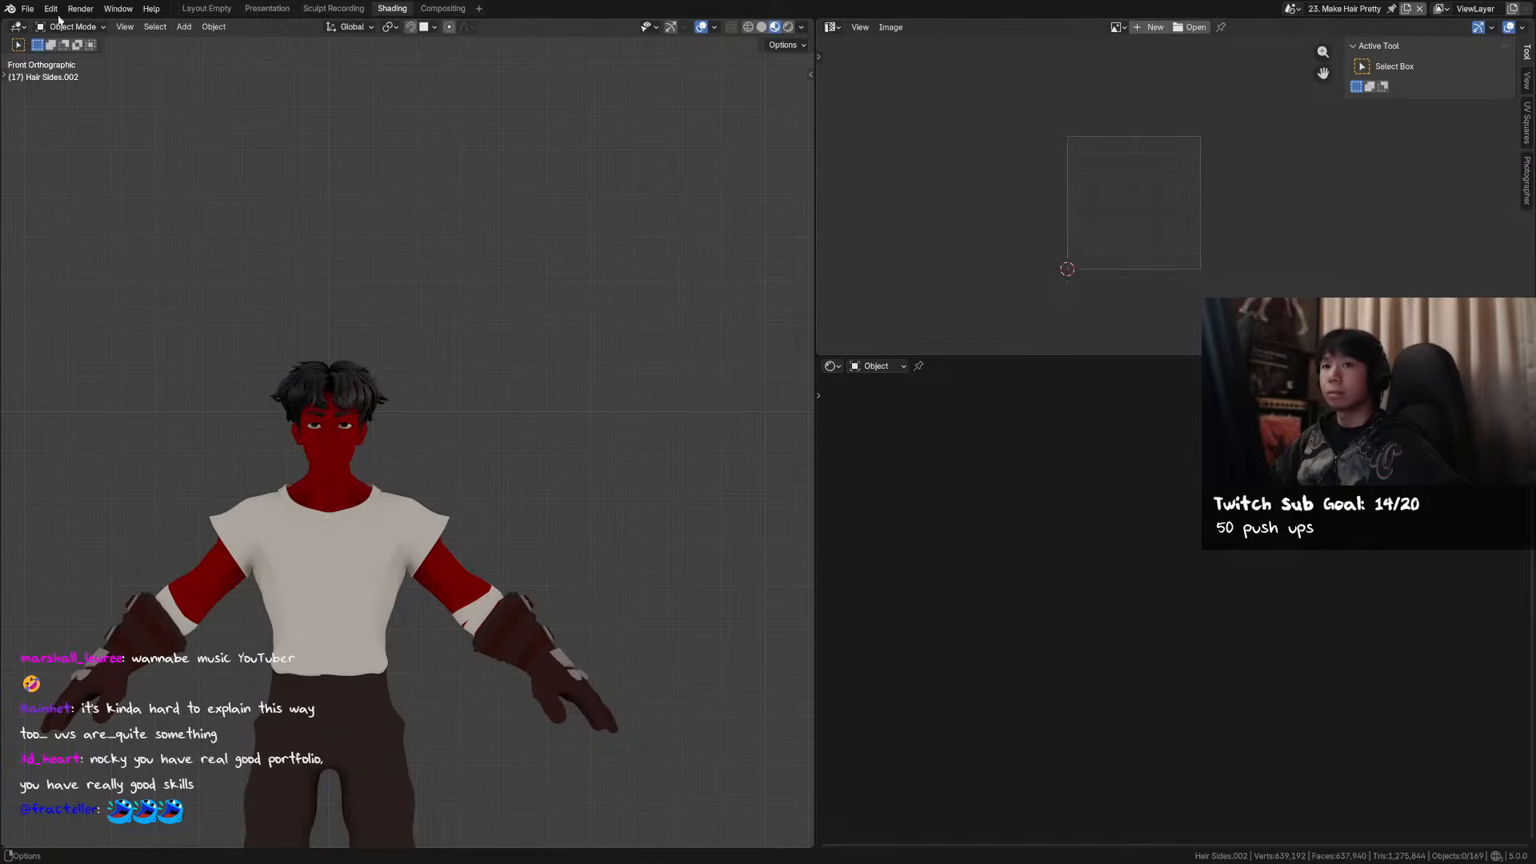
left_click(29, 10)
left_click(52, 12)
left_click(114, 184)
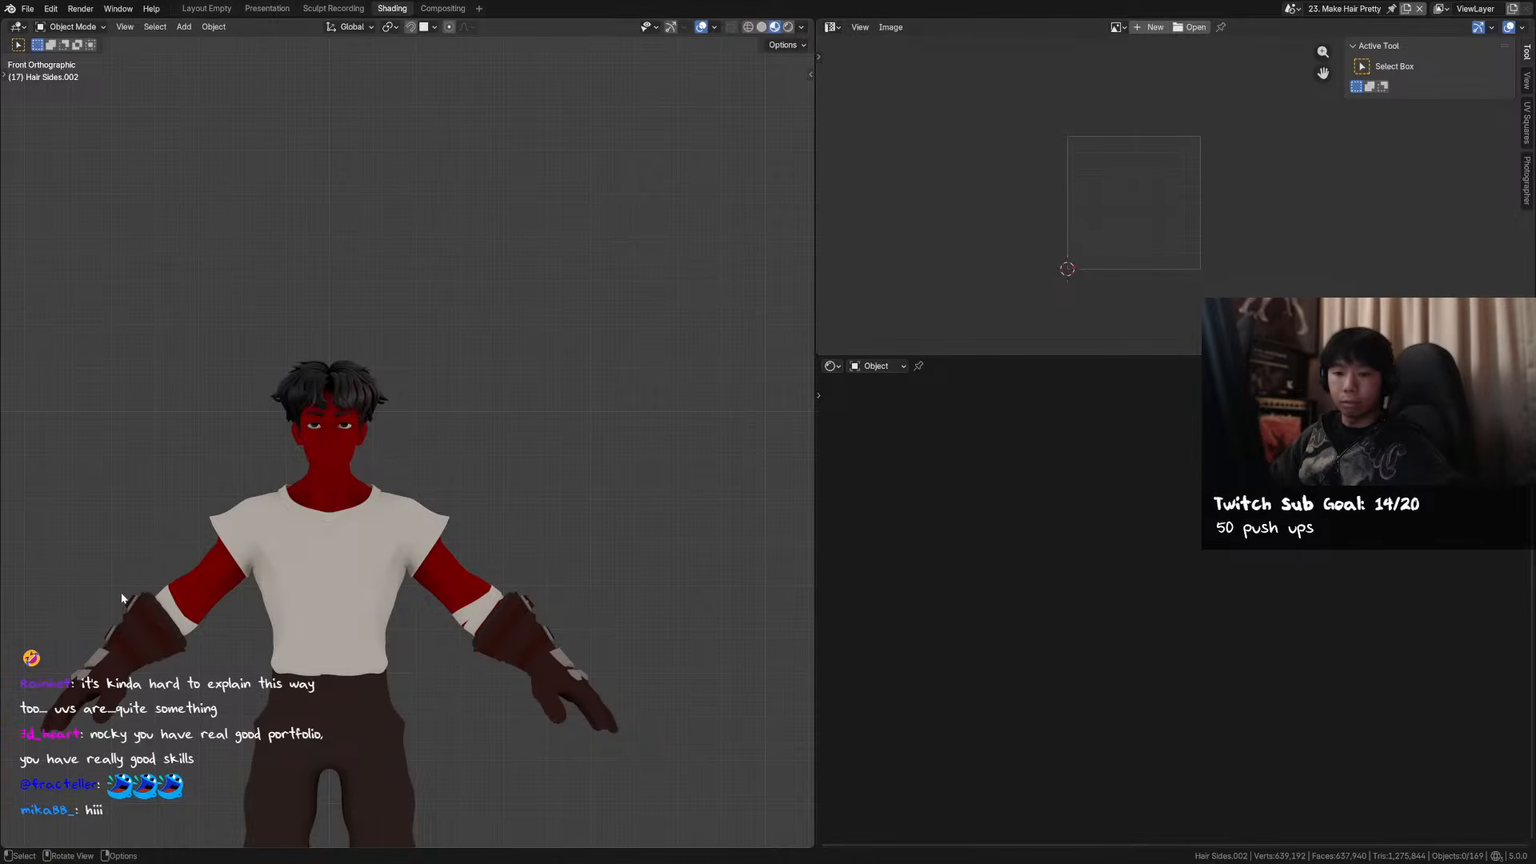
left_click(244, 460)
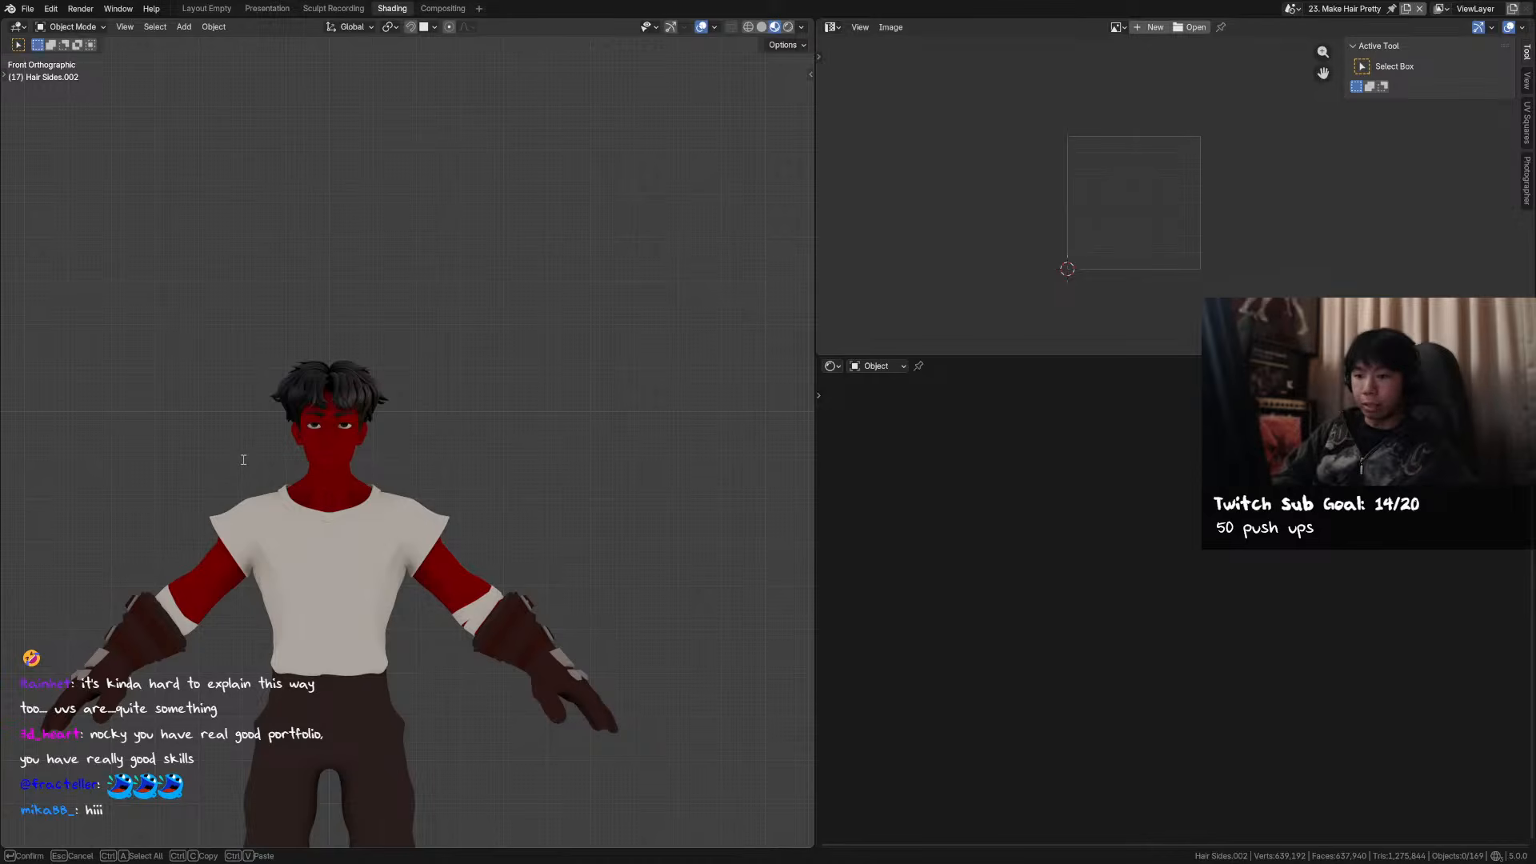
left_click(649, 432)
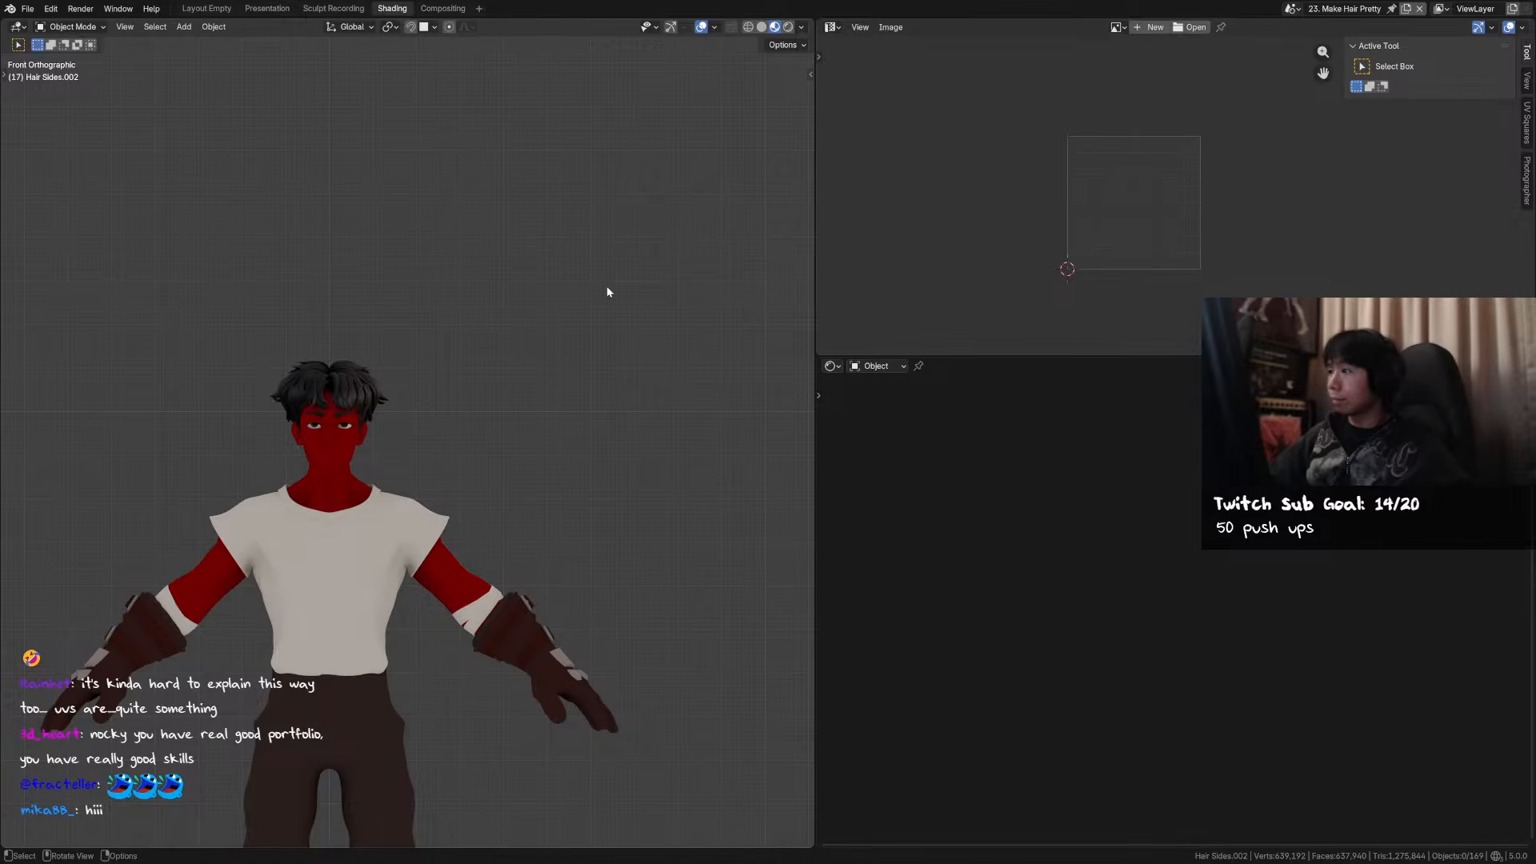
- Select the clothed character's body mesh and switch it to Texture Paint mode
key("Tab")
left_click(320, 446)
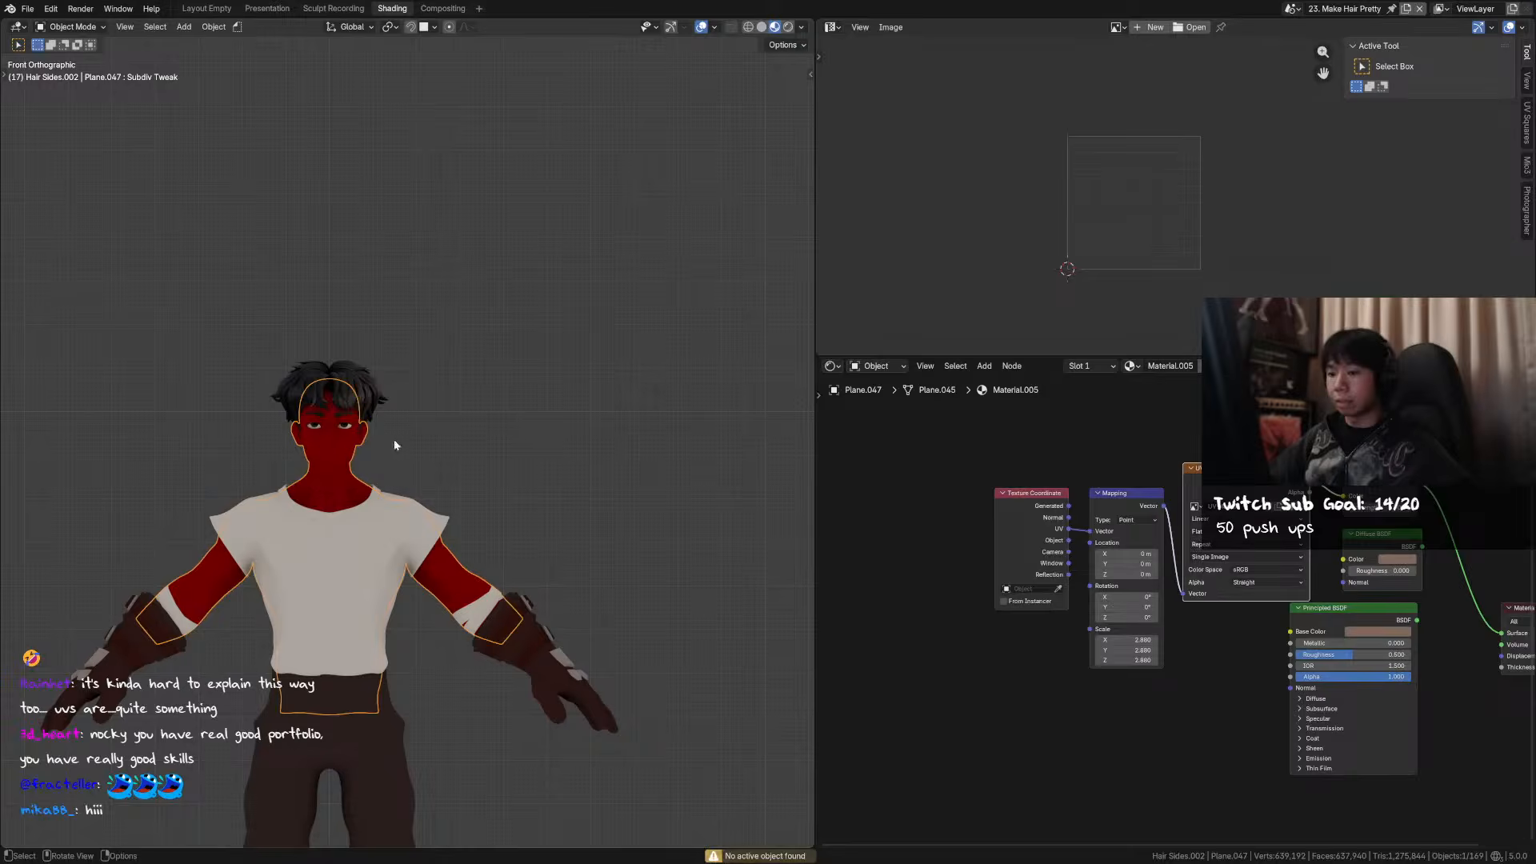
key("ctrl+Tab")
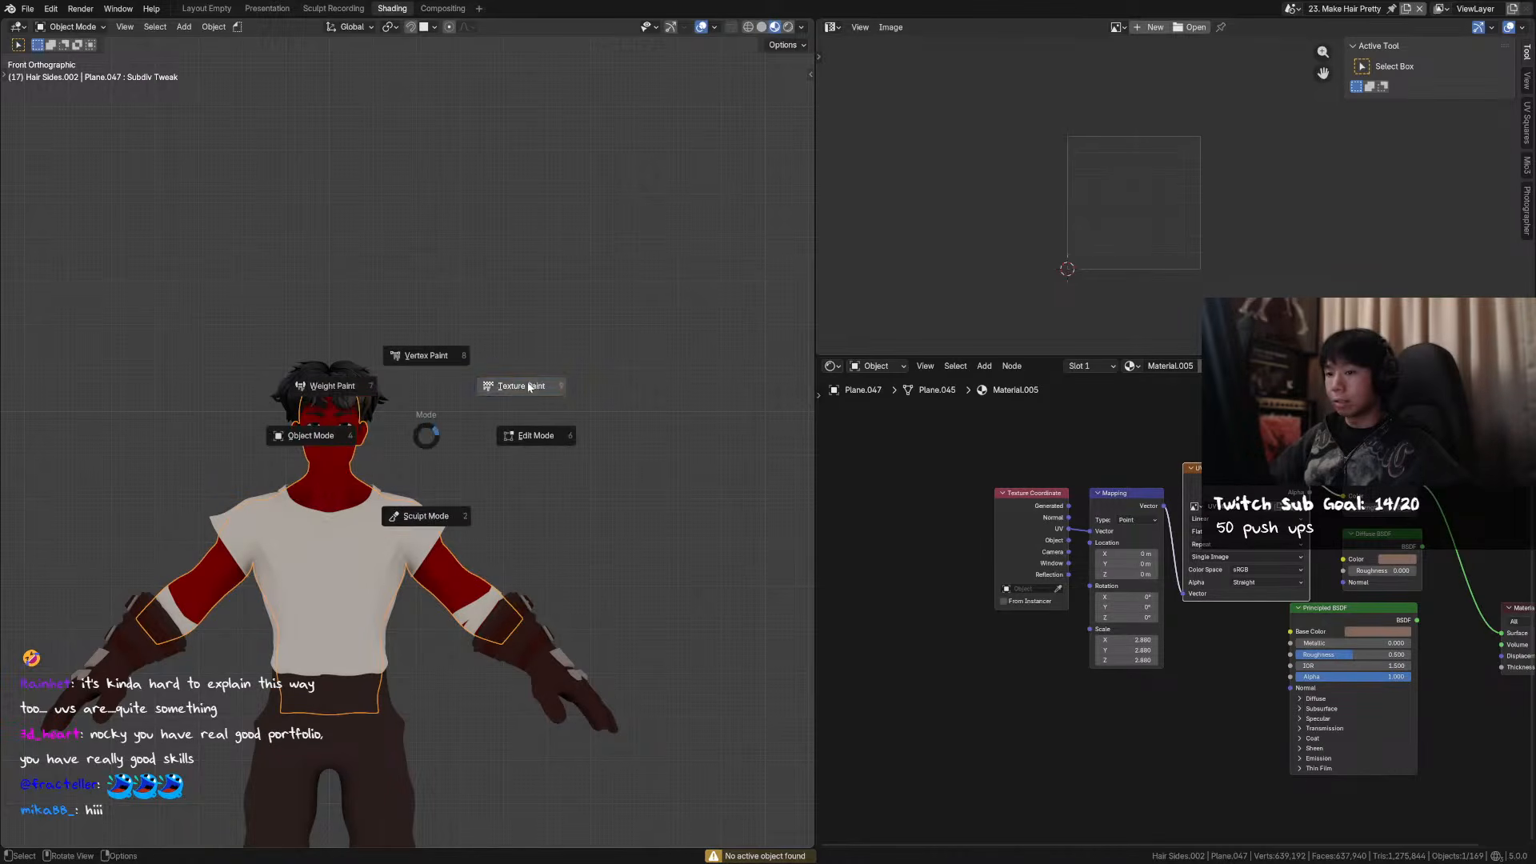
left_click(452, 416)
- Examine the UV layout of the whole body mesh in Edit Mode over the checker image
key("Tab")
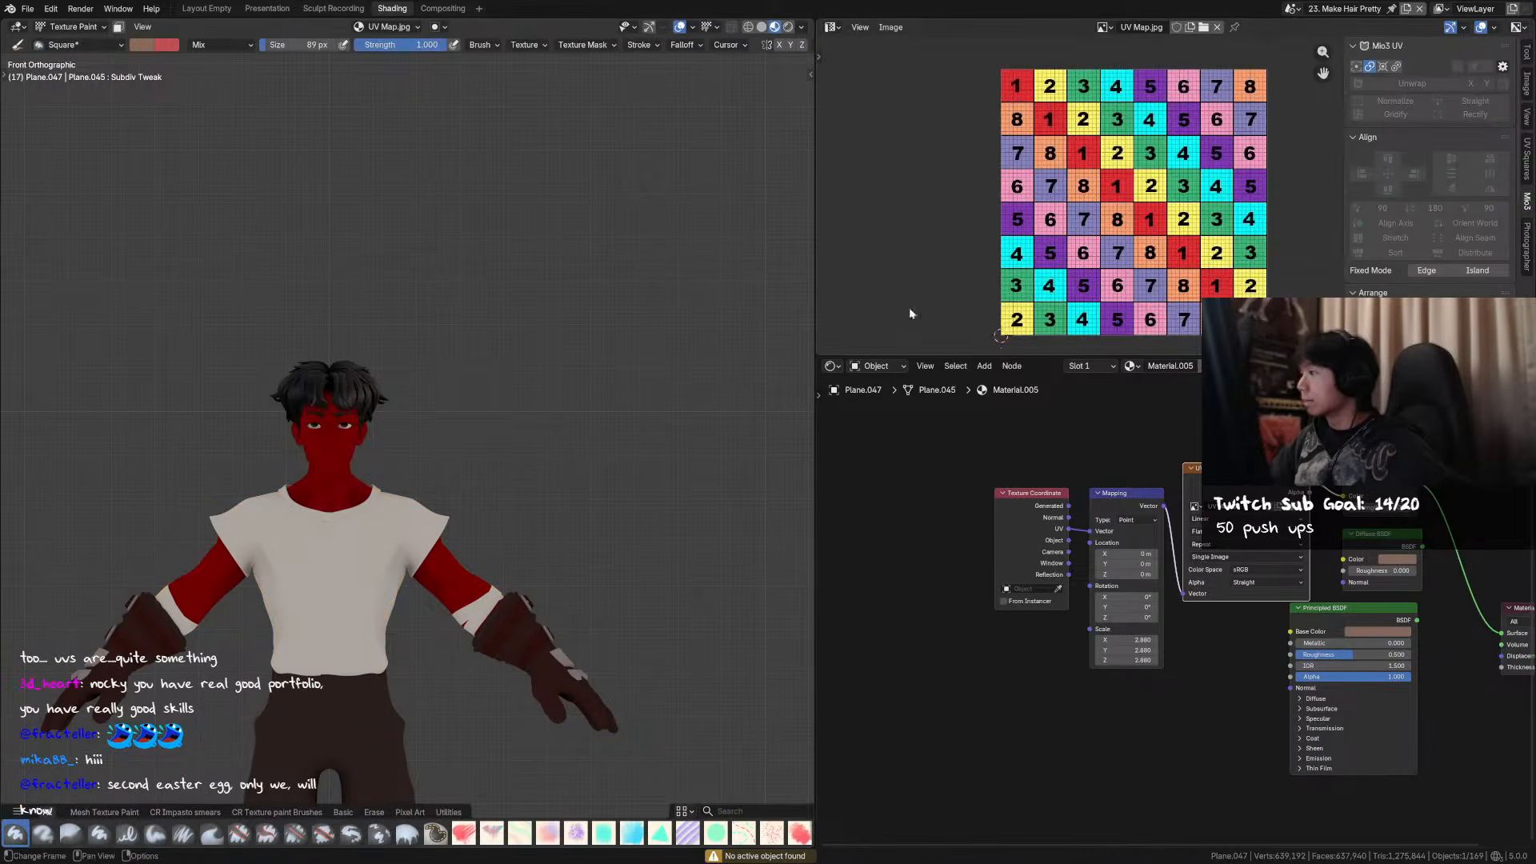
scroll(444, 413, "up", 5)
key("a")
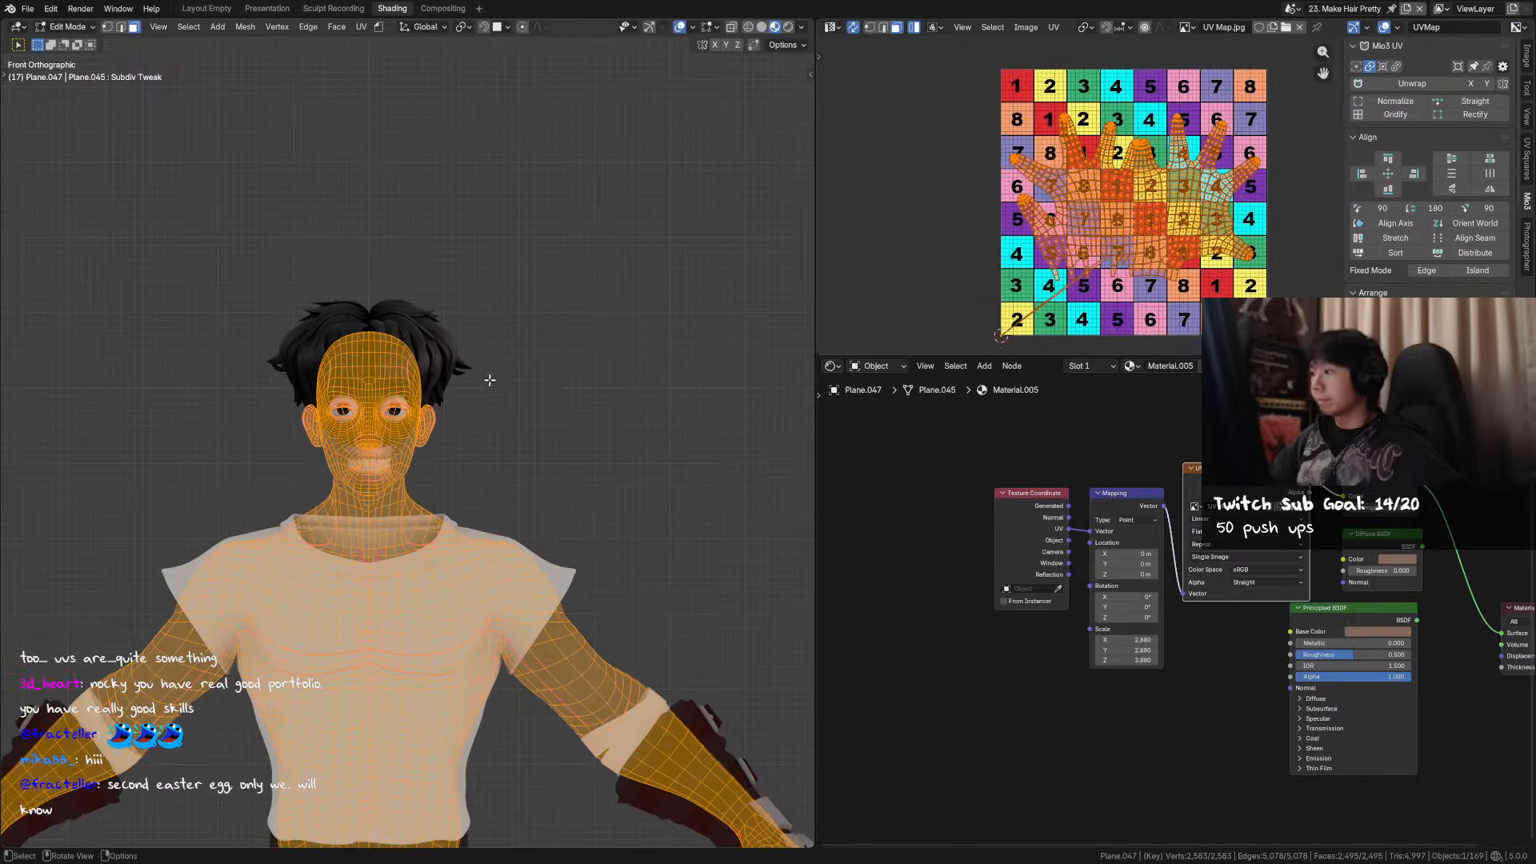
middle_click_drag(402, 406, 462, 330)
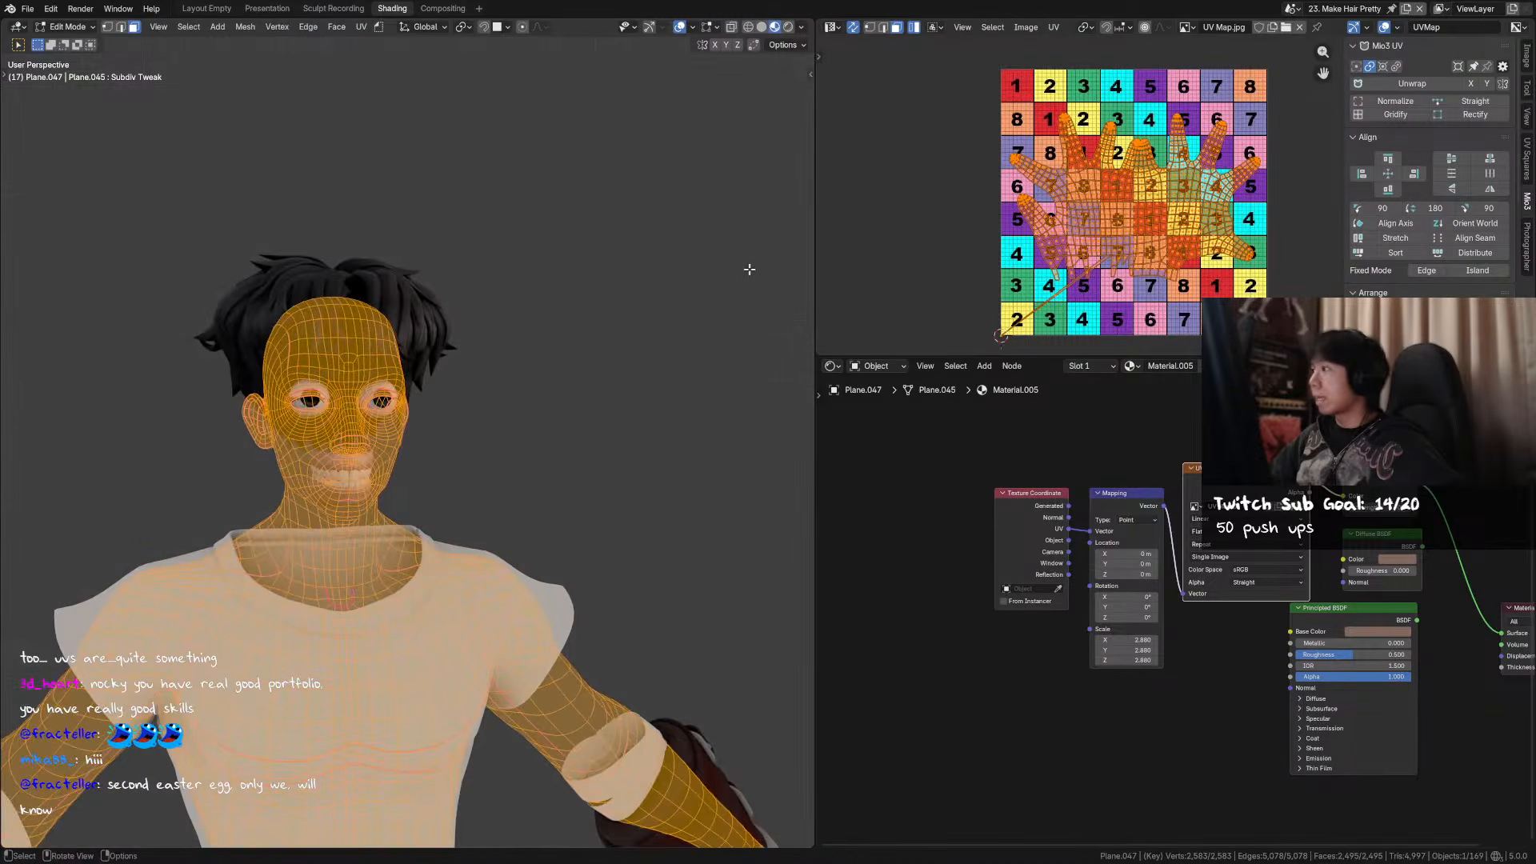
key("Tab")
- Switch to the scene 24. UV Unwrap and reselect the seam-bounded face region of the retopologised mesh
left_click(1290, 8)
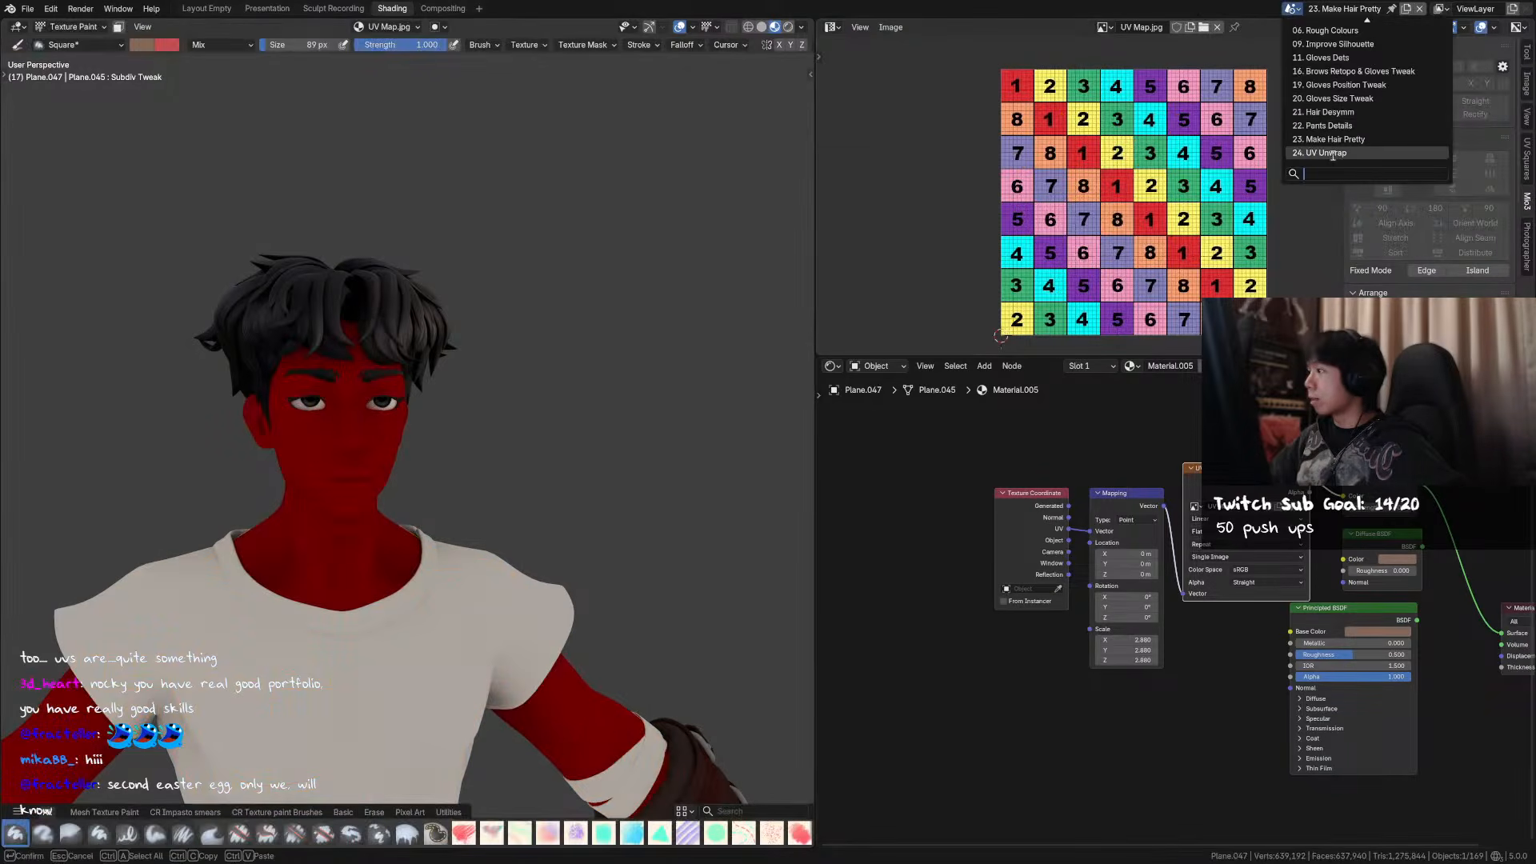
left_click(1335, 149)
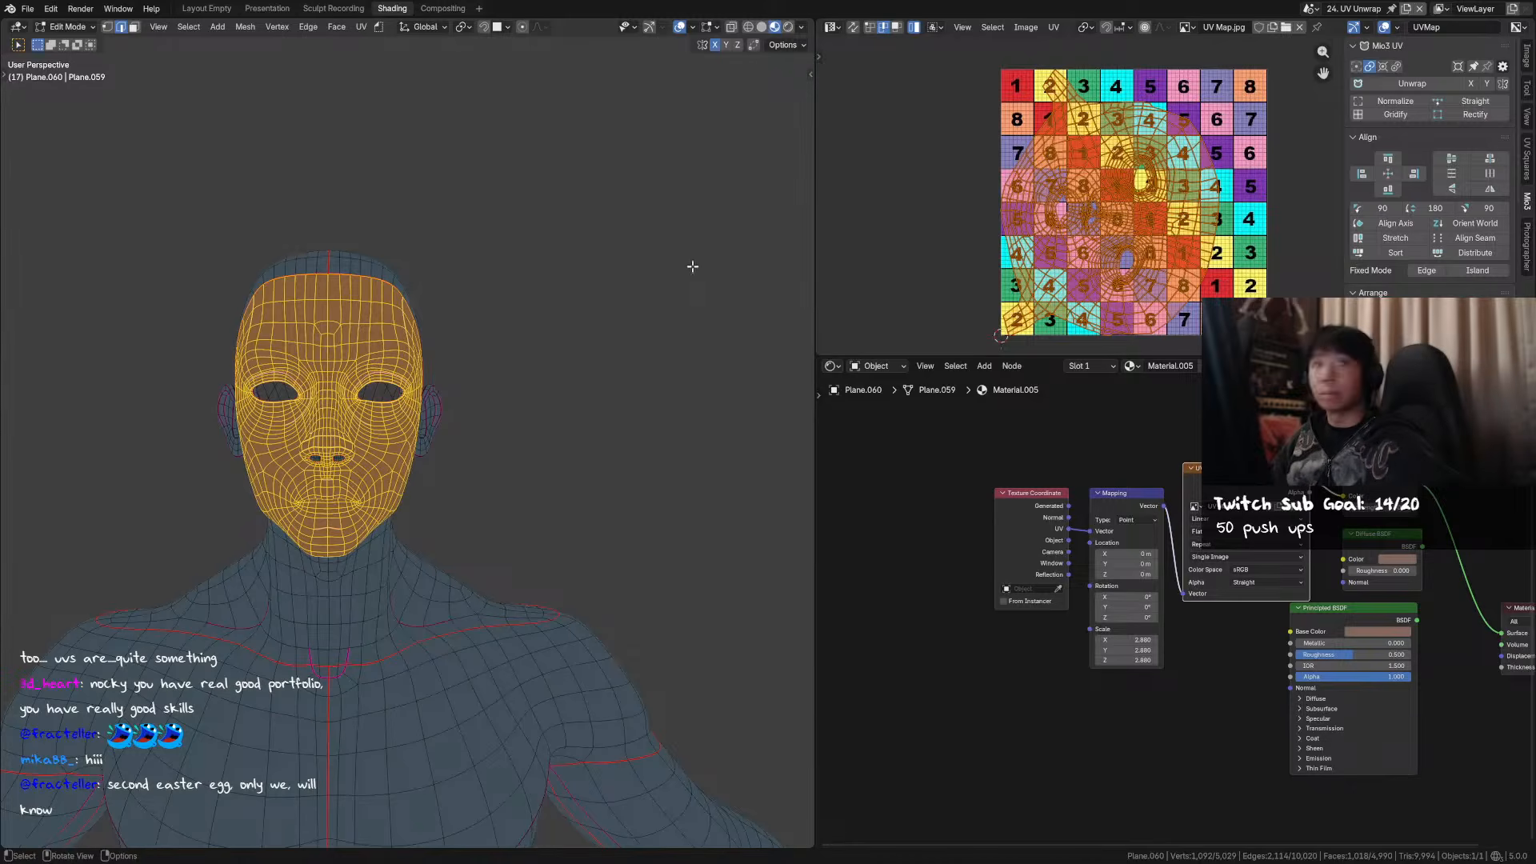
middle_click_drag(543, 328, 562, 338)
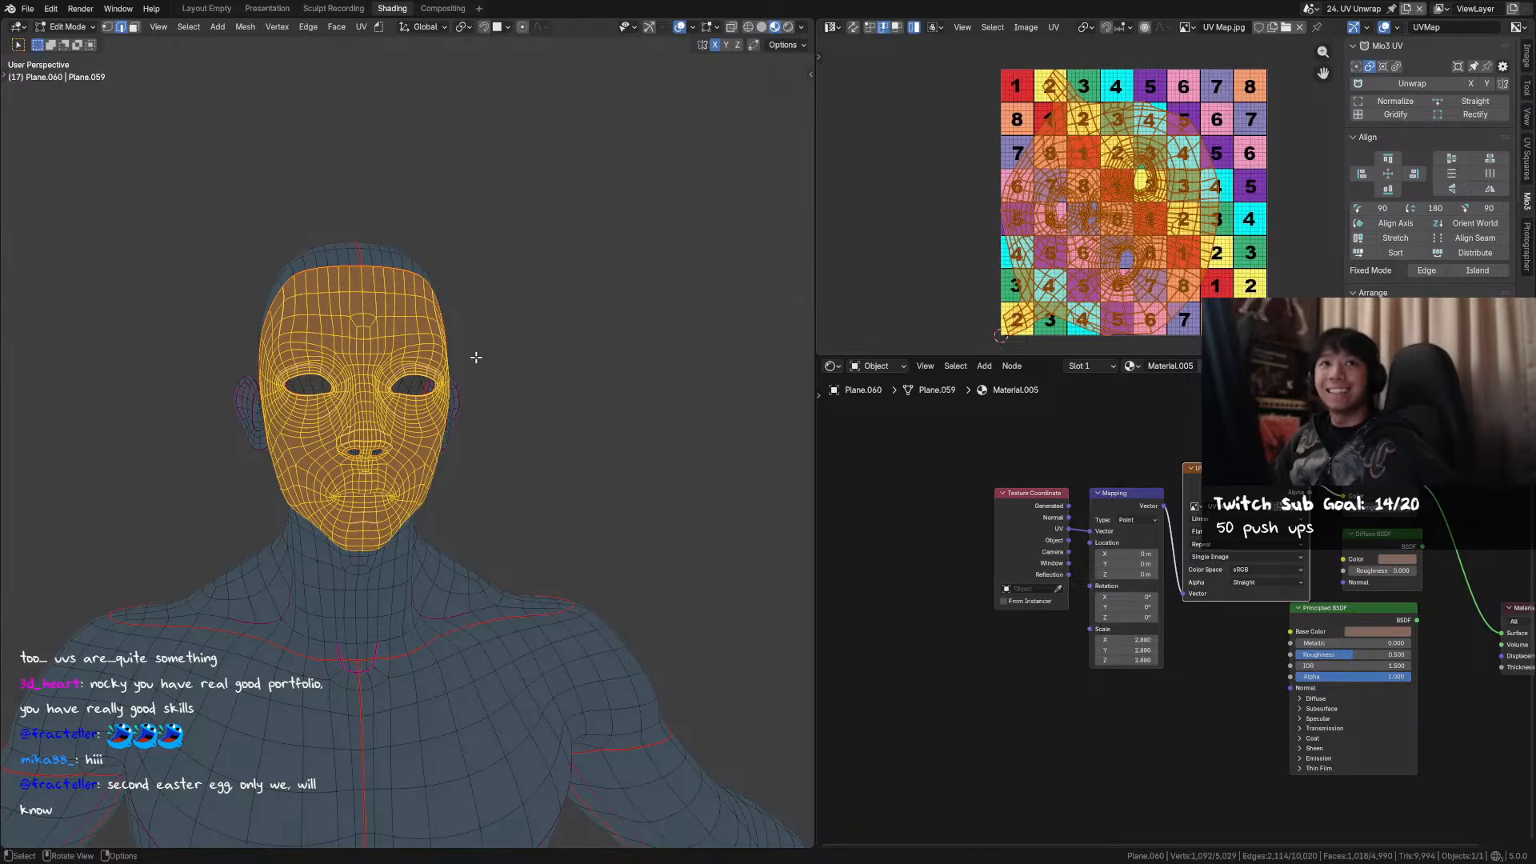
key("alt+a")
key("l")
scroll(400, 393, "up", 3)
middle_click_drag(400, 392, 490, 382)
middle_click_drag(600, 395, 580, 394, "shift")
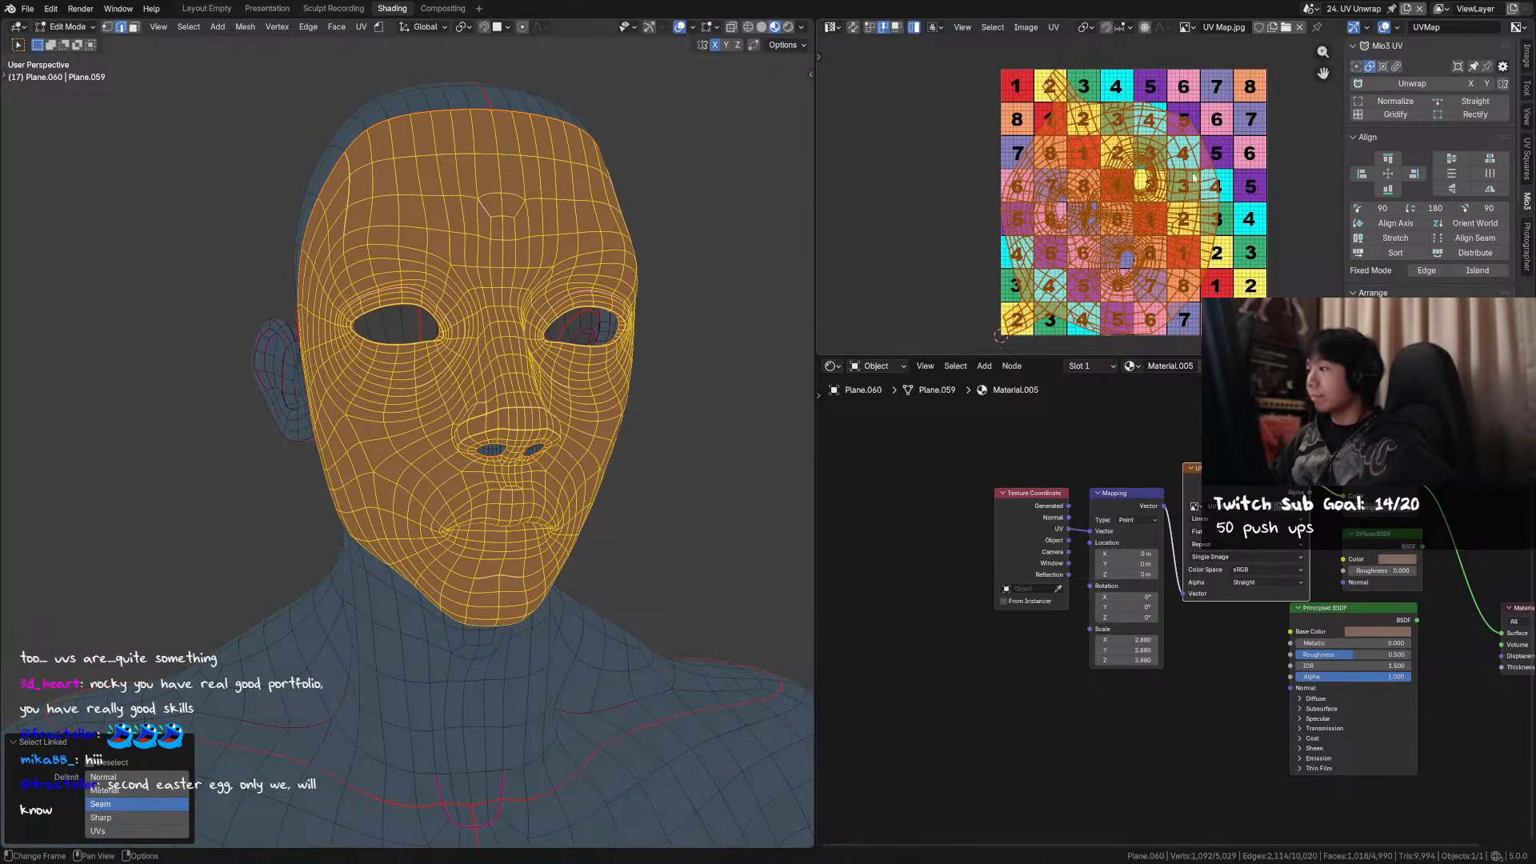
- Rotate all the face island's UVs by 90° and straighten the island upright with Align Axis
key("a")
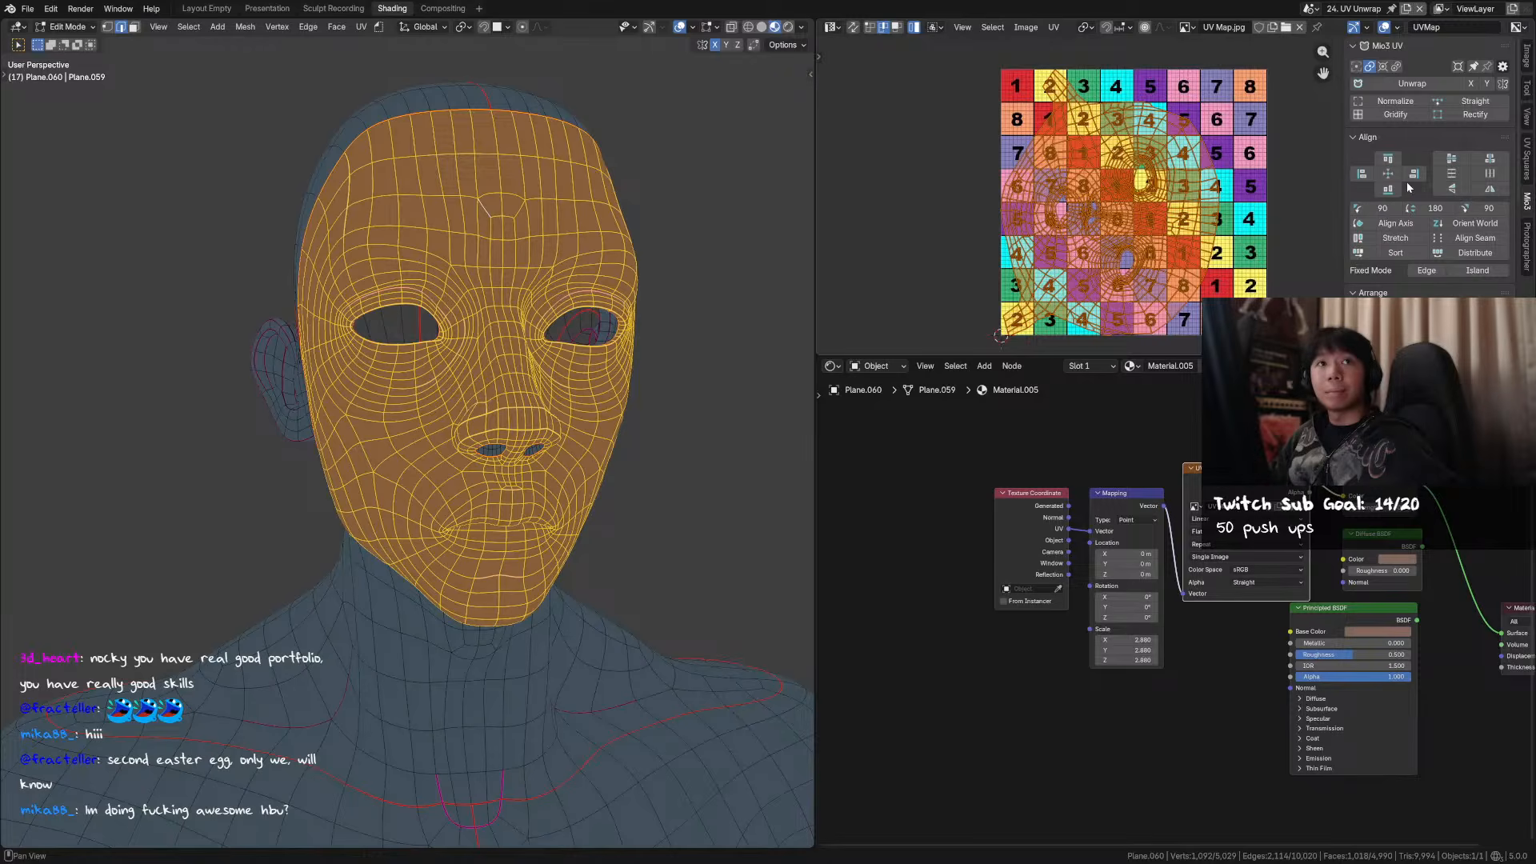
left_click(1370, 211)
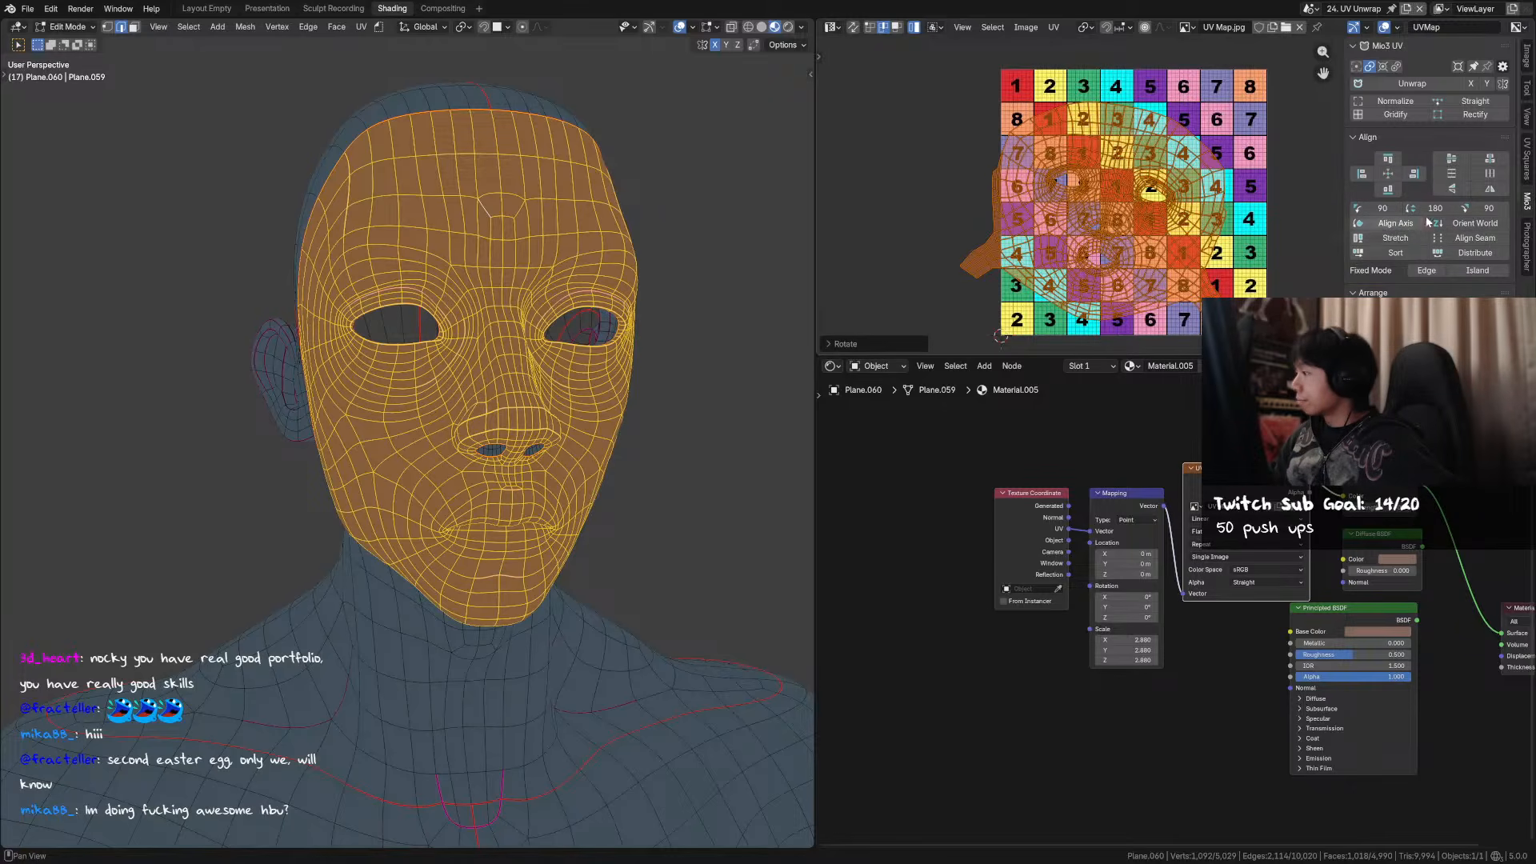
mouse_move(1243, 181)
middle_mouse_down()
mouse_move(1202, 179)
mouse_move(1248, 188)
middle_mouse_up()
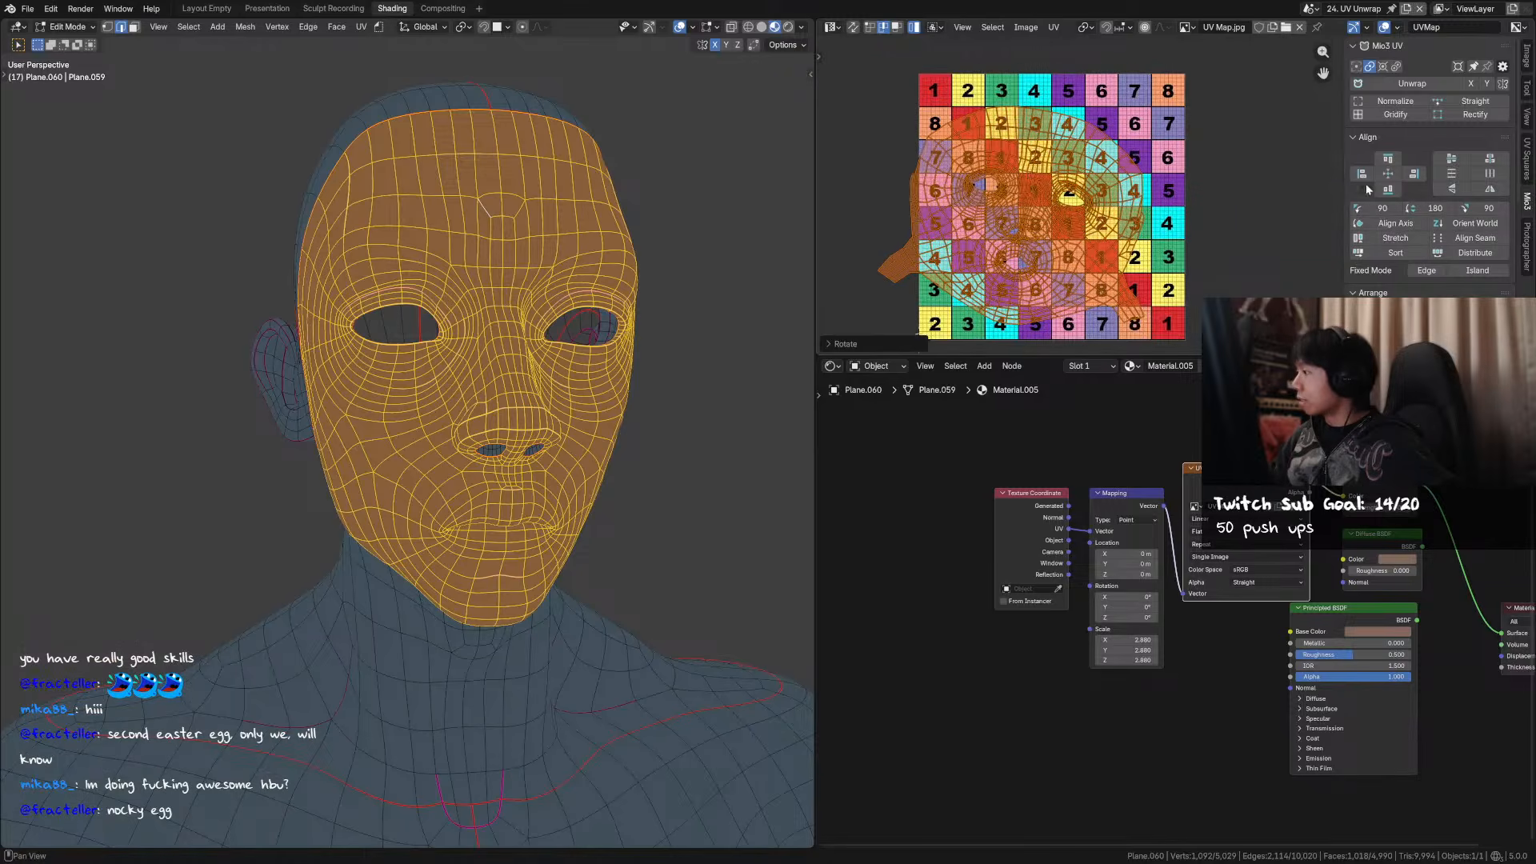
left_click(1399, 225)
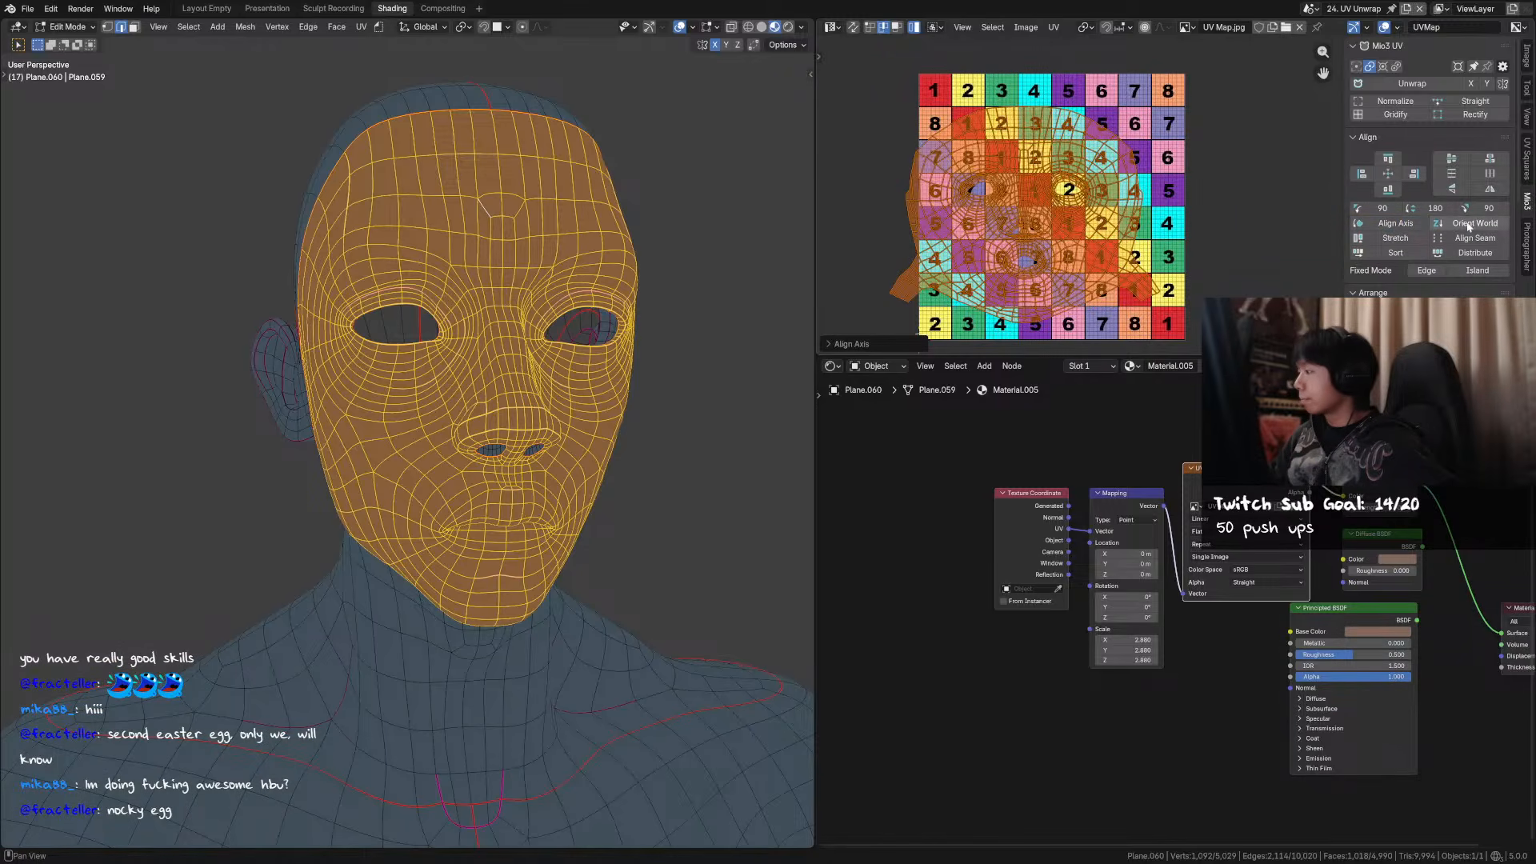
- Try centre alignment, 90° and 180° rotations and another Align Axis on the face island
left_click(1388, 175)
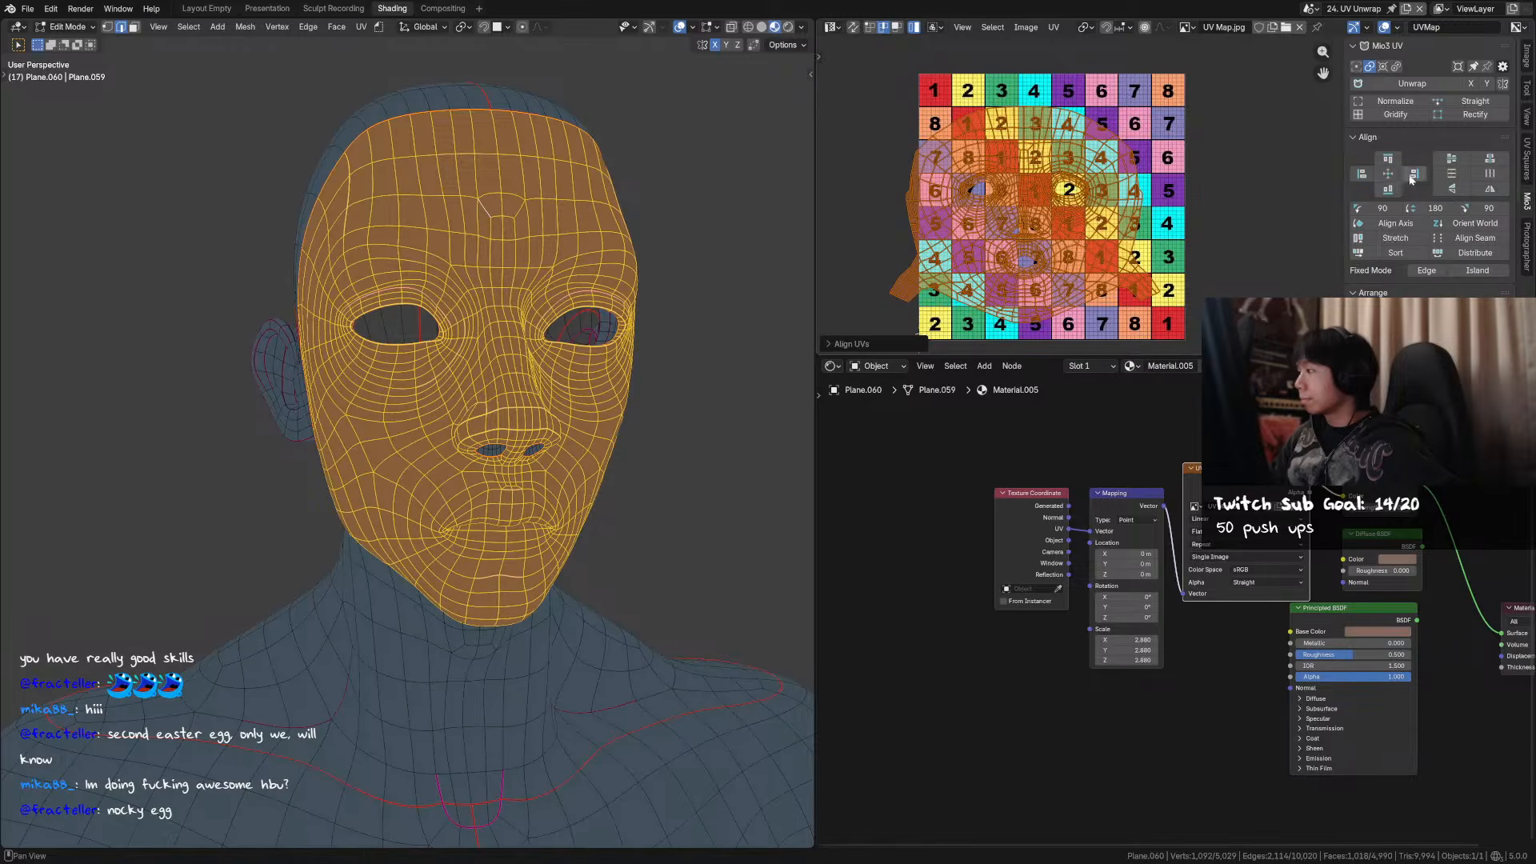
left_click(1383, 210)
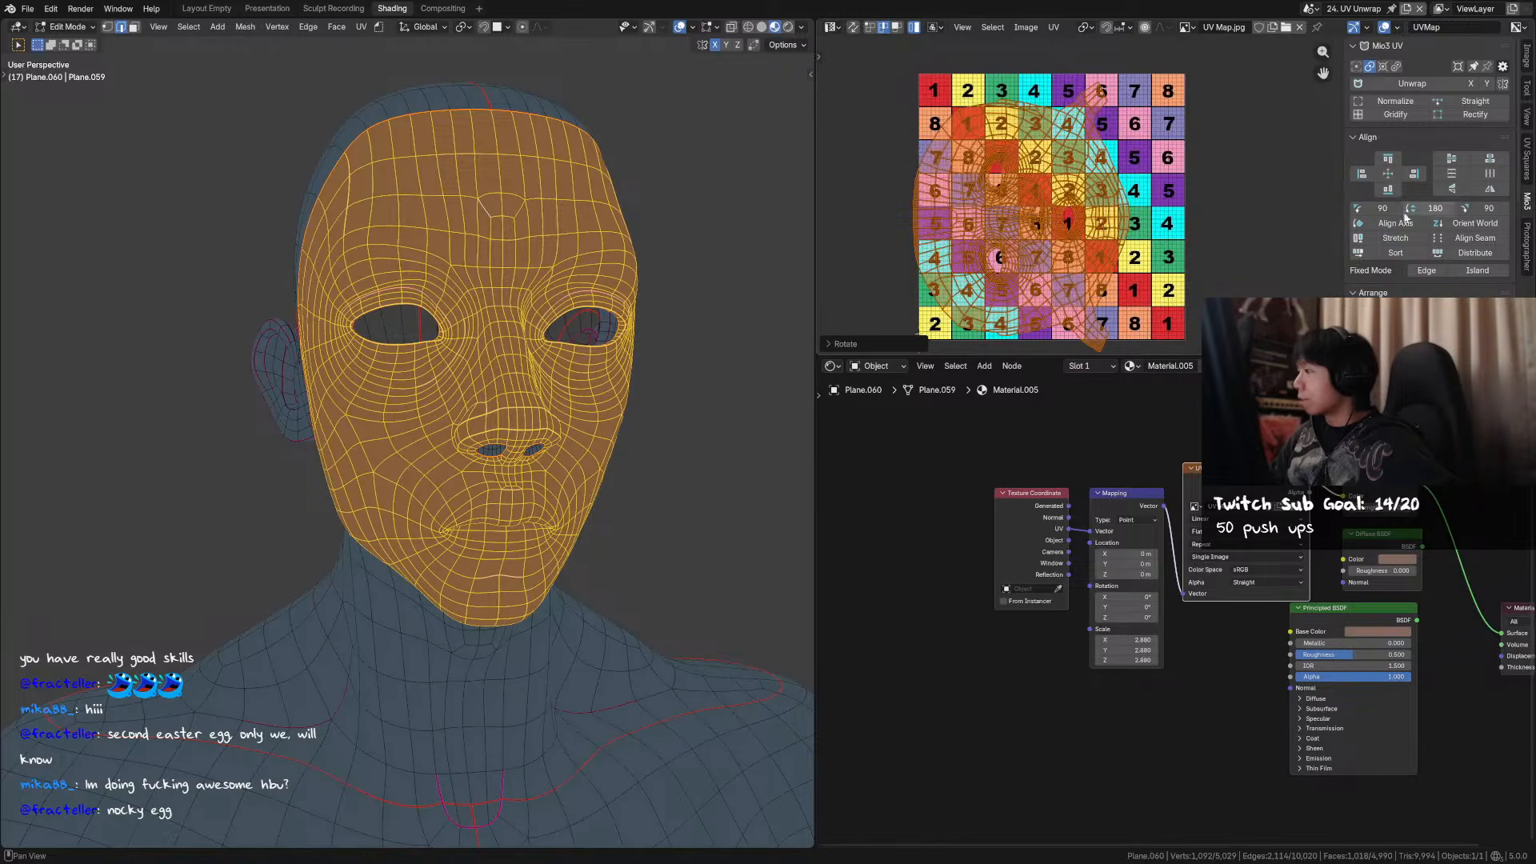
left_click(1418, 211)
left_click(1453, 159)
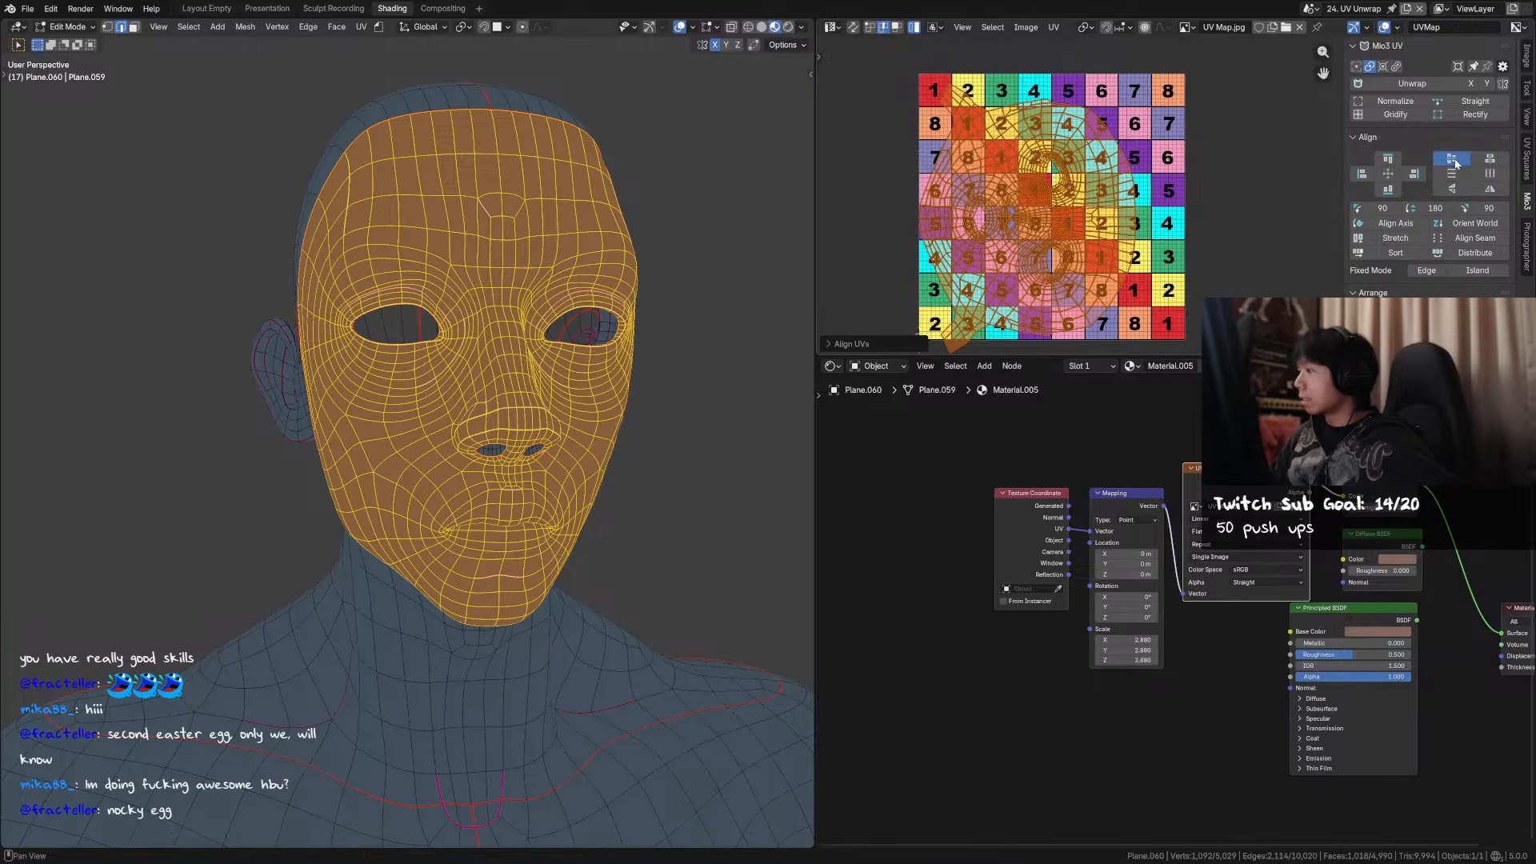
left_click(1396, 225)
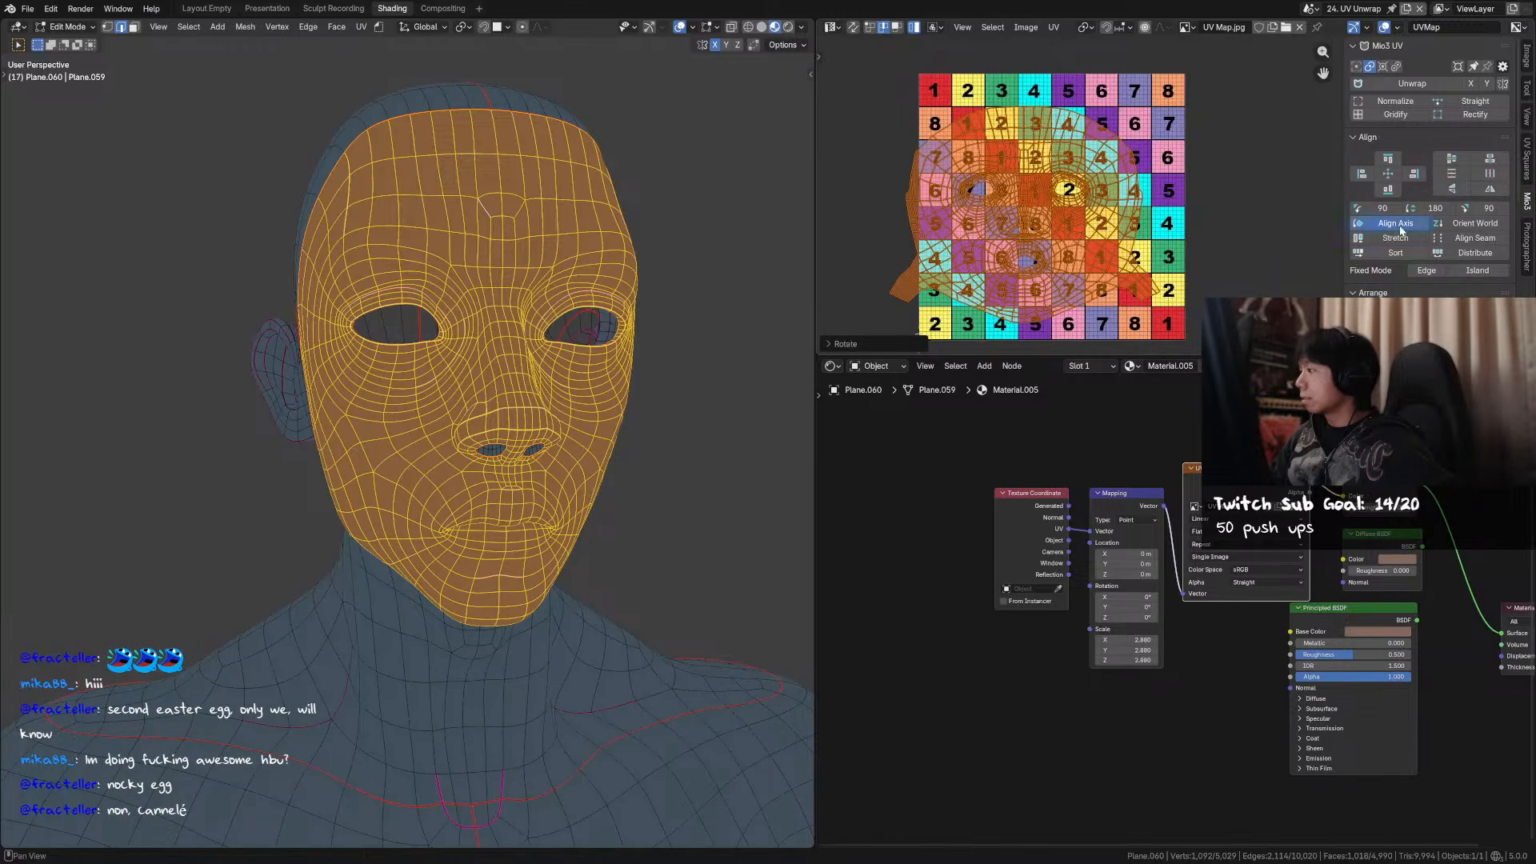
- Realign the face island with Orient World and repeated Align Axis, and reselect the whole island in island mode
left_click(1457, 226)
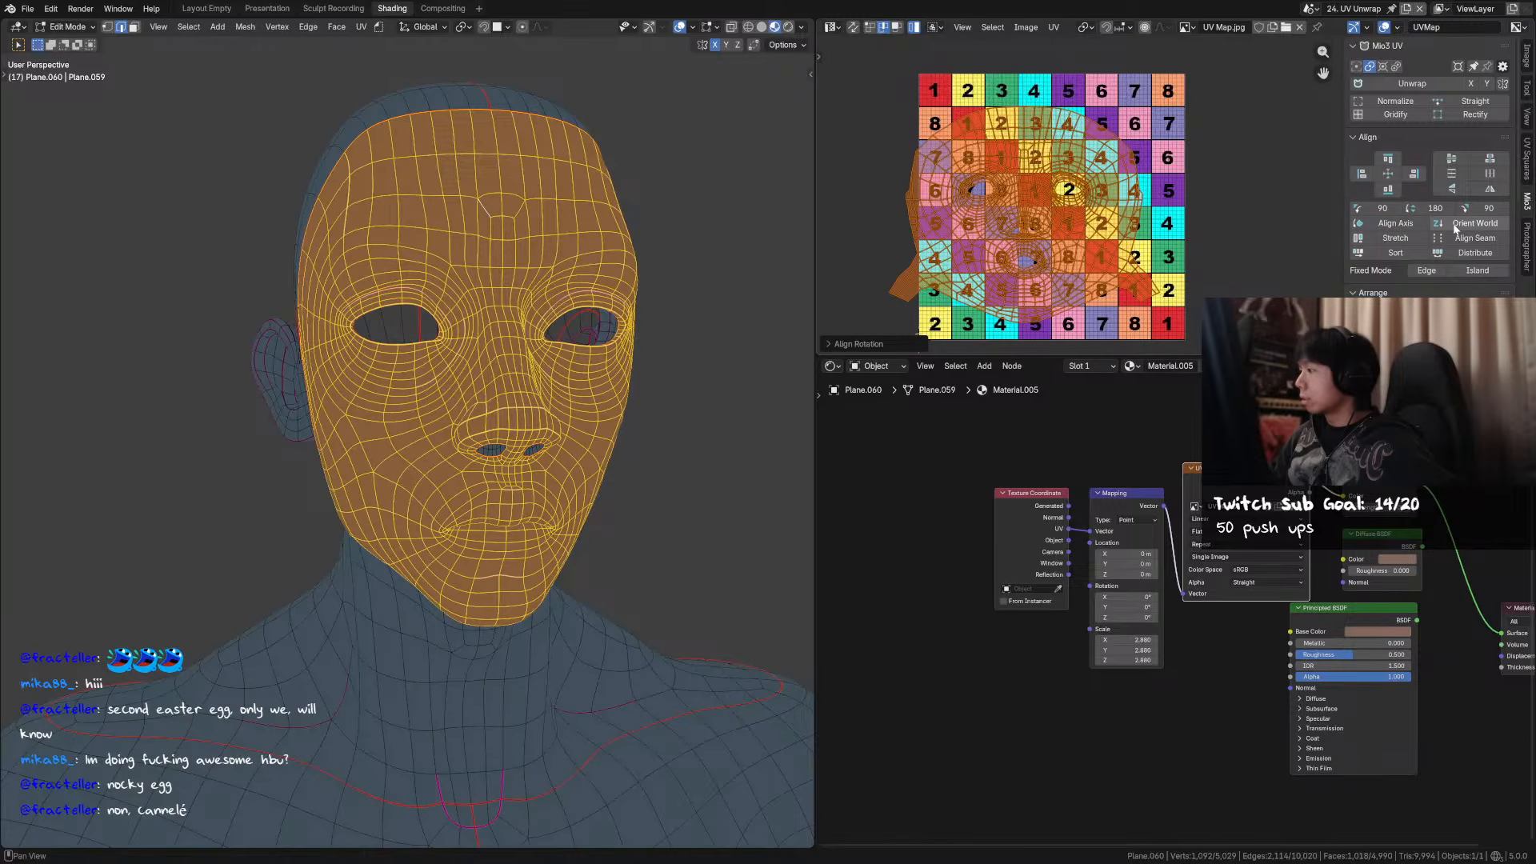
left_click(1405, 227)
scroll(1018, 99, "up", 3)
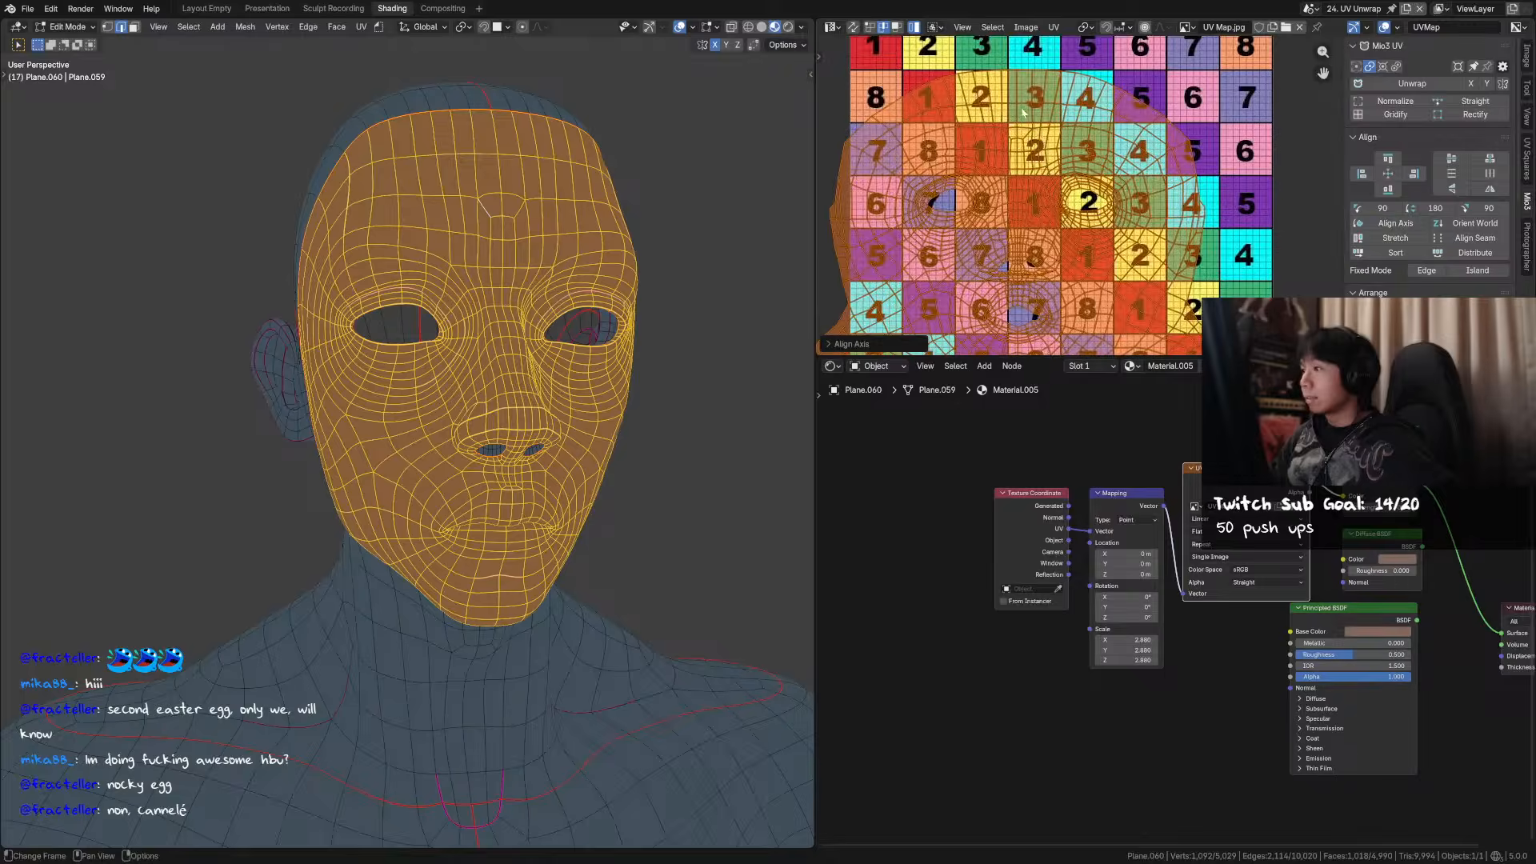
key("alt+a")
scroll(1017, 100, "down", 1)
middle_click_drag(1019, 321, 1052, 258)
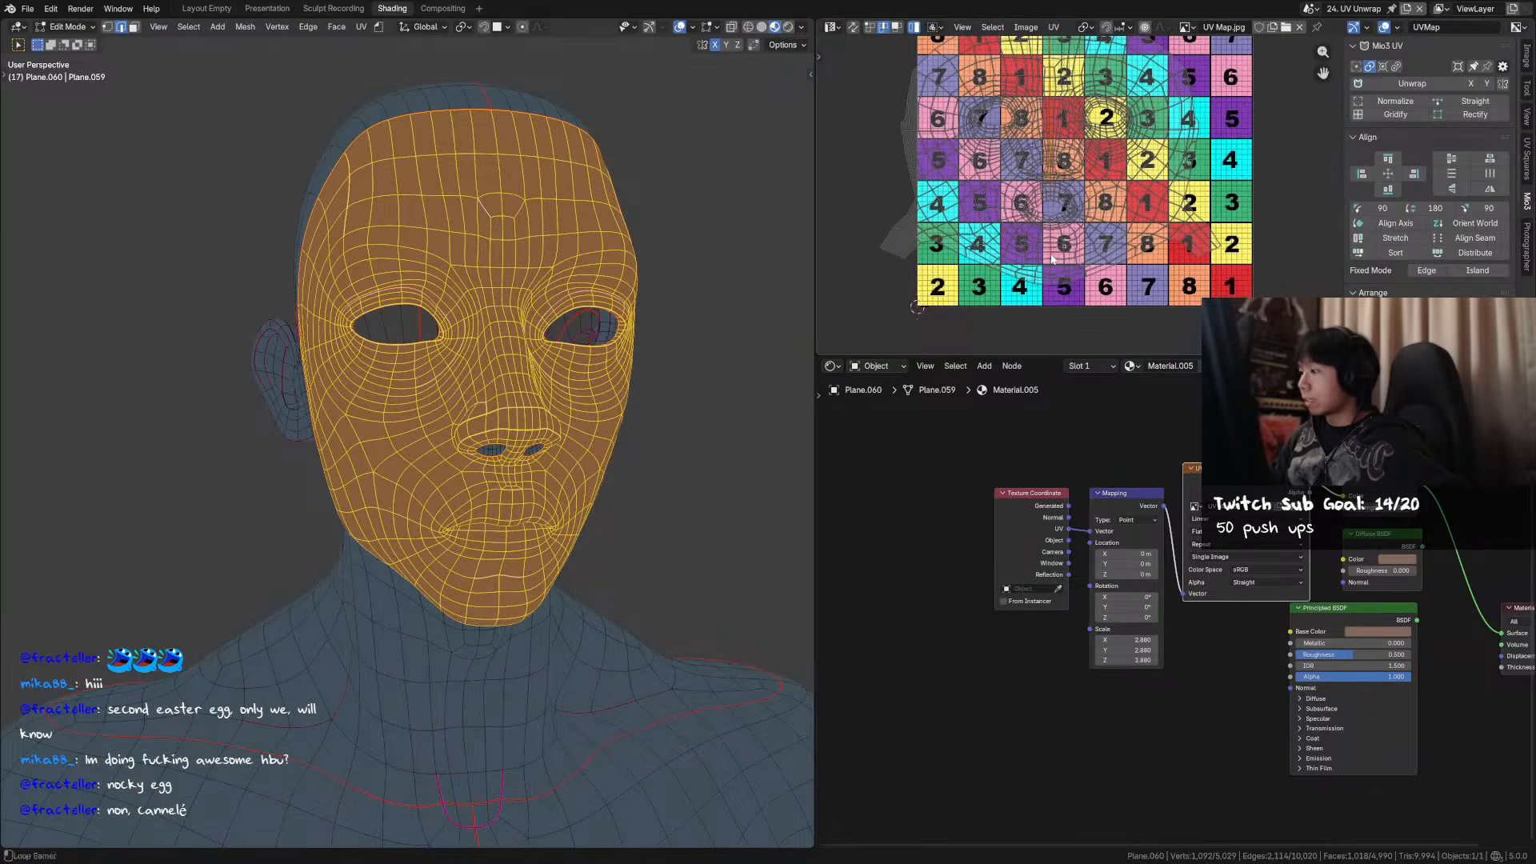
left_click(1409, 228)
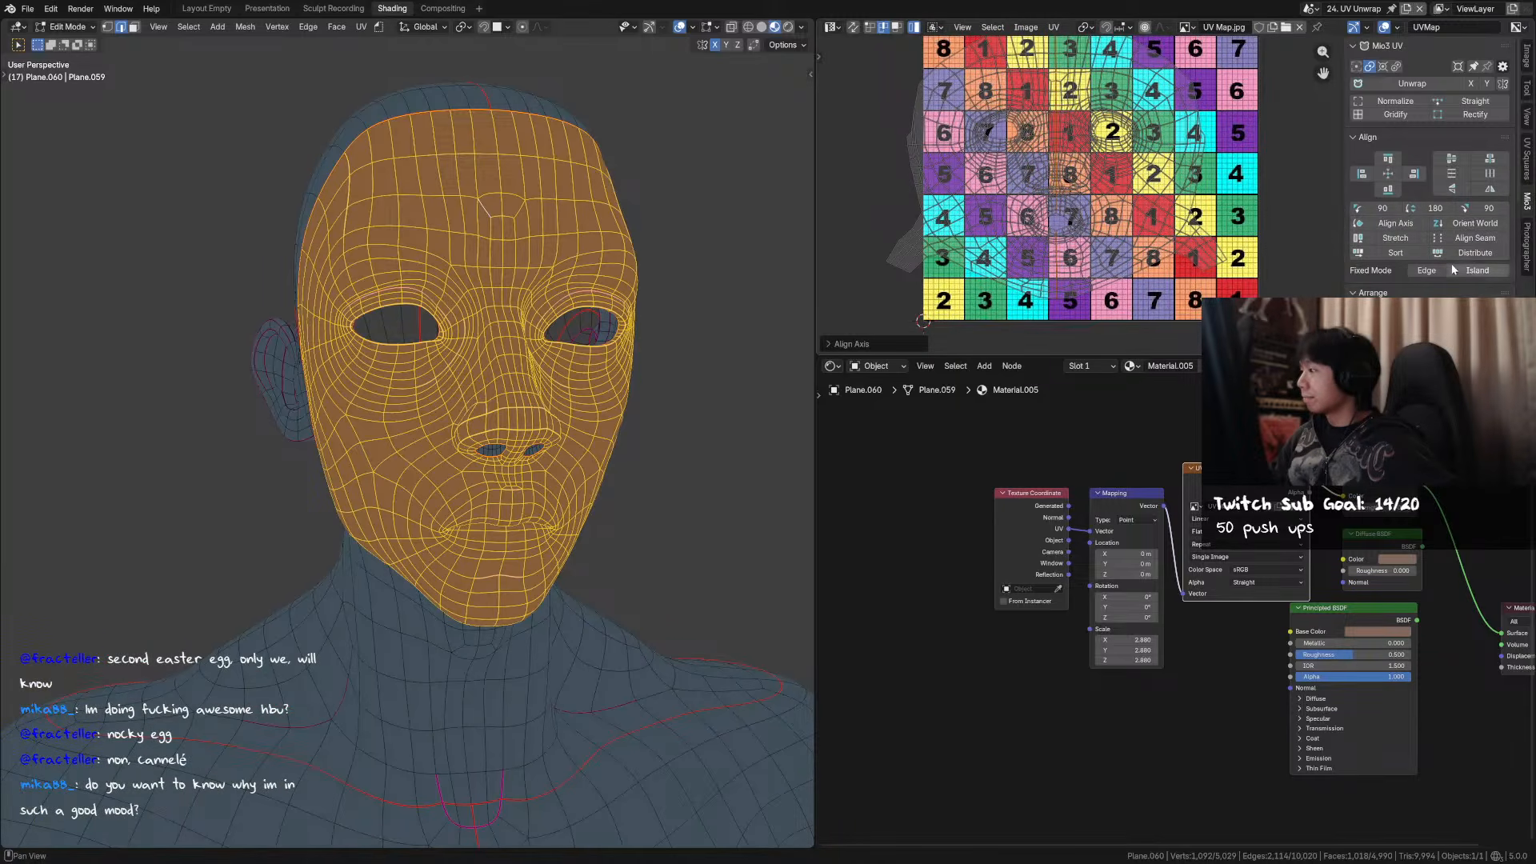
middle_click_drag(1159, 210, 1144, 228)
scroll(1139, 223, "down", 1)
scroll(1138, 222, "up", 1)
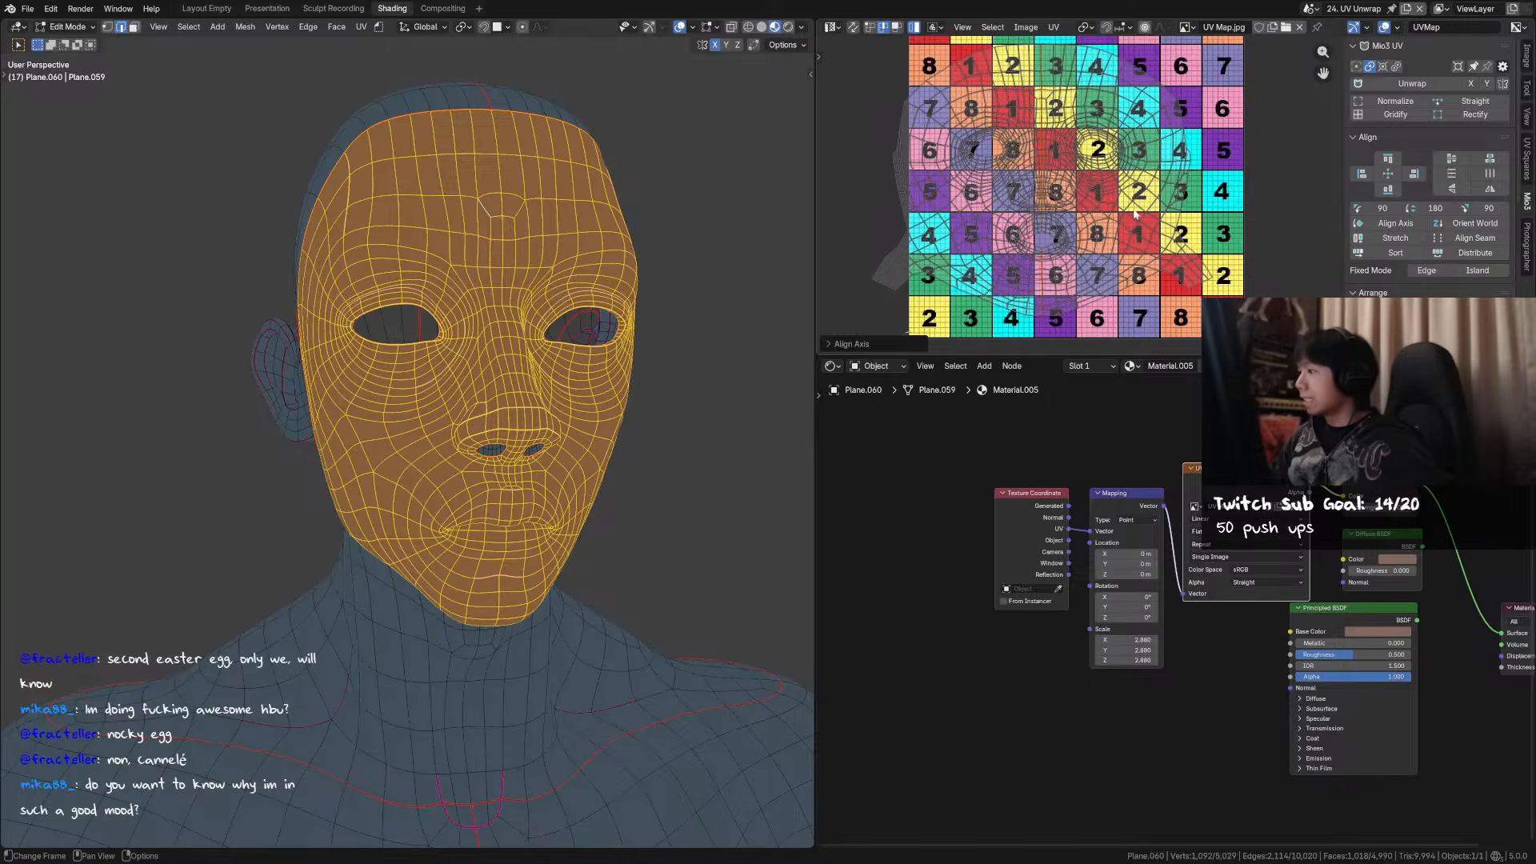
key("4")
left_click(1108, 193)
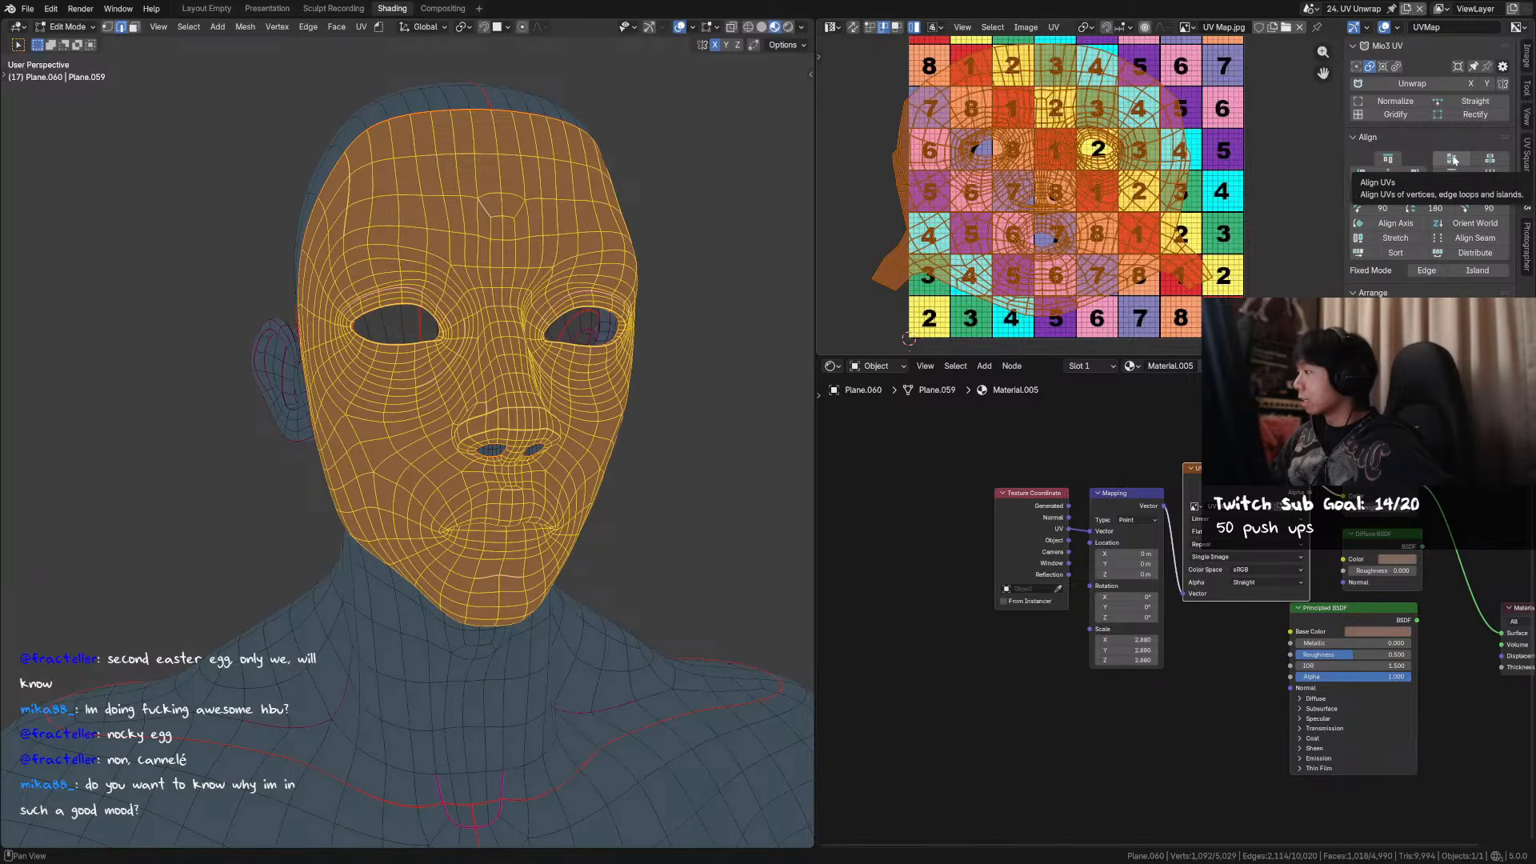
- Try the Align UVs and distribution options on the face island and undo the last one
left_click(1454, 160)
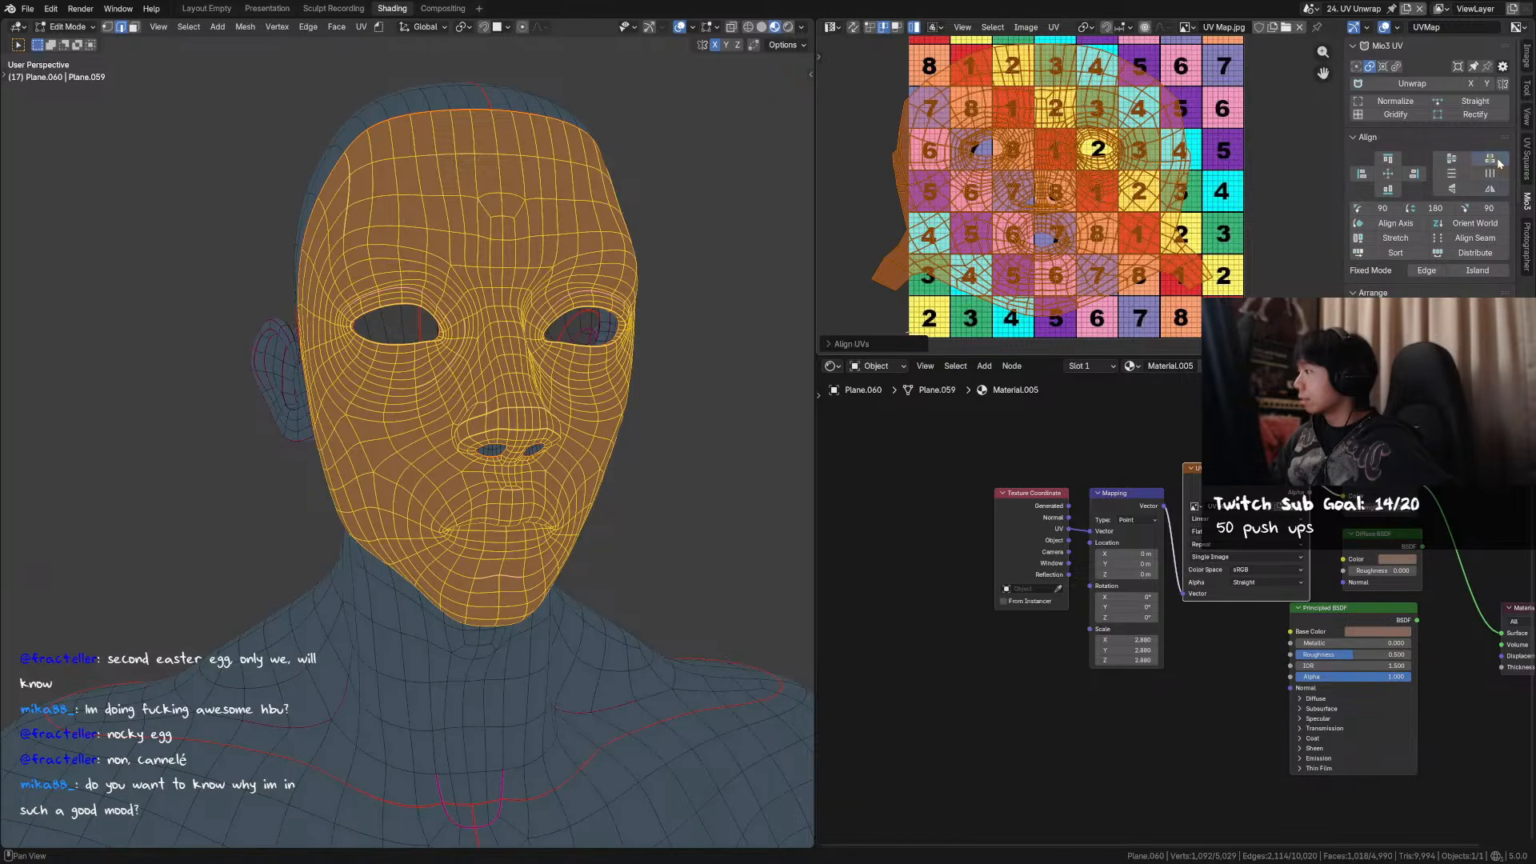
left_click(1492, 175)
key("ctrl+z")
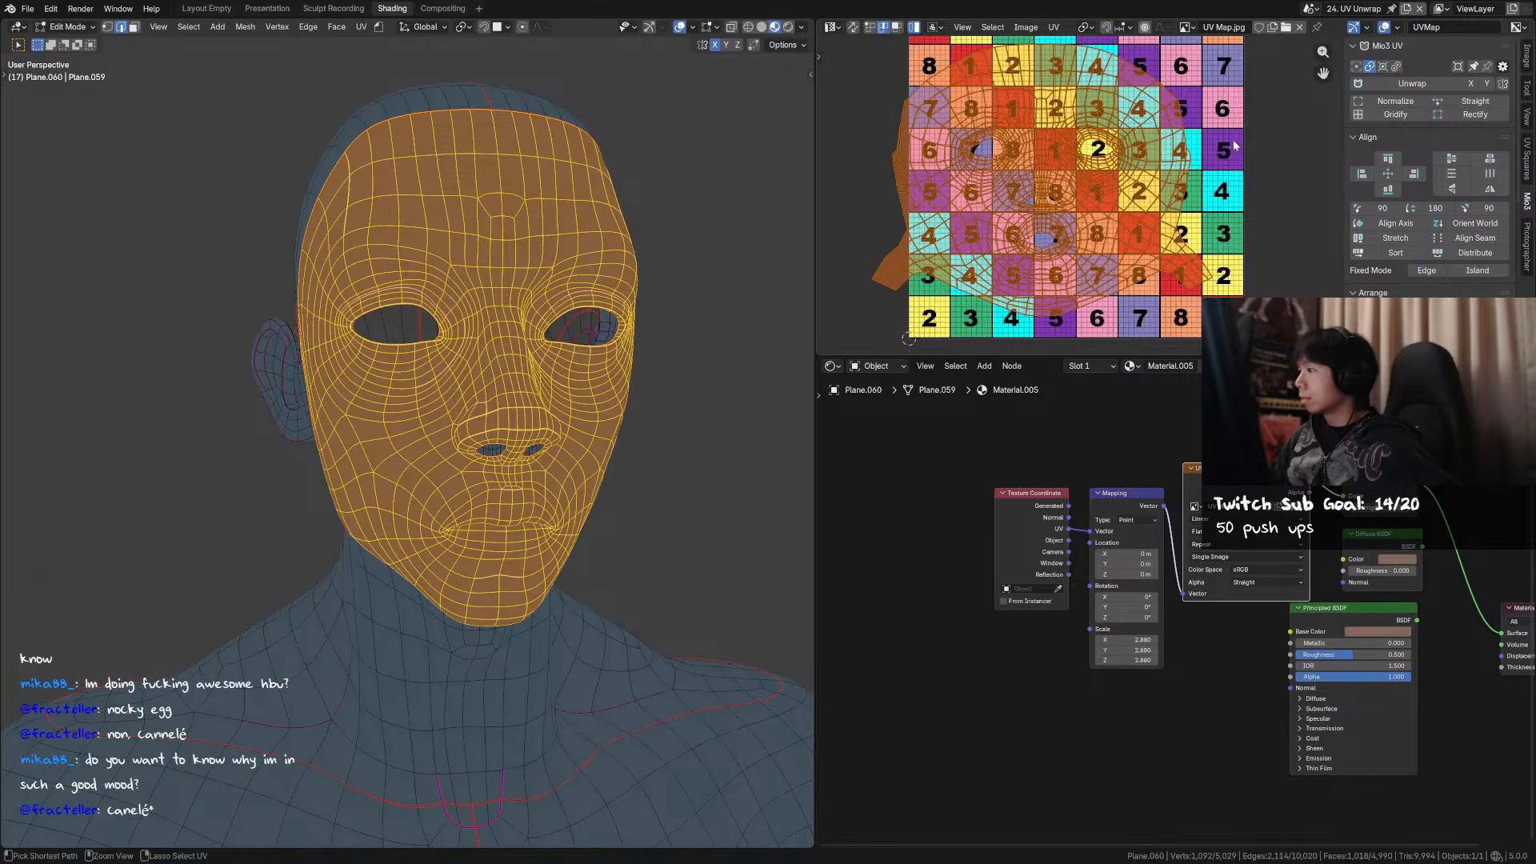
- Move the face island over the centre of the checker image and scale it down slightly
middle_click_drag(1192, 224, 1166, 228)
scroll(1178, 239, "down", 1)
key("g")
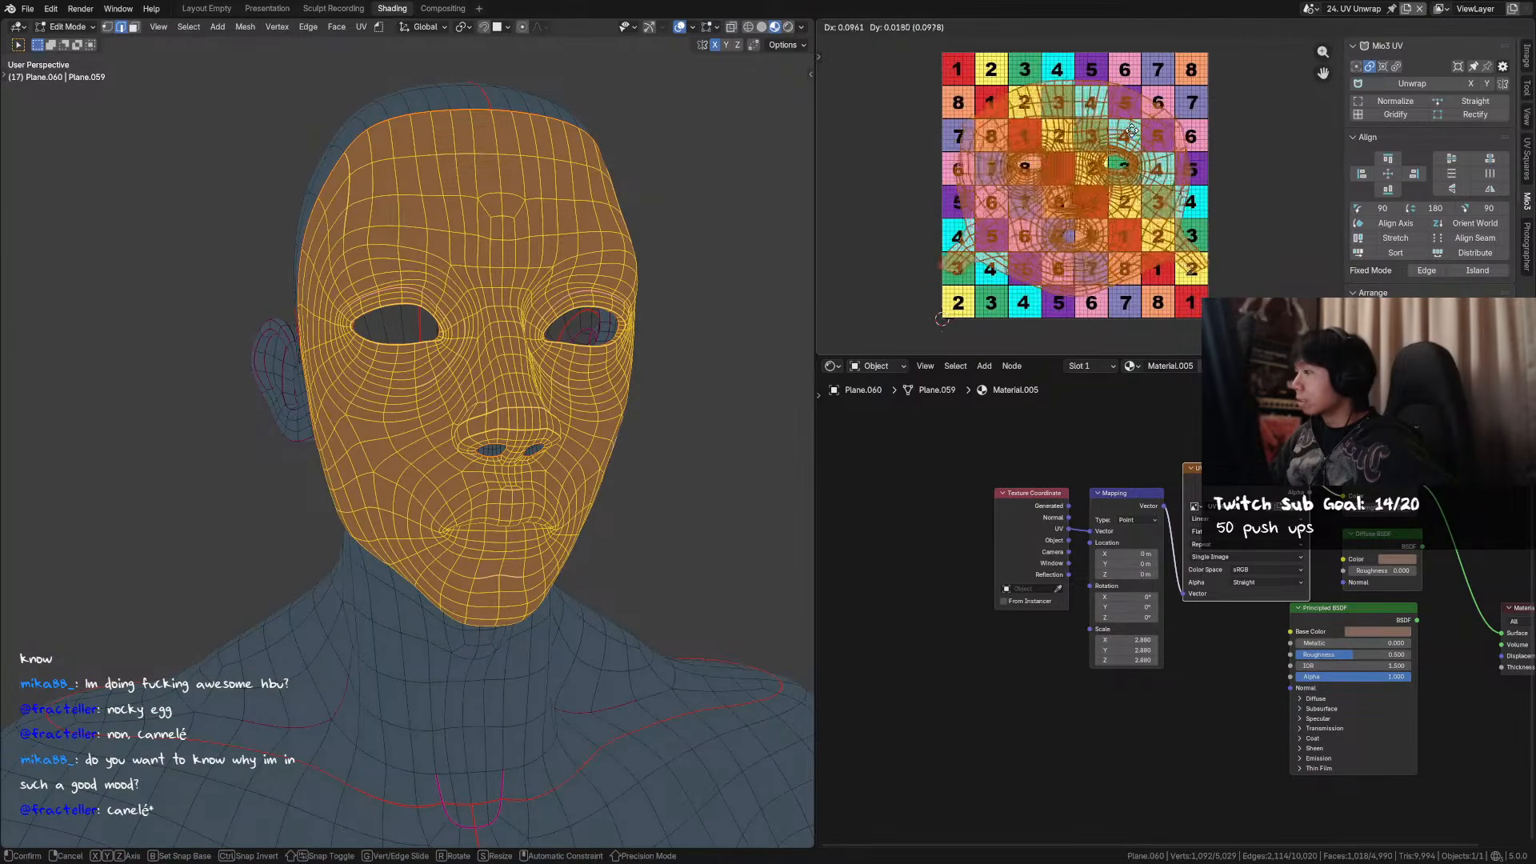
left_click(1146, 132)
key("s")
left_click(1221, 198)
middle_click_drag(1221, 198, 1216, 211)
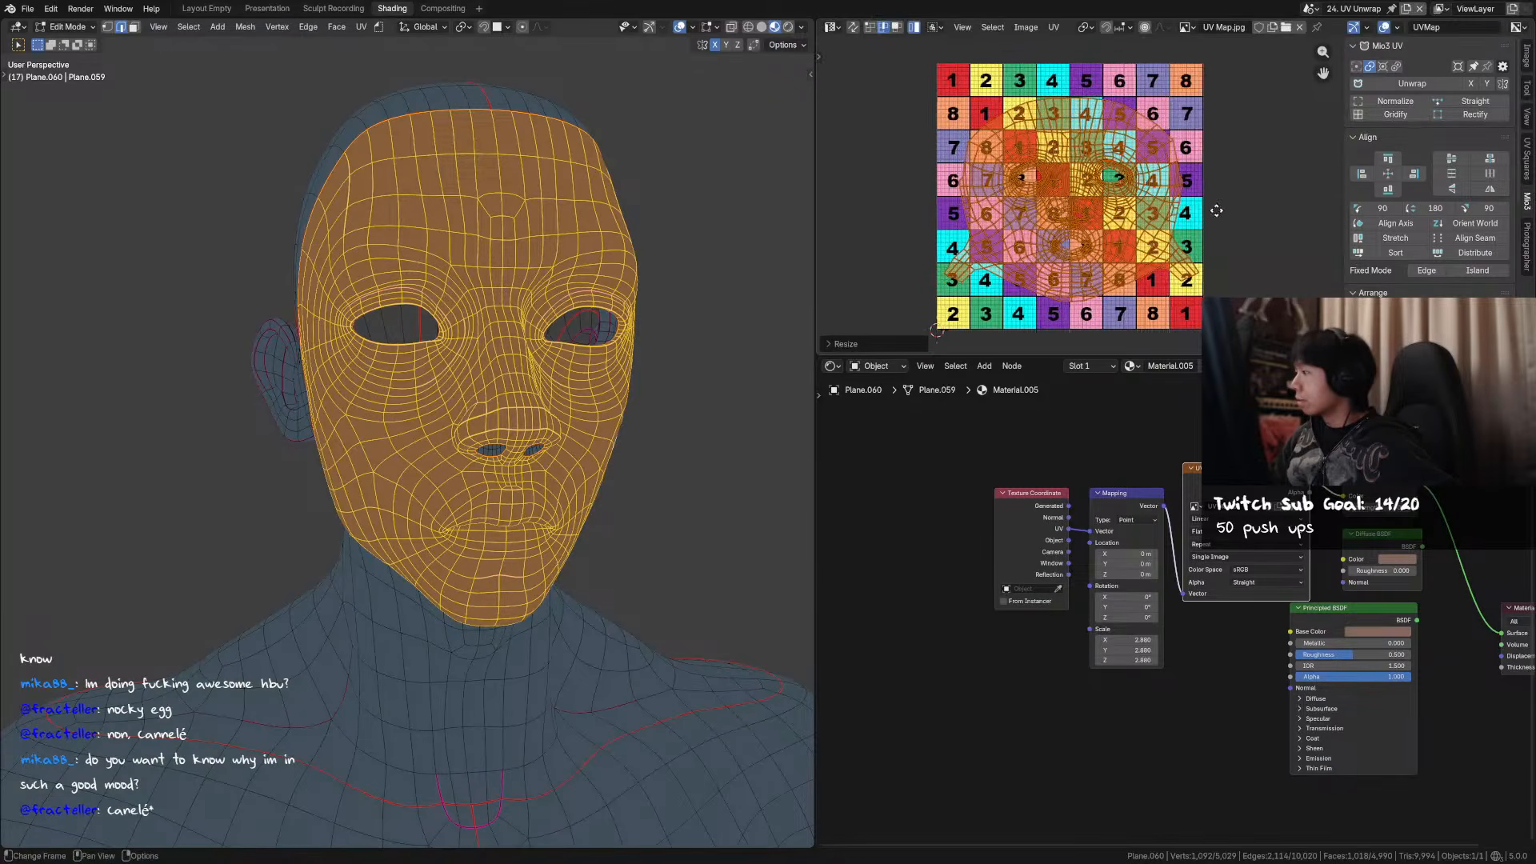
- Centre-align the face island's UVs, using the Island fixed mode
left_click(1389, 174)
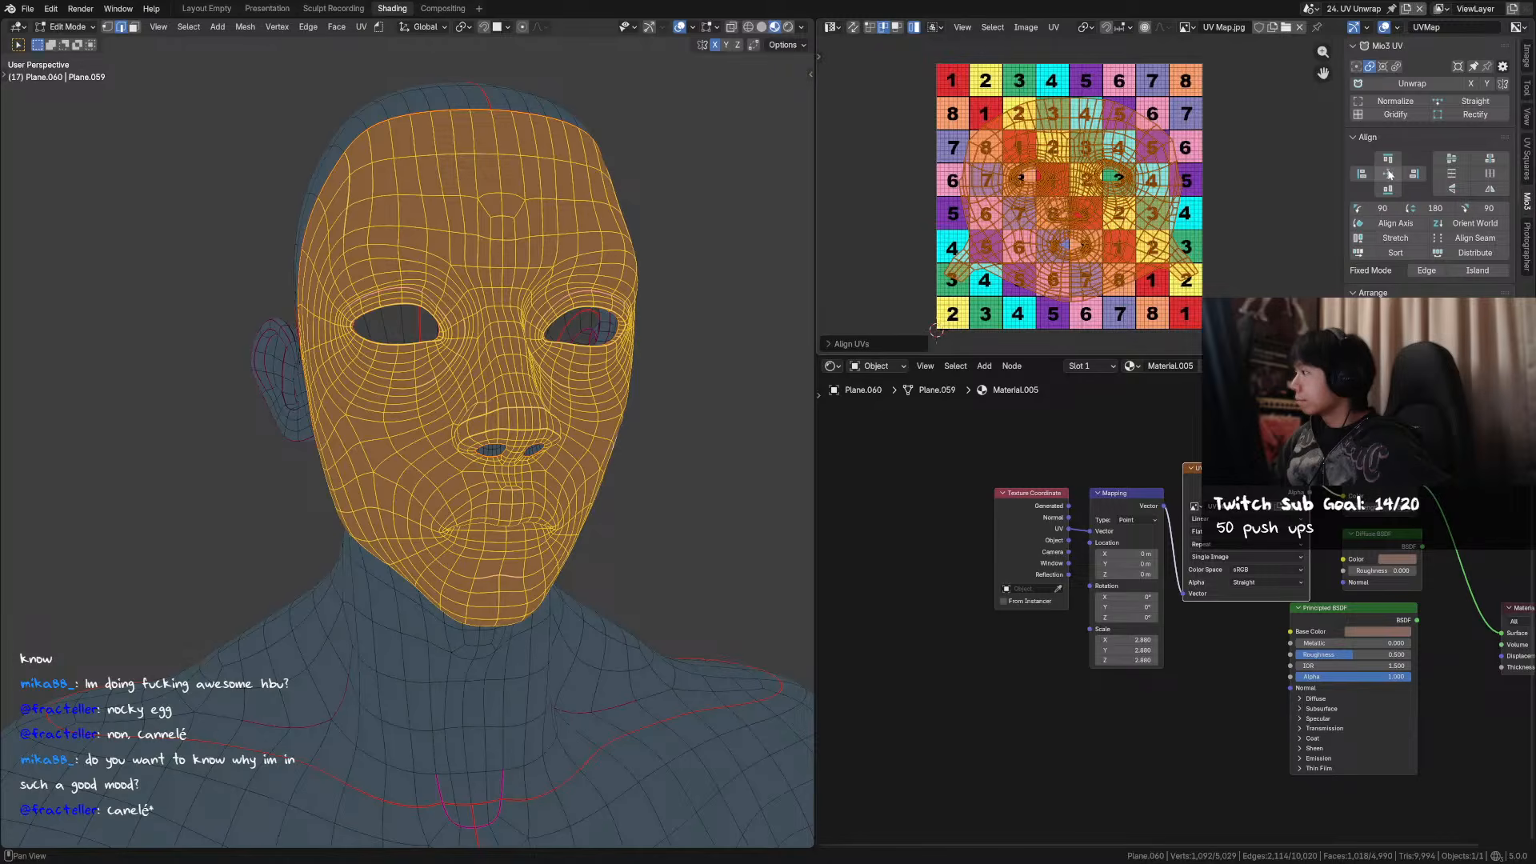
left_click(1477, 271)
left_click(1389, 174)
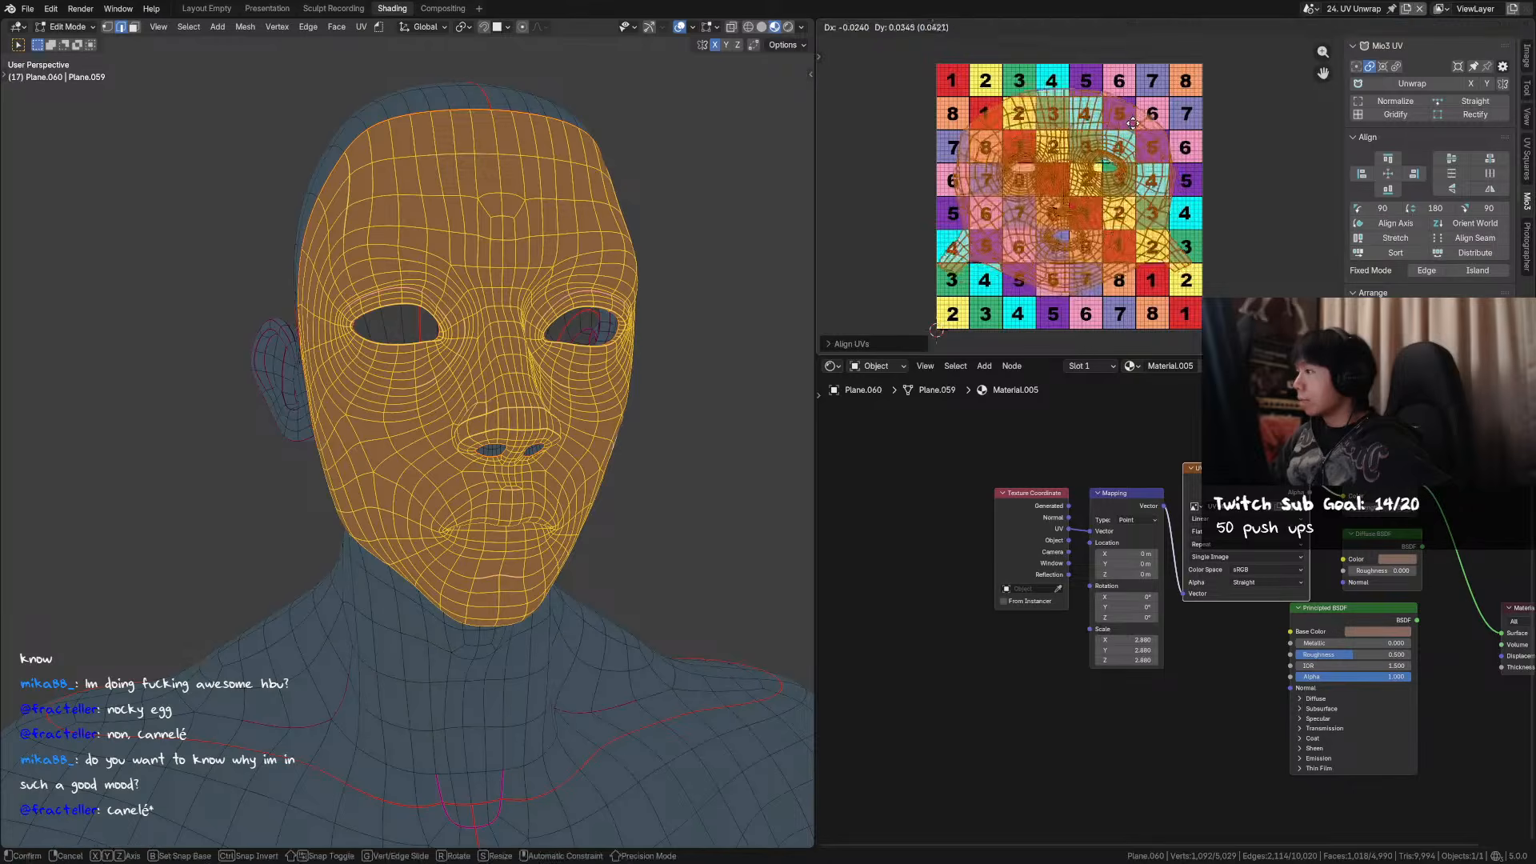
- Show the UV editor's display and 2D cursor settings, and save the blend file
left_click(1527, 93)
left_click(1528, 116)
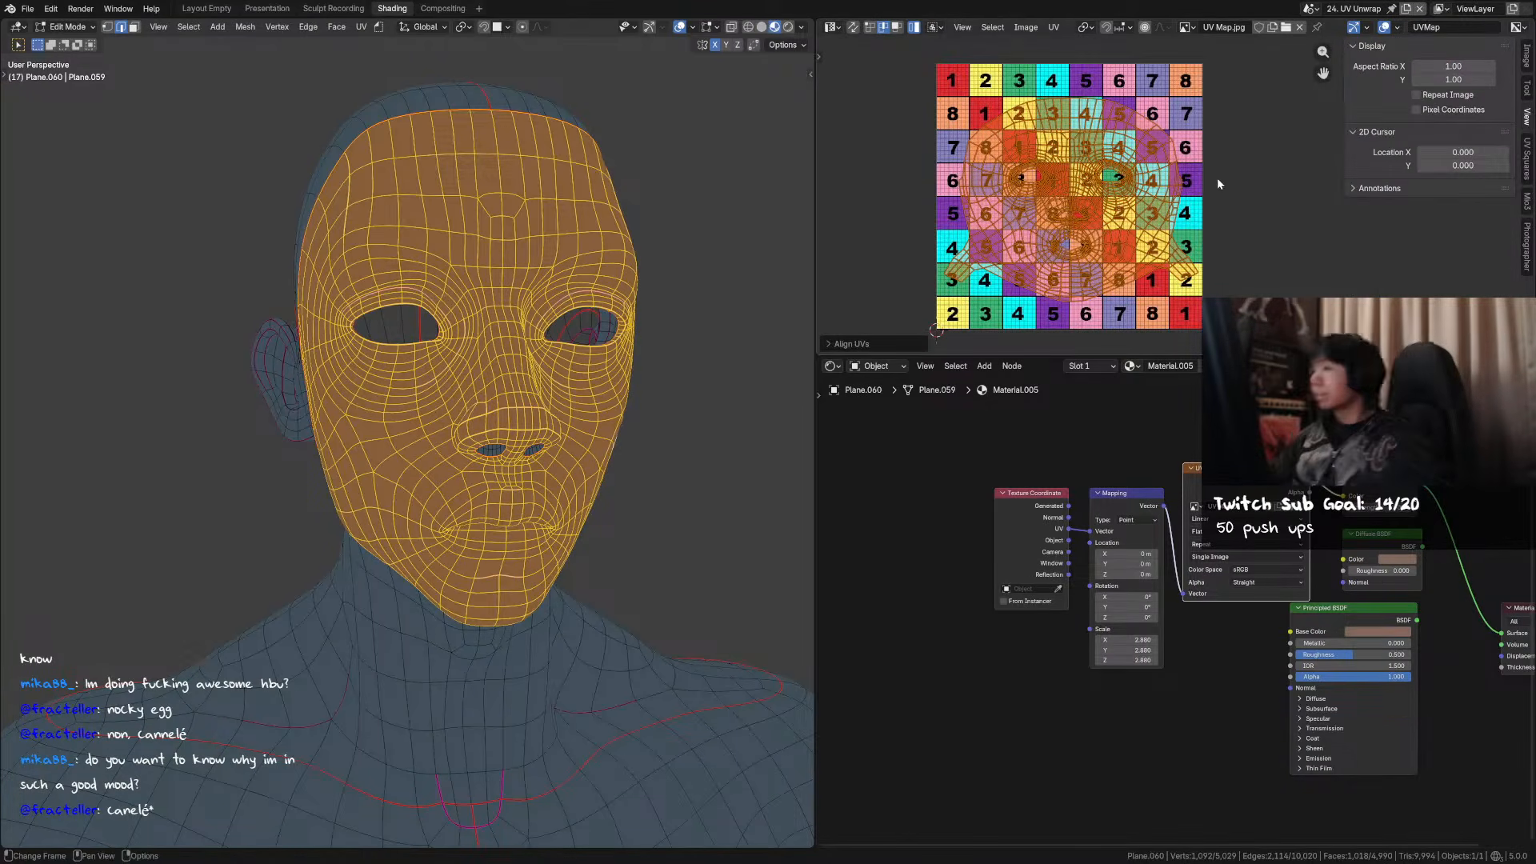
scroll(1211, 190, "down", 1)
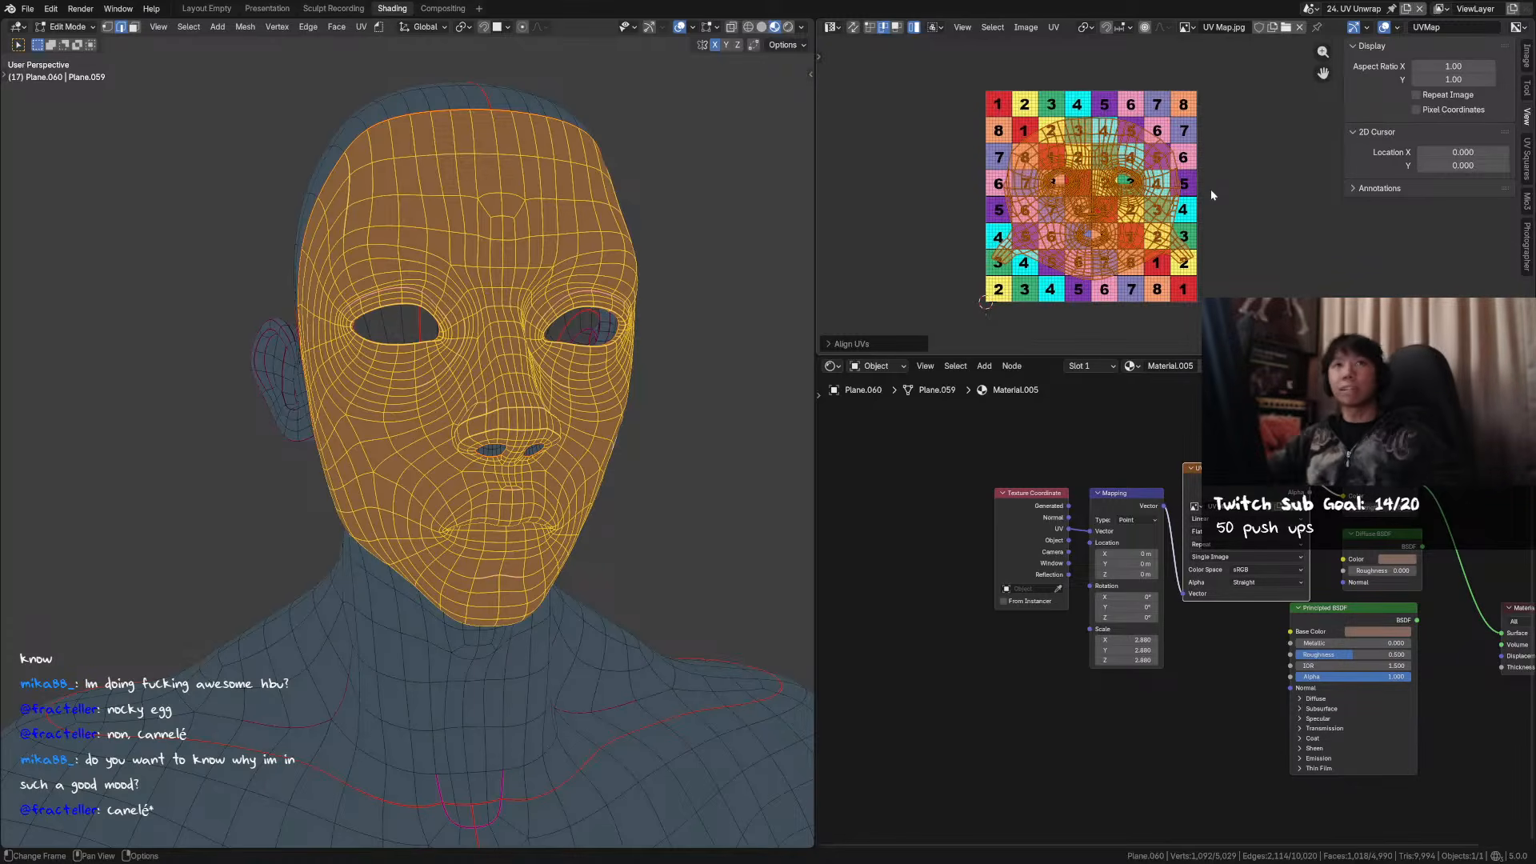
mouse_move(632, 227)
middle_mouse_down()
mouse_move(676, 226)
mouse_move(647, 232)
middle_mouse_up()
key("ctrl+s")
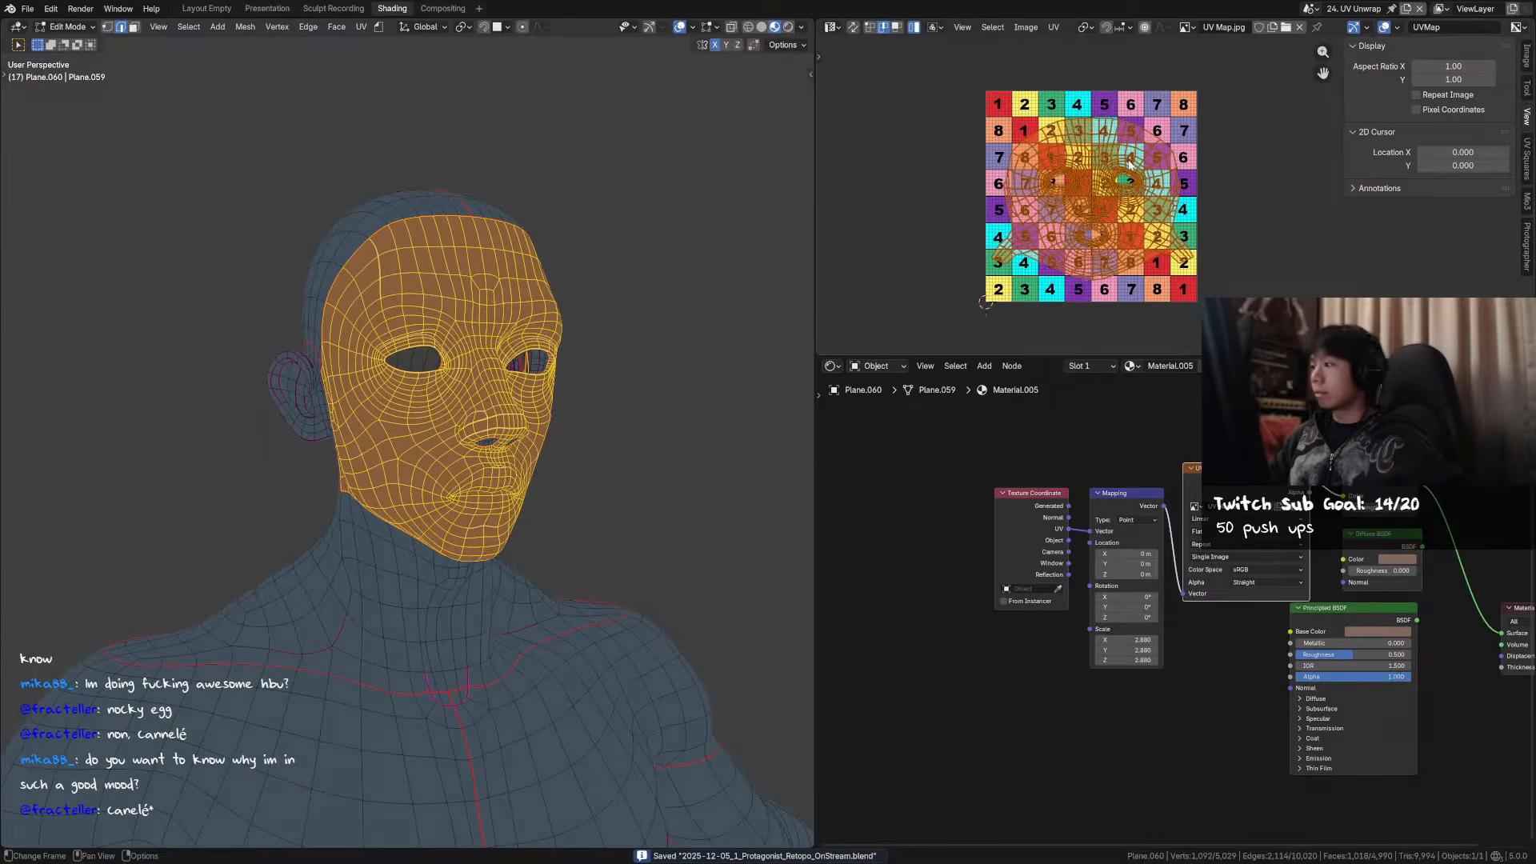
- Hide the UV editor's sidebar and scale the face island down a little more over the checker image
key("n")
key("s")
left_click(1170, 157)
key("g")
right_click(1167, 158)
- Select the whole body mesh and examine the layout of all its UV islands around the checker image
scroll(1177, 198, "up", 1)
middle_click_drag(416, 200, 393, 227)
scroll(394, 227, "down", 1)
key("a")
key("alt+a")
scroll(1168, 194, "down", 3)
key("a")
scroll(1186, 204, "down", 2)
scroll(1191, 220, "up", 3)
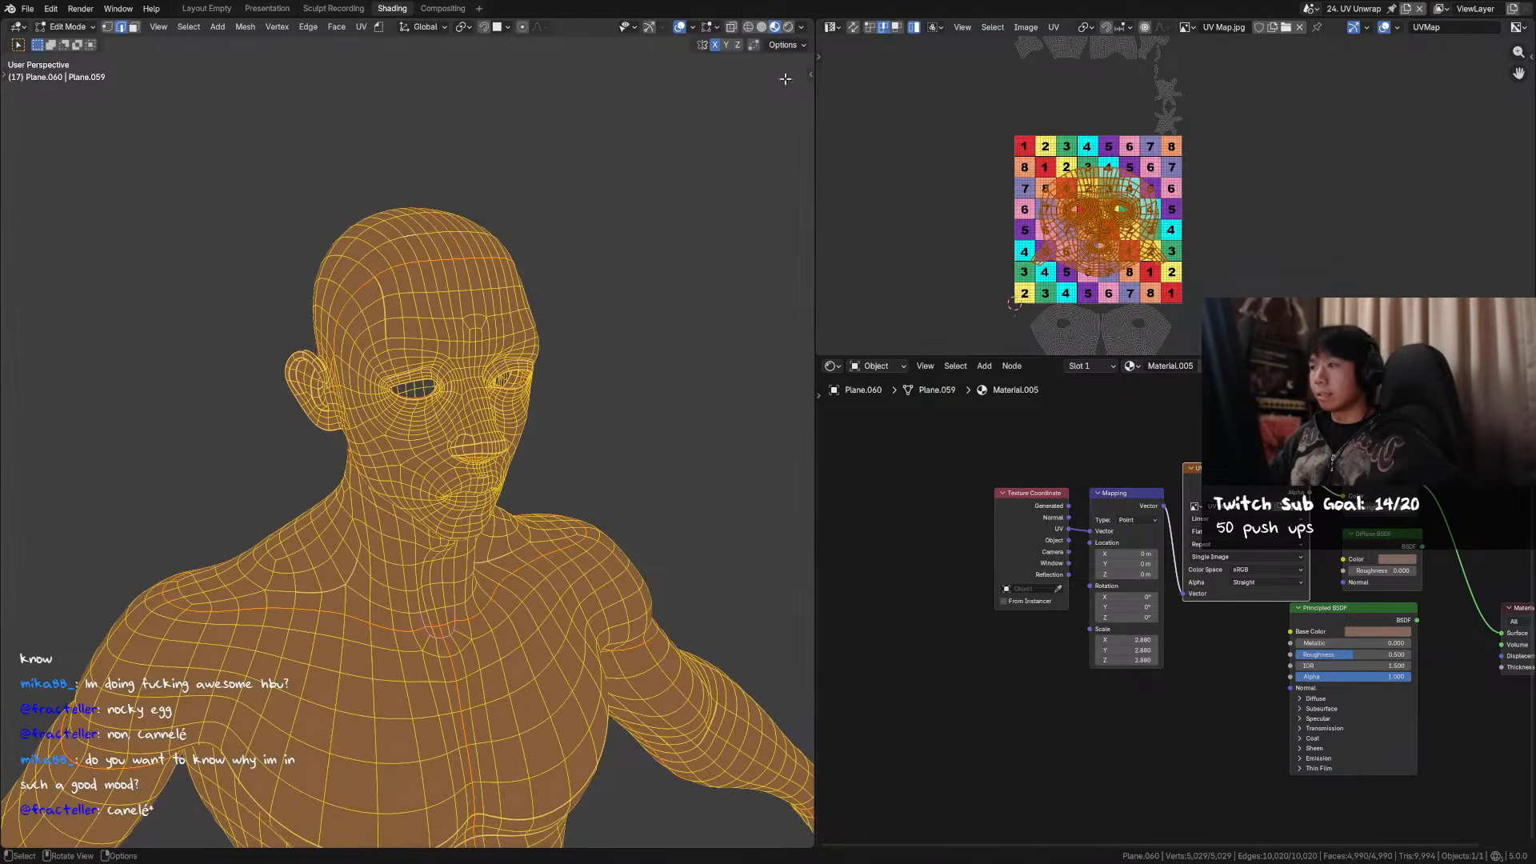
- Select the seam-bounded left half of the back of the head together with its UV island
middle_click_drag(776, 104, 411, 291)
key("Tab")
key("Tab")
key("alt+a")
left_click(517, 282)
key("ctrl+l")
middle_click_drag(1147, 35, 1153, 143)
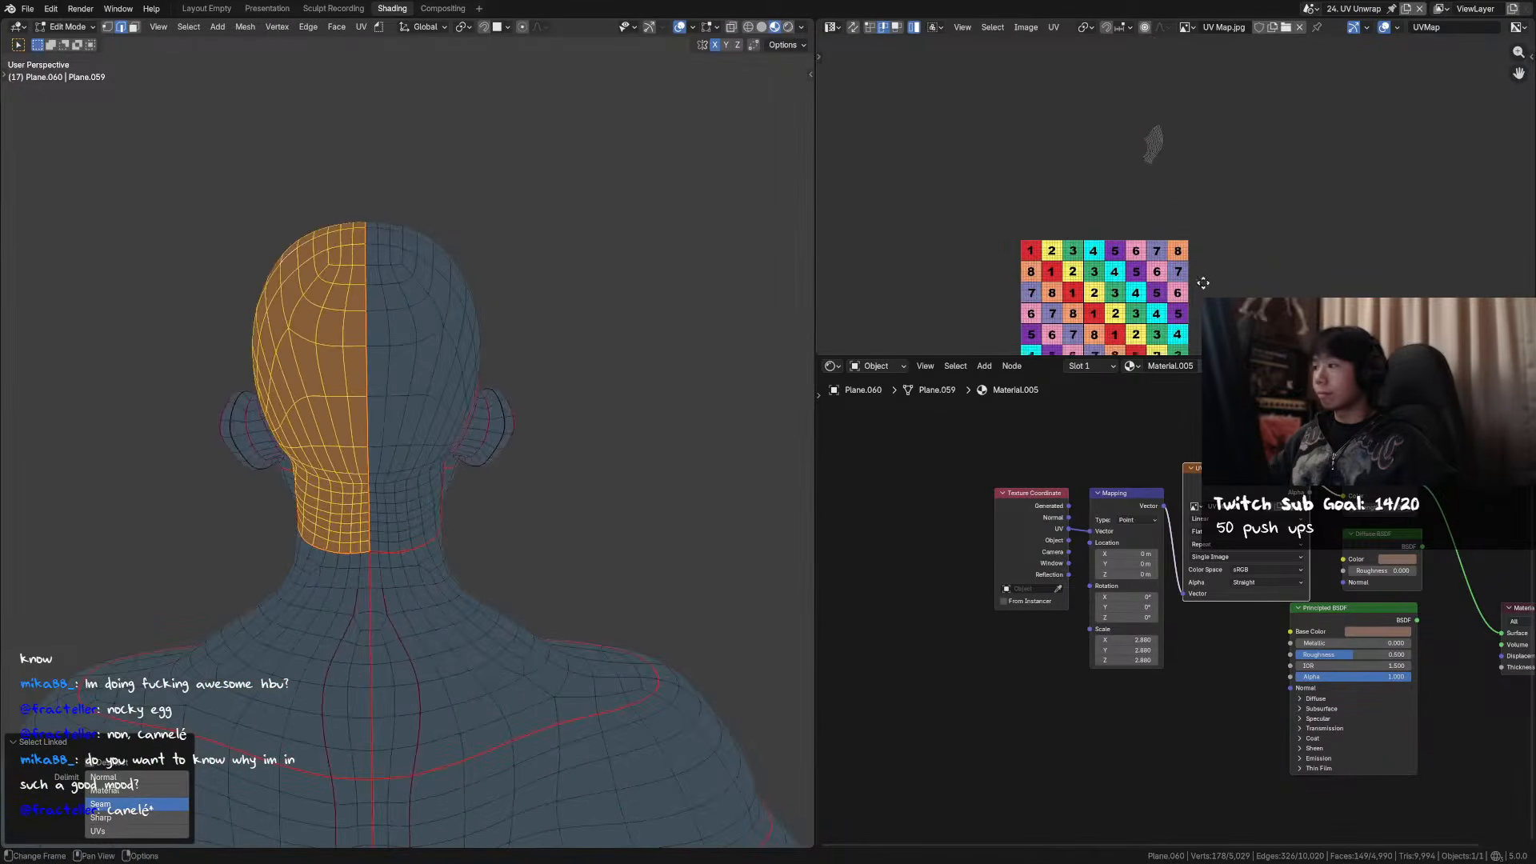
left_click(1154, 143)
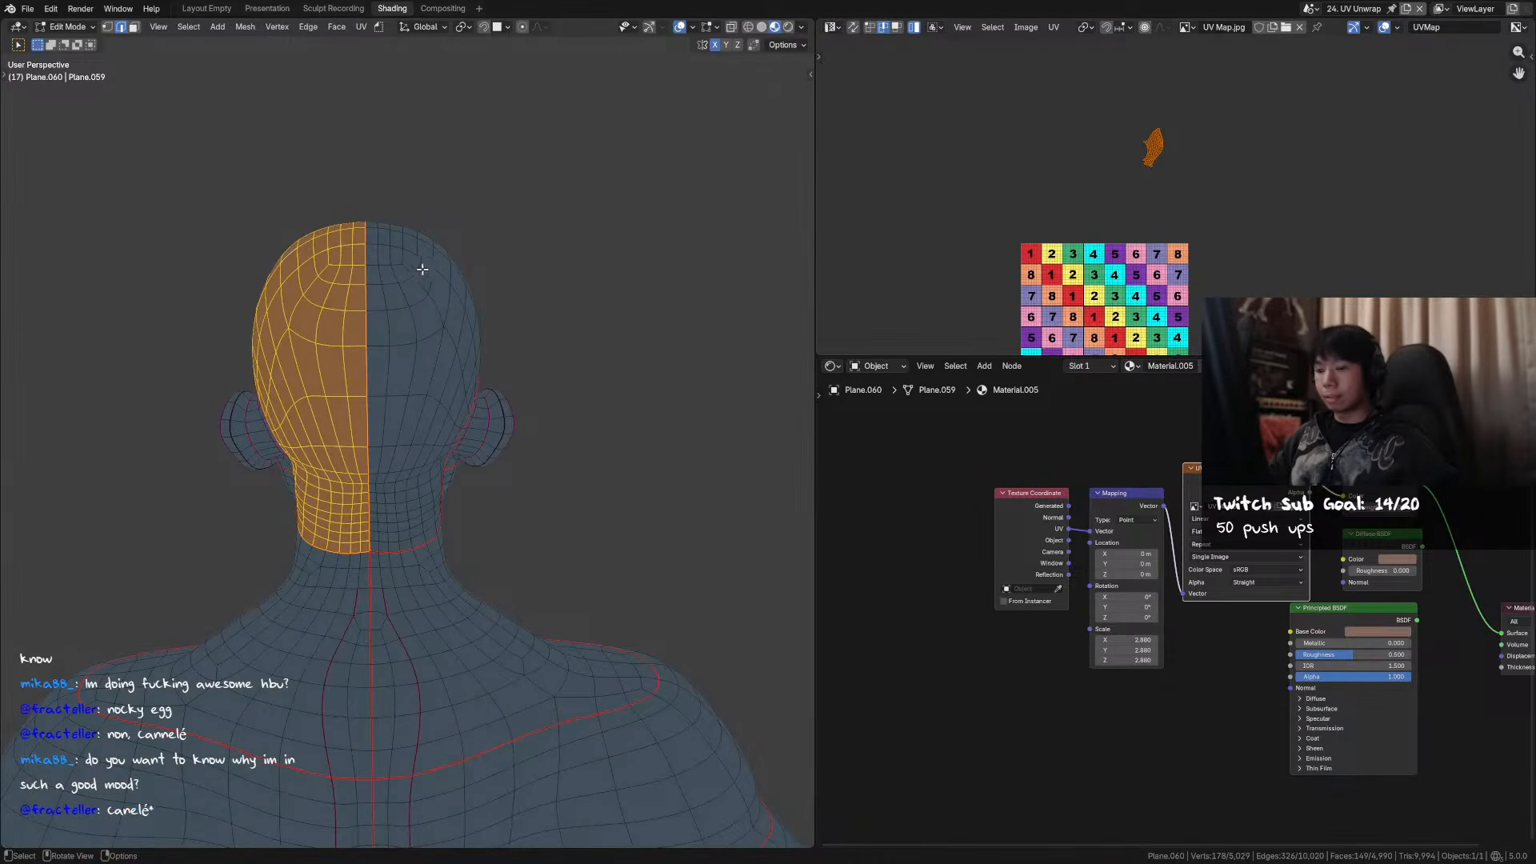
- Hide the viewport overlays, select the whole mesh and select both back-of-head islands in the UV layout
key("shift+alt+z")
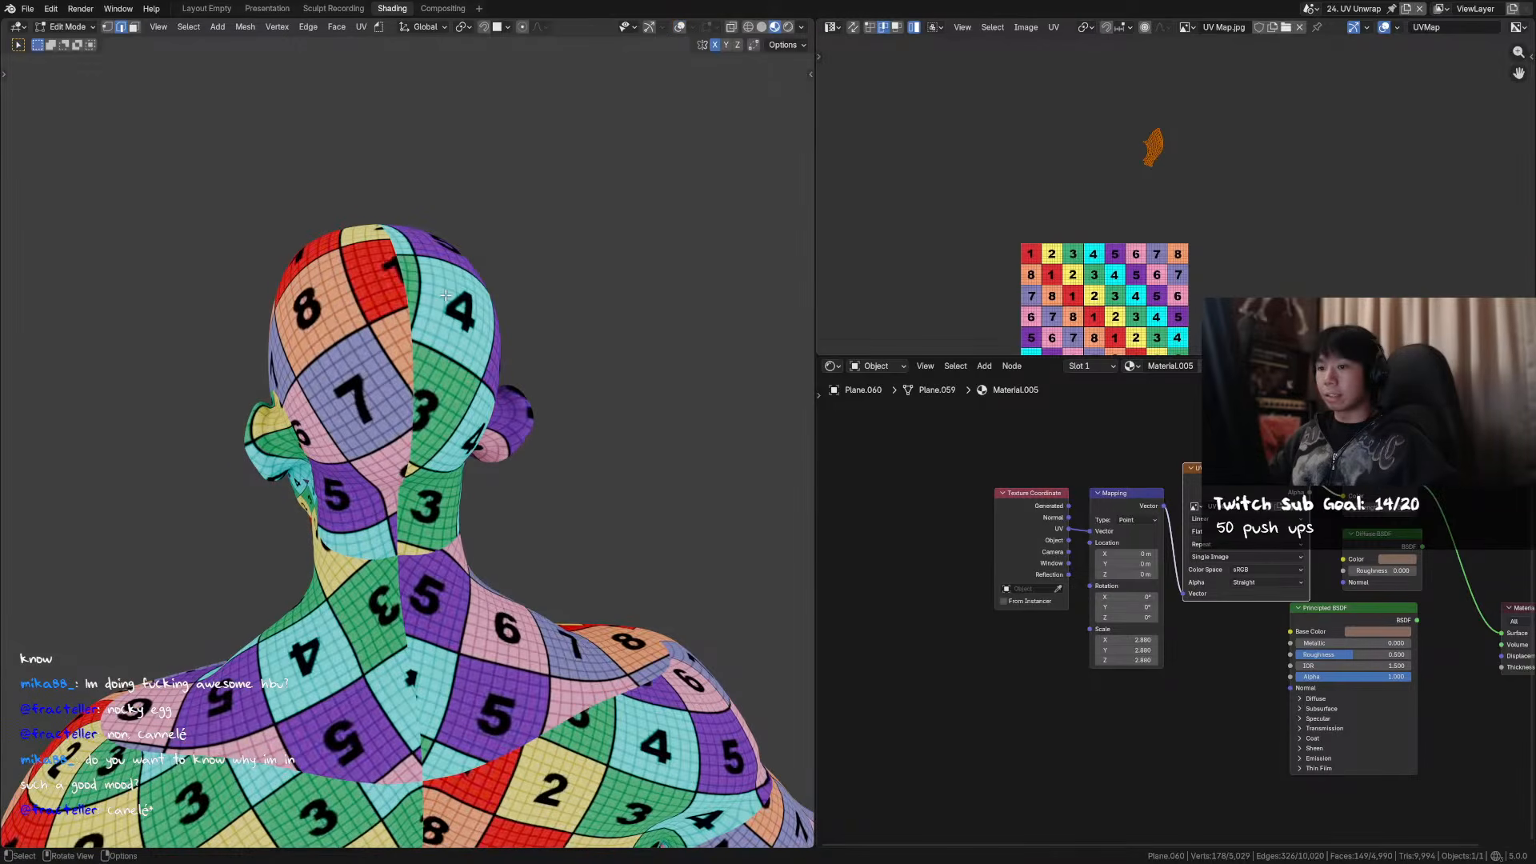
key("ctrl+l")
key("a")
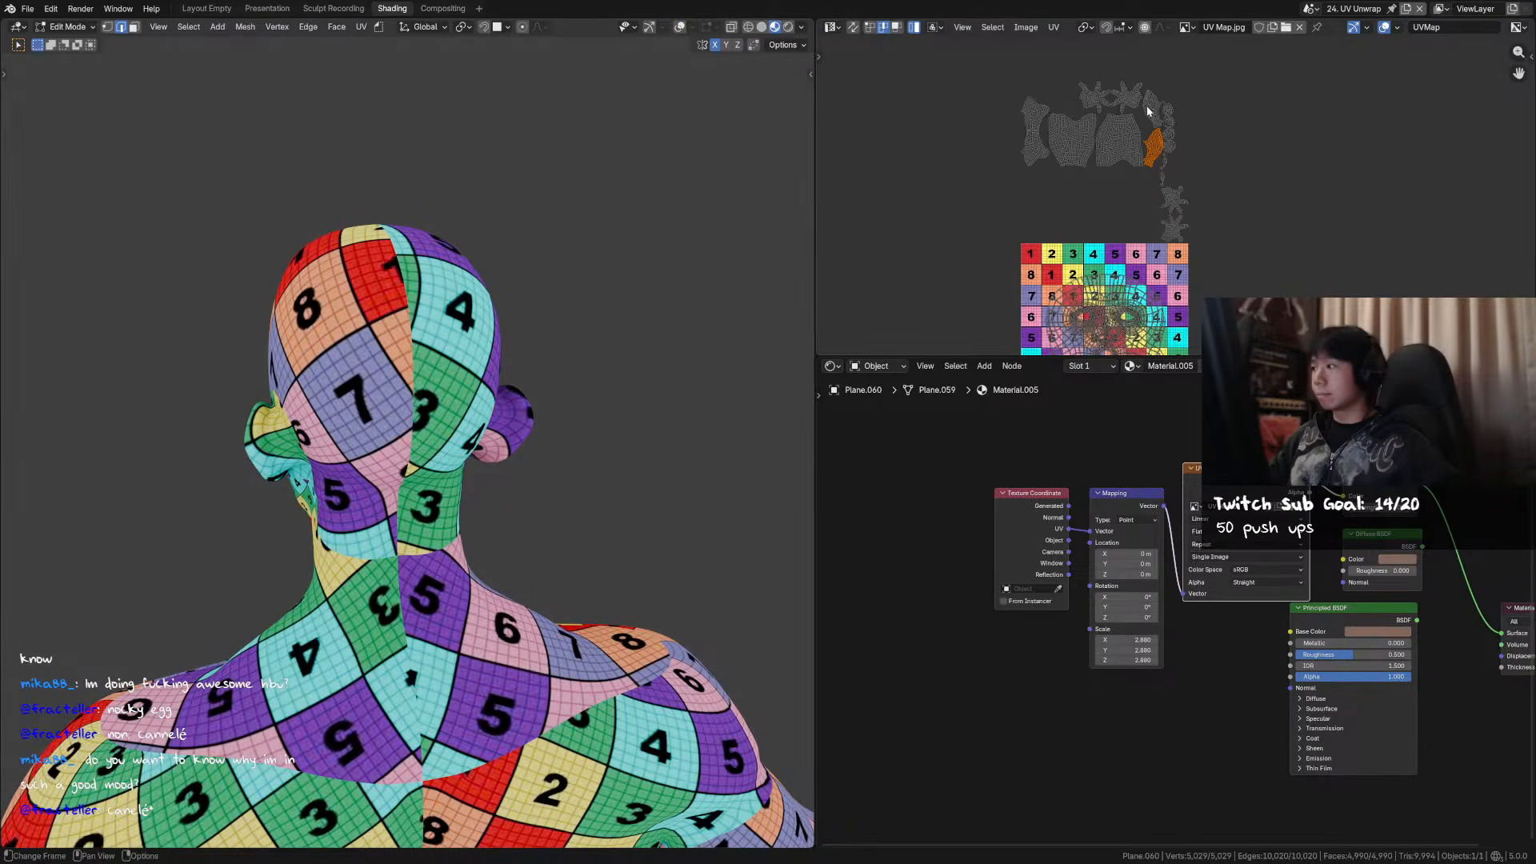
left_click(1161, 147)
key("l")
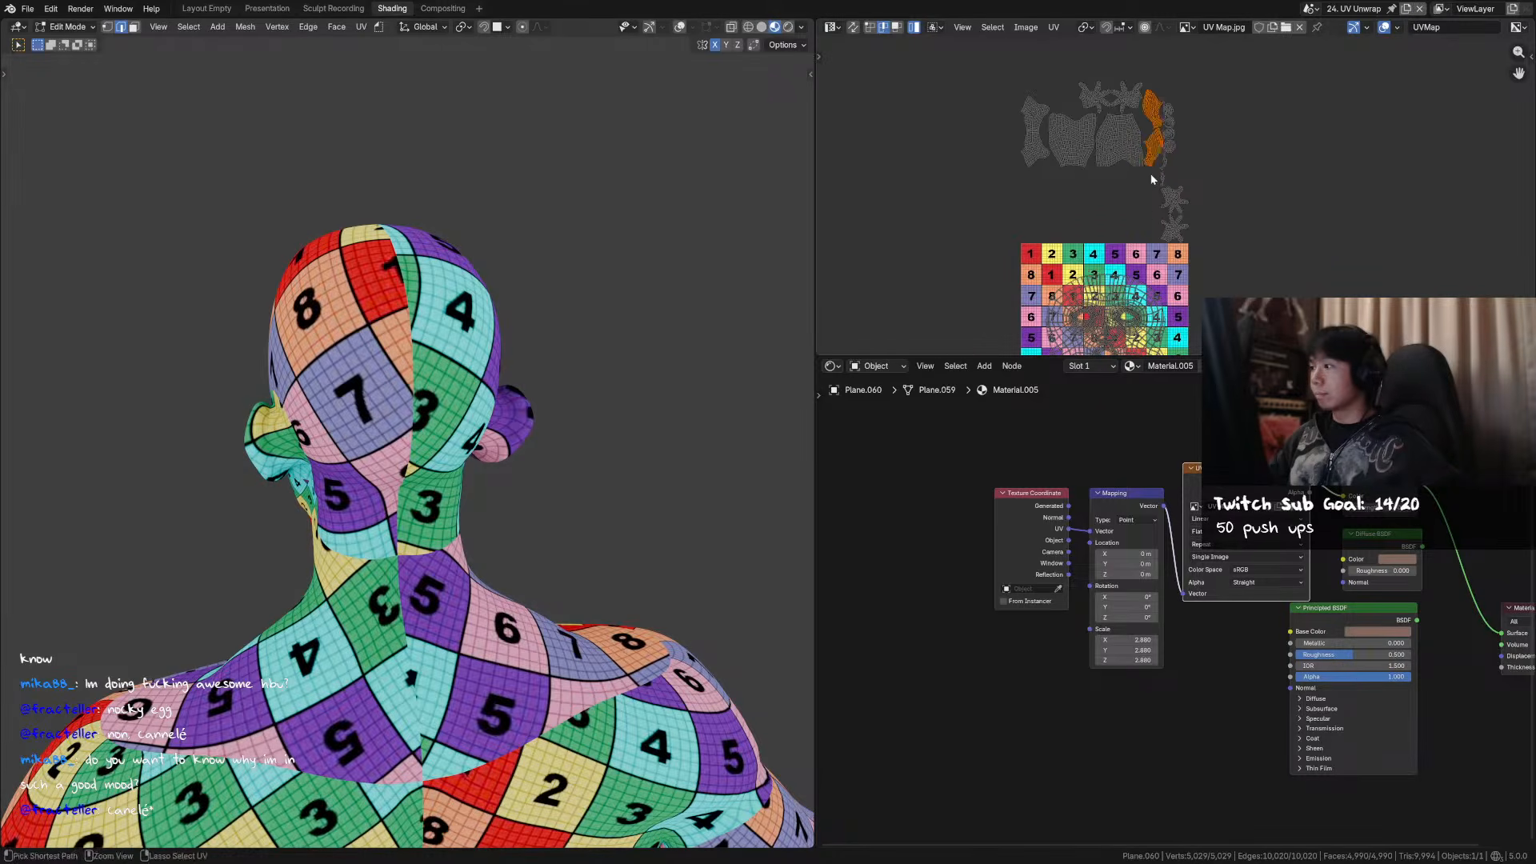
- Move the two back-of-head islands out of the layout to the empty space left of the checker image
key("g")
left_click(1082, 326)
middle_click_drag(1081, 326, 1106, 222)
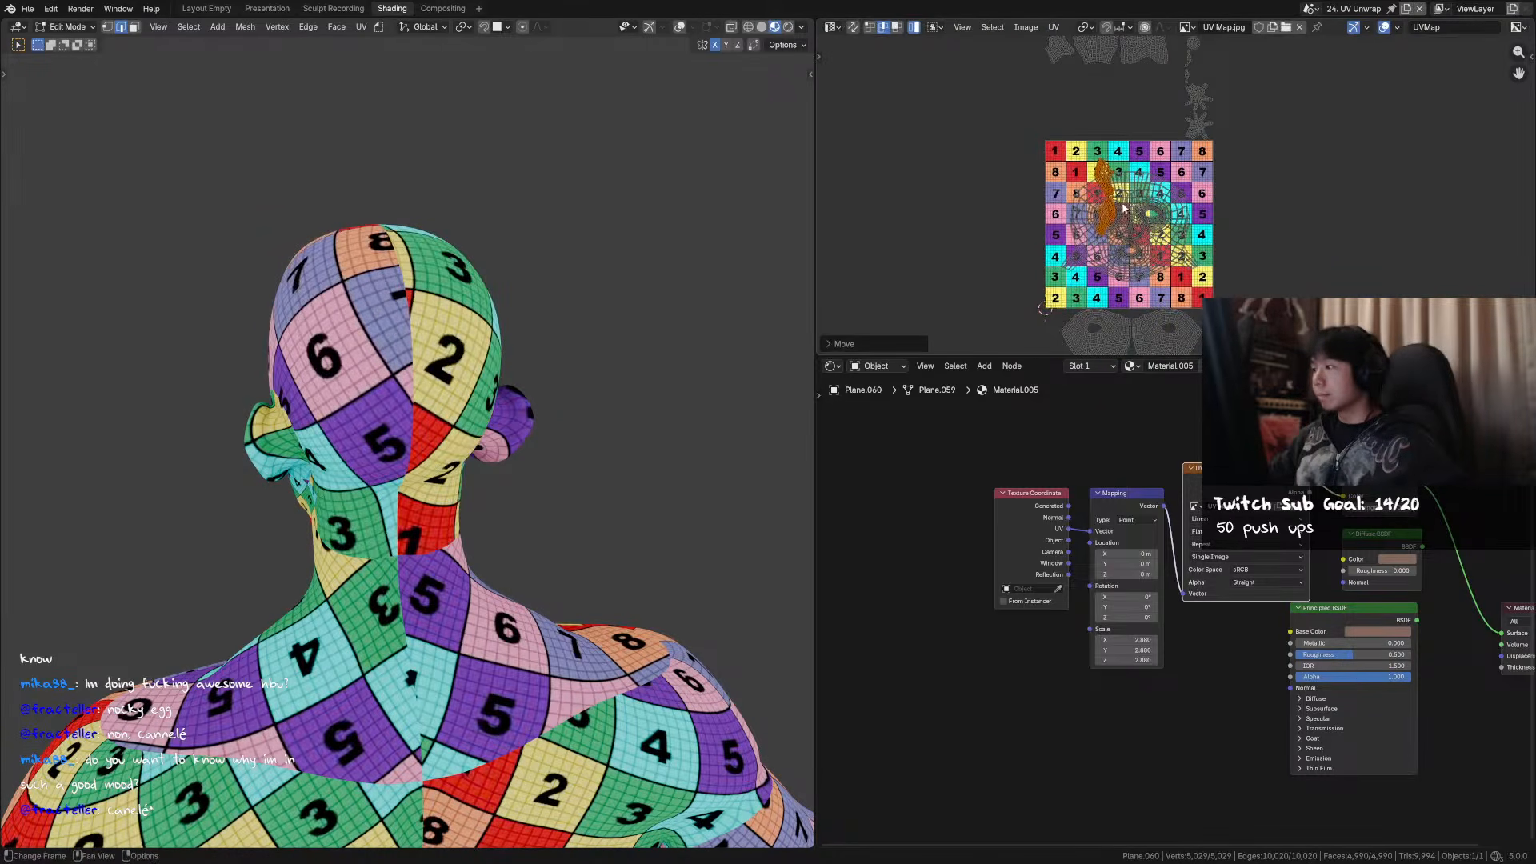
key("g")
left_click(976, 193)
- View the head from the back and rotate the lower back-of-head island by about 28°
key("ctrl+KP_1")
middle_click_drag(948, 189, 1145, 164, "ctrl")
key("r")
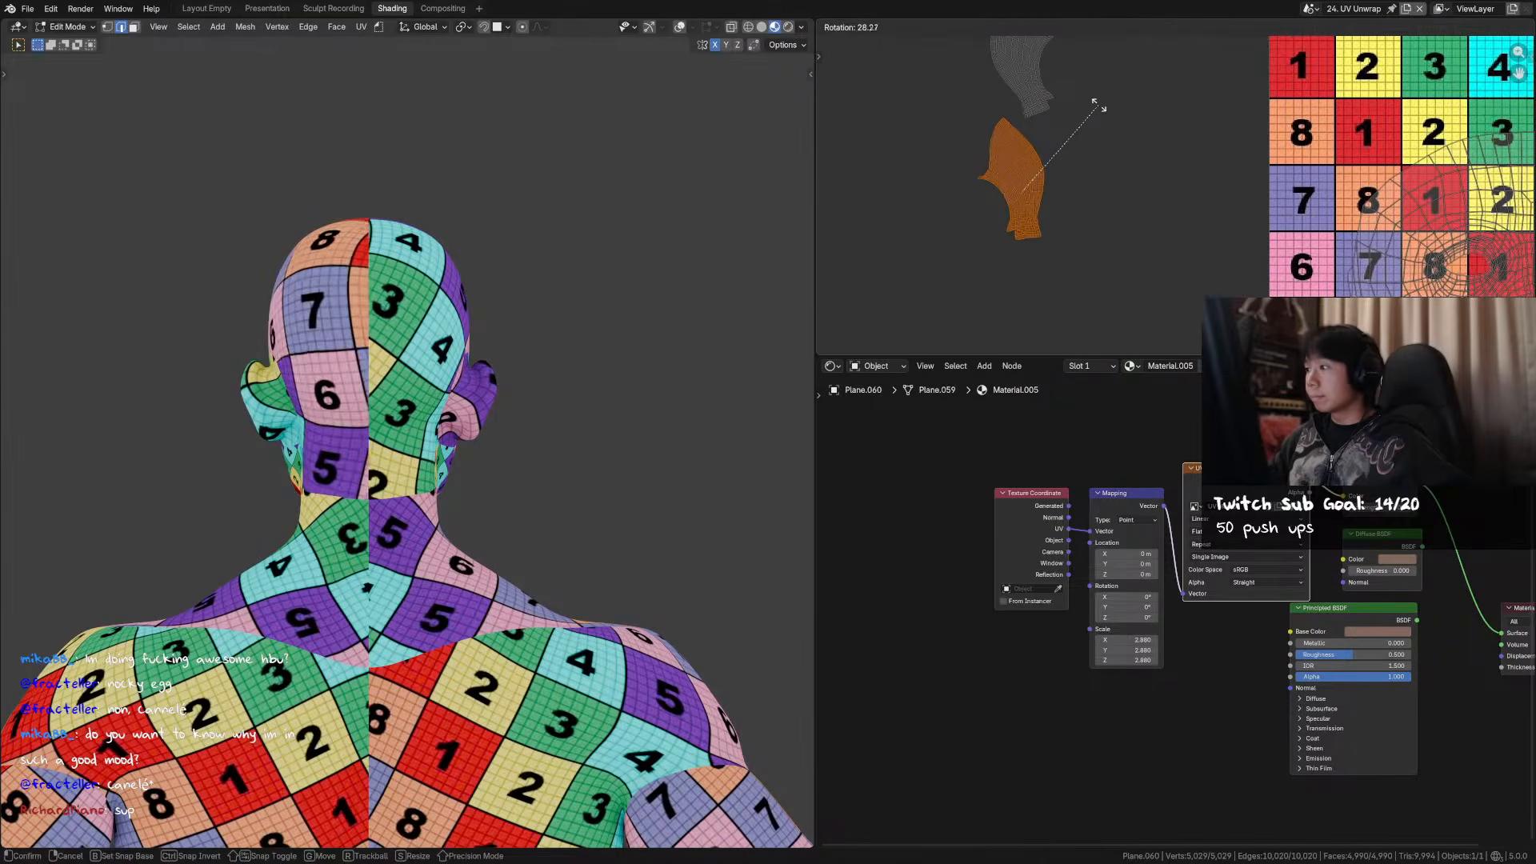
left_click(1102, 113)
- Rotate the lower back-of-head island by about another 47° while checking the checker direction from above the head
middle_click_drag(603, 196, 528, 176)
middle_click_drag(1029, 156, 1074, 194)
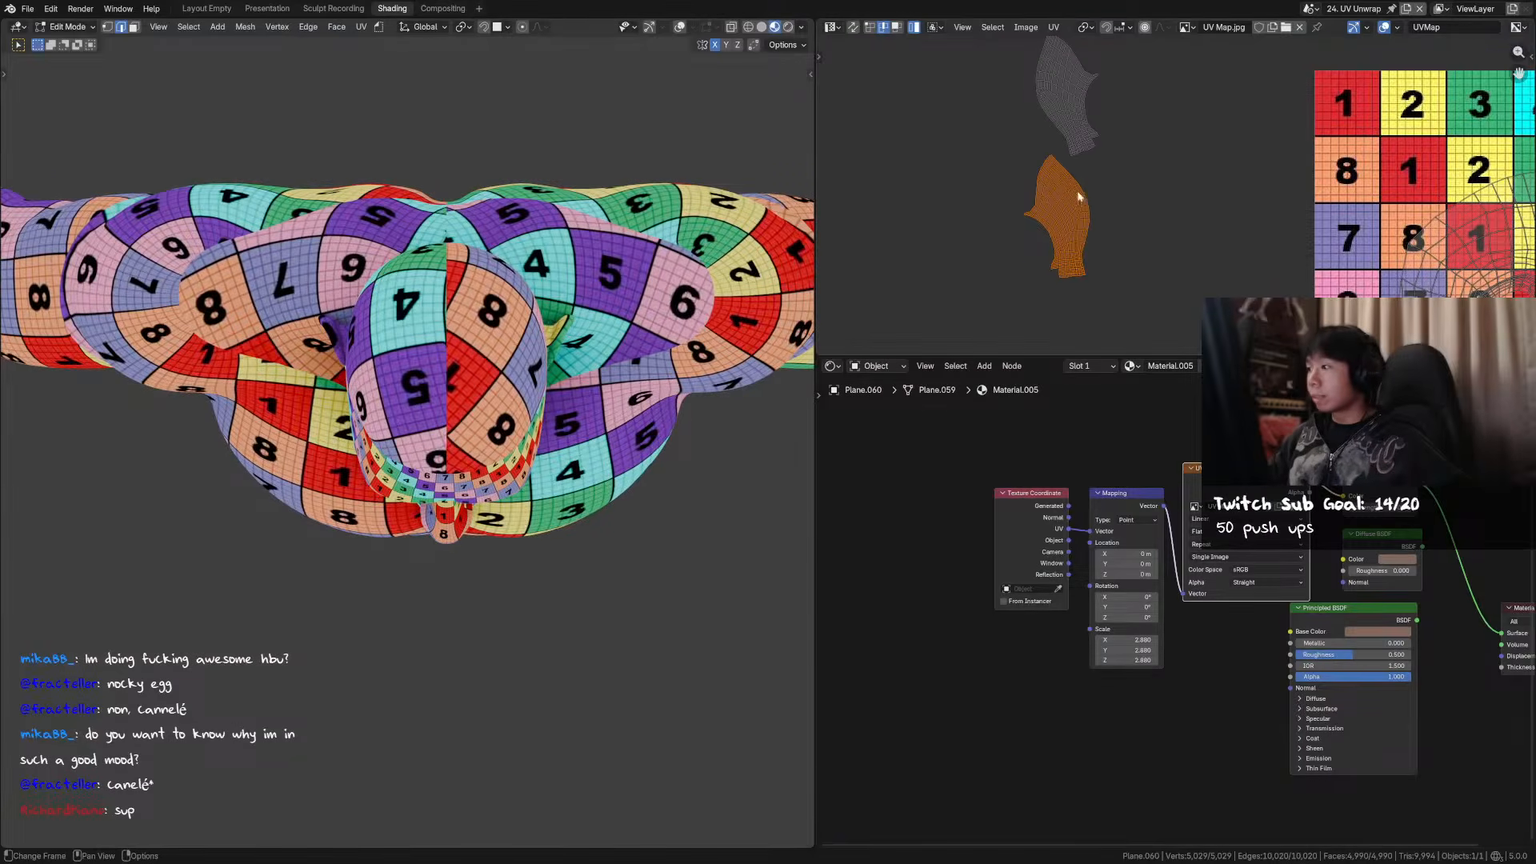
key("r")
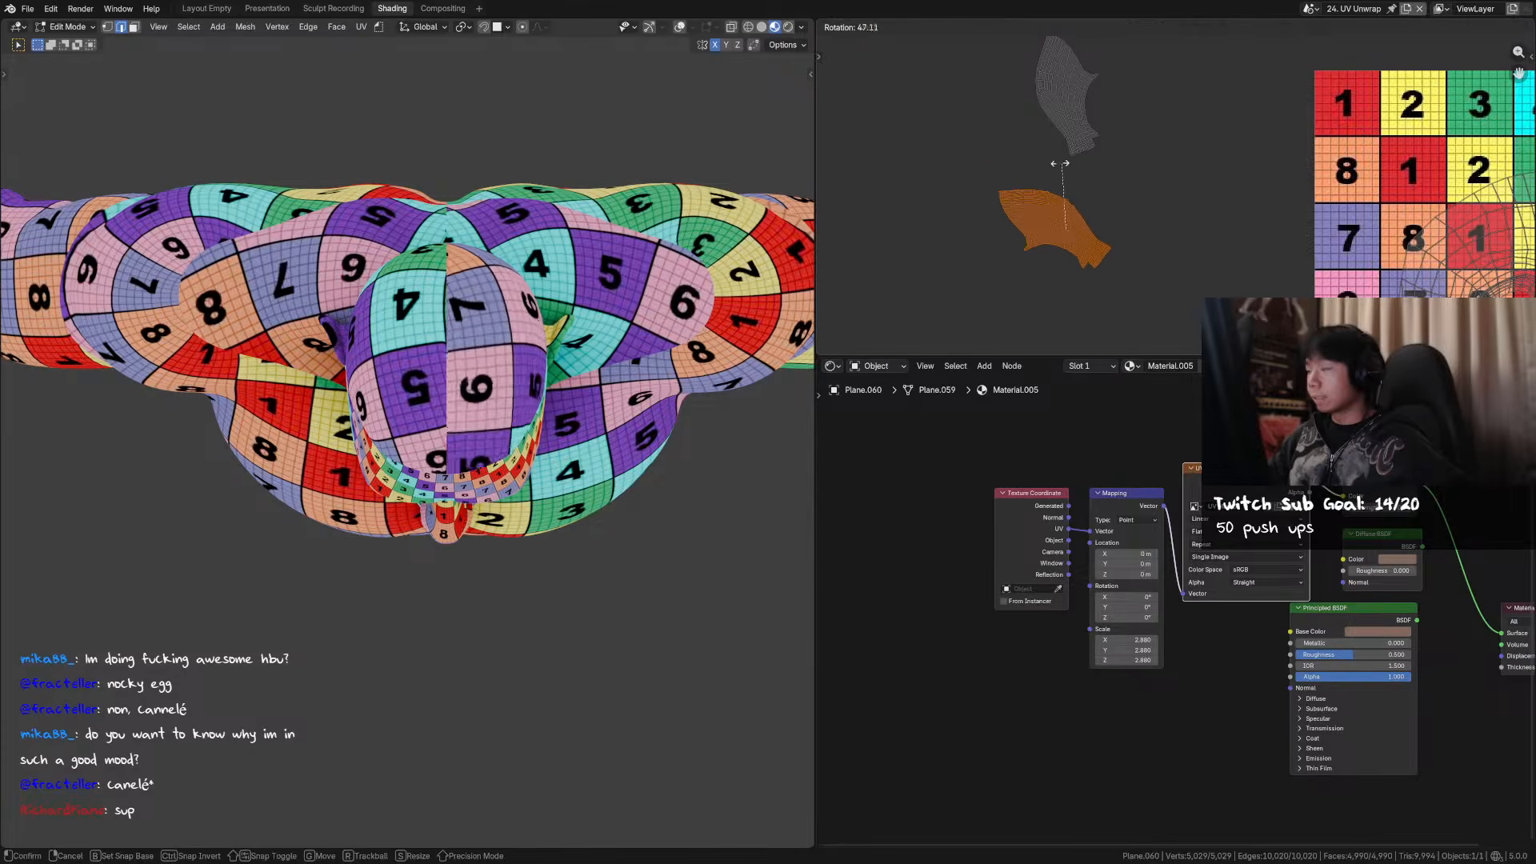
left_click(1062, 163)
- Re-enter Edit Mode on the body mesh and set the UV selection mode to islands
scroll(1056, 211, "up", 4)
key("Tab")
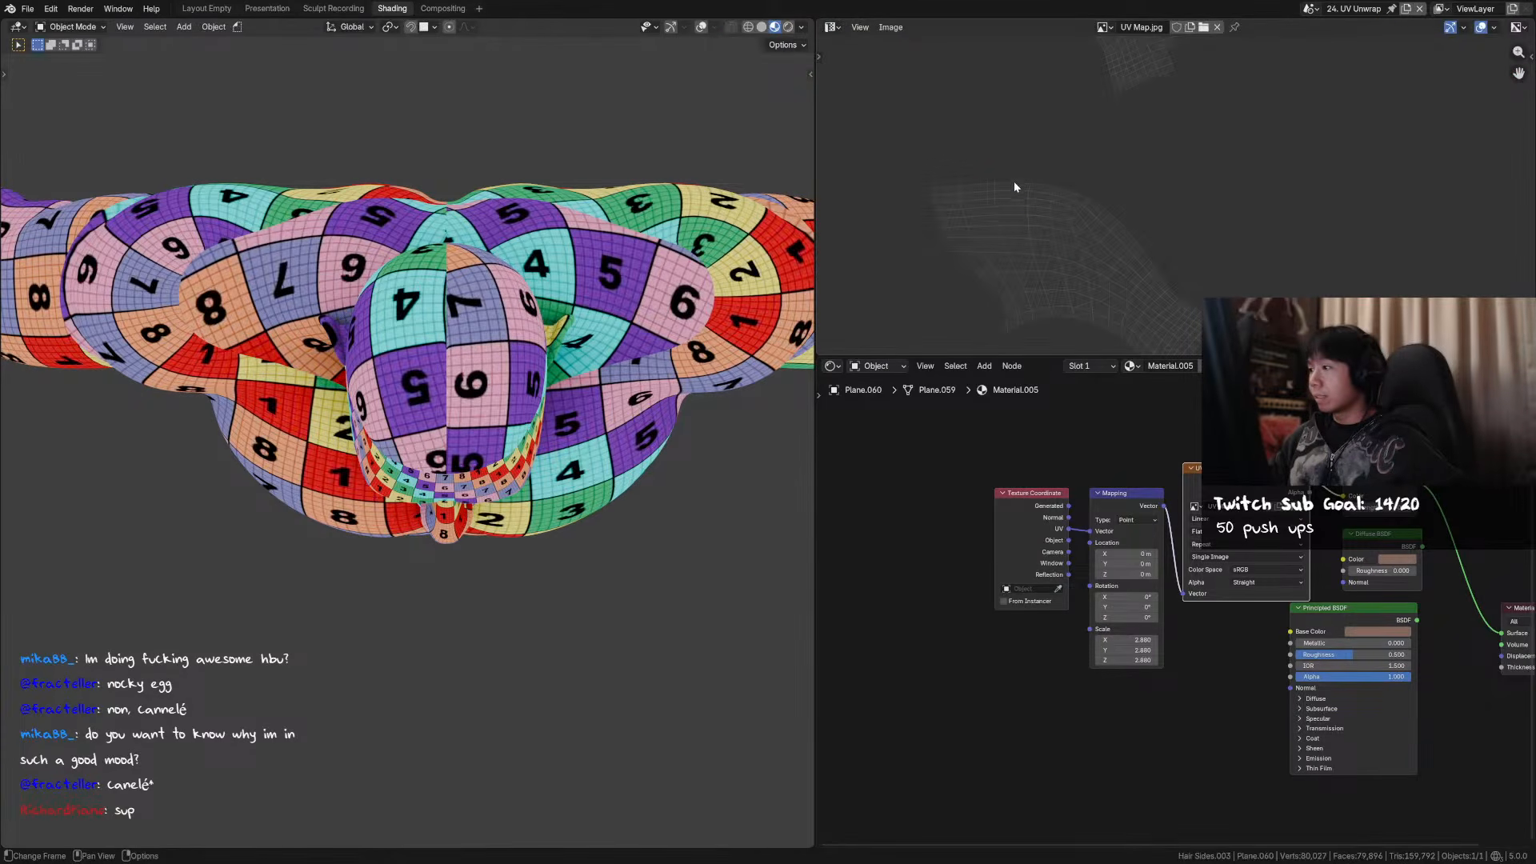
key("Tab")
key("4")
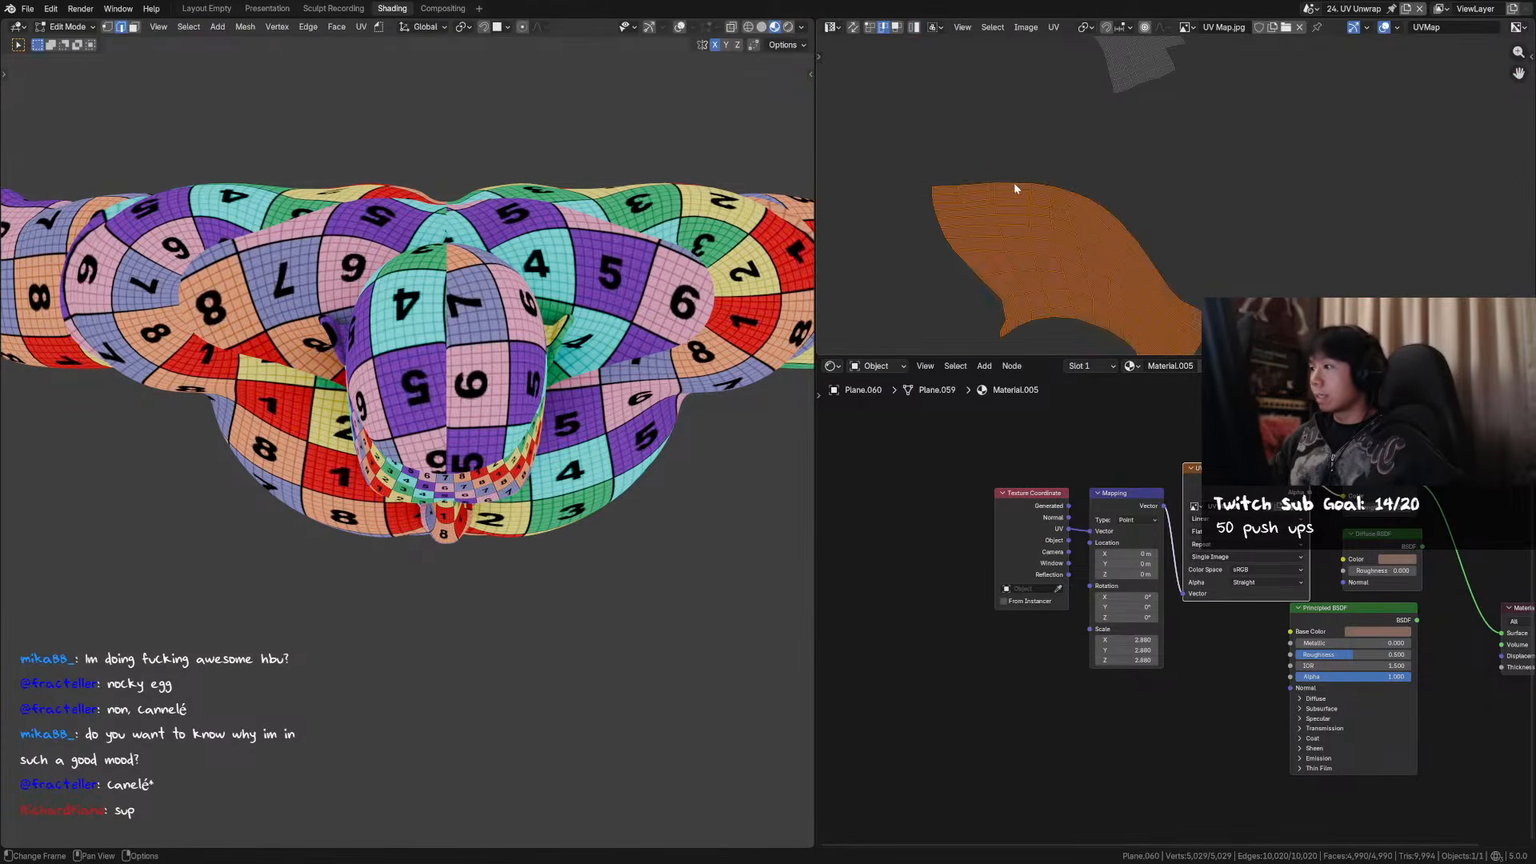
- Straighten the lower head UV island by running Align Axis on the edge path along its upper tip
left_click(1015, 184)
left_click(938, 187, "ctrl")
key("n")
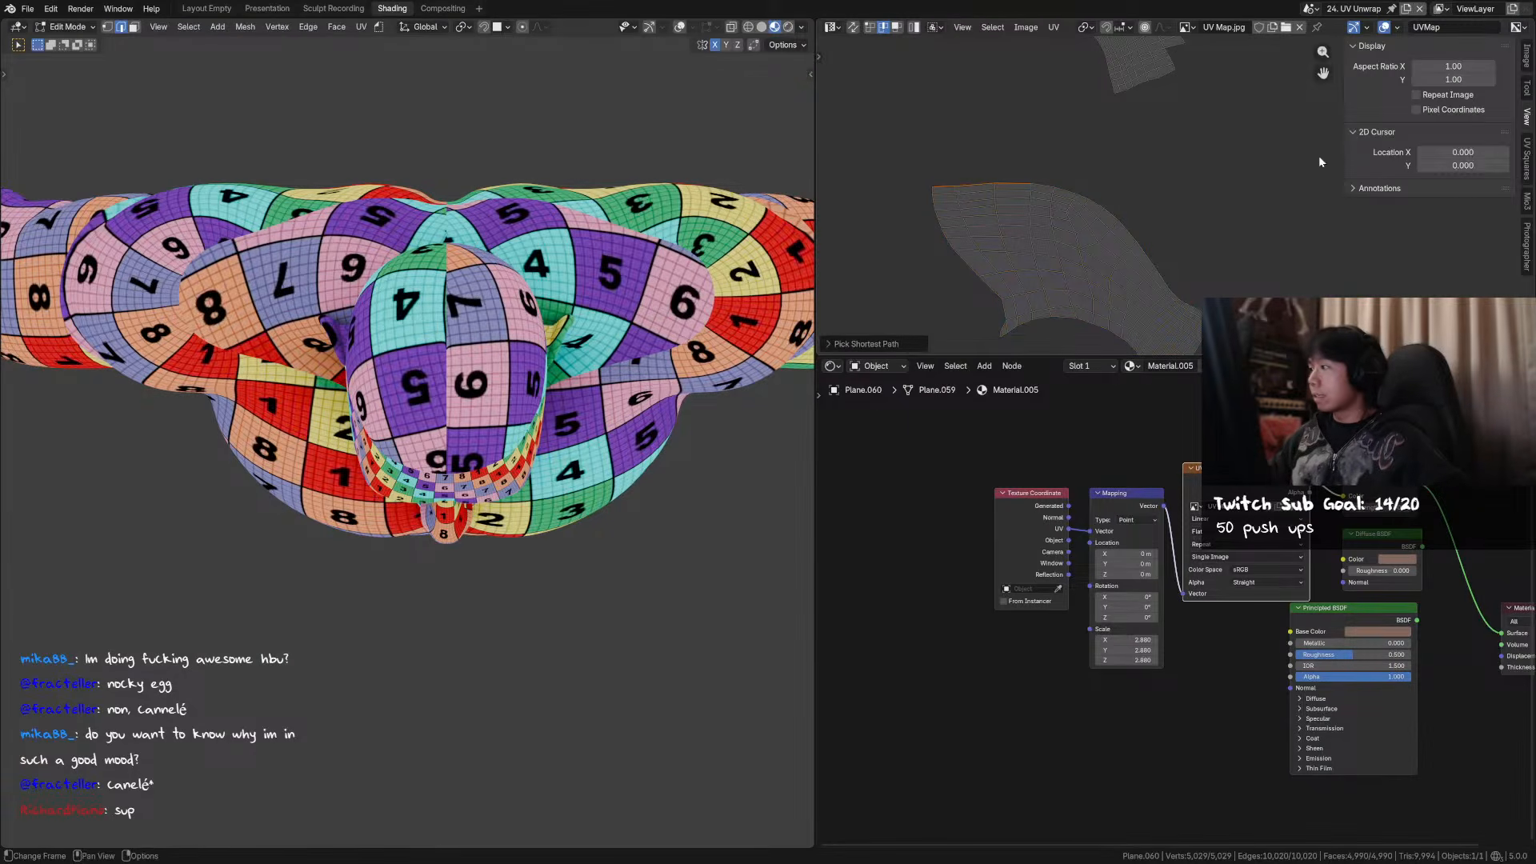
left_click(1528, 160)
left_click(1528, 202)
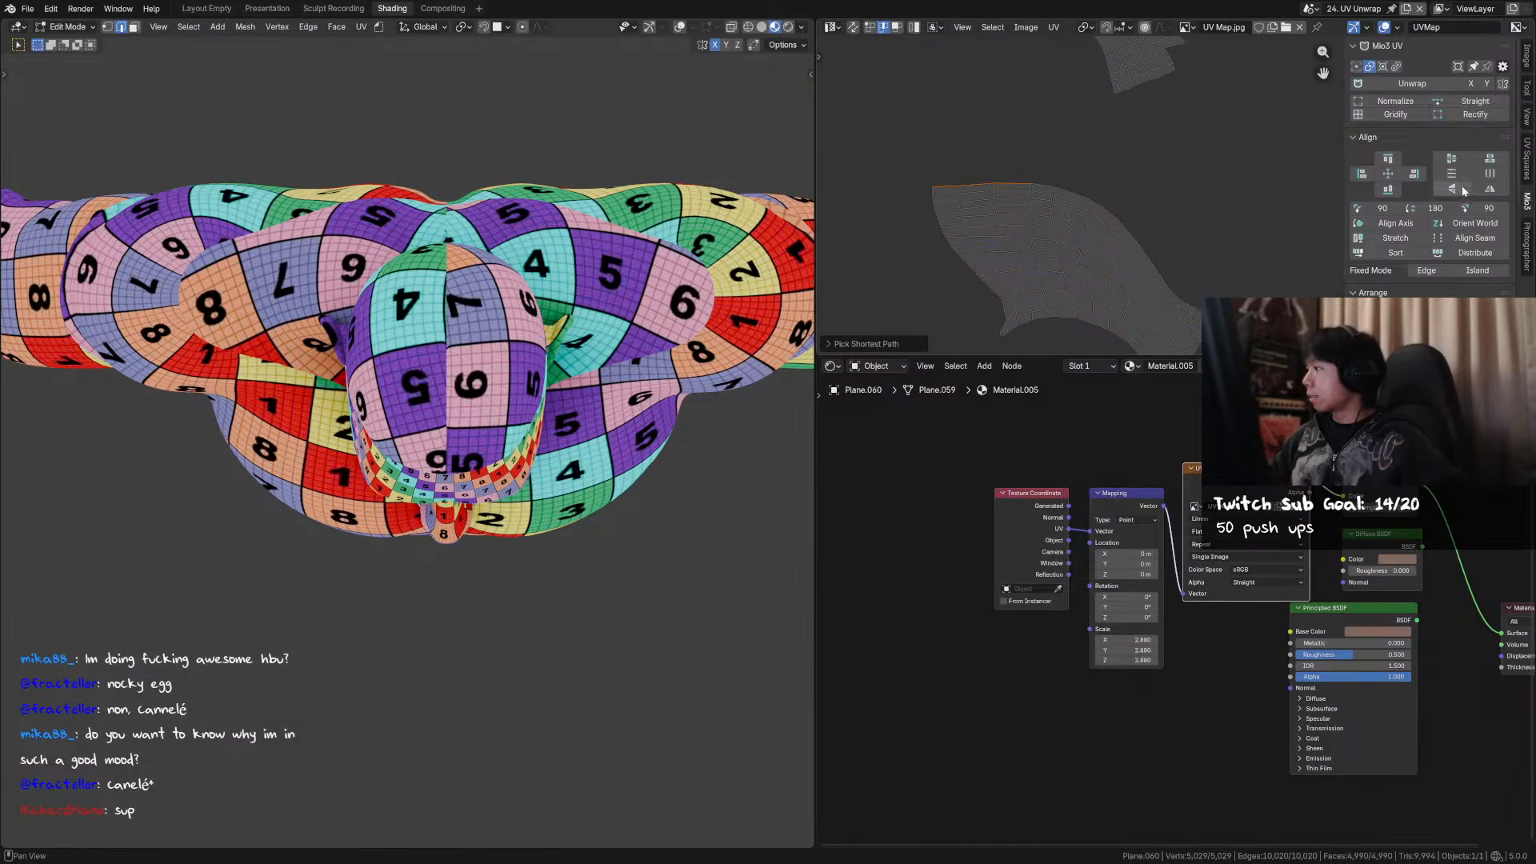
left_click(1405, 225)
- Rotate the whole lower head UV island 90 degrees clockwise
scroll(1149, 213, "down", 3)
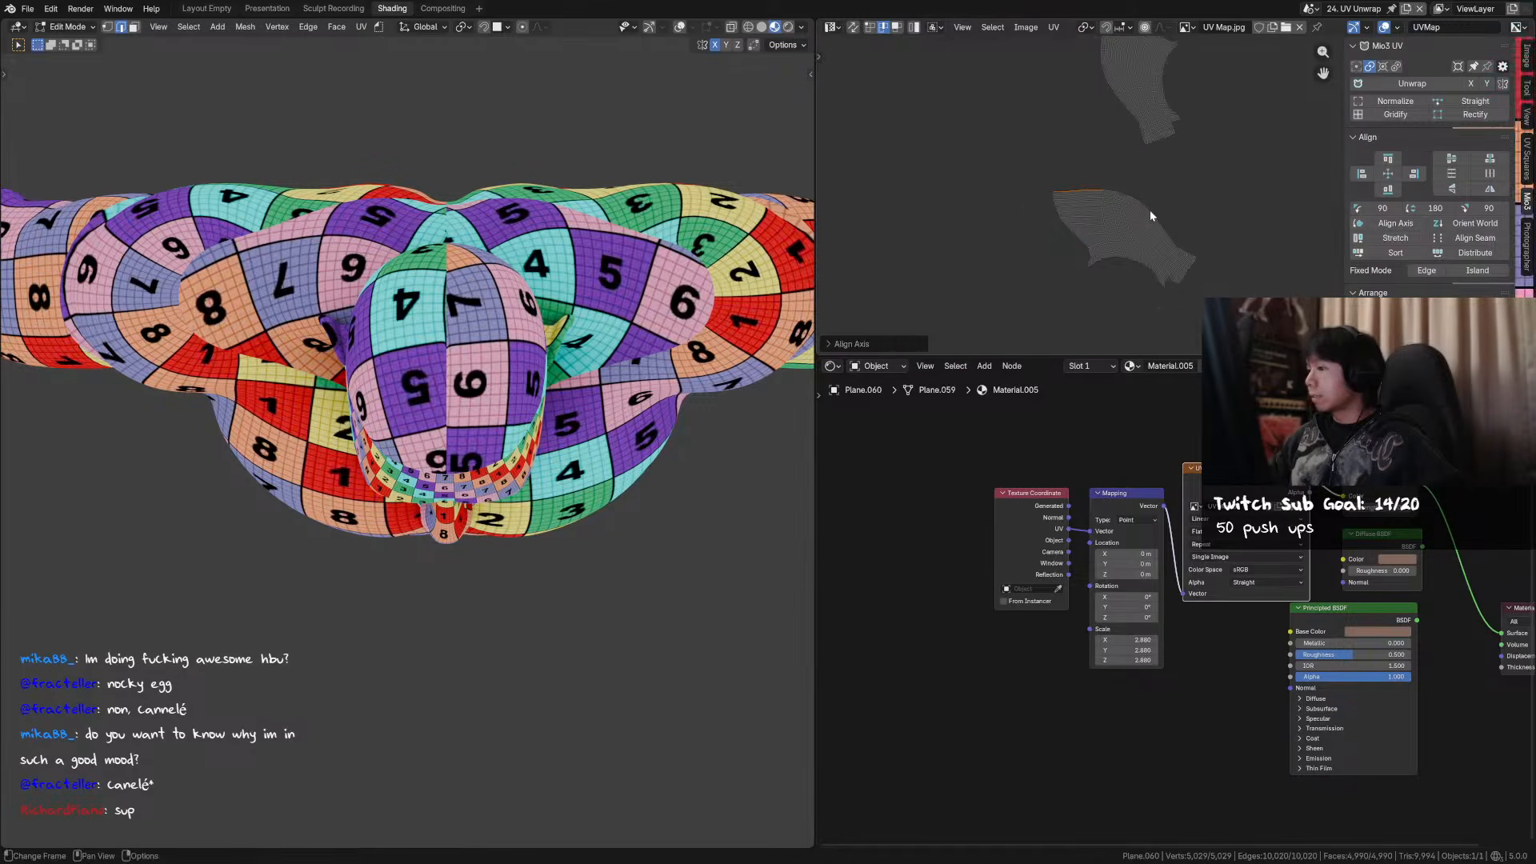
key("4")
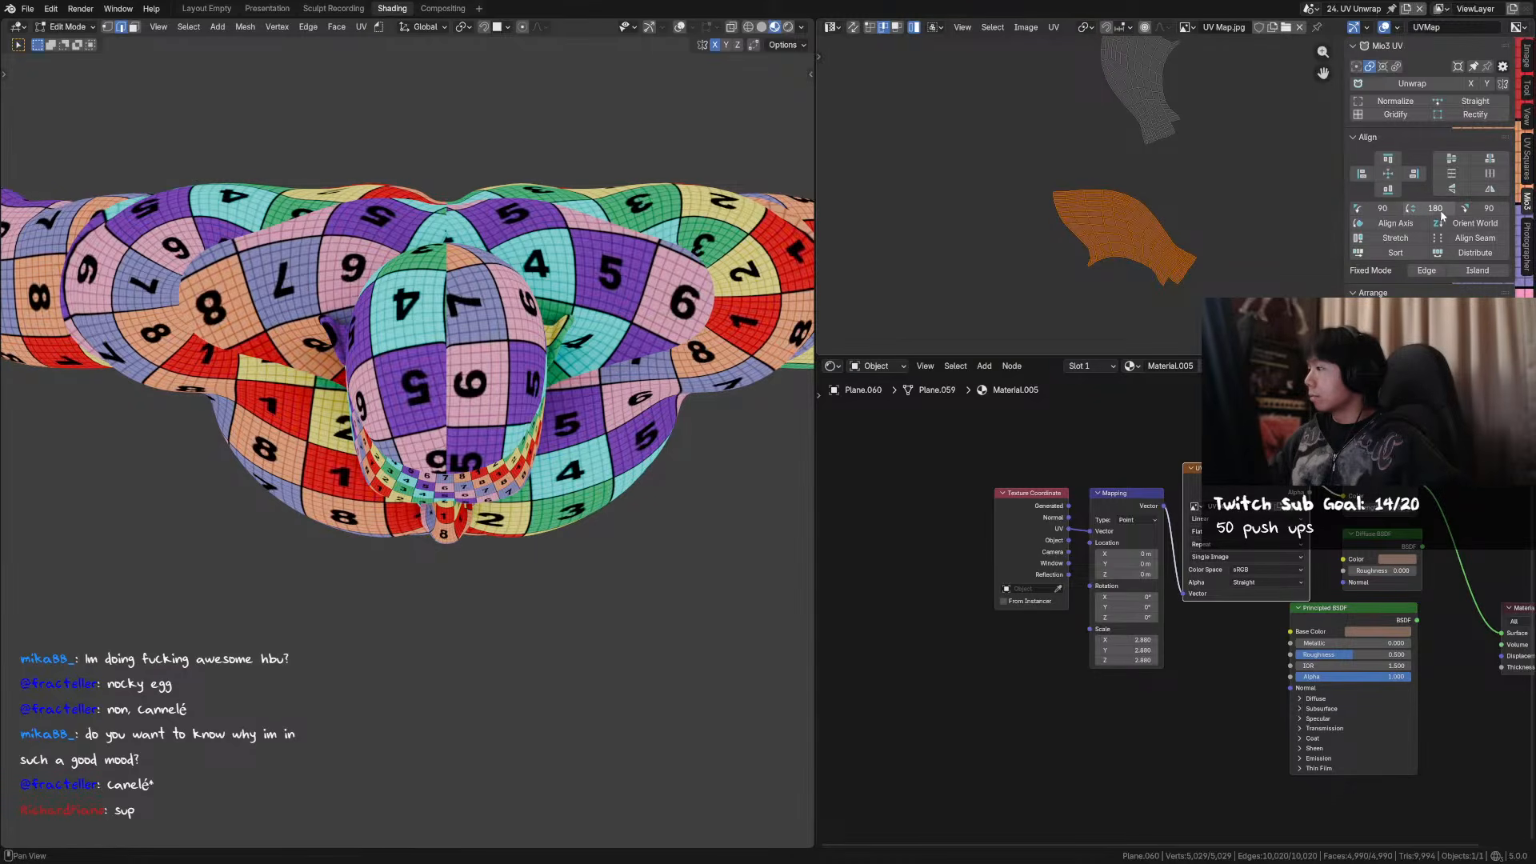
left_click(1483, 211)
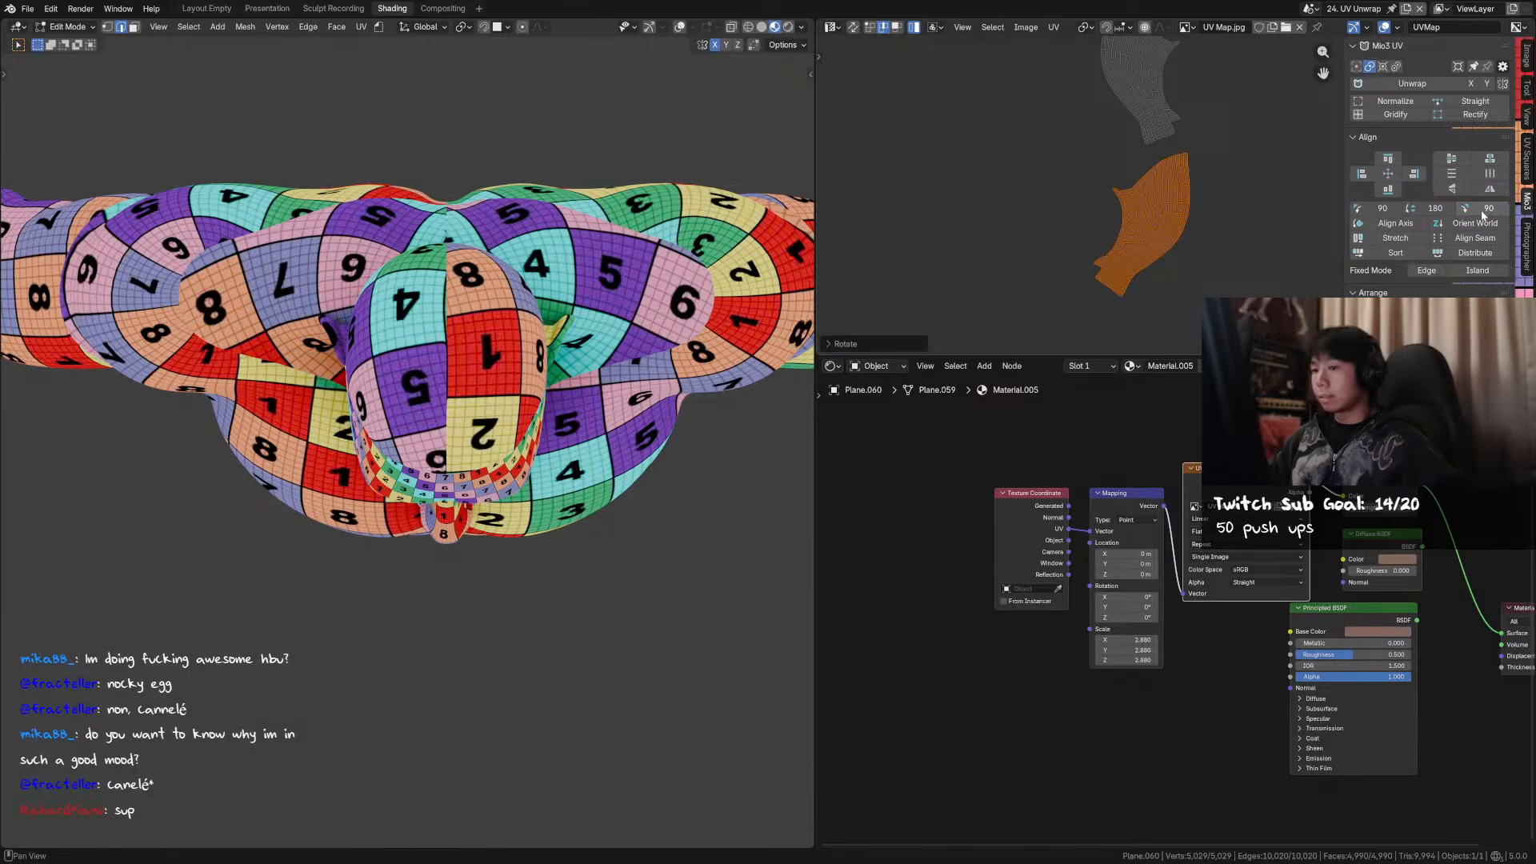
- Align the upper head UV island vertically by running Align Axis on the outer edge path near its tip
middle_click_drag(1132, 71, 1146, 180)
left_click(1106, 107)
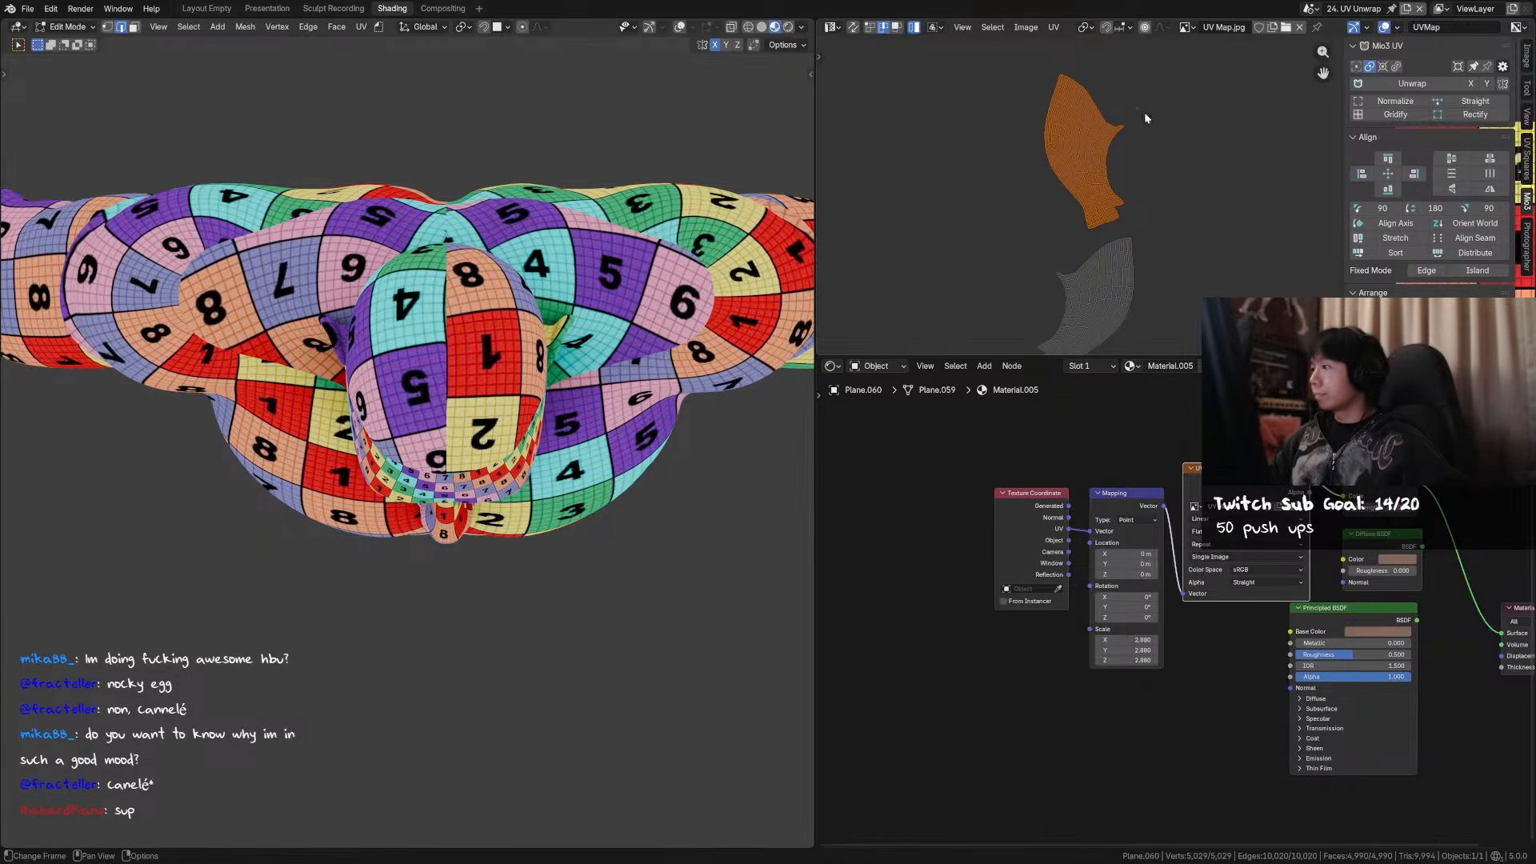
left_click(1056, 80)
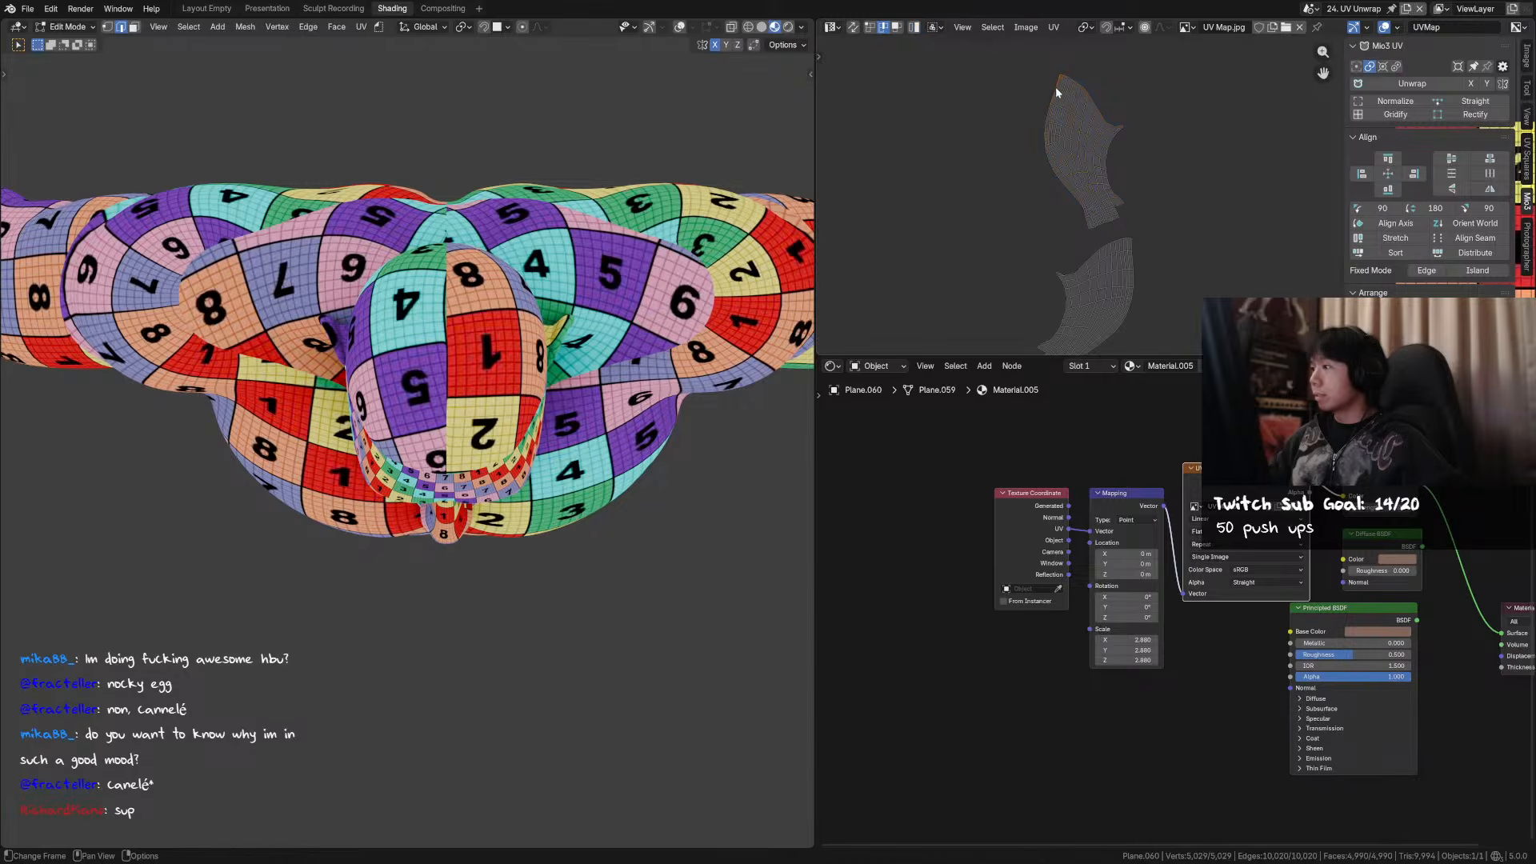
left_click(1045, 112, "ctrl")
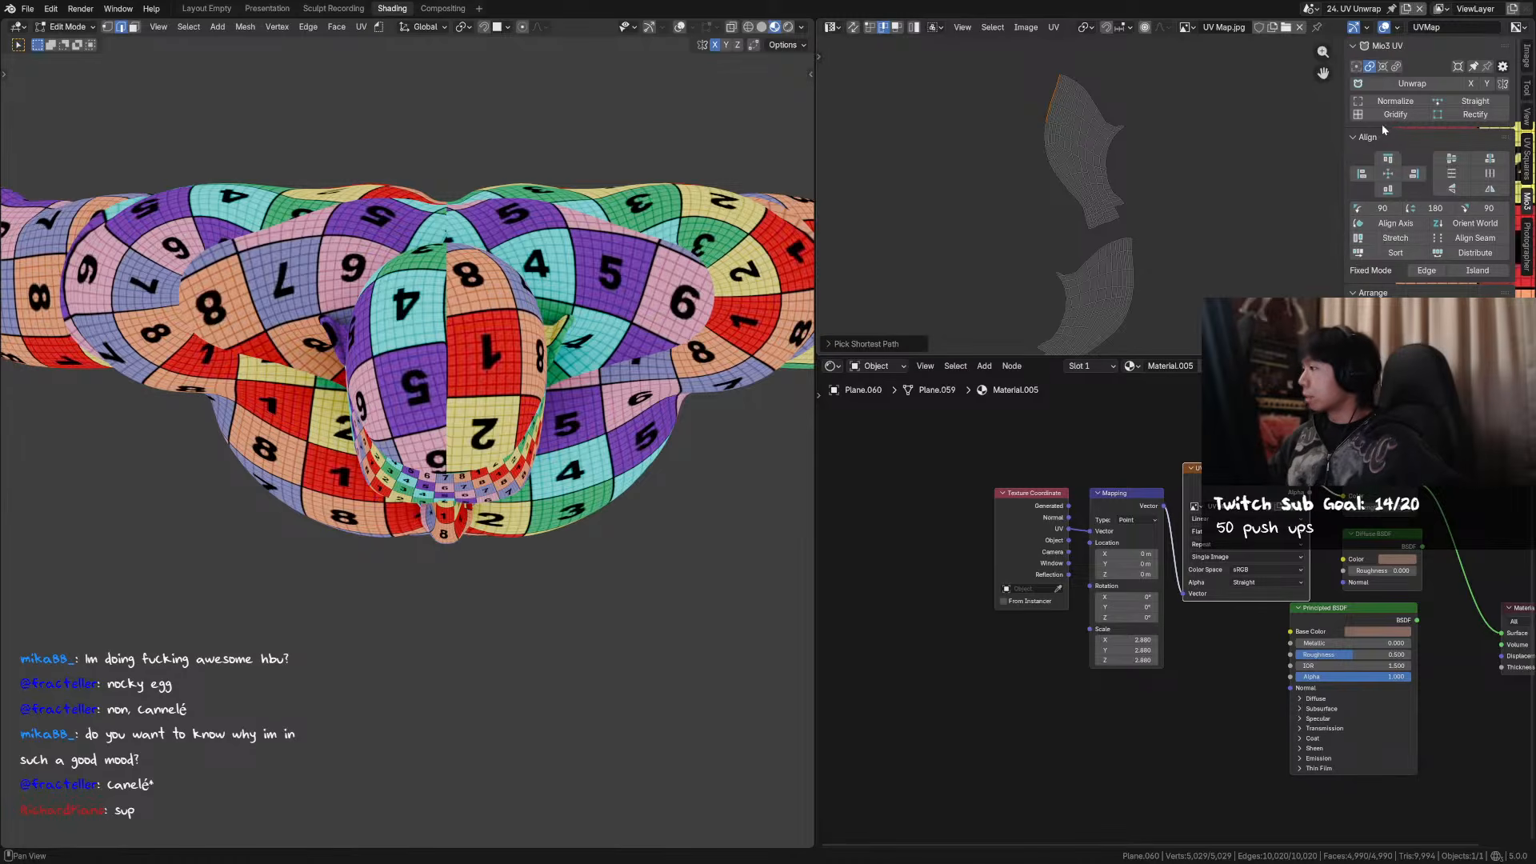
middle_click_drag(1242, 213, 1126, 211)
scroll(1028, 223, "down", 3)
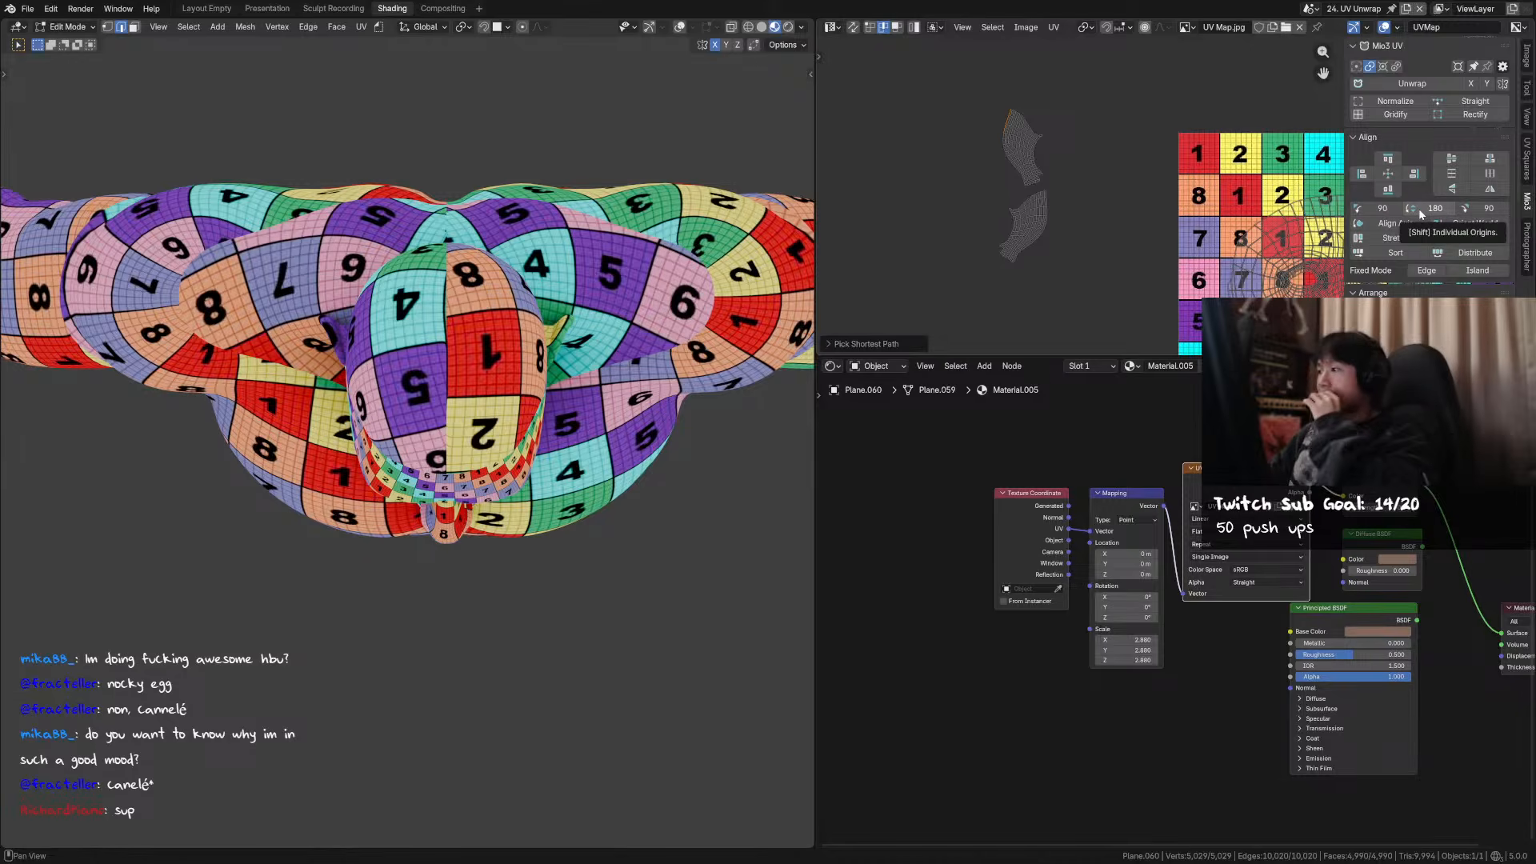
middle_click_drag(1288, 214, 1136, 137)
scroll(1149, 200, "down", 1)
middle_click_drag(1150, 213, 1224, 228)
middle_click_drag(1084, 176, 1146, 190)
scroll(1114, 181, "up", 2)
middle_click_drag(1099, 116, 1119, 164)
scroll(1161, 192, "up", 1)
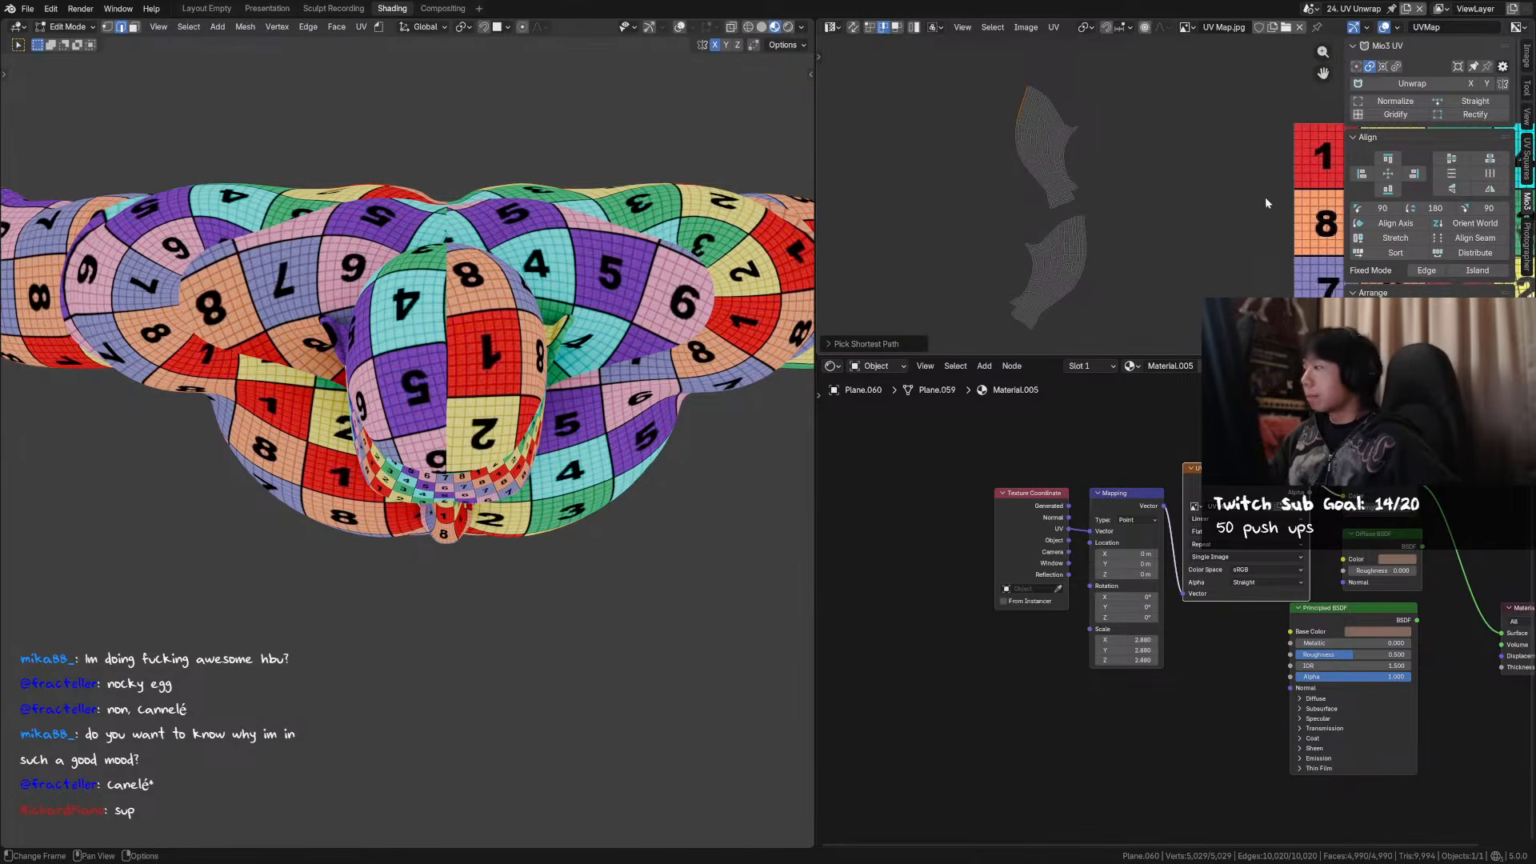
middle_click_drag(1123, 195, 1159, 191)
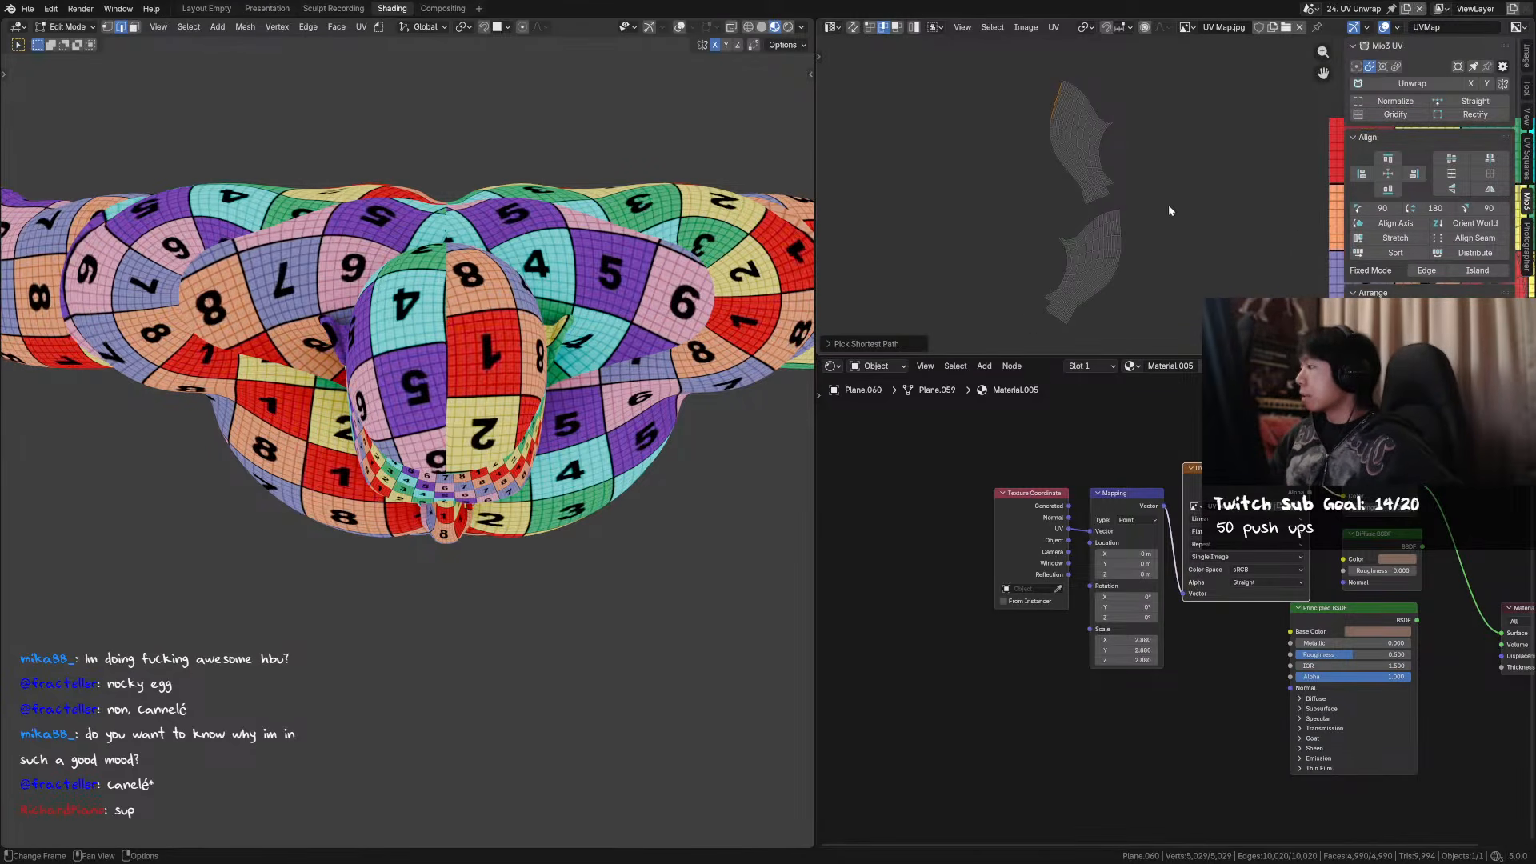
middle_click_drag(512, 321, 994, 144)
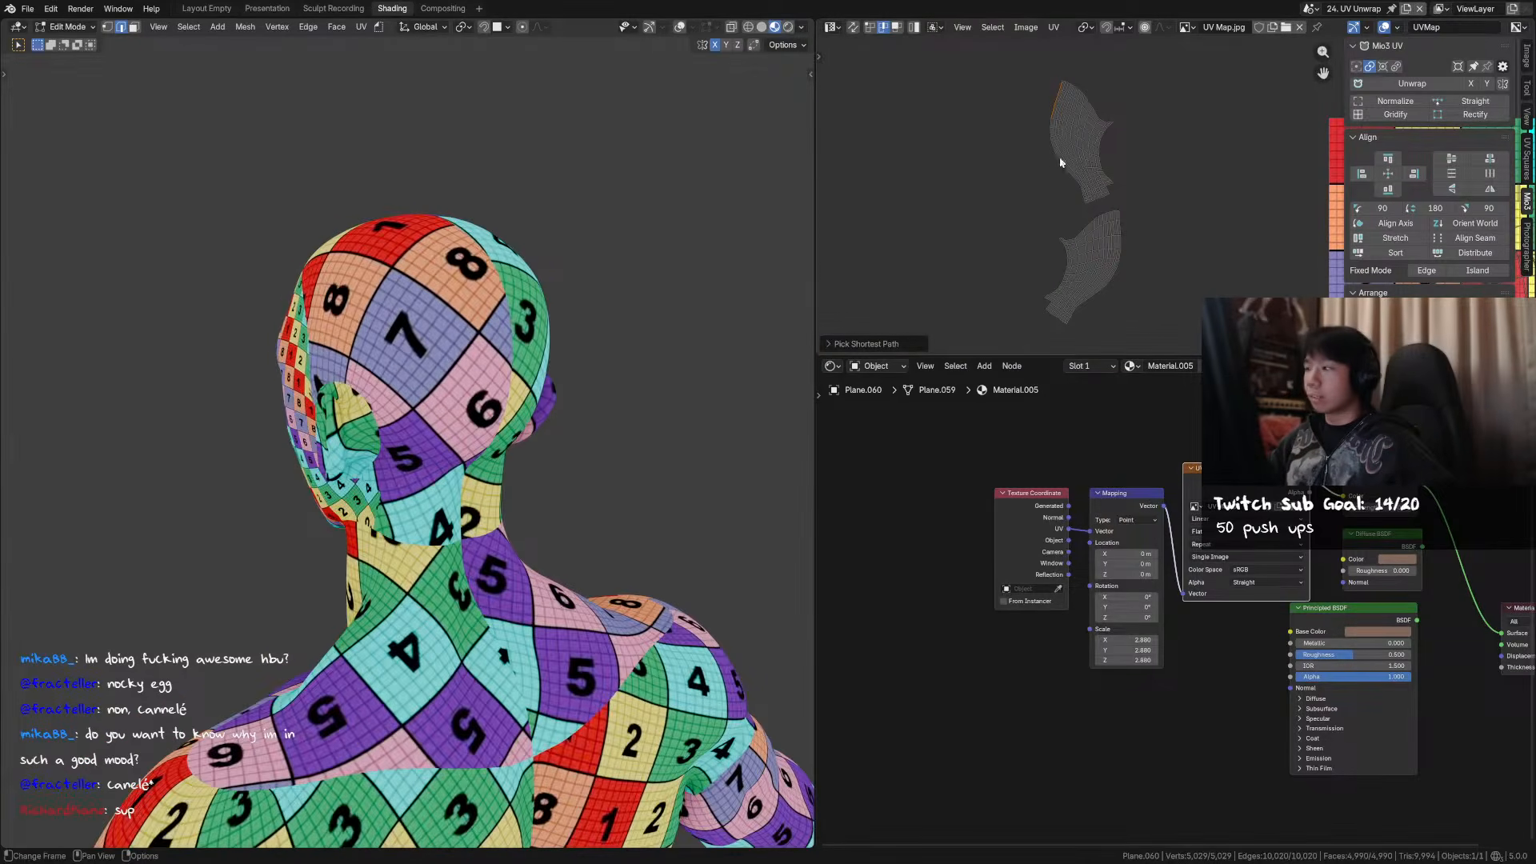
left_click(1395, 223)
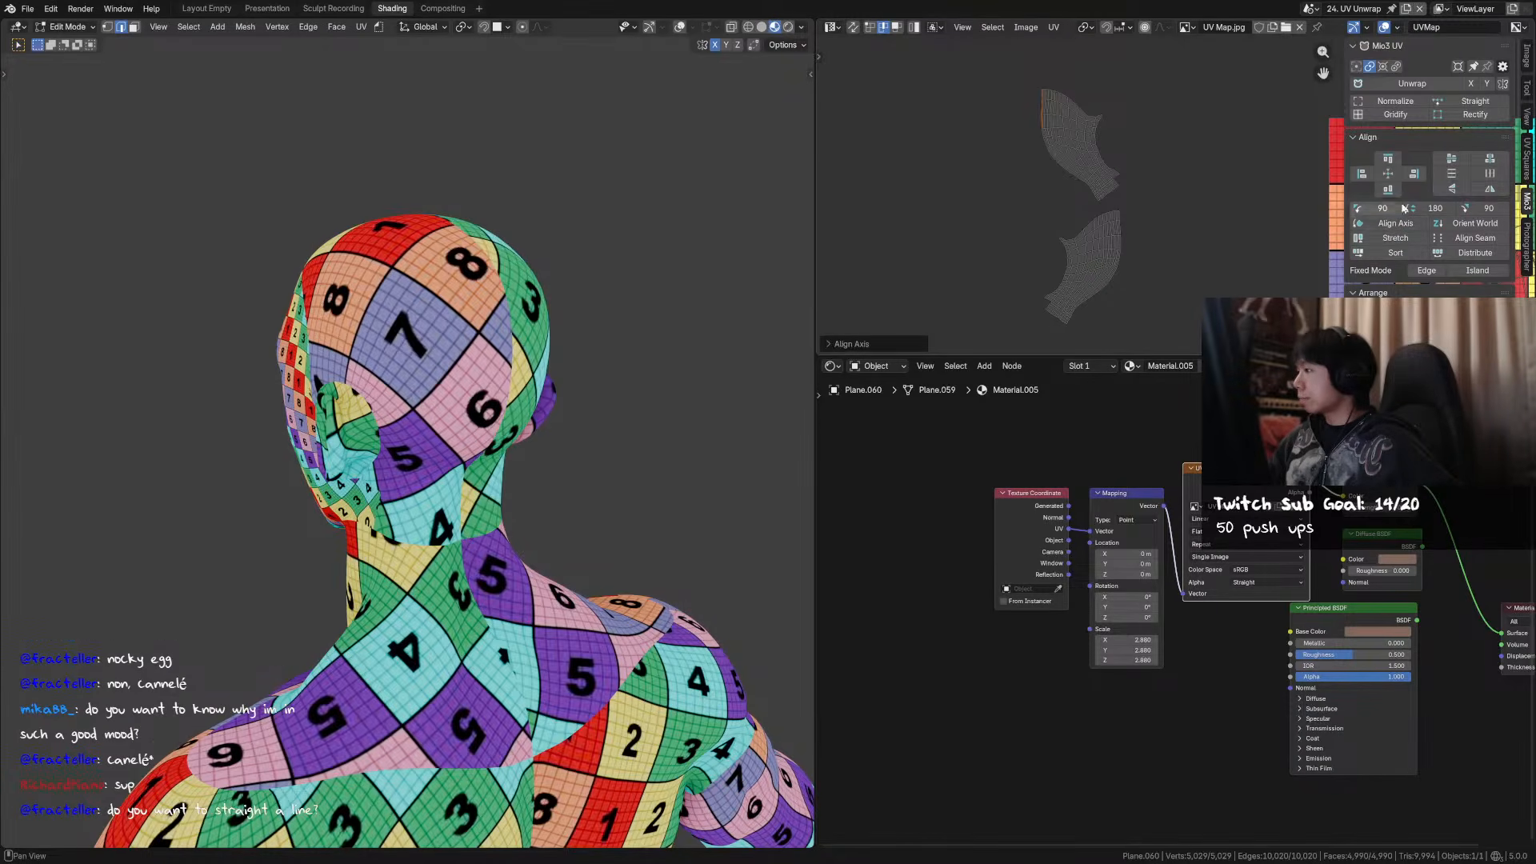
- Move the upper head island down beside the other half so they mirror each other, and save the file
key("4")
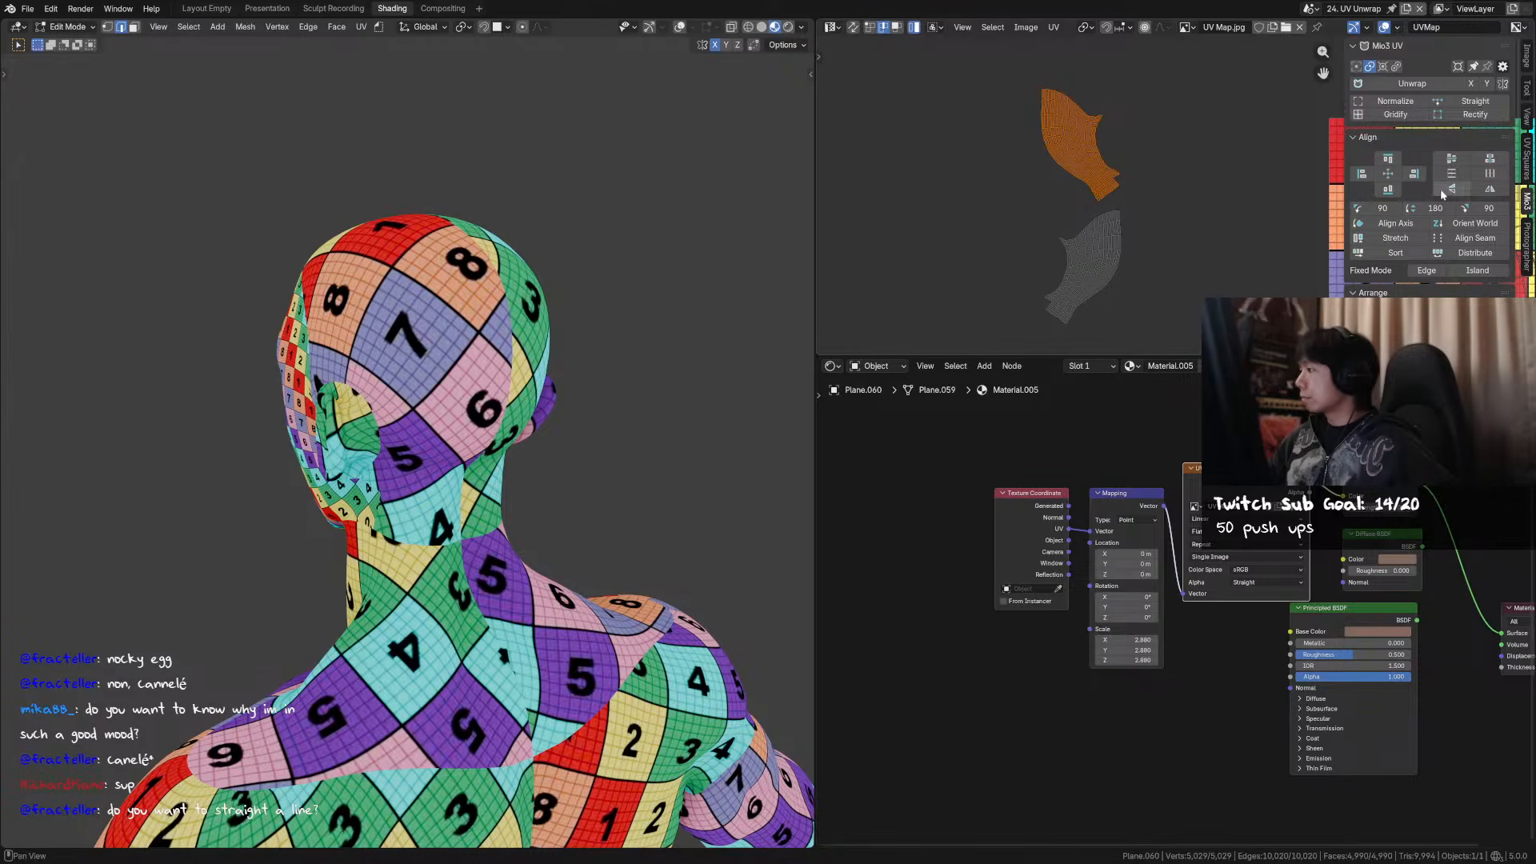
key("g")
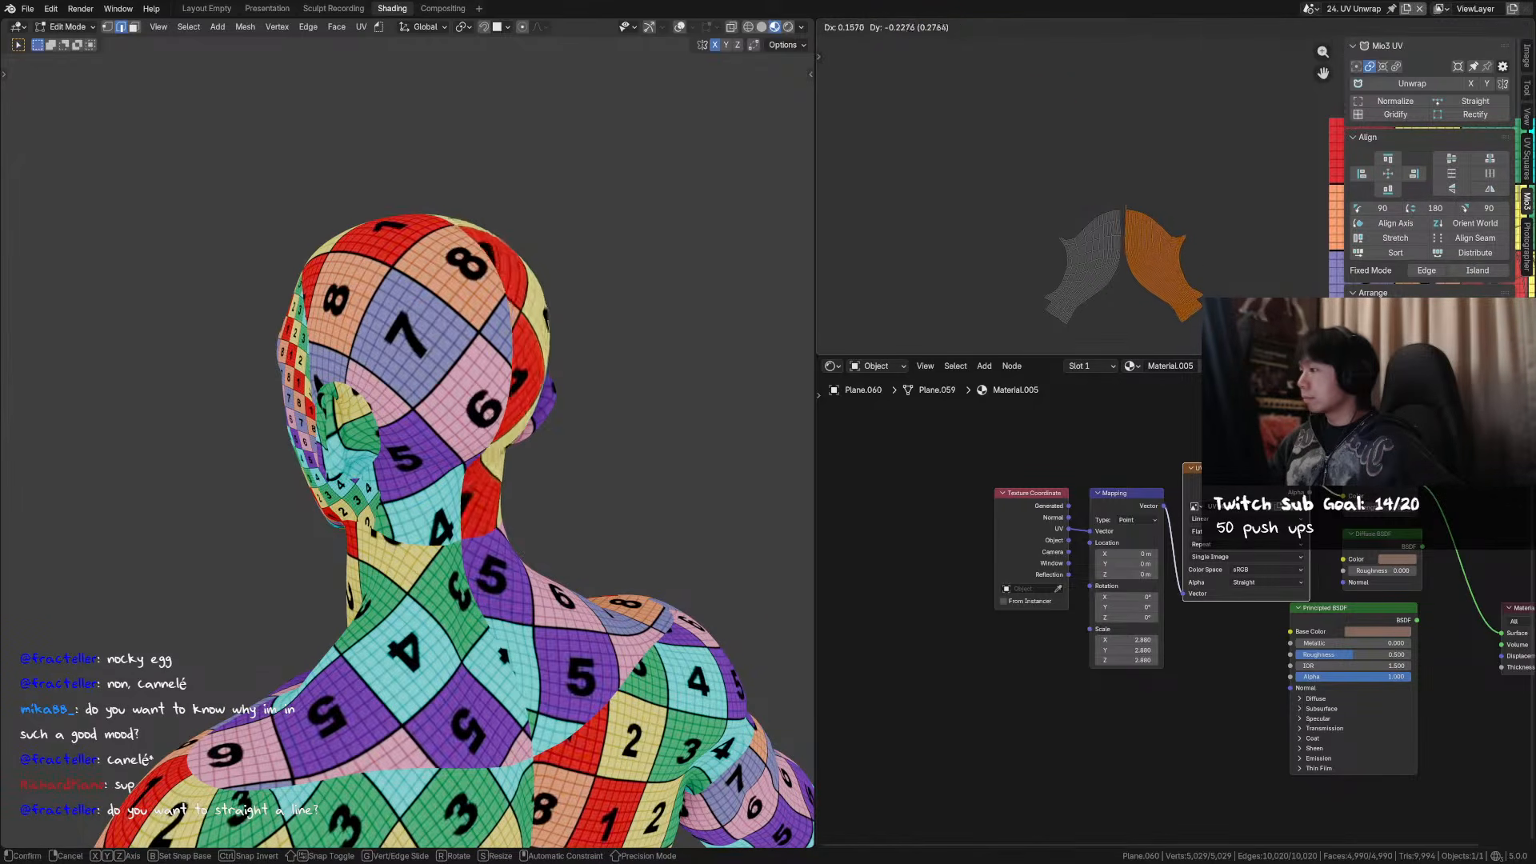
left_click(1230, 212)
key("ctrl+s")
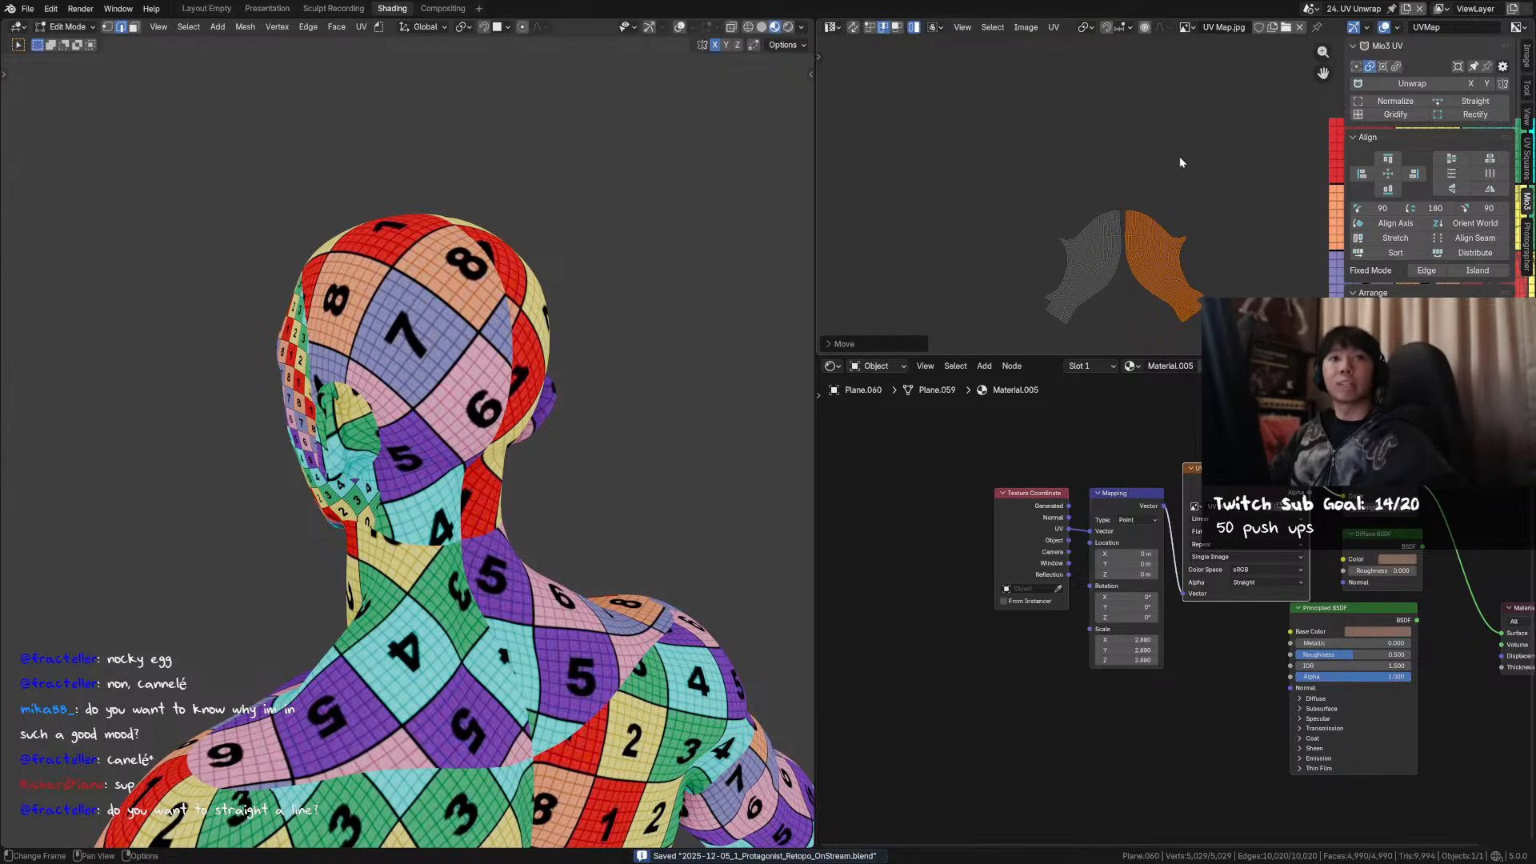
- Nudge the selected head island slightly closer to the other half, and save the file
scroll(1144, 212, "up", 2)
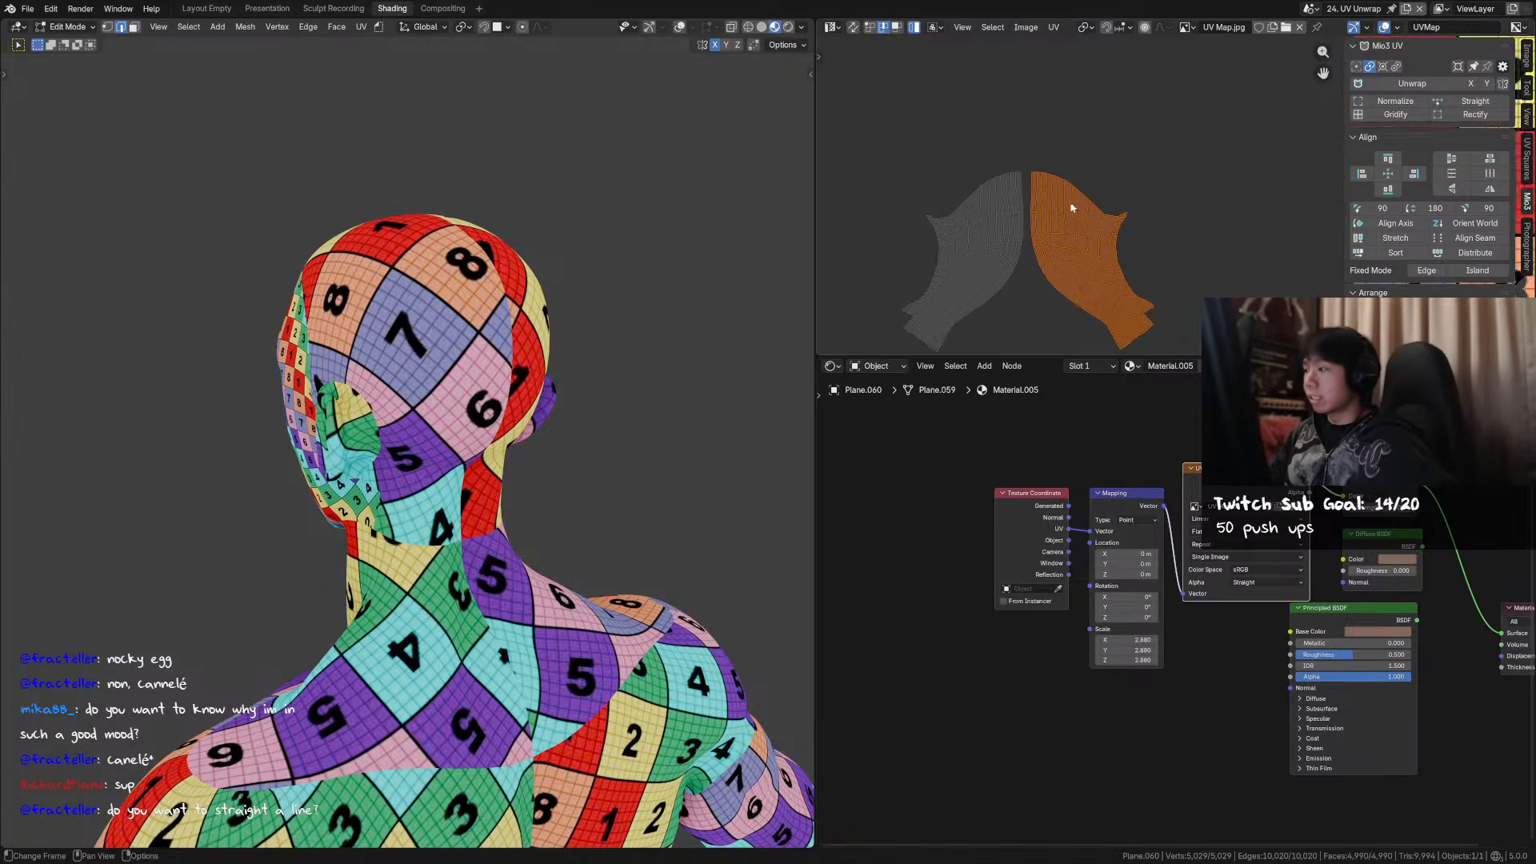
middle_click_drag(1040, 228, 1070, 180)
middle_click_drag(591, 196, 539, 319)
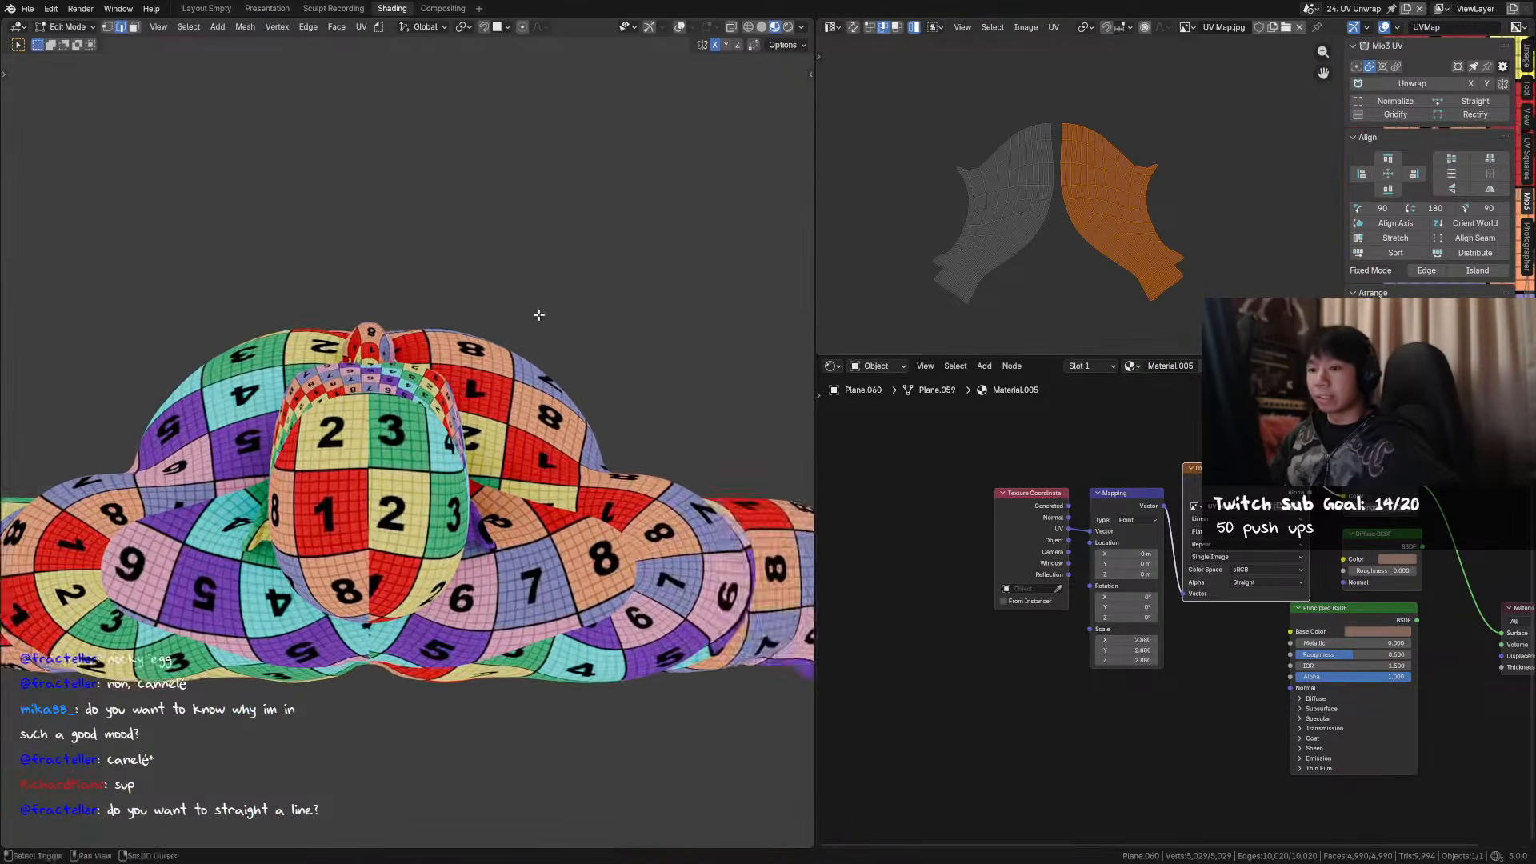
middle_click_drag(364, 497, 488, 347, "shift")
scroll(488, 346, "up", 1)
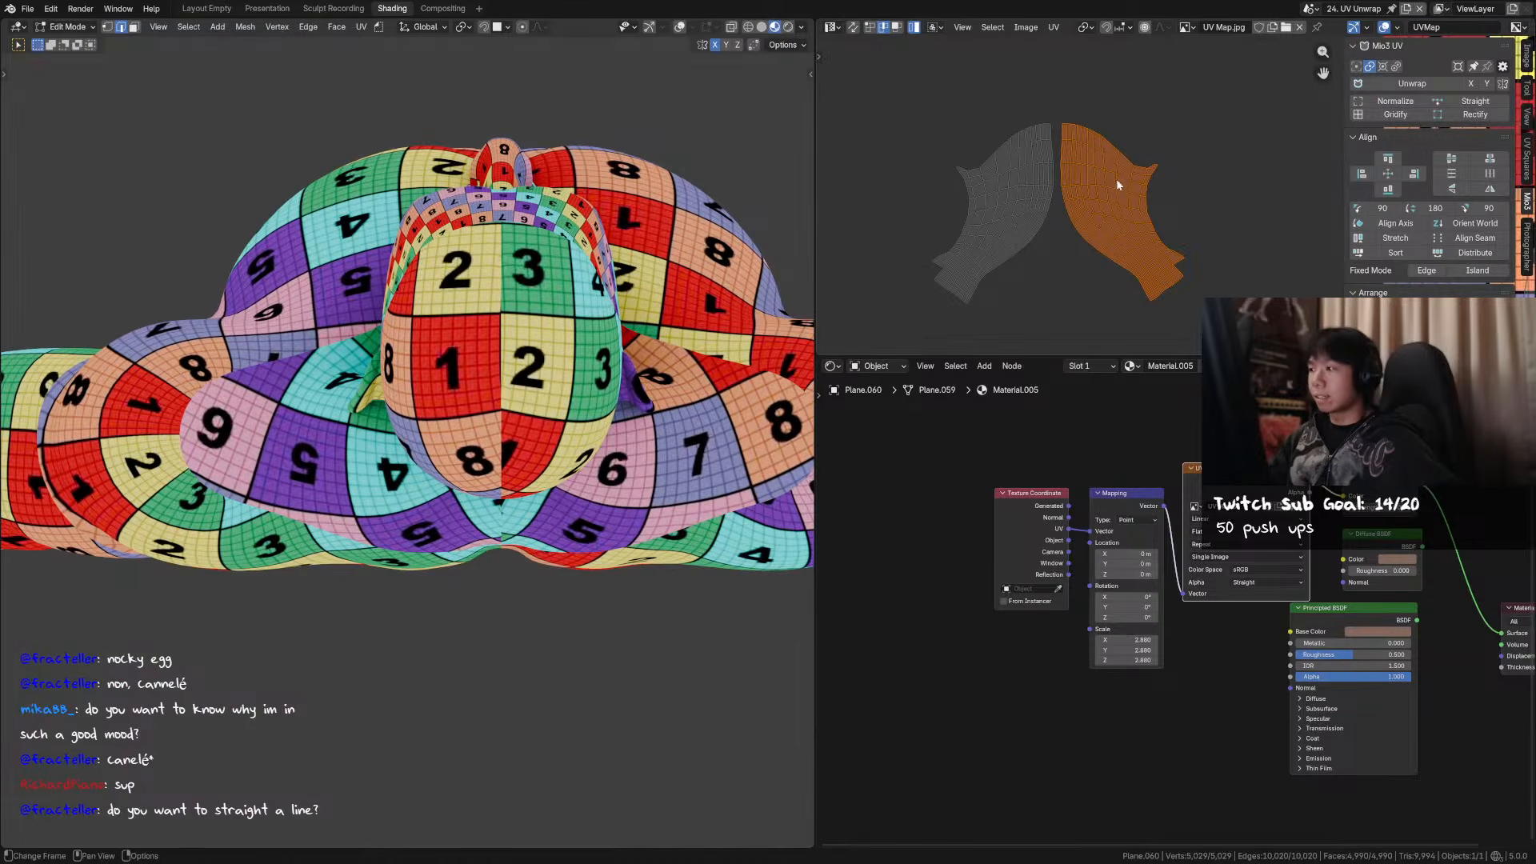
key("g")
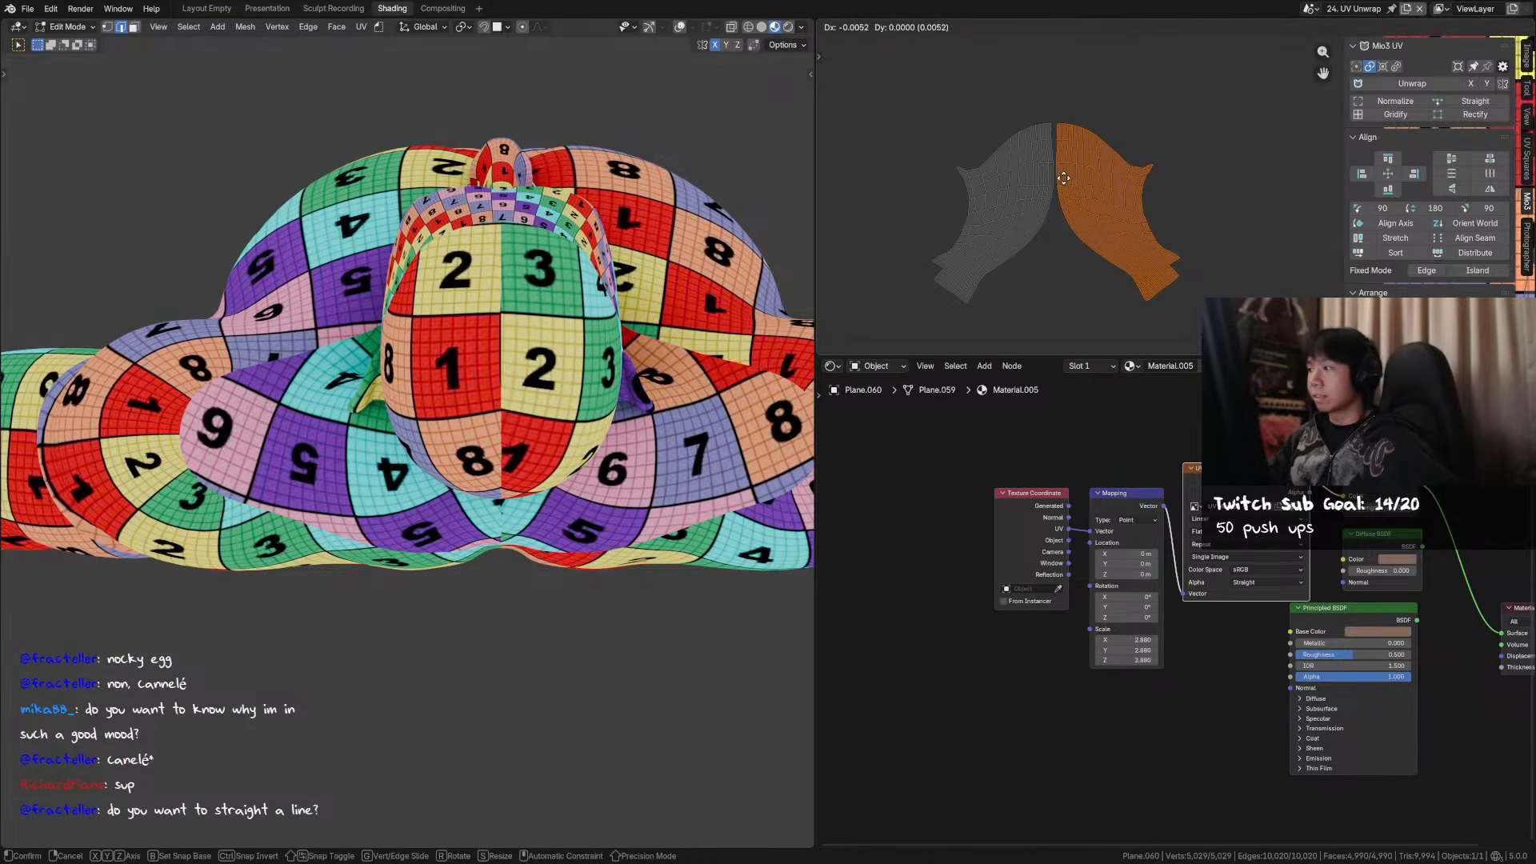
left_click(1090, 188)
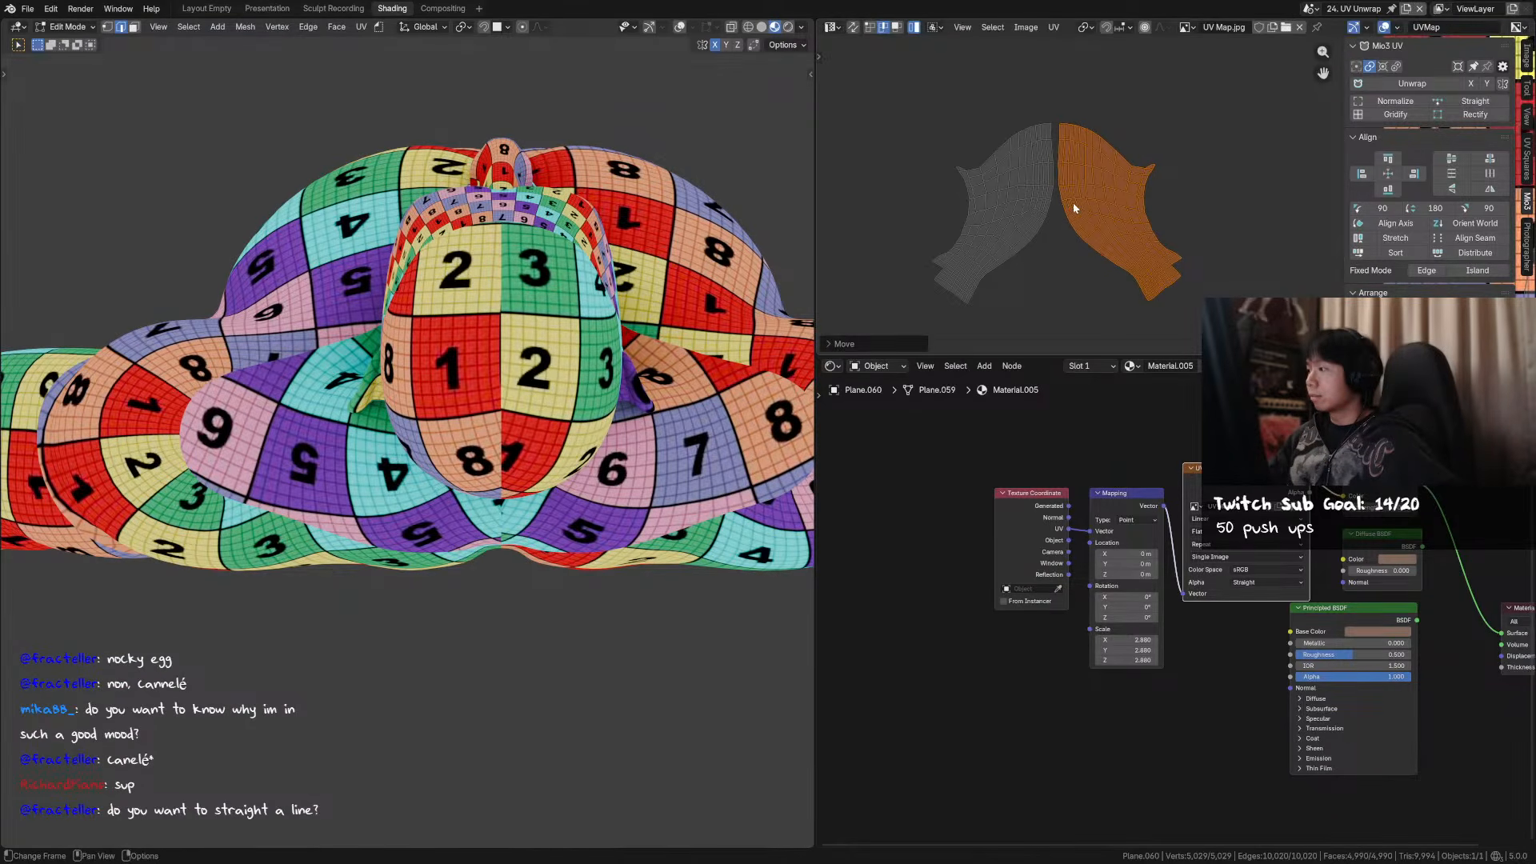
key("ctrl+s")
- Try Align Seam on the inner edge loop of the right head island, and undo it
key("Tab")
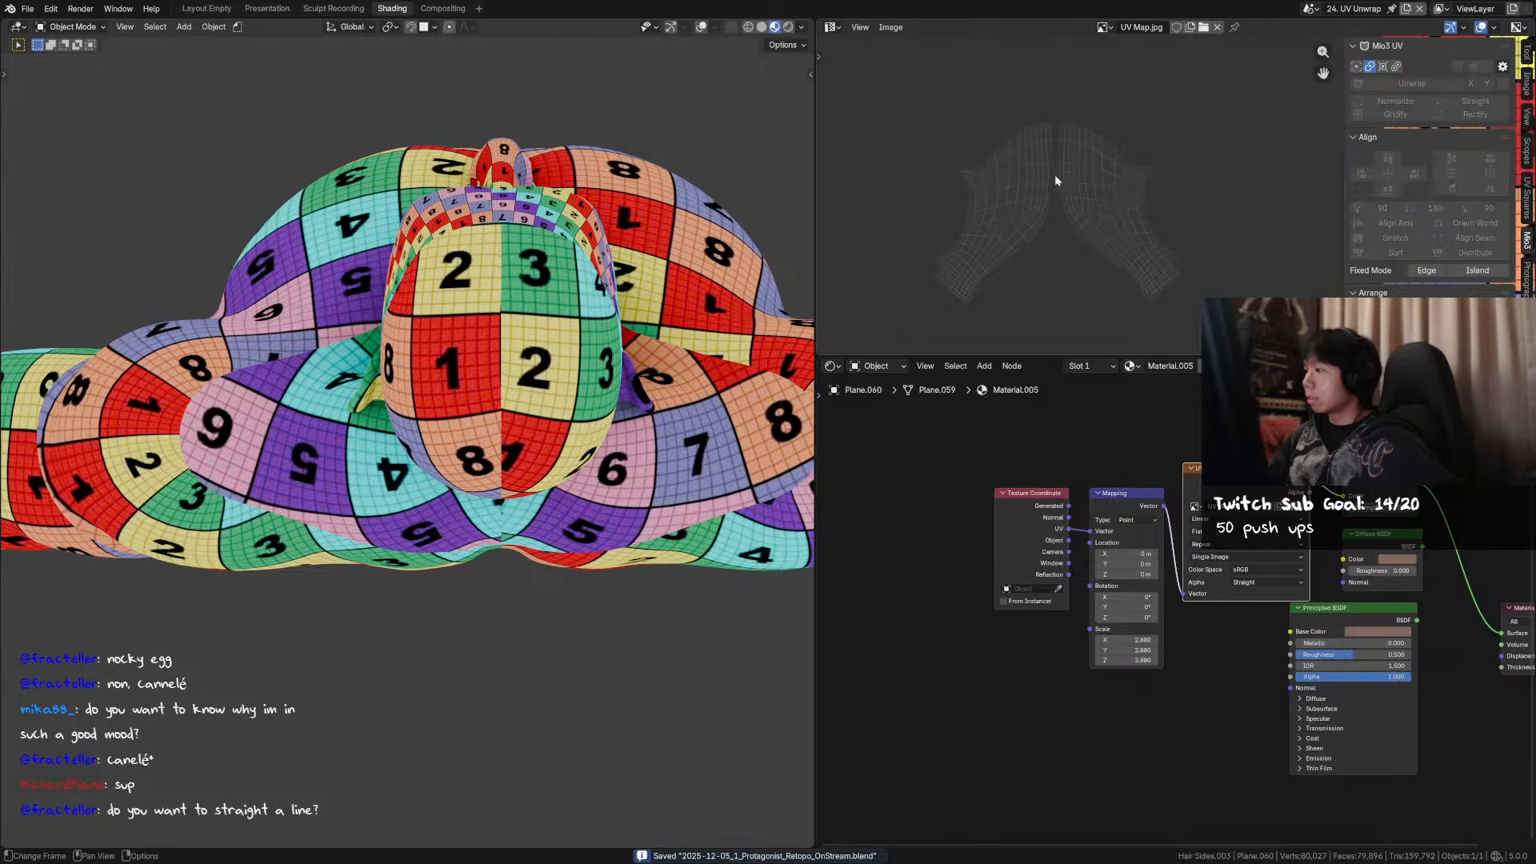
key("Tab")
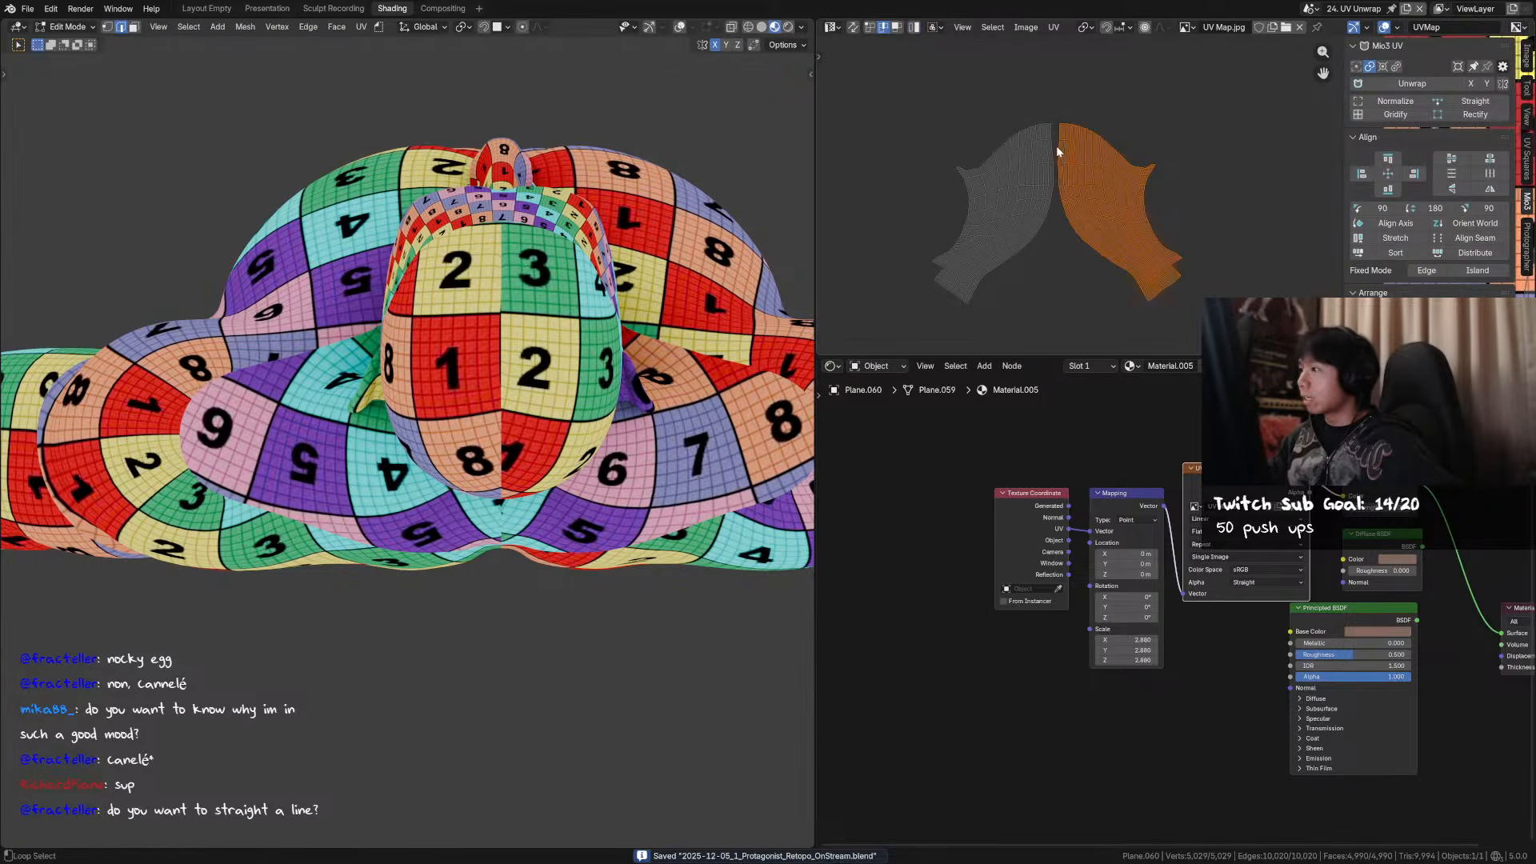
left_click(1056, 145, "alt")
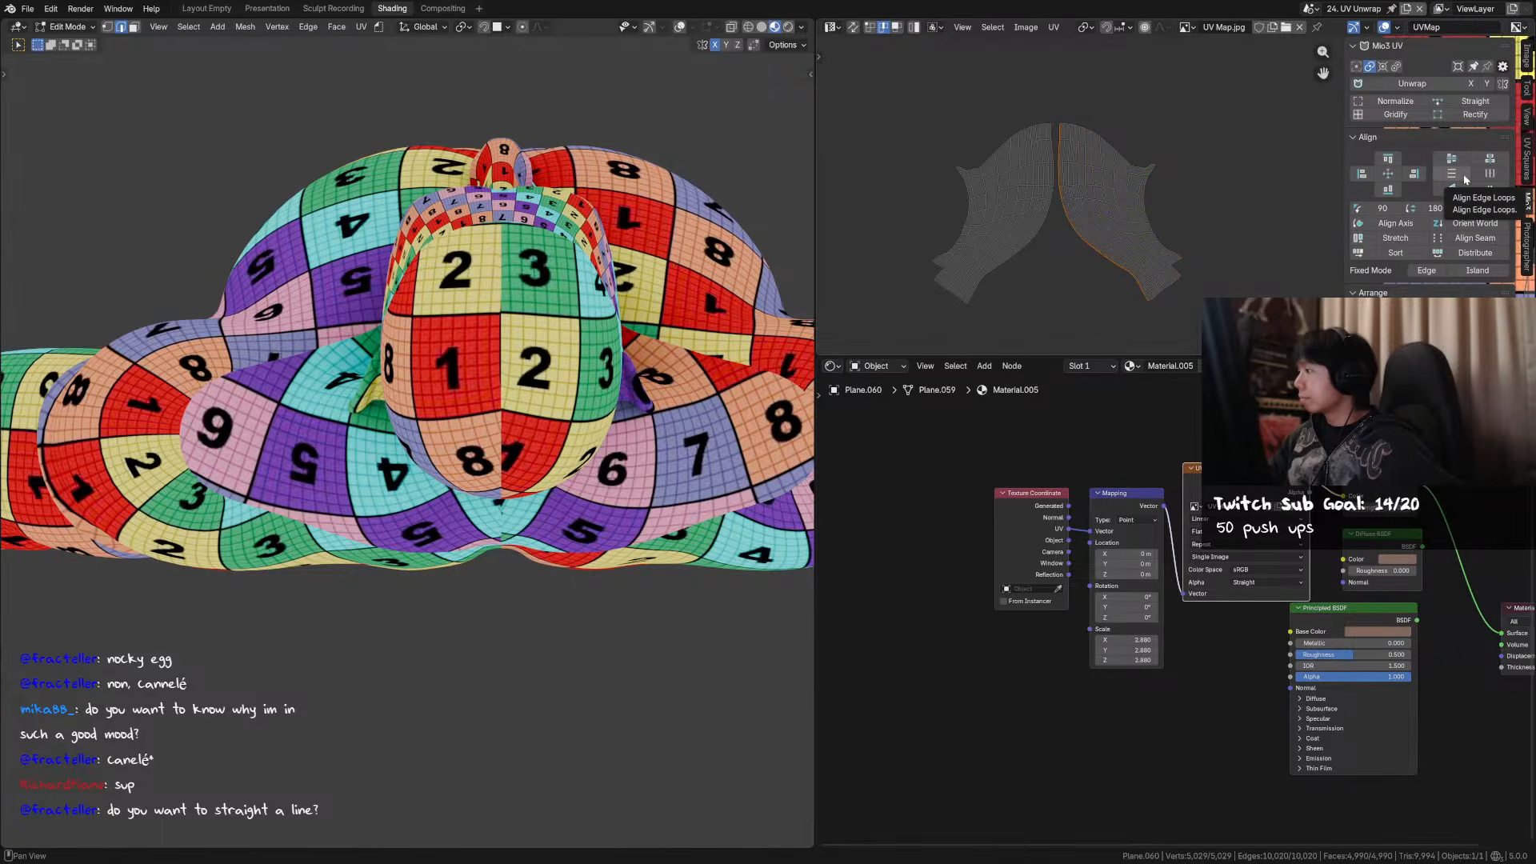
middle_click_drag(1420, 290, 1421, 278)
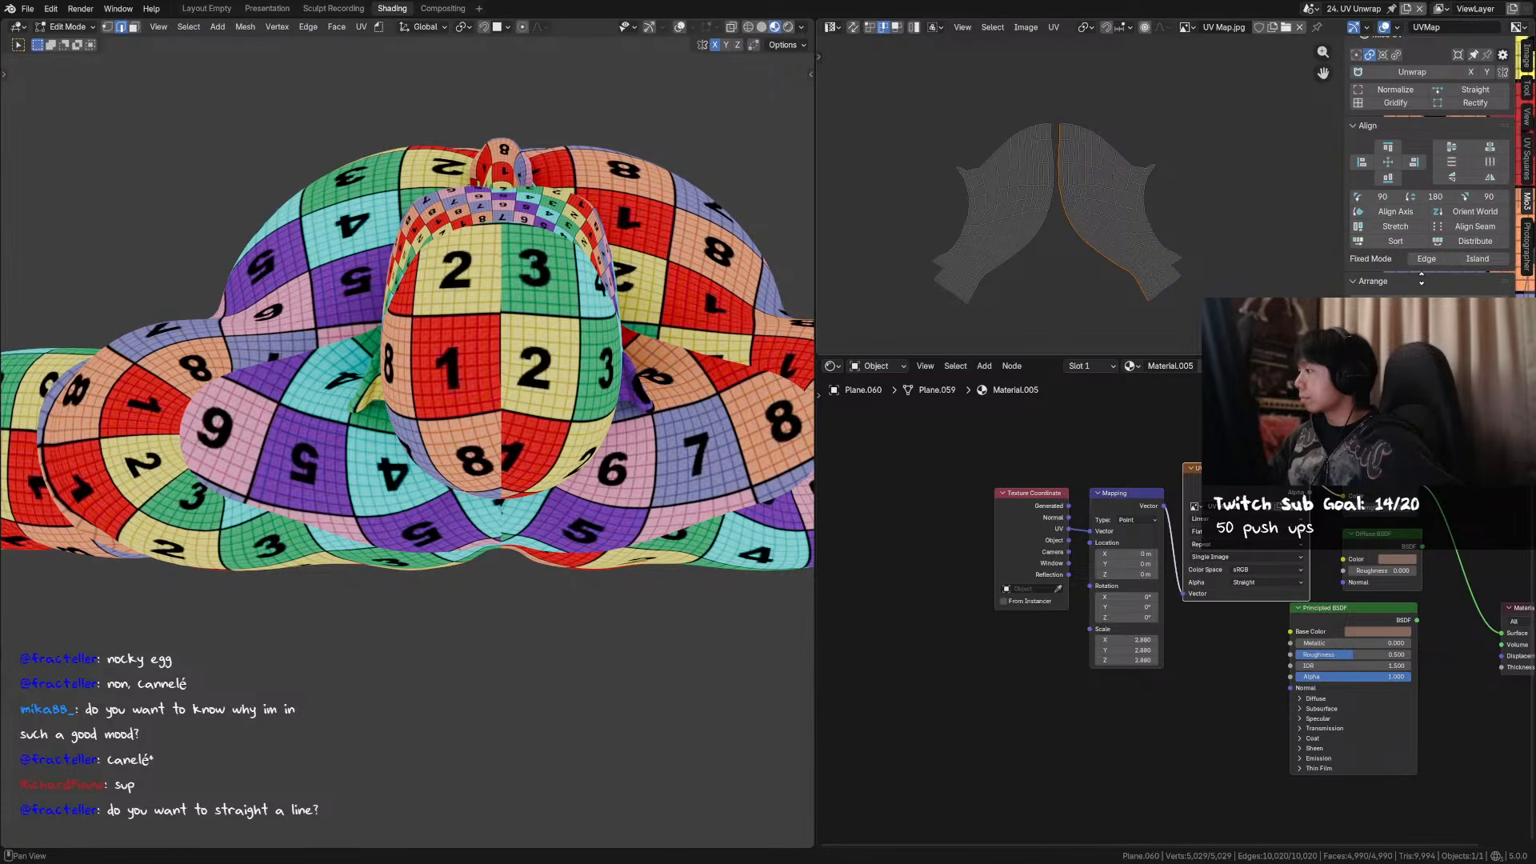
scroll(1023, 257, "up", 2)
left_click(1464, 230)
key("ctrl+z")
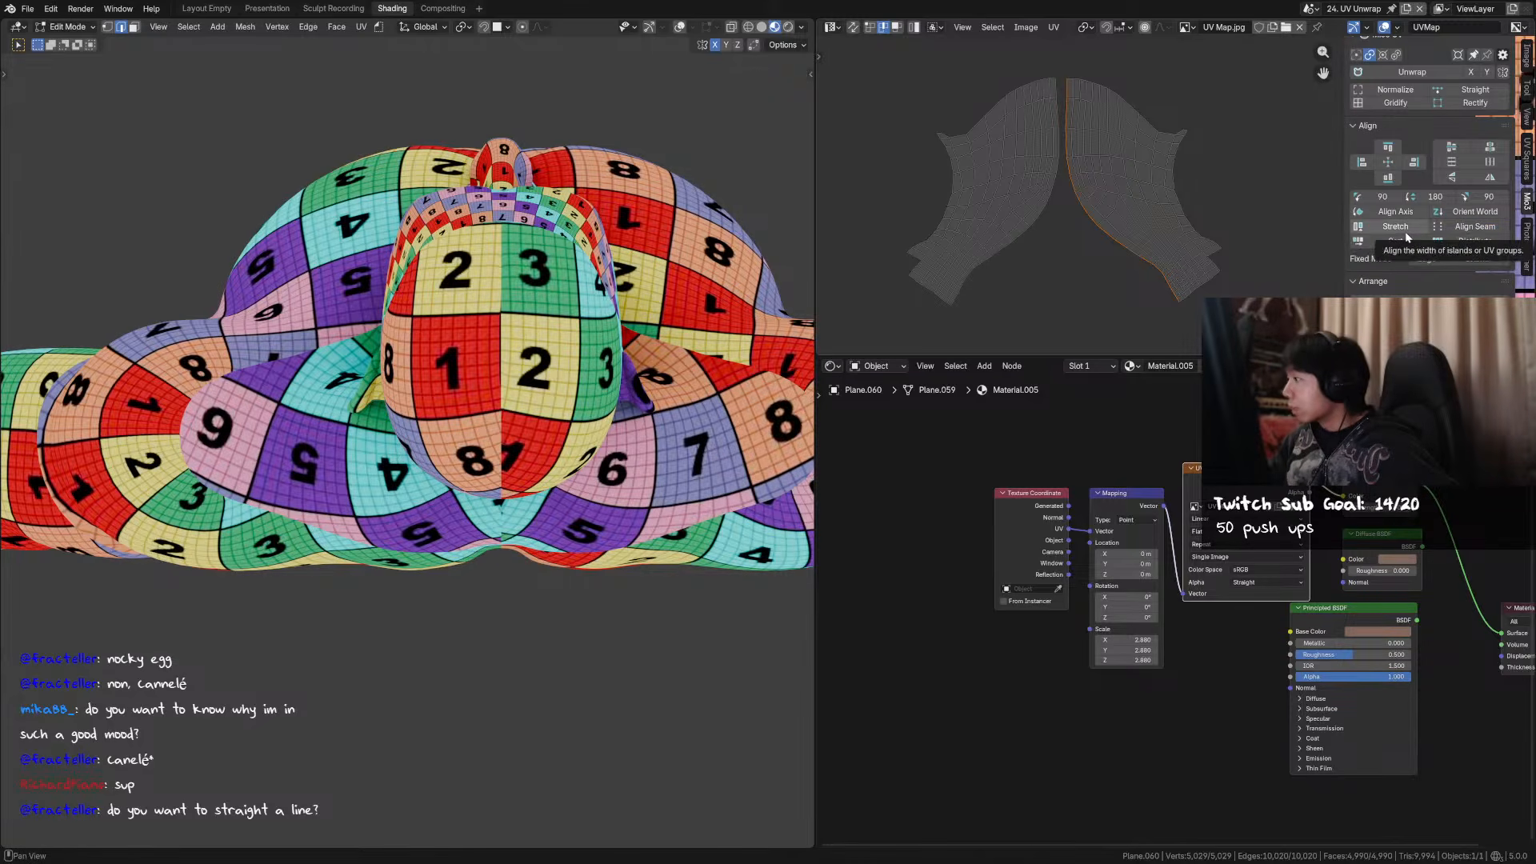
scroll(1387, 239, "down", 4)
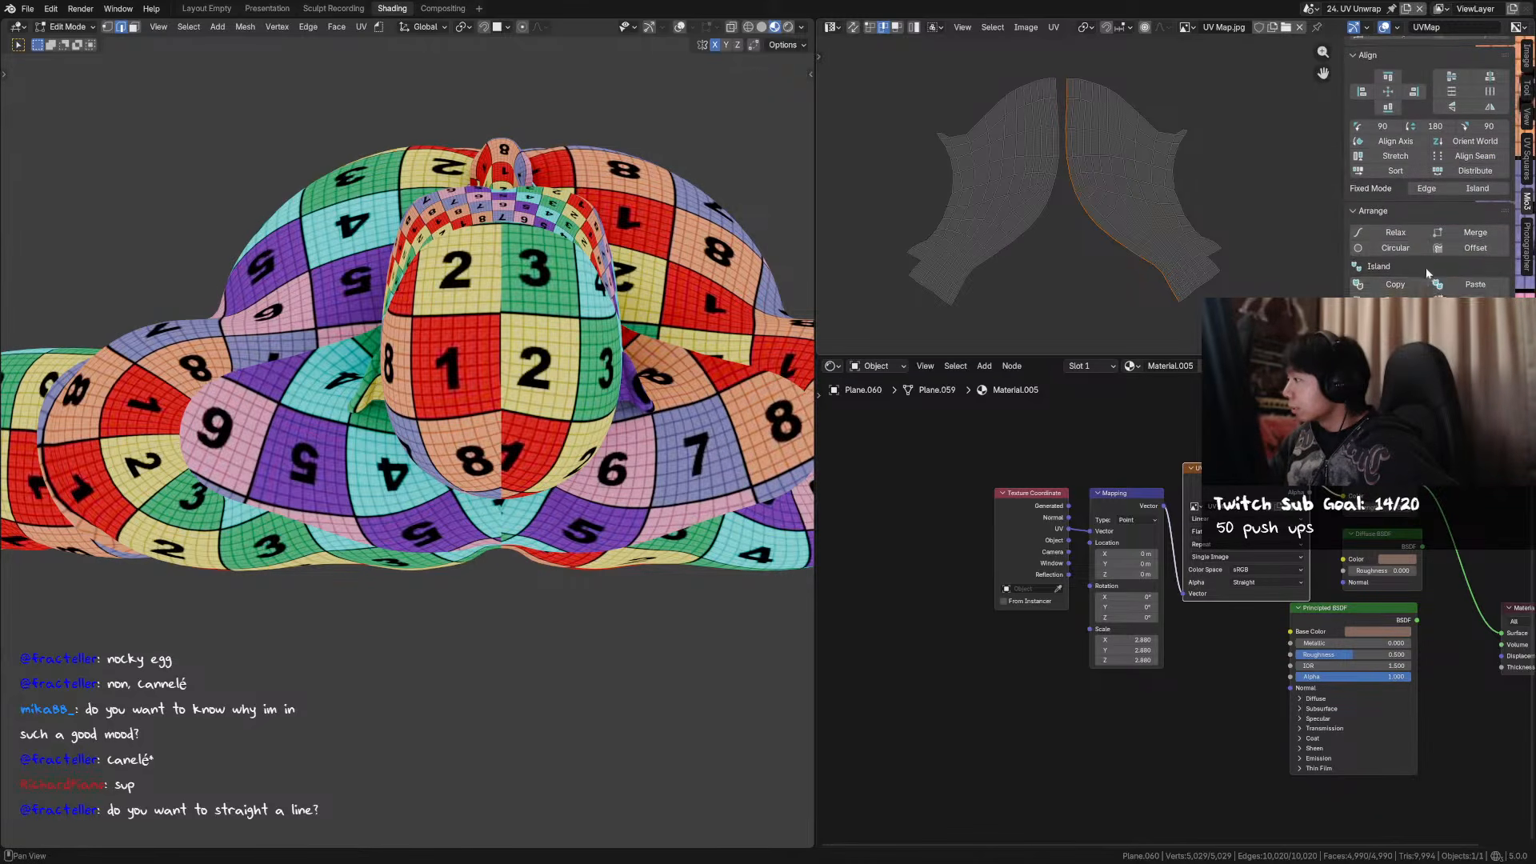
scroll(1425, 268, "down", 1)
scroll(1411, 283, "down", 5)
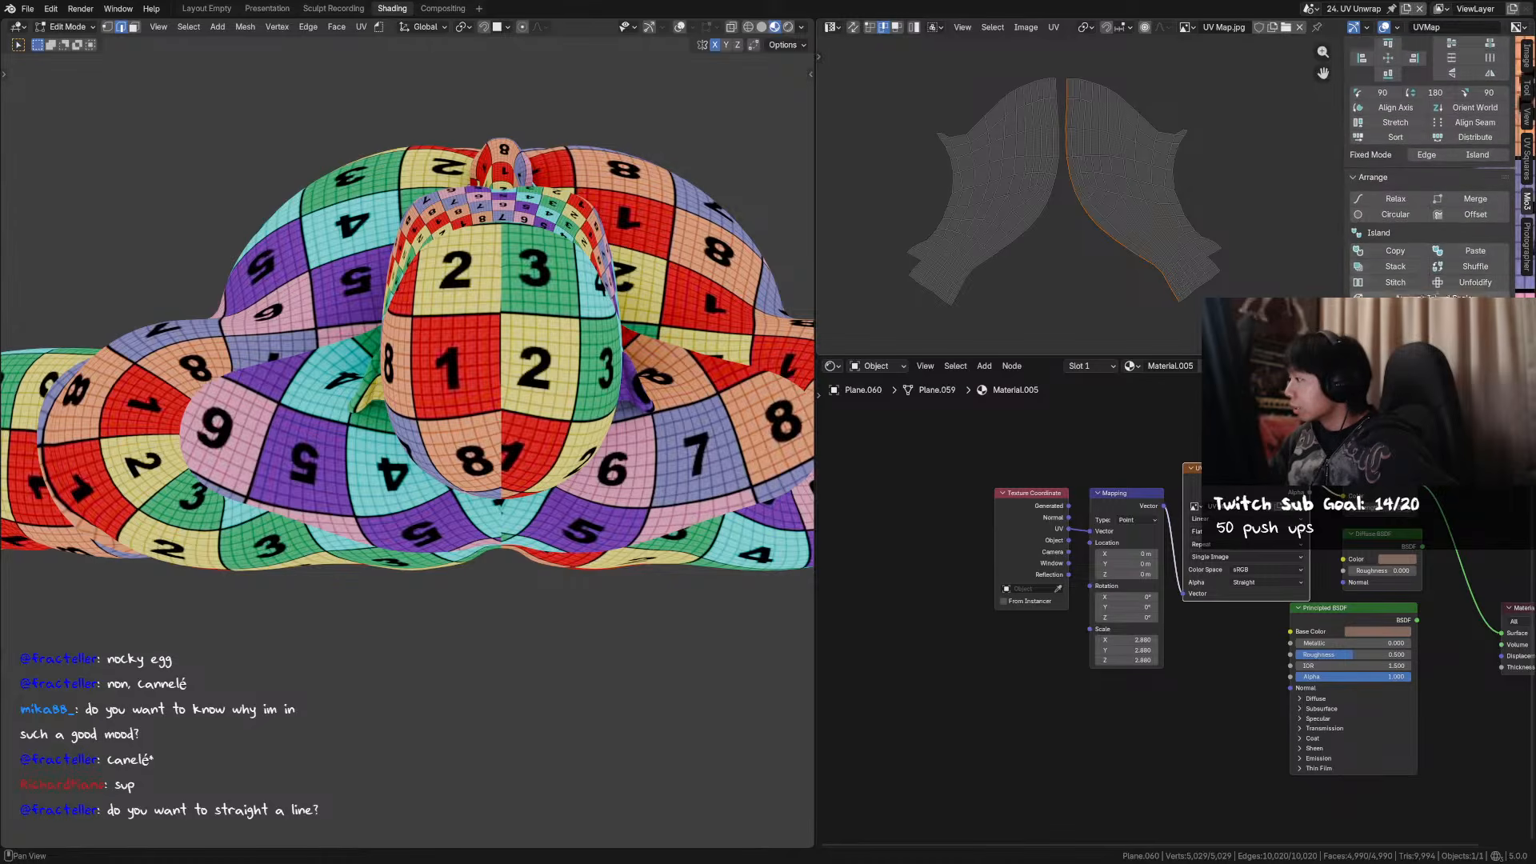
scroll(1413, 161, "down", 2)
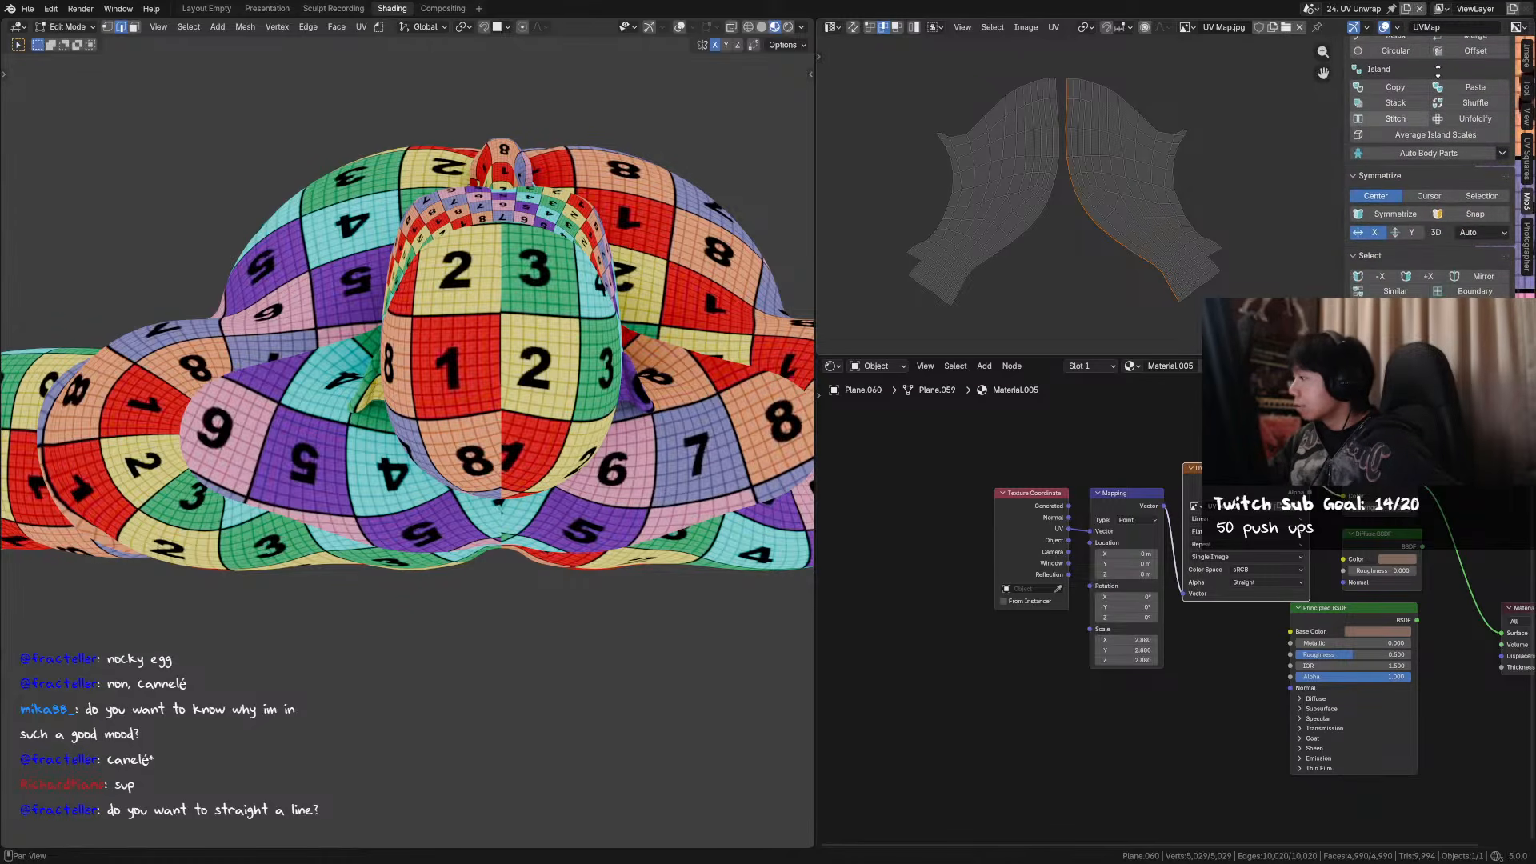
scroll(1413, 160, "up", 7)
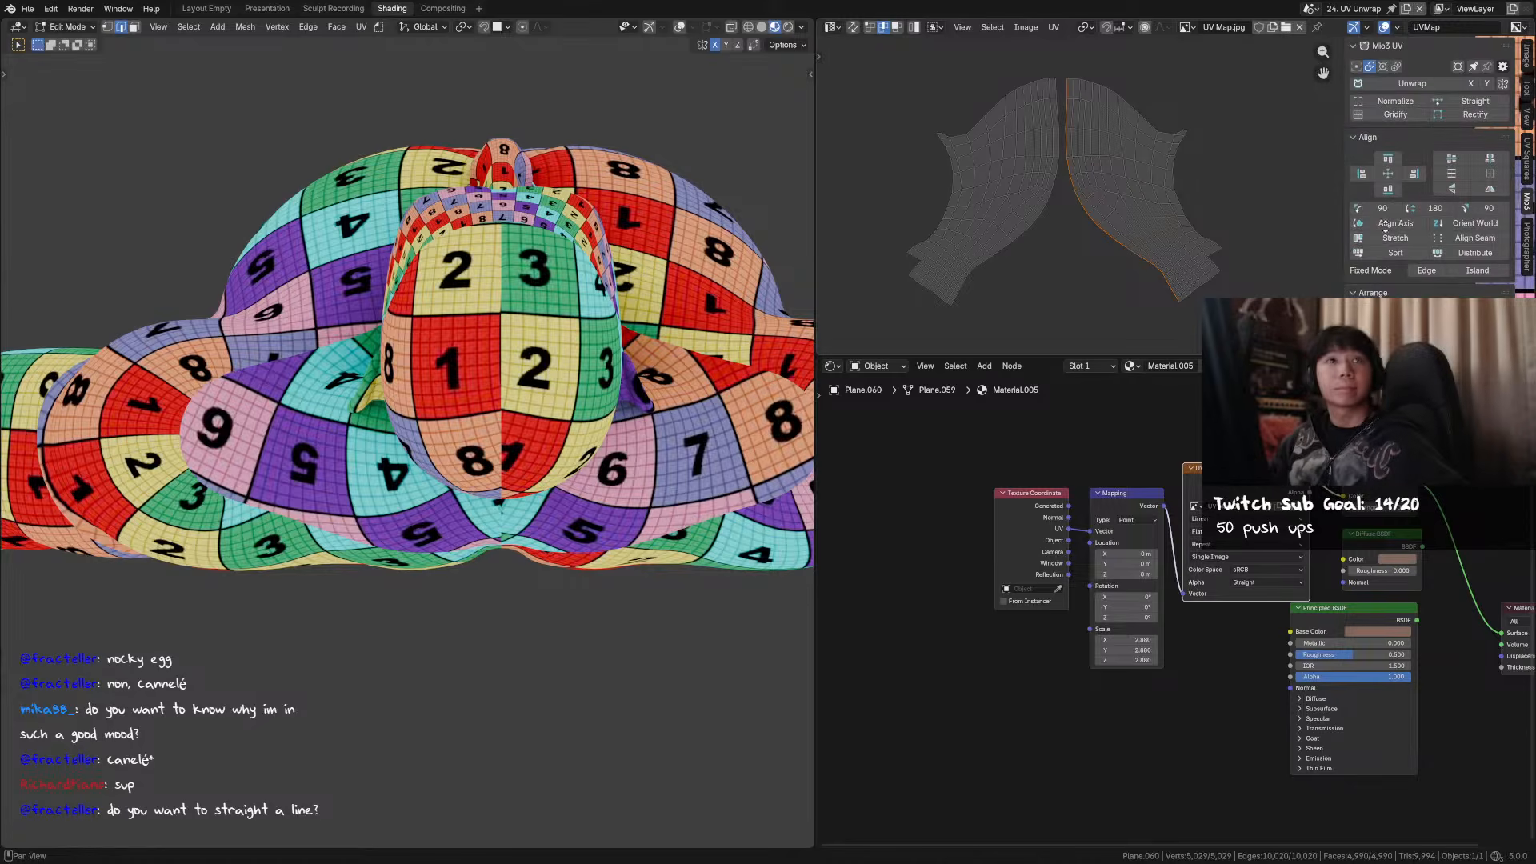
- Enlarge both mirrored back-of-head UV islands together and check the checker density from the side of the head
scroll(1116, 176, "down", 5)
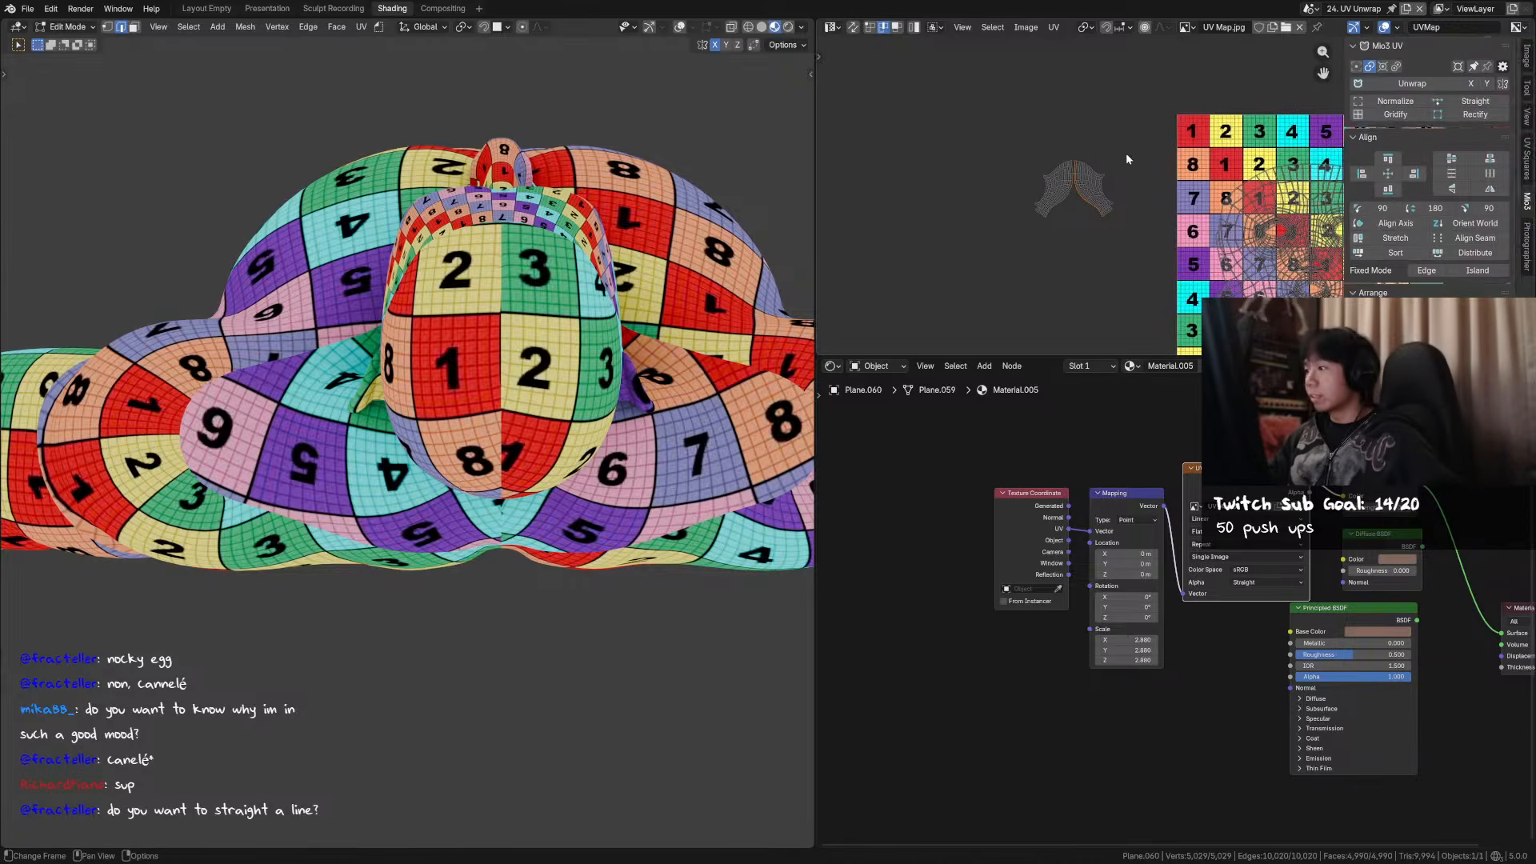
key("n")
key("a")
key("s")
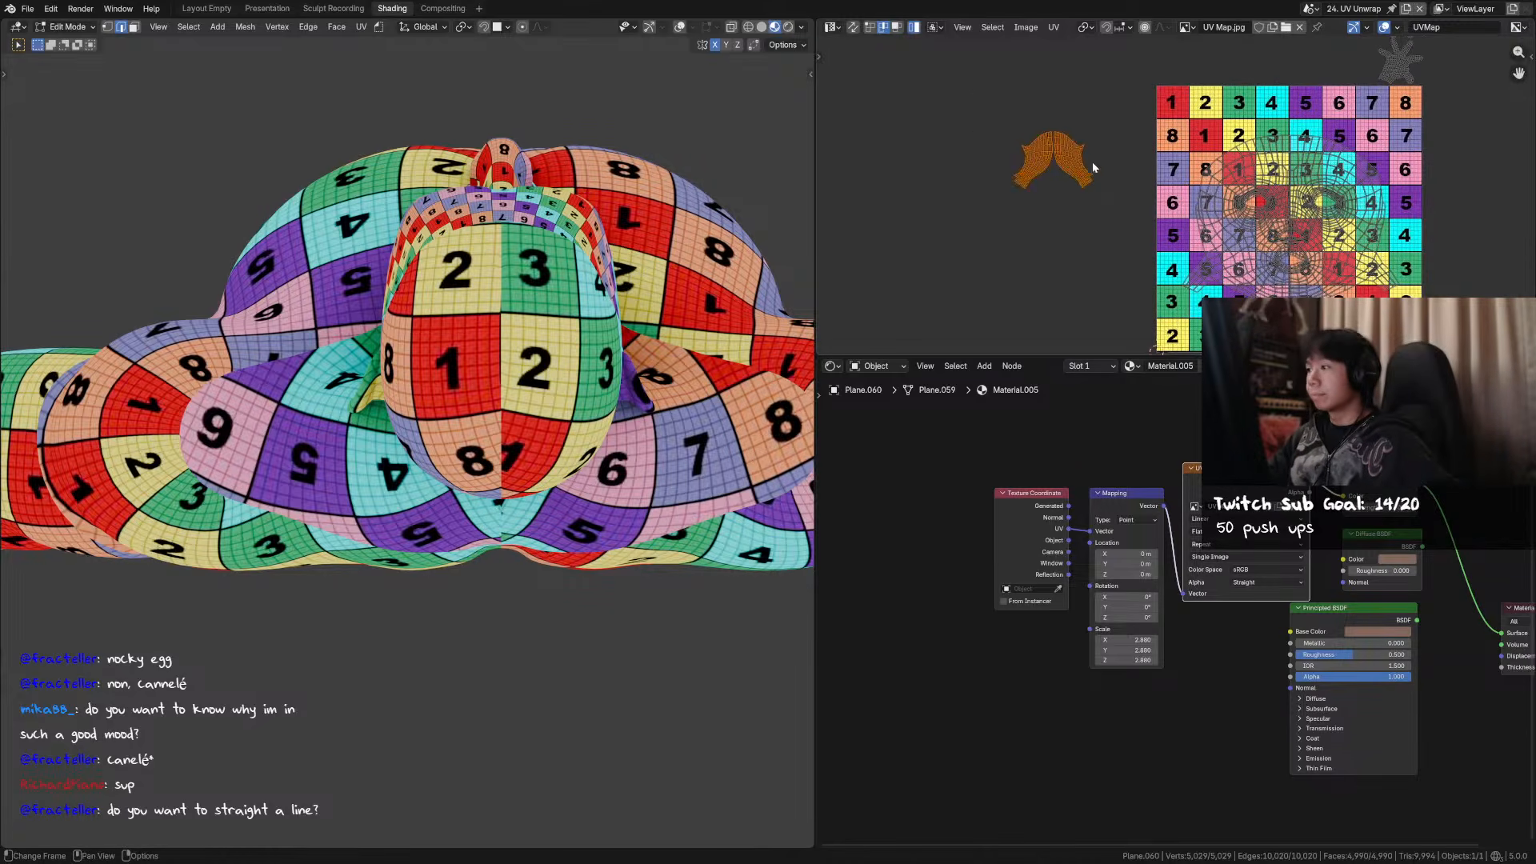
left_click(1176, 133)
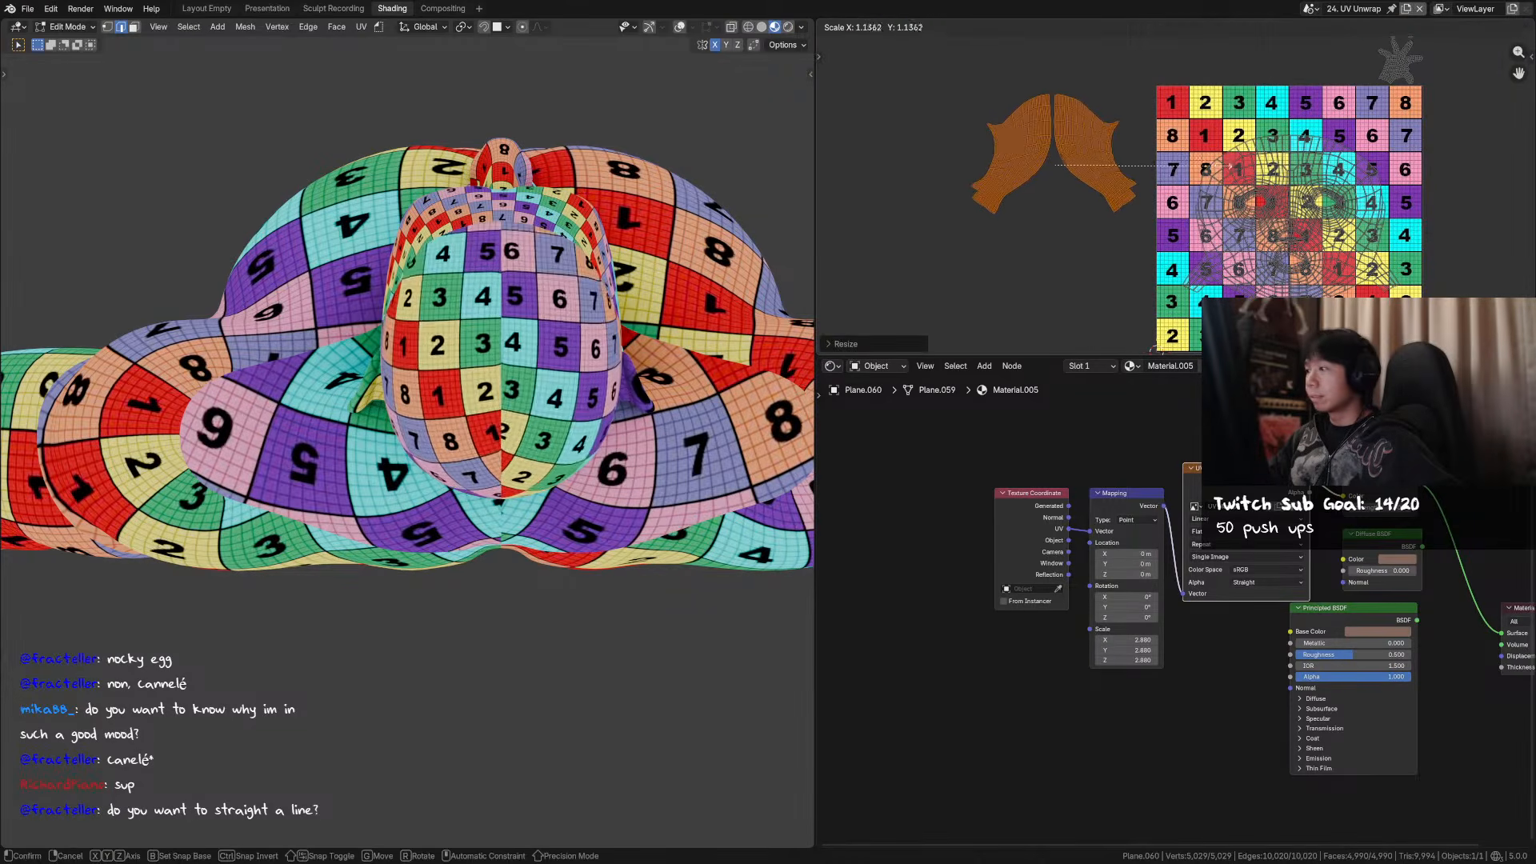
middle_click_drag(608, 209, 689, 174)
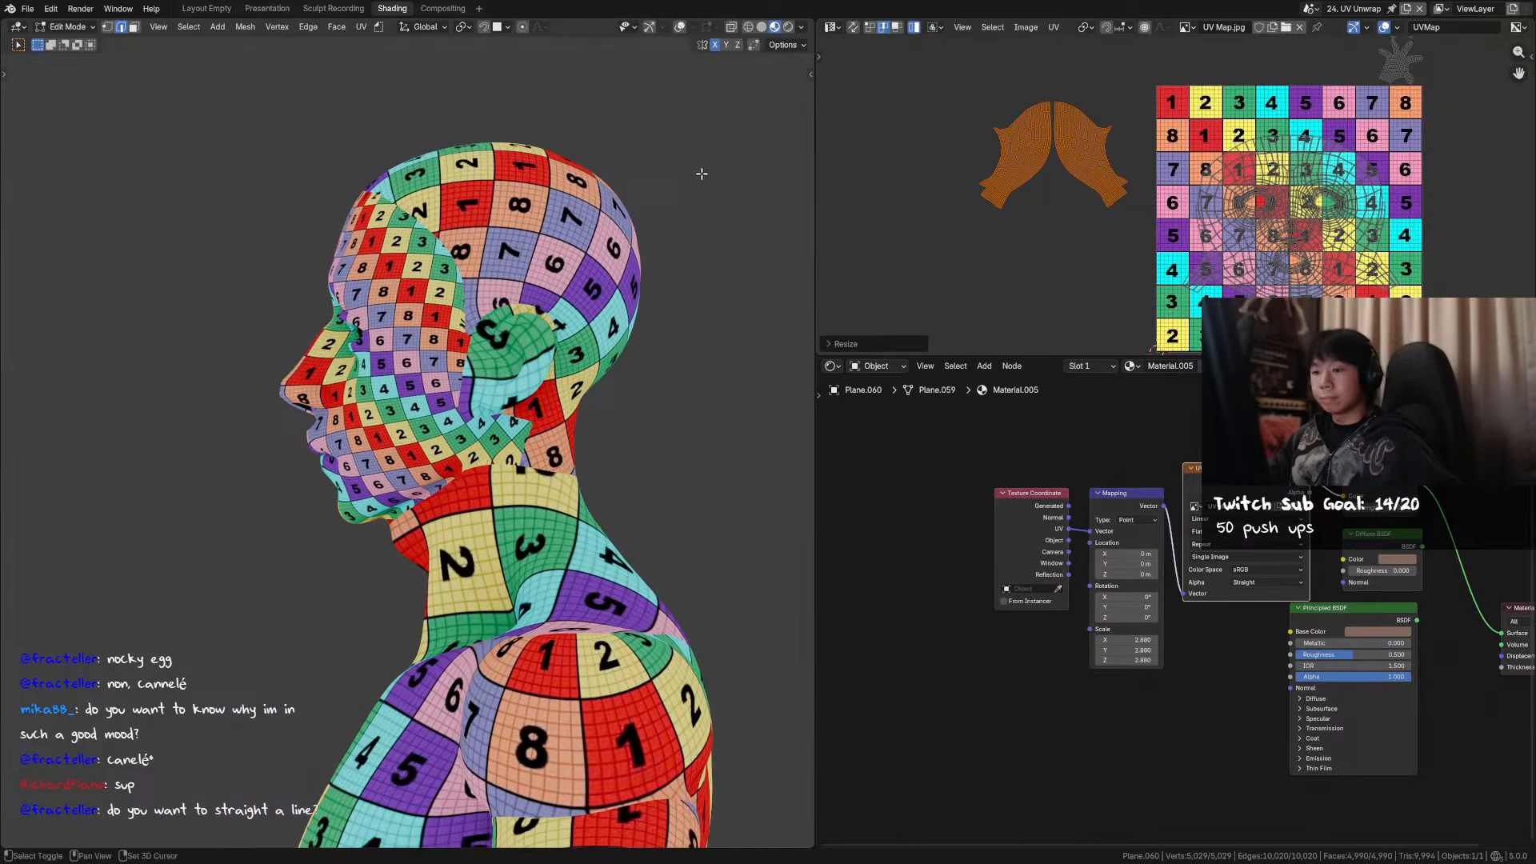
- Move both back-of-head islands into the upper-left corner of the checker tile and adjust their scale to fit there
key("s")
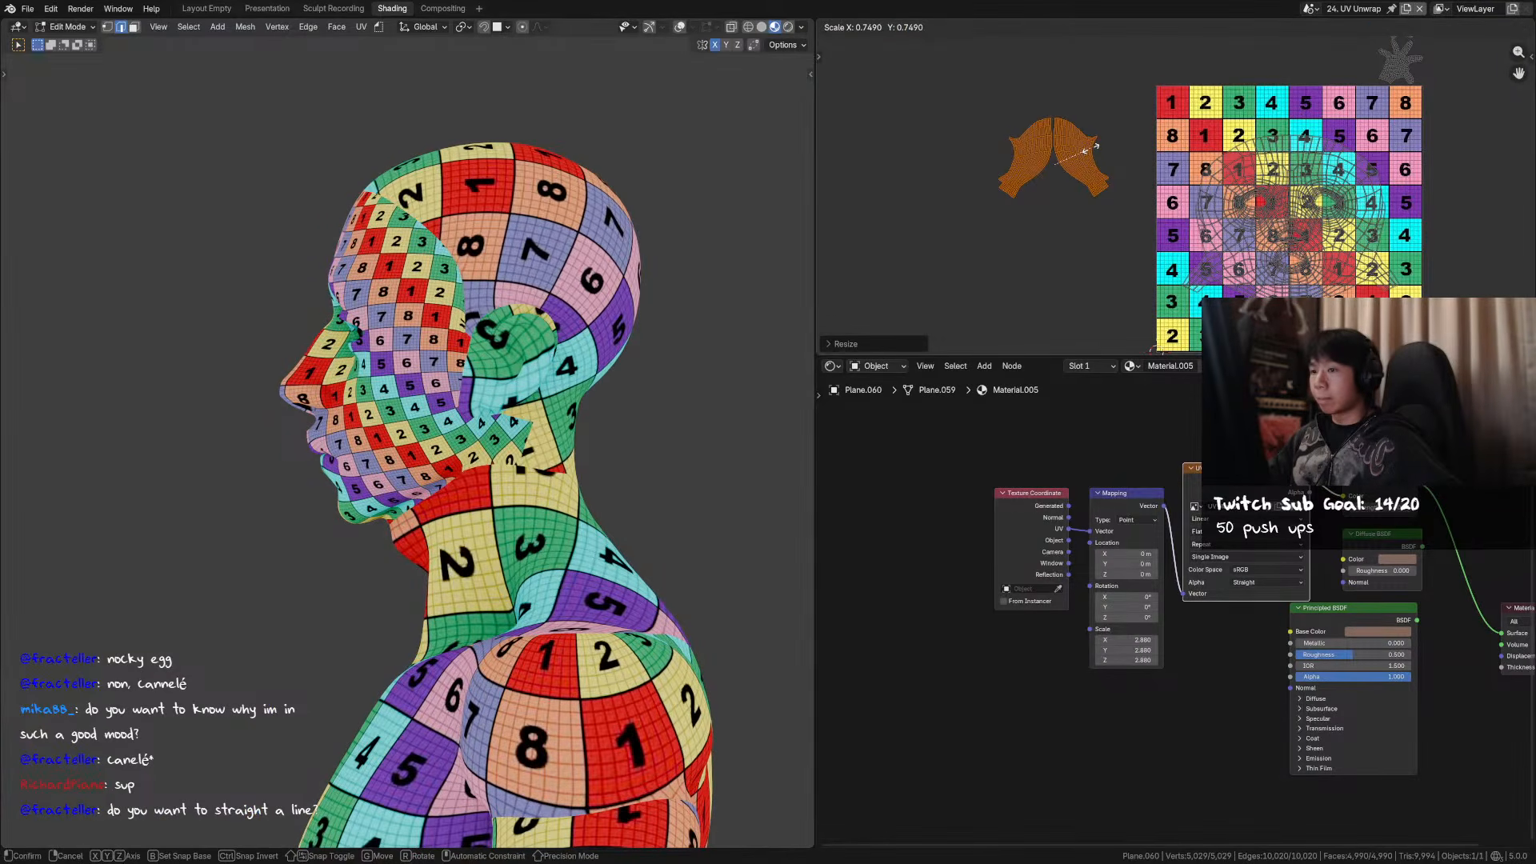
right_click(1094, 154)
key("g")
left_click(1297, 184)
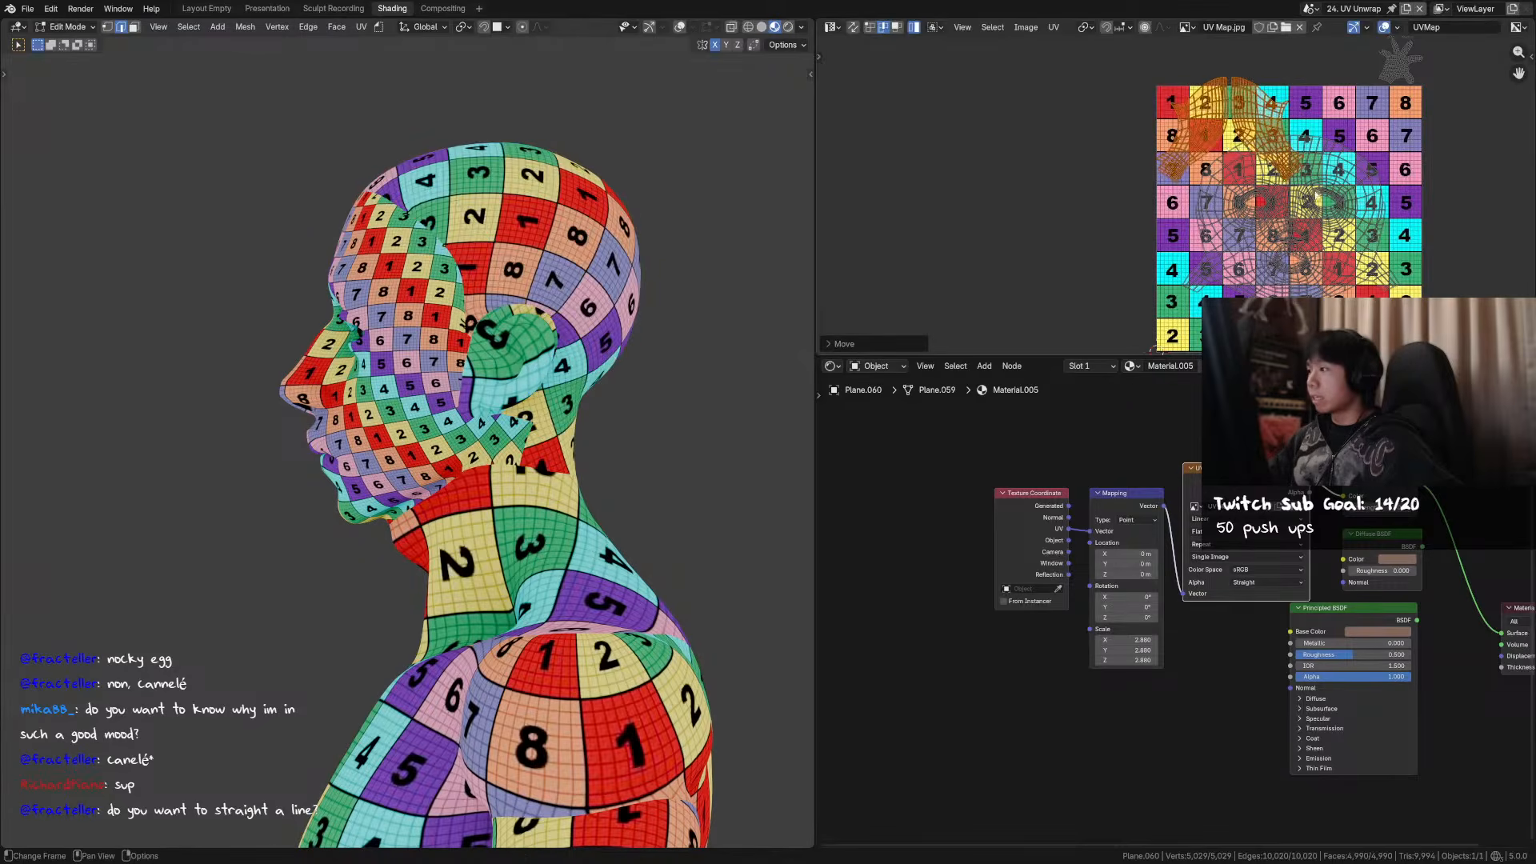
middle_click_drag(1299, 186, 1264, 206)
key("s")
left_click(1293, 180)
key("g")
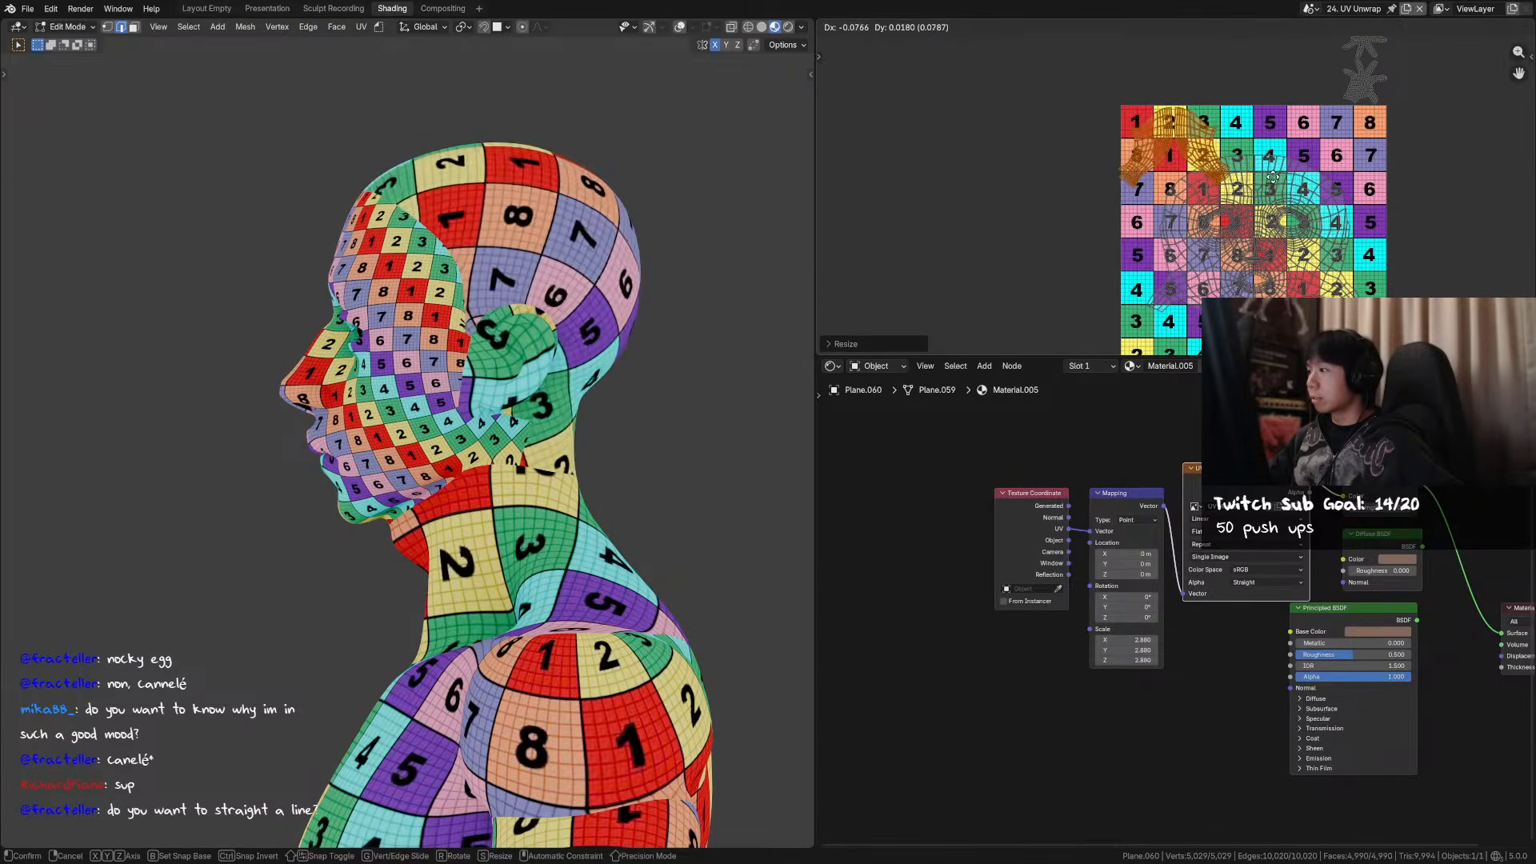
left_click(1256, 179)
- Move the face island down within the checker tile and rescale it while checking the front of the face
middle_click_drag(1310, 237, 1291, 165)
key("g")
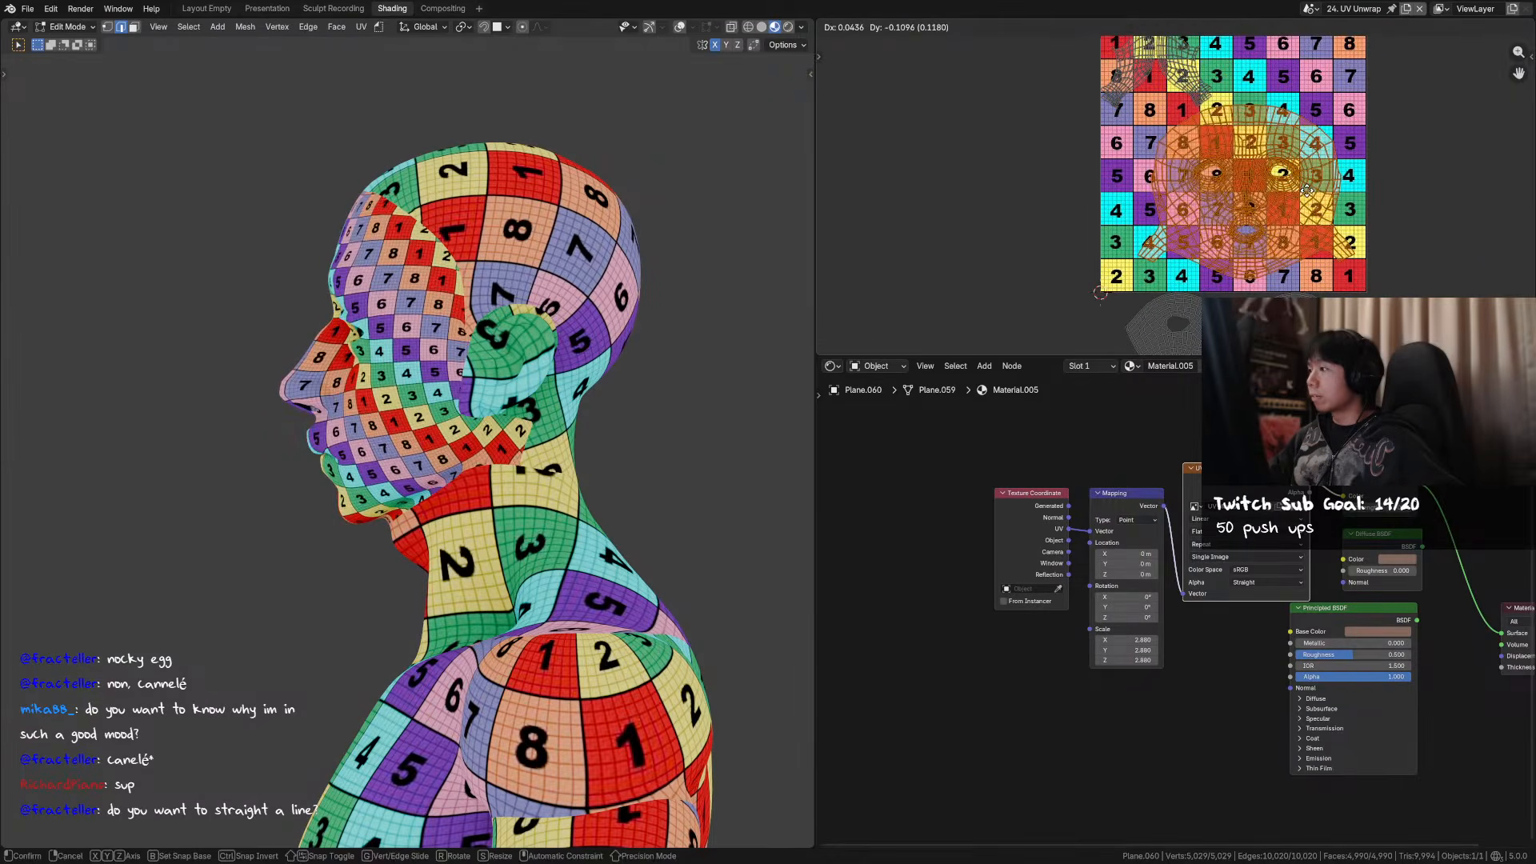
left_click(1142, 211)
scroll(1142, 210, "down", 1)
middle_click_drag(320, 272, 621, 219)
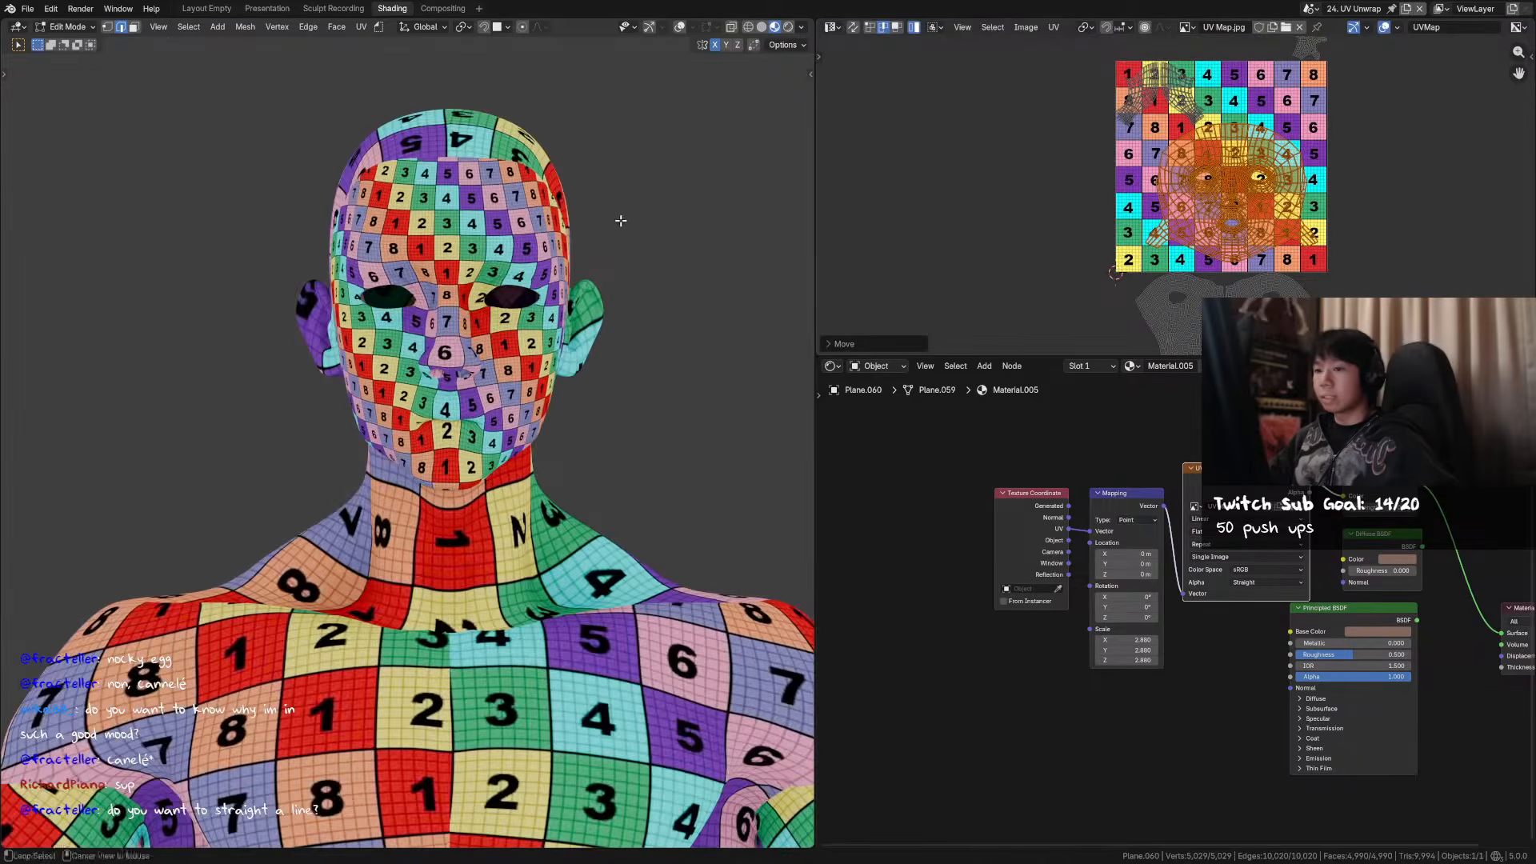
key("s")
left_click(1309, 202)
- Place the face island in the lower-left corner of the checker tile, fine-tune its fit, and save the file
key("g")
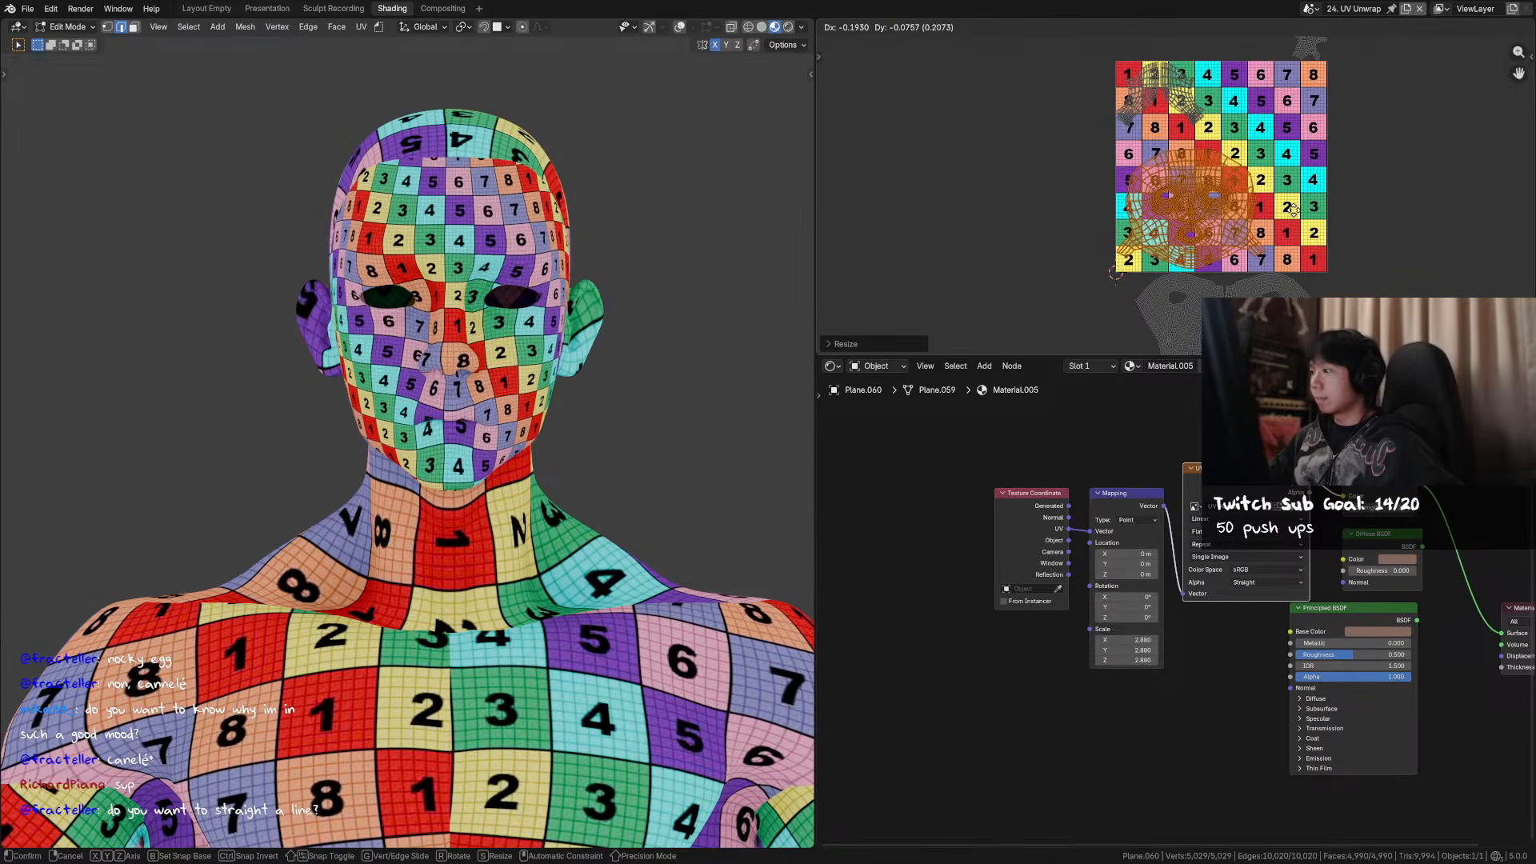
left_click(1301, 212)
scroll(1190, 226, "up", 2)
key("g")
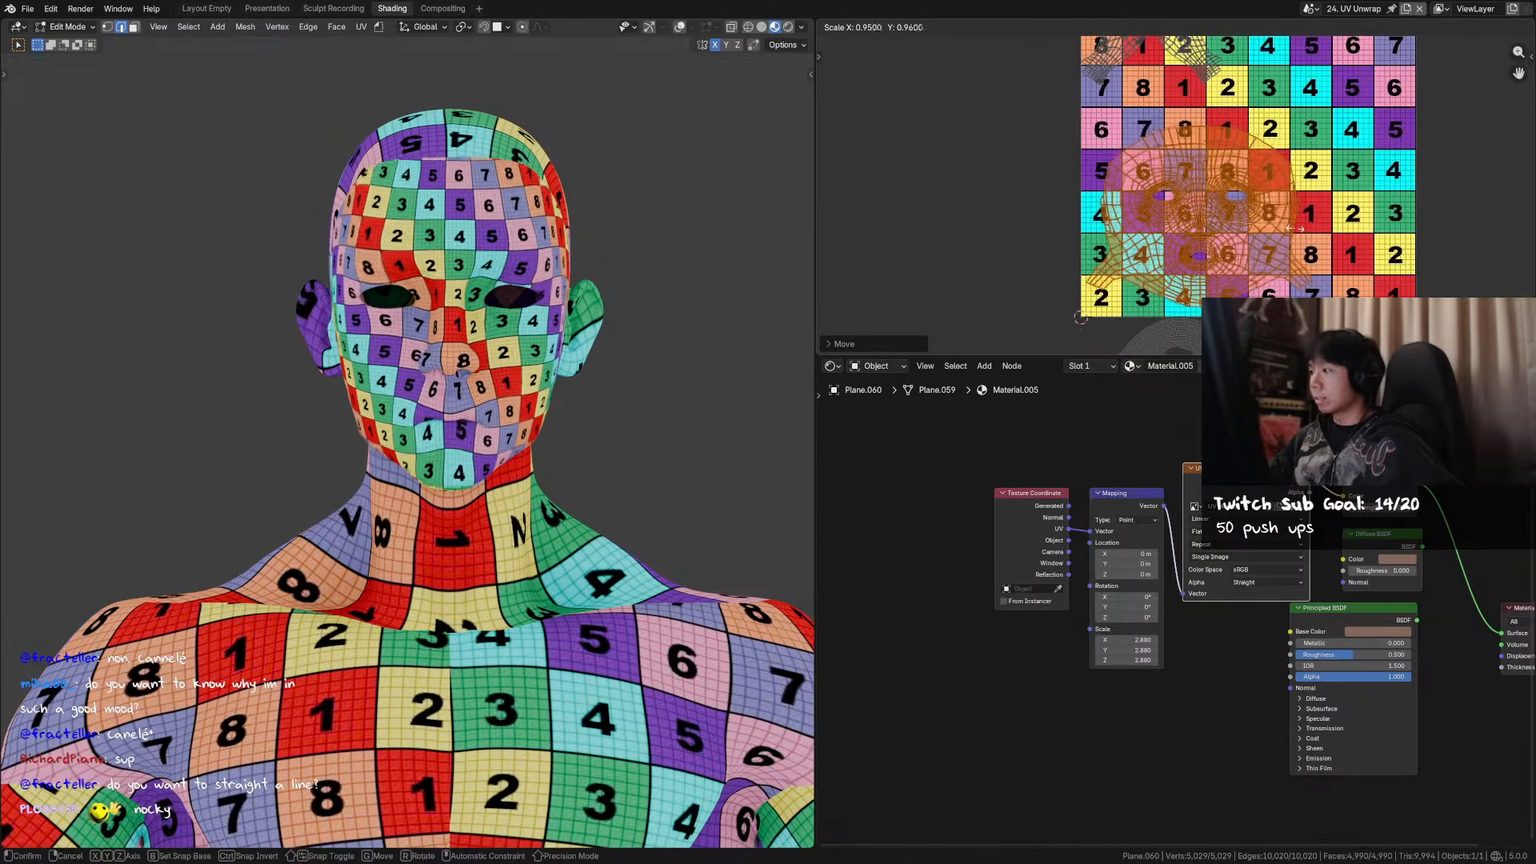
left_click(1289, 244)
scroll(1289, 244, "down", 2)
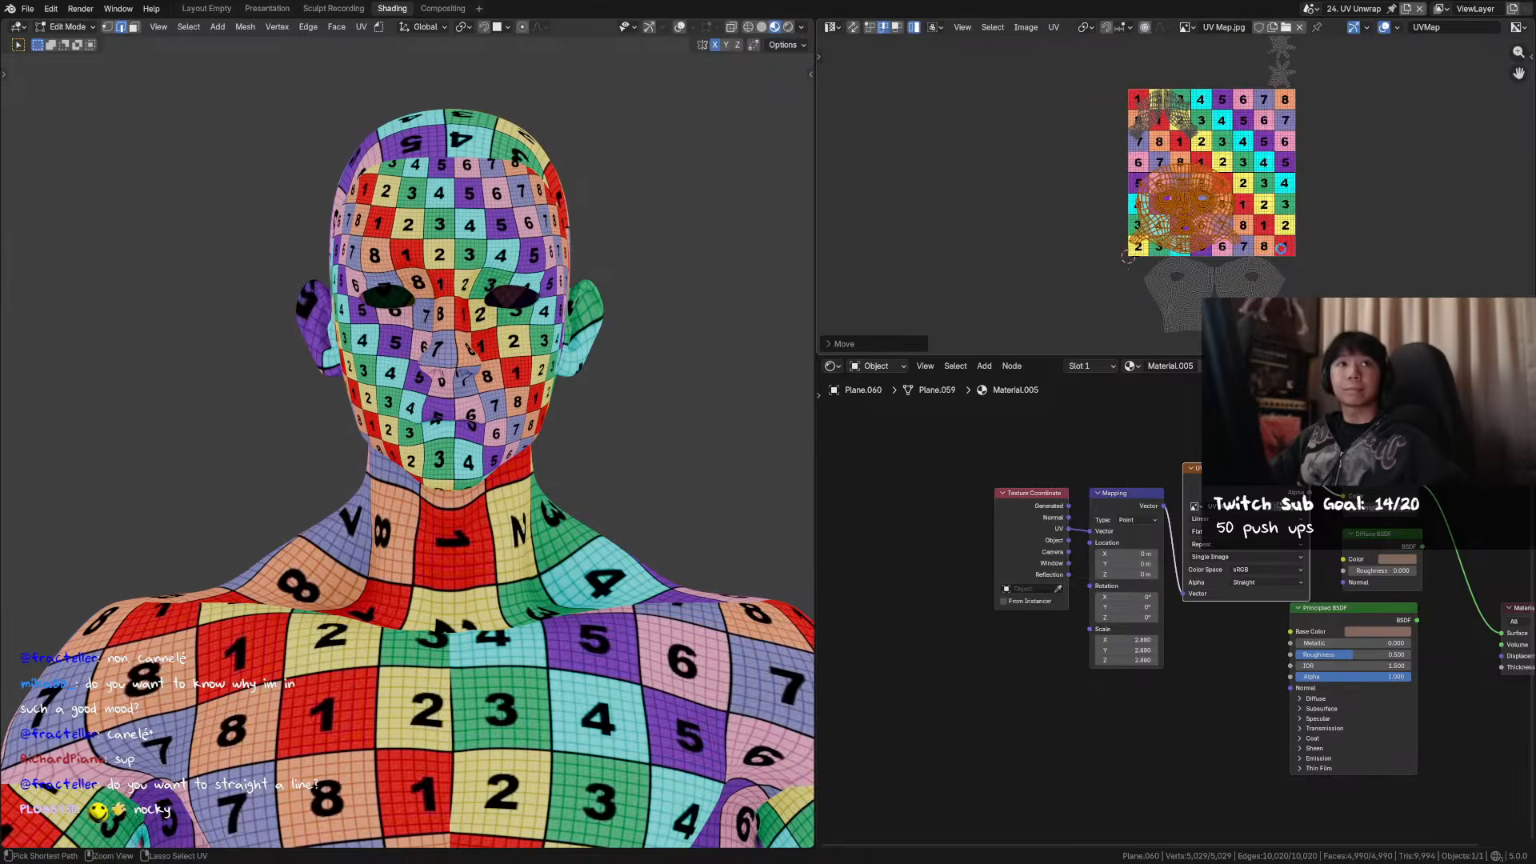
key("ctrl+s")
- Select both torso islands and examine the checker pattern on the front and back of the body
scroll(1264, 279, "down", 1)
key("ctrl+i")
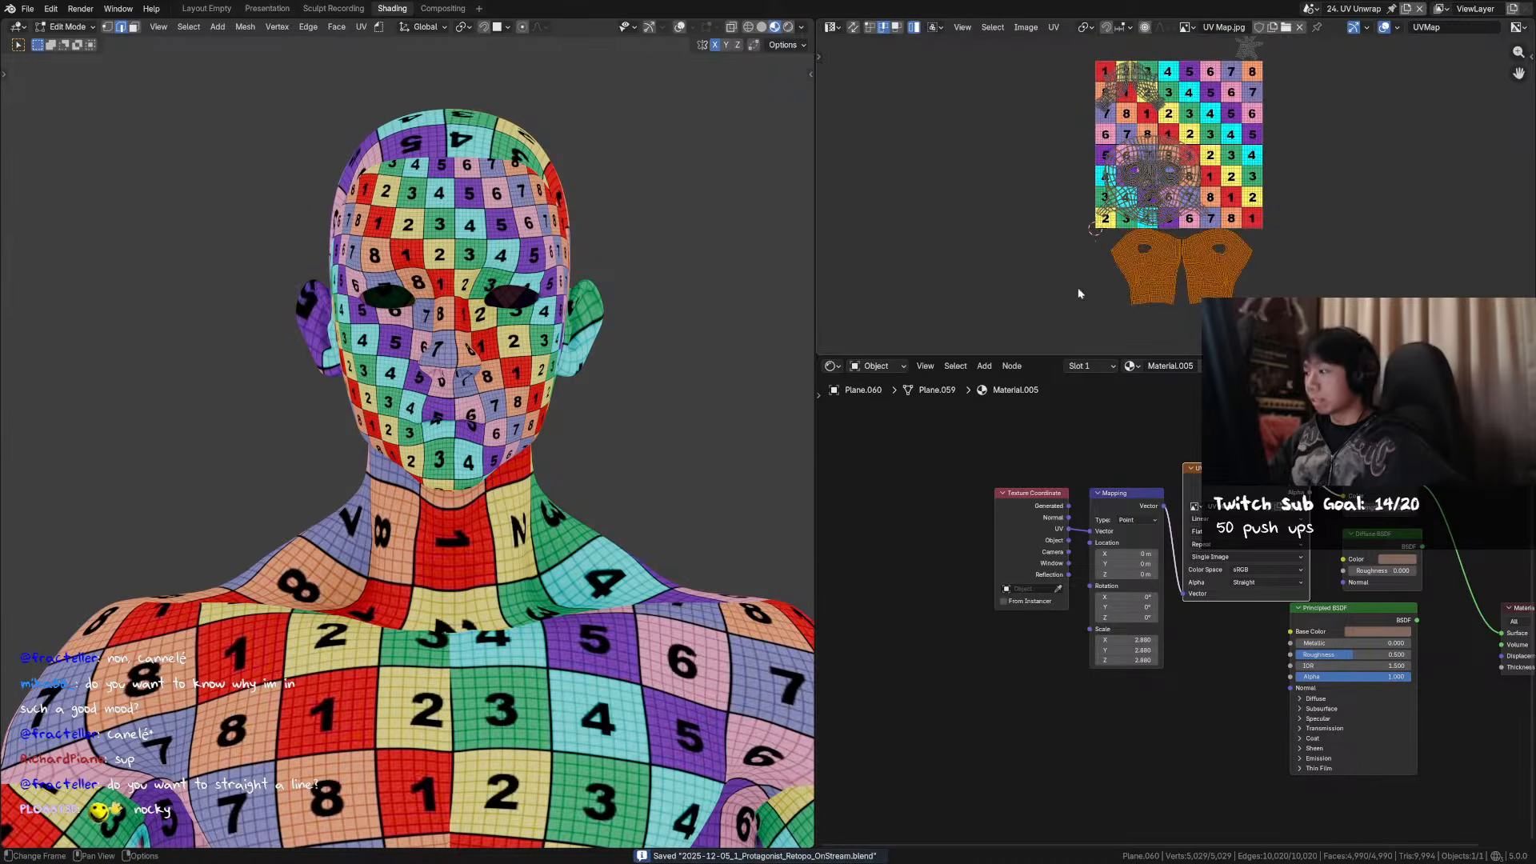
scroll(574, 366, "down", 5)
middle_click_drag(560, 376, 720, 368)
scroll(720, 352, "up", 2)
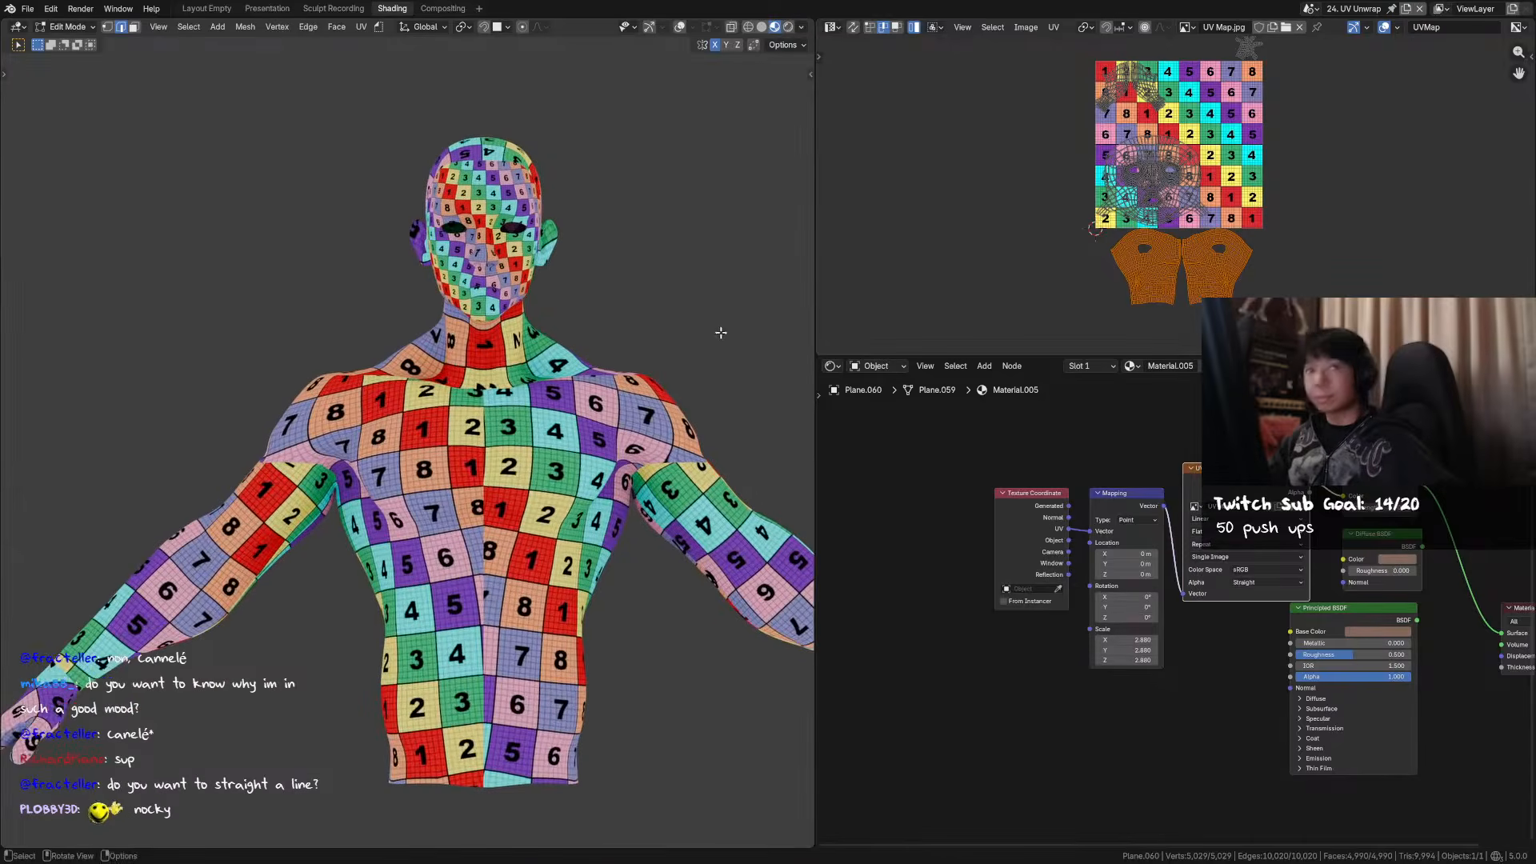
scroll(583, 302, "up", 1)
key("s")
right_click(1238, 257)
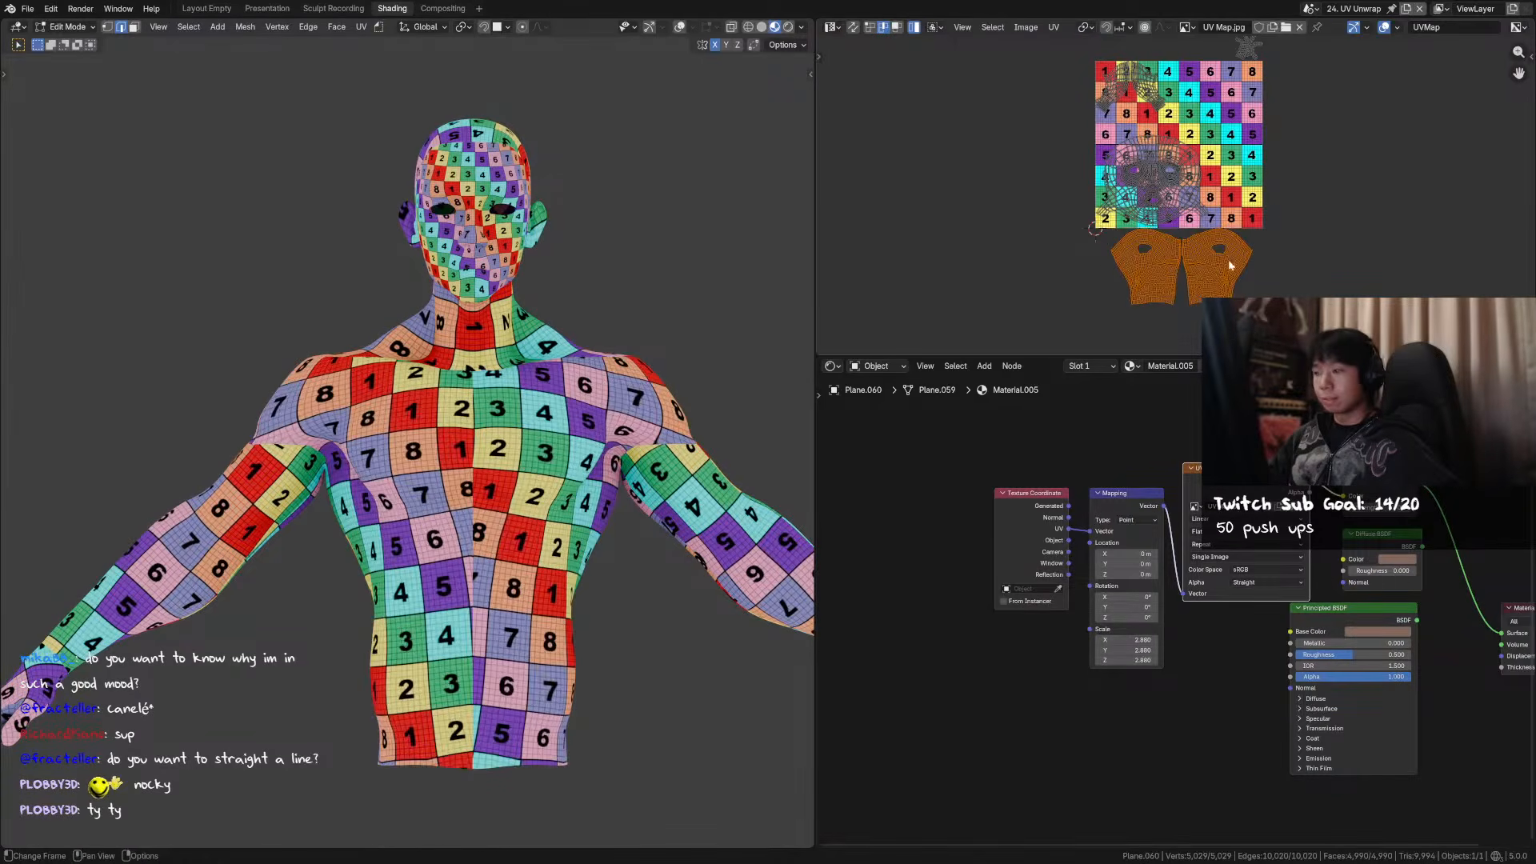
middle_click_drag(704, 352, 336, 349)
scroll(1200, 256, "up", 3)
- Move both torso islands up beside the face island, with one of them inside the tile's lower-right area
middle_click_drag(1224, 291, 1199, 147)
key("shift+l")
key("l")
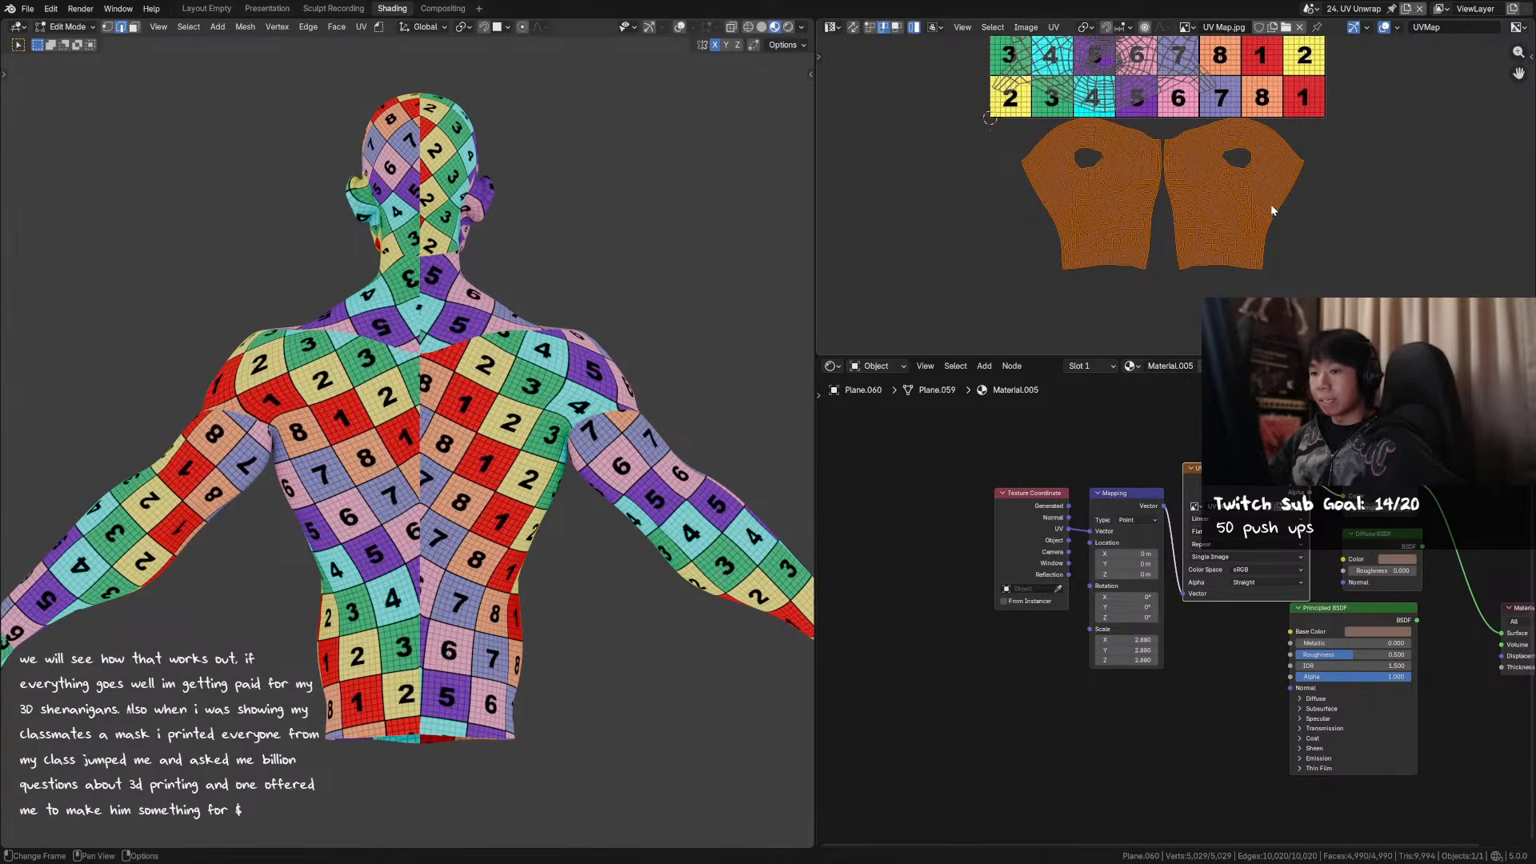
key("g")
left_click(1267, 157)
middle_click_drag(1248, 81, 1145, 293)
key("g")
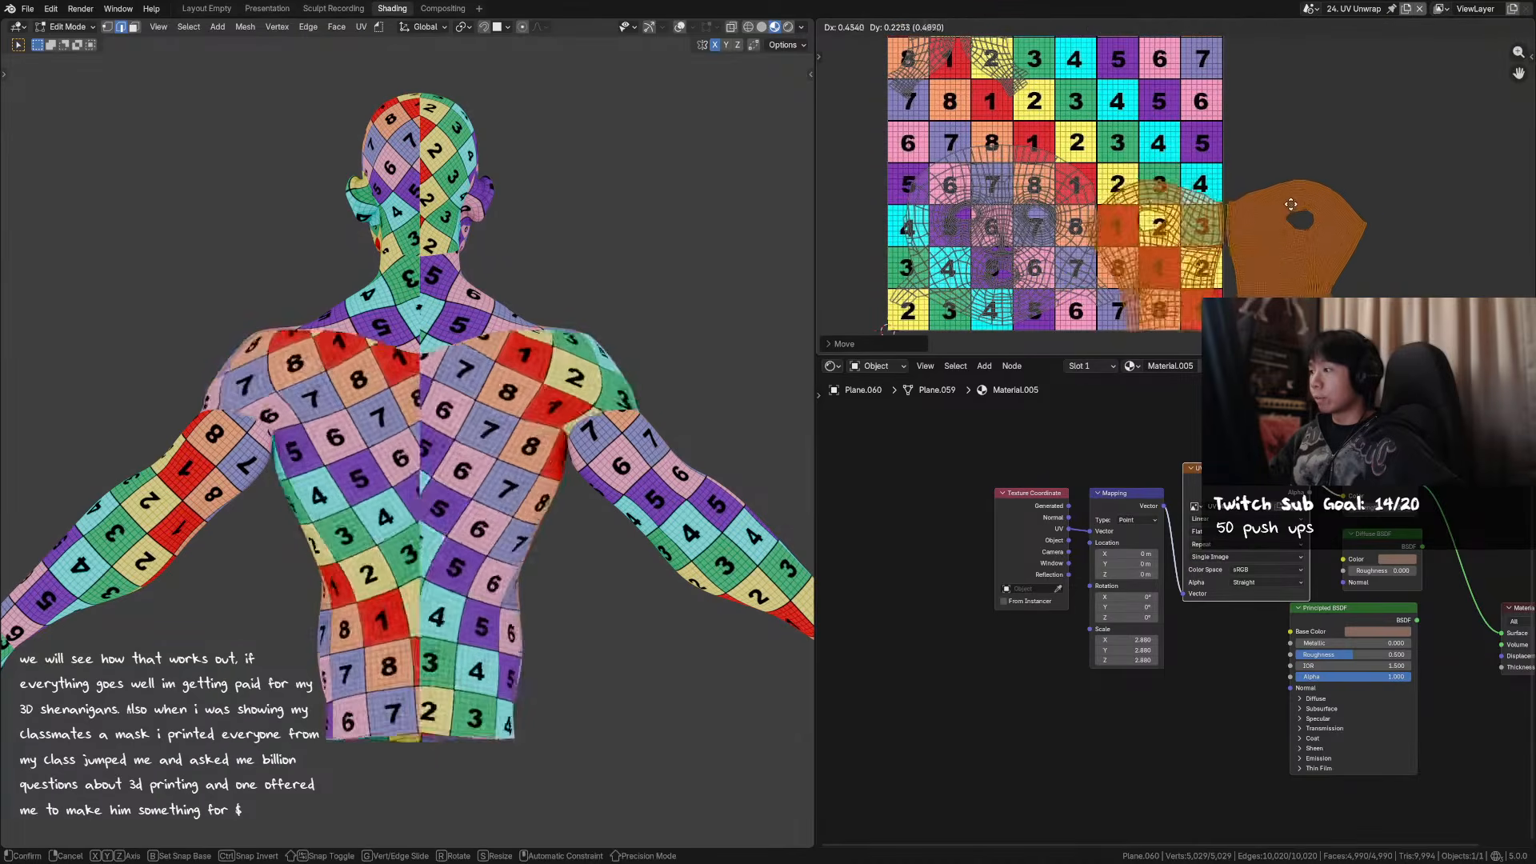
left_click(1284, 199)
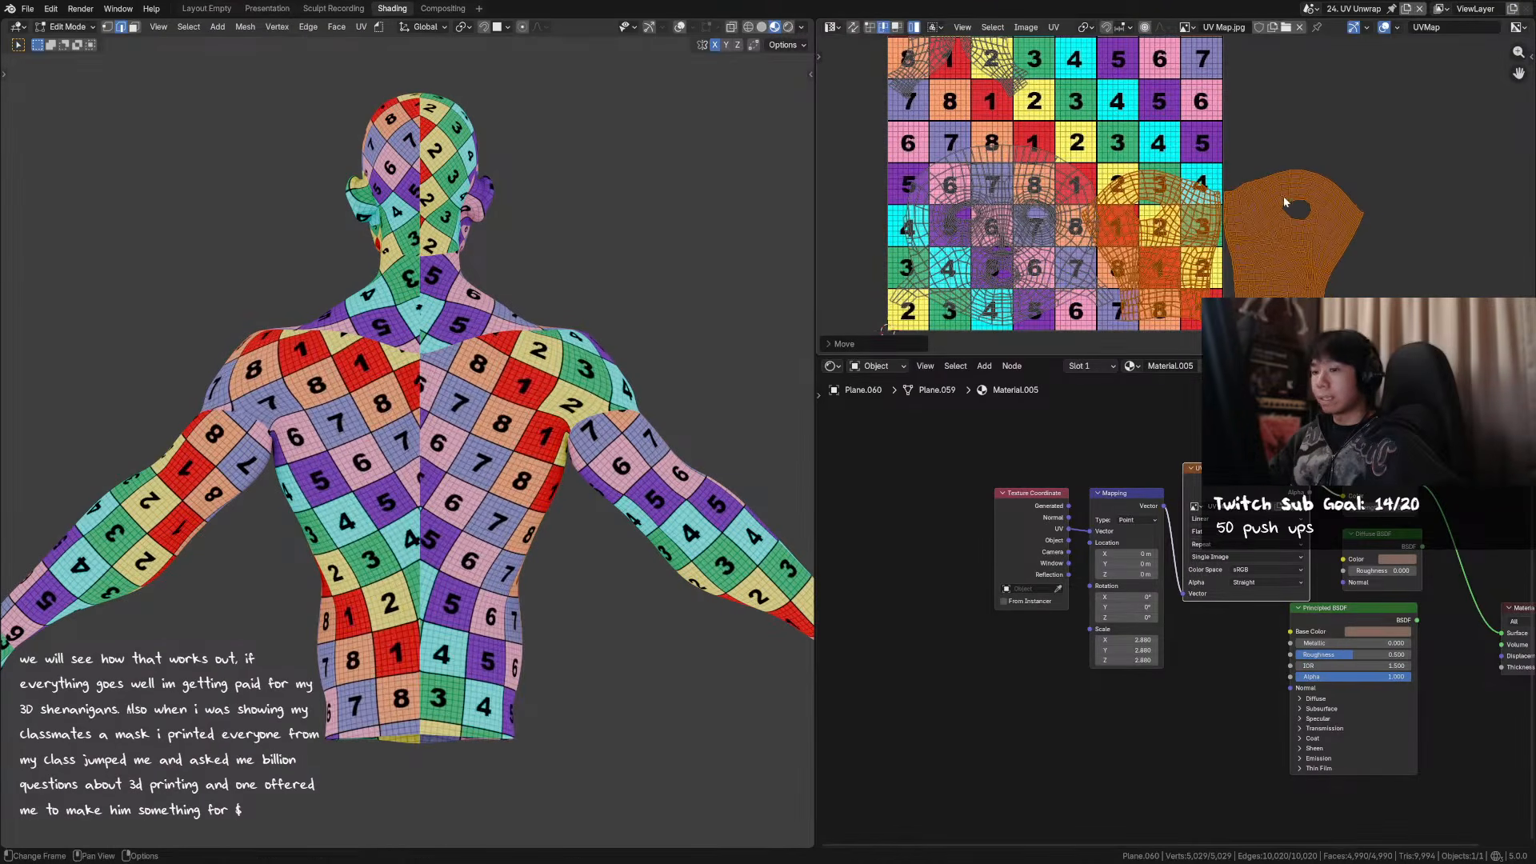
left_click(1289, 224)
key("g")
right_click(1300, 224)
middle_click_drag(1176, 215, 1227, 221)
middle_click_drag(1074, 239, 1039, 210)
left_click(1046, 307)
left_click(1187, 213)
key("g")
right_click(1182, 245)
- Save the file, and move both torso islands up and left to the area above the face island
middle_click_drag(594, 251, 125, 250)
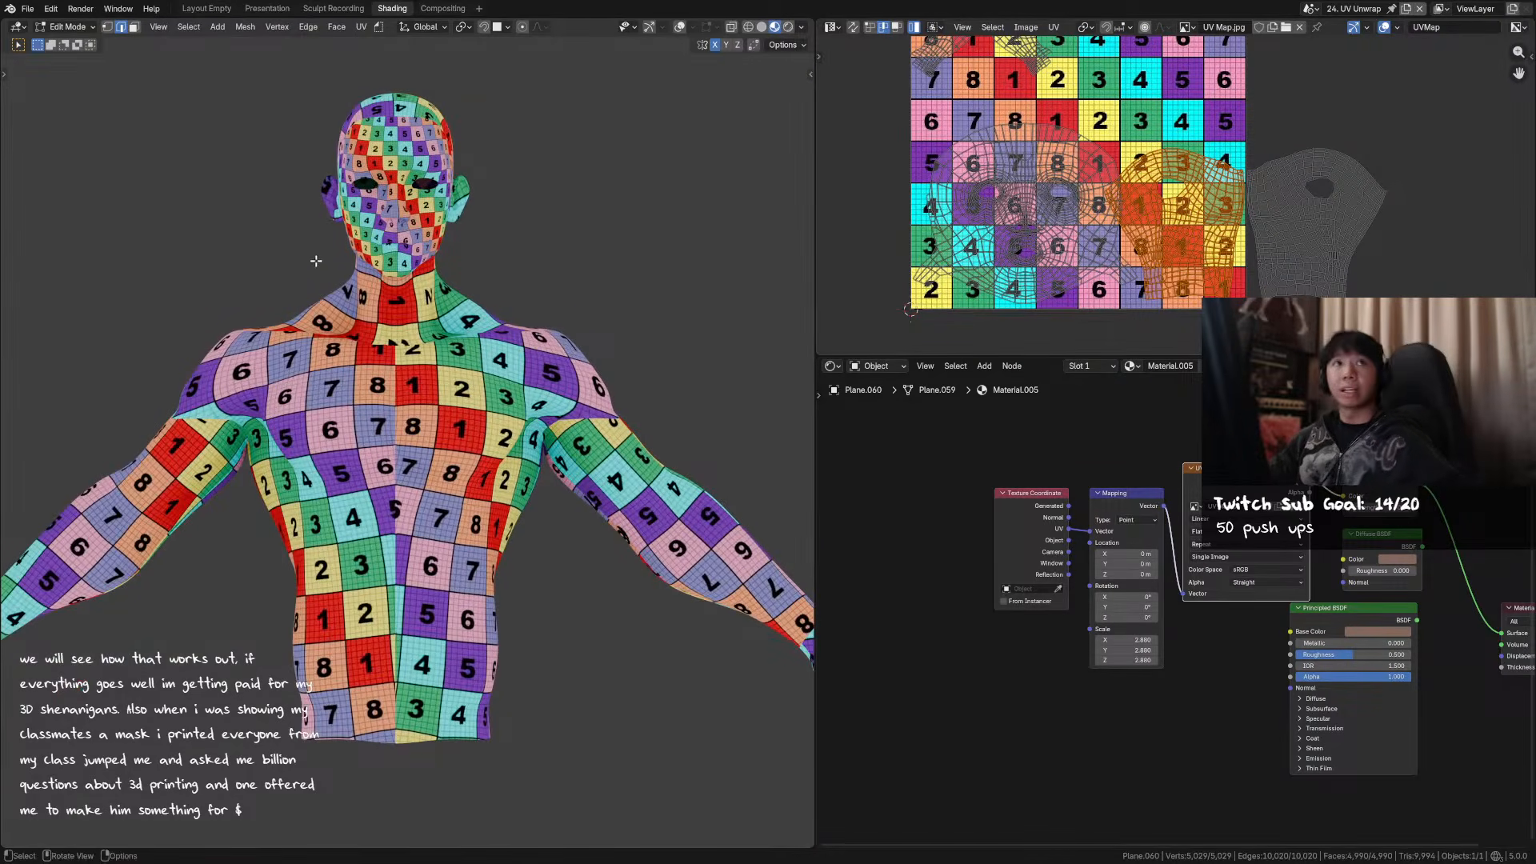
key("ctrl+s")
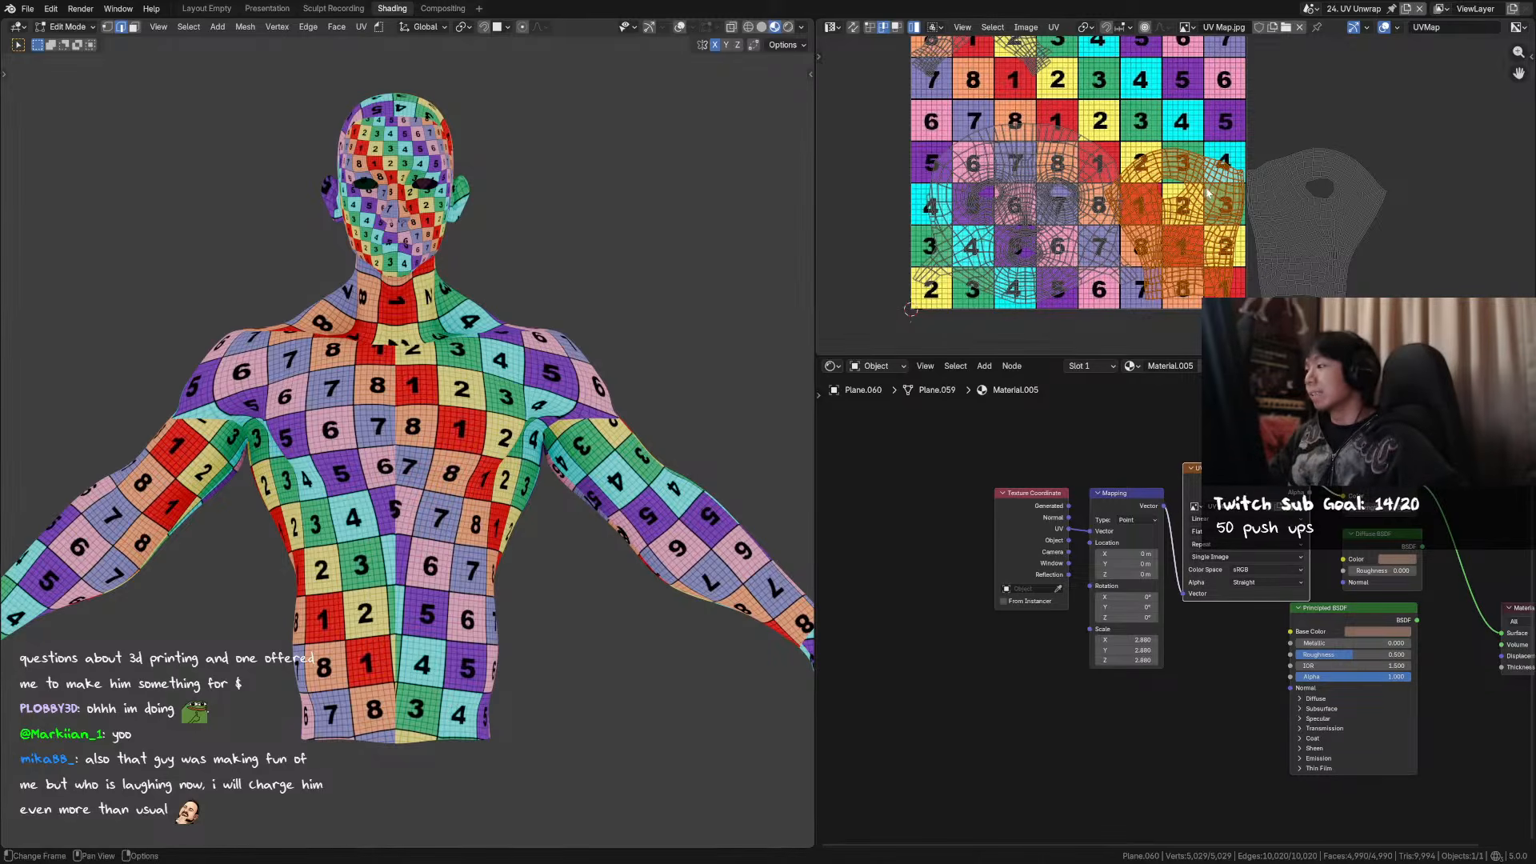
middle_click_drag(1285, 213, 1280, 233)
key("l")
key("g")
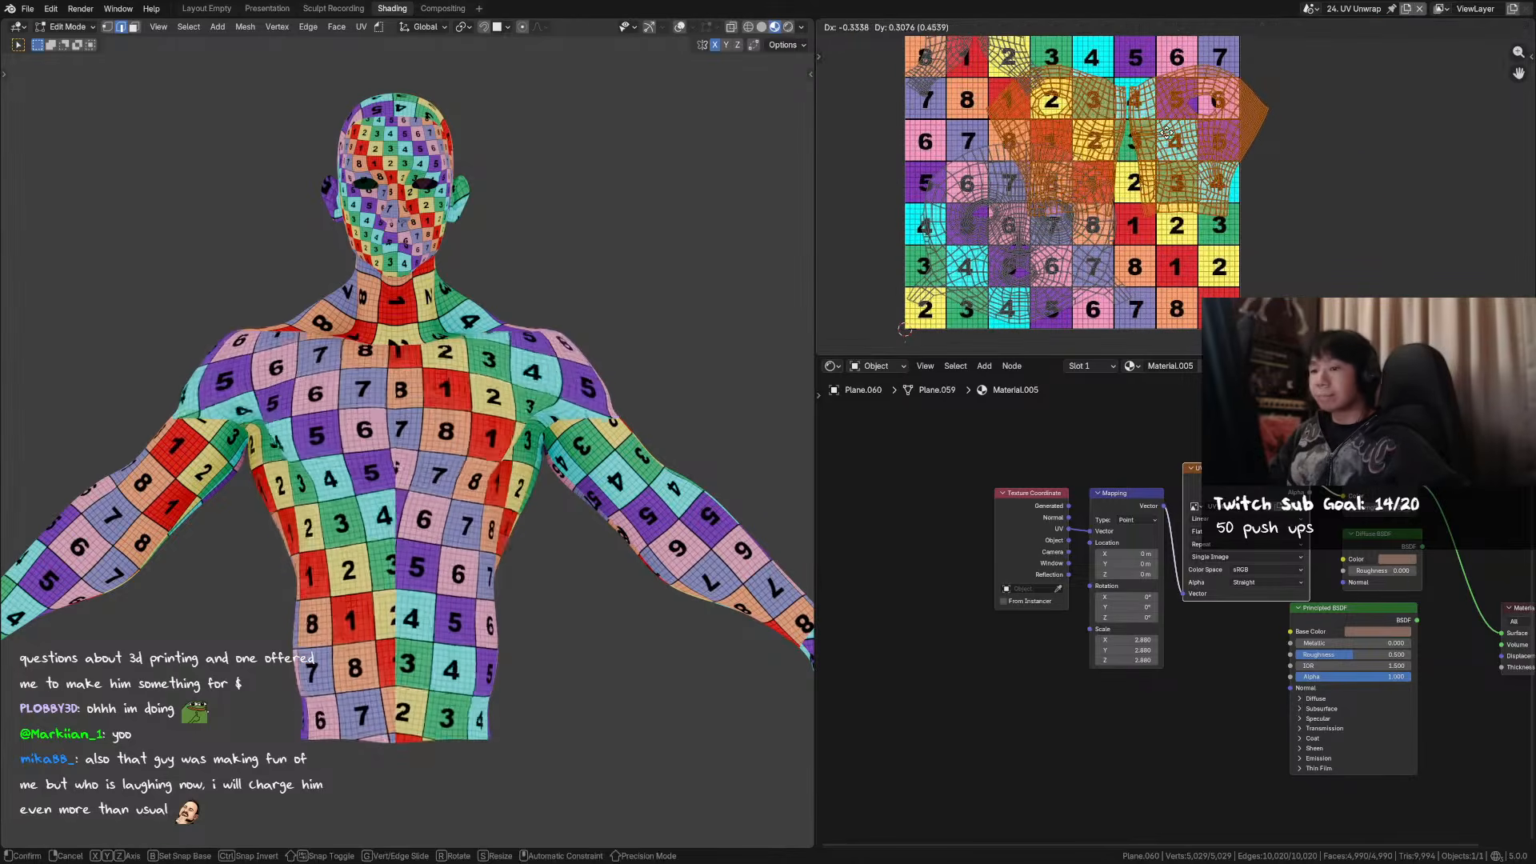
left_click(1150, 176)
middle_click_drag(1208, 158, 1271, 213)
scroll(1276, 195, "down", 1)
- Move both torso islands to the tile's upper-right corner, leaving one outside its right edge, and save the file
key("g")
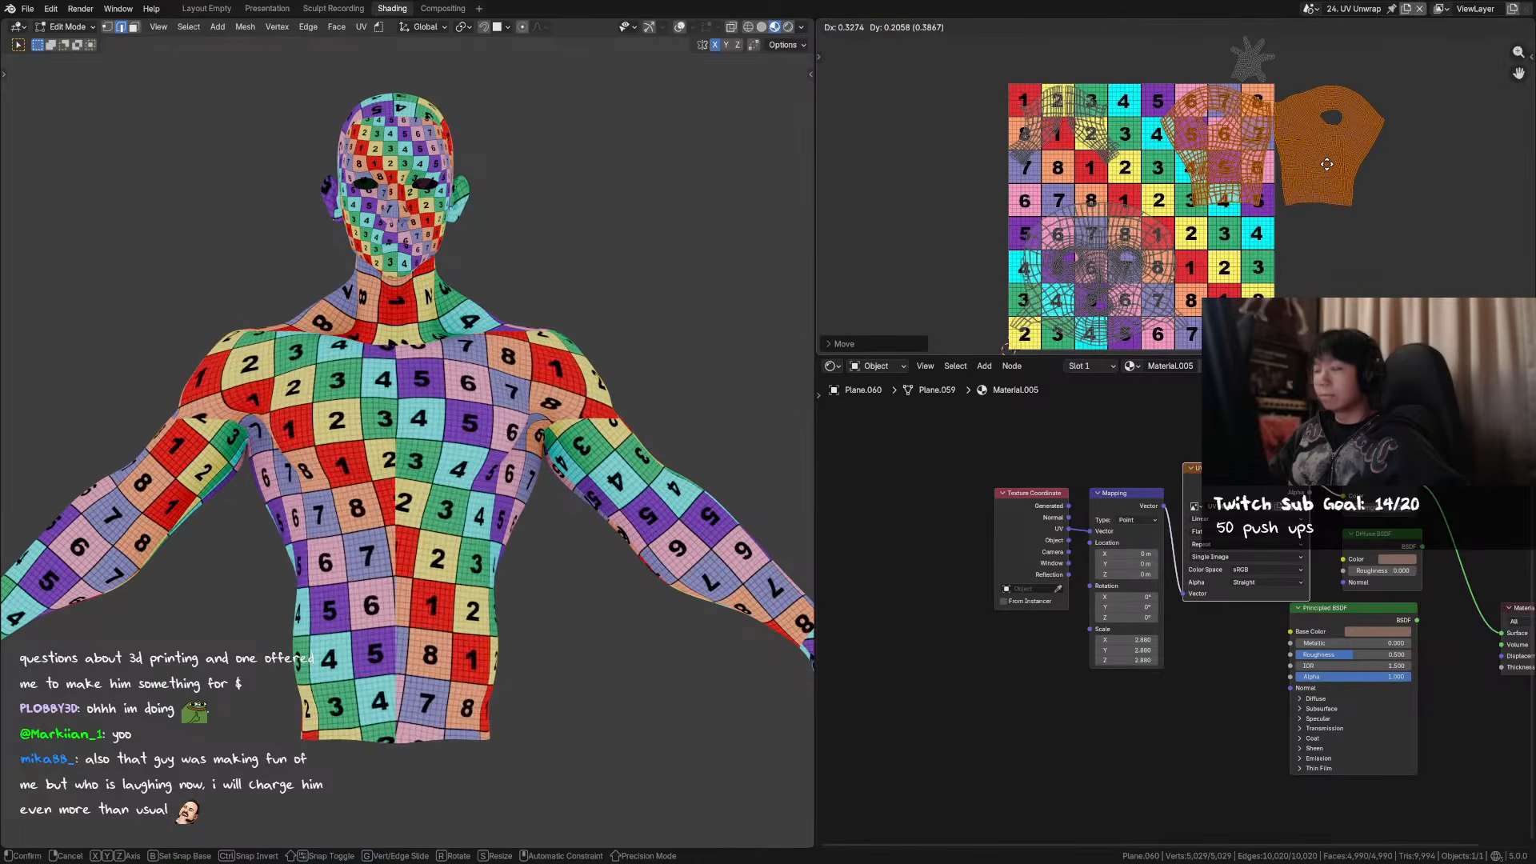
left_click(1327, 164)
scroll(602, 444, "down", 2)
middle_click_drag(602, 444, 502, 438, "shift")
key("ctrl+s")
- Rotate one hand island so its fingers point up and place it just above the checker tile, left of the other hand
middle_click_drag(1259, 57, 1156, 292)
left_click(1133, 132)
middle_click_drag(576, 367, 481, 421)
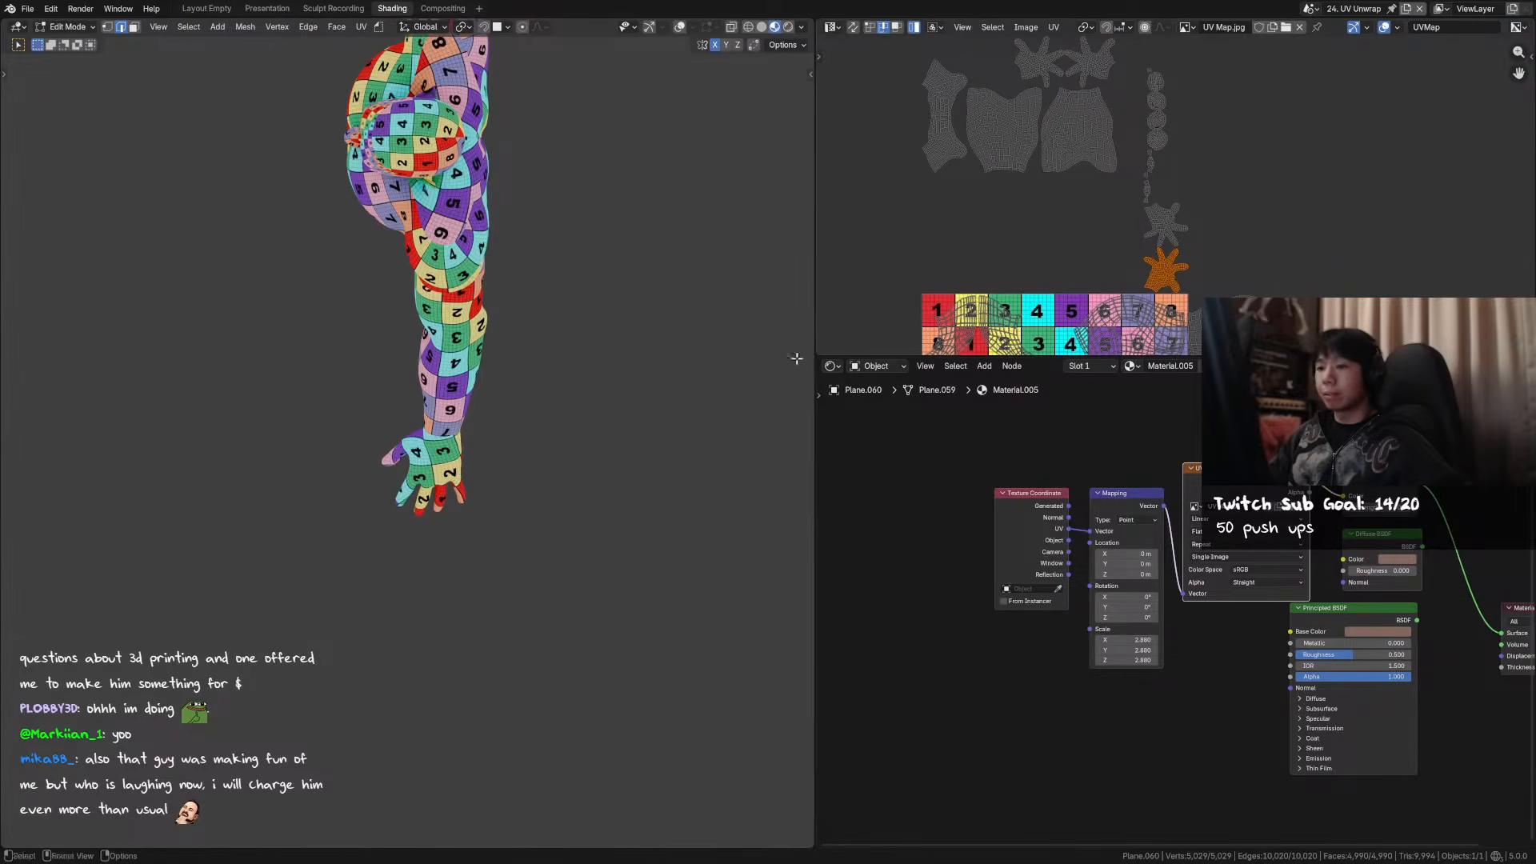
scroll(582, 456, "up", 2)
middle_click_drag(581, 456, 512, 560)
key("r")
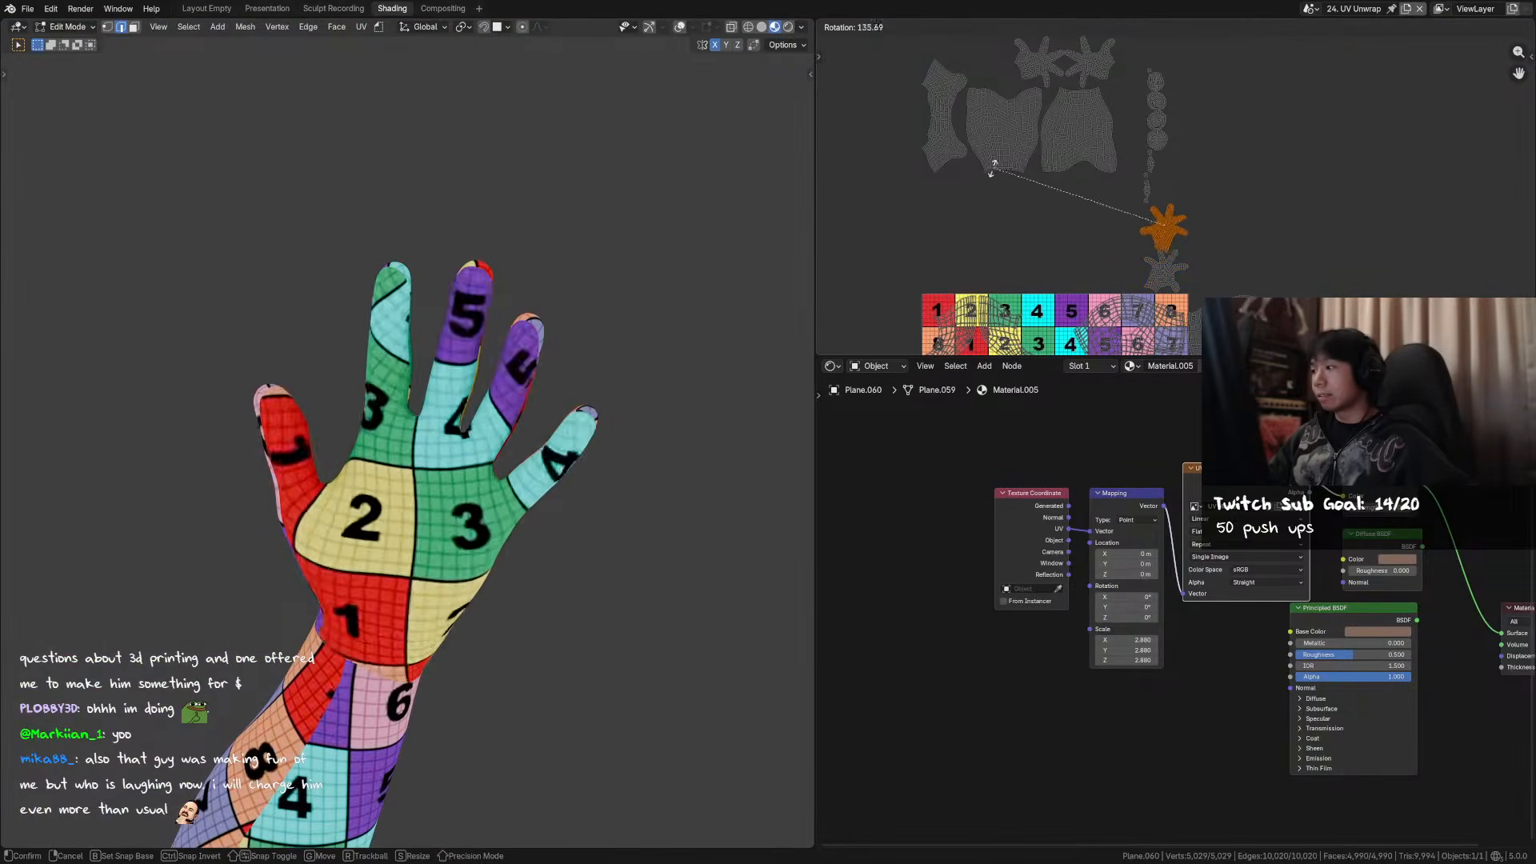
left_click(963, 196)
key("g")
left_click(1170, 266)
key("r")
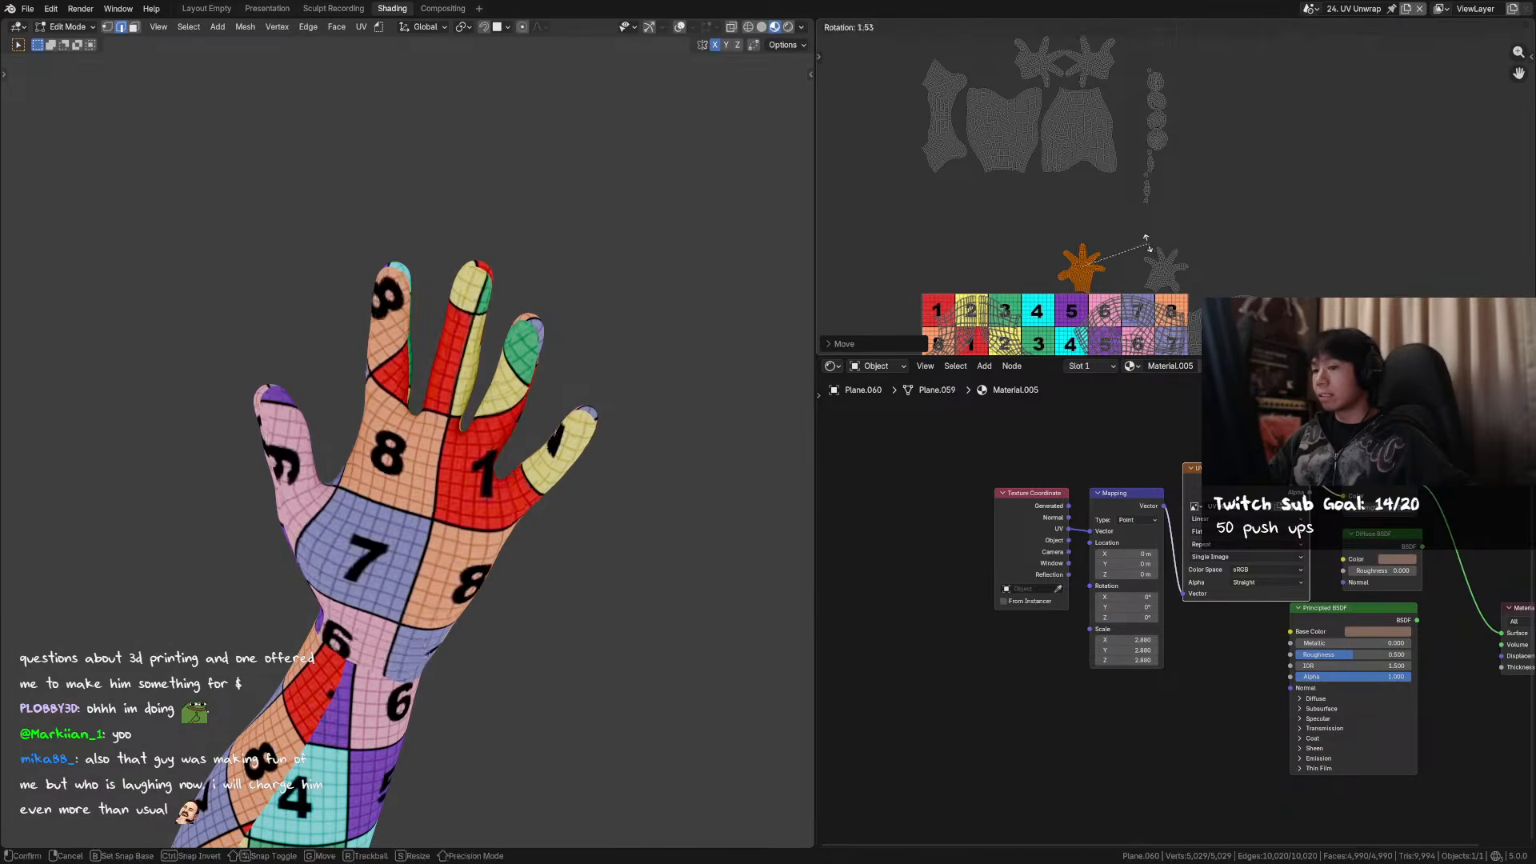
left_click(1152, 242)
- Move the other hand island closer to the first one above the tile and adjust its rotation so it stands upright
left_click(1167, 277)
key("g")
left_click(1137, 281)
middle_click_drag(1136, 281, 1184, 191)
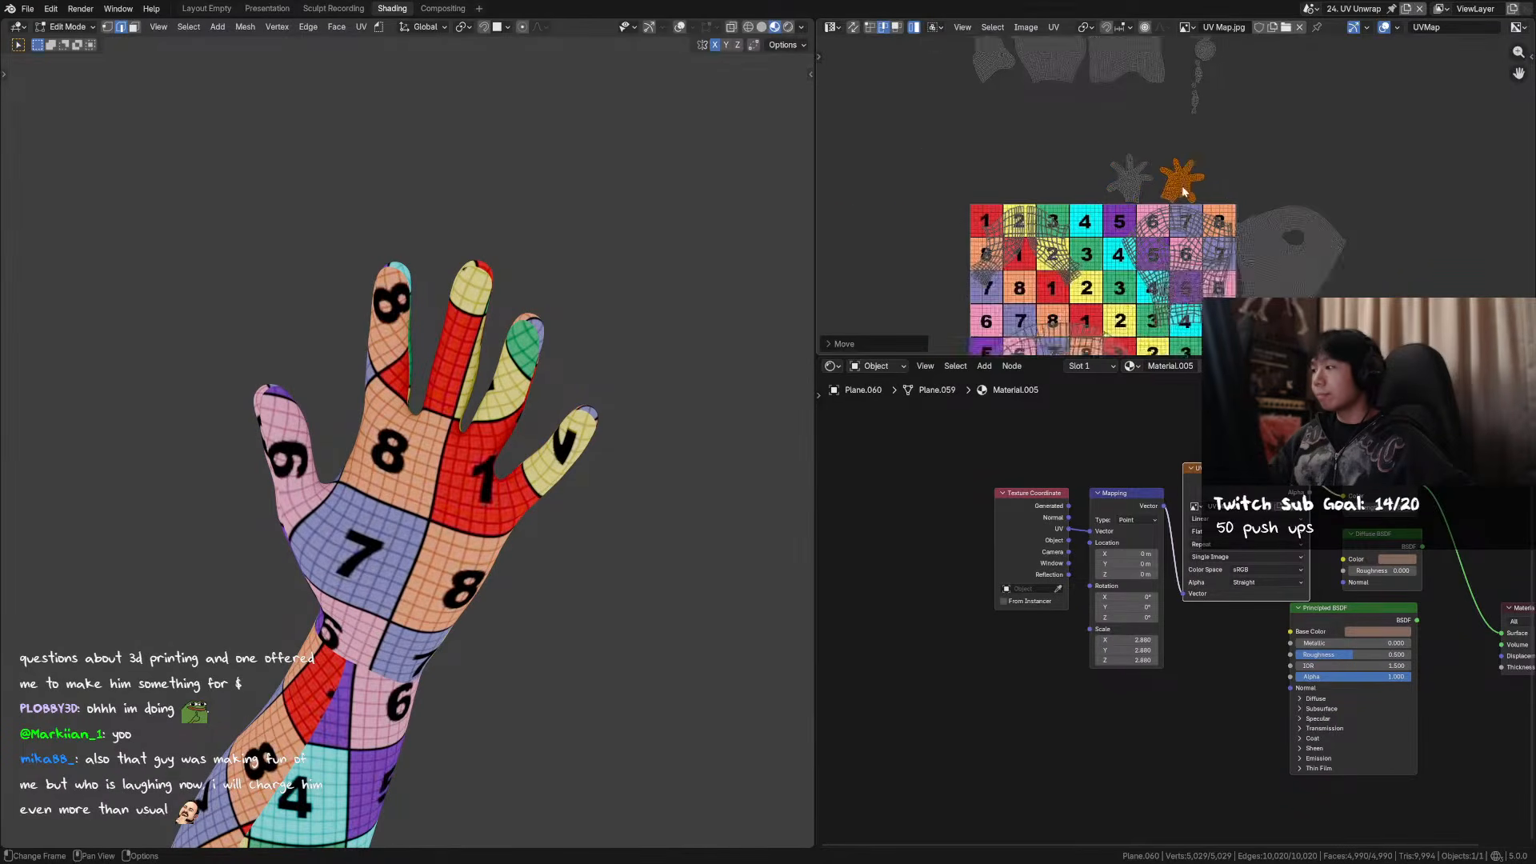
scroll(1183, 191, "up", 2)
key("r")
left_click(1219, 127)
key("g")
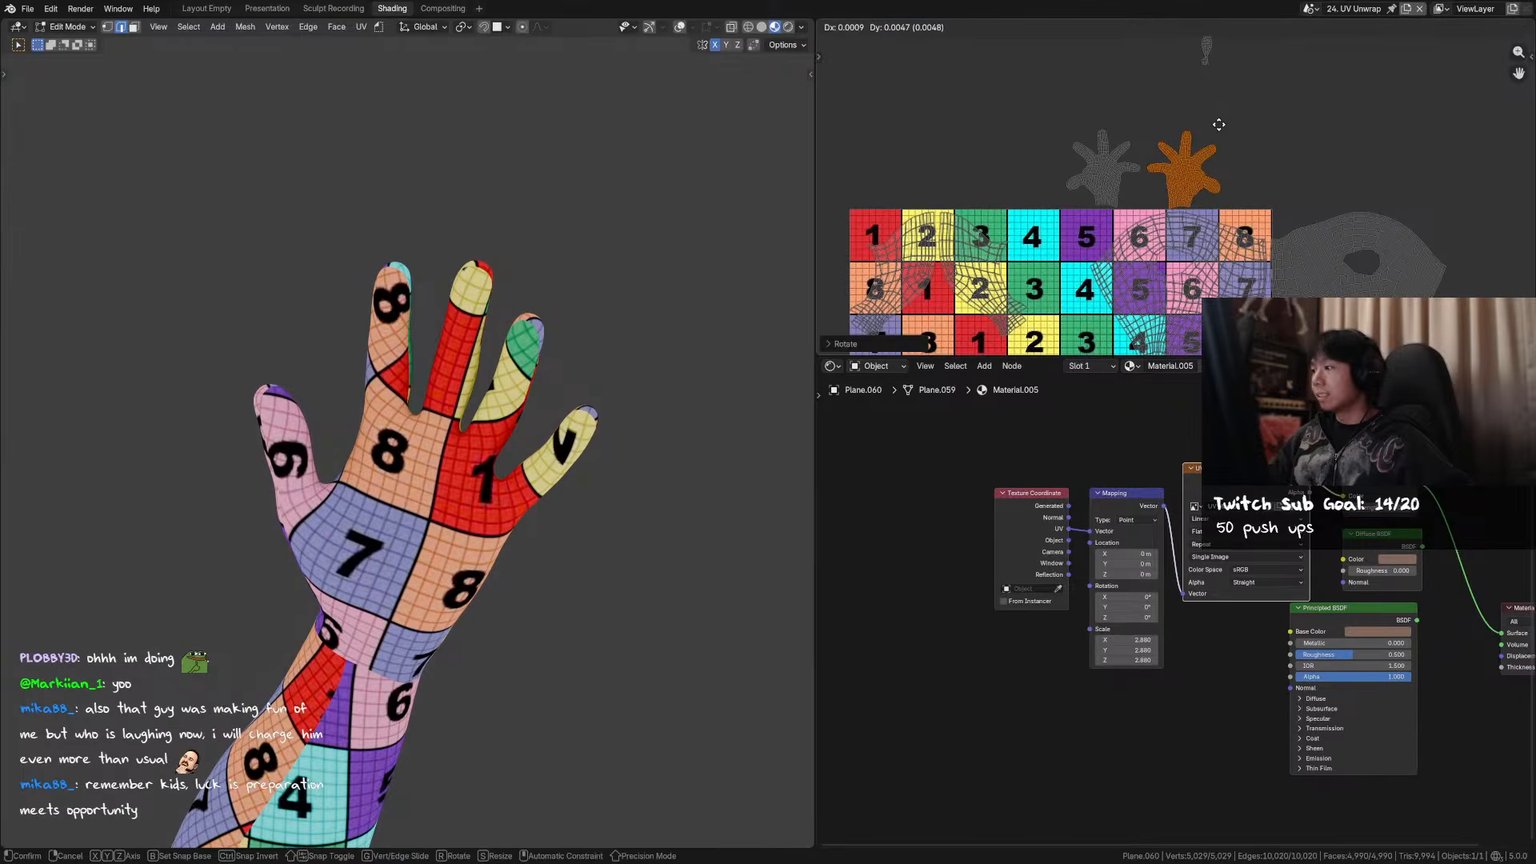
left_click(1216, 125)
scroll(1125, 172, "up", 1)
middle_click_drag(472, 336, 720, 376)
left_click(1169, 142)
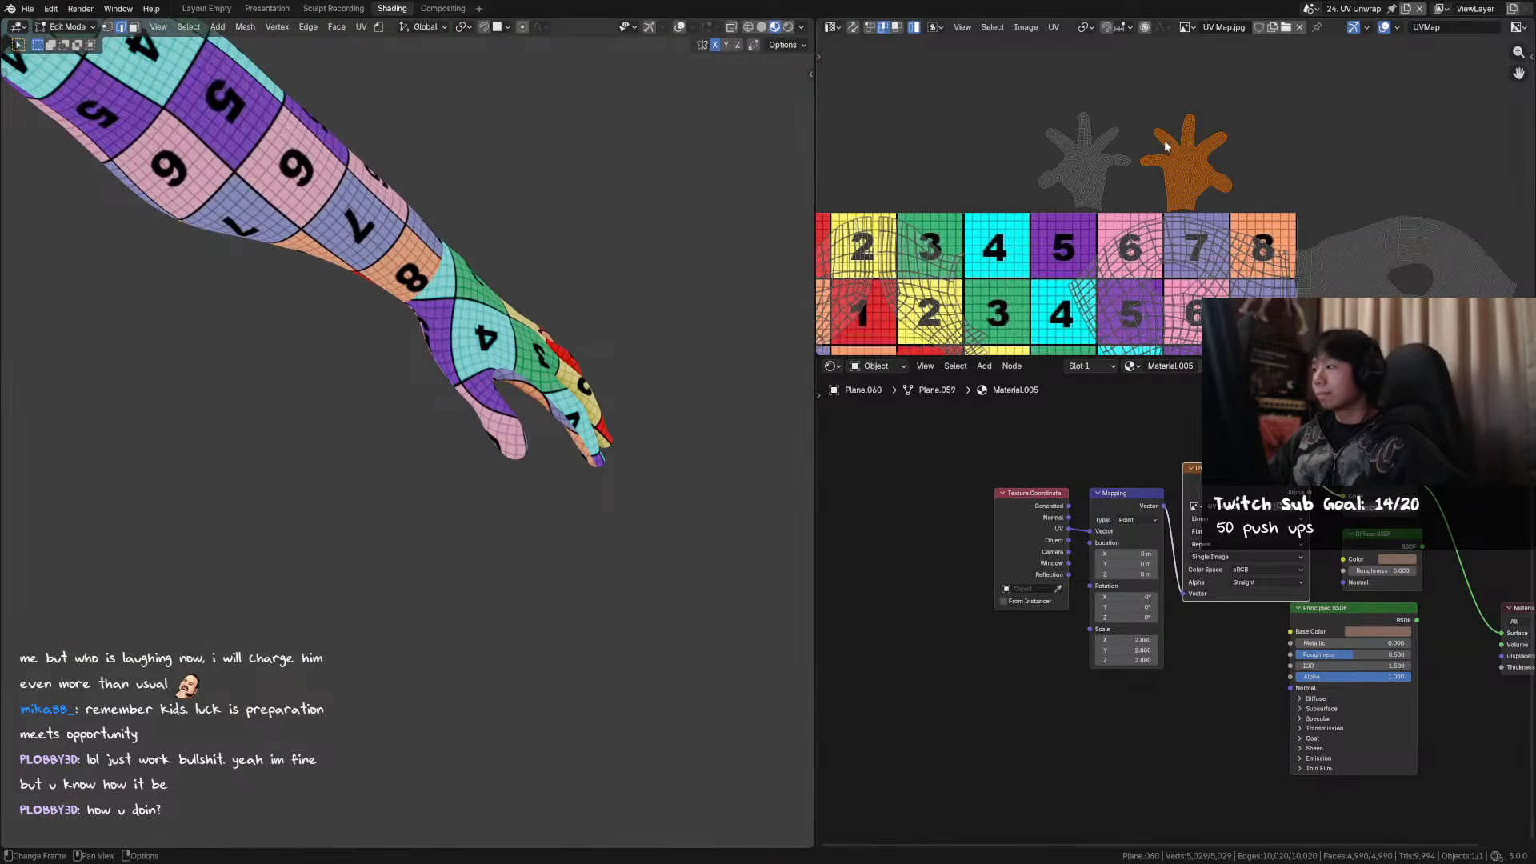
scroll(1177, 144, "down", 1)
left_click_drag(1229, 144, 1116, 172)
key("r")
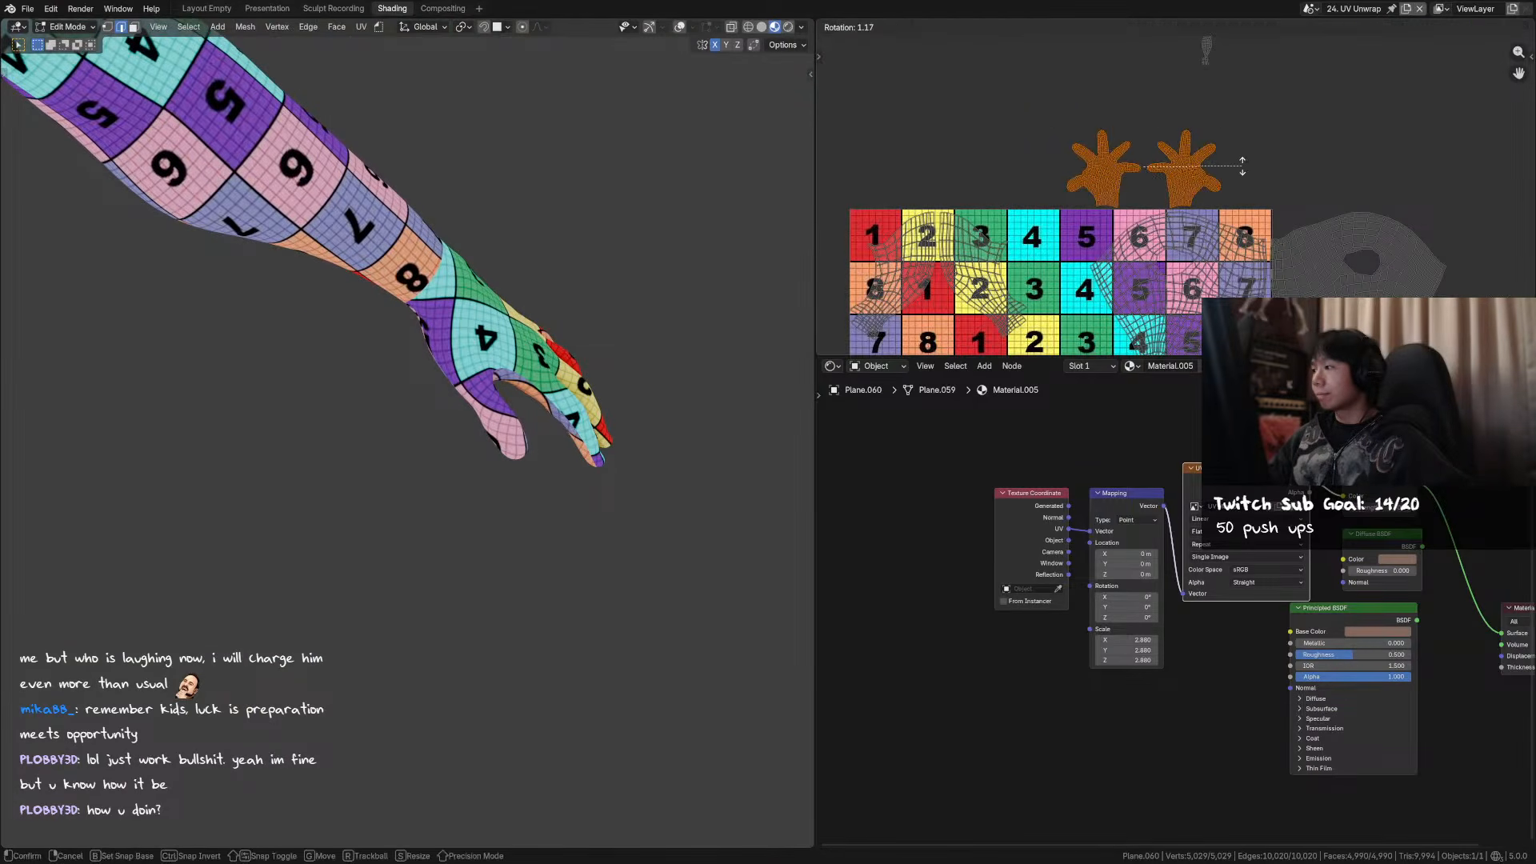
right_click(1242, 166)
- Rotate the right hand island slightly so it mirrors the left one
left_click(1175, 168)
scroll(1178, 180, "up", 1)
key("n")
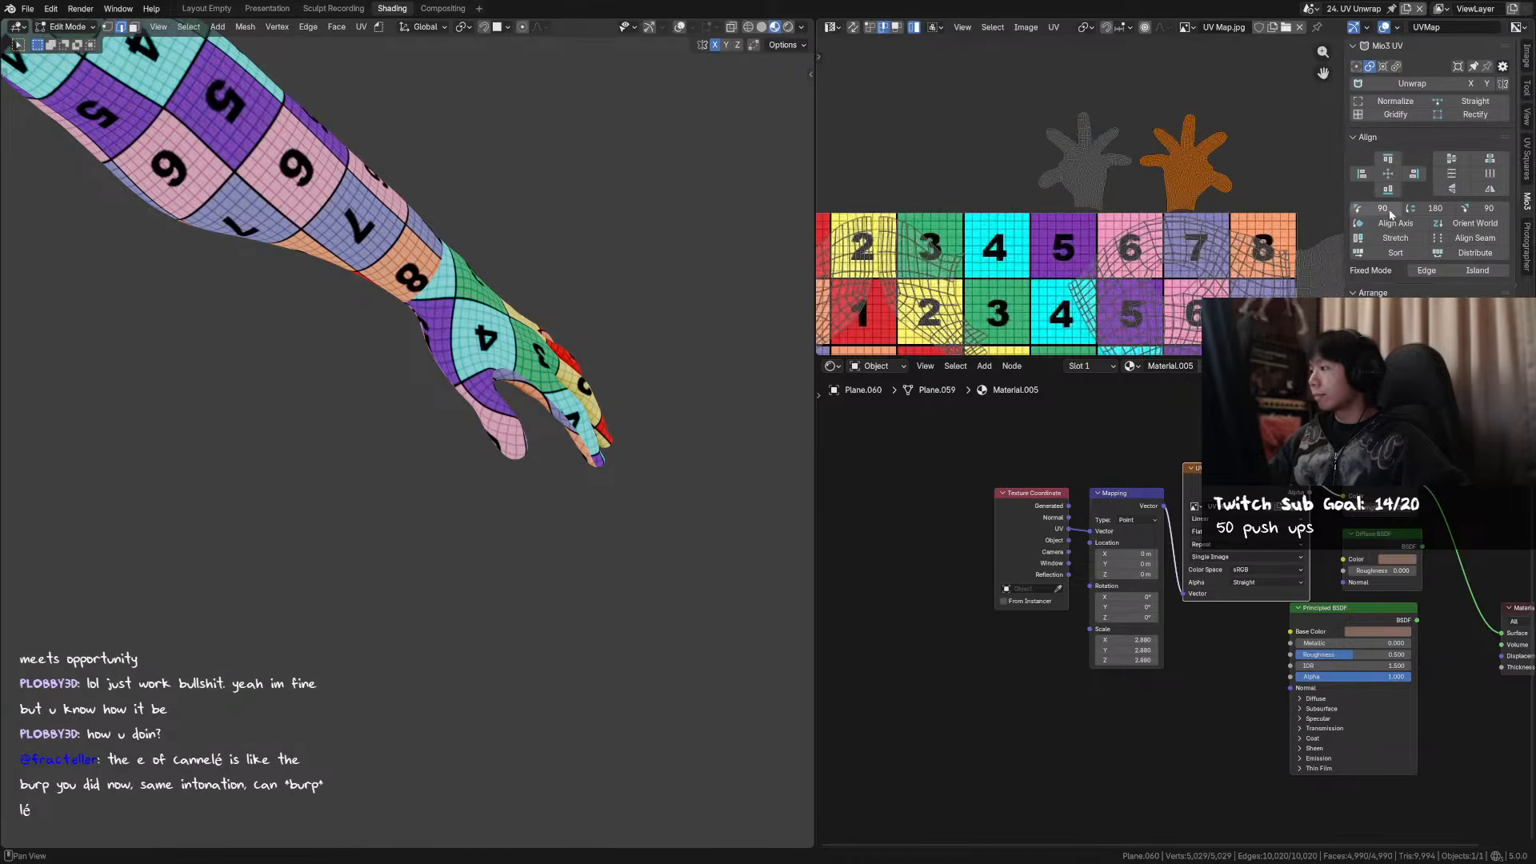
scroll(1184, 158, "up", 6)
scroll(1187, 176, "down", 3)
scroll(1178, 190, "up", 2)
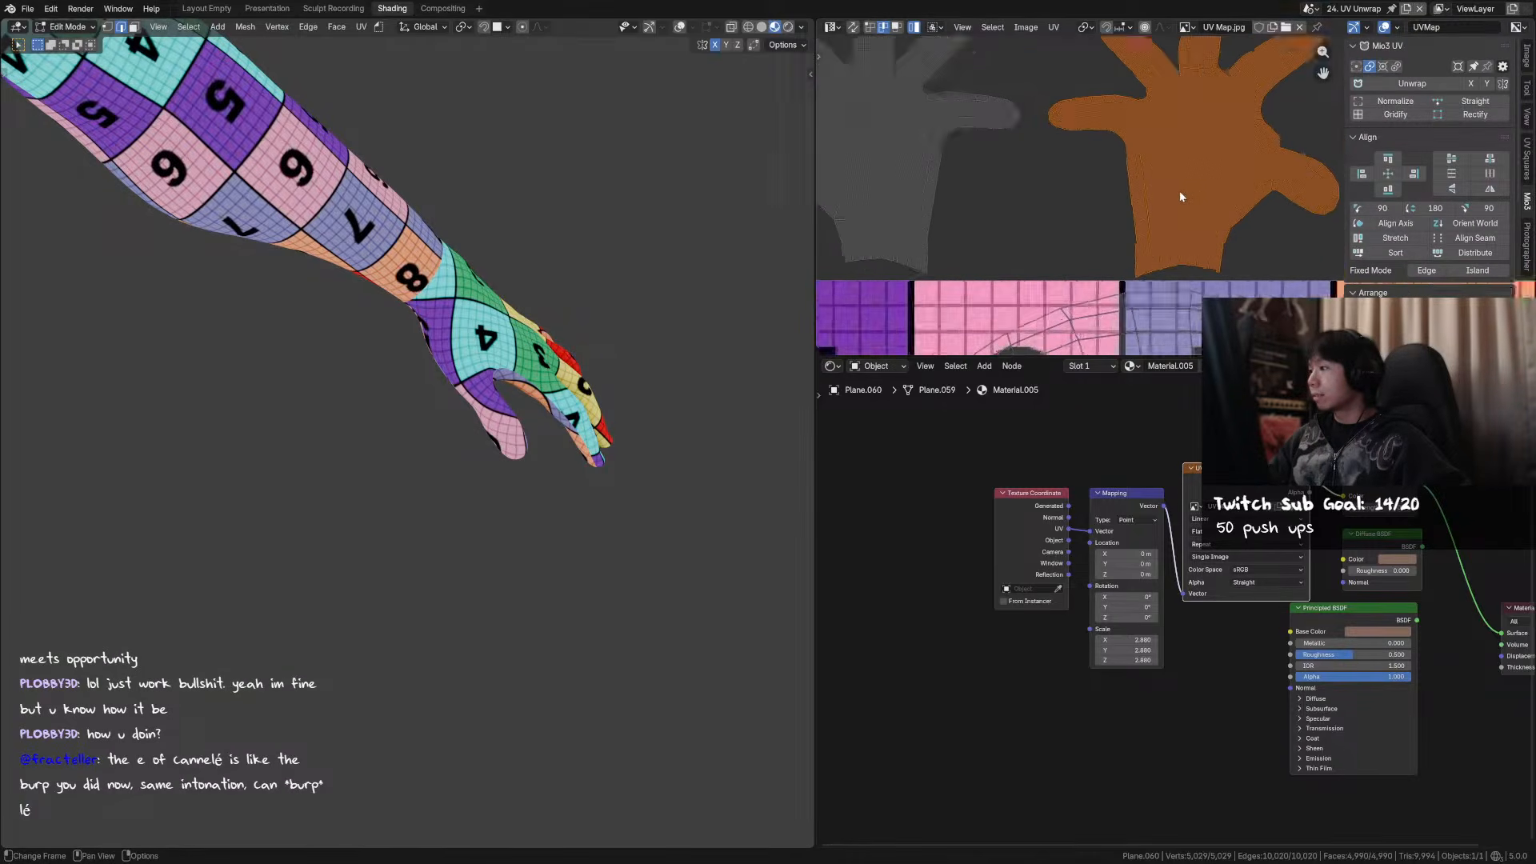
scroll(1182, 186, "down", 4)
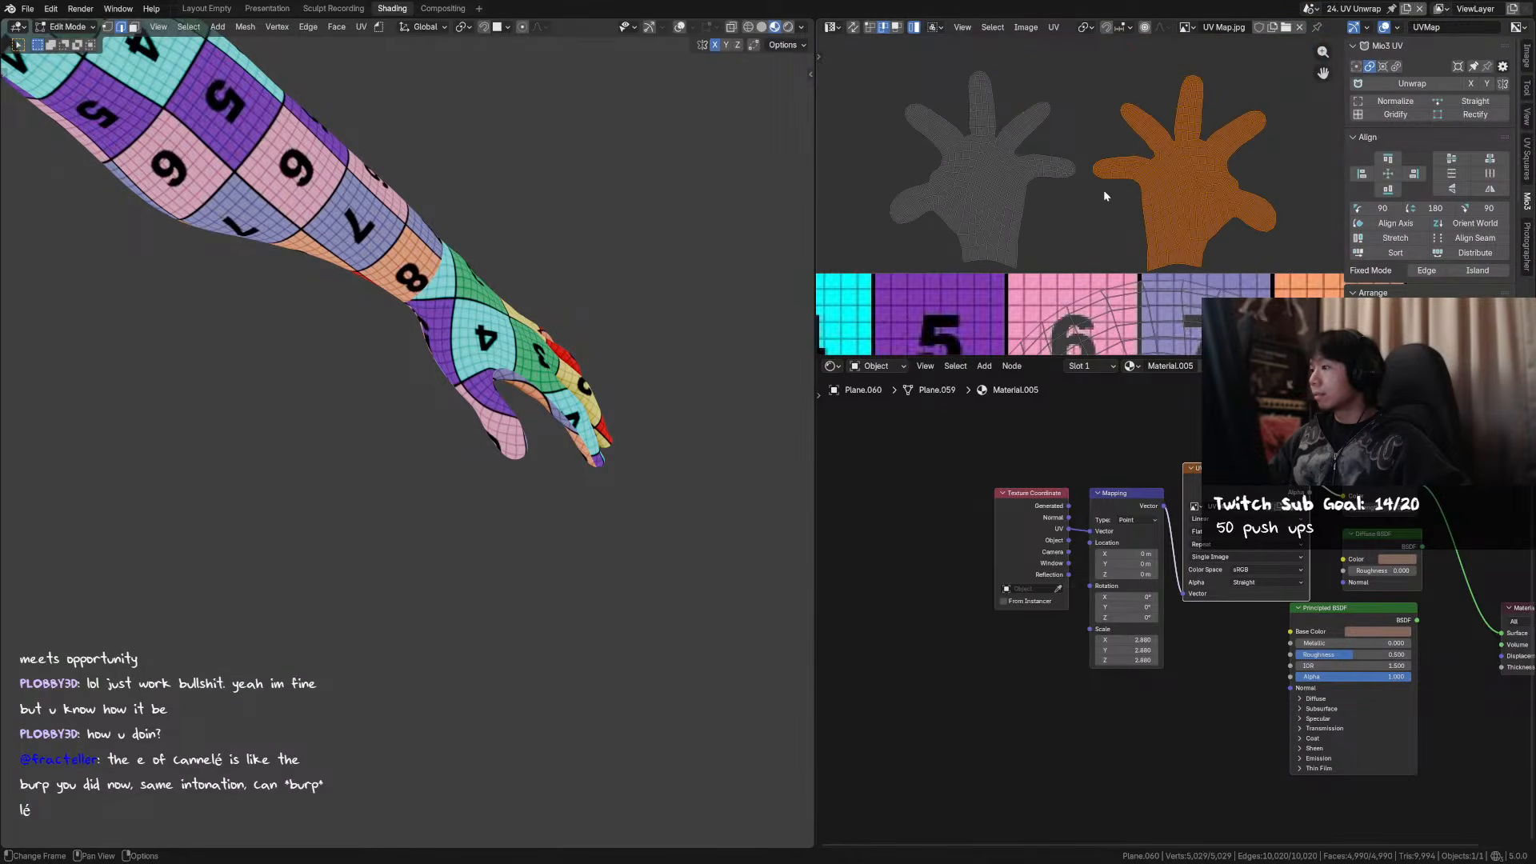
left_click(1058, 171)
key("r")
left_click(1147, 165)
- Nudge the right hand island slightly so it lines up with the left one
key("n")
left_click(1197, 172)
key("g")
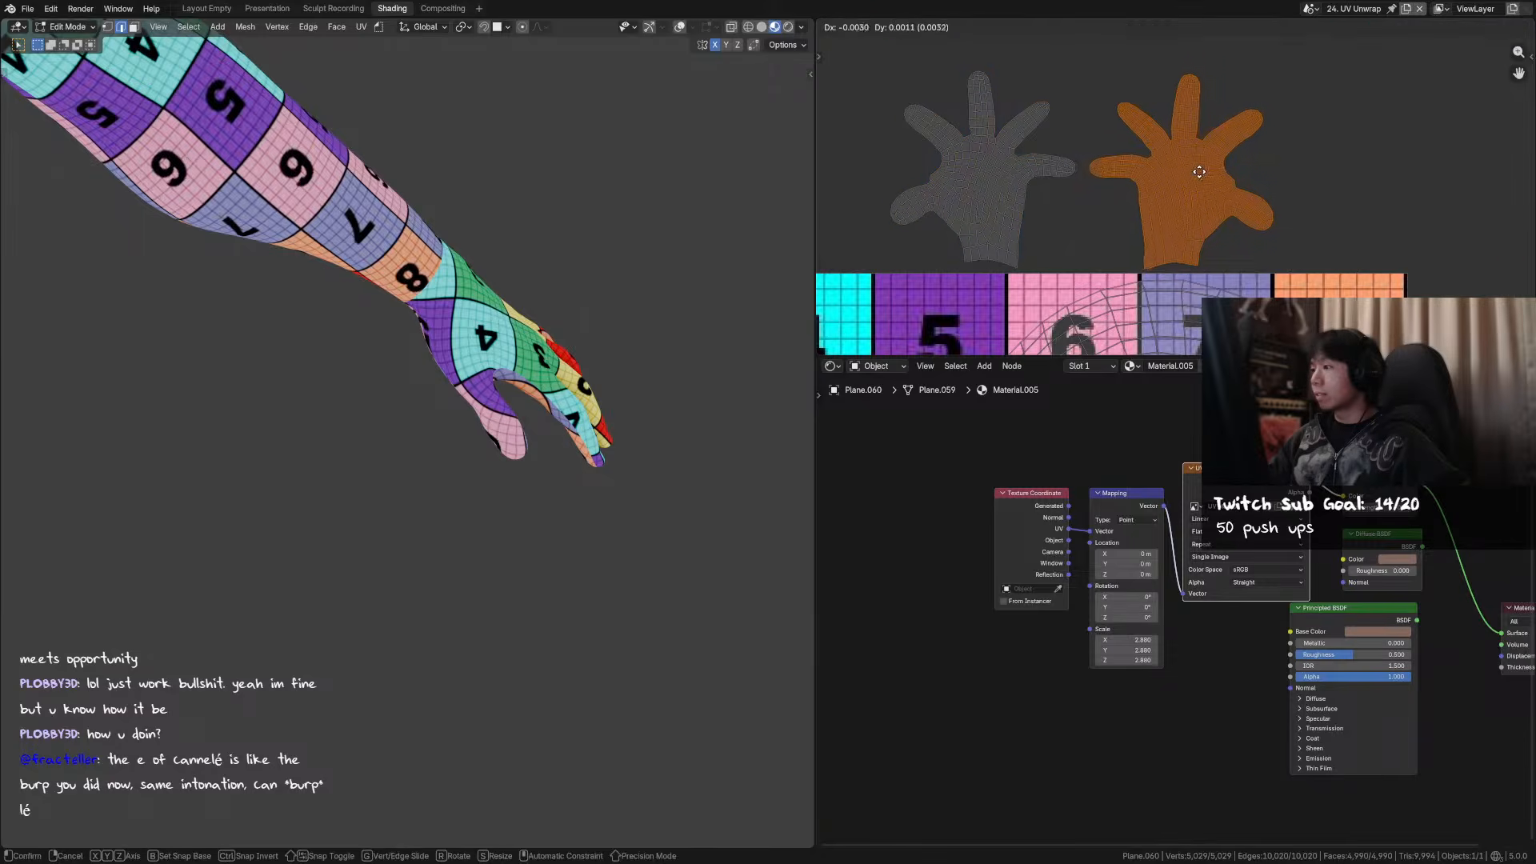
left_click(1194, 169)
- Select both hand islands above the checker tile, save the file, and move them together onto the tile
scroll(1190, 183, "down", 4)
middle_click_drag(1190, 184, 1191, 134)
left_click_drag(1248, 100, 1045, 172)
middle_click_drag(1131, 202, 1122, 103)
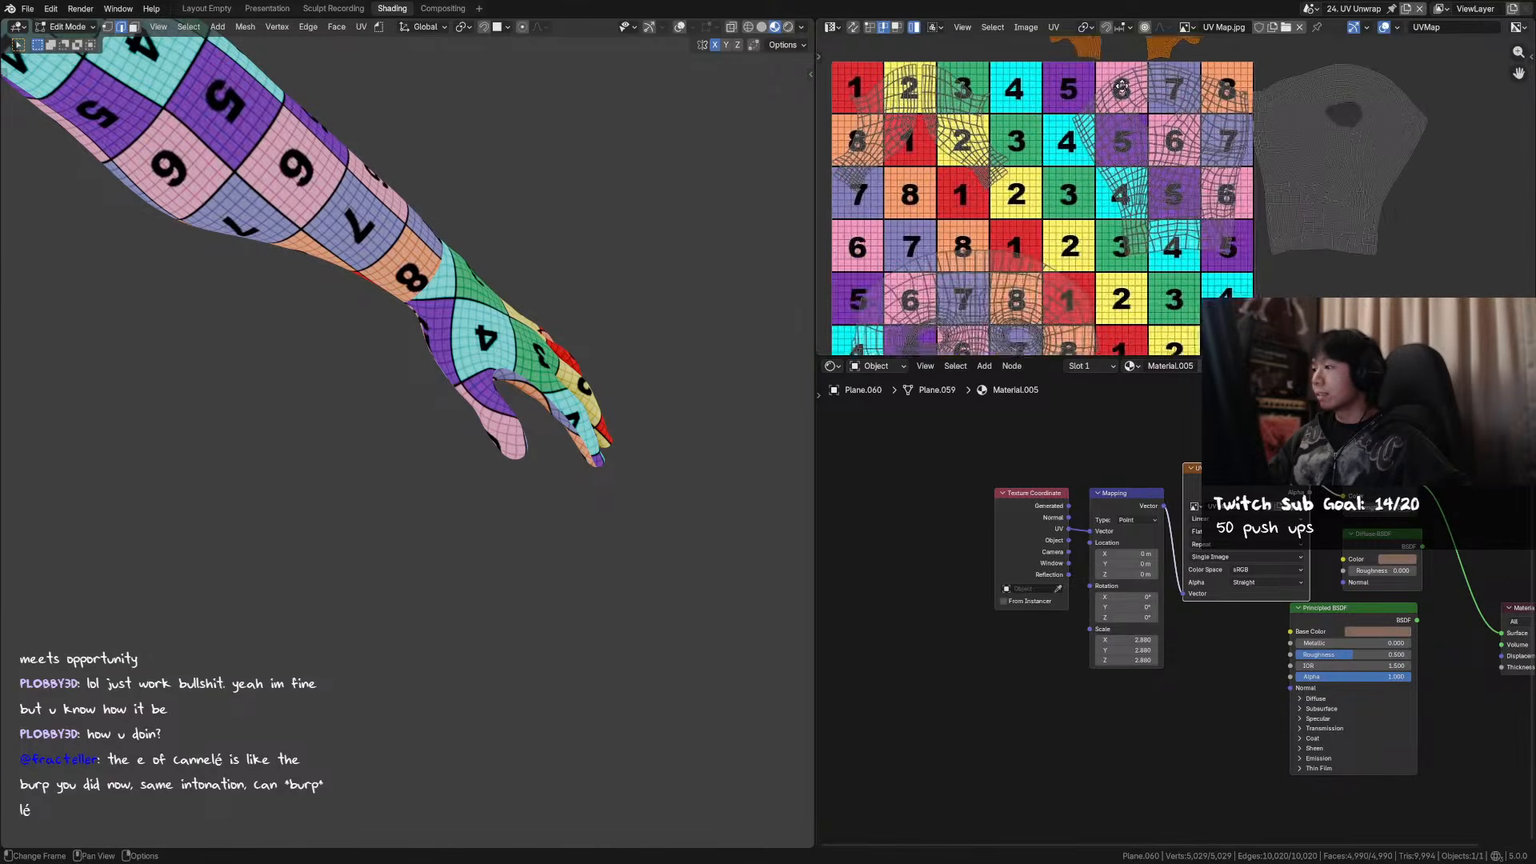
scroll(1184, 120, "down", 2)
key("ctrl+s")
key("g")
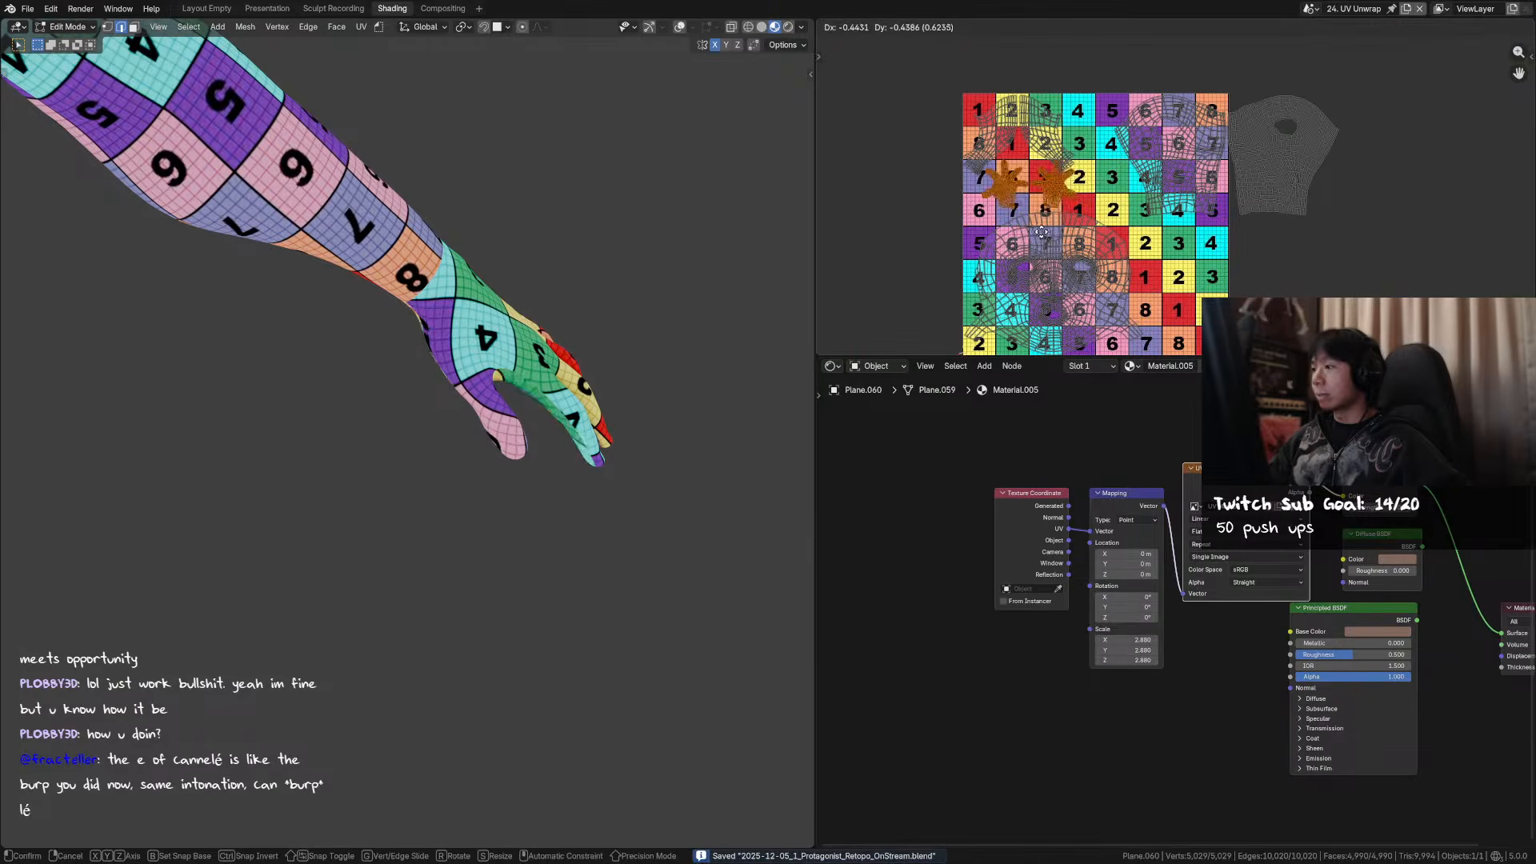
left_click(1098, 232)
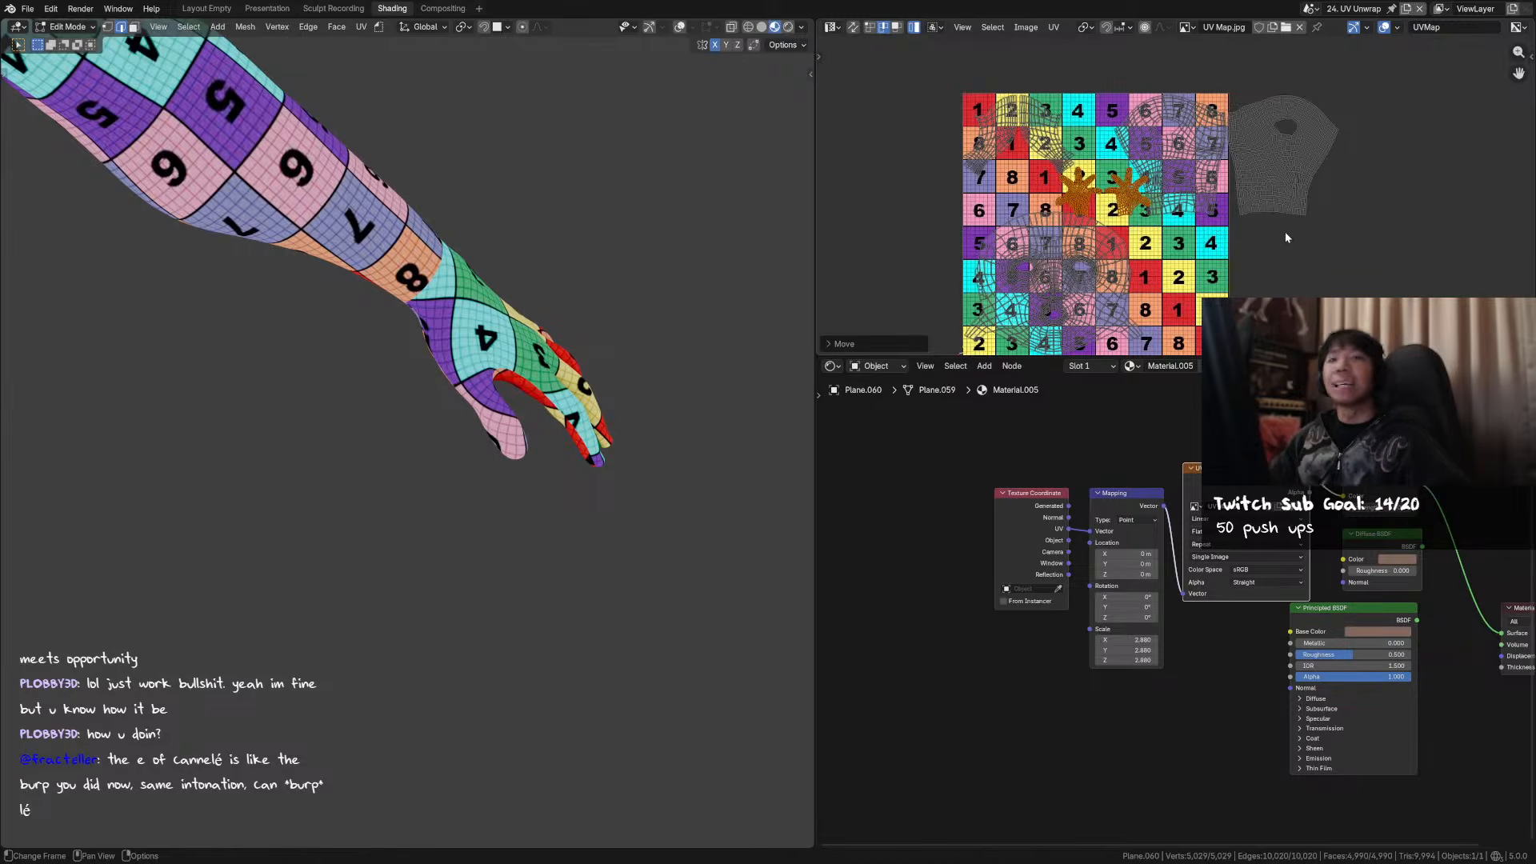
- Move both hand islands a little farther left on the tile and orbit the model to view the hand's checker pattern
scroll(1177, 197, "up", 2)
middle_click_drag(1021, 205, 1088, 244)
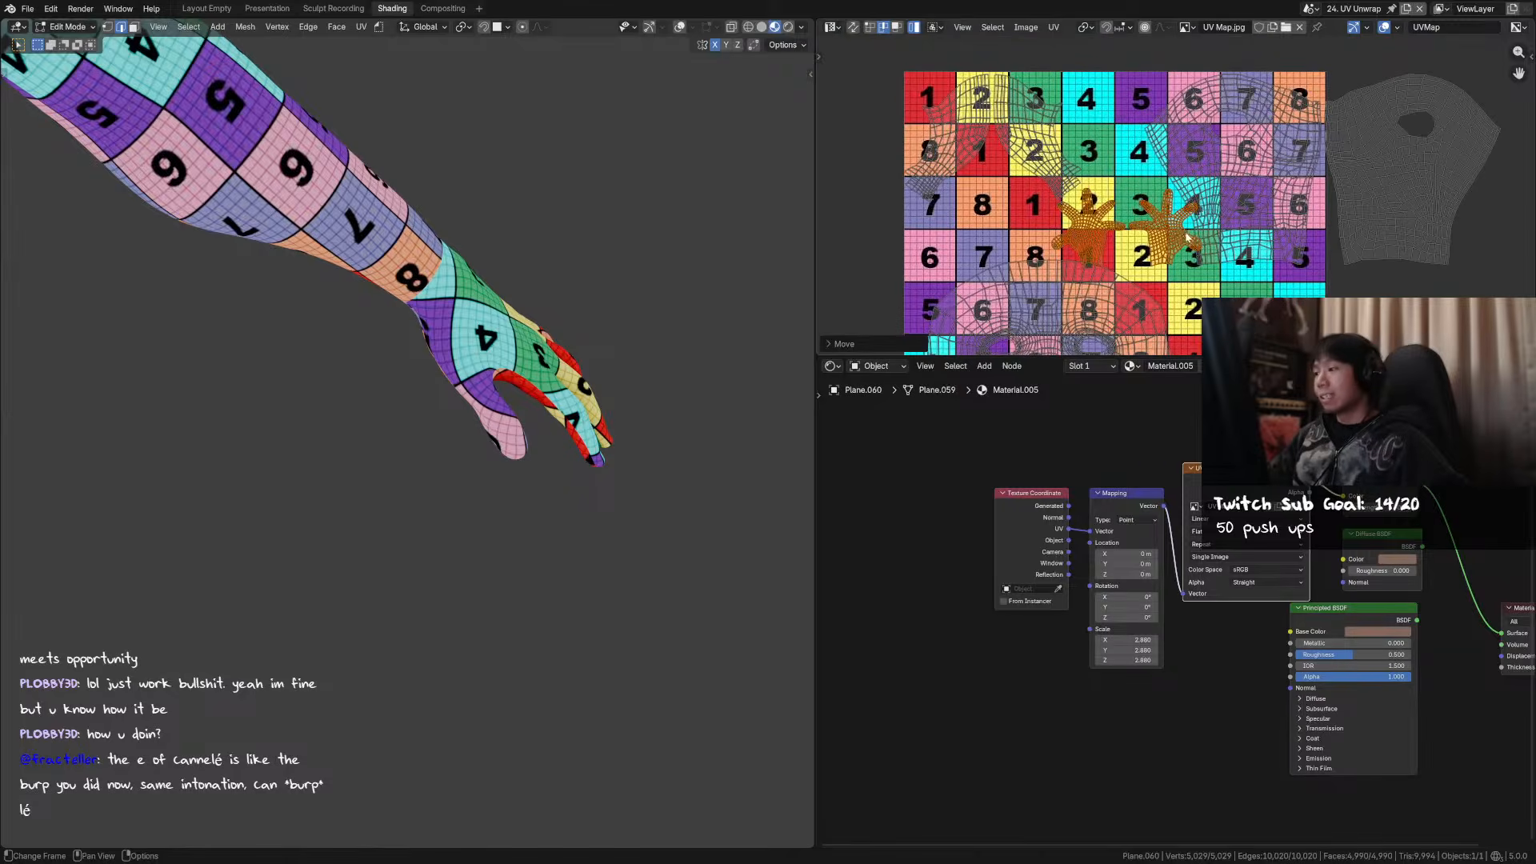
key("g")
left_click(1111, 219)
middle_click_drag(424, 160, 512, 238)
middle_click_drag(451, 163, 804, 552)
- Move both hand islands along X to the tile's left edge
left_click(1111, 226)
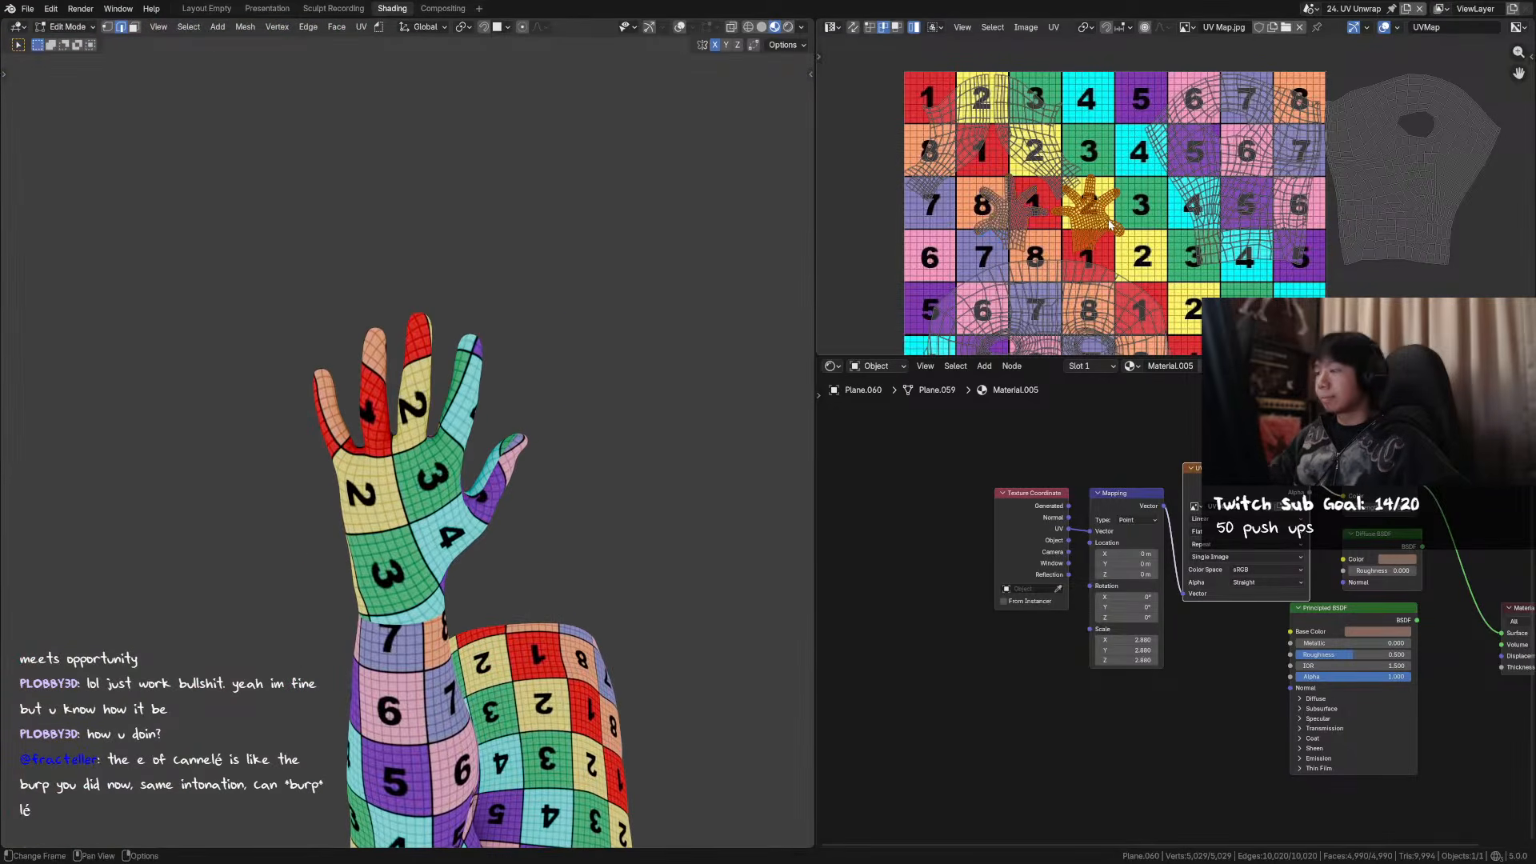
key("g")
key("x")
right_click(1040, 220)
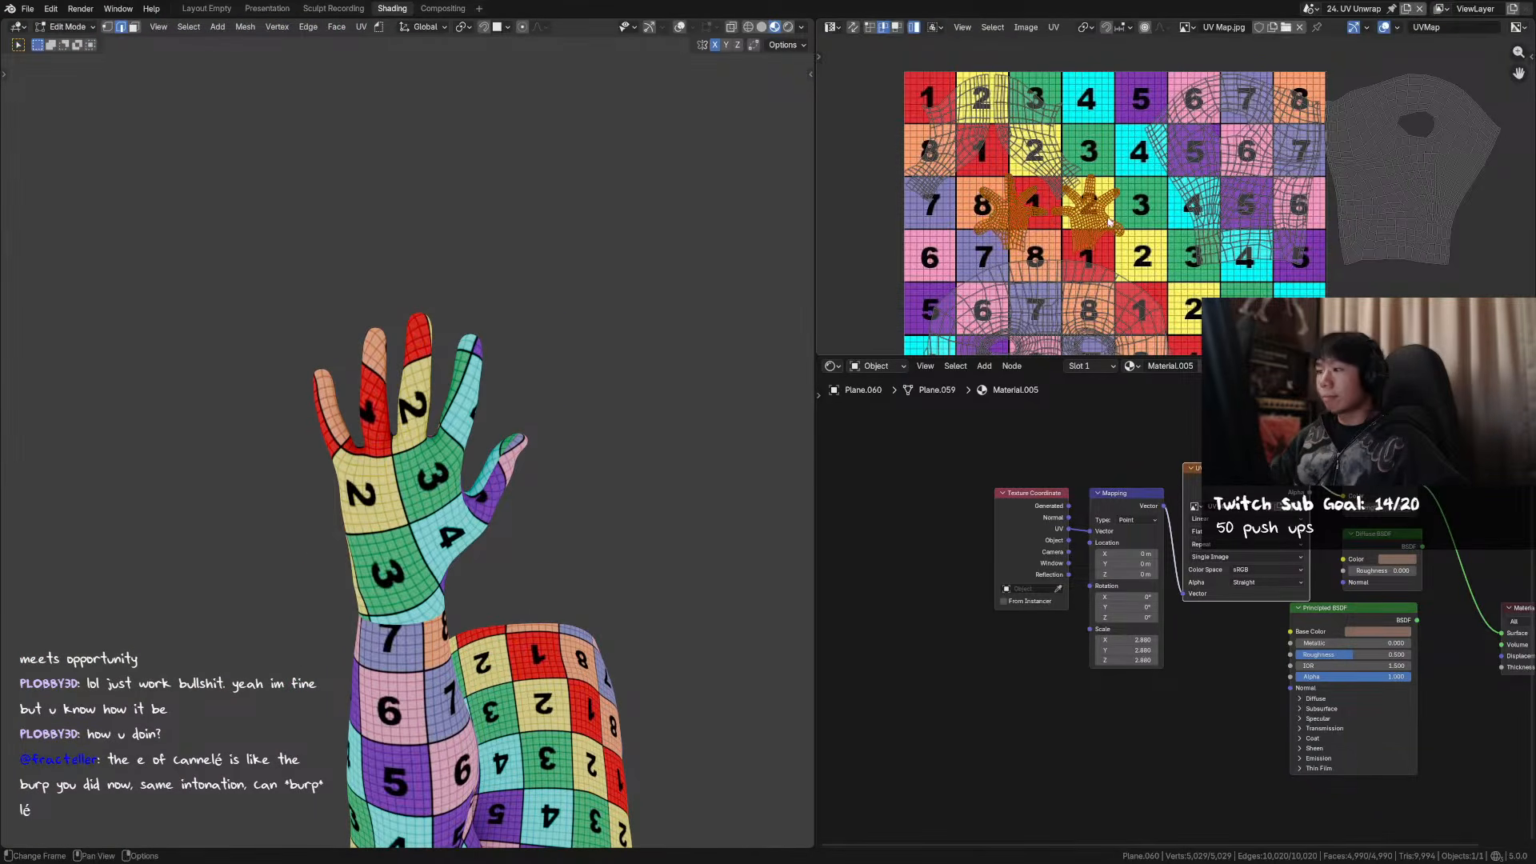
left_click(1027, 218, "shift")
key("g")
key("x")
left_click(1042, 220)
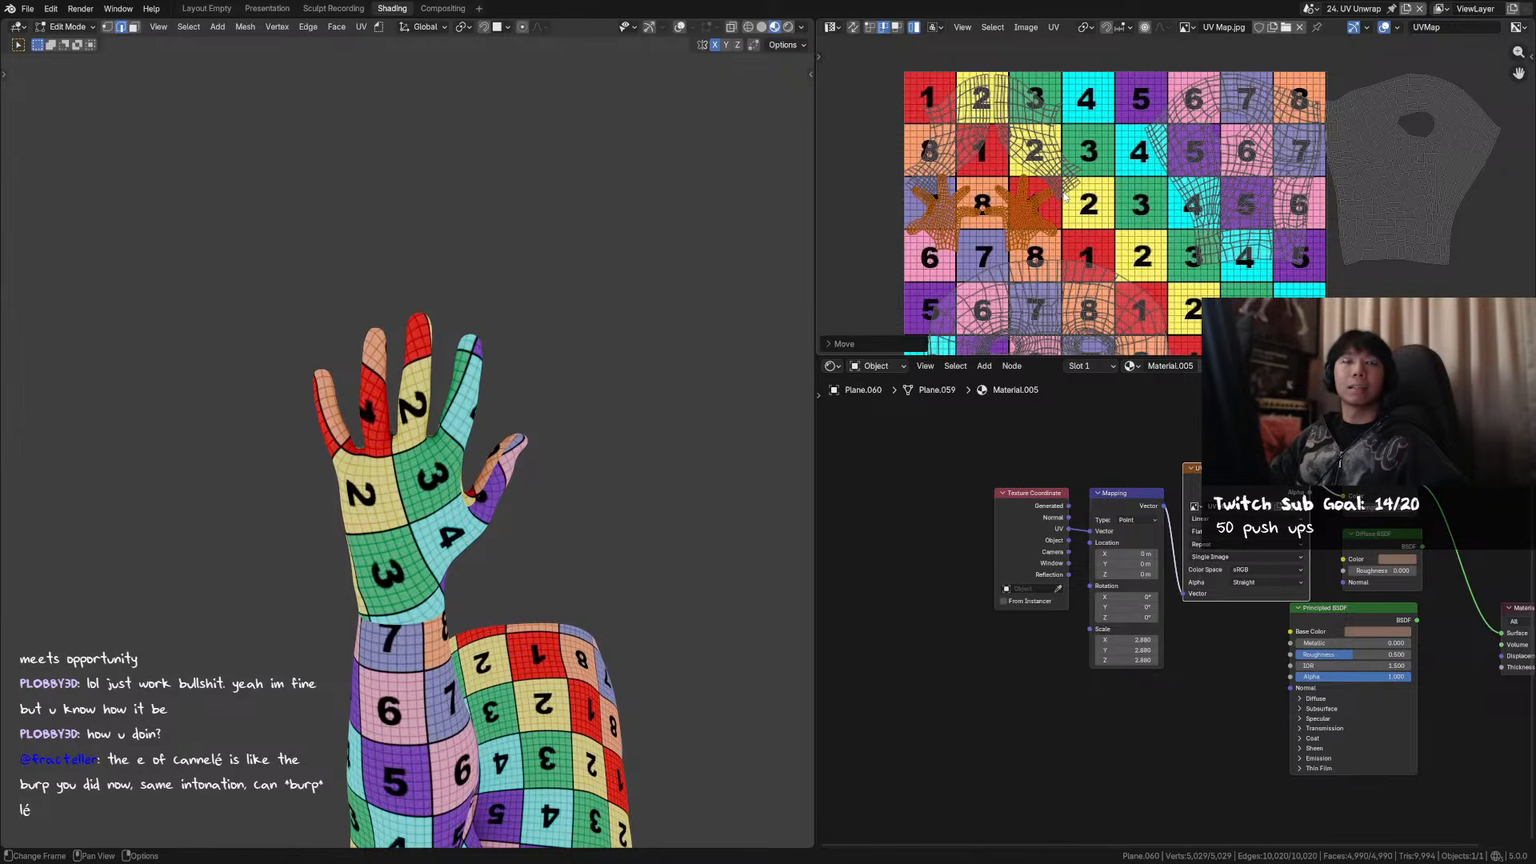
- Shift both hand islands slightly right along X so they clear the tile's left edge
middle_click_drag(1195, 206, 1252, 213)
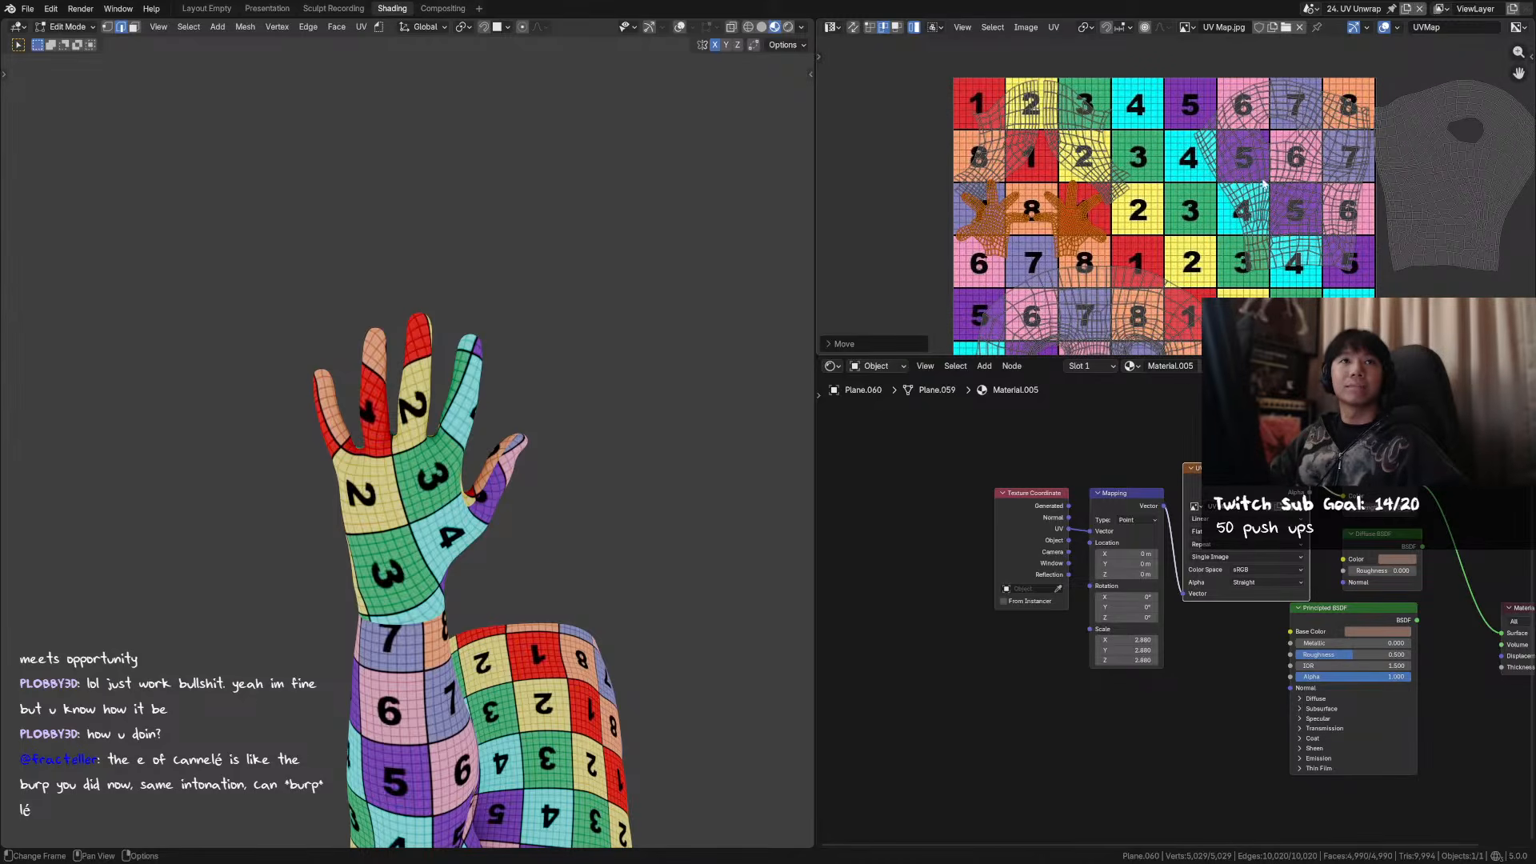
scroll(1171, 200, "up", 1)
middle_click_drag(1069, 223, 1107, 215)
key("g")
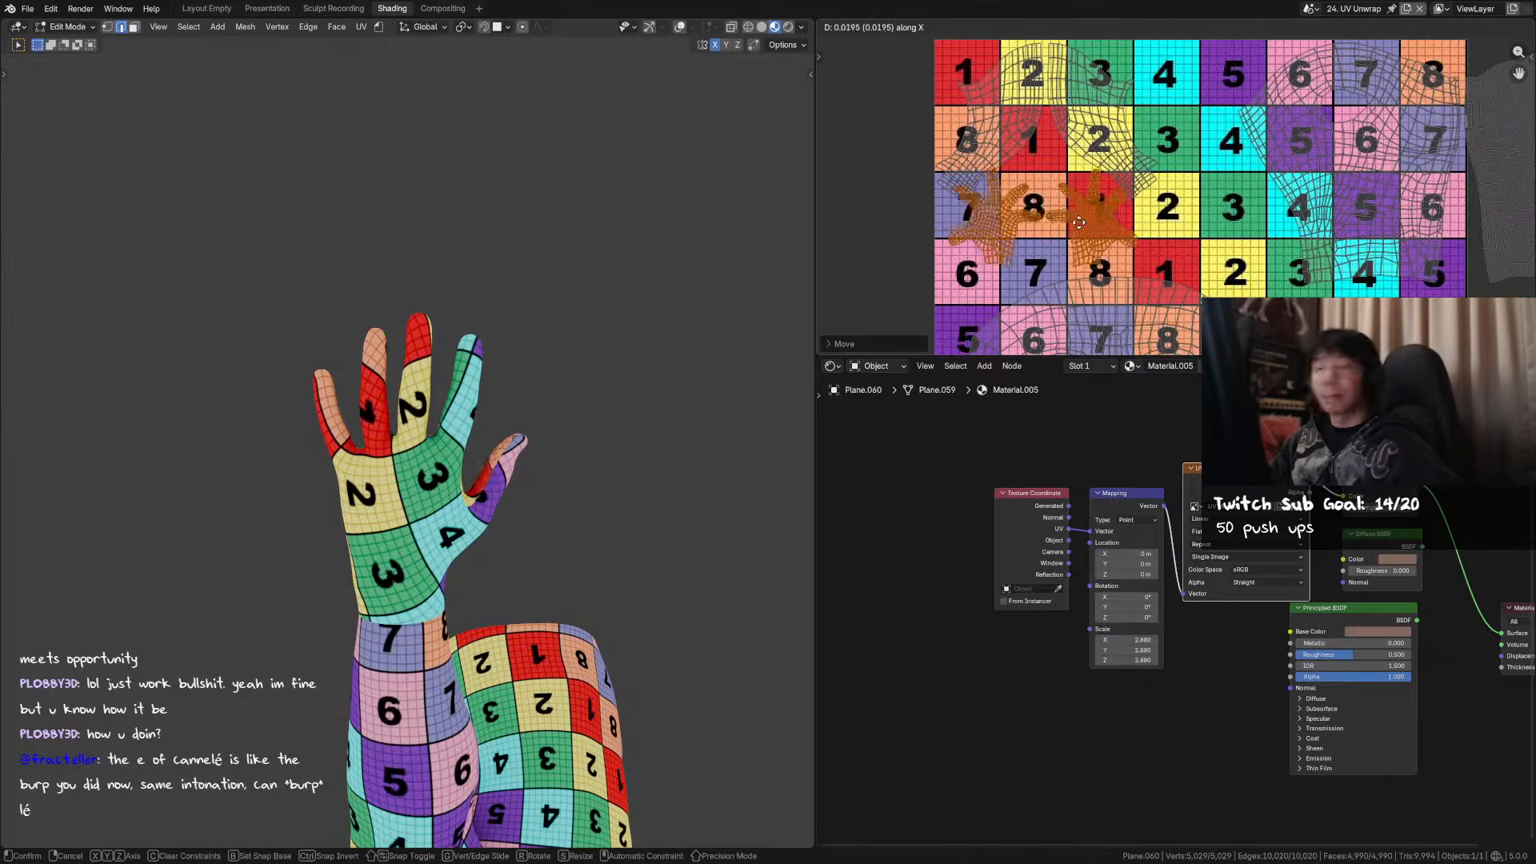
left_click(1097, 224)
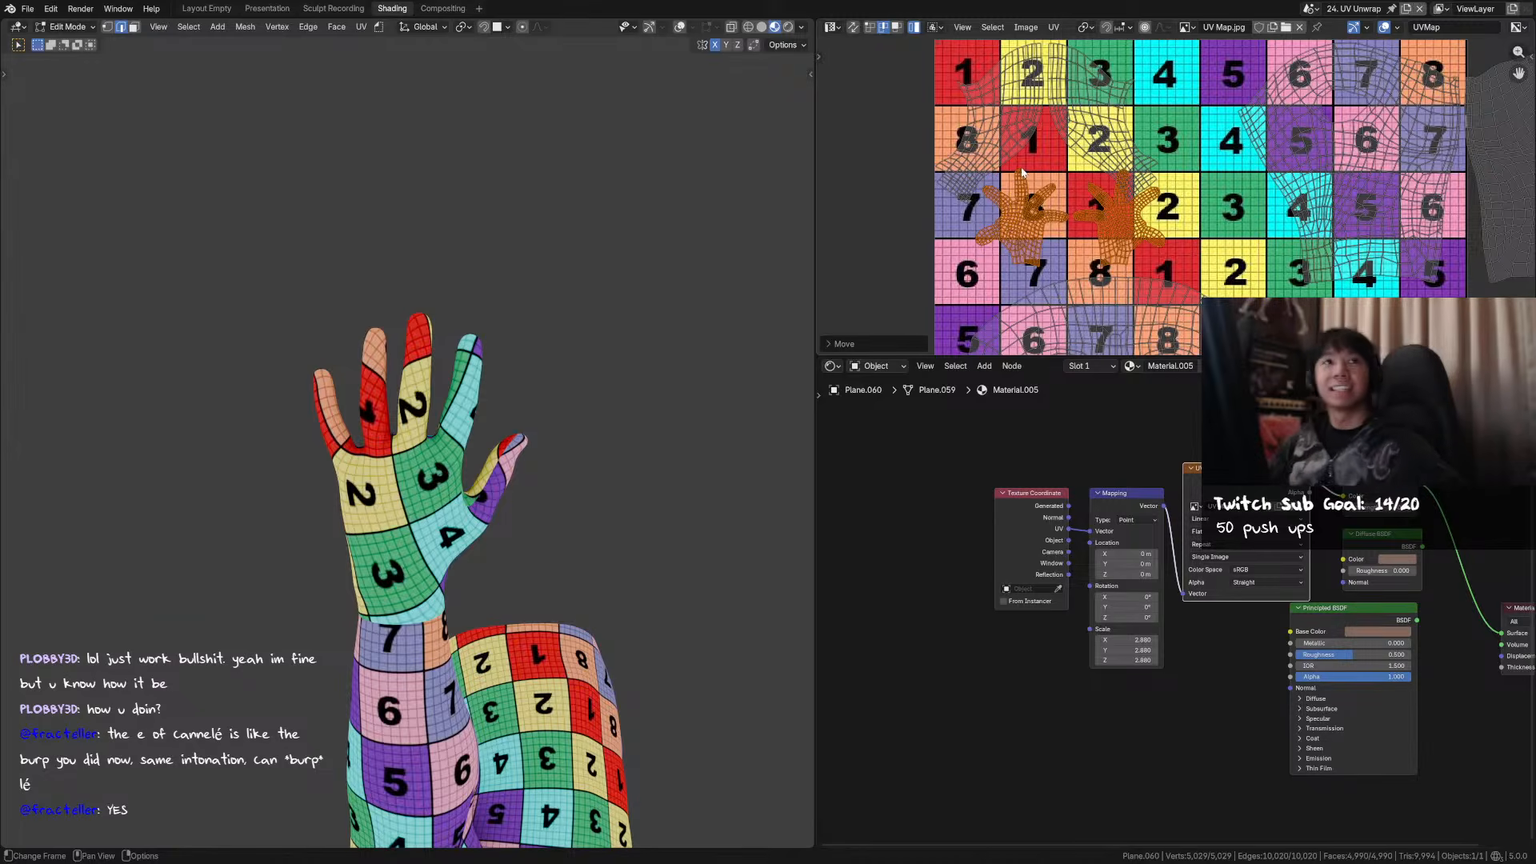
middle_click_drag(1019, 176, 1004, 193)
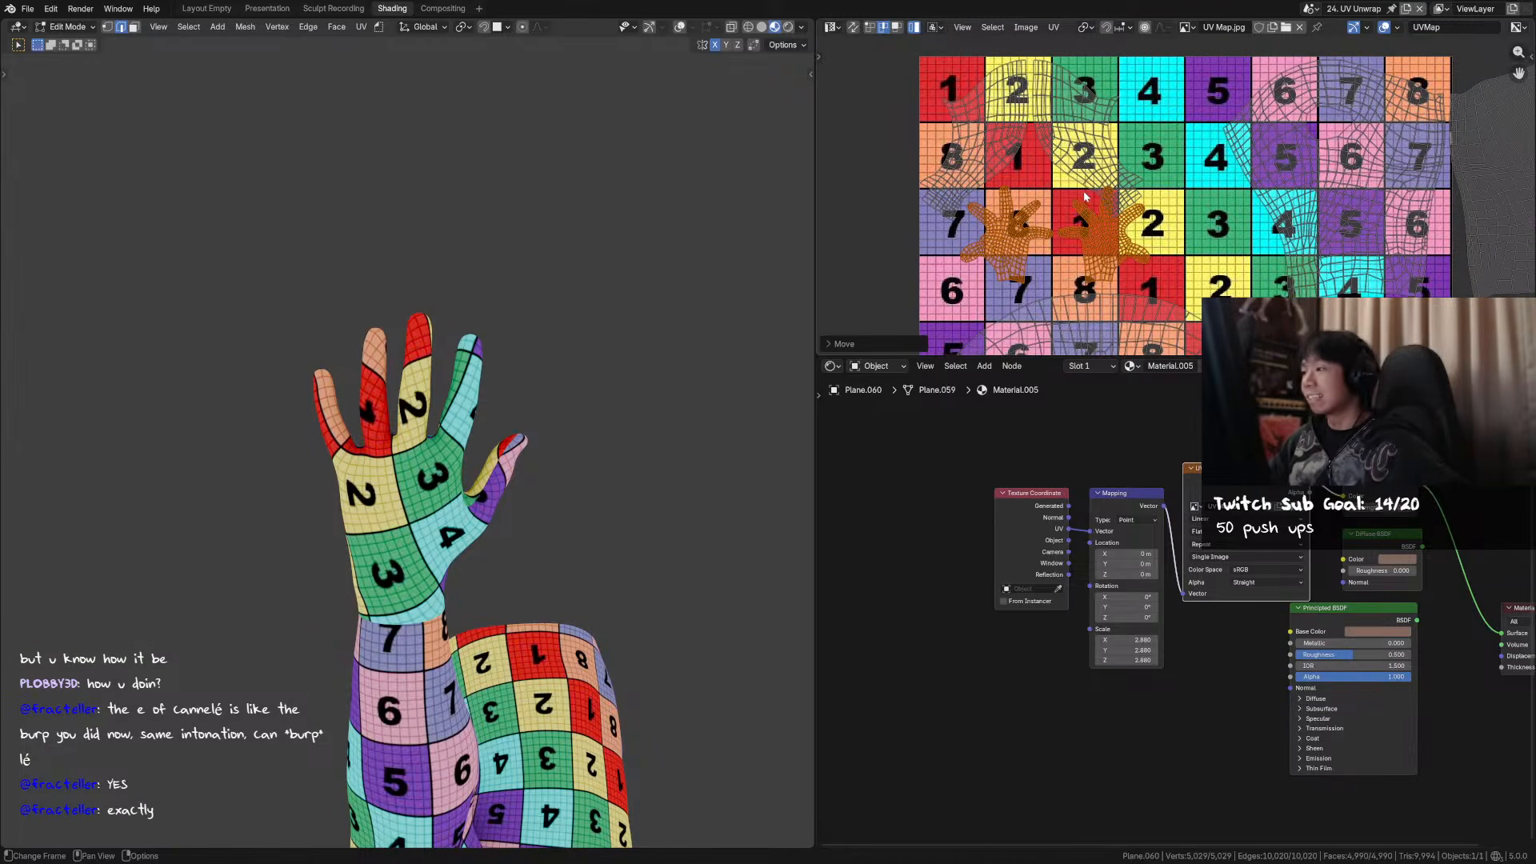
scroll(1122, 212, "up", 1)
middle_click_drag(1079, 236, 1123, 305)
key("g")
key("x")
right_click(1209, 236)
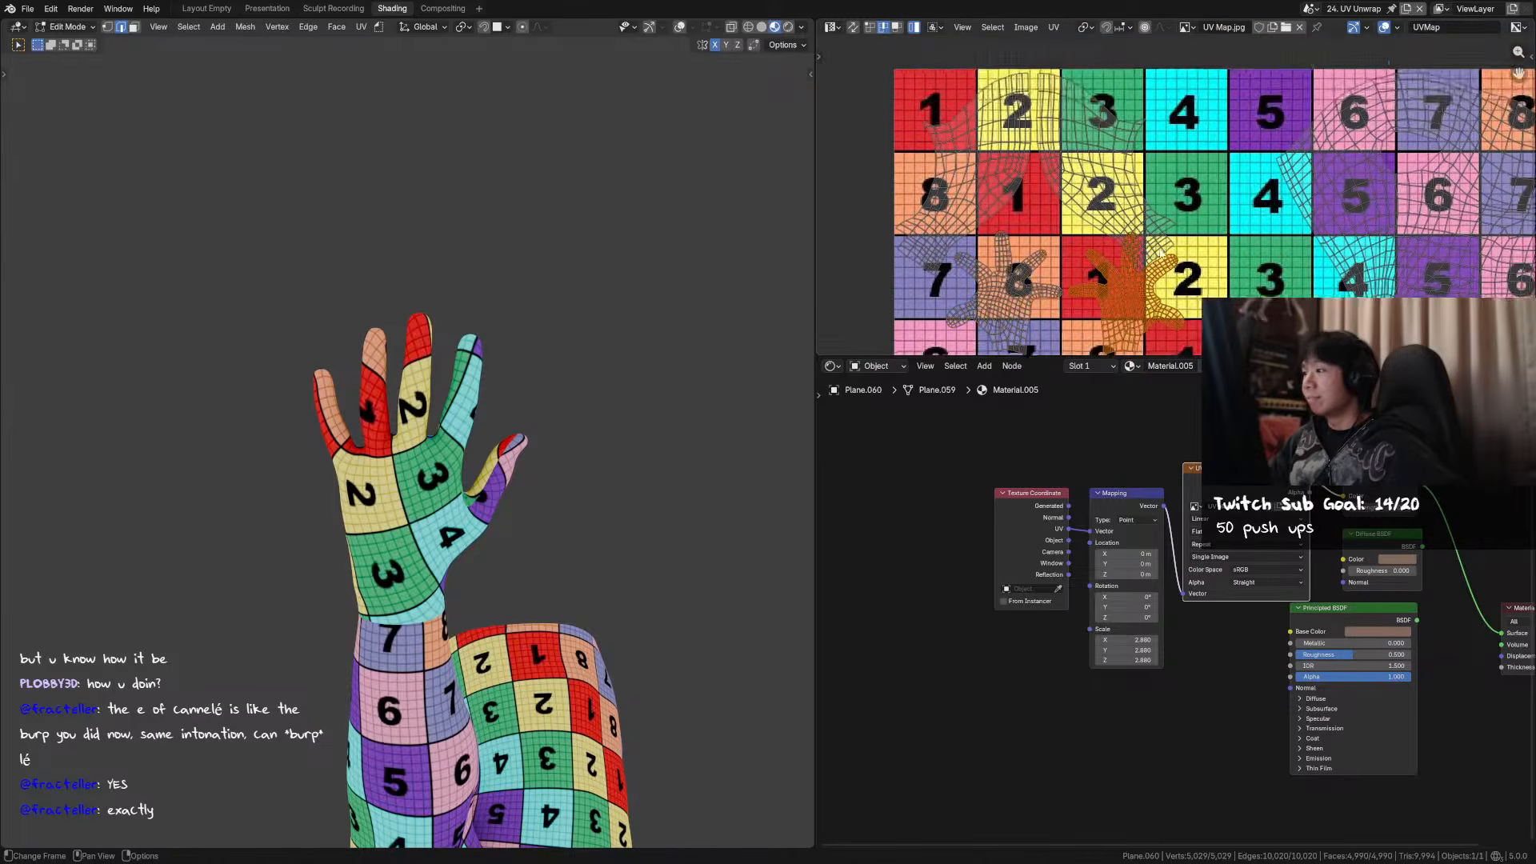
- Nudge the large curved island in the tile's upper-left corner along X
scroll(1120, 280, "down", 2)
left_click(1108, 164)
key("g")
key("x")
left_click(1127, 143)
mouse_move(1115, 140)
middle_mouse_down()
mouse_move(1156, 180)
mouse_move(1098, 140)
middle_mouse_up()
scroll(1136, 178, "up", 3)
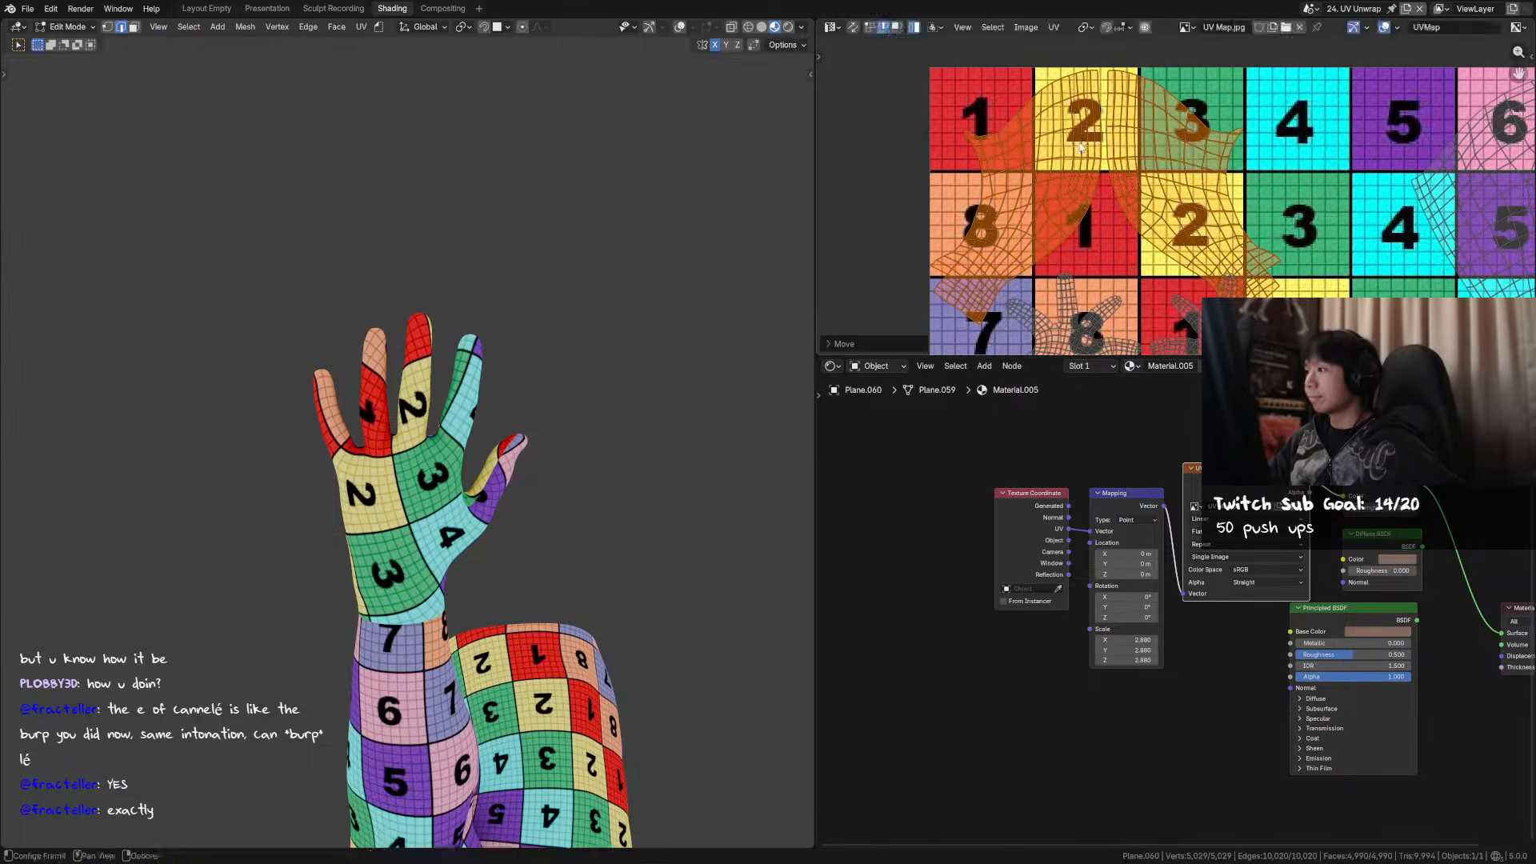
- Nudge both hand islands slightly left and down beneath the curved upper-left island, and save the file
scroll(1131, 212, "down", 2)
middle_click_drag(1131, 212, 1154, 104)
left_click(1209, 200)
key("ctrl+s")
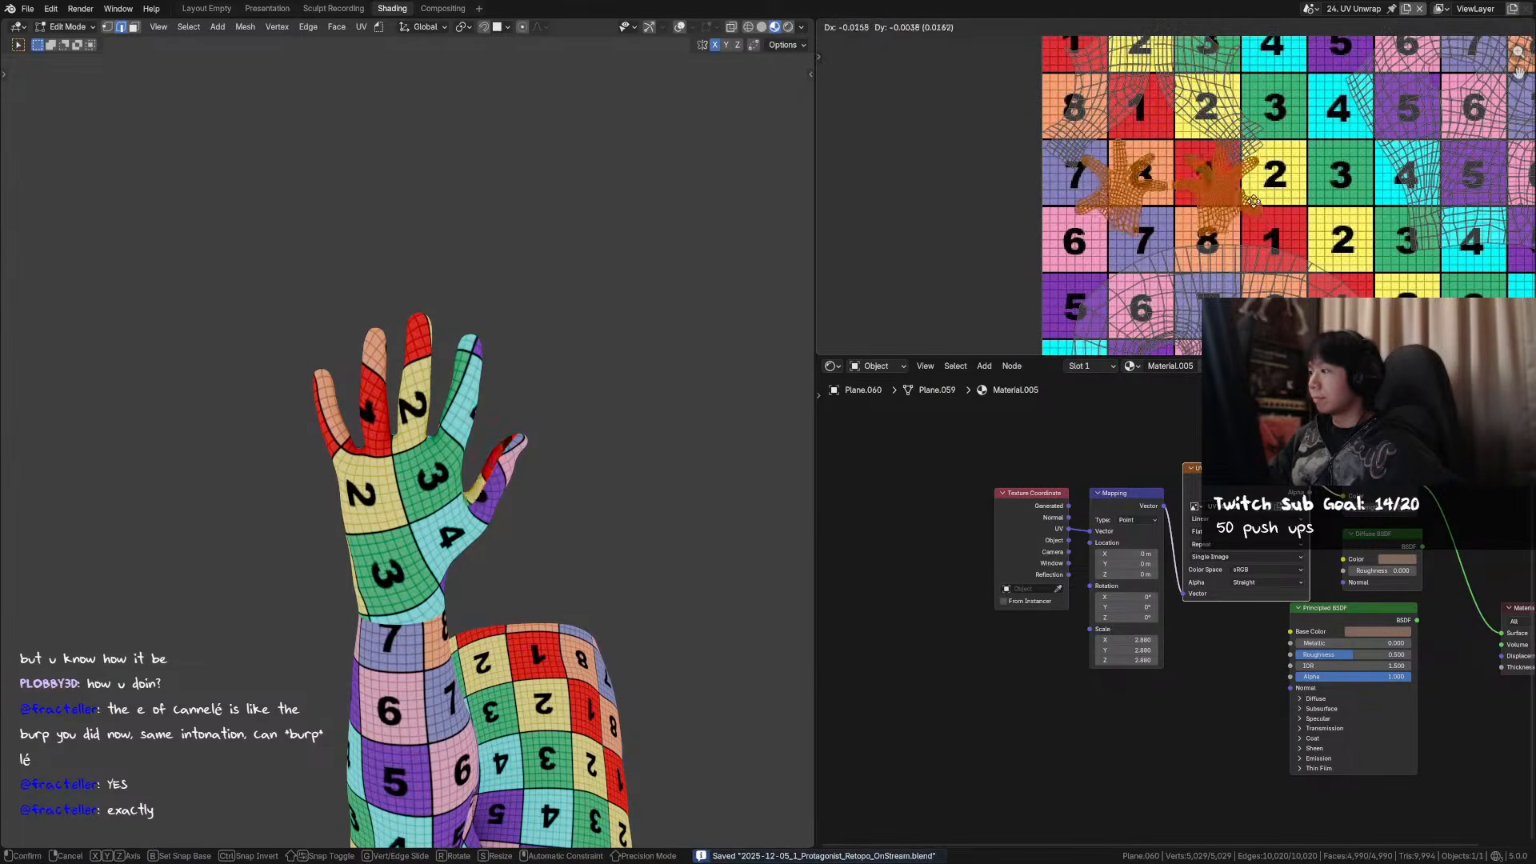
- Move the face island down along Y to the tile's lower edge
scroll(1253, 221, "down", 3)
middle_click_drag(1253, 221, 1169, 192)
left_click(1167, 241)
key("g")
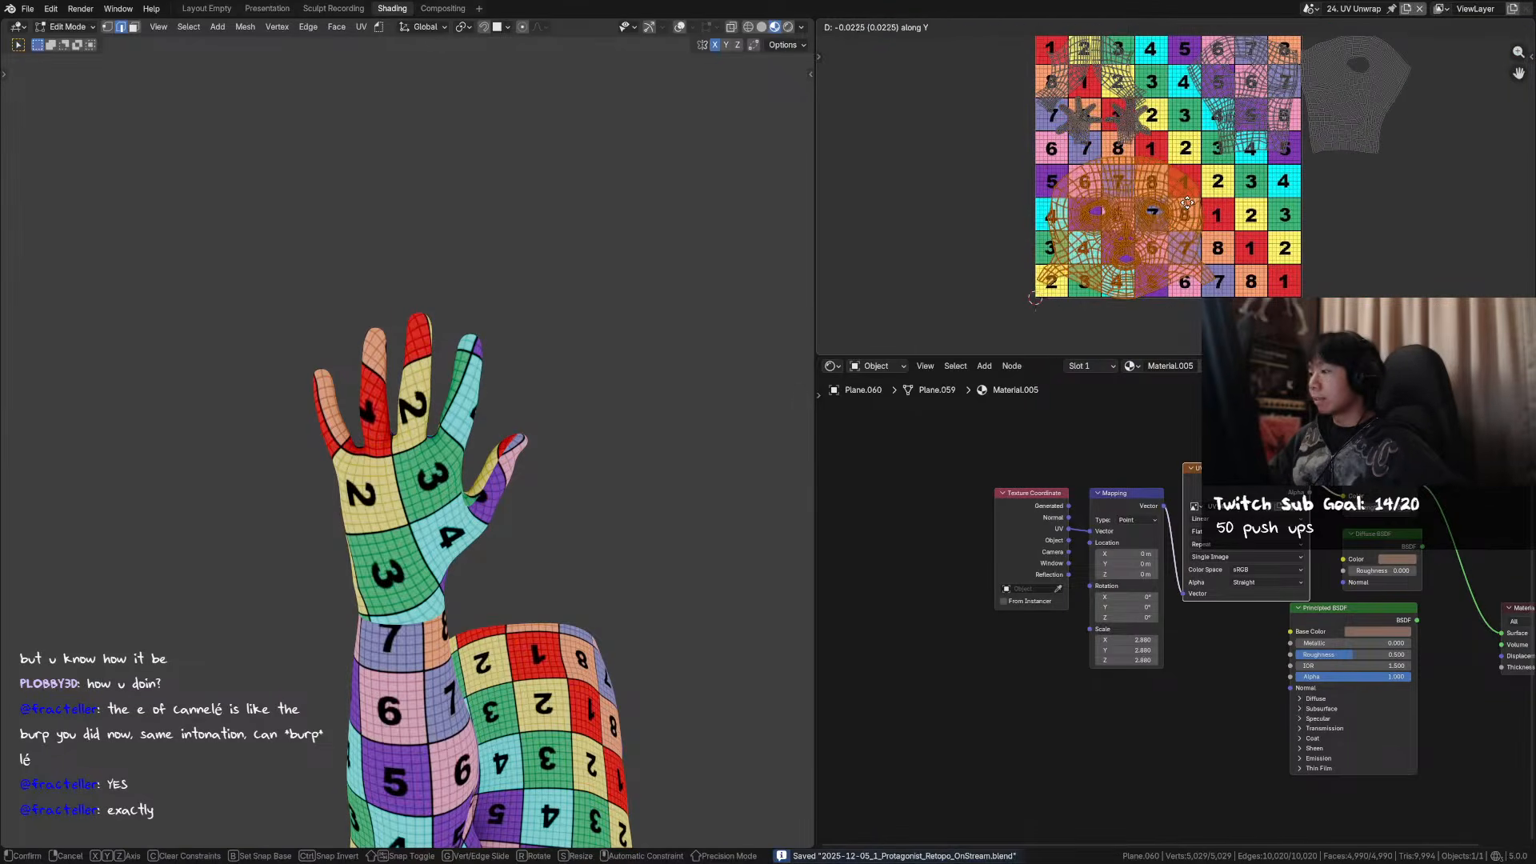
left_click(1167, 245)
middle_click_drag(1167, 246, 1188, 276)
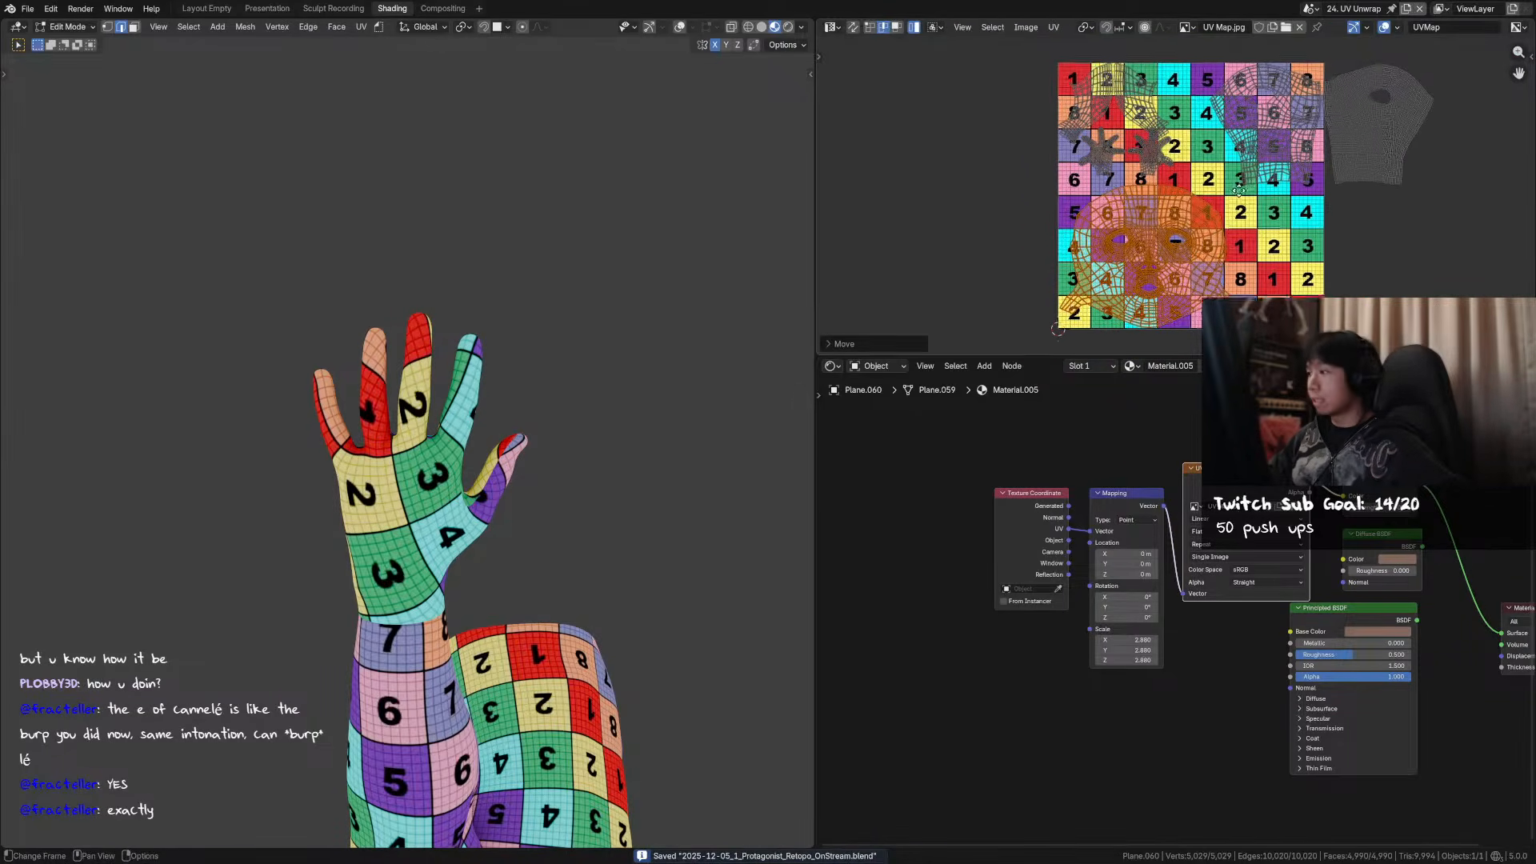
- Scale the face island down slightly within the tile's lower-left area, with the full upper body in view
scroll(519, 393, "down", 1)
middle_click_drag(519, 393, 518, 525)
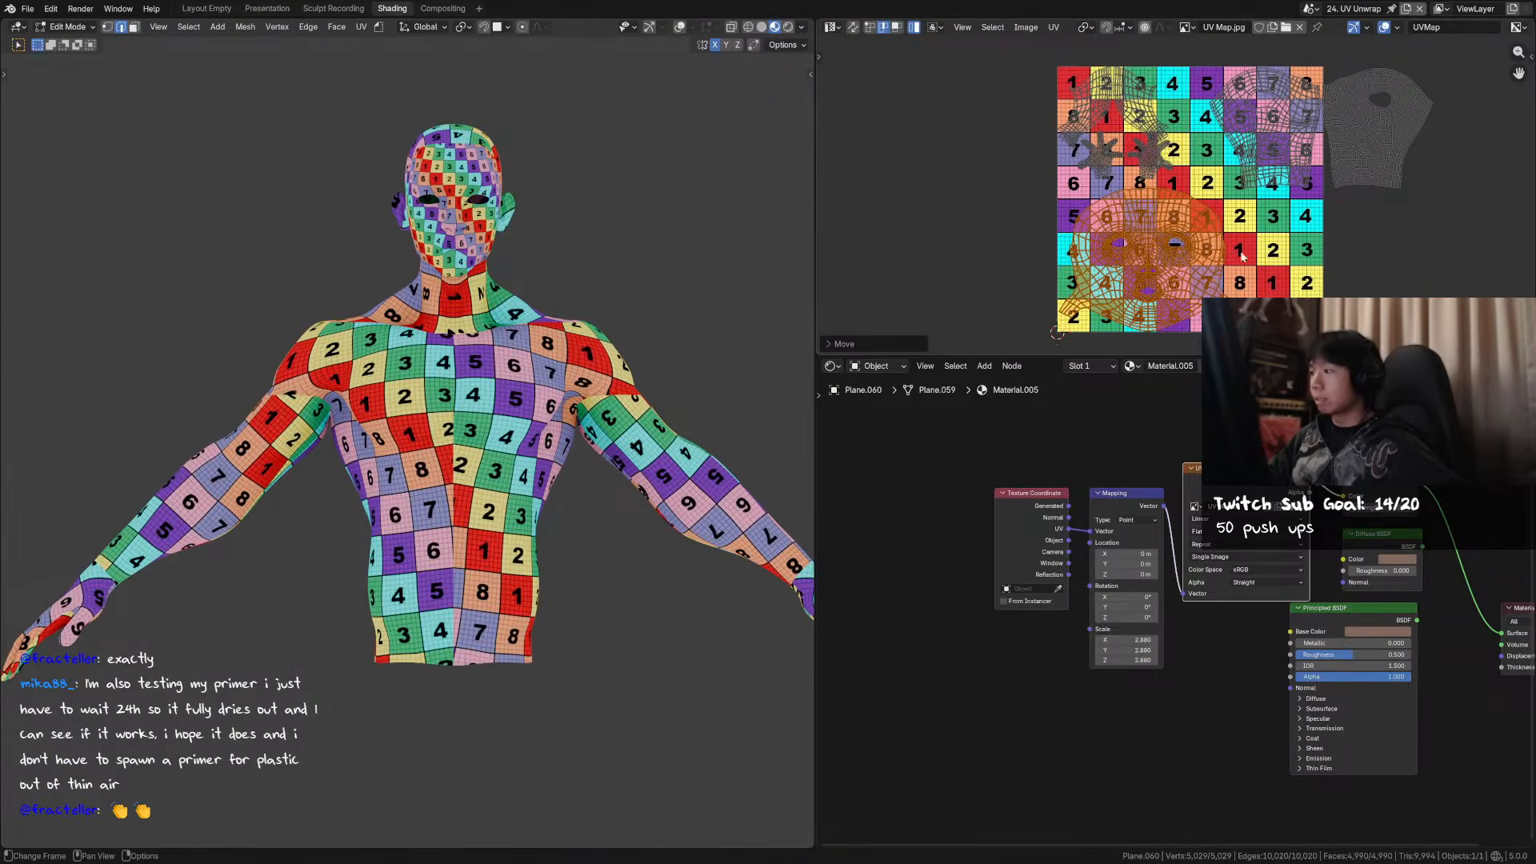
key("s")
key("Escape")
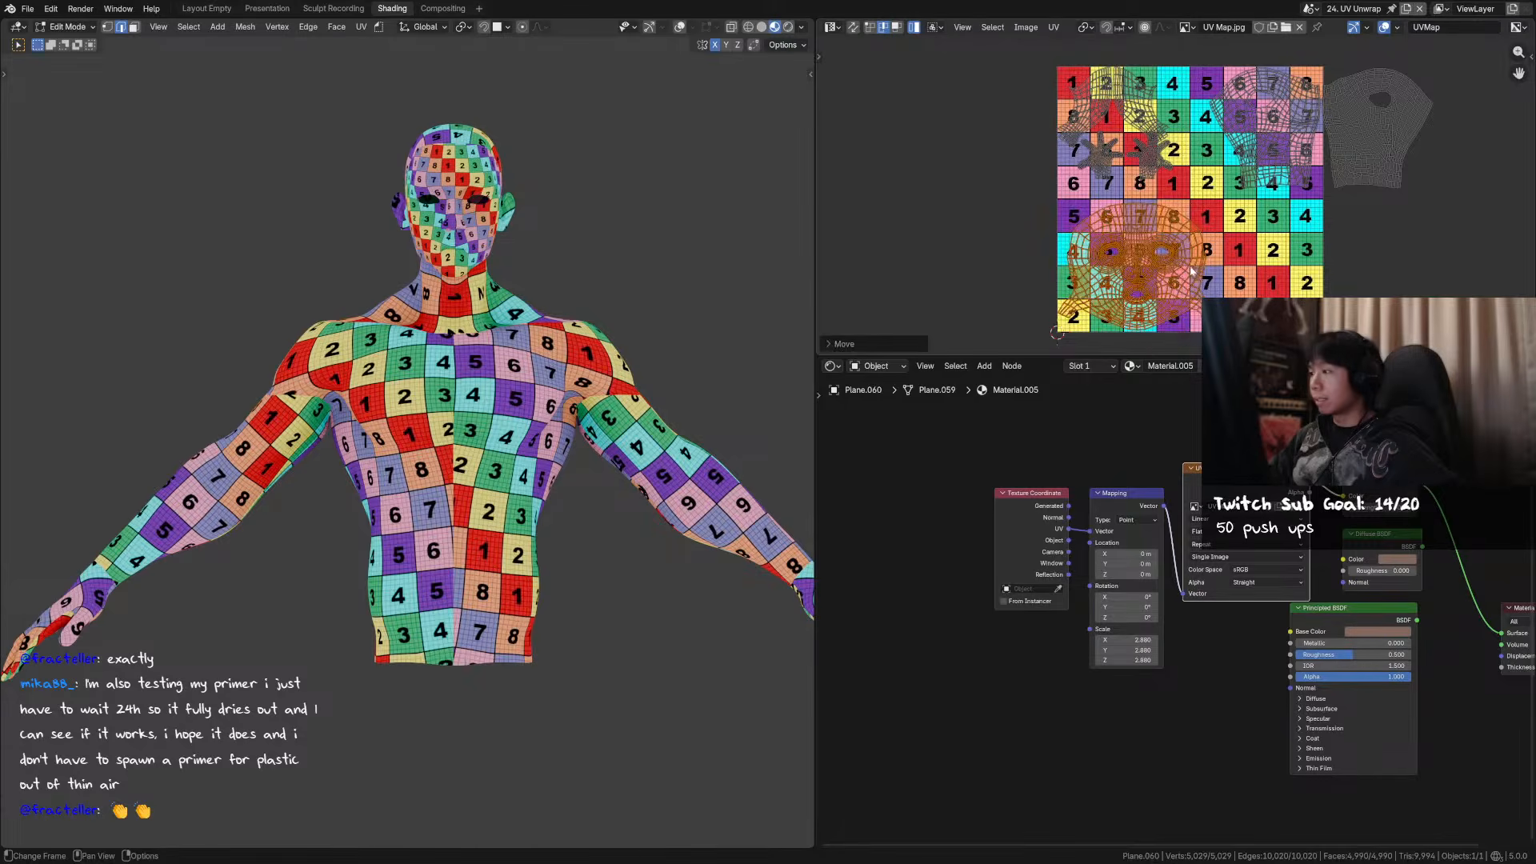
- Move the torso island from beside the tile into the free space right of the face island
left_click(1362, 162)
key("g")
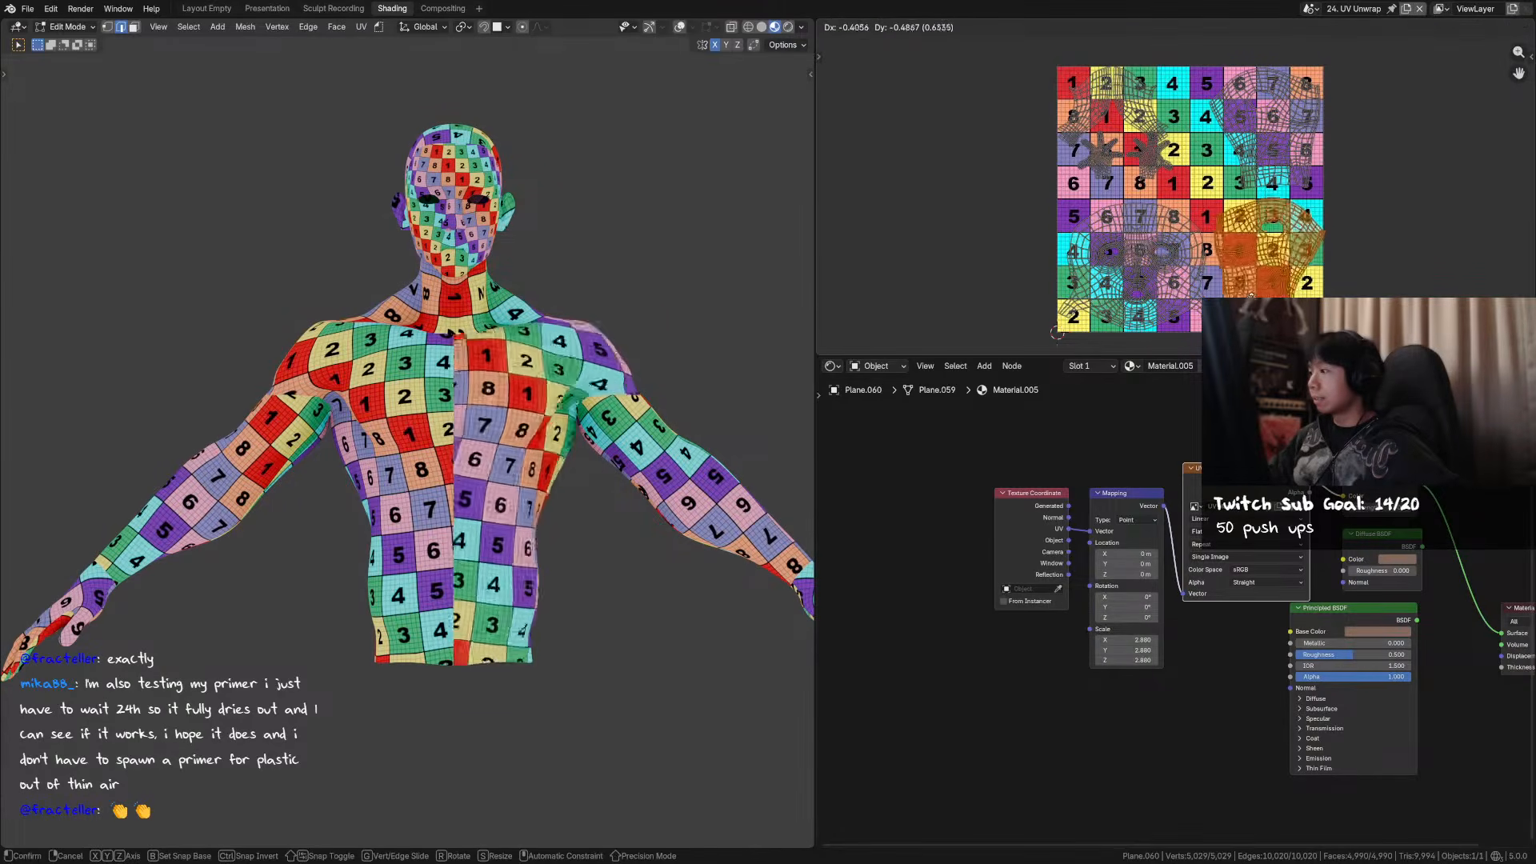
left_click(1244, 293)
scroll(1308, 235, "down", 3)
middle_click_drag(1307, 236, 1305, 284)
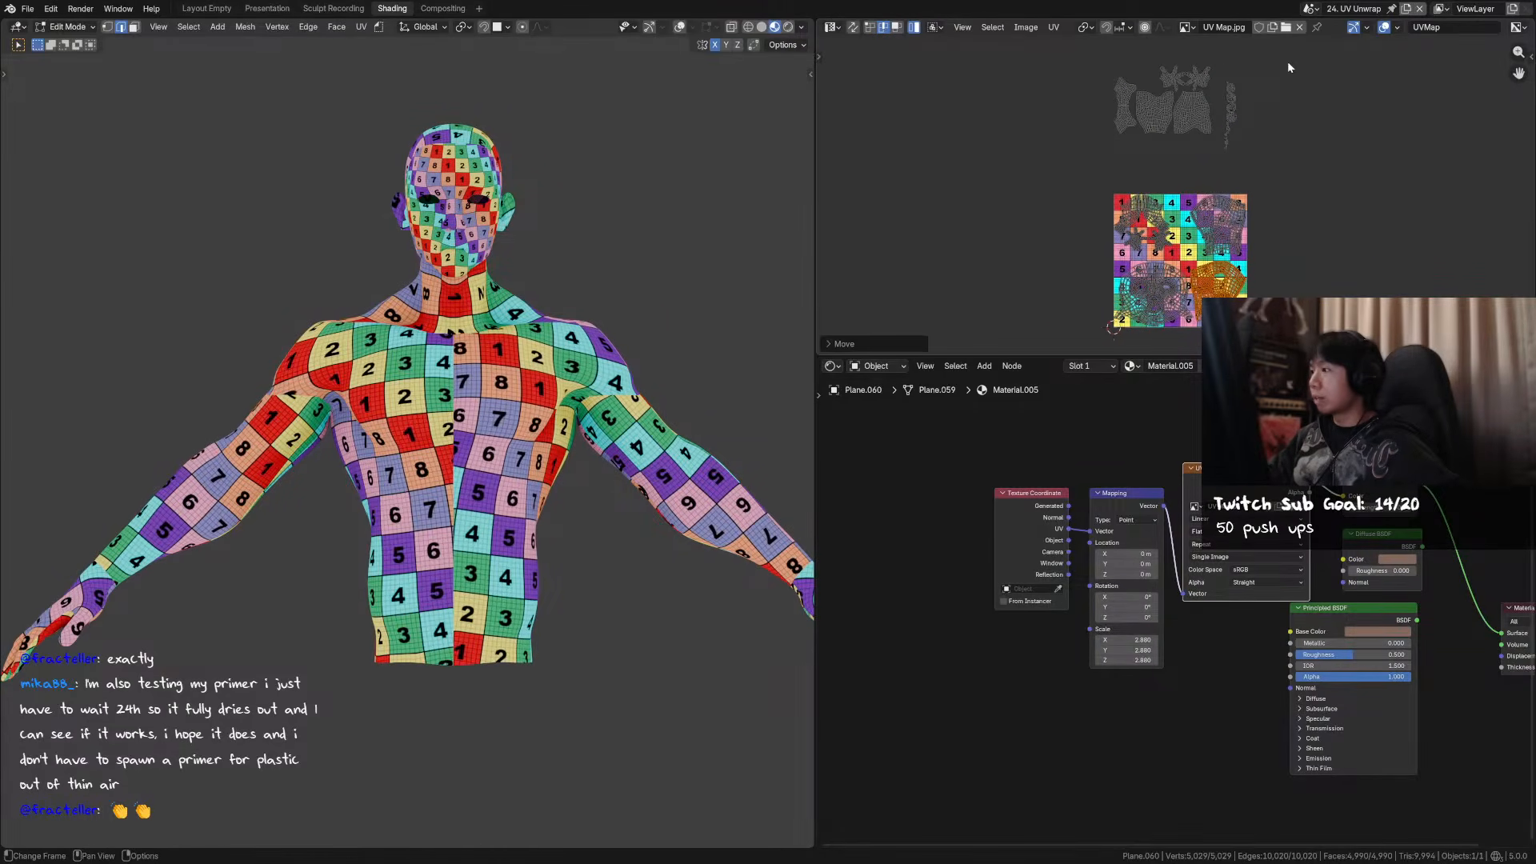
- Select the right-hand torso island above the tile, inspect the model's chest from several angles, and save the file
left_click(1193, 113)
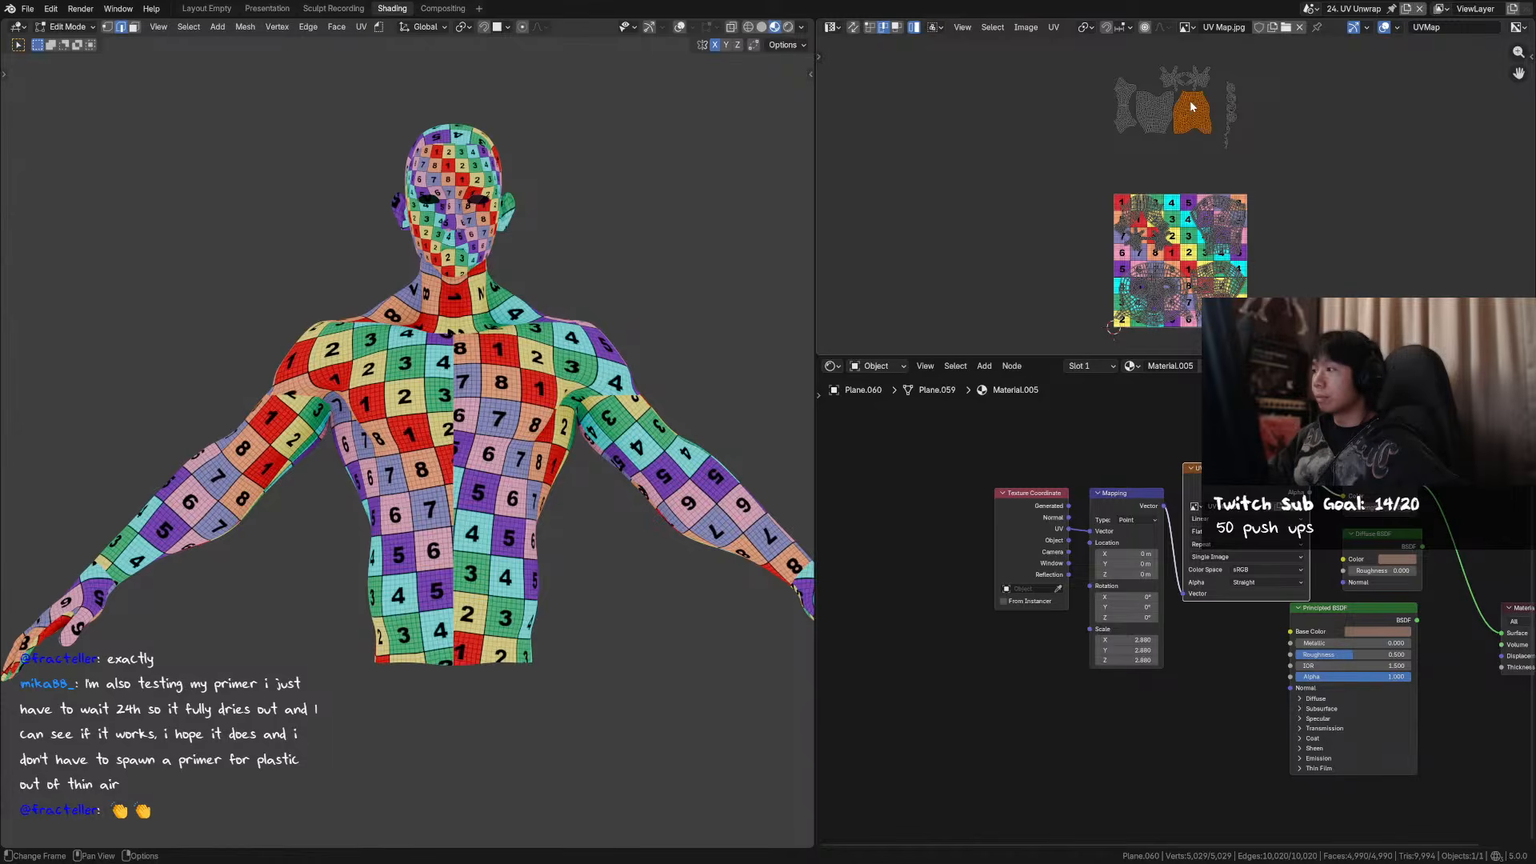
middle_click_drag(659, 288, 536, 290)
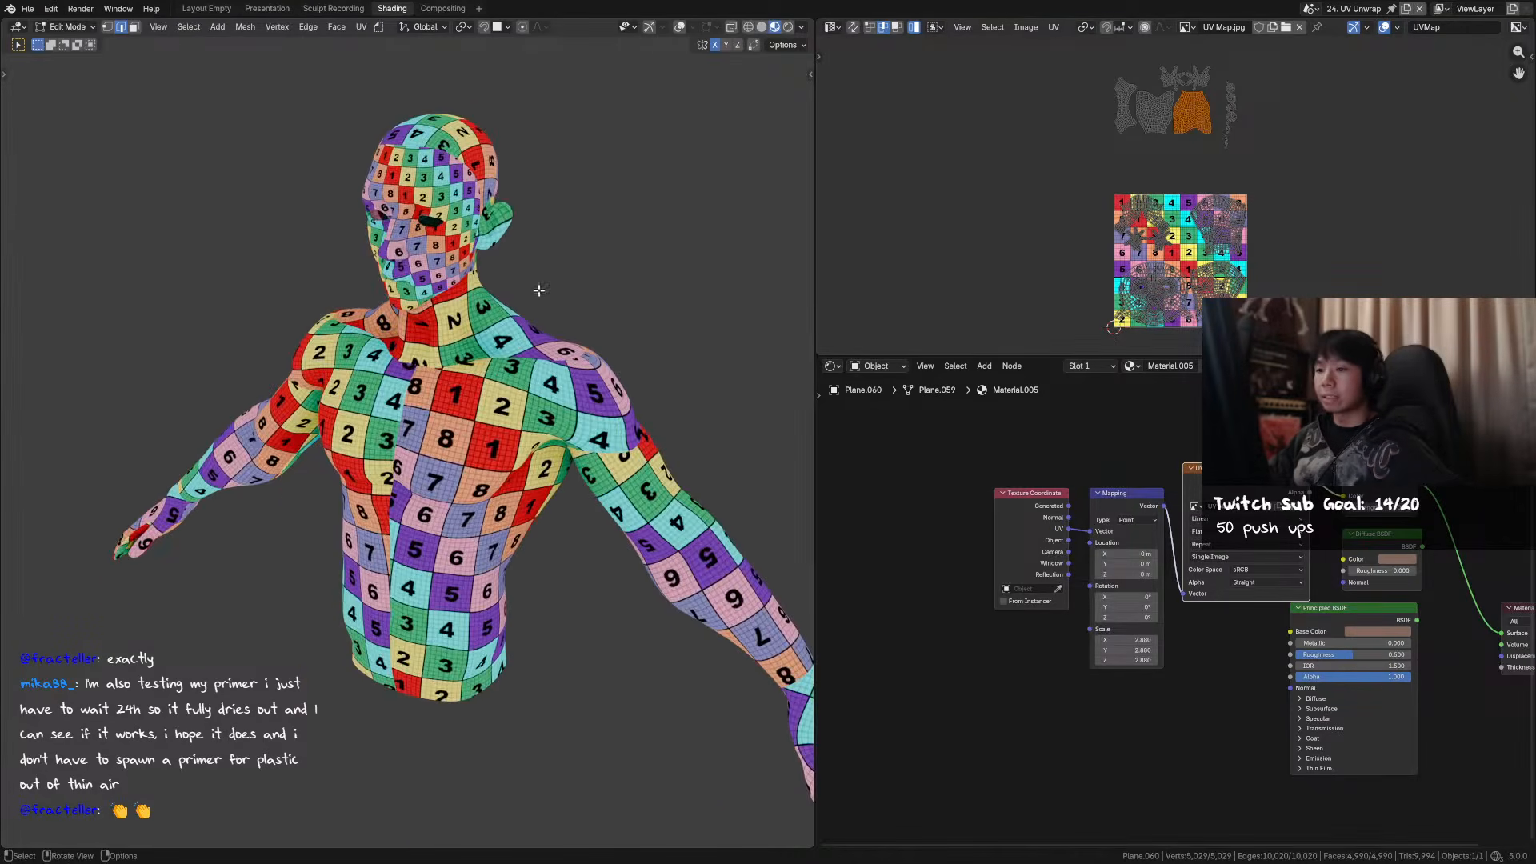
scroll(457, 321, "up", 3)
key("ctrl+s")
middle_click_drag(457, 321, 528, 317)
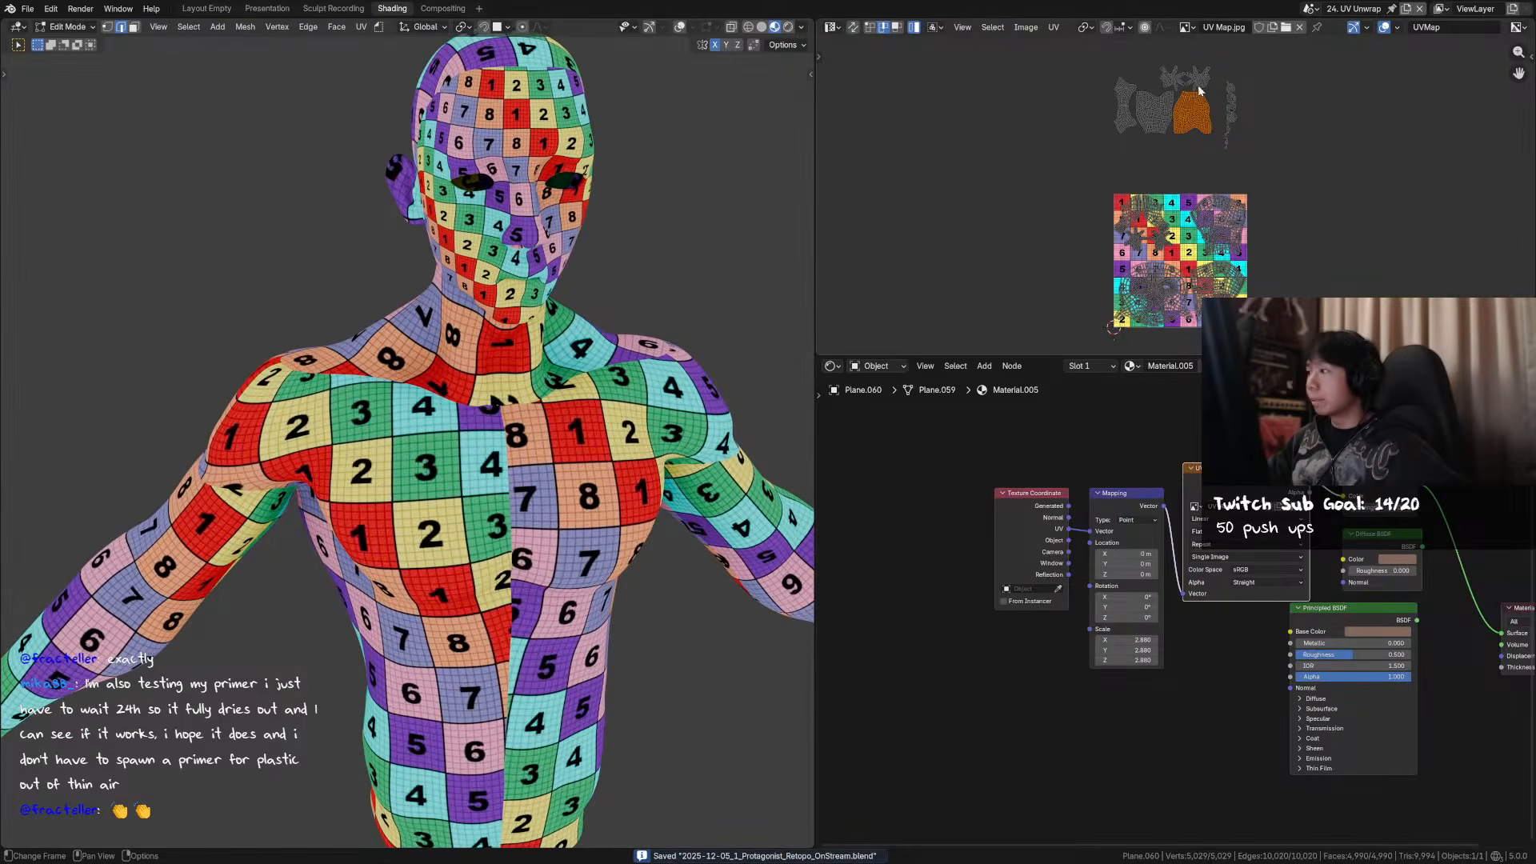
- Rotate the leftmost island above the tile, the neck piece, by 90 degrees
key("r")
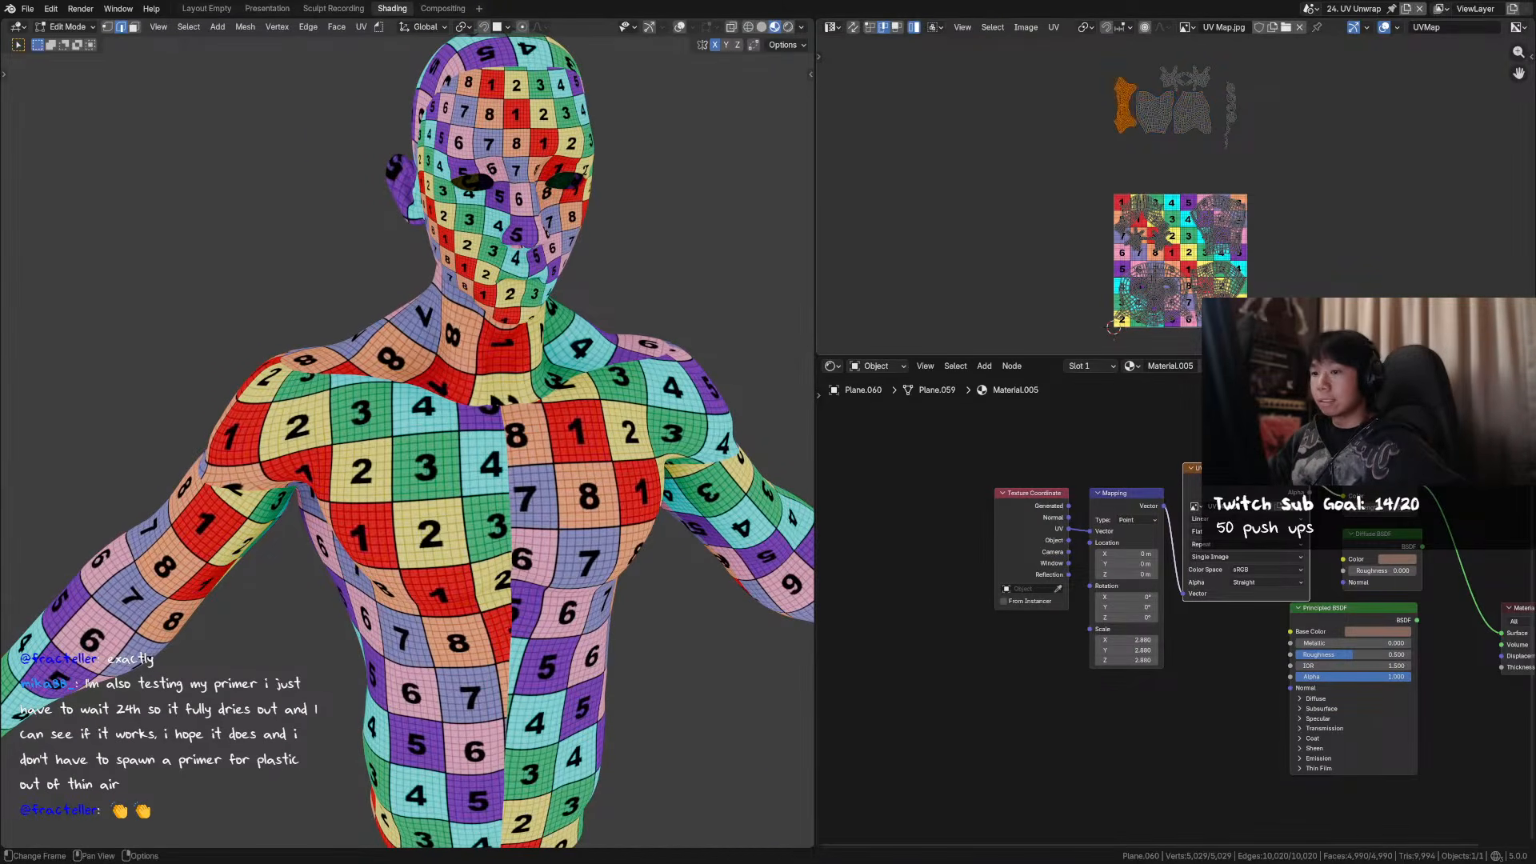
right_click(1117, 68)
type("r")
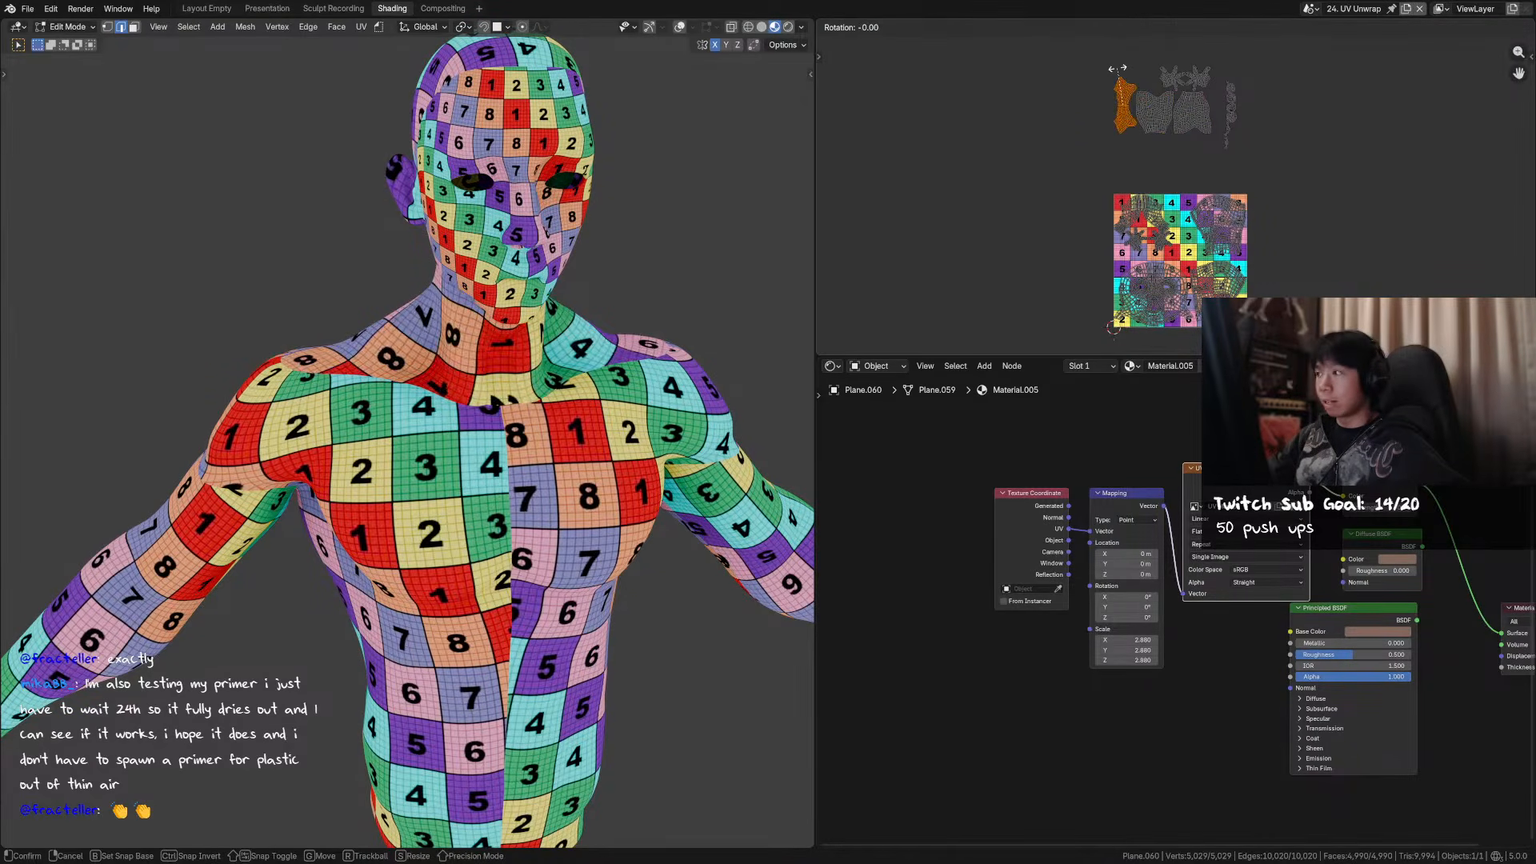
type("90")
key("Return")
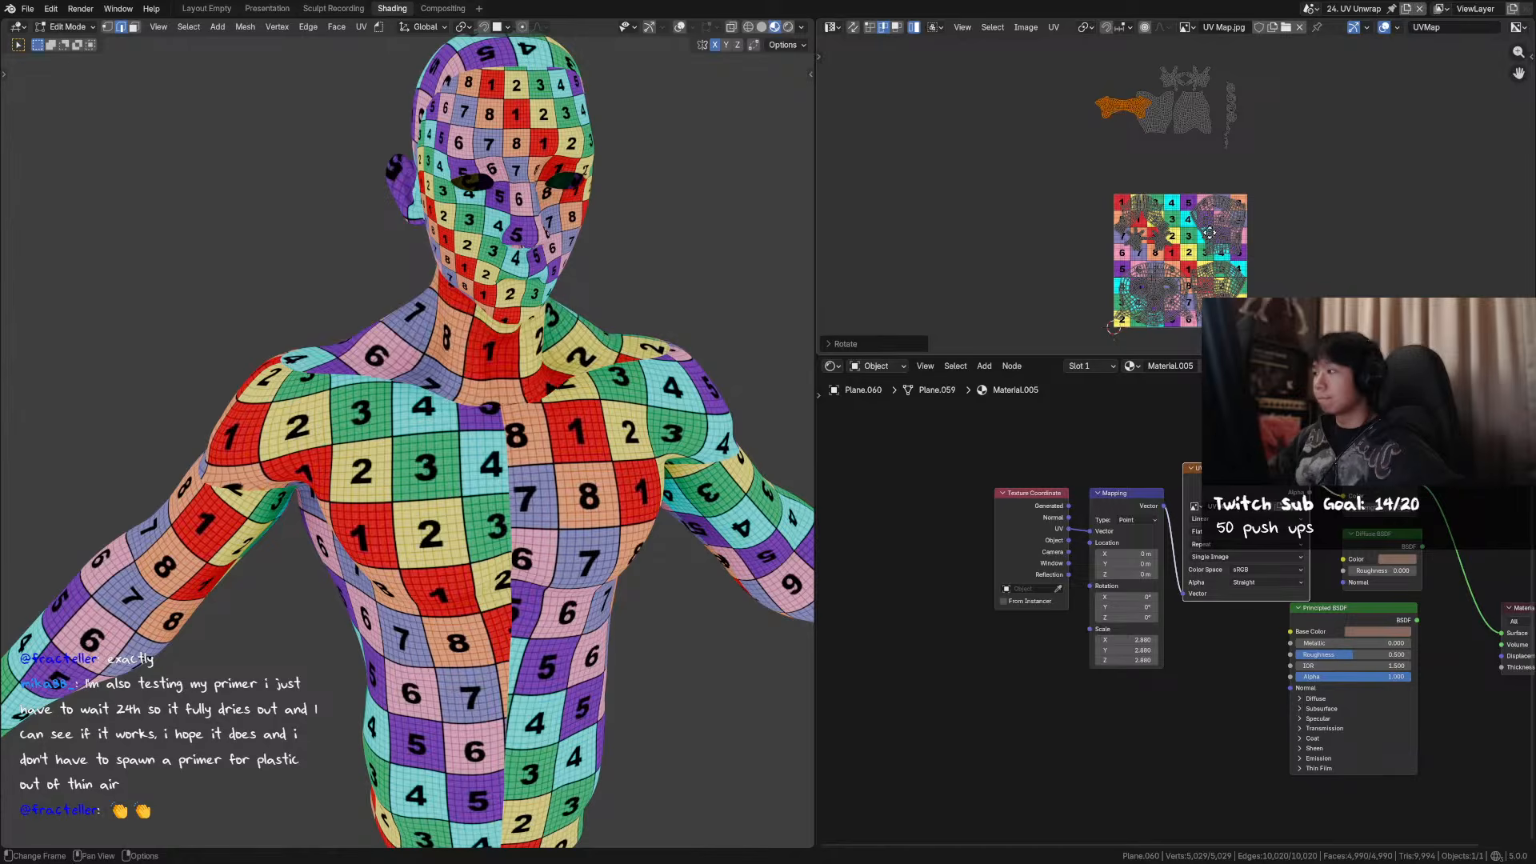
- Place the neck island centrally just above the checker tile and check the checker pattern around the shoulder
key("g")
left_click(1175, 152)
middle_click_drag(512, 376, 693, 367)
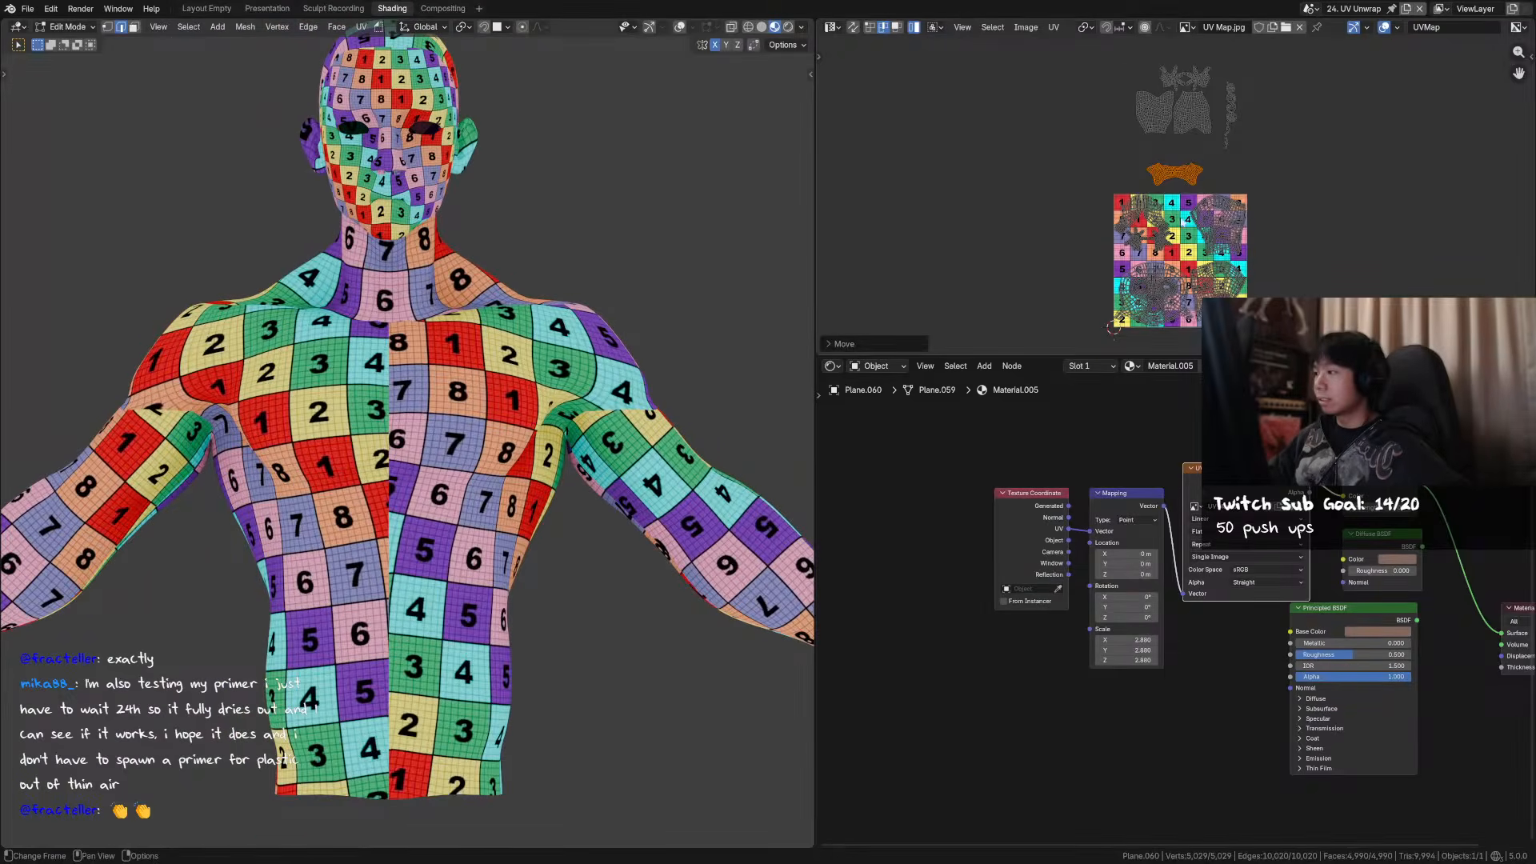
scroll(1182, 224, "up", 3)
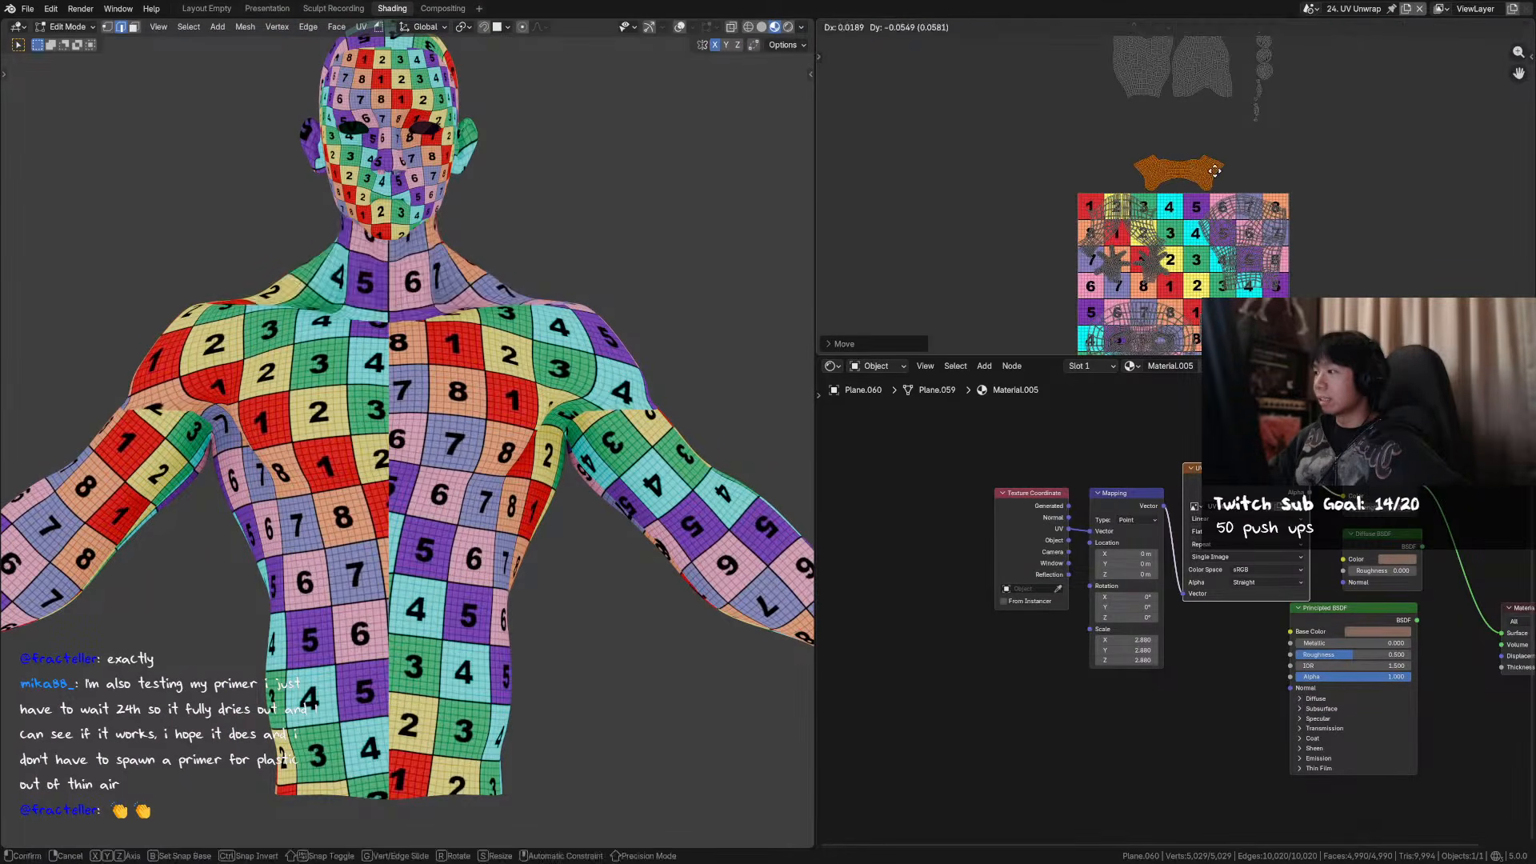
middle_click_drag(496, 256, 448, 304)
scroll(587, 404, "up", 6)
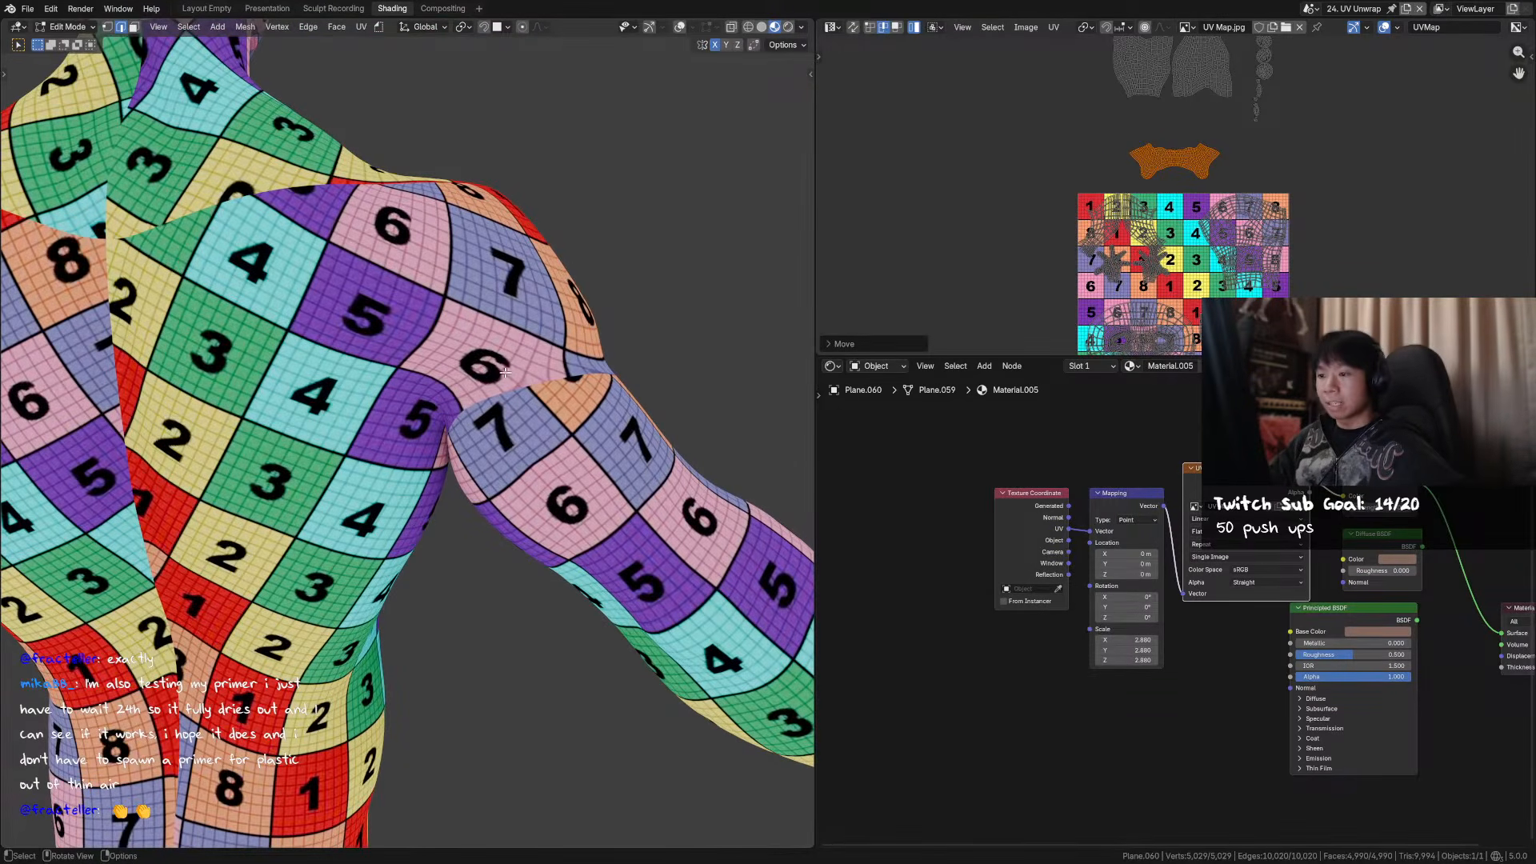
scroll(1063, 221, "up", 4)
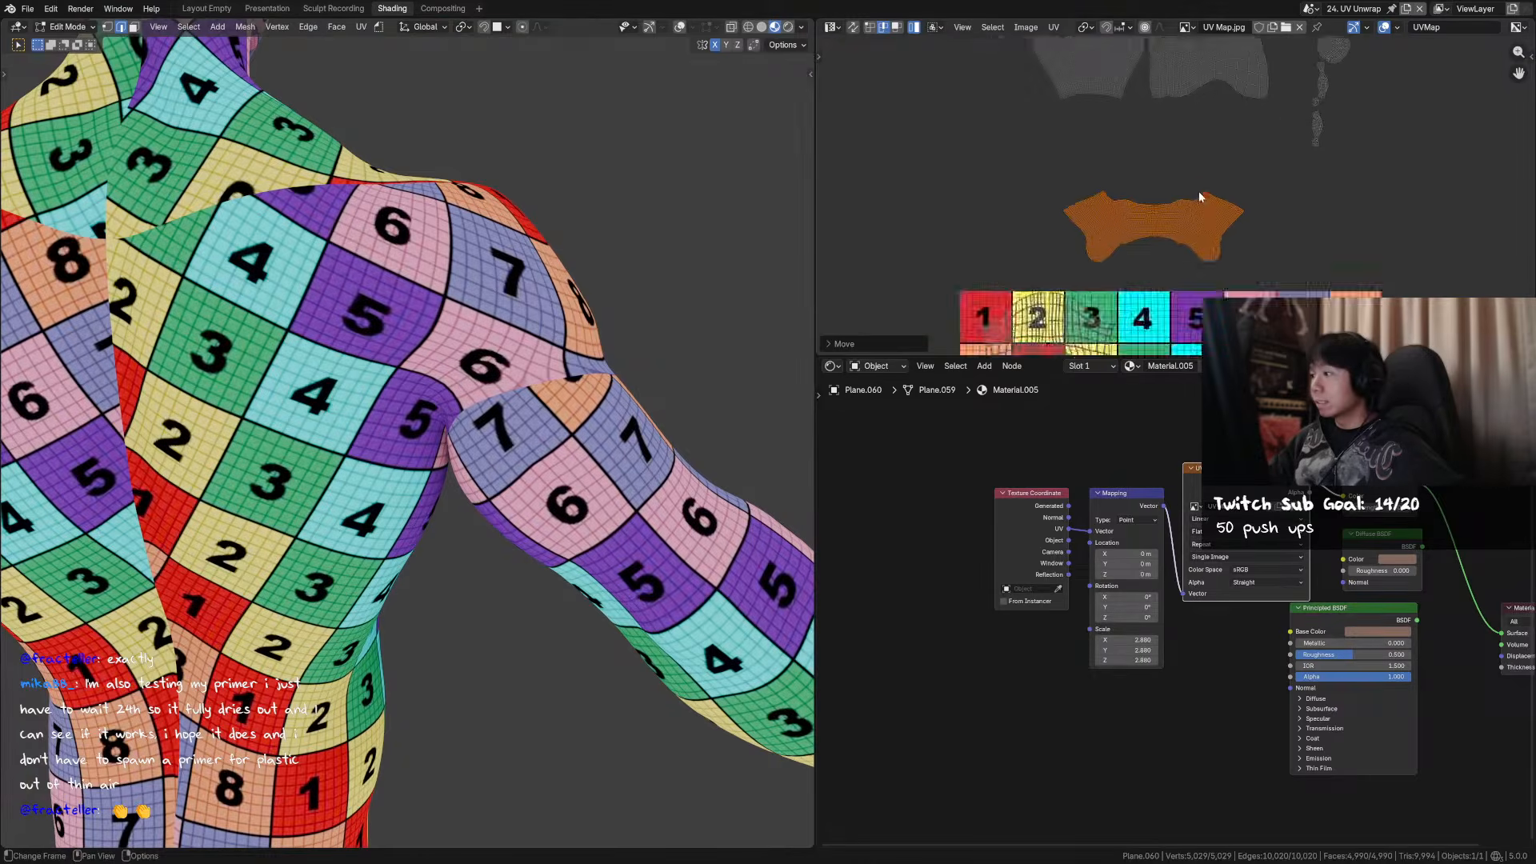
scroll(1208, 200, "up", 3)
- Save the file and select the vertices at the right end of the neck island in vertex mode
key("ctrl+s")
key("alt+a")
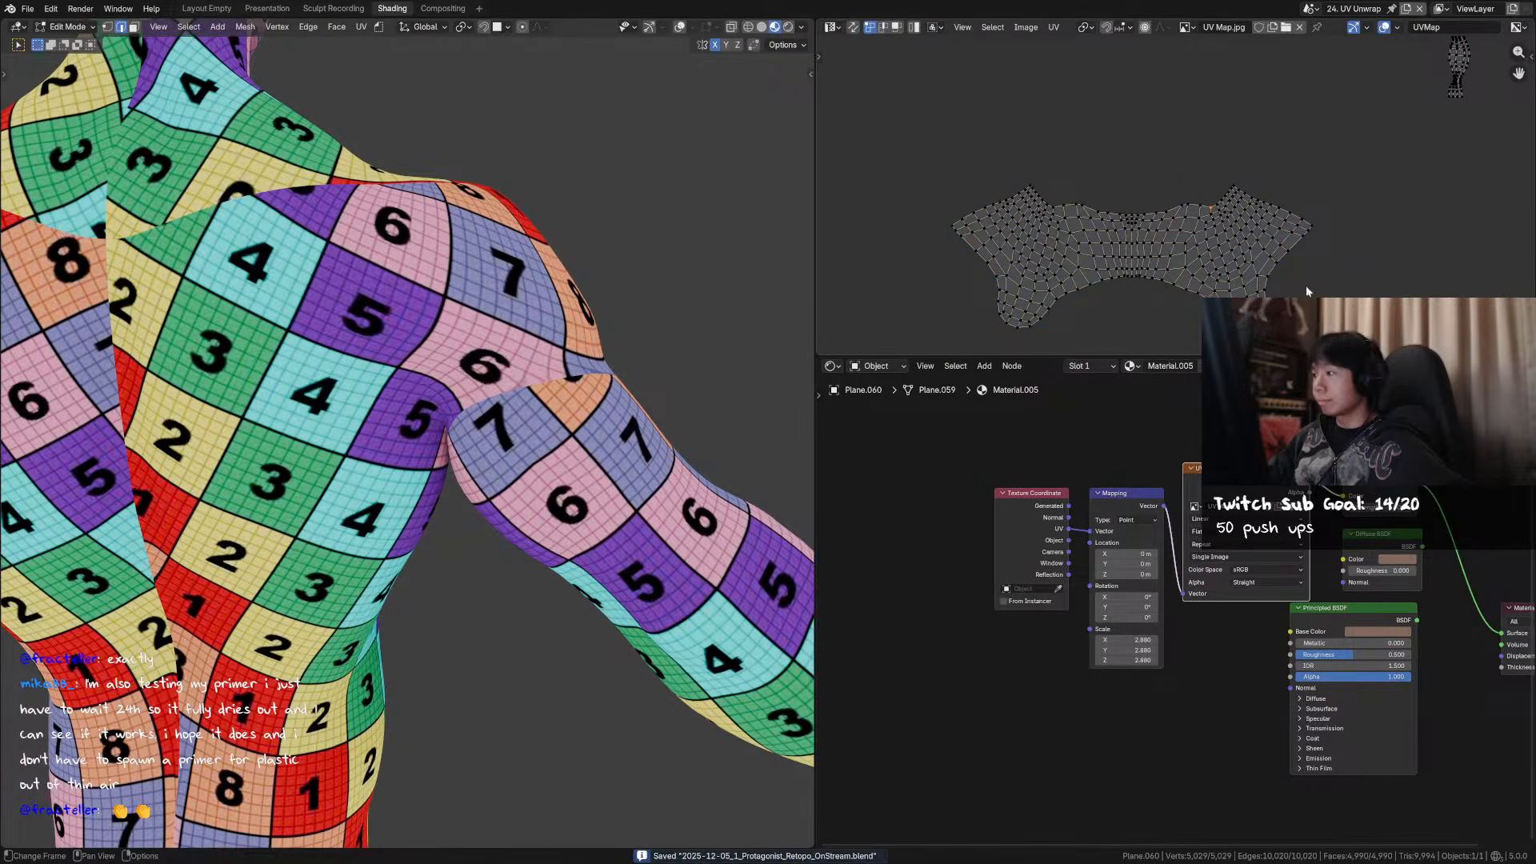
left_click_drag(1312, 291, 1199, 336)
key("g")
right_click(1233, 283)
left_click_drag(1351, 156, 1203, 290)
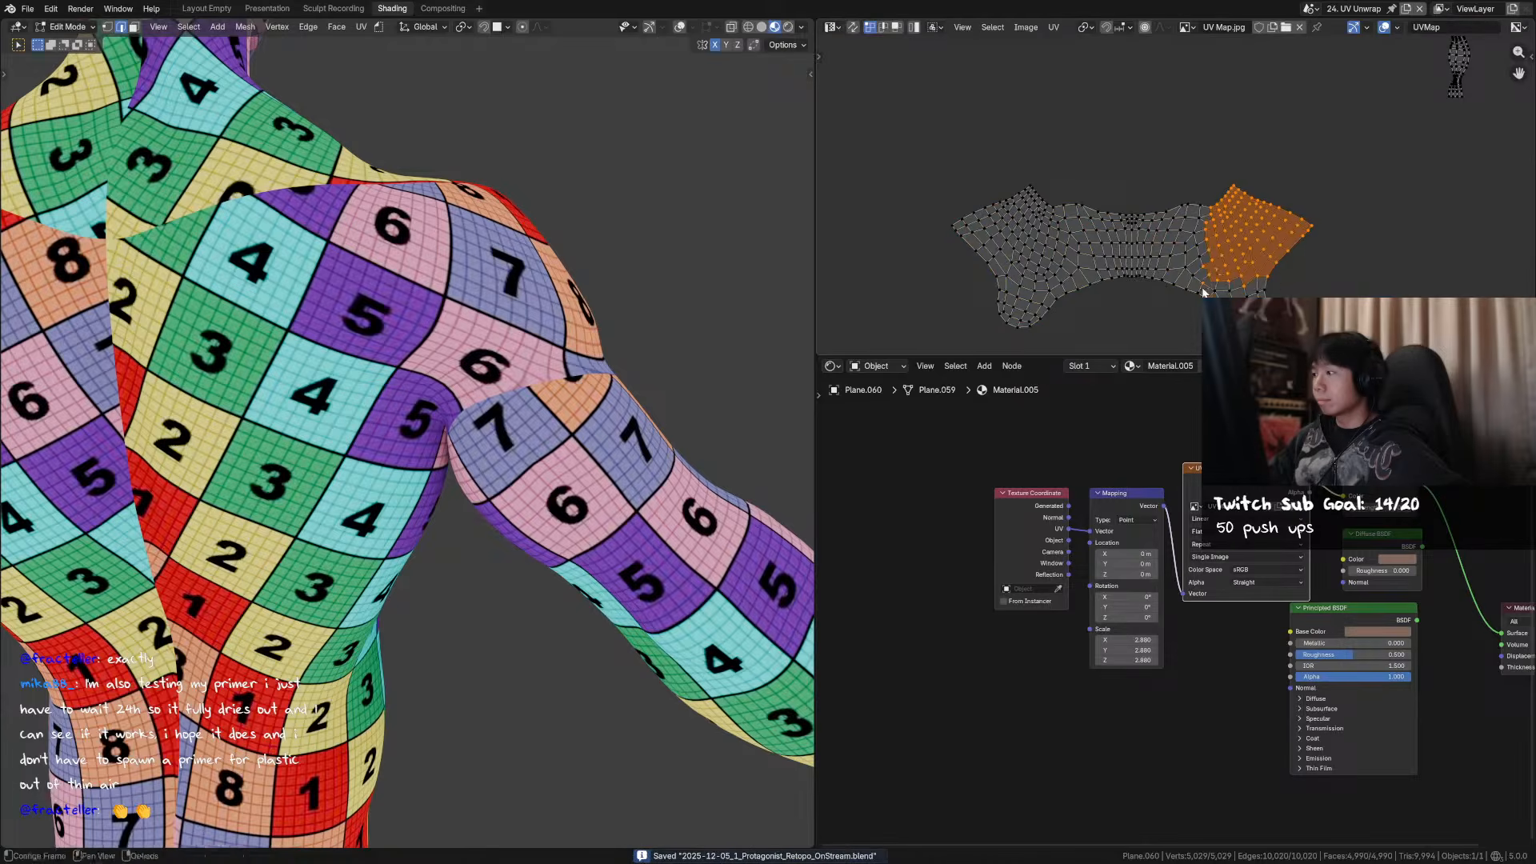
key("Tab")
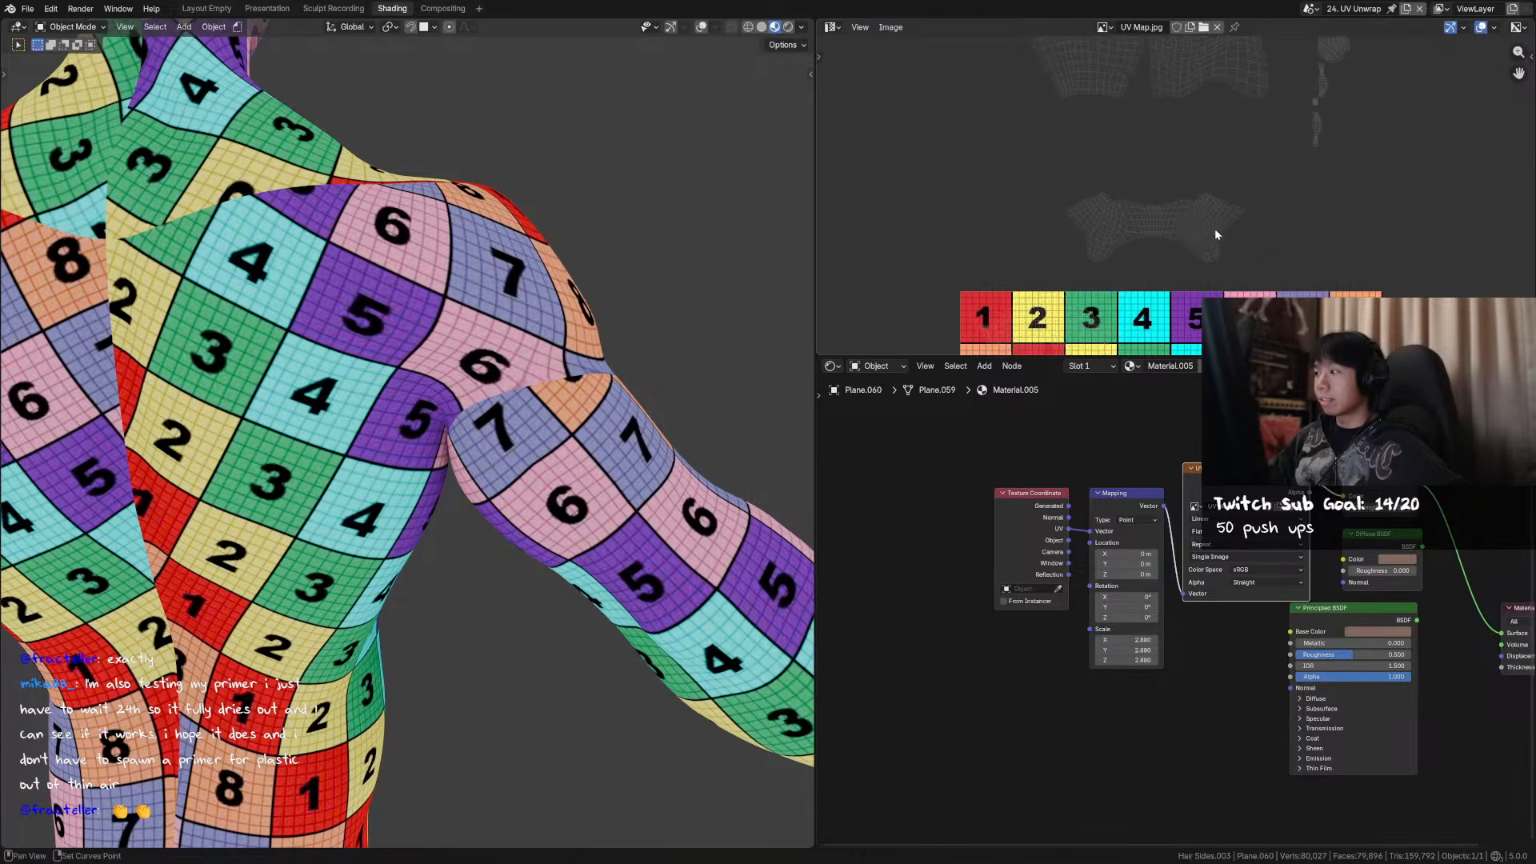
middle_click_drag(1218, 232, 1177, 275)
middle_click_drag(1112, 207, 1105, 192)
scroll(1084, 147, "down", 3)
middle_click_drag(1192, 344, 1080, 105)
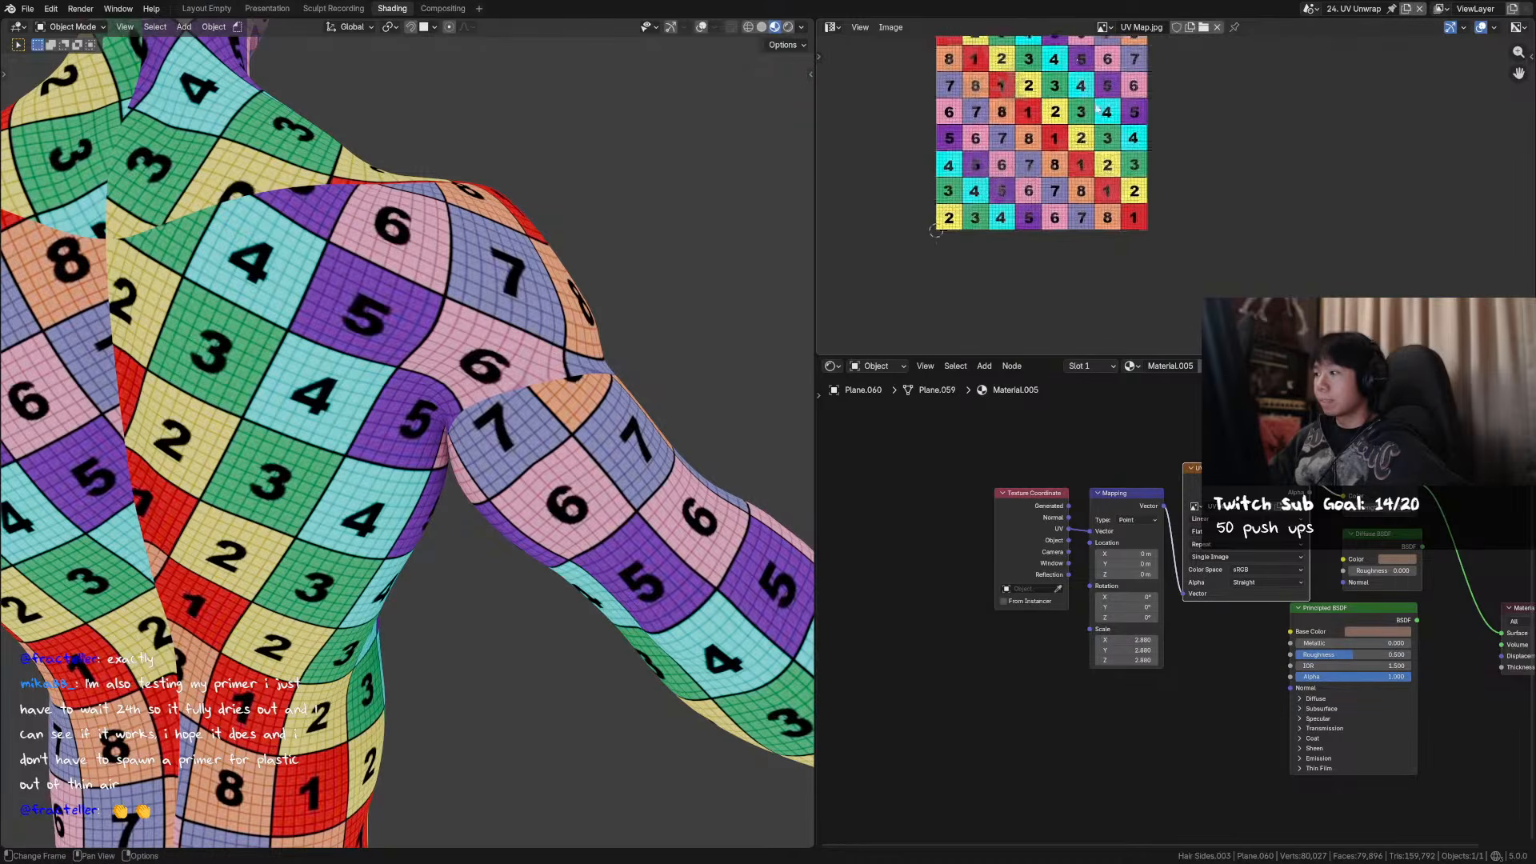
scroll(1079, 194, "up", 2)
key("Tab")
middle_click_drag(1045, 158, 1096, 162)
left_click_drag(1191, 119, 1164, 148)
key("g")
right_click(1168, 134)
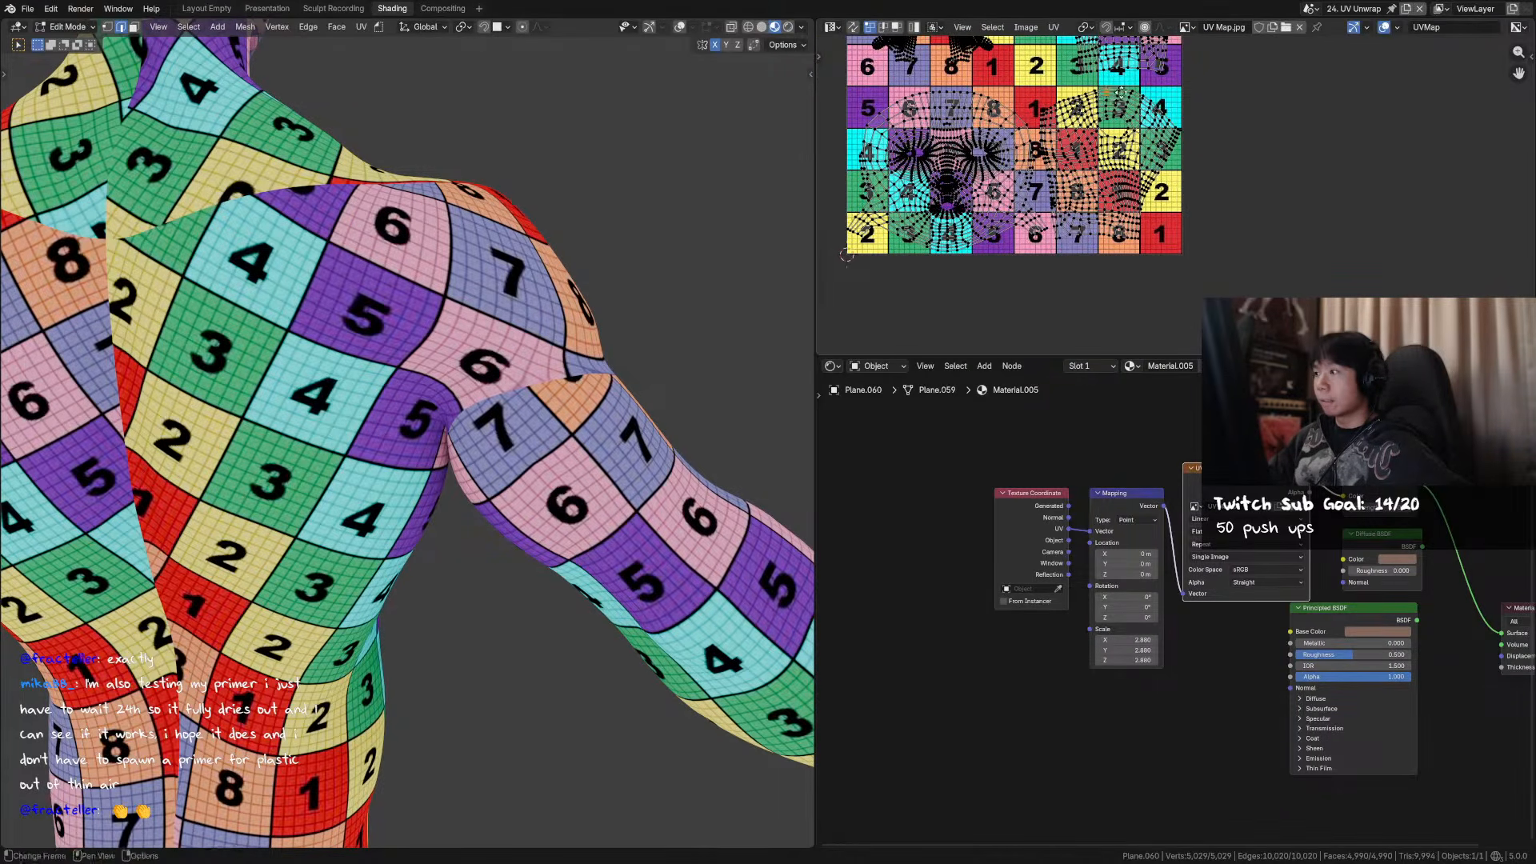
- Nudge the selected vertices at the armpit corner of the two torso UV islands in the checker tile
scroll(1132, 130, "up", 1)
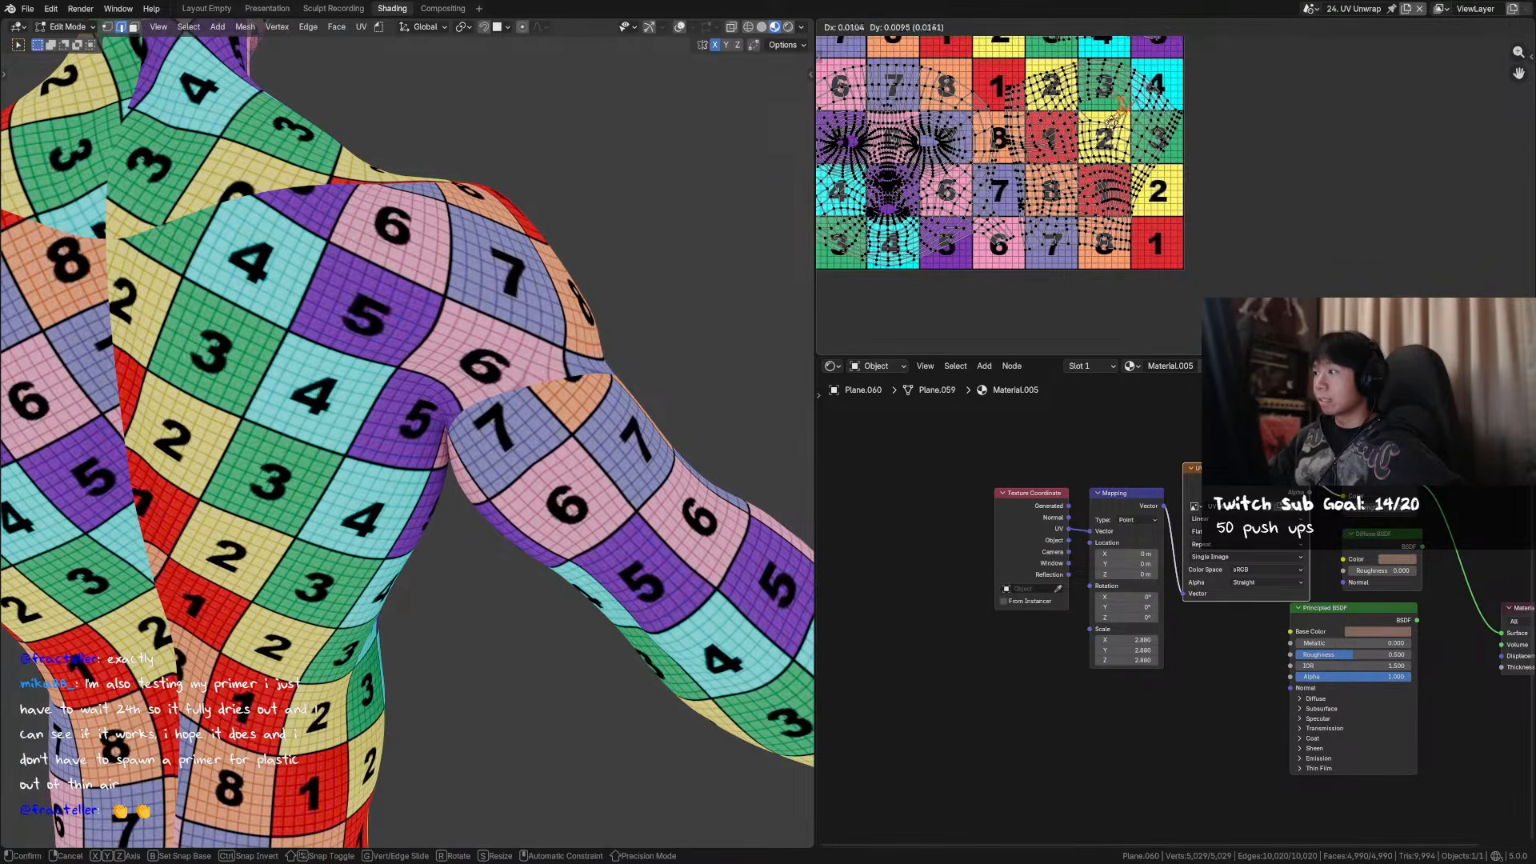
middle_click_drag(1089, 65, 1119, 184)
middle_click_drag(1141, 81, 1082, 192)
scroll(1081, 192, "up", 1)
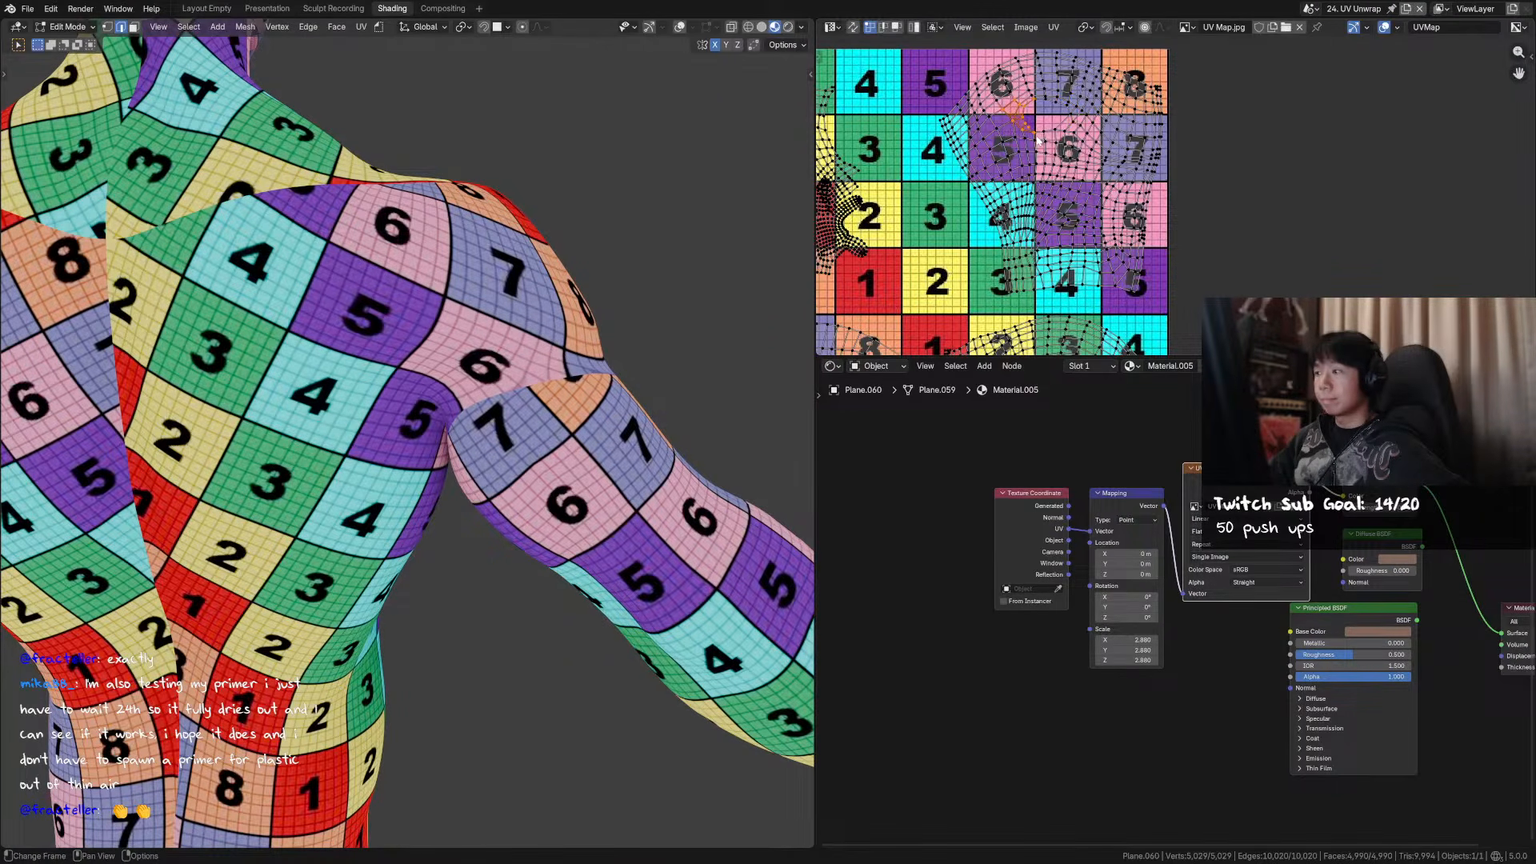
scroll(1027, 138, "up", 3)
scroll(1041, 200, "up", 3)
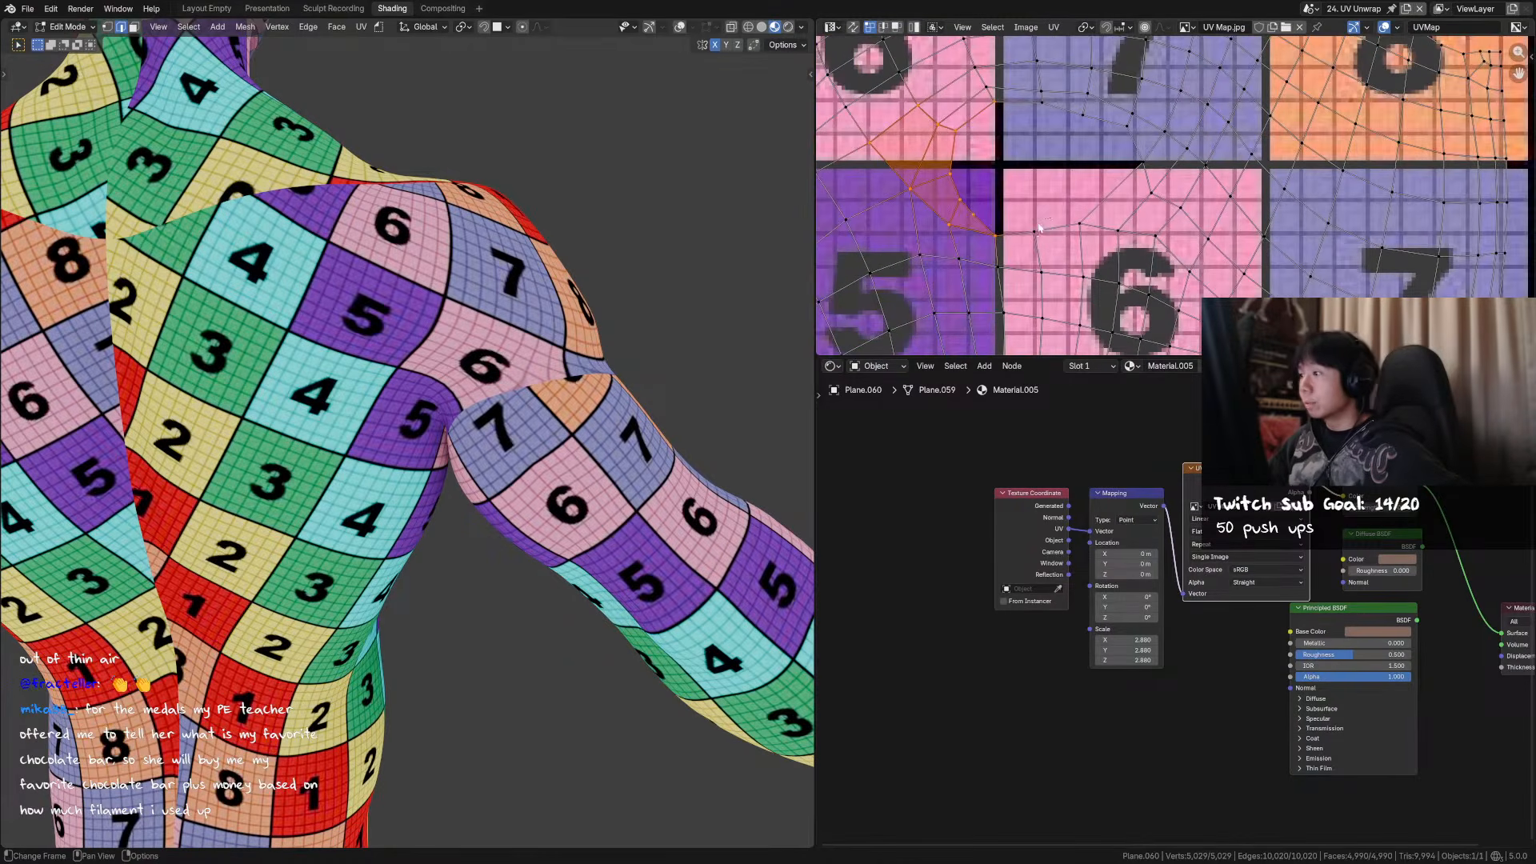
key("g")
left_click(1039, 225)
middle_click_drag(980, 199, 1032, 203)
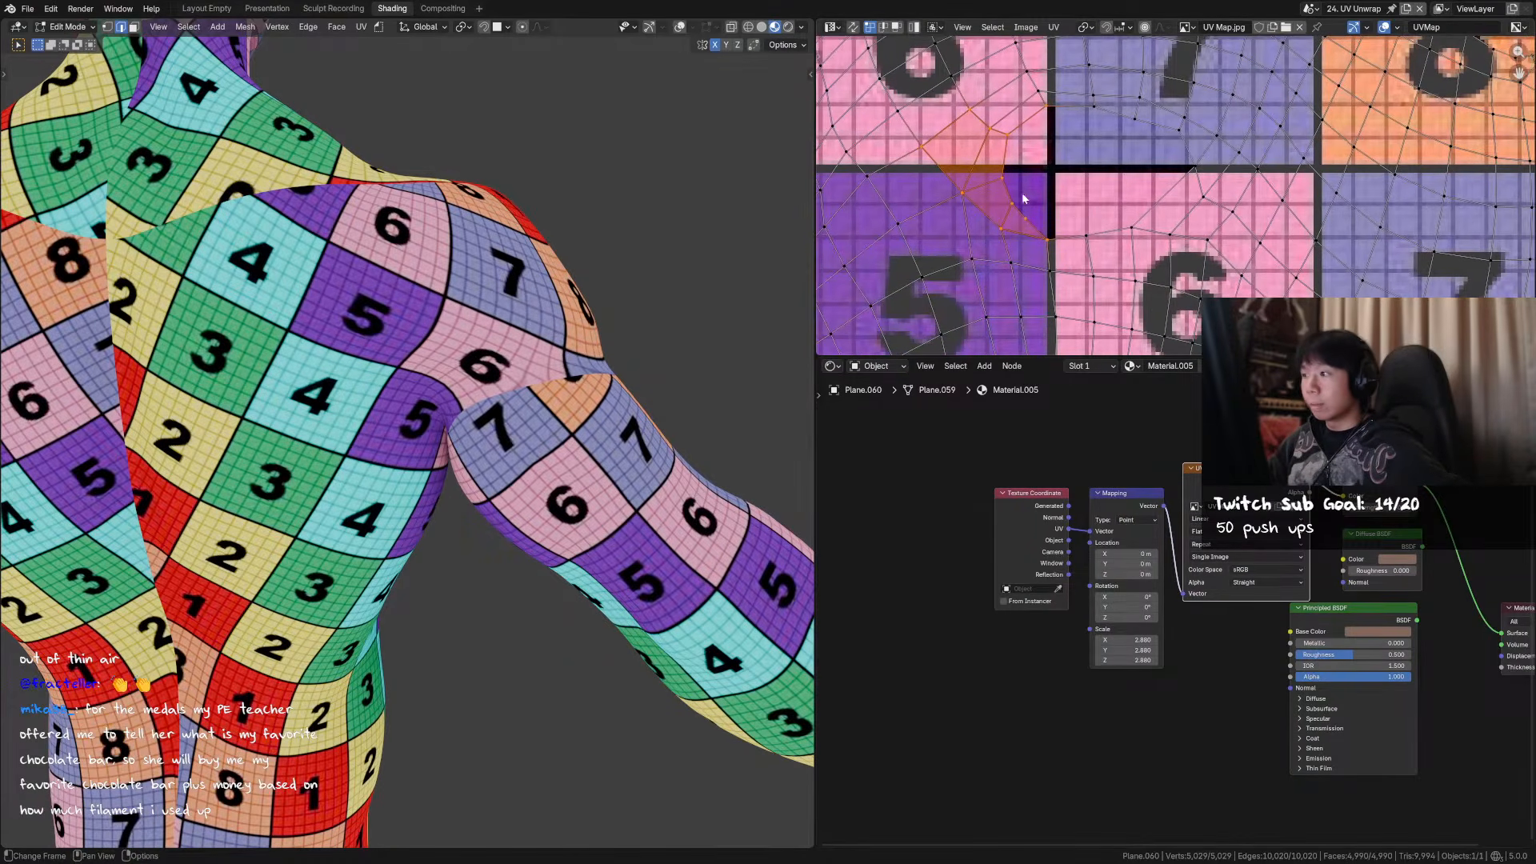
- Try repositioning single vertices just inside the armpit edge of the upper torso island
left_click(991, 231)
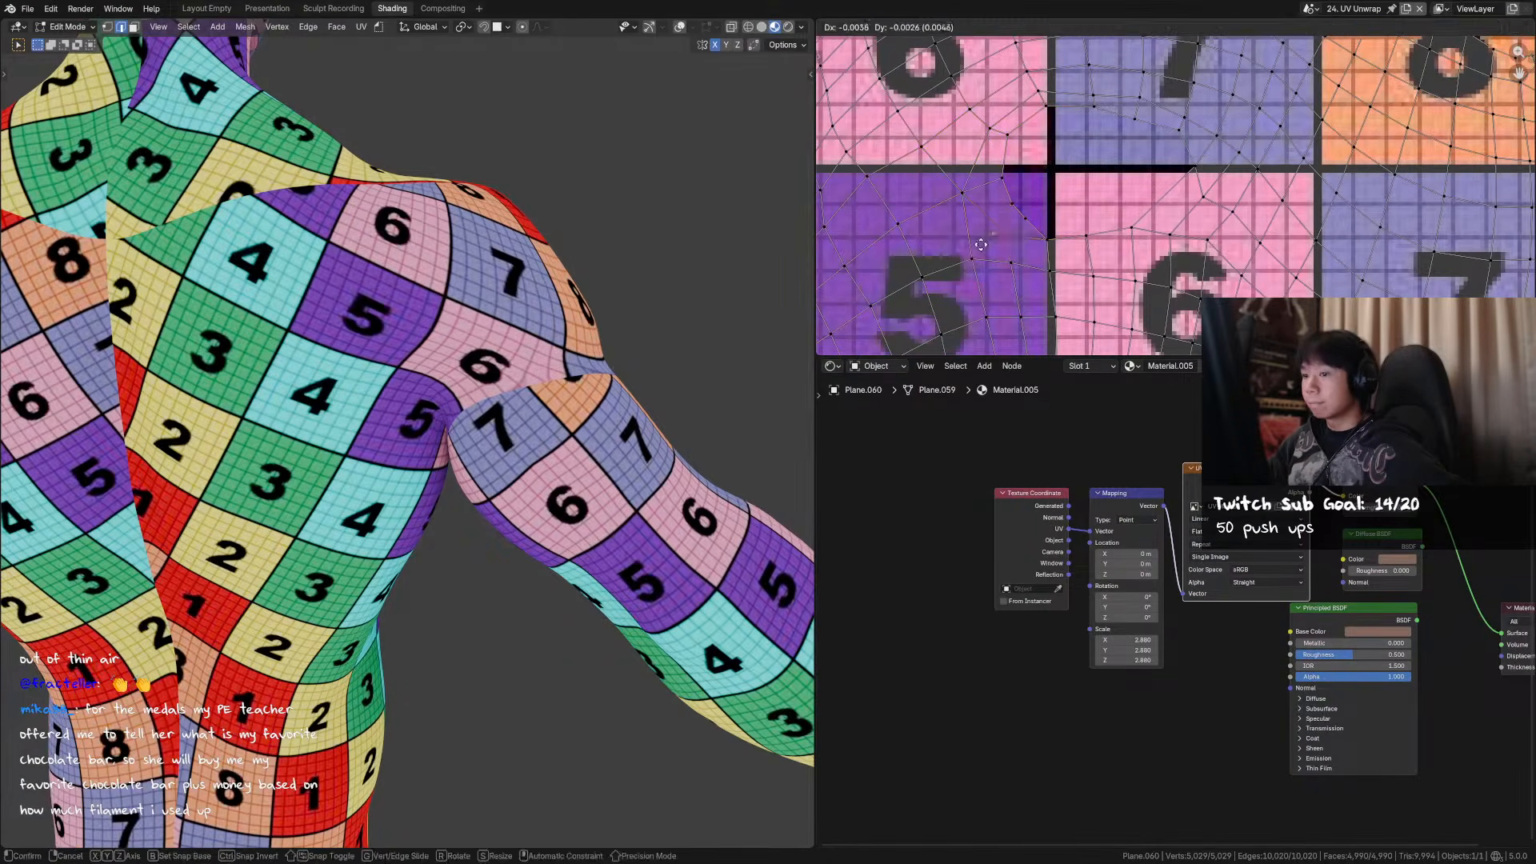
key("g")
right_click(942, 215)
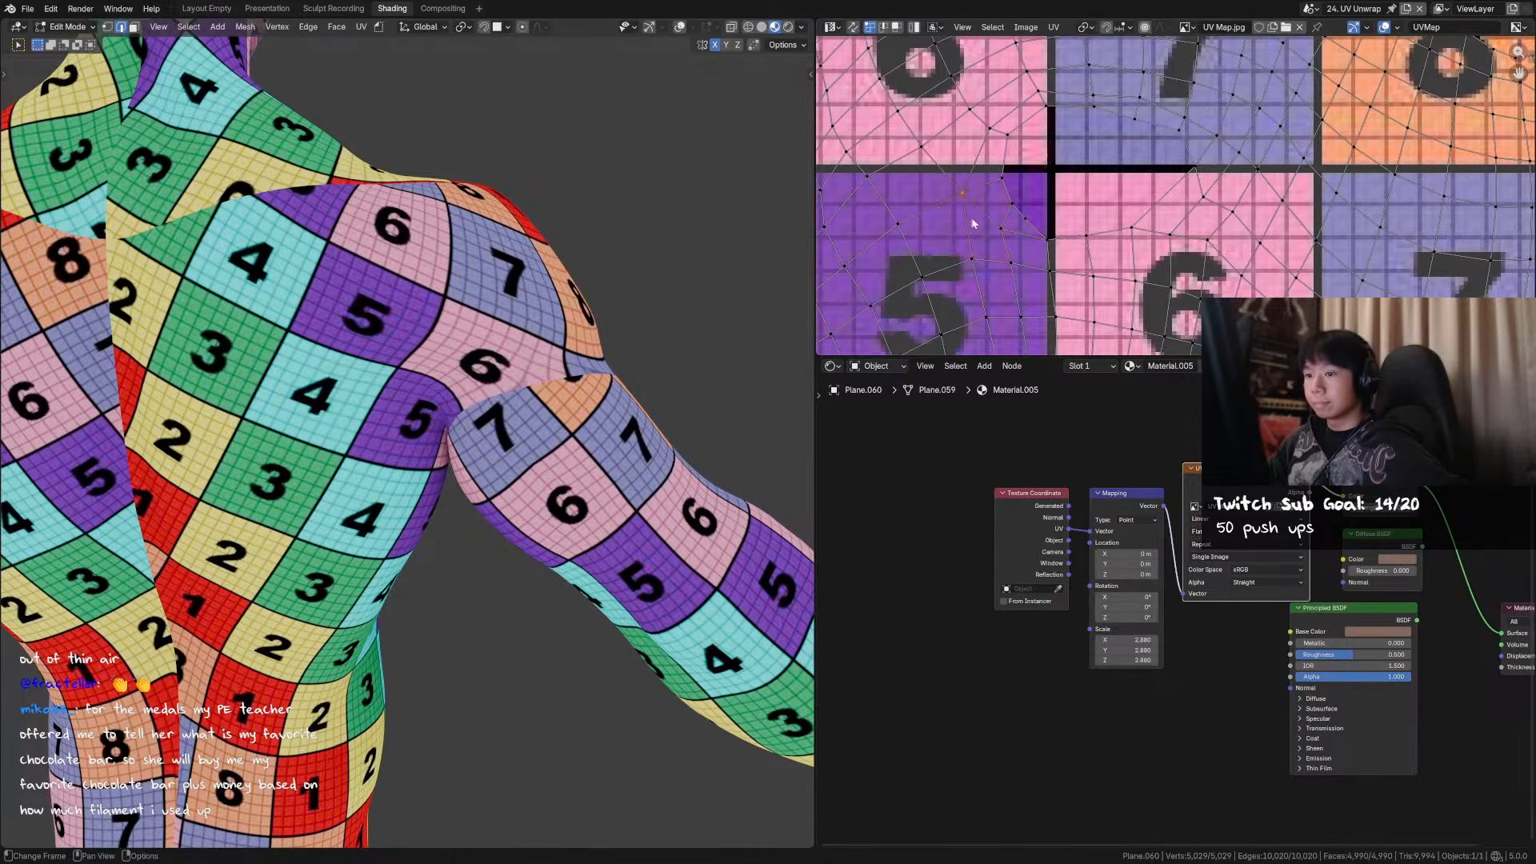
middle_click_drag(980, 220, 990, 208)
middle_click_drag(598, 194, 633, 175)
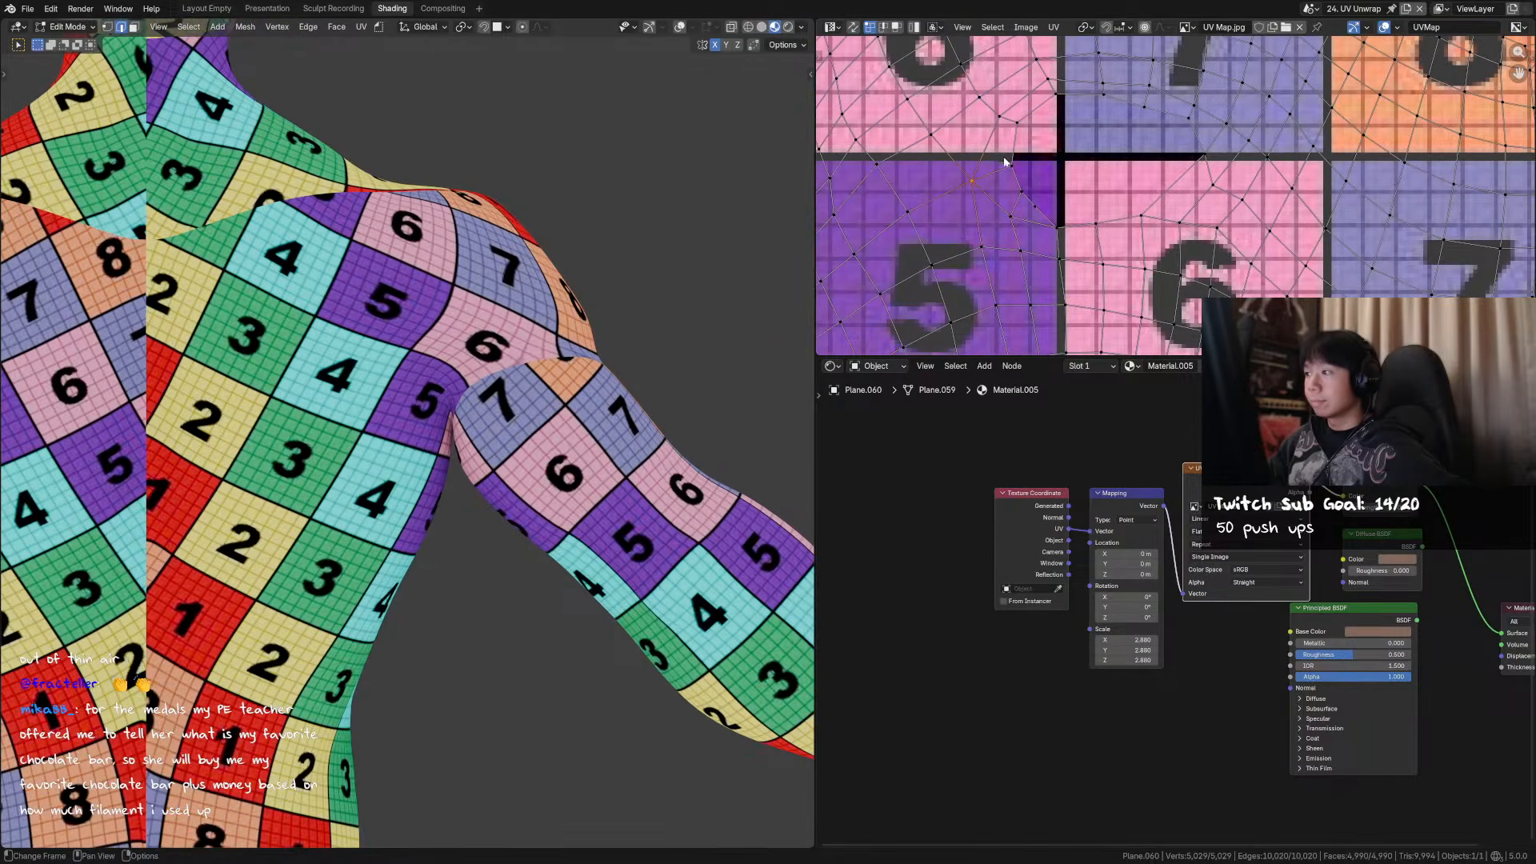
key("g")
left_click(1044, 165)
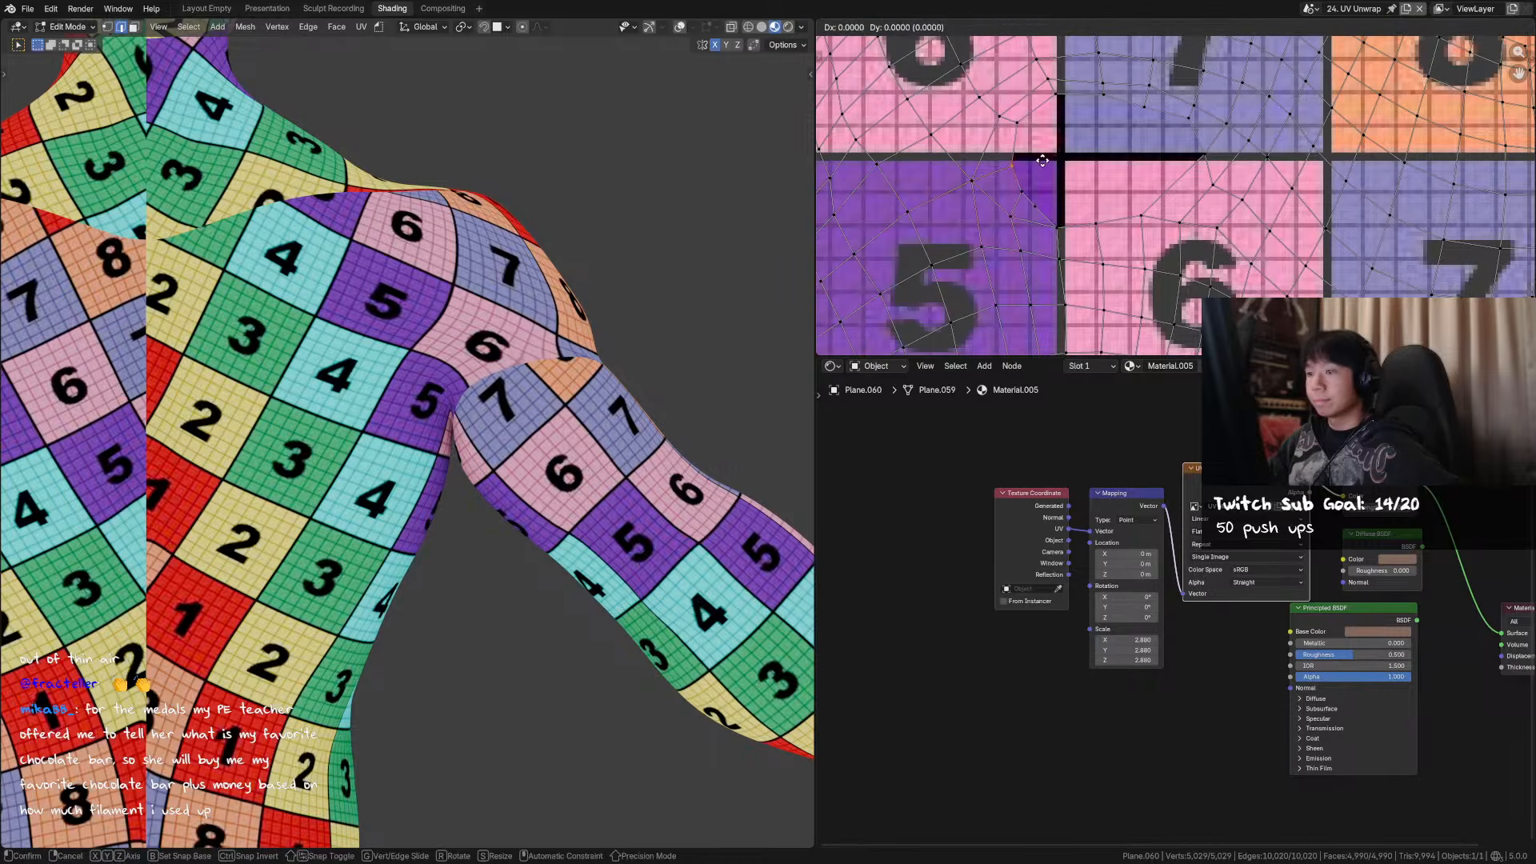
- Select a short run of vertices along the upper torso island's armpit edge and move it about 0.009 along X
left_click(1034, 206, "ctrl")
key("g")
key("x")
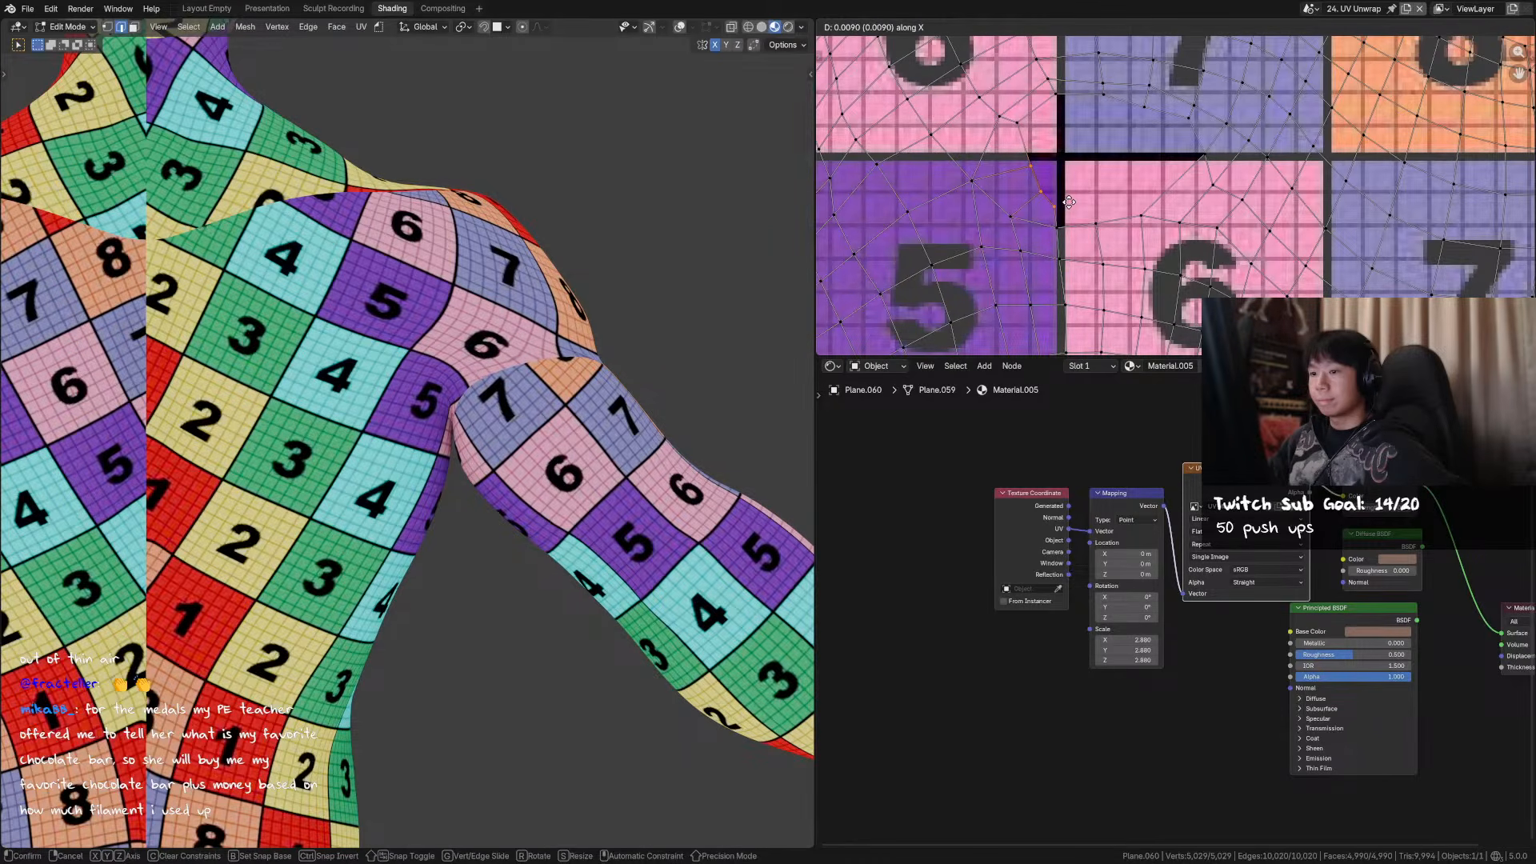
left_click(1069, 203)
scroll(1205, 82, "down", 5)
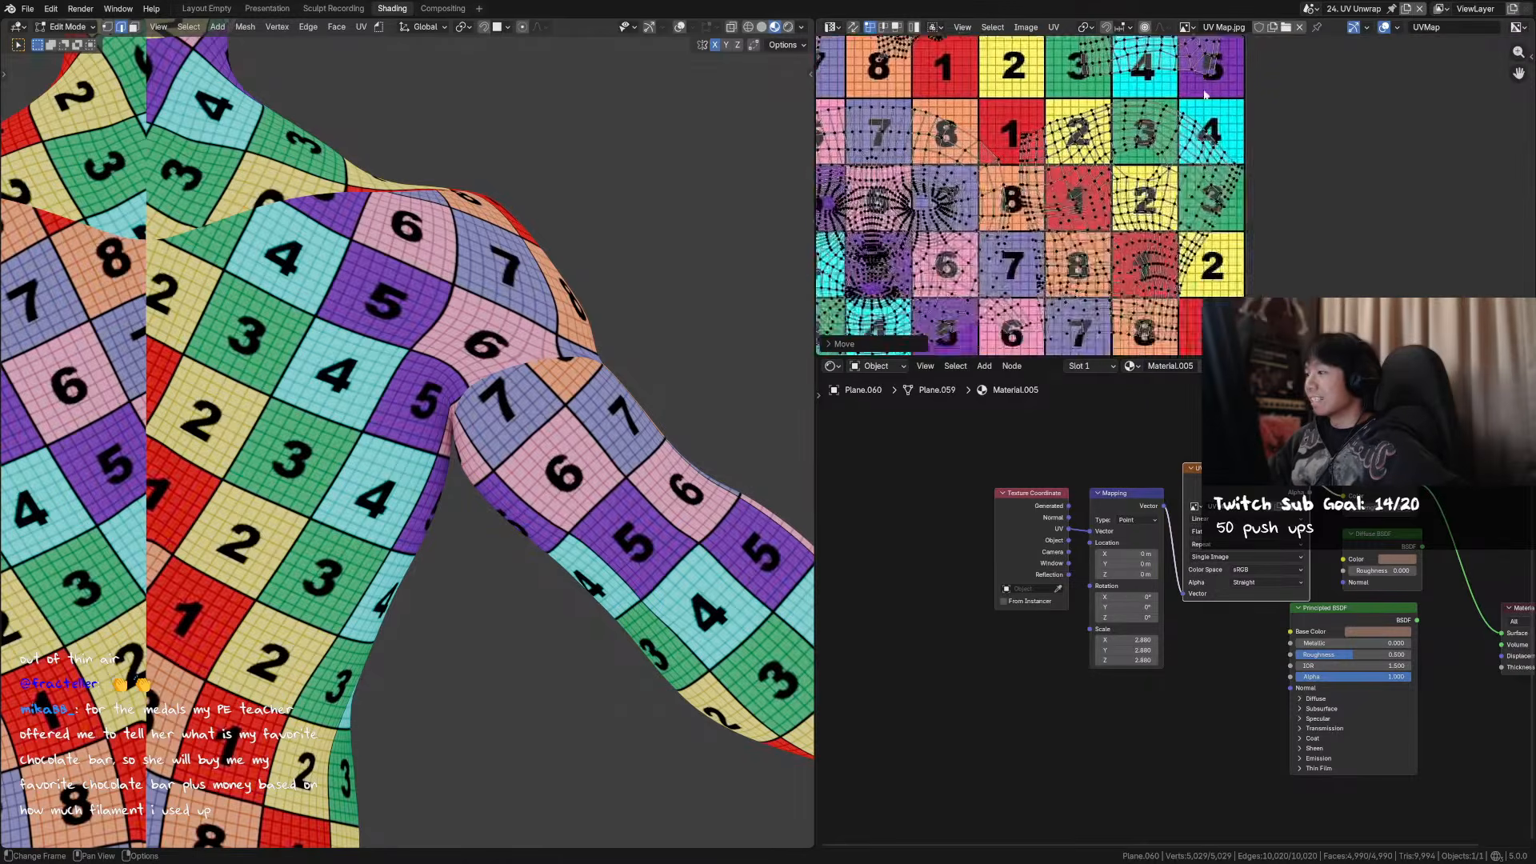
- Move a vertex near the armpit of the lower torso island about -0.003 along X, watching the checker under the model's arm
scroll(1175, 194, "up", 4)
scroll(556, 429, "down", 4)
middle_click_drag(80, 325, 330, 309, "shift")
scroll(330, 309, "up", 6)
middle_click_drag(1132, 132, 1135, 144)
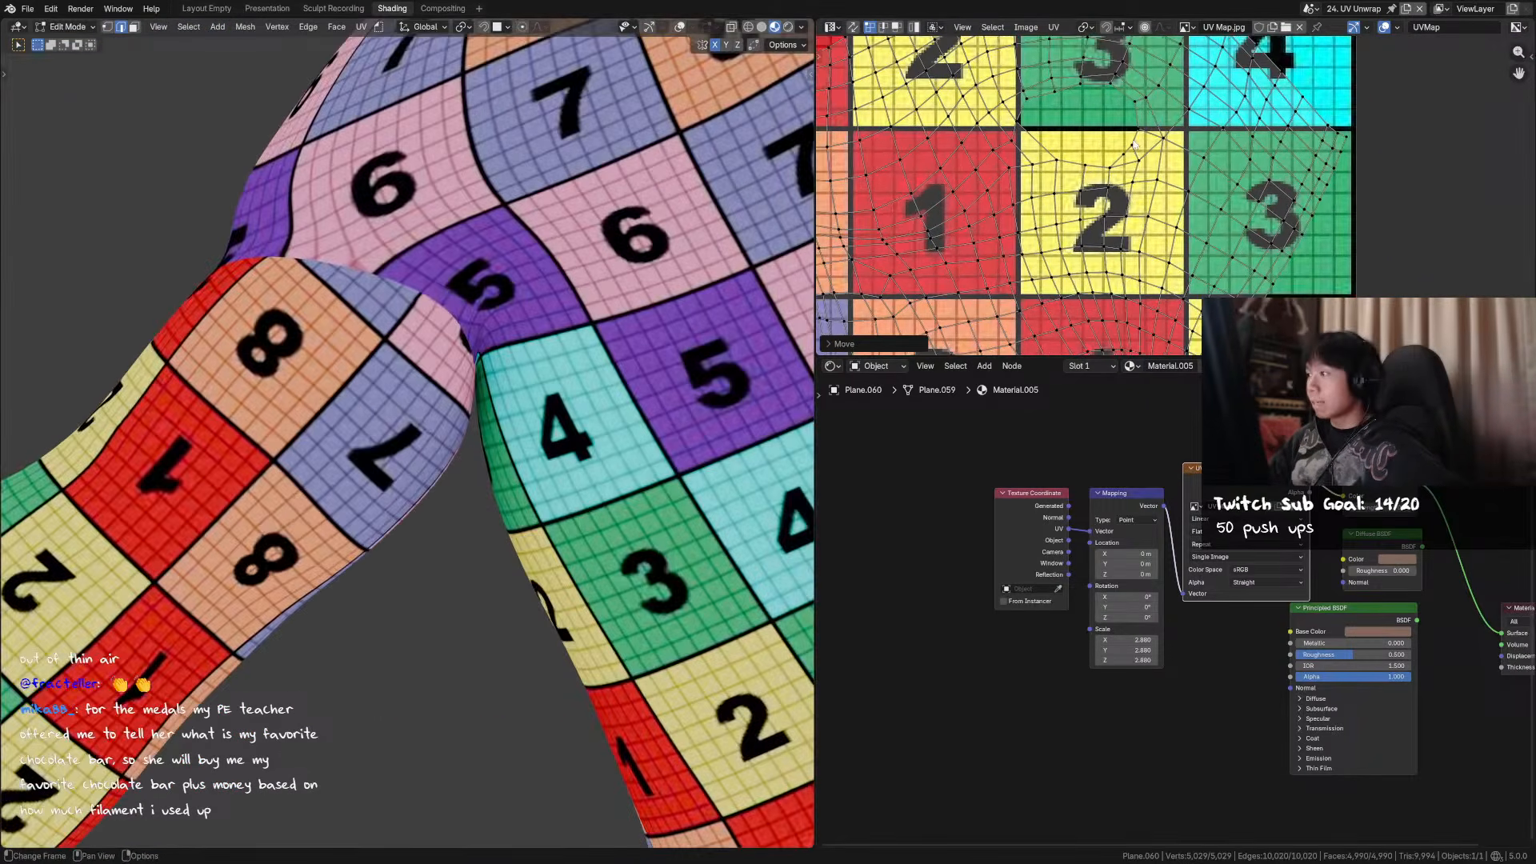
left_click(1134, 145)
key("g")
key("x")
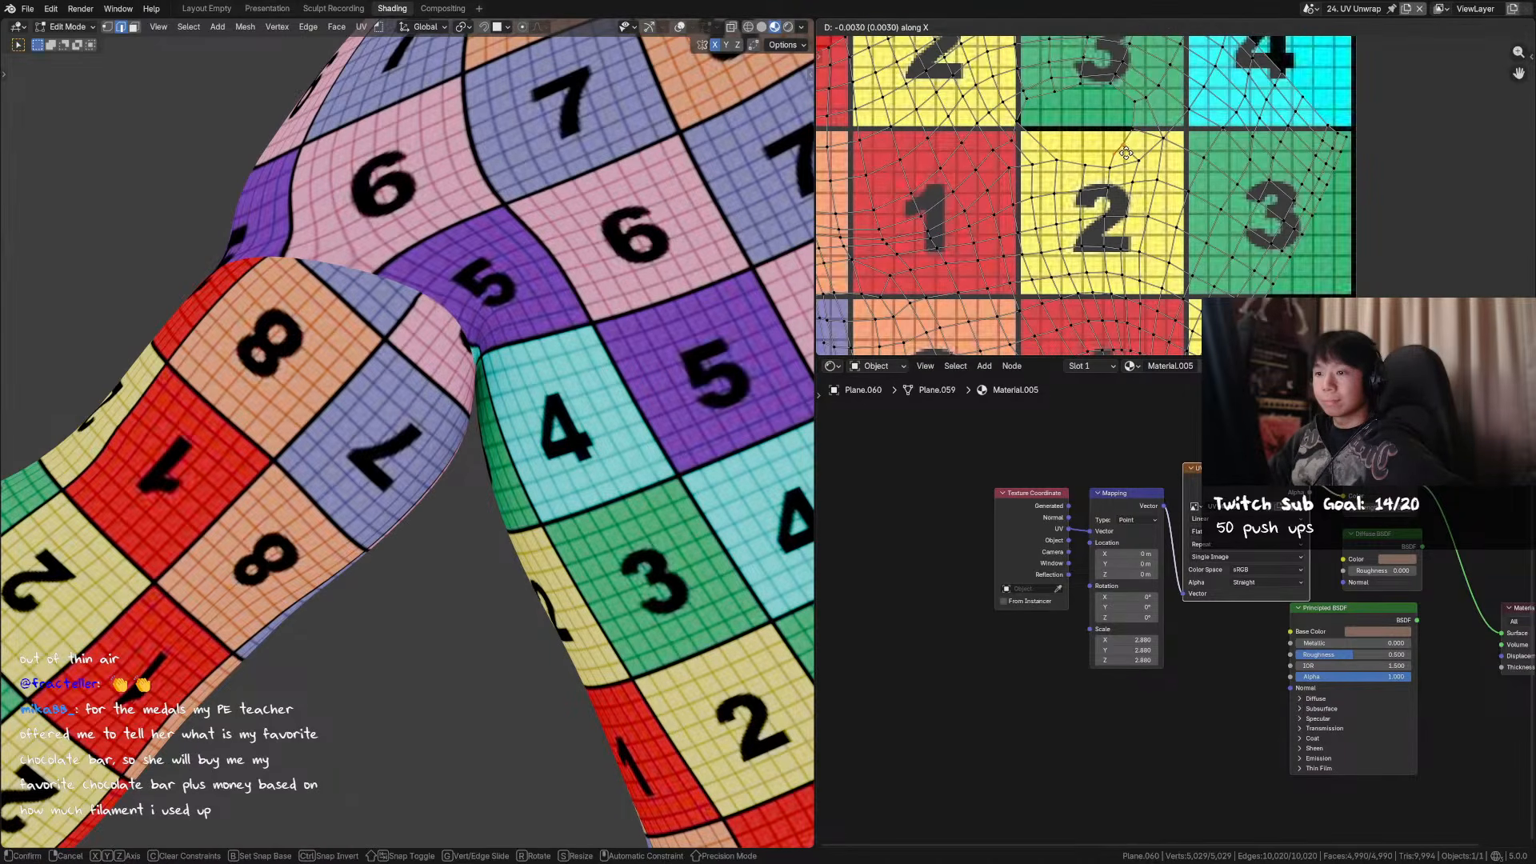
left_click(1125, 151)
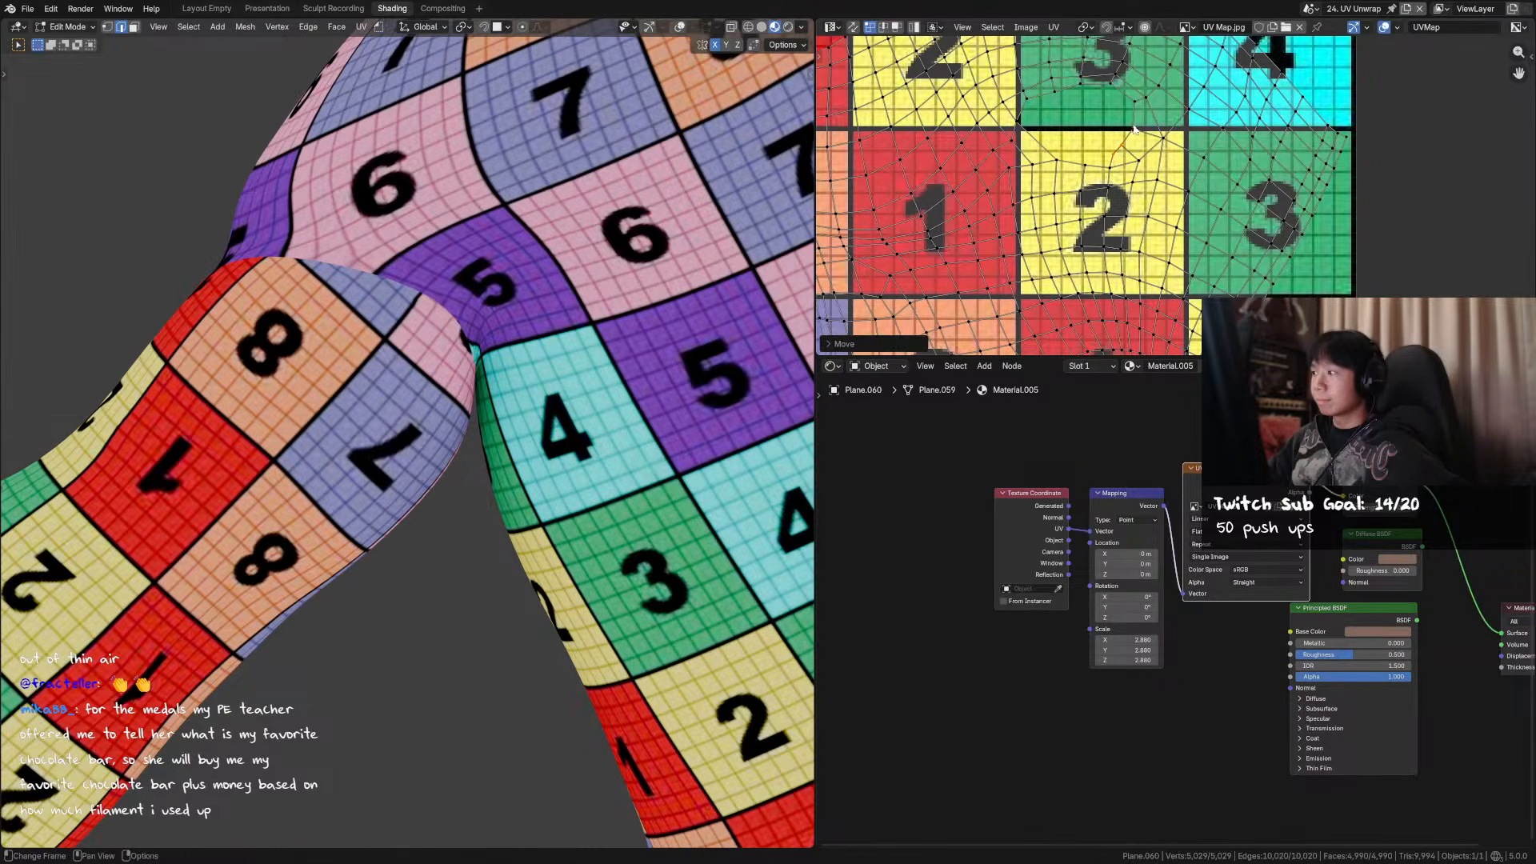
- Even out the neighbouring armpit vertices of the lower torso island with small shifts along X
key("g")
key("x")
left_click(1144, 130)
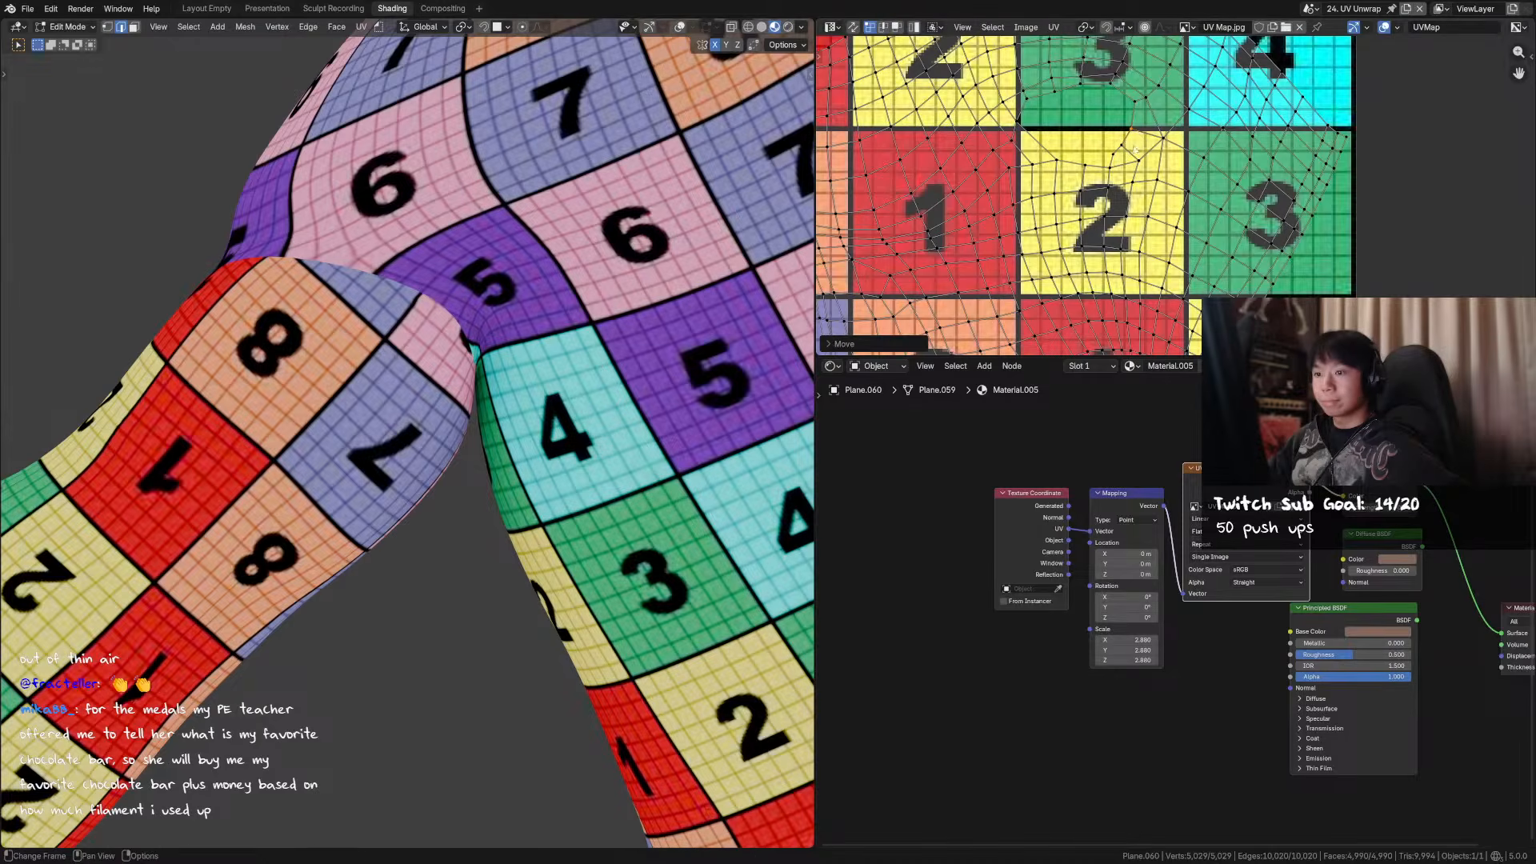
key("g")
key("x")
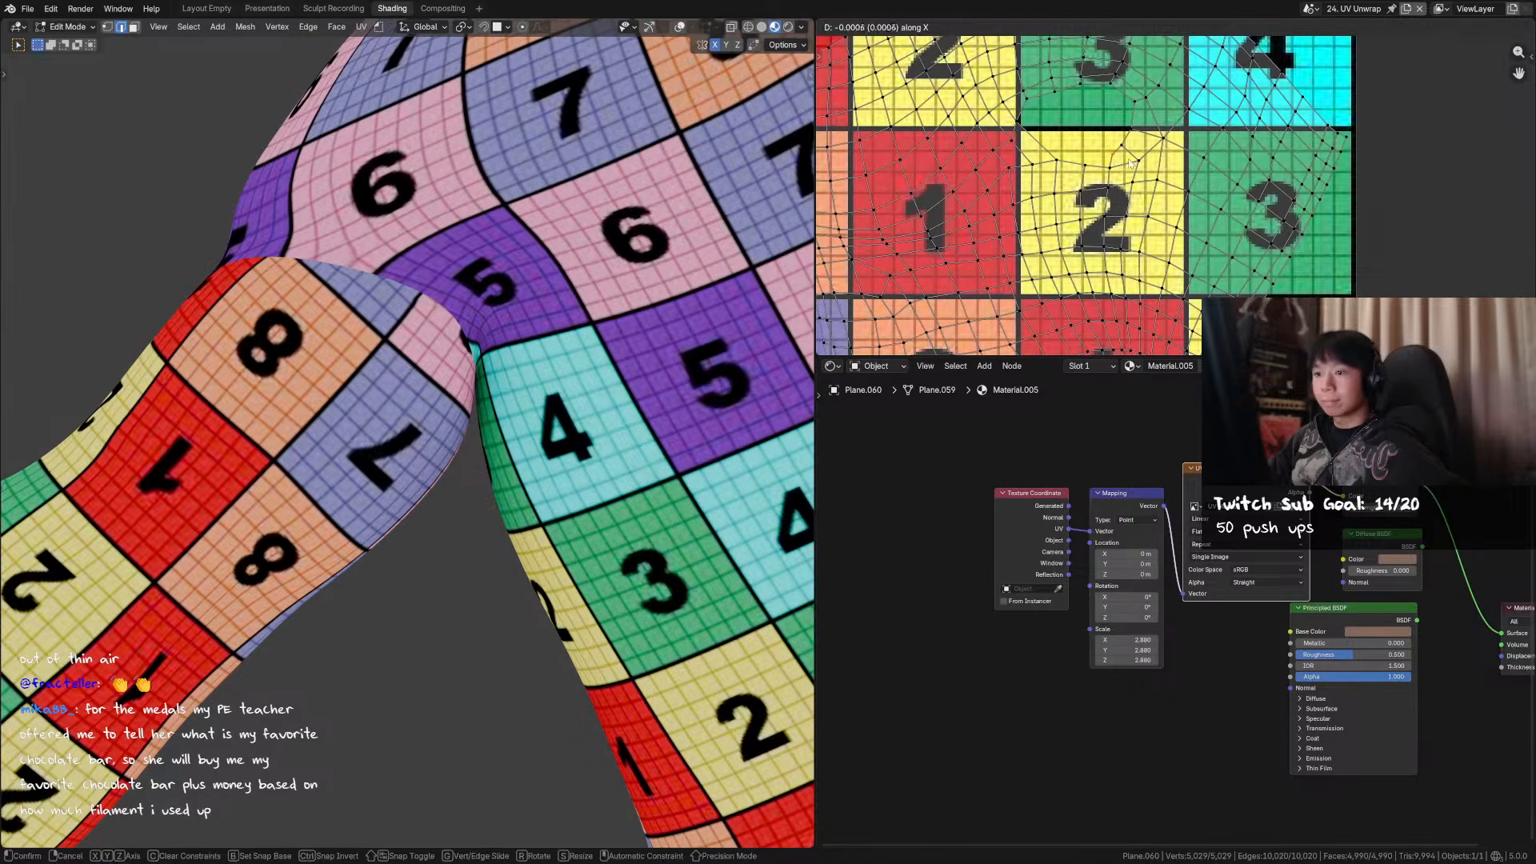
left_click(1130, 162)
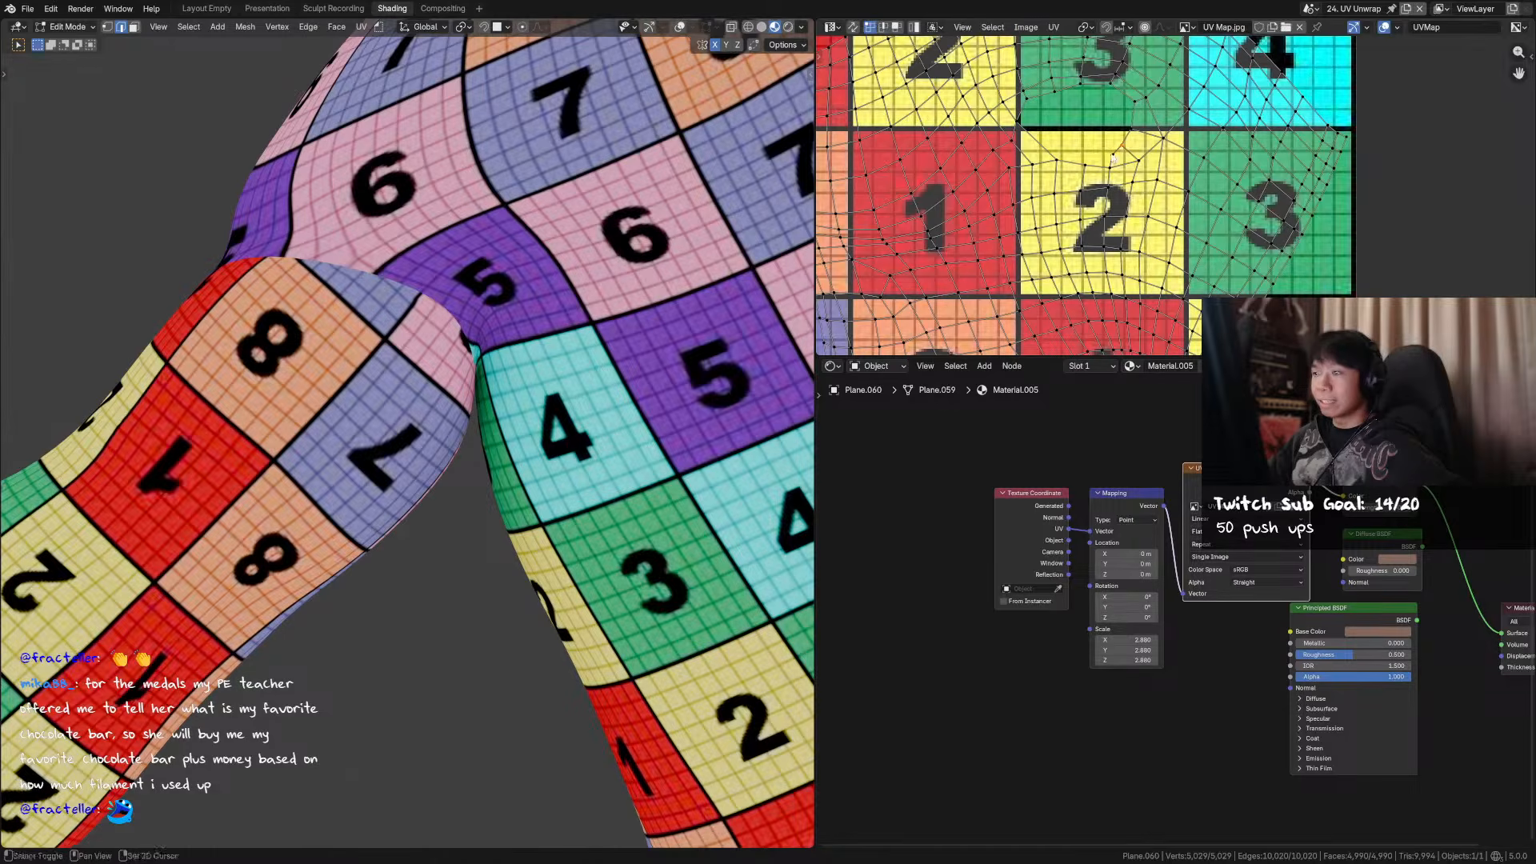
- Fine-tune the remaining lower torso armpit vertices, one along X and one freely
key("g")
key("x")
left_click(1145, 160)
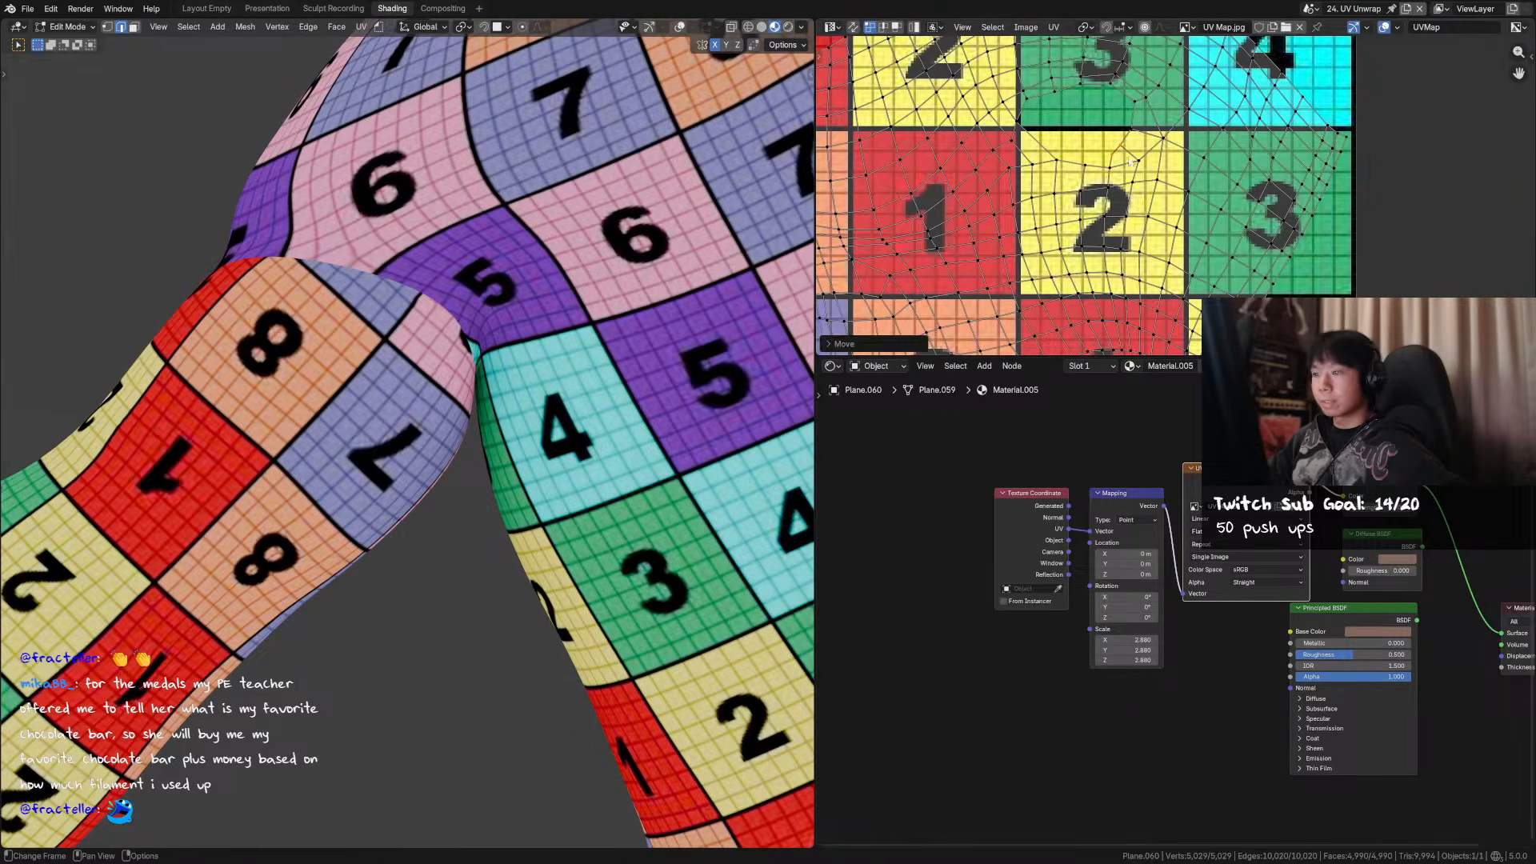
key("g")
left_click(1120, 159)
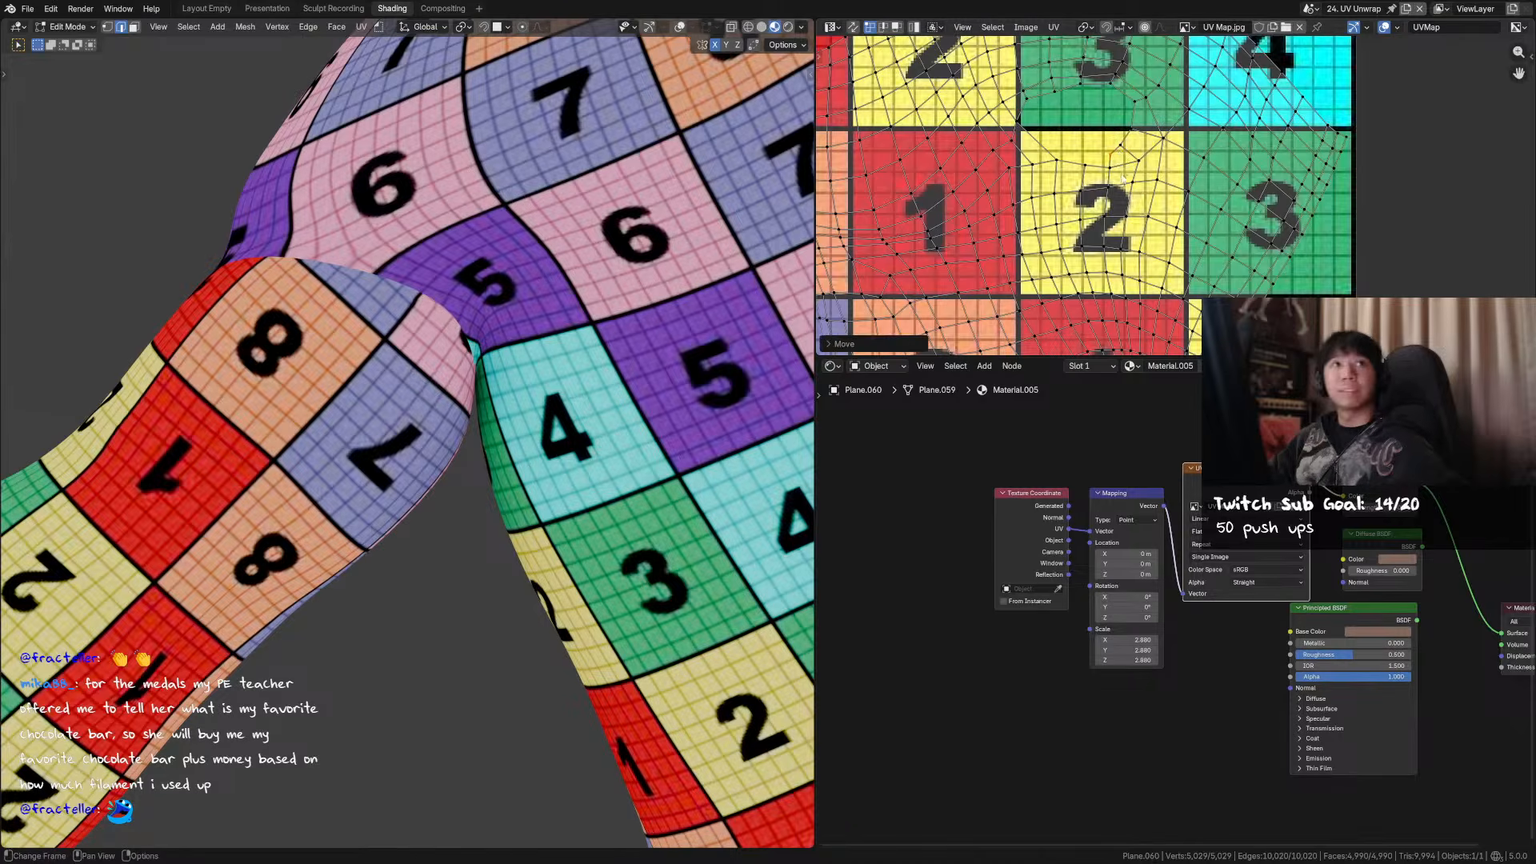
- Save the file, select the whole upper torso island in the tile, and save again
scroll(1121, 159, "down", 5)
scroll(1124, 160, "down", 1)
scroll(1124, 204, "down", 1)
key("ctrl+s")
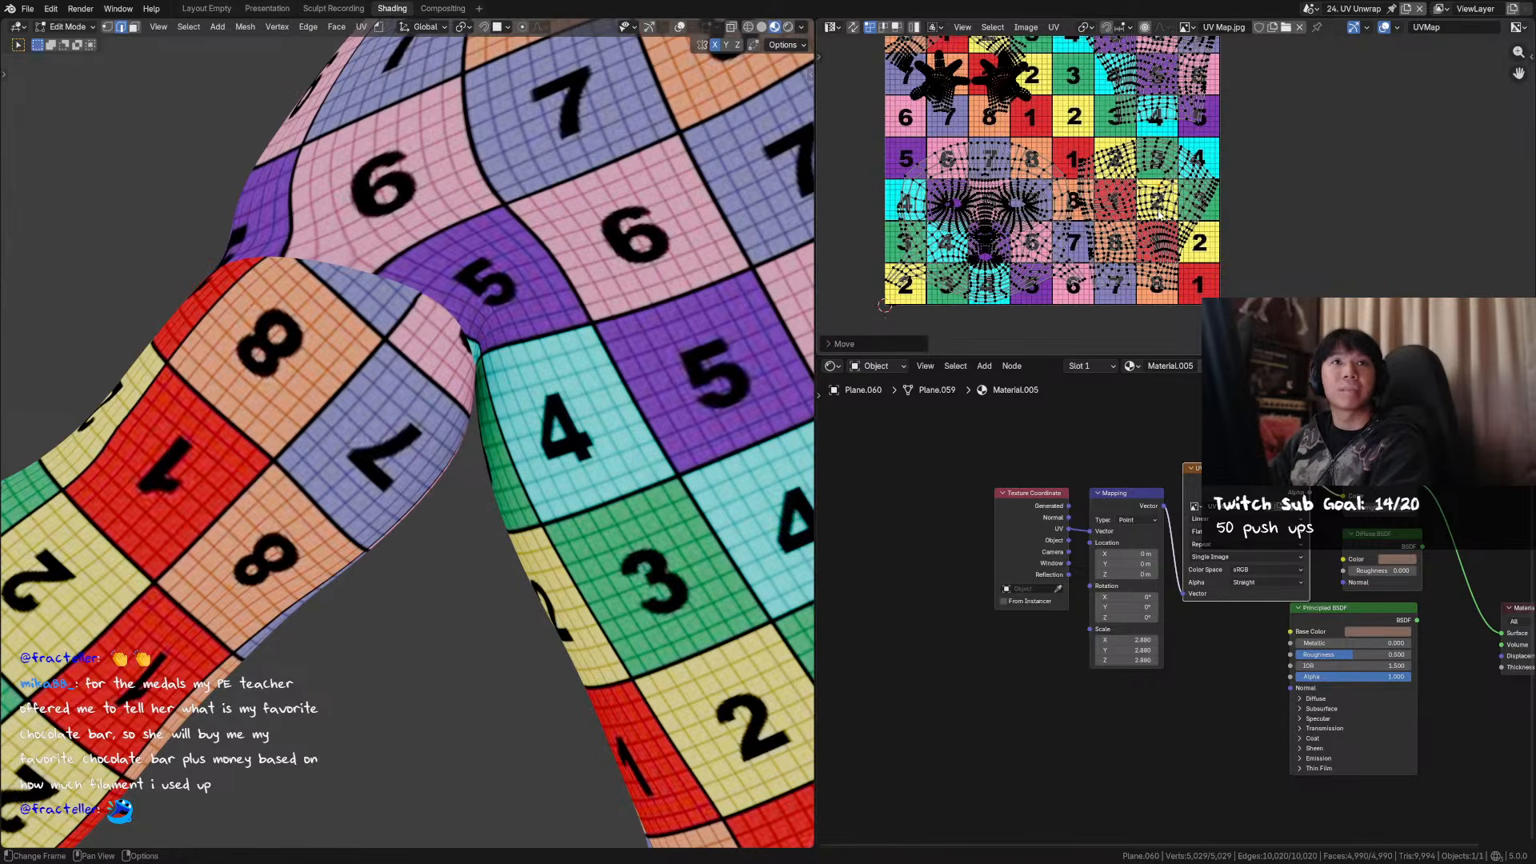
scroll(1214, 109, "down", 3)
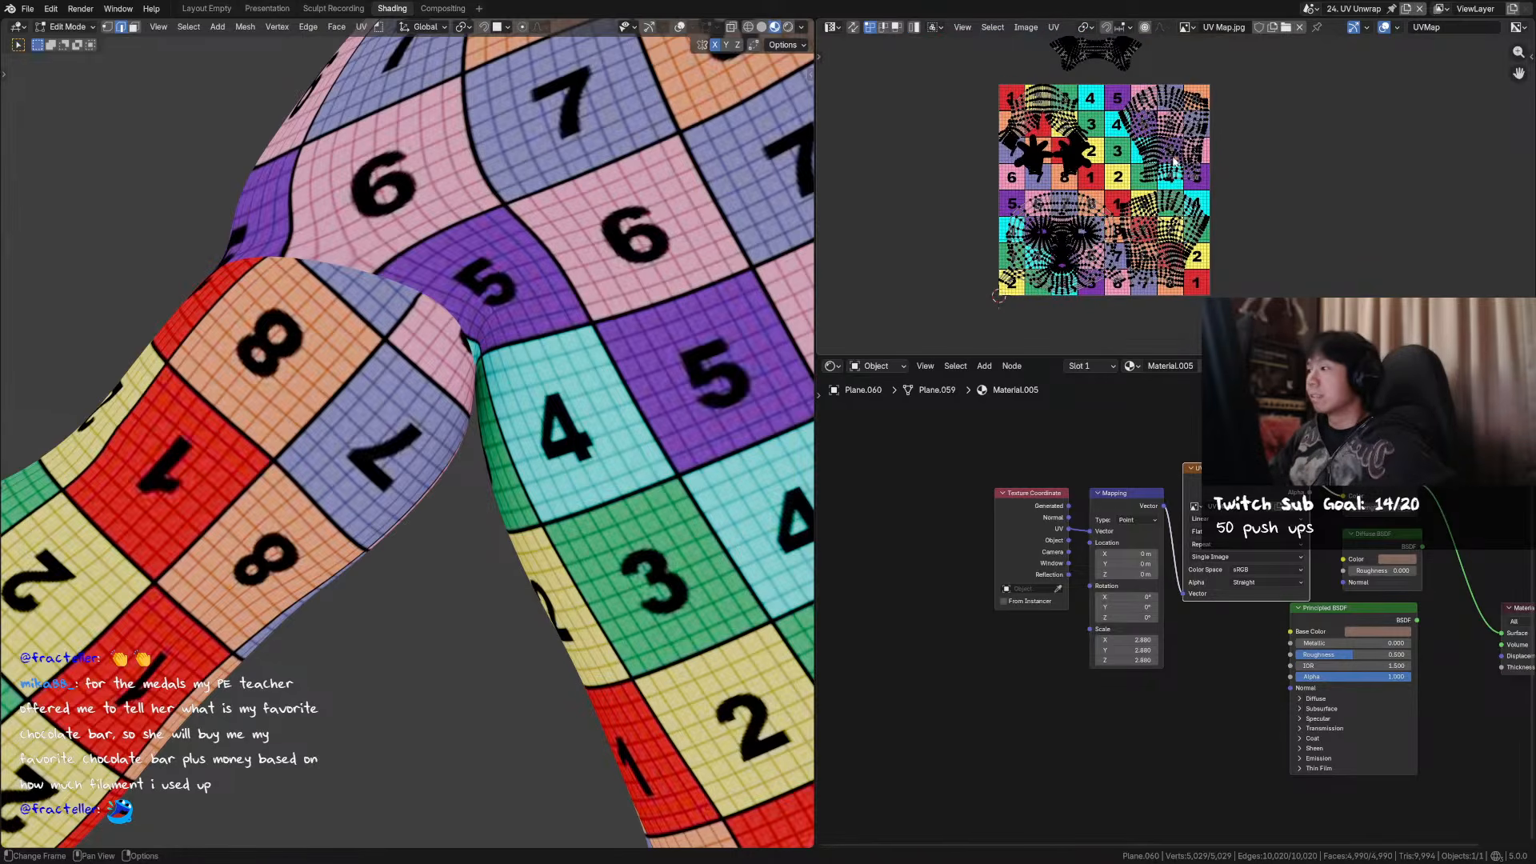
left_click(1179, 156)
middle_click_drag(1155, 210, 1160, 269)
key("ctrl+s")
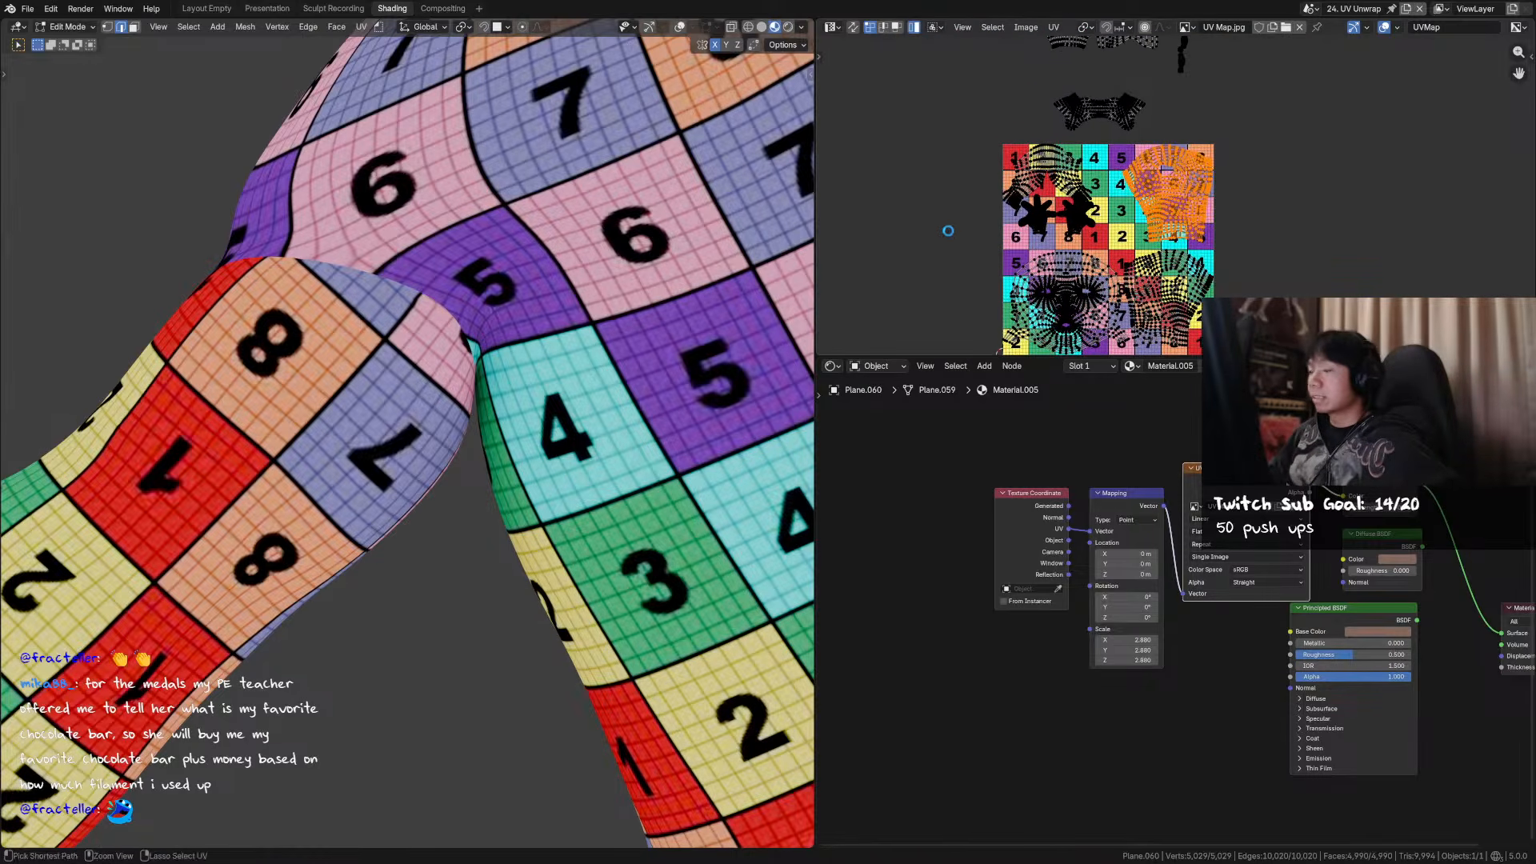
- Examine the checker pattern over the full model from the front and the overall UV layout
scroll(539, 305, "down", 5)
middle_click_drag(539, 305, 43, 362)
middle_click_drag(390, 260, 408, 324)
scroll(504, 300, "up", 3)
scroll(408, 324, "down", 3)
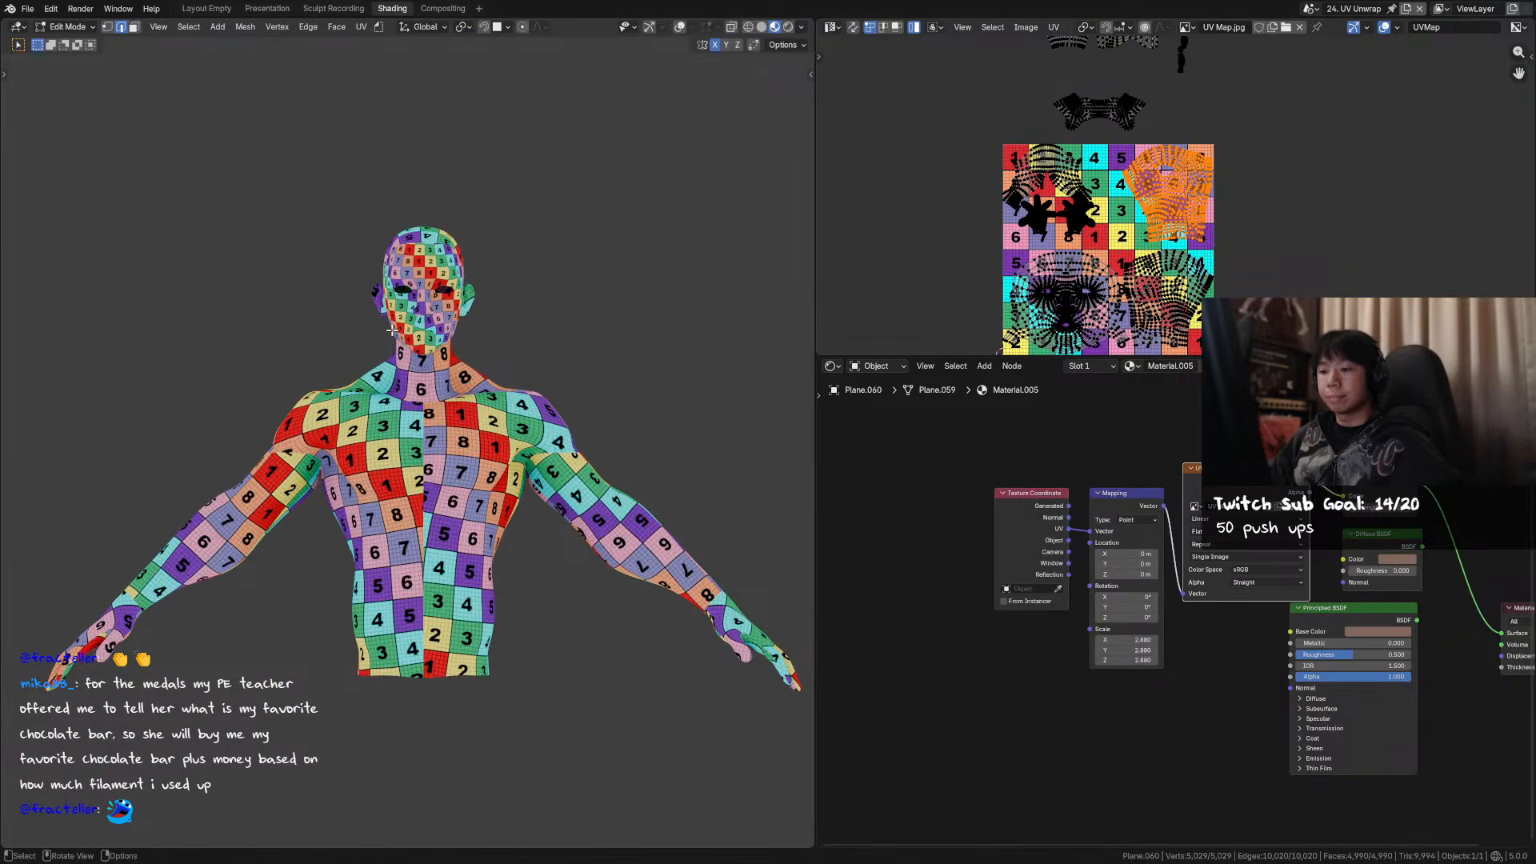
scroll(1228, 154, "down", 3)
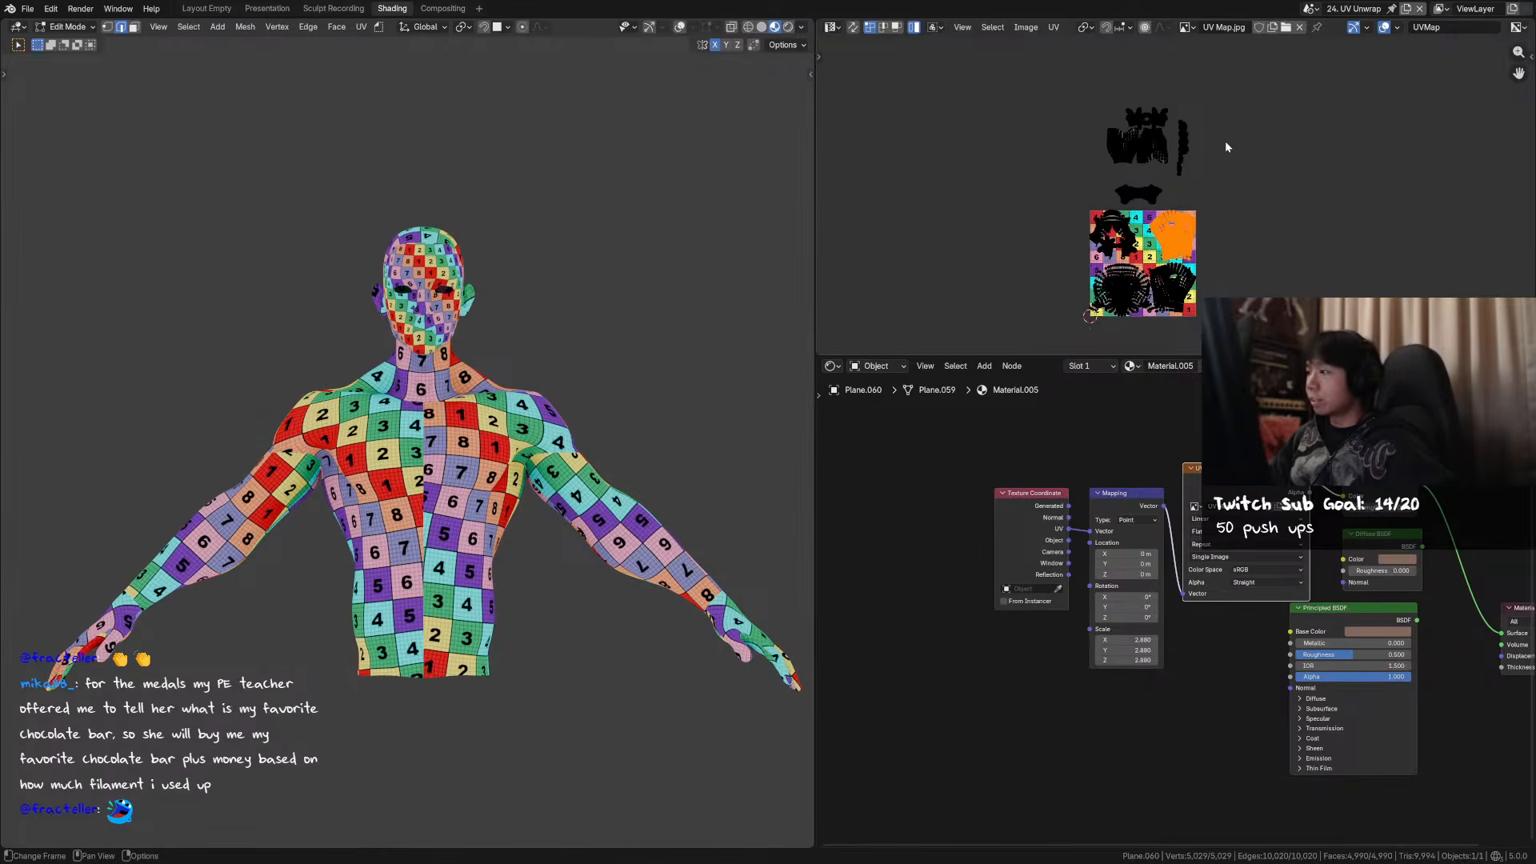
- Select all UV islands and inspect the checker scale on the neck, face and ears from several angles
key("a")
scroll(1101, 244, "up", 3)
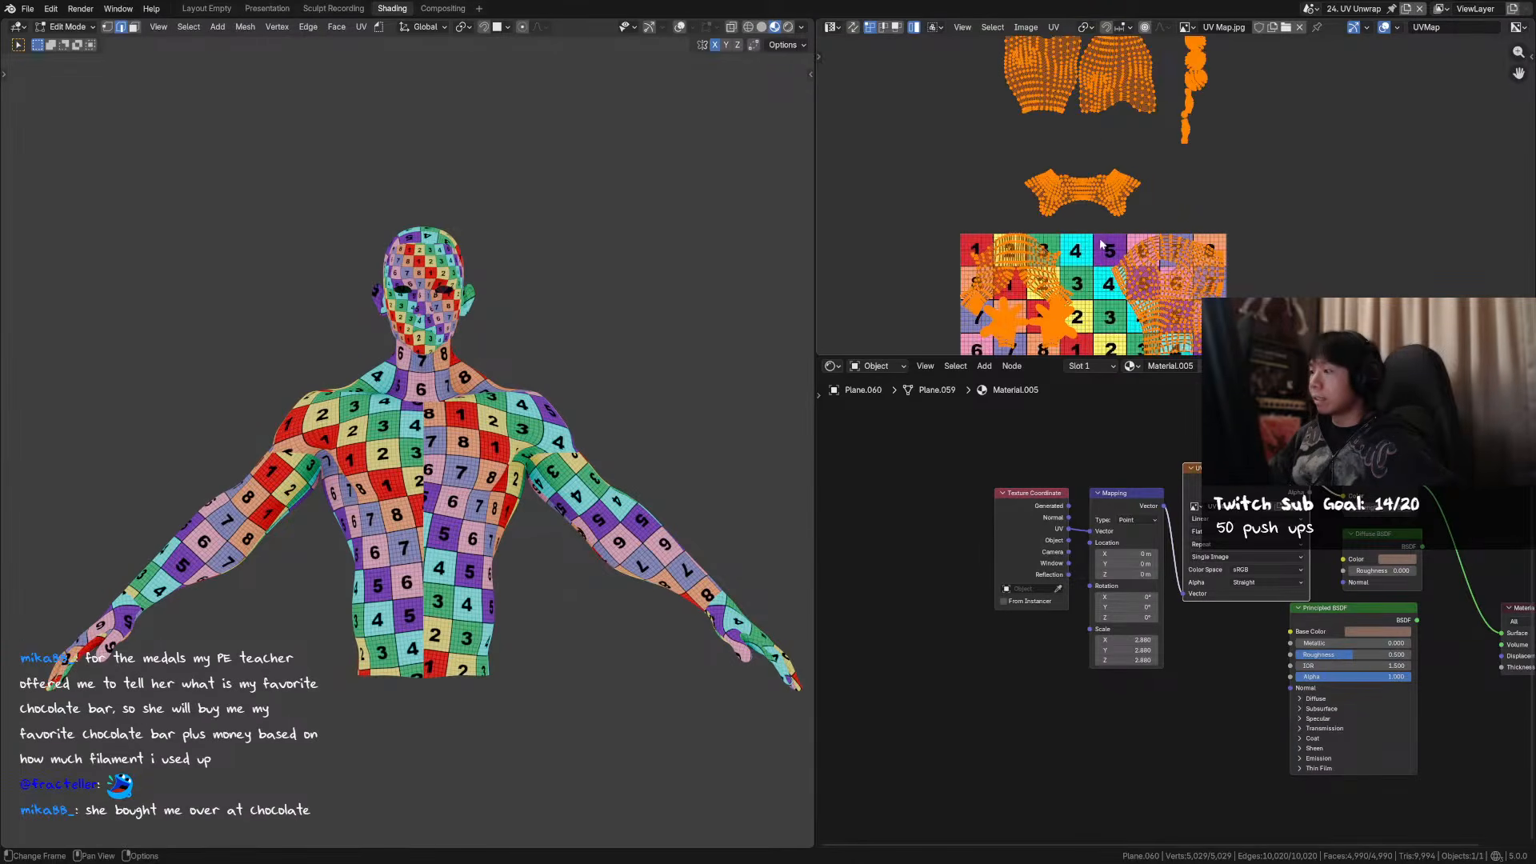
scroll(592, 238, "up", 5)
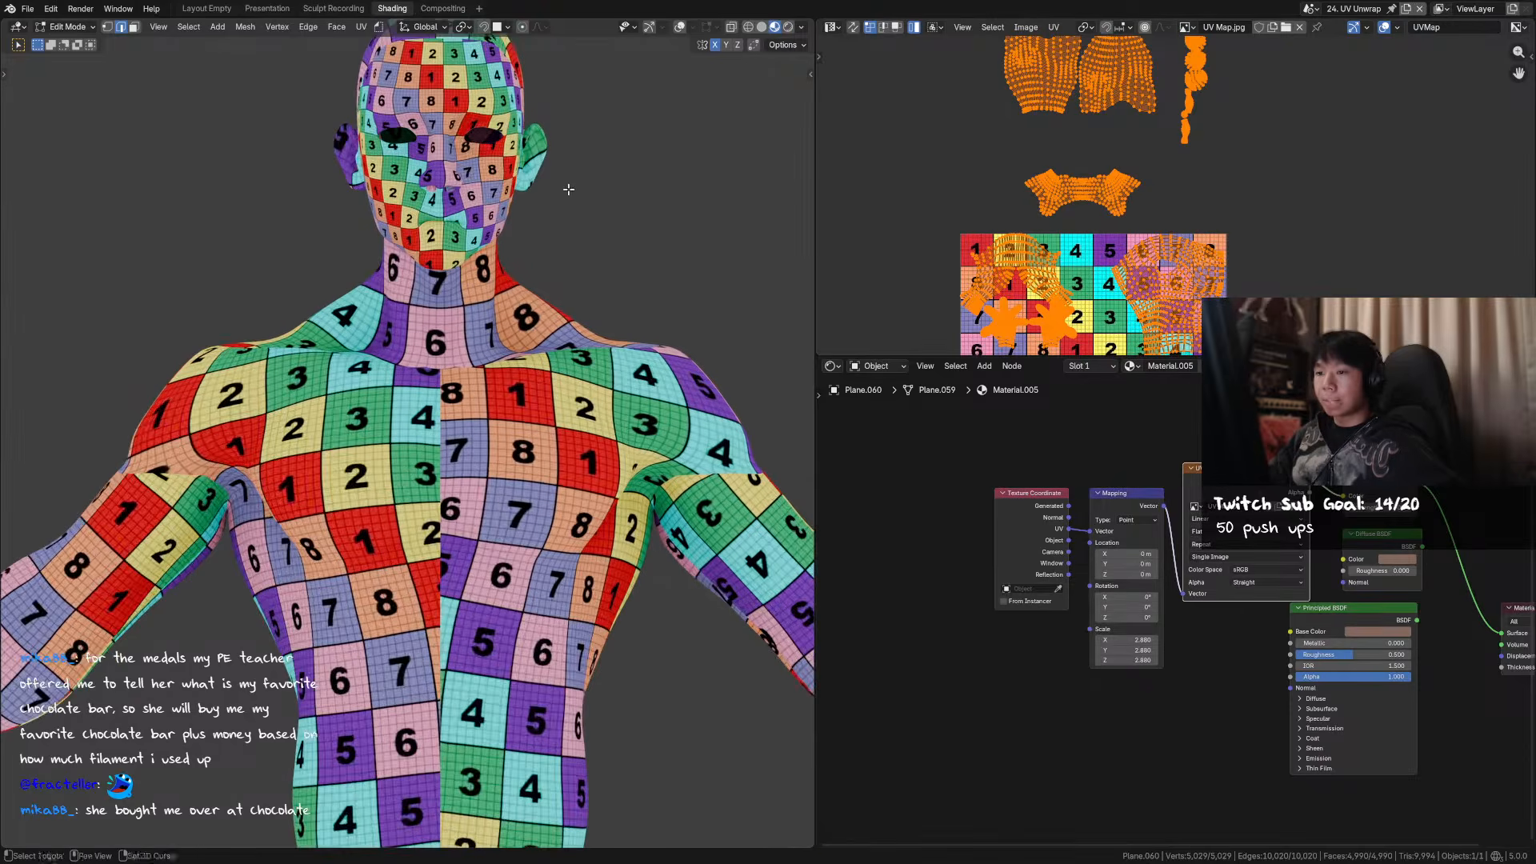
middle_click_drag(572, 190, 506, 383, "shift")
scroll(490, 364, "up", 4)
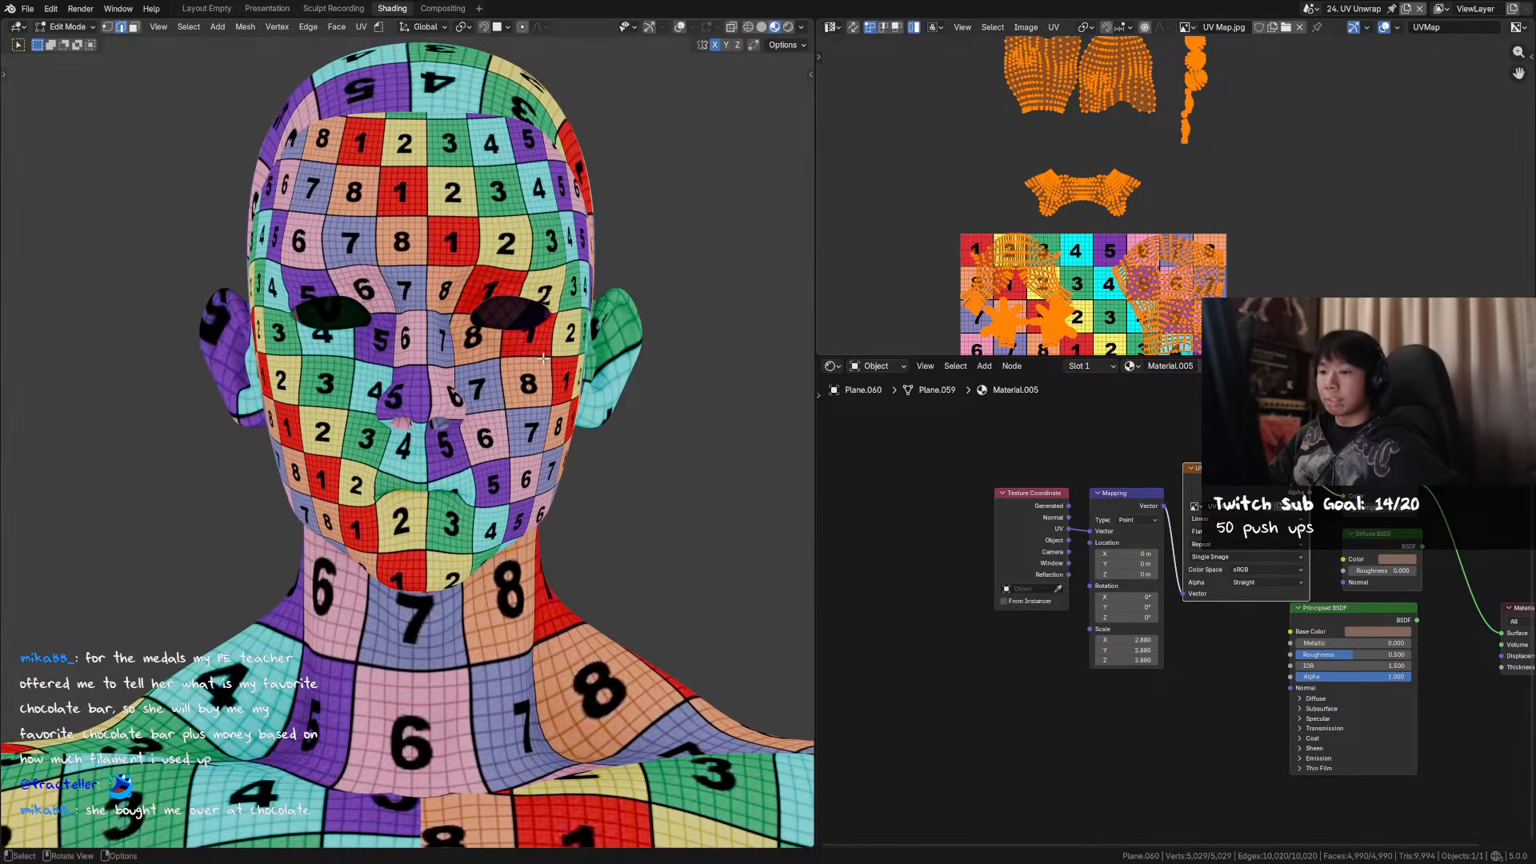
scroll(507, 362, "down", 6)
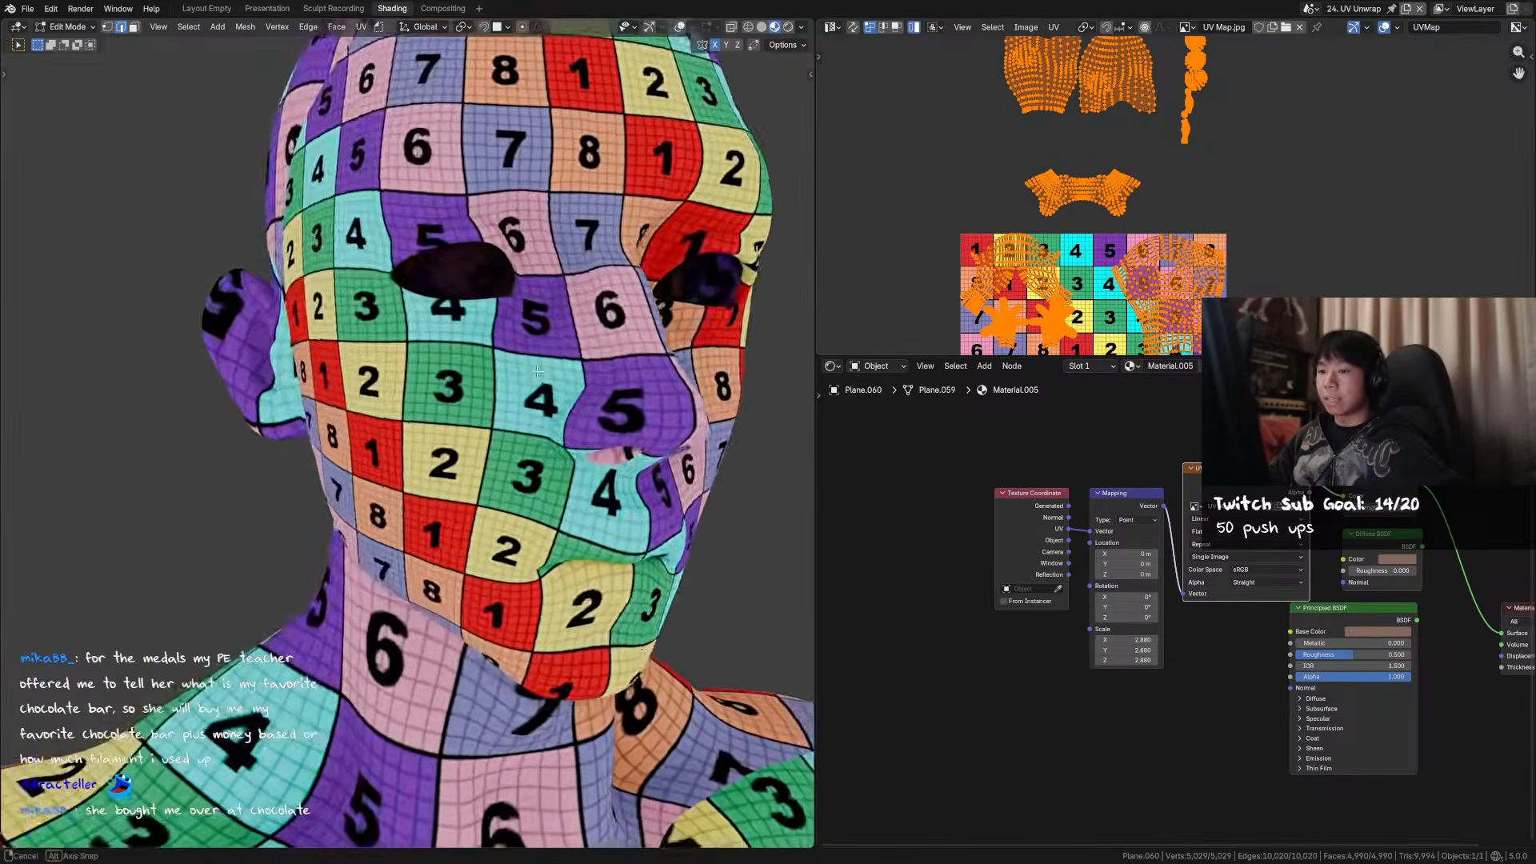
middle_click_drag(585, 406, 420, 400)
scroll(1234, 155, "up", 2)
scroll(1234, 156, "up", 1)
- Identify the ear islands in the strip of small islands by selecting pieces and testing their scale on the model
left_click(1236, 108)
middle_click_drag(1293, 130, 1245, 228)
left_click_drag(1254, 217, 1153, 90)
left_click(1191, 164)
key("s")
right_click(1273, 182)
left_click(1203, 200)
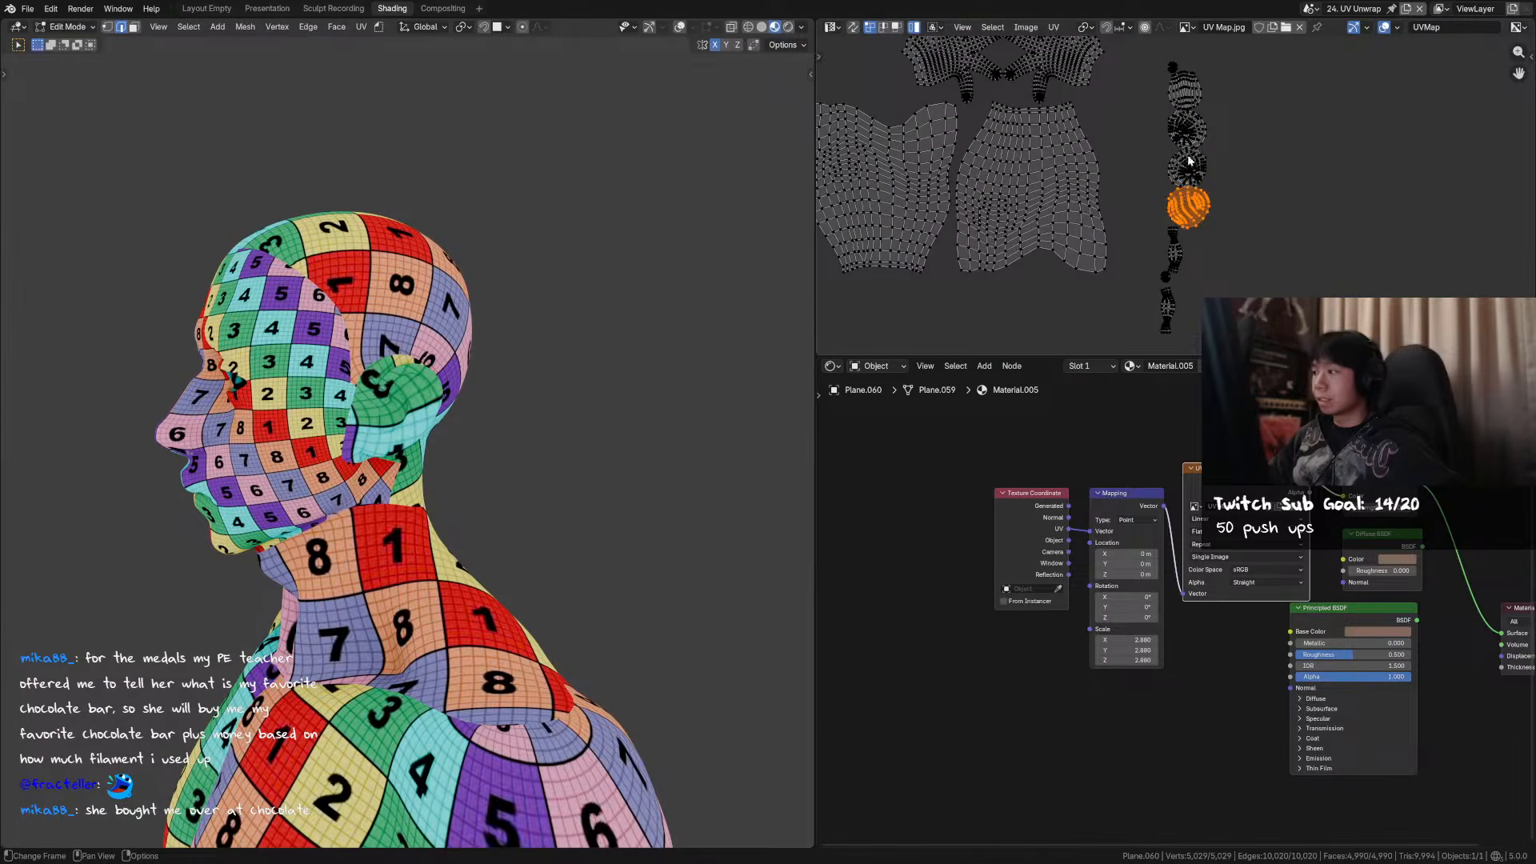
- Select the two ear islands in the small-island strip and move them out into the empty space beside it
scroll(1176, 200, "up", 5)
left_click(1128, 176)
scroll(1155, 209, "down", 3)
left_click(1157, 233, "shift")
key("g")
left_click(1331, 208)
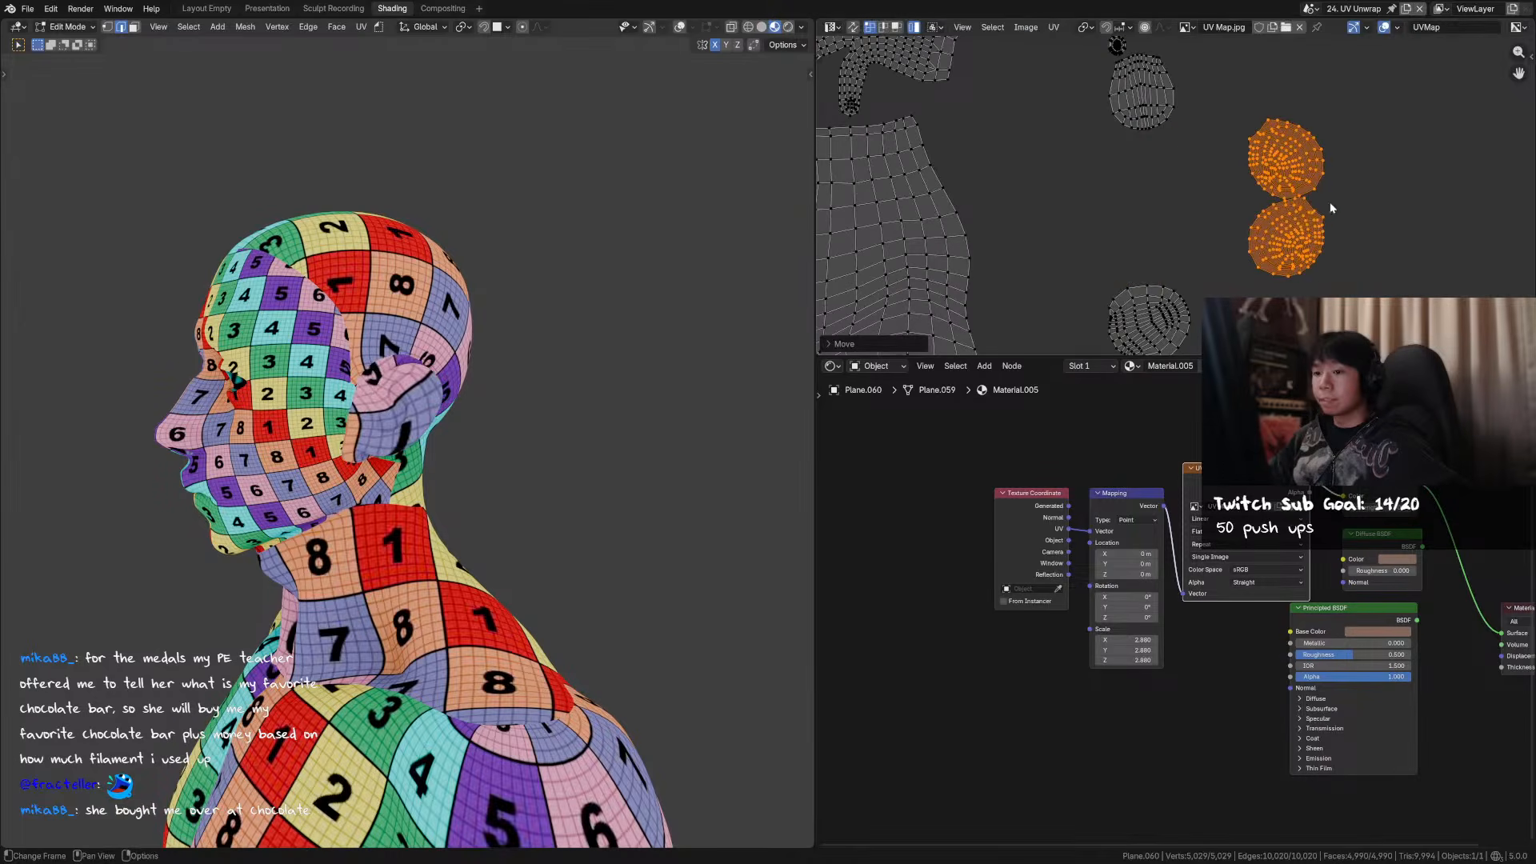
- Scale up both ear islands together so their checker squares better match the surrounding head
key("s")
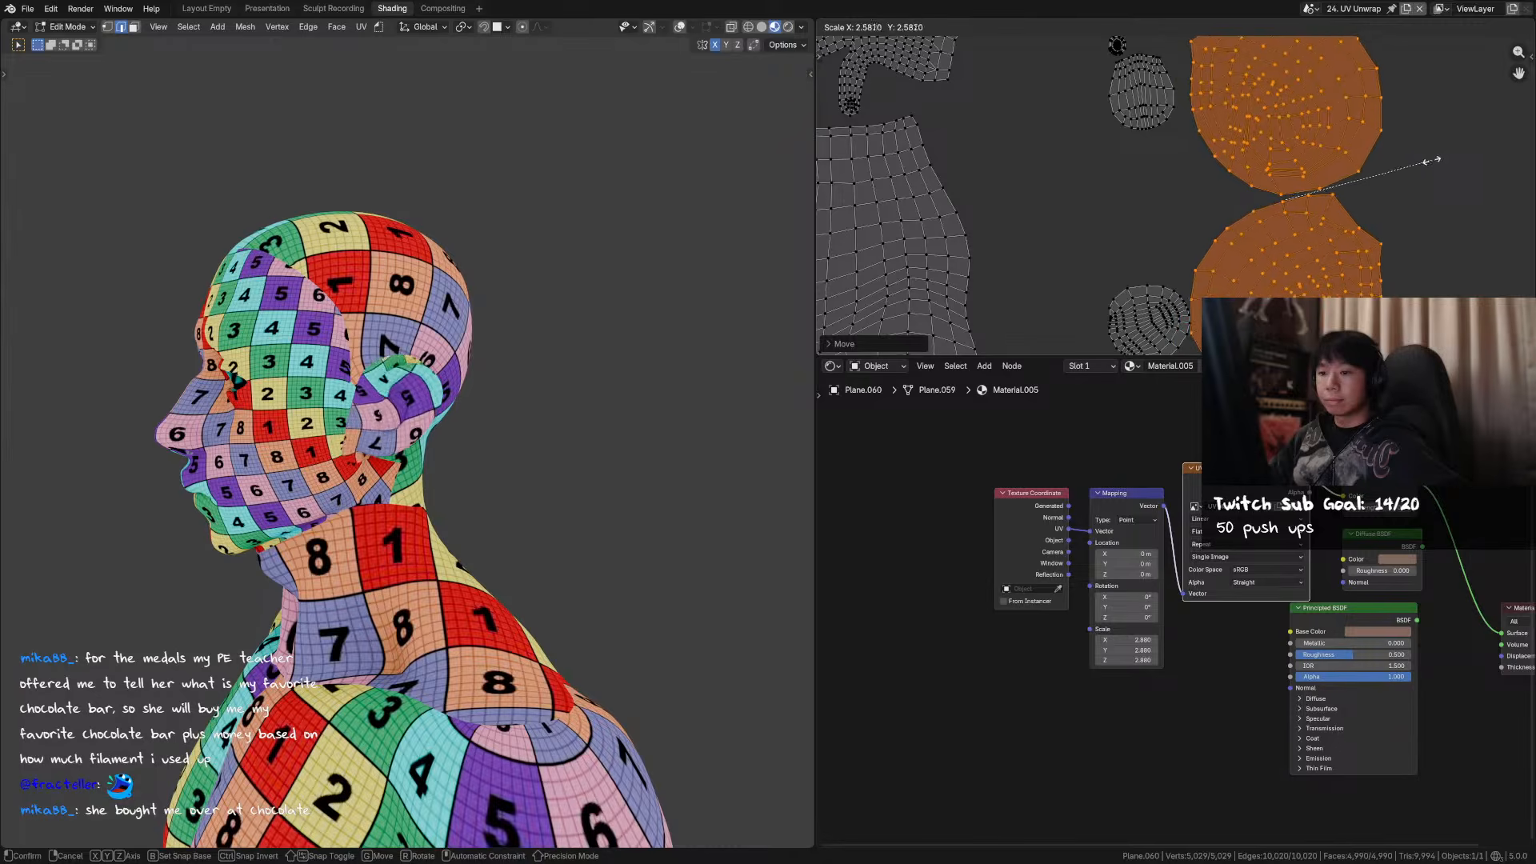
left_click(1396, 185)
scroll(1396, 186, "down", 2)
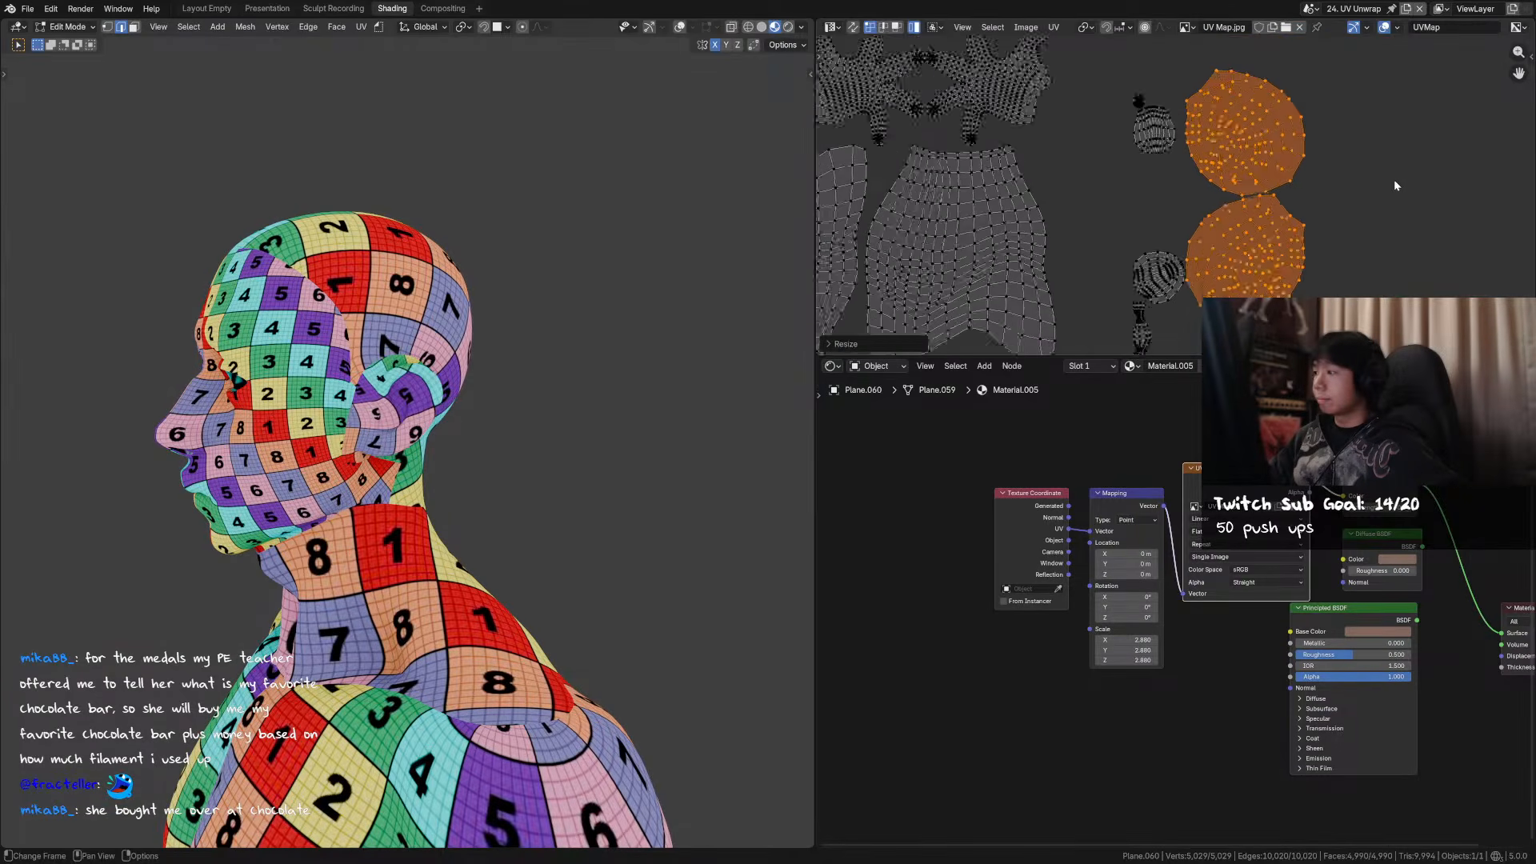
scroll(1396, 185, "down", 1)
- Rotate the lower ear island on its own to align its checker pattern with the head
left_click(1295, 138)
key("r")
right_click(1264, 219)
left_click(1259, 227)
key("r")
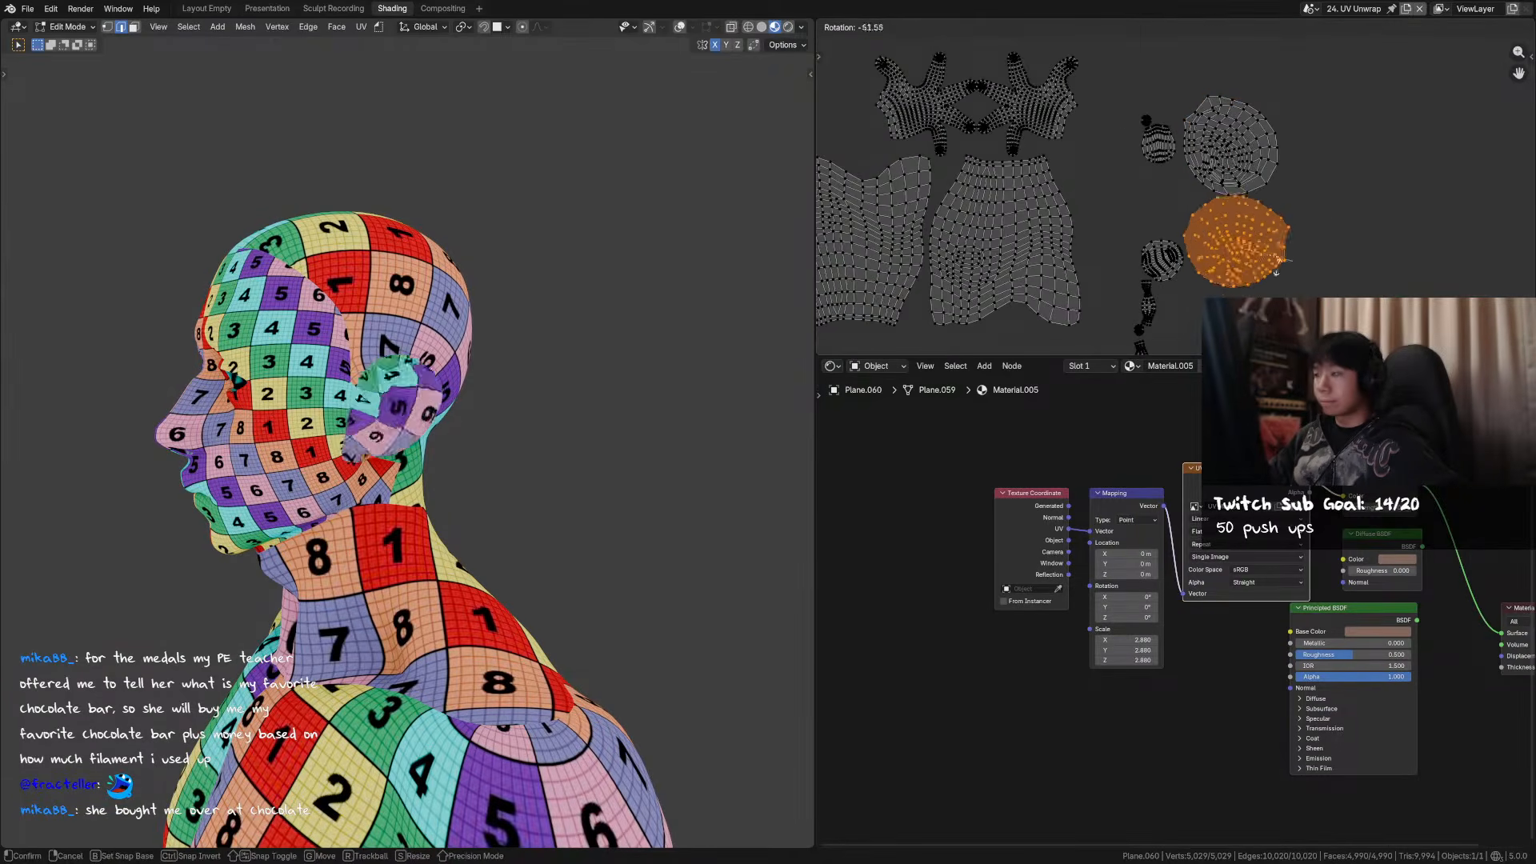
left_click(1218, 279)
- Save the file and check the ears' checker pattern from the side and back of the head
scroll(517, 274, "up", 4)
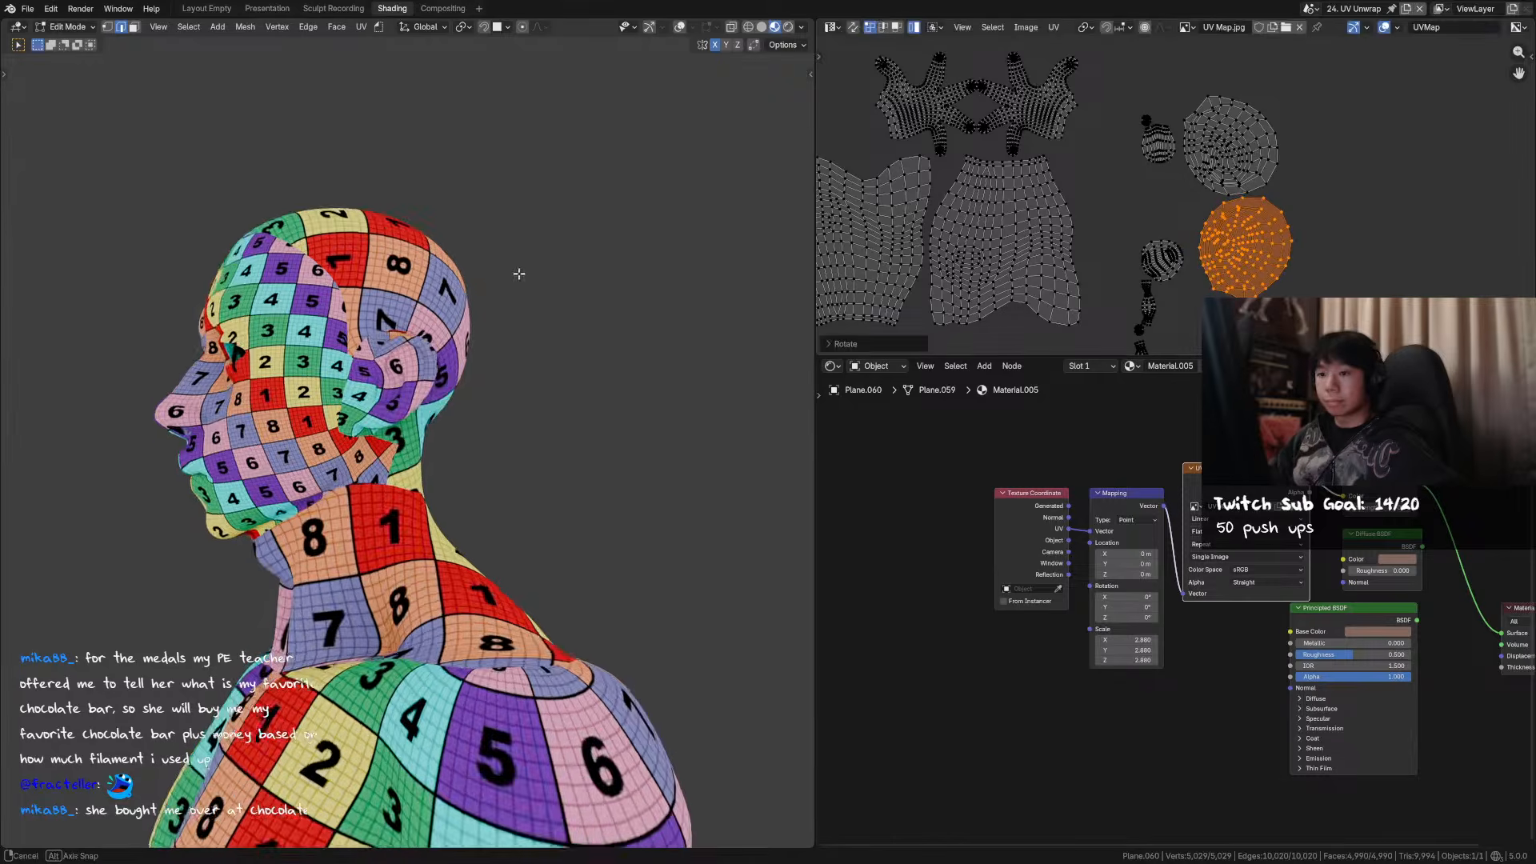
key("ctrl+s")
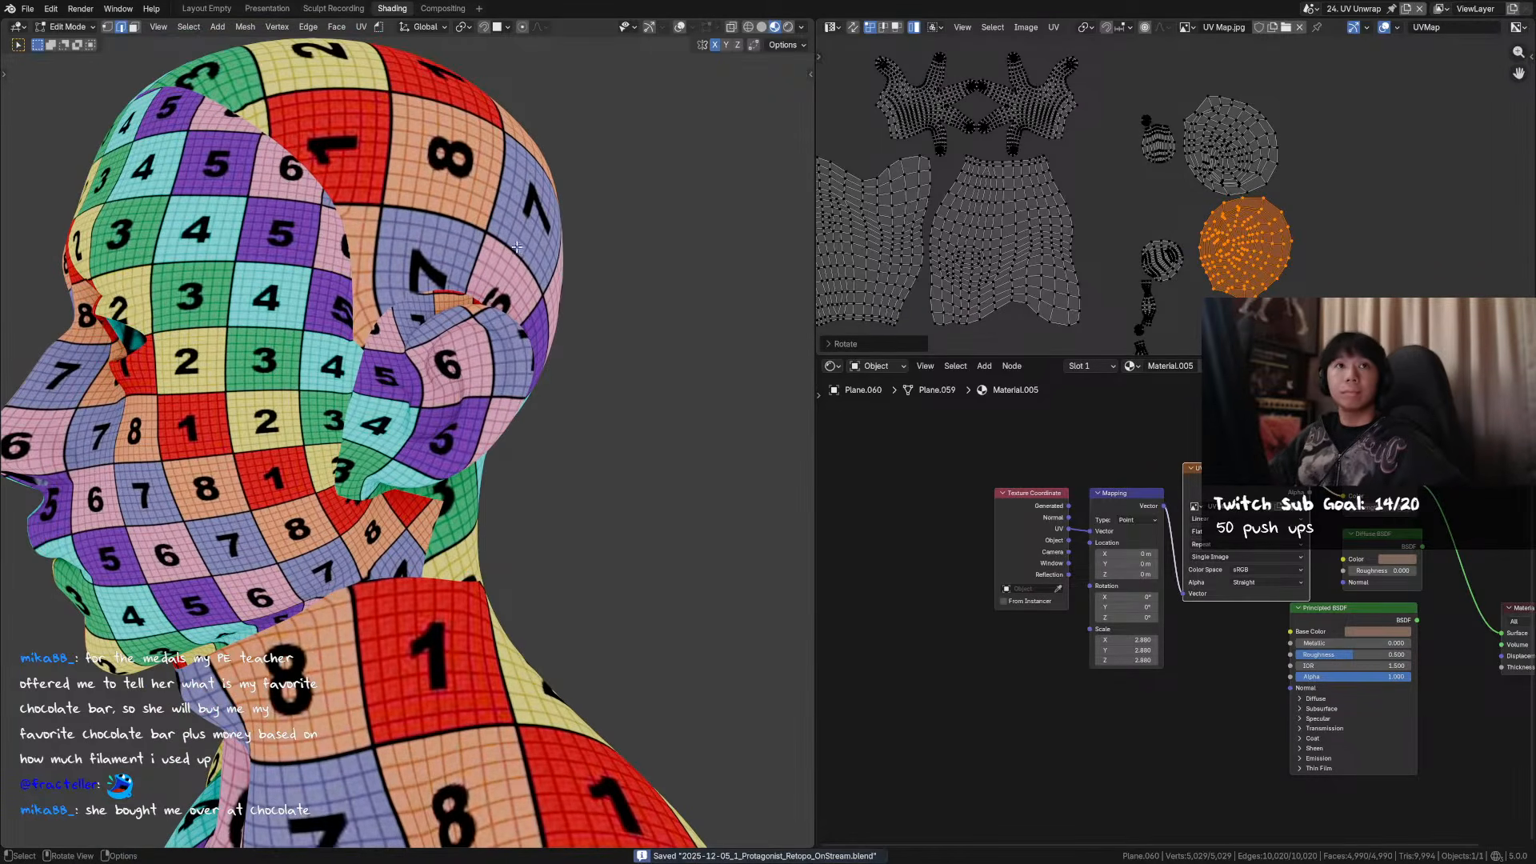
middle_click_drag(1265, 196, 1261, 200)
middle_click_drag(480, 288, 251, 298)
scroll(1155, 250, "up", 3)
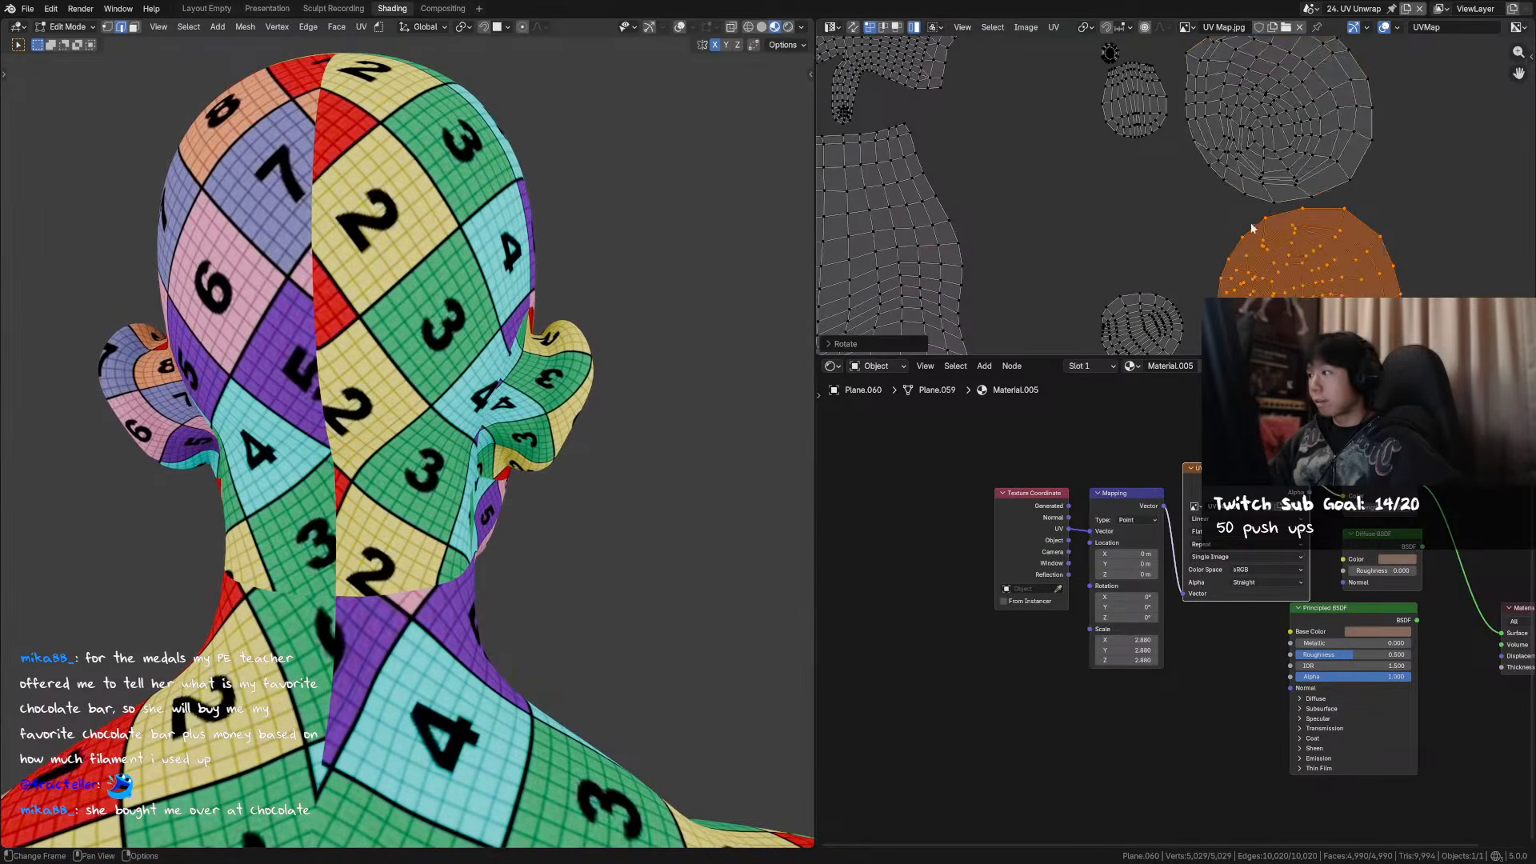
- Rotate the upper ear island to align its checker pattern with the head and move it clear of the lower ear island
middle_click_drag(1155, 251, 1157, 120)
middle_click_drag(560, 280, 432, 276)
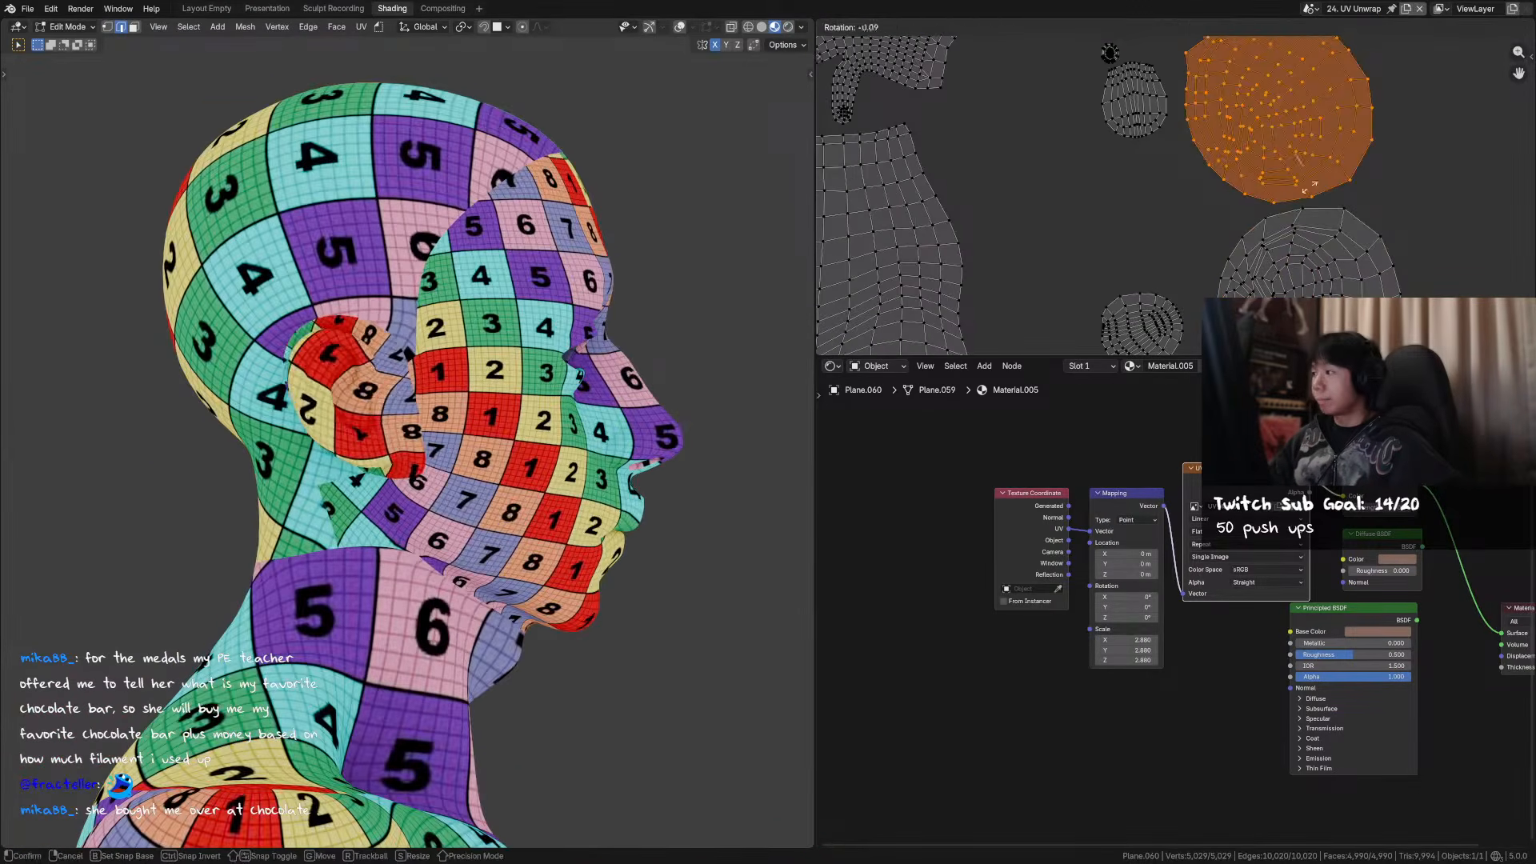
key("r")
left_click(1412, 138)
key("r")
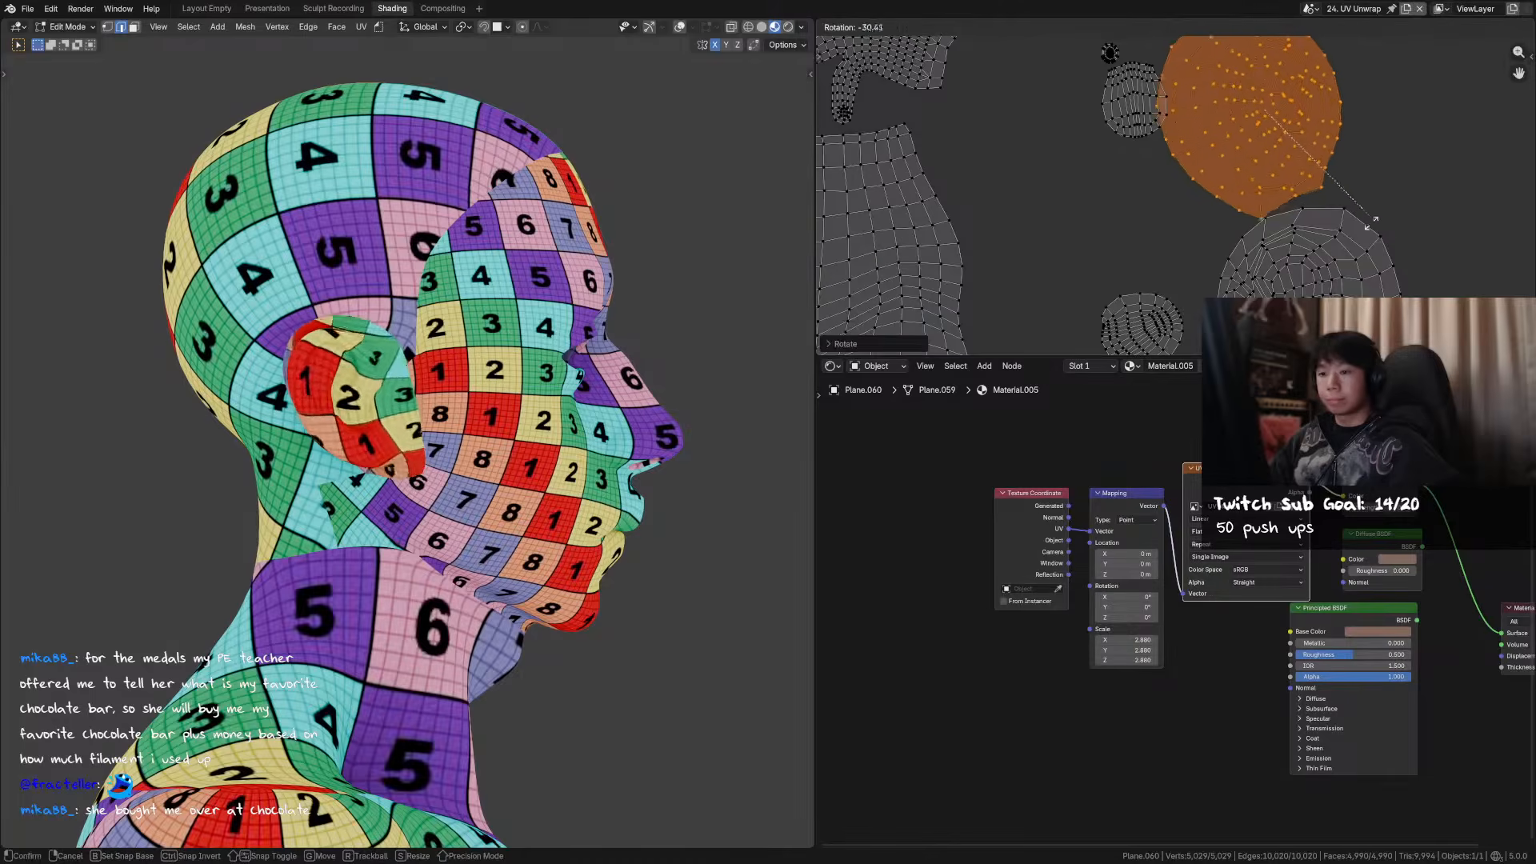
left_click(1345, 232)
key("g")
left_click(1421, 200)
key("r")
left_click(1416, 211)
key("g")
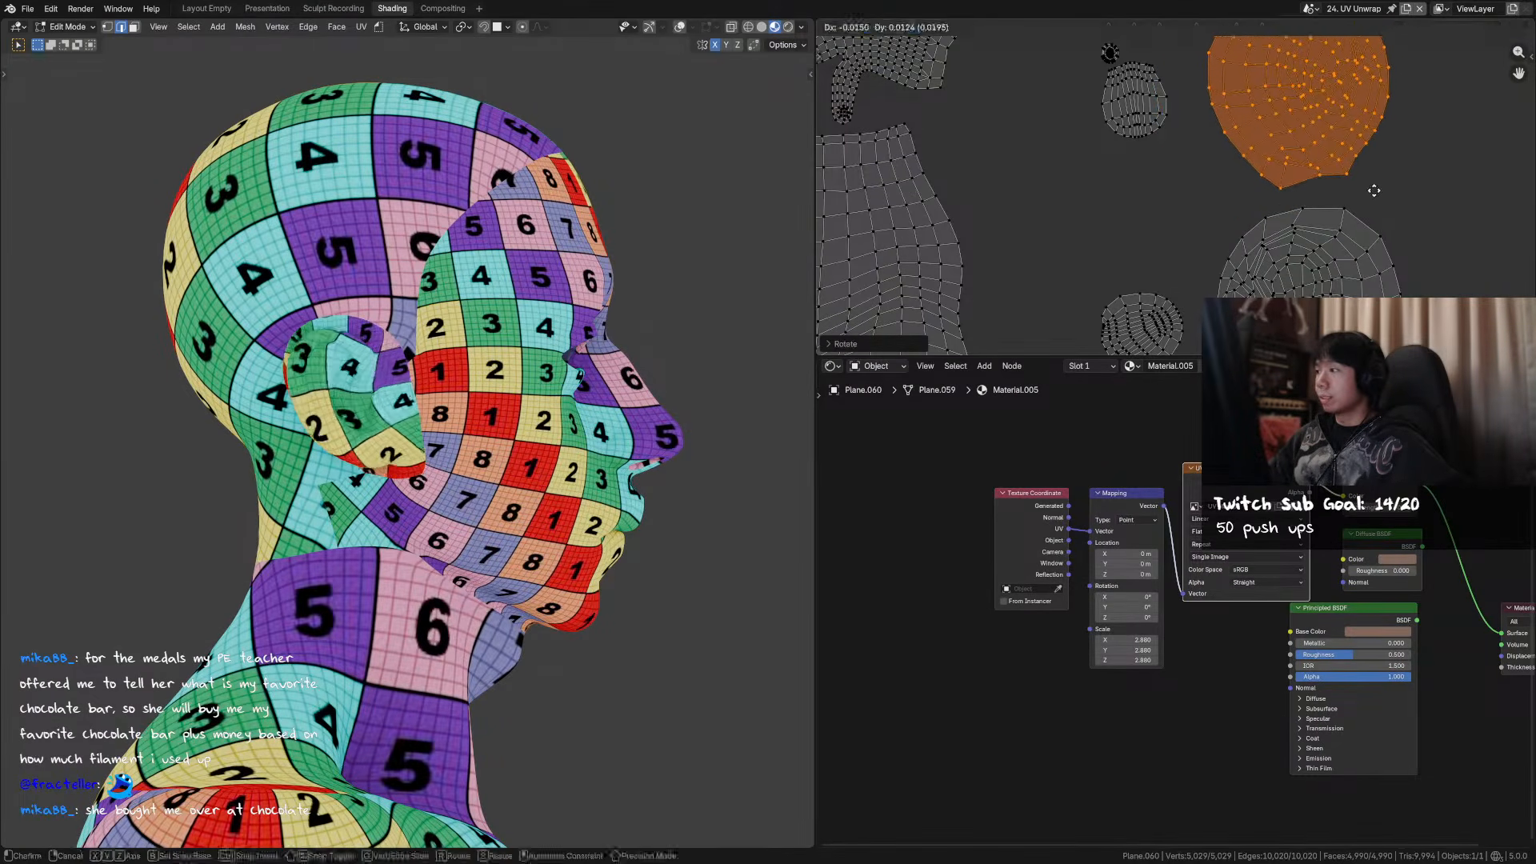
left_click(1374, 190)
- Save the file and check the checker pattern on the back of the head, the ears and the front of the face
scroll(1355, 249, "down", 3)
middle_click_drag(466, 265, 608, 277)
key("ctrl+s")
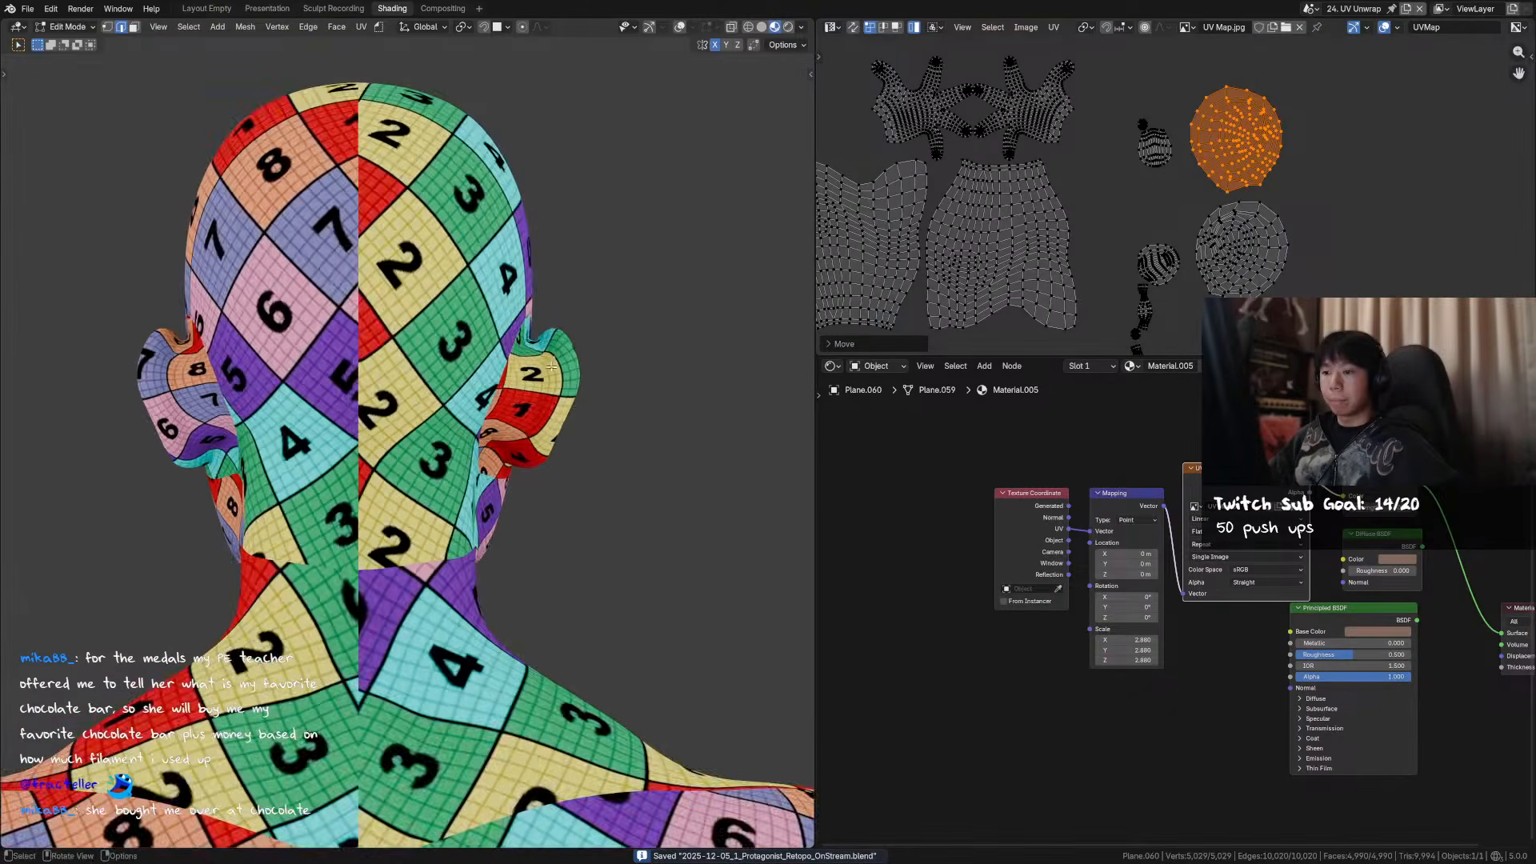
scroll(612, 276, "up", 2)
middle_click_drag(1221, 167, 1187, 225)
scroll(1187, 224, "up", 4)
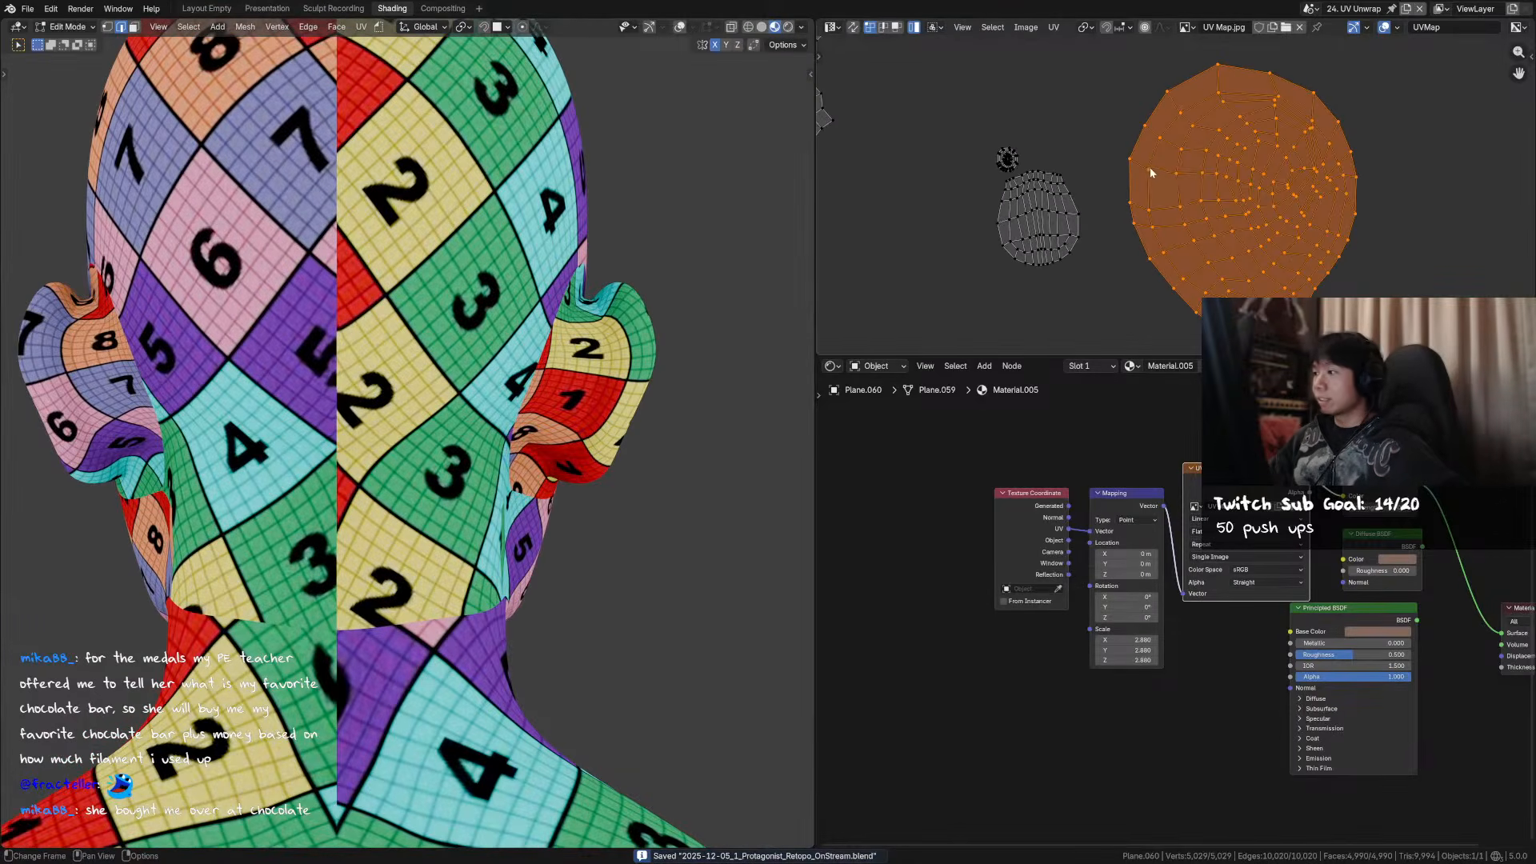
scroll(1155, 186, "down", 6)
scroll(1130, 244, "down", 3)
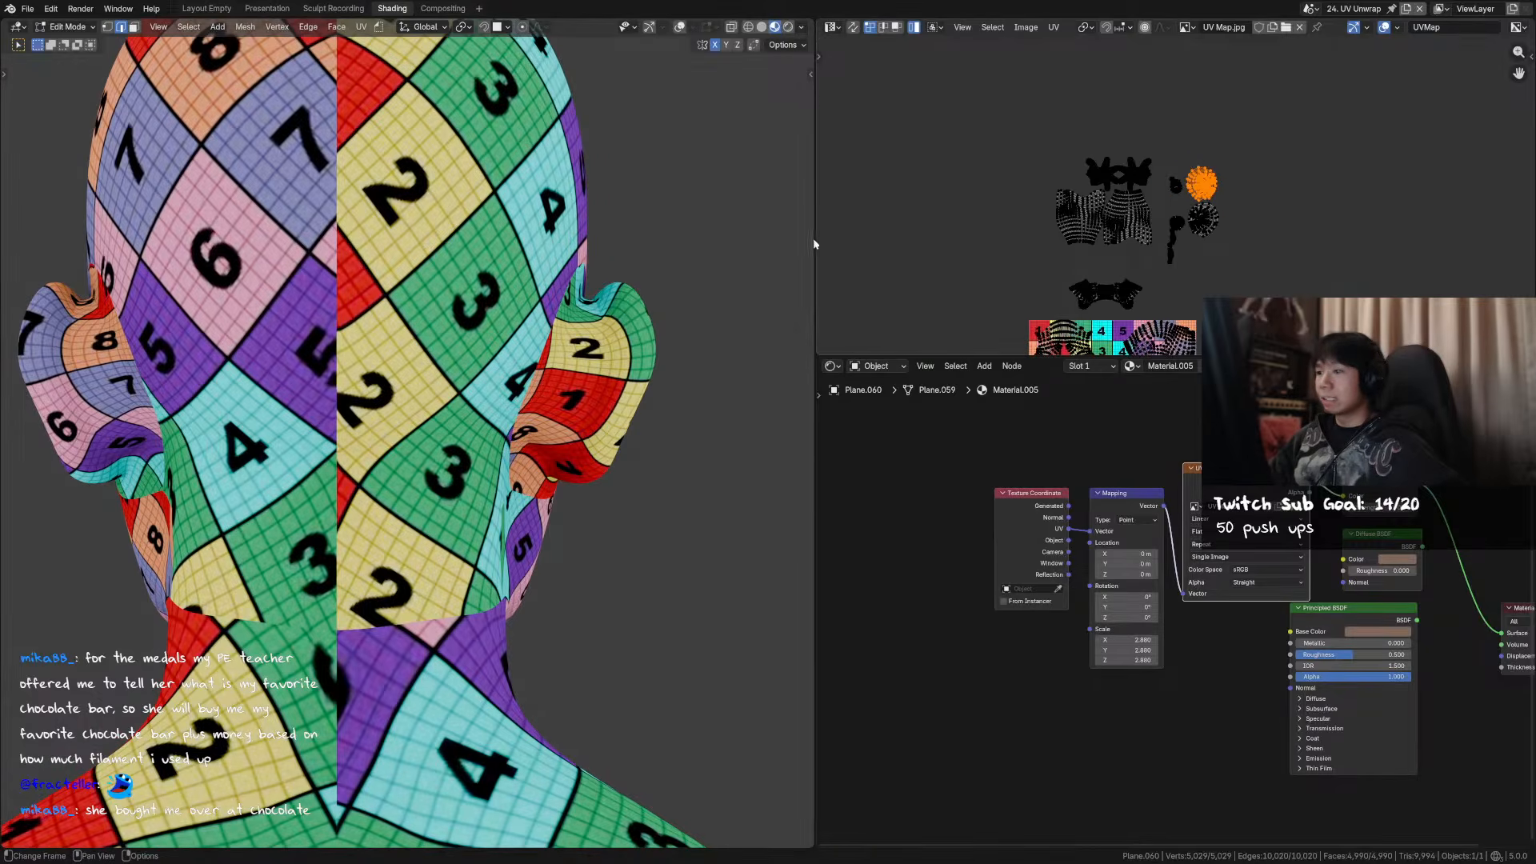
scroll(640, 312, "down", 3)
middle_click_drag(640, 312, 568, 357)
scroll(569, 344, "up", 4)
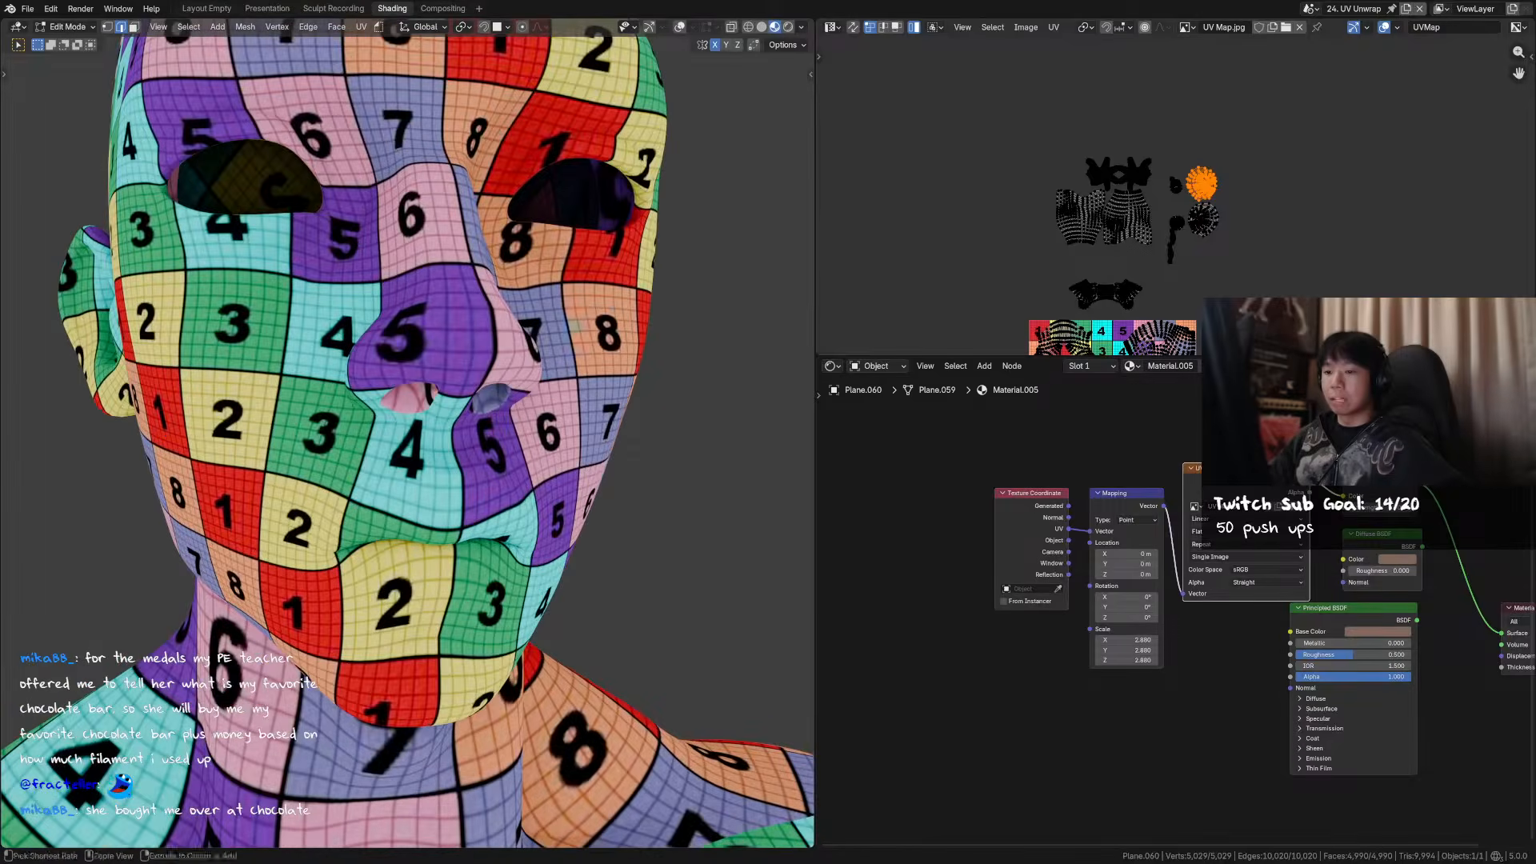
scroll(1038, 232, "up", 3)
key("ctrl+s")
- Look over the UV tile, the loose islands above it and the underside of the nose on the model
middle_click_drag(1171, 229, 1171, 68)
scroll(1171, 312, "down", 1)
scroll(1180, 200, "up", 6)
middle_click_drag(1161, 311, 1264, 206)
scroll(1264, 205, "down", 3)
middle_click_drag(1160, 108, 1172, 150)
scroll(1172, 150, "down", 3)
scroll(1246, 234, "up", 4)
middle_click_drag(1213, 236, 1285, 209)
middle_click_drag(681, 272, 672, 224)
scroll(1170, 192, "down", 2)
mouse_move(541, 245)
middle_mouse_down()
mouse_move(552, 303)
mouse_move(550, 274)
middle_mouse_up()
middle_click_drag(940, 181, 959, 287)
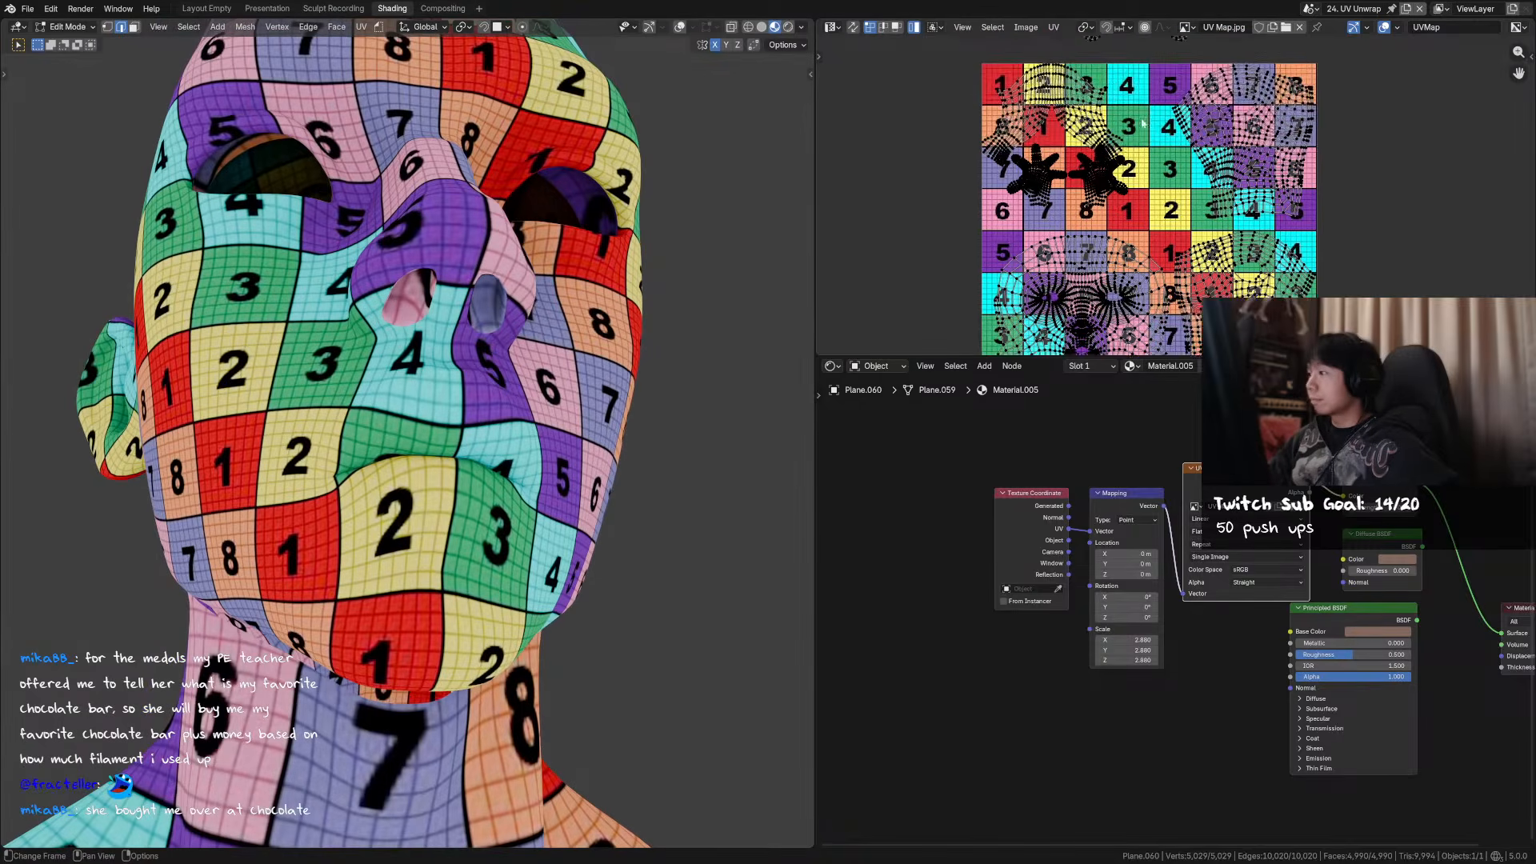
- Select the two tiny nostril islands in the small-island strip and move them out into the empty space beside it
middle_click_drag(1143, 126, 1110, 313)
scroll(1192, 160, "up", 2)
middle_click_drag(1187, 157, 1114, 304)
middle_click_drag(1281, 251, 1163, 309)
scroll(1179, 190, "down", 1)
middle_click_drag(1178, 190, 1172, 225)
left_click(1169, 105, "shift")
key("g")
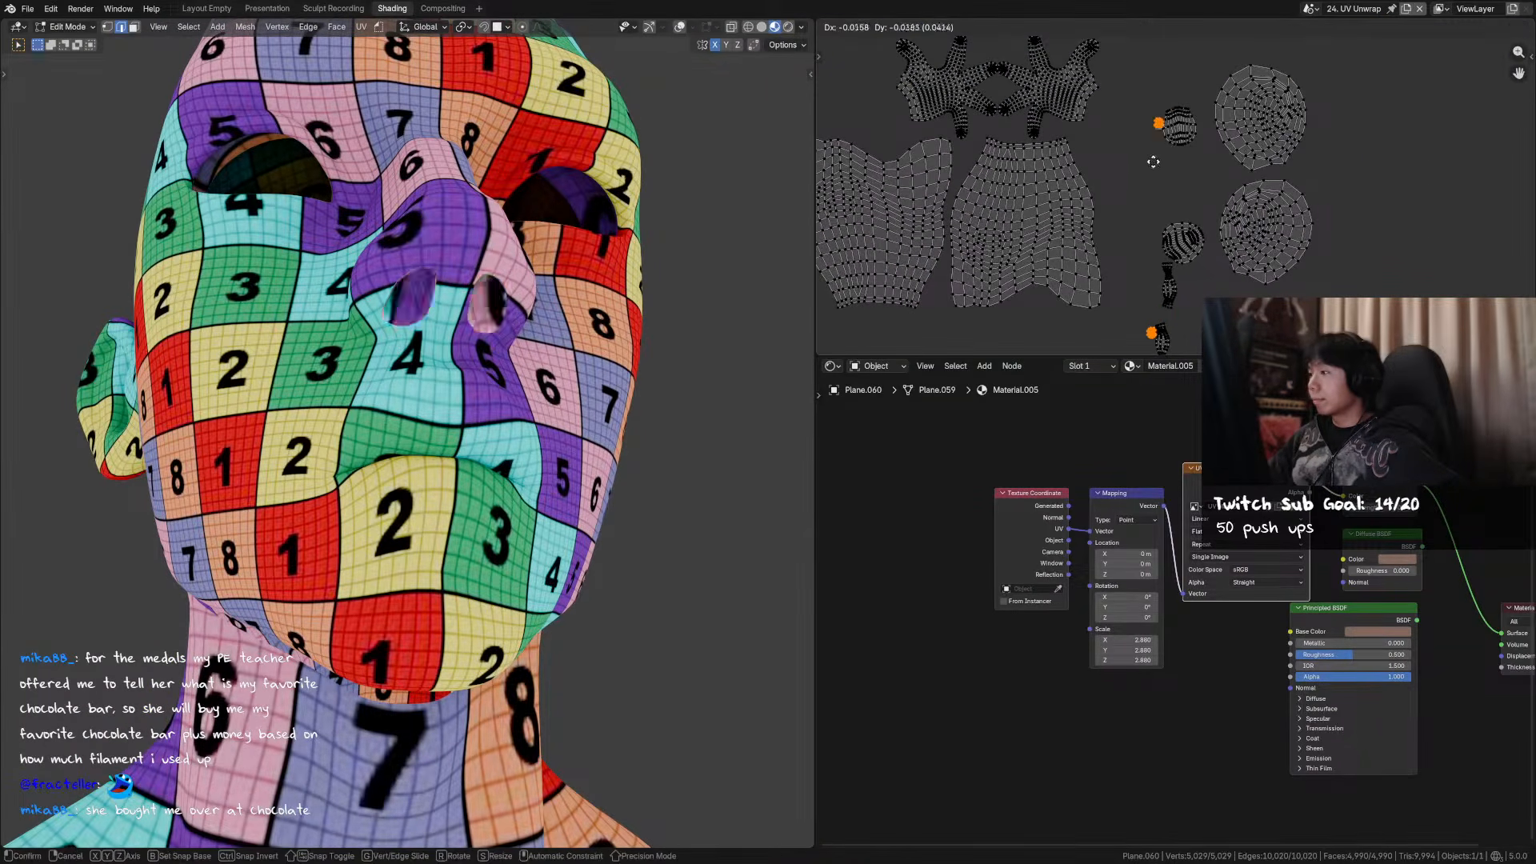
left_click(1137, 144)
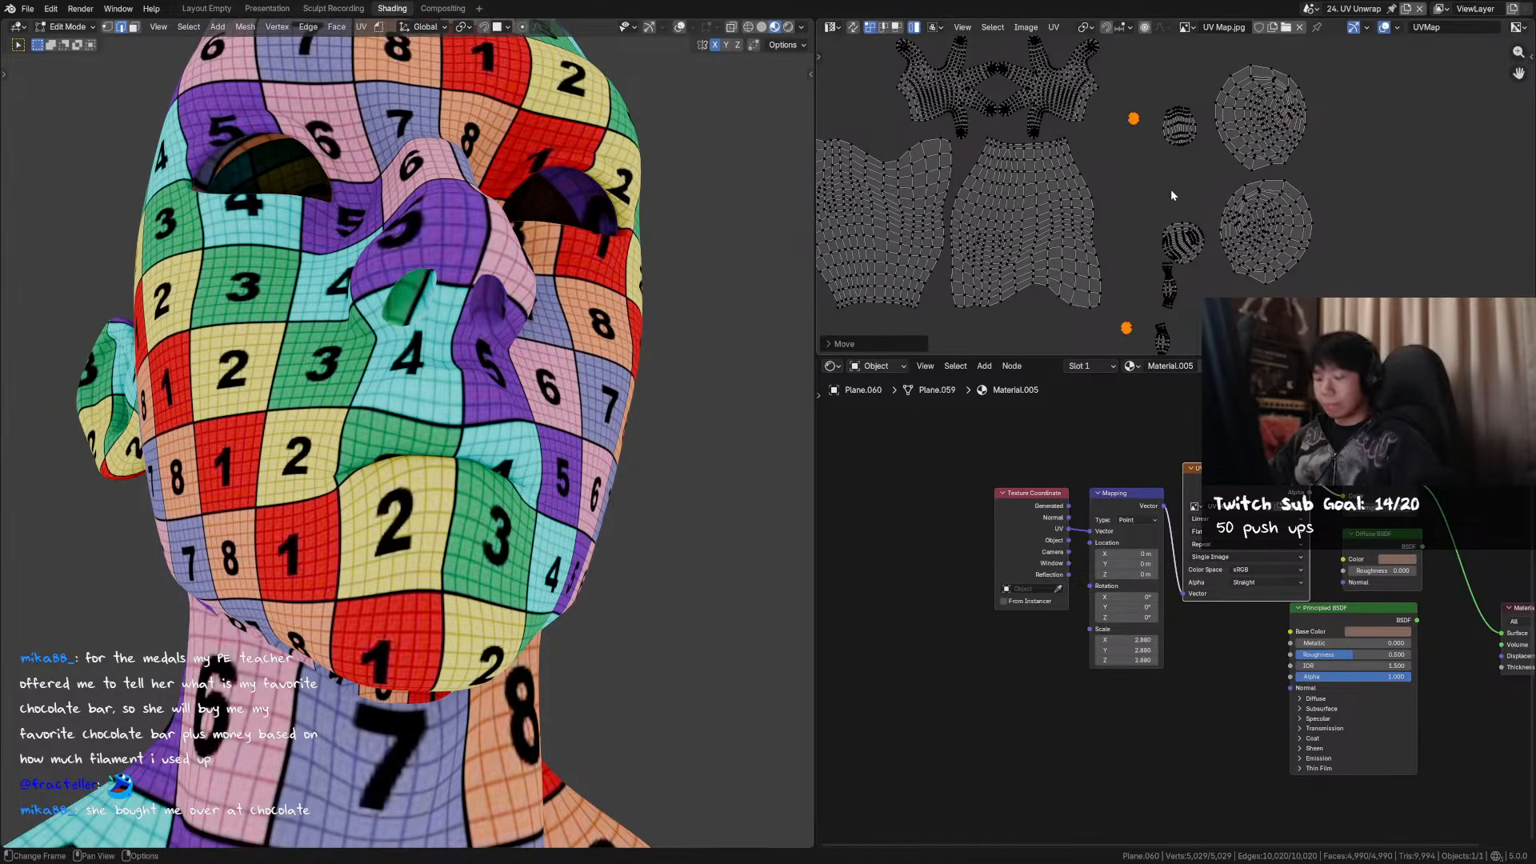
- Scale up both nostril islands together to bring their checker squares closer to the surrounding nose, and save the file
key("s")
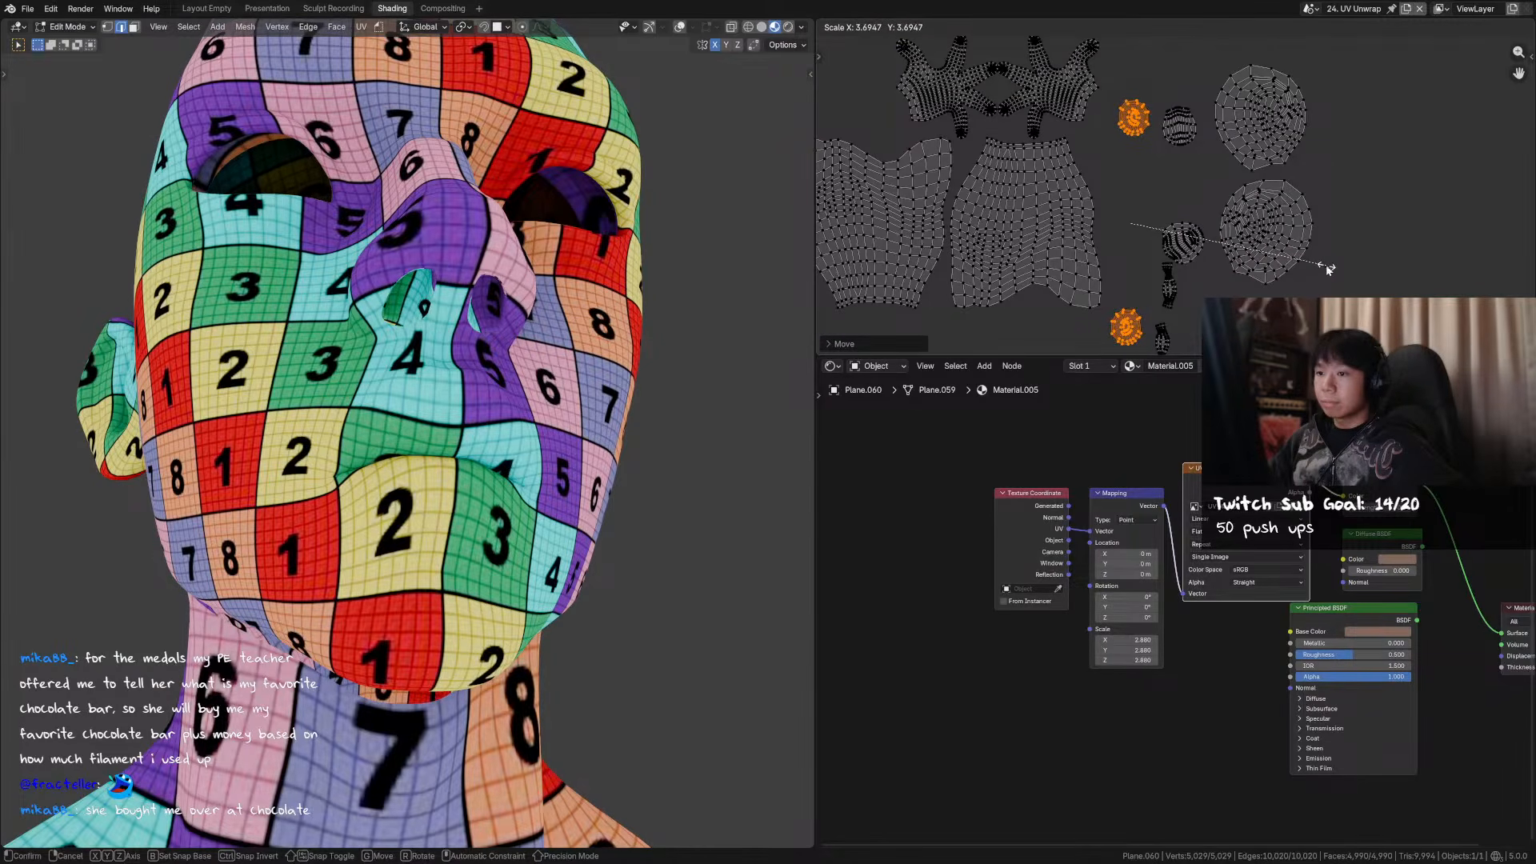
right_click(1327, 267)
key("s")
left_click(1428, 261)
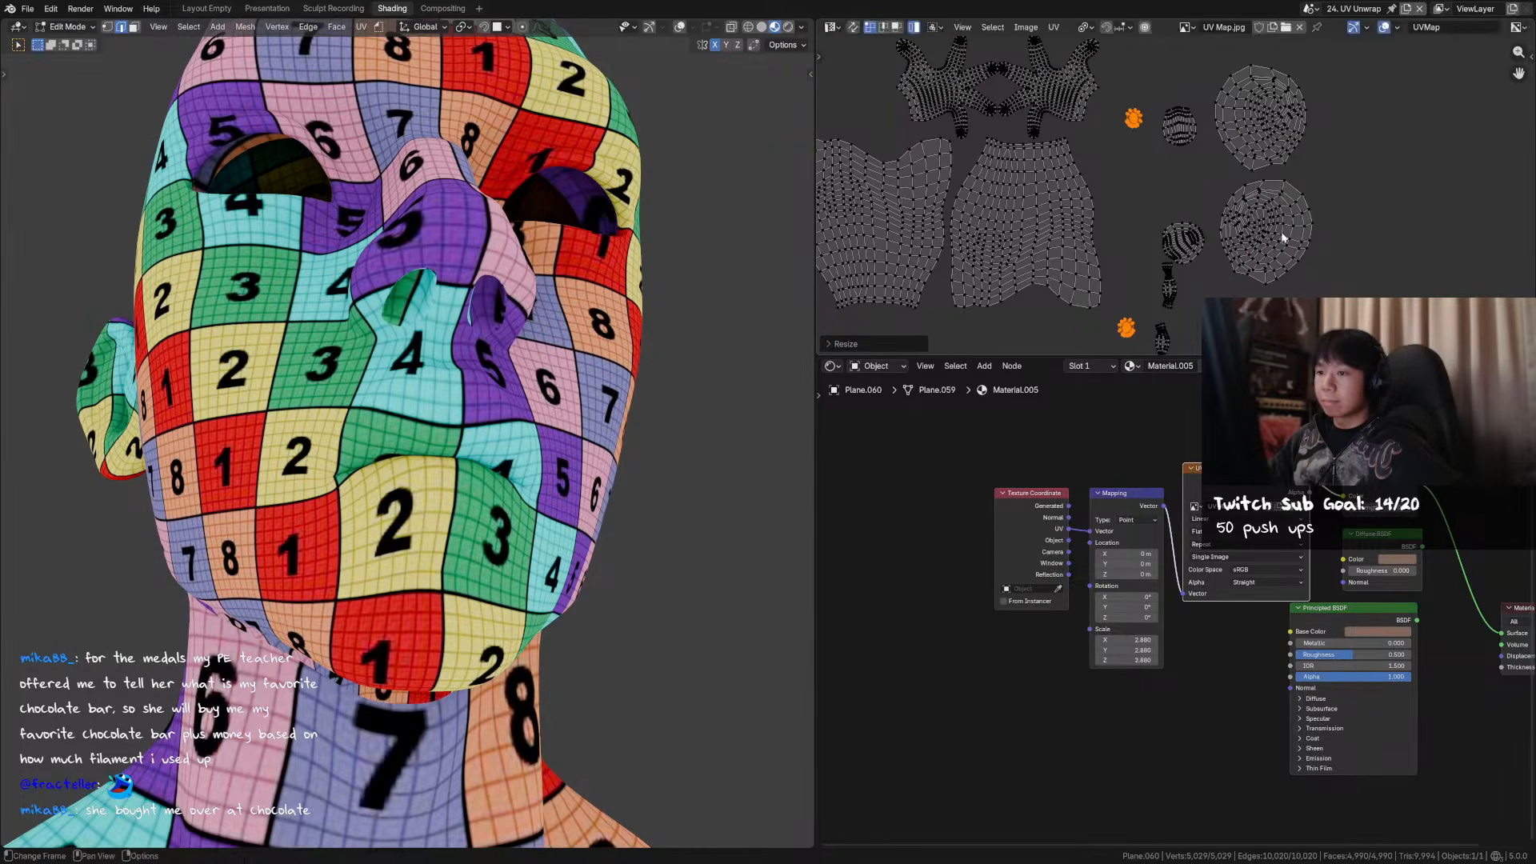
scroll(1286, 239, "down", 3)
middle_click_drag(1304, 287, 1264, 146)
scroll(1167, 246, "up", 2)
middle_click_drag(967, 287, 1070, 131)
key("ctrl+s")
- Examine the nose area on the model and the matching dense region of the face island in the tile
middle_click_drag(1290, 348, 1229, 193)
middle_click_drag(471, 244, 485, 372)
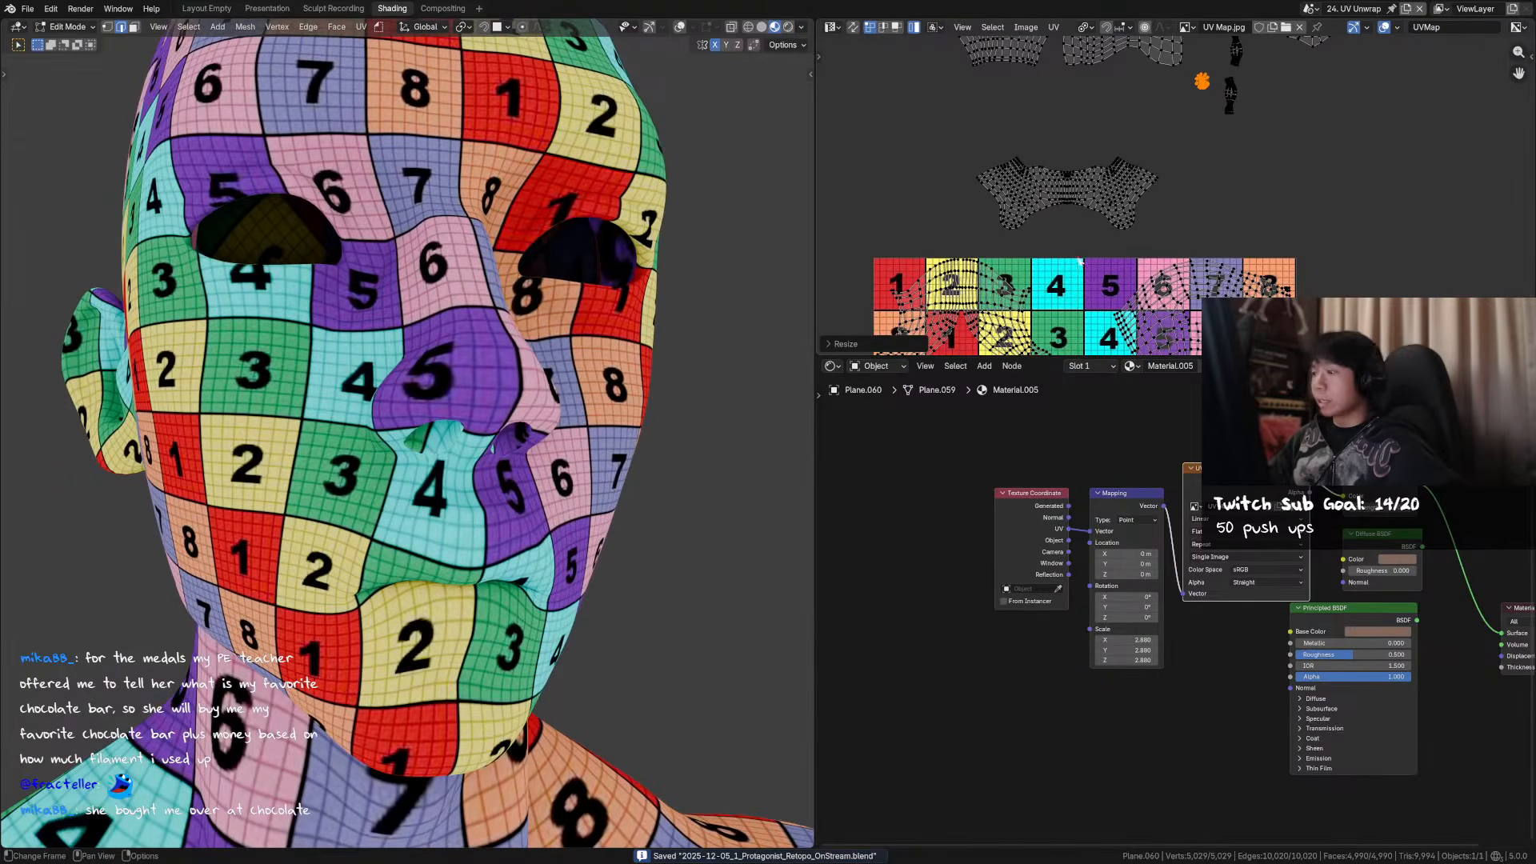
middle_click_drag(1081, 265, 1171, 93)
middle_click_drag(1138, 336, 1094, 112)
scroll(1098, 188, "up", 8)
scroll(1102, 197, "down", 3)
middle_click_drag(1118, 182, 1142, 233)
scroll(1142, 233, "down", 2)
key("ctrl+Tab")
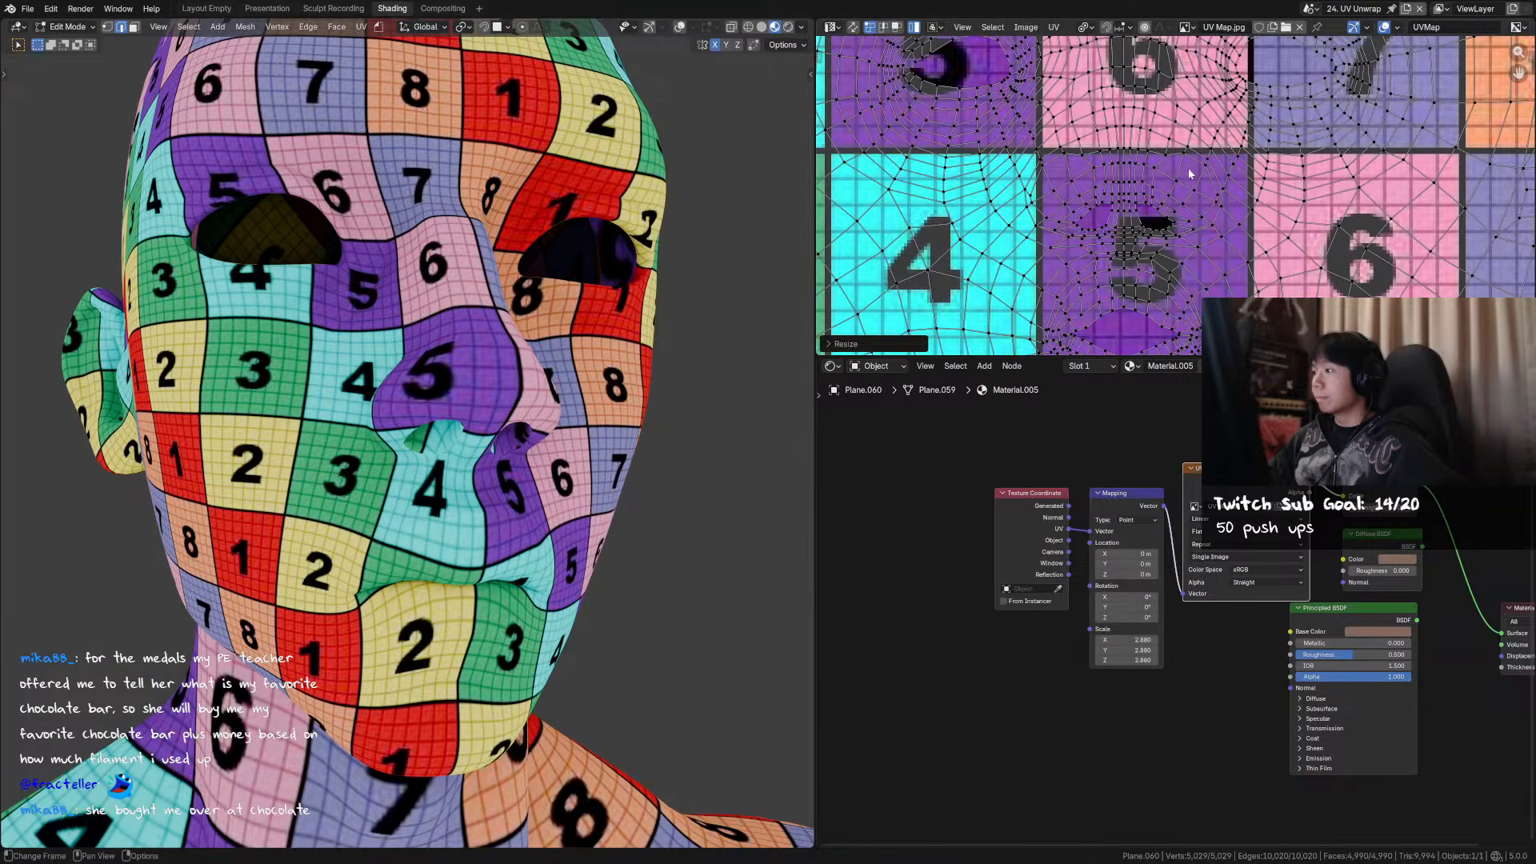
- Show the Mio3 UV tools beside the UV layout and save the file
key("n")
scroll(1184, 202, "down", 2)
key("ctrl+s")
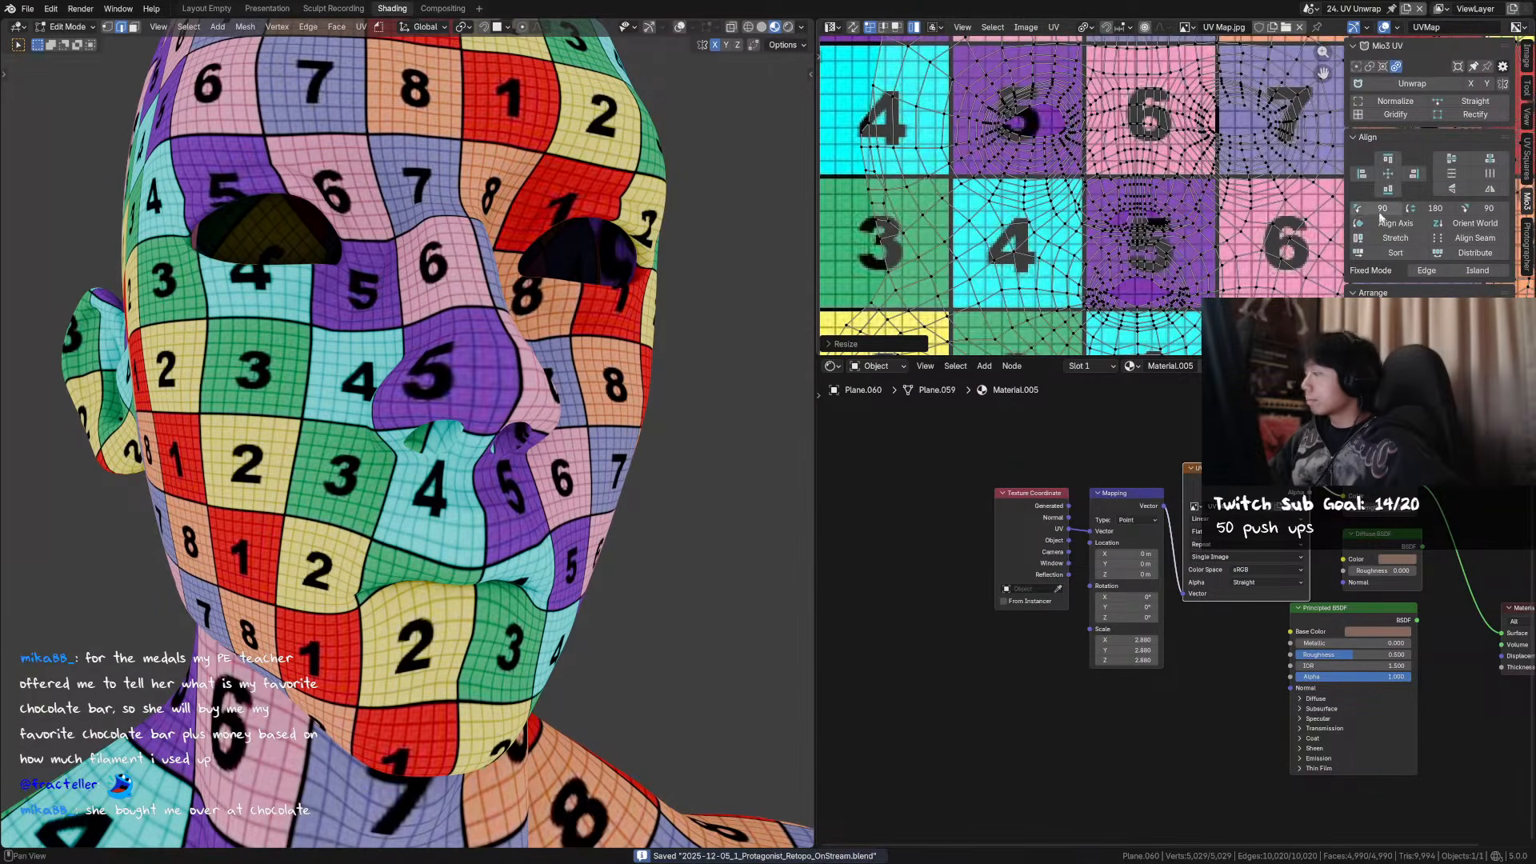
scroll(1256, 220, "up", 2)
scroll(1256, 220, "up", 1)
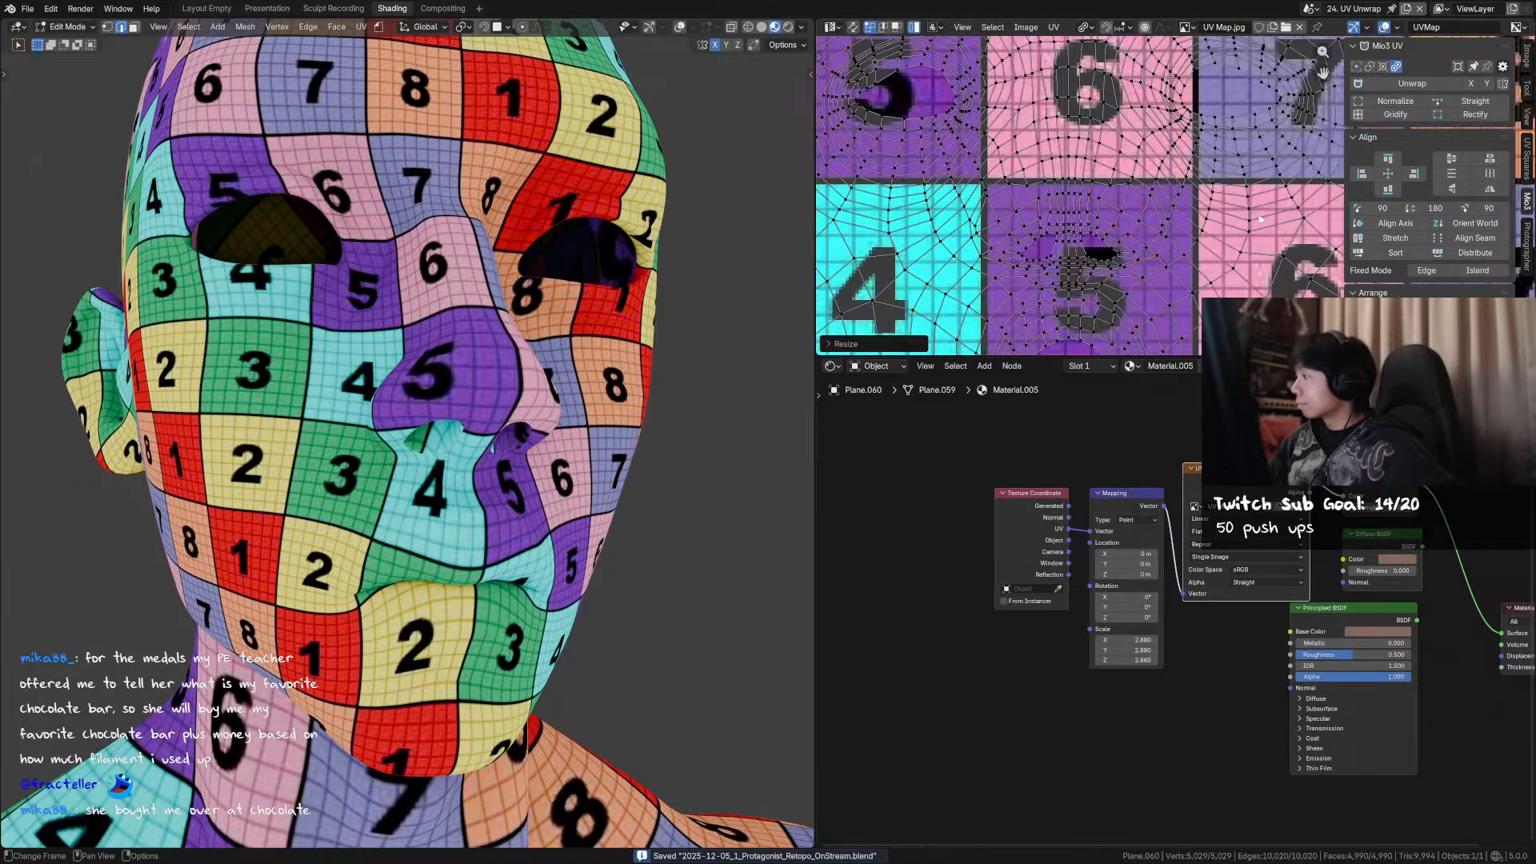
scroll(1250, 221, "down", 1)
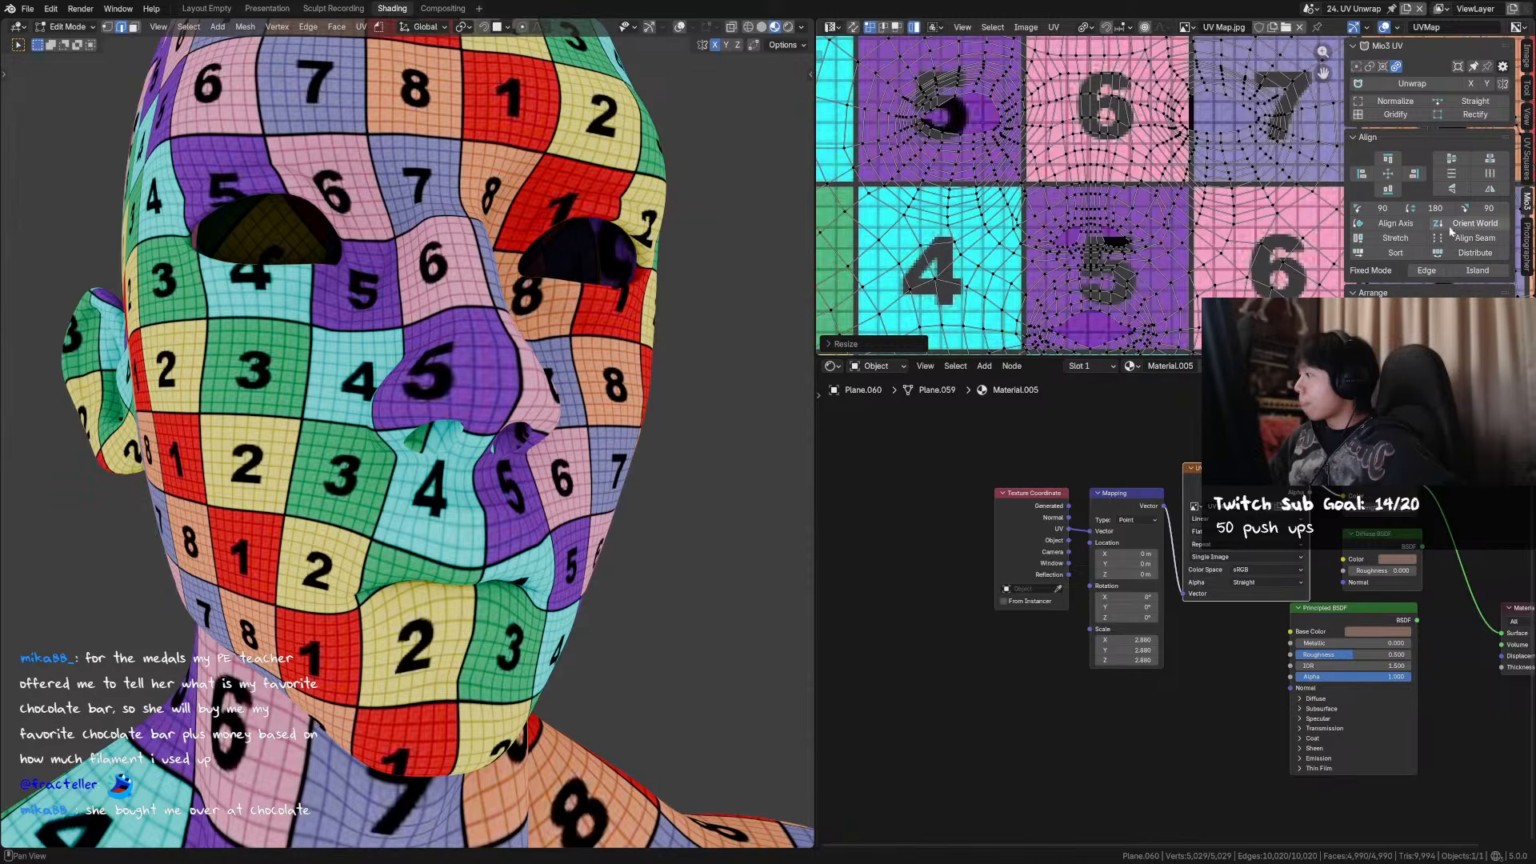
- Try relaxing the UVs around the nose of the face island with the Relax brush
key("t")
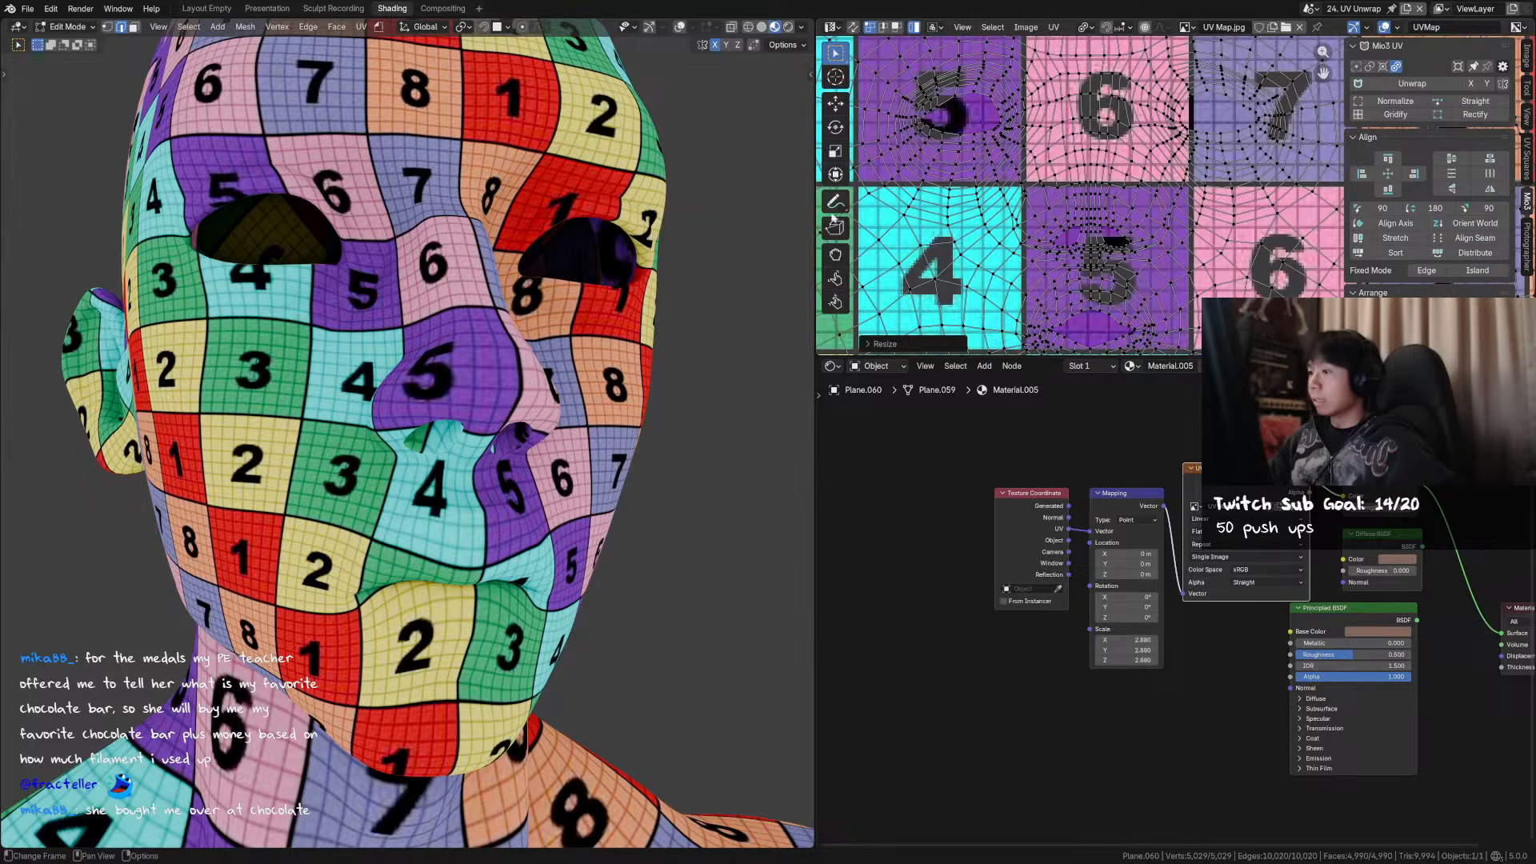
left_click(836, 279)
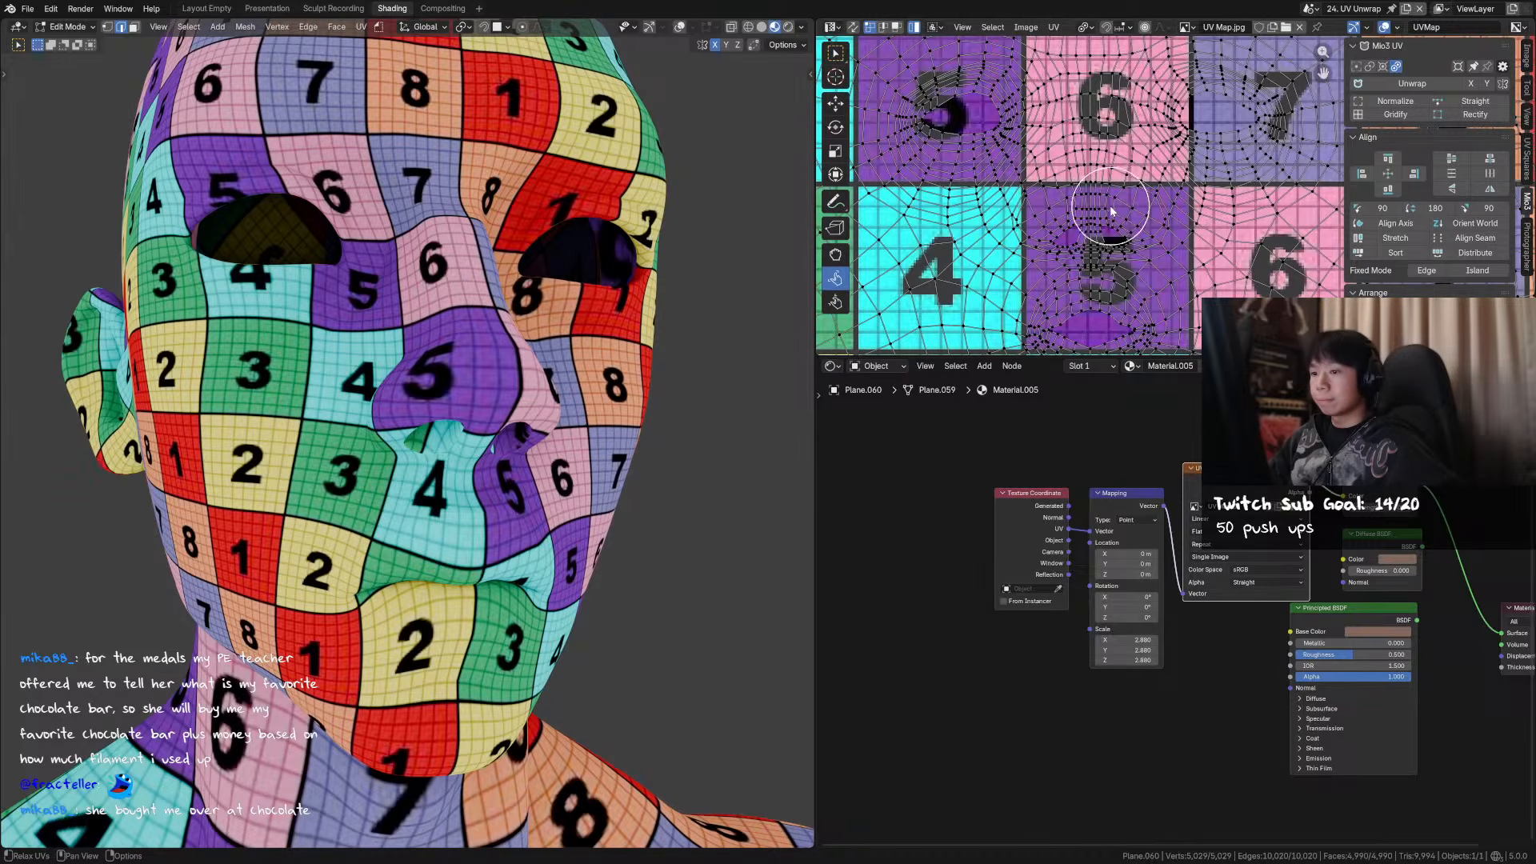
left_click_drag(1124, 218, 1056, 201)
key("ctrl+z")
mouse_move(674, 206)
middle_mouse_down()
mouse_move(584, 227)
mouse_move(608, 226)
middle_mouse_up()
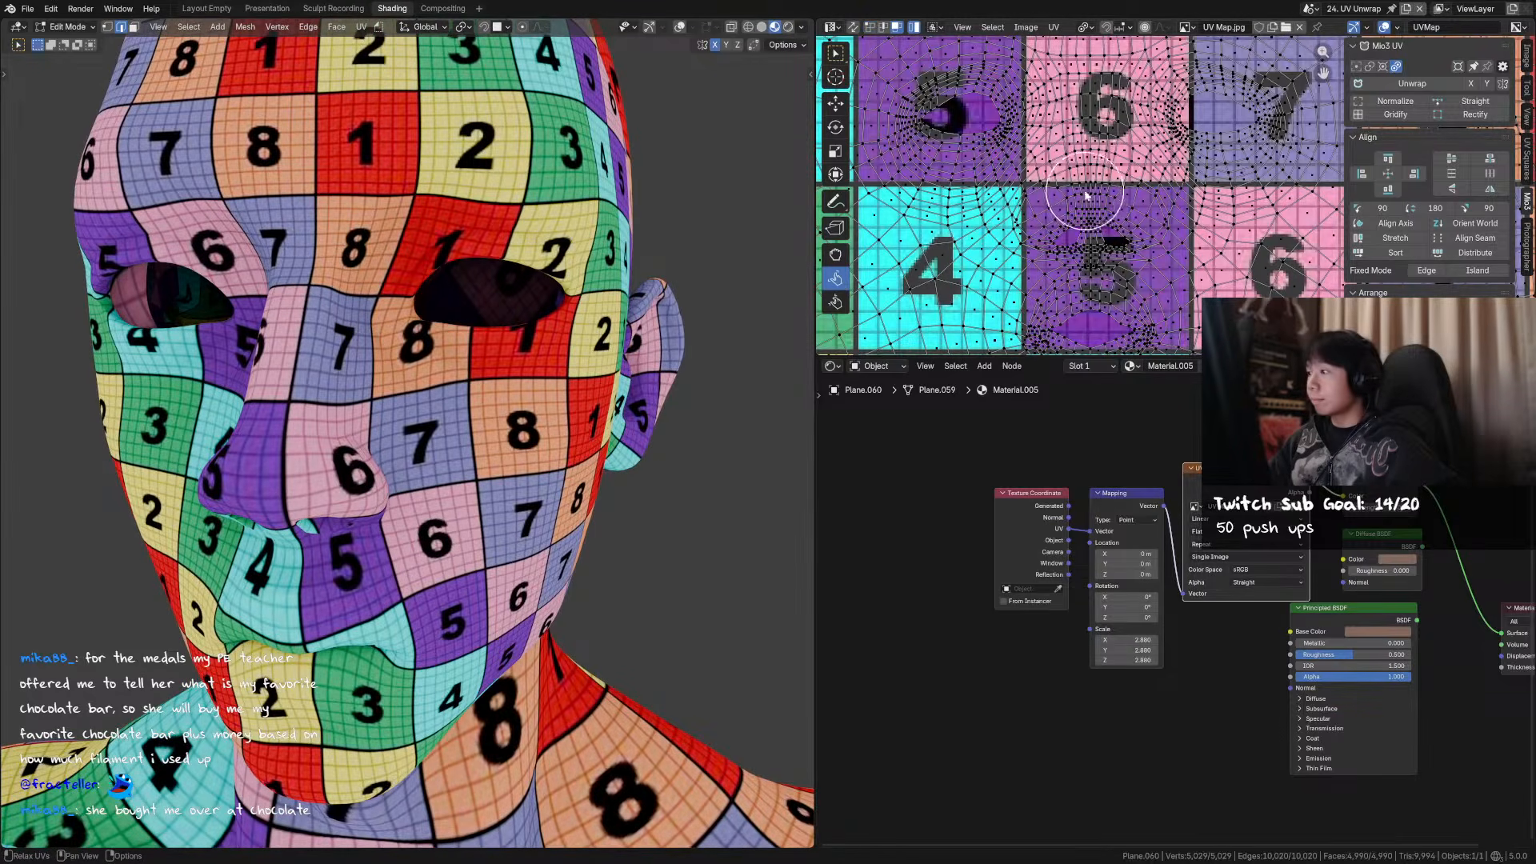
- Circle-select the faces along the nose of the face island, from the edge of the purple 5 square down toward the nostrils
key("w")
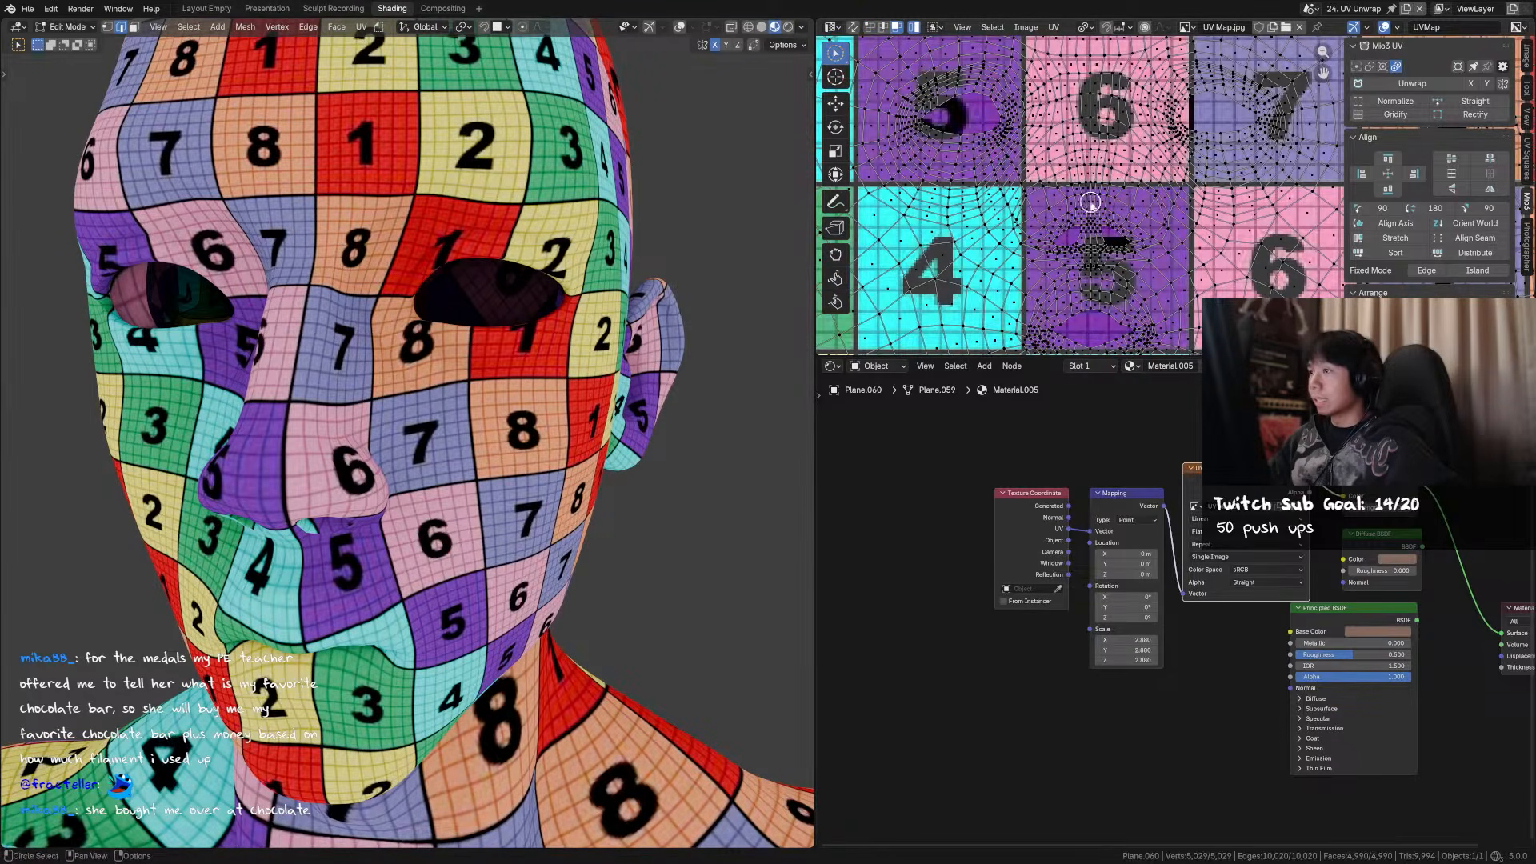
key("a")
left_click_drag(1093, 201, 1095, 201)
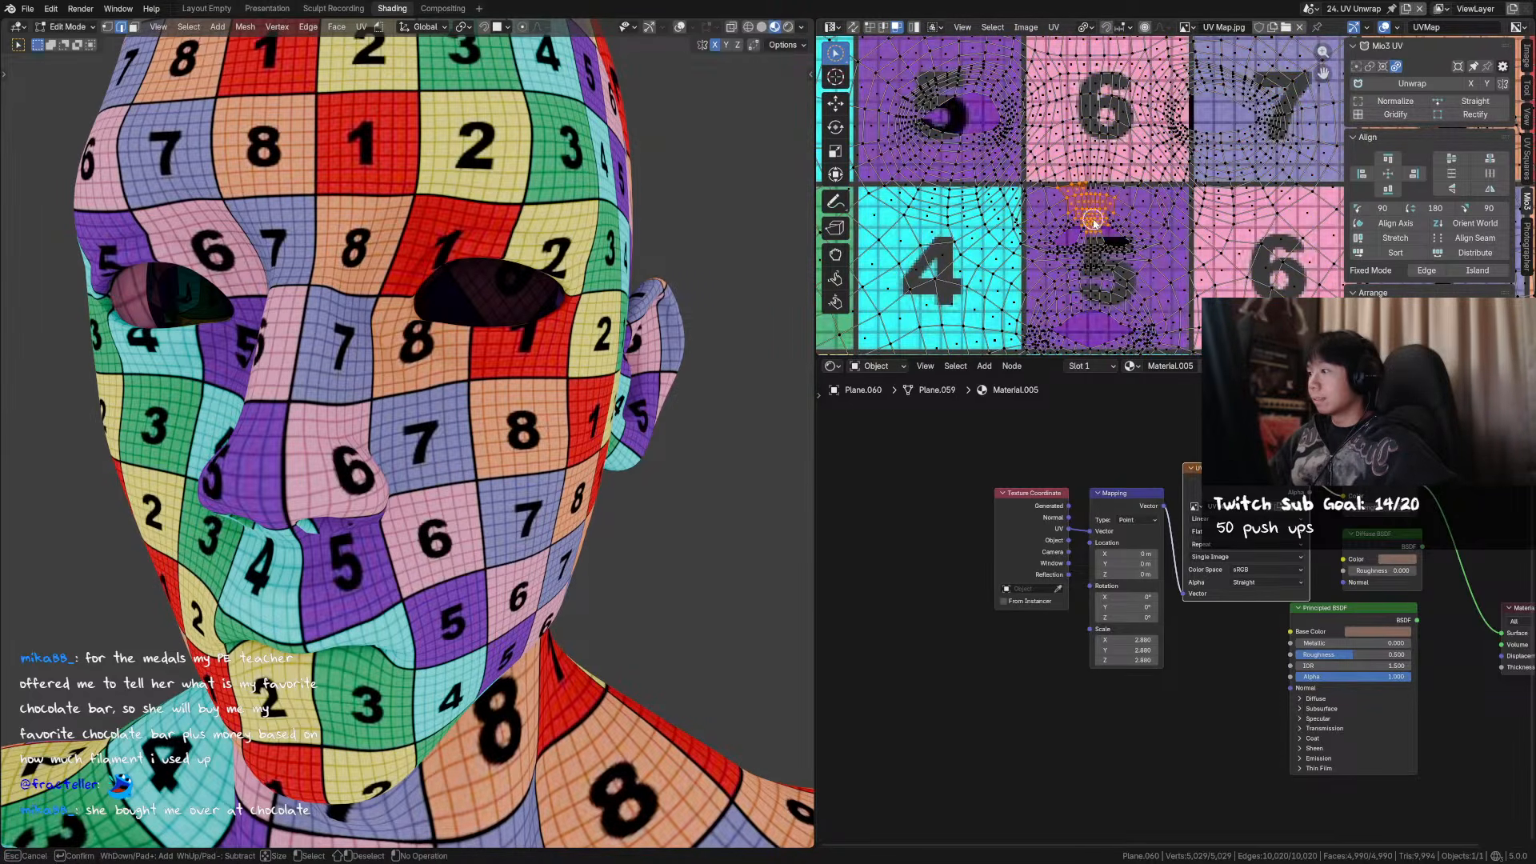
left_click_drag(1094, 232, 1104, 226)
scroll(1094, 230, "up", 3)
left_click(1038, 242, "shift")
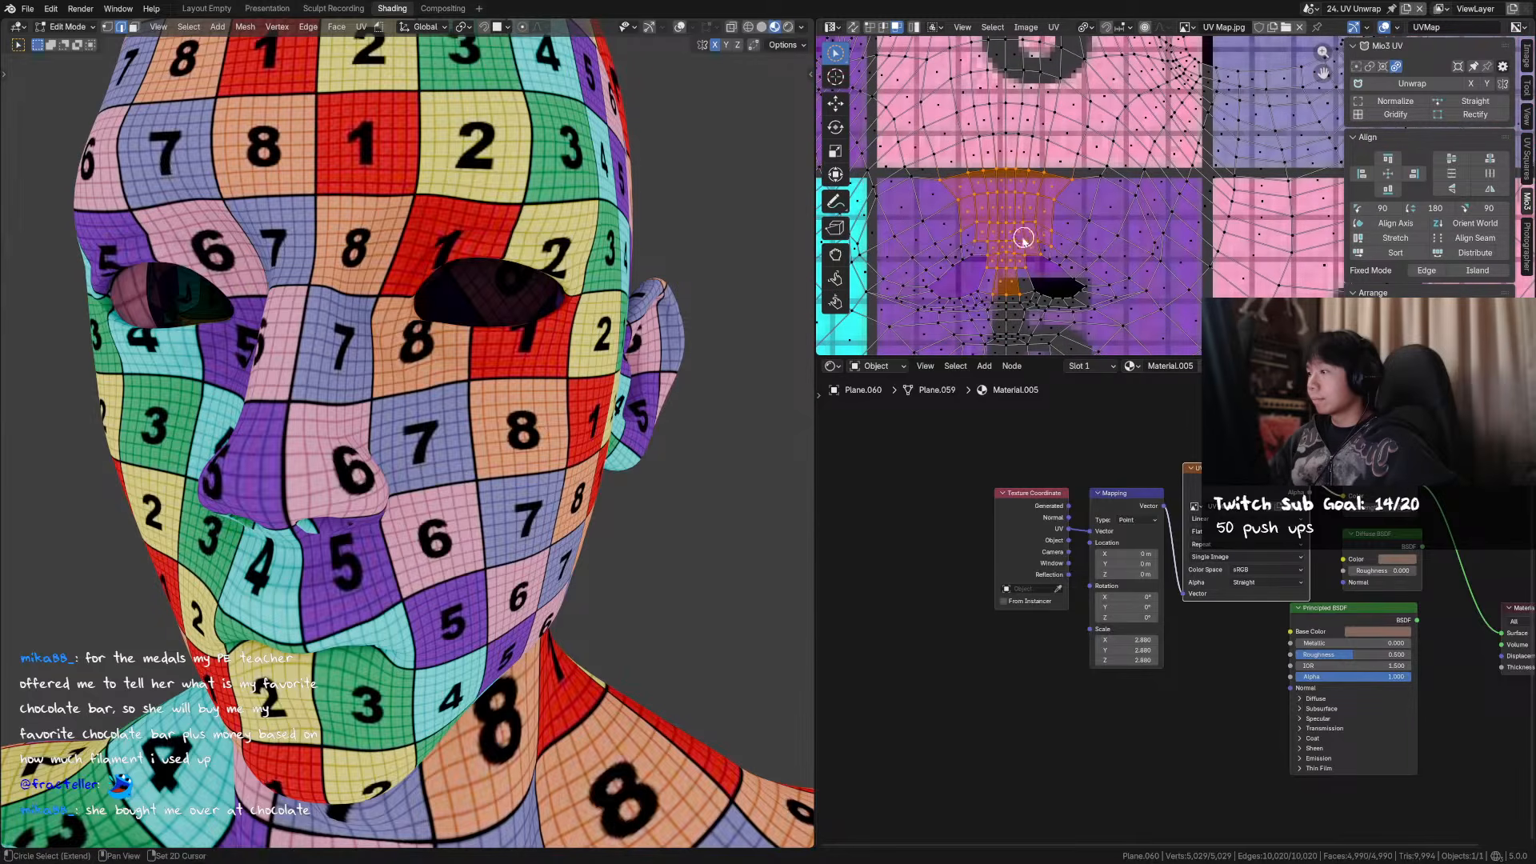
scroll(1028, 232, "down", 3)
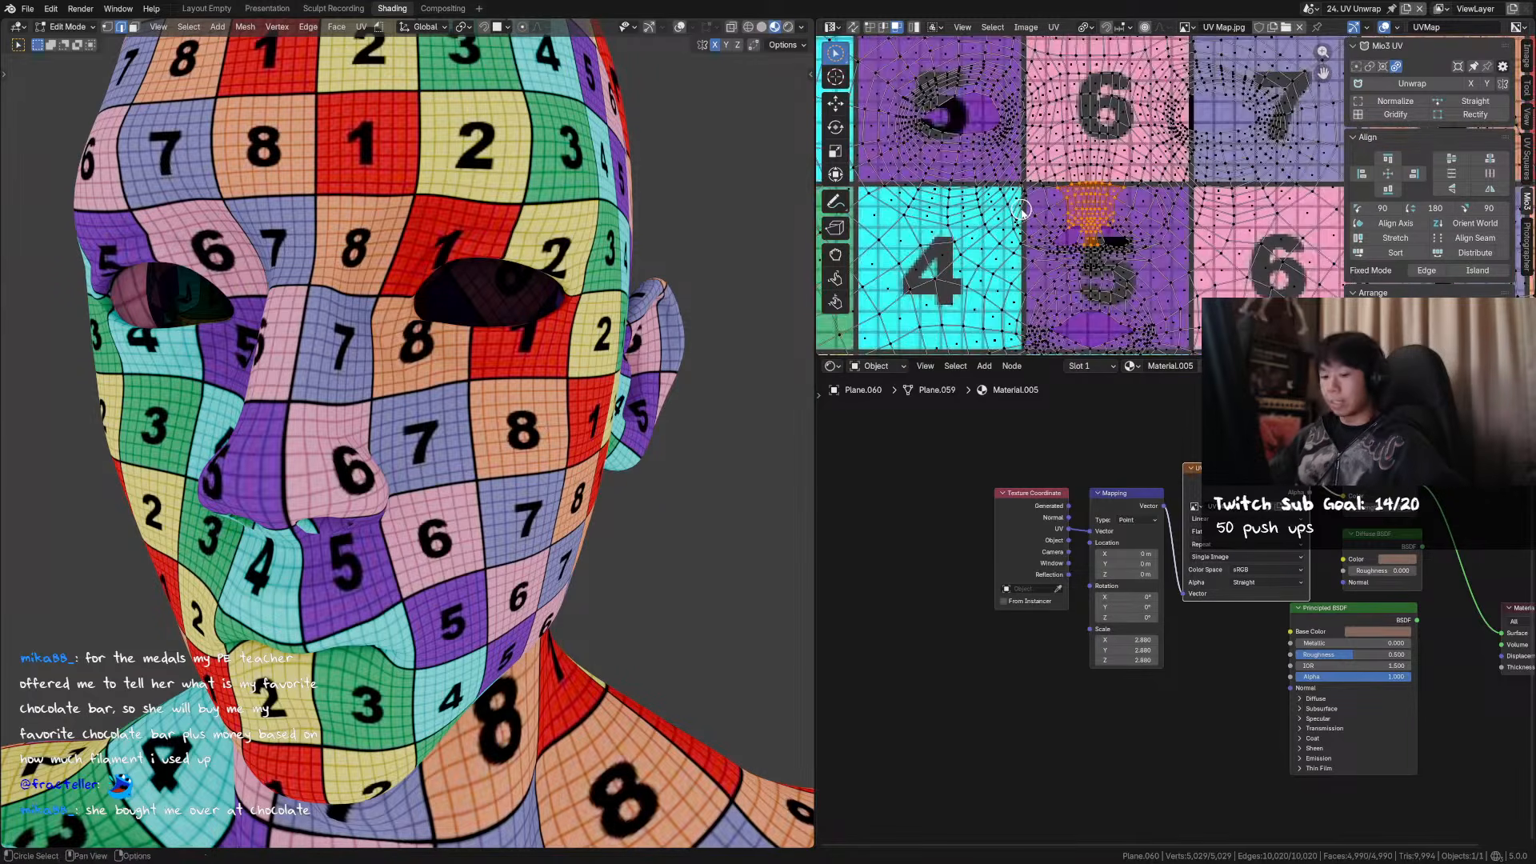
- Search the available commands for "select mirror"
key("F3")
type("select mirr")
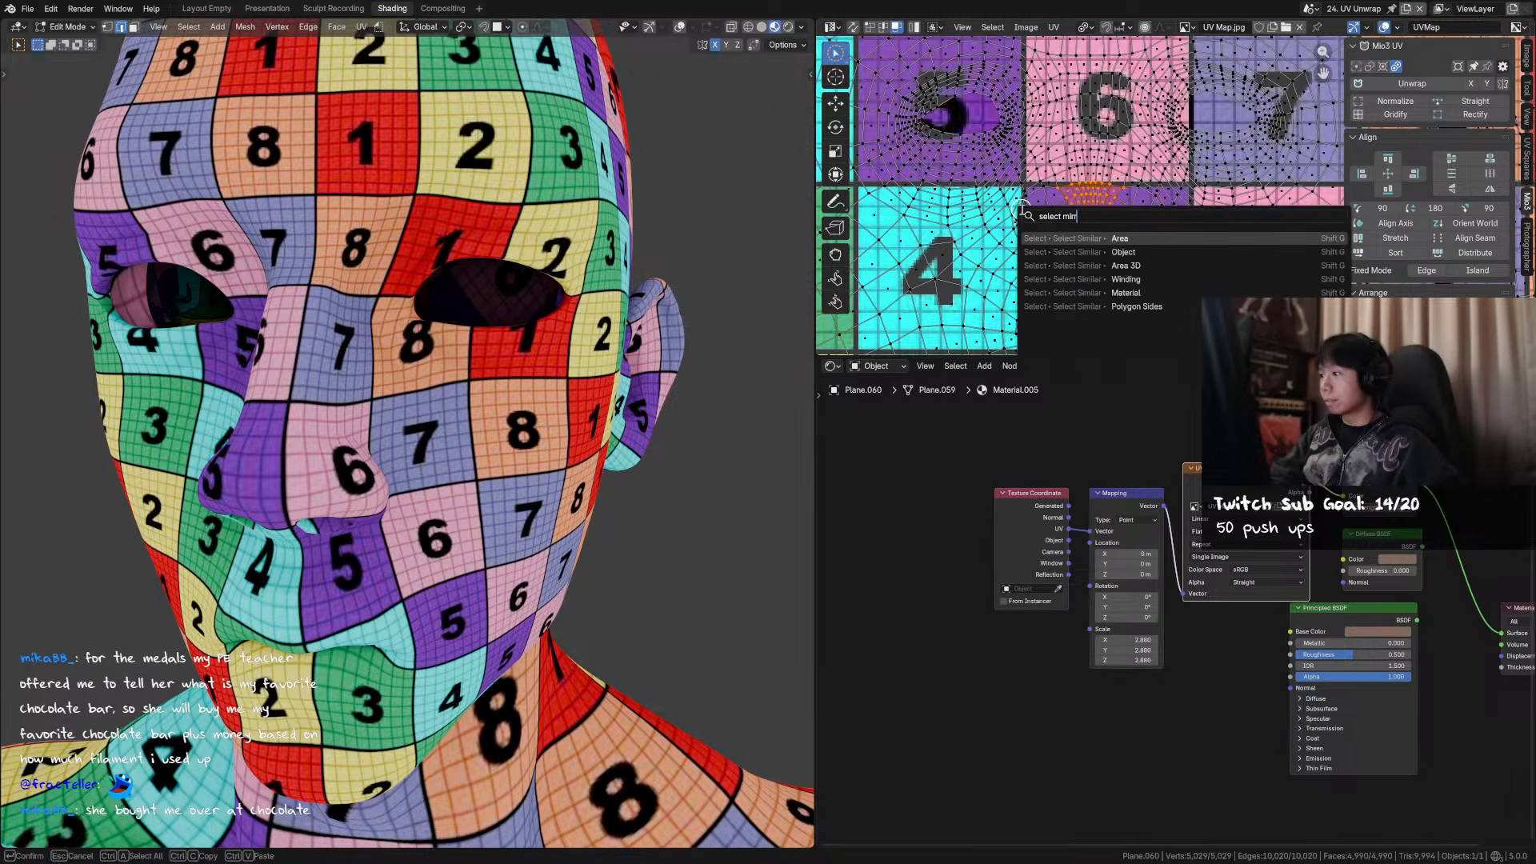
type("or")
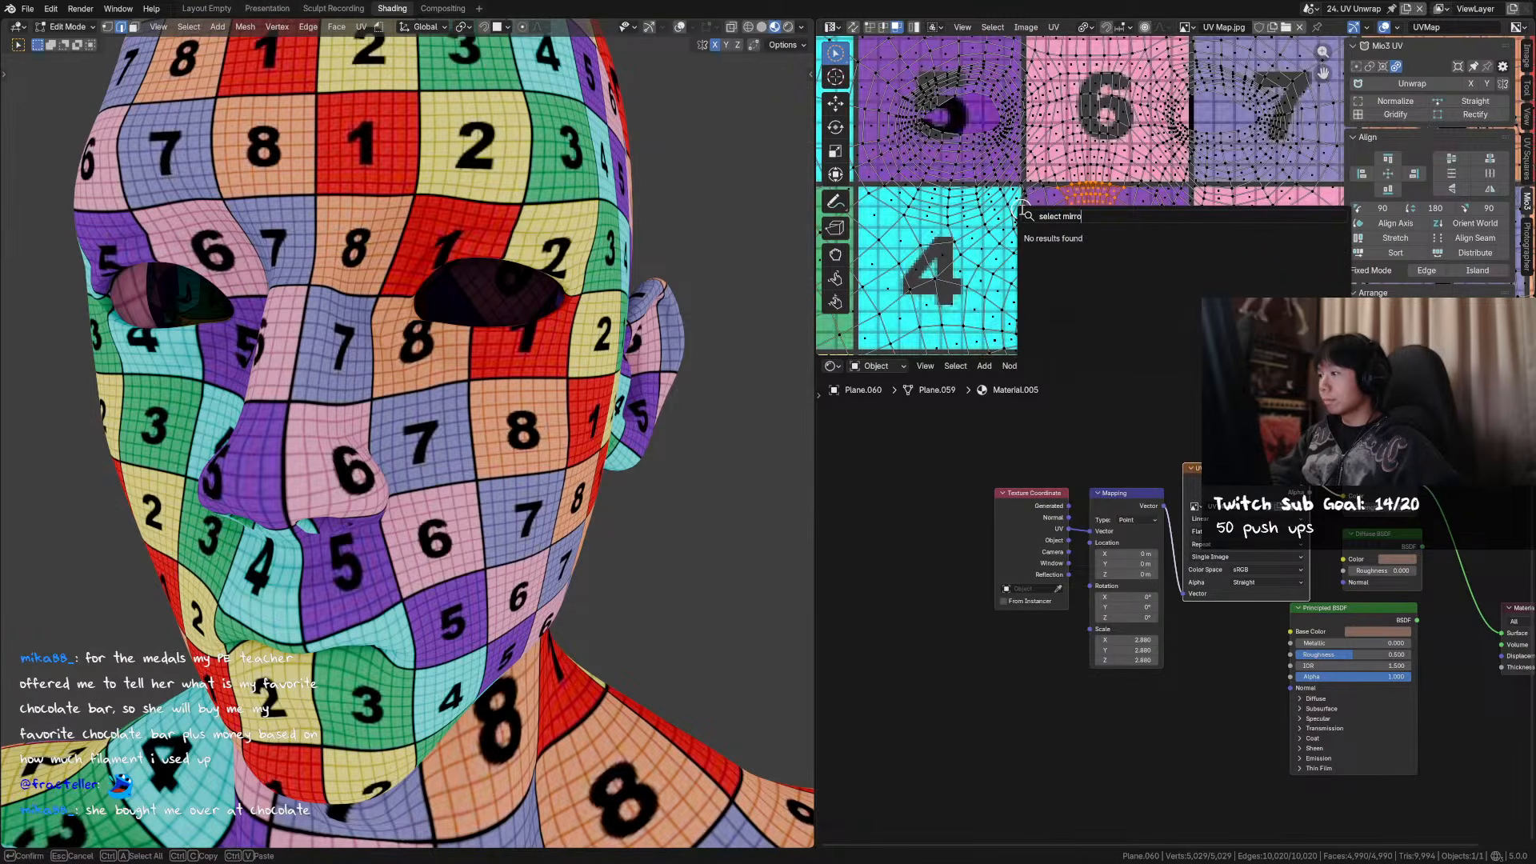
key("ctrl+BackSpace")
key("ctrl+BackSpace")
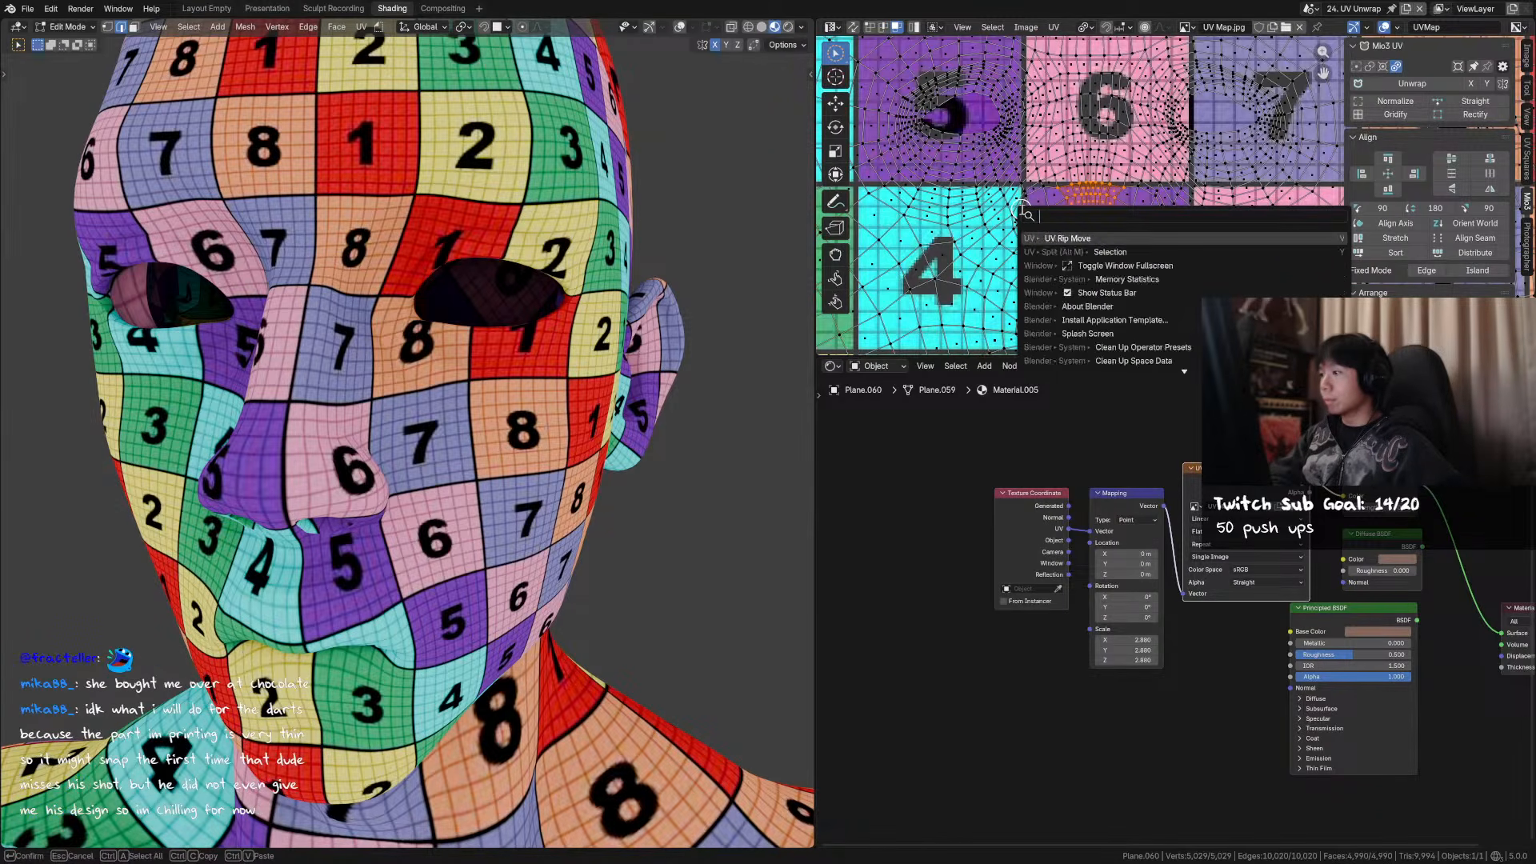
key("Escape")
- Save the file, deselect the outer faces on one side of the nose selection, and hide the Mio3 UV tools
key("ctrl+s")
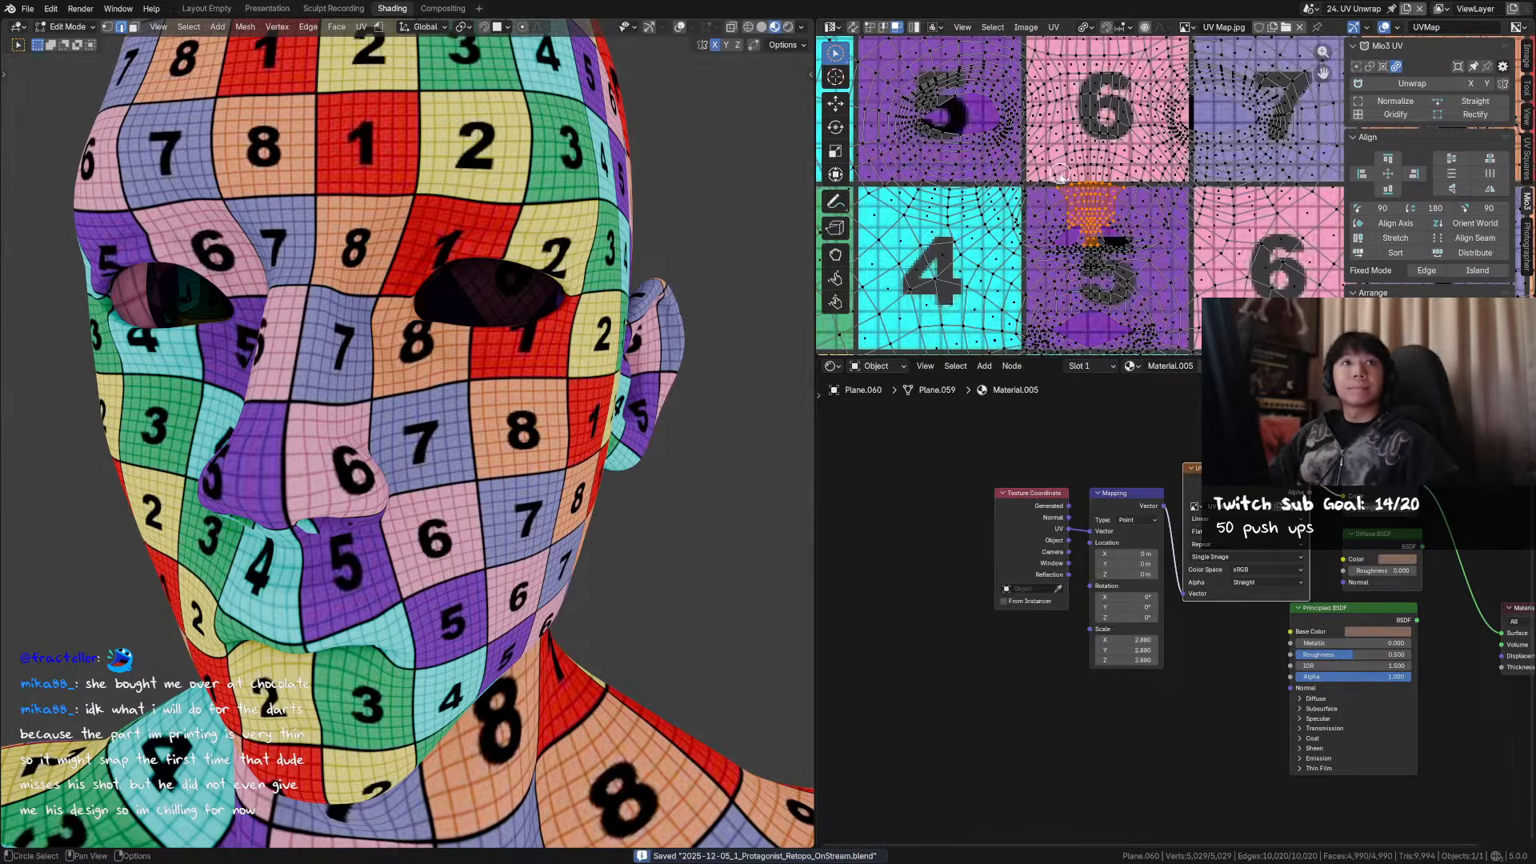
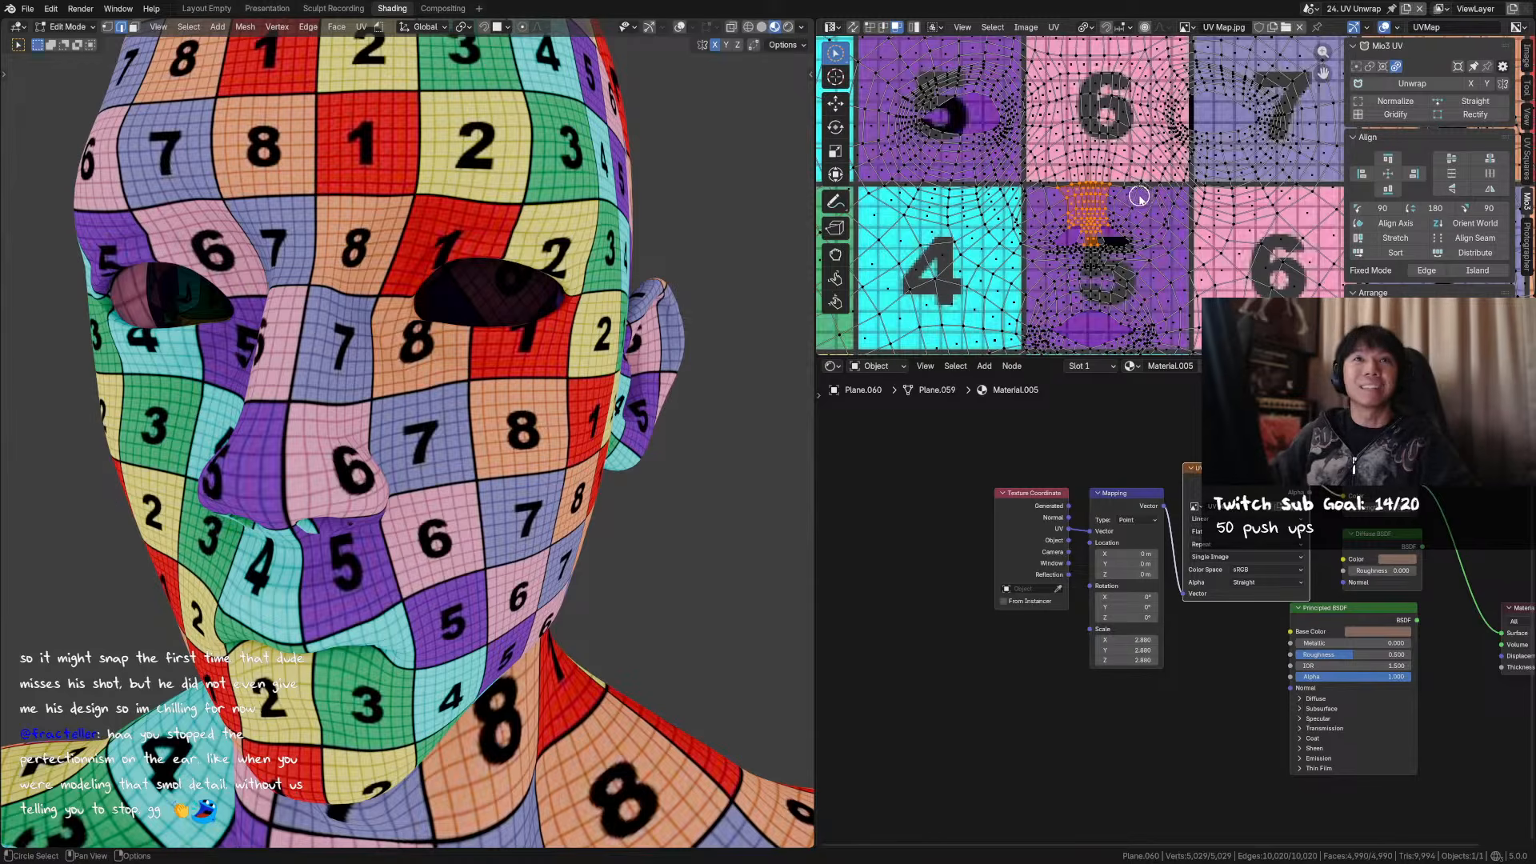
middle_click_drag(1128, 193, 1133, 197)
left_click_drag(1063, 192, 1065, 227, "ctrl")
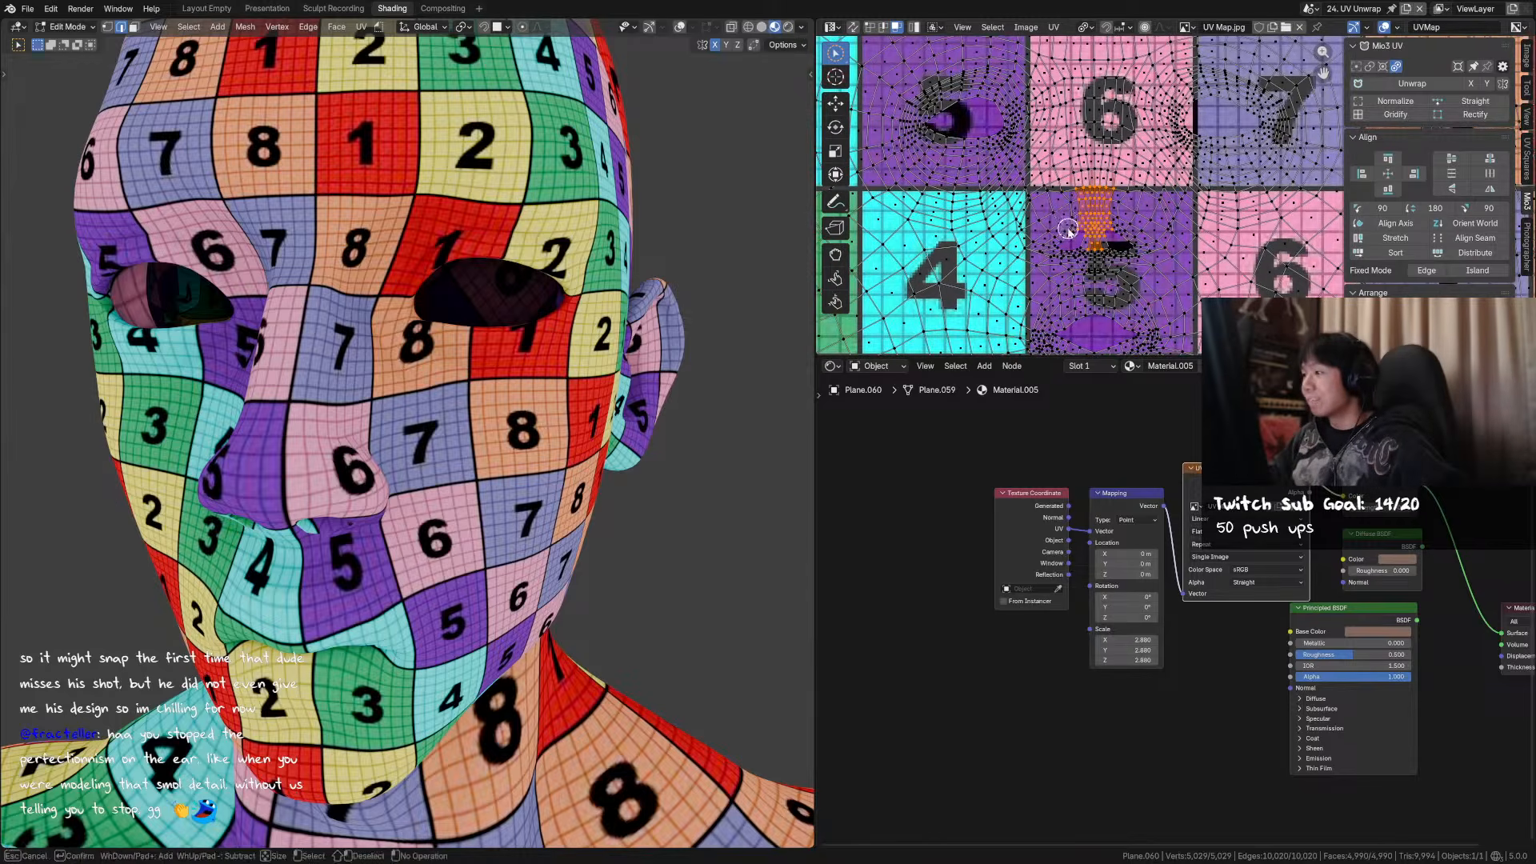
key("n")
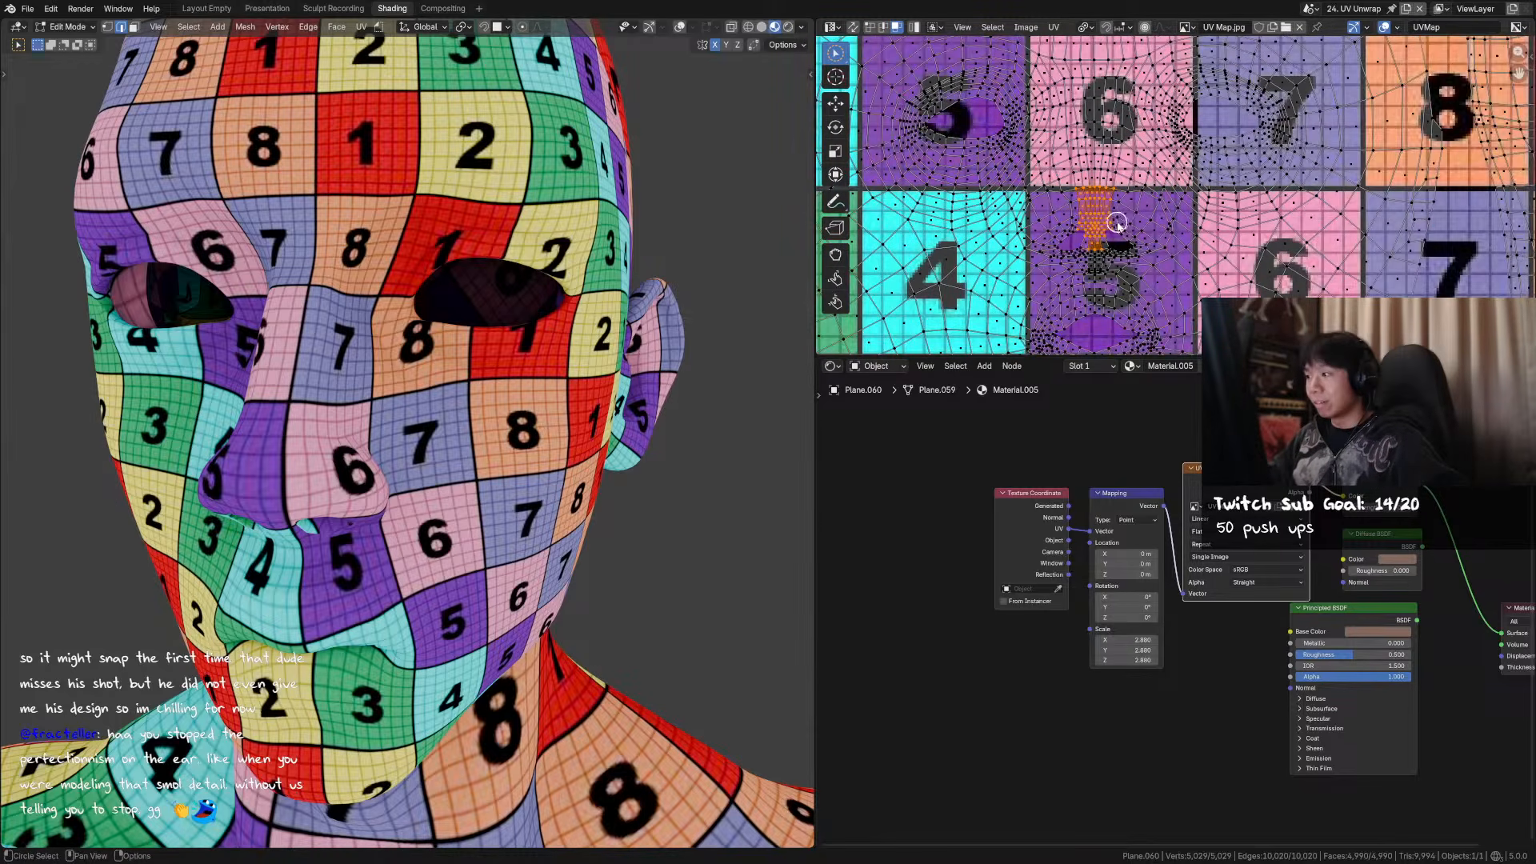
scroll(669, 208, "down", 3)
middle_click_drag(670, 208, 640, 233)
scroll(640, 233, "up", 1)
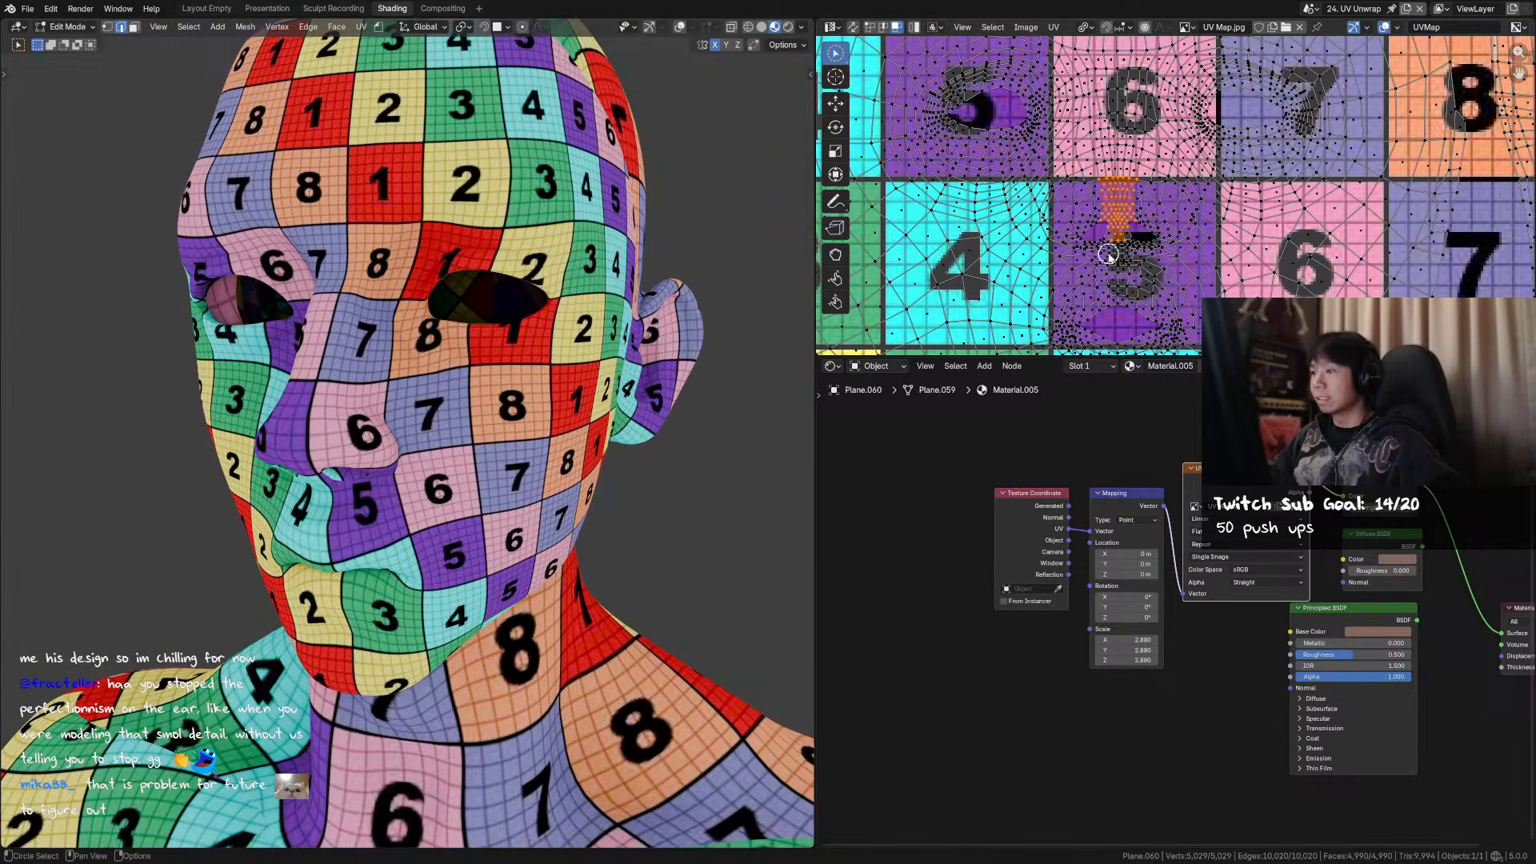
- Try enlarging the selected nose UVs of the face island with a small smooth proportional falloff
key("s")
right_click(1166, 219)
middle_click_drag(732, 215, 788, 212)
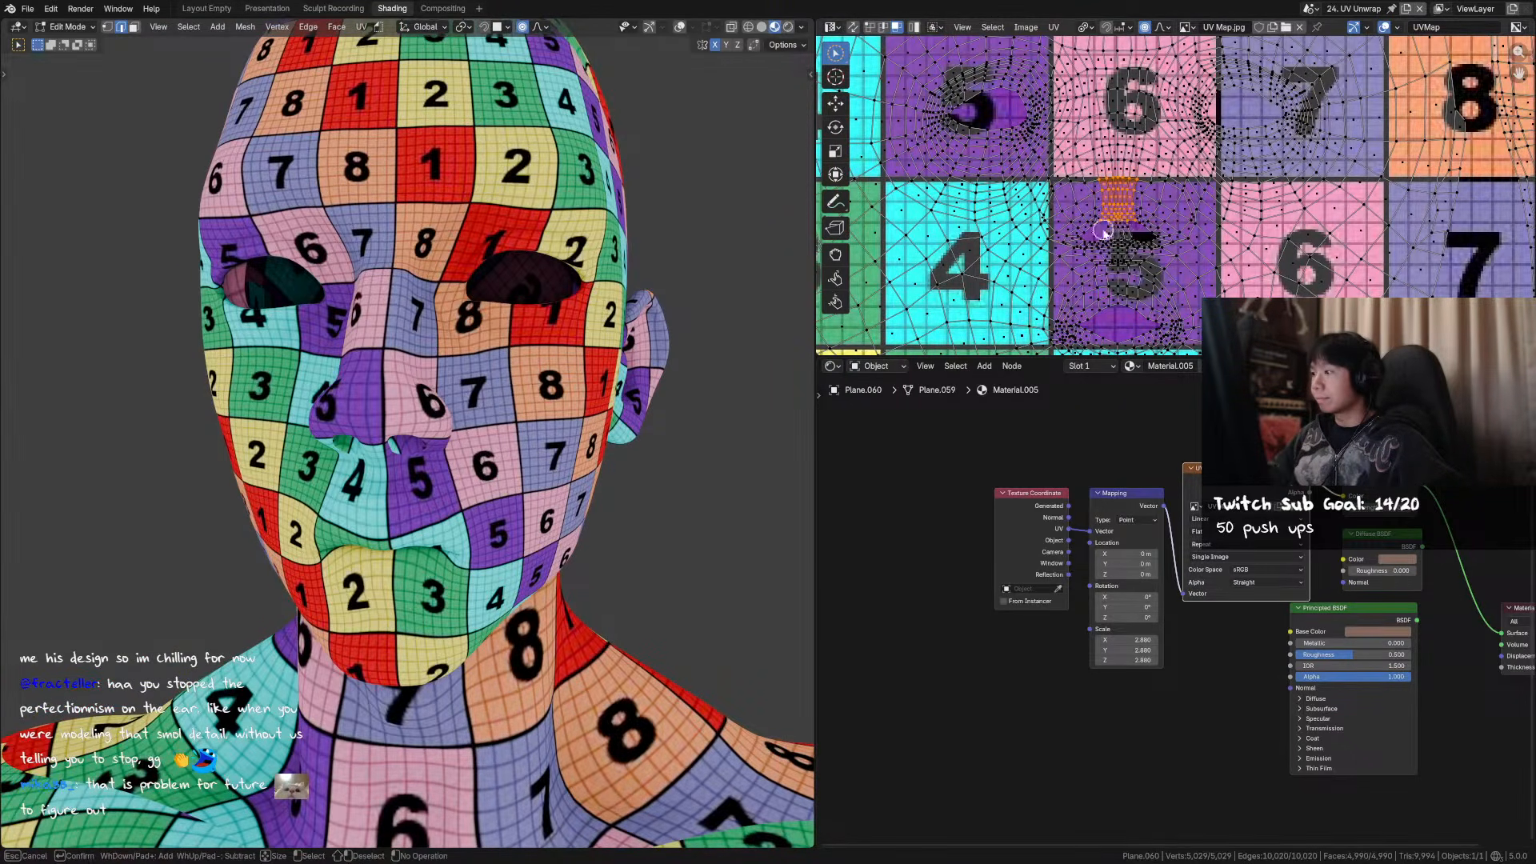
key("s")
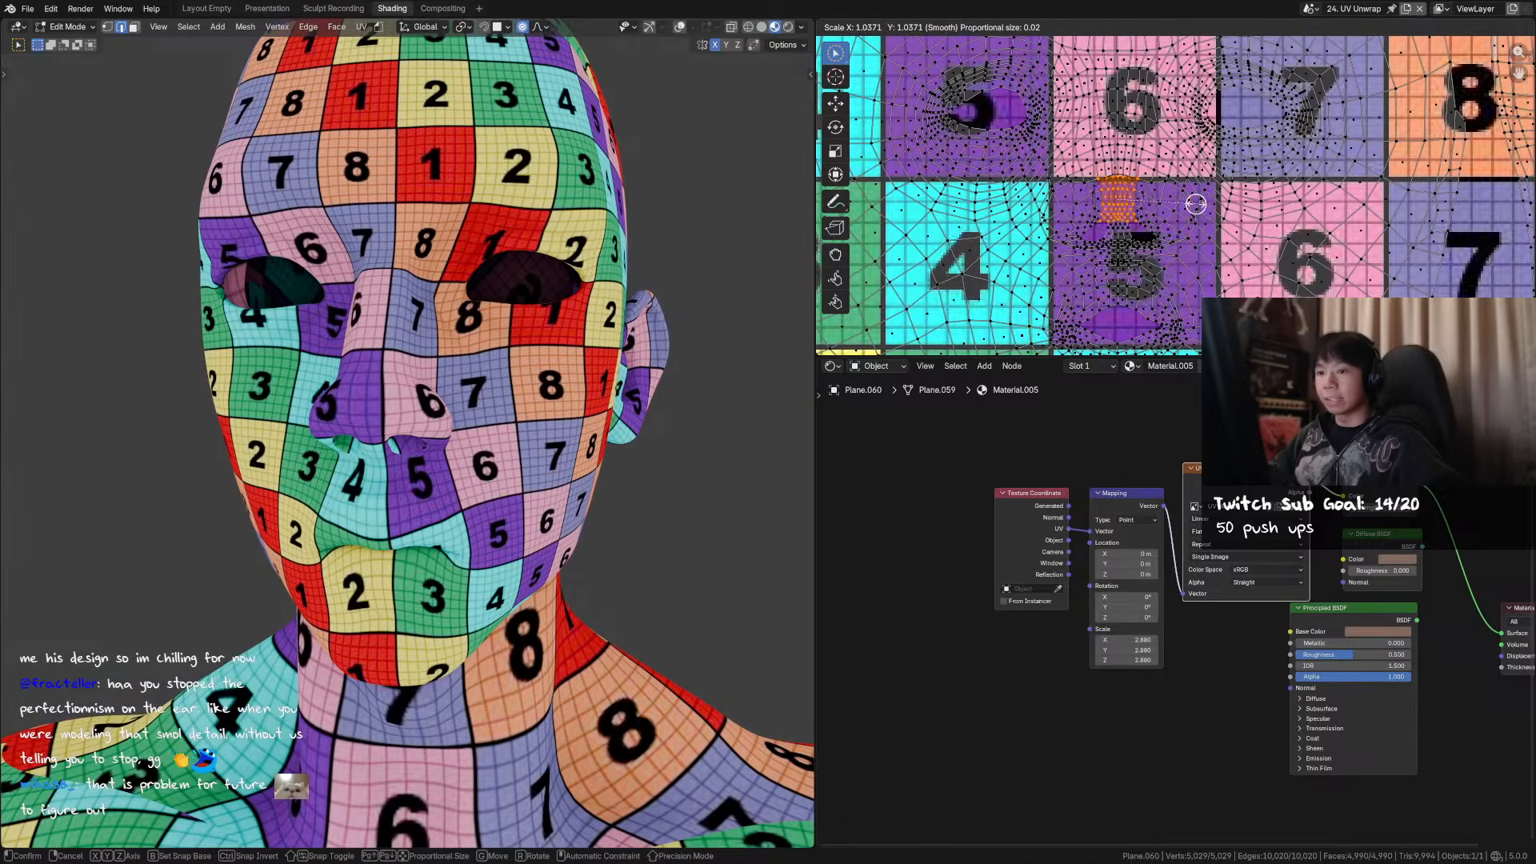
right_click(1202, 203)
middle_click_drag(612, 210, 645, 207)
key("s")
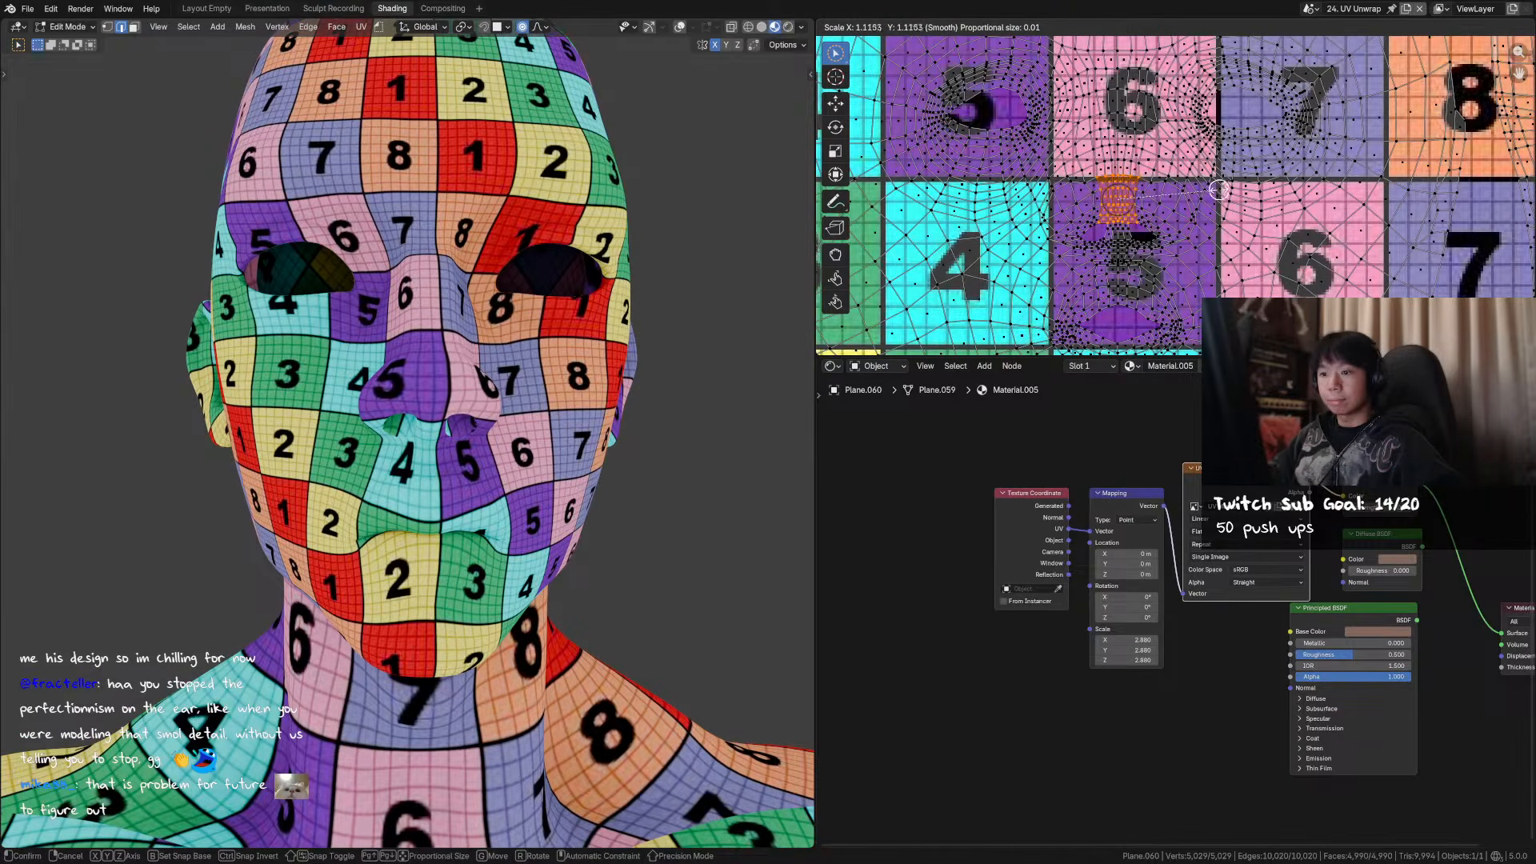
left_click(1225, 186)
middle_click_drag(535, 240, 600, 237)
key("ctrl+z")
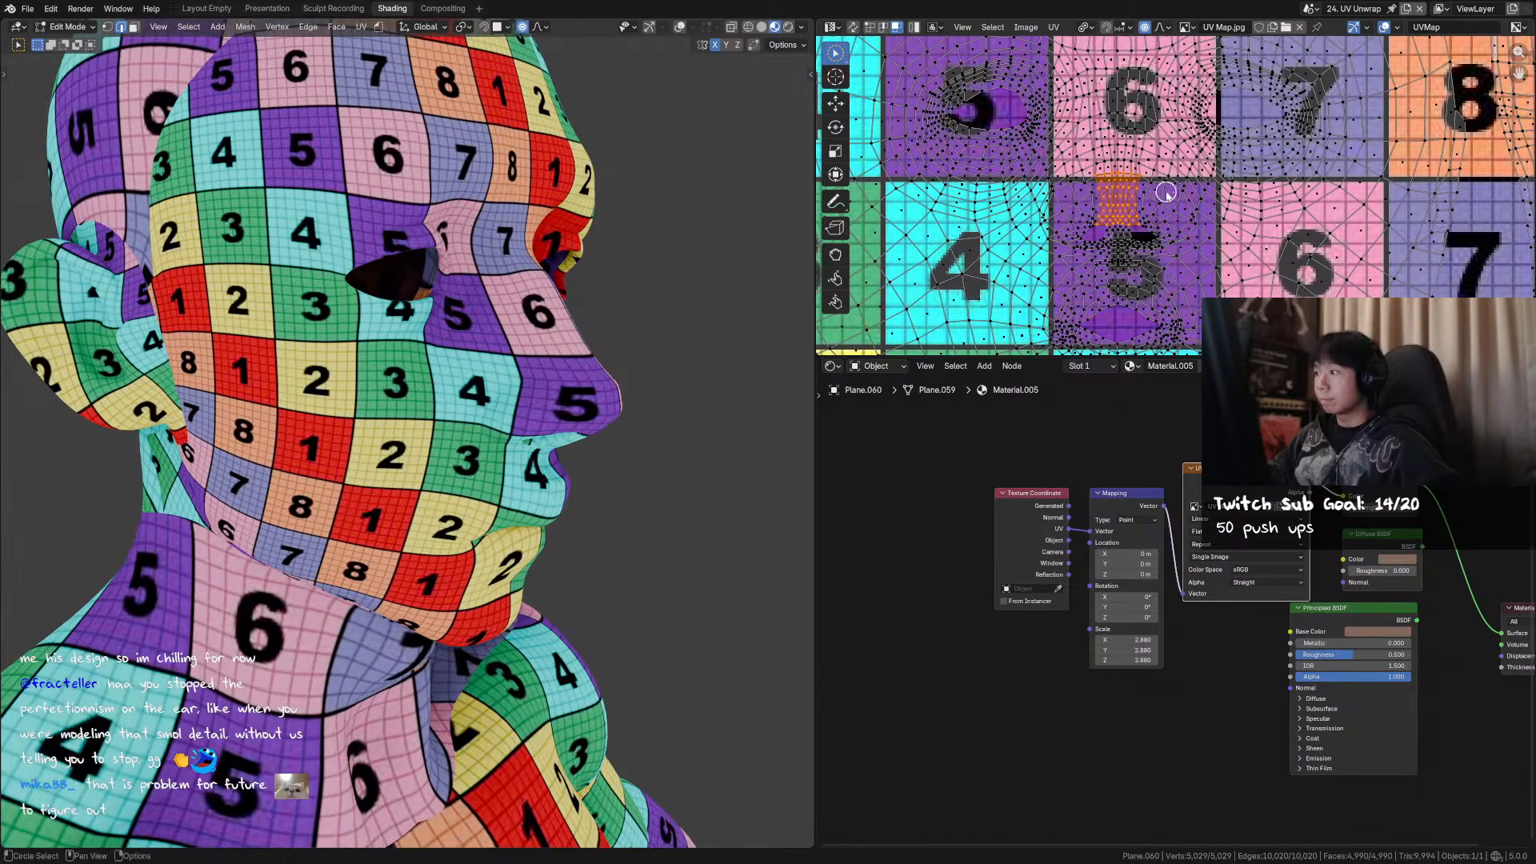
- Scale the selected nose UVs of the face island along X, and adjust their overall scale slightly with proportional editing
key("s")
key("x")
left_click(1170, 193)
key("s")
key("x")
left_click(1185, 192)
key("s")
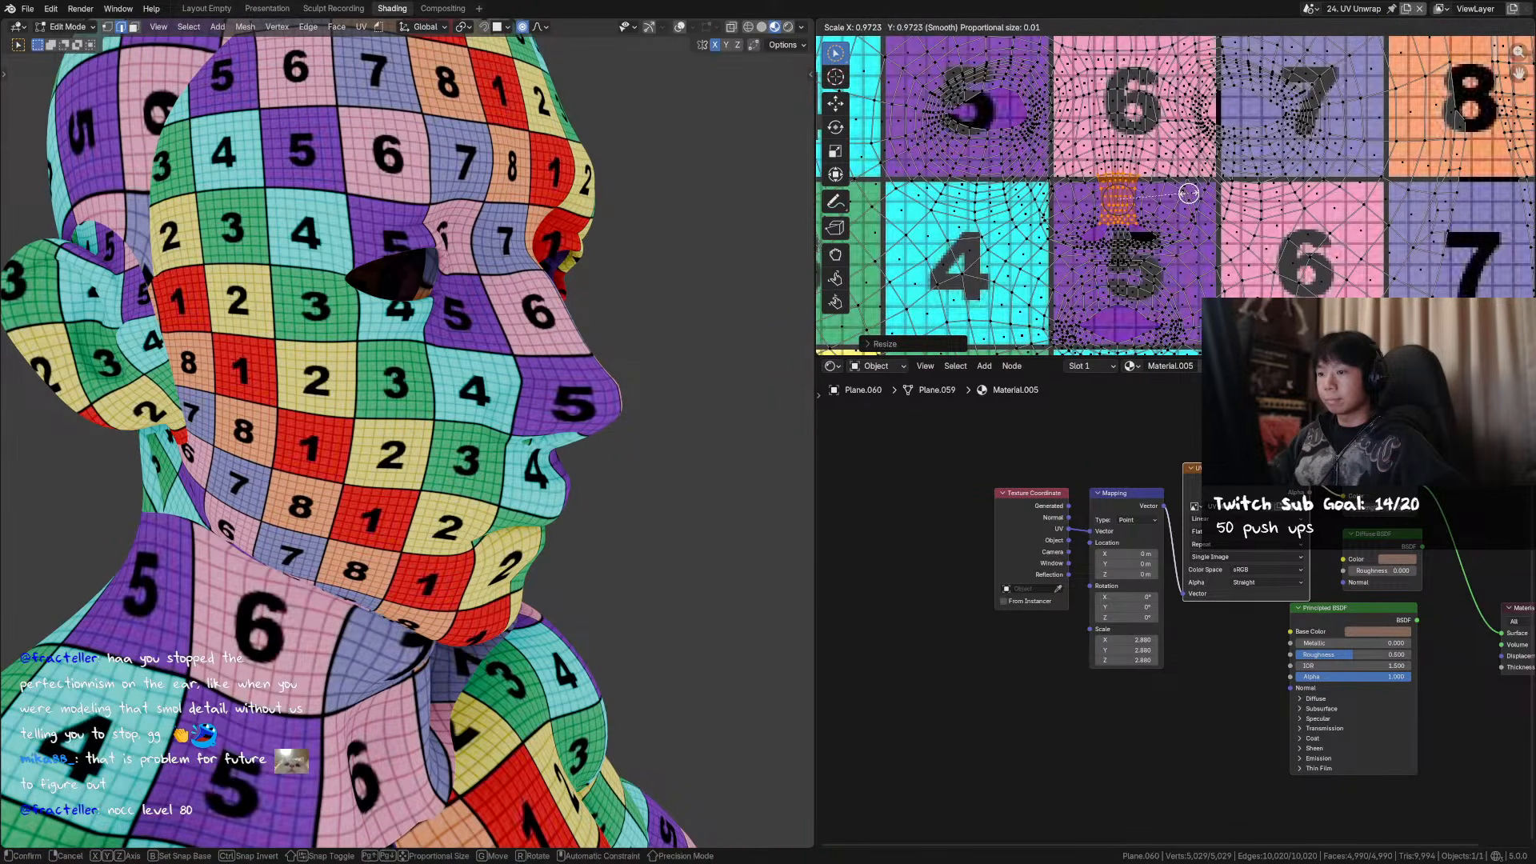
left_click(1187, 193)
- Examine the checker texture on the nose, head and upper body from several sides, both in and out of Edit Mode
middle_click_drag(496, 320, 571, 256)
scroll(572, 256, "down", 3)
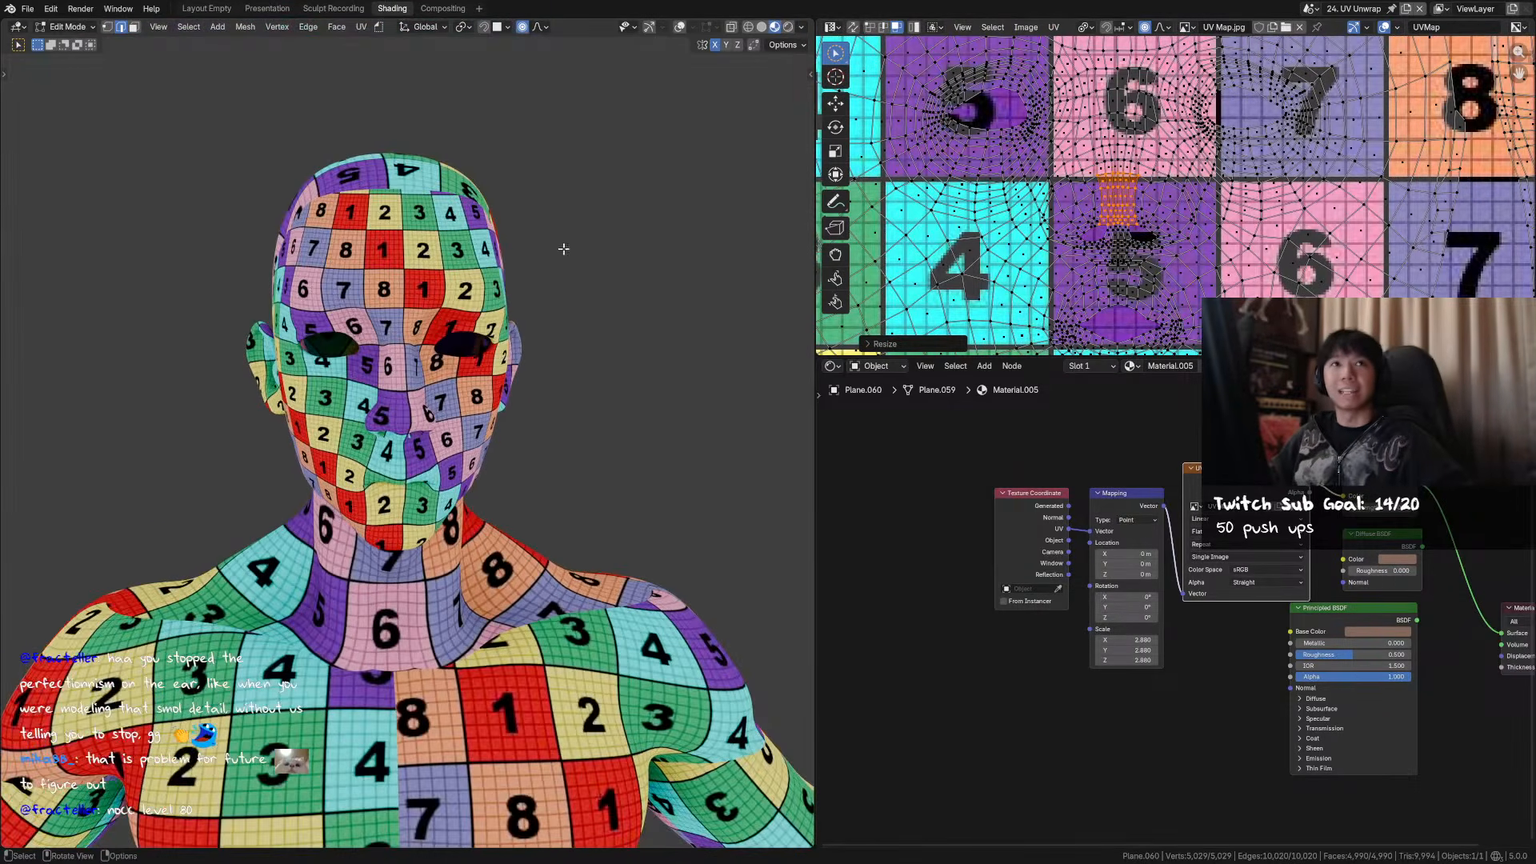
scroll(576, 249, "up", 1)
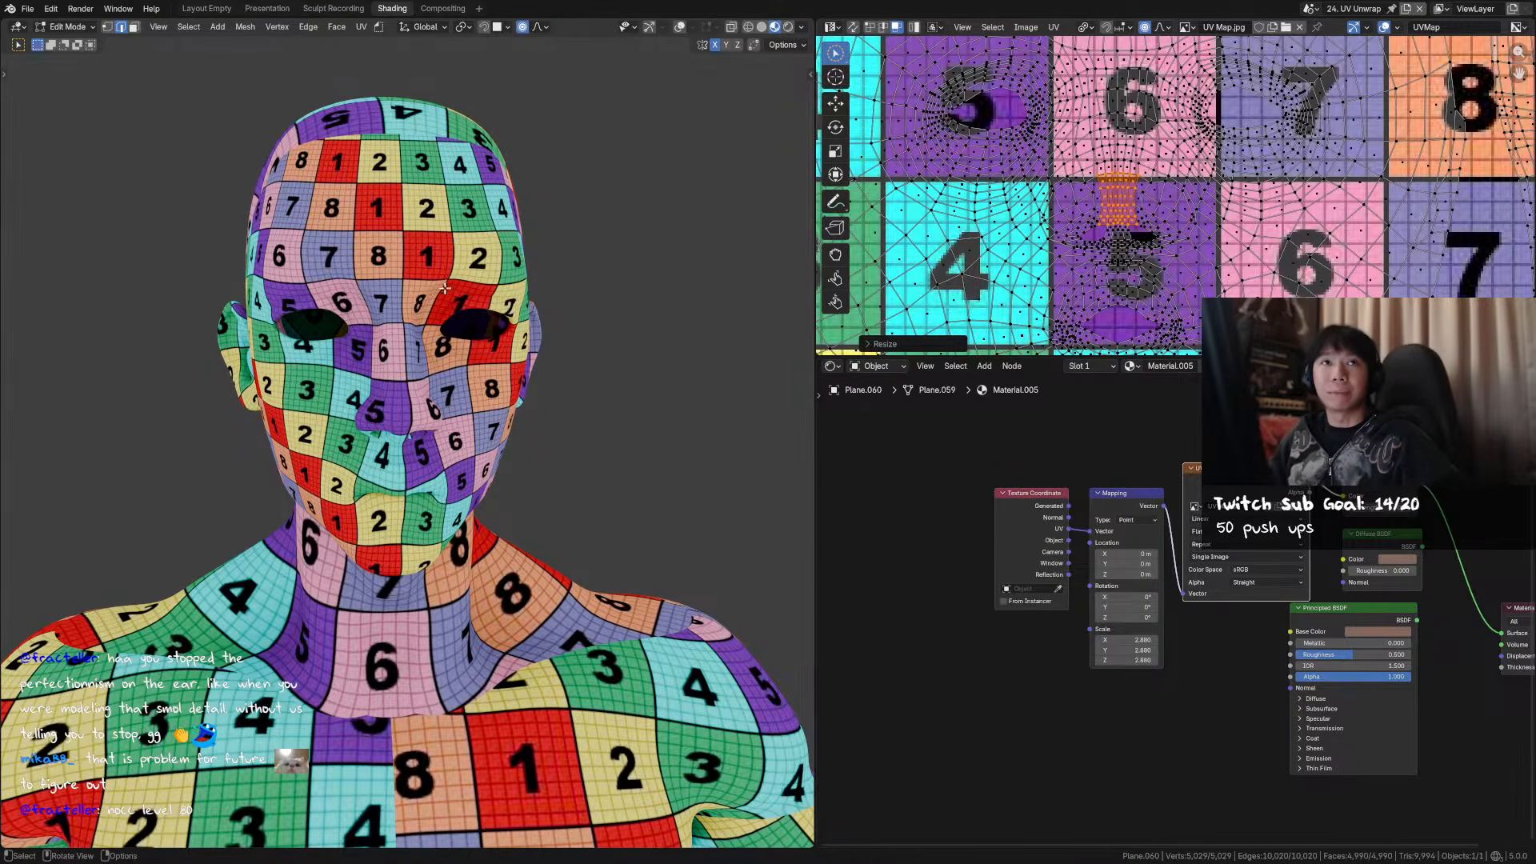
middle_click_drag(367, 424, 408, 382)
middle_click_drag(647, 253, 690, 256)
key("Tab")
middle_click_drag(594, 273, 525, 274)
scroll(531, 290, "down", 3)
key("Tab")
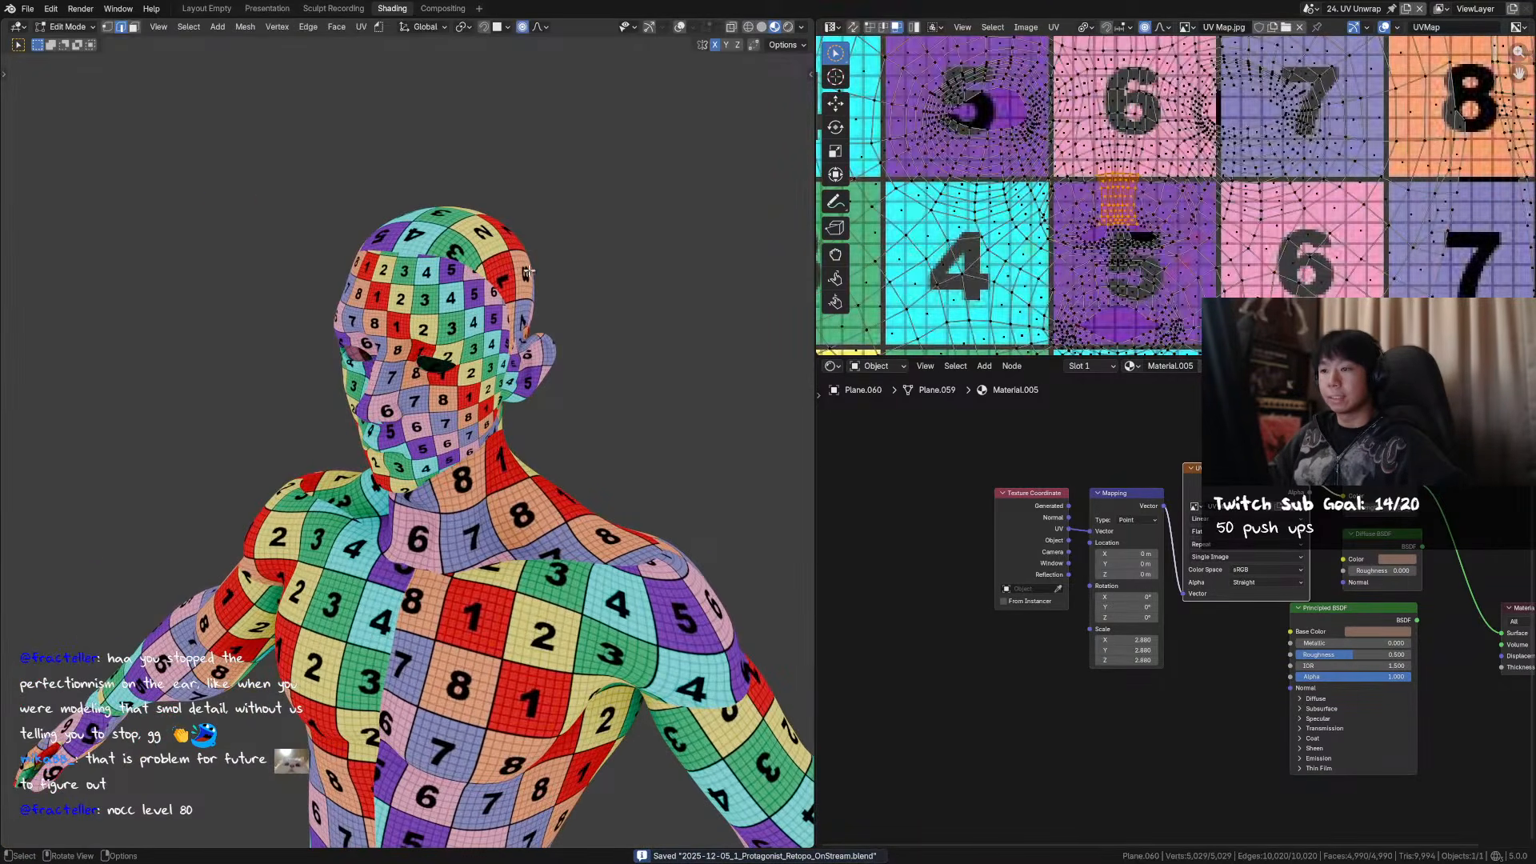
- Select all UVs and pack the islands by exact concave shape with scaling, no rotation and a 0.001 margin
scroll(1209, 198, "down", 8)
key("a")
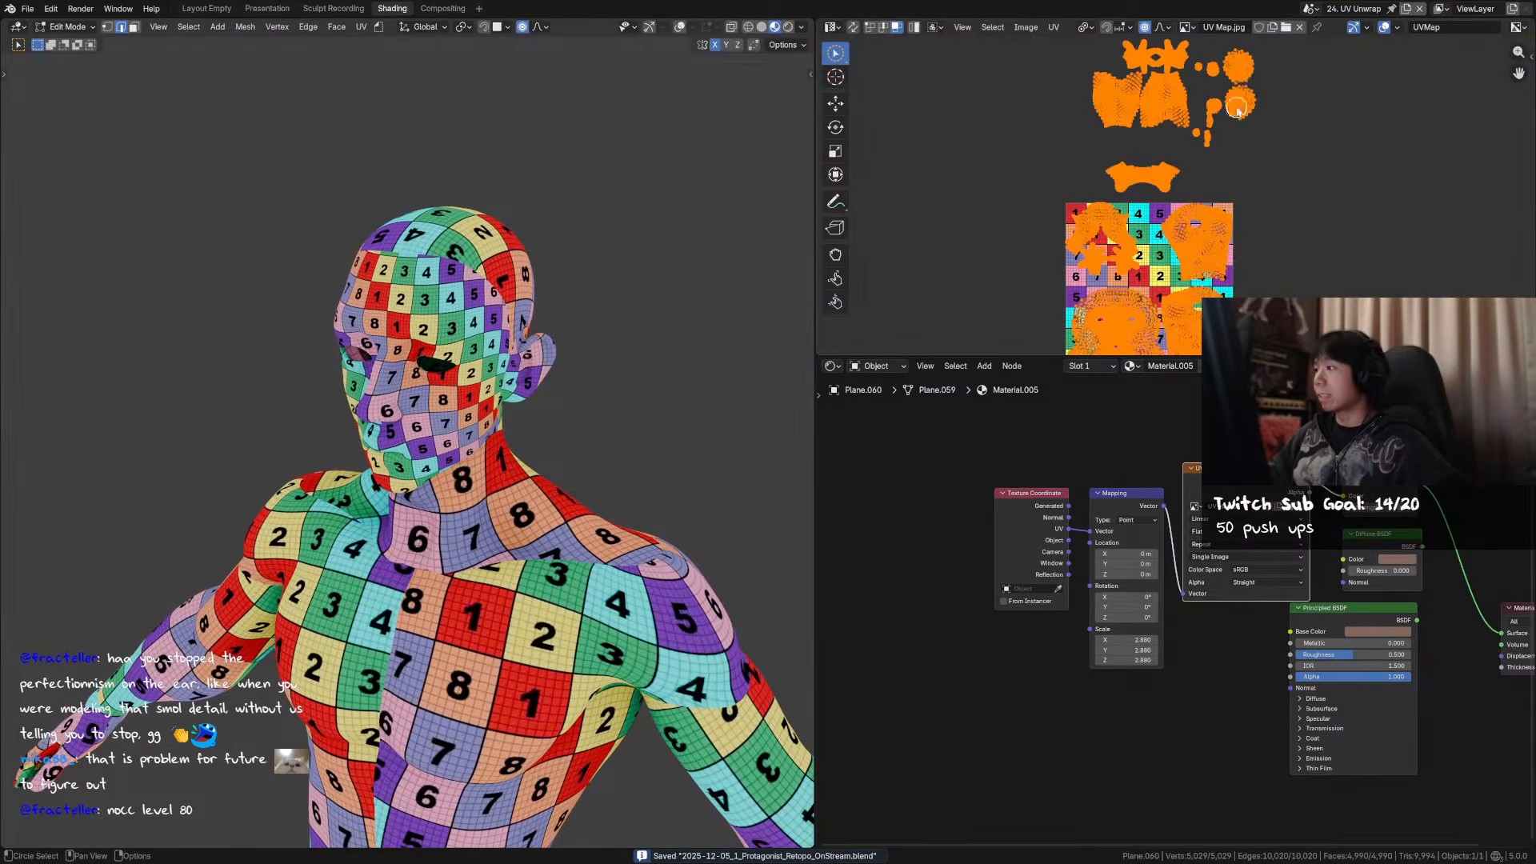
middle_click_drag(512, 398, 544, 380)
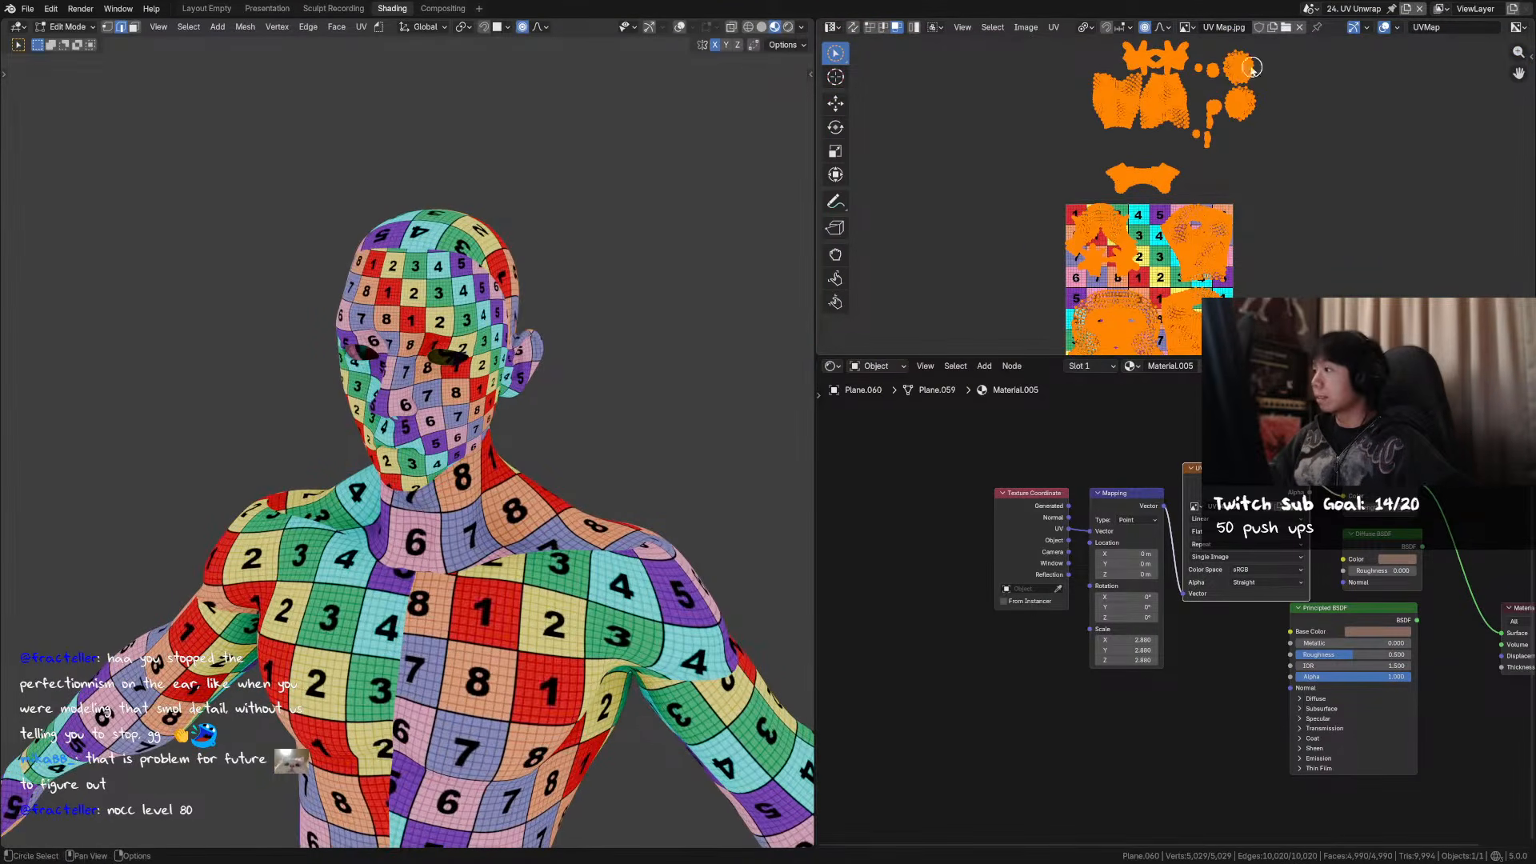
left_click(1053, 28)
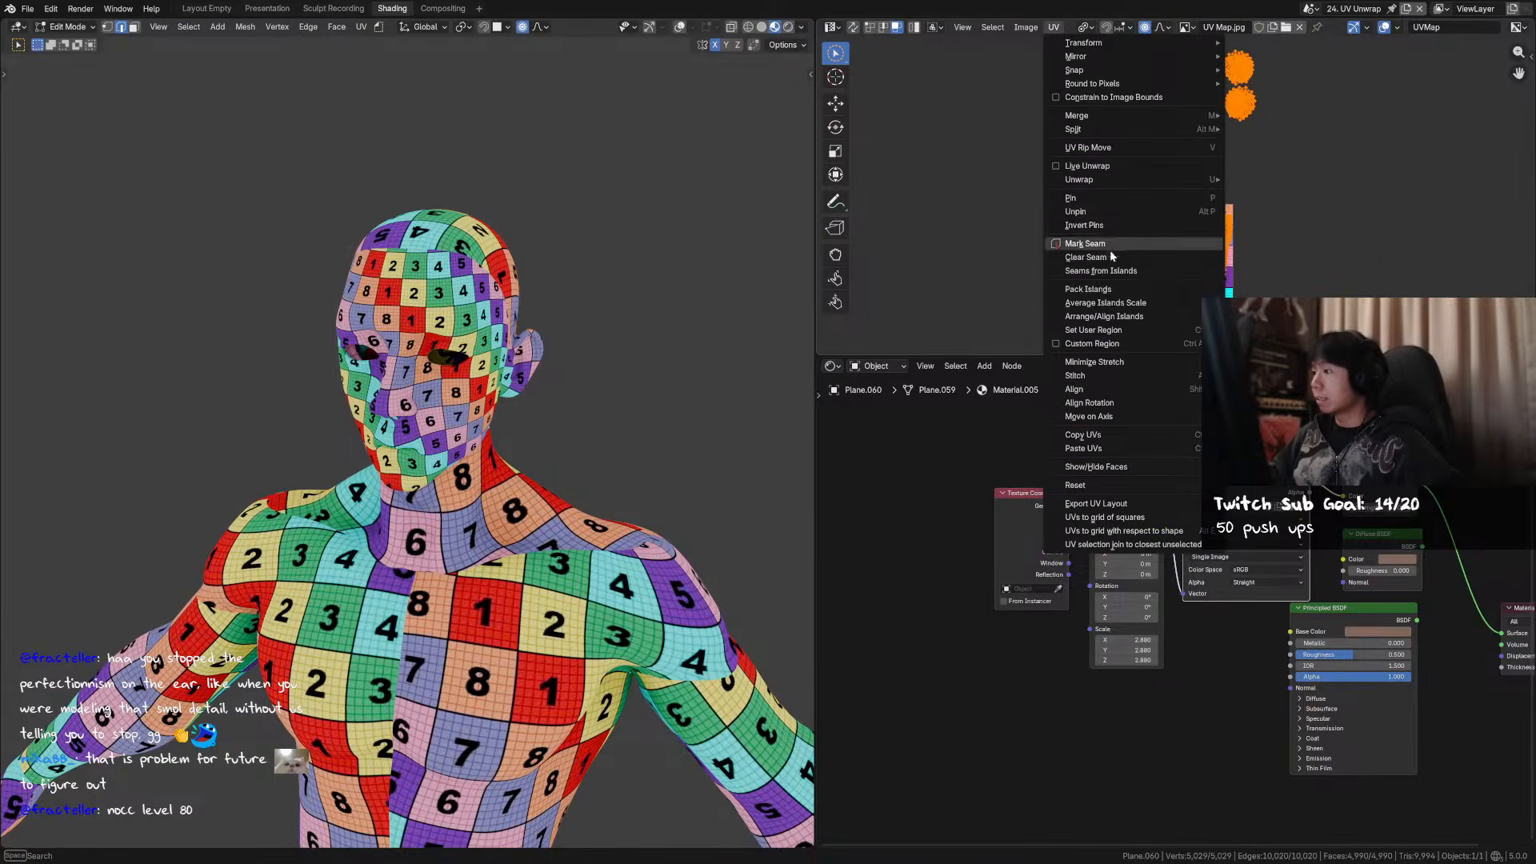
left_click(1108, 290)
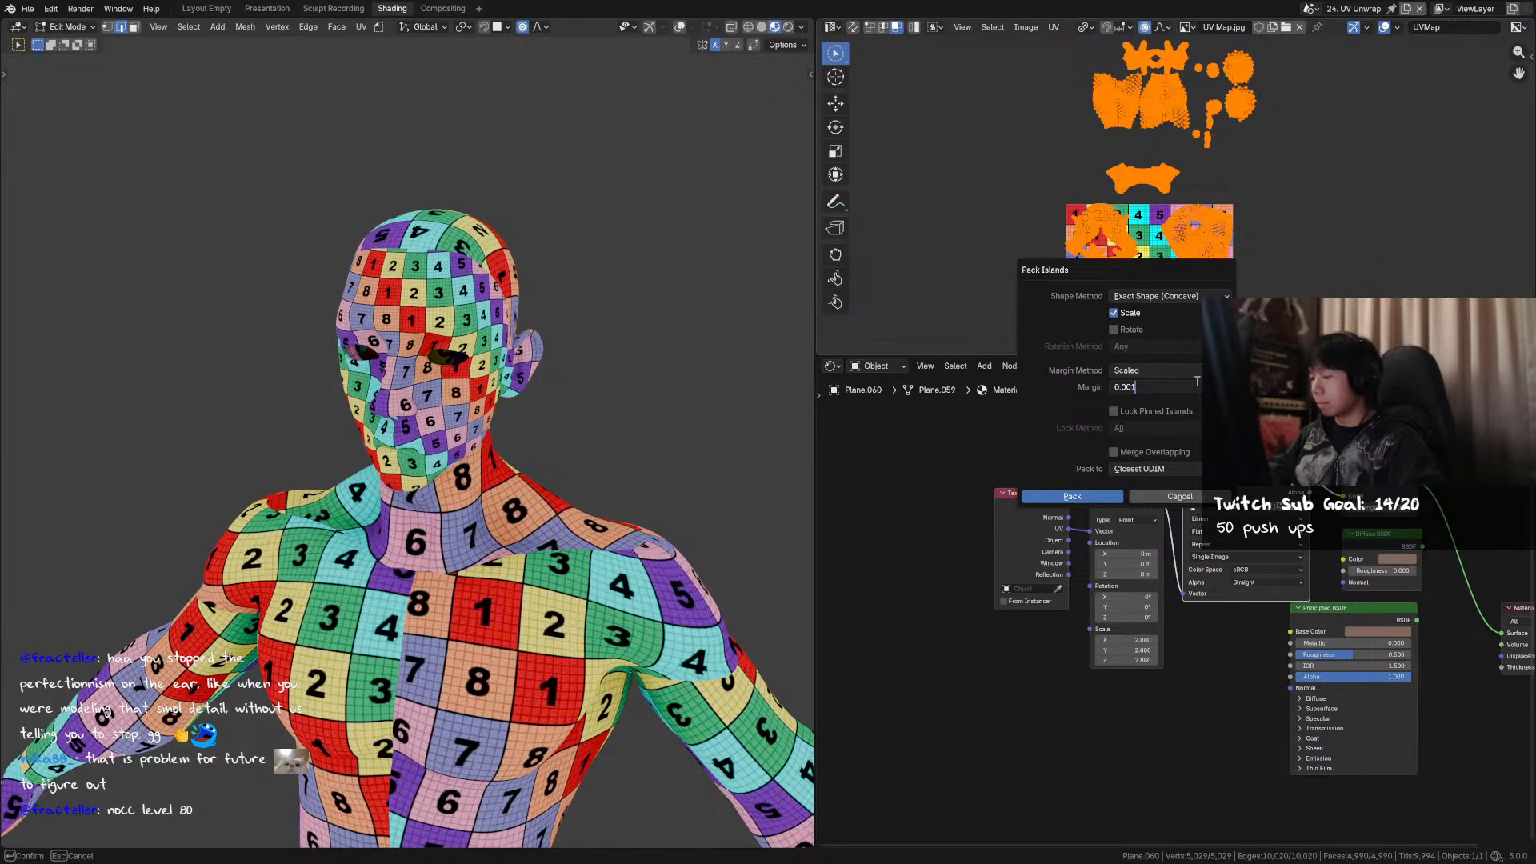
key("Return")
middle_click_drag(685, 257, 521, 383)
left_click(1310, 209)
- Examine the packed UV layout and the resulting checker size on the head, neck and shoulders
scroll(1280, 229, "up", 4)
scroll(1249, 240, "down", 3)
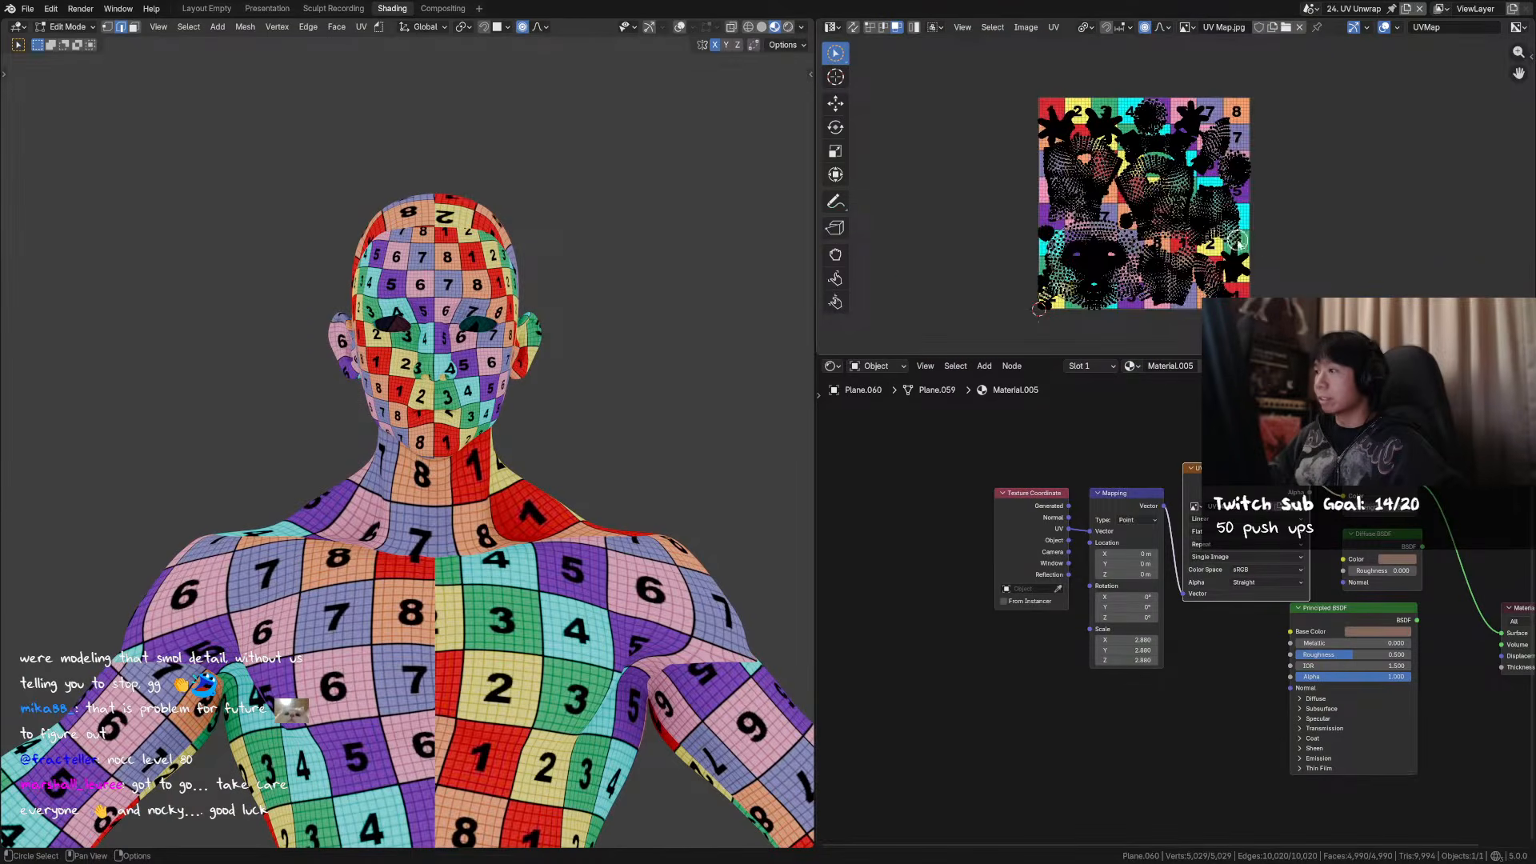
scroll(560, 448, "down", 4)
middle_click_drag(608, 512, 443, 320, "shift")
scroll(443, 320, "up", 2)
scroll(443, 320, "up", 2)
middle_click_drag(441, 353, 363, 361)
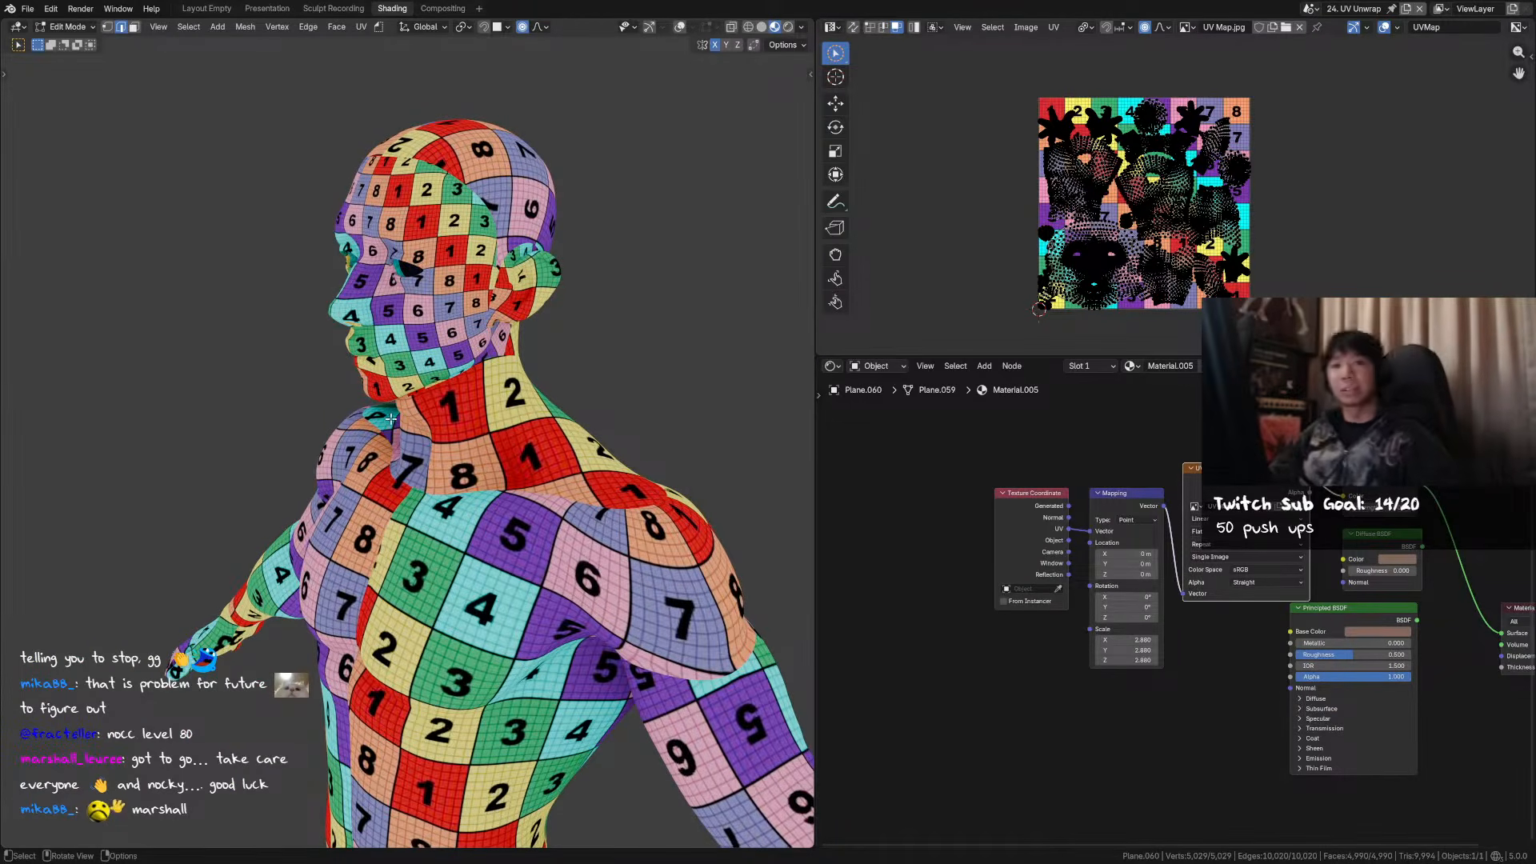
scroll(1088, 169, "up", 2)
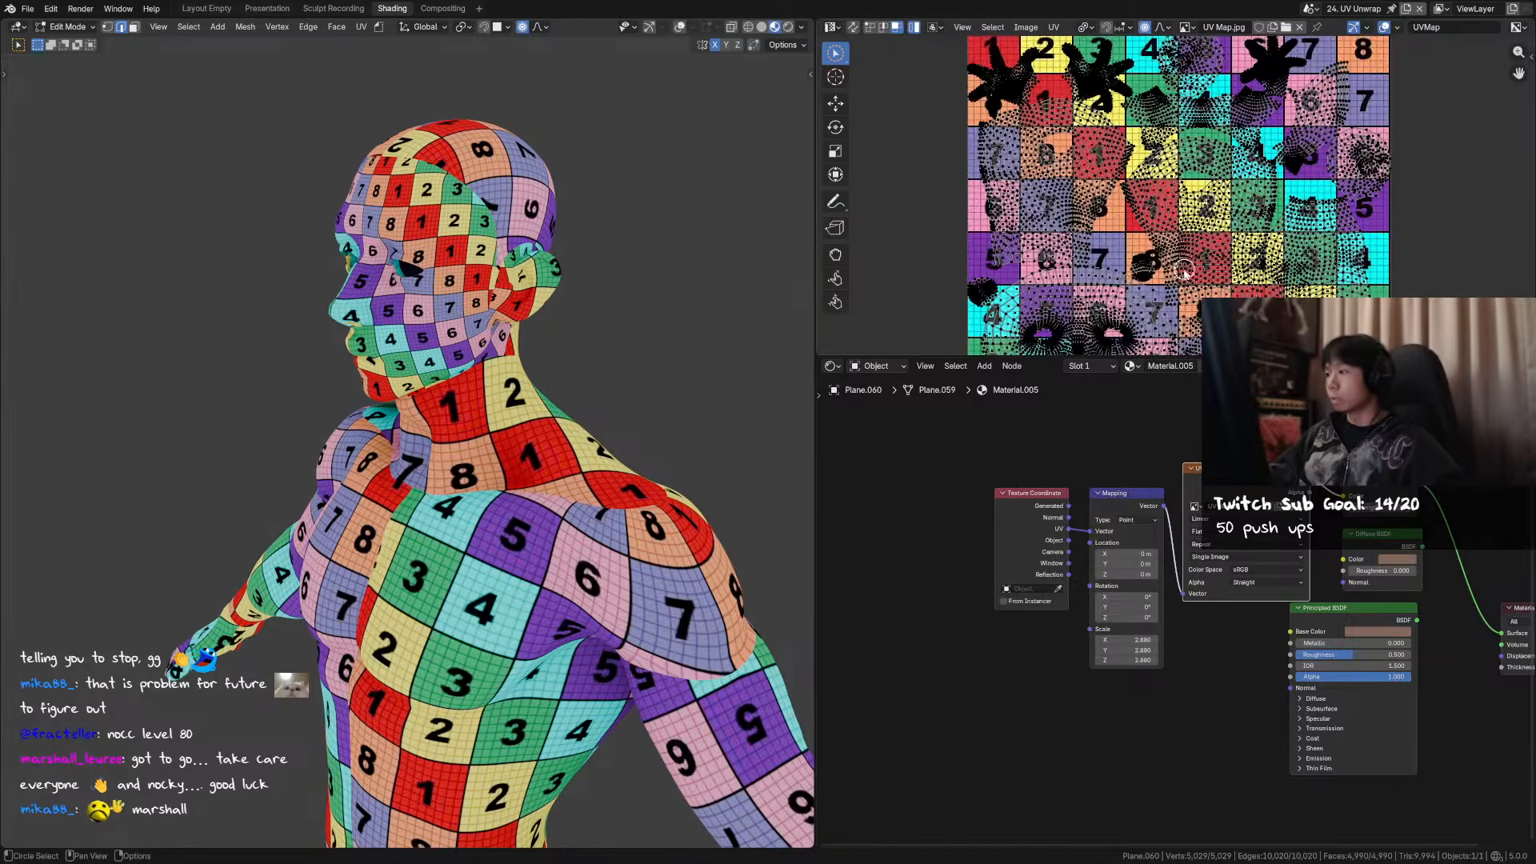
- Select the face island in the packed UV layout and save the file
scroll(1187, 244, "down", 2)
left_click(1086, 238)
middle_click_drag(623, 263, 549, 354)
scroll(694, 272, "down", 1)
scroll(629, 179, "down", 2)
scroll(655, 247, "up", 3)
key("ctrl+s")
- Examine the checker and UVs around the nostrils, and select a single UV vertex below the opening between them
scroll(536, 364, "up", 7)
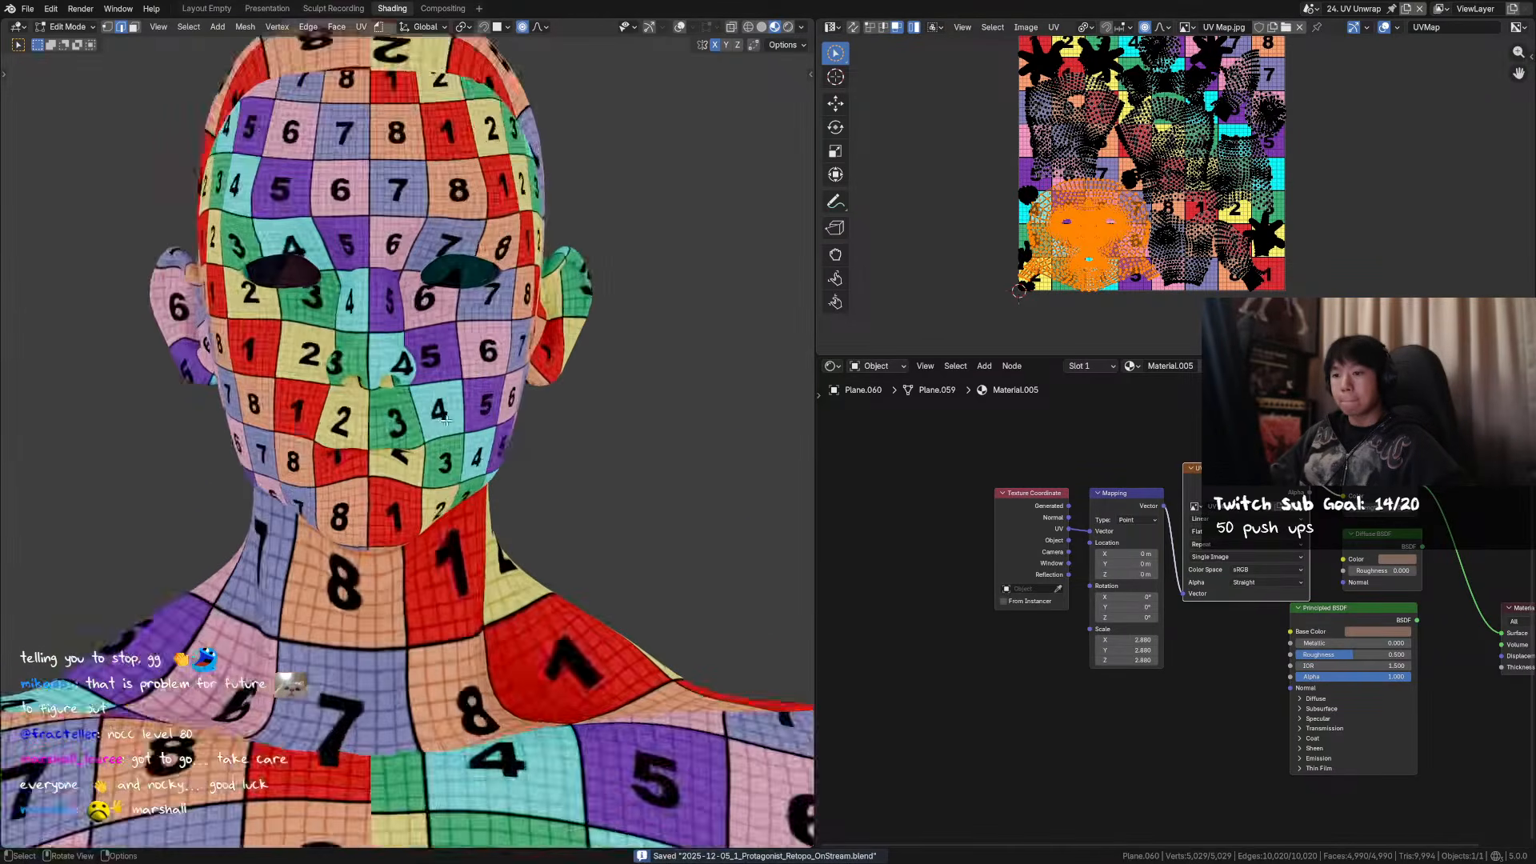
mouse_move(455, 420)
middle_mouse_down()
mouse_move(477, 398)
mouse_move(445, 440)
middle_mouse_up()
scroll(445, 439, "up", 2)
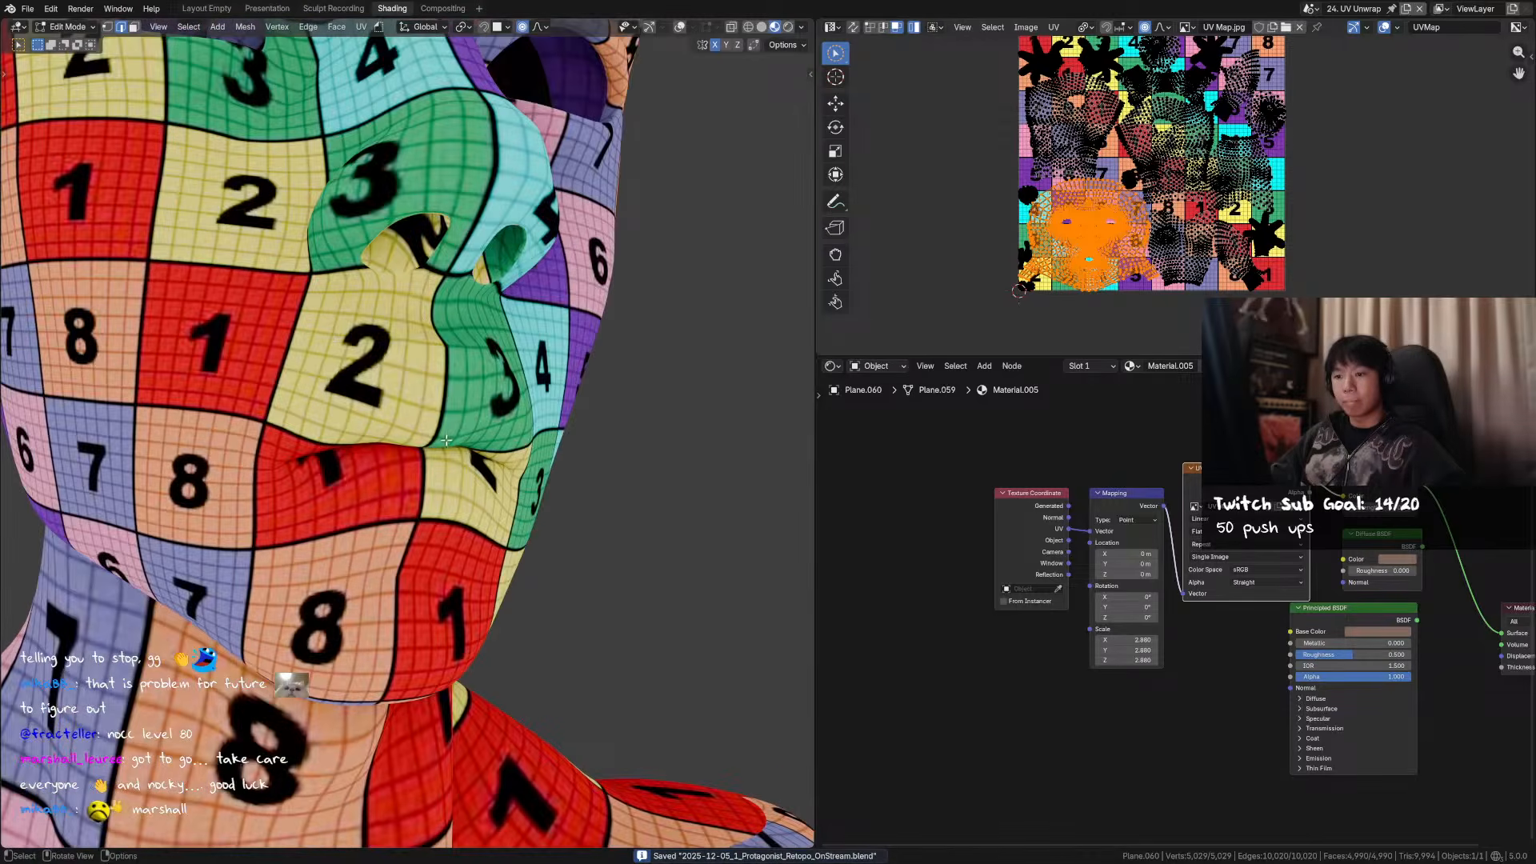
scroll(1074, 270, "up", 9)
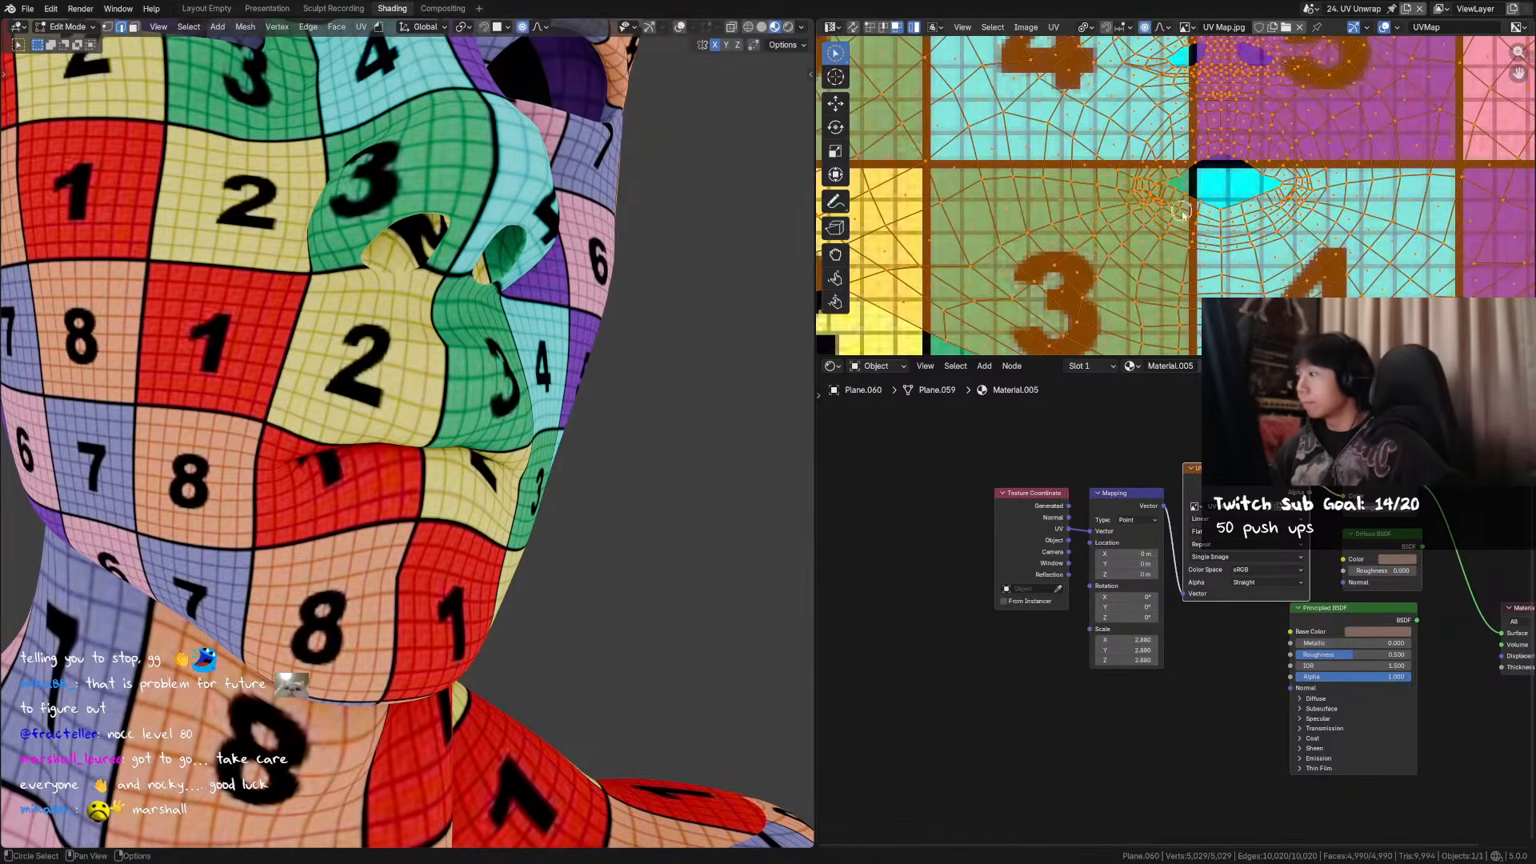
middle_click_drag(1257, 203, 1166, 204)
mouse_move(677, 260)
middle_mouse_down()
mouse_move(645, 280)
mouse_move(671, 221)
mouse_move(680, 264)
mouse_move(690, 254)
middle_mouse_up()
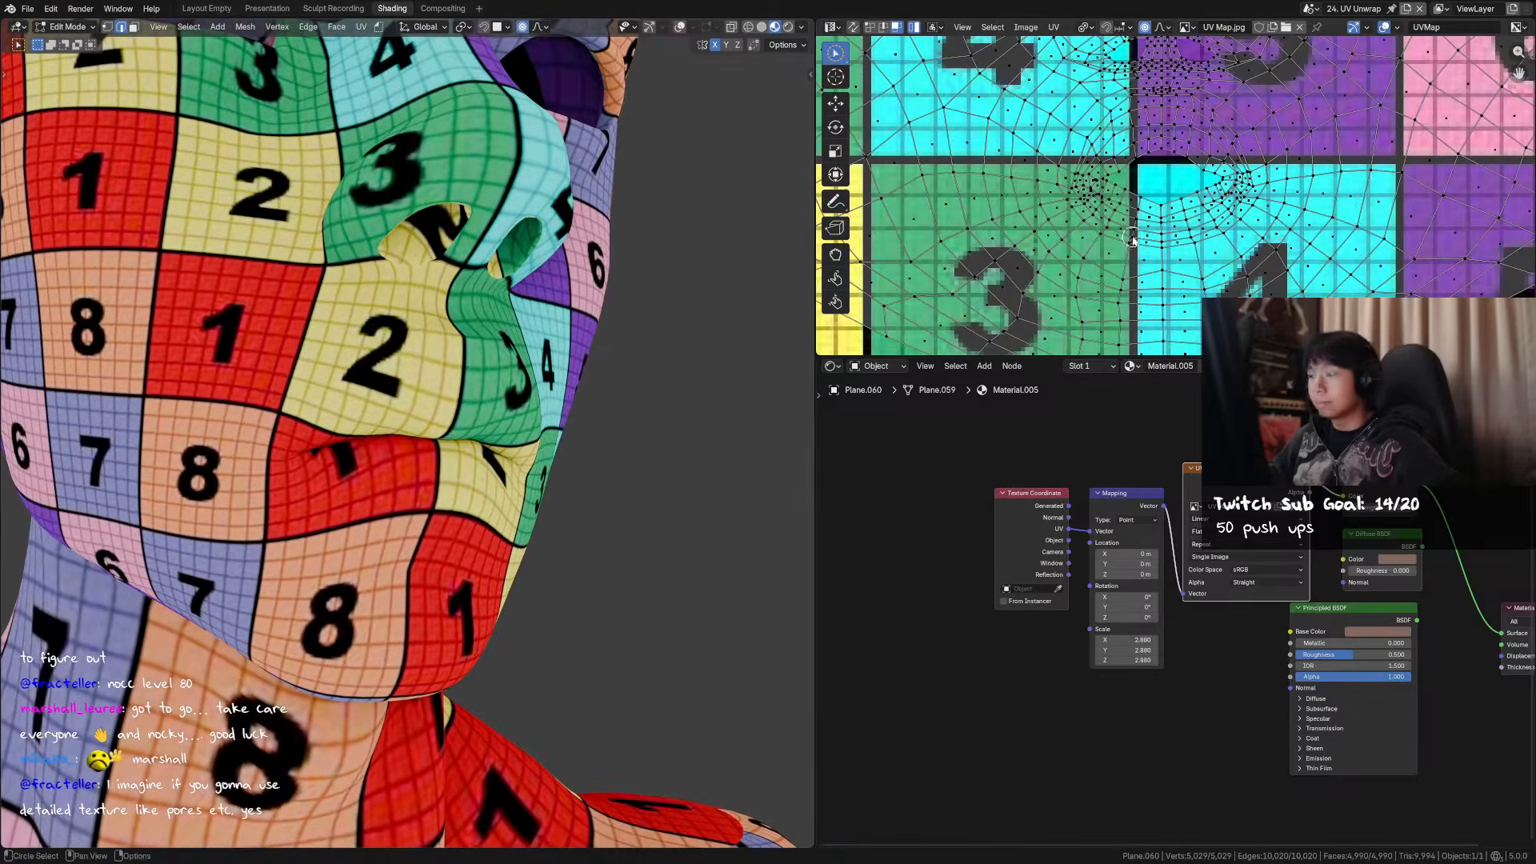
key("1")
left_click(1161, 205)
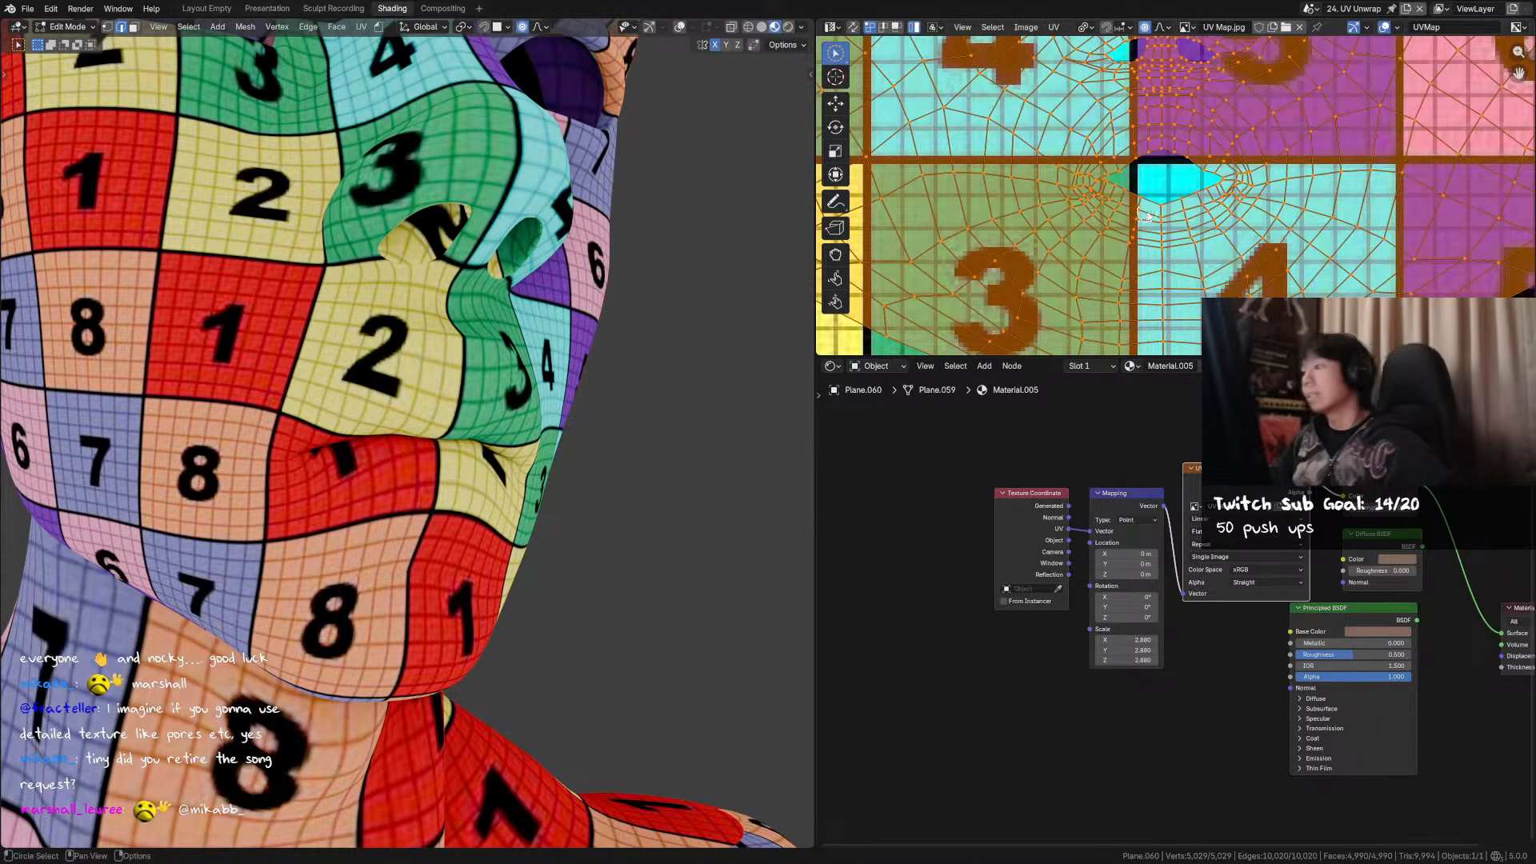
left_click(1161, 196)
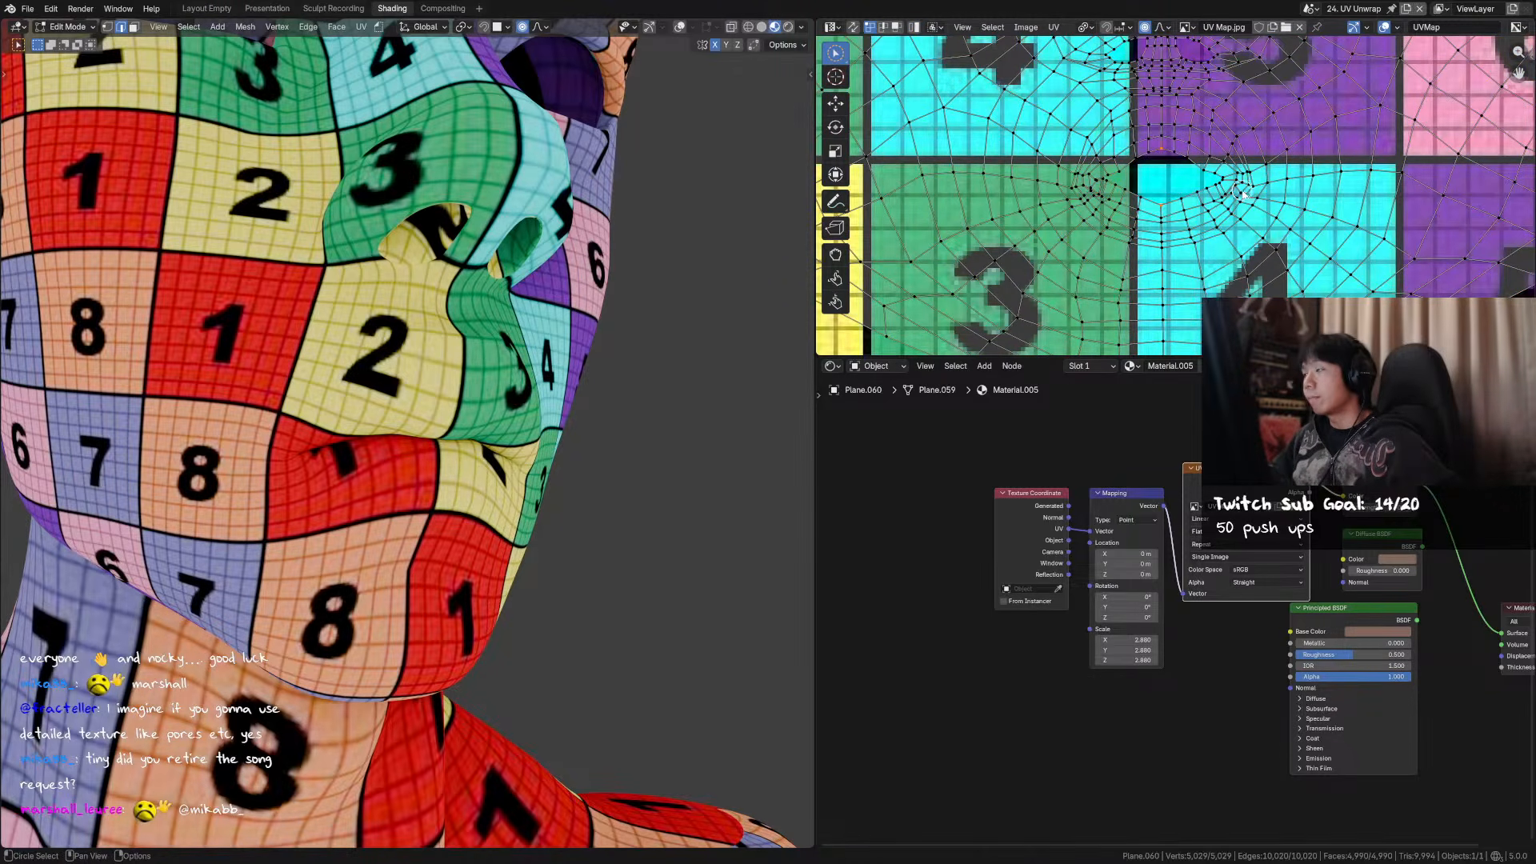
- Compare the checker density of the face with the torso and arms from several angles
scroll(308, 300, "down", 6)
middle_click_drag(308, 300, 242, 322)
middle_click_drag(410, 342, 401, 566)
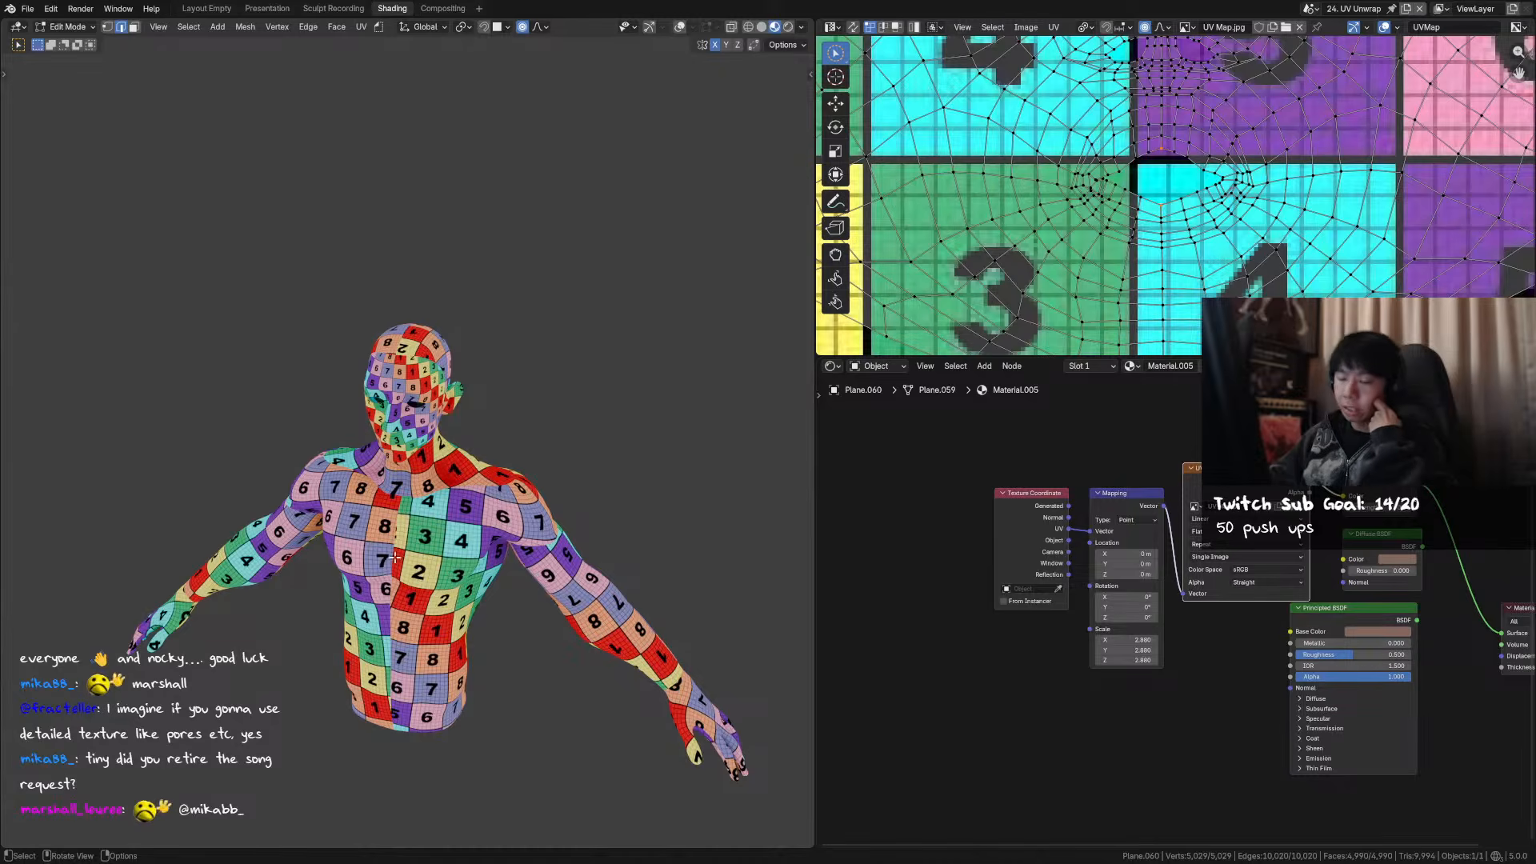
middle_click_drag(394, 548, 488, 492)
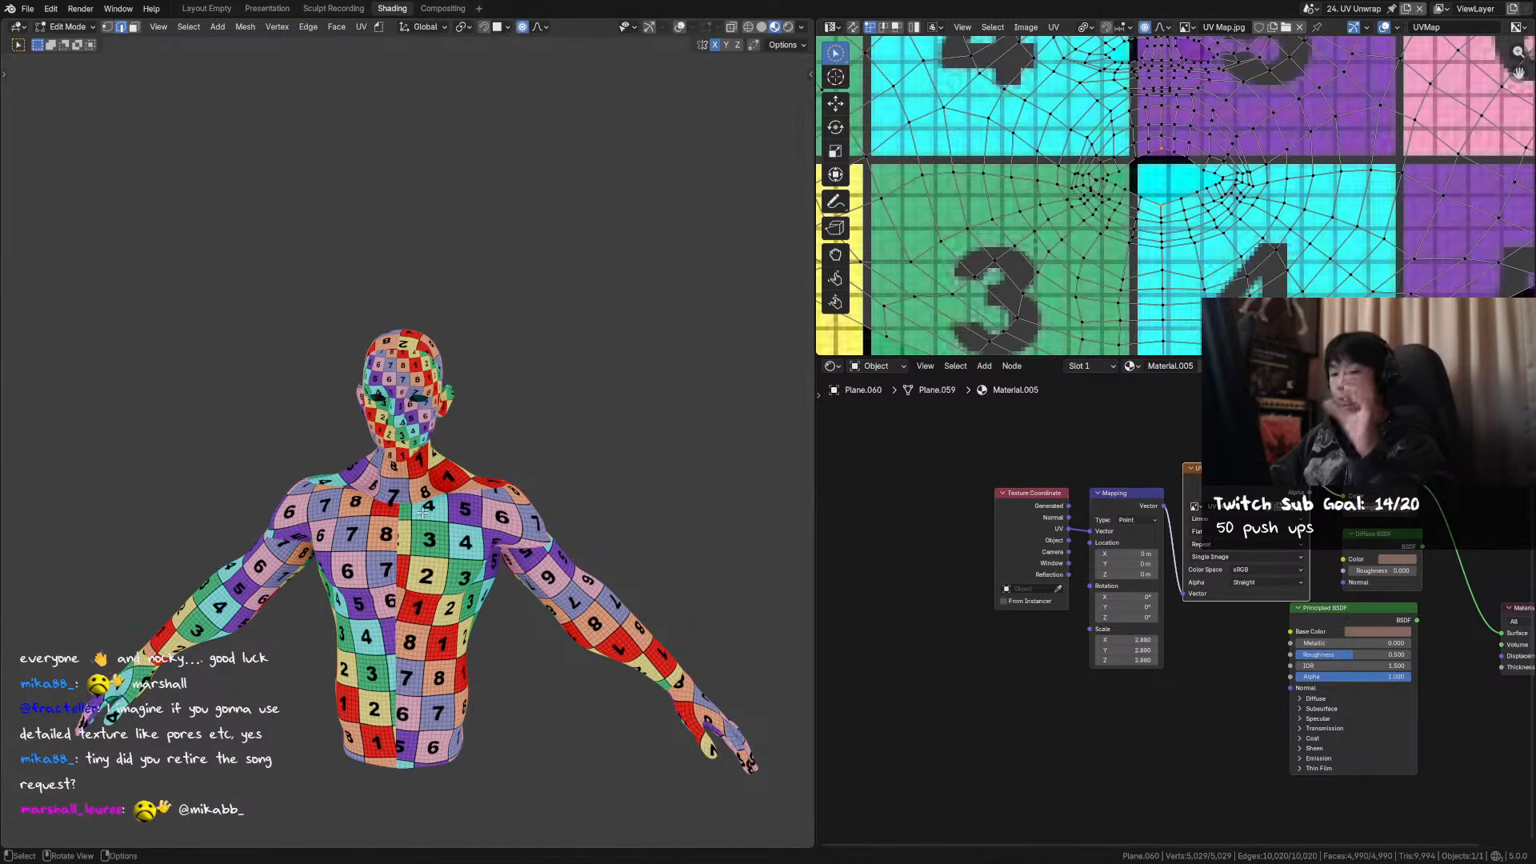
middle_click_drag(370, 528, 319, 553)
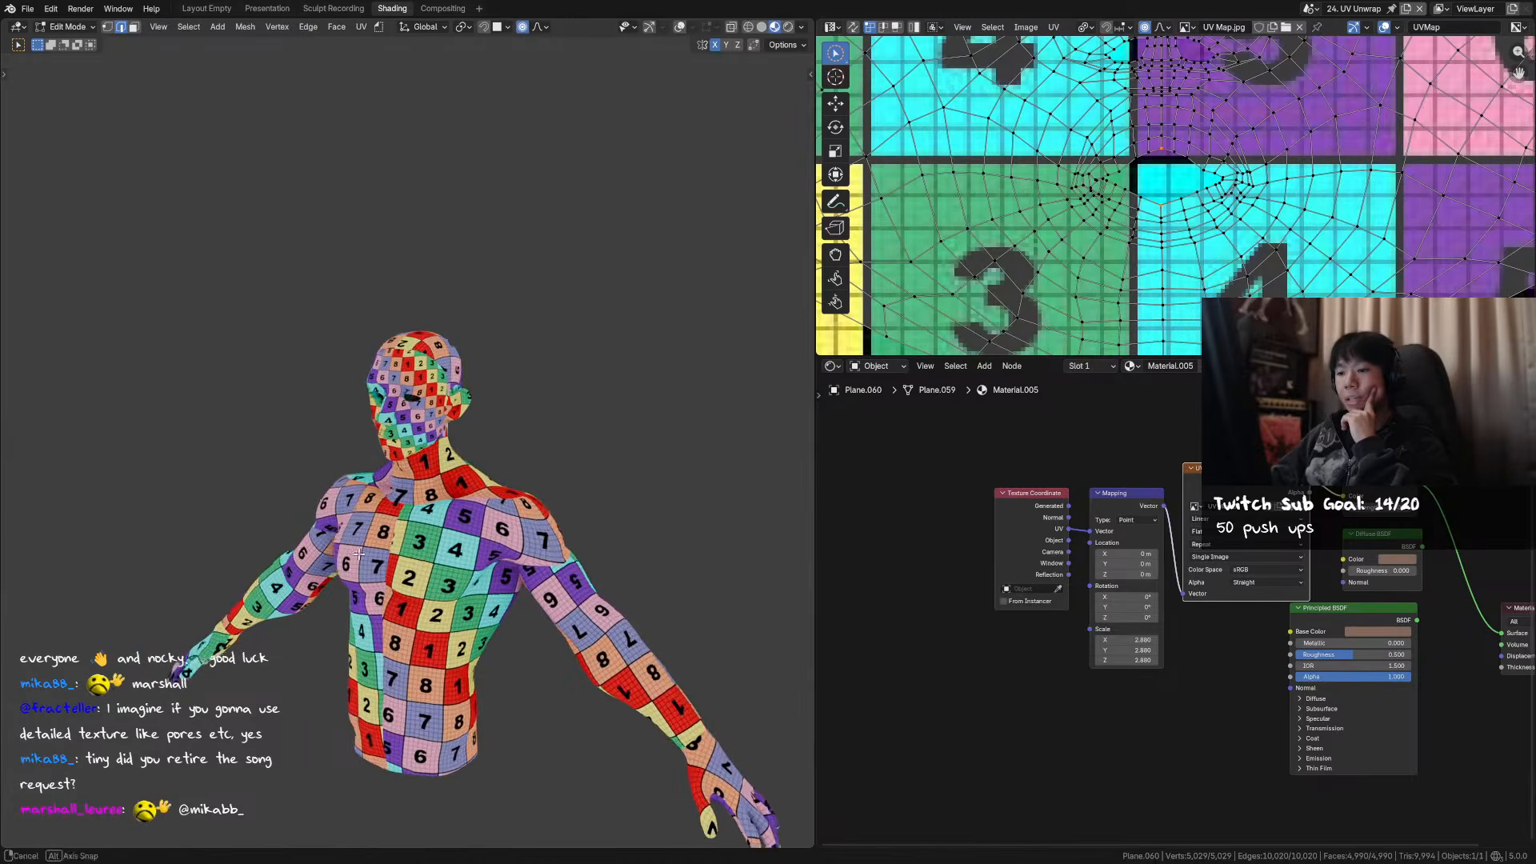
scroll(438, 365, "up", 5)
middle_click_drag(399, 390, 501, 388)
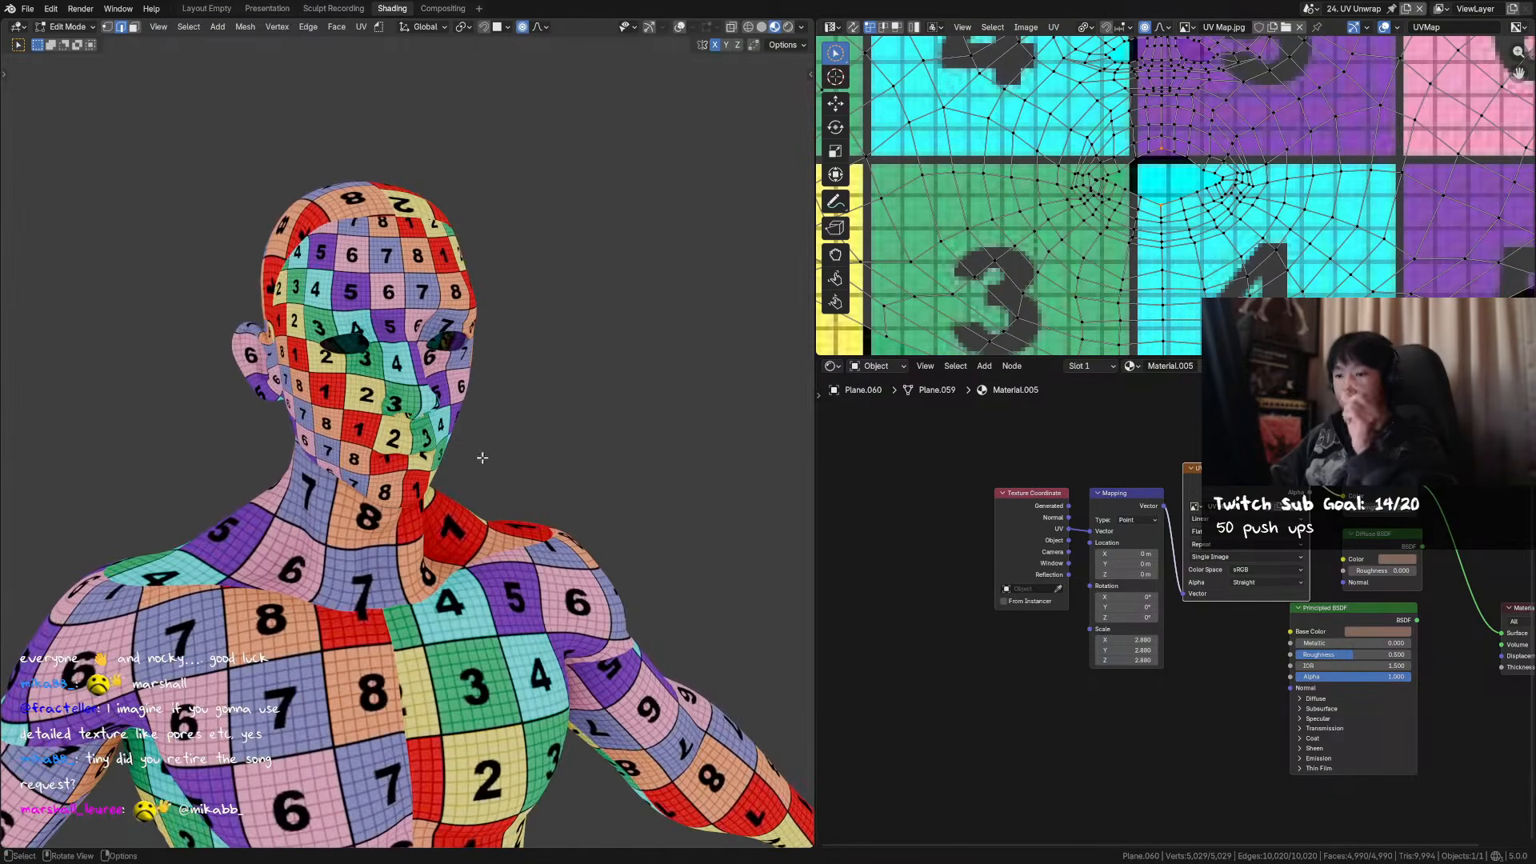
scroll(484, 452, "down", 5)
middle_click_drag(484, 452, 586, 534)
scroll(1165, 202, "down", 7)
- Examine the whole packed UV layout alongside the side of the head, and save the file
middle_click_drag(1166, 202, 1134, 319)
middle_click_drag(496, 241, 448, 336)
scroll(384, 360, "up", 2)
scroll(1257, 120, "down", 2)
middle_click_drag(1268, 114, 1240, 200)
scroll(1240, 200, "up", 1)
scroll(1280, 192, "up", 1)
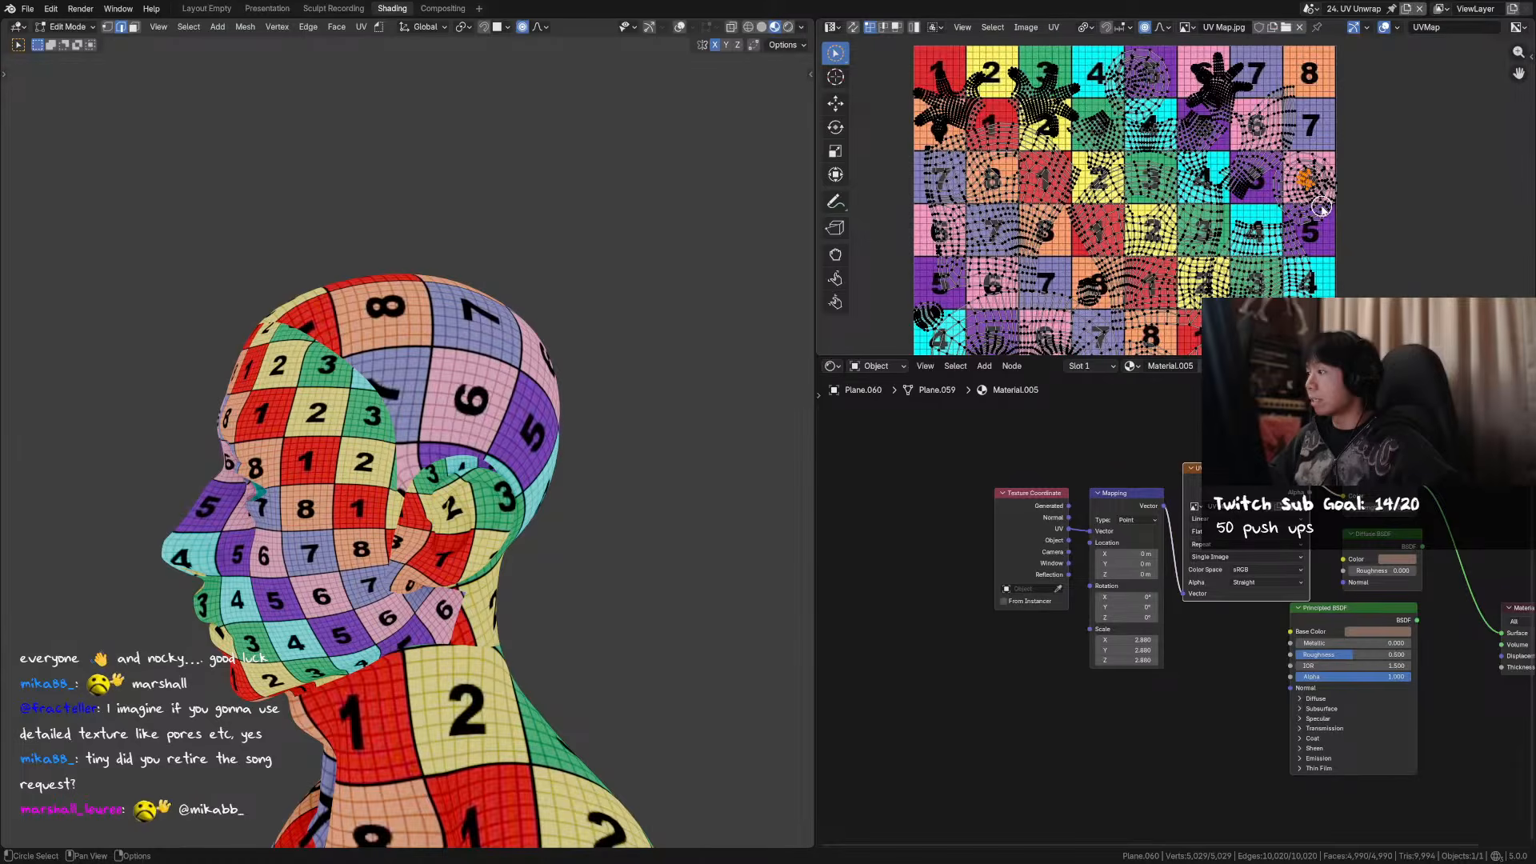
middle_click_drag(1260, 215, 1187, 231)
key("ctrl+s")
- Select islands in the upper and middle parts of the packed layout one after another, trying to move one of them
left_click(1266, 188)
left_click(1135, 144)
key("g")
right_click(1120, 137)
left_click(1116, 101)
middle_click_drag(1193, 294, 1211, 215)
left_click(1151, 233)
left_click(1249, 228)
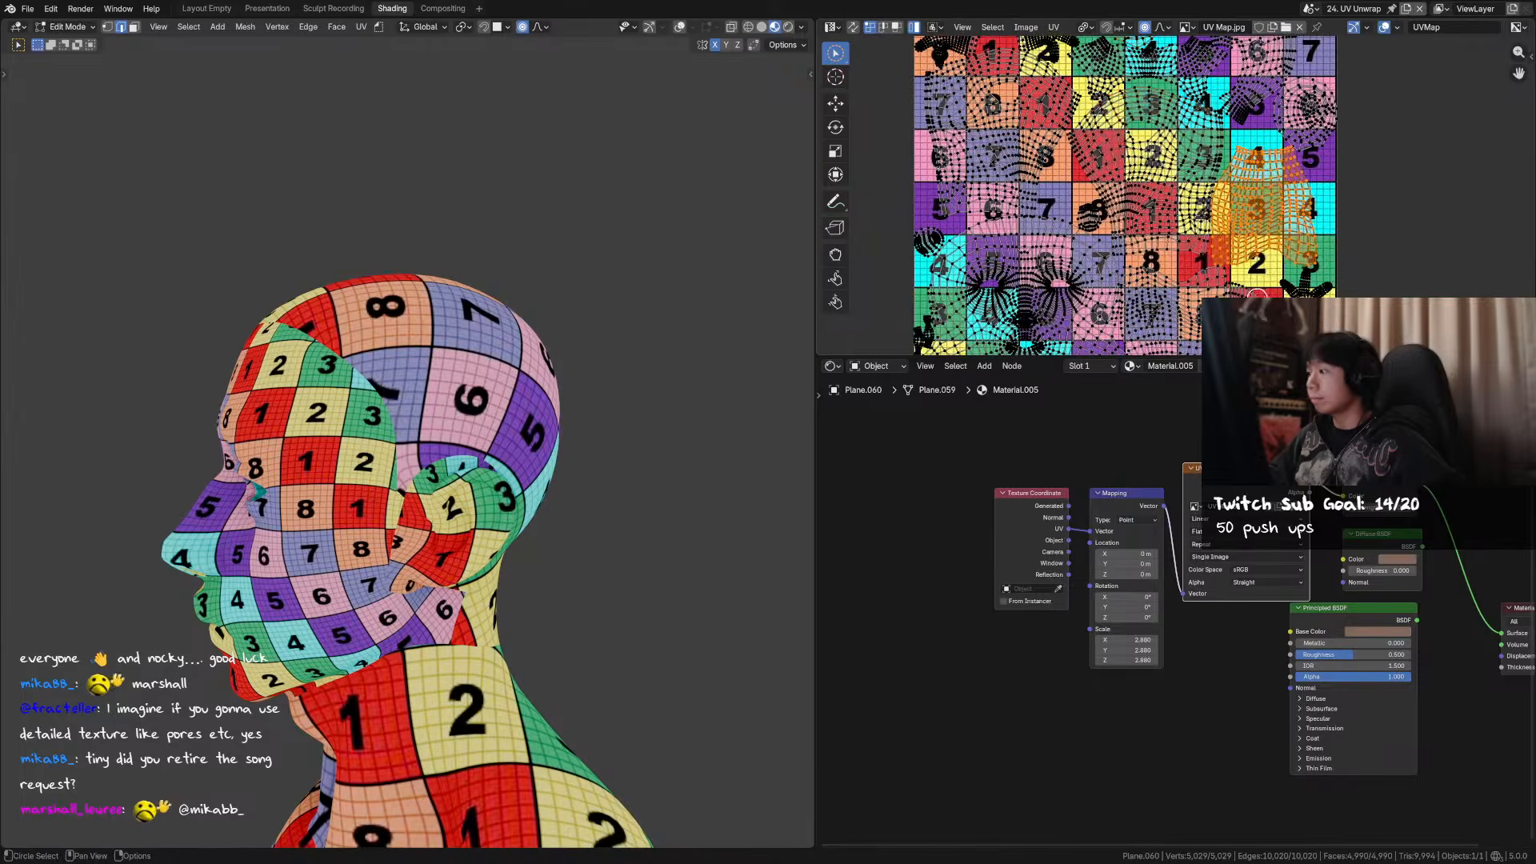
- Try moving further islands of the packed layout, including the large grid-like island over the 6, 7 and 8 squares
middle_click_drag(1248, 313, 1231, 250)
left_click(1231, 252)
key("g")
right_click(1237, 253)
middle_click_drag(1292, 91, 1351, 217)
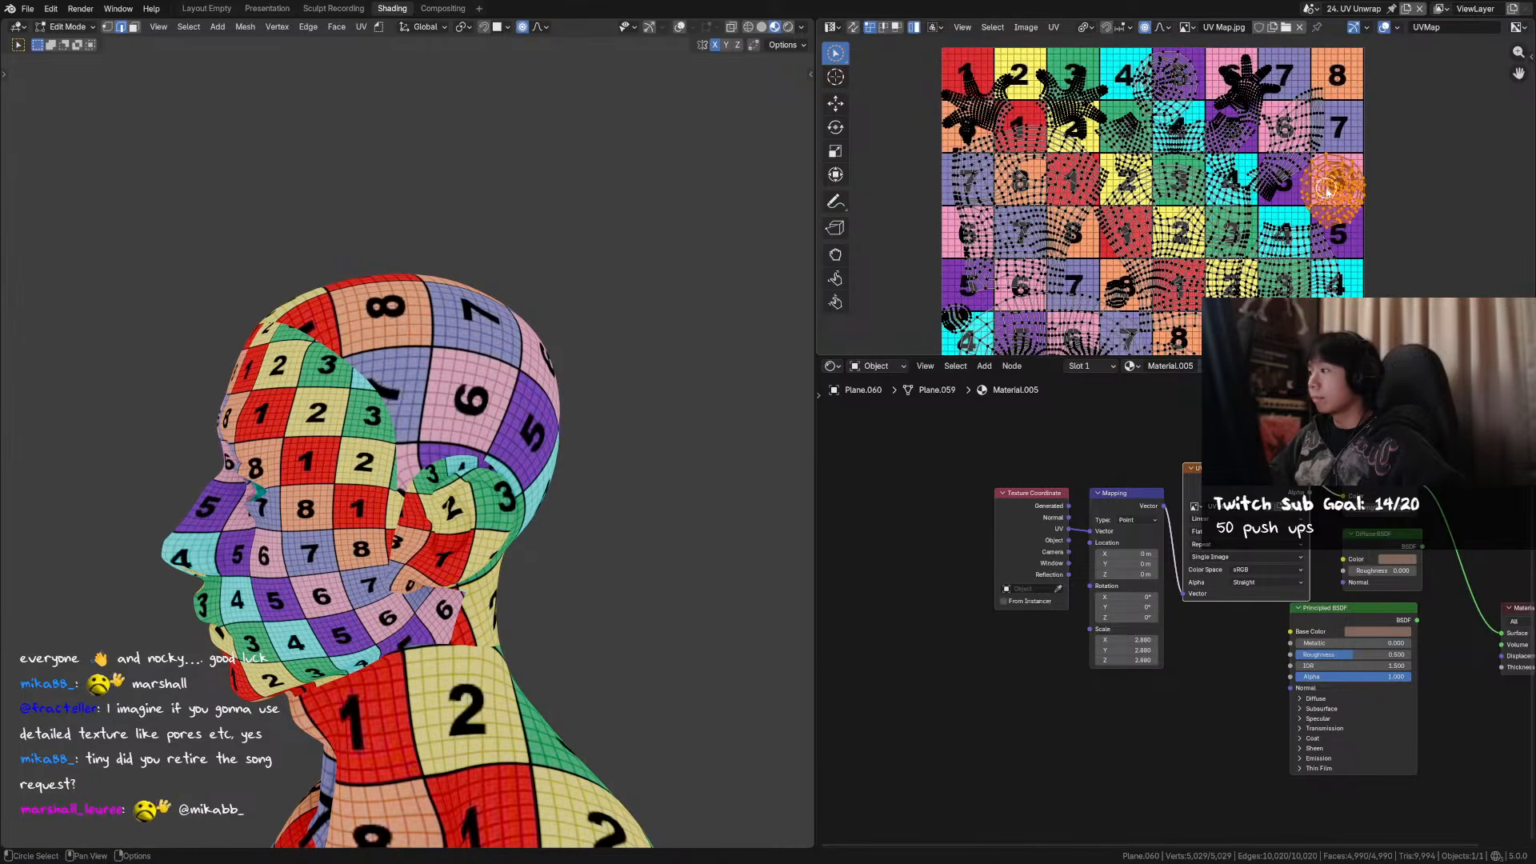
left_click(1032, 193)
key("g")
right_click(1037, 205)
middle_click_drag(1070, 350, 1079, 202)
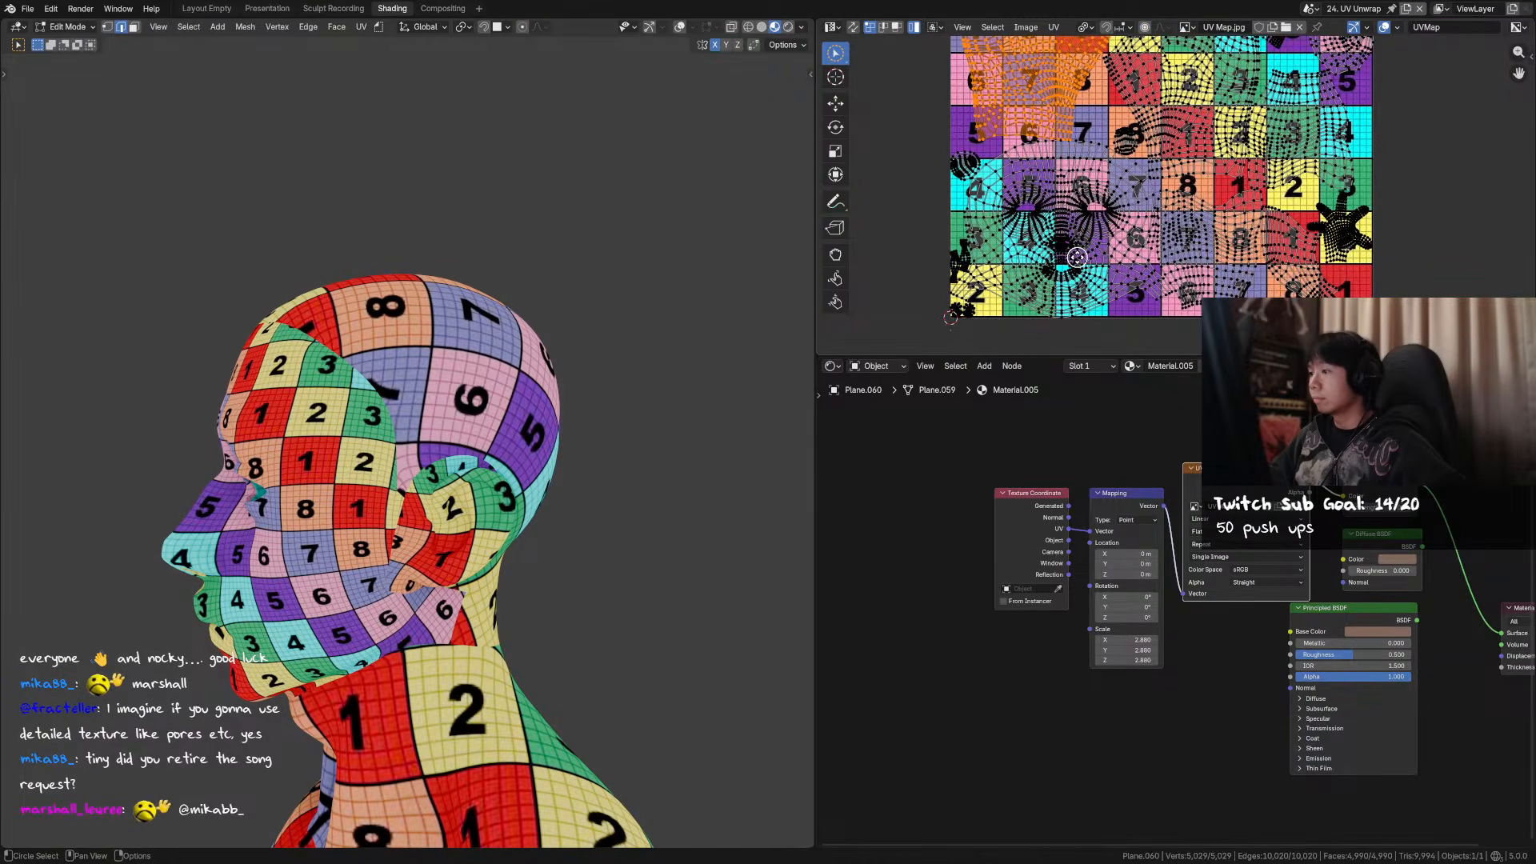
left_click(1284, 288)
- Select the back-of-head island beside the single upper hand island, try moving it, and view the model from behind
middle_click_drag(1368, 40, 1340, 195)
left_click(1284, 133)
key("g")
right_click(1293, 137)
middle_click_drag(632, 228, 551, 248)
scroll(606, 240, "down", 4)
scroll(604, 242, "down", 3)
scroll(525, 253, "up", 1)
scroll(551, 248, "up", 3)
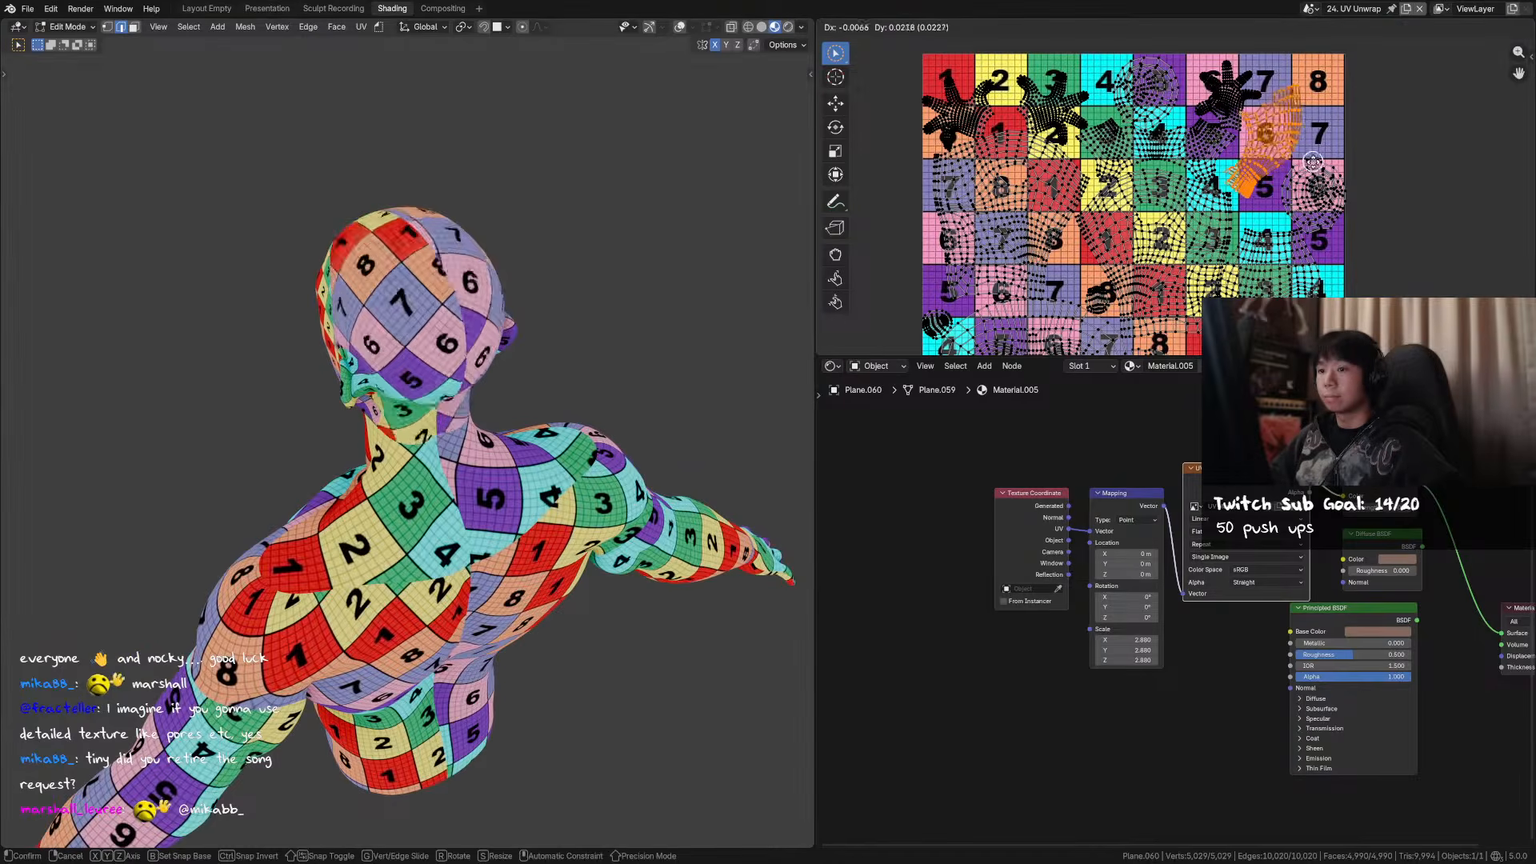
- Set the UV pivot to Individual Origins and shrink the back-of-head island in two passes, the first to about 0.9
key("period")
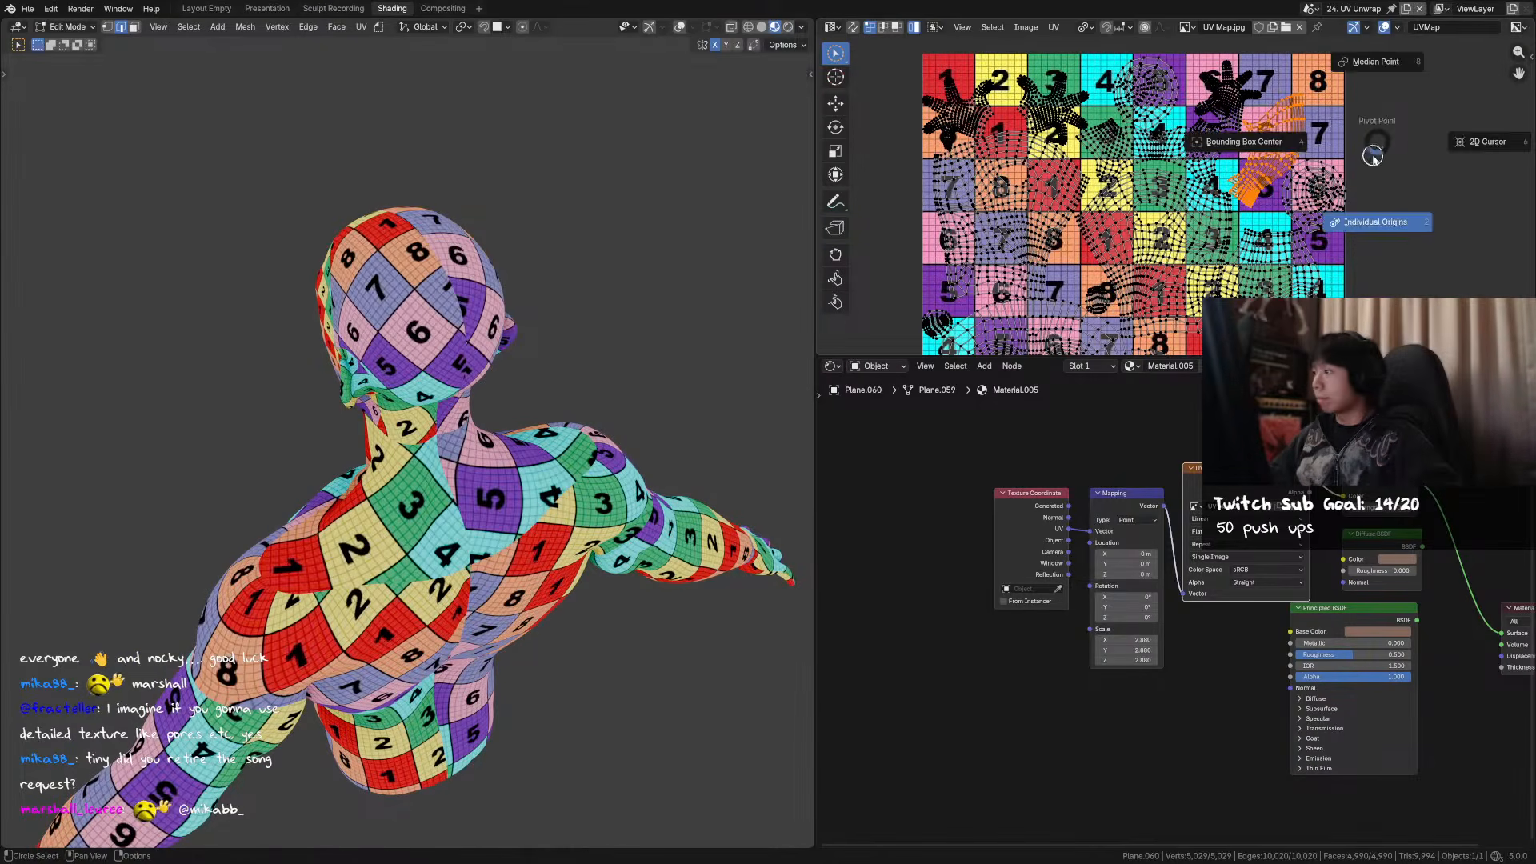
left_click(1371, 227)
key("s")
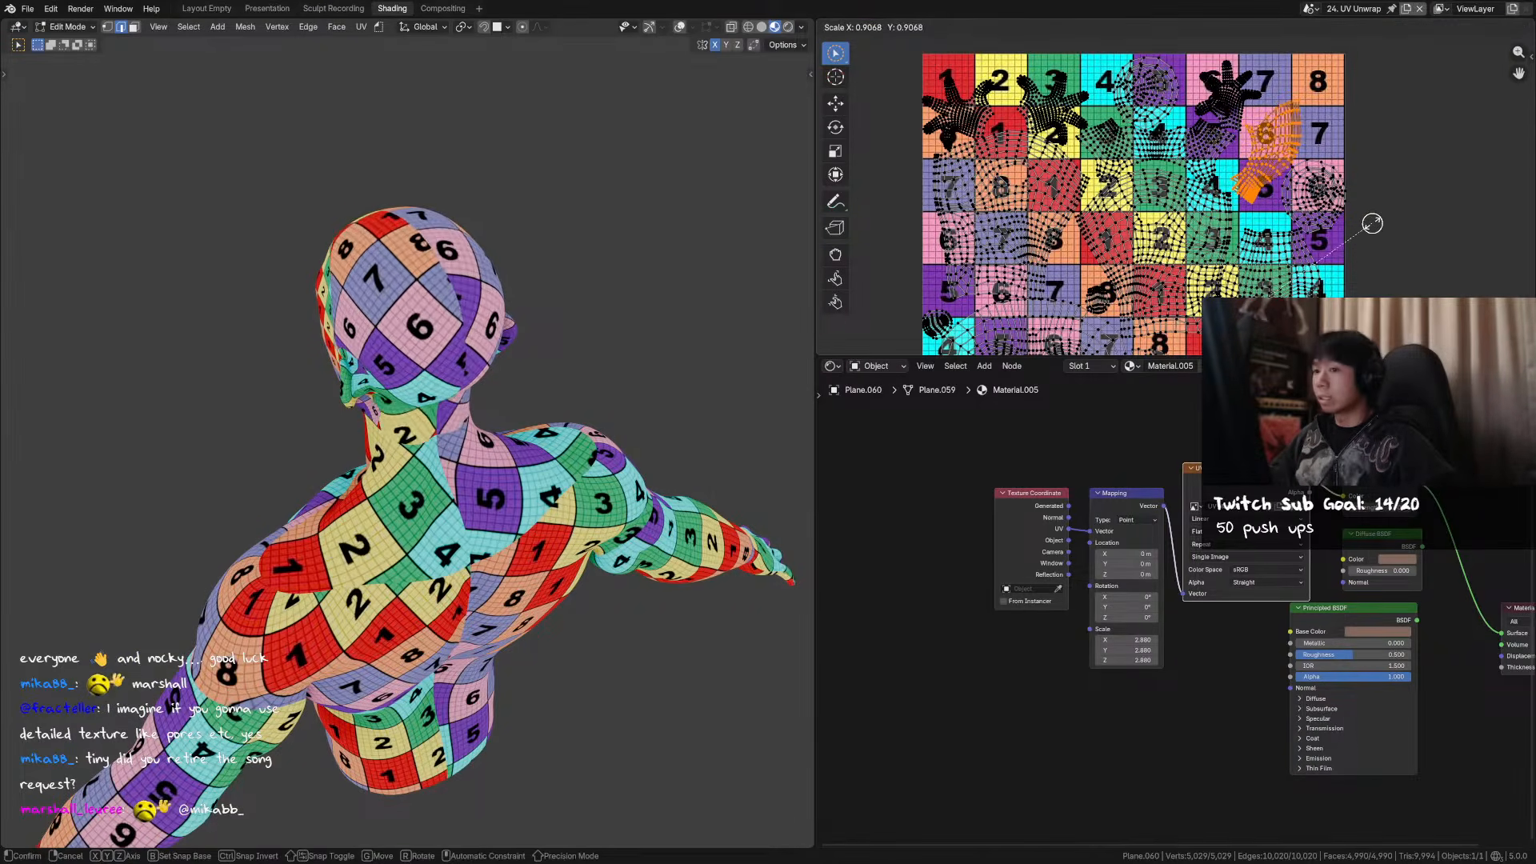
left_click(1368, 228)
key("s")
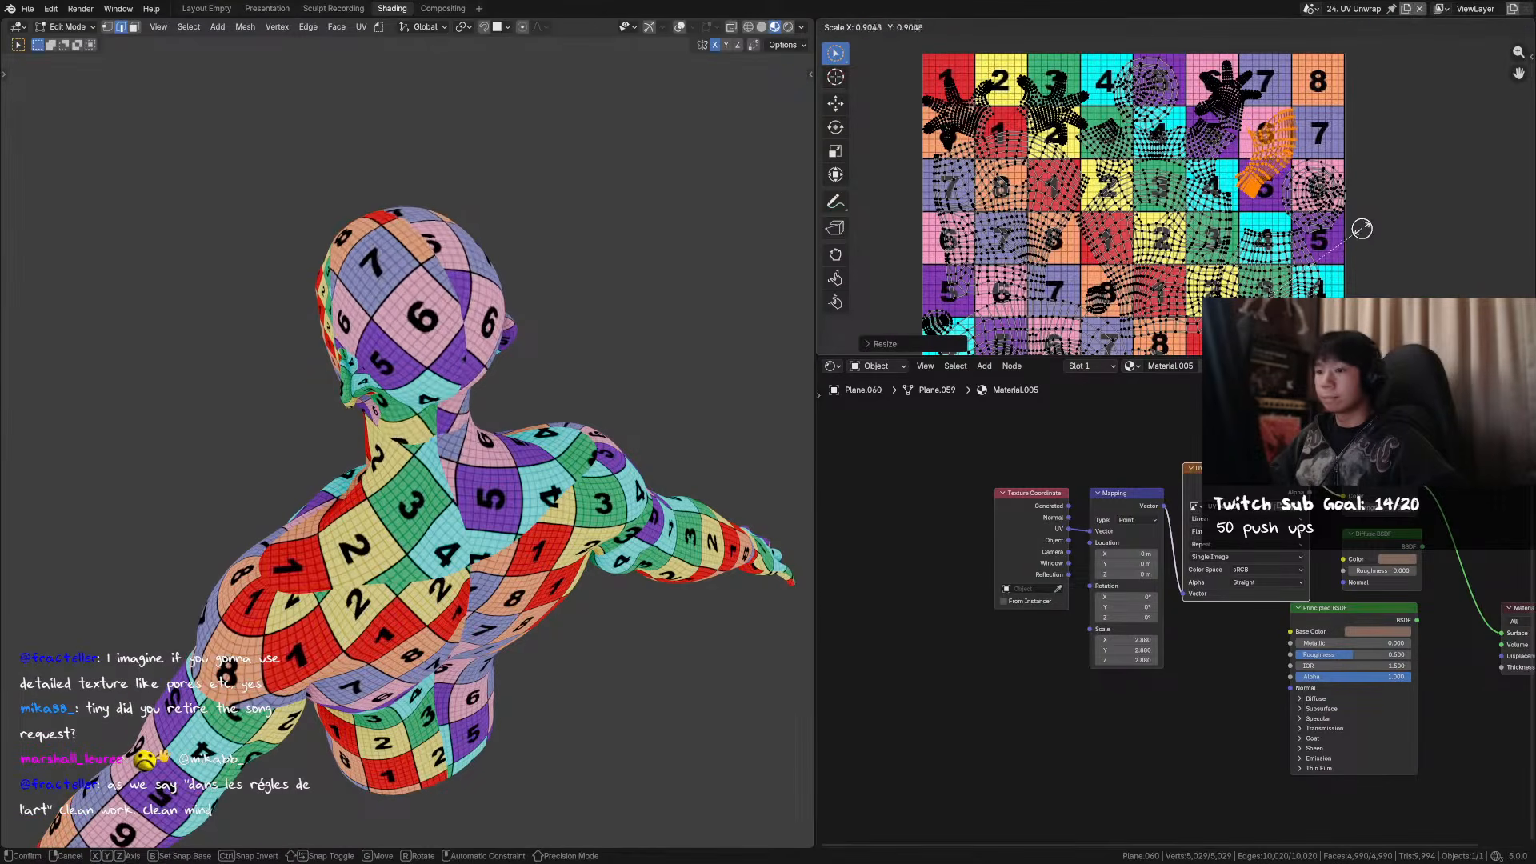
left_click(1351, 236)
middle_click_drag(553, 276, 624, 221)
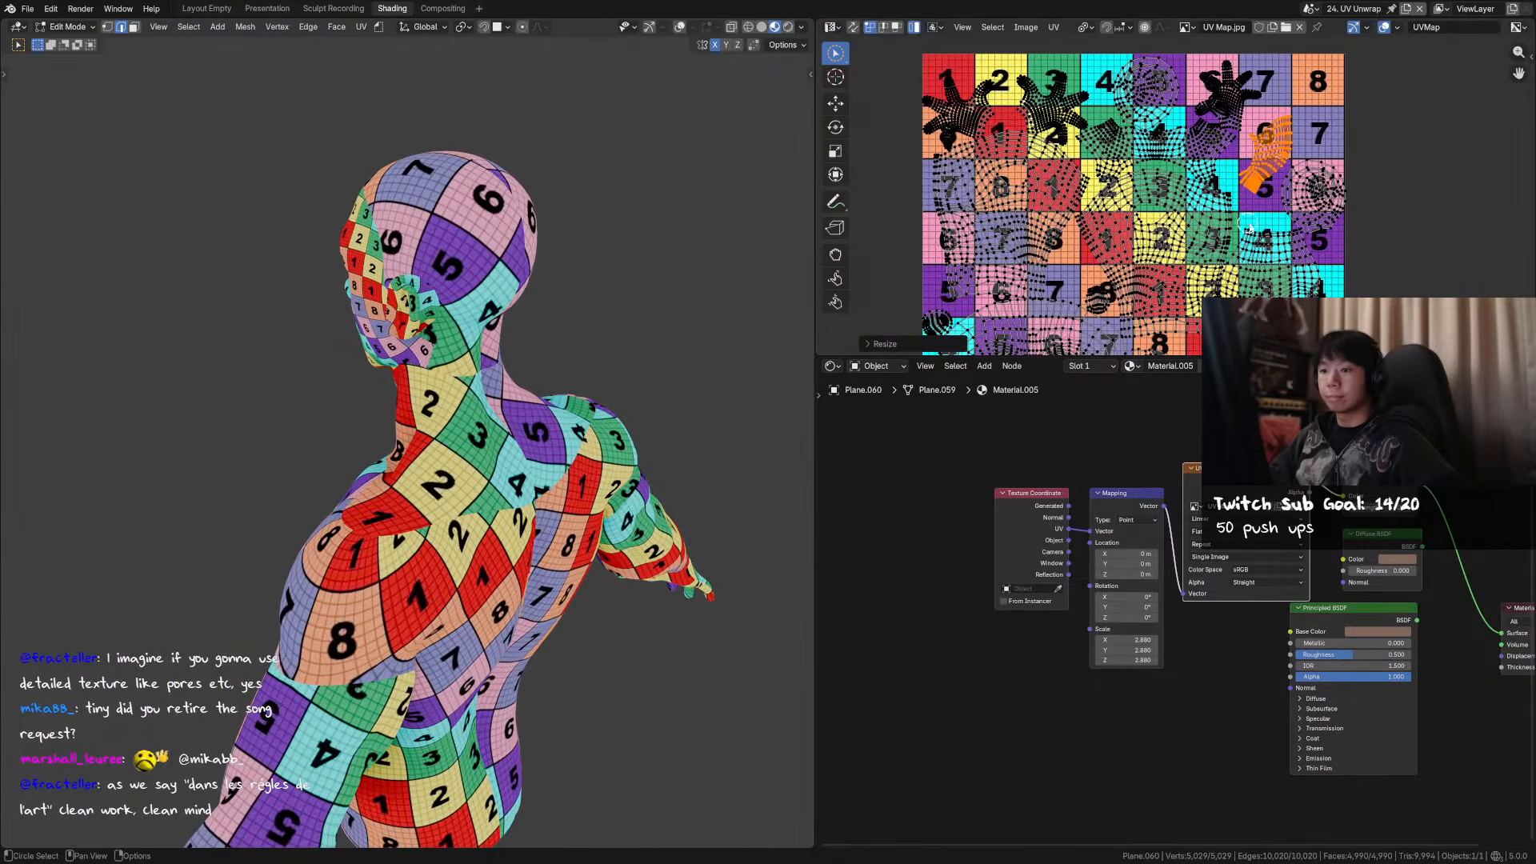
left_click(1313, 205)
middle_click_drag(560, 272, 806, 250)
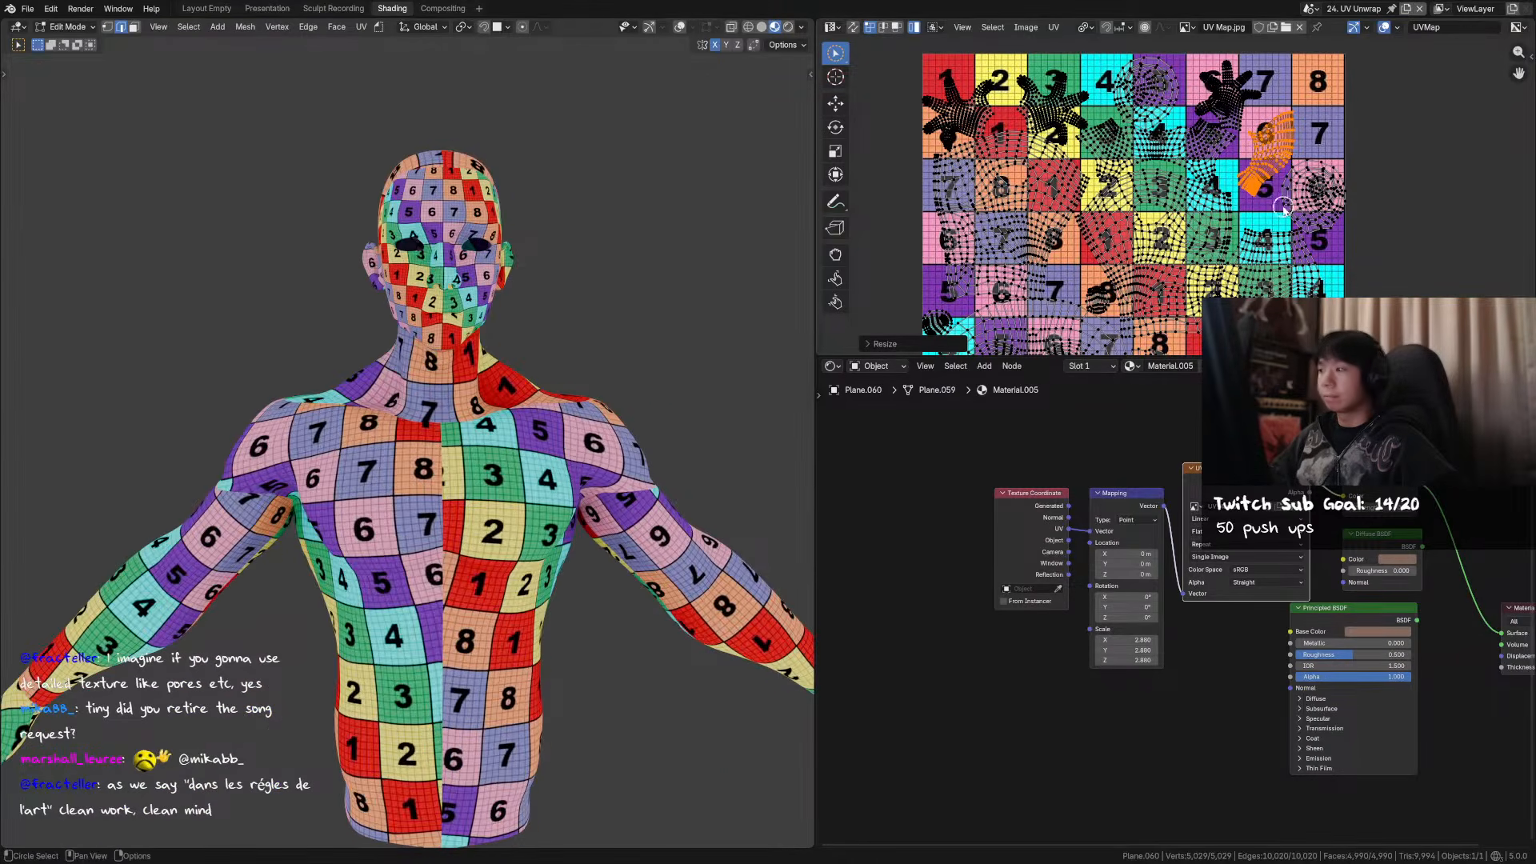
- Pack all of the character's UV islands by exact shape with scaling on, rotation off and a 0.001 margin
key("a")
scroll(1213, 123, "down", 2)
middle_click_drag(631, 384, 448, 266, "shift")
scroll(512, 320, "up", 2)
middle_click_drag(532, 327, 632, 400, "shift")
scroll(416, 360, "down", 4)
middle_click_drag(192, 316, 357, 335, "shift")
middle_click_drag(716, 520, 590, 509, "shift")
middle_click_drag(624, 360, 560, 344)
scroll(528, 350, "up", 3)
scroll(560, 344, "down", 4)
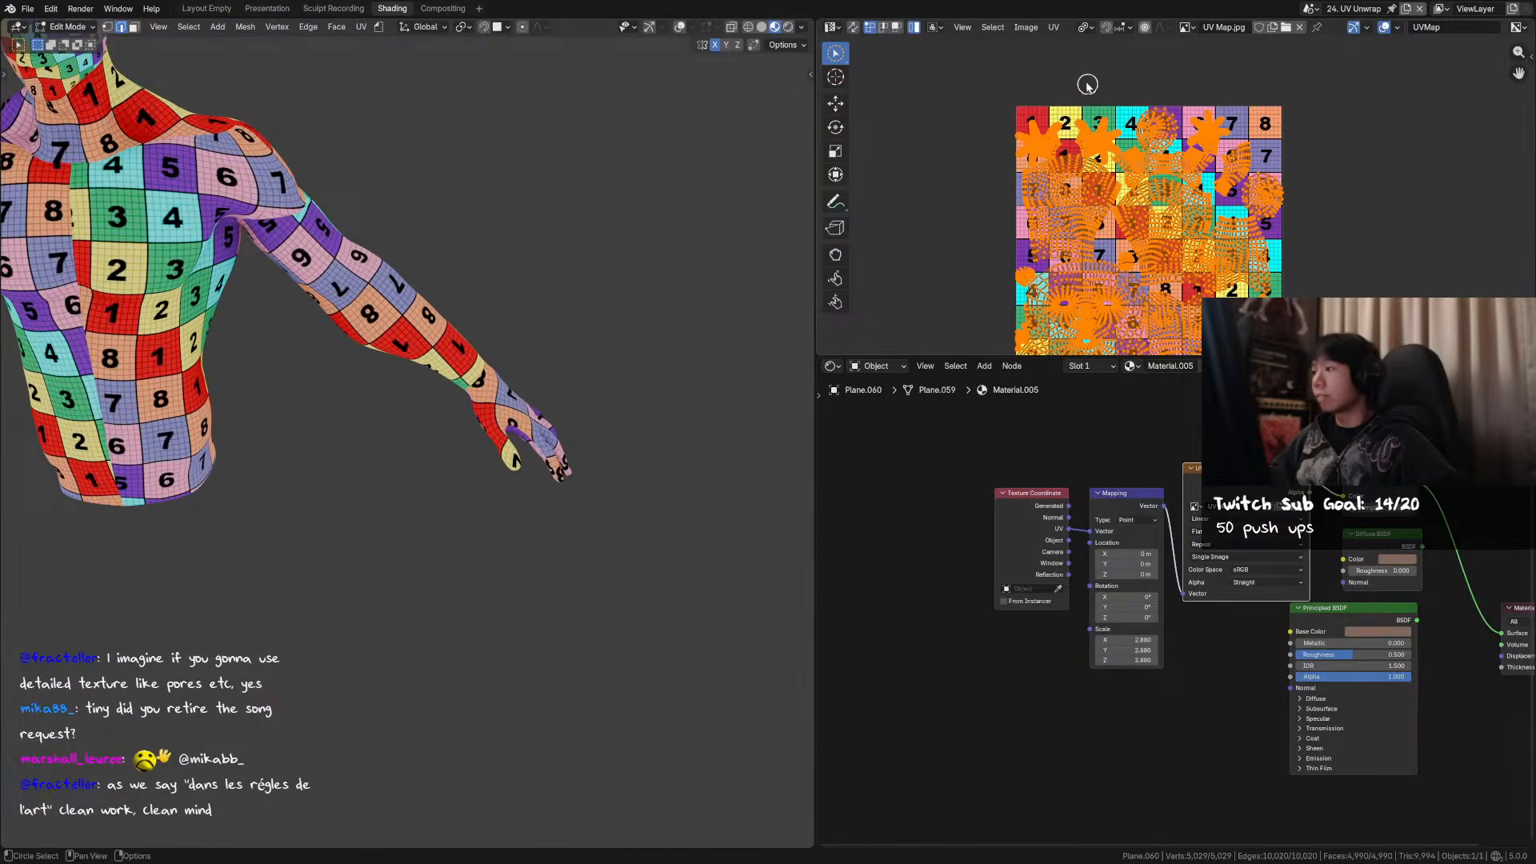
left_click(1060, 29)
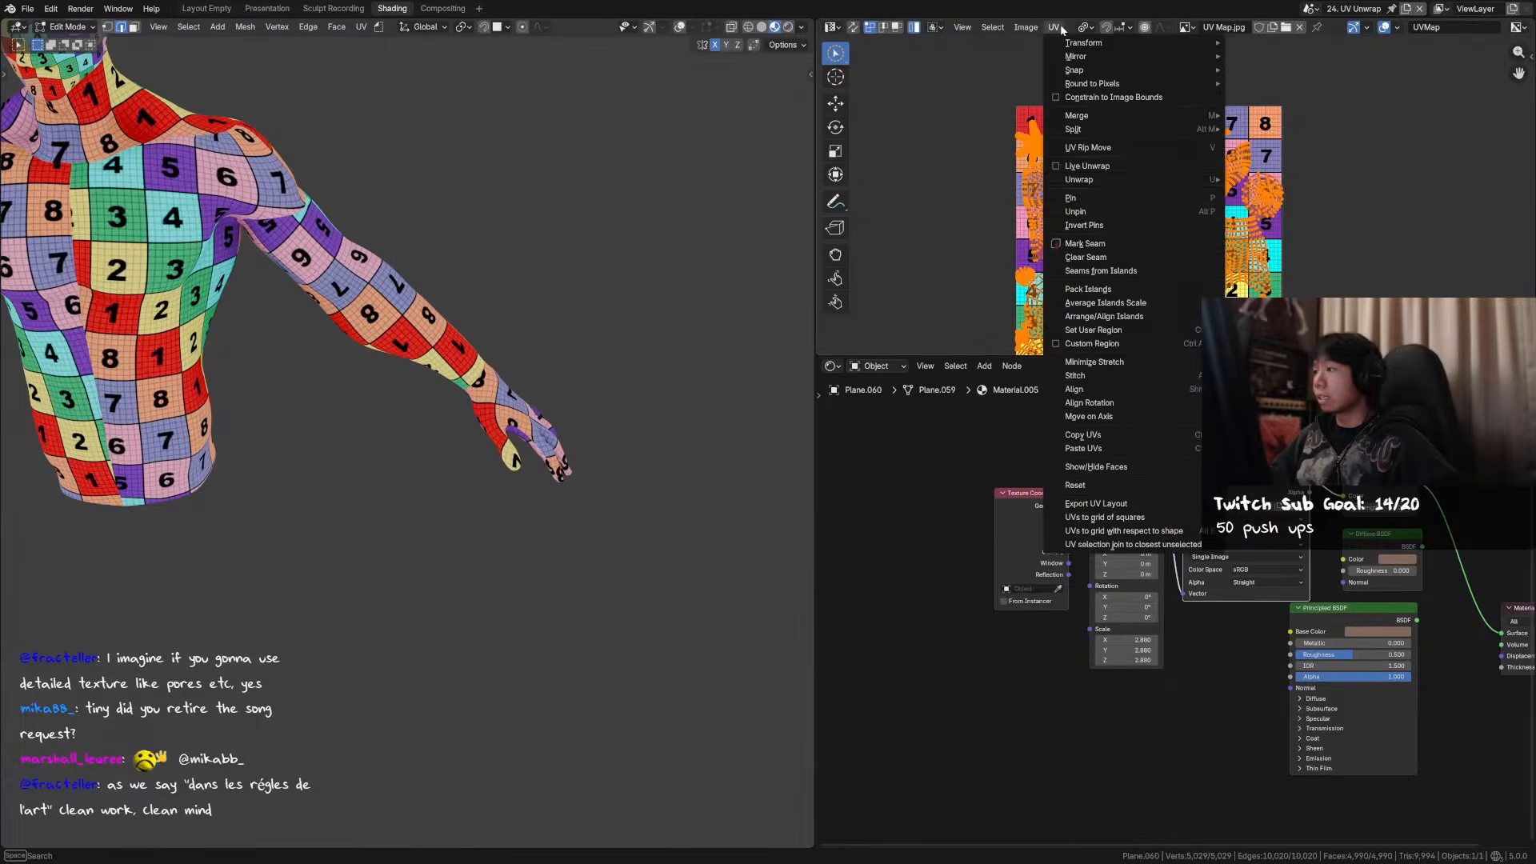
left_click(1115, 289)
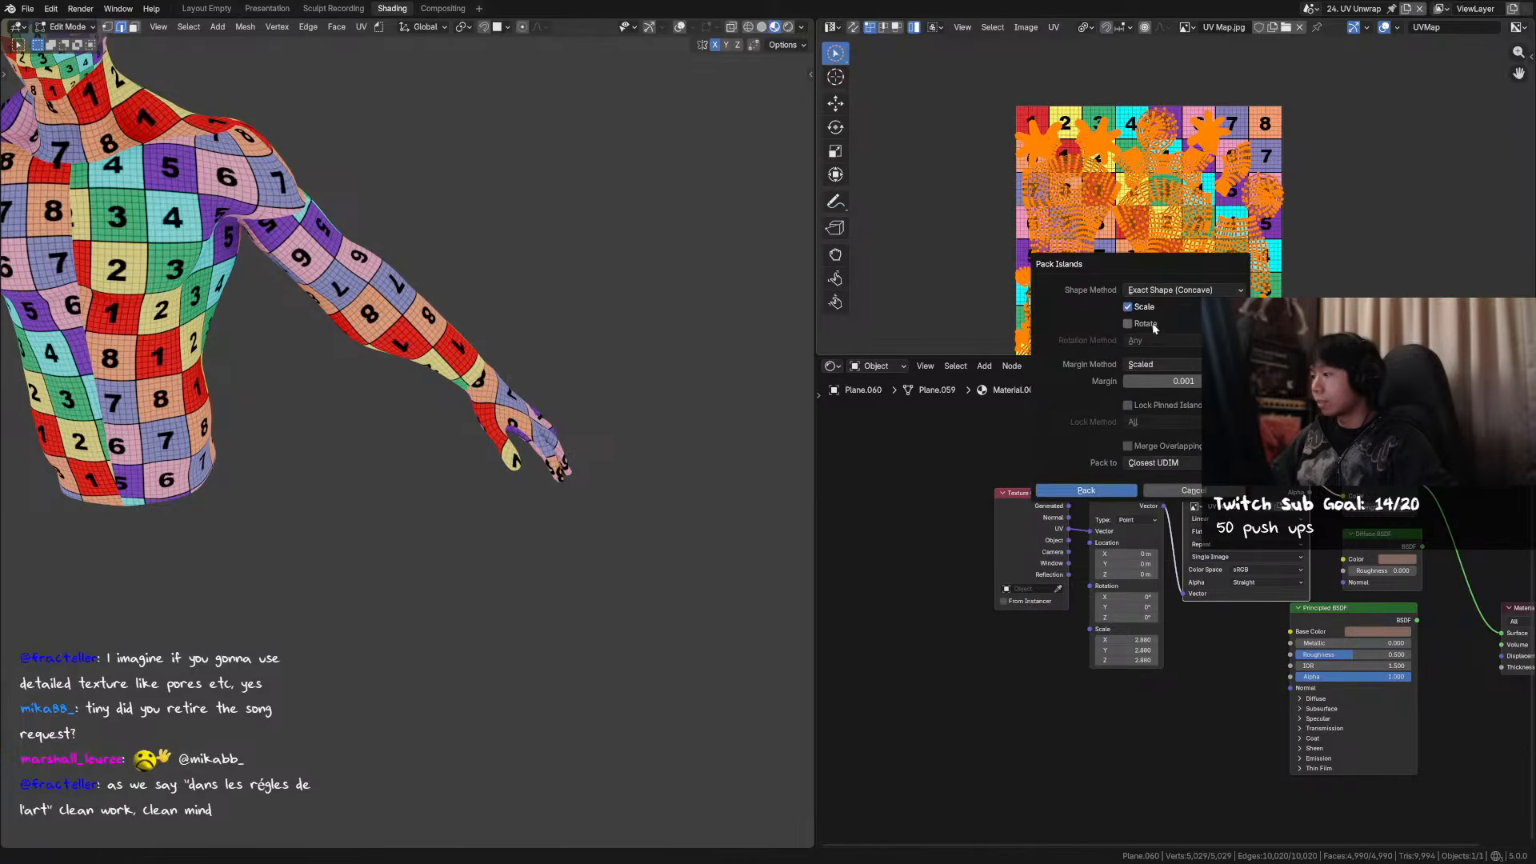
key("Return")
- Switch the character mesh to Object Mode, check the repacked checker texture around the body and save the file
key("c")
scroll(439, 225, "down", 5)
middle_click_drag(439, 225, 286, 315)
key("Tab")
key("ctrl+s")
middle_click_drag(192, 274, 395, 335)
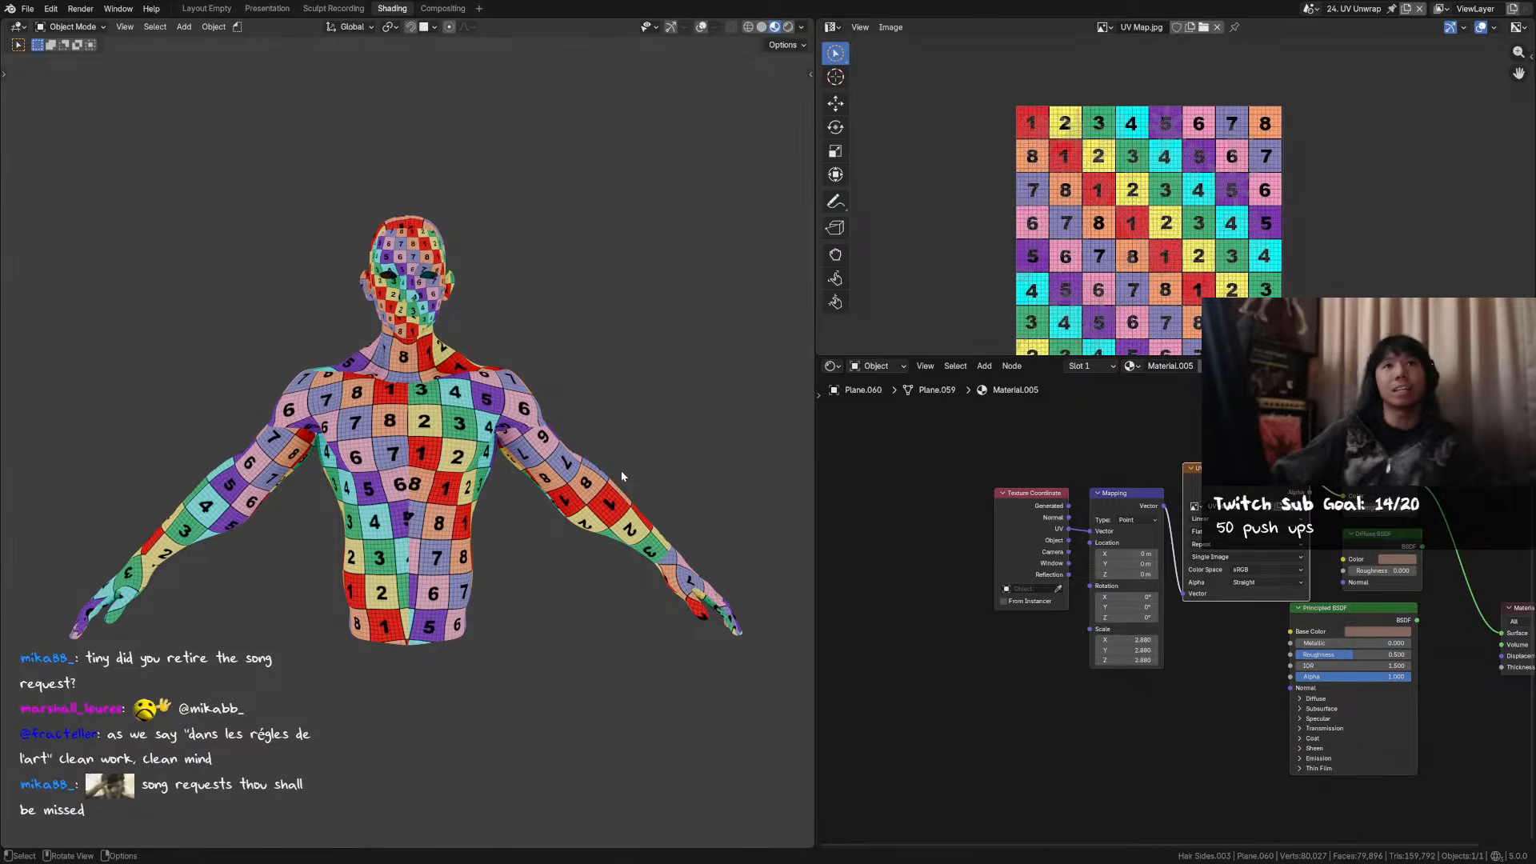
middle_click_drag(599, 478, 478, 424)
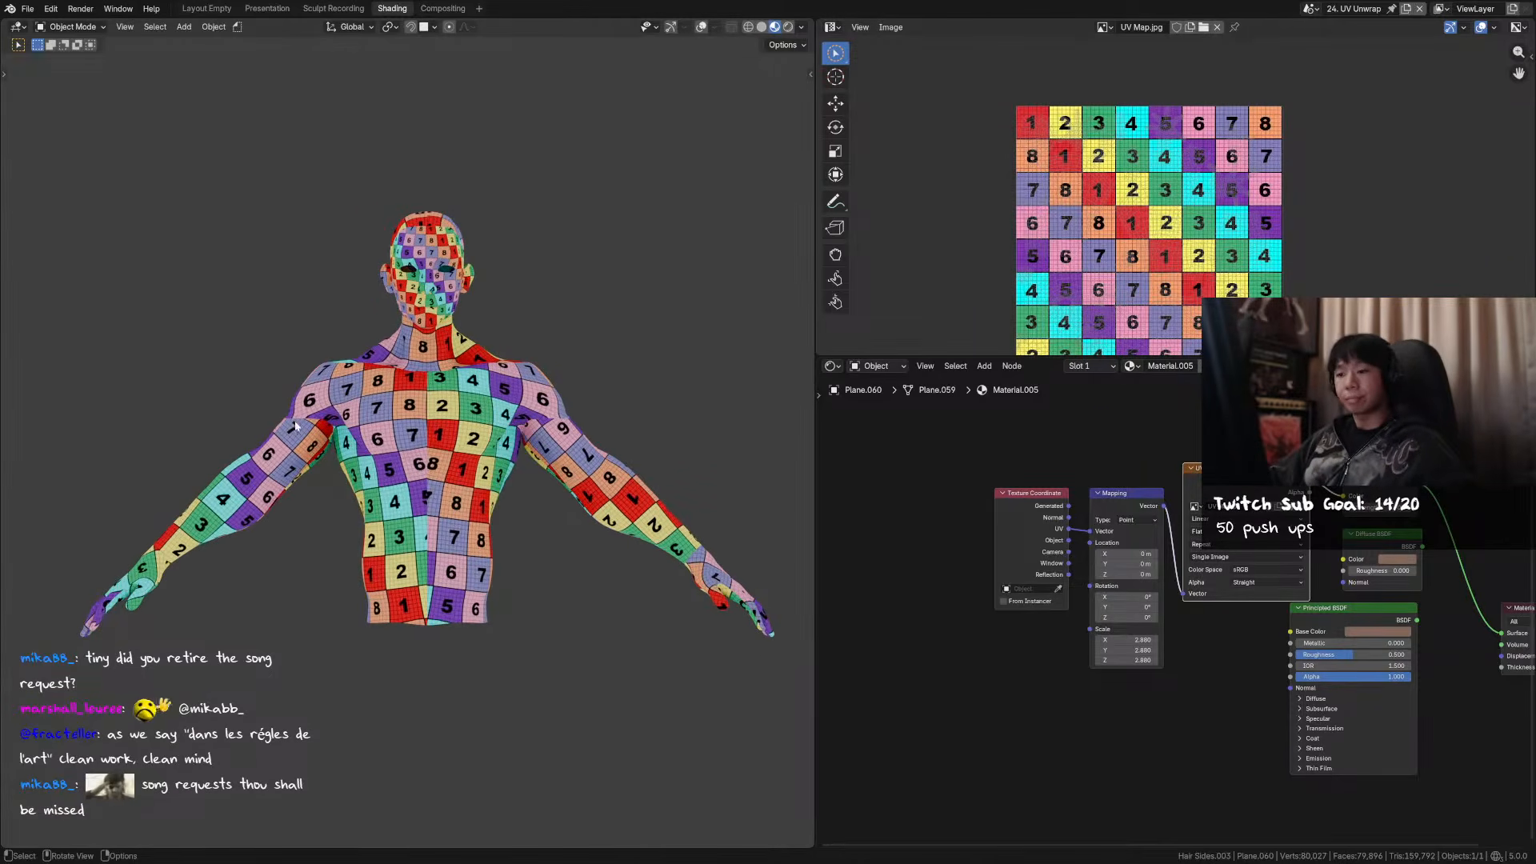
key("ctrl+s")
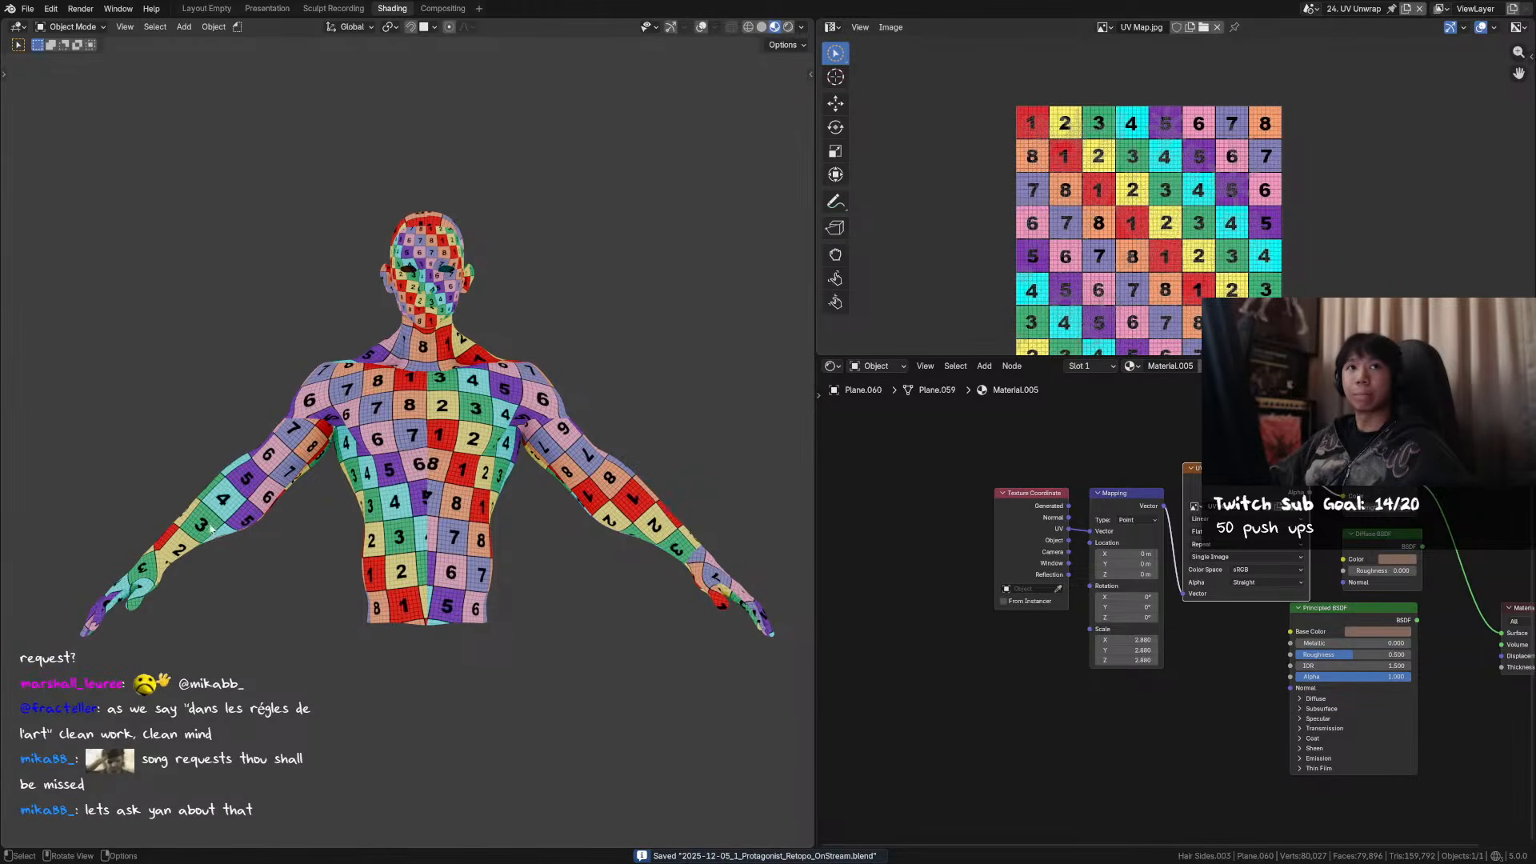
middle_click_drag(319, 542, 398, 464)
key("ctrl+s")
middle_click_drag(297, 490, 451, 484)
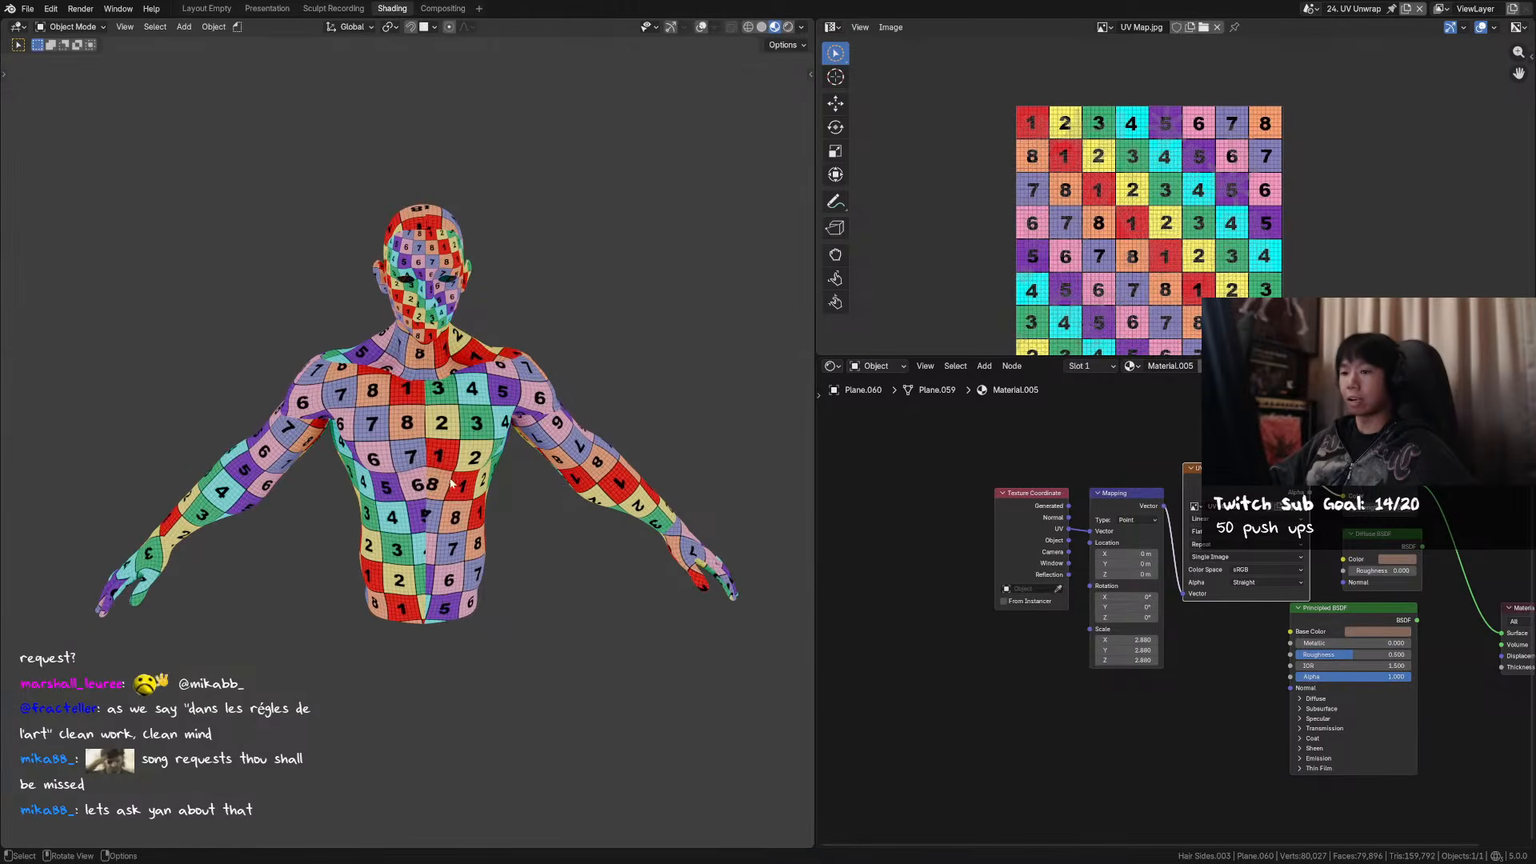
- Return the mesh to Edit Mode, select the island below the hand and unlink the checker image from the UV view
middle_click_drag(545, 471, 513, 456)
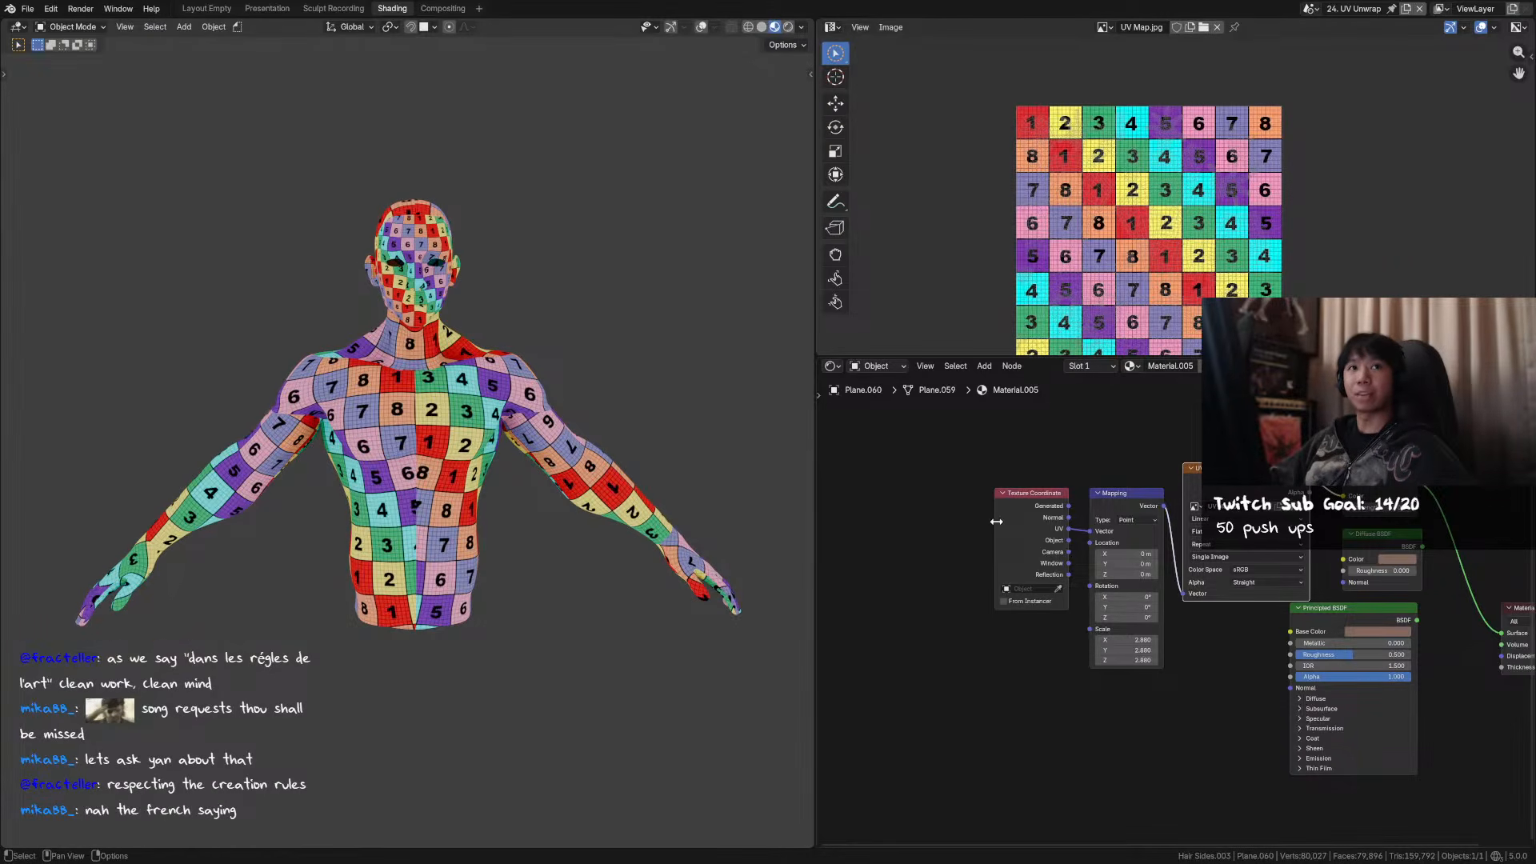
middle_click_drag(1121, 528, 1074, 521)
middle_click_drag(640, 450, 512, 392)
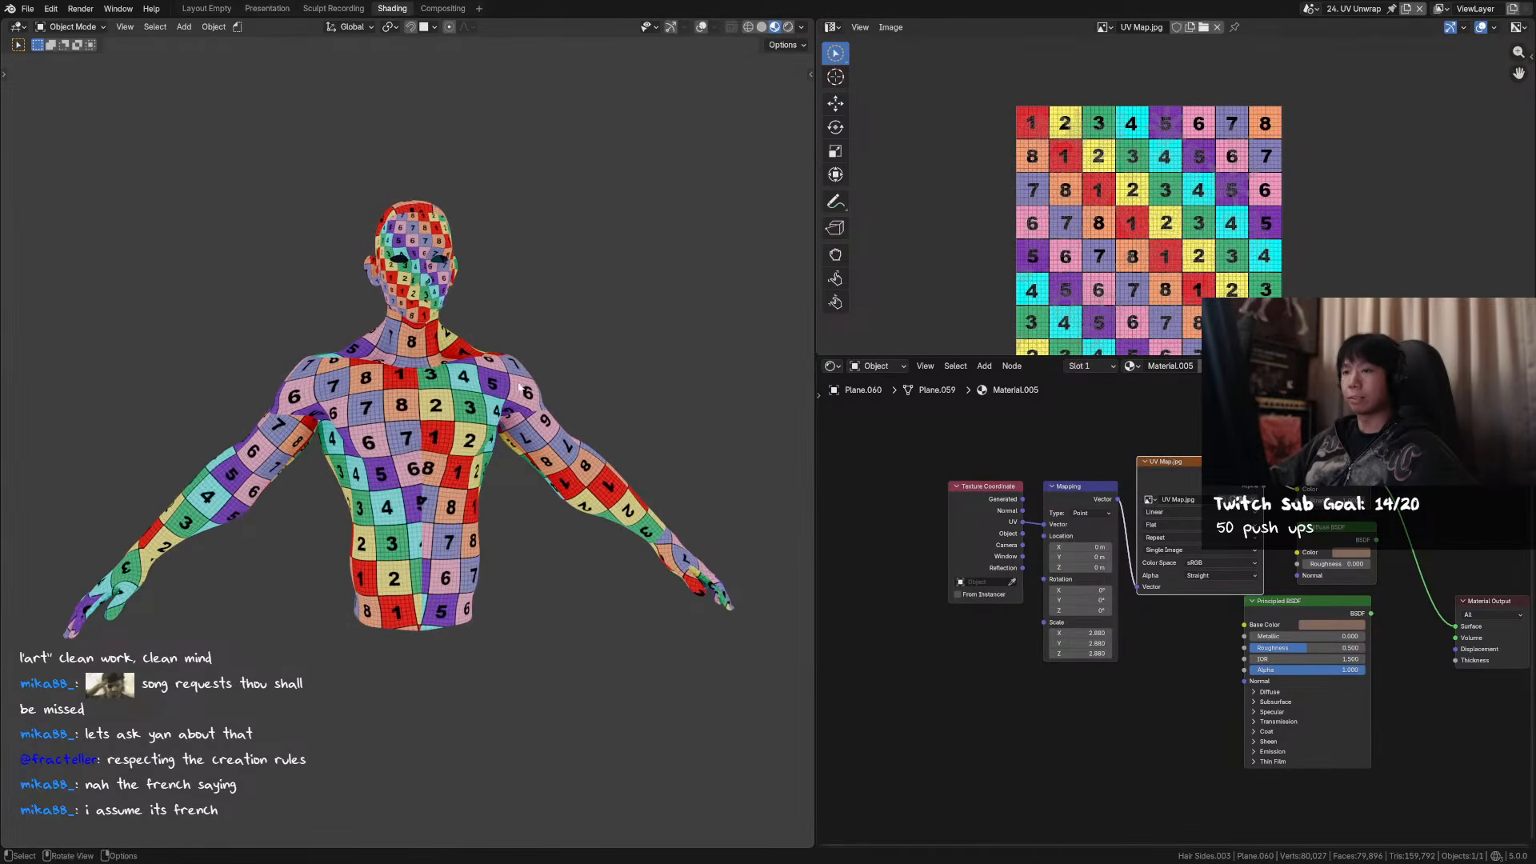
key("Tab")
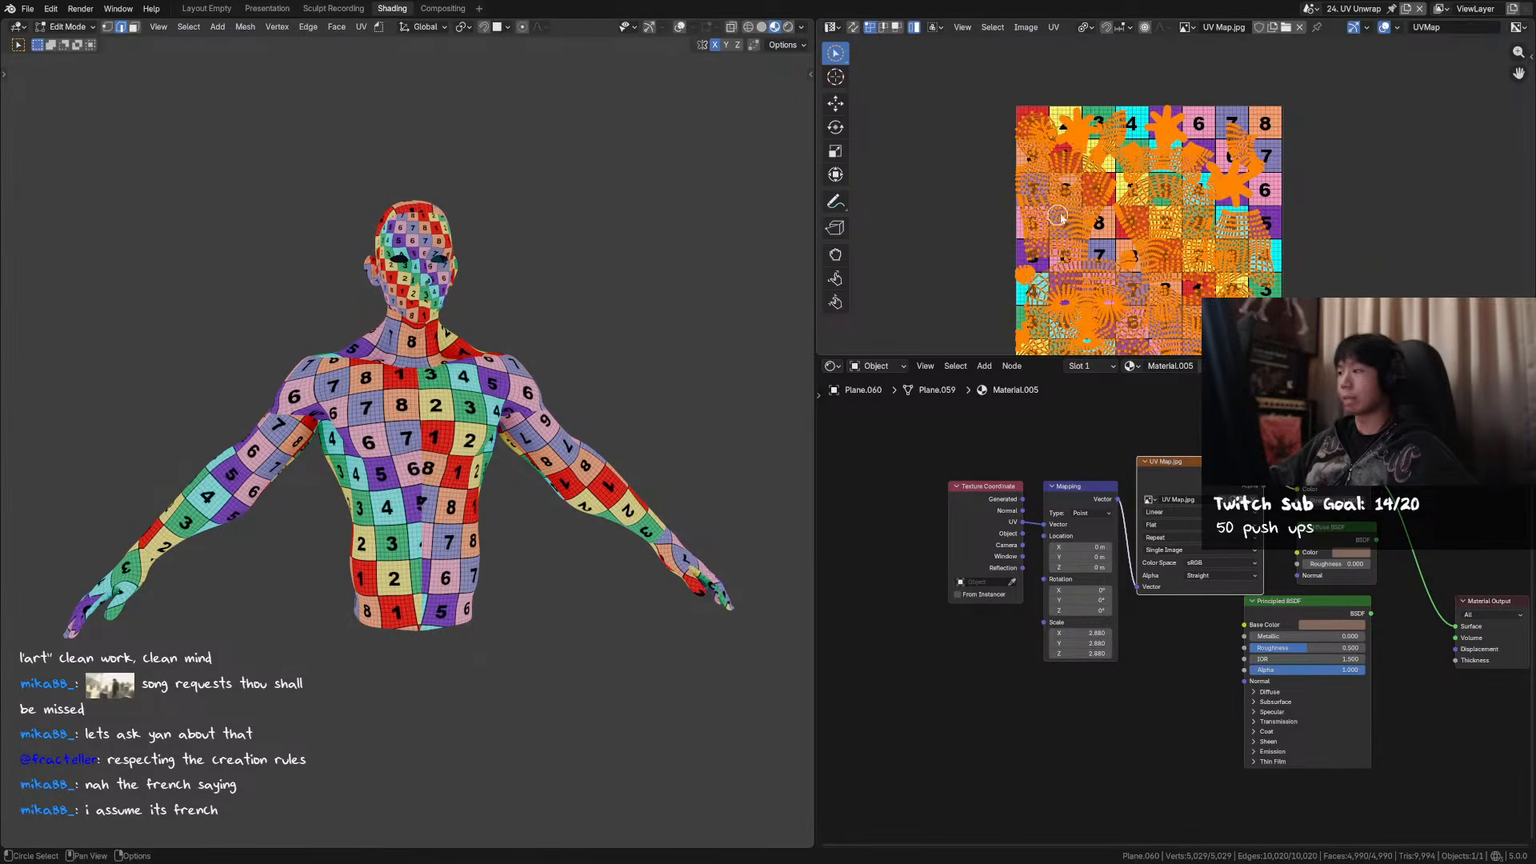
scroll(1248, 228, "up", 5)
left_click_drag(1216, 184, 1195, 225)
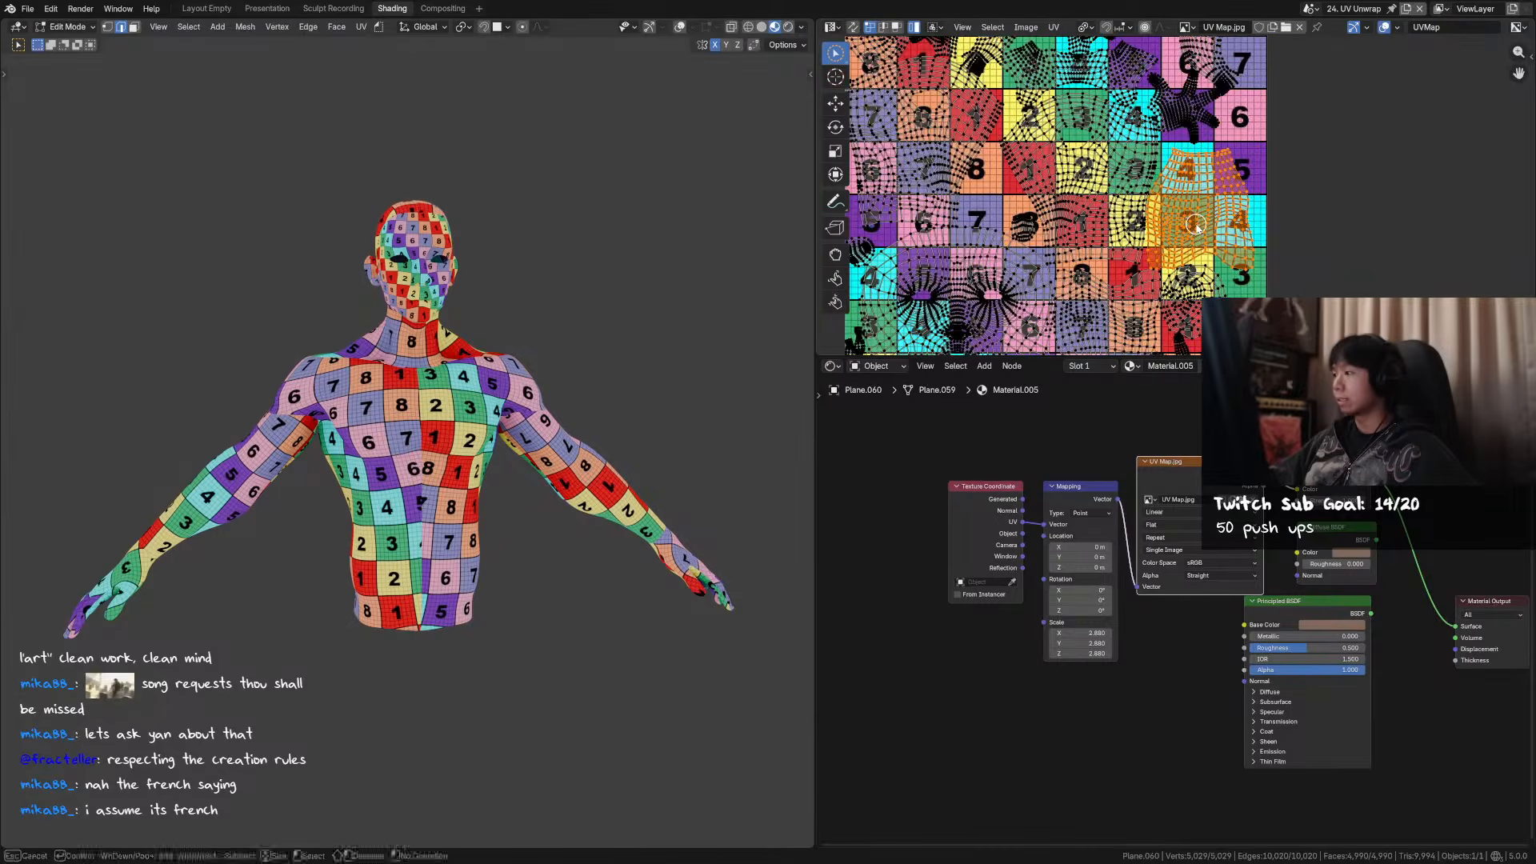
middle_click_drag(1219, 234, 1172, 214)
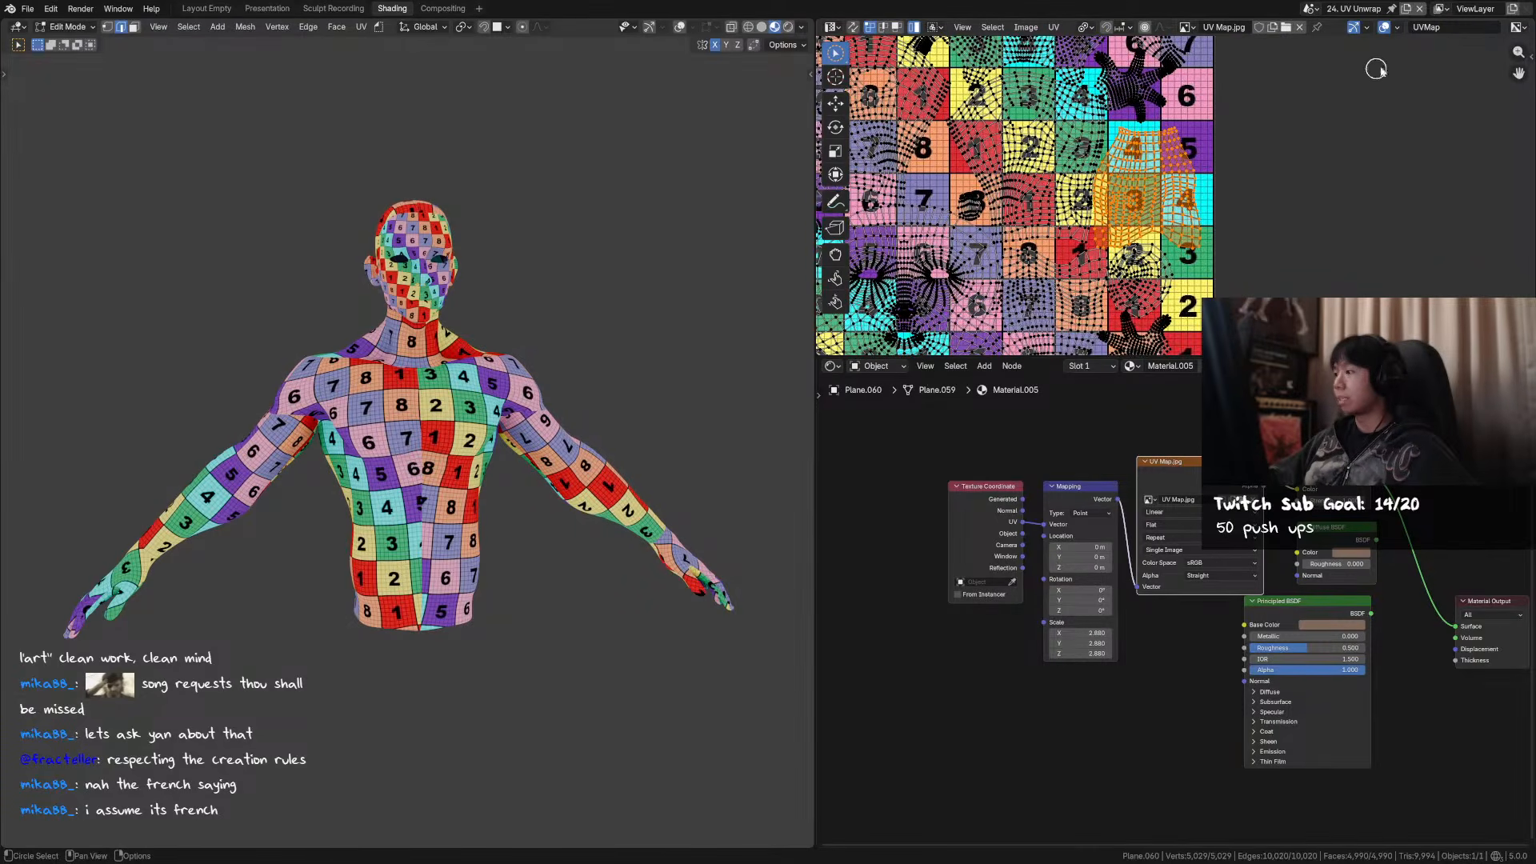
left_click(1300, 29)
- Nudge the island below the hand toward the UV tile's right edge, about 0.009 across and 0.004 up
scroll(1163, 192, "up", 4)
middle_click_drag(1025, 179, 1172, 183)
middle_click_drag(1076, 163, 1093, 199)
key("g")
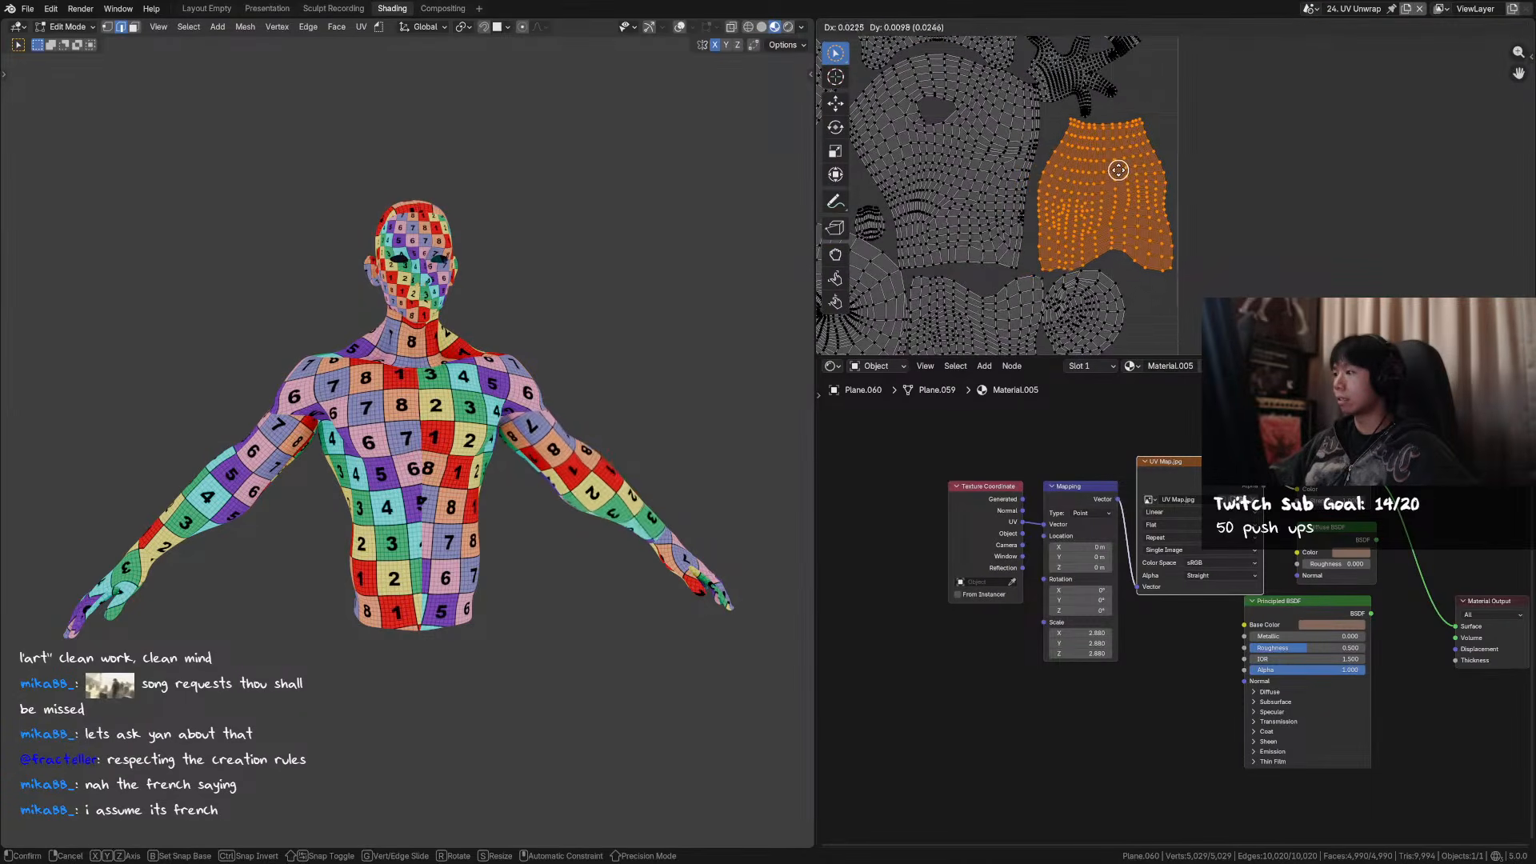
right_click(1121, 169)
middle_click_drag(1110, 181, 1188, 209)
key("g")
right_click(1210, 201)
key("g")
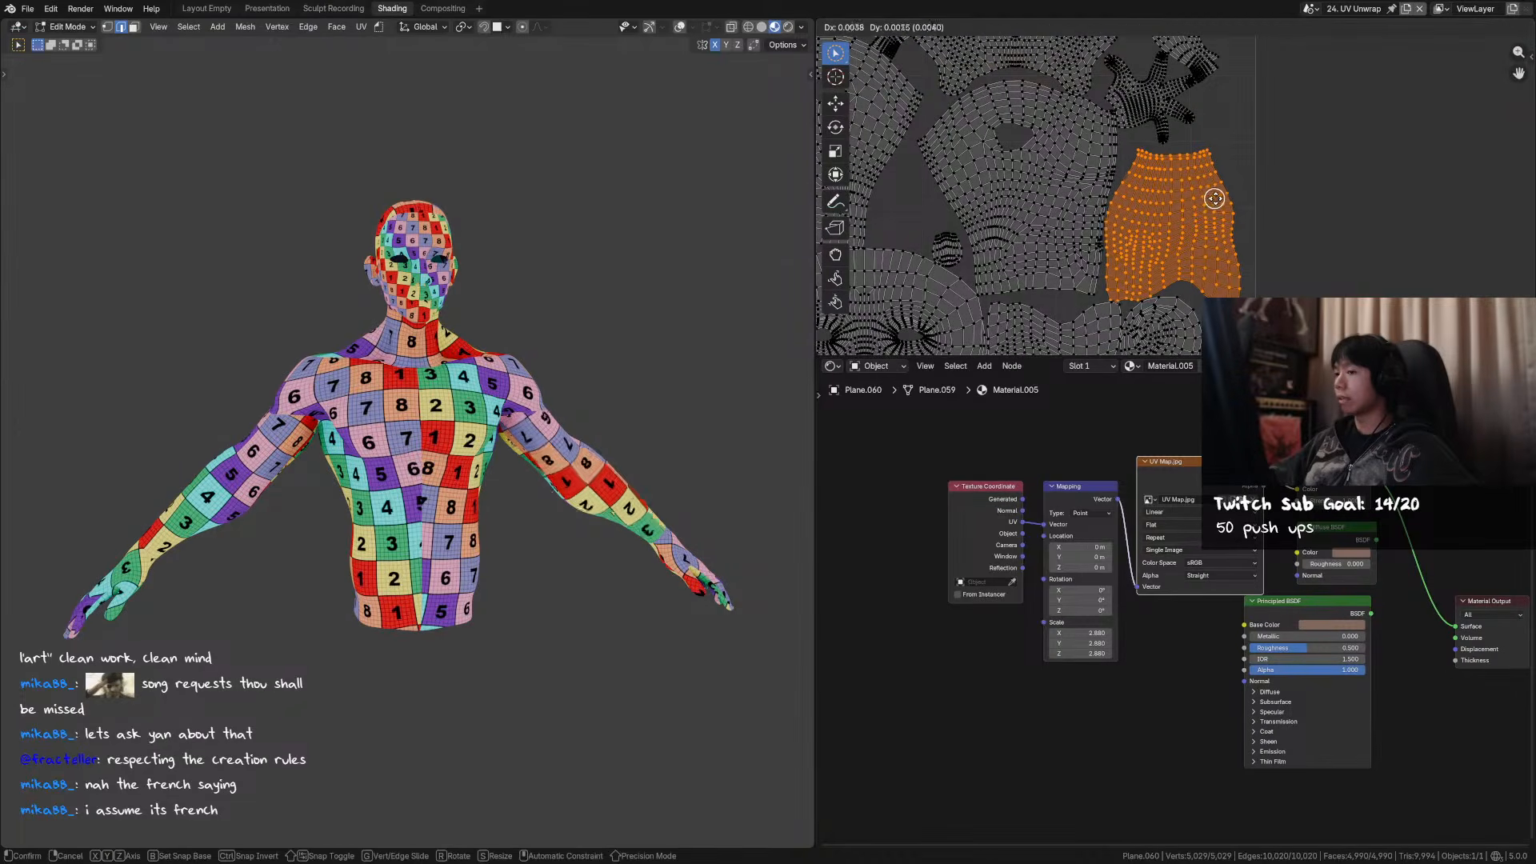
right_click(1219, 198)
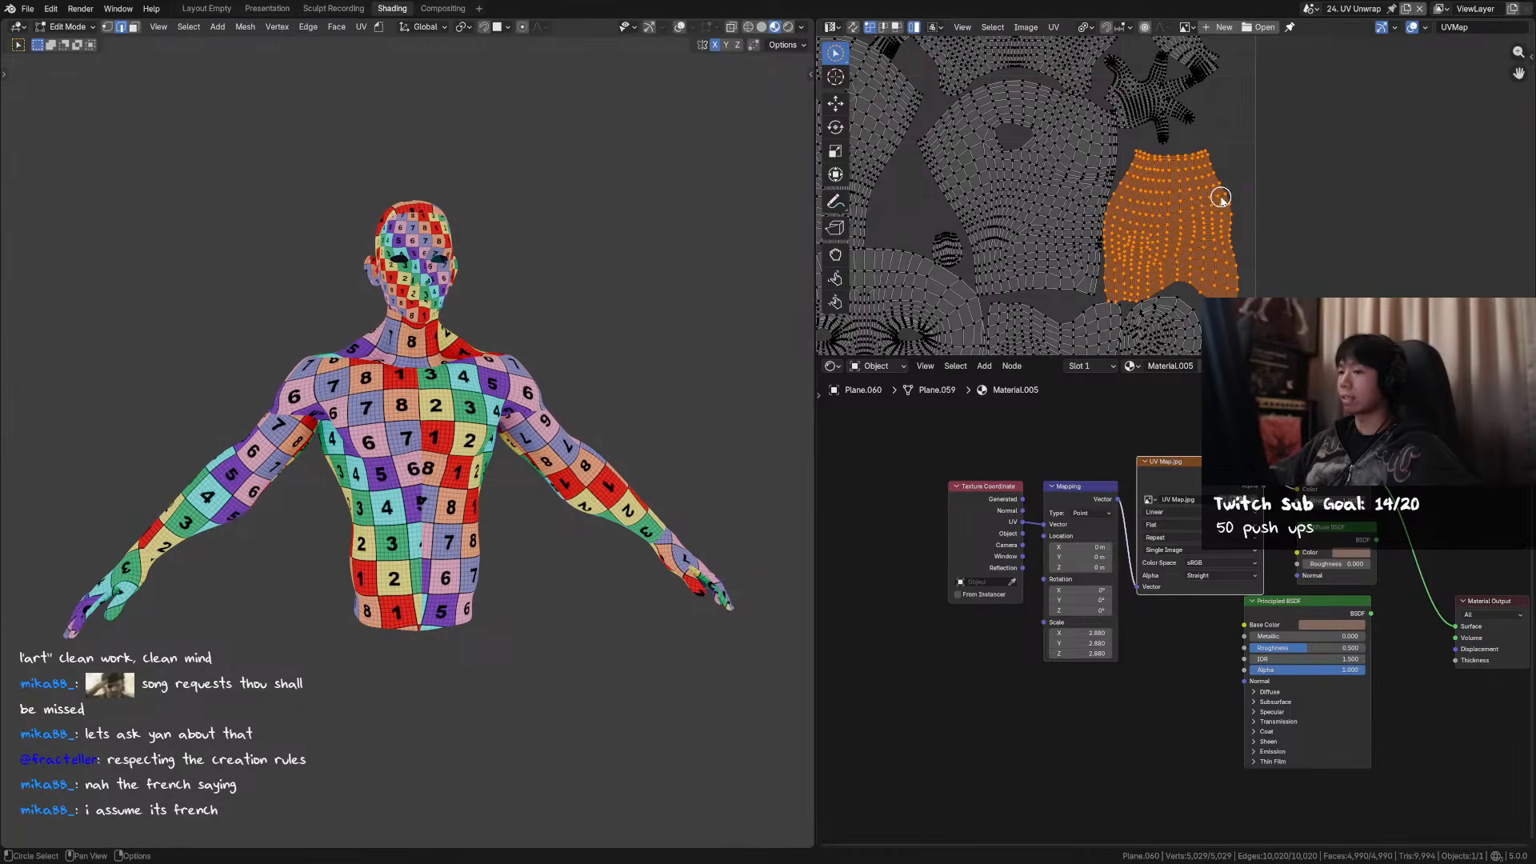
key("g")
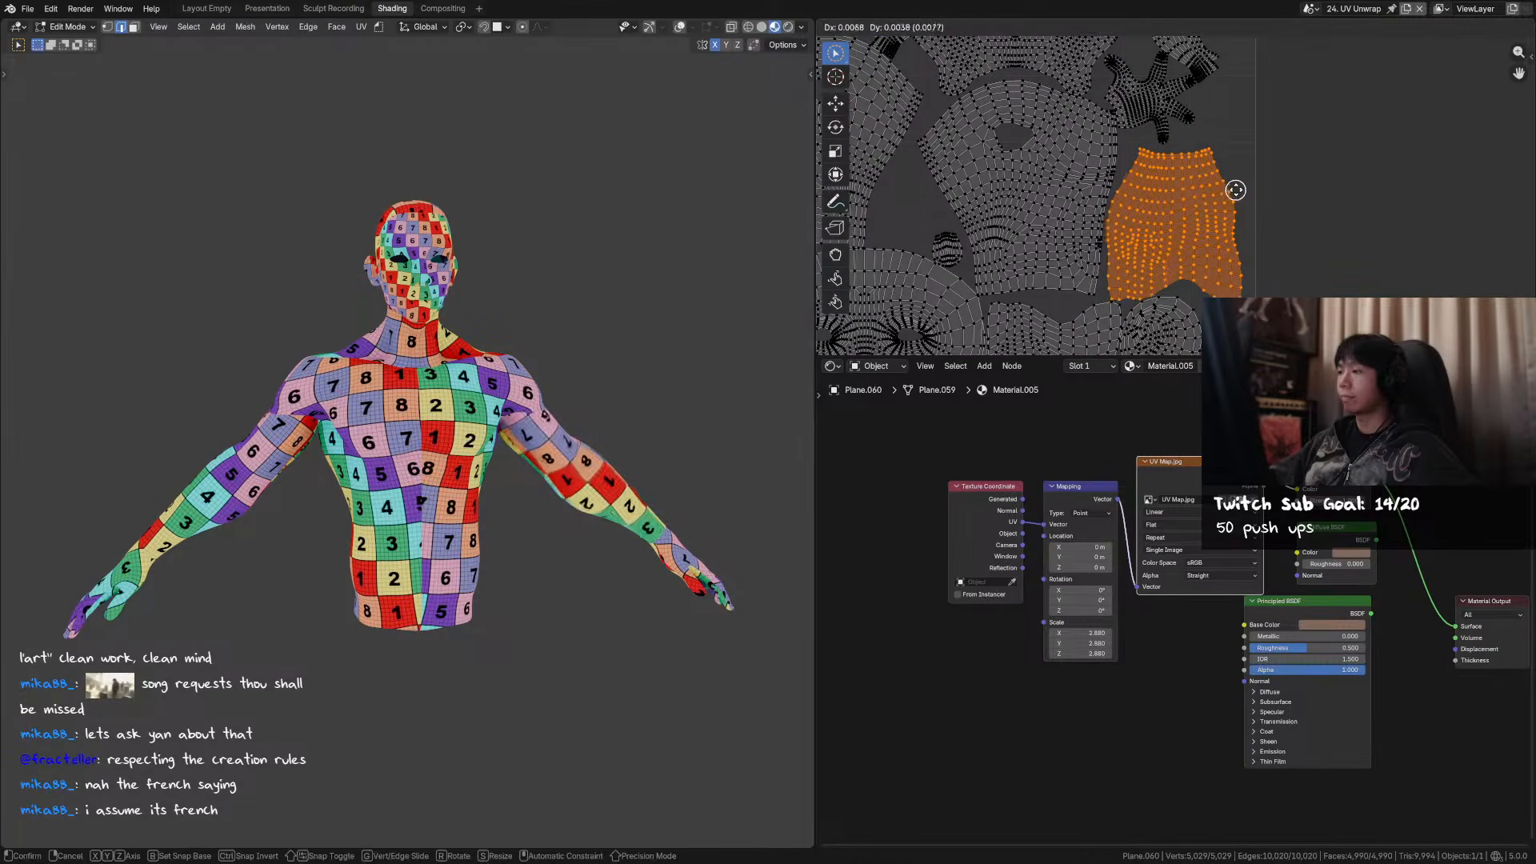
left_click(1241, 190)
- Move the round back-of-head island toward the UV tile's right edge and shift the vest-shaped island beside the face to even the gaps
middle_click_drag(1100, 206, 1228, 132)
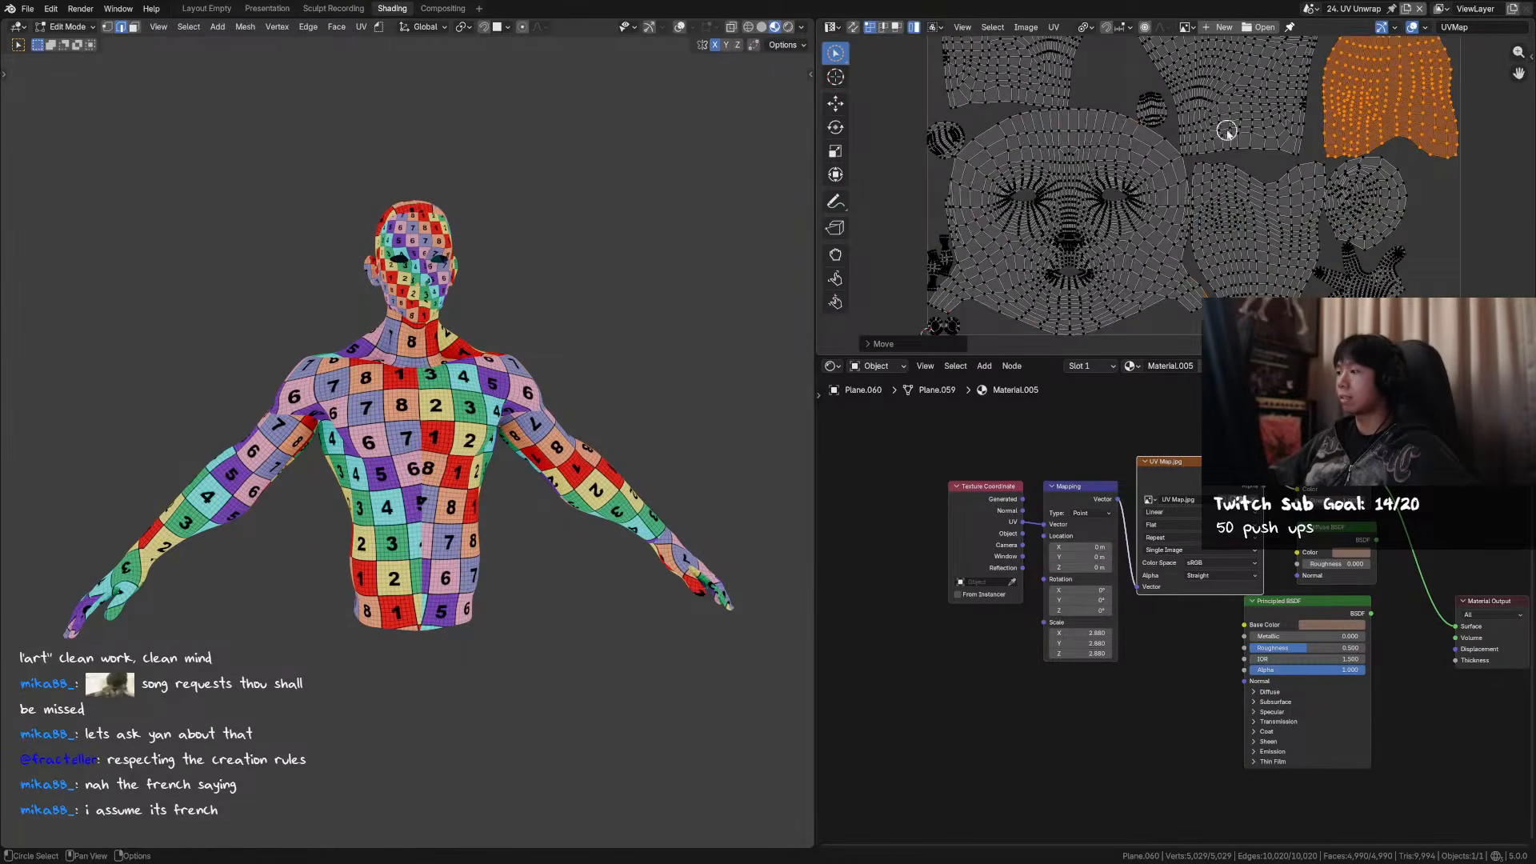
left_click(1109, 221)
middle_click_drag(1187, 216, 1138, 221)
middle_click_drag(1237, 216, 1145, 218)
left_click(1233, 227)
key("g")
left_click(1293, 228)
left_click(1172, 225)
key("g")
left_click(1193, 217)
- Shift two more islands above the face and vest-shaped islands to loosen the spacing between them
middle_click_drag(1090, 129, 1168, 237)
left_click(1126, 224)
left_click(1210, 130)
middle_click_drag(1214, 122, 1186, 234)
left_click(1211, 137)
key("g")
left_click(1276, 200)
left_click(1196, 225)
key("g")
left_click(1178, 241)
mouse_move(1112, 297)
middle_mouse_down()
mouse_move(1169, 237)
mouse_move(1186, 164)
middle_mouse_up()
middle_click_drag(1140, 314, 1193, 172)
middle_click_drag(1084, 216, 1100, 238)
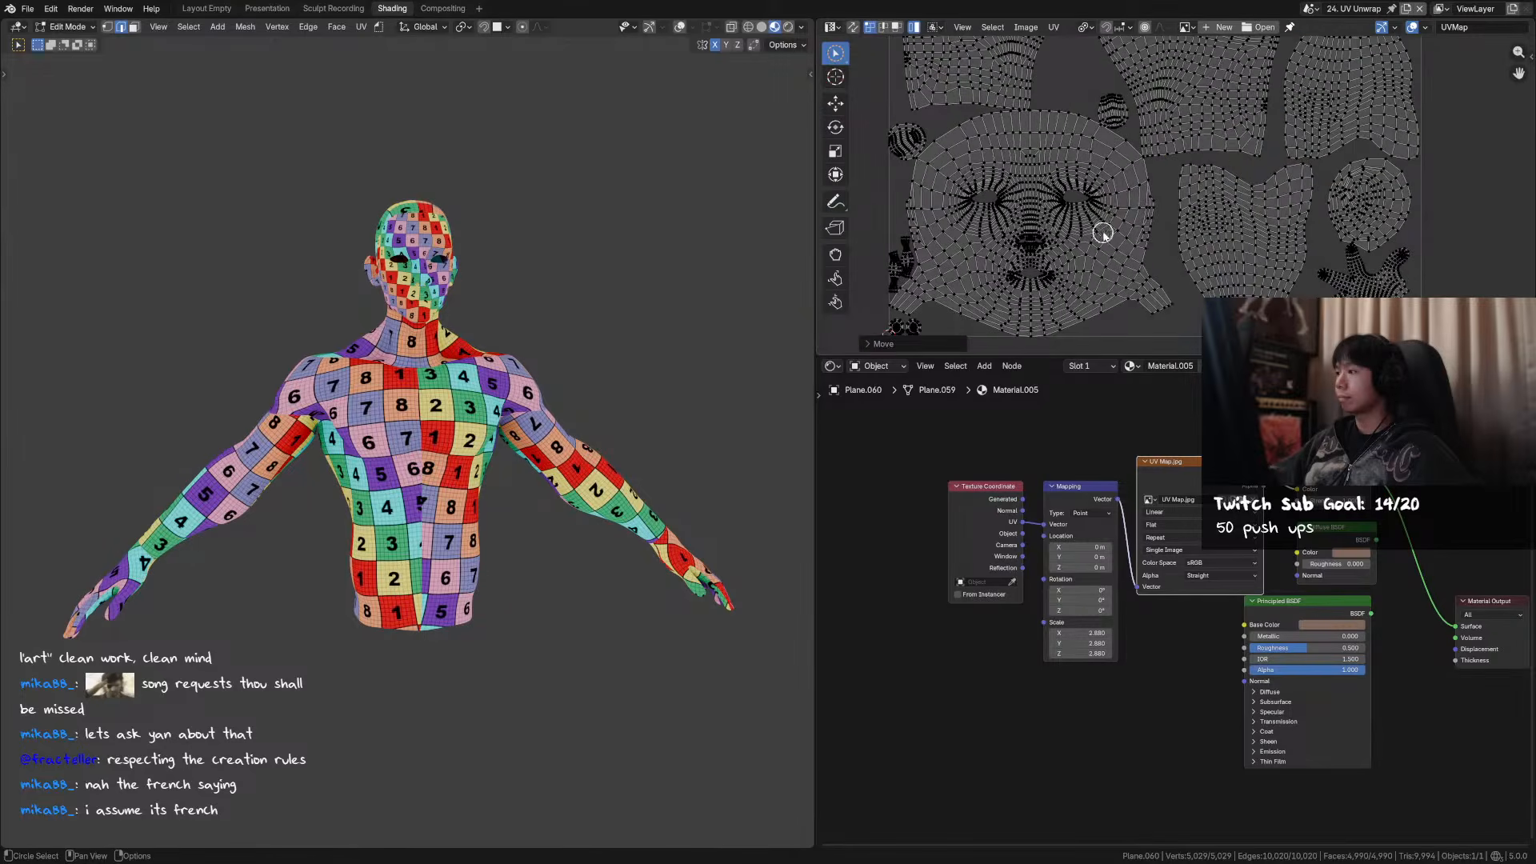
- Reposition the selected island and nudge another upper island along the X axis to space out the top rows
key("g")
left_click(1087, 82)
middle_click_drag(1090, 182, 1109, 174)
left_click(1126, 178)
left_click(1166, 126)
middle_click_drag(1165, 126, 1130, 252)
middle_click_drag(1210, 160, 1214, 195)
middle_click_drag(1192, 126, 1136, 120)
left_click(1183, 141)
mouse_move(1153, 240)
middle_mouse_down()
mouse_move(1160, 136)
mouse_move(1139, 234)
middle_mouse_up()
left_click(1170, 240)
key("g")
key("x")
left_click(1173, 238)
- Rotate the wide bridge-shaped island above the torso slightly and center it between the hand and the island below
left_click(1144, 195)
scroll(1171, 136, "up", 2)
middle_click_drag(1147, 112, 1136, 264)
scroll(1148, 212, "up", 2)
left_click(1090, 192)
key("r")
left_click(1115, 190)
middle_click_drag(1115, 190, 1240, 196)
key("r")
left_click(1242, 199)
key("r")
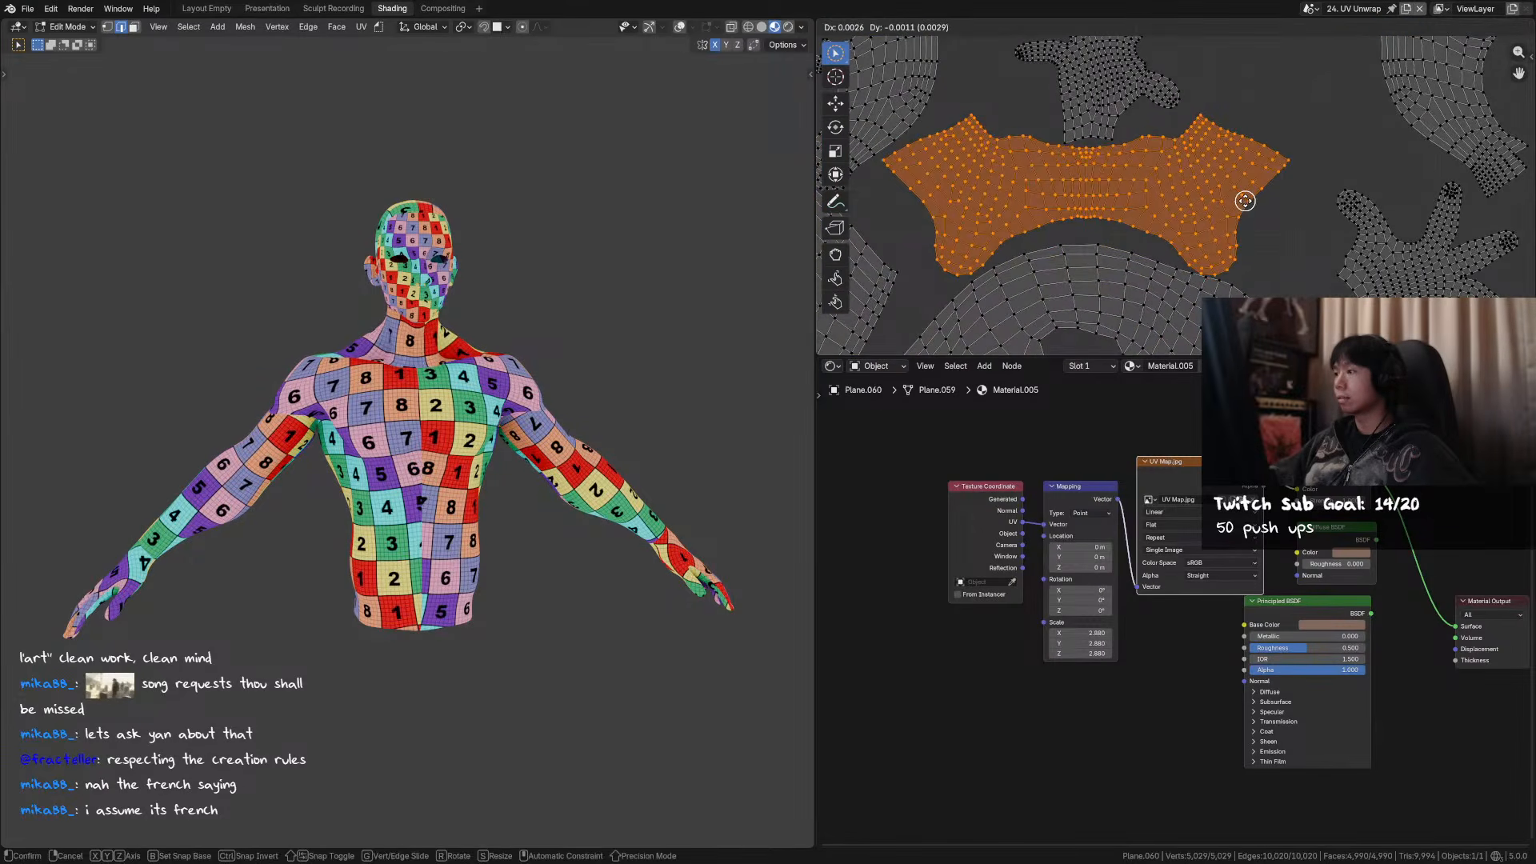
left_click(1241, 206)
key("g")
left_click(1247, 202)
middle_click_drag(1160, 118, 1145, 201)
- Try packing all islands again by exact shape with scaling on and a 0.001 margin, and undo the pack
scroll(1187, 220, "down", 10)
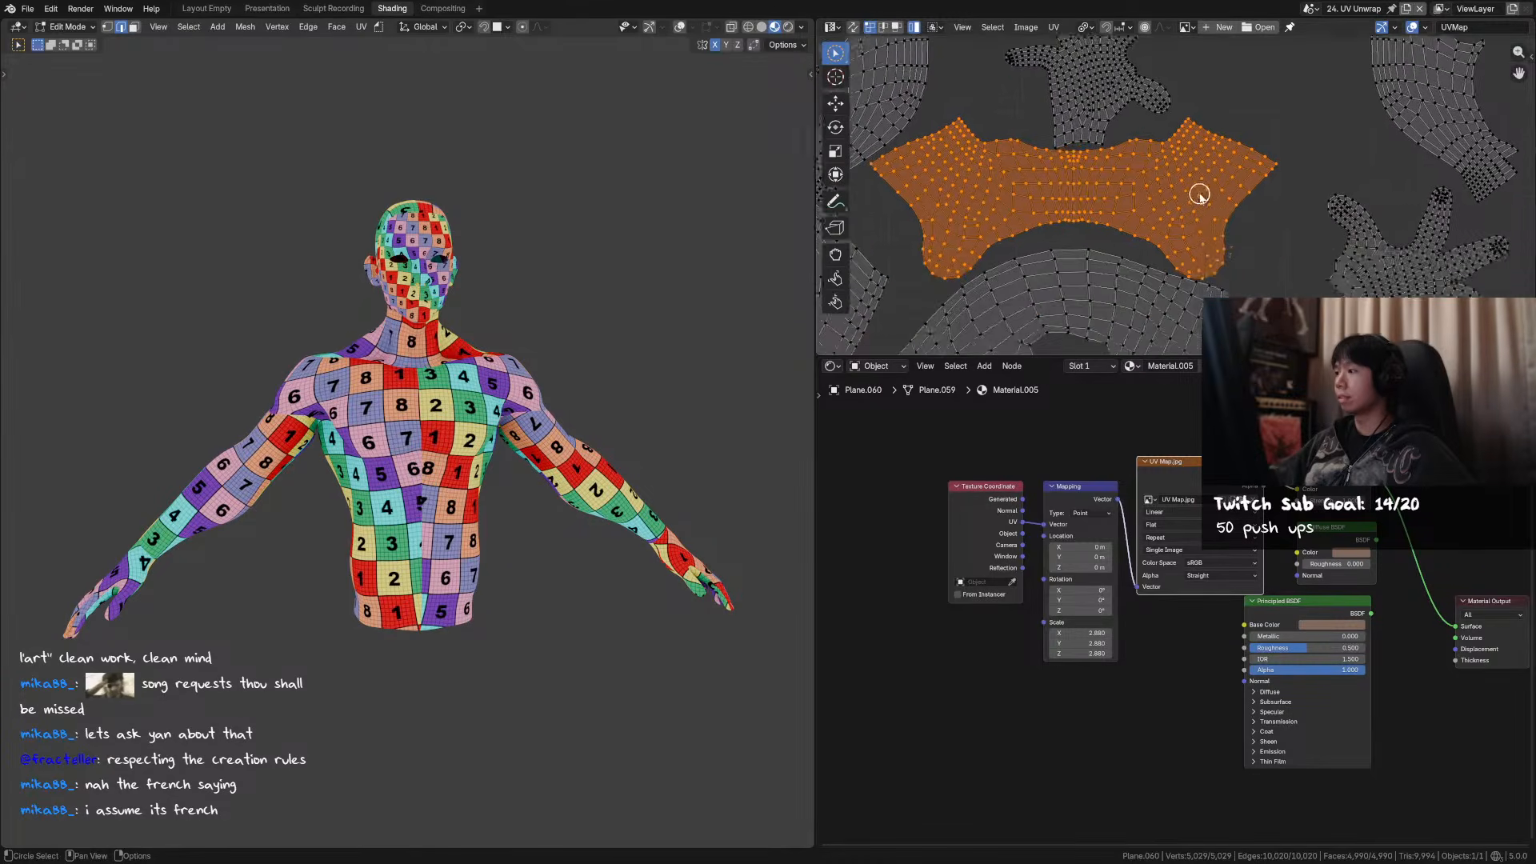
key("a")
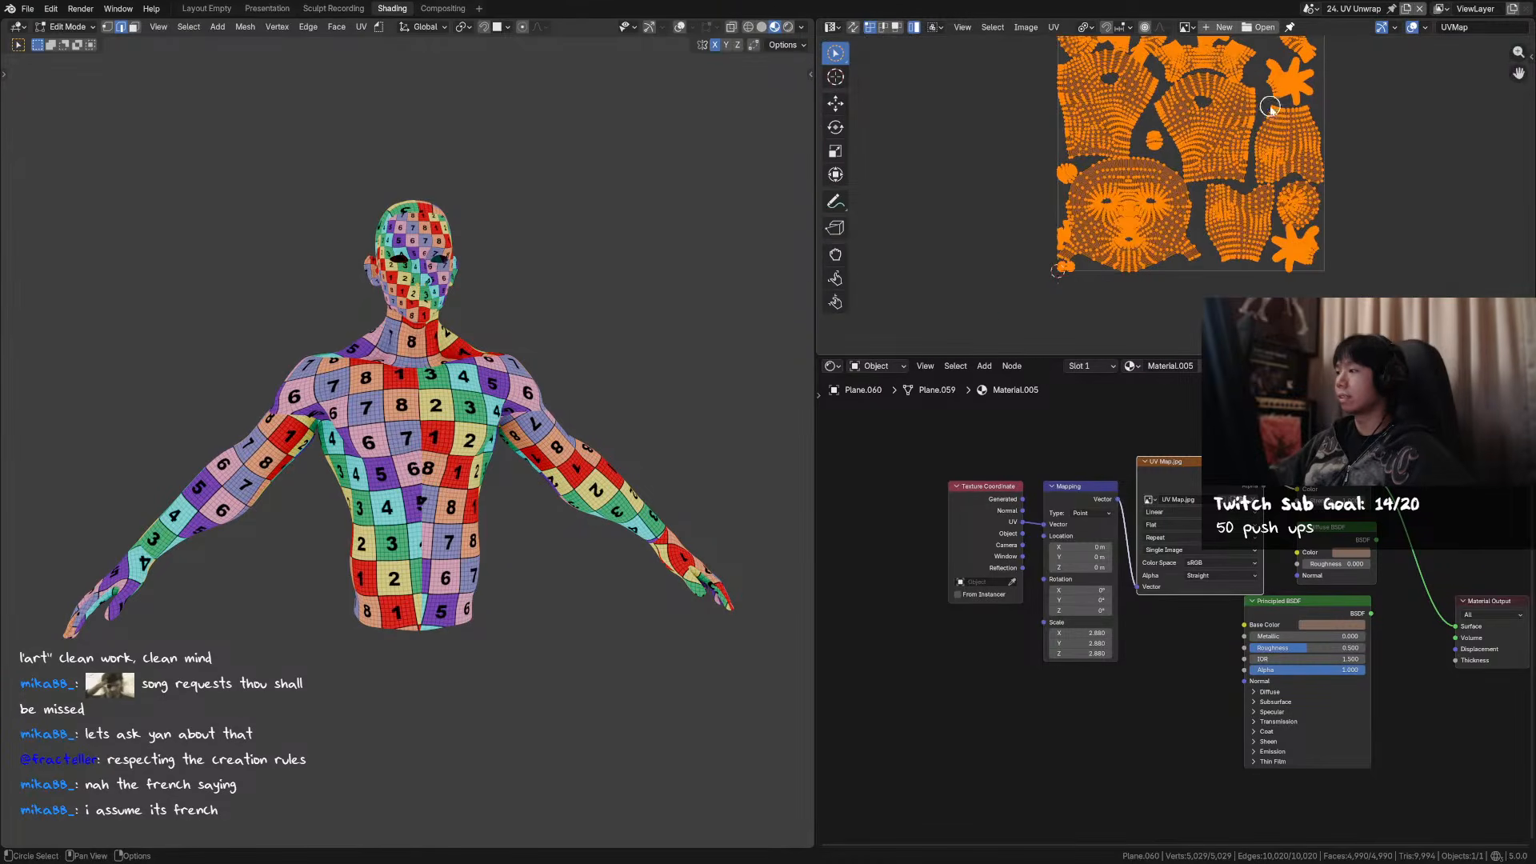
left_click(1050, 26)
left_click(1128, 299)
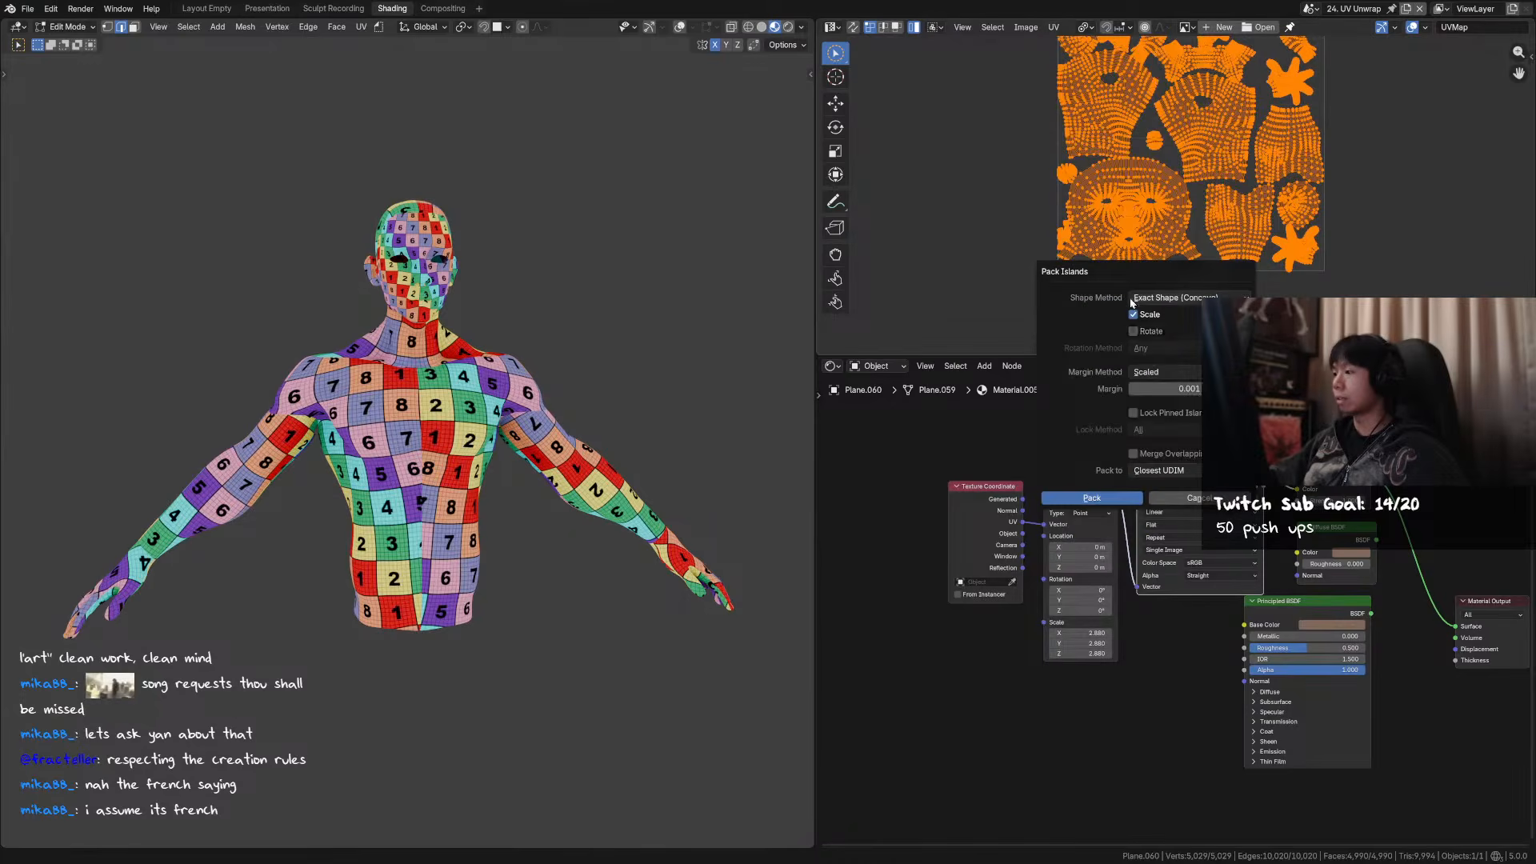
left_click(1122, 503)
middle_click_drag(1272, 155, 1280, 193)
key("ctrl+z")
- Undo several more of the recent island edits and redo two of them
scroll(1225, 228, "up", 1)
key("ctrl+z")
key("ctrl+z")
key("ctrl+z")
key("ctrl+z")
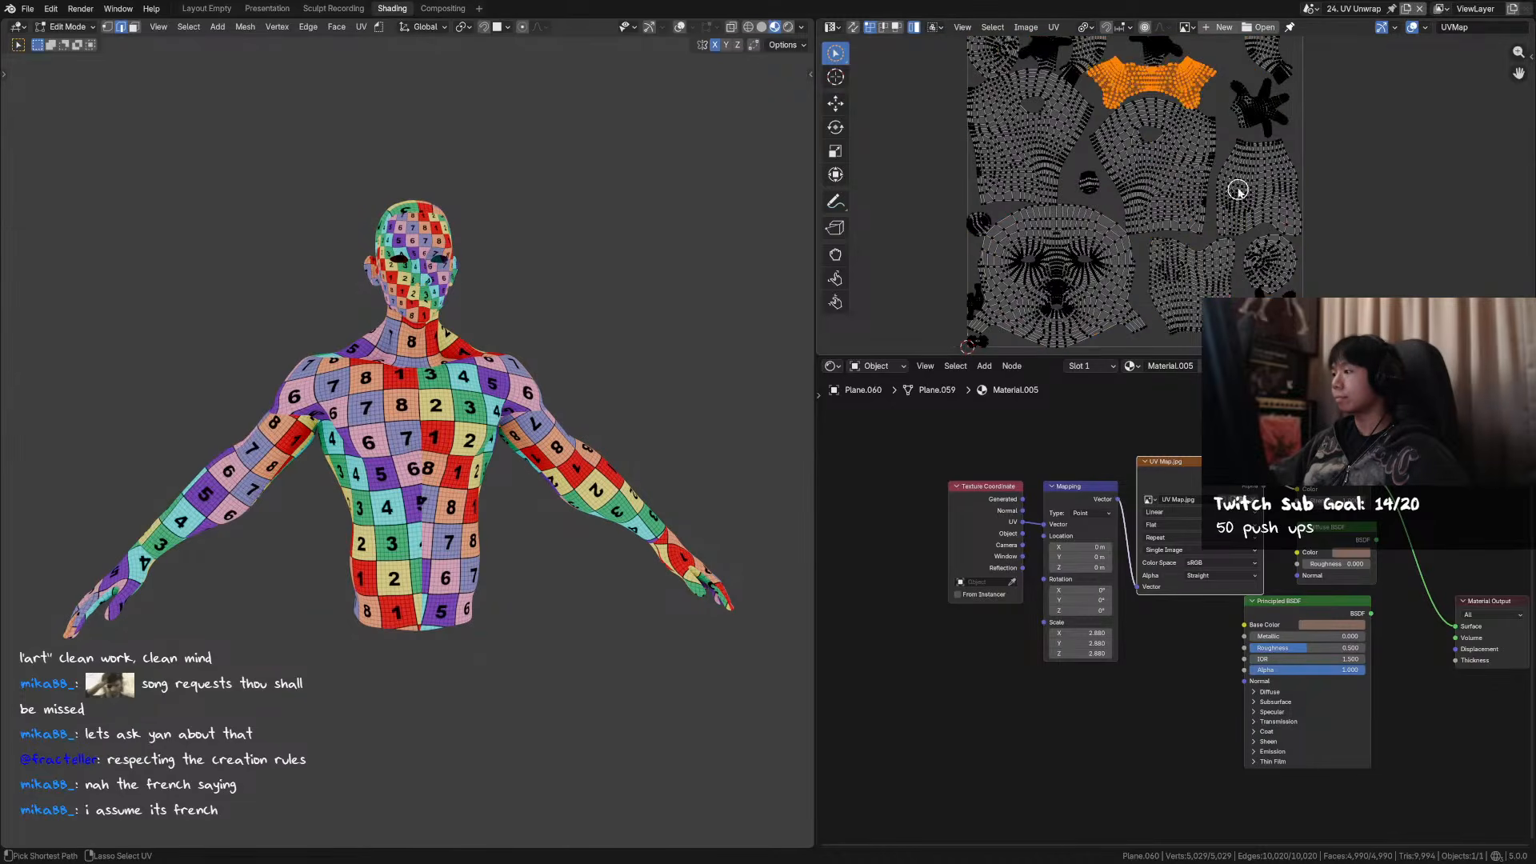
key("ctrl+shift+z")
key("ctrl+shift+z")
middle_click_drag(1186, 218, 1177, 194)
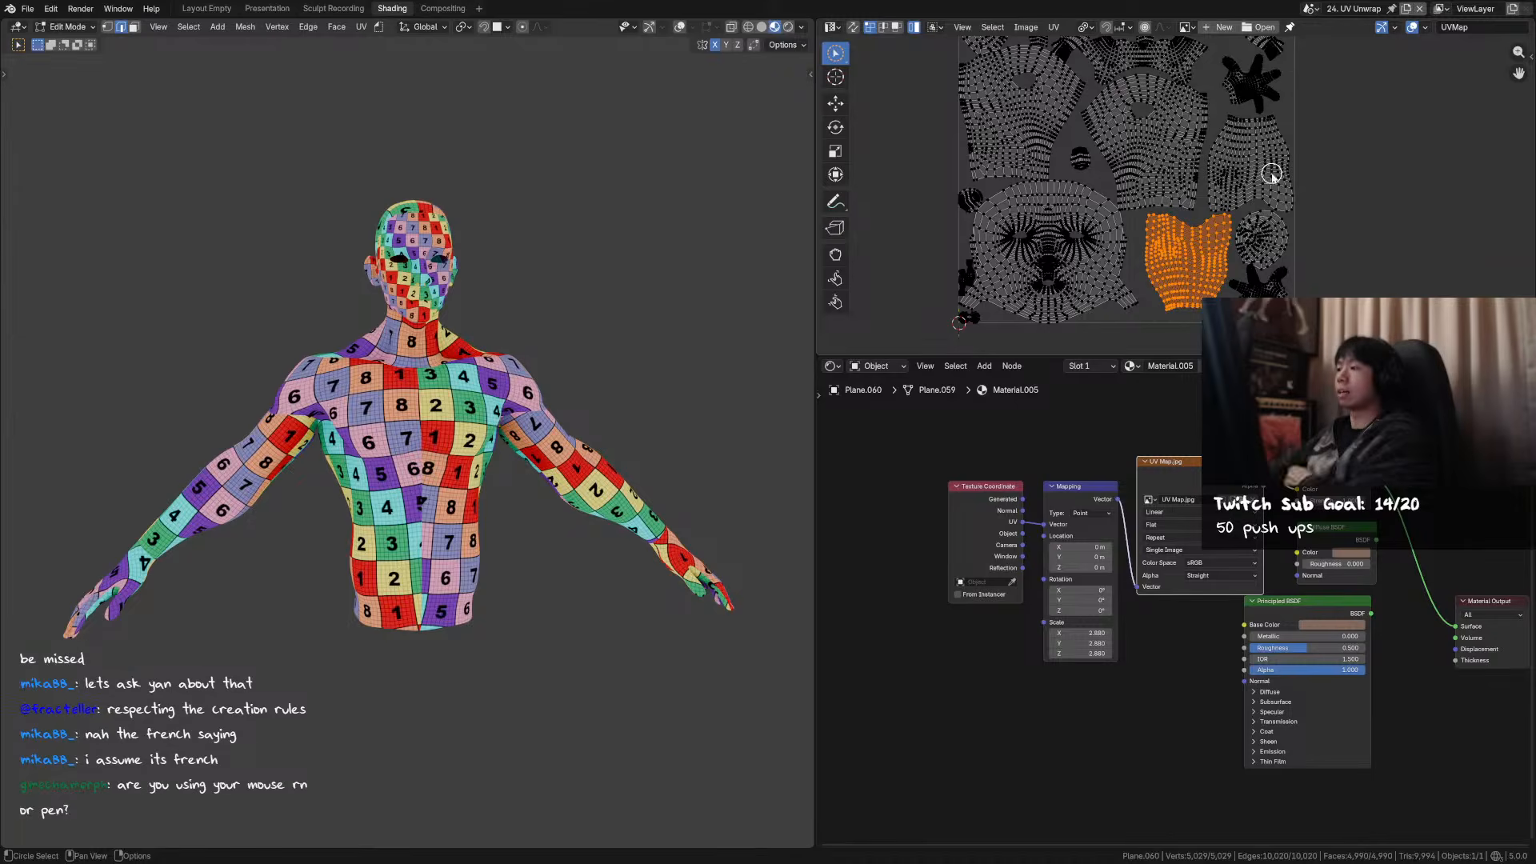
- Examine the checker texture on the front of the character and the UV layout around the face island
middle_click_drag(1246, 177, 1159, 239)
middle_click_drag(609, 339, 472, 322)
scroll(472, 322, "up", 5)
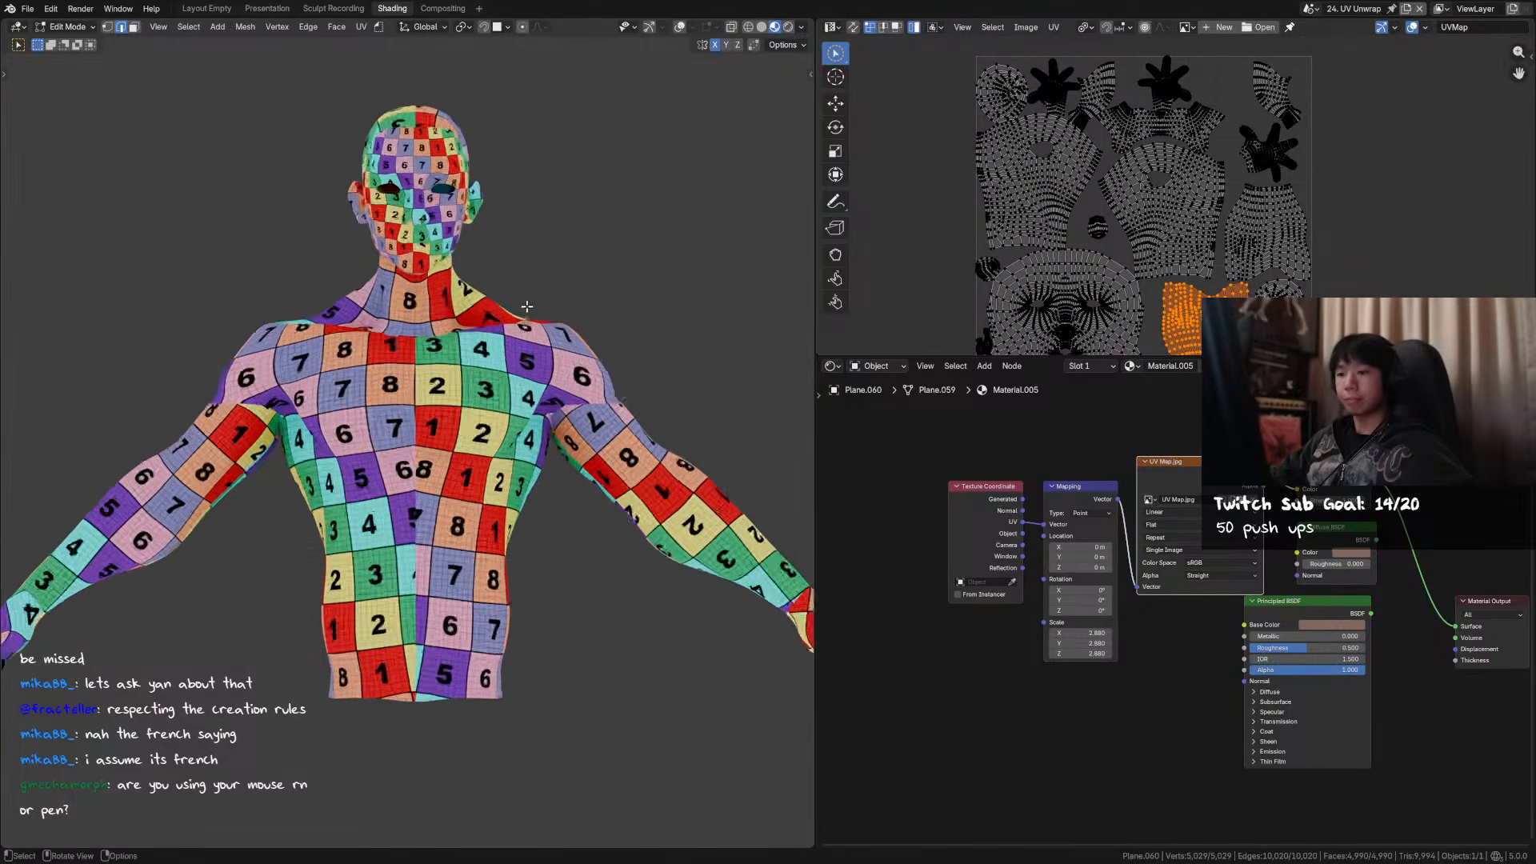
mouse_move(1177, 235)
middle_mouse_down()
mouse_move(1167, 179)
mouse_move(1183, 218)
middle_mouse_up()
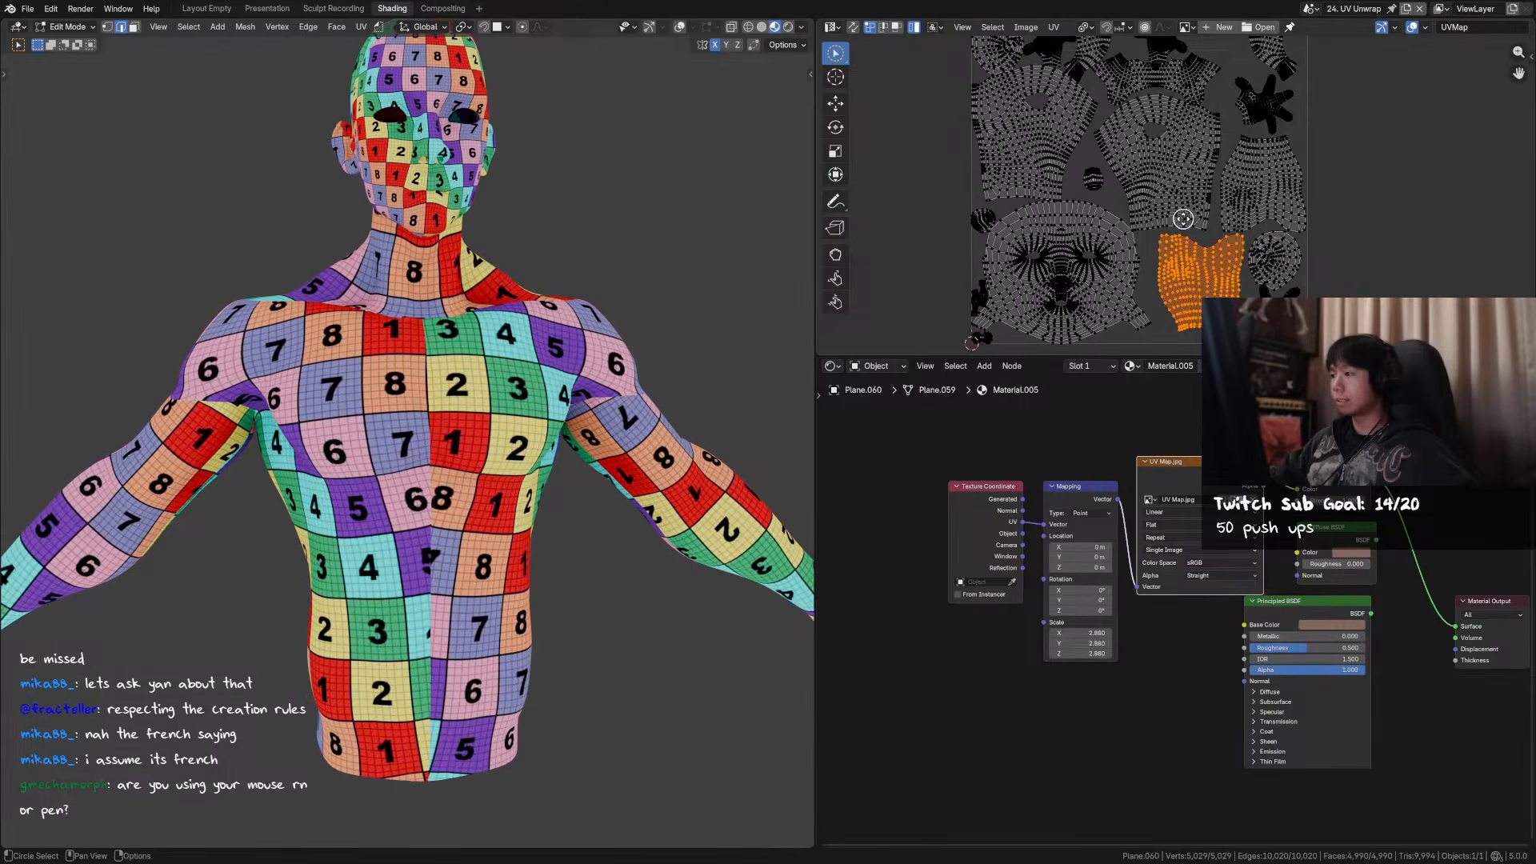
scroll(1114, 247, "up", 3)
middle_click_drag(998, 288, 1083, 254)
scroll(1084, 254, "up", 1)
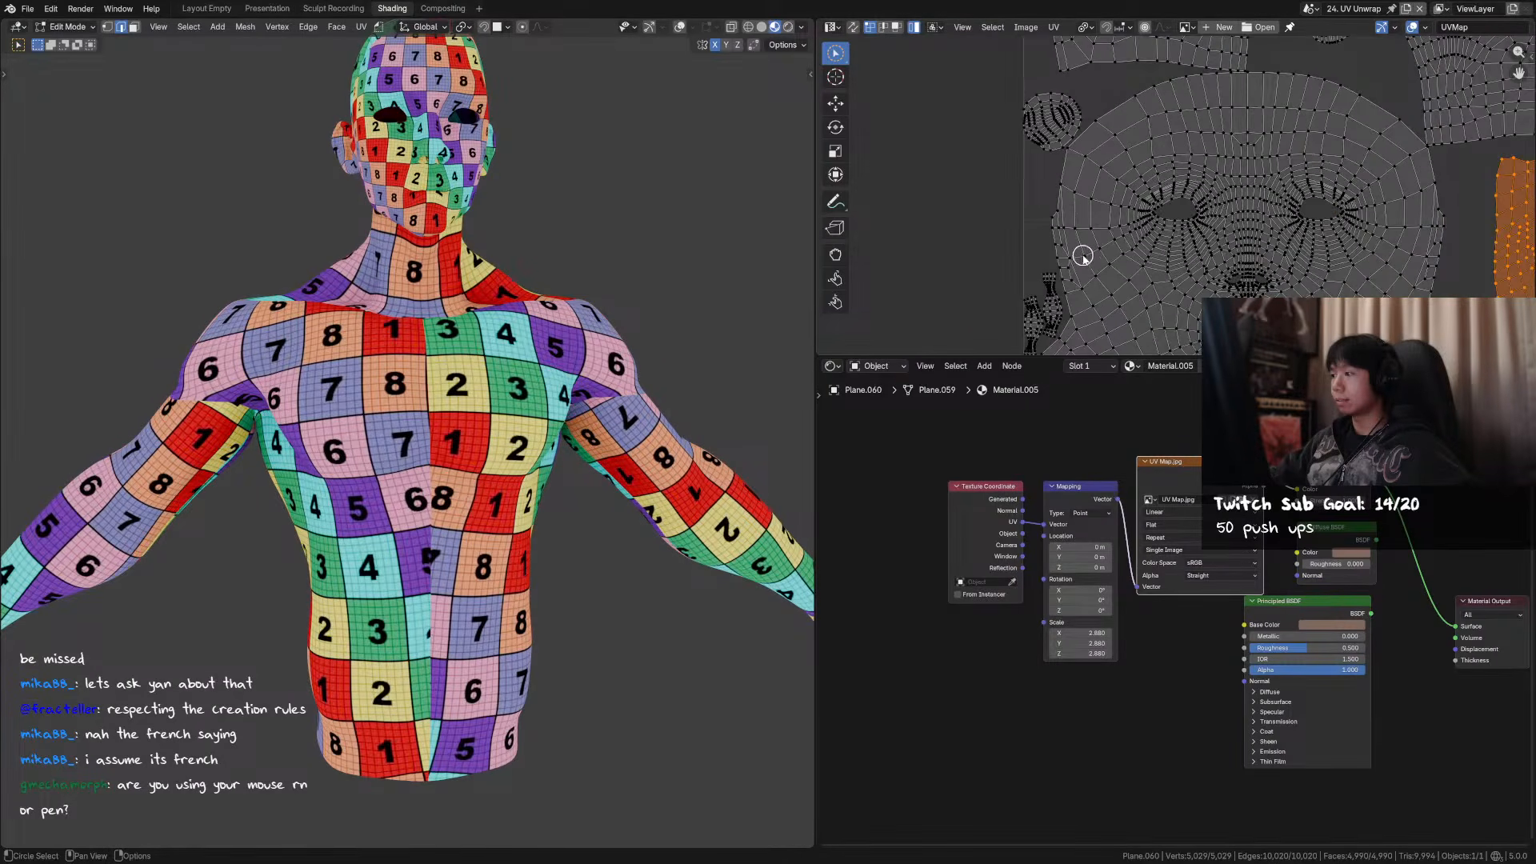
scroll(1079, 250, "down", 2)
middle_click_drag(1162, 166, 1005, 289)
scroll(1083, 237, "down", 2)
middle_click_drag(1081, 237, 1073, 260)
- Move the small round island beside the face into the empty space between the top hand and the curved island
left_click(1015, 267)
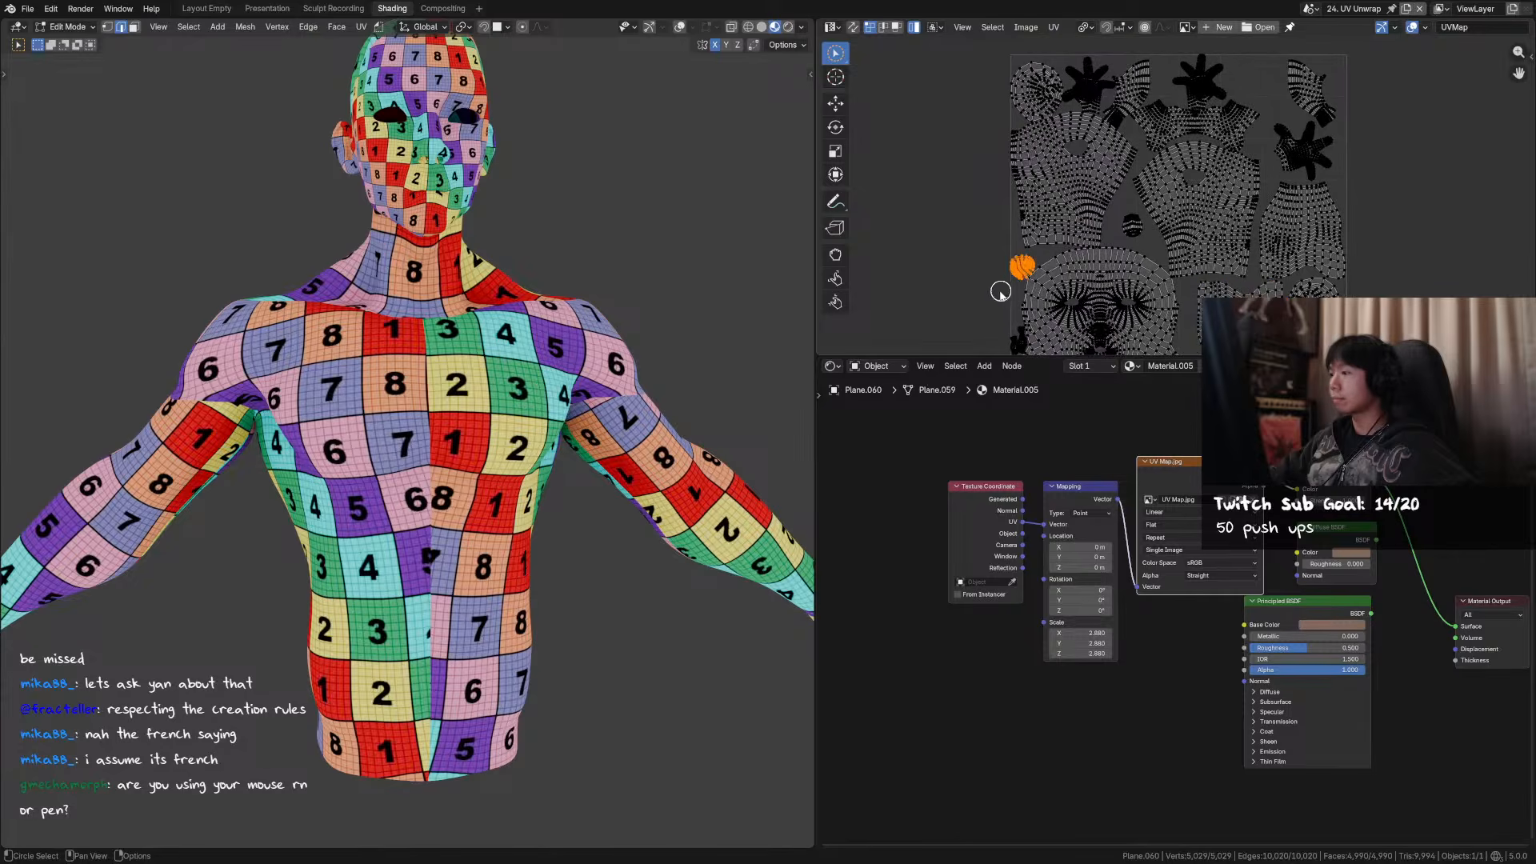
middle_click_drag(978, 297, 1000, 244)
key("g")
left_click(1404, 125)
middle_click_drag(1408, 161, 1374, 308)
key("g")
left_click(1290, 200)
scroll(1313, 205, "up", 4)
scroll(1288, 272, "down", 2)
middle_click_drag(1251, 300, 1290, 156)
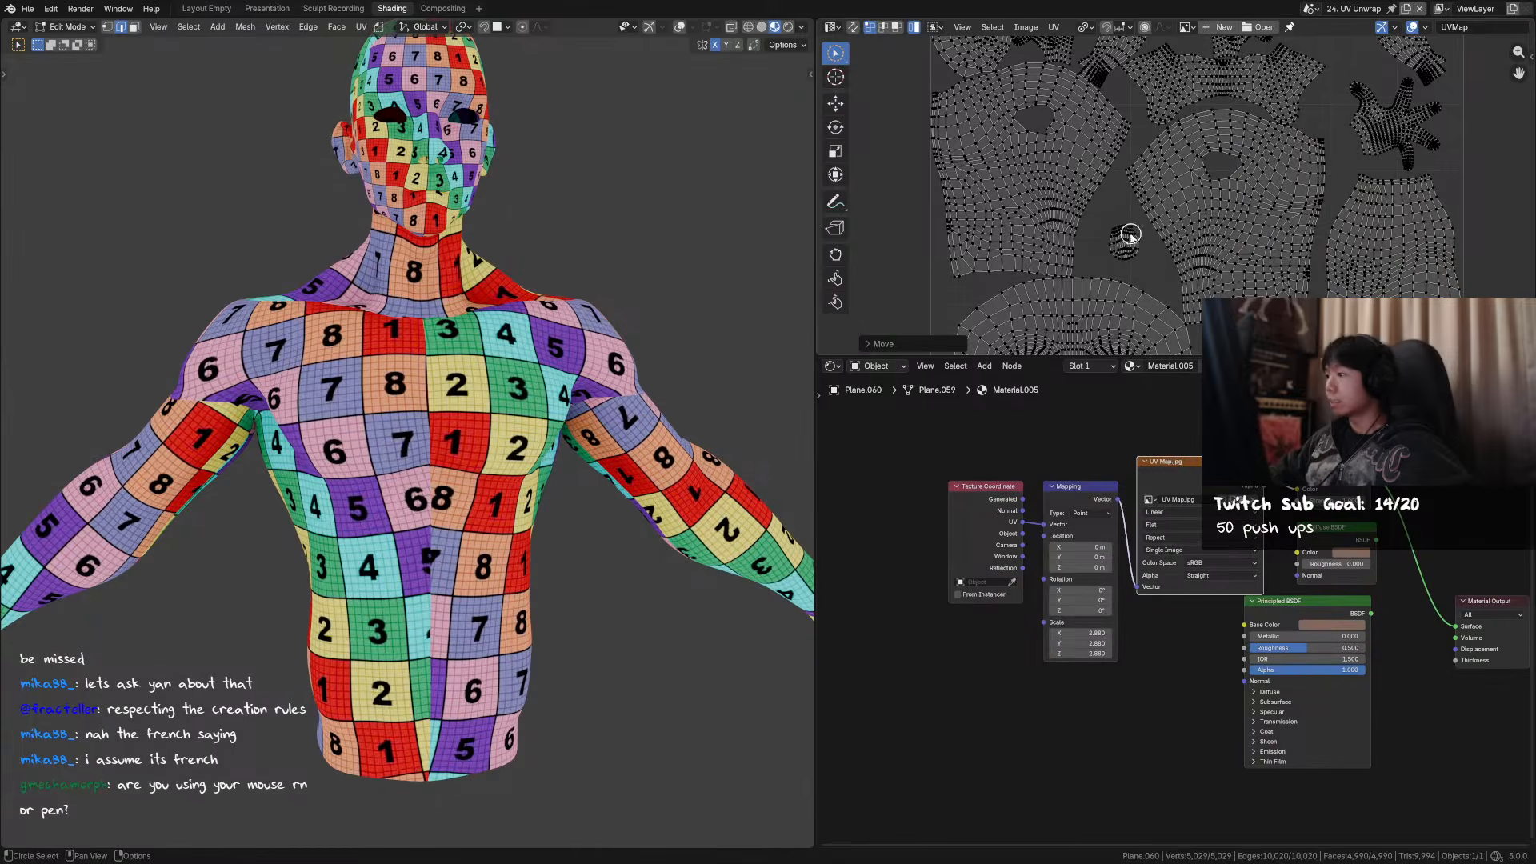
- Move the small round island between the two torso islands up into the empty space beside the top hand
left_click(1128, 236)
middle_click_drag(1165, 212, 1073, 312)
key("g")
left_click(1349, 41)
middle_click_drag(1271, 153, 1234, 203)
key("g")
left_click(1220, 161)
- Rotate one of the two small round islands and place it next to the top hand's fingers
left_click(1180, 160)
scroll(1180, 192, "up", 3)
key("r")
left_click(1226, 106)
key("g")
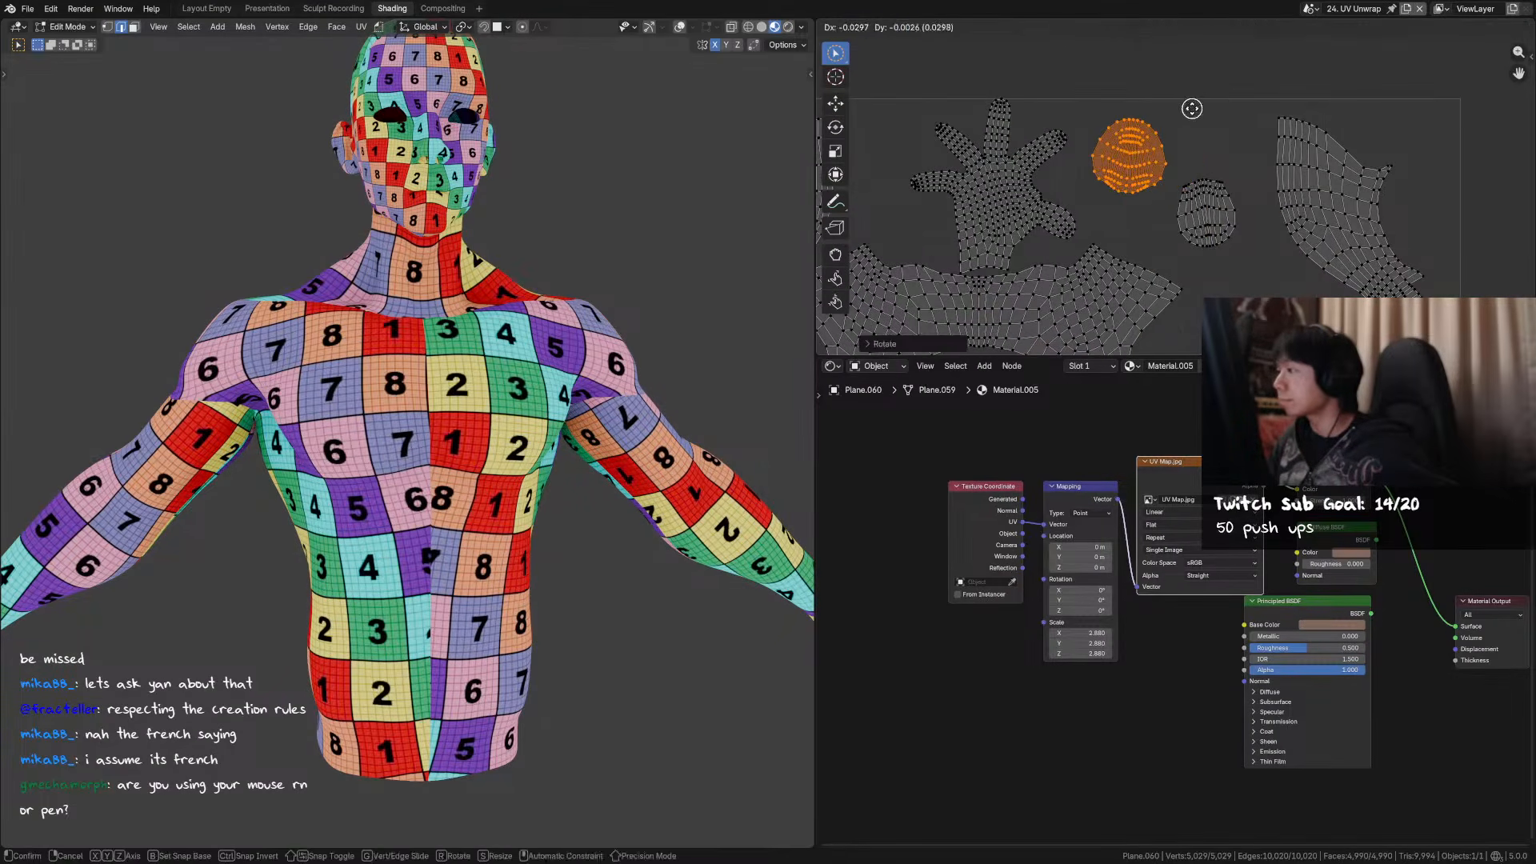
left_click(1193, 109)
left_click(1182, 126)
left_click(1130, 150)
key("g")
right_click(1129, 152)
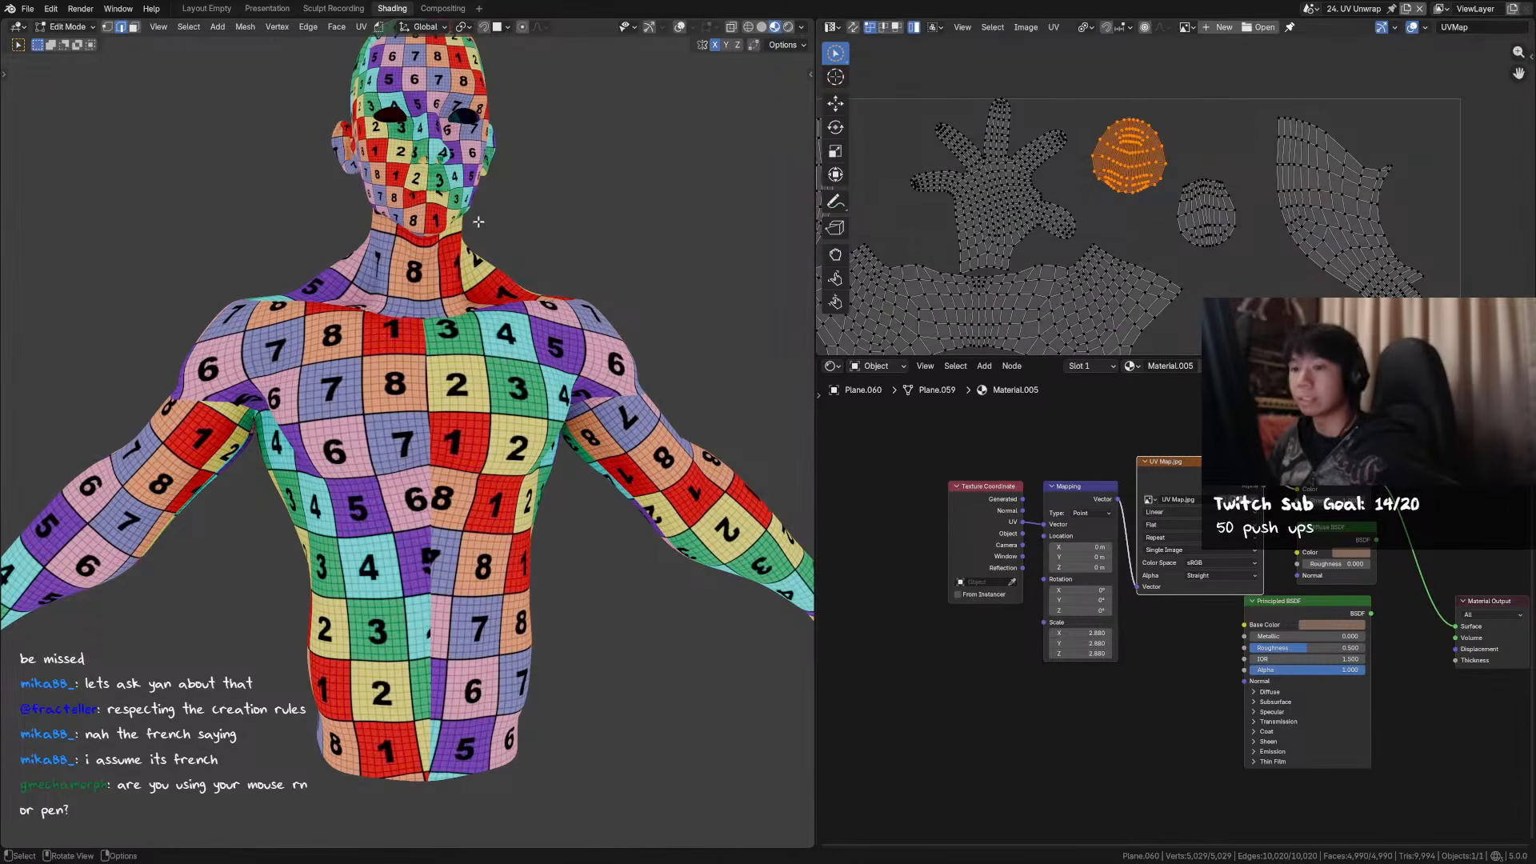
- Inspect the character's texture from behind and in front, and turn on UV Sync Selection
scroll(501, 219, "down", 3)
middle_click_drag(500, 219, 621, 223)
key("g")
middle_click_drag(622, 244, 772, 234)
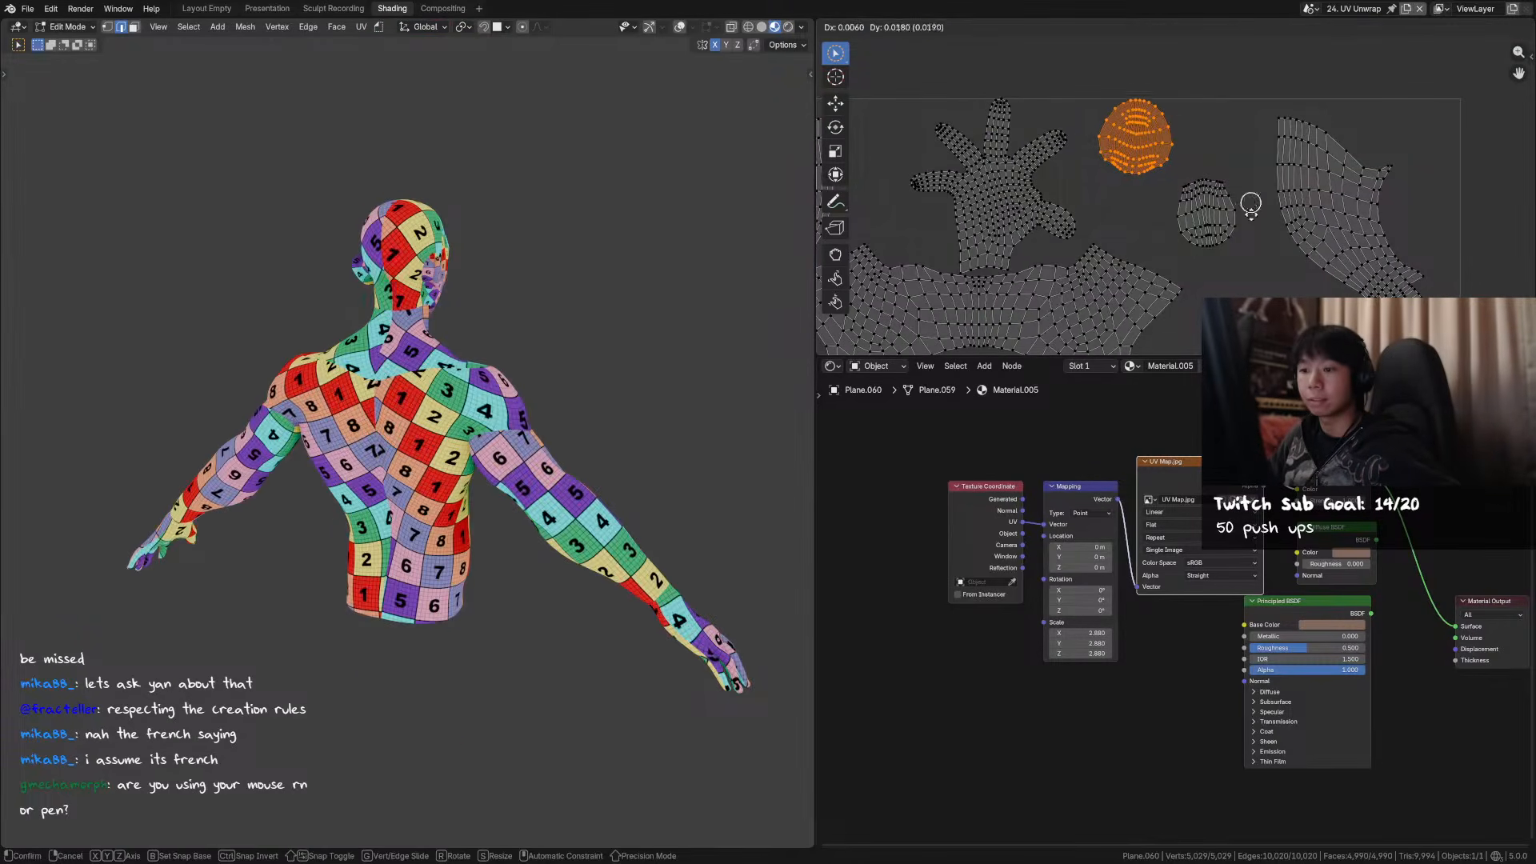
scroll(596, 256, "up", 3)
middle_click_drag(785, 312, 458, 211)
scroll(459, 211, "down", 4)
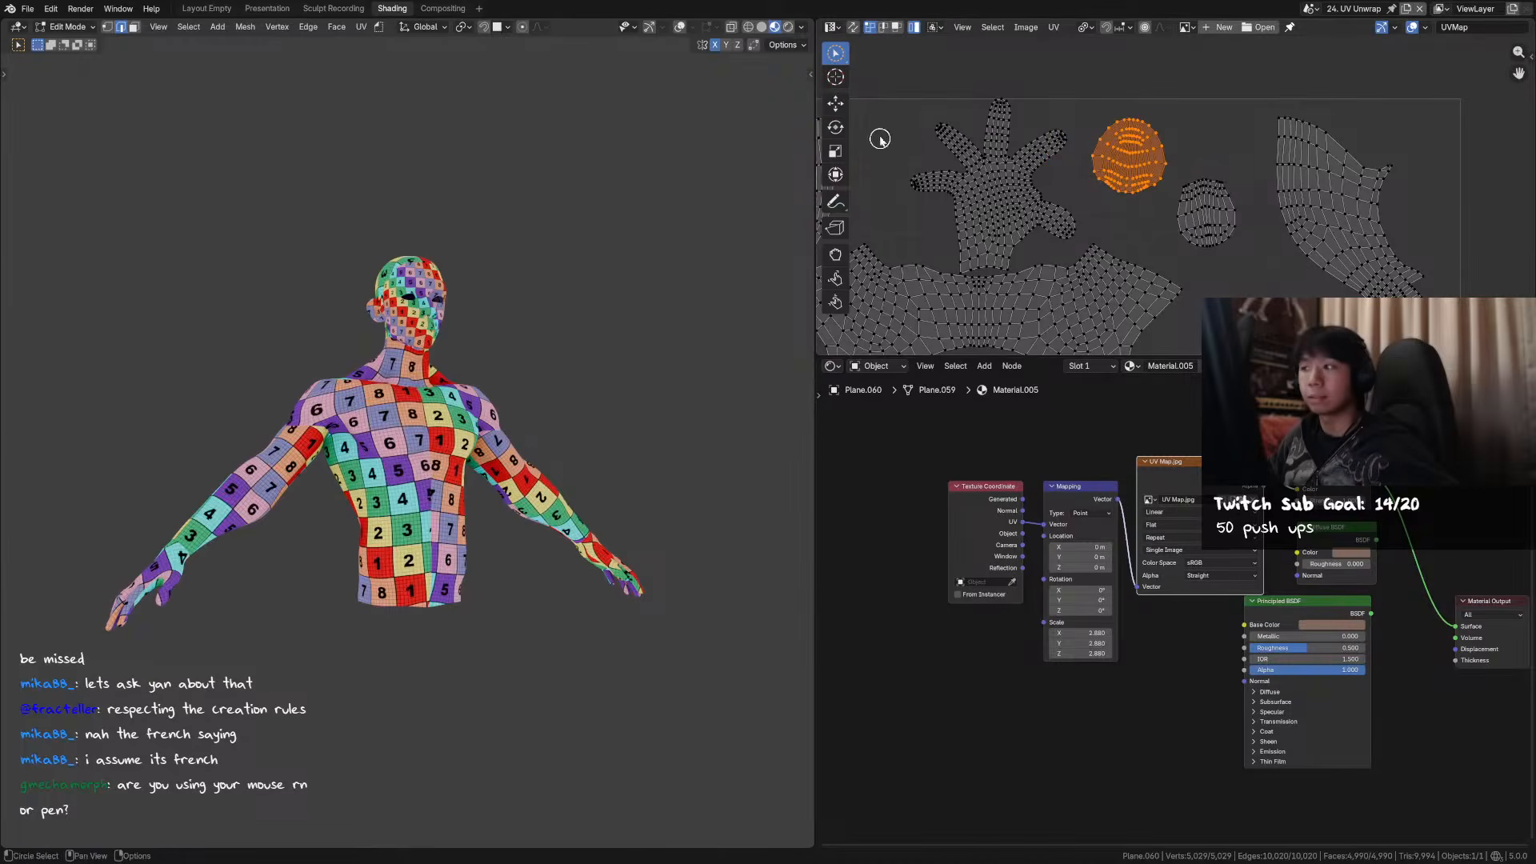
left_click(853, 26)
key("c")
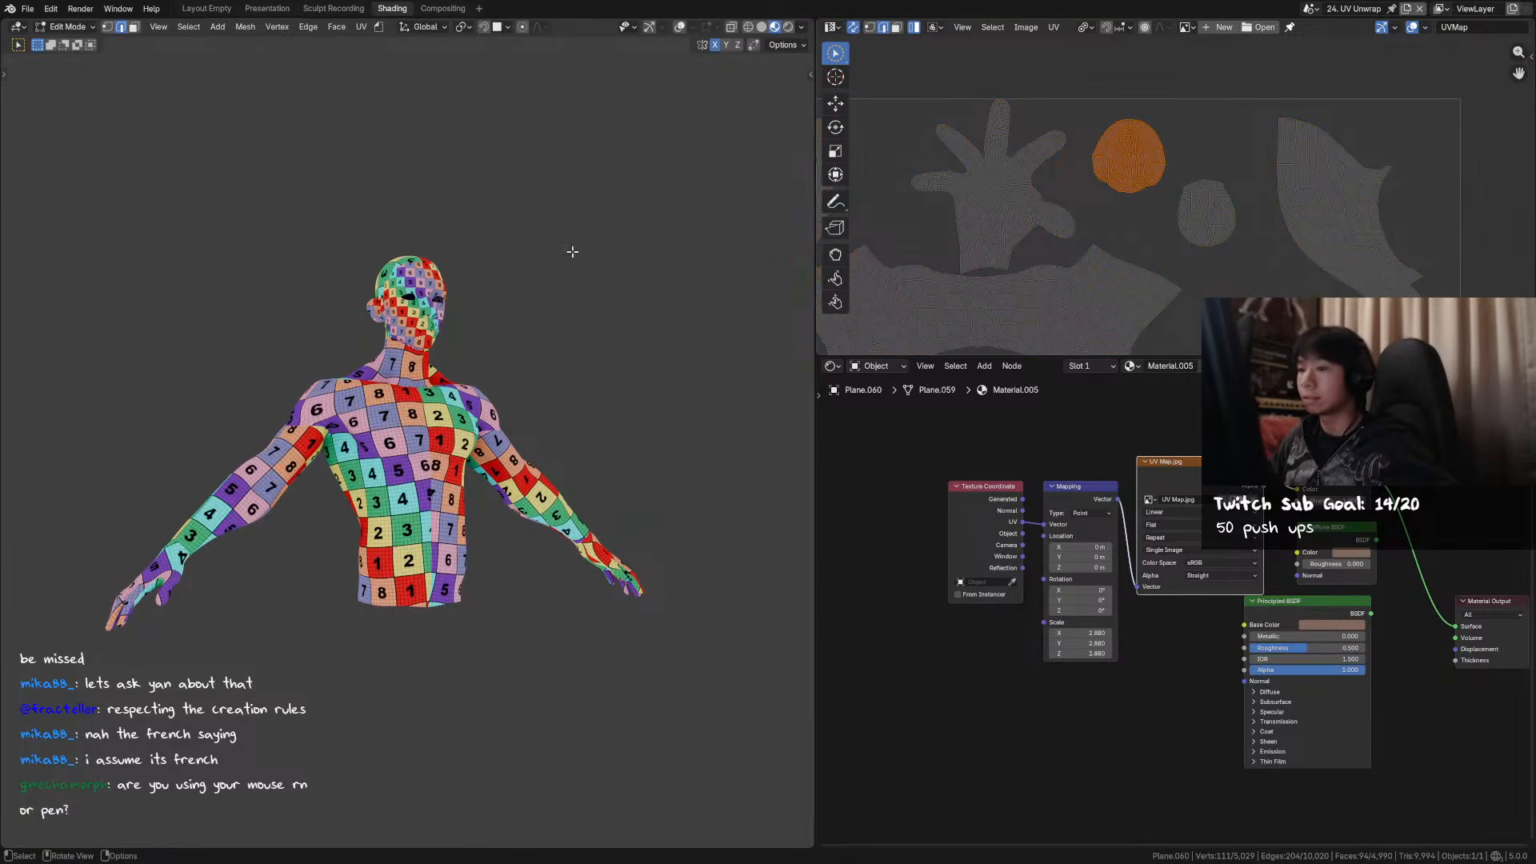
- Examine up close how the checker texture of the selected small round UV island maps onto the character
scroll(423, 325, "up", 12)
scroll(423, 325, "down", 4)
key("g")
right_click(1125, 213)
middle_click_drag(575, 310, 720, 322)
scroll(688, 320, "up", 5)
key("g")
right_click(1200, 200)
middle_click_drag(500, 352, 439, 368)
scroll(539, 360, "down", 5)
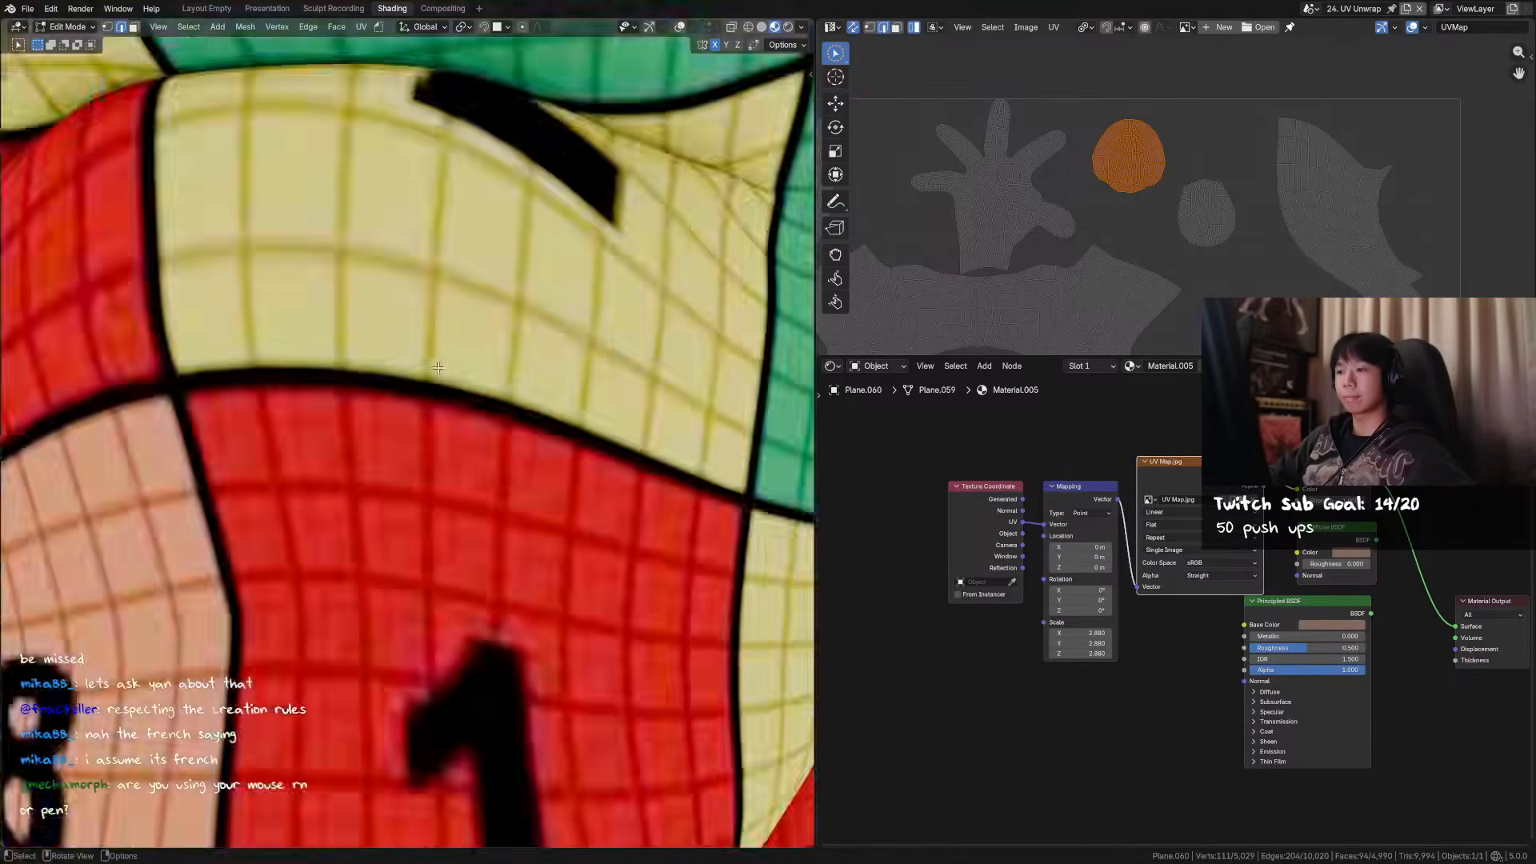
scroll(744, 264, "down", 5)
- Move the lower small round island up level with the other one, and rotate the one beside the top hand by about 5 degrees
left_click(1227, 225)
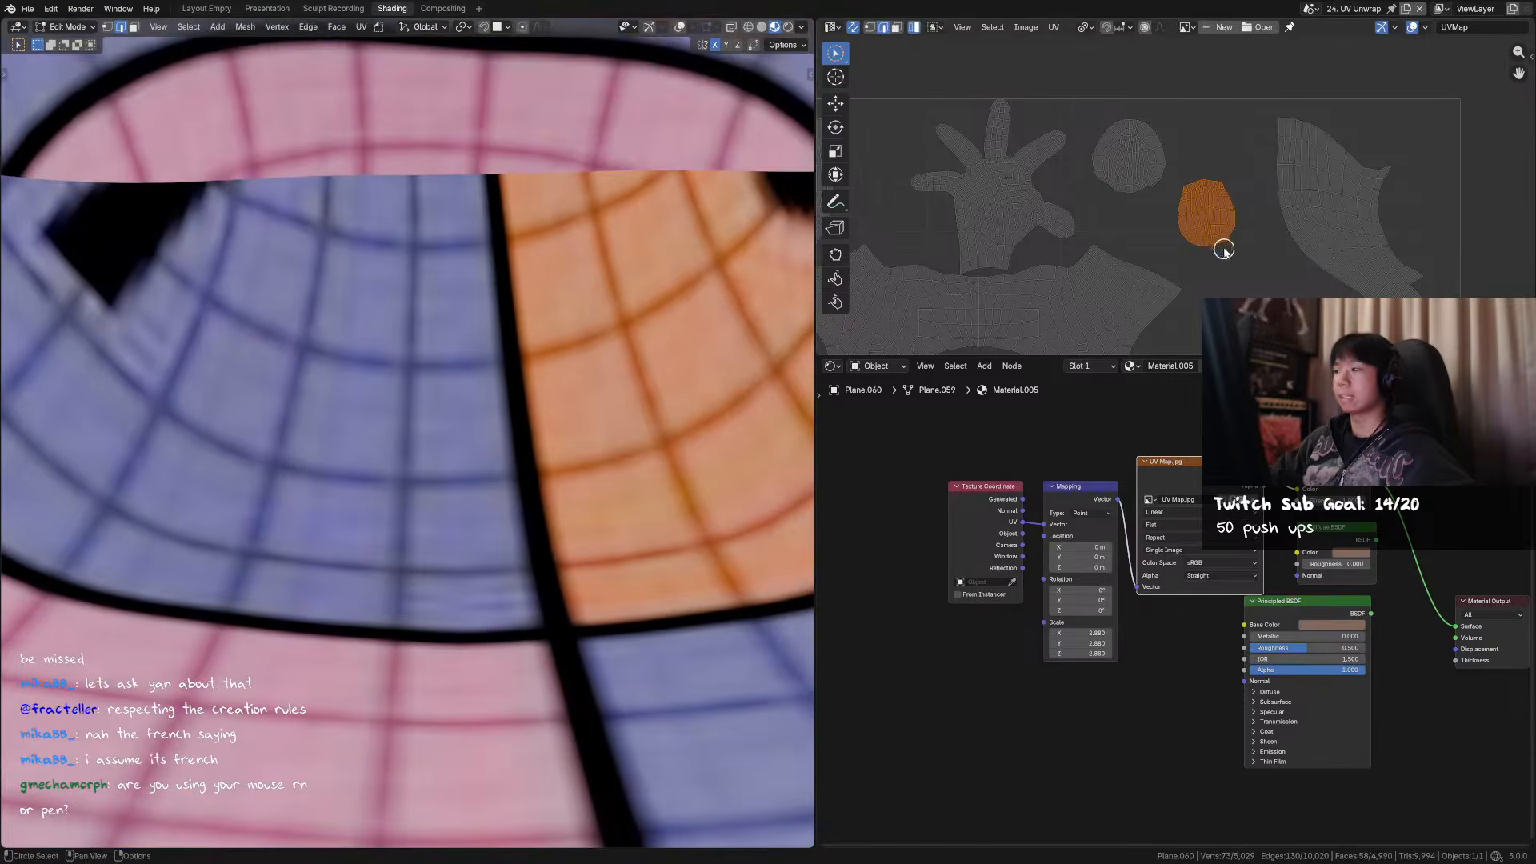
left_click(1165, 167)
left_click(1148, 164)
key("r")
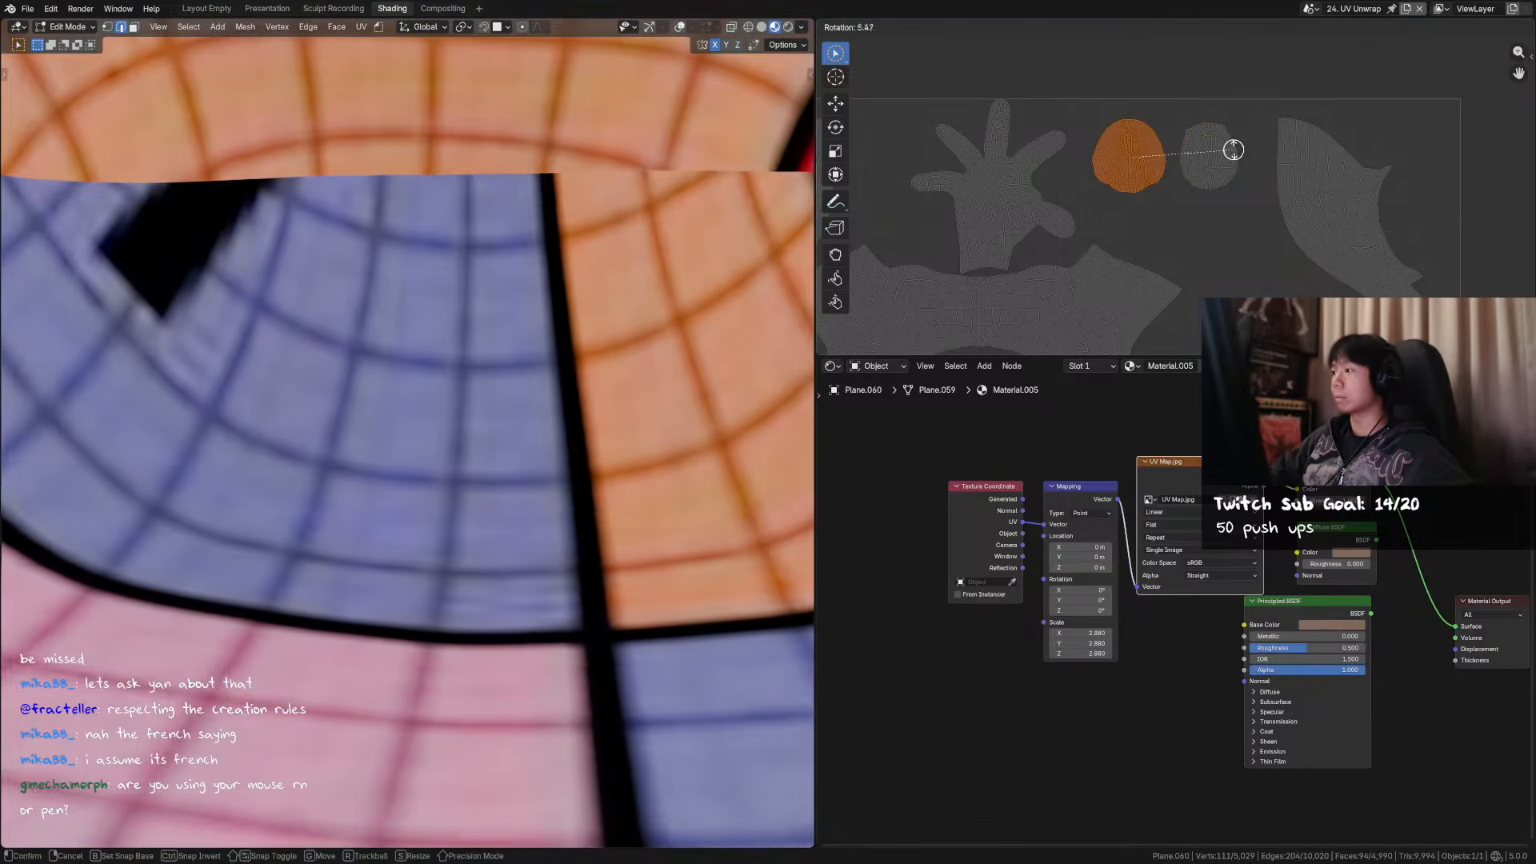
left_click(1234, 153)
key("g")
right_click(1155, 164)
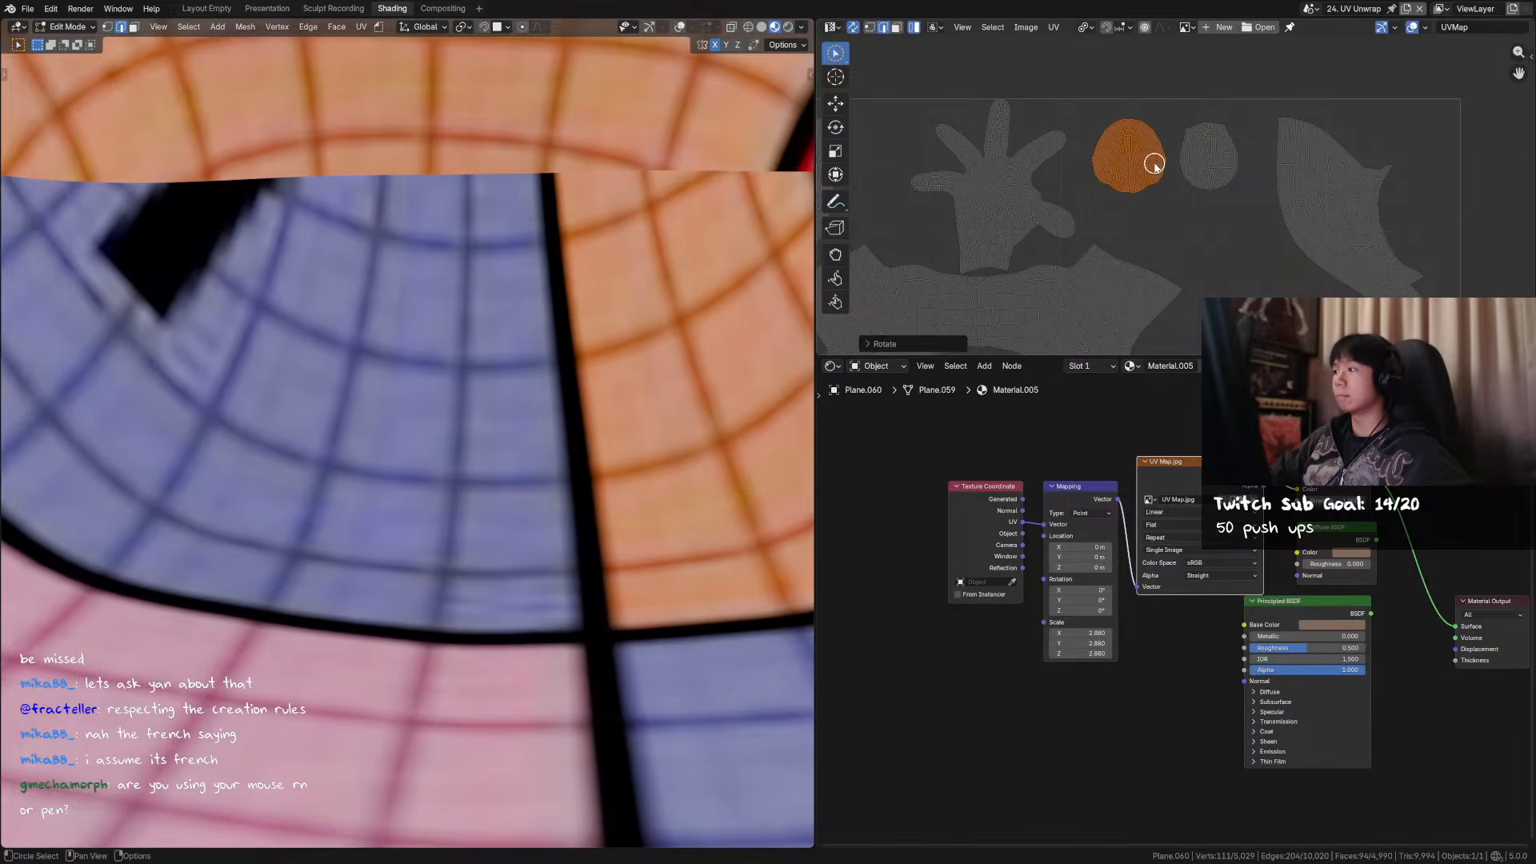
- Enlarge the second small round island slightly, rotate it to align its checker pattern across the seam, and save the file
left_click(1208, 166)
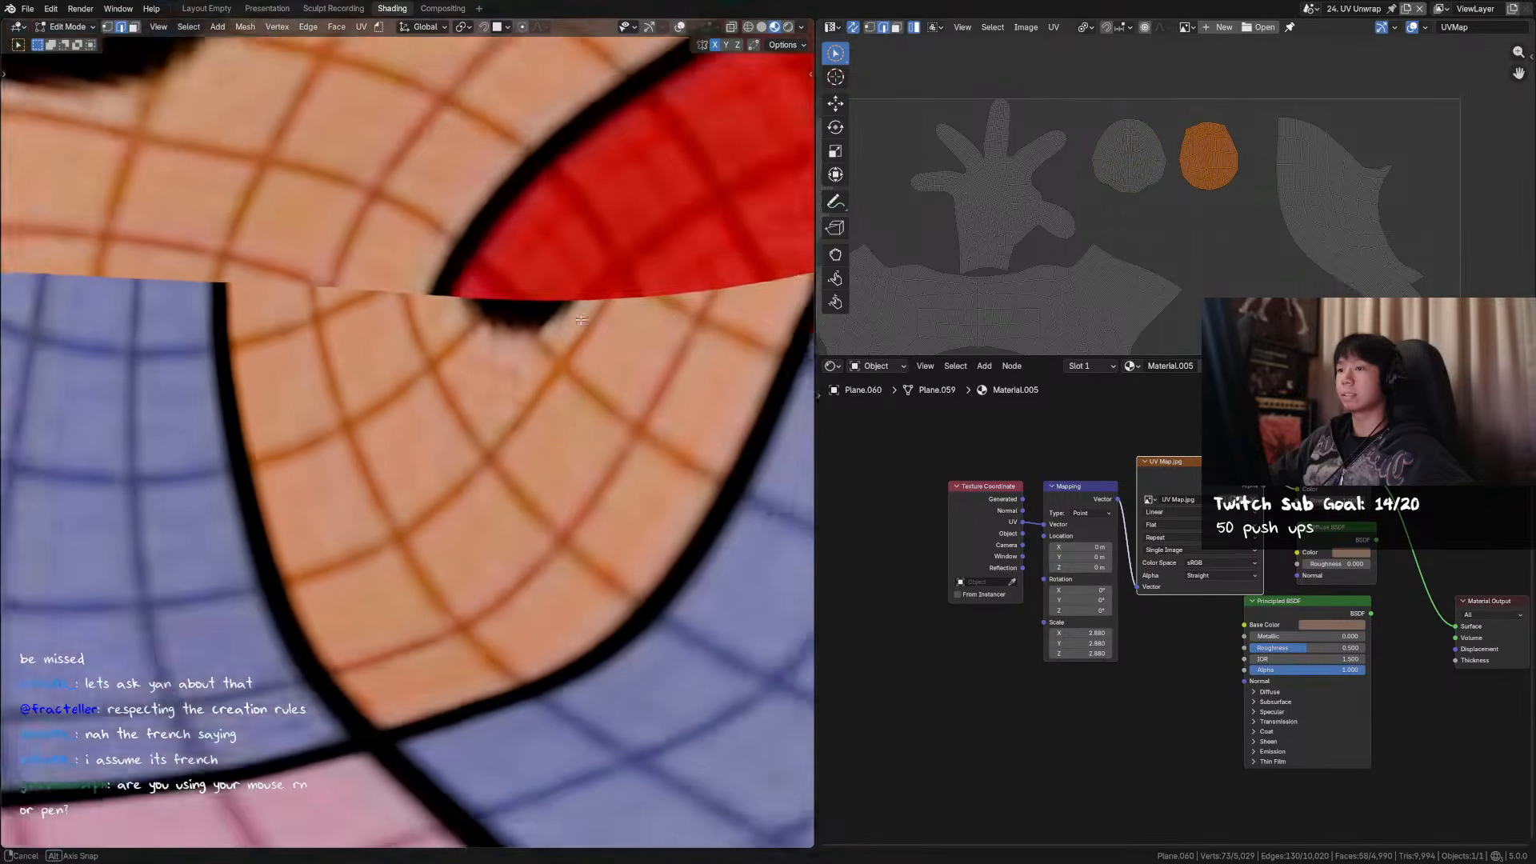
middle_click_drag(581, 319, 532, 280)
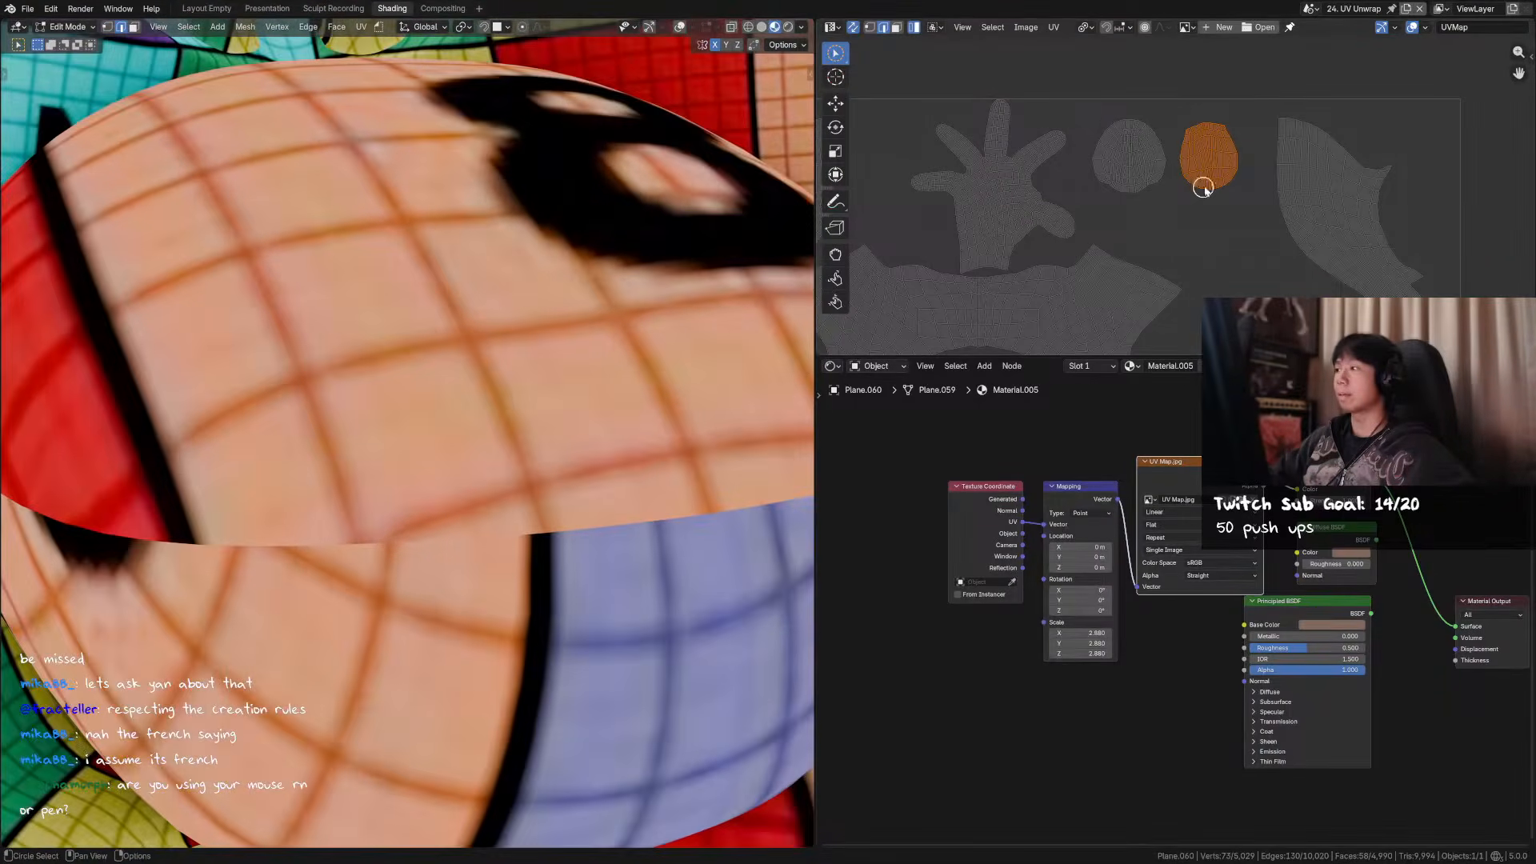
key("s")
left_click(1256, 164)
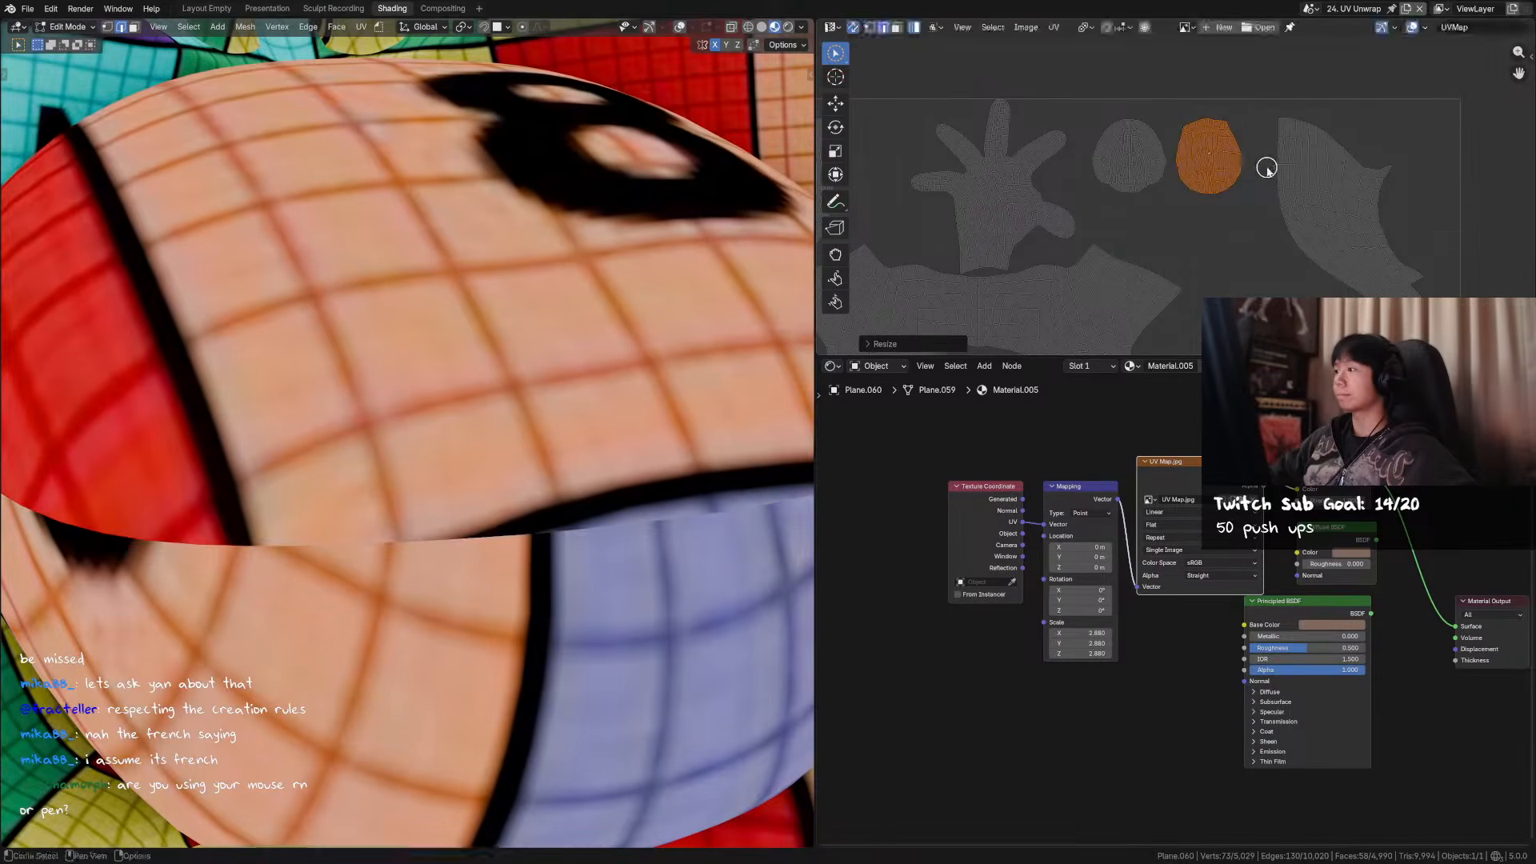
key("r")
left_click(1269, 171)
middle_click_drag(1128, 188, 1090, 299, "ctrl")
middle_click_drag(1095, 299, 1129, 241)
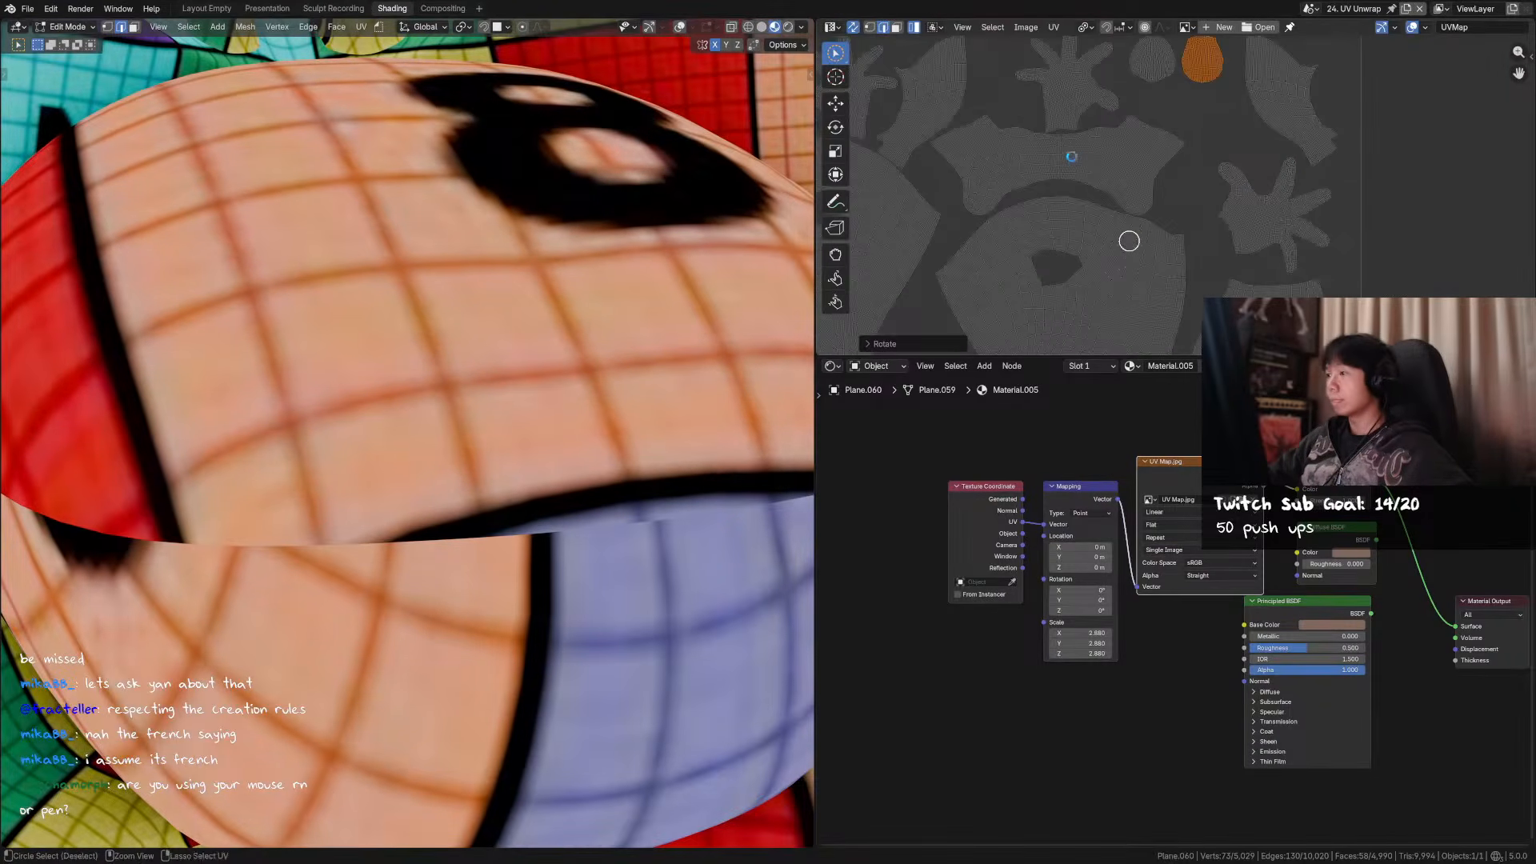
key("ctrl+s")
- Select the two curved islands in turn and together, and check their checker texture on the character
middle_click_drag(1077, 157, 1195, 190)
scroll(1176, 212, "down", 1)
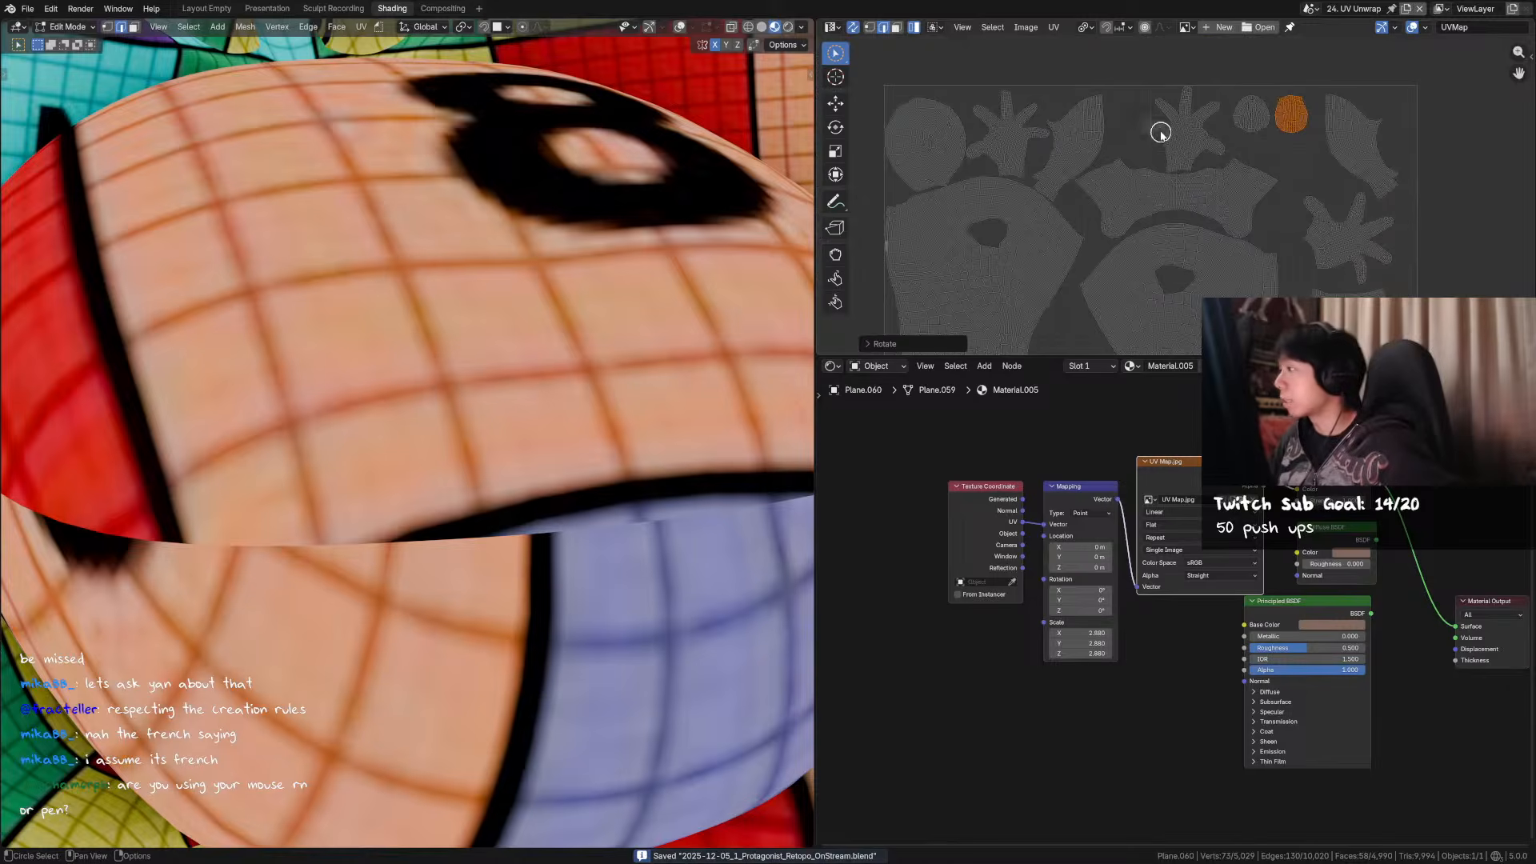
left_click(1097, 120)
middle_click_drag(596, 178, 601, 285, "ctrl")
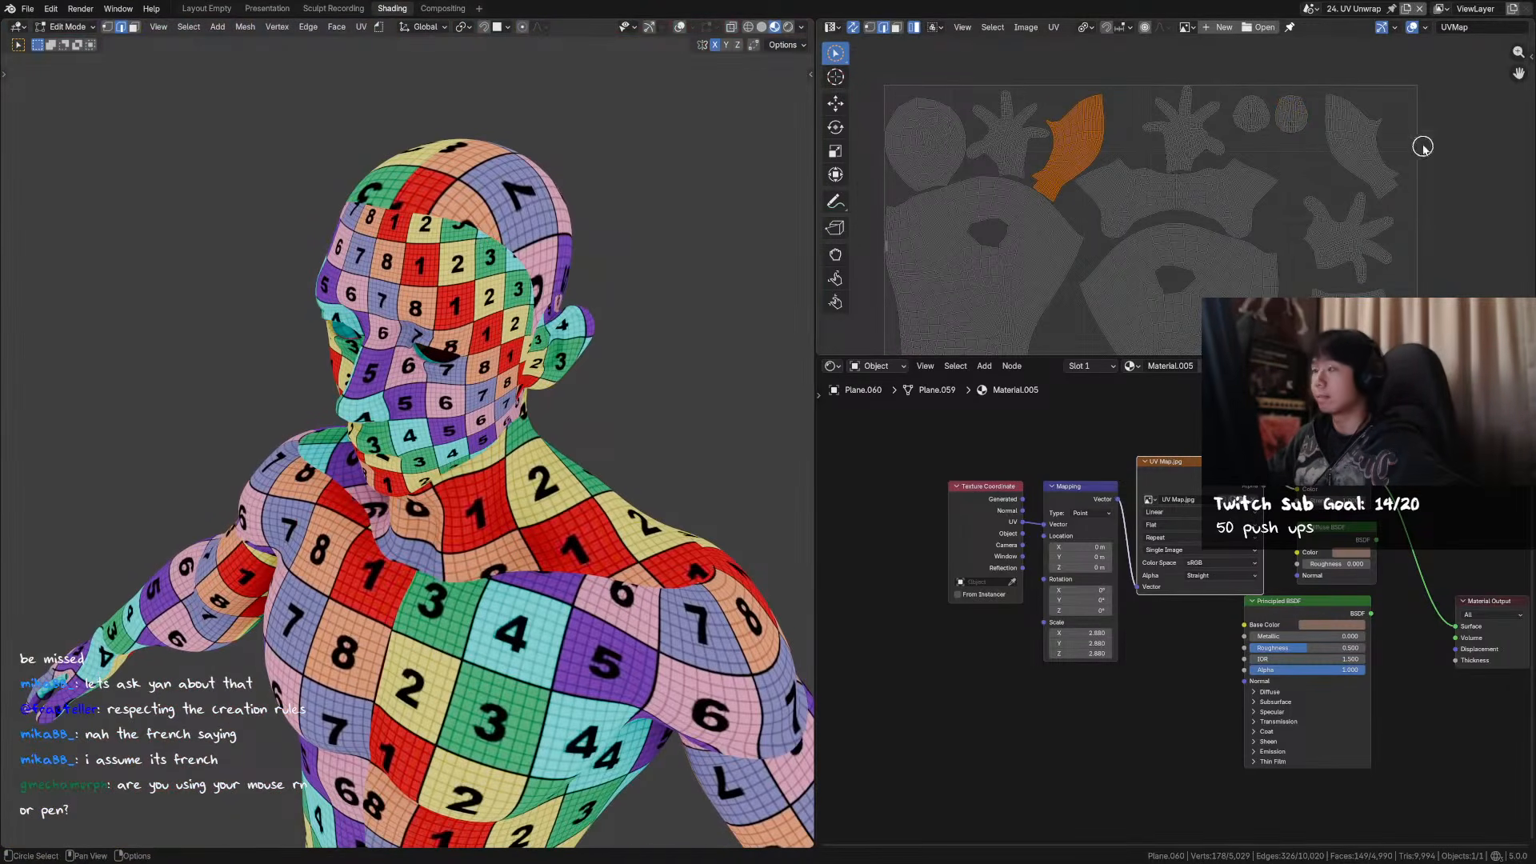
left_click(1374, 134)
middle_click_drag(704, 191, 640, 200)
scroll(1202, 212, "down", 2)
key("c")
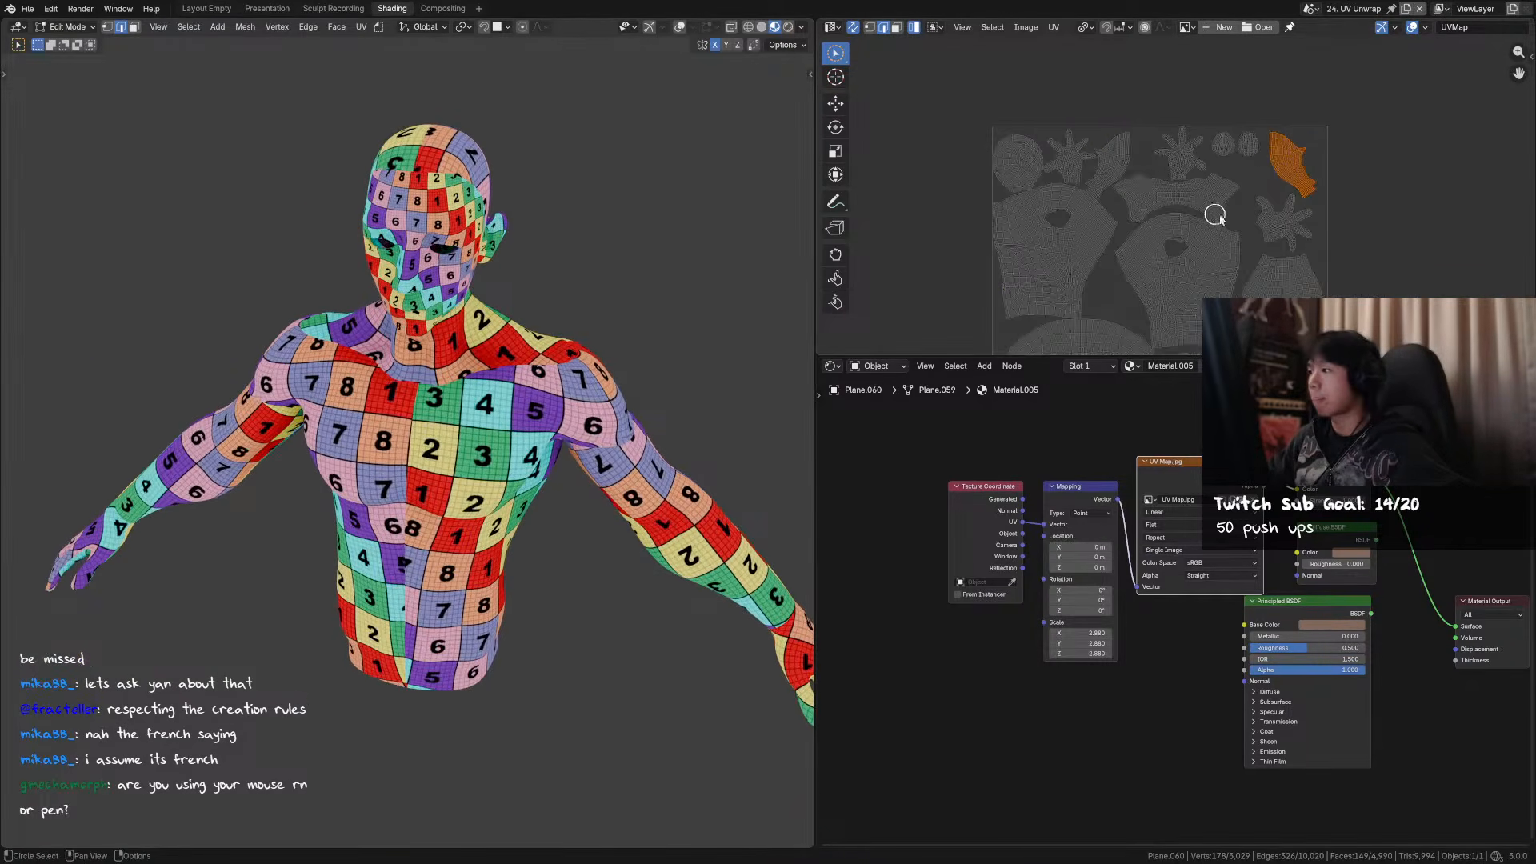
middle_click_drag(1233, 212, 1232, 134)
scroll(1232, 164, "down", 1)
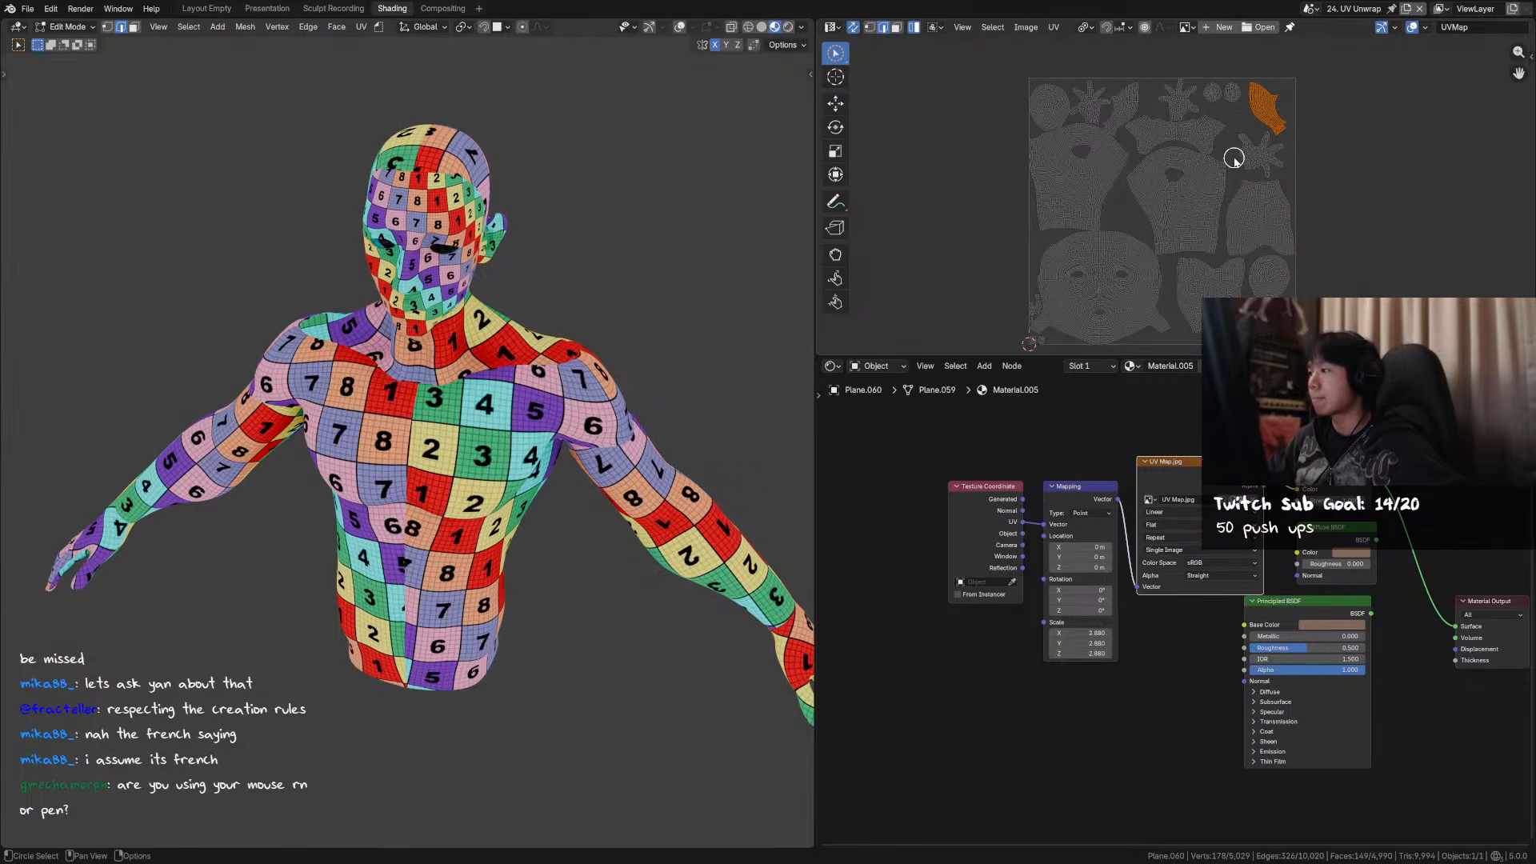
left_click_drag(1133, 98, 1136, 98)
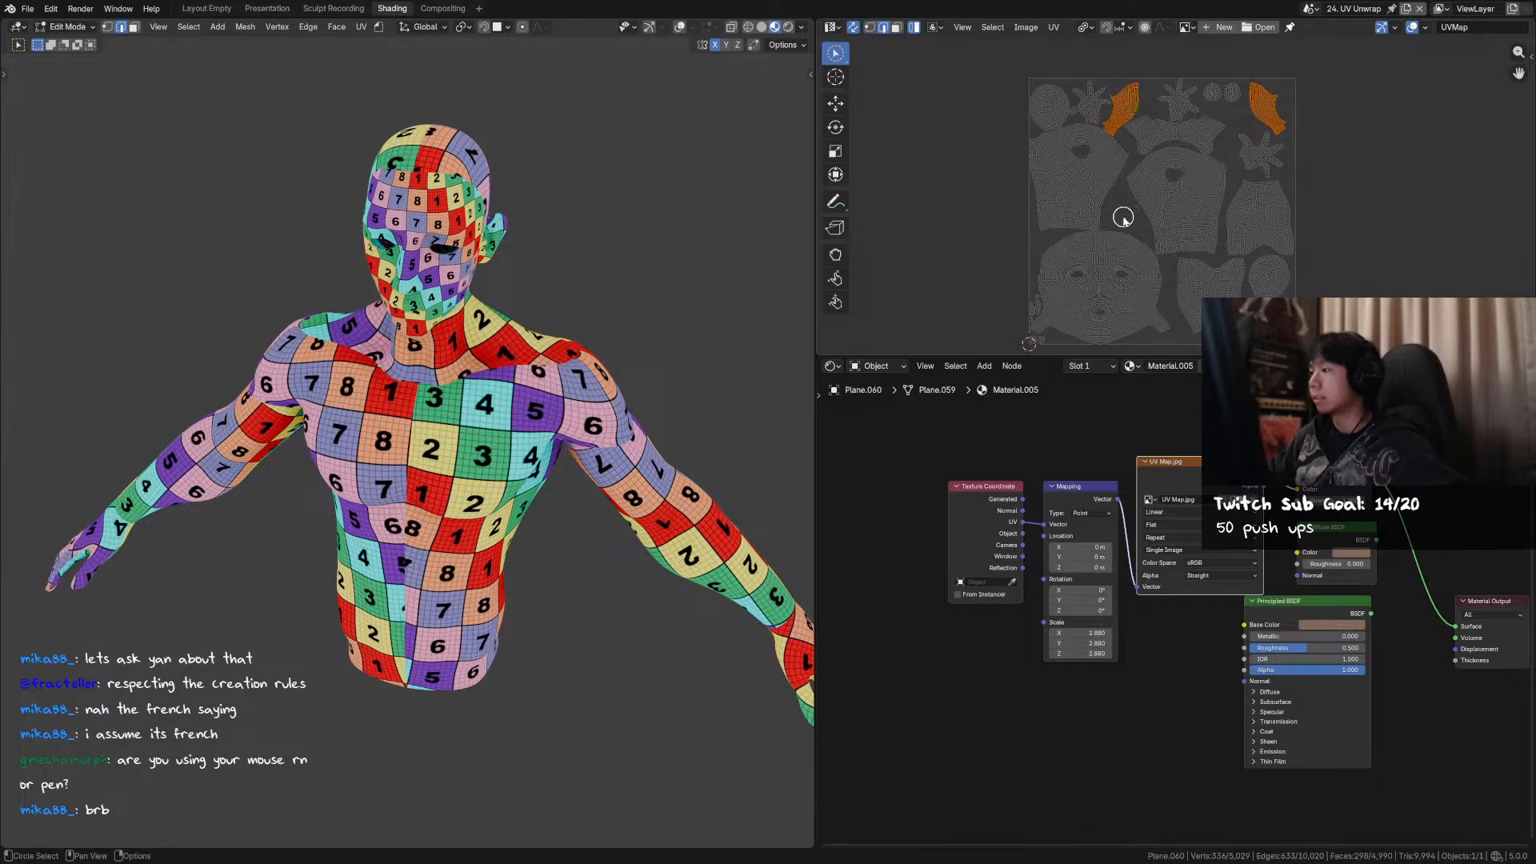
- Move the tiny narrow and circular islands beside the face island into the gap between the two torso islands
scroll(1114, 215, "up", 2)
left_click_drag(1029, 246, 1038, 239)
left_click(1047, 314)
key("g")
left_click(1196, 128)
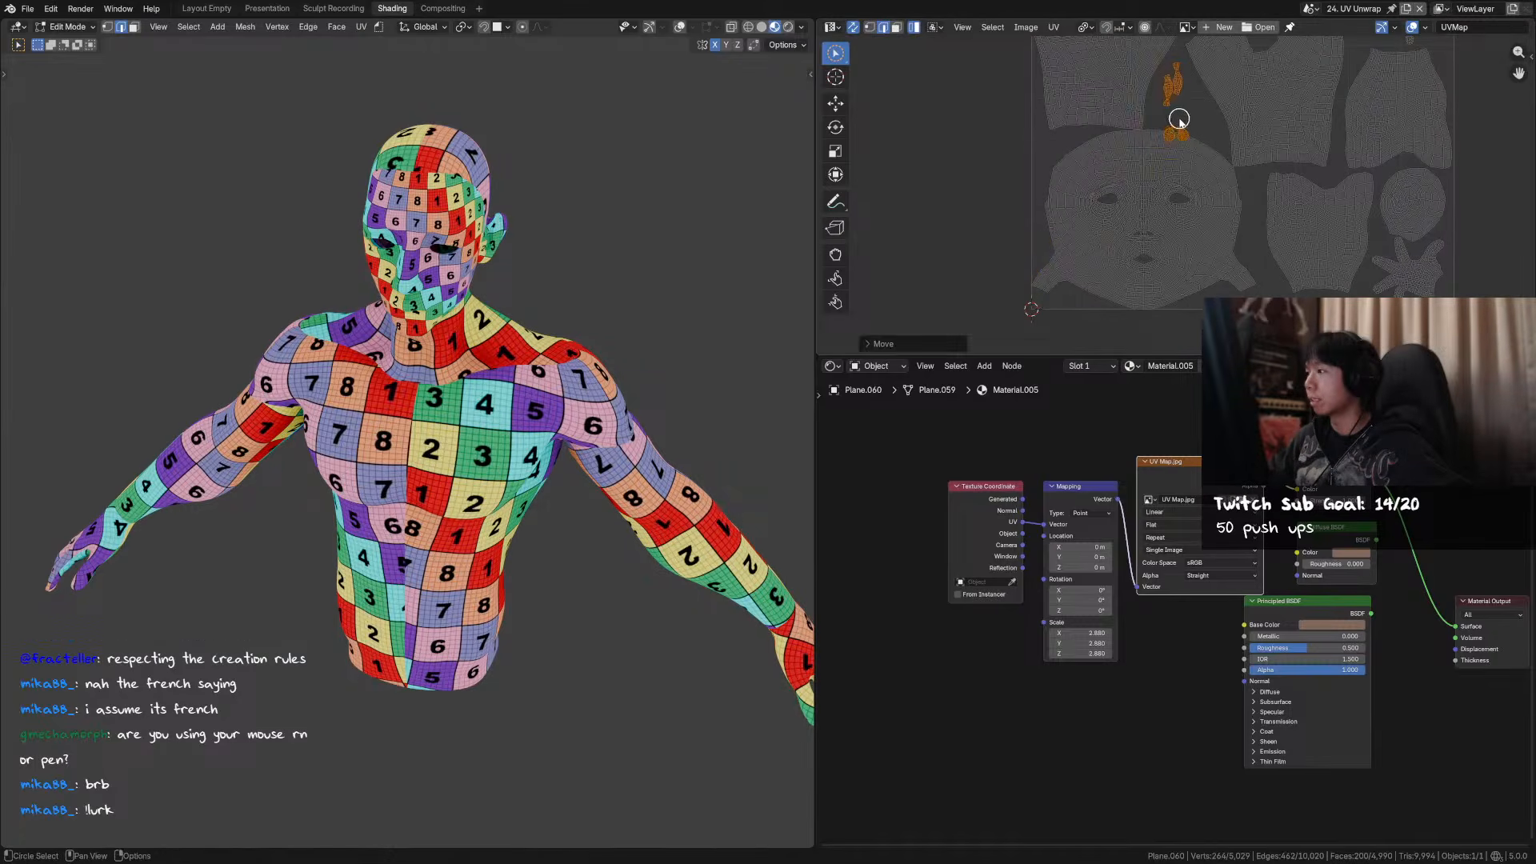
- Place the two tiny circular islands beside the narrow ones in the gap between the torso islands
left_click(1179, 120)
mouse_move(1172, 126)
left_mouse_down()
mouse_move(1207, 136)
mouse_move(1172, 121)
left_mouse_up()
left_click(1179, 120)
key("g")
left_click(1230, 101)
- Rotate the hand island below the curved island and the hand below the round island so their fingers point up
middle_click_drag(1289, 161, 1213, 349)
middle_click_drag(1331, 185, 1296, 189)
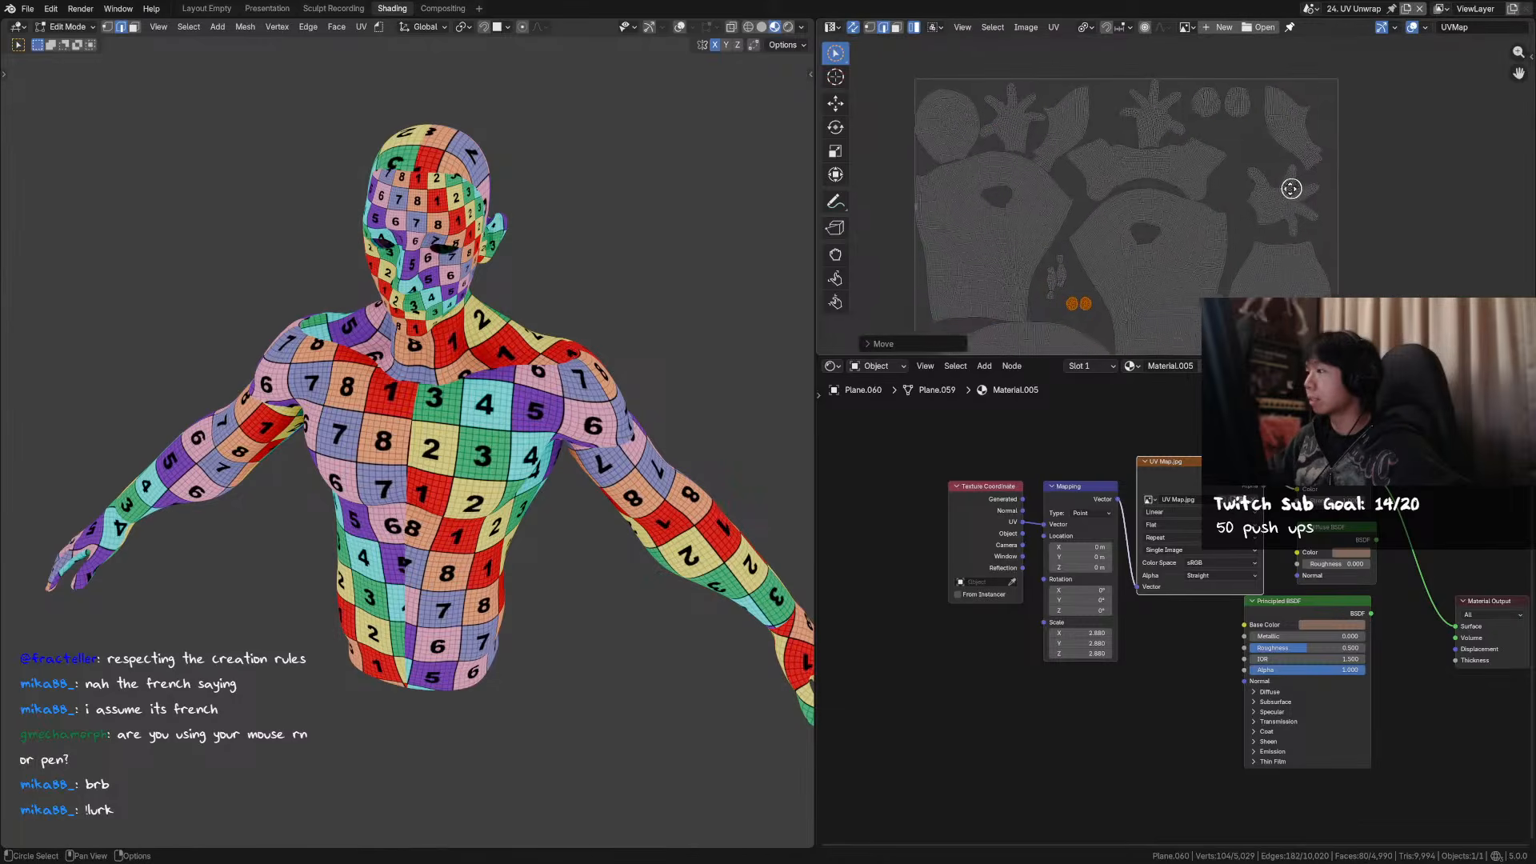
scroll(1296, 189, "down", 2)
middle_click_drag(1236, 268, 1231, 198)
left_click(1239, 284)
left_click(1152, 72)
left_click(1253, 290)
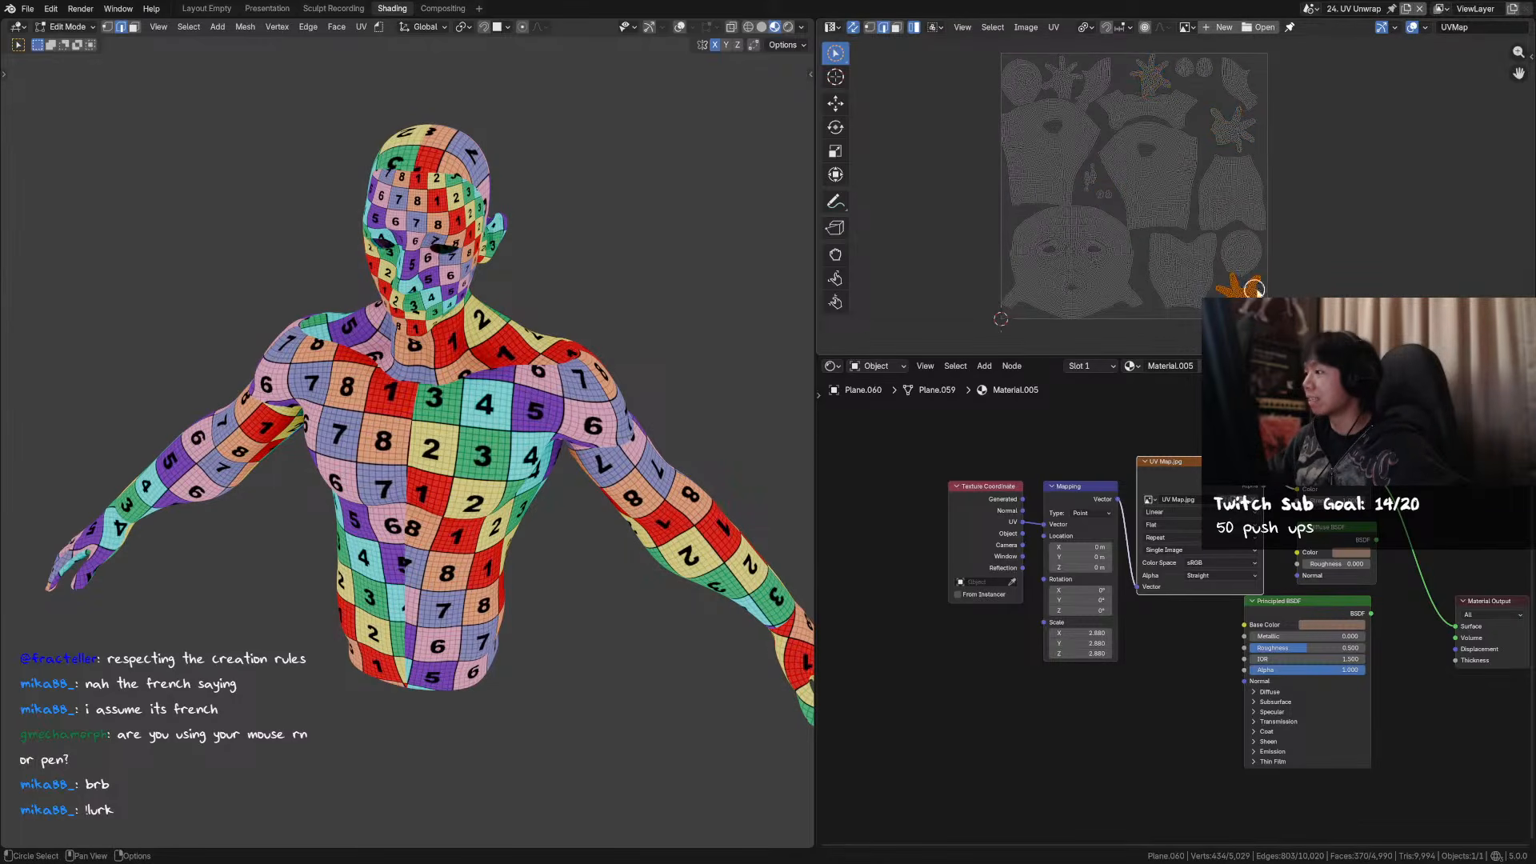
left_click(1238, 130)
key("r")
left_click(1276, 107)
left_click(1258, 292)
key("r")
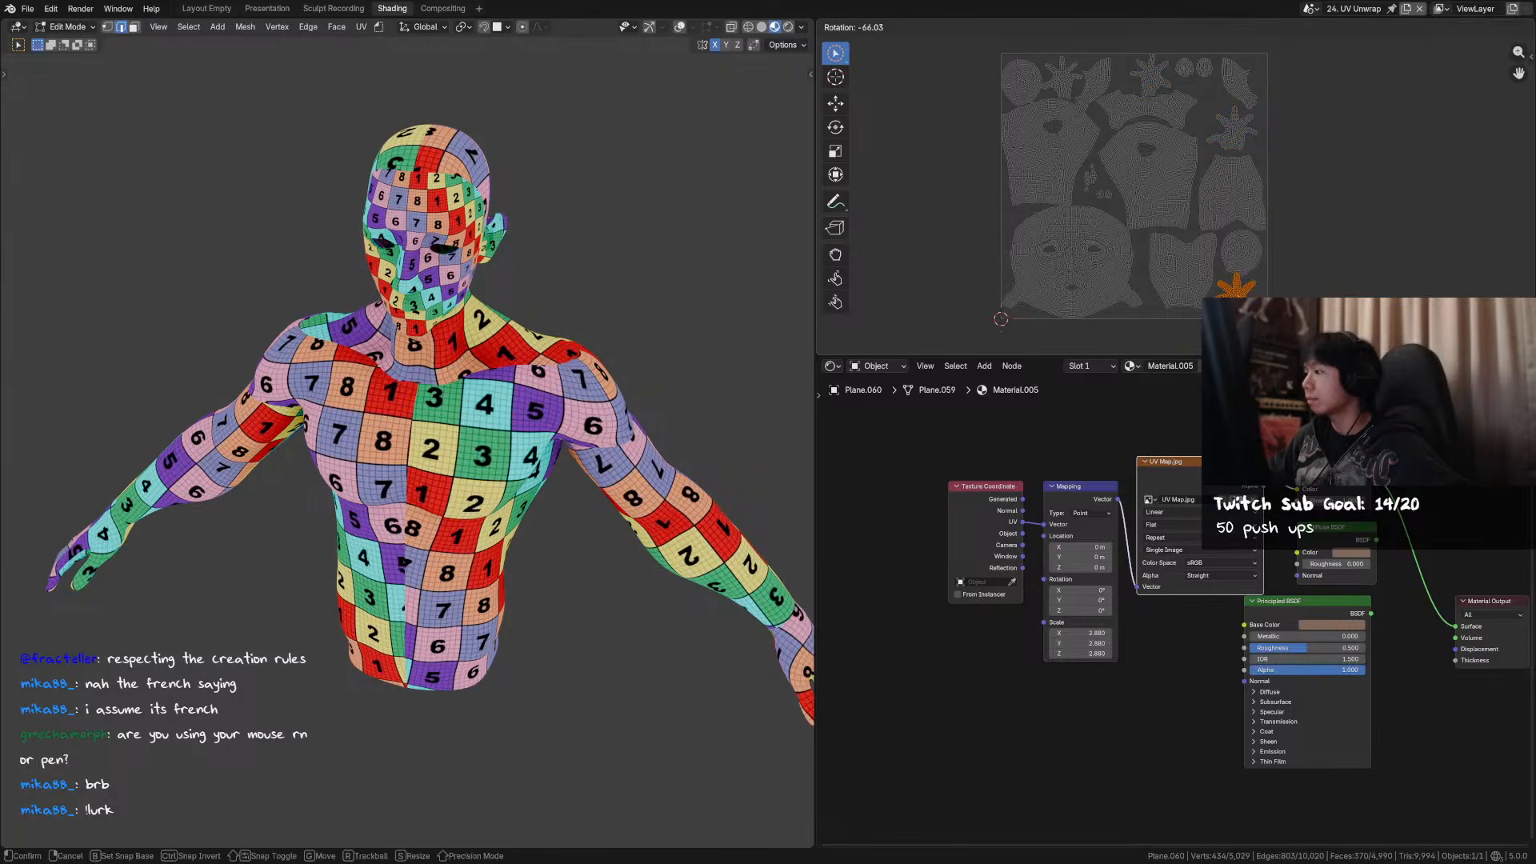
left_click(1293, 233)
- Select all UV islands, save the file, and frame the full UV layout
key("a")
key("ctrl+s")
key("Home")
key("c")
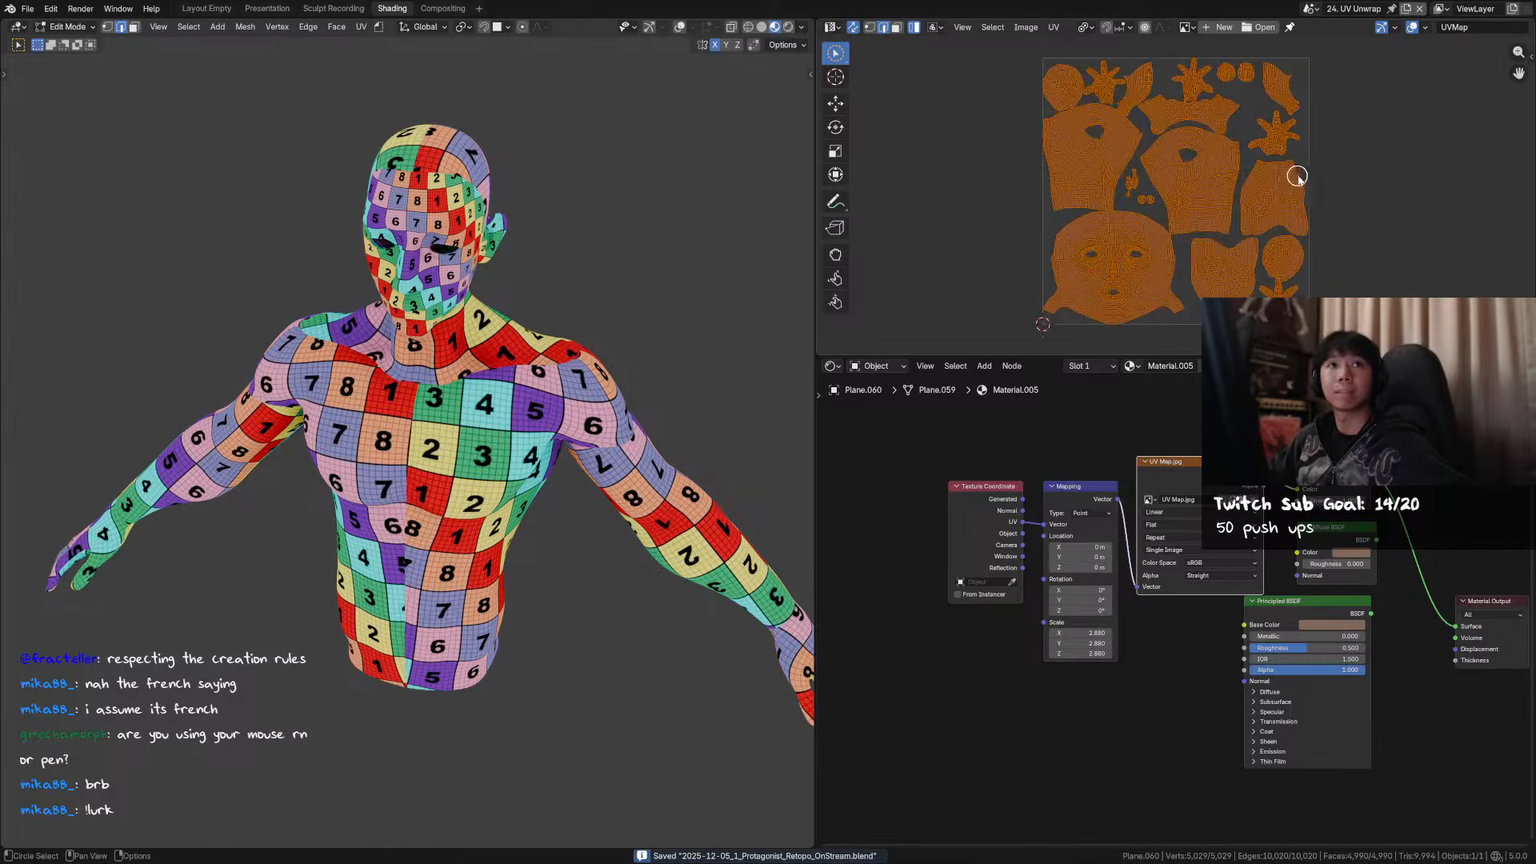
middle_click_drag(1393, 181, 1344, 182)
middle_click_drag(1231, 167, 1261, 179)
middle_click_drag(1233, 125, 1247, 133)
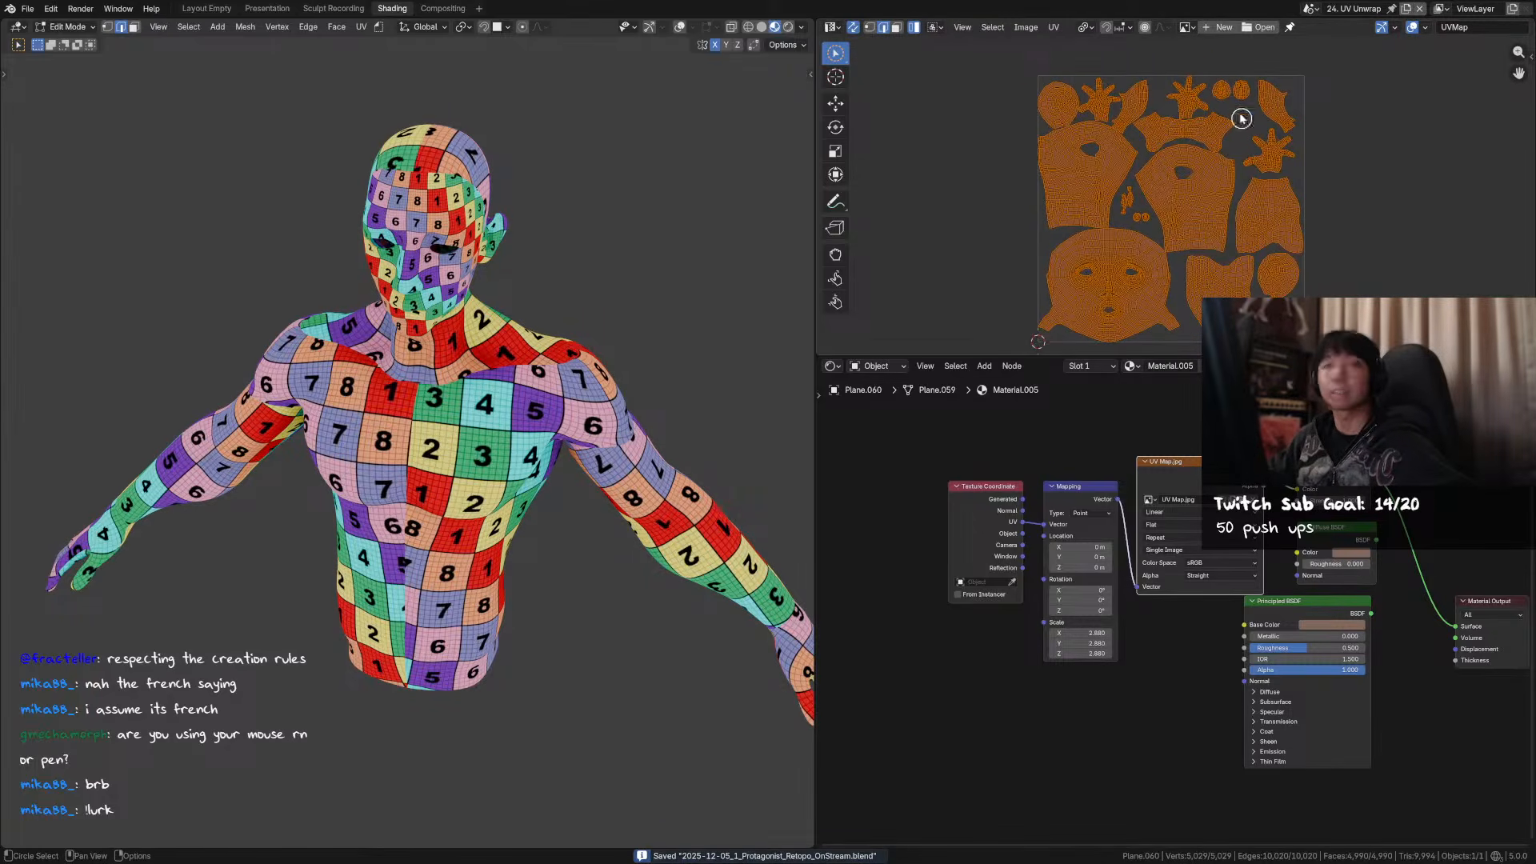
- Turn off UV Sync Selection and pack all islands with the Exact Shape (Concave) method, with scaling and rotation on
left_click(1018, 29)
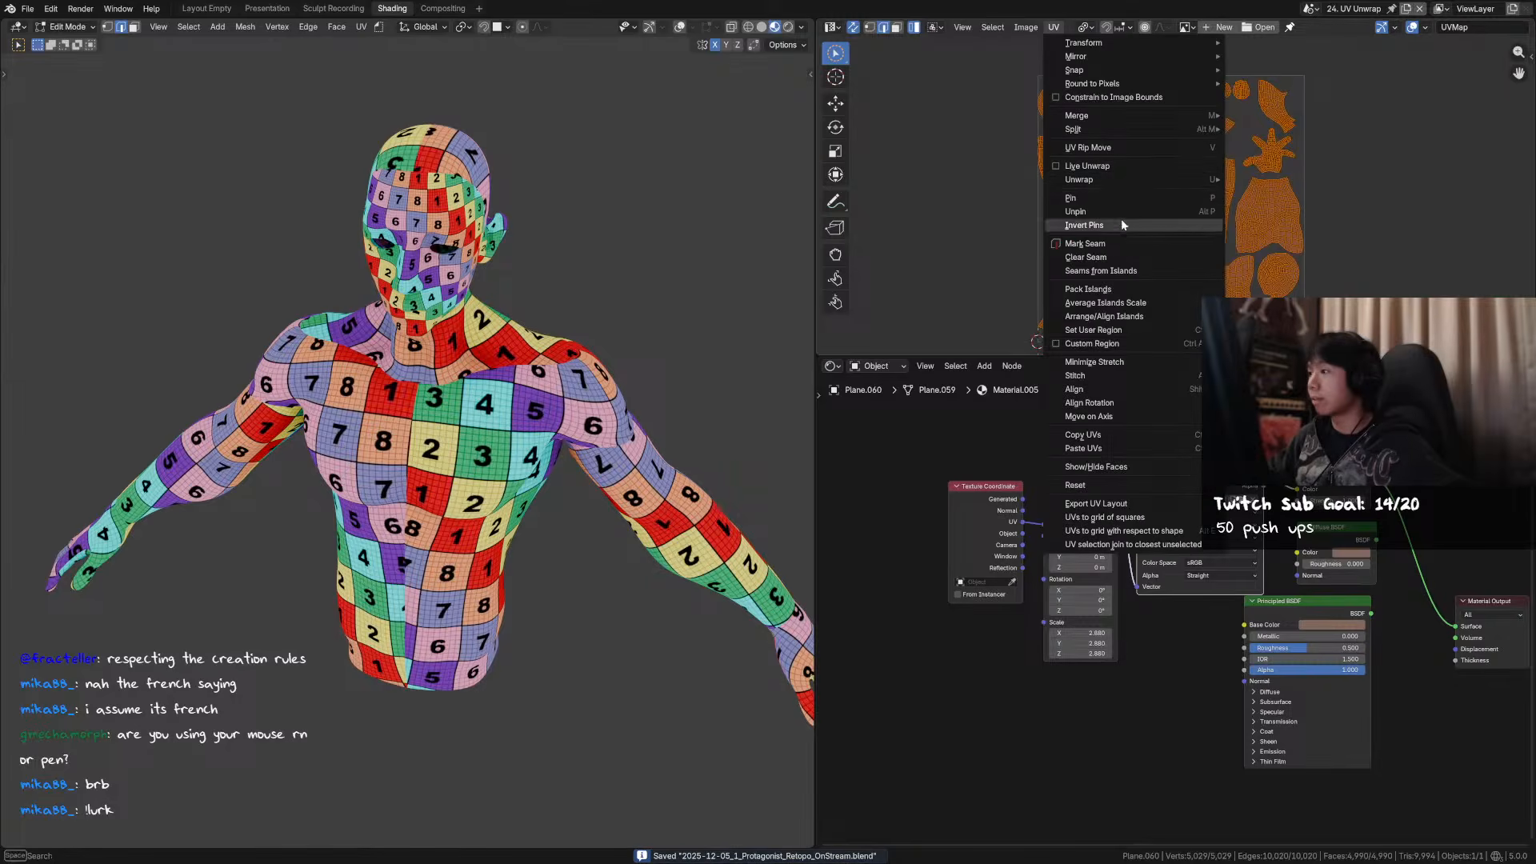
left_click(856, 31)
left_click(1054, 27)
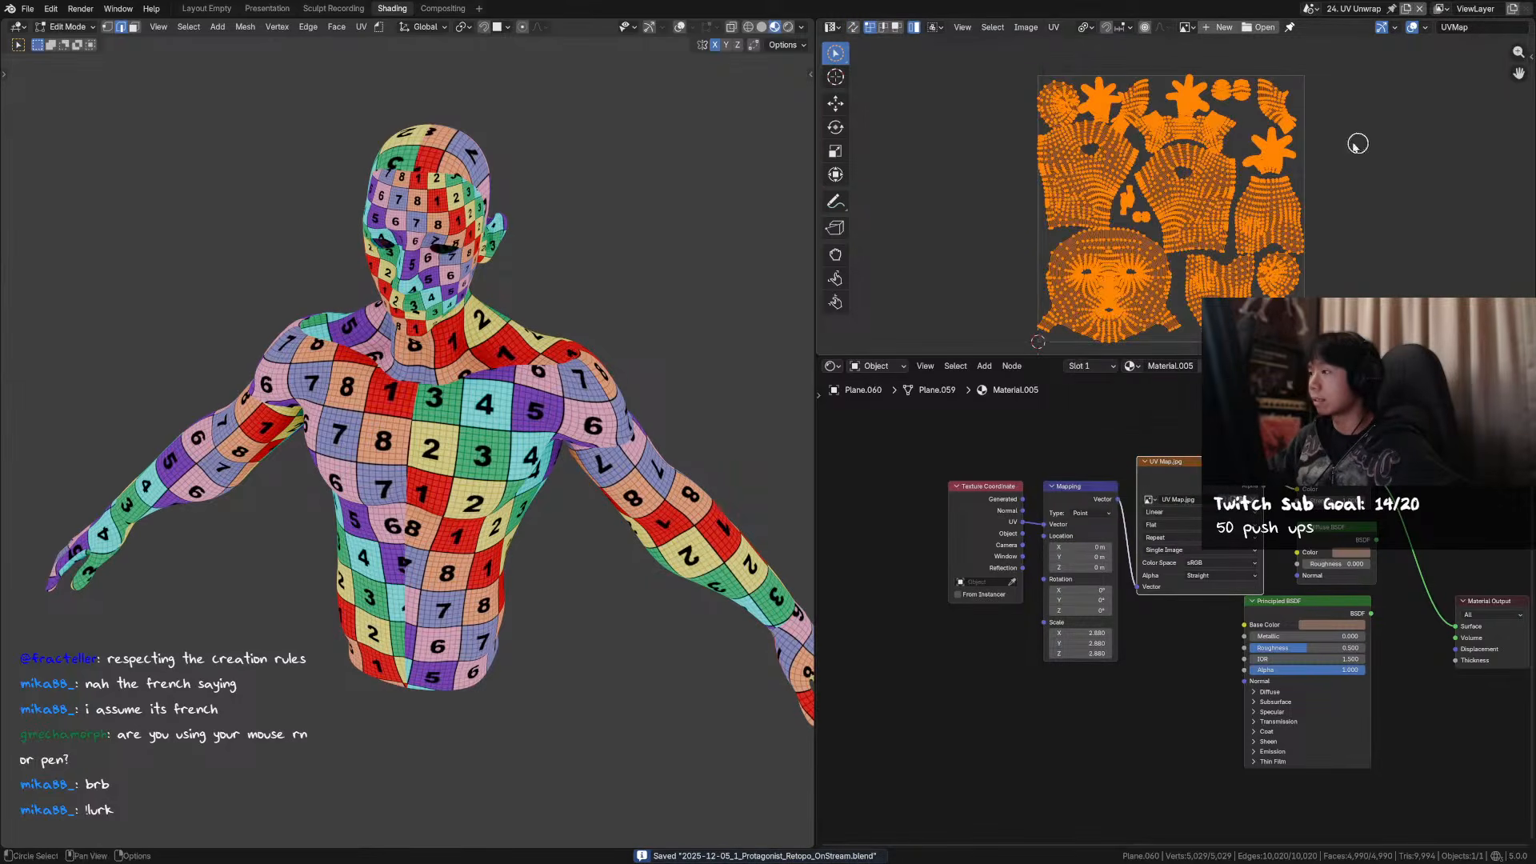
left_click(1054, 27)
left_click(1120, 288)
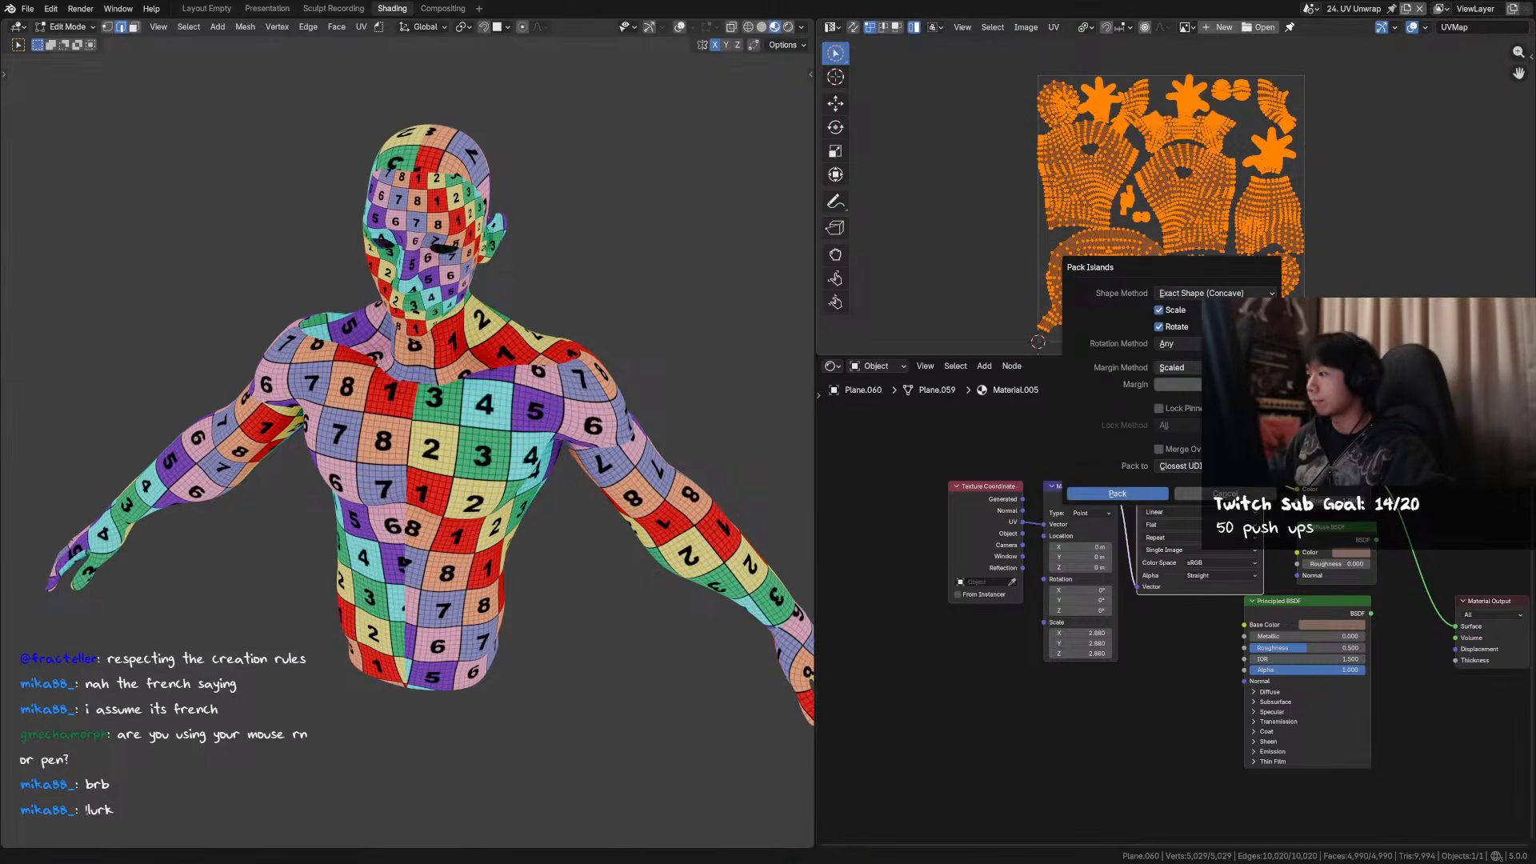
left_click(1117, 494)
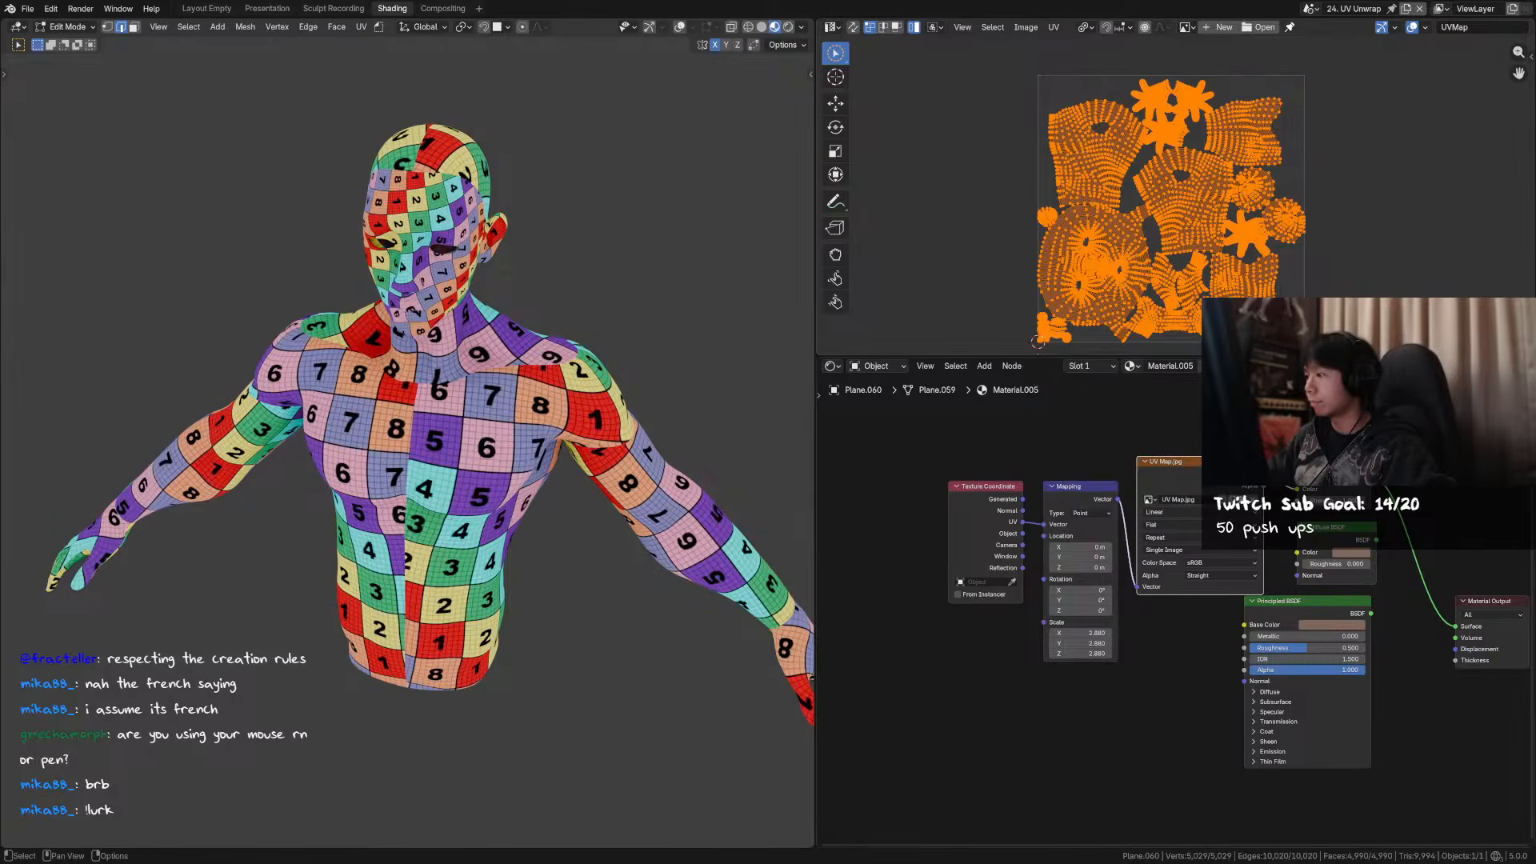
- Try packing the original layout again without rotating the islands, using Exact Shape (Concave) and a 0.001 margin
left_click(1054, 27)
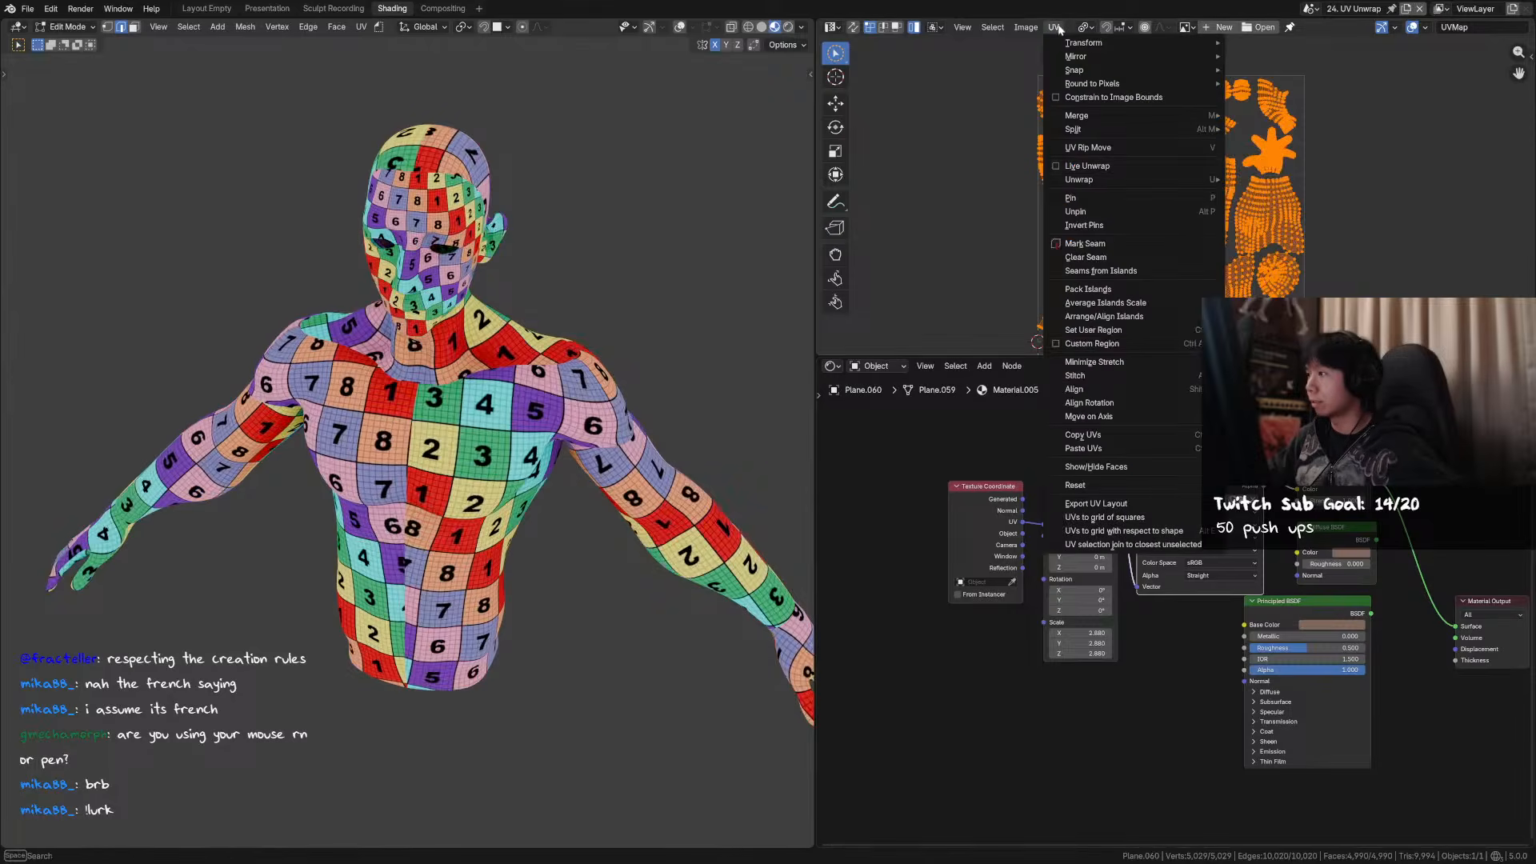
left_click(1105, 289)
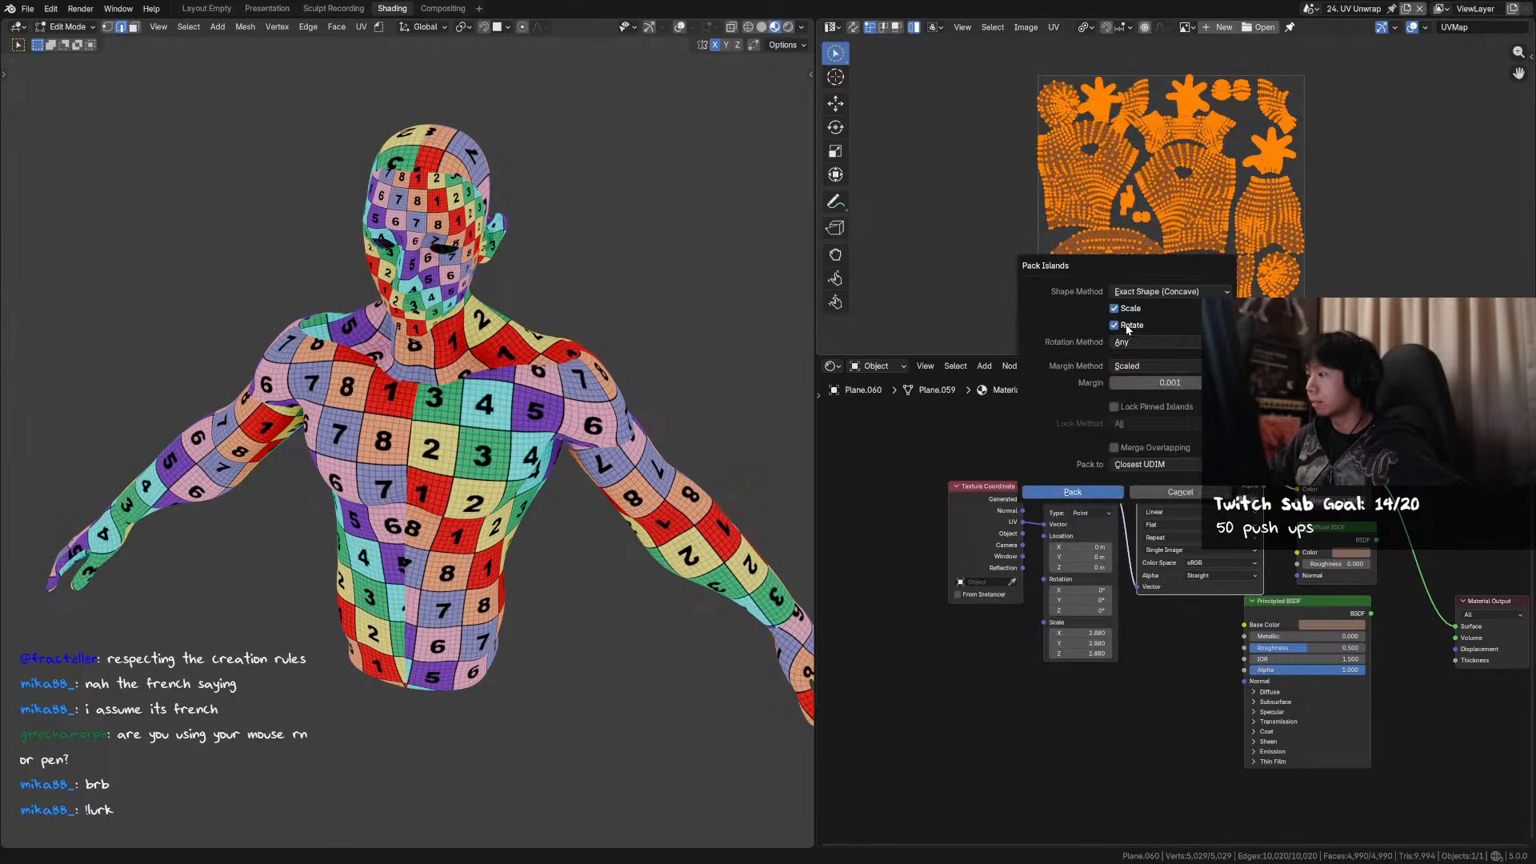
key("Return")
- Undo and redo the packing to compare it with the hand-placed layout, ending on the hand-placed layout
key("ctrl+z")
key("ctrl+z")
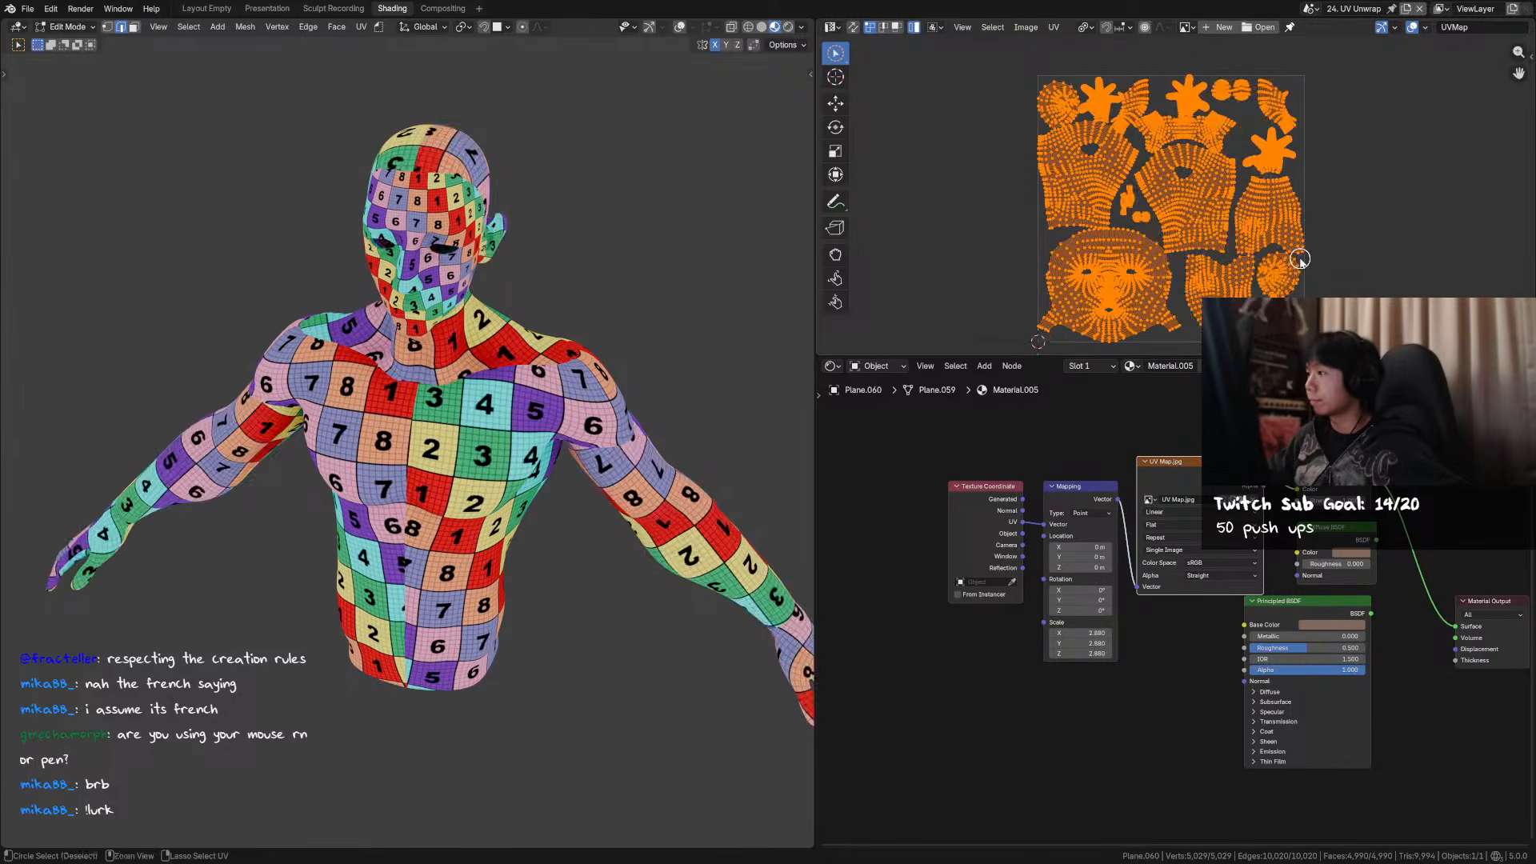
key("ctrl+shift+z")
key("ctrl+shift+z")
key("ctrl+z")
key("ctrl+z")
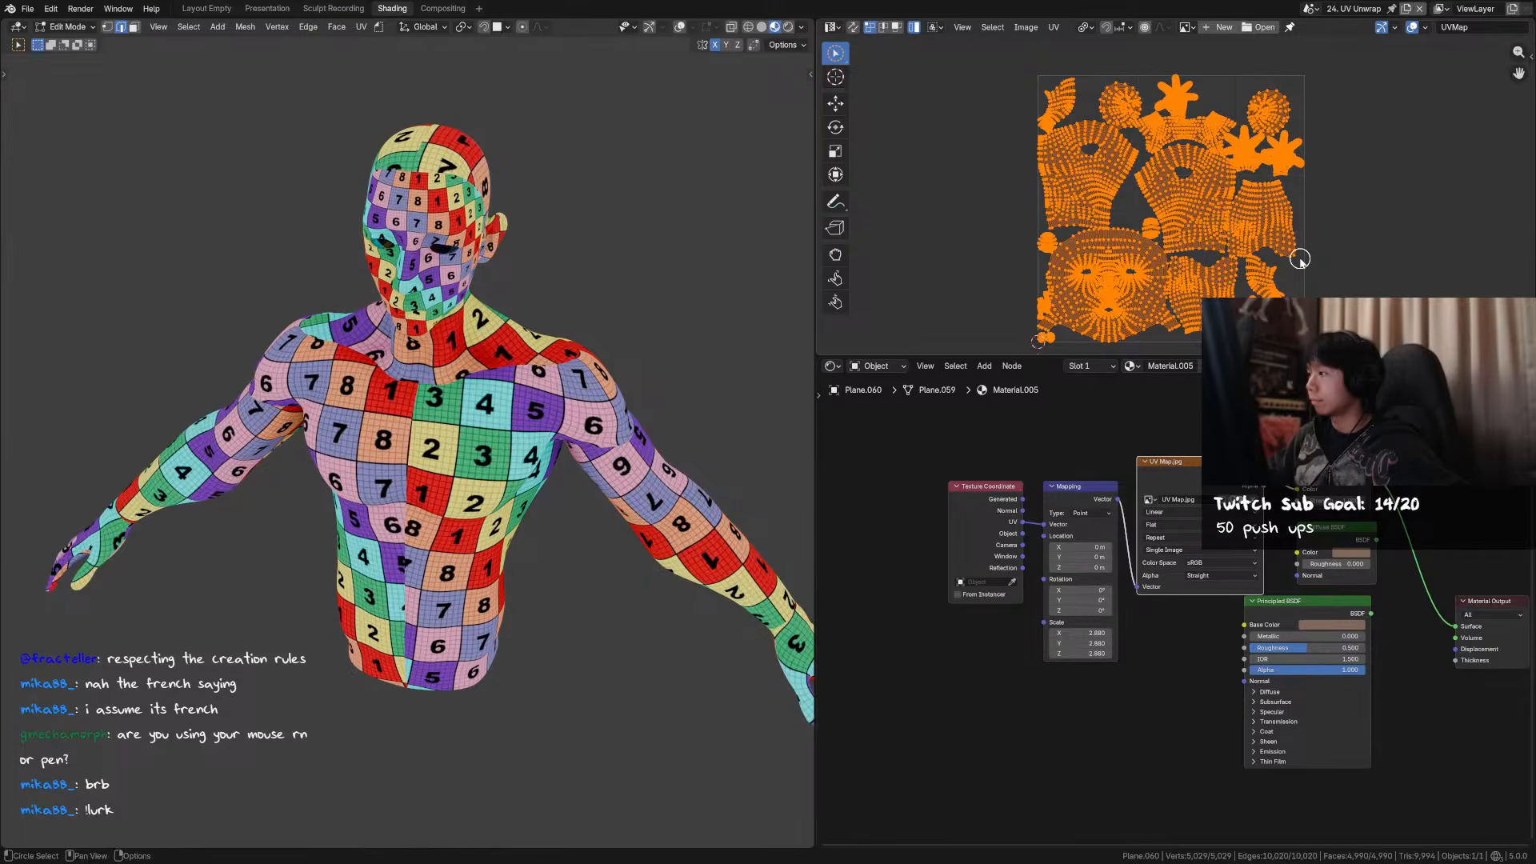
key("ctrl+z")
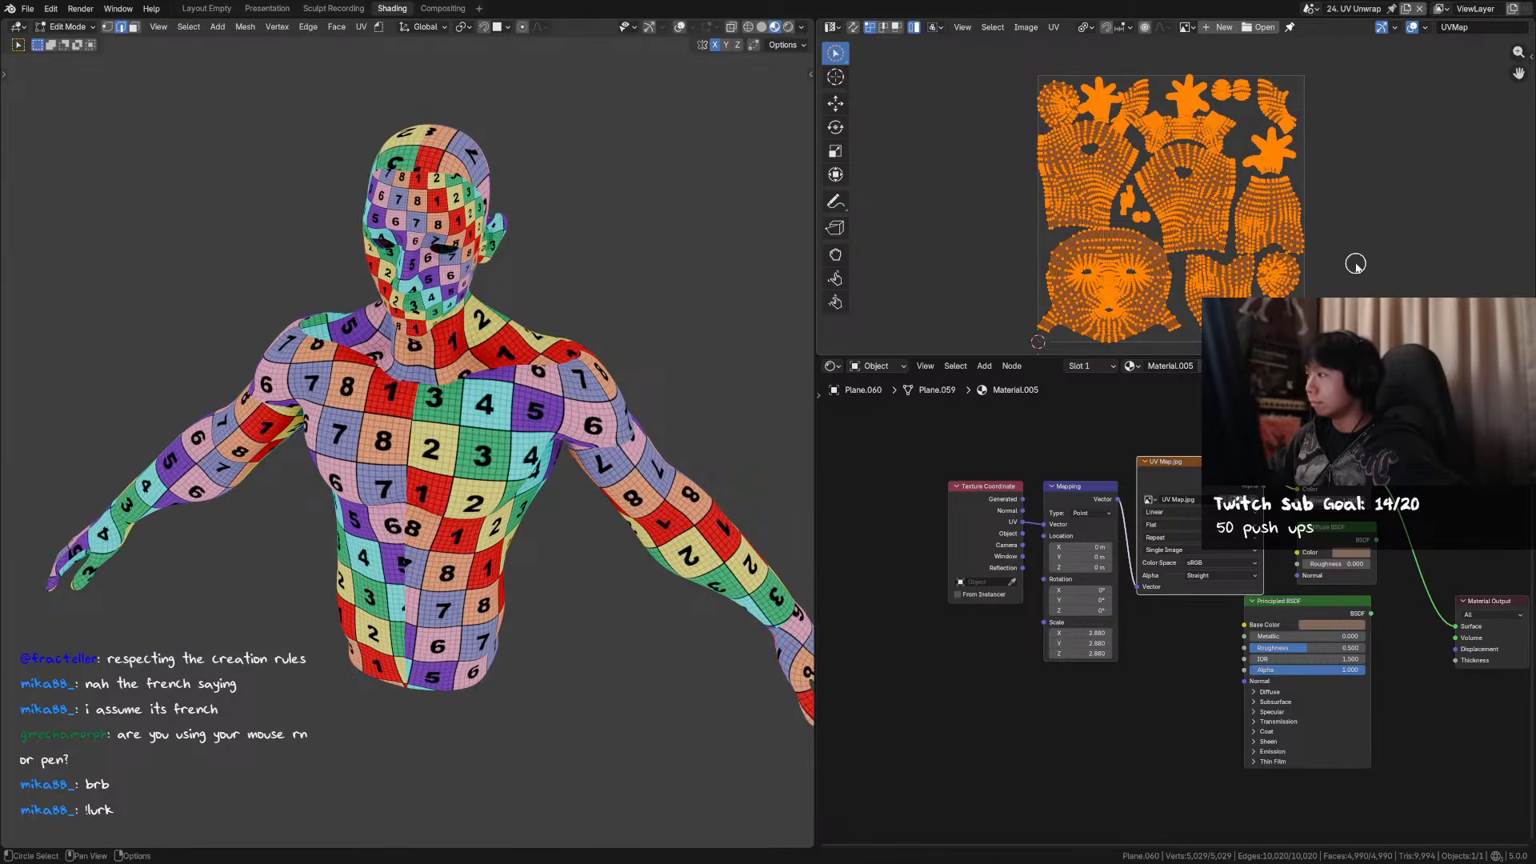
- Undo the switch-off of UV Sync Selection and step back through the recent hand island edits
key("ctrl+z")
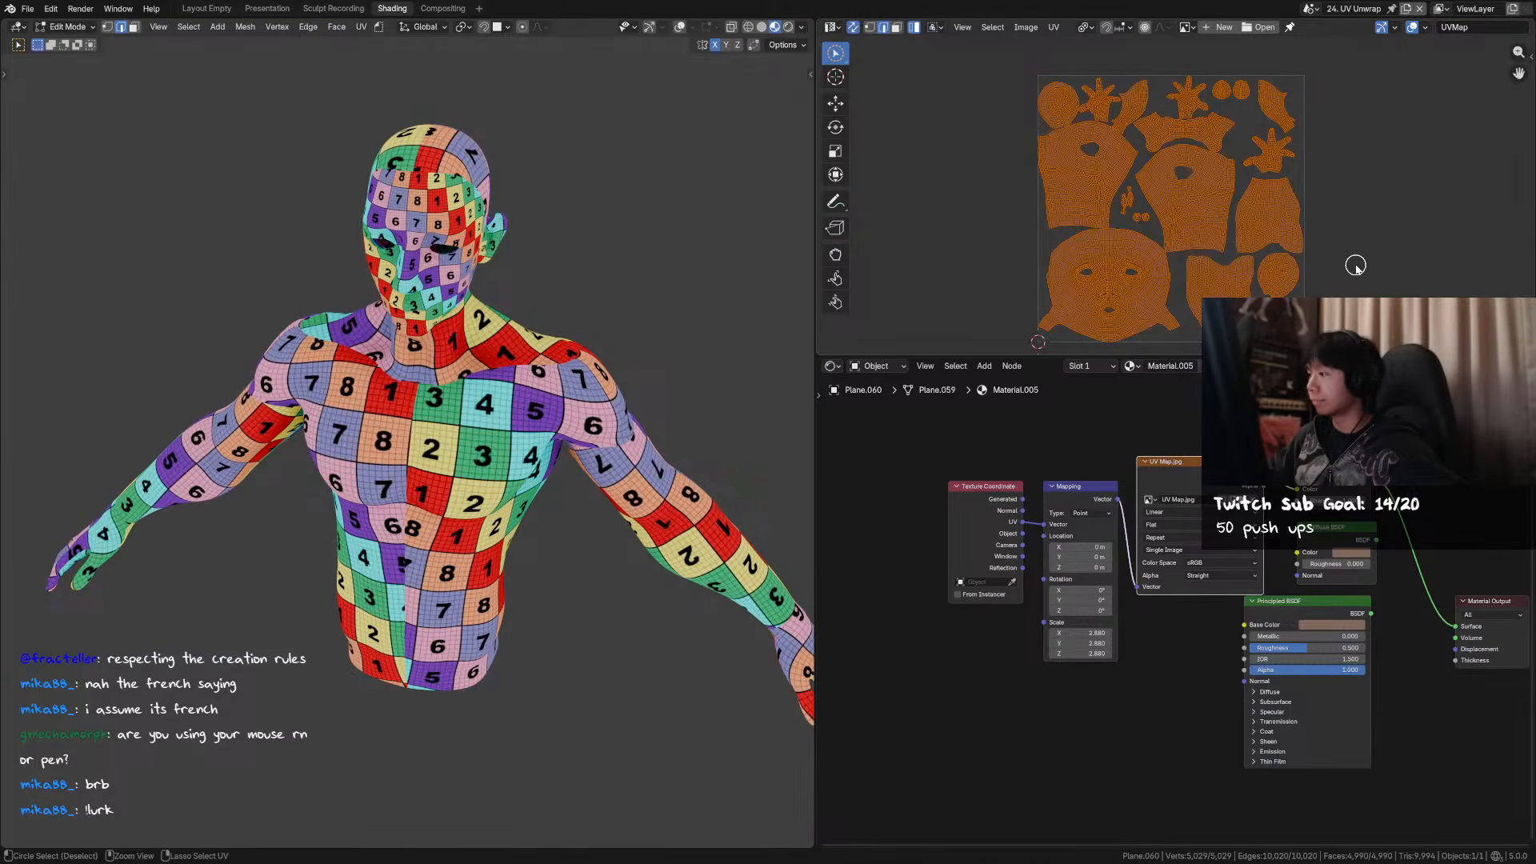
key("ctrl+z")
key("ctrl+z")
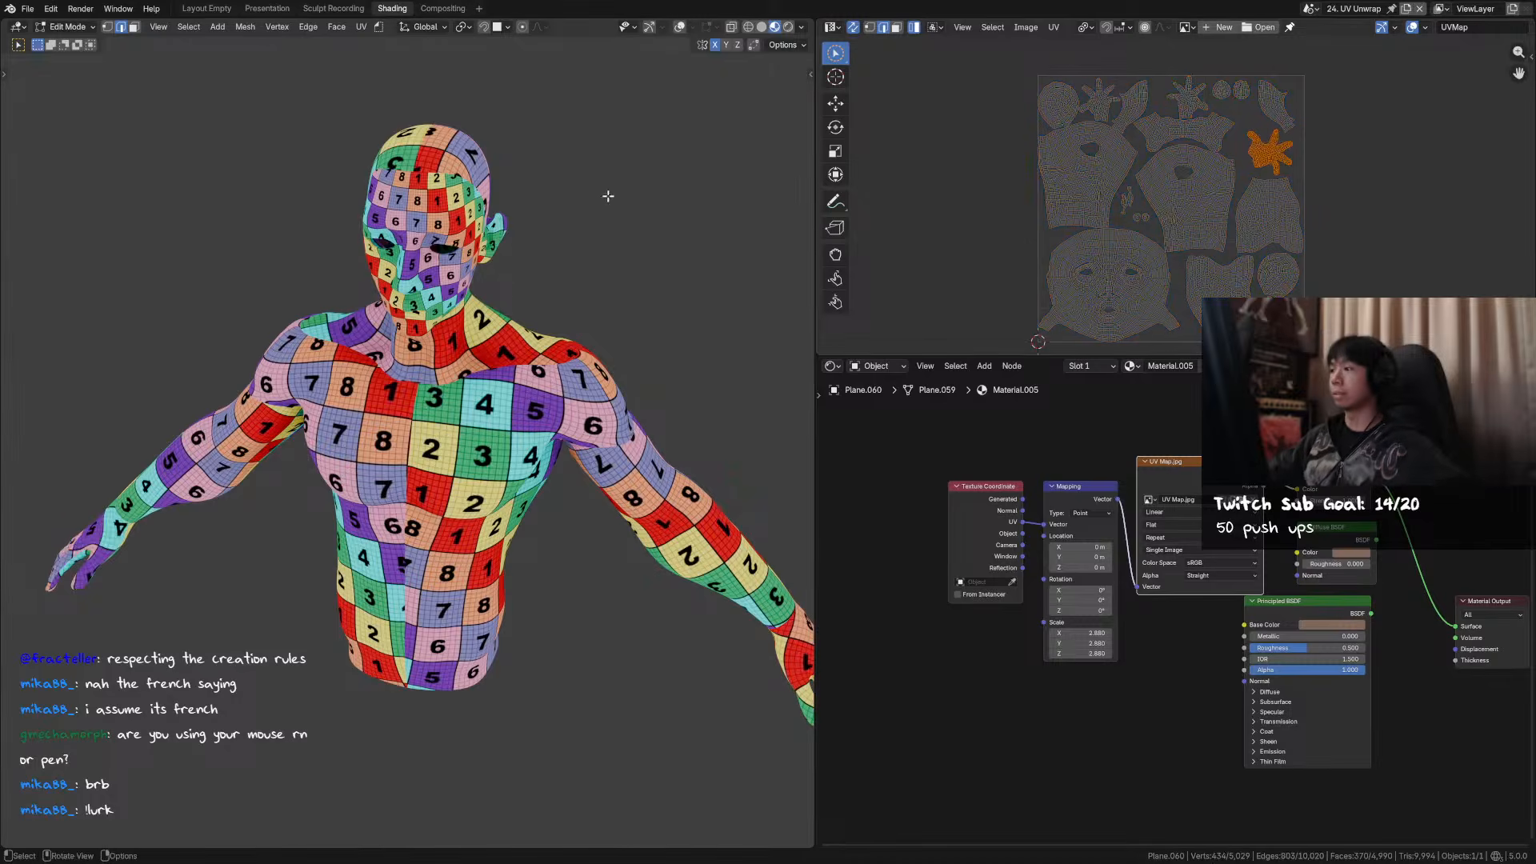
key("ctrl+z")
key("ctrl+z")
- Return the character to Object Mode, view it from the front, and save the file
middle_click_drag(648, 372, 717, 339)
key("Tab")
middle_click_drag(516, 320, 475, 310)
middle_click_drag(580, 380, 586, 310, "shift")
scroll(586, 310, "down", 2)
key("ctrl+s")
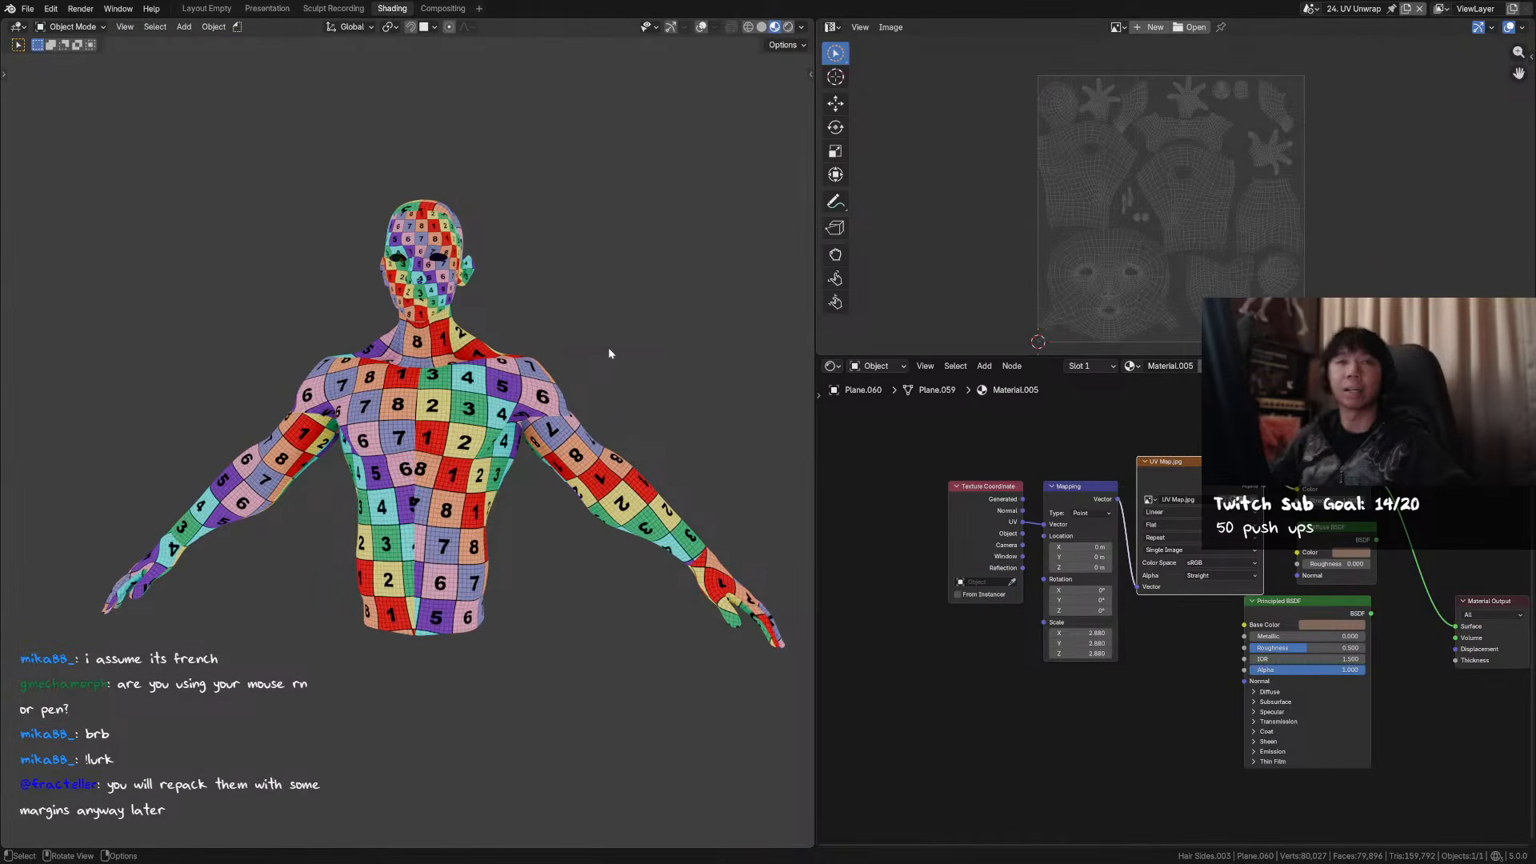
- Reopen the character in Edit Mode, deselect all islands, and unlink the UV Map.jpg image from the UV editor
scroll(430, 293, "up", 2)
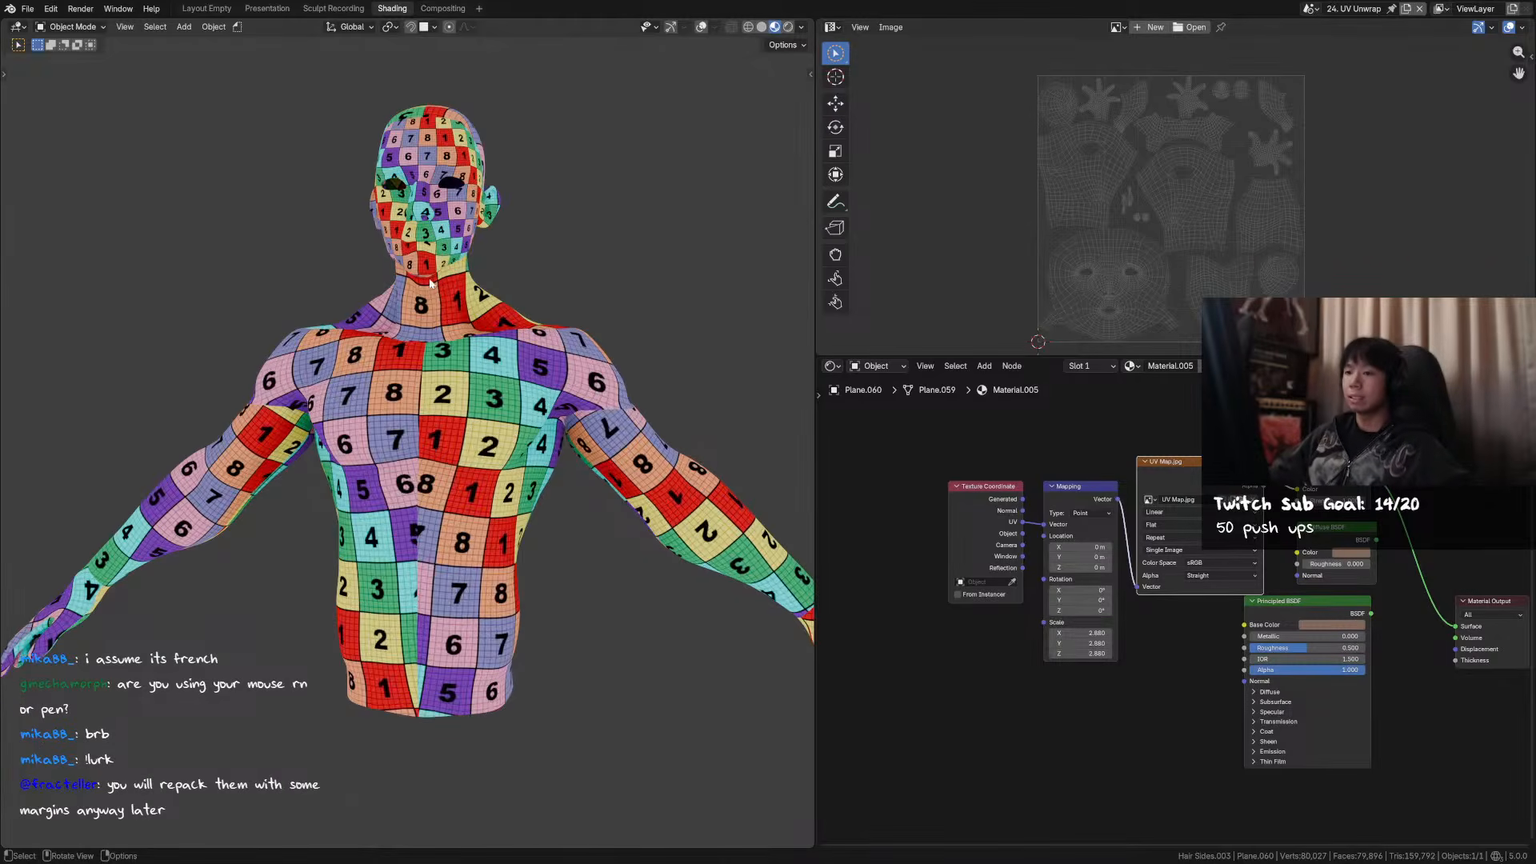
key("Tab")
key("c")
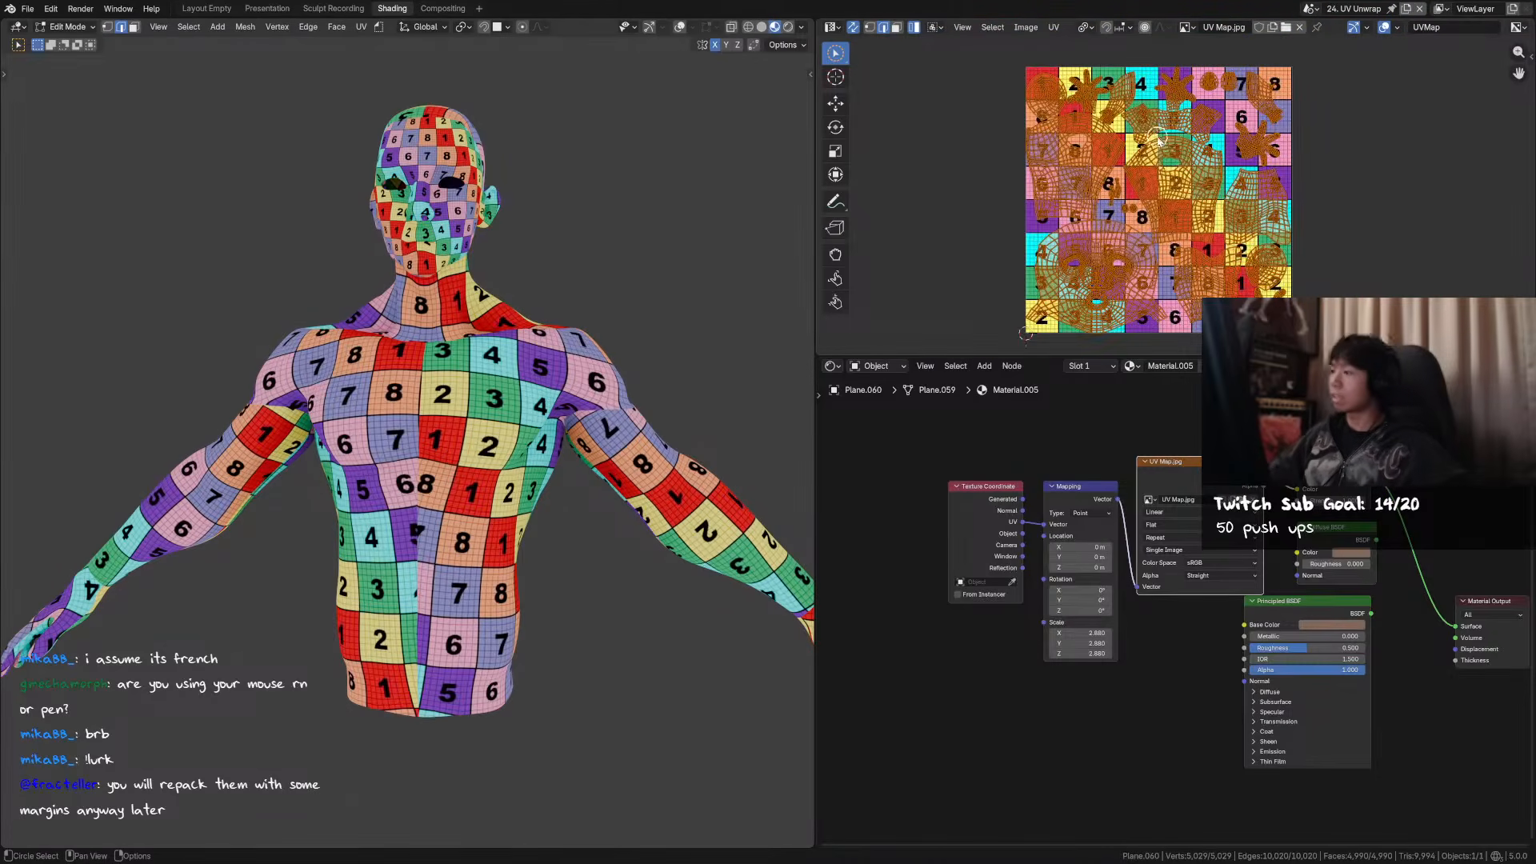
scroll(1178, 176, "up", 1)
middle_click_drag(1181, 183, 1167, 193)
left_click(1340, 128)
middle_click_drag(1294, 174, 1253, 192)
scroll(1322, 295, "up", 1)
middle_click_drag(1322, 294, 1290, 216)
scroll(1264, 211, "down", 1)
middle_click_drag(1212, 183, 1243, 237)
middle_click_drag(1275, 136, 1268, 160)
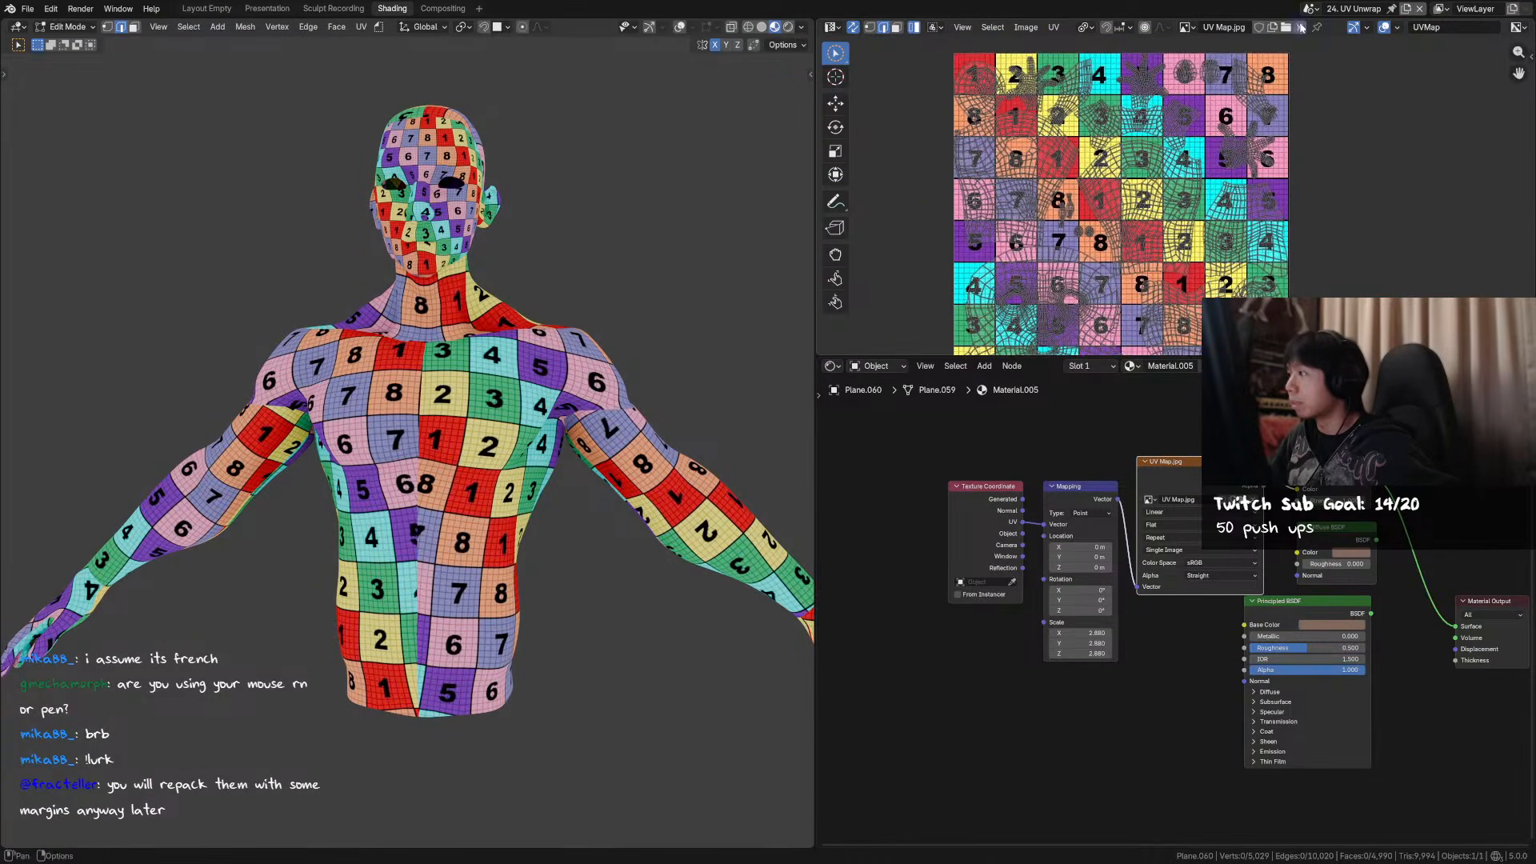
left_click(1302, 28)
- Nudge the tiny narrow island in the gap between the torso islands slightly sideways
scroll(1176, 200, "up", 5)
left_click(1060, 233)
key("g")
left_click(1071, 236)
- Nudge the upper hand island and the round island next to it to adjust their spacing in the UV layout
middle_click_drag(1094, 161, 1142, 231)
middle_click_drag(1126, 166, 1159, 227)
left_click(1140, 136)
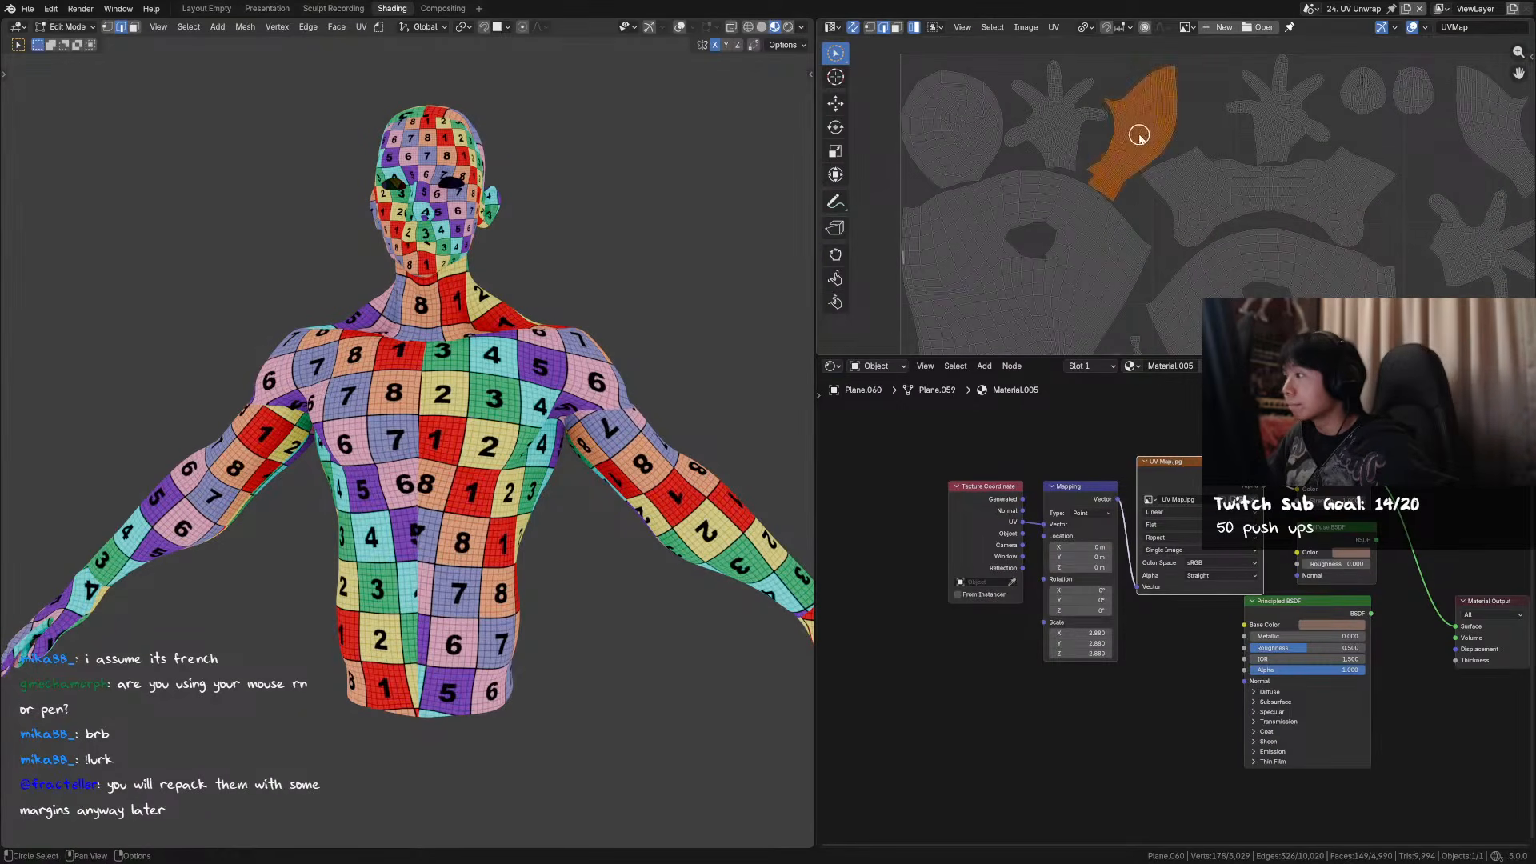
left_click(1032, 130)
key("g")
left_click(1049, 126)
left_click(954, 130)
key("g")
left_click(958, 128)
- Fine-tune the gap between the hand island and the round island with further small moves of both
left_click(1079, 129)
key("g")
left_click(1081, 128)
left_click(990, 125)
key("g")
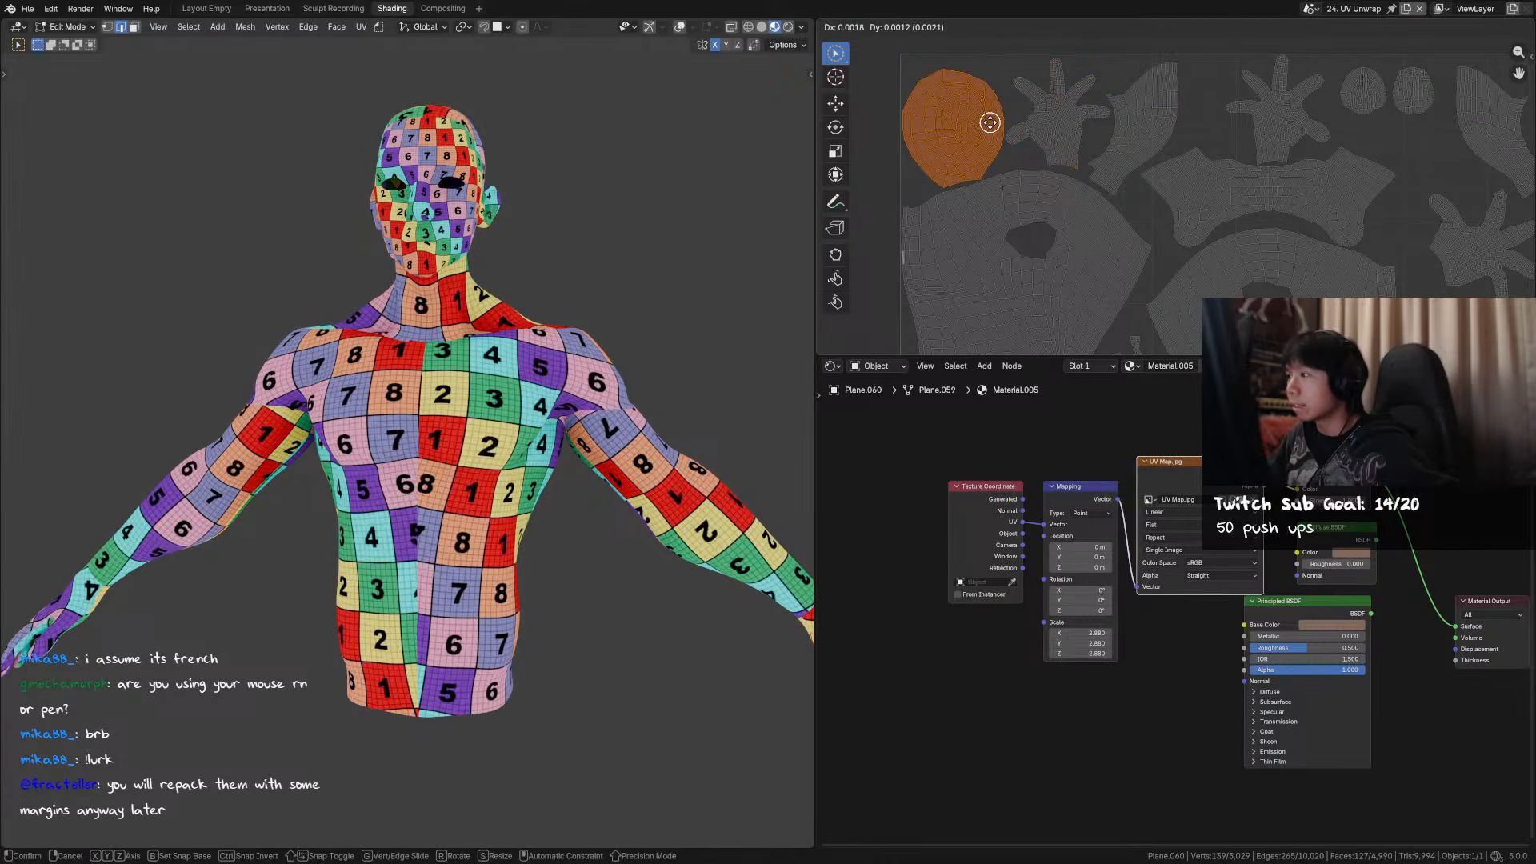
left_click(990, 122)
left_click(1061, 128)
key("g")
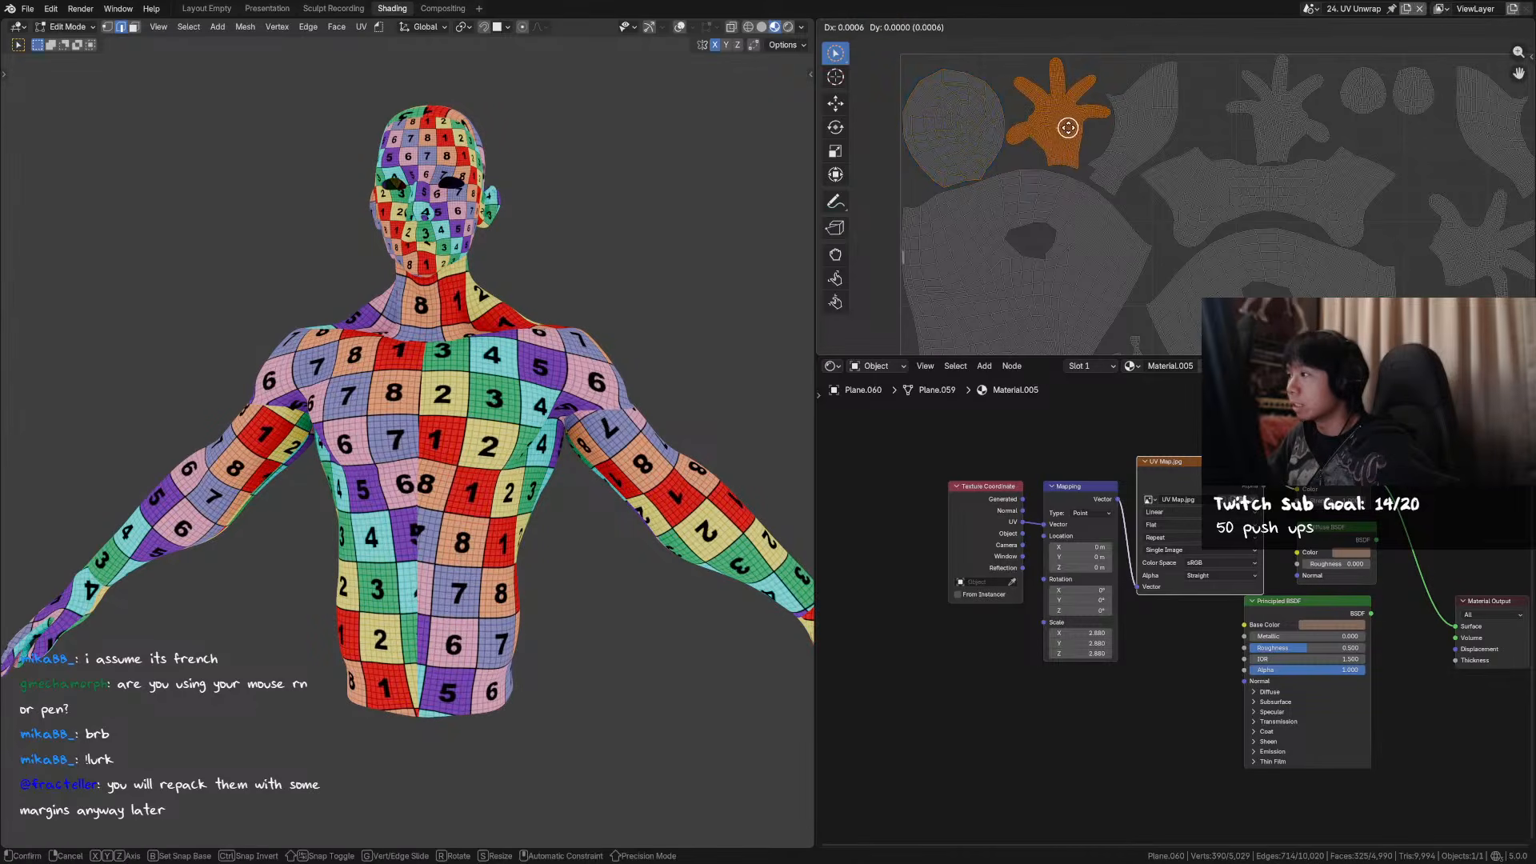
left_click(1073, 133)
- Check the remaining UV islands across the tile, return the character to Object Mode, and save the file
middle_click_drag(1073, 132, 990, 129, "shift")
left_click(1214, 128)
middle_click_drag(1283, 171, 1160, 206, "shift")
scroll(1160, 206, "up", 2)
scroll(1348, 223, "down", 4)
middle_click_drag(1349, 223, 1245, 158)
middle_click_drag(1156, 332, 1169, 197)
scroll(1158, 197, "down", 1)
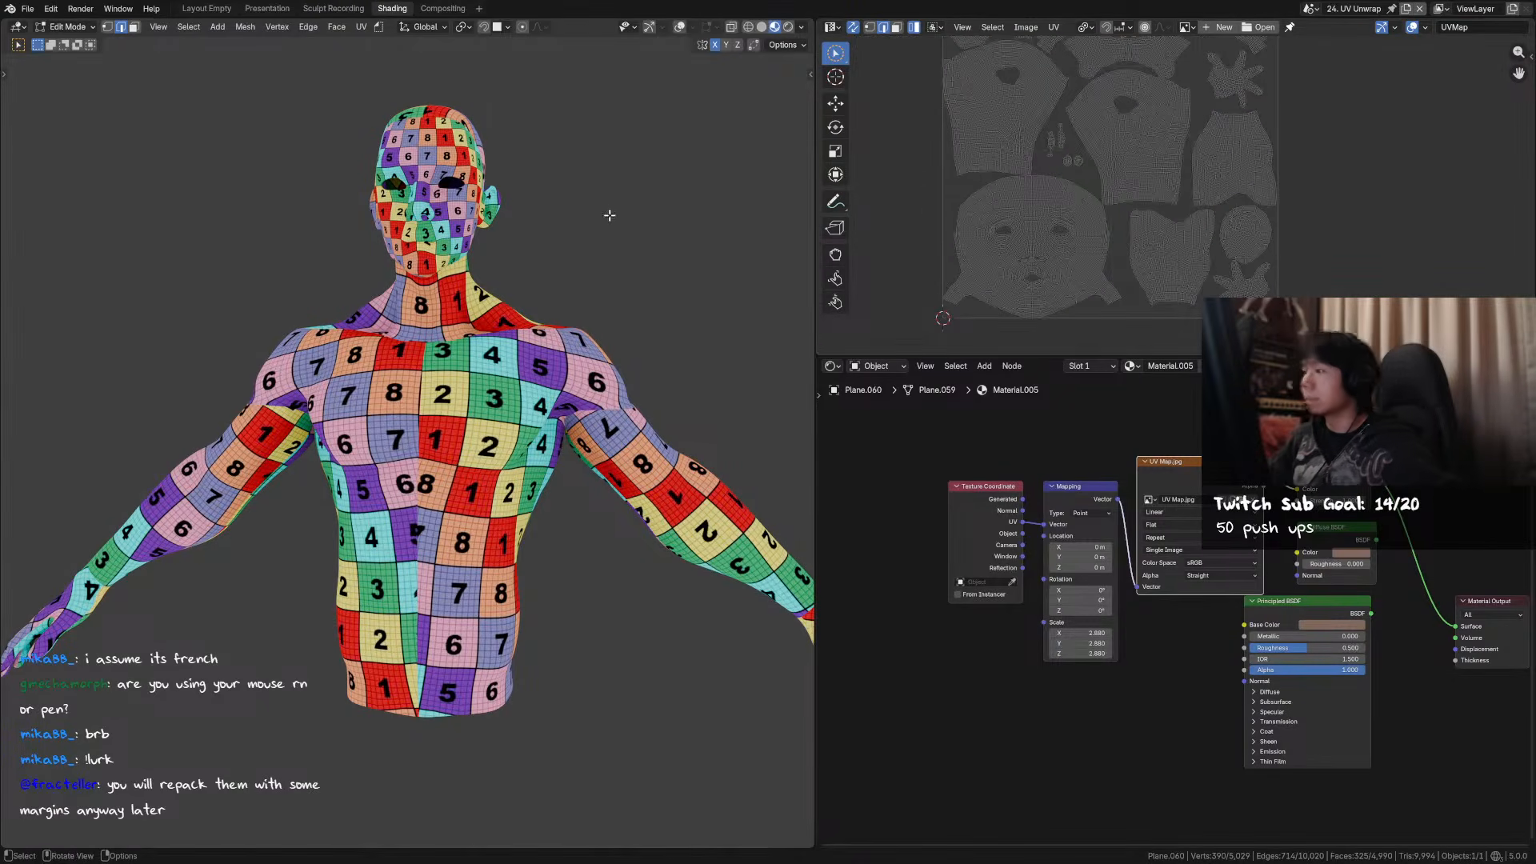
key("Tab")
key("ctrl+s")
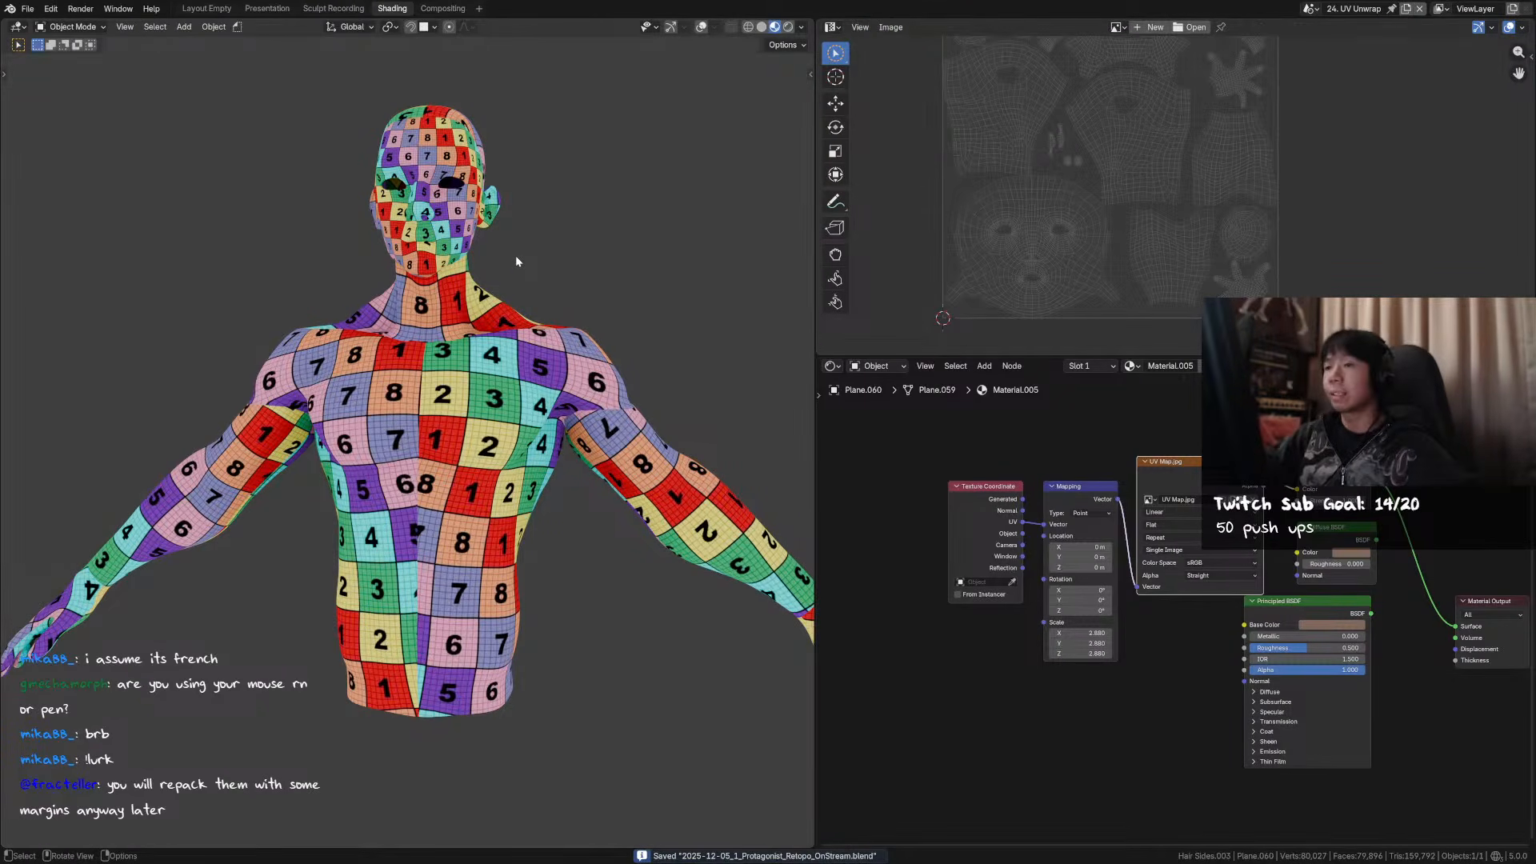
- Move the Texture Coordinate, Mapping and UV Map.jpg nodes along X away from the shader nodes, and save the file
scroll(515, 261, "down", 2)
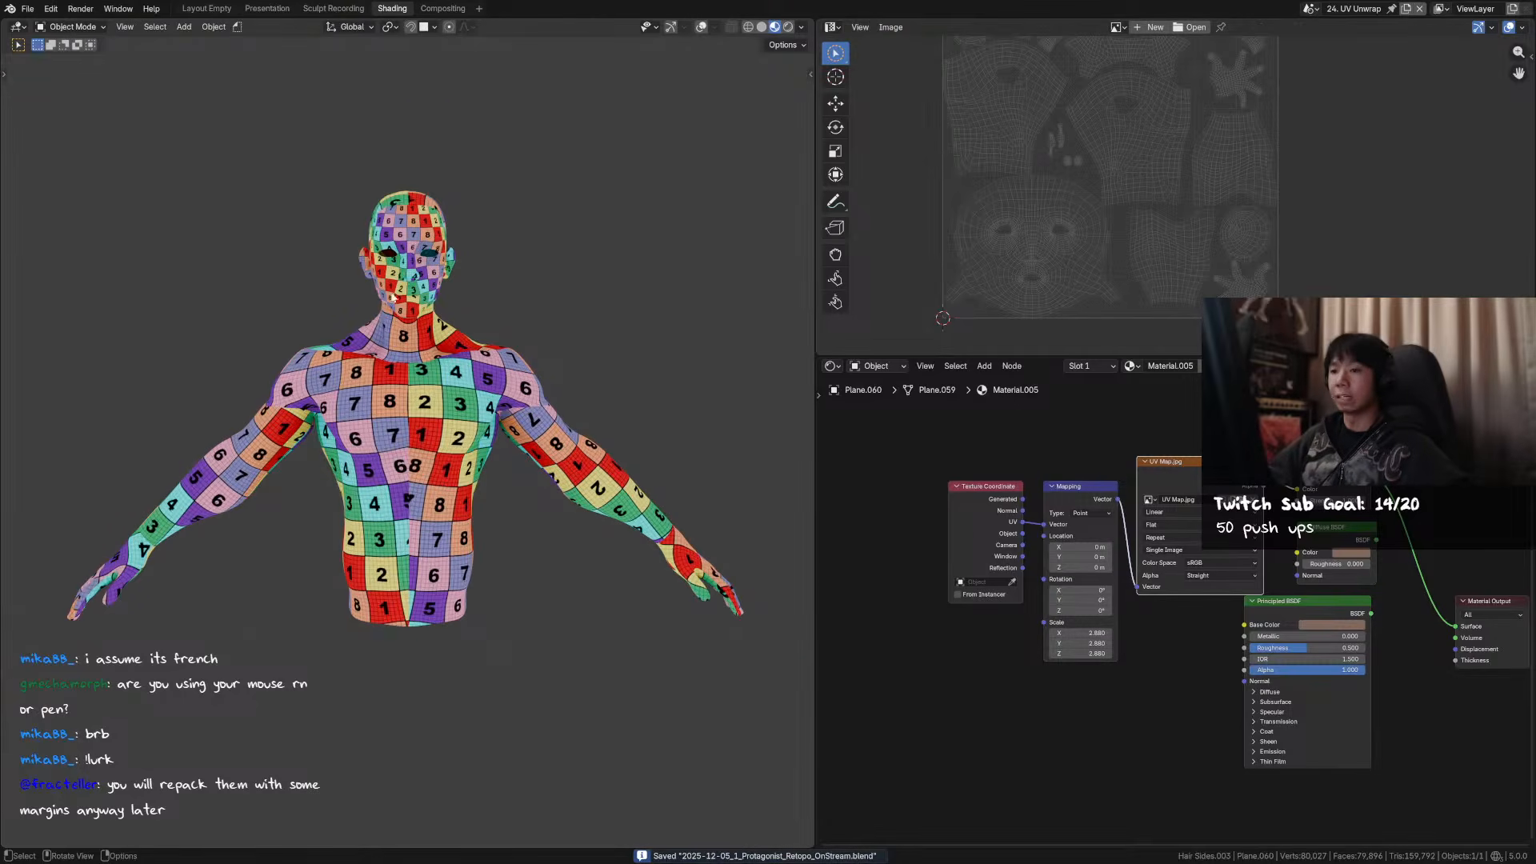
middle_click_drag(1208, 495, 1184, 495)
left_click_drag(971, 448, 1081, 580)
middle_click_drag(1031, 450, 1049, 454)
key("g")
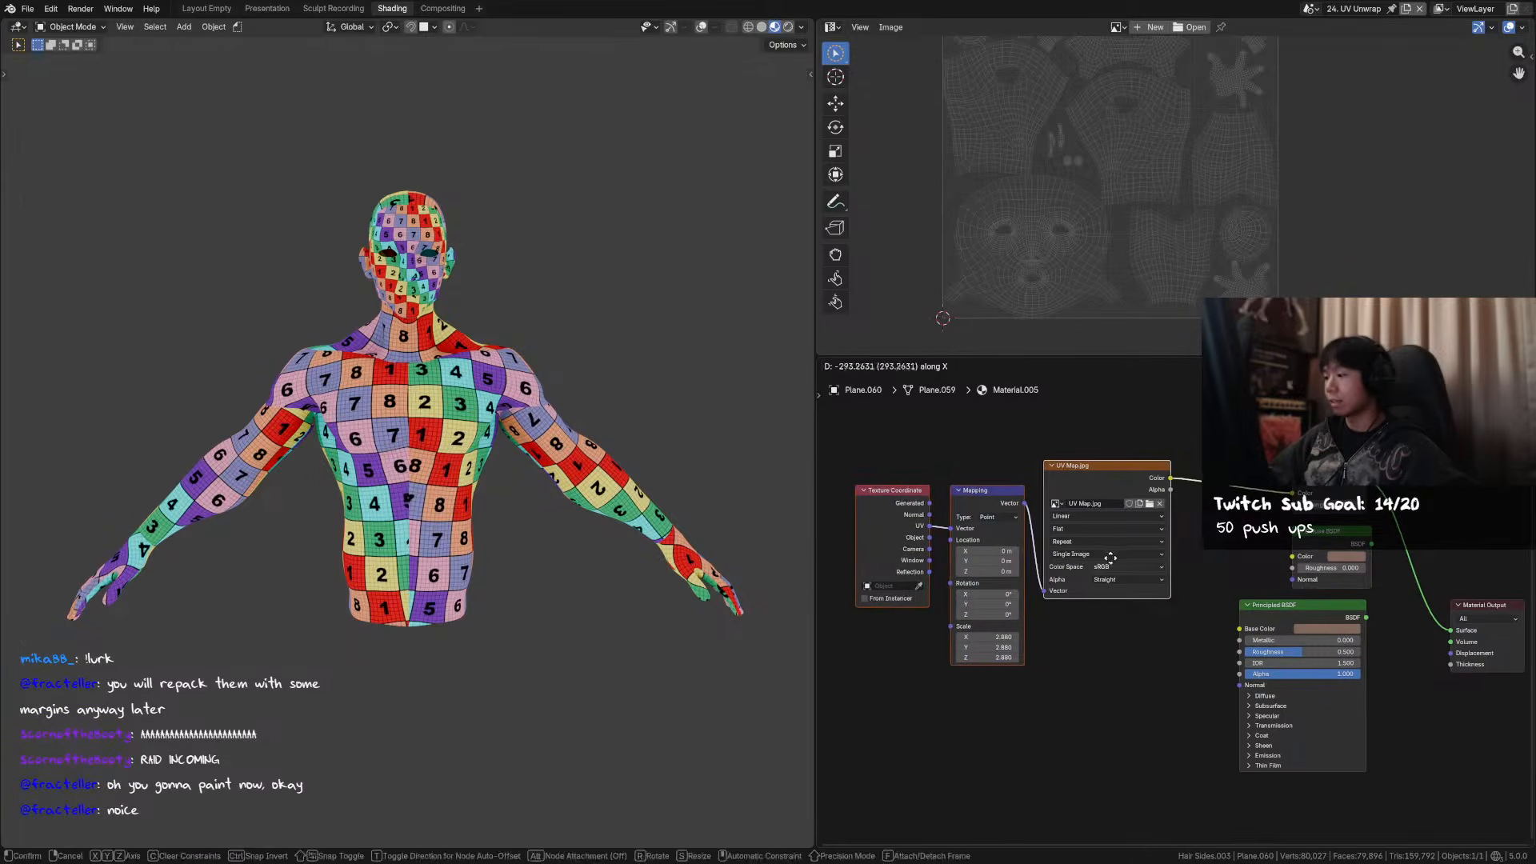
left_click_drag(1324, 470, 1320, 462)
left_click_drag(1320, 462, 1317, 458)
key("ctrl+s")
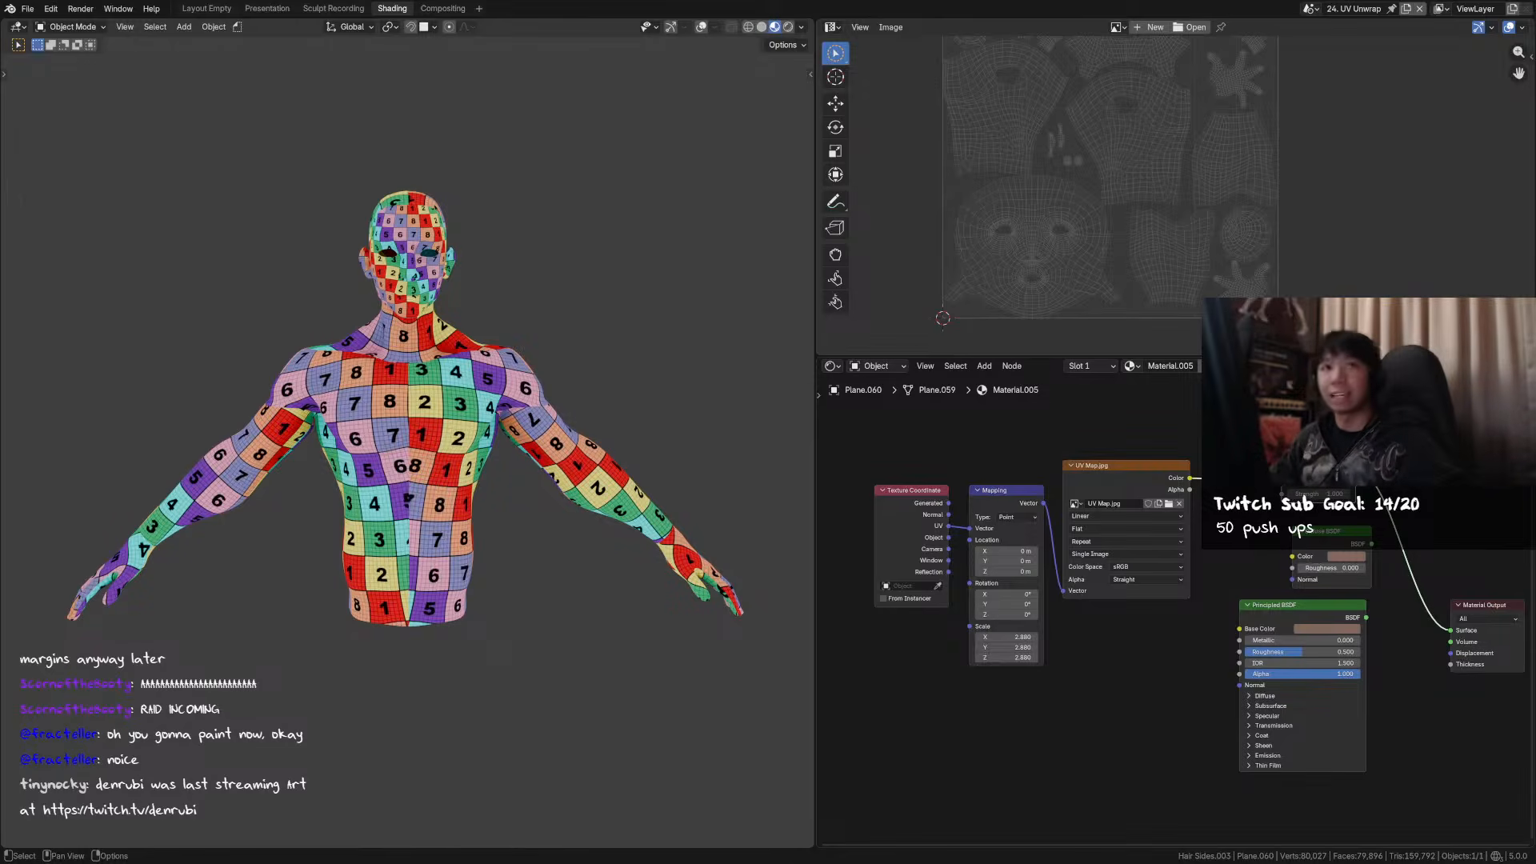
key("g")
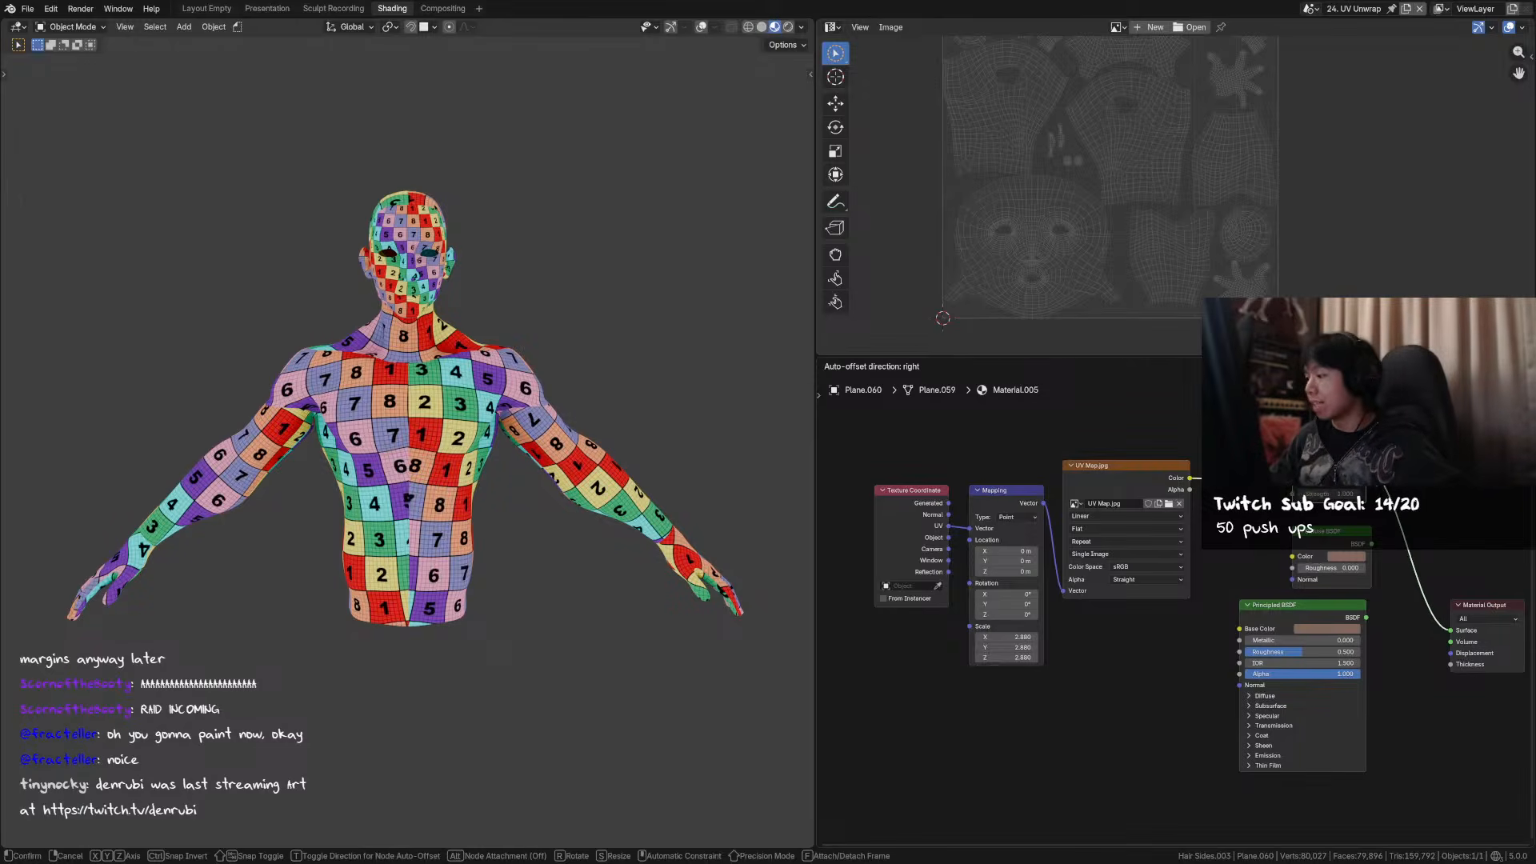
left_click(1328, 470)
key("ctrl+s")
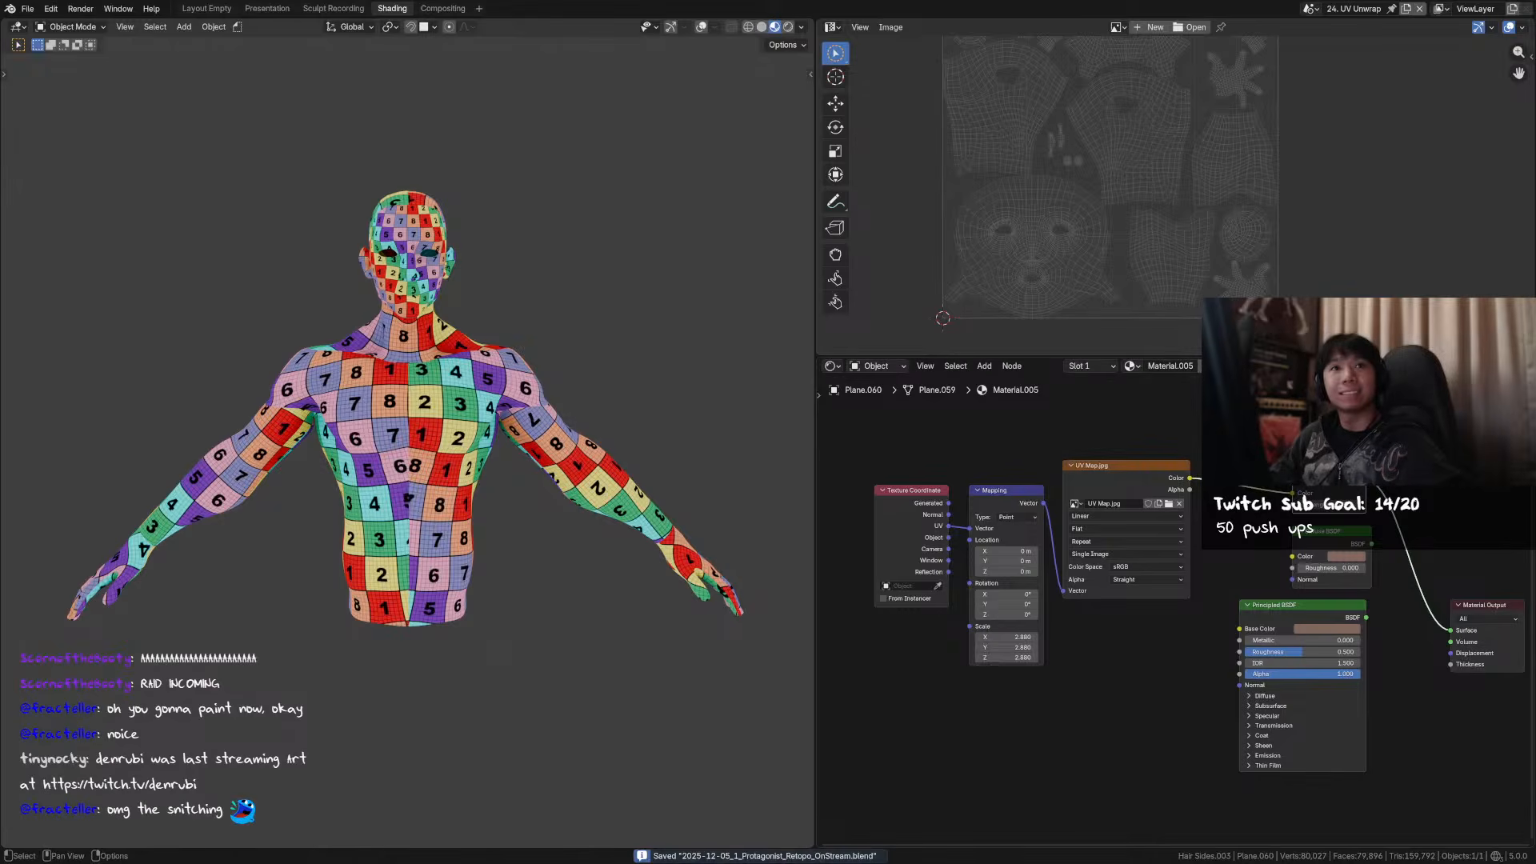
- Select the UV Map.jpg node and examine the checker pattern on the body from several angles, saving the file along the way
mouse_move(1325, 529)
middle_mouse_down()
mouse_move(1300, 536)
mouse_move(1300, 523)
middle_mouse_up()
scroll(1300, 536, "down", 1)
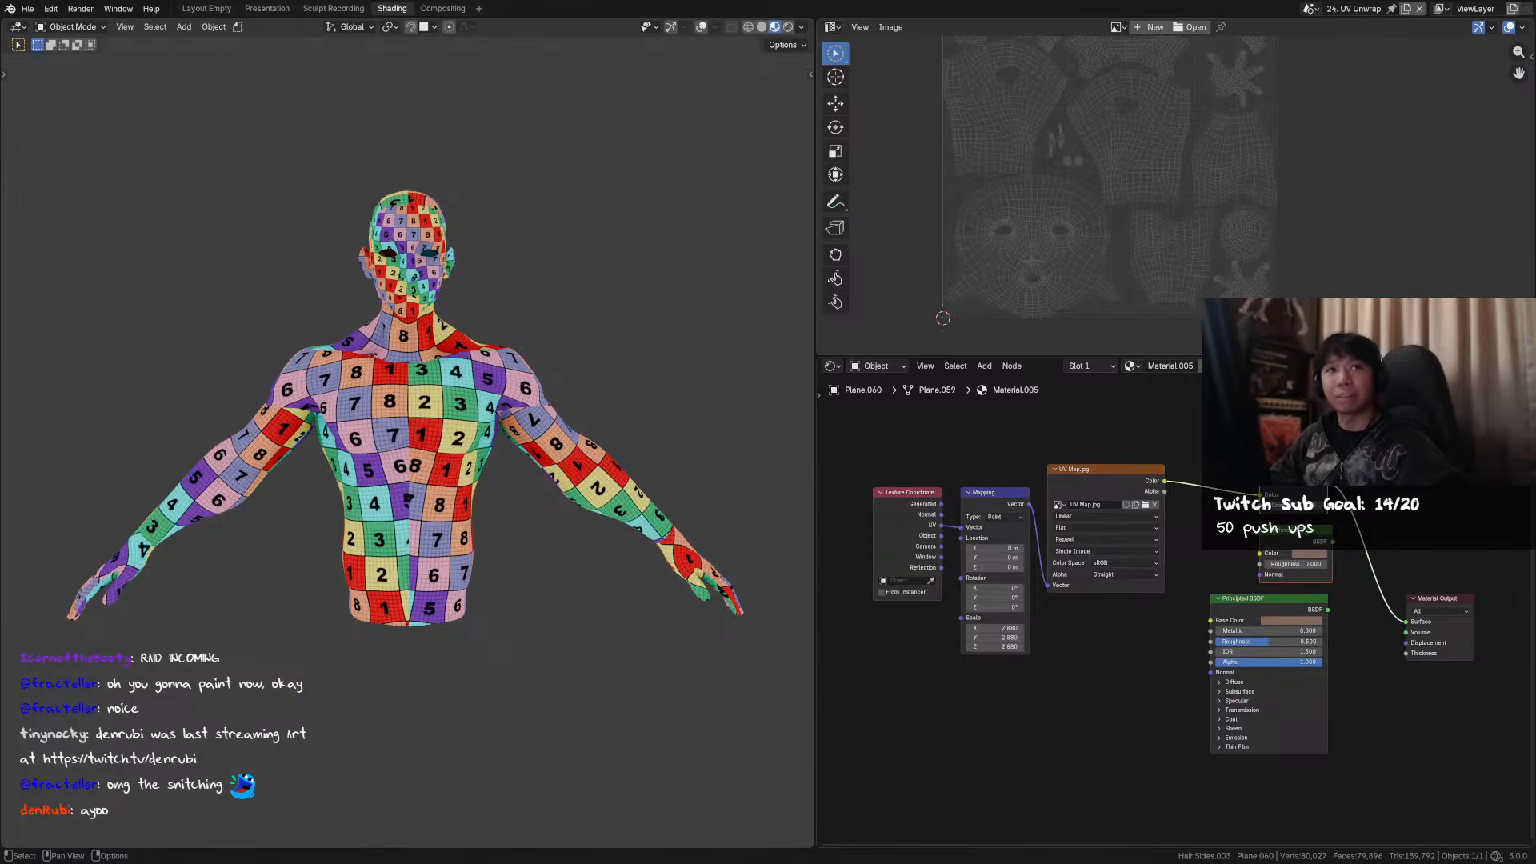
middle_click_drag(1280, 474, 1287, 476)
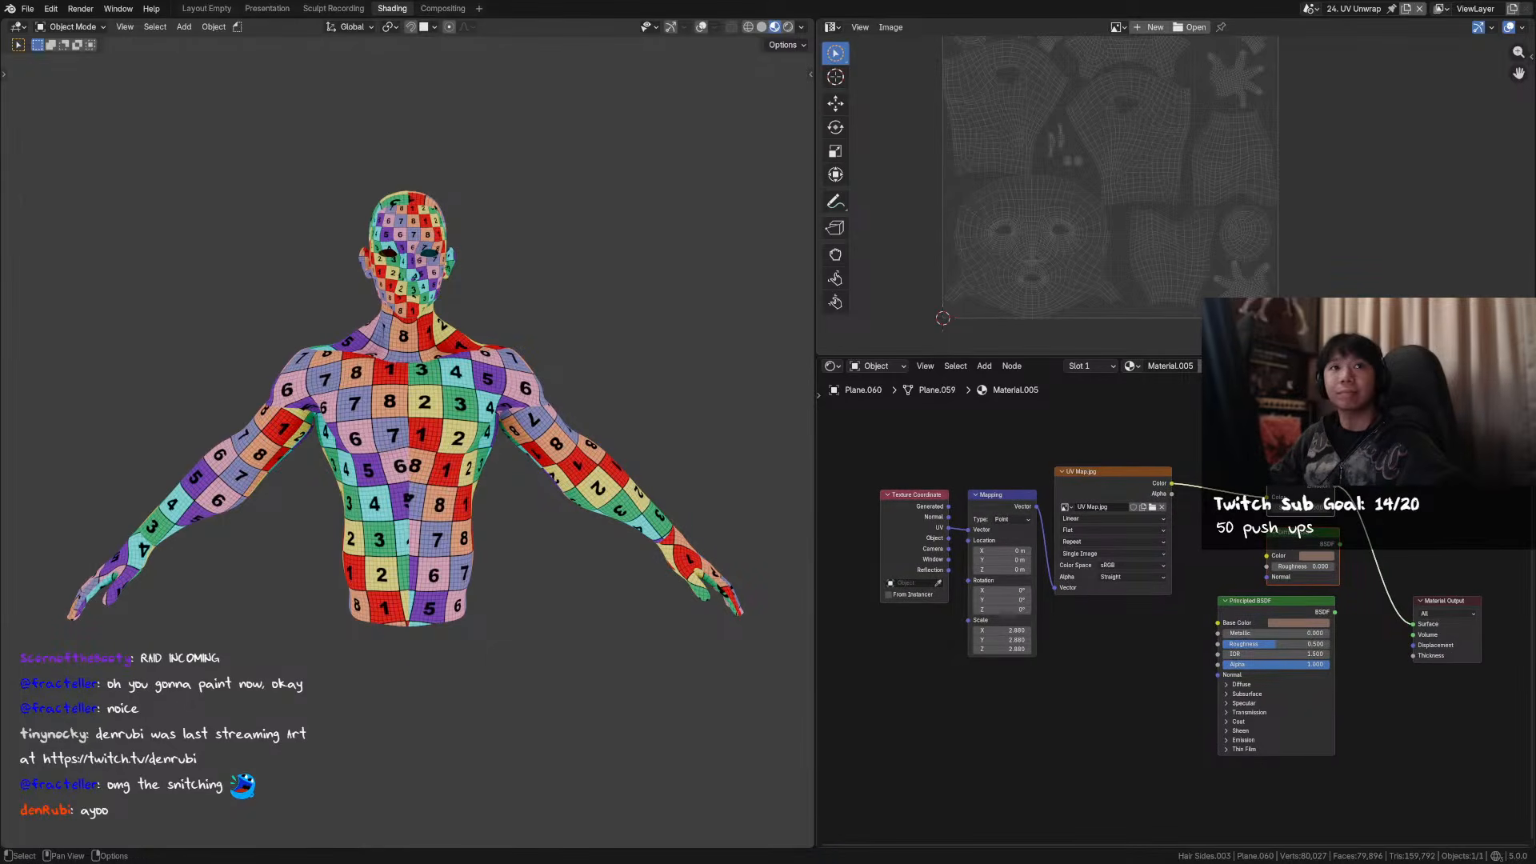
left_click(1116, 471)
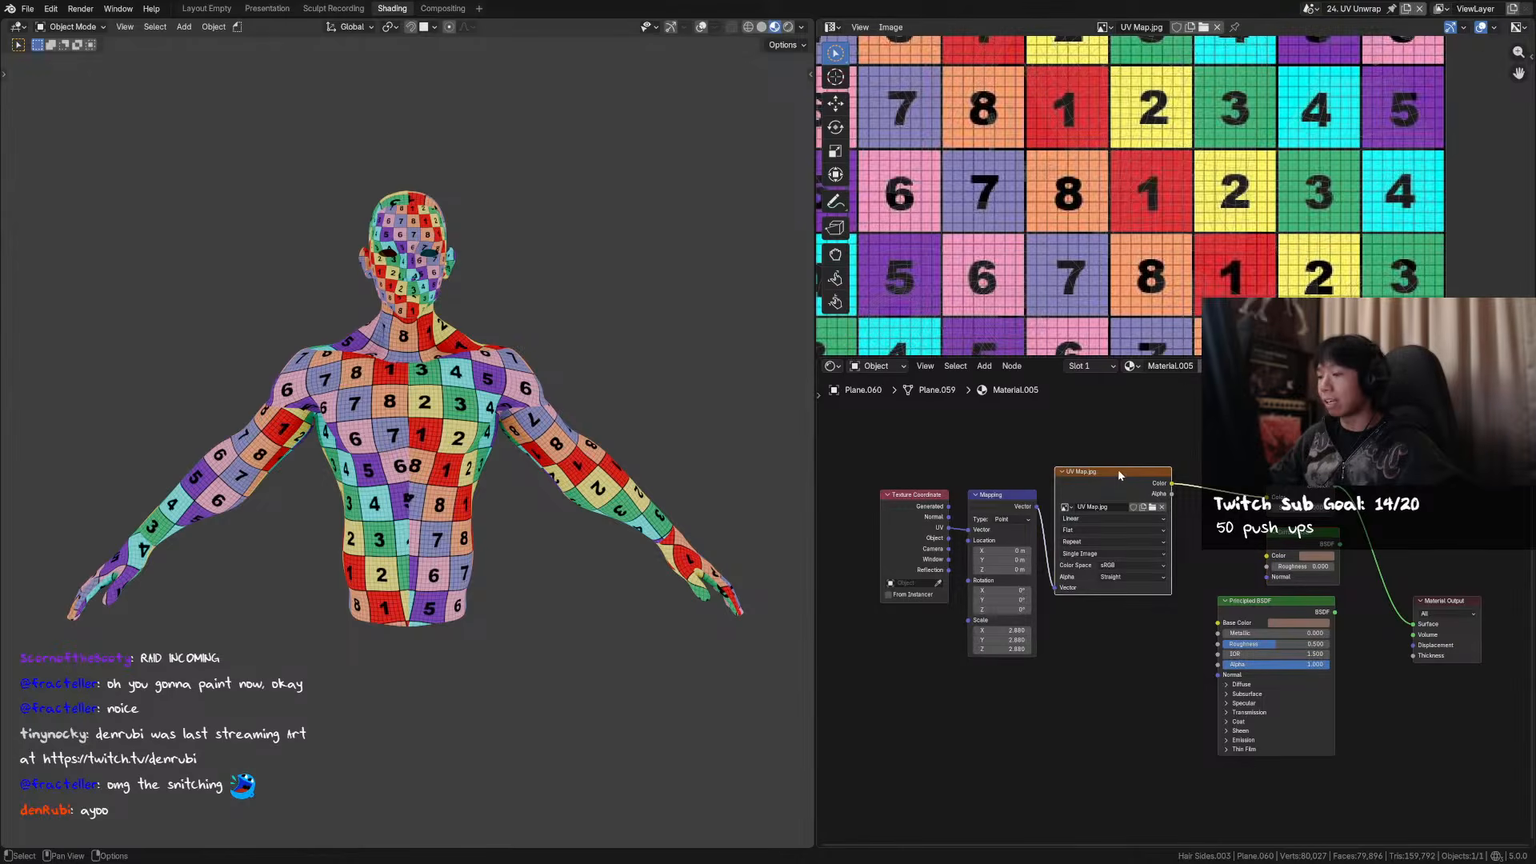
middle_click_drag(620, 353, 679, 366)
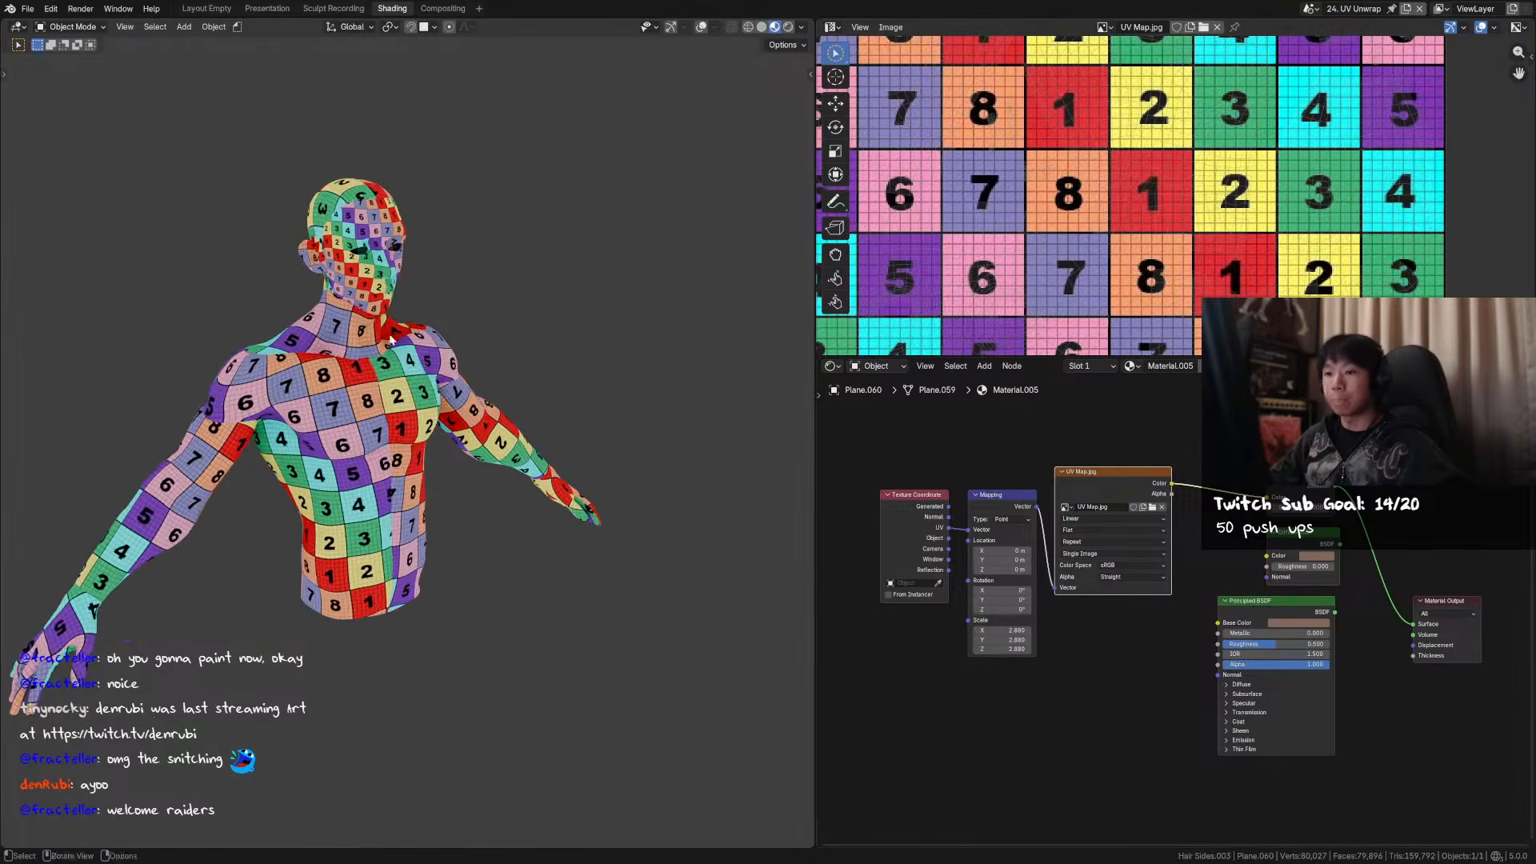
middle_click_drag(382, 340, 551, 351, "shift")
key("ctrl+s")
middle_click_drag(424, 352, 632, 362)
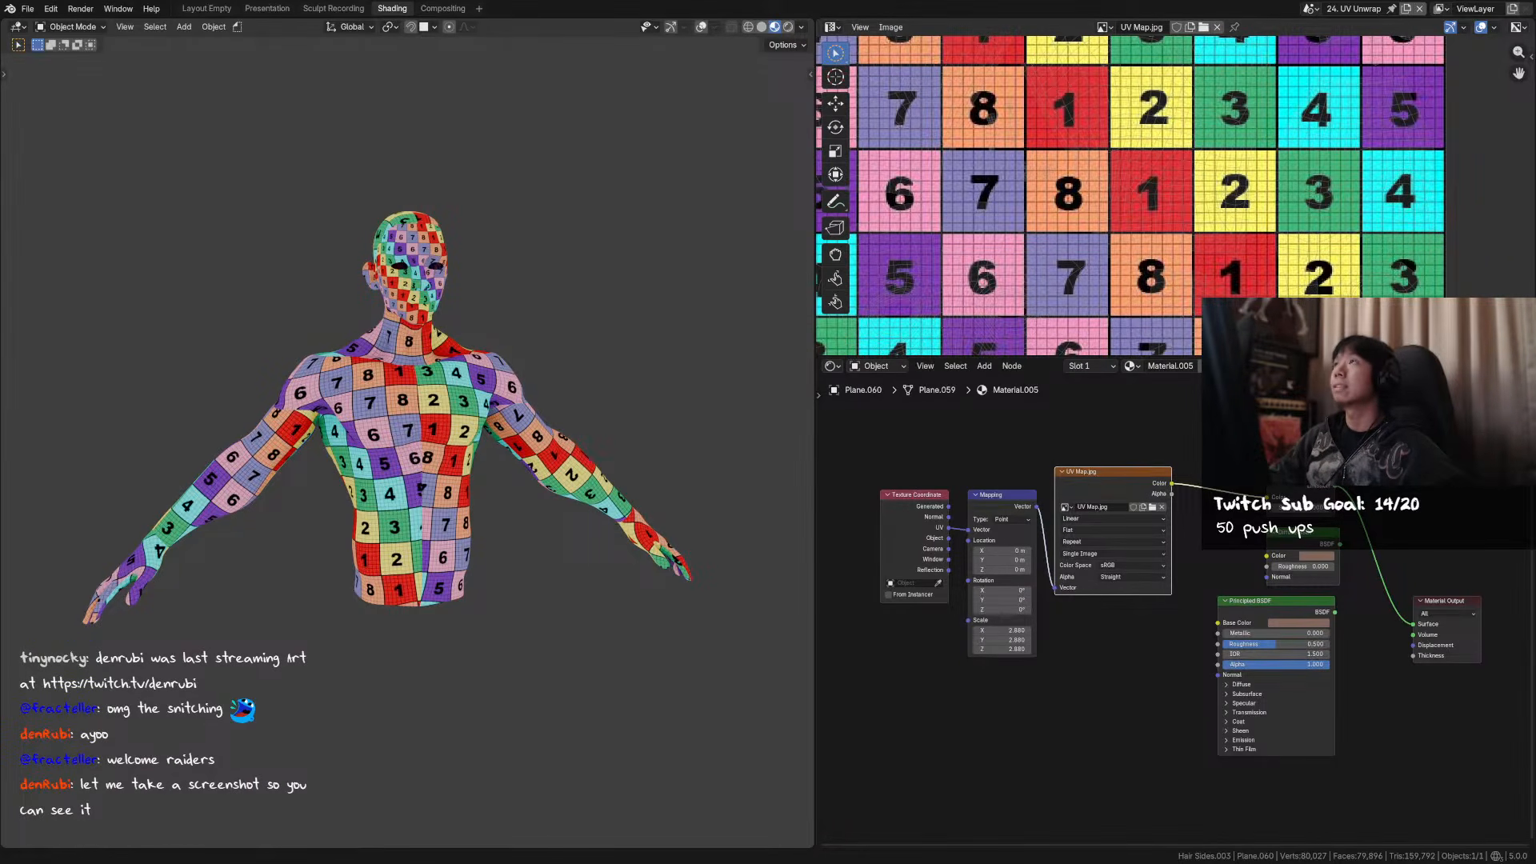
middle_click_drag(528, 271, 532, 270)
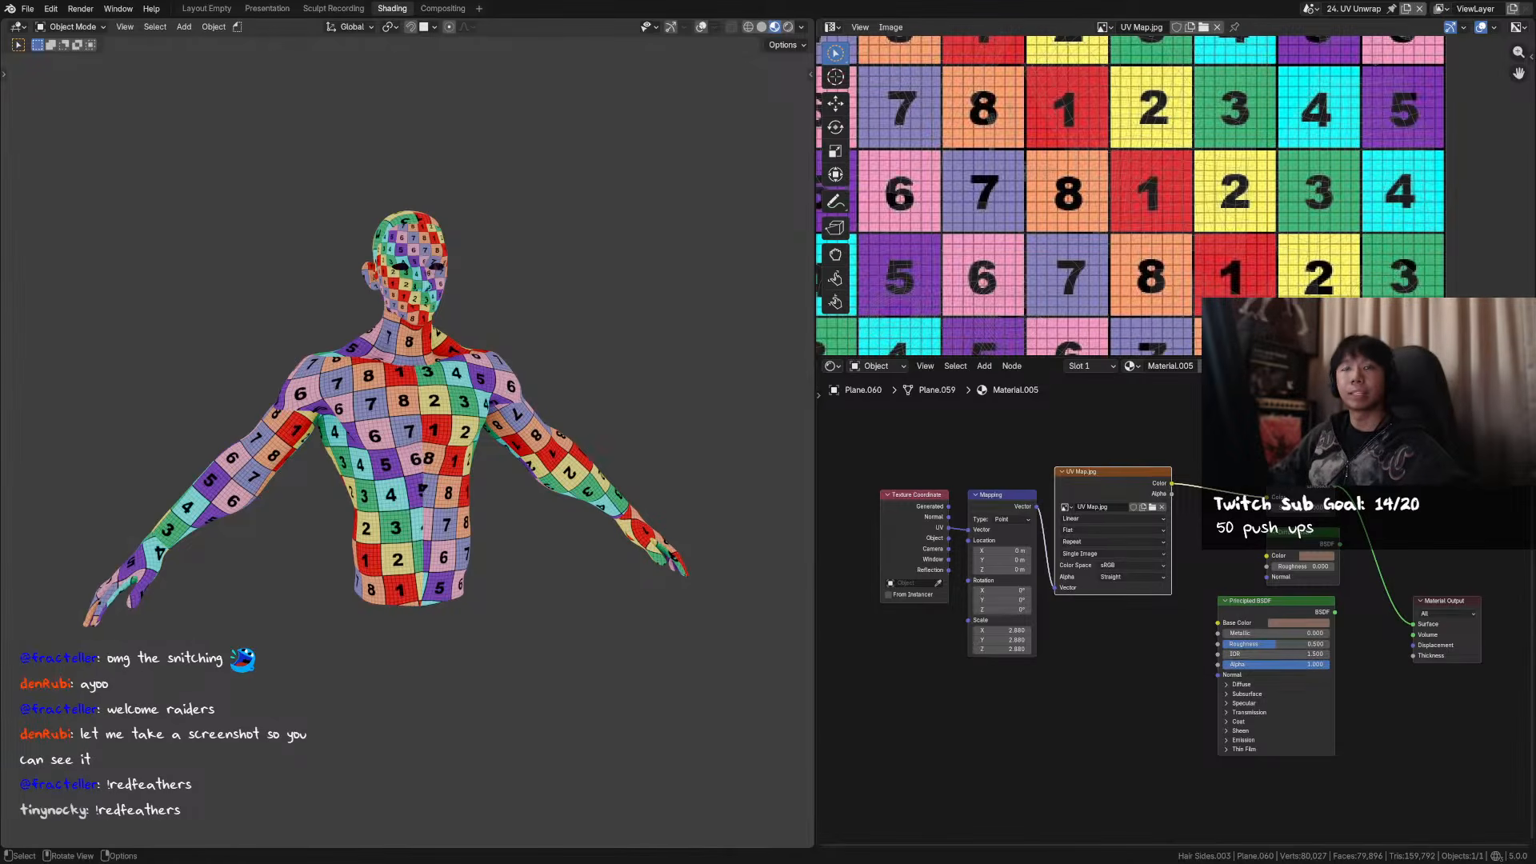
middle_click_drag(448, 472, 477, 473)
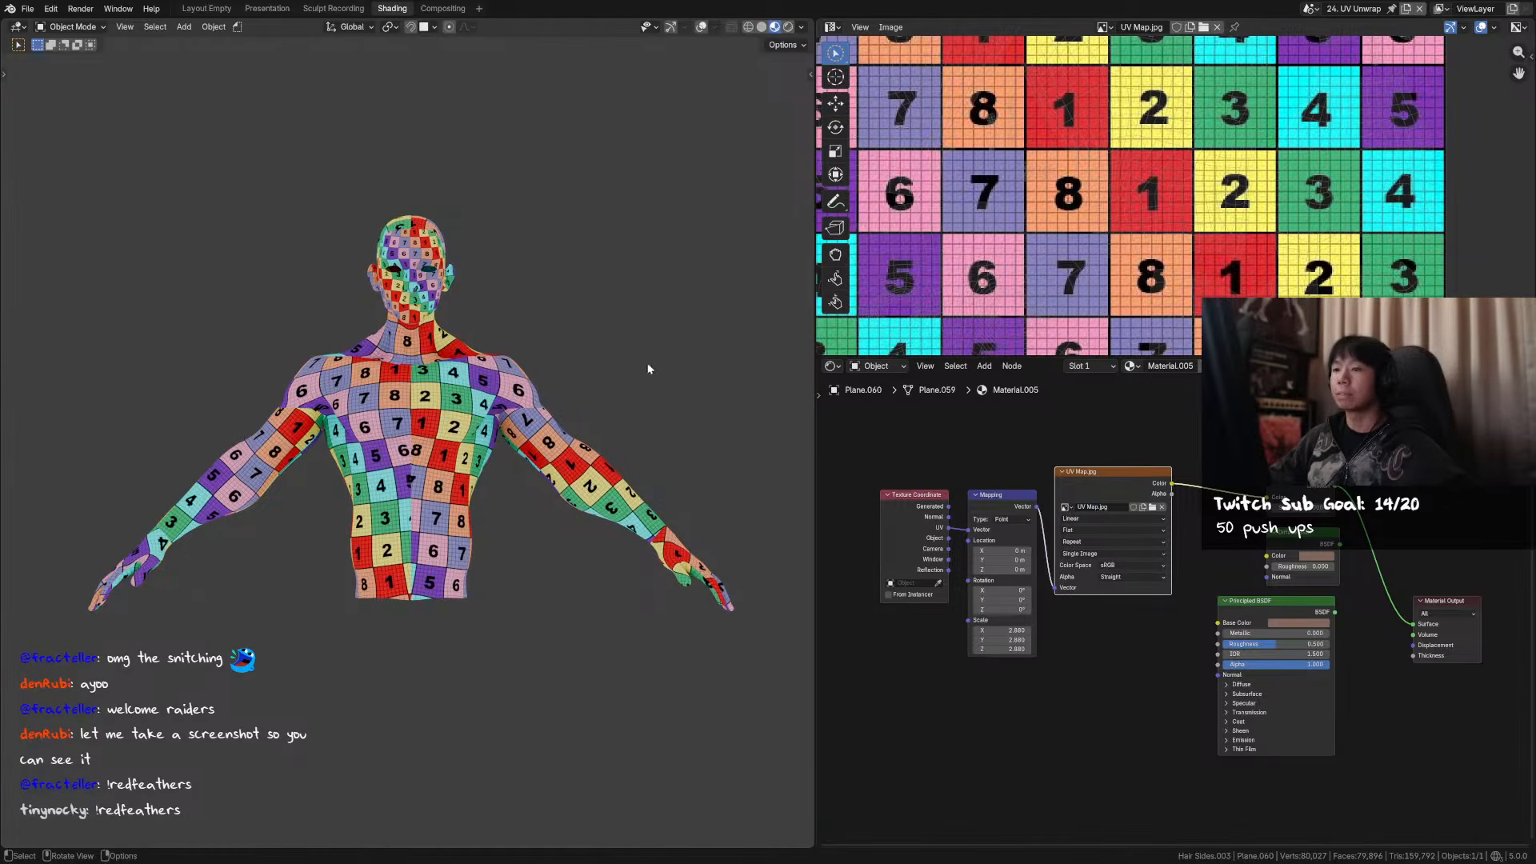
scroll(1014, 227, "down", 6)
scroll(1025, 251, "up", 2)
middle_click_drag(1032, 229, 1044, 240)
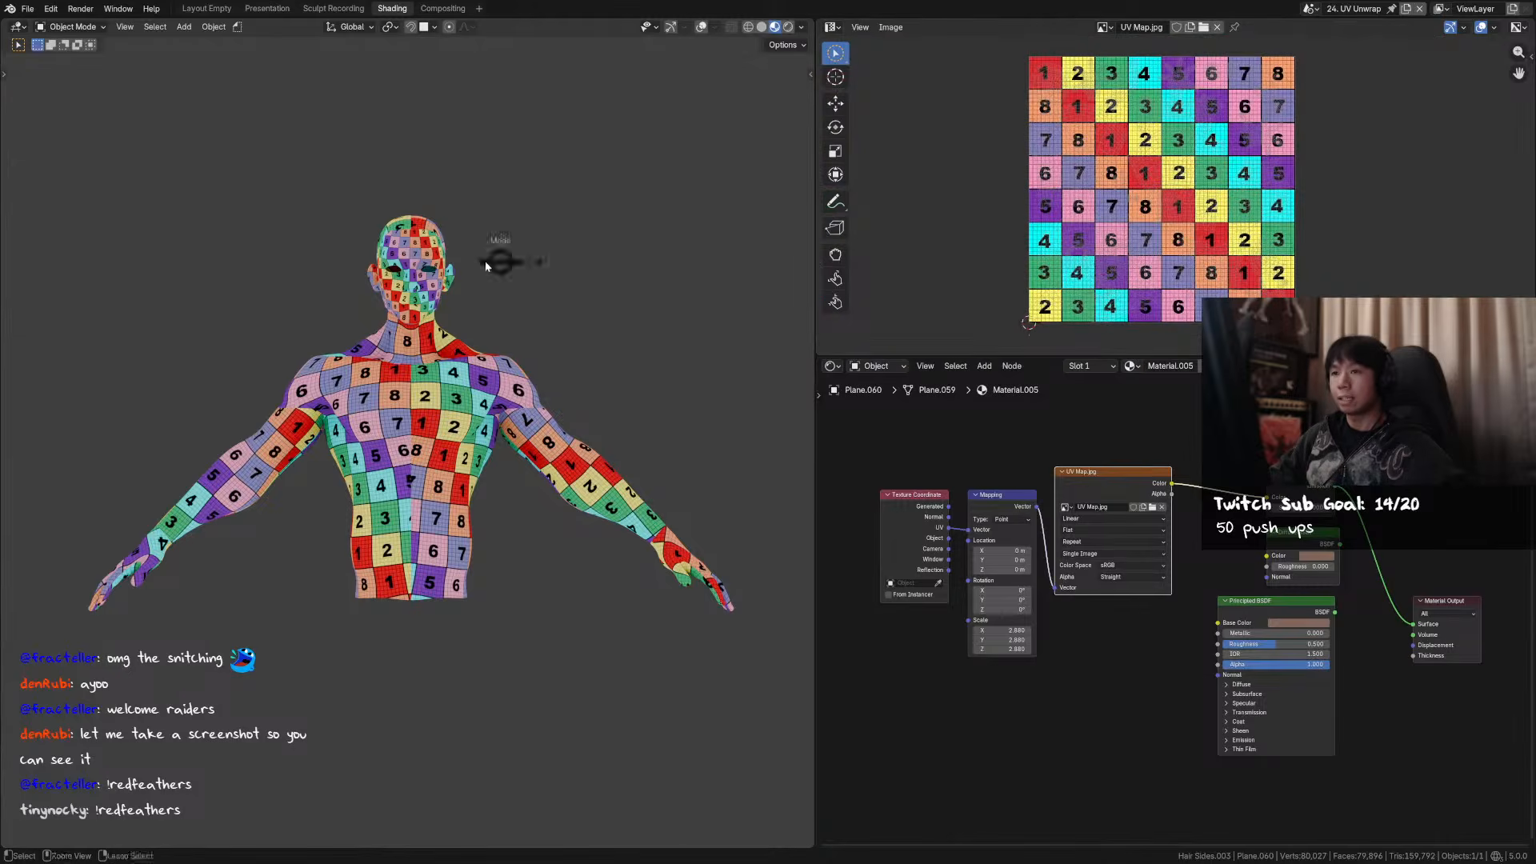
middle_click_drag(466, 244, 420, 279)
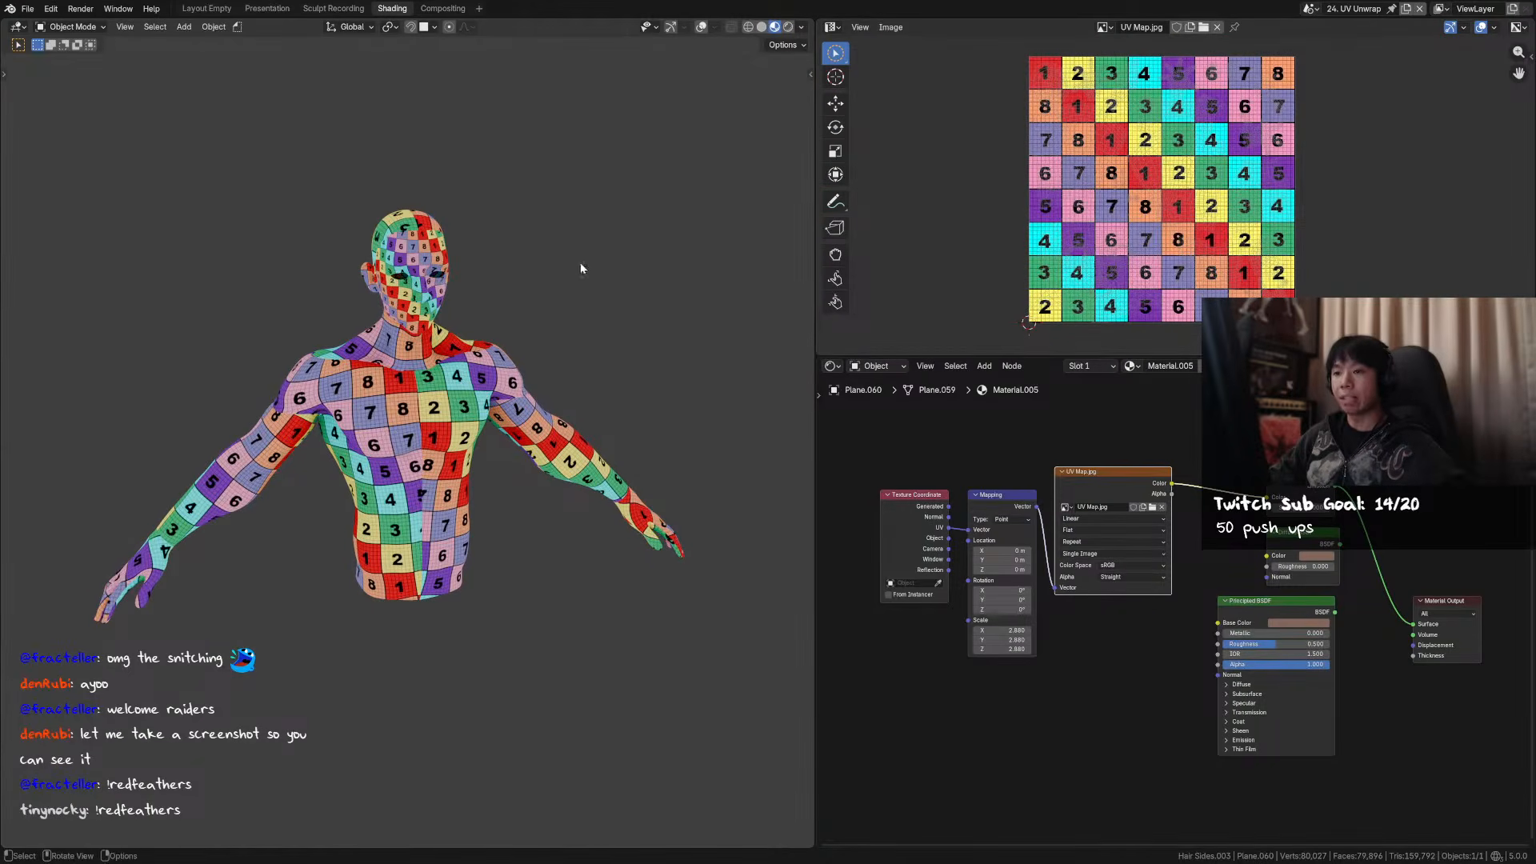
- Unhide the character's parts except the extra object beside the head, and disconnect the UV Map.jpg image from the body's shader
middle_click_drag(1112, 514, 1063, 527)
left_click(1255, 552, "ctrl+shift")
middle_click_drag(649, 378, 650, 308)
key("alt+h")
key("alt+a")
left_click_drag(628, 145, 528, 234)
key("h")
middle_click_drag(522, 238, 562, 278)
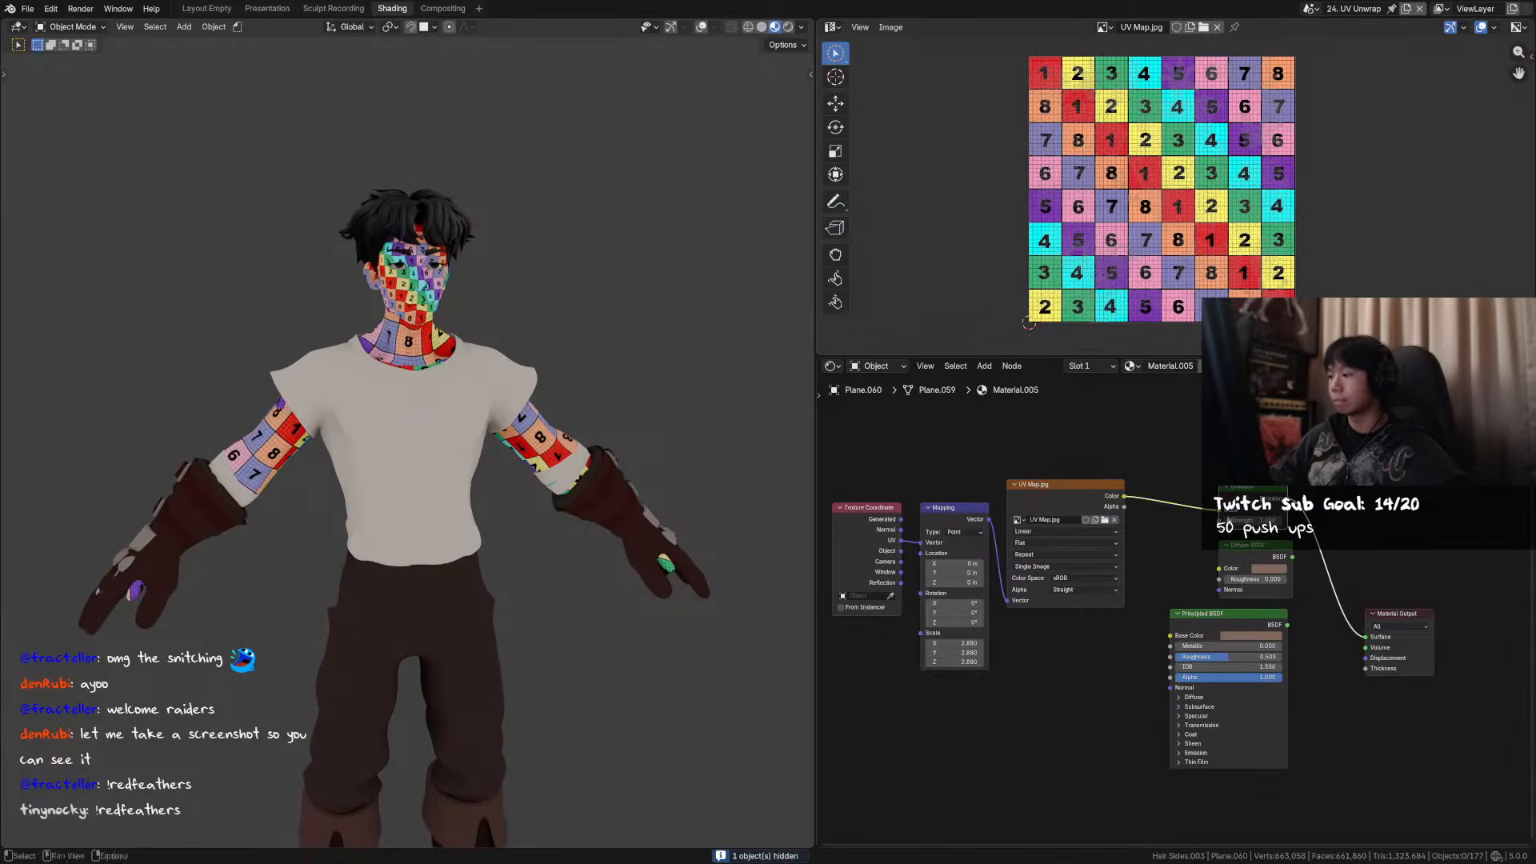
middle_click_drag(607, 380, 559, 283)
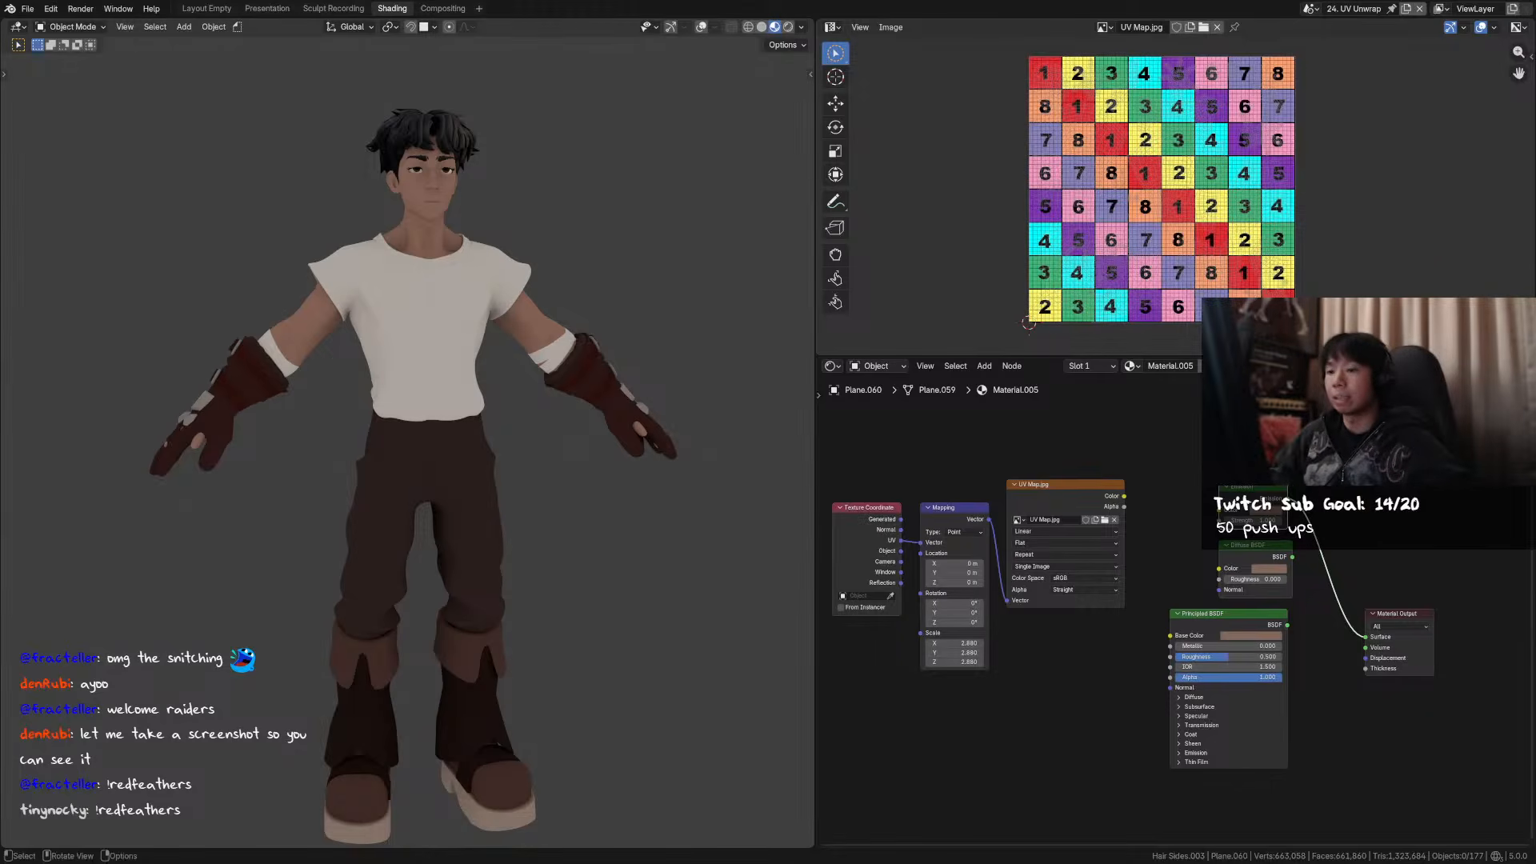
- Select the body mesh, frame it in the view, save the file, and hide all other objects
left_click(424, 203)
key("KP_Decimal")
scroll(512, 261, "up", 1)
middle_click_drag(512, 261, 470, 277)
key("ctrl+s")
scroll(531, 297, "down", 2)
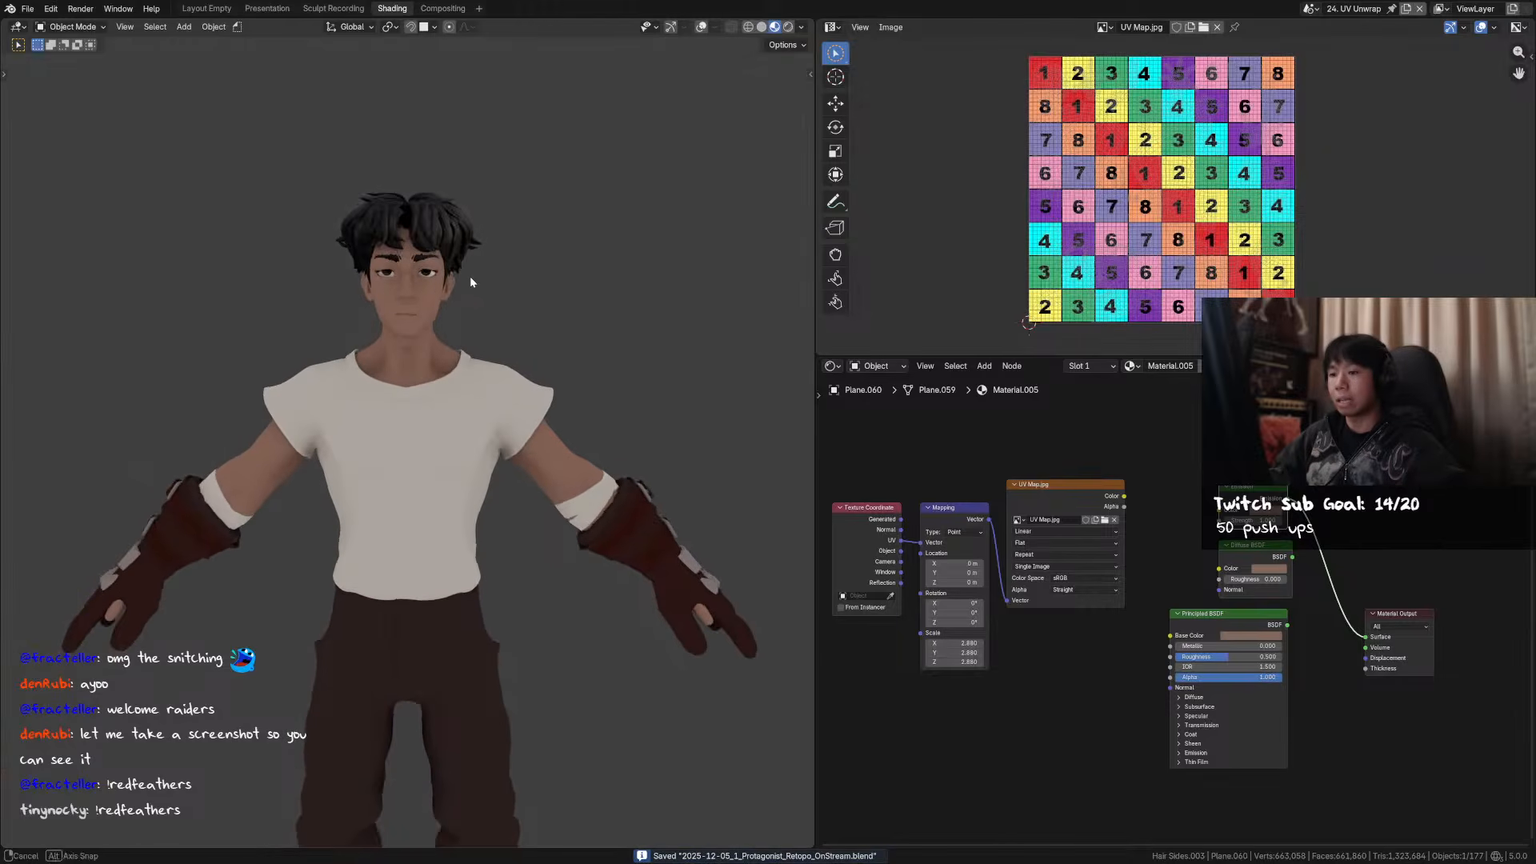
key("shift+h")
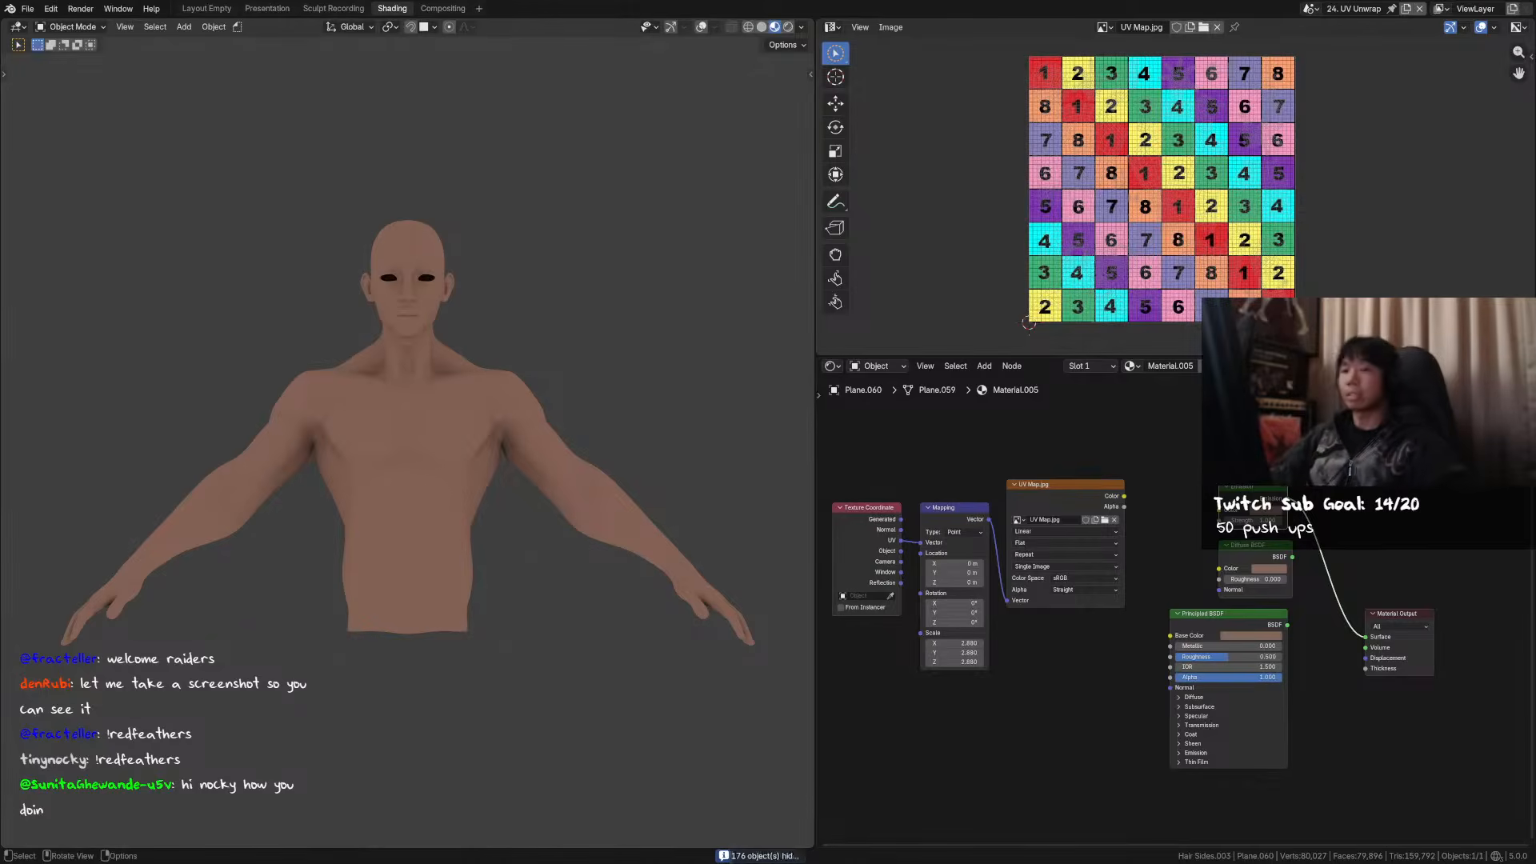
middle_click_drag(354, 430, 343, 503)
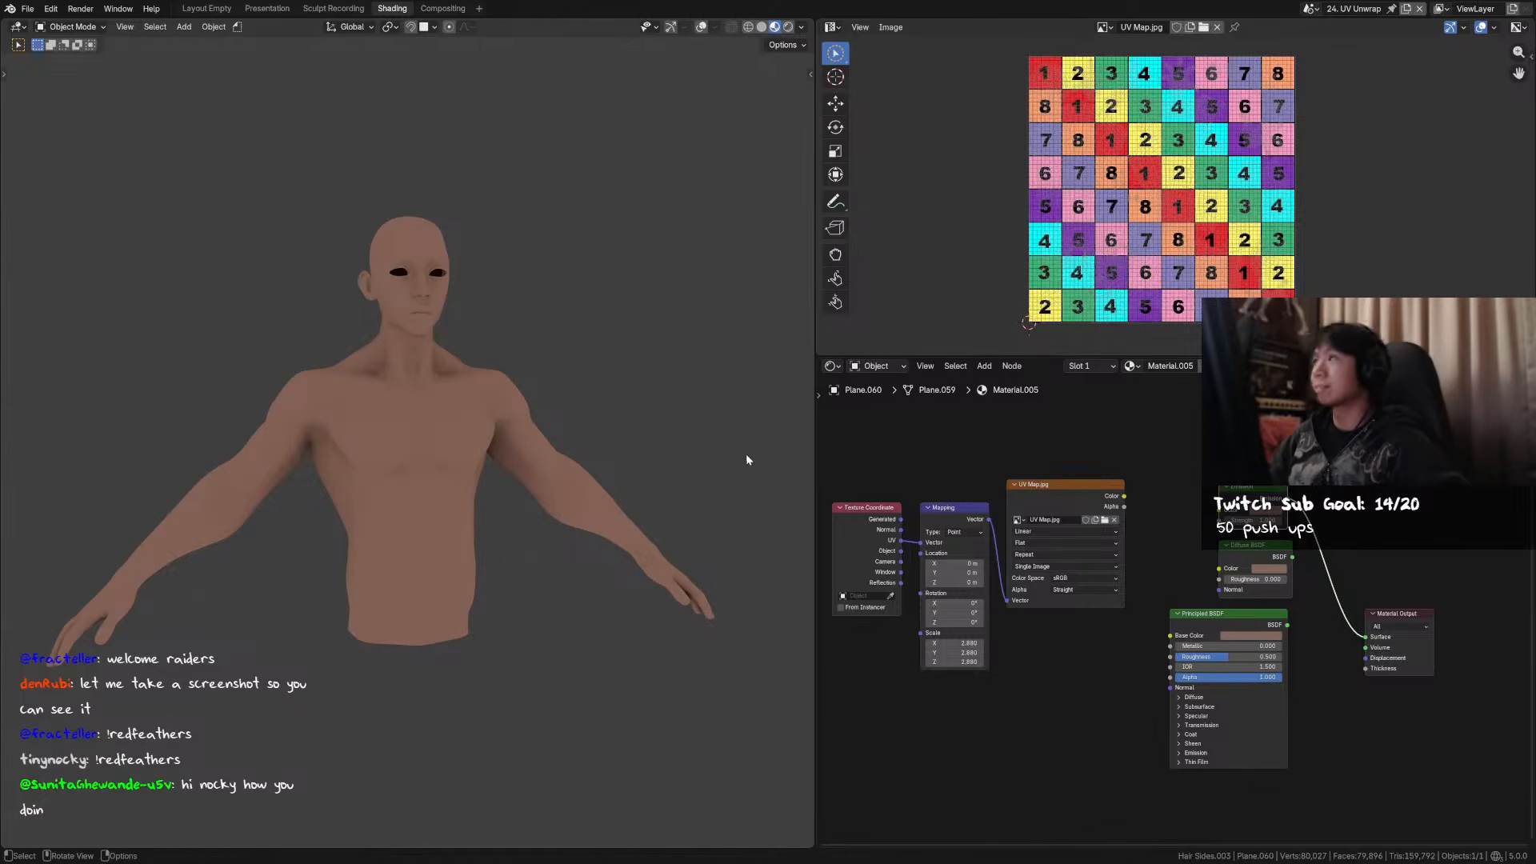
- Save the file and add an Image Texture node above the existing nodes of the body material
left_click(1099, 485)
left_click(1207, 461)
key("Home")
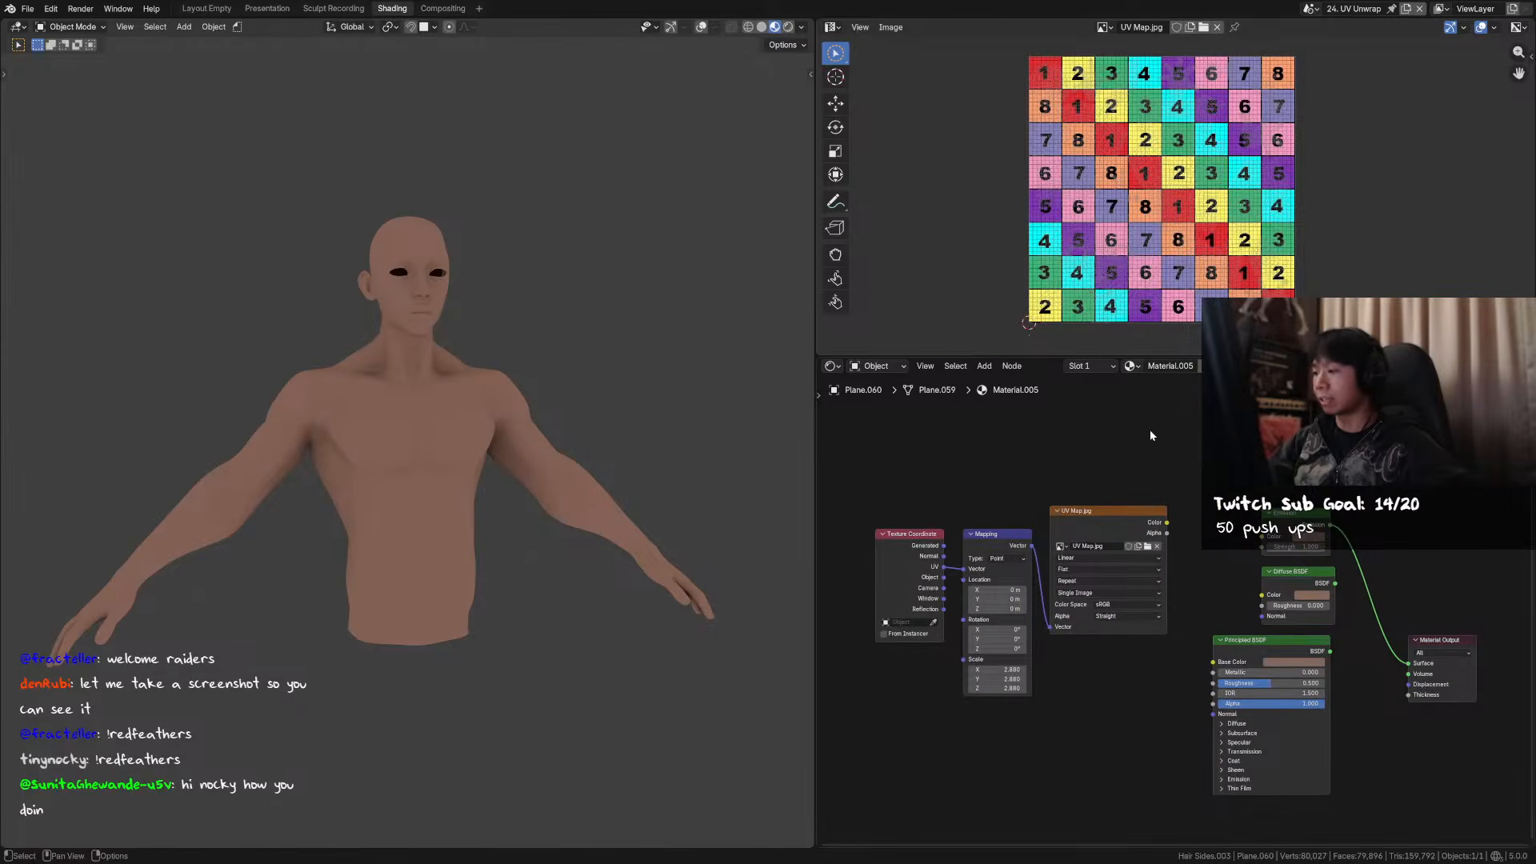
key("ctrl+s")
key("shift+a")
type("imag")
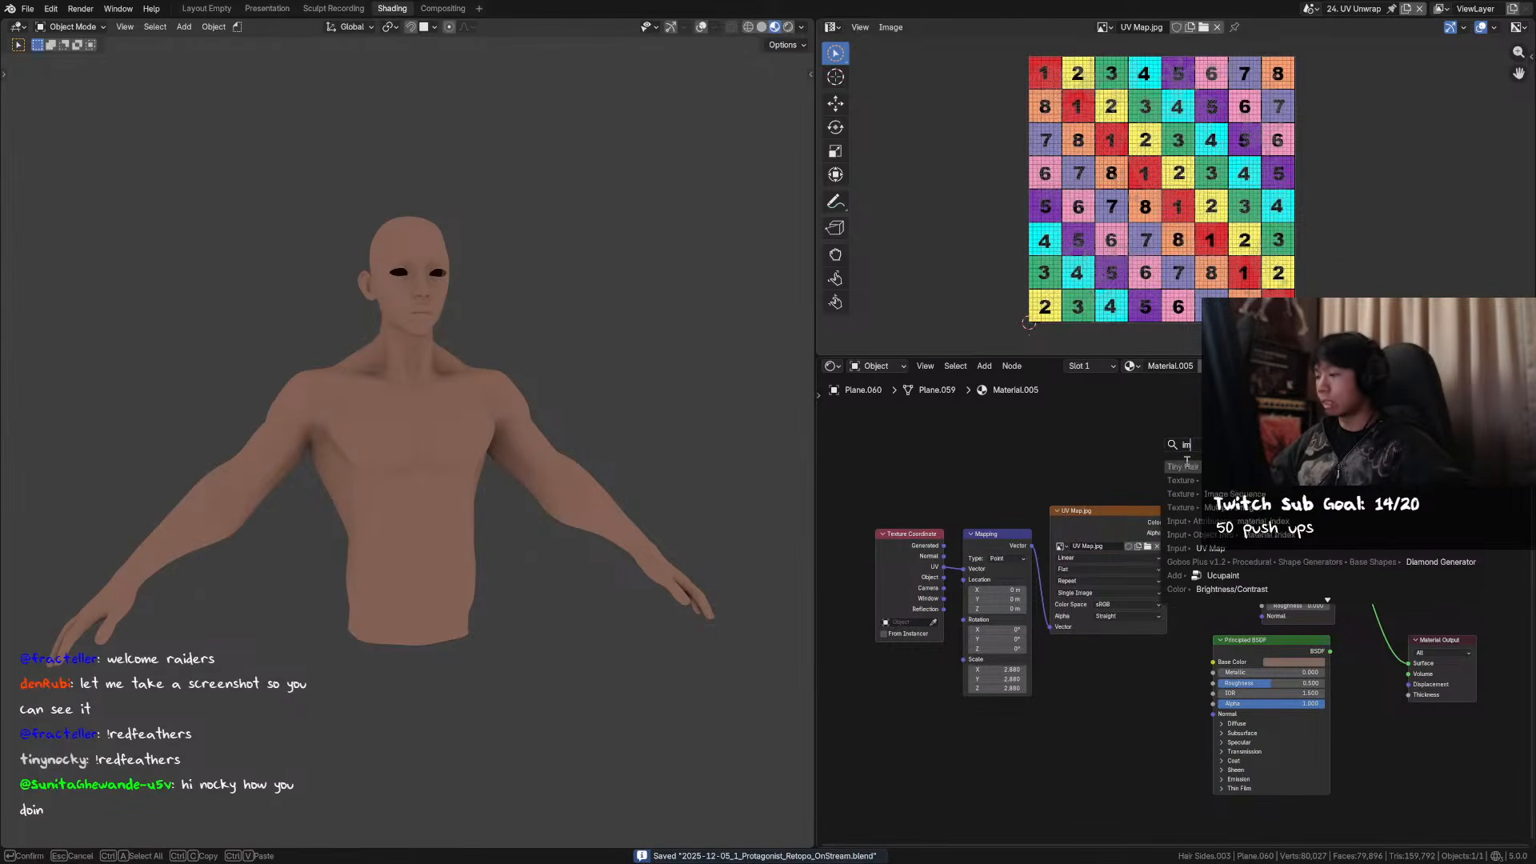
key("Return")
left_click(1061, 397)
- Delete the Texture Coordinate, Mapping and UV Map.jpg nodes, and start creating a new image in the added Image Texture node
left_click_drag(886, 536, 1100, 610)
key("x")
middle_click_drag(1112, 522, 1109, 568)
left_click(1101, 480)
- Set the new image's width and height to 8192 px
left_click(1181, 496)
key("BackSpace")
key("BackSpace")
key("BackSpace")
key("BackSpace")
type("8192")
key("Tab")
type("8192")
- Name the new image RF_Protag_Body_TexturePa
left_click(1179, 483)
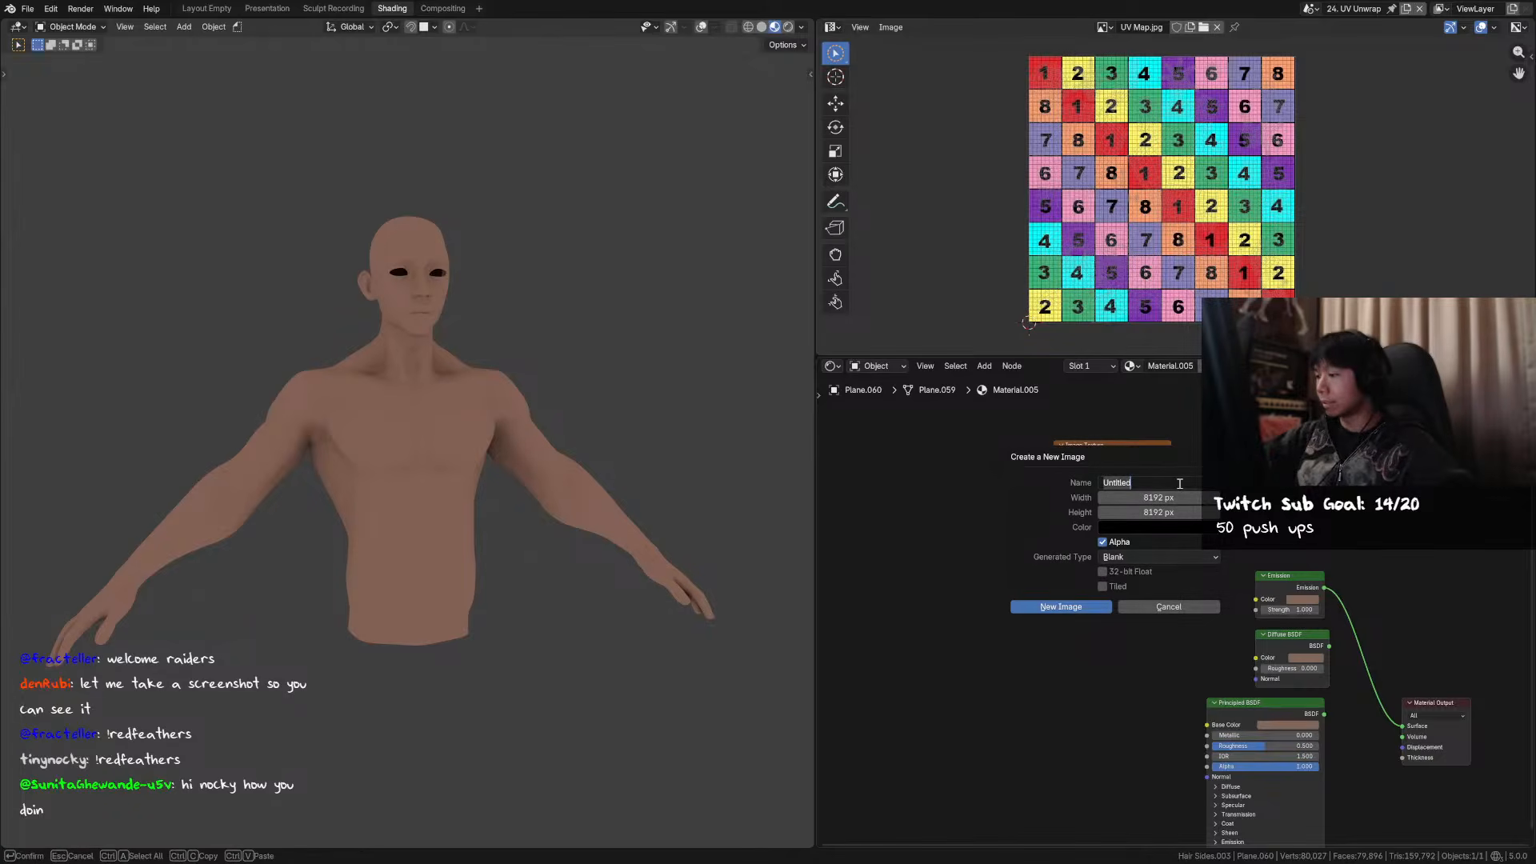
type("RF_")
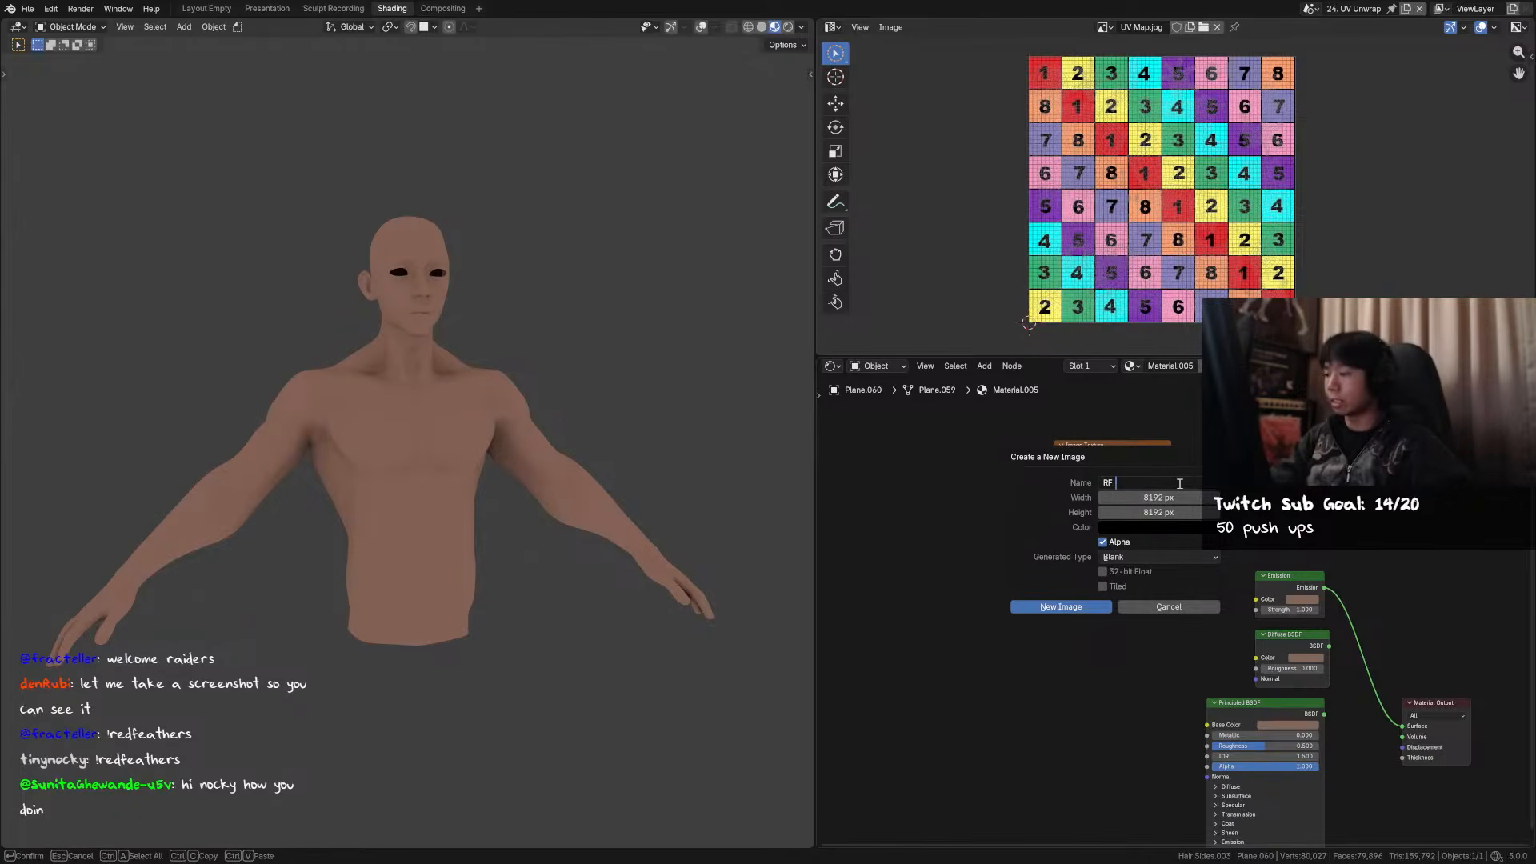
type("Protago")
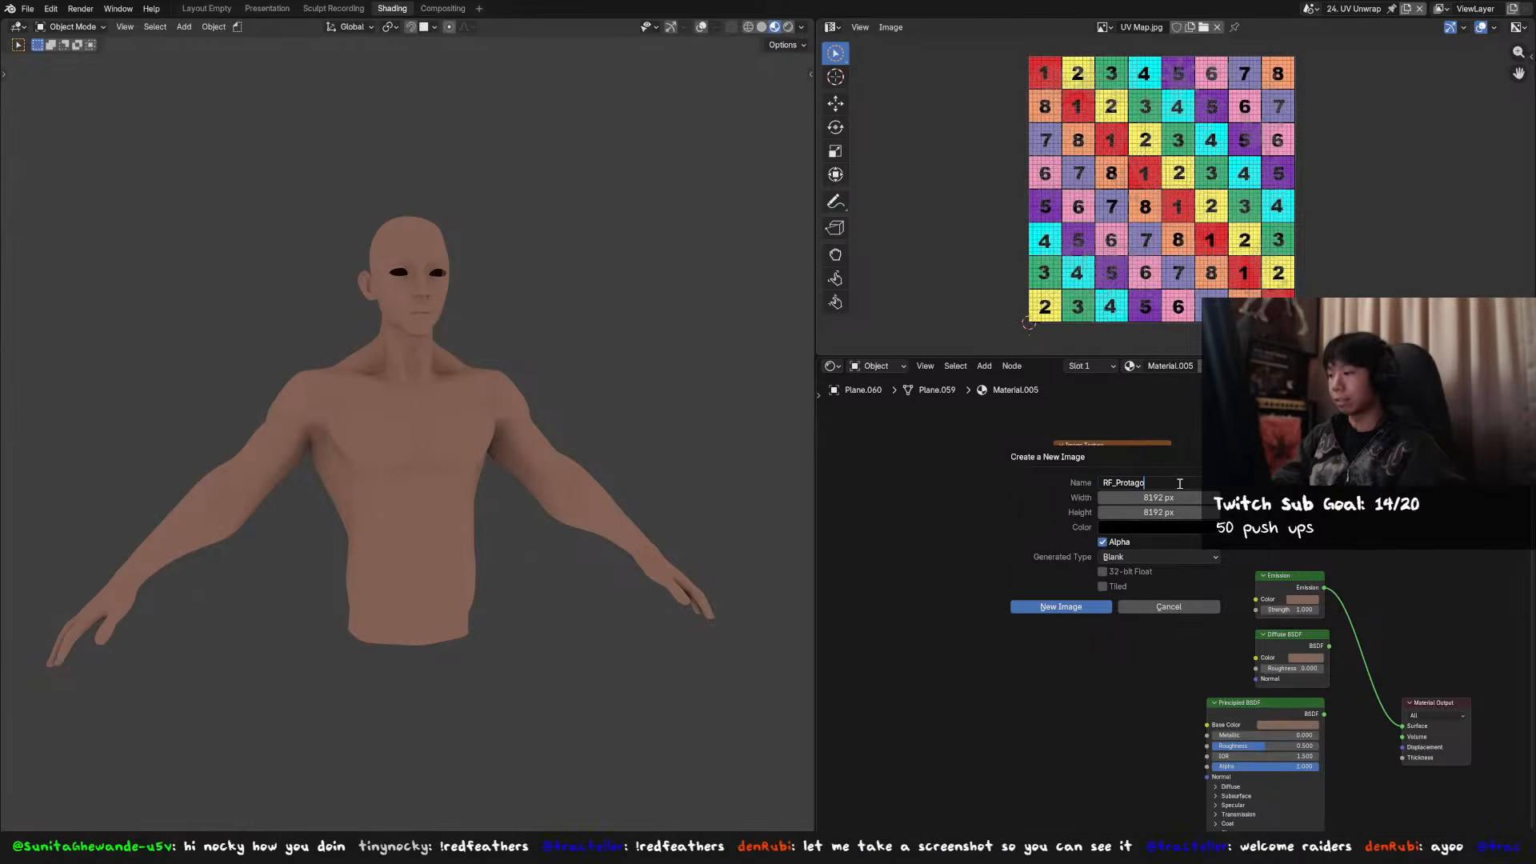
key("BackSpace")
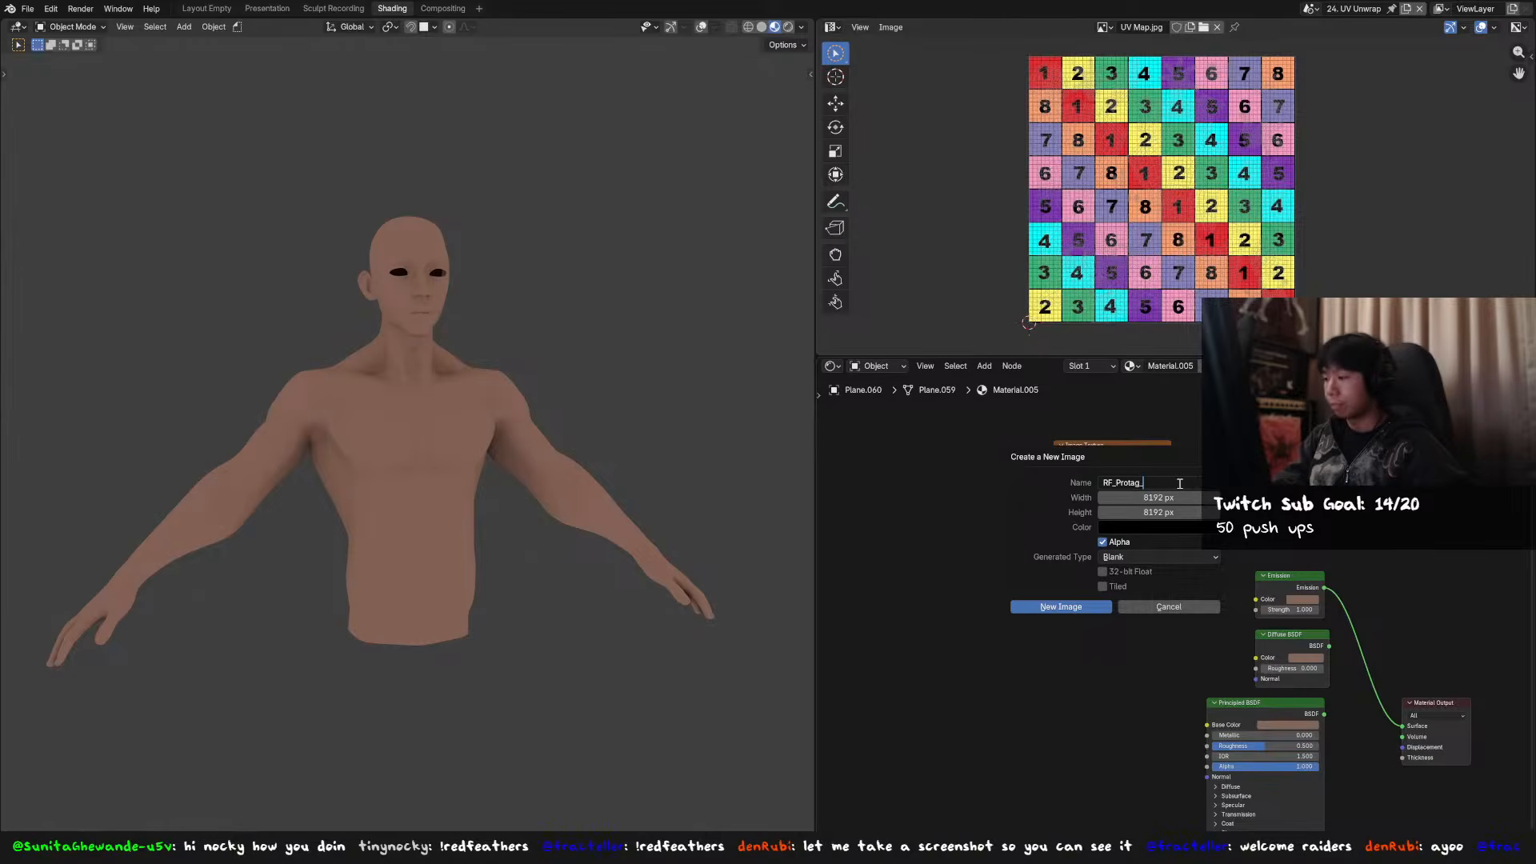
type("Body_")
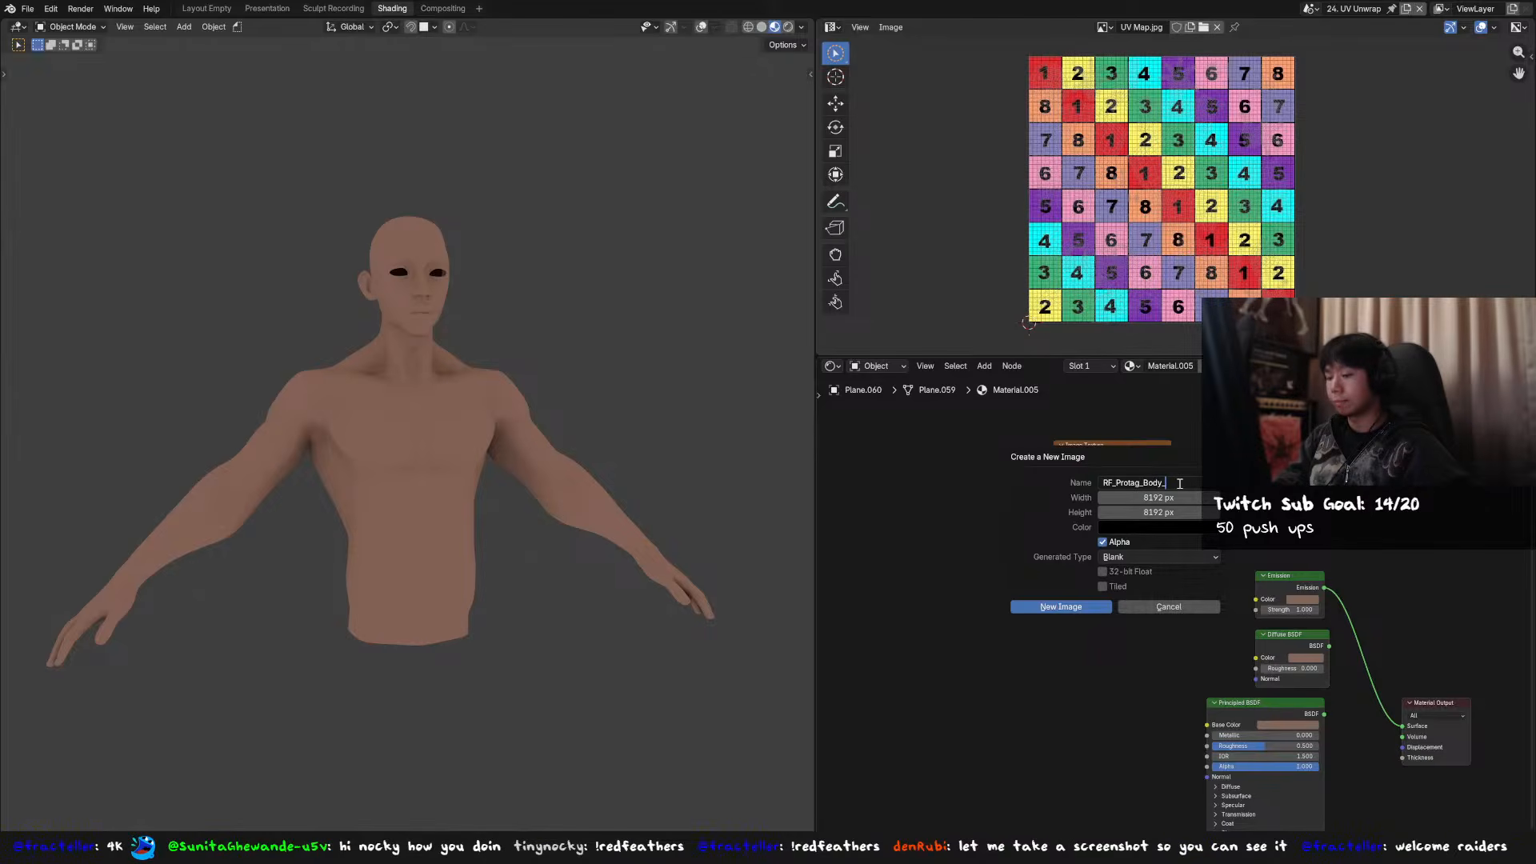
type("TexturePa")
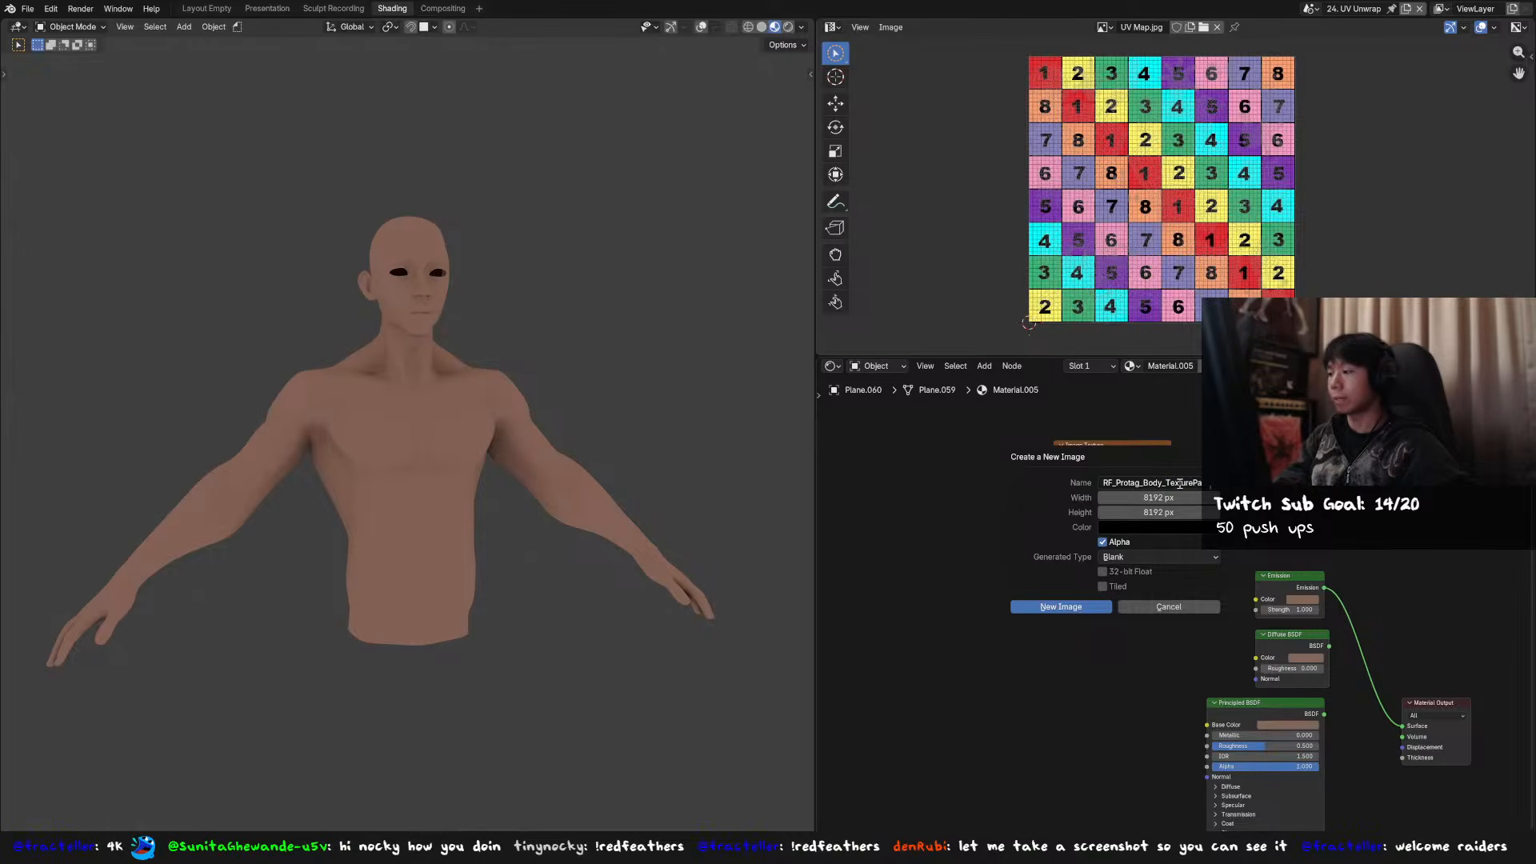
key("Return")
- Set both the width and height of the new image to 4096 px
left_click_drag(1188, 498, 1189, 513)
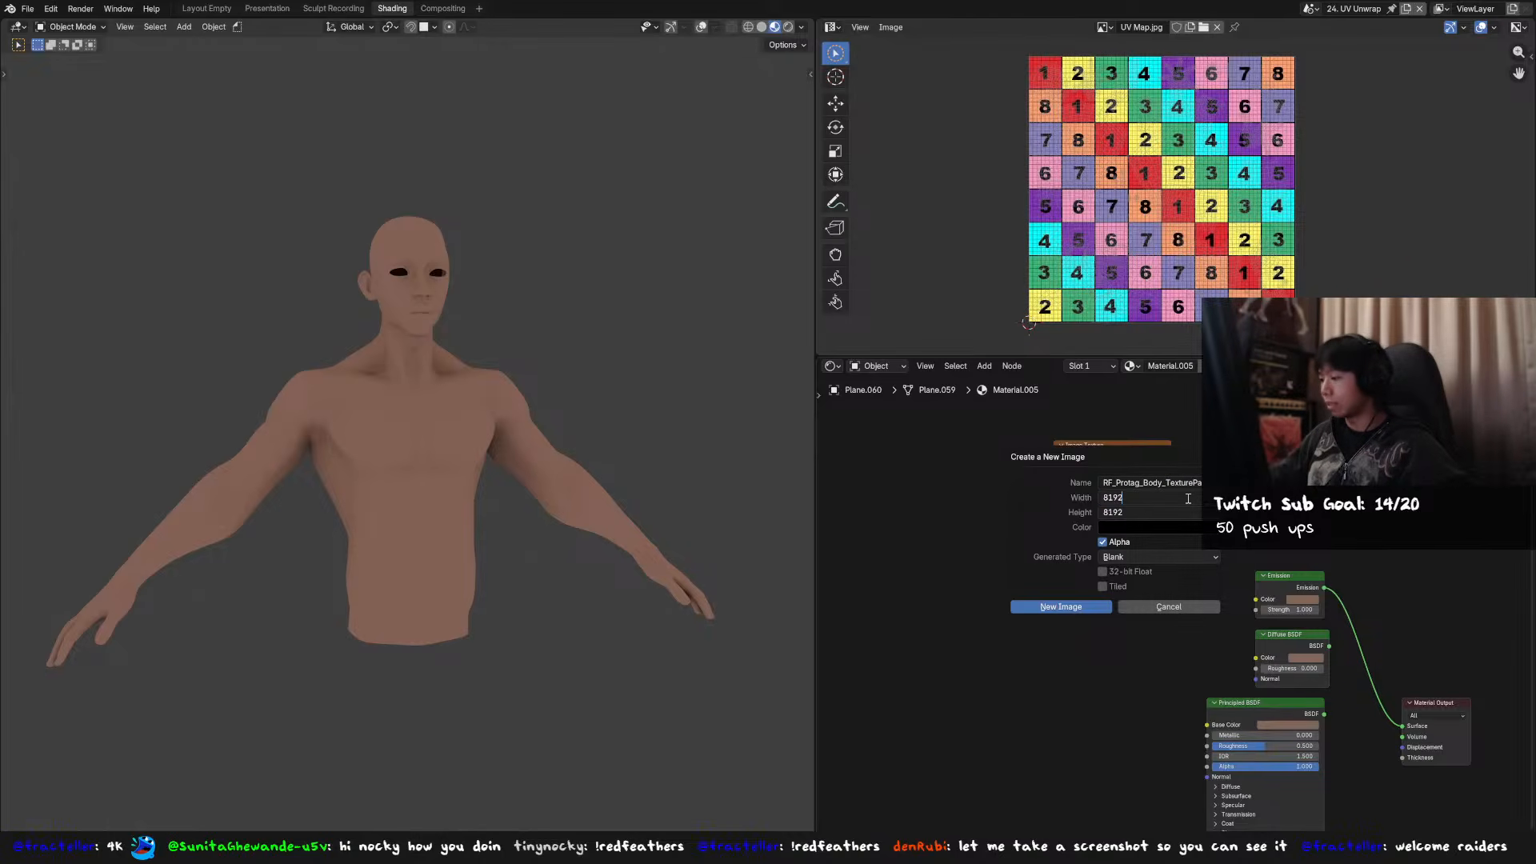
key("BackSpace")
key("BackSpace")
key("BackSpace")
key("BackSpace")
type("4096")
key("Return")
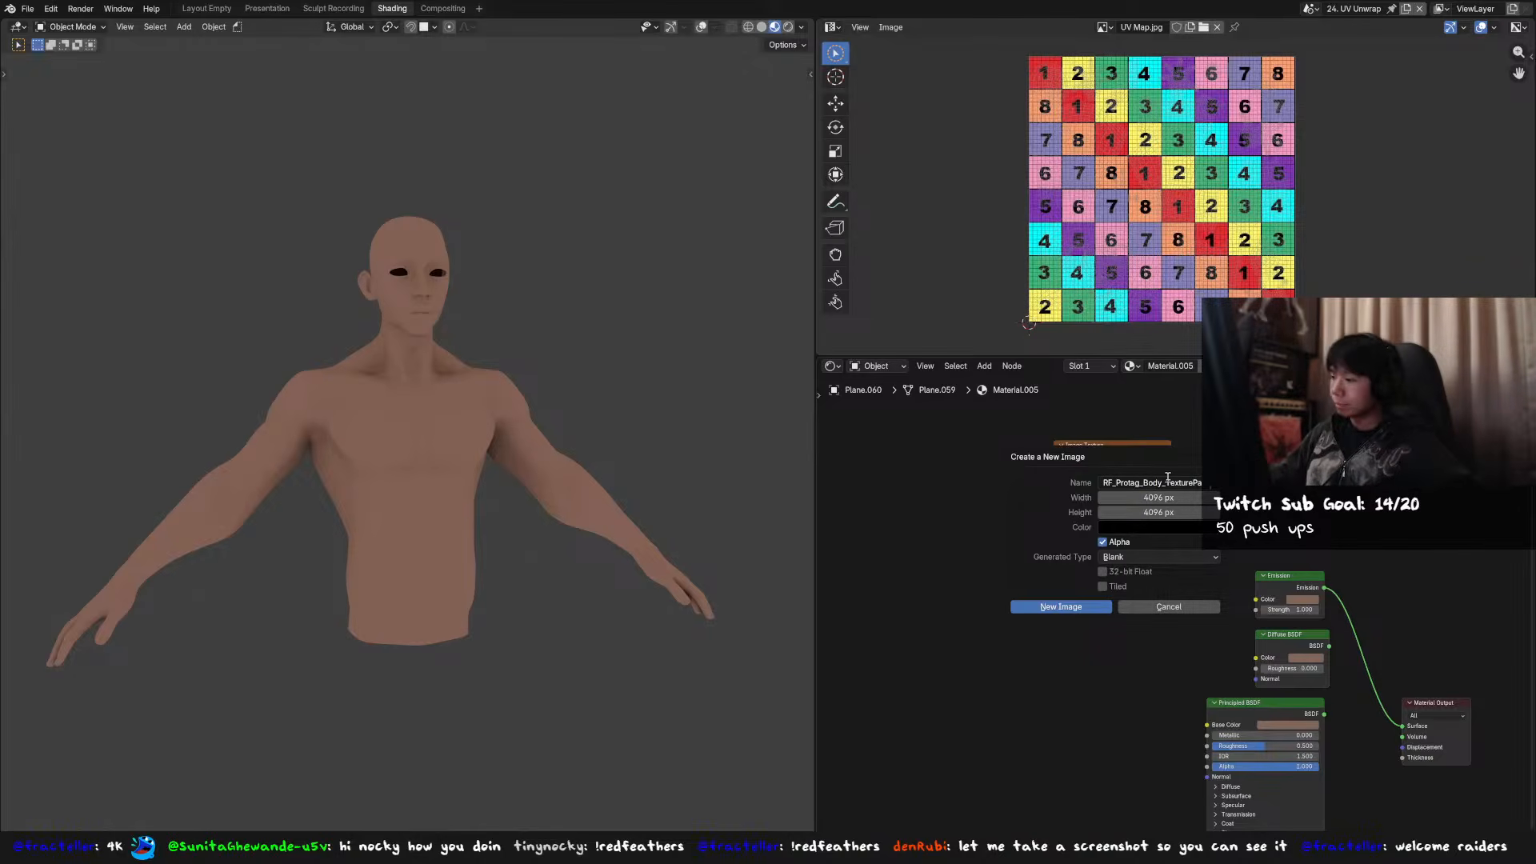
- Rename the new image RF_Protag_Body_Col_4K and create it
double_click(1167, 478)
type("Col")
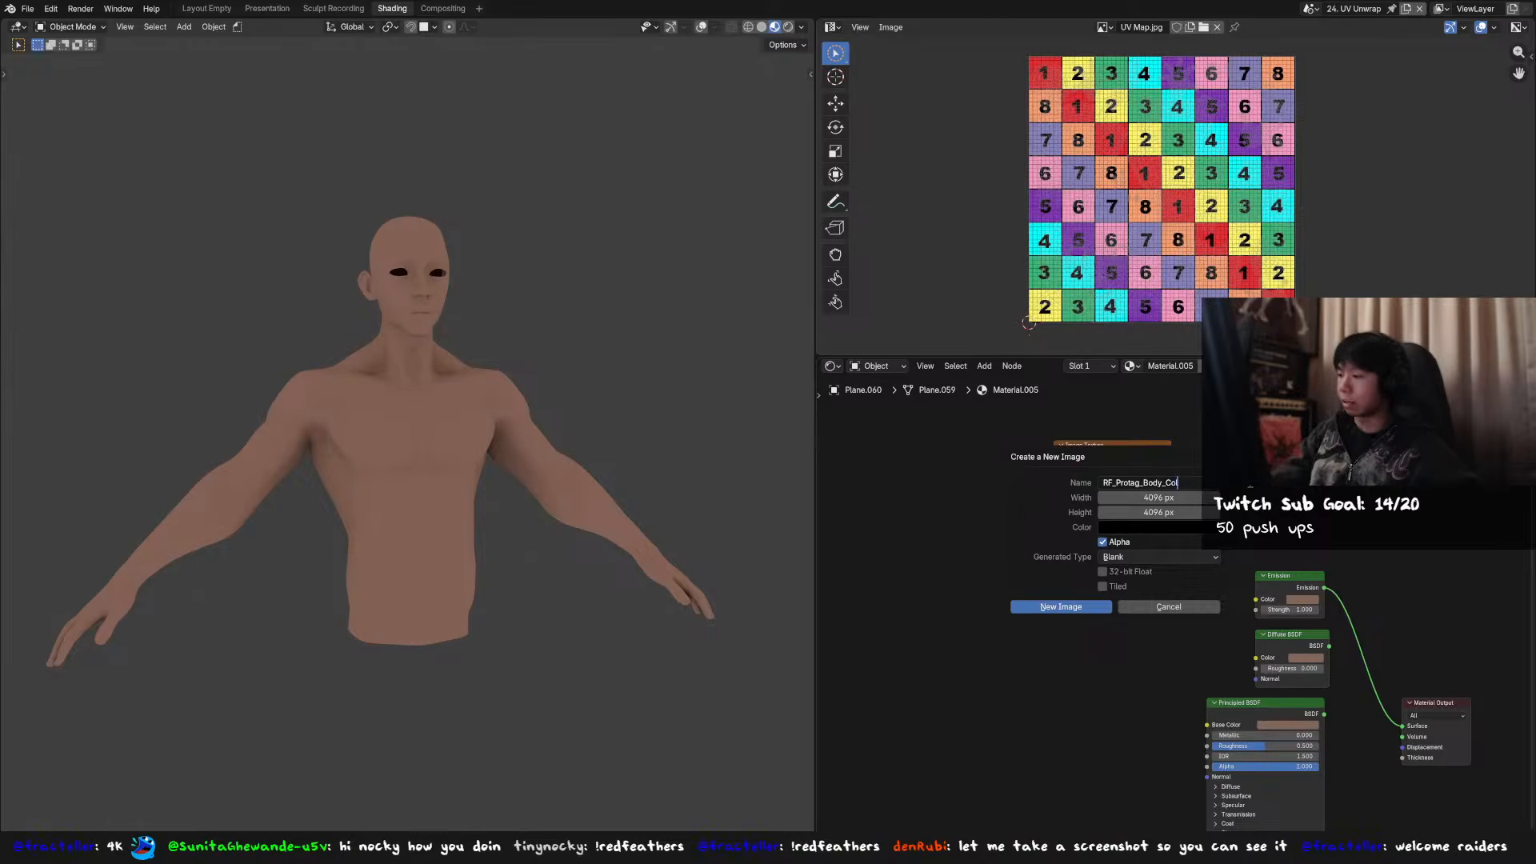
key("Return")
left_click(1197, 482)
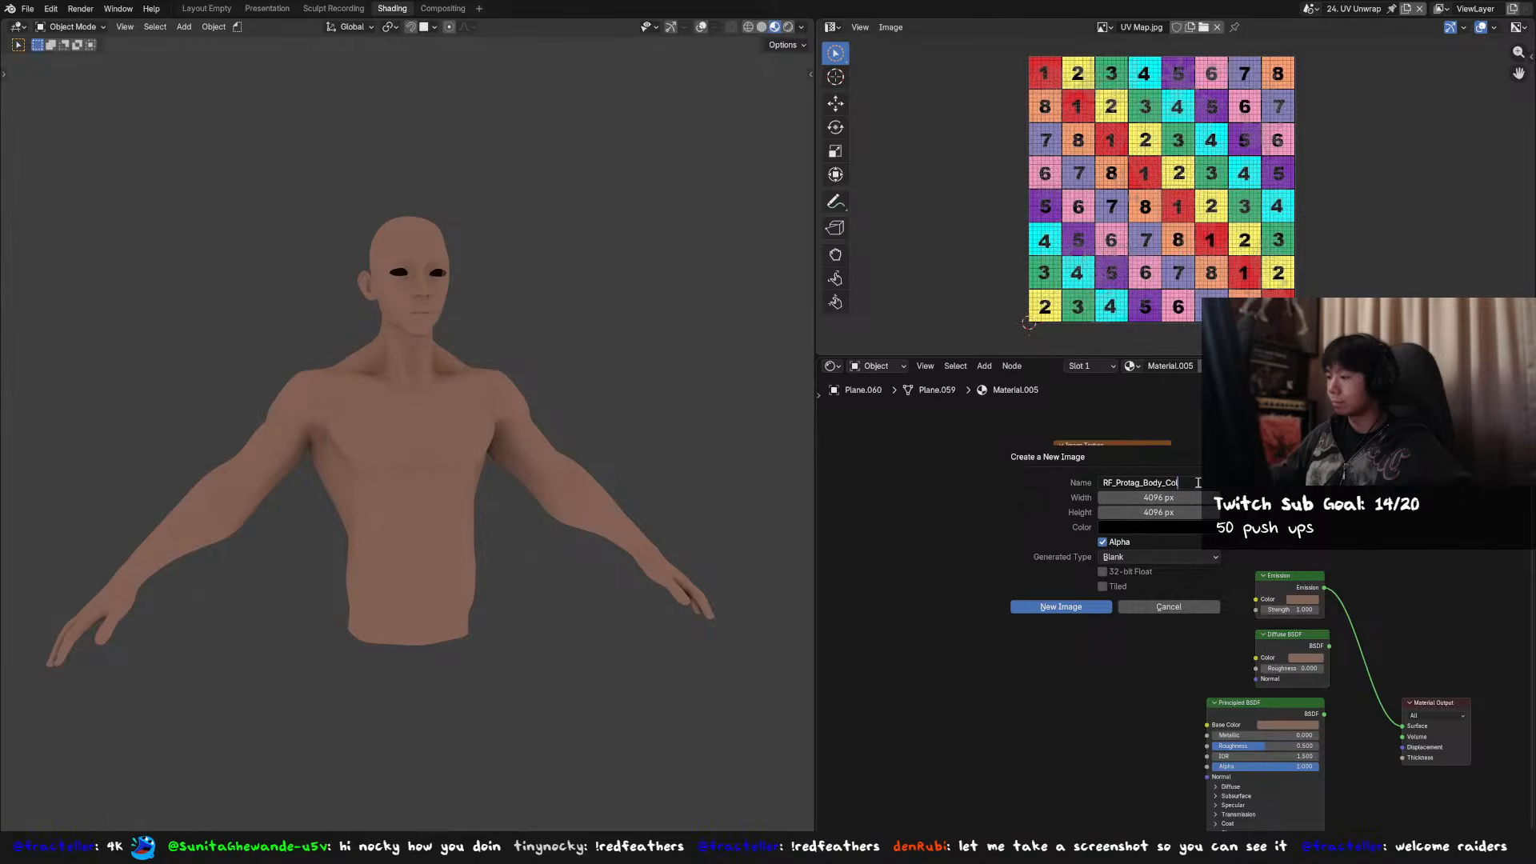
key("Return")
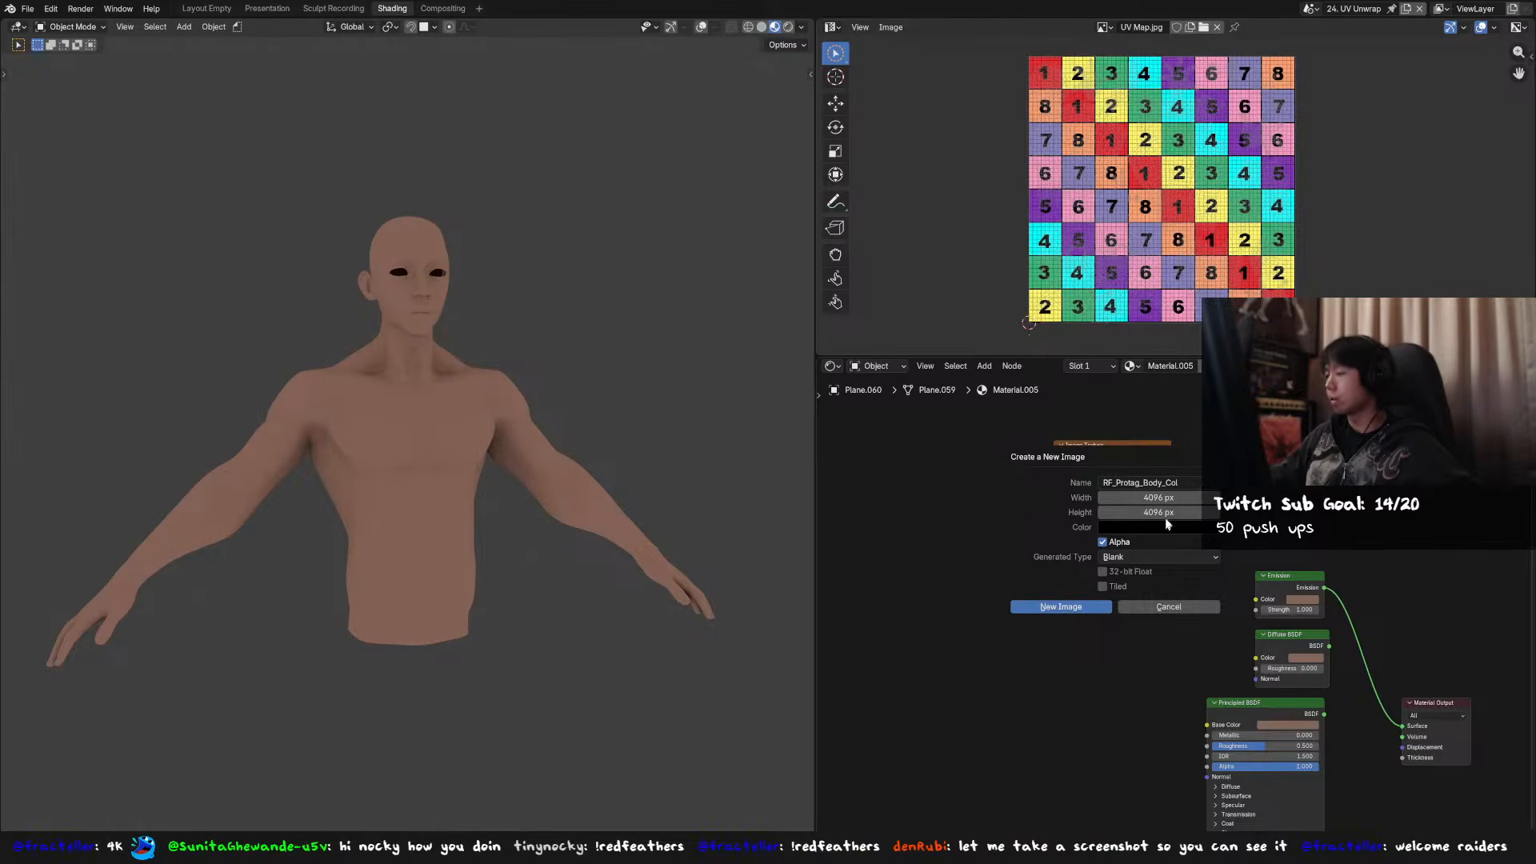
left_click(1198, 483)
type("_4K")
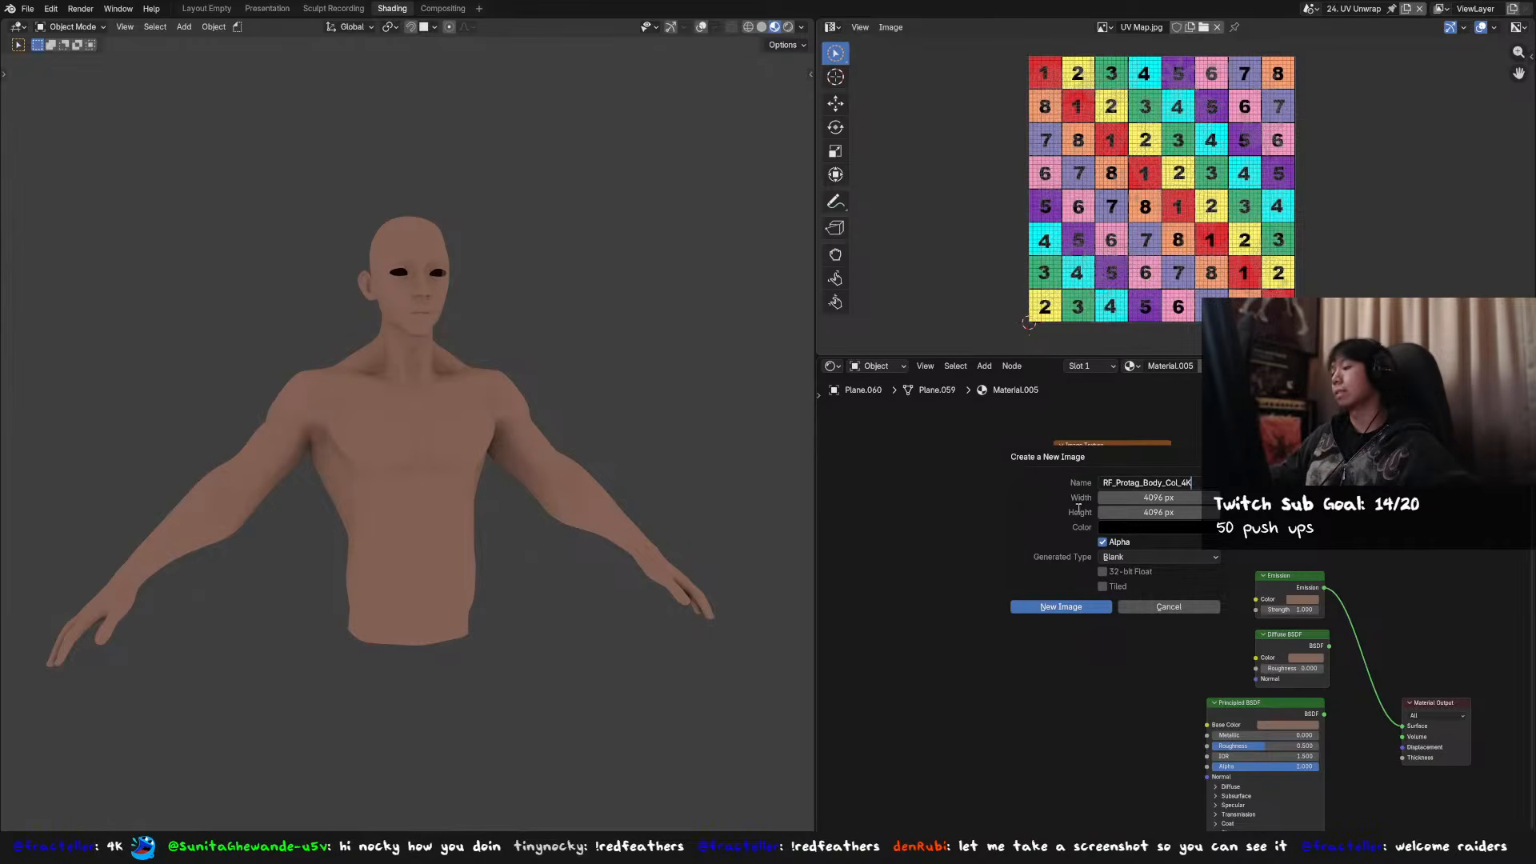
key("Return")
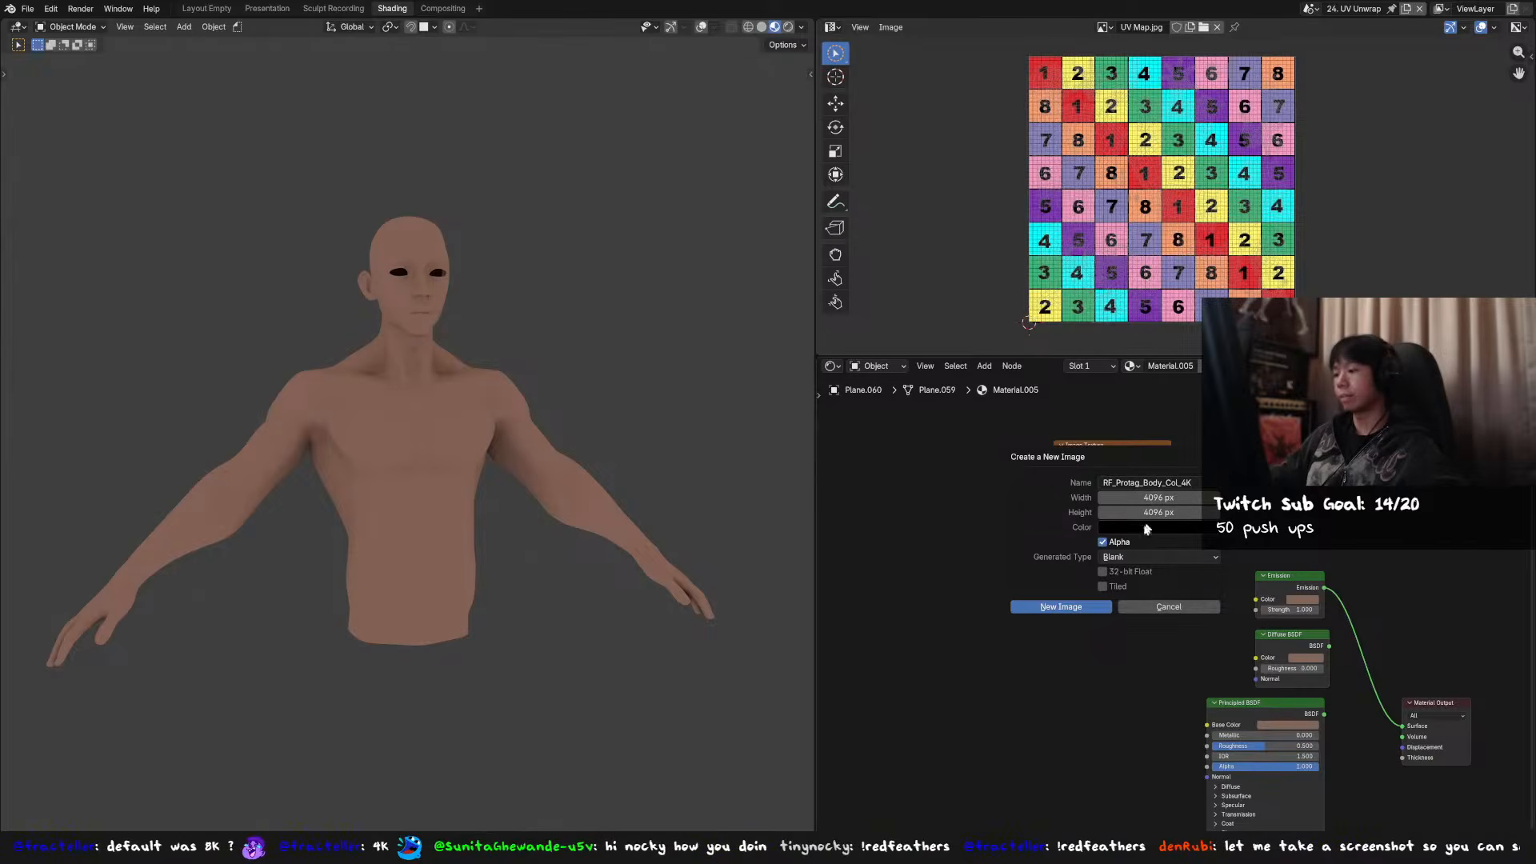
left_click(1077, 607)
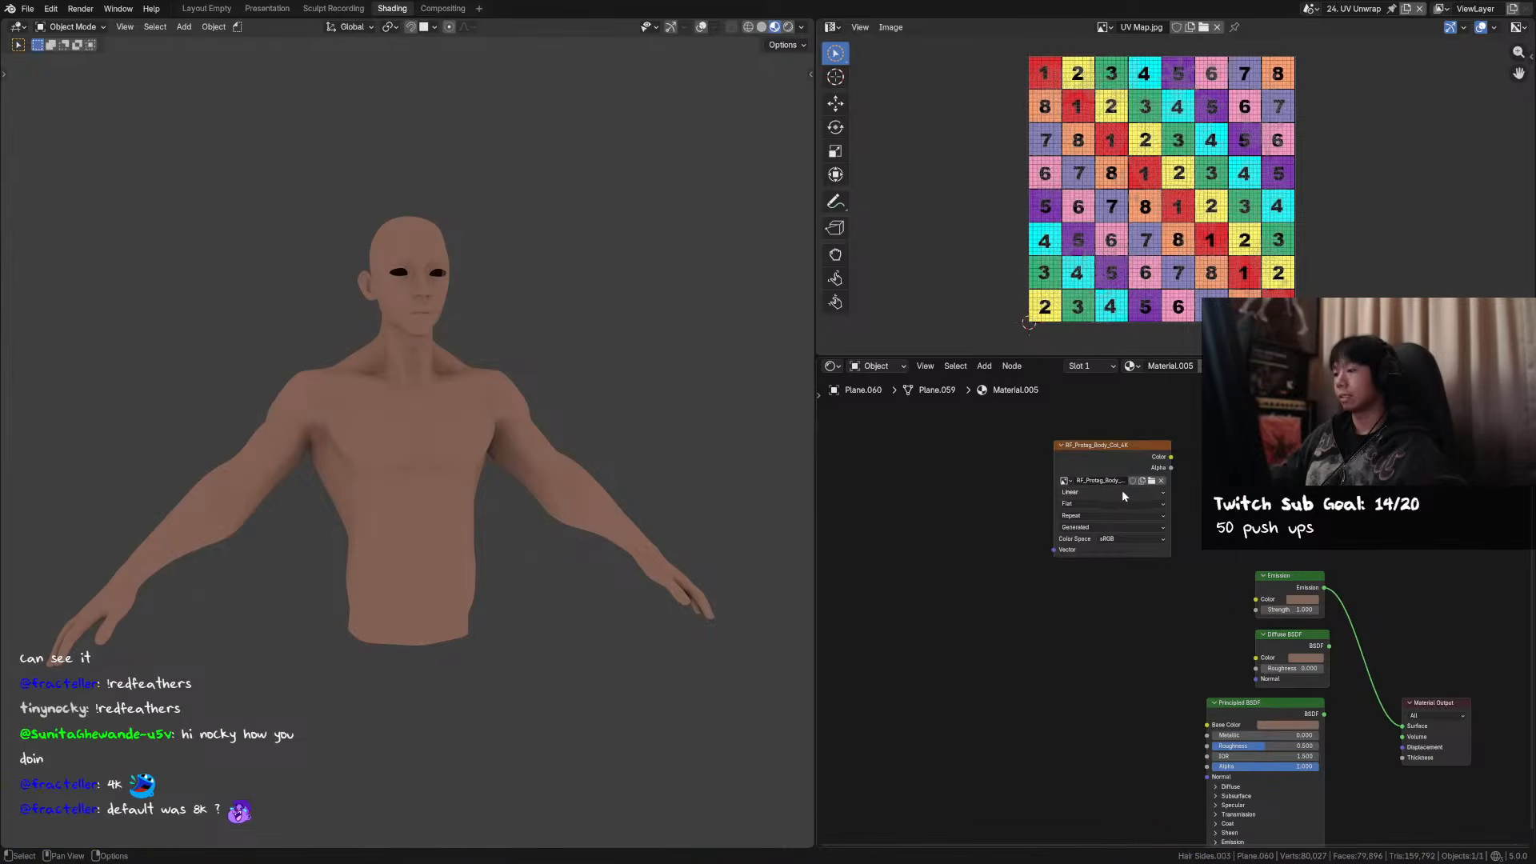
- Move the RF_Protag_Body_Col_4K node beside the Emission node and connect its Color output to the Emission Color input
left_click(1126, 449)
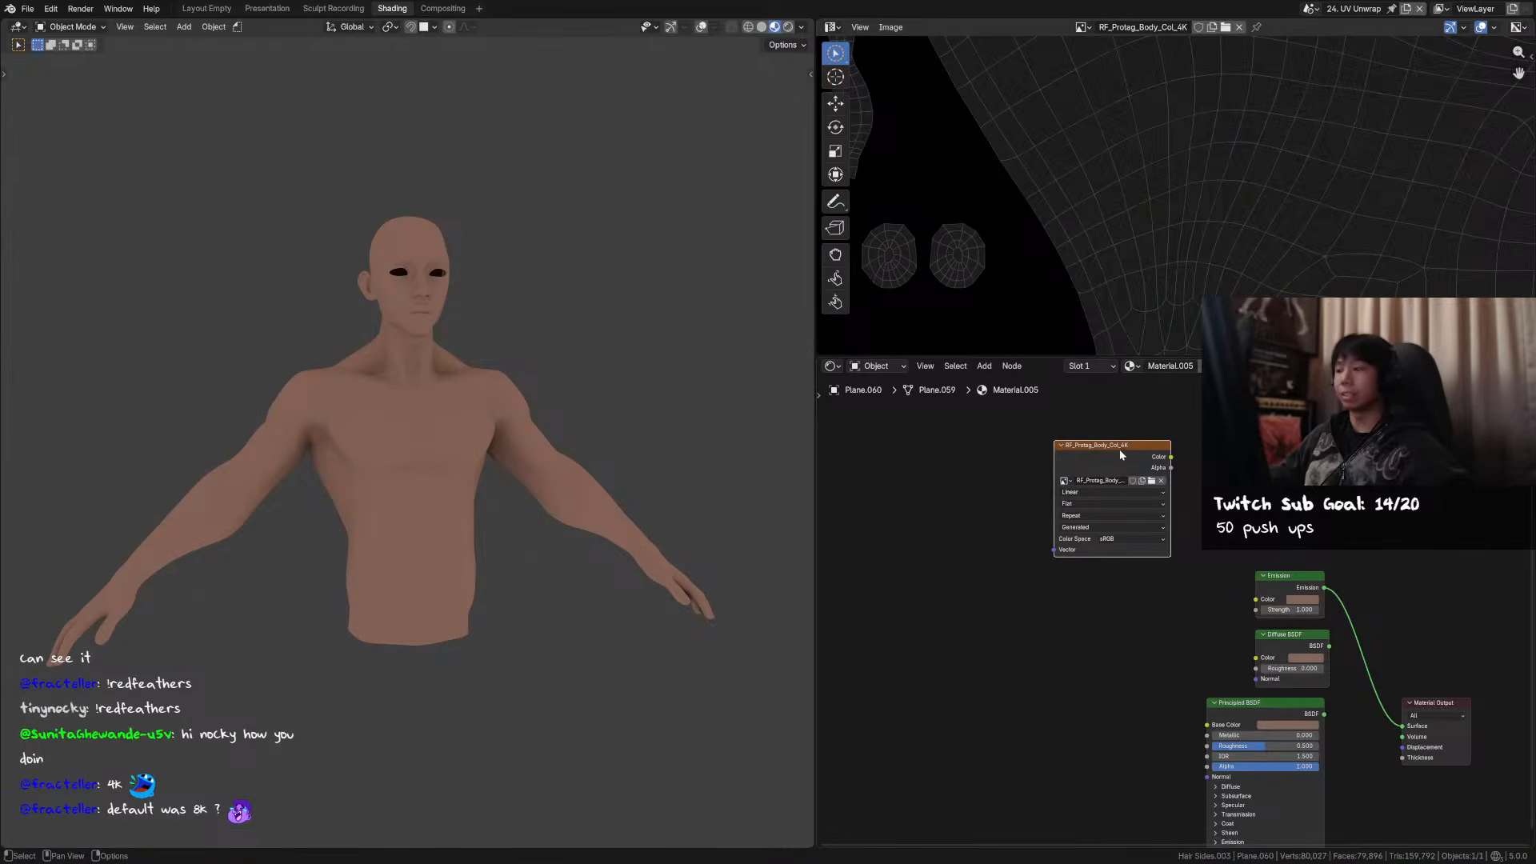
left_click_drag(1135, 455, 1141, 604)
middle_click_drag(1180, 562, 1126, 527)
scroll(1124, 528, "up", 1)
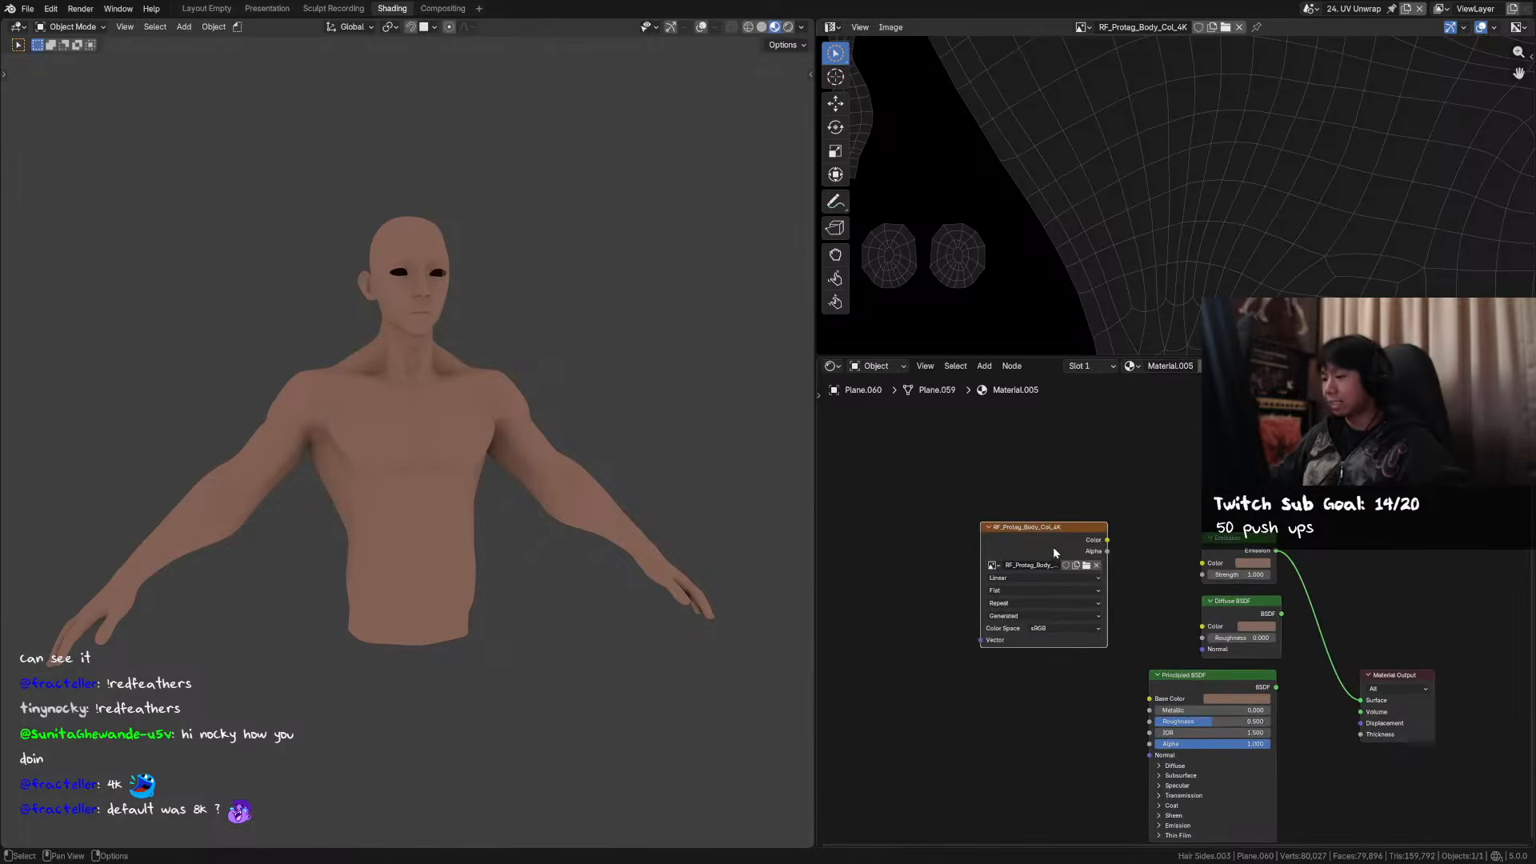
scroll(1114, 171, "down", 6)
scroll(1142, 284, "up", 1)
scroll(1034, 214, "down", 1)
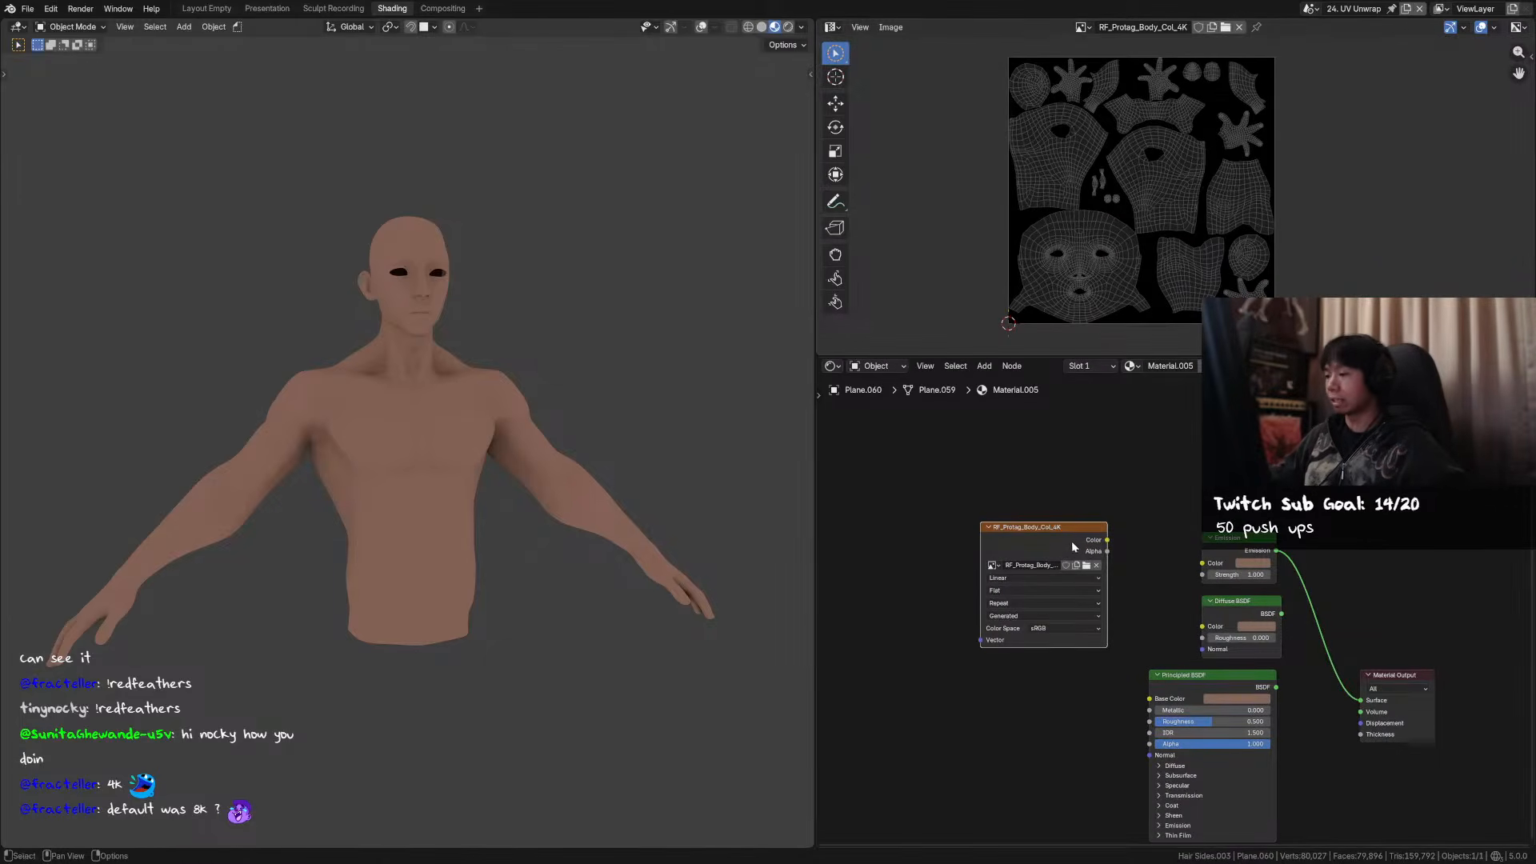
left_click_drag(1074, 546, 1117, 546)
key("ctrl+v")
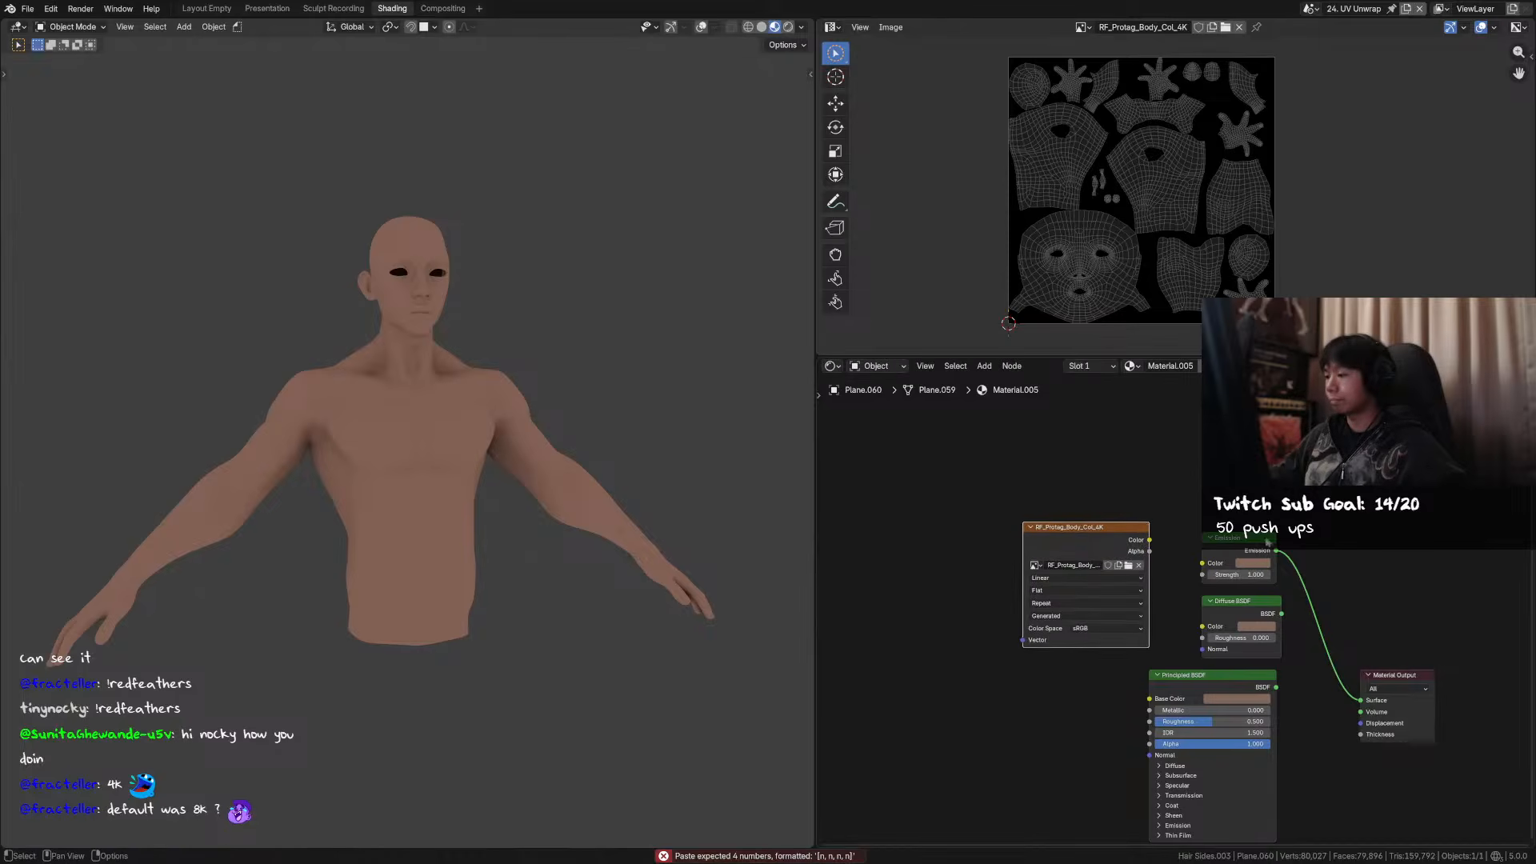
left_click_drag(1150, 541, 1204, 564)
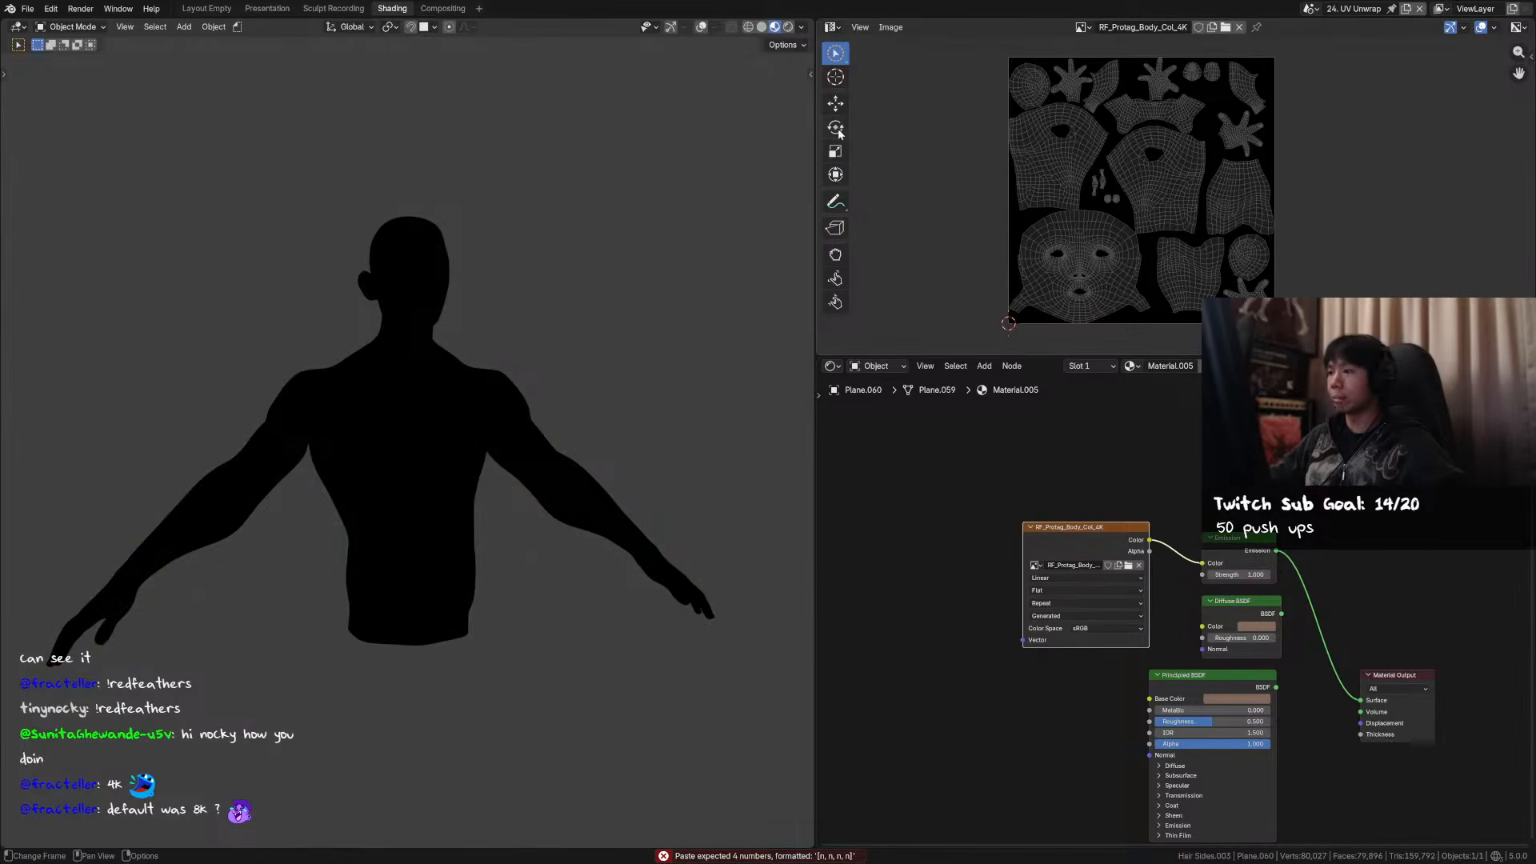
- Switch the body to Texture Paint mode and change the UV Editor area to an Image Editor in Paint mode
key("ctrl+Tab")
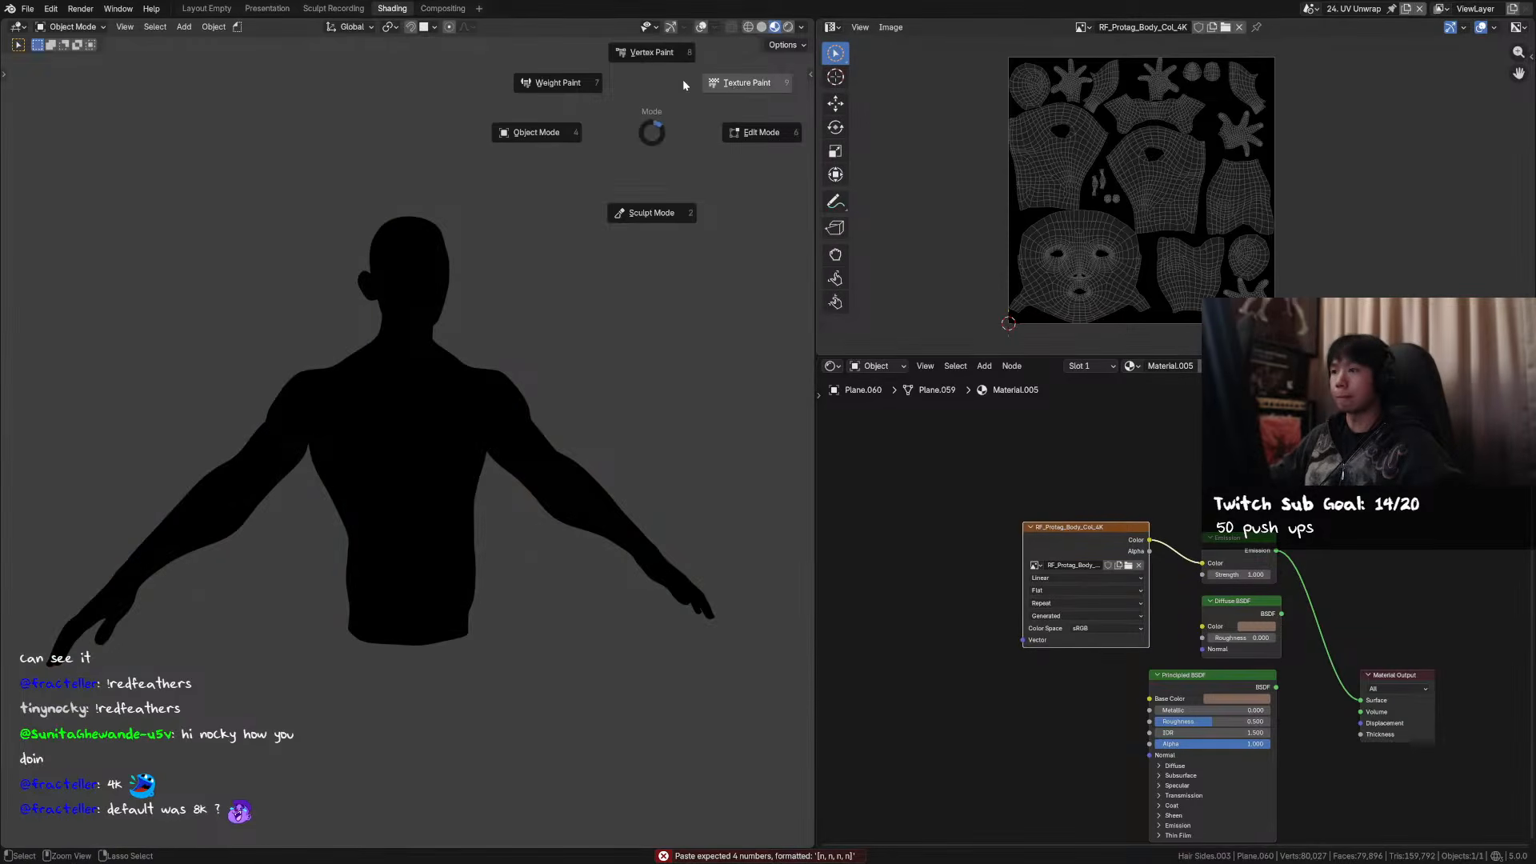
left_click(734, 84)
left_click(832, 26)
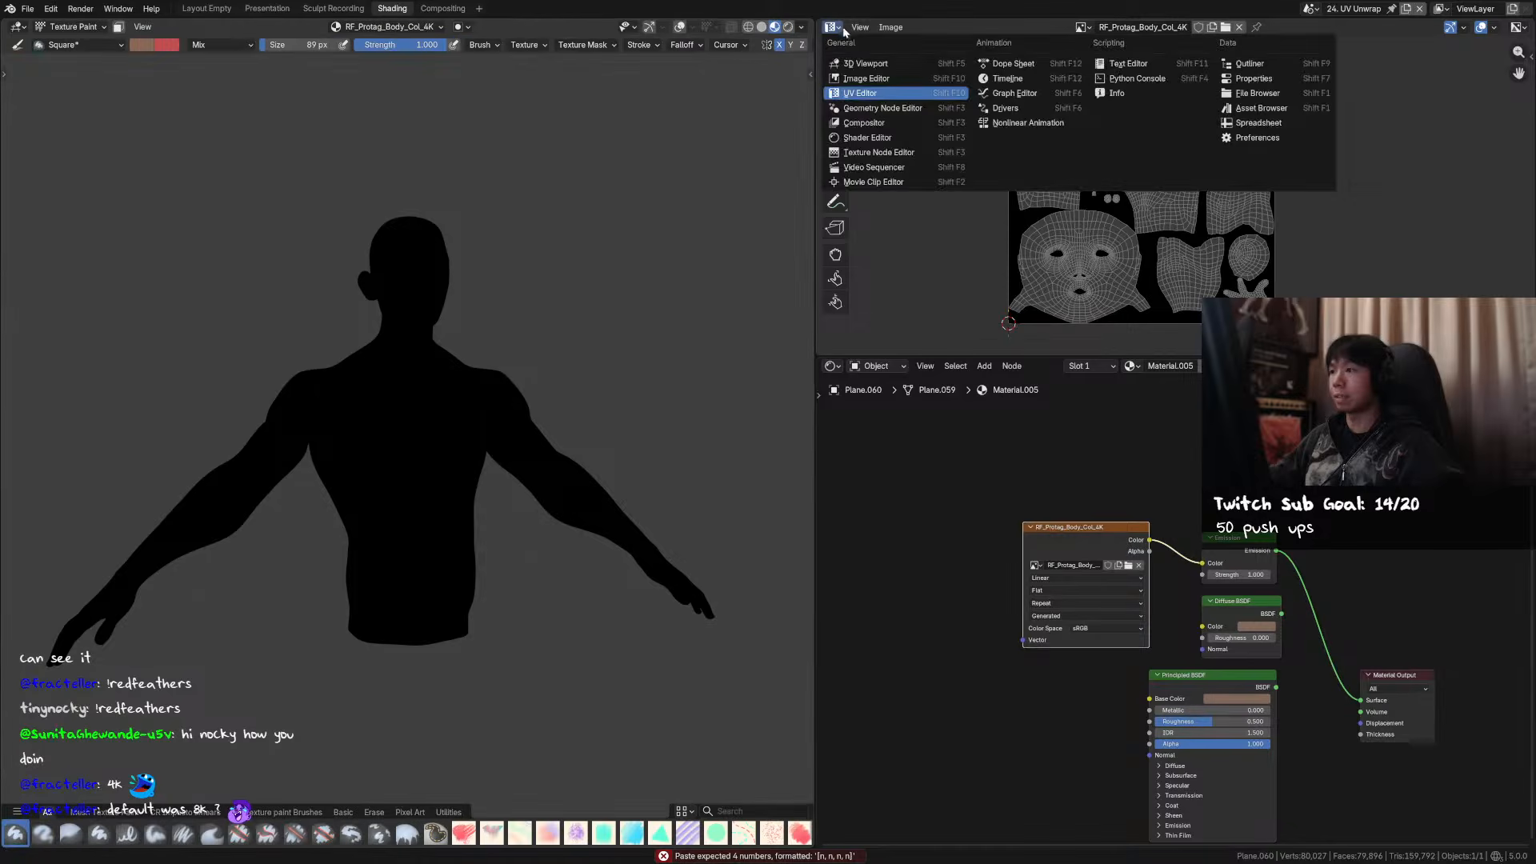
left_click(912, 80)
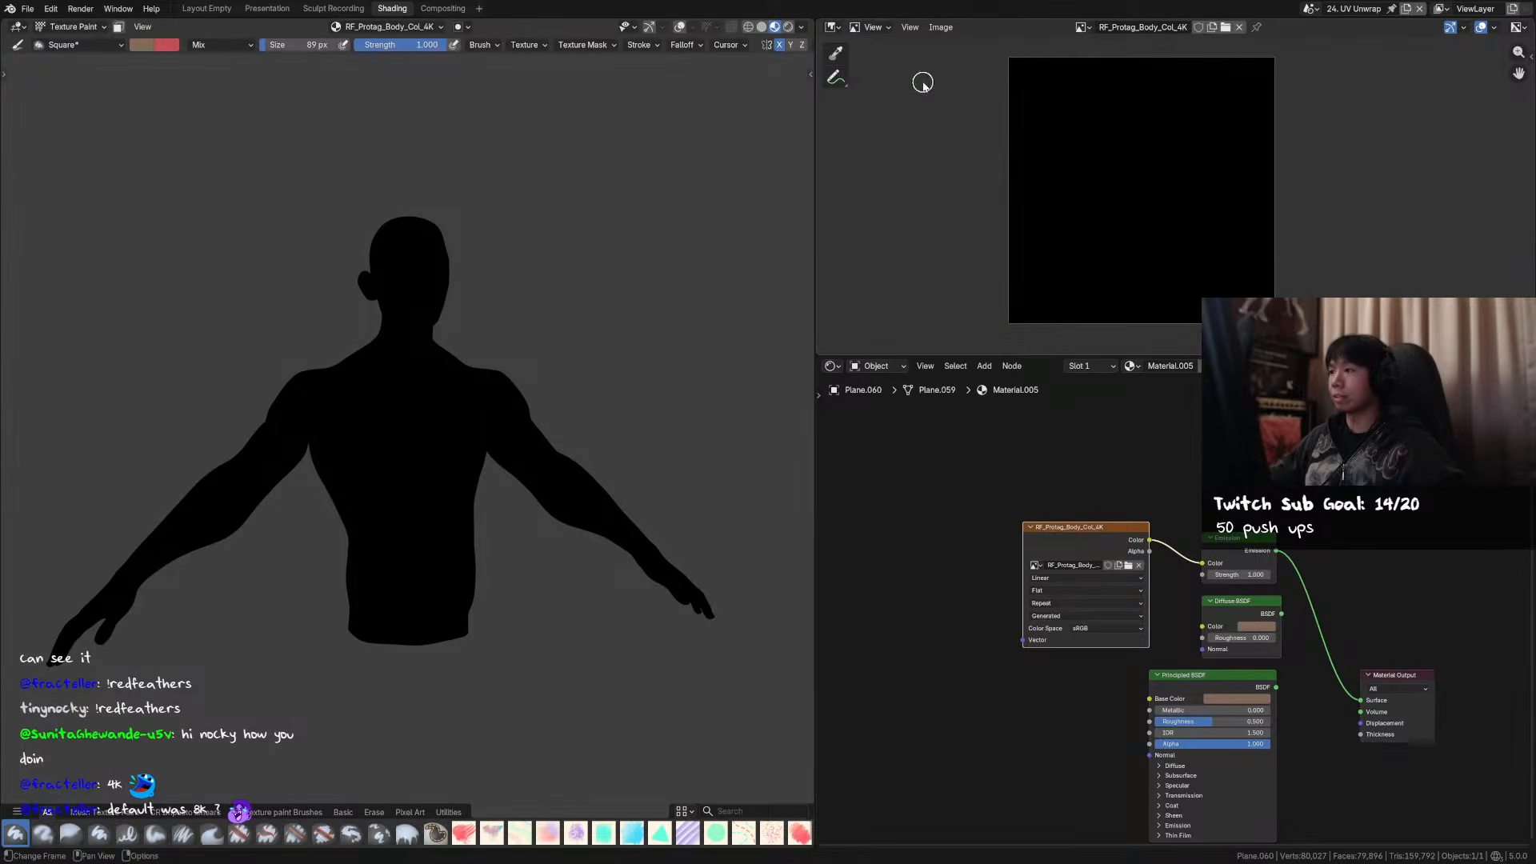
left_click(873, 26)
left_click(876, 78)
- Fill the whole body texture with the brown skin colour using the Fill tool, and save the file
left_click(837, 149)
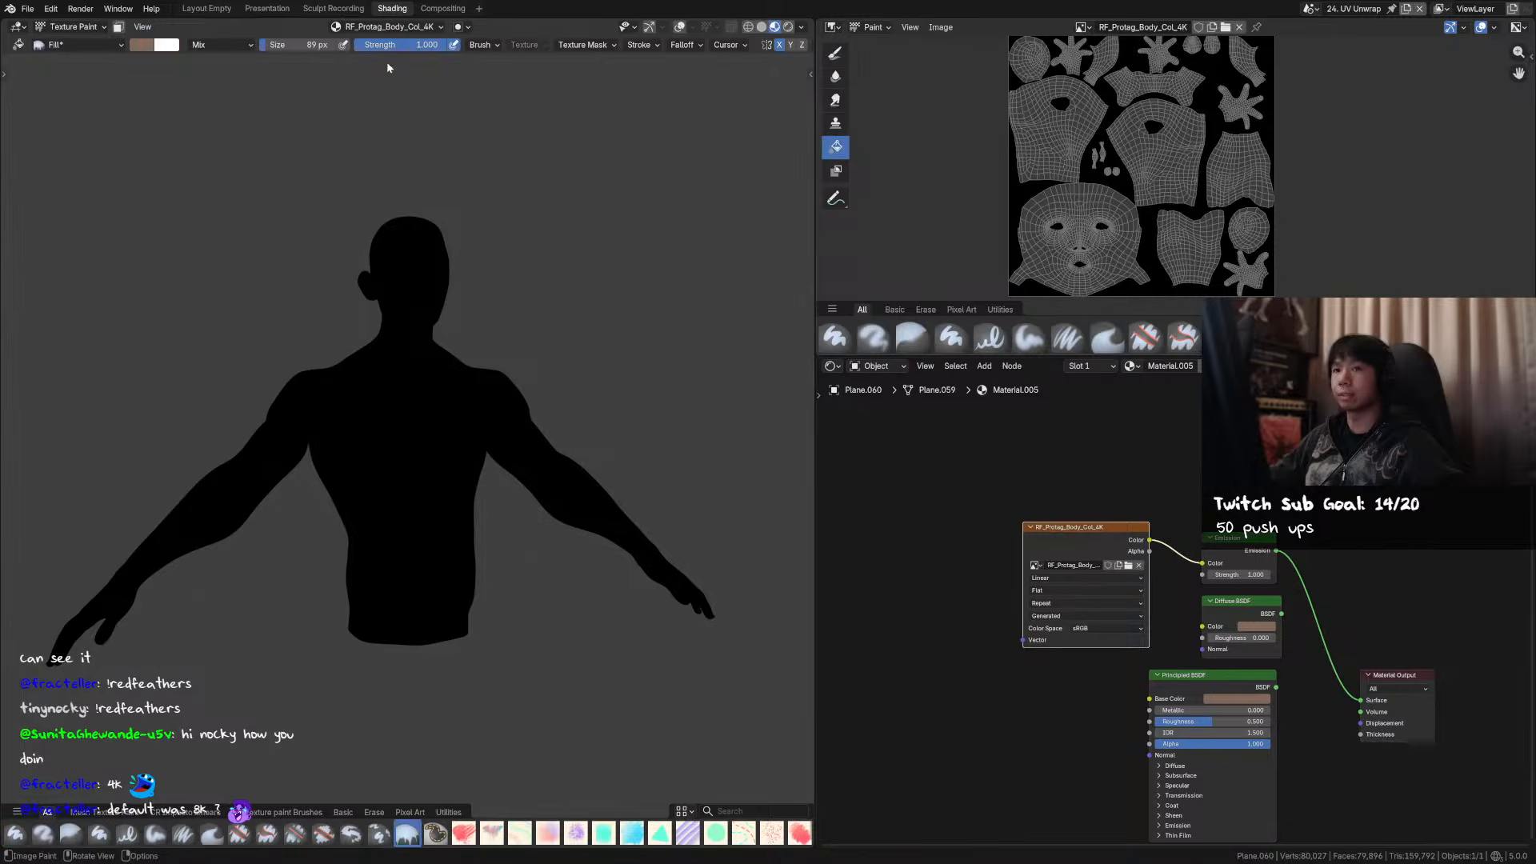
left_click(538, 319)
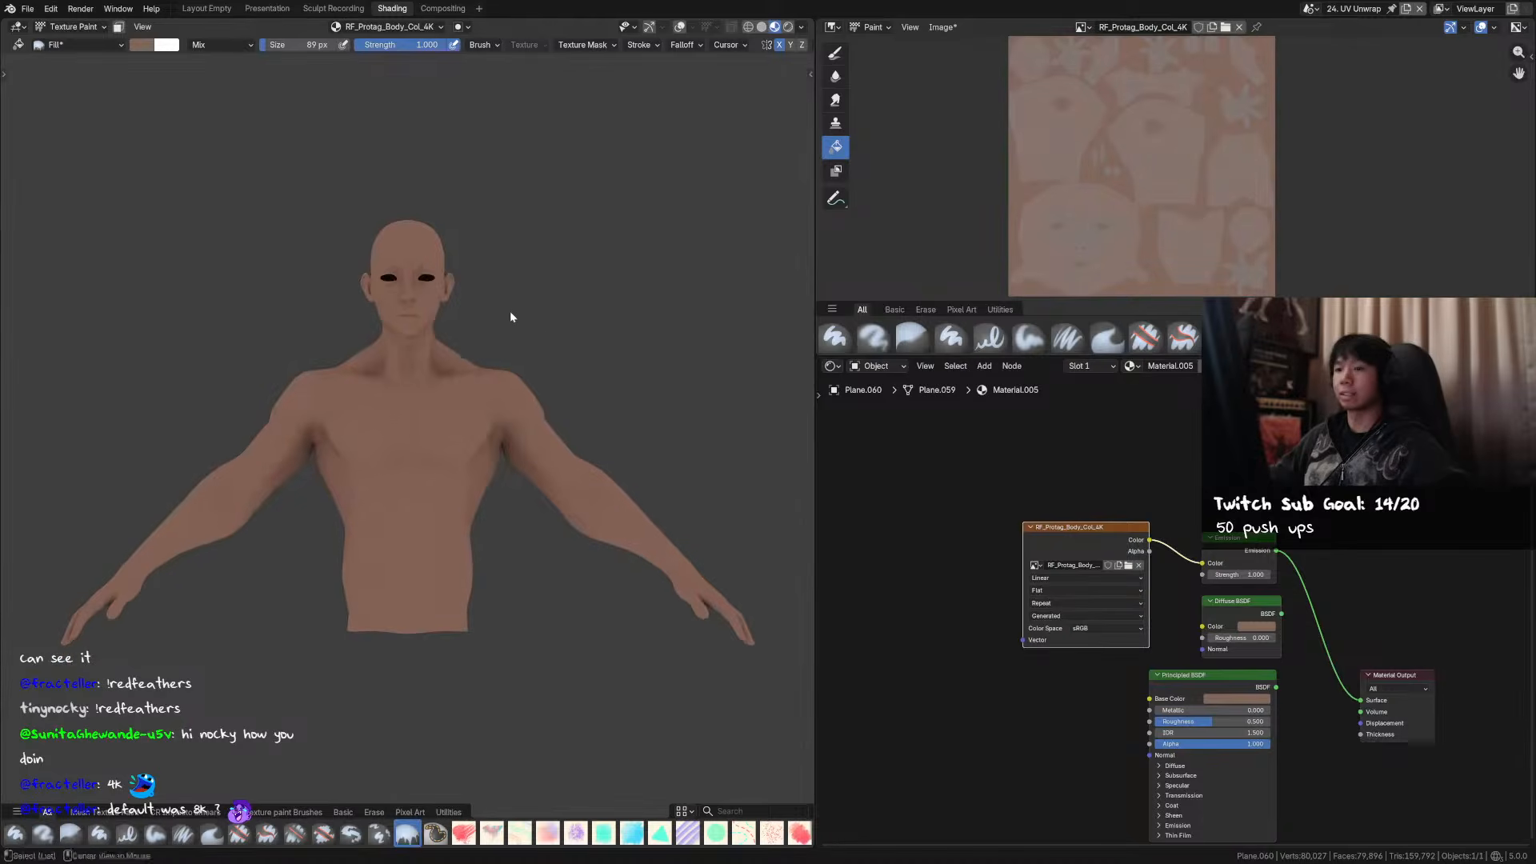
key("ctrl+s")
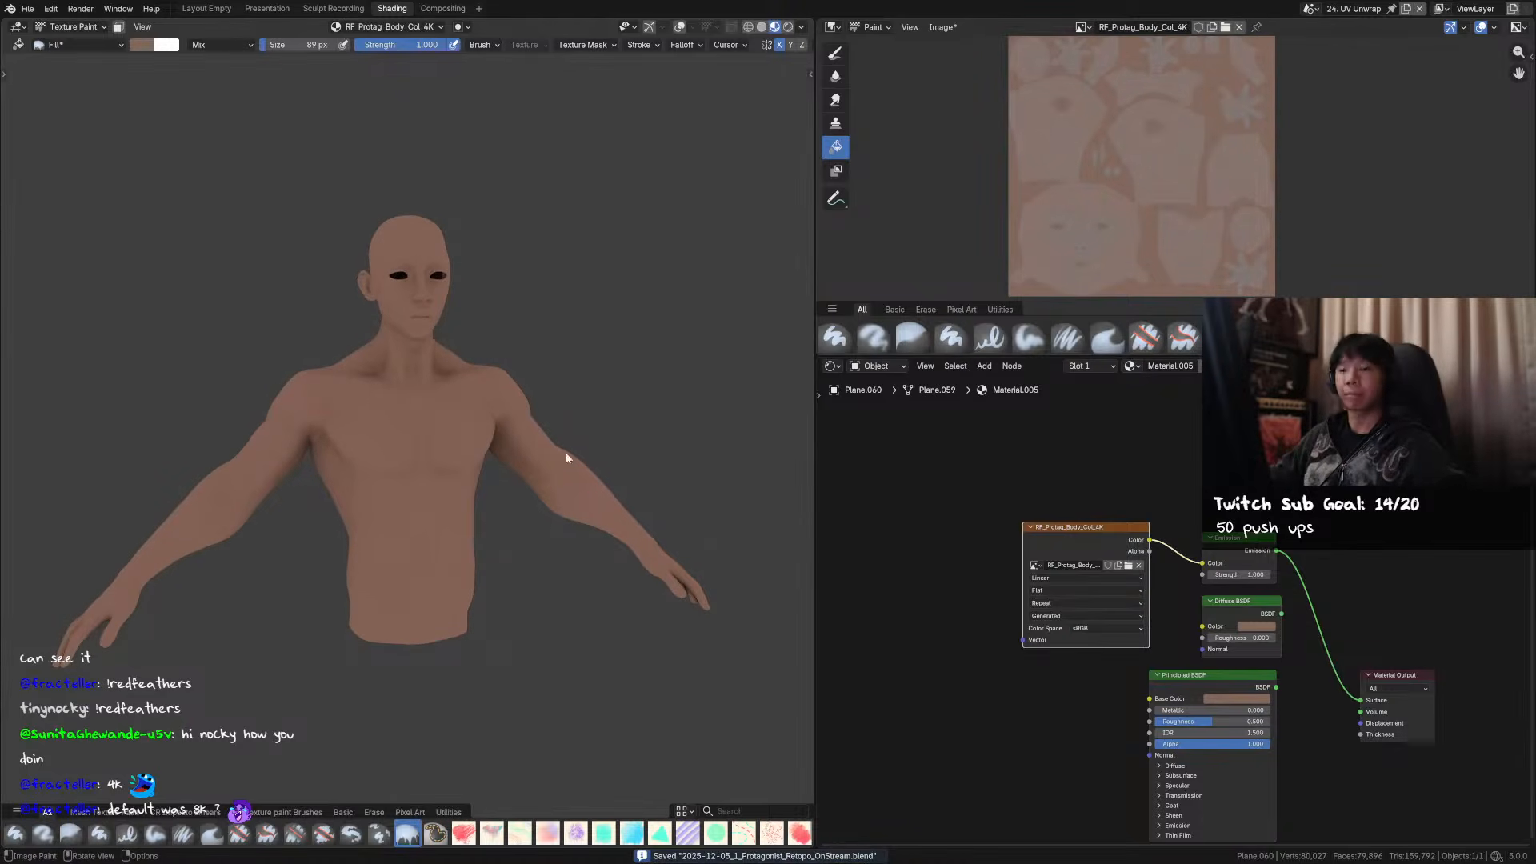
- Show the 3D viewport's tools, return the body to Object Mode and unhide the rest of the character
key("t")
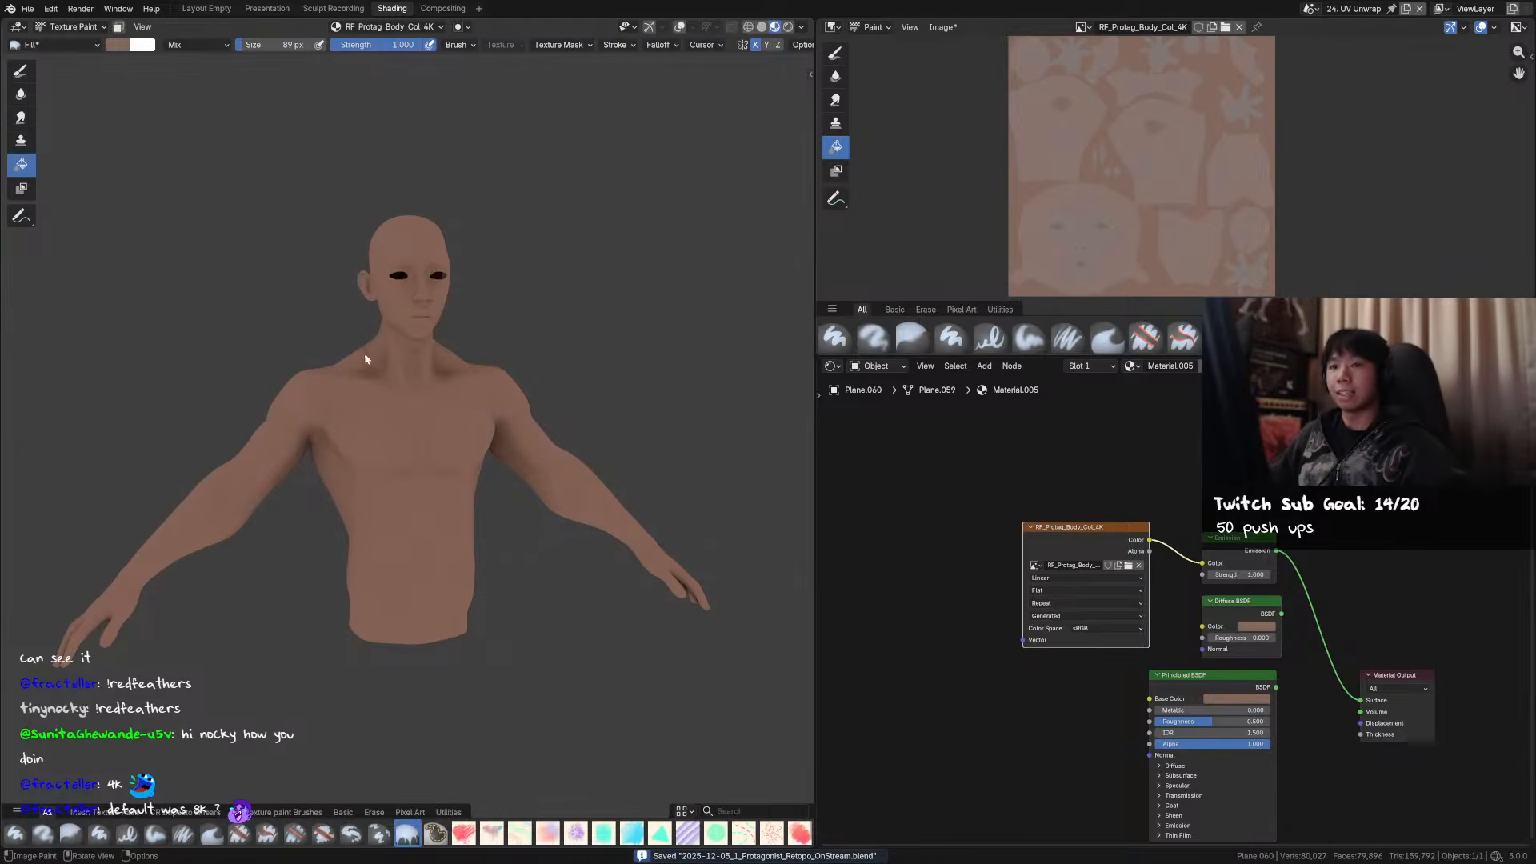
mouse_move(445, 325)
middle_mouse_down("alt")
mouse_move(431, 320)
mouse_move(485, 322)
middle_mouse_up("alt")
key("ctrl+Tab")
left_click(481, 346)
key("alt+h")
left_click(424, 338)
middle_click_drag(485, 322, 520, 333, "shift")
scroll(504, 356, "up", 2)
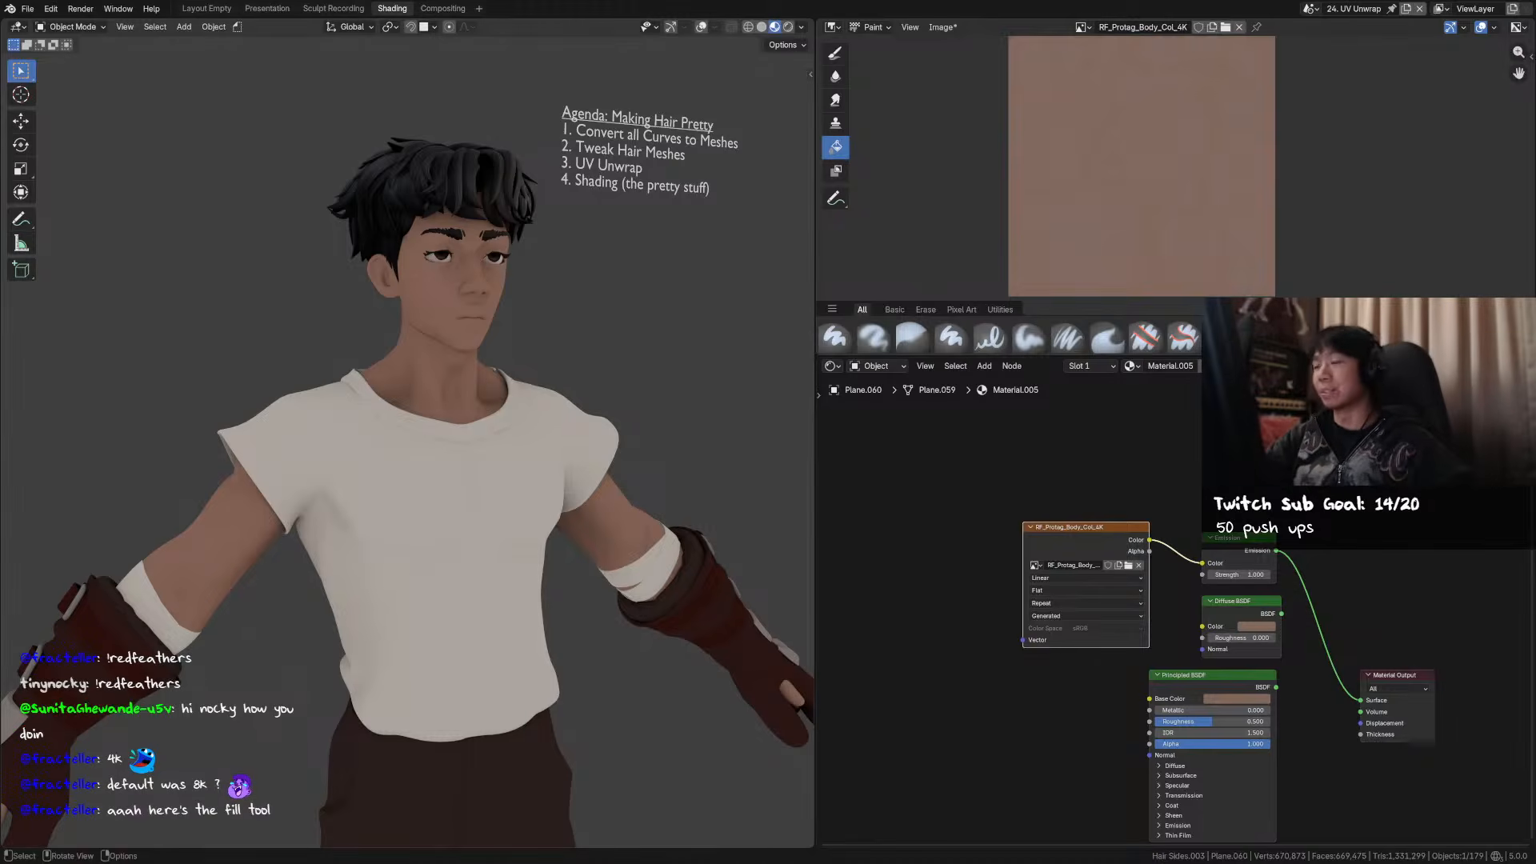
middle_click_drag(693, 258, 664, 275)
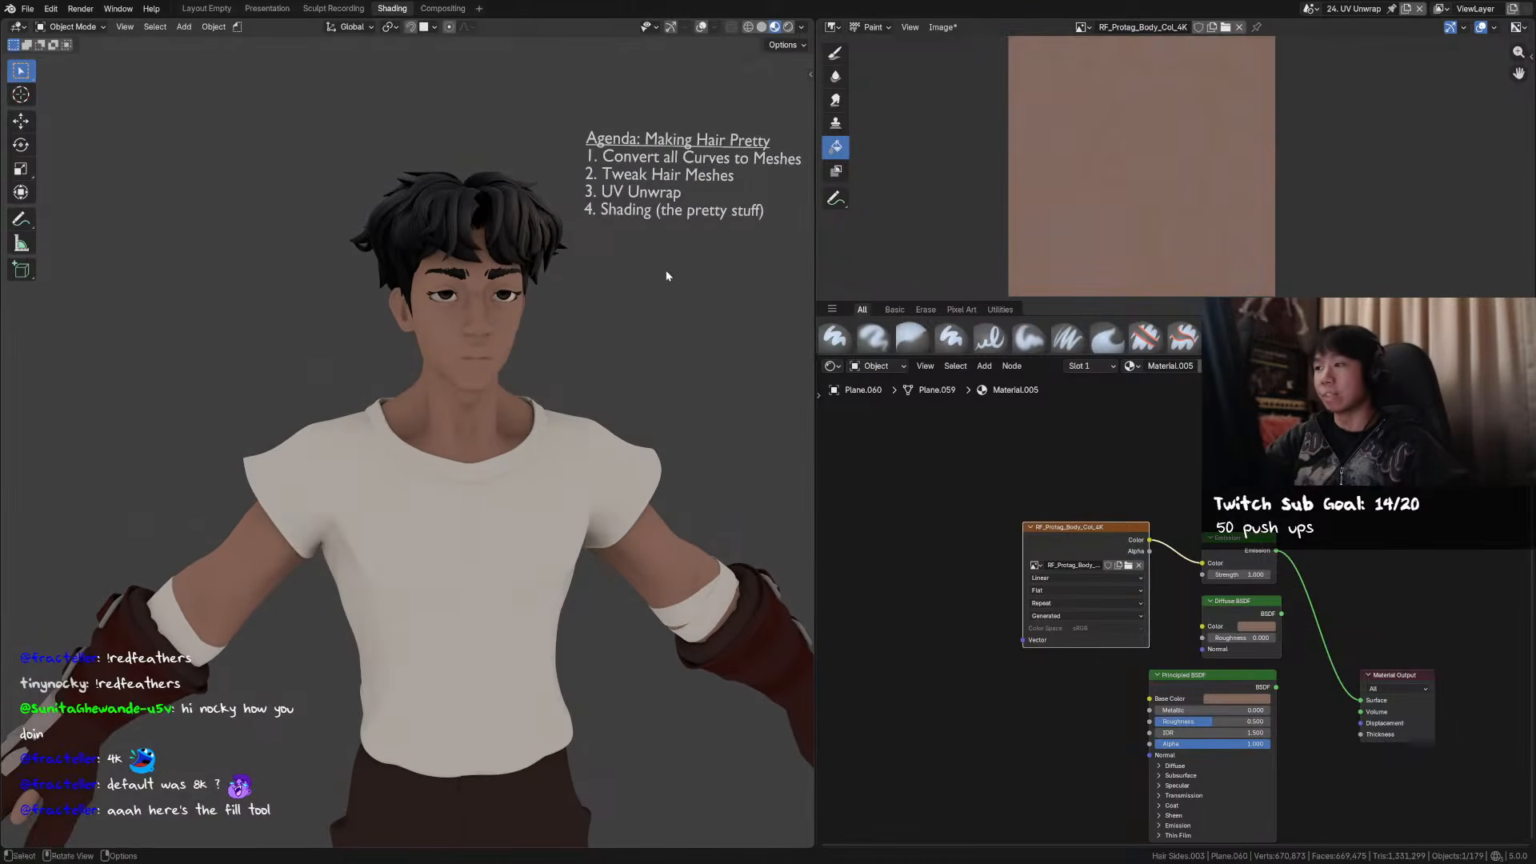
key("ctrl+Tab")
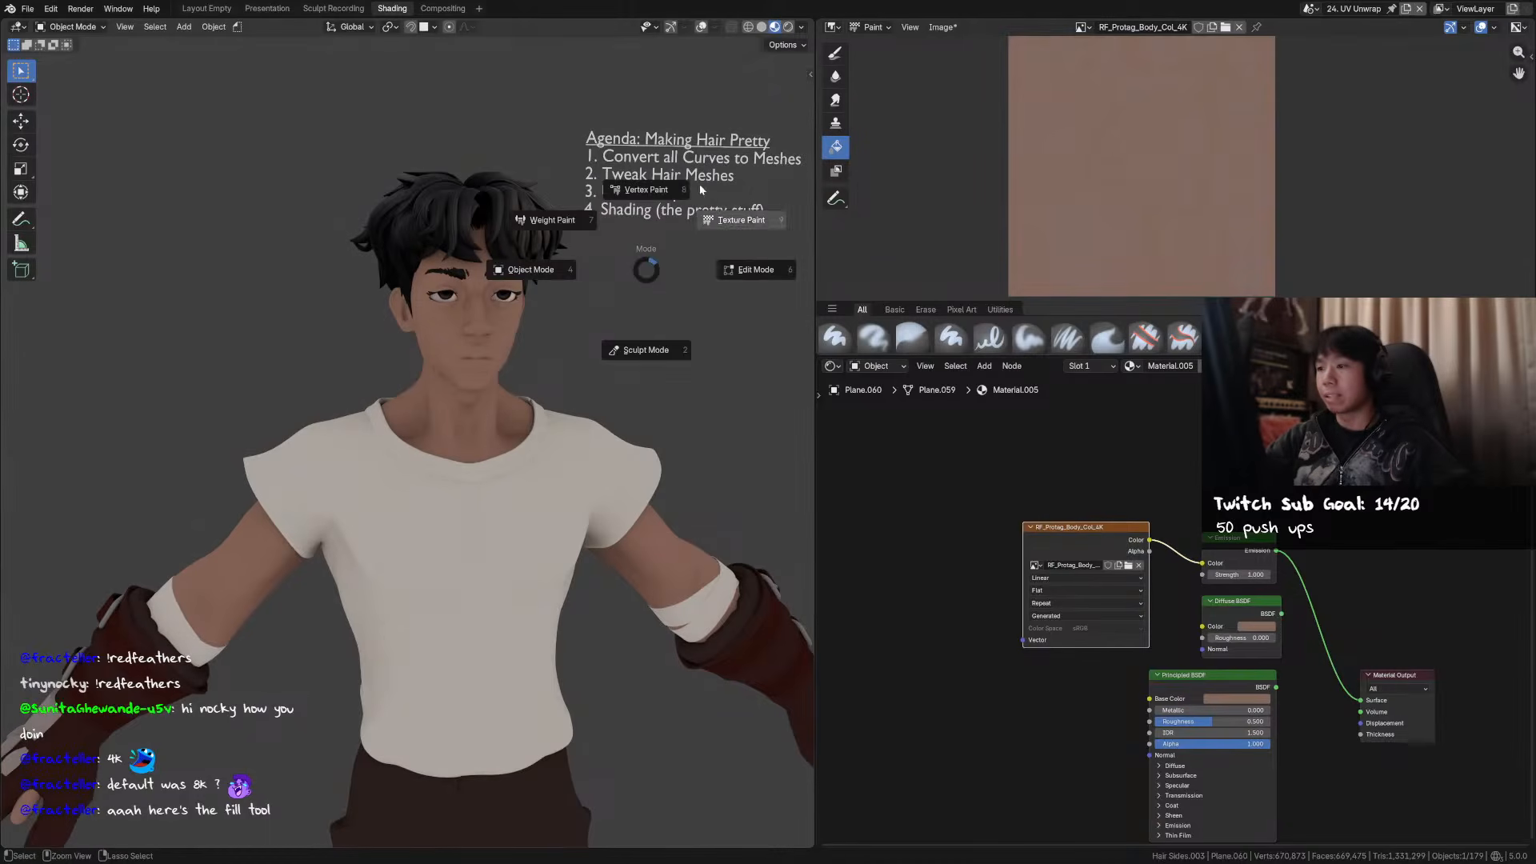
left_click(645, 189)
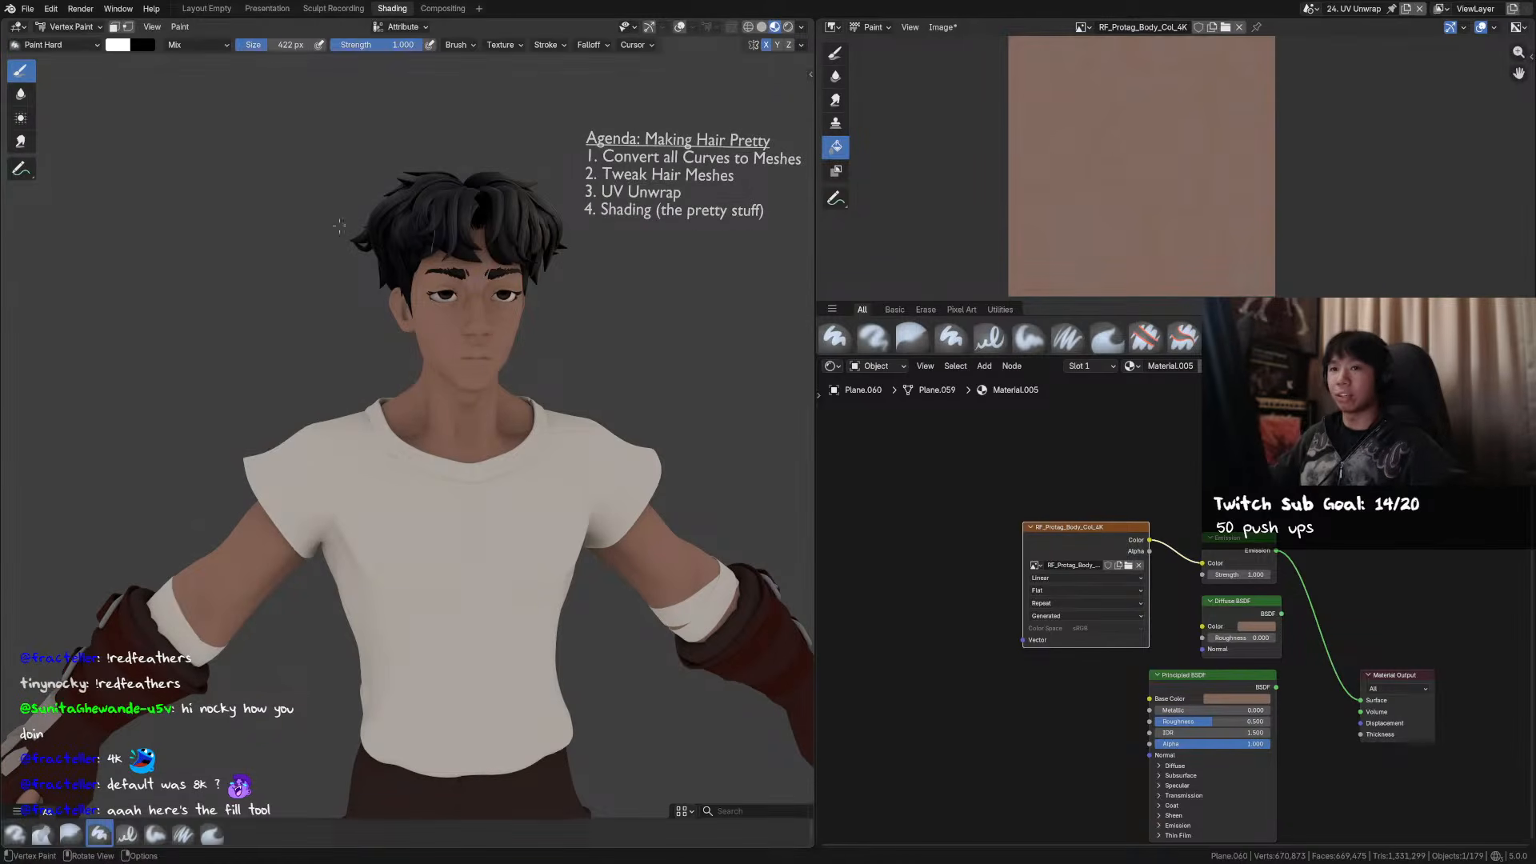
key("ctrl+Tab")
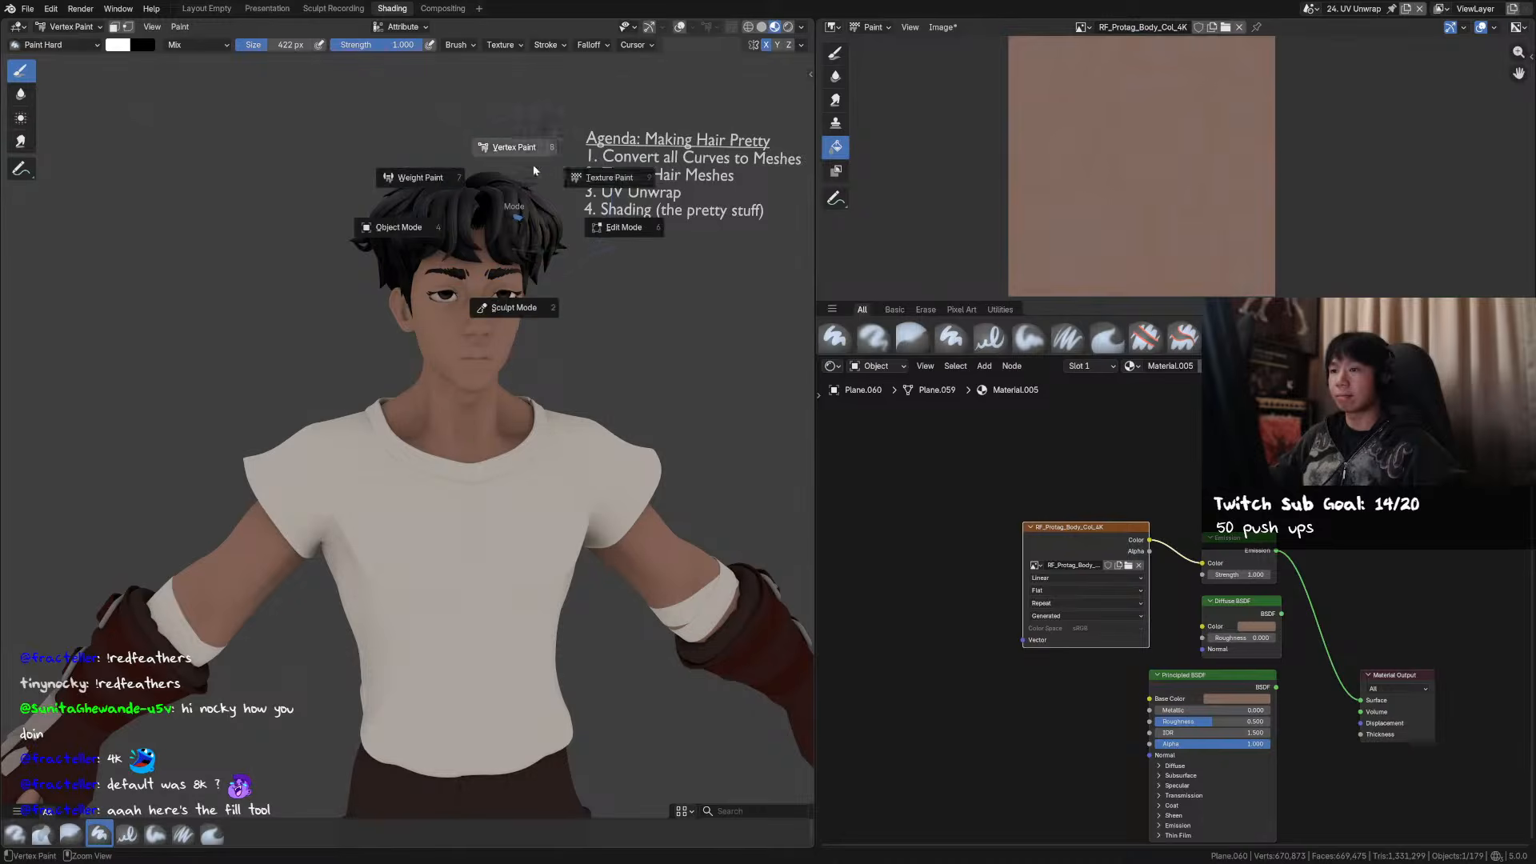
left_click(575, 177)
key("ctrl+Tab")
left_click(498, 332)
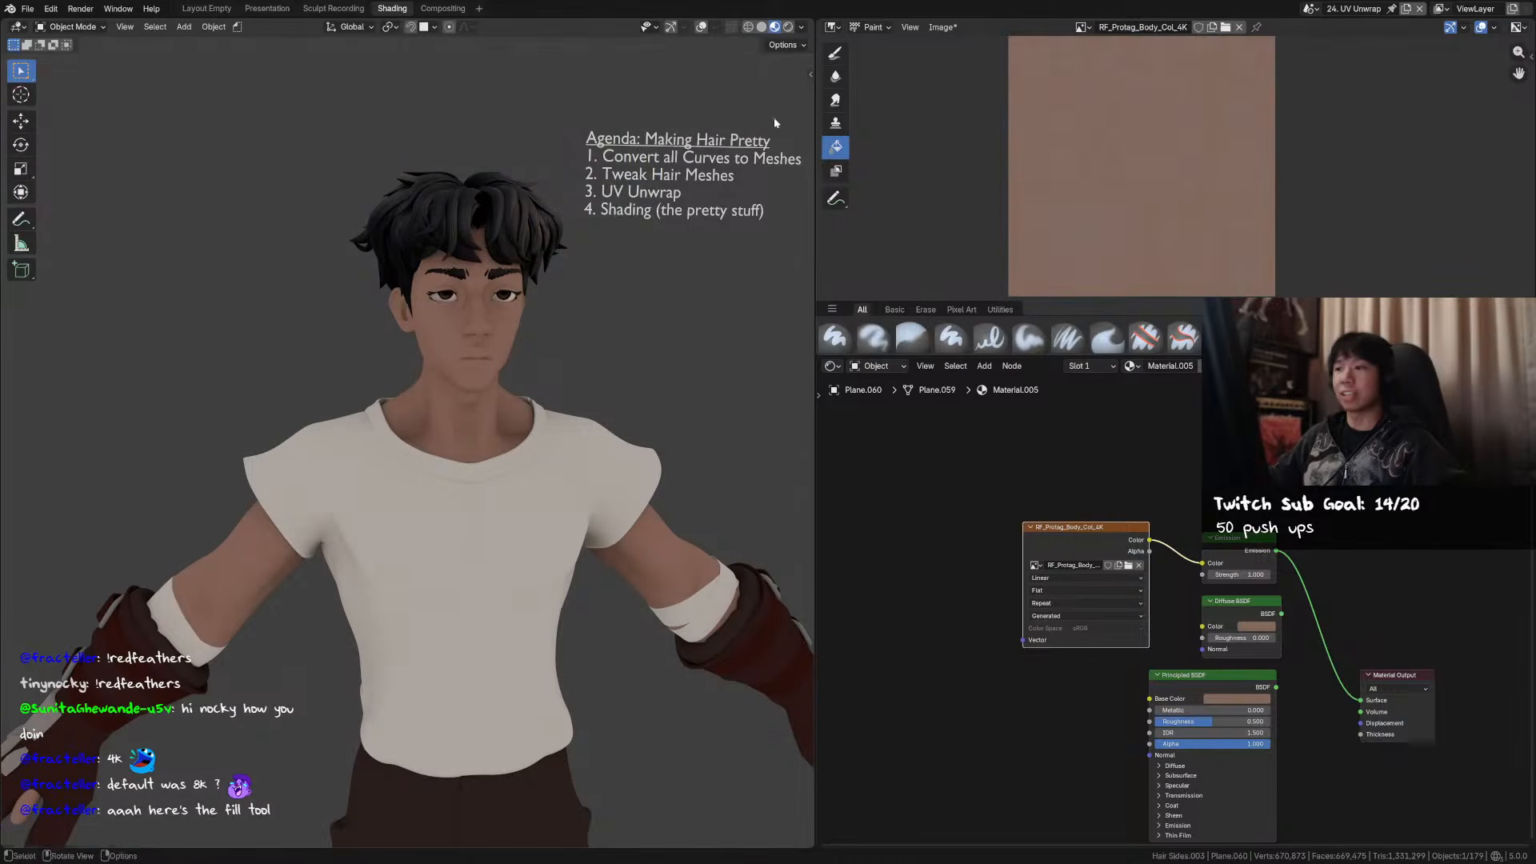
- Delete the "Agenda: Making Hair Pretty" text beside the character's head
left_click_drag(755, 110, 645, 210)
key("h")
key("alt+h")
left_click(676, 136)
key("x")
left_click(644, 138)
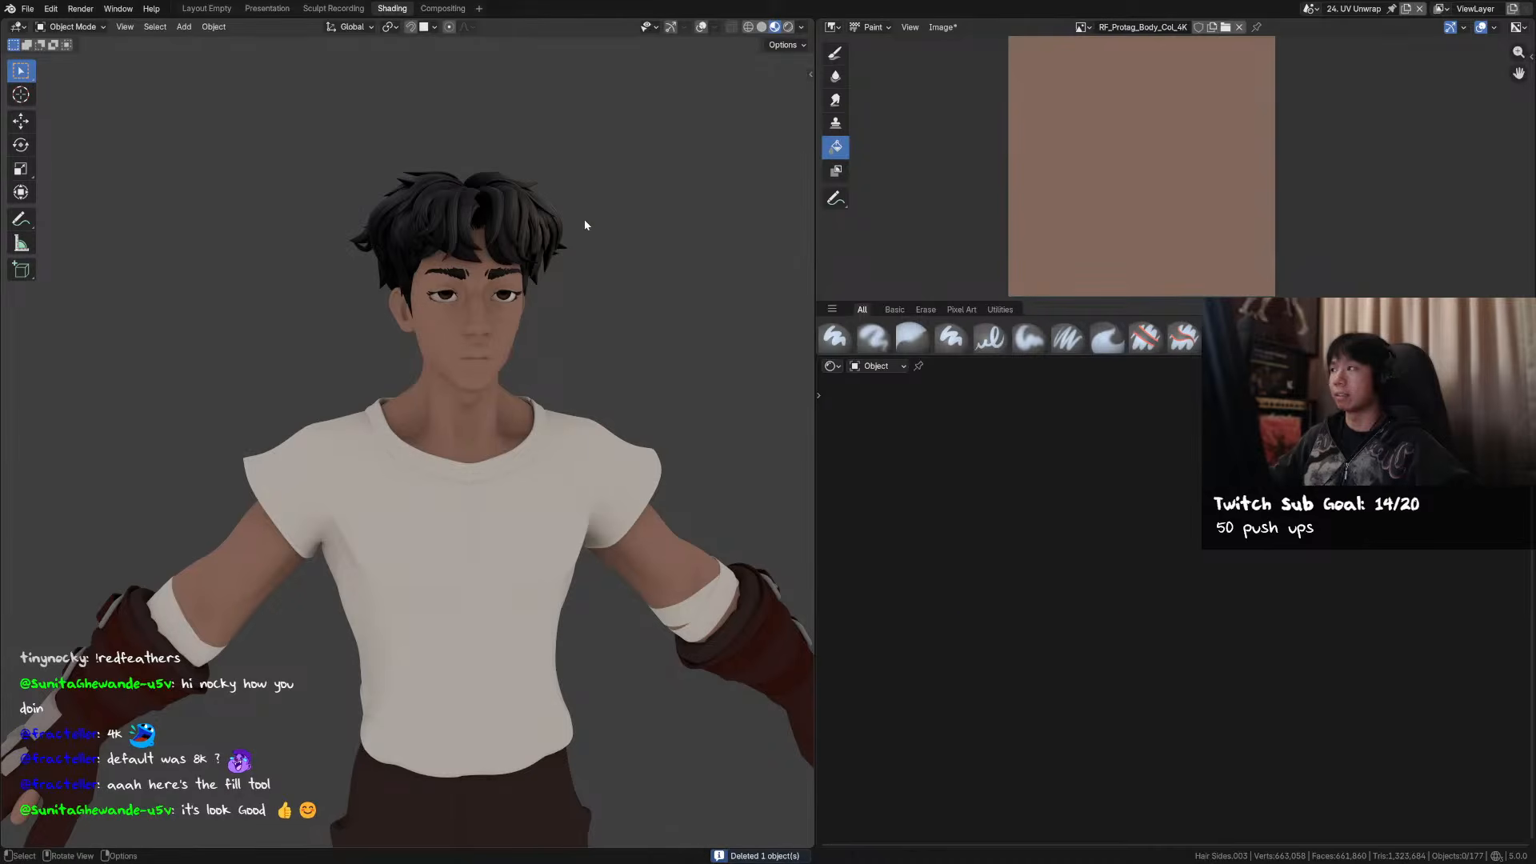
- Select the body mesh and examine its Ucupaint settings, with the view closer on the head
left_click(541, 280)
scroll(522, 318, "up", 2)
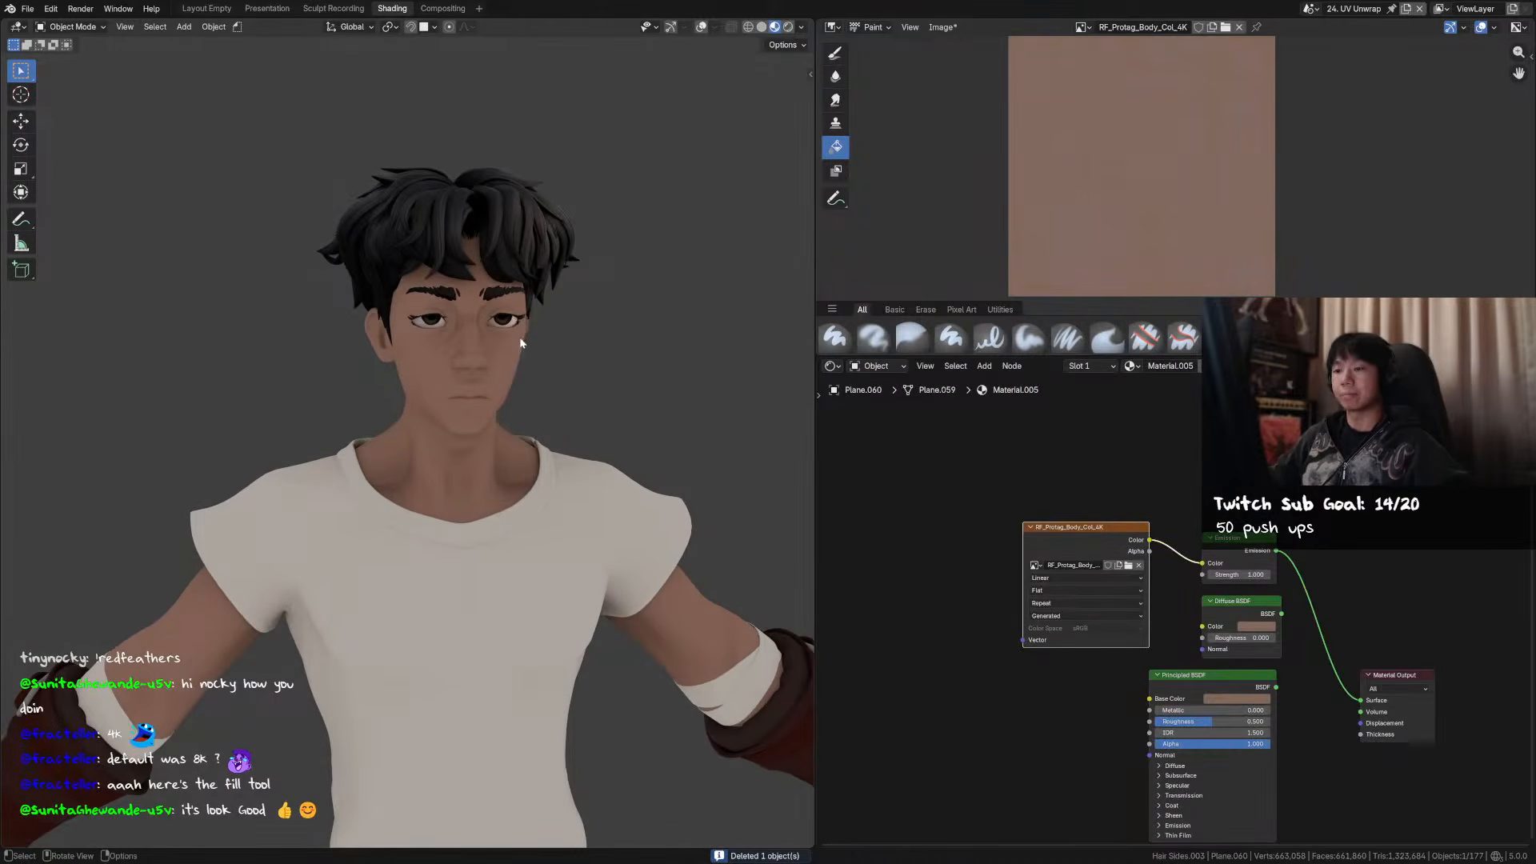
scroll(534, 303, "up", 2)
scroll(560, 309, "up", 1)
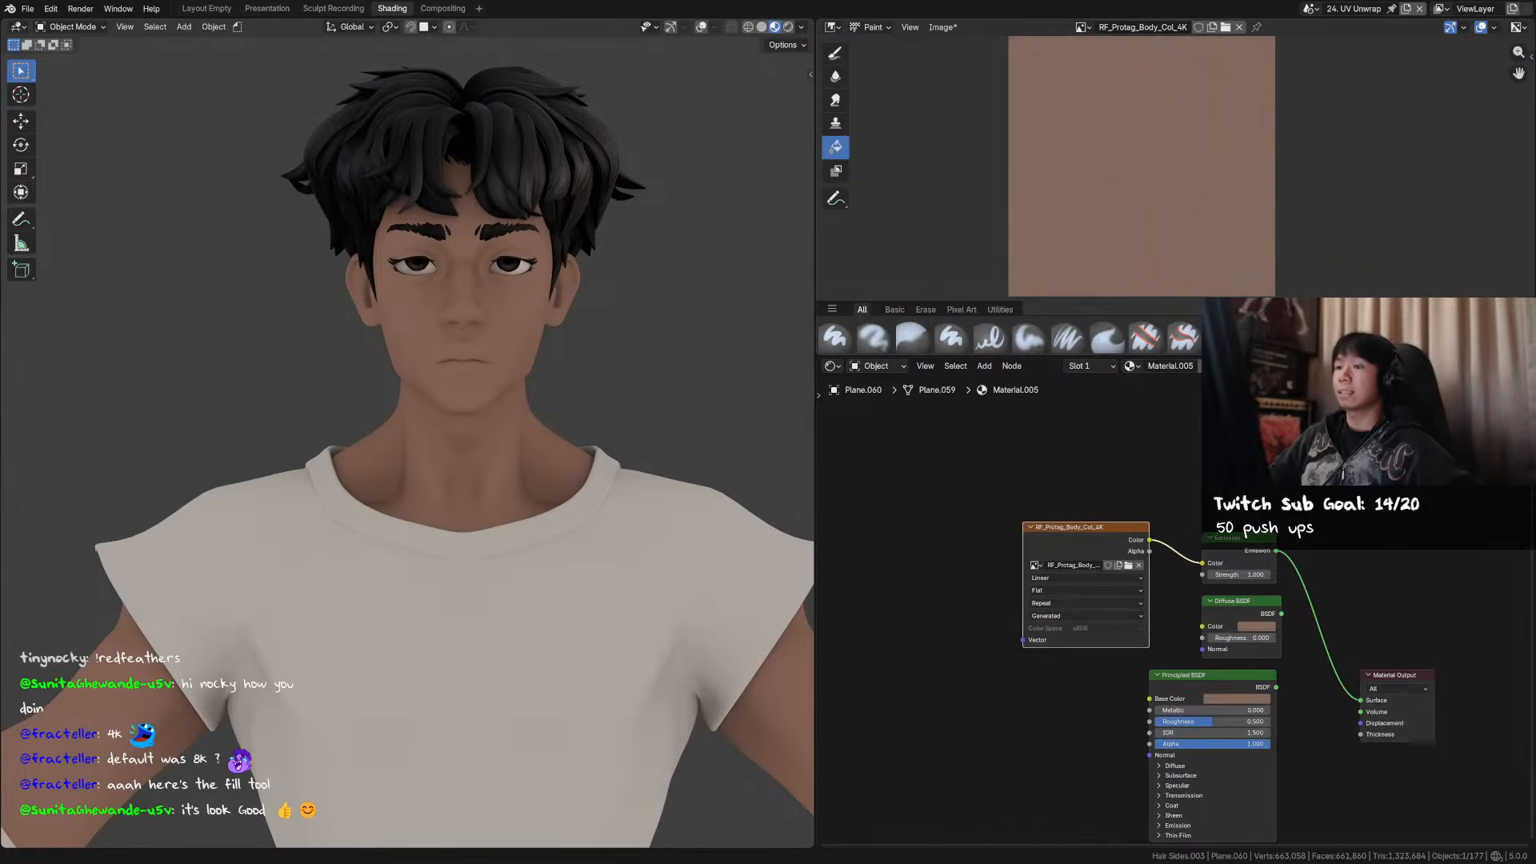
key("n")
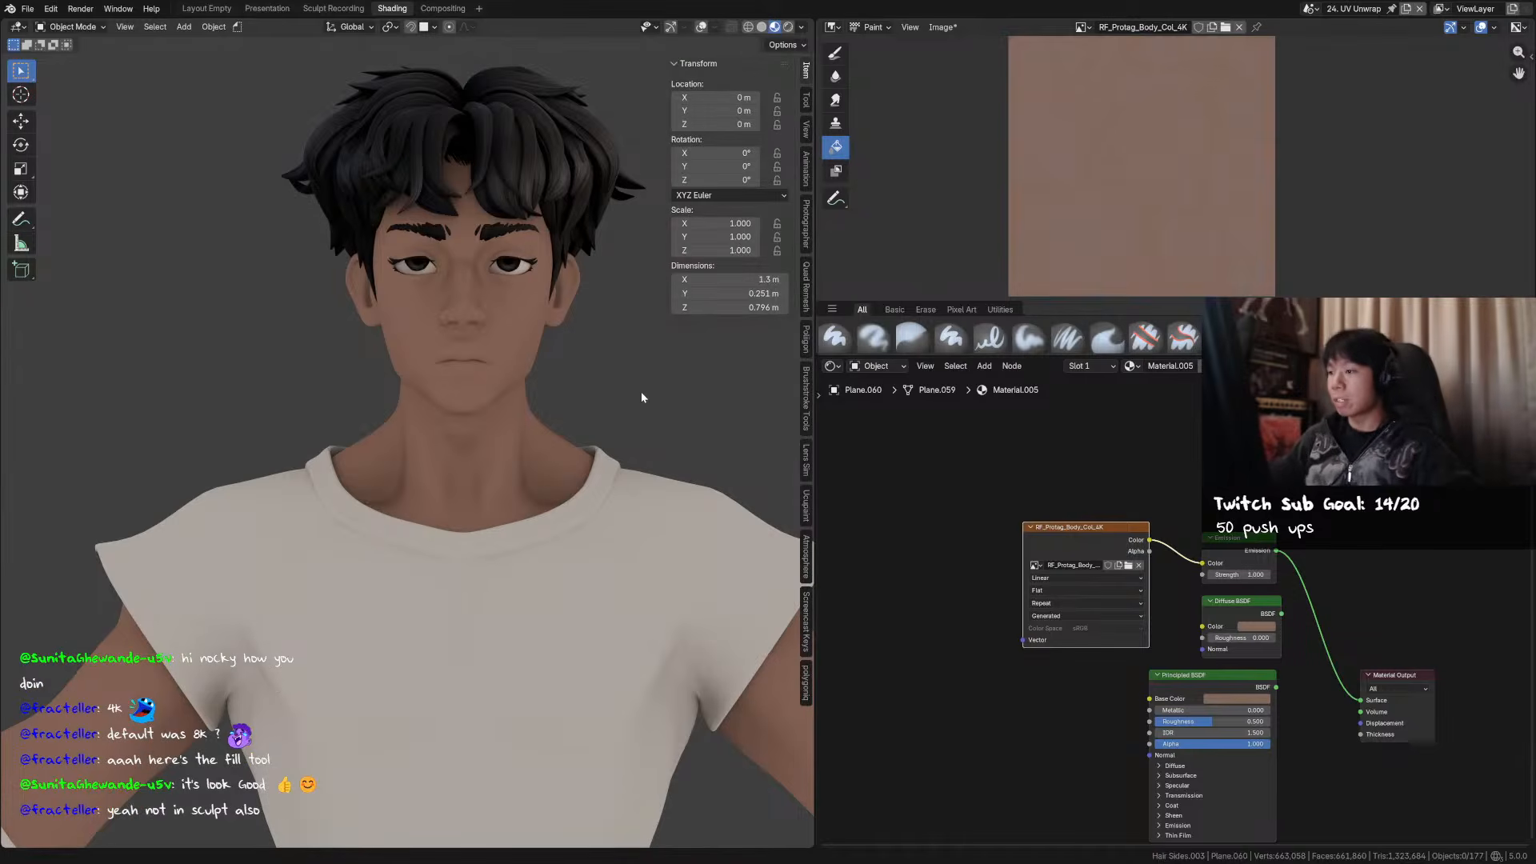
left_click(806, 504)
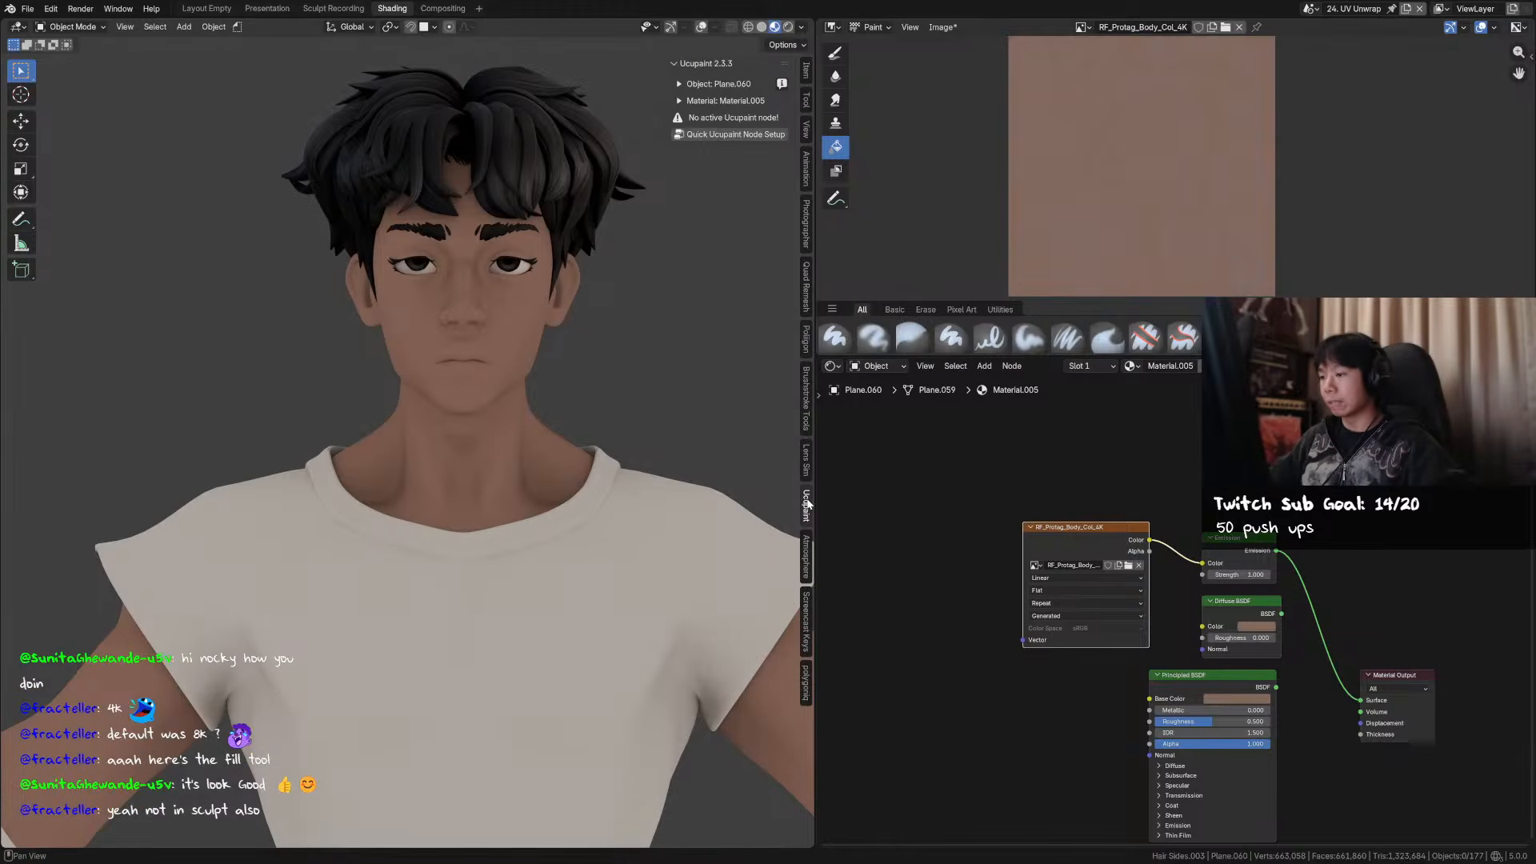
key("n")
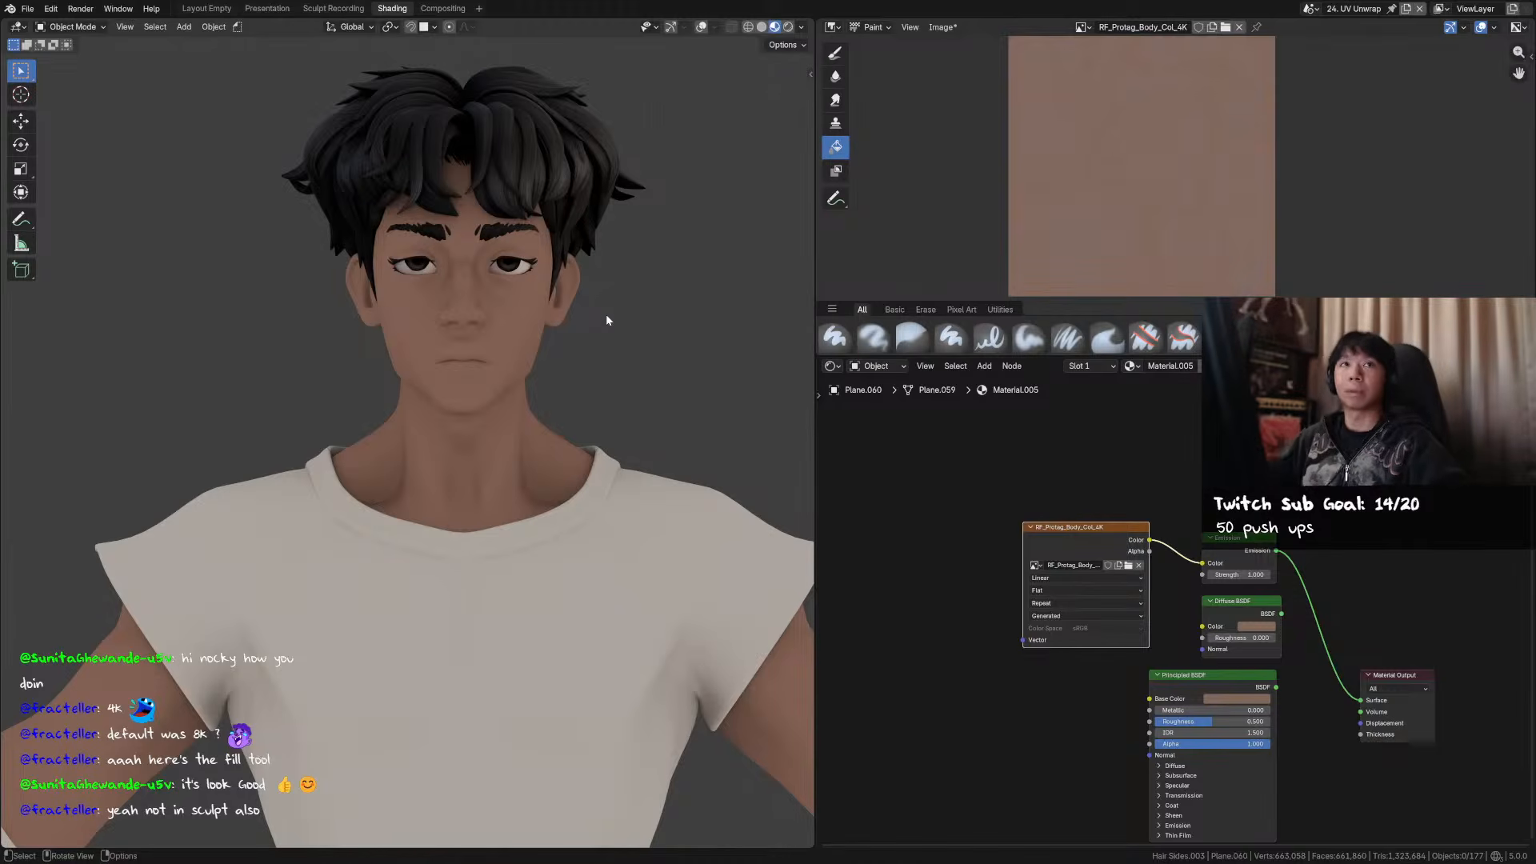
middle_click_drag(524, 291, 520, 341, "shift")
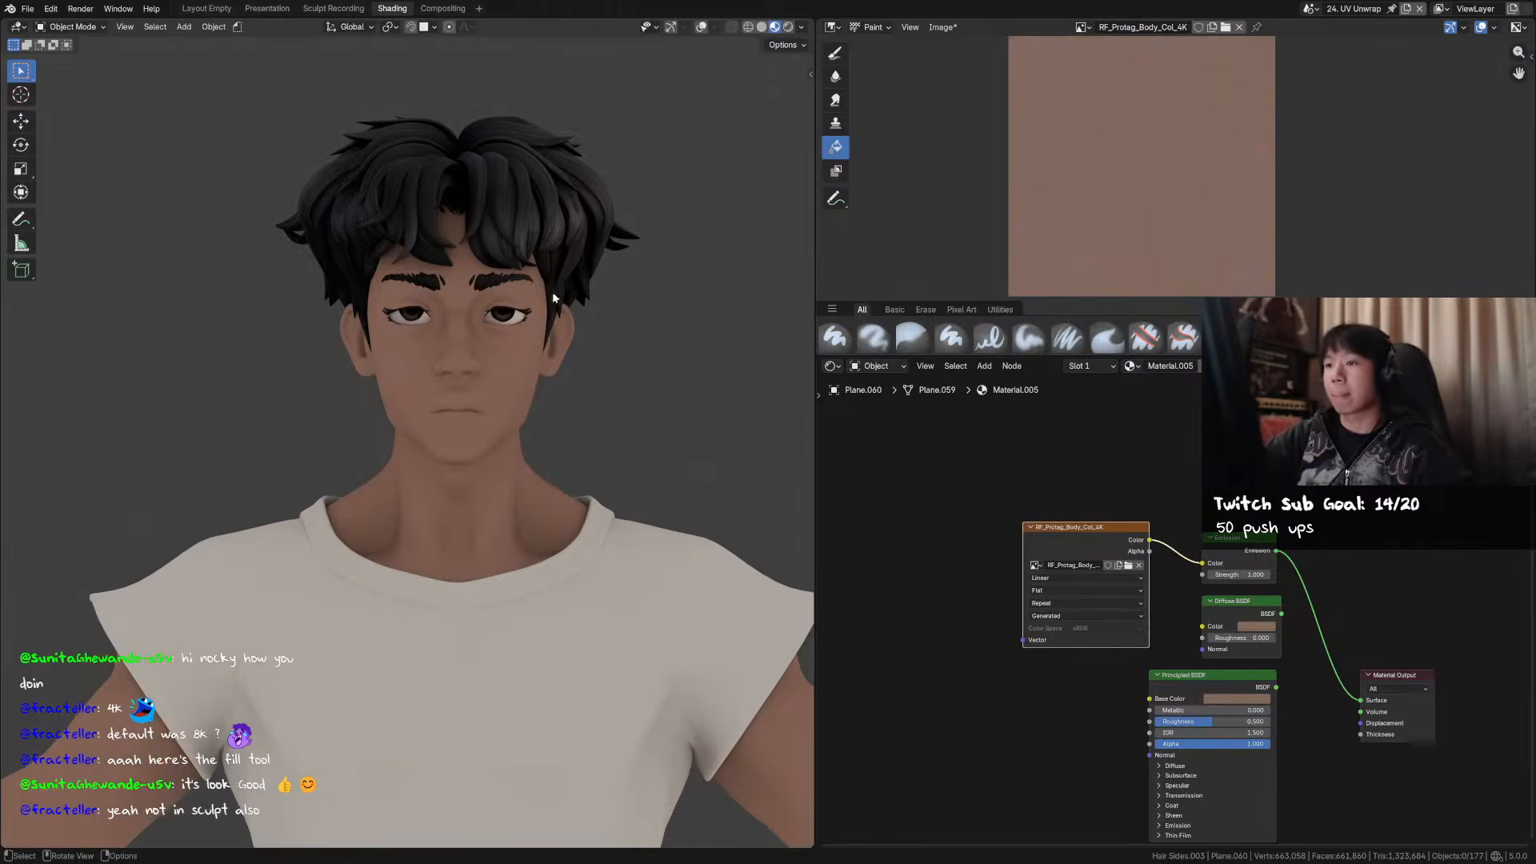
- Go to the Sculpt Recording workspace and change its UV Editor to an Image Editor in Paint mode
left_click(333, 9)
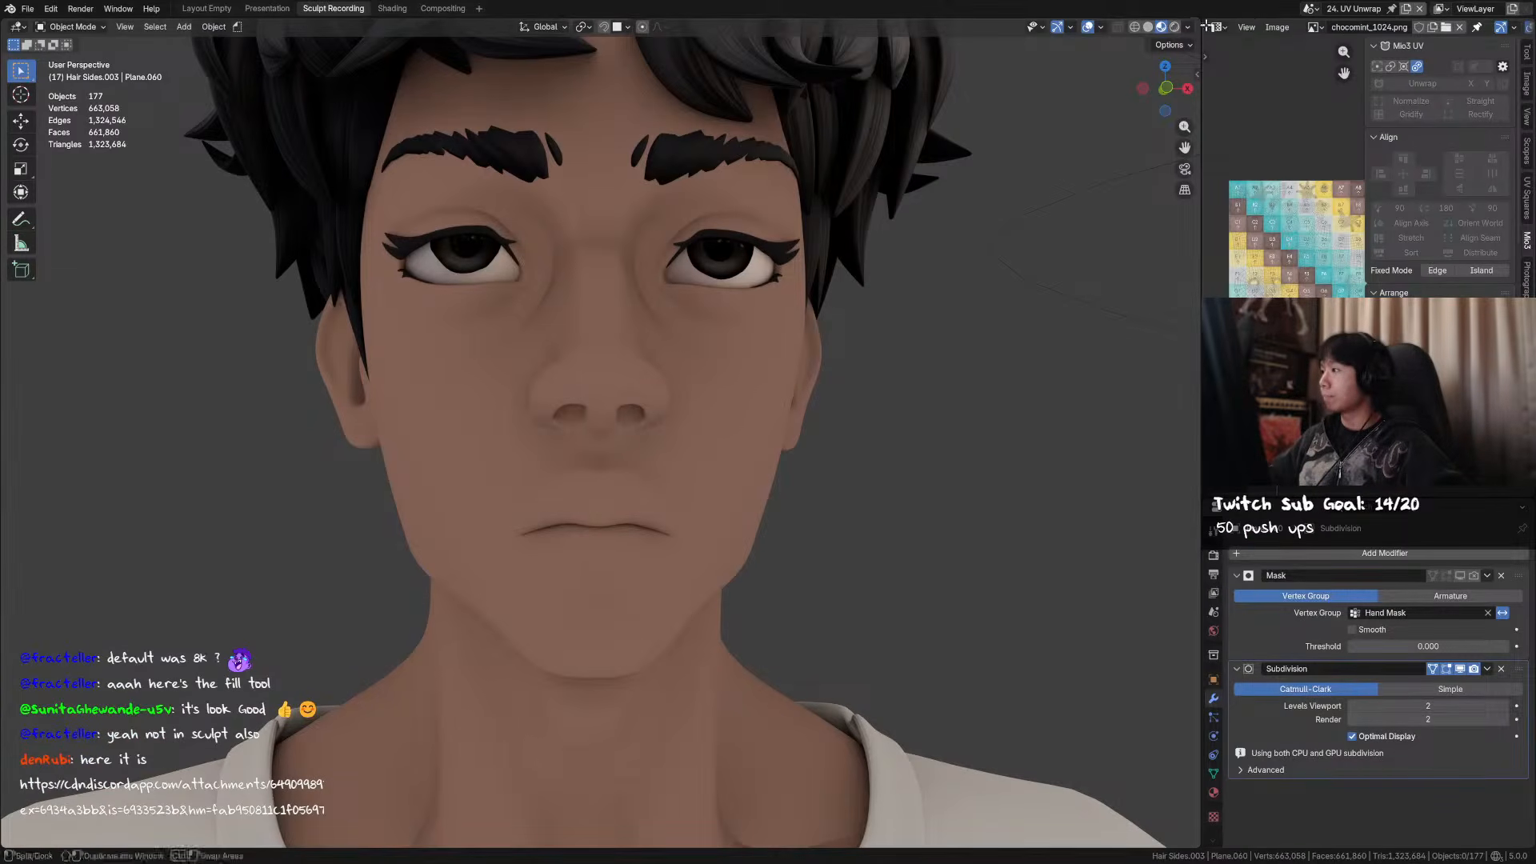
left_click(1214, 26)
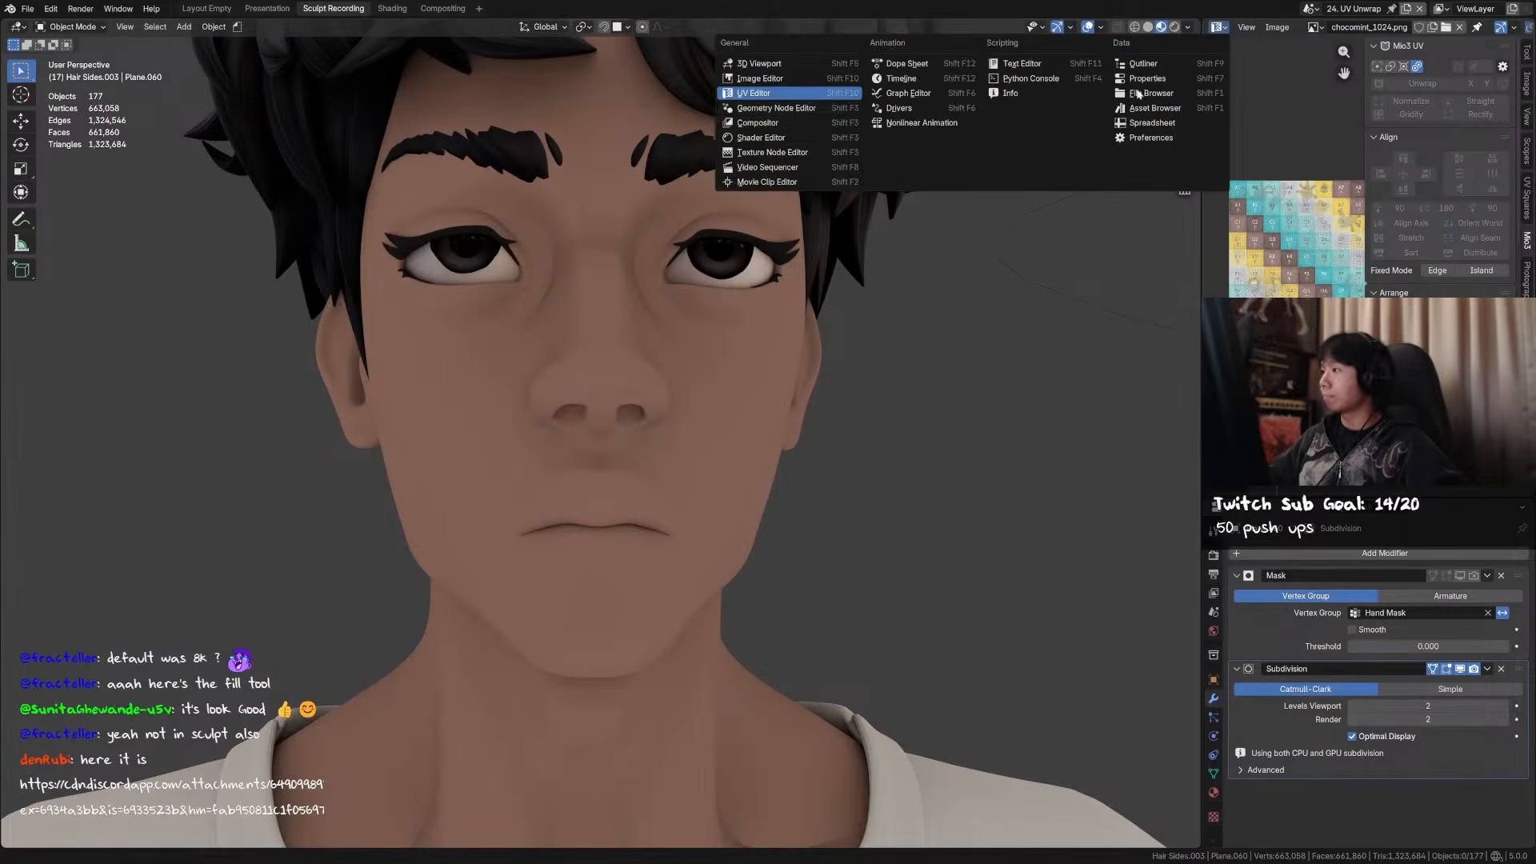
left_click(853, 80)
left_click(1254, 28)
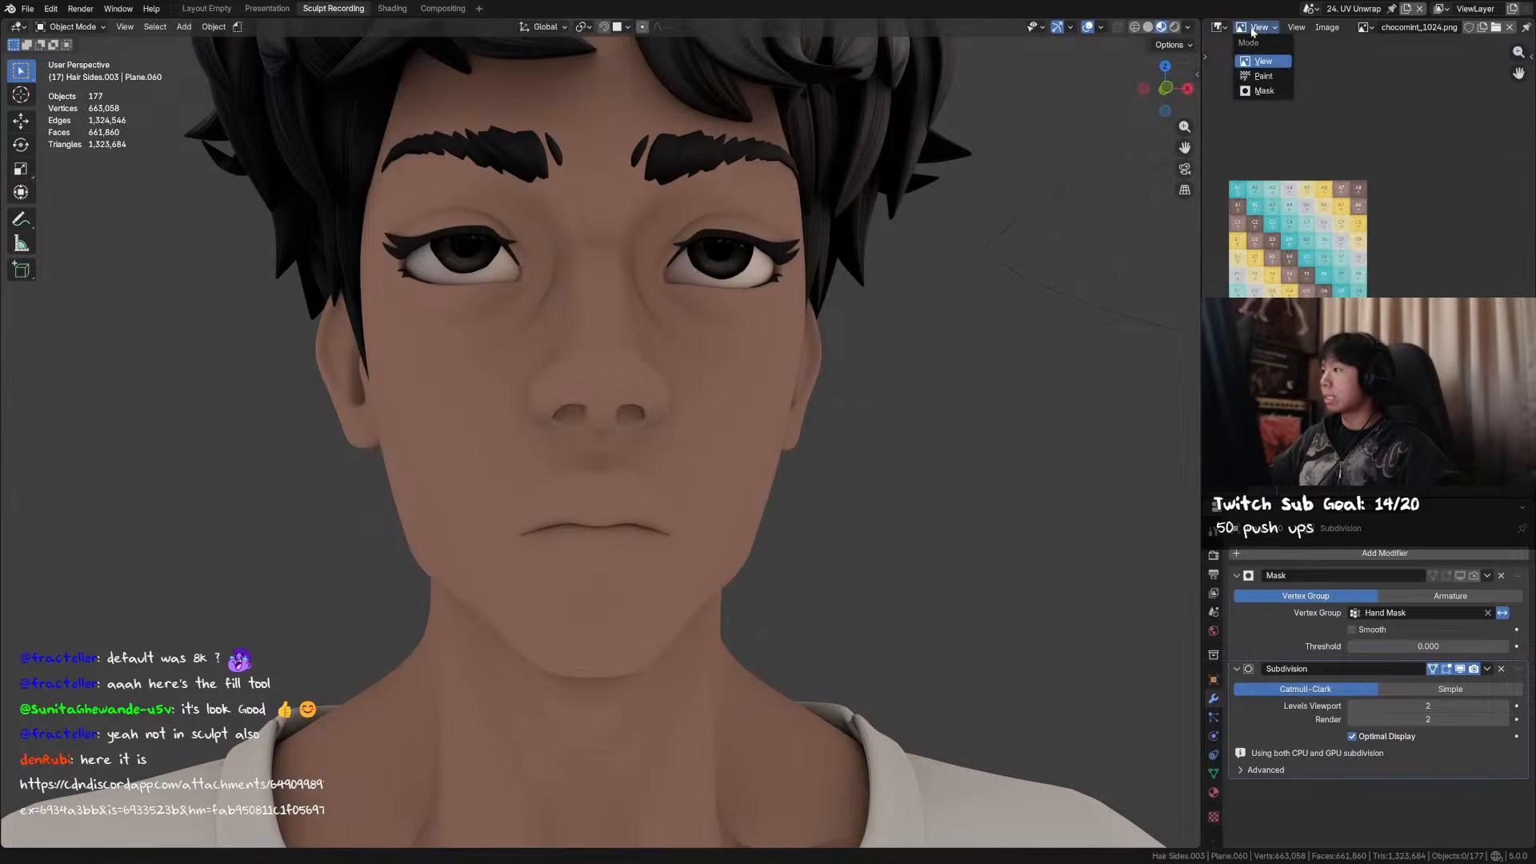
left_click(1263, 76)
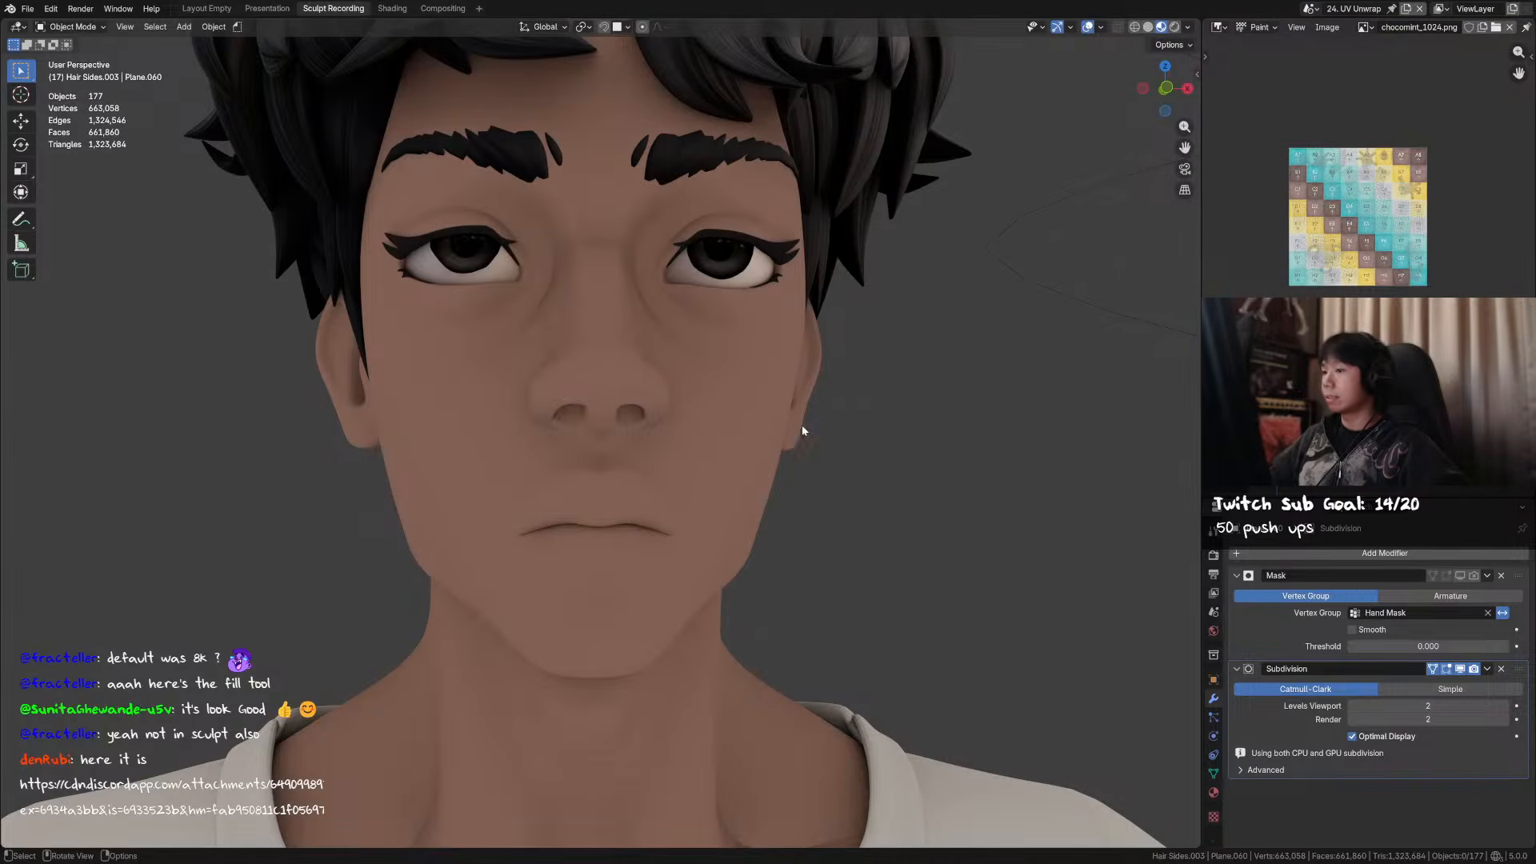
- Select the character's body and switch it to Texture Paint mode
left_click(710, 415)
key("ctrl+Tab")
left_click(920, 289)
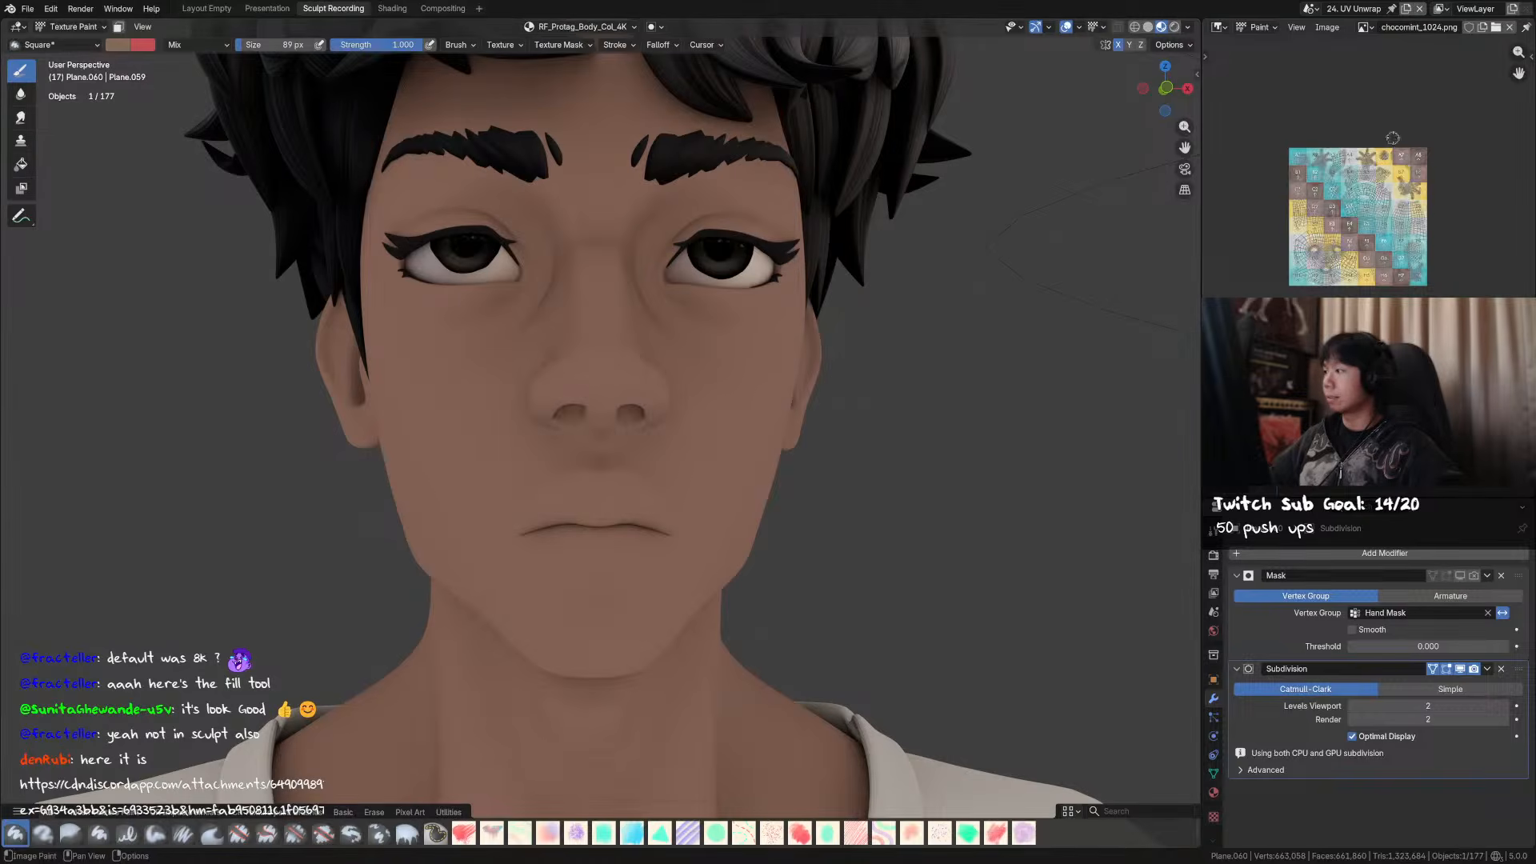
- Display RF_Protag_Body_Col_4K in the Image Editor, show its paint tools and make the editor area taller
left_click(1364, 27)
left_click(1348, 171)
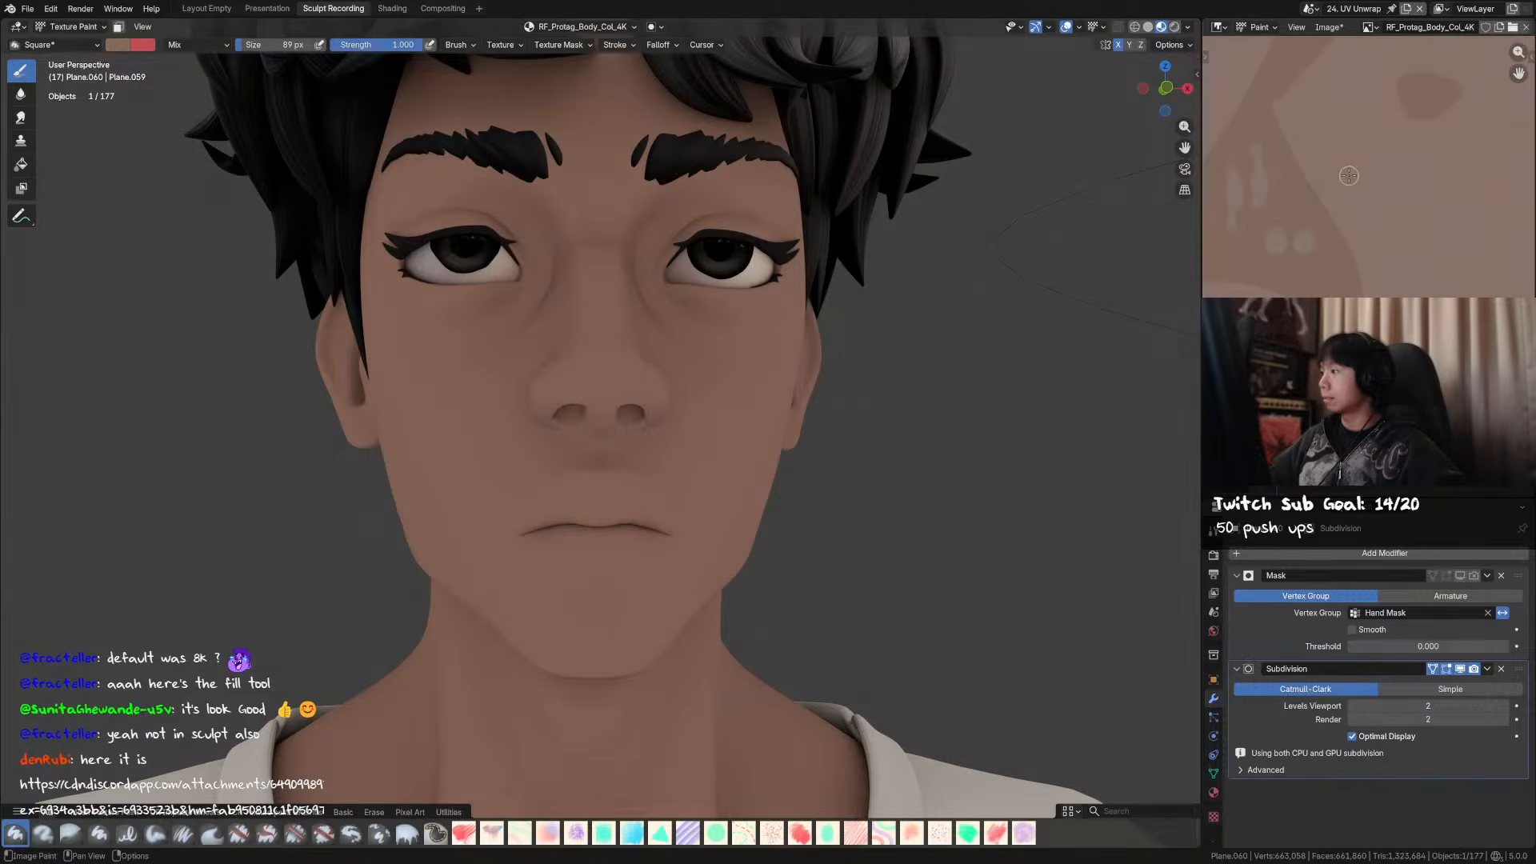
scroll(1360, 175, "down", 5)
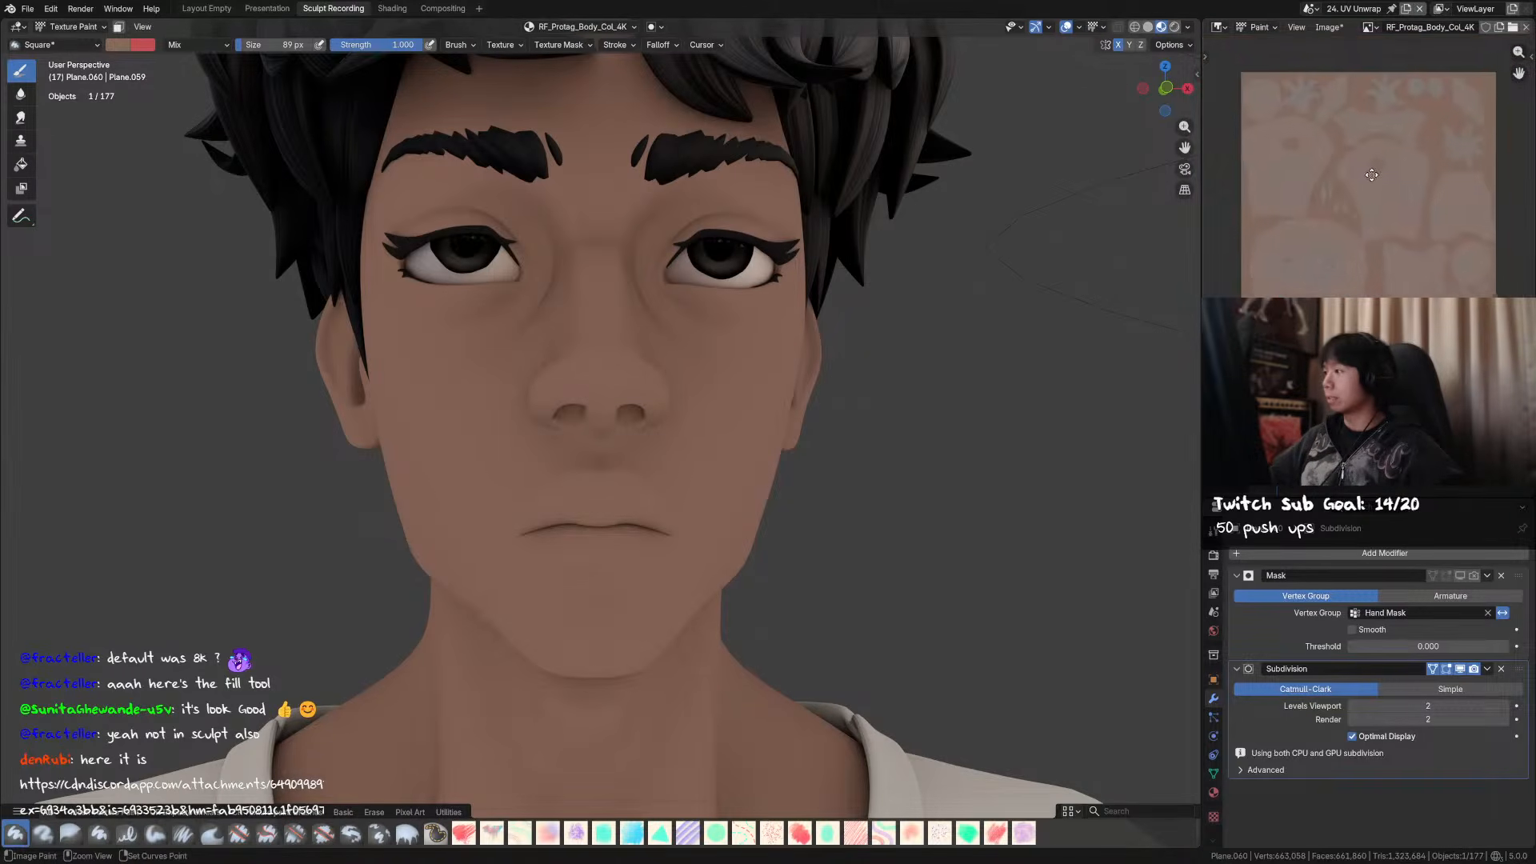
middle_click_drag(1371, 176, 1374, 159, "ctrl")
key("t")
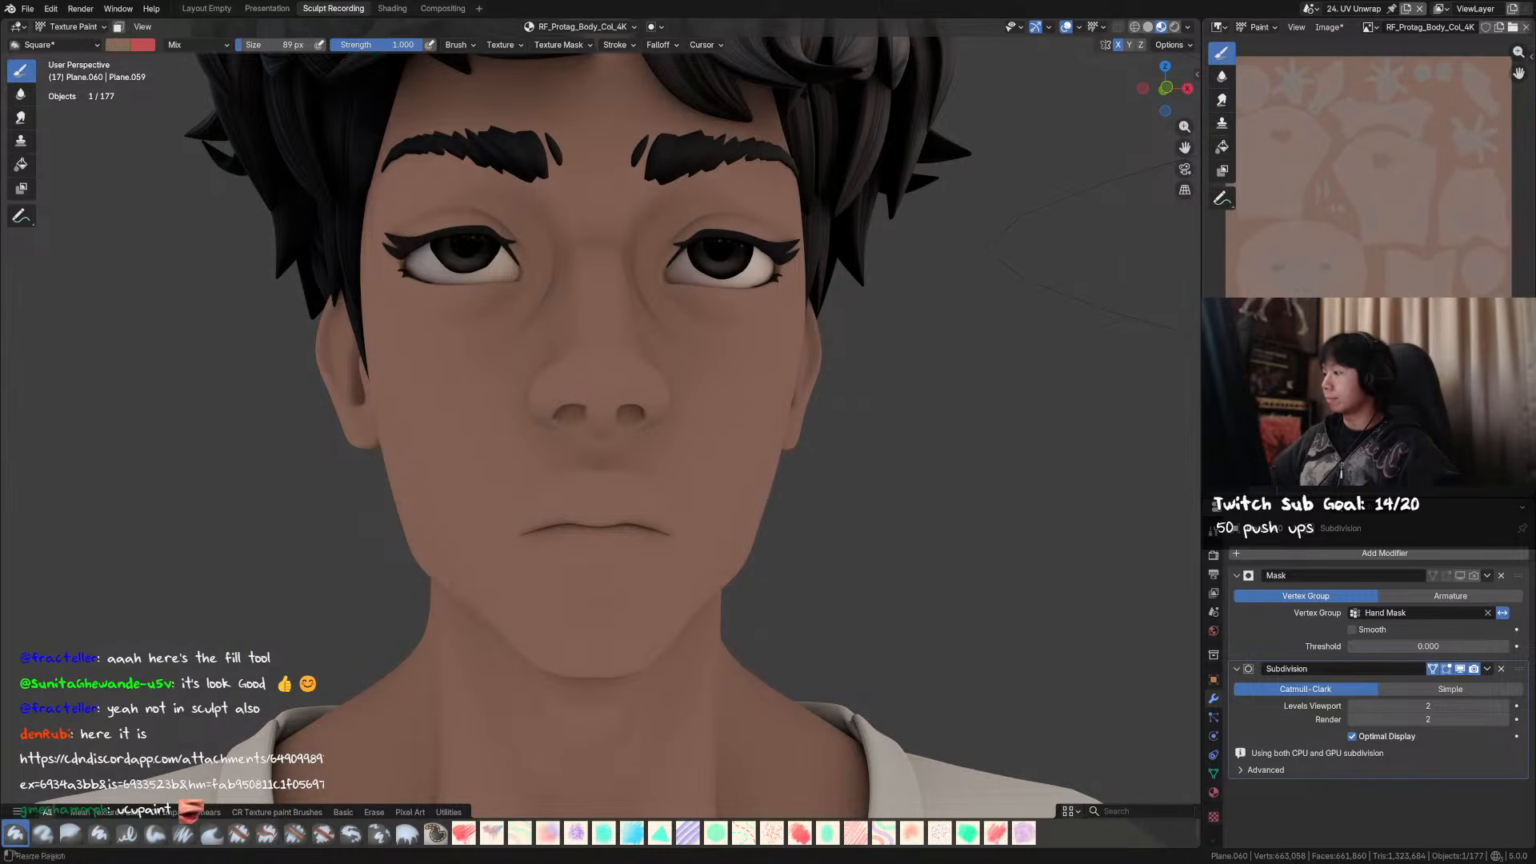
left_click_drag(1312, 360, 1313, 399)
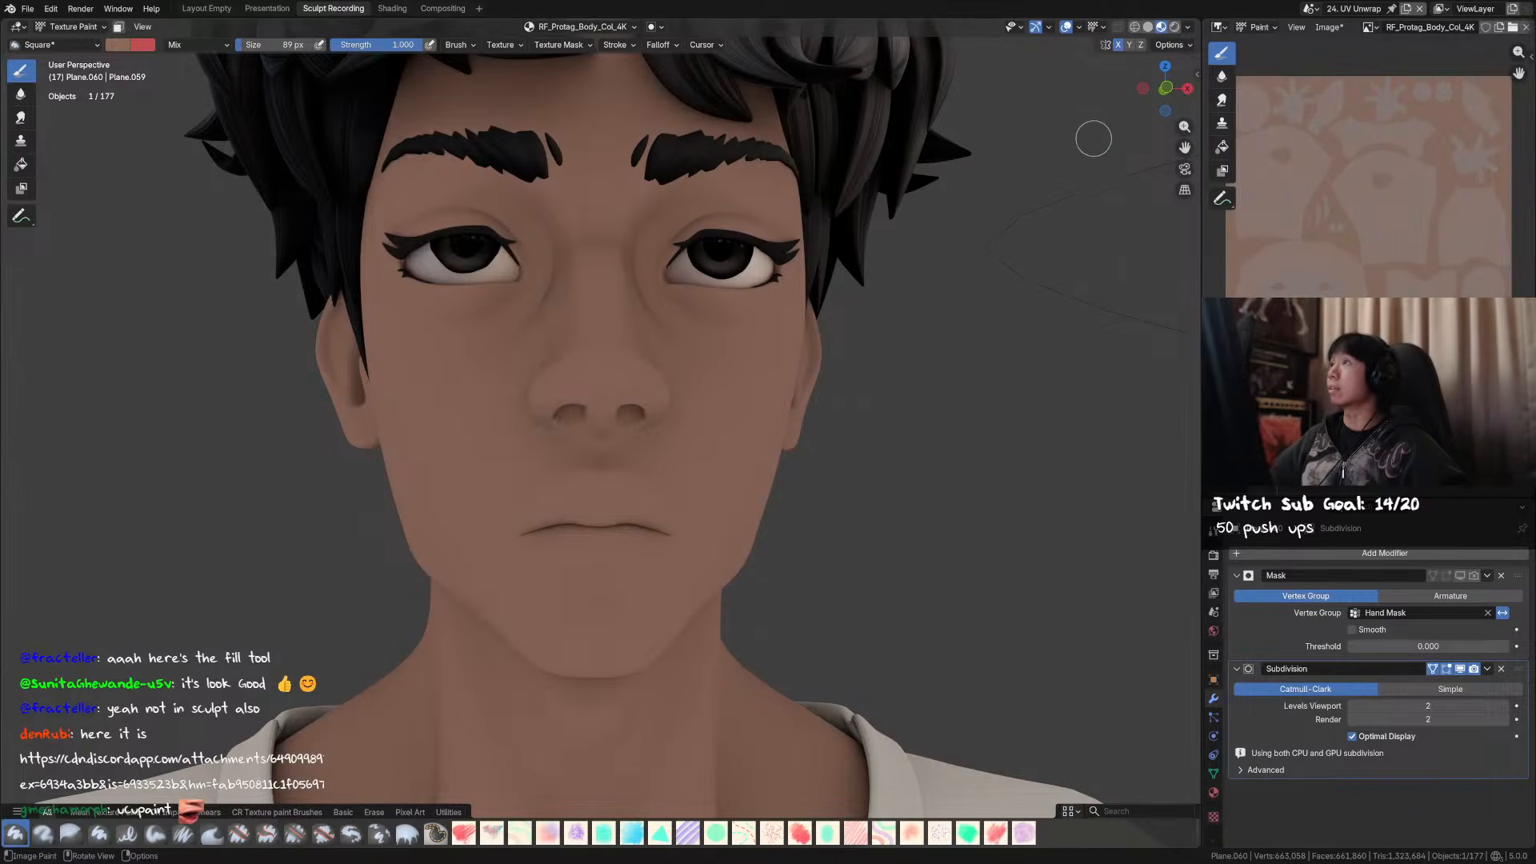
- Switch from Texture Paint to Object Mode, clear the selection and save the file
middle_click_drag(1351, 241, 1364, 201)
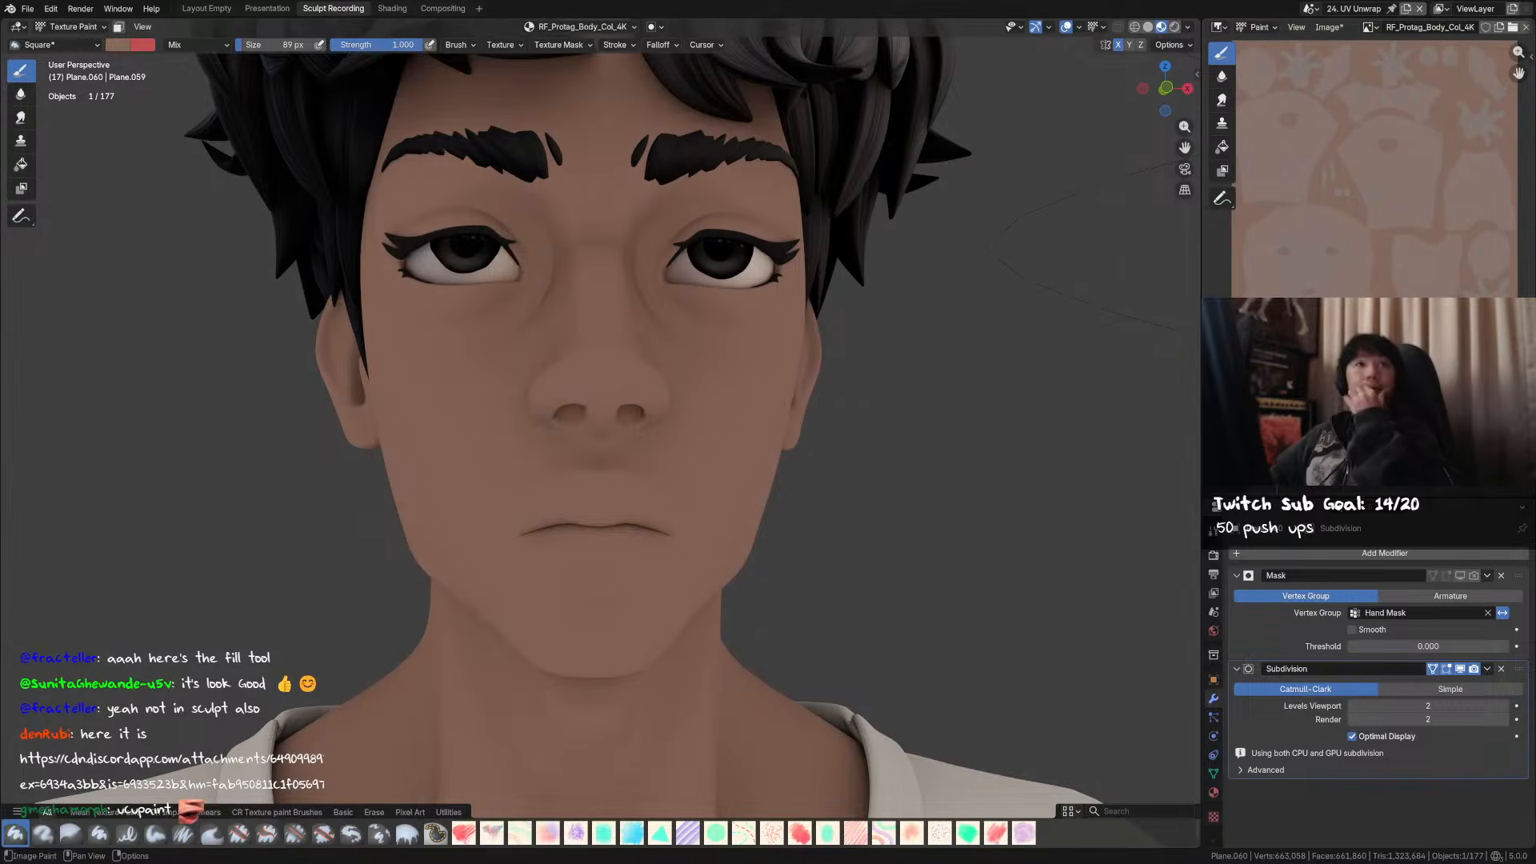
middle_click_drag(949, 425, 887, 410, "ctrl")
key("ctrl+Tab")
middle_click_drag(800, 437, 861, 436)
left_click(861, 436)
key("ctrl+s")
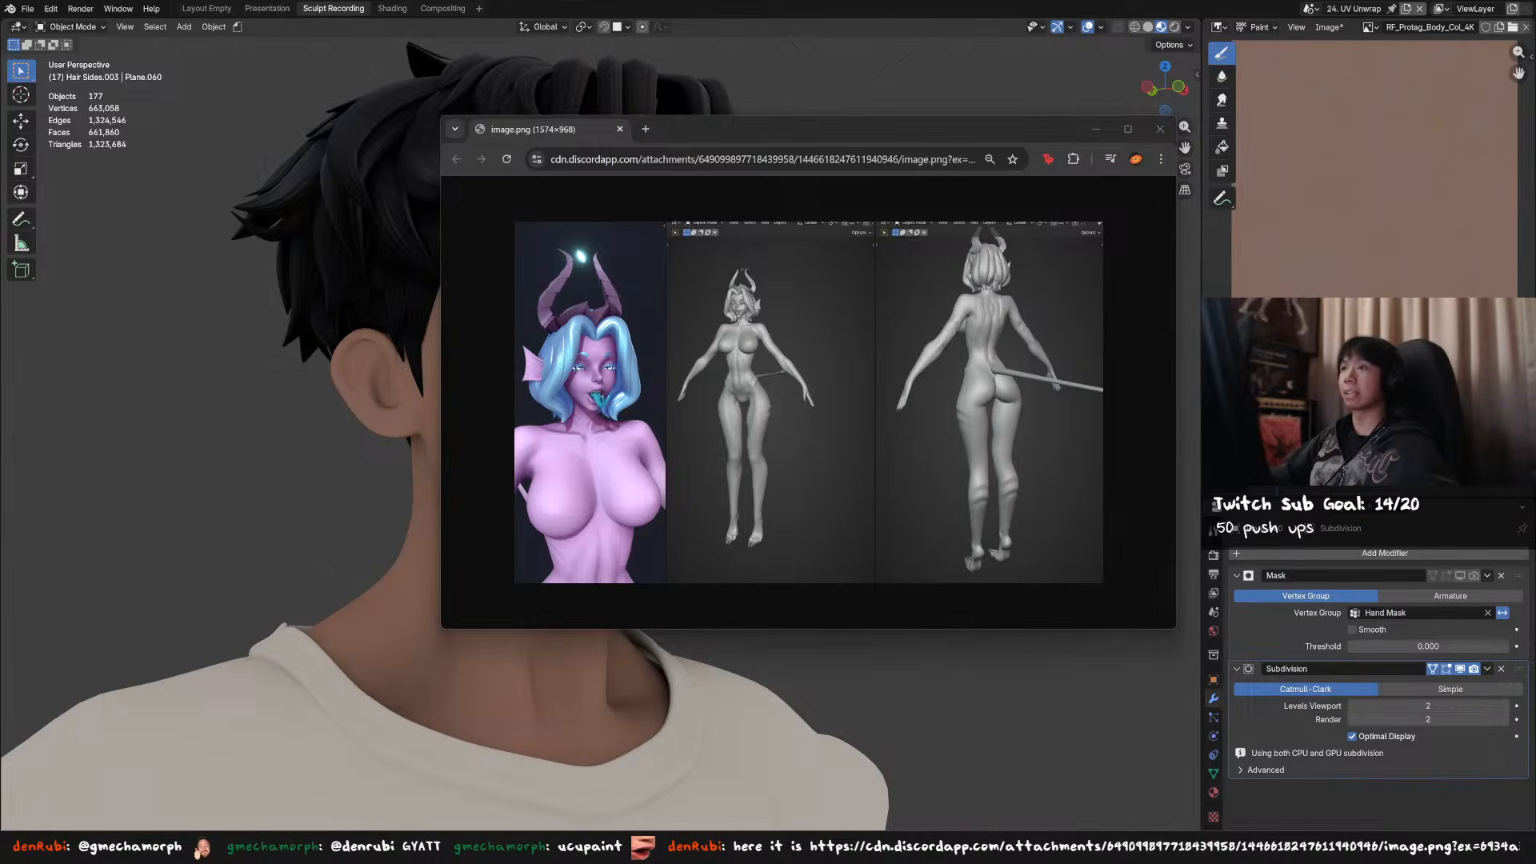
left_click_drag(711, 125, 714, 120)
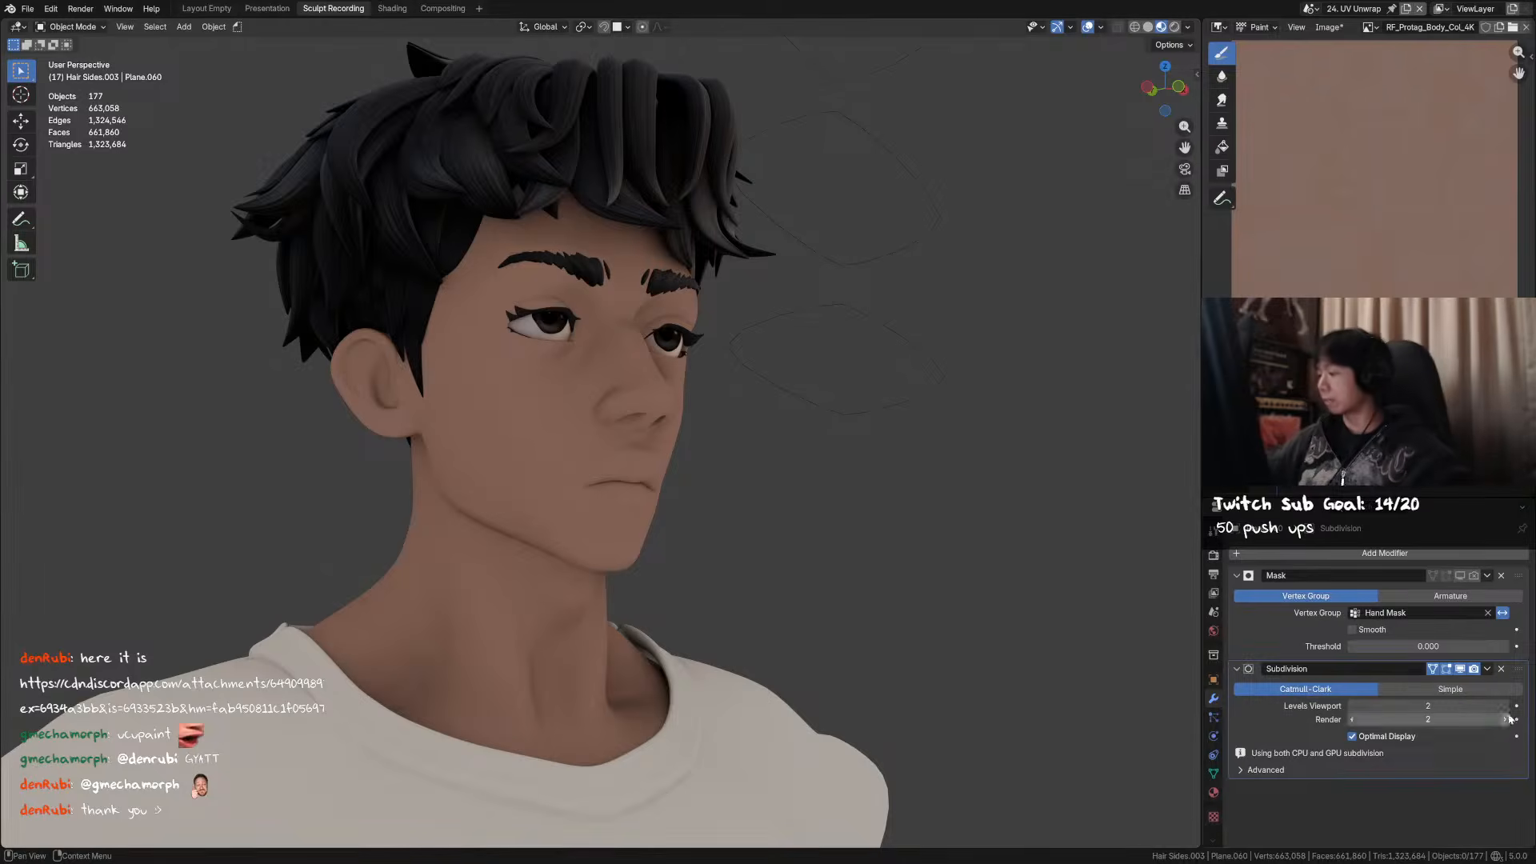
- Inspect the body with its Subdivision modifier disabled in the viewport, save the file and re-enable the modifier
left_click(1461, 669)
middle_click_drag(911, 383, 781, 248)
left_click(718, 371)
middle_click_drag(742, 343, 819, 324)
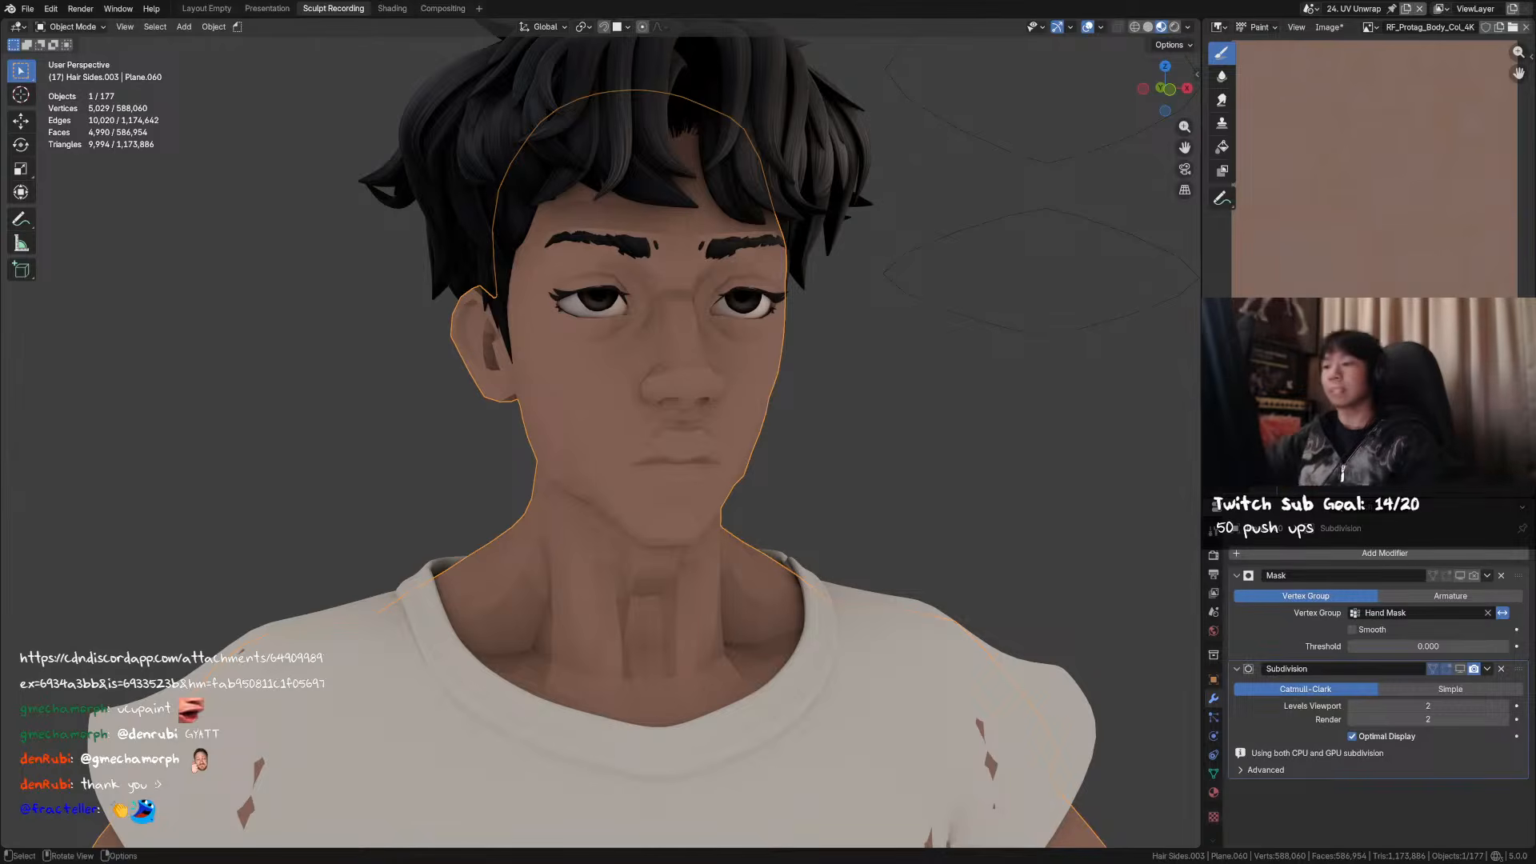
middle_click_drag(770, 342, 878, 360)
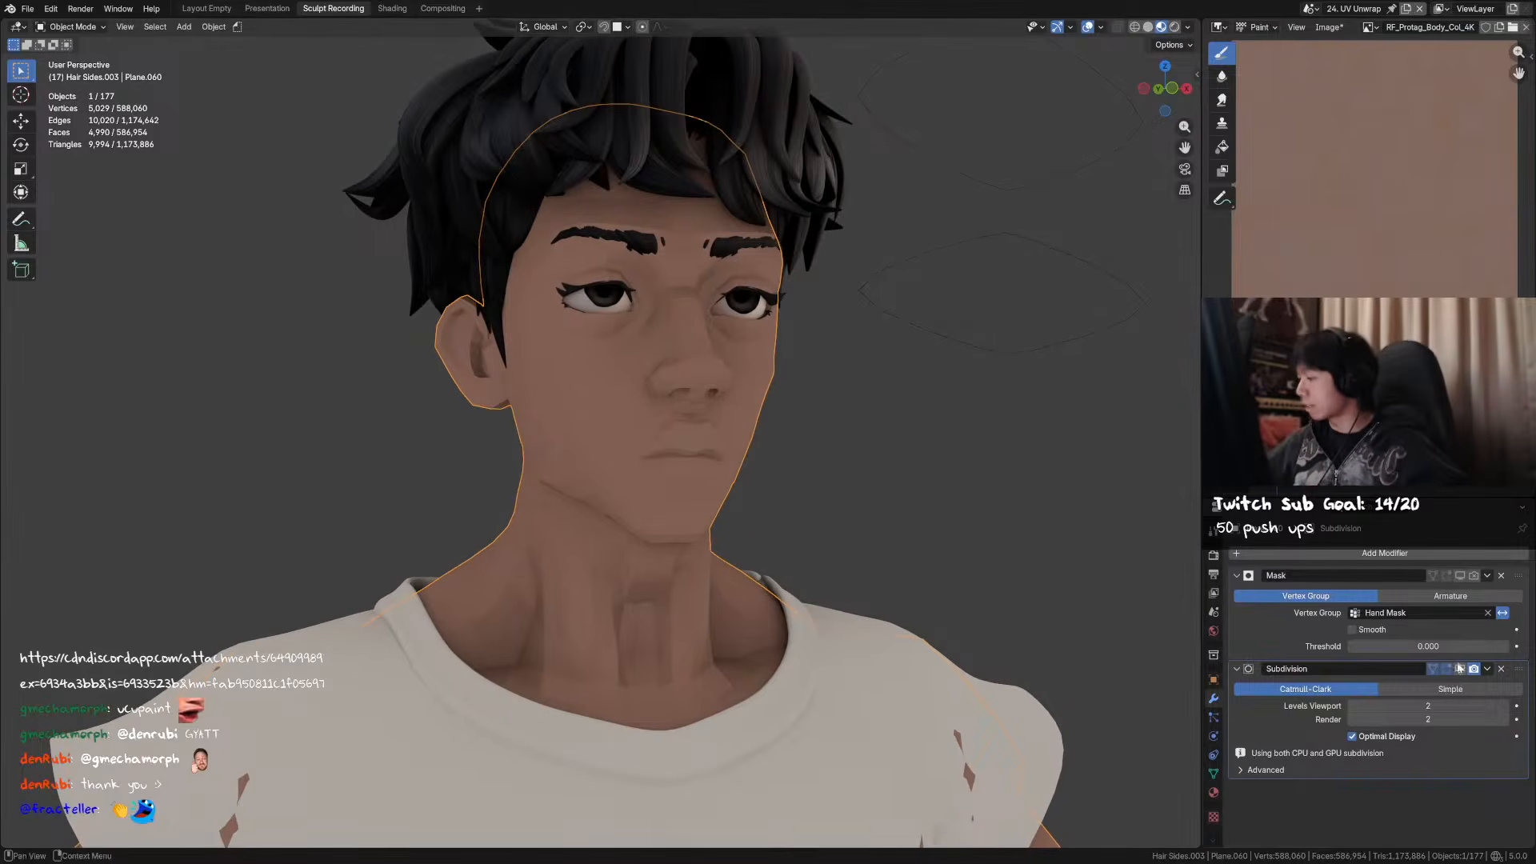
middle_click_drag(1015, 432, 799, 302)
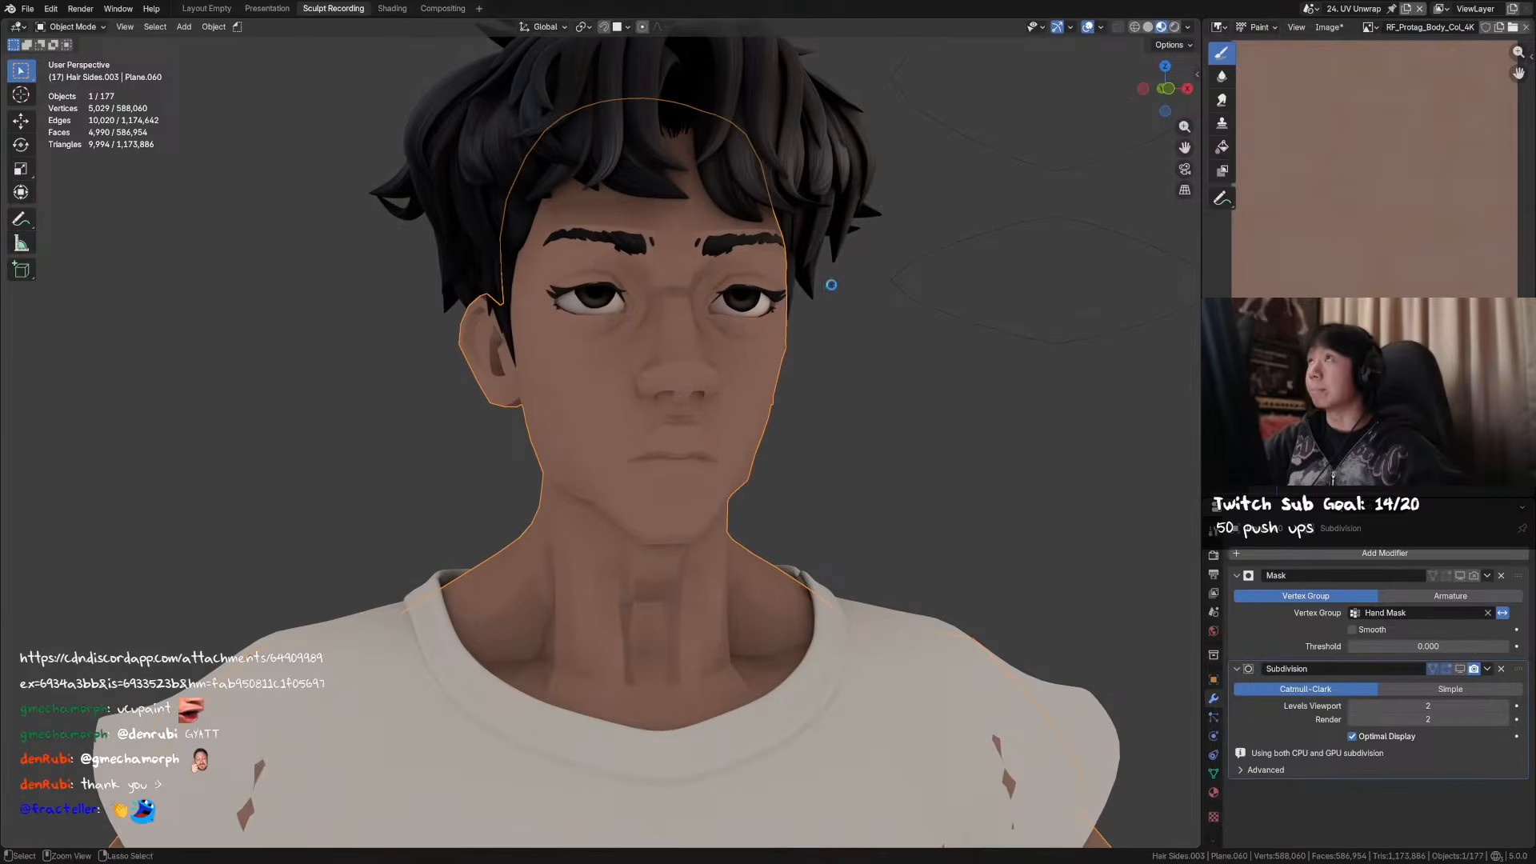
key("ctrl+s")
left_click(1460, 668)
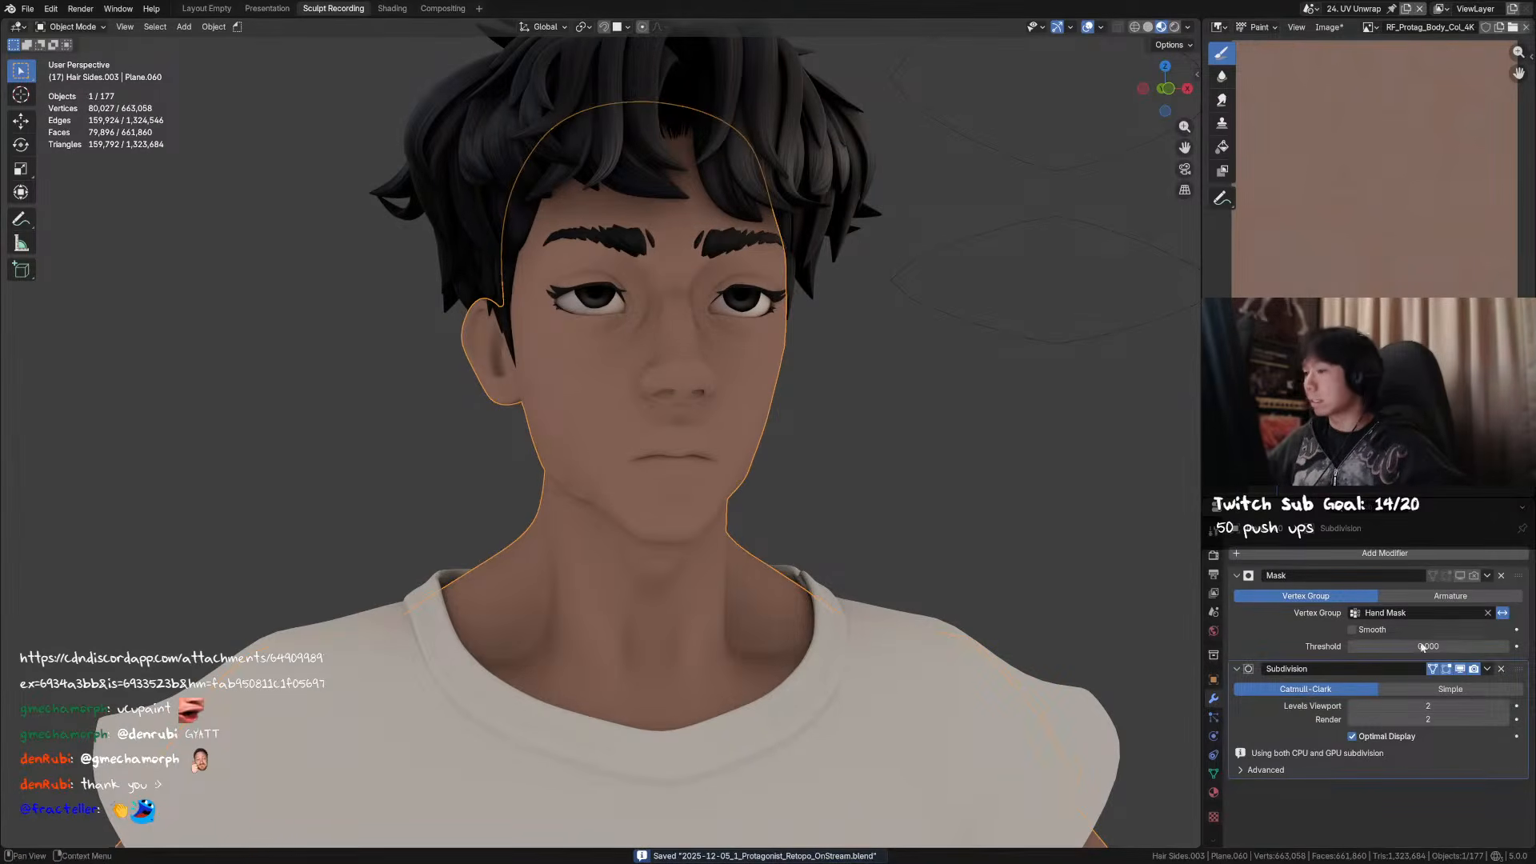
- Select the thin outline objects floating beside the character's head and hide them
mouse_move(806, 336)
middle_mouse_down()
mouse_move(767, 352)
mouse_move(805, 343)
middle_mouse_up()
left_click_drag(1030, 101, 926, 316)
key("h")
middle_click_drag(723, 384, 758, 353)
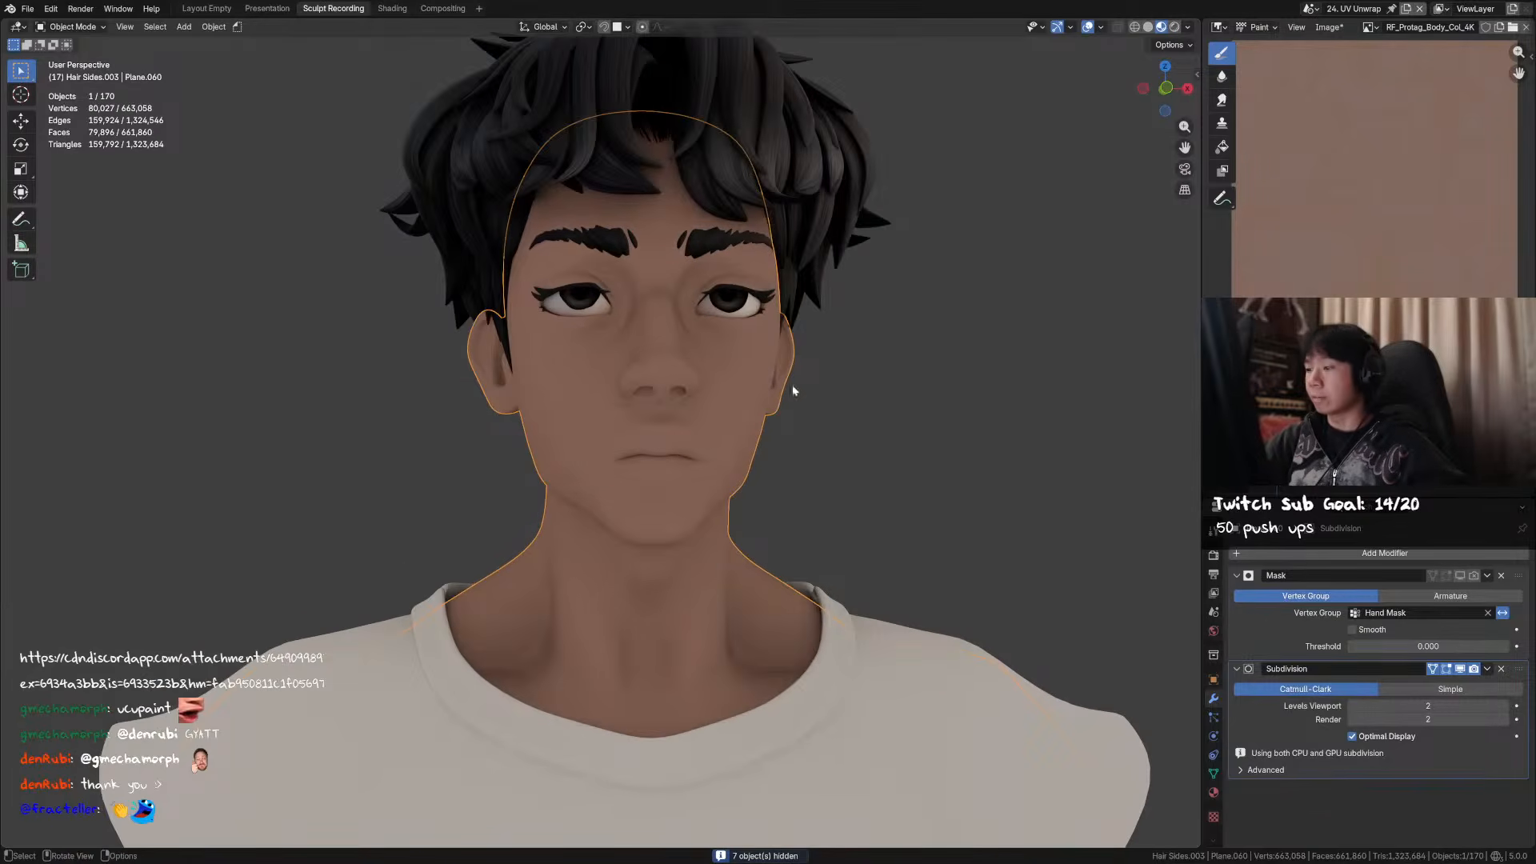
- Check the Multiply node in the Compositor and switch that area back to the Image Editor
left_click(1219, 28)
key("c")
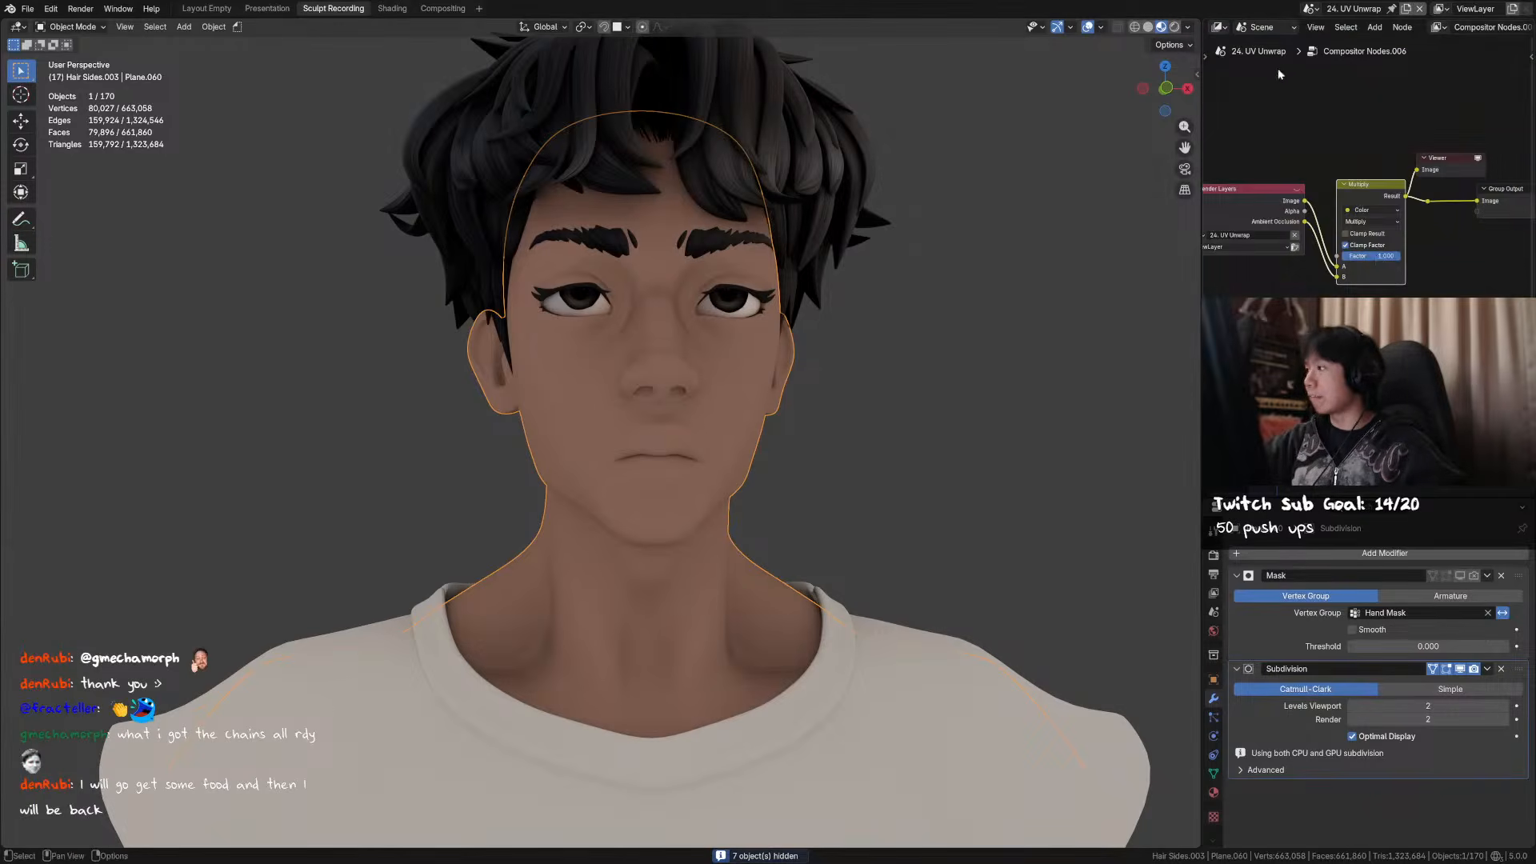
mouse_move(1384, 256)
left_mouse_down()
mouse_move(1344, 256)
mouse_move(1385, 256)
mouse_move(1344, 256)
mouse_move(1360, 256)
mouse_move(1344, 293)
mouse_move(1410, 263)
left_mouse_up()
left_click(1218, 26)
left_click(1217, 27)
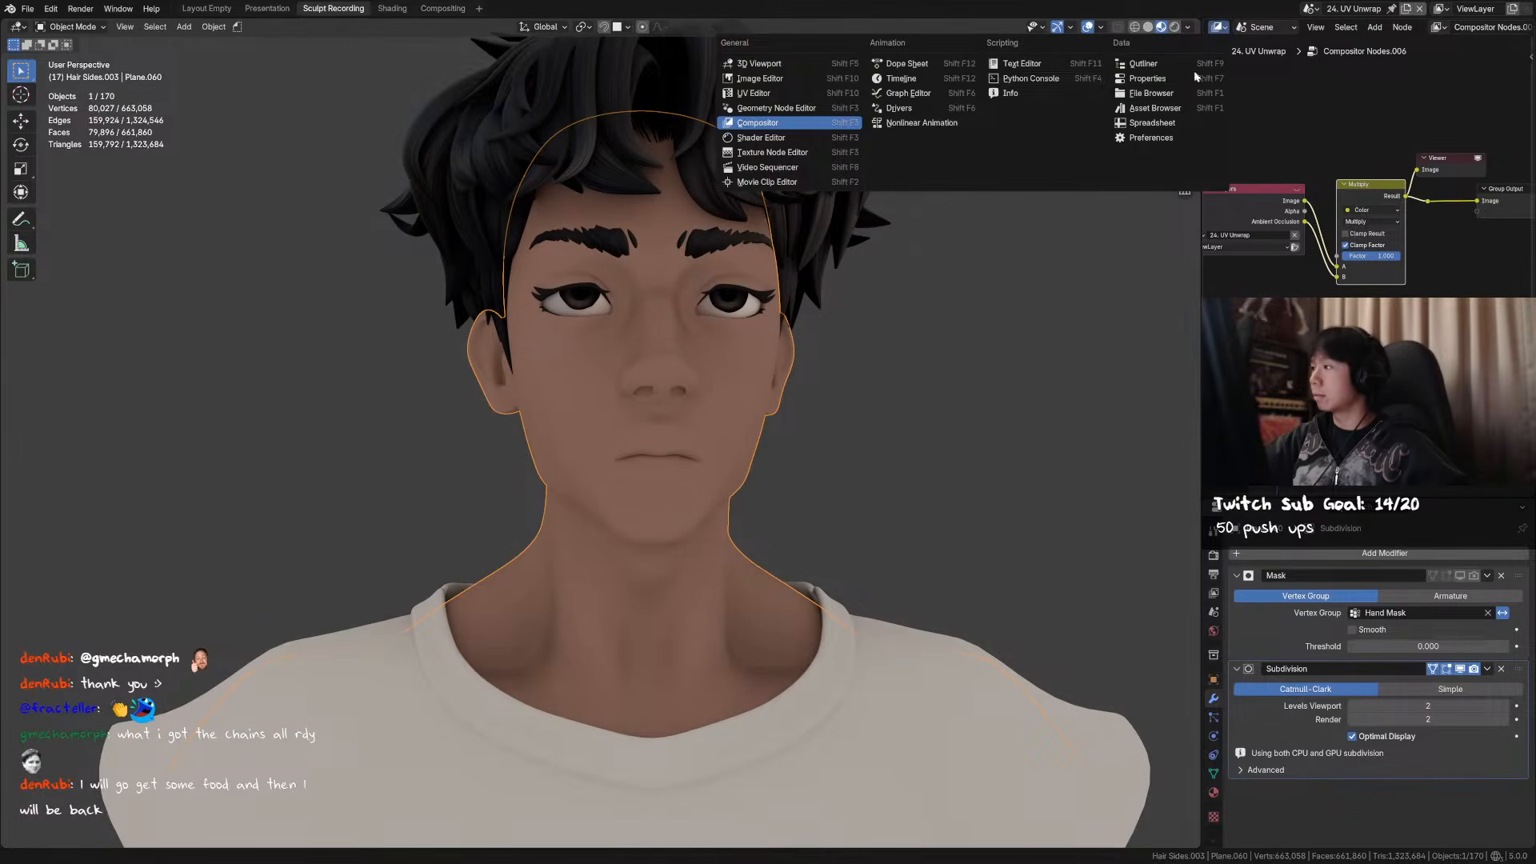
left_click(851, 78)
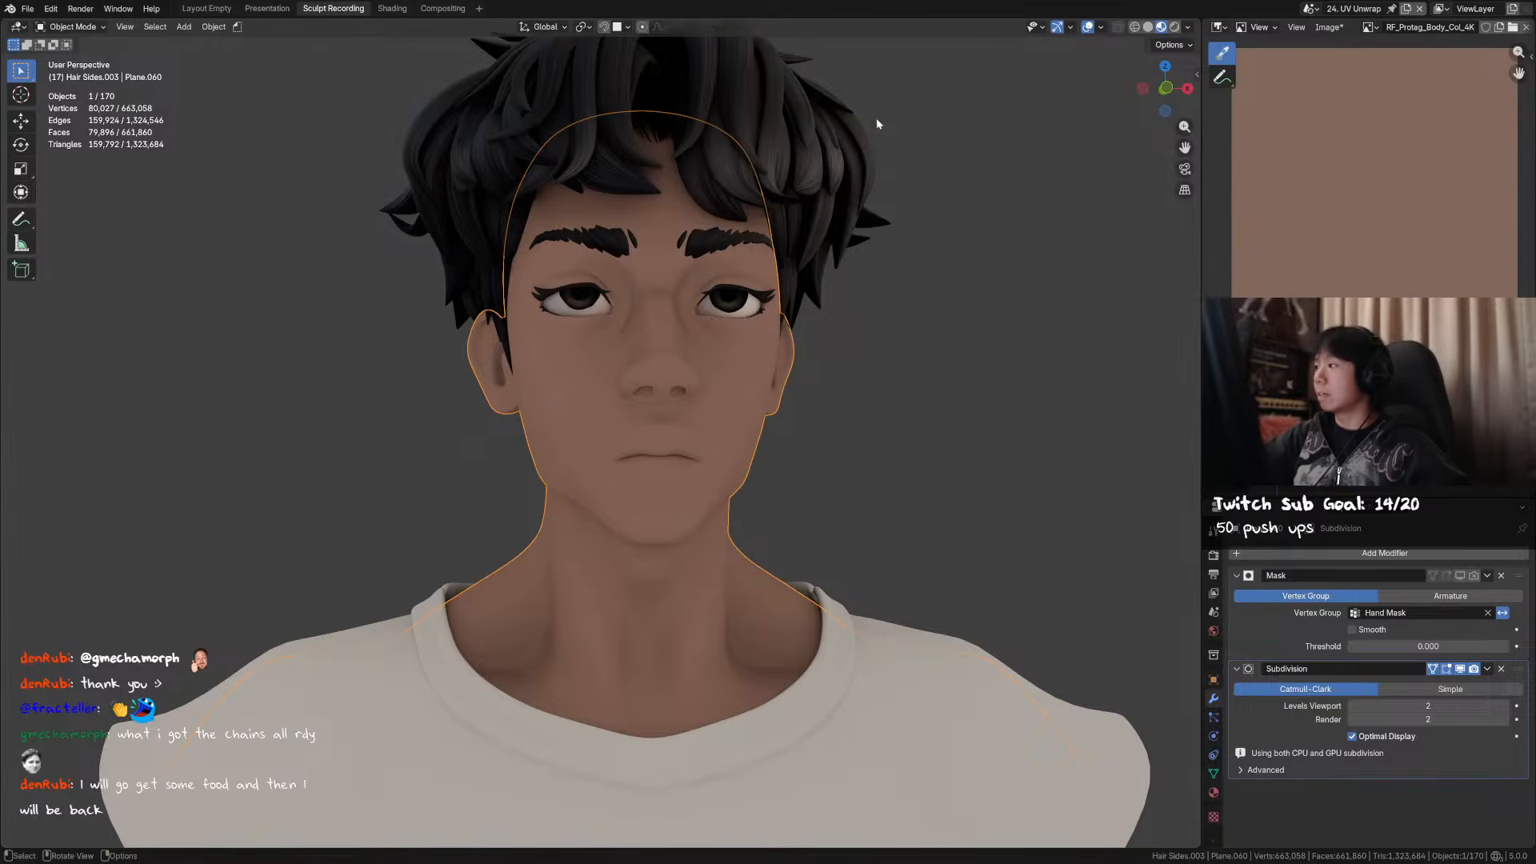
- Save the file and put the character's body into Texture Paint mode
middle_click_drag(757, 376, 816, 307)
key("ctrl+s")
key("ctrl+Tab")
left_click(925, 258)
middle_click_drag(895, 247, 761, 383)
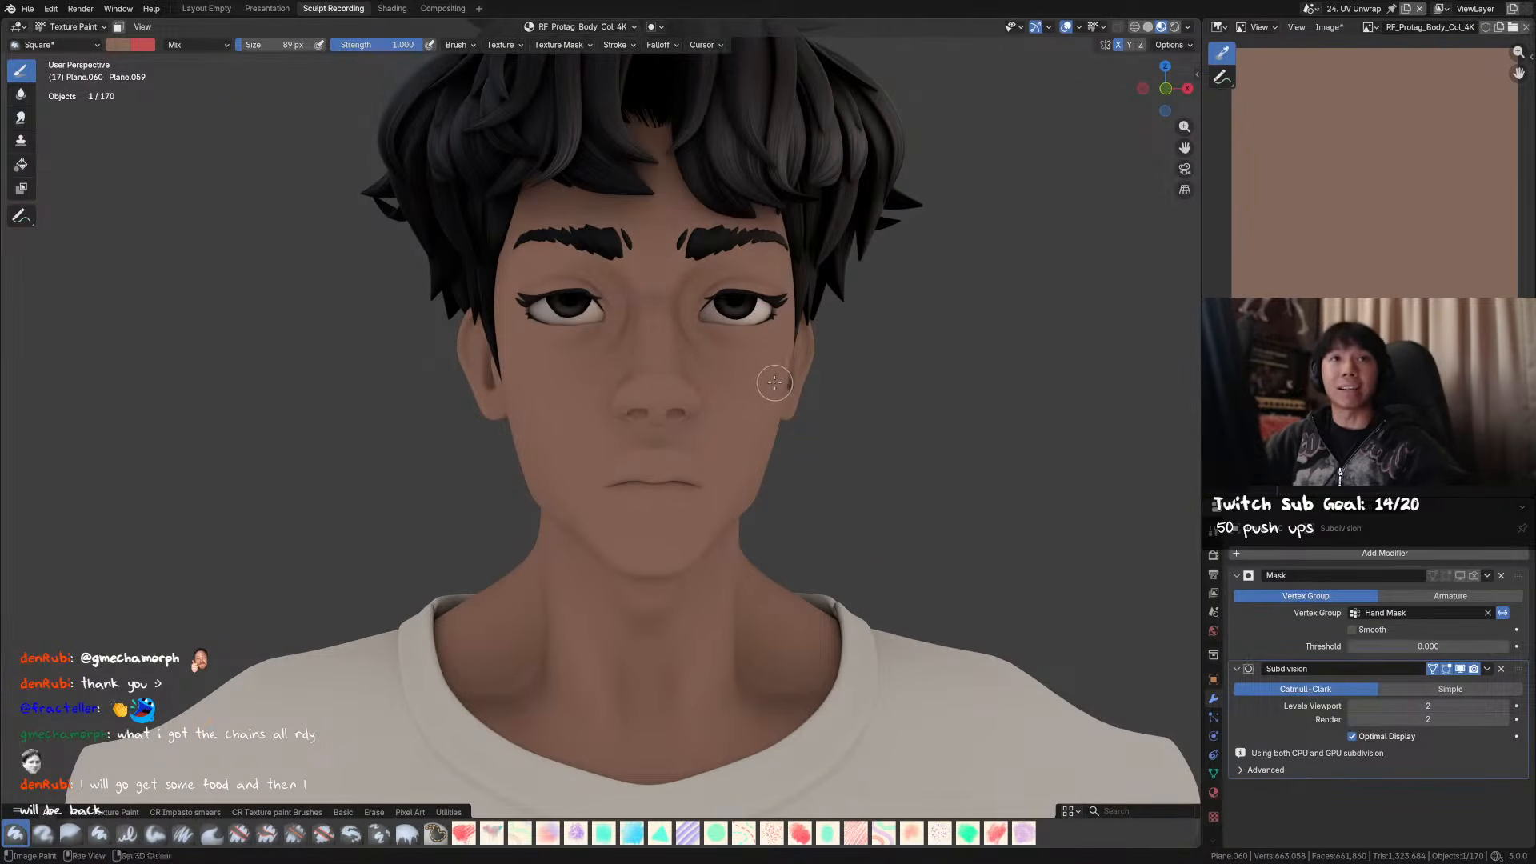
middle_click_drag(777, 383, 783, 391)
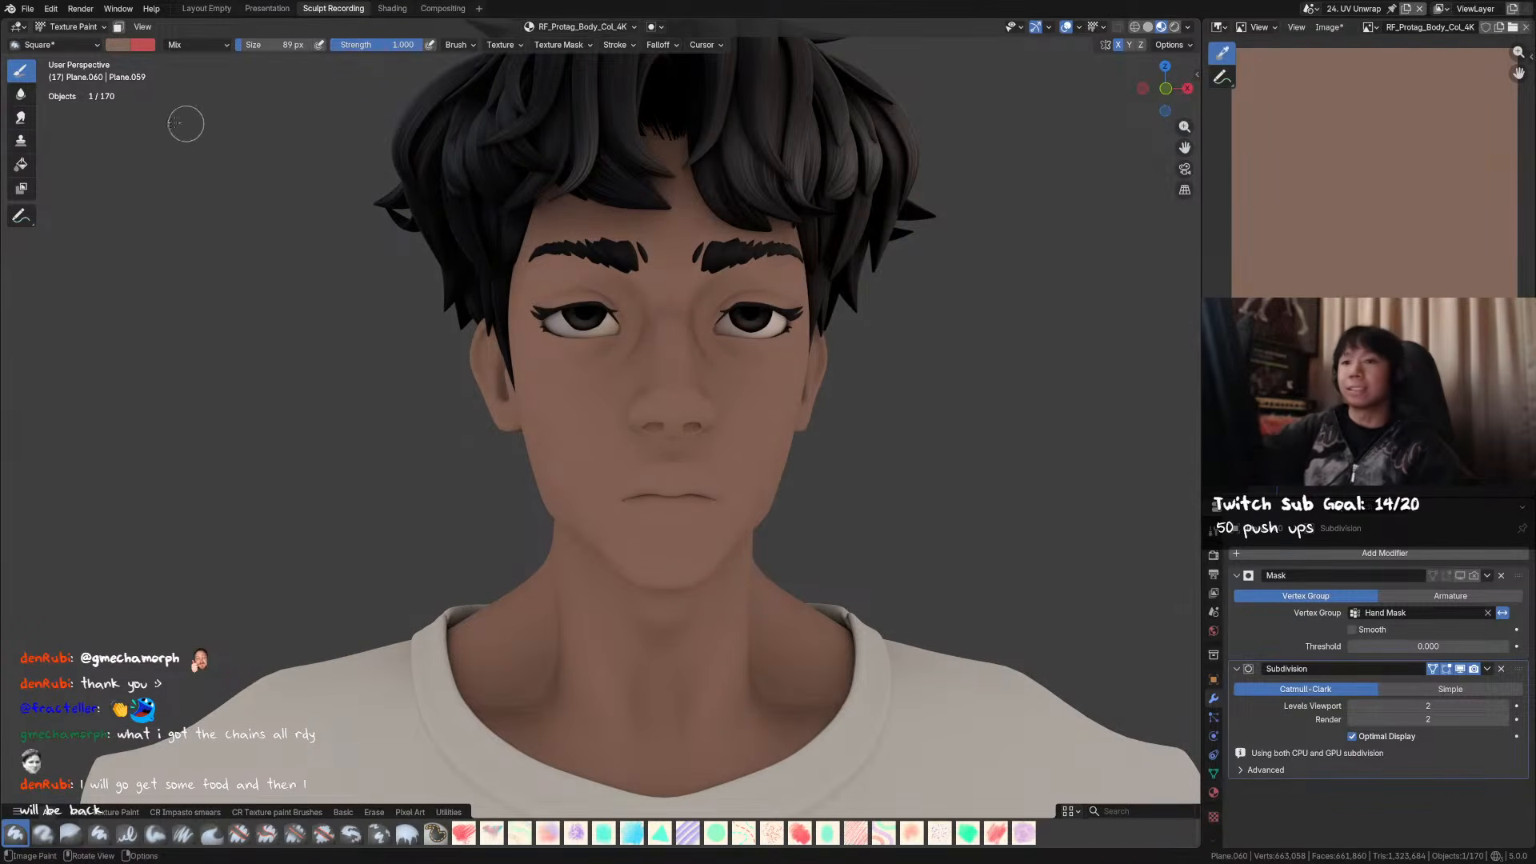
- Choose the Paint Soft brush and open its colour picker
left_click(83, 45)
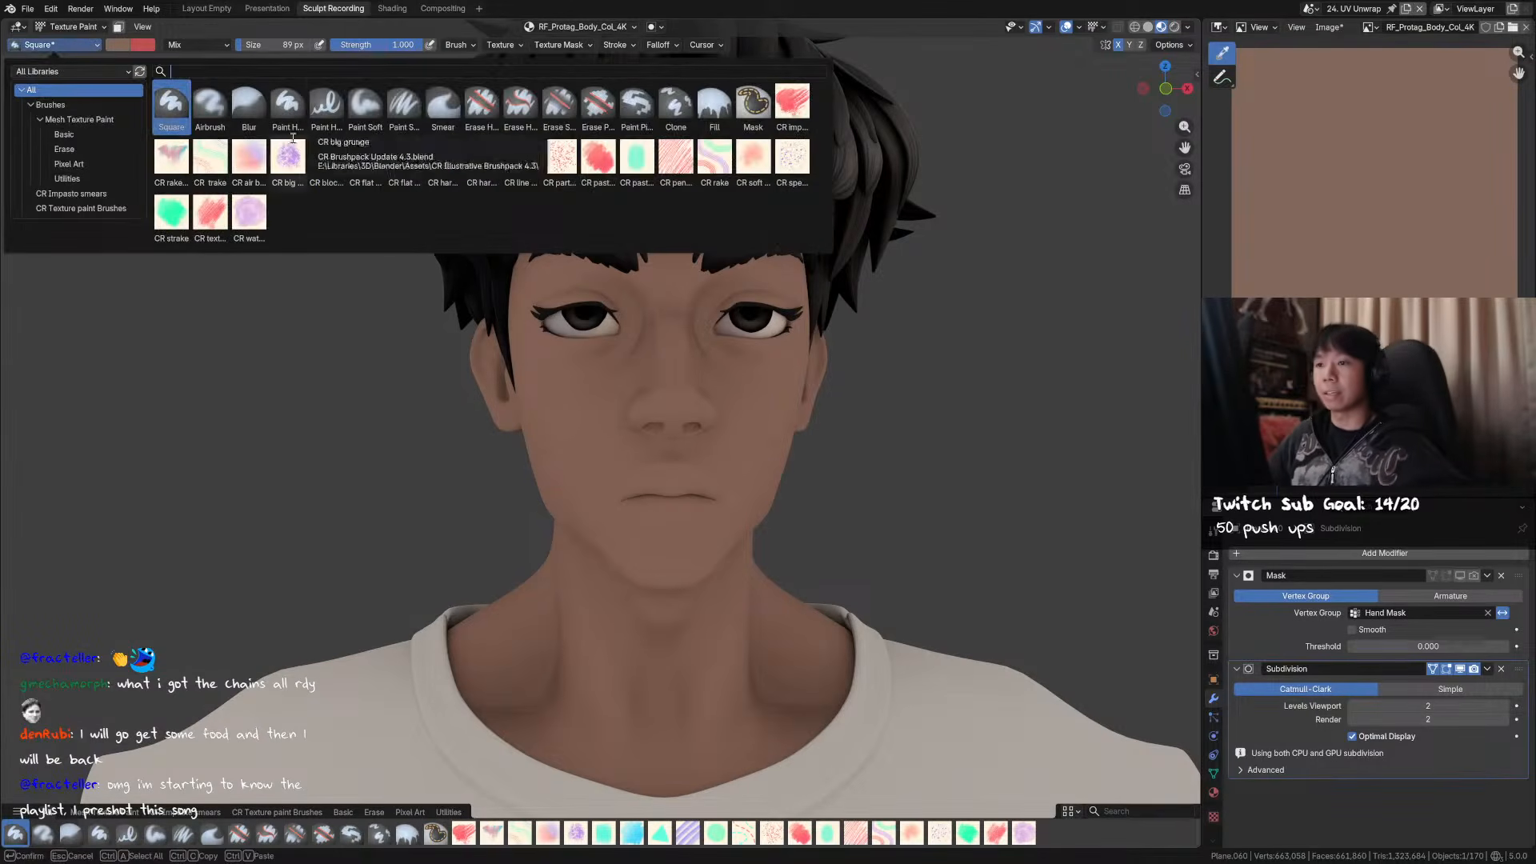
left_click(365, 102)
key("s")
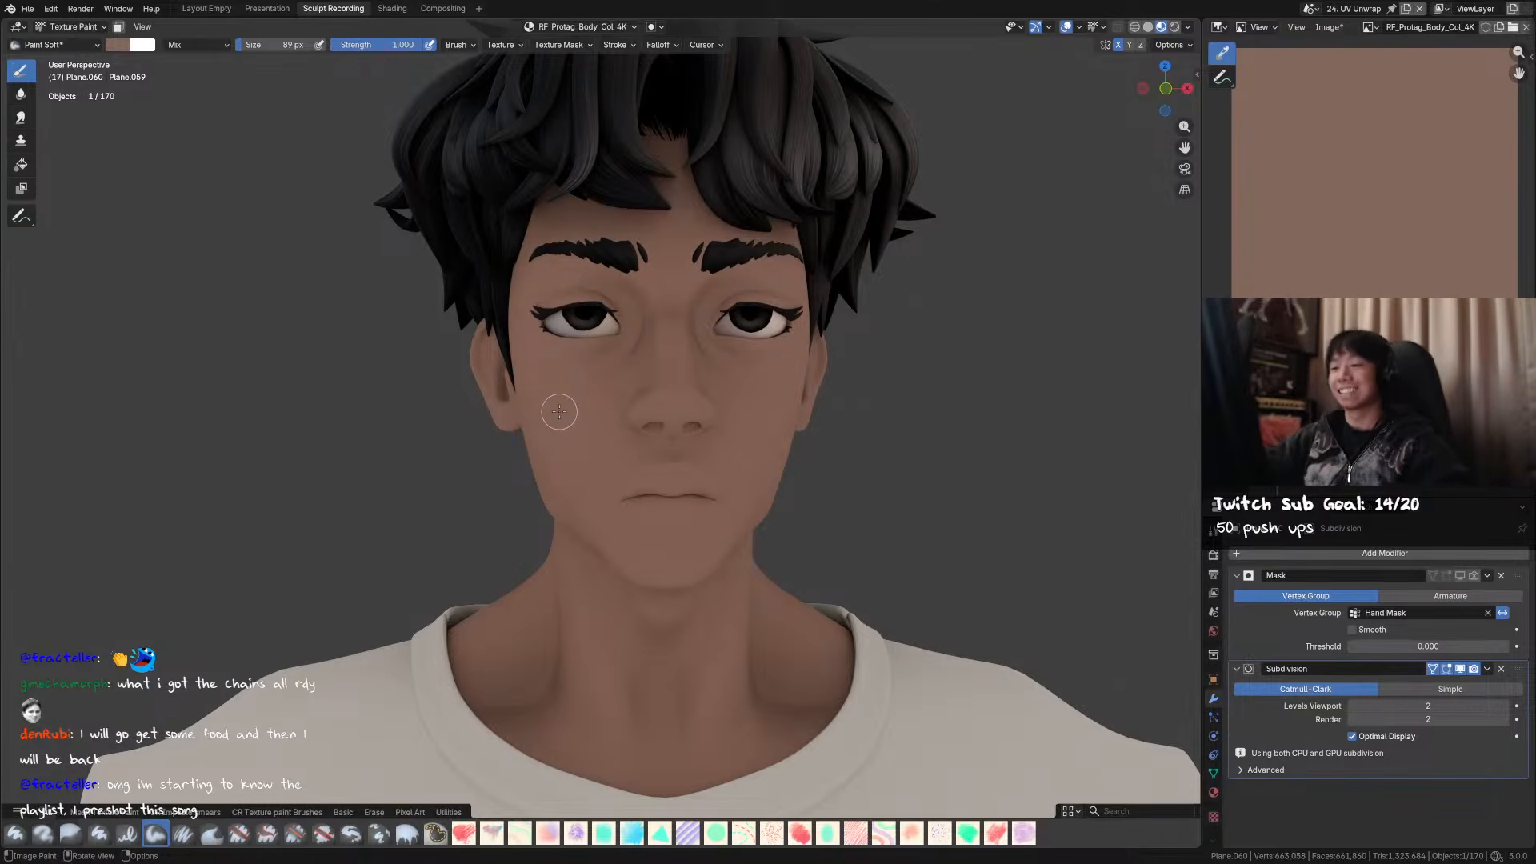
left_click(120, 45)
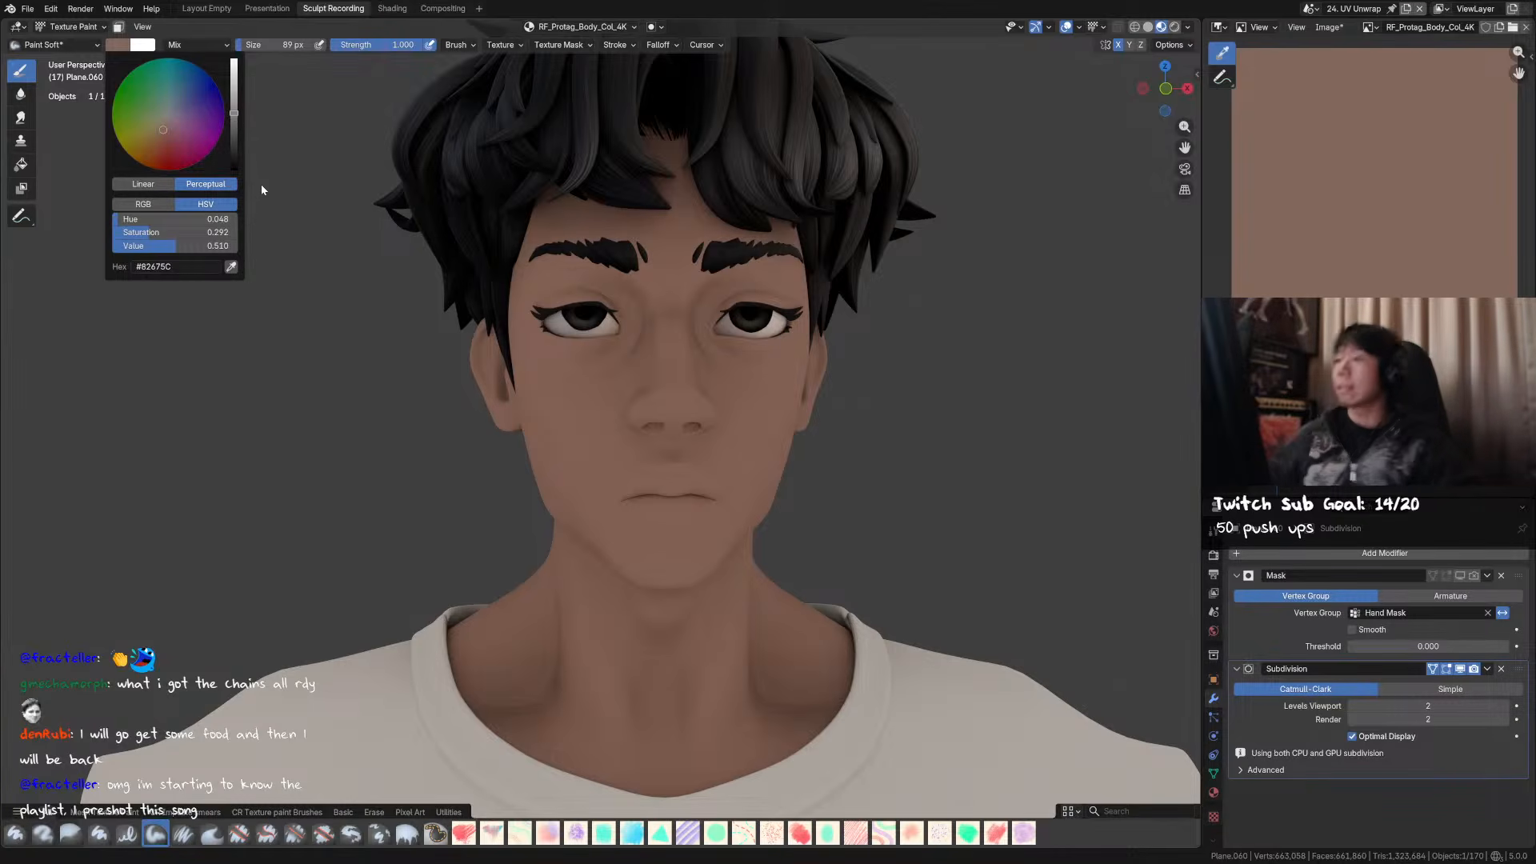
- Inspect the face and neck from a lower angle, return to Object Mode and save the file
mouse_move(901, 575)
middle_mouse_down()
mouse_move(832, 452)
mouse_move(804, 544)
middle_mouse_up()
scroll(662, 497, "up", 3)
middle_click_drag(661, 497, 744, 497)
scroll(792, 512, "up", 7)
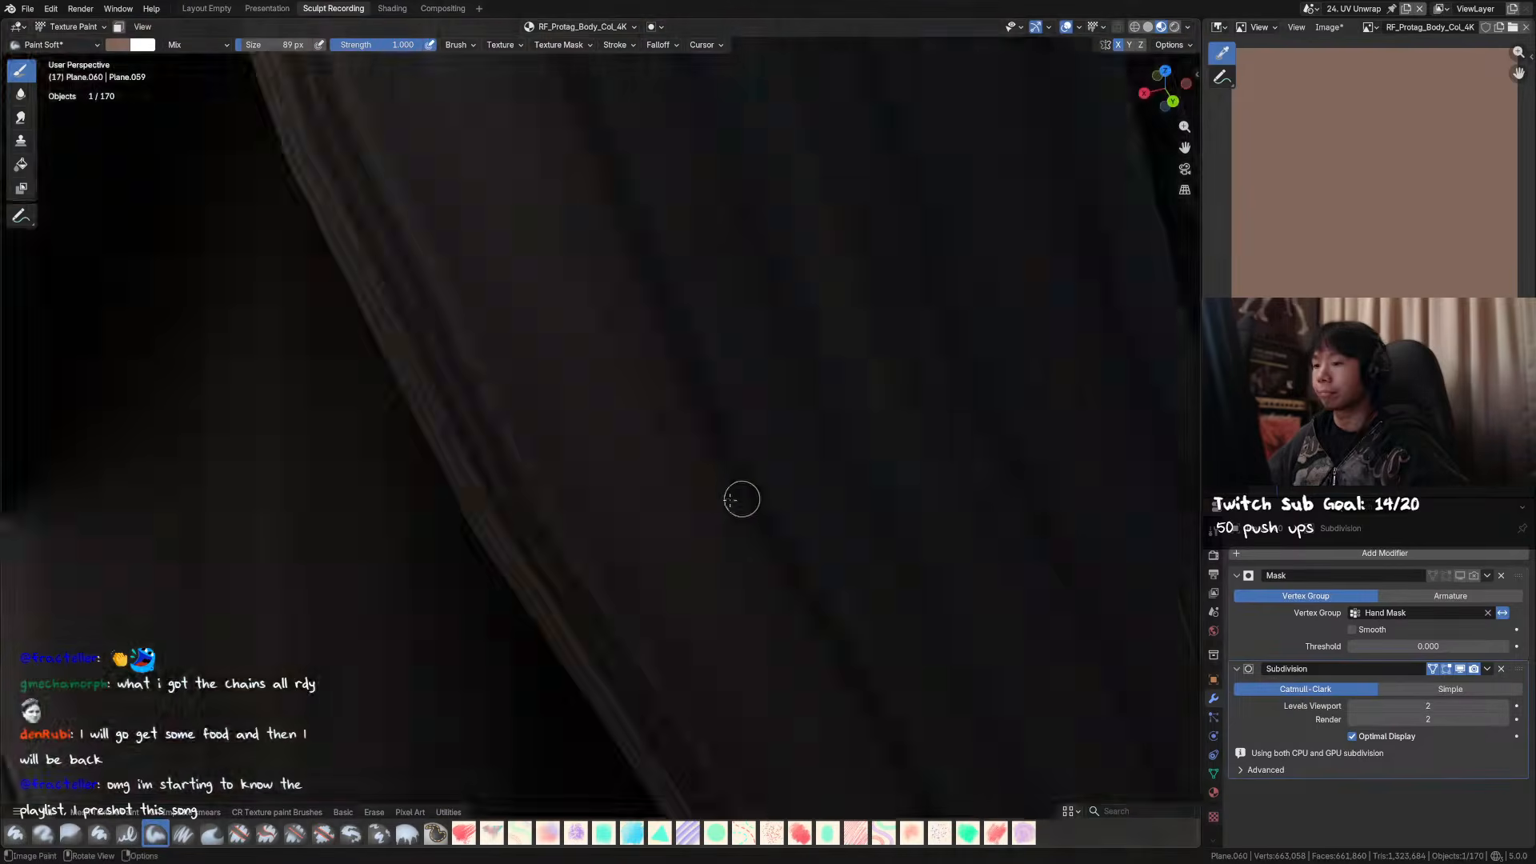
scroll(723, 446, "down", 10)
scroll(719, 440, "up", 1)
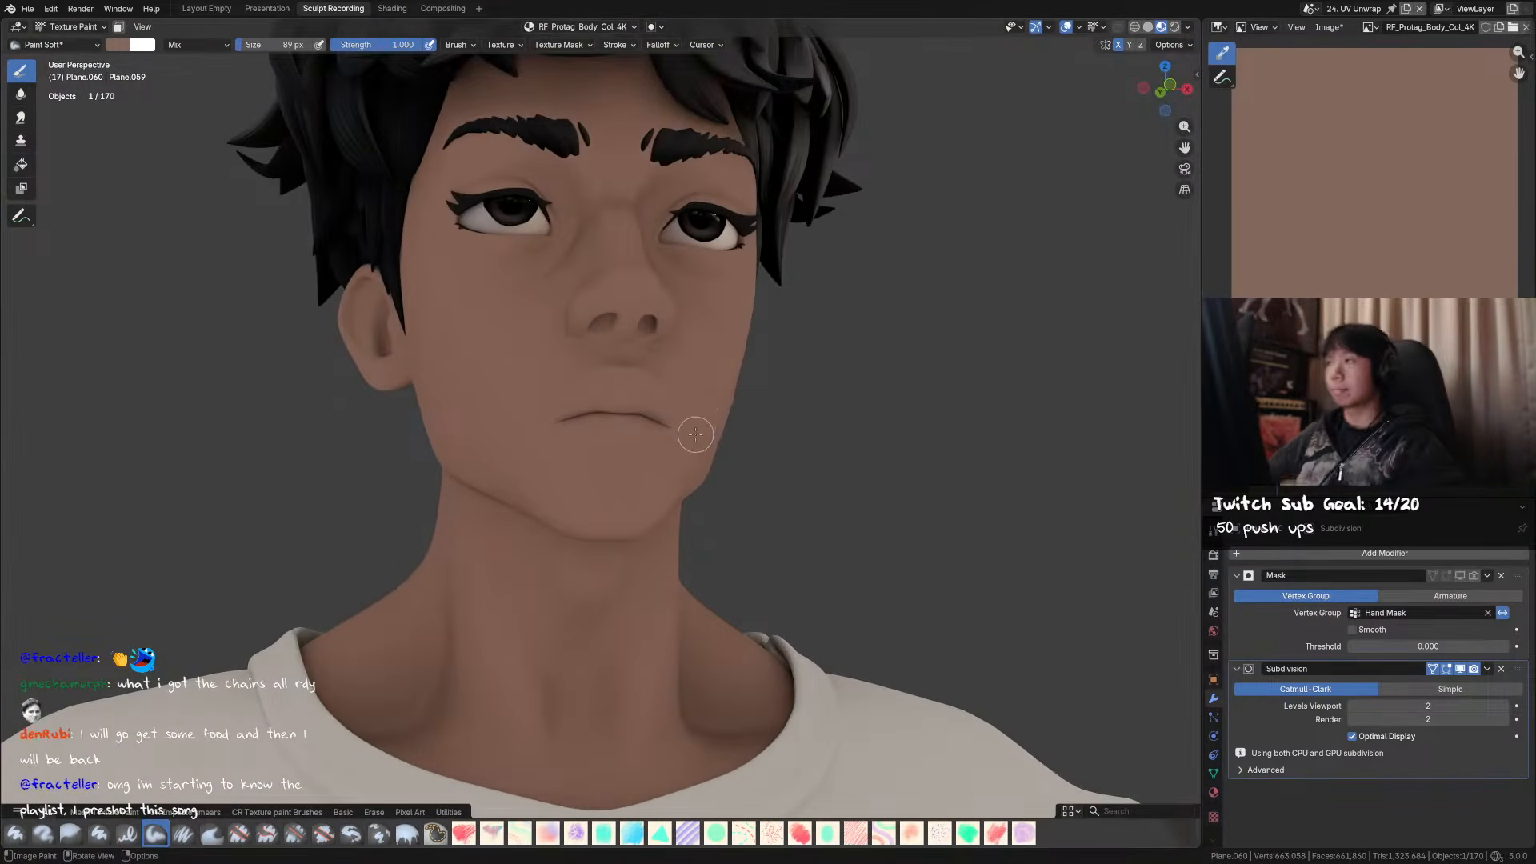
key("ctrl+Tab")
key("ctrl+s")
scroll(780, 412, "down", 2)
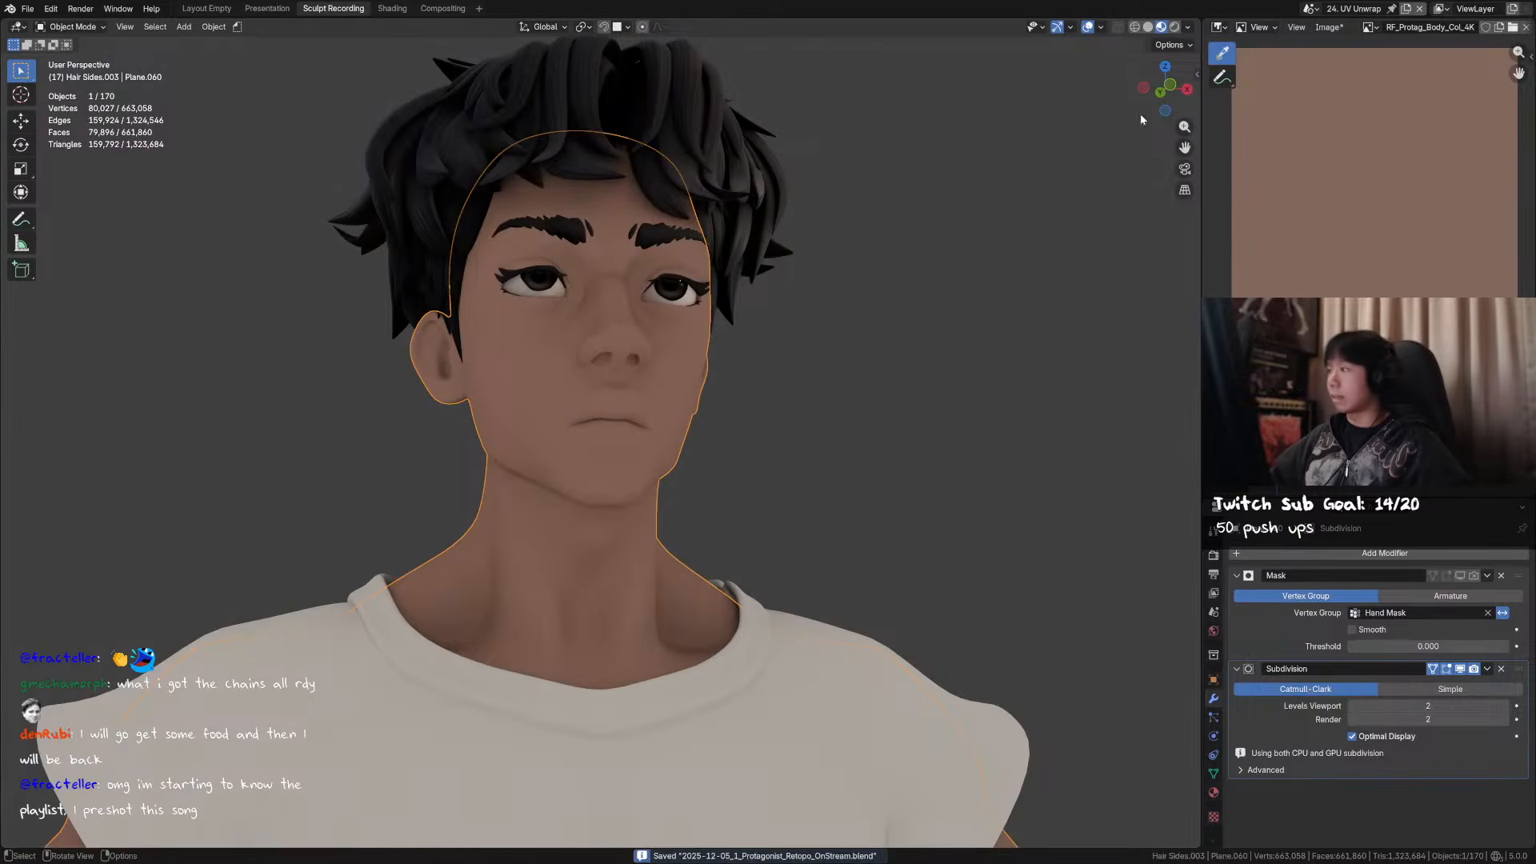
- Check the scene 23. Make Hair Pretty and switch to the scene 22. Pants Details
left_click(1311, 10)
left_click(1331, 141)
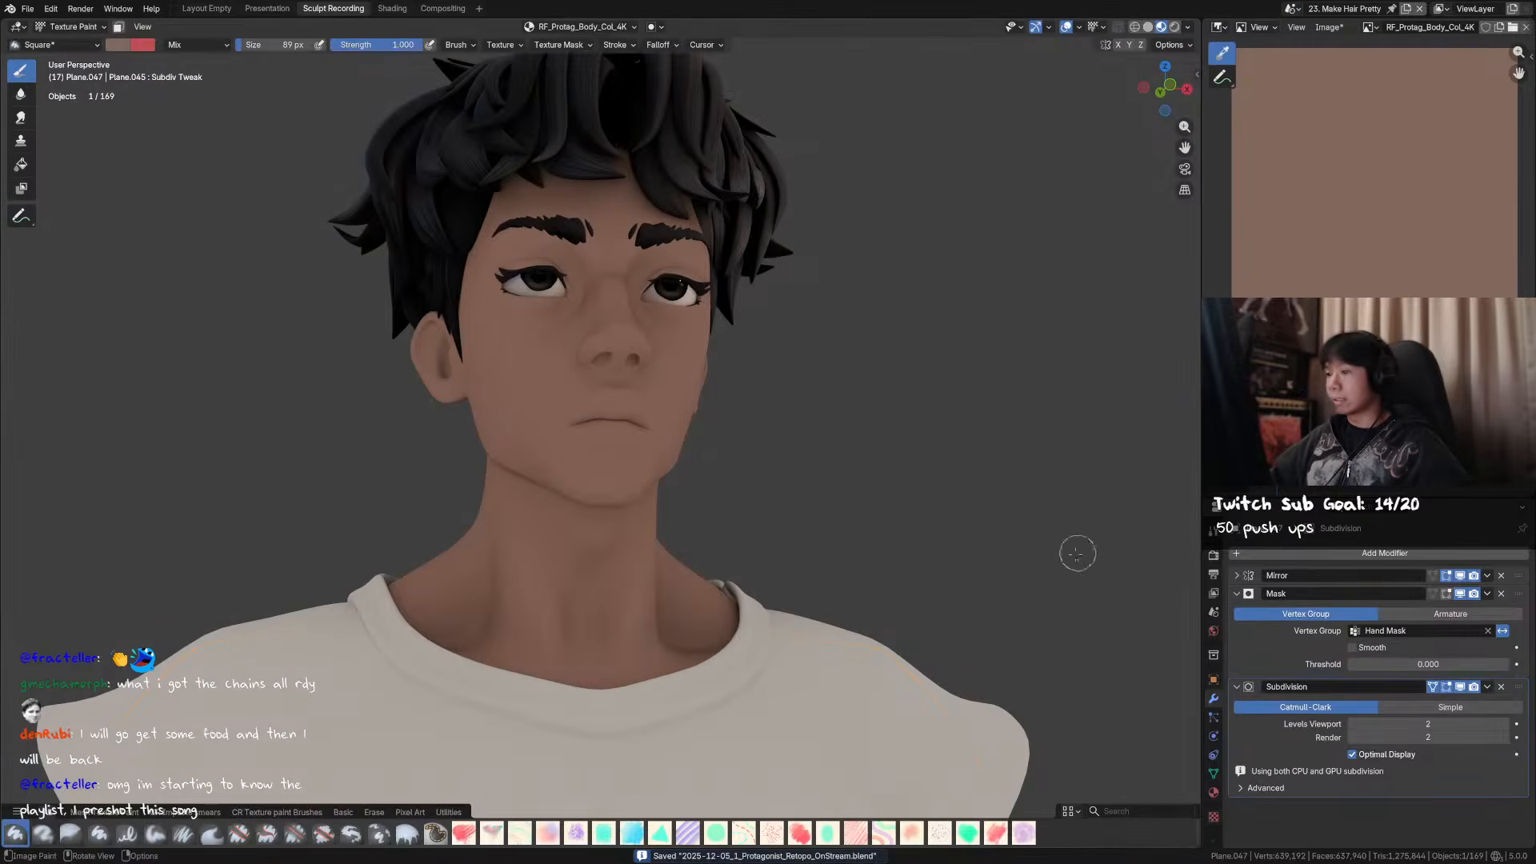
left_click(1296, 8)
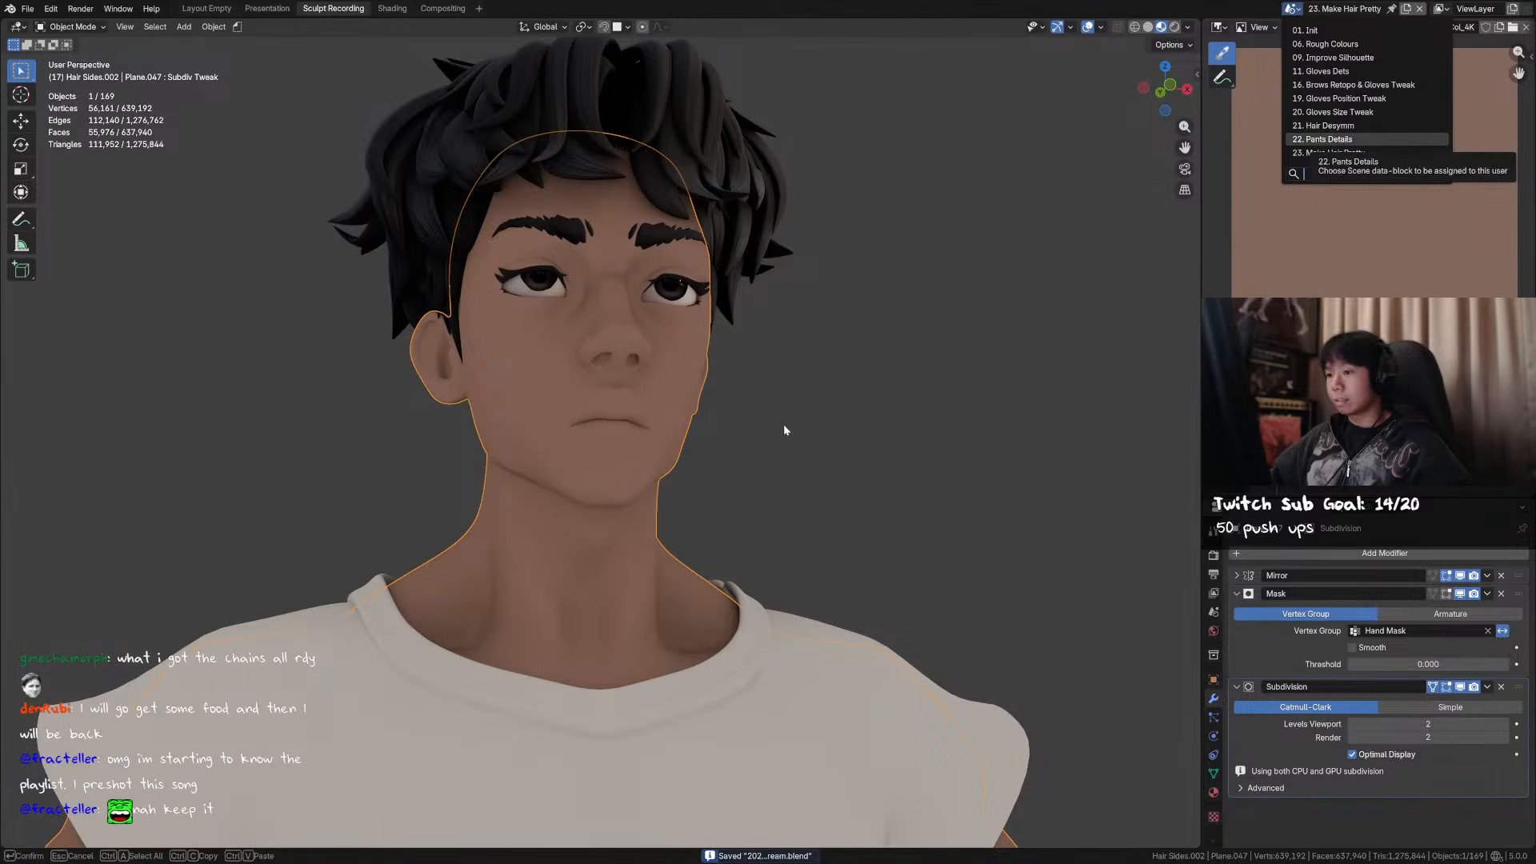
key("Return")
- Show the older body's shape keys, copy that body object and save the file
left_click(1214, 771)
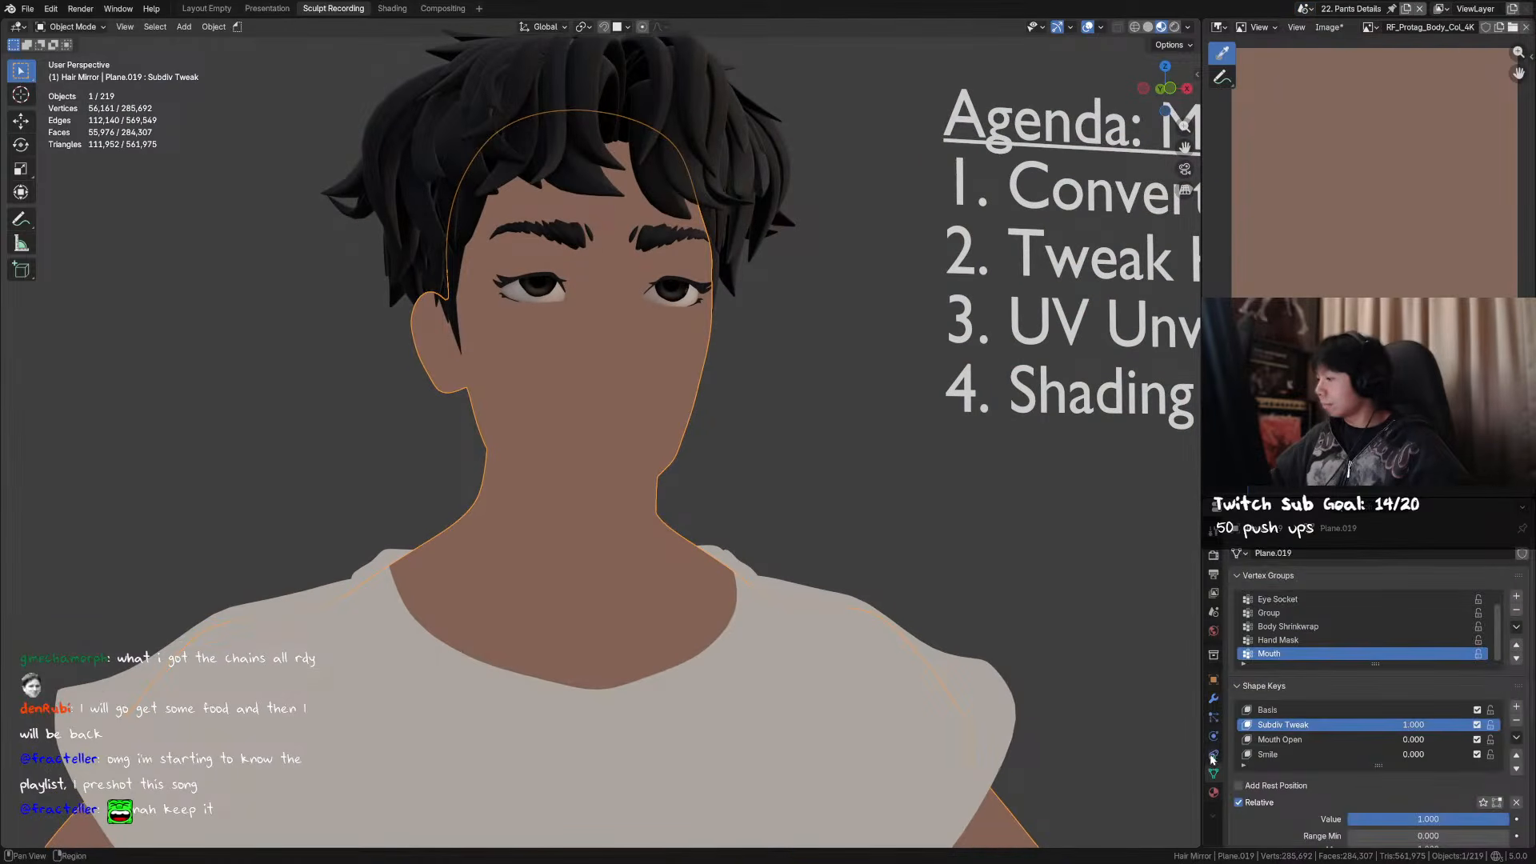
scroll(1360, 744, "down", 2)
key("ctrl+s")
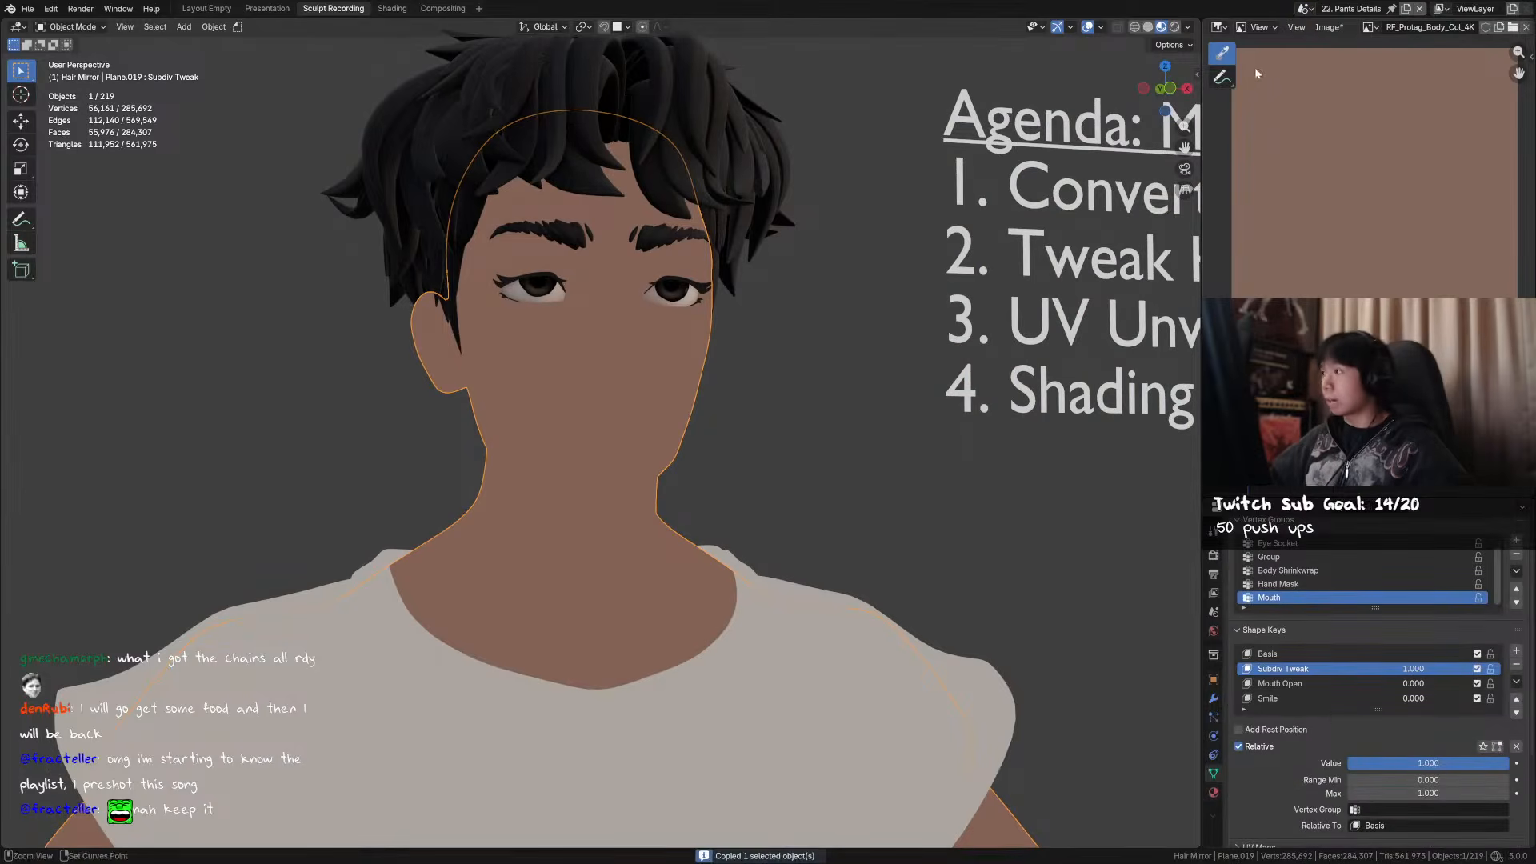
- Paste the copied body into the scene 24. UV Unwrap and move it beside the character
left_click(1304, 8)
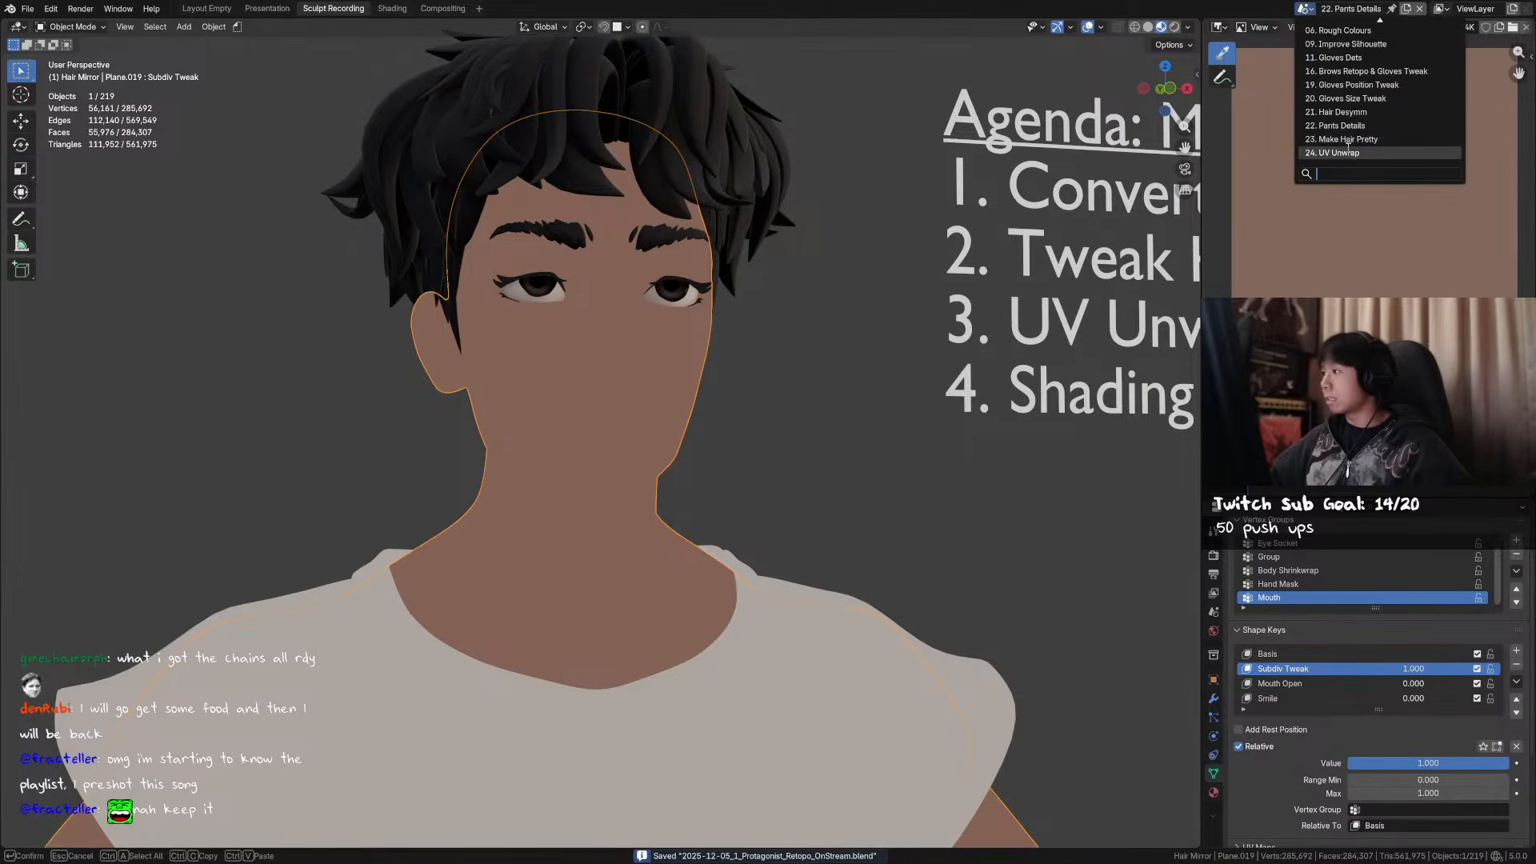
left_click(1338, 153)
key("ctrl+v")
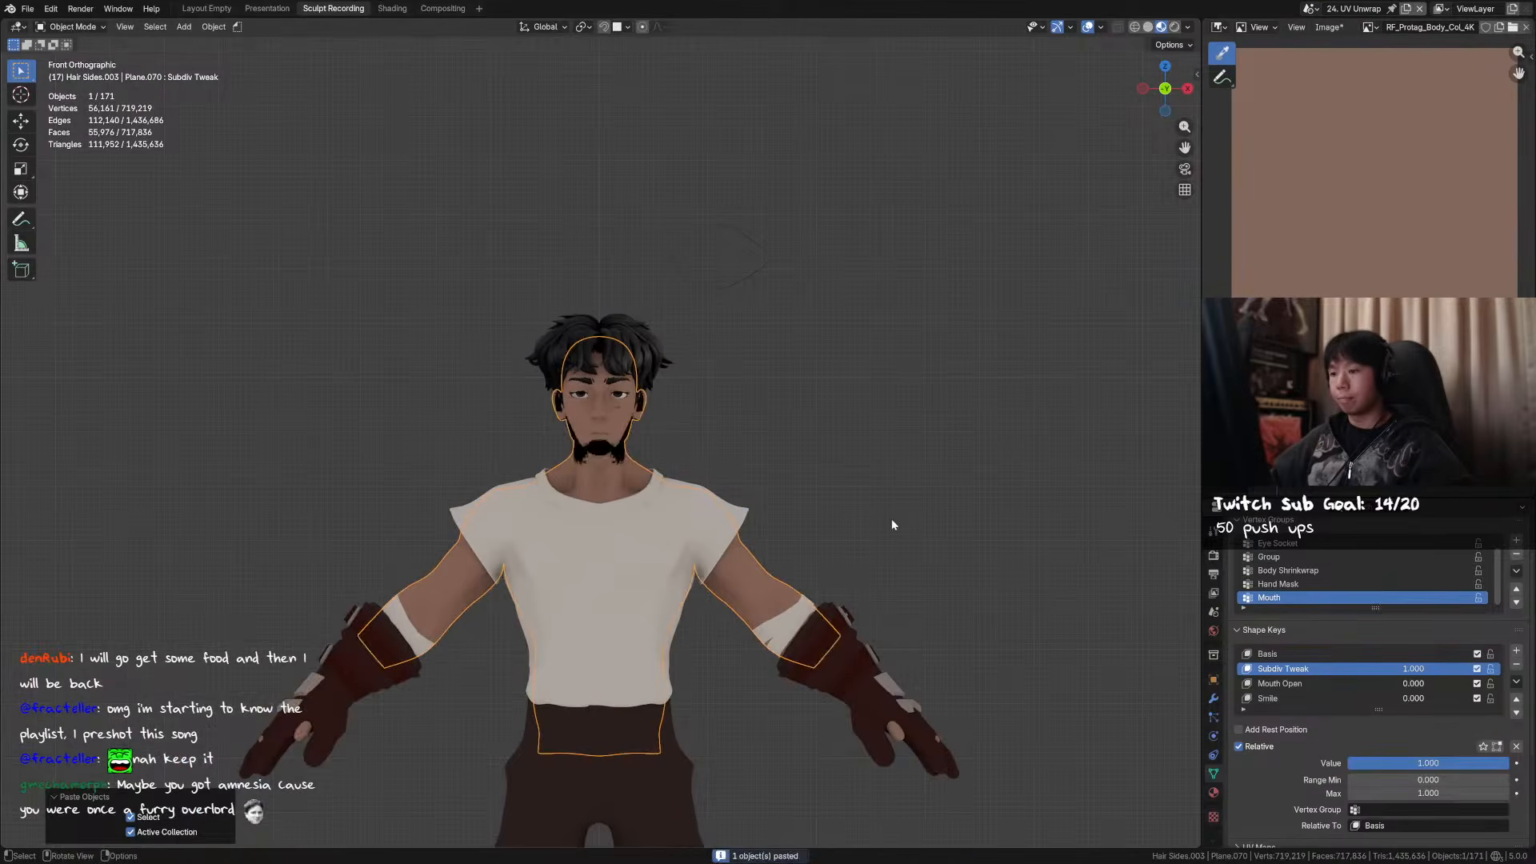
key("g")
left_click(471, 512)
middle_click_drag(913, 654, 1071, 549, "shift")
scroll(1402, 669, "down", 3)
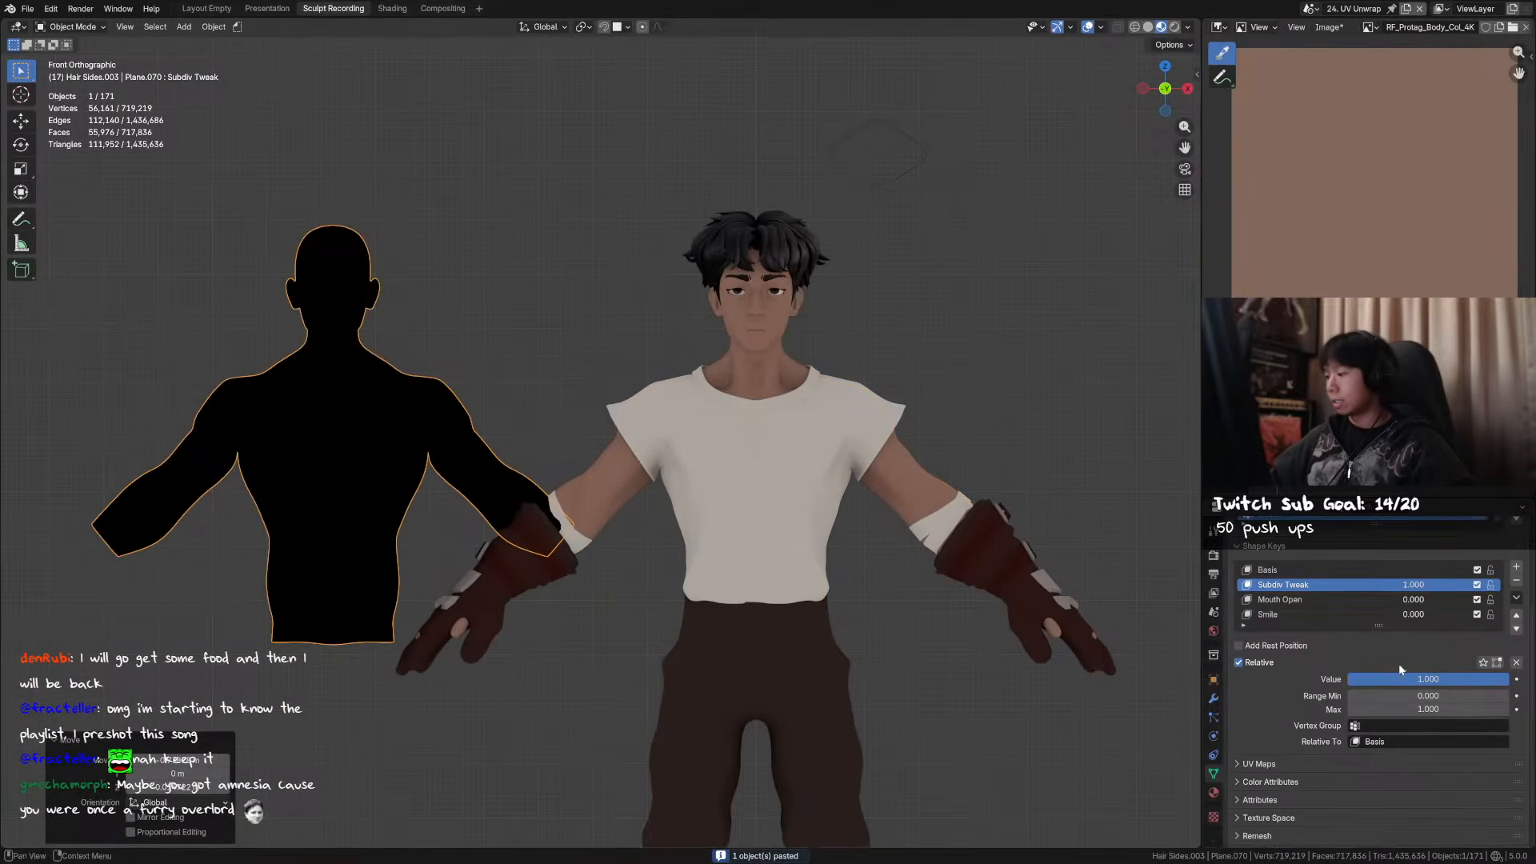
- Select only the character's current body and add a Data Transfer modifier to it
left_click(763, 346)
left_click(317, 334, "shift")
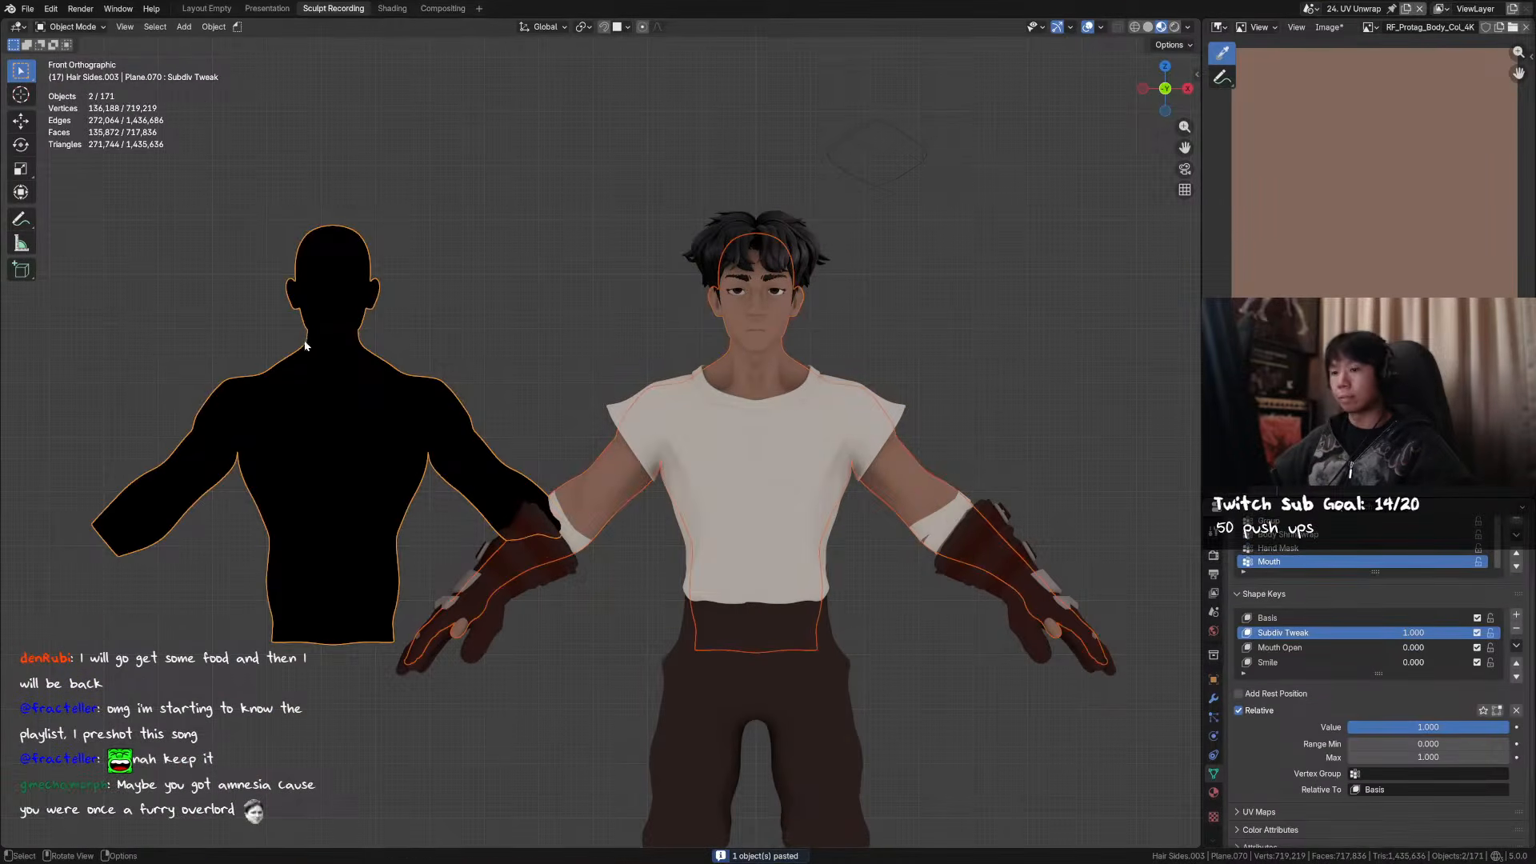
key("ctrl+z")
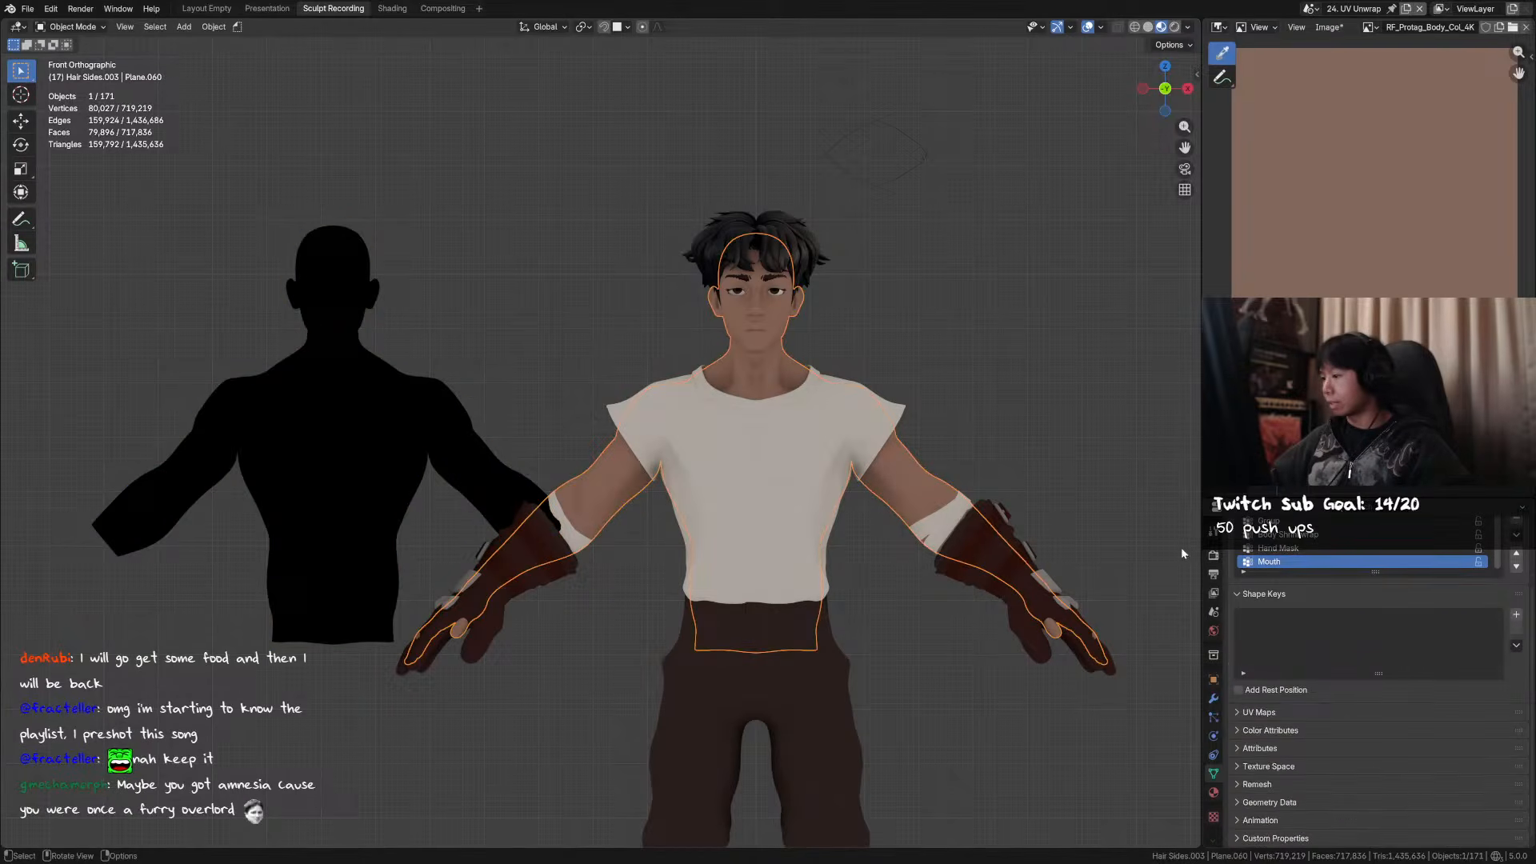
left_click(1214, 699)
left_click(1303, 560)
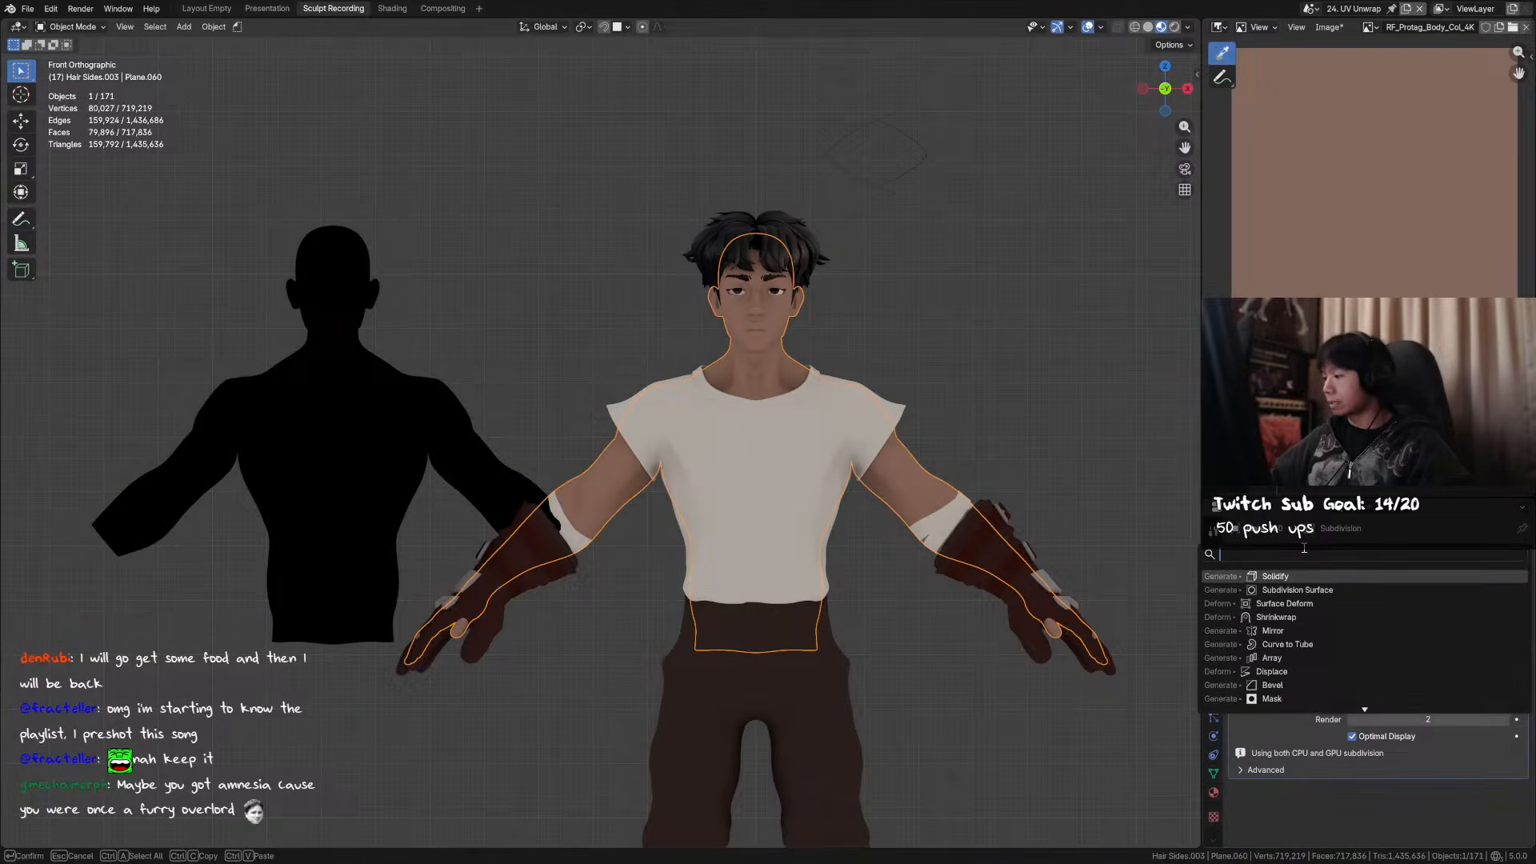
type("data")
key("Return")
- Set the pasted body as the source object of the Data Transfer modifier
middle_click_drag(1309, 729, 1309, 600)
left_click(1488, 682)
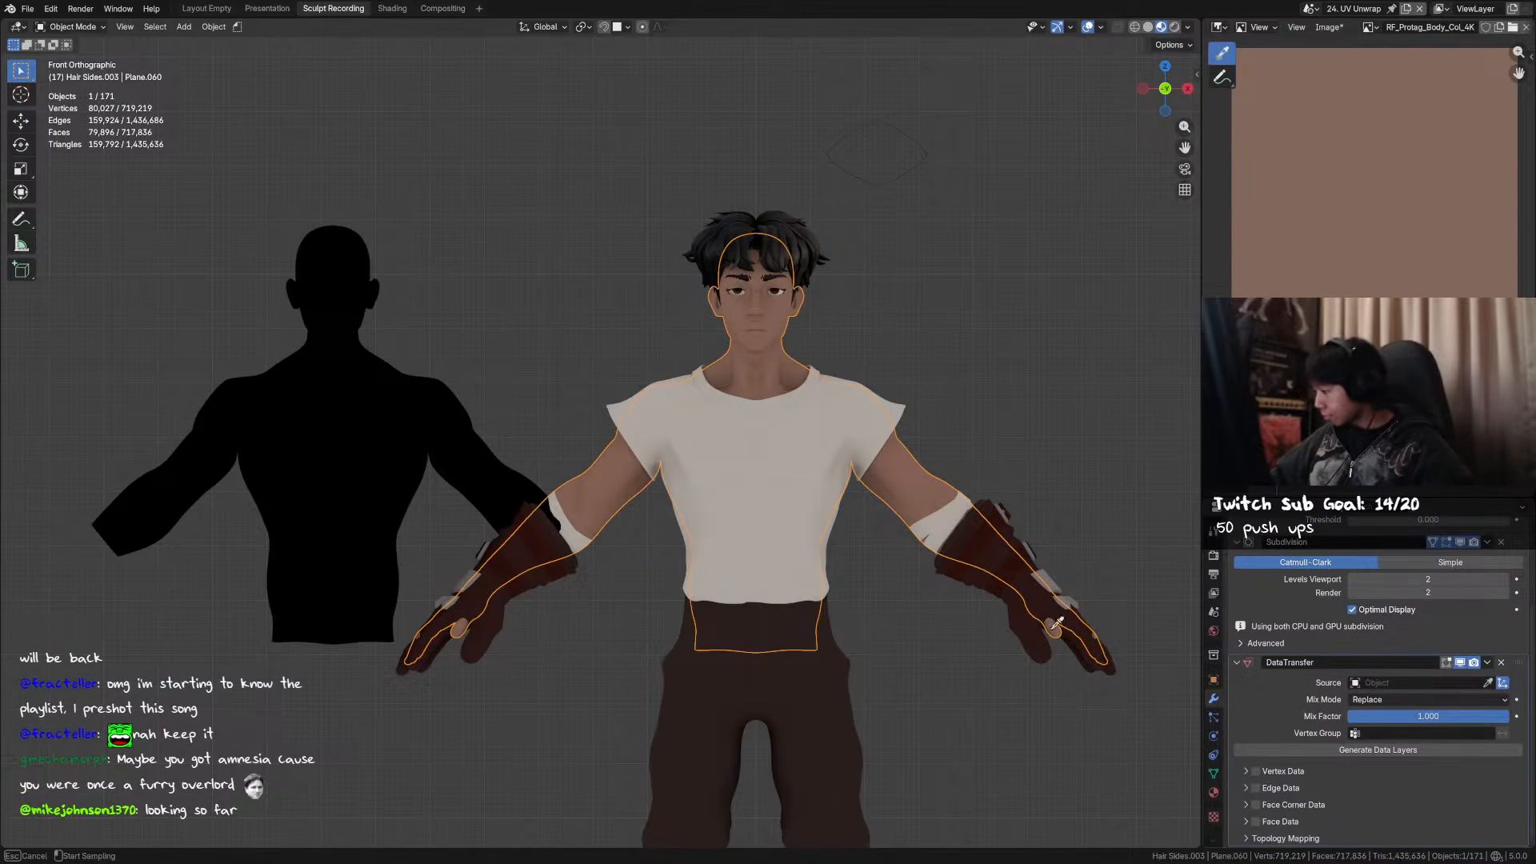
left_click(340, 416)
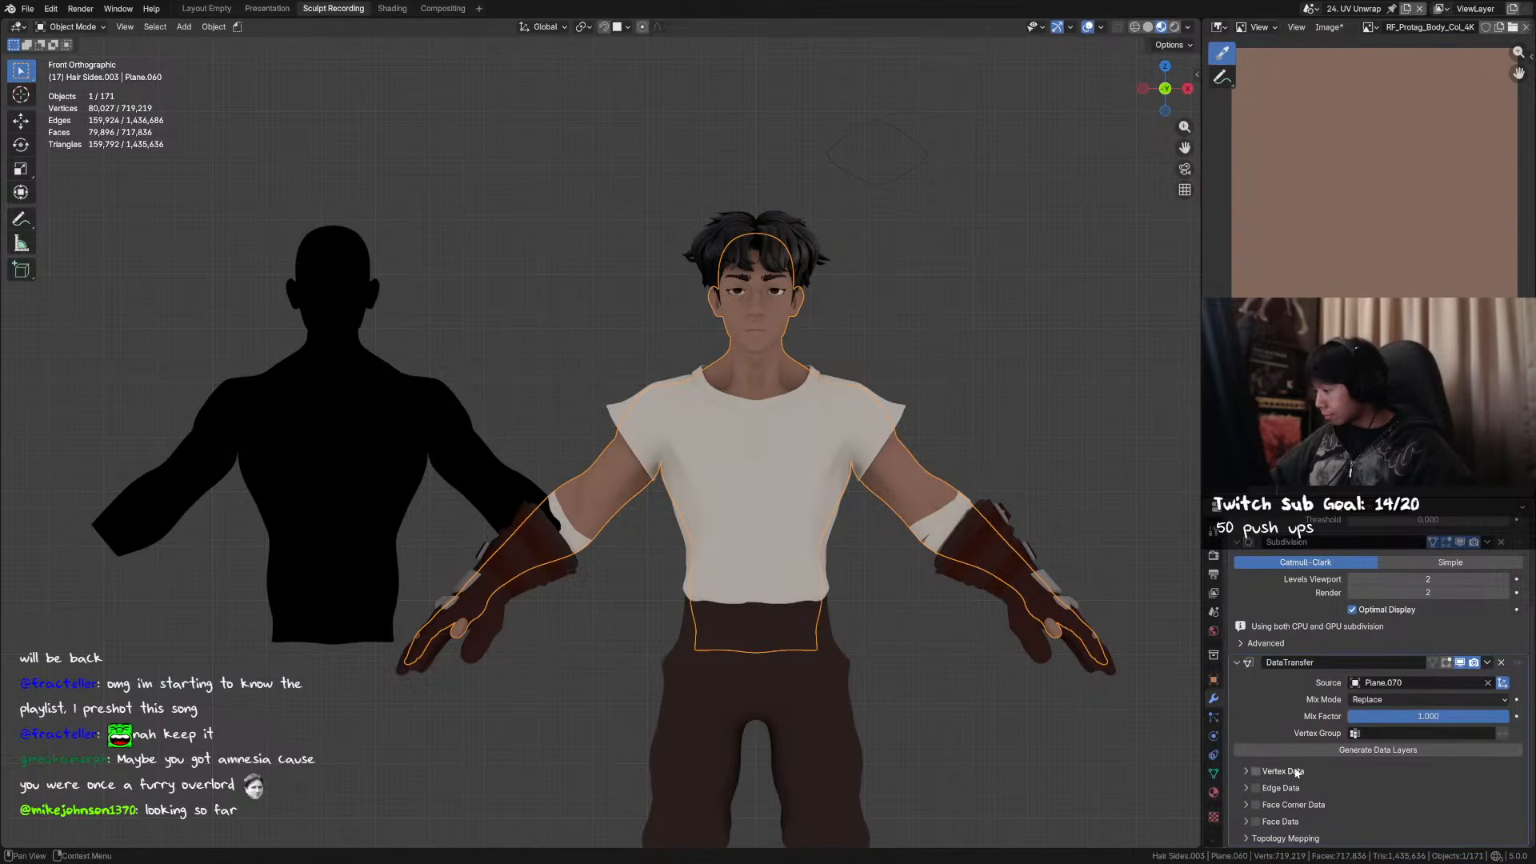
- Enable Vertex Data in the Data Transfer modifier and review its vertex group, colour and mapping options
left_click(1245, 772)
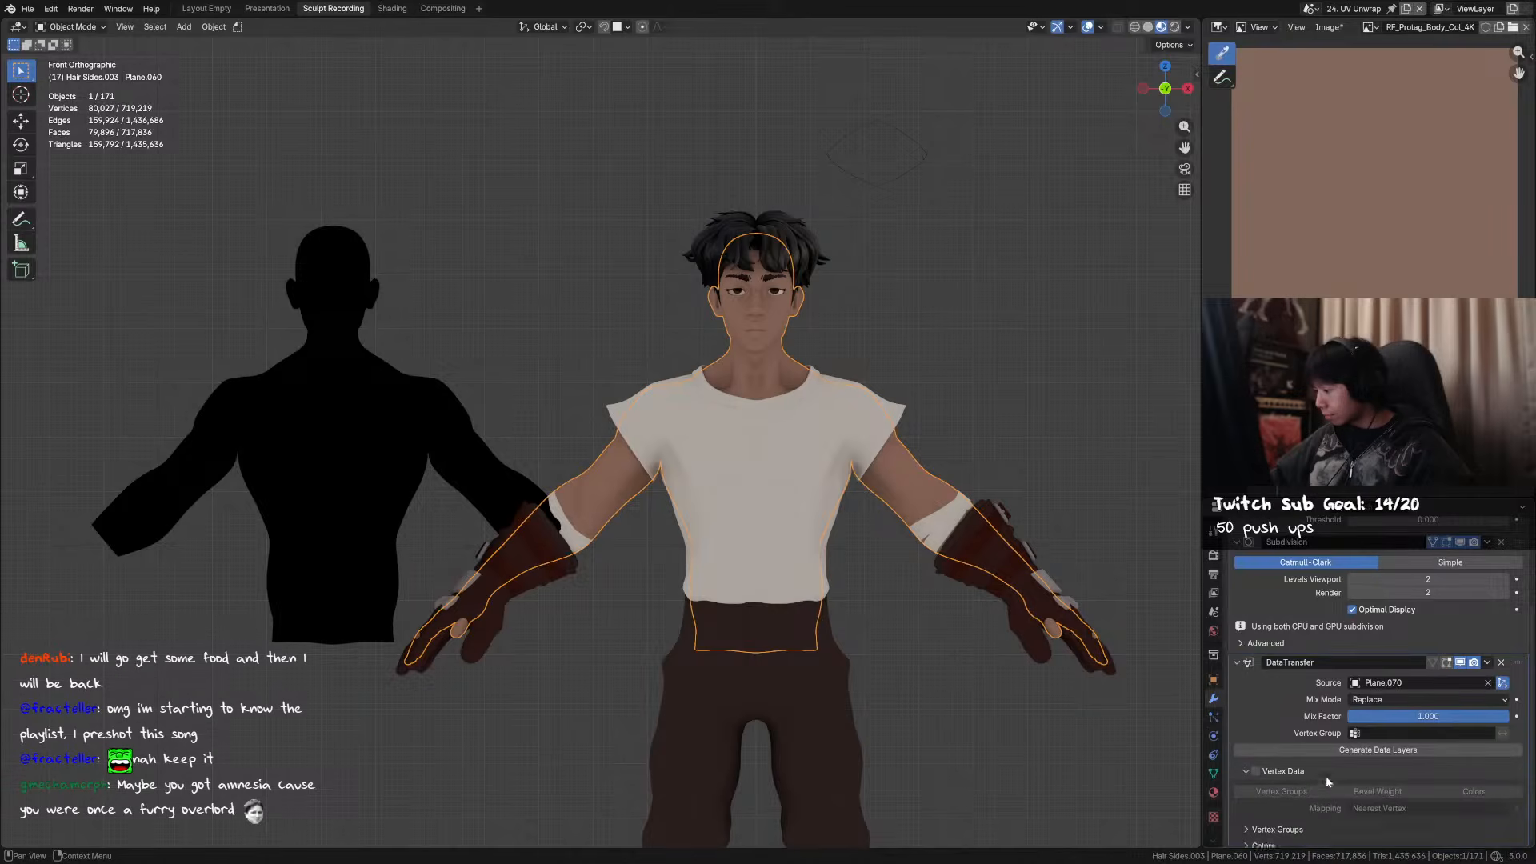
scroll(1301, 628, "down", 3)
left_click(1258, 698)
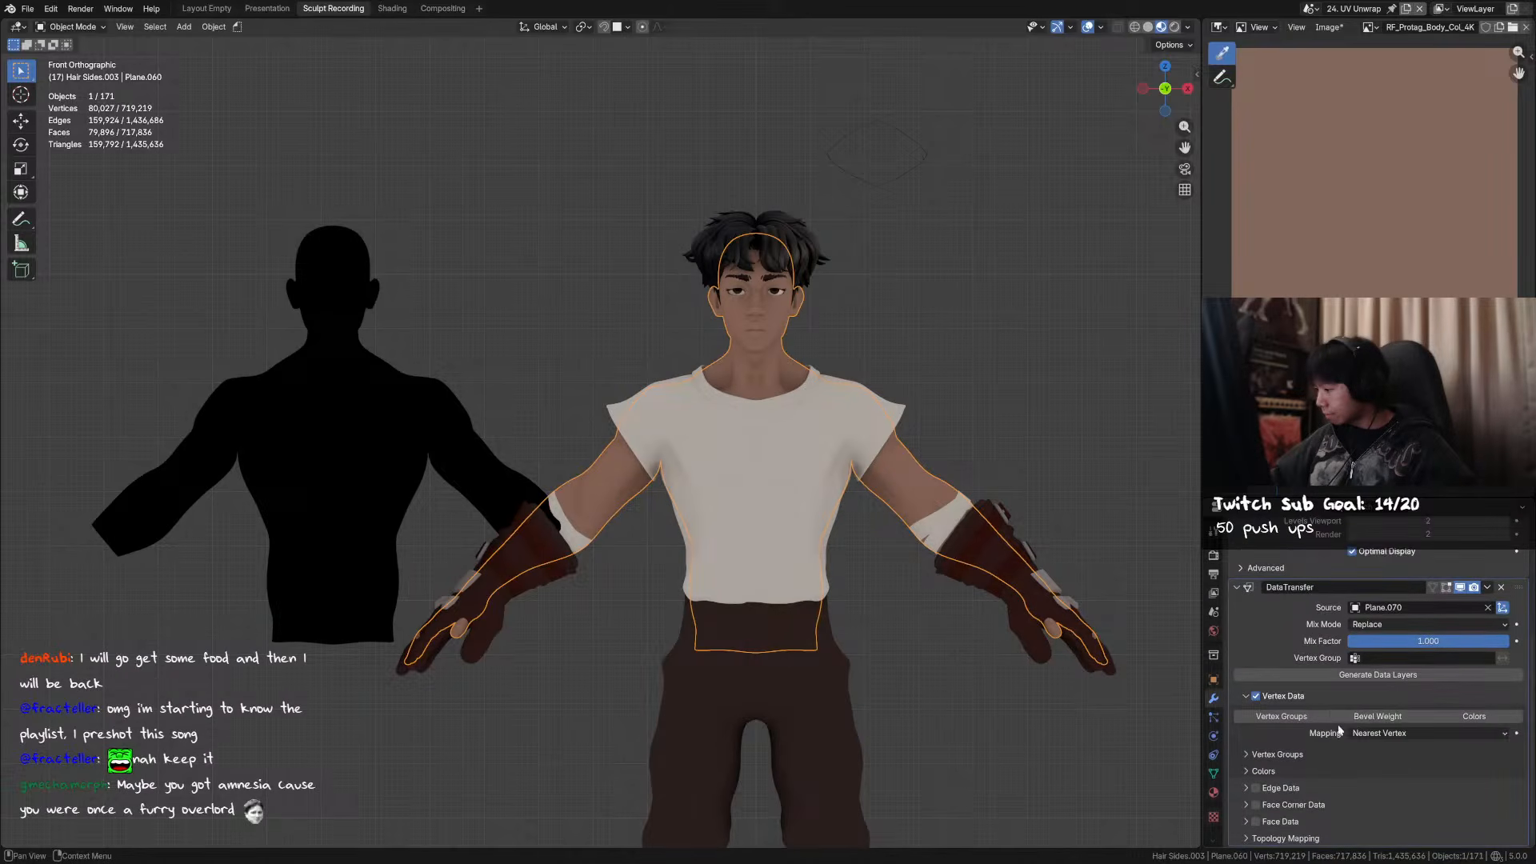
left_click(1247, 755)
scroll(1295, 676, "down", 2)
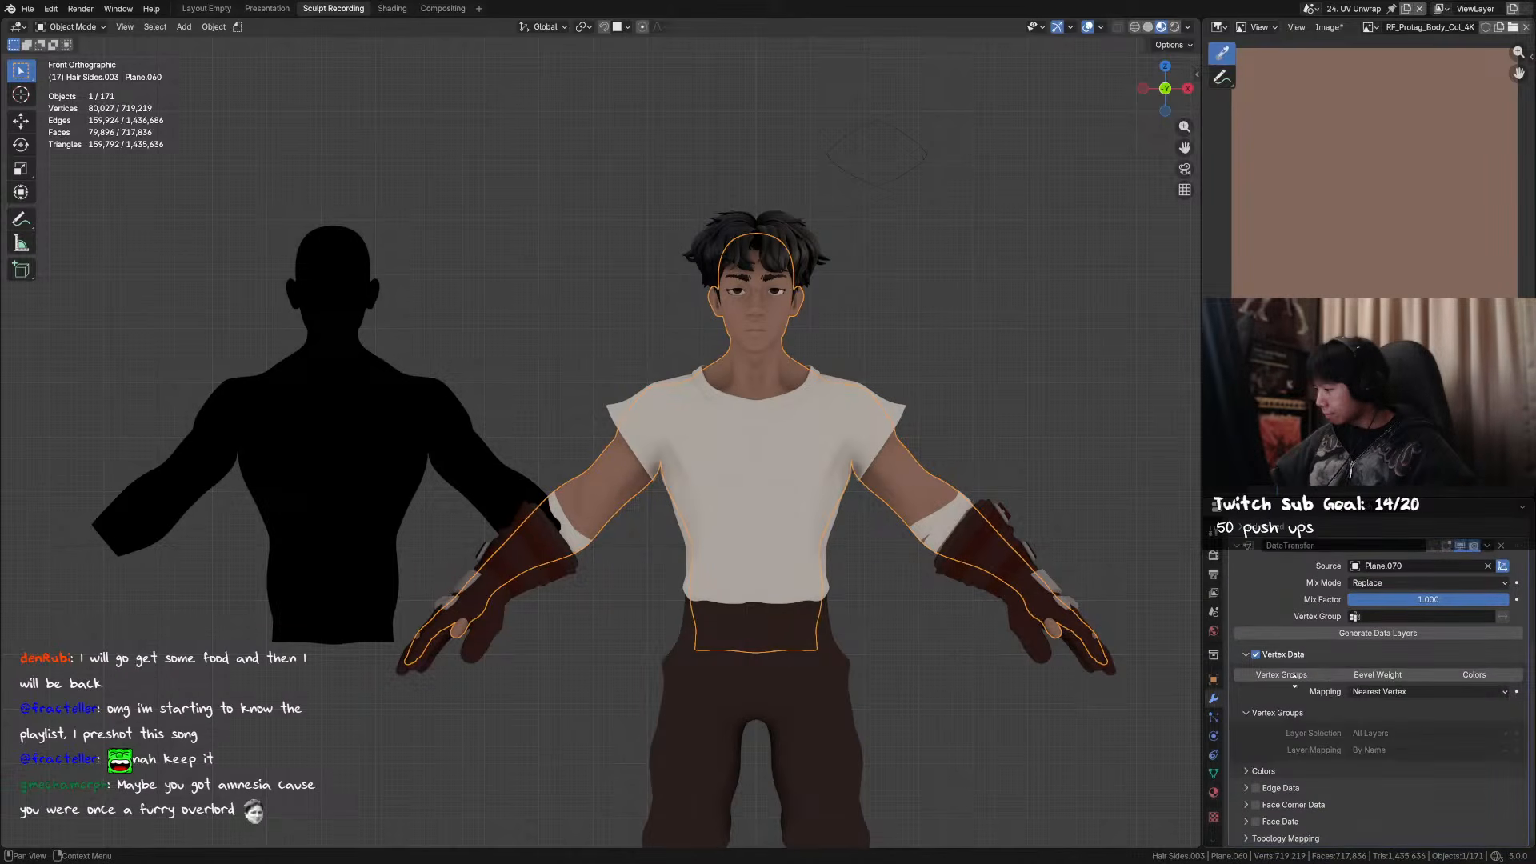
left_click(1247, 771)
scroll(1283, 708, "down", 2)
left_click(1378, 649)
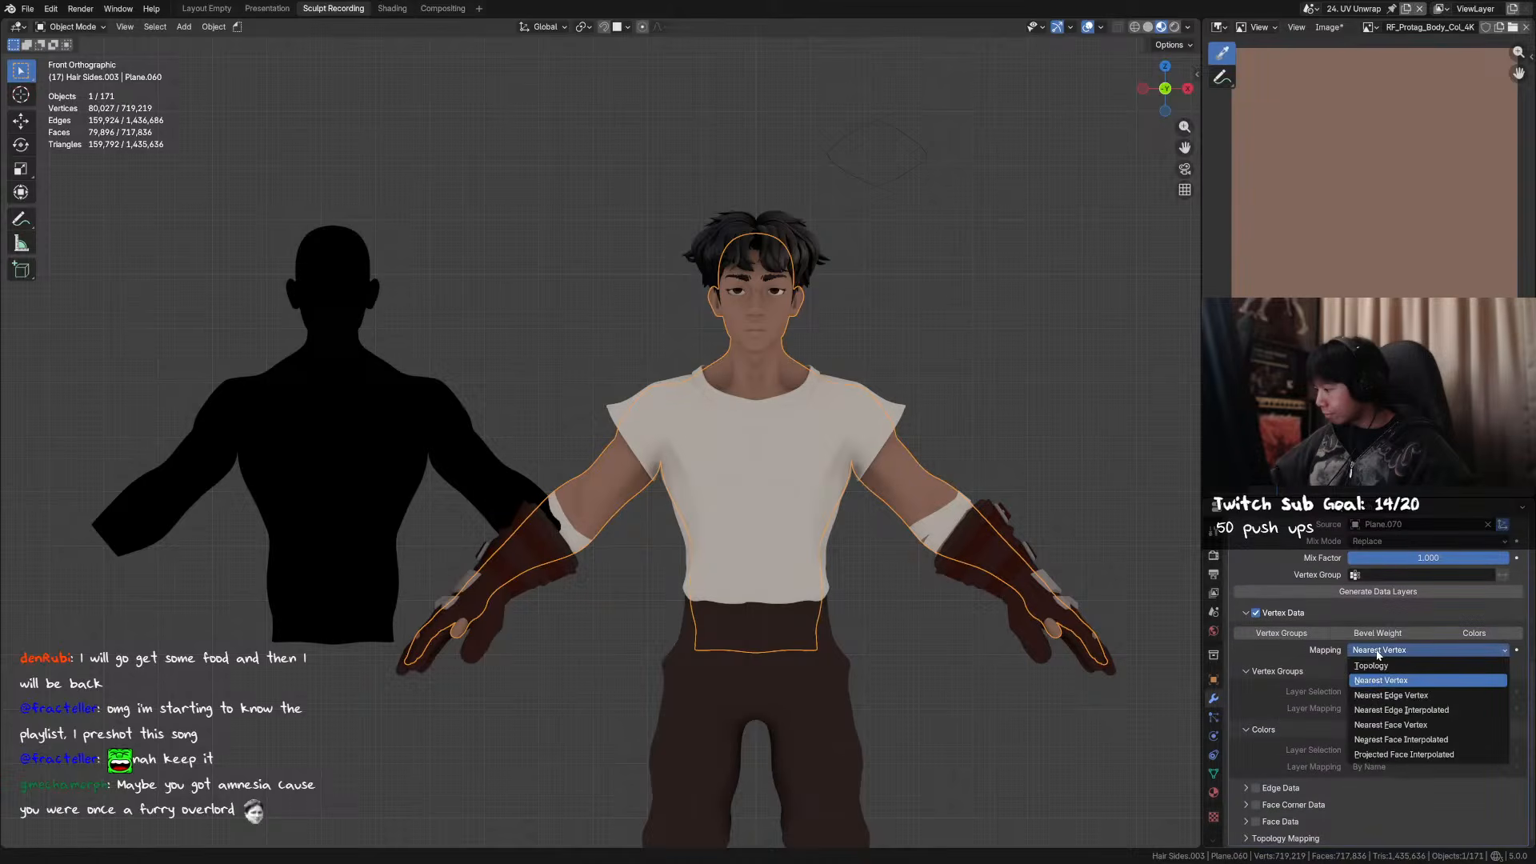
- Examine the edge, face corner, face data and topology mapping options of the Data Transfer modifier
left_click(1246, 789)
scroll(1280, 760, "down", 1)
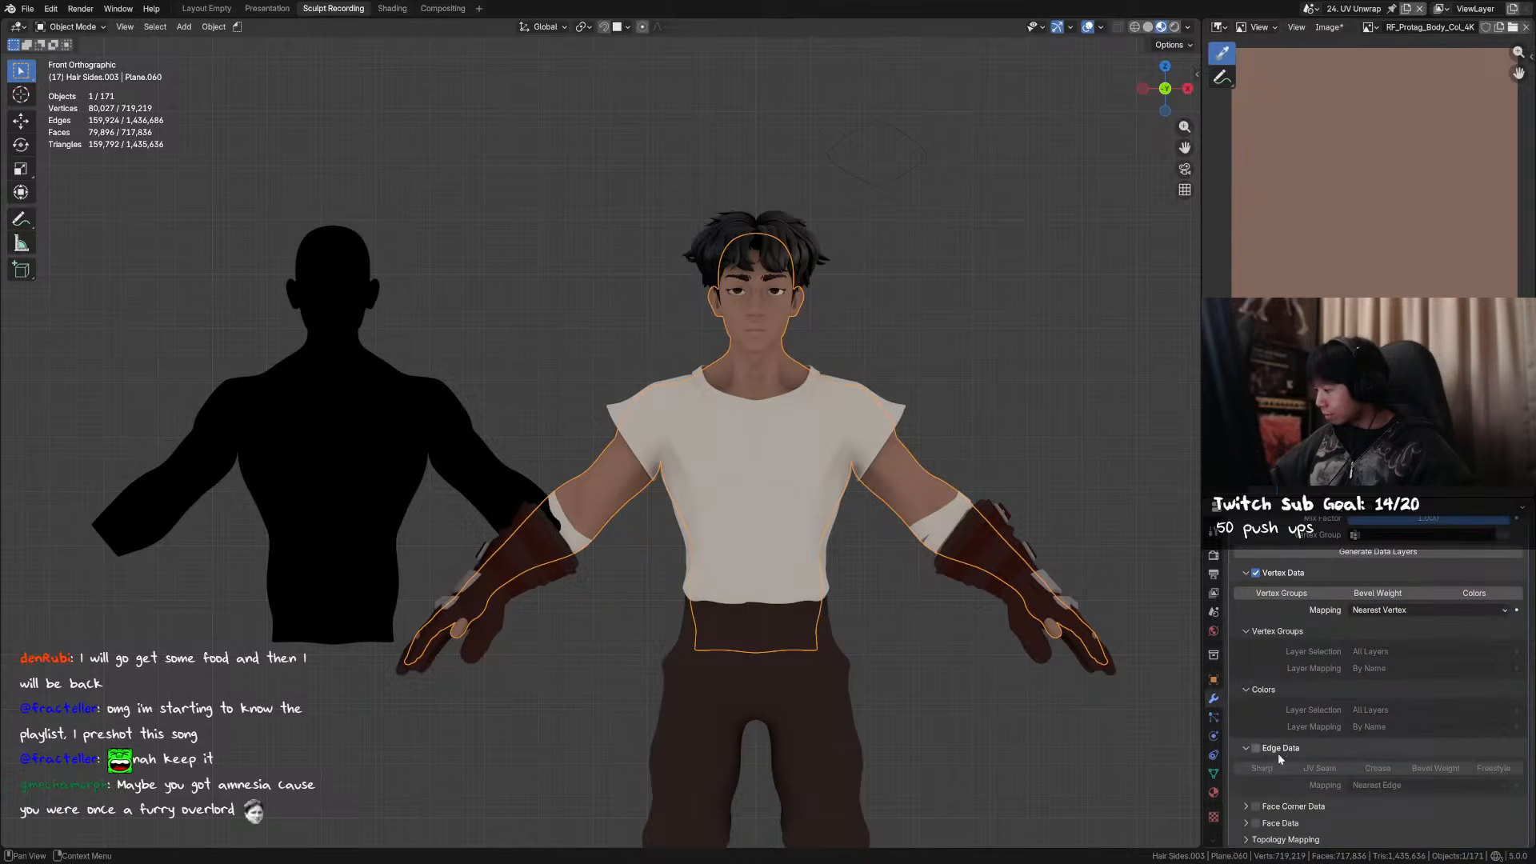
left_click(1246, 806)
scroll(1253, 689, "down", 2)
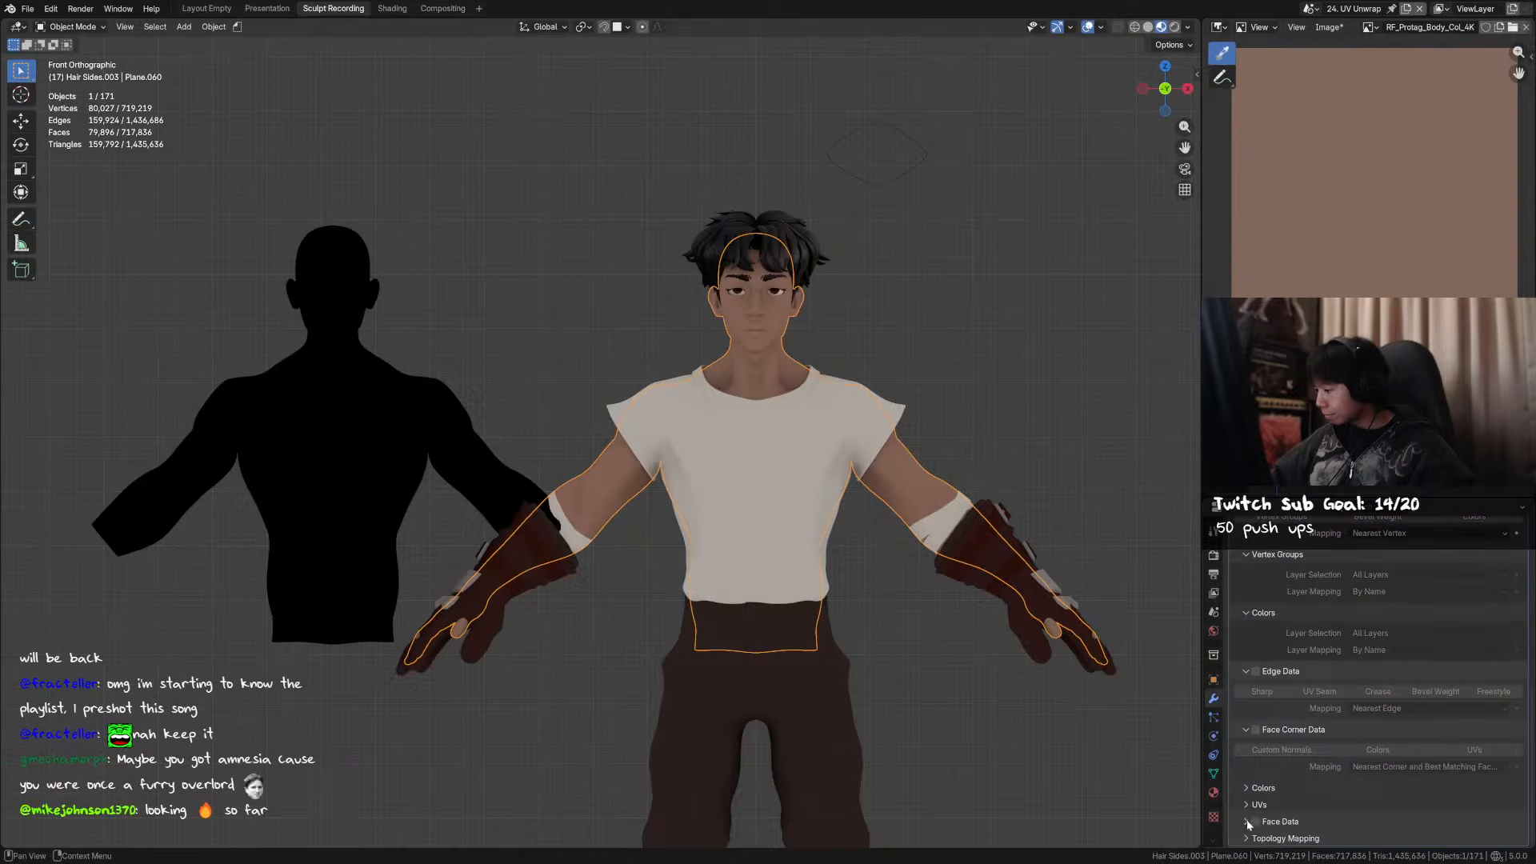
left_click(1246, 822)
scroll(1297, 627, "down", 1)
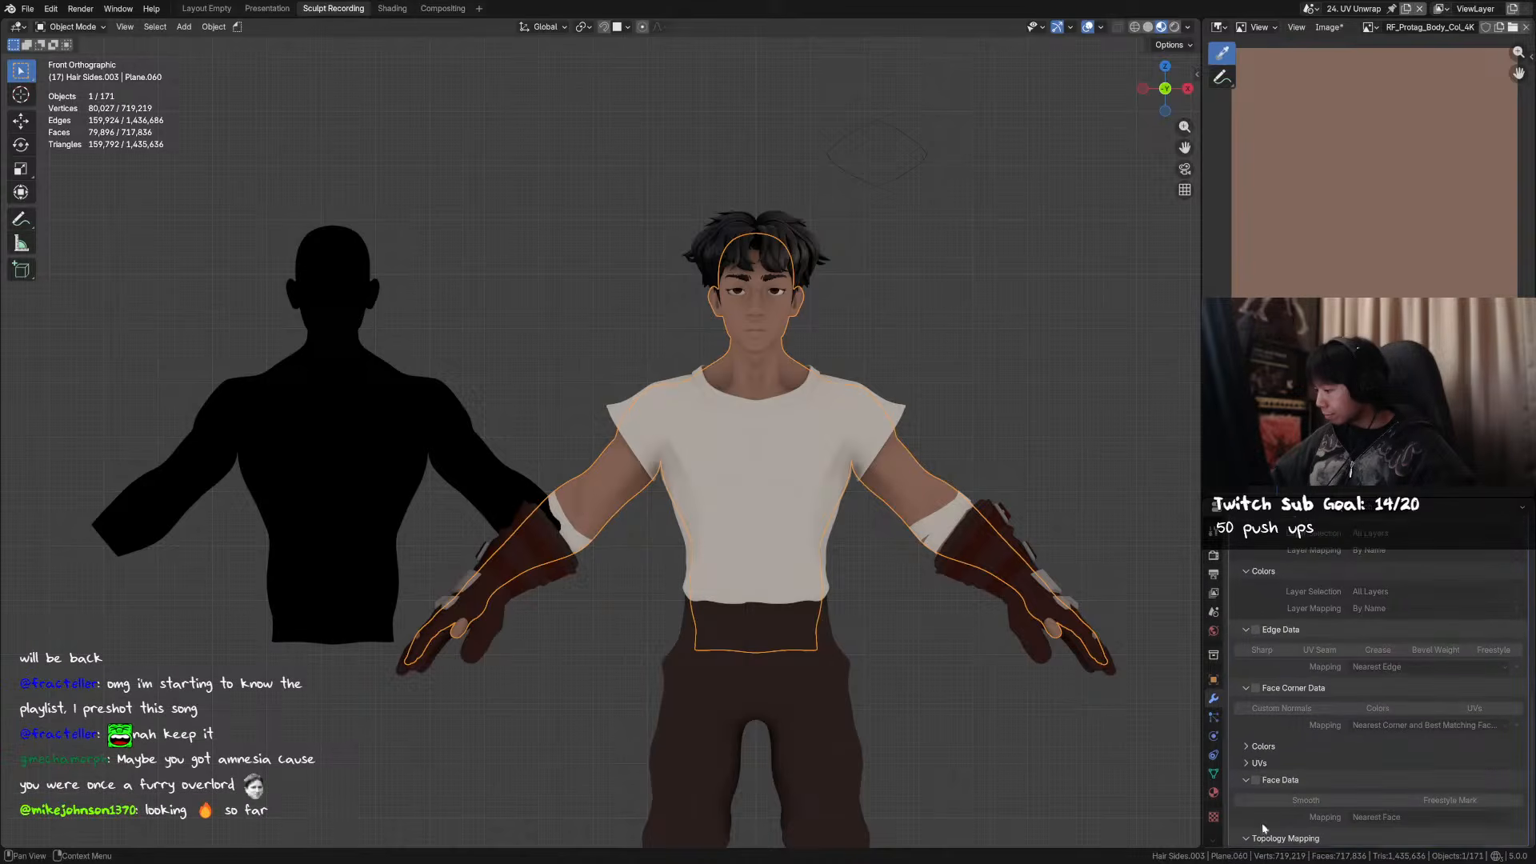
scroll(1293, 602, "down", 1)
scroll(1296, 603, "up", 11)
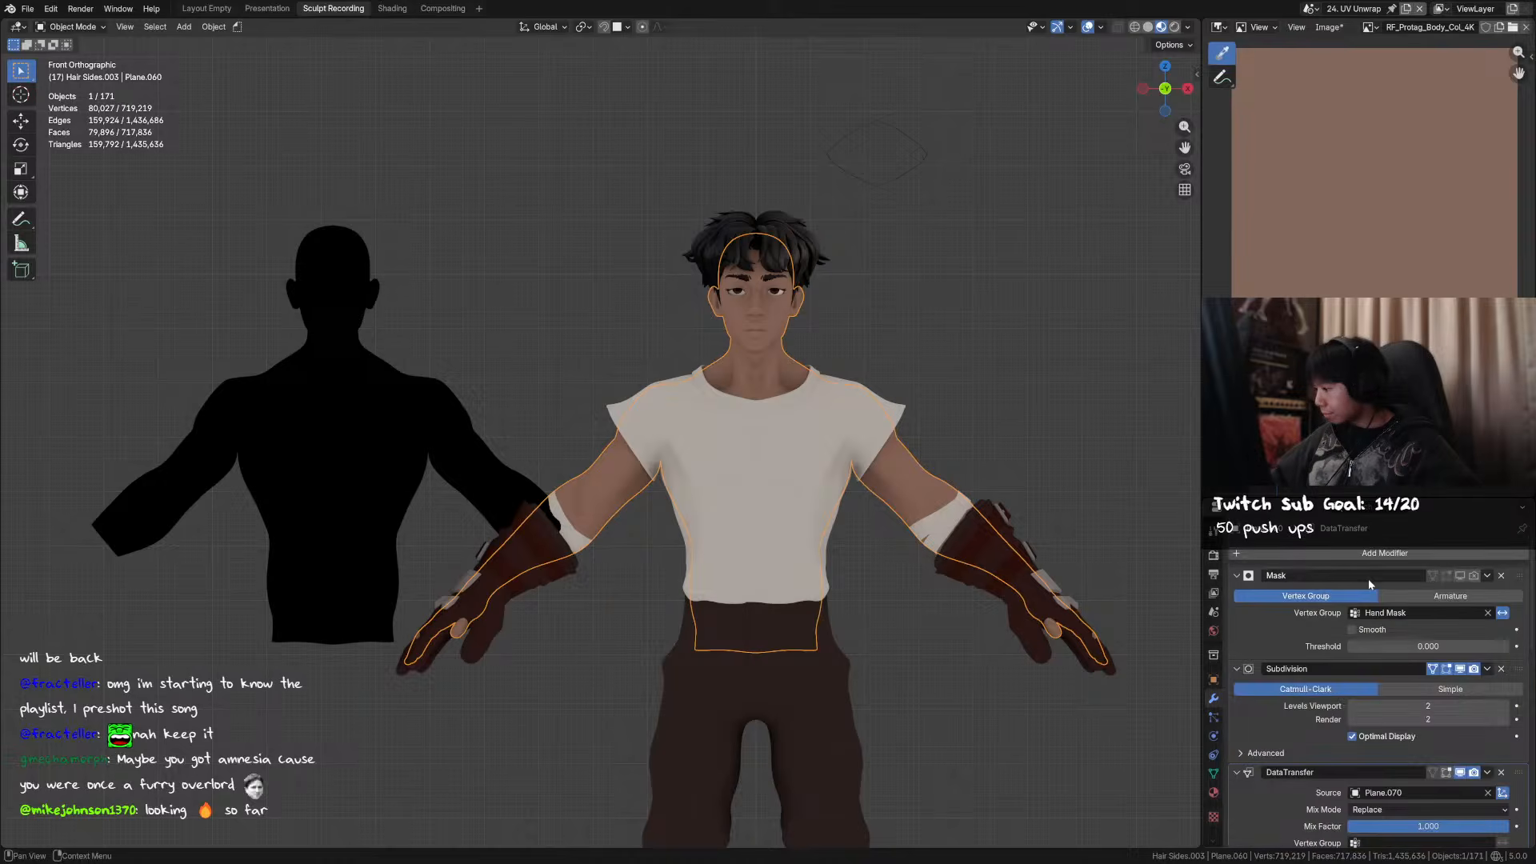
scroll(1409, 768, "down", 6)
scroll(1416, 716, "up", 1)
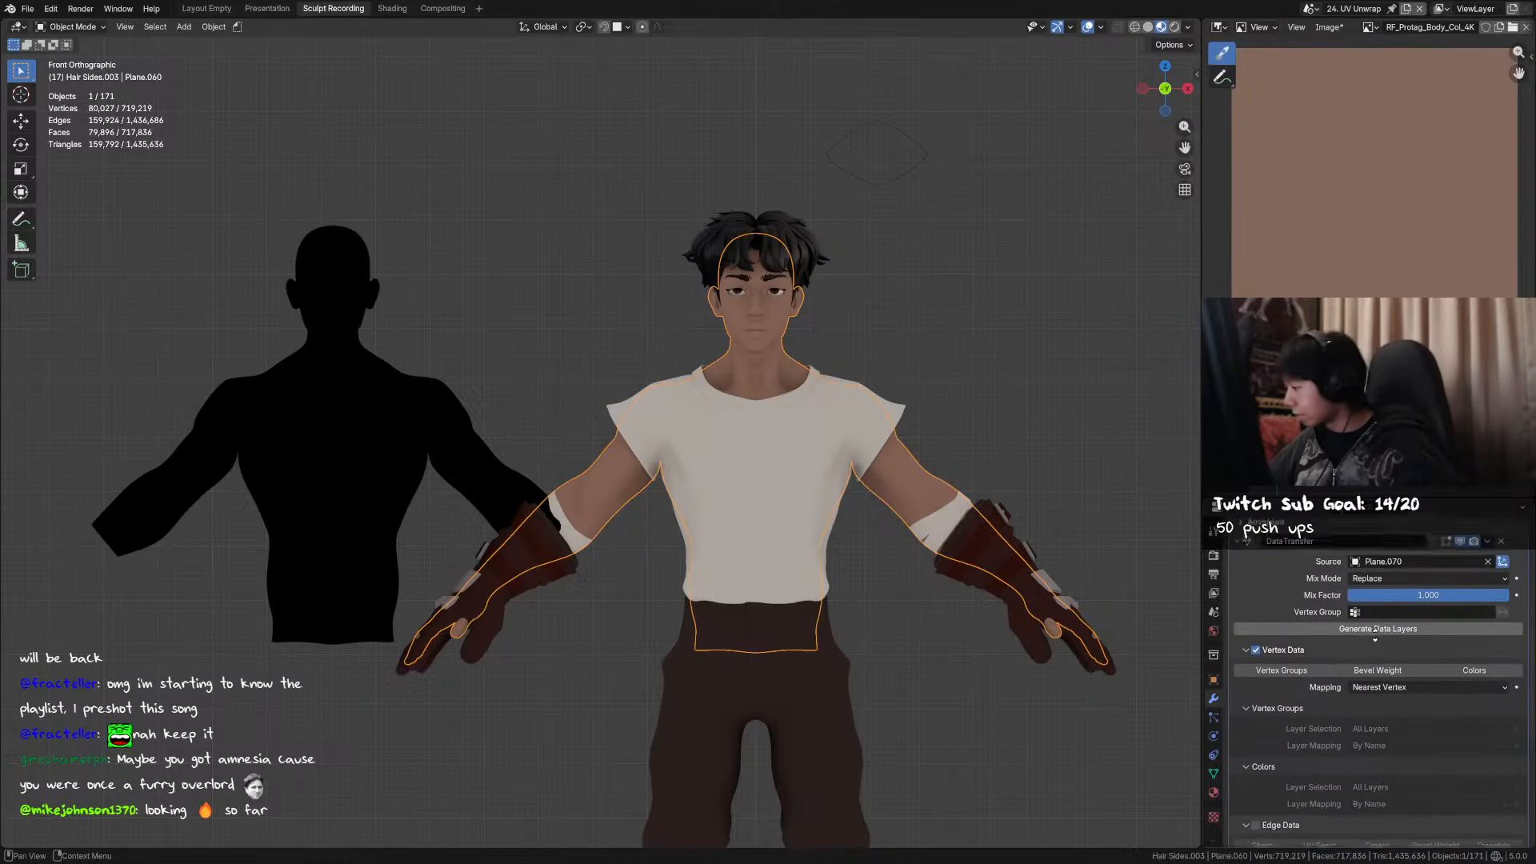
- Remove the Data Transfer modifier from the character's current body
left_click(1432, 695)
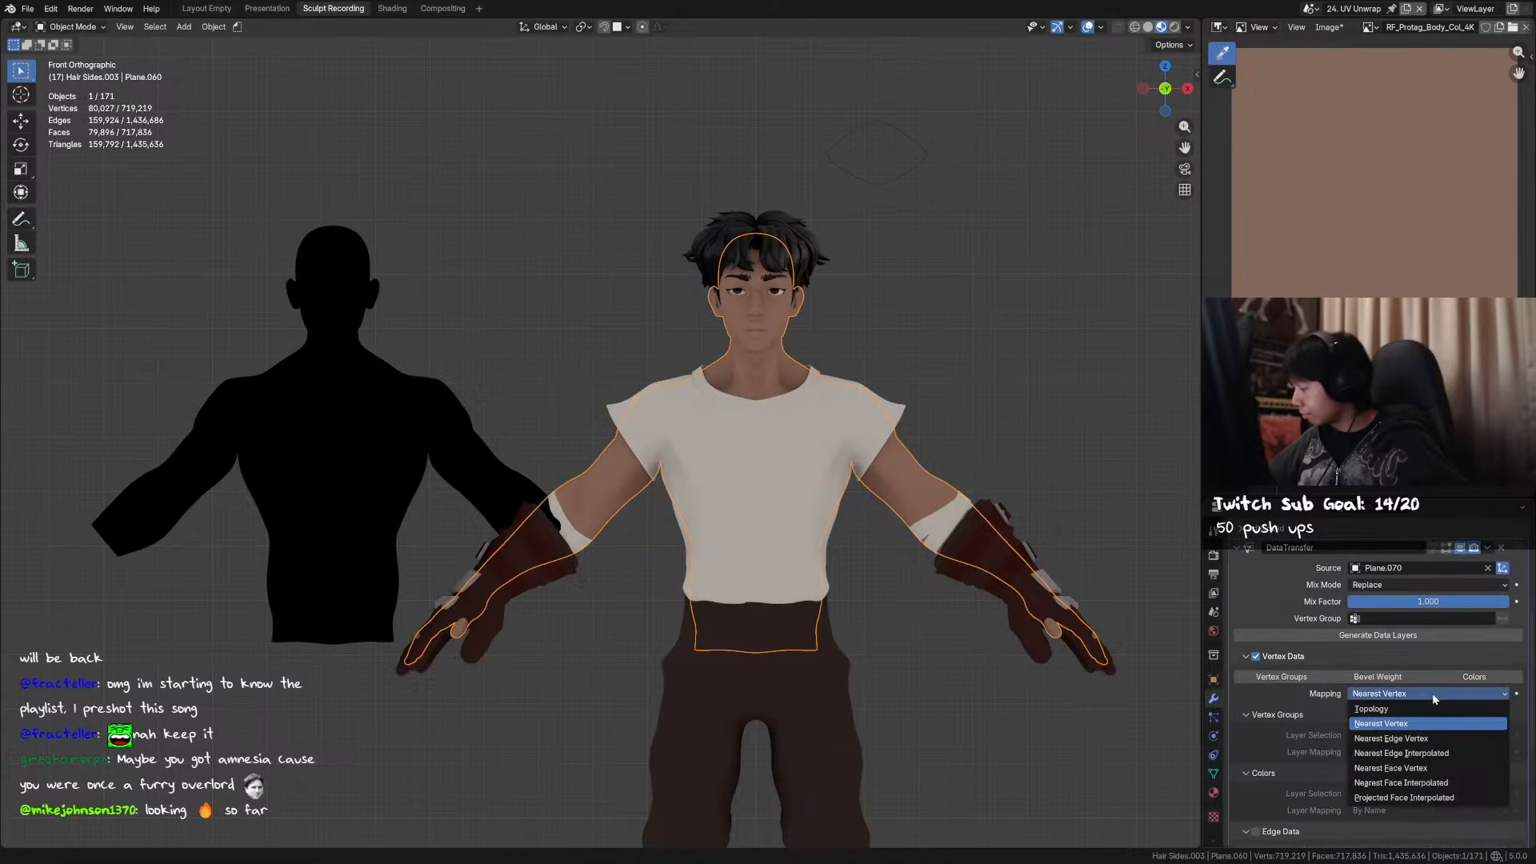
scroll(1433, 640, "up", 5)
left_click(1501, 696)
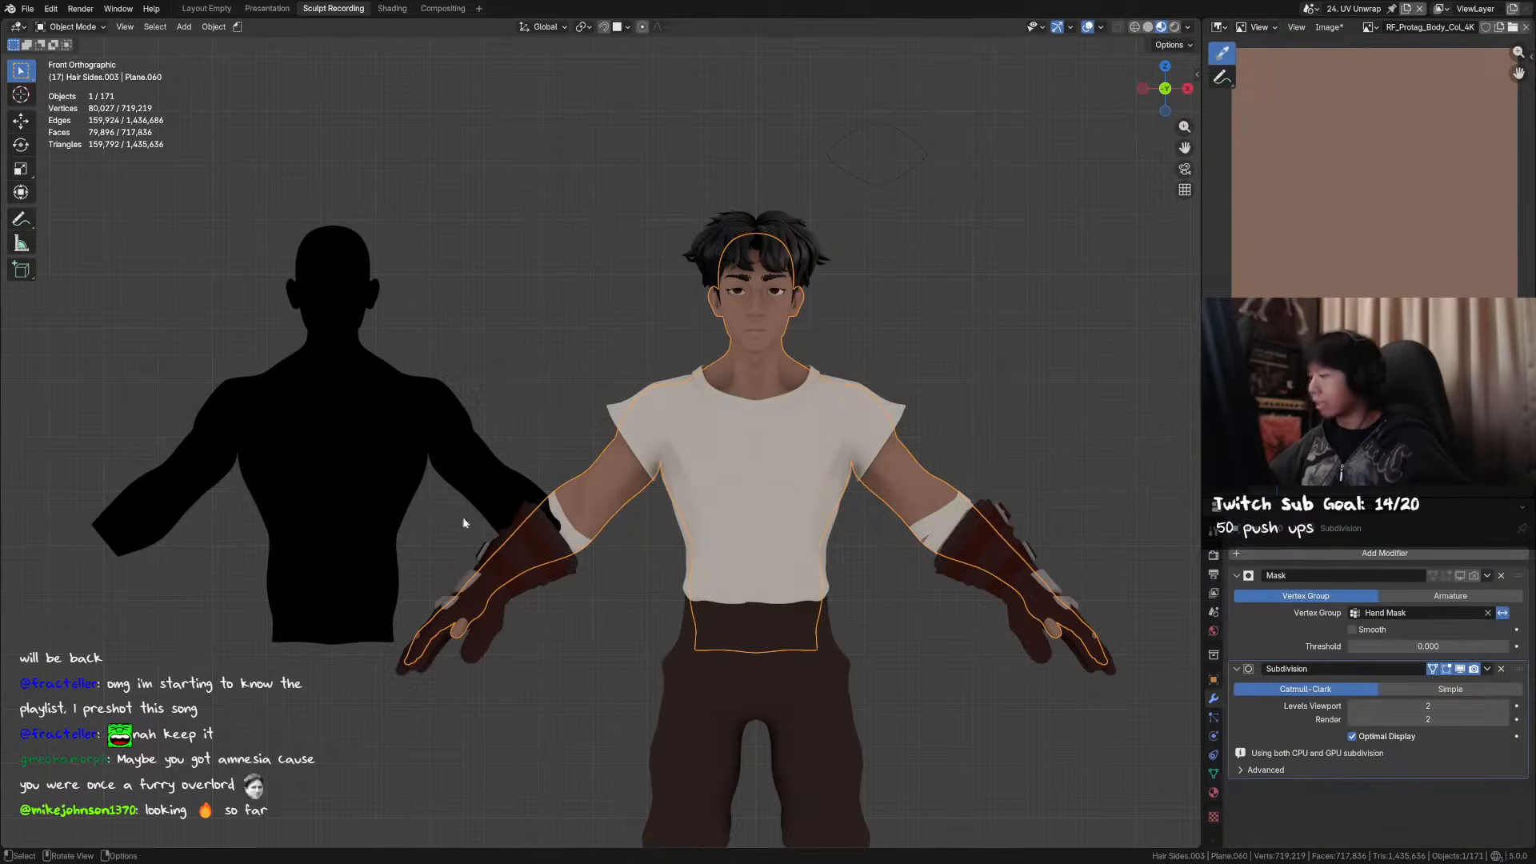
- Look through the link and transfer data options with both bodies selected, leaving only the character's current body selected
left_click(357, 434, "shift")
key("ctrl+l")
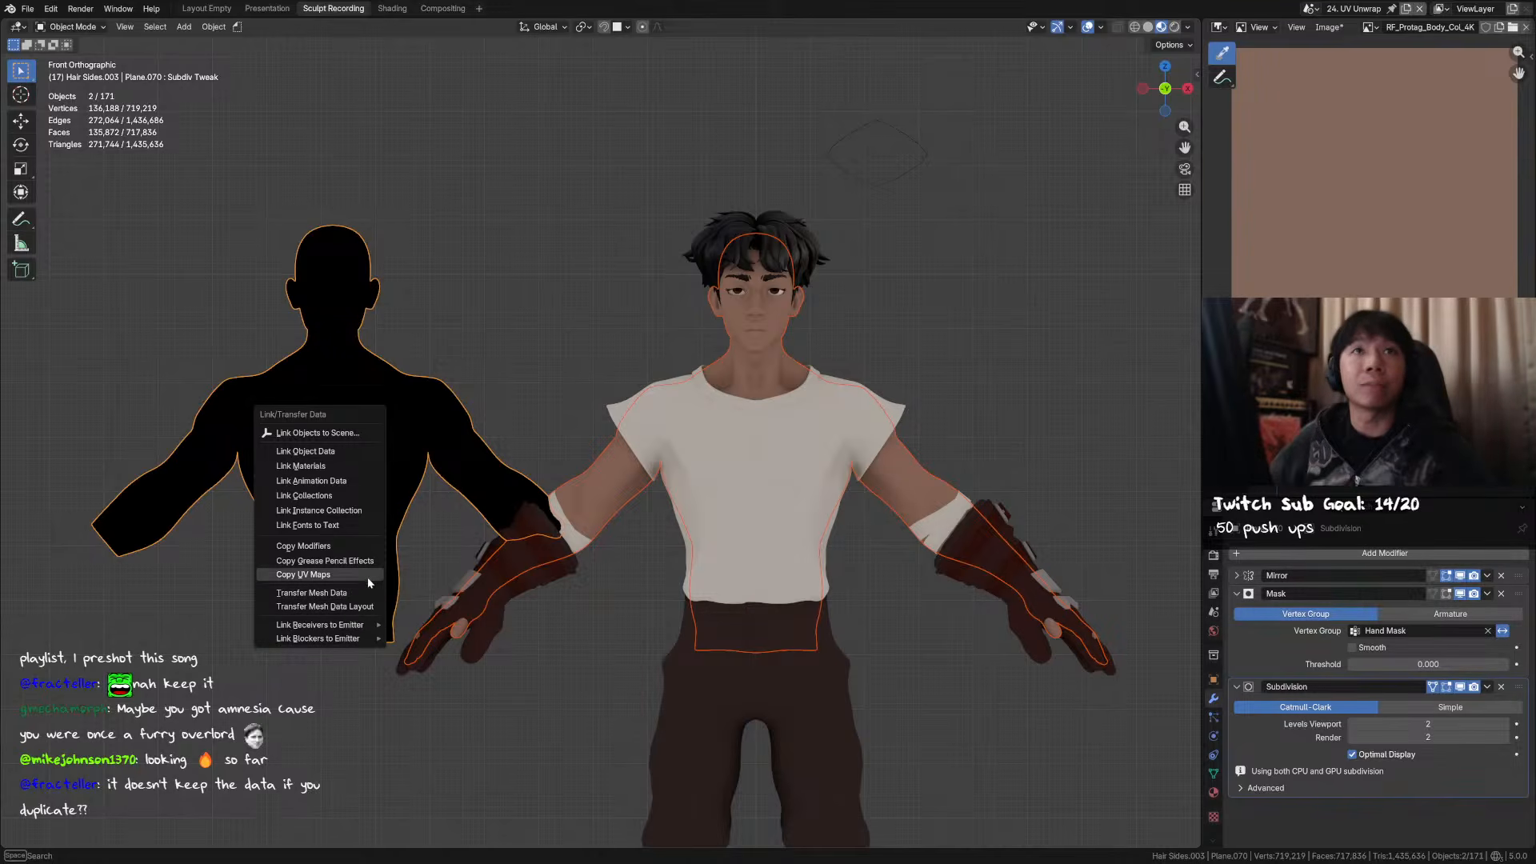
left_click(758, 368)
- Check the current body's shape keys and its modifier stack
left_click(1214, 774)
middle_click_drag(1275, 772, 1290, 663)
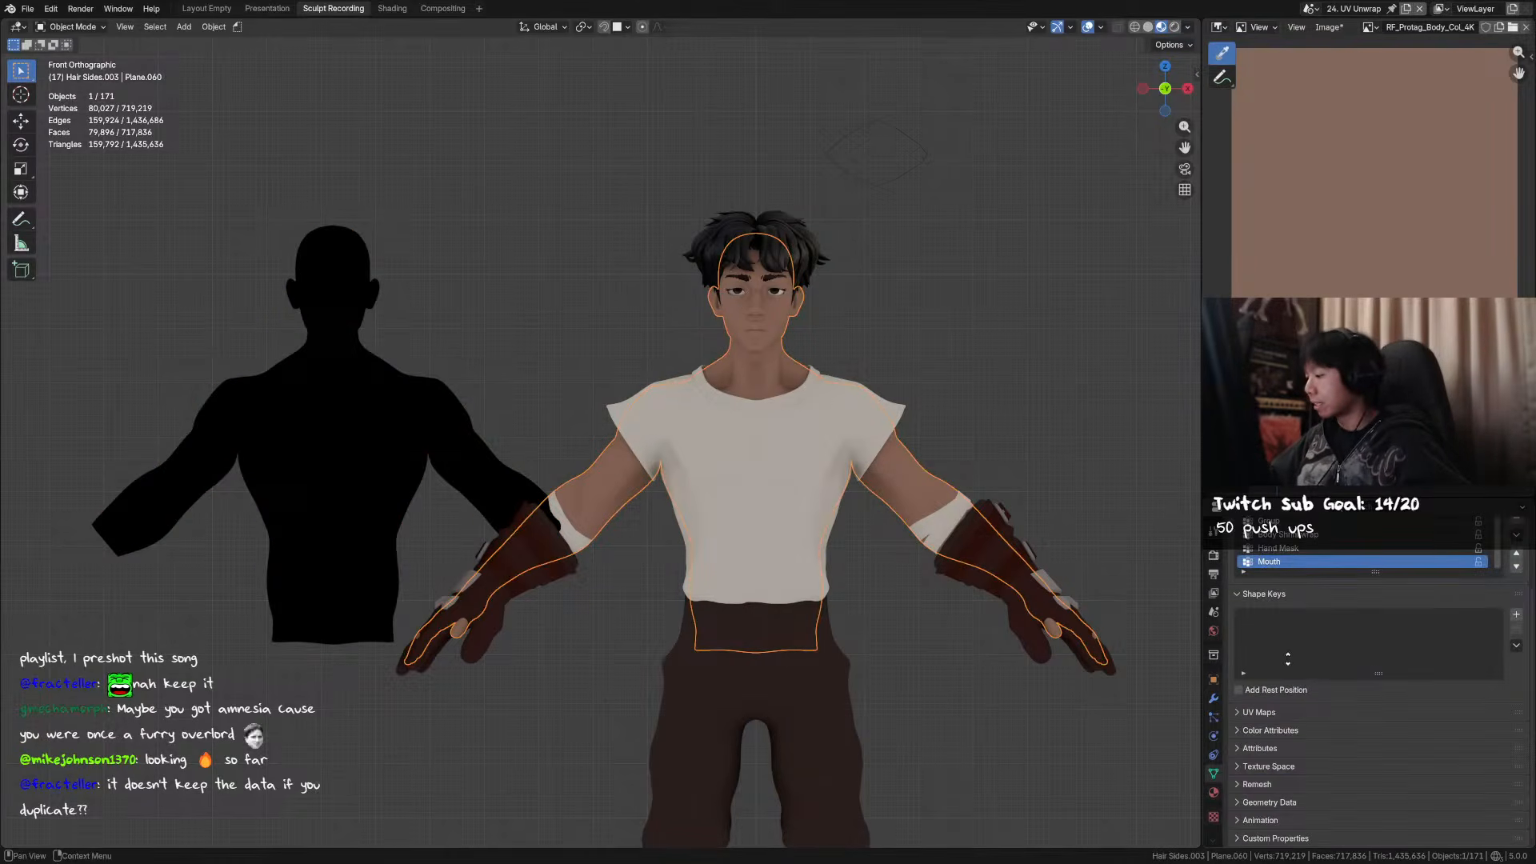
left_click(1214, 702)
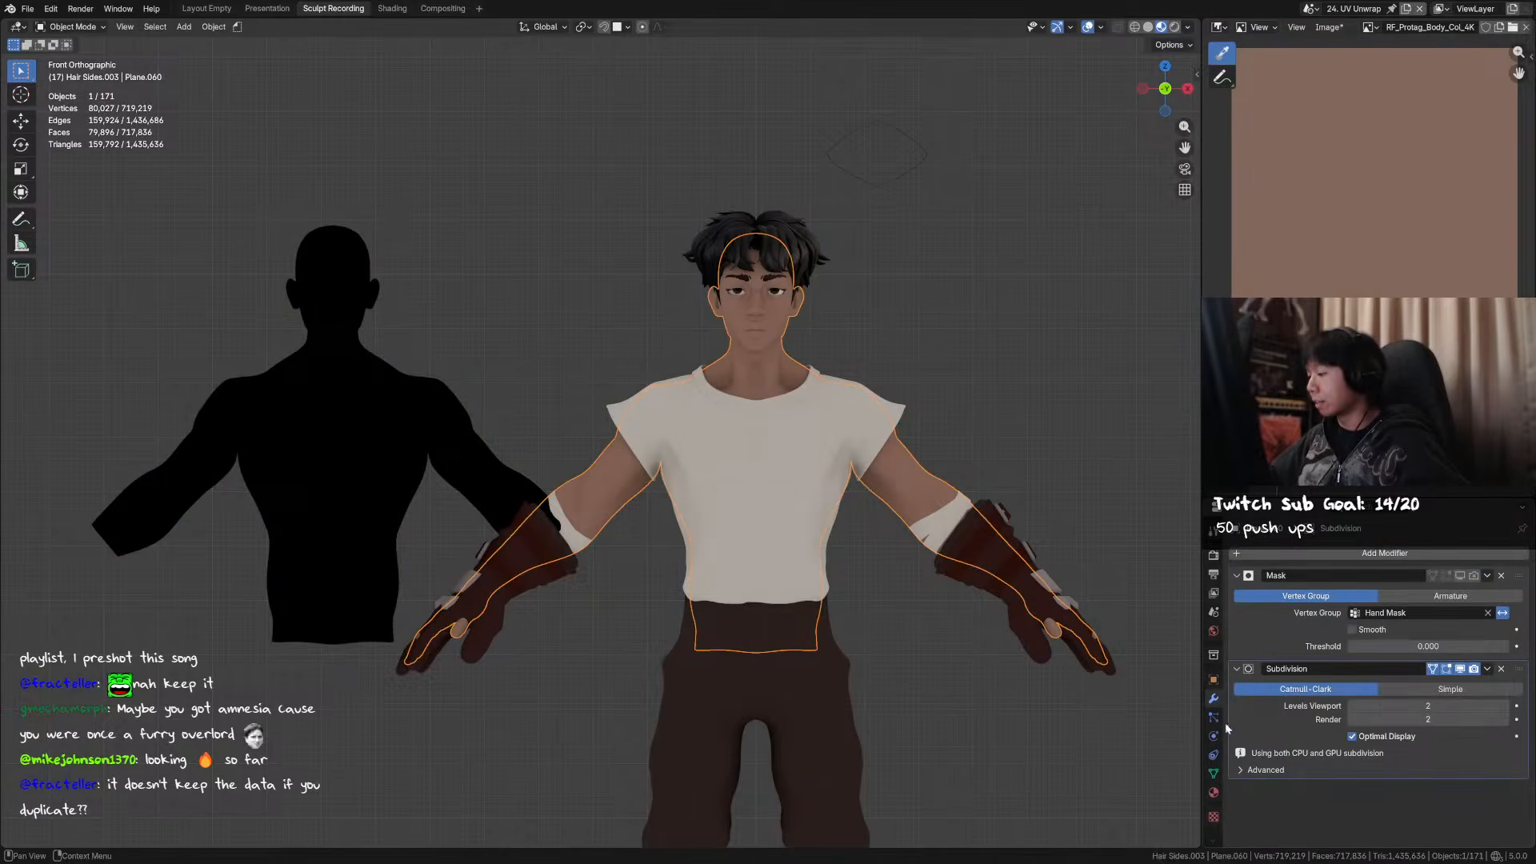
left_click(1214, 773)
middle_click_drag(1228, 711, 1272, 591)
left_click(1212, 699)
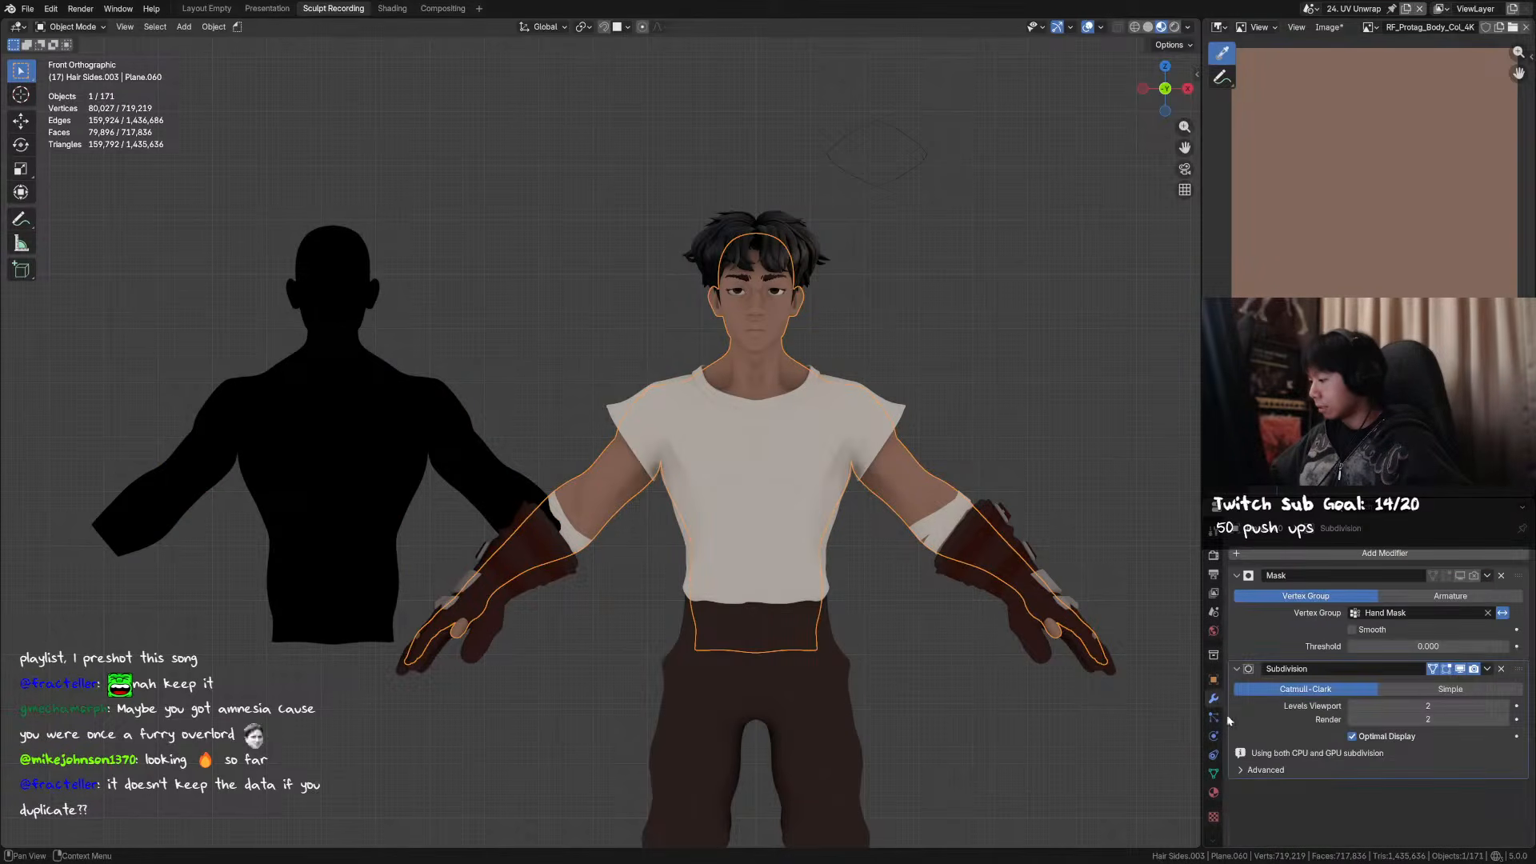
left_click(1213, 774)
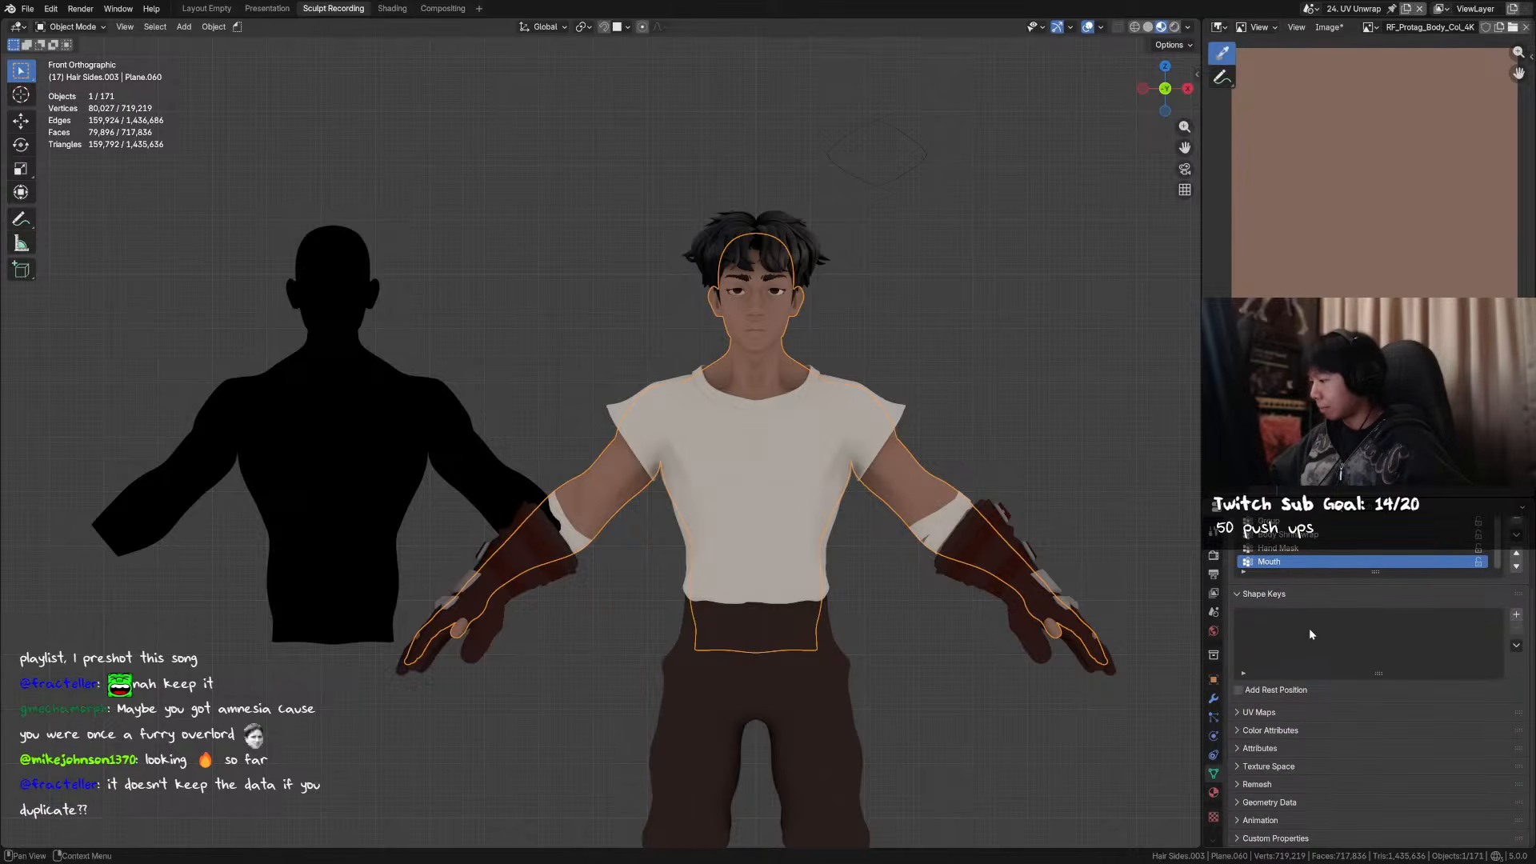
- Check the pasted older body's shape keys and modifiers and delete that body from the scene
left_click(415, 432)
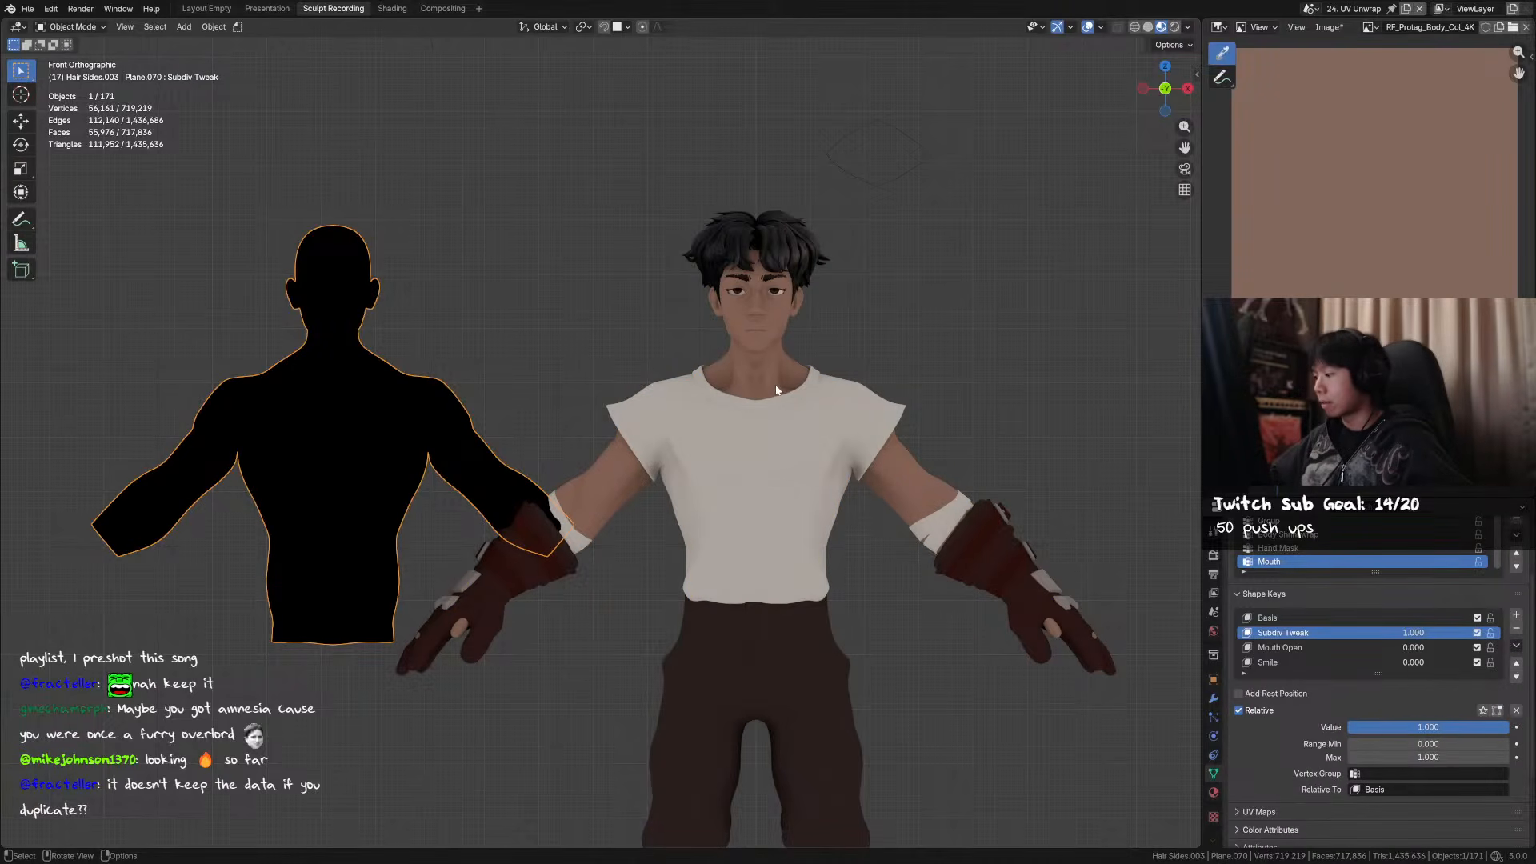
left_click(1213, 698)
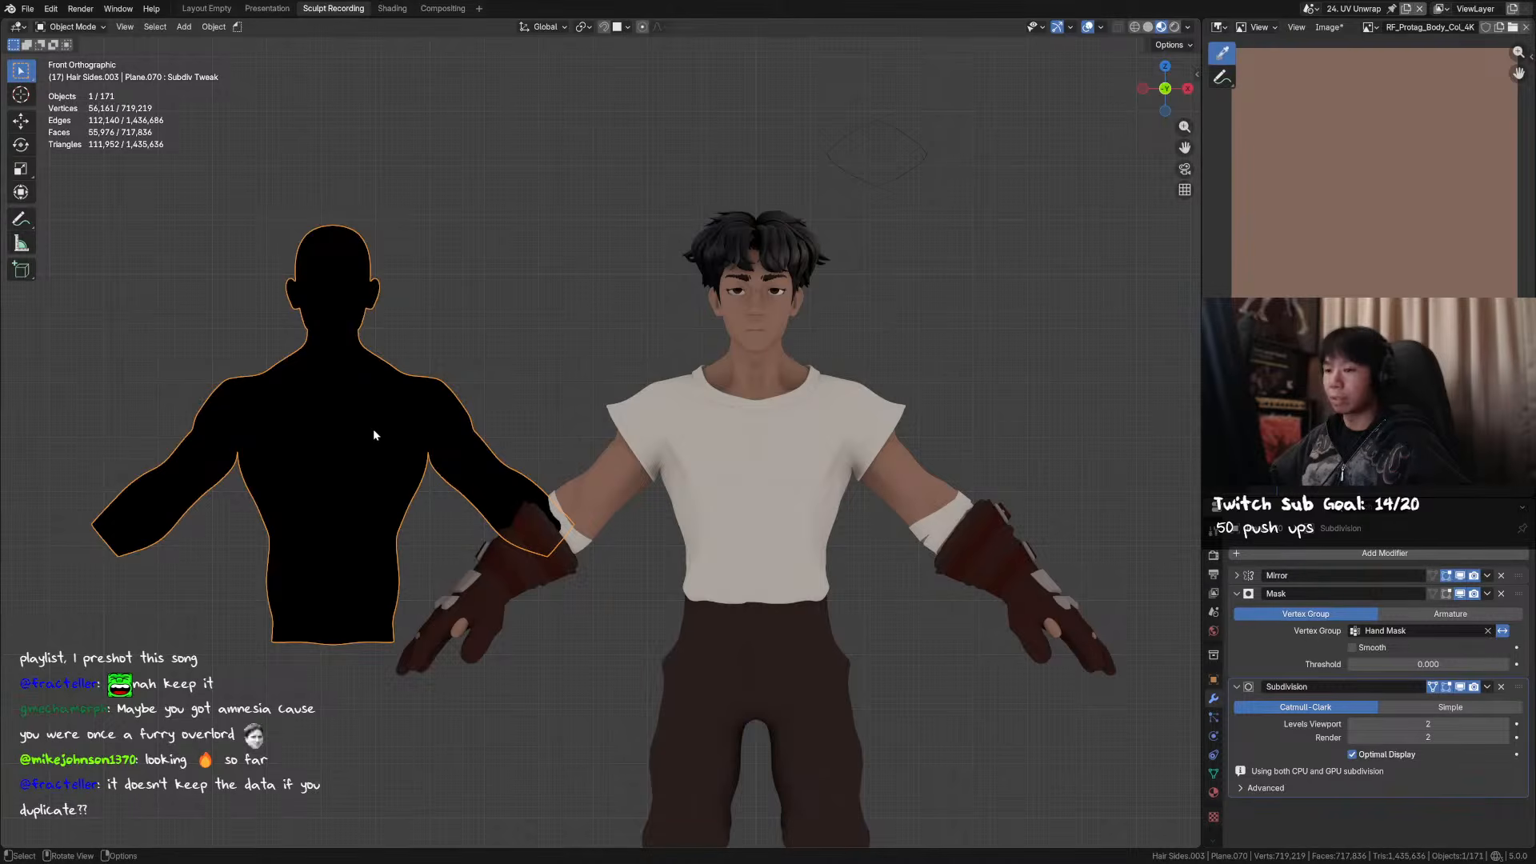
key("x")
left_click(468, 409)
- Select the character's current body and switch it to Texture Paint mode
scroll(777, 372, "up", 3)
middle_click_drag(778, 371, 565, 448, "shift")
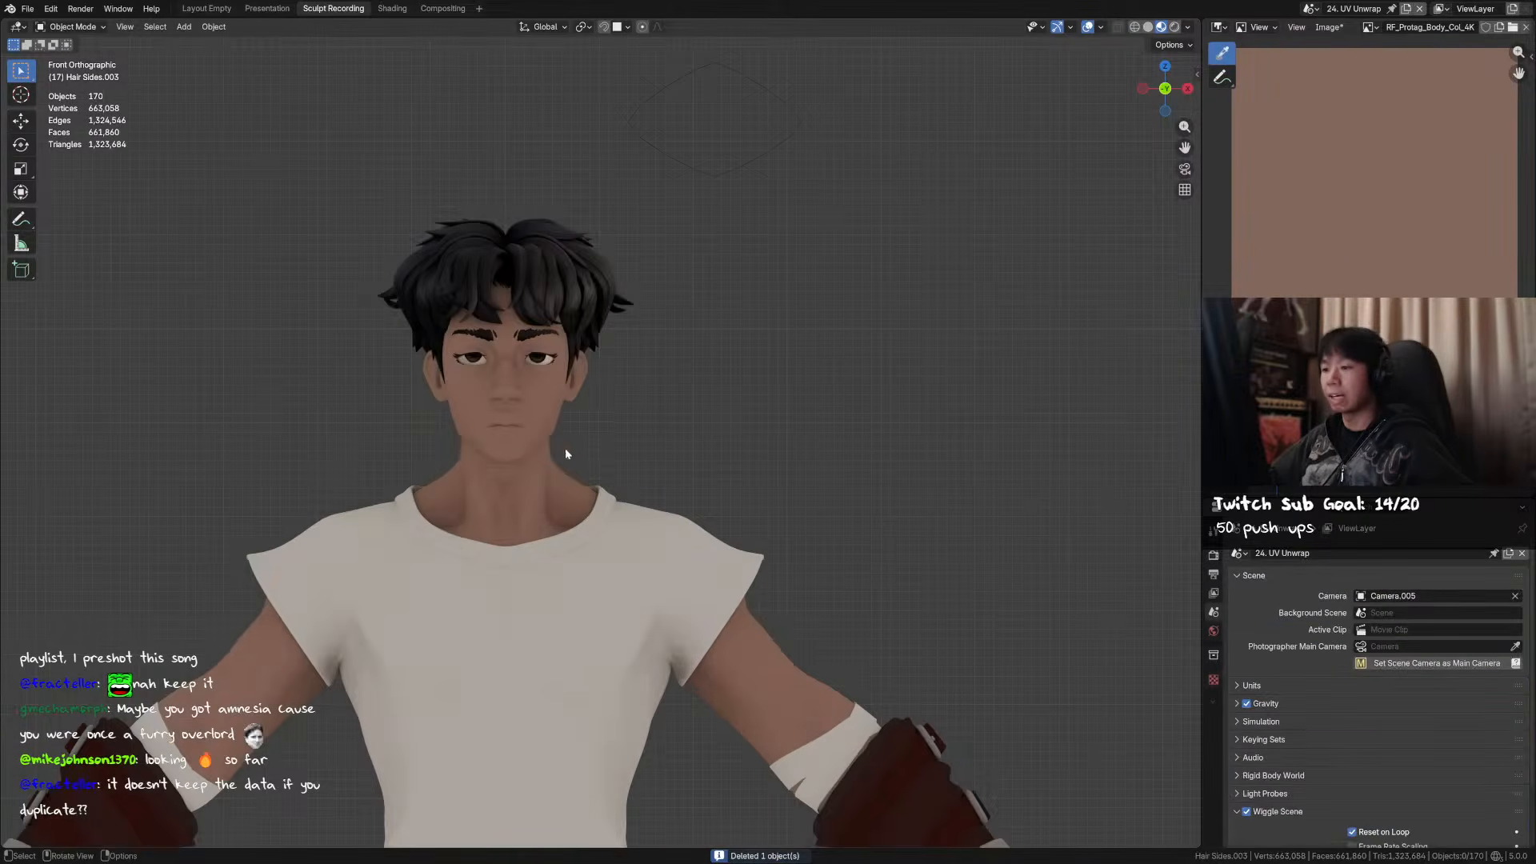
left_click(559, 489)
scroll(651, 382, "up", 4)
middle_click_drag(656, 380, 696, 310)
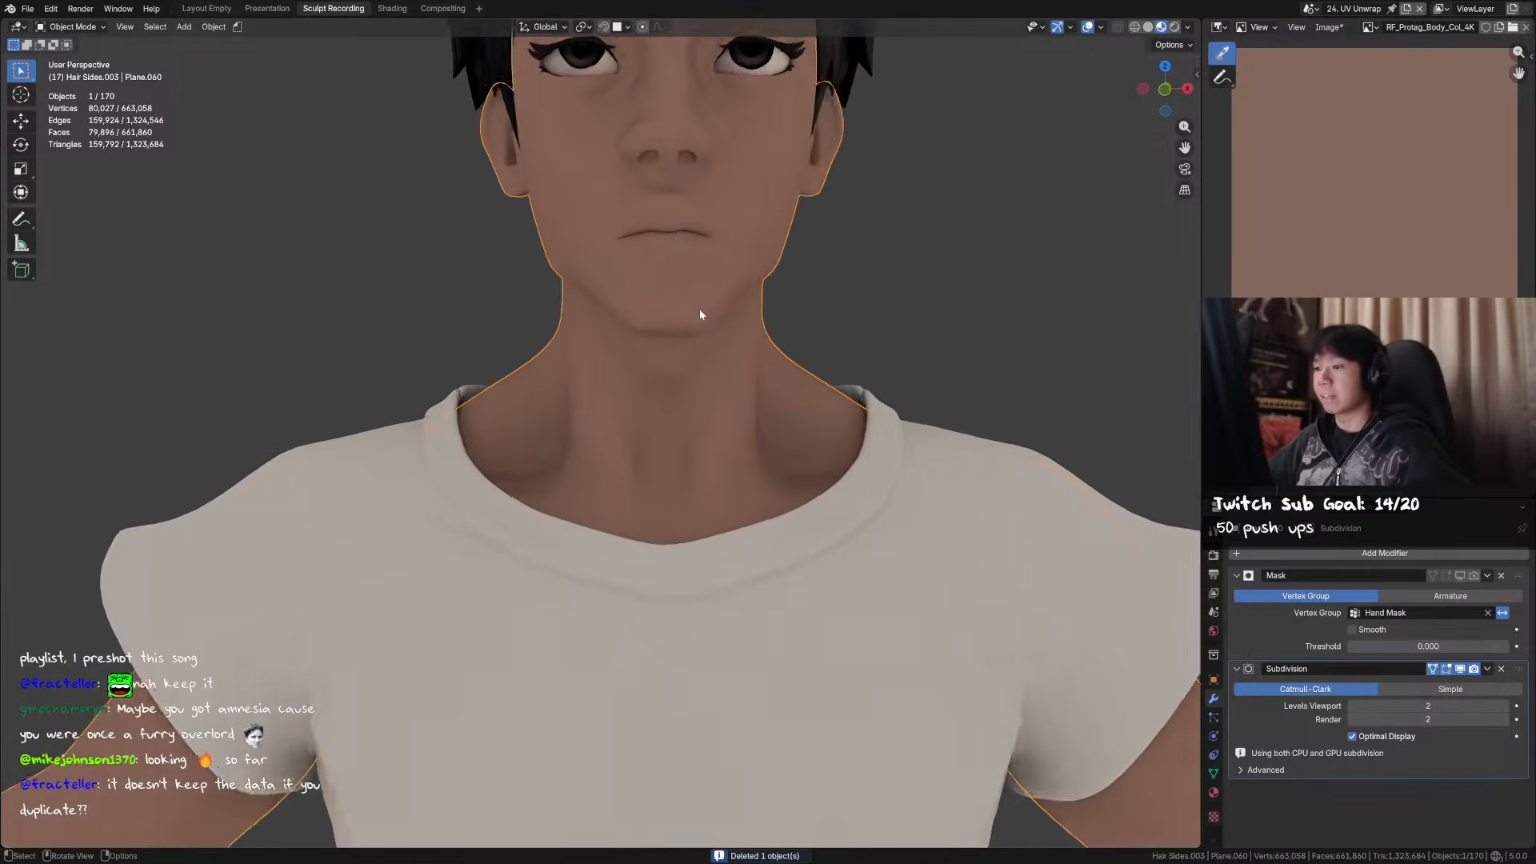
scroll(704, 316, "down", 5)
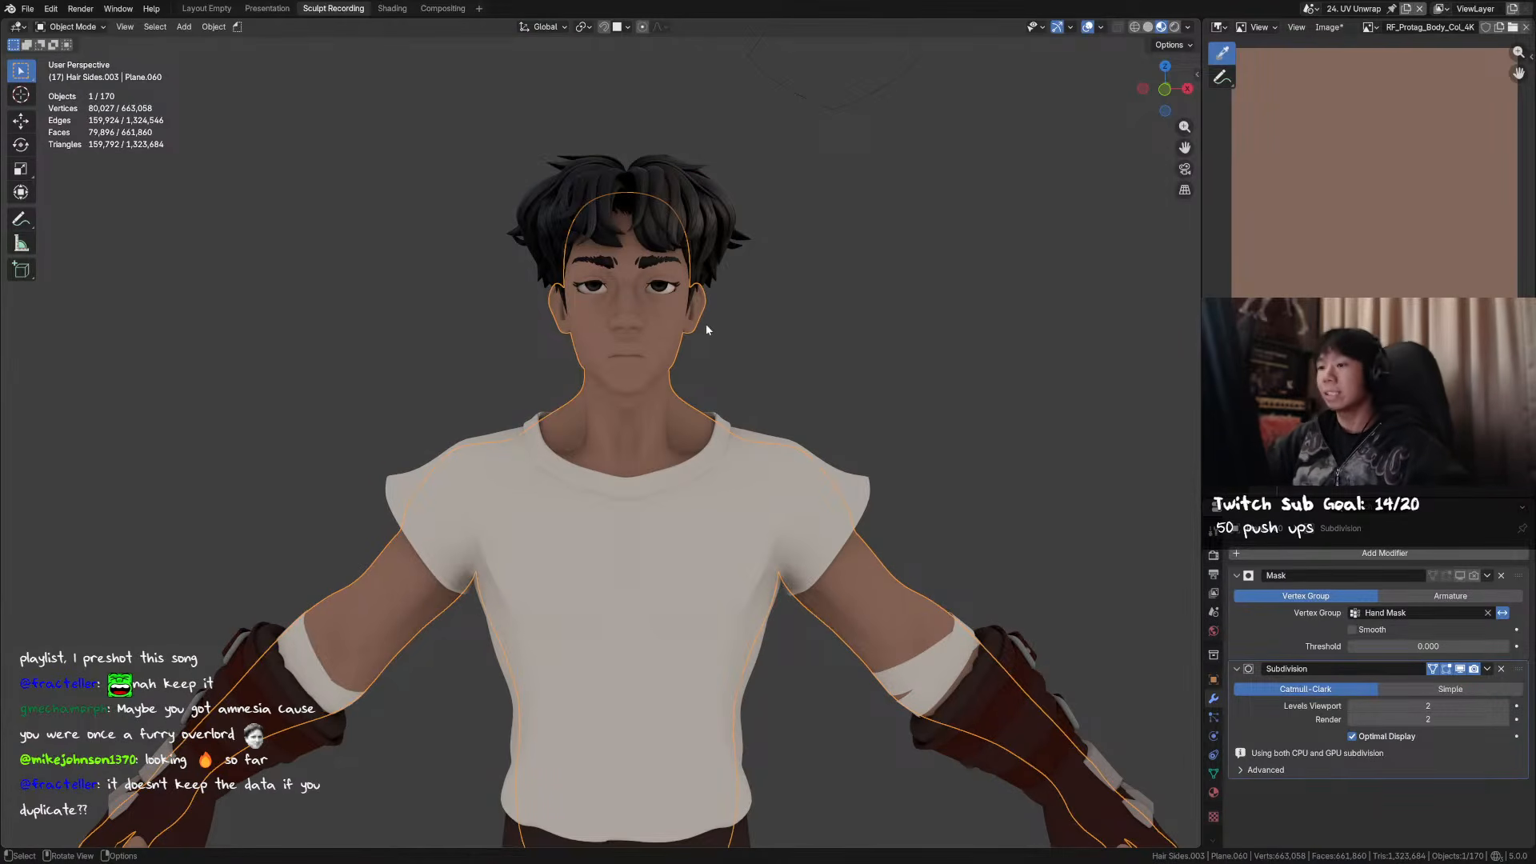
scroll(721, 312, "up", 2)
key("ctrl+Tab")
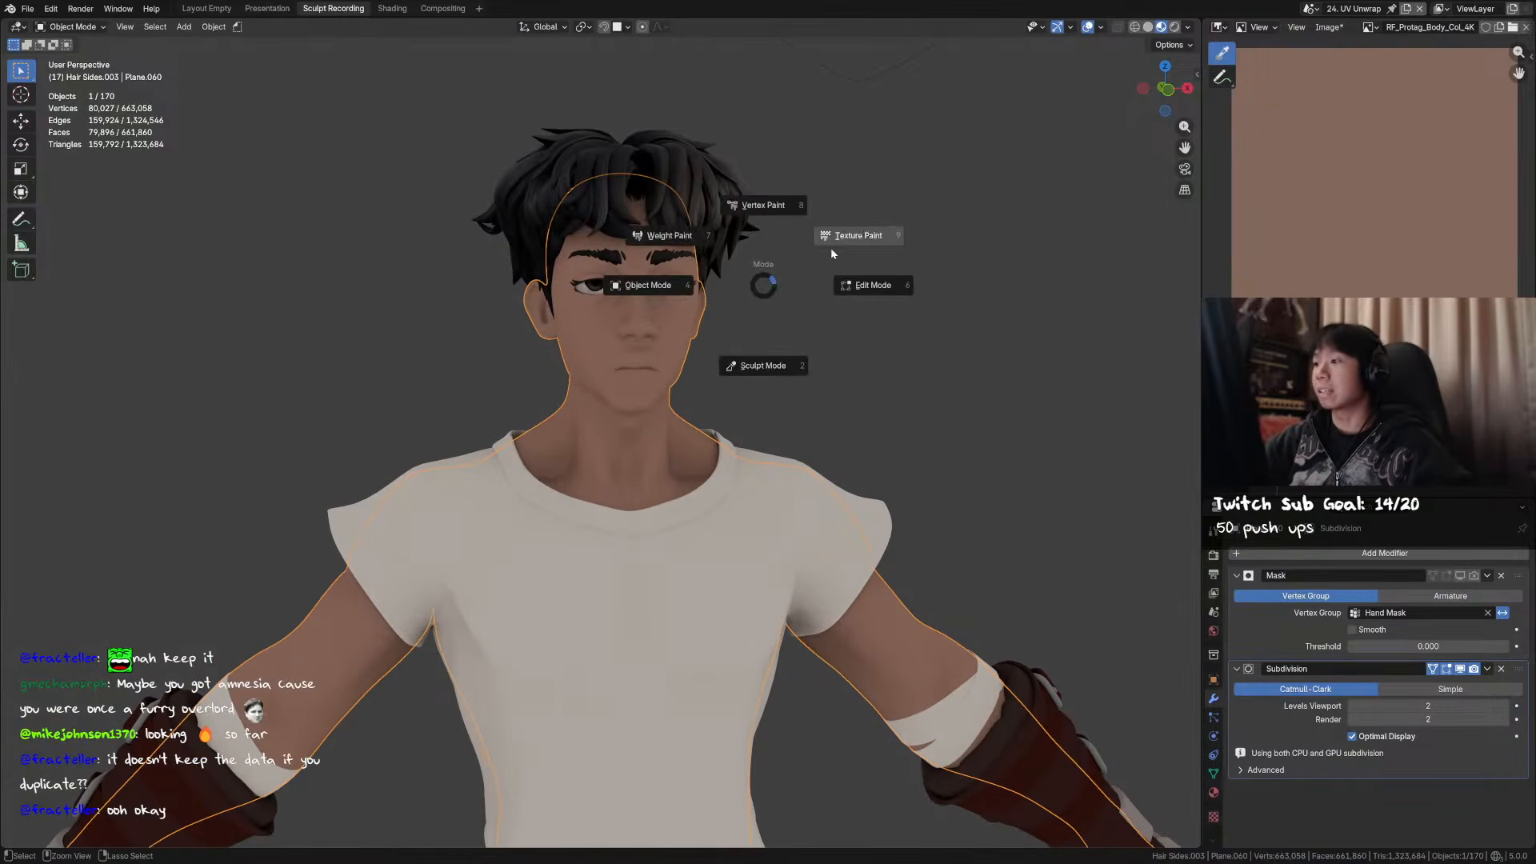
left_click(870, 235)
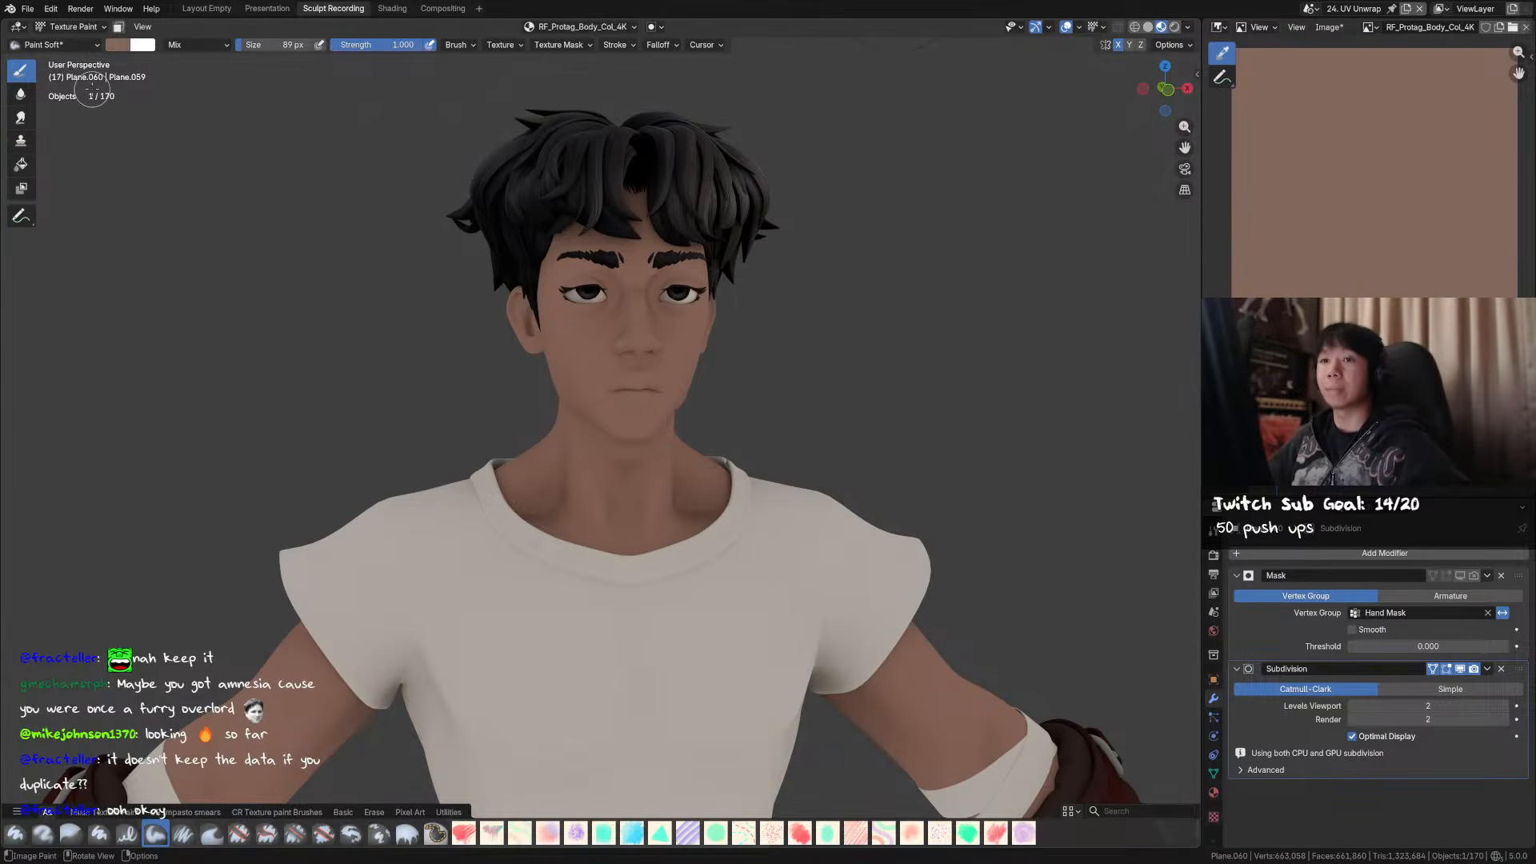
- Pick a muted reddish-brown skin tone for the Paint Soft brush and set its size to 99 px for the eye area
left_click(118, 45)
left_click_drag(185, 220, 152, 248)
scroll(840, 291, "up", 3)
middle_click_drag(840, 291, 822, 287)
middle_click_drag(827, 203, 847, 226)
key("f")
left_click(850, 229)
key("f")
left_click(715, 214)
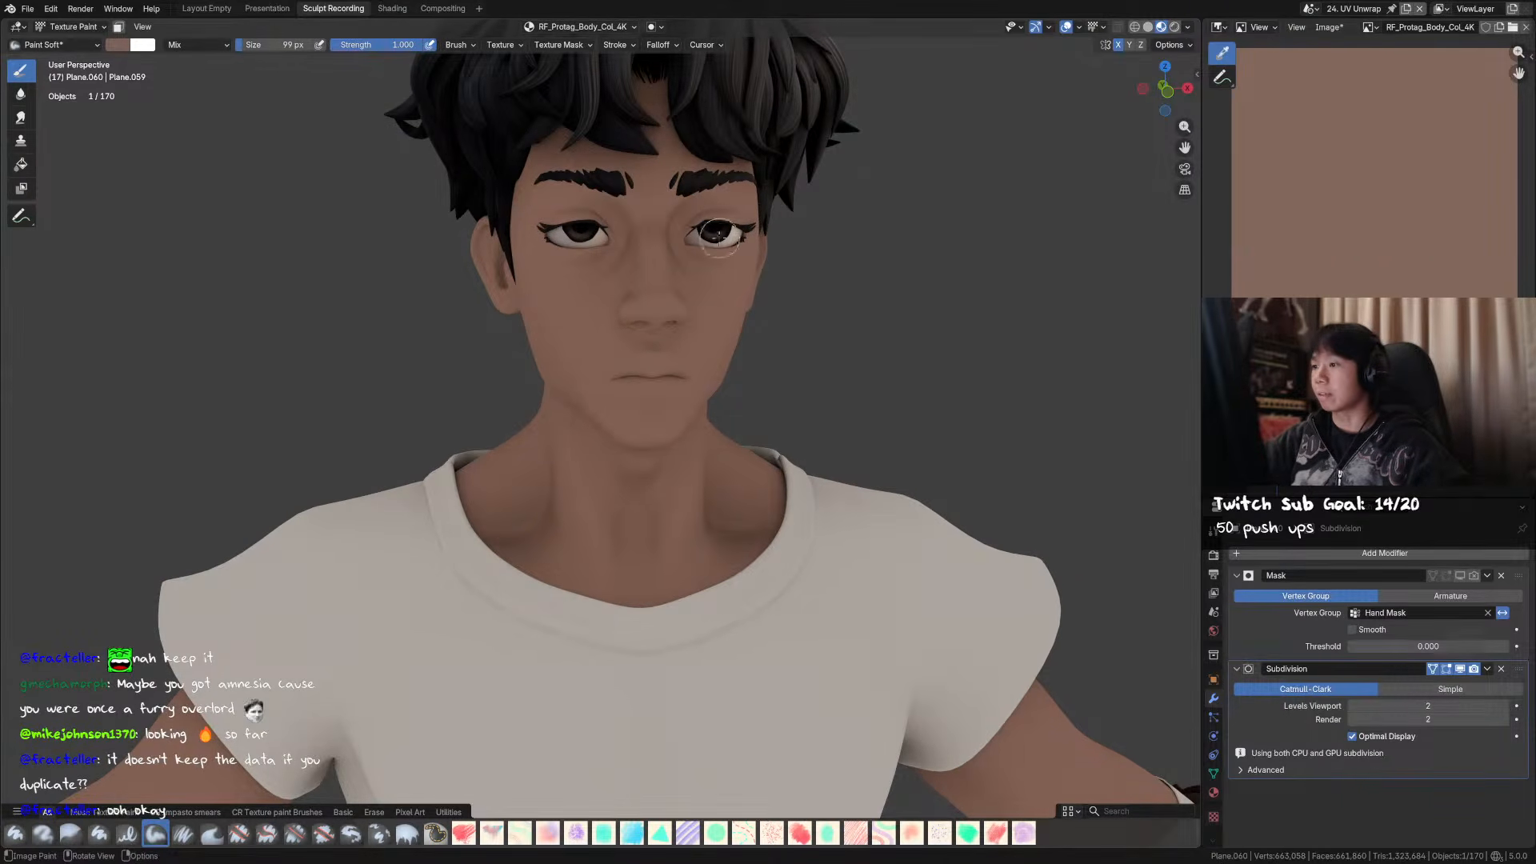
- Paint soft shading around the eyes with the skin-tone brush, adjusting its size to 70 px and 96 px
middle_click_drag(741, 224, 747, 163)
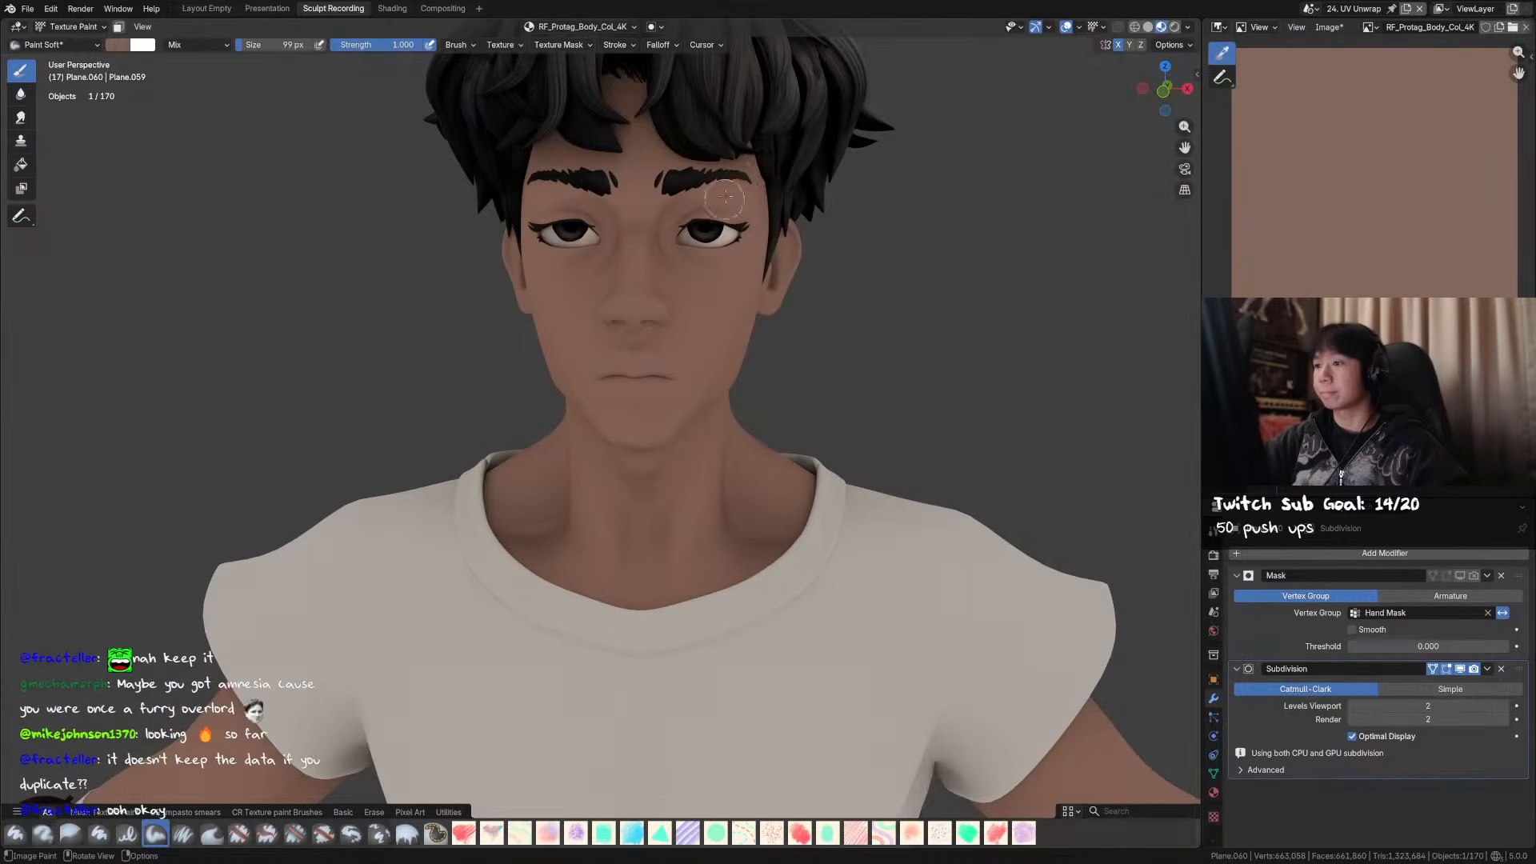
middle_click_drag(696, 222, 709, 264)
right_click(710, 265)
left_click(716, 263)
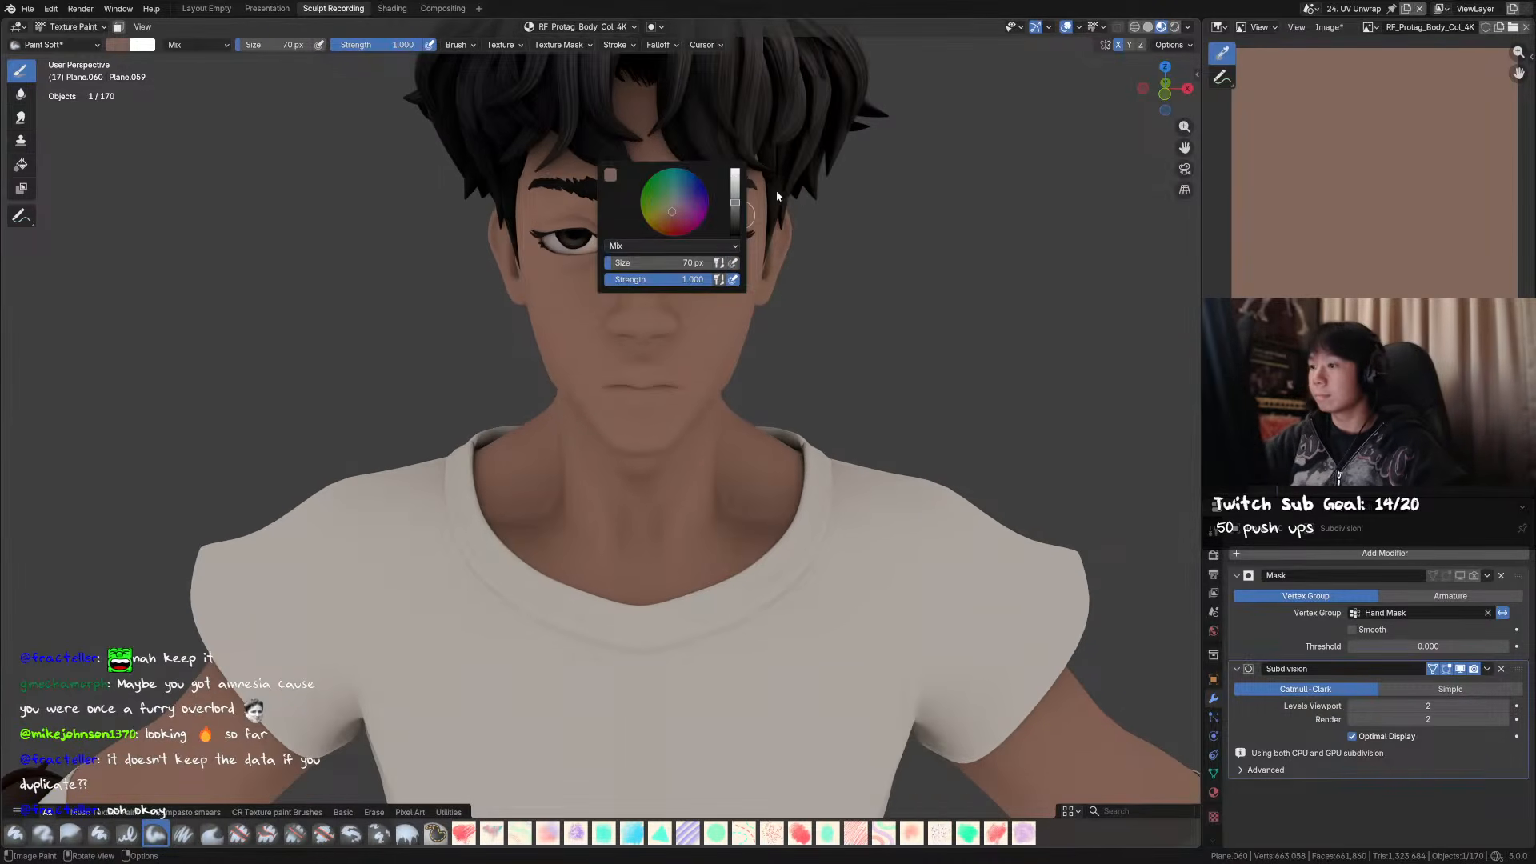
key("f")
left_click(711, 259)
key("f")
left_click(708, 257)
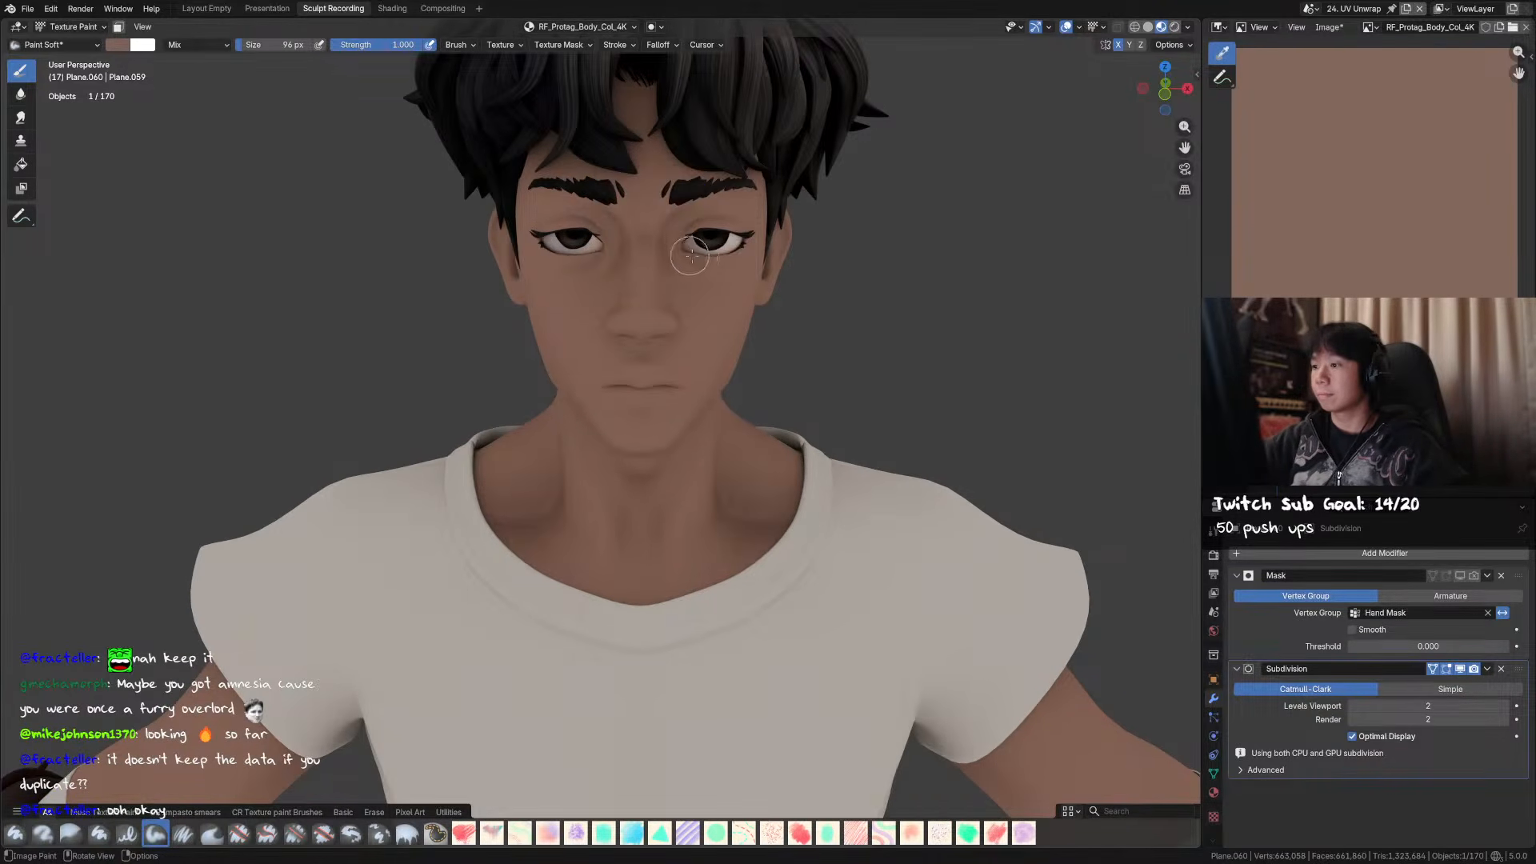
- Continue the soft shading around the eyes and nose, setting the brush size to 104 px
middle_click_drag(699, 257, 688, 236)
key("f")
left_click(687, 235)
middle_click_drag(814, 229, 840, 224)
key("f")
left_click(664, 289)
mouse_move(664, 292)
middle_mouse_down()
mouse_move(736, 277)
mouse_move(712, 284)
mouse_move(710, 316)
mouse_move(620, 313)
mouse_move(644, 326)
middle_mouse_up()
key("f")
left_click(648, 334)
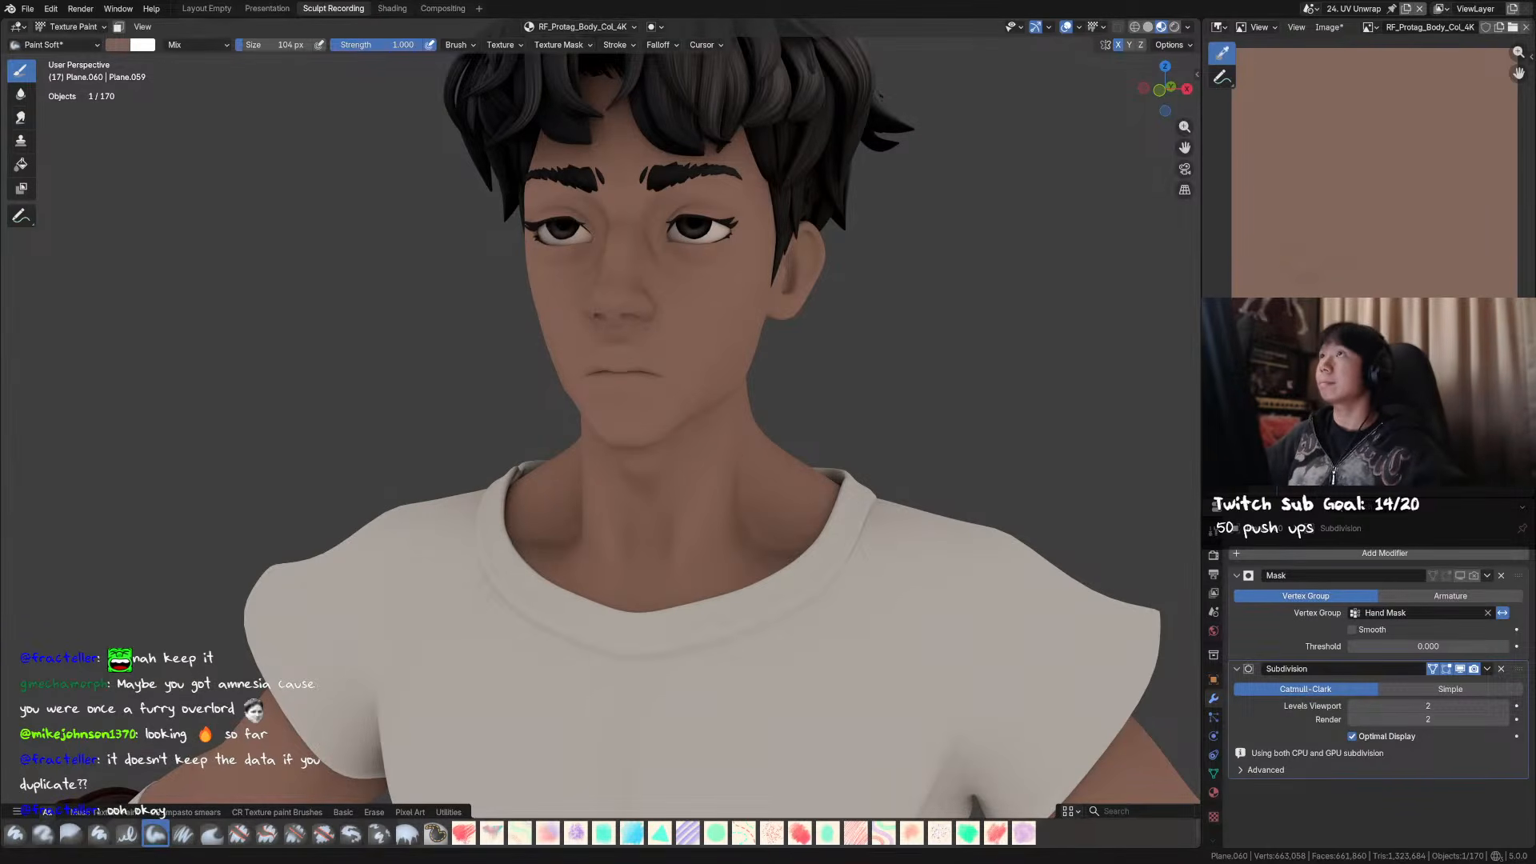
middle_click_drag(896, 306, 922, 313)
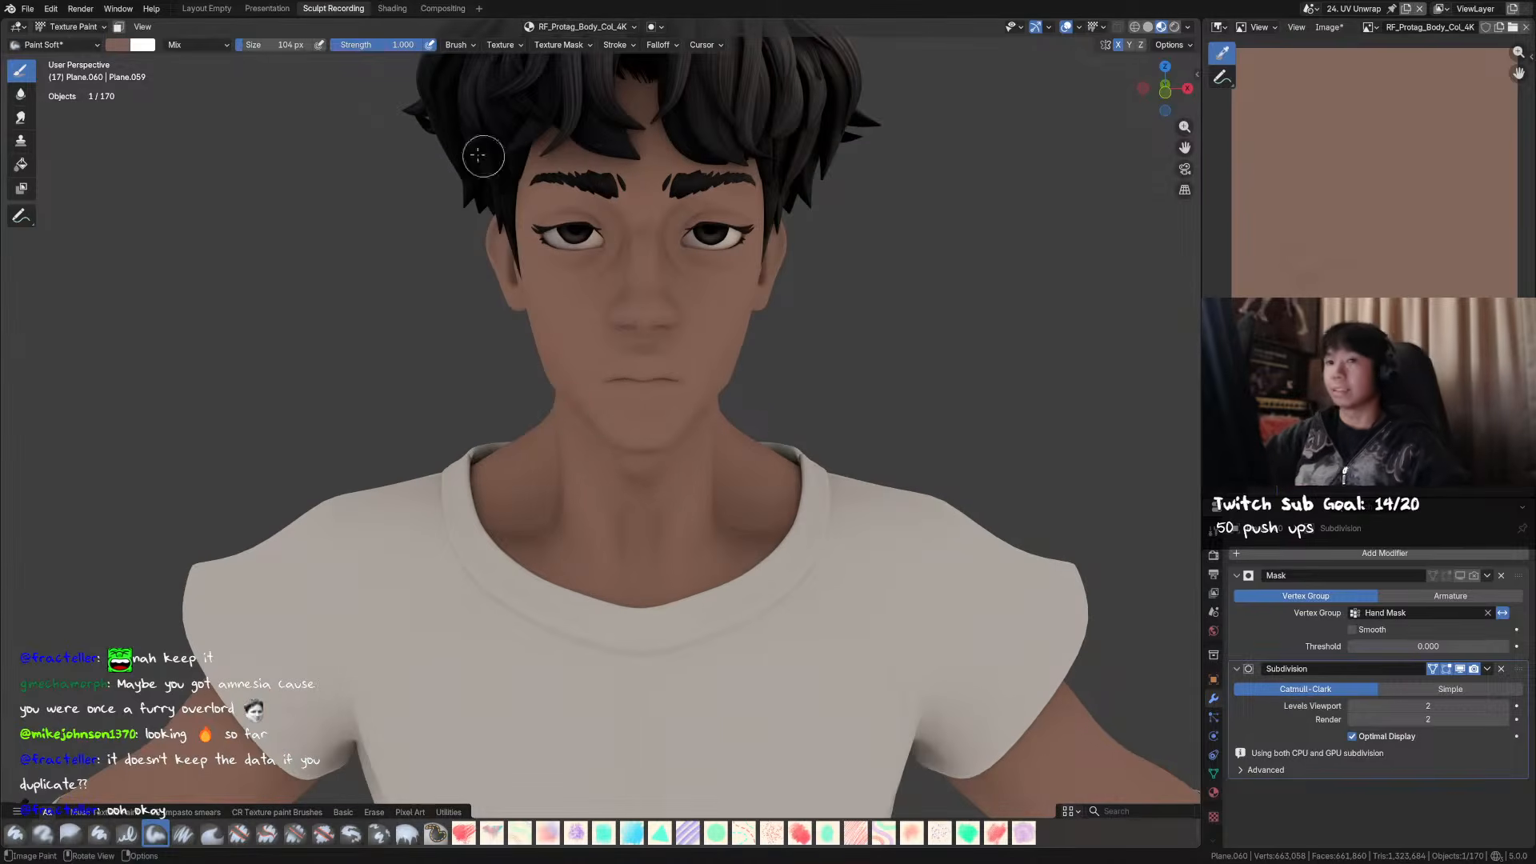
- Pick a darker reddish-brown brush colour for the lips
left_click(129, 44)
left_click_drag(233, 116, 234, 124)
left_click_drag(193, 232, 176, 224)
middle_click_drag(998, 233, 661, 350)
- Paint the upper lip in the darker colour with the brush at 69 px, reducing it to 48 px
key("bracketright")
key("bracketright")
key("bracketright")
key("bracketright")
key("bracketright")
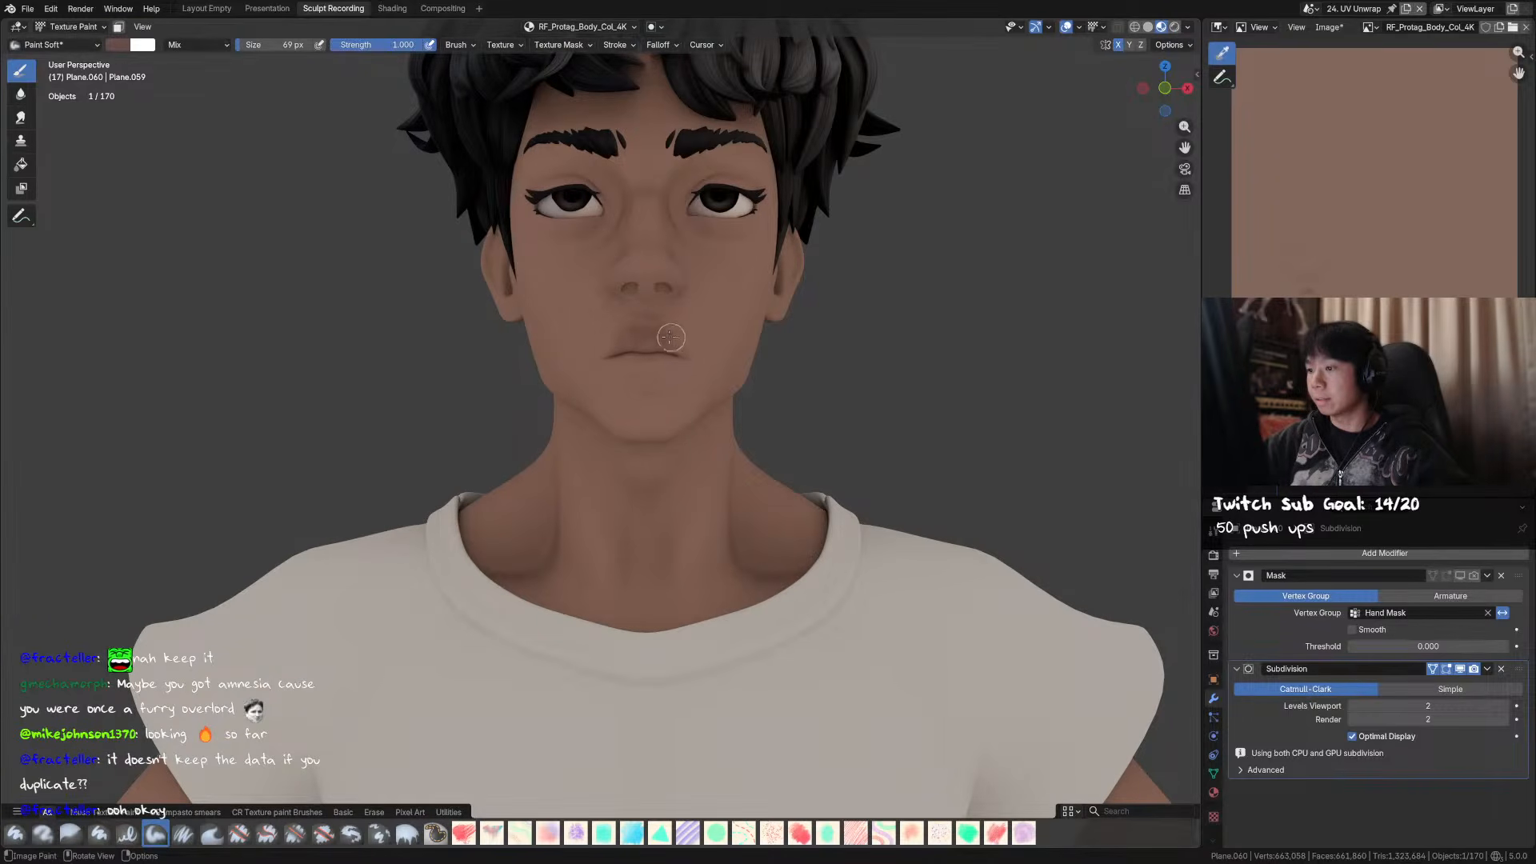
mouse_move(658, 359)
middle_mouse_down()
mouse_move(726, 322)
mouse_move(652, 331)
mouse_move(671, 327)
middle_mouse_up()
key("bracketleft")
key("bracketleft")
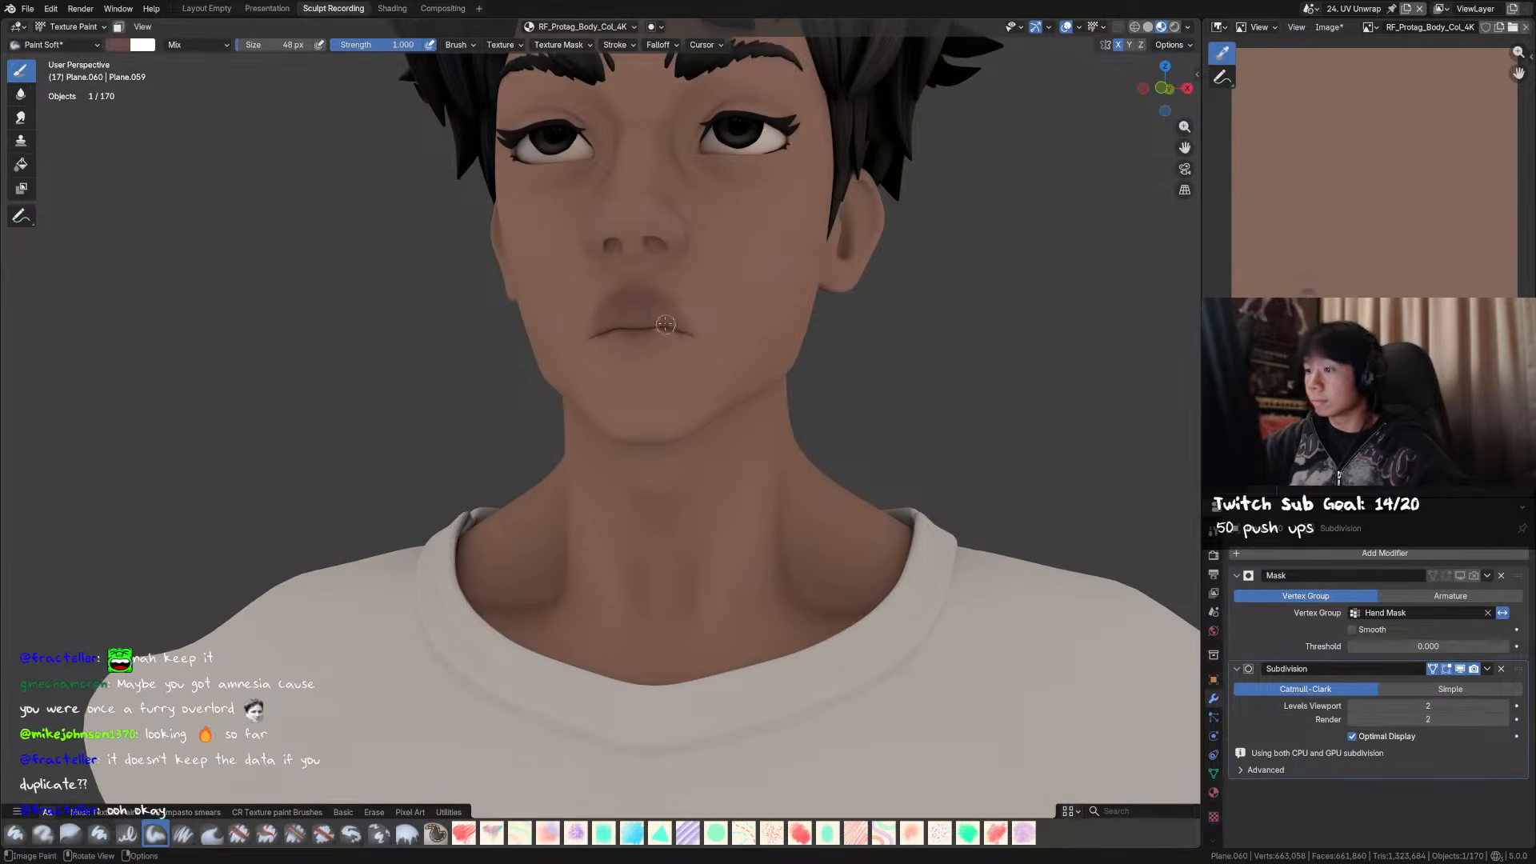
- Soften the upper-lip colour with the Smear brush, raising its strength to 1.000 and its size to 109 px
left_click(21, 118)
key("f")
left_click(656, 318)
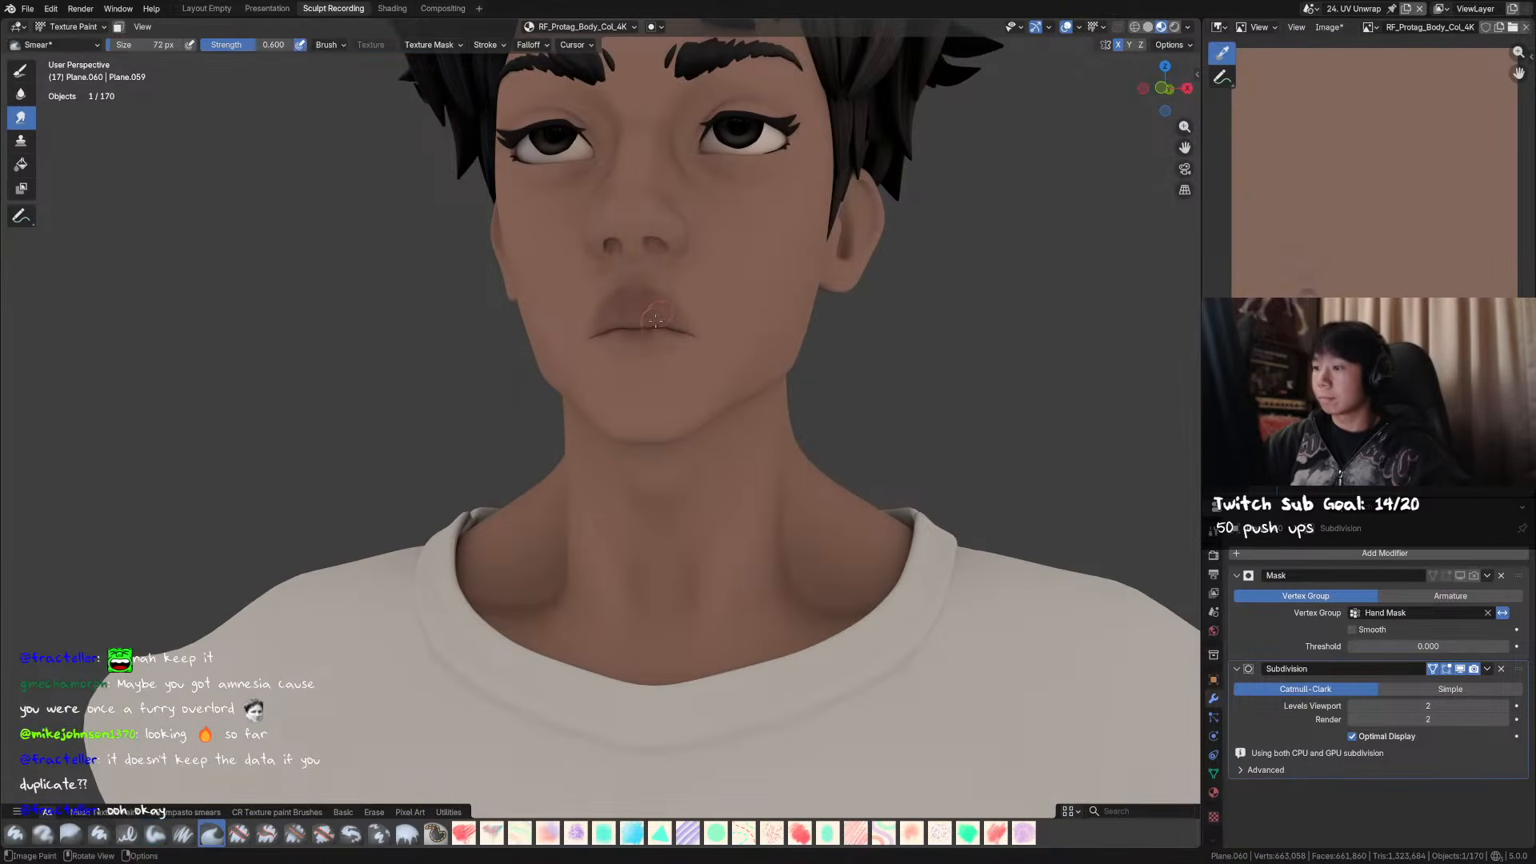
scroll(661, 317, "up", 3)
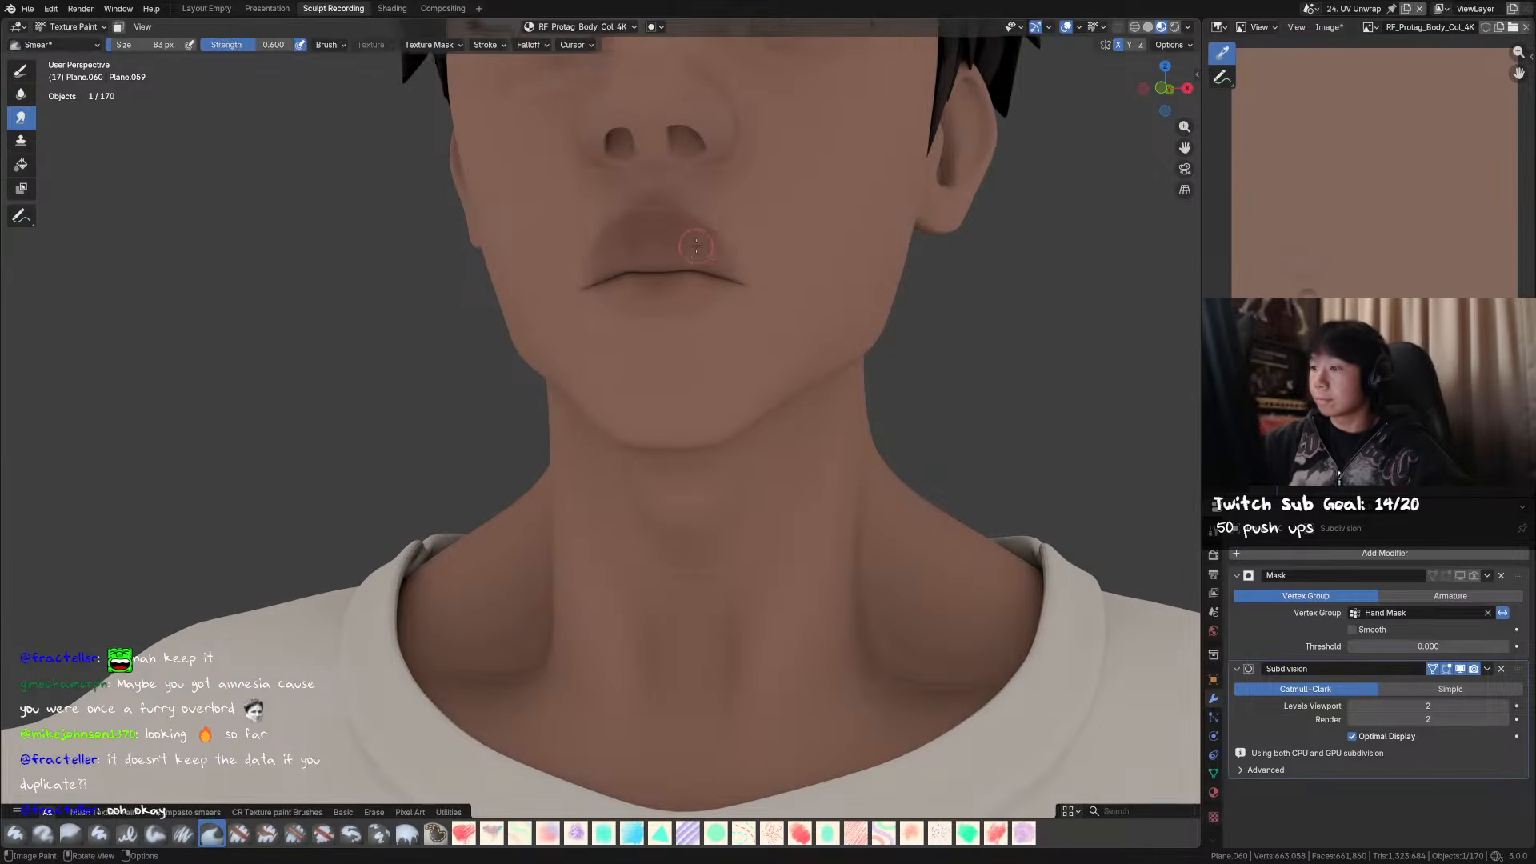
key("shift+f")
left_click(684, 259)
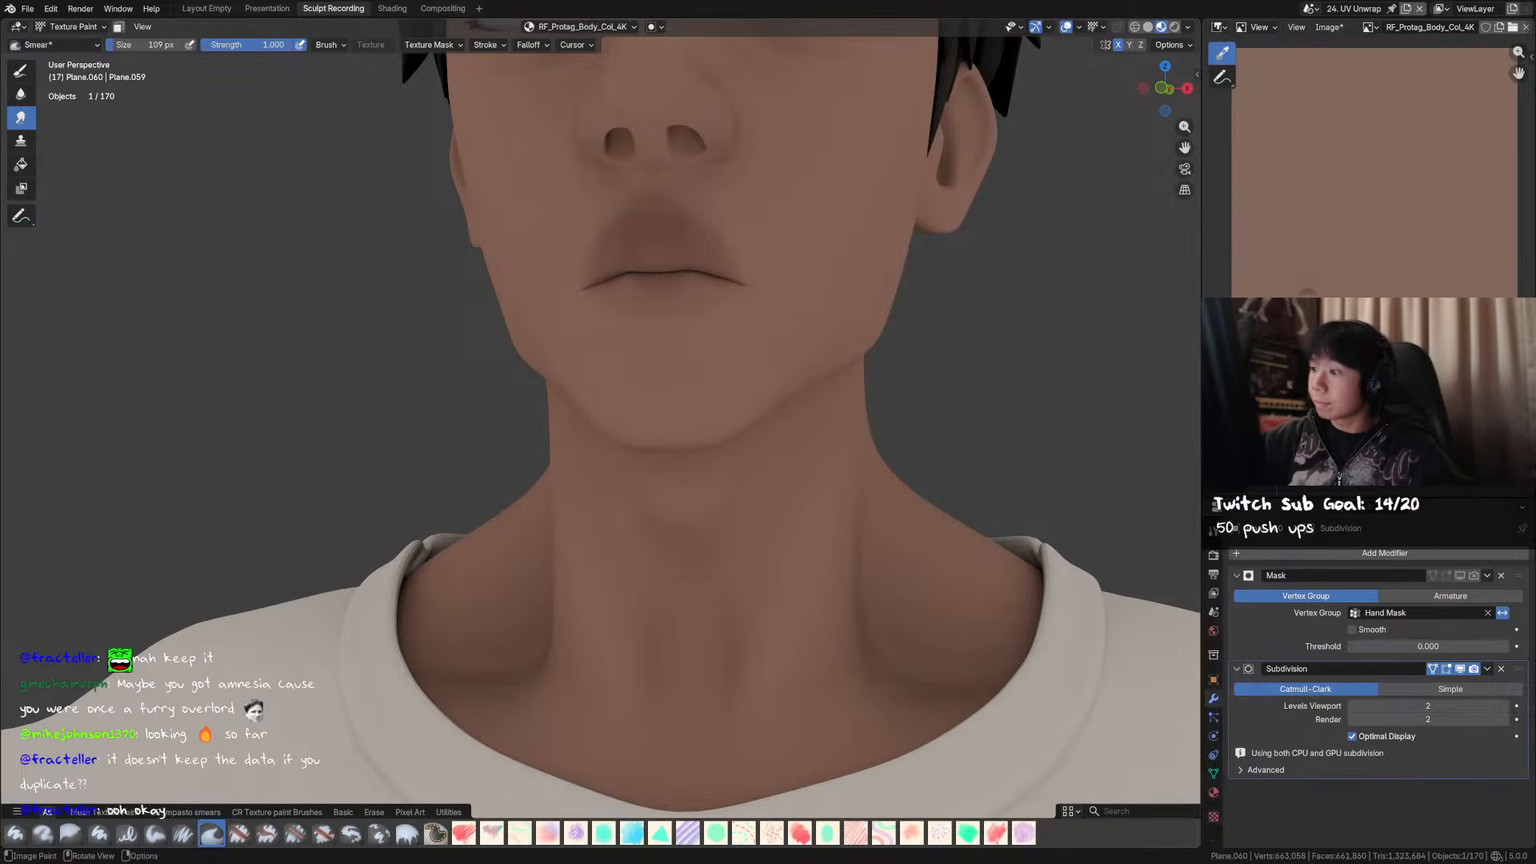
- Continue softening the colour around the mouth with the Smear brush enlarged to 155 px
mouse_move(696, 232)
middle_mouse_down()
mouse_move(764, 260)
mouse_move(788, 228)
middle_mouse_up()
scroll(764, 260, "up", 1)
key("f")
left_click(800, 226)
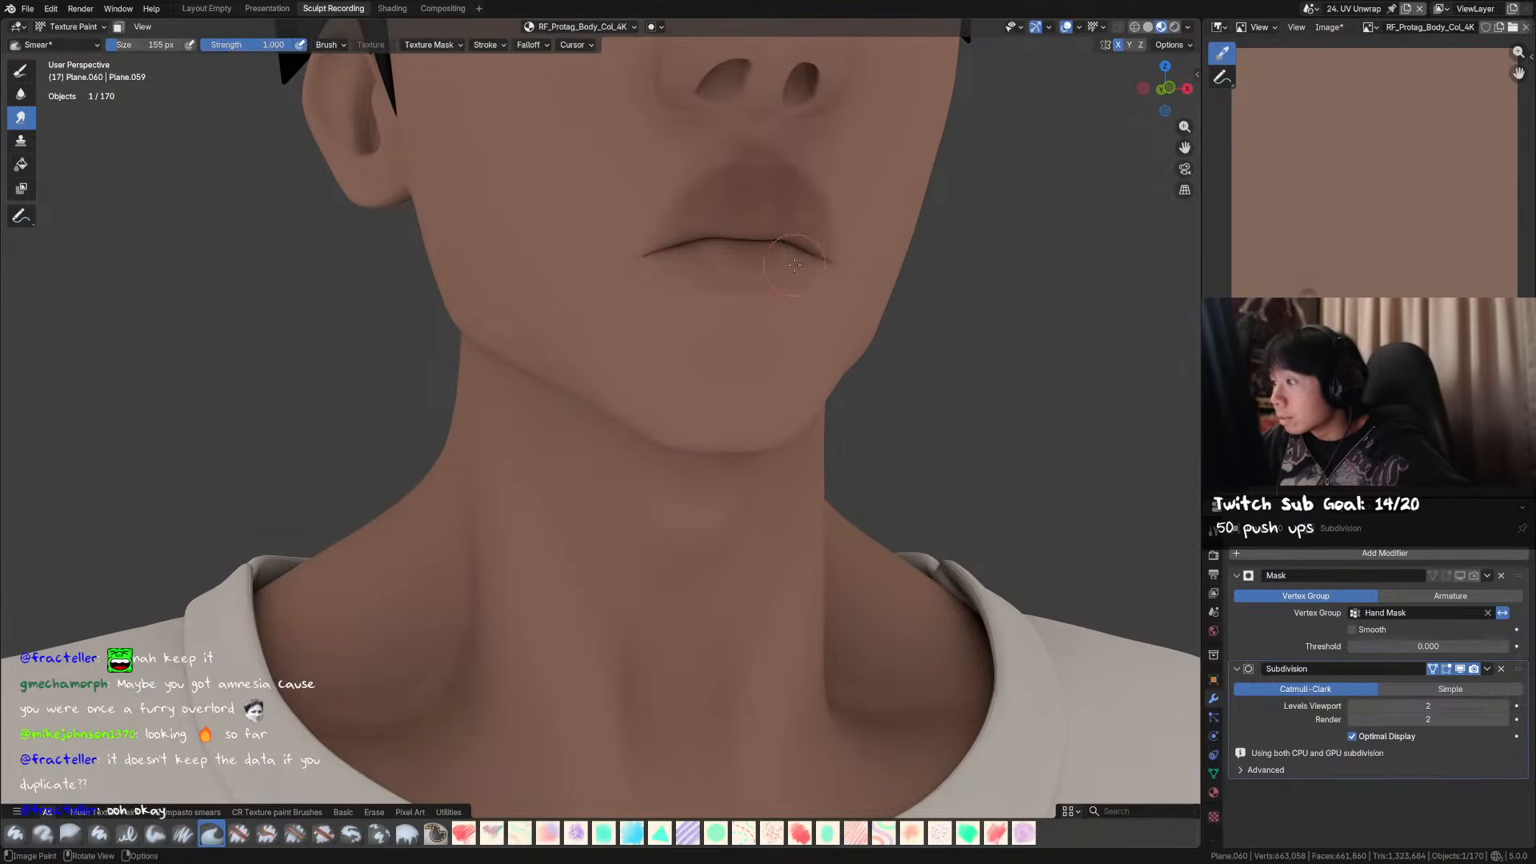
- Apply Shade Smooth to the body mesh in Object Mode
key("ctrl+Tab")
left_click(869, 194)
right_click(869, 194)
left_click(871, 182)
- Return to Texture Paint mode and paint the lower lip in the darker lip colour with the soft brush at 131 px
key("ctrl+Tab")
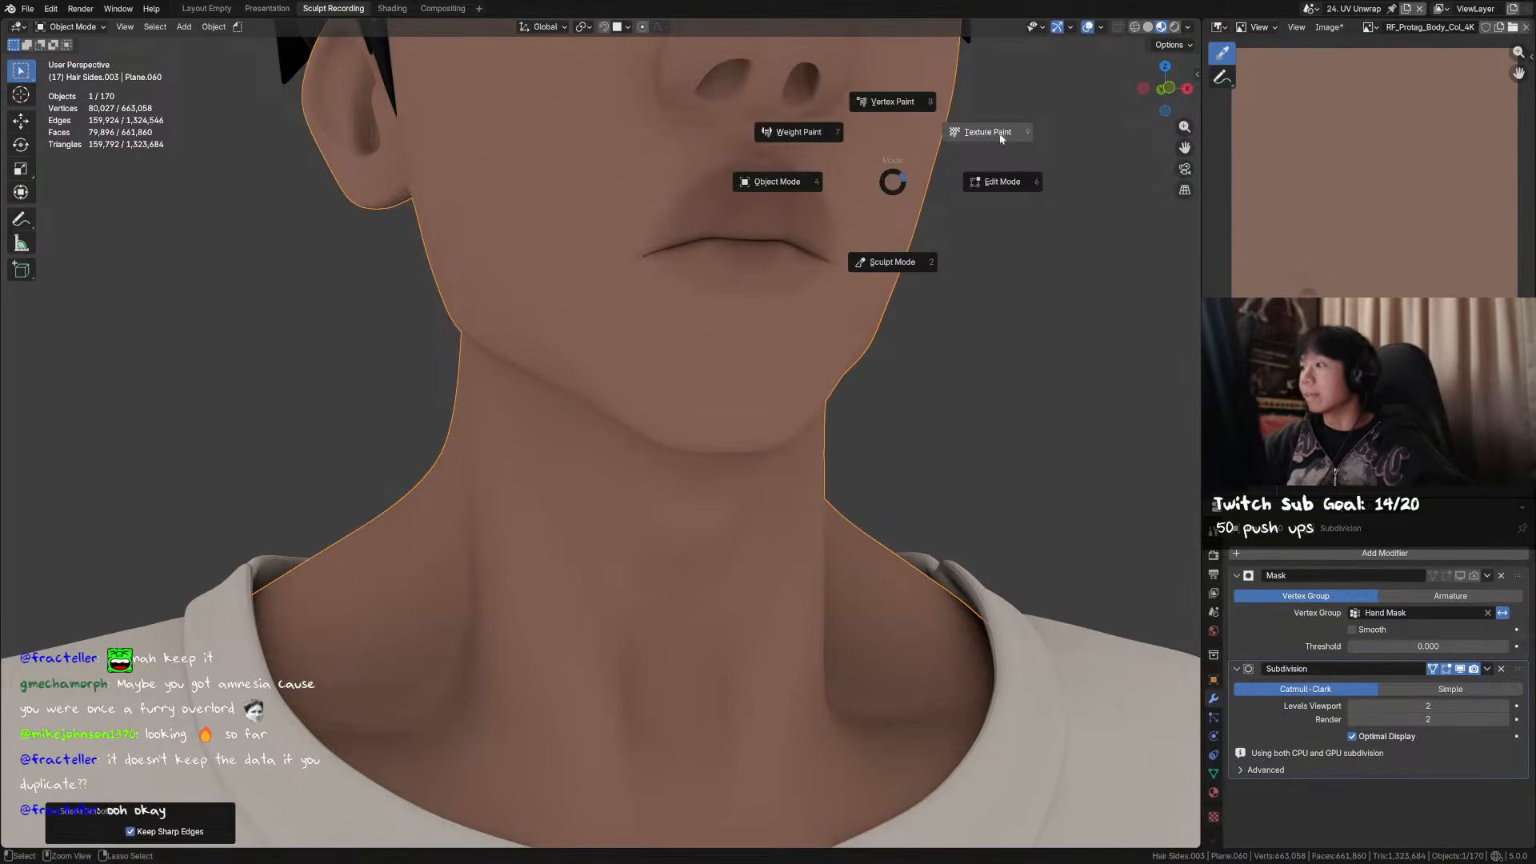
left_click(1000, 138)
middle_click_drag(998, 126, 726, 189)
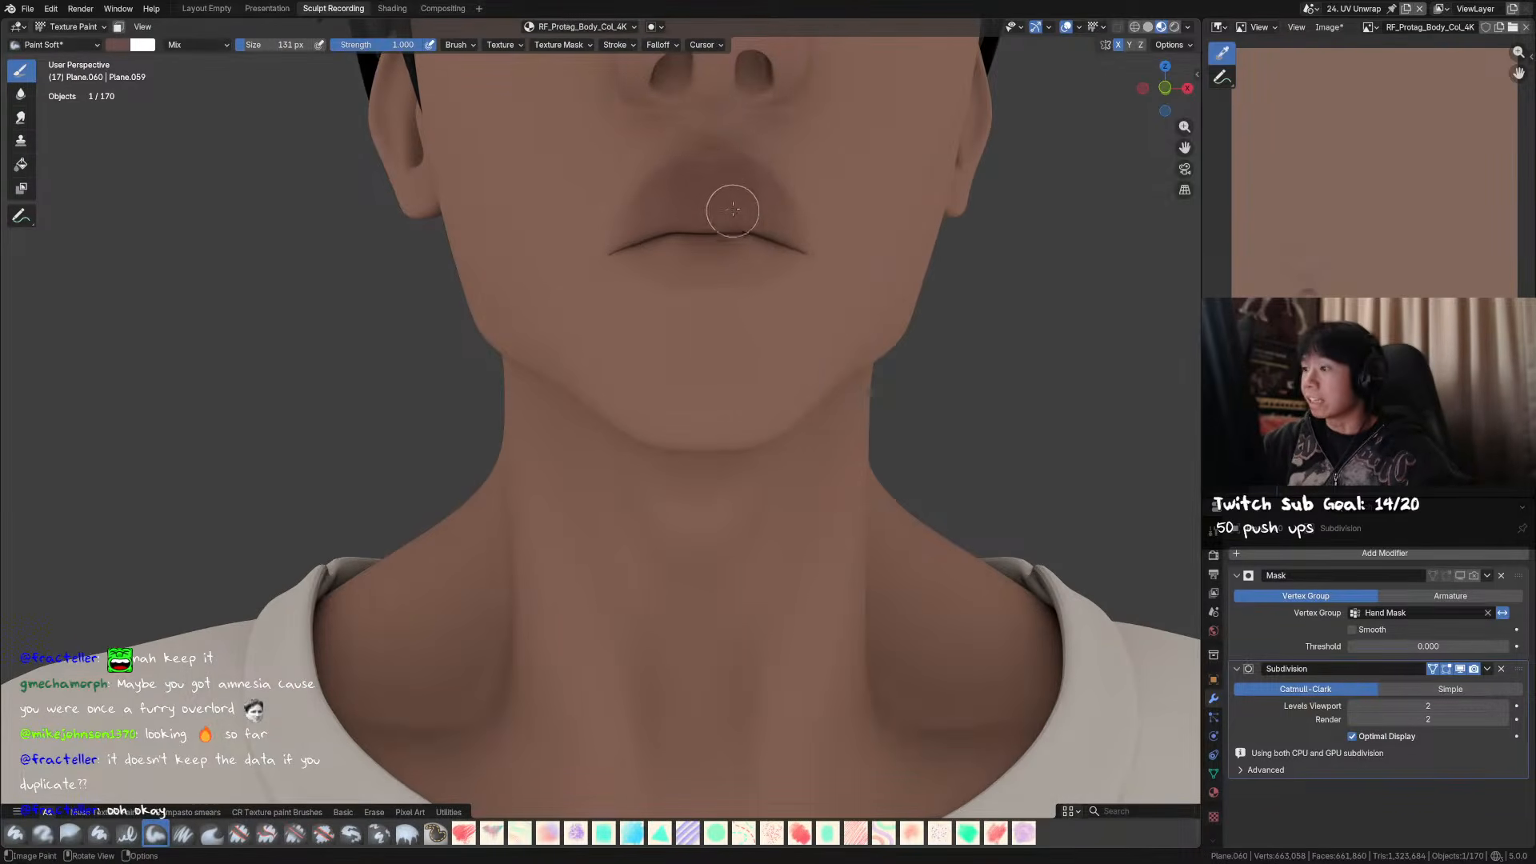
mouse_move(724, 270)
left_mouse_down()
mouse_move(759, 243)
mouse_move(739, 260)
mouse_move(788, 250)
left_mouse_up()
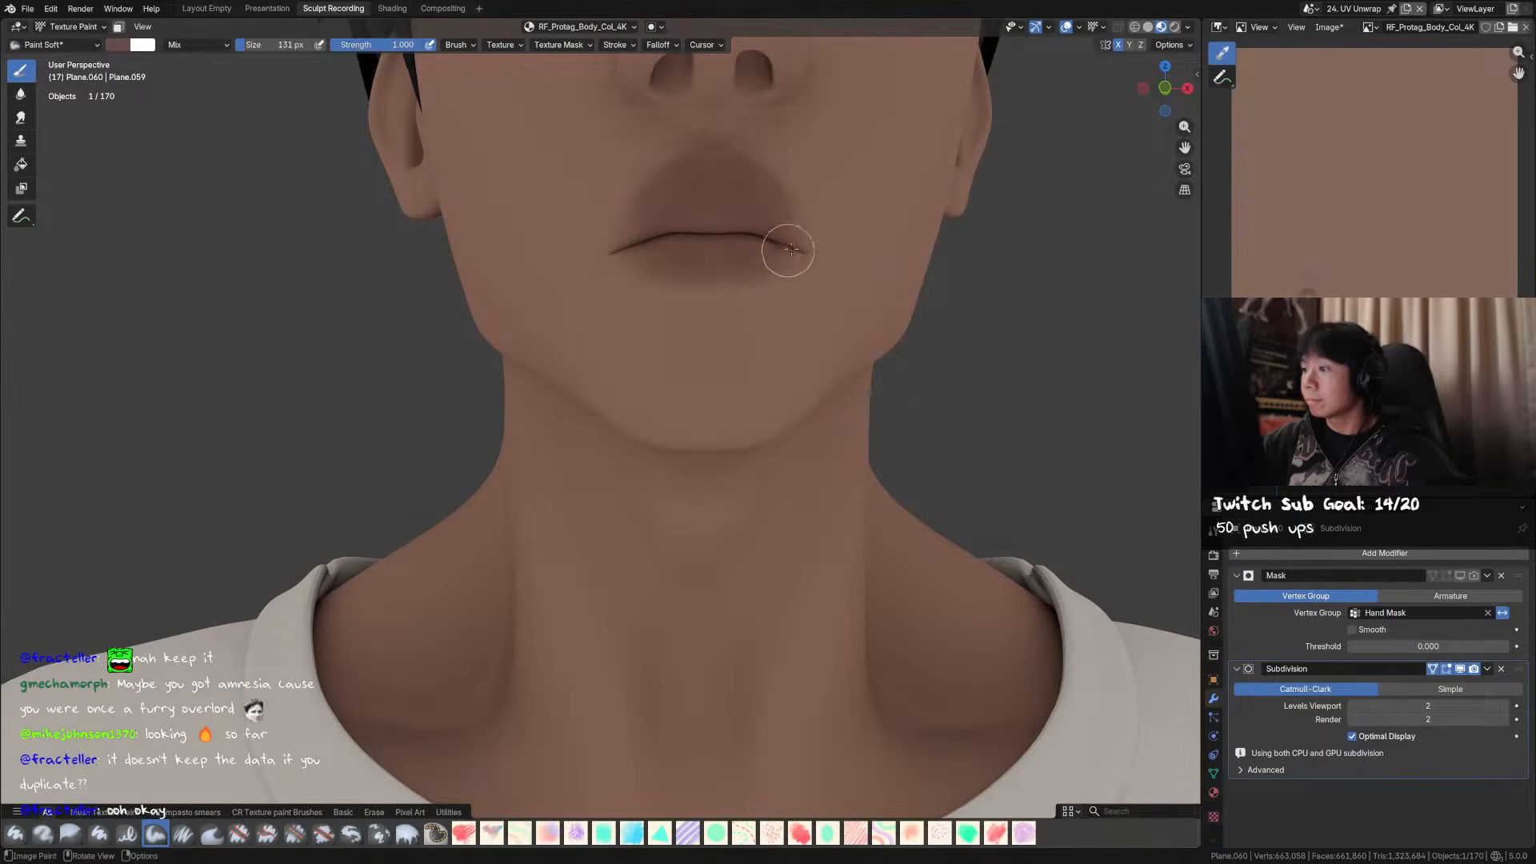
- Try darkening the area below the lower lip with the soft brush at 194 px, and undo the stroke
mouse_move(795, 227)
middle_mouse_down()
mouse_move(790, 281)
mouse_move(800, 264)
mouse_move(757, 316)
middle_mouse_up()
key("f")
left_click(775, 323)
left_click_drag(728, 345, 733, 353)
key("ctrl+z")
- Blend the lower-lip colour into the surrounding skin with the Smear brush at 175 px
key("s")
key("f")
left_click(736, 341)
key("f")
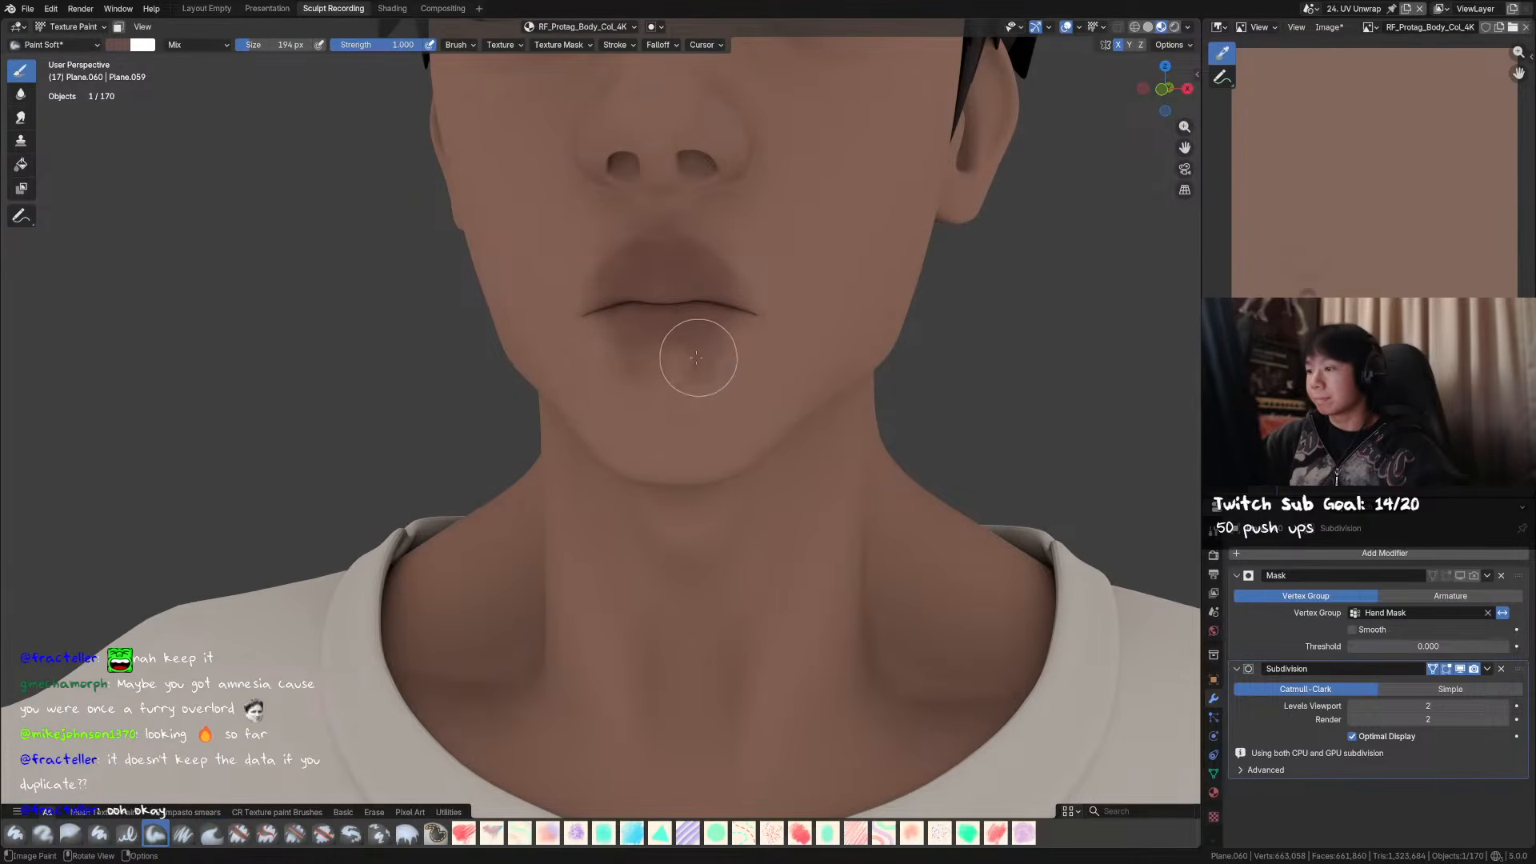
left_click(744, 339)
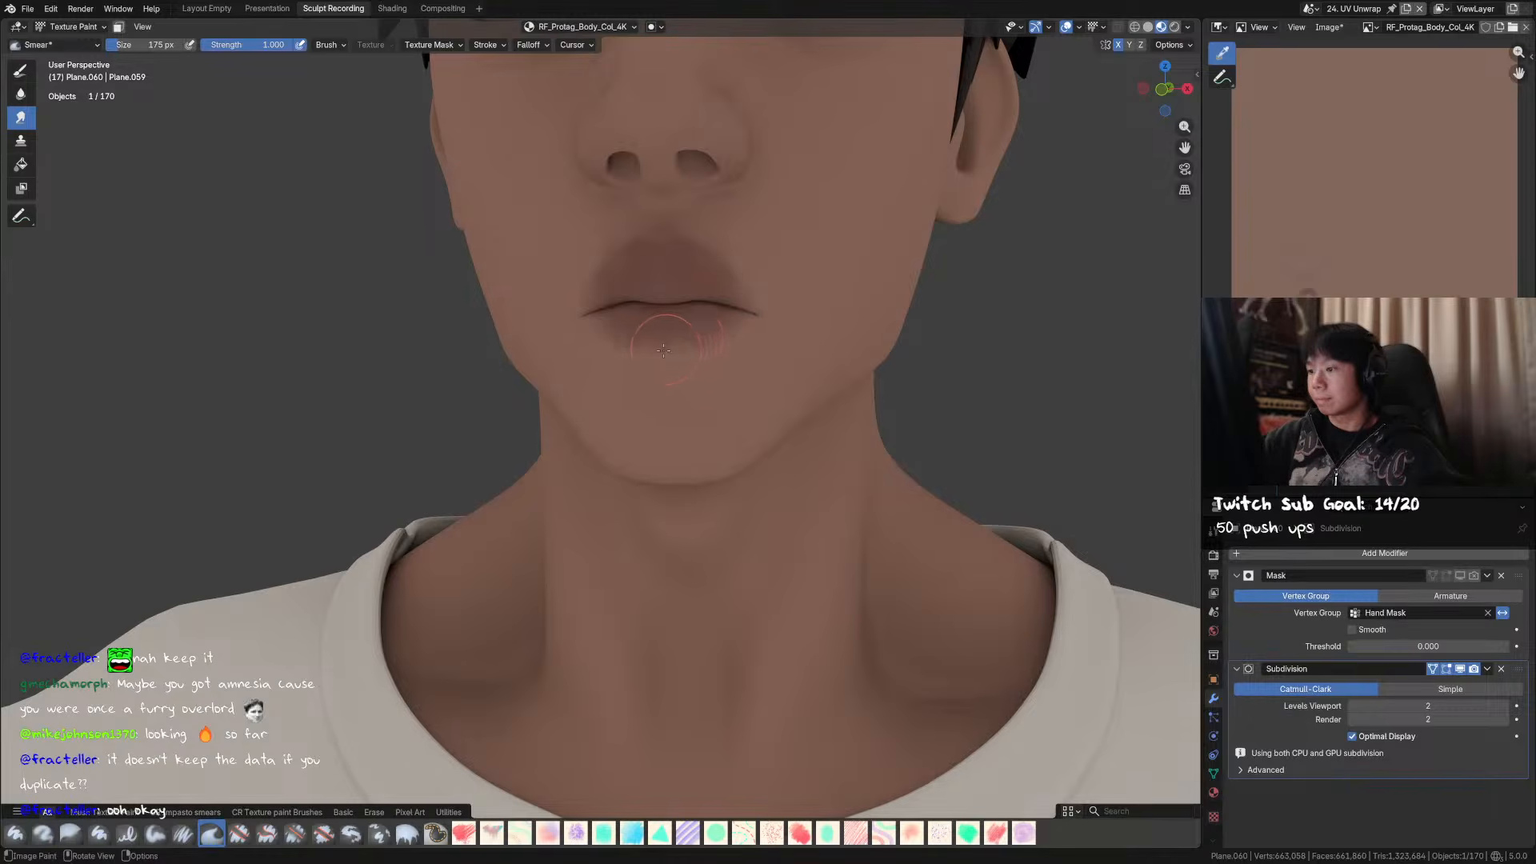
- Refine the edges of both lips with the Smear brush at 89 px, reducing it to 73 px
mouse_move(689, 335)
middle_mouse_down()
mouse_move(729, 314)
mouse_move(742, 327)
middle_mouse_up()
key("f")
left_click(734, 250)
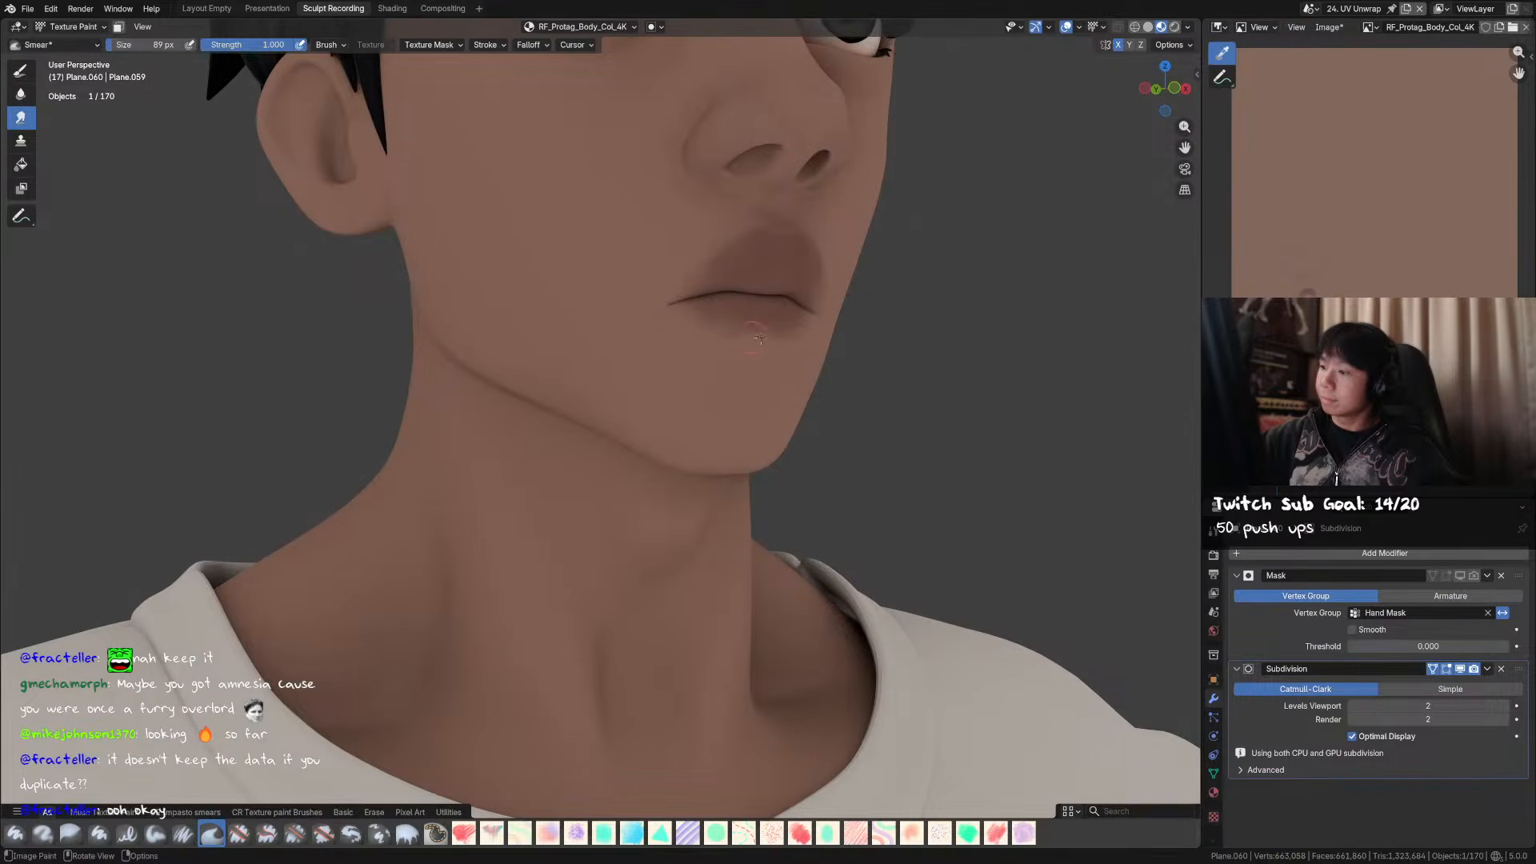
middle_click_drag(788, 325, 746, 284)
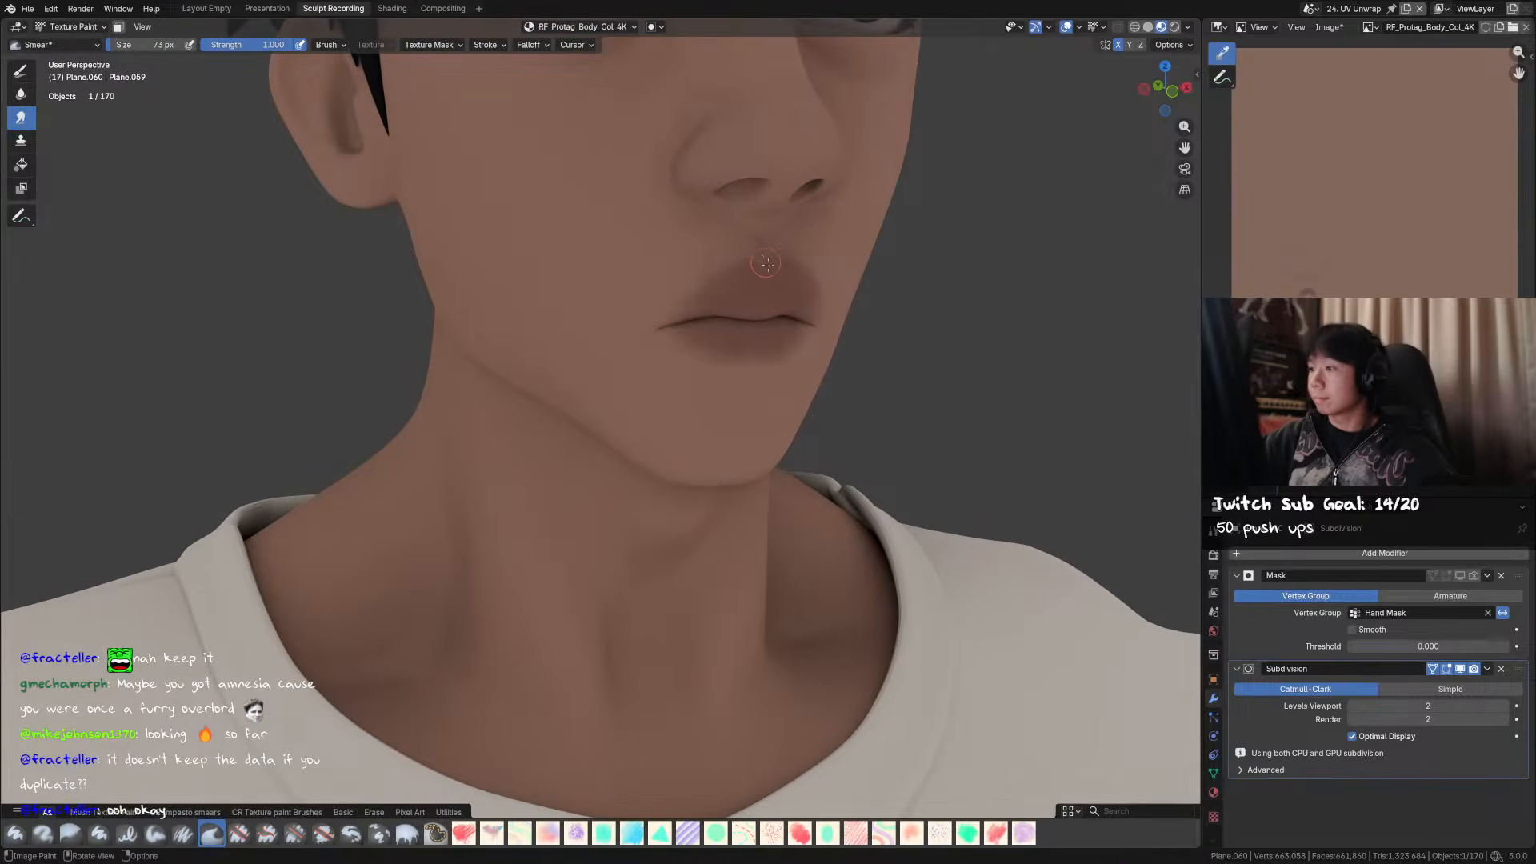
- Switch back to the soft paint brush and adjust its colour for the lips
scroll(878, 247, "down", 4)
mouse_move(824, 315)
middle_mouse_down()
mouse_move(772, 308)
mouse_move(824, 279)
middle_mouse_up()
scroll(809, 276, "up", 1)
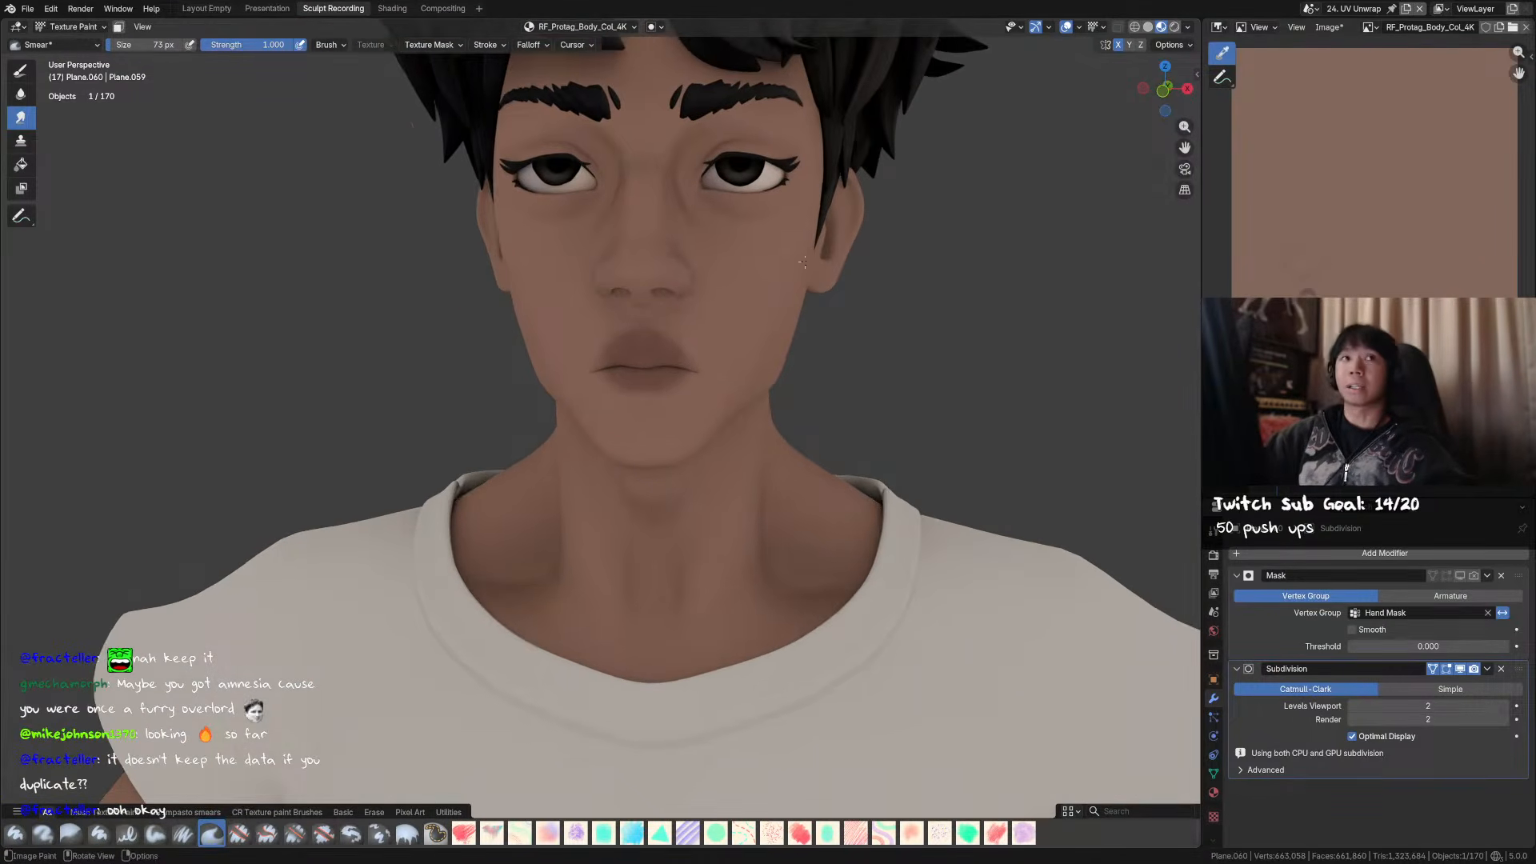
key("b")
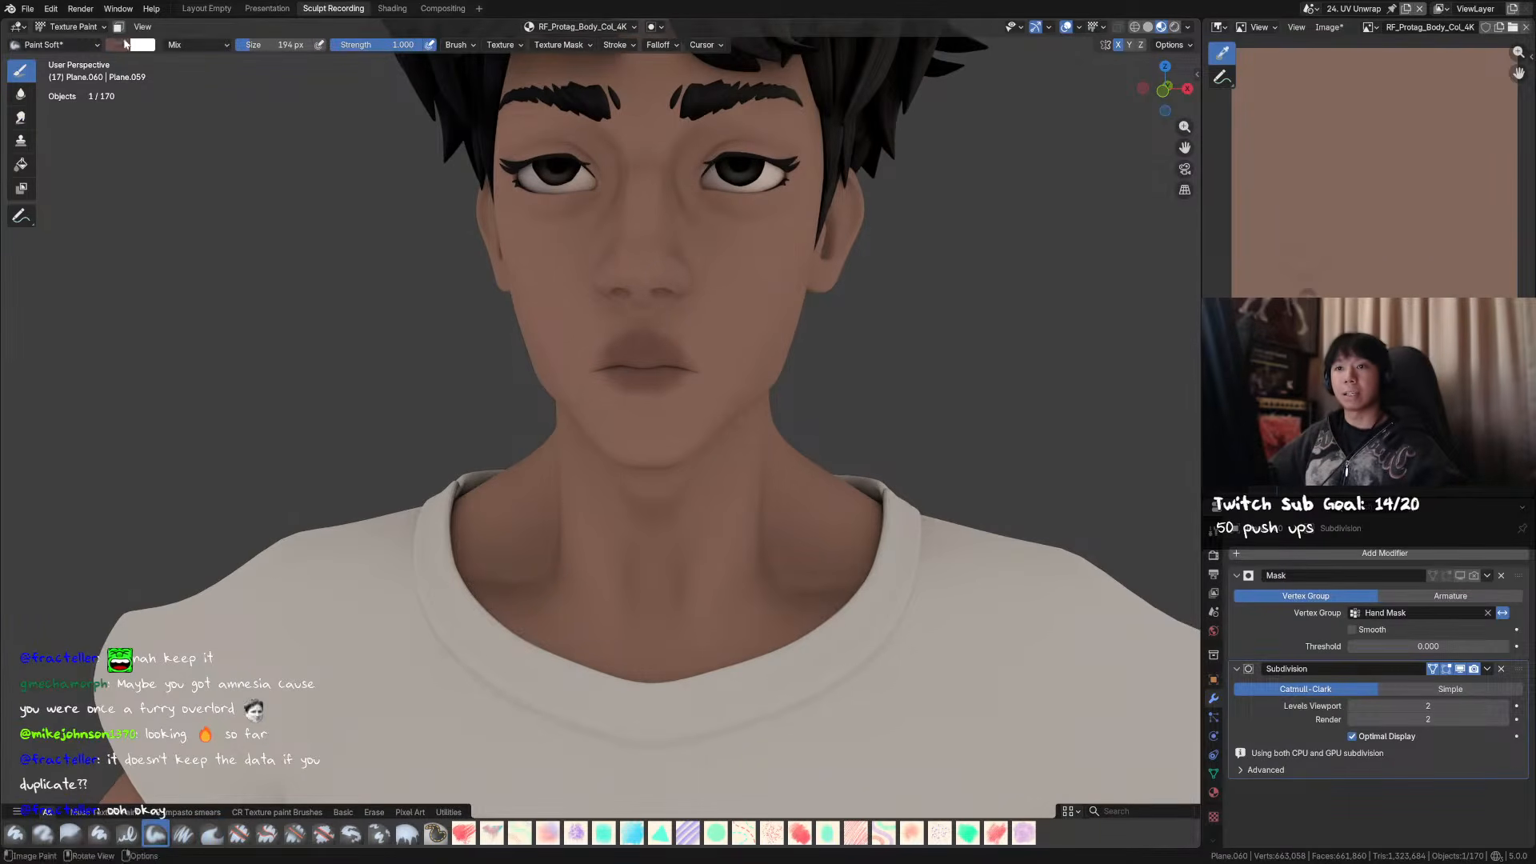
left_click(117, 44)
left_click_drag(184, 245, 189, 232)
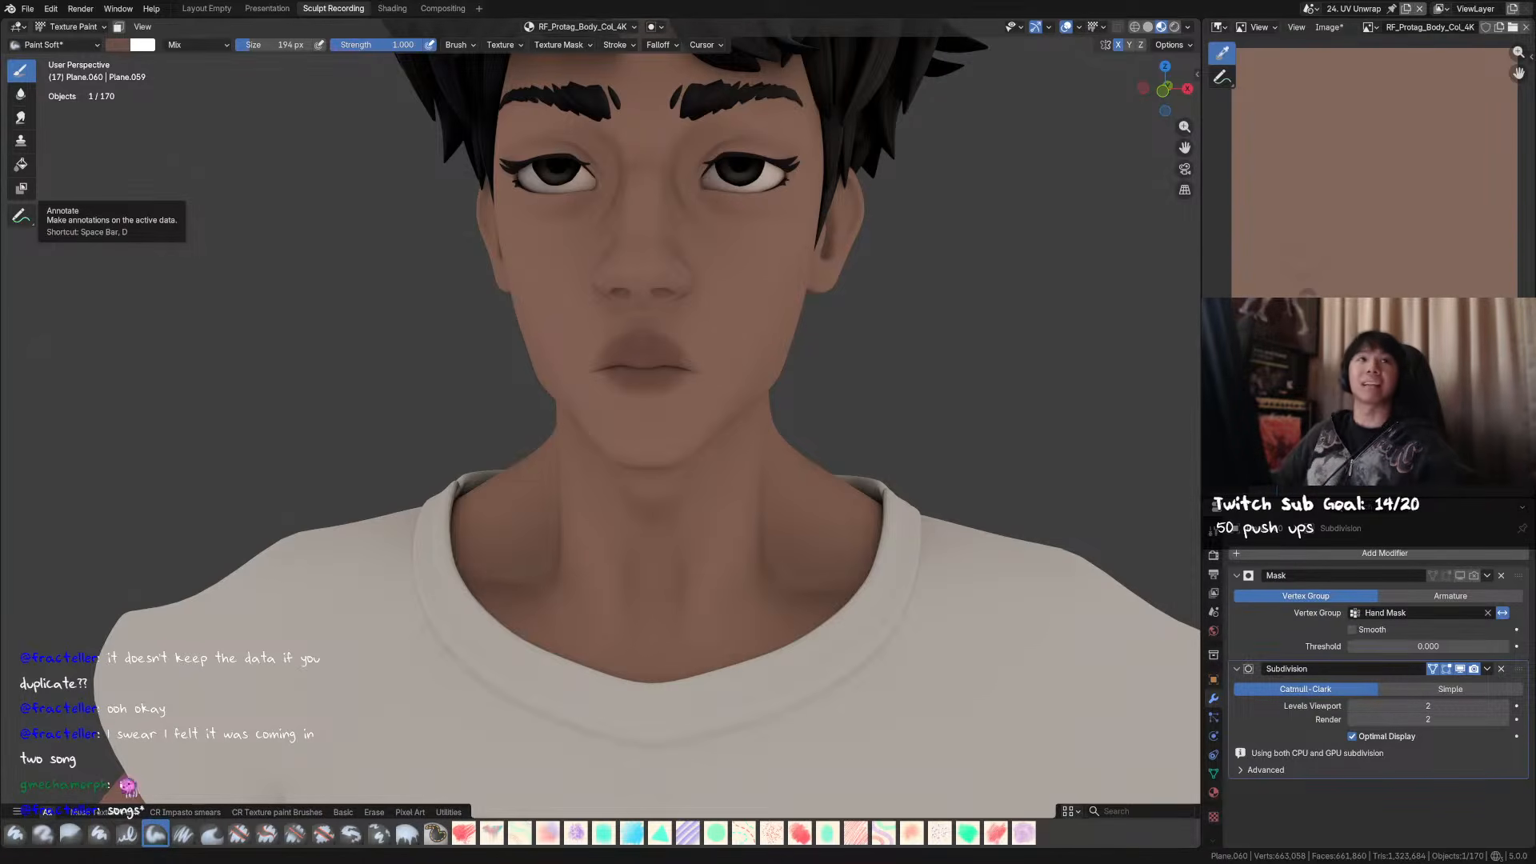
- Touch up the lips with the soft brush at 66 px, raising its size to 91 px
middle_click_drag(762, 264, 827, 256)
key("f")
left_click(675, 333)
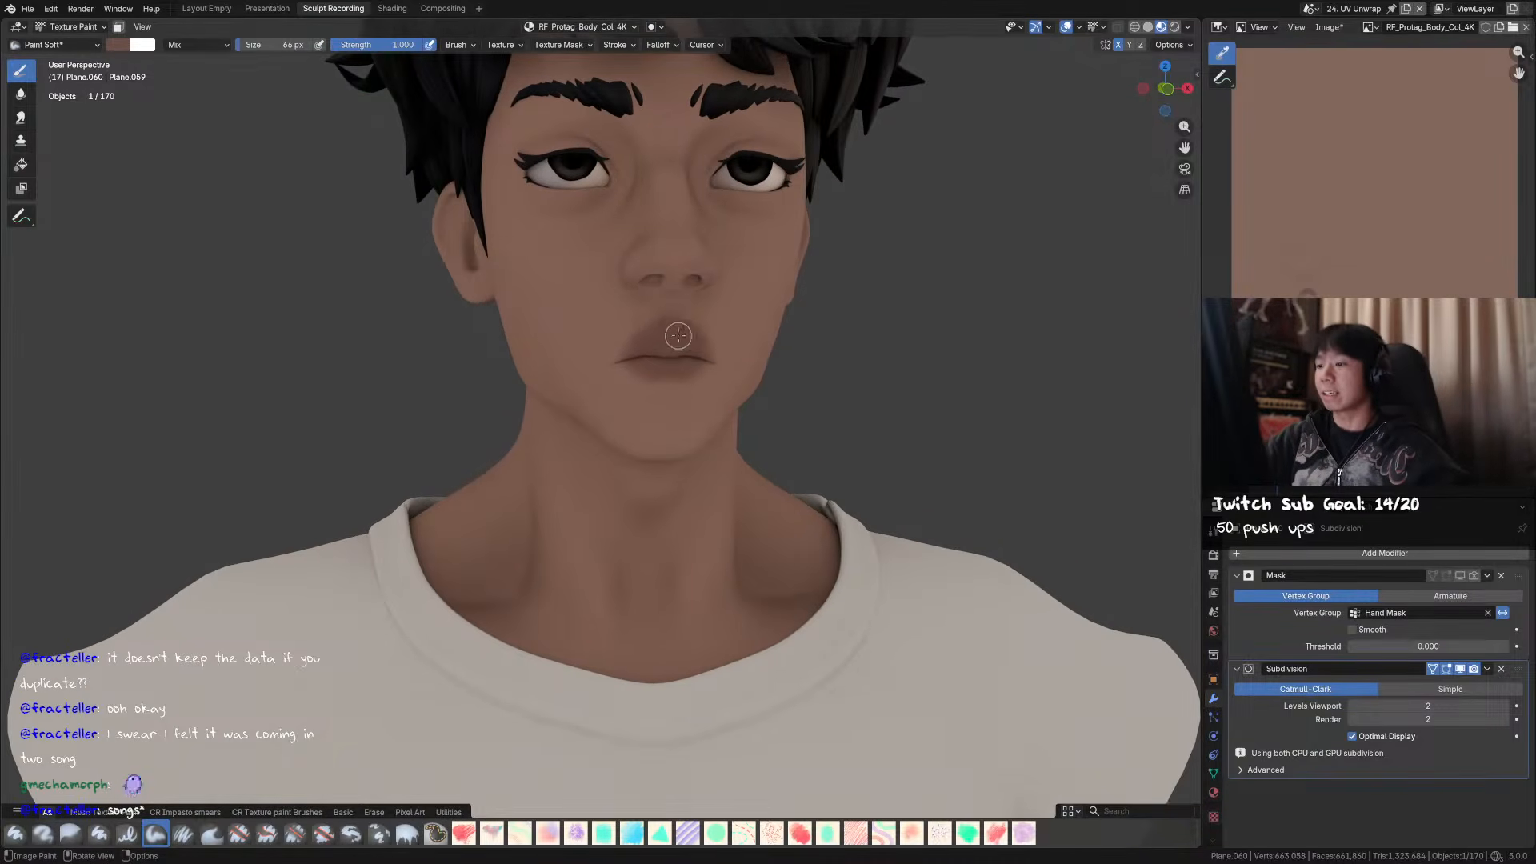
mouse_move(675, 342)
middle_mouse_down()
mouse_move(798, 318)
mouse_move(768, 302)
middle_mouse_up()
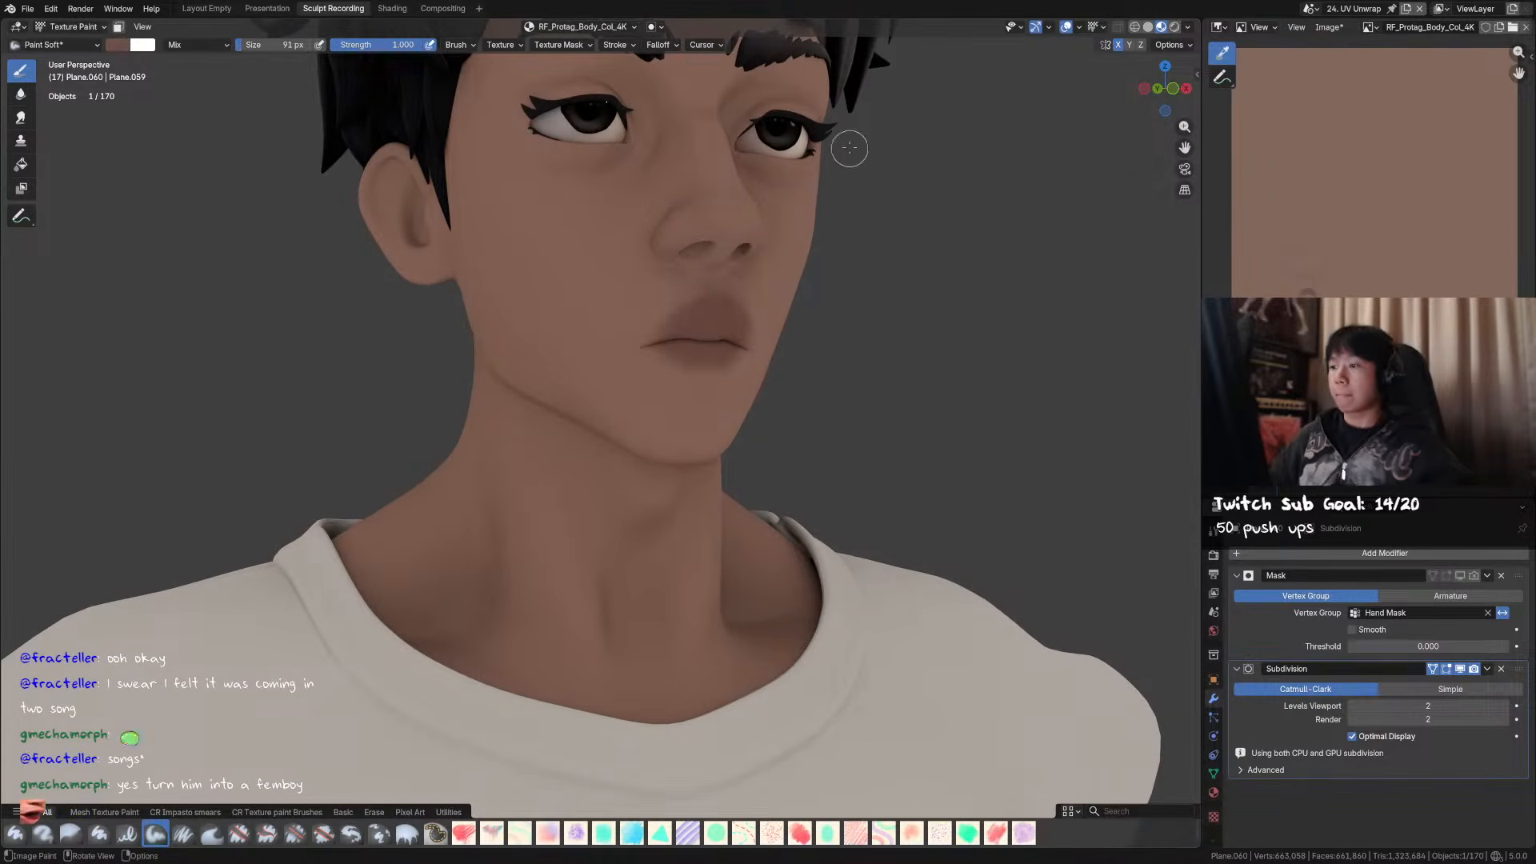
- Lighten the lip brush colour to a value of 0.464, hex #76554E
left_click(117, 46)
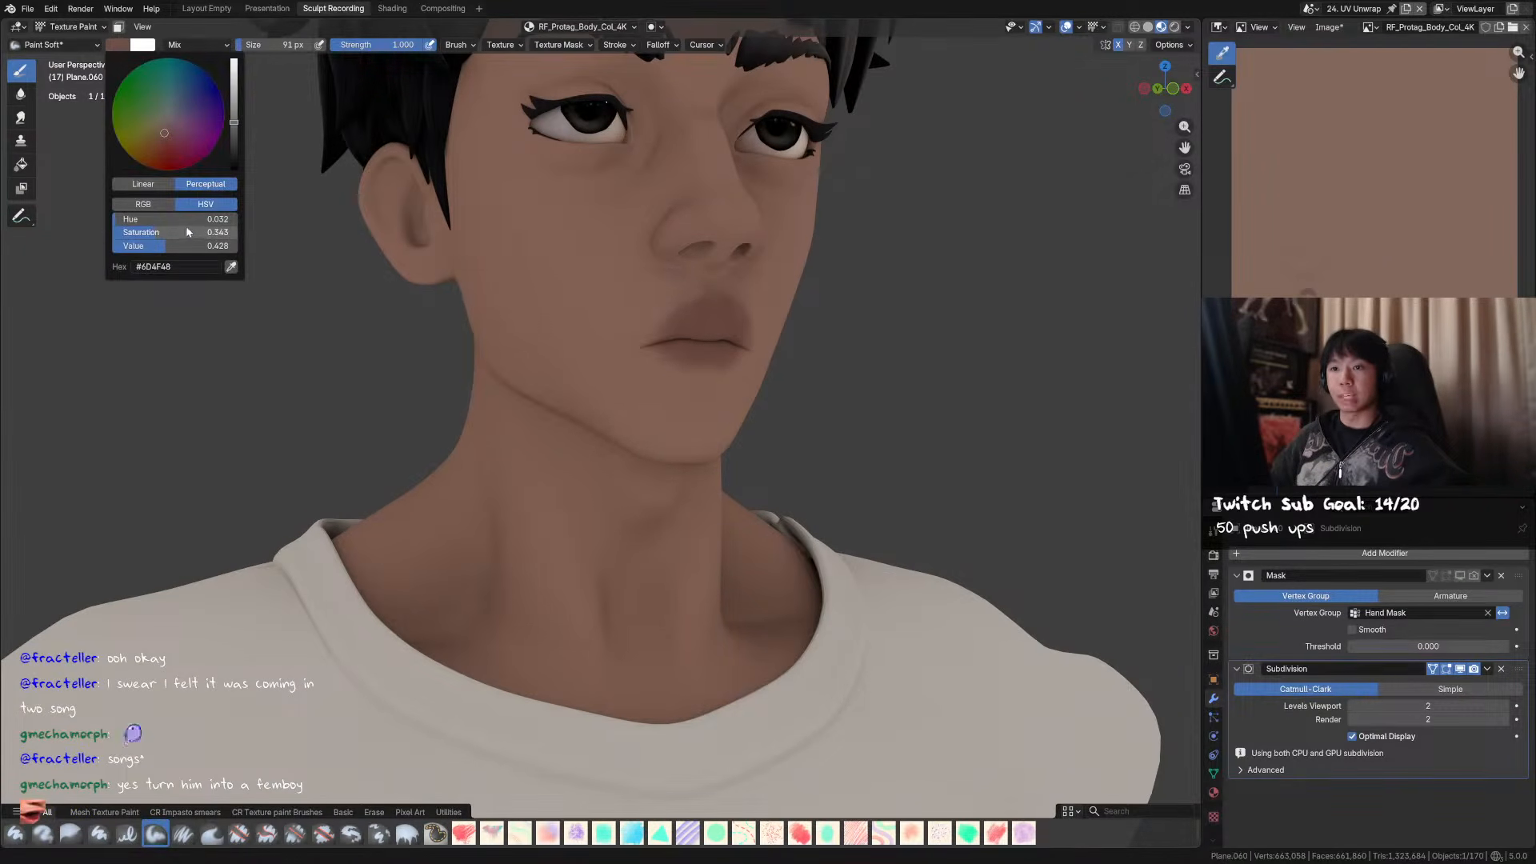
left_click_drag(185, 246, 116, 220)
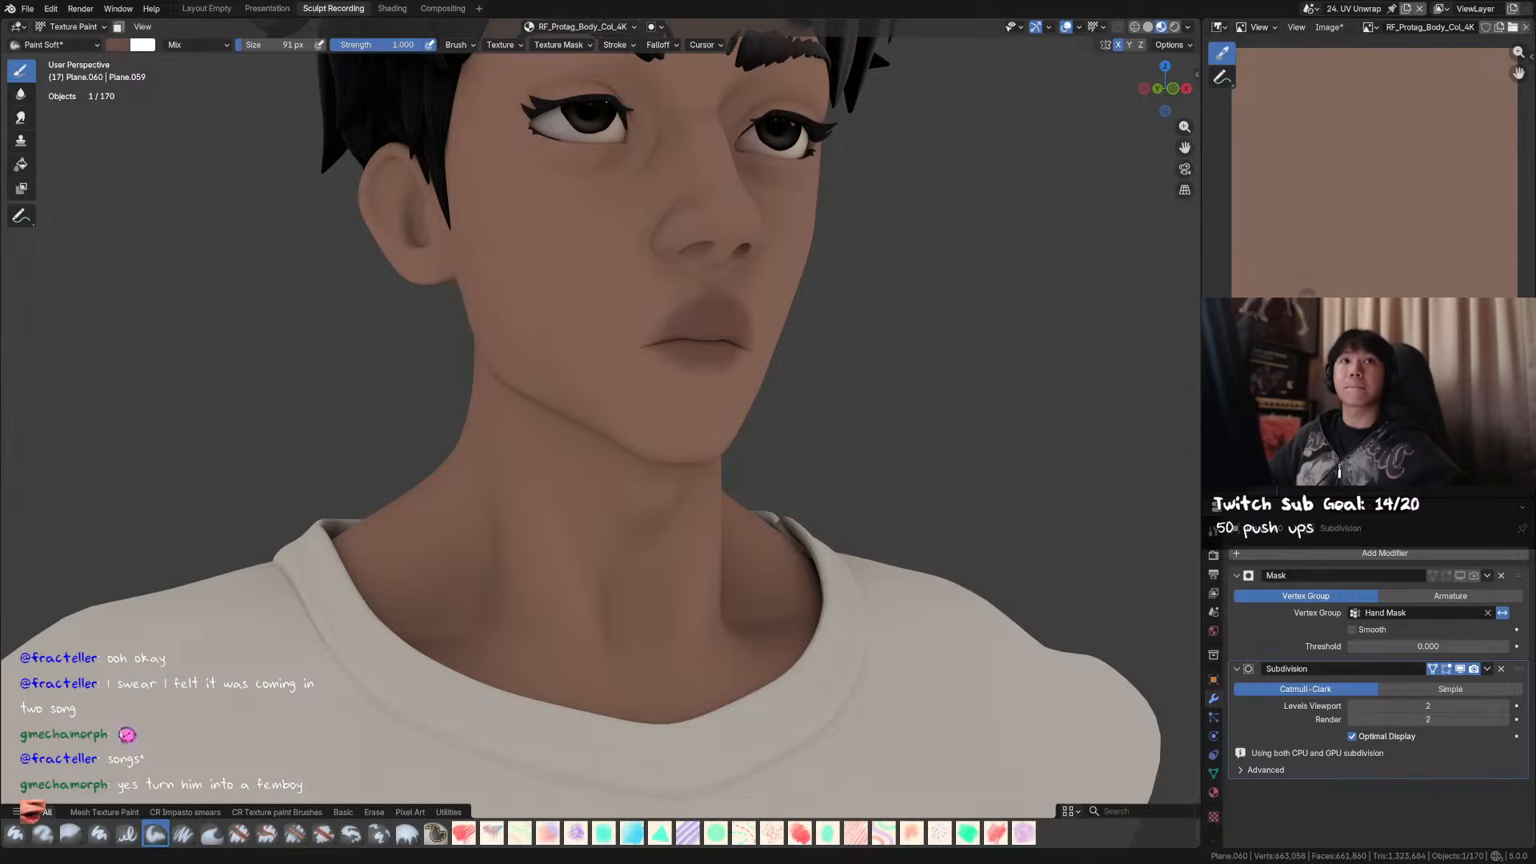
left_click(117, 45)
left_click_drag(176, 245, 171, 251)
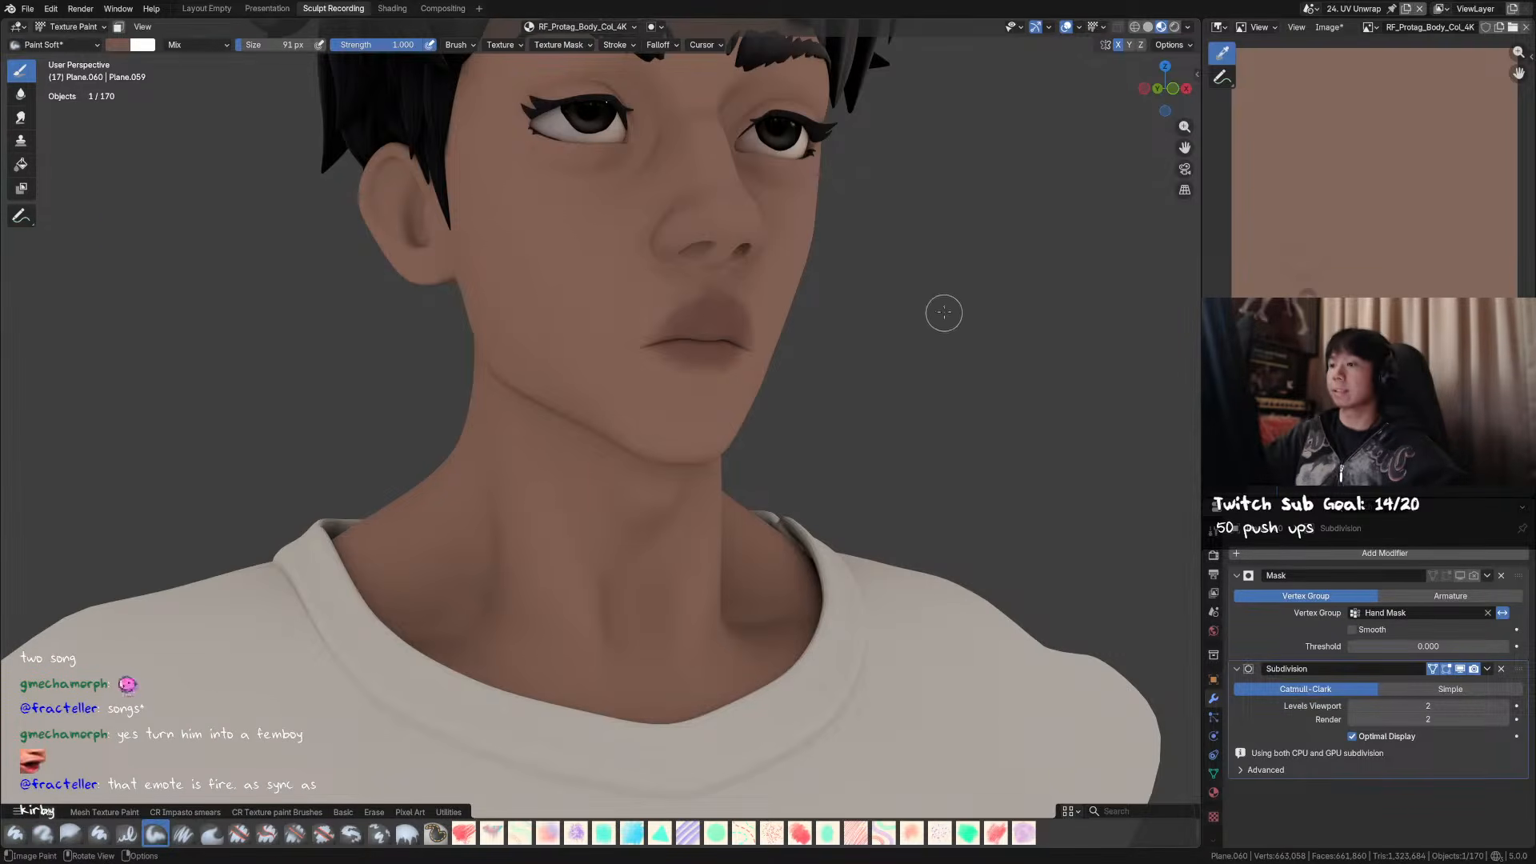
- Reduce the brush to 81 px, make its colour redder and paint it over the upper lip
key("bracketleft")
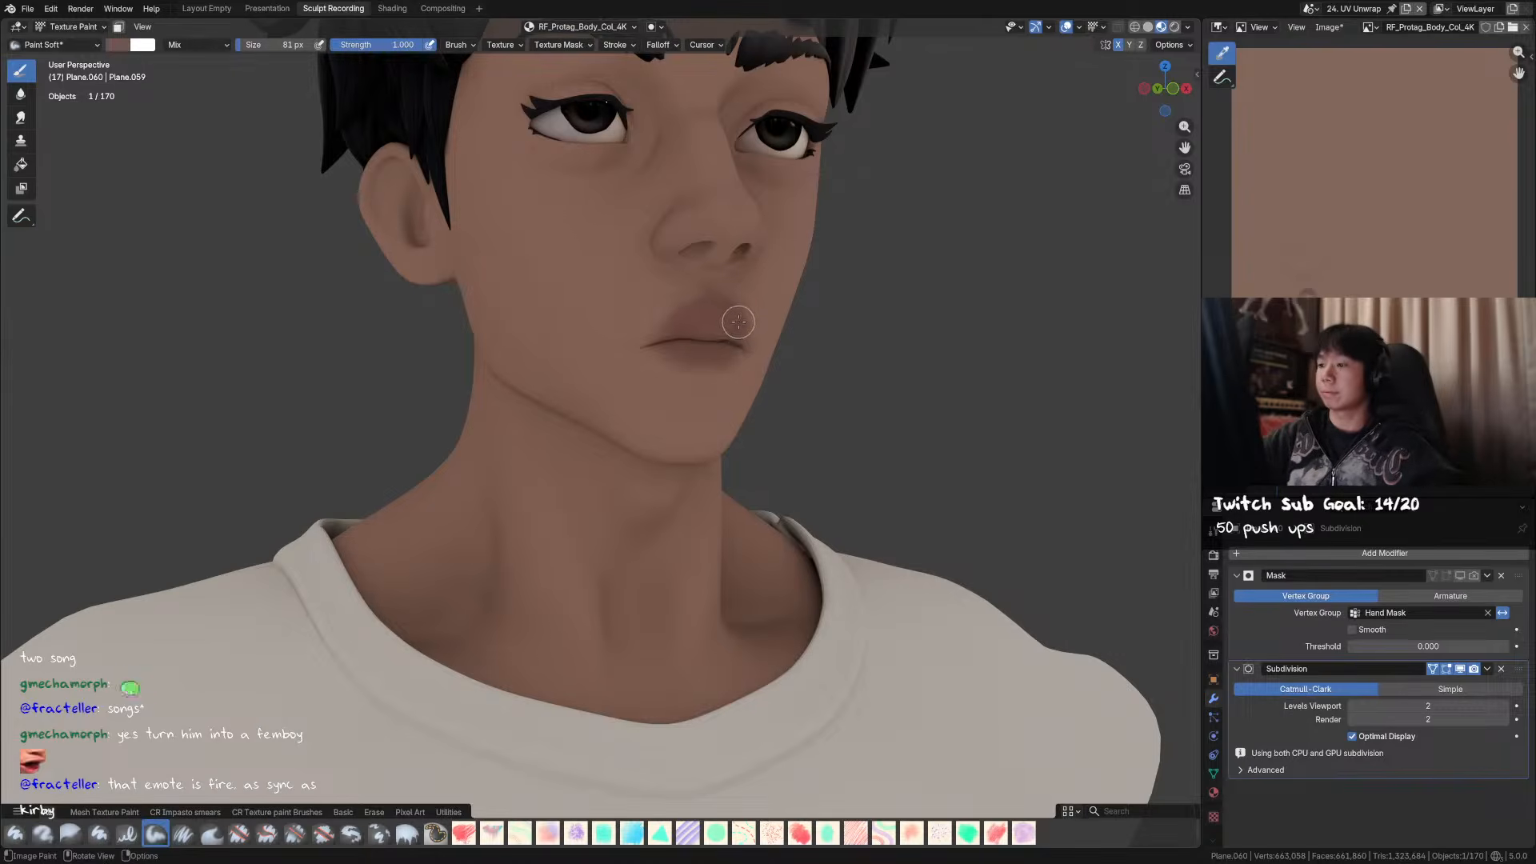
left_click(124, 51)
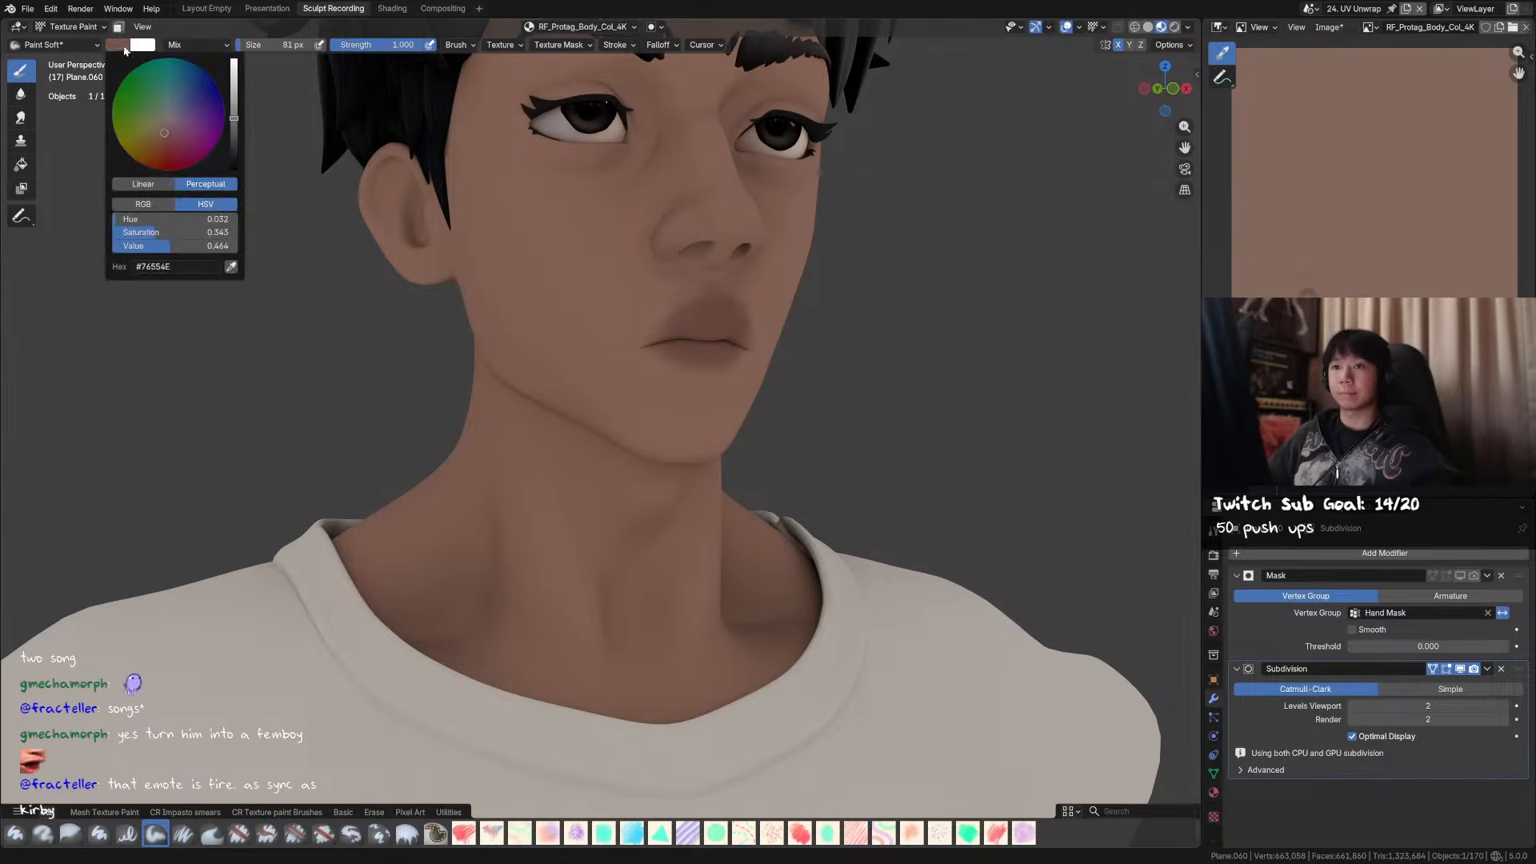
left_click_drag(172, 246, 167, 249)
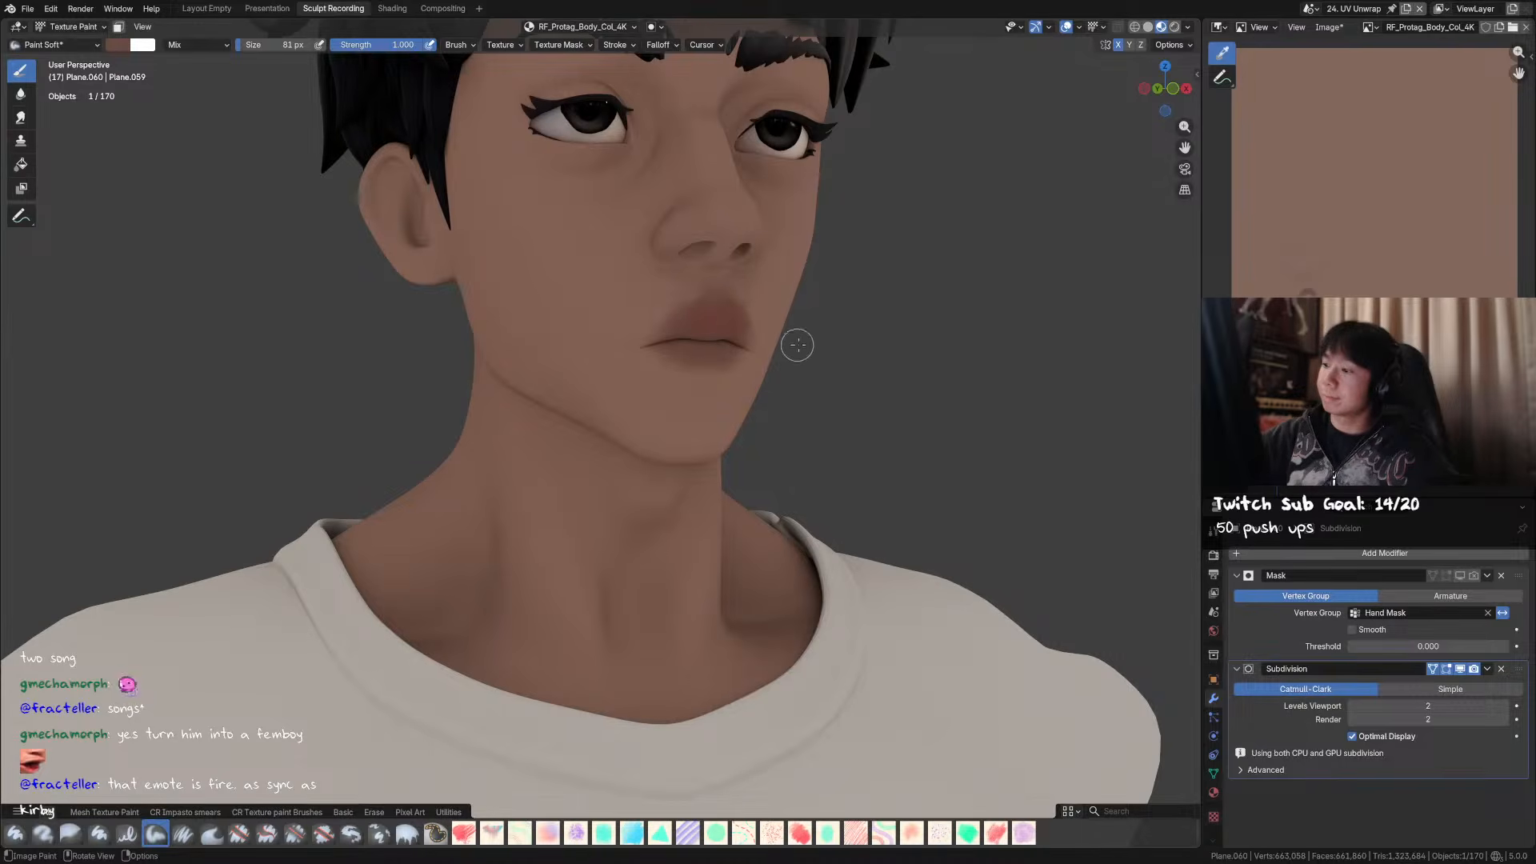
middle_click_drag(789, 309, 745, 315)
middle_click_drag(507, 266, 491, 257)
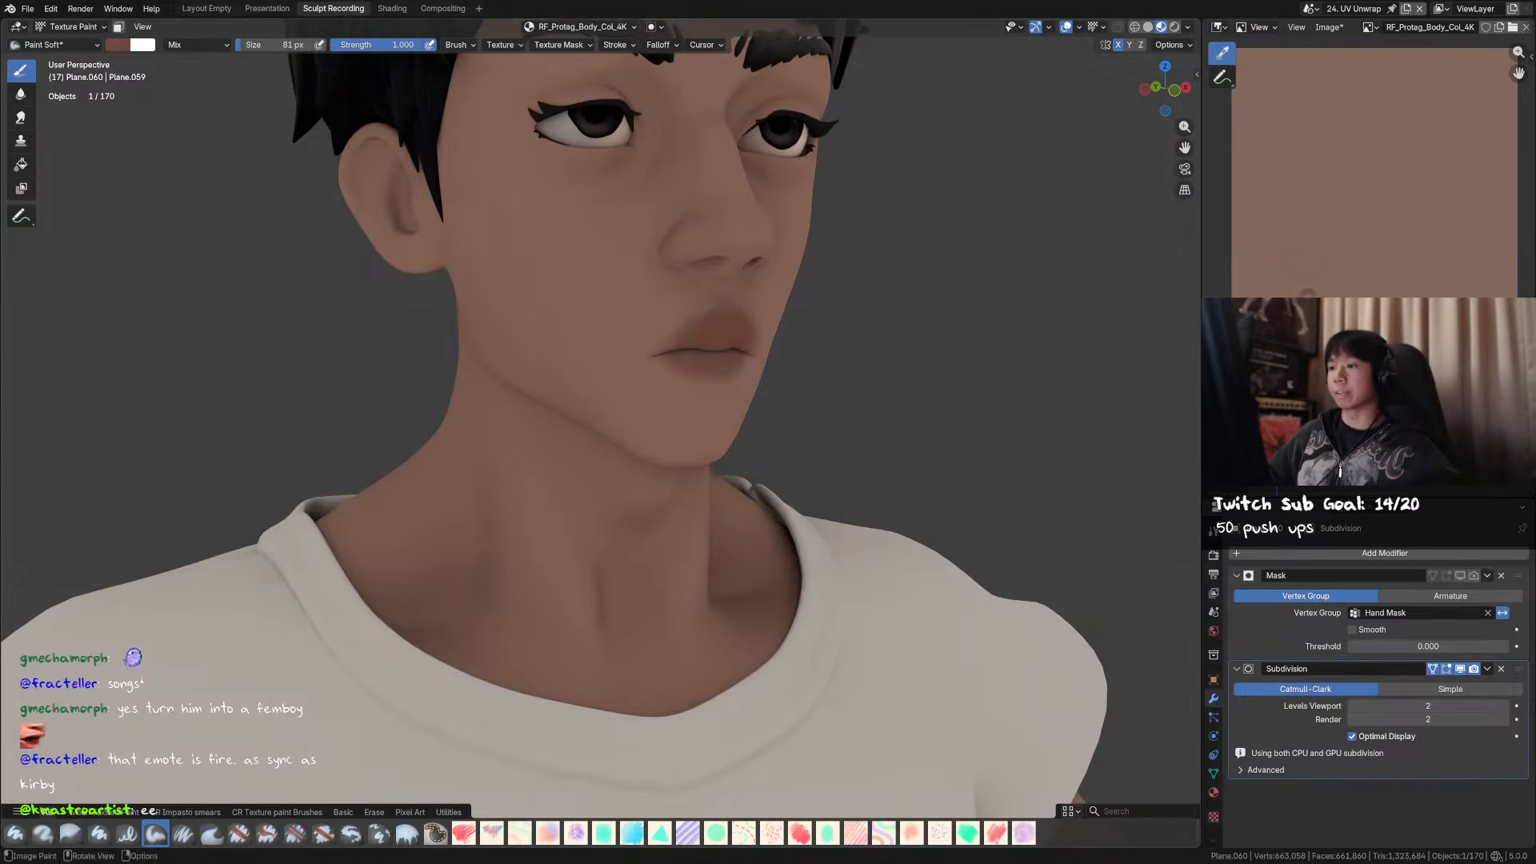
- Readjust the brush colour and paint a stronger reddish brown over both lips at 81 px
left_click(116, 45)
left_click_drag(192, 245, 172, 246)
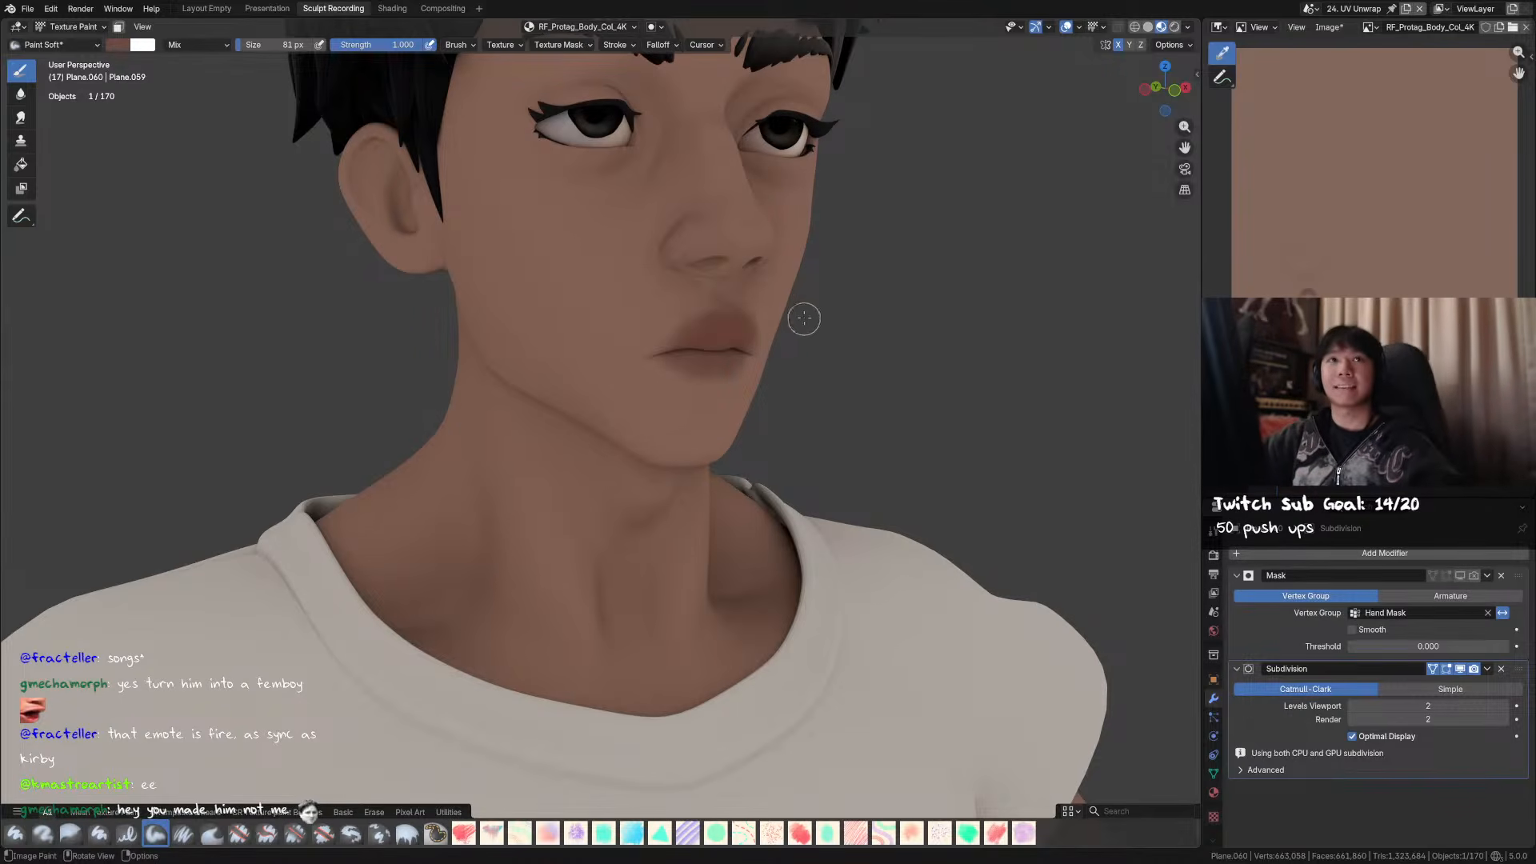
middle_click_drag(799, 319, 788, 315)
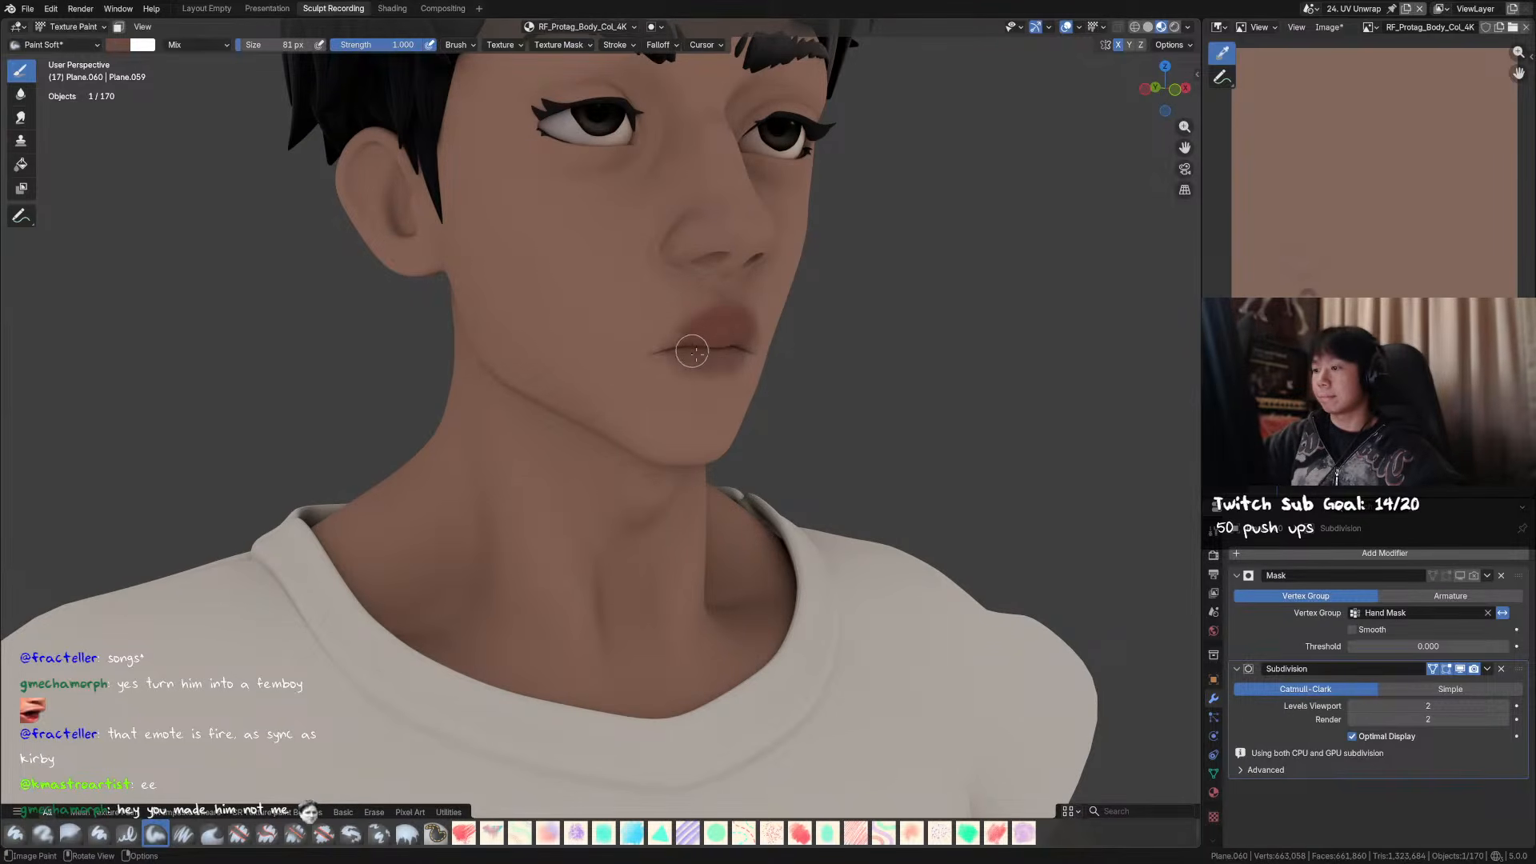
mouse_move(795, 309)
middle_mouse_down()
mouse_move(746, 297)
mouse_move(802, 313)
middle_mouse_up()
middle_click_drag(802, 312, 831, 336, "ctrl")
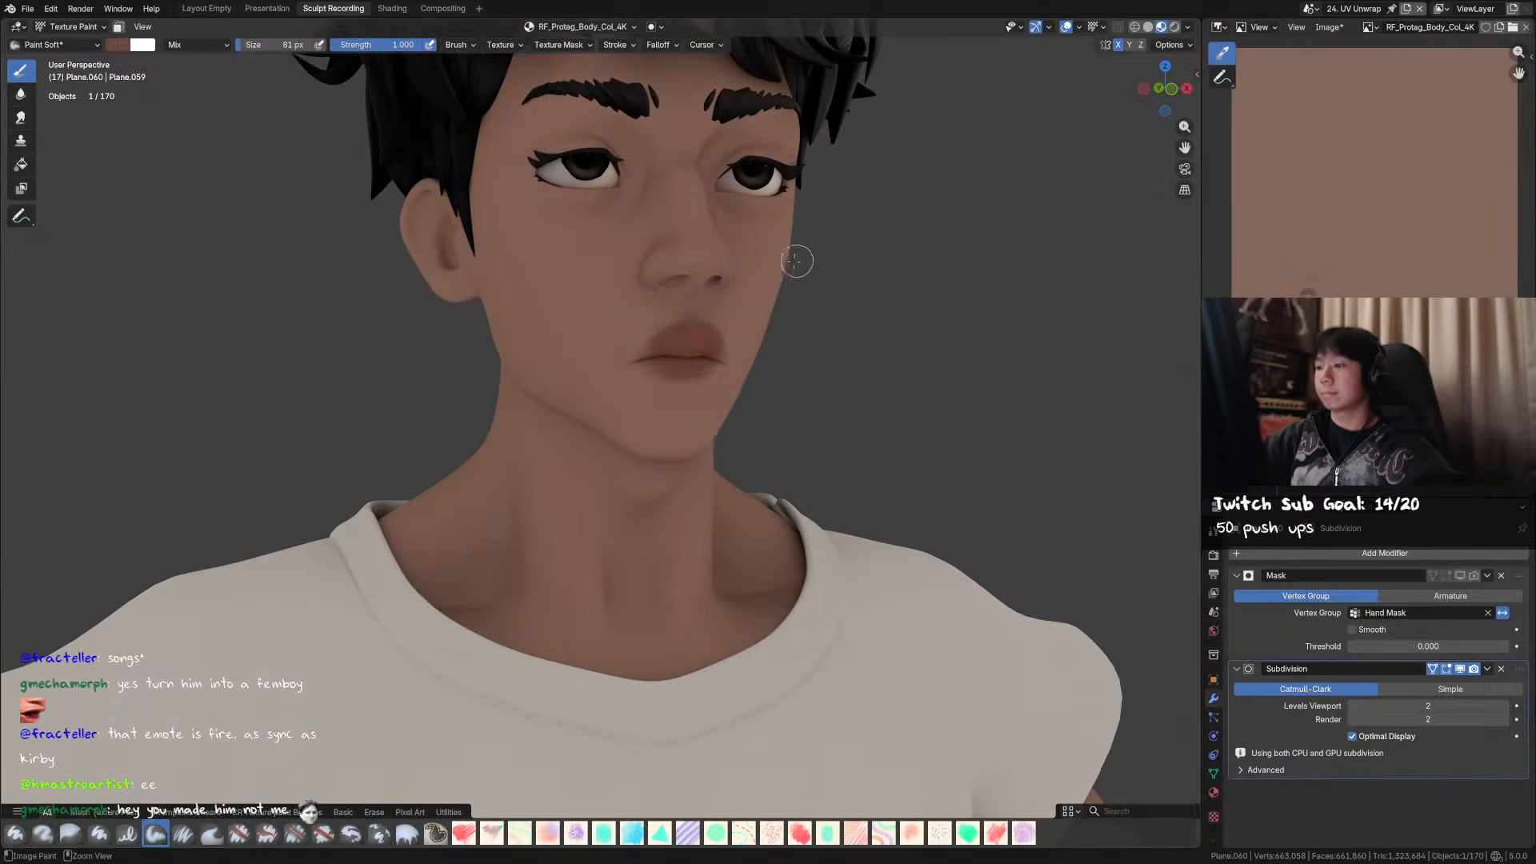
- Enlarge the brush to 93 px, change its colour using the existing lip tones and repaint the upper lip
scroll(704, 328, "up", 3)
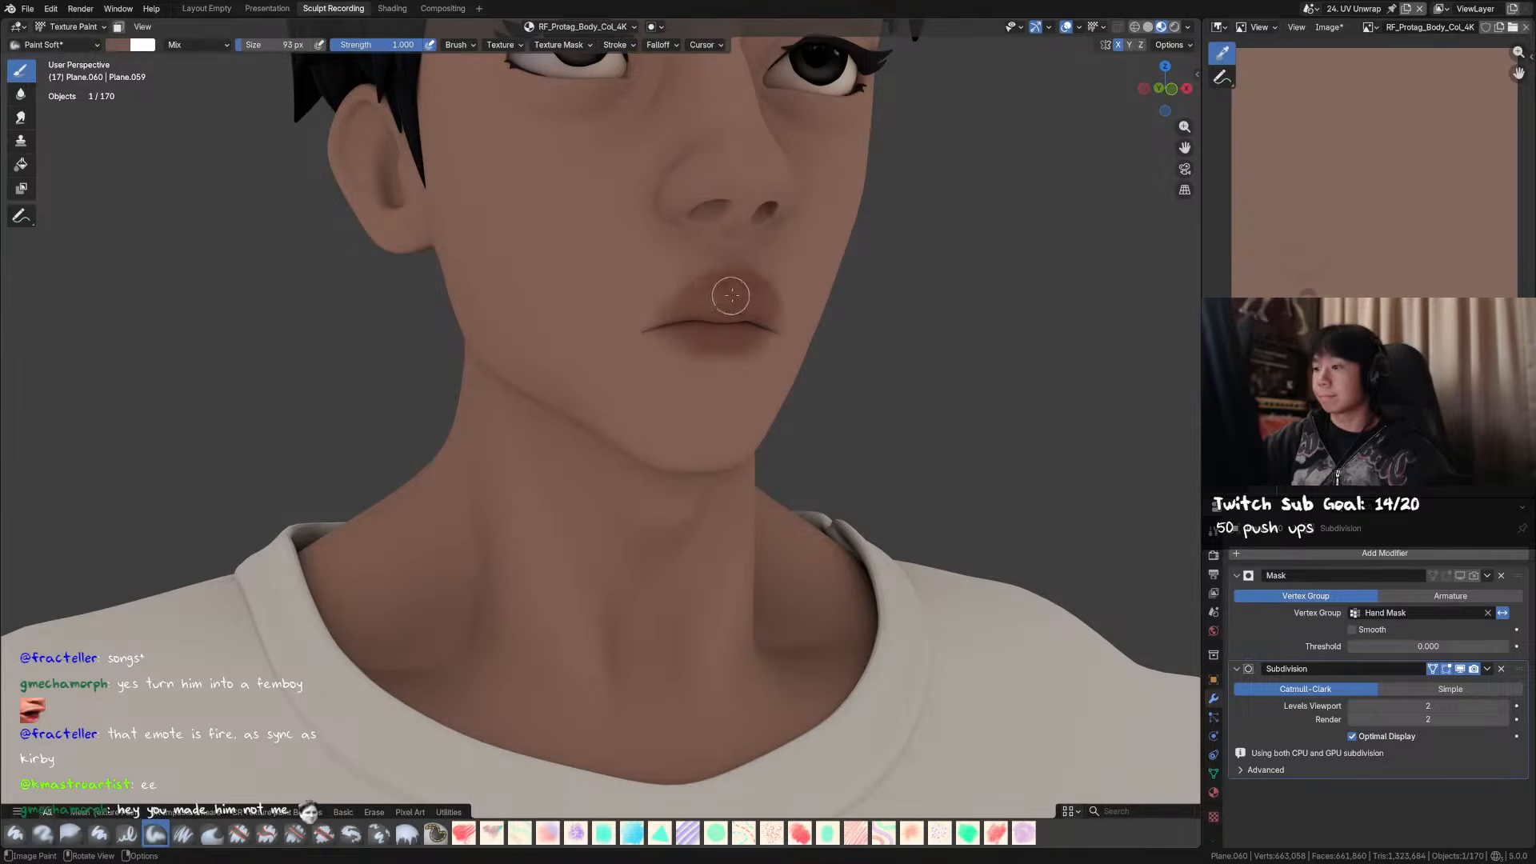
left_click(119, 45)
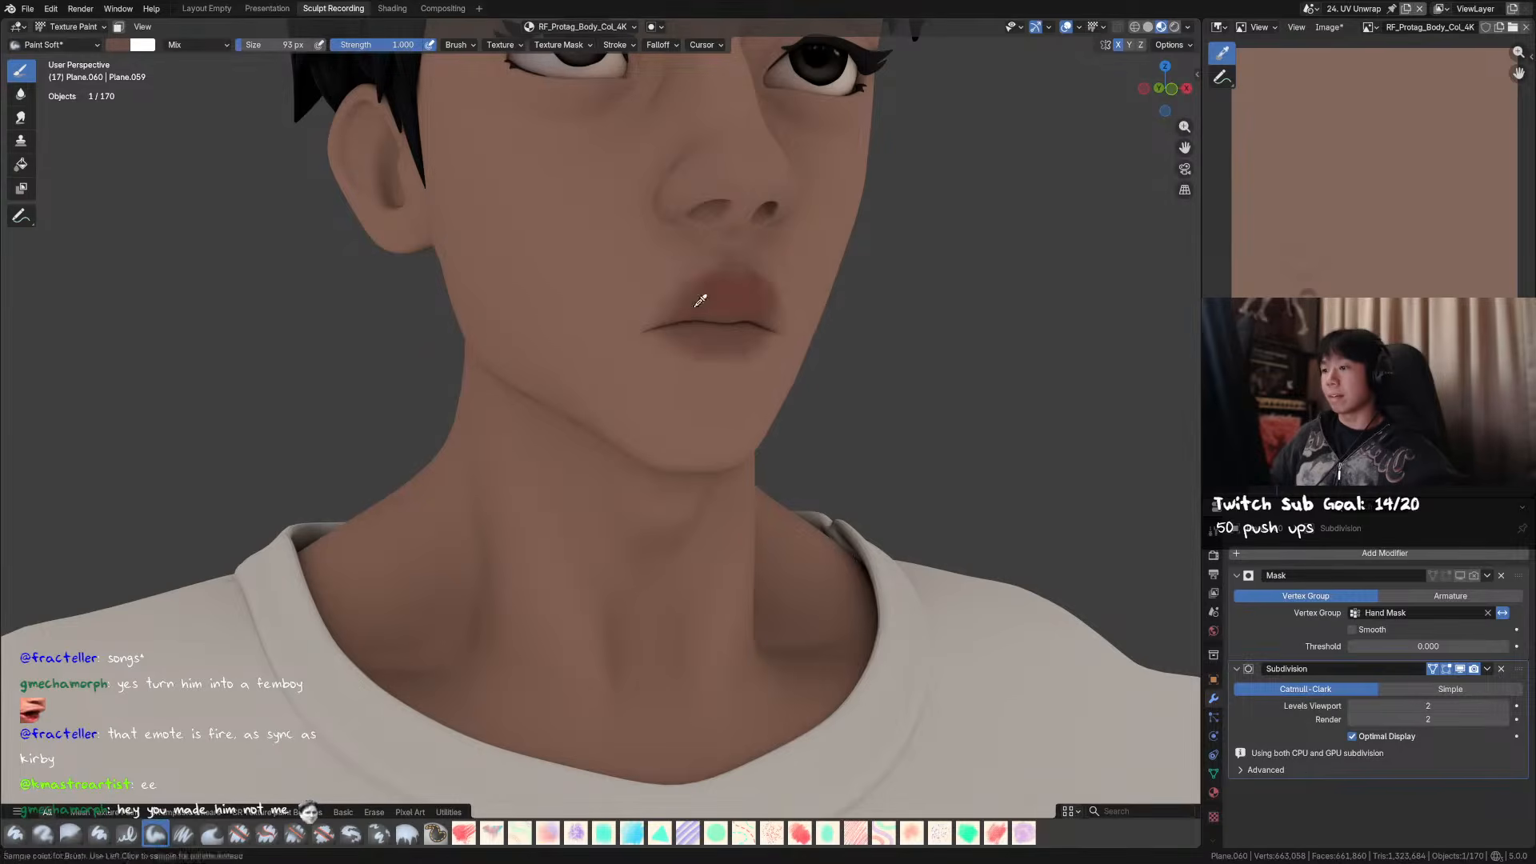
mouse_move(722, 314)
left_mouse_down()
mouse_move(703, 292)
mouse_move(687, 312)
mouse_move(748, 280)
mouse_move(776, 291)
left_mouse_up()
mouse_move(851, 240)
middle_mouse_down()
mouse_move(807, 272)
mouse_move(729, 492)
mouse_move(773, 397)
middle_mouse_up()
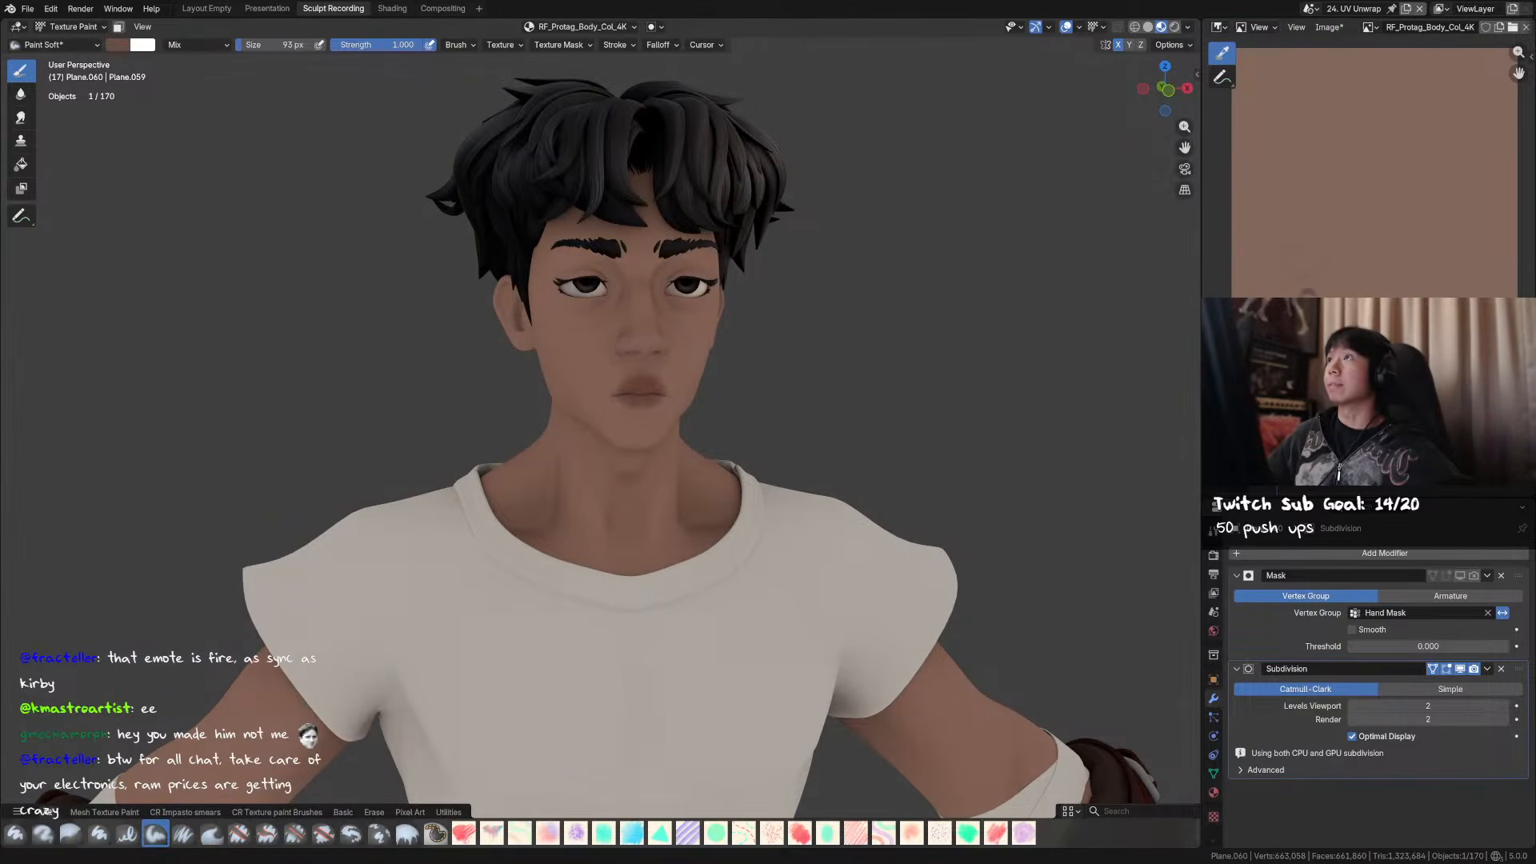
- Shift the brush colour's hue towards red and paint over the upper lip and mouth corners at 93 px
scroll(824, 280, "up", 4)
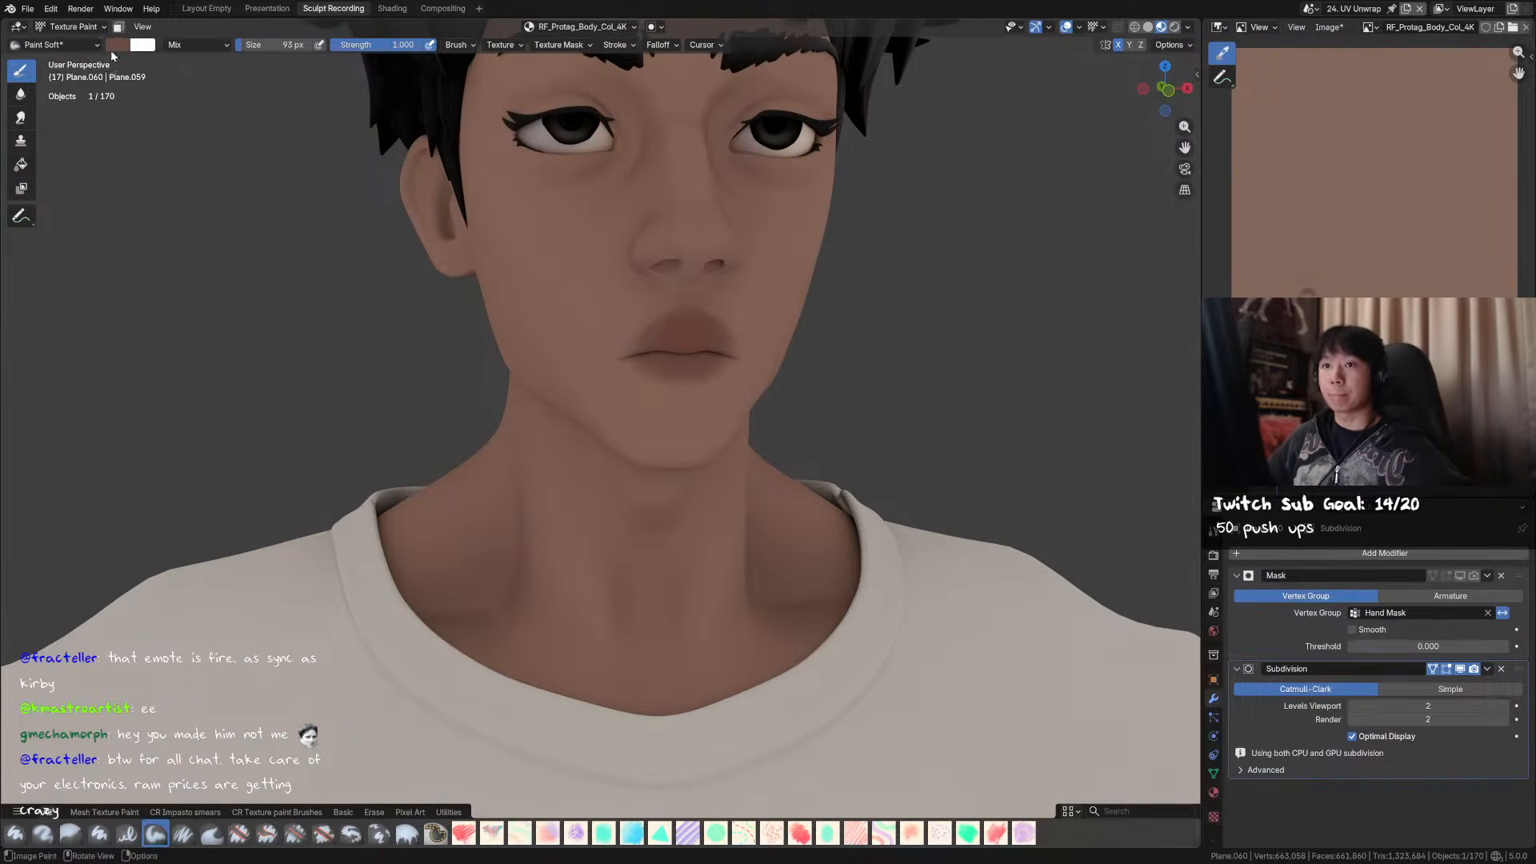
left_click(117, 45)
left_click_drag(172, 218, 113, 222)
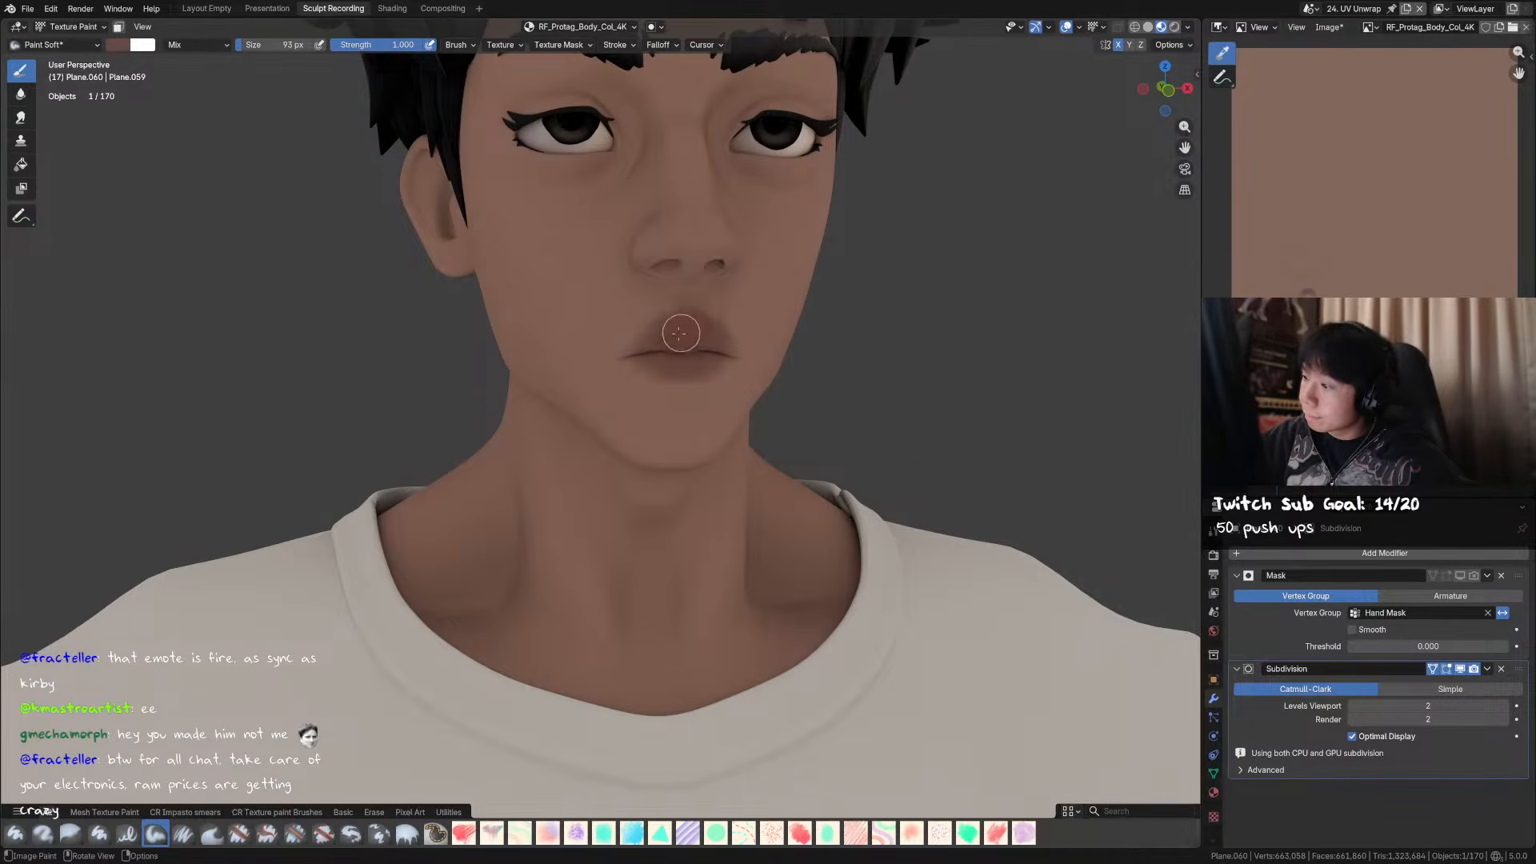
middle_click_drag(901, 282, 906, 271)
scroll(905, 271, "up", 1)
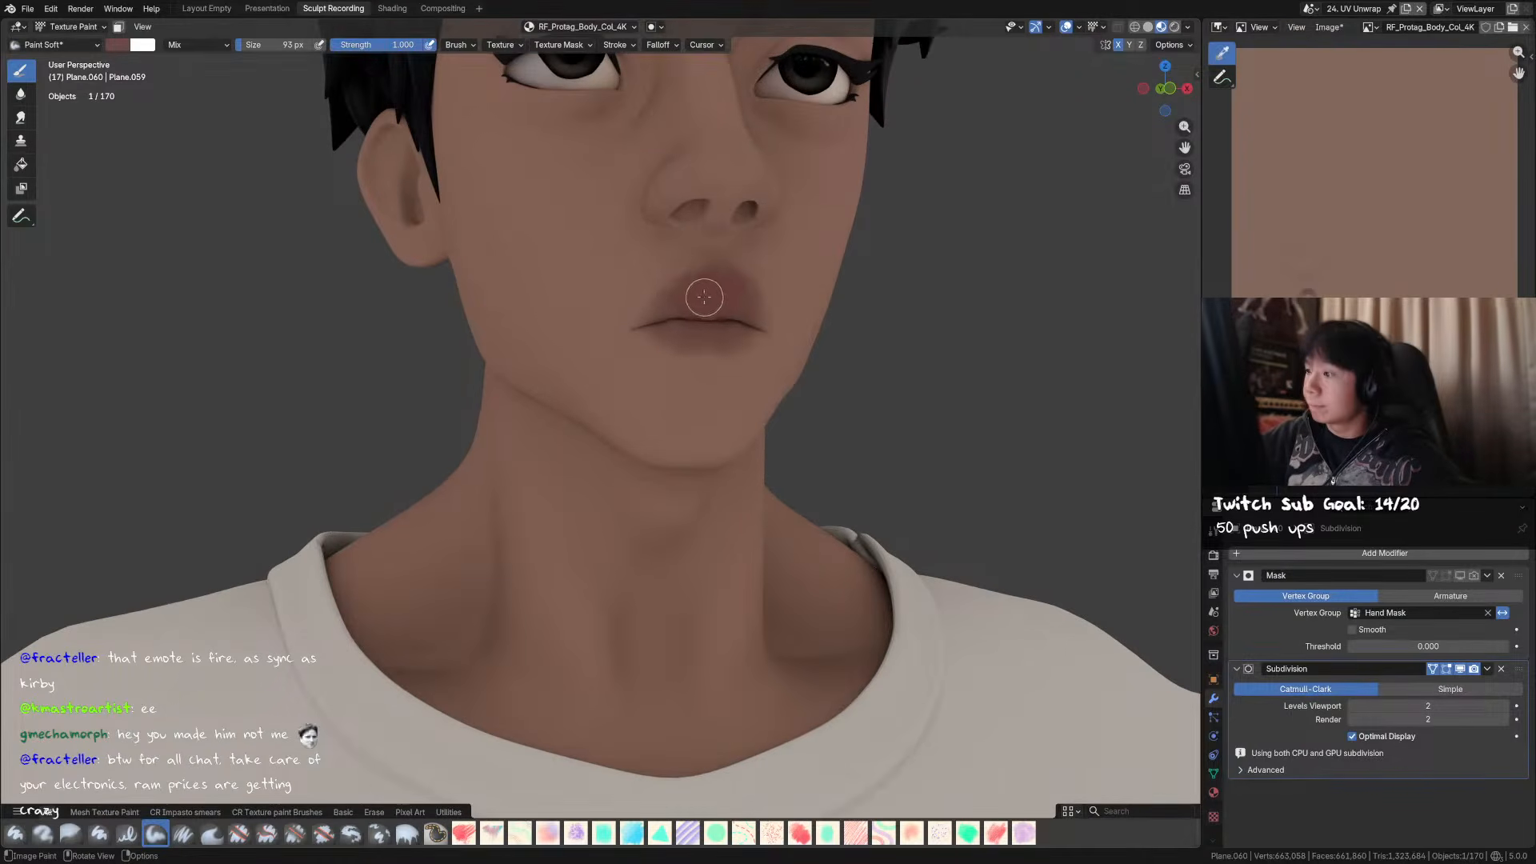
key("f")
left_click(686, 290)
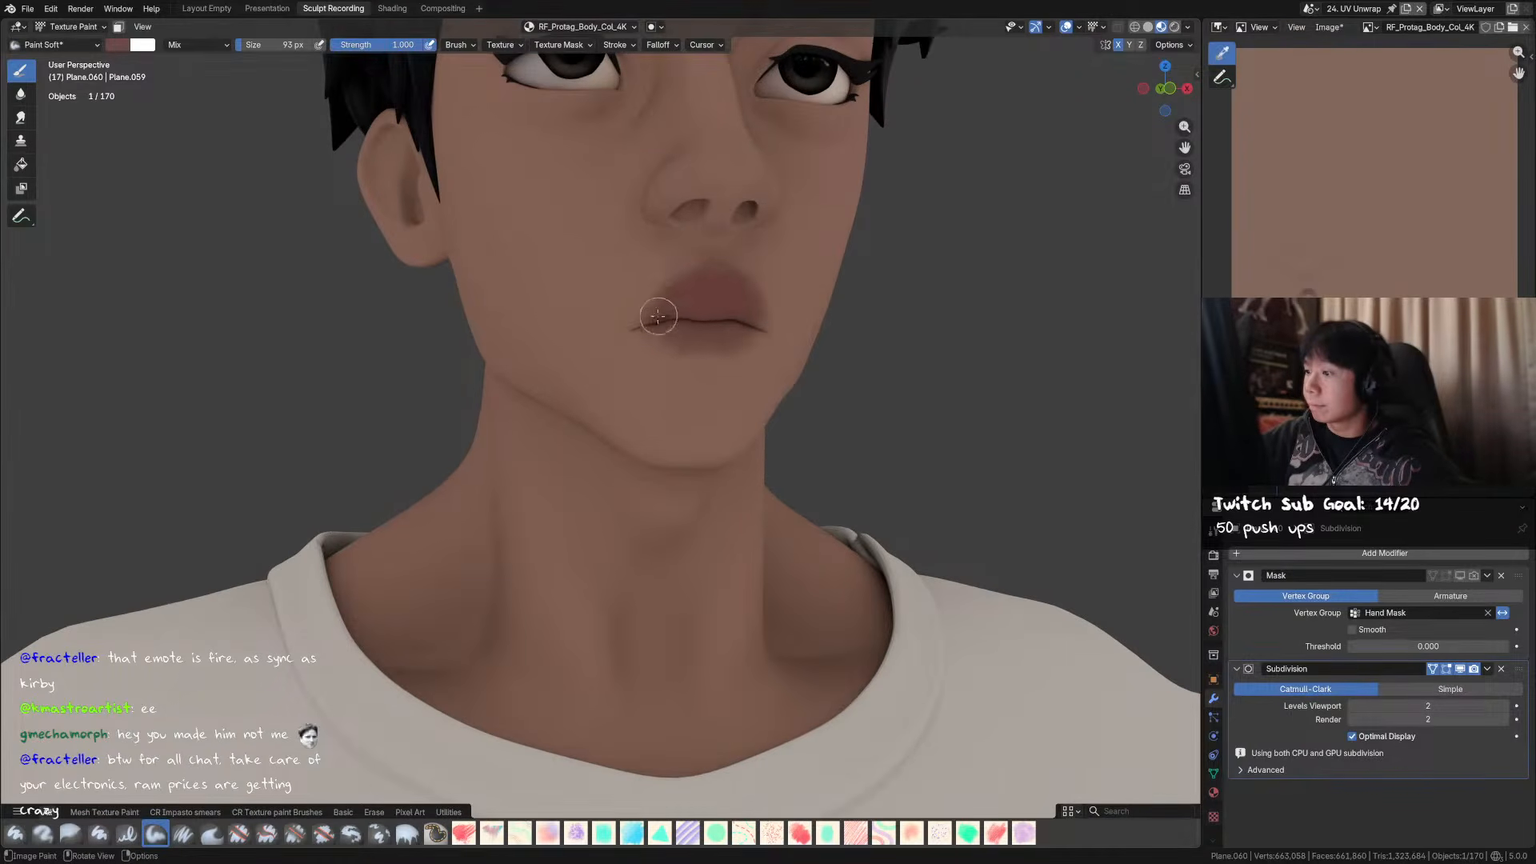
- Refine the lip edges and corners with the brush at 60 px, raising its size to 107 px for broader coverage
middle_click_drag(712, 274, 727, 274)
key("f")
left_click(730, 274)
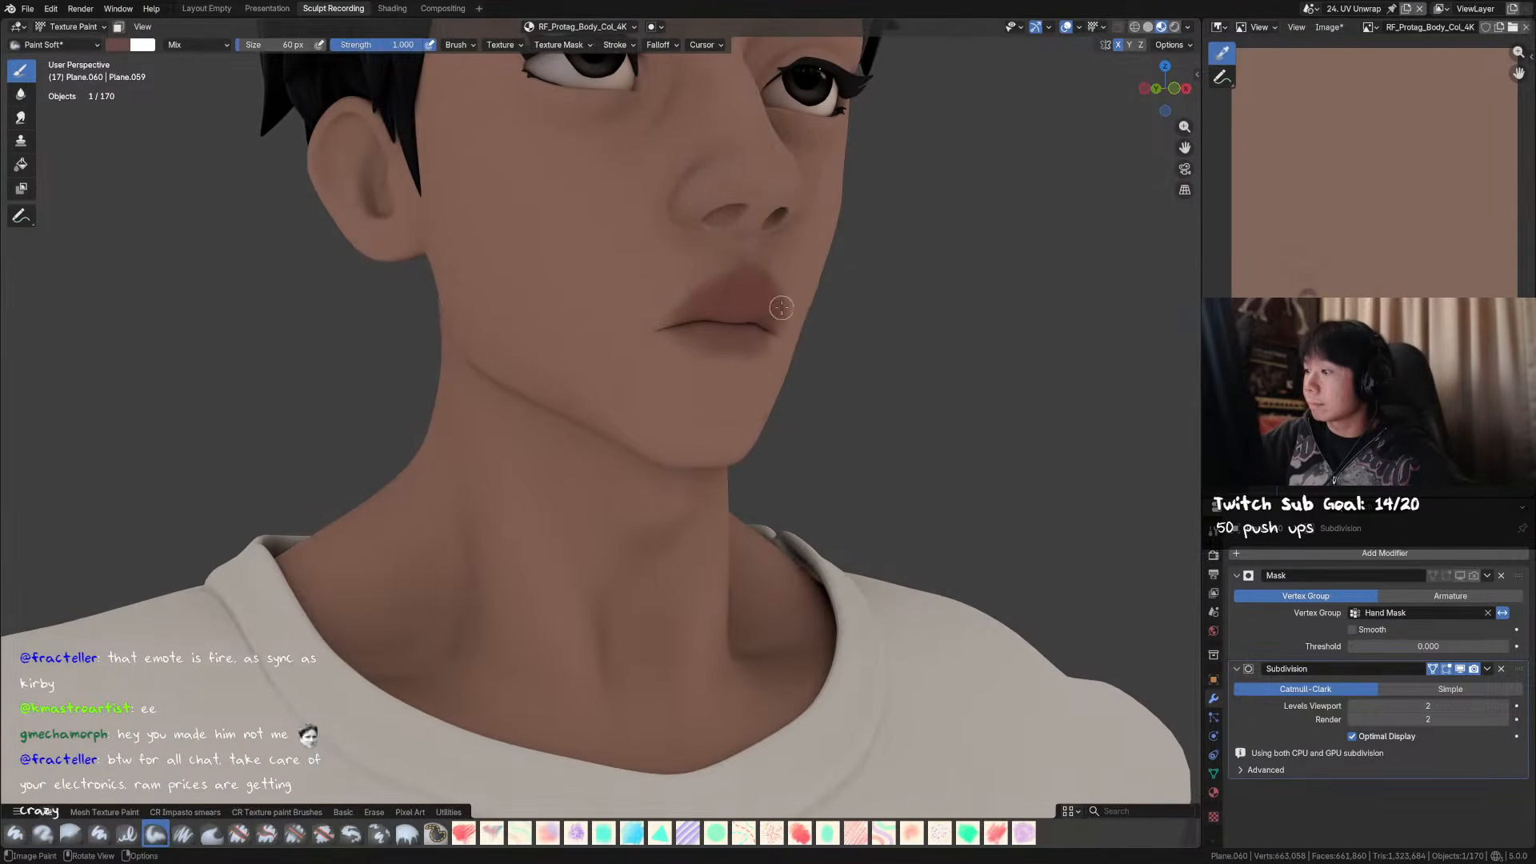
key("f")
left_click(760, 293)
middle_click_drag(760, 293, 759, 276)
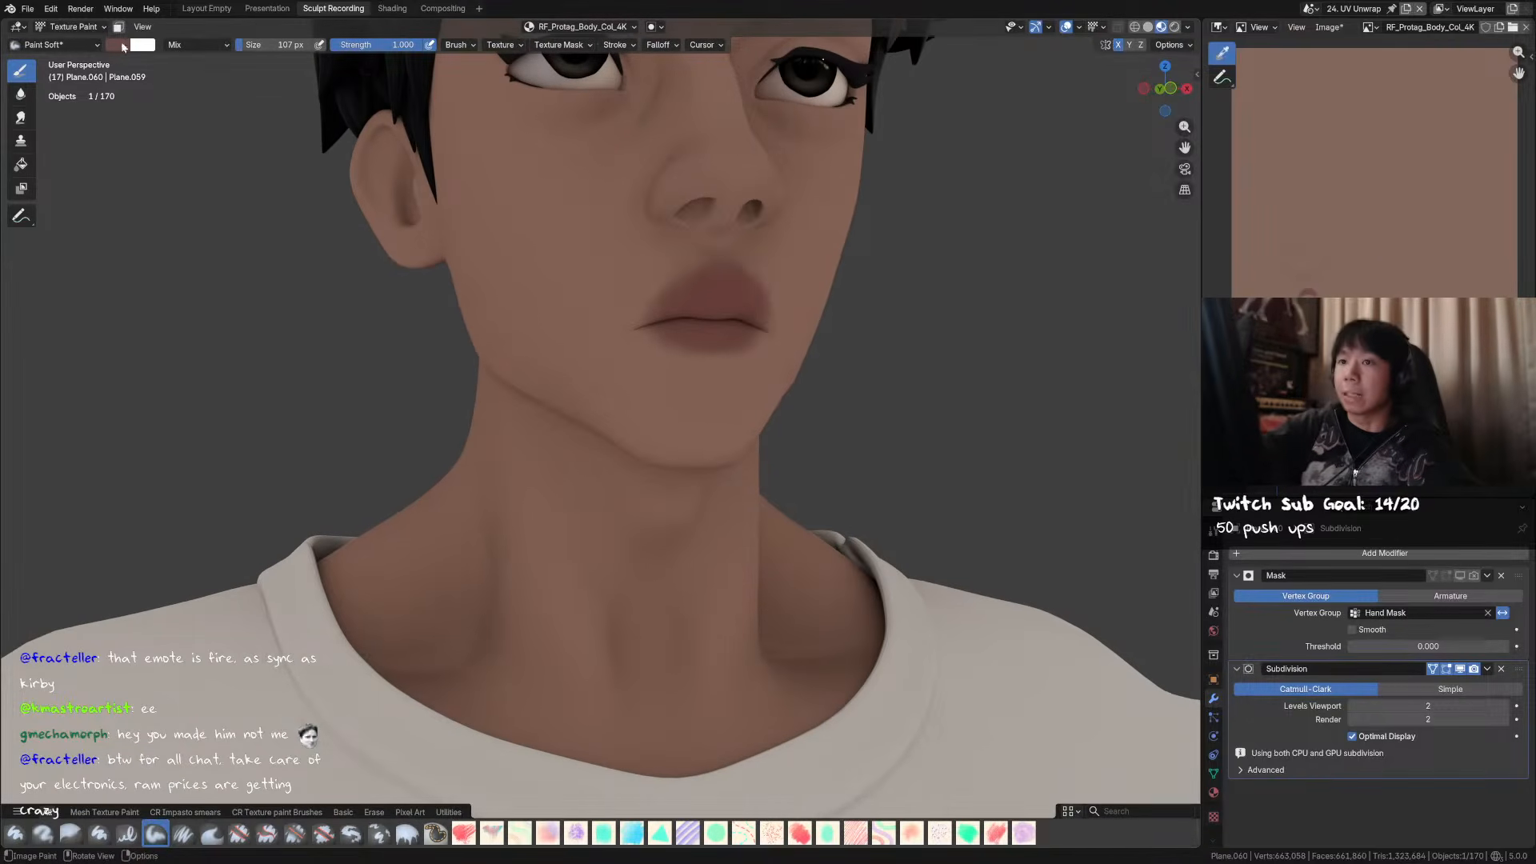
- Set the lip brush colour's saturation to 0.34
left_click(117, 44)
mouse_move(176, 232)
left_mouse_down()
mouse_move(189, 232)
mouse_move(158, 235)
left_mouse_up()
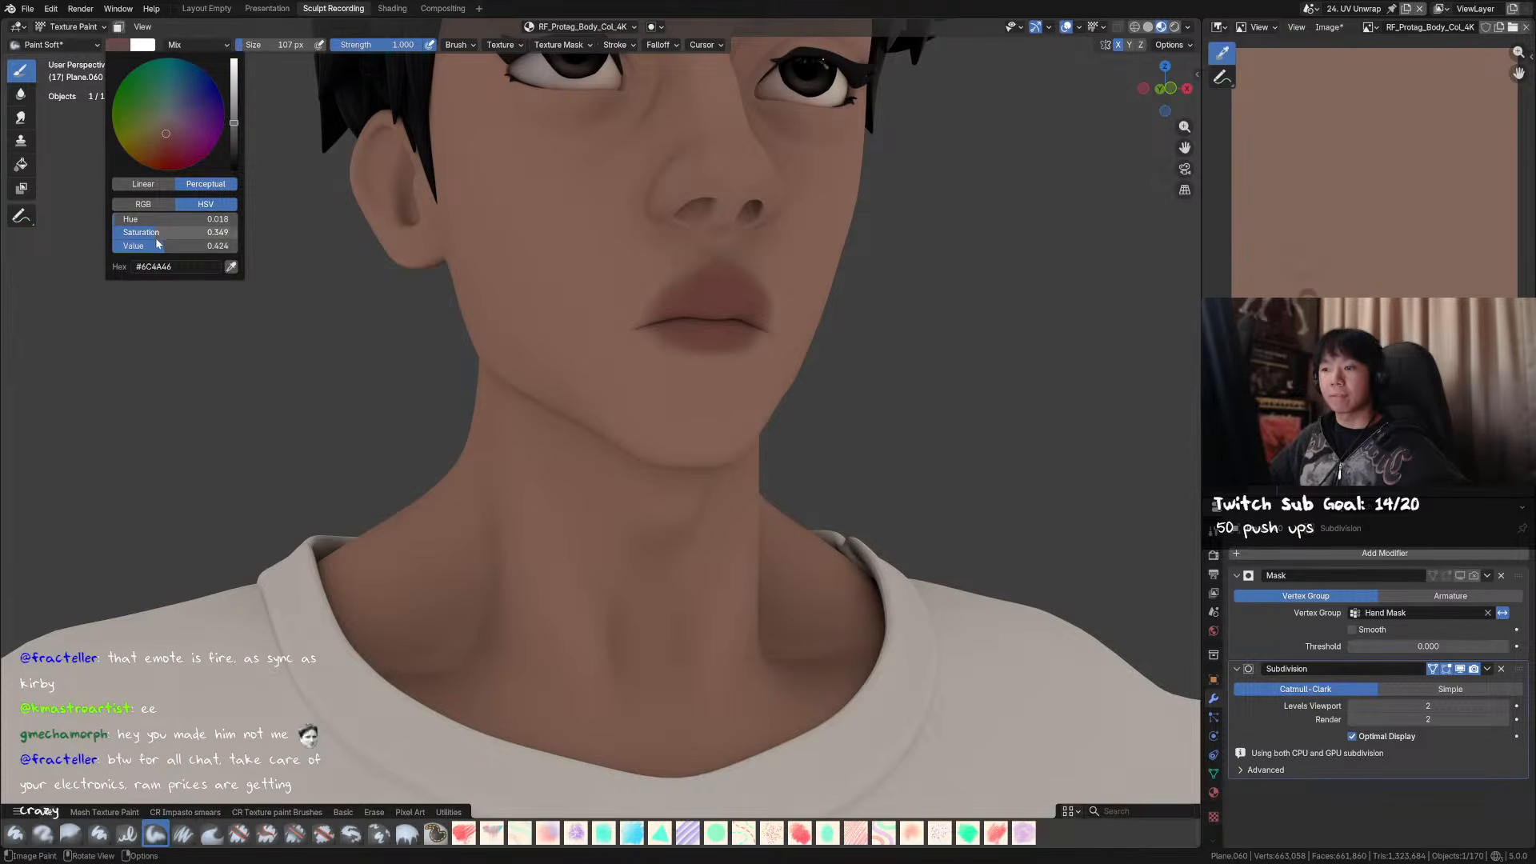
left_click(192, 231)
key("BackSpace")
key("BackSpace")
key("BackSpace")
key("BackSpace")
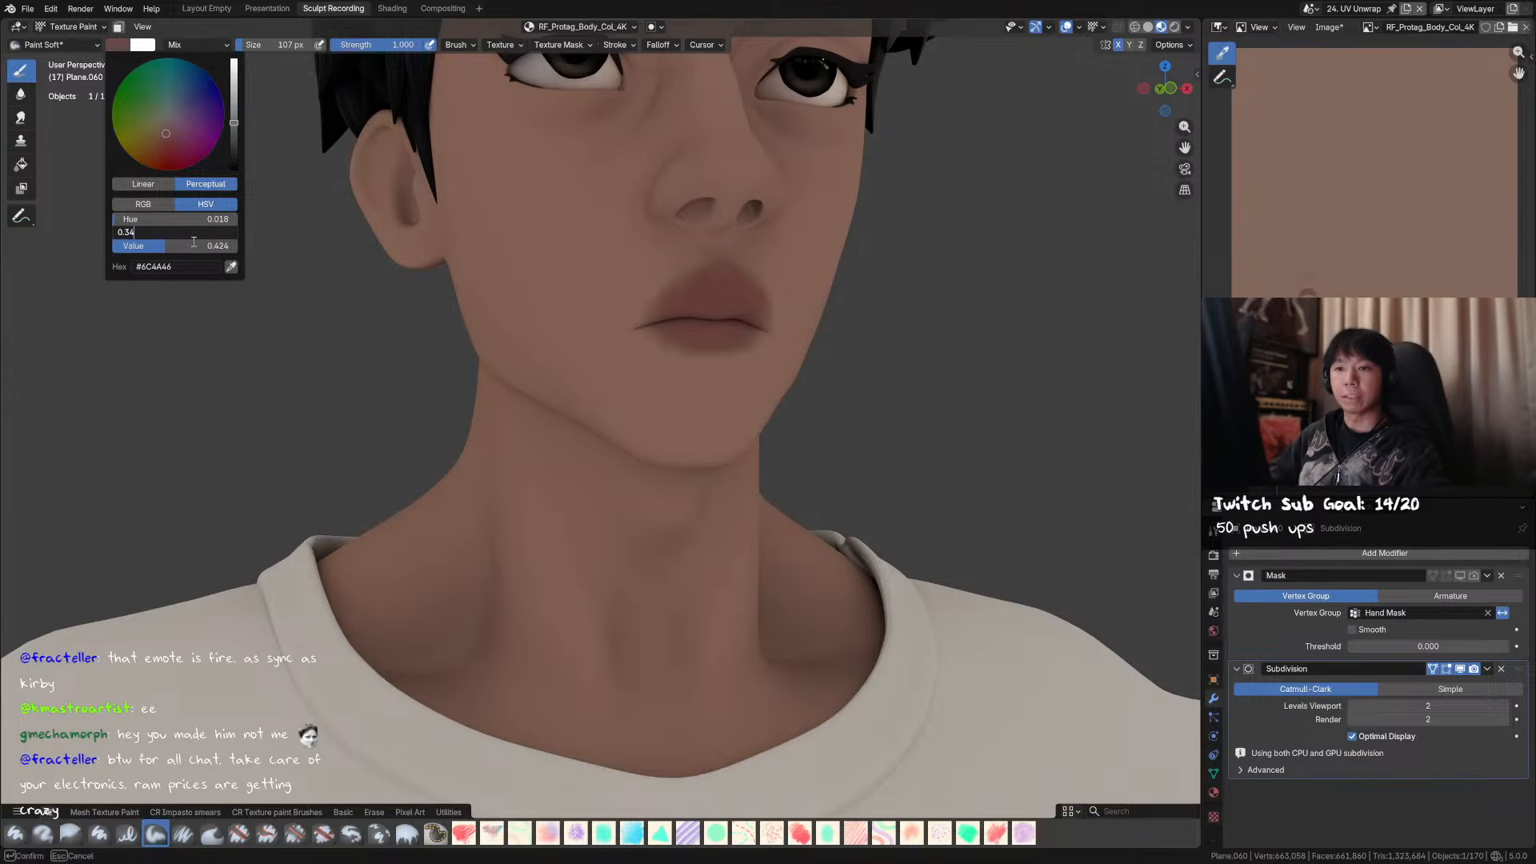
key("Return")
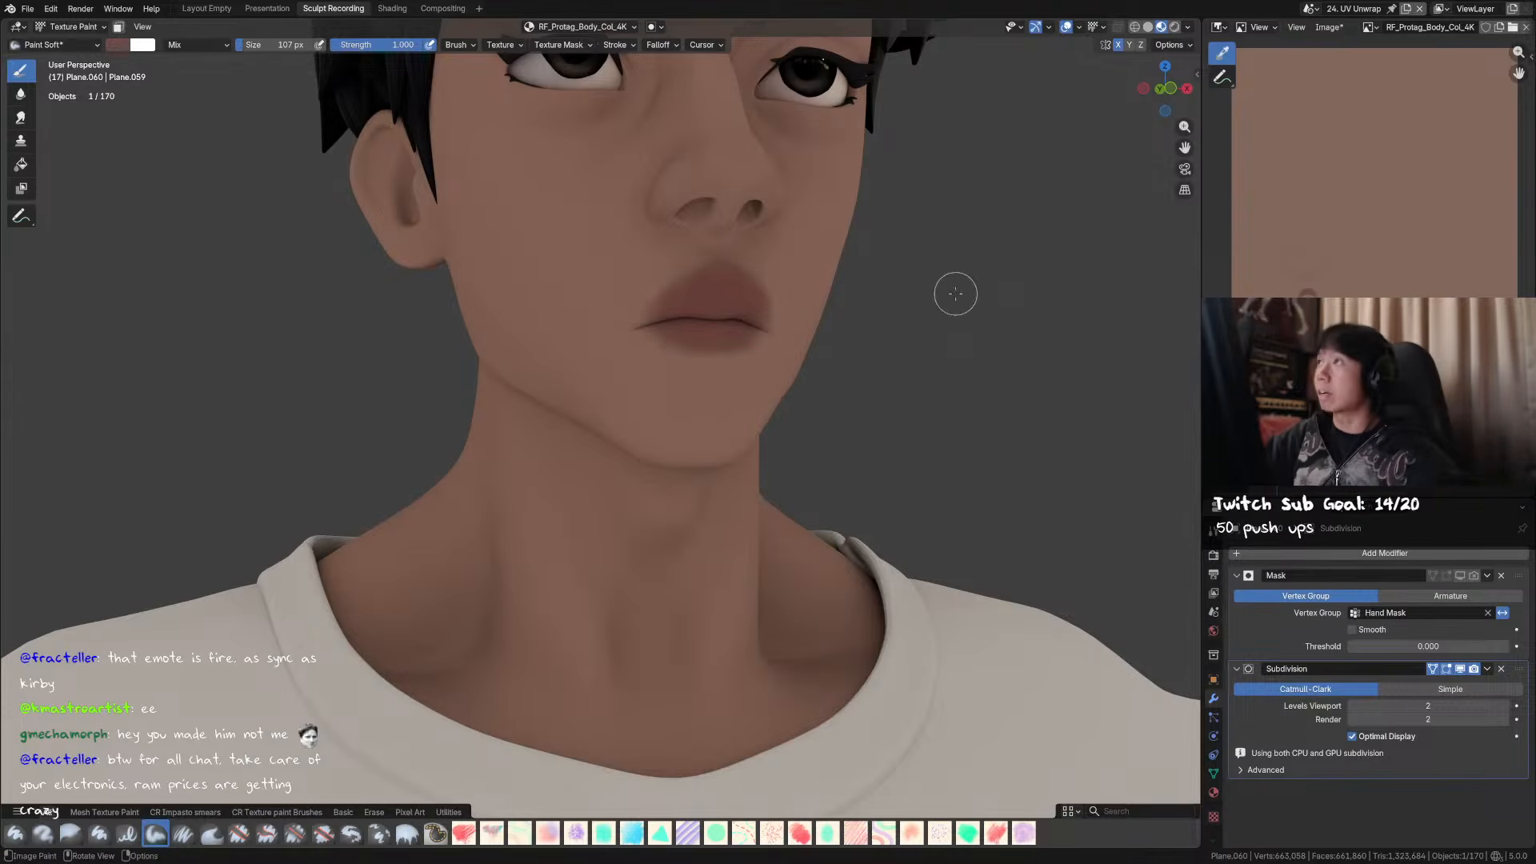
- Reduce the brush to 93 px, paint over the upper lip, and sample a nearby tone to paint over the mouth corner
mouse_move(754, 316)
middle_mouse_down()
mouse_move(833, 323)
mouse_move(704, 267)
middle_mouse_up()
key("f")
left_click(709, 291)
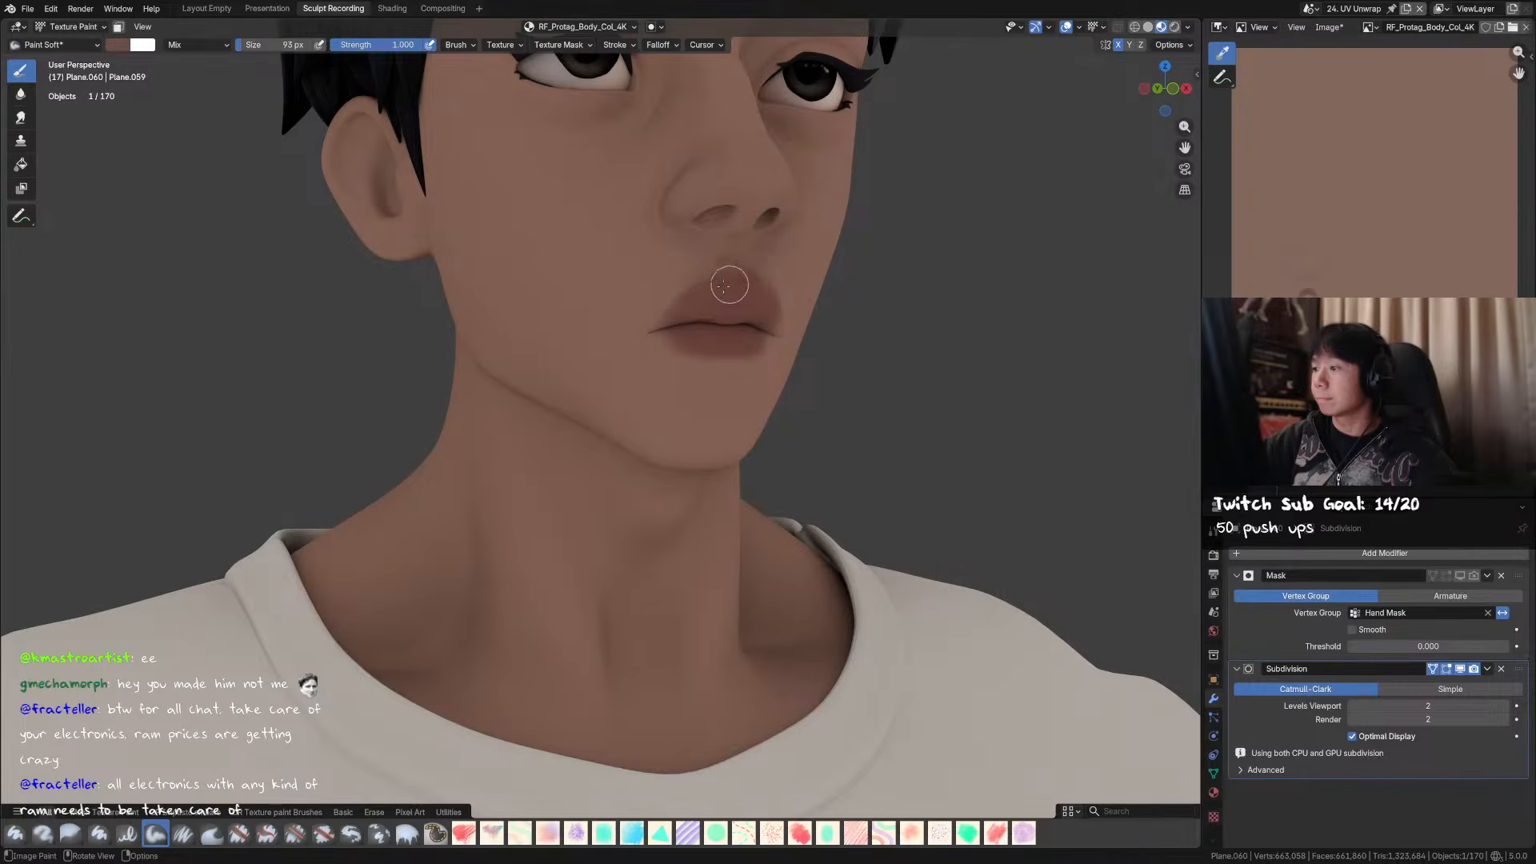
middle_click_drag(894, 318, 813, 326)
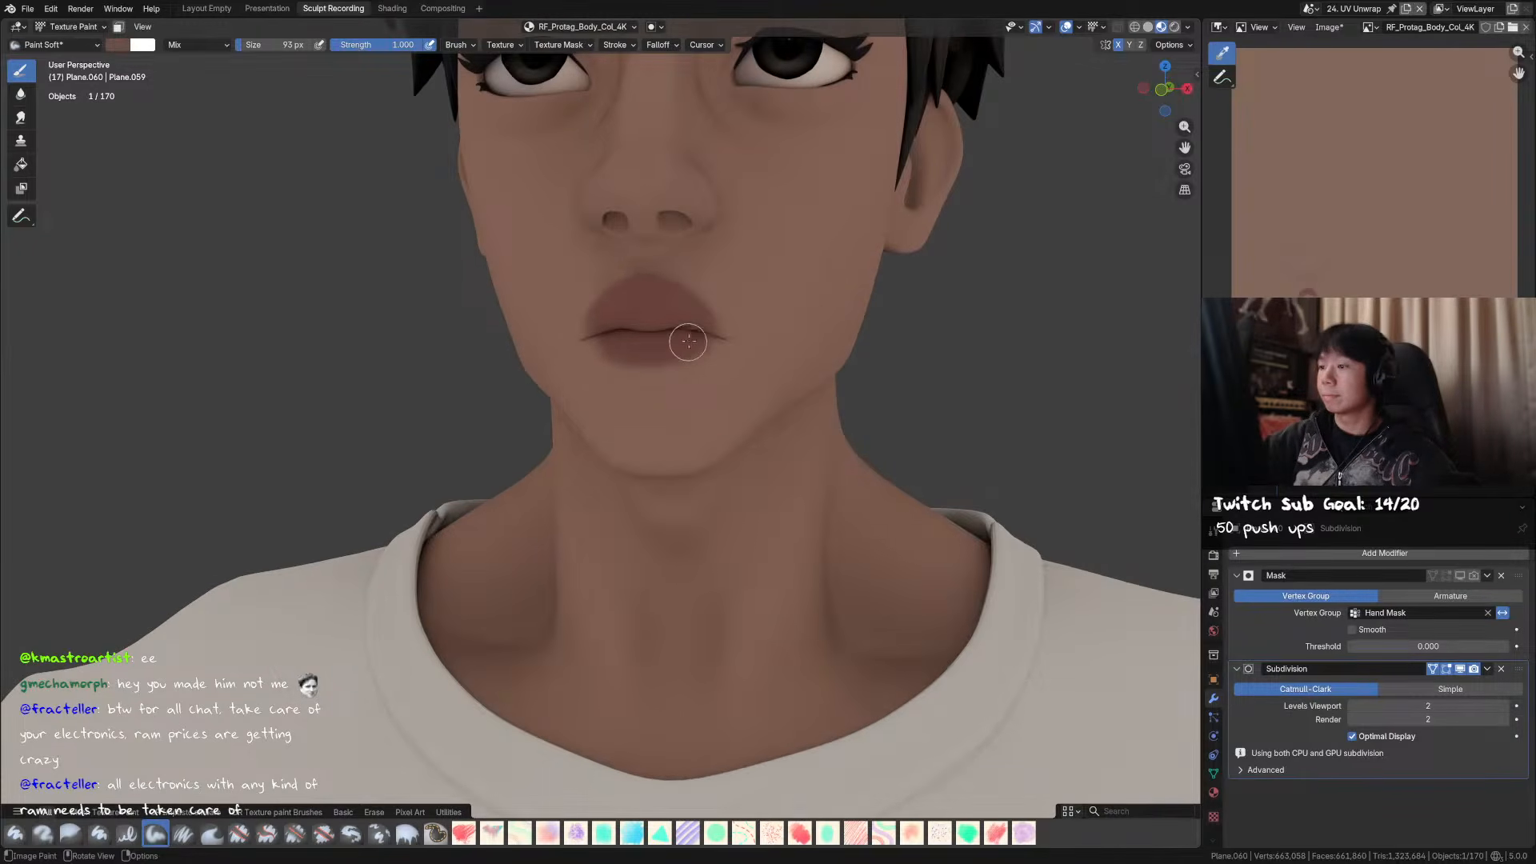
key("shift+x")
mouse_move(700, 299)
left_mouse_down()
mouse_move(658, 281)
mouse_move(673, 271)
mouse_move(658, 265)
mouse_move(740, 324)
left_mouse_up()
- Enlarge the brush to 129 px, blend the skin around the upper lip and save the file
key("f")
left_click(690, 271)
key("f")
left_click(655, 270)
middle_click_drag(703, 281, 856, 238)
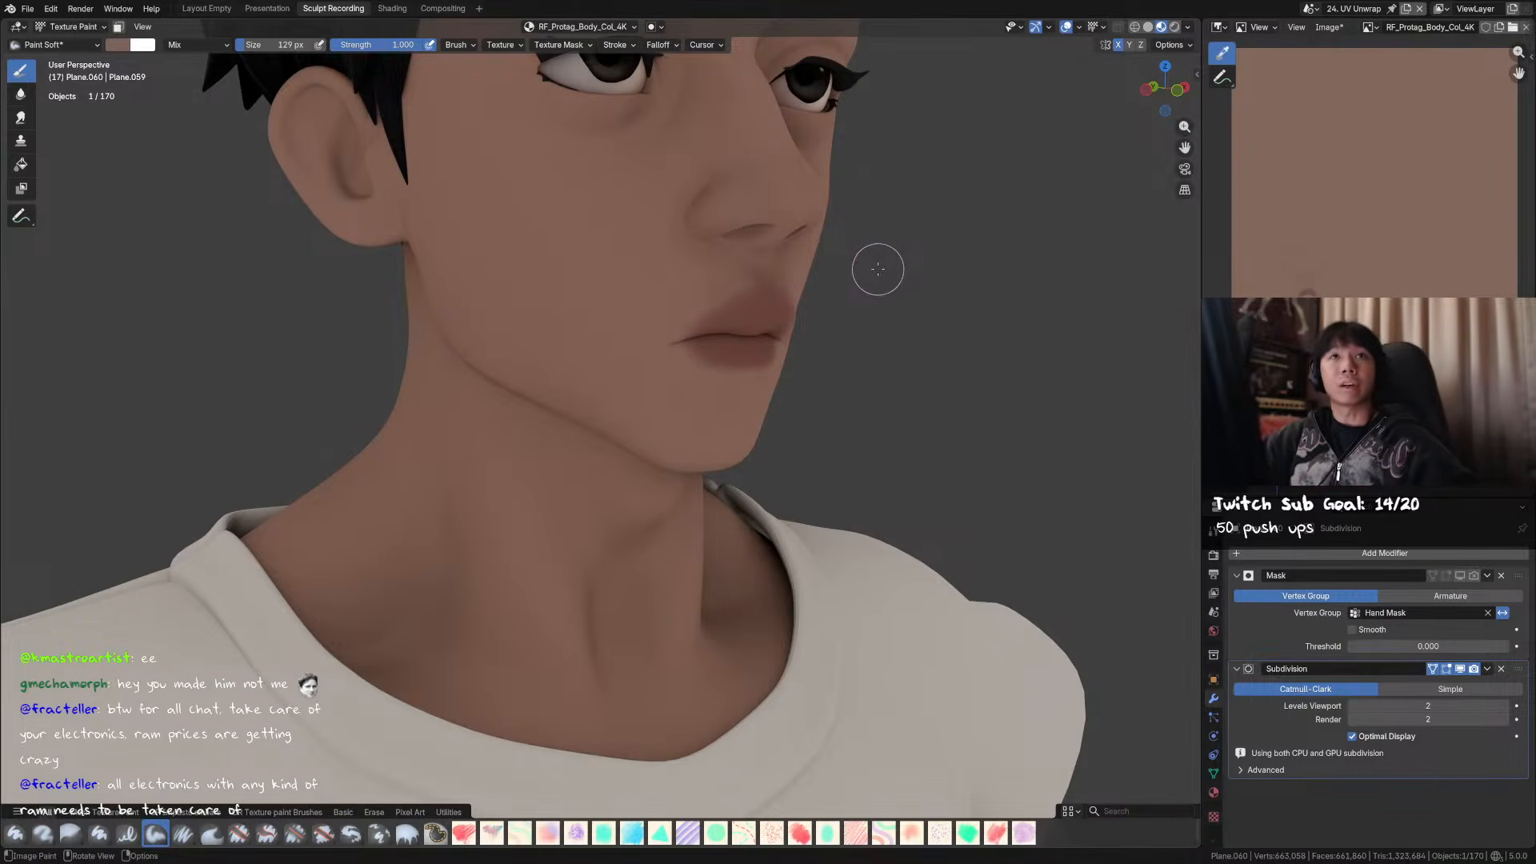
mouse_move(878, 270)
middle_mouse_down()
mouse_move(812, 329)
mouse_move(720, 214)
mouse_move(688, 221)
mouse_move(726, 264)
mouse_move(727, 291)
mouse_move(766, 293)
mouse_move(806, 263)
mouse_move(712, 254)
mouse_move(844, 353)
mouse_move(714, 347)
middle_mouse_up()
key("f")
left_click(678, 233)
key("ctrl+s")
- Touch up the mouth corner with small brush sizes of 22 to 27 px and save the file
key("f")
left_click(665, 339)
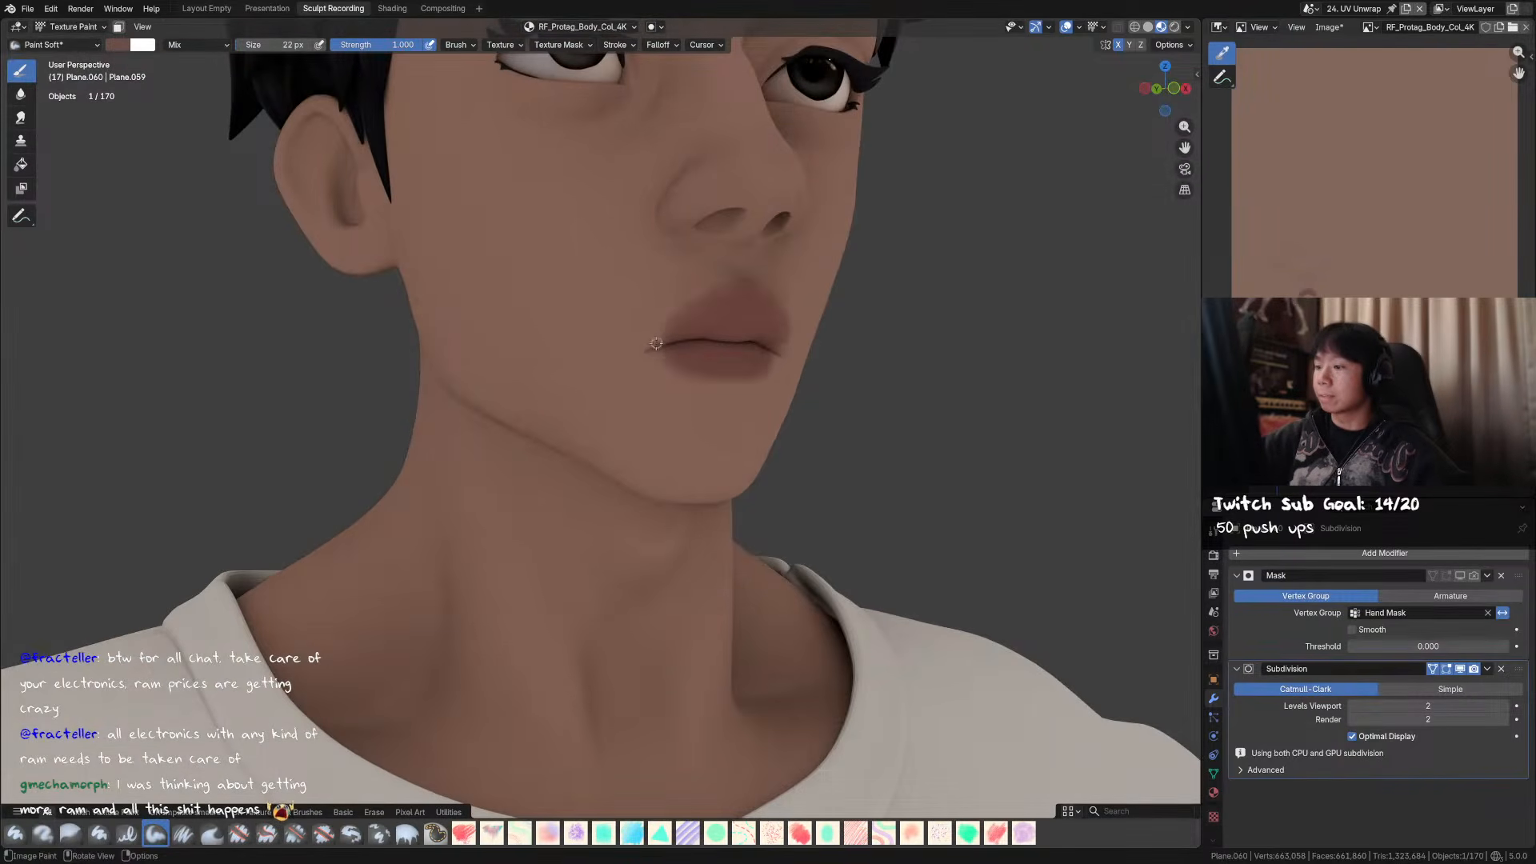
key("f")
left_click(674, 328)
key("f")
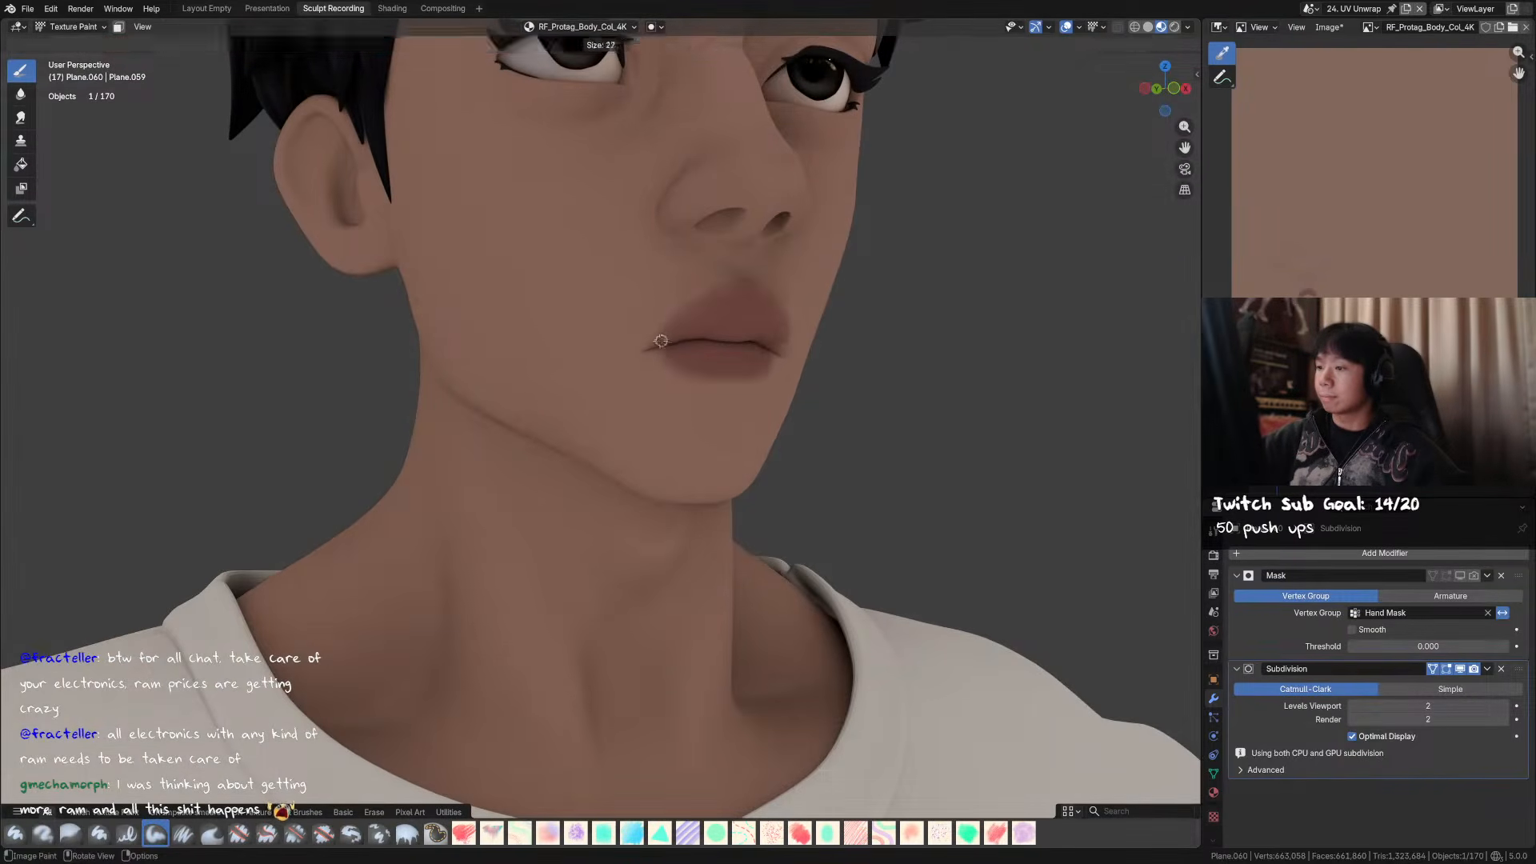
left_click(663, 344)
middle_click_drag(671, 339, 687, 332)
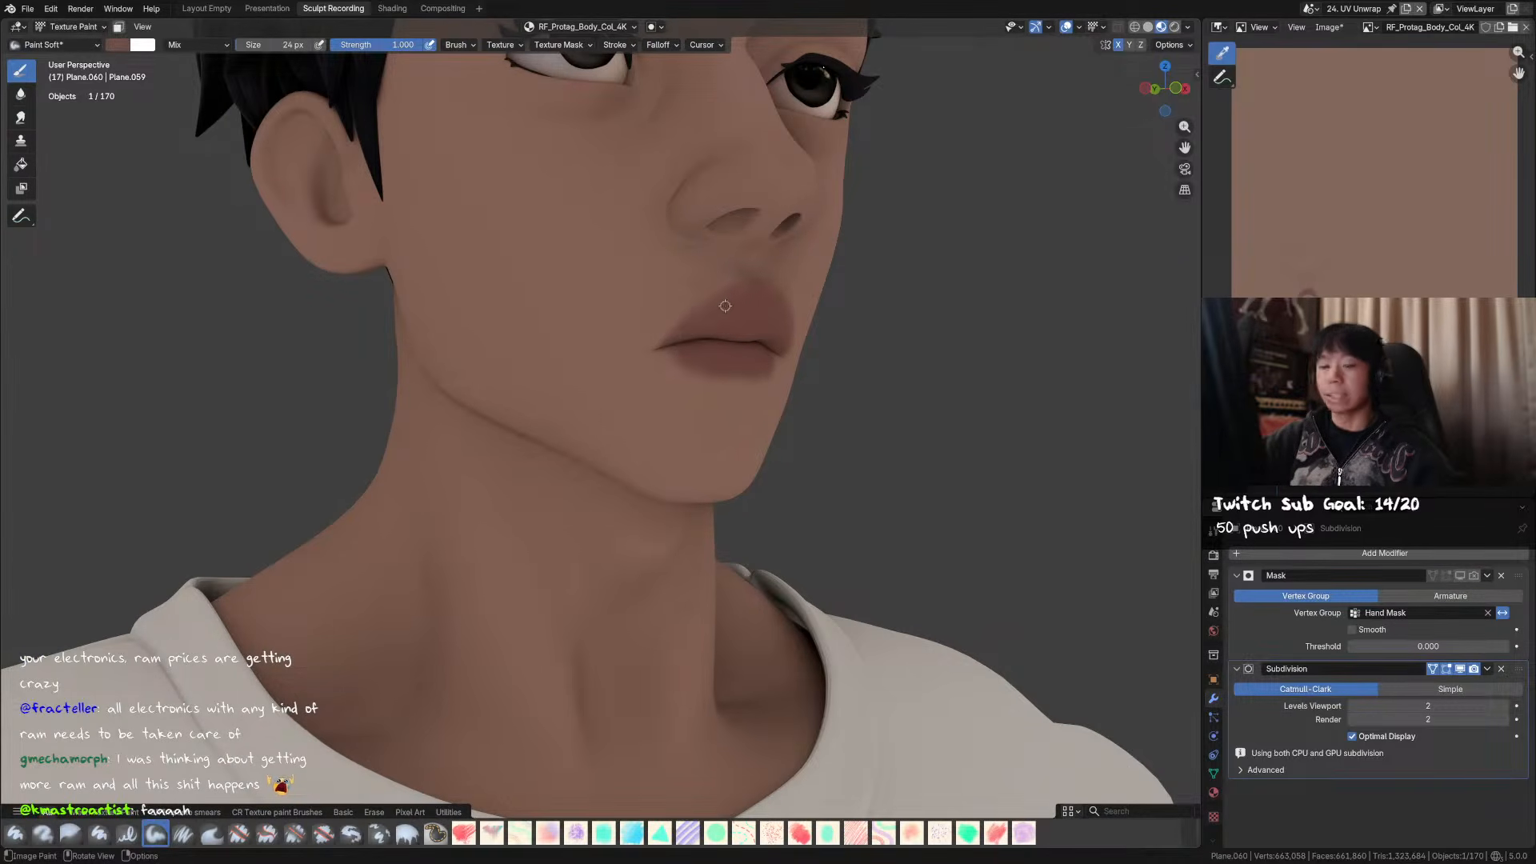
mouse_move(745, 288)
middle_mouse_down("ctrl")
mouse_move(824, 346)
mouse_move(872, 326)
mouse_move(796, 261)
mouse_move(763, 293)
mouse_move(738, 228)
mouse_move(707, 264)
mouse_move(697, 334)
middle_mouse_up("ctrl")
key("ctrl+s")
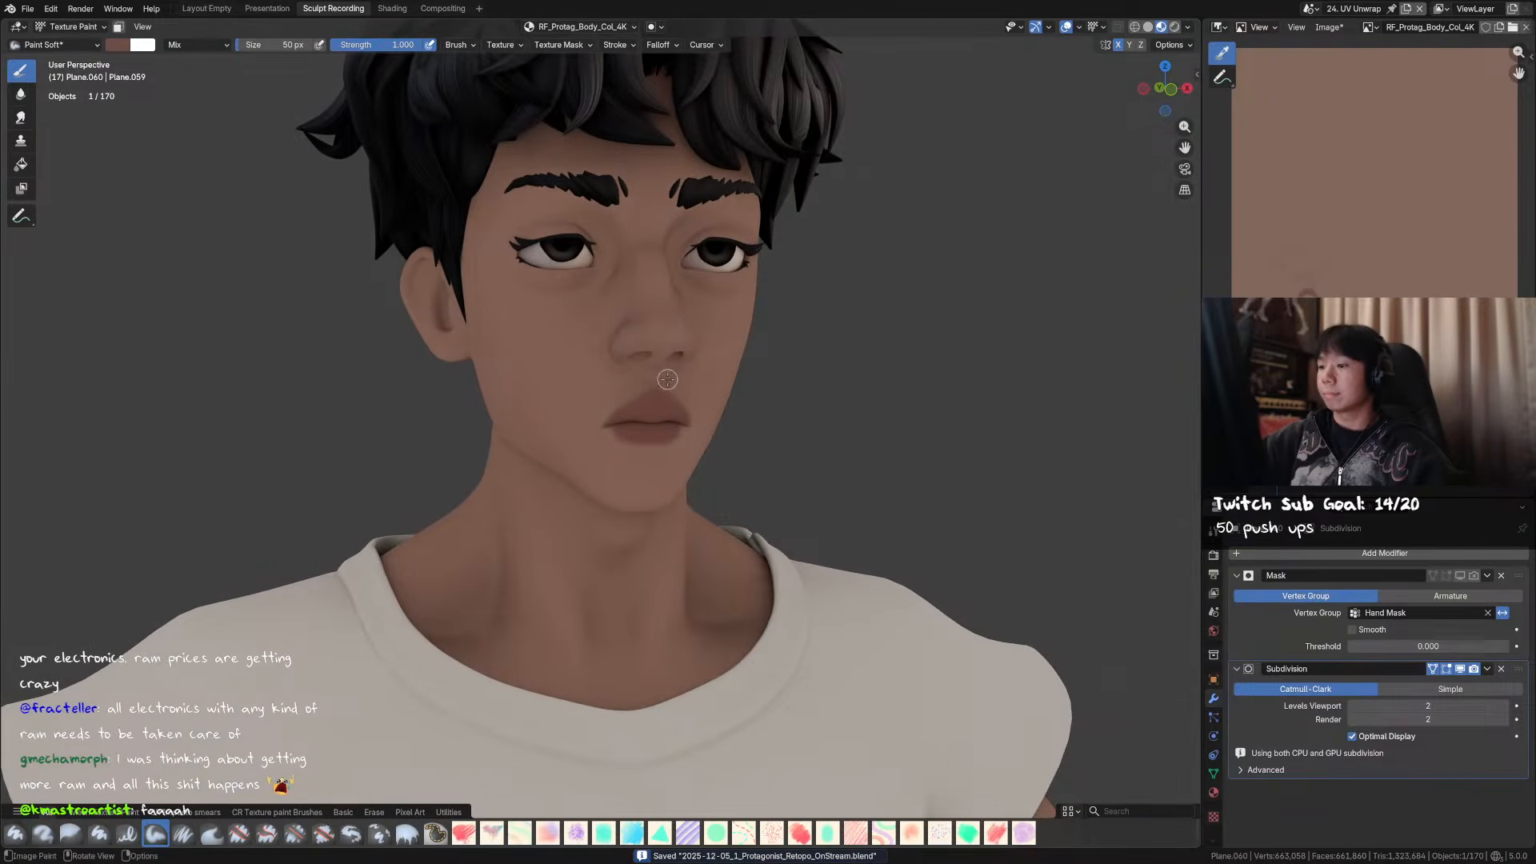
- Sample a colour from beside the lips and touch up the mouth with the brush at 39 px
key("shift+x")
key("f")
left_click(655, 382)
middle_click_drag(648, 383, 625, 428)
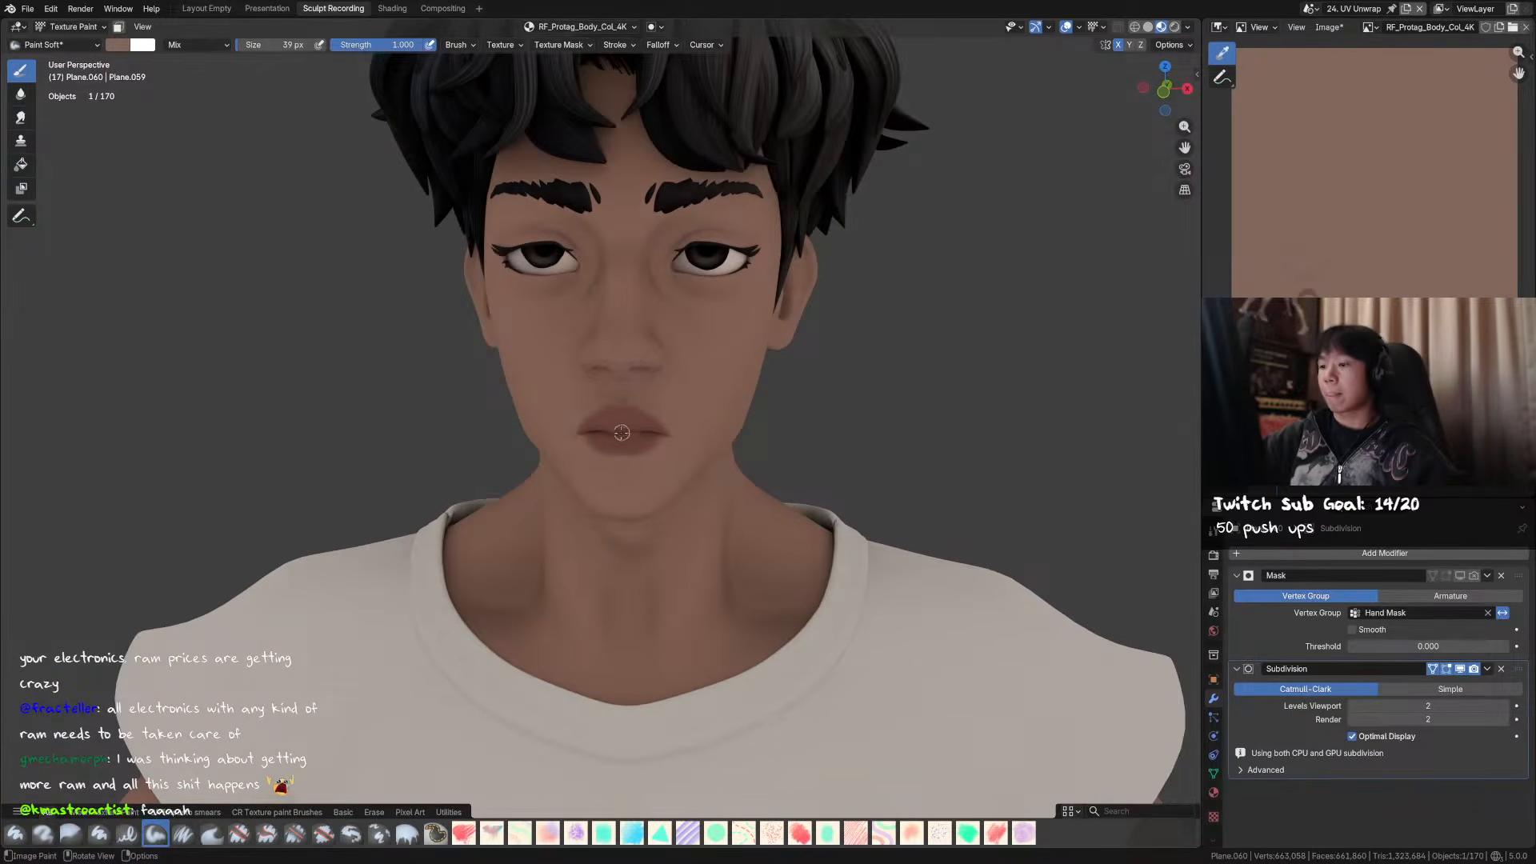
- Paint a tone onto the upper eyelids, varying the small brush's size between strokes
key("f")
left_click(690, 251)
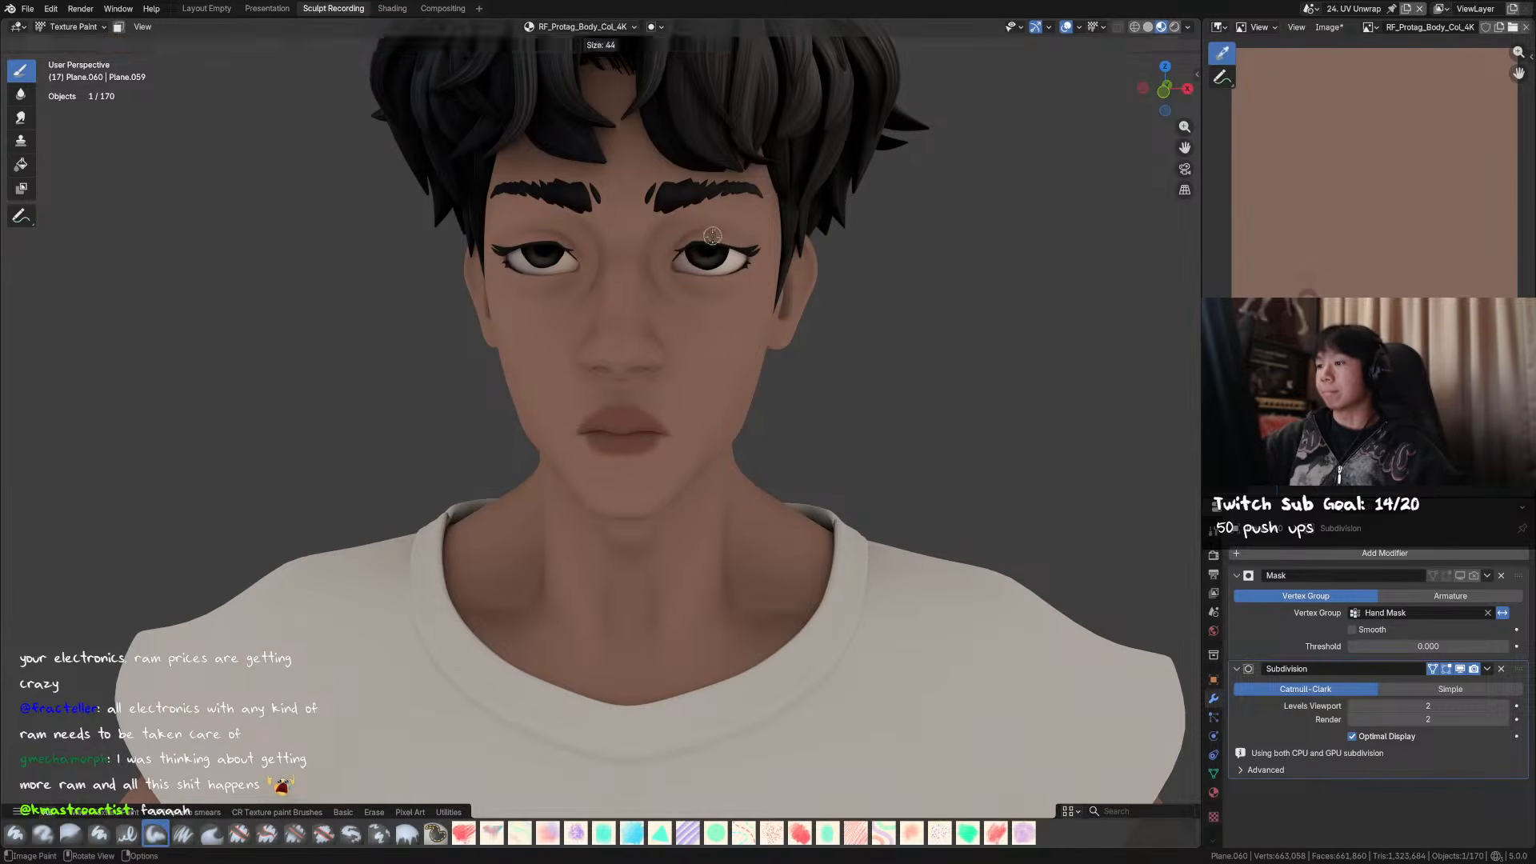
mouse_move(814, 237)
middle_mouse_down()
mouse_move(824, 227)
mouse_move(799, 231)
middle_mouse_up()
key("f")
left_click(752, 228)
mouse_move(718, 238)
left_mouse_down()
mouse_move(704, 243)
mouse_move(720, 238)
left_mouse_up()
key("f")
left_click(698, 238)
key("f")
left_click(698, 241)
- Sample the skin colour, set its hue to 0.06 and paint the jaw with the brush at 150 px
mouse_move(741, 246)
middle_mouse_down()
mouse_move(791, 233)
mouse_move(778, 226)
mouse_move(811, 264)
mouse_move(785, 275)
middle_mouse_up()
key("shift+x")
left_click(118, 45)
left_click_drag(218, 219, 121, 223)
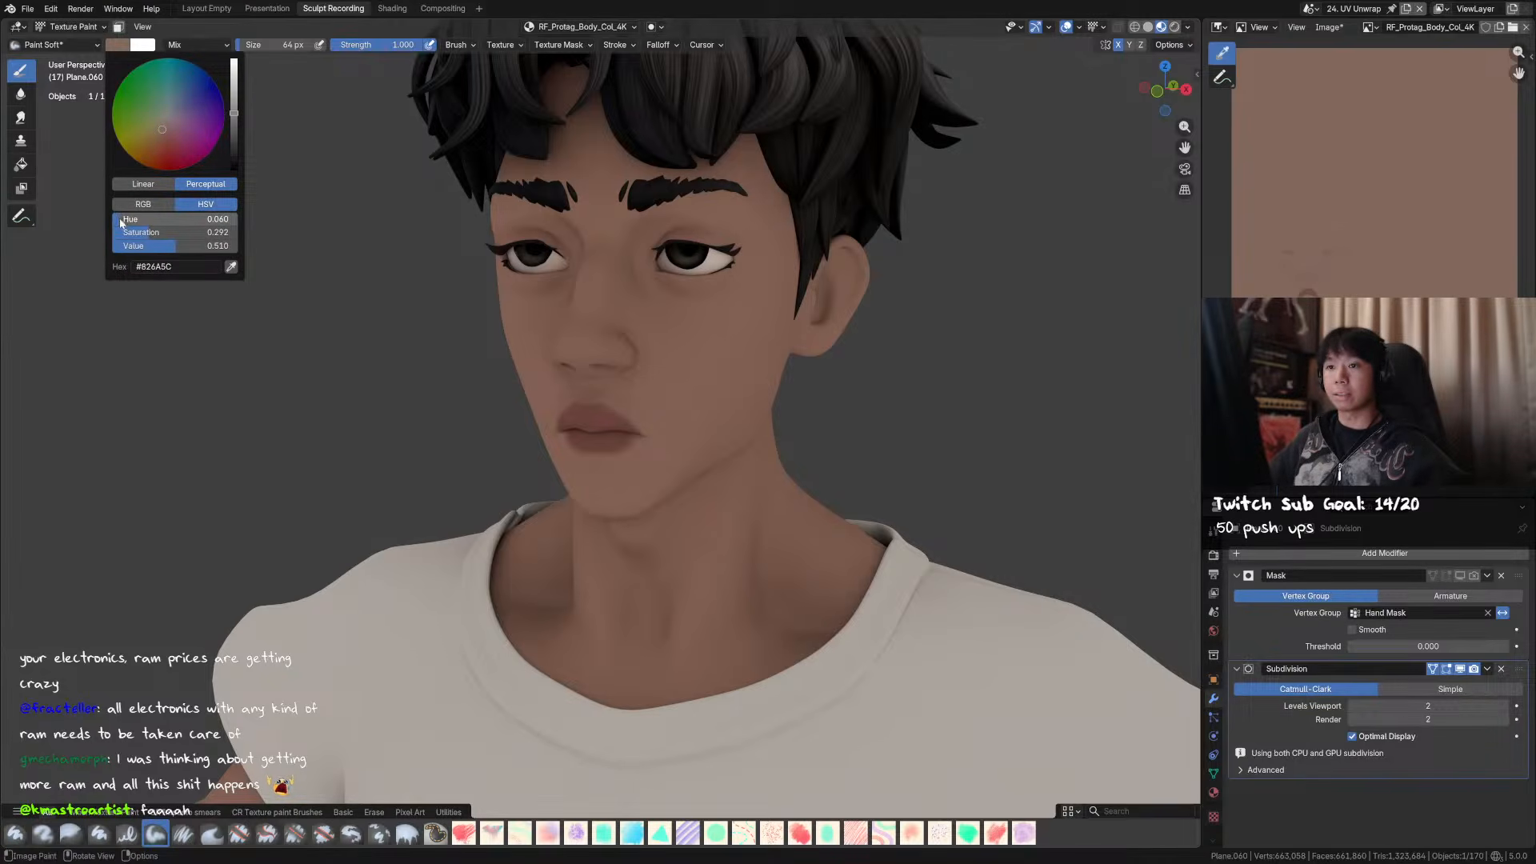
key("f")
left_click(683, 478)
mouse_move(682, 471)
middle_mouse_down()
mouse_move(696, 451)
mouse_move(642, 470)
mouse_move(659, 491)
mouse_move(628, 481)
middle_mouse_up()
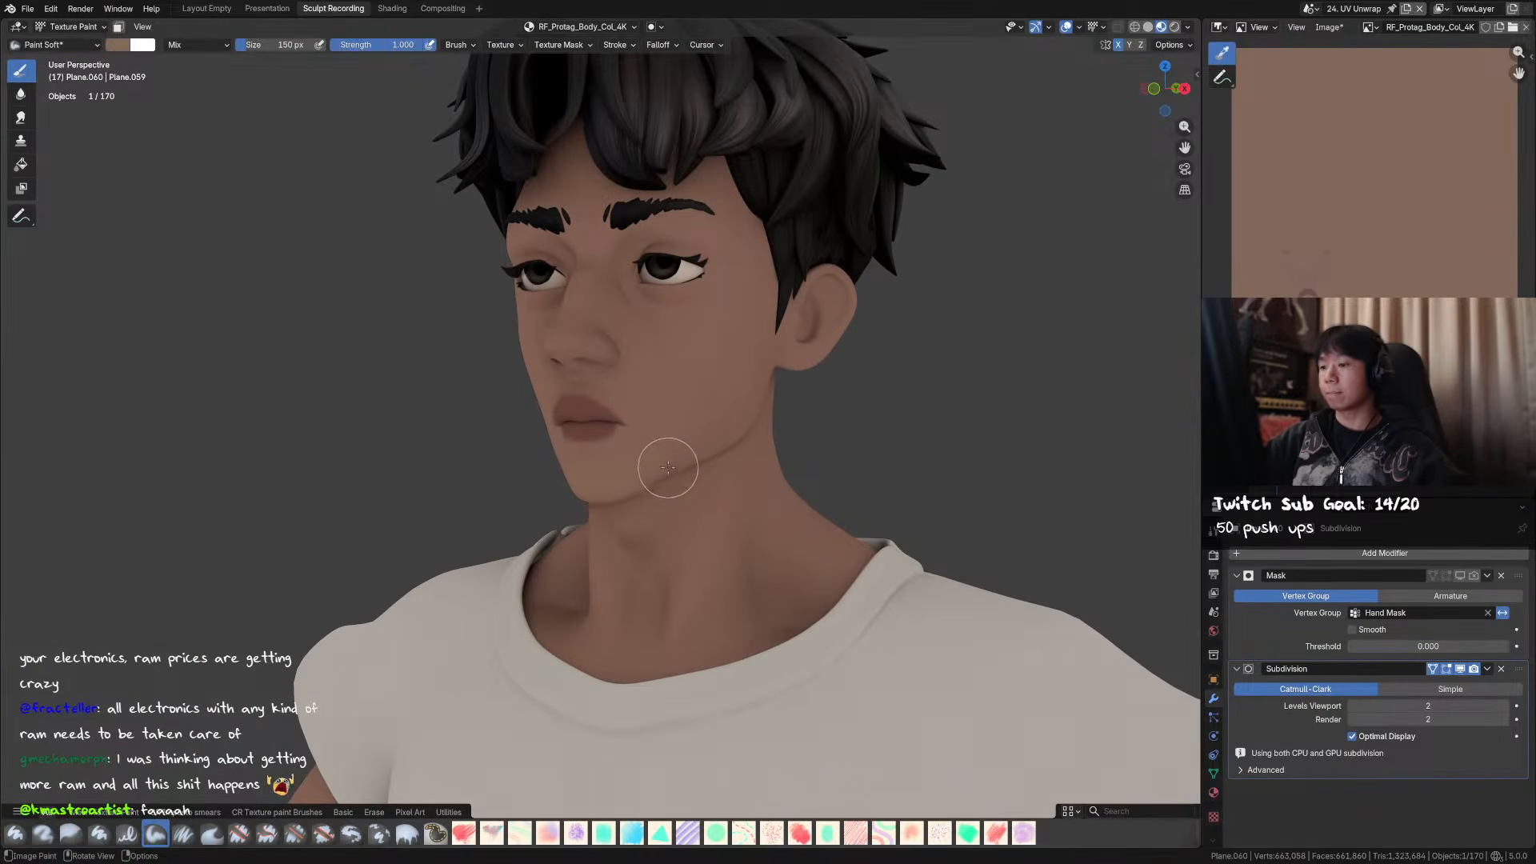
- Paint over the lower cheek and jaw with the brush at 163 px
middle_click_drag(672, 446, 616, 480)
mouse_move(539, 384)
middle_mouse_down()
mouse_move(716, 465)
mouse_move(645, 439)
mouse_move(674, 446)
middle_mouse_up()
key("f")
left_click(628, 456)
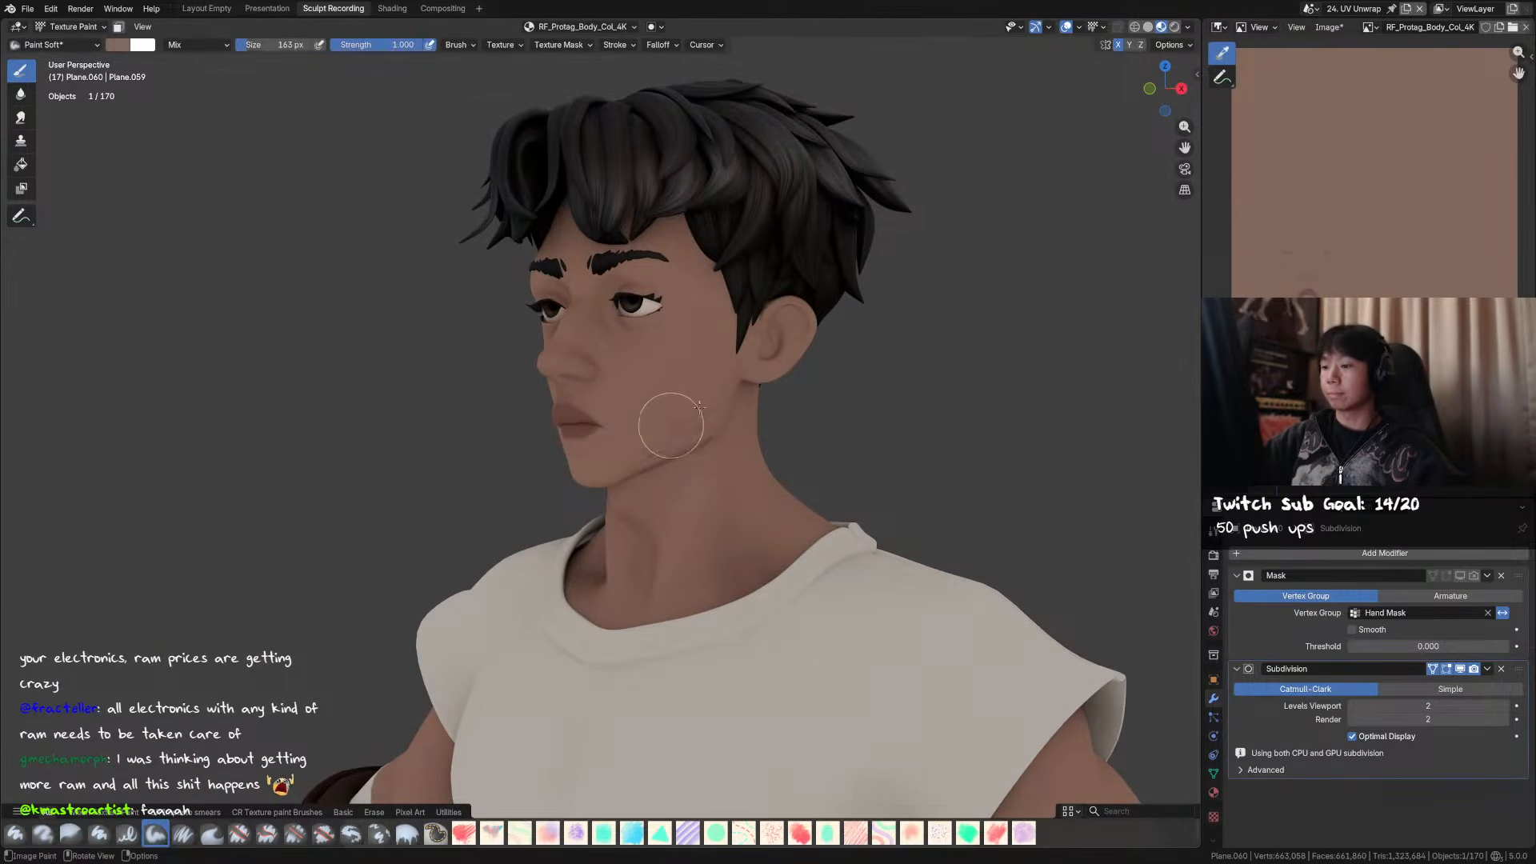
middle_click_drag(690, 438, 669, 449, "ctrl")
- Continue painting from the jaw towards the ear, reducing the brush to 118 px and 105 px
key("f")
left_click(666, 453)
scroll(700, 416, "up", 1)
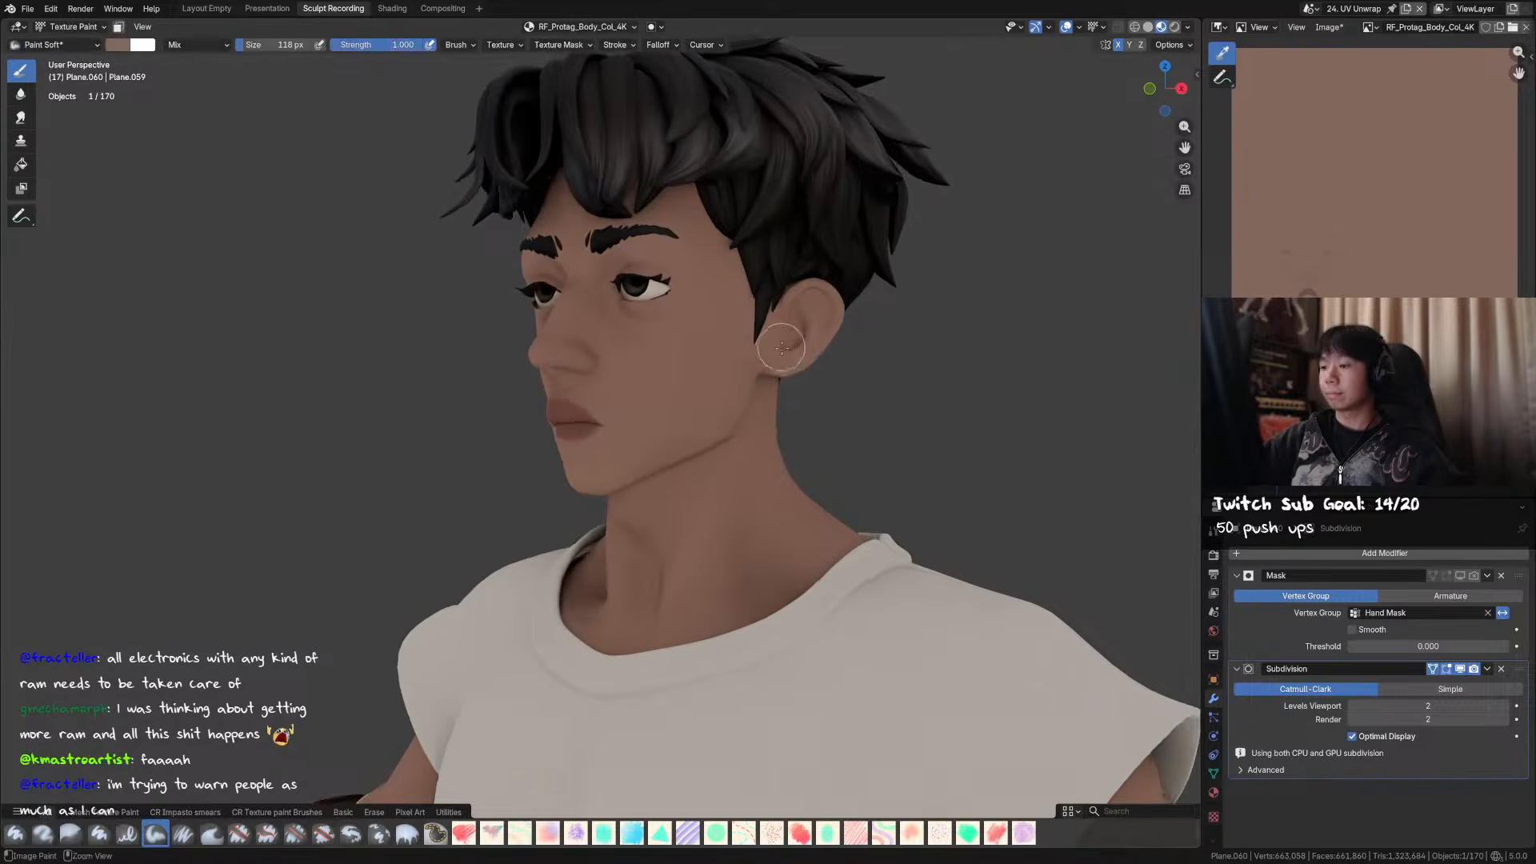
key("f")
left_click(688, 428)
middle_click_drag(744, 401, 728, 415)
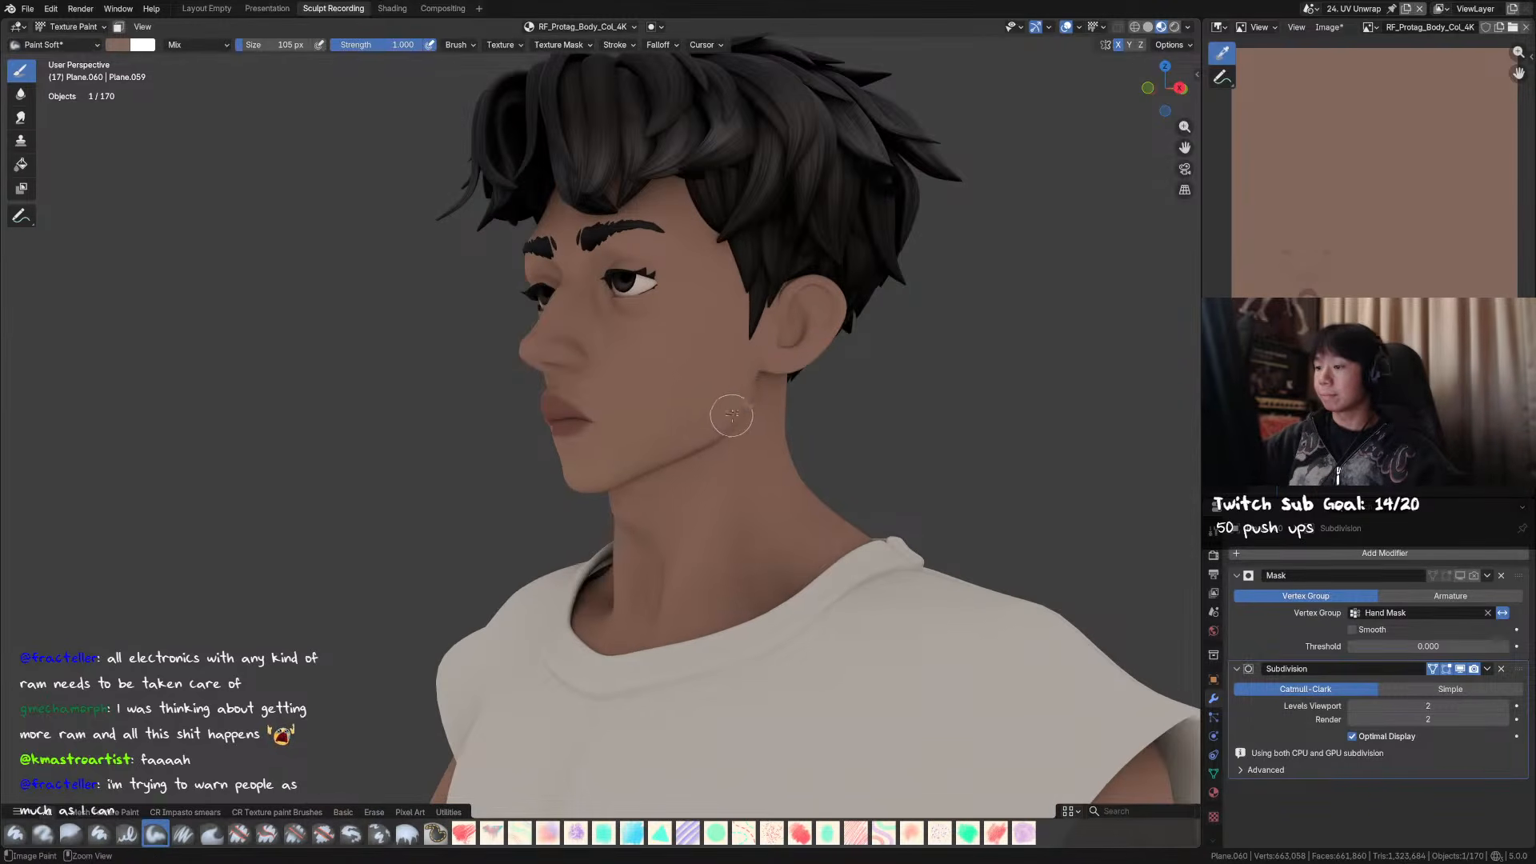
- Save the Blender file and the painted RF_Protag_Body_Col_4K image
key("ctrl+s")
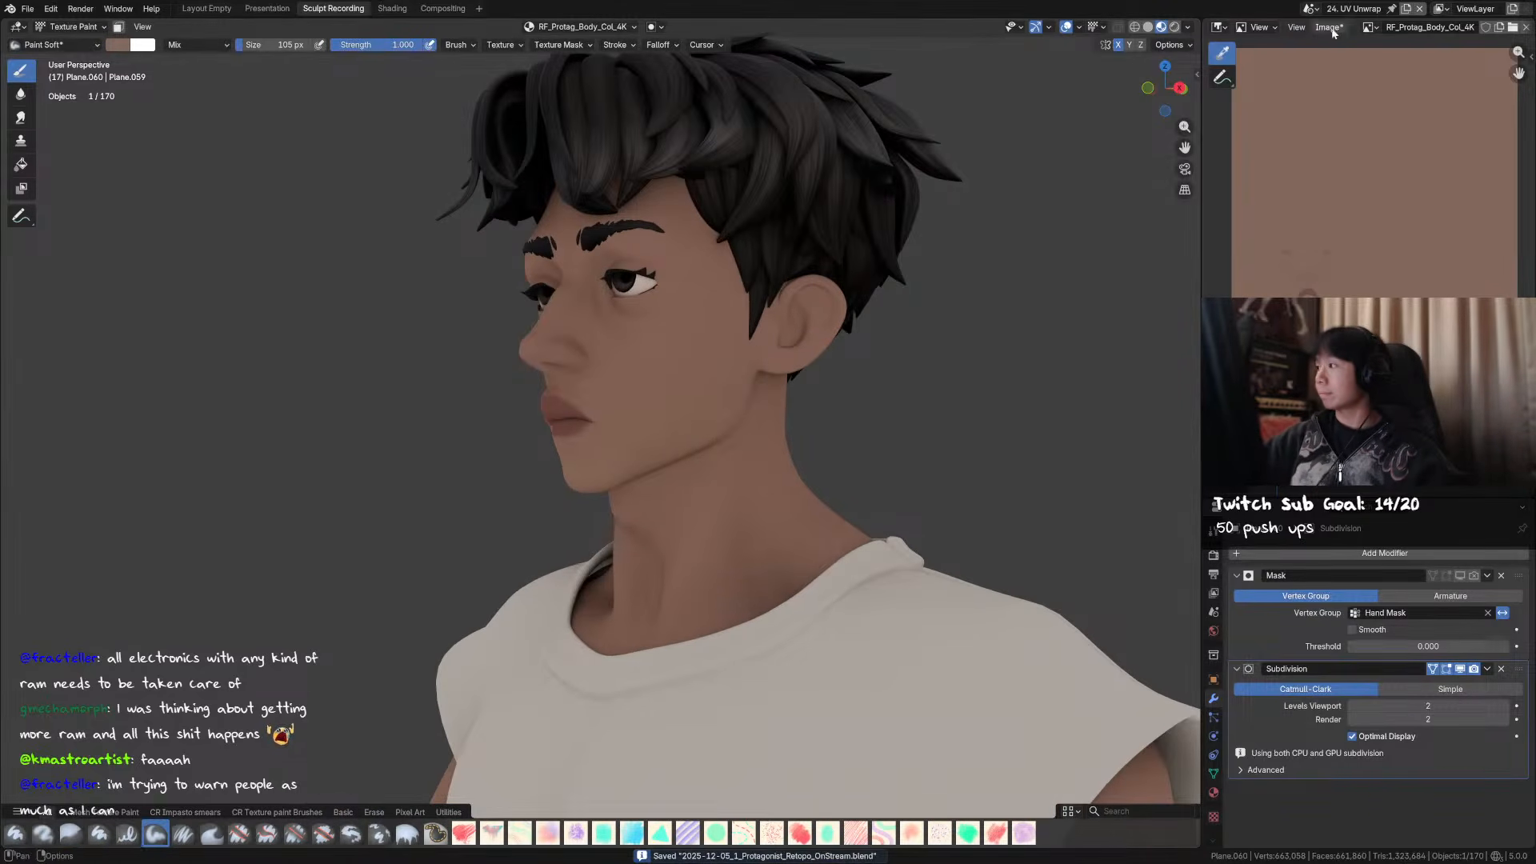
key("n")
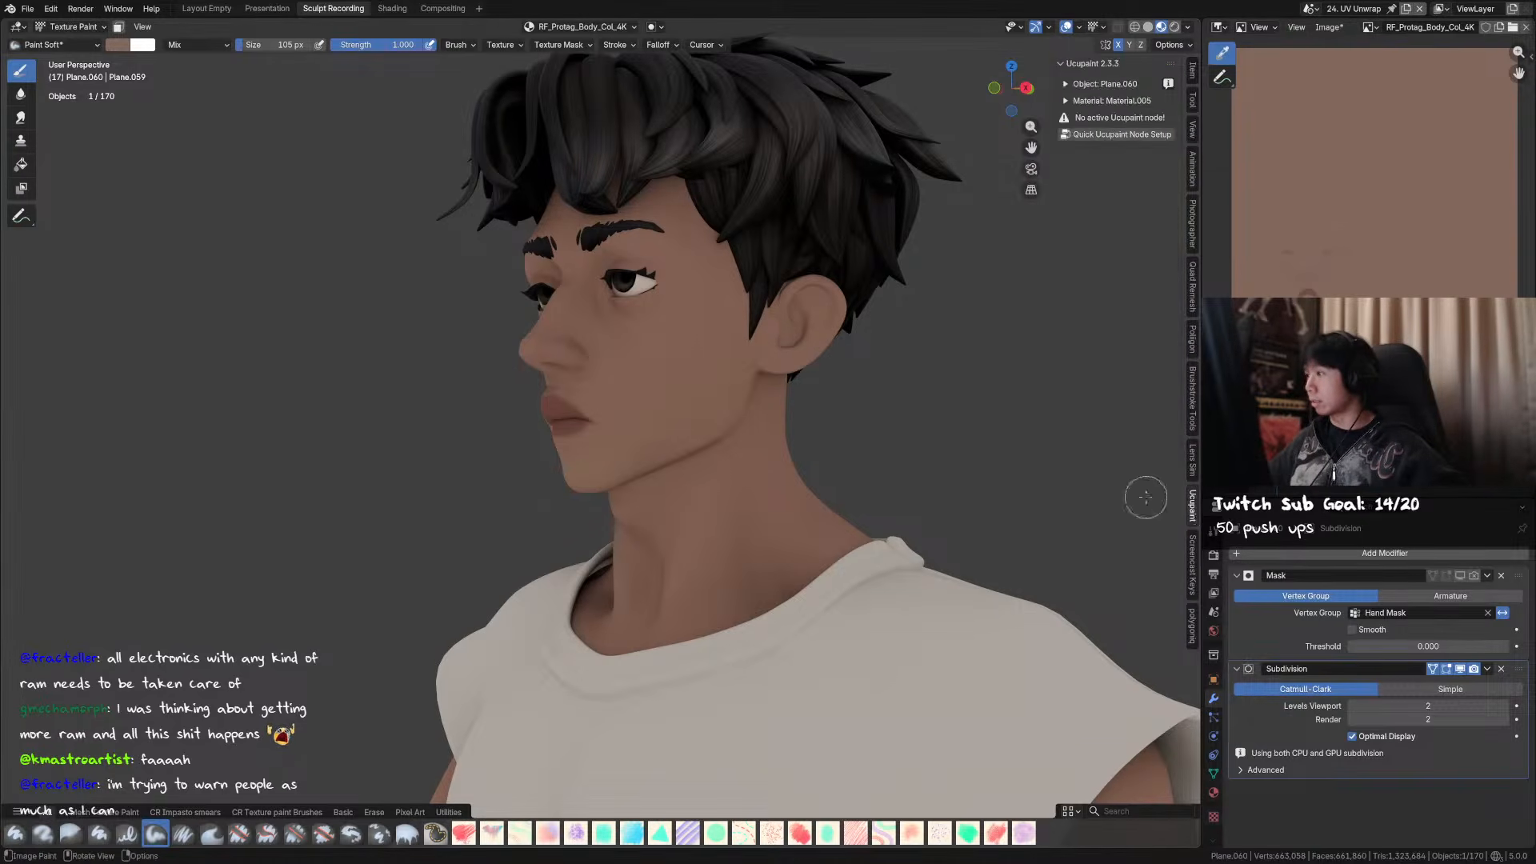
key("n")
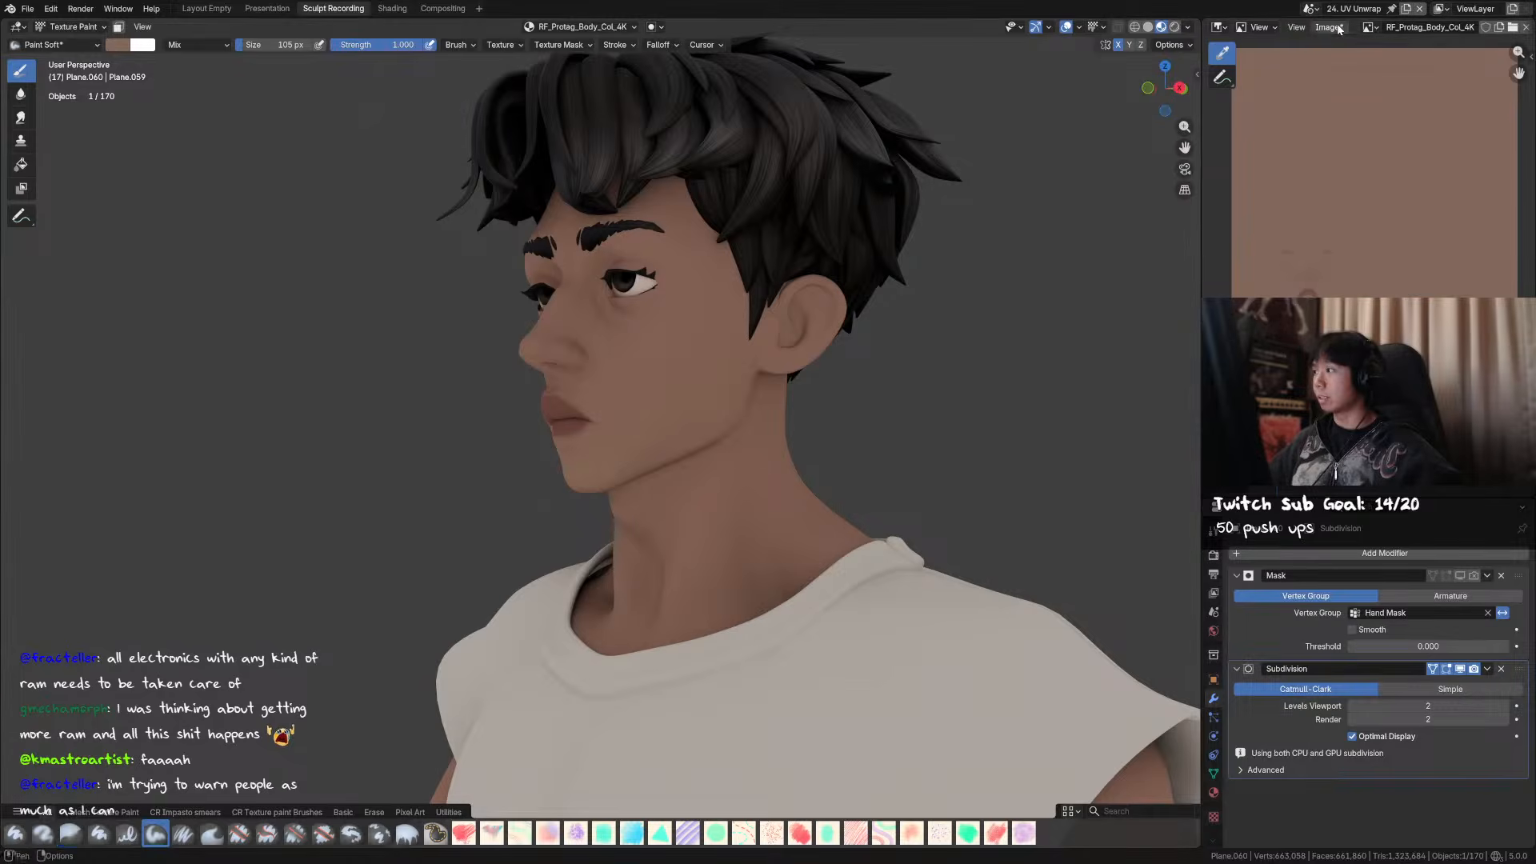
left_click(1329, 27)
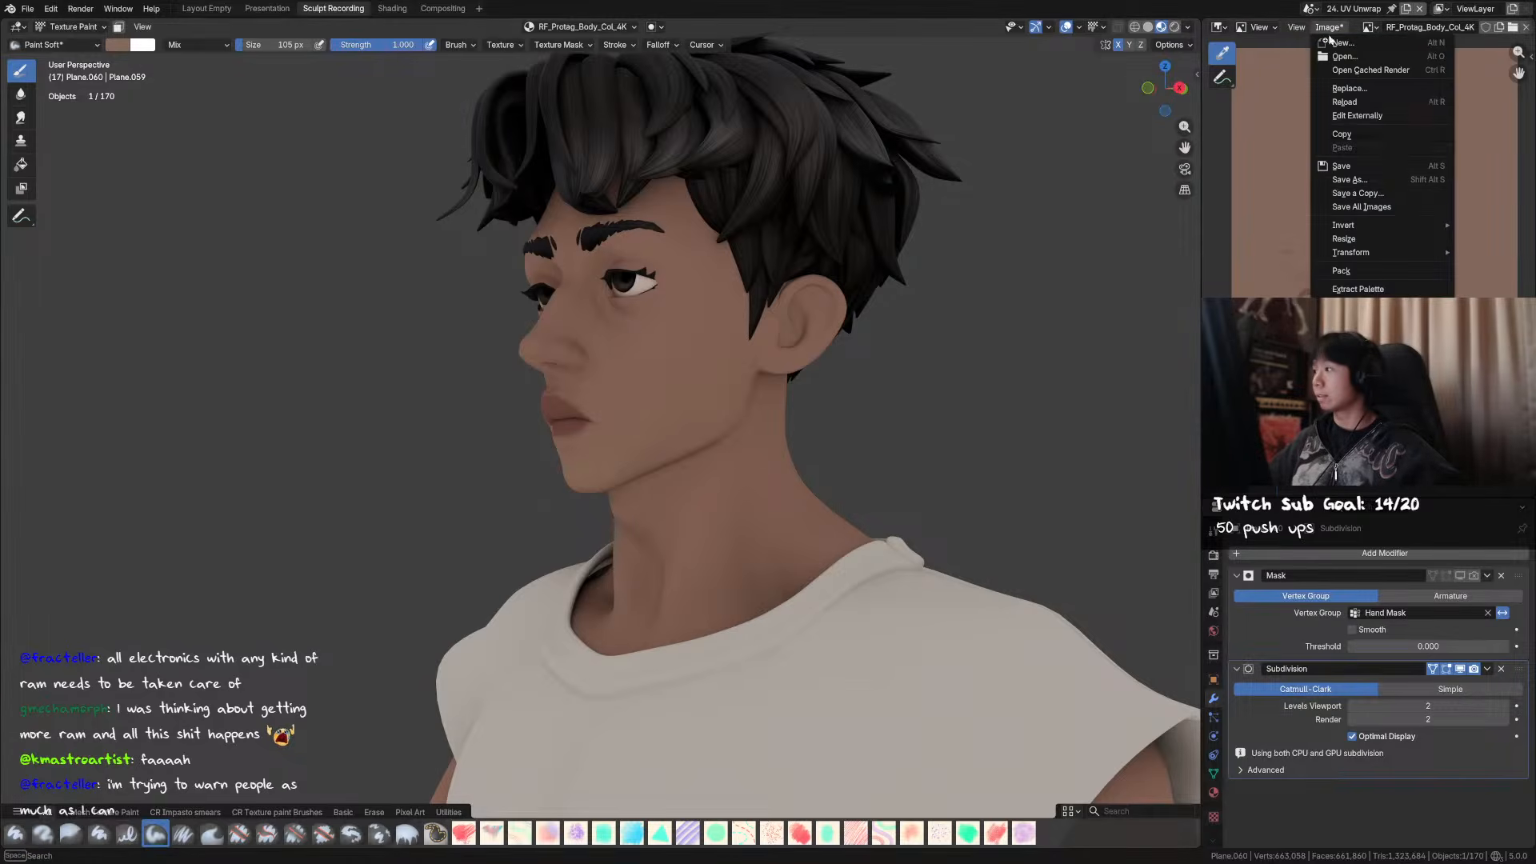
left_click(1368, 173)
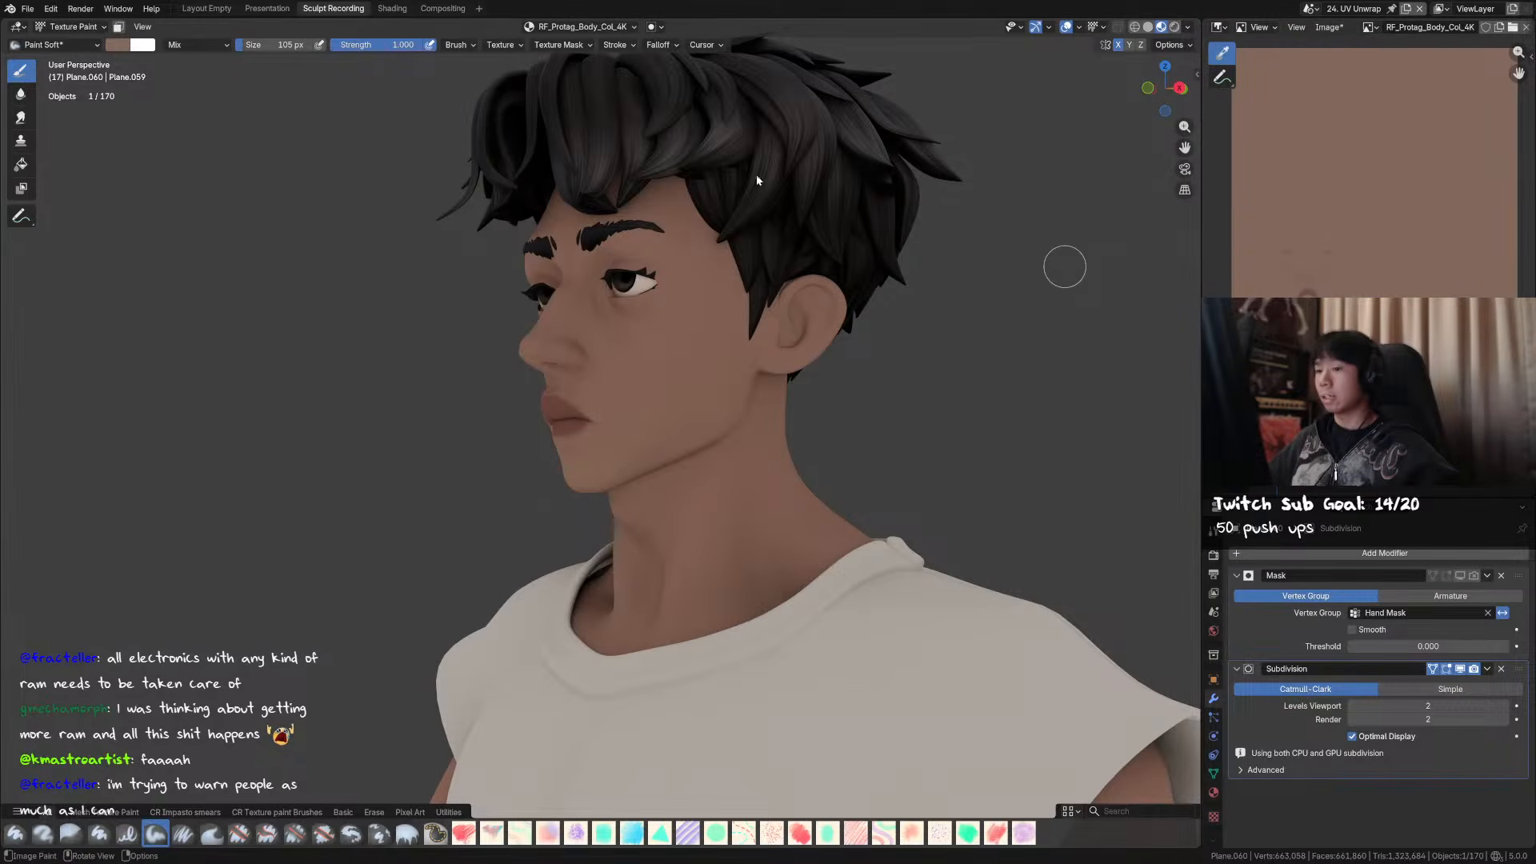
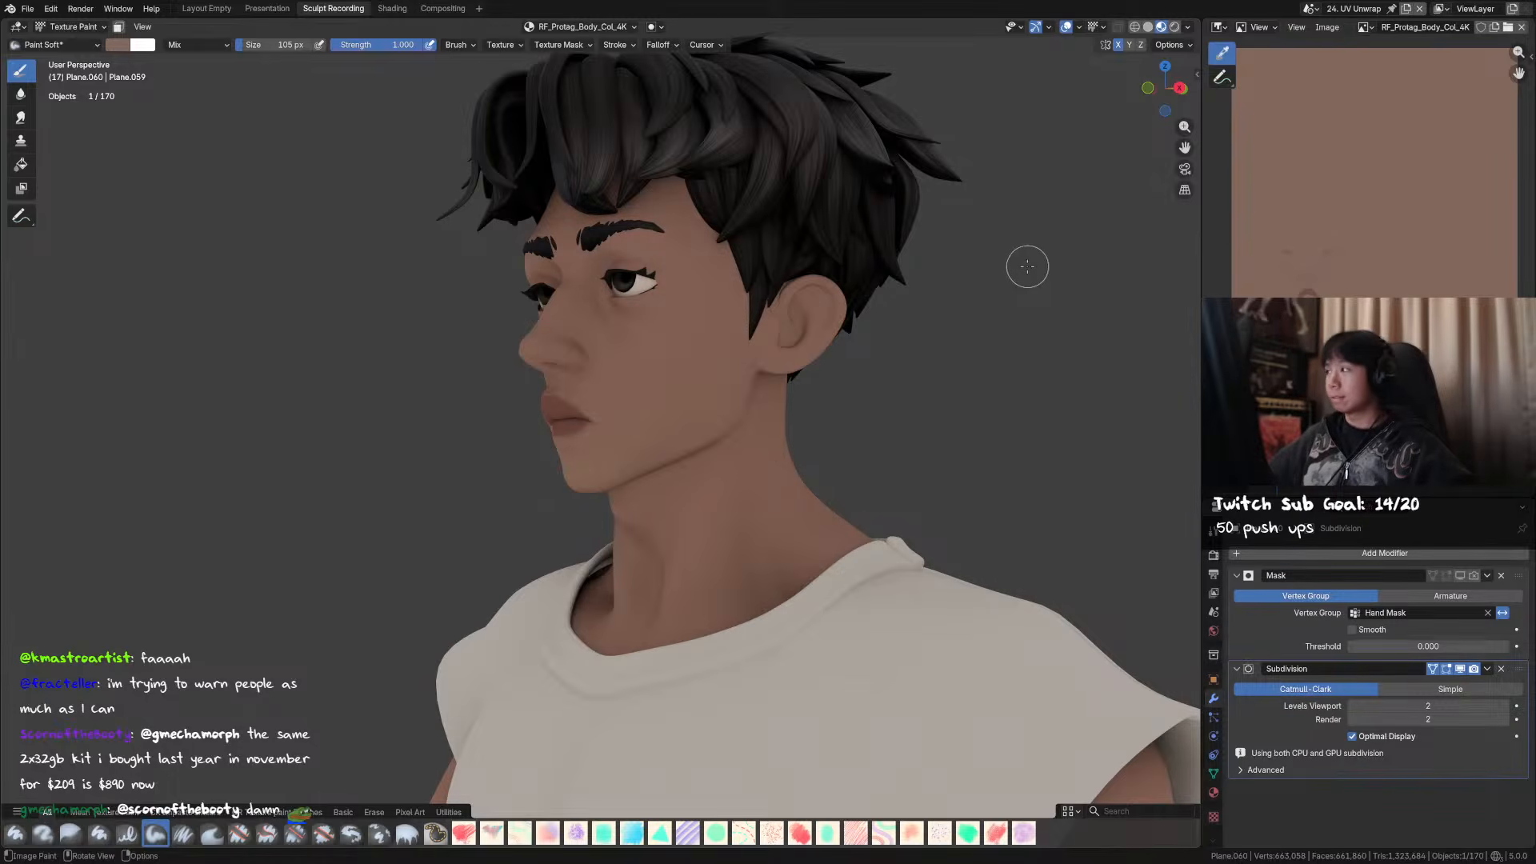
- Add a touch of colour to the character's ear with the brush at 105 px
mouse_move(933, 329)
middle_mouse_down()
mouse_move(854, 288)
mouse_move(877, 293)
middle_mouse_up()
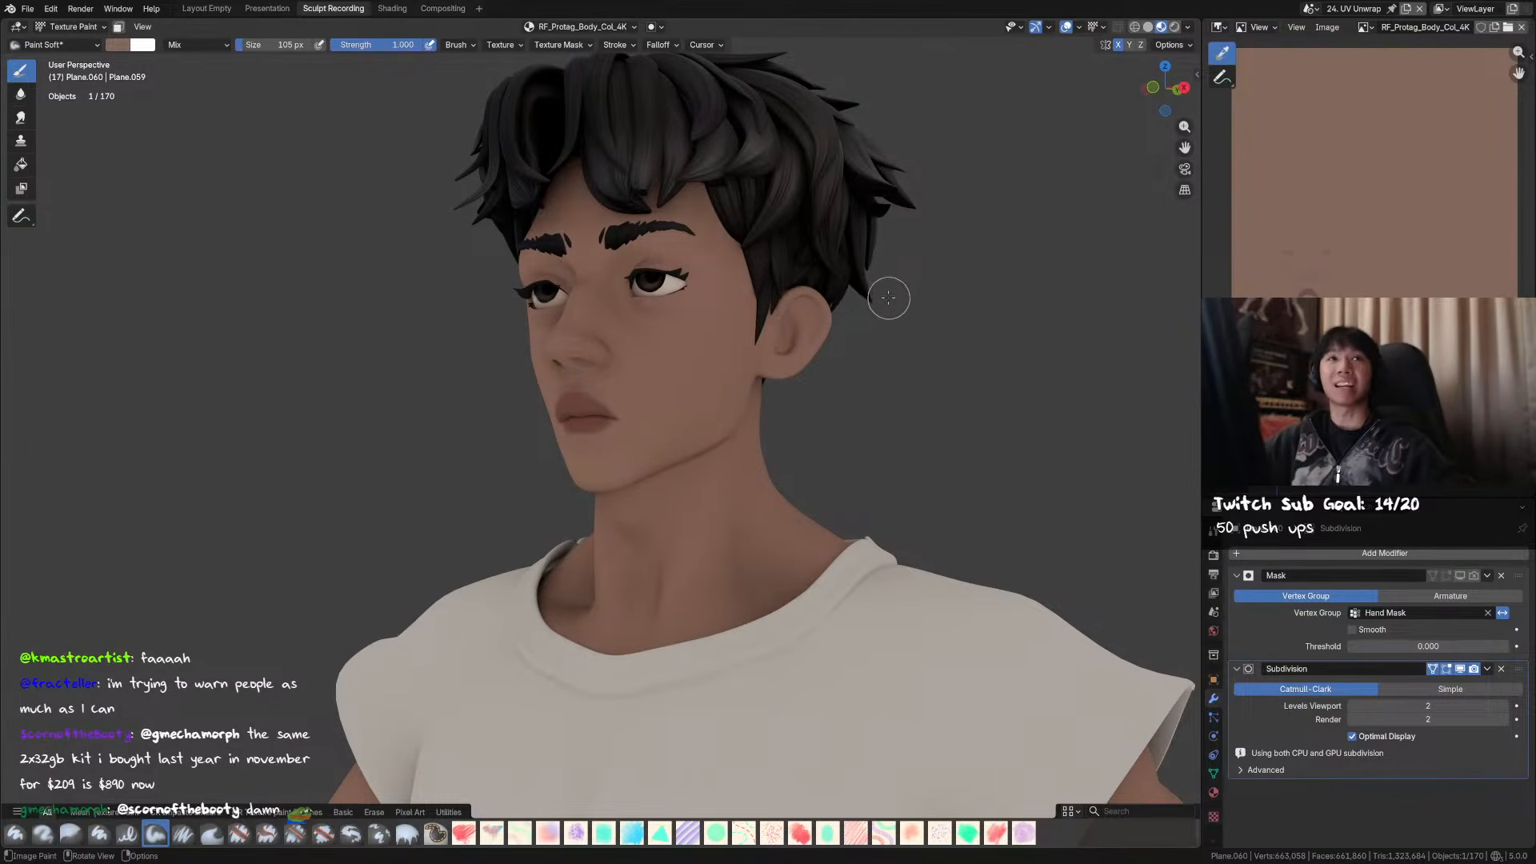
mouse_move(870, 314)
middle_mouse_down()
mouse_move(825, 300)
mouse_move(811, 320)
middle_mouse_up()
left_click_drag(800, 312, 803, 312)
middle_click_drag(833, 316, 824, 300)
mouse_move(784, 400)
middle_mouse_down()
mouse_move(828, 336)
mouse_move(817, 346)
middle_mouse_up()
- Sample a skin tone from the face and paint the cheek and jaw with a larger brush at 153 px
key("bracketright")
key("shift+x")
key("f")
left_click(663, 459)
middle_click_drag(709, 400, 723, 411)
key("bracketright")
key("bracketleft")
- Adjust the value of the sampled brush colour and save the file
left_click(117, 44)
left_click_drag(227, 250, 258, 224)
mouse_move(964, 232)
middle_mouse_down()
mouse_move(960, 255)
mouse_move(877, 308)
mouse_move(875, 325)
middle_mouse_up()
key("ctrl+s")
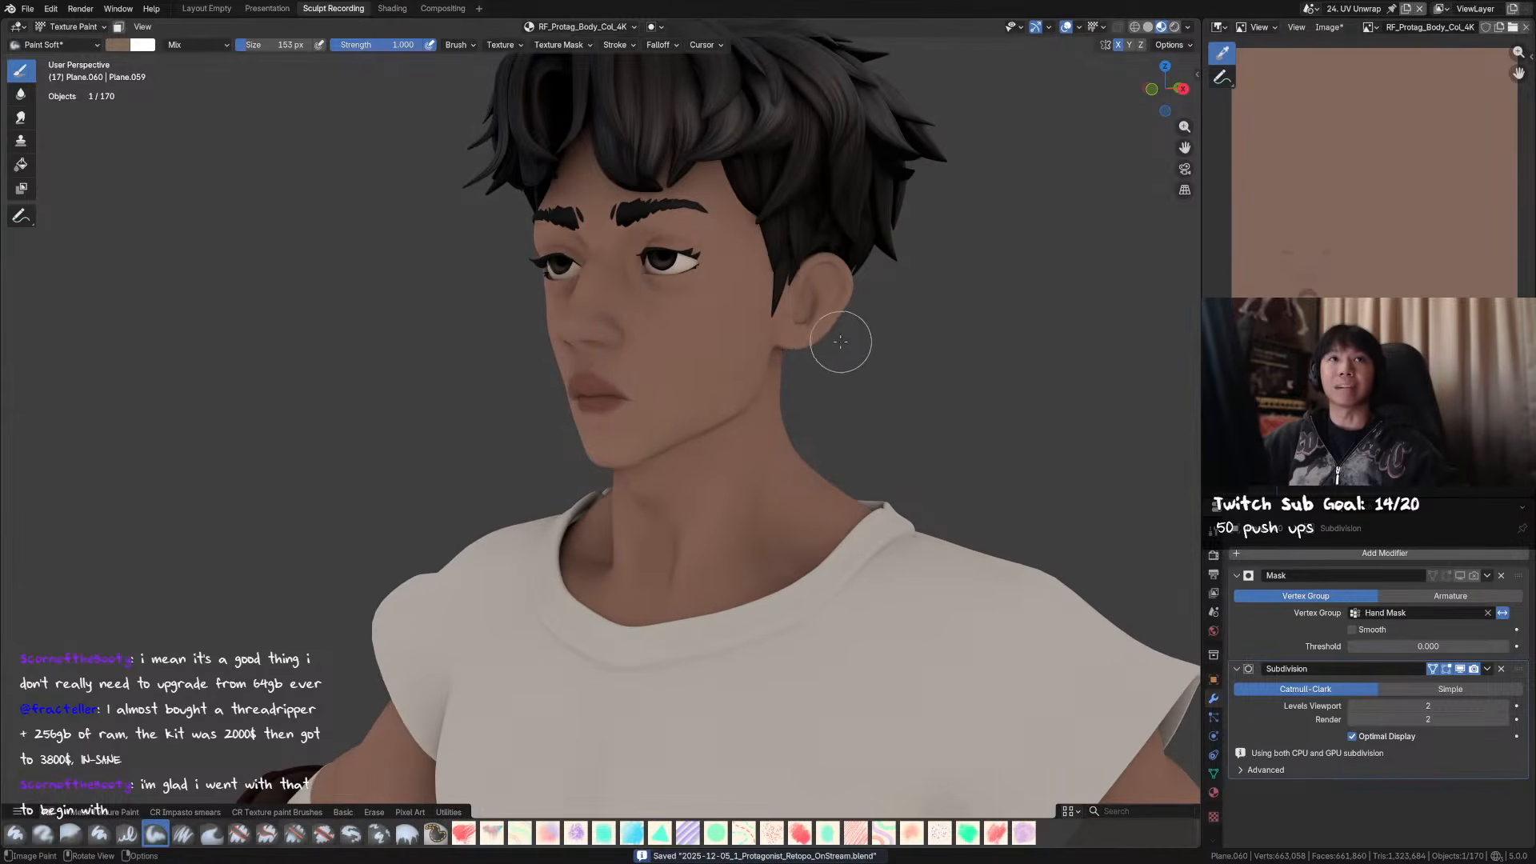
- Reduce the brush to 96 px and paint along the jaw towards the chin
mouse_move(843, 353)
middle_mouse_down()
mouse_move(832, 411)
mouse_move(739, 367)
mouse_move(717, 398)
middle_mouse_up()
key("f")
left_click(754, 354)
key("f")
left_click(766, 353)
left_click_drag(717, 398, 664, 432)
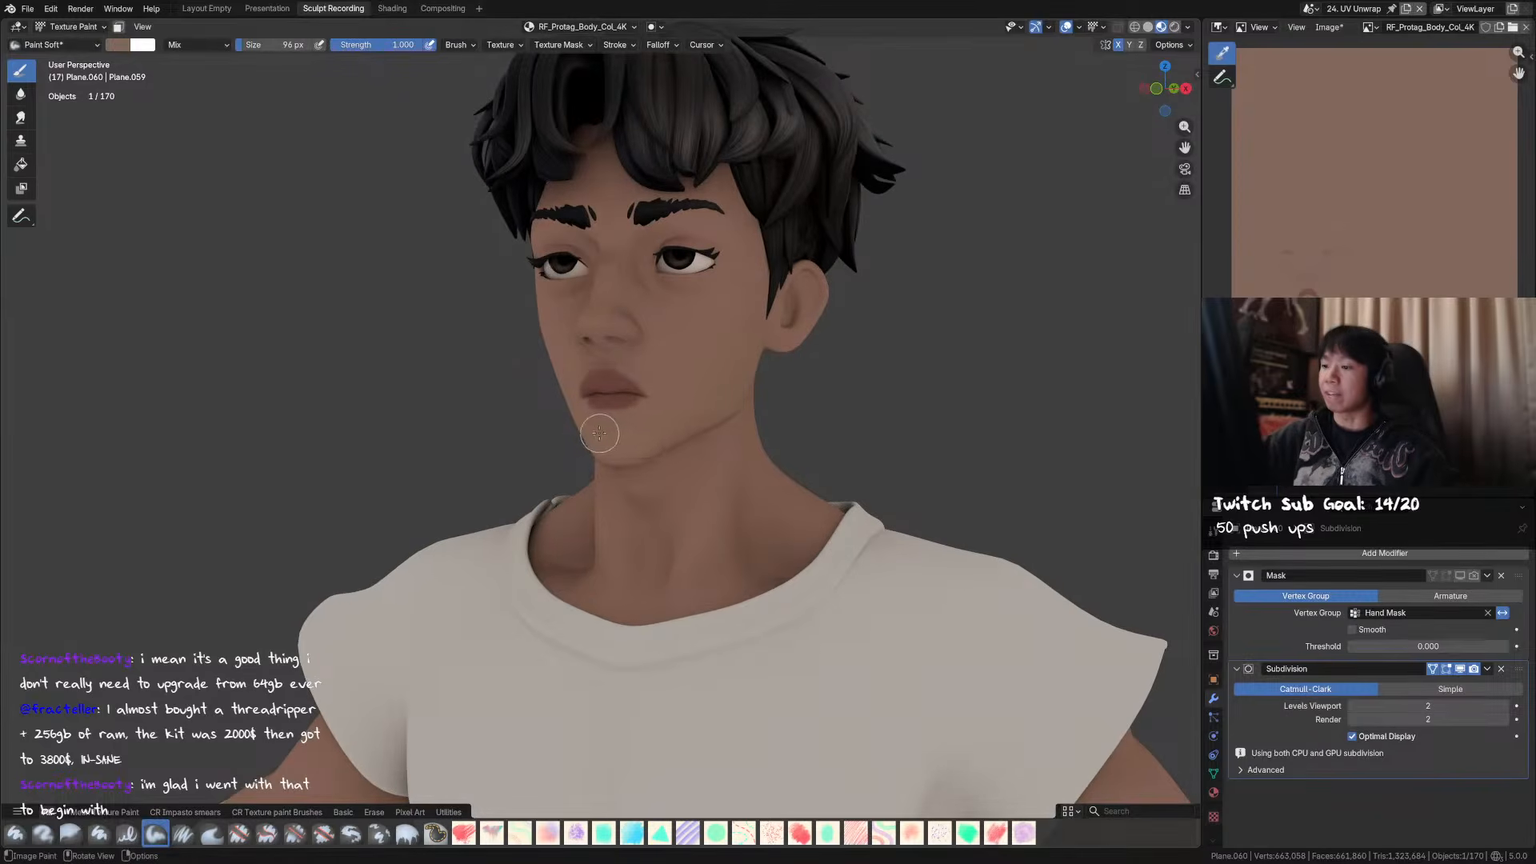
- Reduce the brush to 63 px and paint the skin around the mouth and below the nose
middle_click_drag(677, 434, 731, 439)
key("f")
left_click(628, 445)
middle_click_drag(634, 385, 688, 376)
key("f")
left_click(659, 369)
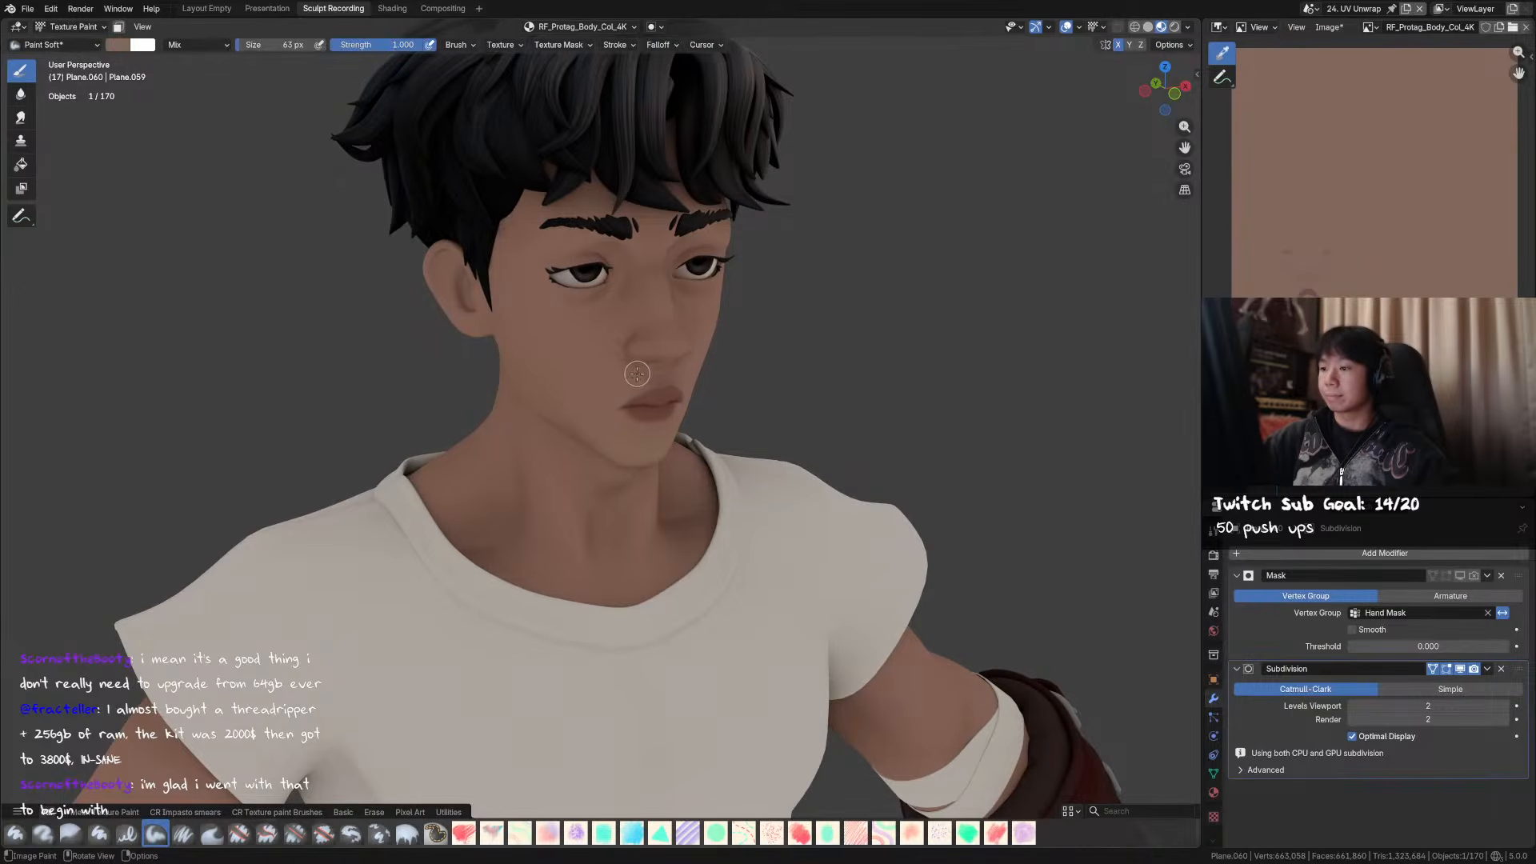
- Enlarge the brush to 99 px and paint over the cheek beside the mouth
mouse_move(625, 390)
middle_mouse_down()
mouse_move(646, 386)
mouse_move(611, 353)
mouse_move(699, 309)
middle_mouse_up()
key("f")
left_click(620, 351)
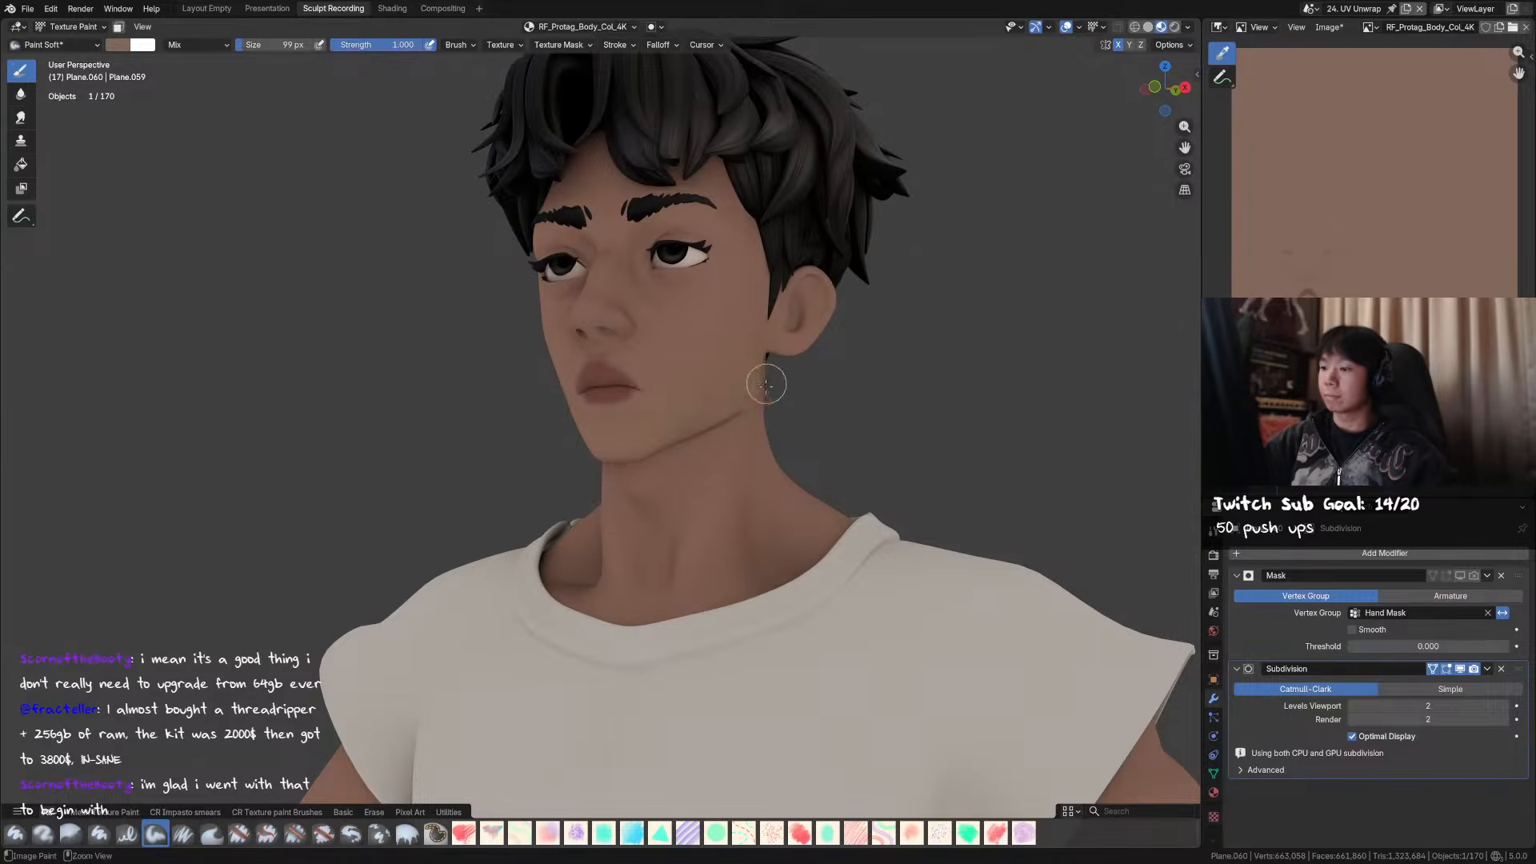
middle_click_drag(767, 378, 747, 405)
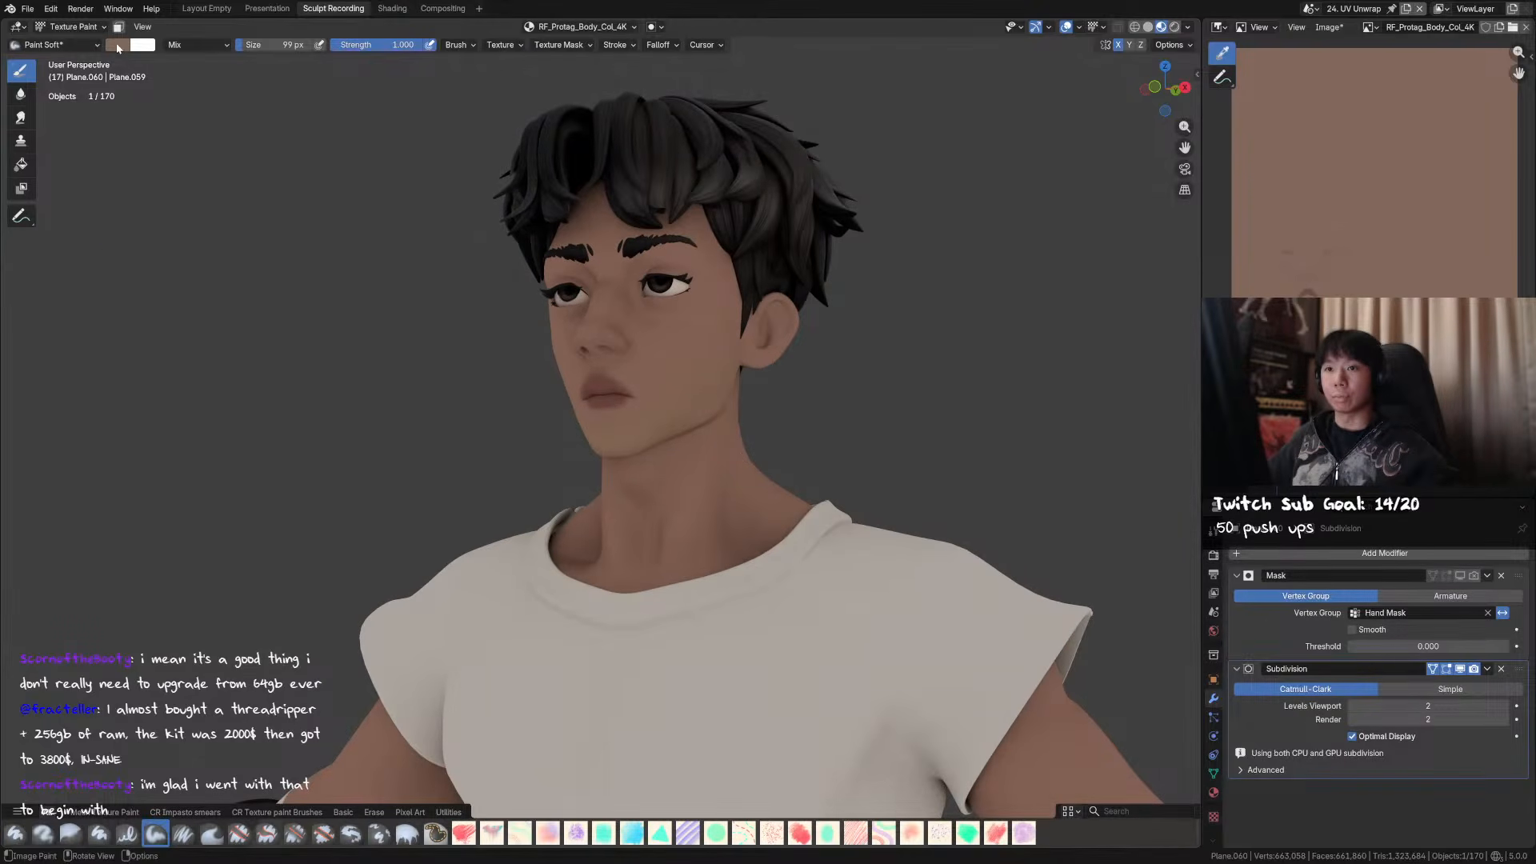
- Fine-tune the brush colour's hue and paint a stroke from the jaw to the chin at 117 px
left_click(117, 46)
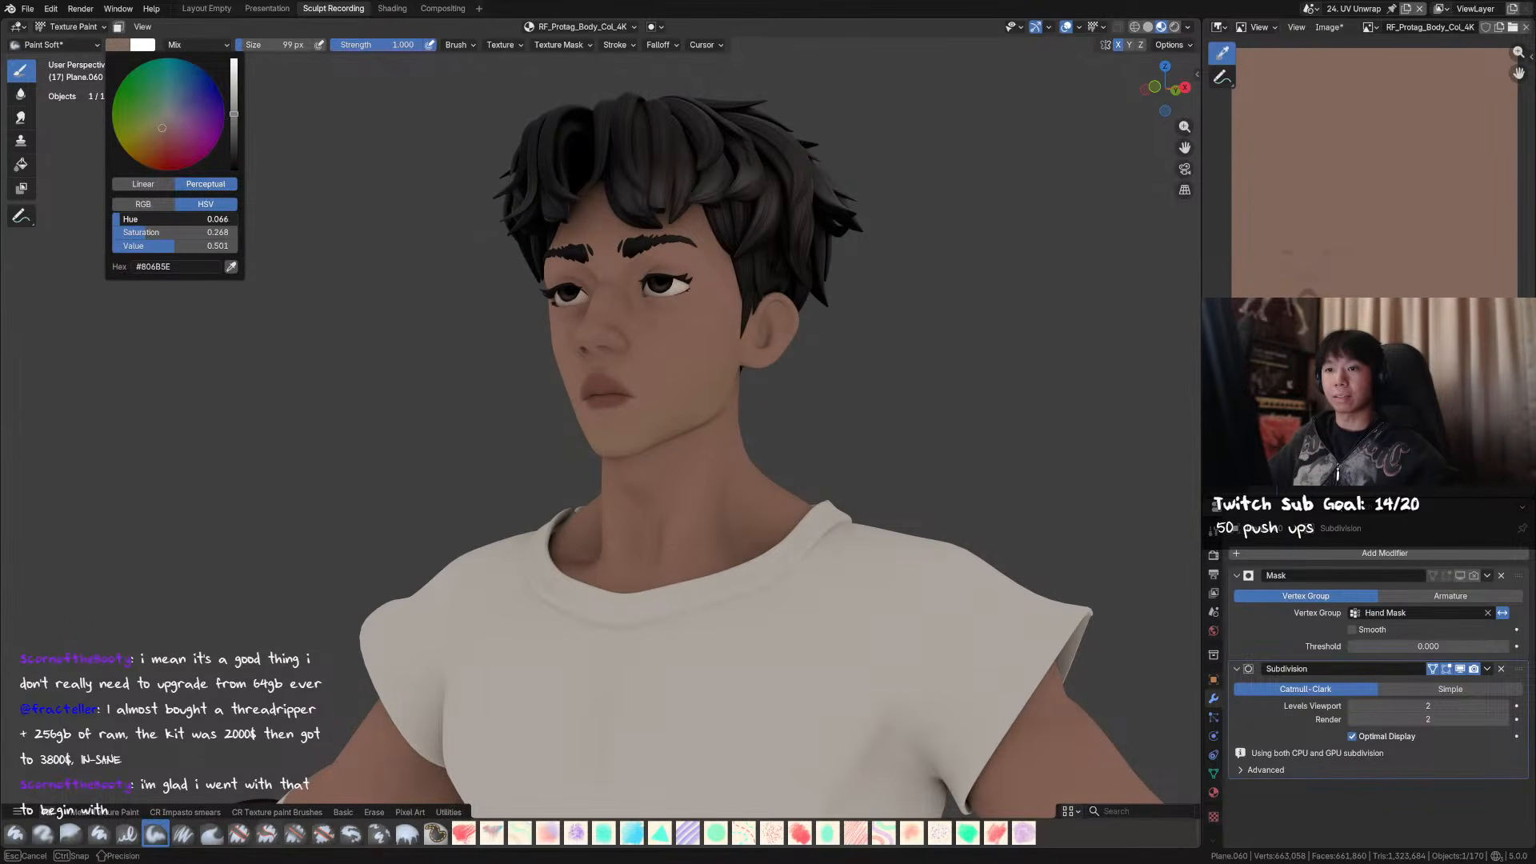
left_click_drag(121, 219, 124, 221)
key("f")
left_click(665, 419)
left_click_drag(705, 423, 628, 440)
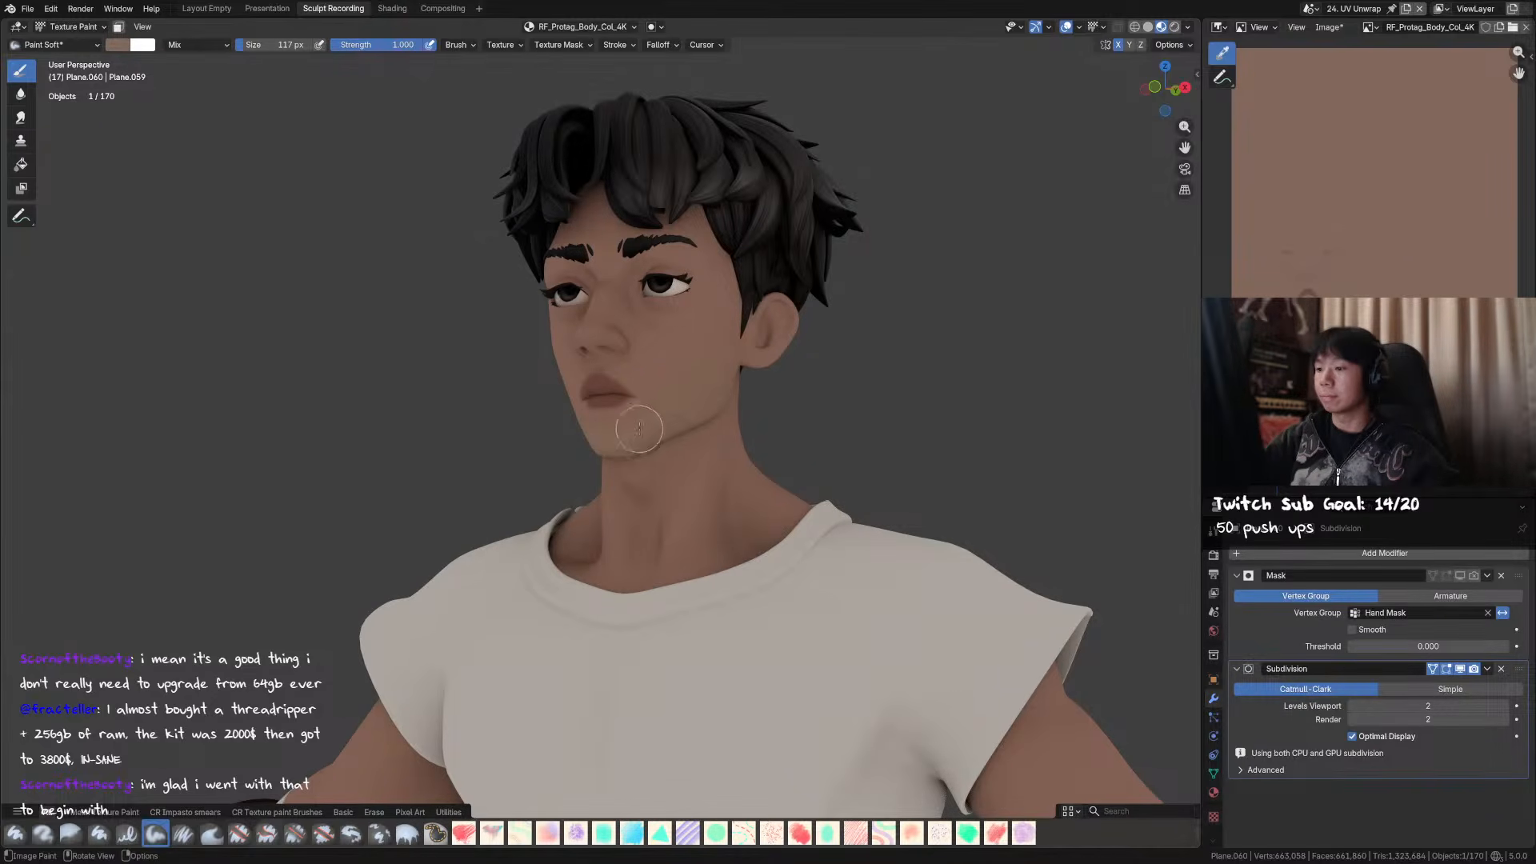
- Touch up the skin around the mouth and chin, shrinking the brush to 61 px
mouse_move(617, 422)
middle_mouse_down()
mouse_move(652, 445)
mouse_move(651, 388)
middle_mouse_up()
key("f")
left_click(654, 374)
key("f")
left_click(667, 386)
mouse_move(689, 393)
middle_mouse_down()
mouse_move(684, 428)
mouse_move(724, 389)
mouse_move(737, 439)
mouse_move(794, 315)
mouse_move(738, 461)
mouse_move(680, 489)
mouse_move(641, 436)
mouse_move(660, 434)
mouse_move(584, 439)
middle_mouse_up()
key("bracketleft")
middle_click_drag(684, 474, 608, 462)
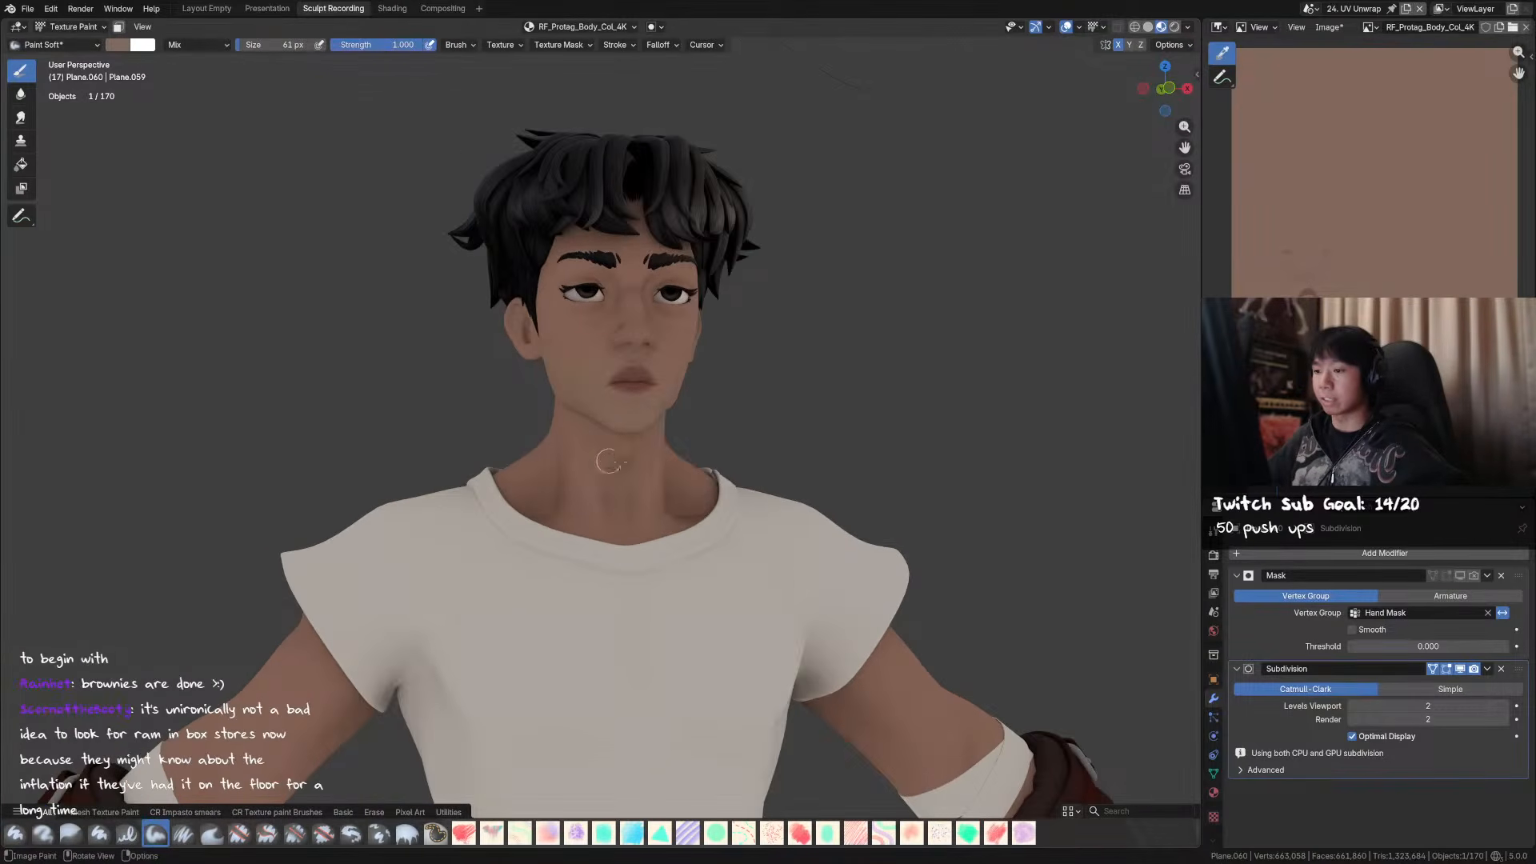
- Switch to the Smear brush, smudge the tones along the jaw and neck at 105 px and save the file
key("s")
middle_click_drag(751, 445, 670, 448)
key("f")
left_click(663, 450)
middle_click_drag(660, 432, 680, 426)
key("f")
left_click(659, 429)
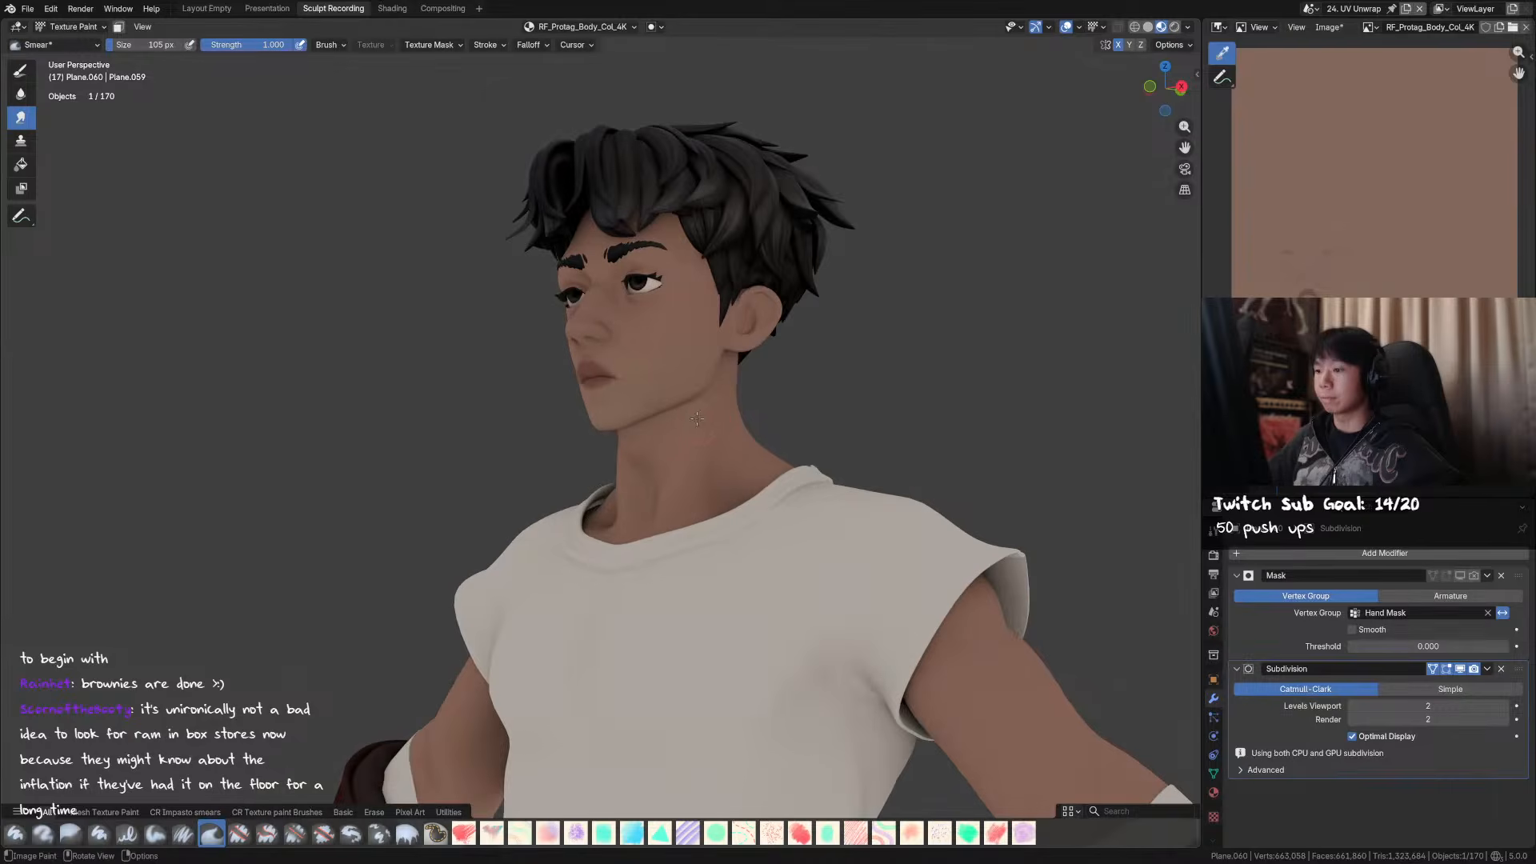
middle_click_drag(725, 392, 760, 392)
key("ctrl+s")
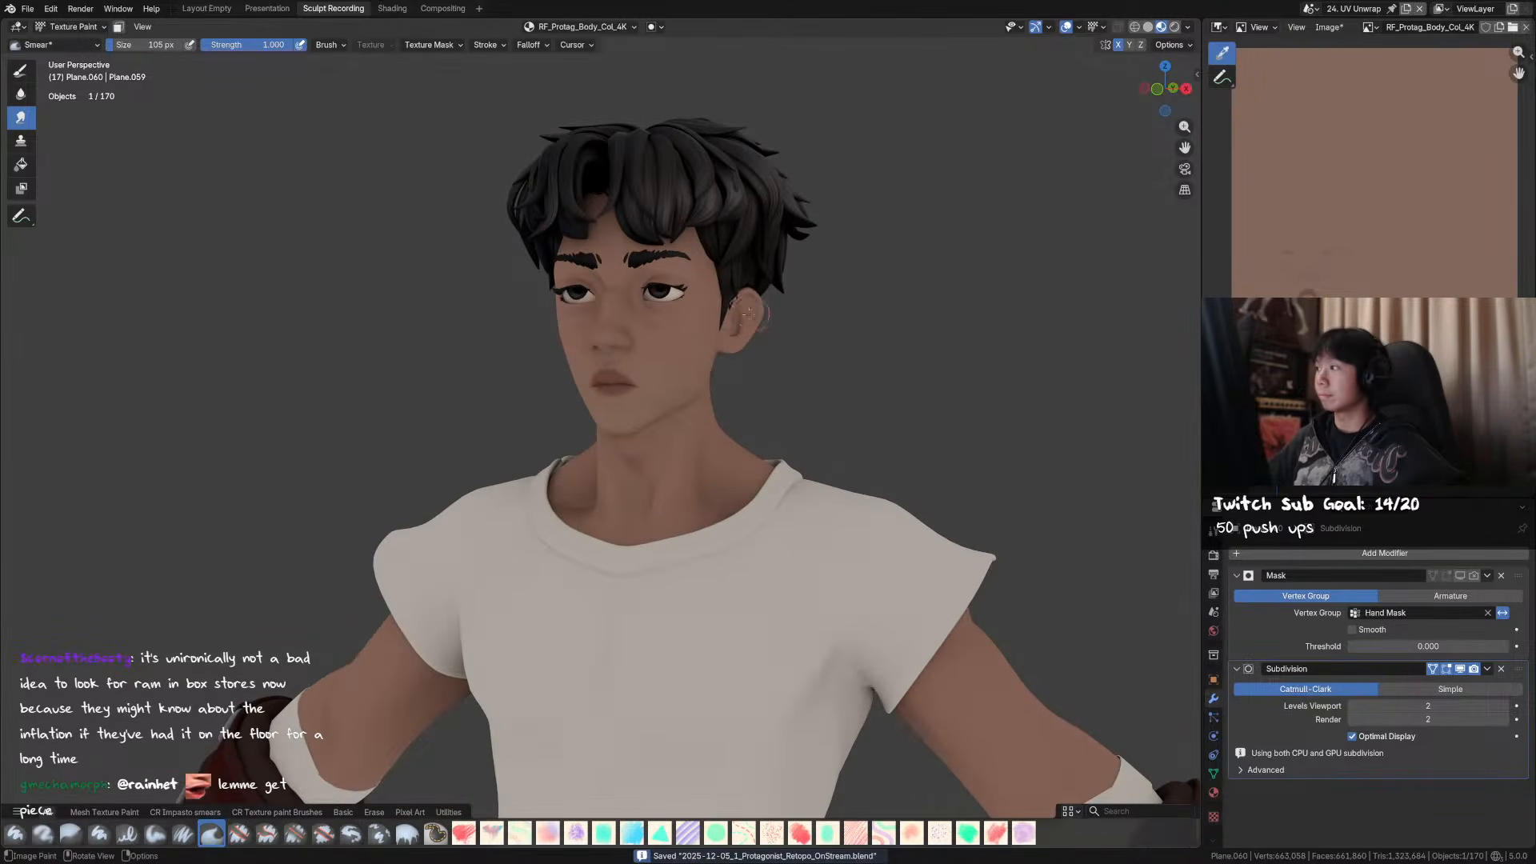
middle_click_drag(756, 320, 756, 360)
scroll(756, 360, "up", 2)
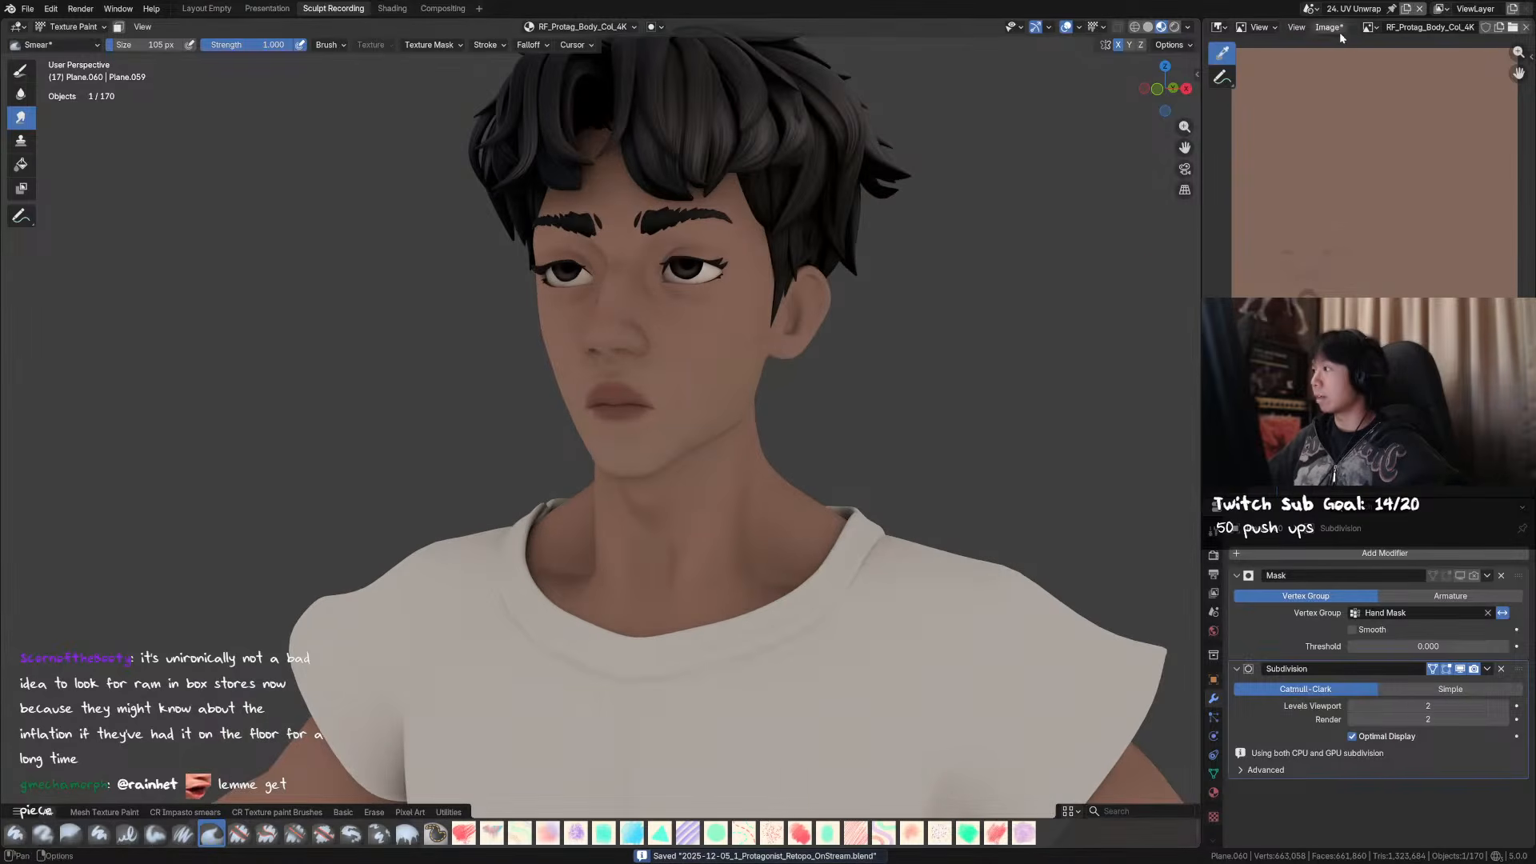
left_click(50, 9)
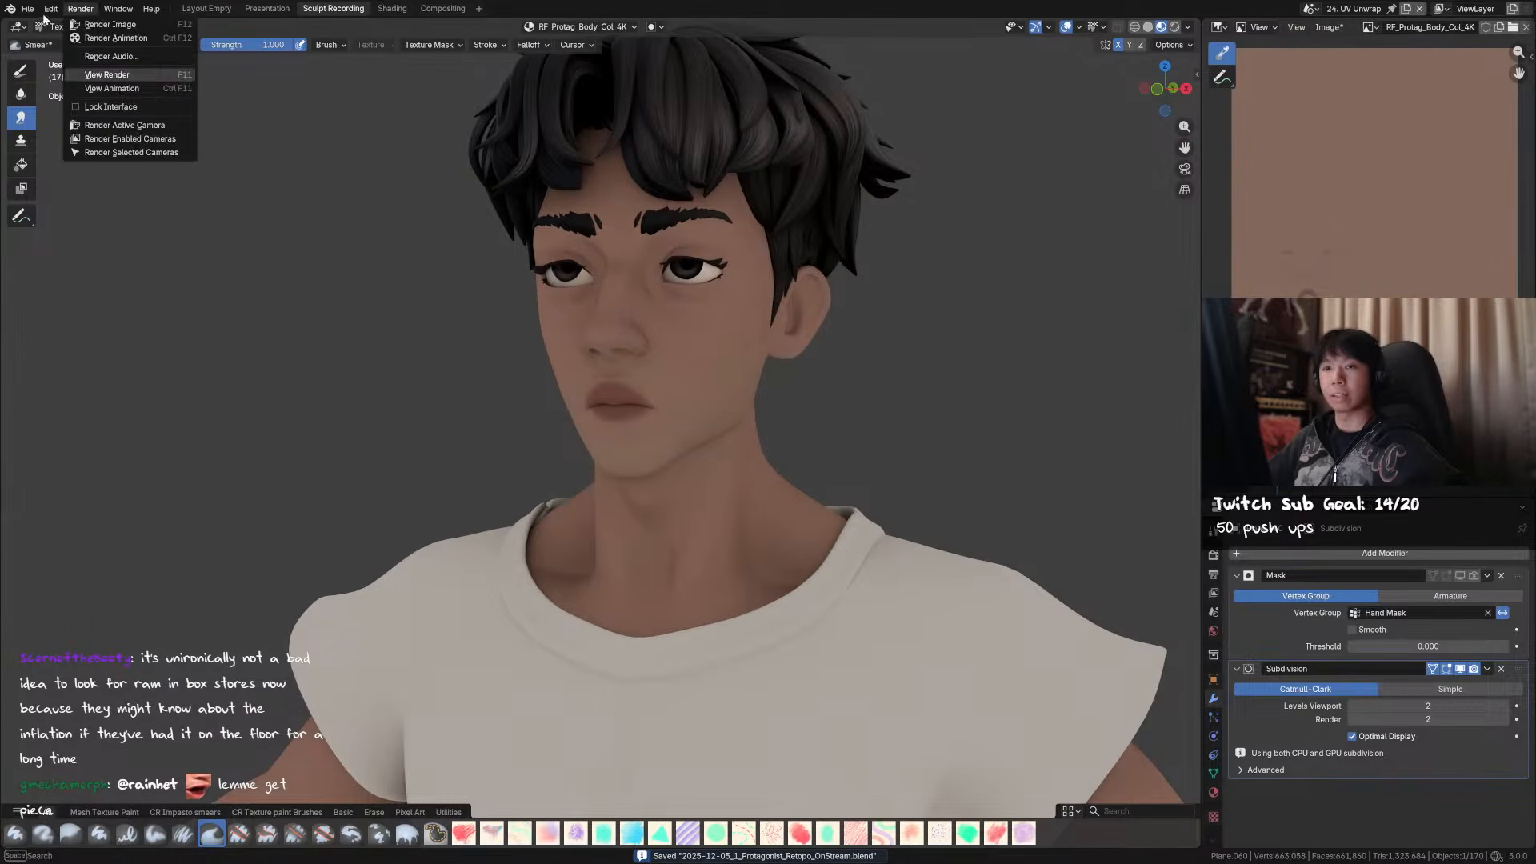
left_click(52, 9)
left_click(53, 10)
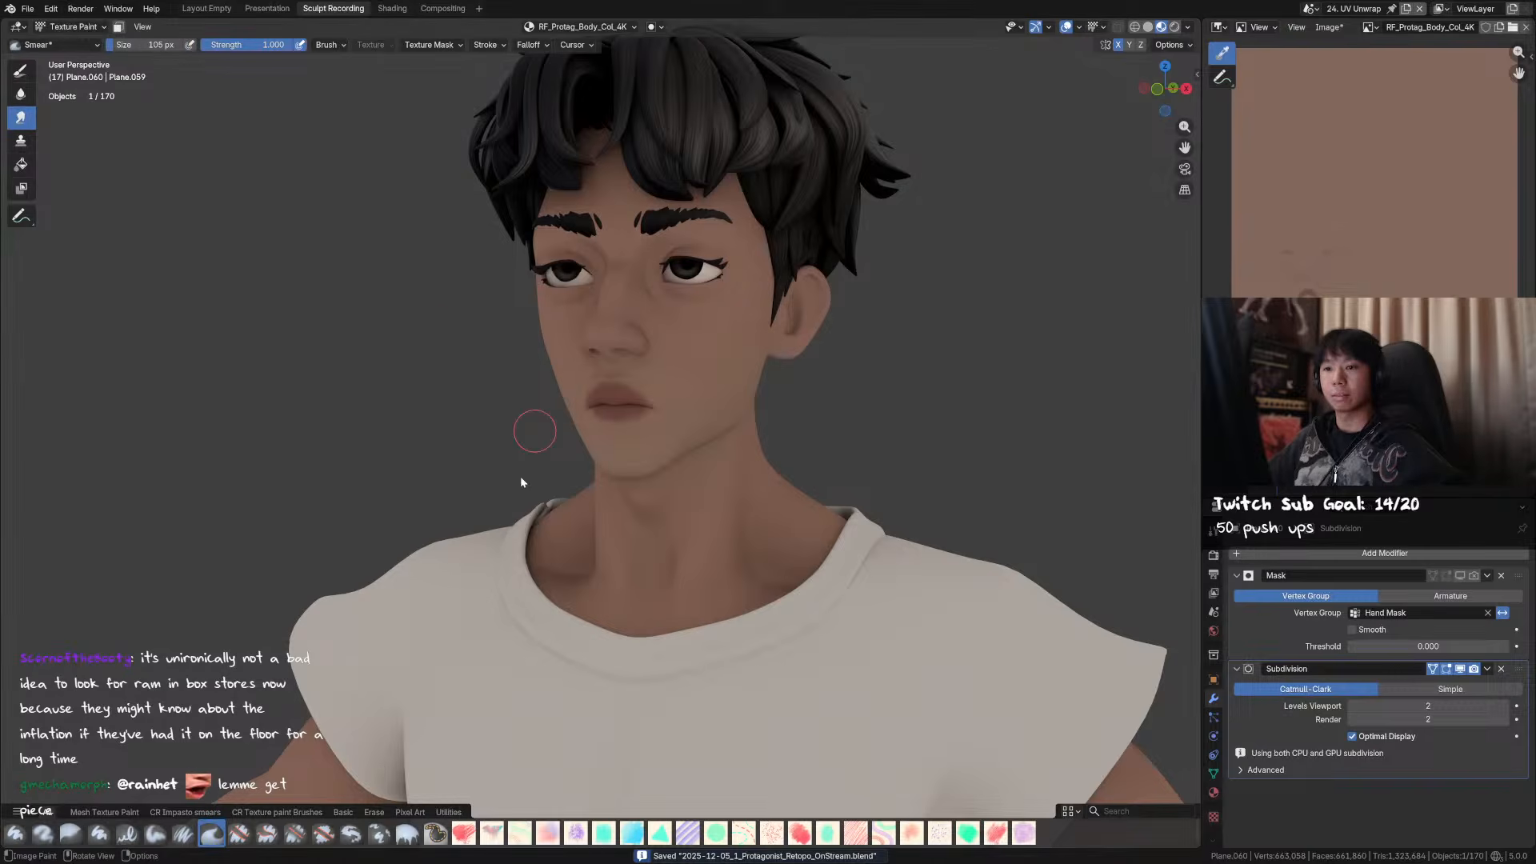
left_click(395, 263)
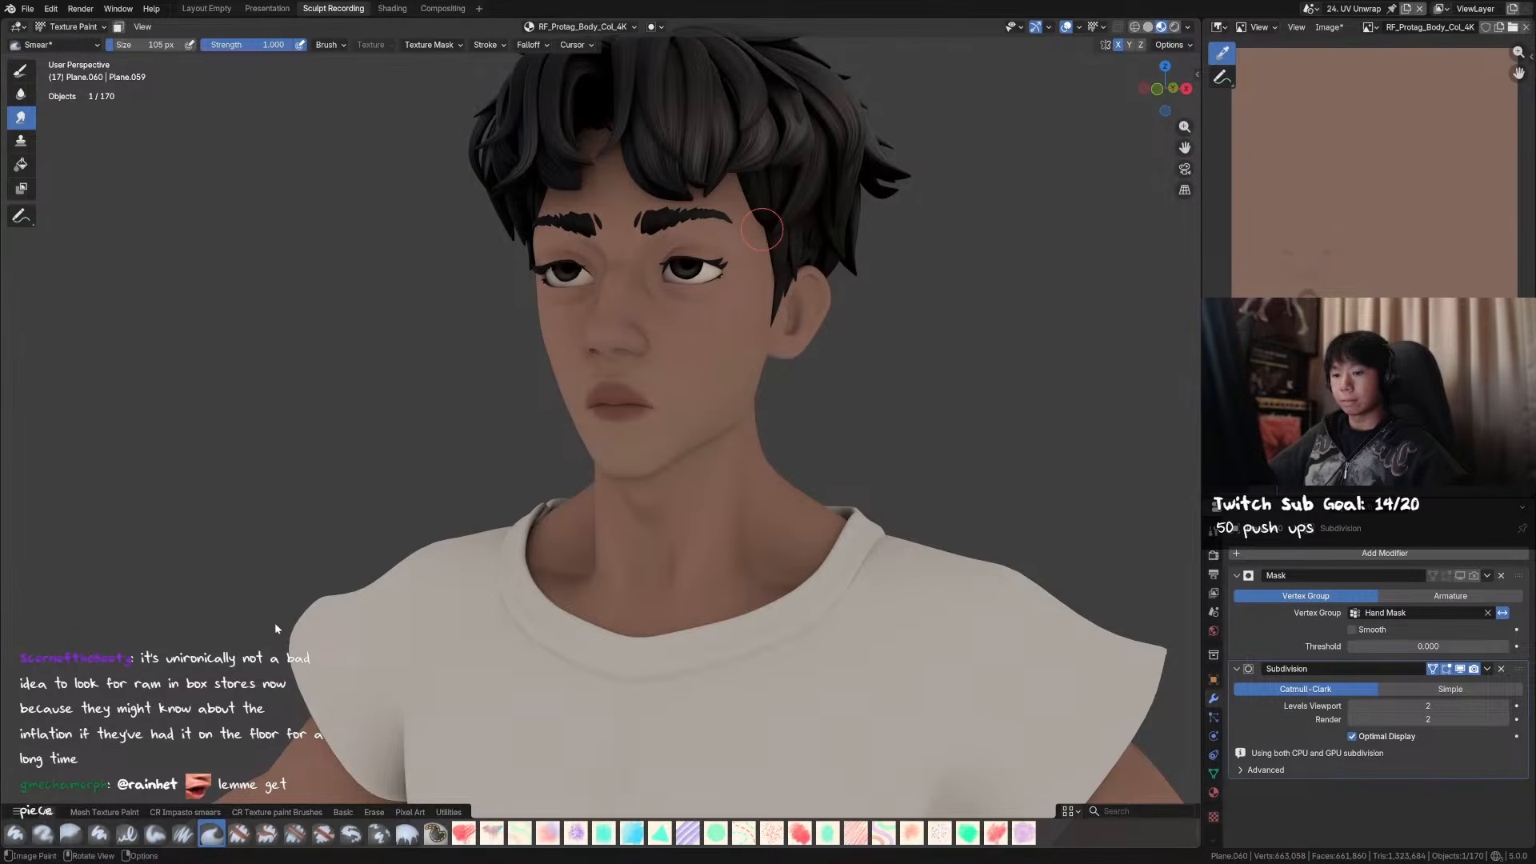
- Save the file and smudge a short stroke along the jaw with the Smear brush
middle_click_drag(1032, 332, 1005, 340)
key("ctrl+s")
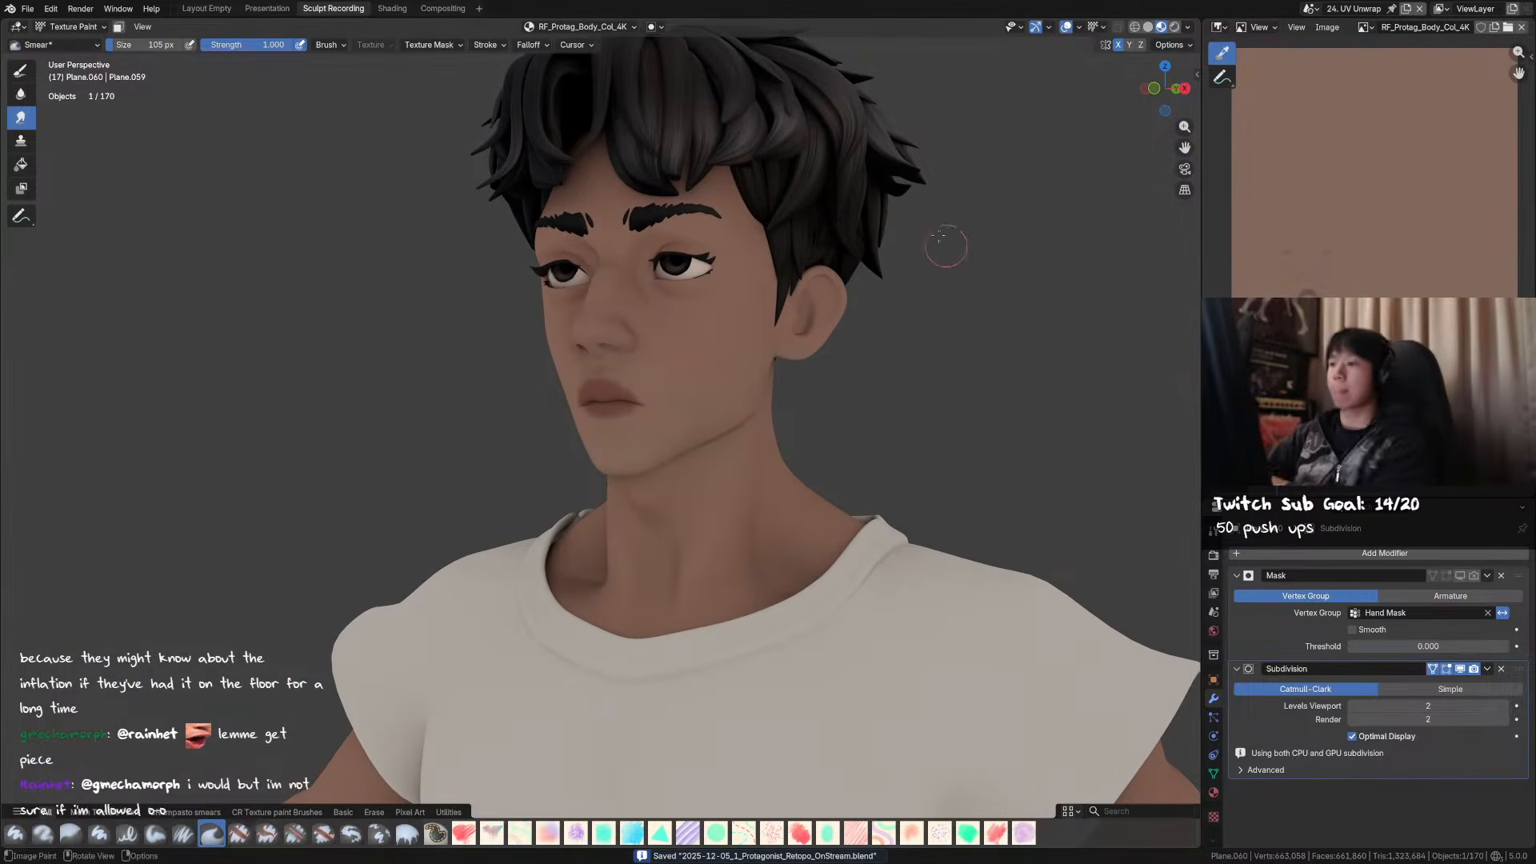
middle_click_drag(958, 250, 743, 414)
left_click_drag(751, 406, 757, 397)
mouse_move(757, 397)
middle_mouse_down()
mouse_move(770, 401)
mouse_move(749, 416)
mouse_move(768, 384)
mouse_move(771, 405)
mouse_move(797, 395)
mouse_move(747, 354)
mouse_move(706, 381)
mouse_move(781, 384)
mouse_move(627, 405)
middle_mouse_up()
- Switch back to the Paint Soft brush and set its size to 106 px for the jawline
key("b")
left_click(732, 423)
key("f")
left_click(776, 407)
key("f")
left_click(731, 371)
key("f")
left_click(623, 424)
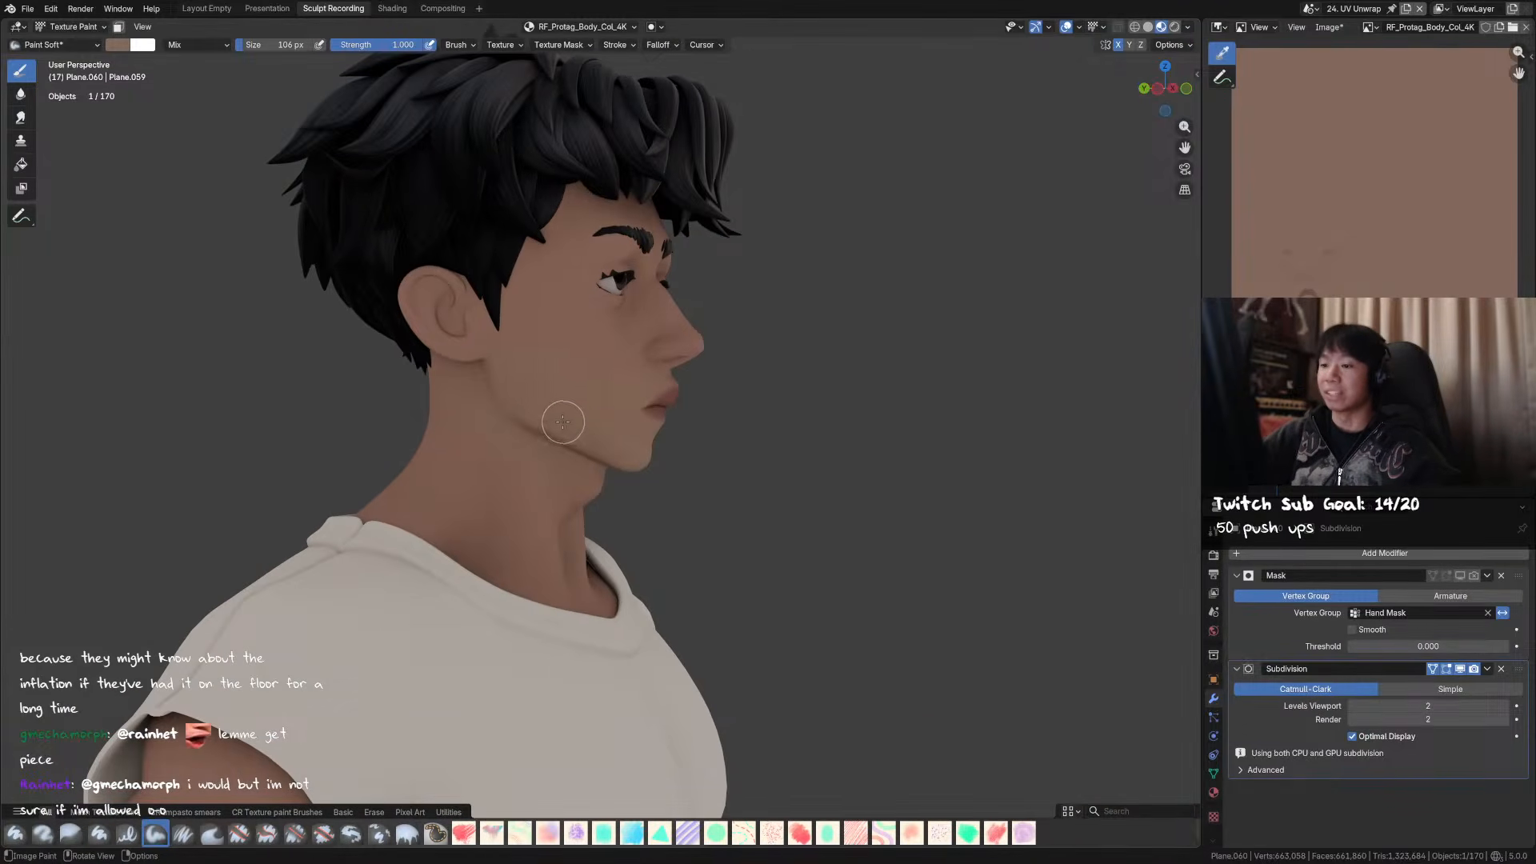
middle_click_drag(578, 455, 627, 448)
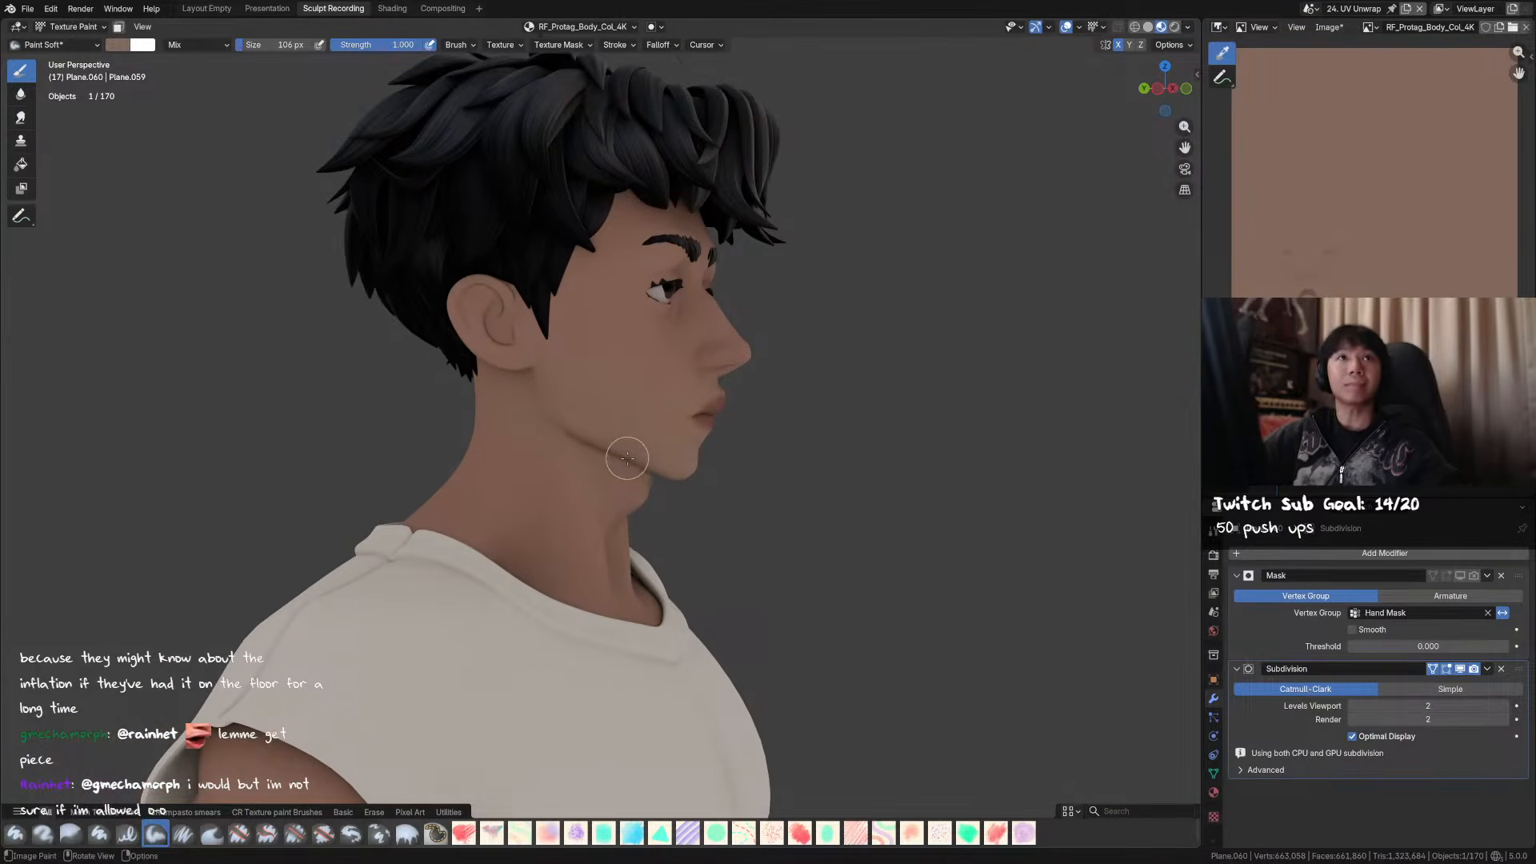
mouse_move(840, 401)
middle_mouse_down()
mouse_move(885, 363)
mouse_move(773, 357)
mouse_move(828, 358)
middle_mouse_up()
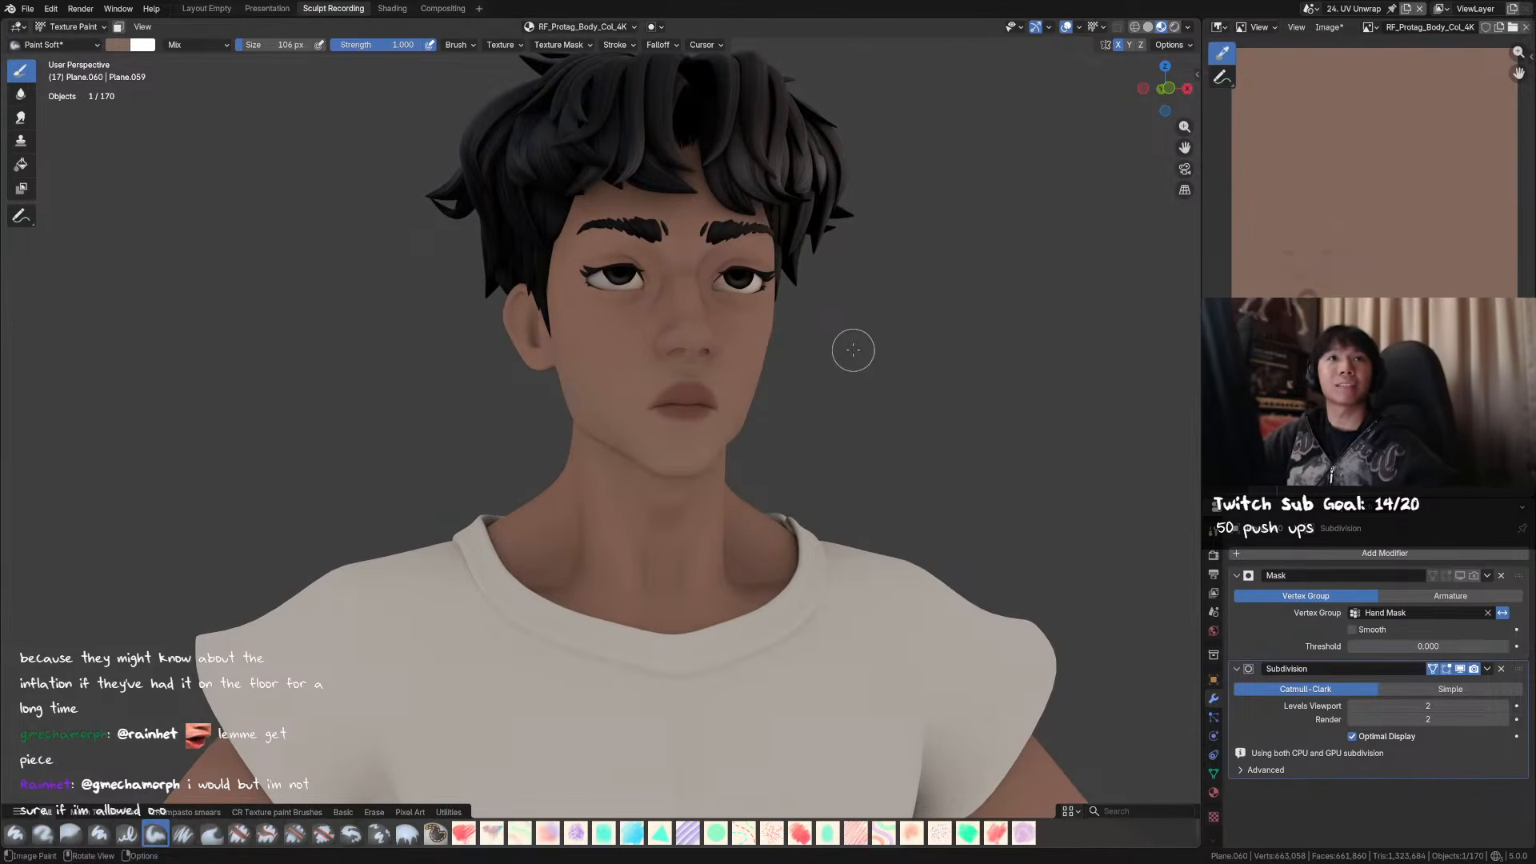
- Shrink the Paint Soft brush to 85 px at the chin and to 62 px at the cheek
middle_click_drag(880, 353, 734, 401)
key("bracketleft")
key("bracketleft")
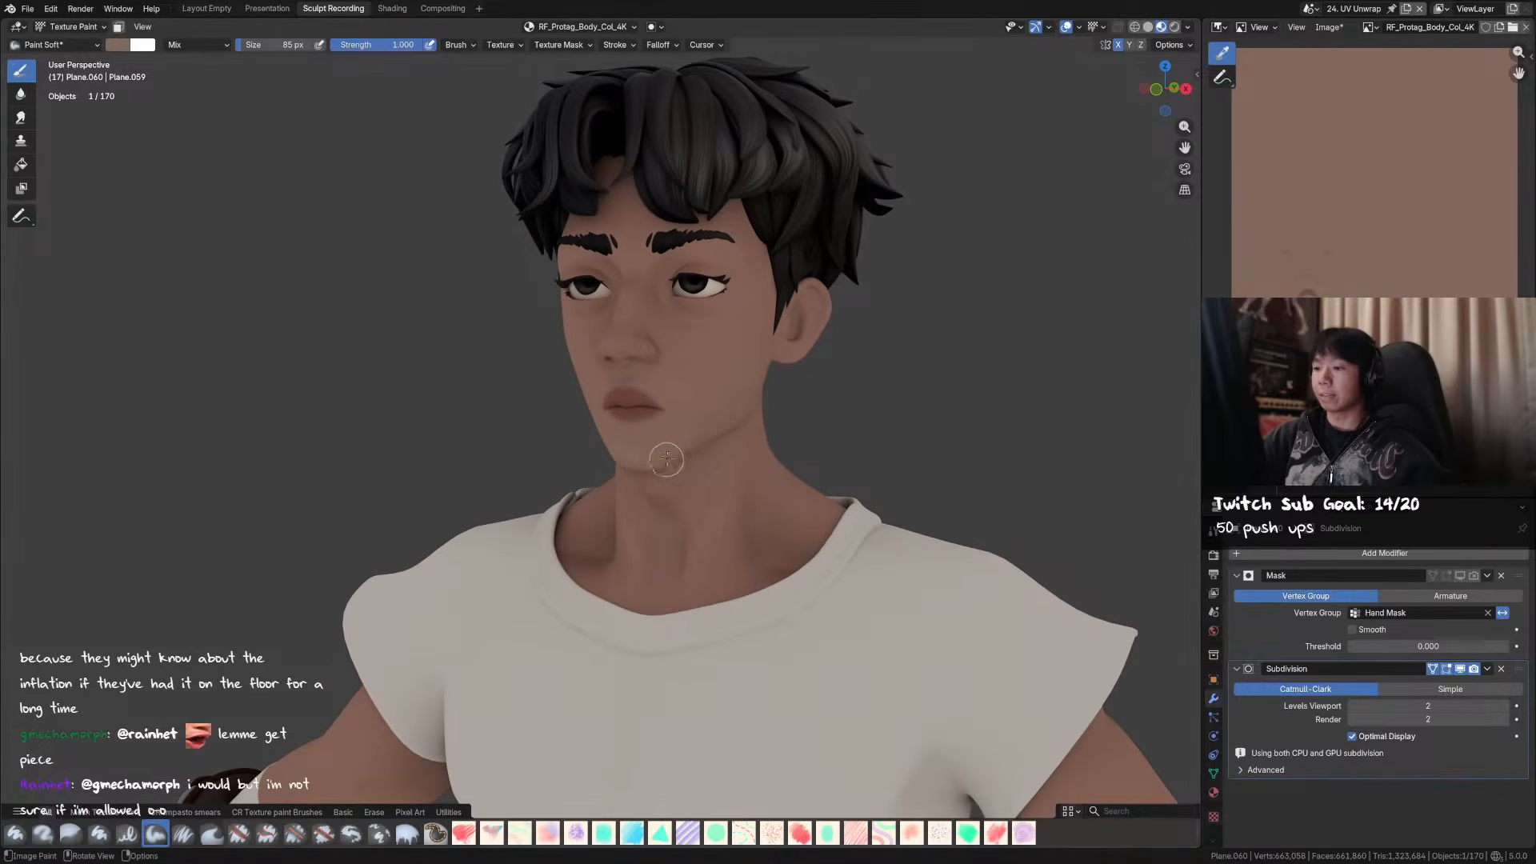
mouse_move(647, 455)
middle_mouse_down()
mouse_move(730, 434)
mouse_move(720, 326)
mouse_move(791, 352)
mouse_move(672, 367)
middle_mouse_up()
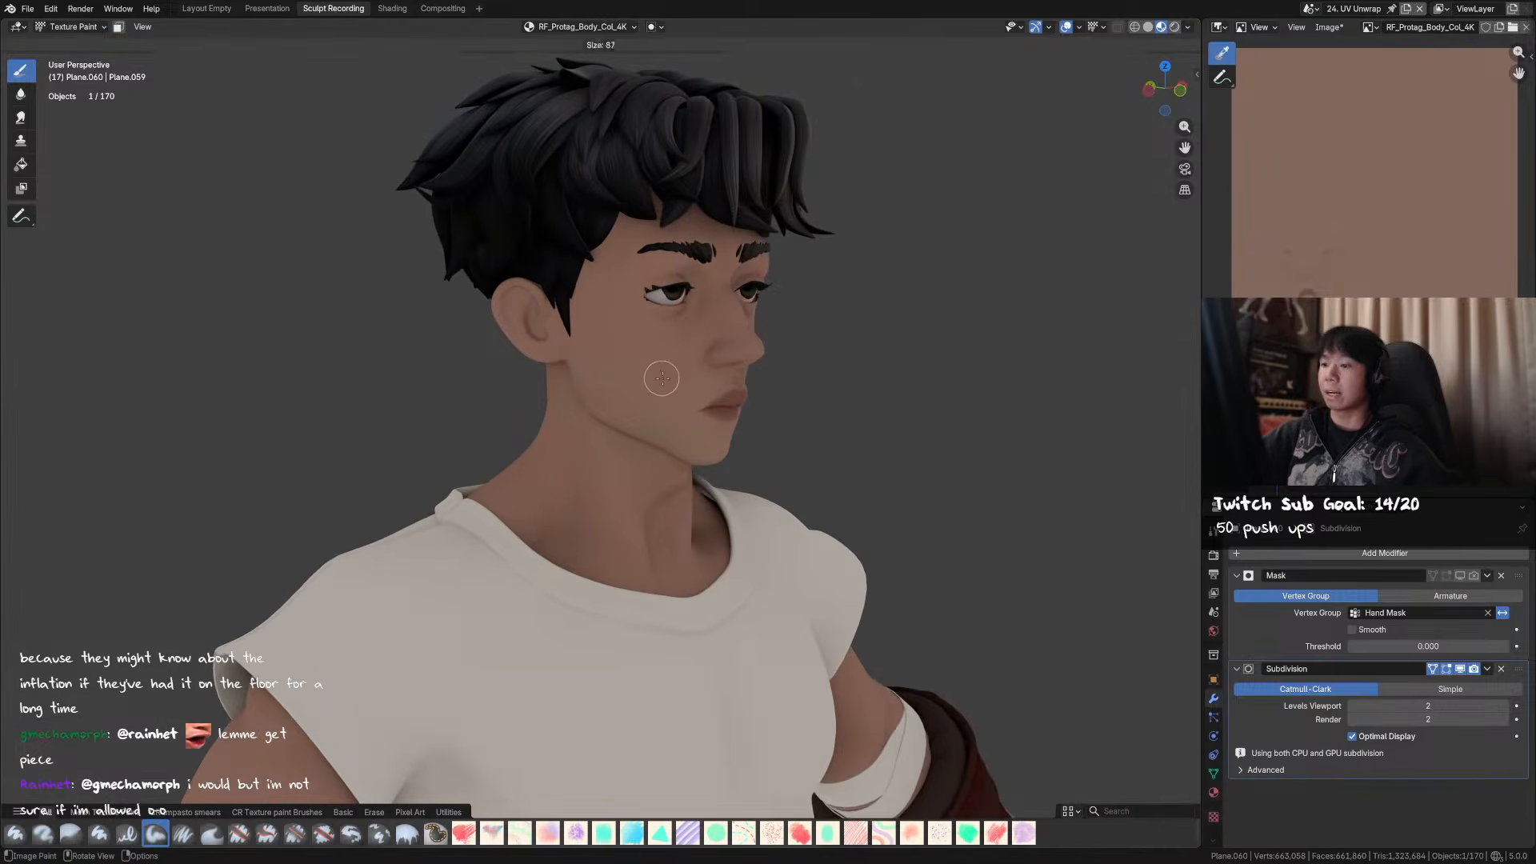
key("bracketright")
key("bracketright")
key("bracketright")
key("bracketleft")
key("bracketleft")
key("bracketleft")
key("bracketleft")
key("bracketleft")
key("bracketleft")
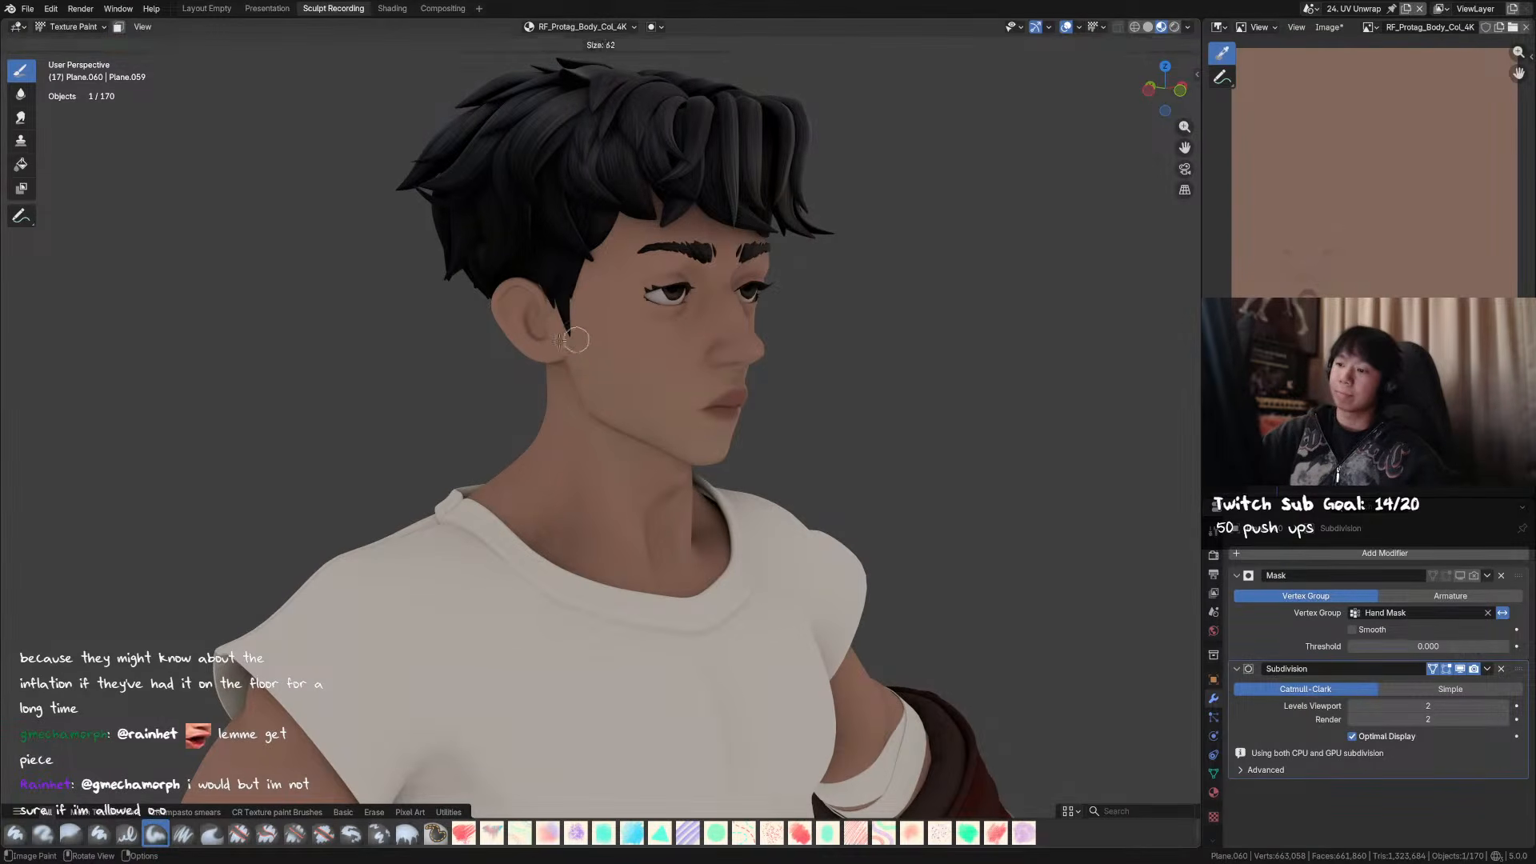
- Sample the reddish lip tone as the brush colour and set the brush size to 75 px
middle_click_drag(825, 344, 725, 344)
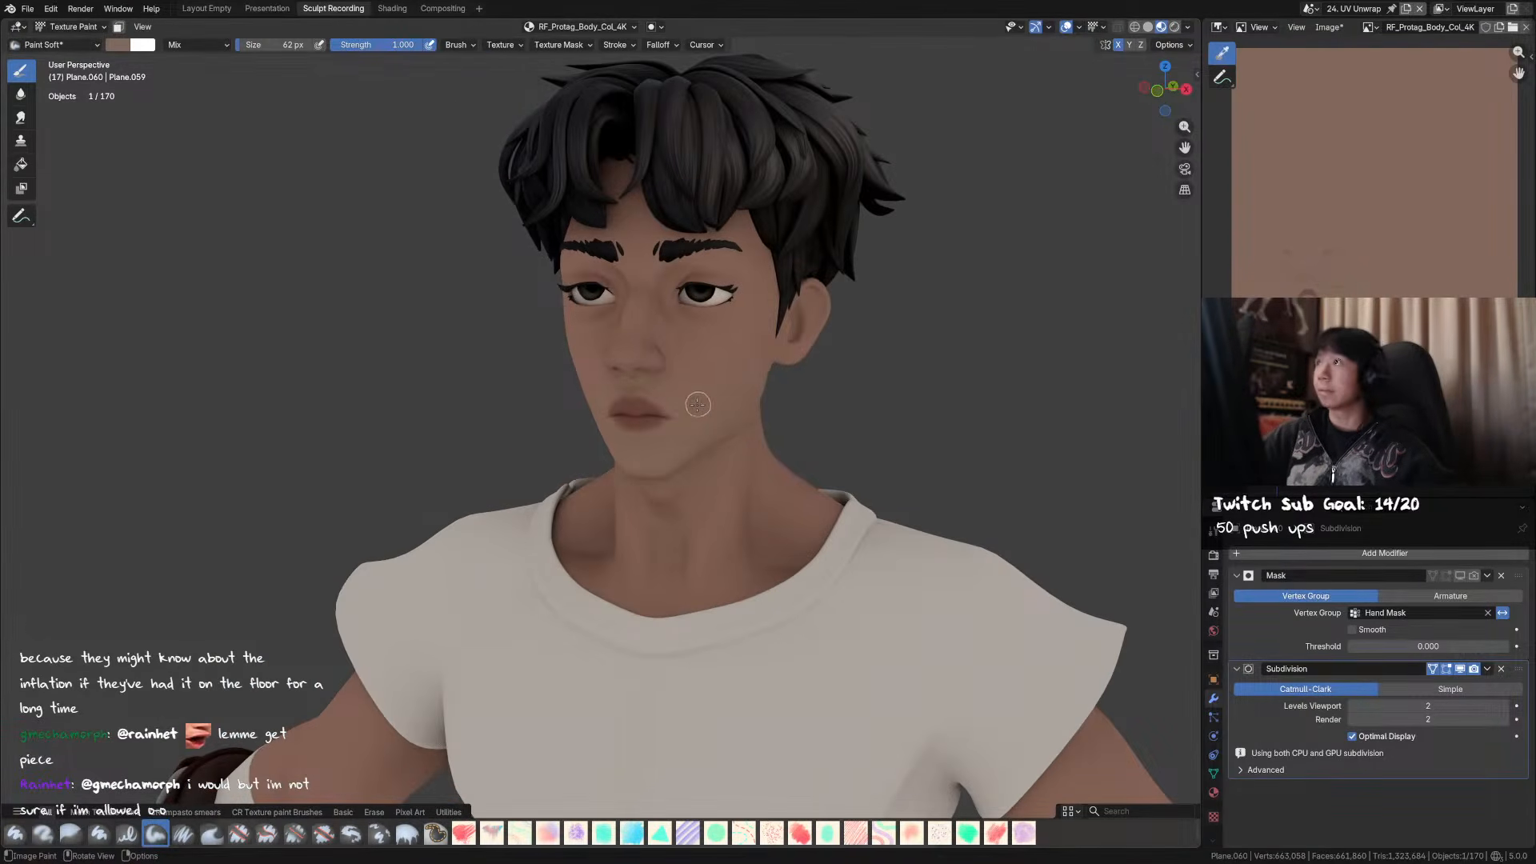
key("s")
middle_click_drag(664, 420, 612, 400)
key("s")
left_click(610, 398)
mouse_move(748, 343)
middle_mouse_down()
mouse_move(804, 313)
mouse_move(806, 288)
middle_mouse_up()
key("bracketright")
key("bracketright")
key("bracketright")
key("bracketright")
key("bracketright")
key("f")
left_click(804, 313)
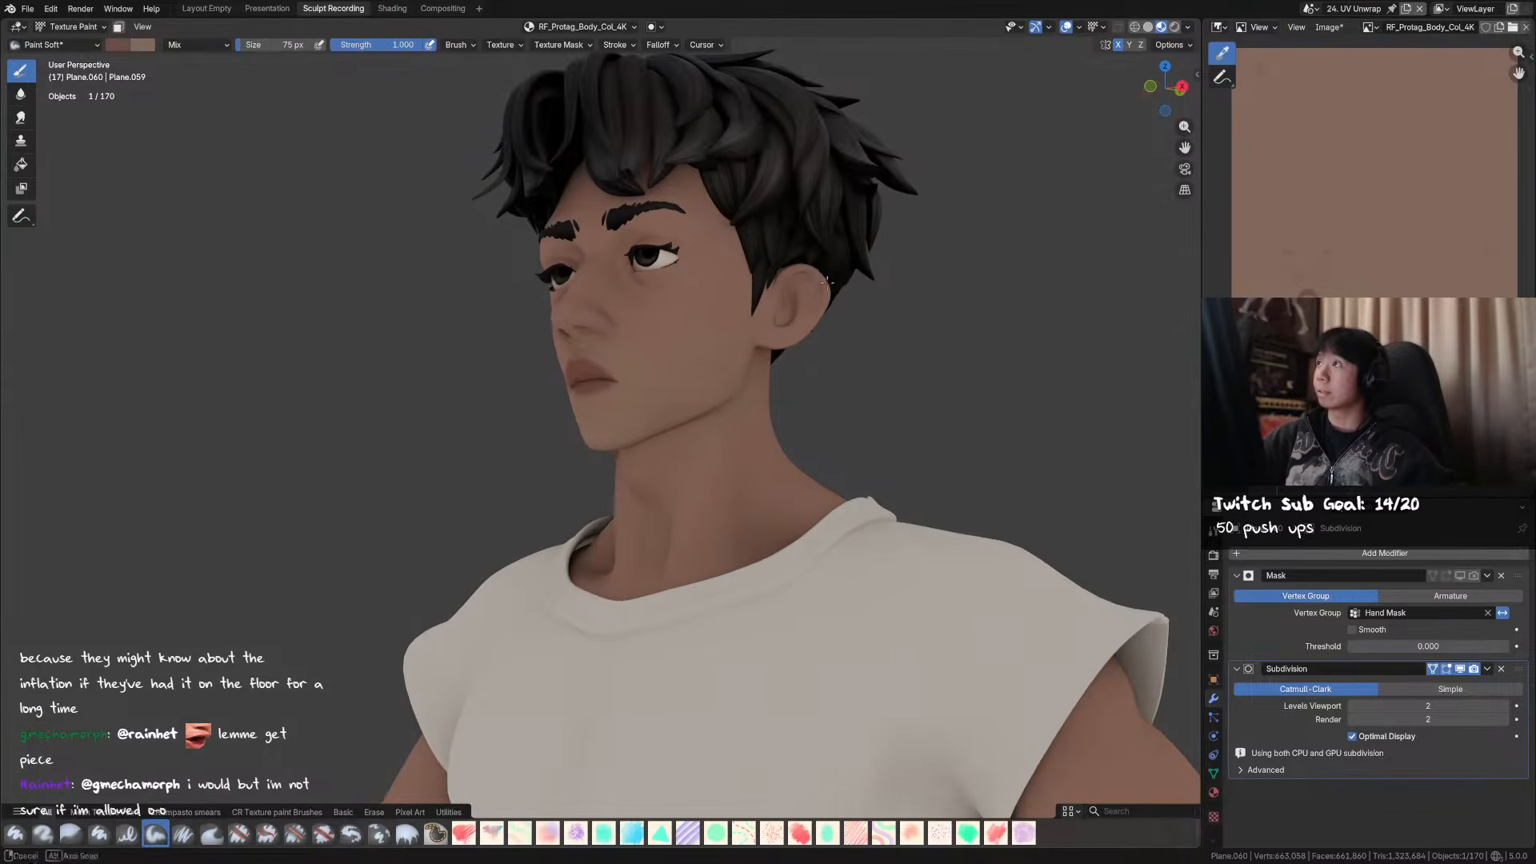
- Reduce the brush to 54 px and paint the reddish tone onto the ear
key("f")
left_click(786, 277)
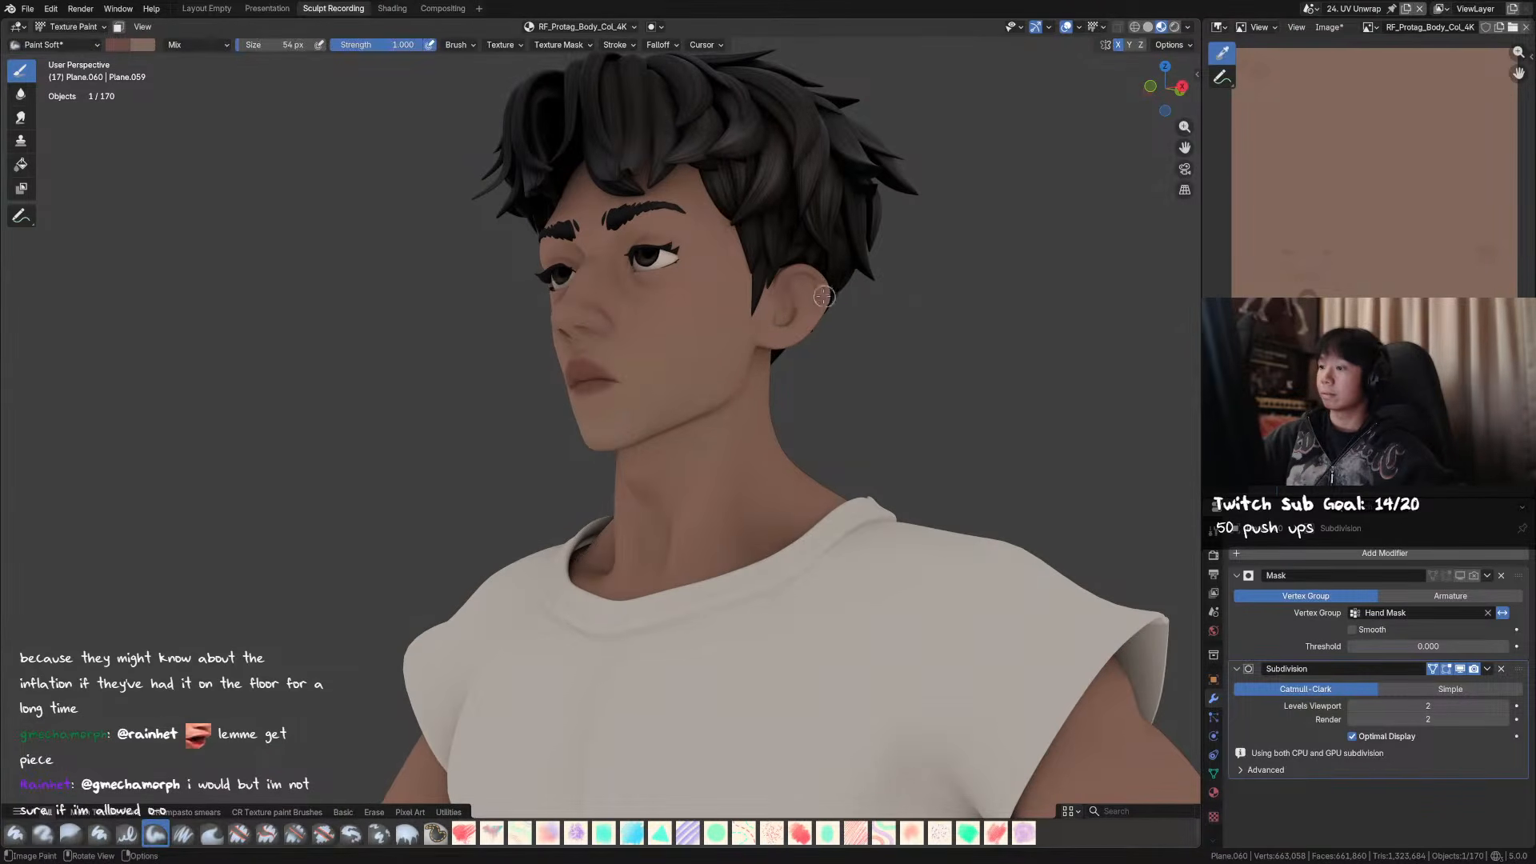
mouse_move(798, 342)
left_mouse_down()
mouse_move(825, 317)
mouse_move(781, 323)
left_mouse_up()
key("f")
left_click(795, 309)
- Isolate the body by hiding all other objects in Object Mode, return to Texture Paint and save the file
mouse_move(815, 267)
middle_mouse_down()
mouse_move(823, 333)
mouse_move(876, 291)
mouse_move(788, 272)
middle_mouse_up()
middle_click_drag(912, 232, 965, 209, "shift")
key("ctrl+Tab")
left_click(834, 232)
mouse_move(834, 232)
middle_mouse_down("shift")
mouse_move(874, 211)
mouse_move(729, 247)
mouse_move(729, 303)
mouse_move(658, 317)
middle_mouse_up("shift")
key("shift+h")
key("ctrl+Tab")
left_click(937, 145)
key("ctrl+s")
- Set the brush to 53 px and paint reddish shading along the back of the ear
key("bracketleft")
key("bracketleft")
key("bracketleft")
key("bracketleft")
key("bracketleft")
key("bracketleft")
left_click_drag(587, 340, 589, 324)
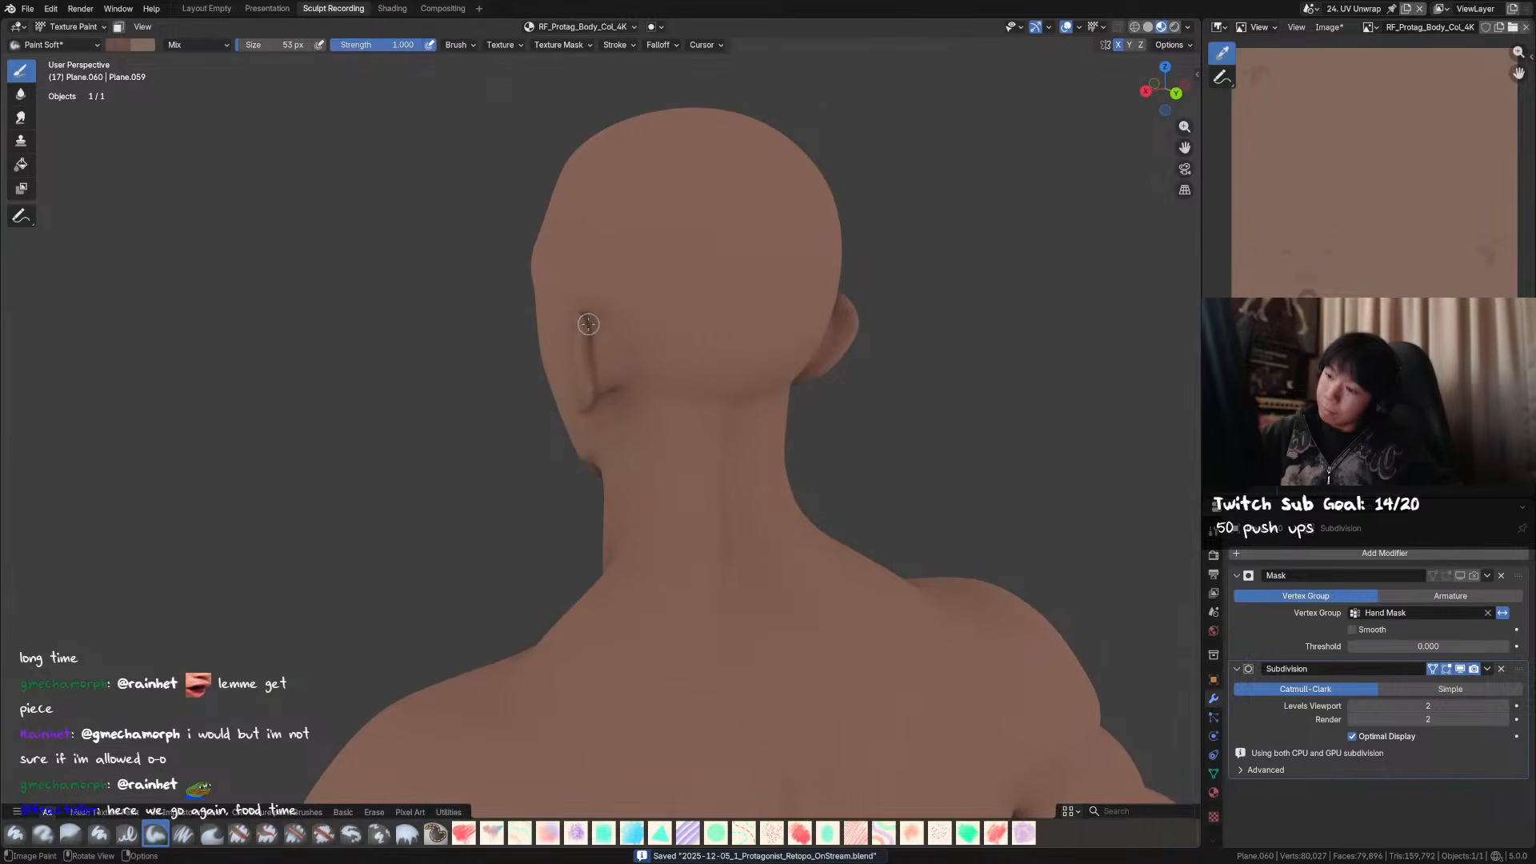
middle_click_drag(606, 343, 722, 279)
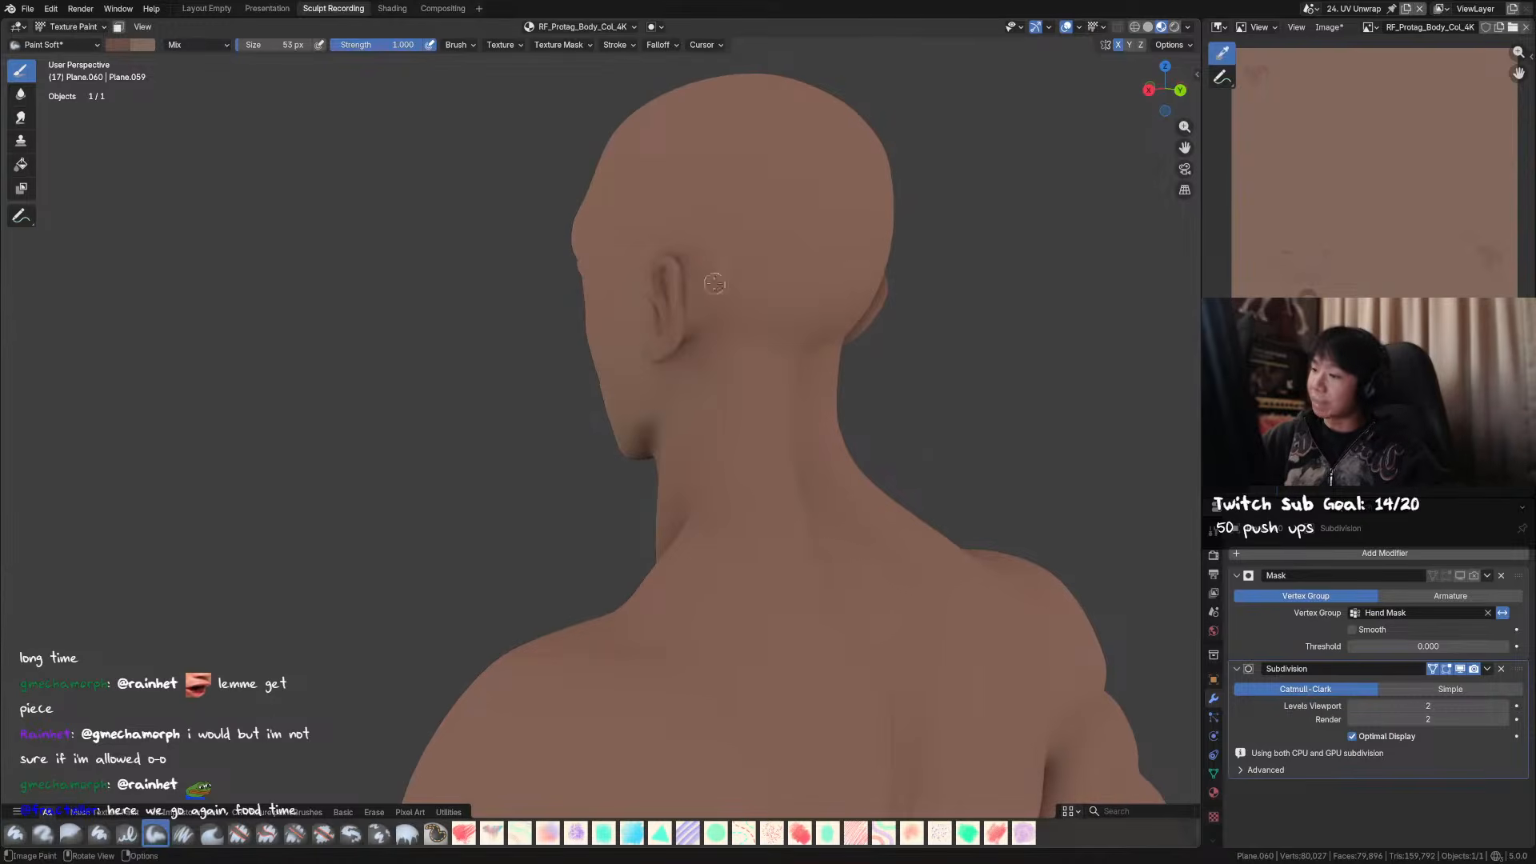
- Reduce the brush to 46 px and continue the shading down the ear's rear rim
key("f")
left_click(681, 295)
left_click_drag(682, 295, 680, 349)
middle_click_drag(680, 349, 698, 313)
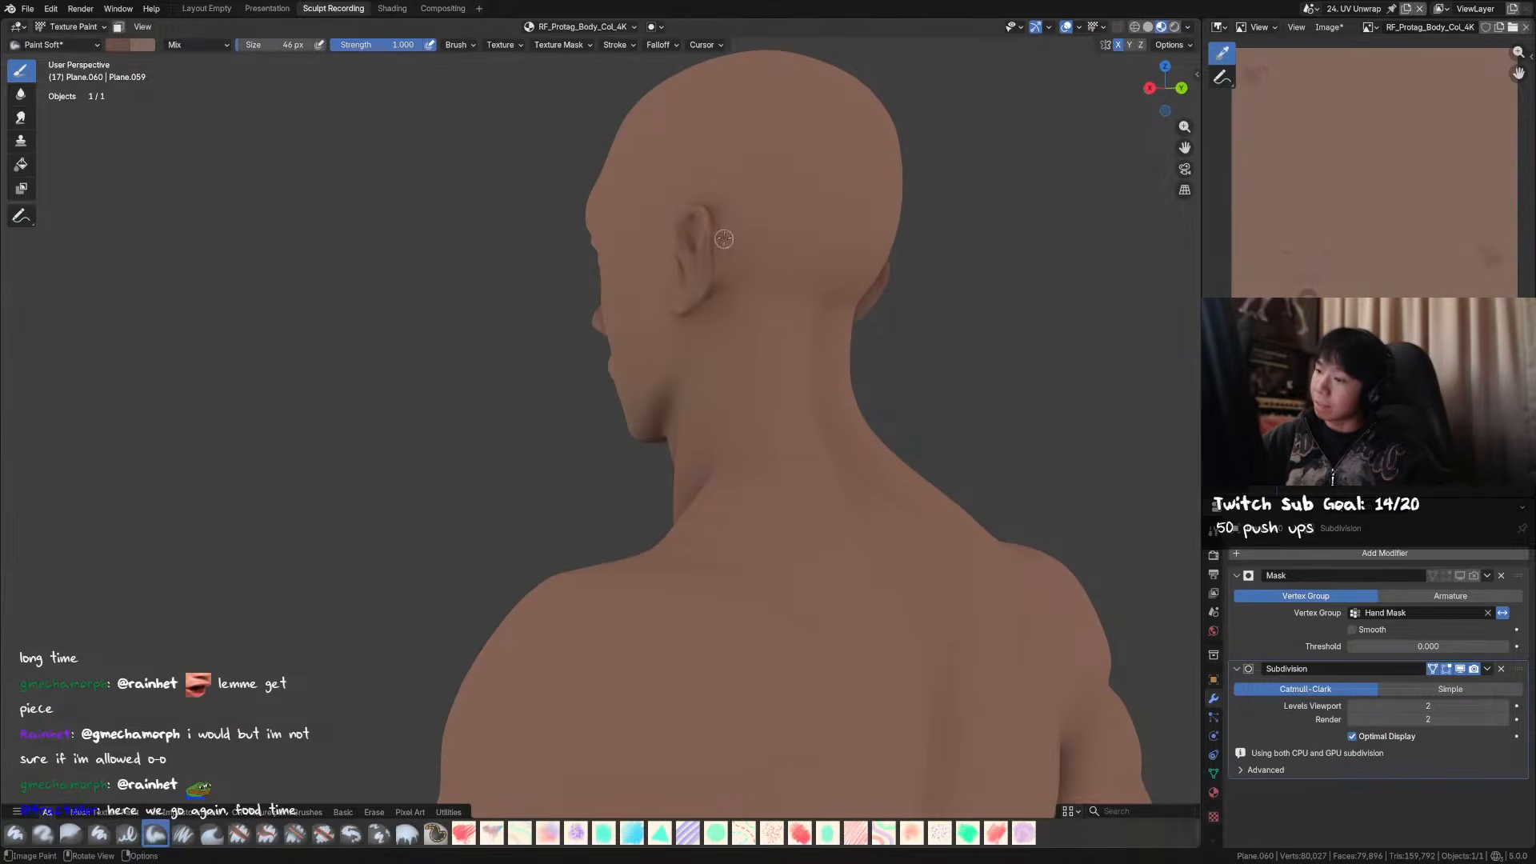
mouse_move(707, 238)
middle_mouse_down()
mouse_move(840, 206)
mouse_move(833, 240)
mouse_move(764, 266)
middle_mouse_up()
key("f")
left_click(616, 337)
mouse_move(620, 334)
middle_mouse_down()
mouse_move(595, 386)
mouse_move(753, 303)
mouse_move(950, 274)
mouse_move(811, 270)
middle_mouse_up()
- Blend the ear shading with the Smear brush, enlarging it from 85 to 97 px
key("s")
key("f")
left_click(632, 353)
middle_click_drag(630, 323, 811, 366)
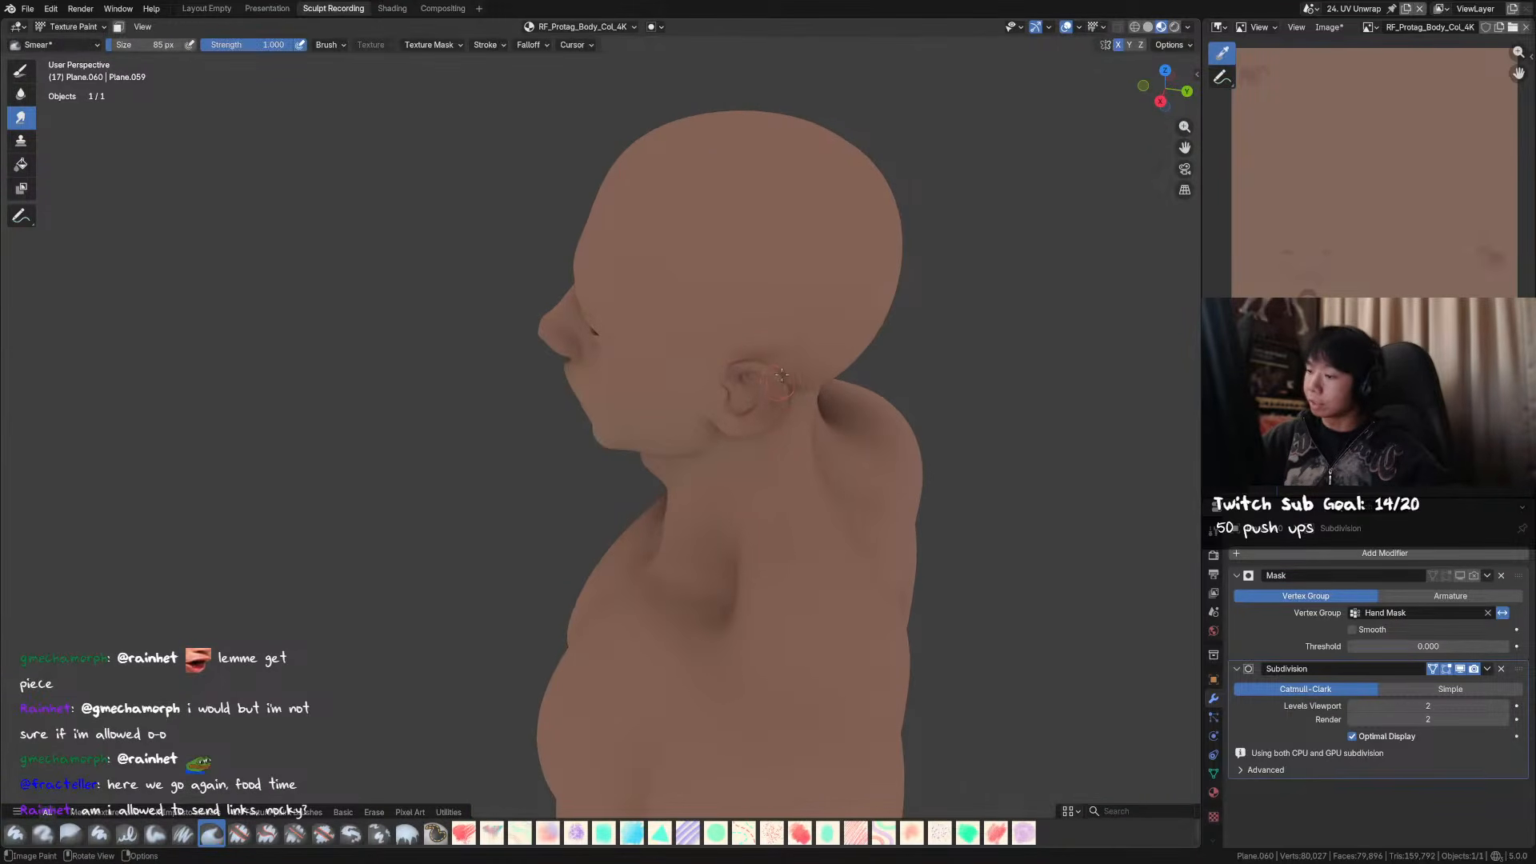
middle_click_drag(790, 373, 881, 281)
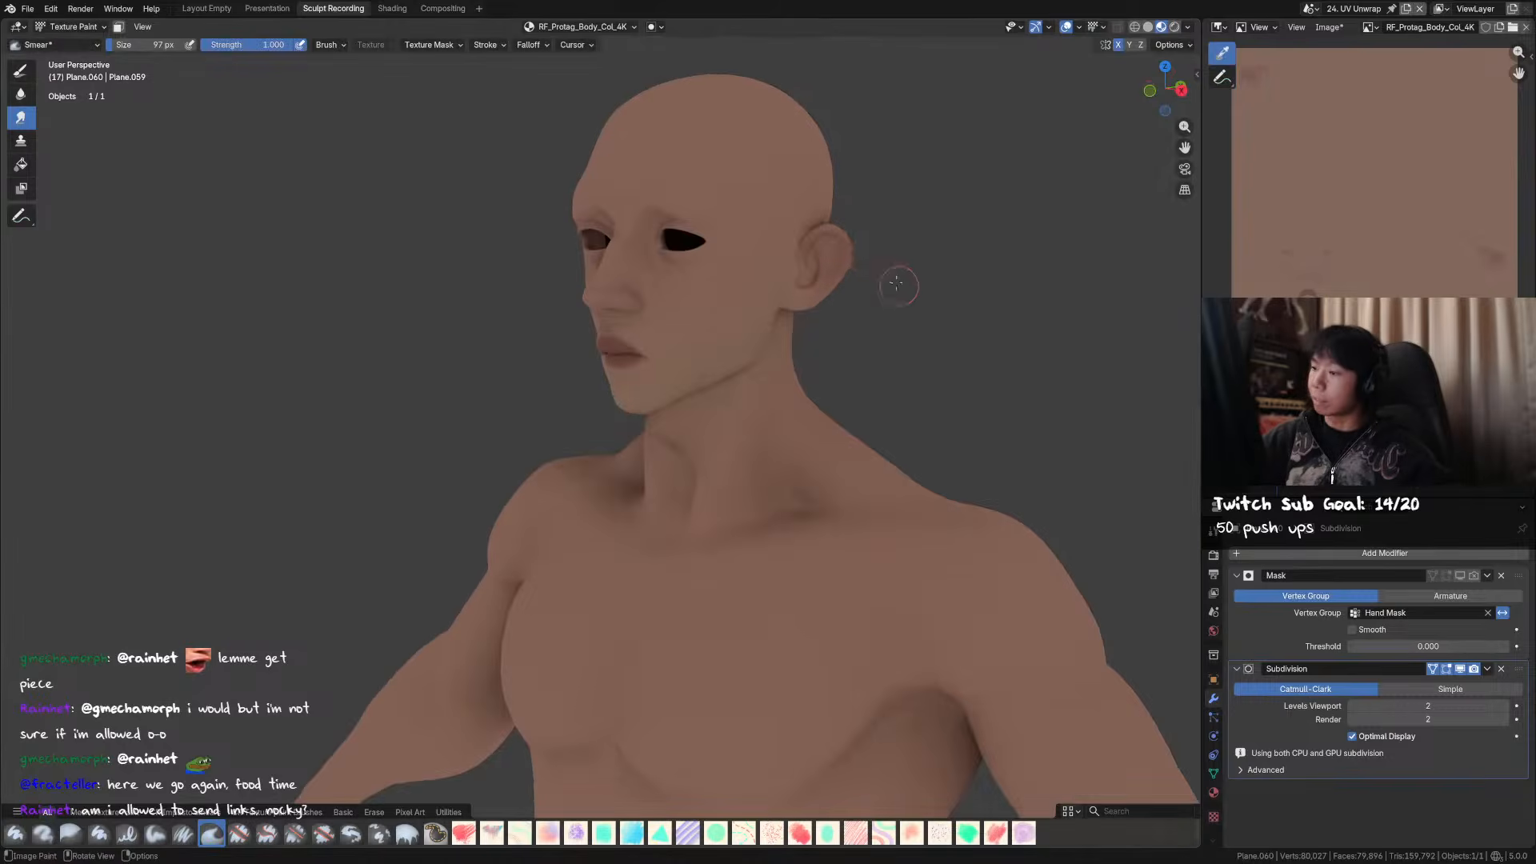
mouse_move(923, 264)
middle_mouse_down()
mouse_move(851, 249)
mouse_move(881, 254)
middle_mouse_up()
- Return to the Paint Soft brush, touch up the ear's outer edge at about 60 px and save the file
key("1")
key("f")
left_click(854, 250)
key("f")
left_click(848, 250)
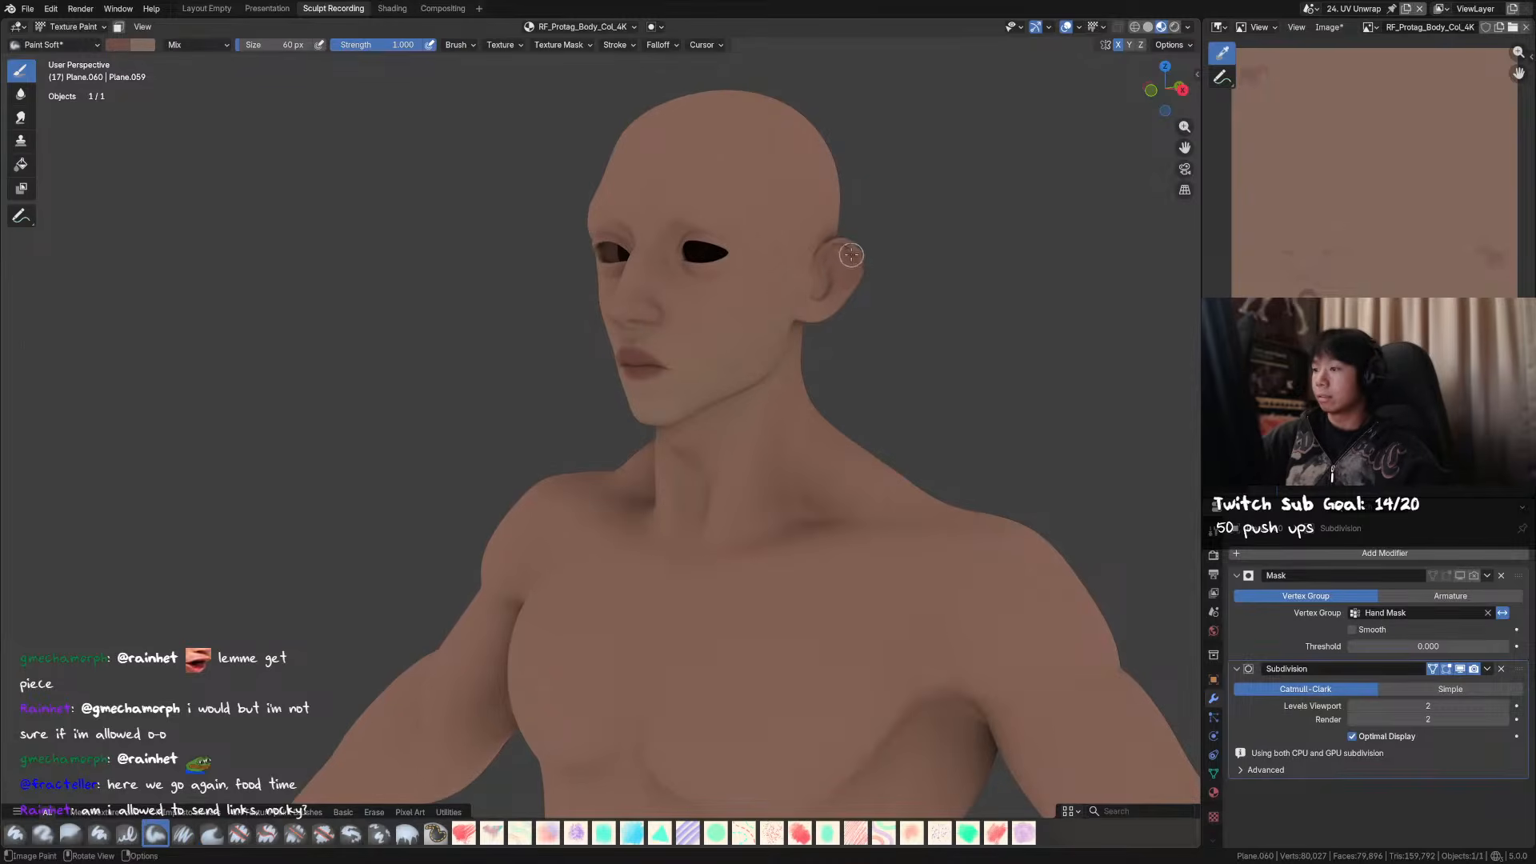
middle_click_drag(849, 285, 897, 257)
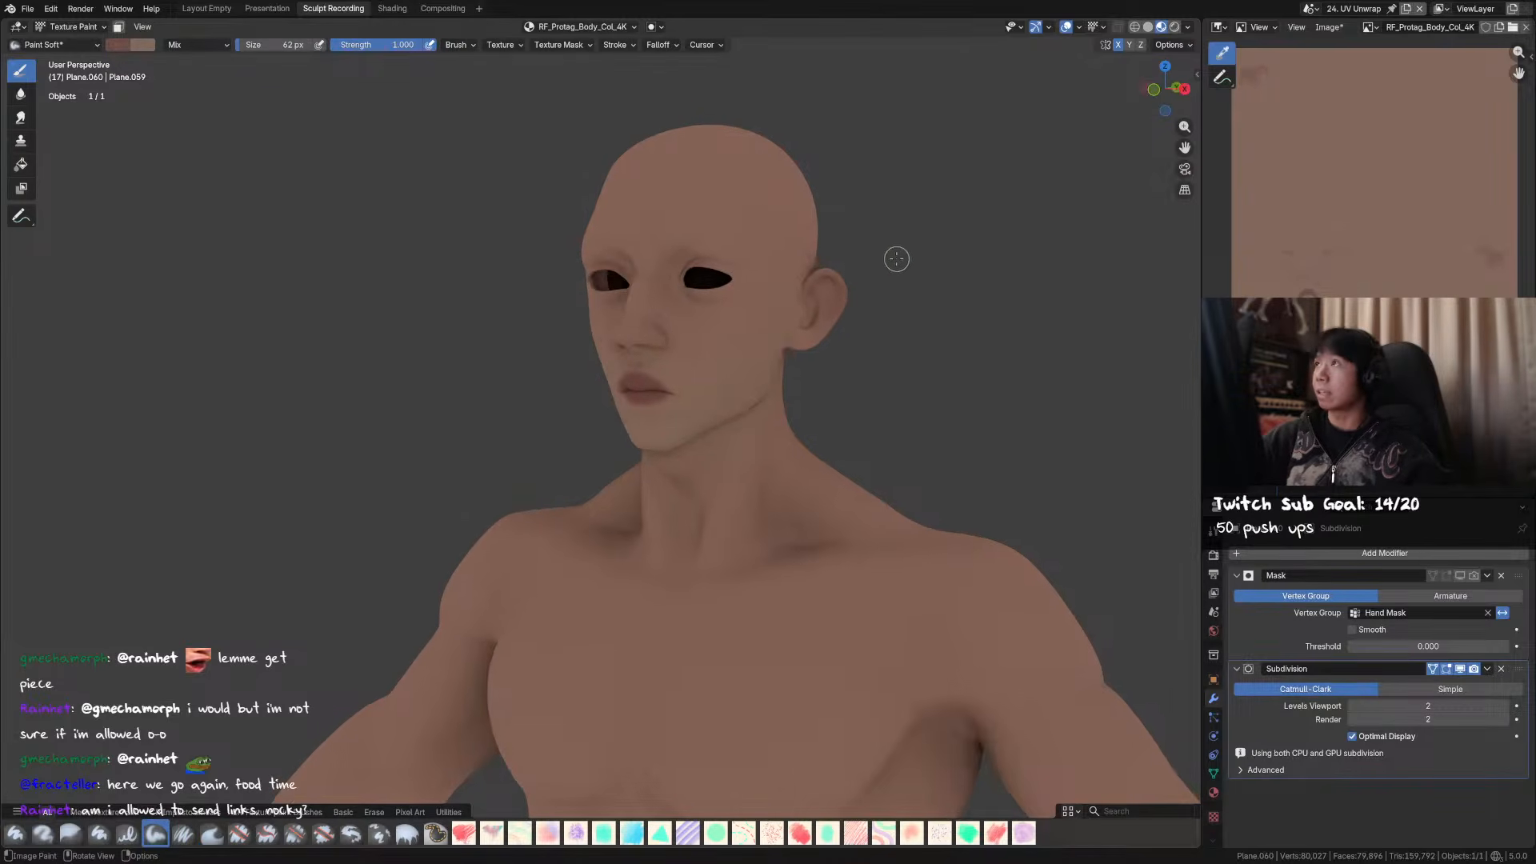
key("ctrl+s")
middle_click_drag(742, 258, 788, 288)
key("ctrl+KP_3")
middle_click_drag(702, 256, 861, 213)
key("ctrl+s")
- Set the brush to 74 px and paint reddish shading across the brow ridge above the eye
mouse_move(850, 267)
middle_mouse_down()
mouse_move(800, 256)
mouse_move(793, 230)
mouse_move(844, 231)
middle_mouse_up()
key("f")
left_click(743, 221)
middle_click_drag(995, 159, 983, 173)
key("Tab")
key("Tab")
key("f")
left_click(786, 270)
left_click_drag(754, 280, 819, 268)
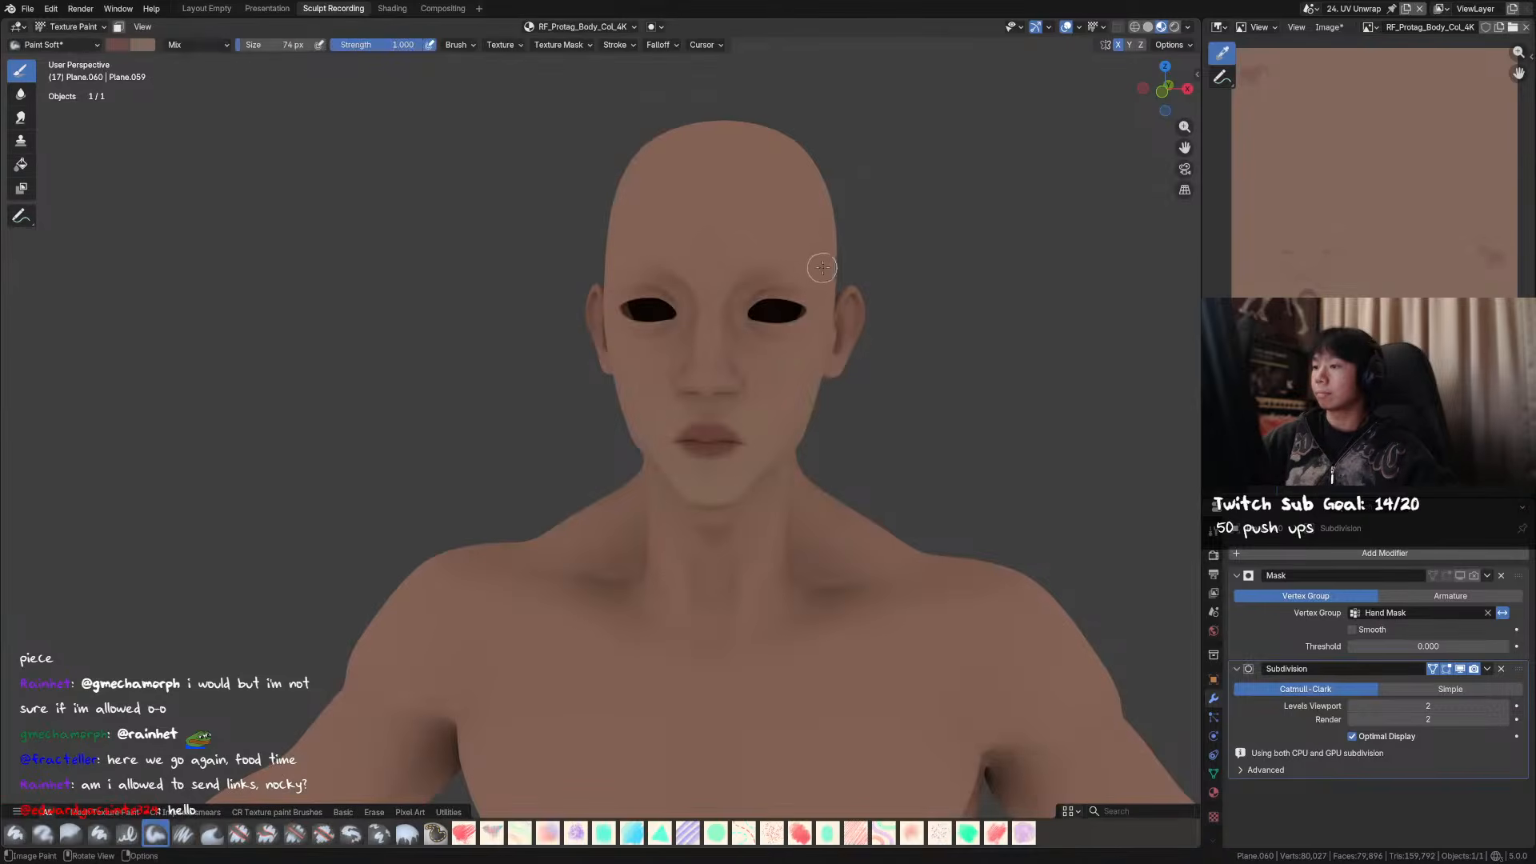
- Enlarge the brush to 99 px, readjust its size and paint another stroke over the brow area
mouse_move(788, 276)
middle_mouse_down()
mouse_move(860, 289)
mouse_move(776, 257)
middle_mouse_up()
key("f")
left_click(715, 271)
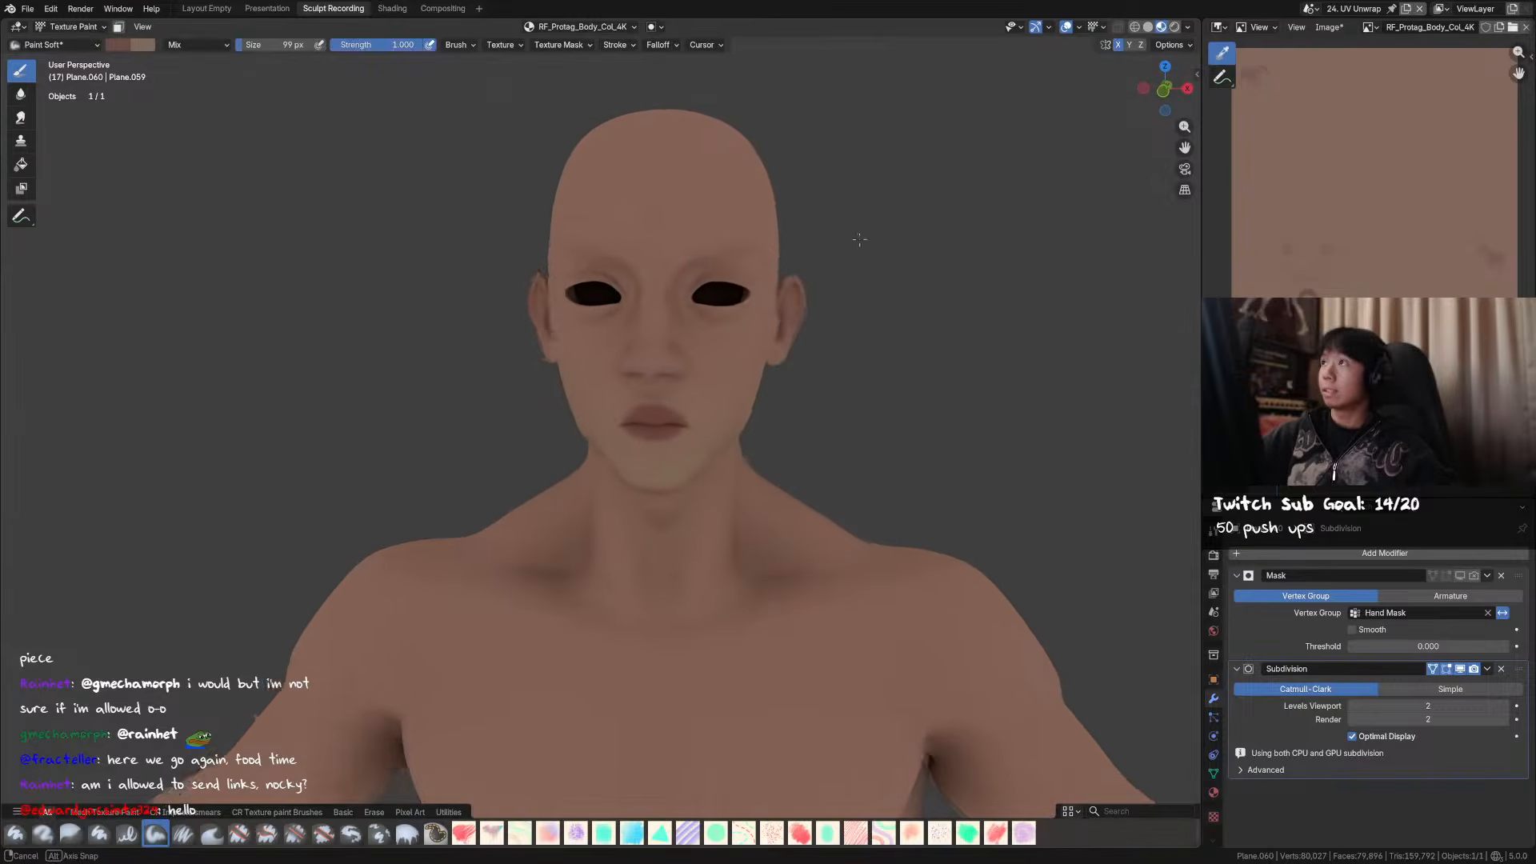
key("f")
left_click(732, 261)
left_click_drag(722, 250, 772, 268)
- Refine the brow shading from both sides of the face, reducing the brush to 85 px
middle_click_drag(772, 270, 708, 272)
key("f")
left_click(718, 258)
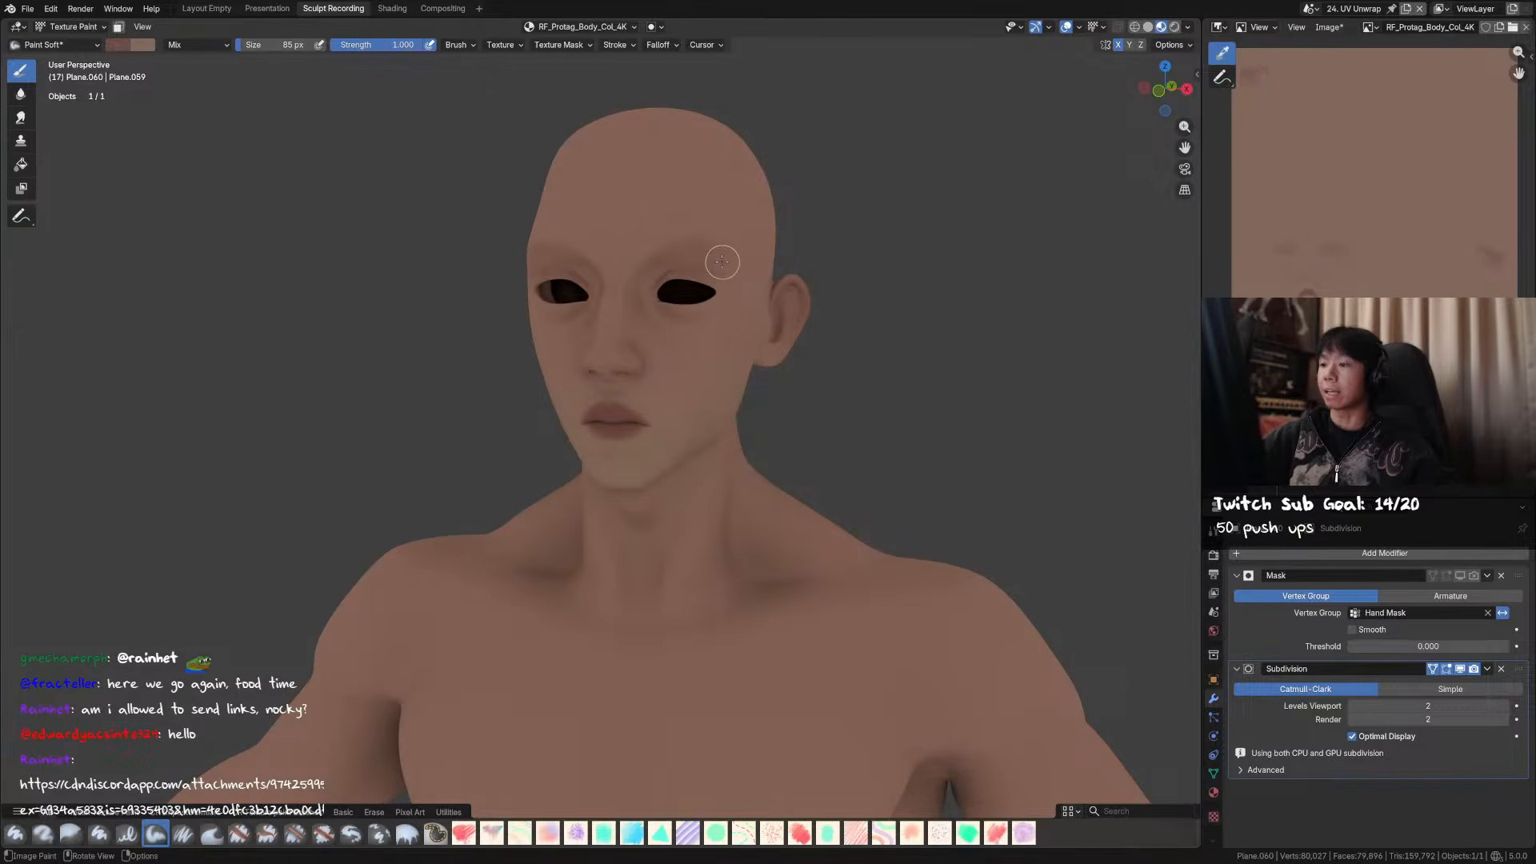
key("f")
left_click(729, 264)
middle_click_drag(932, 284, 1011, 283)
mouse_move(824, 255)
middle_mouse_down()
mouse_move(929, 247)
mouse_move(816, 239)
middle_mouse_up()
key("f")
left_click(907, 246)
- Go to Object Mode, save the file, unhide all objects and hide the surplus ones again
key("ctrl+Tab")
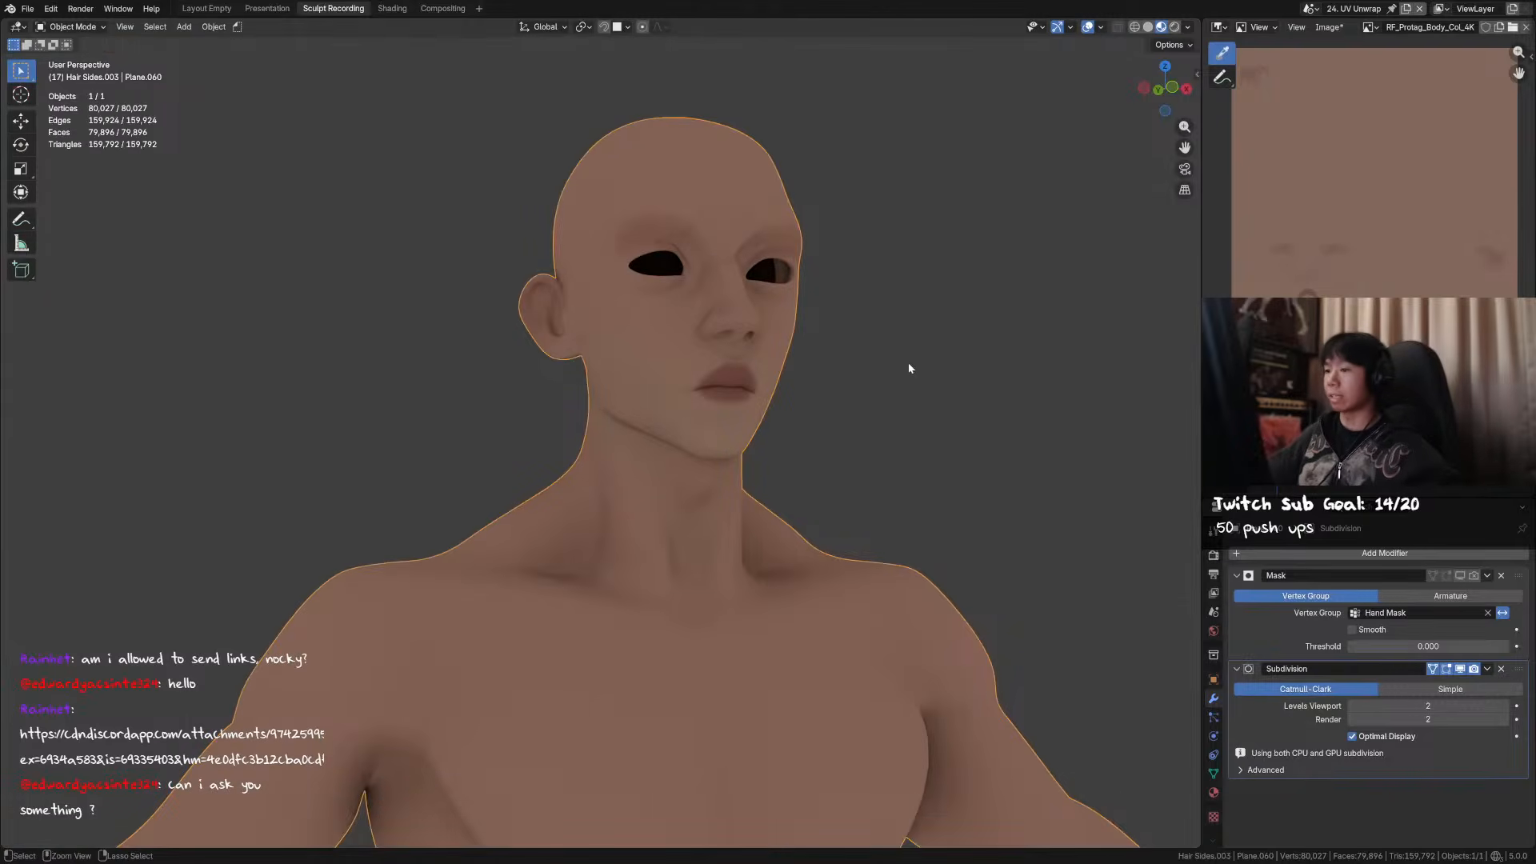
key("ctrl+s")
key("KP_1")
key("alt+h")
left_click(904, 276)
middle_click_drag(792, 376, 880, 392)
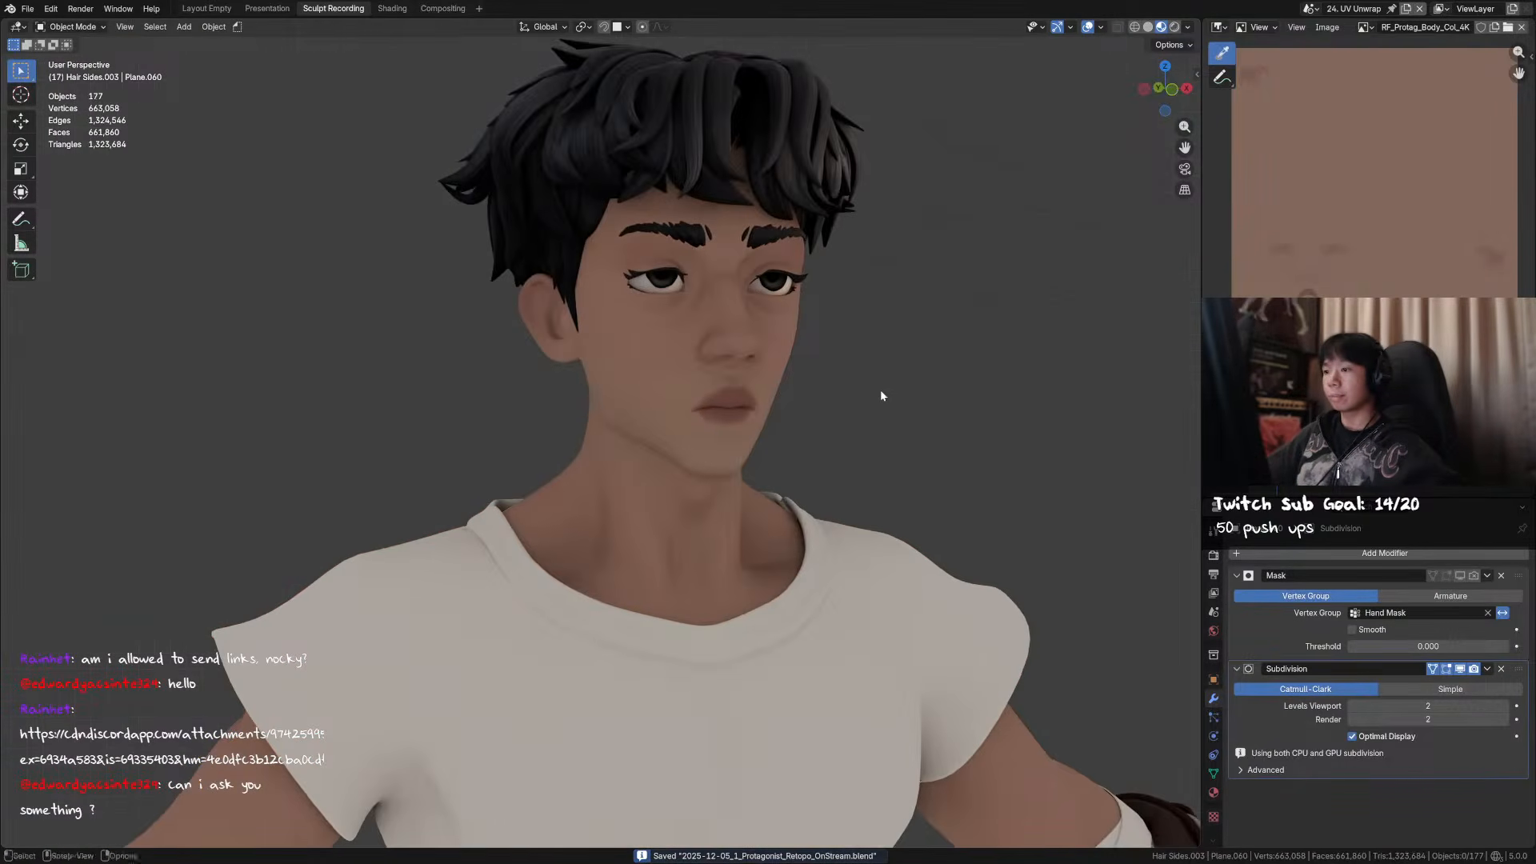
key("h")
key("KP_1")
middle_click_drag(782, 374, 783, 317)
- Show the body material's shader nodes in place of the modifier properties
left_click(1217, 507)
left_click(756, 631)
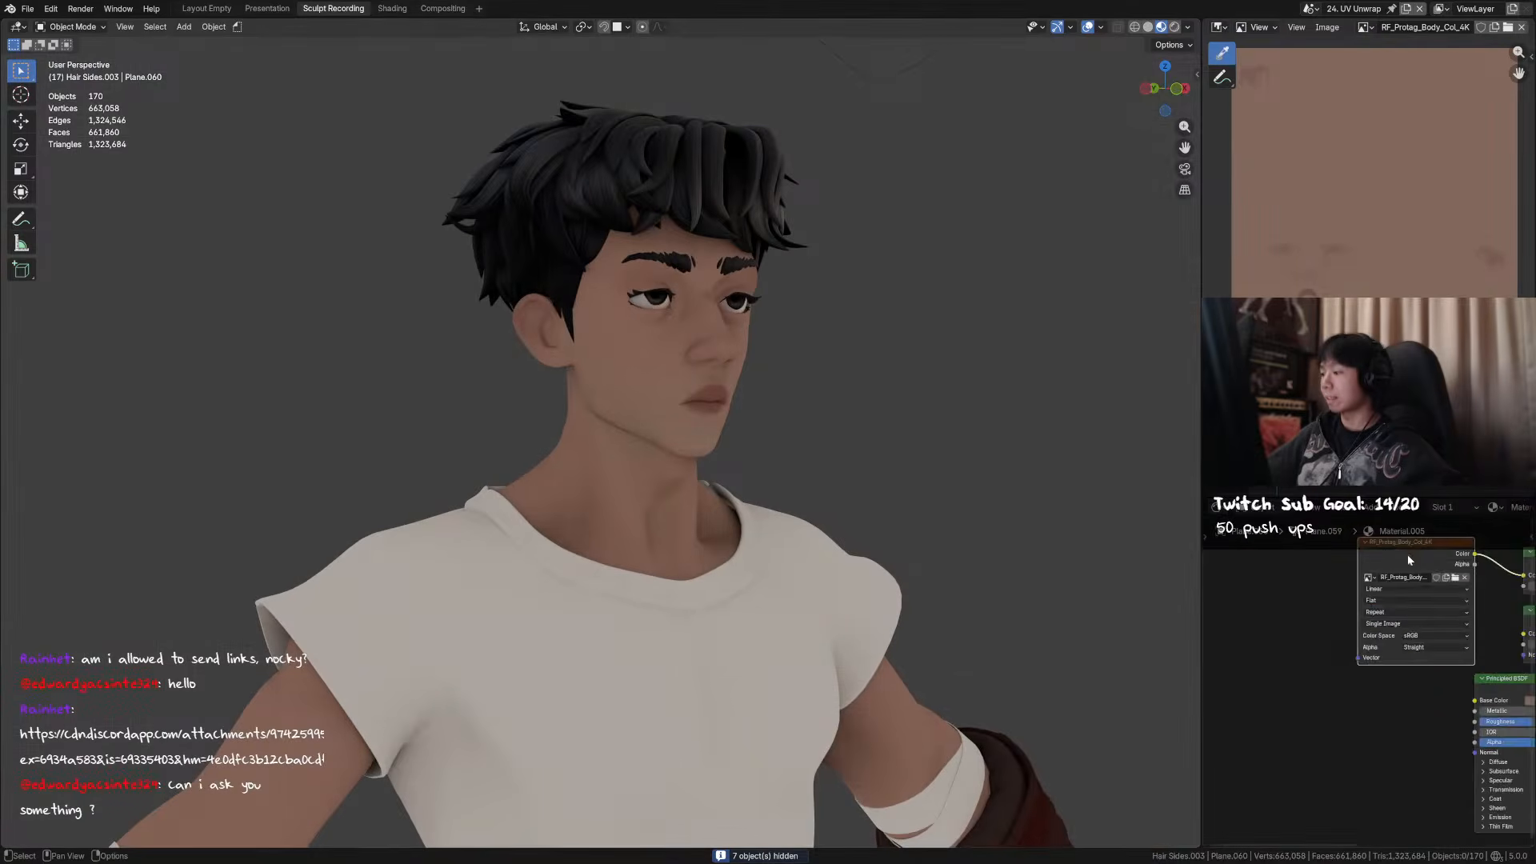
middle_click_drag(1408, 558, 1237, 569)
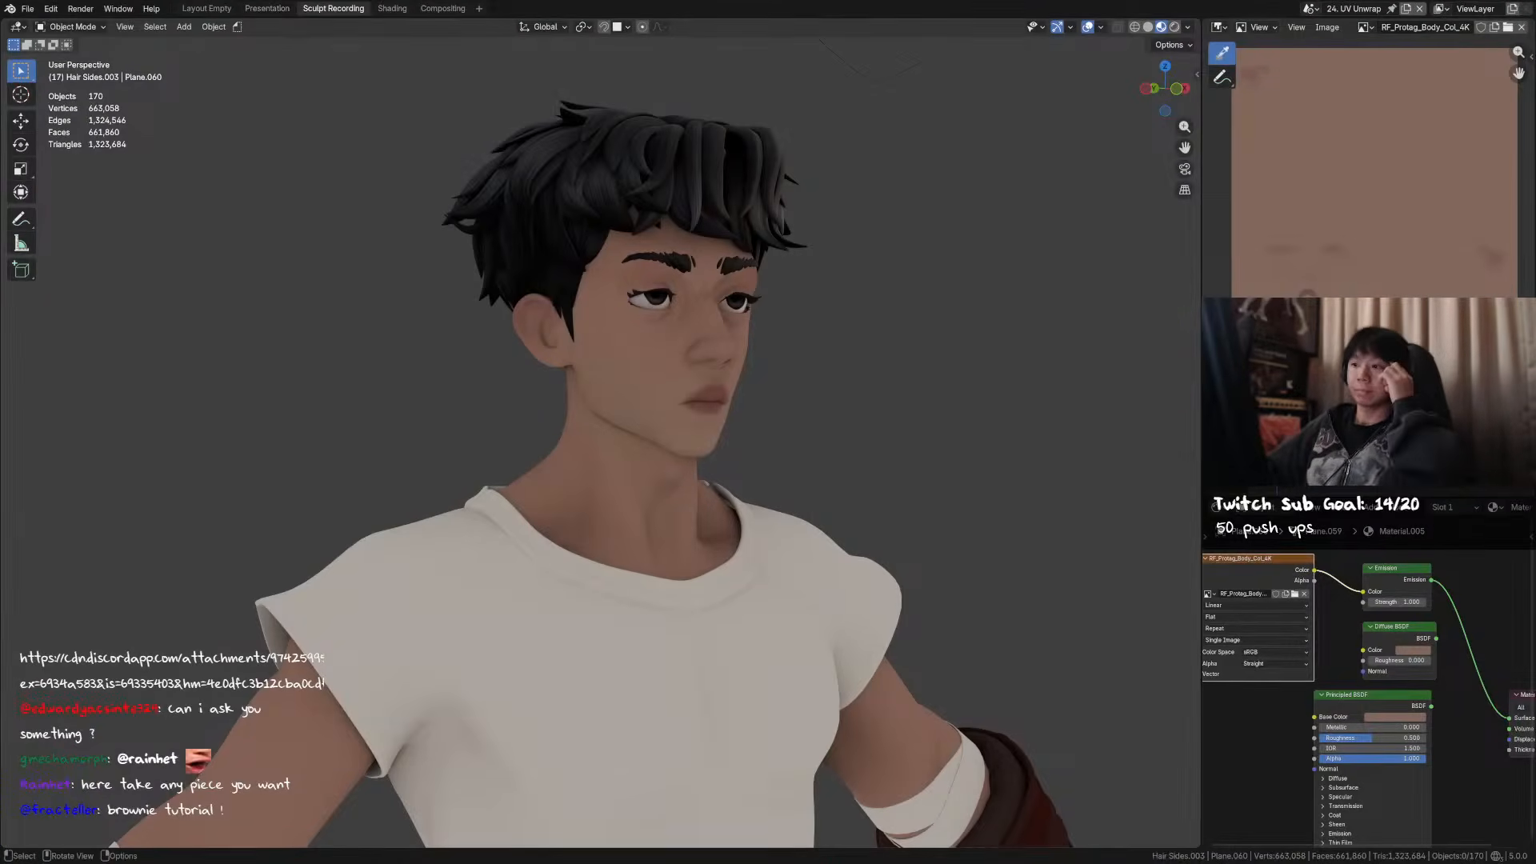
- Review the painted head from several angles including the front, and save the file
middle_click_drag(927, 261, 868, 227)
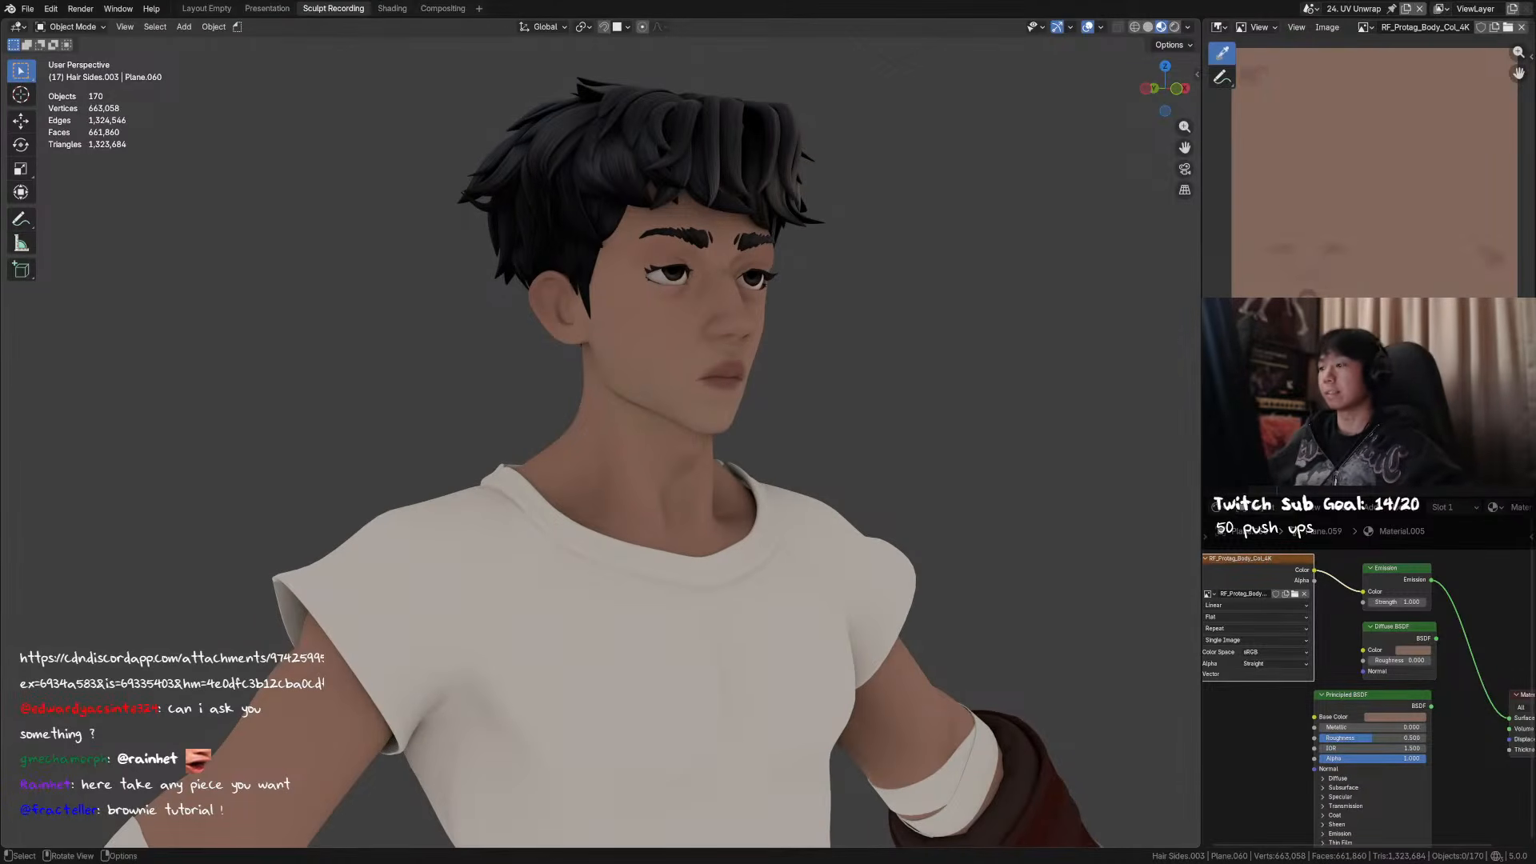
middle_click_drag(969, 119, 837, 355)
middle_click_drag(729, 349, 674, 341, "alt")
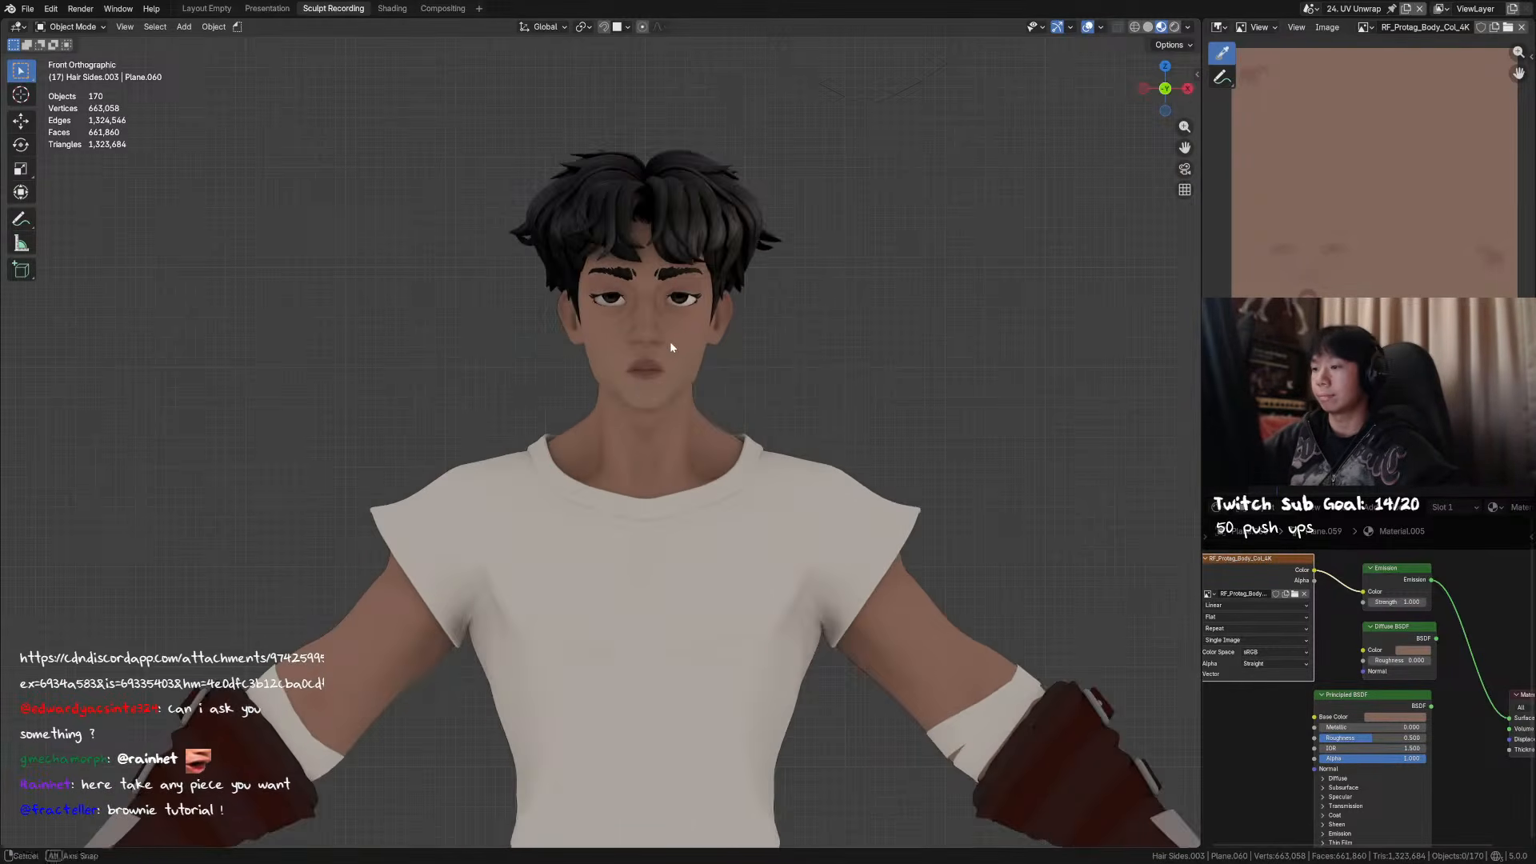
key("ctrl+s")
scroll(764, 303, "up", 2)
mouse_move(786, 302)
middle_mouse_down()
mouse_move(781, 316)
mouse_move(800, 315)
mouse_move(762, 315)
mouse_move(788, 319)
middle_mouse_up()
middle_click_drag(804, 344, 816, 285, "shift")
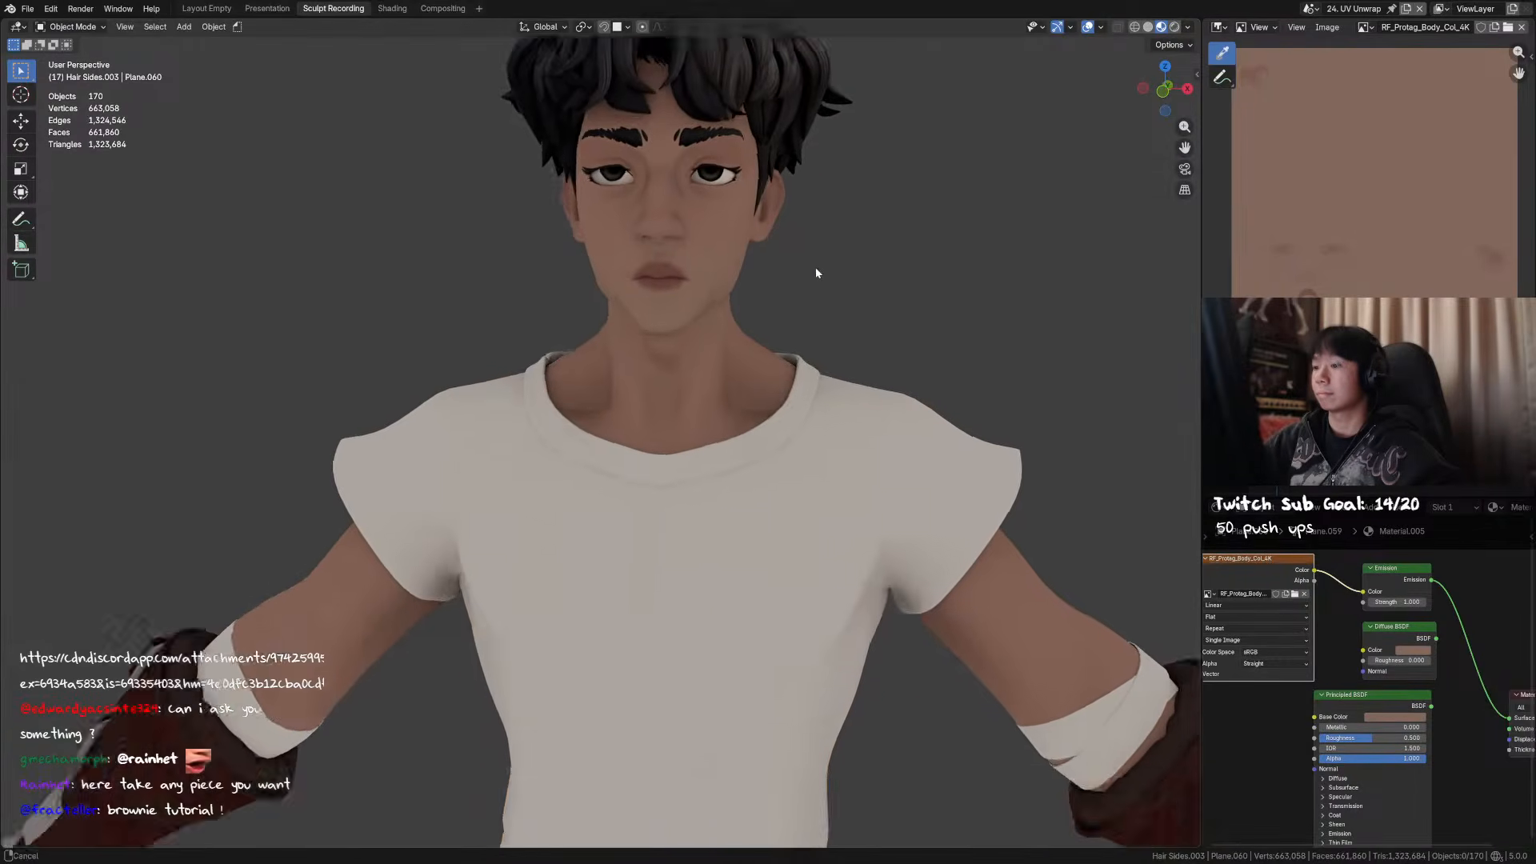
- Hide the white shirt, select the body mesh and enter Texture Paint mode
scroll(808, 304, "down", 2)
left_click(768, 421)
middle_click_drag(770, 417, 811, 387)
key("h")
mouse_move(852, 325)
middle_mouse_down()
mouse_move(875, 330)
mouse_move(863, 326)
middle_mouse_up()
scroll(853, 270, "up", 1)
middle_click_drag(853, 267, 822, 263)
left_click(705, 286)
key("ctrl+Tab")
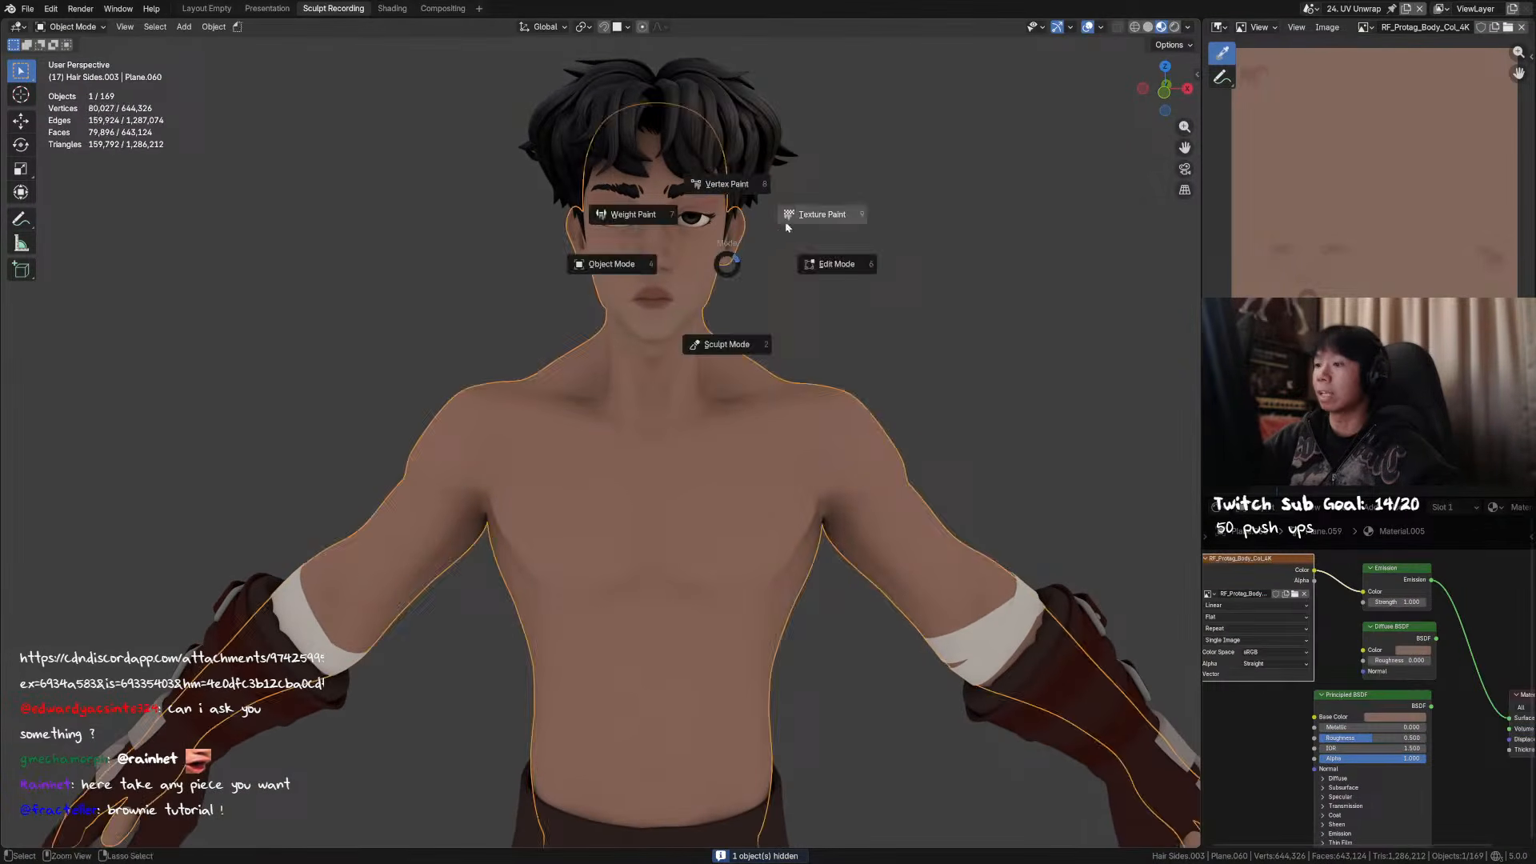
left_click(781, 224)
- Dab nipple marks onto the chest with a 22 px brush and touch them up at 39 px
middle_click_drag(719, 280, 743, 372)
key("f")
left_click(778, 480)
middle_click_drag(777, 479, 758, 459)
key("f")
left_click(760, 453)
left_click(758, 451)
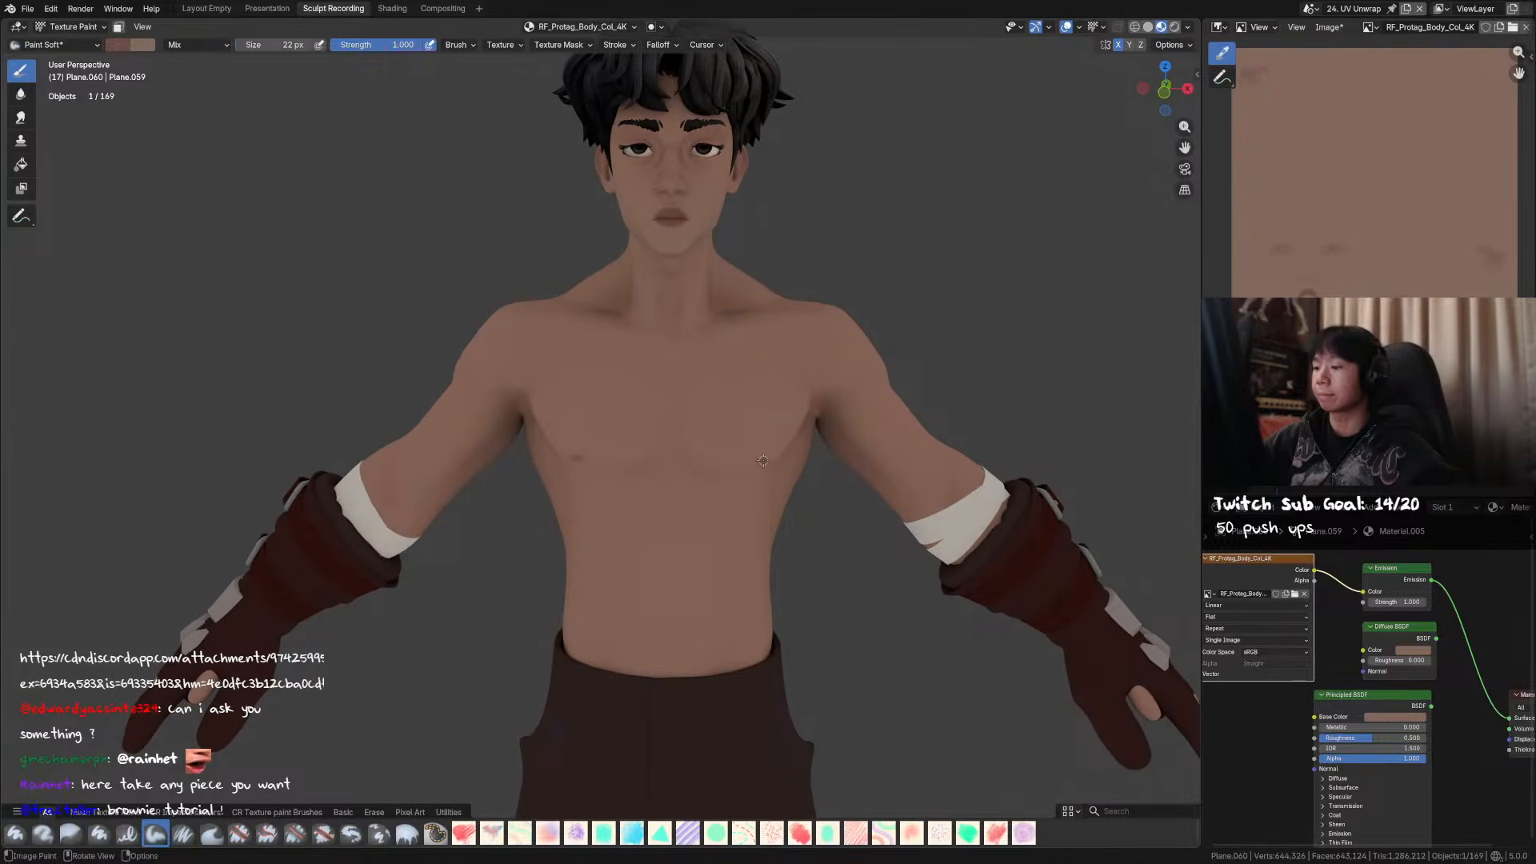
middle_click_drag(894, 344, 881, 349)
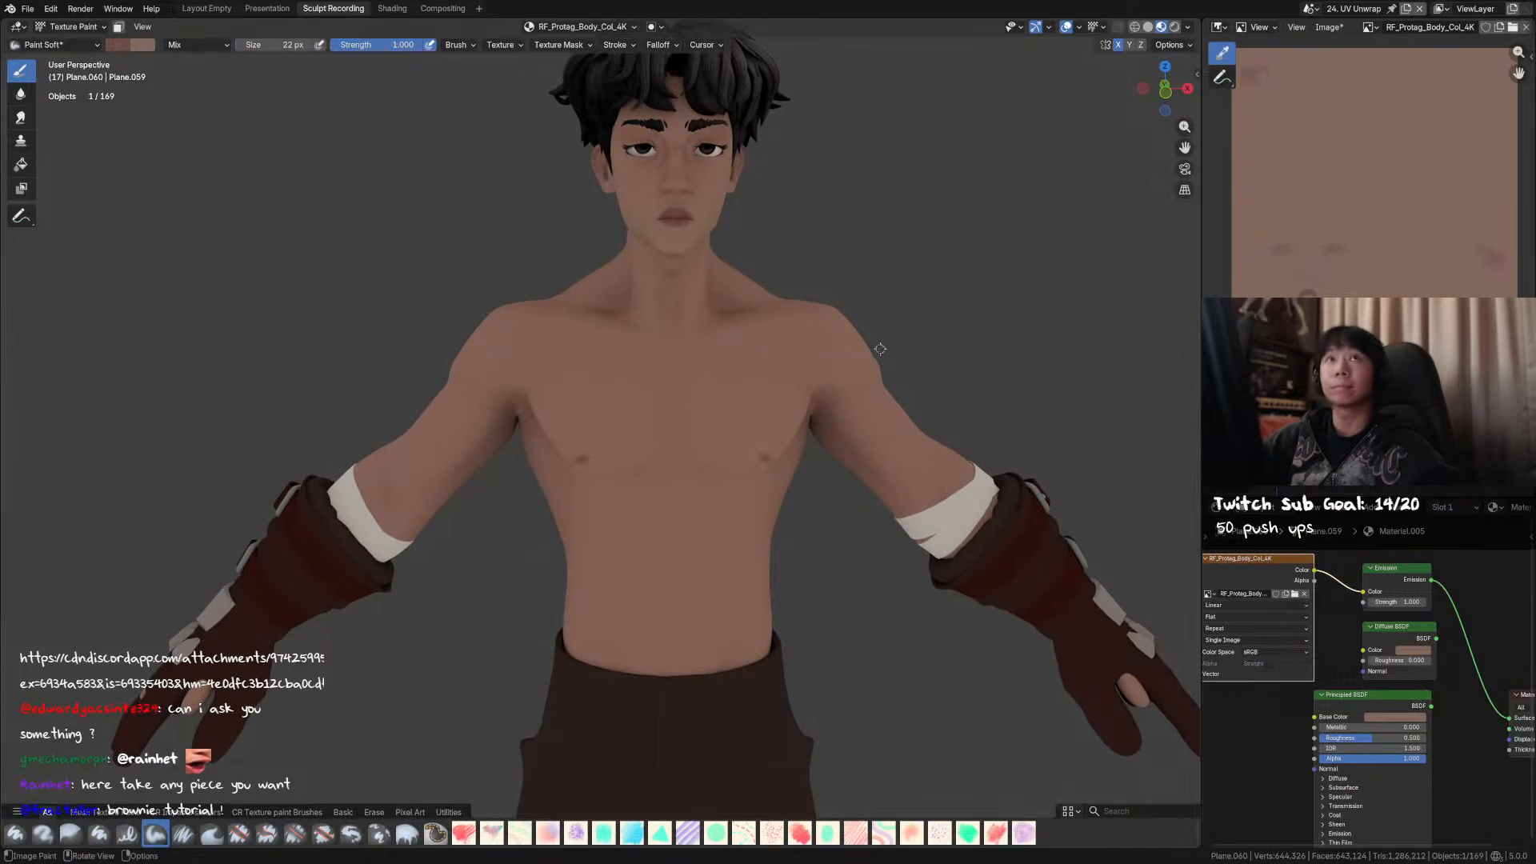
middle_click_drag(810, 437, 818, 413)
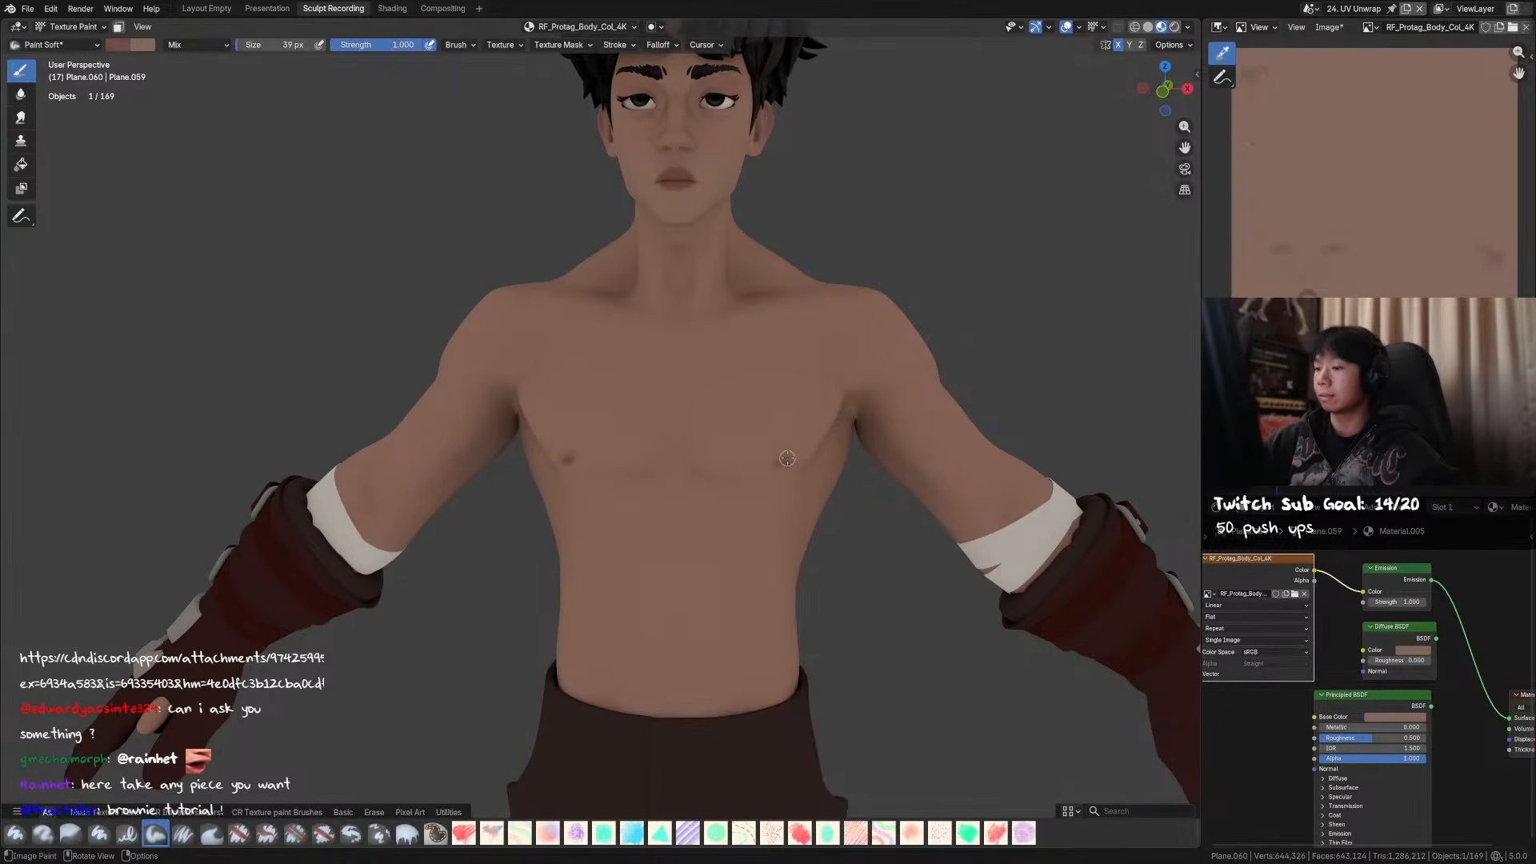
- Soften the chest marks with the Smear brush at 113 px and save the file
key("s")
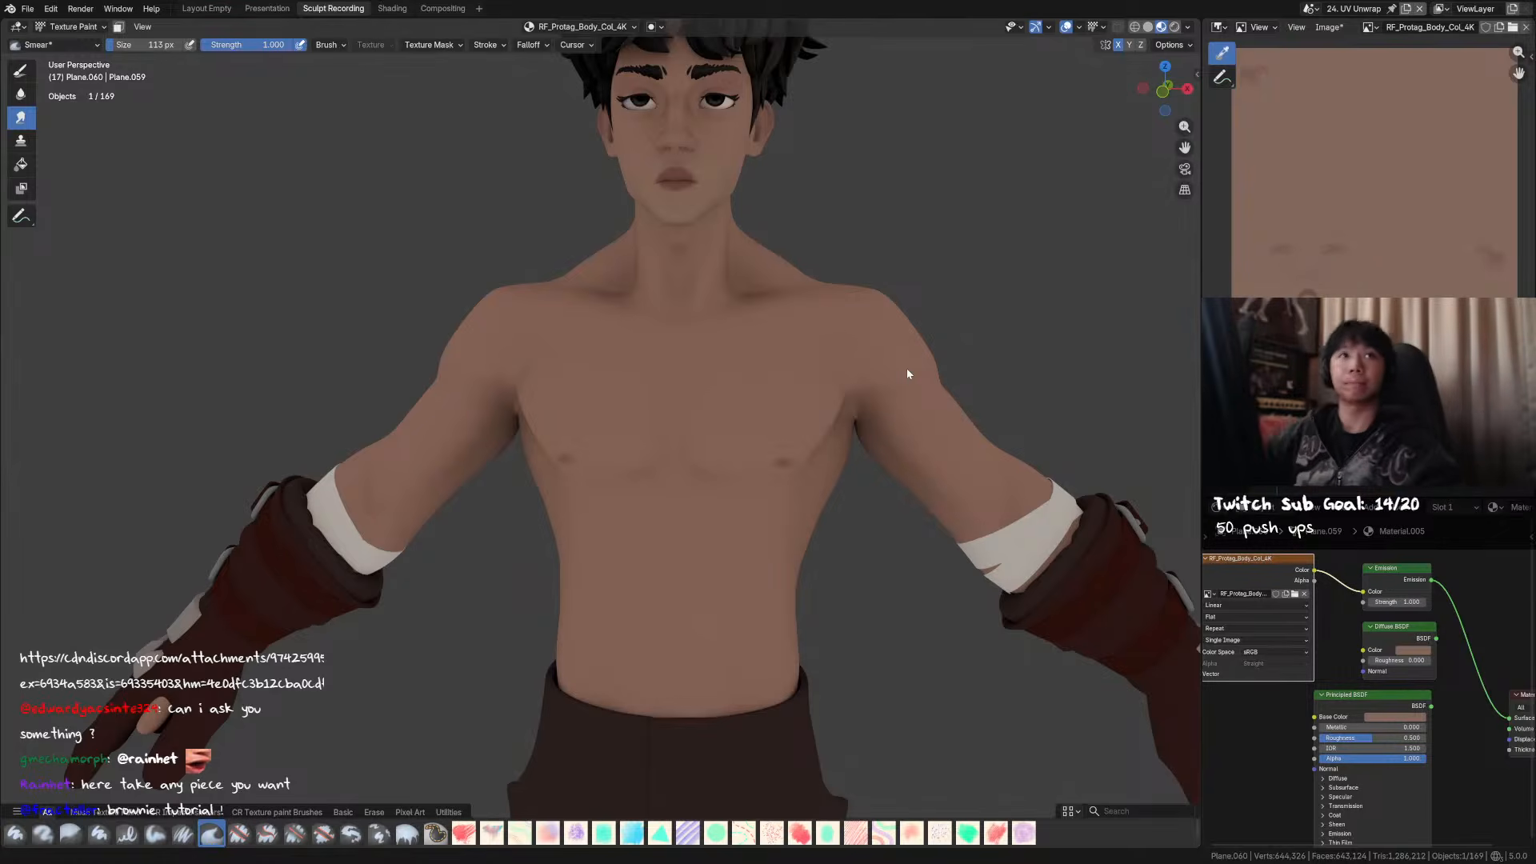
mouse_move(992, 236)
middle_mouse_down("shift")
mouse_move(1014, 213)
mouse_move(1000, 257)
mouse_move(992, 247)
middle_mouse_up("shift")
key("ctrl+s")
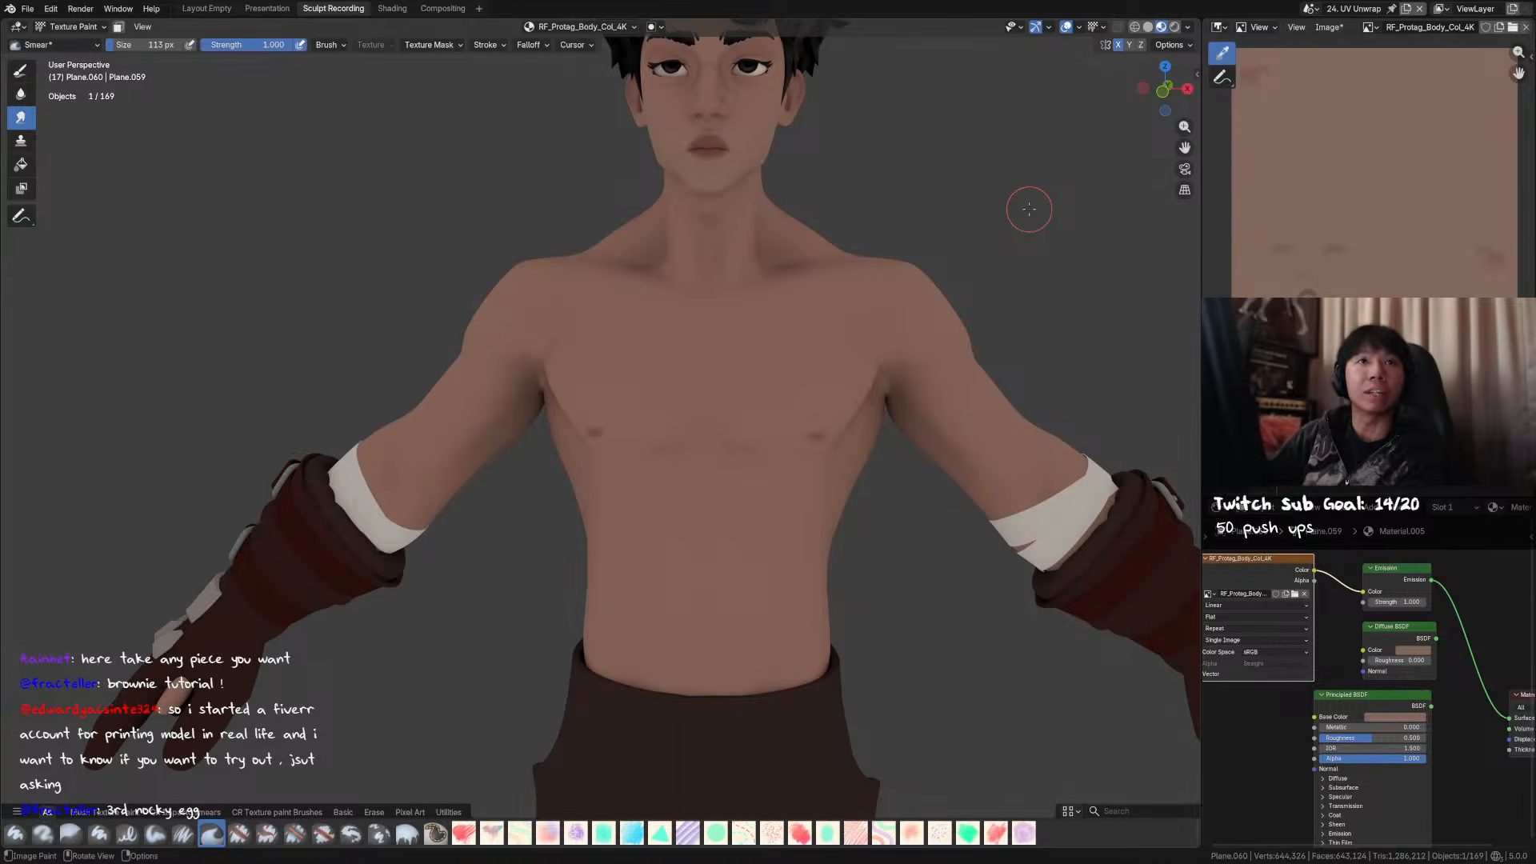
middle_click_drag(1012, 226, 816, 395)
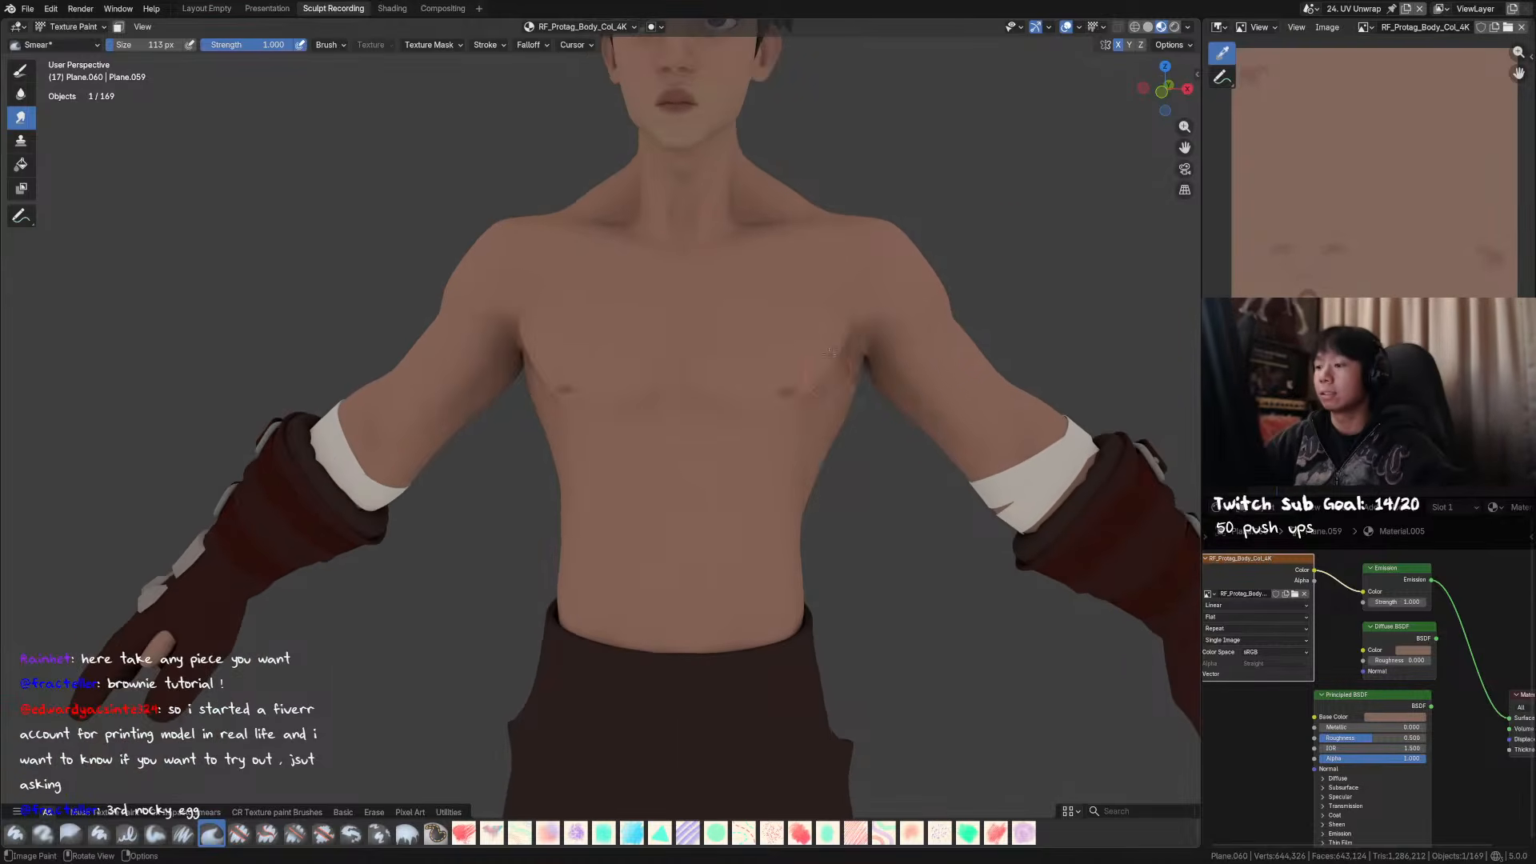
right_click(814, 397)
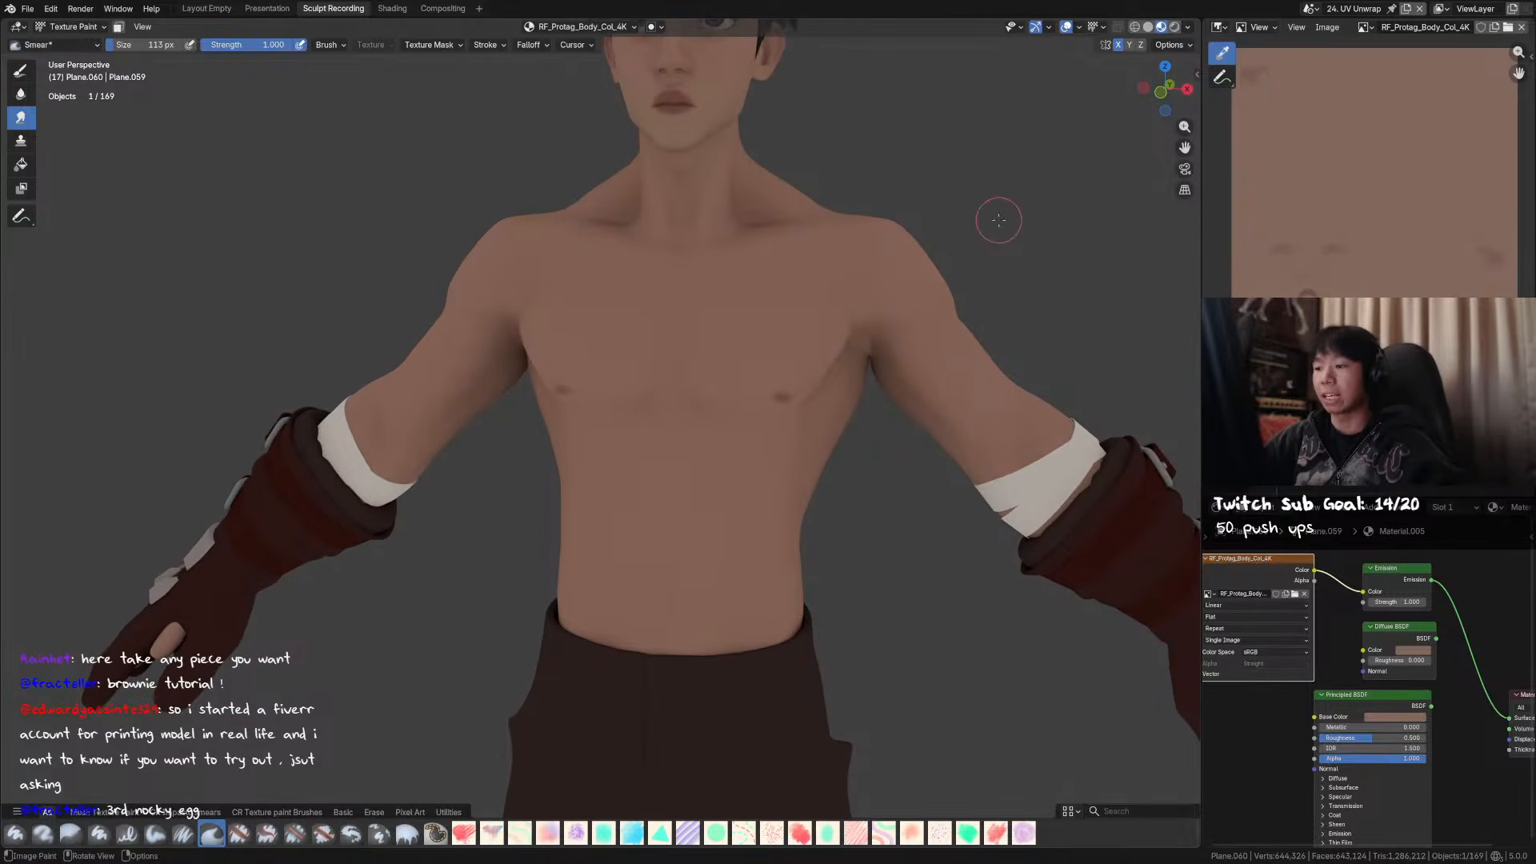
- Touch up the chest nipple marks with the Paint Soft brush between 19 and 41 px using sampled colours, and save the file
key("b")
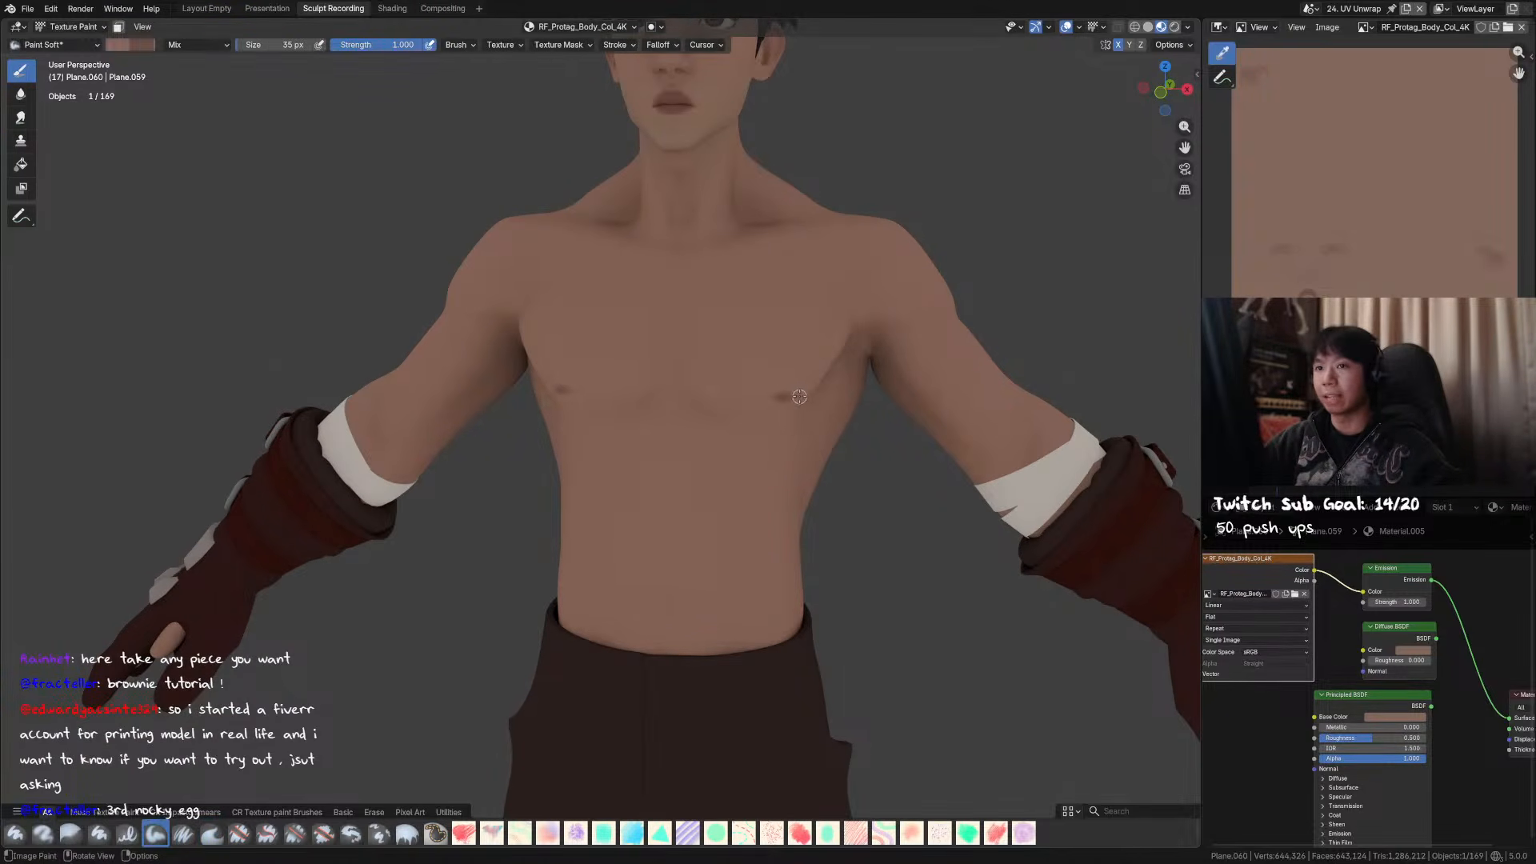
left_click_drag(787, 406, 793, 398)
key("ctrl+z")
middle_click_drag(811, 367, 803, 372)
key("shift+x")
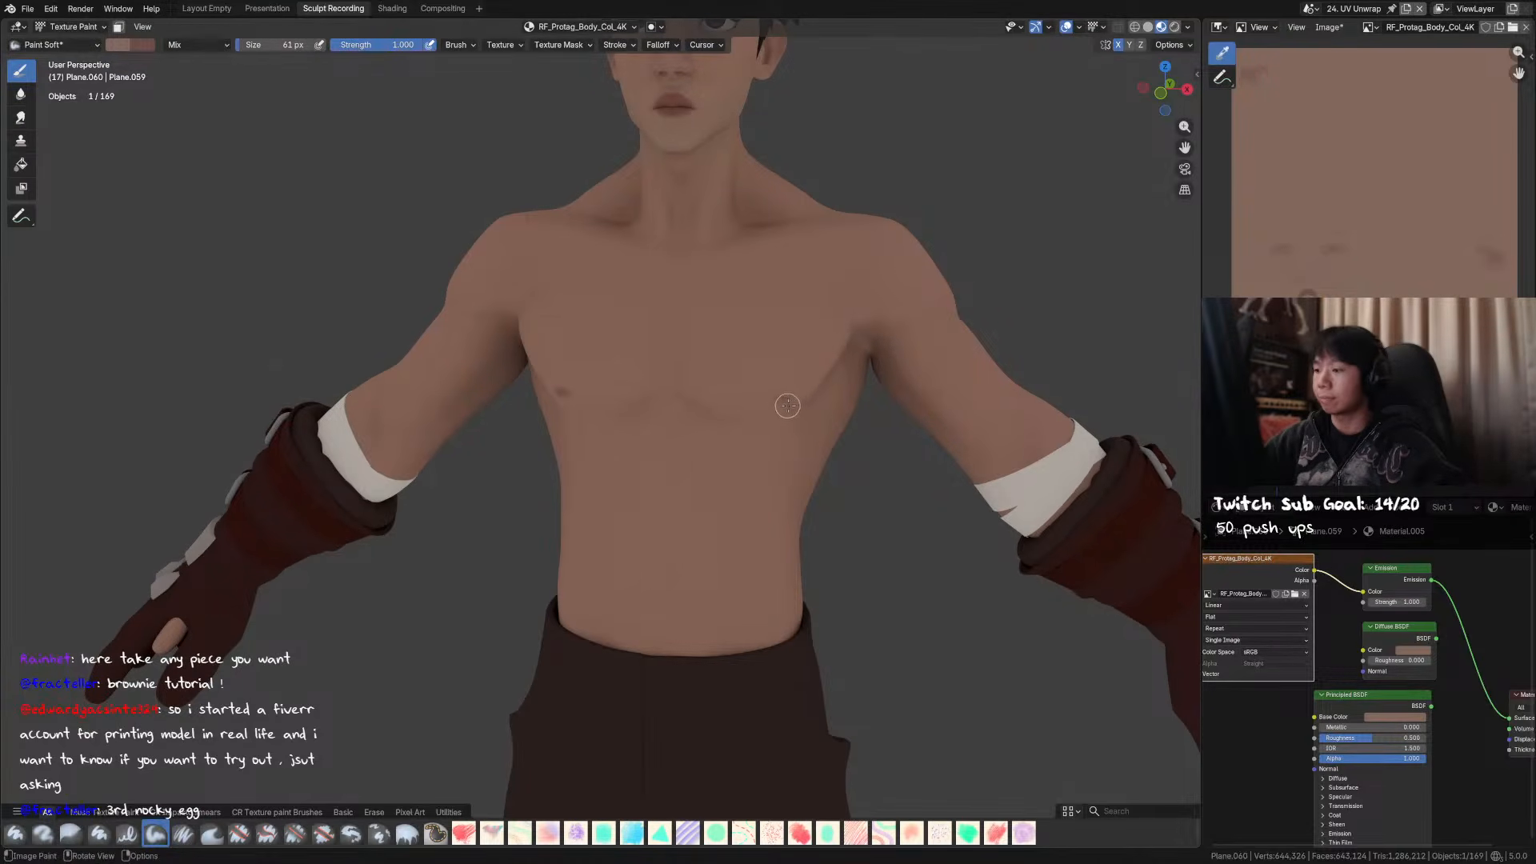
key("x")
key("f")
left_click(771, 392)
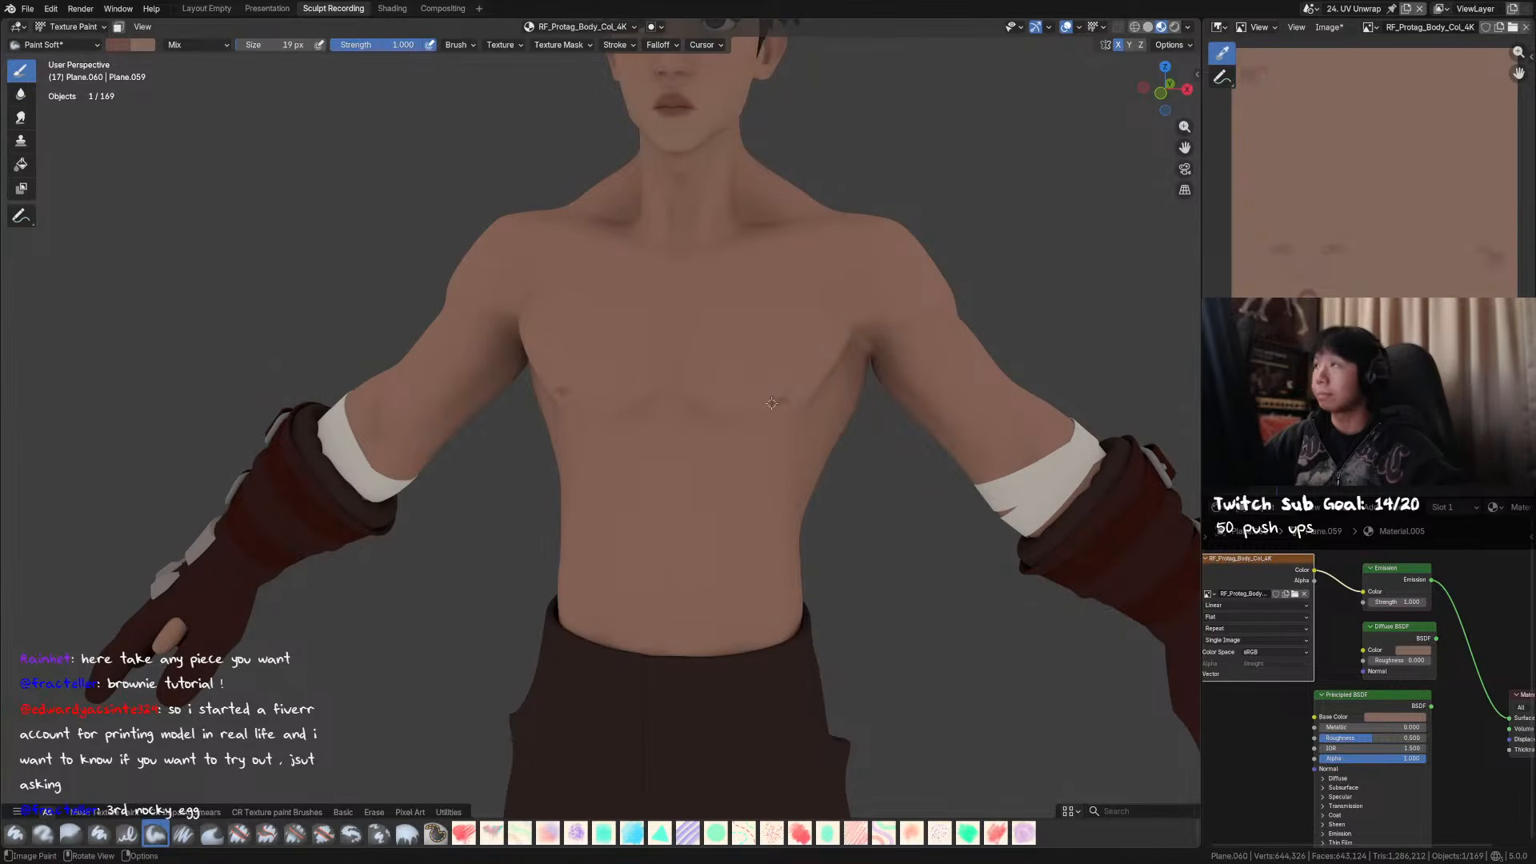
key("f")
left_click(775, 393)
mouse_move(778, 395)
middle_mouse_down()
mouse_move(829, 361)
mouse_move(834, 331)
mouse_move(905, 343)
mouse_move(827, 353)
middle_mouse_up()
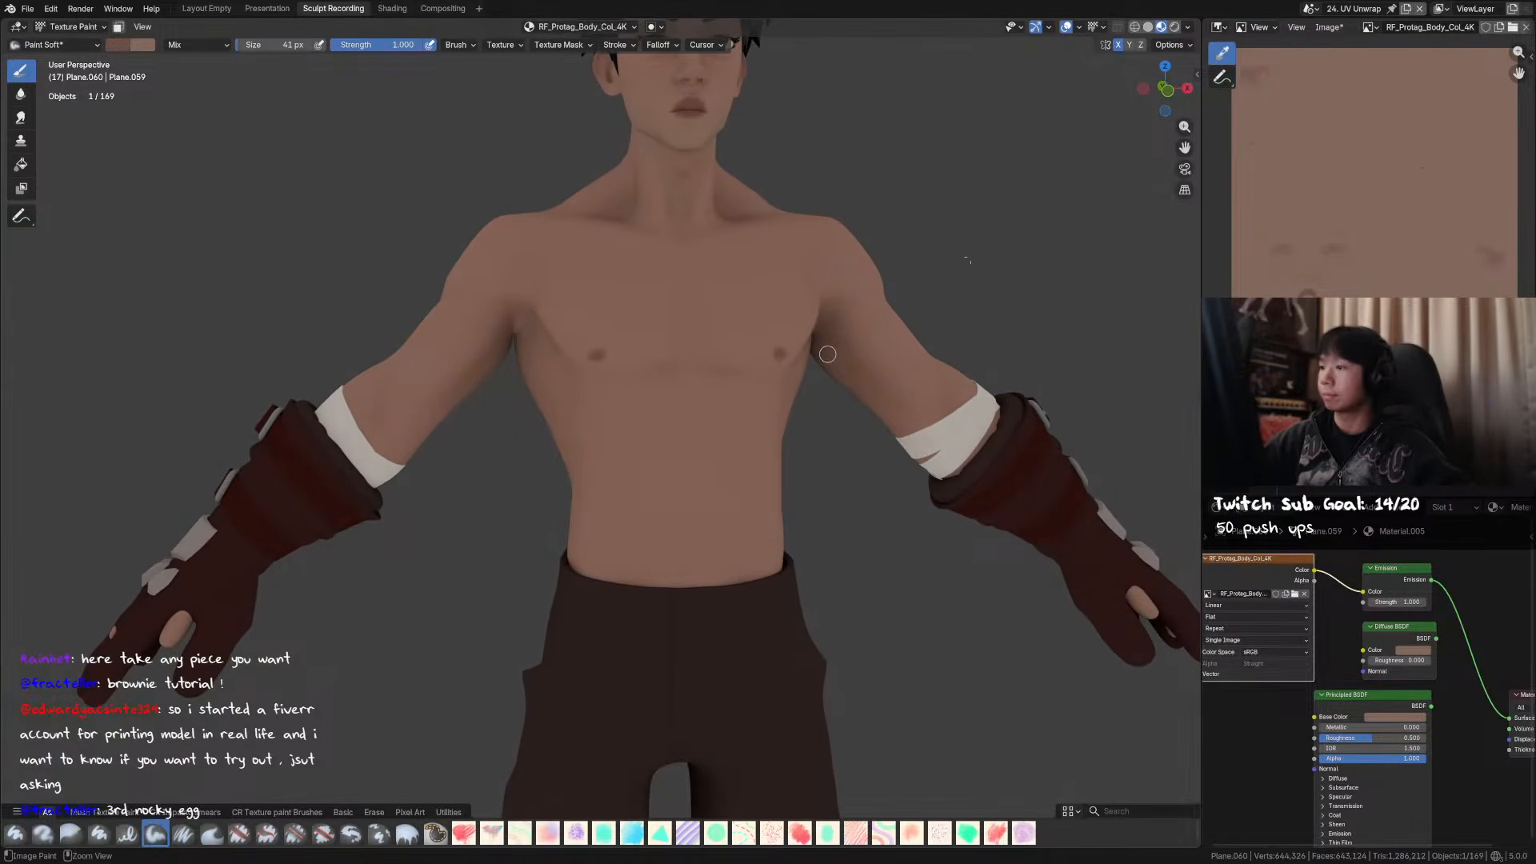
key("ctrl+s")
- In Object Mode, blend the body material's Emission and Diffuse BSDF shaders through a Mix Shader with factor 0.377
key("ctrl+Tab")
left_click(703, 254)
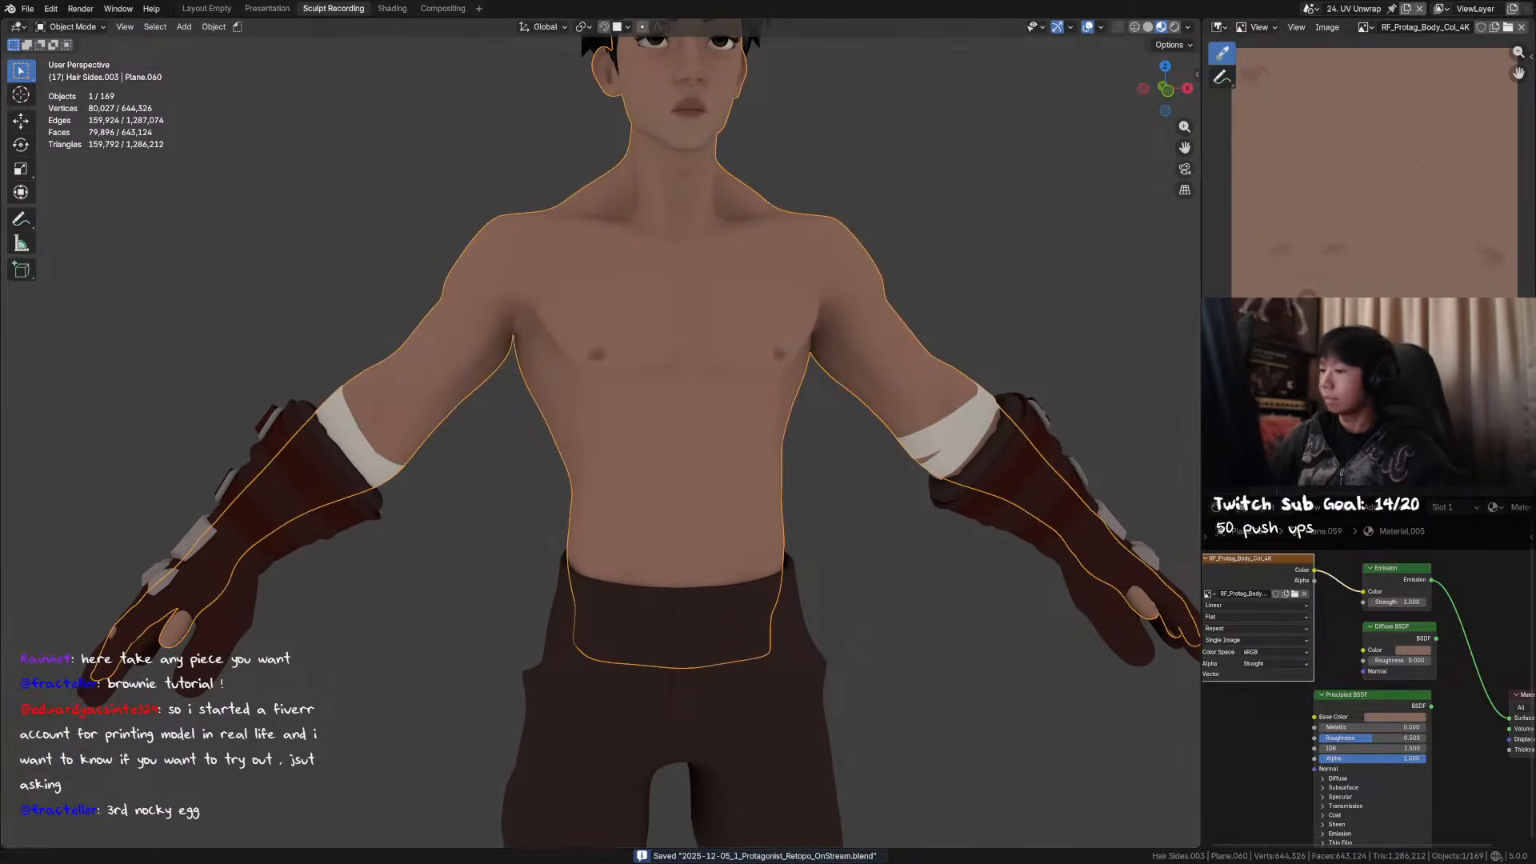
middle_click_drag(539, 276, 771, 381)
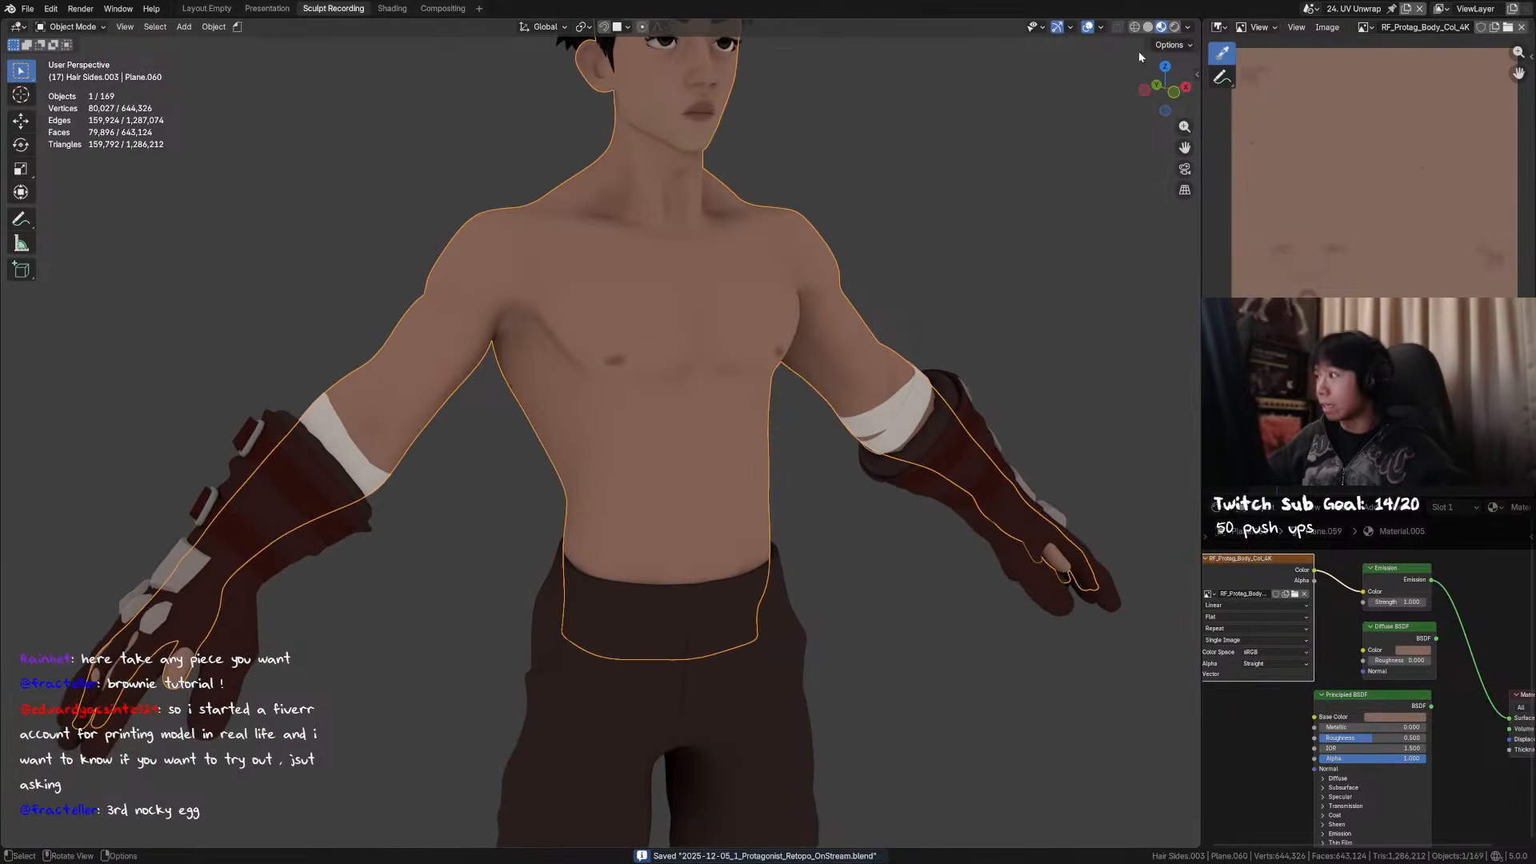
left_click(1148, 27)
left_click(1161, 27)
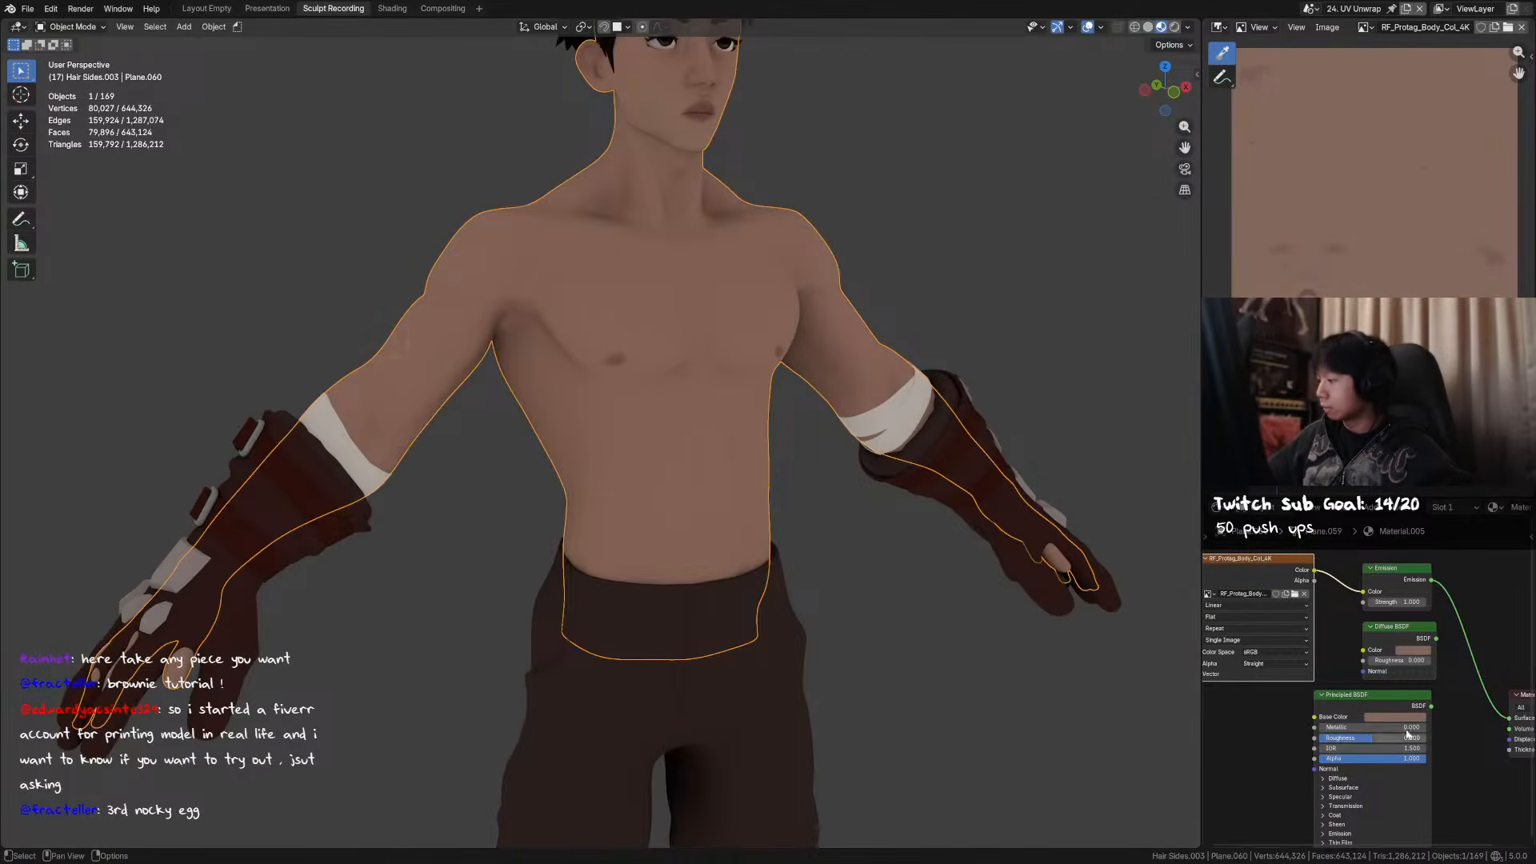
middle_click_drag(1397, 746, 1357, 749)
right_click_drag(1399, 643, 1388, 590, "ctrl+shift")
middle_click_drag(1406, 647, 1312, 652)
left_click_drag(1443, 627, 1419, 631)
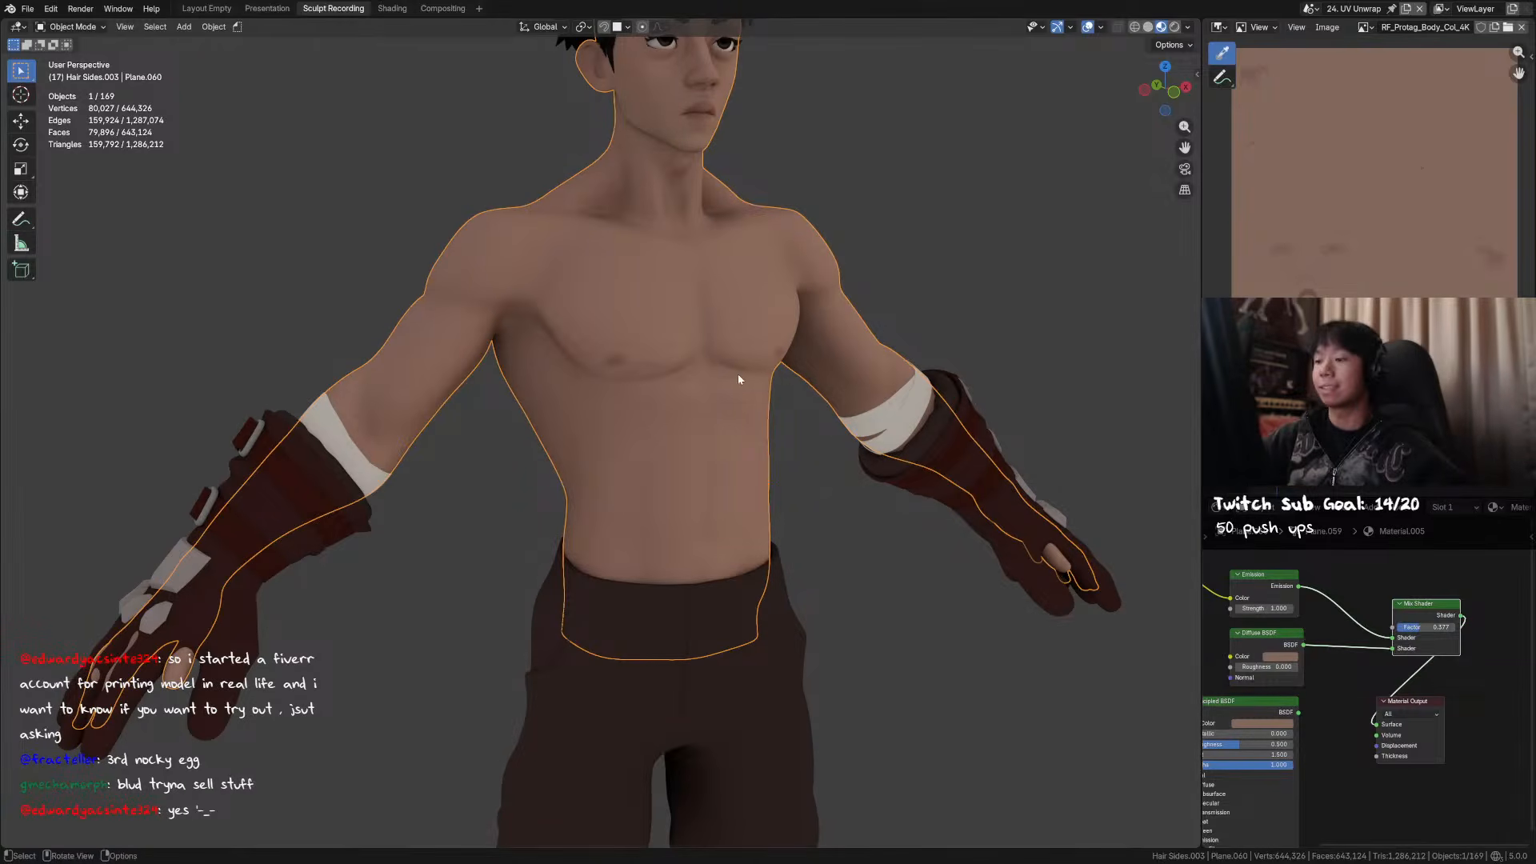
- Return the body mesh to Texture Paint mode and save the file
scroll(837, 305, "up", 3)
key("ctrl+Tab")
left_click(906, 232)
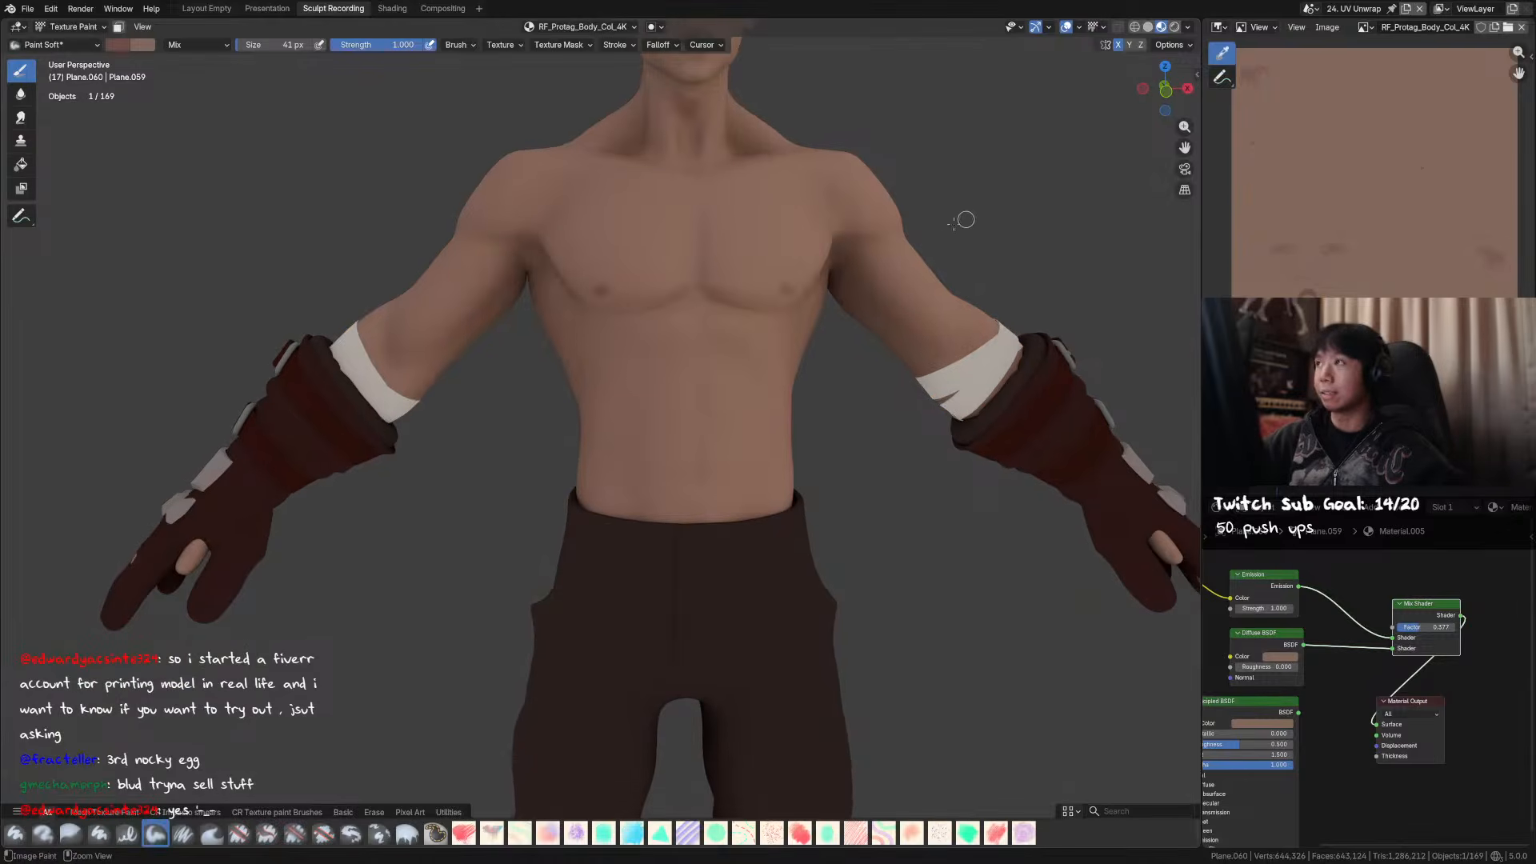
key("ctrl+s")
- Paint tone variation just below the chest muscles, setting the soft brush to 76 px and strength 0.297
mouse_move(957, 224)
middle_mouse_down()
mouse_move(795, 348)
mouse_move(731, 345)
mouse_move(802, 347)
middle_mouse_up()
key("f")
left_click(737, 345)
mouse_move(696, 343)
middle_mouse_down()
mouse_move(703, 365)
mouse_move(813, 343)
mouse_move(784, 339)
mouse_move(920, 344)
mouse_move(875, 327)
mouse_move(684, 350)
mouse_move(705, 340)
middle_mouse_up()
key("f")
left_click(685, 338)
left_click_drag(671, 338, 699, 341)
middle_click_drag(679, 344, 696, 319)
key("f")
left_click(690, 330)
key("shift+f")
left_click(641, 332)
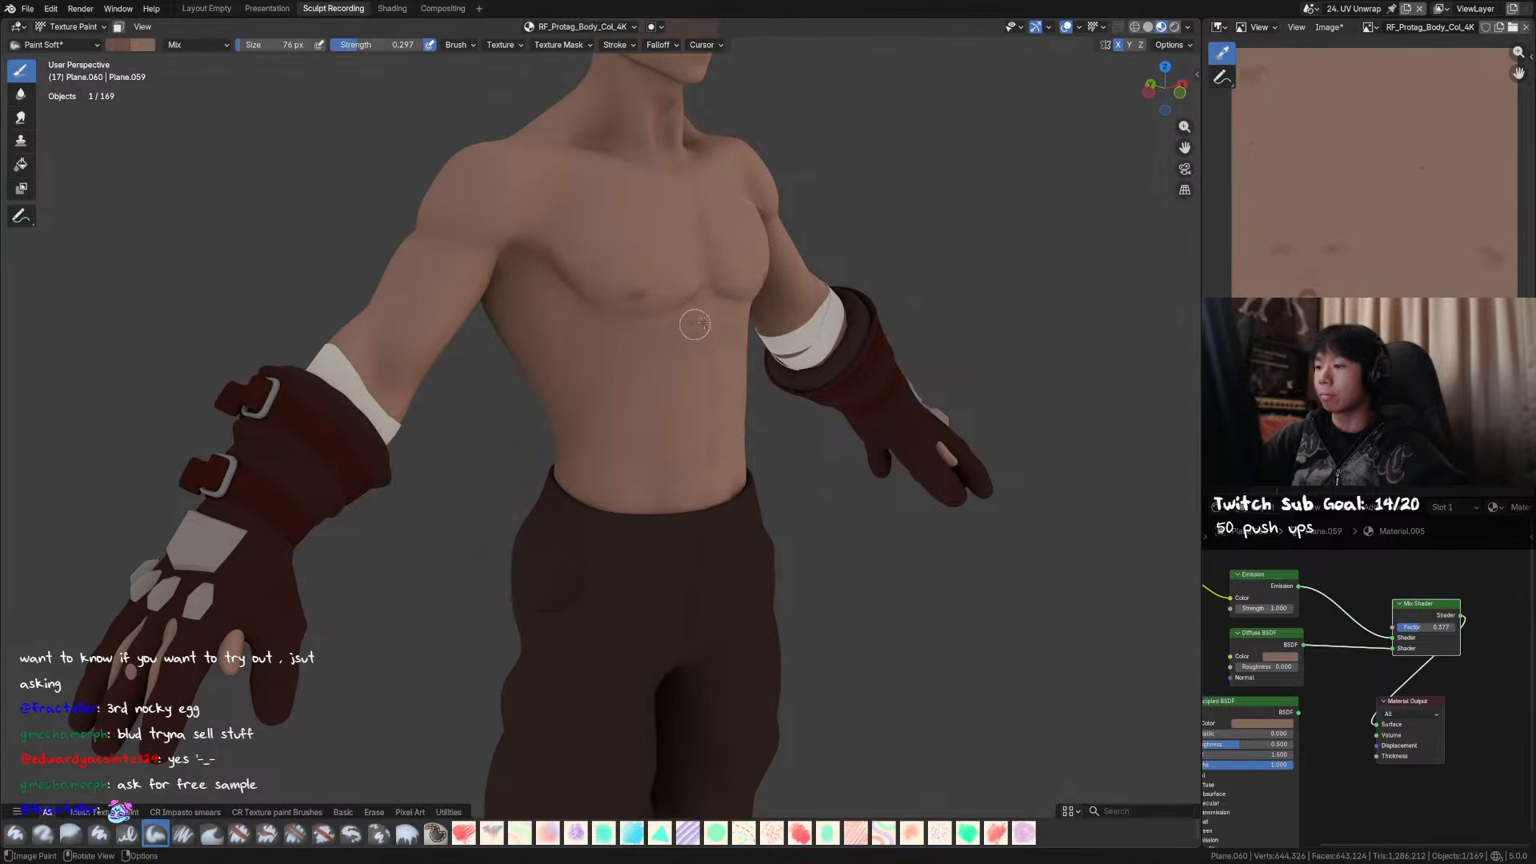
- Extend the soft shading down the abdomen and along the ribs with a brush of about 95 to 103 px
mouse_move(714, 328)
middle_mouse_down()
mouse_move(814, 367)
mouse_move(695, 369)
mouse_move(719, 367)
middle_mouse_up()
key("bracketright")
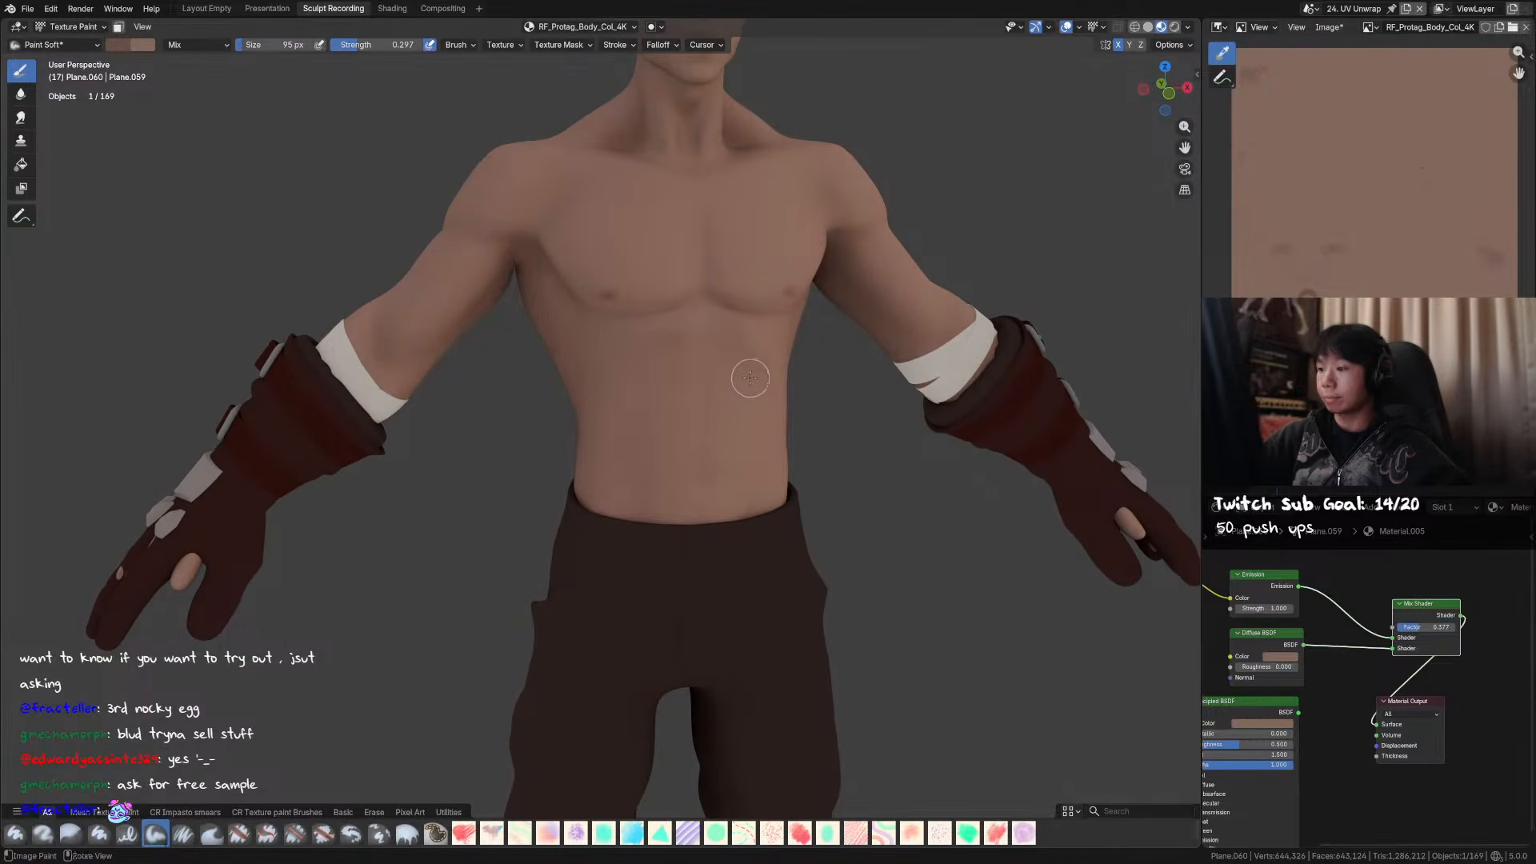
mouse_move(736, 384)
middle_mouse_down()
mouse_move(700, 353)
mouse_move(709, 388)
mouse_move(730, 393)
mouse_move(695, 374)
mouse_move(806, 401)
mouse_move(761, 421)
mouse_move(786, 462)
mouse_move(782, 425)
middle_mouse_up()
key("bracketright")
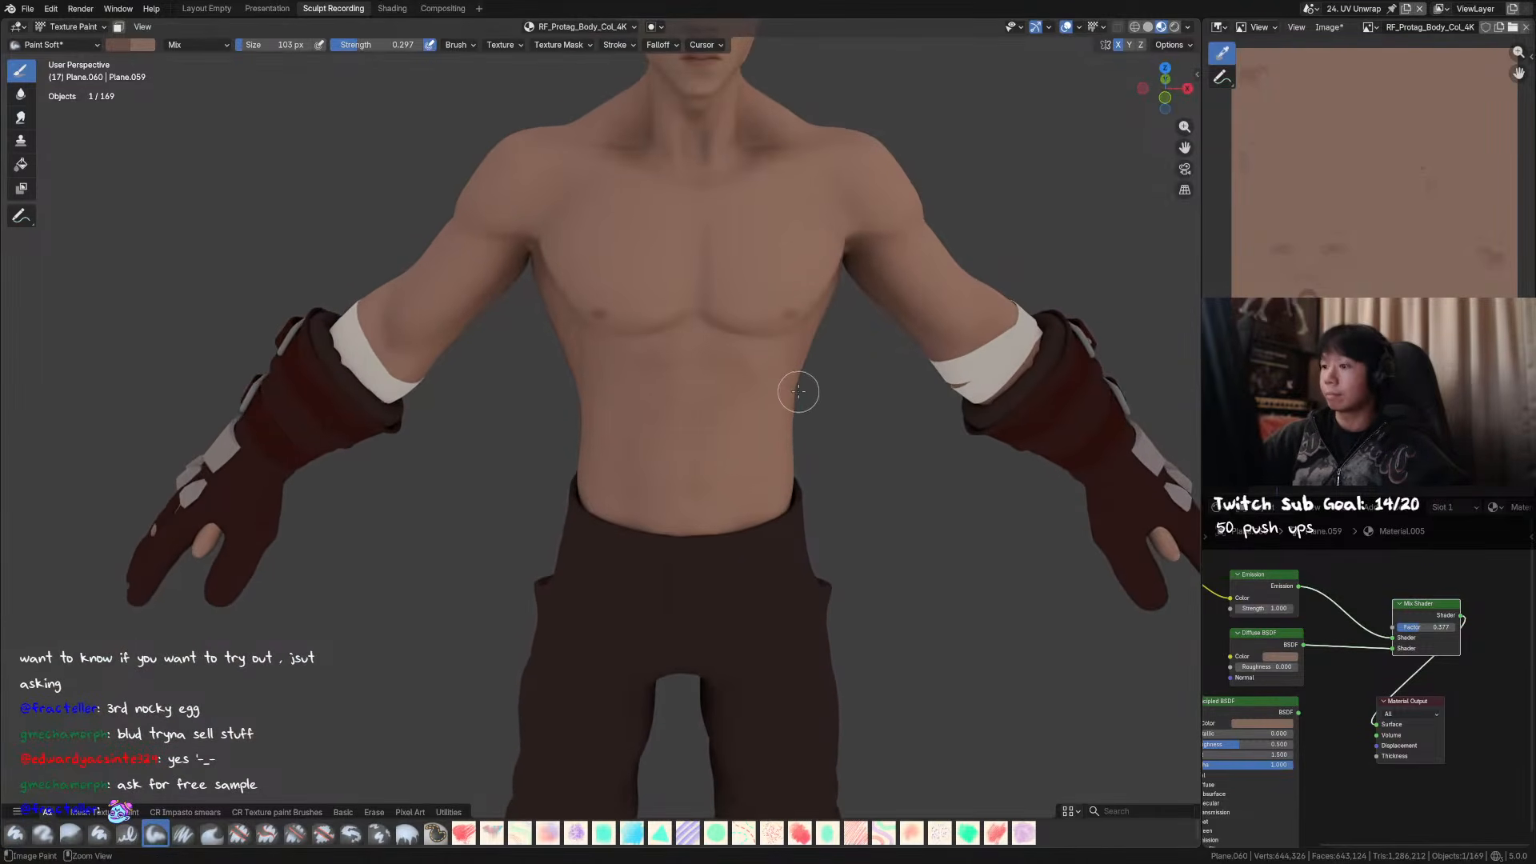
middle_click_drag(777, 323, 764, 226)
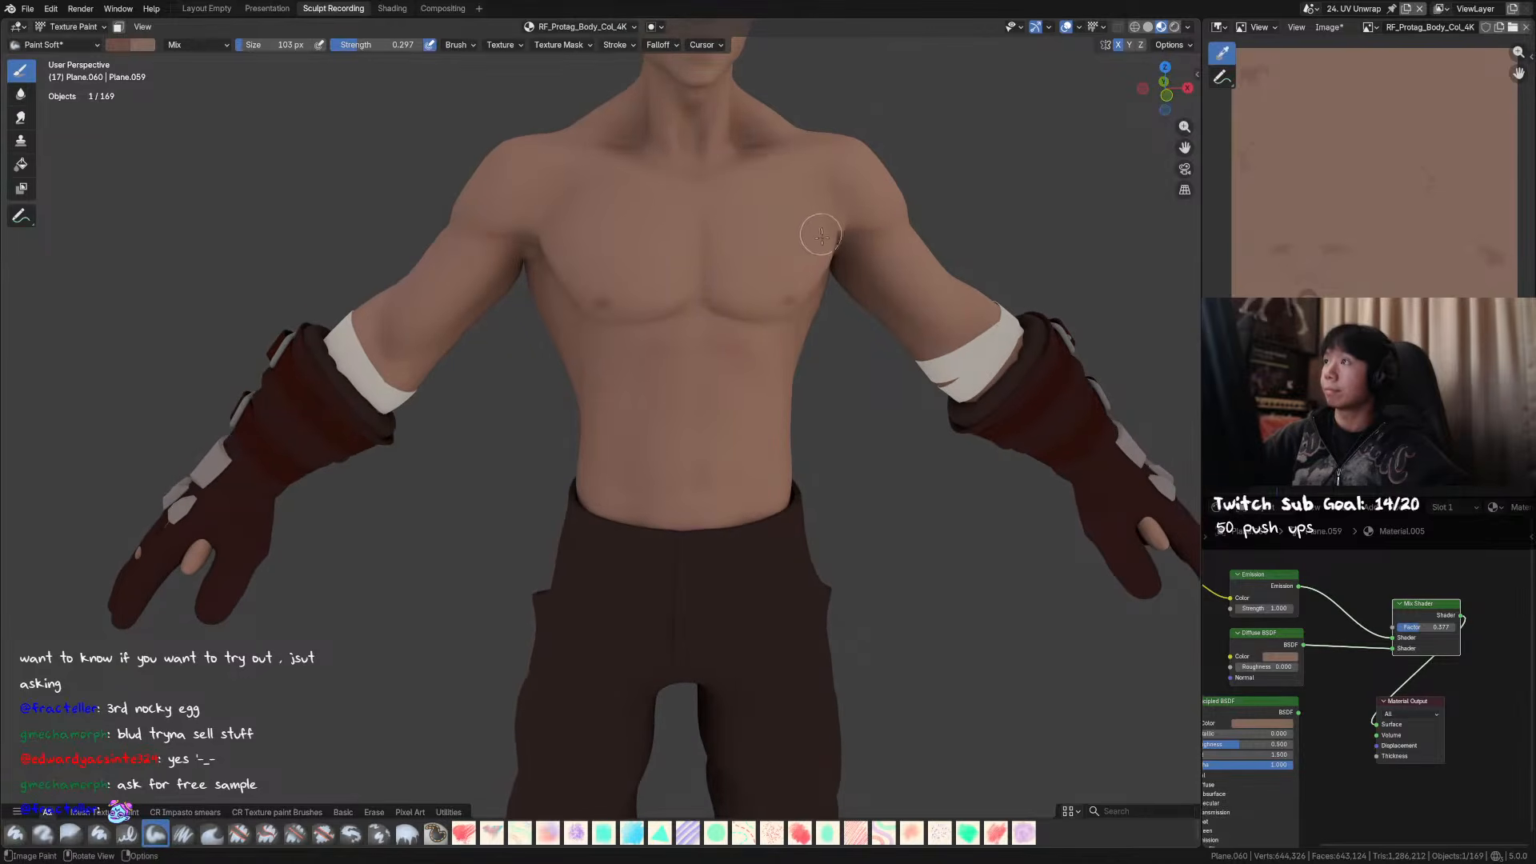
middle_click_drag(765, 393, 741, 420)
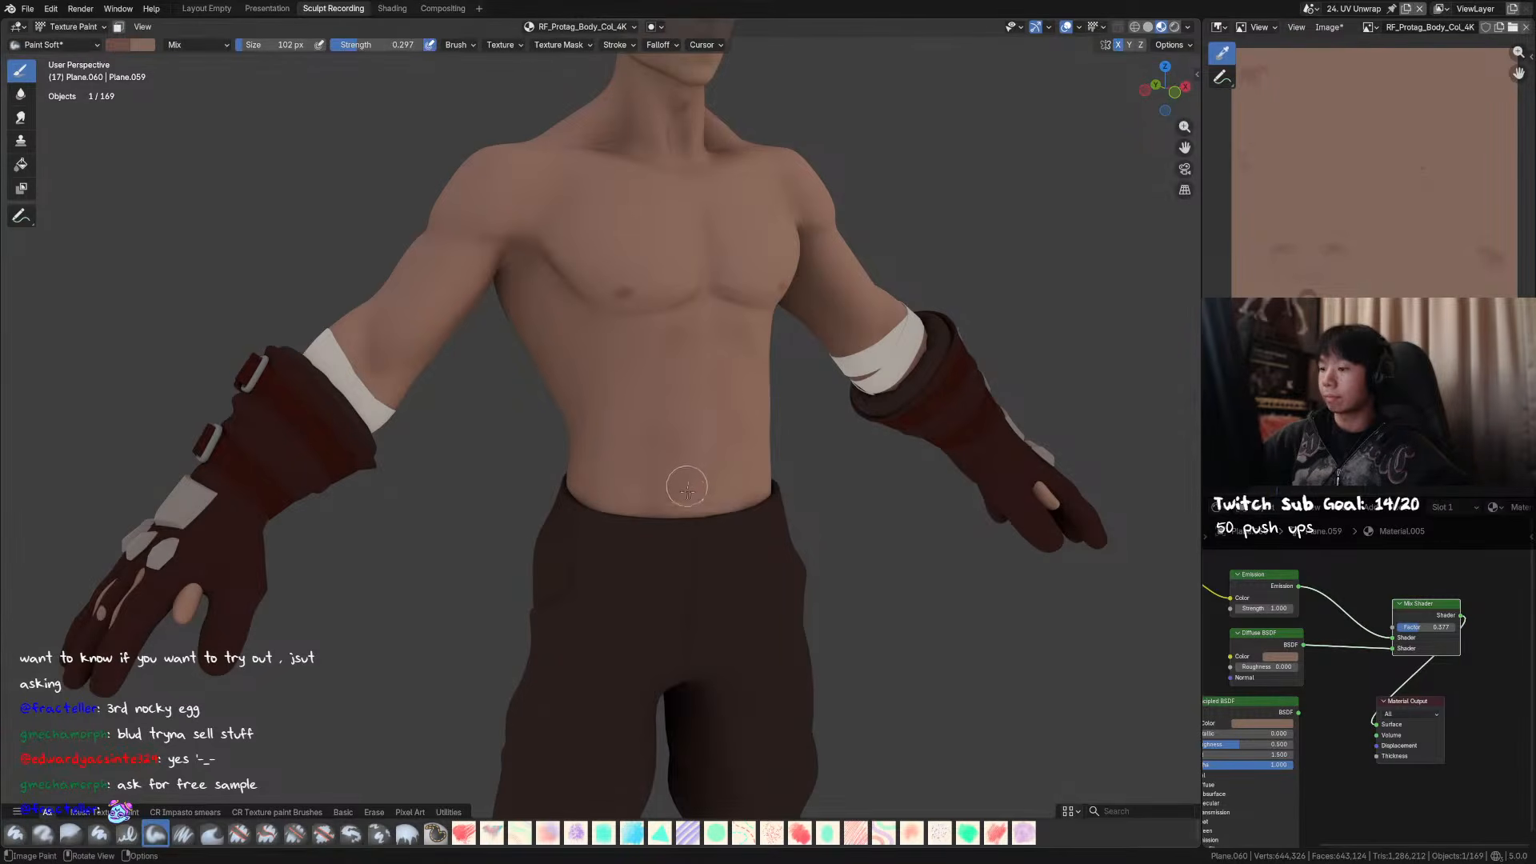
mouse_move(687, 482)
middle_mouse_down()
mouse_move(779, 456)
mouse_move(744, 440)
mouse_move(743, 481)
mouse_move(694, 486)
middle_mouse_up()
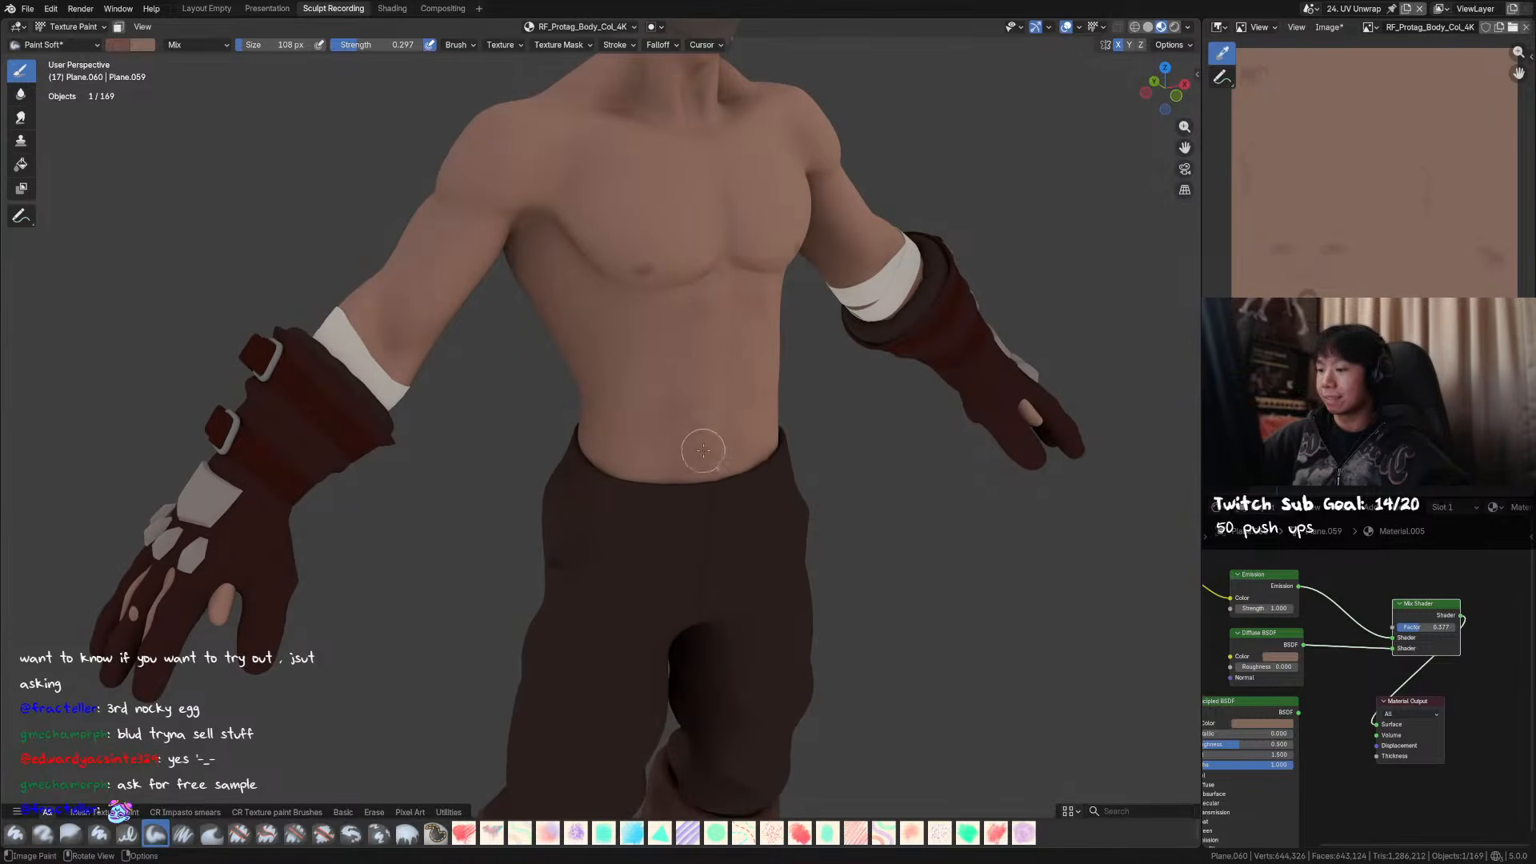
- Blend the lower and upper abdomen with the soft brush between 107 and 133 px
key("f")
left_click(742, 460)
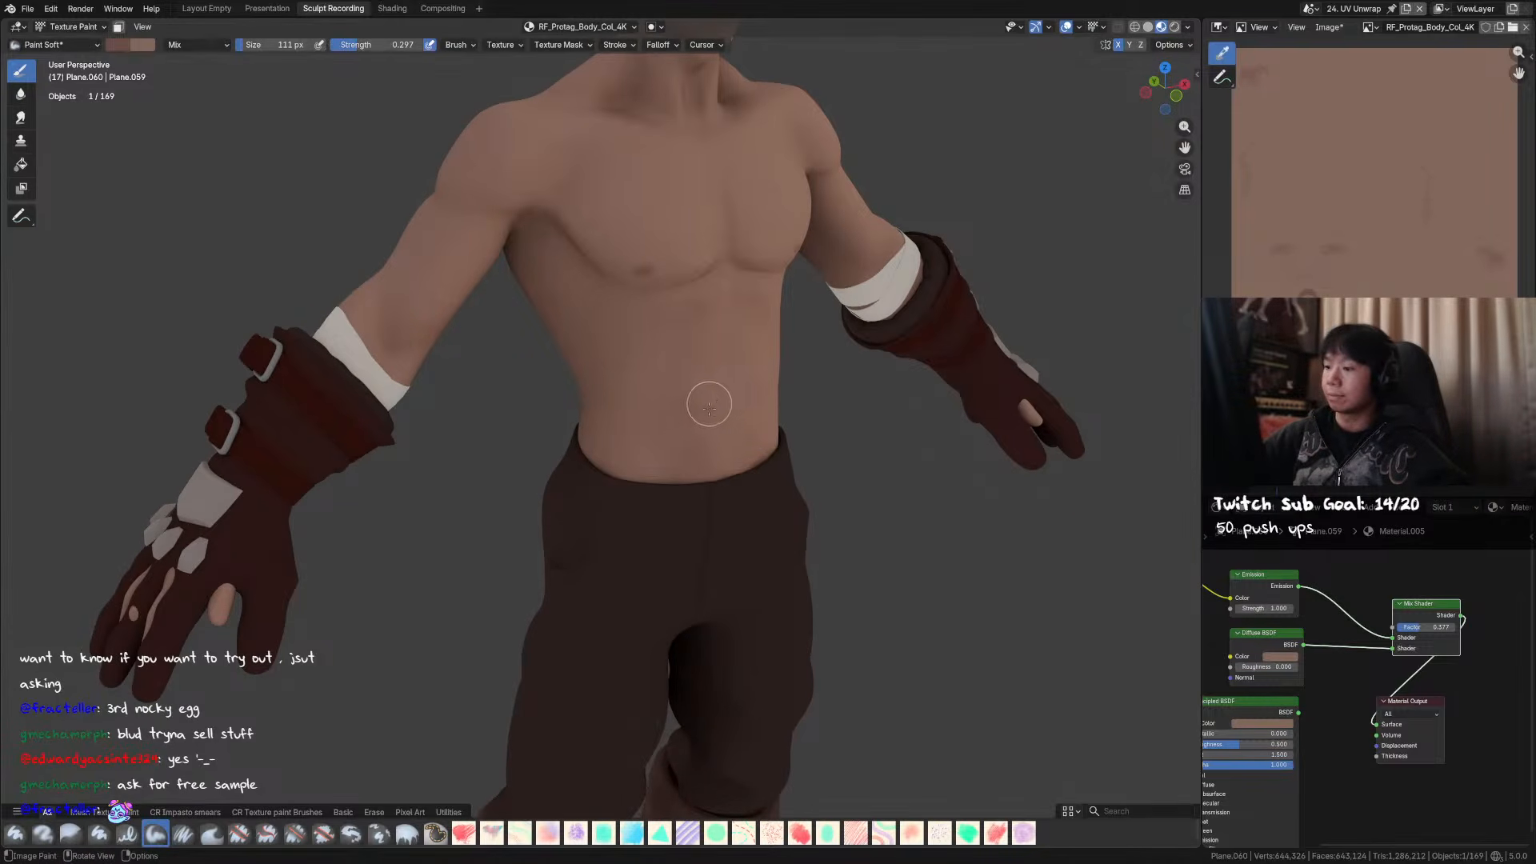
middle_click_drag(764, 428, 804, 331)
key("f")
left_click(710, 297)
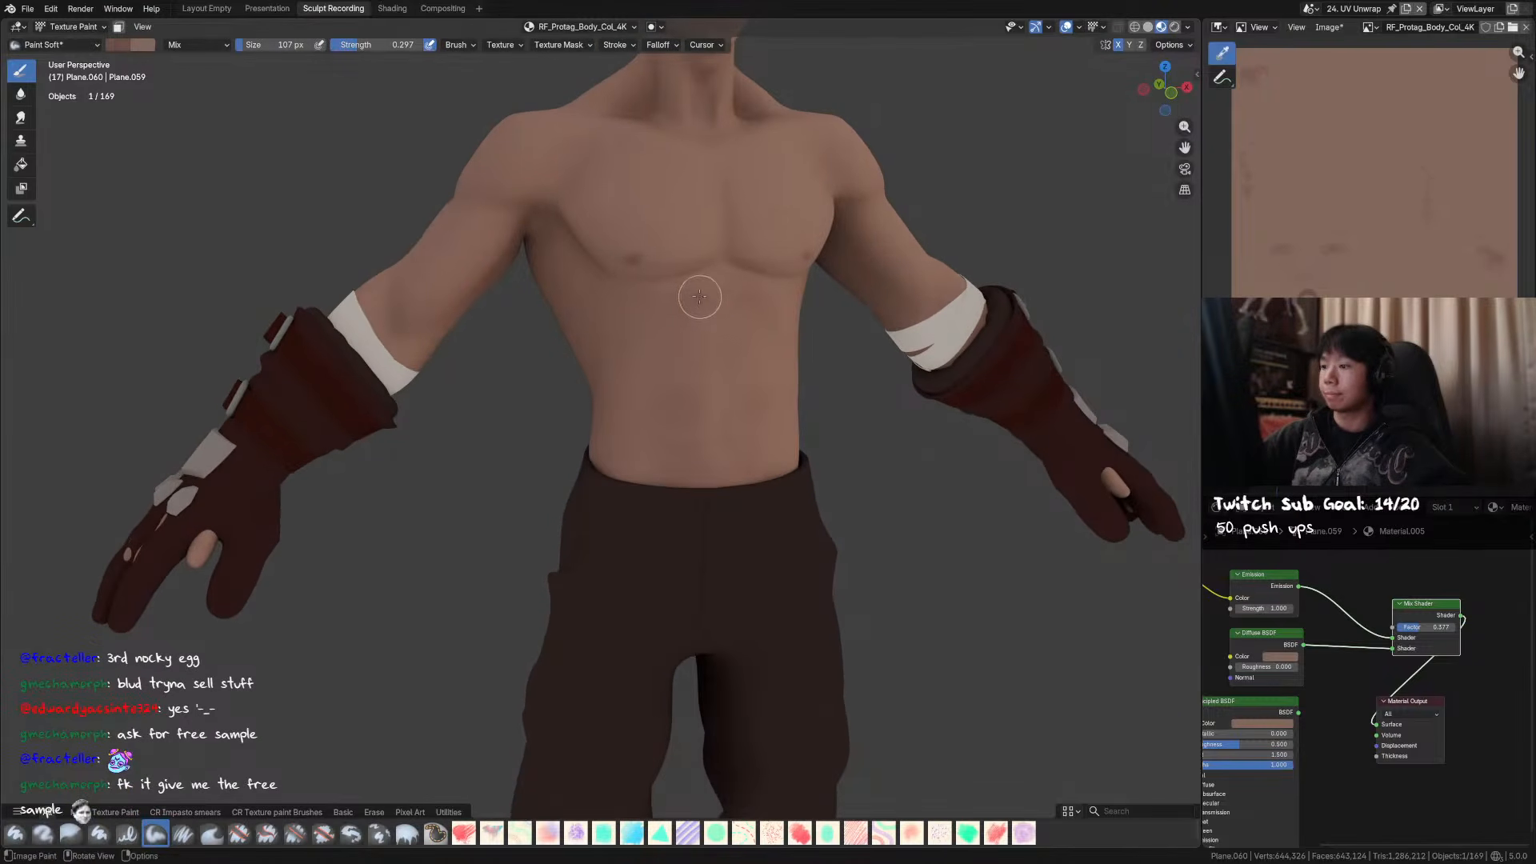
mouse_move(747, 269)
middle_mouse_down()
mouse_move(826, 326)
mouse_move(950, 343)
mouse_move(713, 233)
mouse_move(731, 230)
middle_mouse_up()
key("f")
left_click(707, 247)
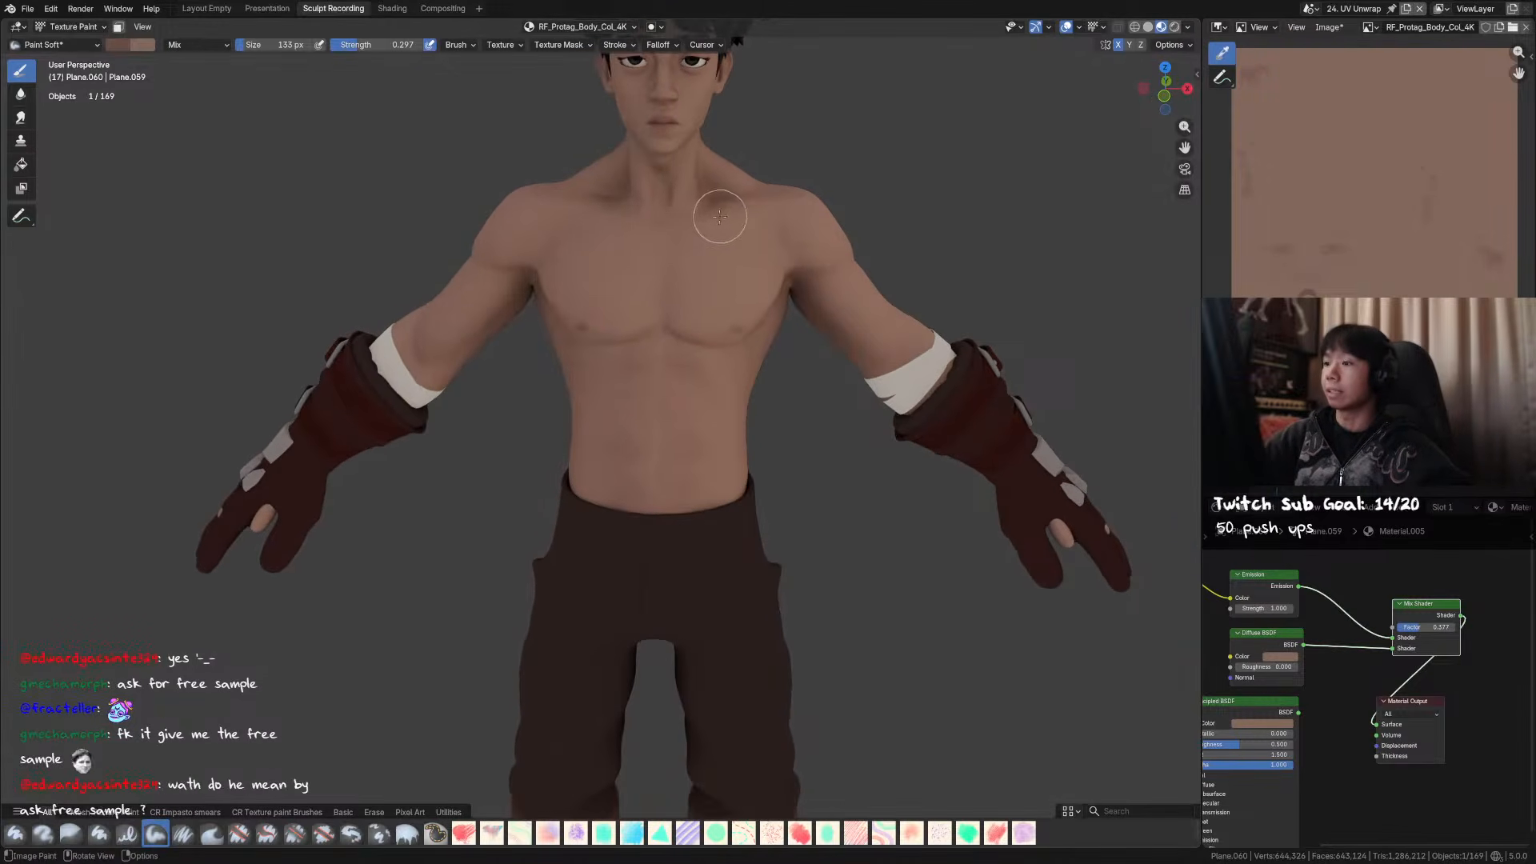
- Shade the collarbones and the base of the neck with varying soft brush sizes, reducing the brush to 41 px for the throat
mouse_move(706, 237)
middle_mouse_down("shift")
mouse_move(696, 302)
mouse_move(684, 258)
mouse_move(644, 225)
mouse_move(650, 240)
mouse_move(732, 244)
mouse_move(672, 244)
mouse_move(681, 231)
mouse_move(760, 240)
mouse_move(761, 210)
mouse_move(810, 237)
mouse_move(797, 234)
mouse_move(816, 212)
mouse_move(837, 219)
mouse_move(737, 247)
mouse_move(731, 286)
mouse_move(665, 247)
mouse_move(685, 252)
mouse_move(686, 278)
mouse_move(730, 325)
mouse_move(667, 282)
middle_mouse_up("shift")
key("f")
left_click(689, 252)
key("f")
left_click(640, 228)
key("bracketright")
key("bracketright")
key("f")
left_click(686, 257)
middle_click_drag(669, 349, 669, 364)
key("f")
left_click(666, 316)
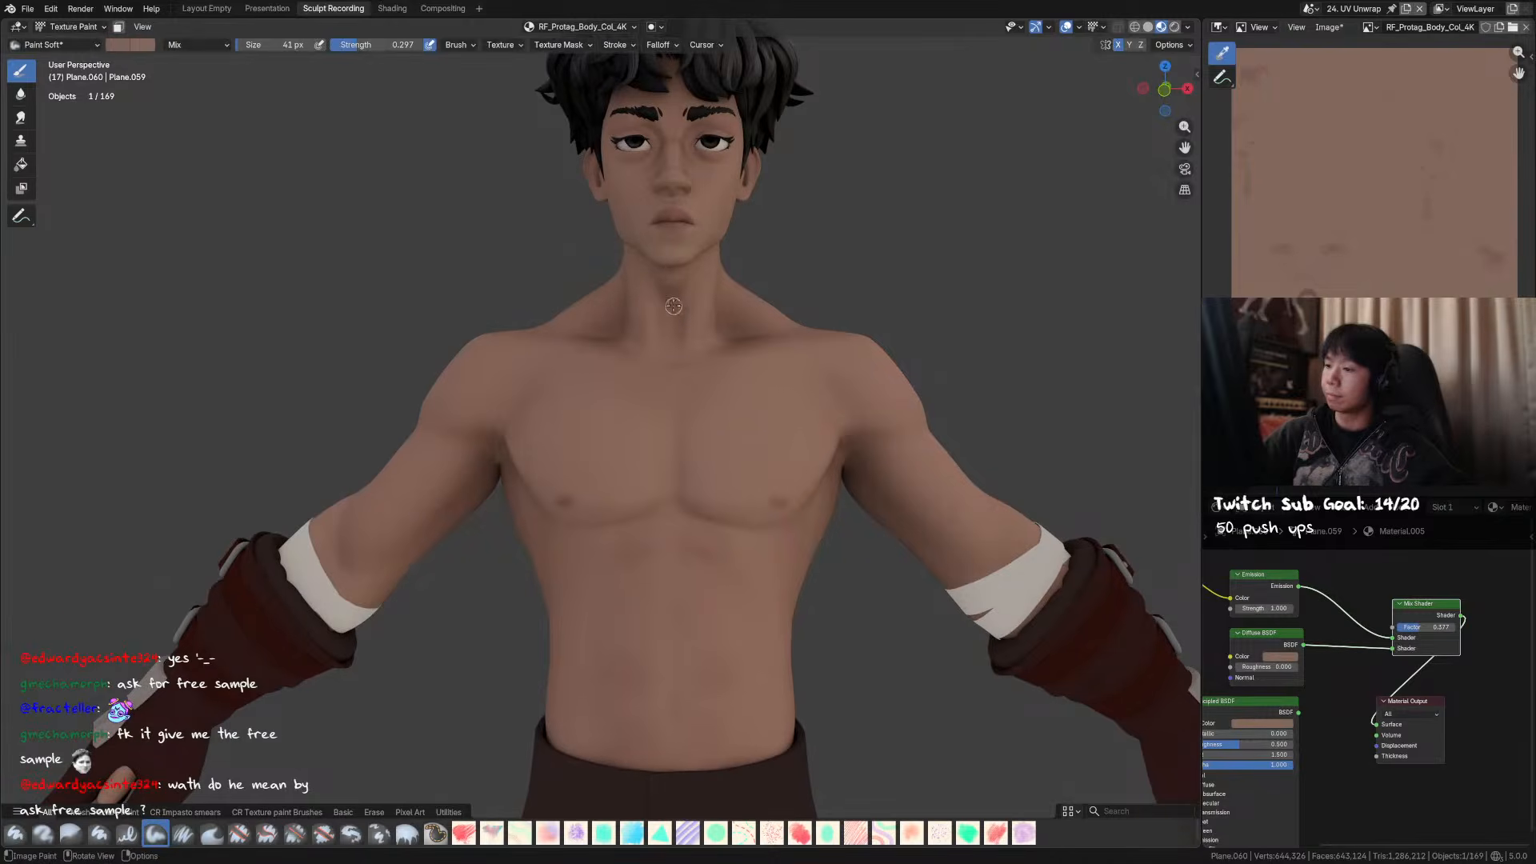
- Refine the neck shading, enlarge the brush to 99 px, review the torso and save the file
mouse_move(684, 278)
middle_mouse_down()
mouse_move(704, 279)
mouse_move(730, 333)
mouse_move(707, 340)
mouse_move(881, 375)
mouse_move(821, 360)
mouse_move(806, 334)
middle_mouse_up()
key("f")
left_click(682, 289)
key("f")
left_click(715, 343)
key("ctrl+s")
mouse_move(816, 340)
middle_mouse_down()
mouse_move(834, 319)
mouse_move(813, 323)
middle_mouse_up()
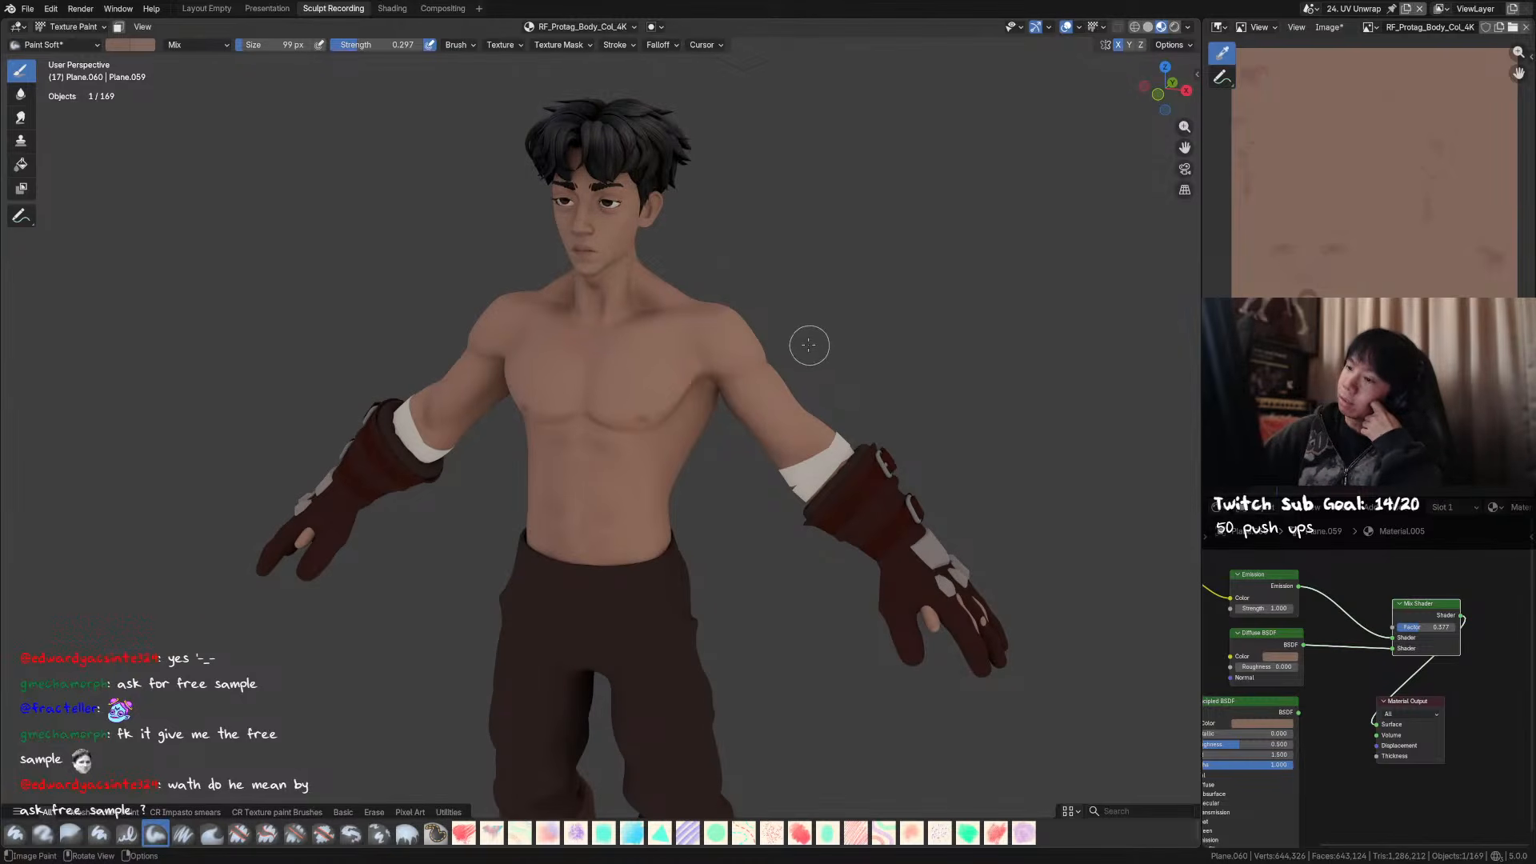
middle_click_drag(813, 346, 749, 335)
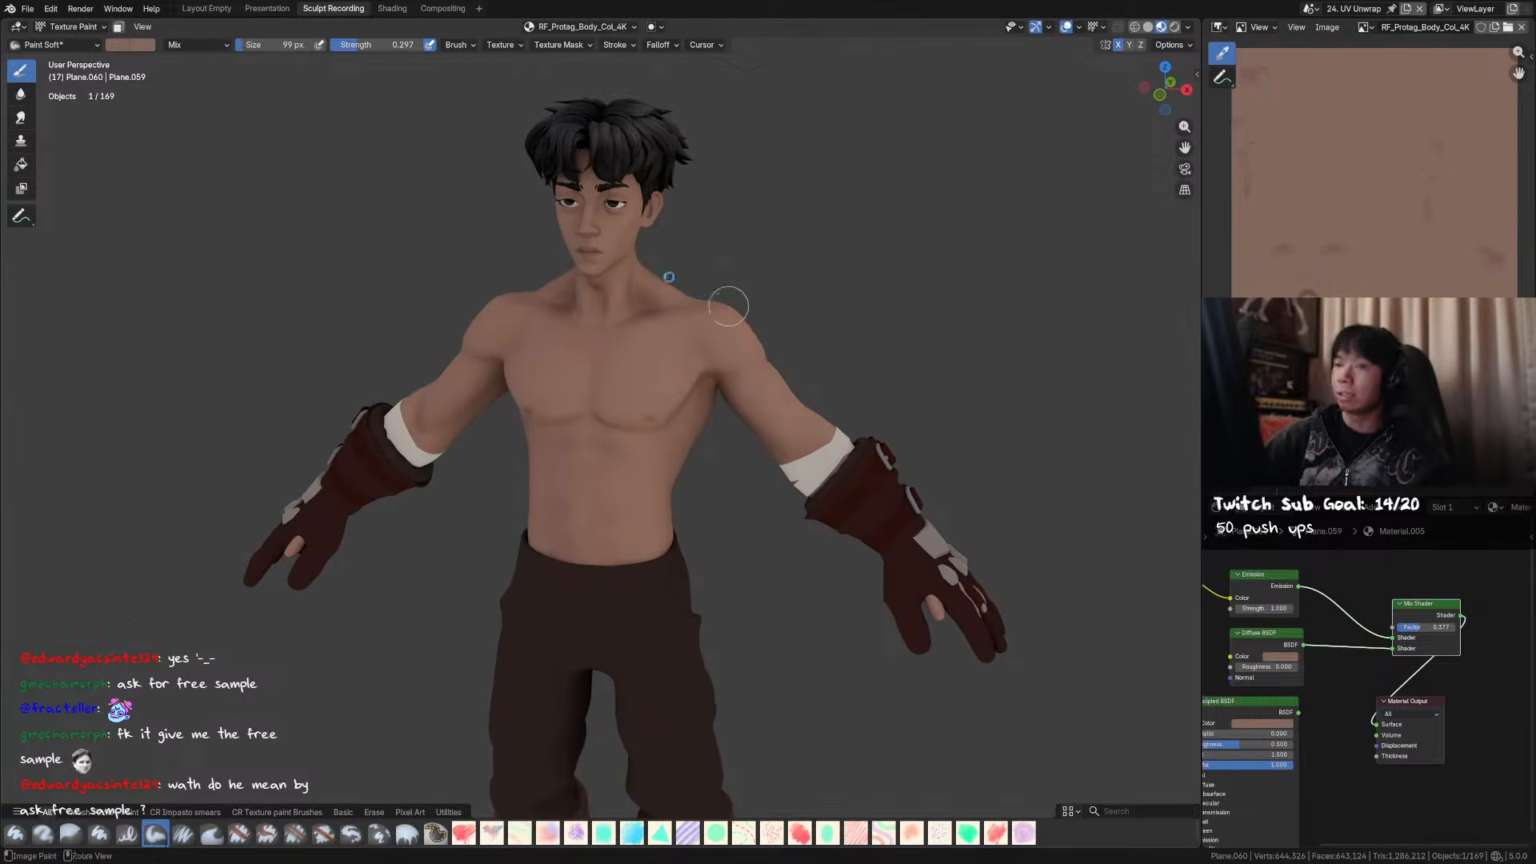
key("ctrl+s")
- Set the brush colour to a warmer skin tone with hue 0.053, saturation 0.334 and value 0.510
left_click(130, 44)
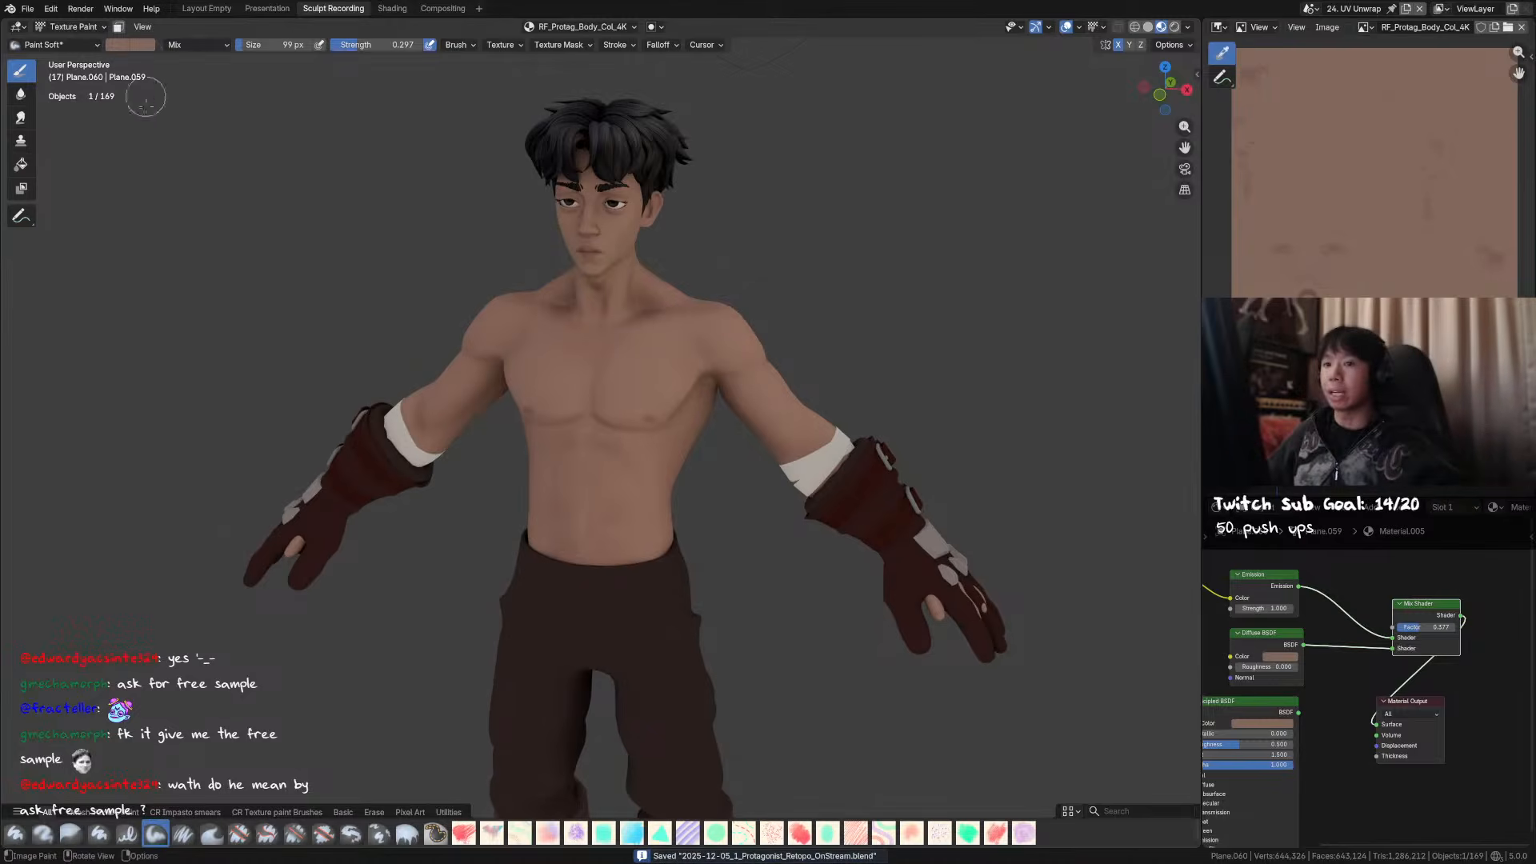
left_click(118, 46)
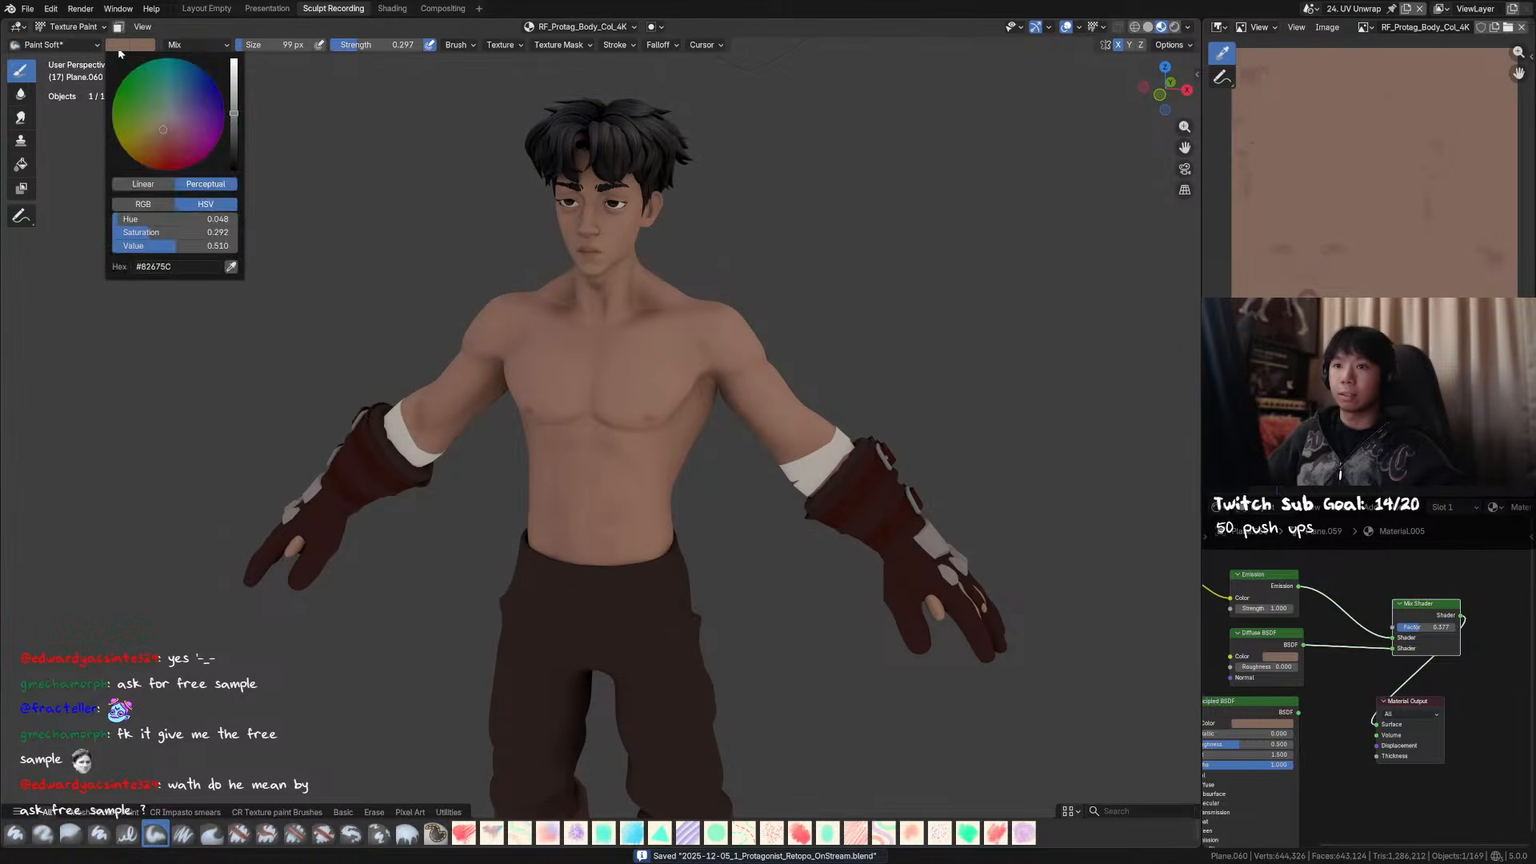
left_click_drag(170, 233, 160, 222)
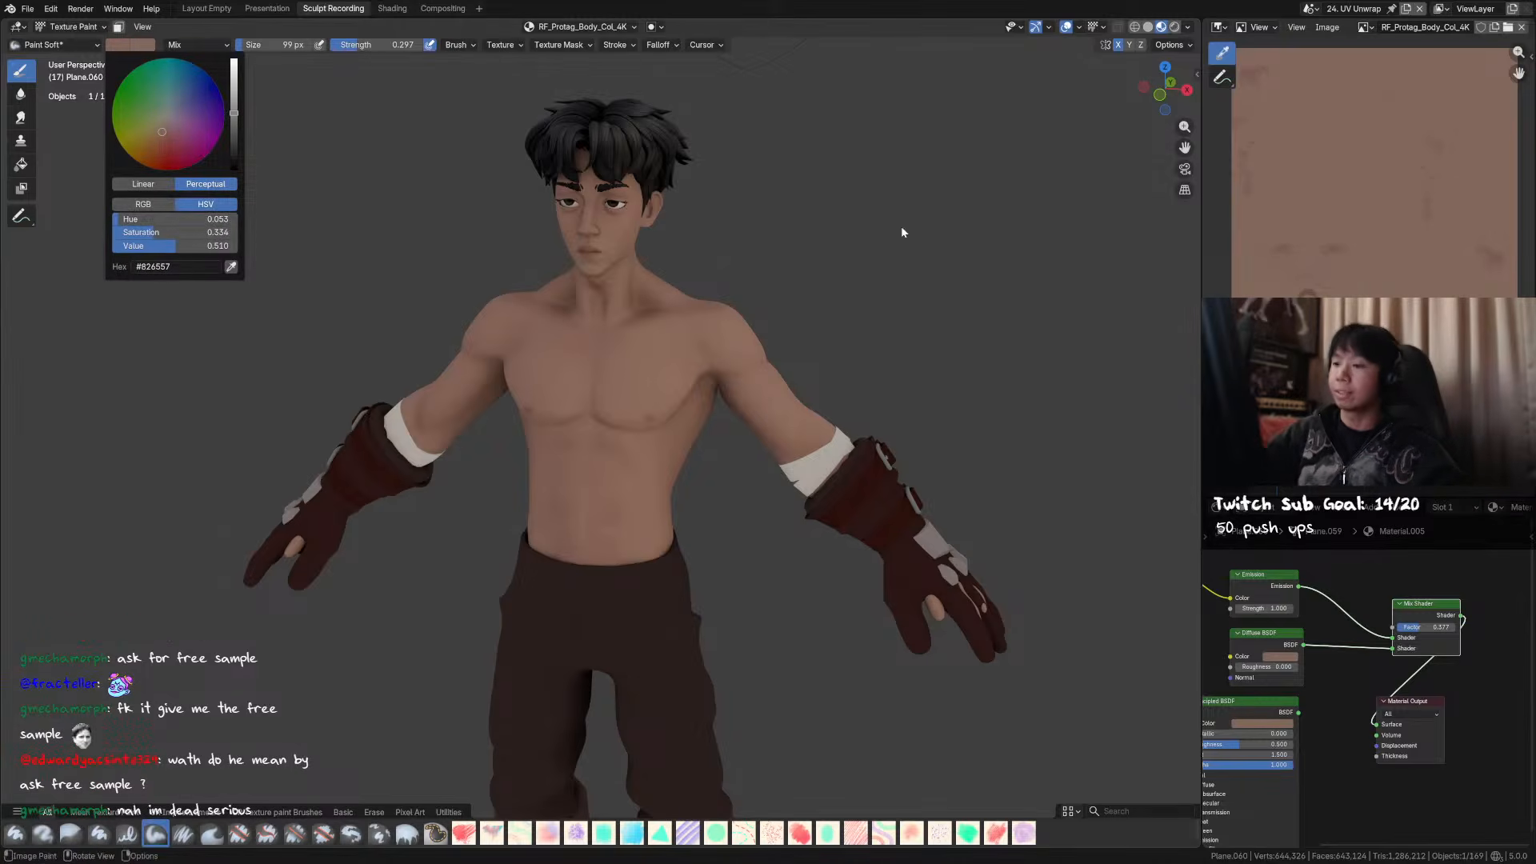
- Paint the warmer tone over the chest with a brush of about 105 px at strength 0.678, and save the file
mouse_move(710, 332)
middle_mouse_down()
mouse_move(846, 258)
mouse_move(636, 372)
middle_mouse_up()
left_click_drag(633, 391, 644, 375)
key("shift+f")
left_click(687, 354)
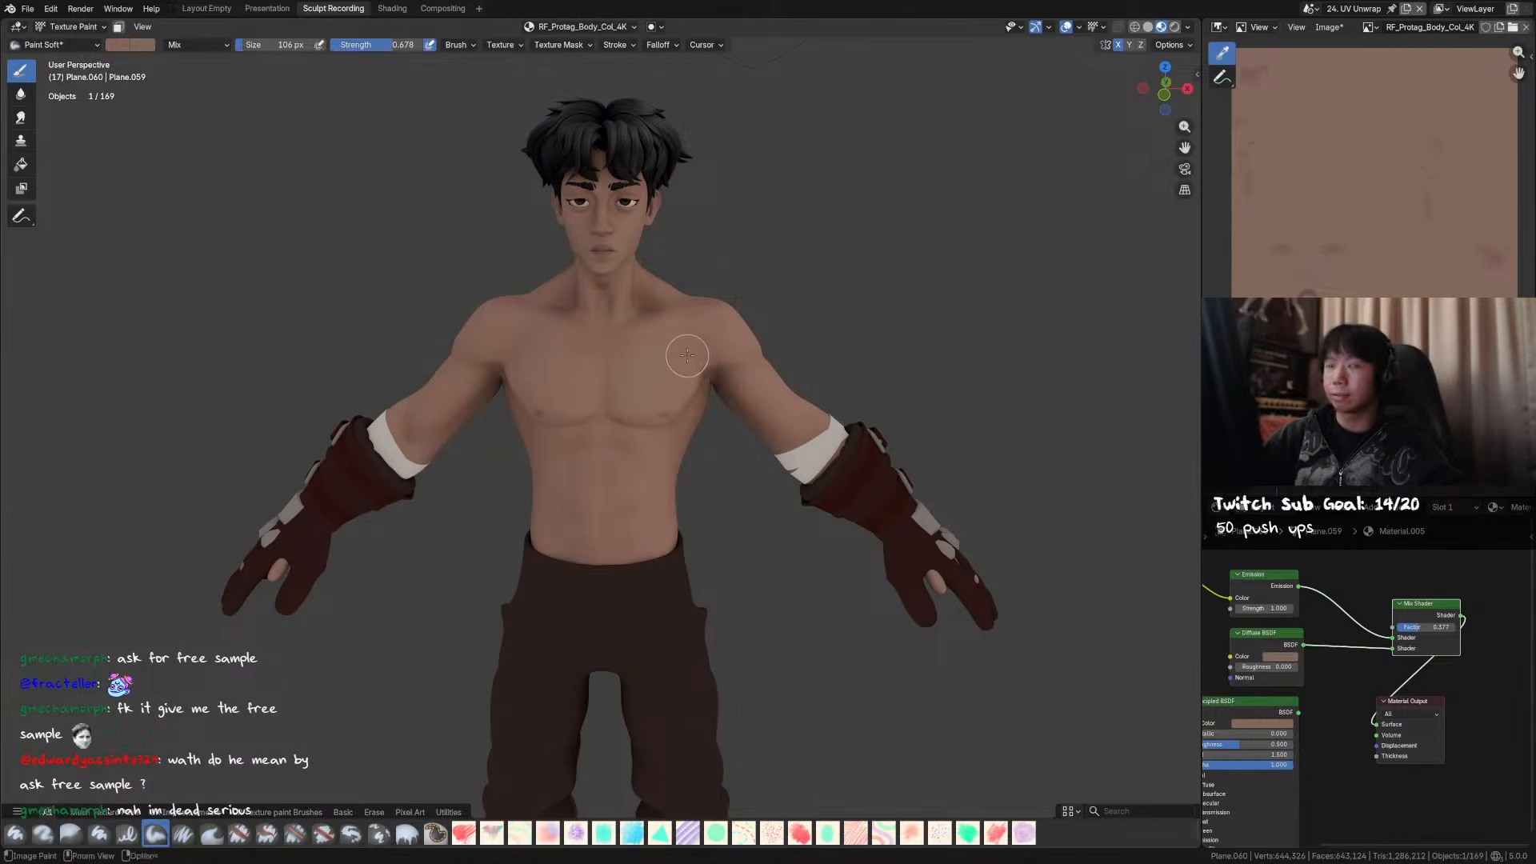
middle_click_drag(685, 377, 682, 357)
mouse_move(760, 300)
middle_mouse_down()
mouse_move(808, 271)
mouse_move(780, 288)
middle_mouse_up()
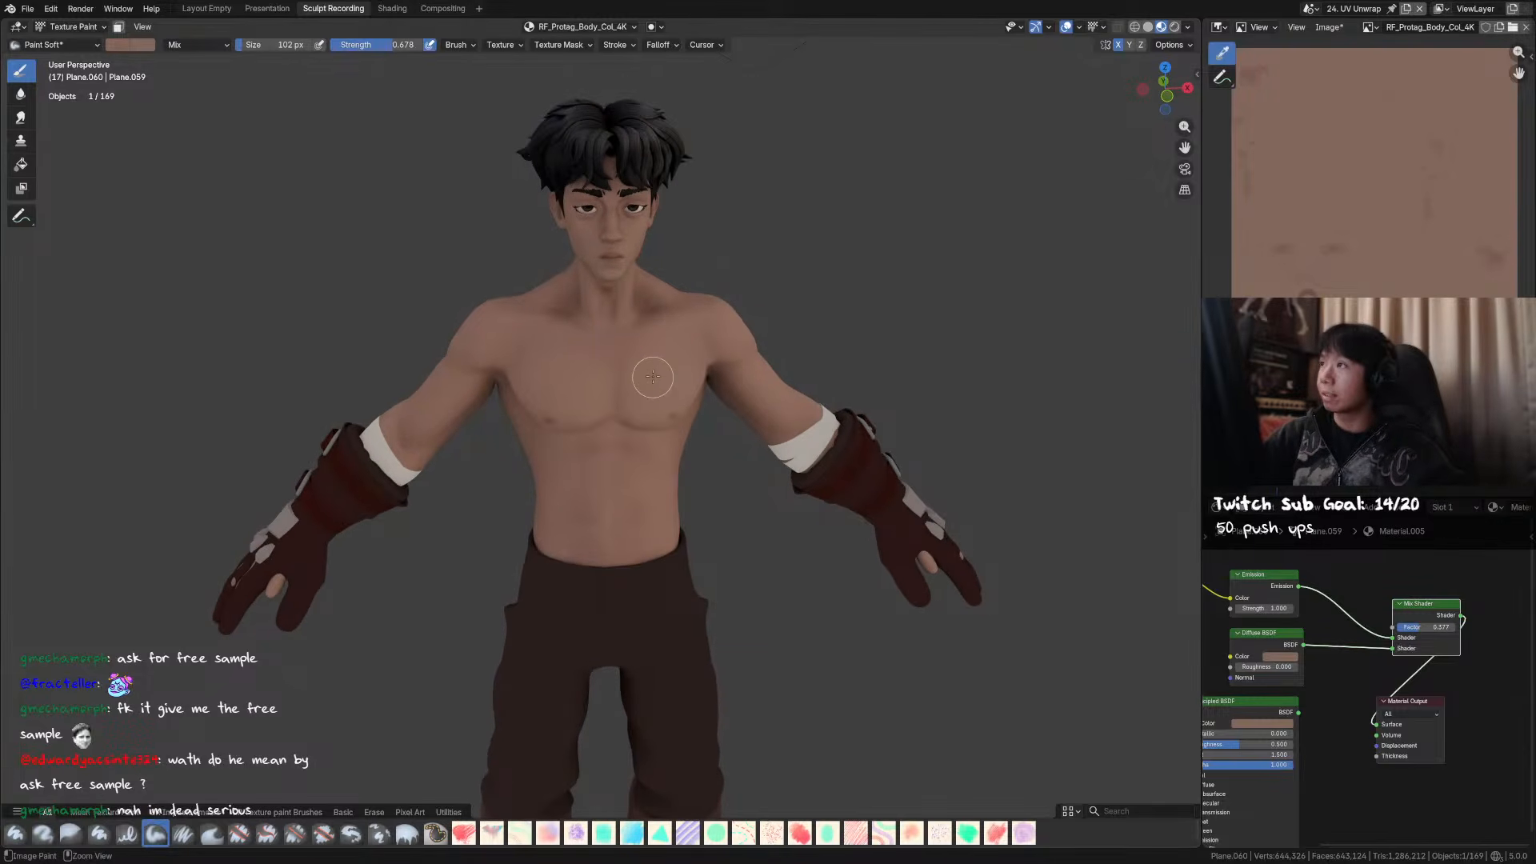
key("ctrl+s")
key("bracketleft")
mouse_move(670, 385)
middle_mouse_down()
mouse_move(808, 288)
mouse_move(785, 290)
mouse_move(792, 319)
mouse_move(709, 348)
mouse_move(724, 336)
mouse_move(708, 332)
middle_mouse_up()
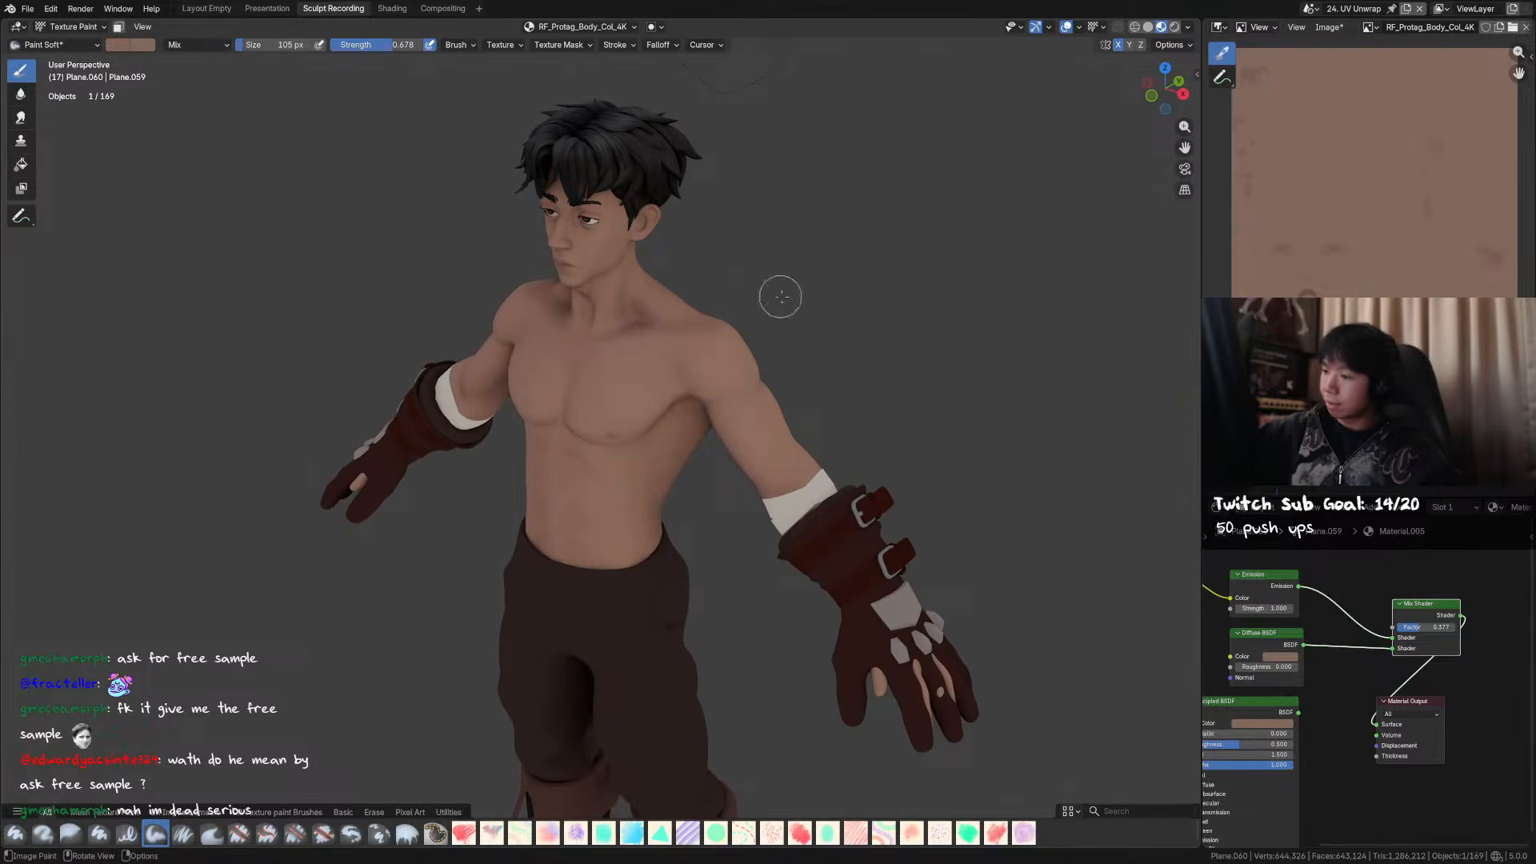
- Raise the brush strength to 1.000 and paint the chest from both sides with adjusted brush sizes
key("shift+f")
left_click(715, 357)
middle_click_drag(712, 349, 812, 346)
mouse_move(722, 320)
middle_mouse_down()
mouse_move(655, 318)
mouse_move(728, 299)
mouse_move(698, 302)
middle_mouse_up()
mouse_move(632, 355)
middle_mouse_down()
mouse_move(700, 382)
mouse_move(707, 356)
mouse_move(680, 383)
mouse_move(713, 350)
mouse_move(628, 394)
mouse_move(728, 352)
middle_mouse_up()
key("f")
left_click(690, 354)
key("f")
left_click(684, 379)
- Paint skin tone across the lower chest and abdomen at full strength, finishing with a 90 px brush
key("f")
left_click(632, 393)
key("f")
left_click(623, 391)
key("f")
left_click(686, 369)
middle_click_drag(628, 404, 658, 421)
key("f")
left_click(635, 416)
key("f")
left_click(605, 438)
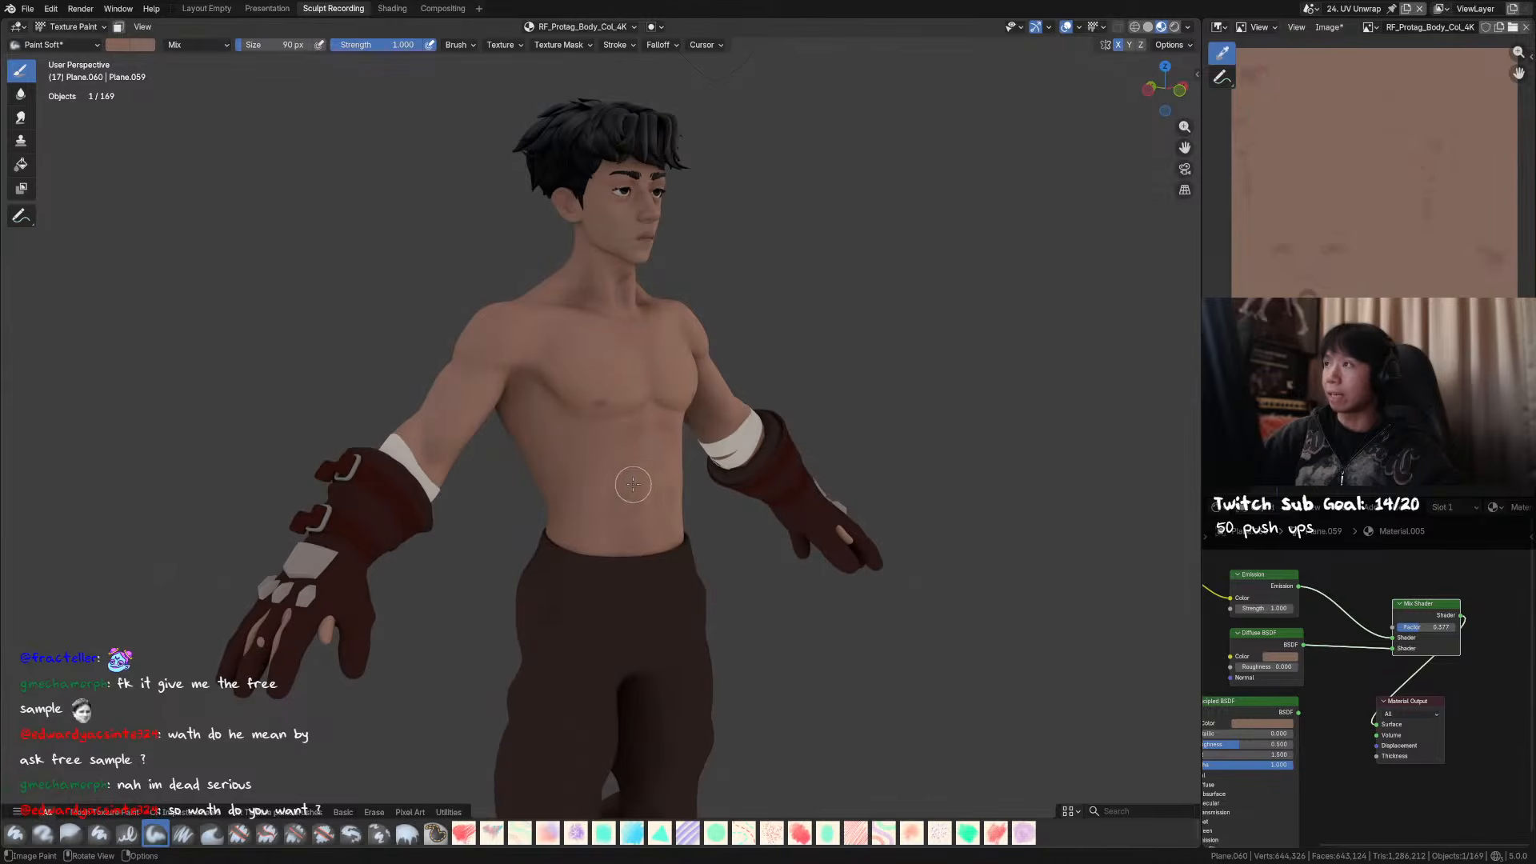
- Enlarge the soft brush to 138 px and even out the chest muscles' skin tone
mouse_move(731, 488)
middle_mouse_down()
mouse_move(640, 494)
mouse_move(686, 445)
middle_mouse_up()
key("f")
left_click(649, 358)
key("f")
left_click(626, 365)
middle_click_drag(644, 374, 368, 168)
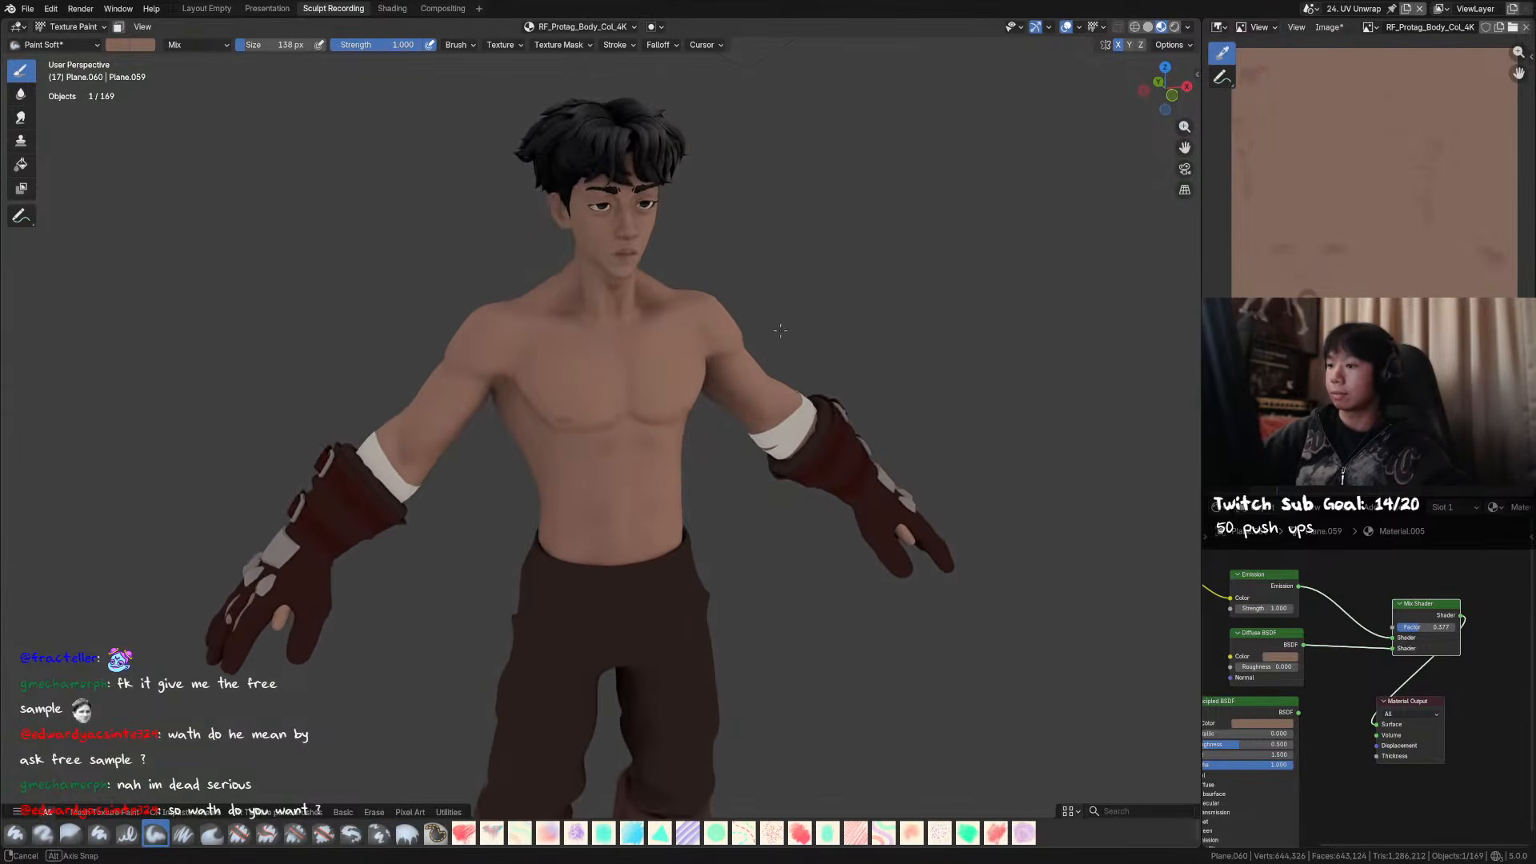
- Readjust the brush colour's hue and saturation while painting the upper body with a 133 px brush
left_click(124, 50)
left_click_drag(230, 232, 265, 239)
left_click_drag(367, 227, 371, 227)
mouse_move(827, 215)
middle_mouse_down()
mouse_move(799, 228)
mouse_move(864, 238)
mouse_move(877, 269)
mouse_move(944, 224)
mouse_move(974, 171)
mouse_move(957, 180)
middle_mouse_up()
key("f")
left_click(712, 301)
left_click(131, 44)
left_click_drag(192, 232, 122, 220)
middle_click_drag(991, 264, 664, 376)
middle_click_drag(737, 324, 918, 233)
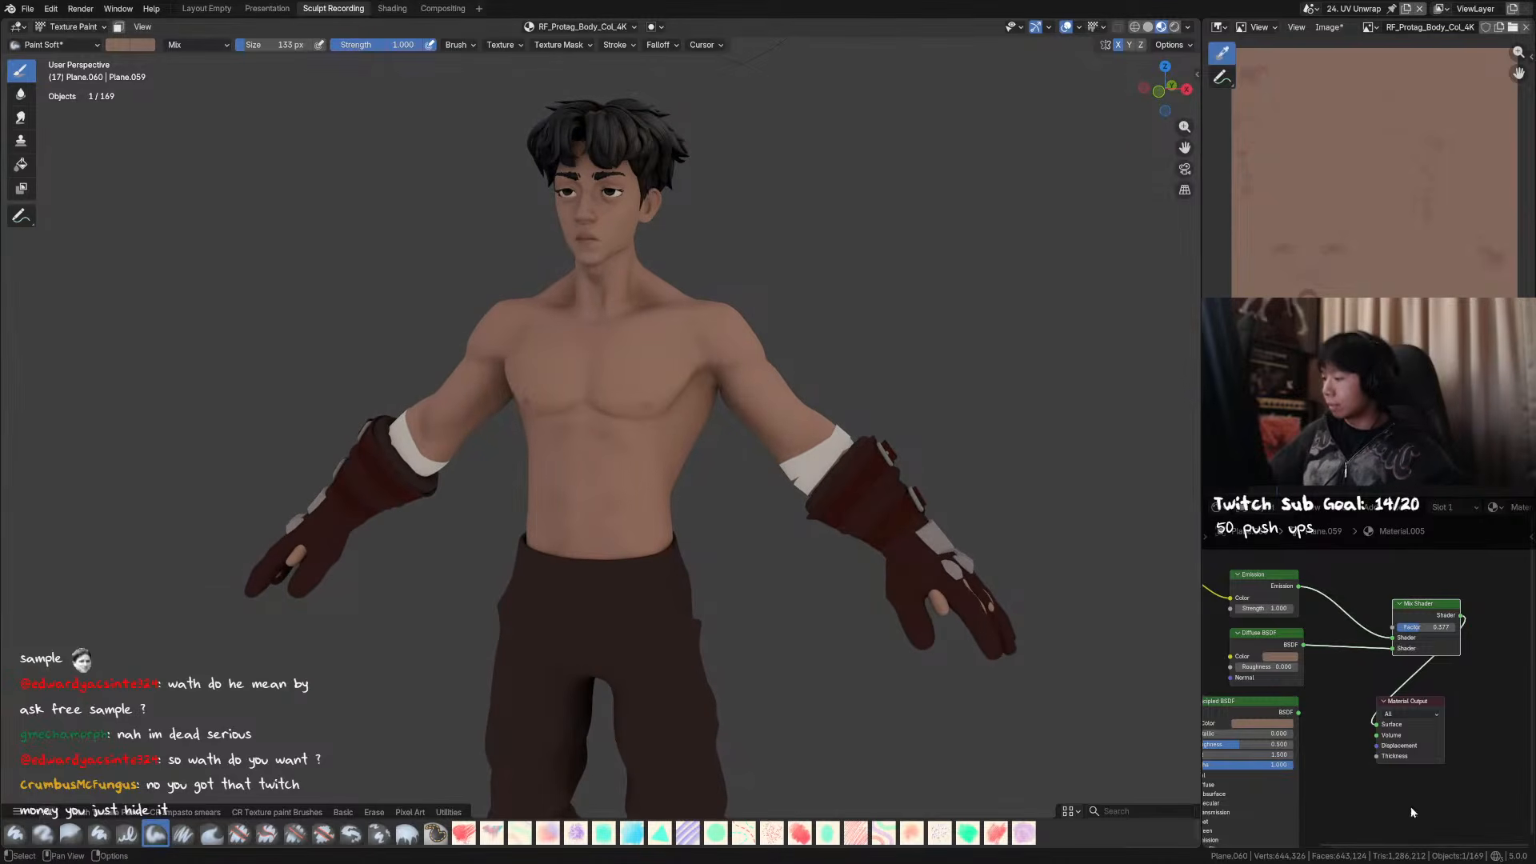
- Reset the Mix Shader factor to 0.000, check the painted torso from several angles and save the file
middle_click_drag(1413, 827, 1458, 822)
key("BackSpace")
mouse_move(640, 522)
middle_mouse_down()
mouse_move(730, 569)
mouse_move(638, 521)
mouse_move(650, 430)
mouse_move(707, 453)
middle_mouse_up()
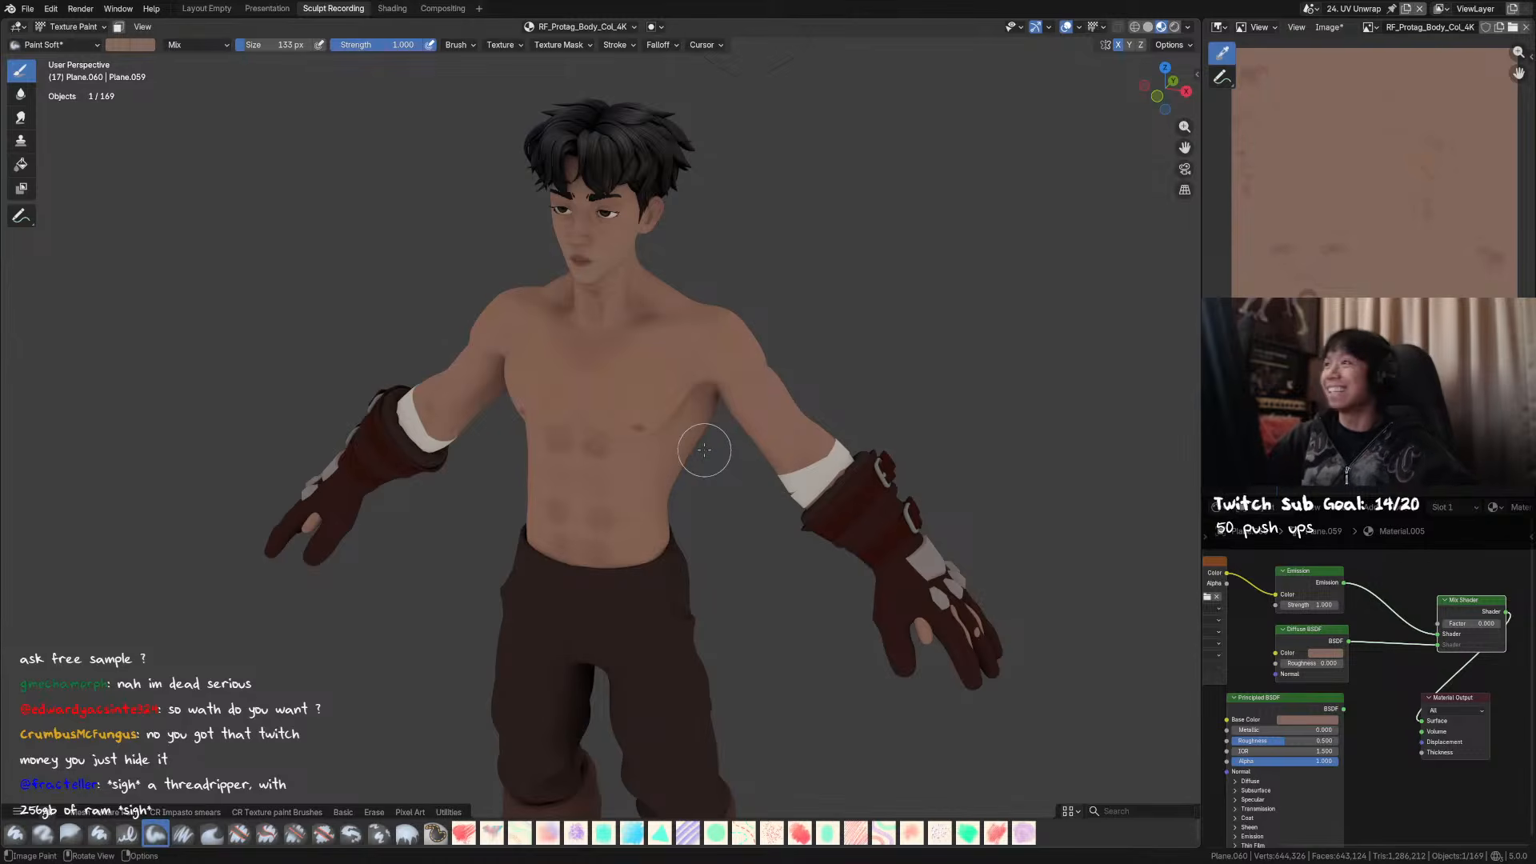
mouse_move(720, 267)
middle_mouse_down()
mouse_move(716, 352)
mouse_move(641, 395)
mouse_move(653, 408)
middle_mouse_up()
mouse_move(680, 329)
middle_mouse_down()
mouse_move(693, 403)
mouse_move(724, 403)
mouse_move(652, 400)
mouse_move(689, 424)
mouse_move(748, 386)
middle_mouse_up()
key("ctrl+s")
- Touch up the chest and upper abdomen at full strength with several soft brush sizes
key("f")
left_click(624, 386)
key("f")
left_click(598, 368)
left_click(604, 365)
key("f")
left_click(650, 408)
middle_click_drag(646, 435, 643, 413)
key("f")
left_click(764, 440)
mouse_move(764, 440)
middle_mouse_down()
mouse_move(702, 412)
mouse_move(678, 447)
mouse_move(686, 465)
mouse_move(714, 413)
middle_mouse_up()
- Blend the side of the torso and the abdomen with a soft brush between 93 and 101 px
key("bracketright")
key("bracketright")
key("bracketright")
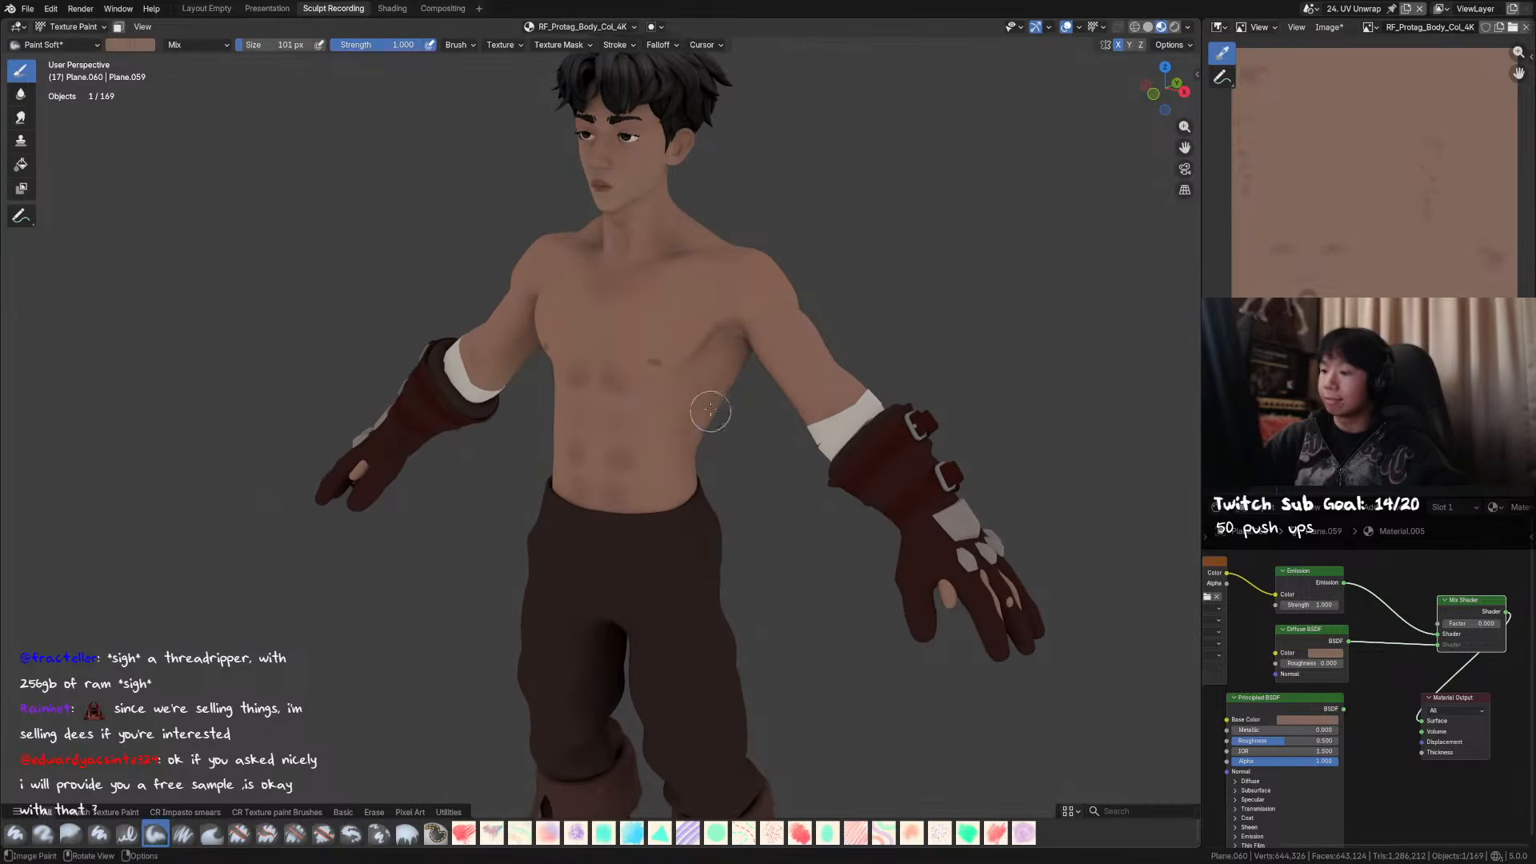
mouse_move(722, 355)
middle_mouse_down()
mouse_move(730, 346)
mouse_move(613, 330)
mouse_move(816, 256)
mouse_move(736, 280)
mouse_move(731, 264)
mouse_move(806, 277)
middle_mouse_up()
key("bracketright")
key("bracketleft")
key("bracketleft")
key("bracketleft")
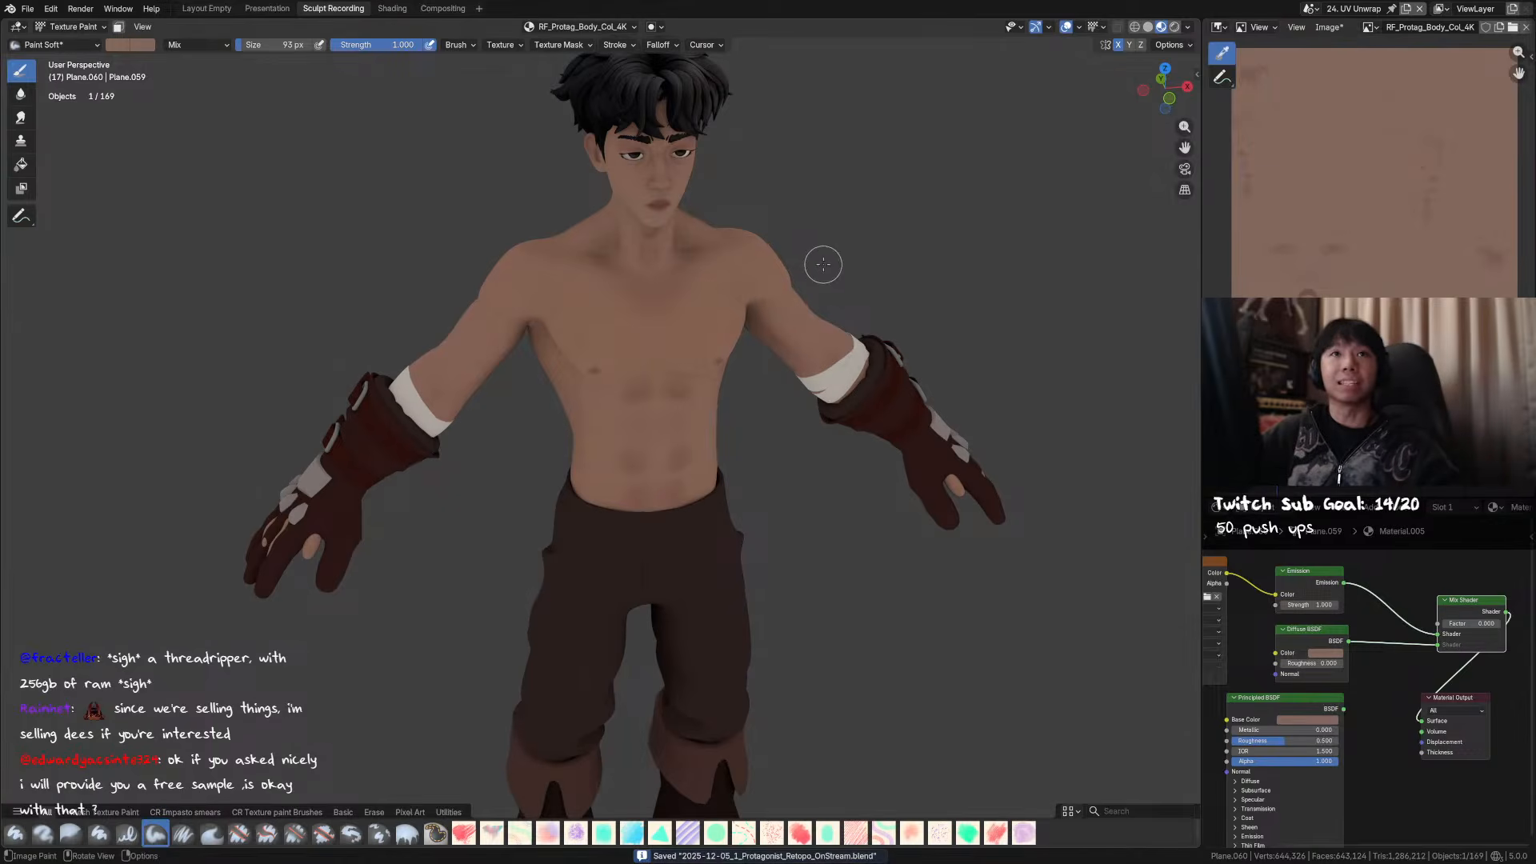
- Paint the neck just under the jaw with the soft brush at 49 px, and save the file
mouse_move(867, 229)
middle_mouse_down()
mouse_move(865, 264)
mouse_move(920, 281)
mouse_move(823, 254)
mouse_move(753, 284)
mouse_move(771, 377)
middle_mouse_up()
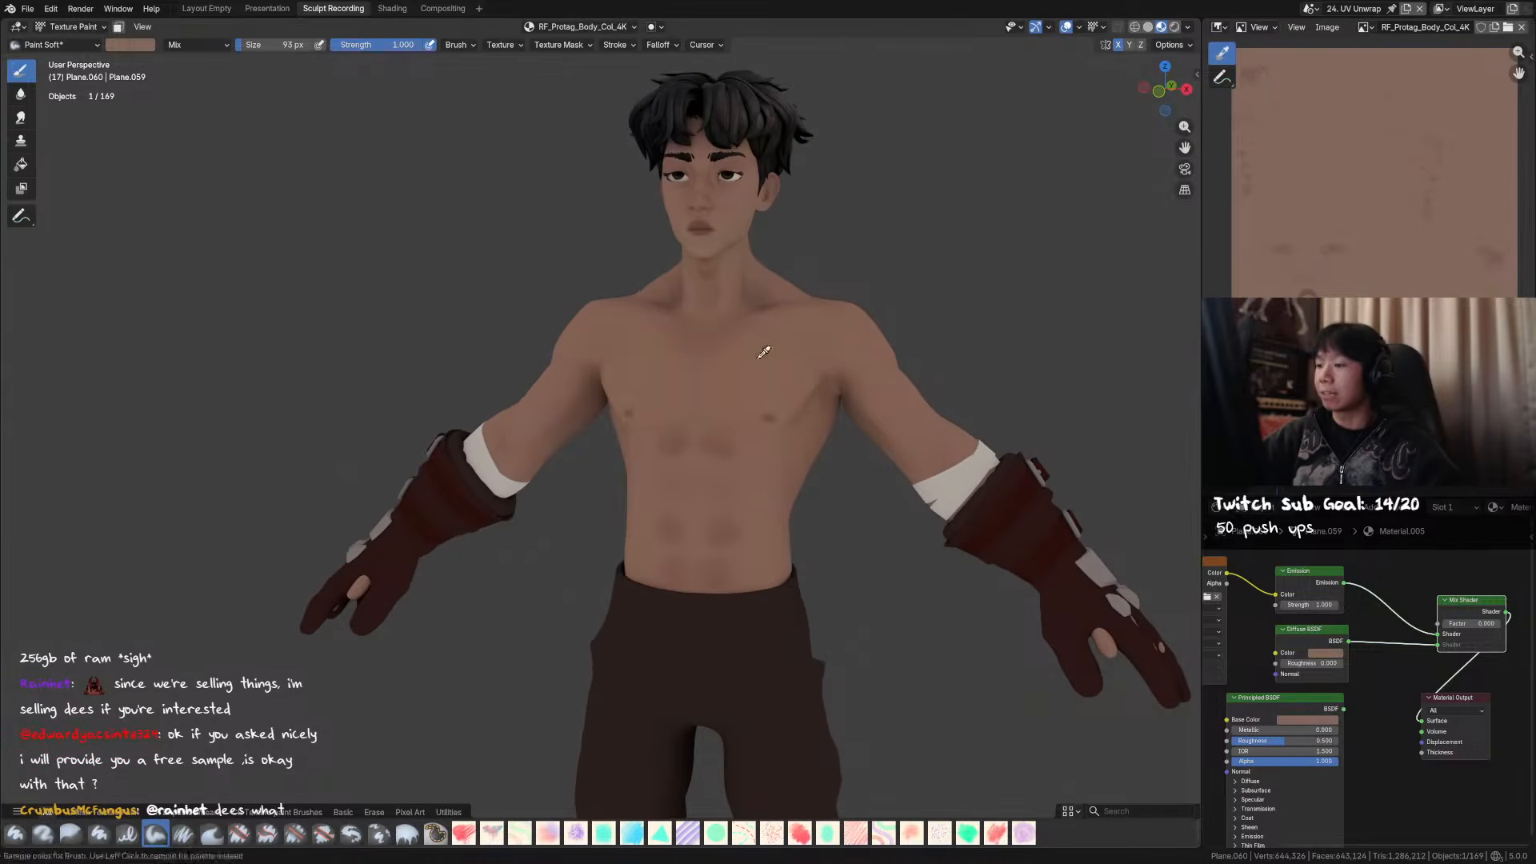
middle_click_drag(726, 262, 736, 250)
key("f")
left_click(733, 242)
left_click_drag(738, 240, 724, 246)
key("f")
left_click(738, 255)
mouse_move(738, 254)
middle_mouse_down()
mouse_move(708, 205)
mouse_move(710, 260)
mouse_move(731, 238)
middle_mouse_up()
key("ctrl+s")
key("f")
left_click(716, 257)
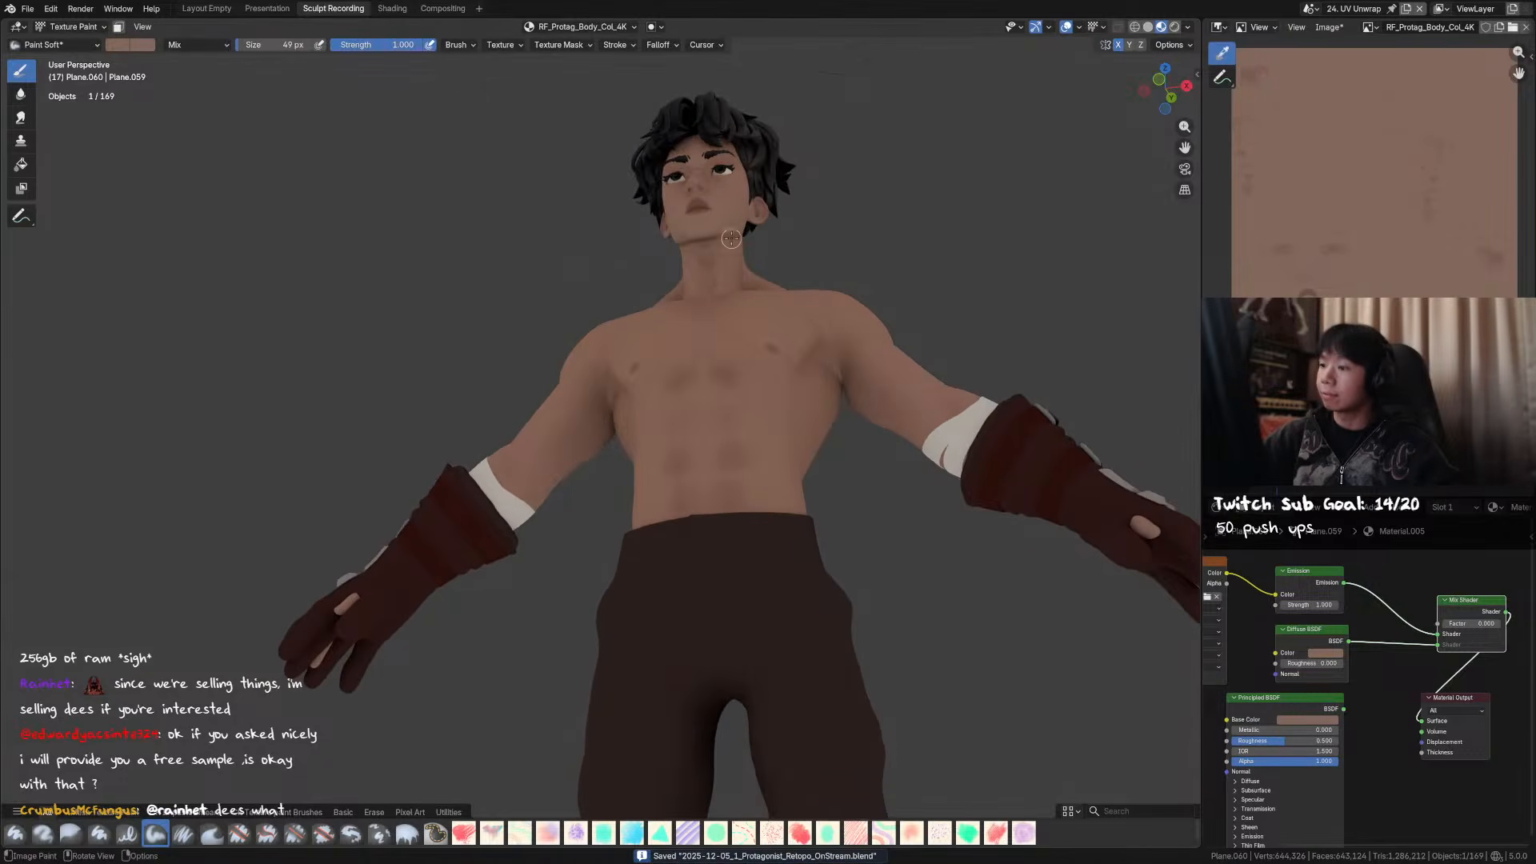
- Touch up the neck under the jaw with the soft brush at 47 px, and save the file
key("f")
left_click(709, 268)
middle_click_drag(709, 273, 702, 340)
key("ctrl+s")
mouse_move(817, 387)
middle_mouse_down()
mouse_move(755, 389)
mouse_move(718, 368)
mouse_move(778, 348)
mouse_move(800, 376)
mouse_move(774, 365)
middle_mouse_up()
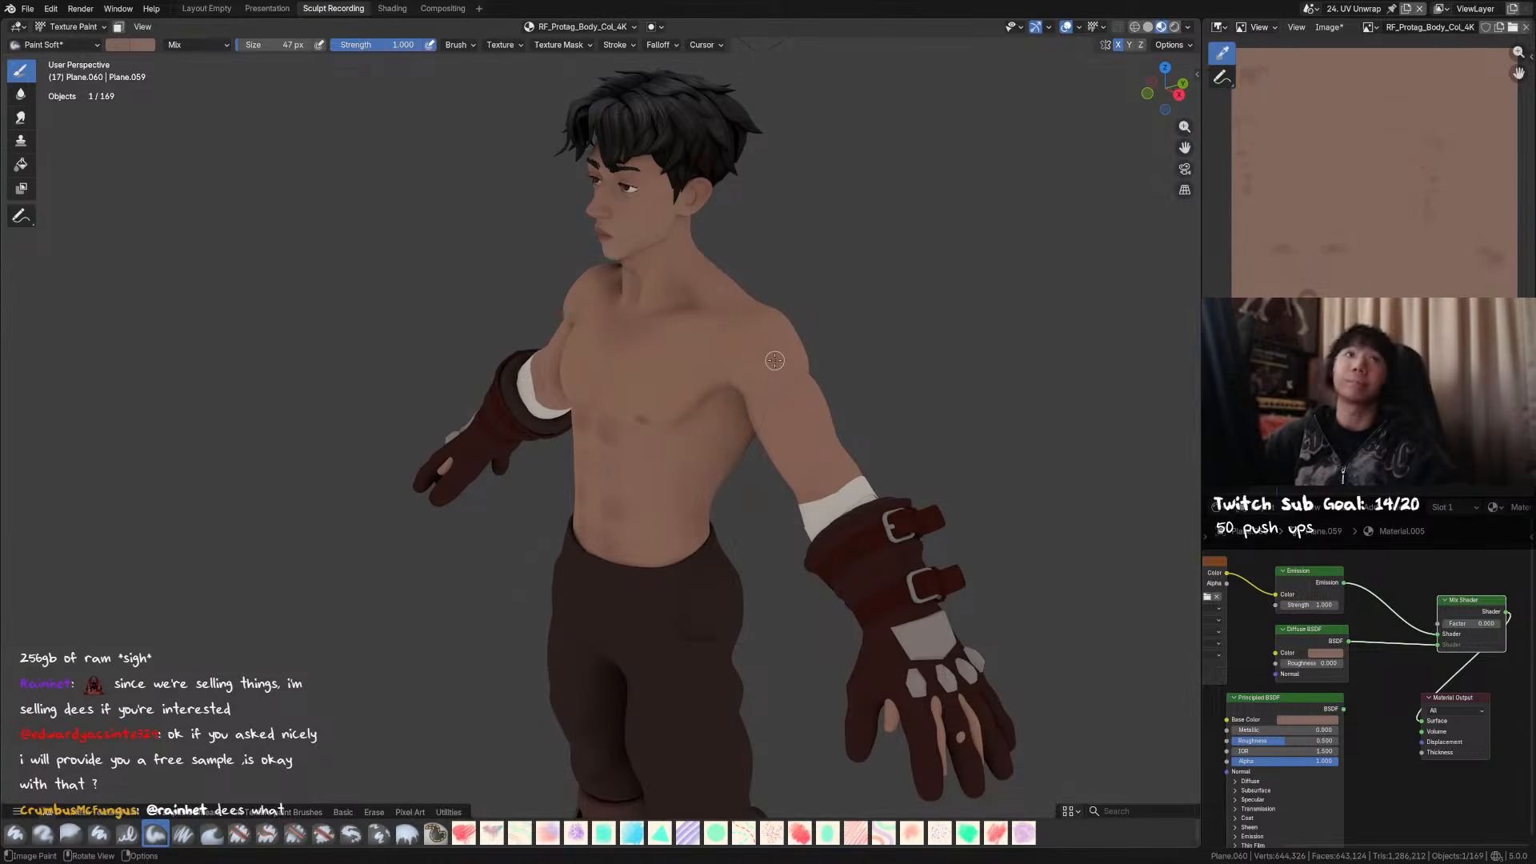
- Sample the skin tone on the chest and blend the chest near the shoulder with the soft brush at 95 px
mouse_move(775, 360)
middle_mouse_down()
mouse_move(795, 366)
mouse_move(780, 328)
mouse_move(802, 364)
middle_mouse_up()
key("f")
left_click(754, 390)
key("f")
left_click(753, 390)
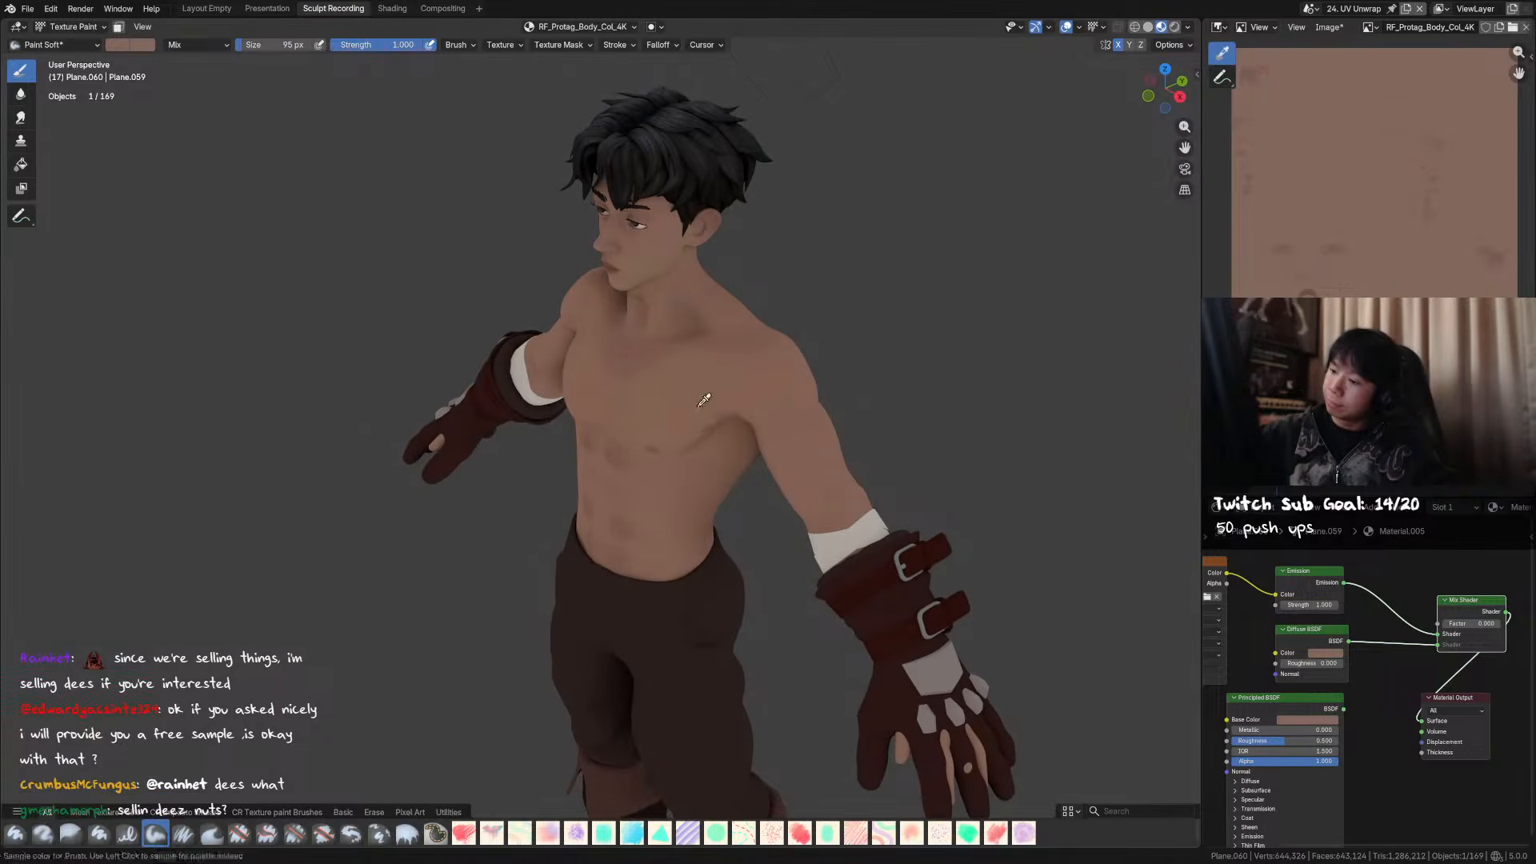
middle_click_drag(820, 358, 938, 326)
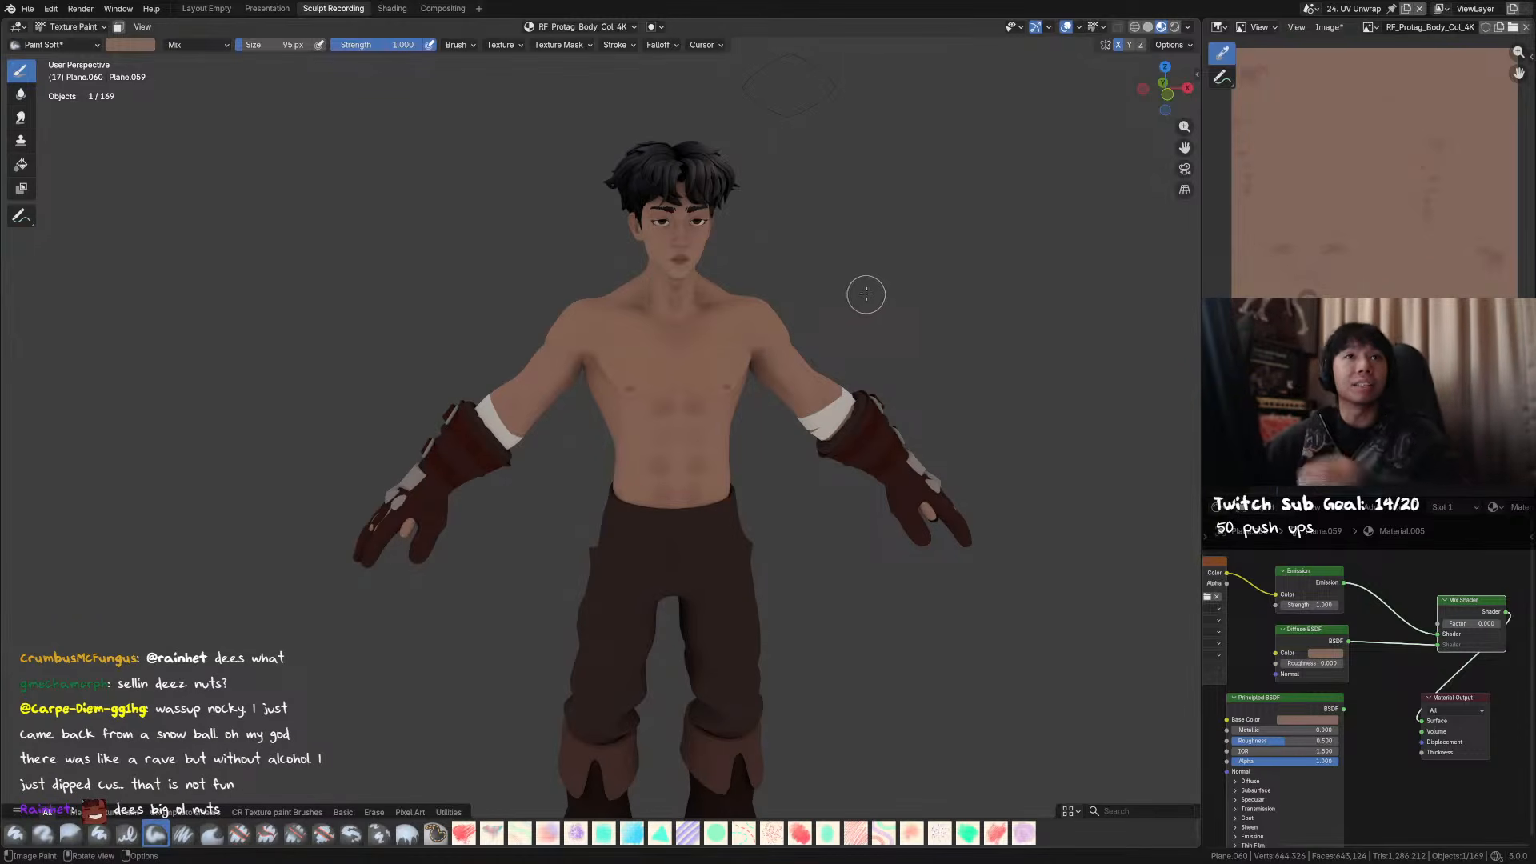
- Even out the upper abdomen just below the chest with the soft brush at 96 and 93 px
middle_click_drag(922, 257, 937, 240, "shift")
mouse_move(877, 196)
middle_mouse_down("shift")
mouse_move(922, 210)
mouse_move(902, 204)
mouse_move(916, 228)
mouse_move(893, 246)
middle_mouse_up("shift")
scroll(781, 378, "up", 1)
mouse_move(730, 389)
middle_mouse_down()
mouse_move(728, 367)
mouse_move(750, 373)
middle_mouse_up()
key("f")
left_click(727, 364)
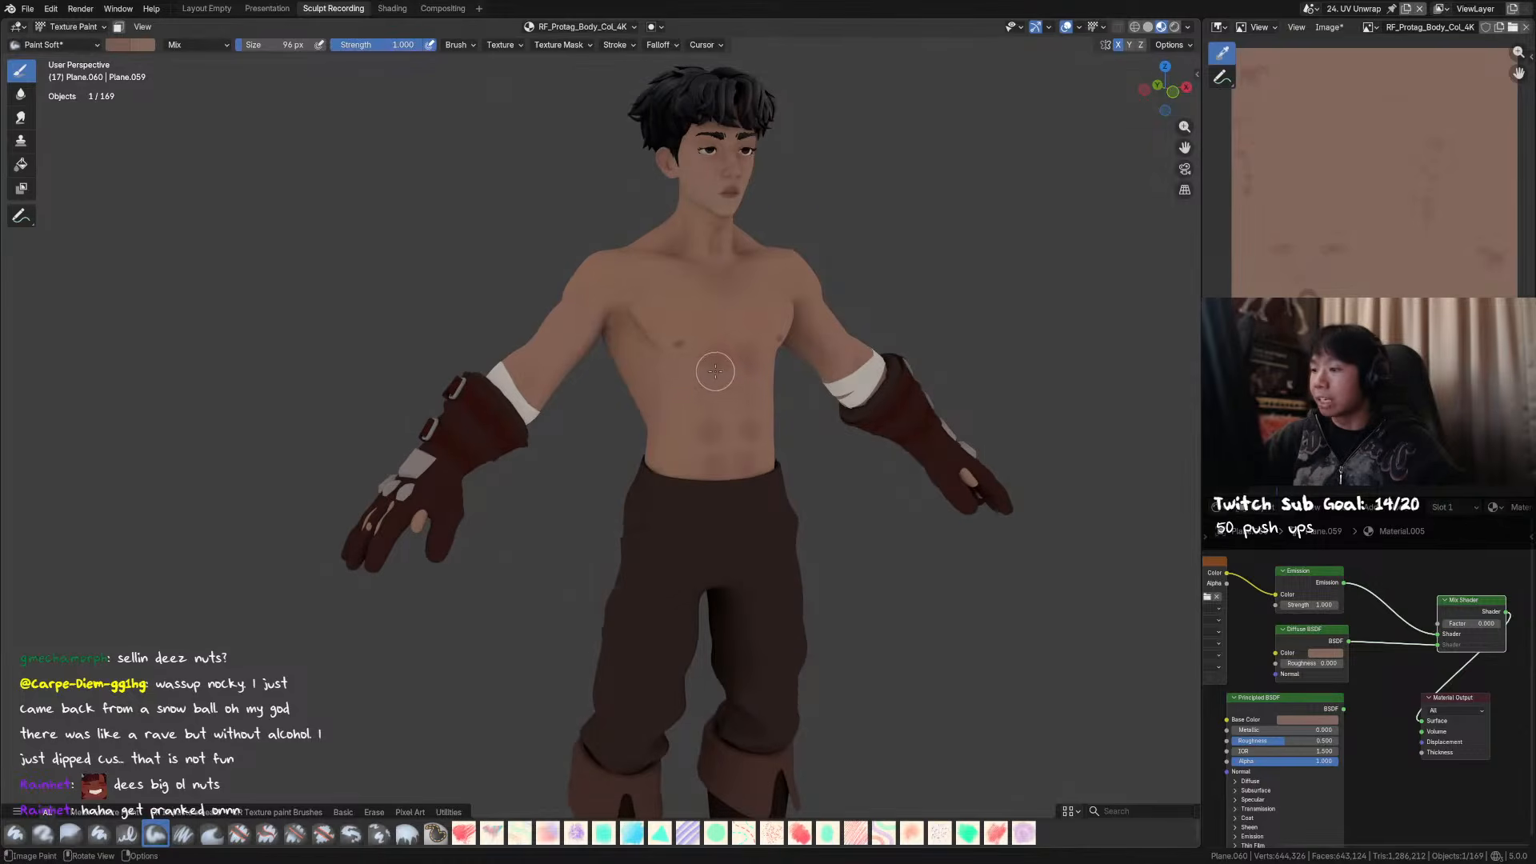
key("f")
left_click(704, 349)
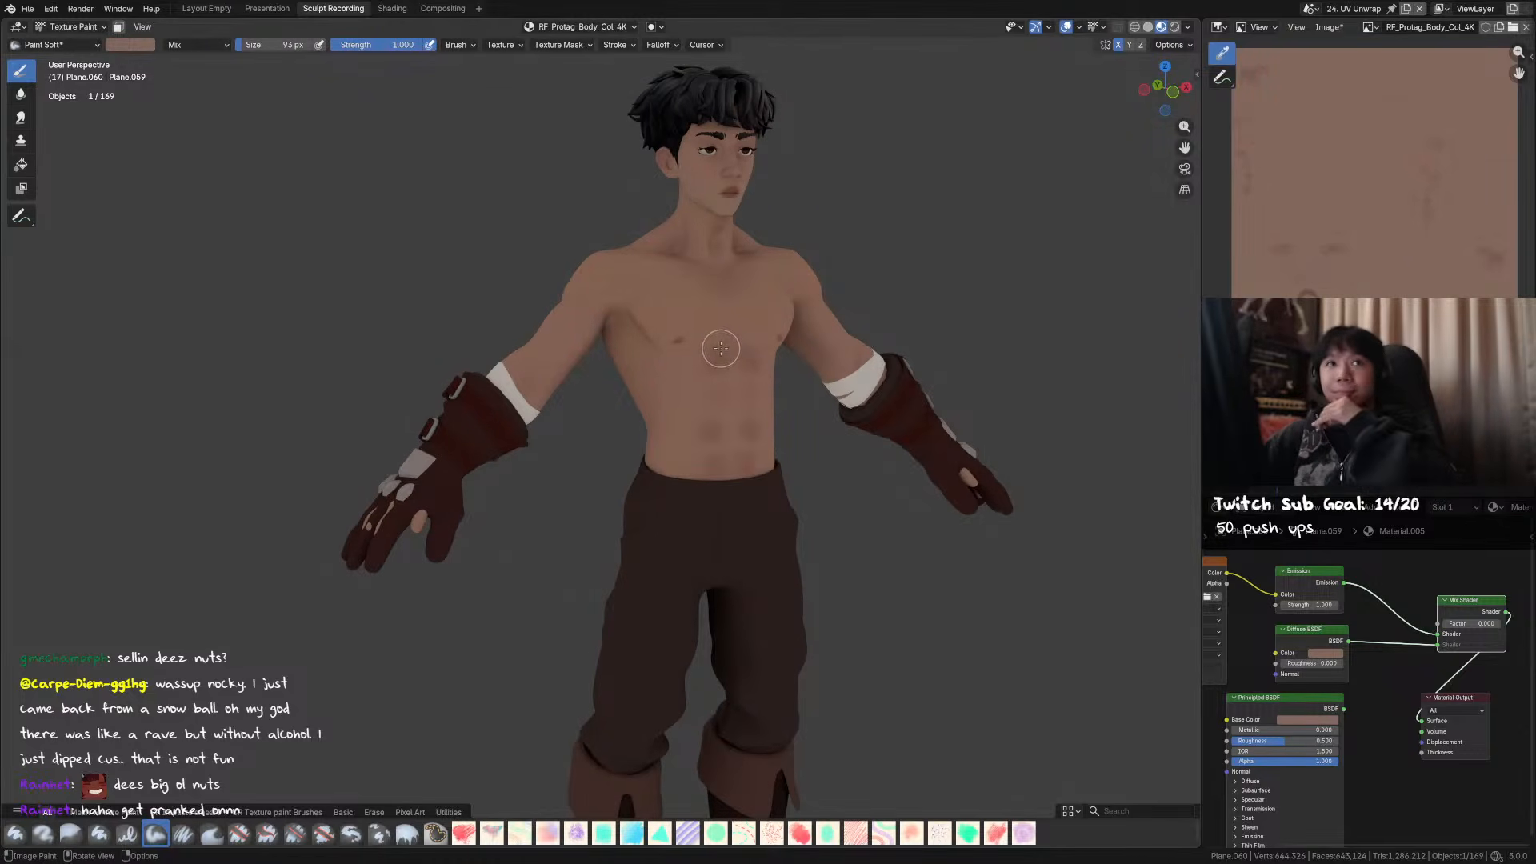
- Sample nearby skin tones, blend the middle of the abdomen with the soft brush at 107 px, and save the file
mouse_move(721, 353)
middle_mouse_down()
mouse_move(765, 354)
mouse_move(734, 354)
mouse_move(738, 380)
mouse_move(782, 365)
mouse_move(815, 376)
mouse_move(762, 364)
mouse_move(709, 391)
middle_mouse_up()
key("s")
key("s")
key("shift+x")
key("f")
left_click(689, 384)
middle_click_drag(787, 379, 730, 437)
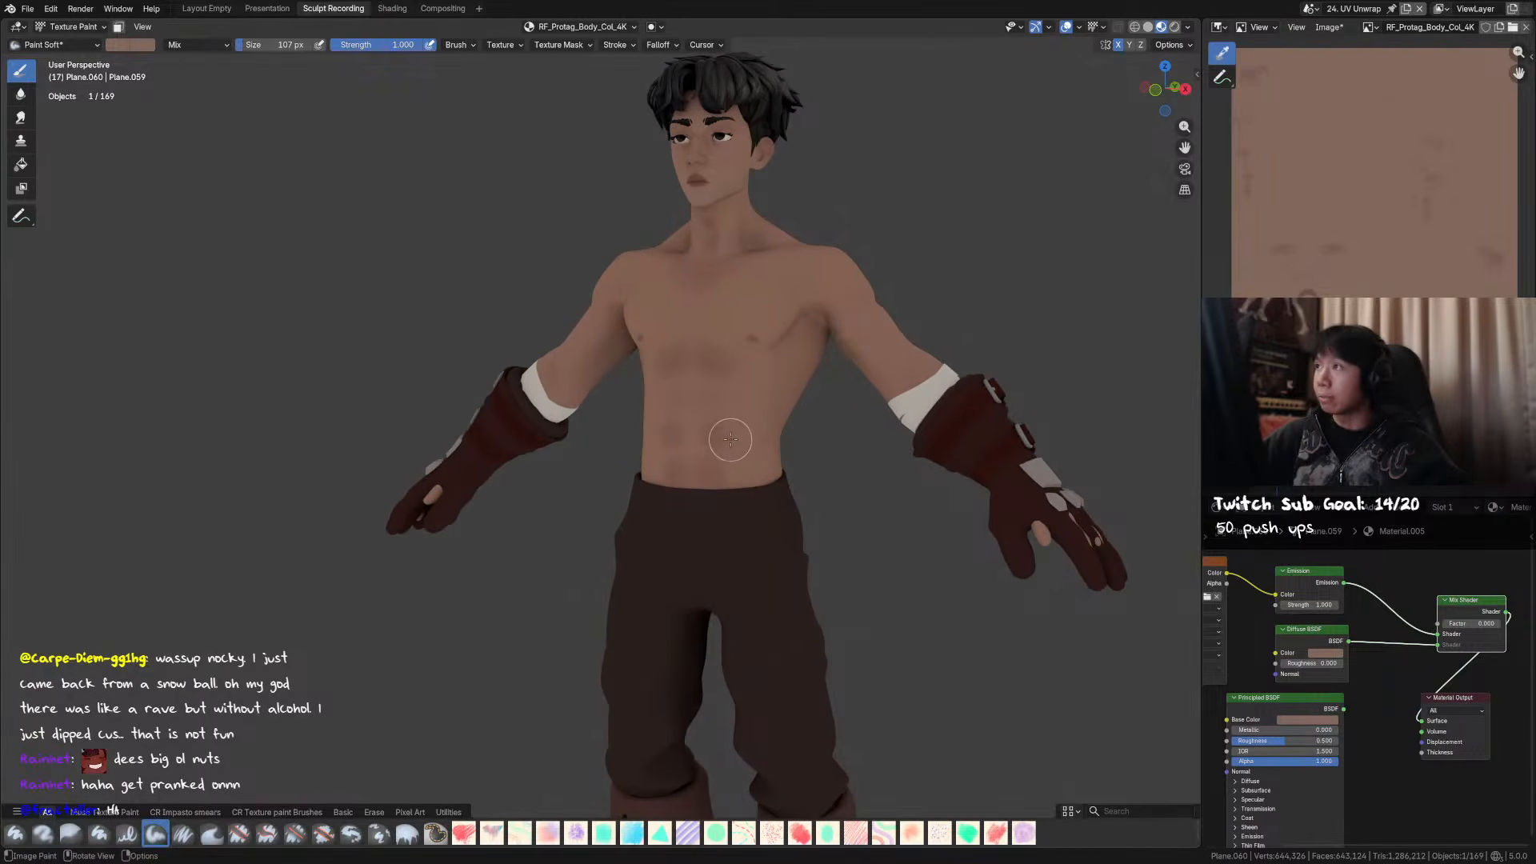
key("ctrl+s")
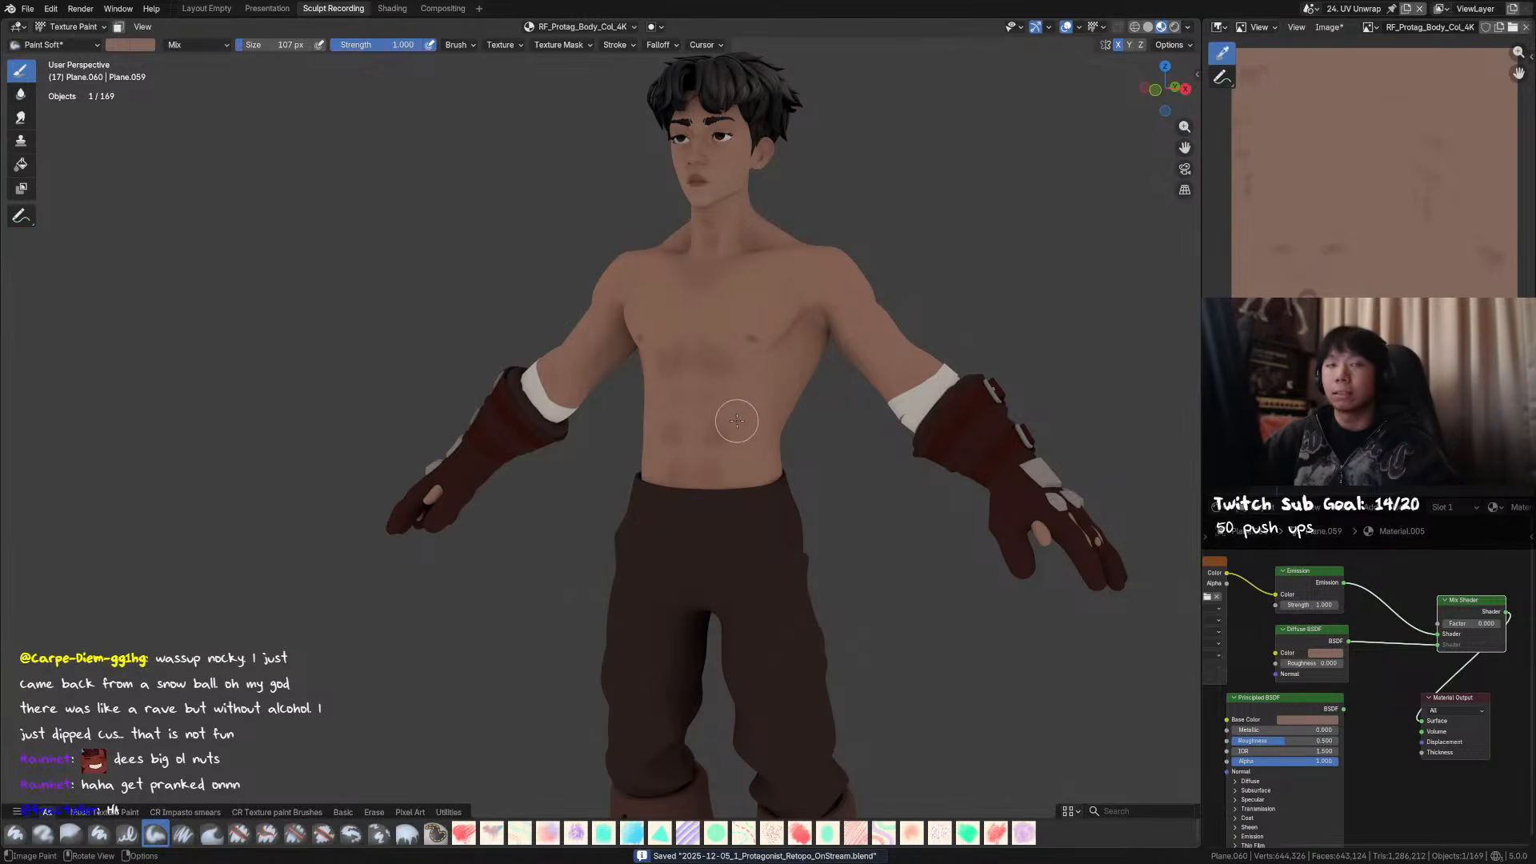
- Soften the lower abdomen's tone patches with the soft brush reduced to 95 and 88 px
middle_click_drag(738, 417, 784, 429)
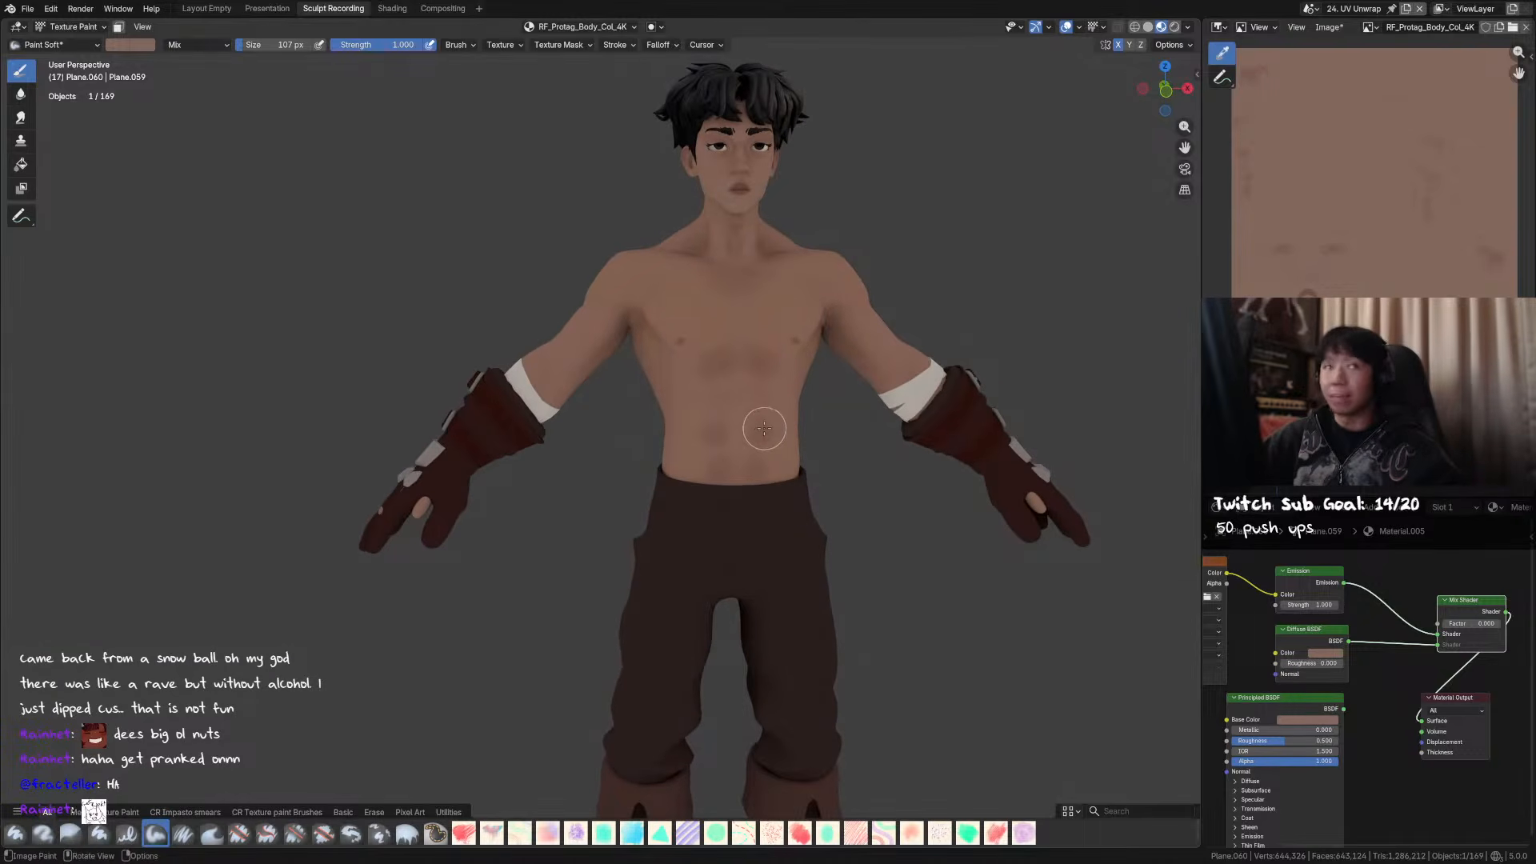
key("bracketleft")
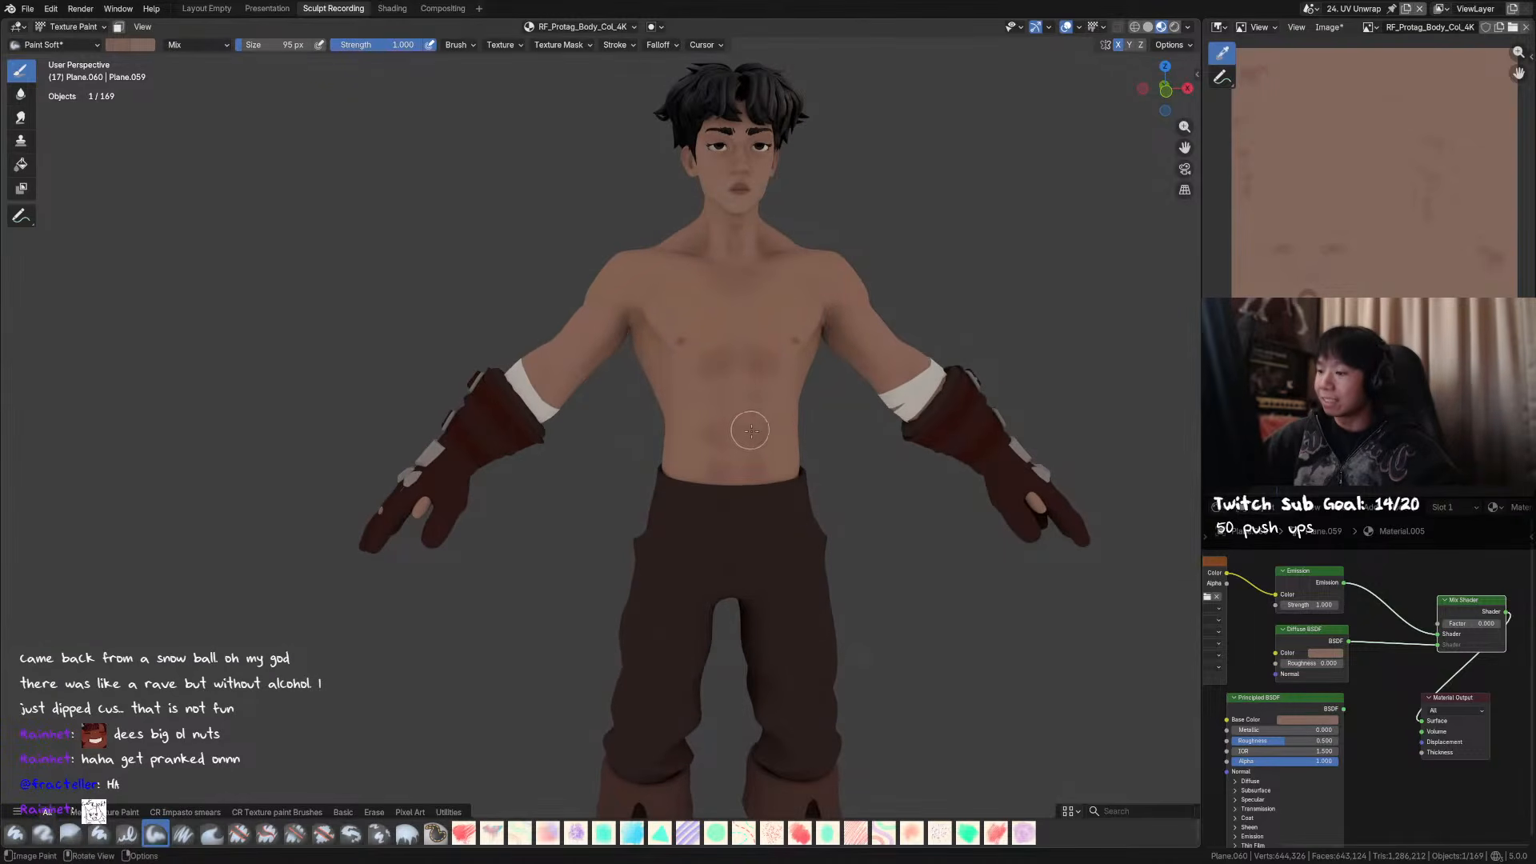
mouse_move(774, 426)
middle_mouse_down()
mouse_move(733, 427)
mouse_move(741, 457)
mouse_move(760, 432)
mouse_move(696, 422)
middle_mouse_up()
middle_click_drag(743, 328, 735, 298)
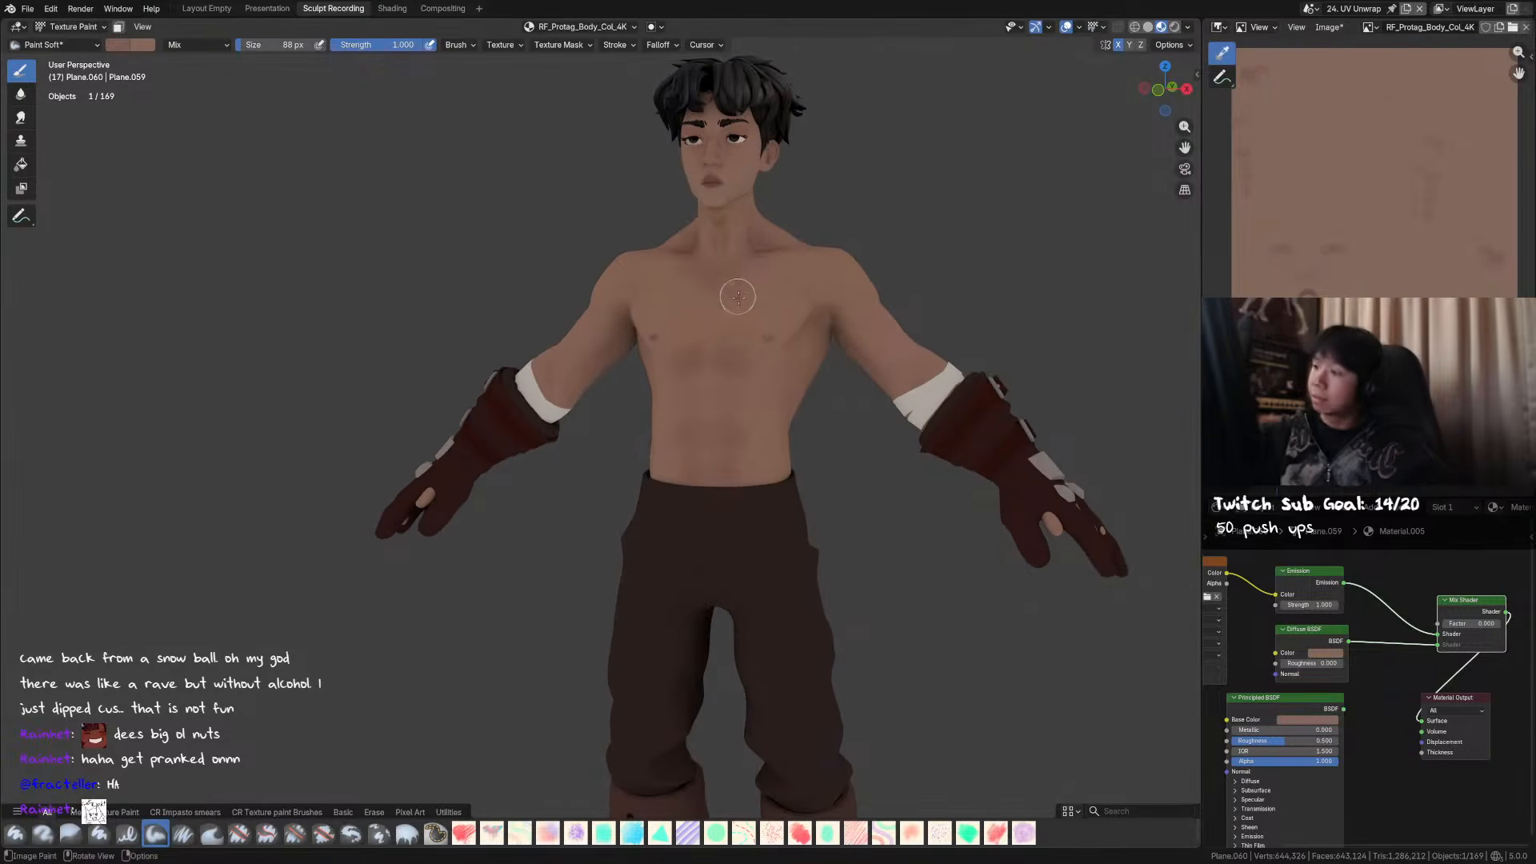
- Blend the lower edge of the chest with resampled skin tones and the soft brush between 48 and 66 px, and save the file
key("f")
left_click(735, 339)
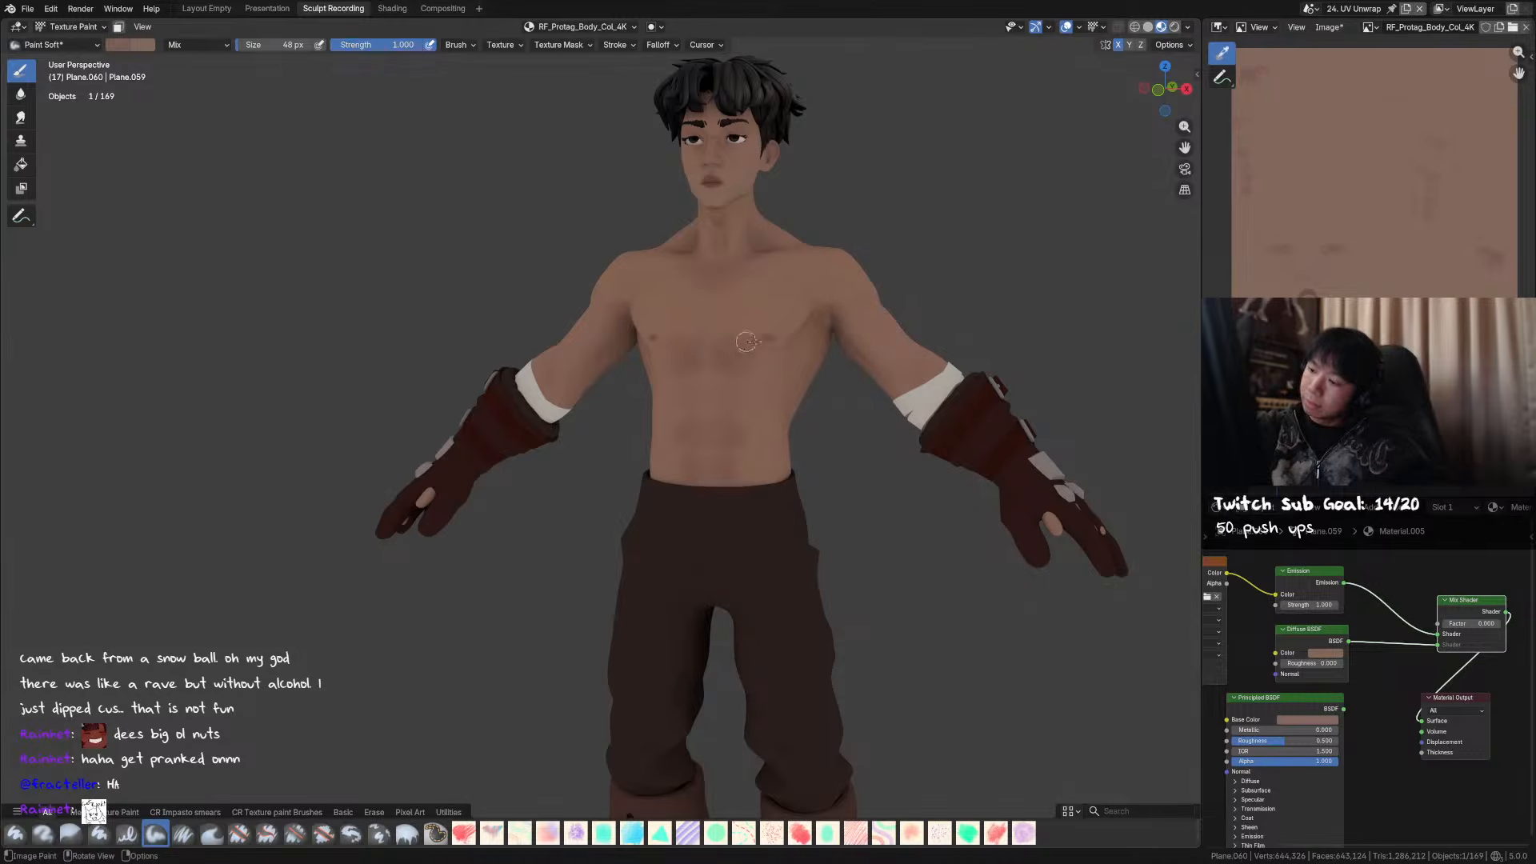
mouse_move(735, 340)
middle_mouse_down()
mouse_move(786, 352)
mouse_move(734, 360)
mouse_move(784, 351)
middle_mouse_up()
key("s")
key("f")
left_click(750, 360)
key("f")
left_click(729, 358)
key("f")
left_click(770, 346)
left_click_drag(768, 346, 753, 347)
key("ctrl+s")
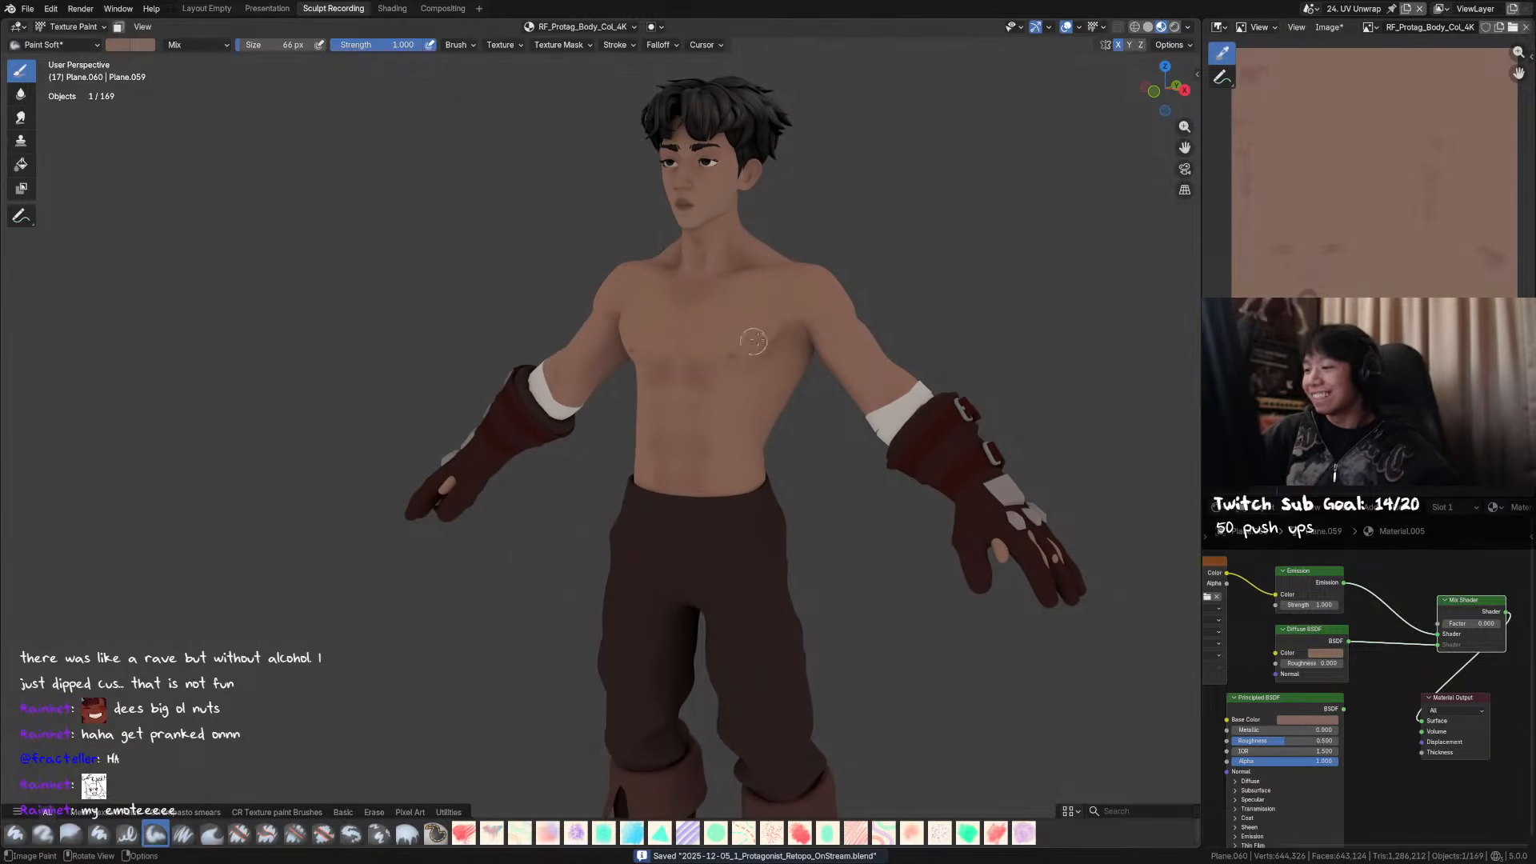
- Paint over the dark patches below the chest with the soft brush enlarged to 88 px
key("alt+s")
mouse_move(952, 197)
middle_mouse_down()
mouse_move(880, 264)
mouse_move(789, 394)
mouse_move(797, 384)
middle_mouse_up()
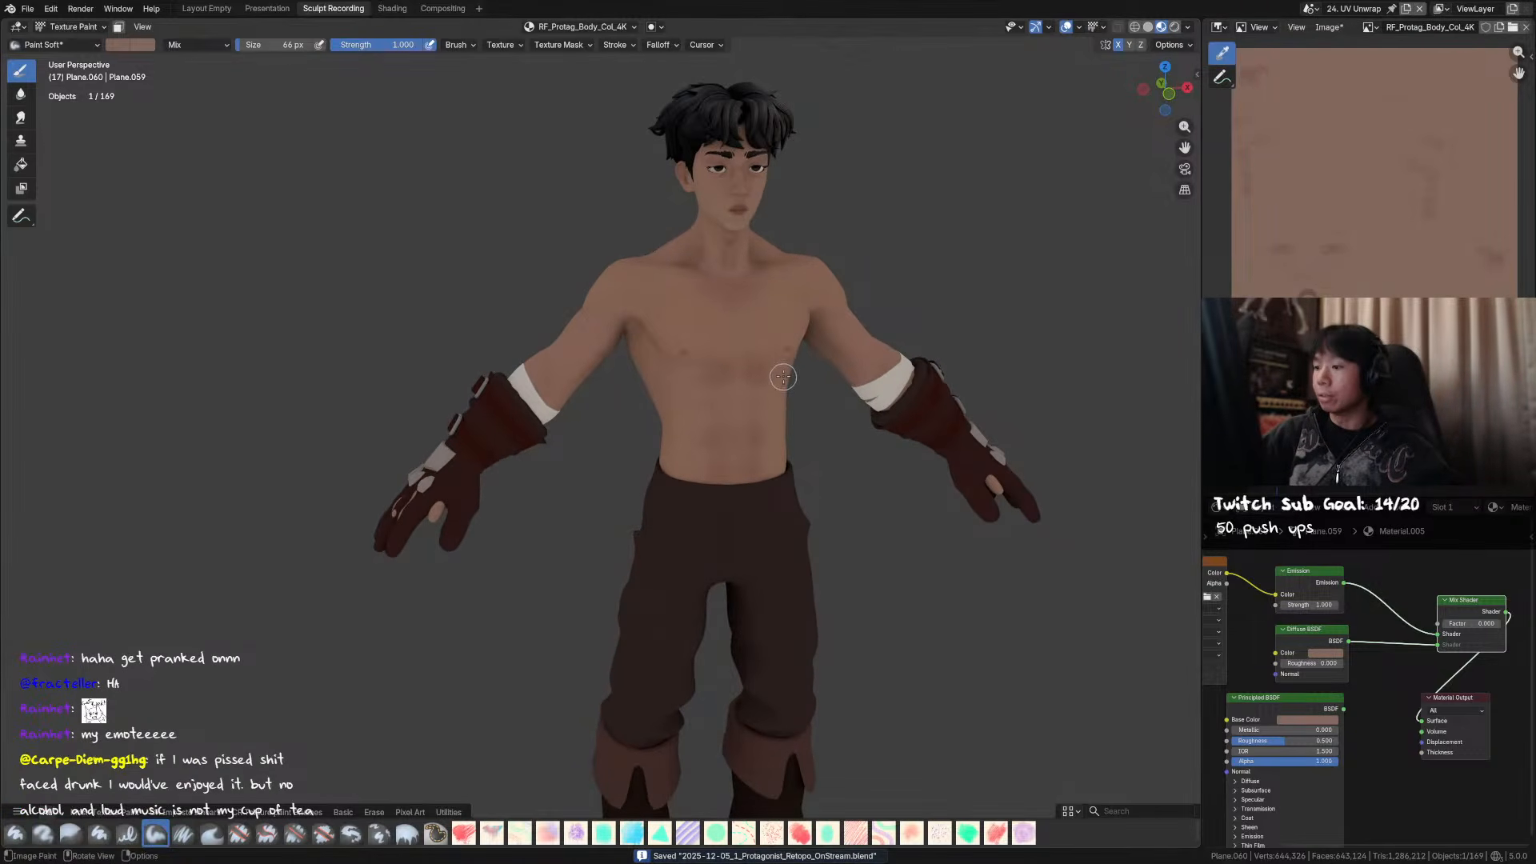
key("bracketright")
key("bracketright")
key("bracketright")
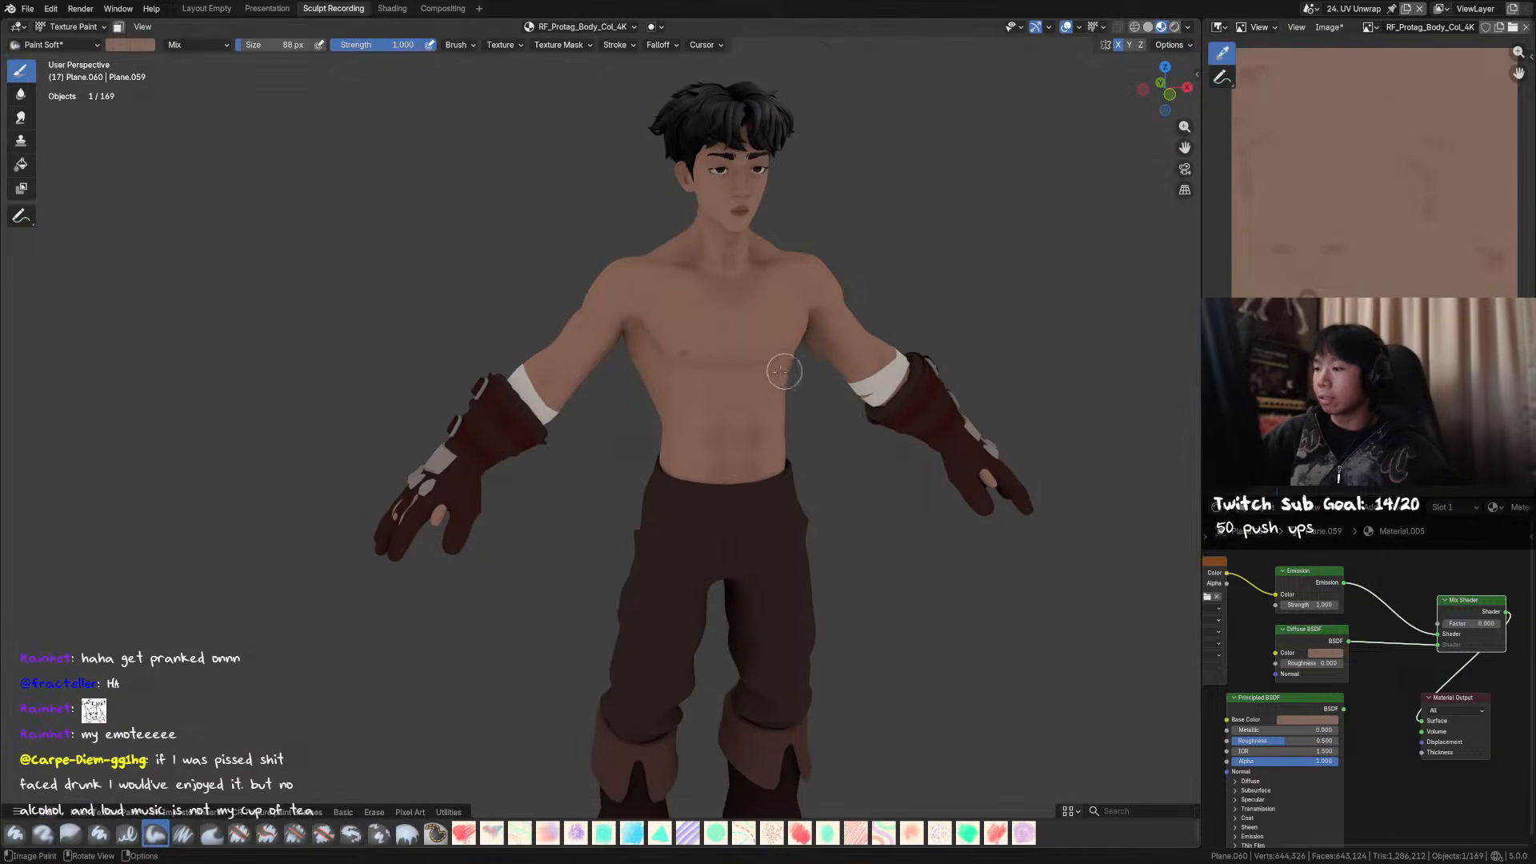
- Smear the tones below the chest with the Smear brush at 113 and 81 px, and save the file
middle_click_drag(764, 372, 749, 349)
key("s")
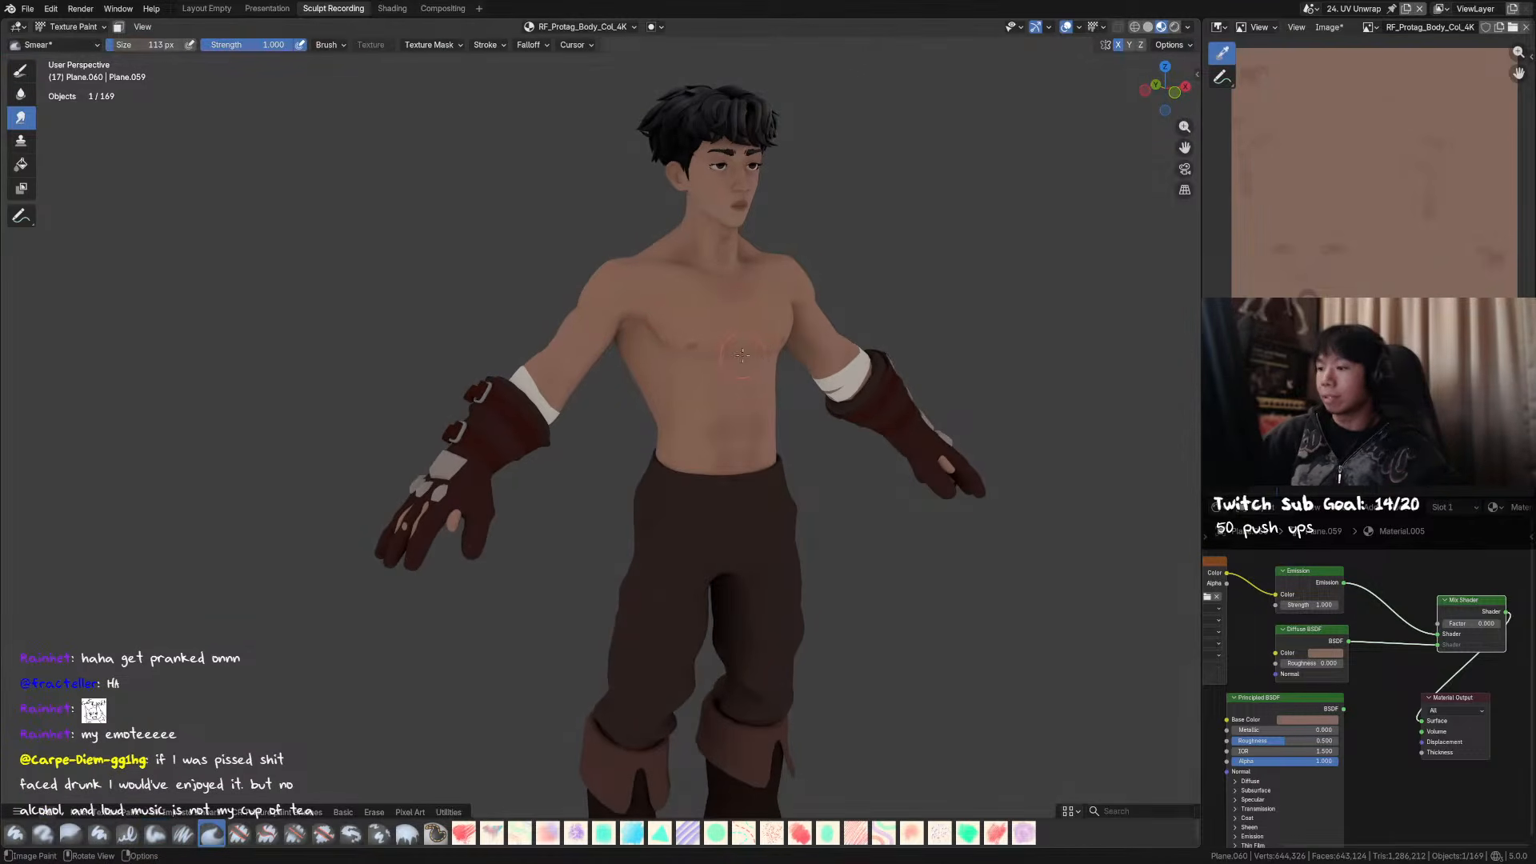
middle_click_drag(870, 259, 885, 226)
key("ctrl+s")
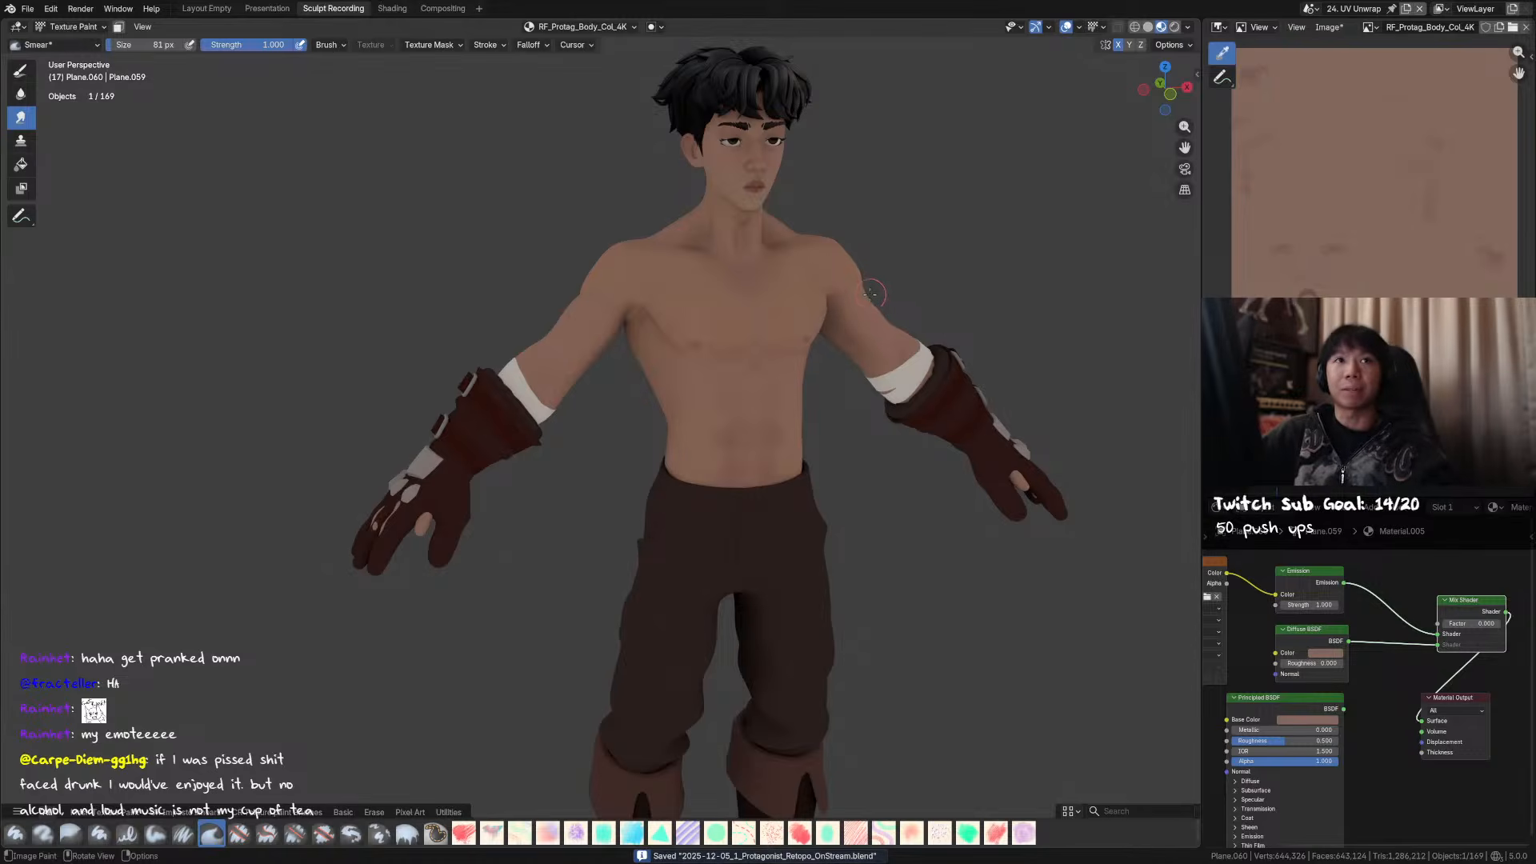
- Smear the lower contour of the chest at full strength with the Smear brush reduced to 45 px
mouse_move(792, 362)
middle_mouse_down()
mouse_move(776, 356)
mouse_move(789, 323)
middle_mouse_up()
key("f")
left_click(764, 363)
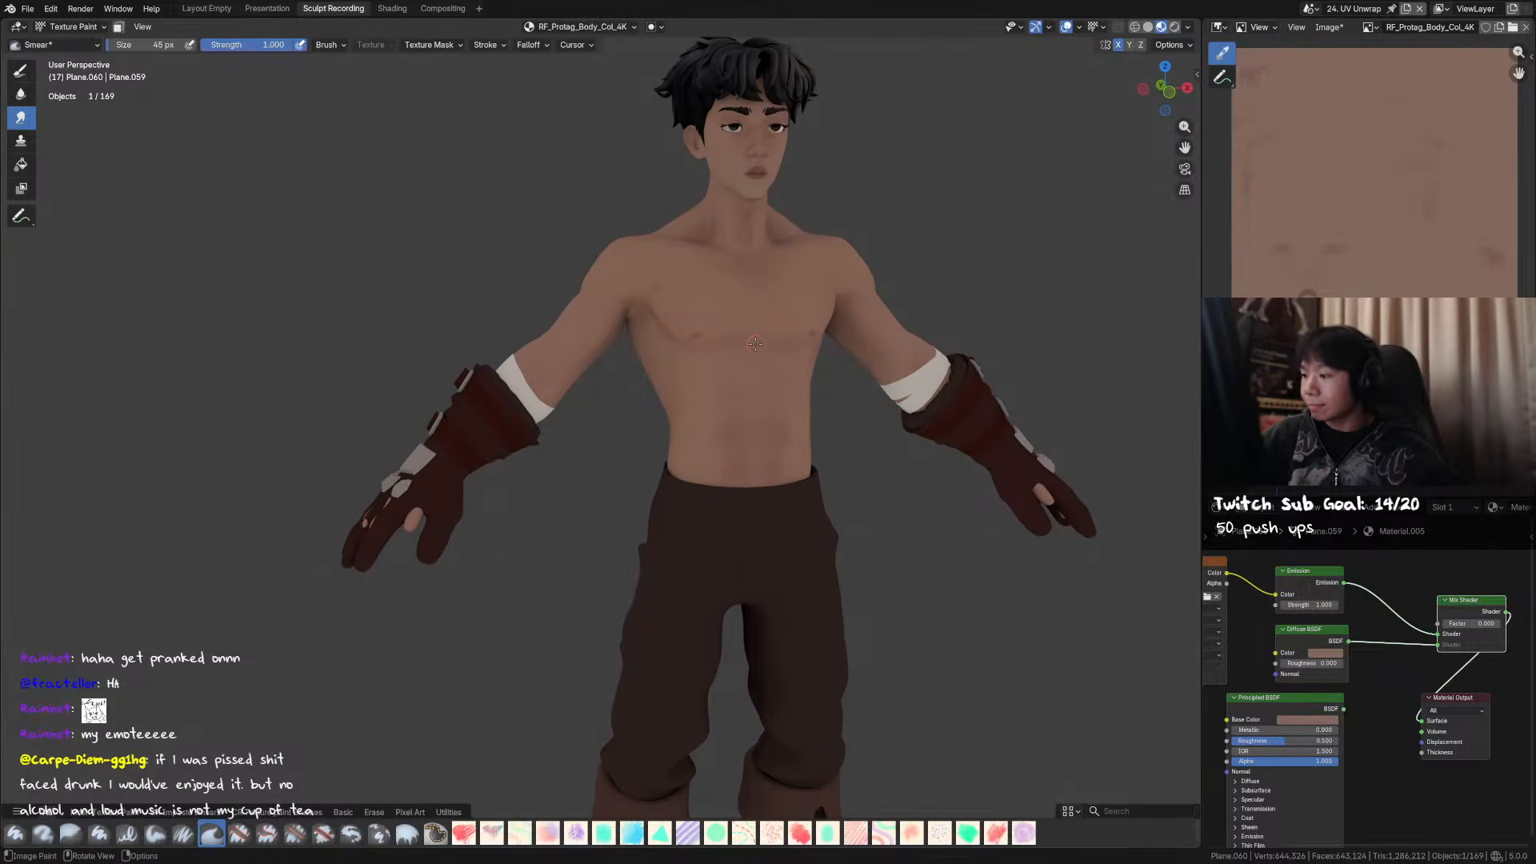
key("f")
left_click(722, 364)
mouse_move(722, 364)
middle_mouse_down()
mouse_move(775, 339)
mouse_move(724, 364)
middle_mouse_up()
- Return to the soft paint brush and blend the side of the ribs and abdomen, starting at 55 px and enlarging to 70 px
key("1")
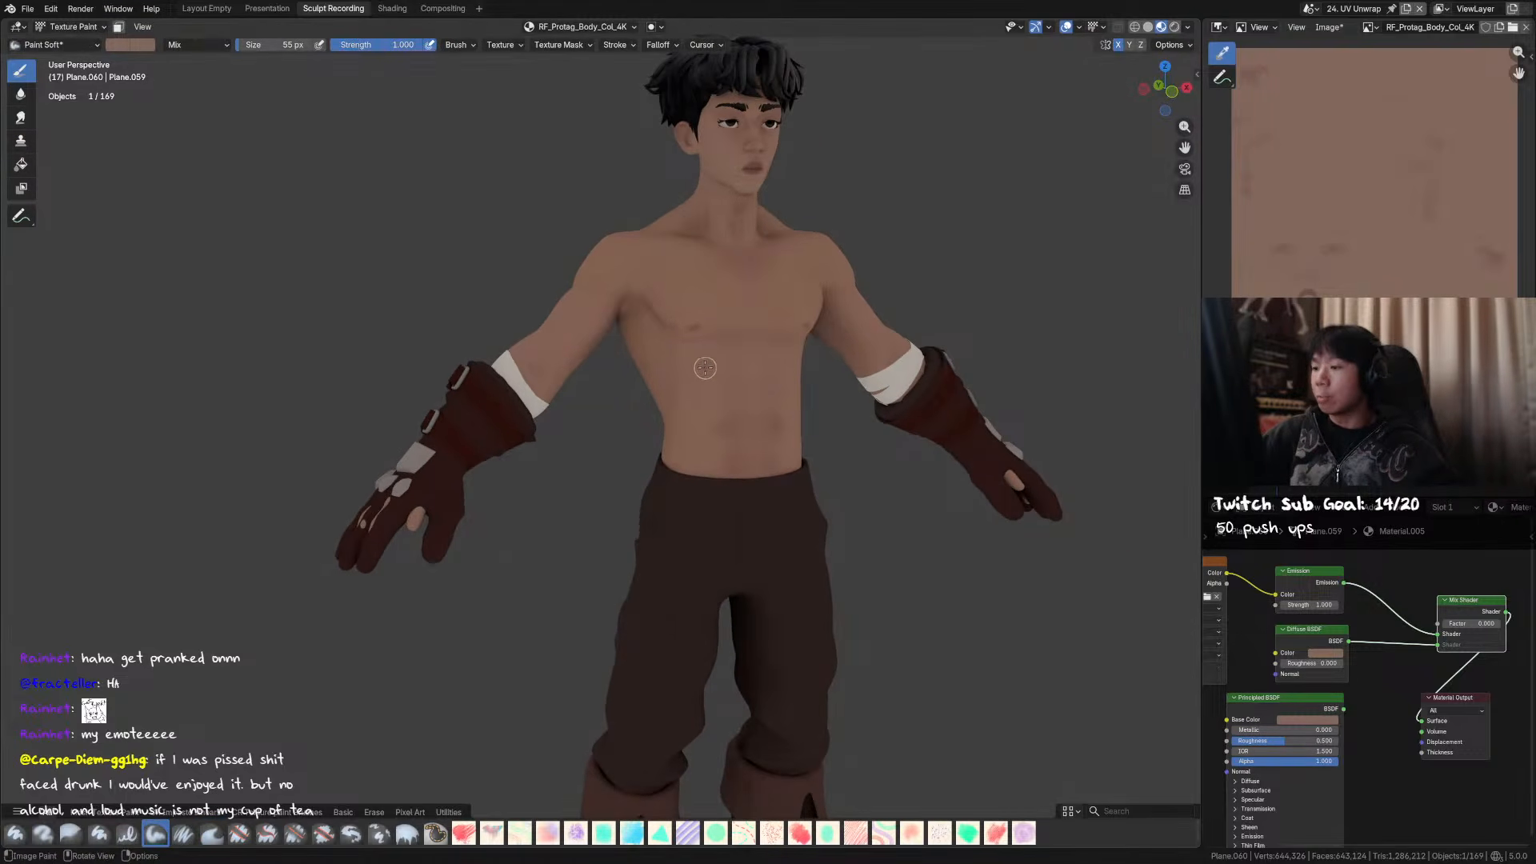
key("bracketright")
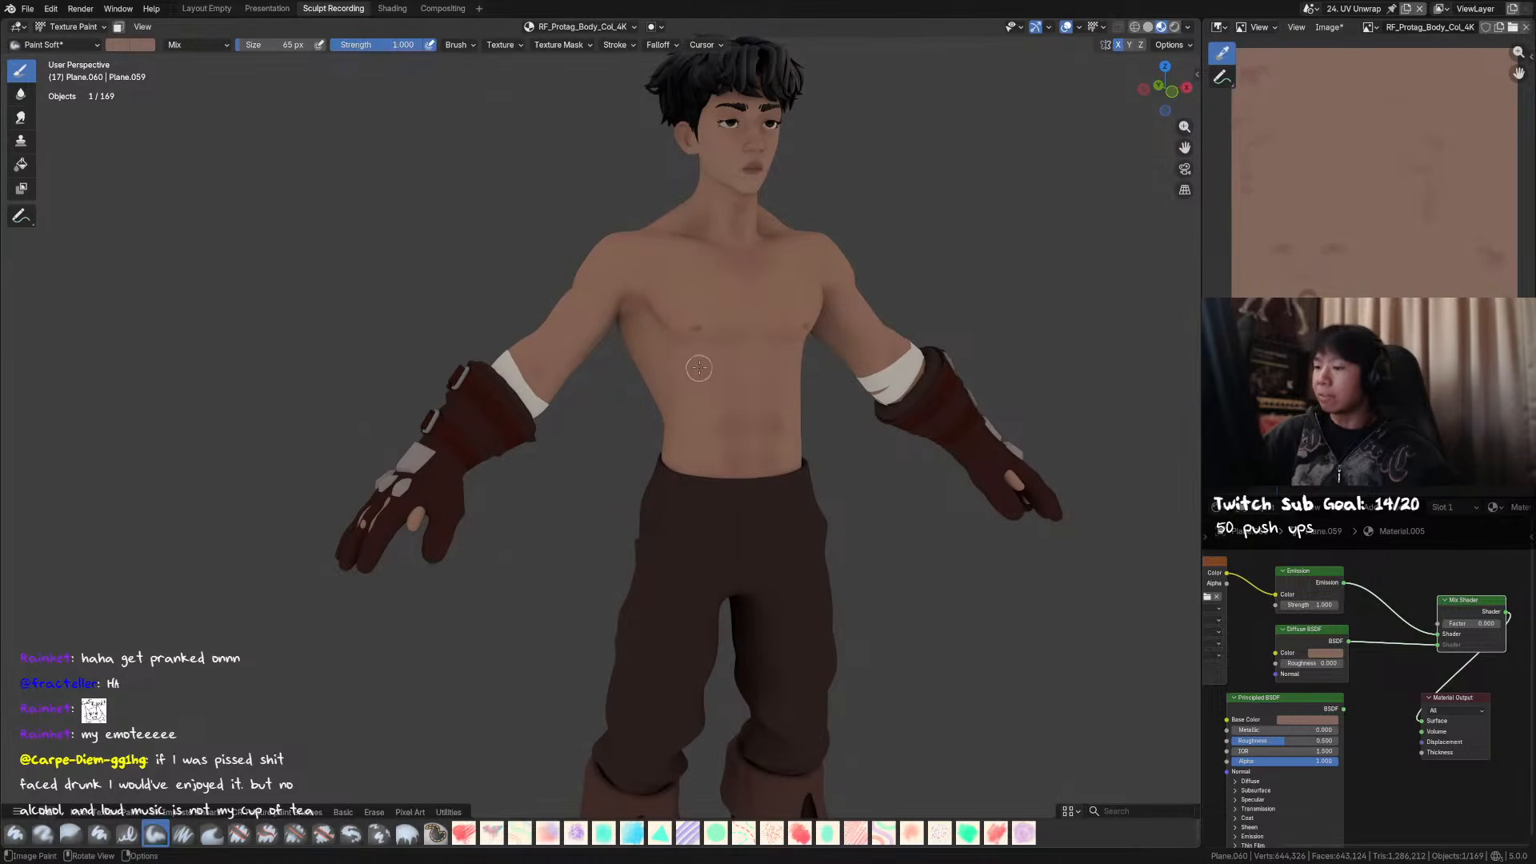
middle_click_drag(761, 392, 812, 379)
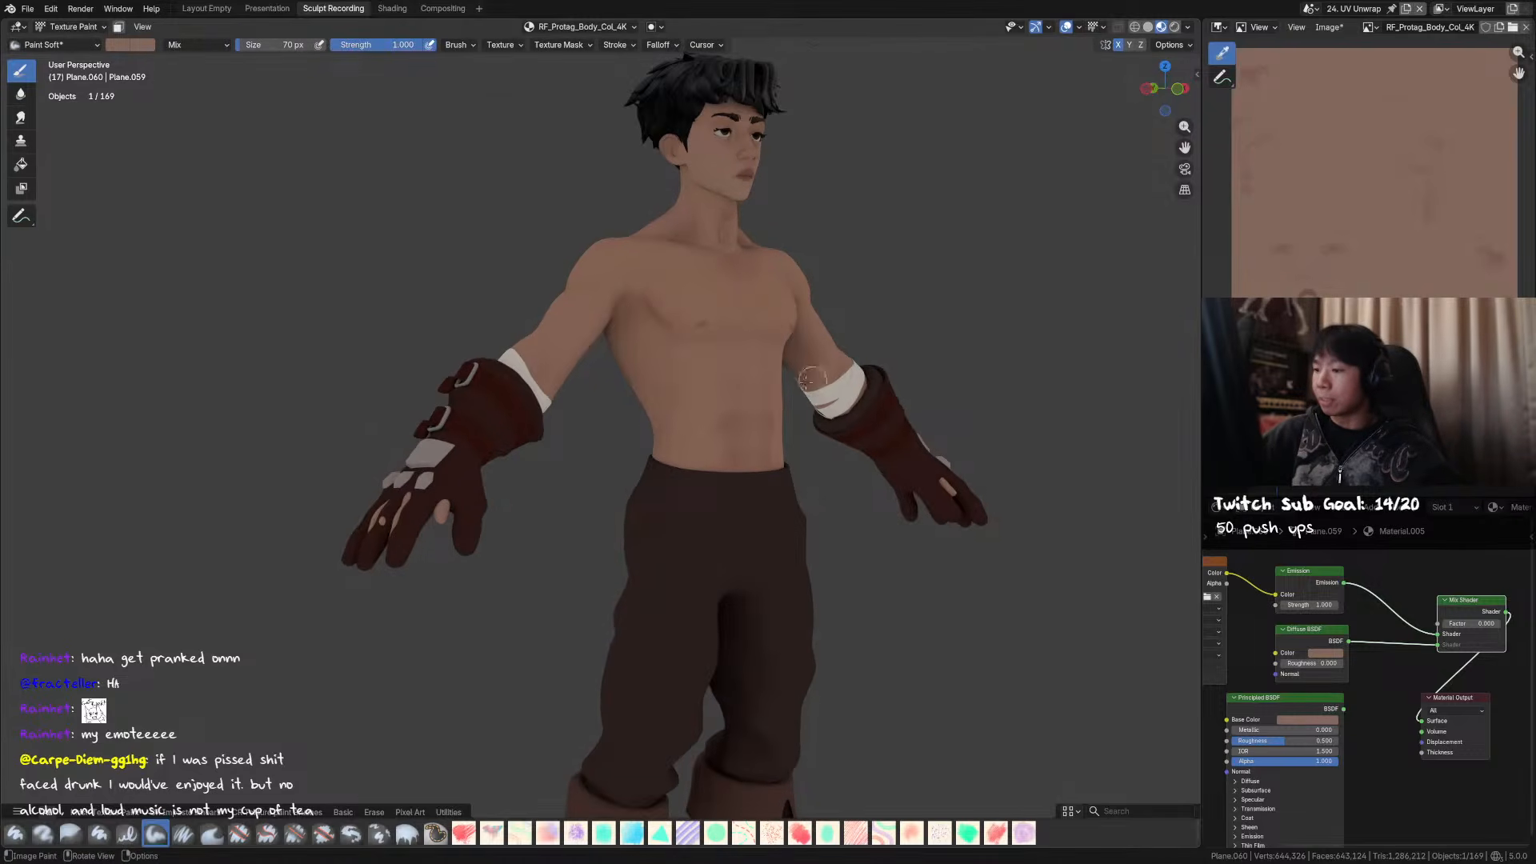
key("f")
left_click(737, 434)
key("f")
left_click(737, 409)
- Smooth out the remaining patches on the lower abdomen with the soft brush between 99 and 124 px
mouse_move(794, 347)
middle_mouse_down()
mouse_move(749, 435)
mouse_move(823, 432)
mouse_move(737, 449)
middle_mouse_up()
key("f")
left_click(740, 464)
key("f")
left_click(755, 460)
key("f")
left_click(739, 441)
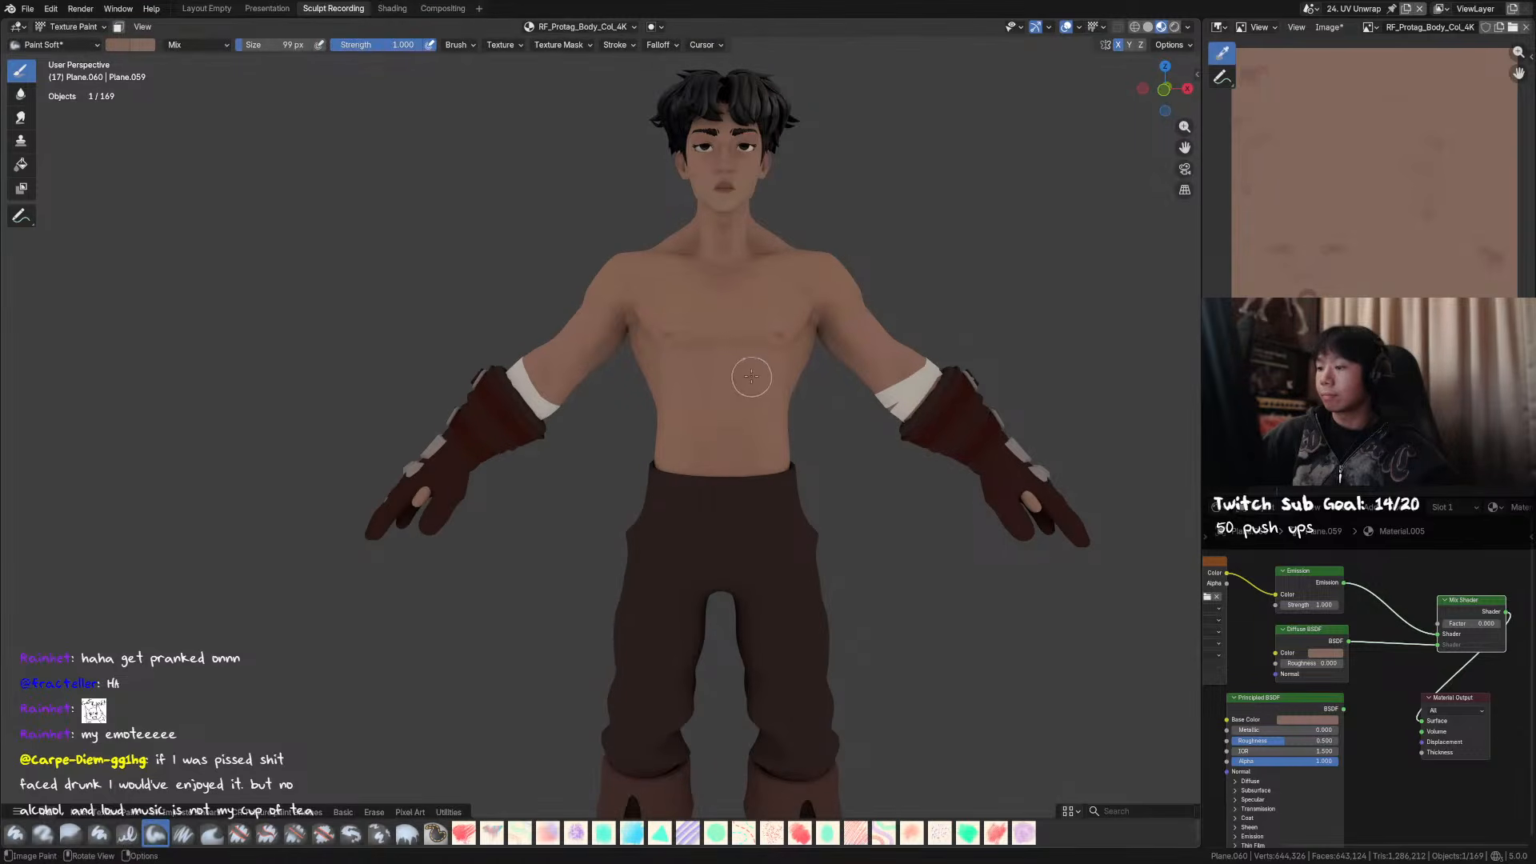
middle_click_drag(736, 390, 728, 410)
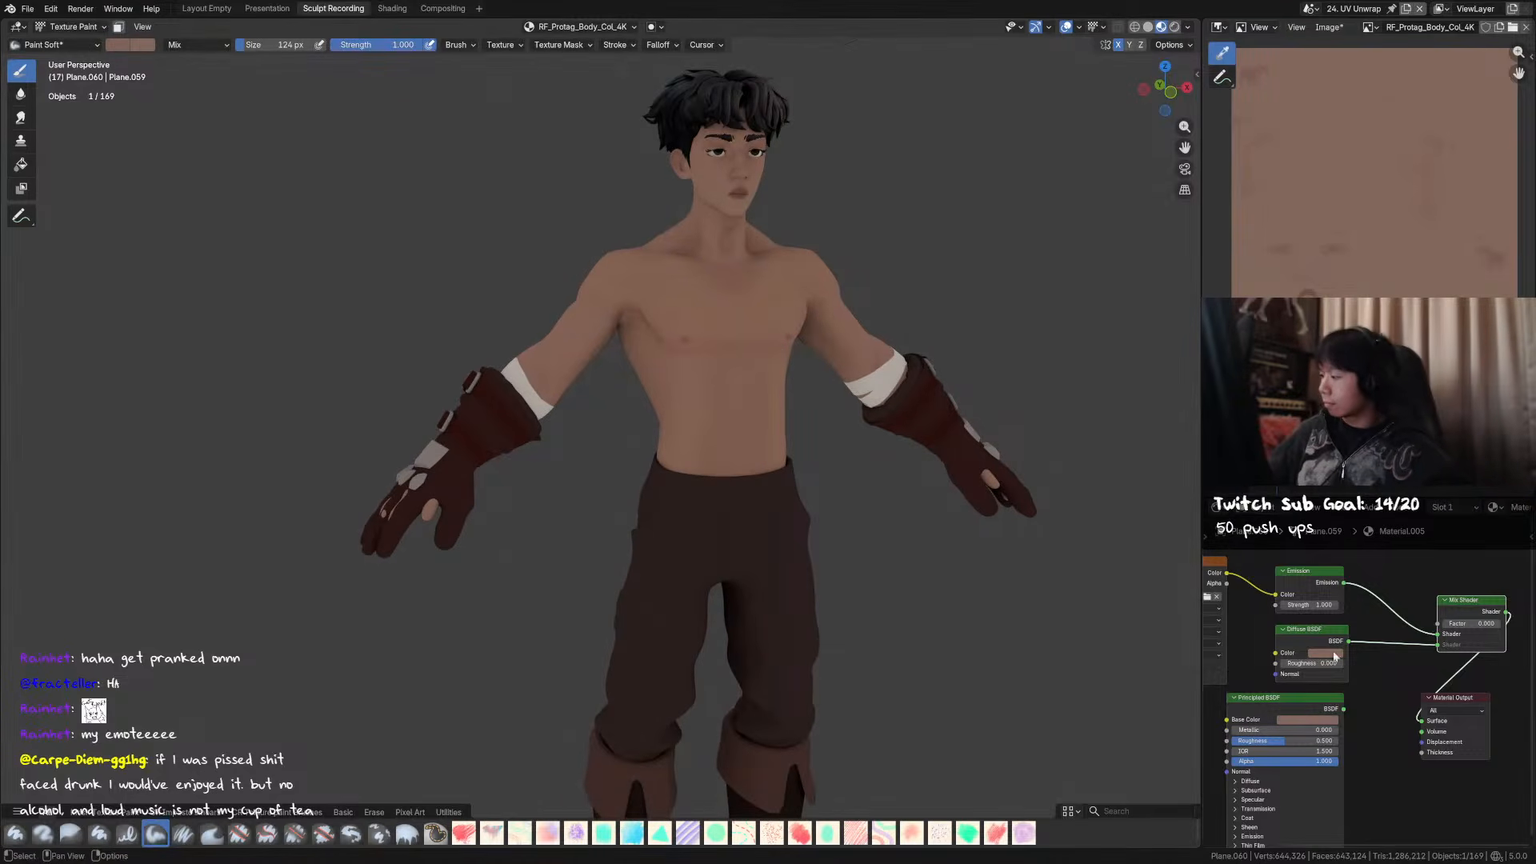
- Replace the image editor with the Compositor and set the Multiply node's factor to 1.000
left_click(1218, 26)
left_click(768, 122)
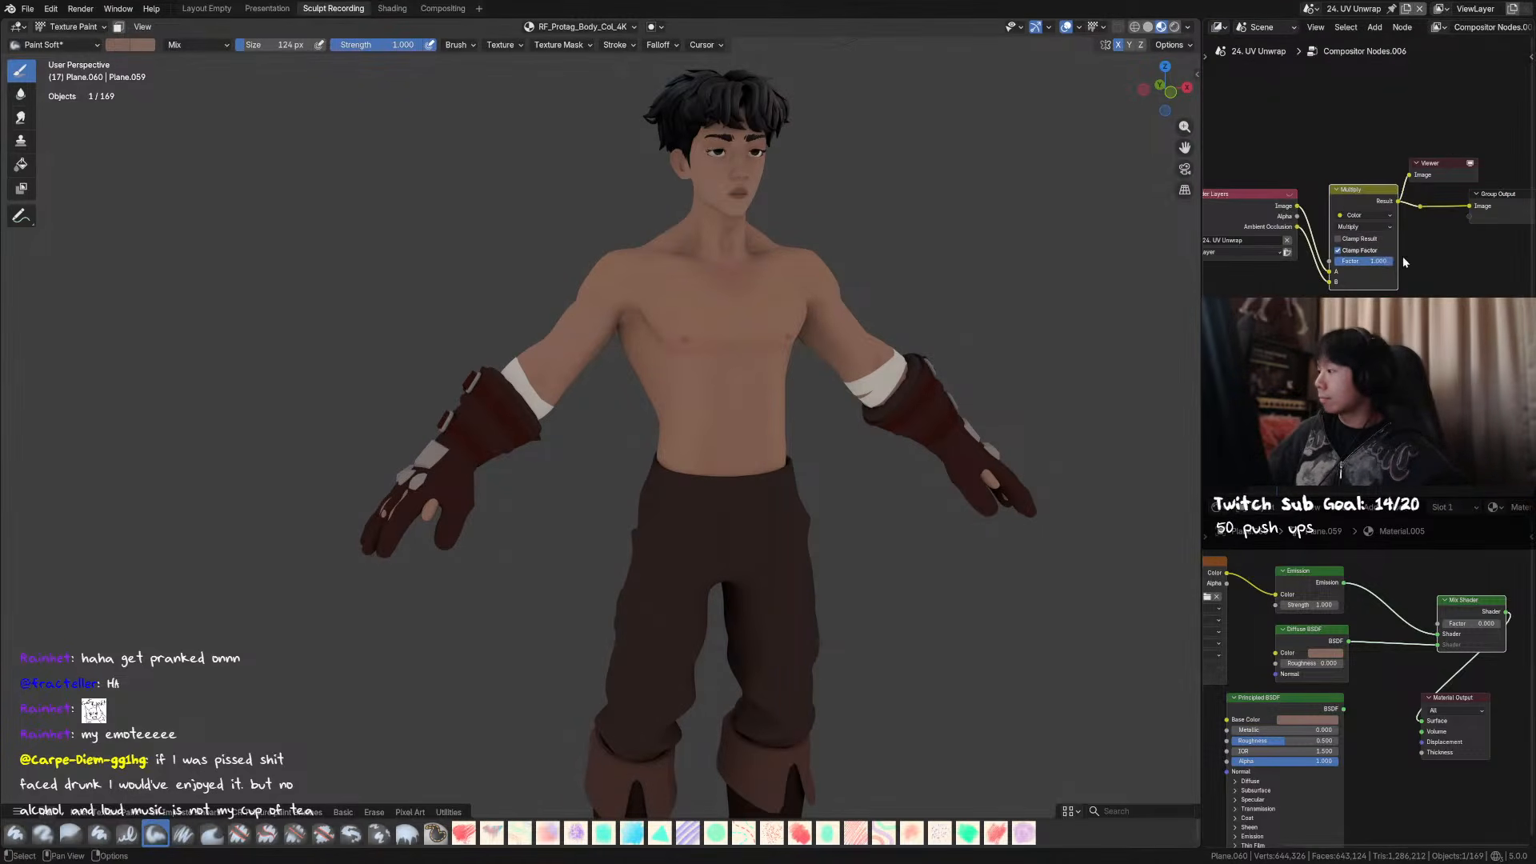
left_click_drag(1360, 261, 1394, 261)
- Replace the shader editor with the Properties editor and look through the render and output settings
left_click(1217, 507)
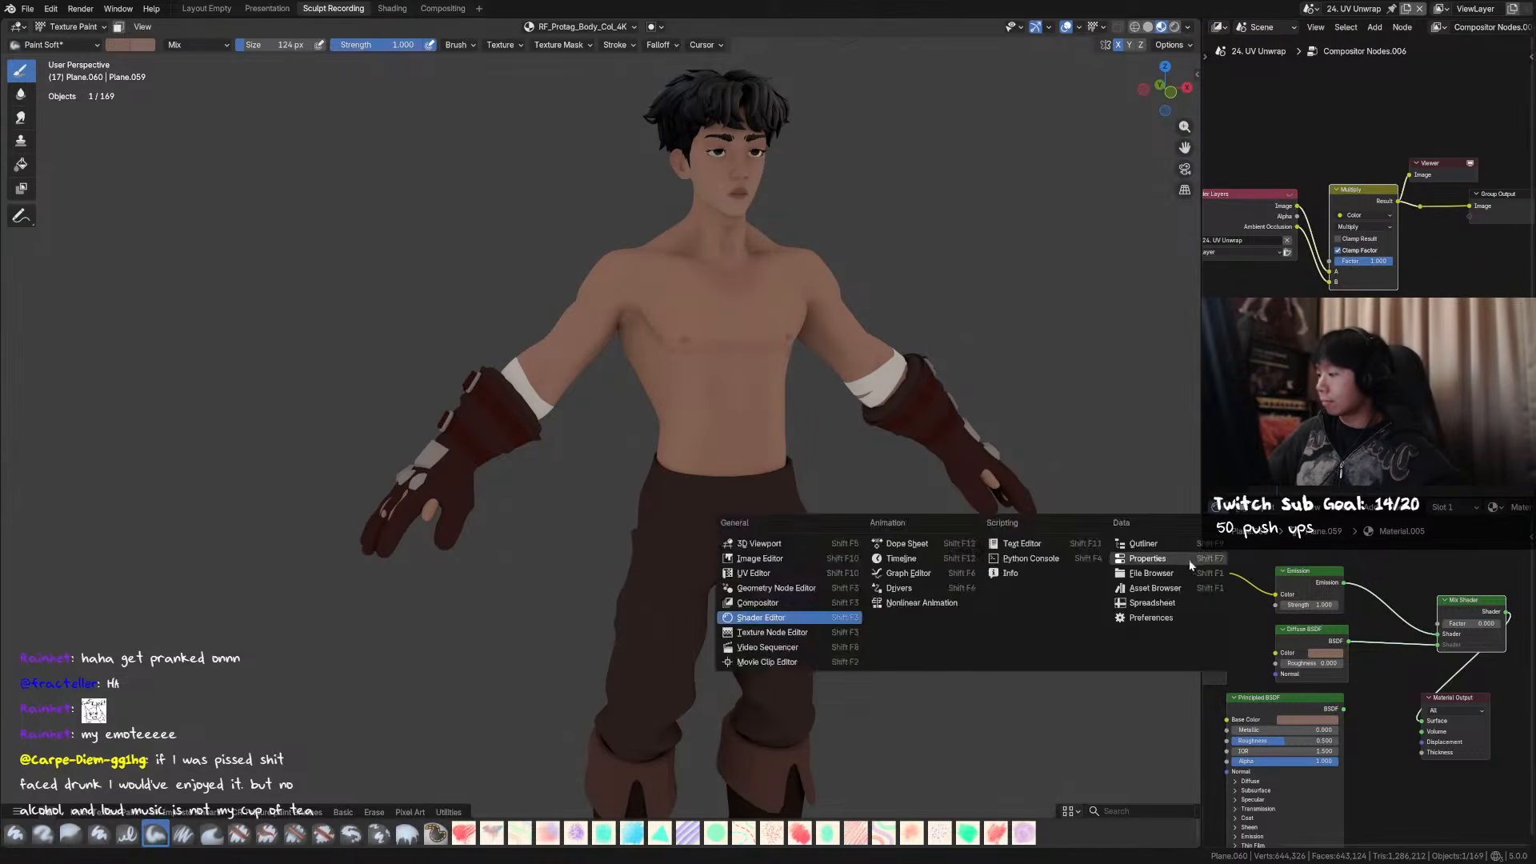
left_click(1200, 562)
left_click(1214, 557)
left_click(1216, 575)
left_click(1214, 557)
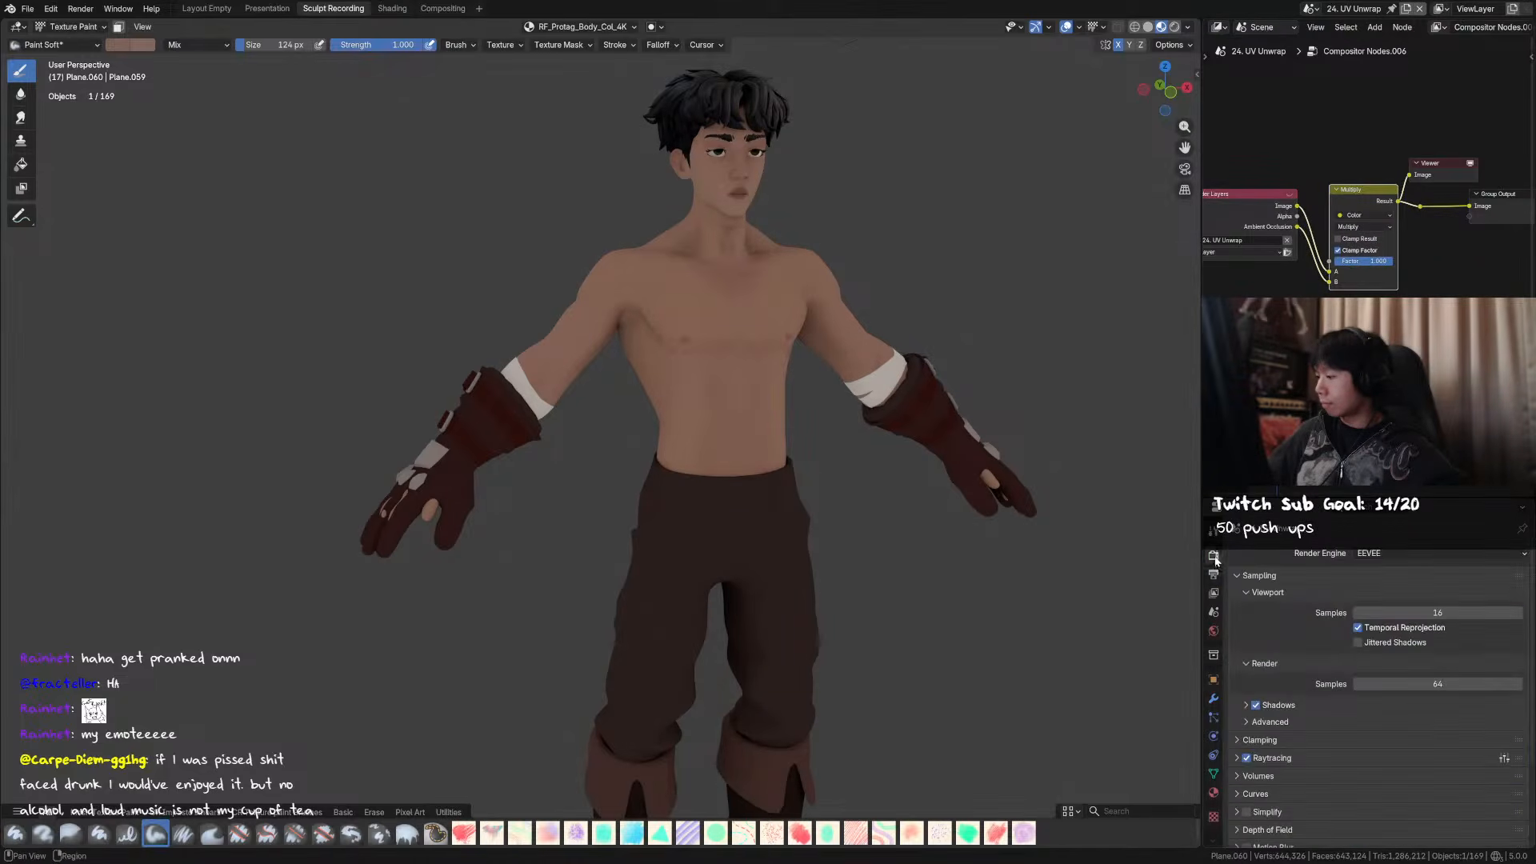
scroll(1300, 612, "down", 3)
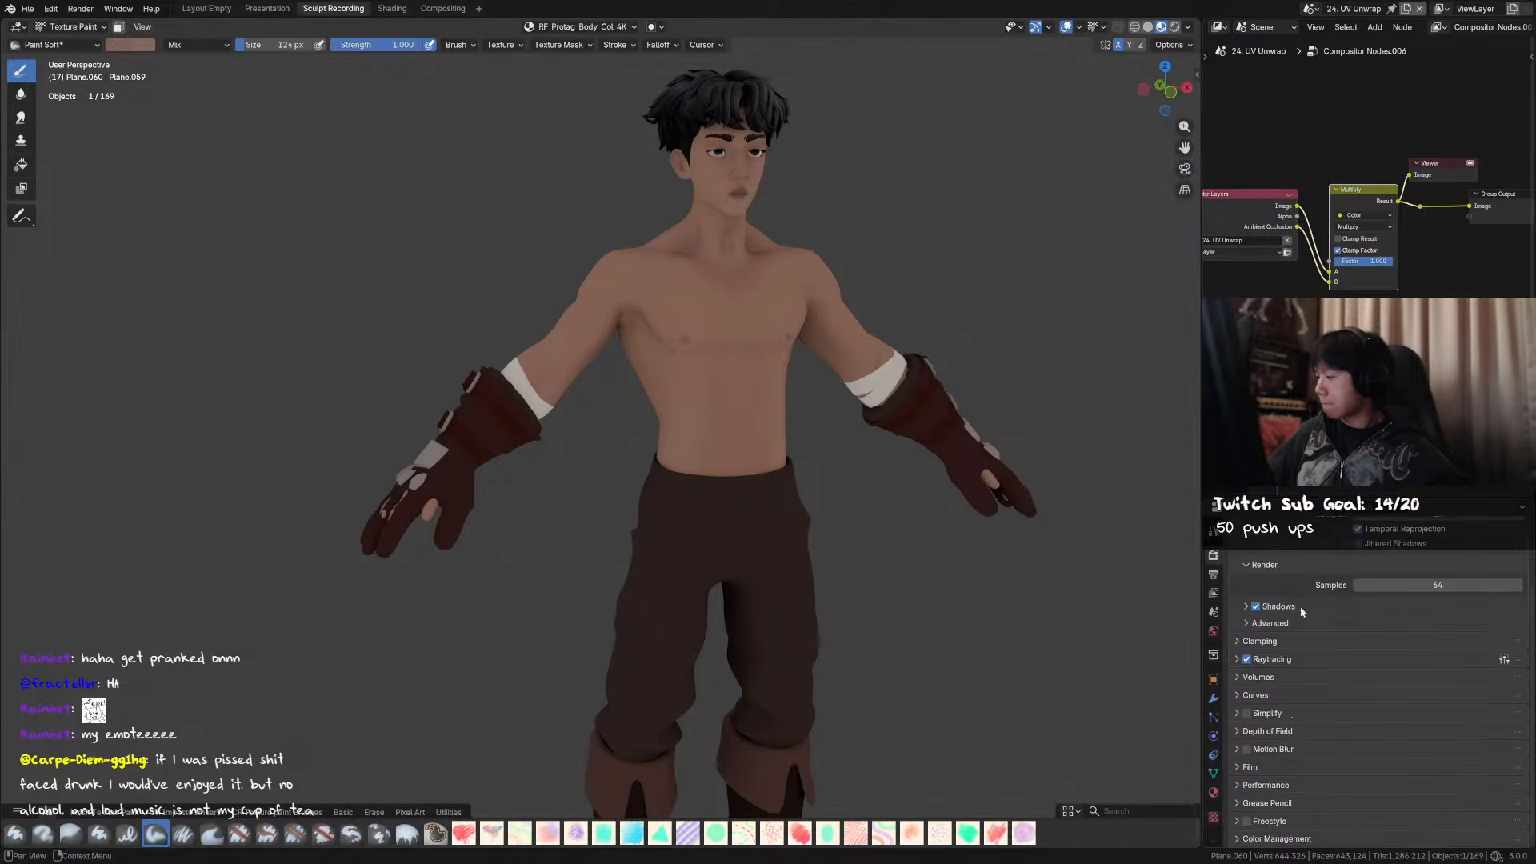
left_click(1214, 574)
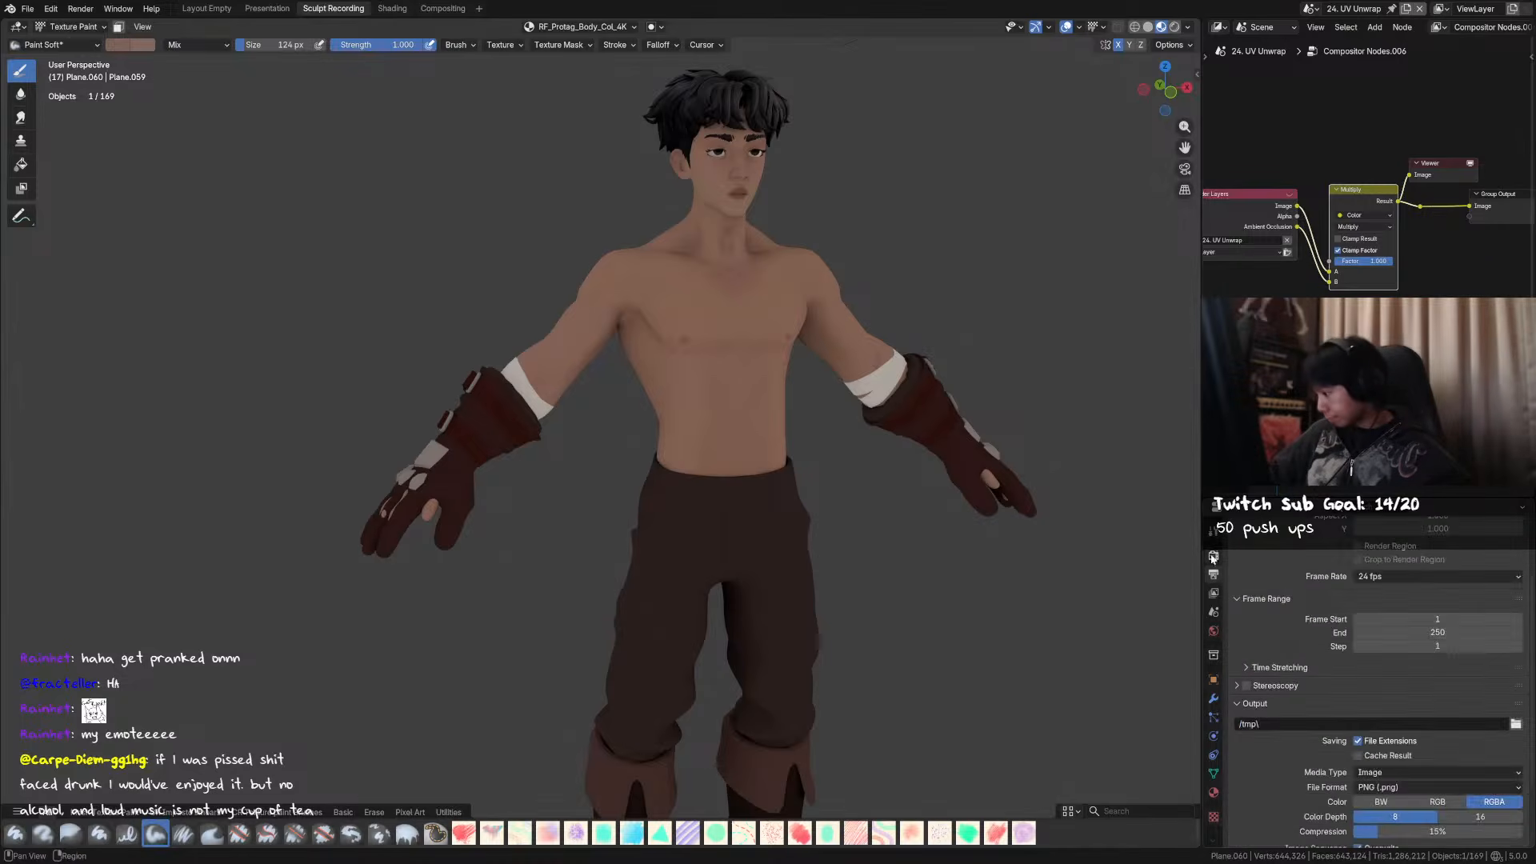
left_click(1214, 558)
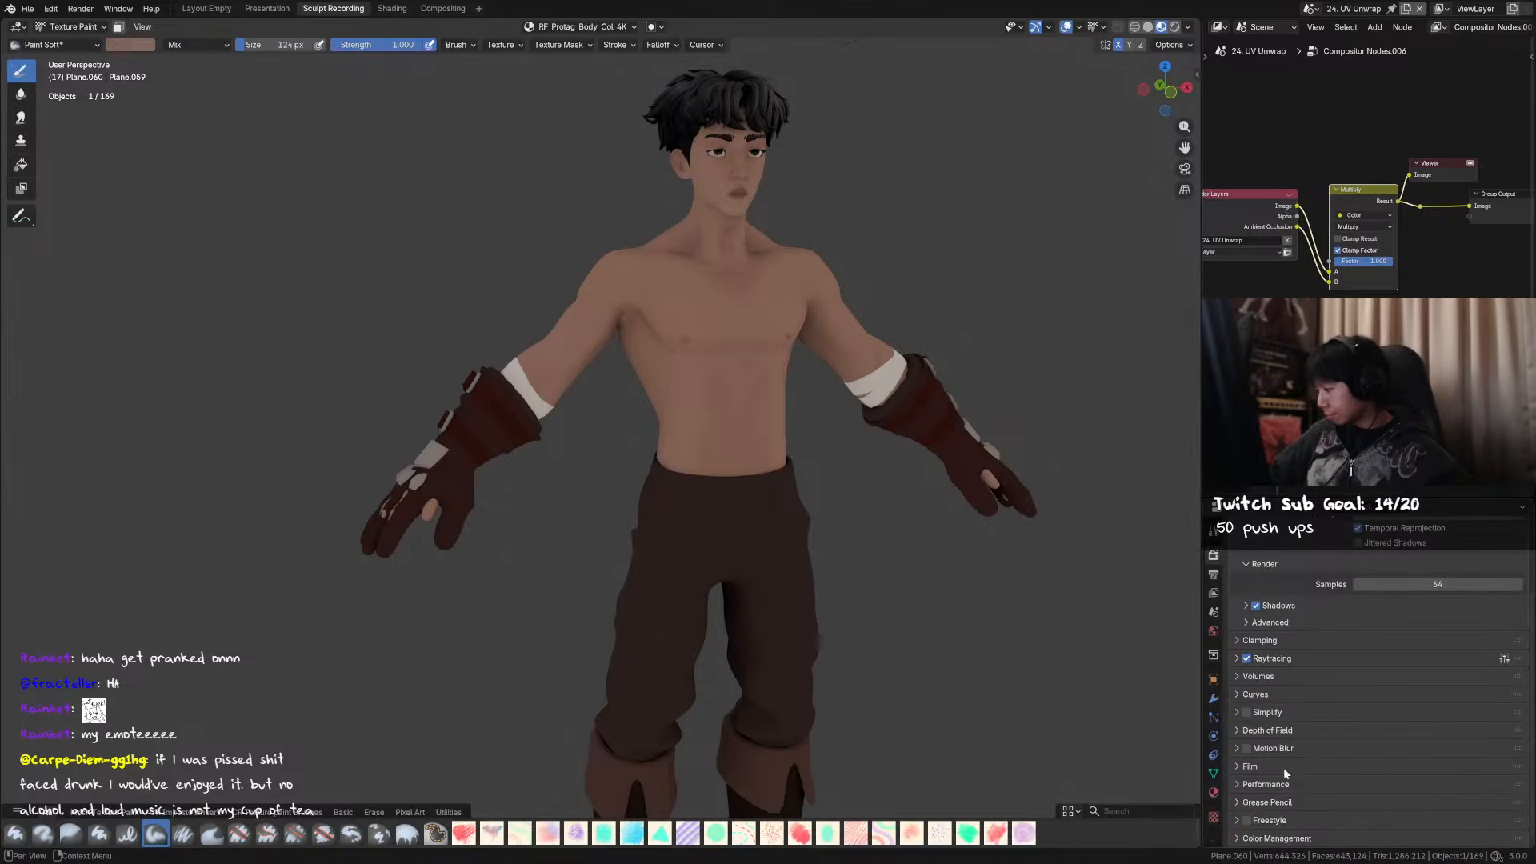
scroll(1309, 704, "up", 1)
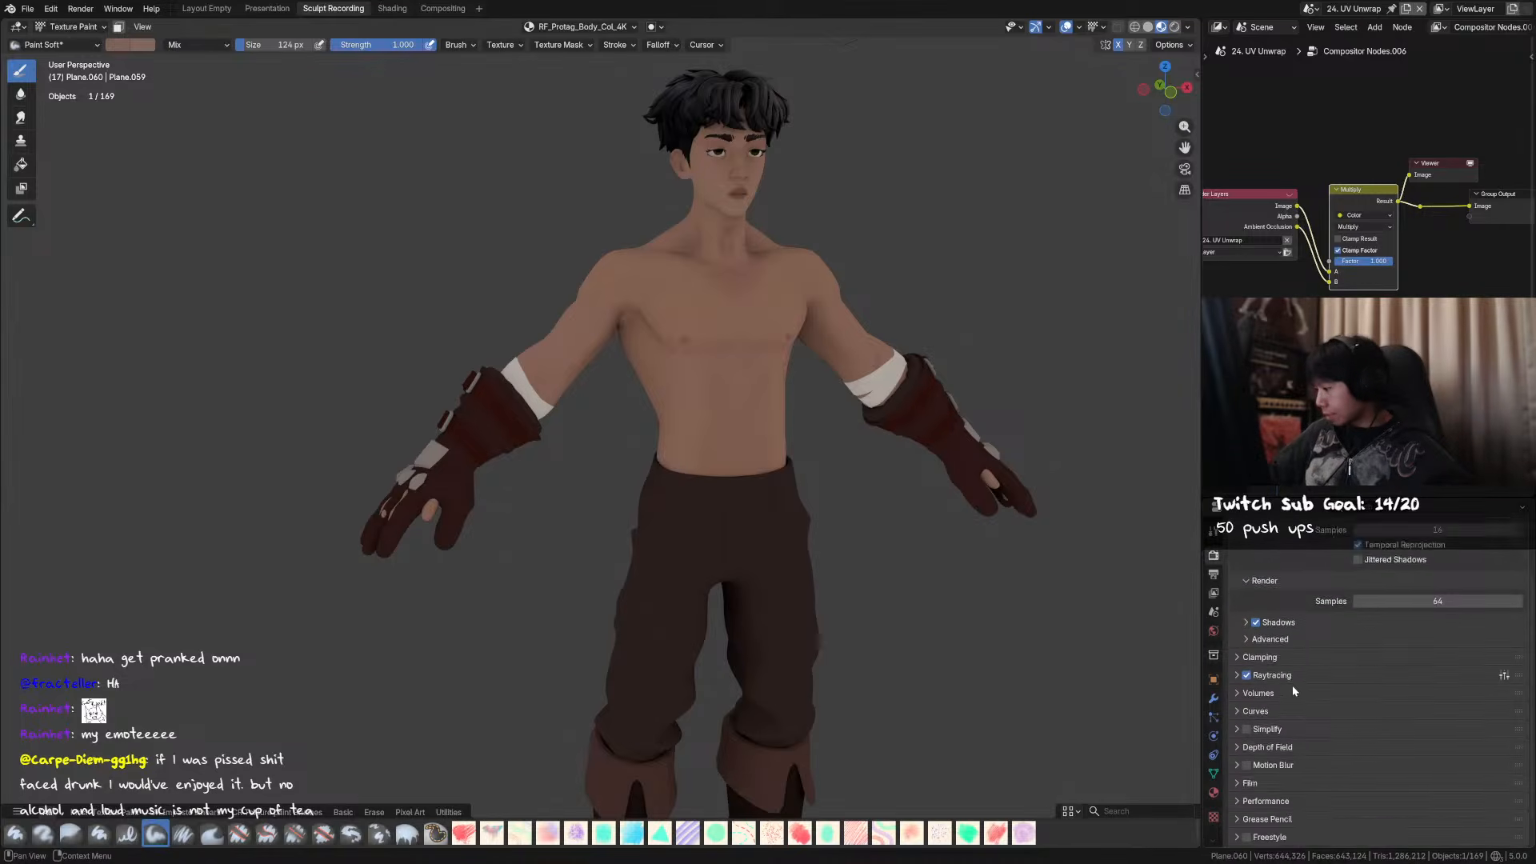
scroll(1295, 693, "down", 1)
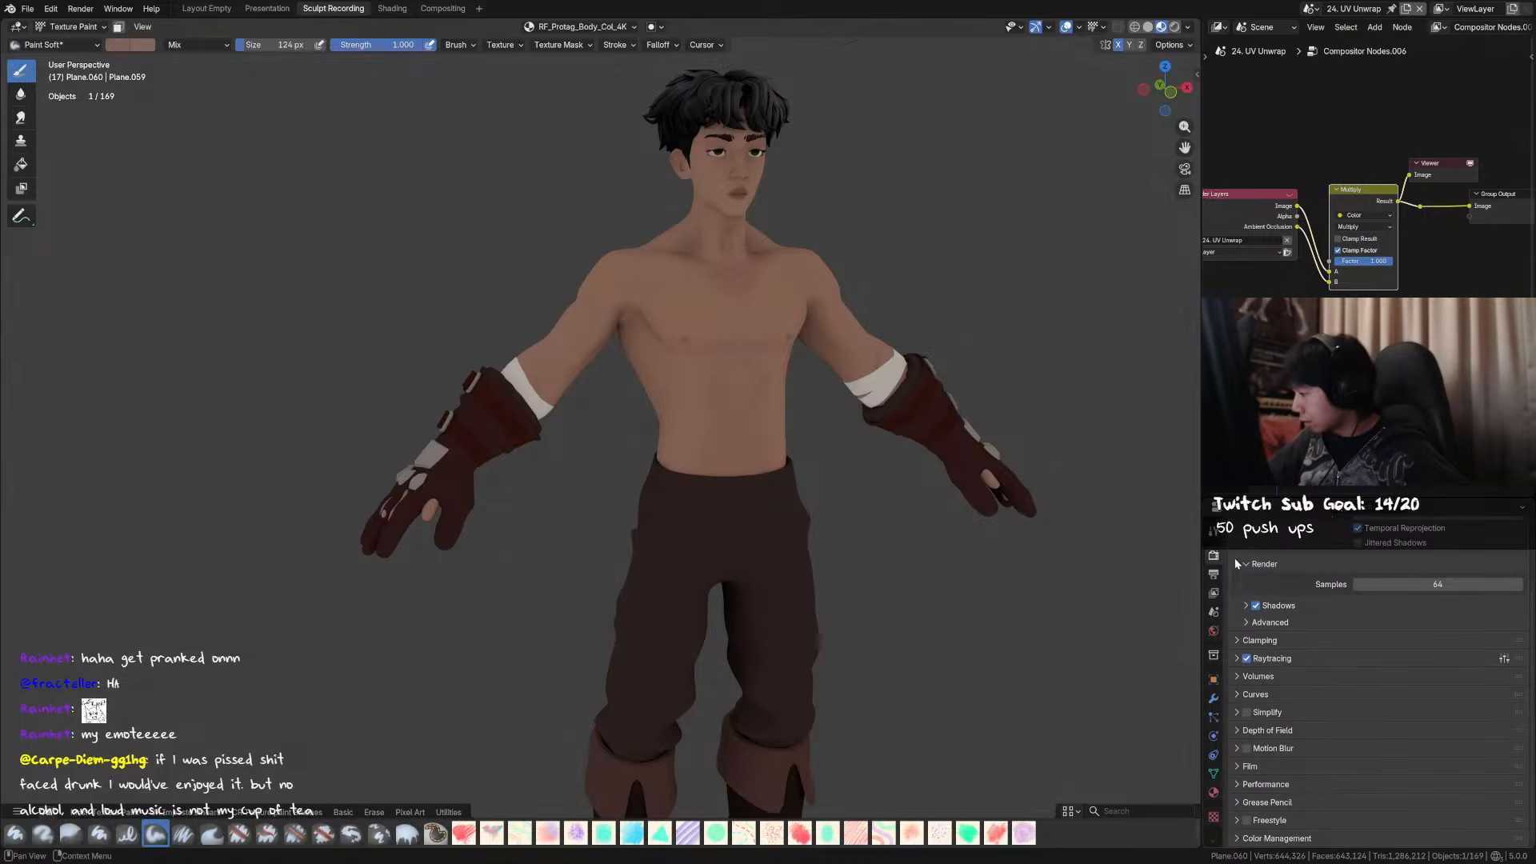
- Save the file and set the view layer's ambient occlusion distance to 0.277 m
left_click(1215, 593)
key("ctrl+s")
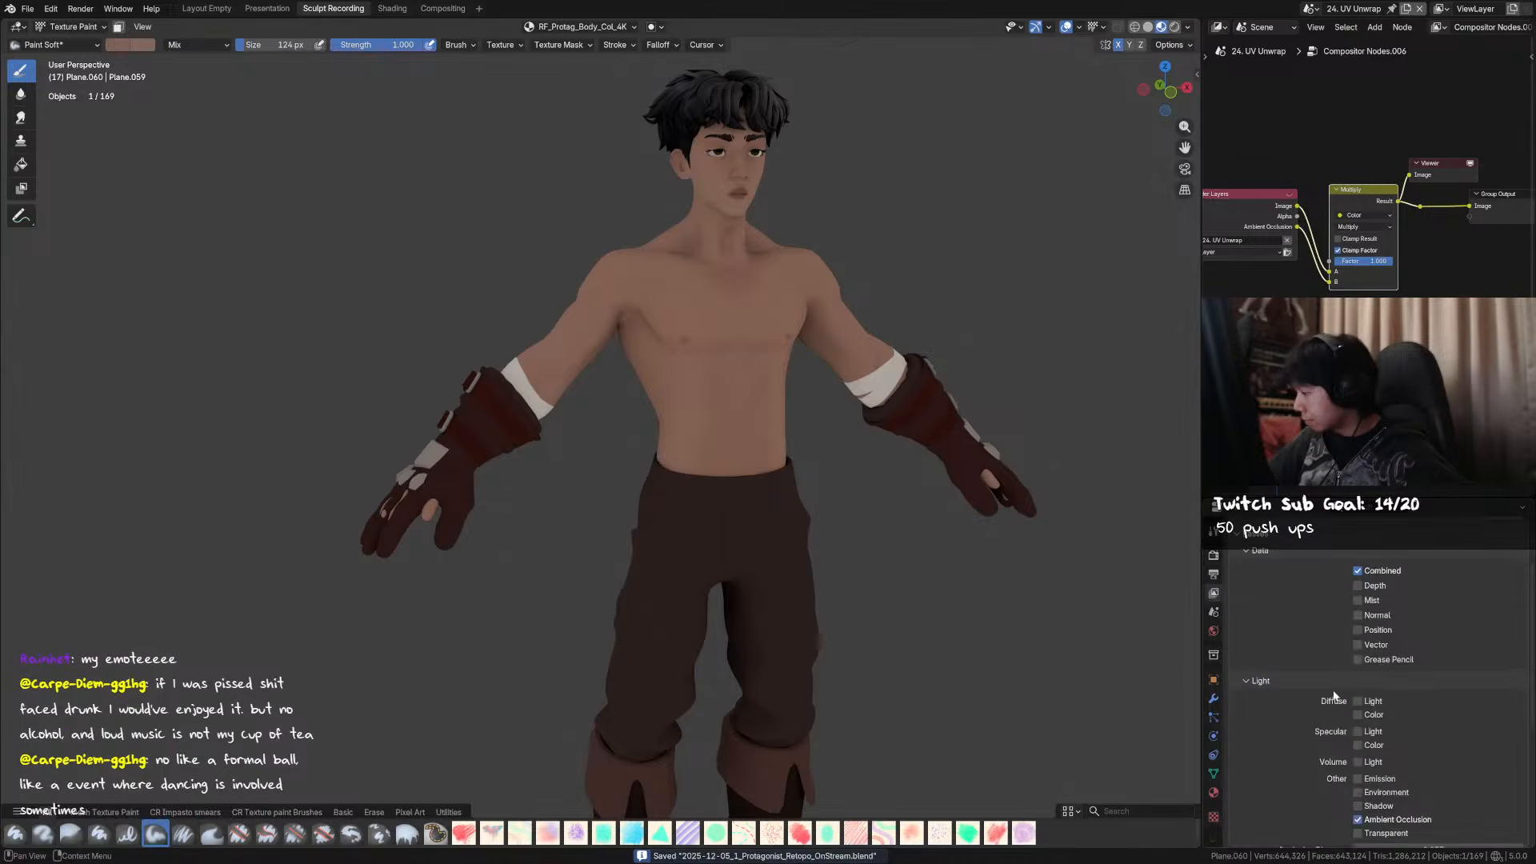
scroll(1334, 694, "down", 7)
left_click_drag(1424, 625, 1402, 626)
- Switch the viewport to solid shading with Flat lighting and enable Shadow
mouse_move(1169, 472)
middle_mouse_down()
mouse_move(1042, 321)
mouse_move(1089, 321)
middle_mouse_up()
left_click(1148, 26)
left_click(1187, 26)
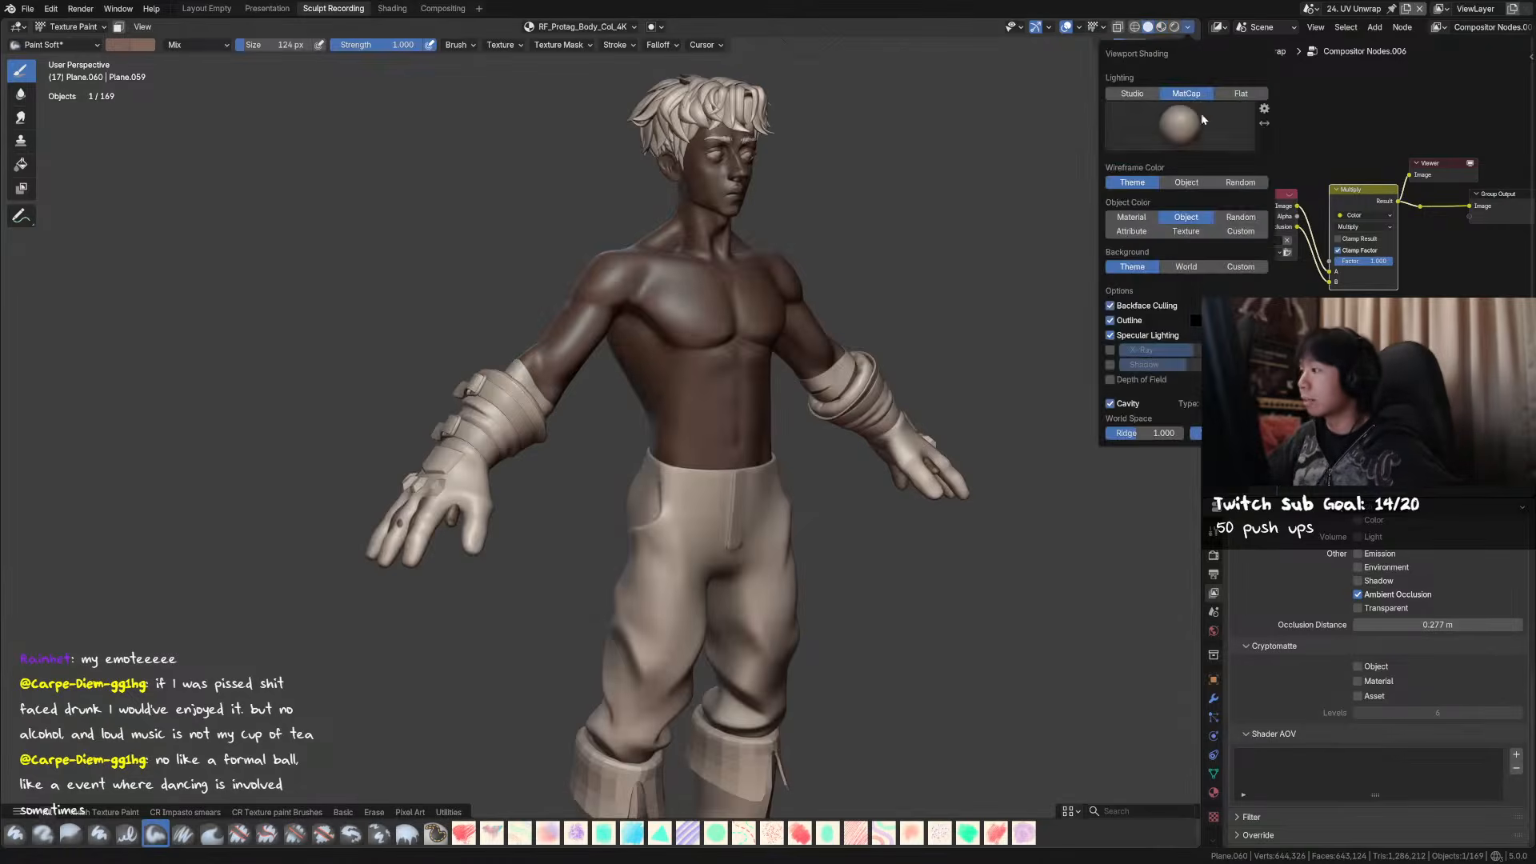
left_click(1241, 93)
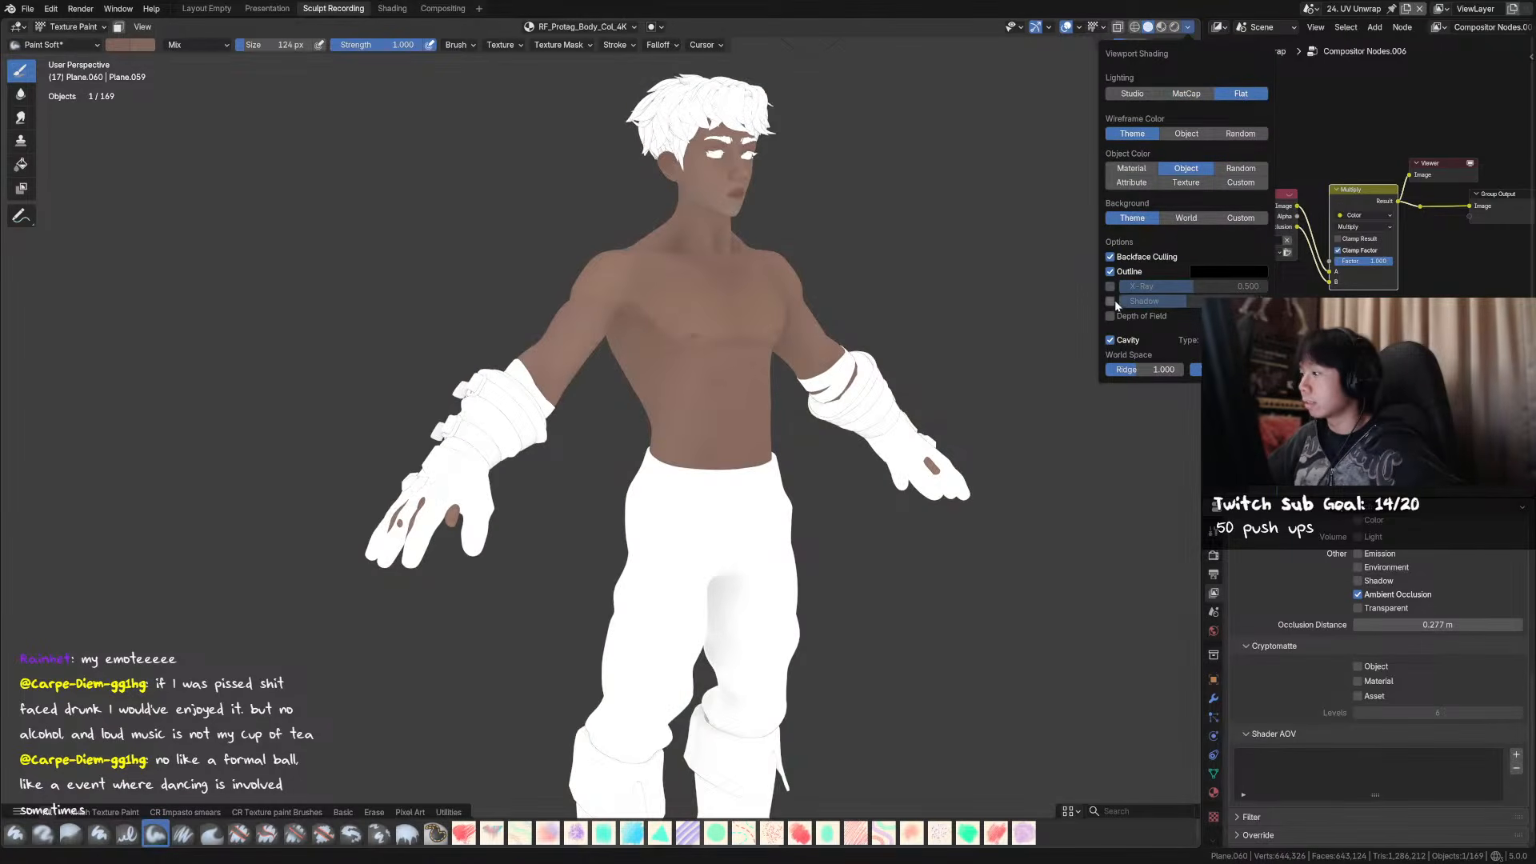
left_click(1115, 302)
- Adjust the viewport shadow strength and compare MatCap and Studio lighting before returning to Flat
middle_click_drag(956, 265, 880, 254)
left_click(1188, 27)
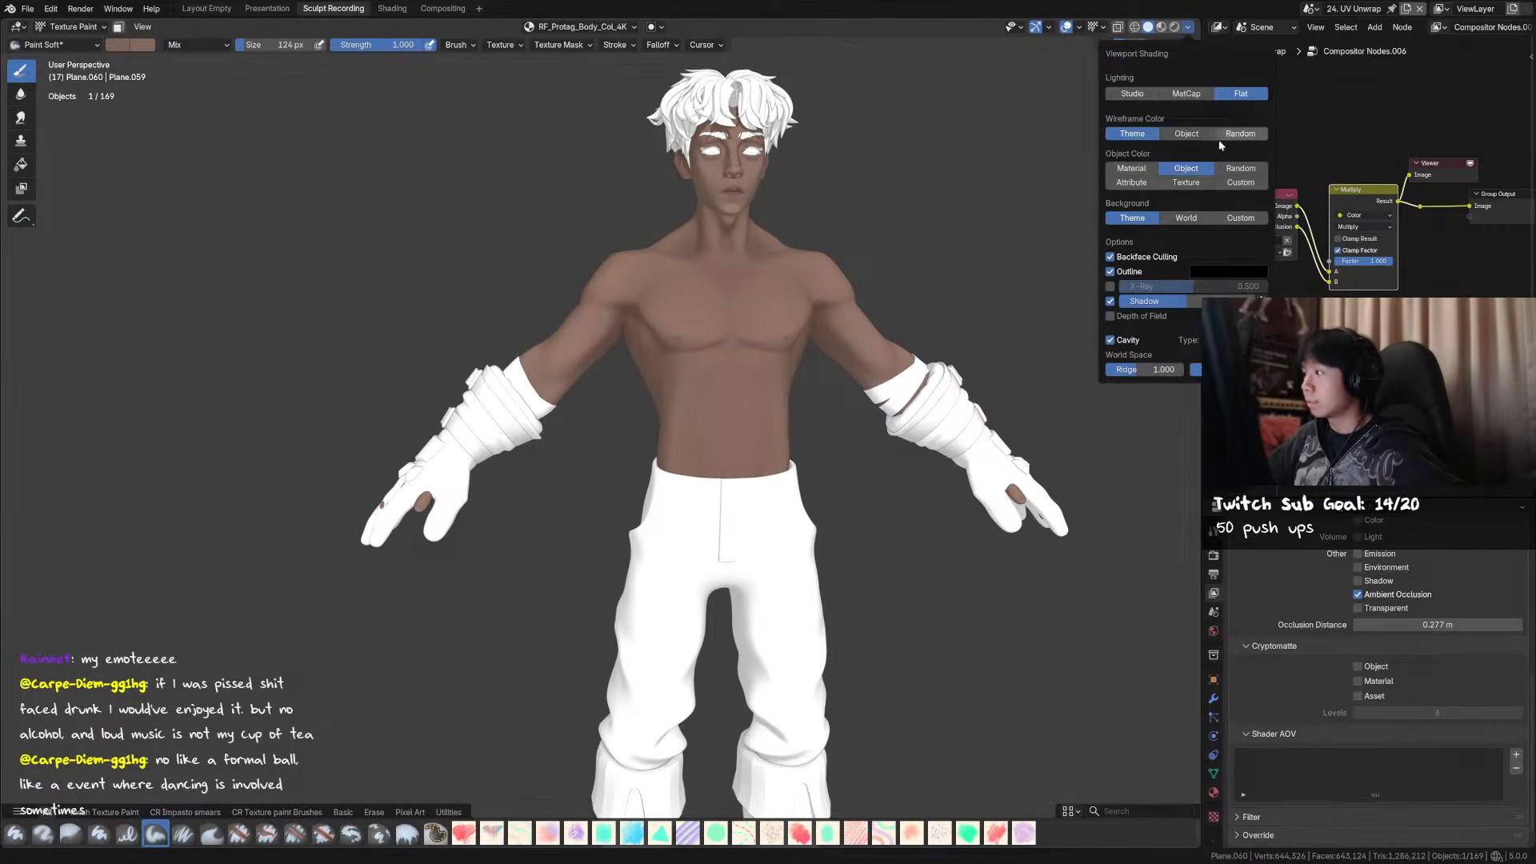
mouse_move(1192, 304)
left_mouse_down()
mouse_move(1207, 304)
mouse_move(1165, 306)
left_mouse_up()
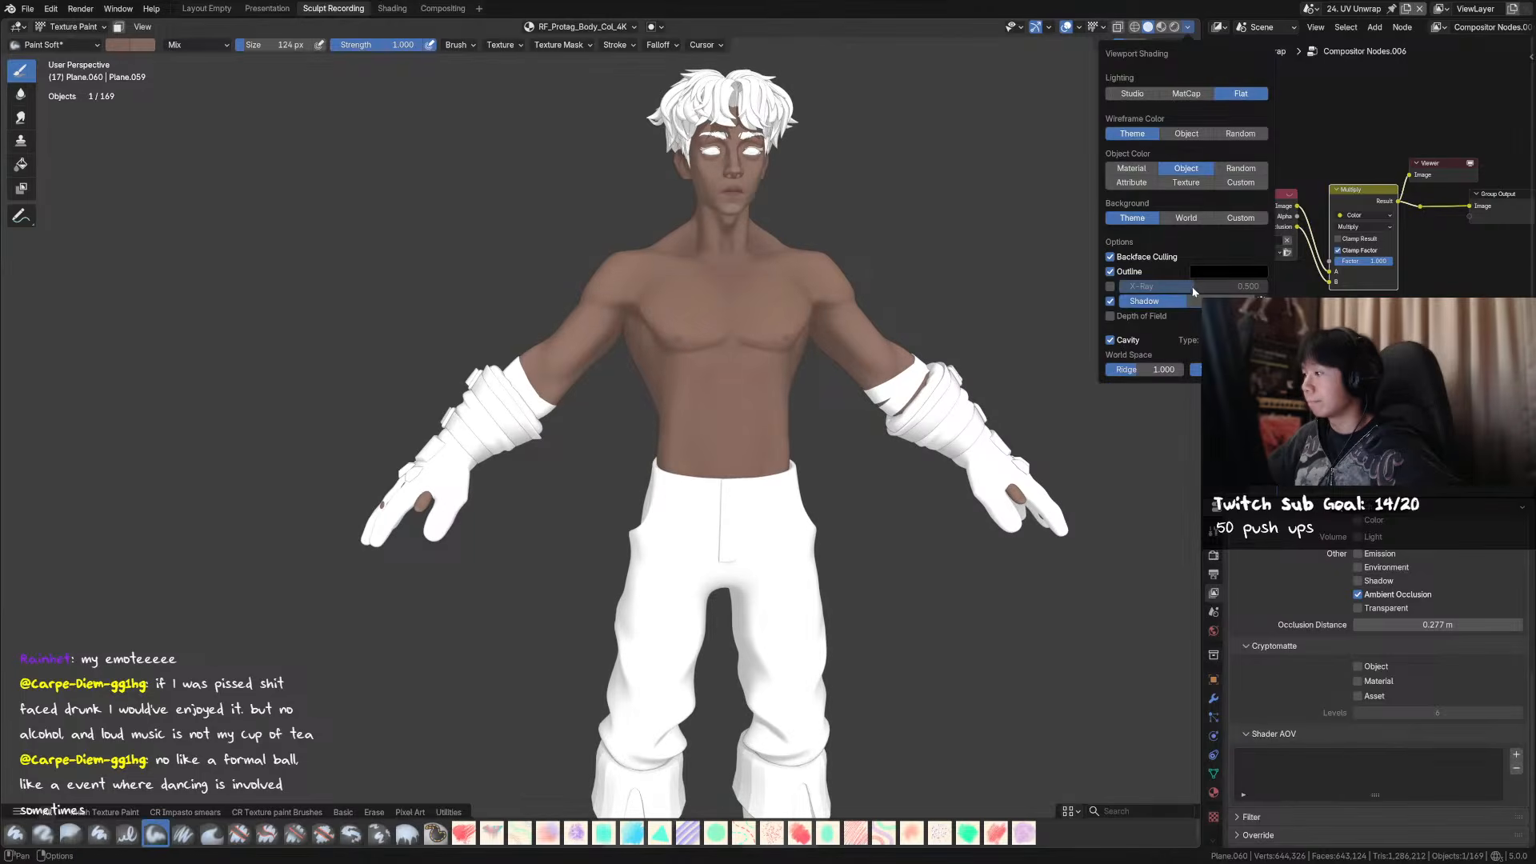
left_click(1191, 96)
left_click(1139, 95)
left_click(1241, 95)
mouse_move(1256, 344)
left_mouse_down()
mouse_move(1193, 347)
mouse_move(1250, 338)
left_mouse_up()
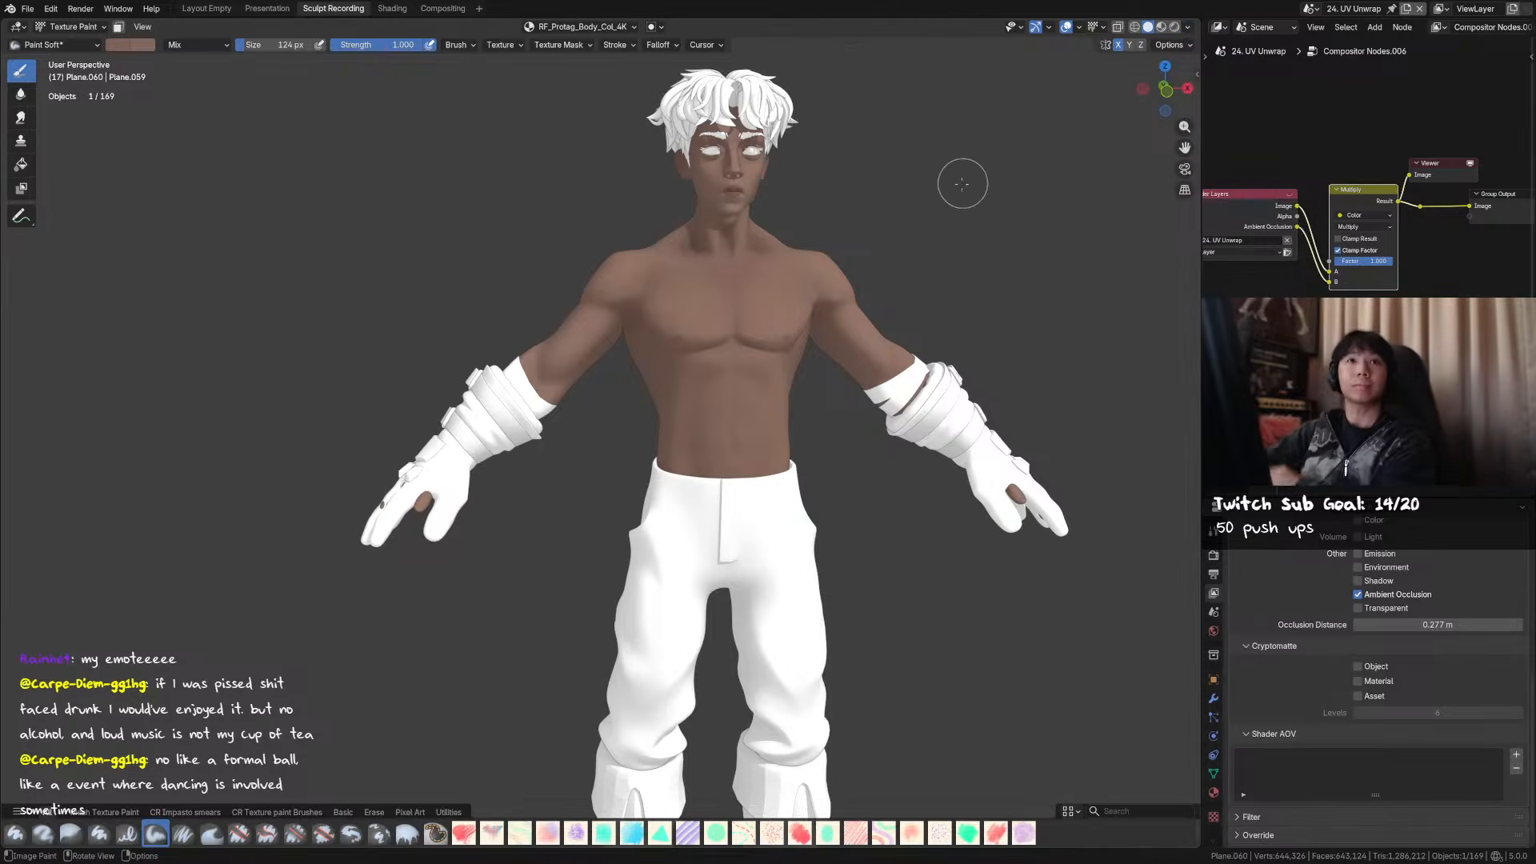
- Resize the soft paint brush for the abdomen area and save the file
mouse_move(950, 275)
middle_mouse_down()
mouse_move(940, 290)
mouse_move(946, 213)
mouse_move(916, 273)
middle_mouse_up()
key("ctrl+s")
middle_click_drag(747, 377, 724, 373)
key("f")
left_click(704, 374)
key("f")
left_click(725, 373)
mouse_move(739, 413)
middle_mouse_down()
mouse_move(704, 404)
mouse_move(893, 375)
mouse_move(868, 361)
middle_mouse_up()
key("ctrl+s")
- Enlarge the brush to 91 px and switch the viewport to material preview
key("bracketright")
key("bracketright")
key("bracketright")
left_click(1162, 26)
middle_click_drag(776, 321, 792, 327)
middle_click_drag(738, 382, 800, 368)
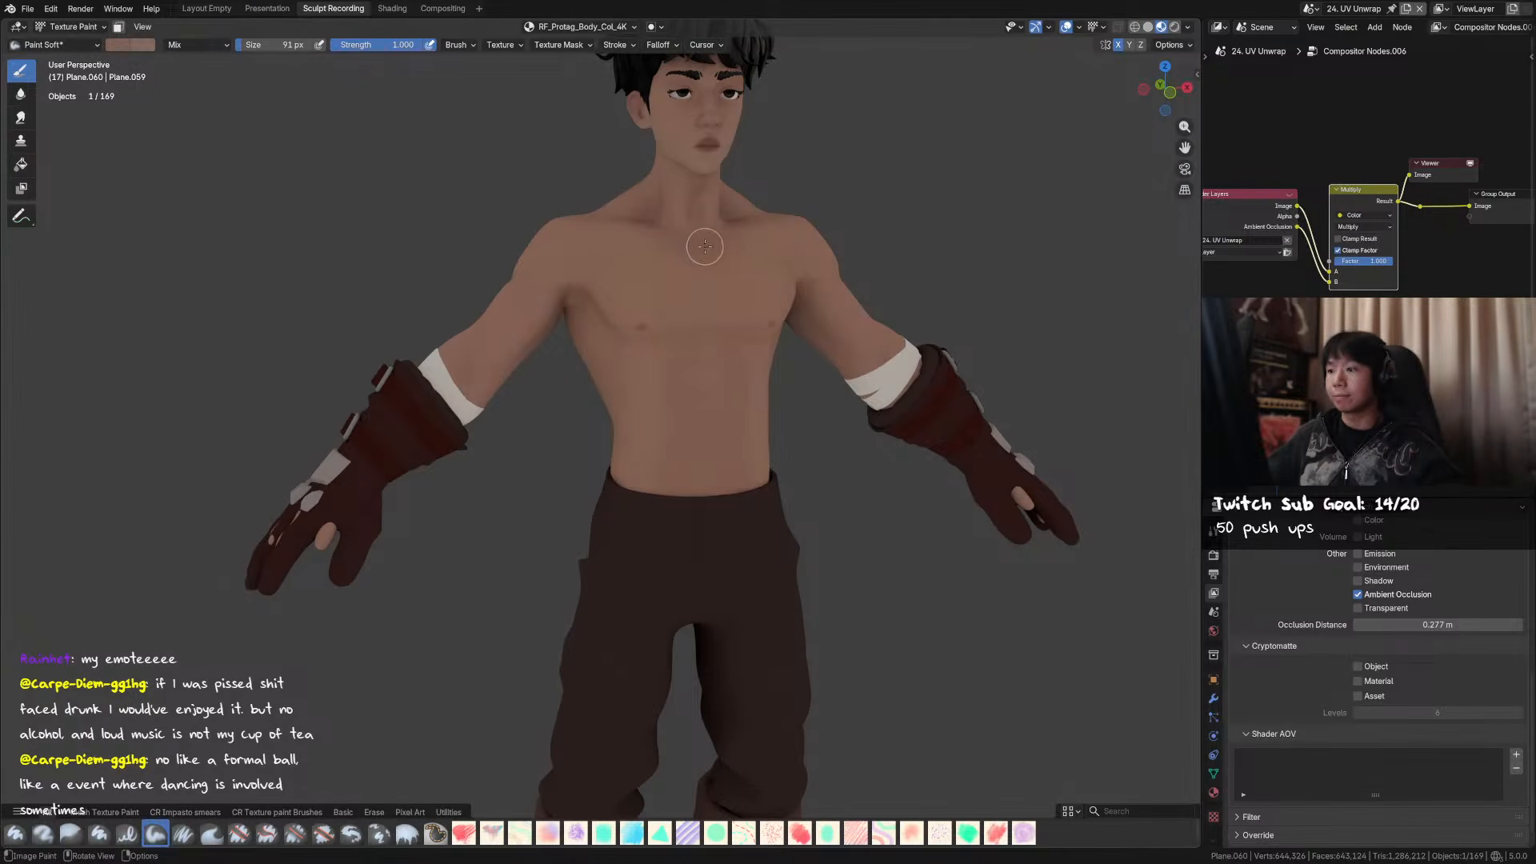
- Resize the soft brush to 64, 82 and 126 px for blending the chest and abdomen skin
key("f")
left_click(716, 363)
middle_click_drag(717, 360, 728, 368)
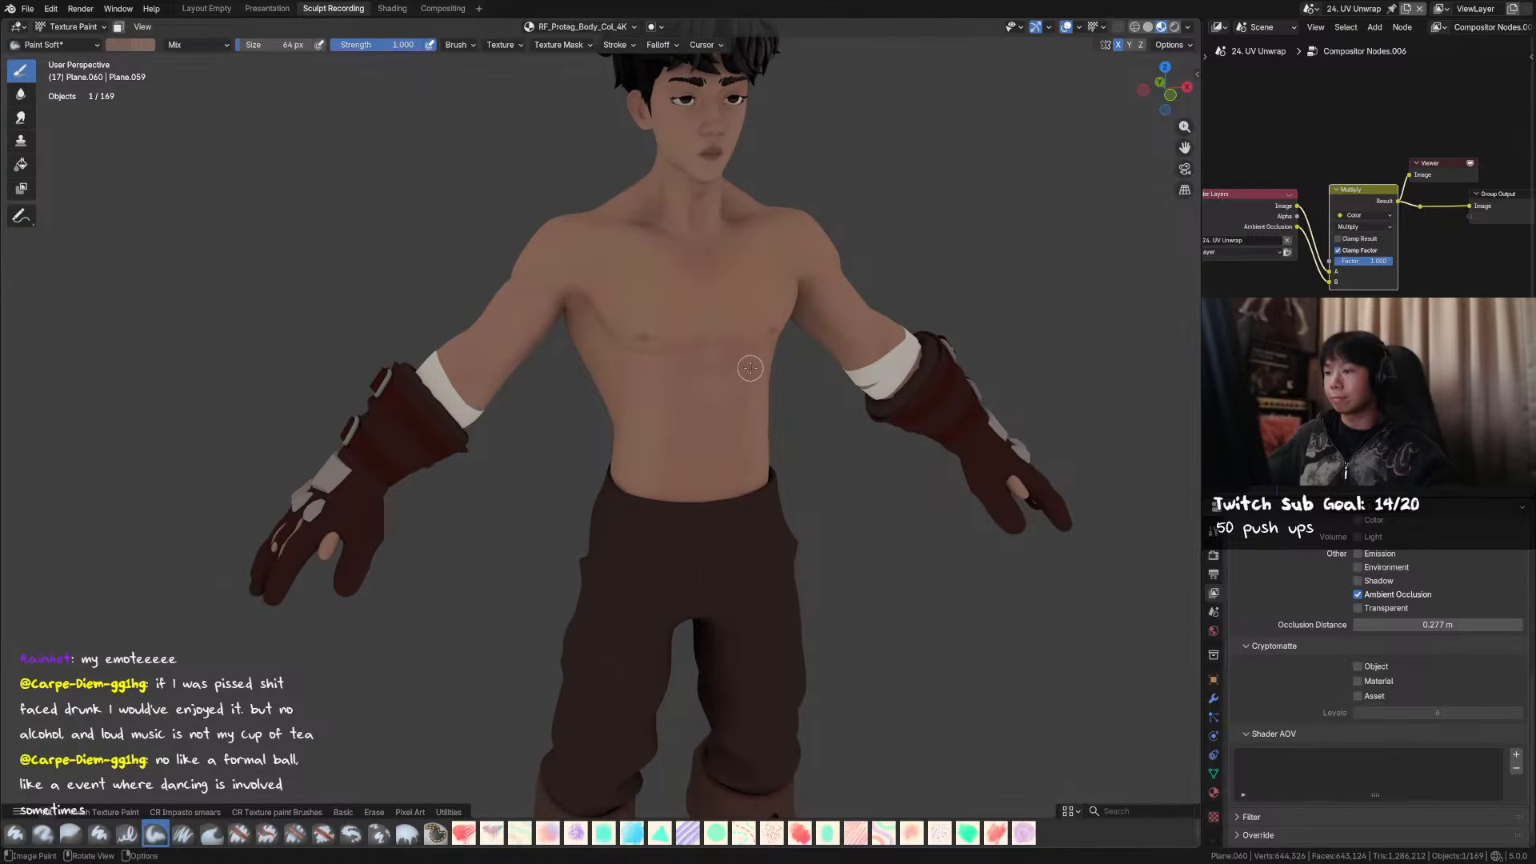
key("f")
left_click(744, 356)
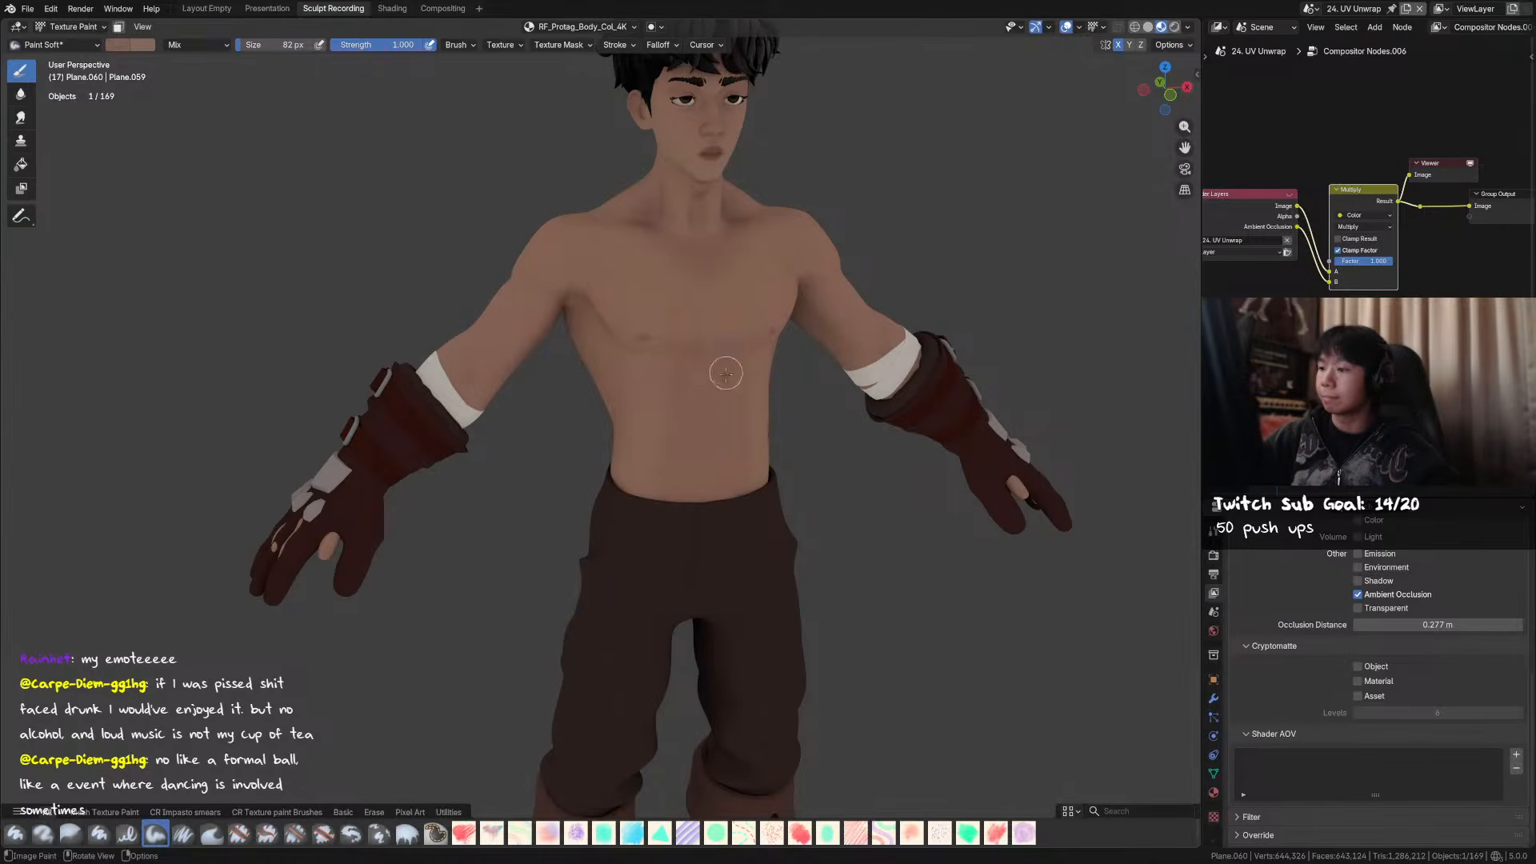
middle_click_drag(746, 405, 713, 411)
key("f")
left_click(696, 410)
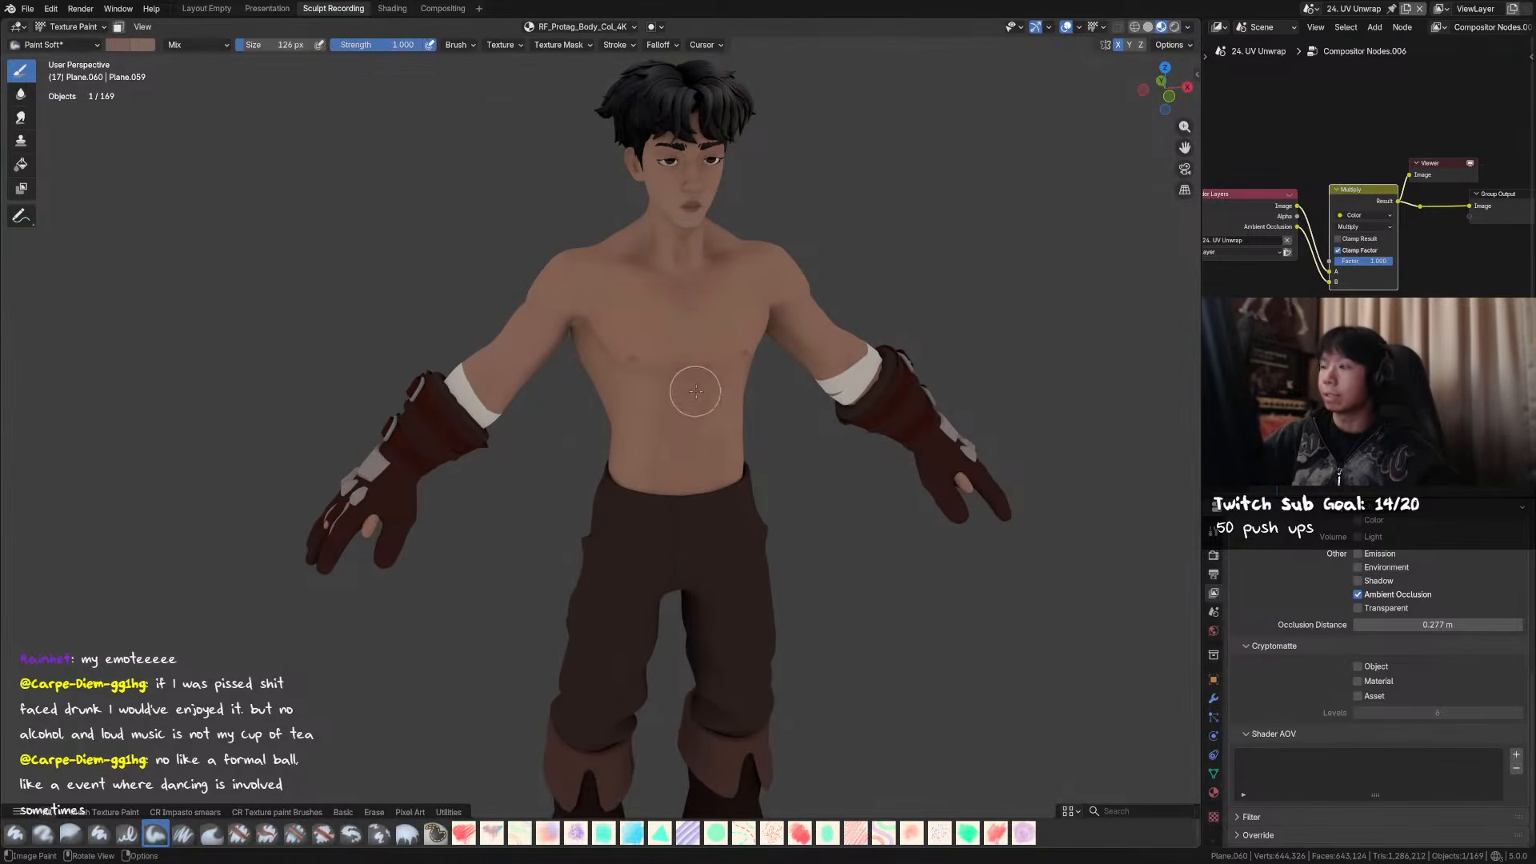
- Resize the brush for work on the upper chest and neck from the character's other side
mouse_move(765, 367)
middle_mouse_down()
mouse_move(840, 281)
mouse_move(836, 305)
middle_mouse_up()
key("f")
left_click(710, 294)
mouse_move(684, 284)
middle_mouse_down()
mouse_move(660, 249)
mouse_move(672, 230)
mouse_move(856, 218)
middle_mouse_up()
key("f")
left_click(654, 247)
middle_click_drag(925, 260, 857, 286)
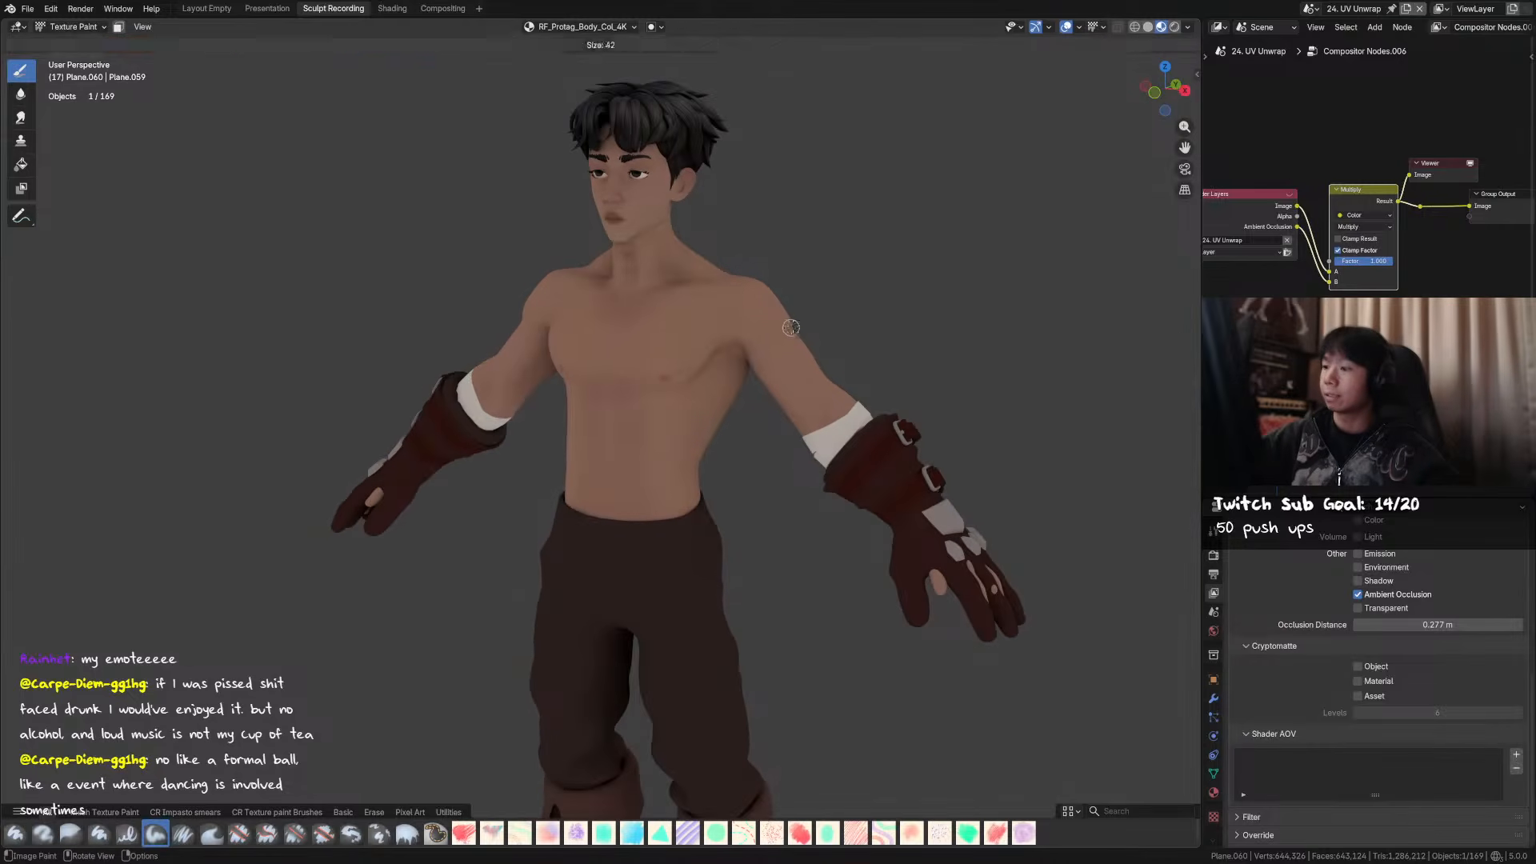
- Turn to the character's back and set the brush size to 143 px
mouse_move(795, 346)
middle_mouse_down()
mouse_move(826, 339)
mouse_move(825, 360)
mouse_move(876, 374)
mouse_move(897, 353)
mouse_move(823, 377)
mouse_move(789, 352)
mouse_move(717, 230)
mouse_move(746, 199)
mouse_move(832, 210)
mouse_move(744, 232)
middle_mouse_up()
key("f")
left_click(800, 374)
key("f")
left_click(820, 362)
key("f")
left_click(661, 289)
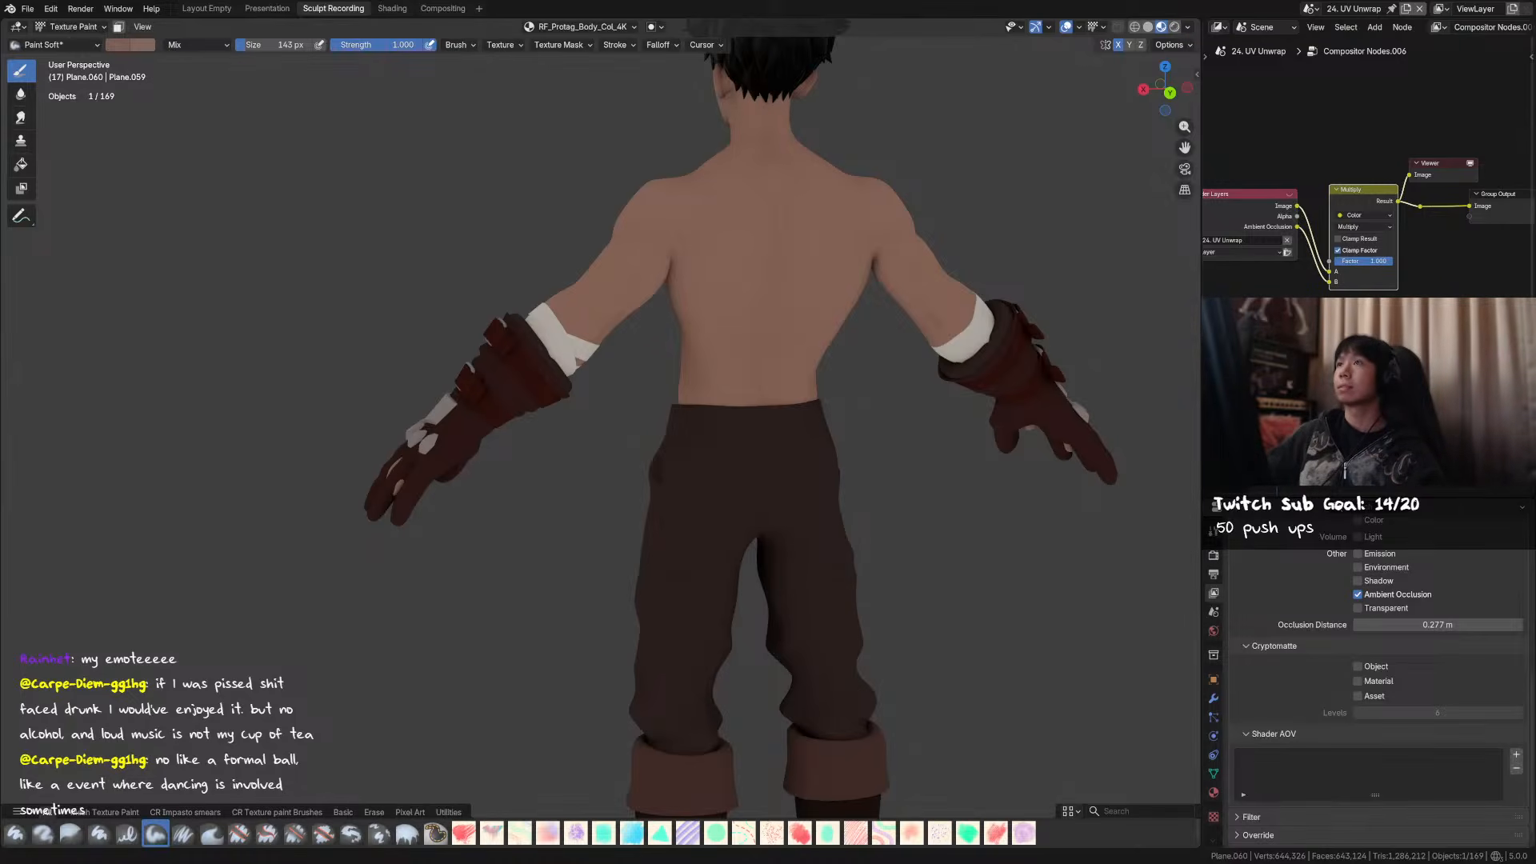
- Save the file and examine the body's skin tones from the front, side and back in material preview
middle_click_drag(1046, 195, 958, 214)
mouse_move(979, 261)
middle_mouse_down()
mouse_move(1025, 213)
mouse_move(909, 196)
mouse_move(922, 189)
mouse_move(886, 254)
mouse_move(810, 270)
middle_mouse_up()
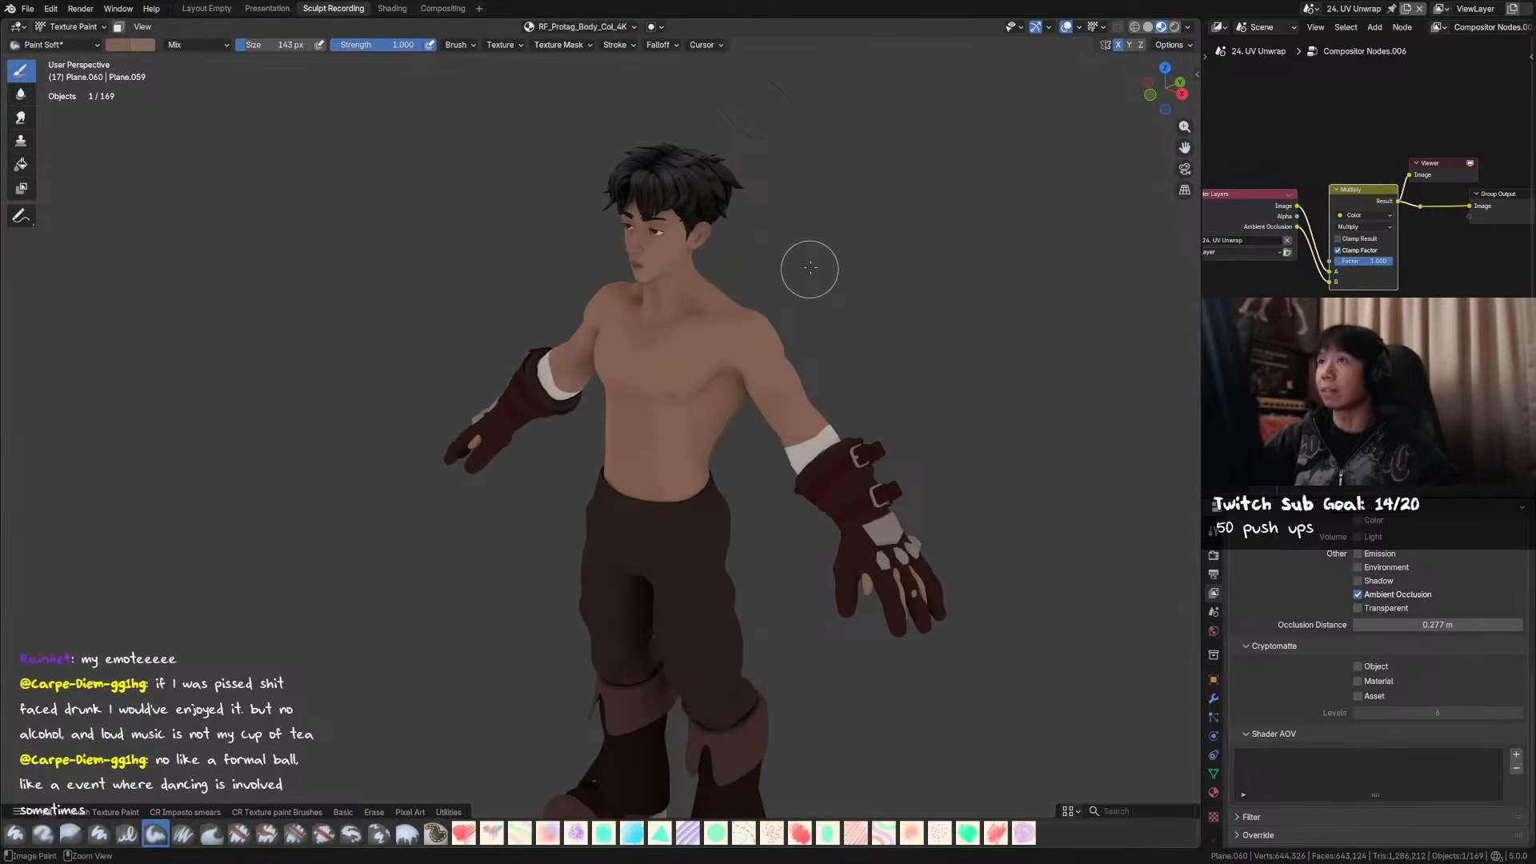
key("ctrl+s")
scroll(872, 292, "up", 2)
middle_click_drag(909, 274, 860, 249)
middle_click_drag(1001, 250, 811, 259)
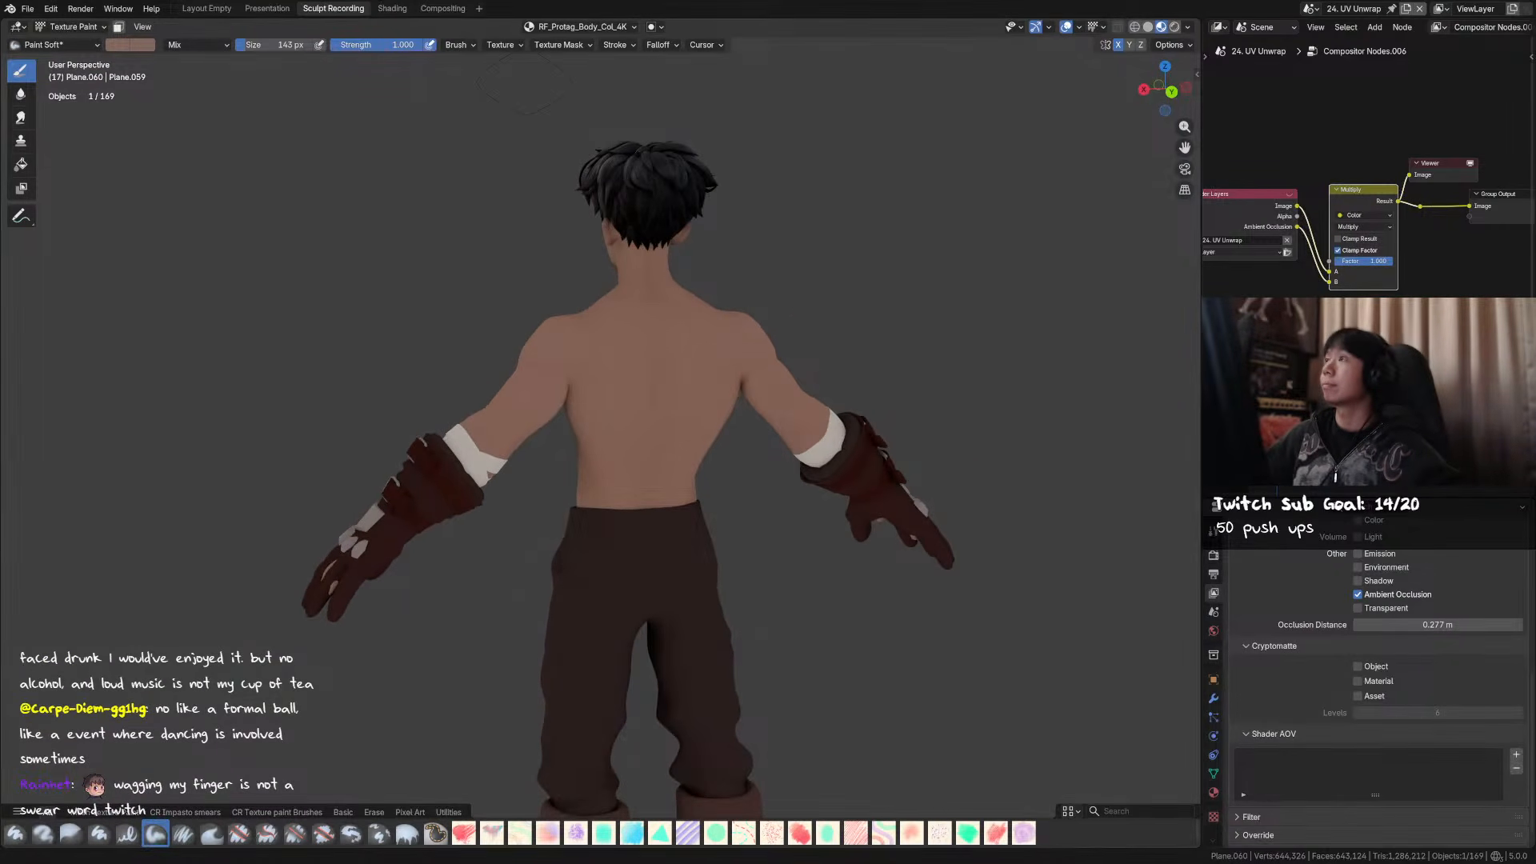
middle_click_drag(823, 261, 636, 335)
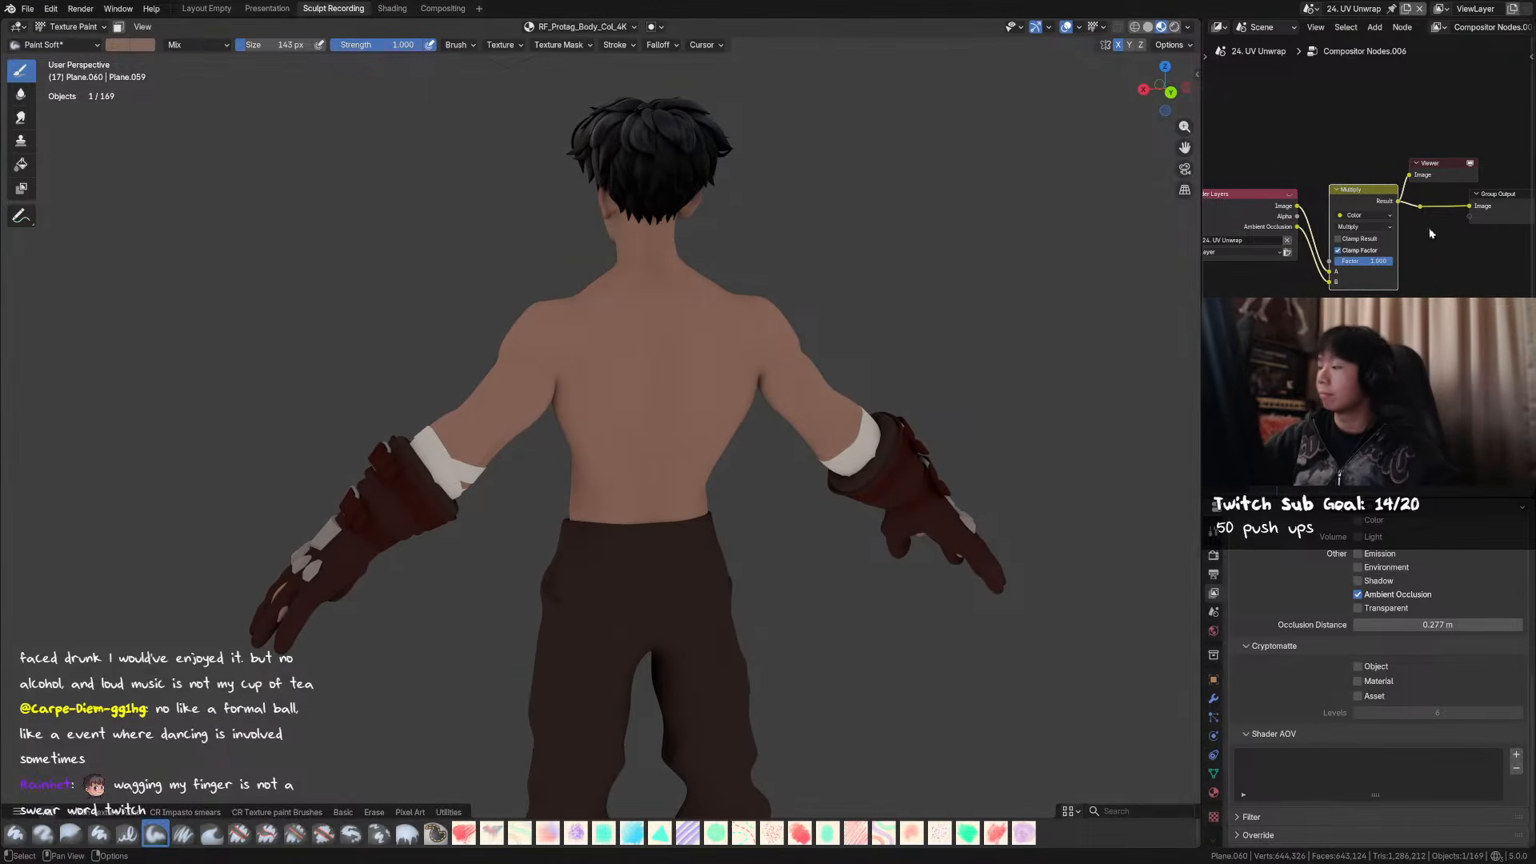
- Switch the viewport to solid shading and raise the shadow strength
left_click(1148, 26)
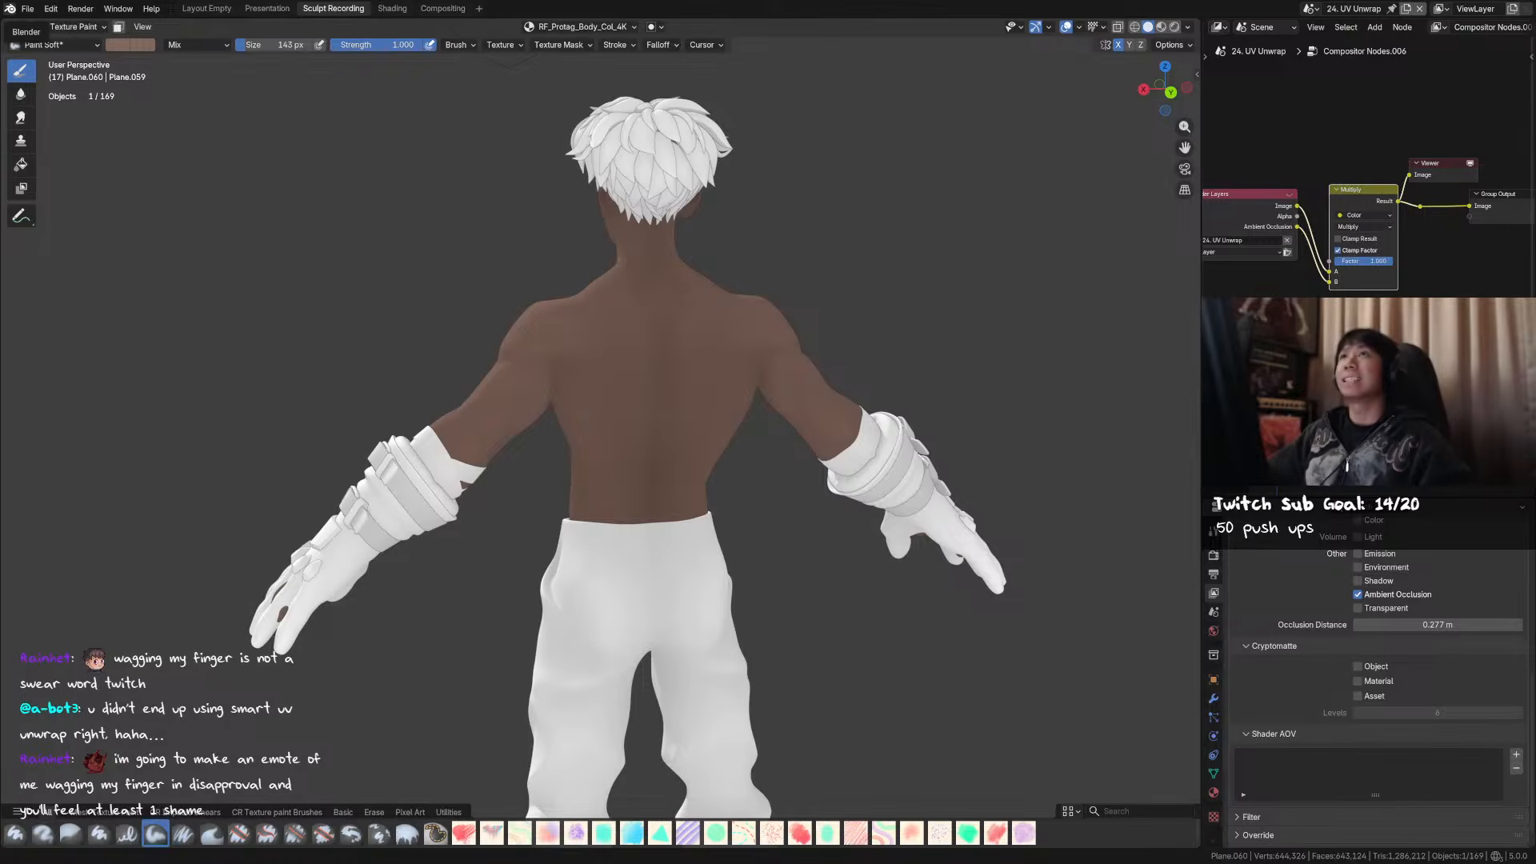
middle_click_drag(613, 347, 1088, 141)
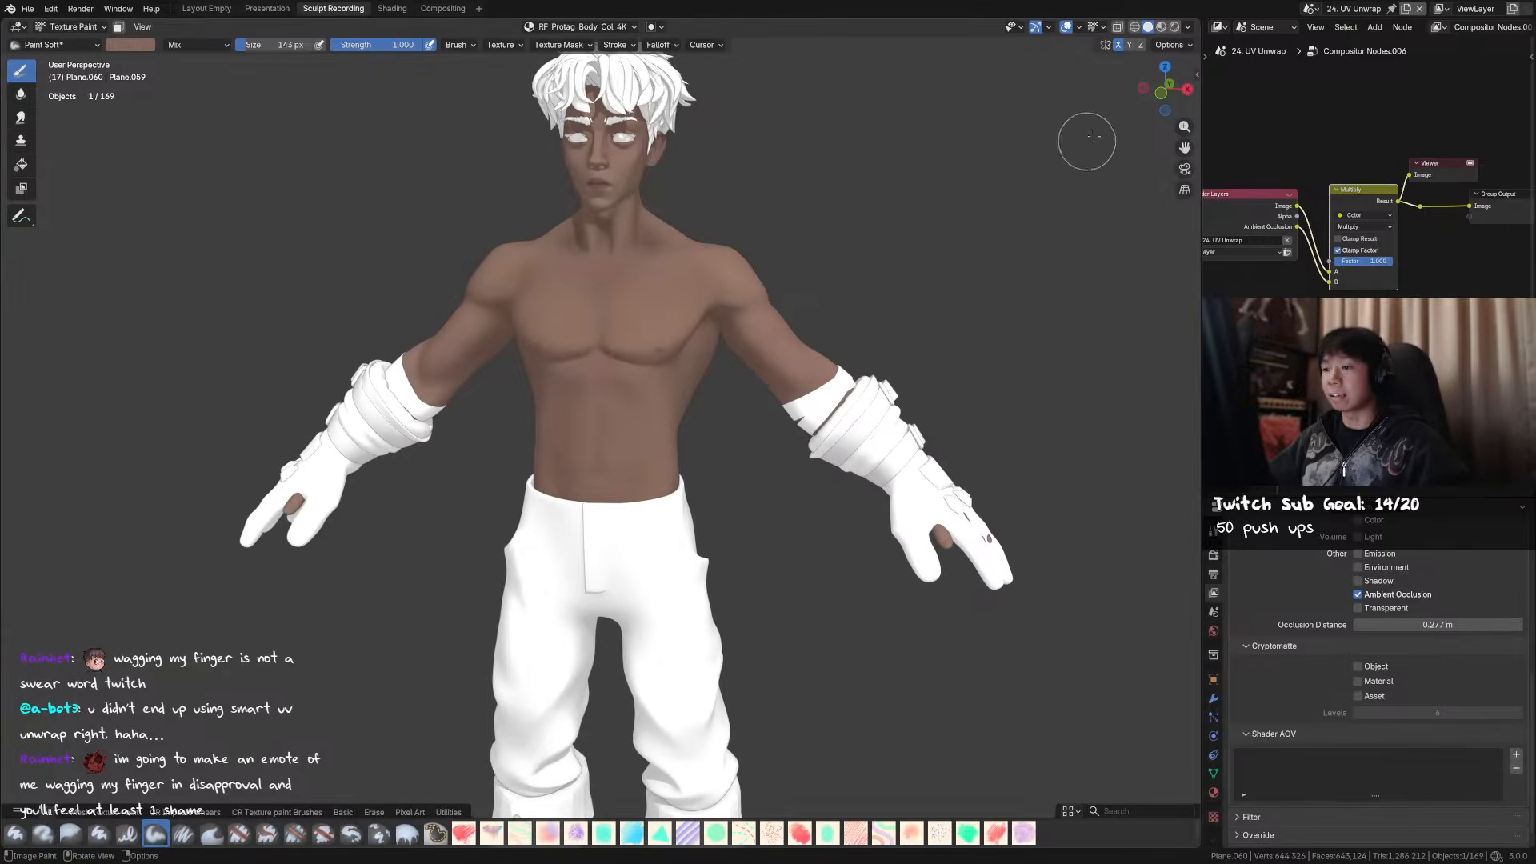
left_click(1187, 29)
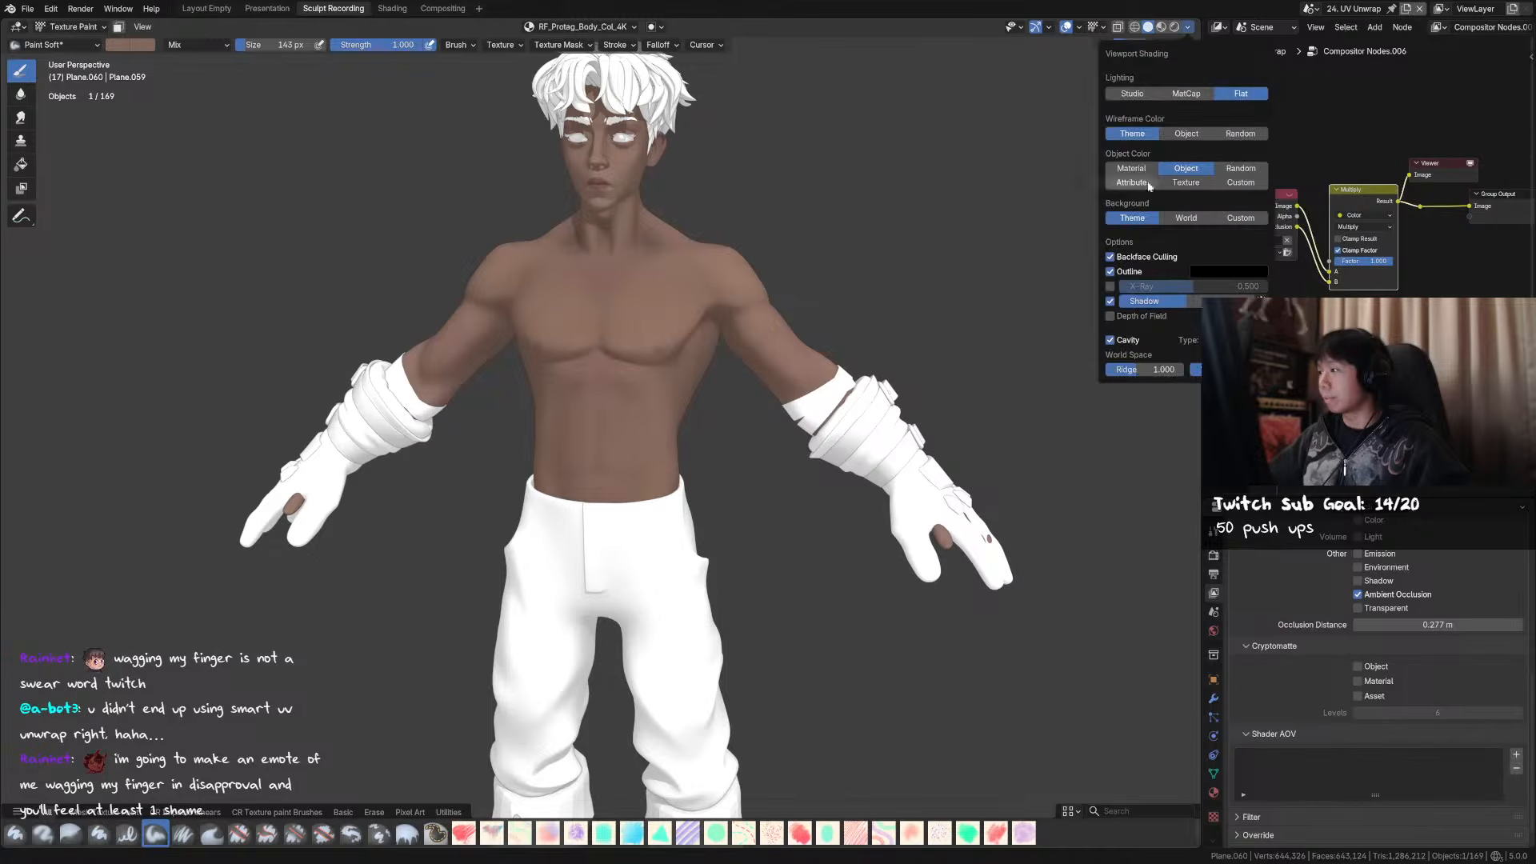
left_click_drag(1164, 302, 1192, 302)
- Increase the world-space cavity valley strength while viewing the back, and save the file
middle_click_drag(712, 319, 622, 311)
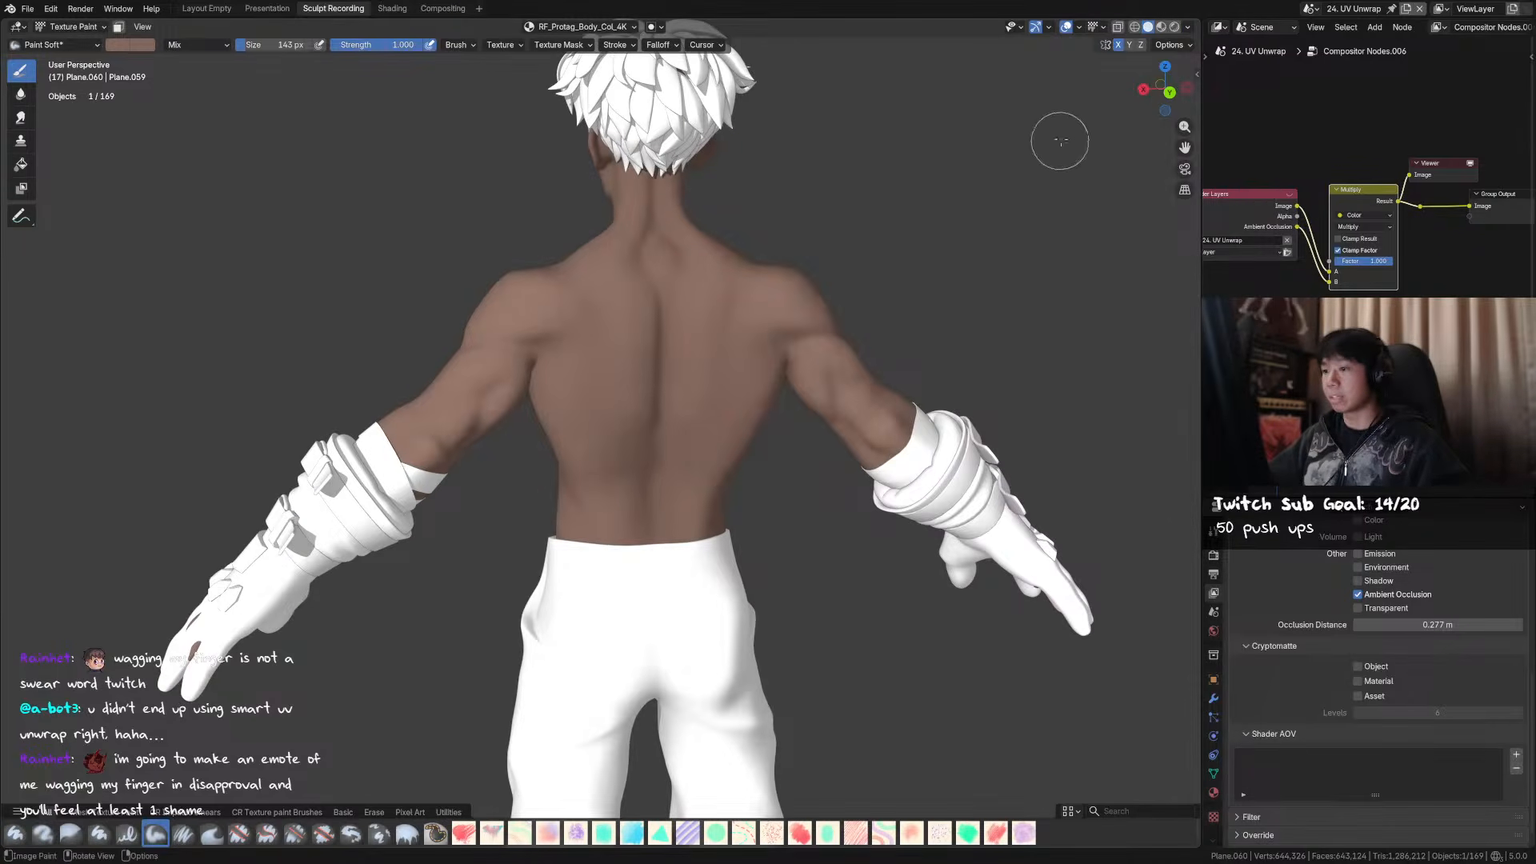
left_click(1187, 27)
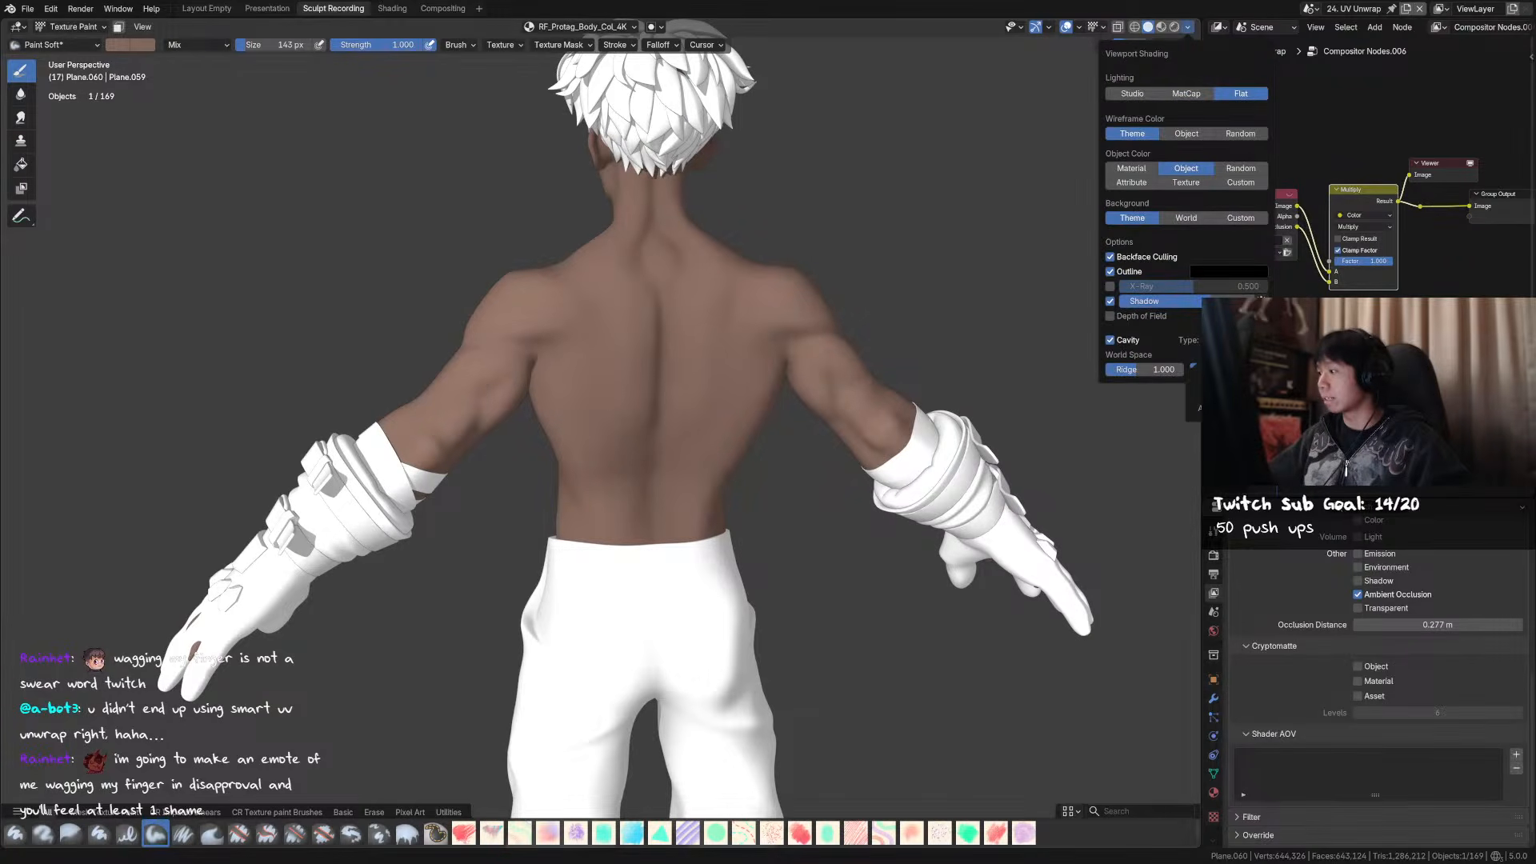
mouse_move(1196, 368)
left_mouse_down()
mouse_move(1248, 369)
mouse_move(1176, 369)
mouse_move(1232, 369)
left_mouse_up()
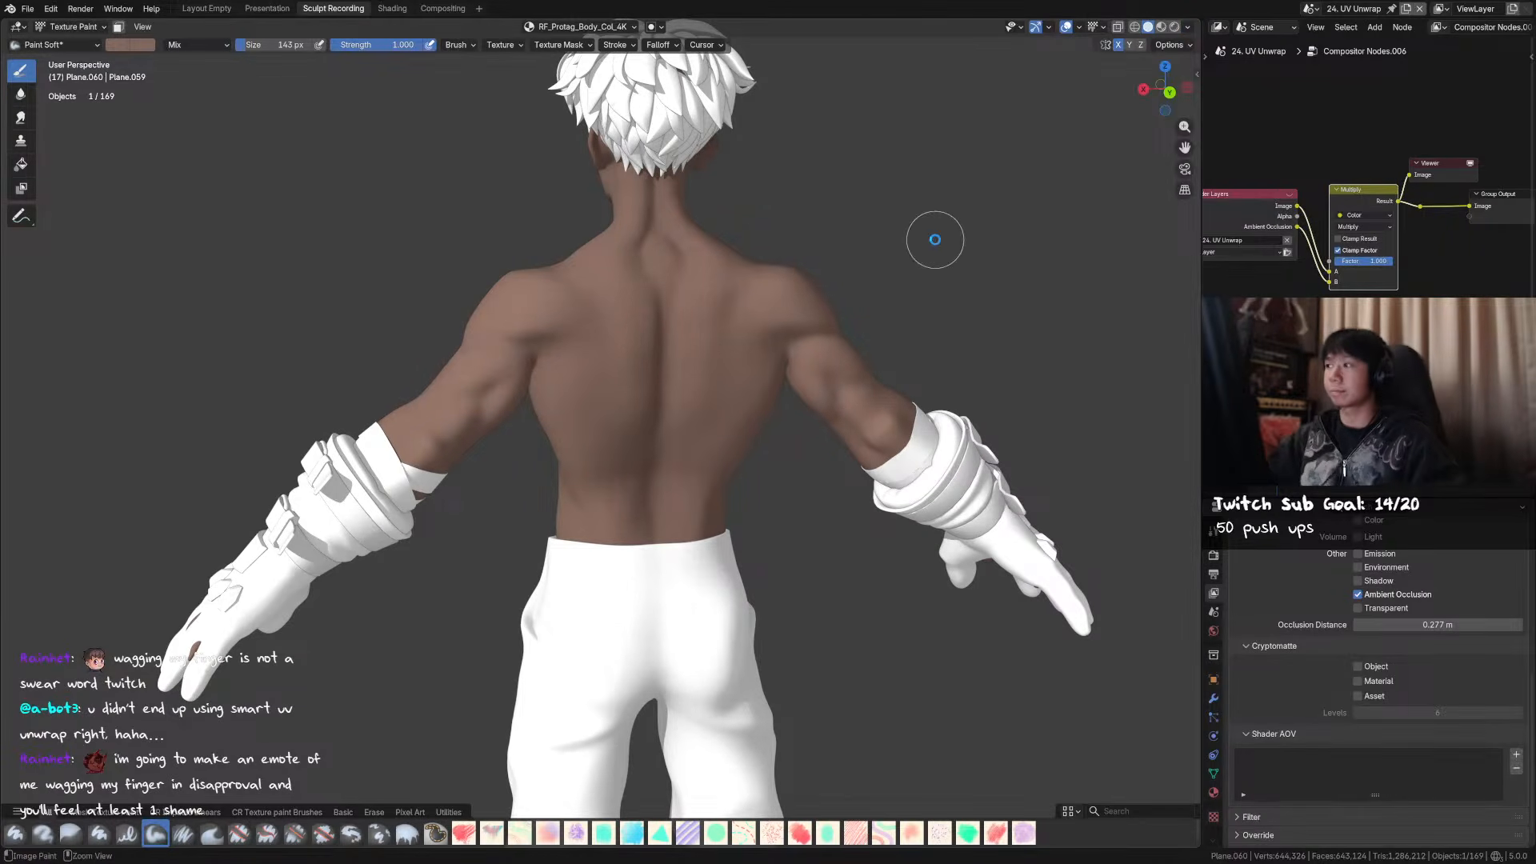
key("ctrl+s")
- Sample a skin tone from the body as the brush colour
middle_click_drag(690, 283, 1001, 271)
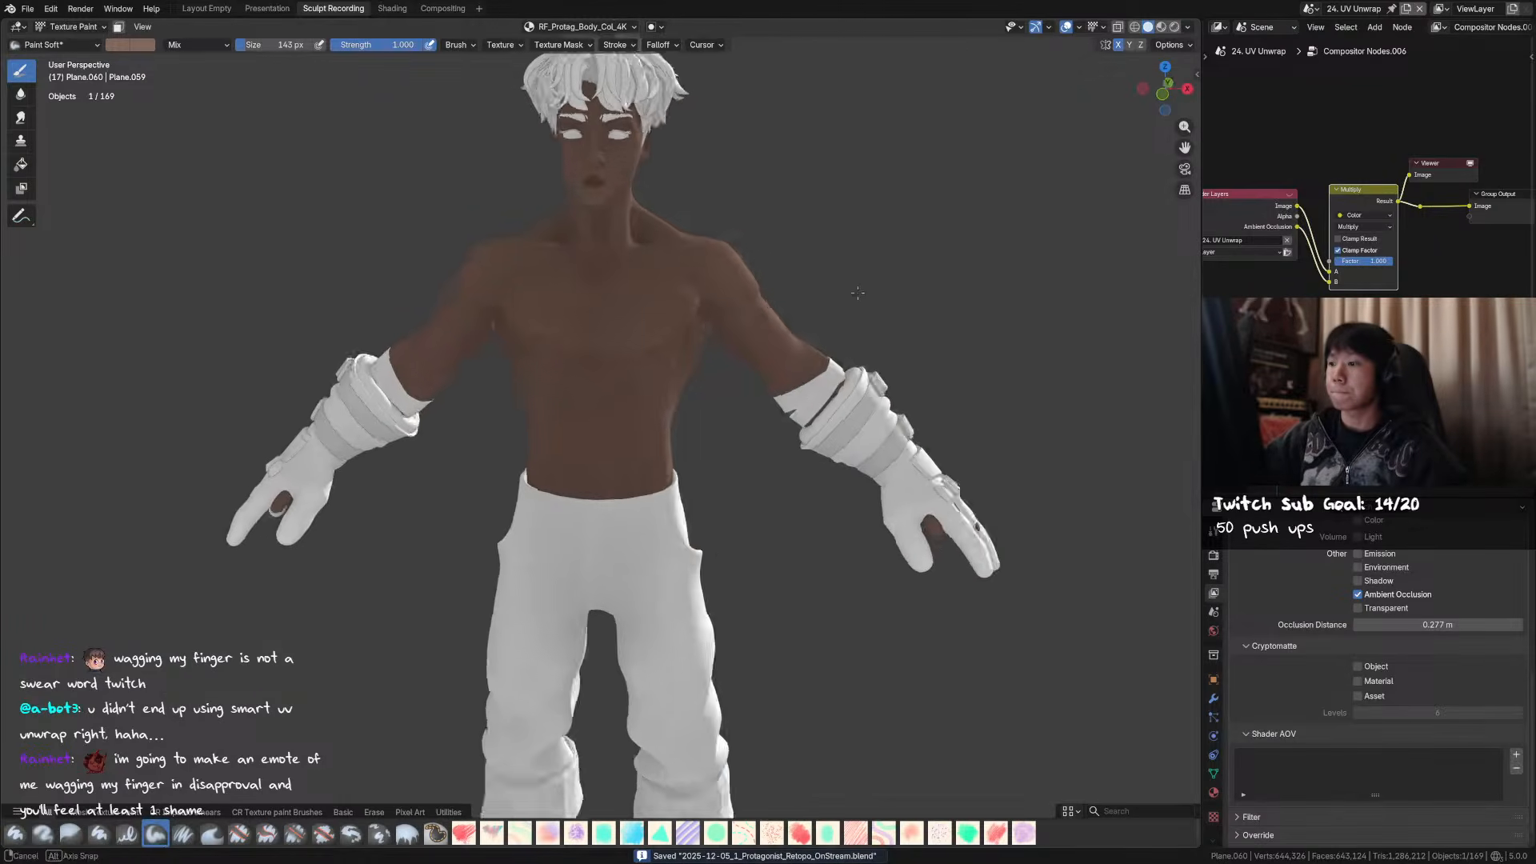
middle_click_drag(867, 281, 754, 277)
middle_click_drag(687, 316, 839, 269)
key("shift+x")
mouse_move(668, 261)
middle_mouse_down()
mouse_move(704, 268)
mouse_move(590, 302)
middle_mouse_up()
- Set the brush size to 103 px for the back and save the file
key("bracketleft")
key("bracketleft")
mouse_move(720, 309)
middle_mouse_down()
mouse_move(713, 288)
mouse_move(732, 283)
middle_mouse_up()
key("ctrl+s")
key("bracketleft")
key("bracketleft")
key("bracketright")
key("bracketright")
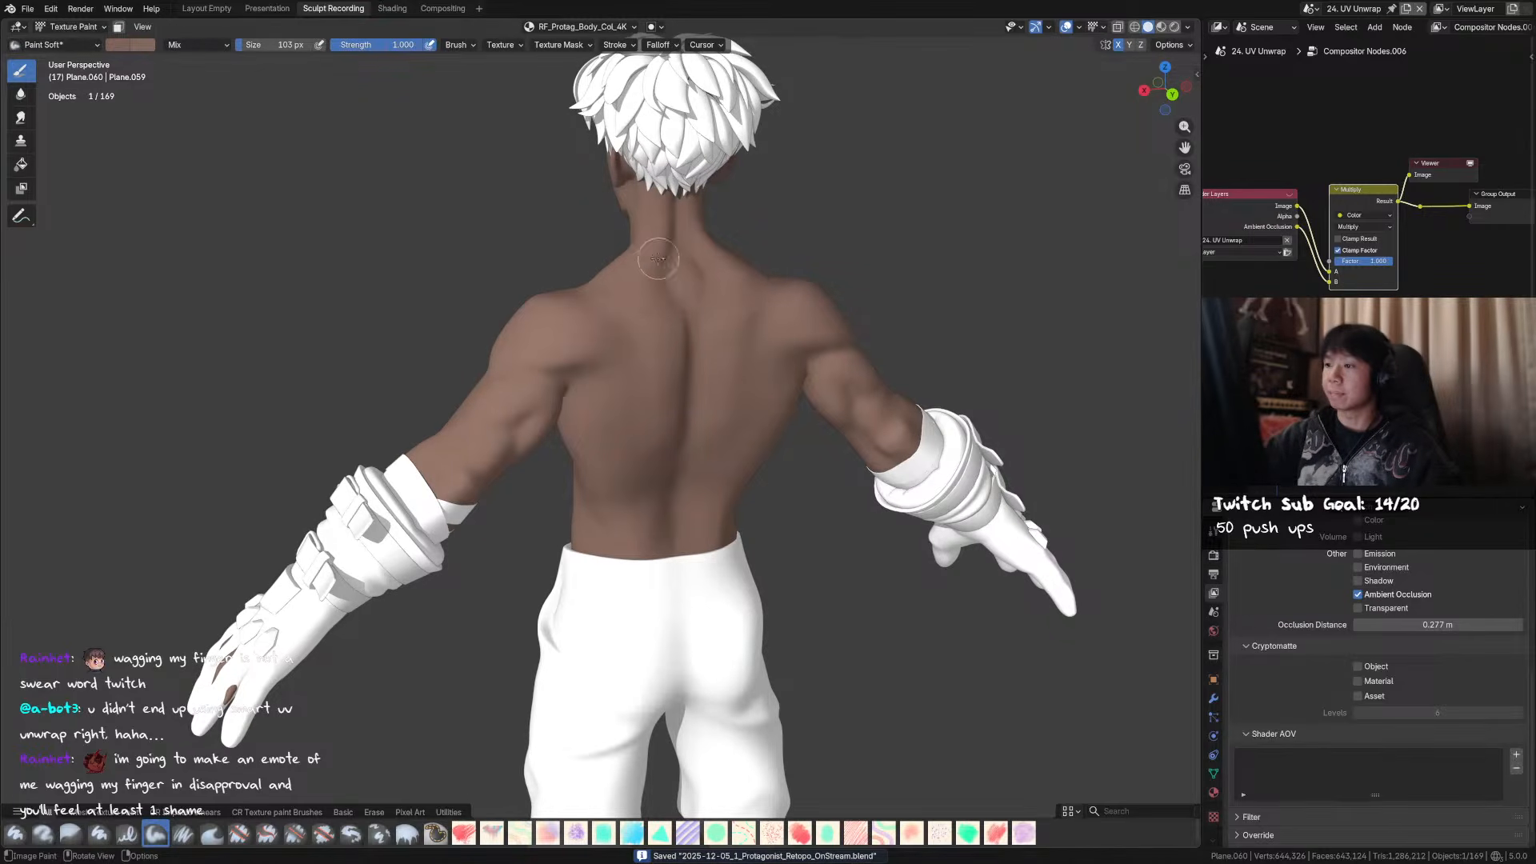
- Compare the torso's front and back shading, and reduce the brush size to 77 px for the back
scroll(726, 343, "up", 2)
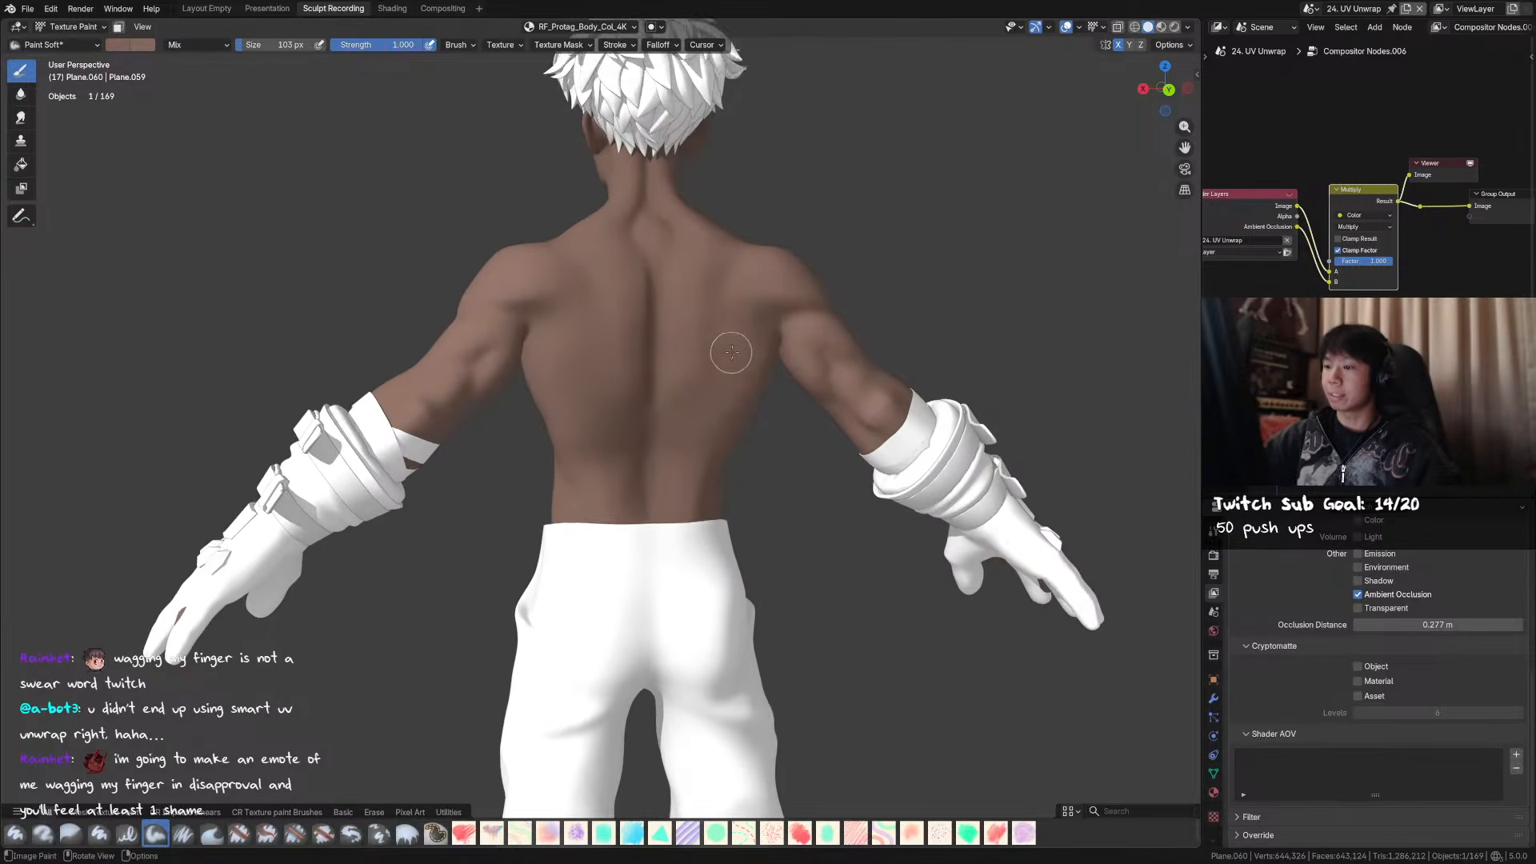
middle_click_drag(753, 335, 631, 333)
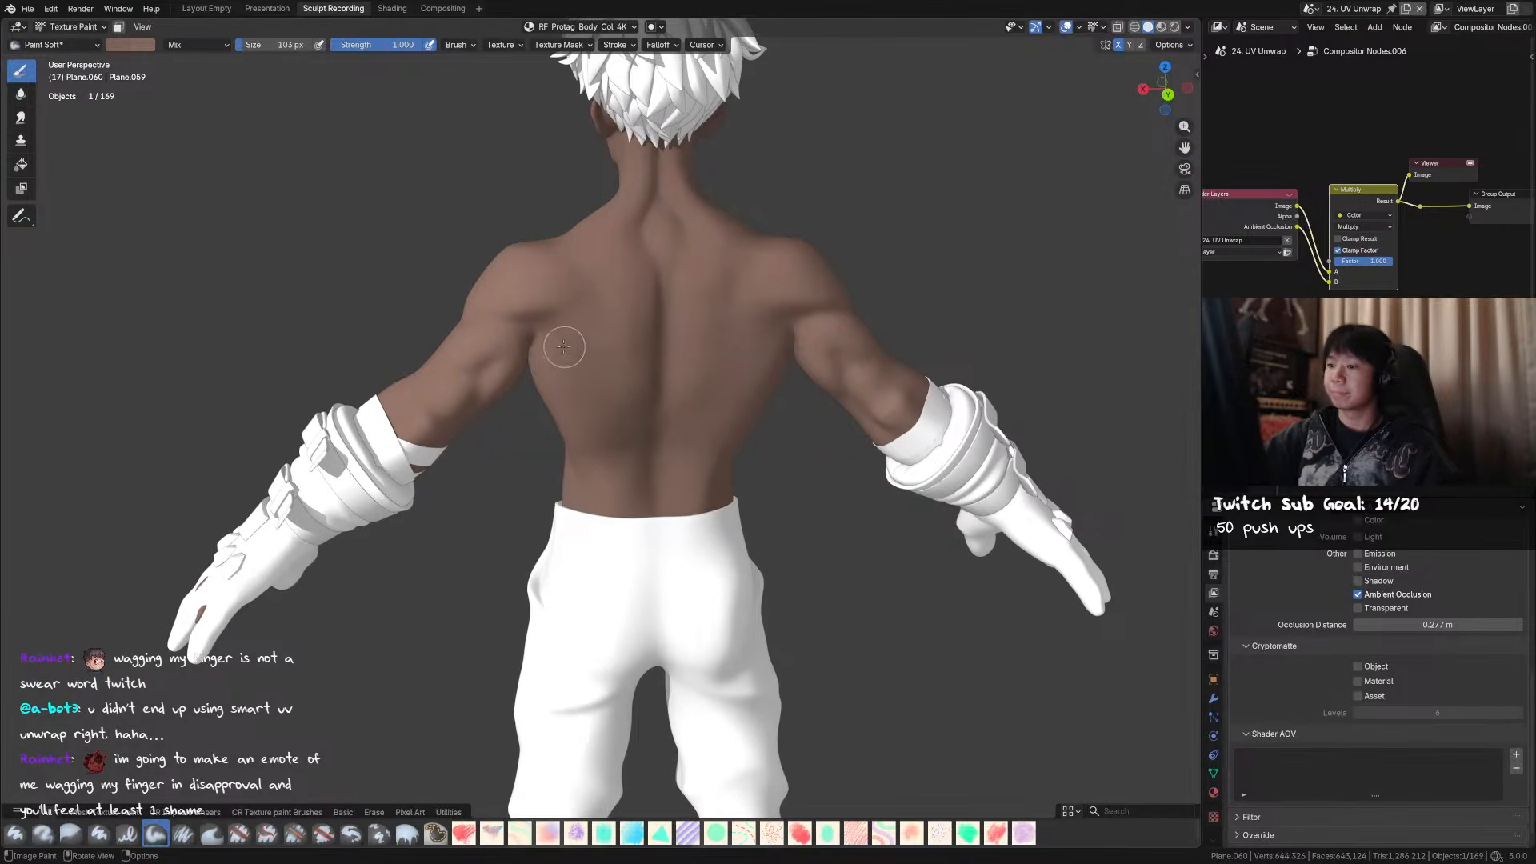
middle_click_drag(617, 280, 887, 268)
mouse_move(822, 342)
middle_mouse_down()
mouse_move(833, 300)
mouse_move(868, 341)
middle_mouse_up()
middle_click_drag(708, 309, 675, 319)
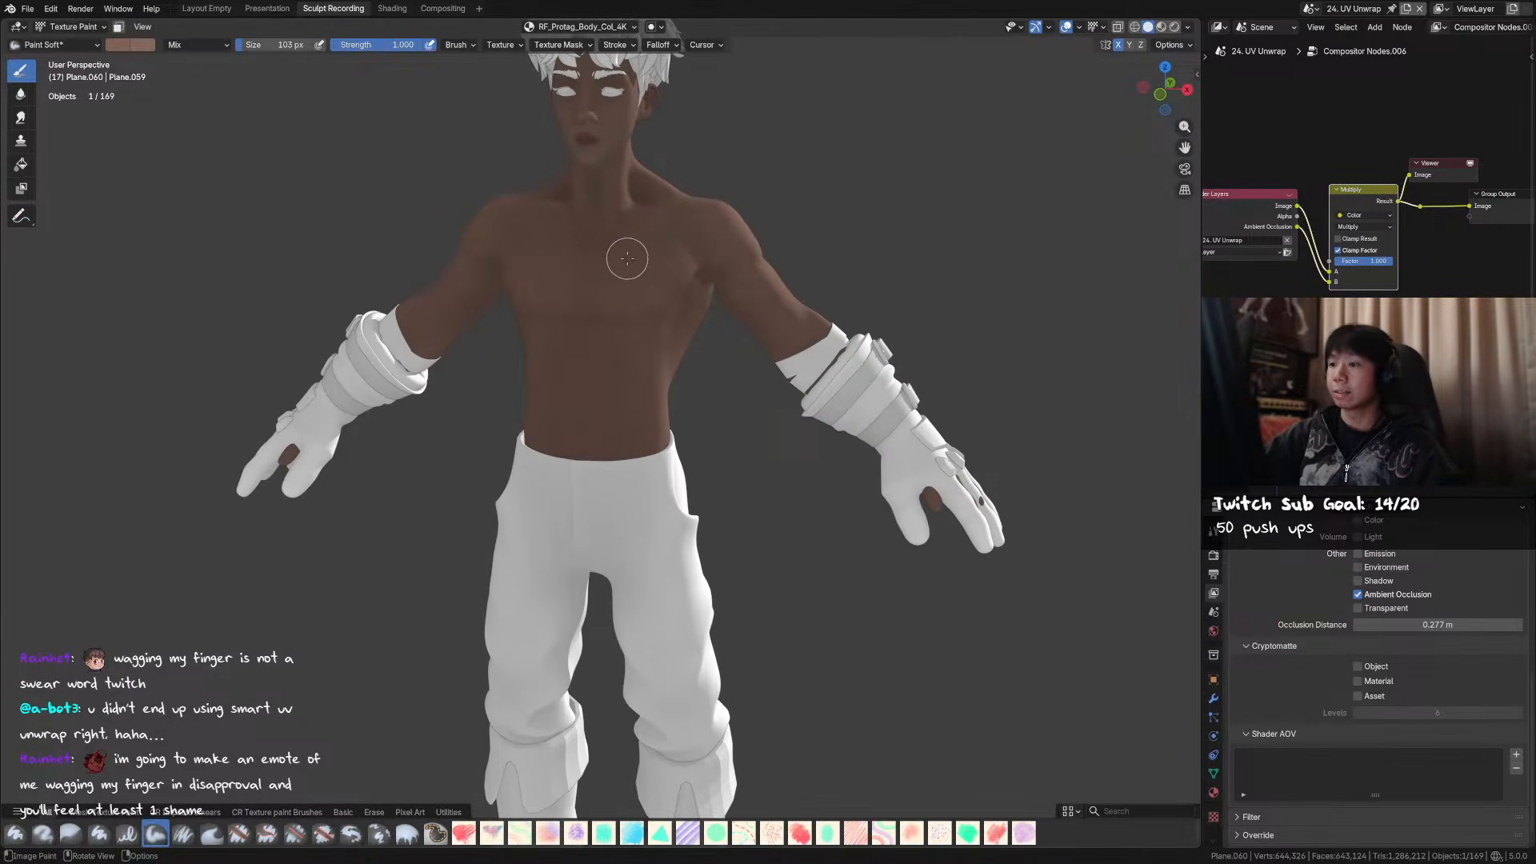
middle_click_drag(902, 212, 665, 197)
key("f")
left_click(630, 282)
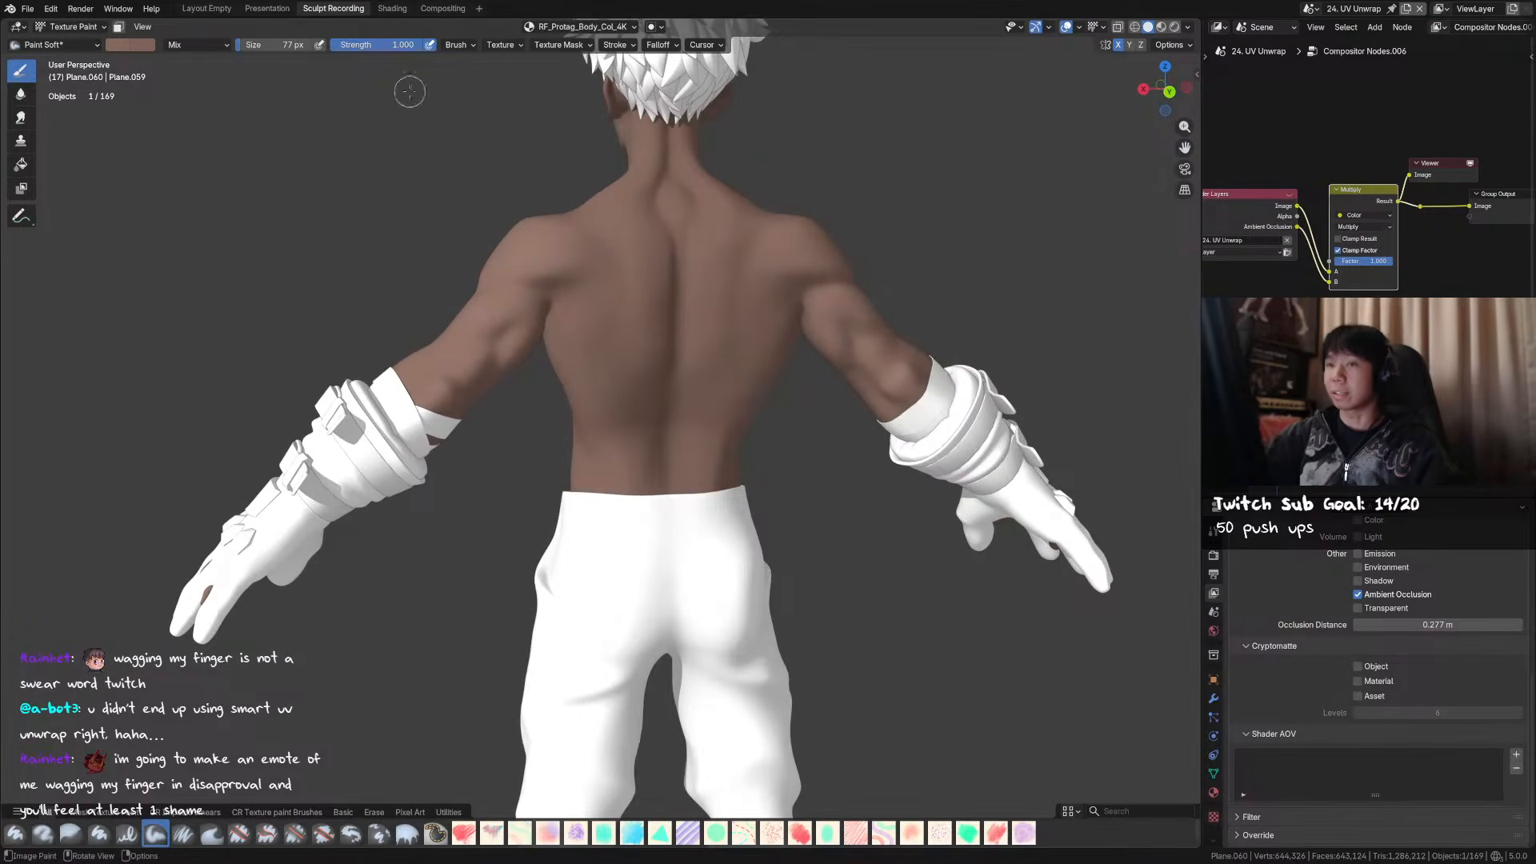
- Adjust the brush colour's hue and raise its saturation slightly, judging the skin tones in material preview
left_click(127, 45)
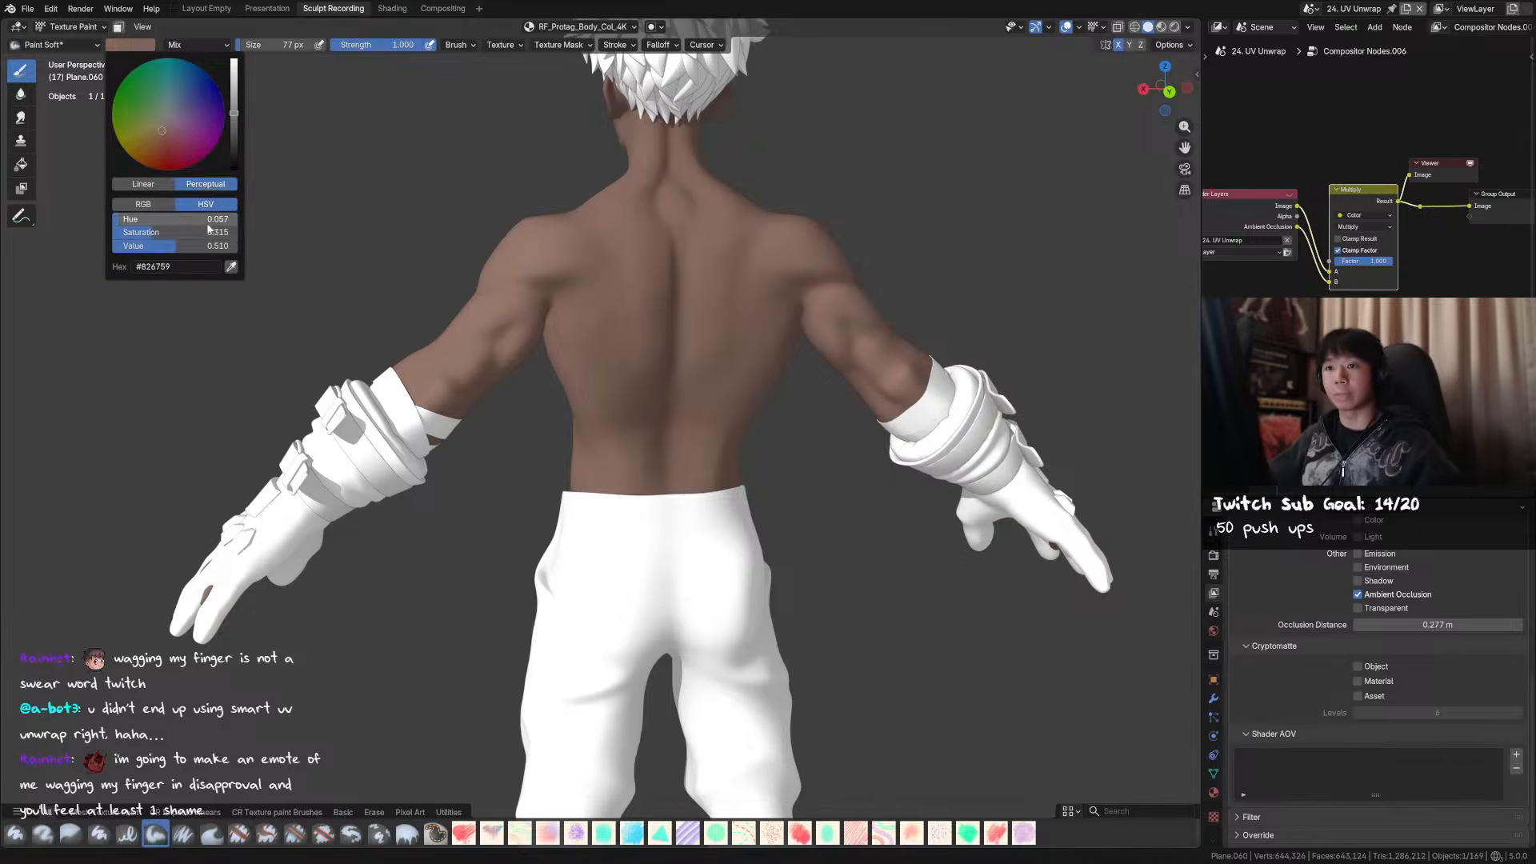
left_click(1161, 27)
left_click(1148, 28)
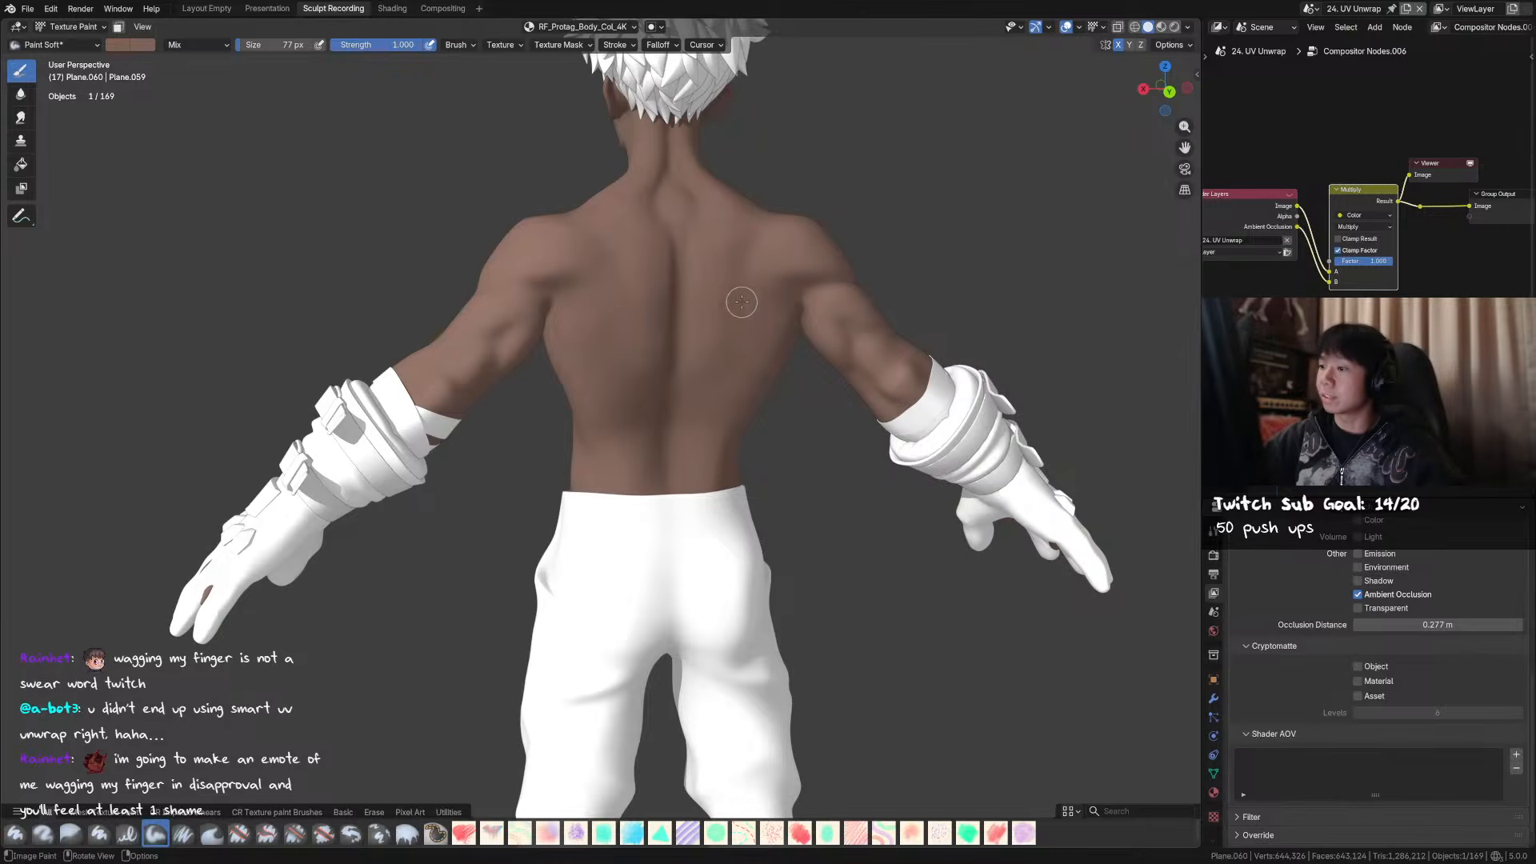
left_click(1161, 26)
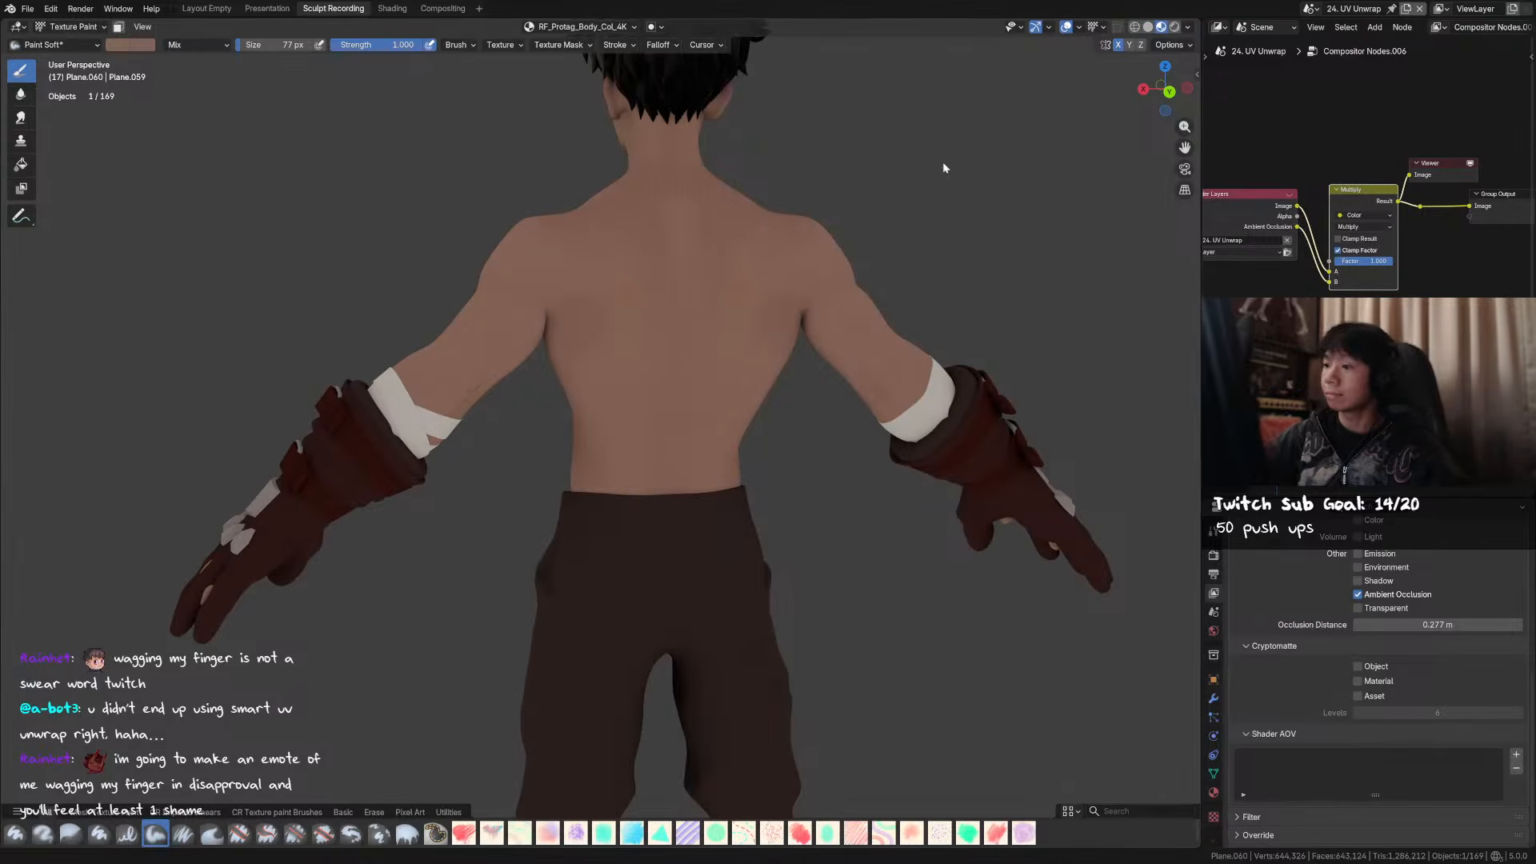
left_click(129, 45)
left_click_drag(208, 219, 210, 219)
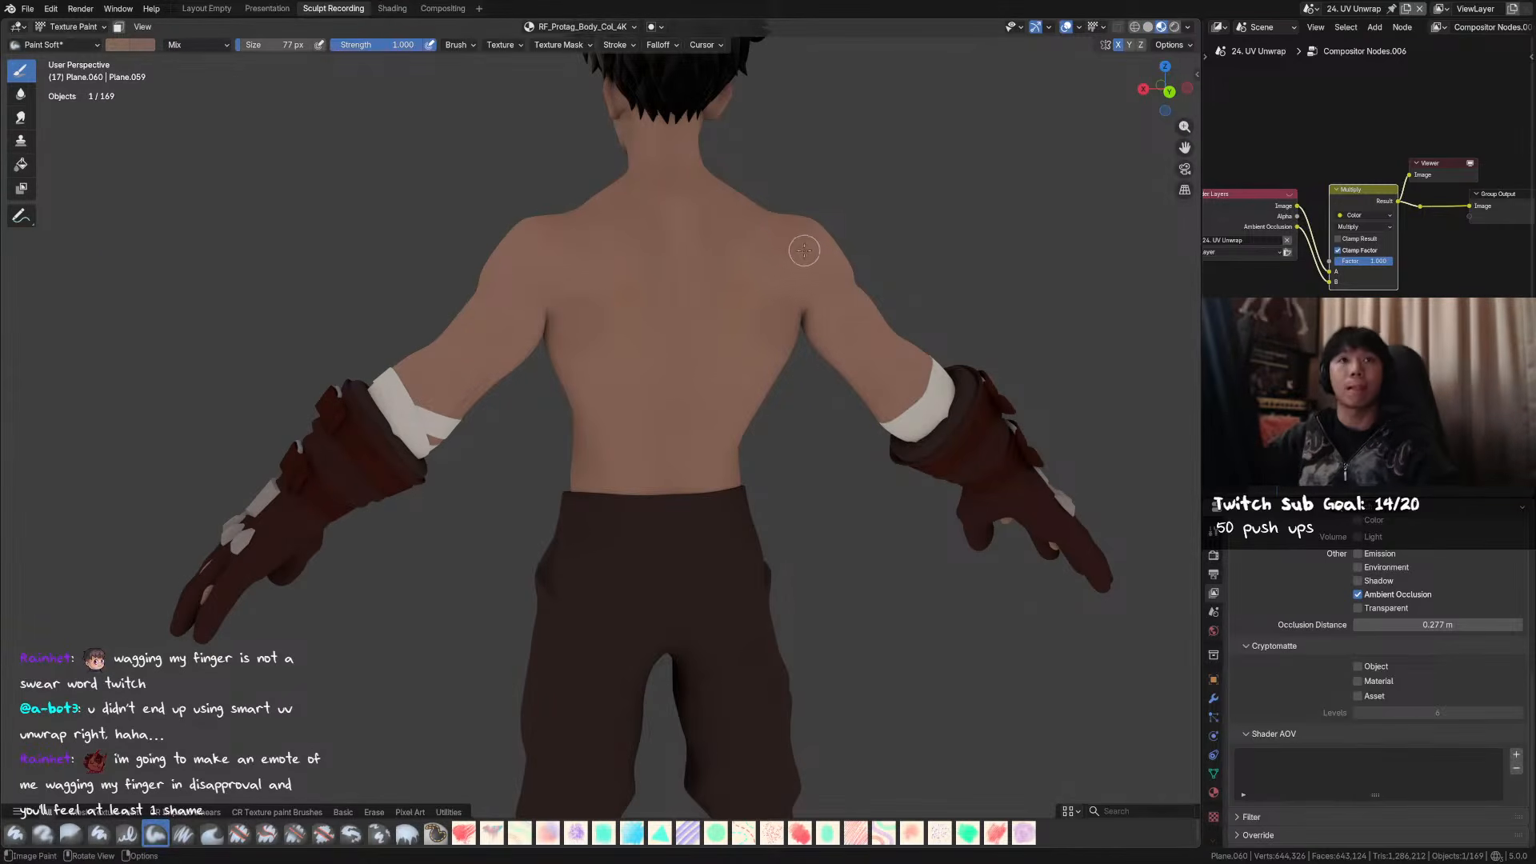
middle_click_drag(833, 299, 828, 282)
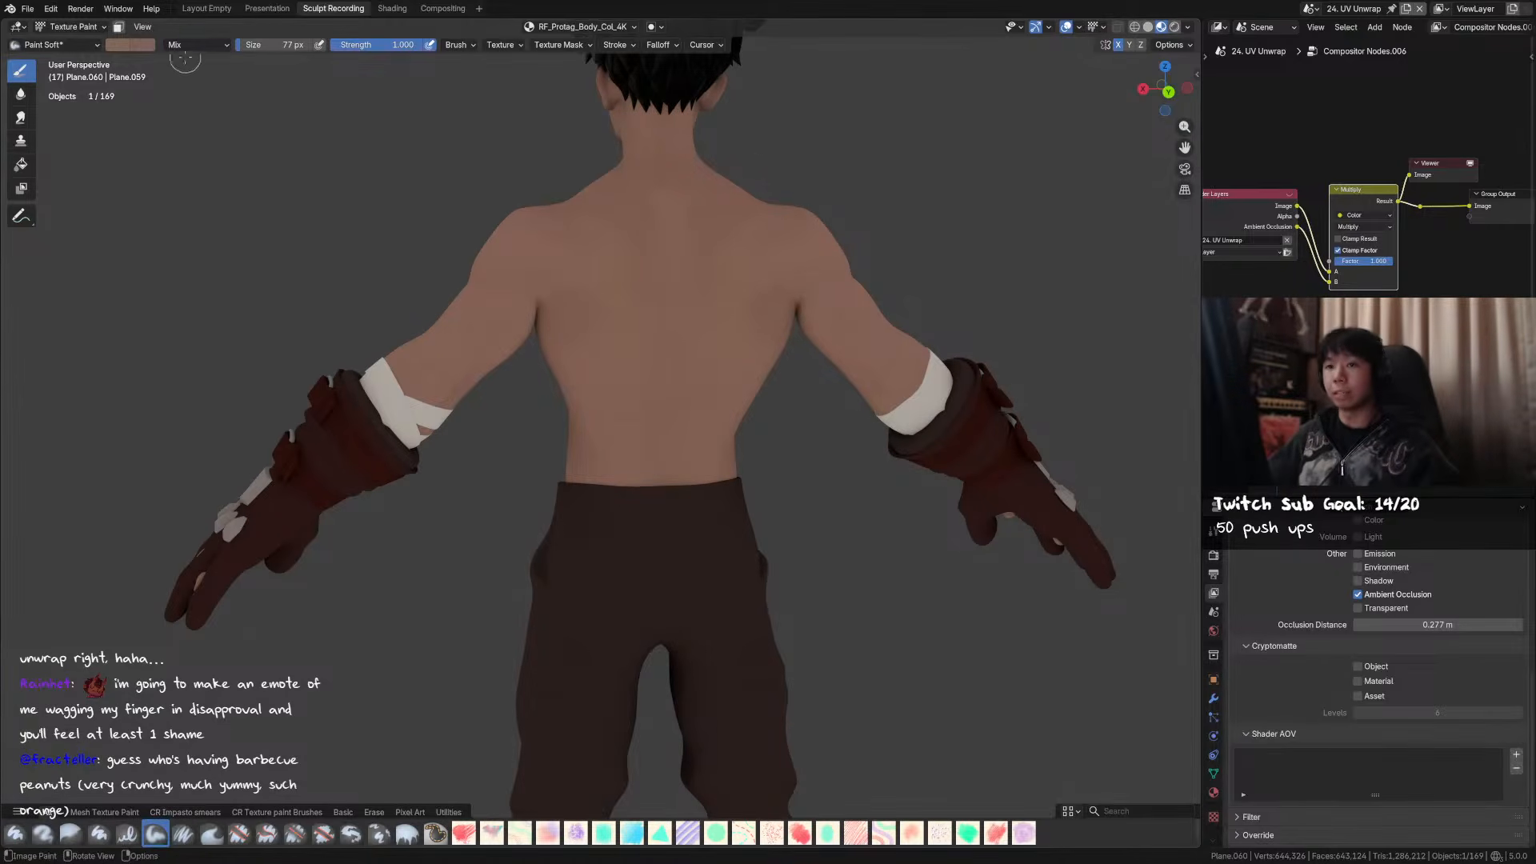
left_click(124, 50)
left_click_drag(160, 232, 174, 232)
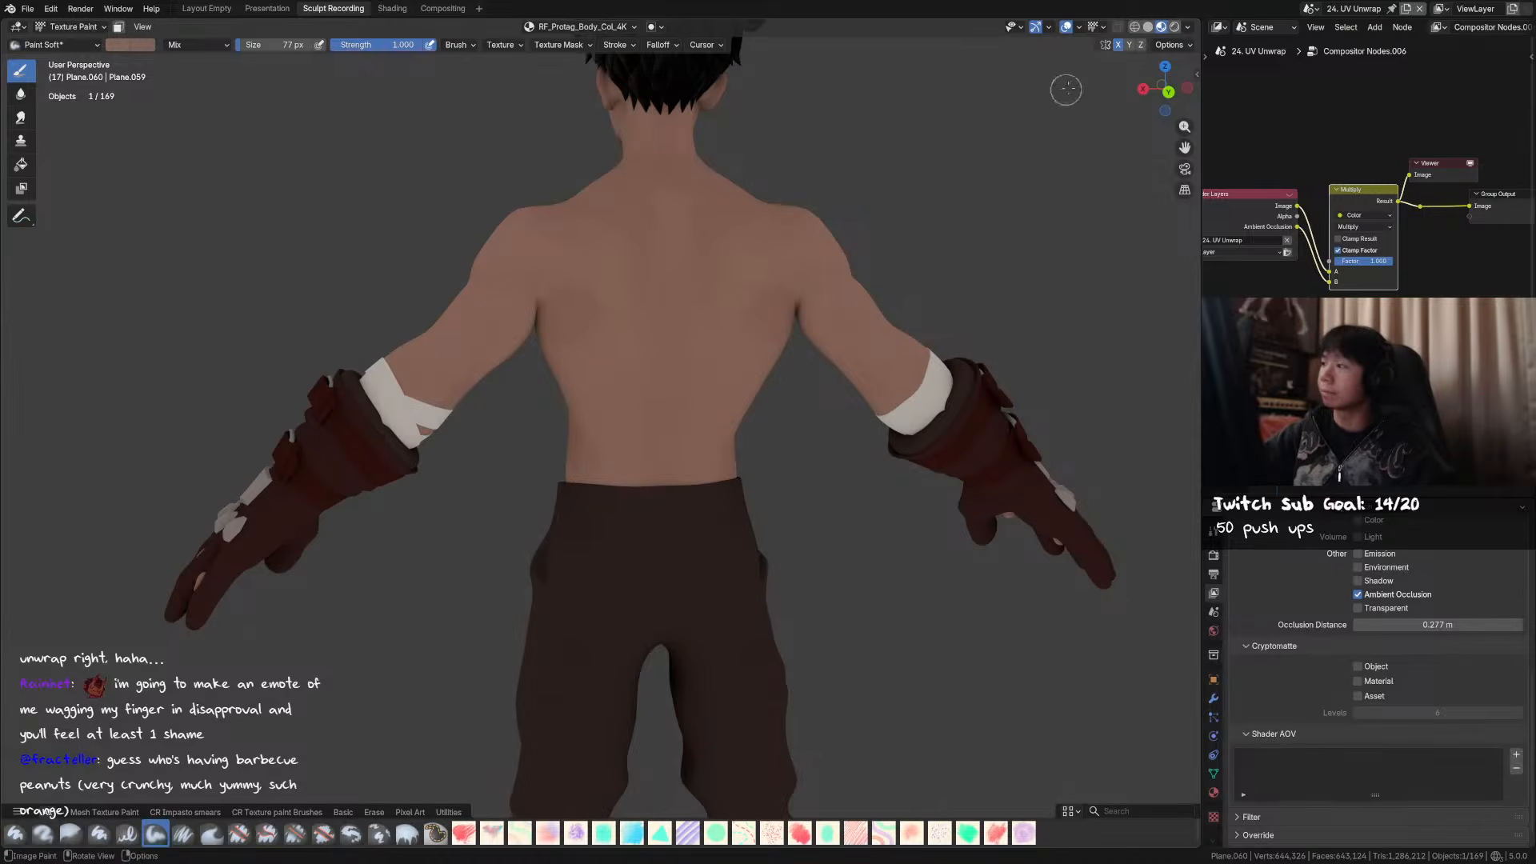
- Return the viewport to solid shading and shrink the brush to 43 px for the upper spine
left_click(1148, 27)
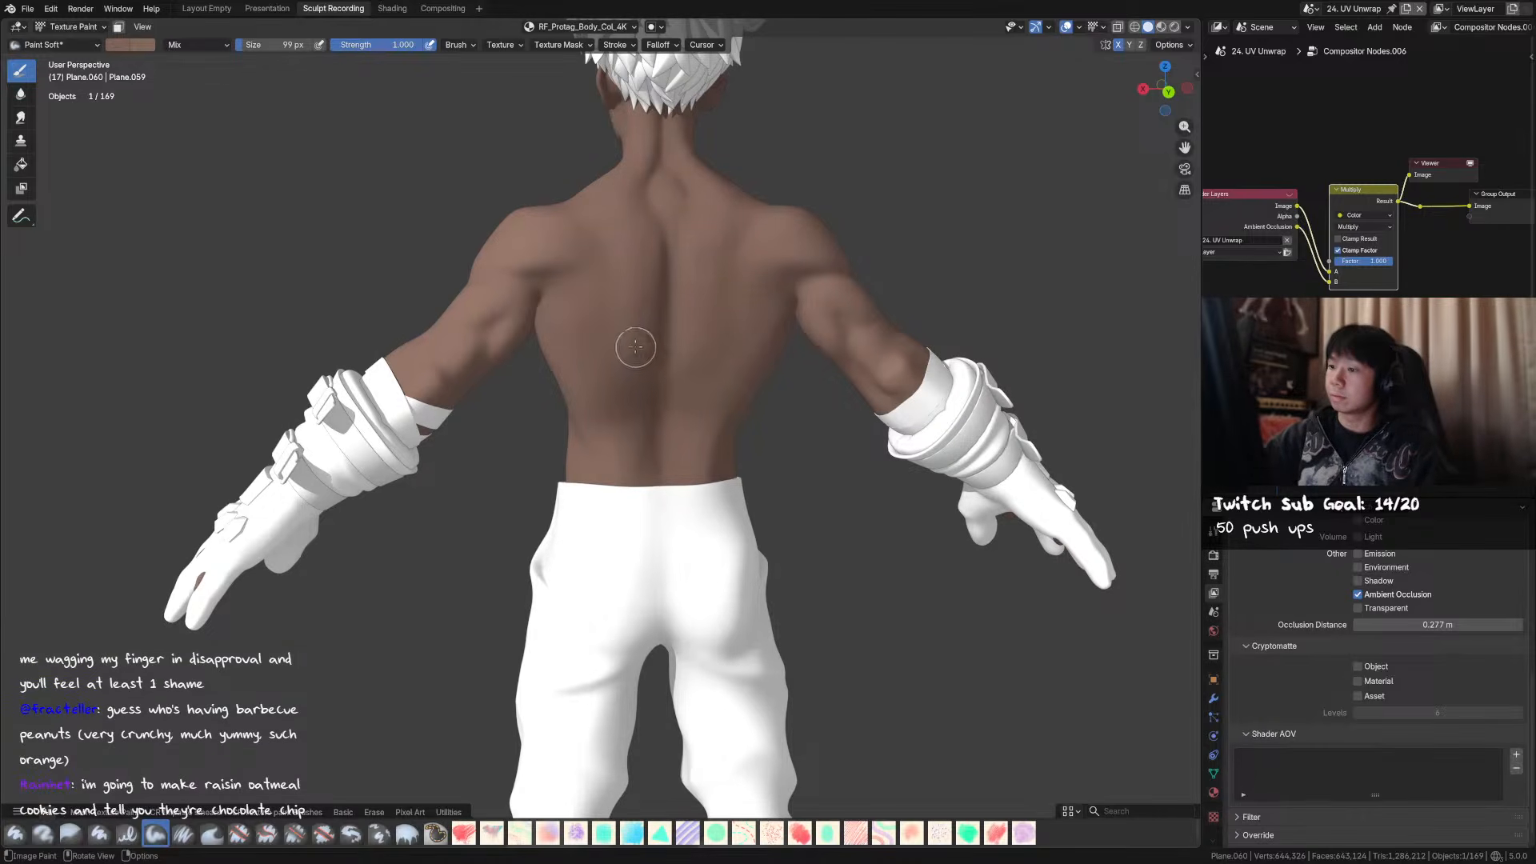
key("f")
left_click(659, 219)
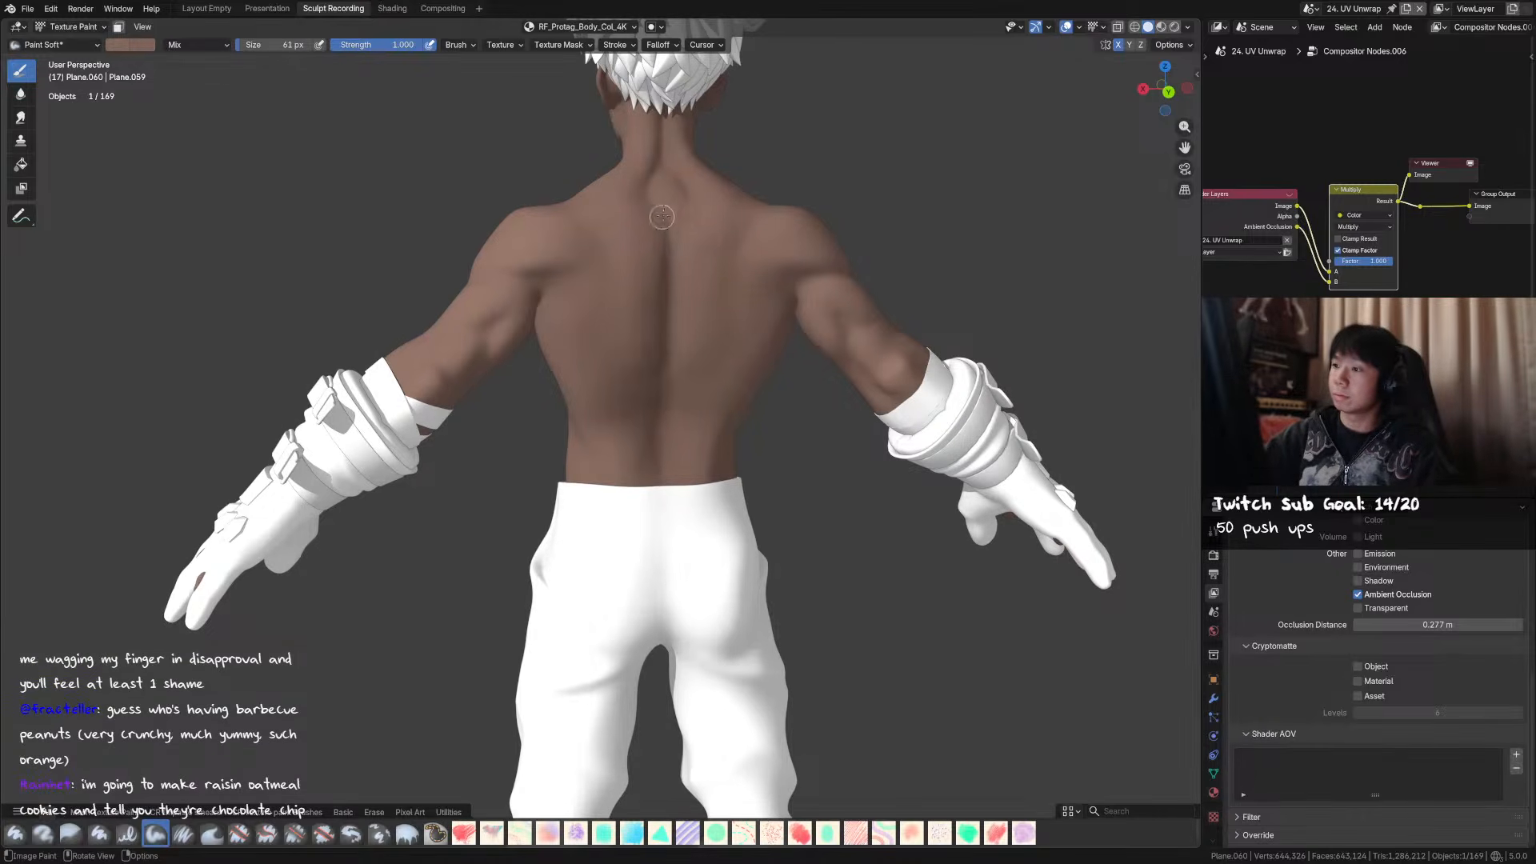
key("f")
left_click(677, 221)
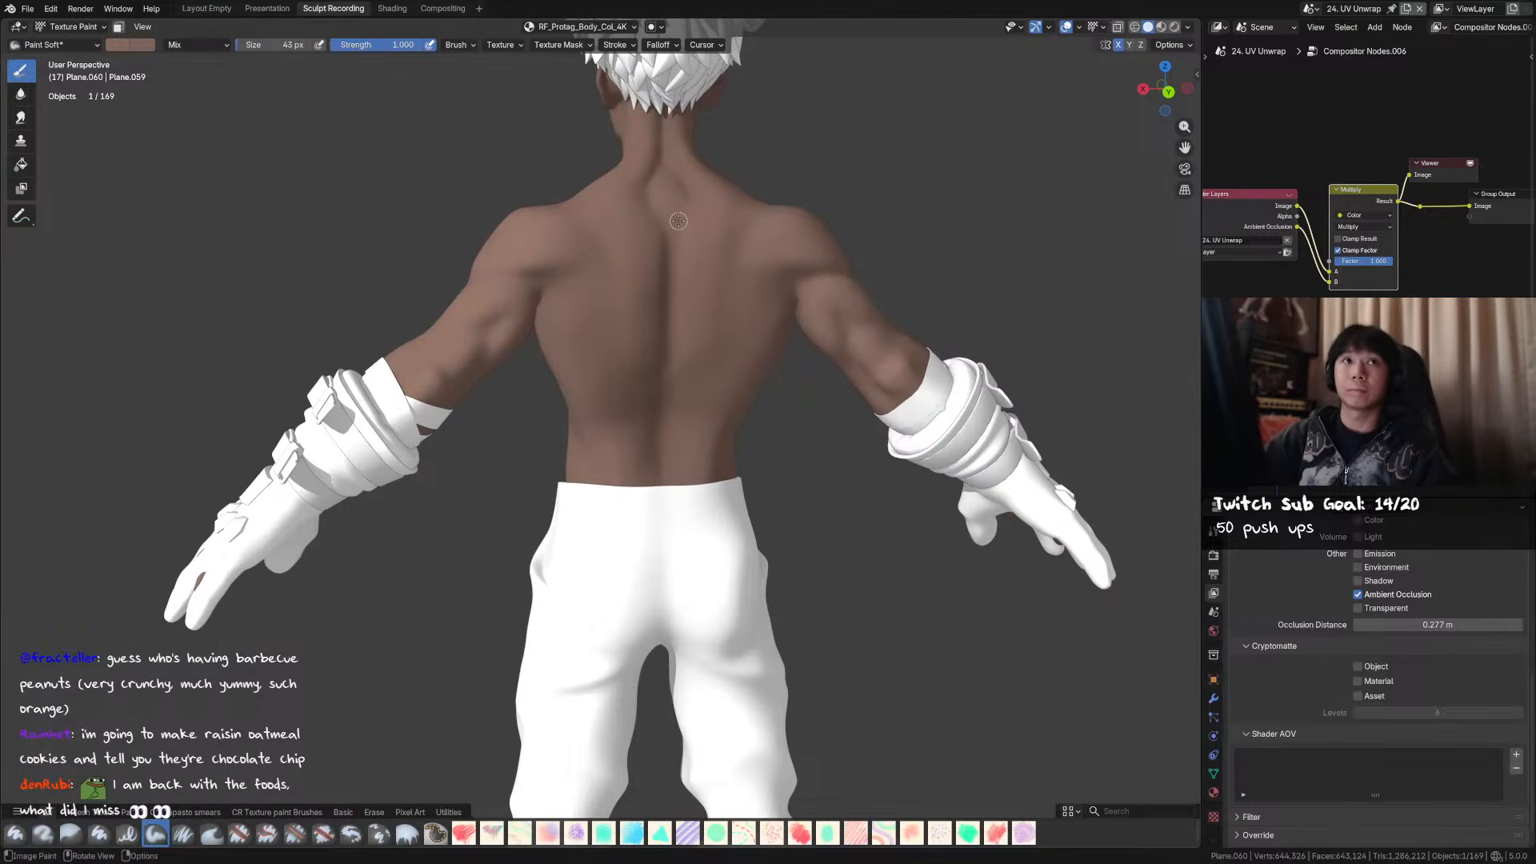
- Save the file and examine the spine and lower back
key("ctrl+s")
middle_click_drag(681, 222, 658, 243)
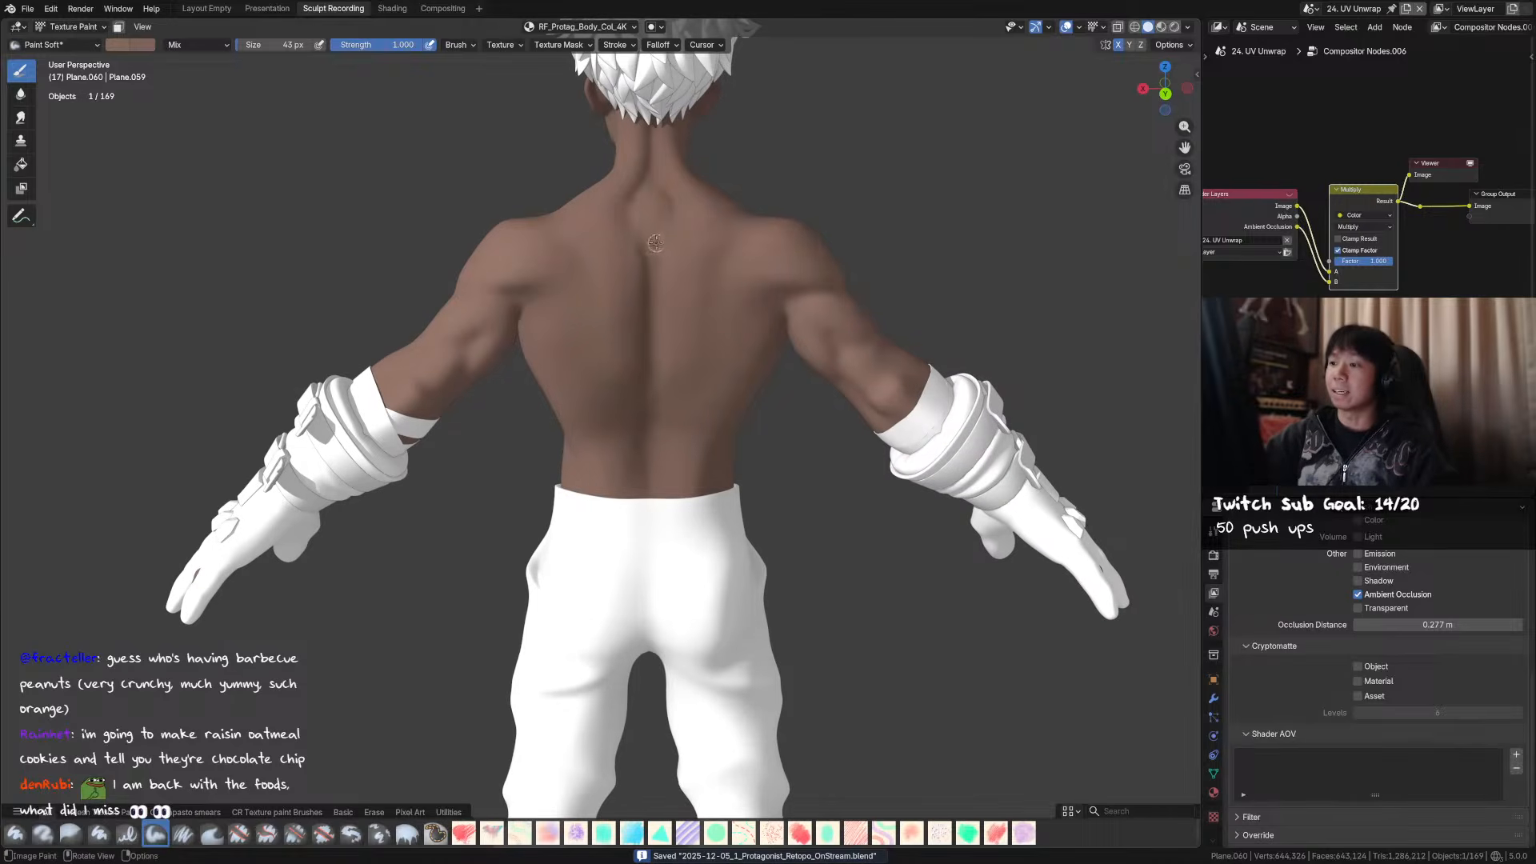
middle_click_drag(688, 225, 714, 192)
middle_click_drag(715, 283, 679, 296)
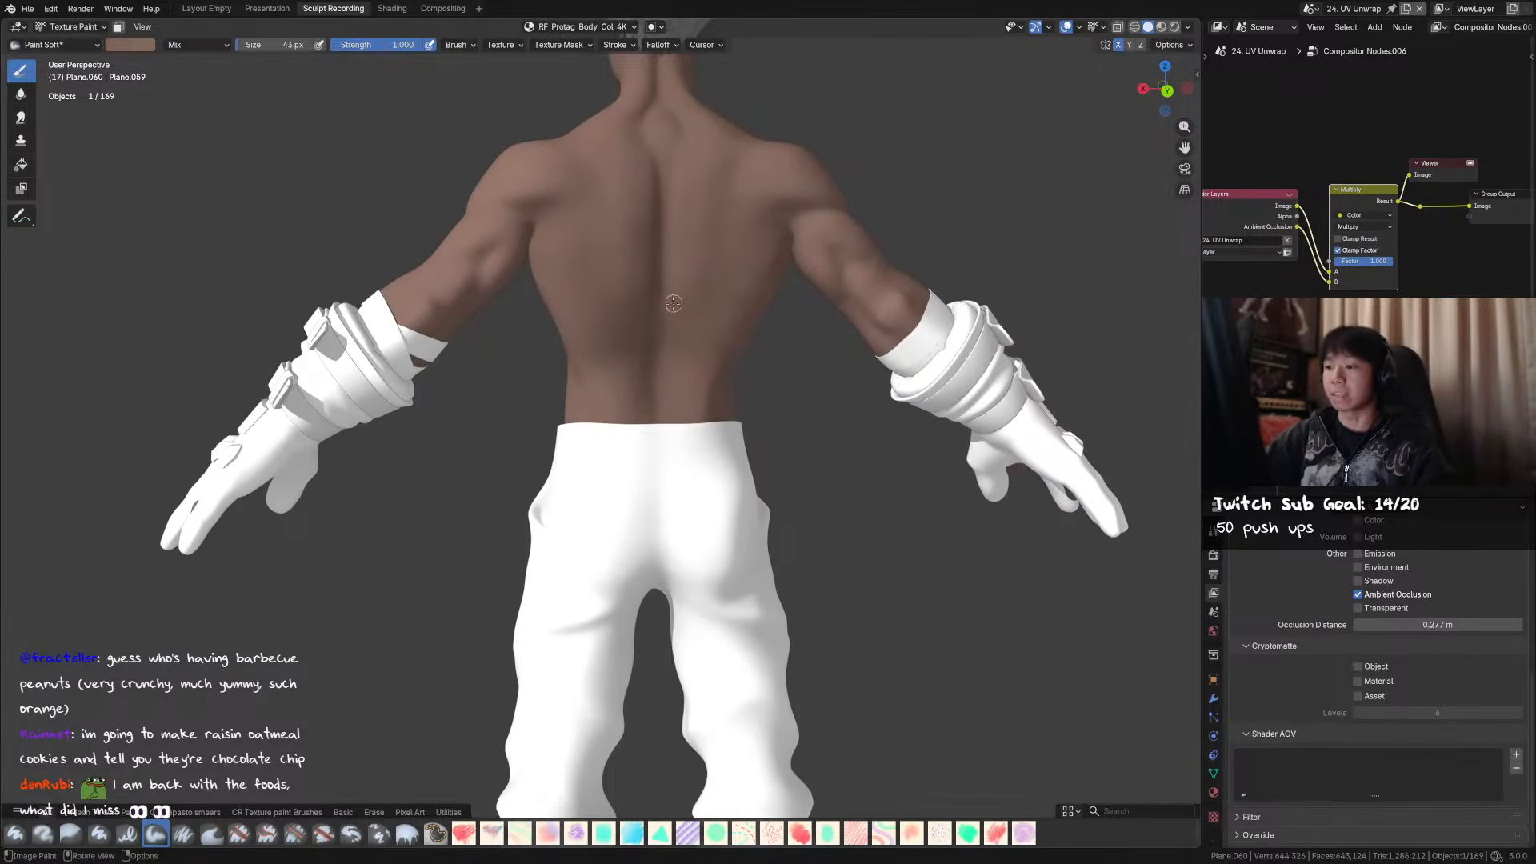
- Adjust the brush size for the spine, lower back and upper arms, finishing at 81 px
key("f")
left_click(706, 376)
key("f")
left_click(711, 361)
mouse_move(783, 277)
middle_mouse_down()
mouse_move(783, 307)
mouse_move(597, 291)
mouse_move(768, 228)
mouse_move(808, 244)
mouse_move(723, 334)
middle_mouse_up()
key("f")
left_click(657, 392)
mouse_move(692, 387)
middle_mouse_down()
mouse_move(737, 274)
mouse_move(852, 215)
mouse_move(832, 232)
middle_mouse_up()
key("f")
left_click(758, 257)
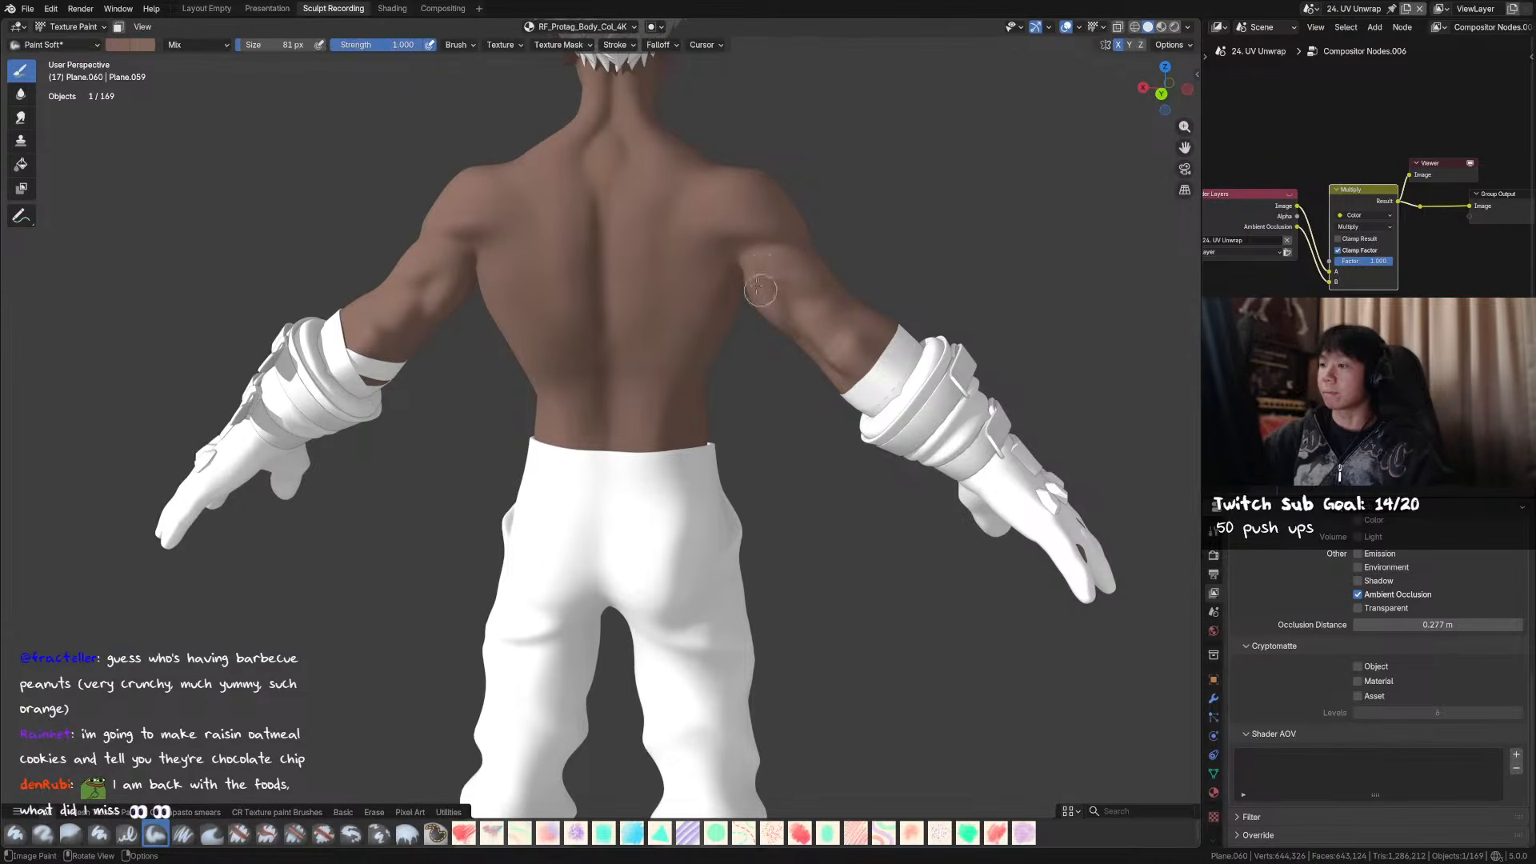
- Save the file and check the body's skin tones from the front and side in material preview
middle_click_drag(863, 254, 1022, 236)
middle_click_drag(808, 260, 987, 288)
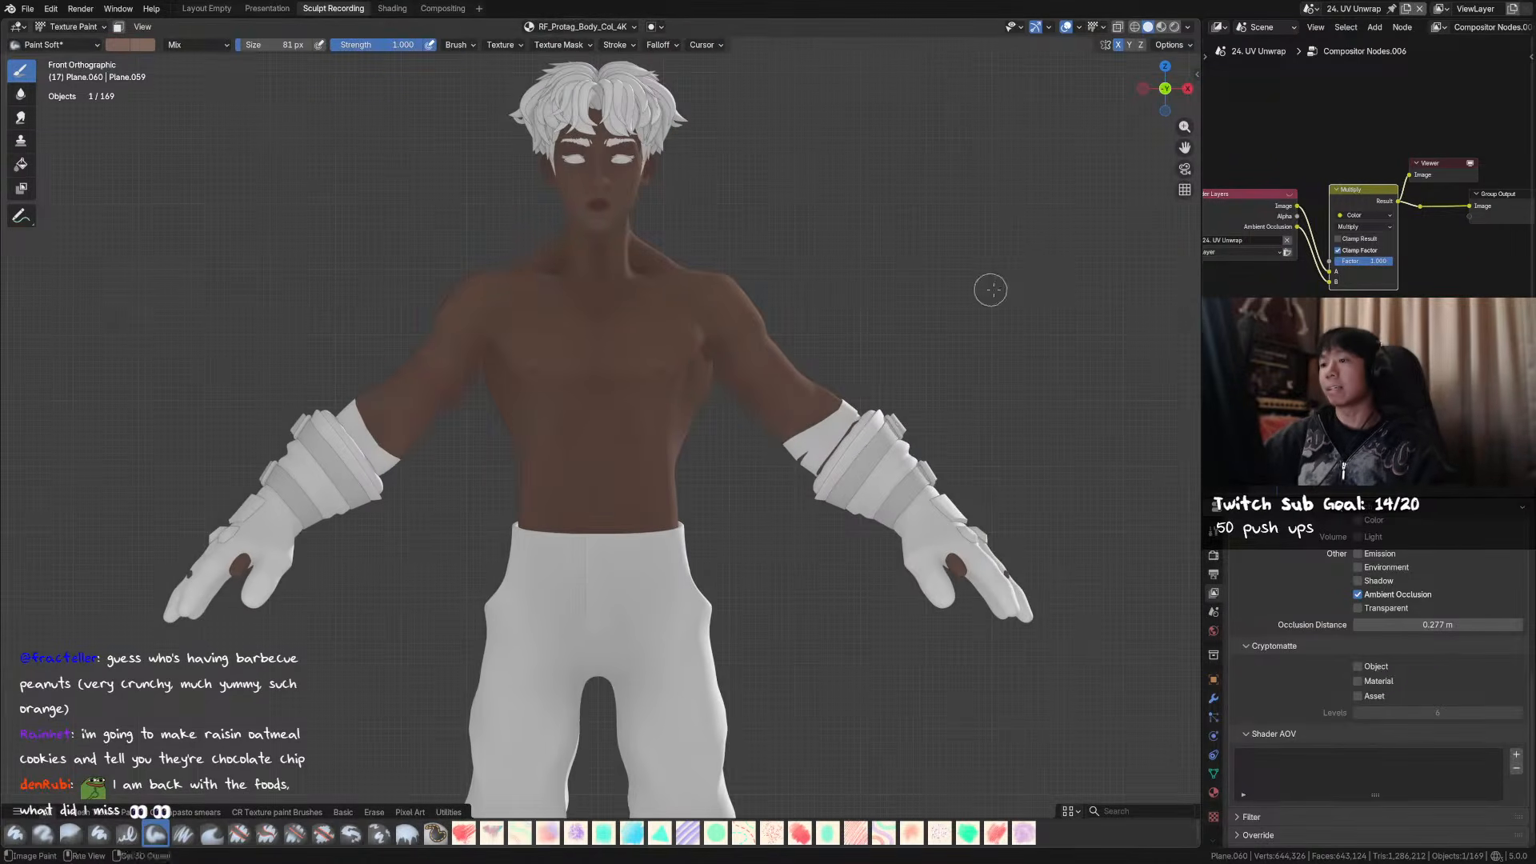
key("ctrl+s")
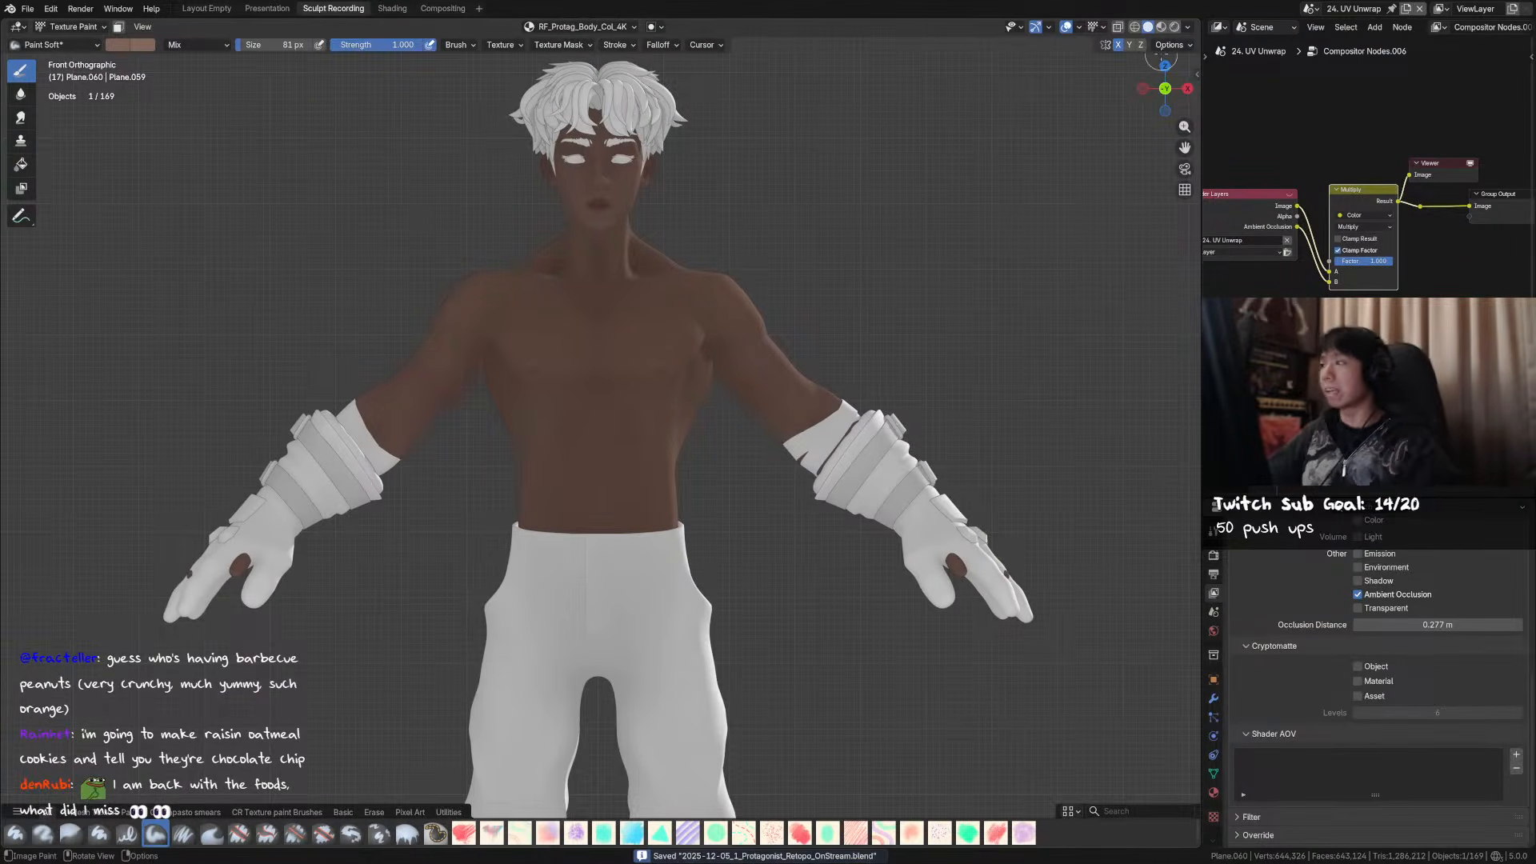
left_click(1162, 27)
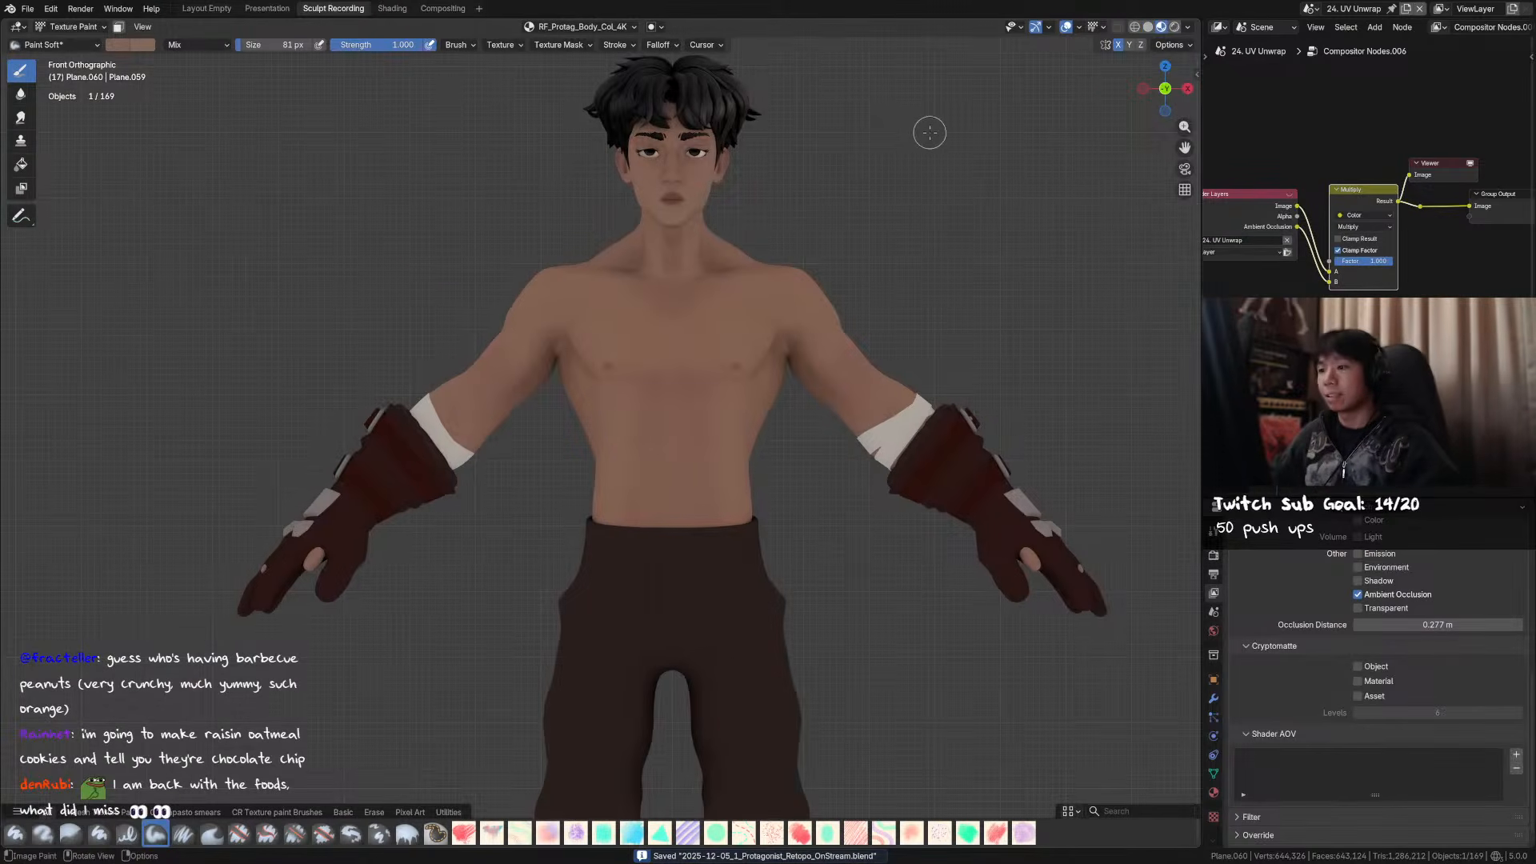
middle_click_drag(928, 181, 360, 208)
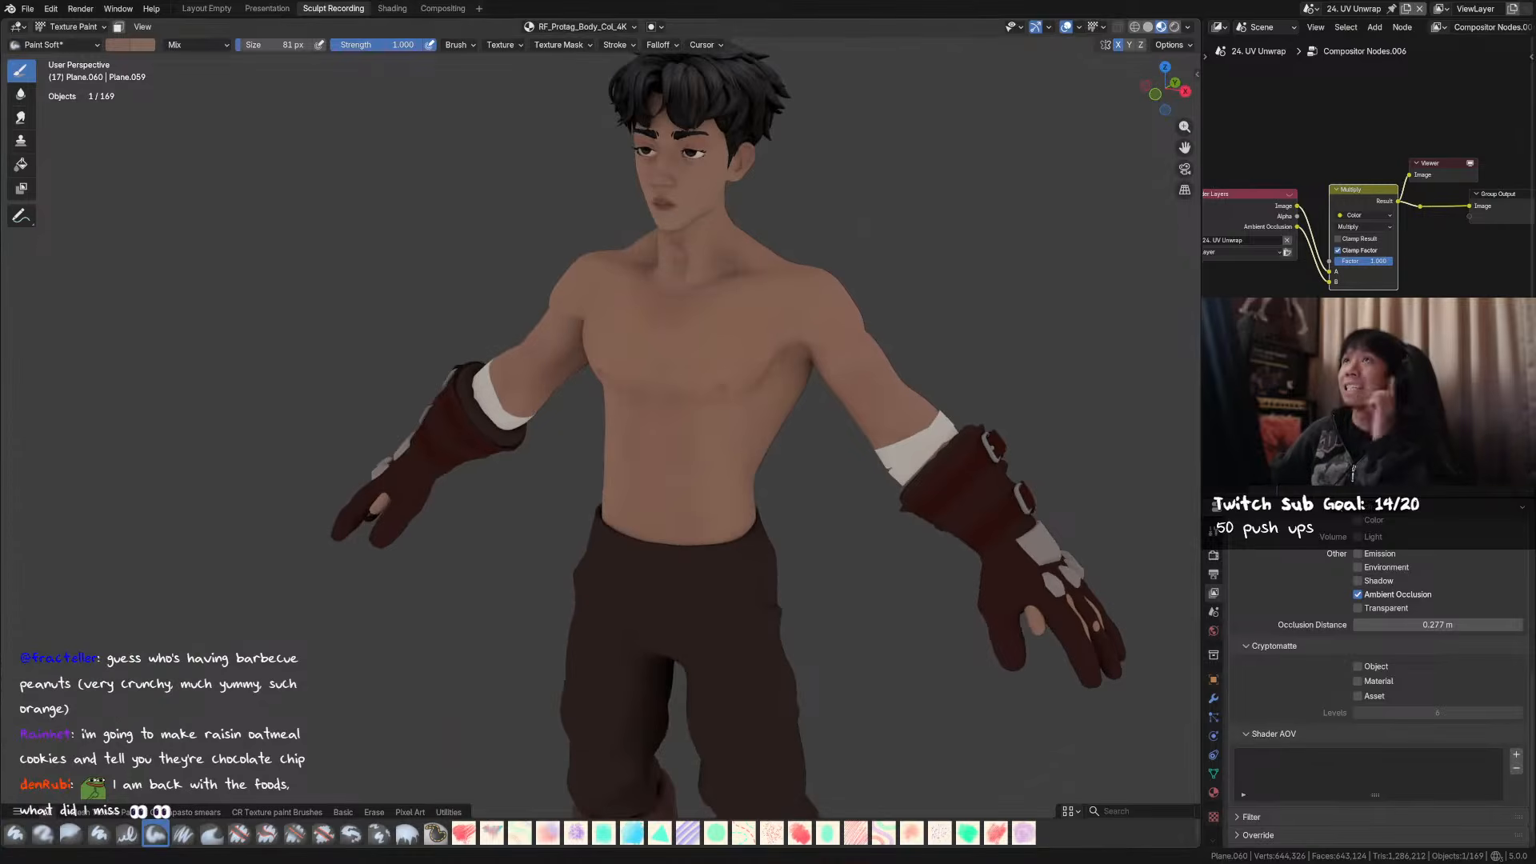
mouse_move(934, 77)
middle_mouse_down()
mouse_move(926, 216)
mouse_move(909, 175)
mouse_move(943, 167)
mouse_move(901, 174)
mouse_move(883, 245)
mouse_move(875, 218)
mouse_move(885, 248)
mouse_move(885, 229)
middle_mouse_up()
key("ctrl+s")
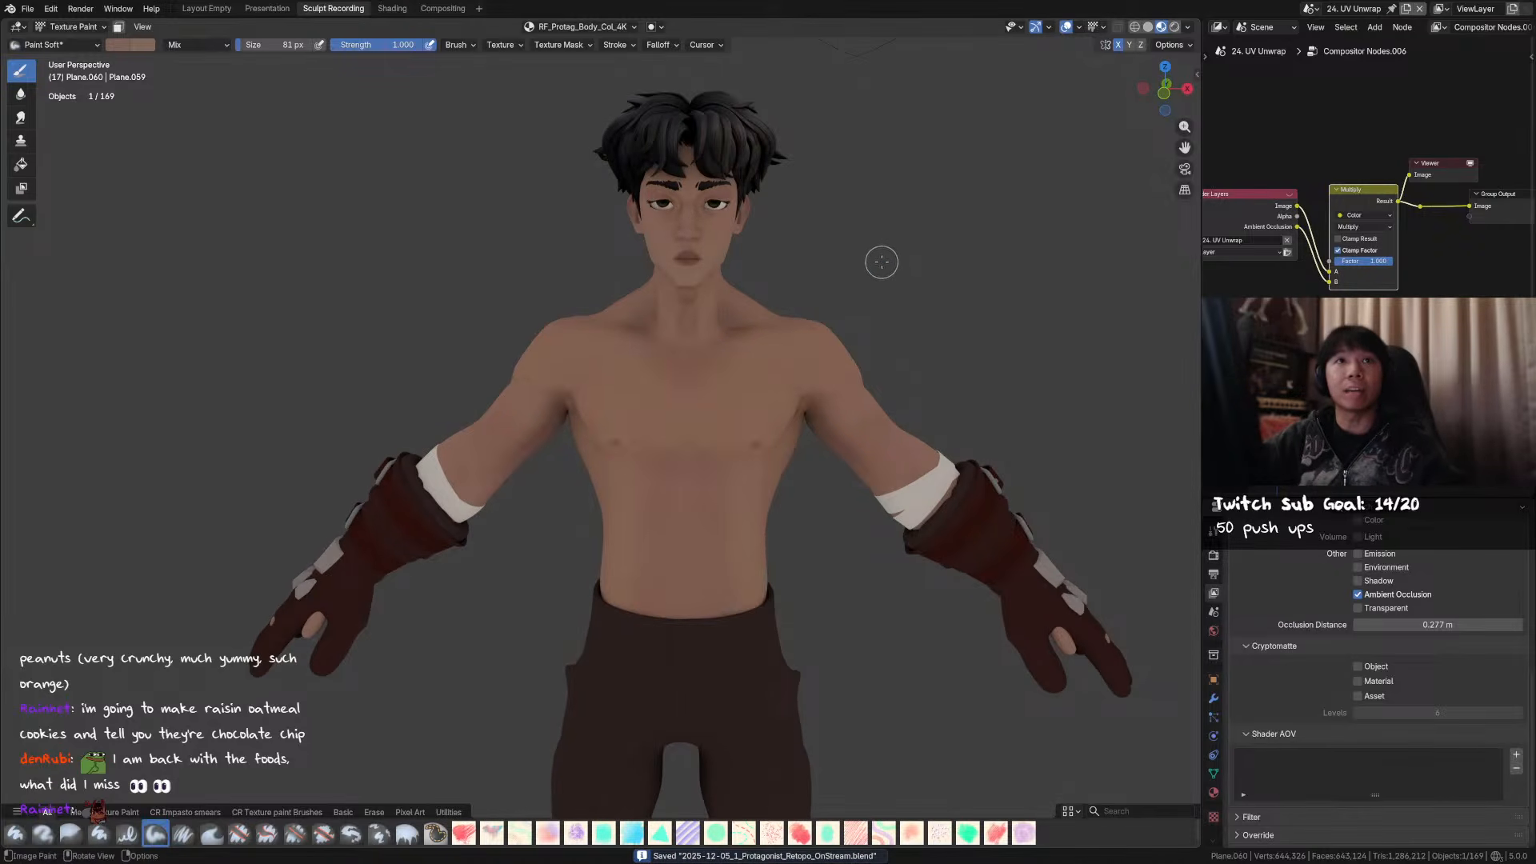
- Move in on the neck below the jaw and reduce the brush size to 62 px
mouse_move(886, 285)
middle_mouse_down("alt")
mouse_move(877, 244)
mouse_move(709, 281)
mouse_move(721, 296)
mouse_move(692, 274)
middle_mouse_up("alt")
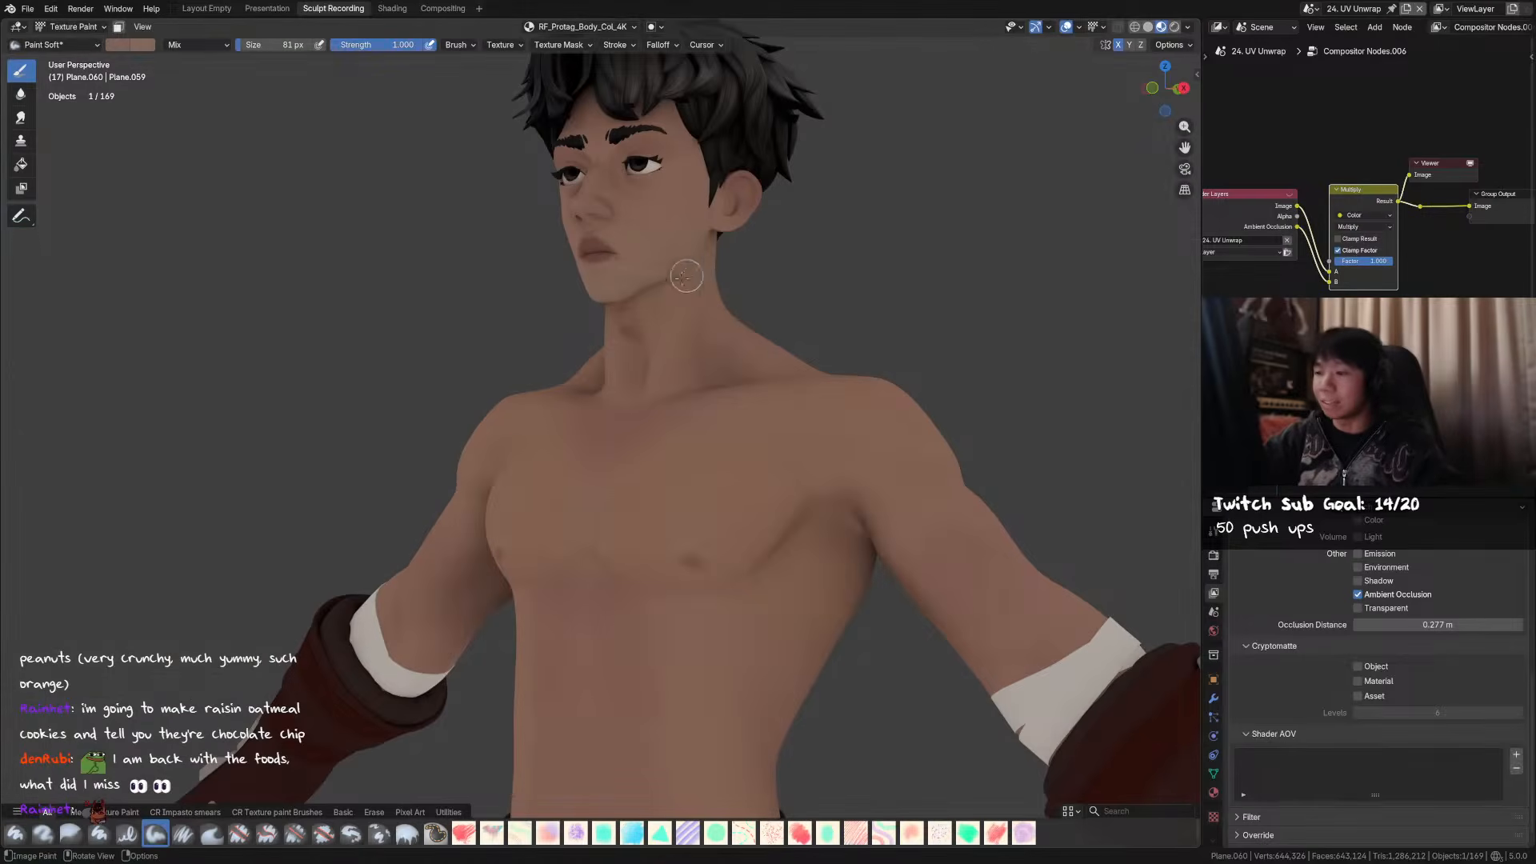
left_click(644, 302)
key("bracketleft")
key("bracketleft")
key("bracketleft")
mouse_move(652, 312)
middle_mouse_down()
mouse_move(658, 288)
mouse_move(632, 320)
mouse_move(633, 298)
middle_mouse_up()
key("f")
left_click(655, 288)
- Sample skin tones along the jaw and neck, set the brush size to 67 px, and save the file
key("s")
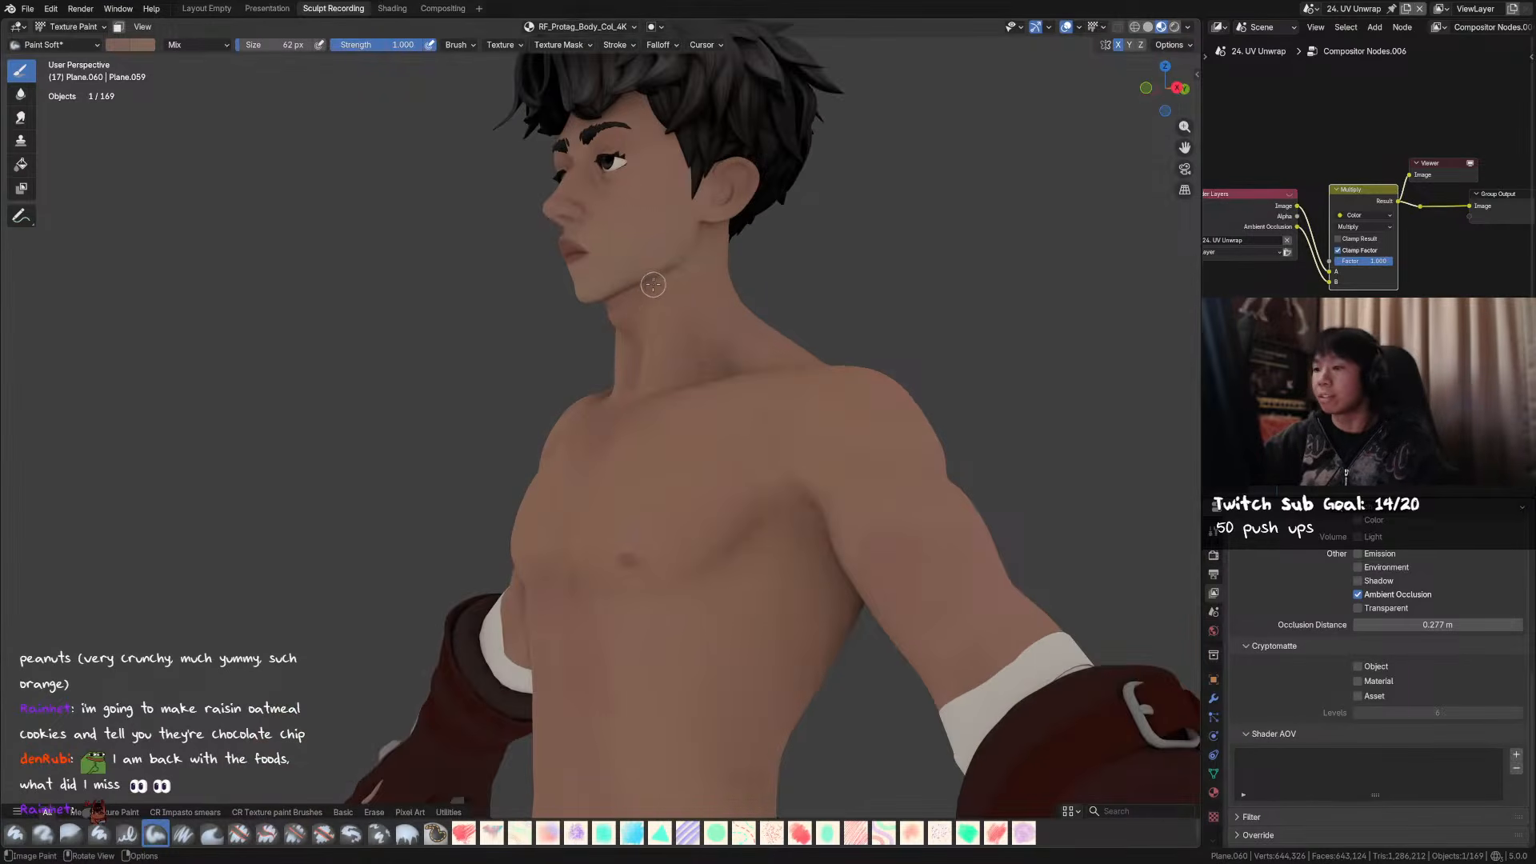
key("s")
key("s")
key("f")
left_click(631, 301)
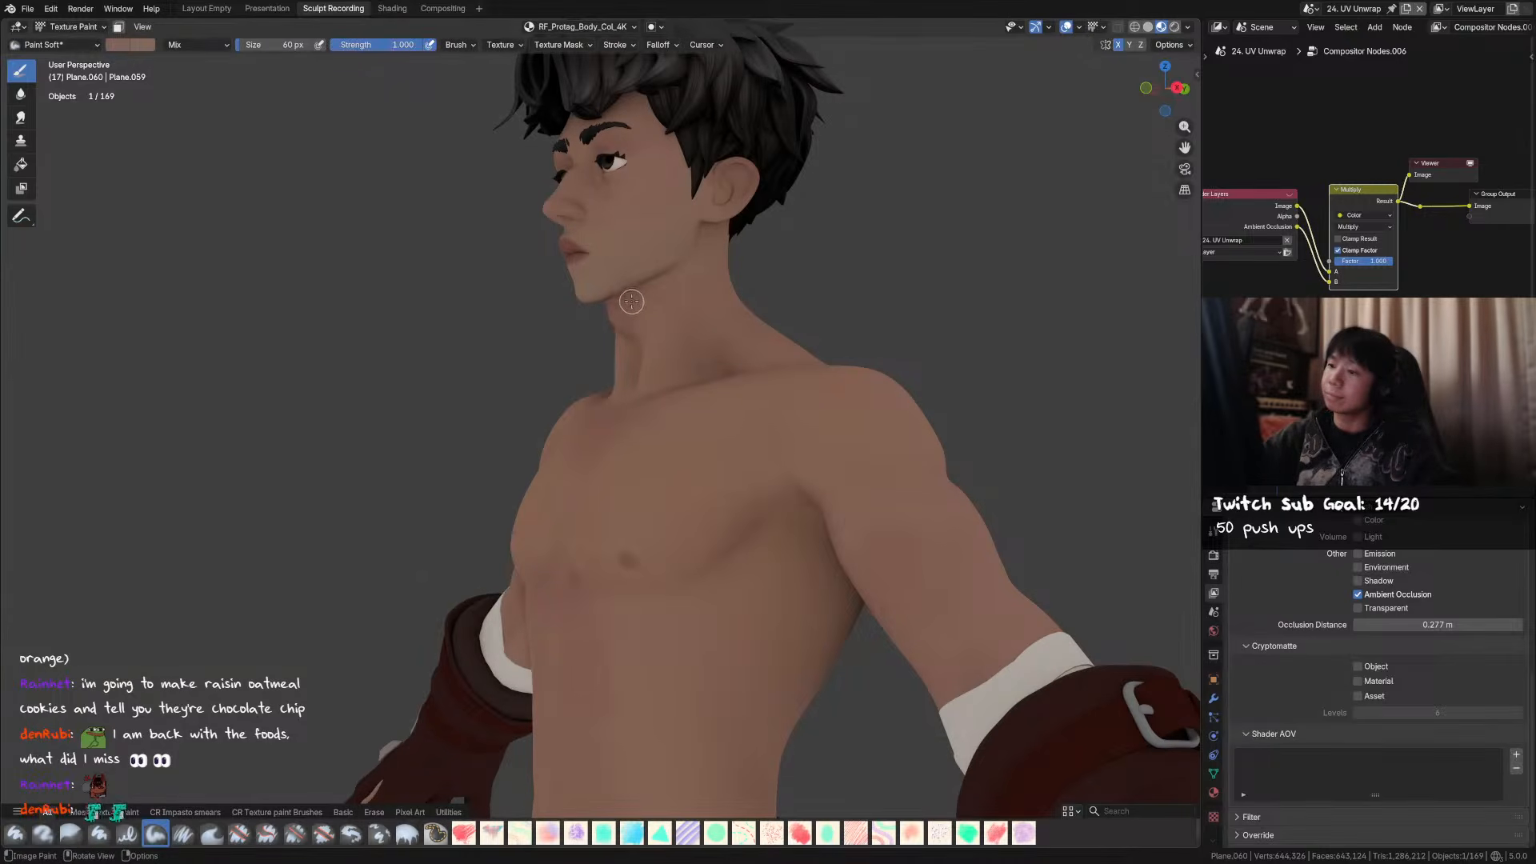
key("f")
left_click(622, 296)
mouse_move(750, 256)
middle_mouse_down()
mouse_move(840, 316)
mouse_move(901, 293)
mouse_move(867, 274)
mouse_move(771, 291)
mouse_move(840, 291)
mouse_move(823, 288)
mouse_move(925, 258)
mouse_move(809, 295)
middle_mouse_up()
key("ctrl+s")
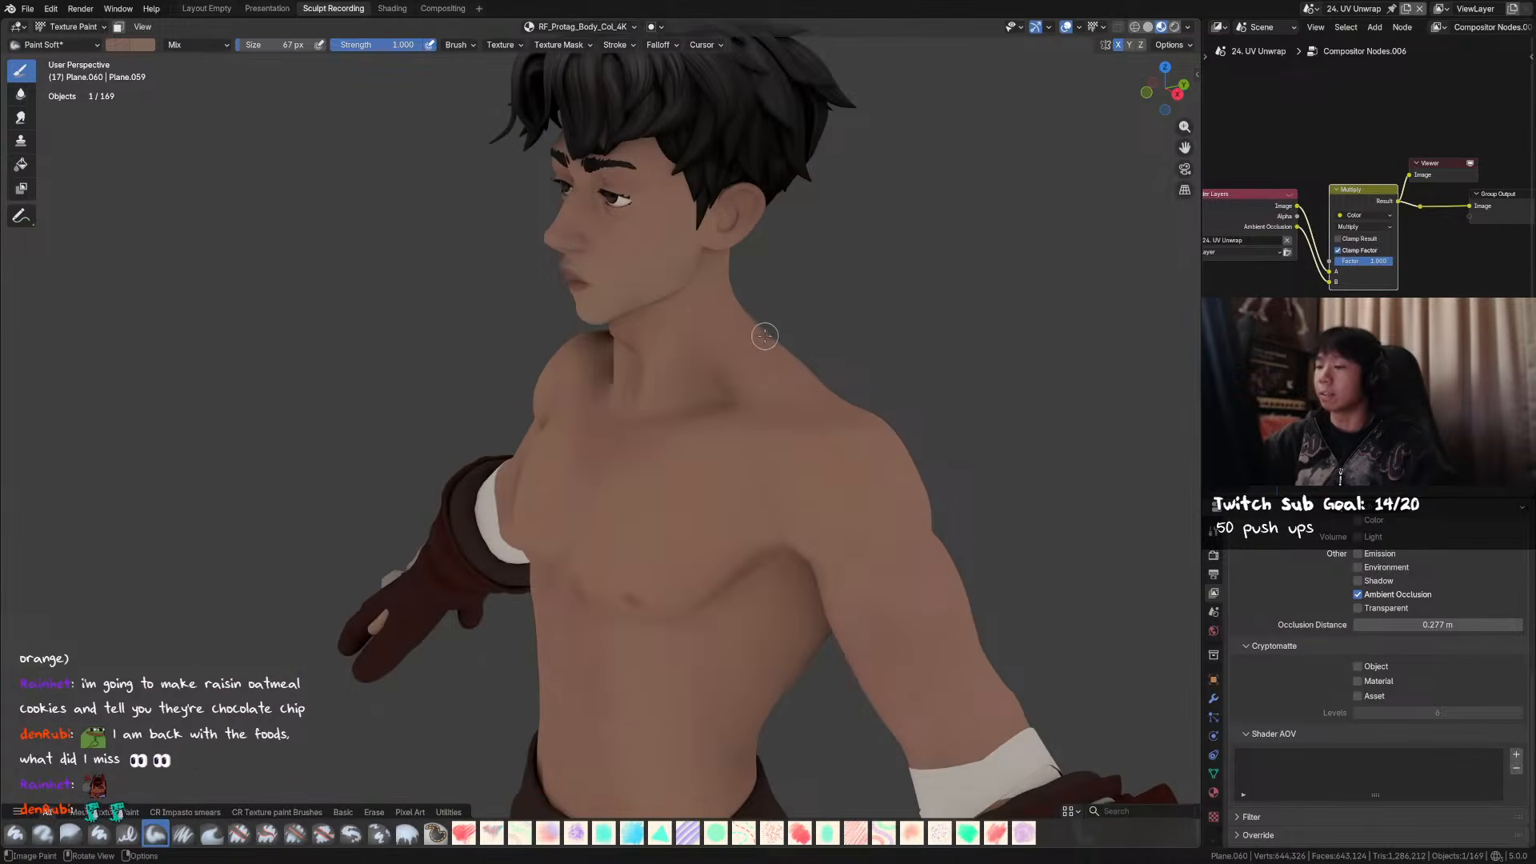
- Set the brush to 35 px near the jaw and 98 px for the shoulder, and save the file
mouse_move(727, 355)
middle_mouse_down()
mouse_move(953, 339)
mouse_move(915, 357)
mouse_move(950, 279)
mouse_move(897, 193)
mouse_move(856, 163)
middle_mouse_up()
key("f")
left_click(691, 199)
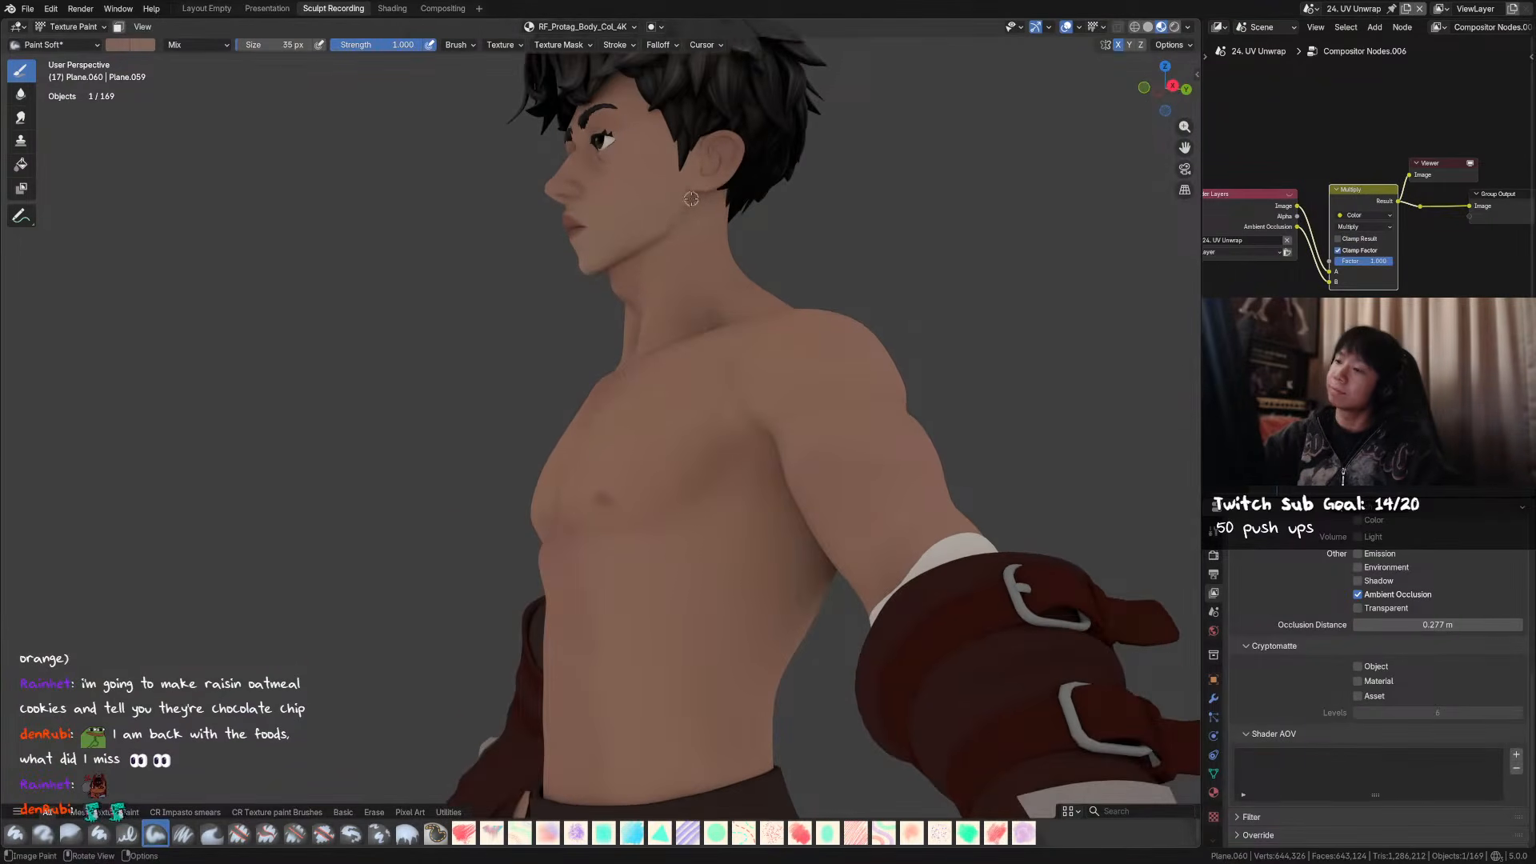
middle_click_drag(702, 216, 801, 272)
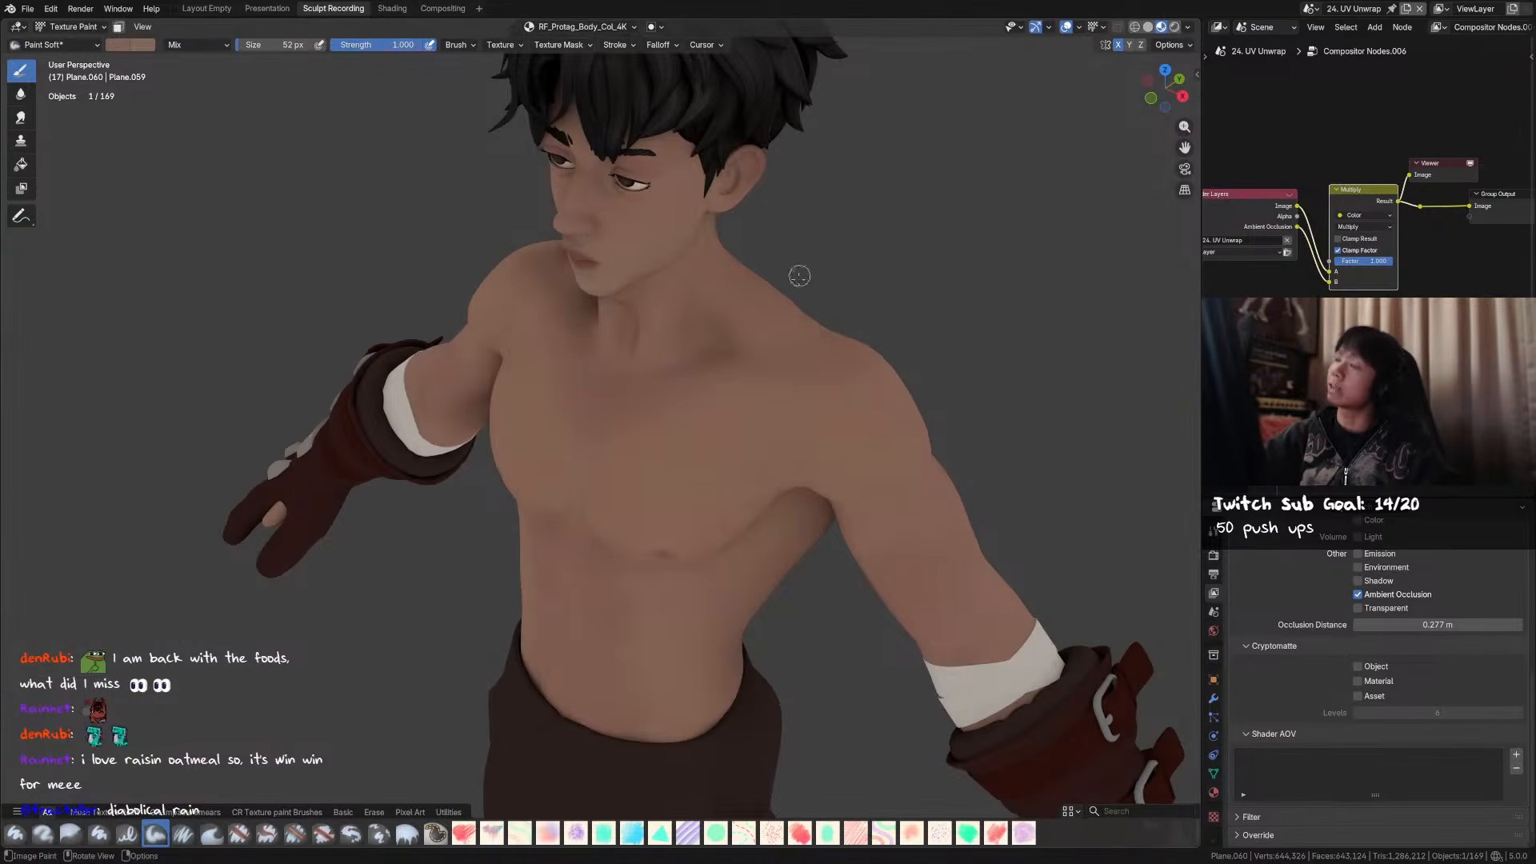
key("f")
left_click(734, 305)
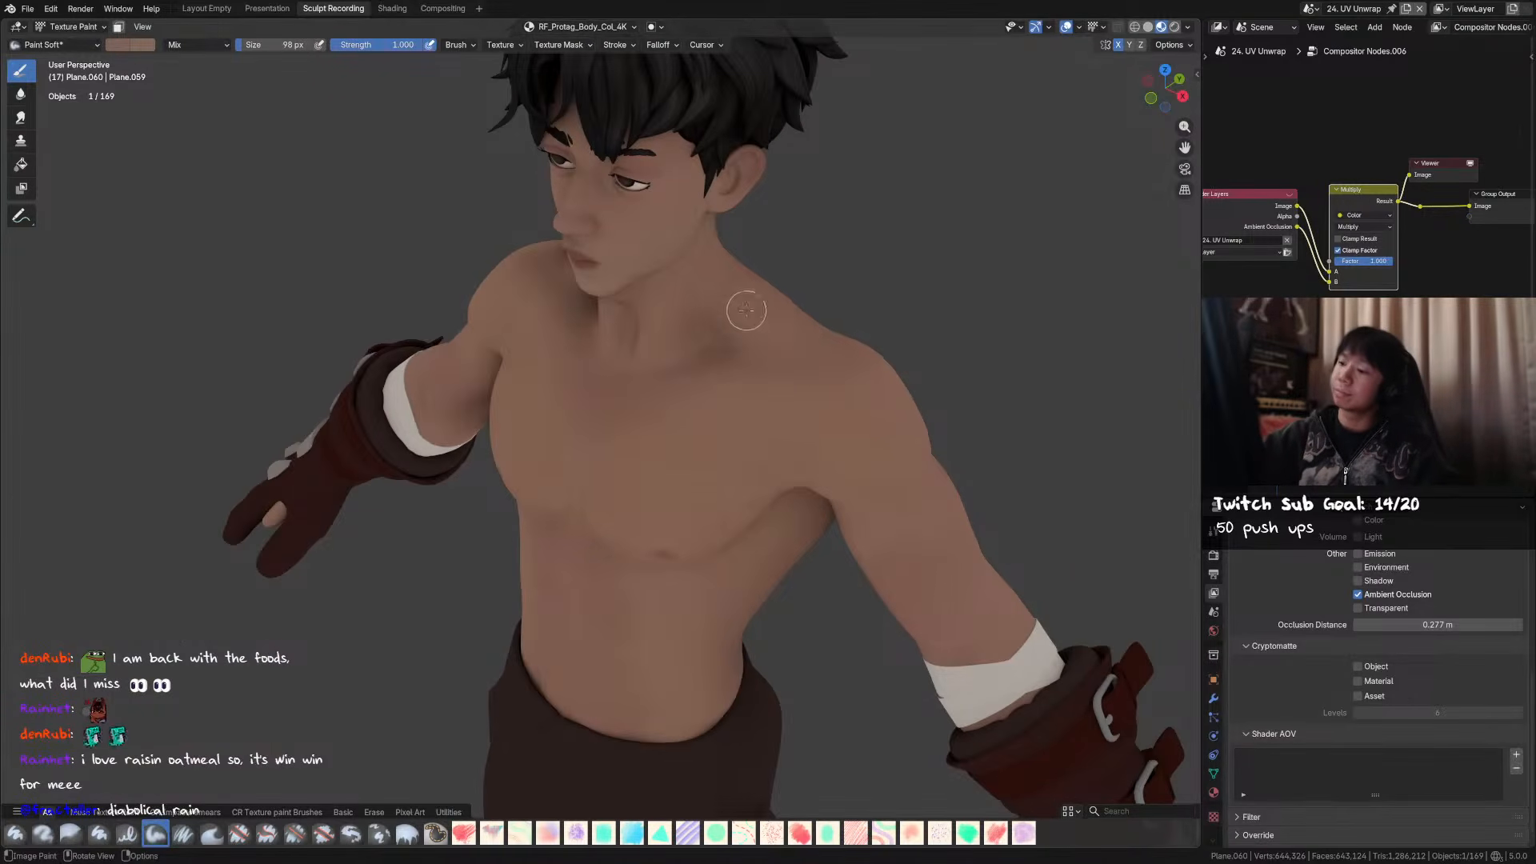
middle_click_drag(835, 329, 827, 419)
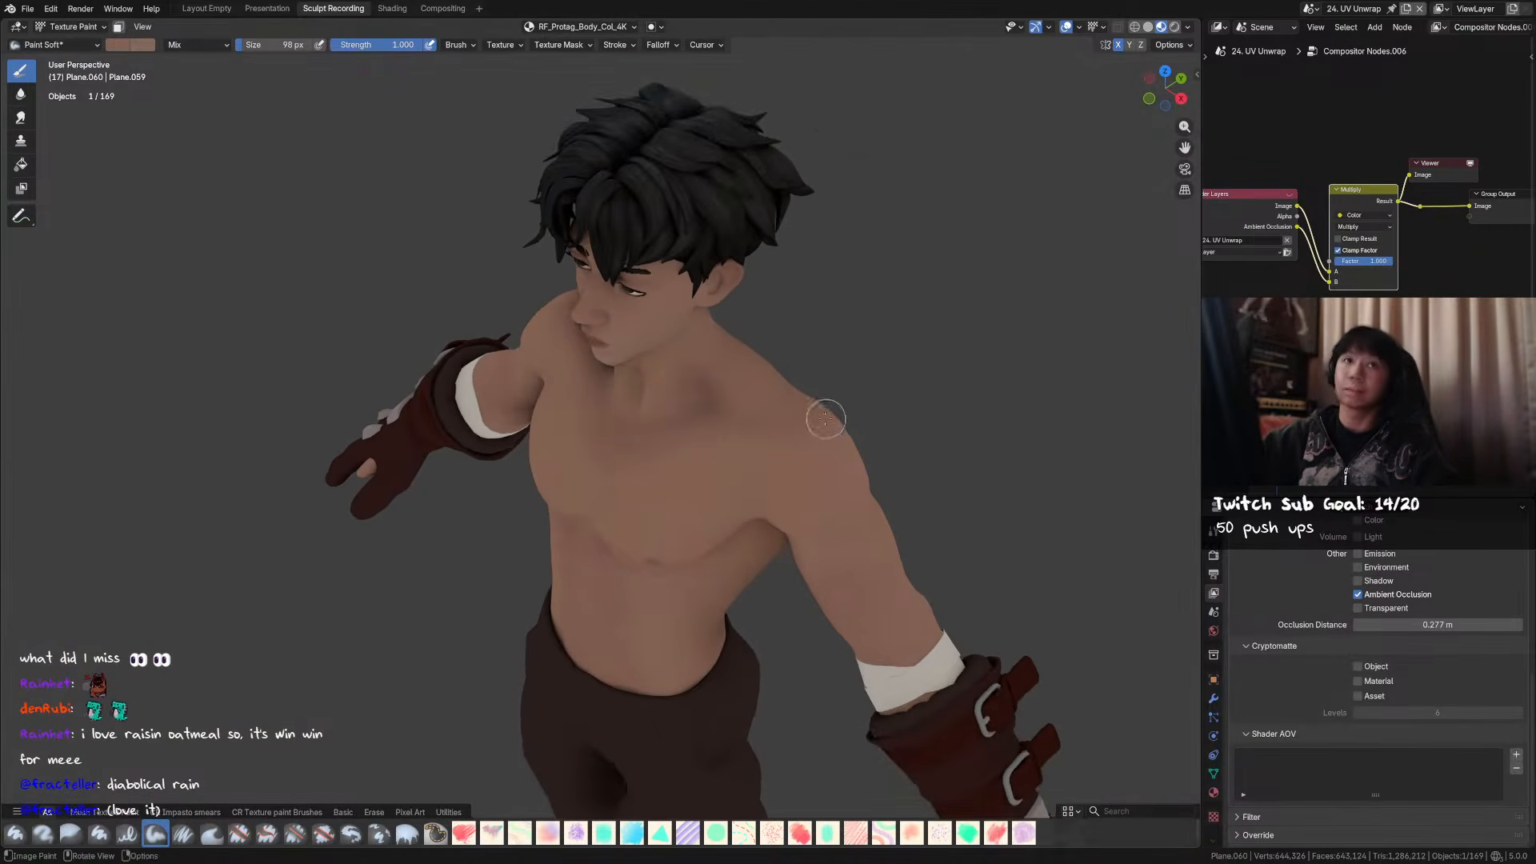
middle_click_drag(808, 364, 832, 311)
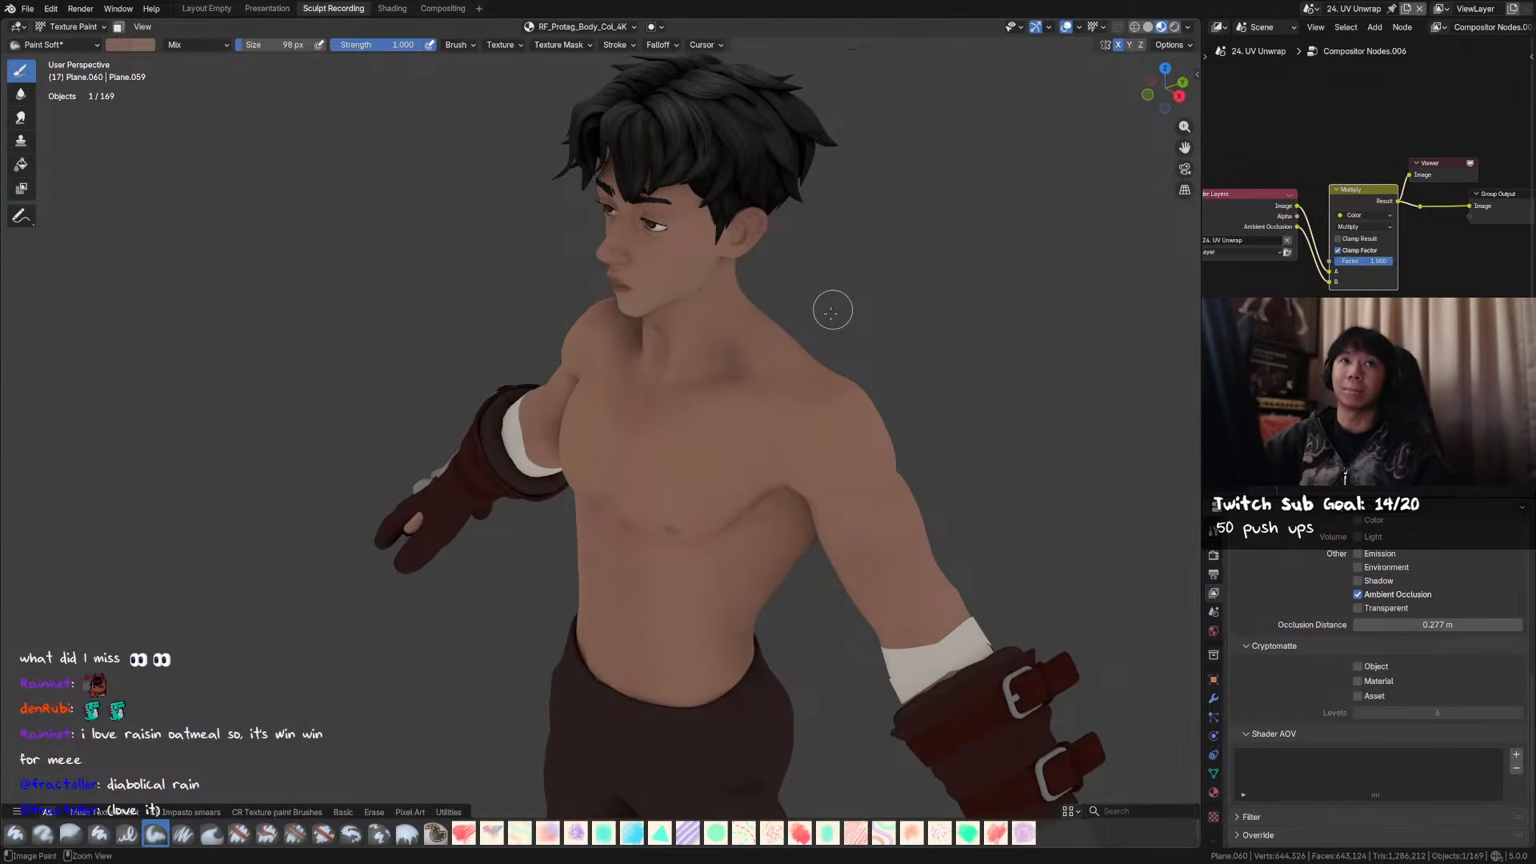
key("ctrl+s")
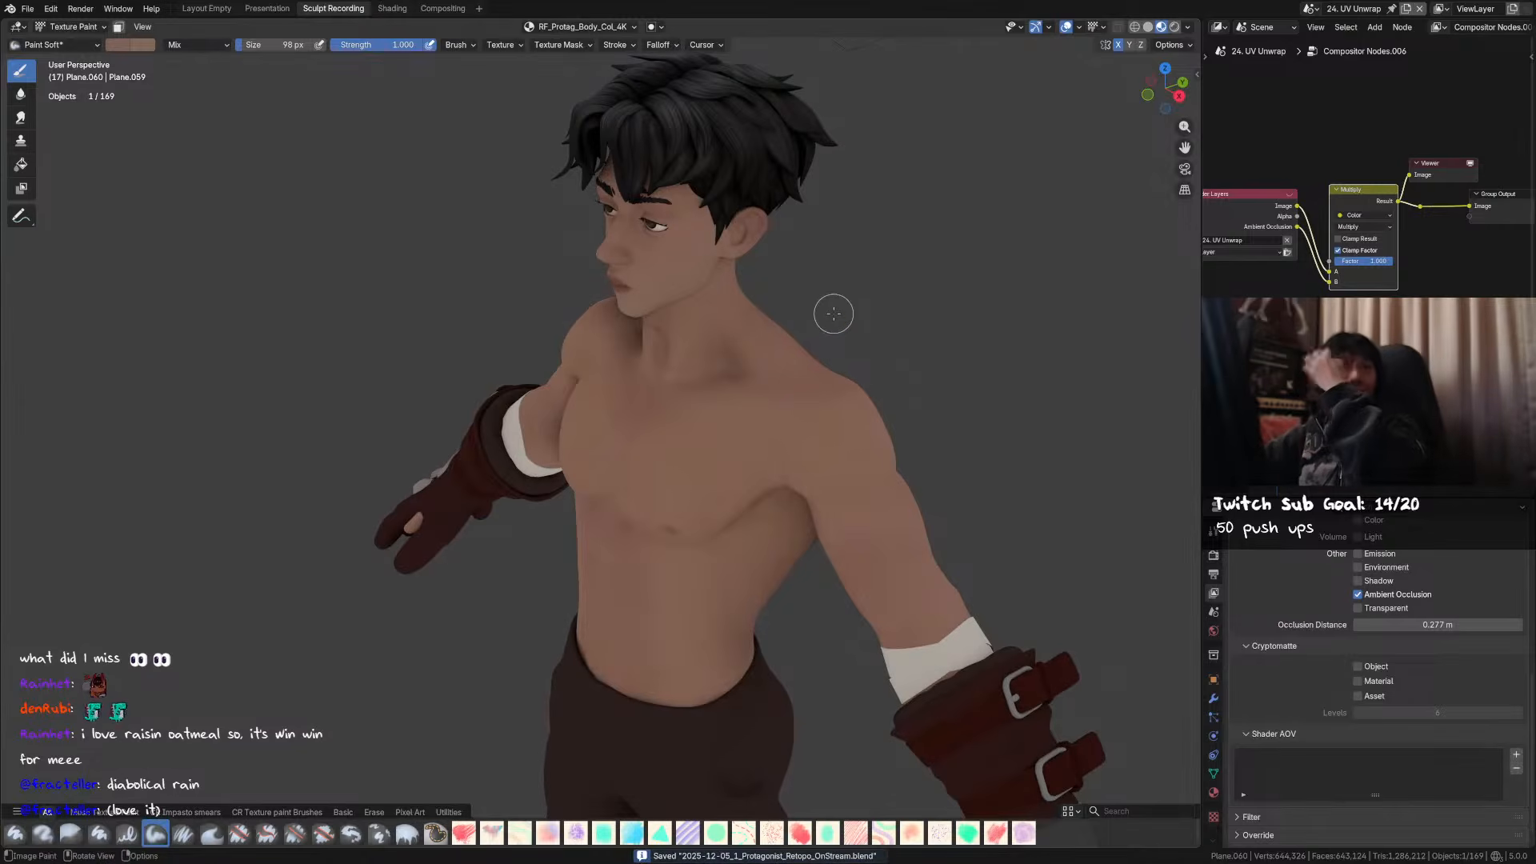
- Save the file, sample the skin colour, and resize the brush to 101 px for the back
mouse_move(879, 328)
middle_mouse_down()
mouse_move(916, 323)
mouse_move(784, 338)
mouse_move(789, 319)
mouse_move(858, 321)
mouse_move(761, 295)
mouse_move(857, 319)
mouse_move(792, 323)
mouse_move(845, 311)
mouse_move(703, 375)
mouse_move(696, 392)
mouse_move(714, 403)
mouse_move(664, 416)
mouse_move(705, 424)
mouse_move(678, 439)
mouse_move(727, 470)
mouse_move(795, 387)
mouse_move(516, 402)
mouse_move(877, 378)
middle_mouse_up()
mouse_move(656, 350)
middle_mouse_down()
mouse_move(571, 398)
mouse_move(597, 422)
mouse_move(688, 412)
mouse_move(653, 381)
middle_mouse_up()
key("ctrl+s")
key("s")
key("shift+x")
key("f")
left_click(671, 364)
key("f")
left_click(680, 392)
key("f")
left_click(537, 377)
key("f")
left_click(675, 370)
mouse_move(675, 370)
middle_mouse_down()
mouse_move(778, 309)
mouse_move(749, 332)
mouse_move(782, 352)
middle_mouse_up()
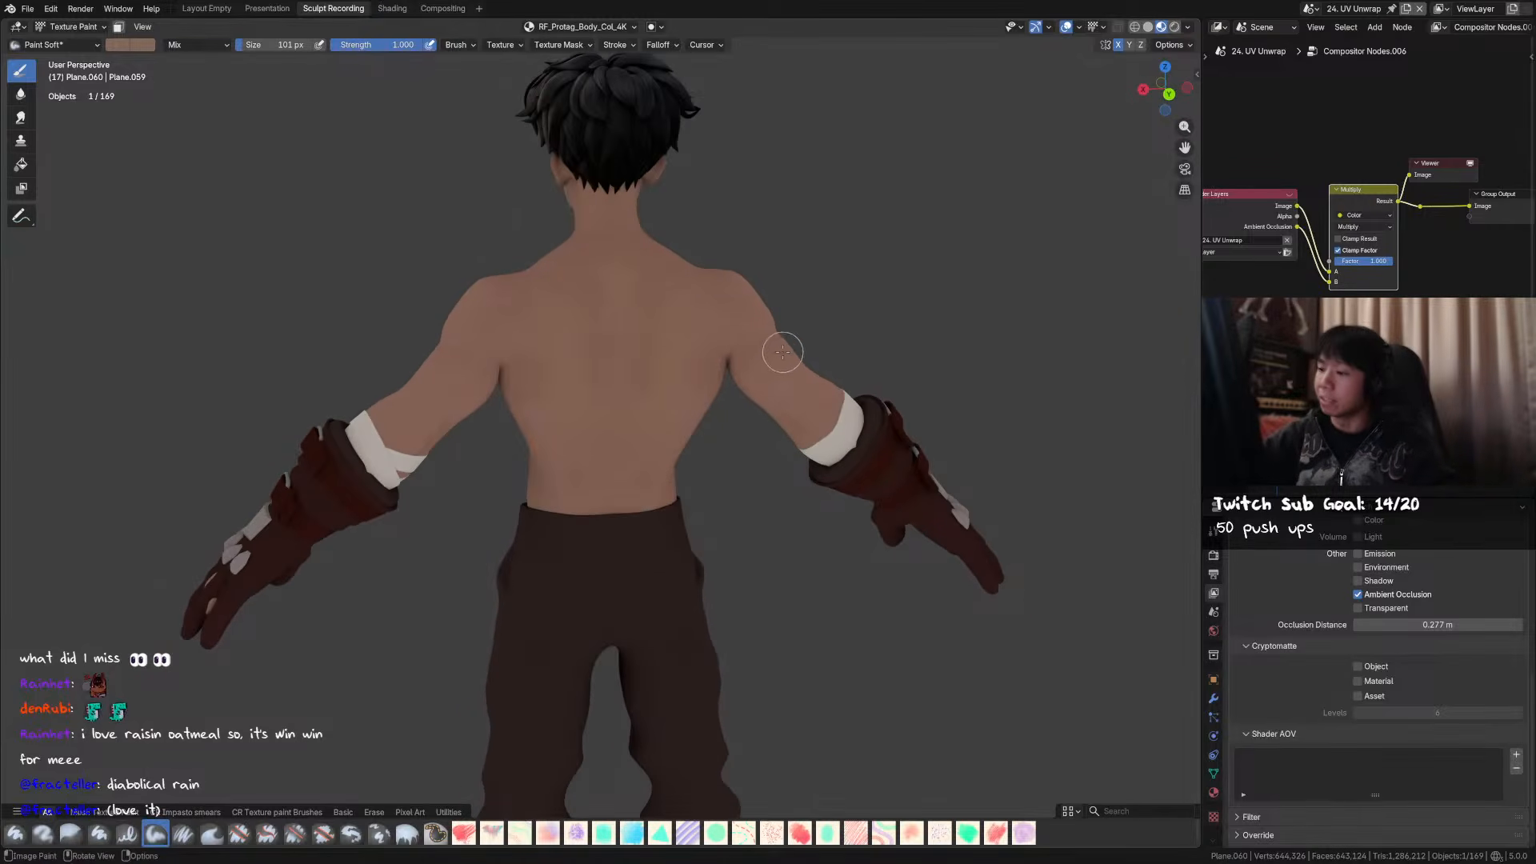
- Reduce the brush to 83 px for the upper back and save the file
mouse_move(653, 374)
middle_mouse_down()
mouse_move(776, 301)
mouse_move(793, 319)
mouse_move(766, 358)
mouse_move(795, 370)
mouse_move(833, 339)
middle_mouse_up()
key("bracketleft")
key("bracketleft")
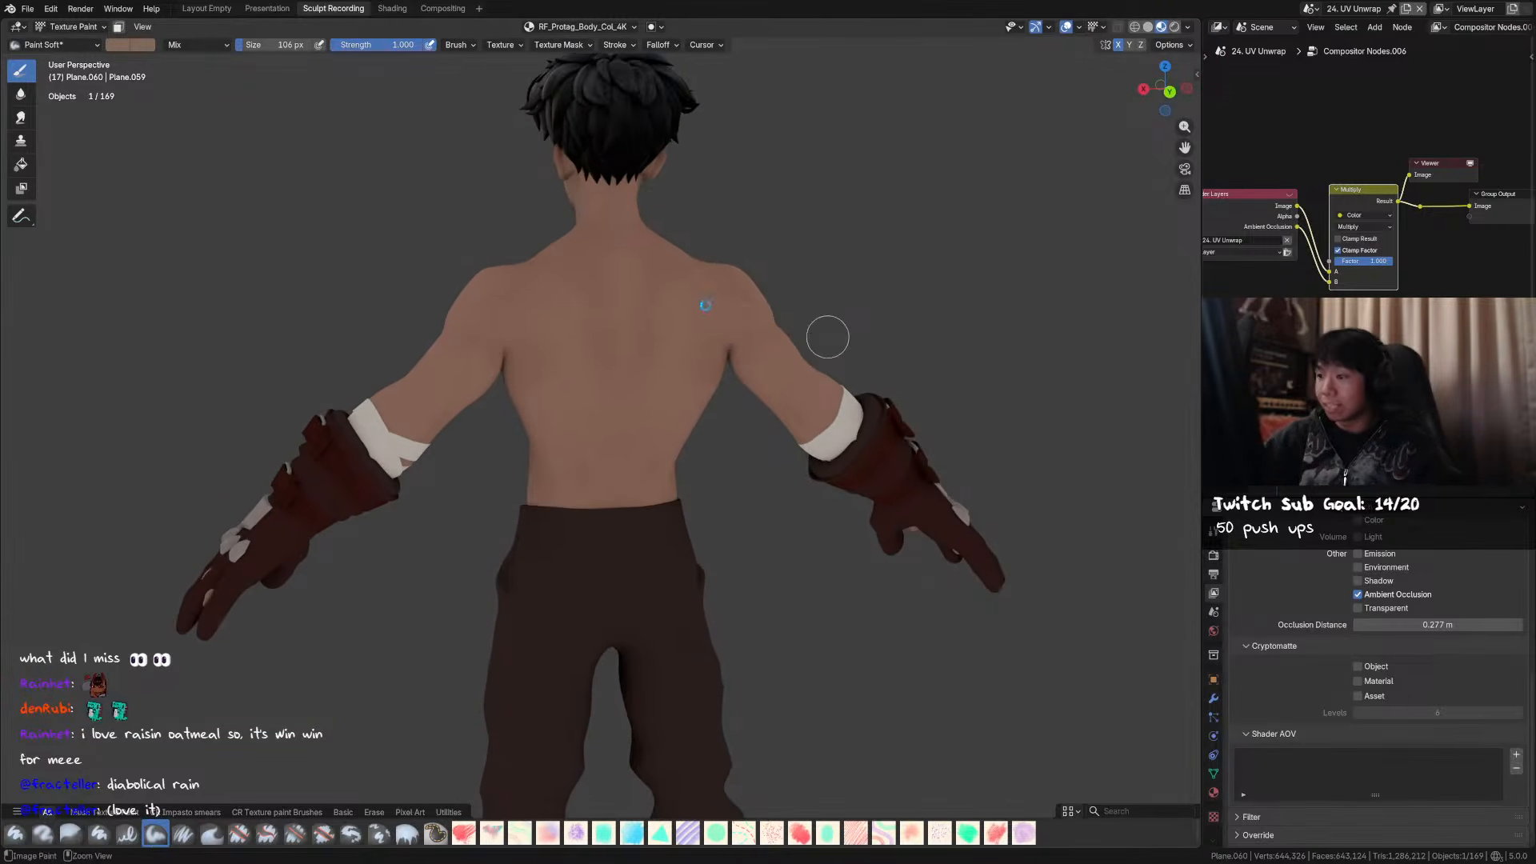
key("ctrl+s")
key("bracketleft")
mouse_move(776, 395)
middle_mouse_down()
mouse_move(809, 373)
mouse_move(789, 343)
mouse_move(825, 352)
middle_mouse_up()
key("bracketleft")
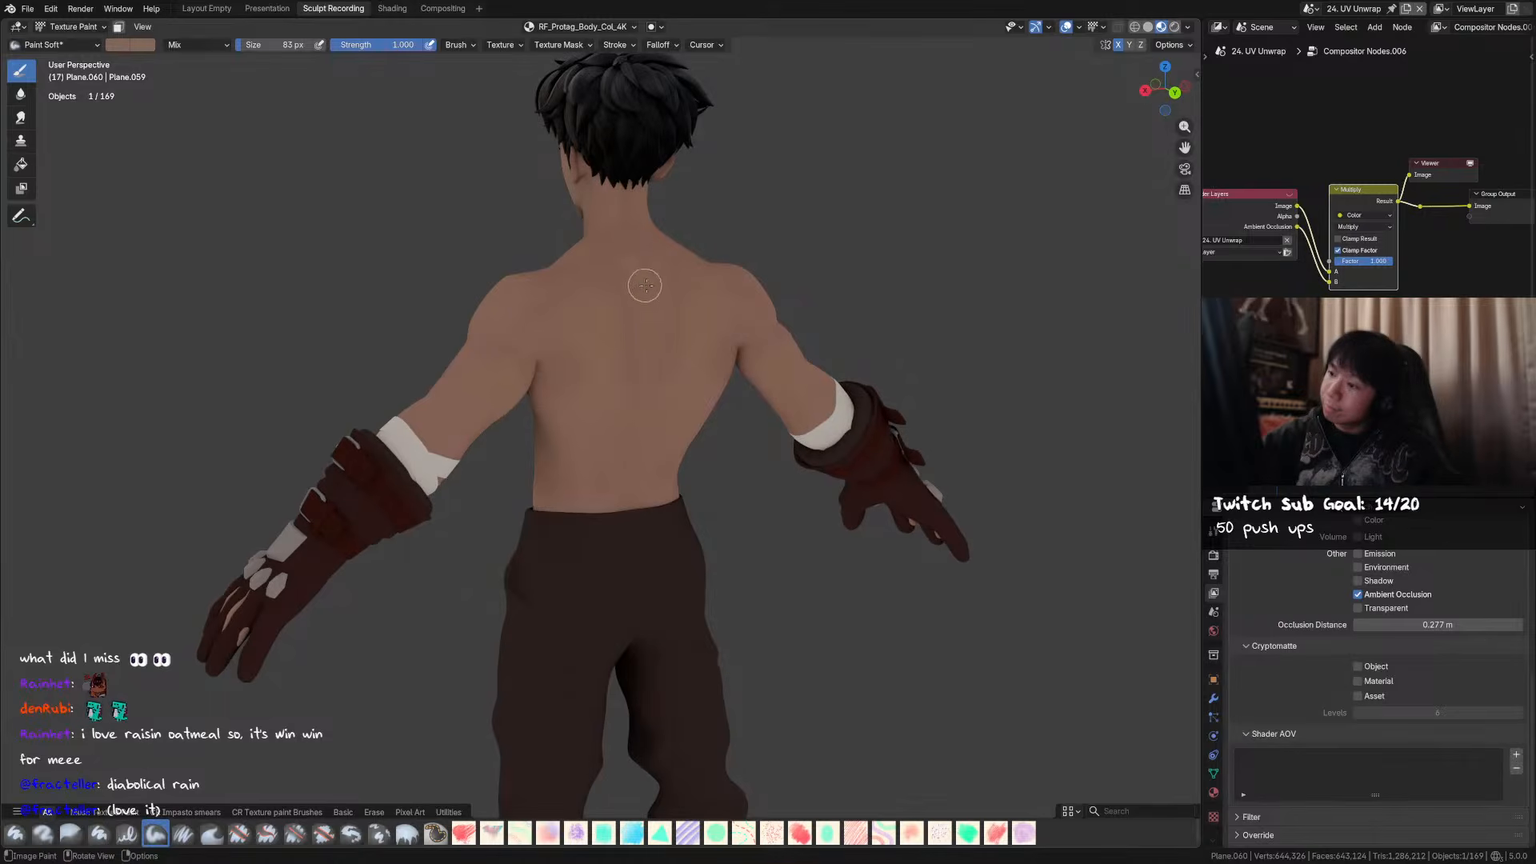
- Enlarge the brush again for the body and save the file
mouse_move(641, 387)
middle_mouse_down("shift")
mouse_move(693, 343)
mouse_move(701, 422)
mouse_move(692, 435)
mouse_move(638, 415)
mouse_move(672, 408)
mouse_move(675, 435)
mouse_move(659, 409)
mouse_move(651, 432)
mouse_move(673, 424)
mouse_move(664, 412)
mouse_move(645, 418)
mouse_move(744, 440)
mouse_move(730, 425)
mouse_move(768, 376)
mouse_move(839, 376)
mouse_move(861, 414)
mouse_move(945, 286)
middle_mouse_up("shift")
key("ctrl+s")
key("bracketright")
key("bracketright")
key("bracketright")
key("bracketright")
key("bracketleft")
key("ctrl+s")
- Switch to Object Mode, deselect the body, and save the file
key("ctrl+Tab")
left_click(940, 254)
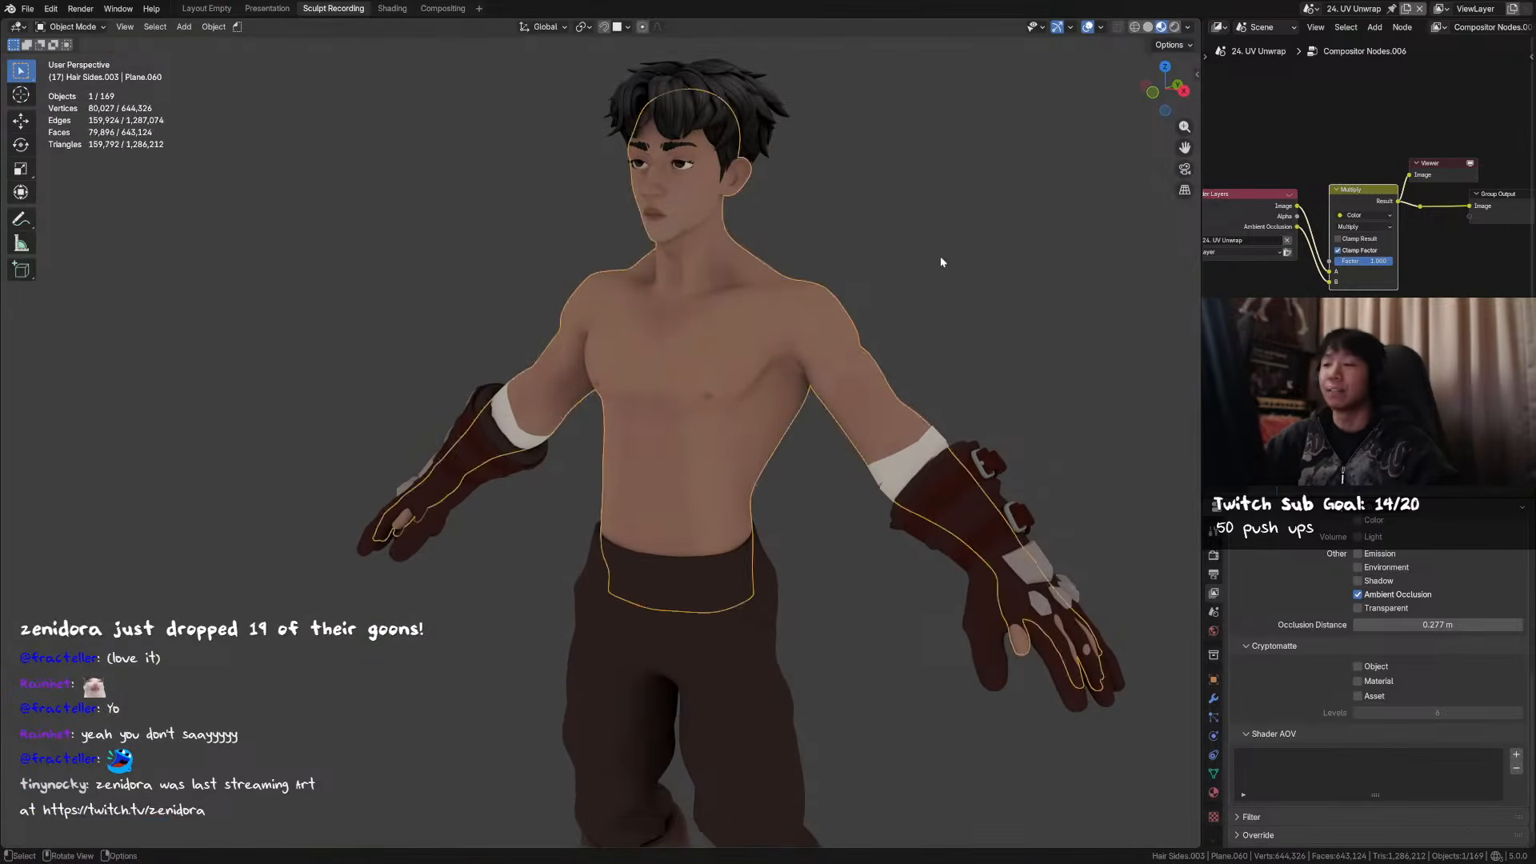
key("ctrl+s")
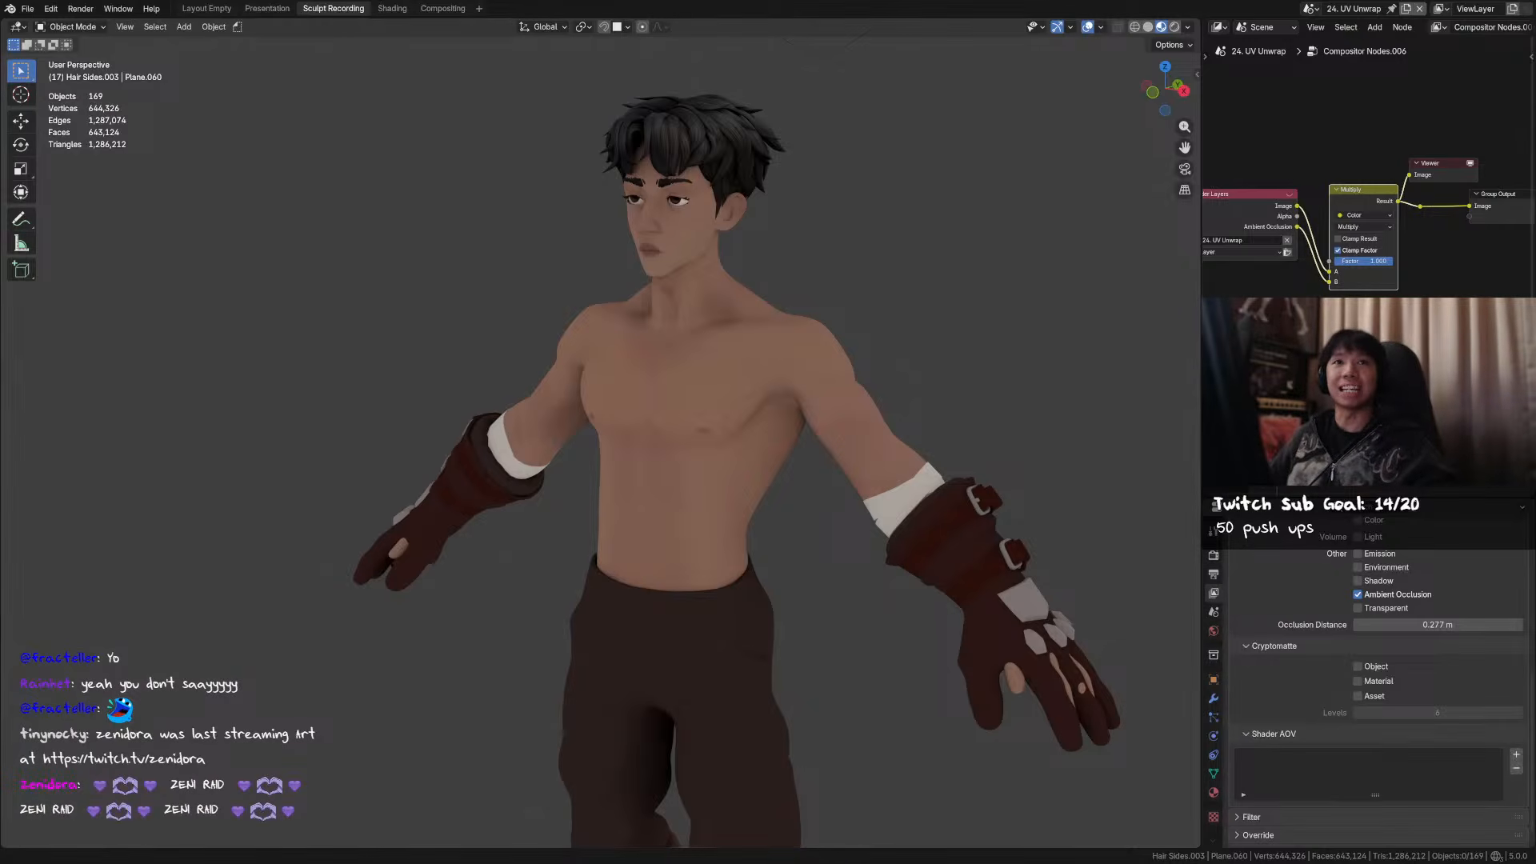
mouse_move(881, 281)
middle_mouse_down()
mouse_move(925, 274)
mouse_move(836, 291)
mouse_move(824, 312)
mouse_move(854, 297)
mouse_move(857, 274)
mouse_move(887, 276)
middle_mouse_up()
key("ctrl+s")
- Select the body and put it back into Texture Paint mode
left_click(790, 329)
key("ctrl+Tab")
key("ctrl+Tab")
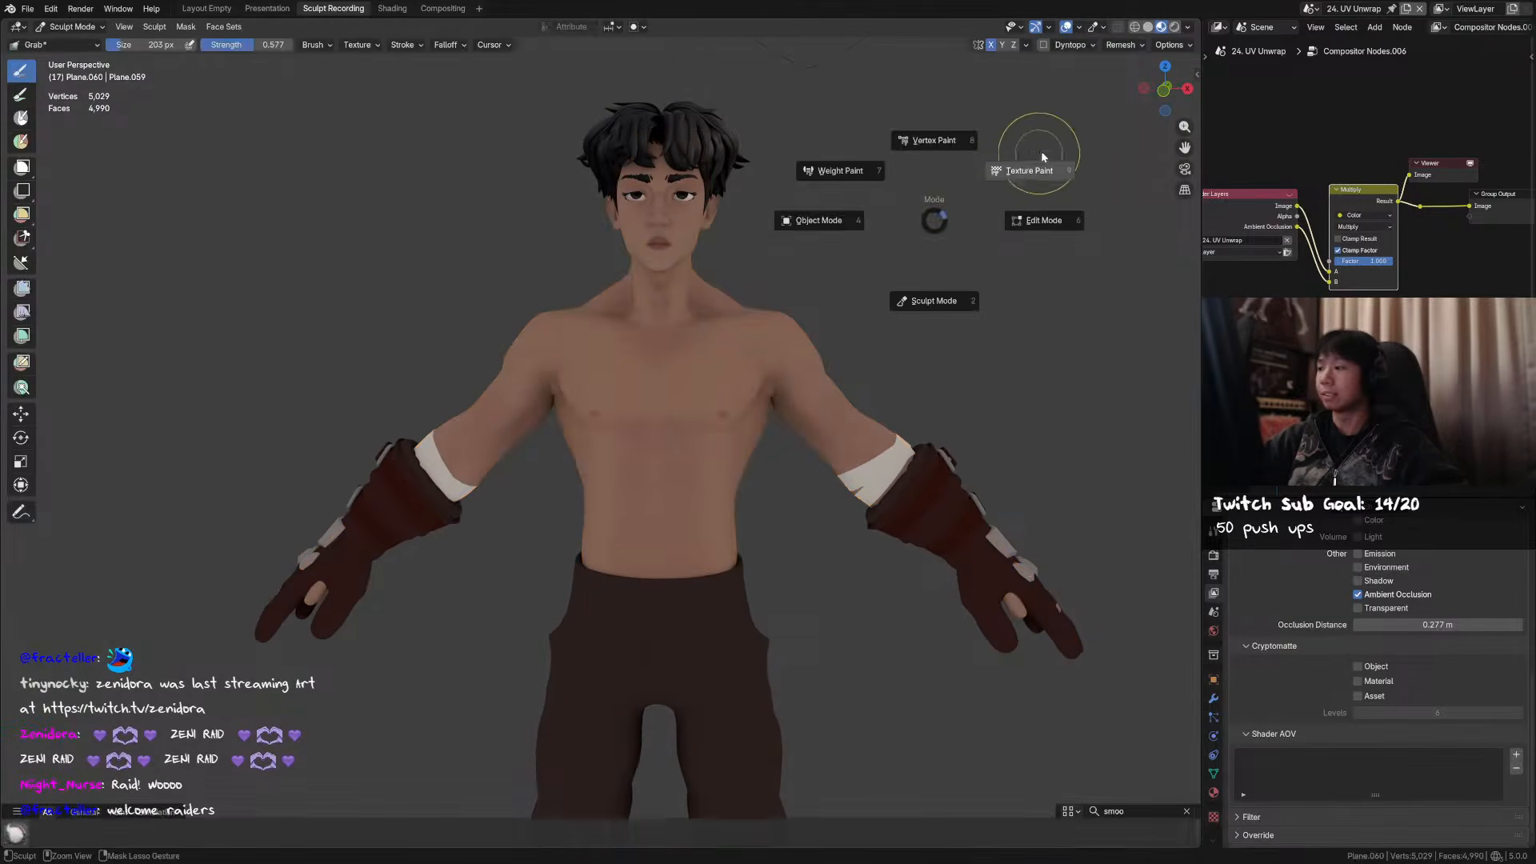
left_click(1036, 162)
middle_click_drag(1032, 164, 816, 312)
- Adjust the brush size for the neck and chest to 72 px and save the file
key("f")
left_click(690, 333)
key("f")
left_click(687, 309)
key("f")
left_click(685, 315)
mouse_move(718, 336)
middle_mouse_down()
mouse_move(756, 306)
mouse_move(702, 310)
mouse_move(689, 289)
mouse_move(769, 308)
middle_mouse_up()
key("bracketleft")
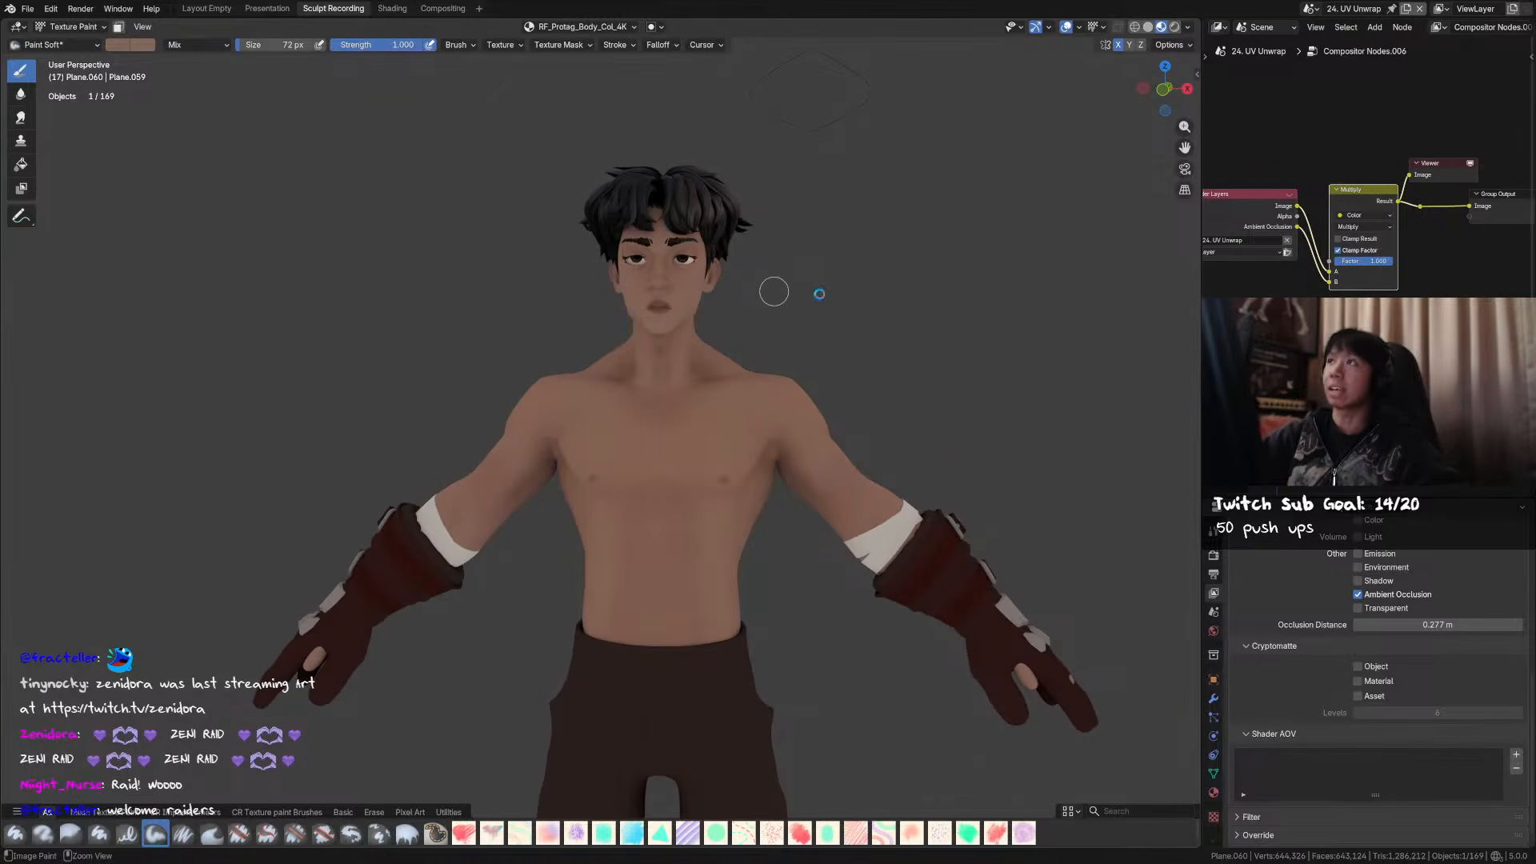
key("ctrl+s")
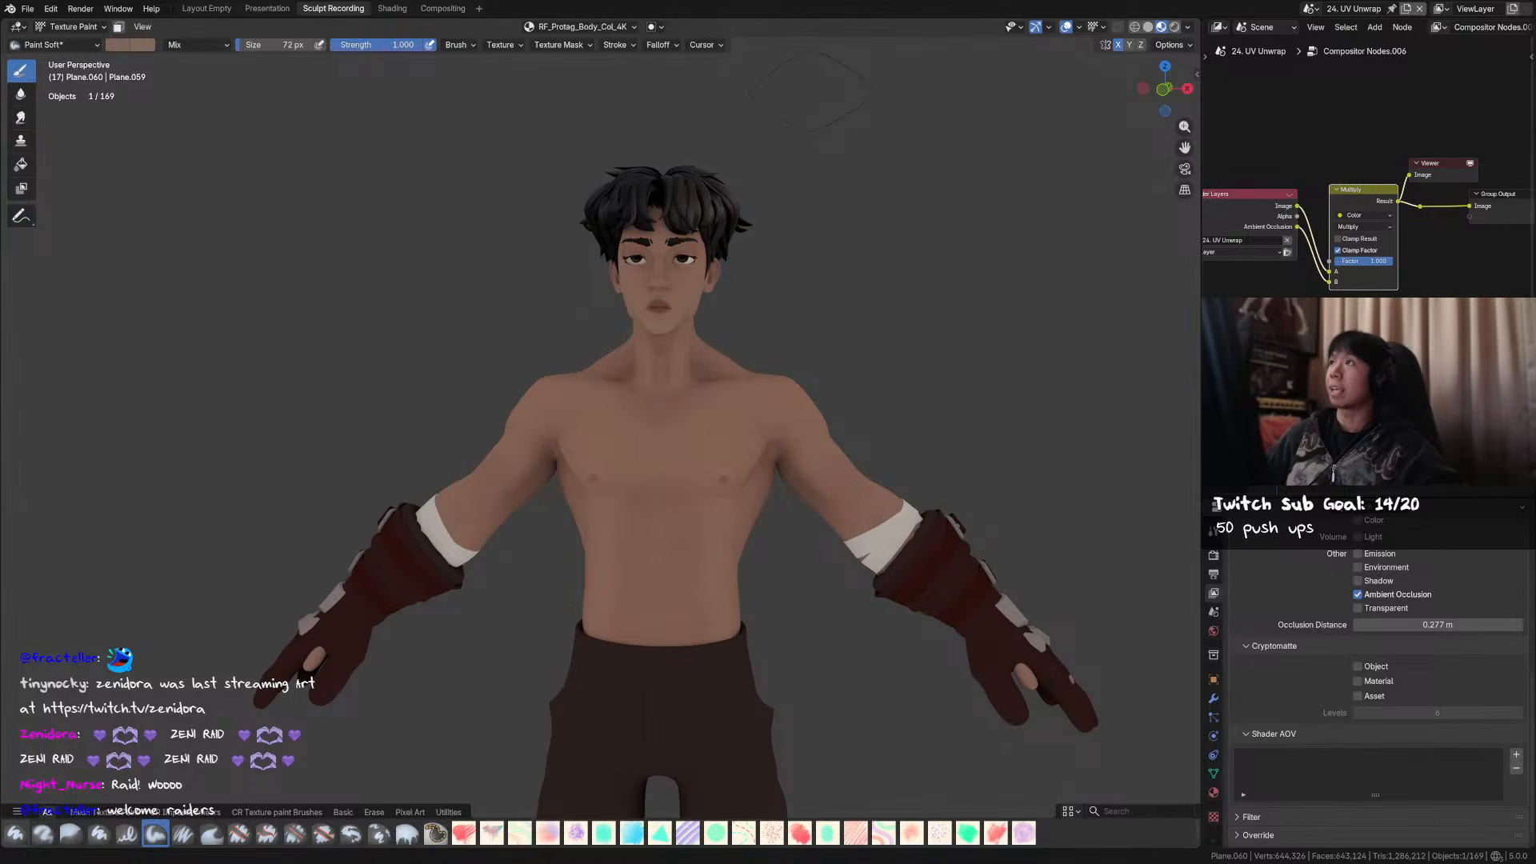
- Return to Object Mode, reveal all hidden objects including the shirt, and hide the unwanted objects selected near the head
key("ctrl+Tab")
left_click(704, 280)
middle_click_drag(796, 308, 868, 322)
mouse_move(864, 384)
middle_mouse_down("shift")
mouse_move(862, 312)
mouse_move(875, 394)
middle_mouse_up("shift")
left_click_drag(875, 392, 900, 442)
key("alt+h")
middle_click_drag(857, 452, 861, 420, "shift")
left_click(833, 154)
left_click_drag(792, 110, 714, 238)
key("h")
middle_click_drag(733, 258, 789, 220, "shift")
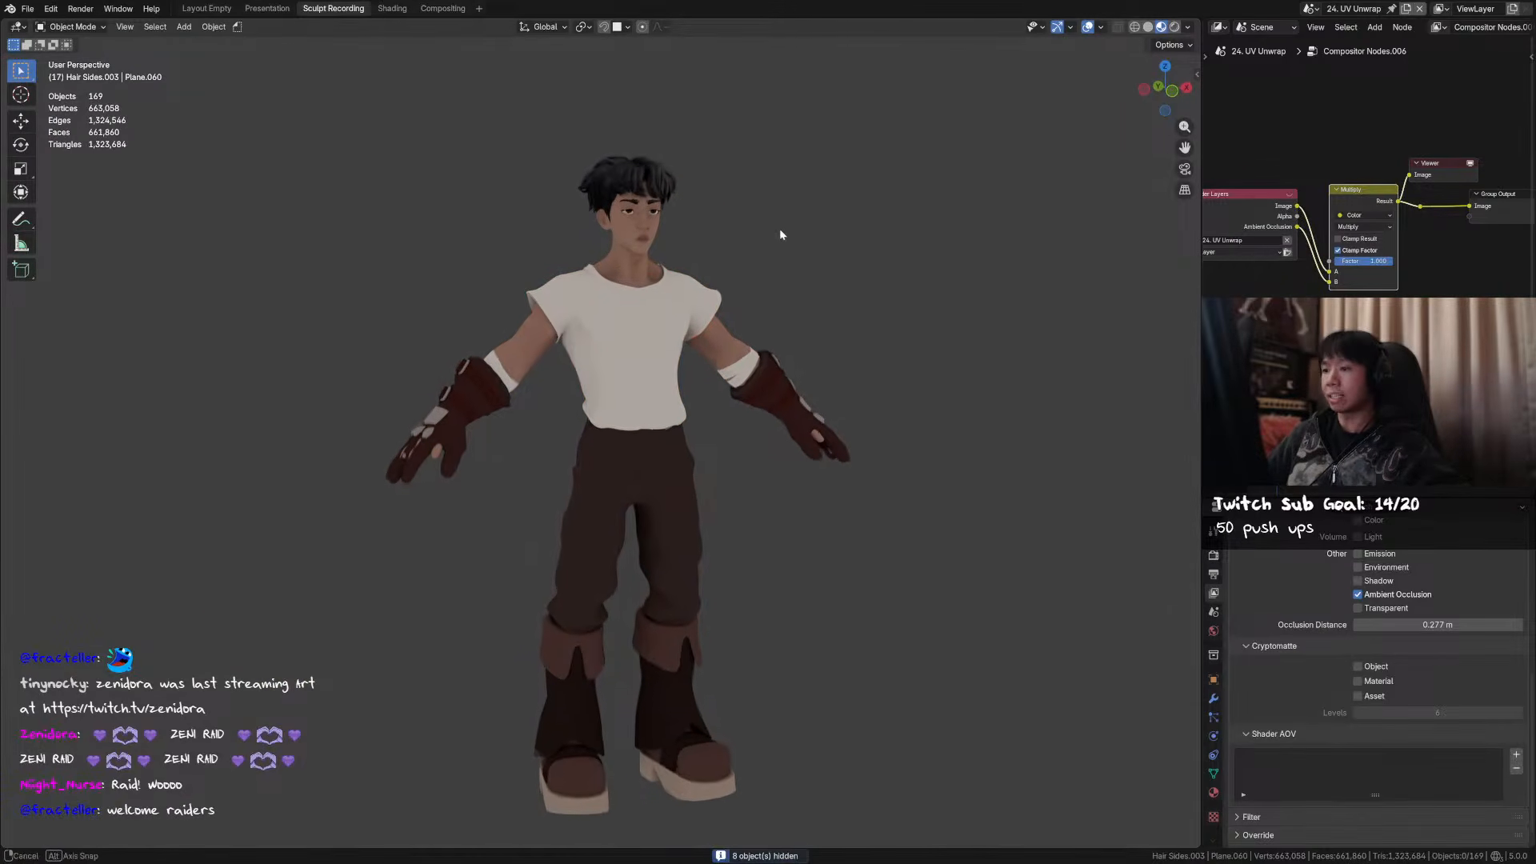
- Examine the clothed character from the front and side, clear the selection, and save the file
middle_click_drag(902, 329, 844, 344)
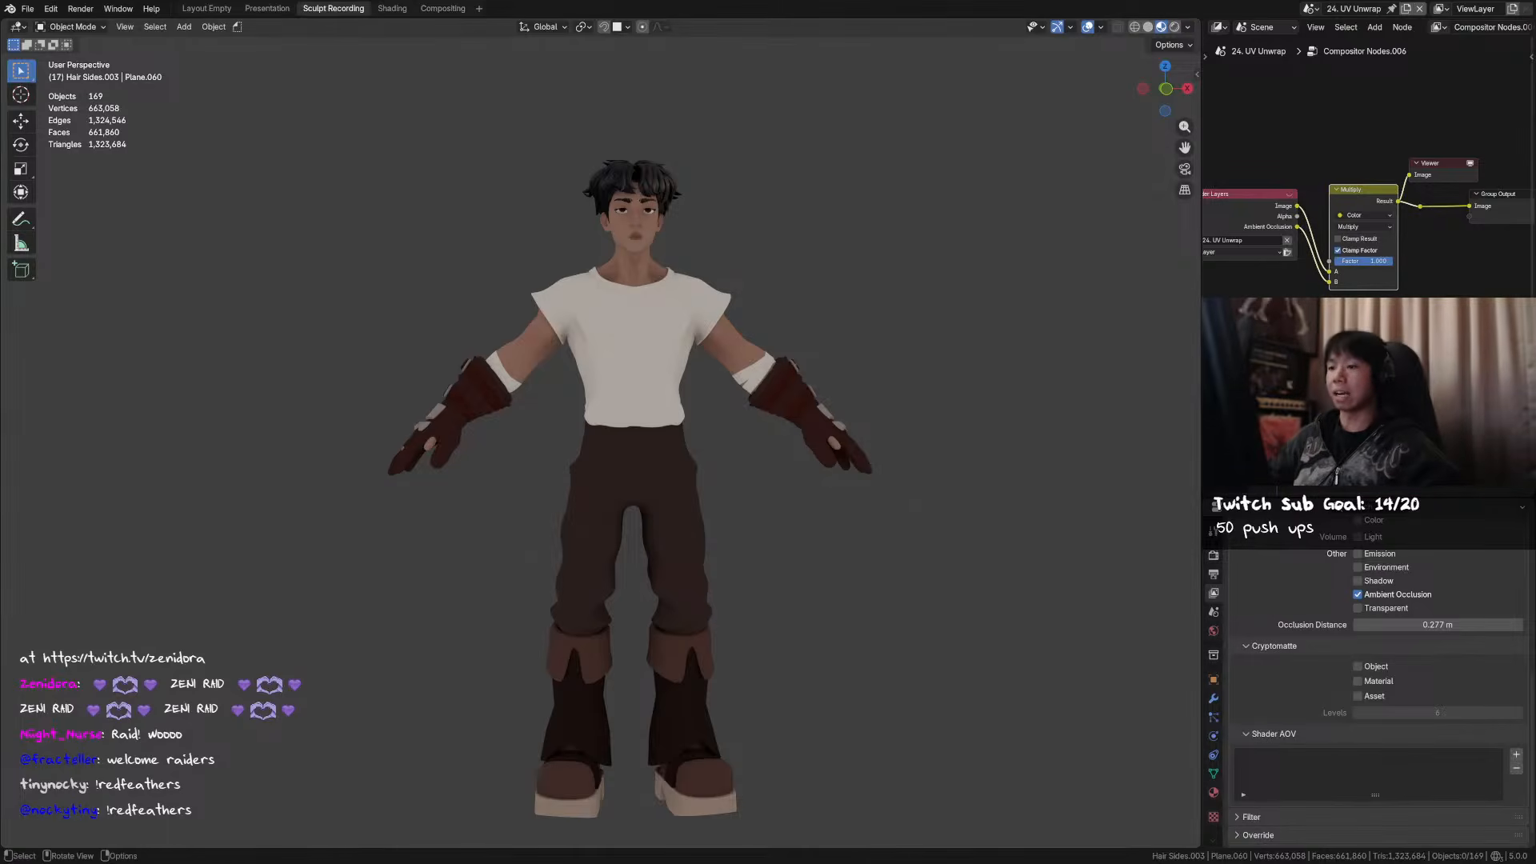
middle_click_drag(792, 448, 751, 497)
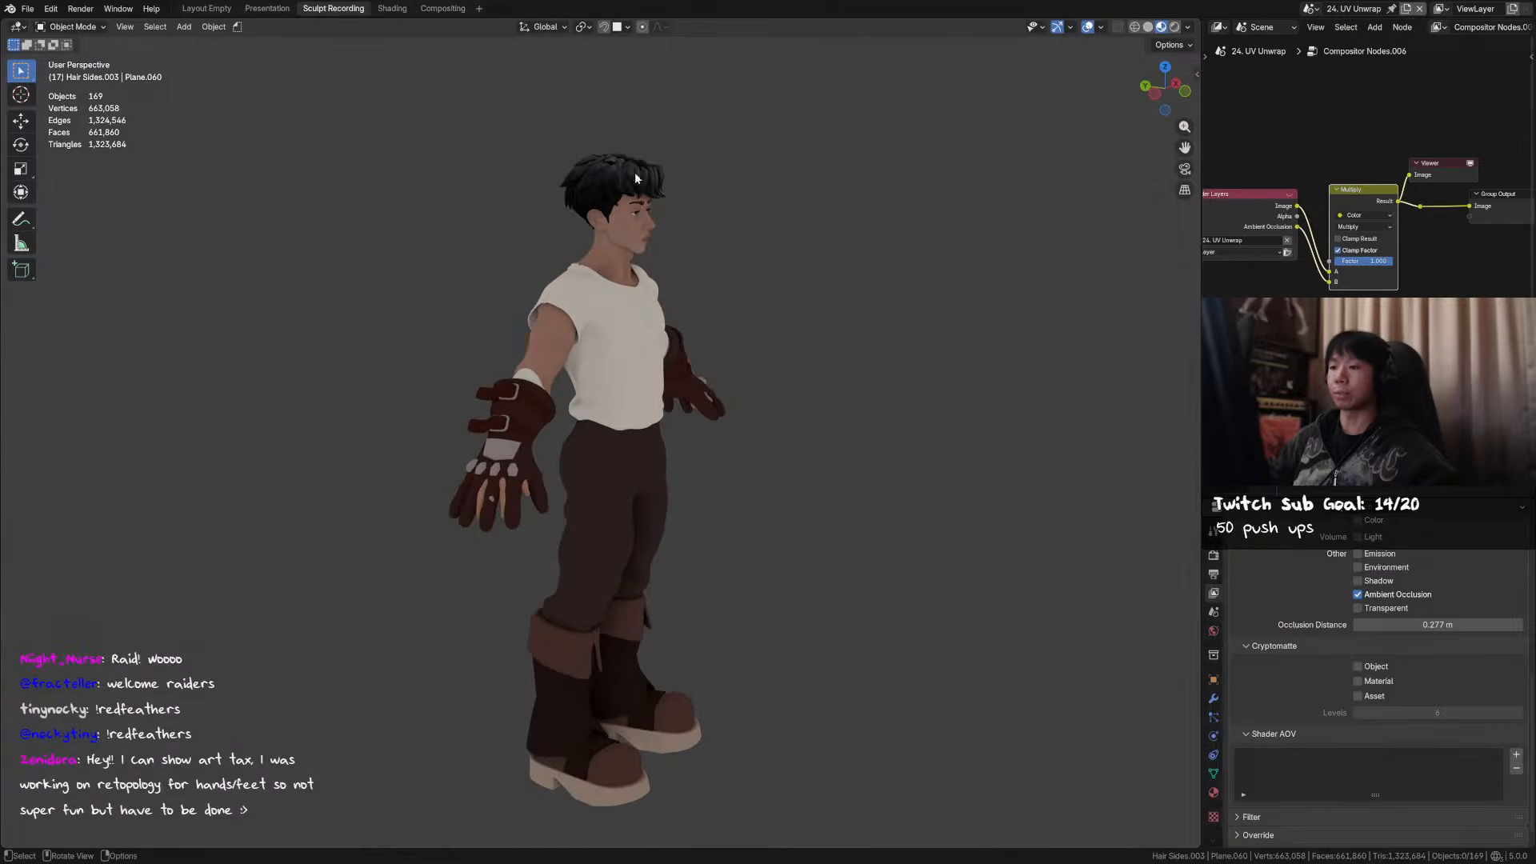
left_click(628, 215)
middle_click_drag(738, 275, 652, 282)
key("alt+a")
scroll(640, 312, "up", 4)
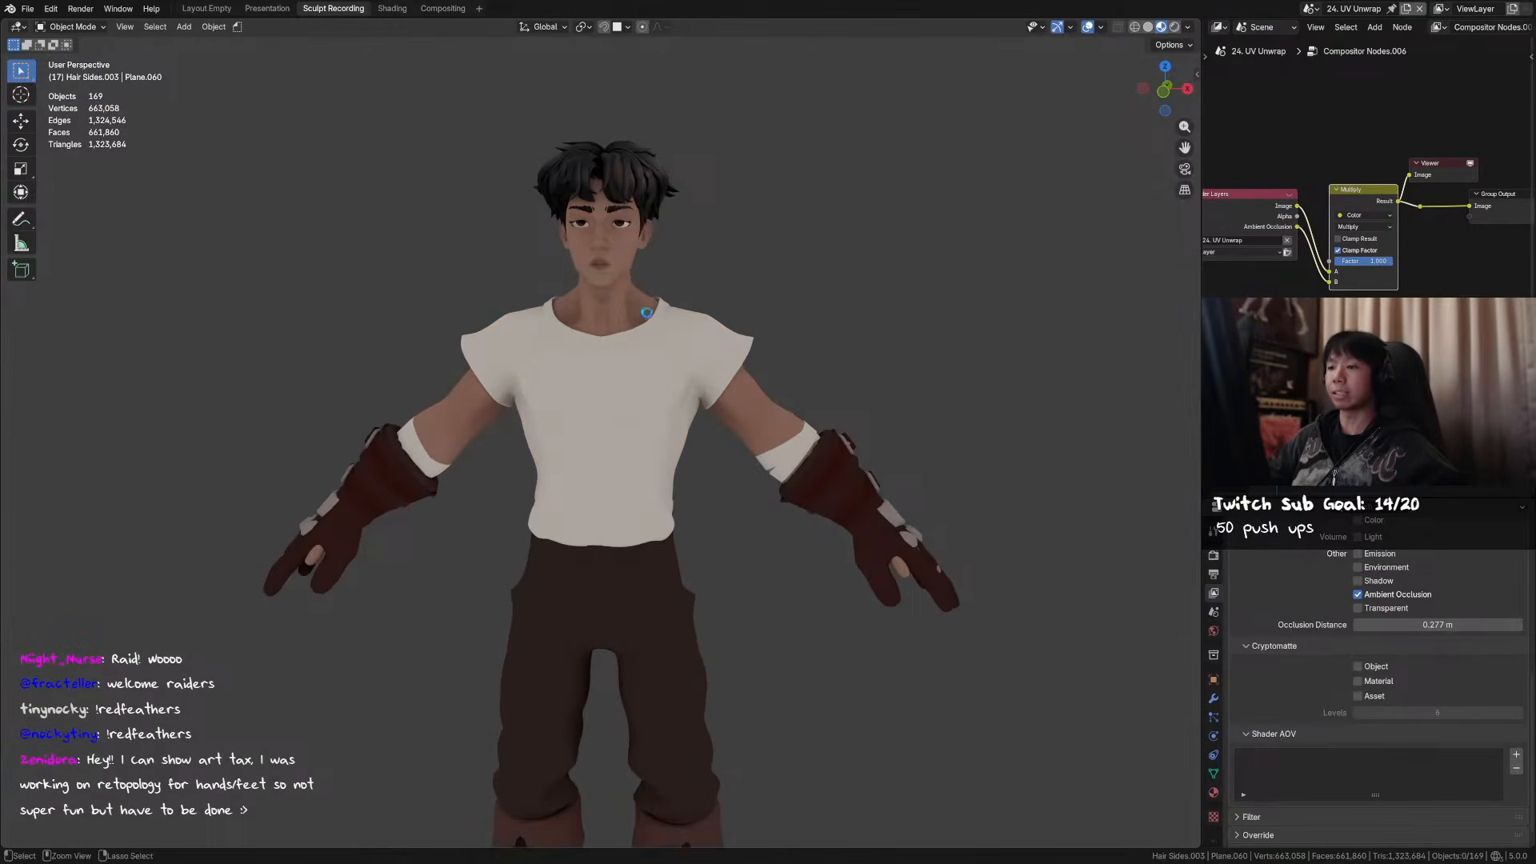
key("ctrl+s")
- Frame the head and hair in the view and inspect them from the side
middle_click_drag(609, 303, 690, 260)
scroll(571, 312, "up", 2)
middle_click_drag(696, 236, 672, 419, "shift")
left_click_drag(713, 247, 473, 370)
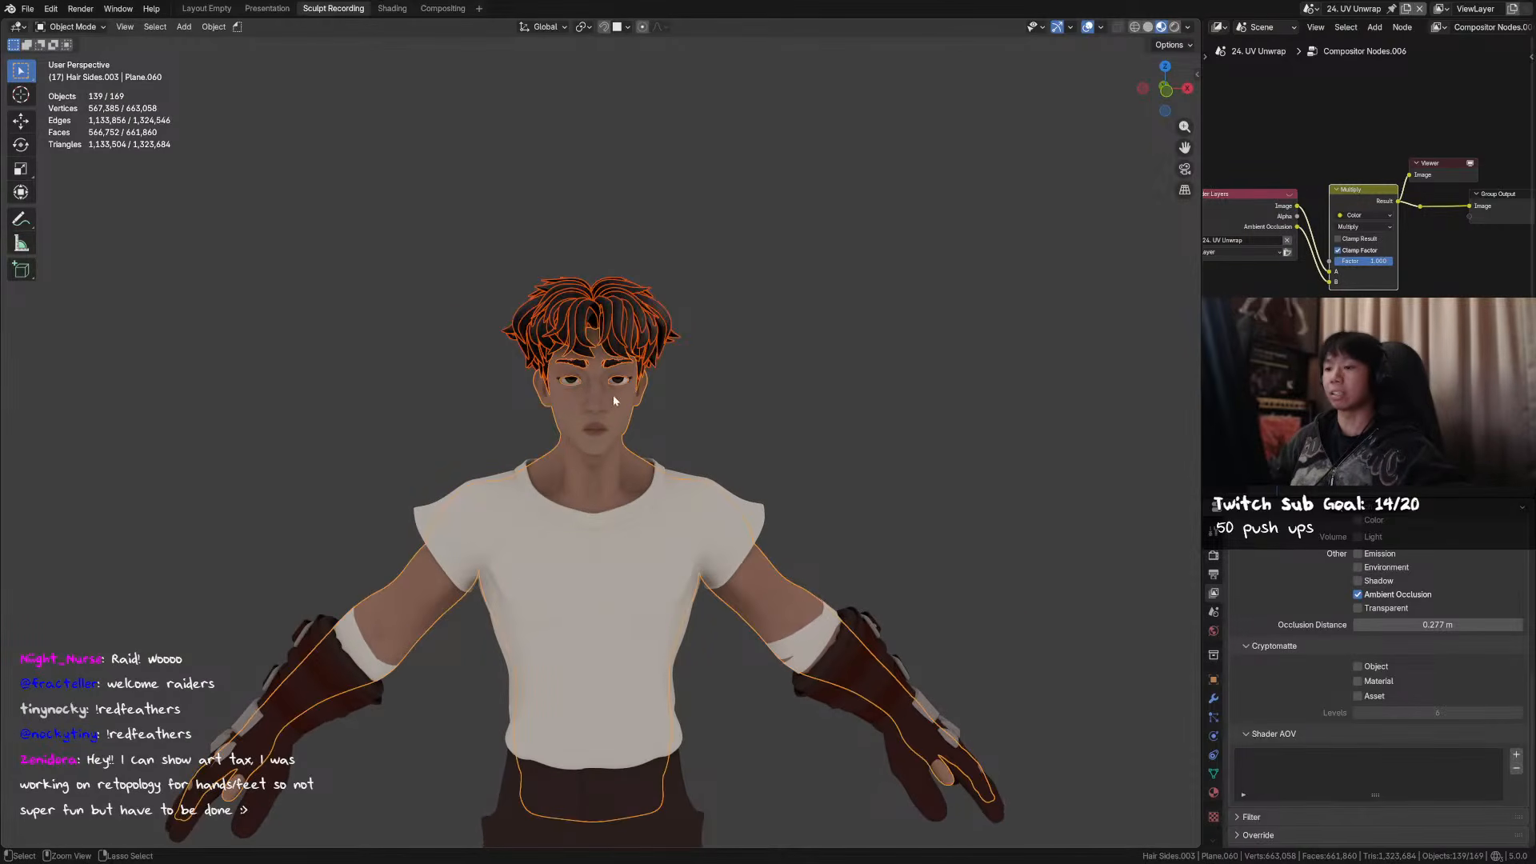
key("KP_Decimal")
left_click_drag(909, 337, 1028, 326)
middle_click_drag(693, 450, 836, 483)
middle_click_drag(645, 477, 770, 488)
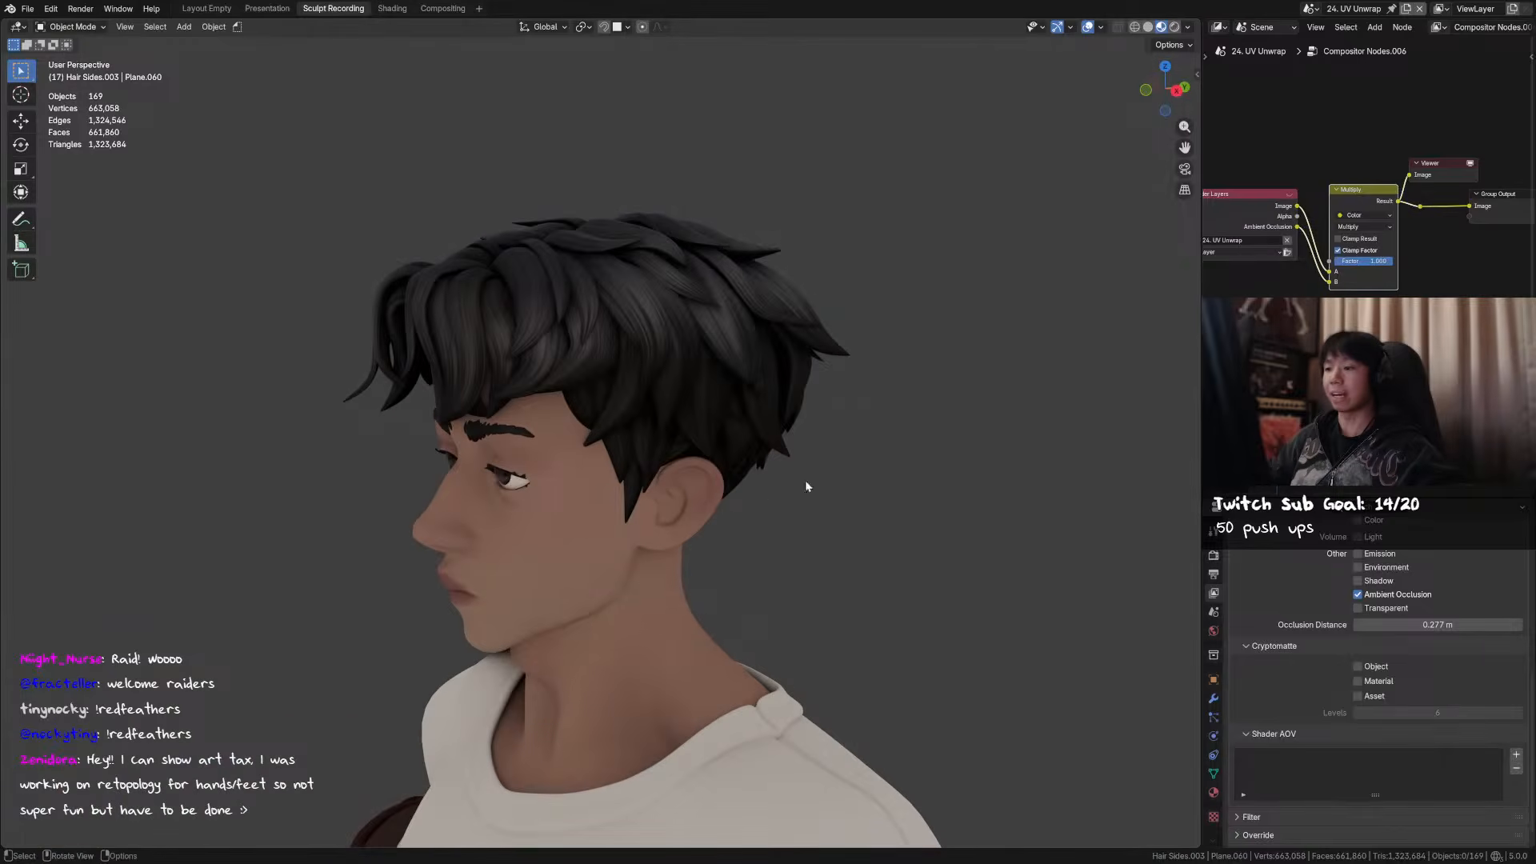
- Change the lower editor to the Shader Editor and display the hair strand's Tiny Hair Shader nodes
left_click(1217, 506)
left_click(761, 617)
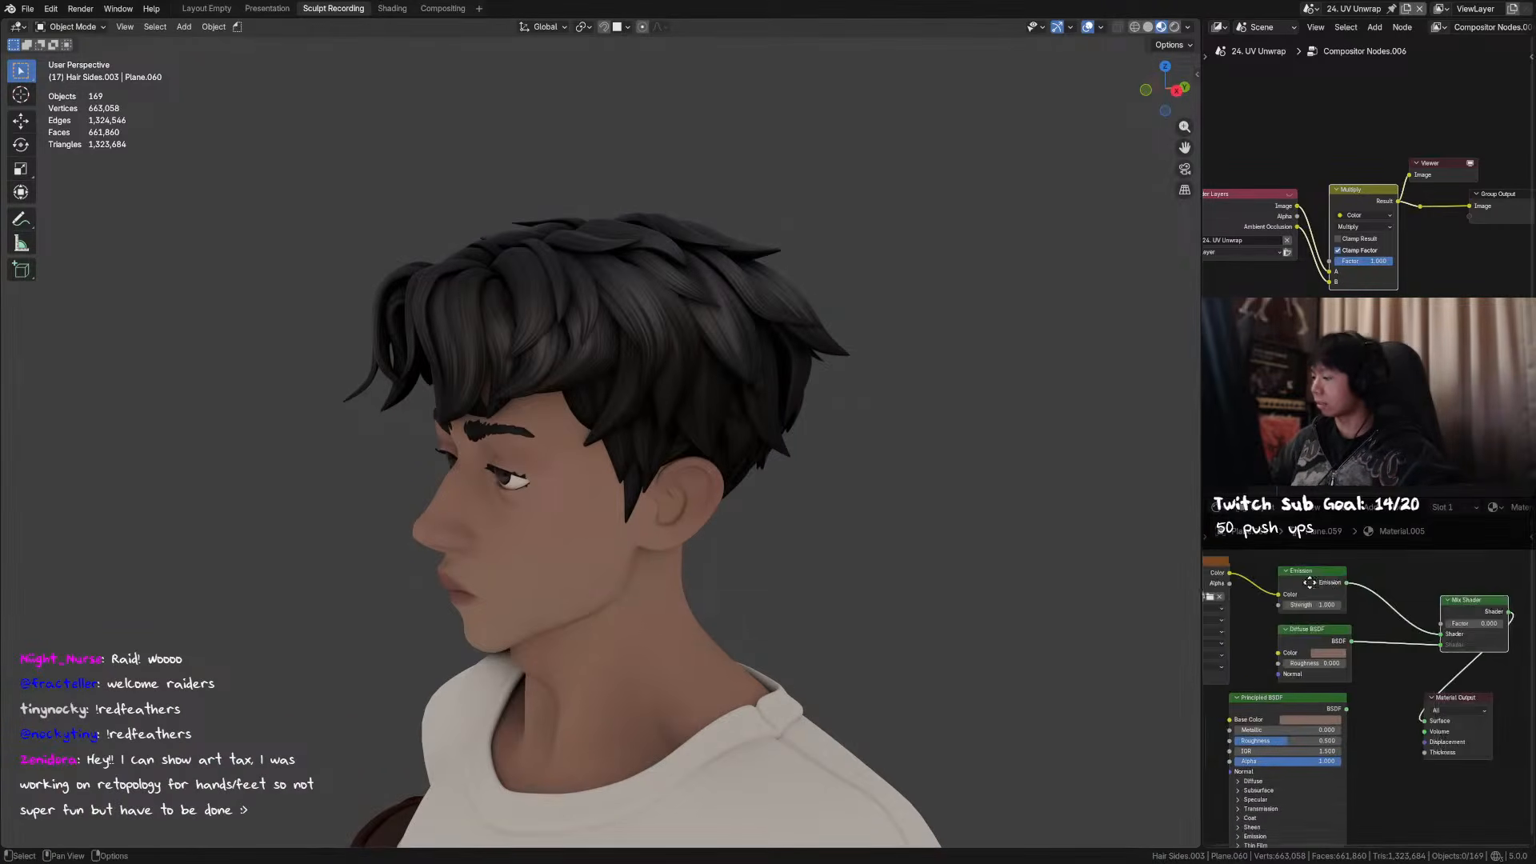
middle_click_drag(1301, 580, 1405, 528)
left_click_drag(618, 313, 607, 305)
left_click(696, 293)
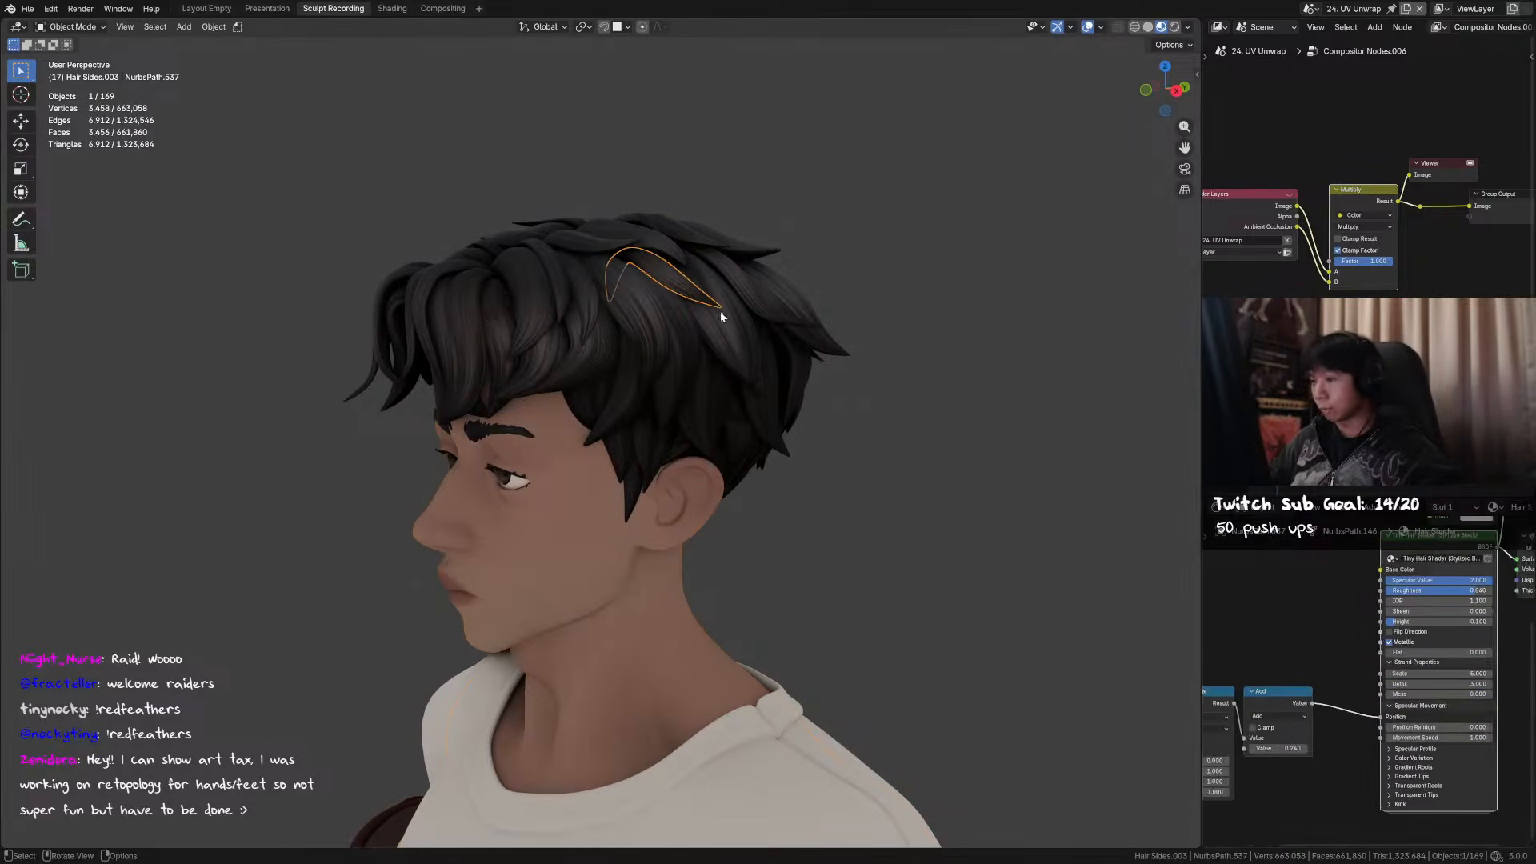
middle_click_drag(1328, 680, 1379, 662)
left_click_drag(1429, 702, 1388, 695)
- Deselect the hair strand and check the hair and face from the front
left_click(952, 420)
middle_click_drag(937, 344, 778, 312)
left_click(569, 317)
key("ctrl+z")
left_click(855, 276)
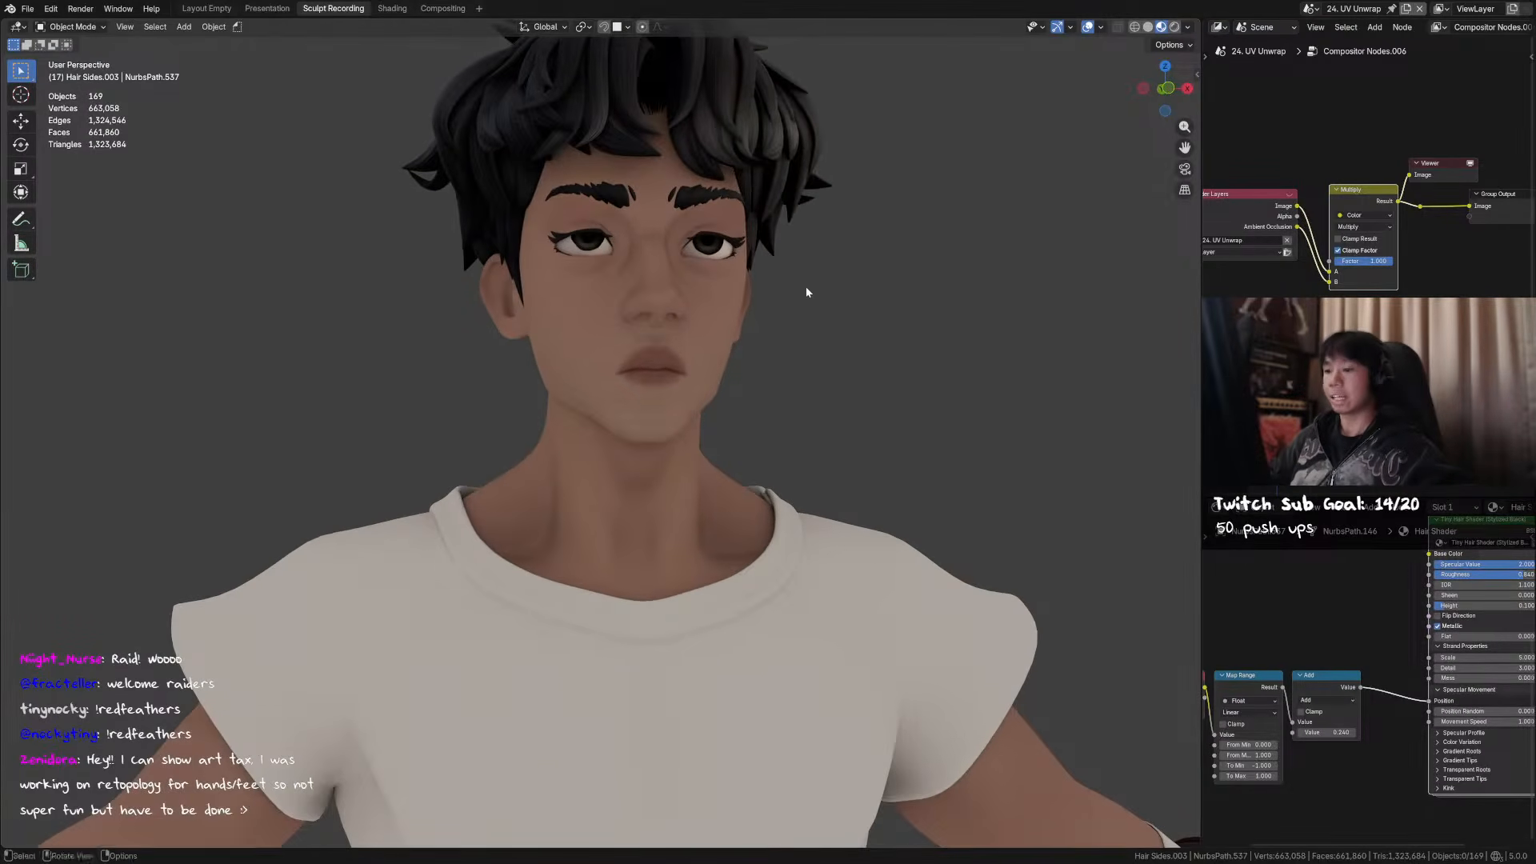
- Change the compositor area to an Image Editor showing RF_Protag_Body_Col_4K and save the file
left_click(1217, 26)
left_click(786, 80)
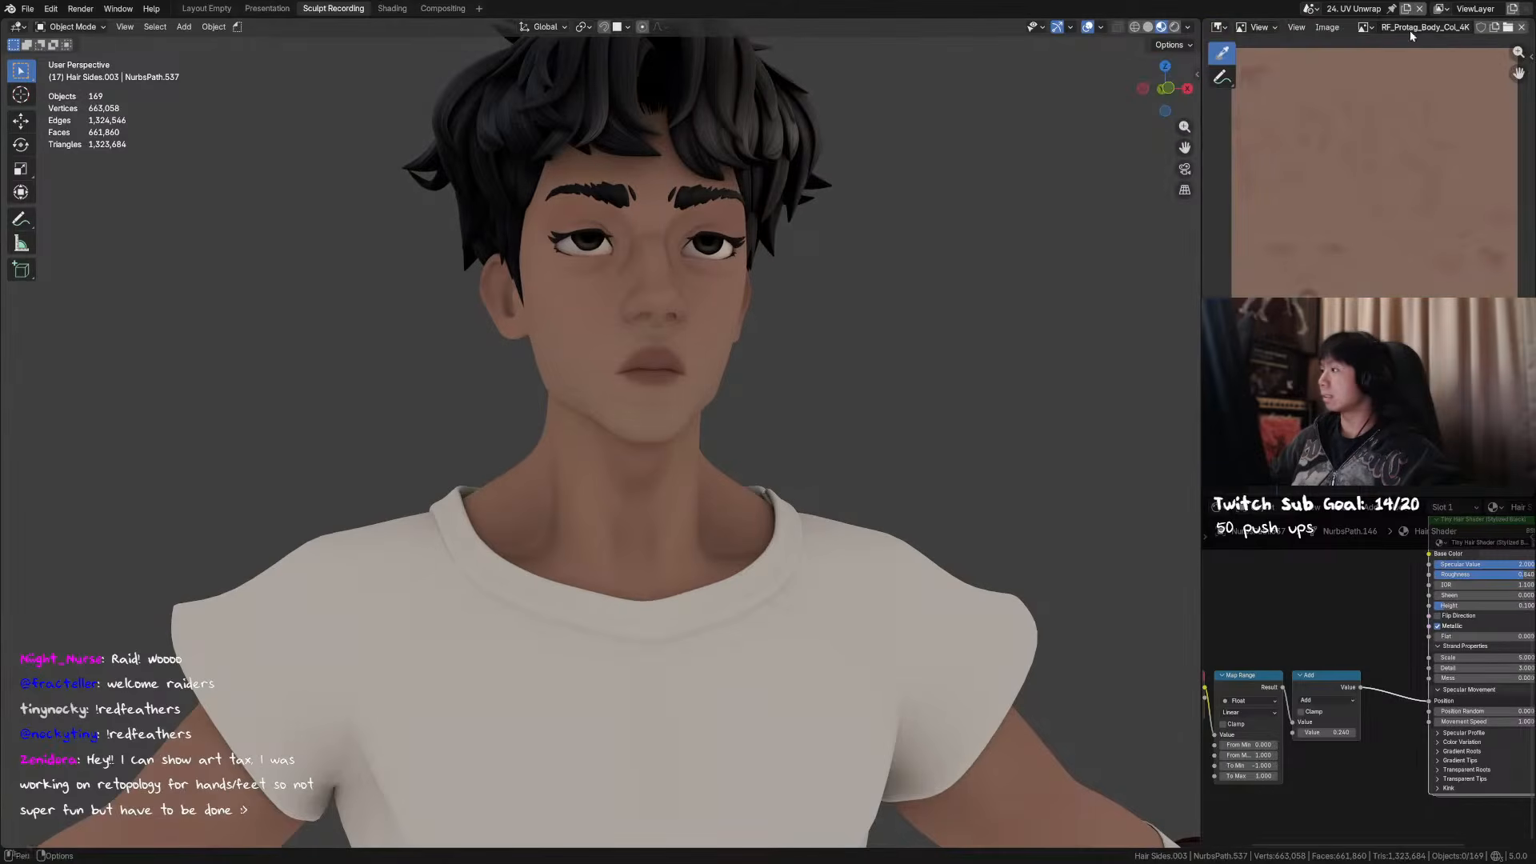
middle_click_drag(870, 267, 854, 501)
key("ctrl+s")
scroll(758, 424, "down", 4)
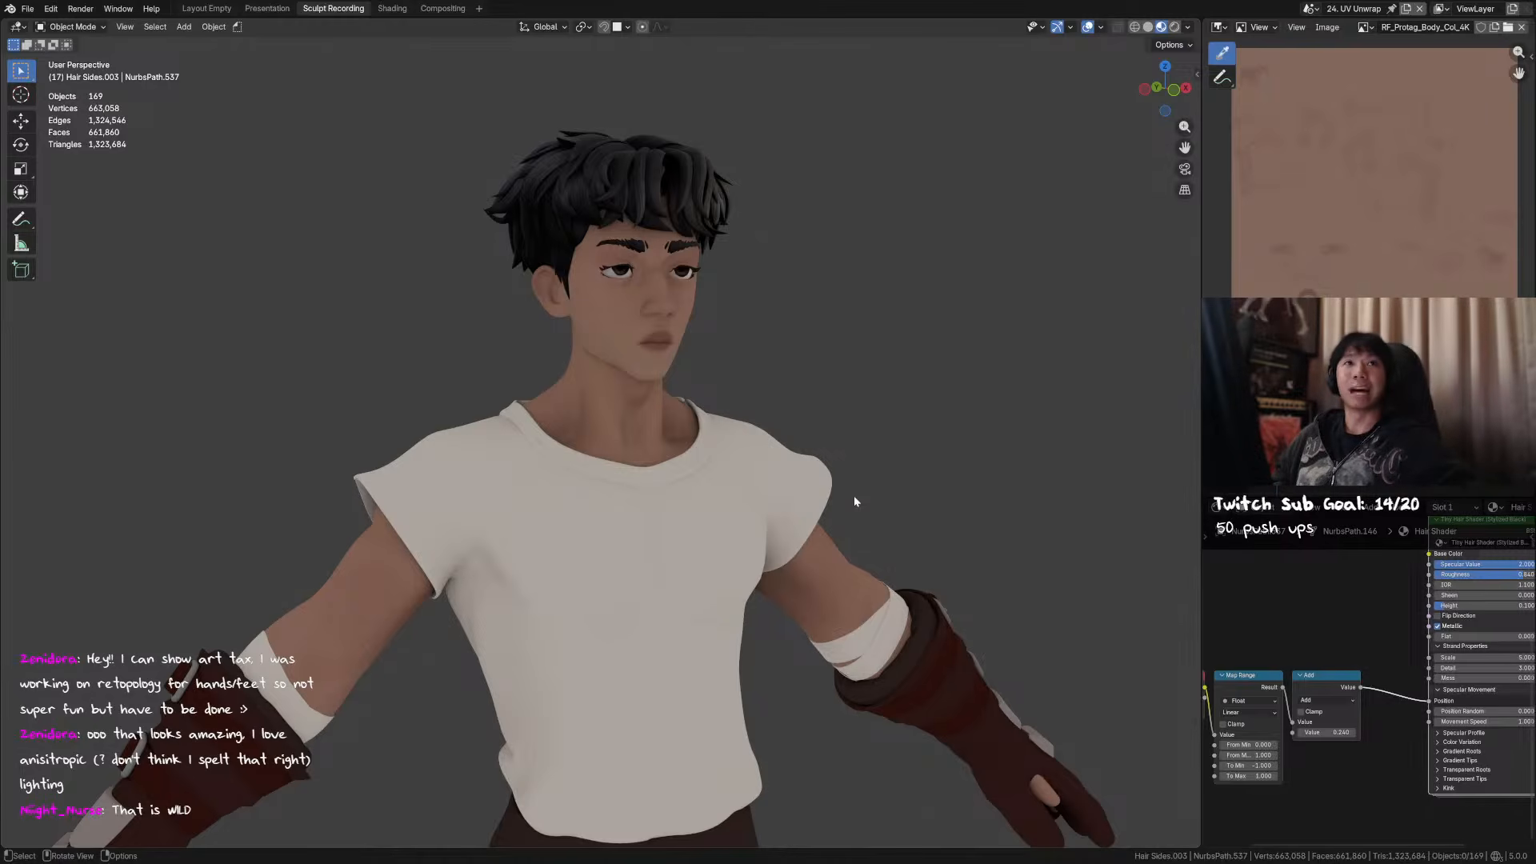
- Frame a front hair strand and inspect the hair shading from the side
left_click(624, 152)
key("KP_Decimal")
middle_click_drag(896, 212, 936, 304)
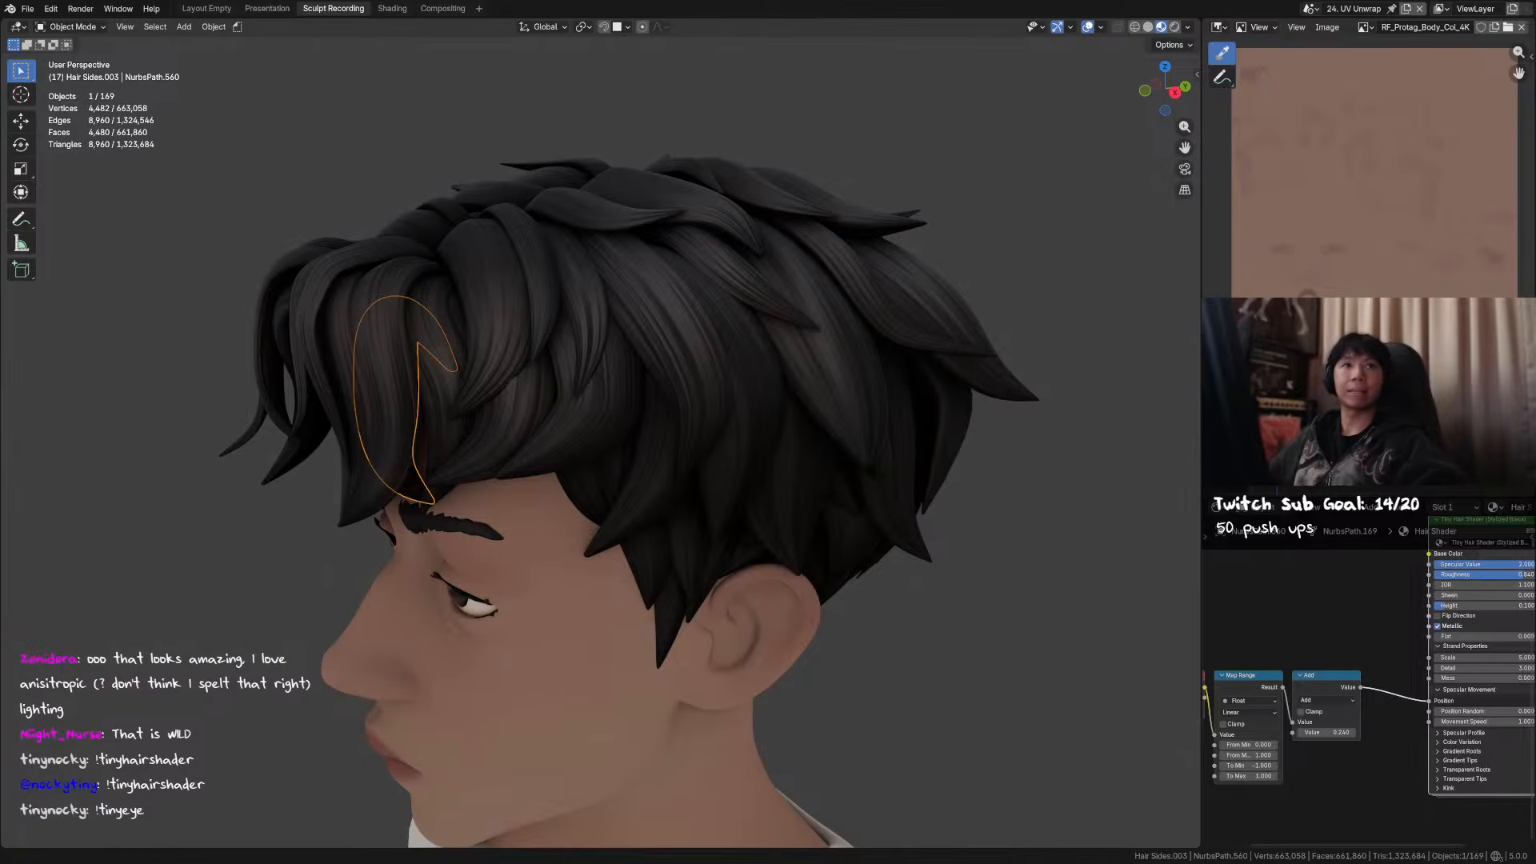
- Frame the pupils to inspect the eyes and their iris shader, then deselect them and check the whole head
middle_click_drag(468, 600, 588, 405)
scroll(610, 439, "up", 4)
left_click(543, 428)
key("KP_Decimal")
scroll(576, 443, "down", 1)
middle_click_drag(588, 405, 759, 394)
scroll(758, 394, "up", 1)
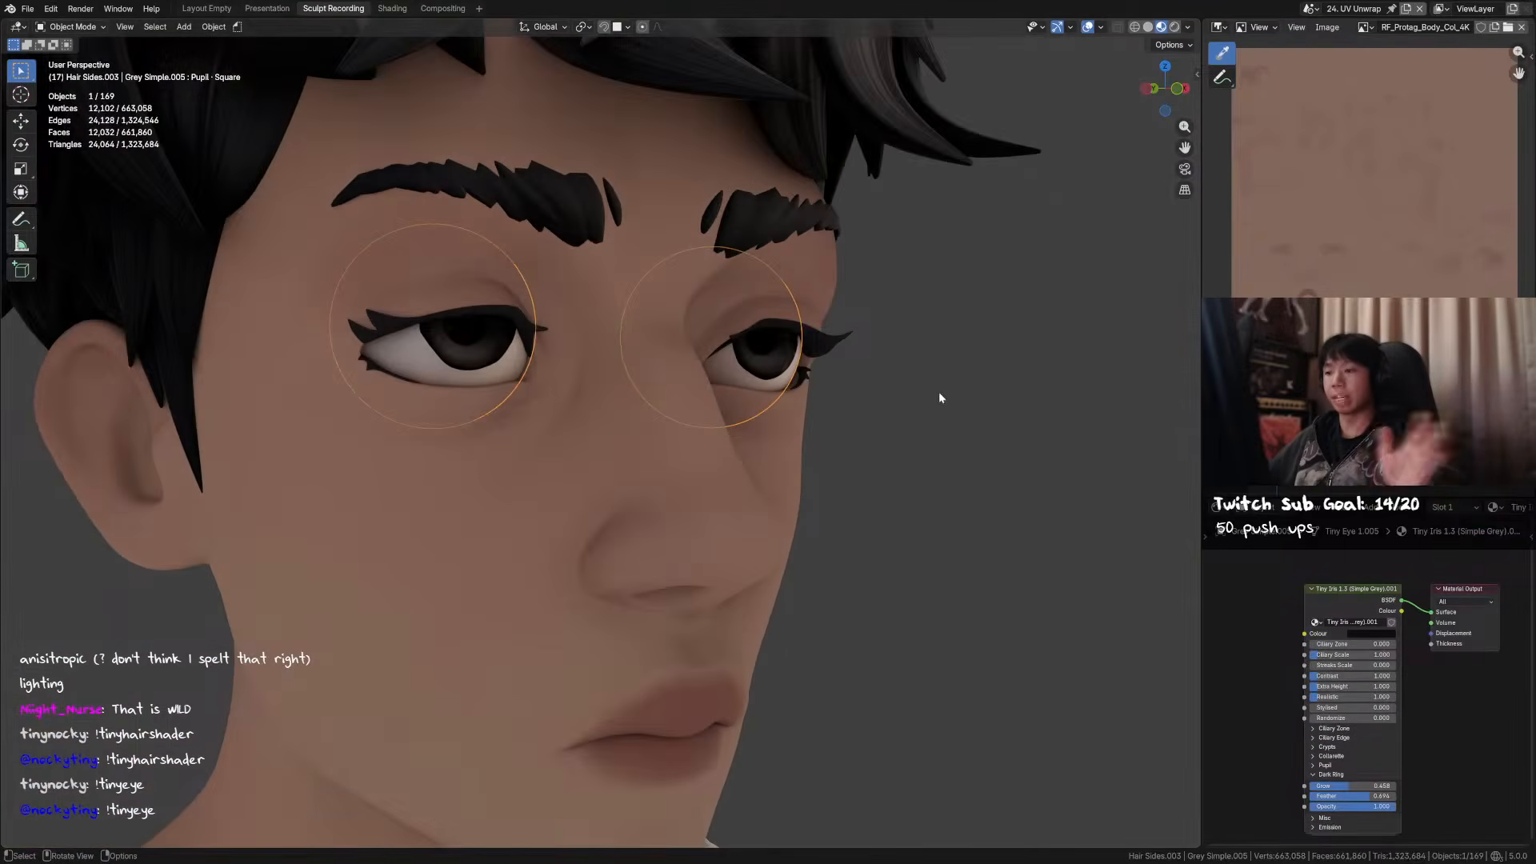
middle_click_drag(1037, 389, 980, 383)
left_click(978, 384)
middle_click_drag(858, 371, 567, 439)
scroll(672, 378, "down", 6)
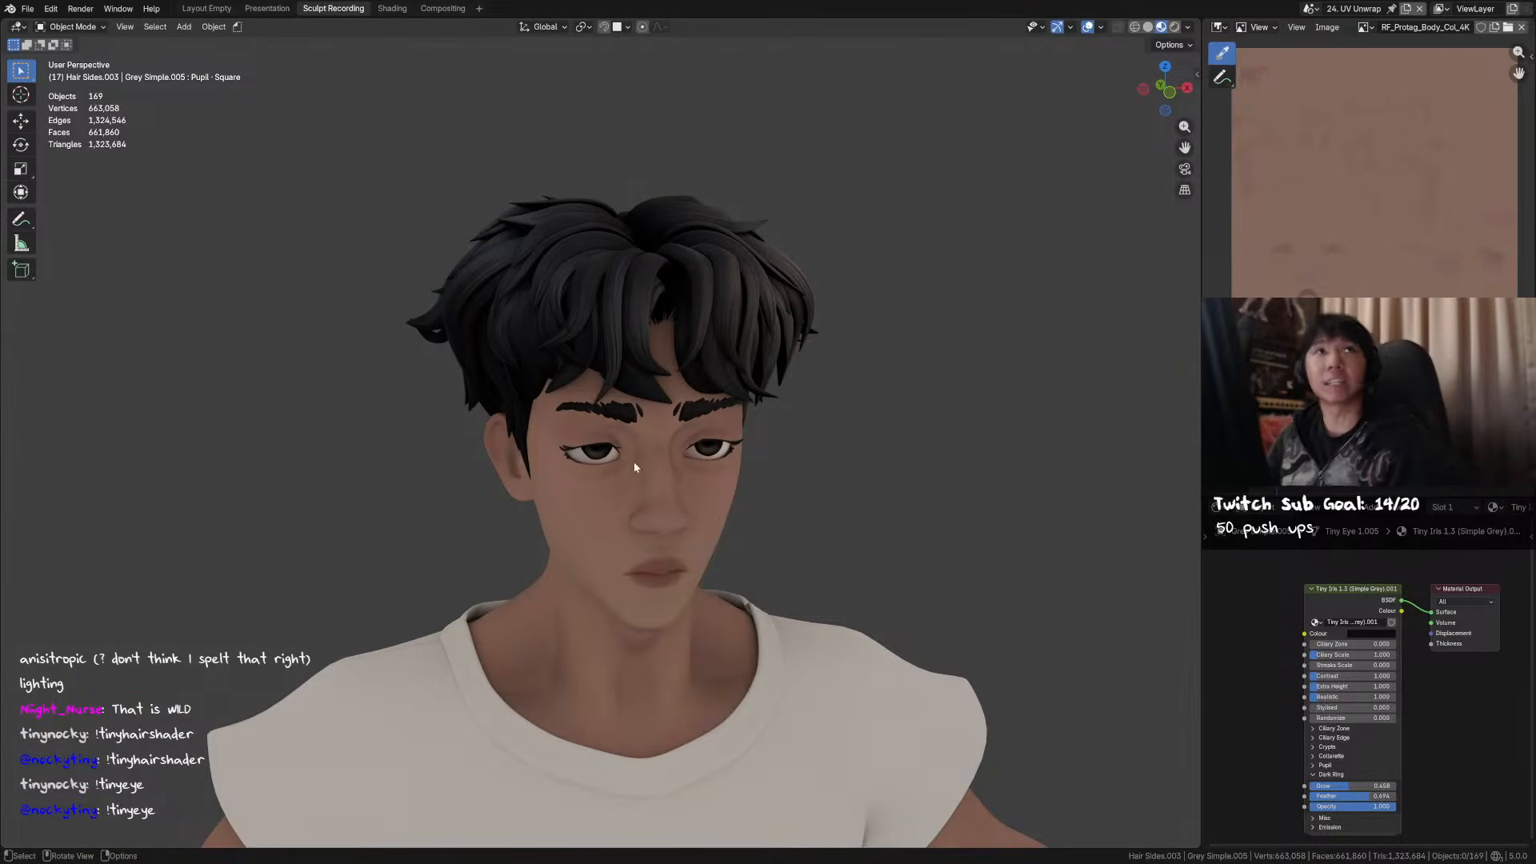
- Select the body mesh, save the file and enter Texture Paint mode
middle_click_drag(644, 396, 830, 265)
left_click(749, 342)
key("ctrl+s")
mouse_move(928, 238)
middle_mouse_down()
mouse_move(941, 225)
mouse_move(935, 247)
middle_mouse_up()
key("ctrl+Tab")
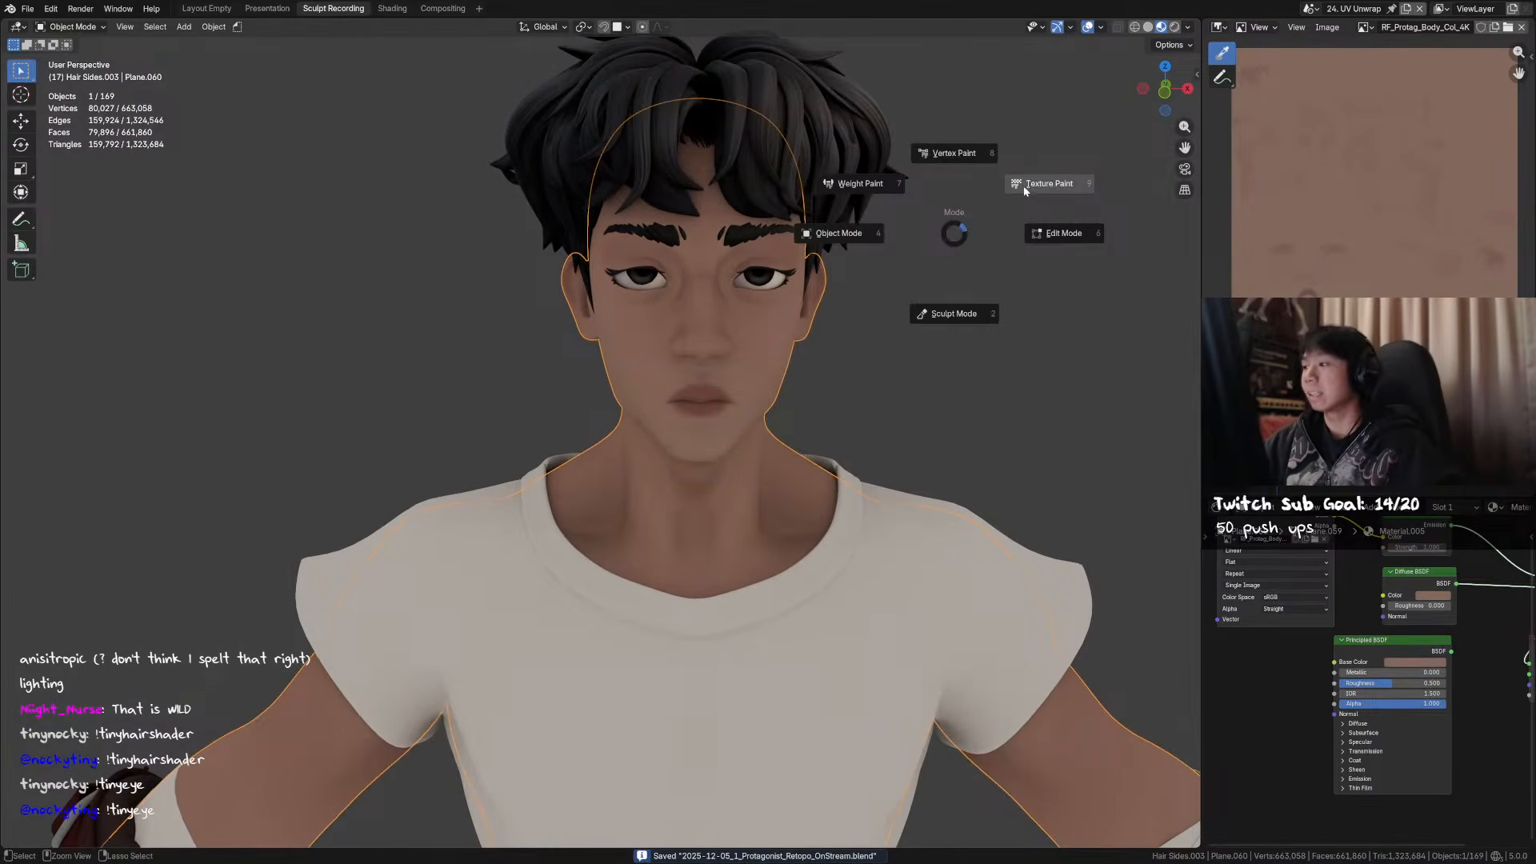
left_click(1052, 183)
- Blend soft skin tone over the neck below the jaw with a Paint Soft brush of about 100 to 116 px
mouse_move(1052, 183)
middle_mouse_down()
mouse_move(987, 227)
mouse_move(997, 216)
mouse_move(865, 248)
mouse_move(831, 300)
middle_mouse_up()
middle_click_drag(773, 393, 774, 393)
key("f")
left_click(761, 421)
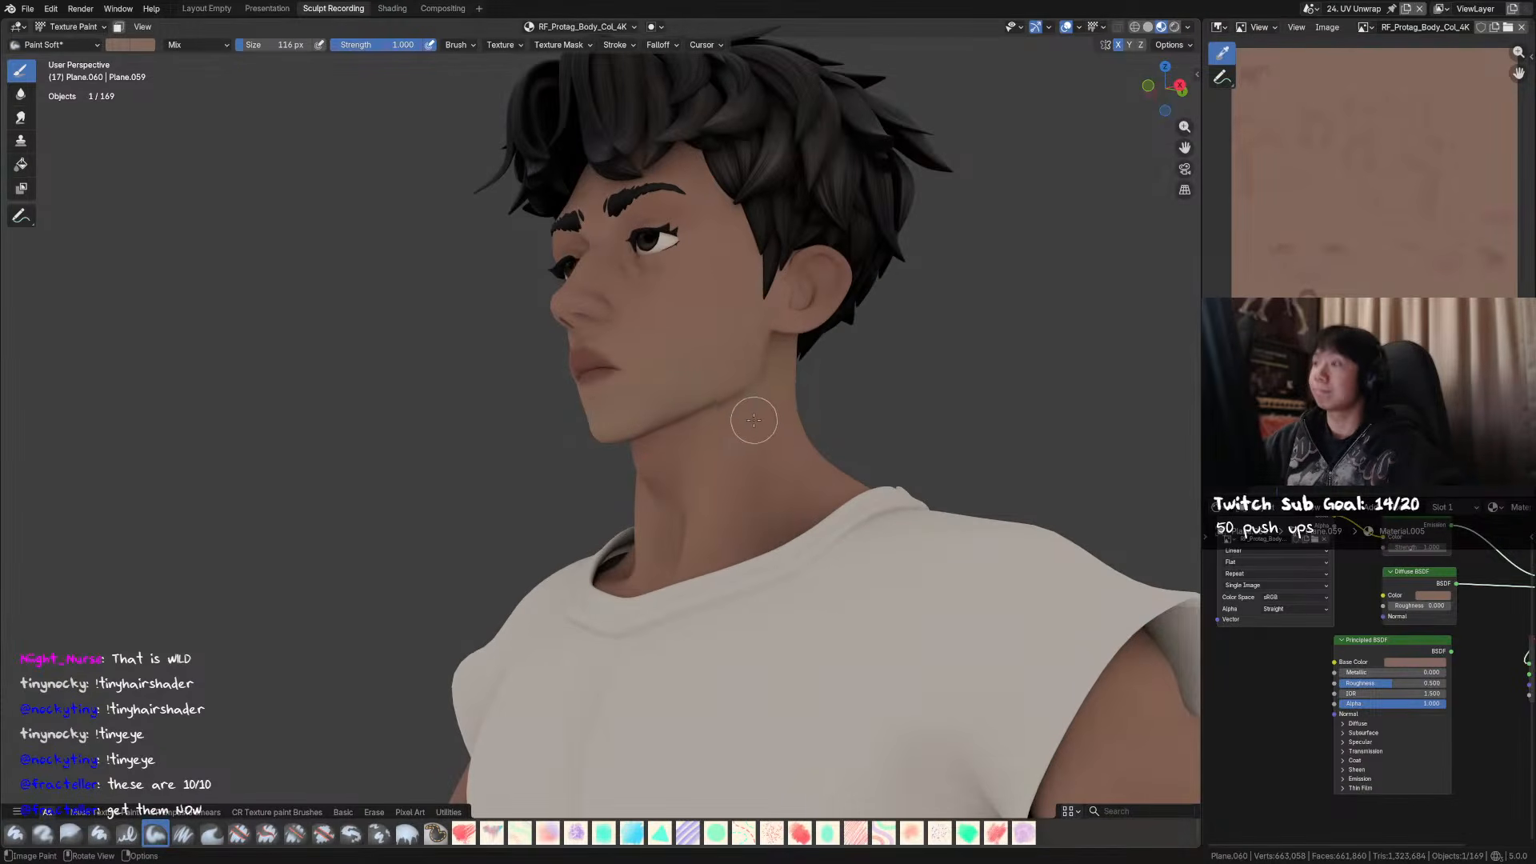
mouse_move(713, 467)
middle_mouse_down()
mouse_move(788, 436)
mouse_move(747, 449)
middle_mouse_up()
key("f")
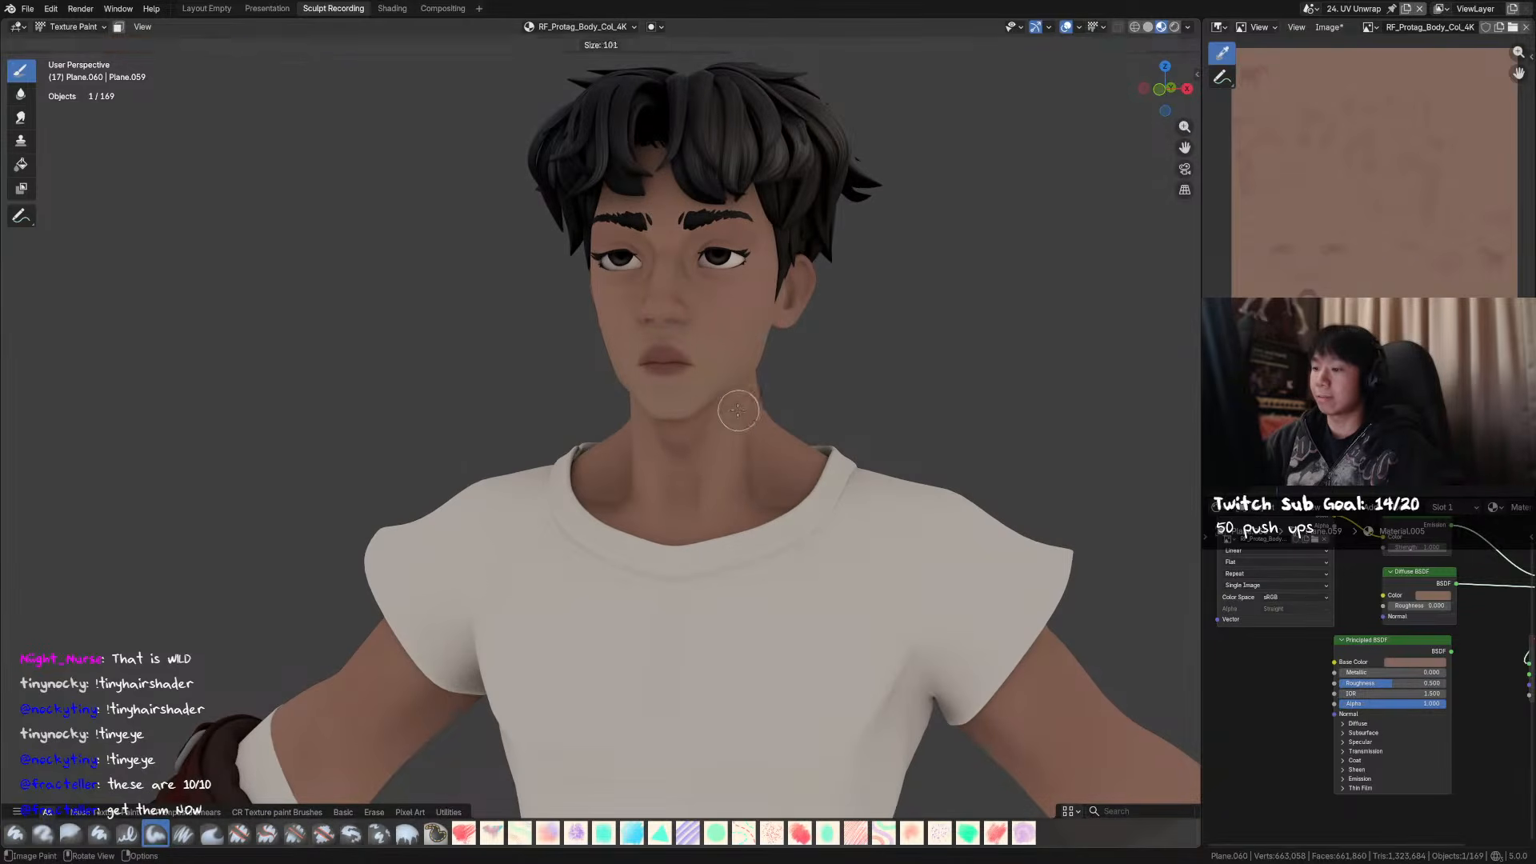
left_click(737, 411)
mouse_move(831, 383)
middle_mouse_down()
mouse_move(743, 491)
mouse_move(702, 436)
mouse_move(676, 498)
mouse_move(711, 455)
mouse_move(769, 446)
mouse_move(760, 425)
middle_mouse_up()
key("bracketright")
middle_click_drag(740, 490, 875, 332)
middle_click_drag(713, 360, 847, 305)
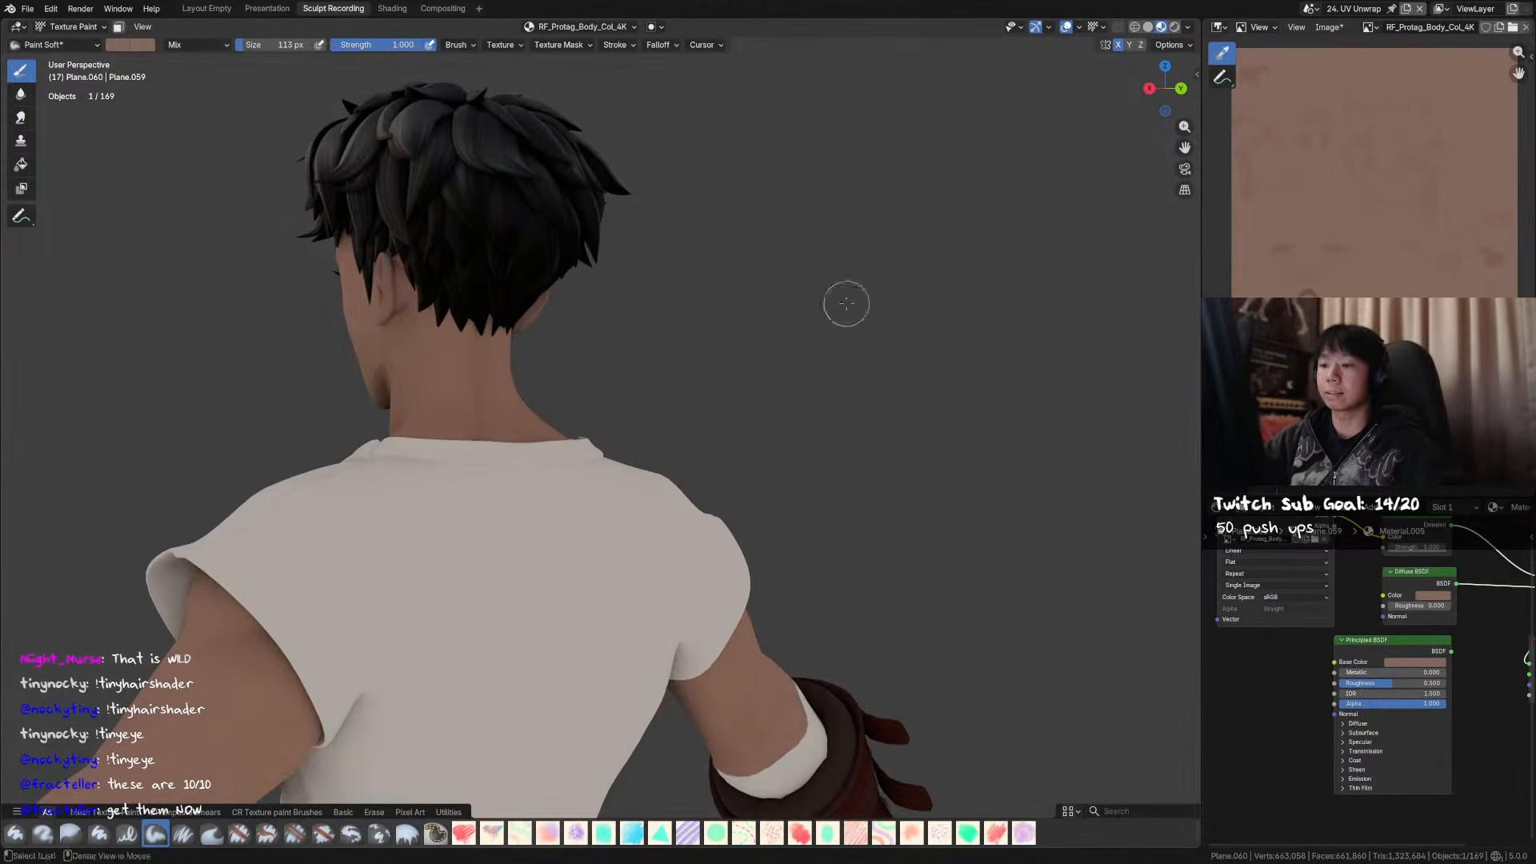
- Return to Object Mode and hide the white shirt to expose the torso
key("ctrl+Tab")
middle_click_drag(604, 516, 759, 402, "shift")
left_click(758, 401)
key("h")
middle_click_drag(843, 309, 695, 410)
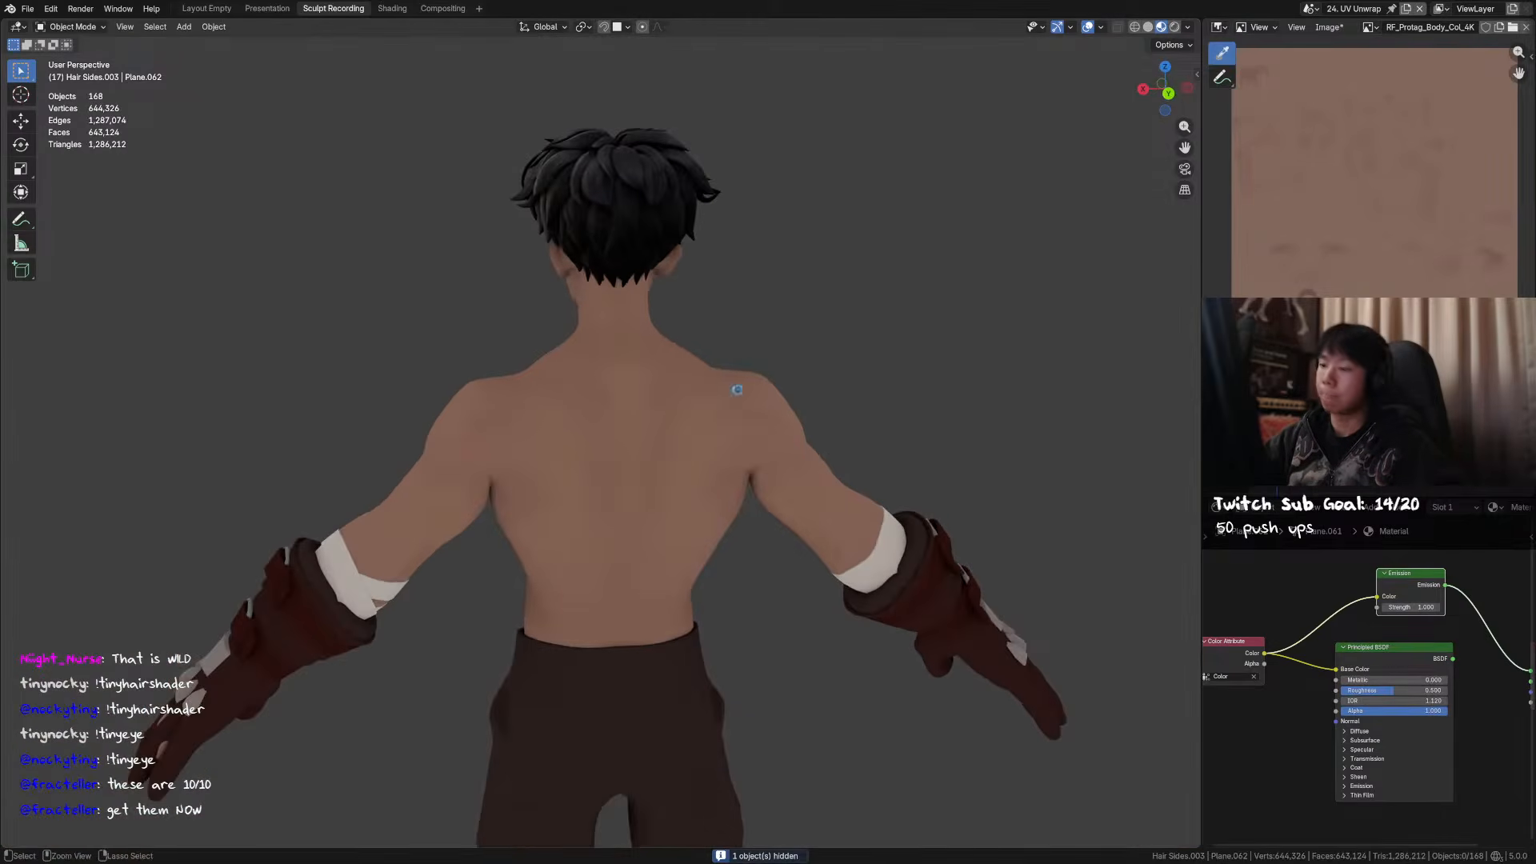
- Select the bare body, save the file and switch back to Texture Paint mode
left_click(781, 346)
key("ctrl+s")
mouse_move(781, 346)
middle_mouse_down()
mouse_move(891, 328)
mouse_move(874, 297)
mouse_move(1006, 257)
mouse_move(1000, 209)
mouse_move(692, 374)
middle_mouse_up()
key("ctrl+Tab")
left_click(1082, 166)
- Sample the skin colour and soften the tones on the upper back and shoulder with a soft brush of about 100 to 150 px
key("s")
key("f")
left_click(670, 386)
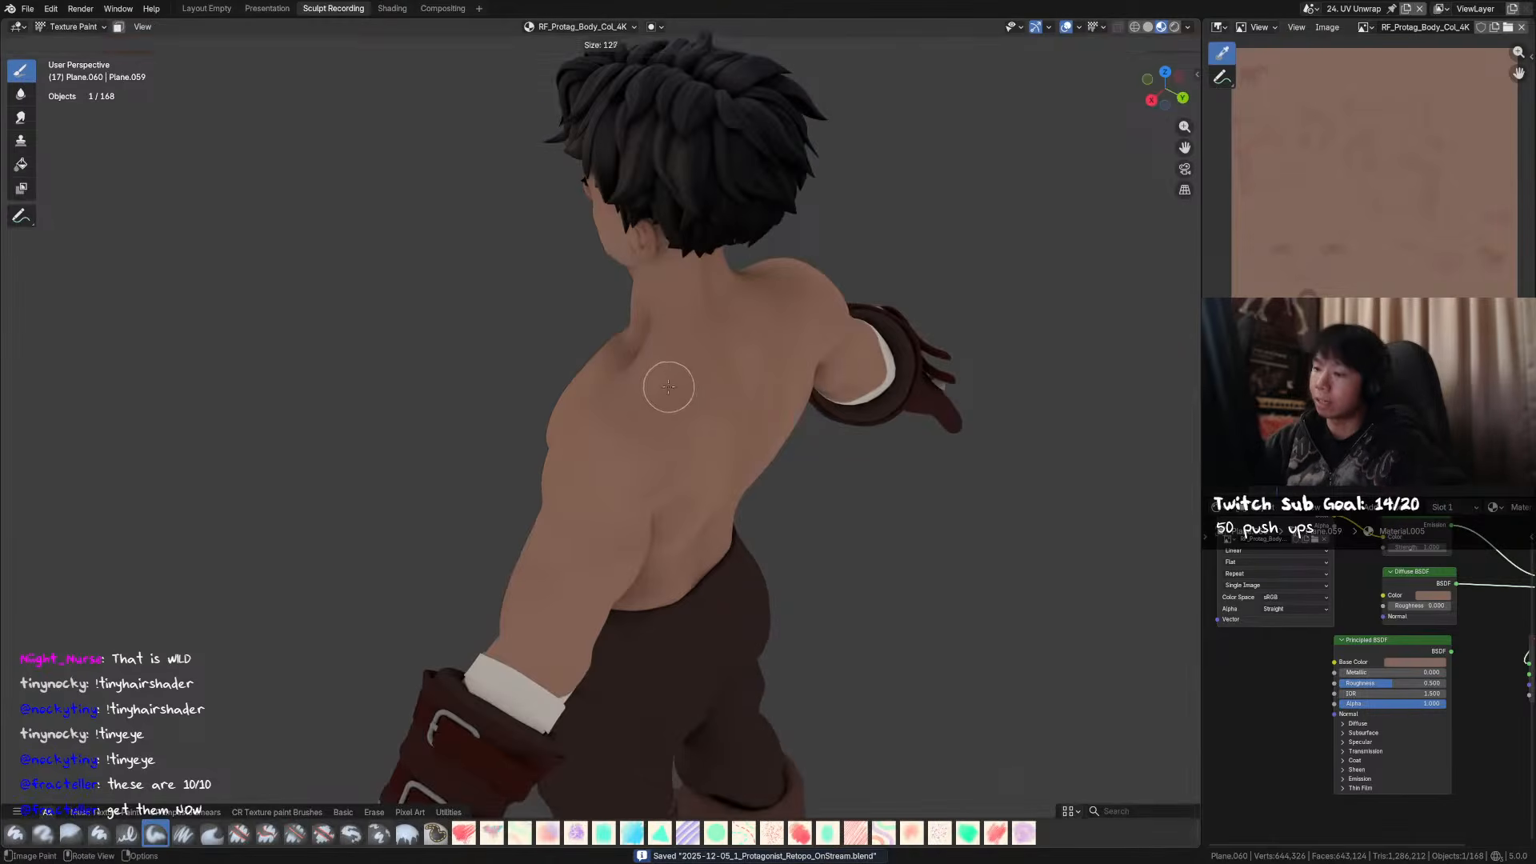
left_click_drag(669, 387, 656, 382)
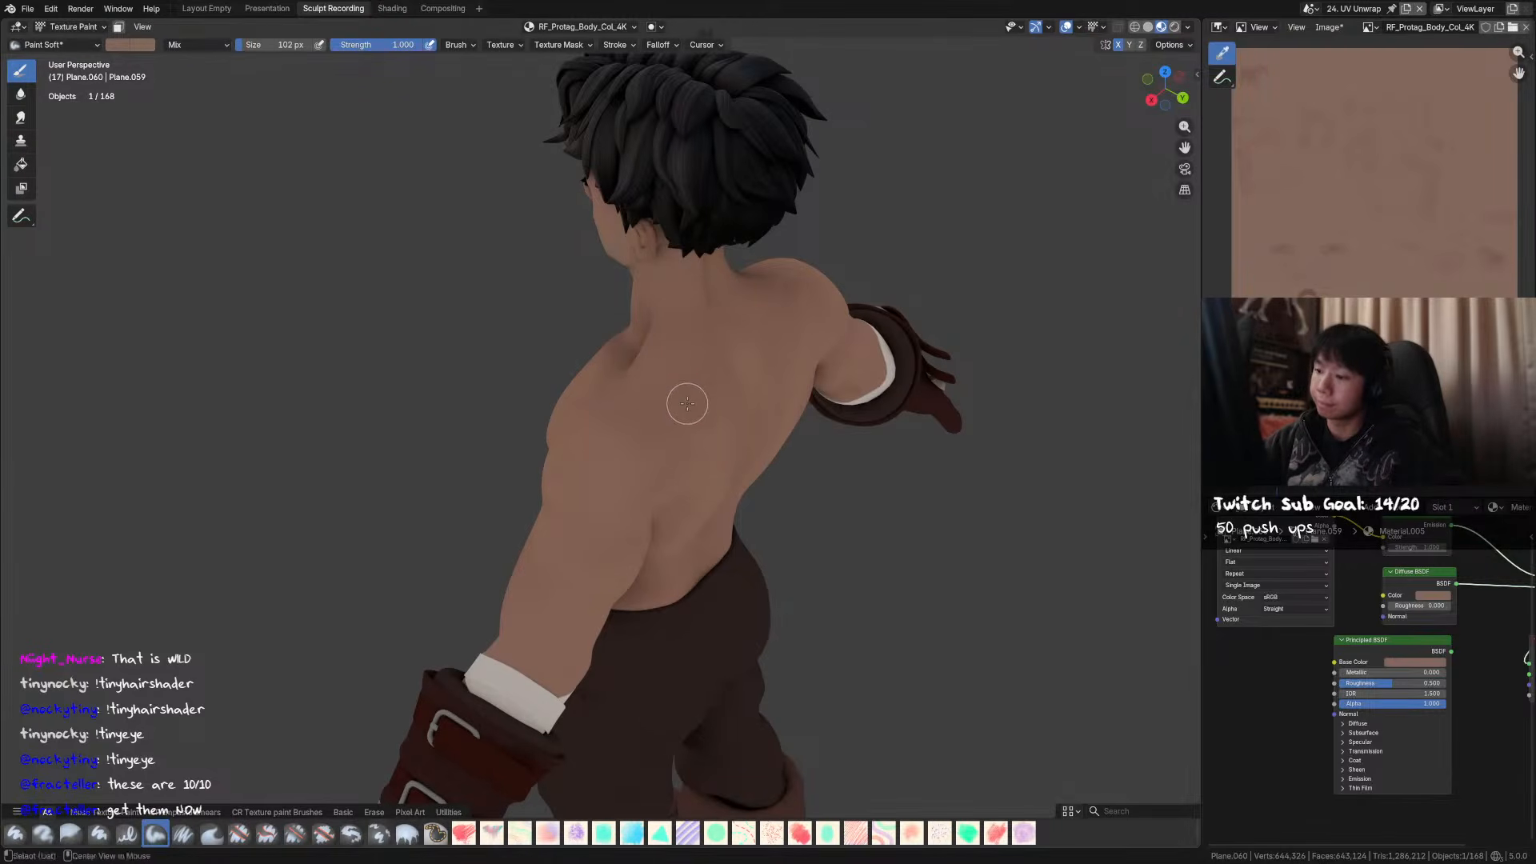
middle_click_drag(686, 400, 686, 363)
key("ctrl+s")
key("f")
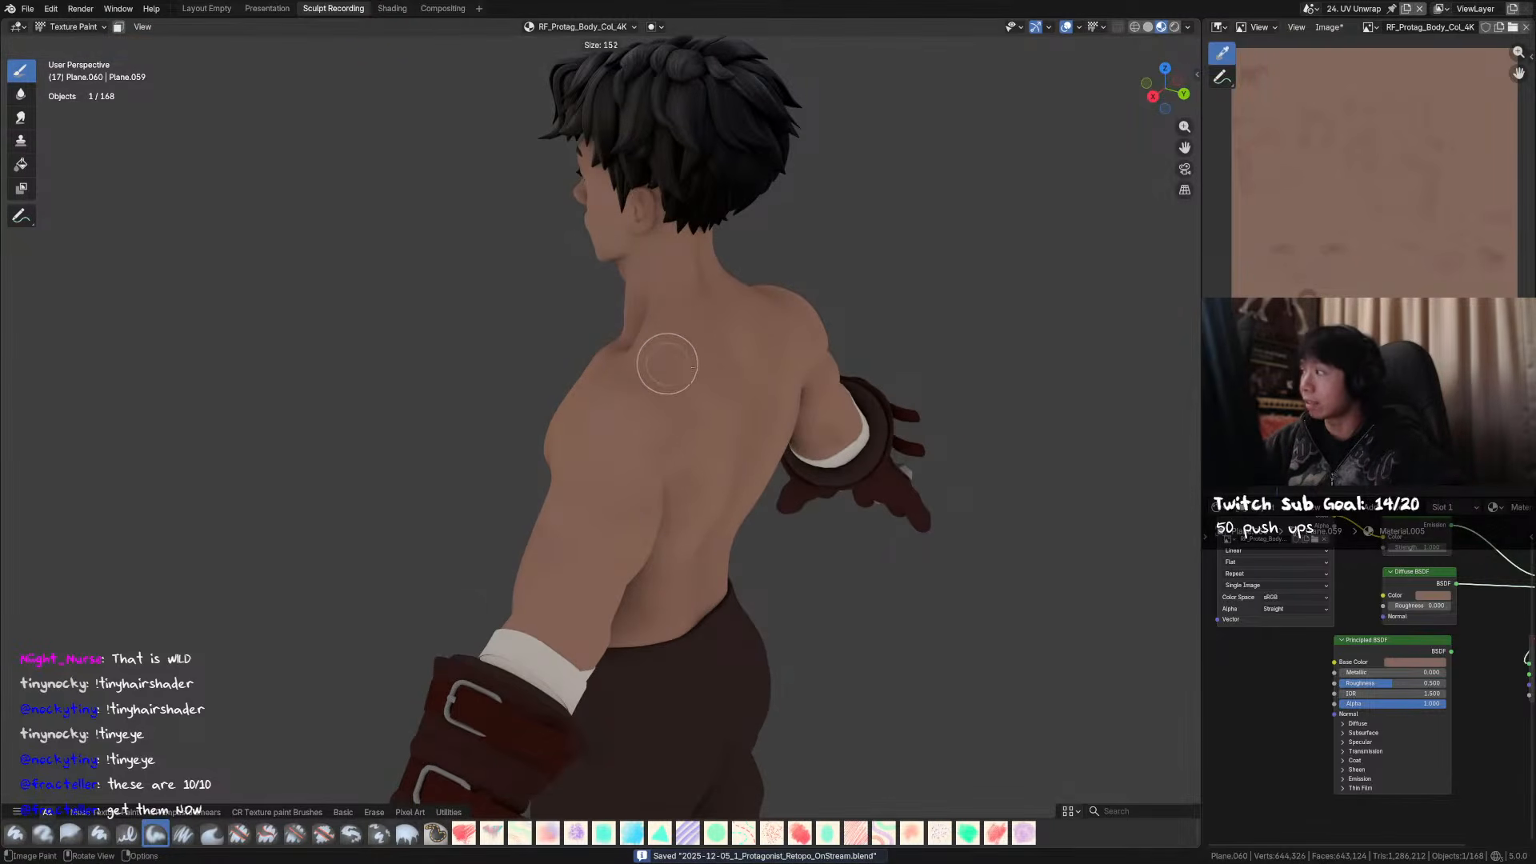
left_click(677, 344)
mouse_move(677, 344)
middle_mouse_down()
mouse_move(673, 375)
mouse_move(768, 299)
mouse_move(782, 360)
mouse_move(840, 267)
mouse_move(844, 295)
mouse_move(899, 237)
mouse_move(884, 364)
mouse_move(912, 357)
mouse_move(816, 332)
middle_mouse_up()
left_click(673, 374)
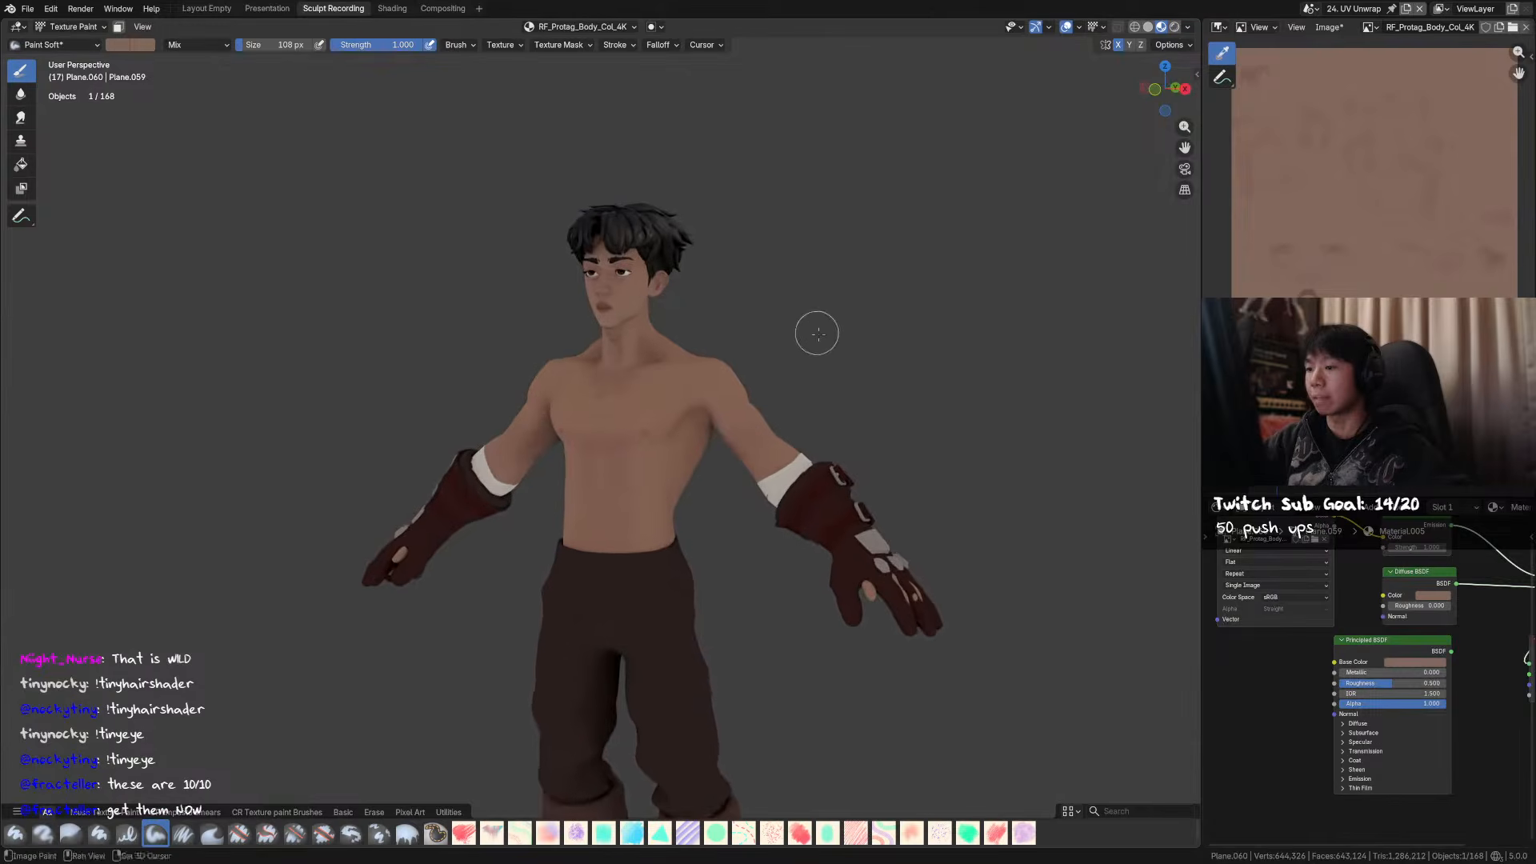
- Set the soft brush to 89 px and refine the skin tone around the neck and shoulders from the front
scroll(816, 332, "up", 8)
key("f")
left_click(765, 385)
mouse_move(788, 368)
middle_mouse_down()
mouse_move(896, 356)
mouse_move(902, 299)
middle_mouse_up()
scroll(903, 339, "up", 2)
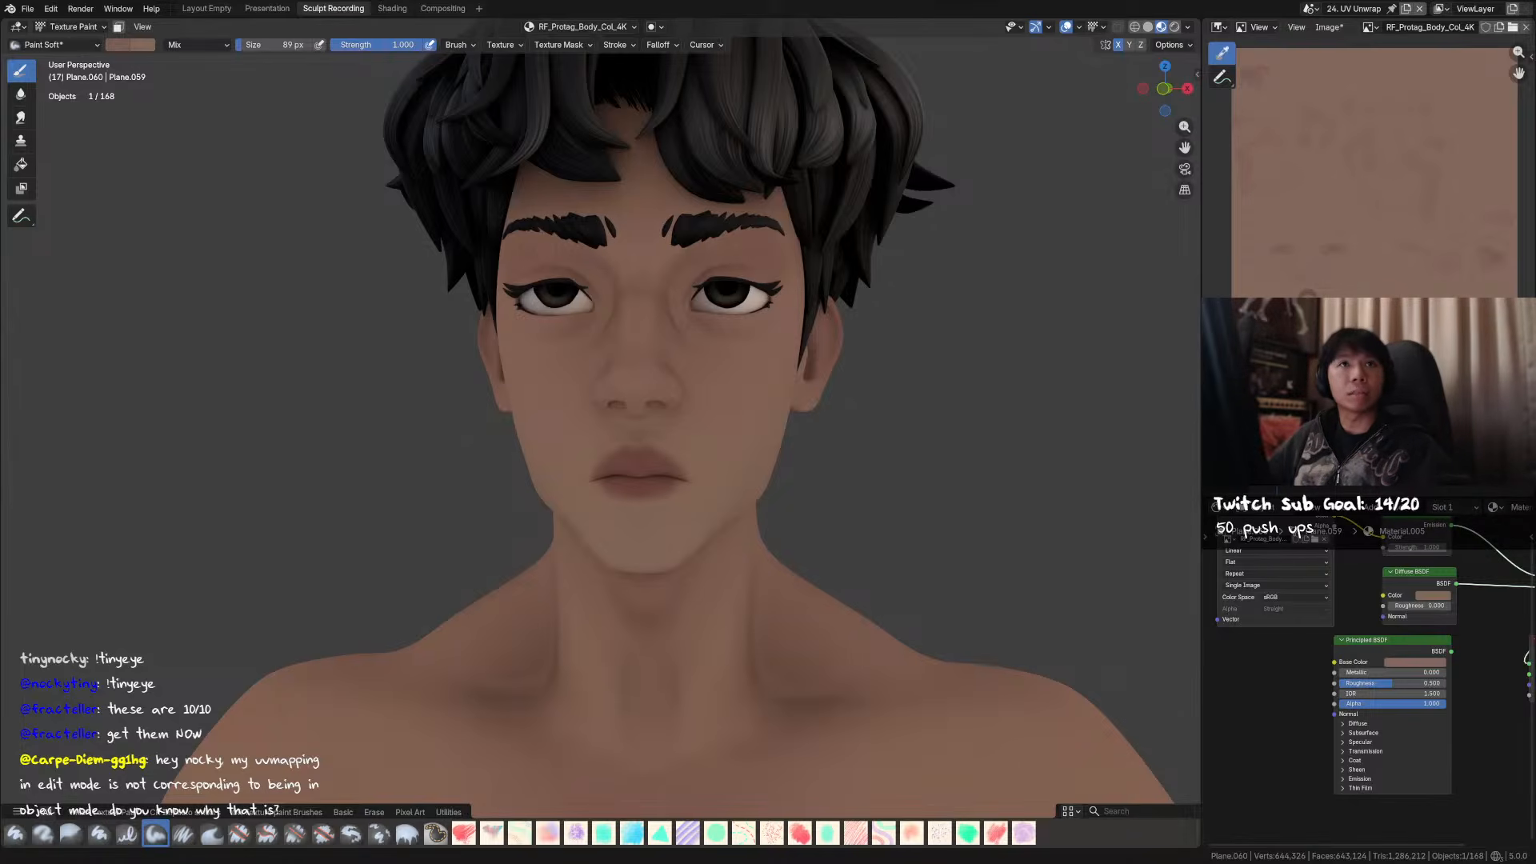
- Leave painting for Object Mode and save the file
key("ctrl+Tab")
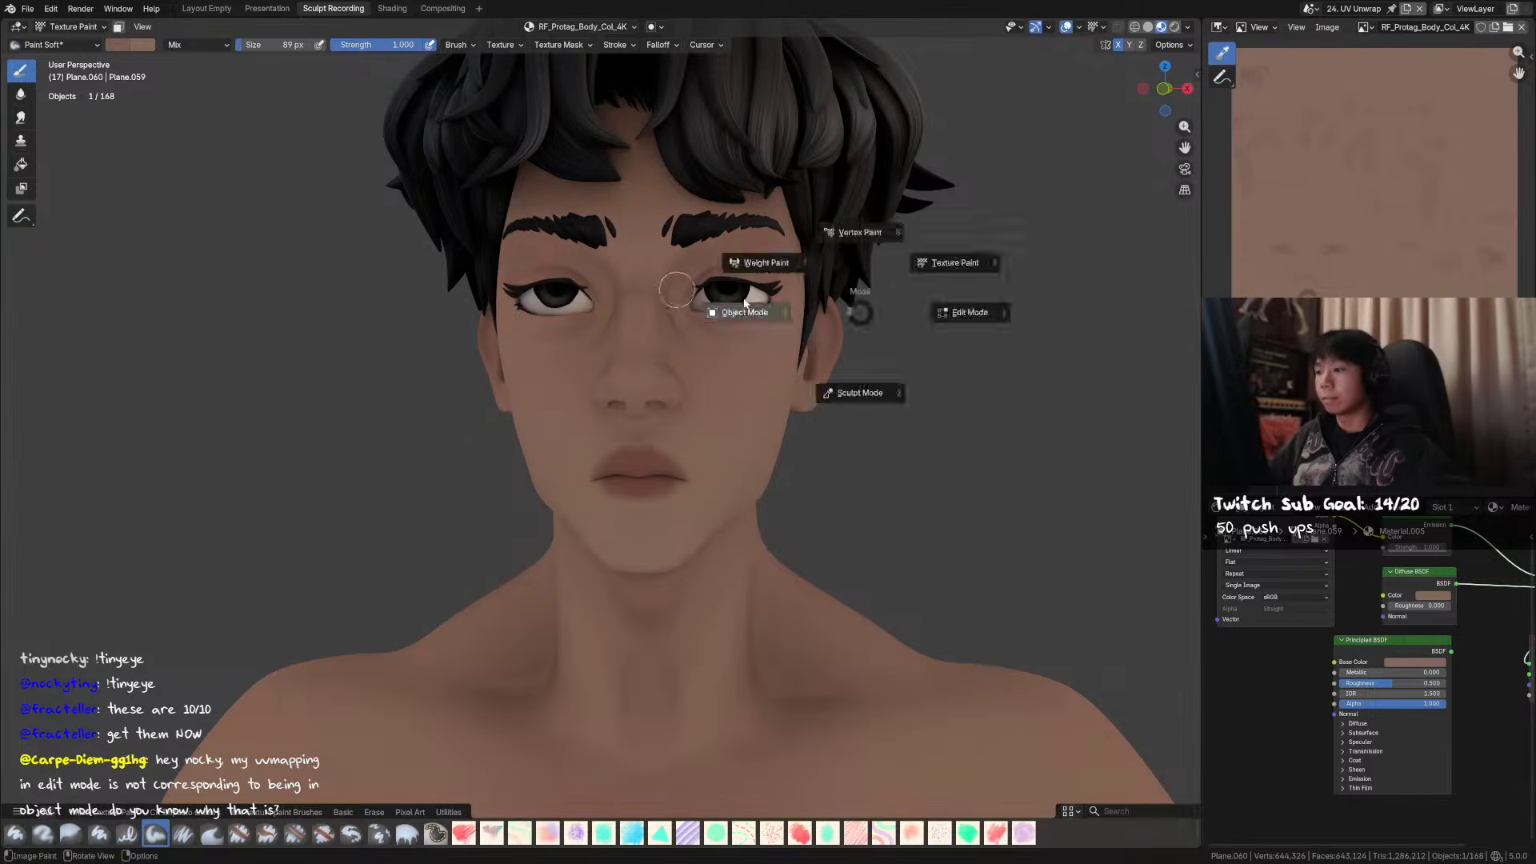
left_click(739, 301)
key("ctrl+s")
- Change the Image Editor to a UV Editor and display the body's full UV layout in Edit Mode with all geometry selected
key("Tab")
key("Tab")
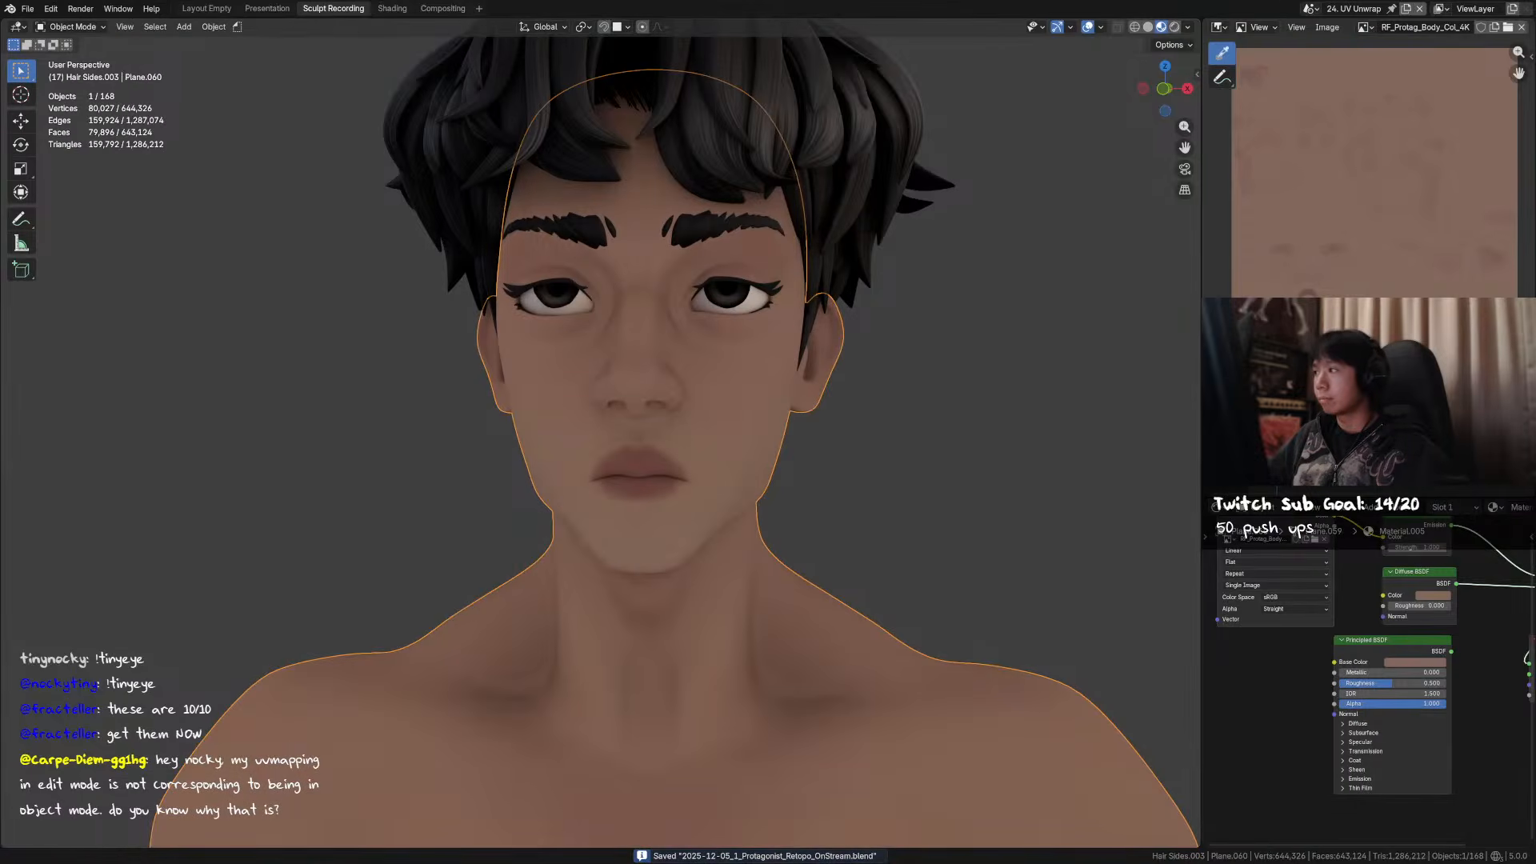
left_click(1218, 28)
left_click(776, 98)
key("Tab")
key("a")
key("Tab")
middle_click_drag(977, 301, 1012, 329)
key("Tab")
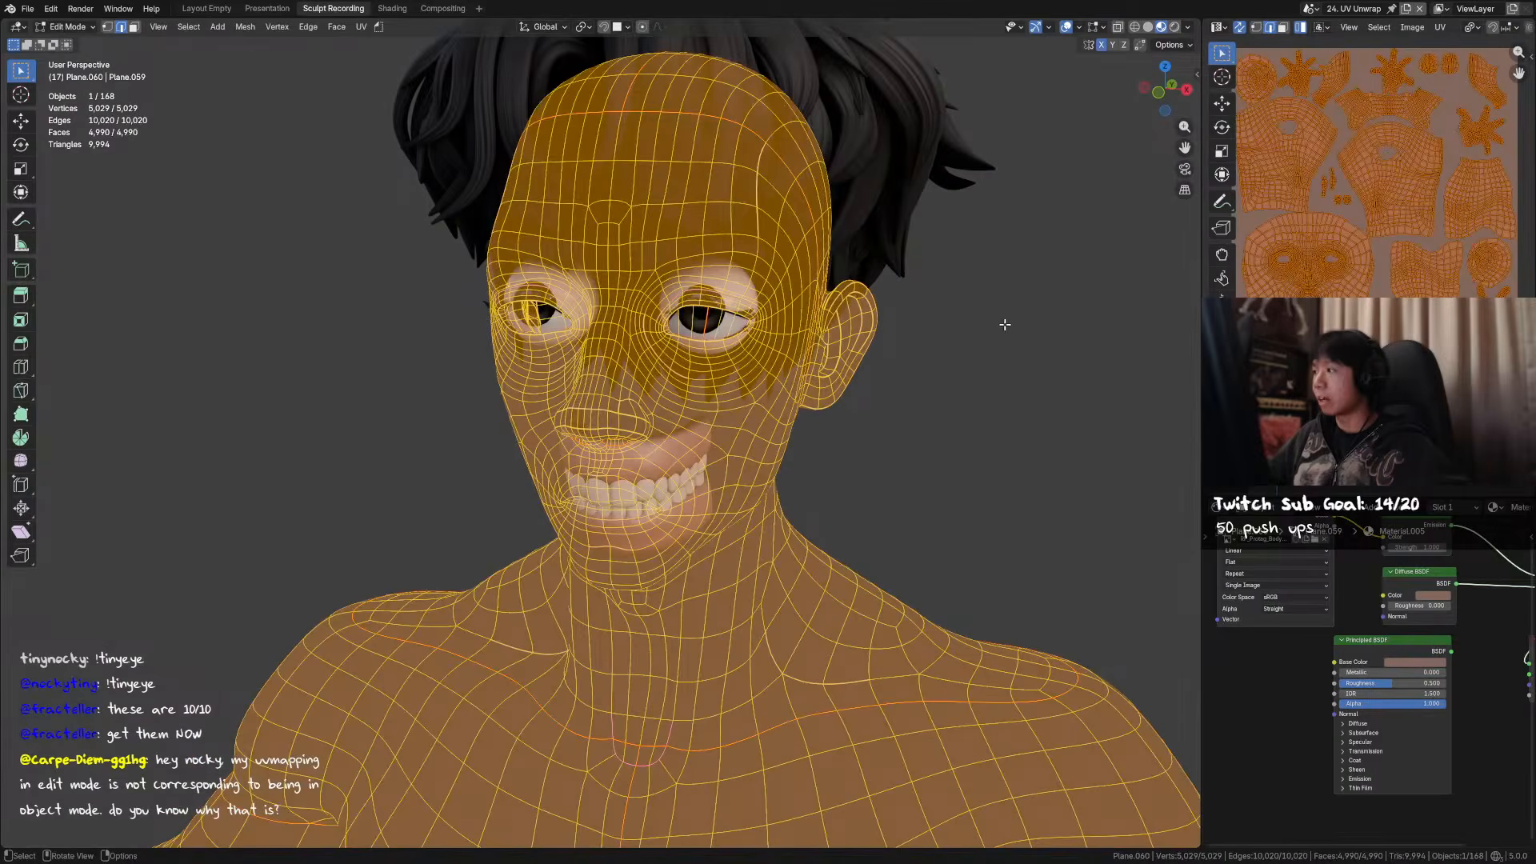
- Deselect all geometry and compare the body and its UV layout between Edit Mode and Object Mode
key("alt+a")
key("Tab")
key("Tab")
key("Tab")
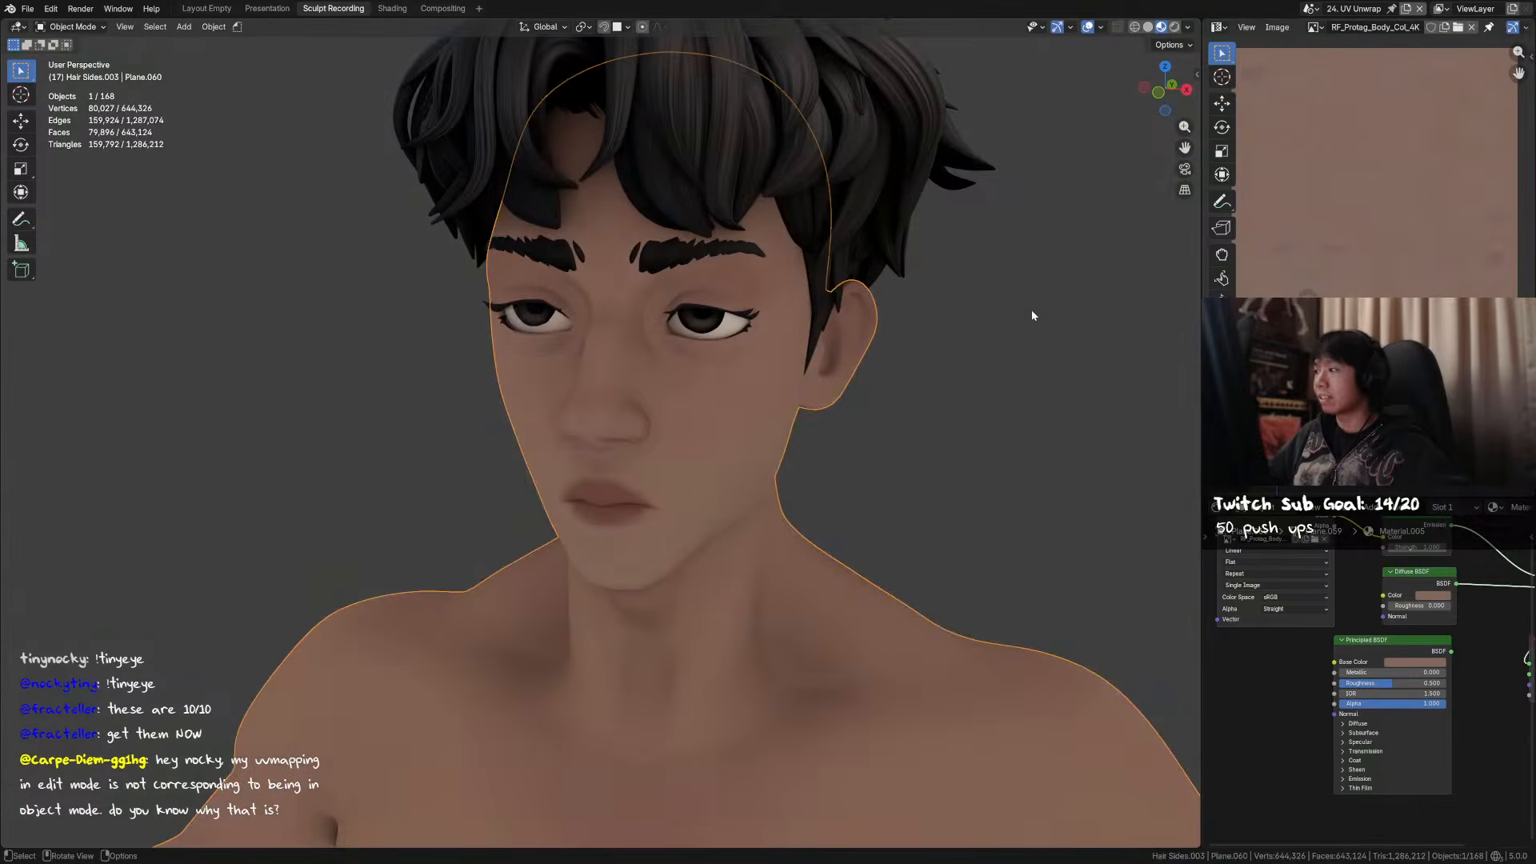
middle_click_drag(1030, 315, 1050, 314)
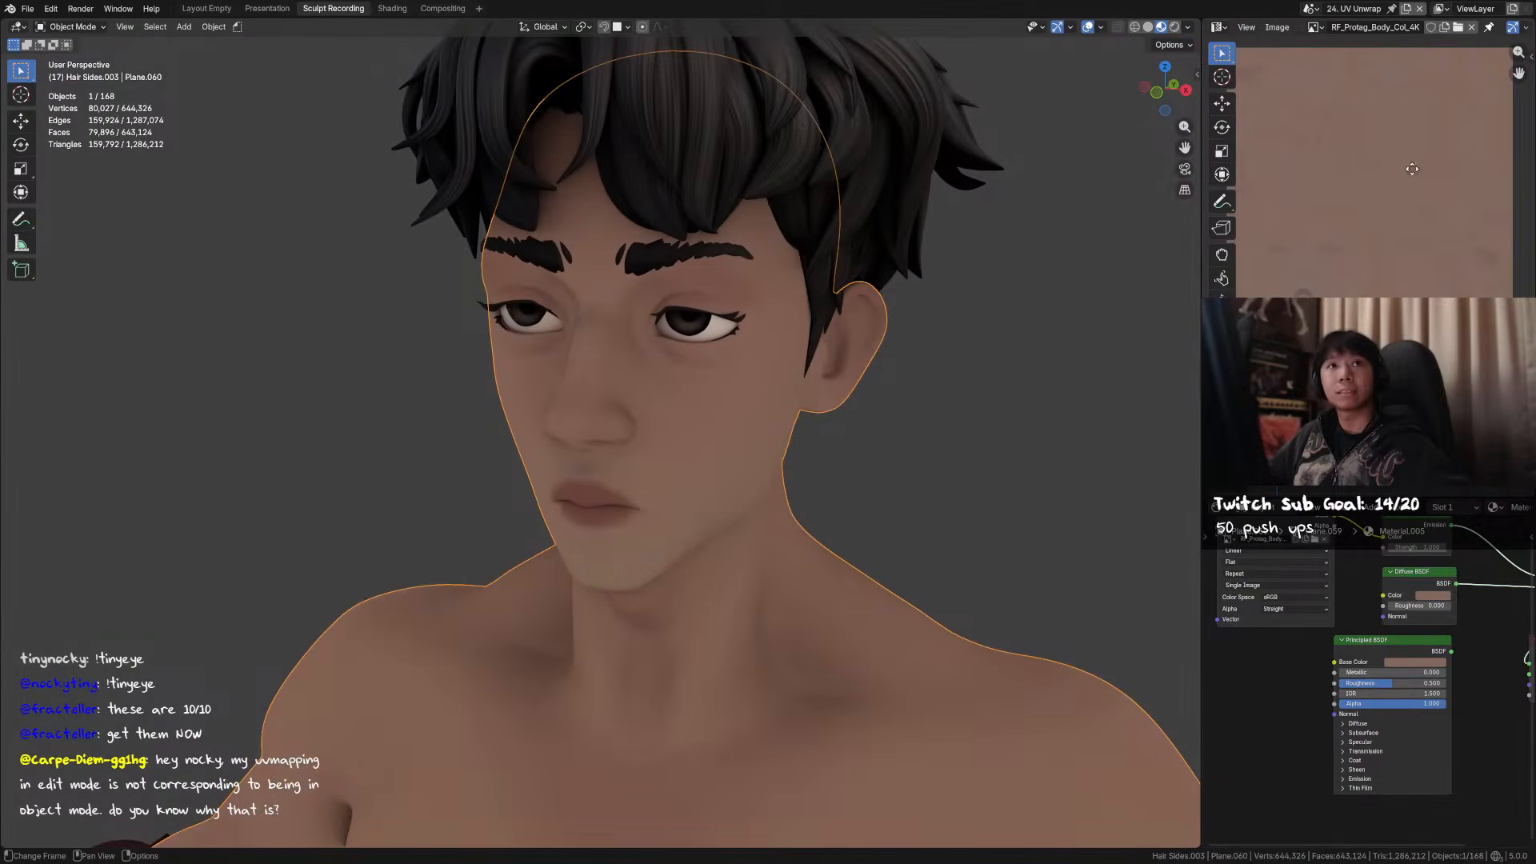
key("Tab")
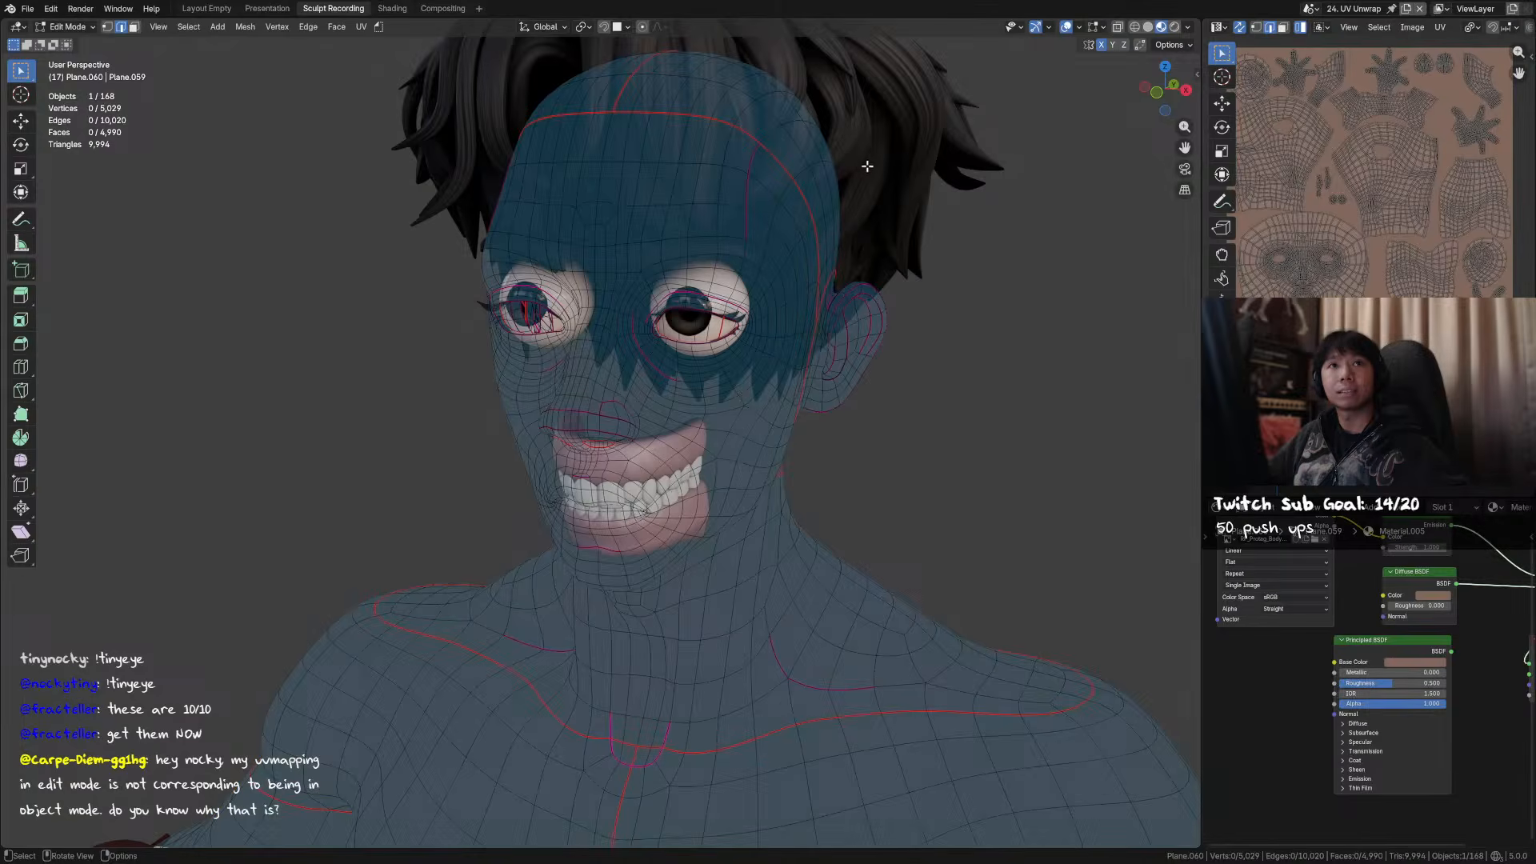
middle_click_drag(867, 165, 813, 206)
key("Tab")
key("Tab")
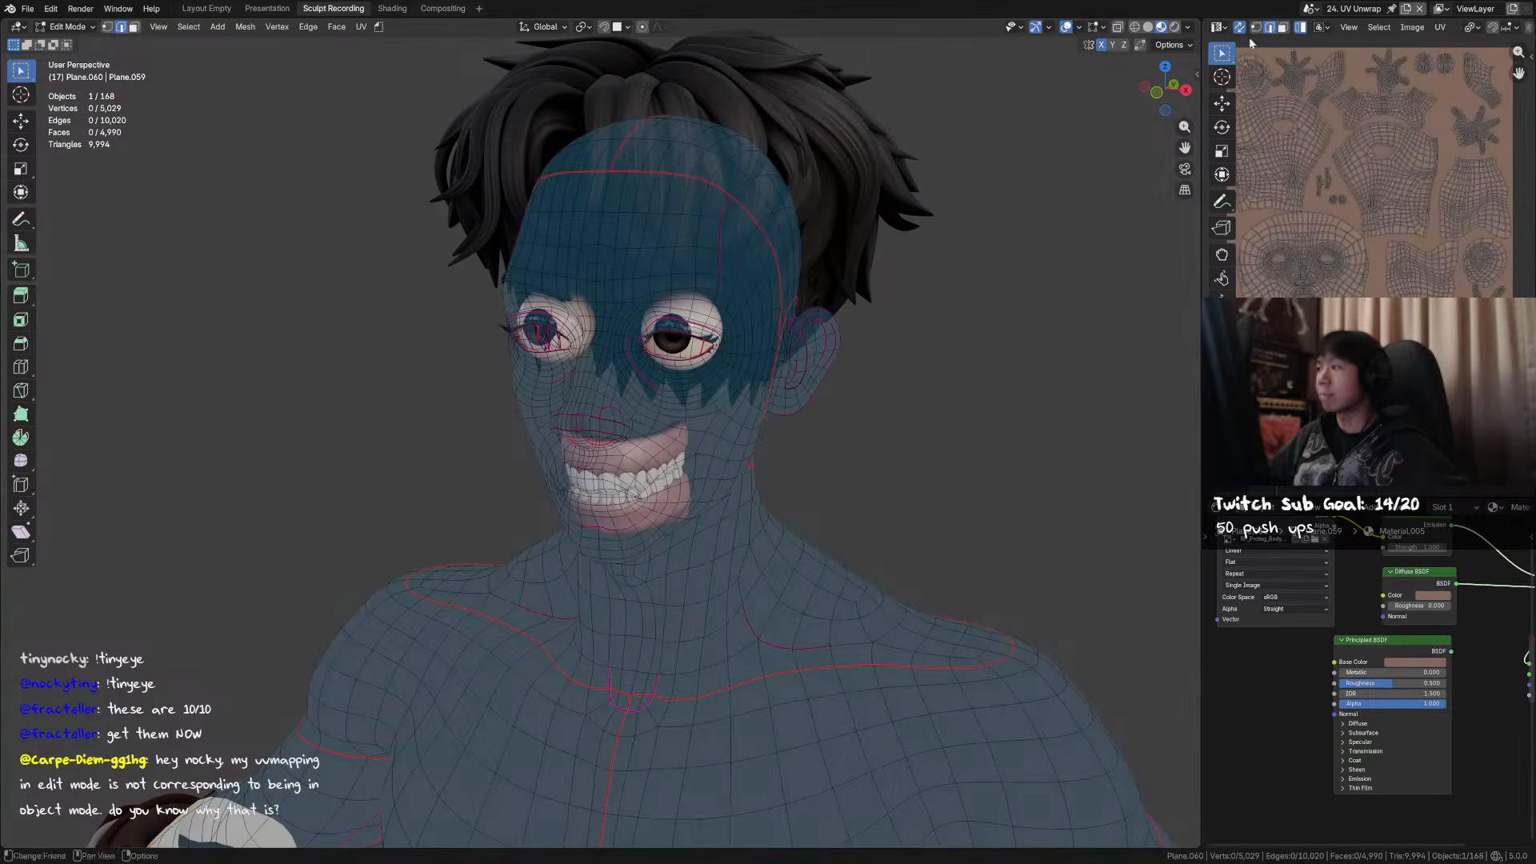
- Adjust the UV Editor's selection options and switch to vertex selection
left_click(1239, 27)
mouse_move(1313, 140)
middle_mouse_down()
mouse_move(1356, 139)
mouse_move(1328, 157)
middle_mouse_up()
left_click(1300, 29)
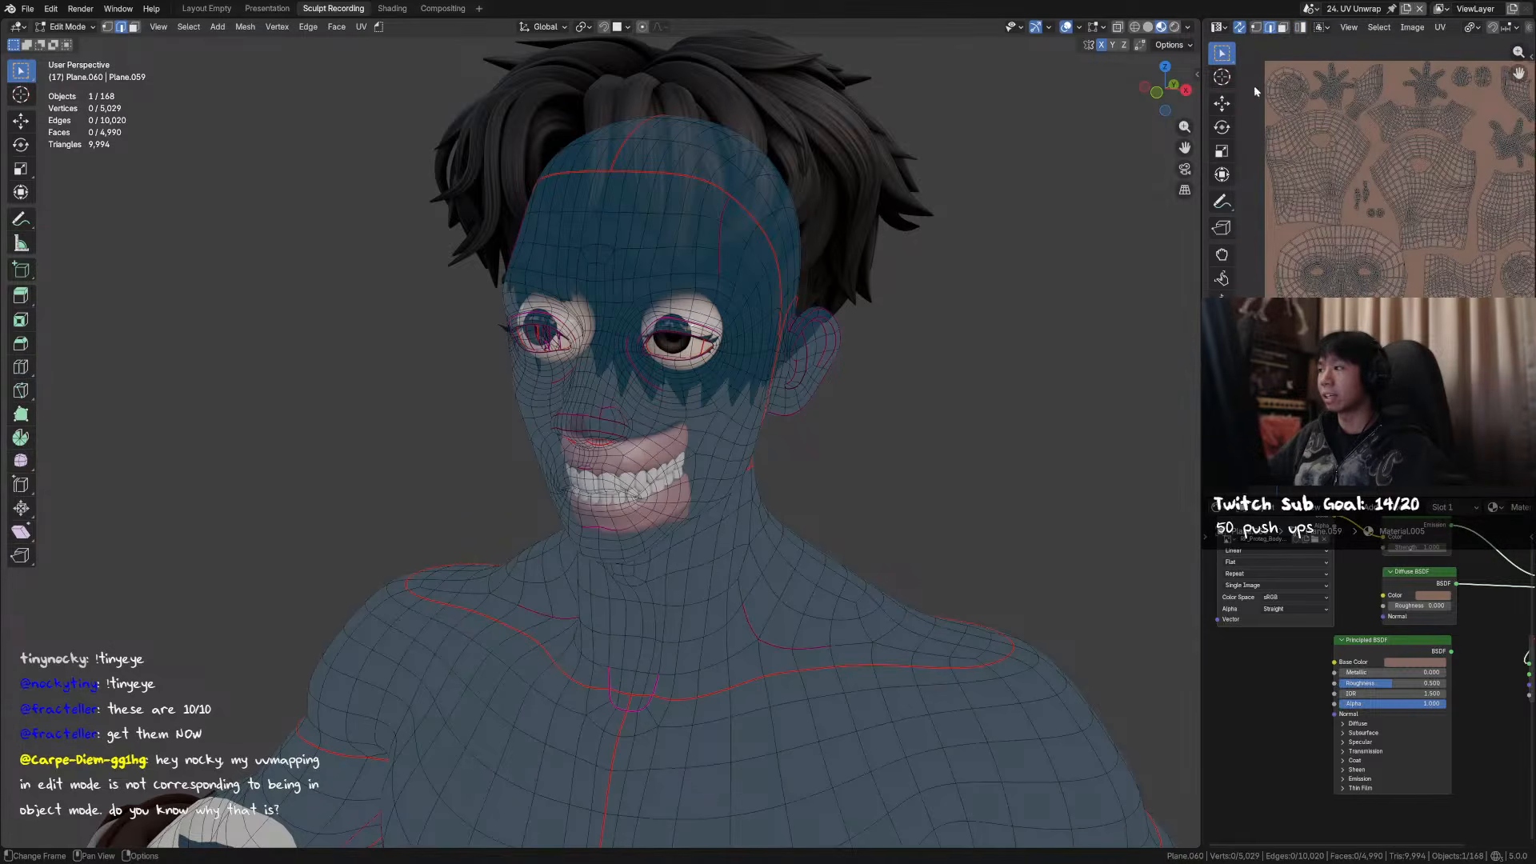
key("1")
middle_click_drag(1274, 168, 1298, 185)
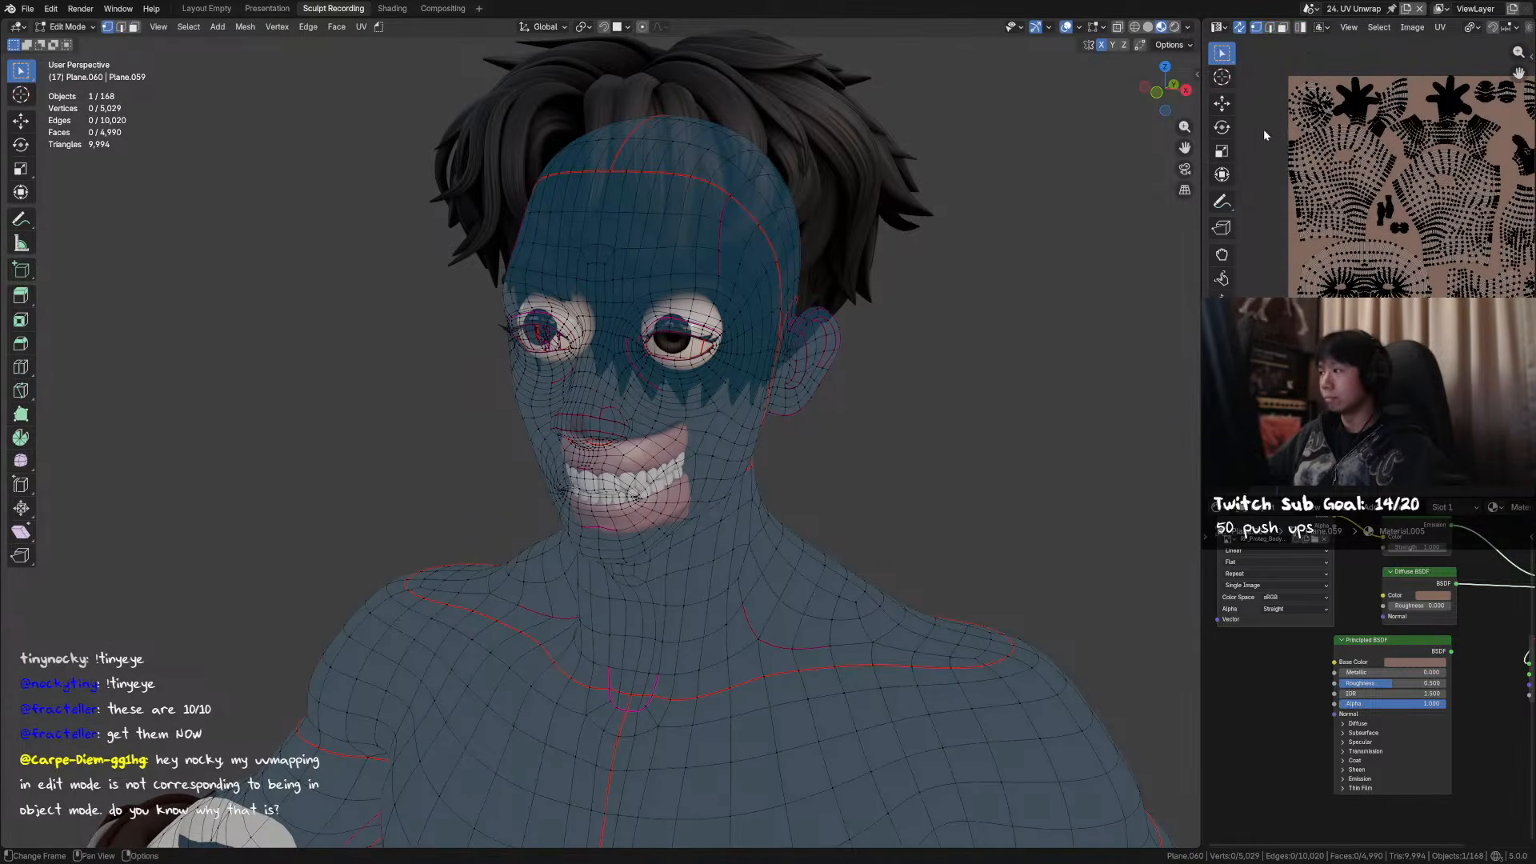
- Box-select several regions of the UV layout to examine which parts of the body mesh they correspond to
key("b")
left_click_drag(1281, 148, 1369, 268)
scroll(1326, 178, "down", 2)
key("b")
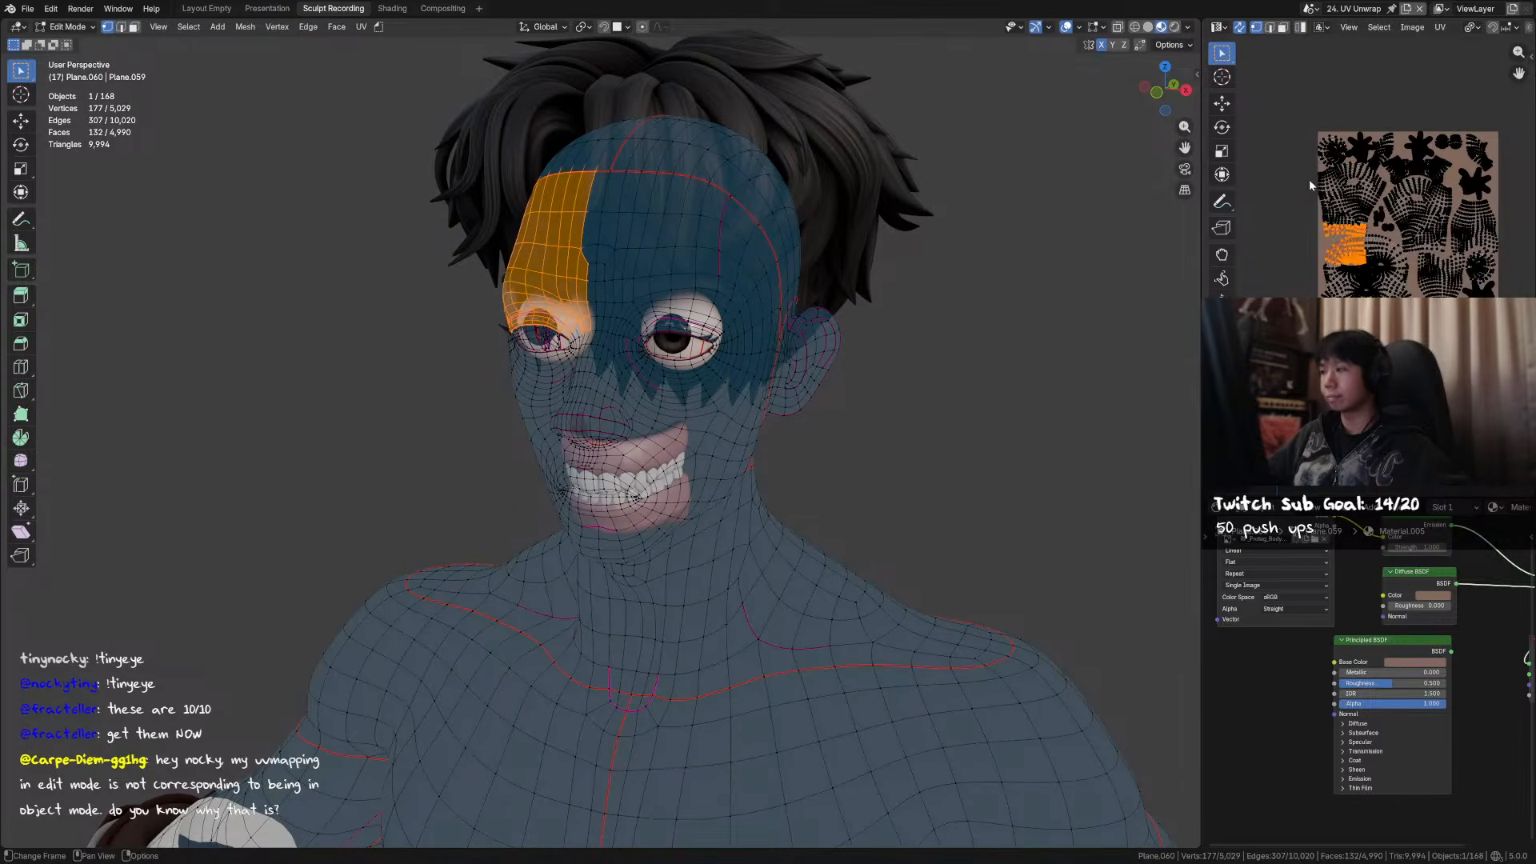
key("b")
left_click_drag(1311, 182, 1387, 227)
key("b")
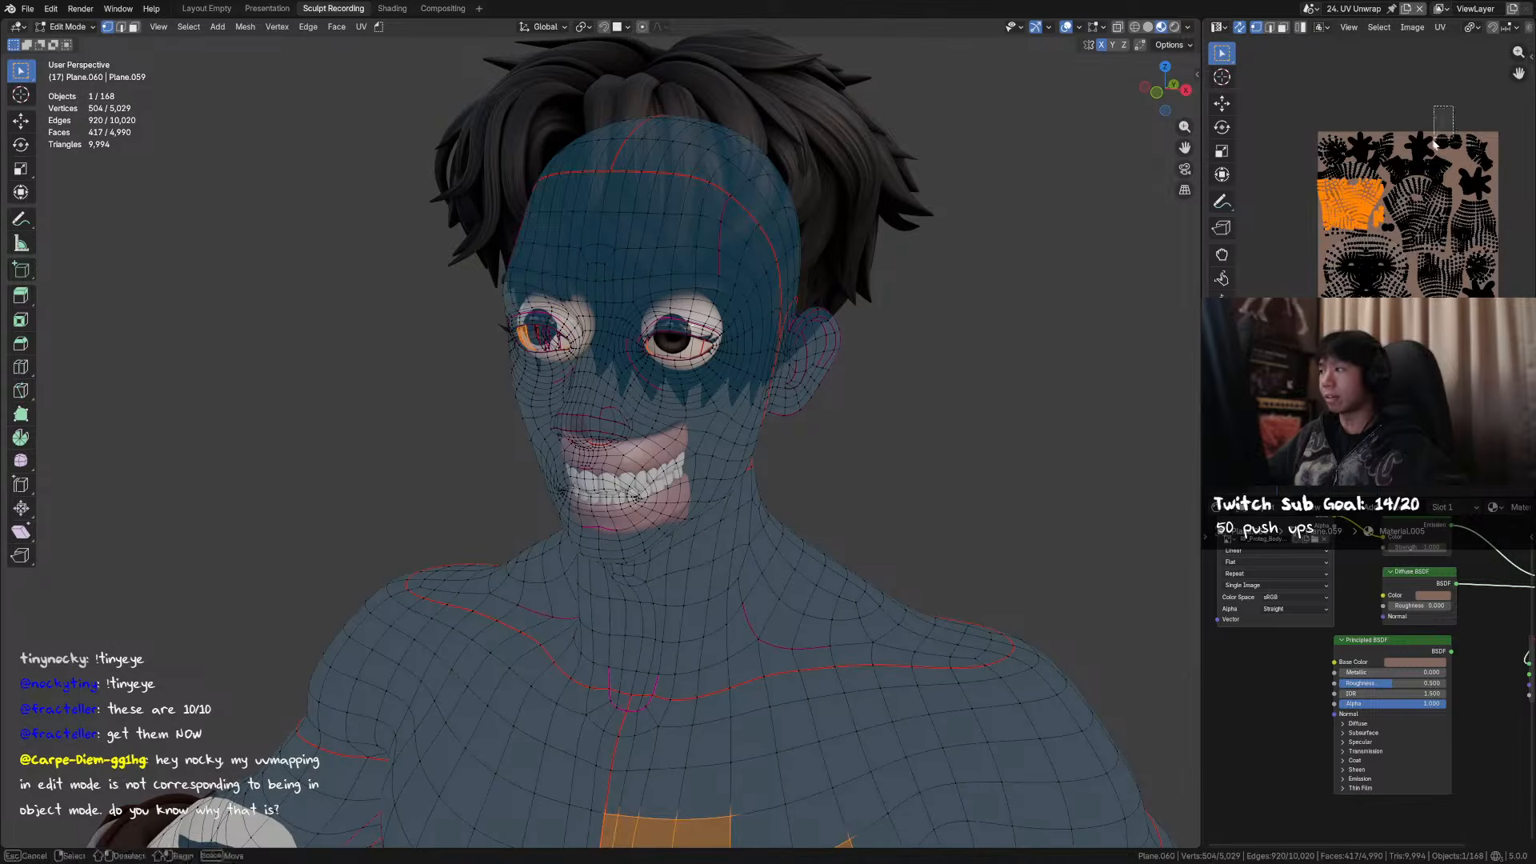
left_click_drag(1452, 116, 1351, 257)
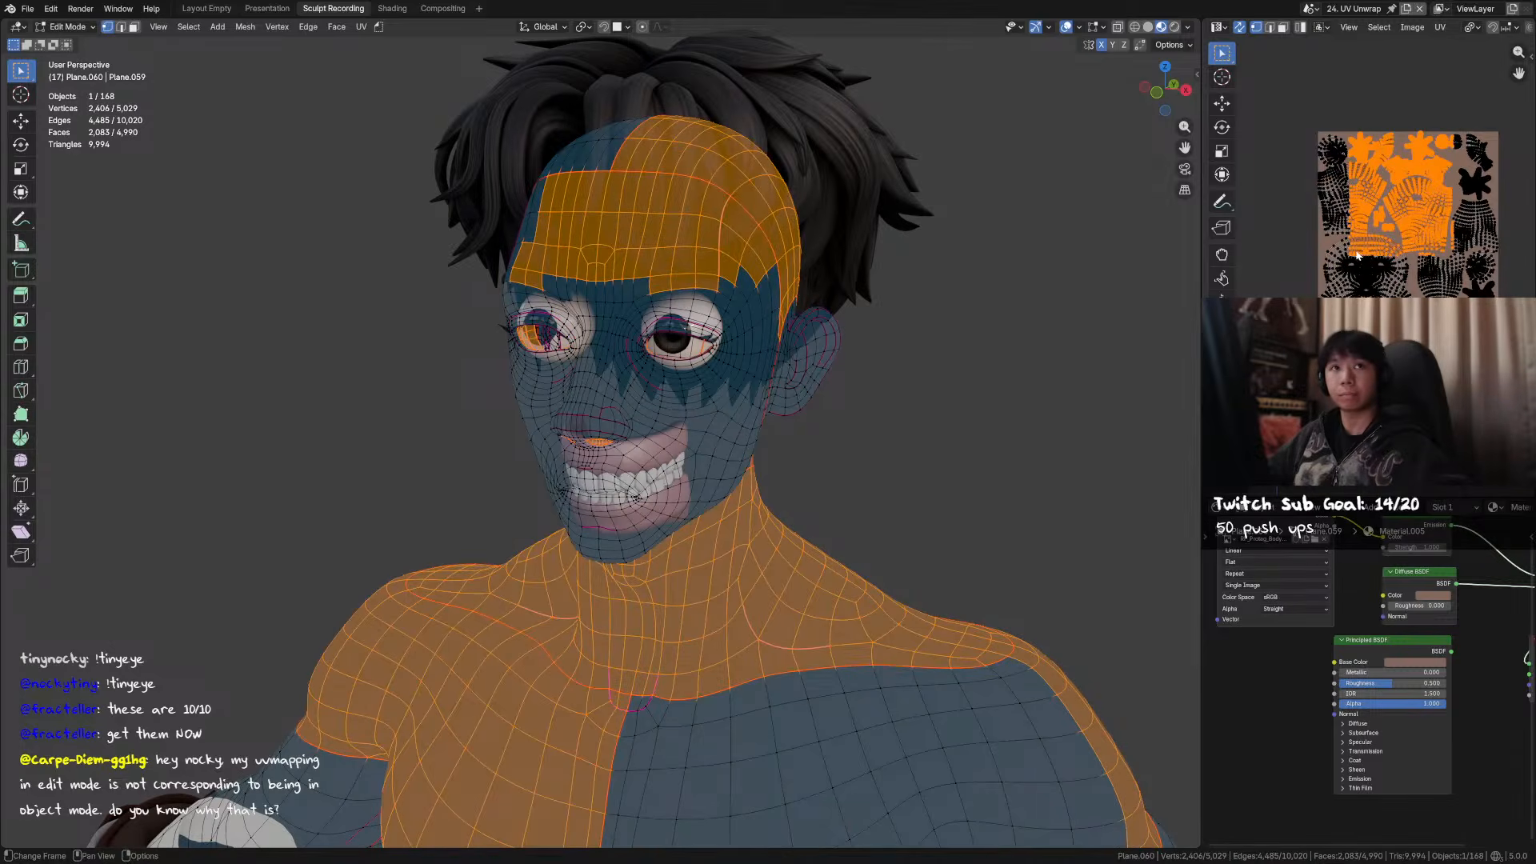
- Compare the body texture with and without its UV layout by alternating between Object Mode and Edit Mode
key("Tab")
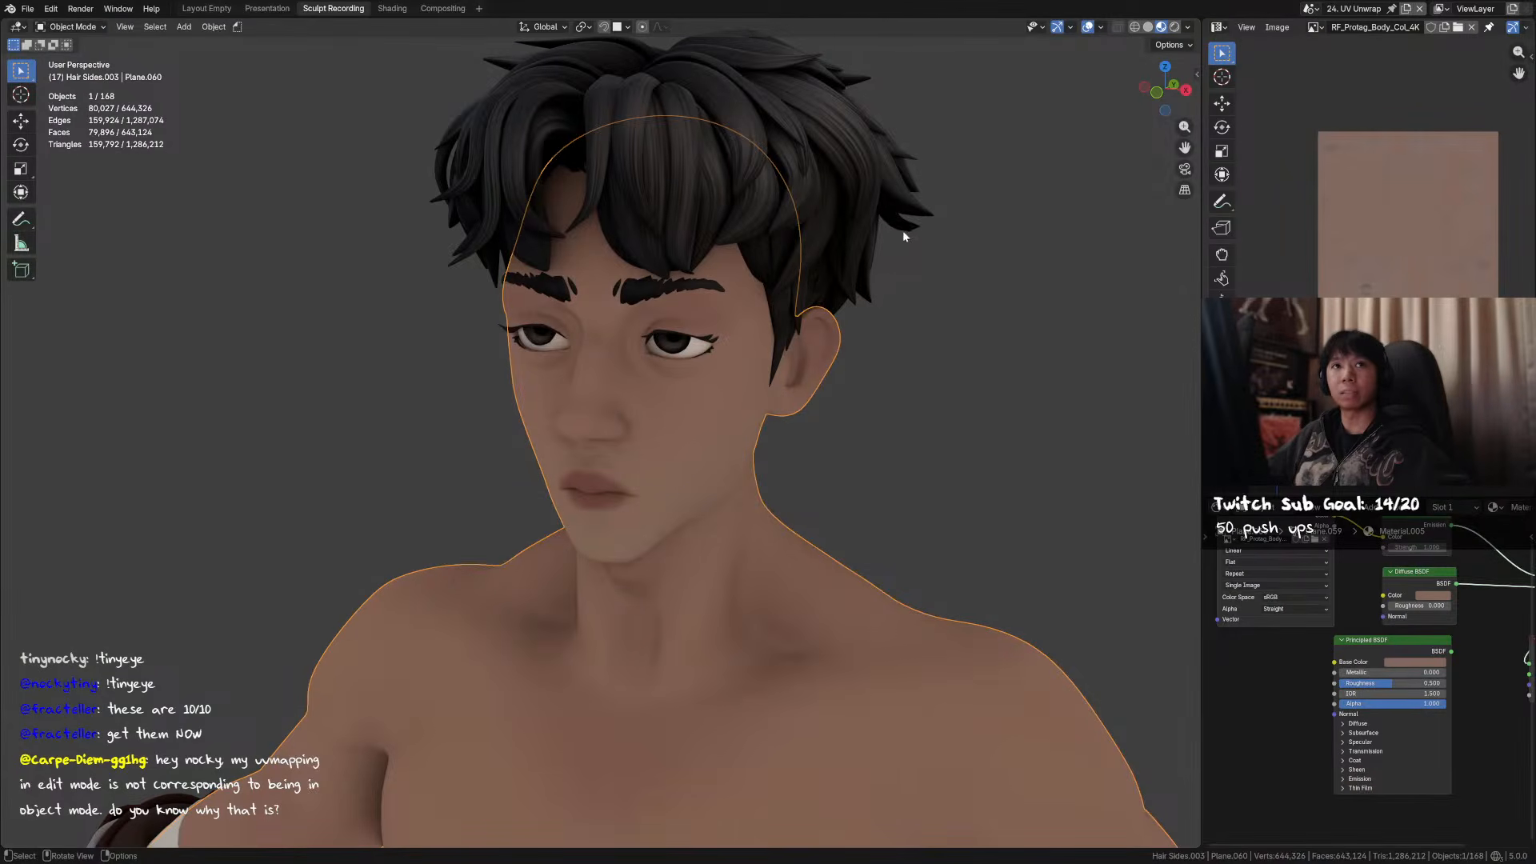
middle_click_drag(900, 230, 960, 228)
key("Tab")
key("Tab")
scroll(1348, 142, "up", 2)
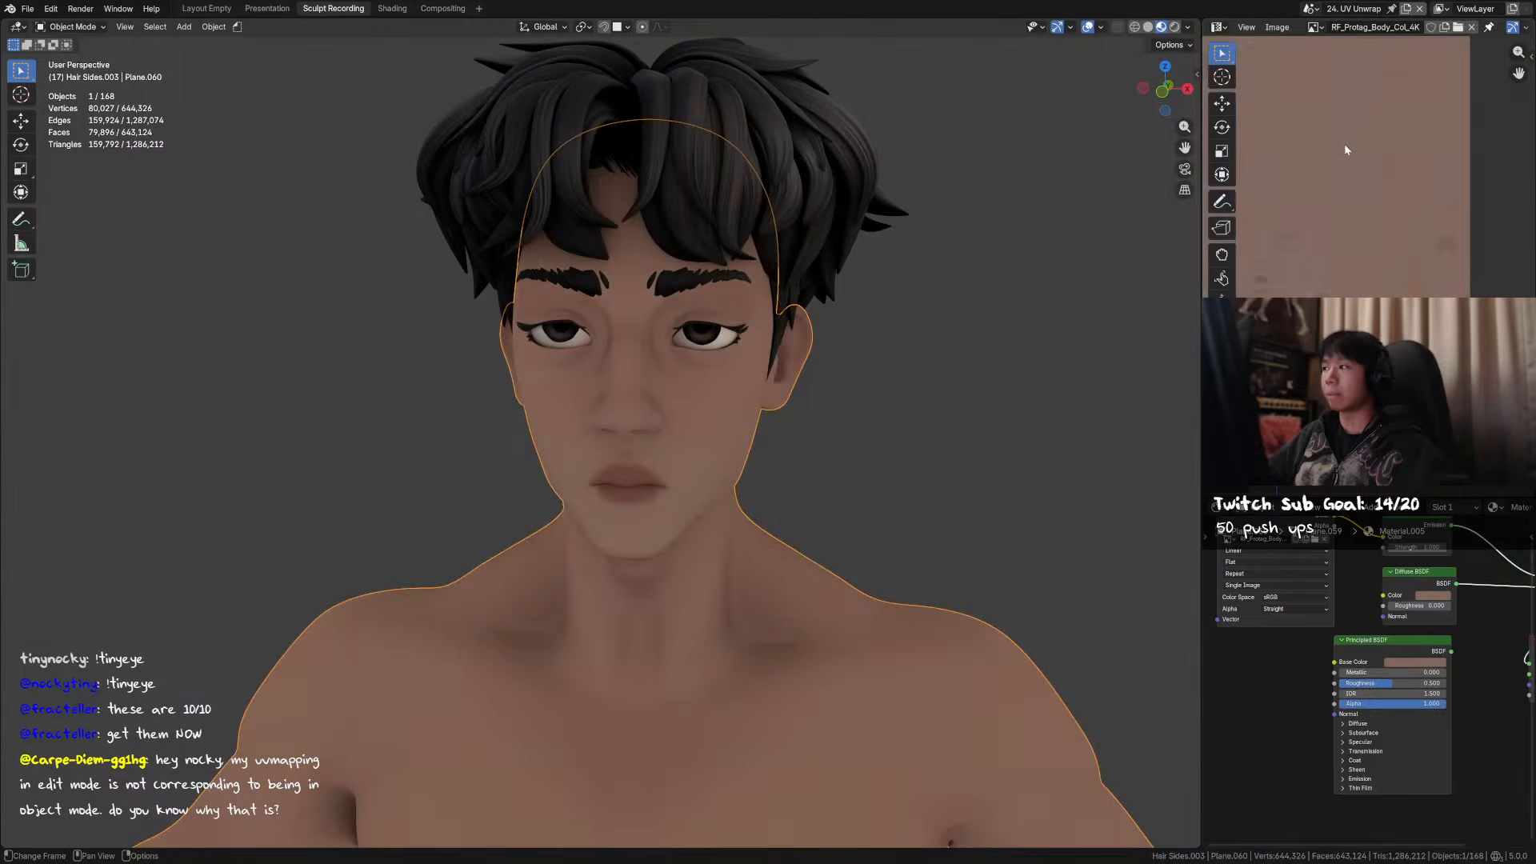
middle_click_drag(1349, 149, 1397, 171)
key("Tab")
key("Tab")
key("Tab")
key("Tab")
key("Tab")
key("Tab")
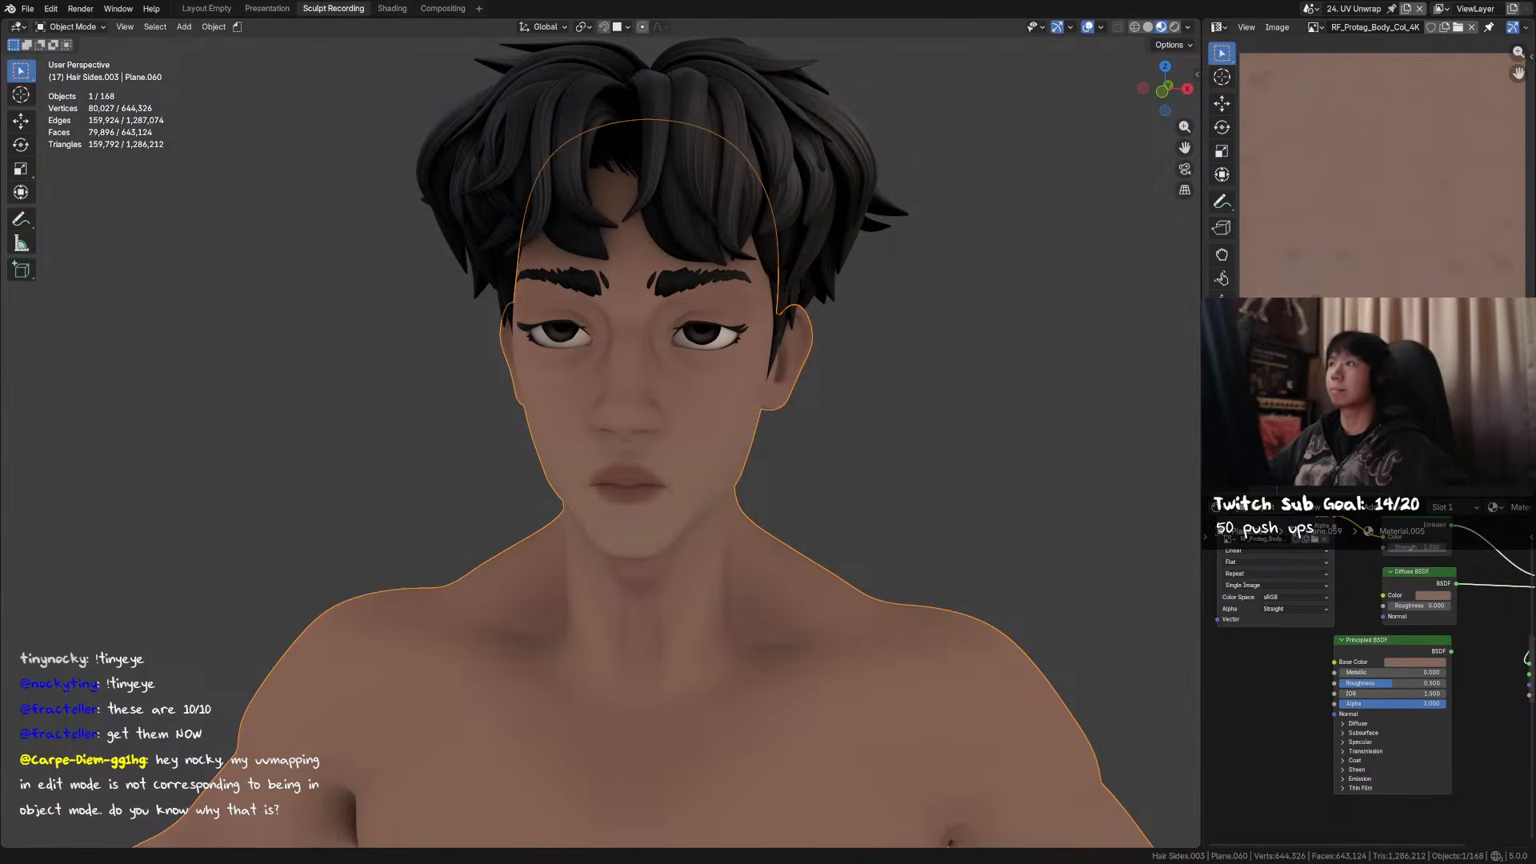
- Deselect the body, save the file and check the face and neck
left_click(1006, 262)
middle_click_drag(857, 262, 863, 269)
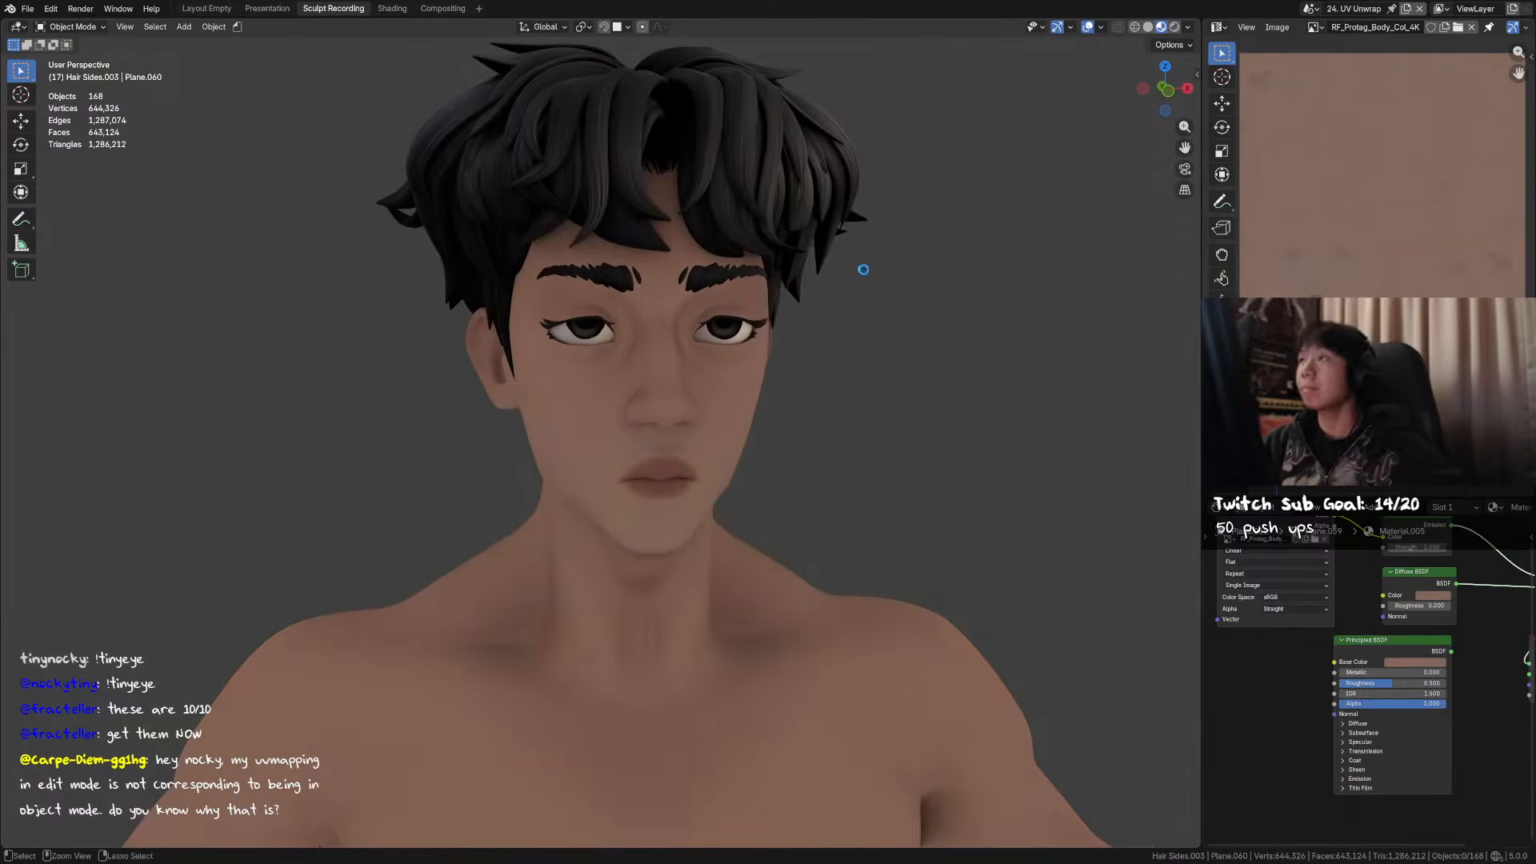
key("ctrl+s")
mouse_move(788, 339)
middle_mouse_down()
mouse_move(847, 272)
mouse_move(872, 283)
mouse_move(816, 322)
mouse_move(840, 317)
mouse_move(781, 338)
mouse_move(833, 346)
mouse_move(854, 333)
mouse_move(799, 333)
mouse_move(802, 319)
middle_mouse_up()
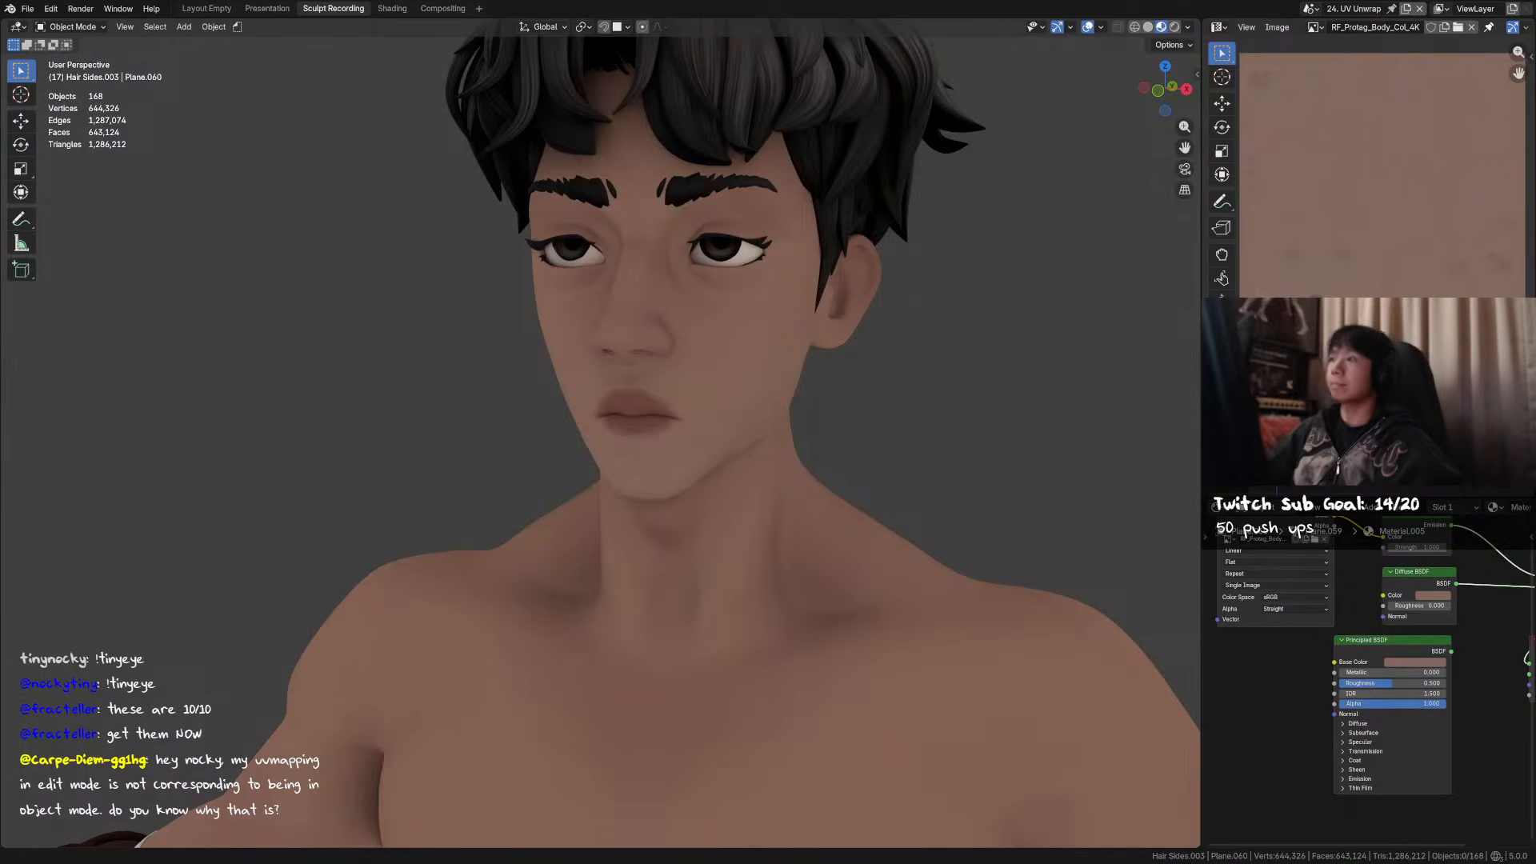
- Reselect the body, enter Texture Paint mode and save the file again
mouse_move(878, 254)
middle_mouse_down()
mouse_move(809, 247)
mouse_move(811, 296)
mouse_move(730, 292)
middle_mouse_up()
left_click(798, 273)
key("ctrl+Tab")
left_click(945, 208)
key("ctrl+s")
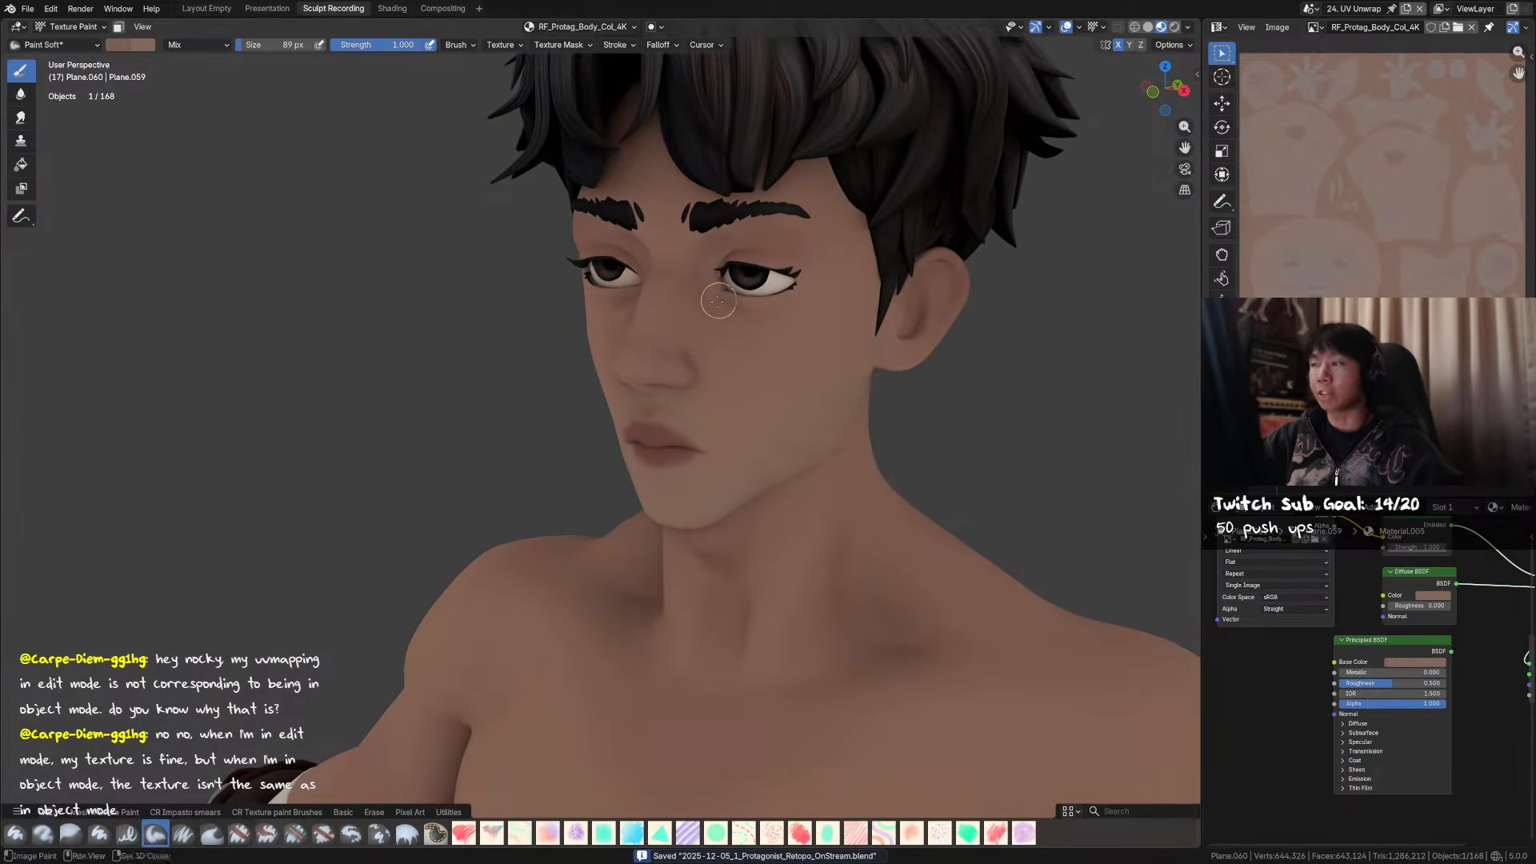
- Clear the mesh selection in Edit Mode and return the body to Texture Paint mode
middle_click_drag(869, 266, 794, 269)
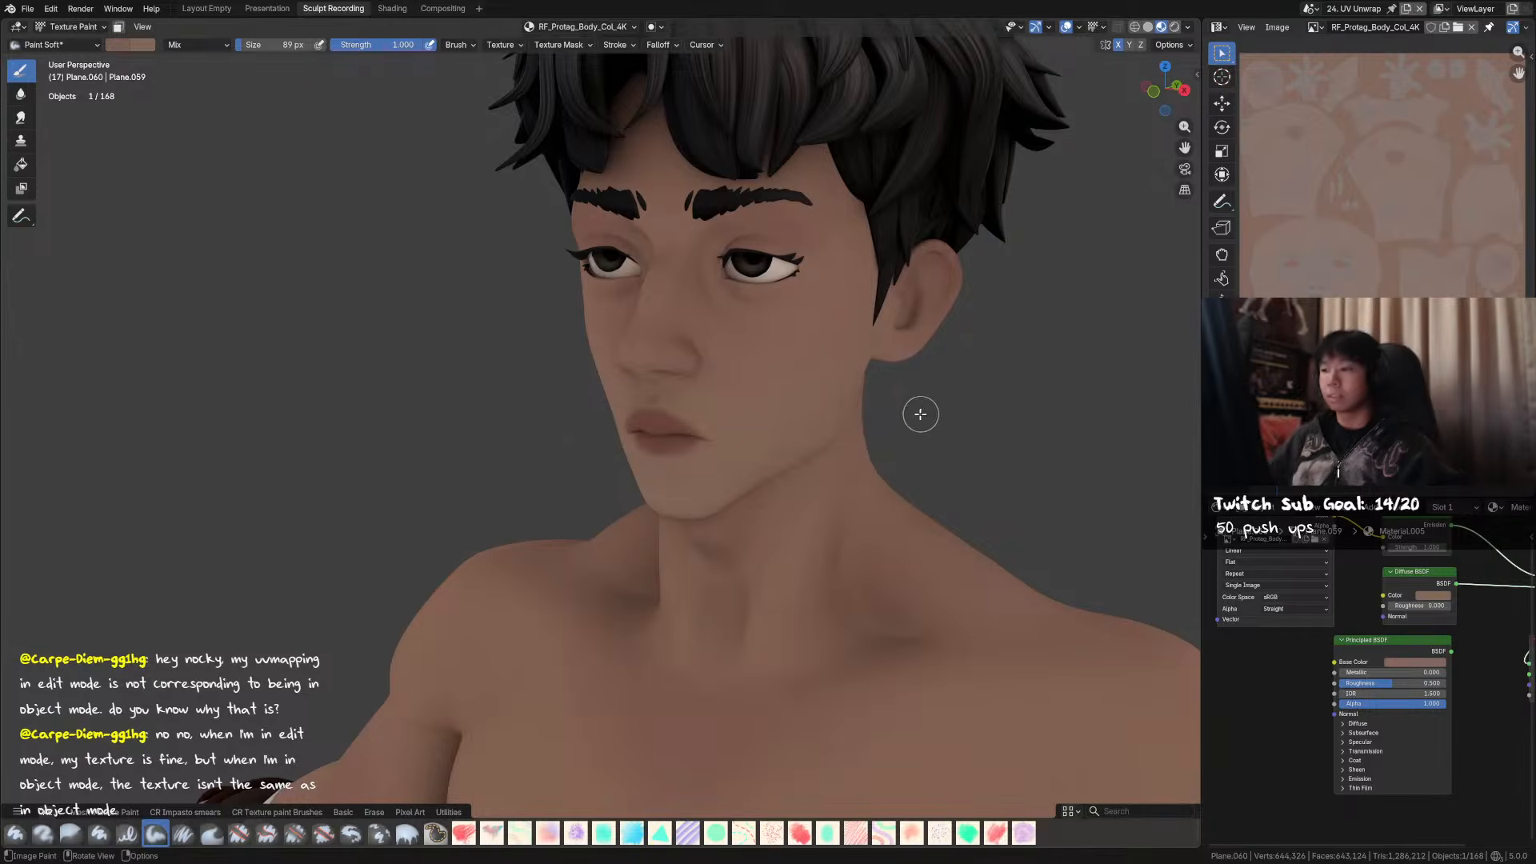
key("Tab")
key("alt+a")
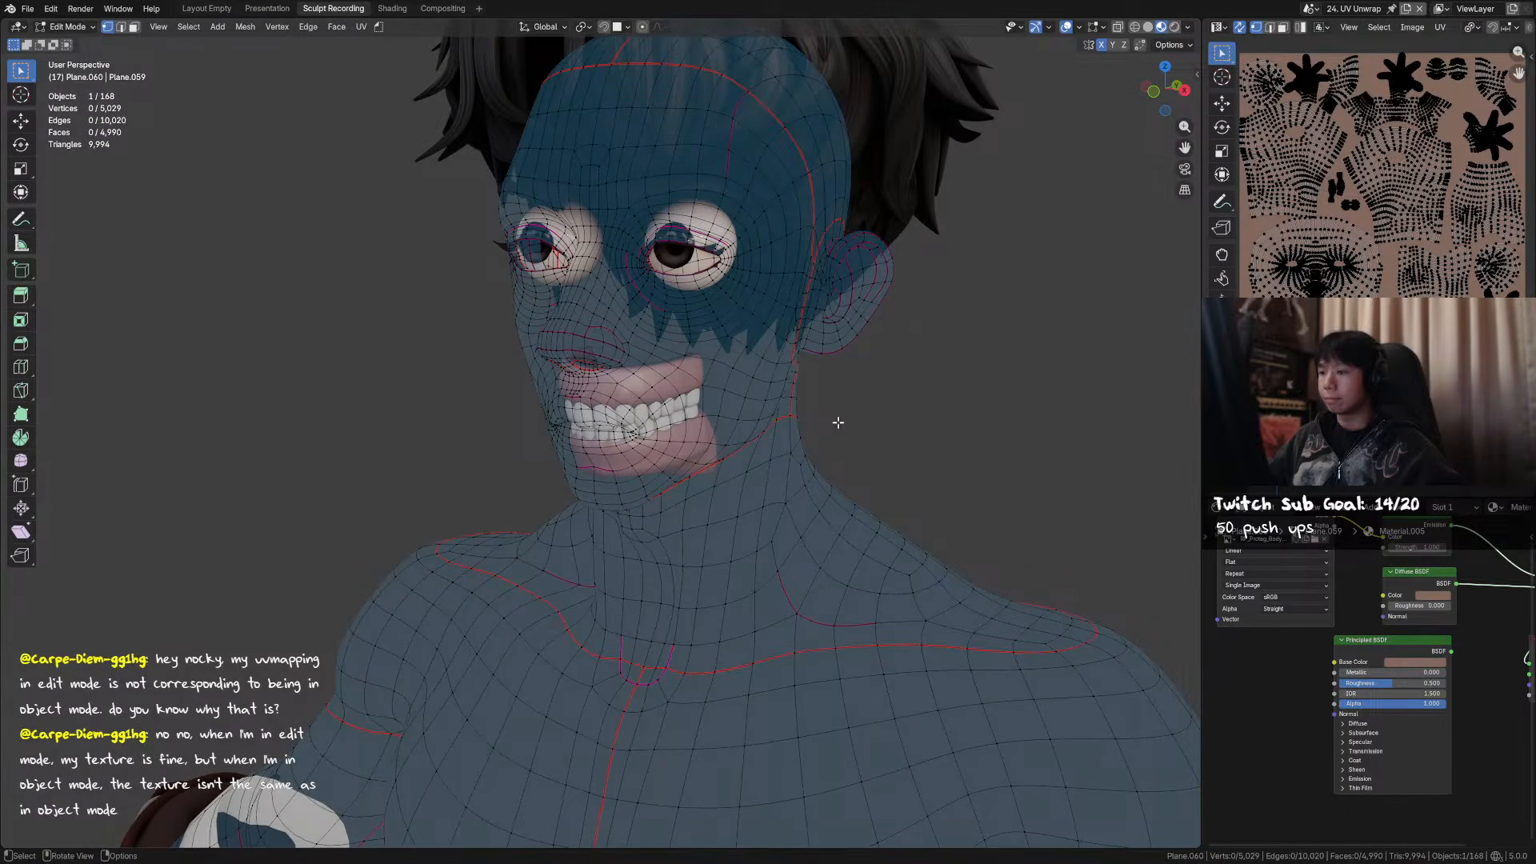
key("Tab")
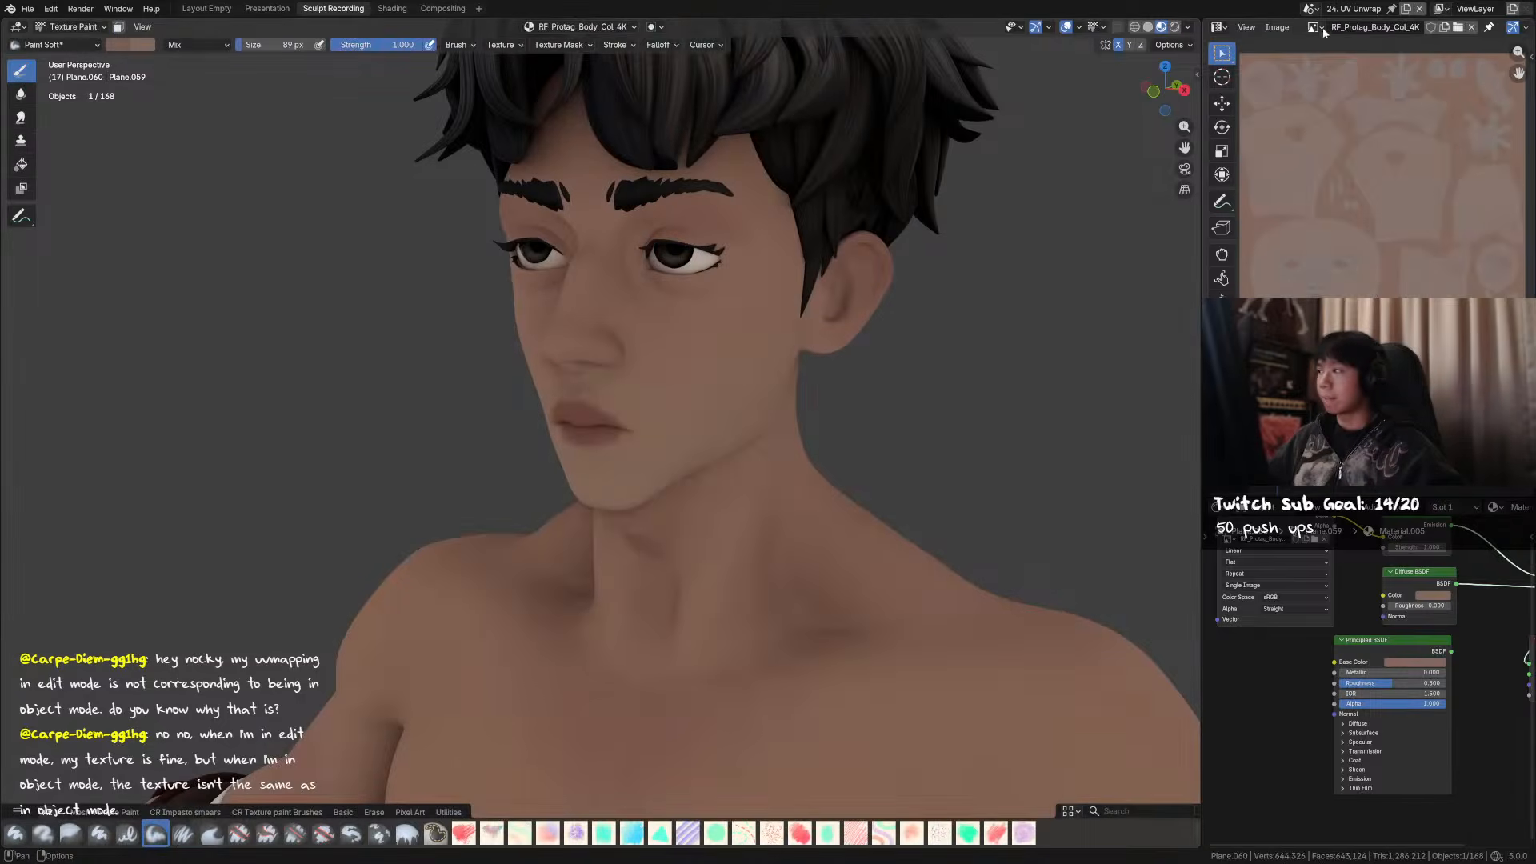
- Enter Edit Mode on the character's body and show it in Solid viewport shading with object colour set to Texture
middle_click_drag(1279, 620, 1309, 669)
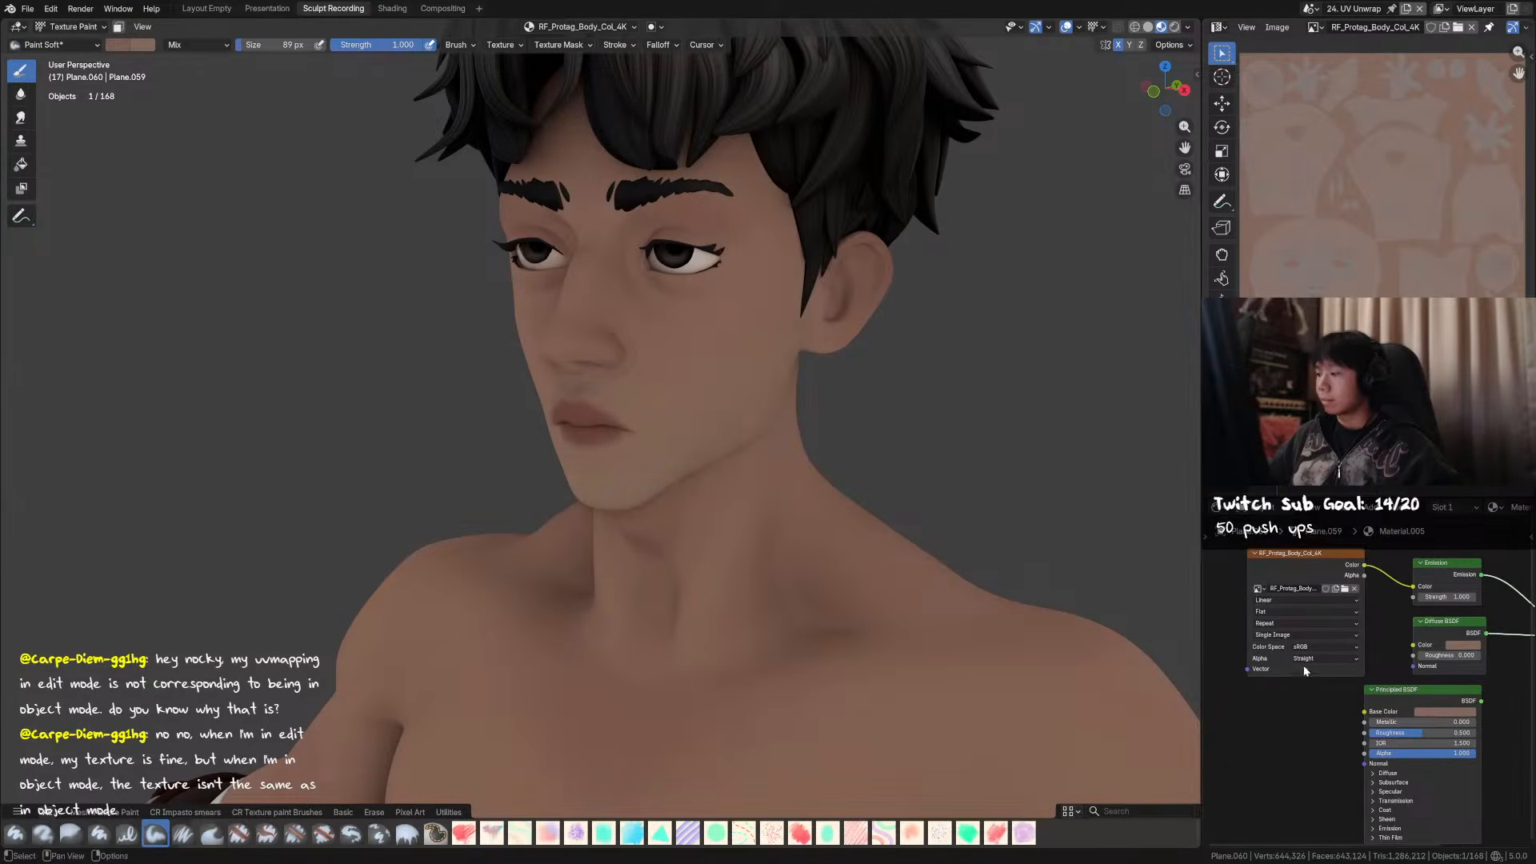
key("Tab")
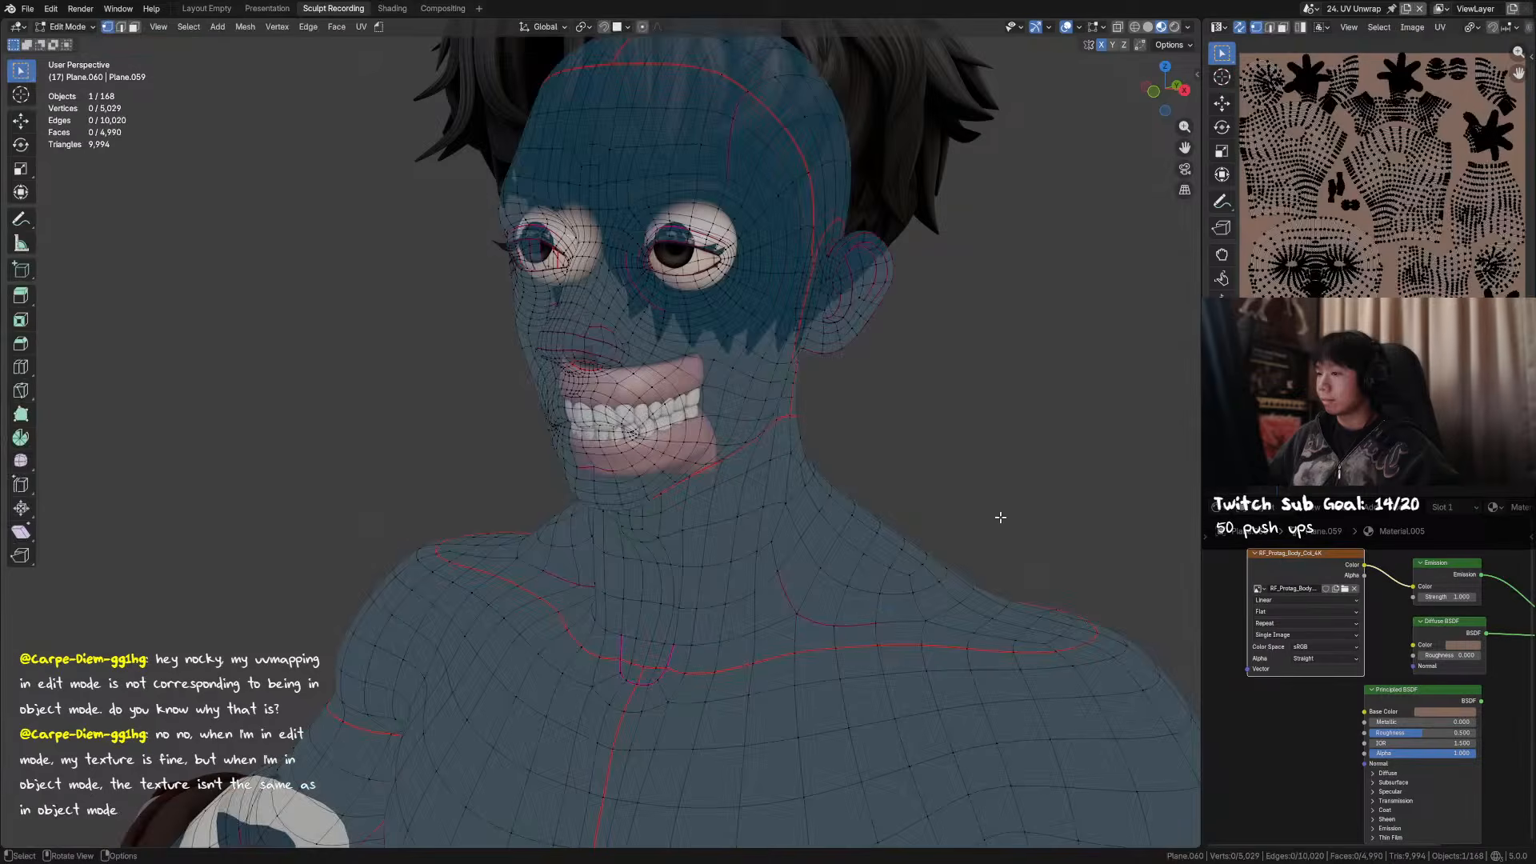
left_click(1149, 27)
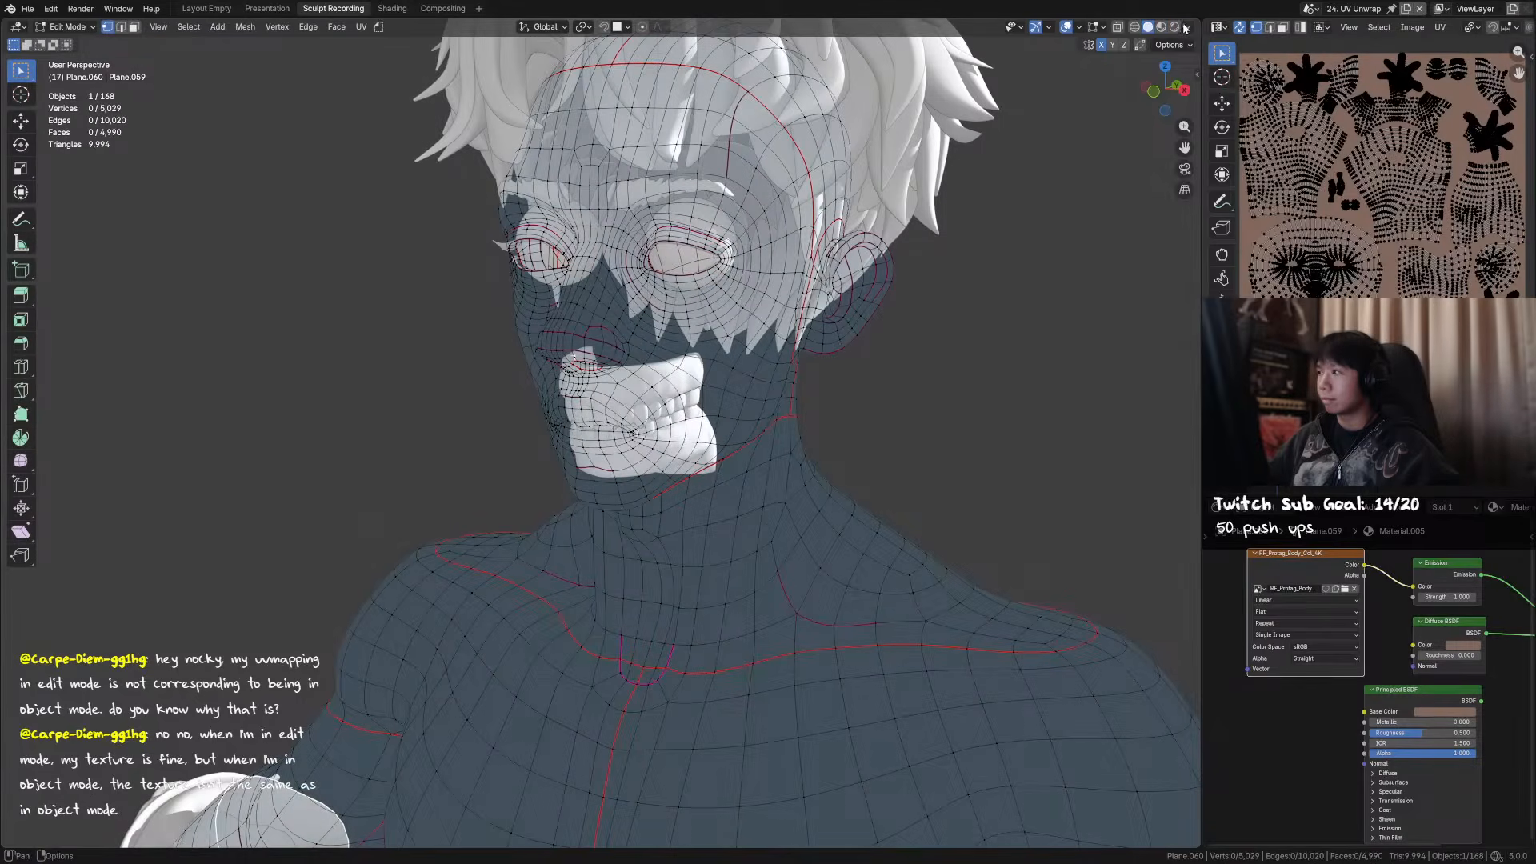
left_click(1187, 28)
left_click(1197, 184)
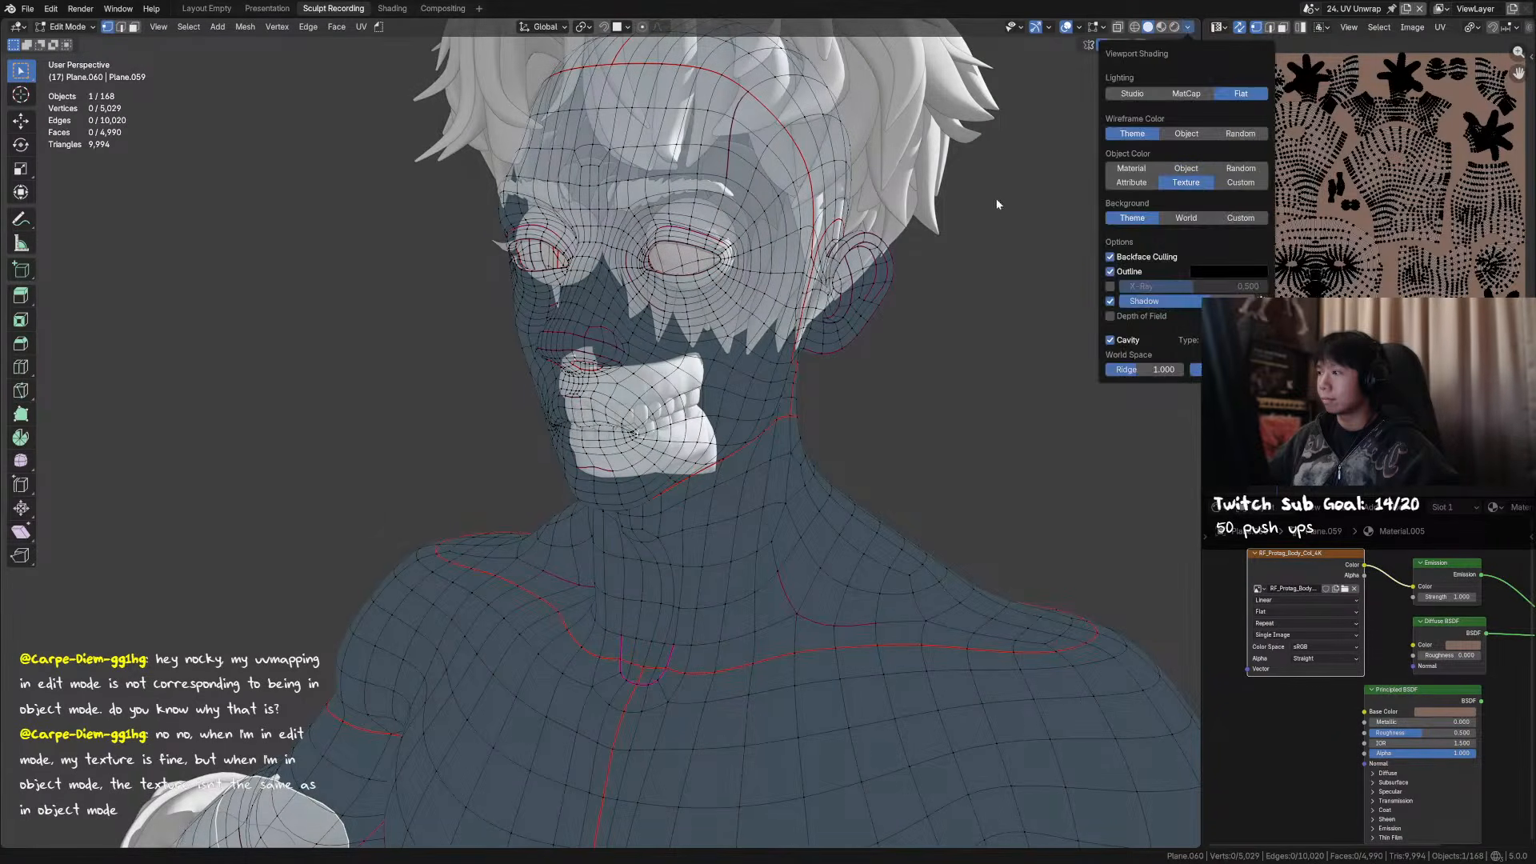
- Turn off the Retopology overlay for mesh editing and return the selected body to Object Mode
left_click(1099, 28)
left_click(1006, 146)
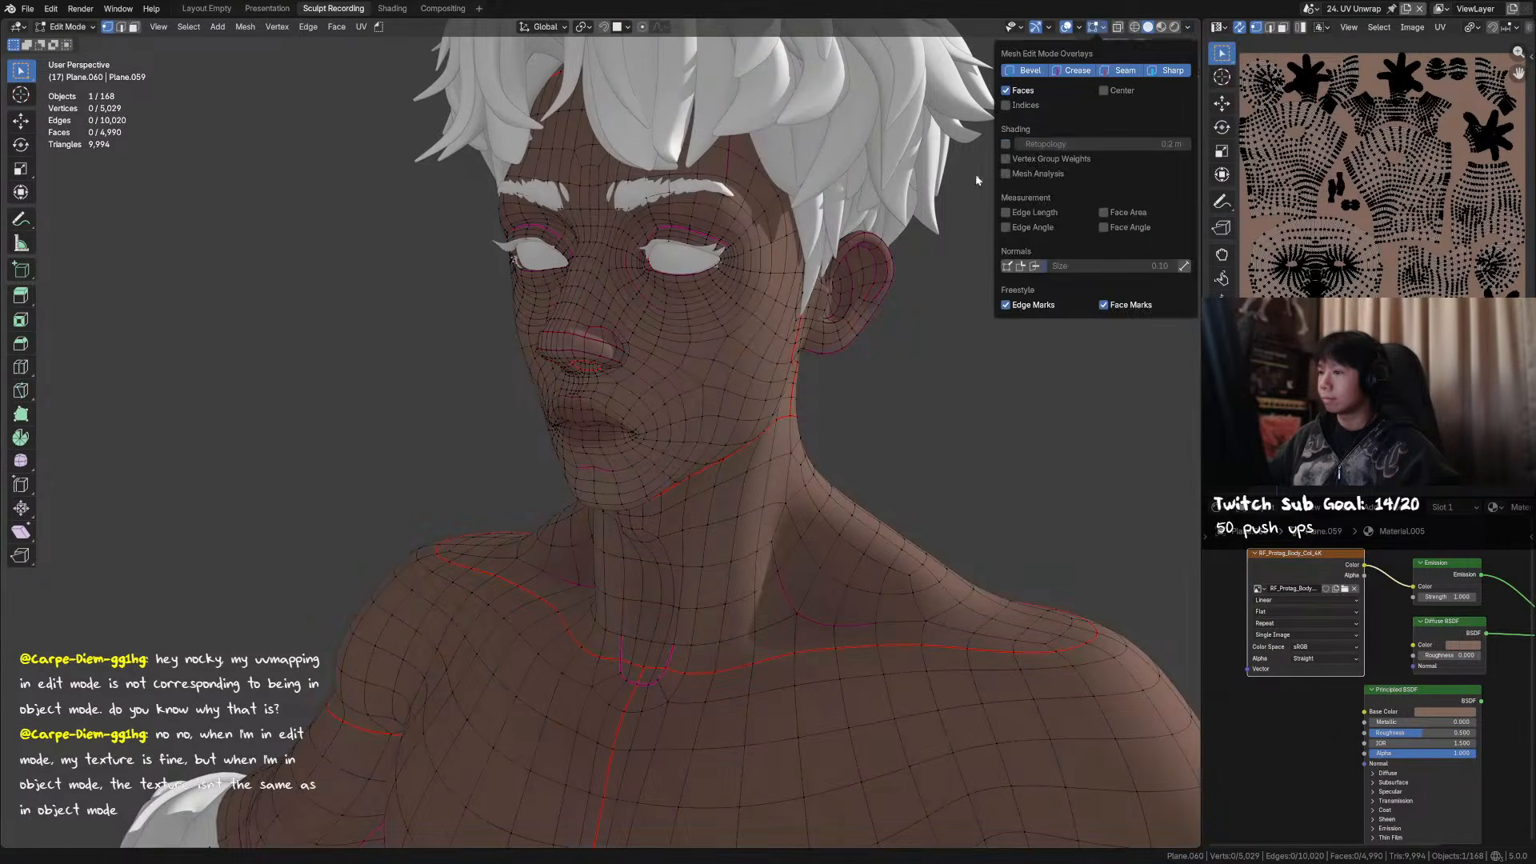
key("ctrl+Tab")
left_click(764, 424)
key("Tab")
key("Tab")
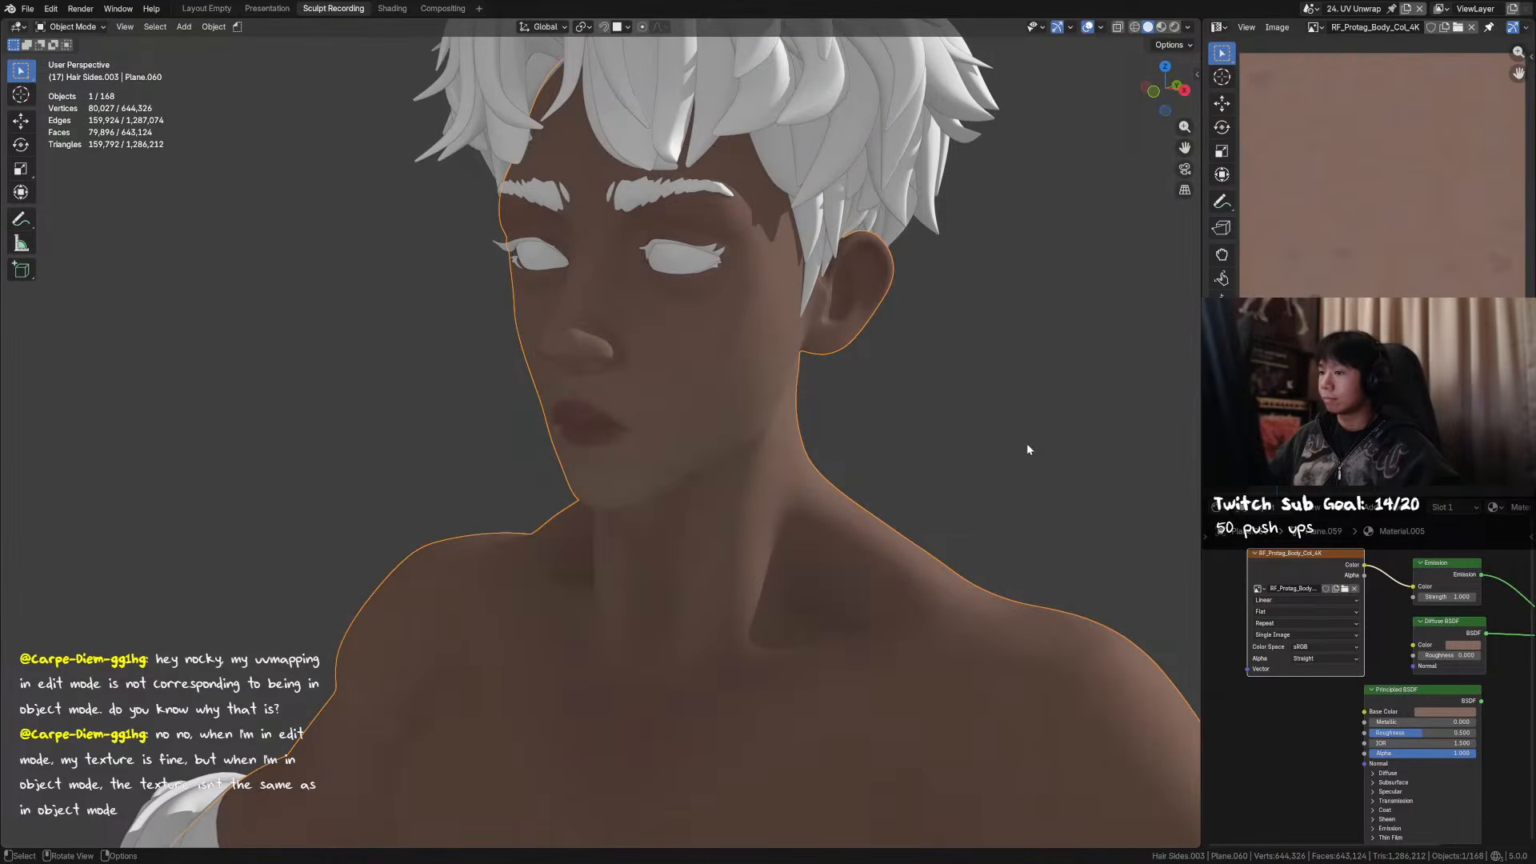
- Restore Material Preview shading in the 3D viewport and deselect the body
left_click(1156, 27)
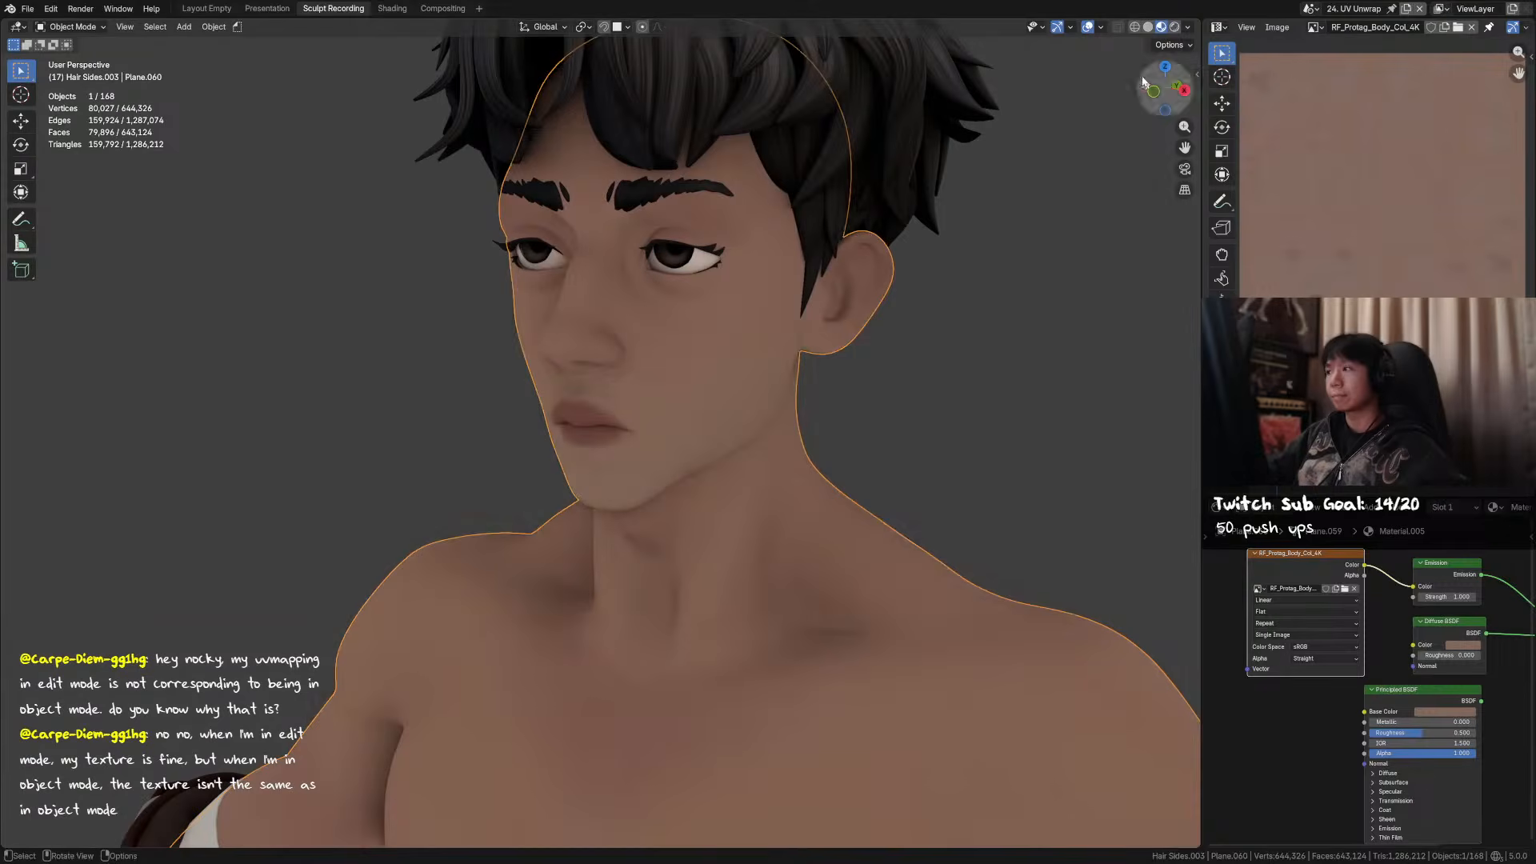
left_click(1097, 170)
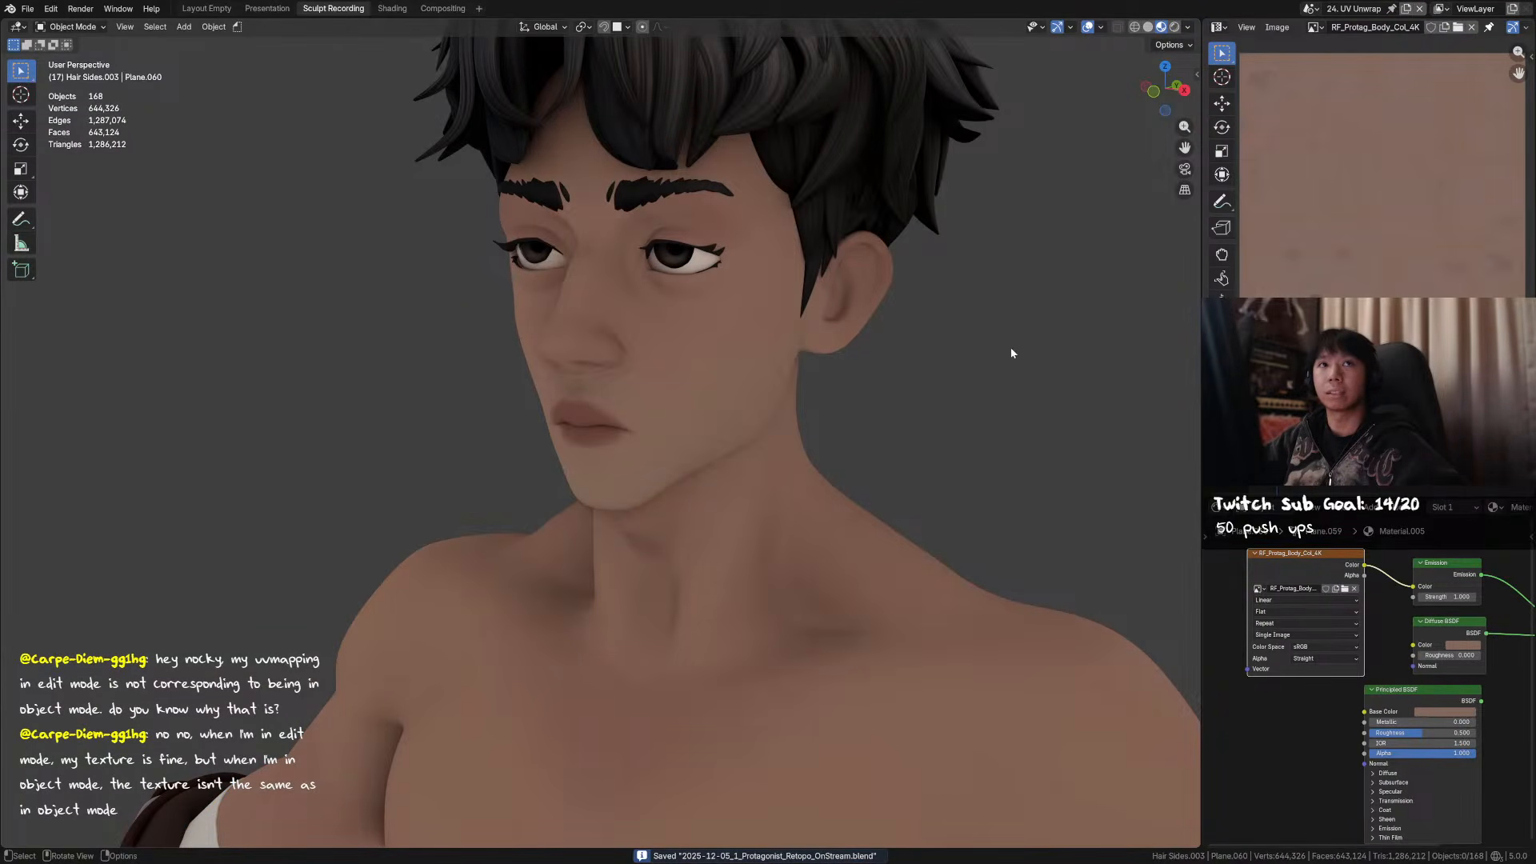
middle_click_drag(1010, 345, 1013, 341)
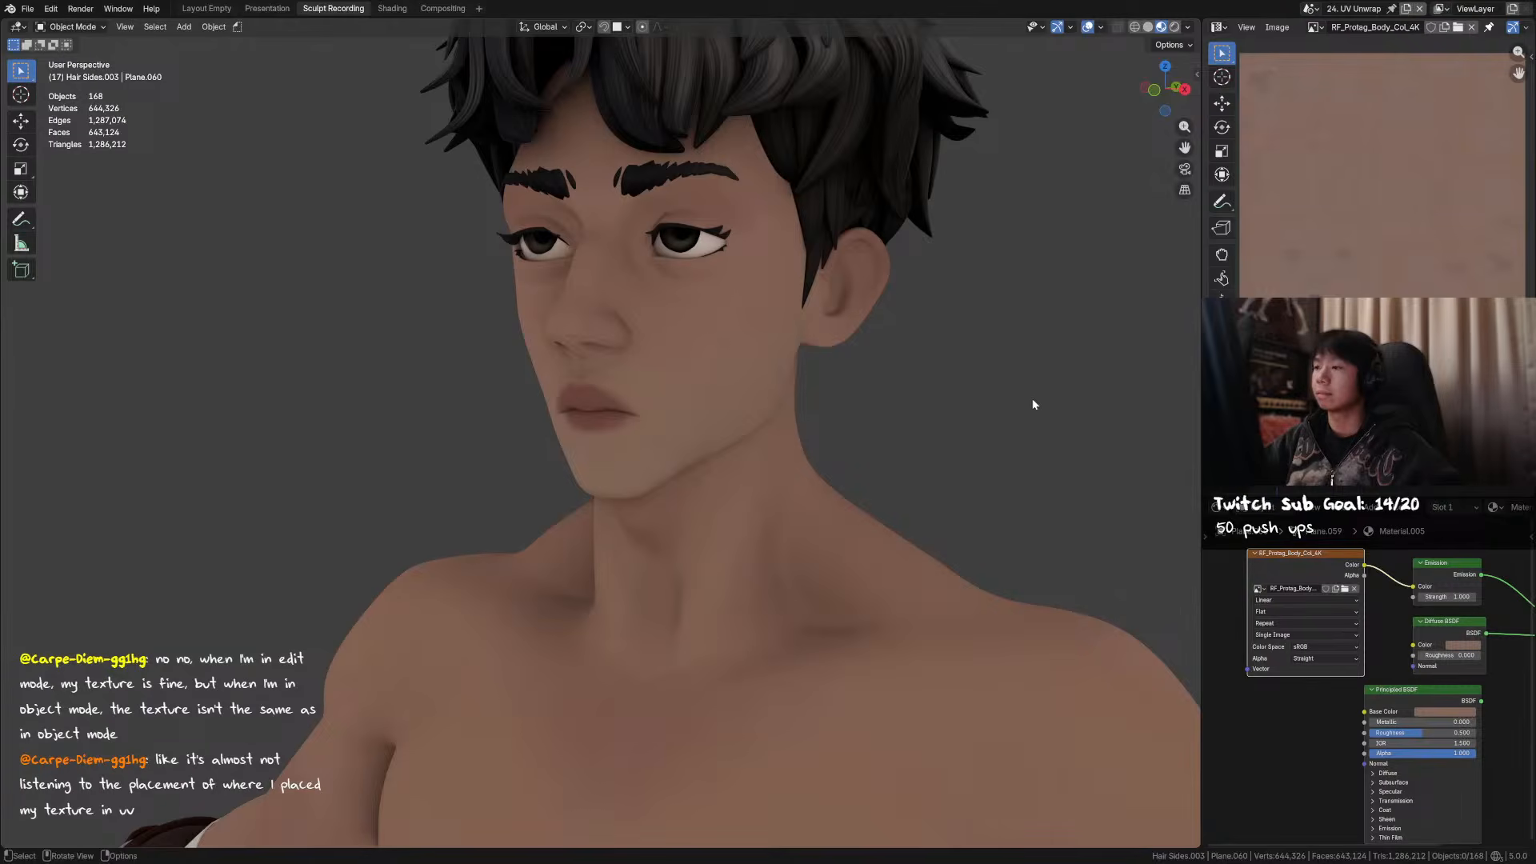
- Enter Edit Mode on the body and select the whole linked face island in the UV layout
key("Tab")
mouse_move(1018, 379)
middle_mouse_down()
mouse_move(996, 379)
mouse_move(1010, 378)
middle_mouse_up()
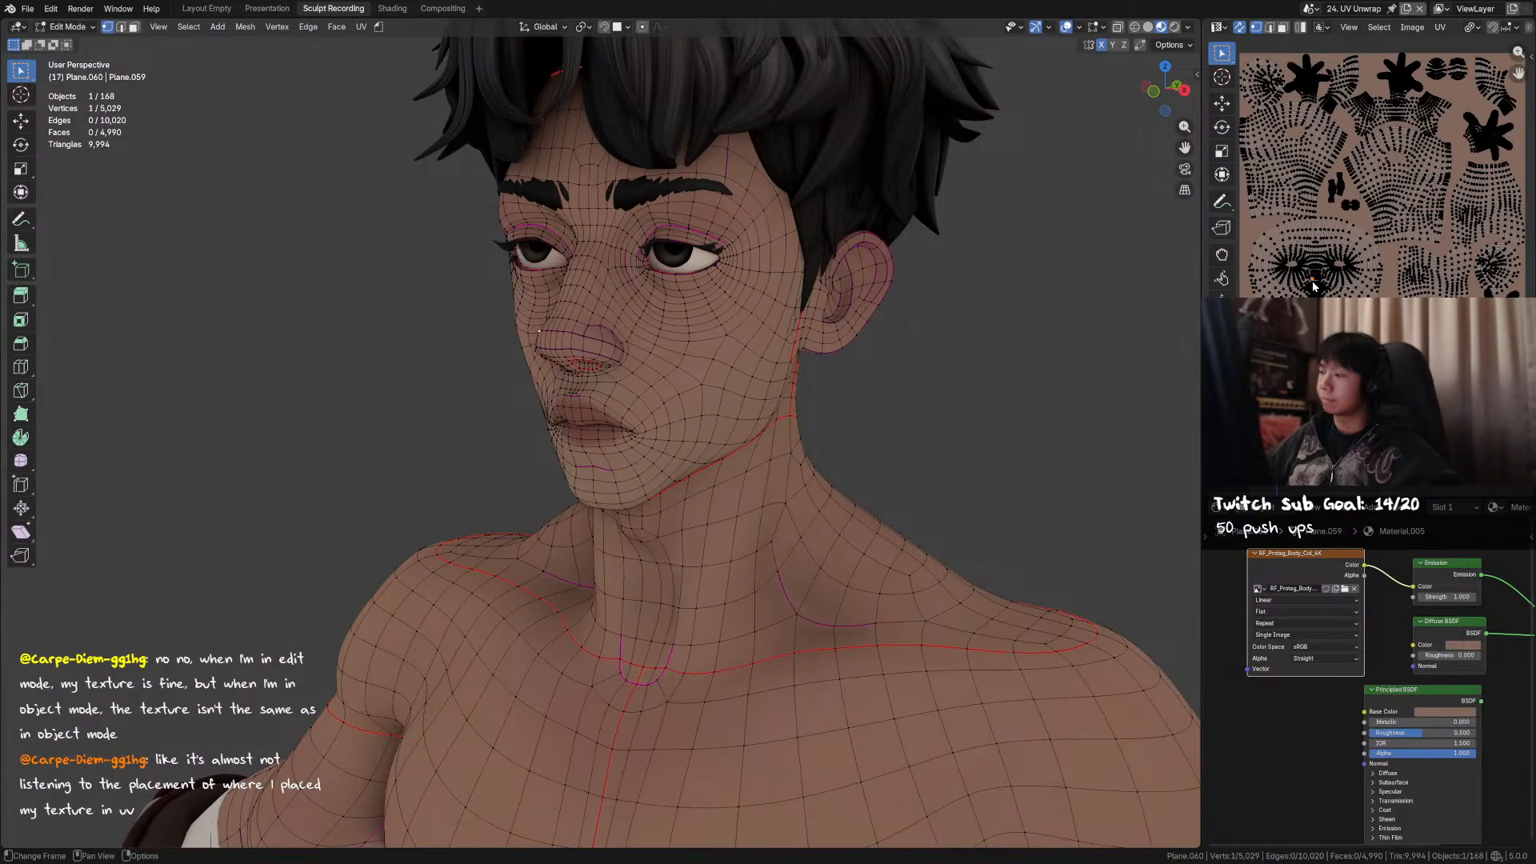
key("l")
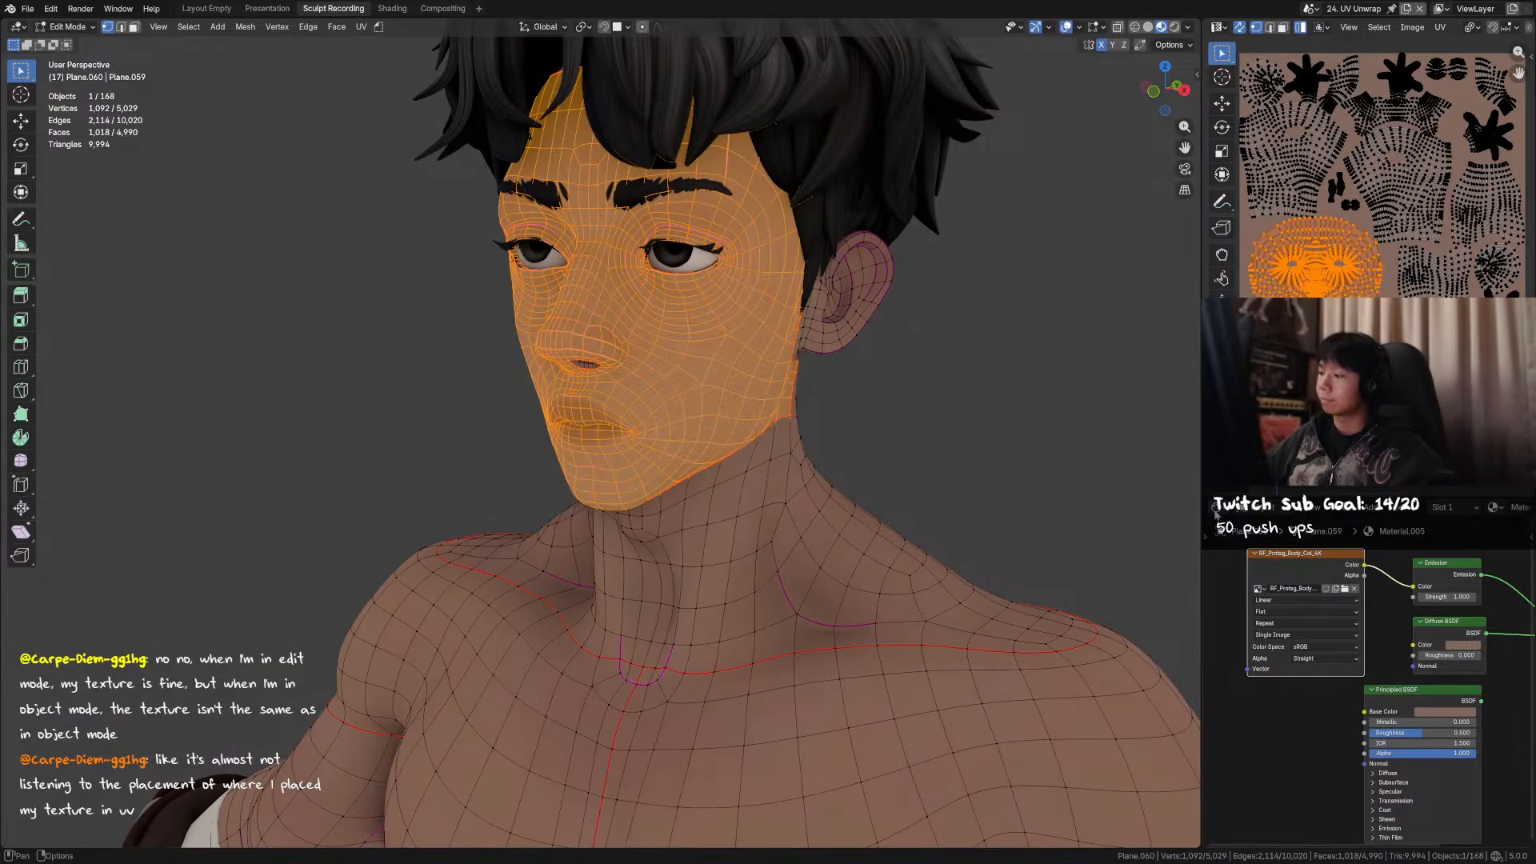
- Replace the shader node area with the Properties editor and show the body's Object Data properties
left_click(1218, 508)
left_click(1136, 558)
left_click(1213, 773)
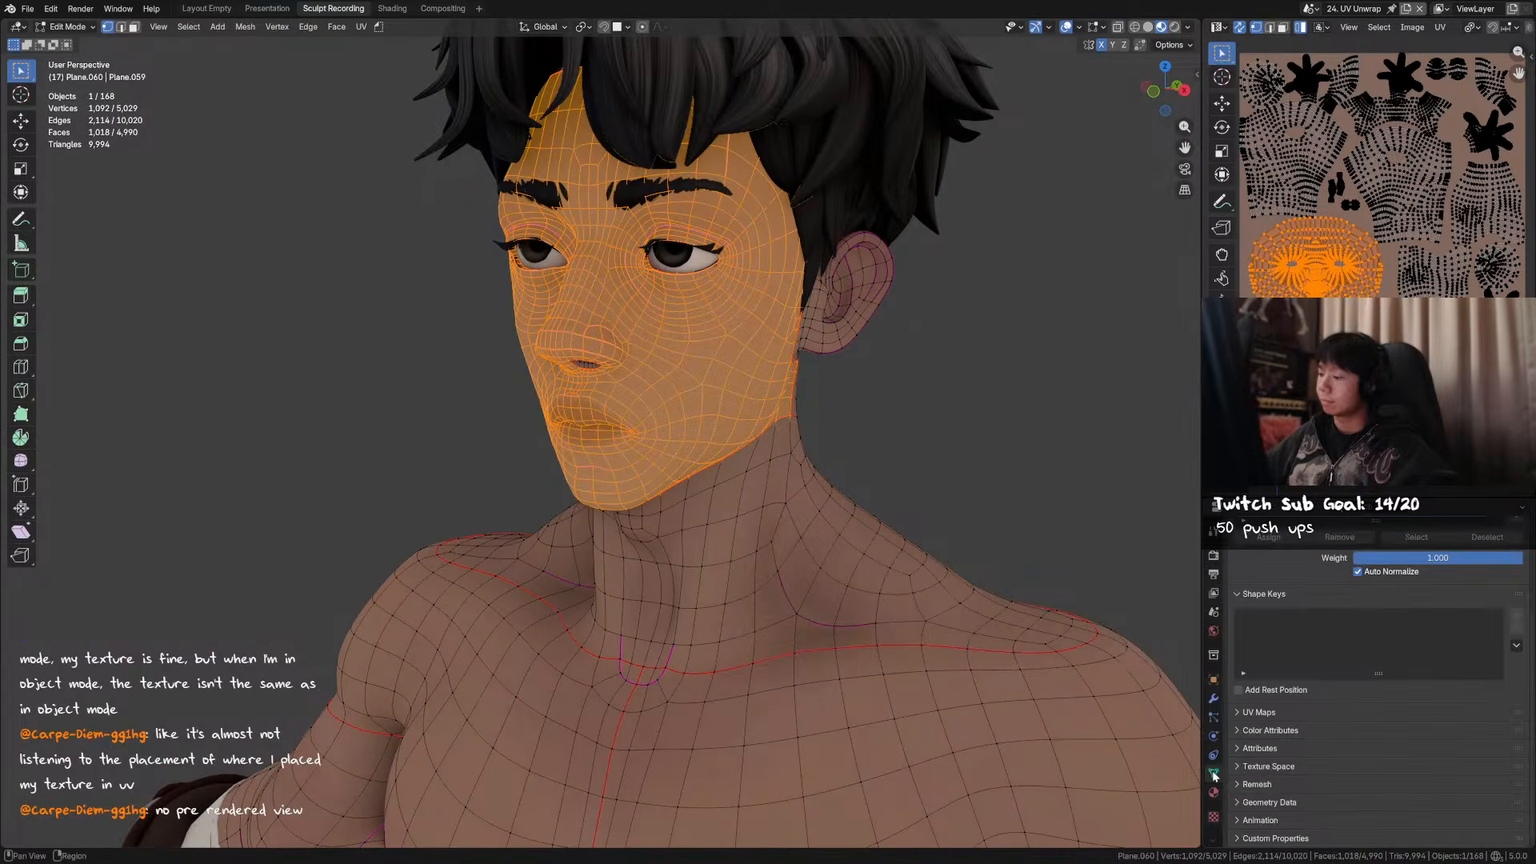
scroll(1407, 670, "up", 3)
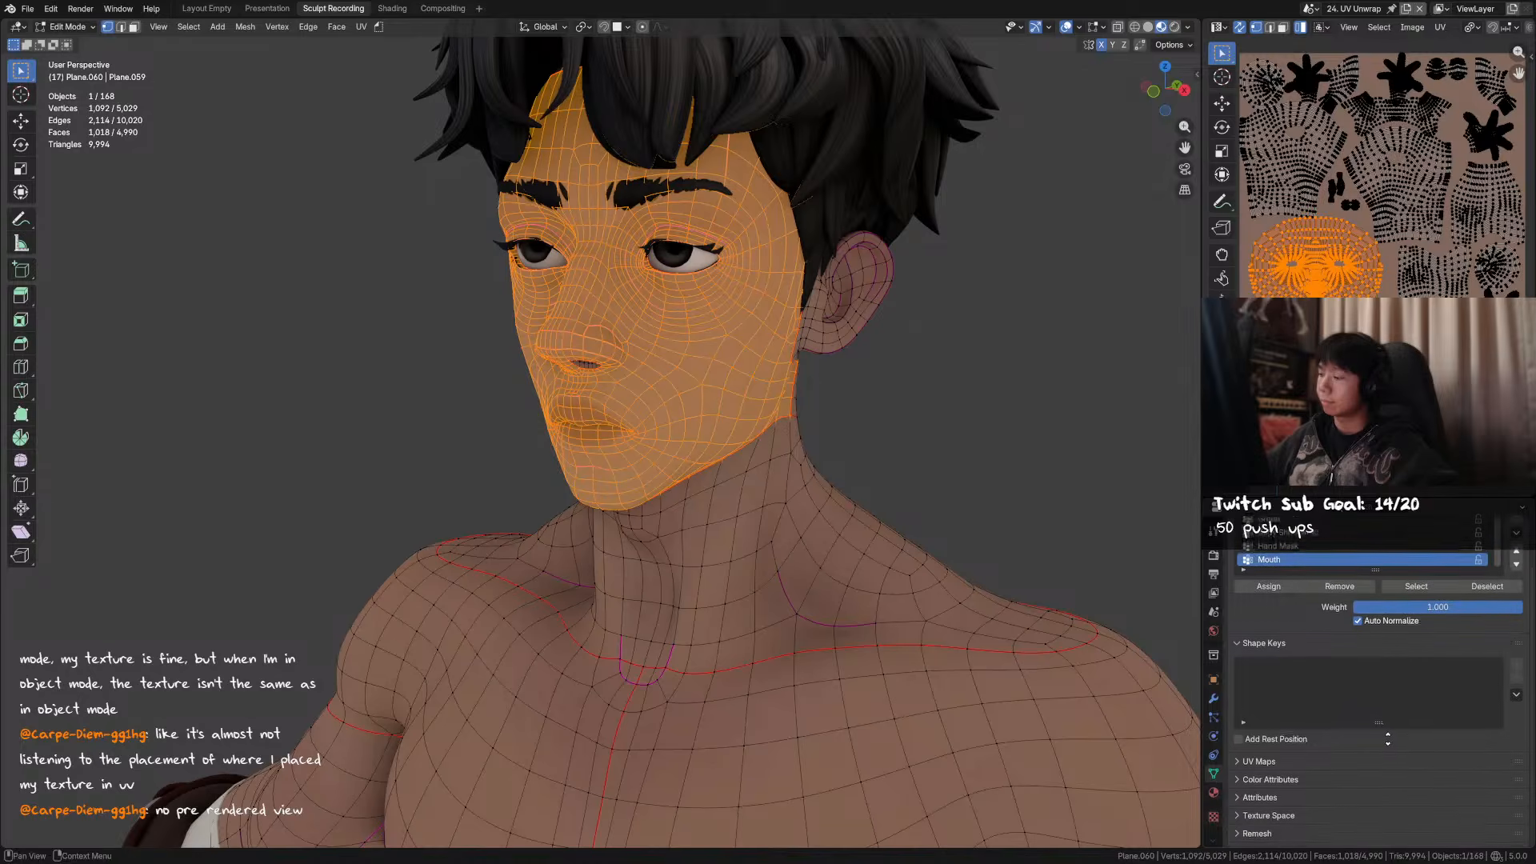
- Toggle the body between Edit Mode and Object Mode to compare its texture, finishing in Object Mode
key("Tab")
key("Tab")
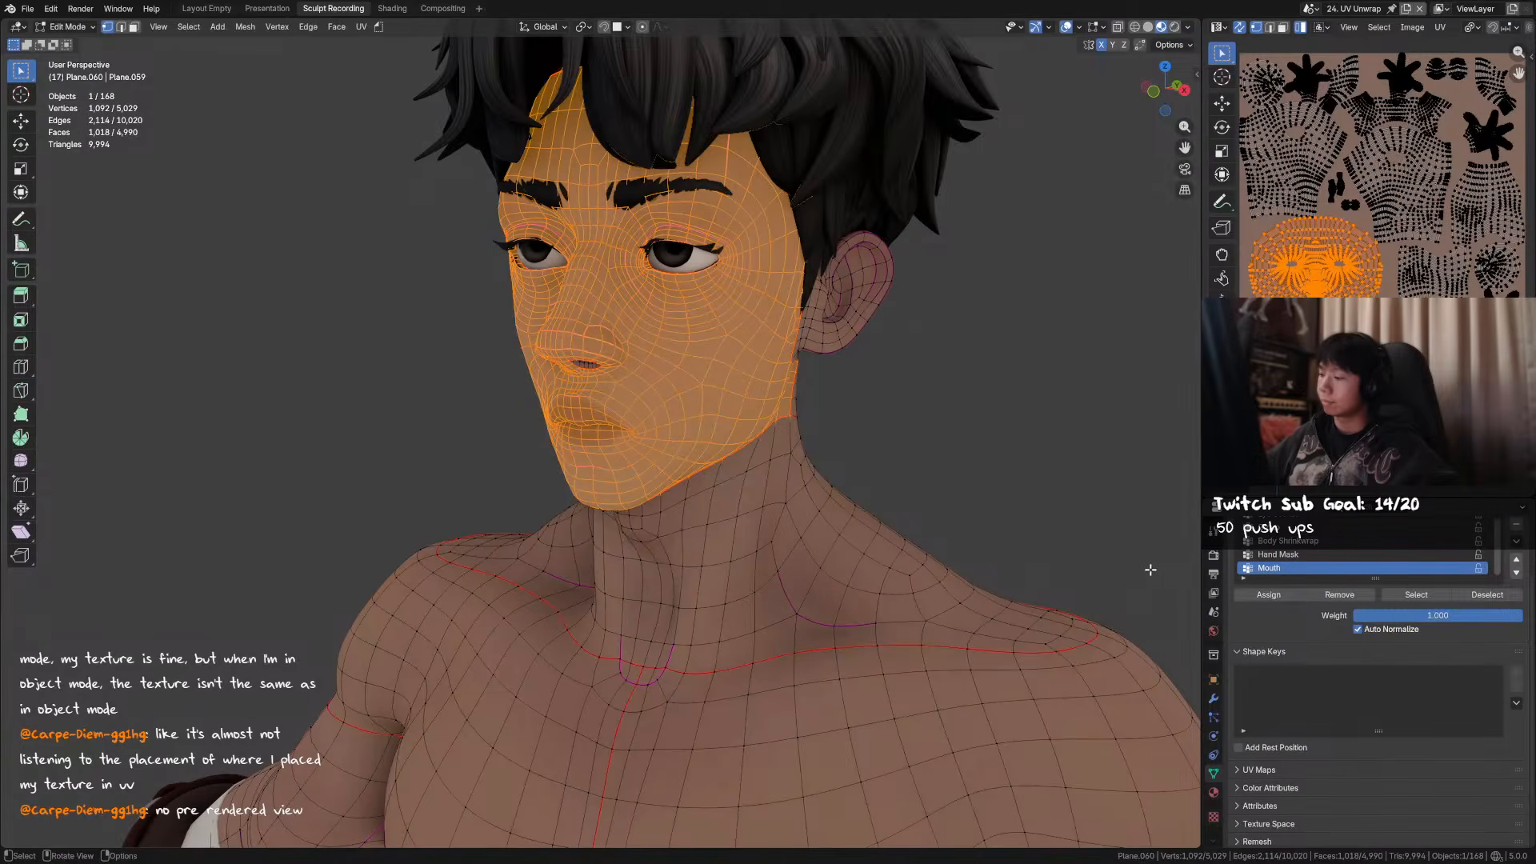
key("Tab")
key("Tab")
key("Tab")
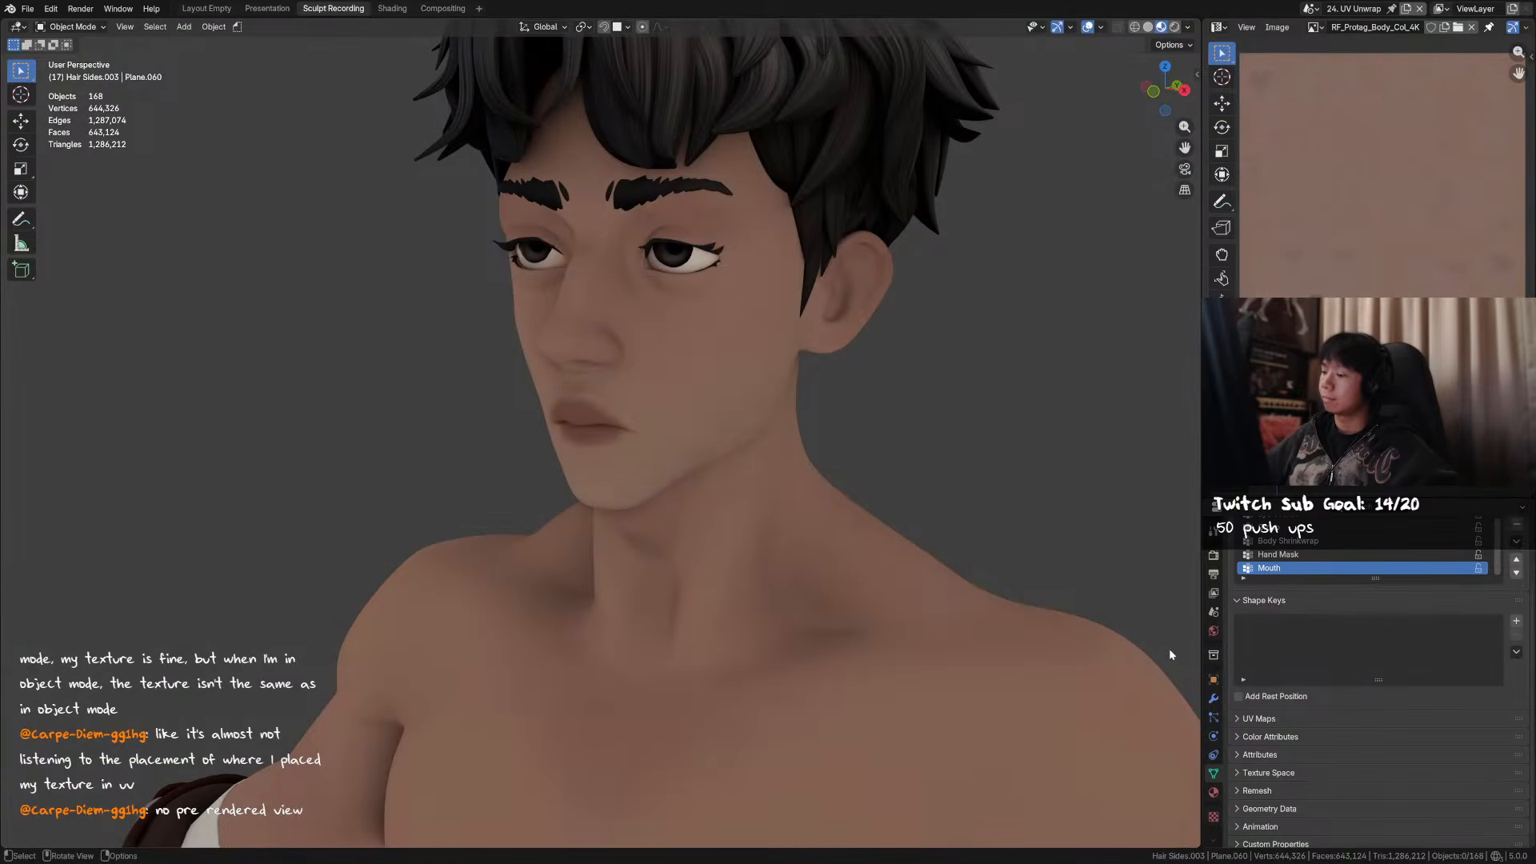
- Expand the mesh's UV Maps section and enlarge its list to inspect the UV maps
middle_click_drag(1307, 716, 1307, 709)
left_click(1308, 708)
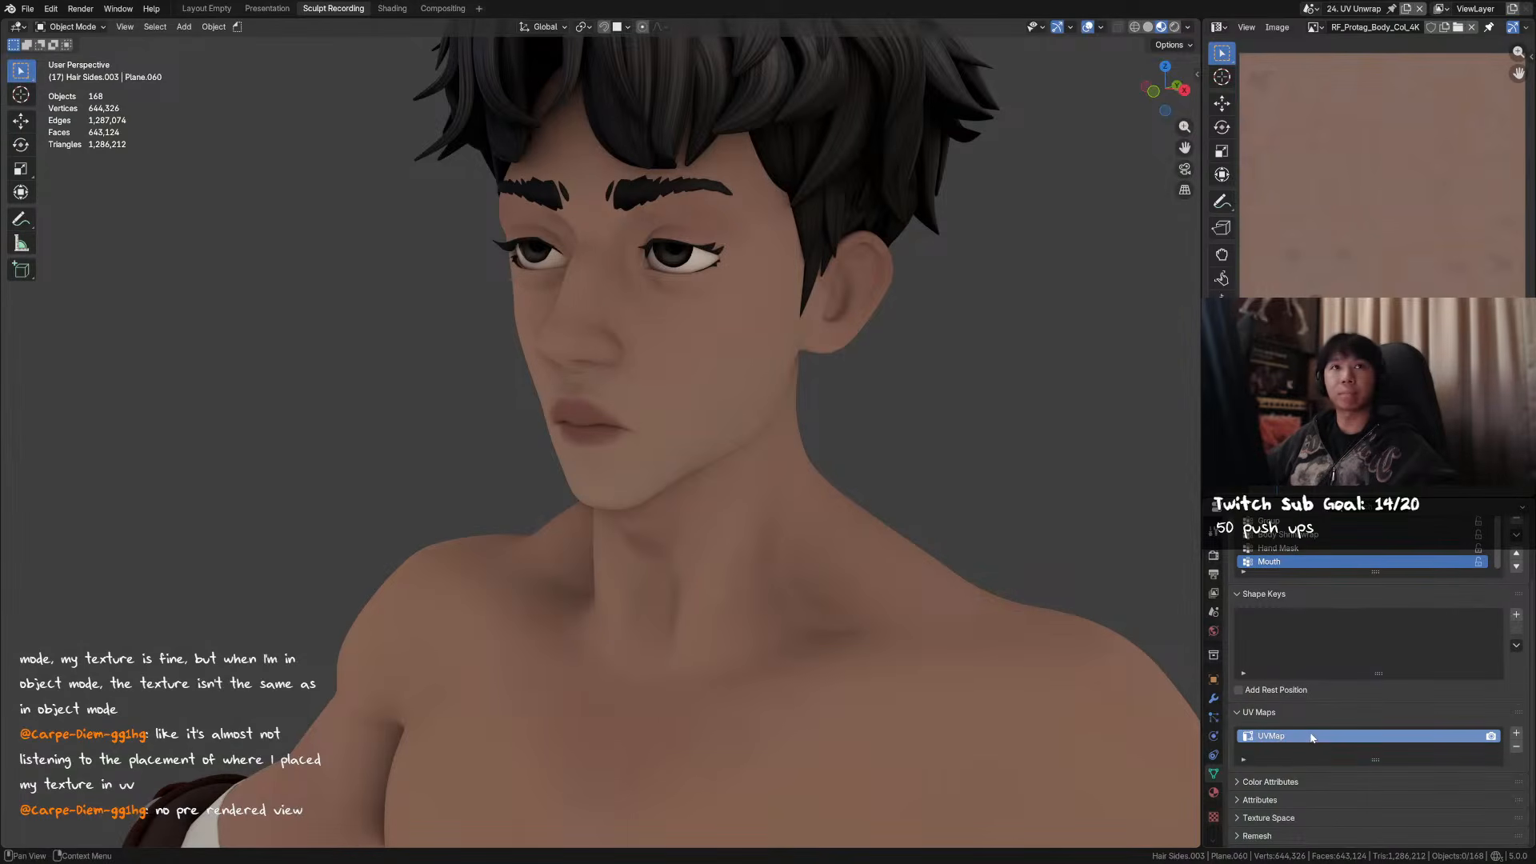
left_click_drag(1376, 760, 1376, 774)
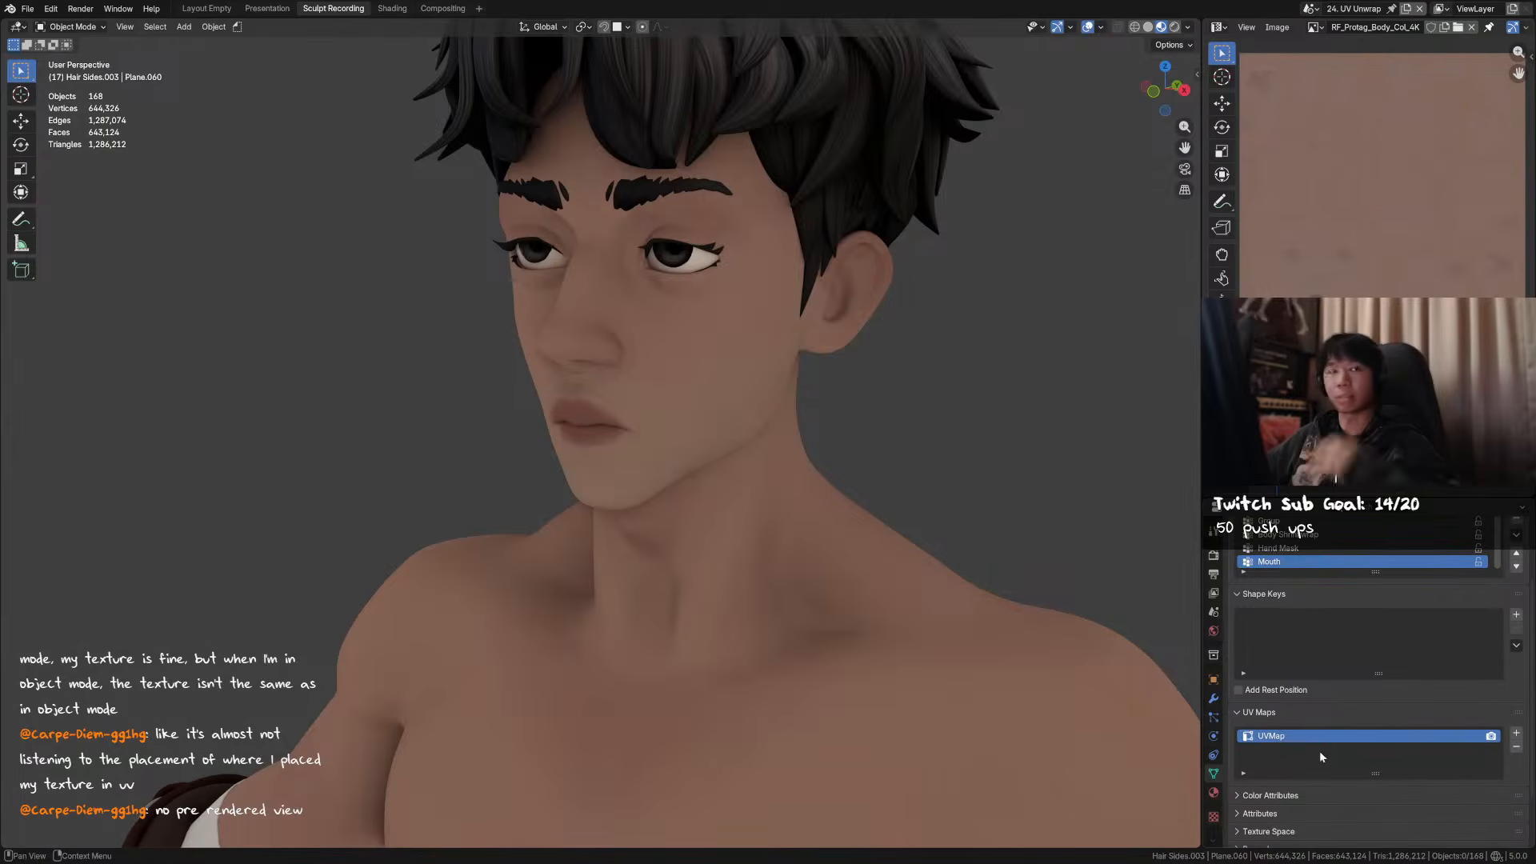
scroll(1299, 751, "down", 2)
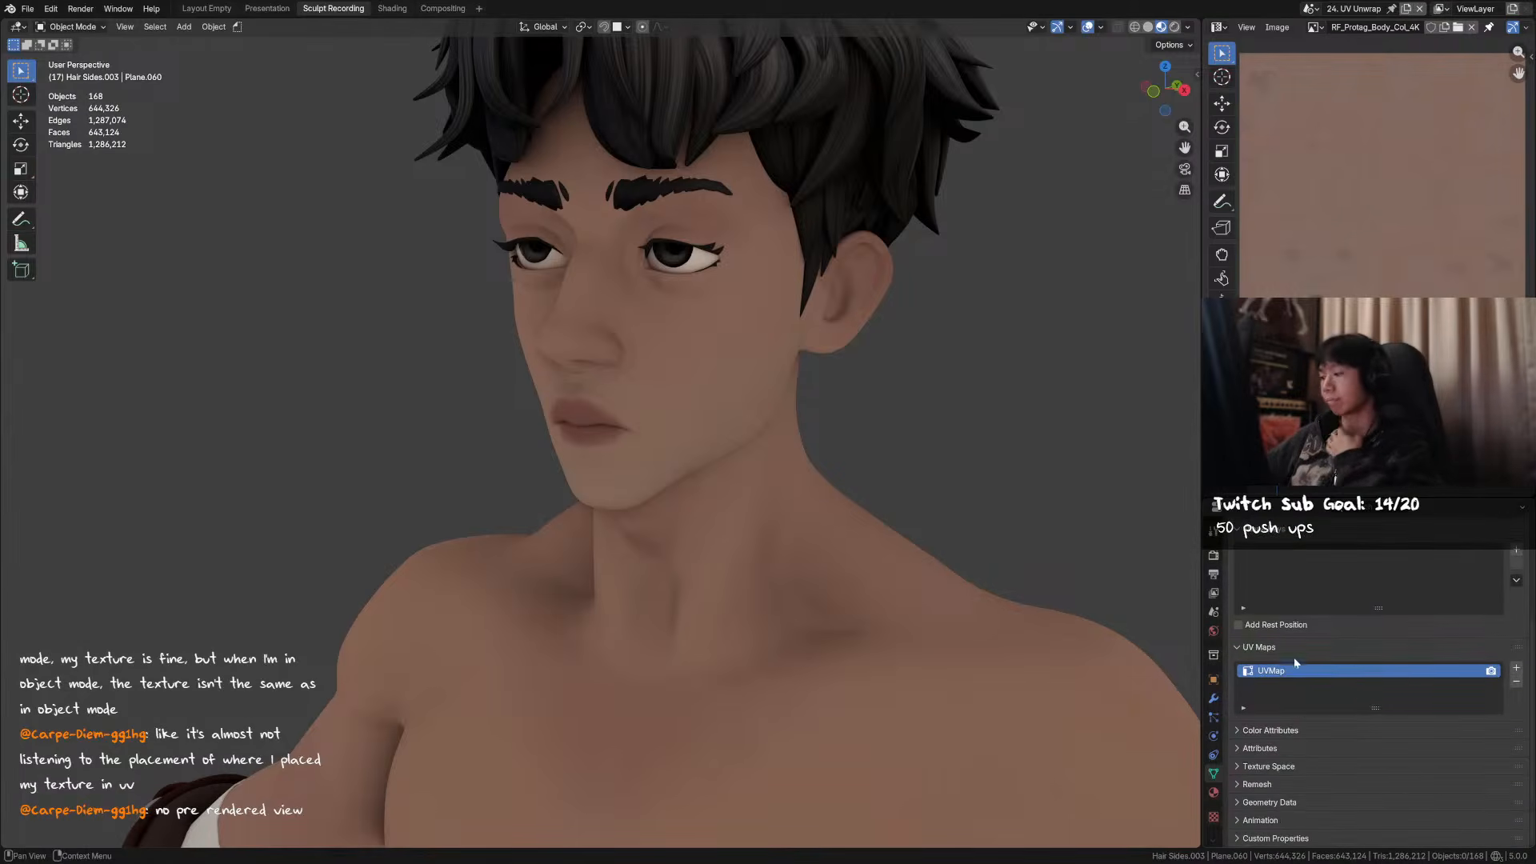
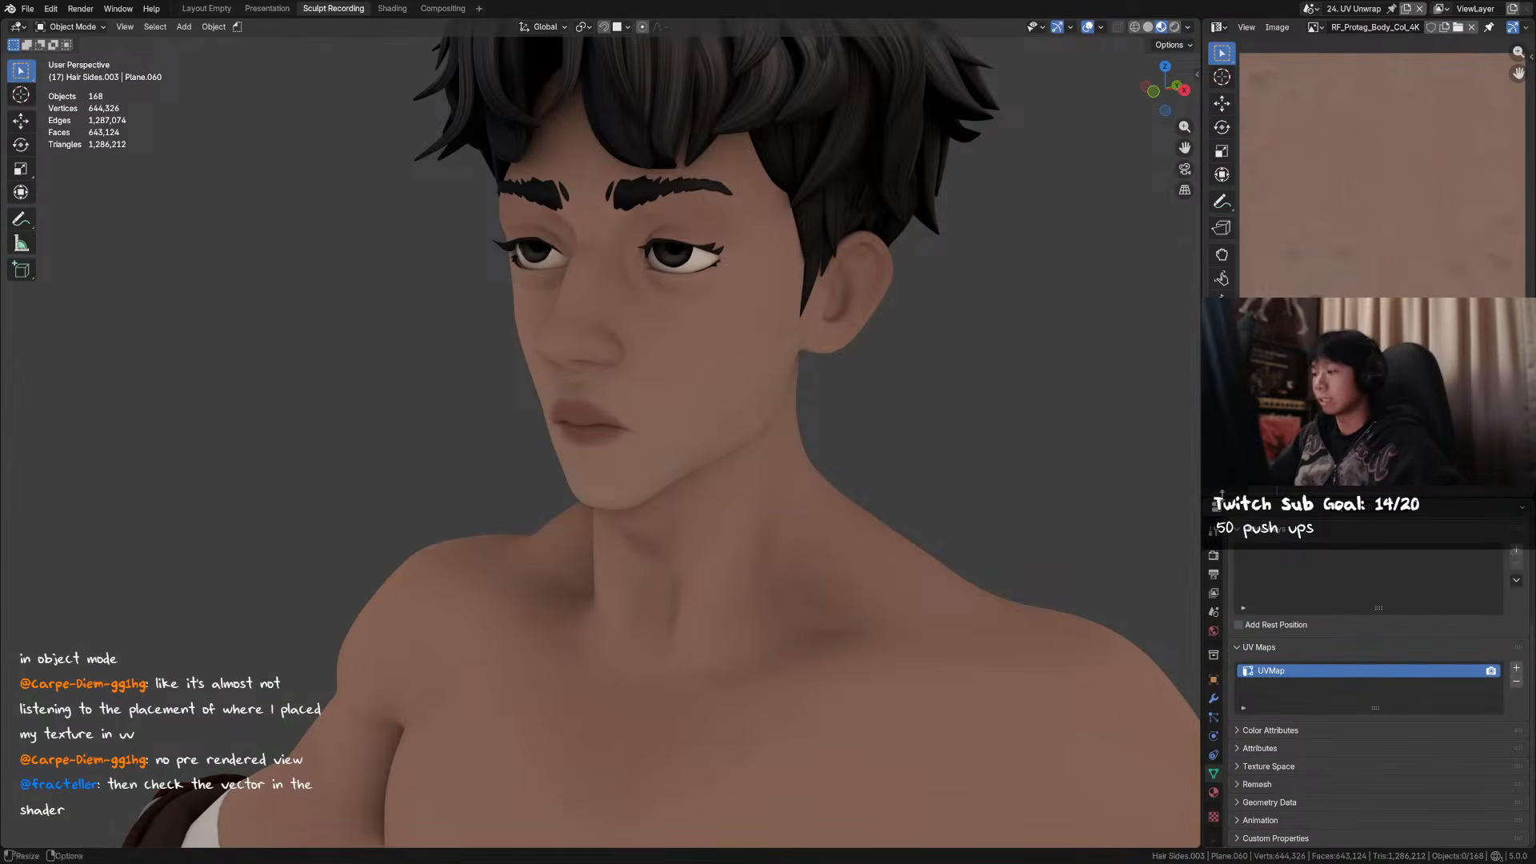
- Change the properties area back to the Shader Editor and enlarge it around the RF_Protag_Body_Col_4K image texture node
left_click(1217, 507)
key("s")
left_click_drag(1250, 496, 1250, 437)
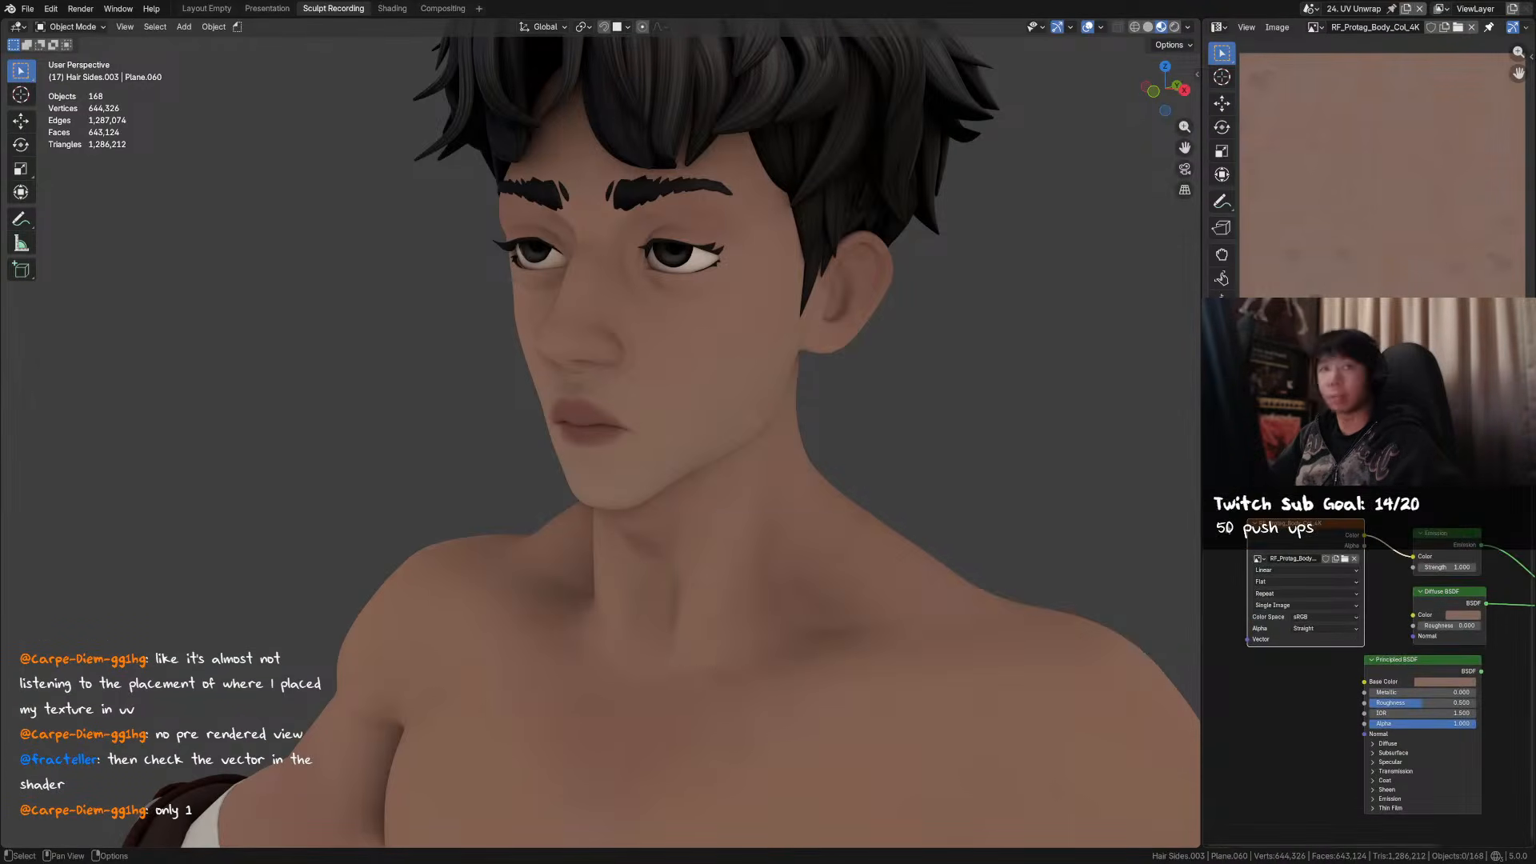
middle_click_drag(1333, 582, 1381, 567)
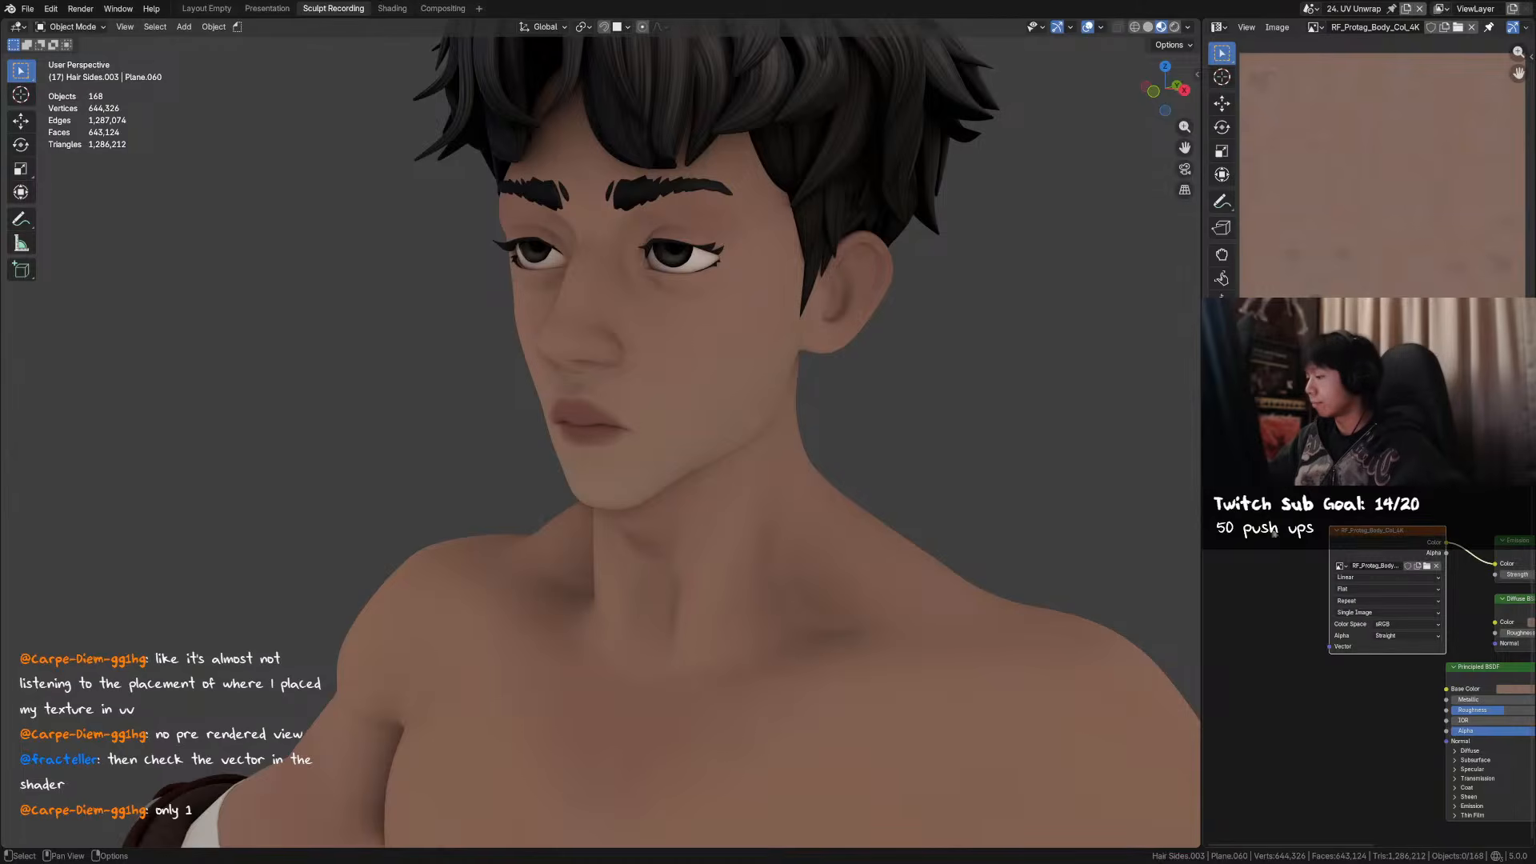
middle_click_drag(1259, 528, 1283, 552)
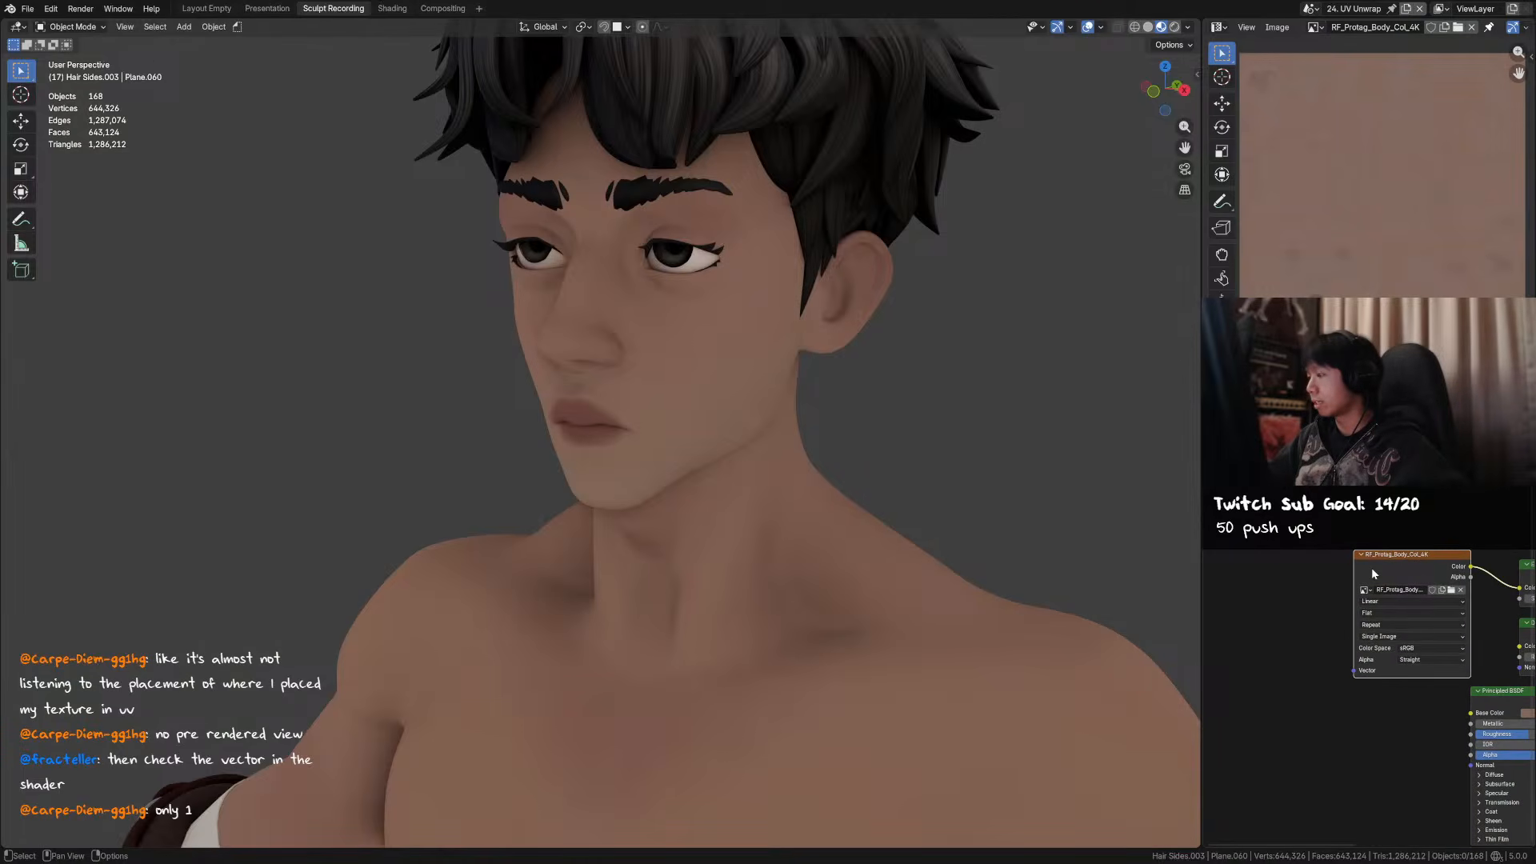
- Add Texture Coordinate and Mapping nodes to the body's image texture, with the UV output linked to the Mapping Vector input
key("ctrl+t")
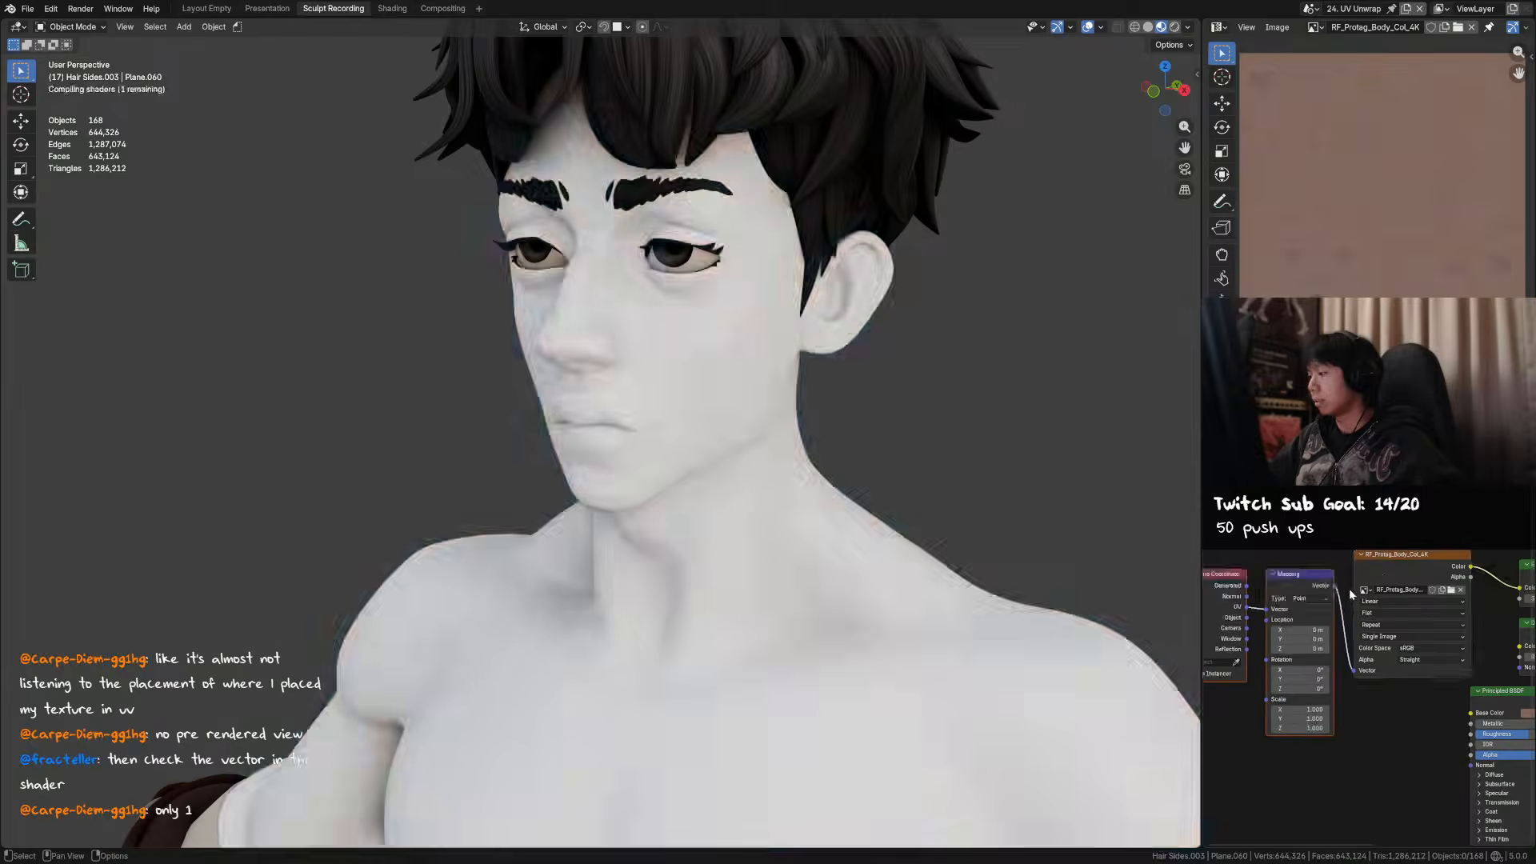
middle_click_drag(1350, 586, 1412, 543)
scroll(1361, 554, "up", 1)
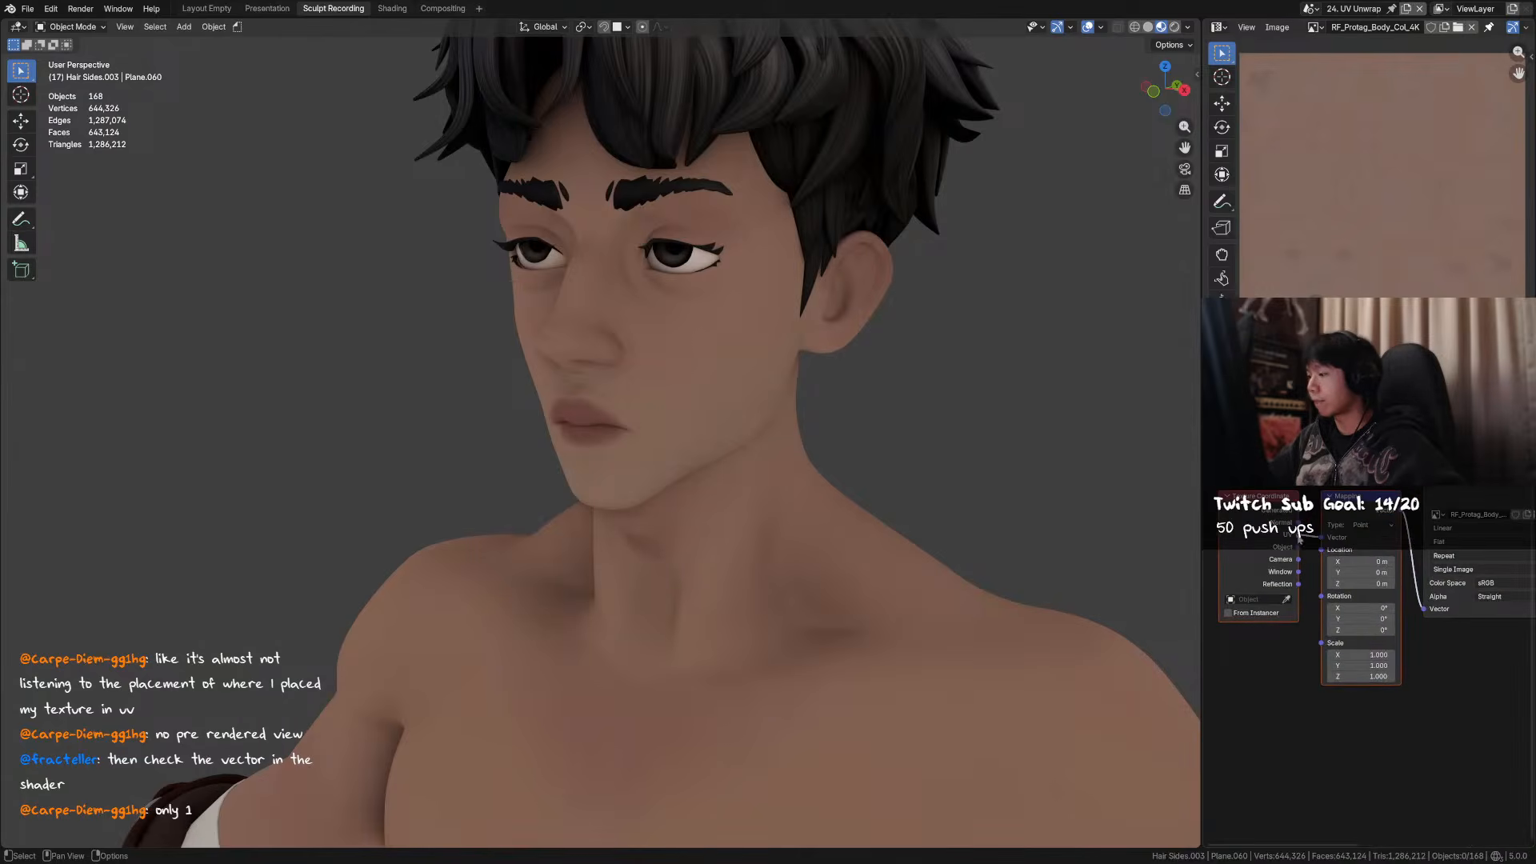
scroll(1450, 612, "up", 1)
middle_click_drag(1452, 615, 1389, 636)
left_click(1401, 514)
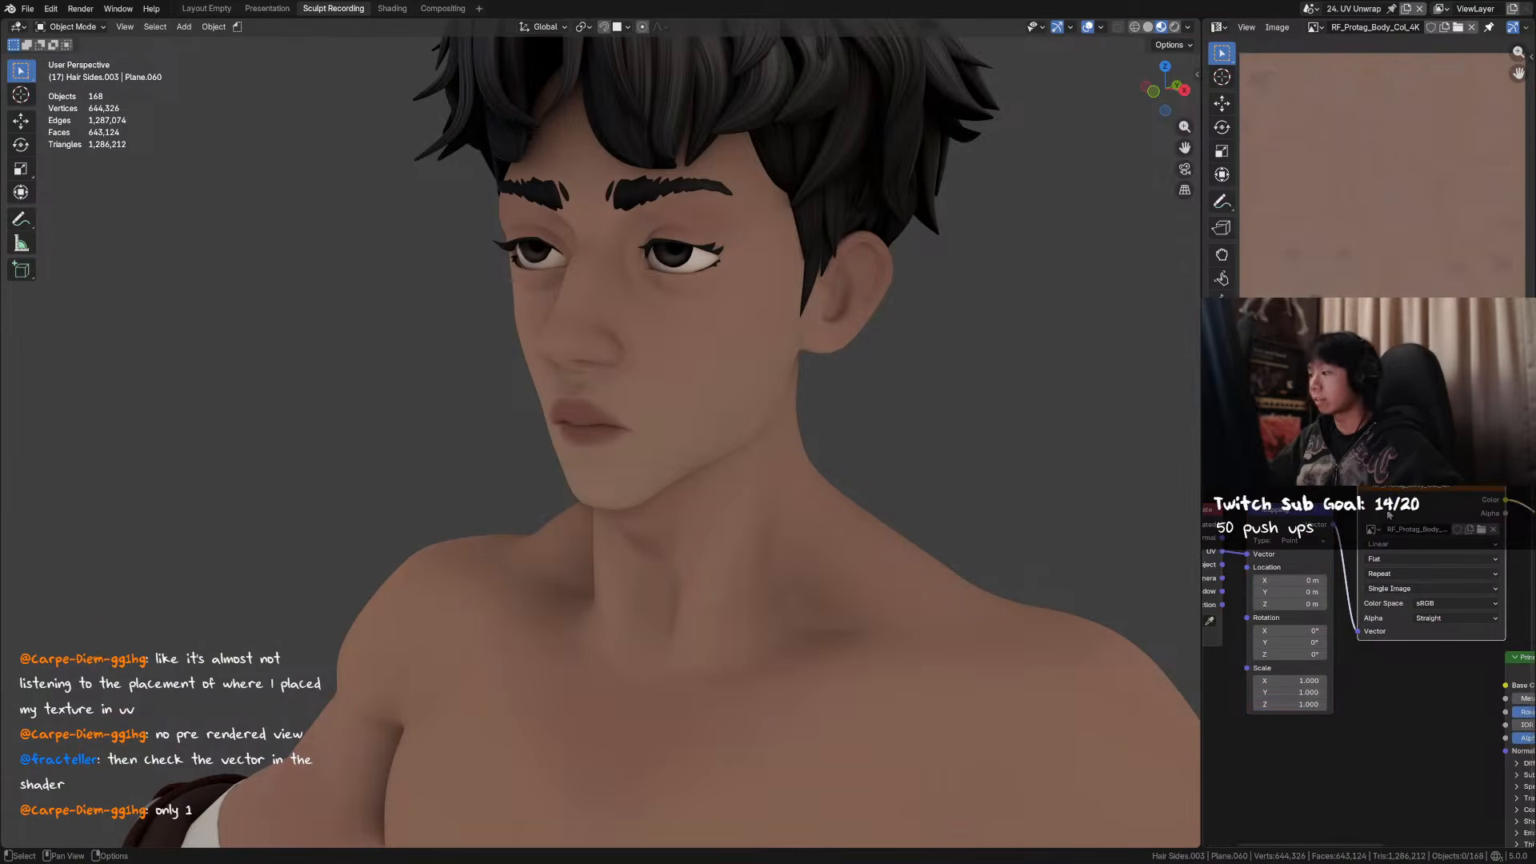
middle_click_drag(1344, 552, 1421, 554)
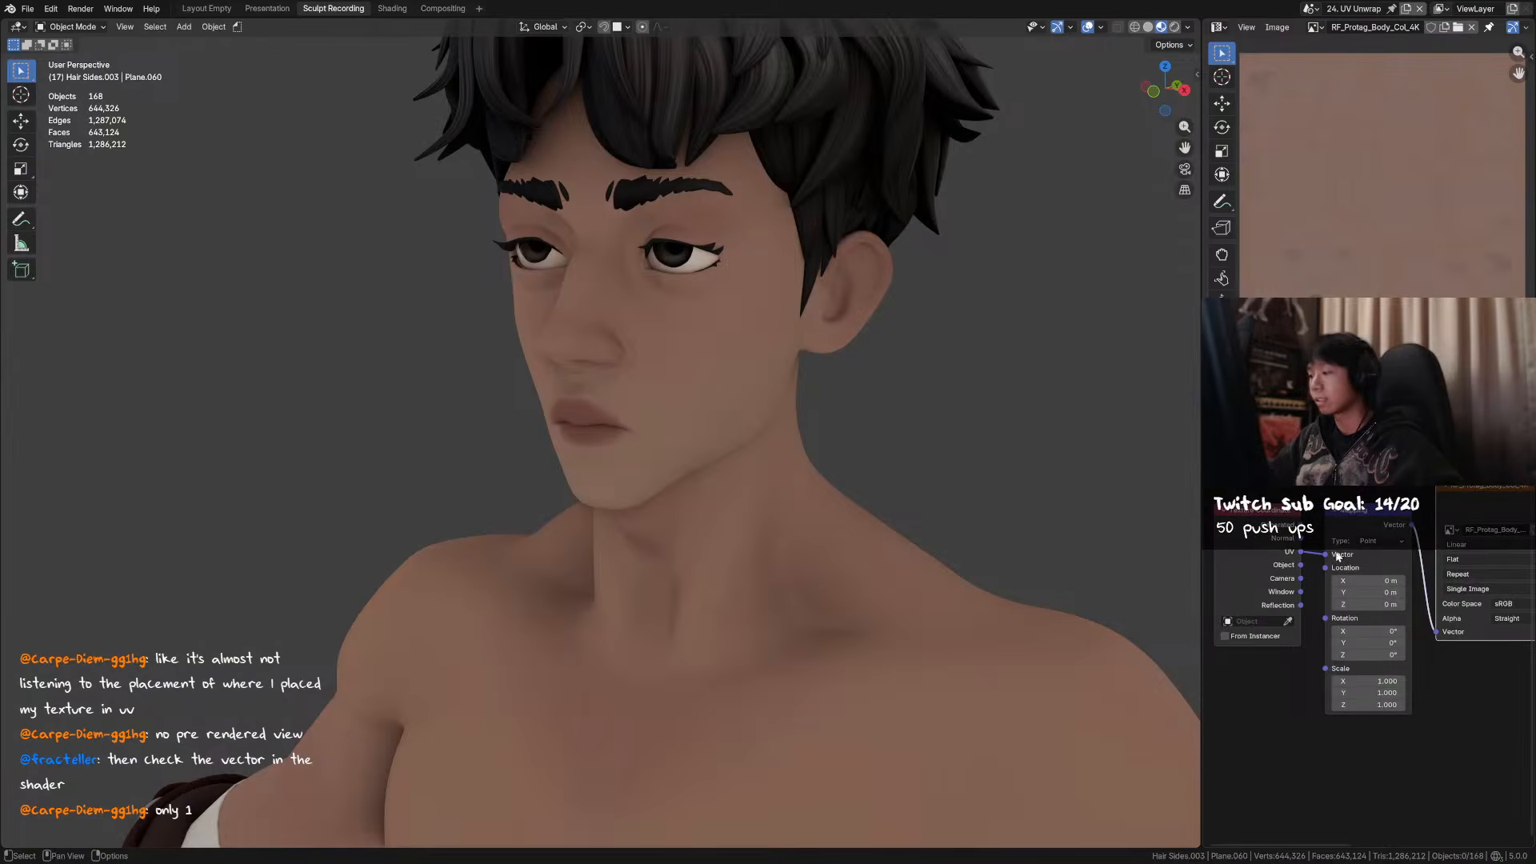
mouse_move(1301, 551)
left_mouse_down()
mouse_move(1334, 557)
mouse_move(1309, 536)
mouse_move(1329, 558)
left_mouse_up()
- Select the body in the viewport, inspect its textured face from the front and side, and save the file
middle_click_drag(892, 496, 949, 487)
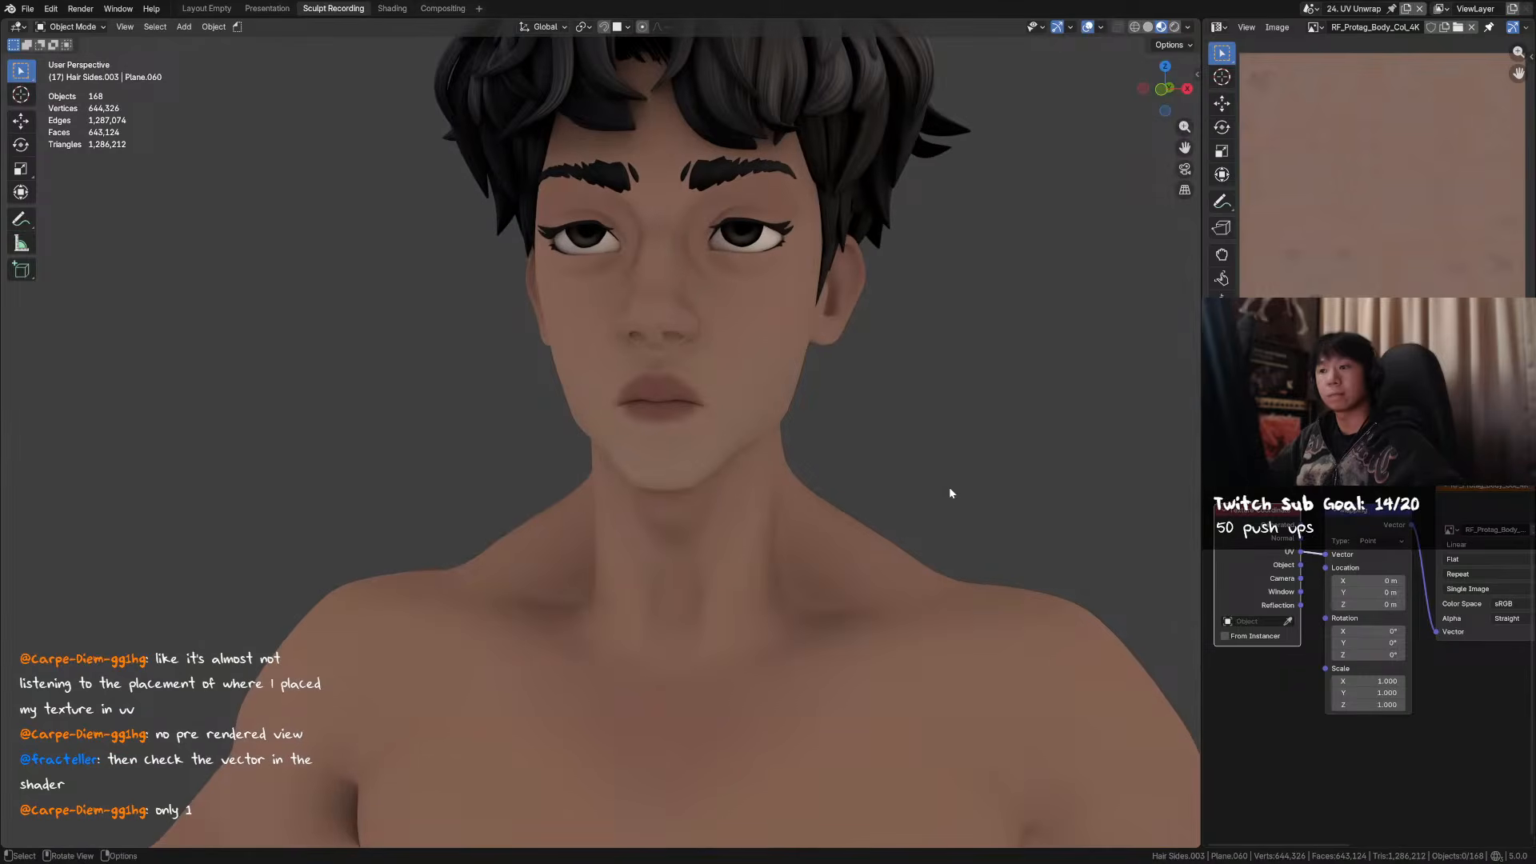
scroll(616, 341, "up", 3)
scroll(616, 345, "down", 3)
left_click(680, 324)
middle_click_drag(679, 324, 832, 382)
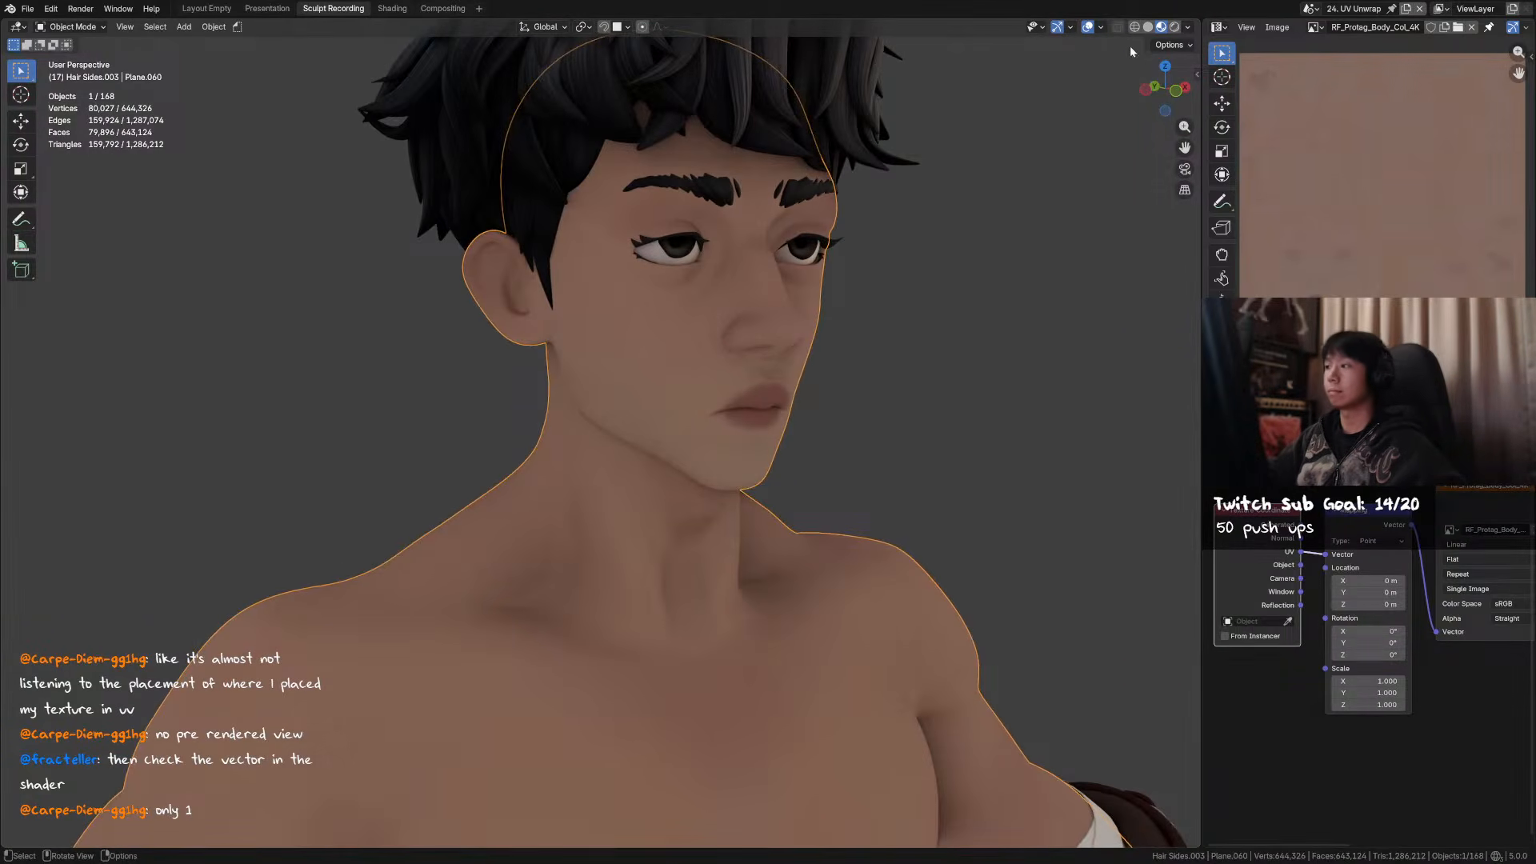
key("ctrl+s")
- Switch the body to Texture Paint mode and adjust the Paint Soft brush colour
middle_click_drag(970, 274, 915, 285)
middle_click_drag(930, 306, 877, 272)
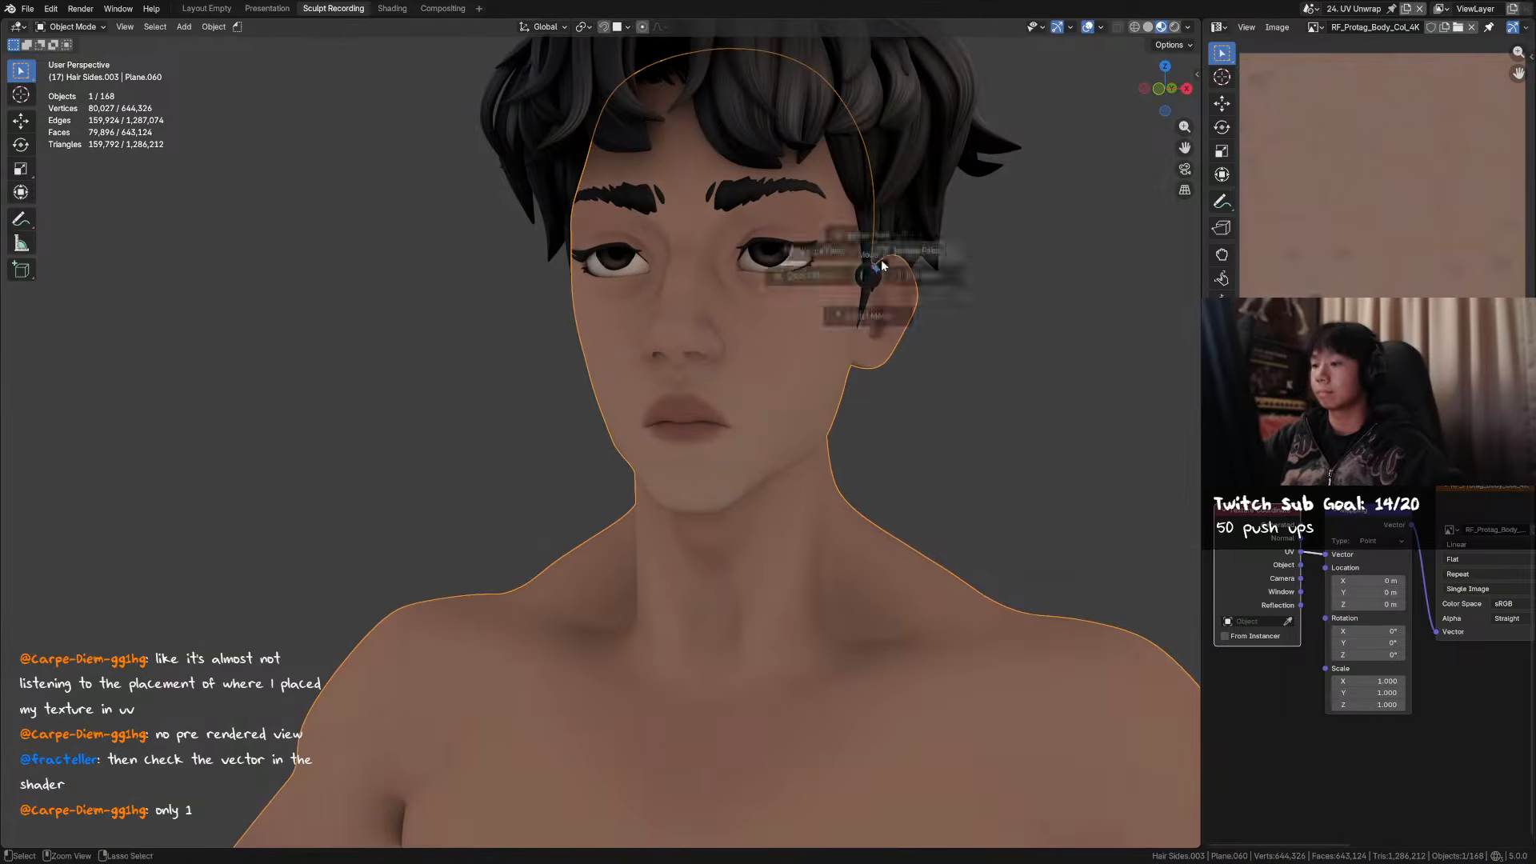
left_click(971, 219)
middle_click_drag(732, 356, 710, 403)
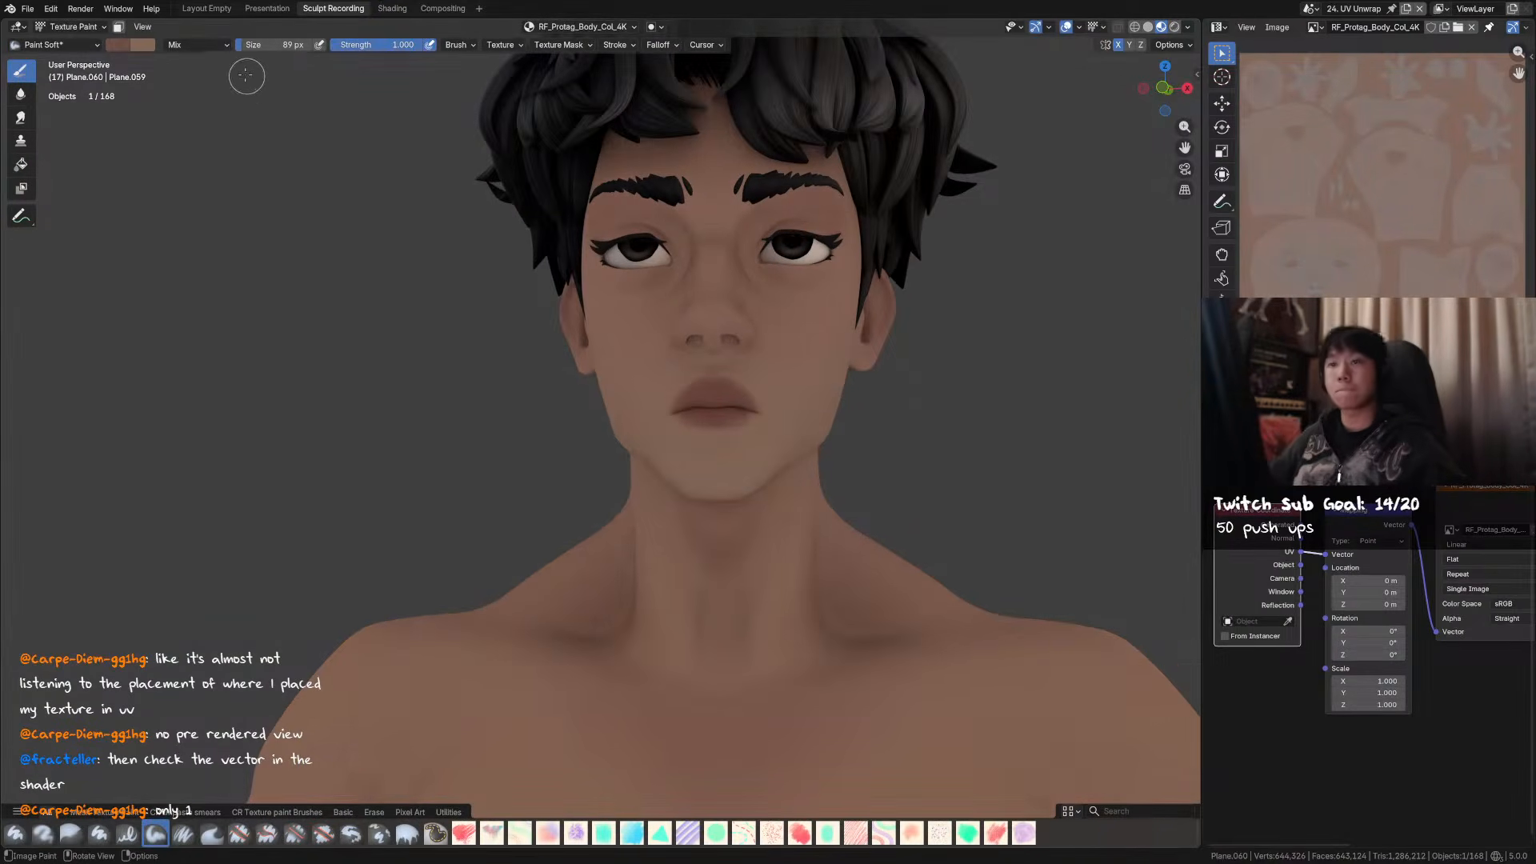
left_click(118, 44)
left_click_drag(176, 232, 147, 233)
- Paint over the upper lip with the soft brush and set the brush size to 61 px
key("f")
left_click(723, 394)
left_click_drag(718, 401, 700, 399)
key("f")
left_click(730, 384)
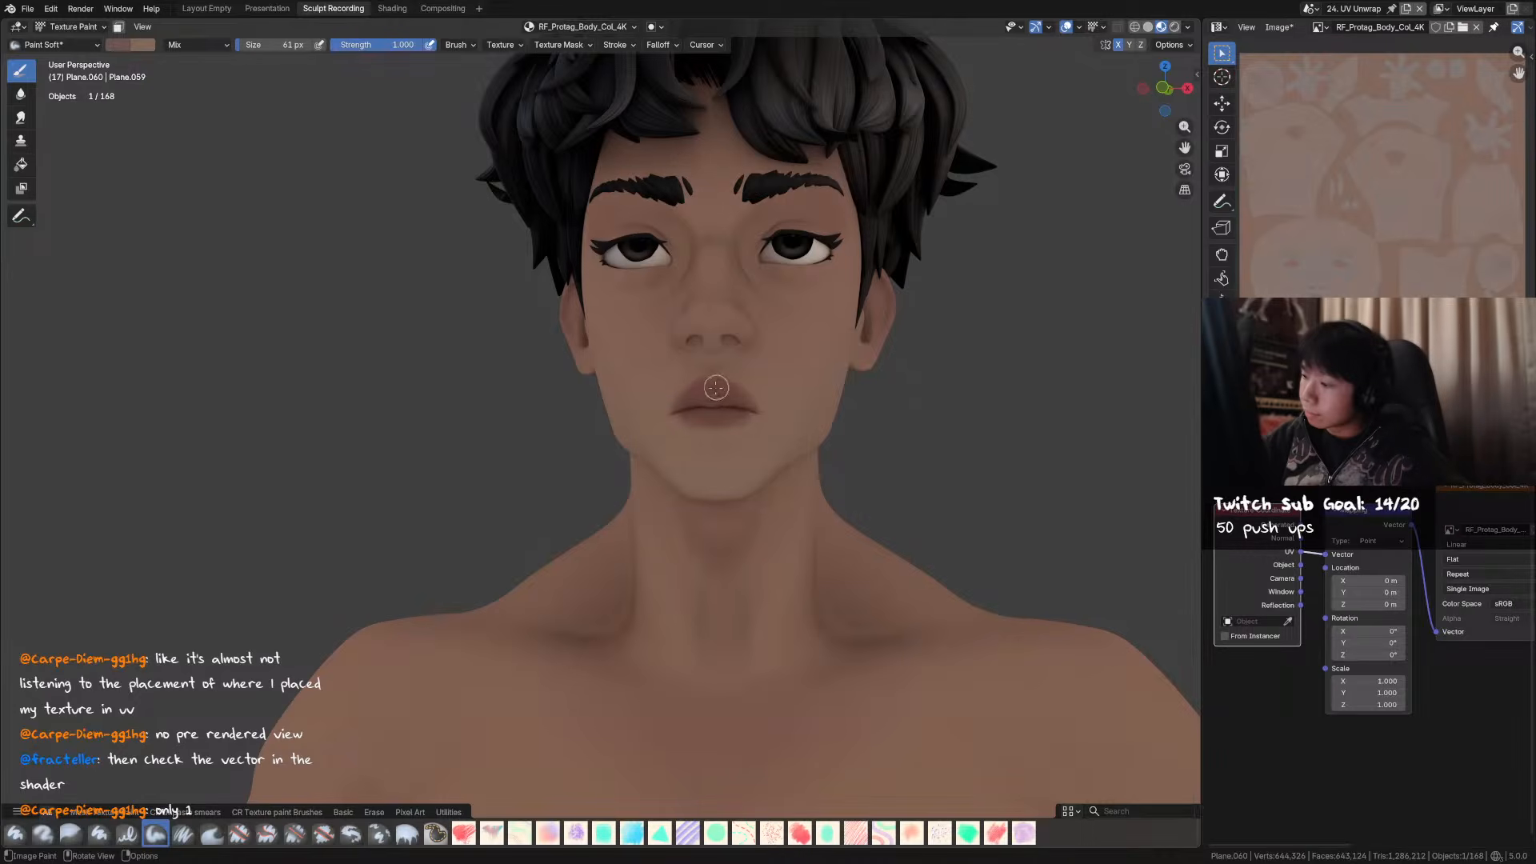
- Paint further soft strokes across the upper lip, resizing the brush down to 54 px
left_click_drag(716, 392, 743, 394)
key("f")
left_click(745, 395)
key("f")
left_click(688, 398)
key("f")
left_click(707, 390)
key("f")
left_click(704, 392)
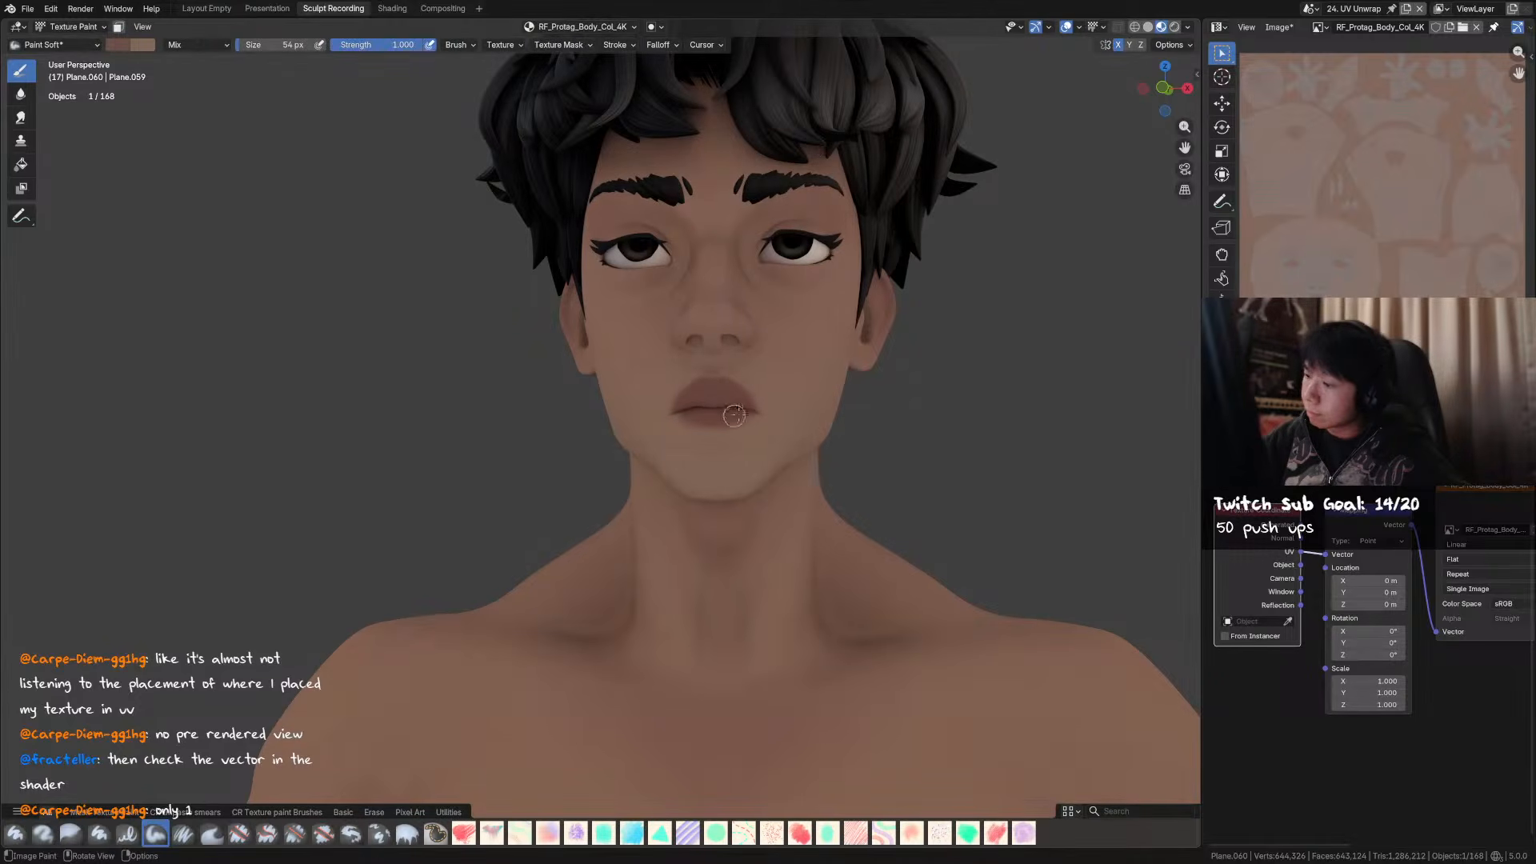
- Check the painted lips from the side and front, and save the body texture and file
middle_click_drag(730, 415, 867, 333)
key("ctrl+s")
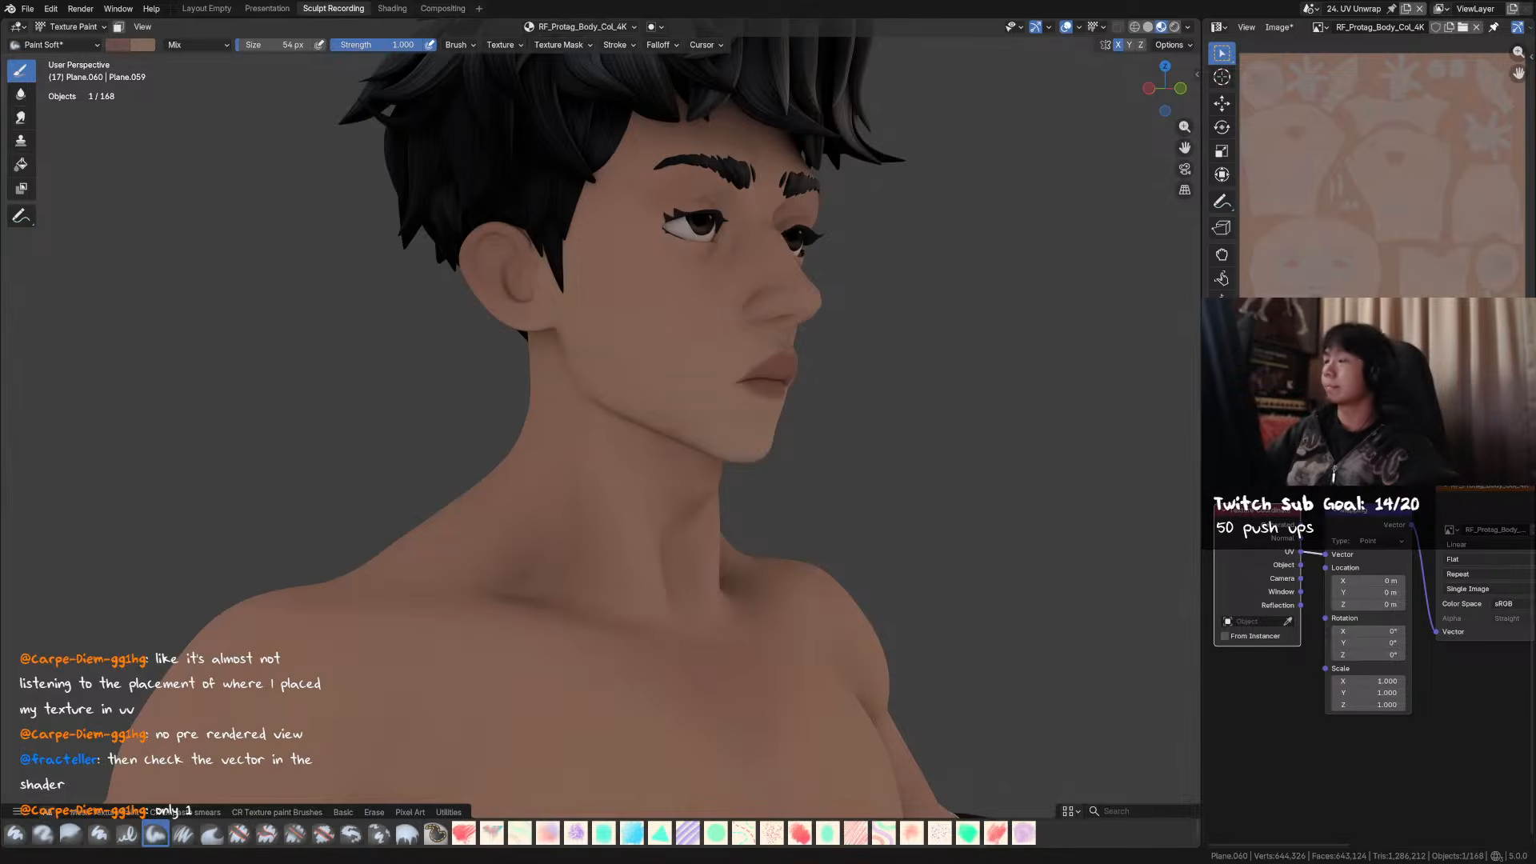
middle_click_drag(937, 276, 908, 267)
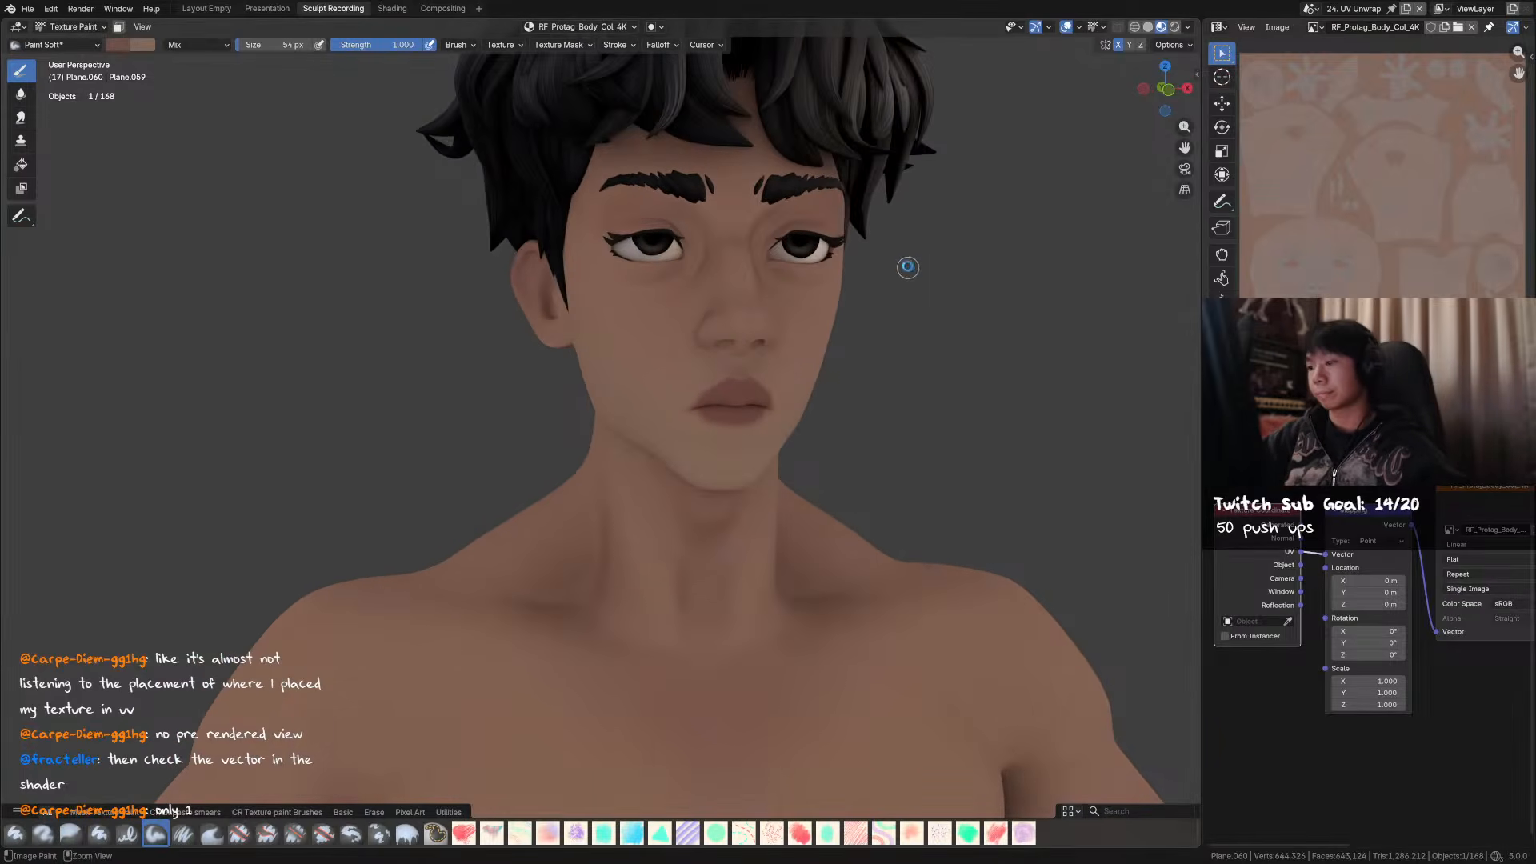
key("ctrl+s")
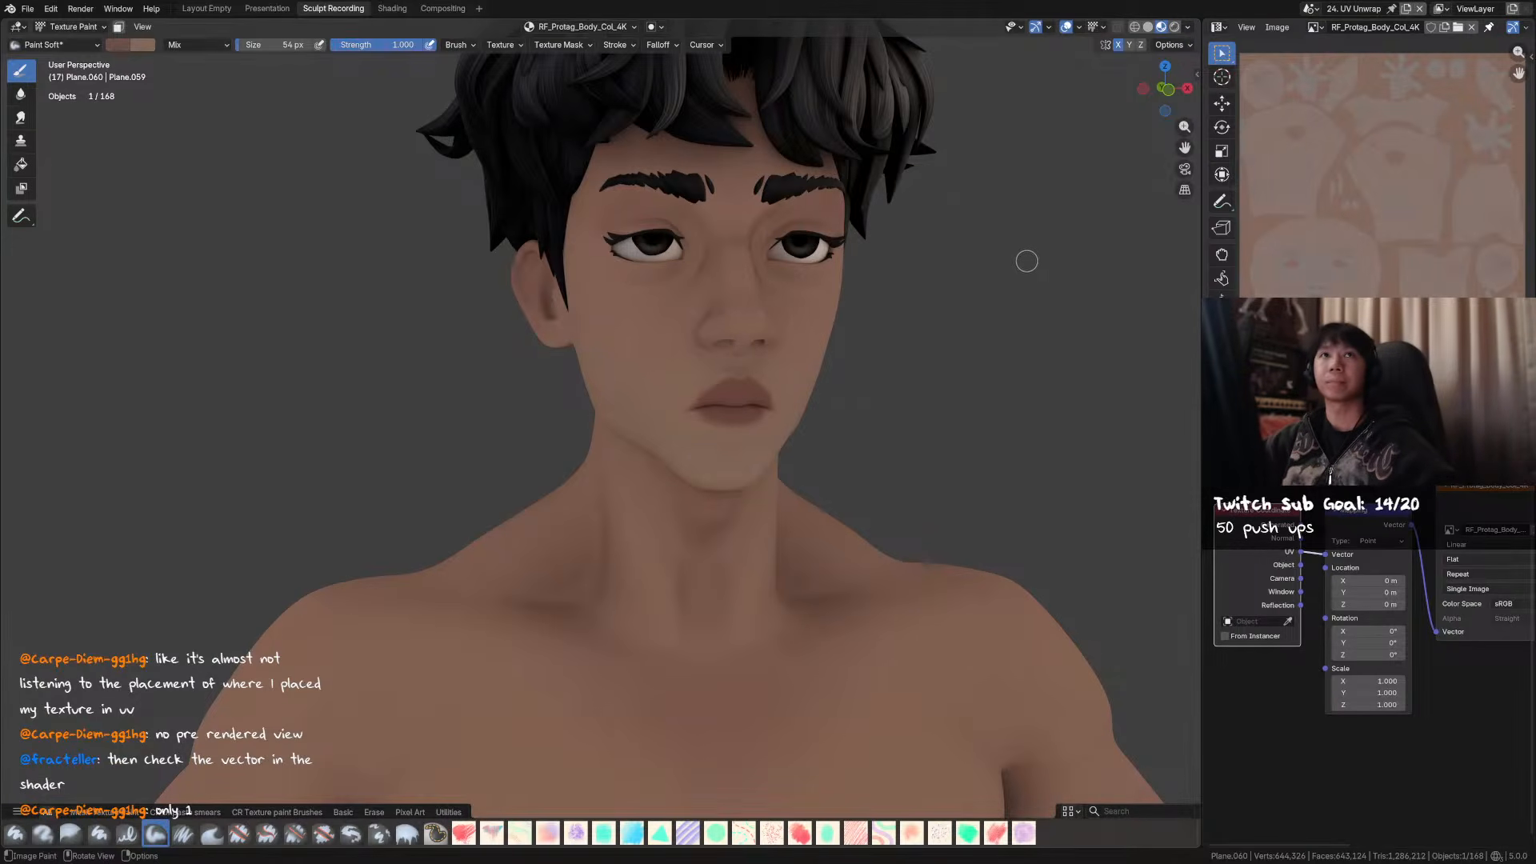
- Check the painted face from the front and three-quarter side, and save the file
middle_click_drag(1028, 260, 953, 261)
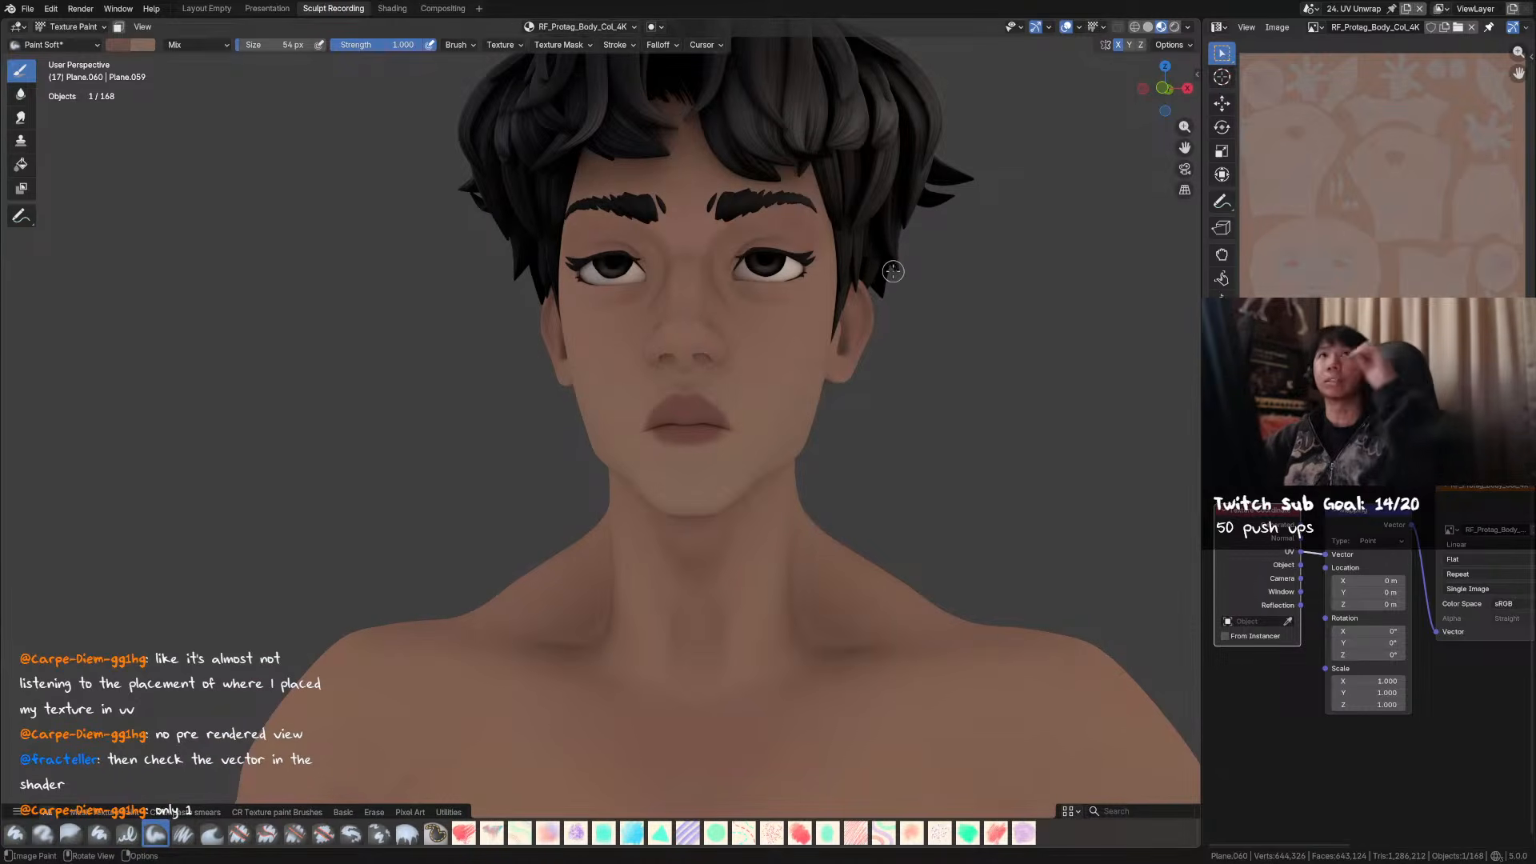
middle_click_drag(905, 280, 831, 340)
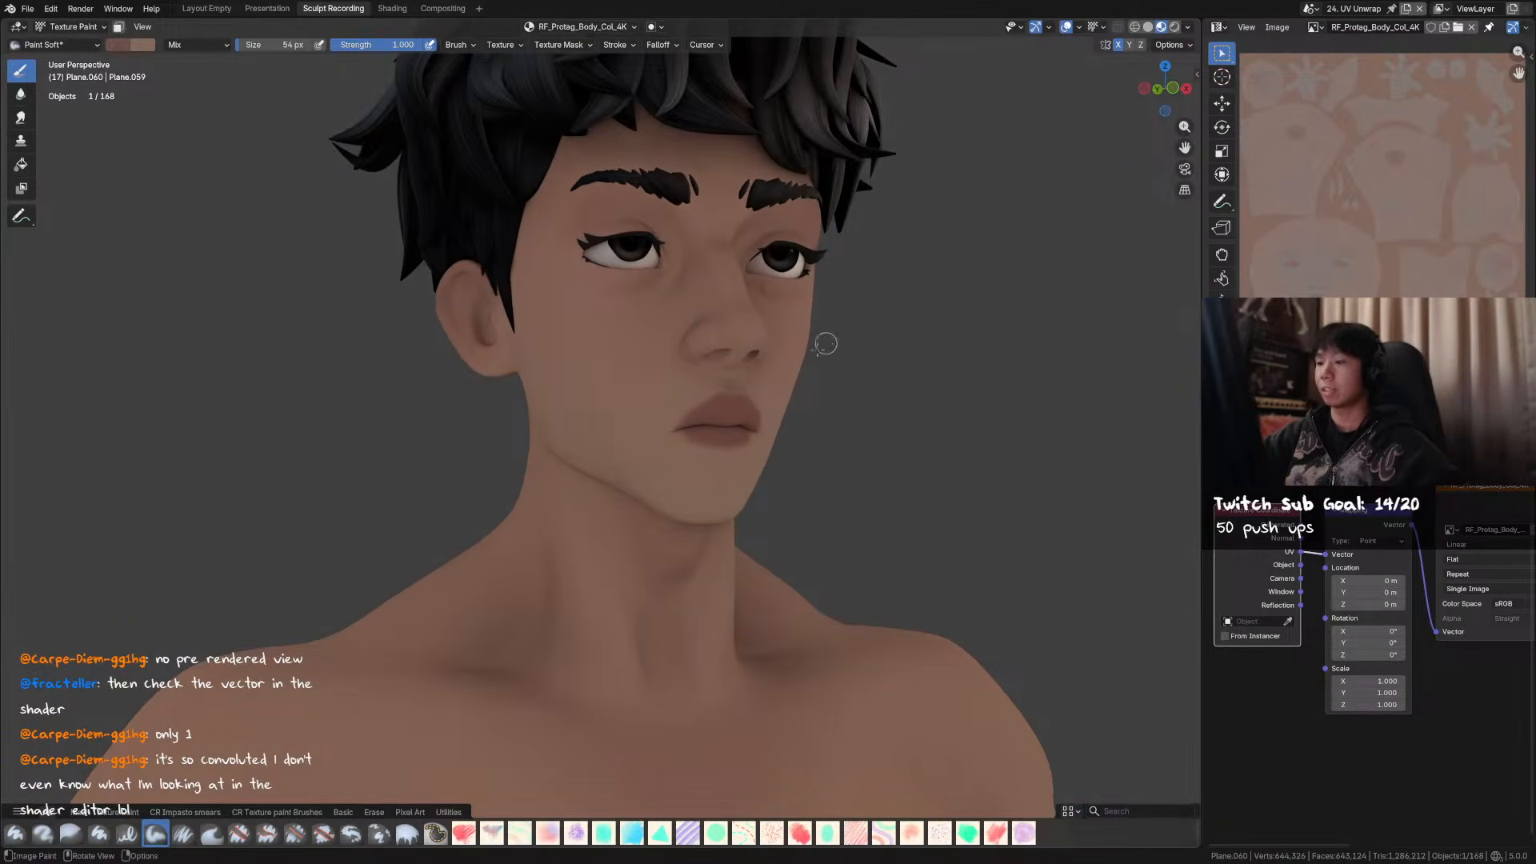
mouse_move(744, 404)
middle_mouse_down()
mouse_move(749, 362)
mouse_move(736, 380)
middle_mouse_up()
key("ctrl+s")
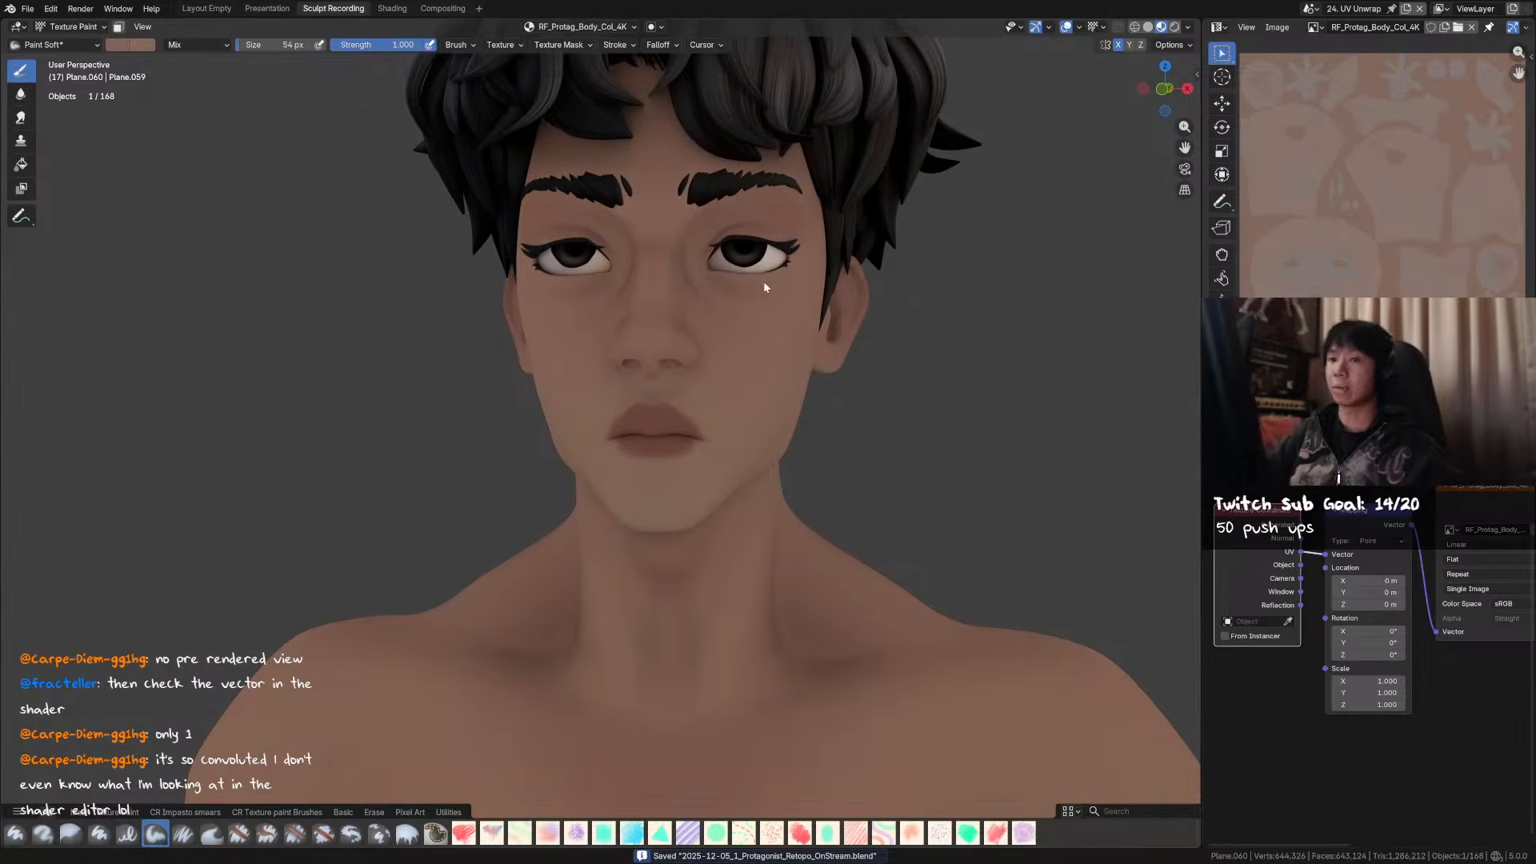
- Adjust the soft brush colour, dab paint beneath the character's left eye, and save the file
left_click(124, 45)
left_click_drag(196, 221, 183, 245)
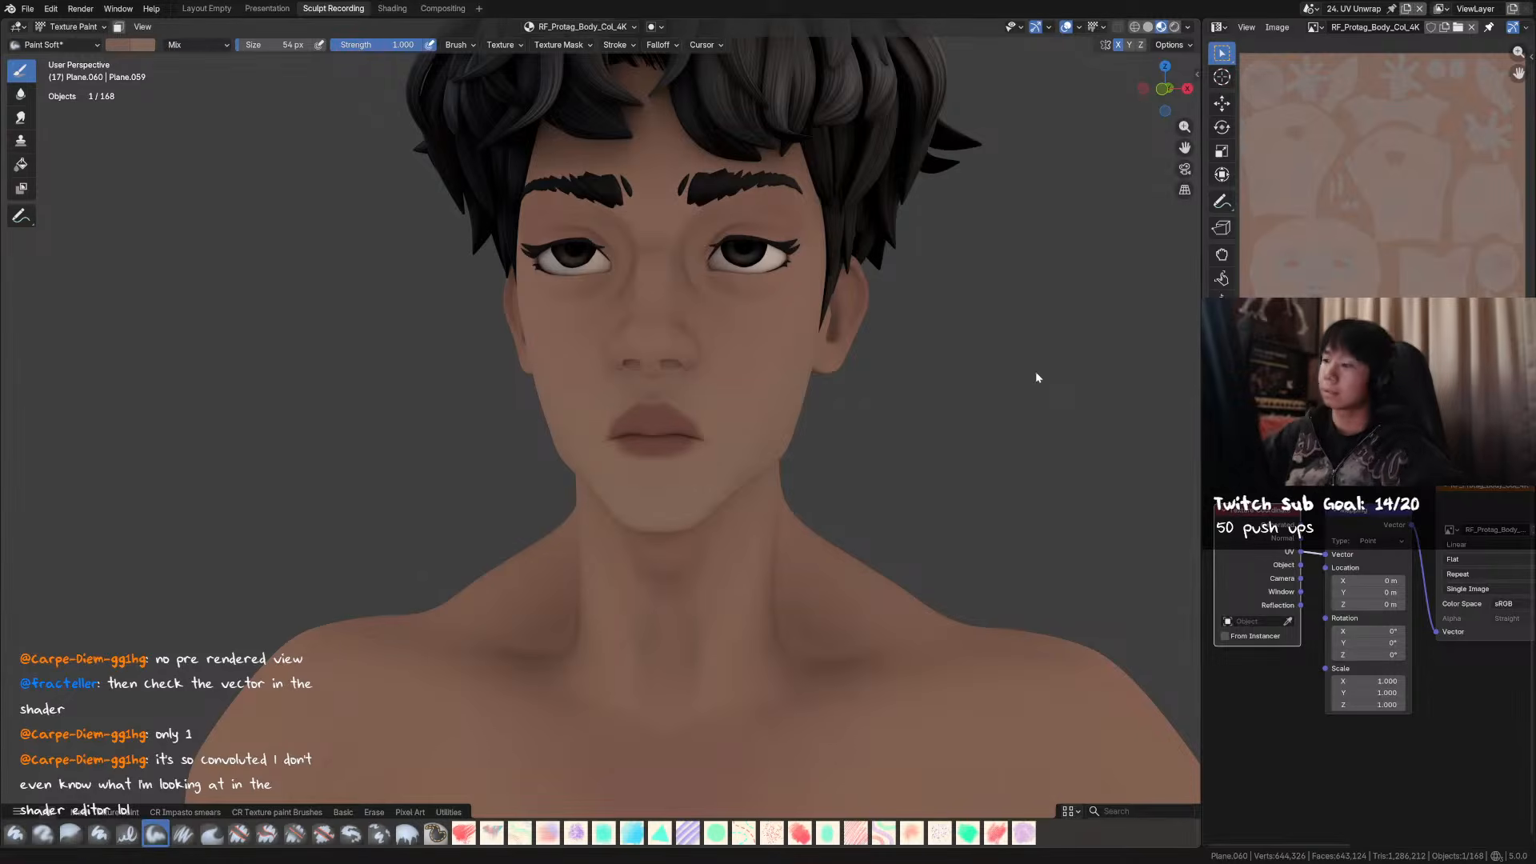
left_click(734, 274)
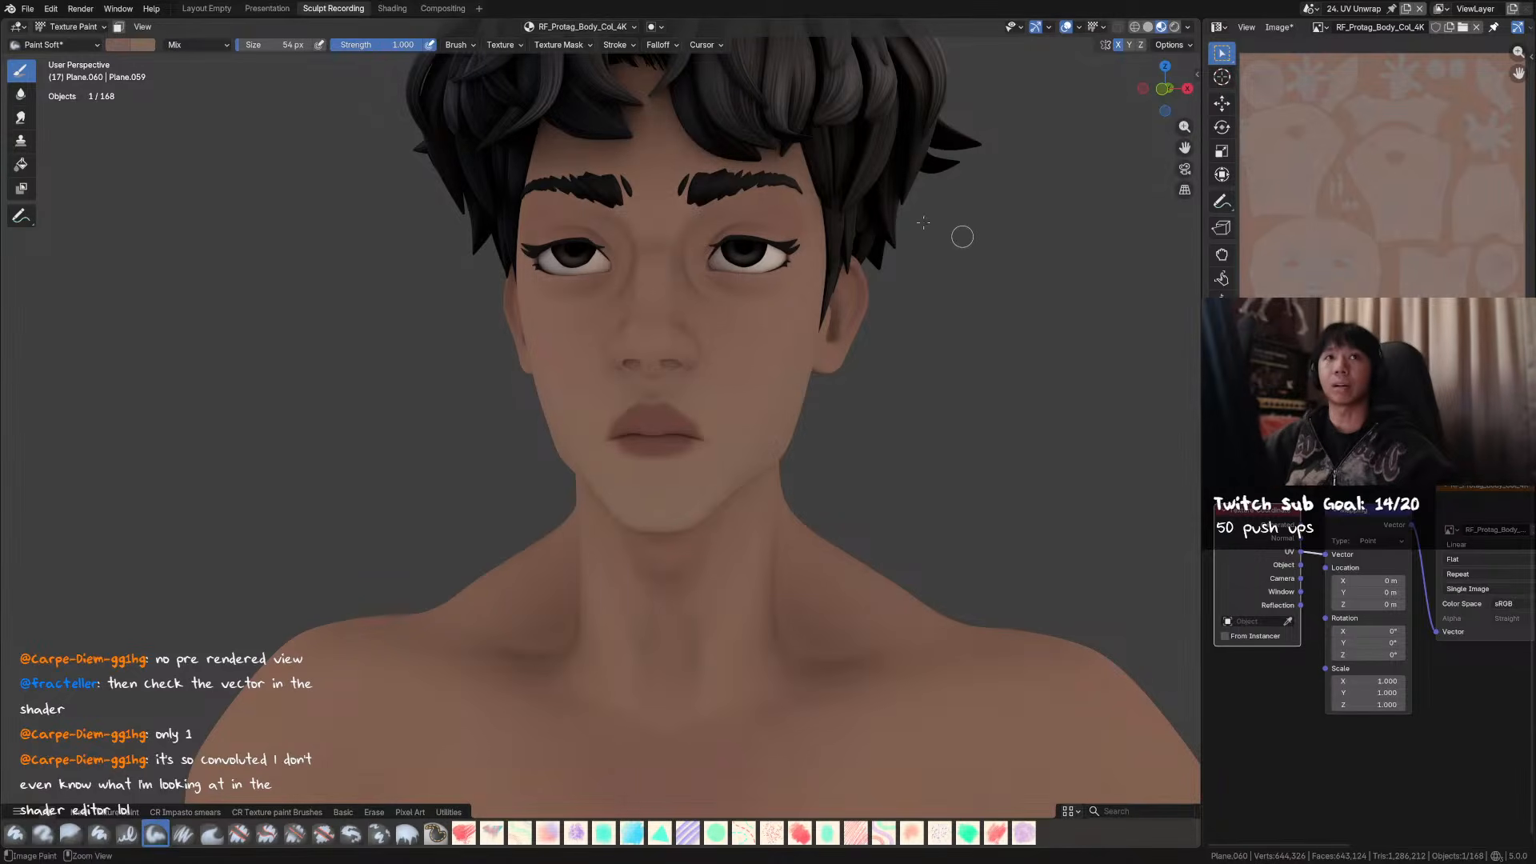
key("ctrl+s")
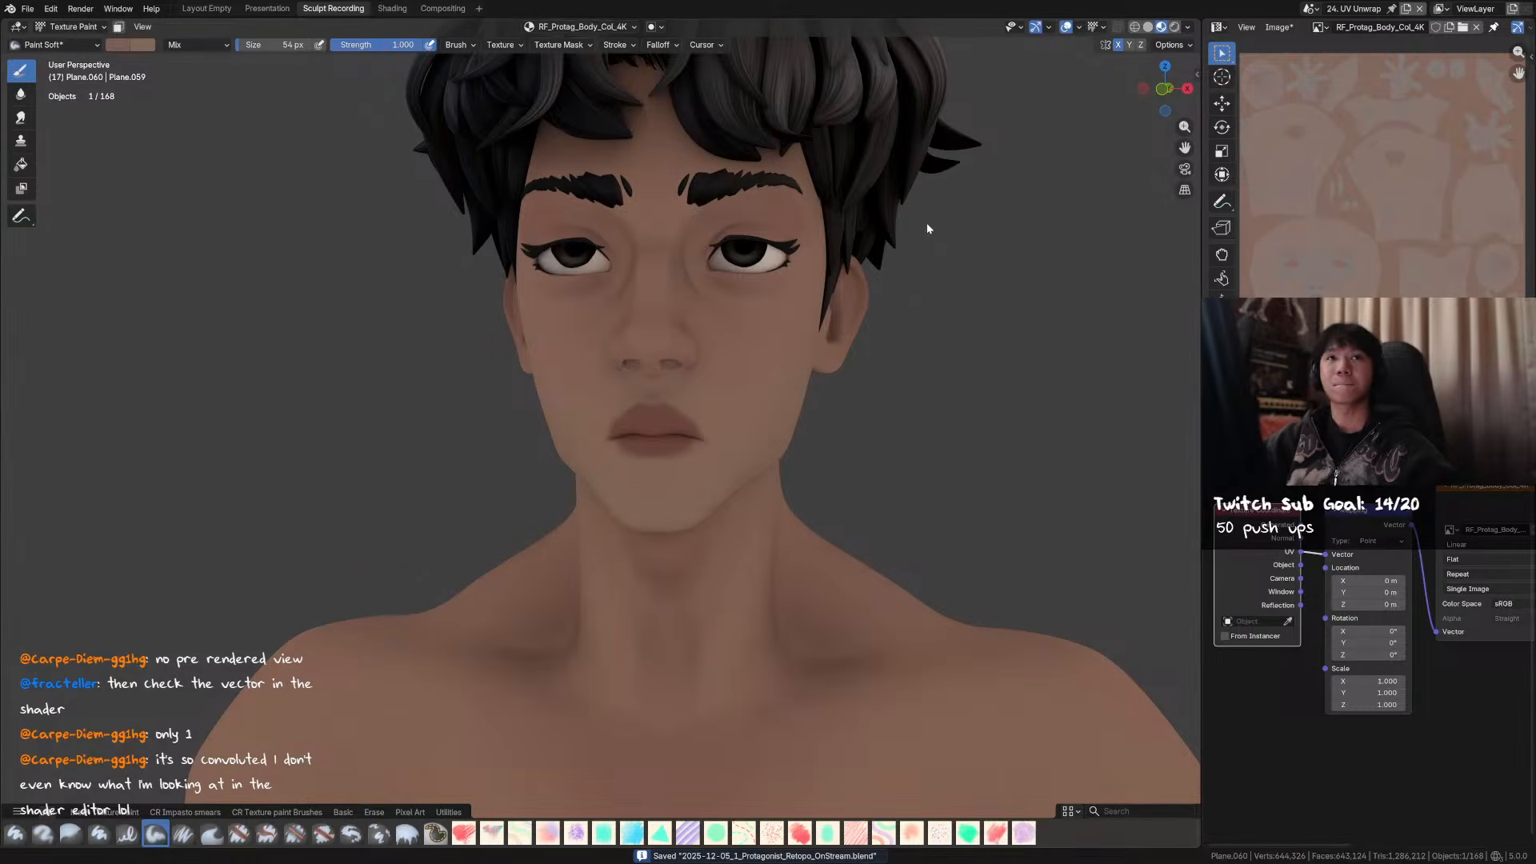
- Reposition the Texture Coordinate and RF_Protag_Body_Col_4K image nodes around the Mapping node
scroll(1438, 623, "down", 1)
mouse_move(1438, 622)
middle_mouse_down()
mouse_move(1354, 646)
mouse_move(1415, 629)
middle_mouse_up()
left_click_drag(1256, 523, 1248, 524)
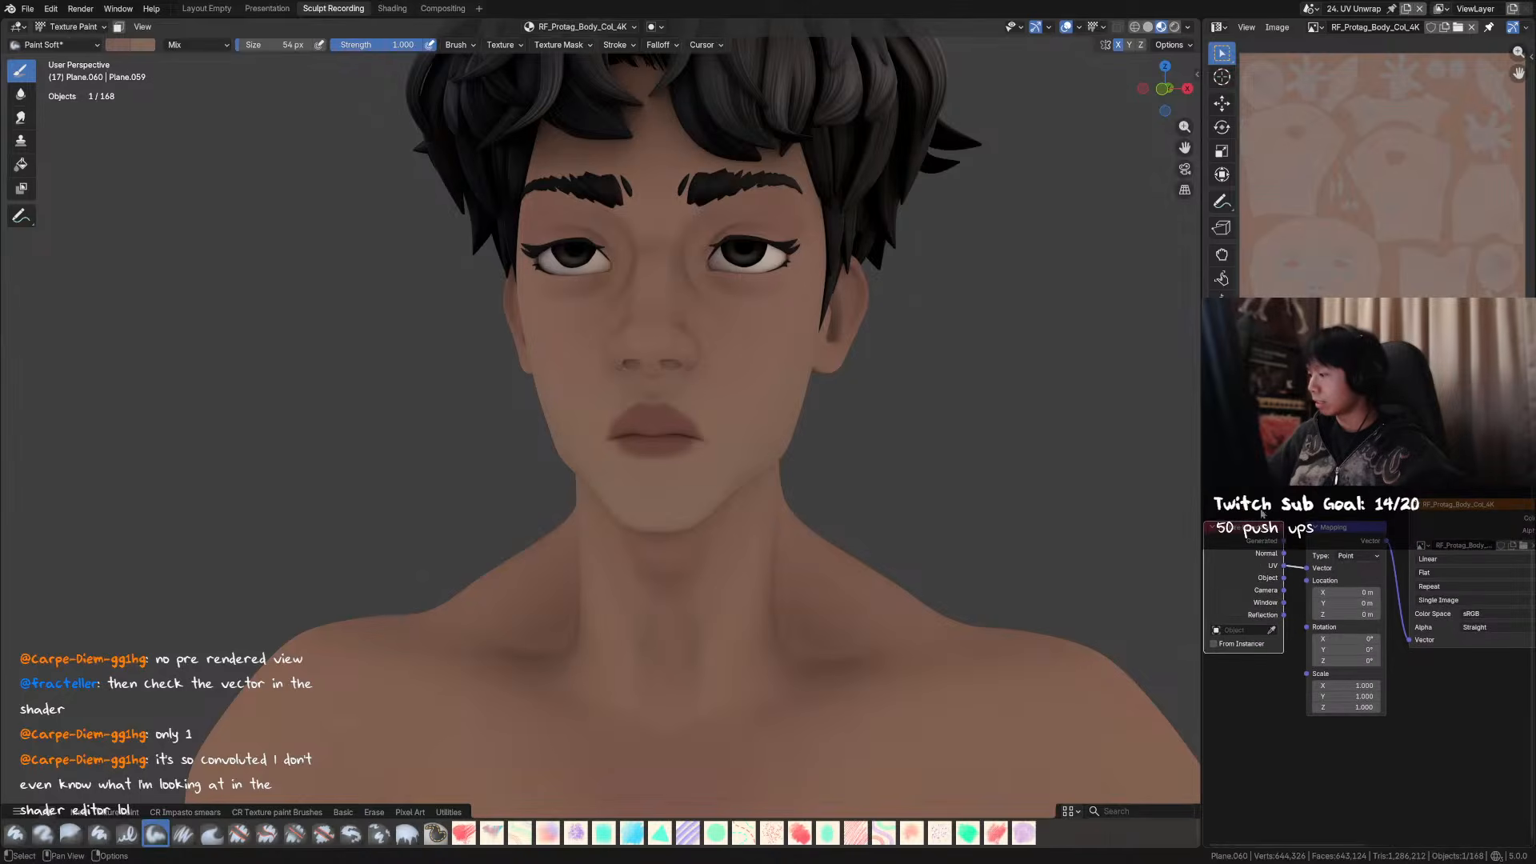
middle_click_drag(1465, 549, 1421, 573)
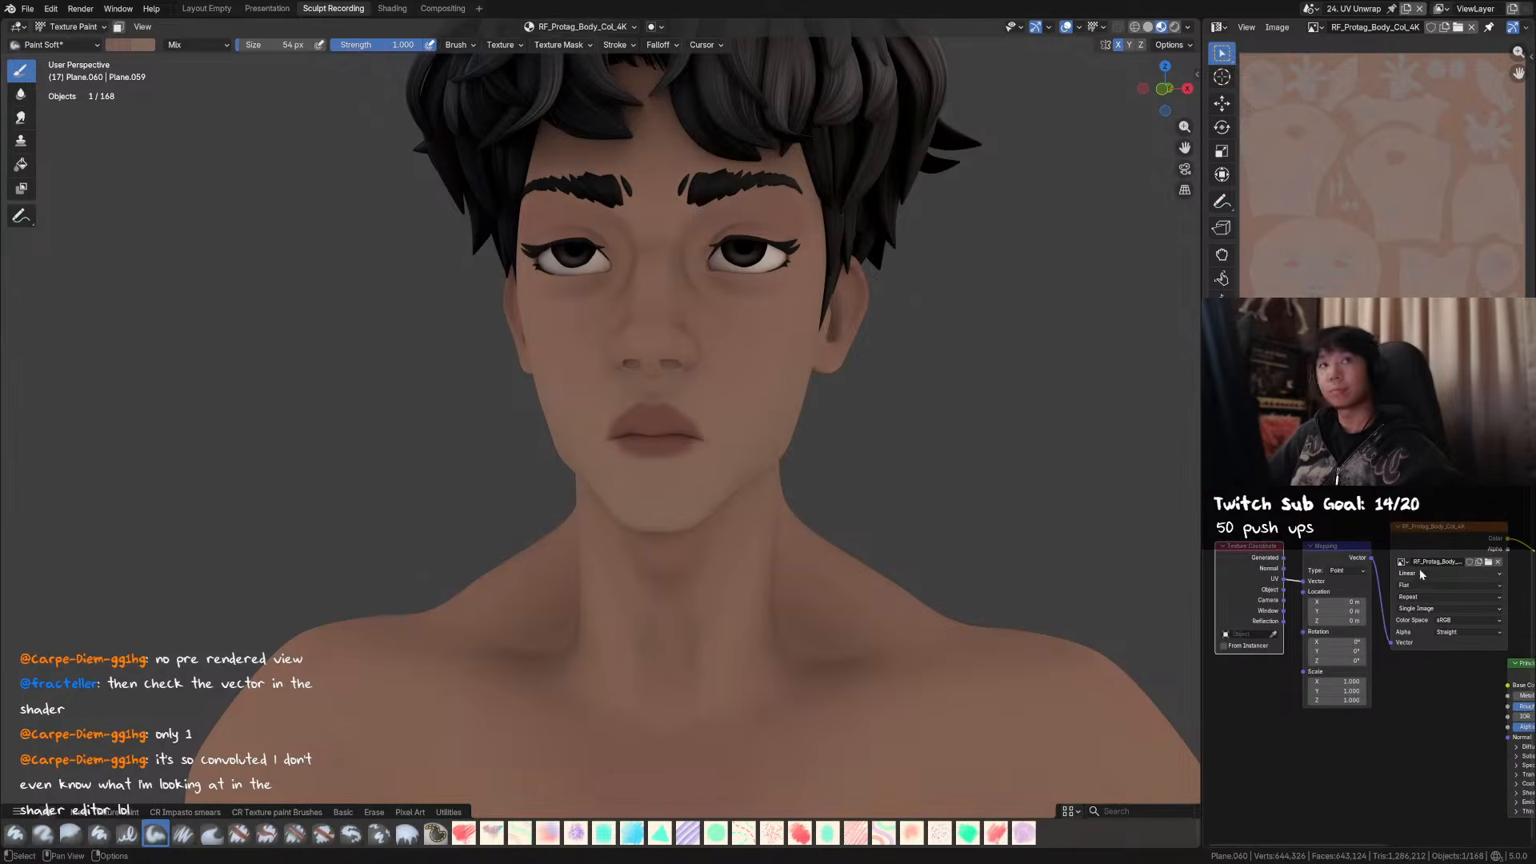
middle_click_drag(1326, 571, 1330, 562)
left_click_drag(1402, 527, 1348, 544)
left_click_drag(1248, 584, 1258, 585)
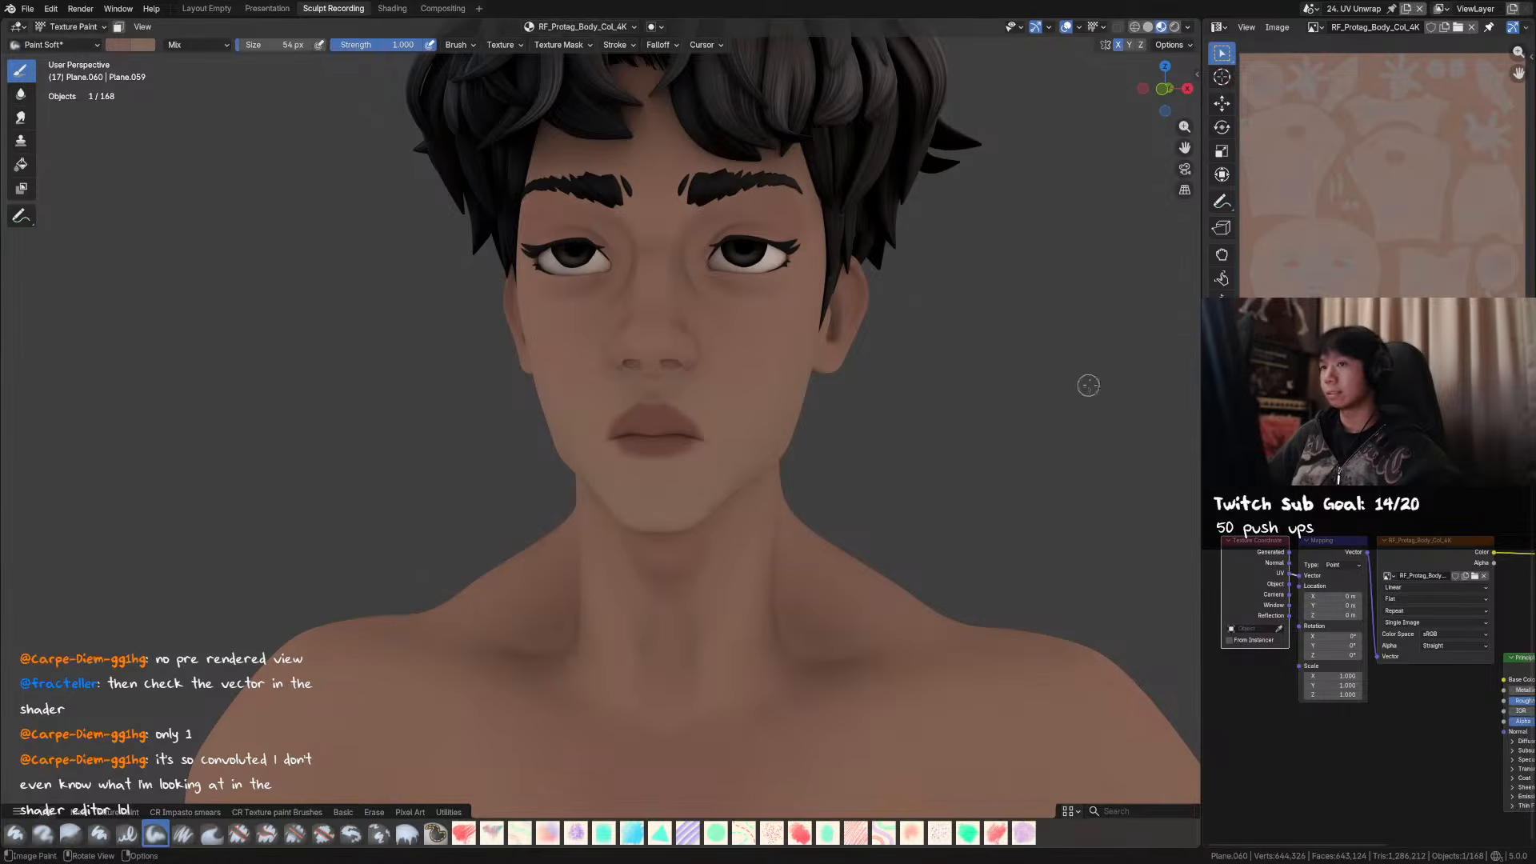
- Open the Shading workspace and move the BSDF shader nodes farther from the body's image texture node
left_click(391, 9)
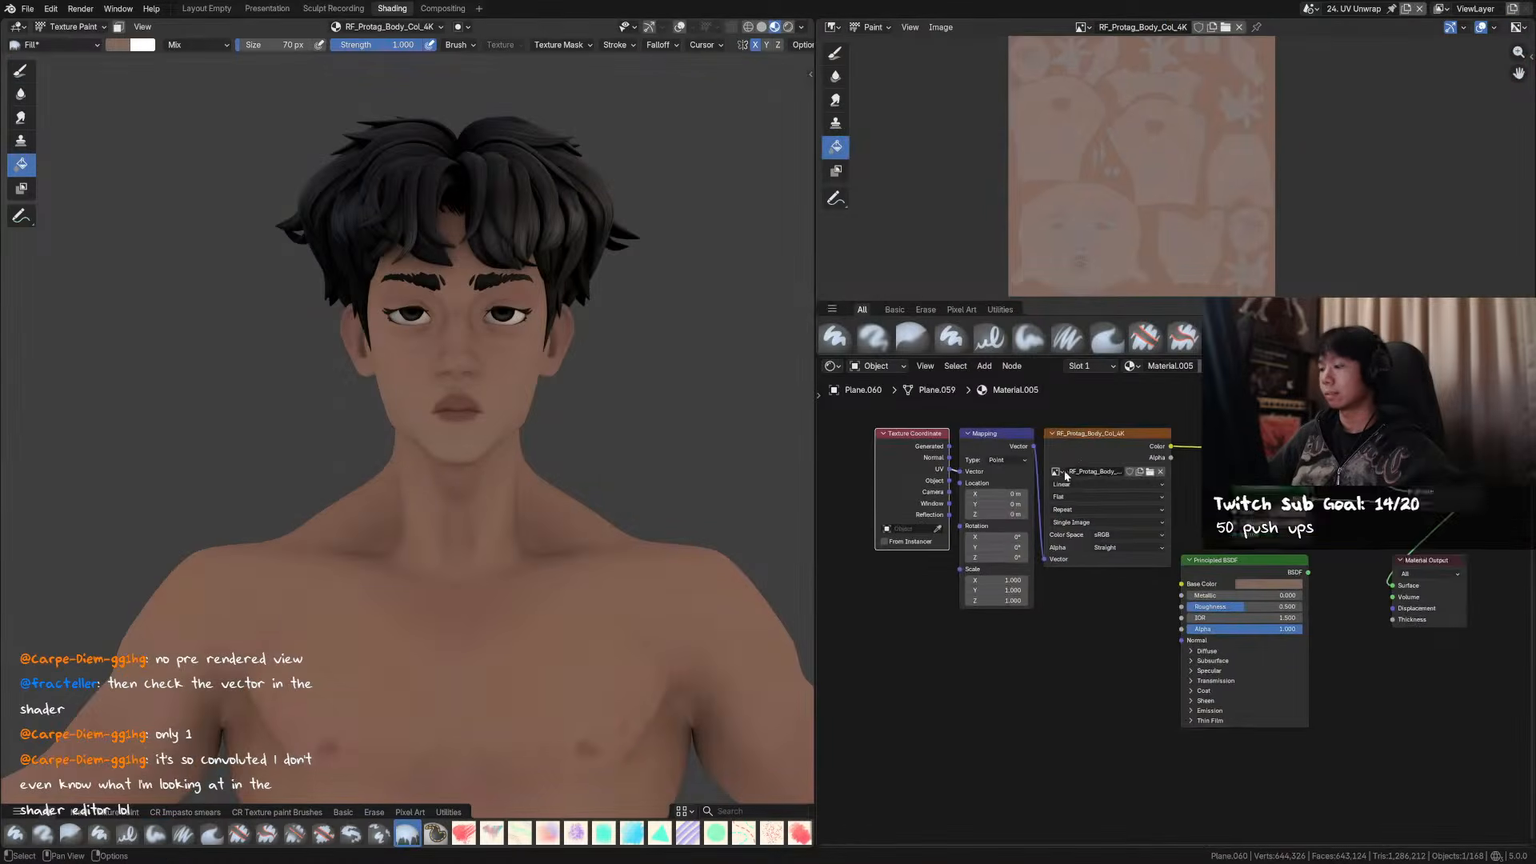
left_click_drag(1328, 617, 1397, 645)
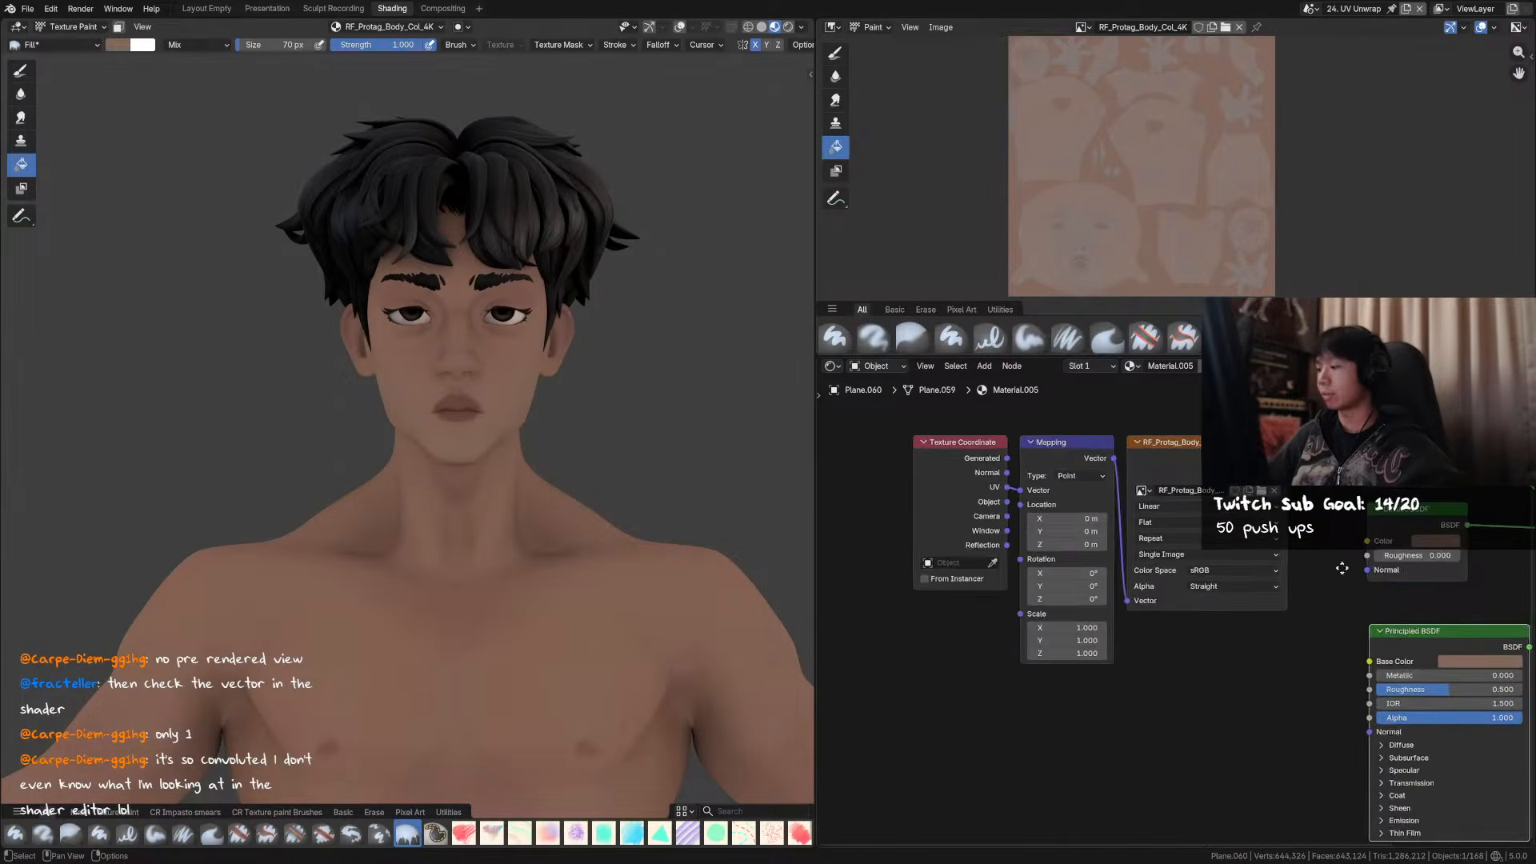
middle_click_drag(1157, 524, 1093, 571)
scroll(1093, 571, "up", 1)
middle_click_drag(1035, 440, 1141, 488)
scroll(1116, 466, "up", 2)
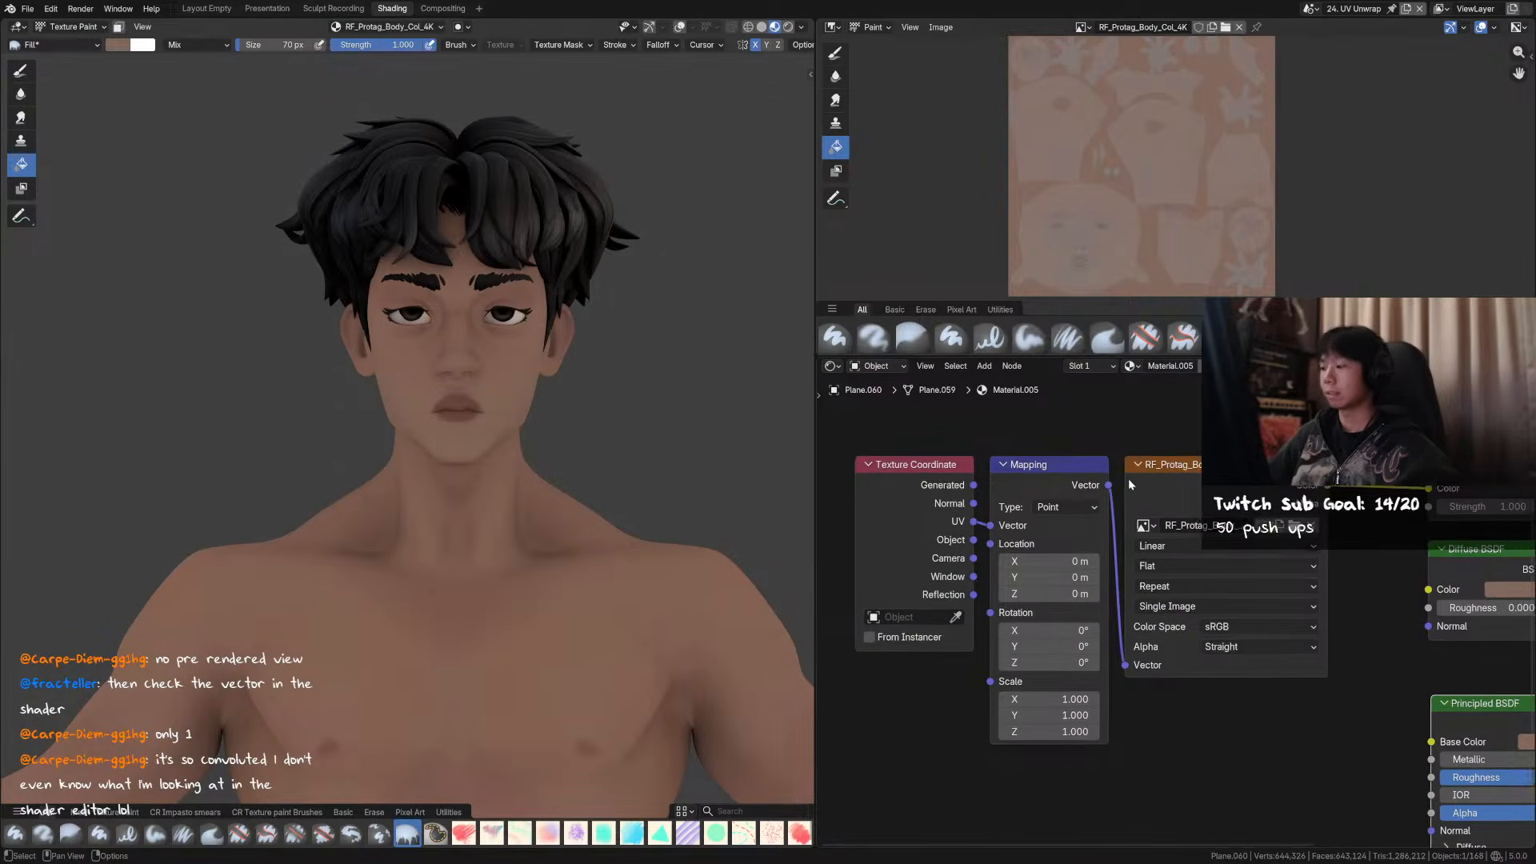
- Point out the Texture Coordinate and Mapping nodes by selecting each, and return to the Sculpt Recording workspace
left_click(958, 464)
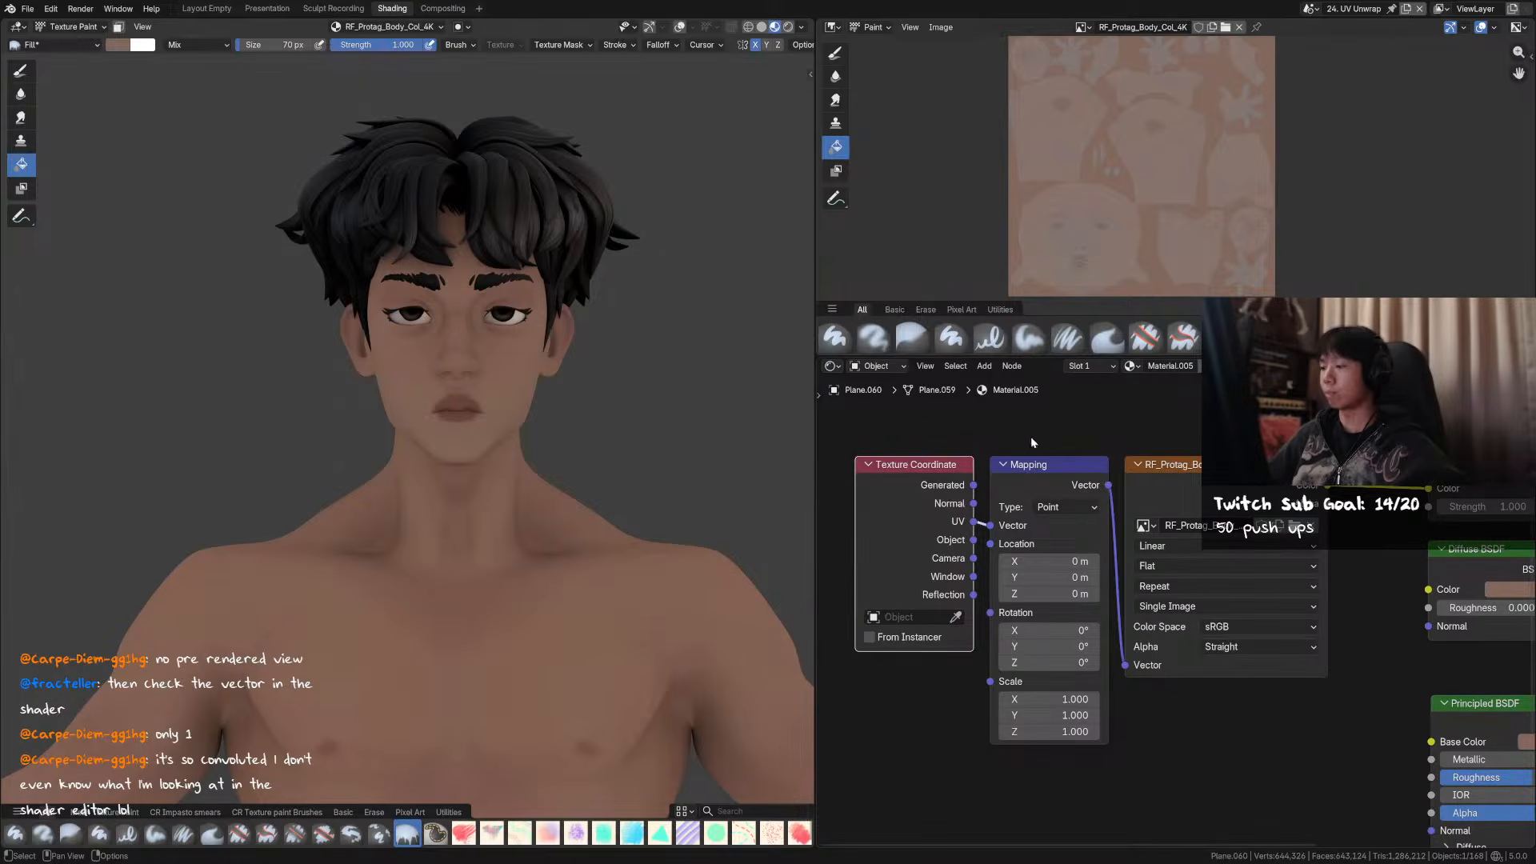
left_click(1051, 481)
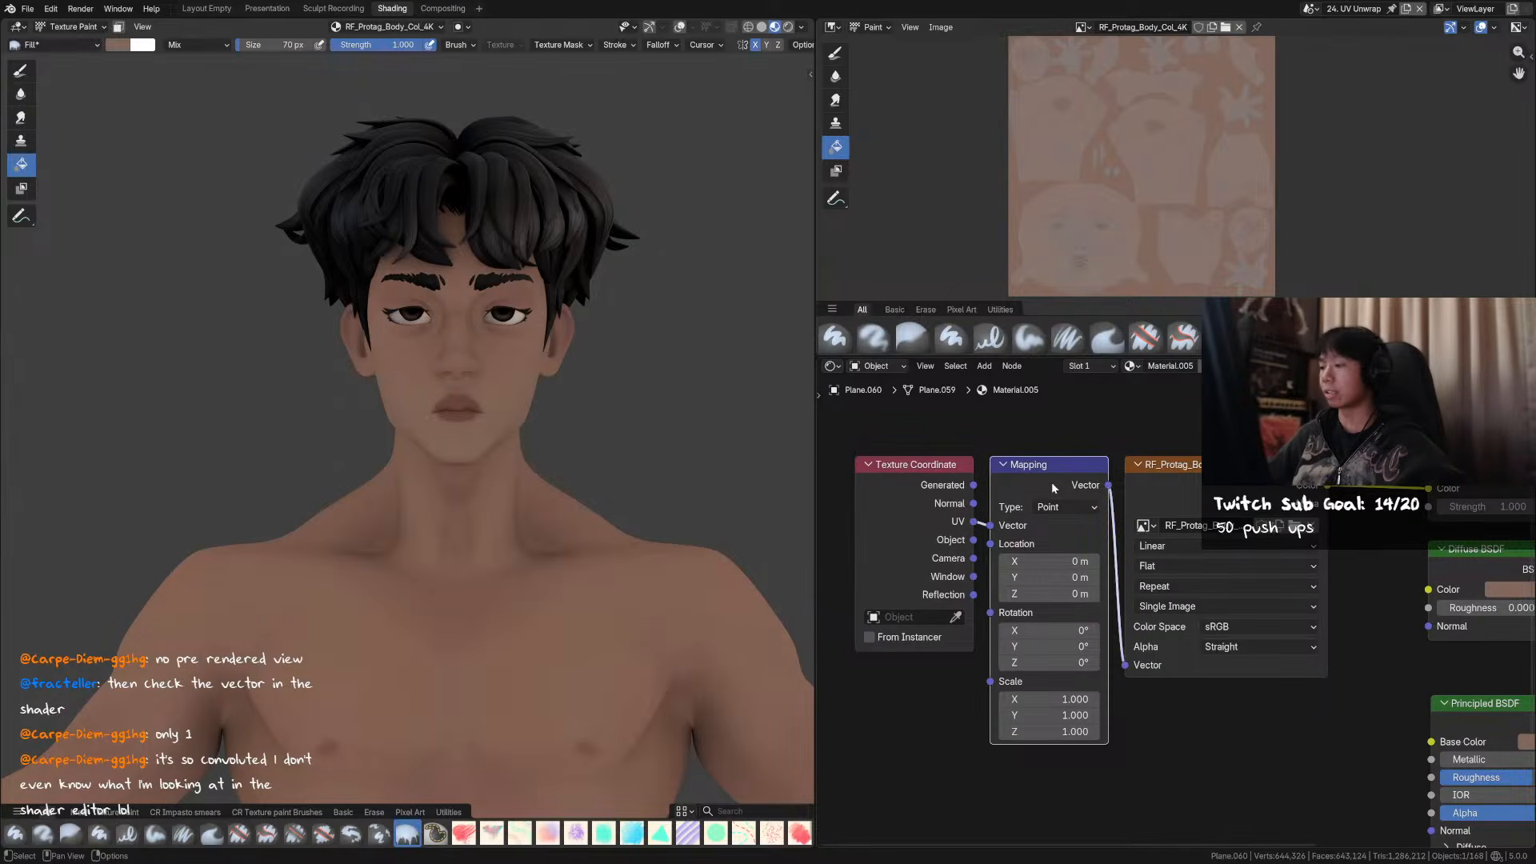
left_click(1052, 441)
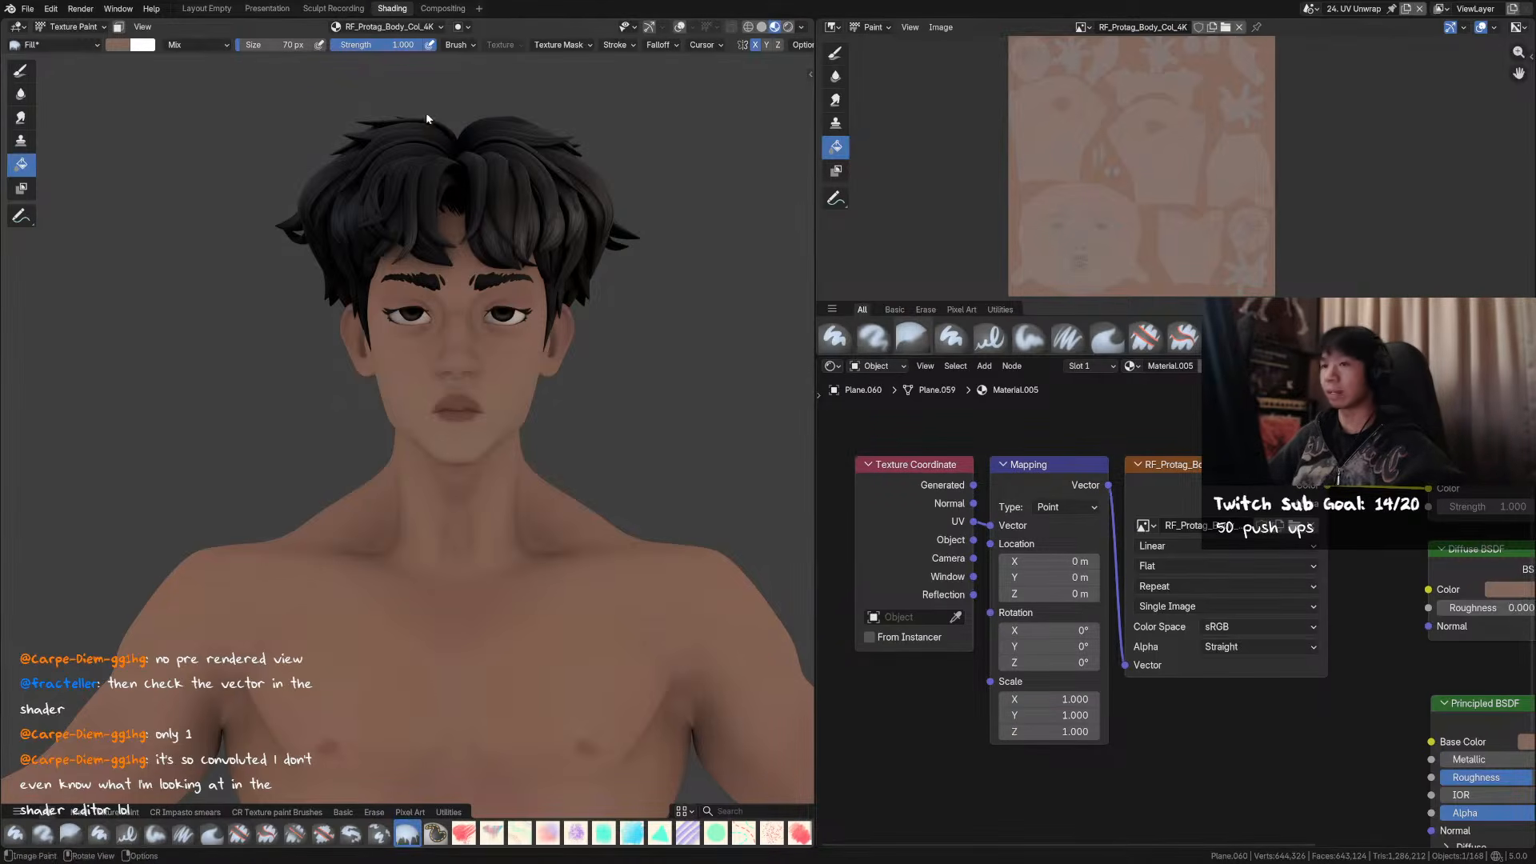
left_click(334, 10)
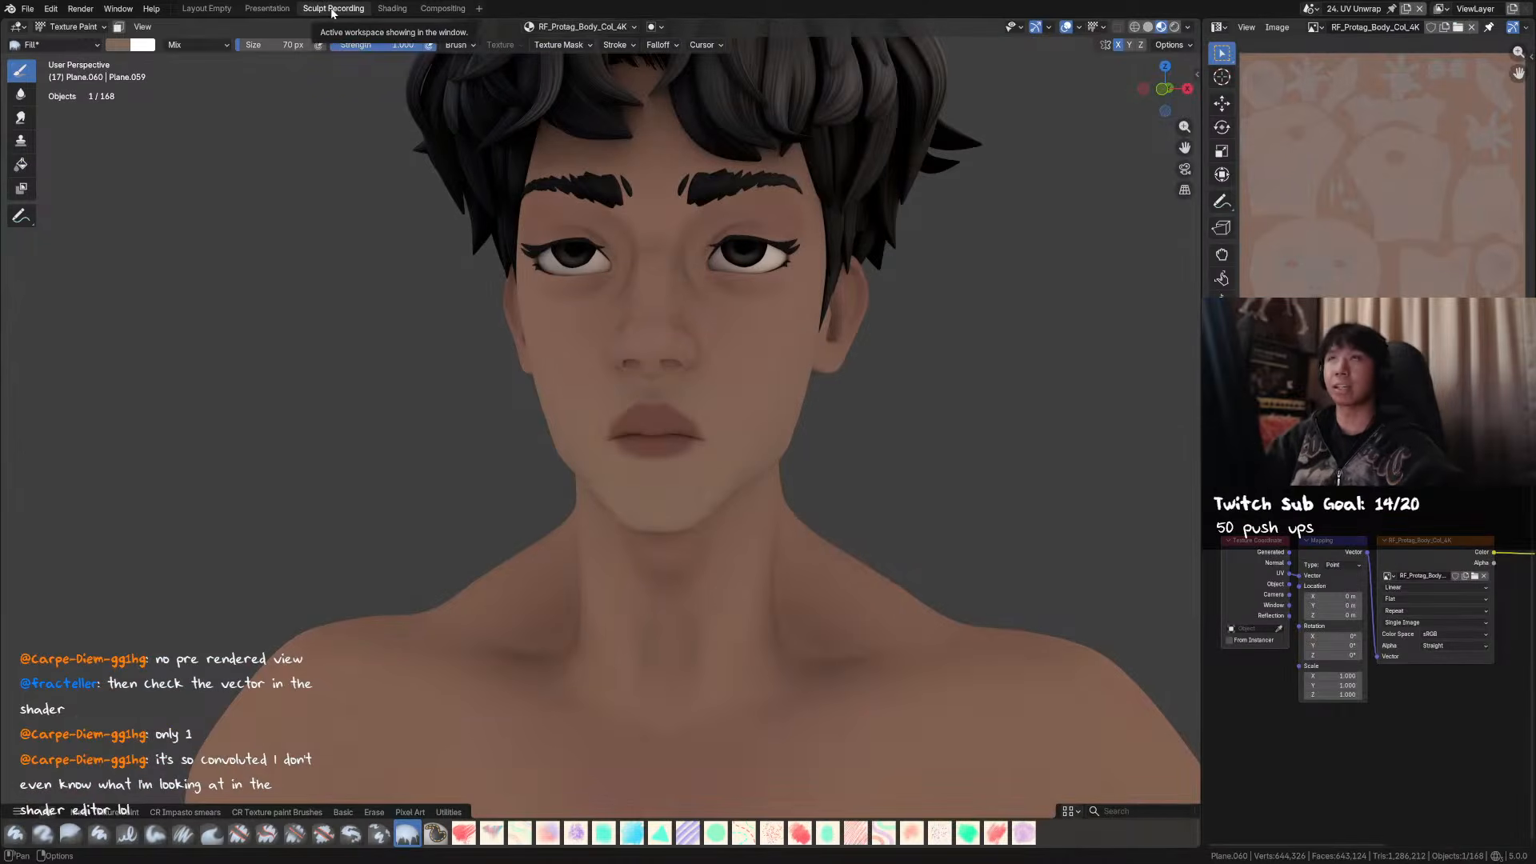
- Undo the last texture change, inspect the body's shader nodes, and switch the body to Object Mode
key("ctrl+z")
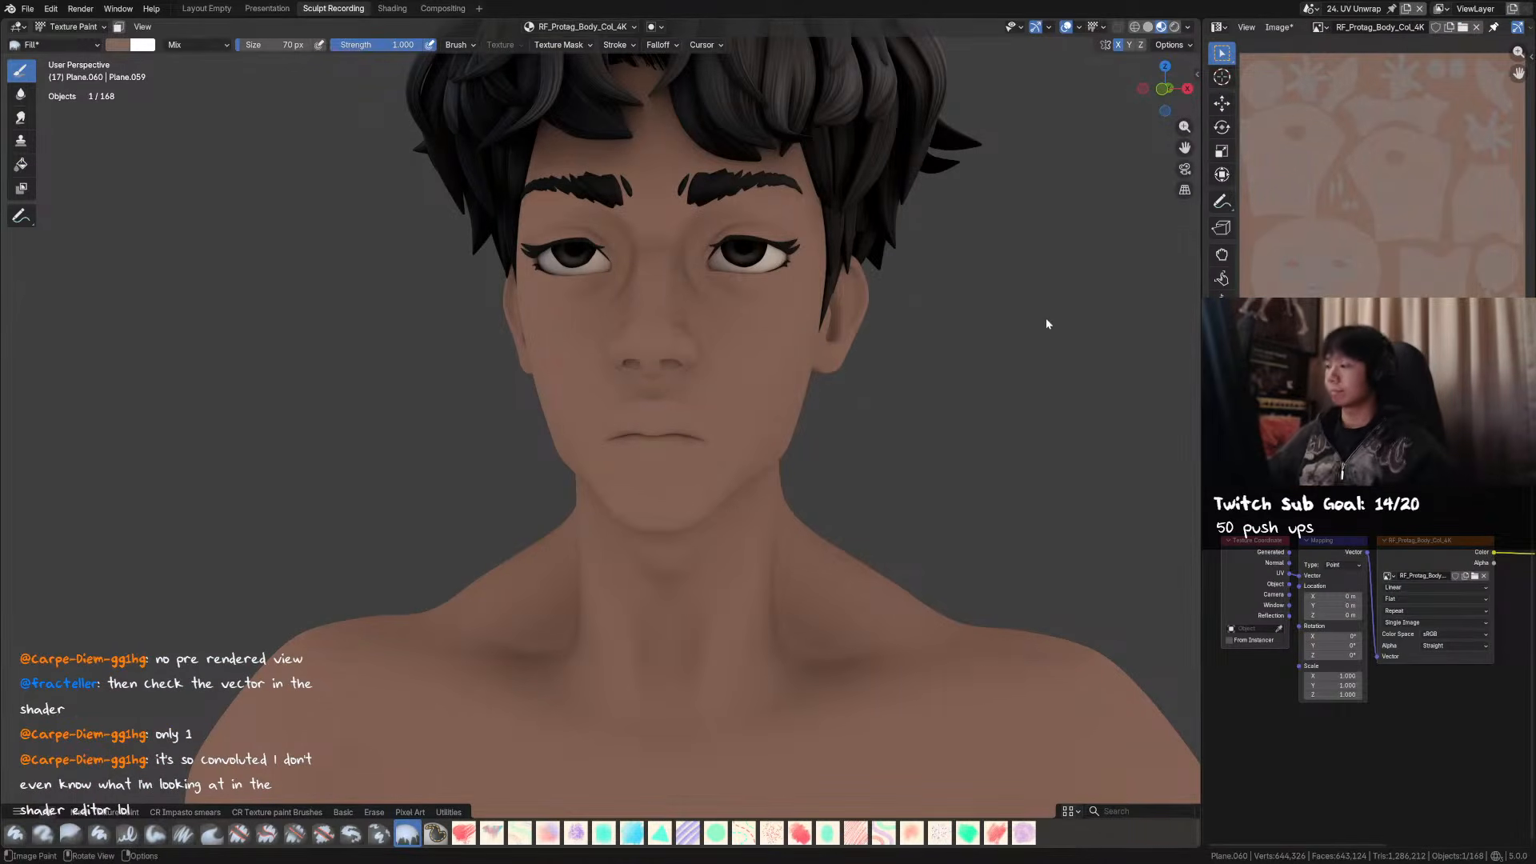
middle_click_drag(1528, 558, 1375, 547)
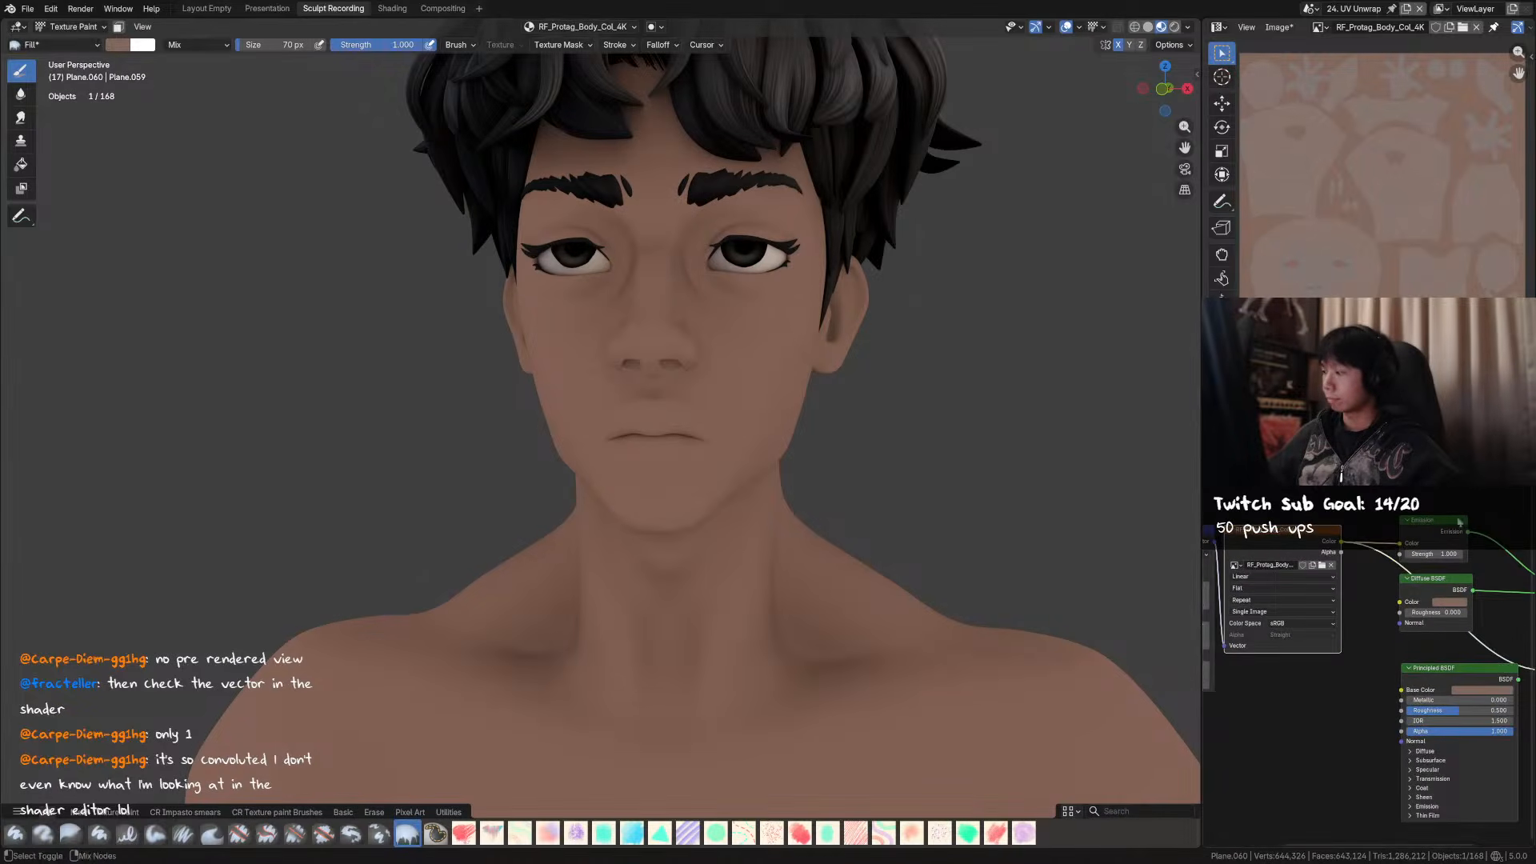
scroll(905, 453, "down", 1)
key("ctrl+Tab")
middle_click_drag(712, 426, 726, 430)
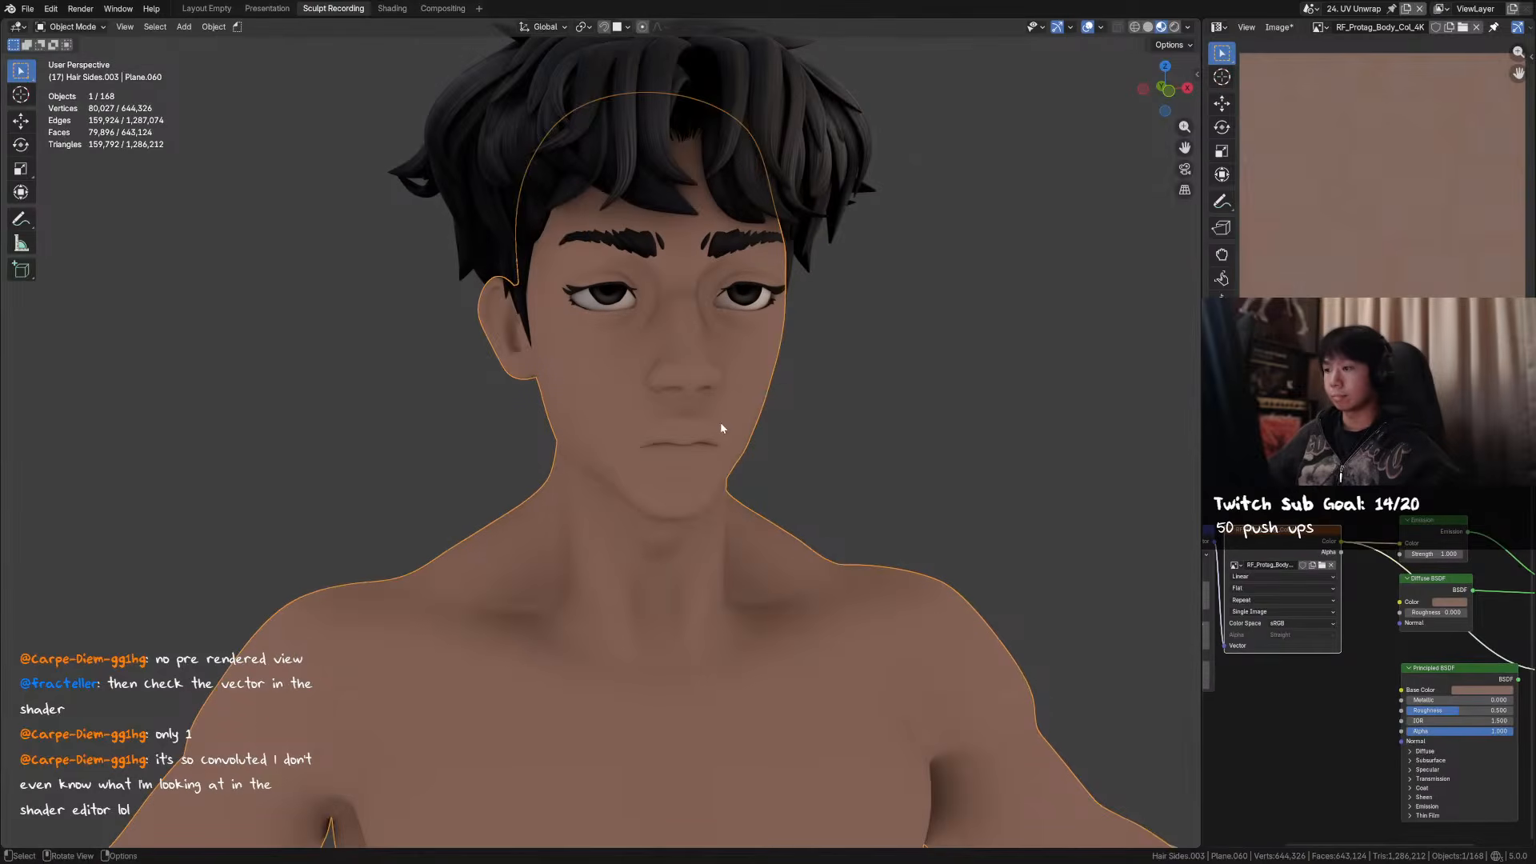
left_click(1148, 27)
left_click(1163, 28)
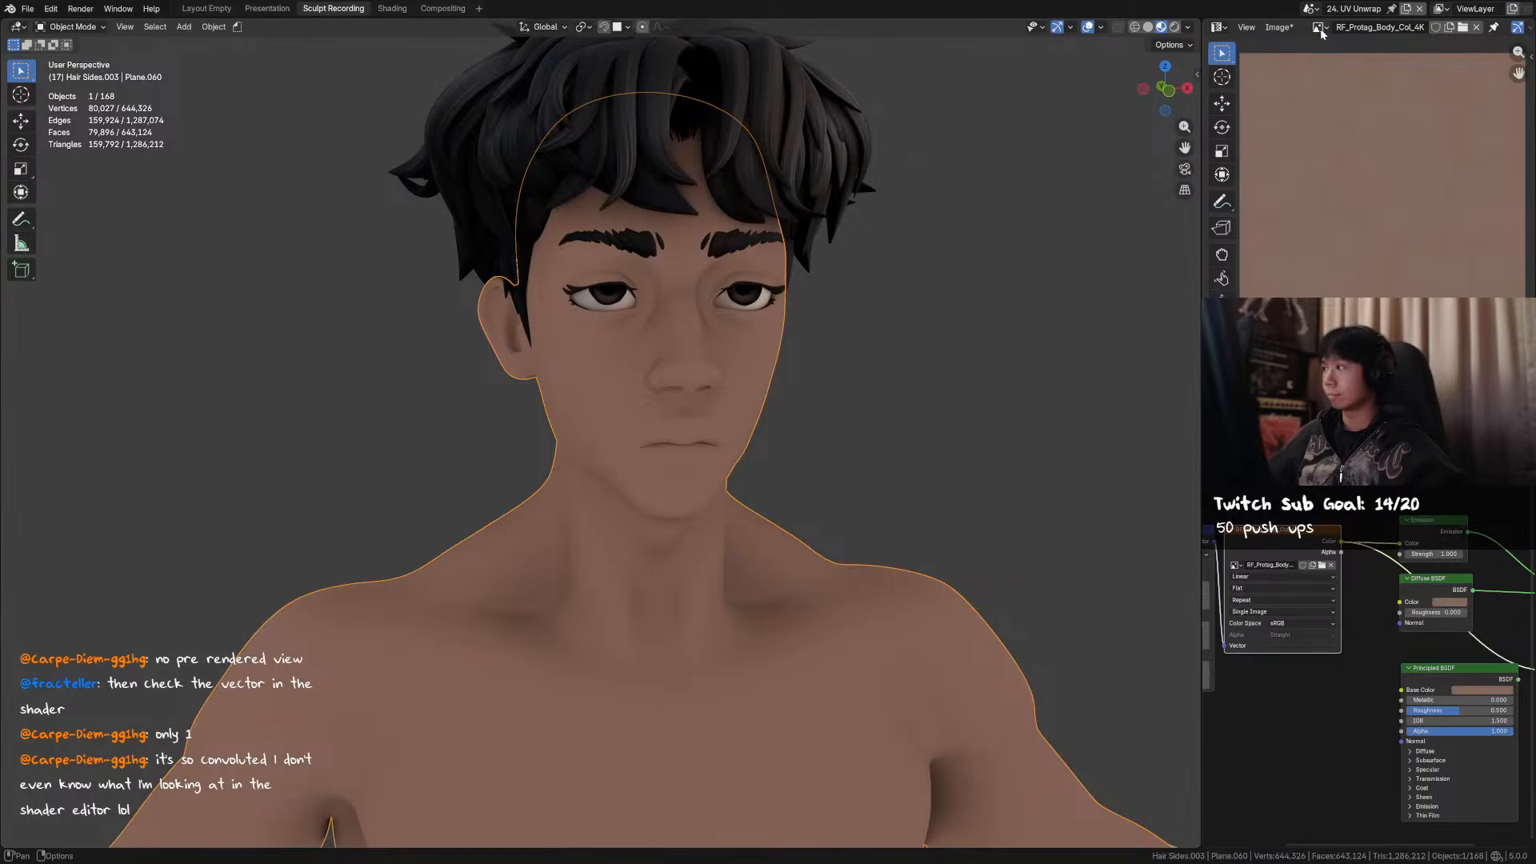
- Reload the RF_Protag_Body_Col_4K image from disk and check the lips on the face
left_click(1278, 27)
mouse_move(1304, 256)
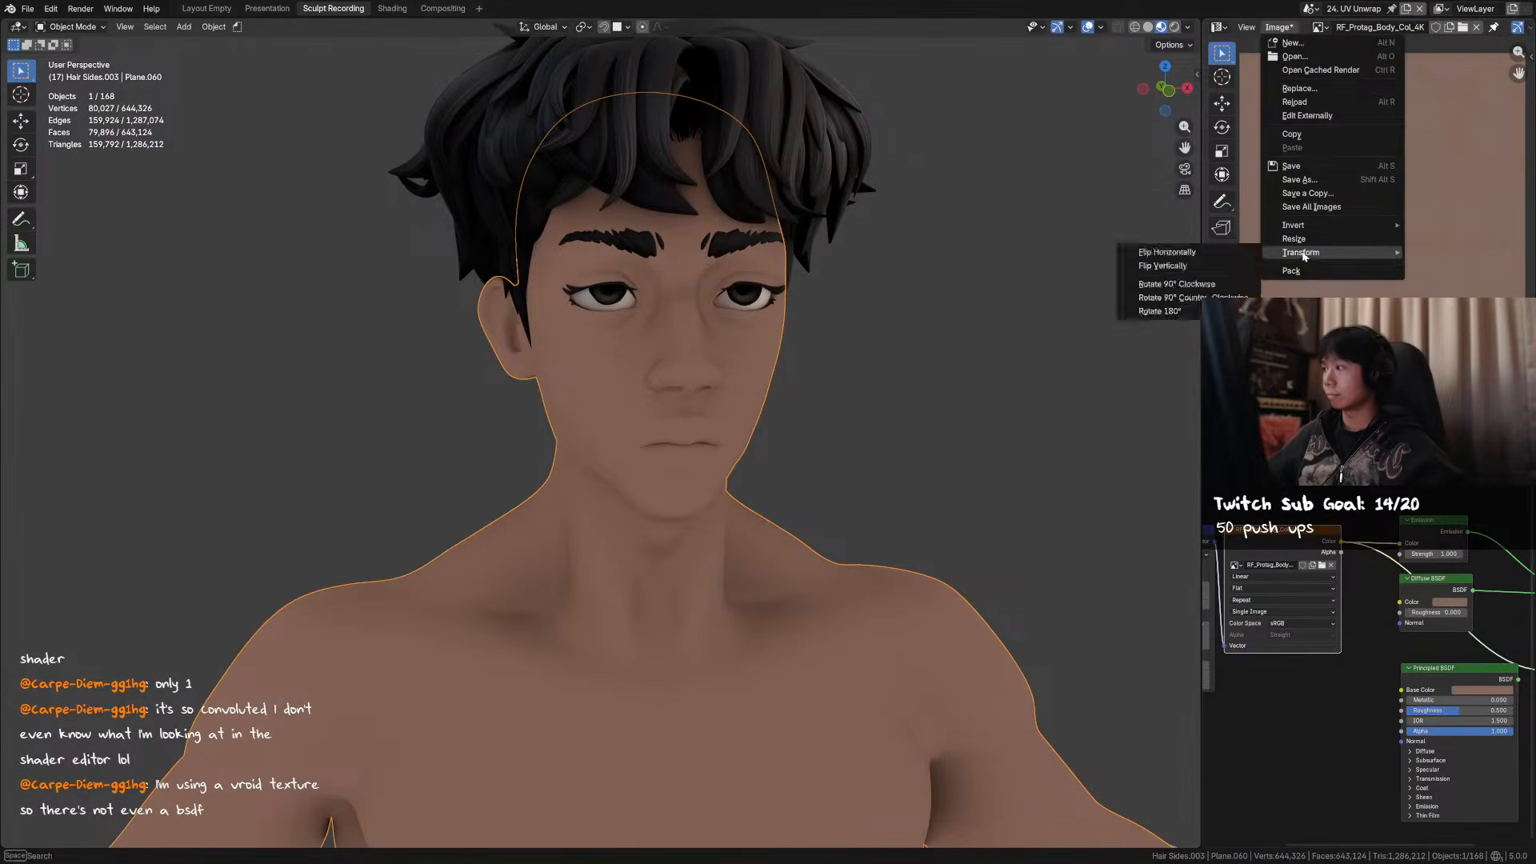
left_click(1312, 104)
middle_click_drag(1068, 230, 1000, 237)
scroll(992, 252, "up", 1)
middle_click_drag(1384, 548, 1315, 529)
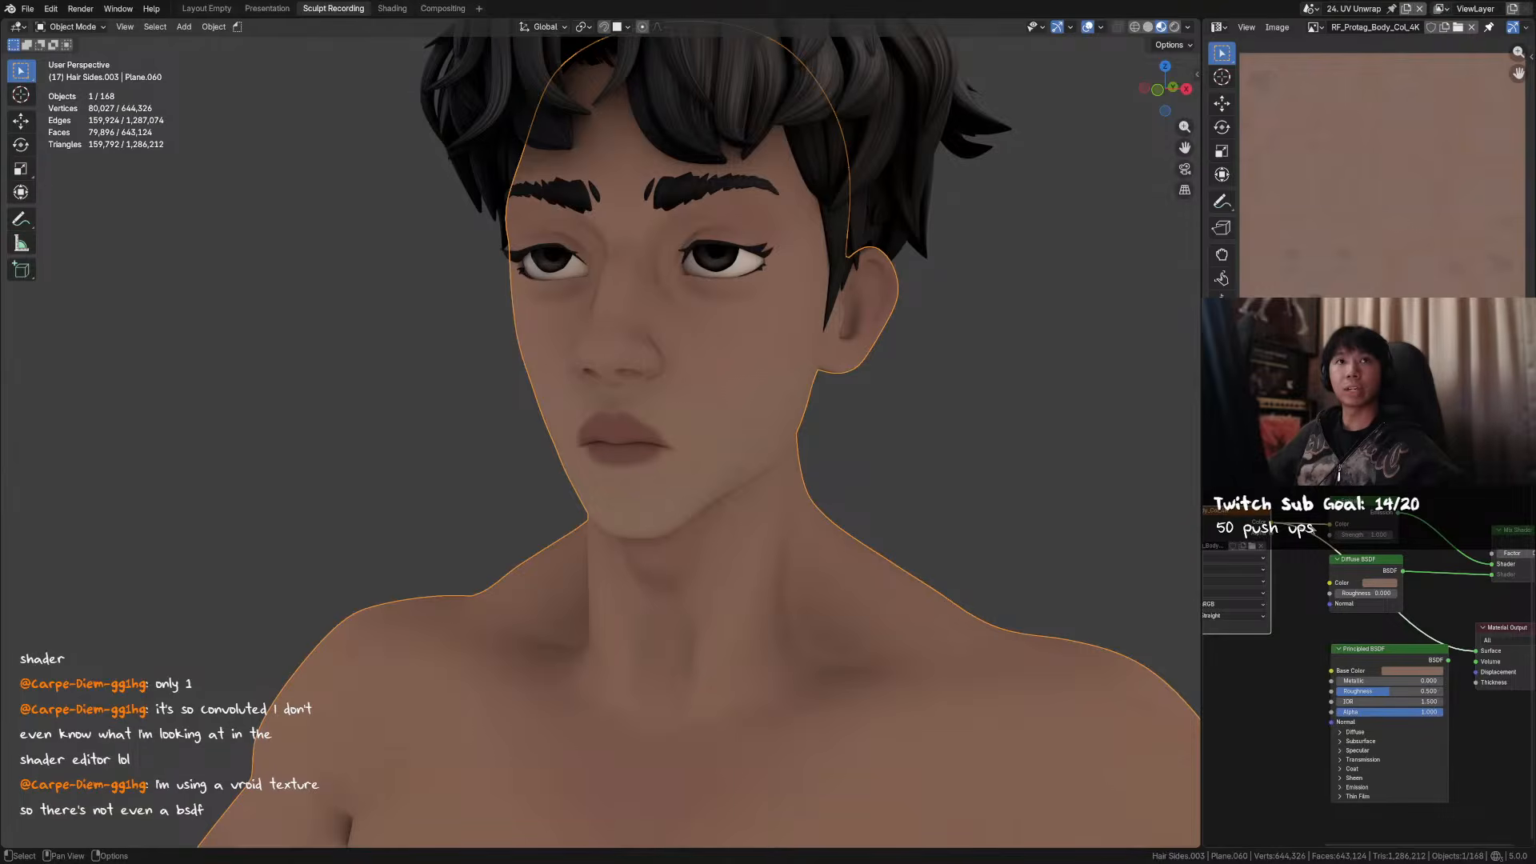
middle_click_drag(1313, 591, 1367, 569)
key("shift+a")
left_click(1305, 595)
type("vro")
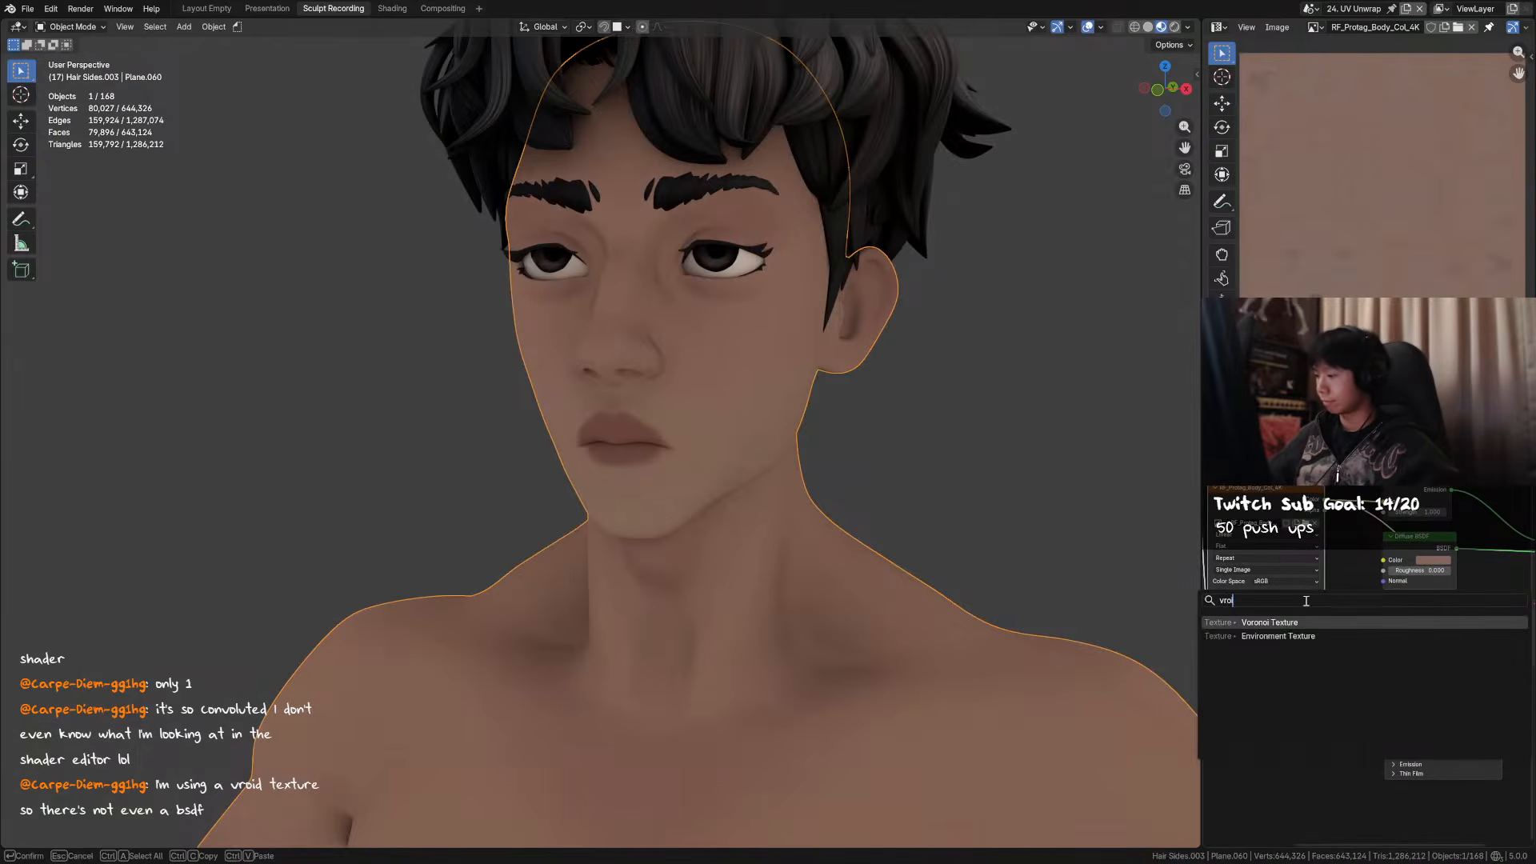
key("Escape")
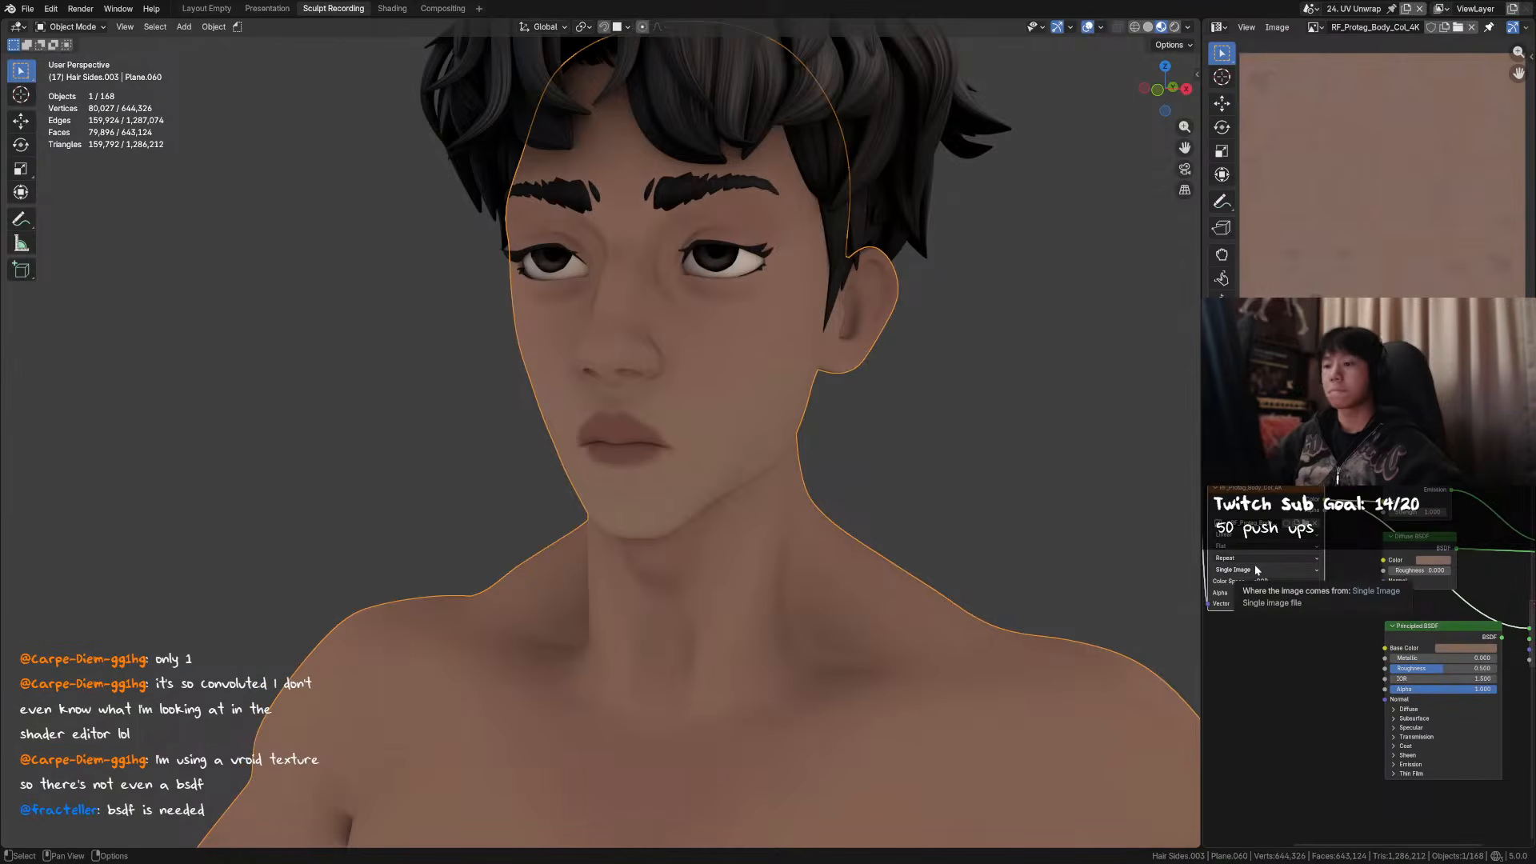
- Switch the body back to Texture Paint mode, check the face from the side, and save the file
key("alt+a")
left_click(784, 343)
key("ctrl+Tab")
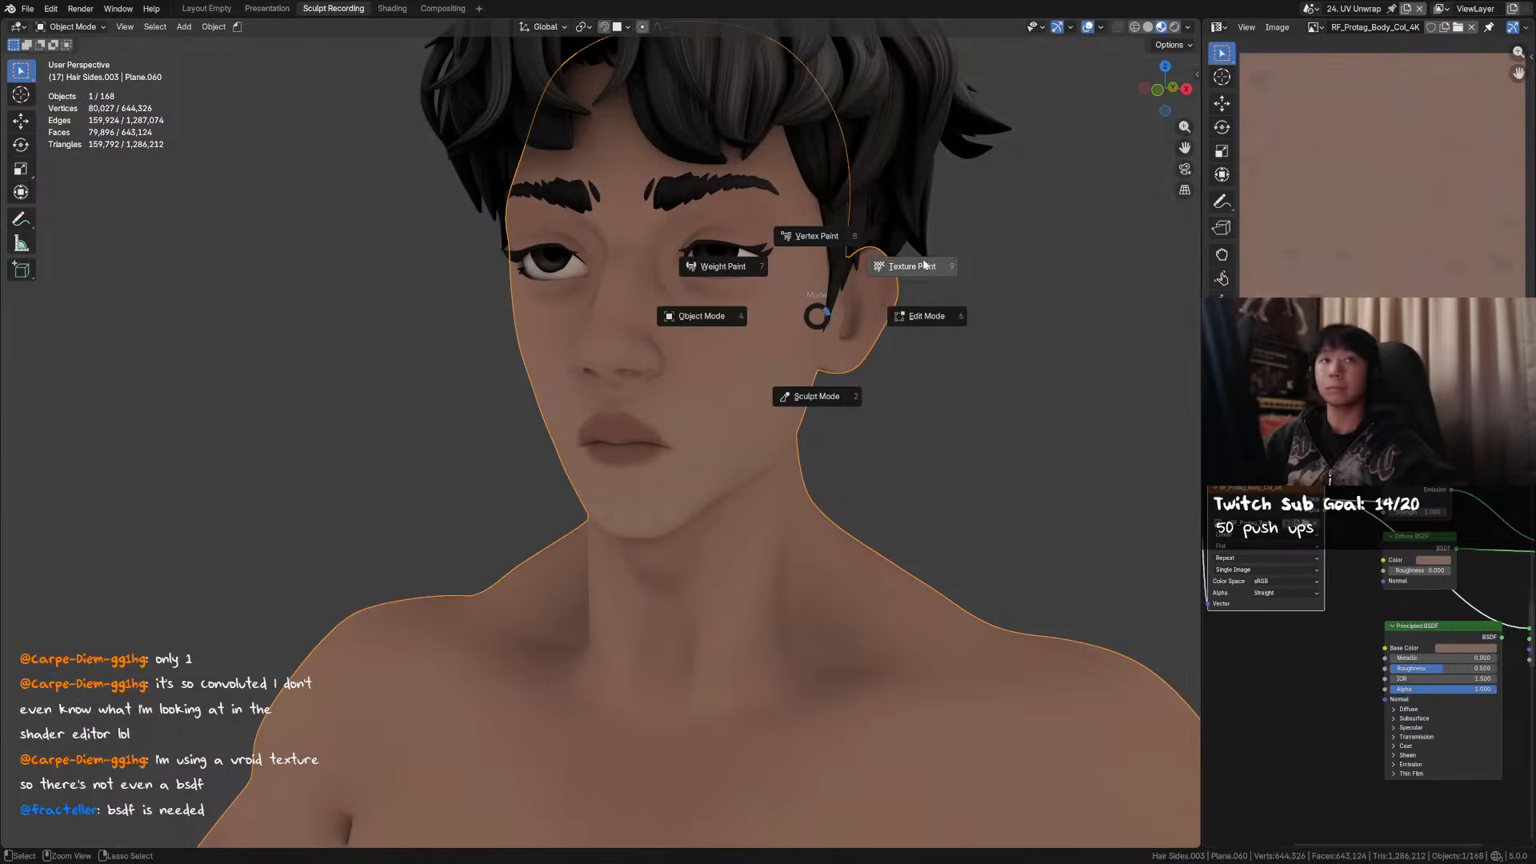
left_click(924, 264)
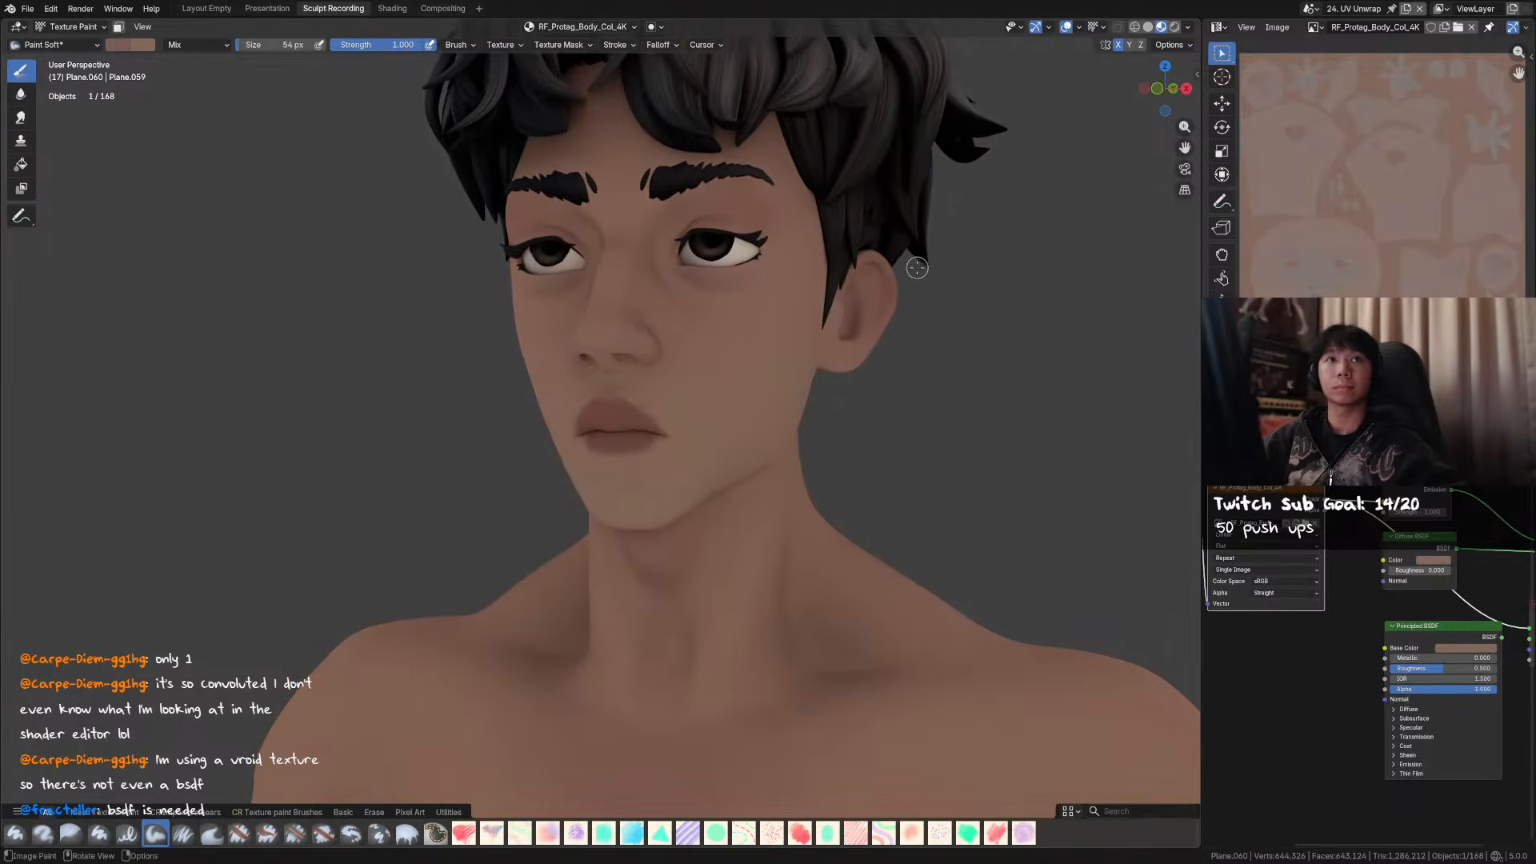
middle_click_drag(919, 271, 900, 266)
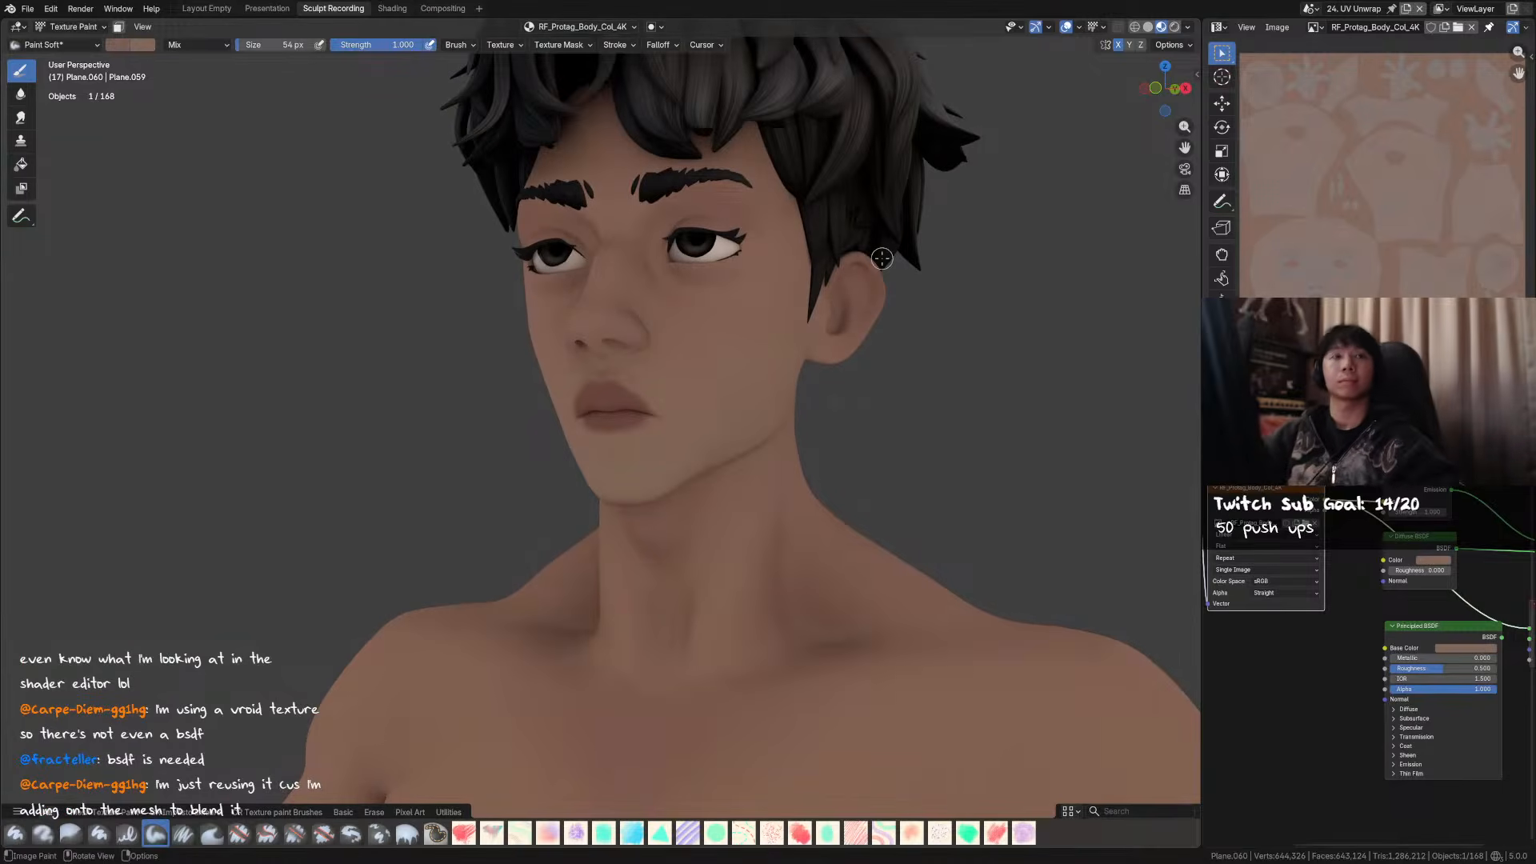
middle_click_drag(868, 276, 814, 318)
mouse_move(747, 358)
middle_mouse_down()
mouse_move(766, 352)
mouse_move(640, 299)
middle_mouse_up()
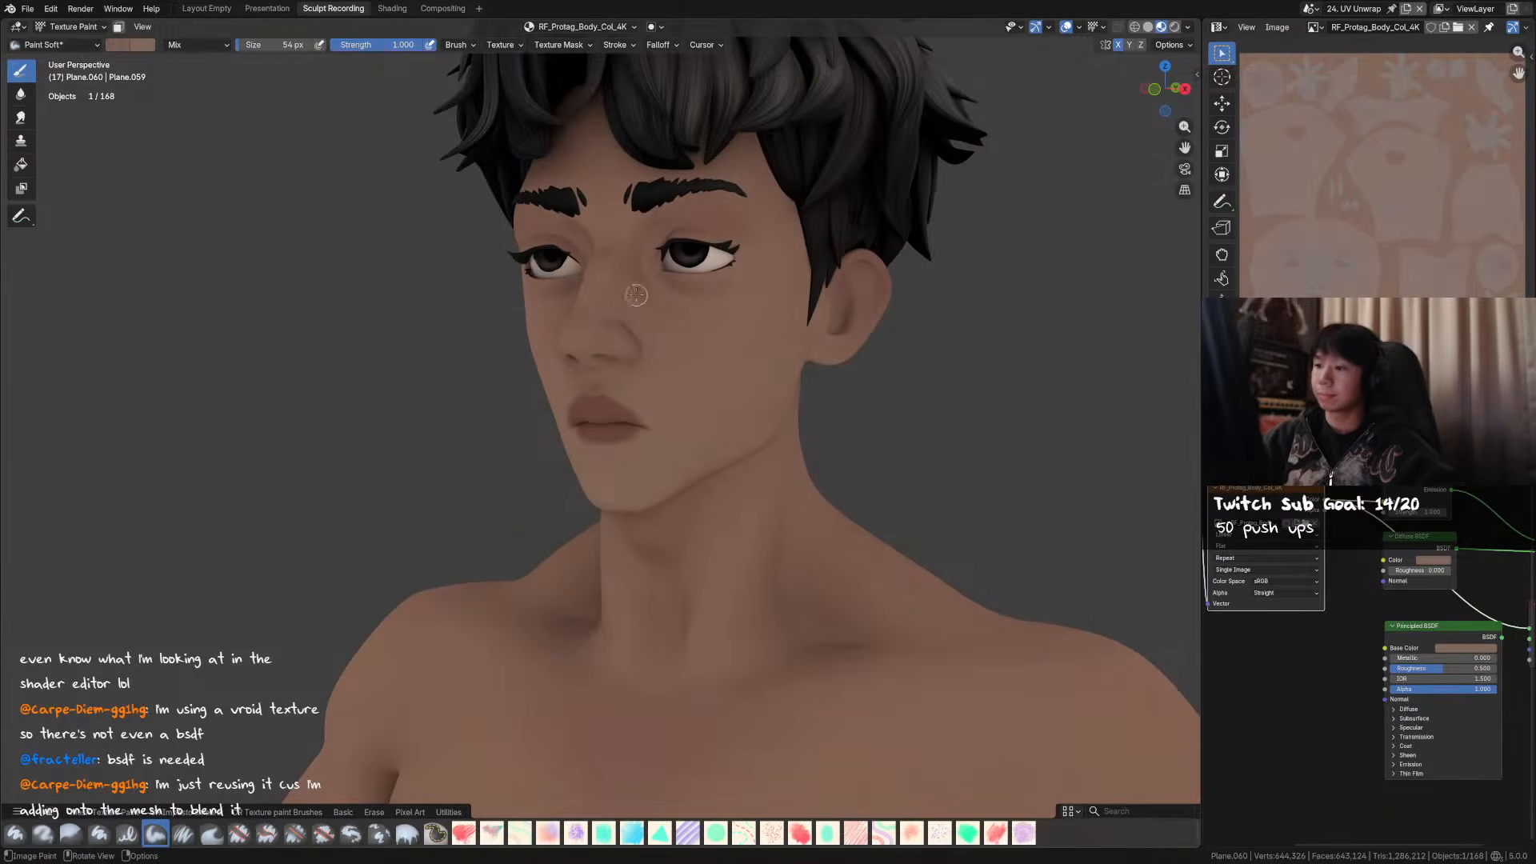
key("ctrl+s")
- Set the soft brush's blending mode to Multiply, and try and undo a stroke down the side of the nose
left_click(198, 44)
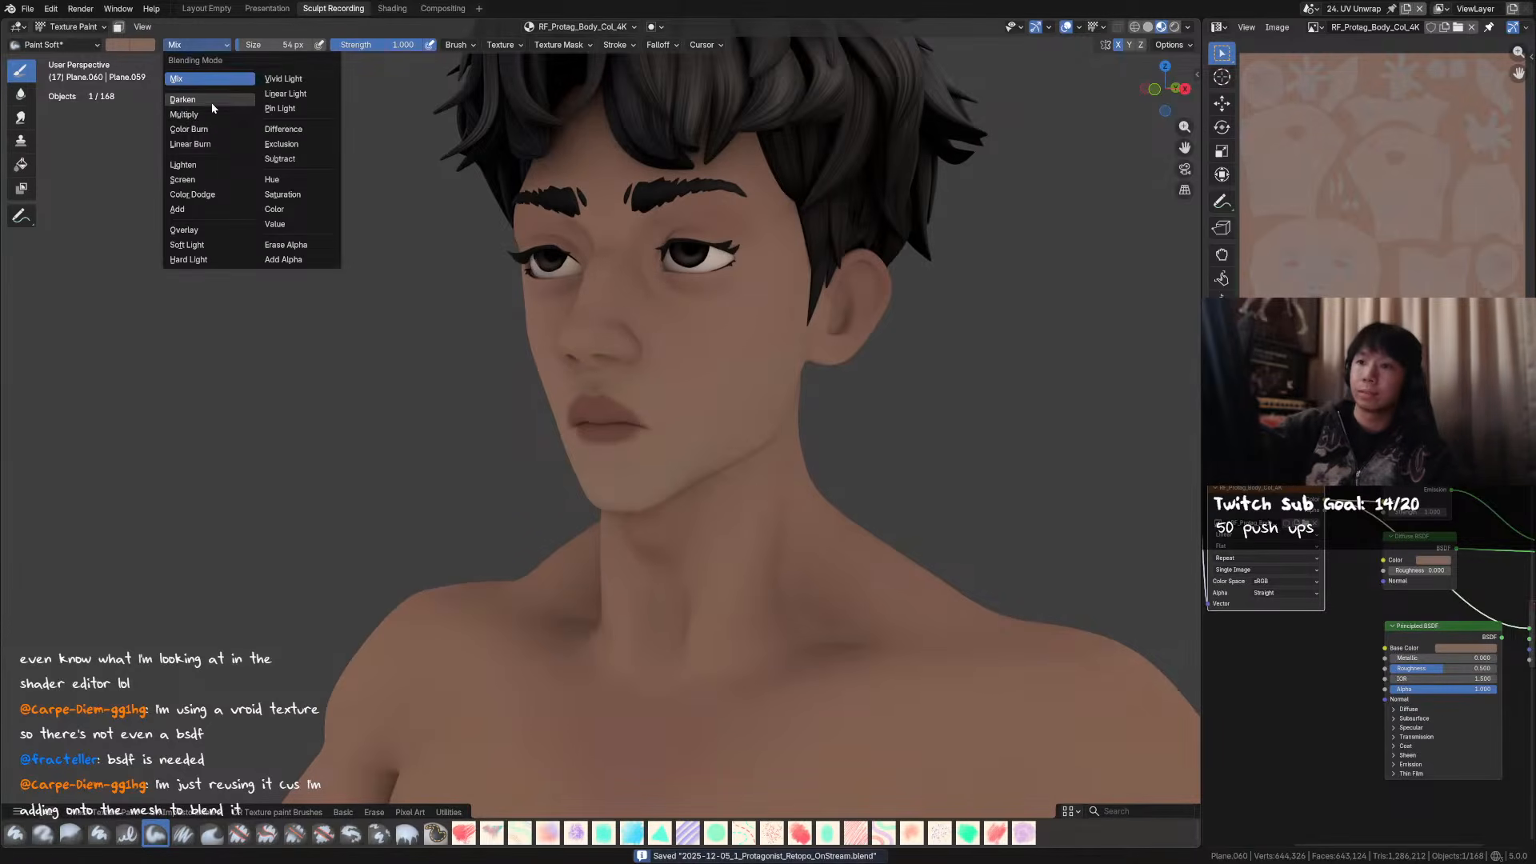
left_click(185, 114)
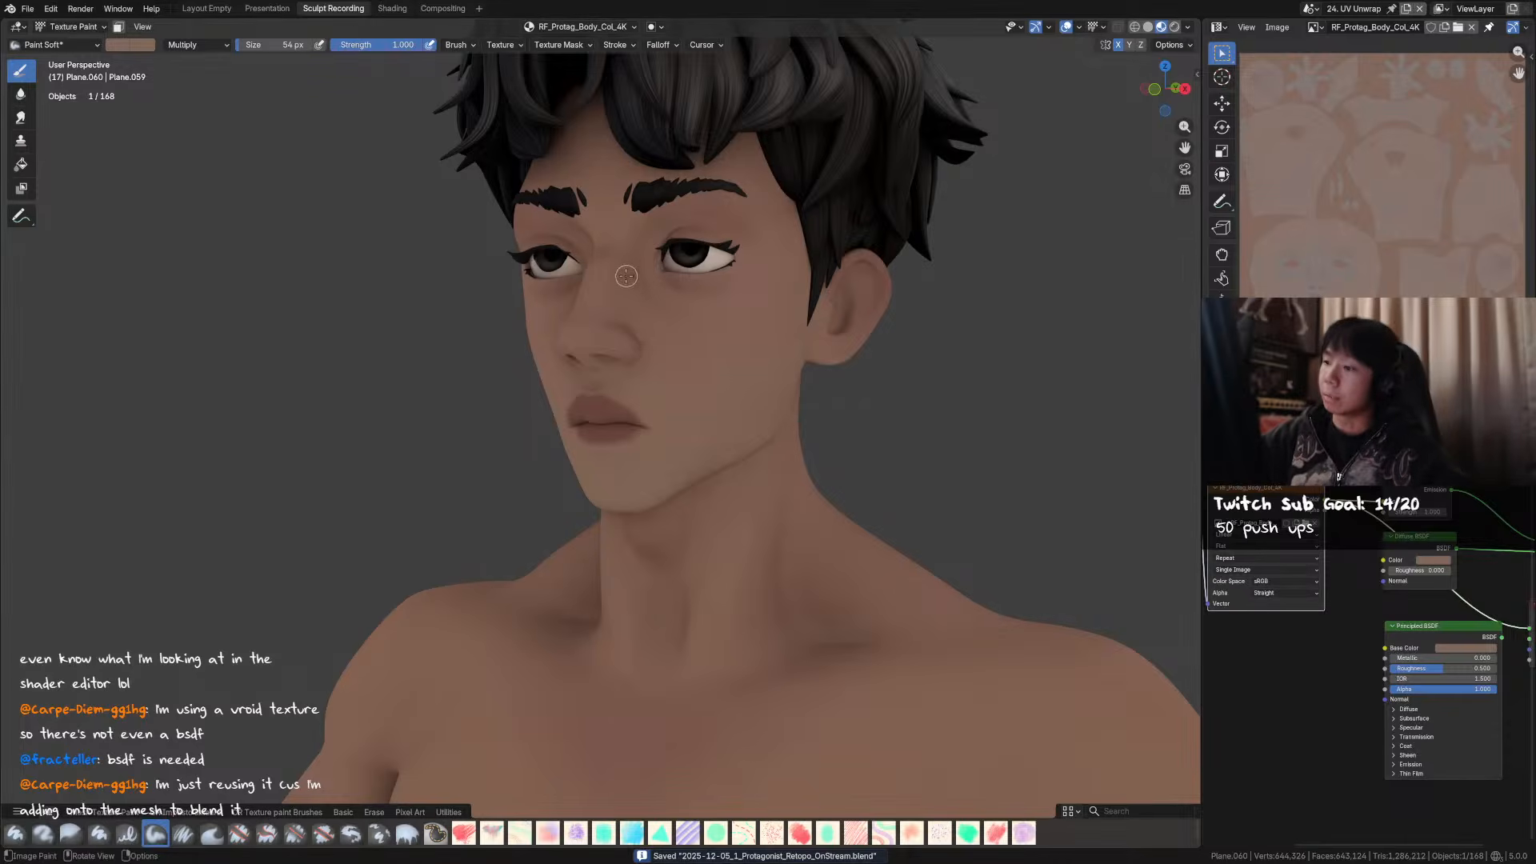
left_click_drag(627, 273, 628, 310)
key("ctrl+z")
- Set the soft brush's size to 69 px and darken a spot beside the nose bridge
middle_click_drag(663, 270, 683, 274)
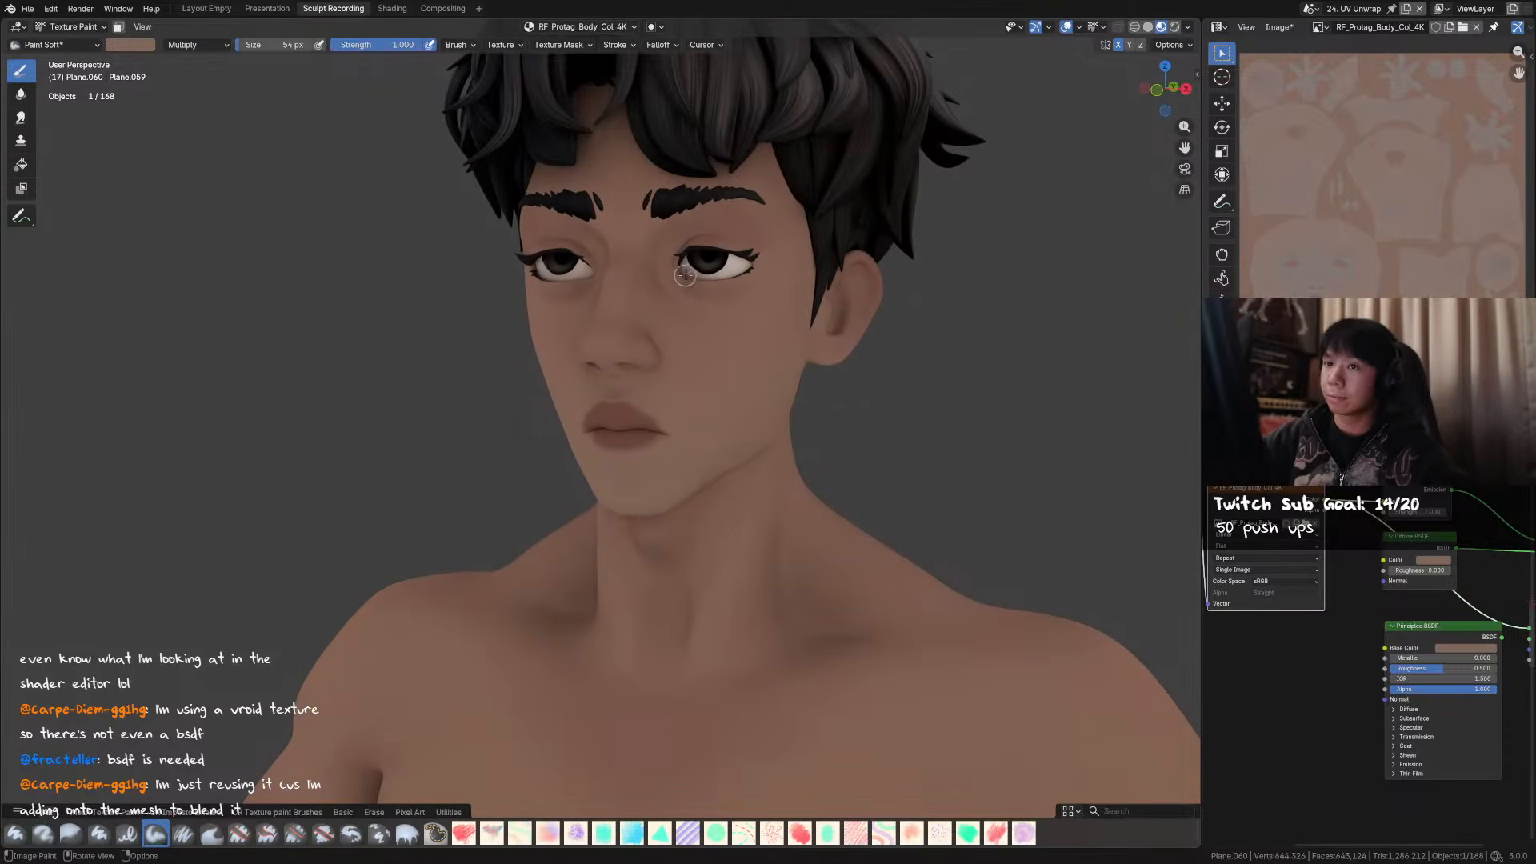
mouse_move(1101, 139)
middle_mouse_down()
mouse_move(647, 275)
mouse_move(795, 298)
mouse_move(823, 254)
middle_mouse_up()
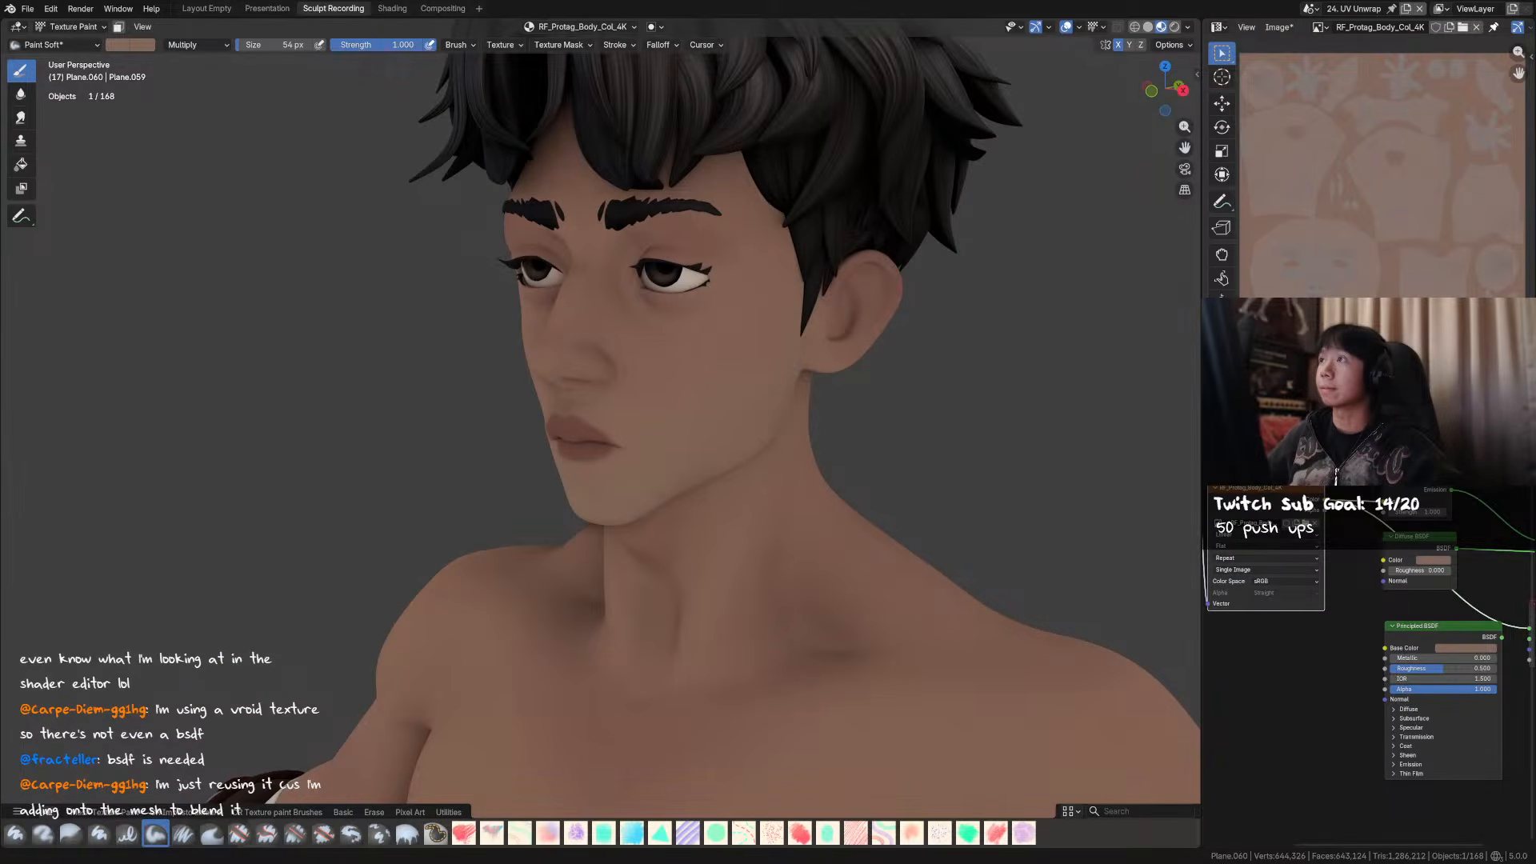
mouse_move(619, 278)
middle_mouse_down()
mouse_move(678, 272)
mouse_move(627, 277)
middle_mouse_up()
key("f")
left_click(632, 287)
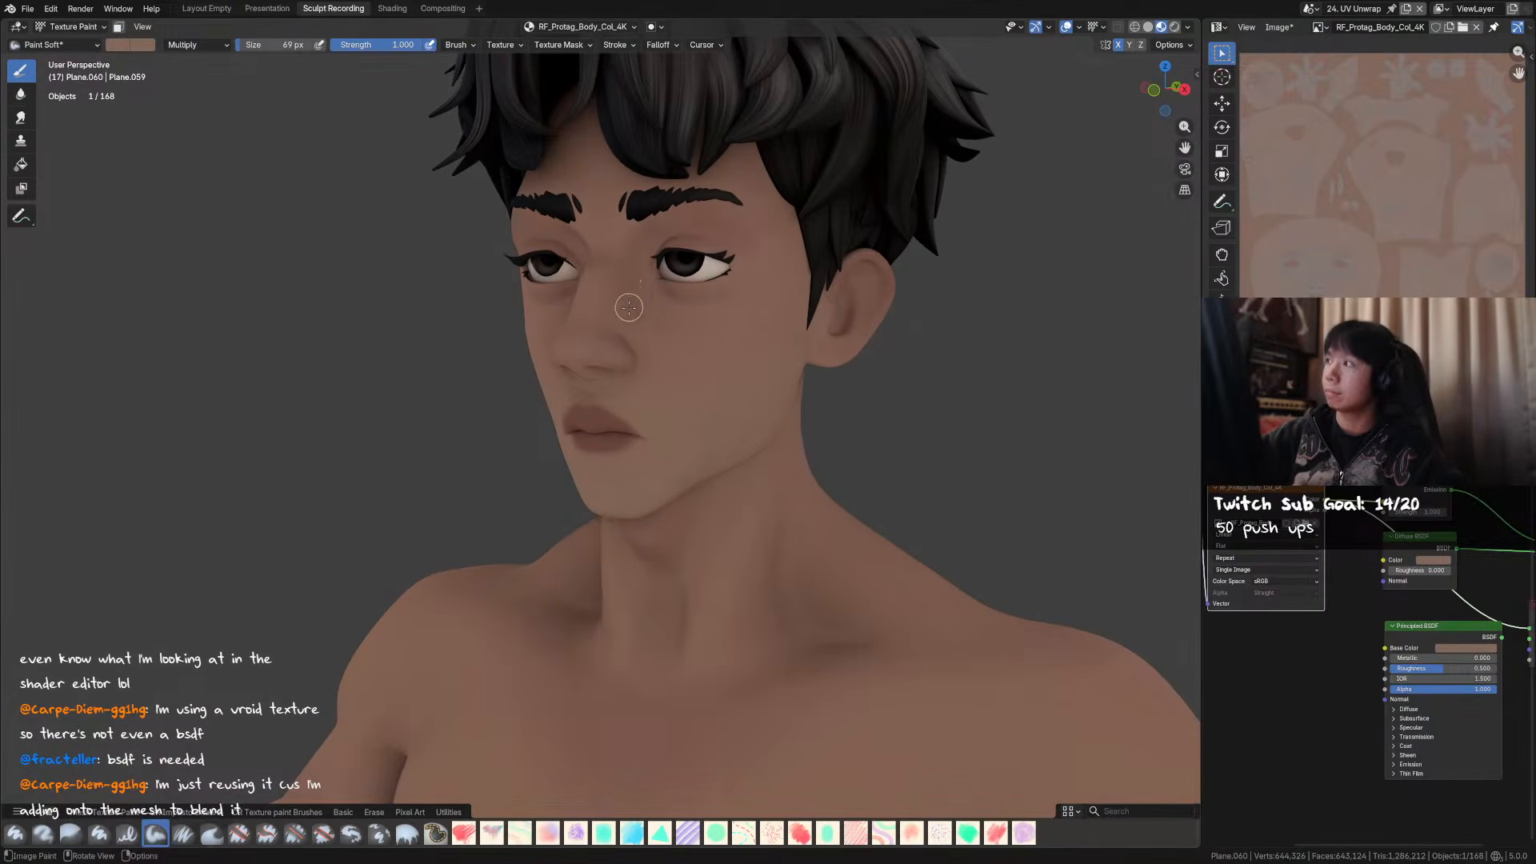
- Set the soft brush's blending mode to Mix and its size to 59 px
left_click(210, 45)
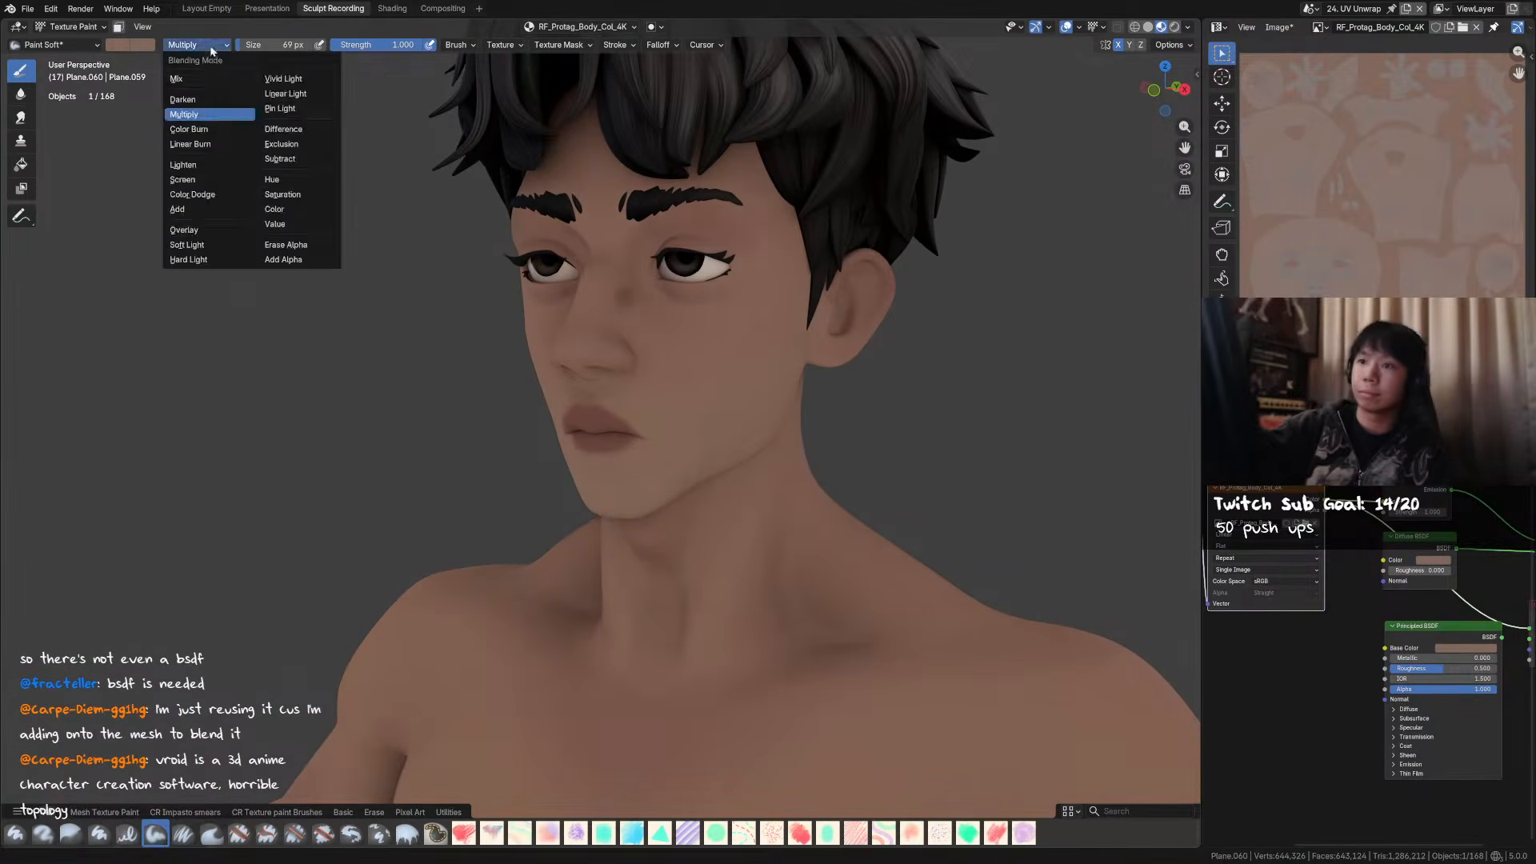
left_click(214, 74)
key("f")
left_click(633, 301)
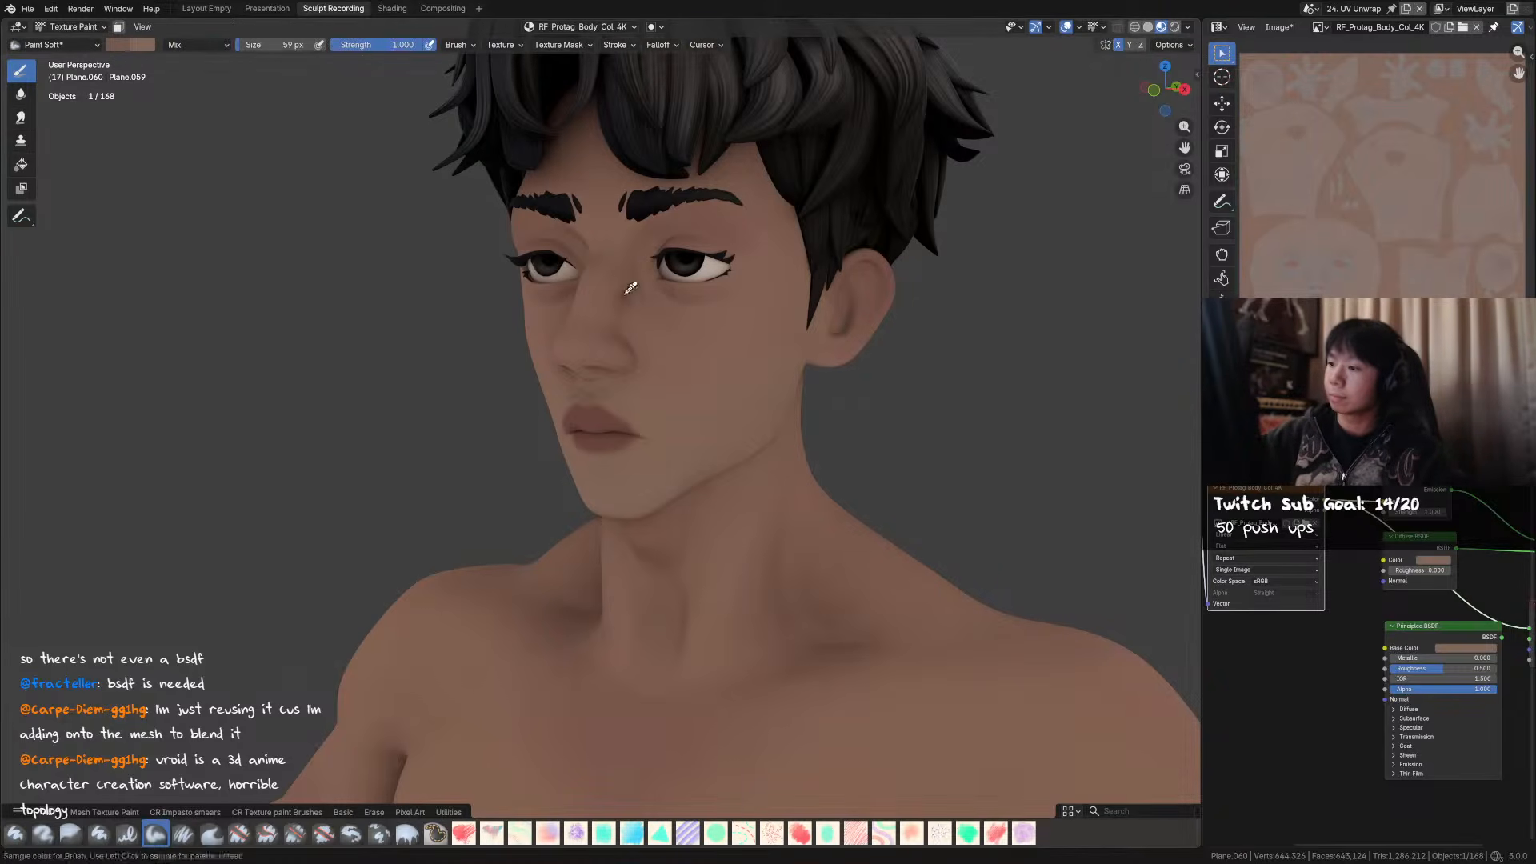
- Set the soft brush's size to 69 px and blend the skin shading beside the nose bridge on both sides
key("f")
left_click(613, 306)
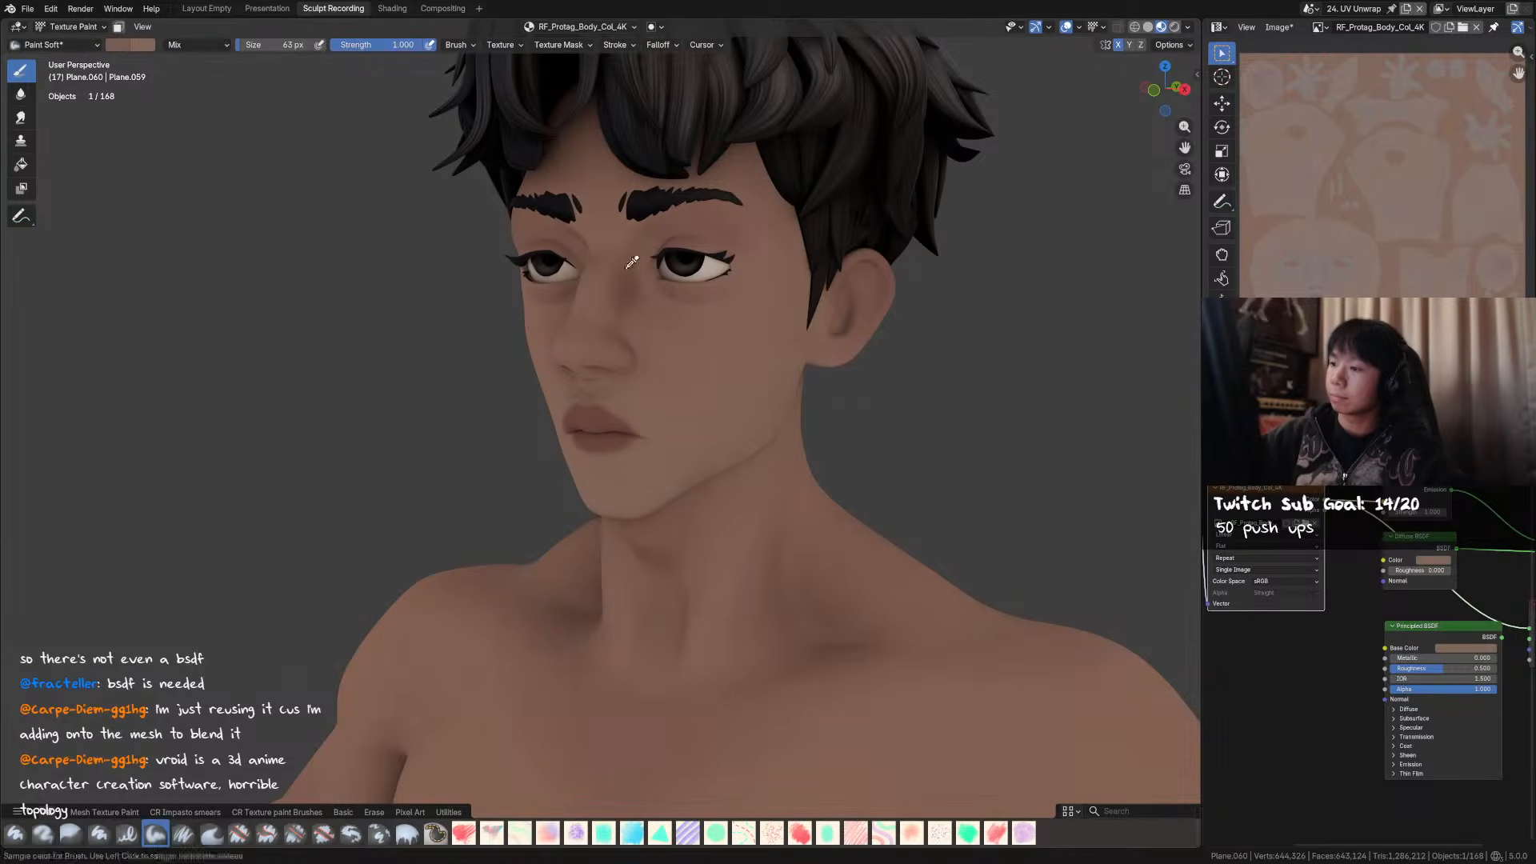
middle_click_drag(813, 345, 793, 337)
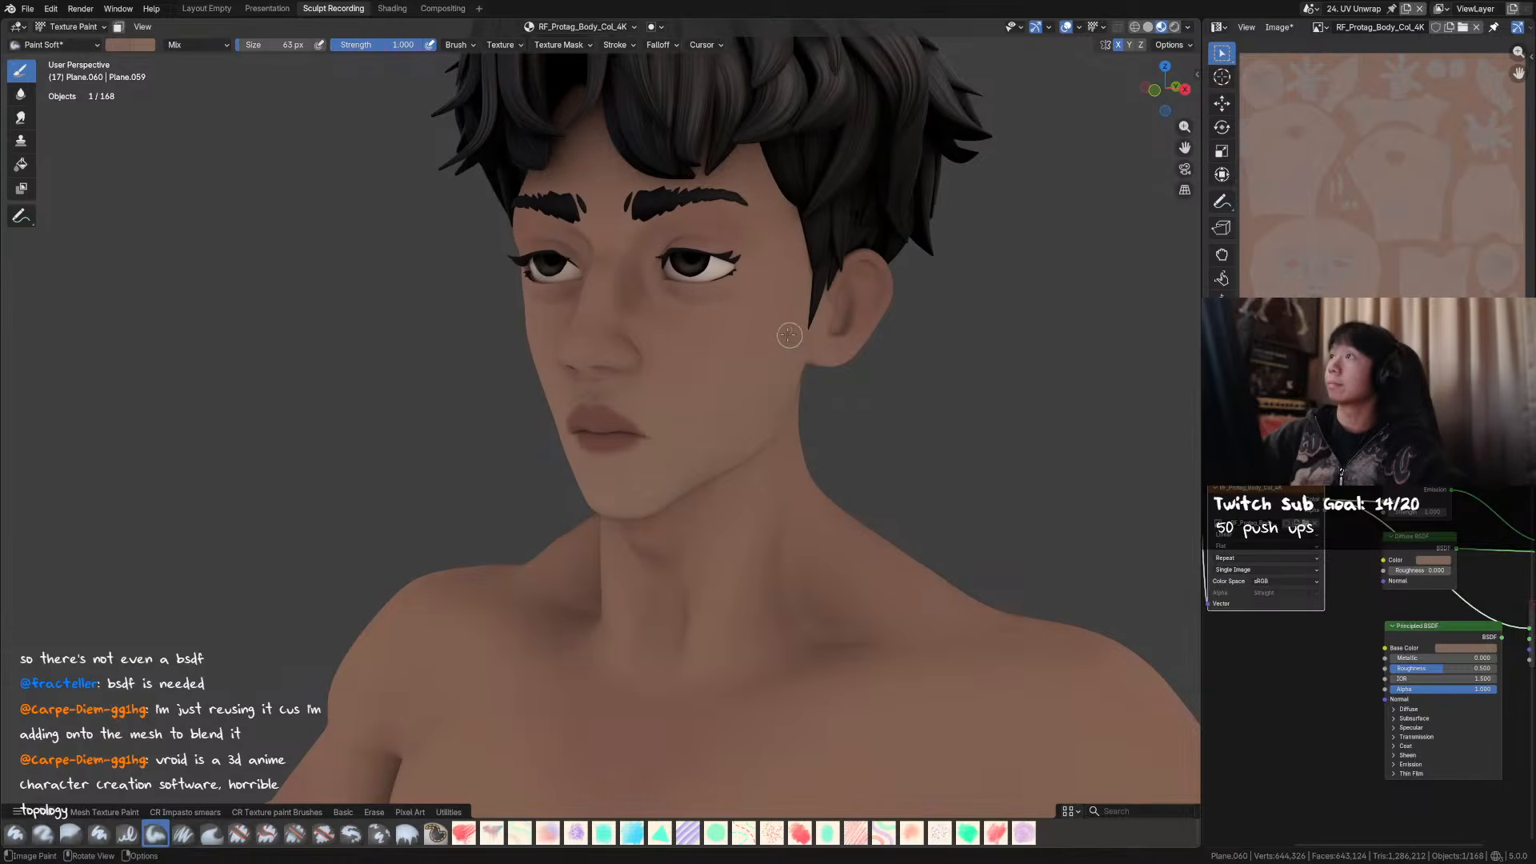
key("f")
left_click(653, 324)
key("f")
left_click(632, 318)
middle_click_drag(620, 313, 749, 299)
key("f")
left_click(704, 302)
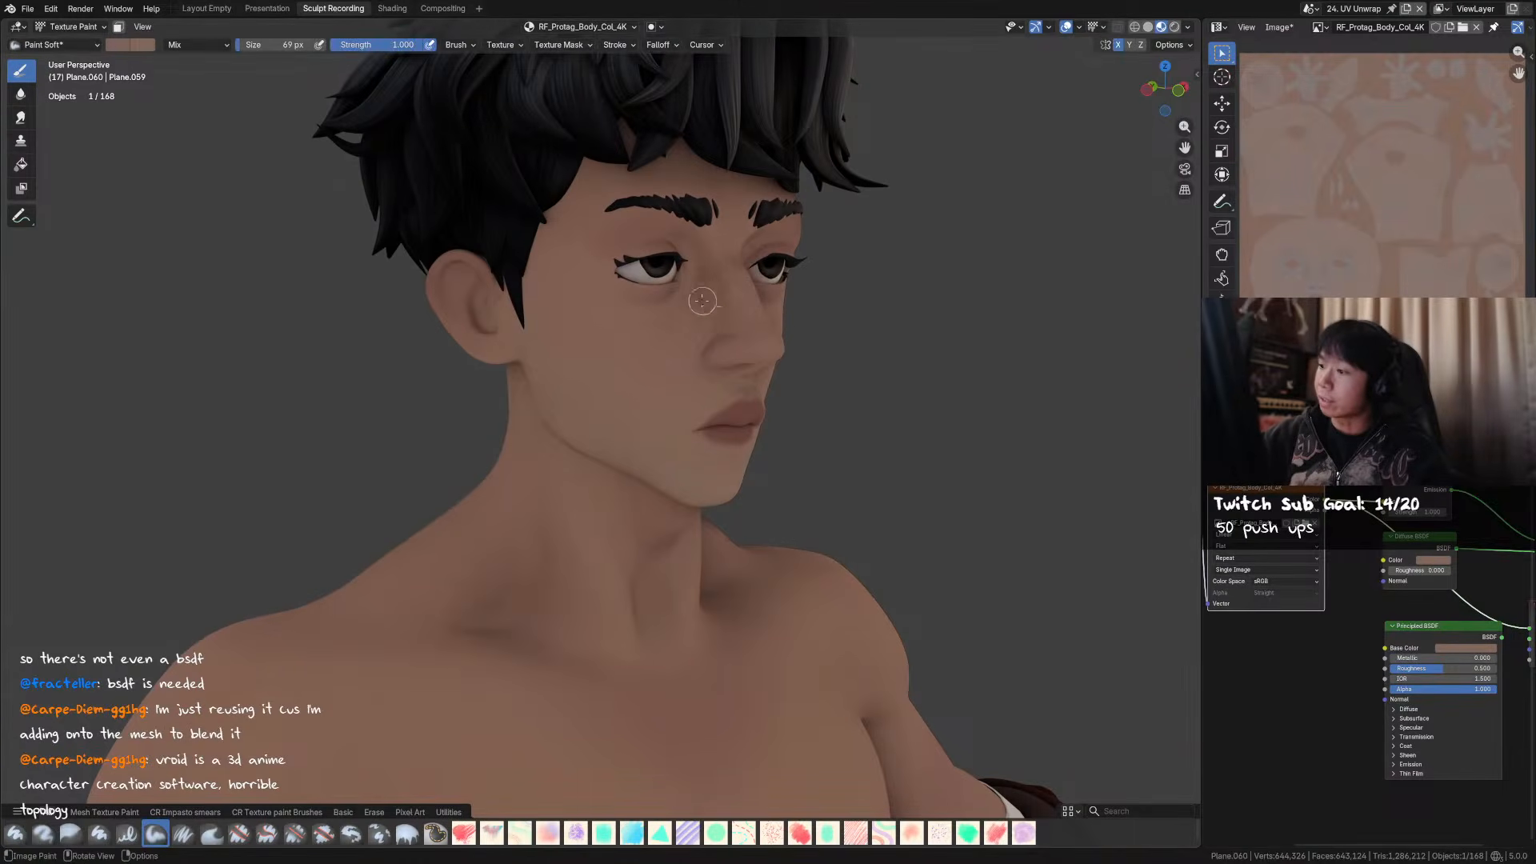
mouse_move(696, 236)
middle_mouse_down()
mouse_move(720, 240)
mouse_move(694, 249)
middle_mouse_up()
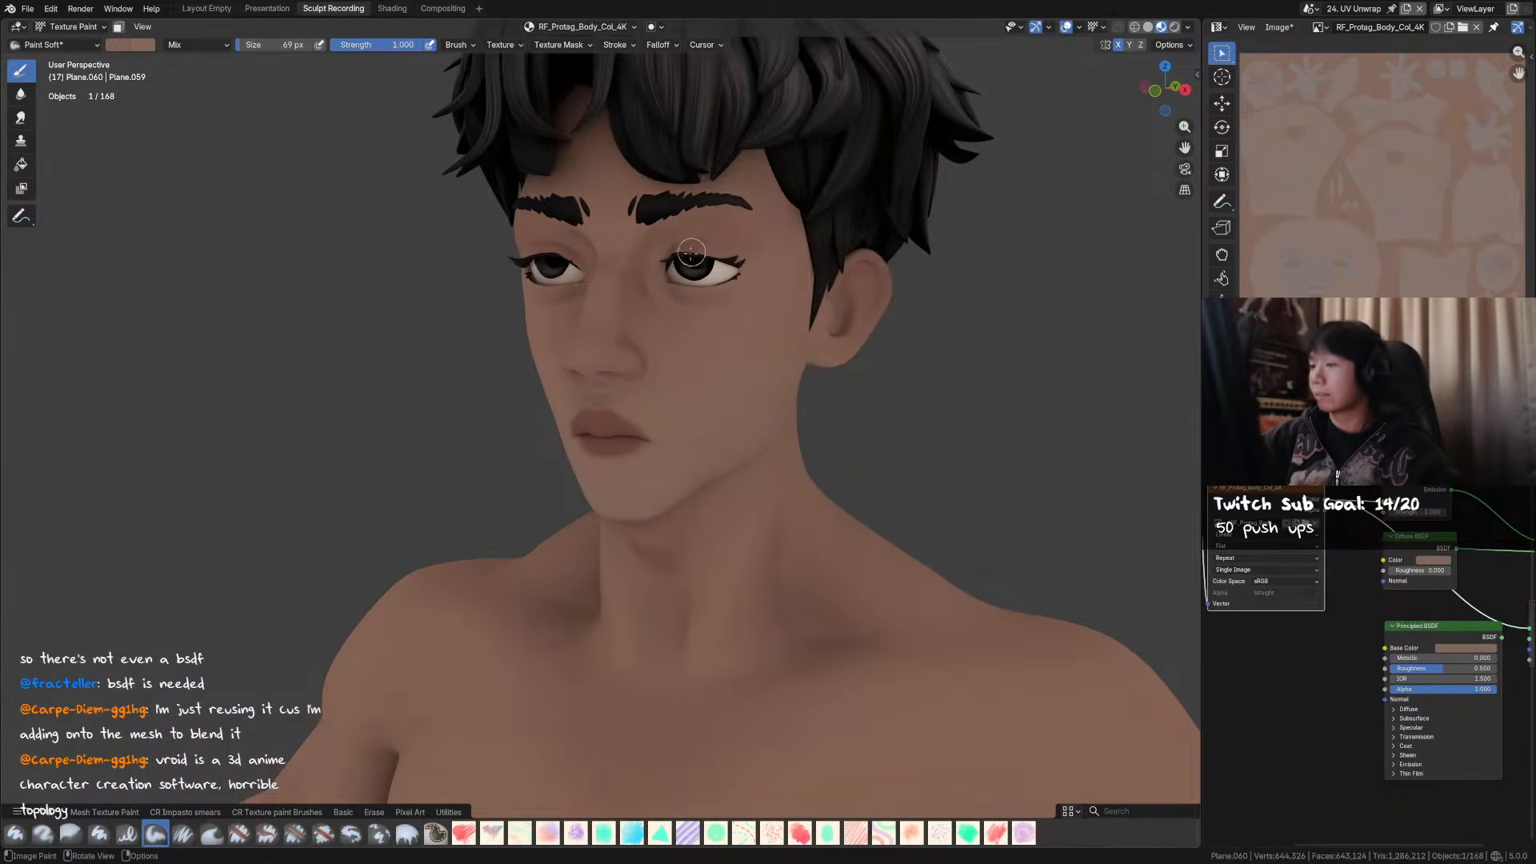
- Set the soft brush's size to 46 px and its blending mode to Multiply for shading the nose
key("f")
left_click(634, 271)
key("f")
left_click(635, 314)
middle_click_drag(635, 313, 612, 311)
left_click(197, 45)
left_click(184, 114)
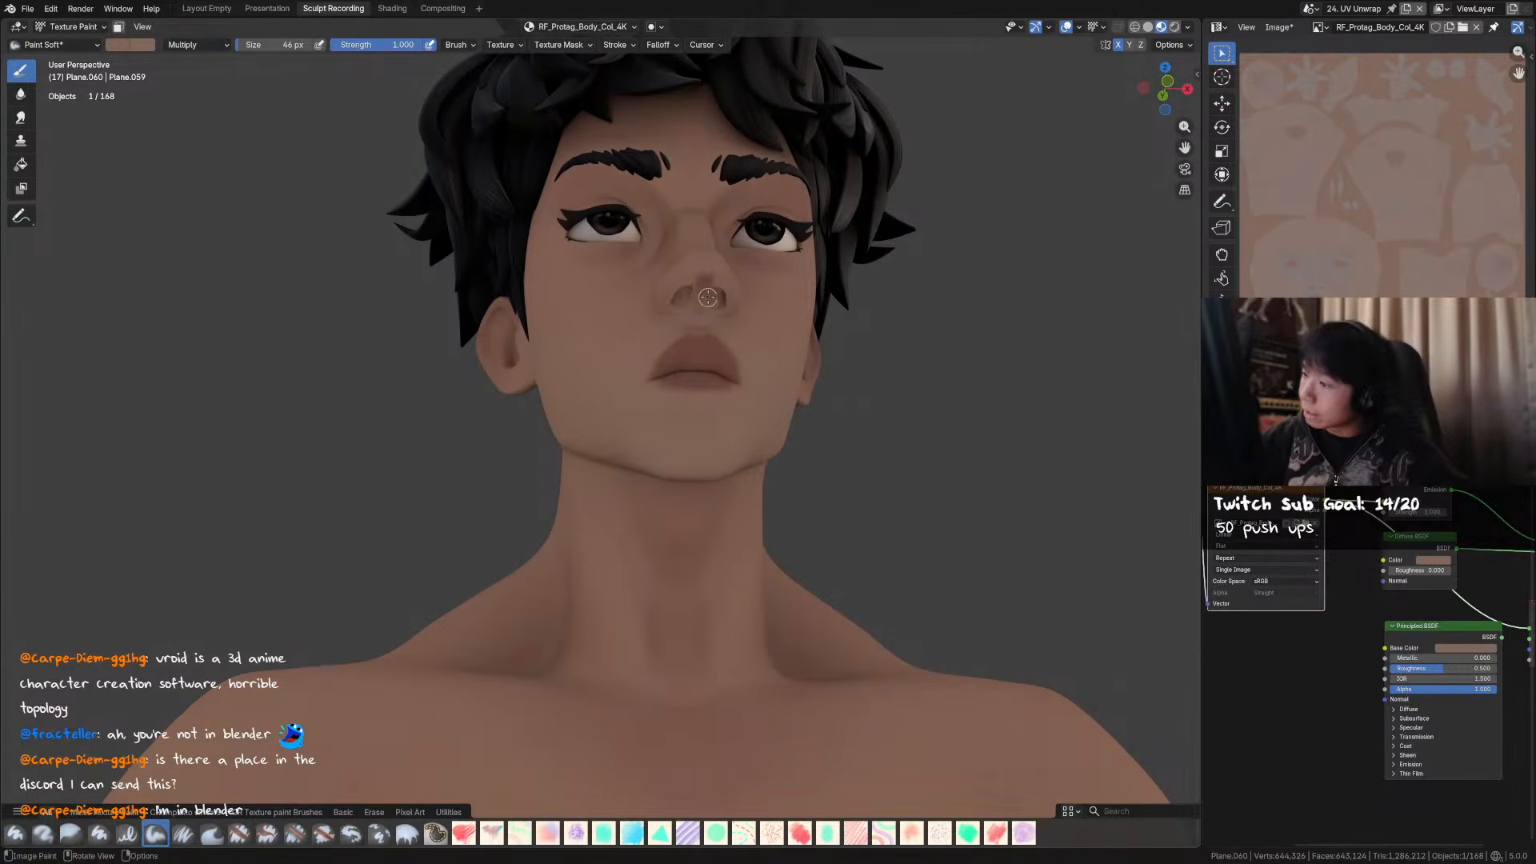
- Darken the underside of the nose and enlarge the soft brush to 70 px
middle_click_drag(715, 280, 702, 276)
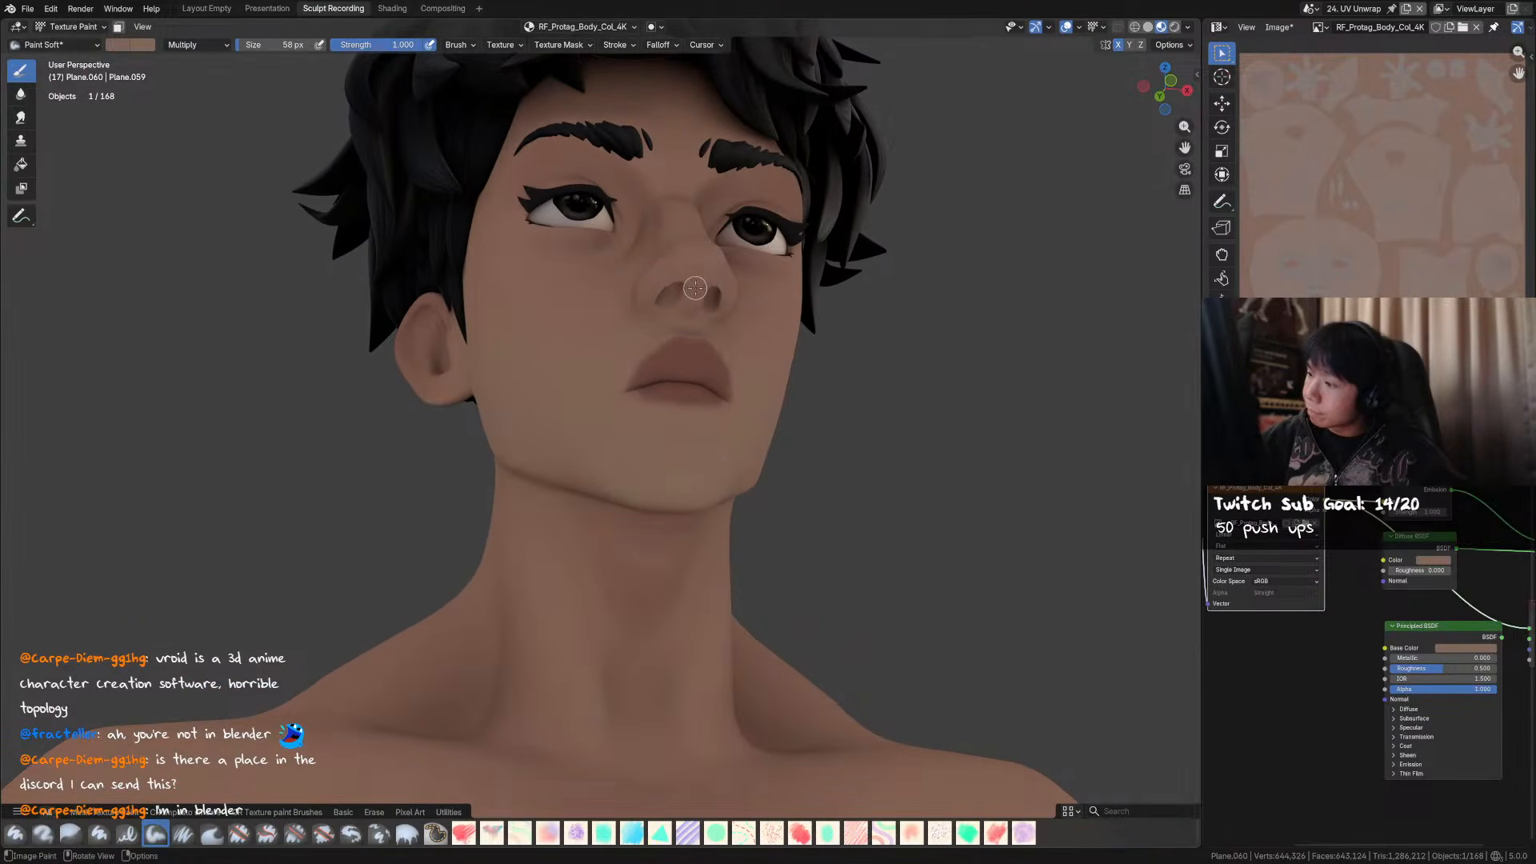
key("bracketright")
key("bracketright")
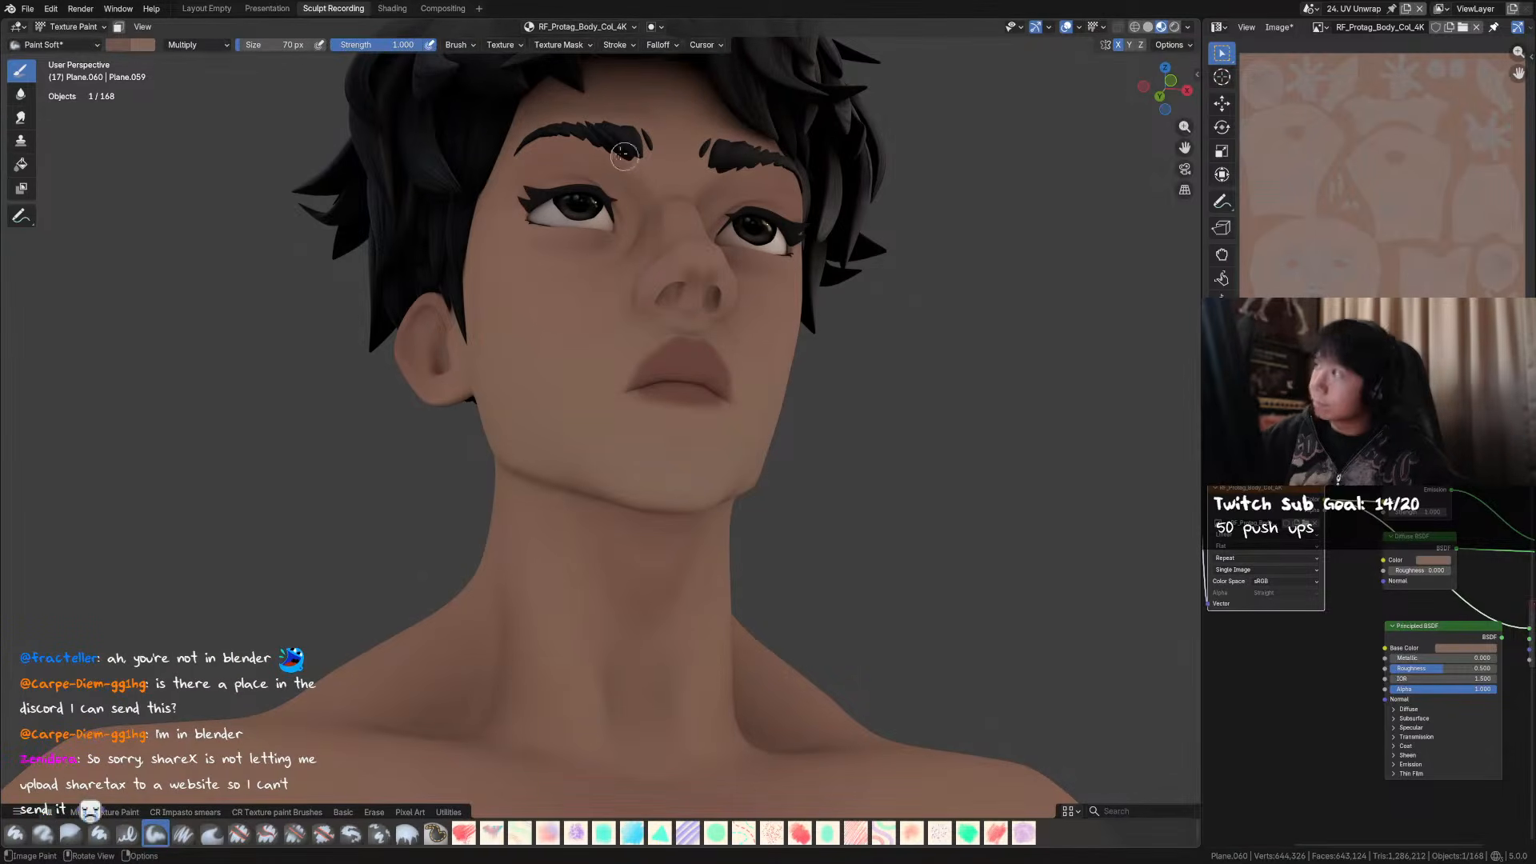
- Set the soft brush to Mix at 57 px and smooth the shading on the underside of the nose
left_click(199, 44)
left_click(210, 76)
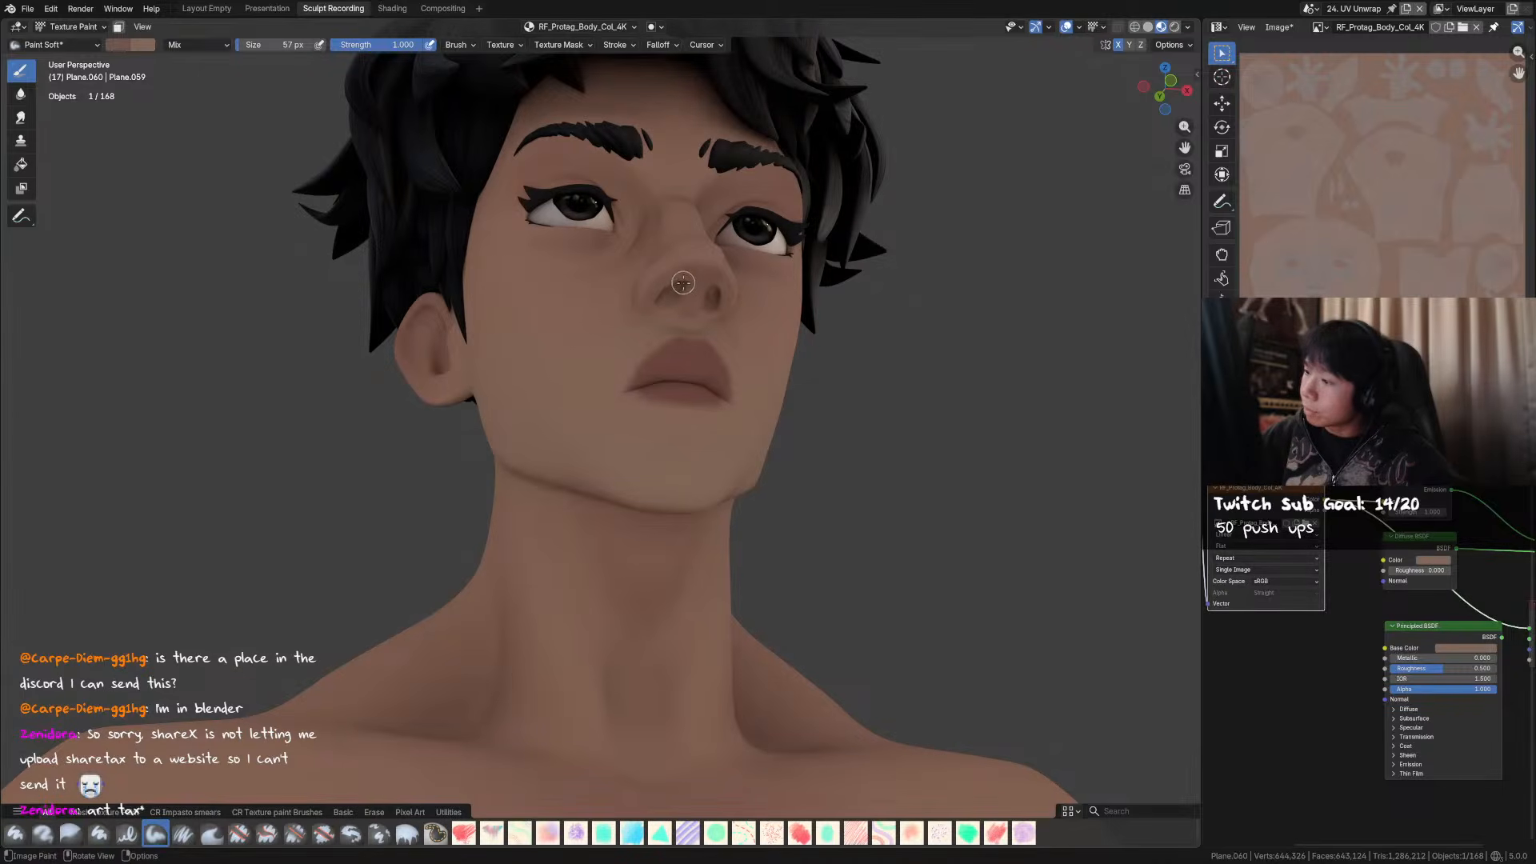
middle_click_drag(672, 293, 864, 277)
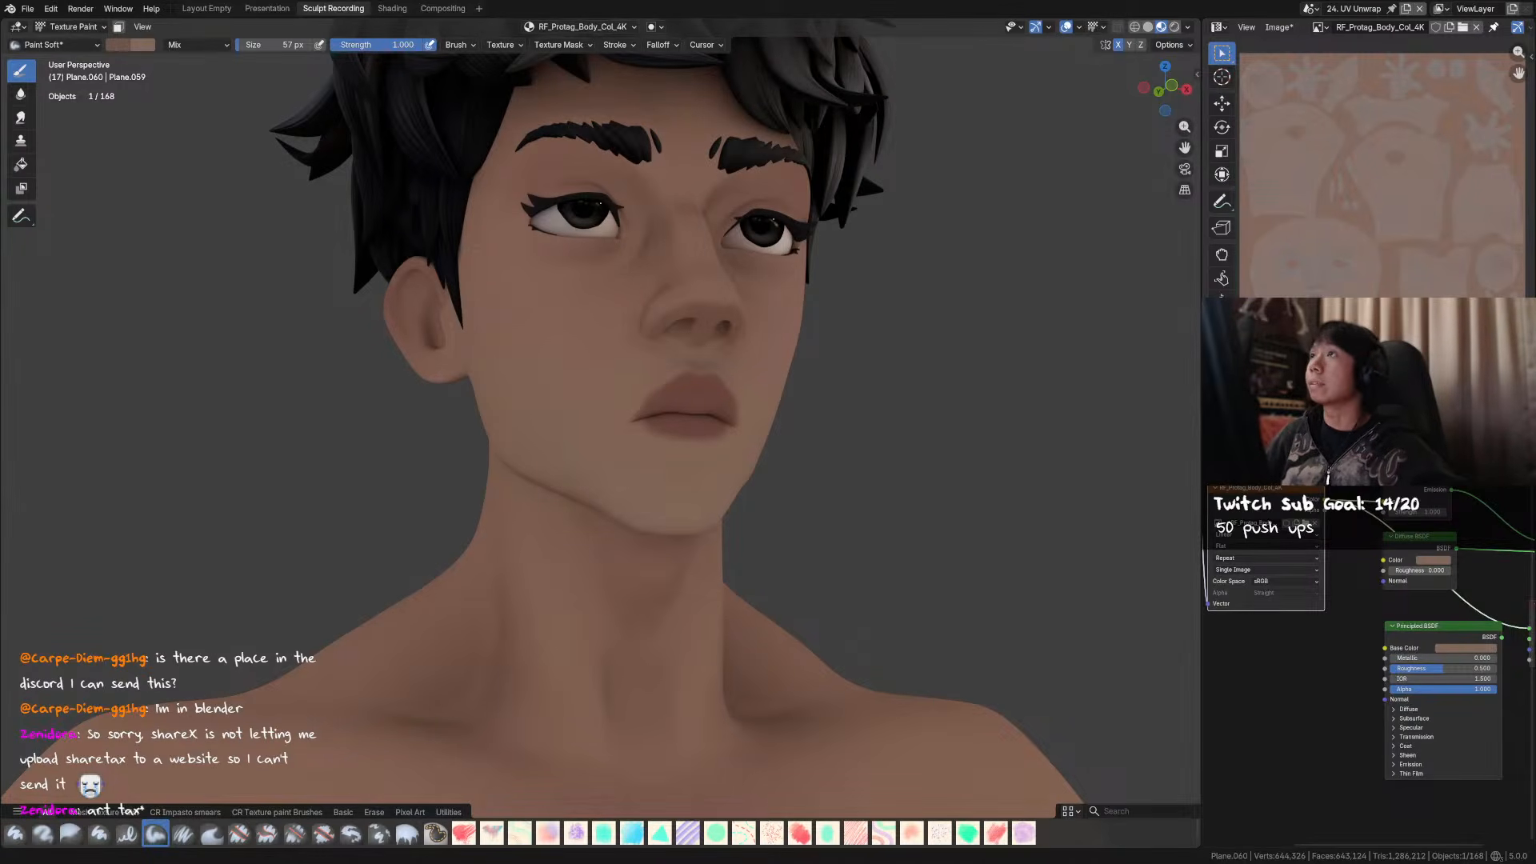
middle_click_drag(709, 320, 731, 266)
right_click(731, 266)
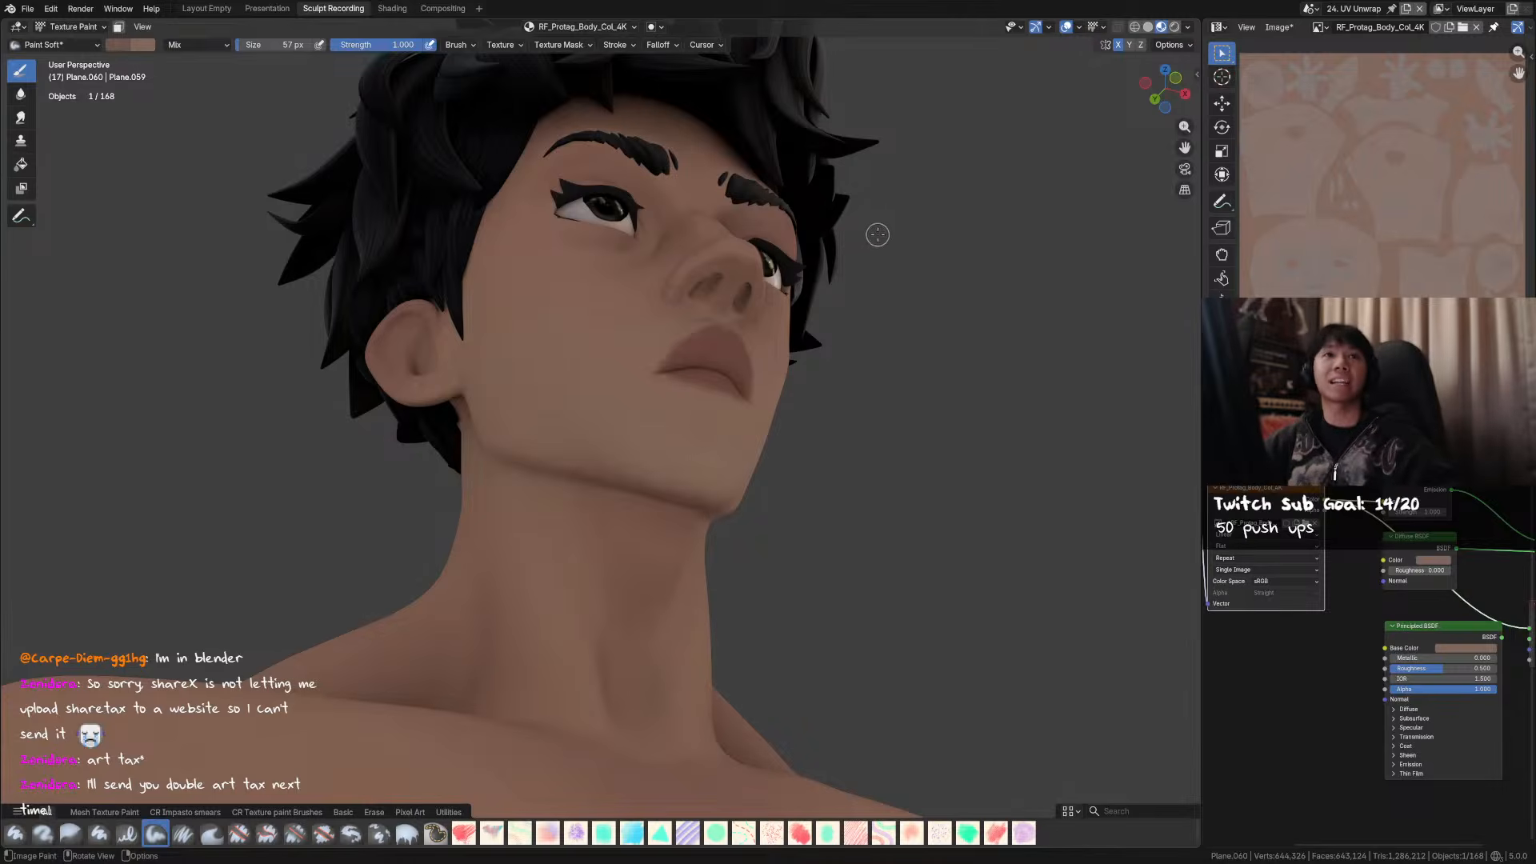
- Blend the shading around the nose tip with the soft brush at 77 px and save the file
mouse_move(952, 204)
middle_mouse_down()
mouse_move(984, 227)
mouse_move(777, 265)
mouse_move(804, 282)
mouse_move(772, 314)
mouse_move(827, 334)
mouse_move(773, 278)
mouse_move(808, 291)
mouse_move(778, 290)
mouse_move(806, 338)
mouse_move(749, 336)
mouse_move(822, 340)
mouse_move(570, 364)
middle_mouse_up()
key("ctrl+s")
key("f")
left_click(573, 380)
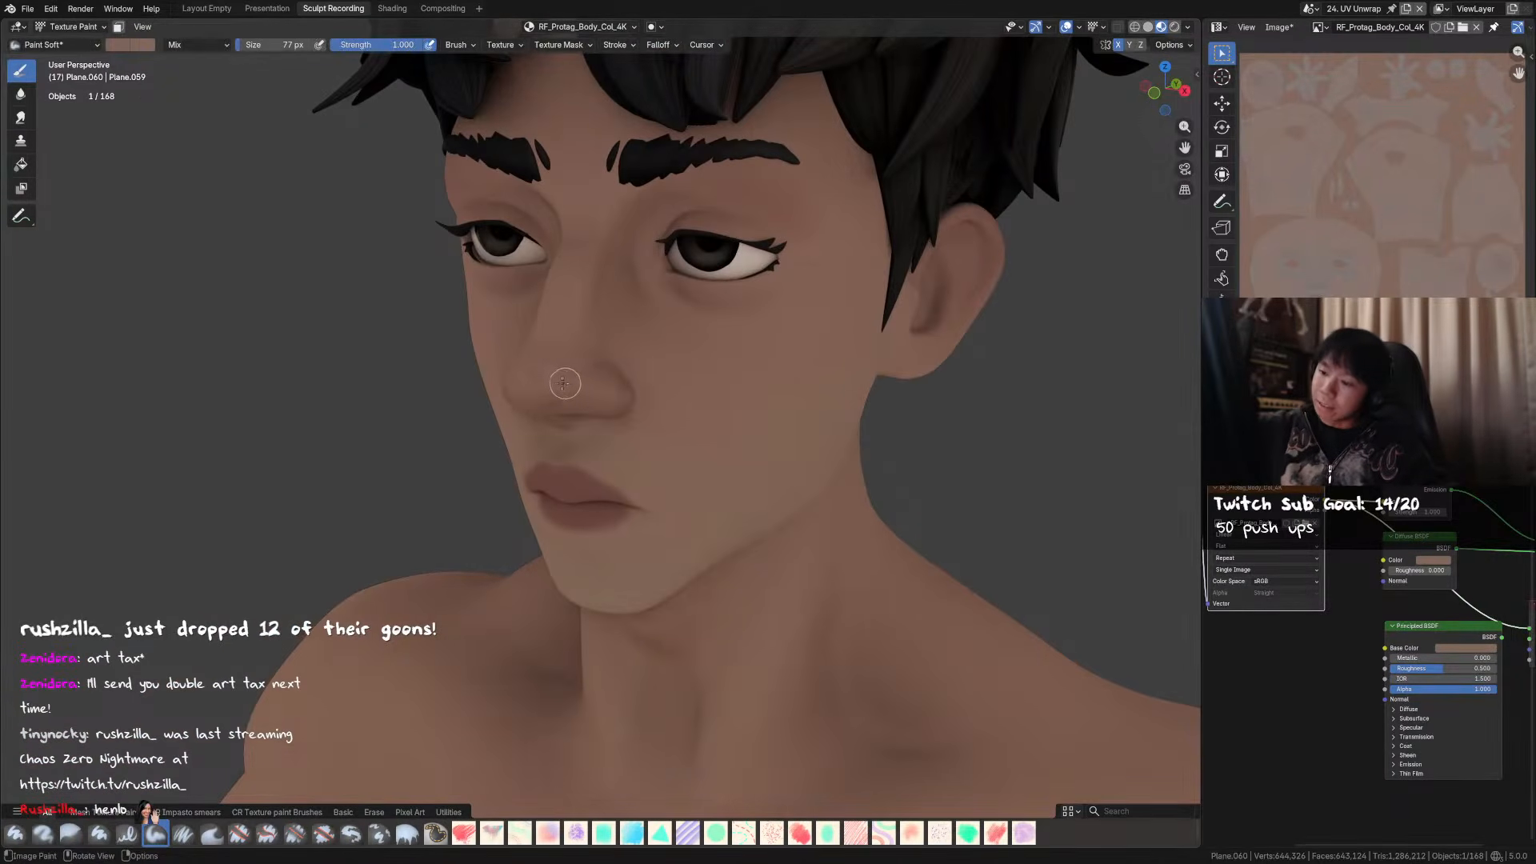
mouse_move(636, 380)
middle_mouse_down()
mouse_move(570, 257)
mouse_move(861, 215)
mouse_move(904, 250)
mouse_move(973, 250)
mouse_move(851, 344)
mouse_move(757, 342)
mouse_move(795, 328)
mouse_move(753, 327)
mouse_move(744, 360)
mouse_move(693, 371)
mouse_move(795, 311)
mouse_move(637, 270)
mouse_move(761, 322)
middle_mouse_up()
key("ctrl+s")
left_click(704, 304)
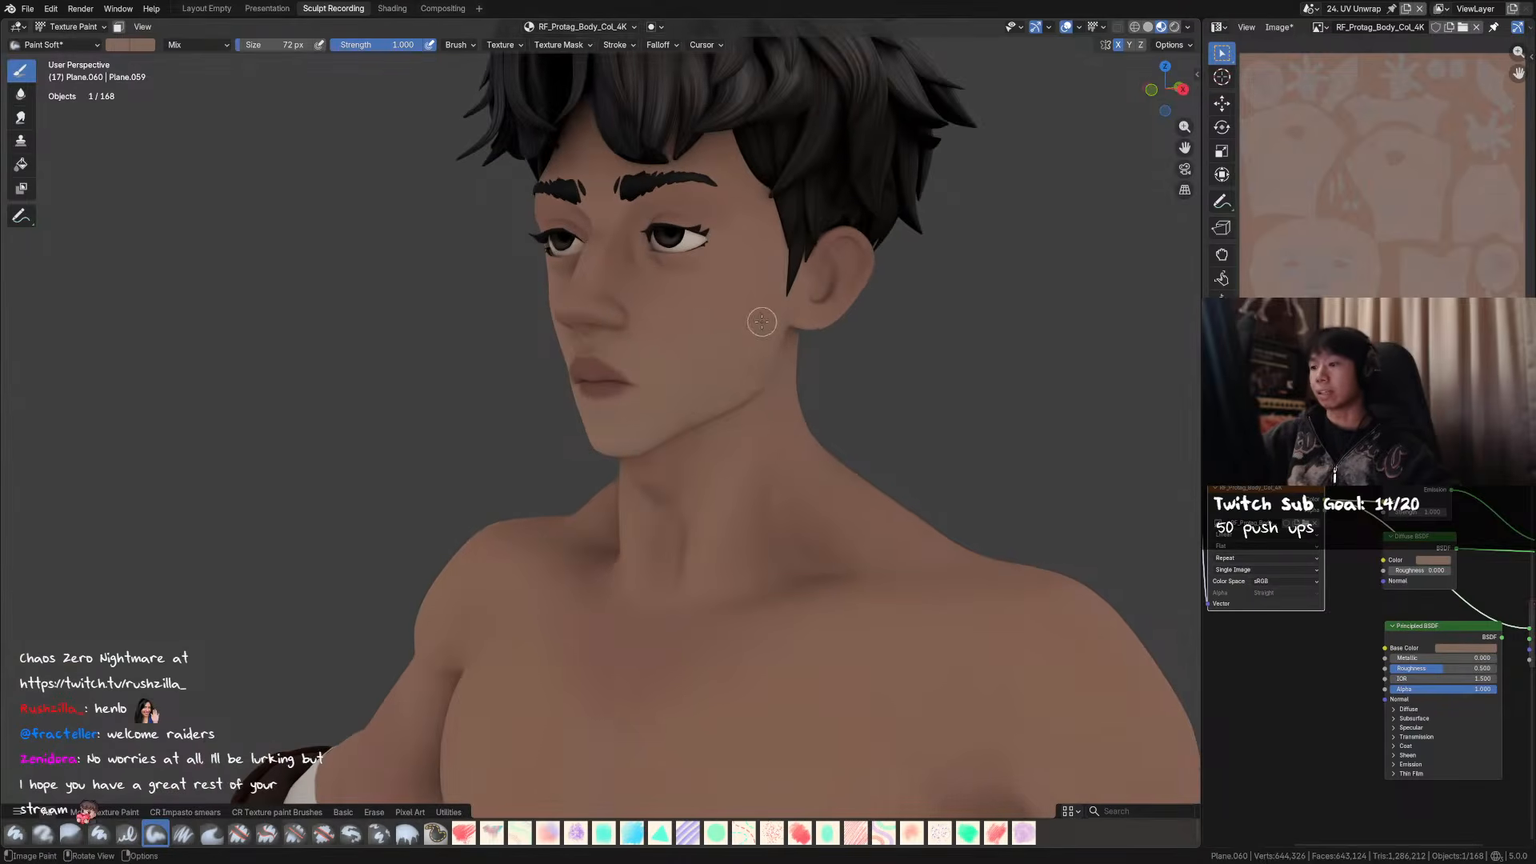
- Set the soft brush to Multiply at 102 px, and try and undo a stroke on the cheek in front of the ear
left_click(196, 45)
left_click(239, 116)
mouse_move(343, 110)
middle_mouse_down()
mouse_move(833, 314)
mouse_move(782, 478)
mouse_move(800, 308)
mouse_move(806, 332)
mouse_move(781, 302)
mouse_move(748, 297)
middle_mouse_up()
key("f")
left_click(766, 300)
left_click_drag(756, 294, 731, 342)
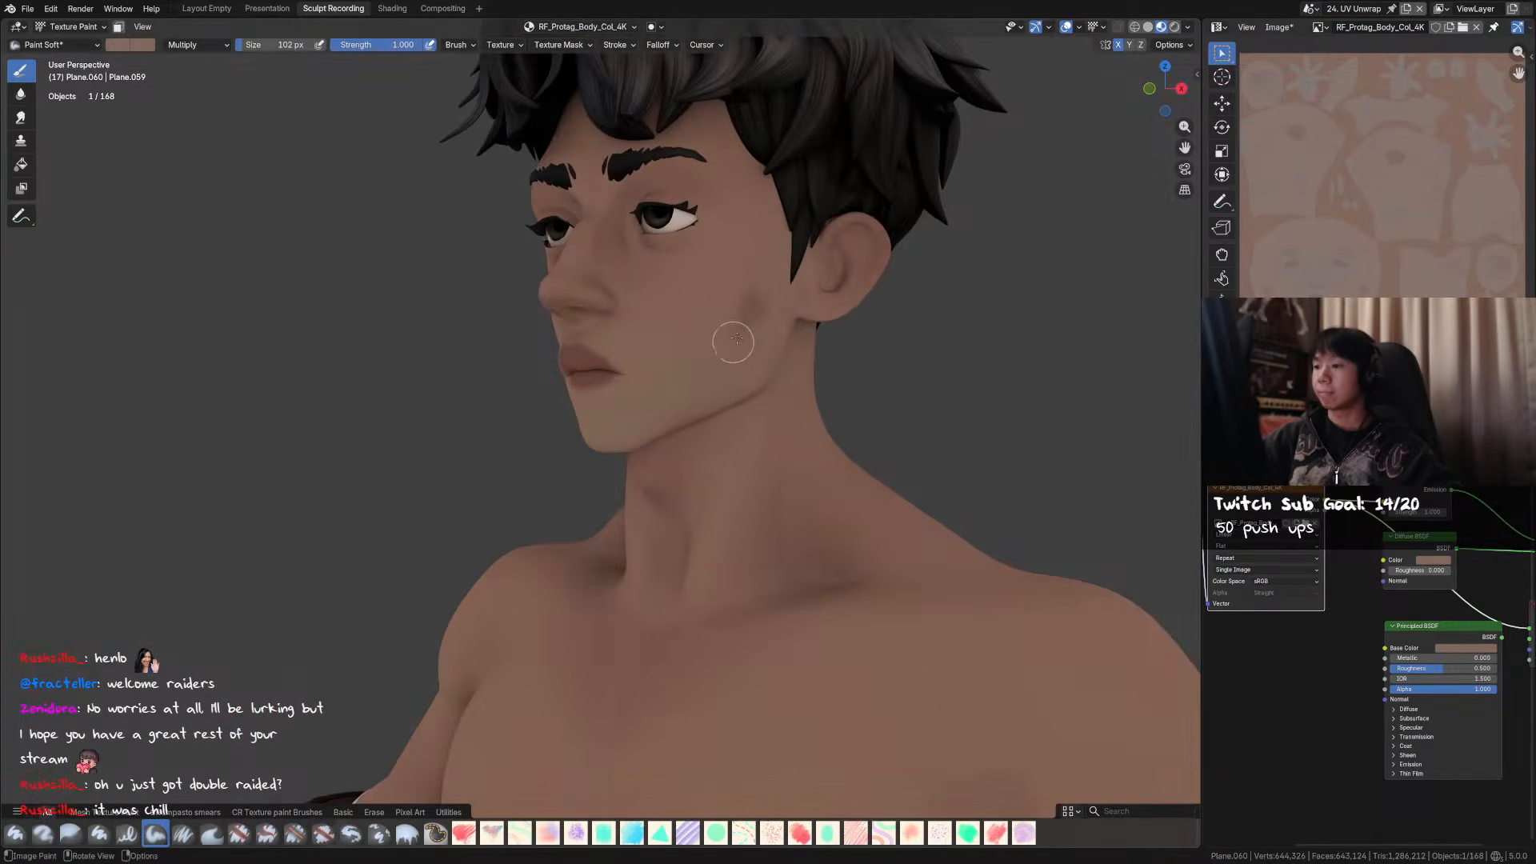
key("ctrl+z")
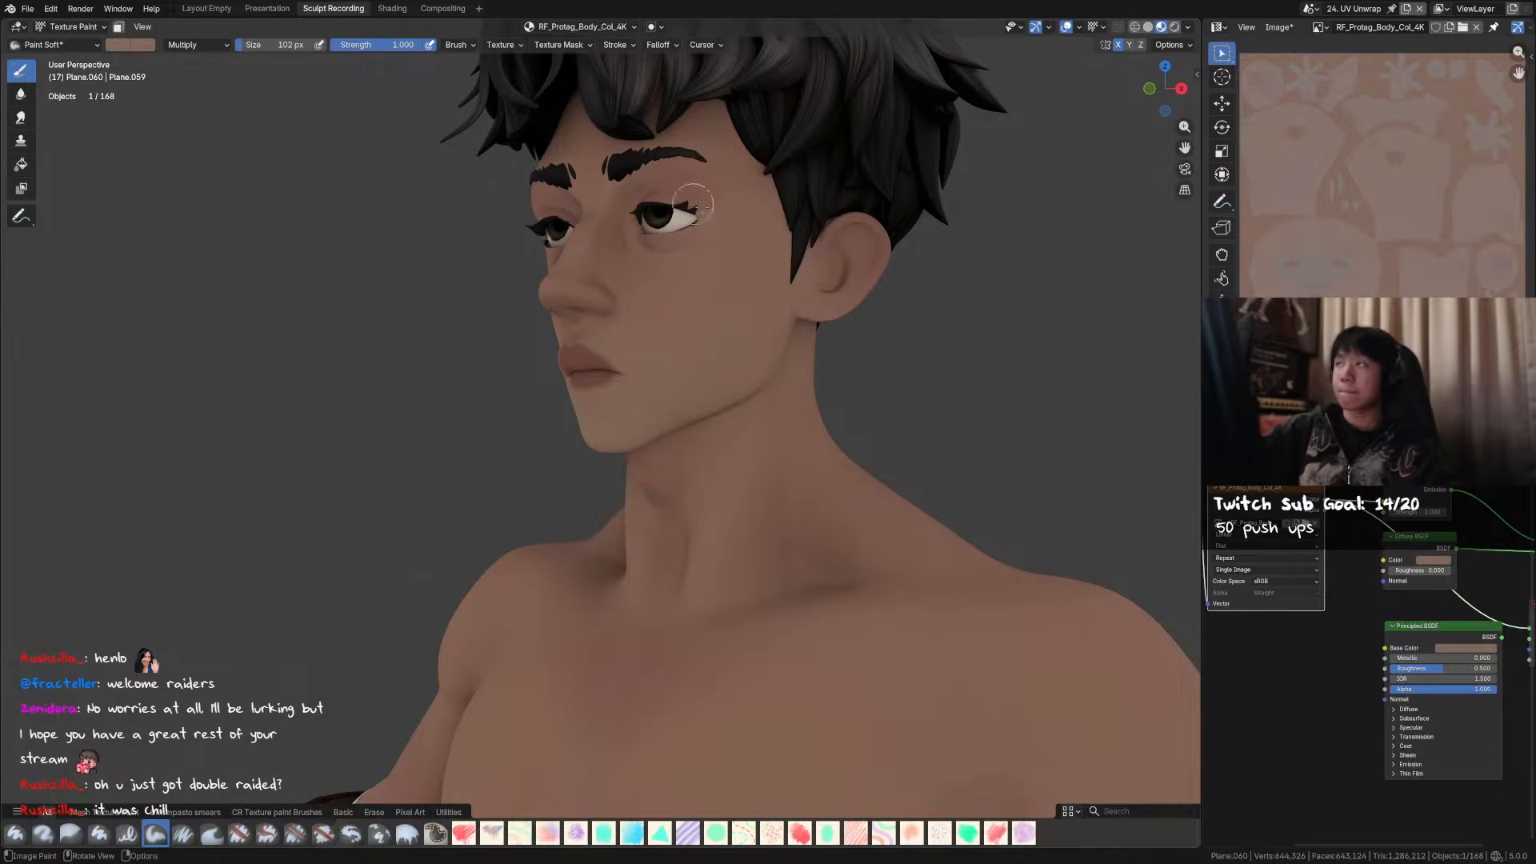
- Lower the soft brush's strength to 0.290 and softly darken the cheek in front of the ear
key("shift+f")
left_click(893, 284)
mouse_move(892, 284)
middle_mouse_down()
mouse_move(902, 304)
mouse_move(761, 298)
mouse_move(782, 271)
middle_mouse_up()
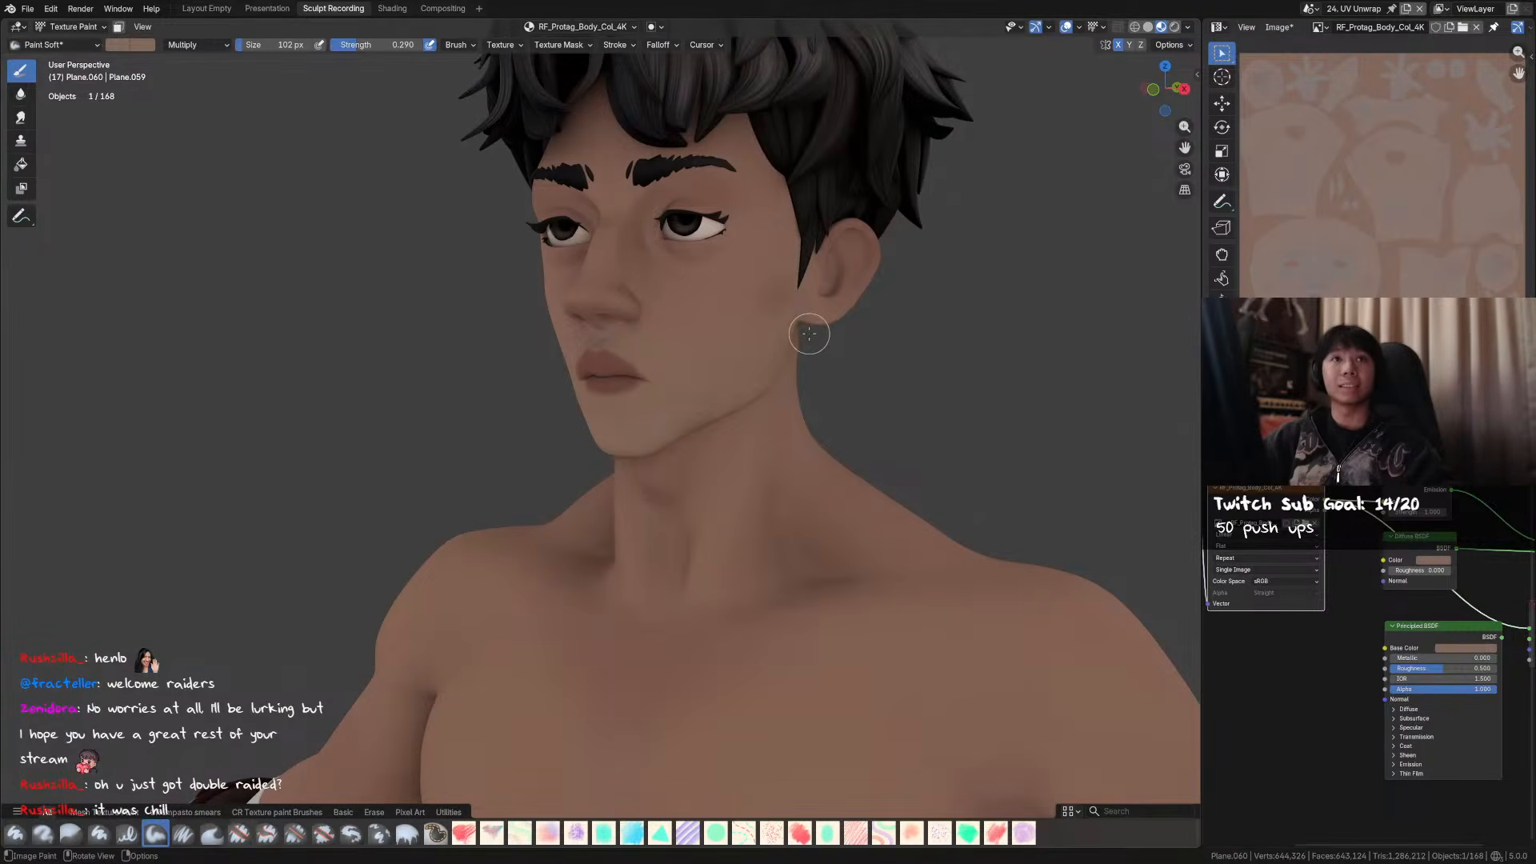
mouse_move(801, 345)
middle_mouse_down()
mouse_move(798, 322)
mouse_move(793, 336)
middle_mouse_up()
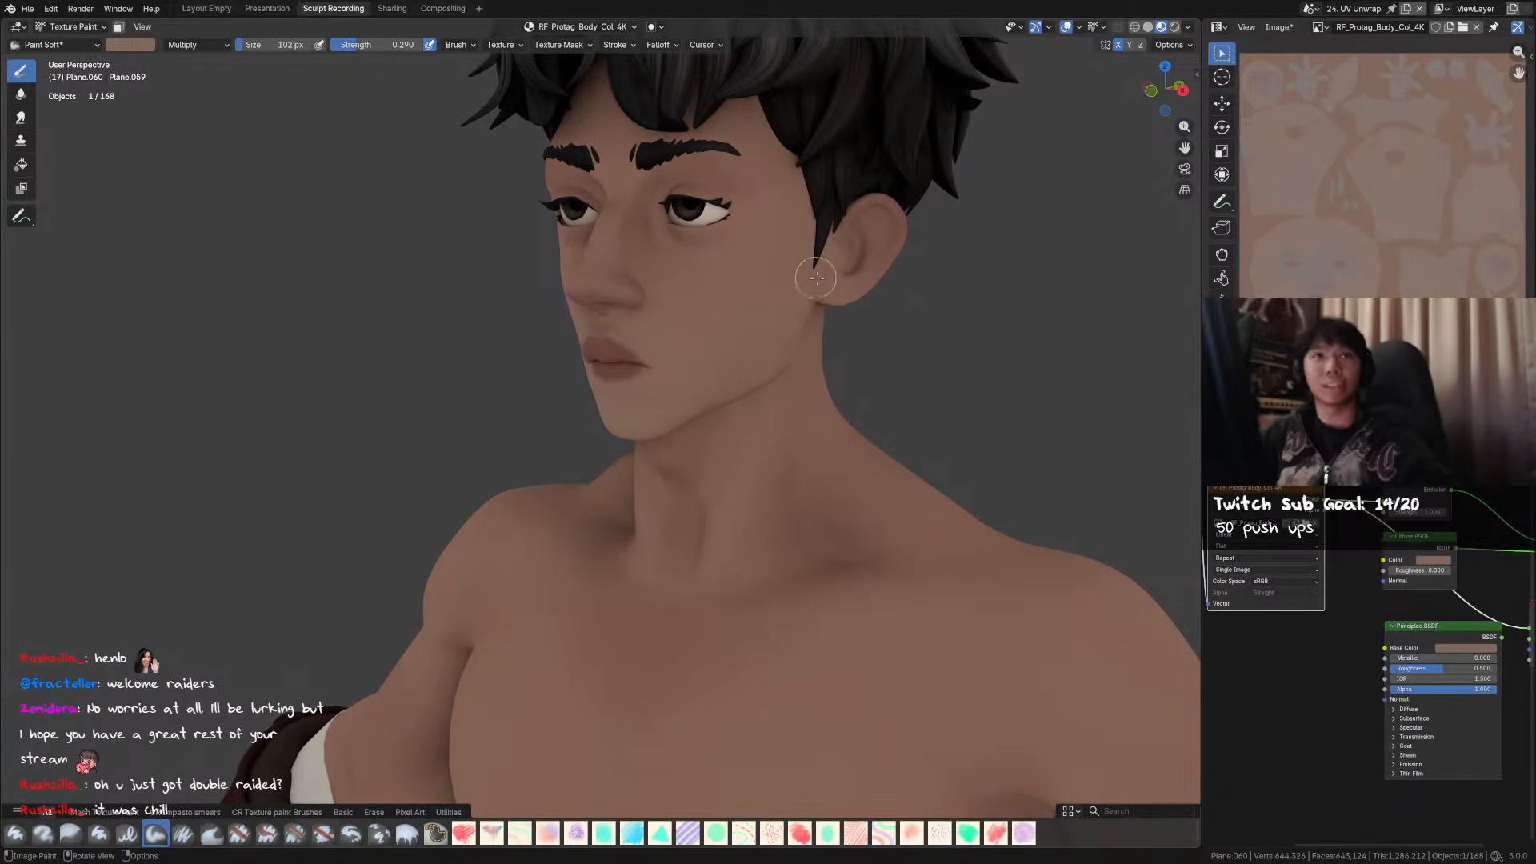
middle_click_drag(817, 314, 813, 311)
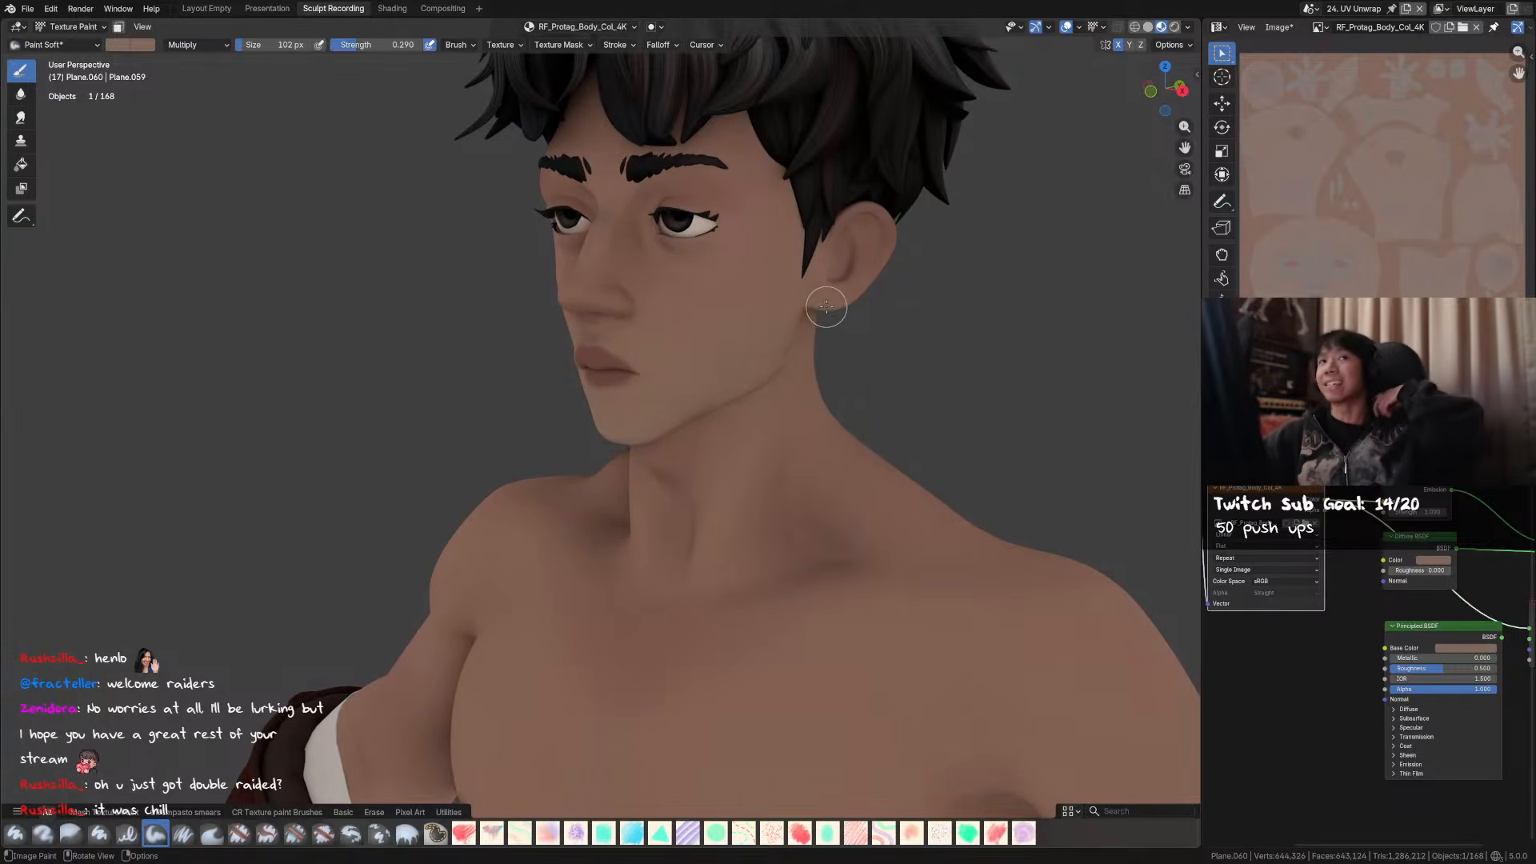
mouse_move(822, 318)
middle_mouse_down()
mouse_move(833, 307)
mouse_move(756, 337)
middle_mouse_up()
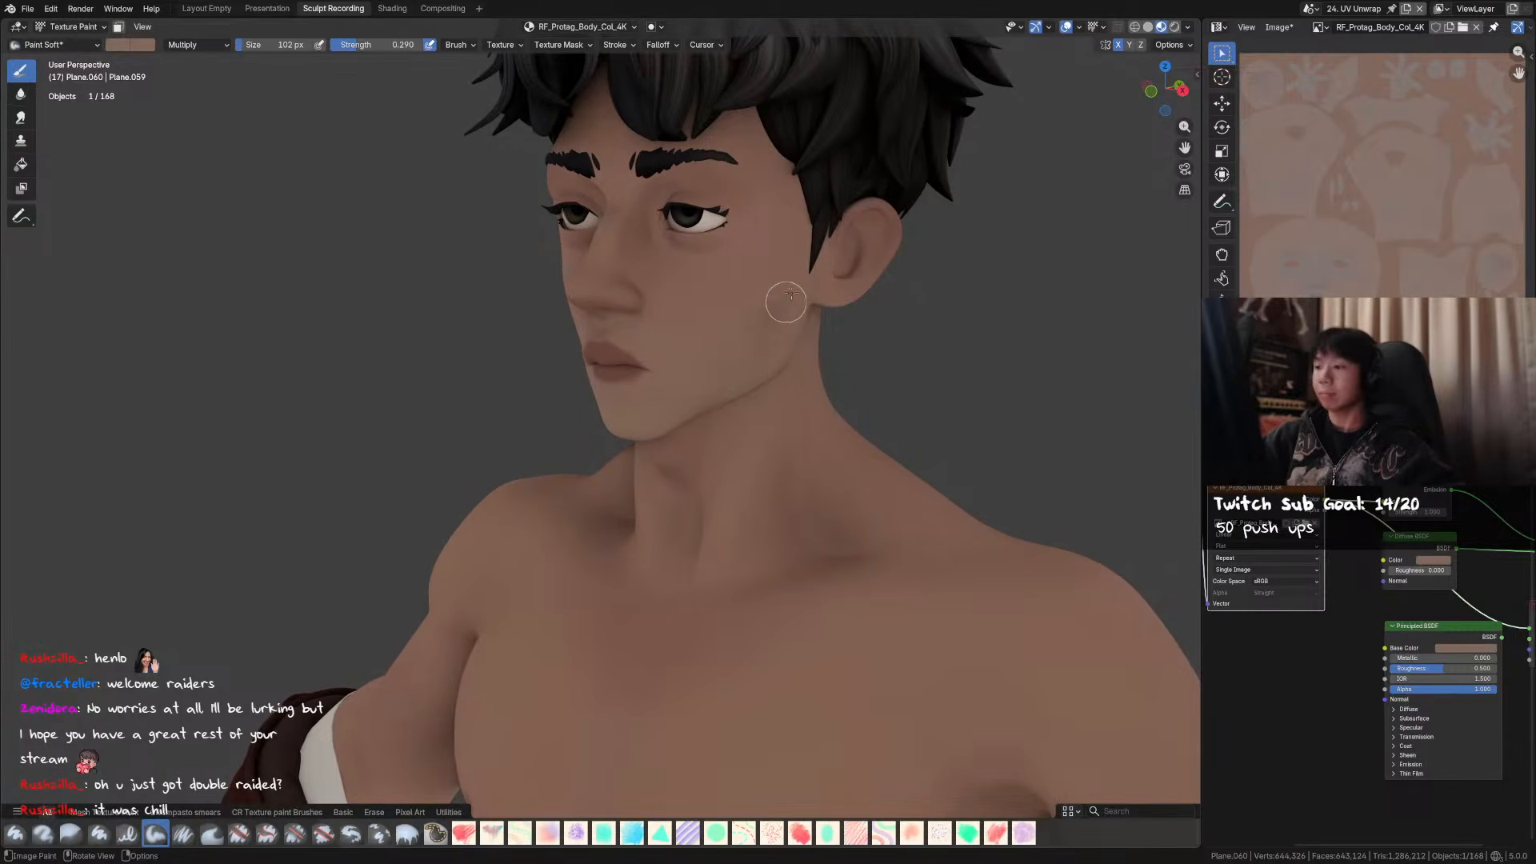
- Set the soft brush to Mix at 113 px and soften the shading on the cheek near the ear
left_click(209, 45)
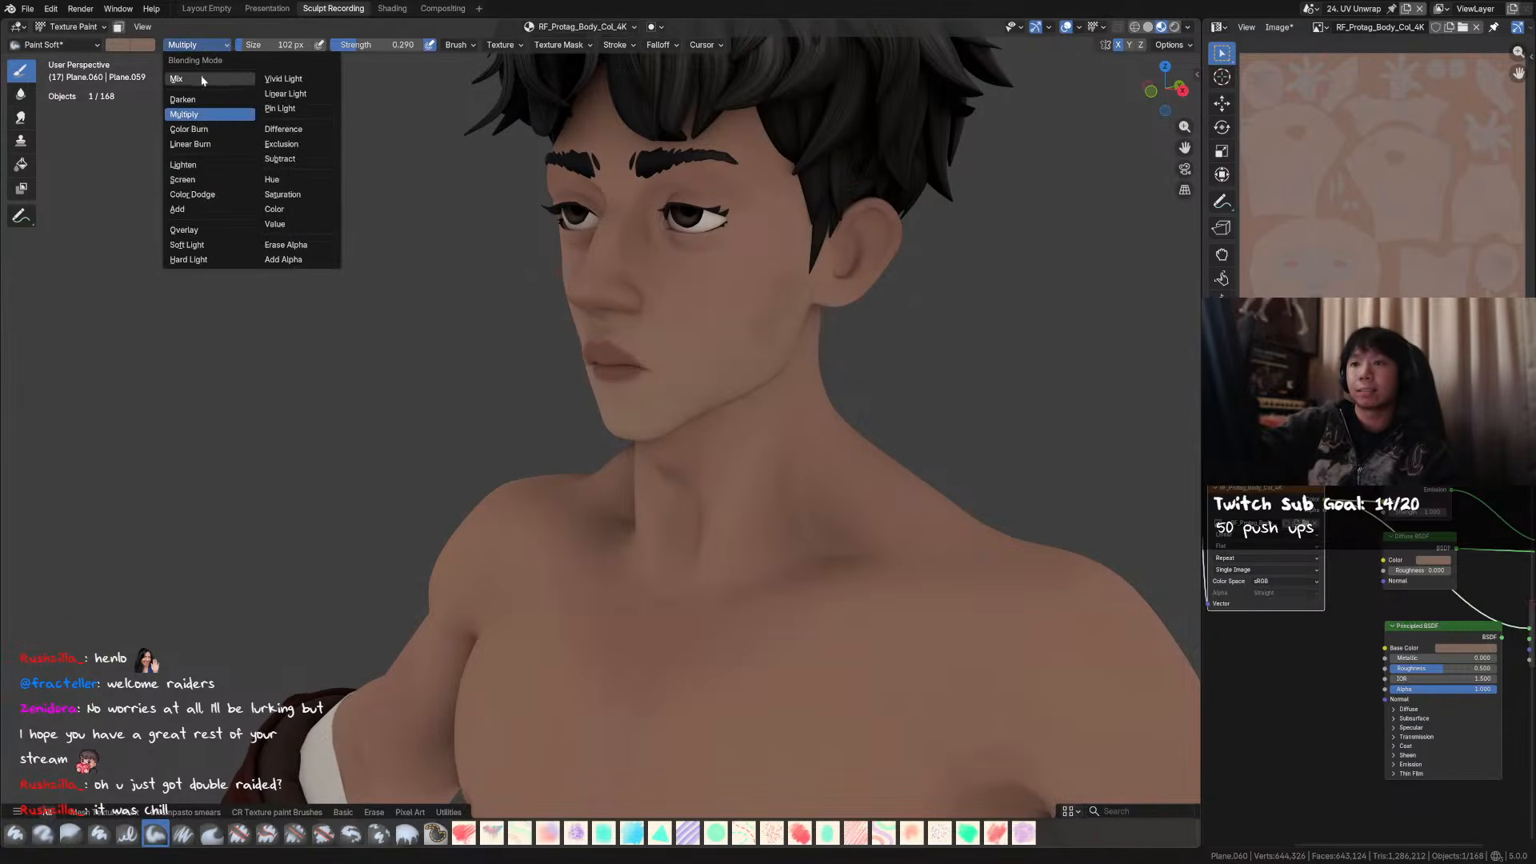
left_click(203, 80)
key("f")
left_click(787, 296)
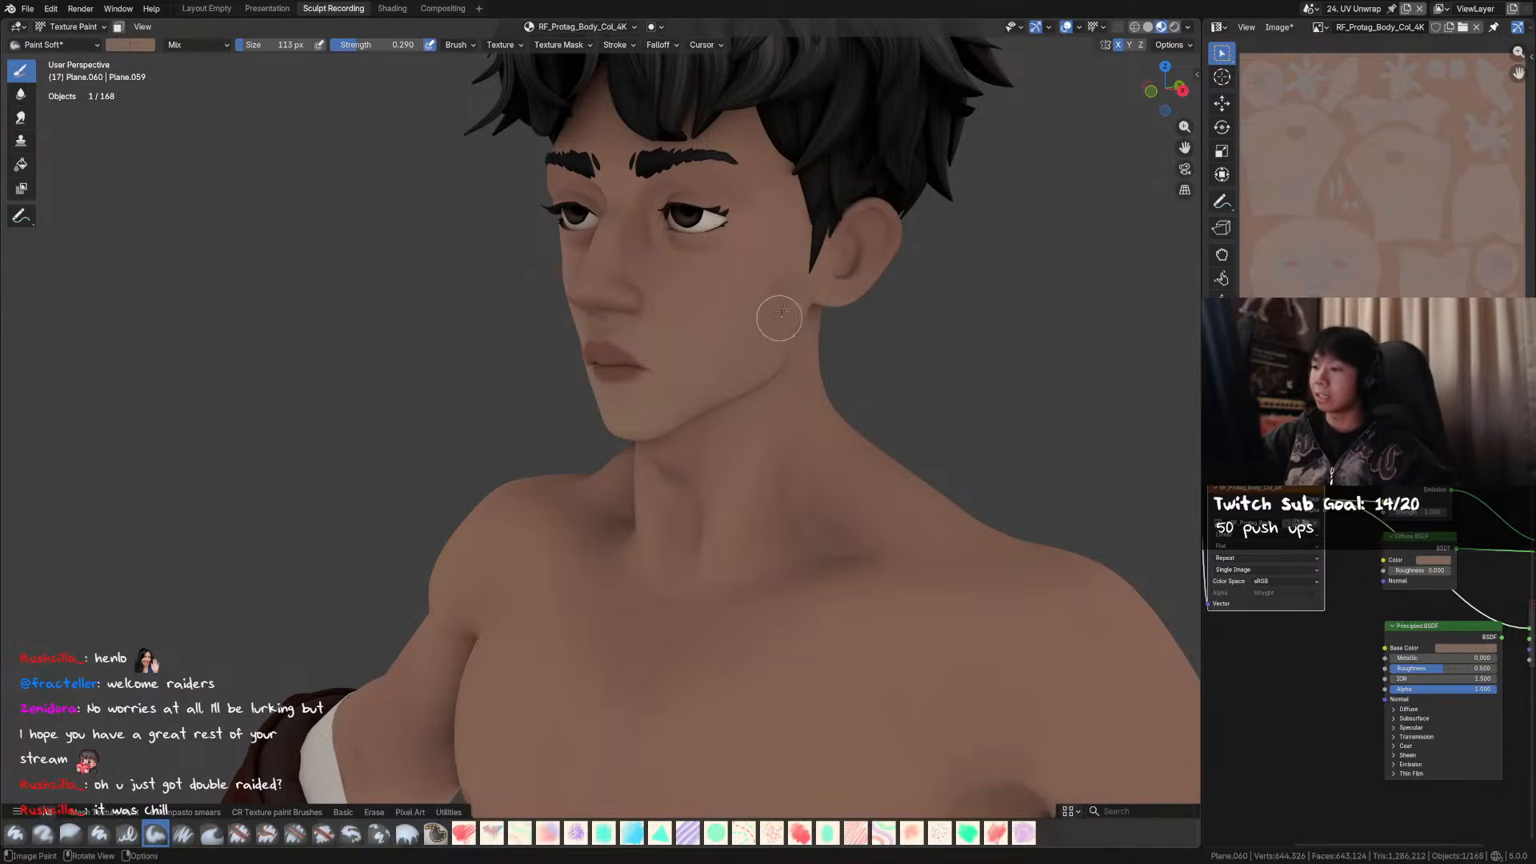
- Check the whole character from the front and save the file
middle_click_drag(790, 296, 909, 301)
scroll(867, 285, "down", 6)
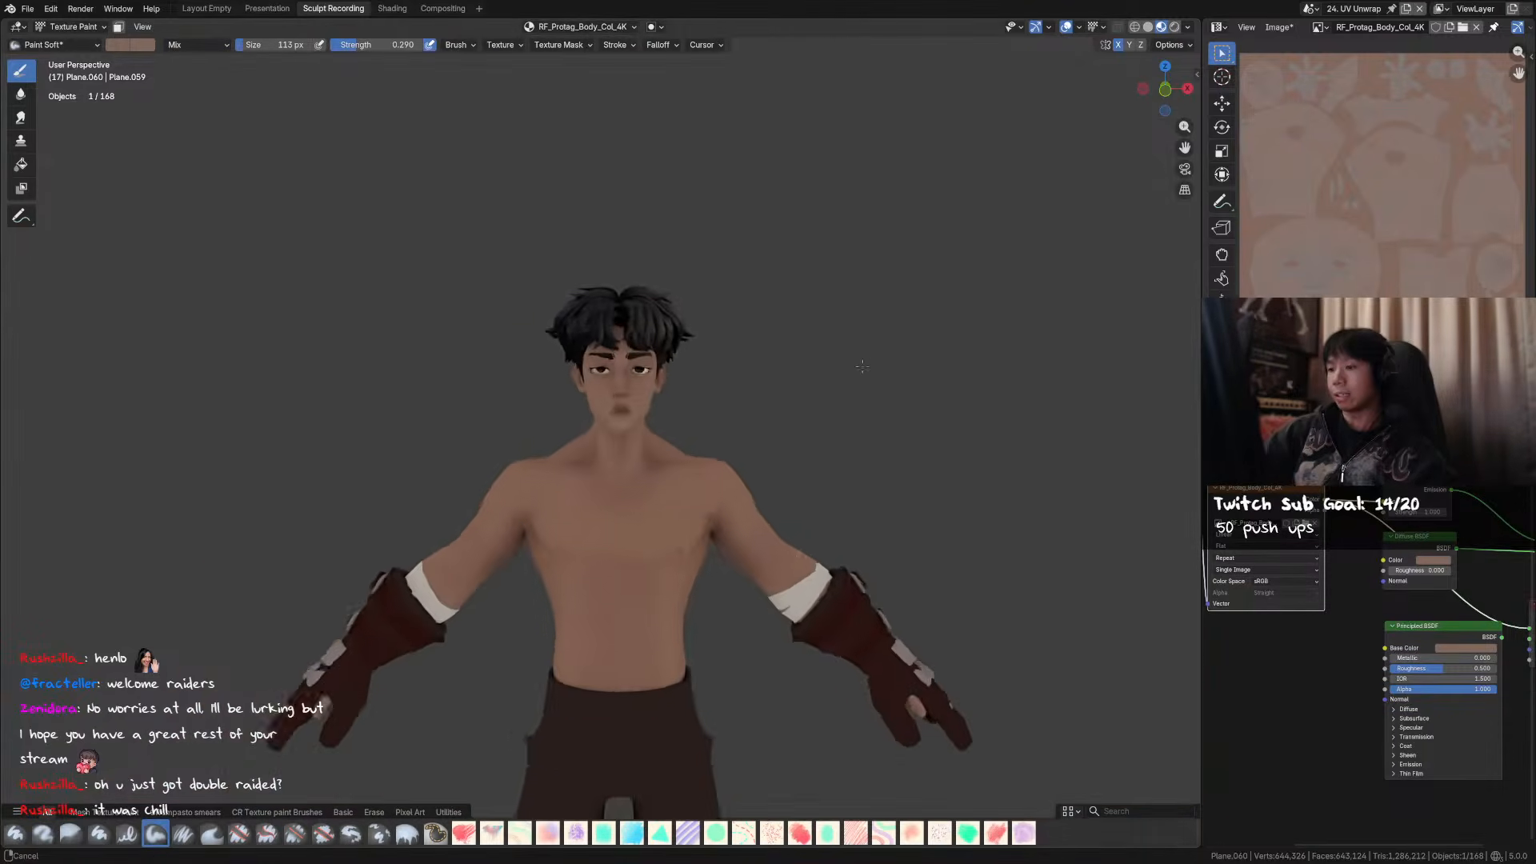
middle_click_drag(857, 231, 884, 175)
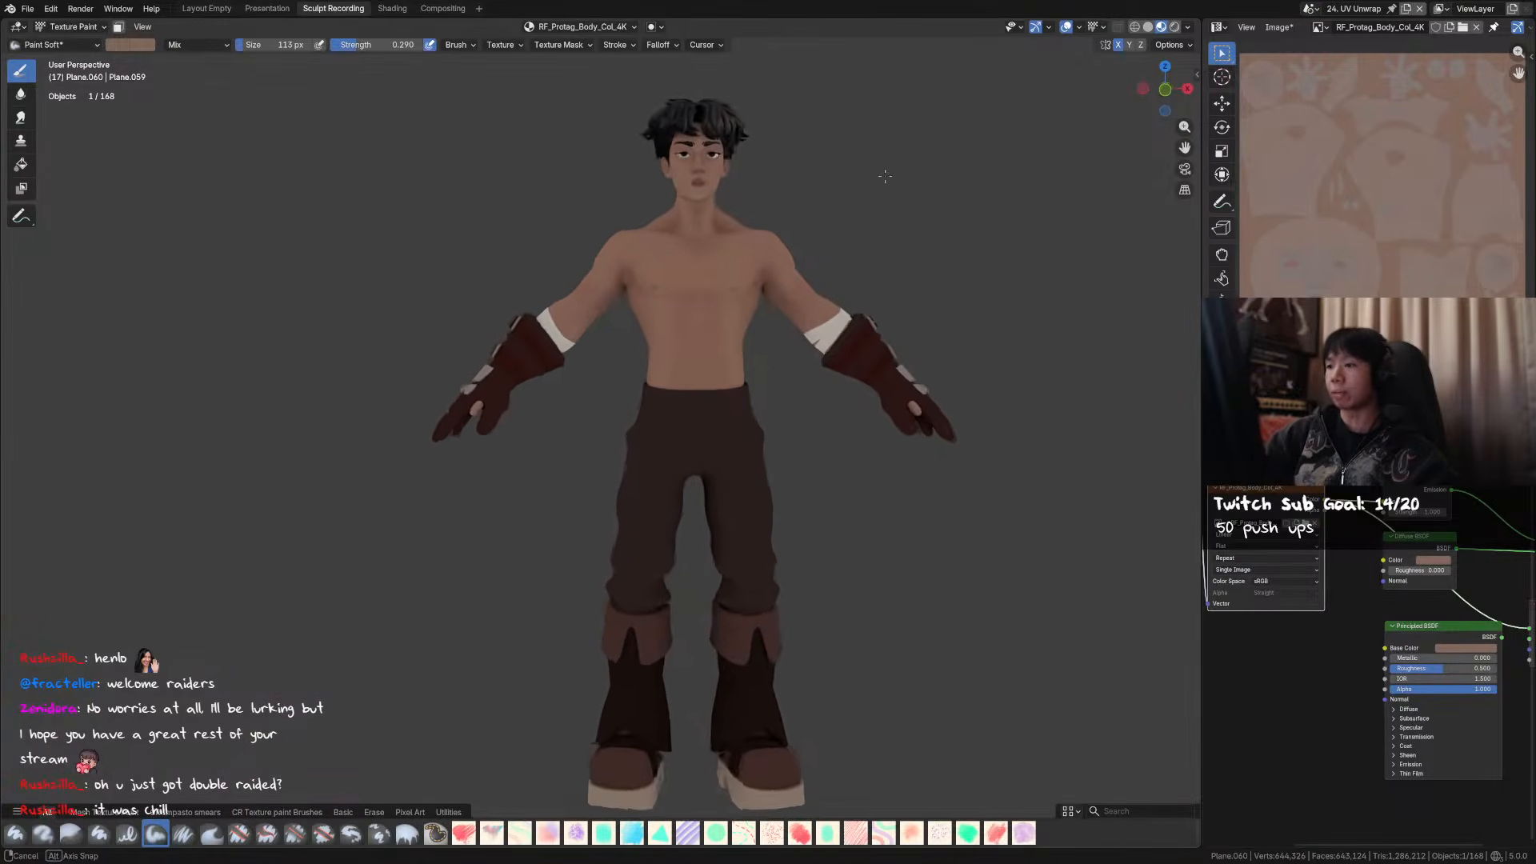
key("ctrl+s")
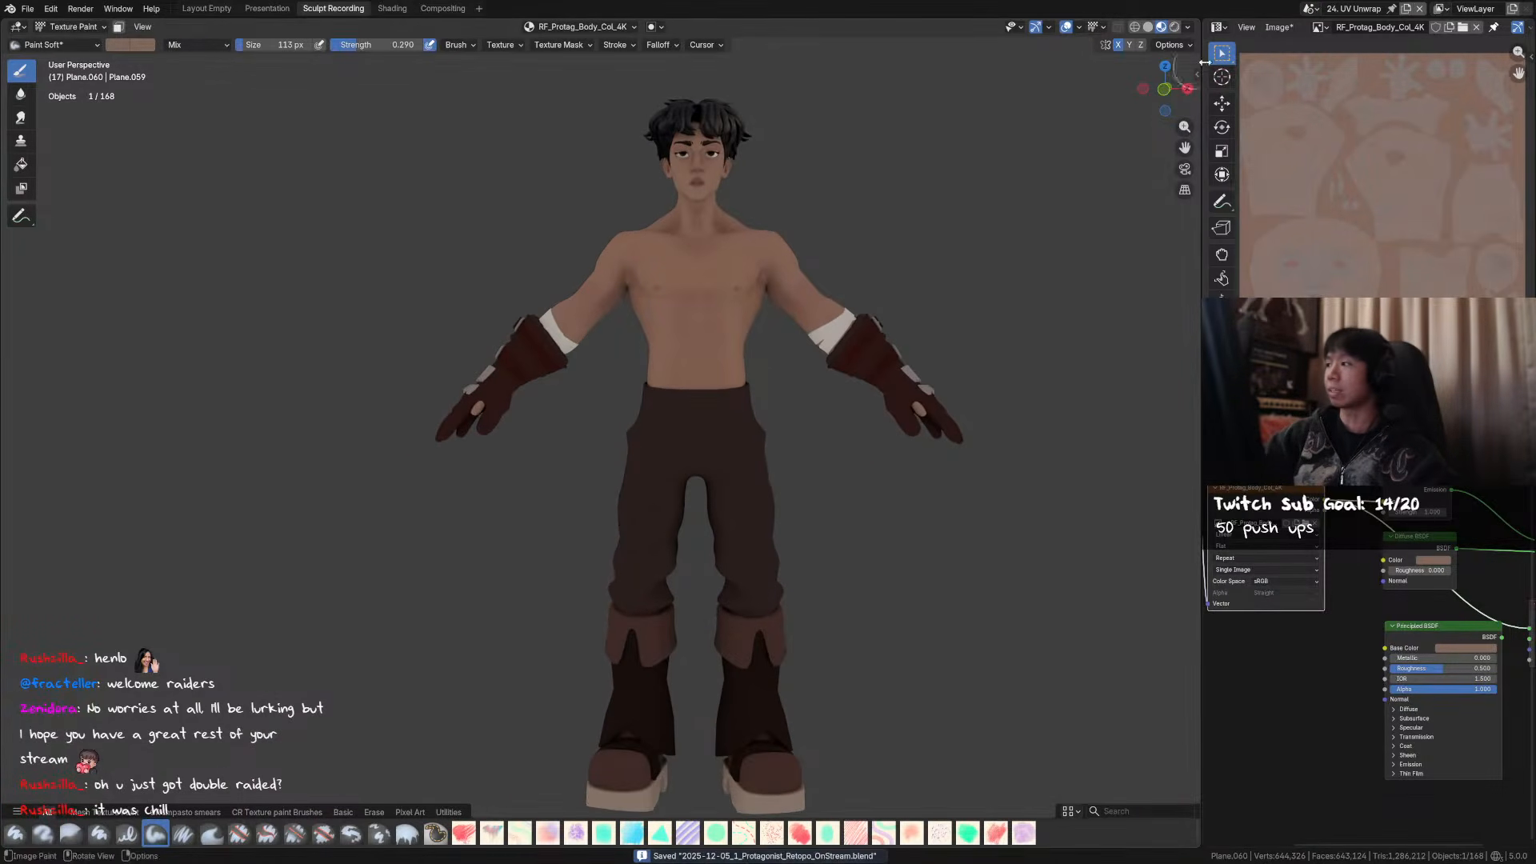
- Switch to Object Mode, select the hair and head pieces, and frame the selection
middle_click_drag(984, 128, 969, 217, "shift")
key("ctrl+Tab")
left_click(890, 232)
middle_click_drag(854, 189, 868, 228)
left_click_drag(833, 50, 672, 152)
left_click_drag(808, 229, 704, 297, "ctrl")
key("KP_Decimal")
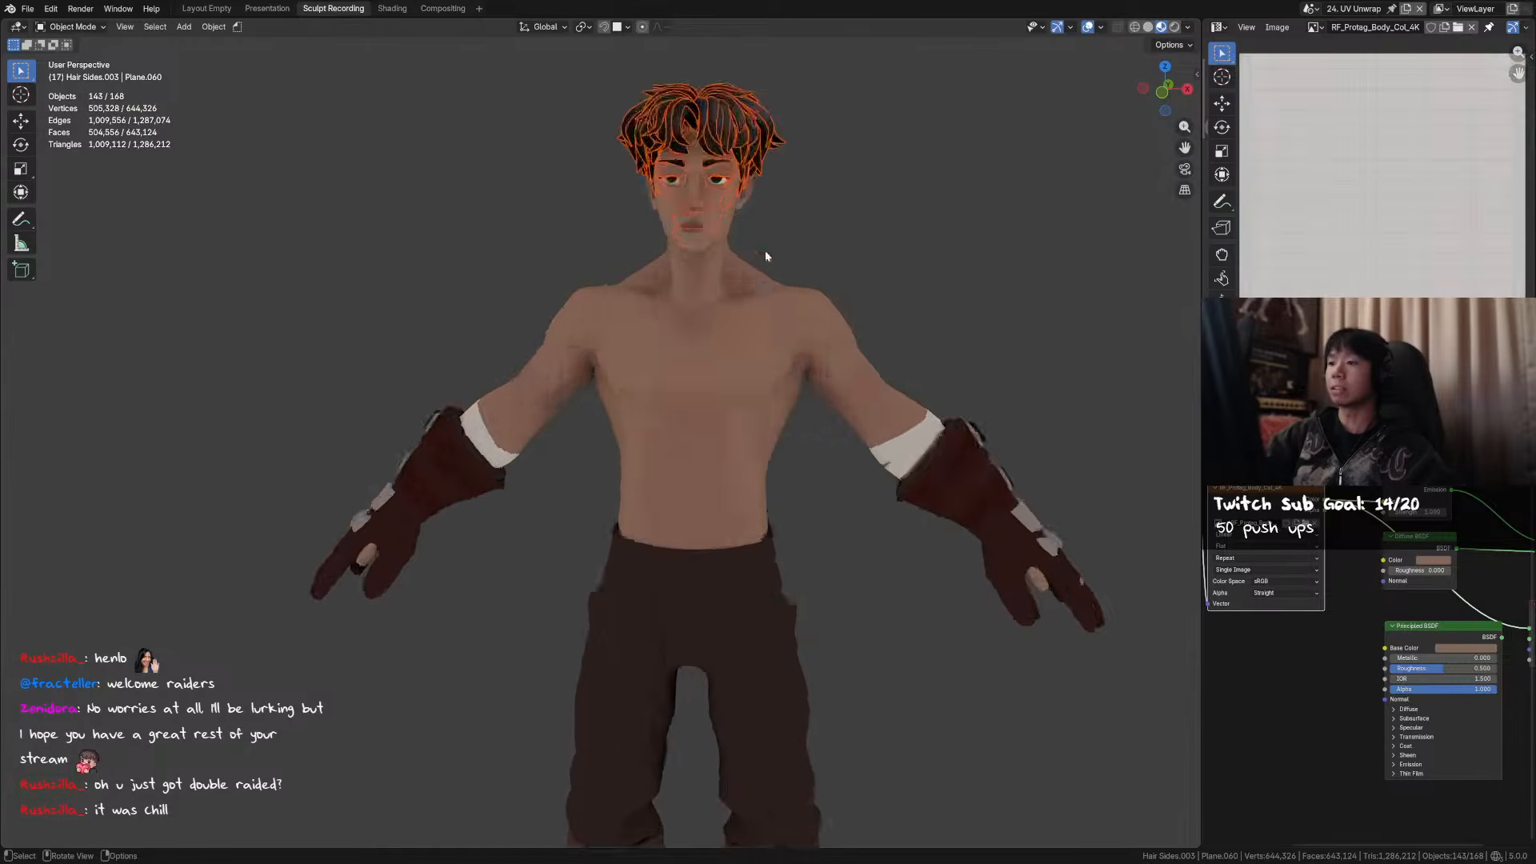
- Clear the selection, check the head from the side, and save the file
left_click(914, 183)
middle_click_drag(985, 248, 898, 240)
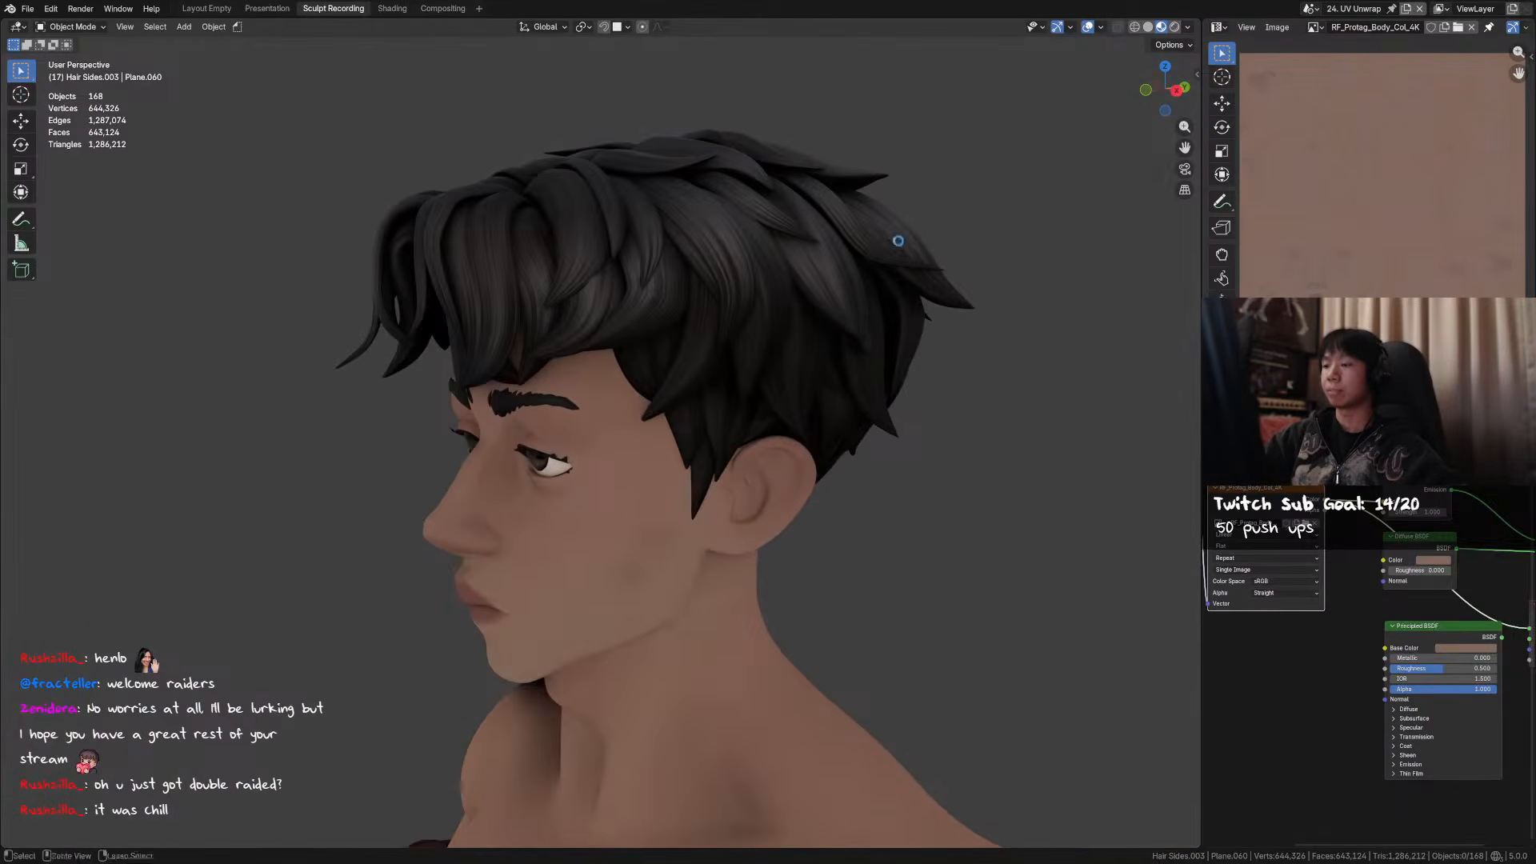
key("ctrl+s")
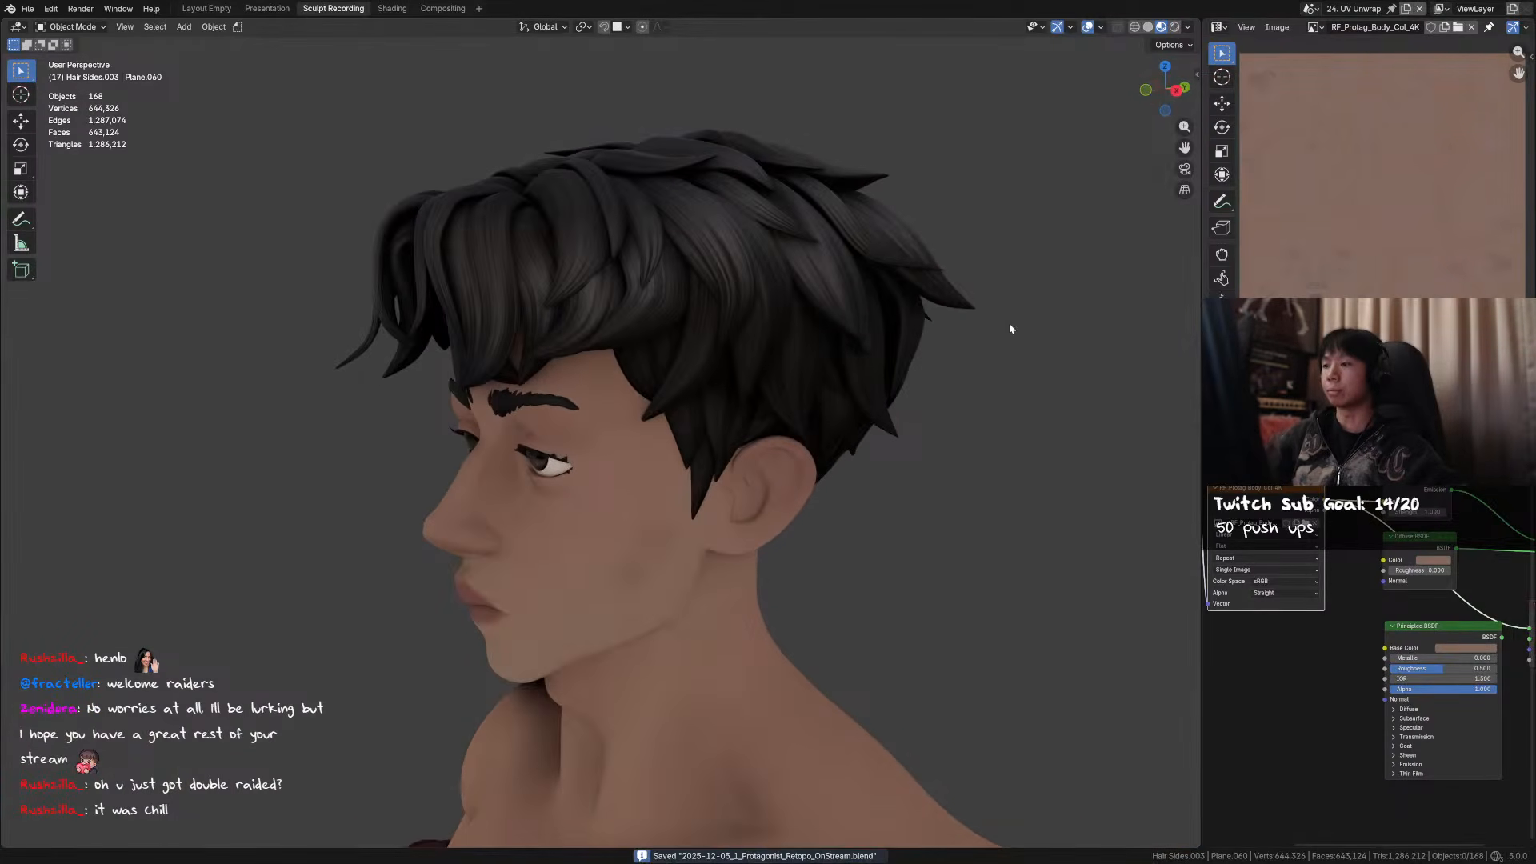
- Select a hair strand and examine the Map Range and Add nodes driving the specular Position of its hair shader
left_click(694, 212)
left_click(737, 309, "shift")
middle_click_drag(886, 380, 887, 439)
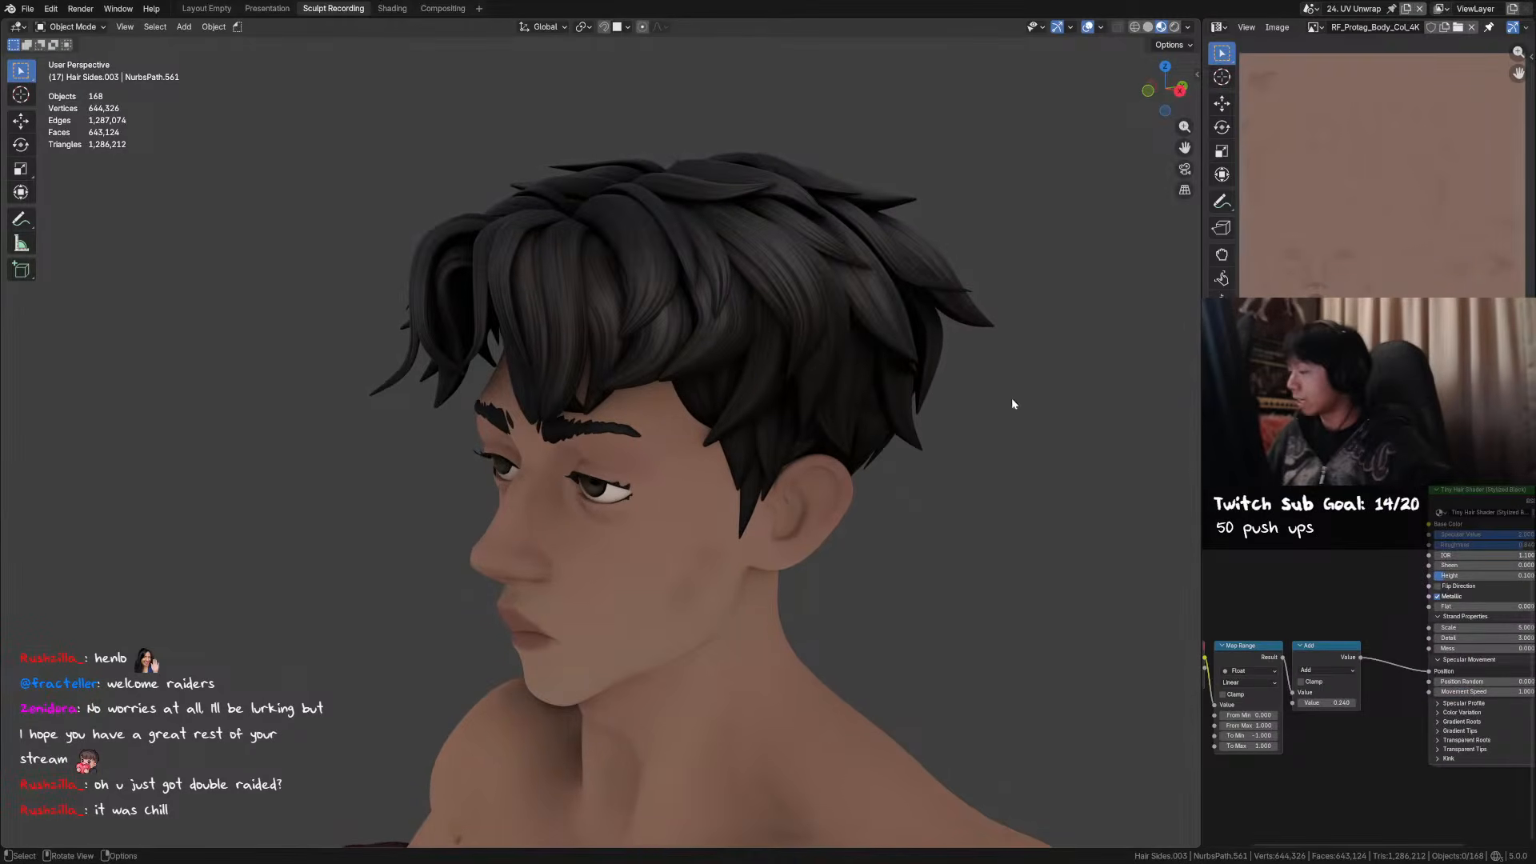
middle_click_drag(1332, 597, 1309, 573)
scroll(1372, 624, "up", 1)
middle_click_drag(1358, 662, 1441, 674)
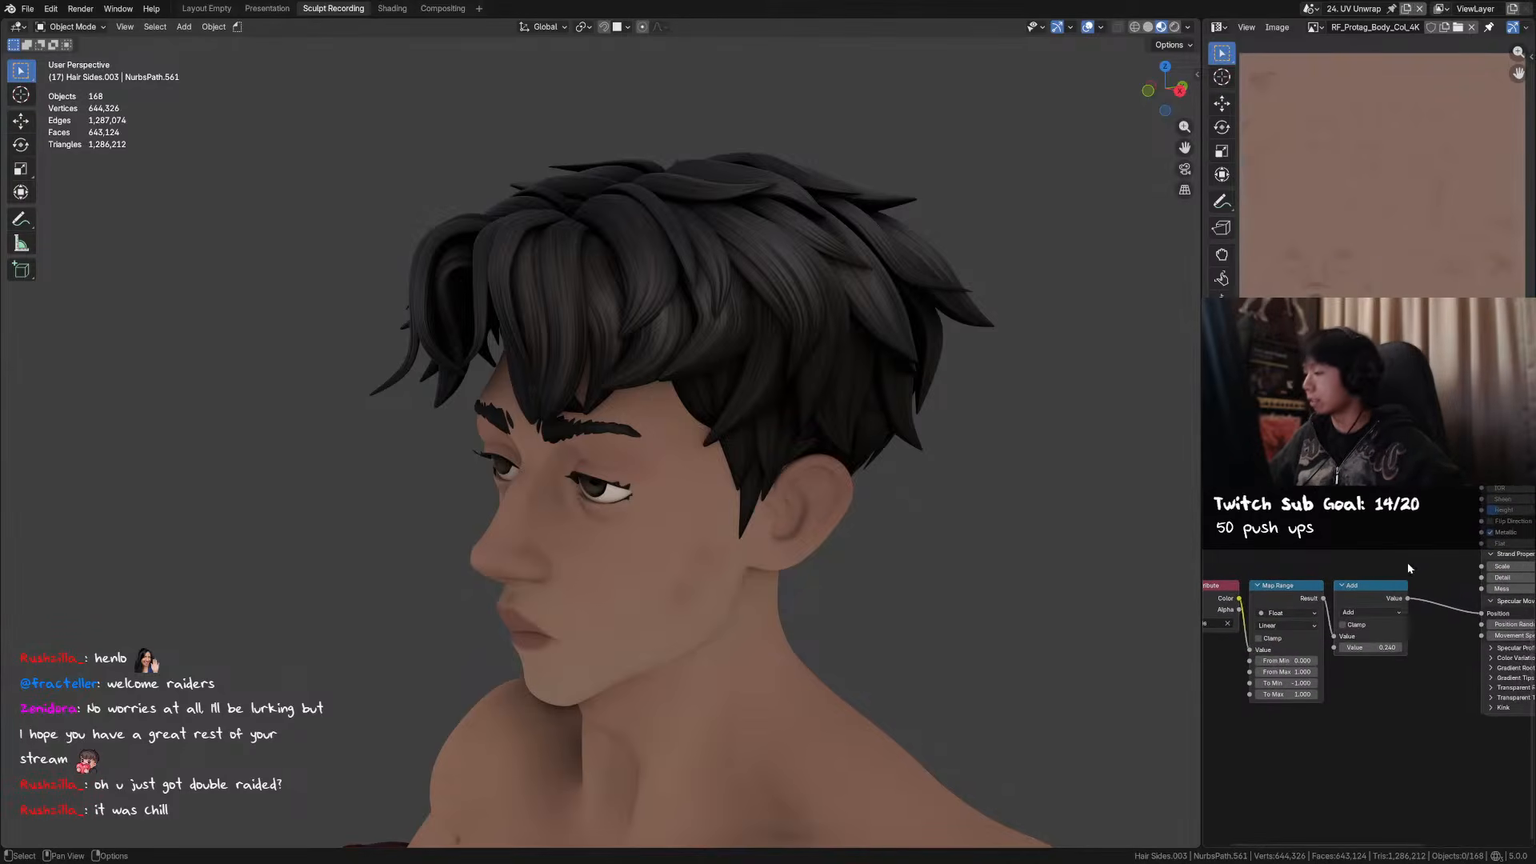
middle_click_drag(1410, 568, 1405, 586)
middle_click_drag(944, 568, 653, 230)
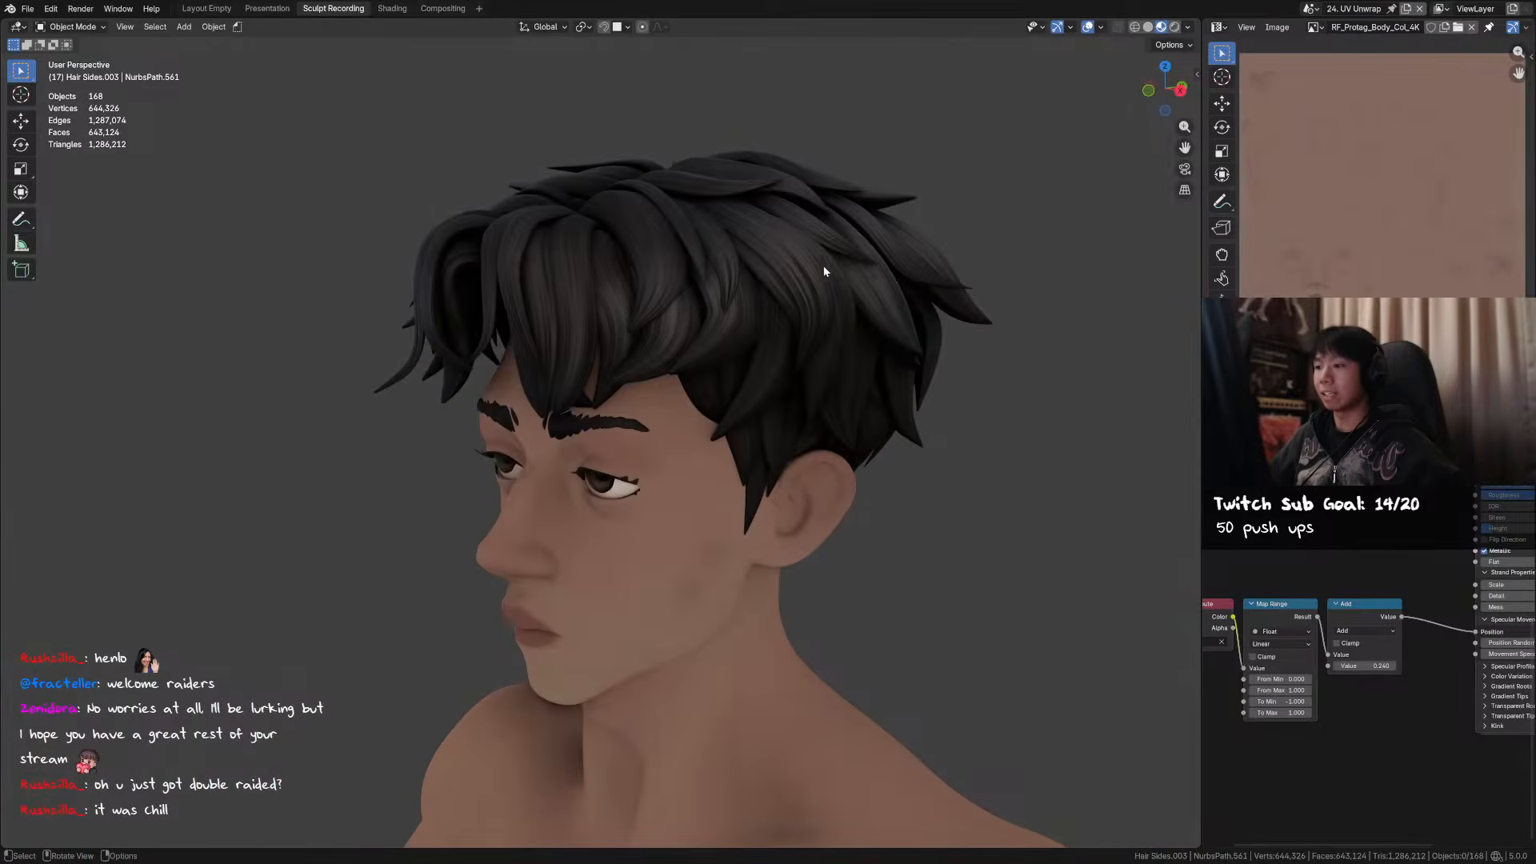
- Disconnect the Add node from the hair shader's specular Position, try a Position of 0.265, and check the highlights around the head
left_click_drag(1477, 634, 1439, 634)
mouse_move(856, 460)
middle_mouse_down()
mouse_move(828, 463)
mouse_move(834, 449)
middle_mouse_up()
middle_click_drag(1506, 641, 1388, 619)
left_click_drag(1440, 610, 1456, 611)
middle_click_drag(925, 509, 665, 388)
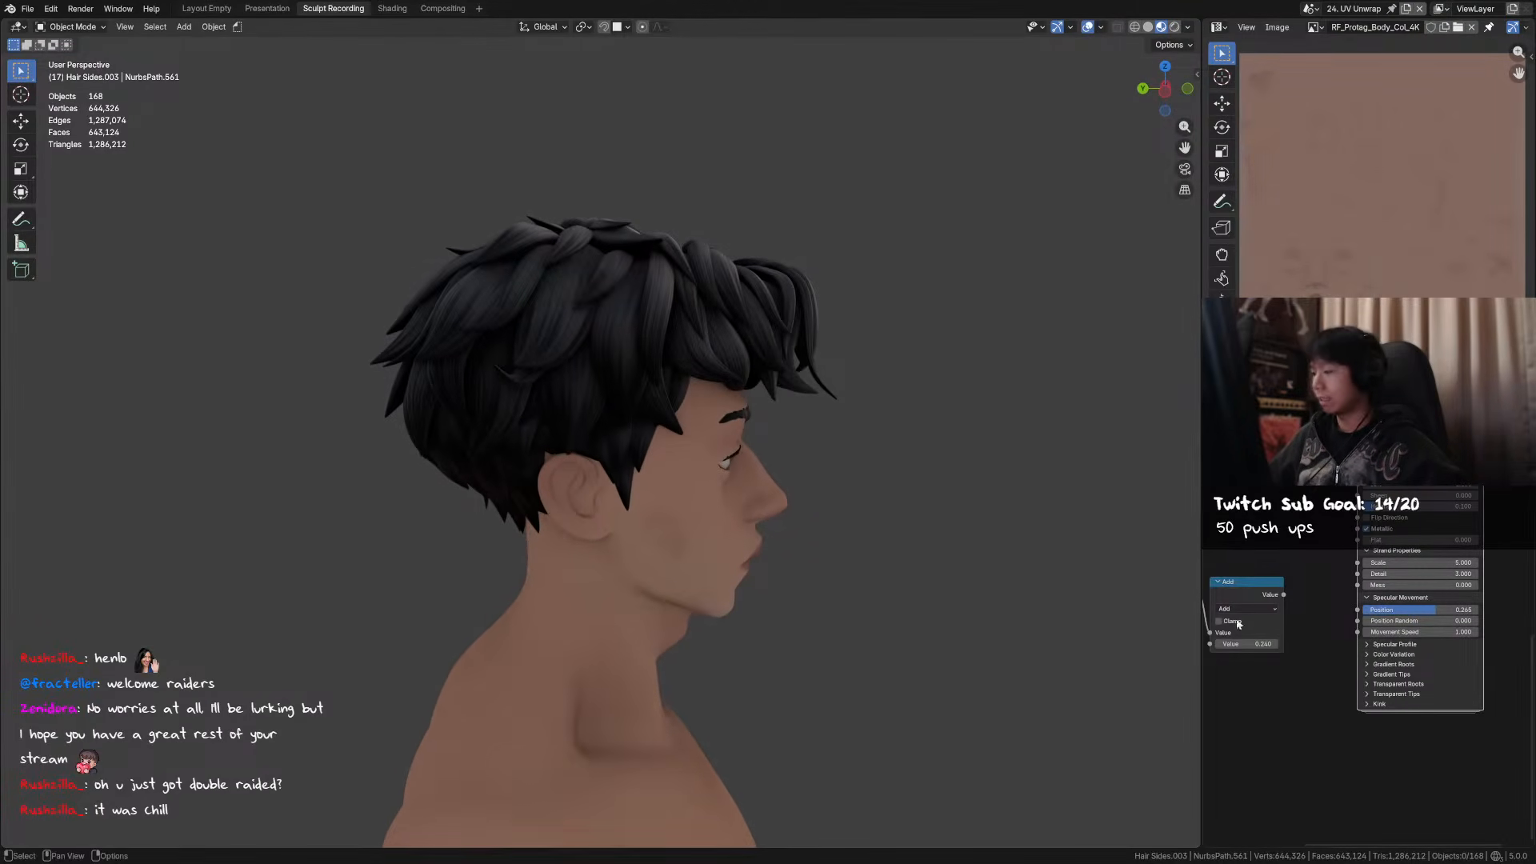
- Connect the Add node's output to the hair shader's specular Position and set the Add value to 0.600
left_click_drag(1282, 593, 1358, 610)
middle_click_drag(936, 540, 680, 544)
middle_click_drag(687, 547, 730, 558)
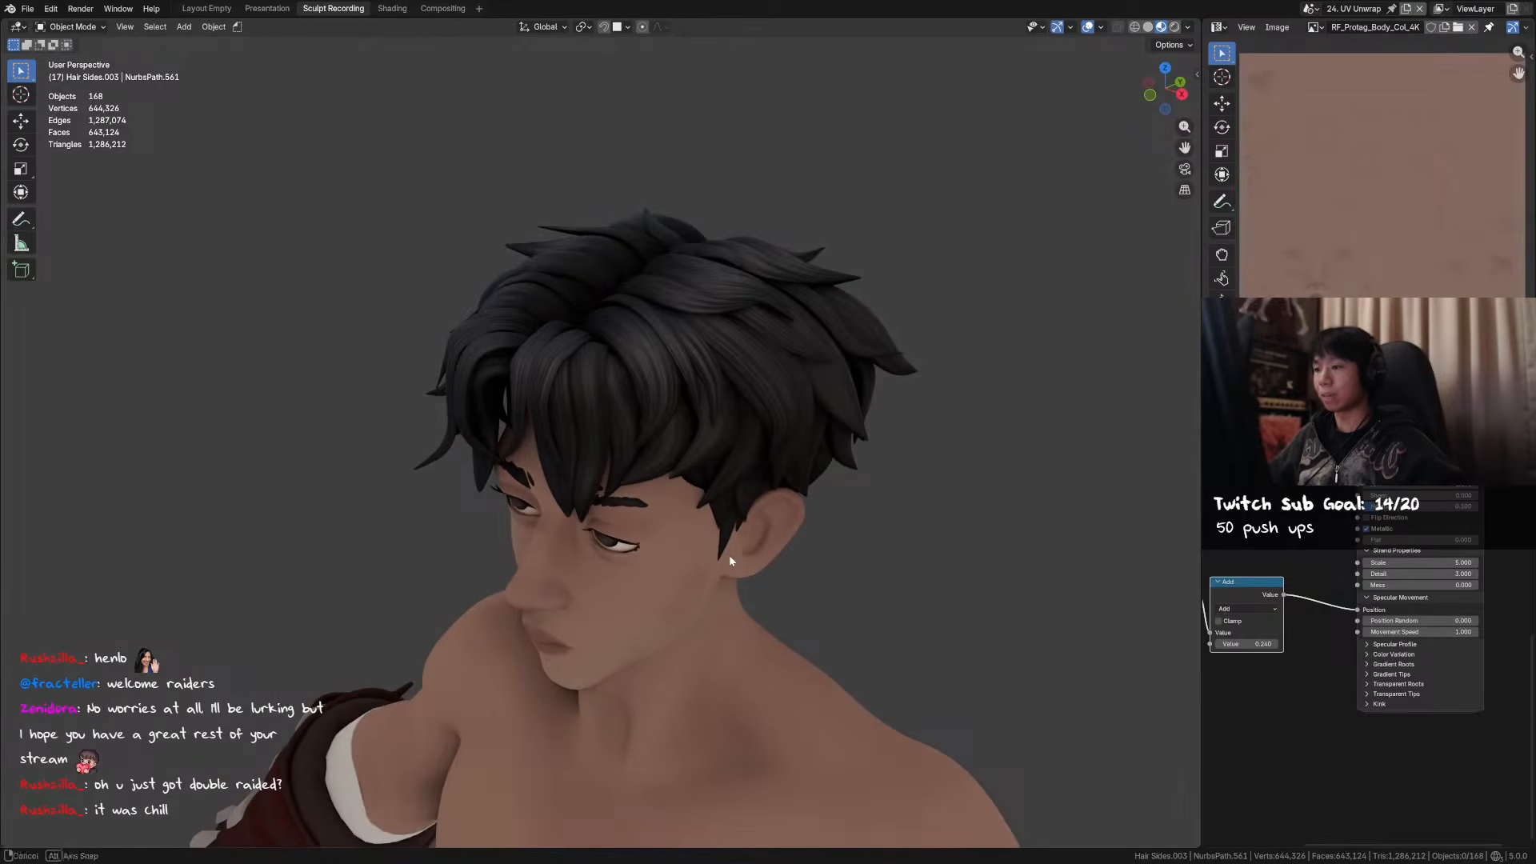
left_click_drag(1234, 643, 1280, 644)
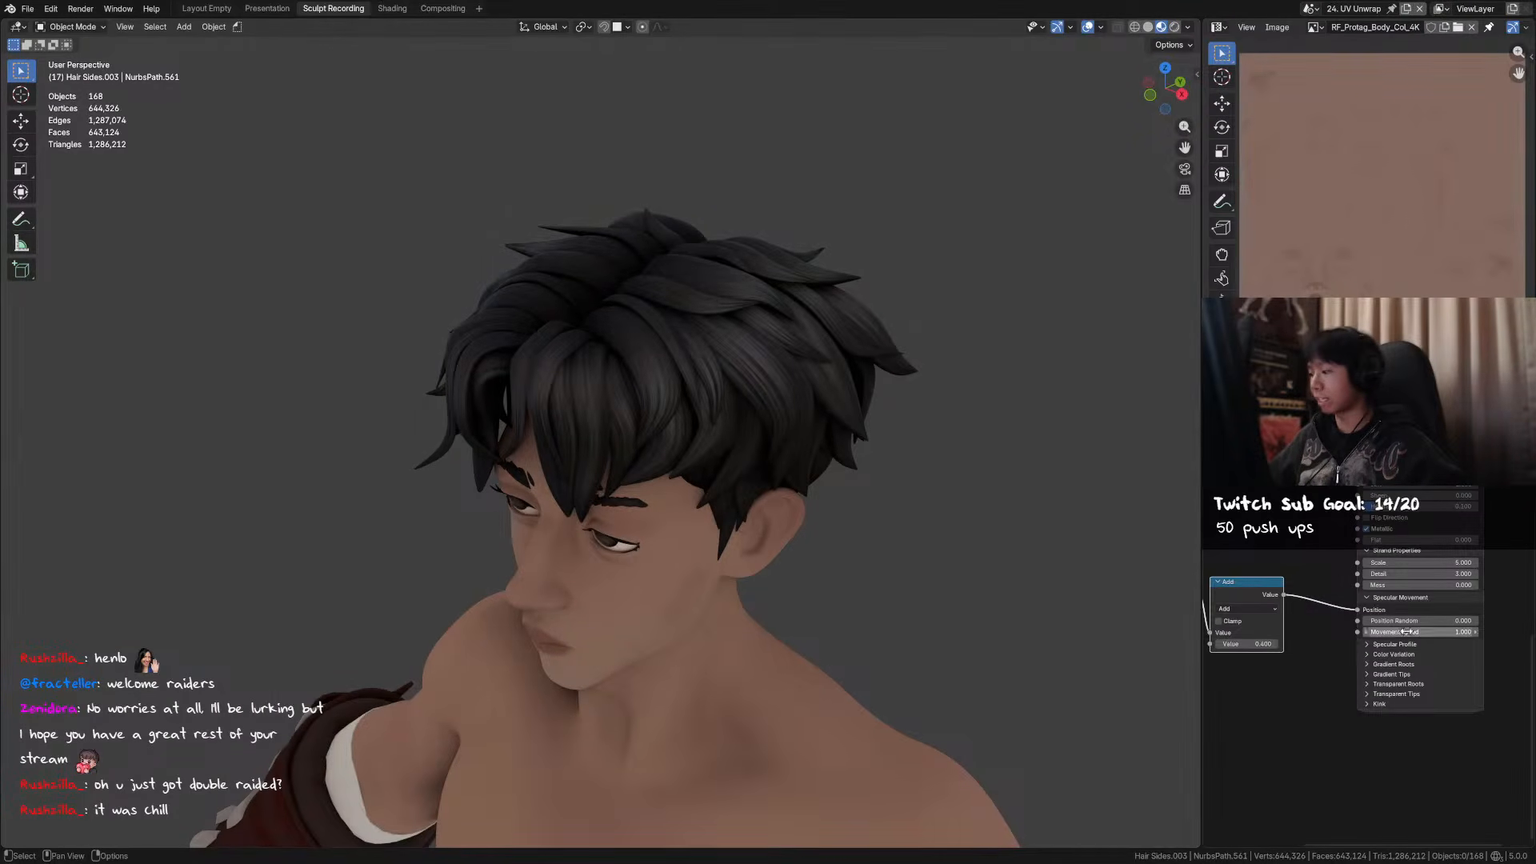
- Unlink the Add node from the specular Position, try a Position of 0.545, and relink the node
left_click_drag(1358, 610, 1320, 620)
left_click_drag(1437, 611, 1450, 613)
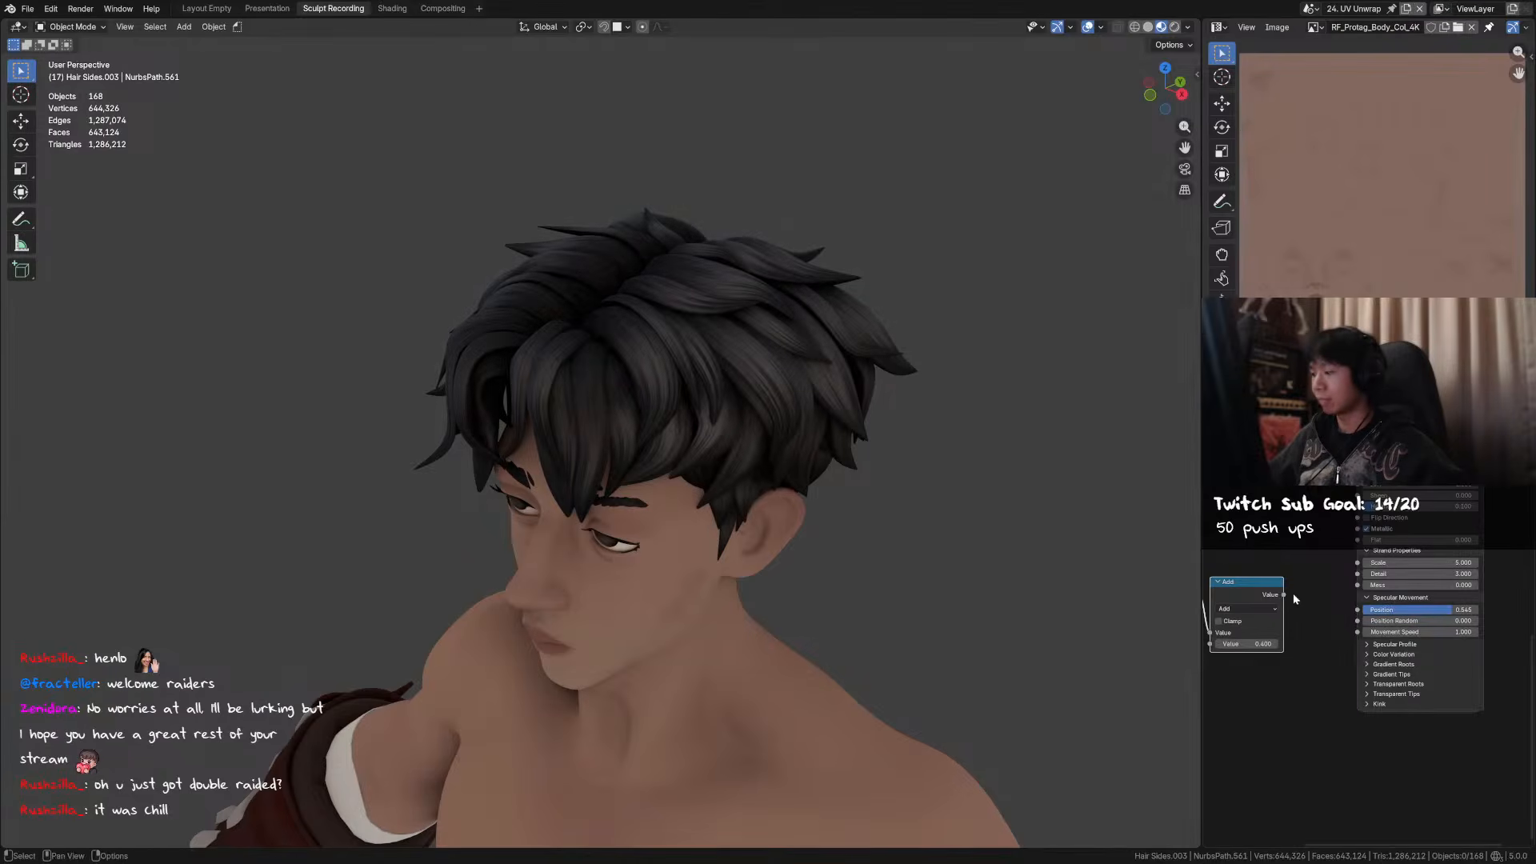
left_click_drag(1358, 610, 1359, 612)
- Compare the hair highlights by repeatedly undoing and redoing the last node link change
mouse_move(1006, 552)
middle_mouse_down()
mouse_move(1000, 570)
mouse_move(949, 583)
mouse_move(952, 556)
mouse_move(935, 621)
mouse_move(1011, 573)
mouse_move(878, 440)
middle_mouse_up()
key("ctrl+z")
key("ctrl+shift+z")
key("ctrl+z")
key("ctrl+shift+z")
- Select the character's body mesh and switch it to Texture Paint mode
left_click(718, 428)
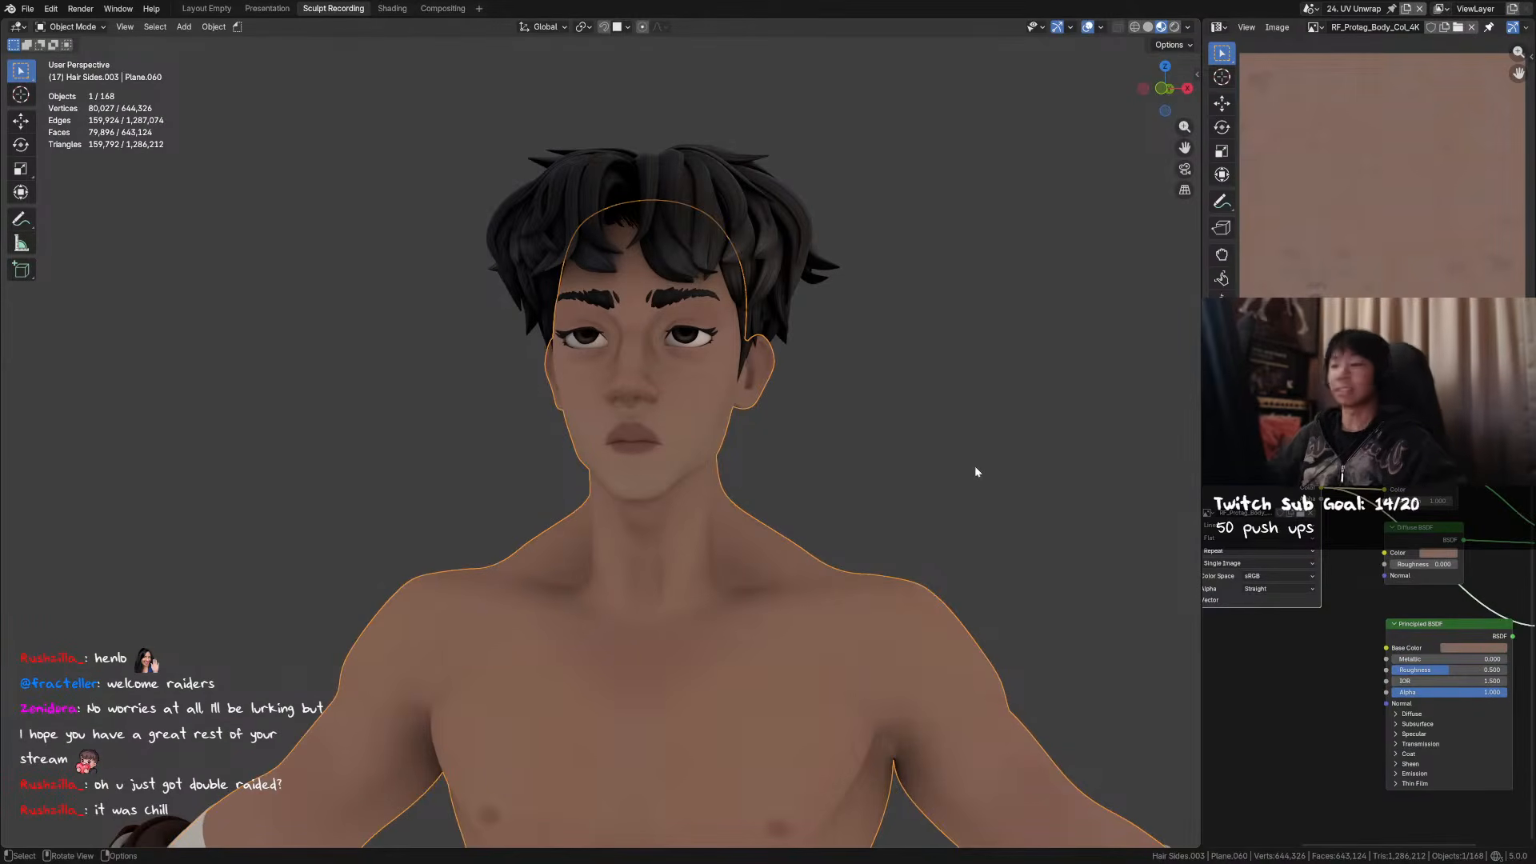
middle_click_drag(710, 405, 742, 355)
key("ctrl+Tab")
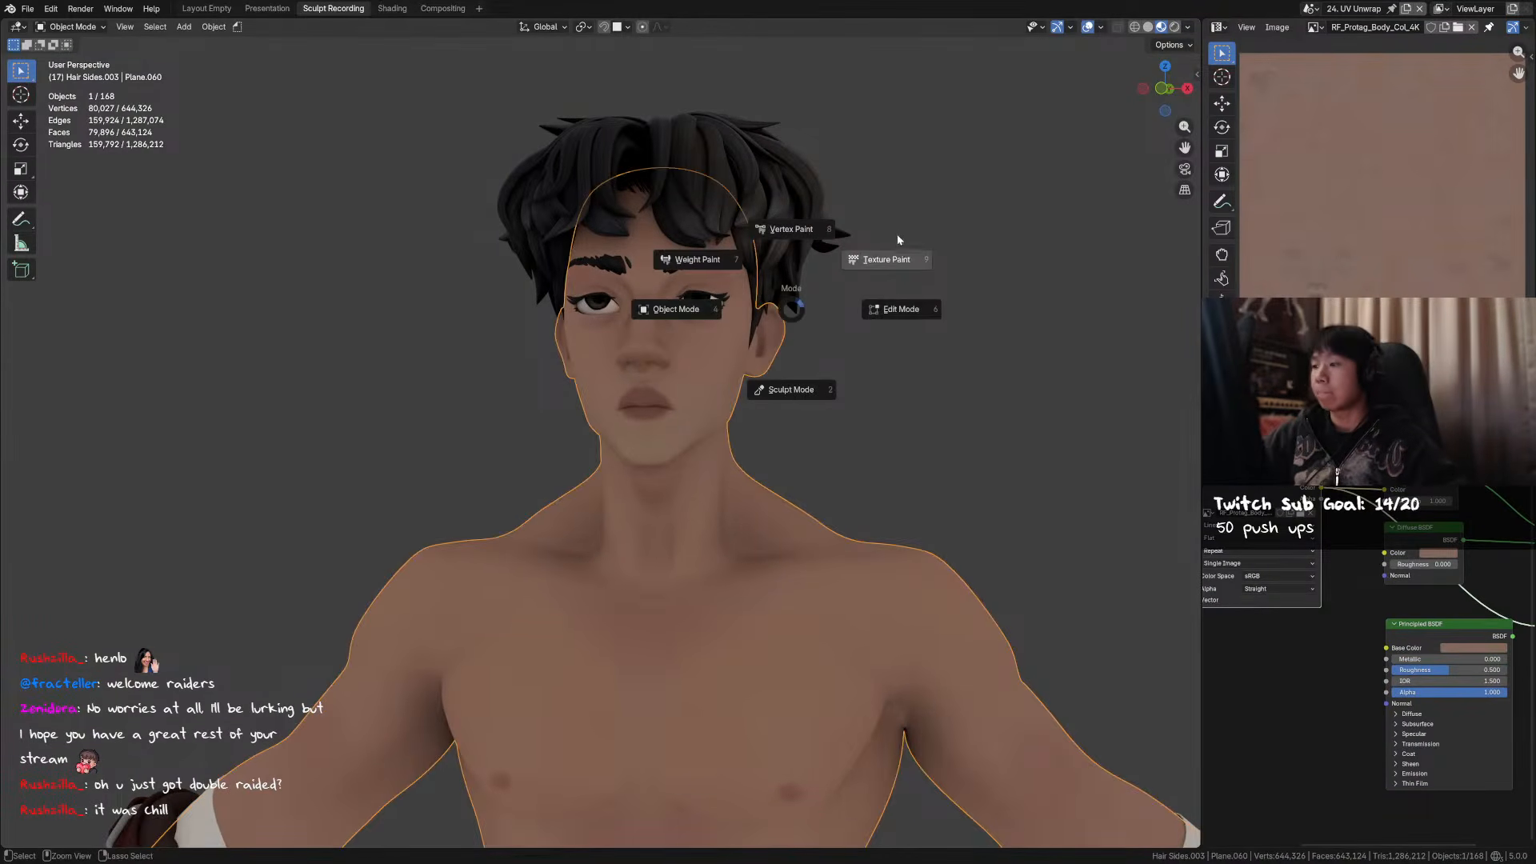
left_click(892, 234)
scroll(841, 290, "up", 3)
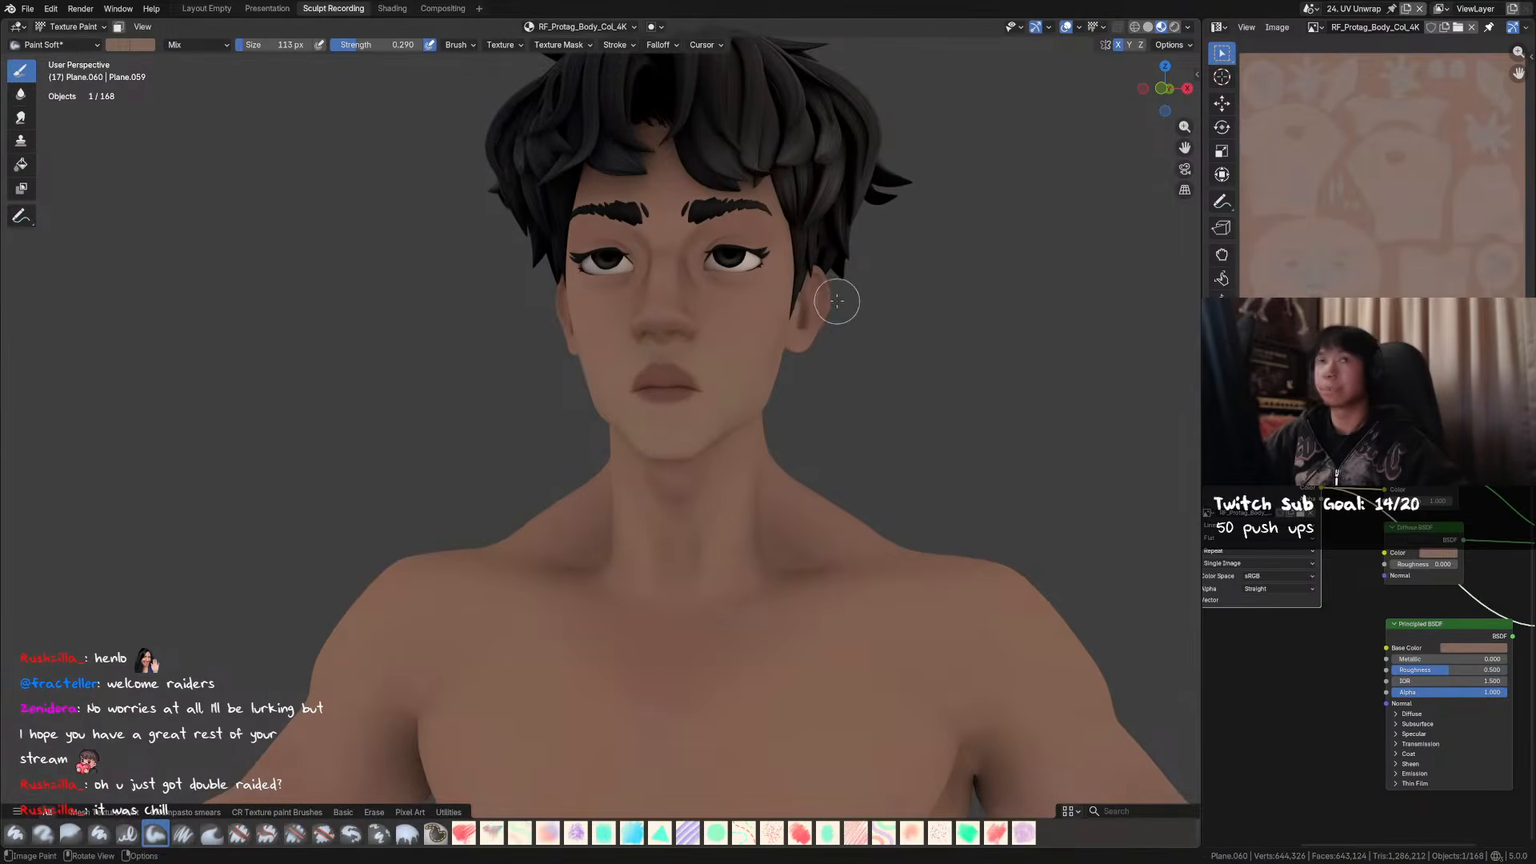
- Paint soft shading on the cheek beside the ear with the Paint Soft brush at strength 0.290, resizing it between strokes
mouse_move(857, 315)
middle_mouse_down()
mouse_move(813, 291)
mouse_move(775, 314)
mouse_move(772, 339)
mouse_move(714, 342)
mouse_move(741, 312)
middle_mouse_up()
key("f")
left_click(715, 321)
key("f")
left_click(718, 351)
left_click_drag(716, 357, 712, 390)
key("f")
left_click(719, 345)
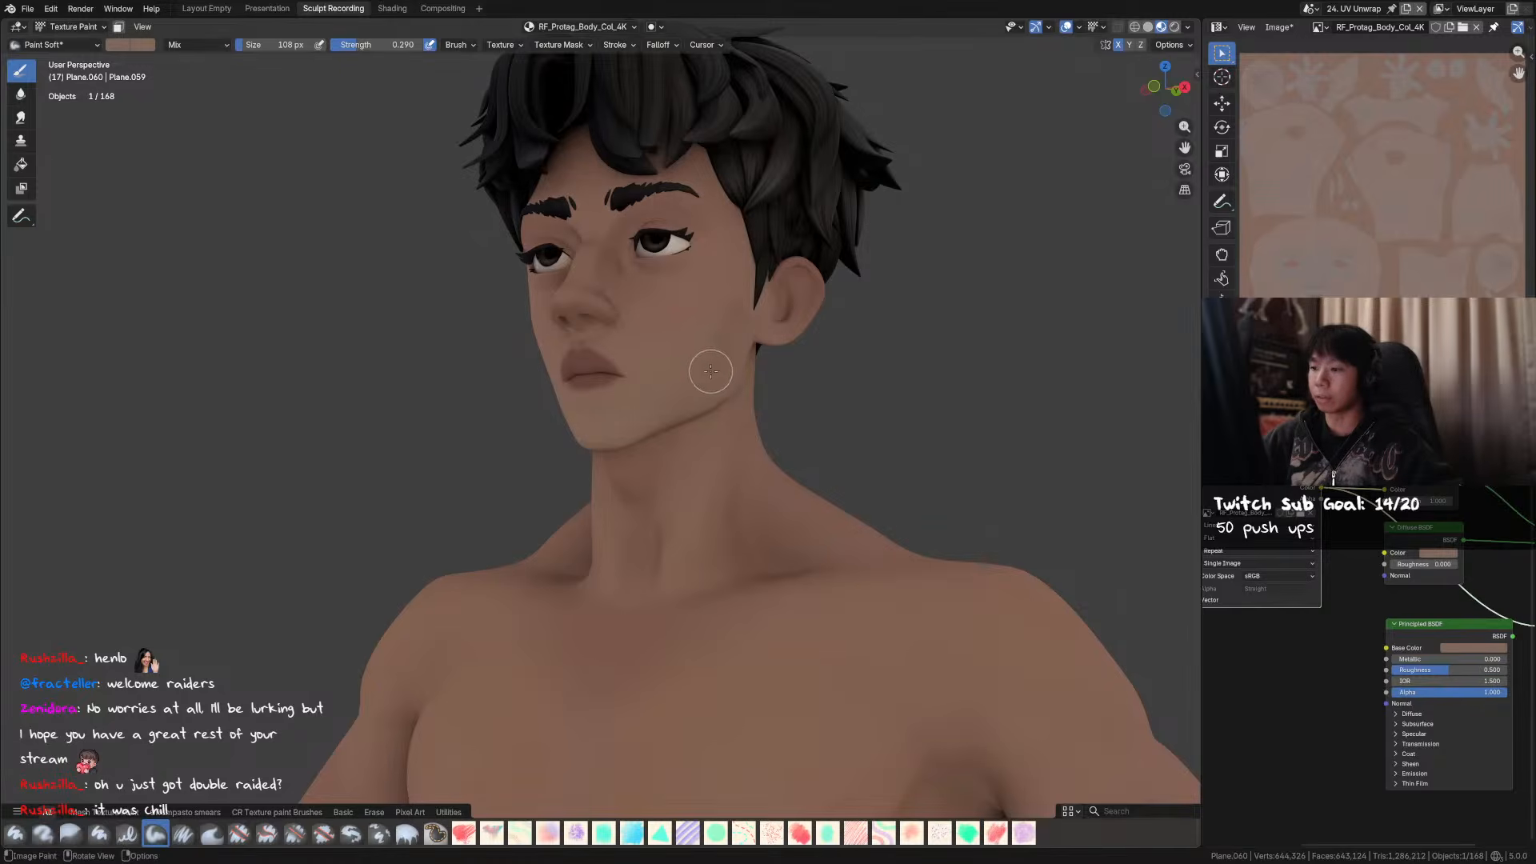
- Sample the skin color, raise the brush strength to 0.699, and paint the cheek and jawline at a 100 px size
middle_click_drag(693, 404, 715, 358)
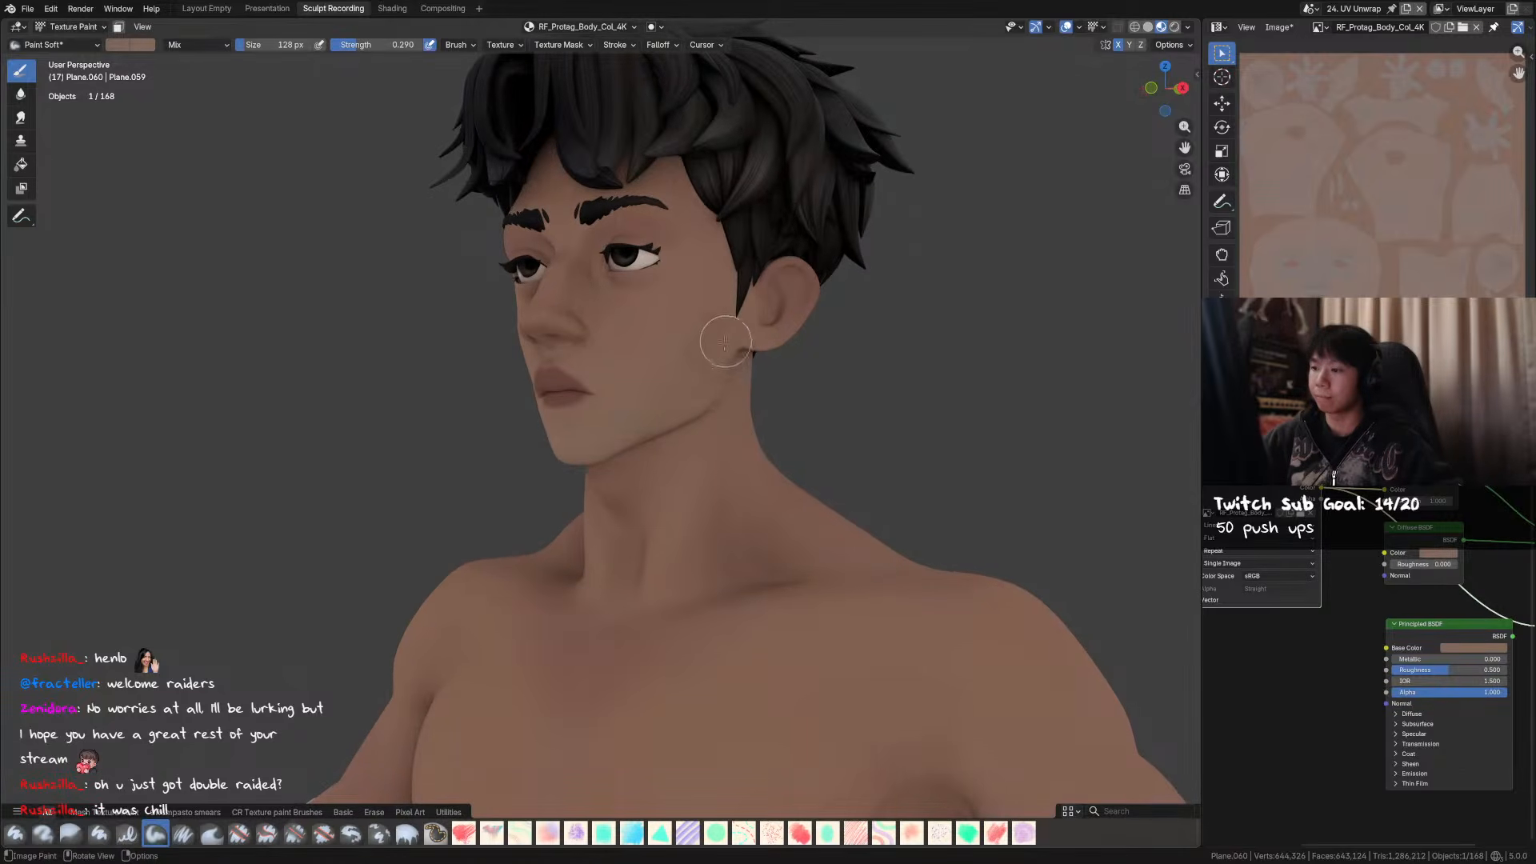
key("shift+x")
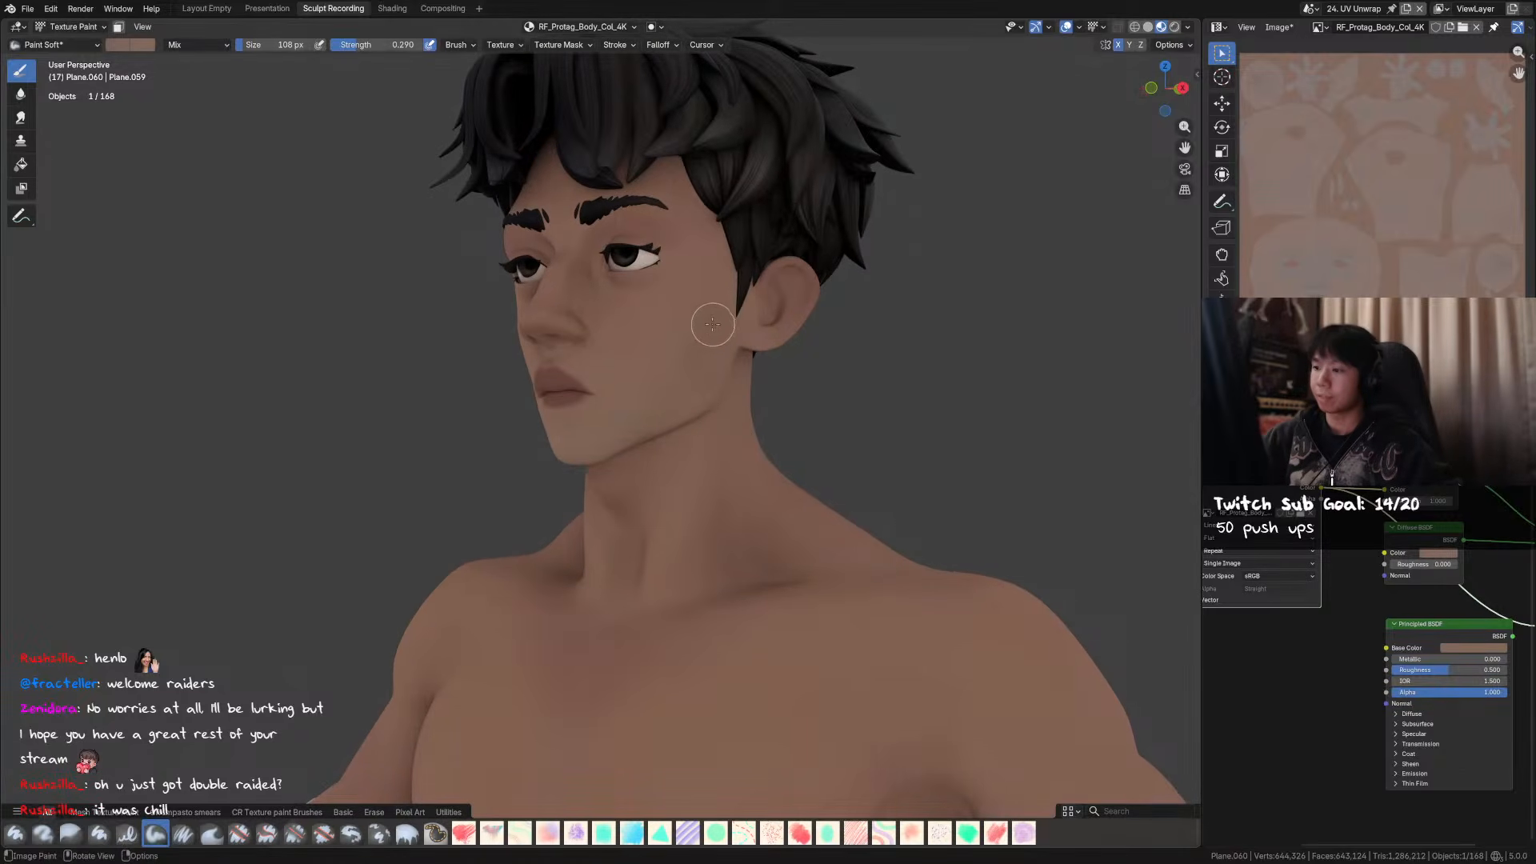
key("f")
left_click(708, 360)
mouse_move(709, 373)
middle_mouse_down()
mouse_move(733, 381)
mouse_move(755, 340)
mouse_move(722, 333)
mouse_move(760, 324)
middle_mouse_up()
key("shift+f")
left_click(742, 346)
key("f")
left_click(713, 340)
middle_click_drag(712, 418, 719, 365)
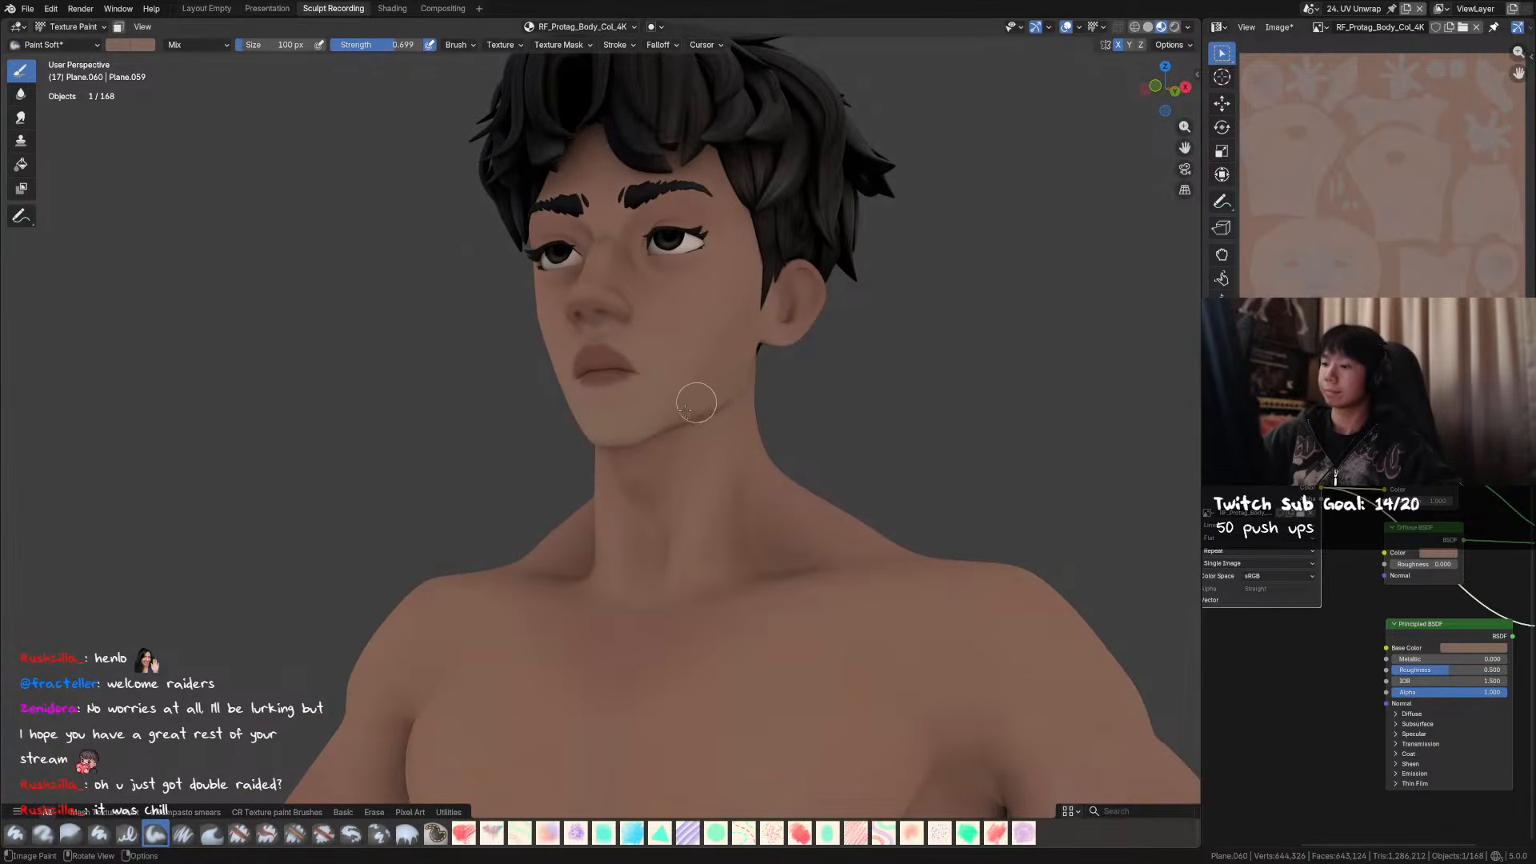
- Compare the face in Solid shading and return the viewport to Material Preview
mouse_move(837, 304)
middle_mouse_down()
mouse_move(736, 352)
mouse_move(788, 371)
middle_mouse_up()
left_click(1149, 27)
middle_click_drag(1064, 127, 999, 126)
left_click(1188, 27)
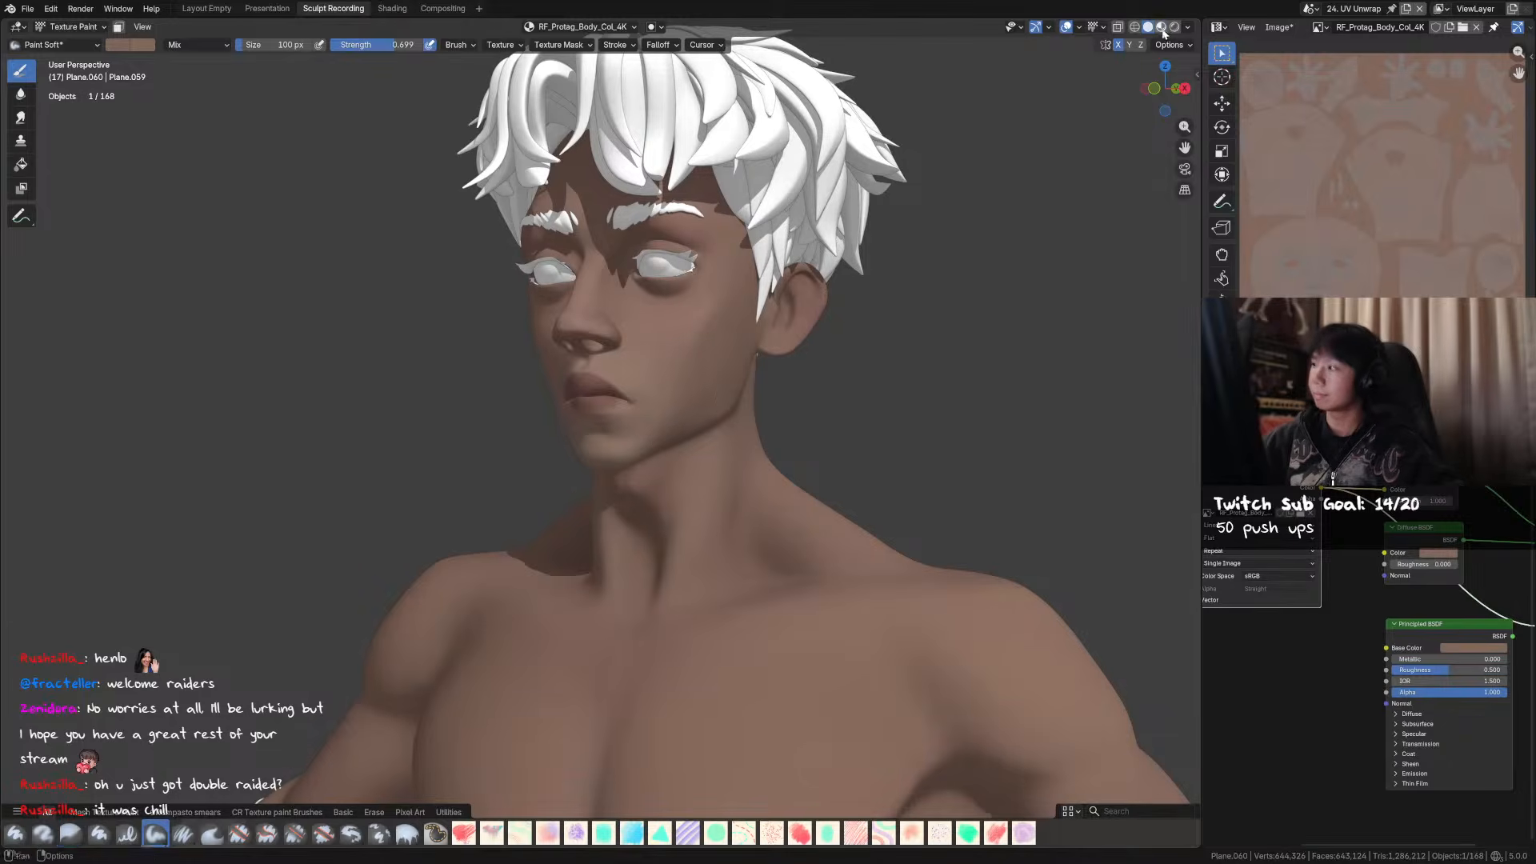
key("z")
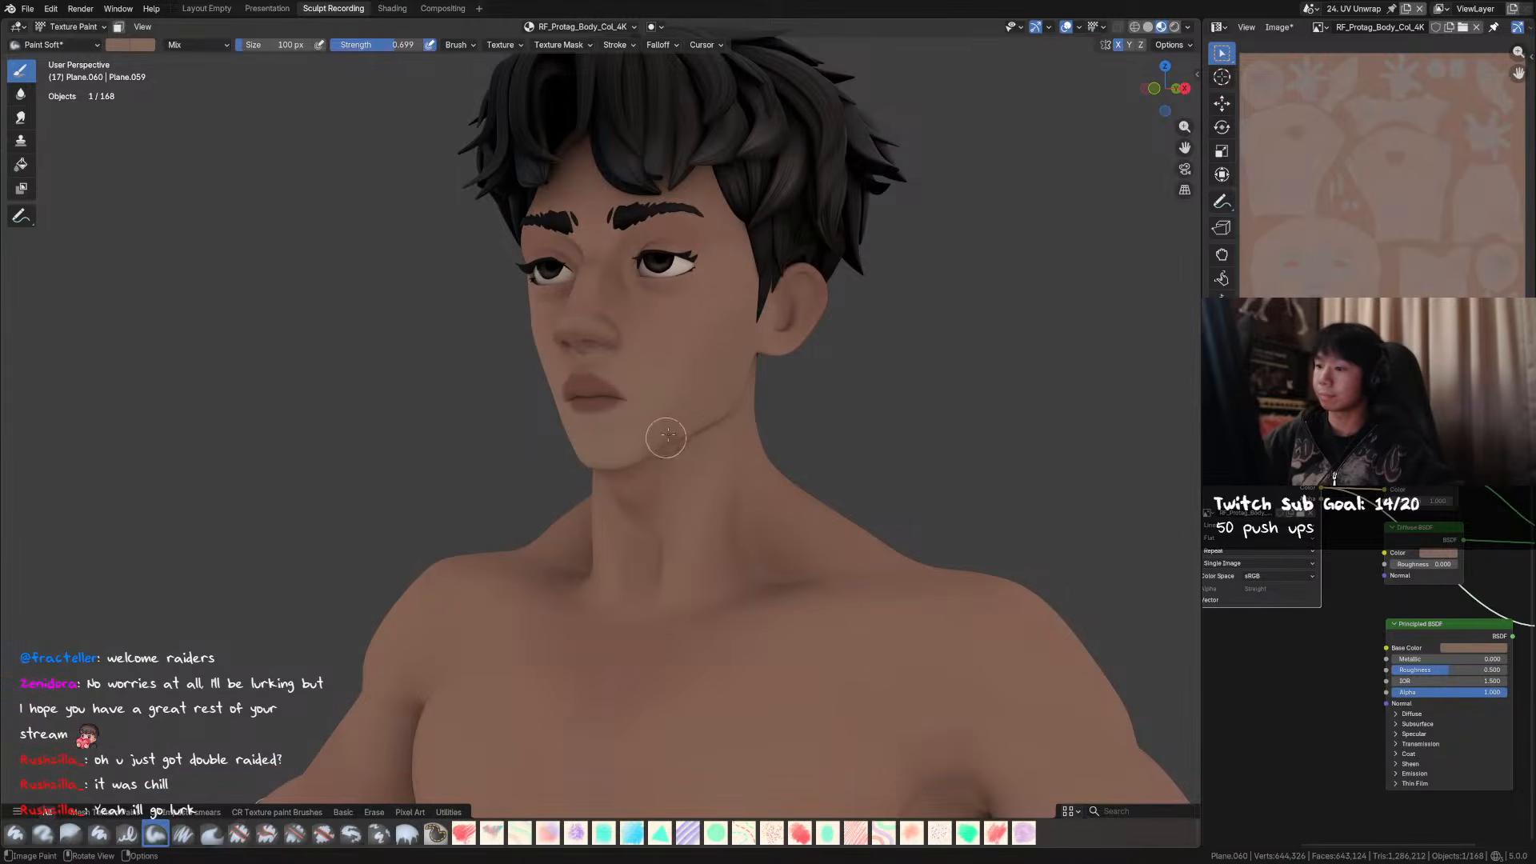
- Set the soft brush size to 96 px and smooth the shading along the jawline
mouse_move(660, 444)
middle_mouse_down()
mouse_move(819, 419)
mouse_move(833, 374)
mouse_move(877, 339)
mouse_move(838, 282)
mouse_move(745, 312)
mouse_move(781, 236)
mouse_move(832, 280)
mouse_move(885, 296)
mouse_move(705, 279)
middle_mouse_up()
key("bracketright")
key("bracketright")
key("bracketright")
key("bracketright")
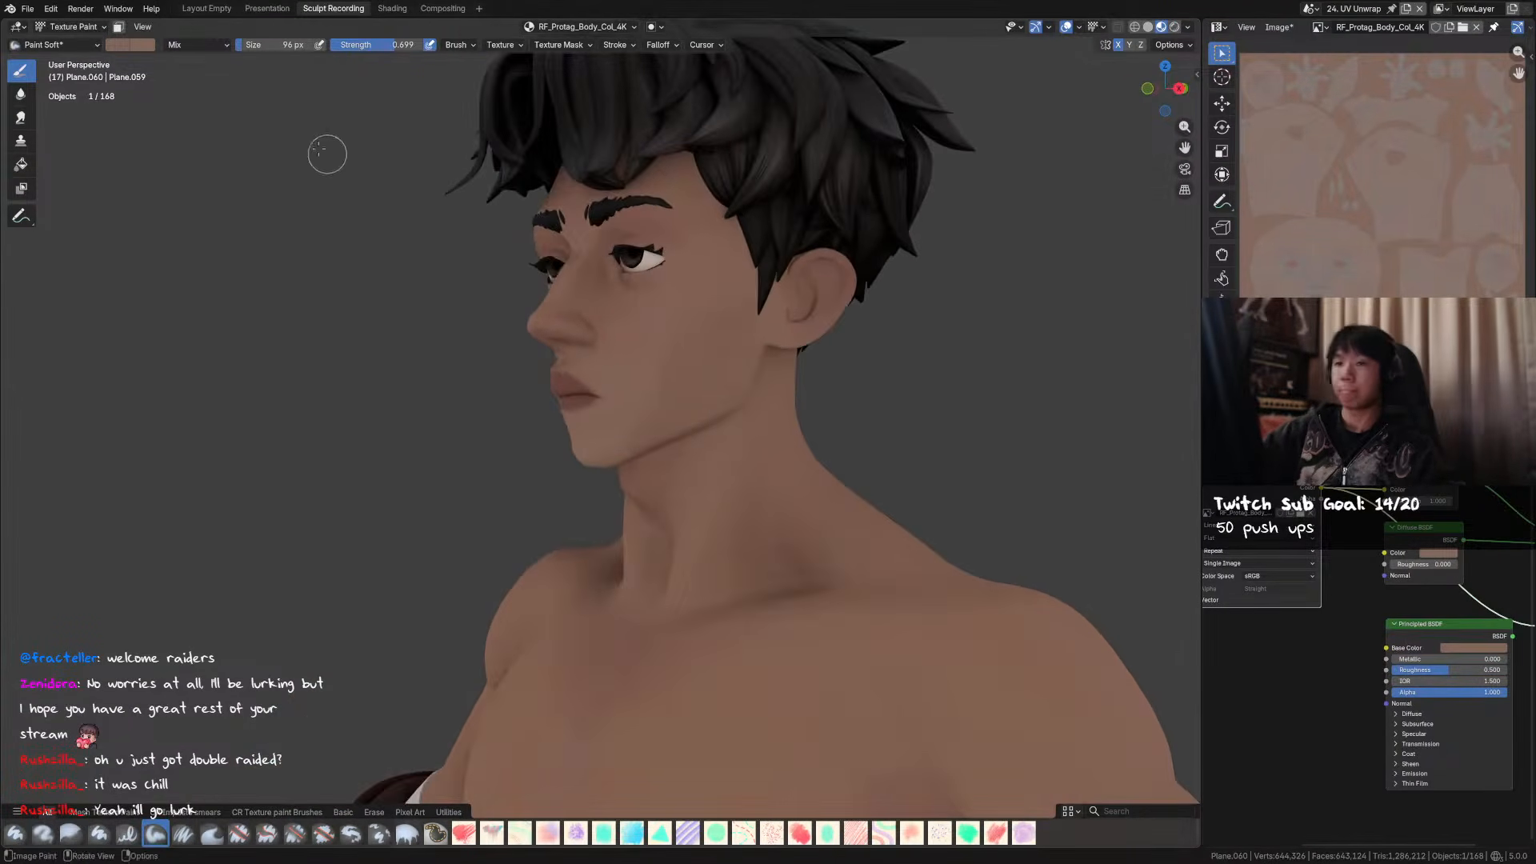
- Try the Multiply blend mode for the soft brush and set it back to Mix
left_click(200, 45)
left_click(218, 108)
middle_click_drag(751, 336, 752, 323)
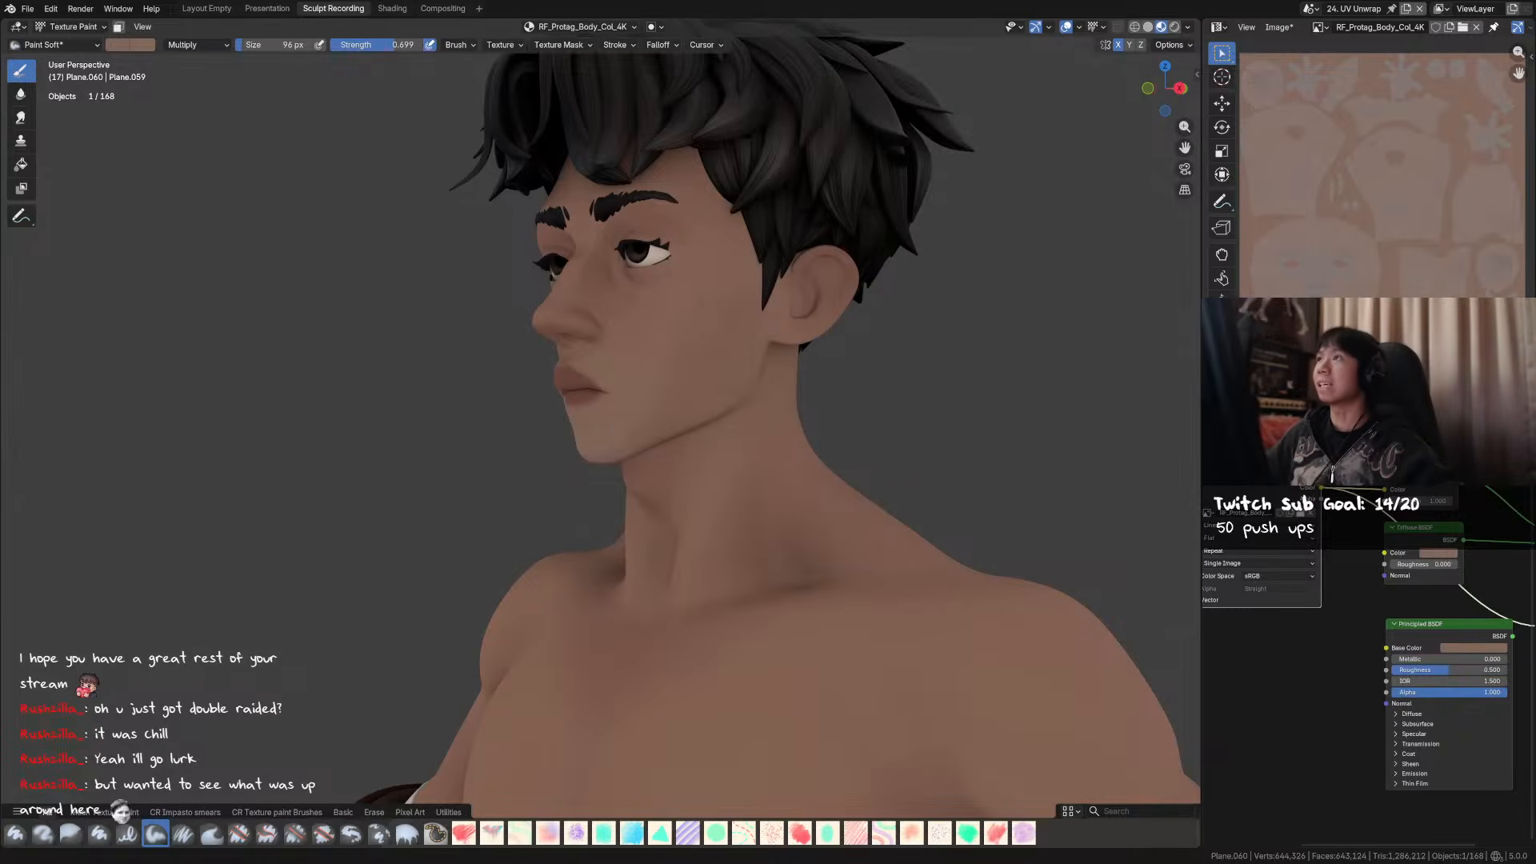
mouse_move(853, 286)
middle_mouse_down()
mouse_move(901, 297)
mouse_move(847, 336)
mouse_move(704, 280)
middle_mouse_up()
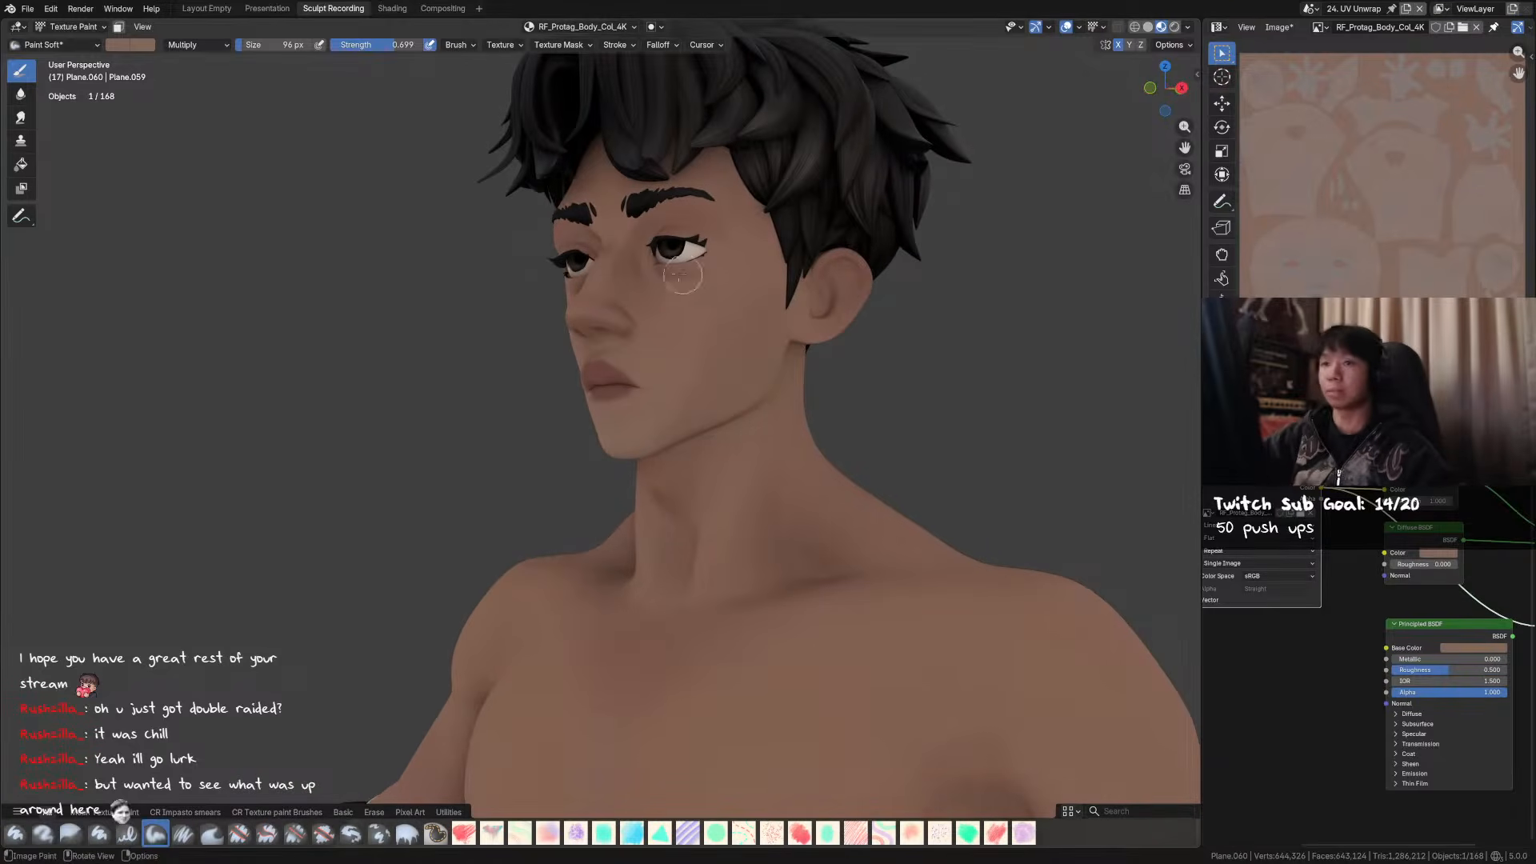
left_click(213, 45)
left_click(196, 60)
- Blend the jaw and cheek shading with the soft brush, enlarging it to 107 px, 139 px and 143 px
key("f")
left_click(752, 387)
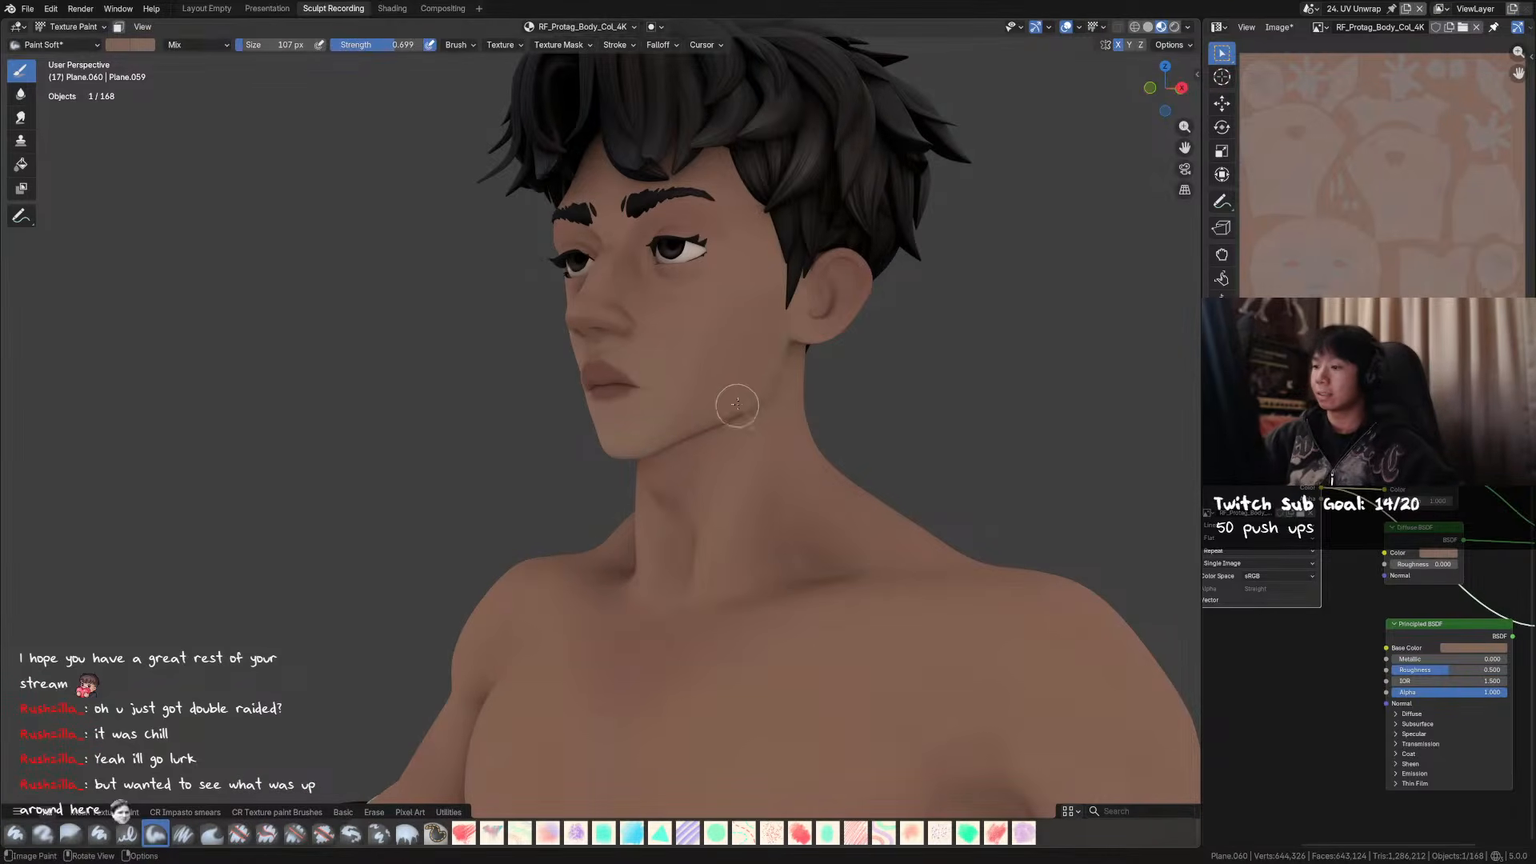
key("f")
left_click(773, 358)
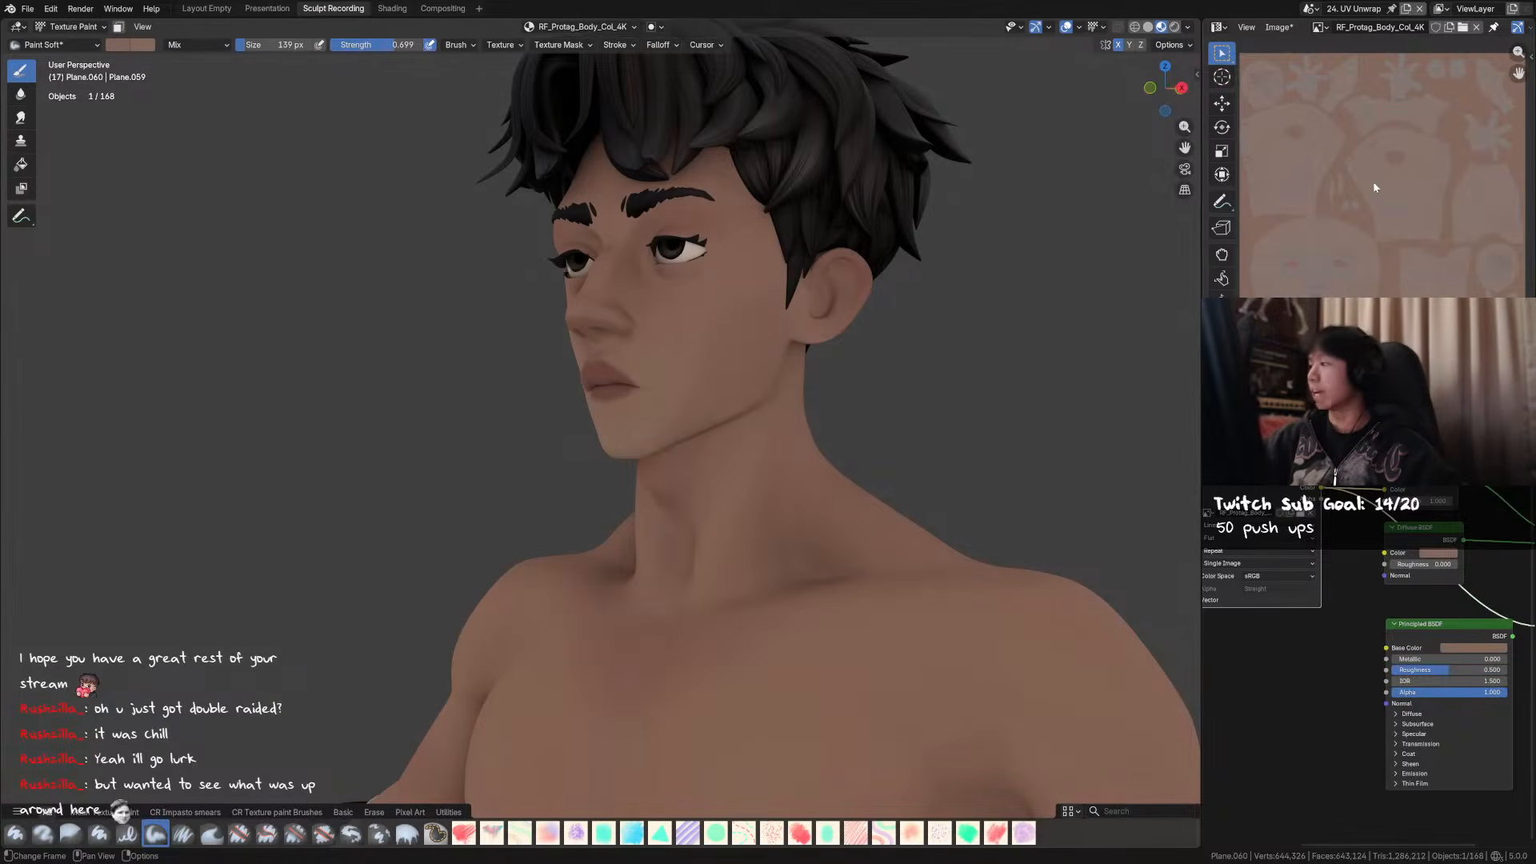
middle_click_drag(1392, 214, 1395, 229)
middle_click_drag(786, 336, 802, 315)
key("f")
left_click(802, 376)
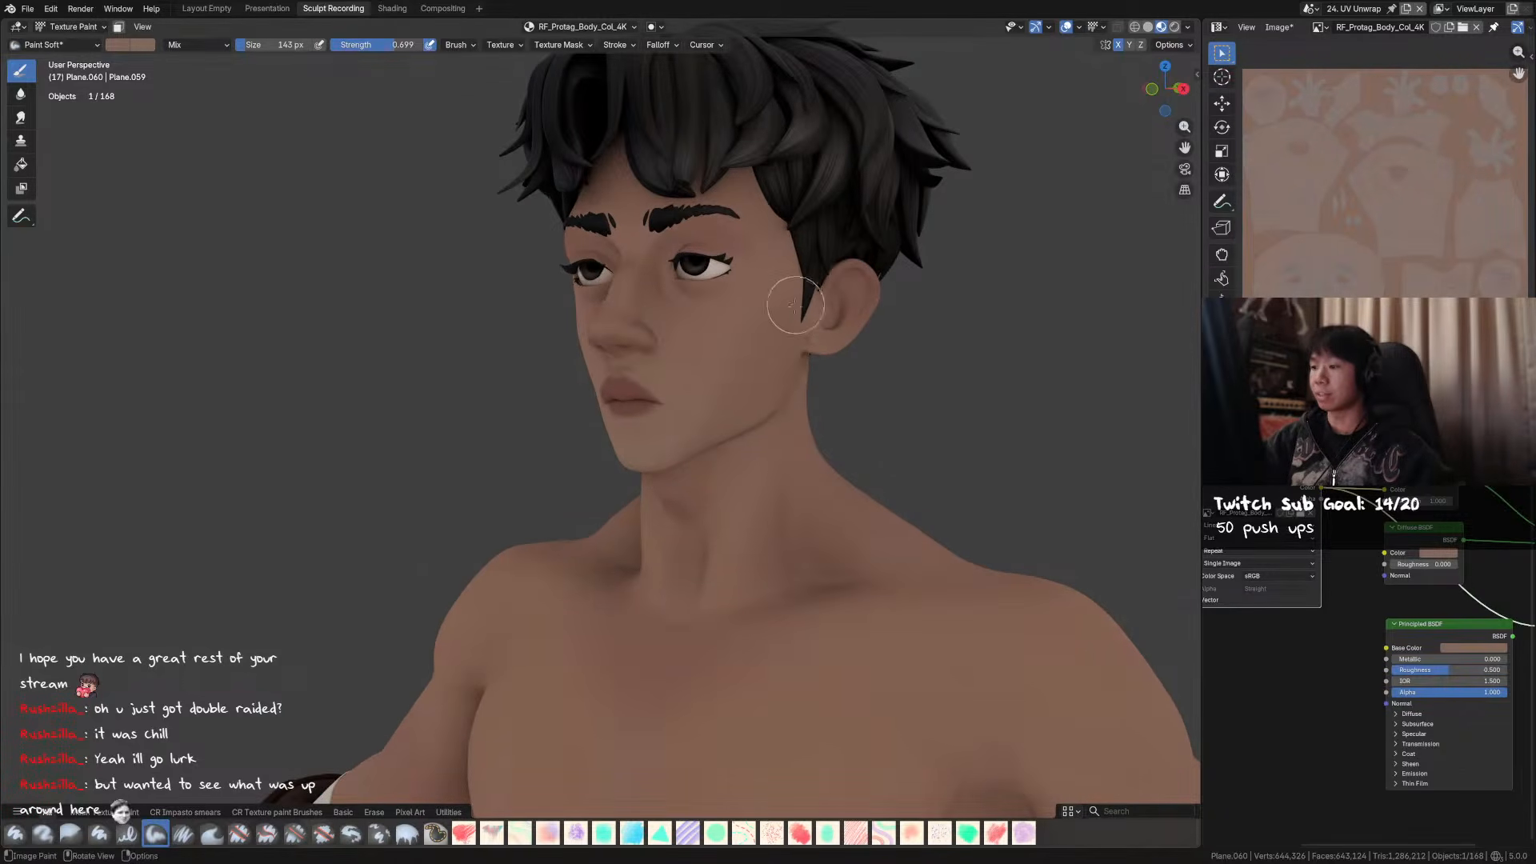
- Continue blending the cheek below the ear with a soft brush of up to 146 px, saving the file and sampling the skin color
key("ctrl+s")
key("f")
left_click(763, 342)
mouse_move(804, 307)
middle_mouse_down()
mouse_move(770, 345)
mouse_move(781, 365)
middle_mouse_up()
key("f")
left_click(791, 360)
key("ctrl+s")
key("f")
left_click(793, 357)
key("shift+x")
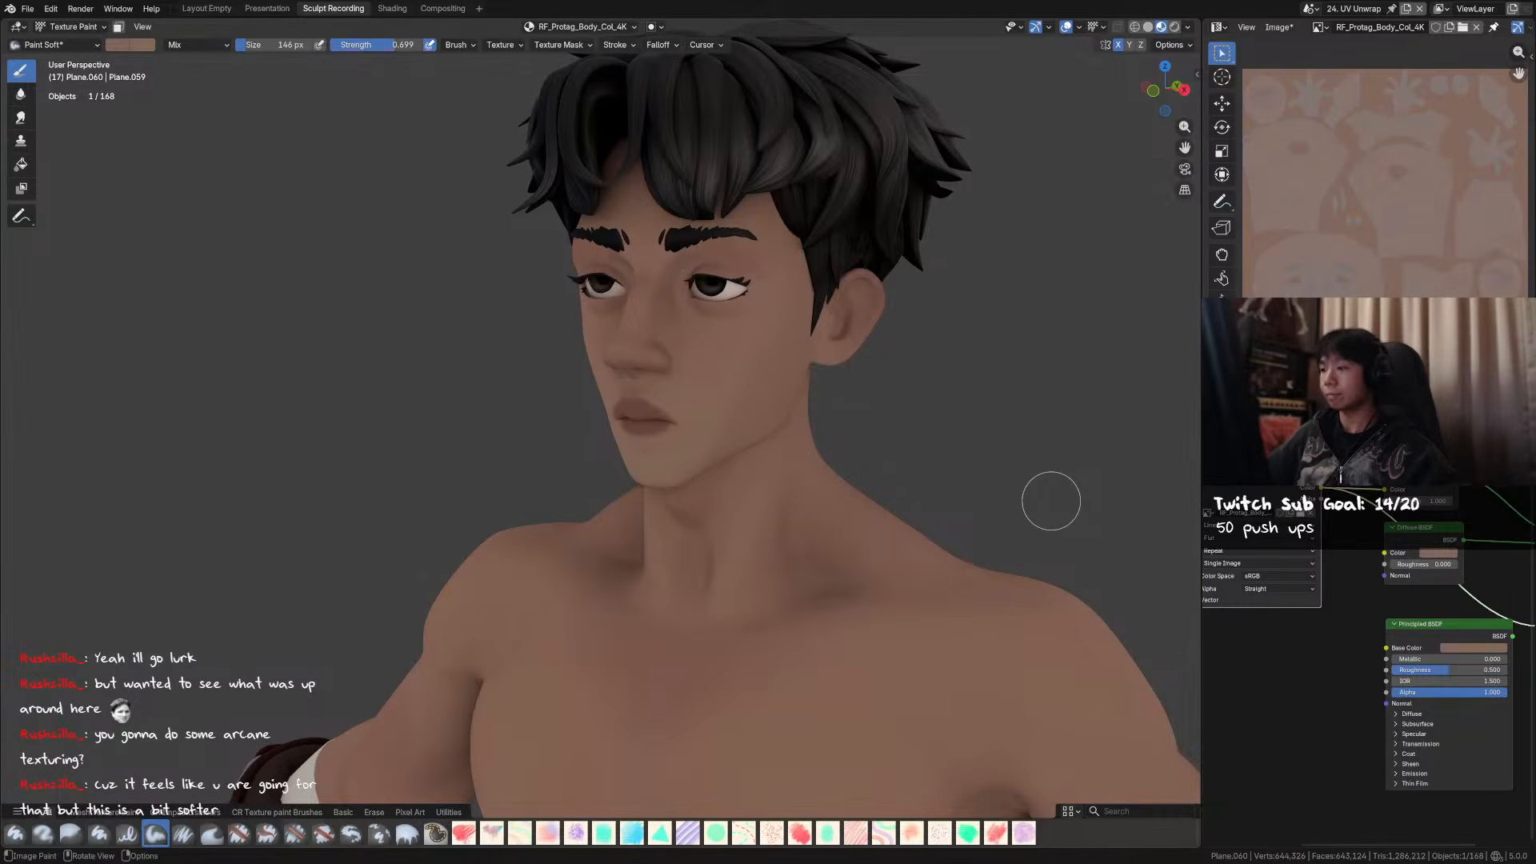
- Switch to the character reference board and examine the painted face, hair and brow references
middle_click_drag(971, 541, 1090, 510)
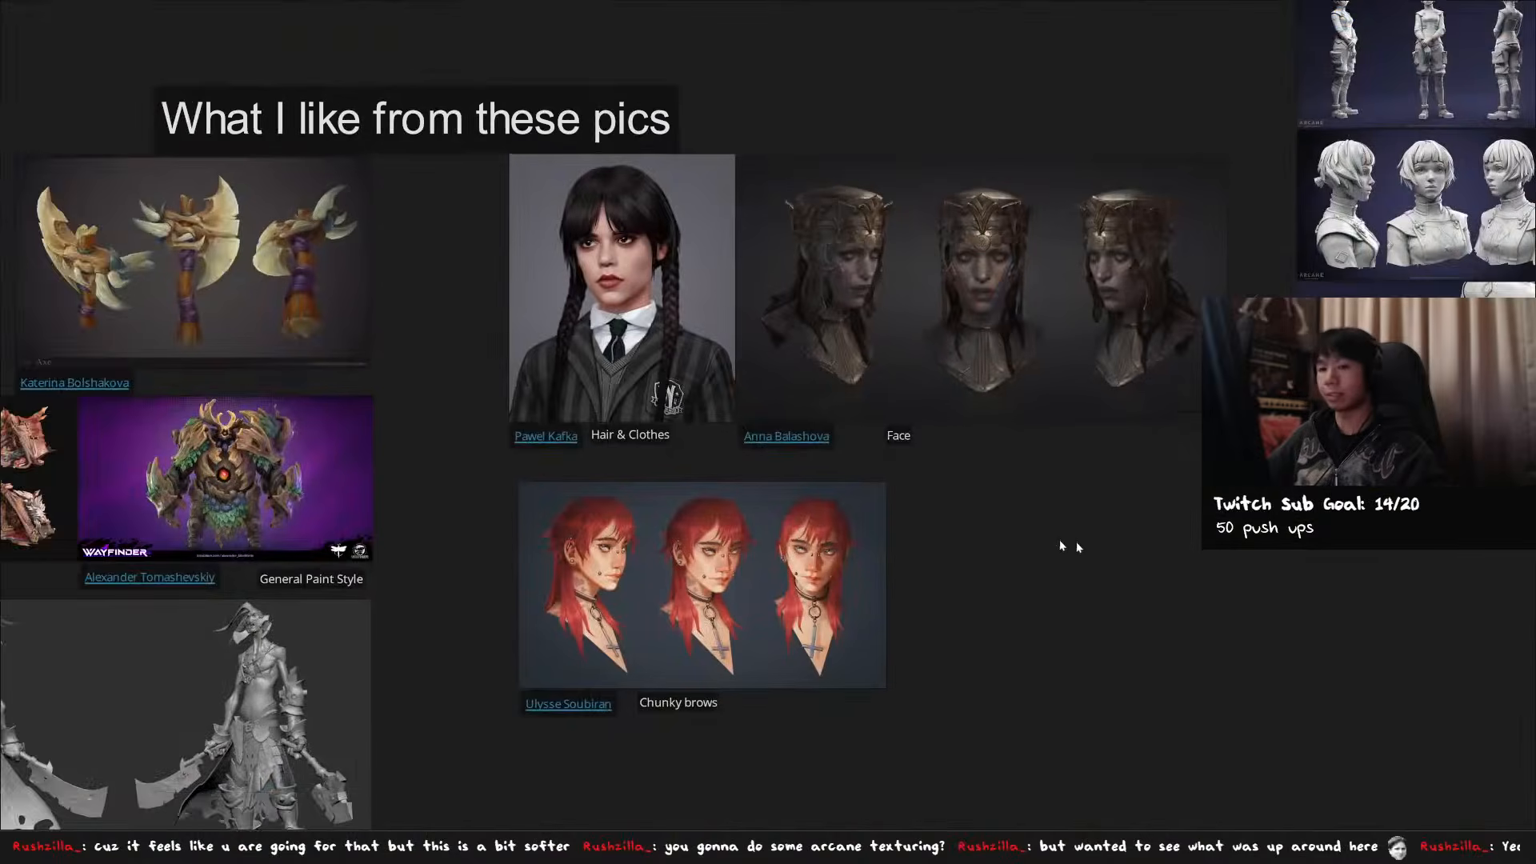
scroll(994, 486, "up", 2)
middle_click_drag(981, 356, 941, 482)
scroll(940, 482, "up", 3)
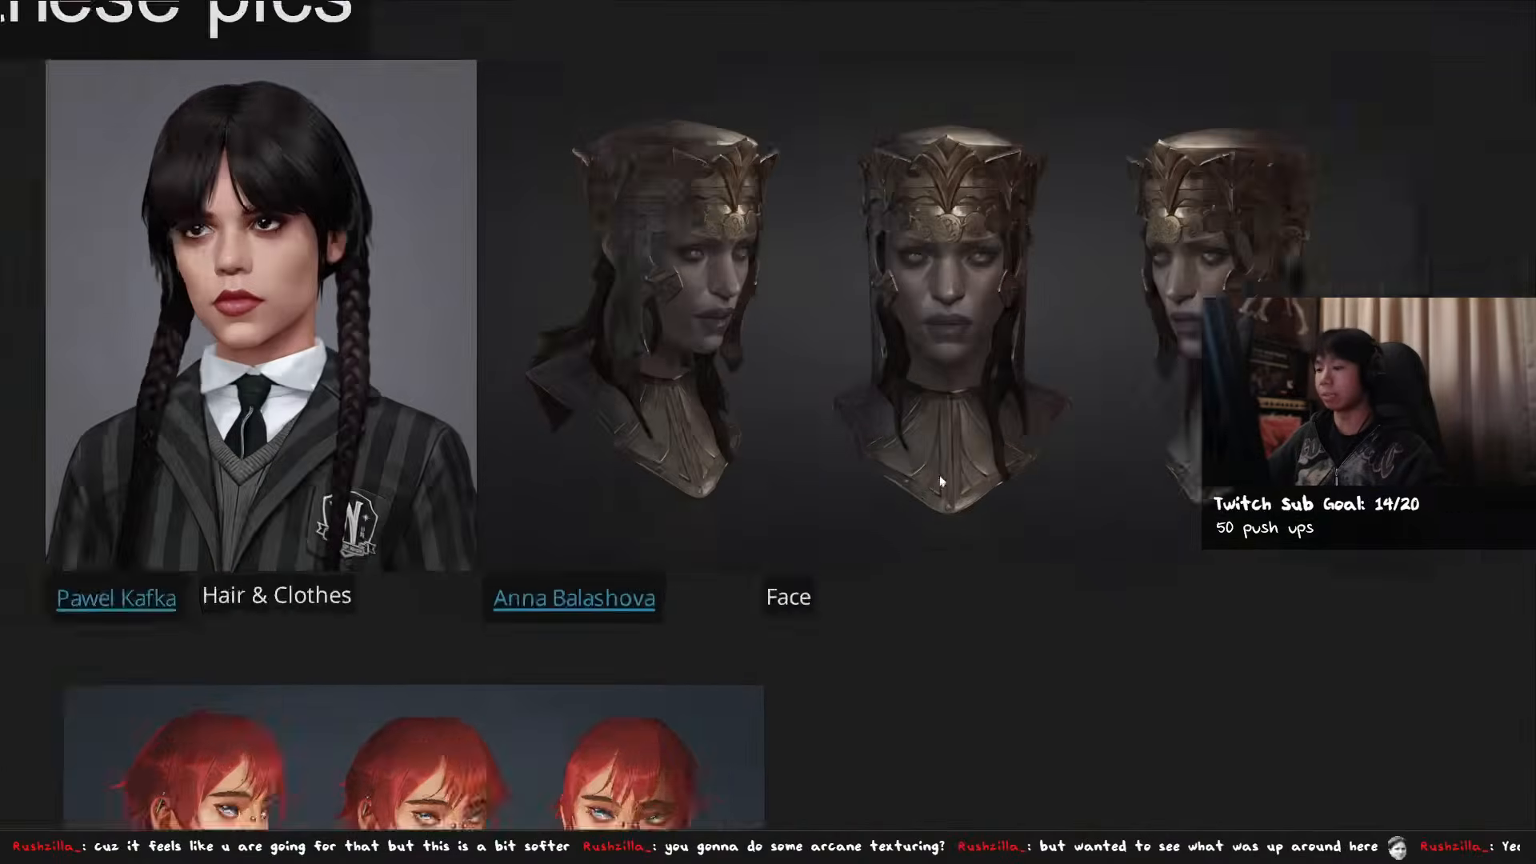
middle_click_drag(959, 353, 873, 408)
middle_click_drag(816, 313, 923, 357)
middle_click_drag(704, 379, 1036, 390)
middle_click_drag(452, 387, 835, 9)
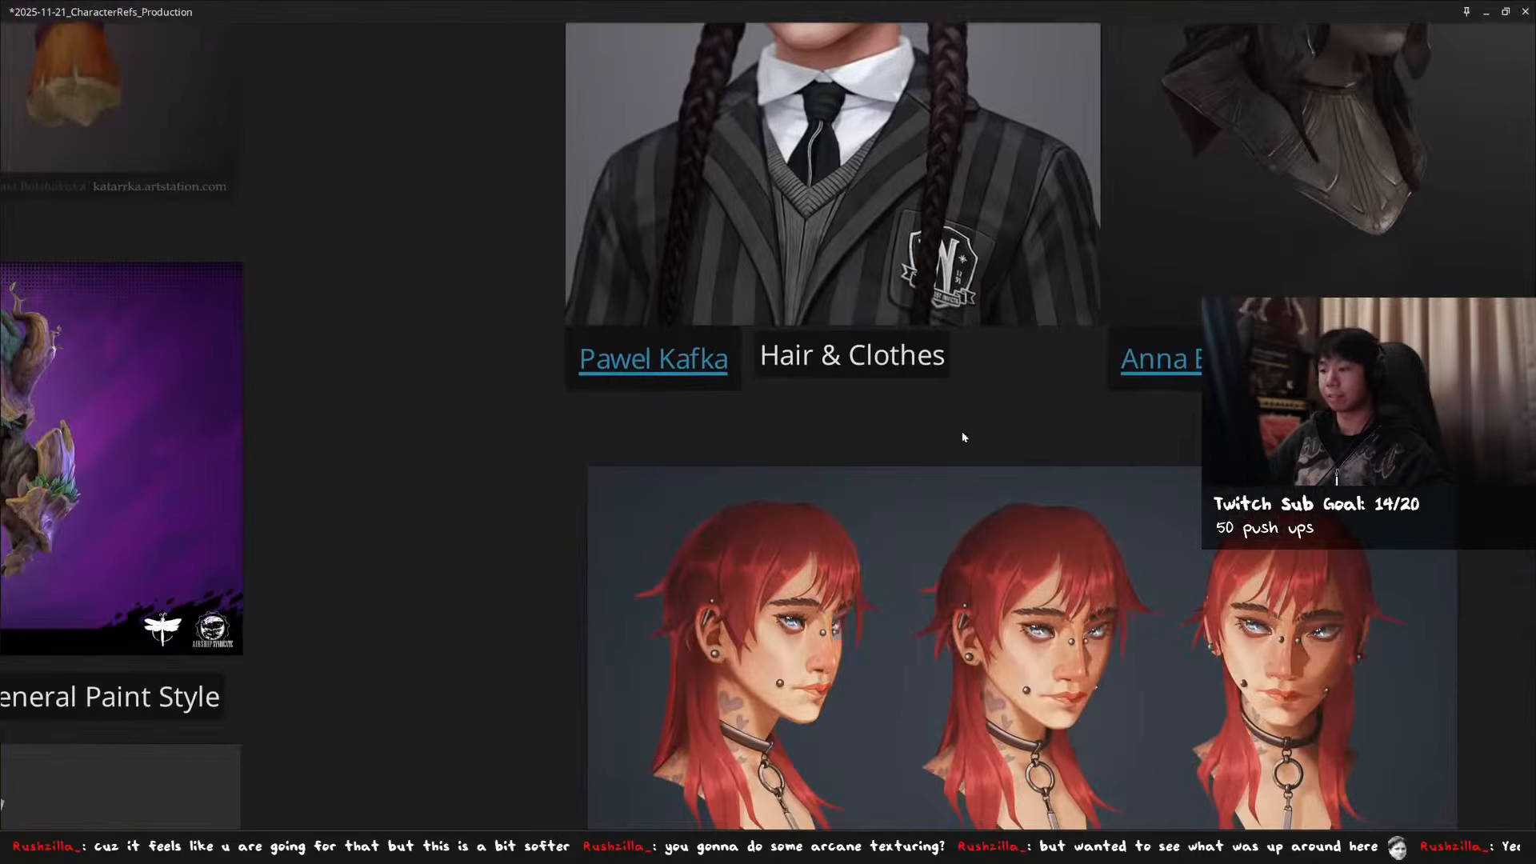
middle_click_drag(929, 525, 895, 237)
middle_click_drag(708, 352, 1099, 348)
middle_click_drag(812, 352, 1104, 357)
- Examine the Arcane stills on the reference board, focusing on the bearded man's painted face
scroll(1104, 358, "down", 3)
middle_click_drag(786, 320, 921, 398)
scroll(960, 336, "up", 4)
scroll(853, 280, "down", 2)
middle_click_drag(764, 292, 927, 547)
scroll(998, 349, "down", 2)
middle_click_drag(1212, 372, 985, 374)
scroll(1091, 371, "down", 2)
middle_click_drag(1091, 371, 1039, 396)
middle_click_drag(1344, 298, 1064, 611)
scroll(1300, 325, "up", 5)
middle_click_drag(1301, 325, 1073, 251)
scroll(837, 251, "up", 3)
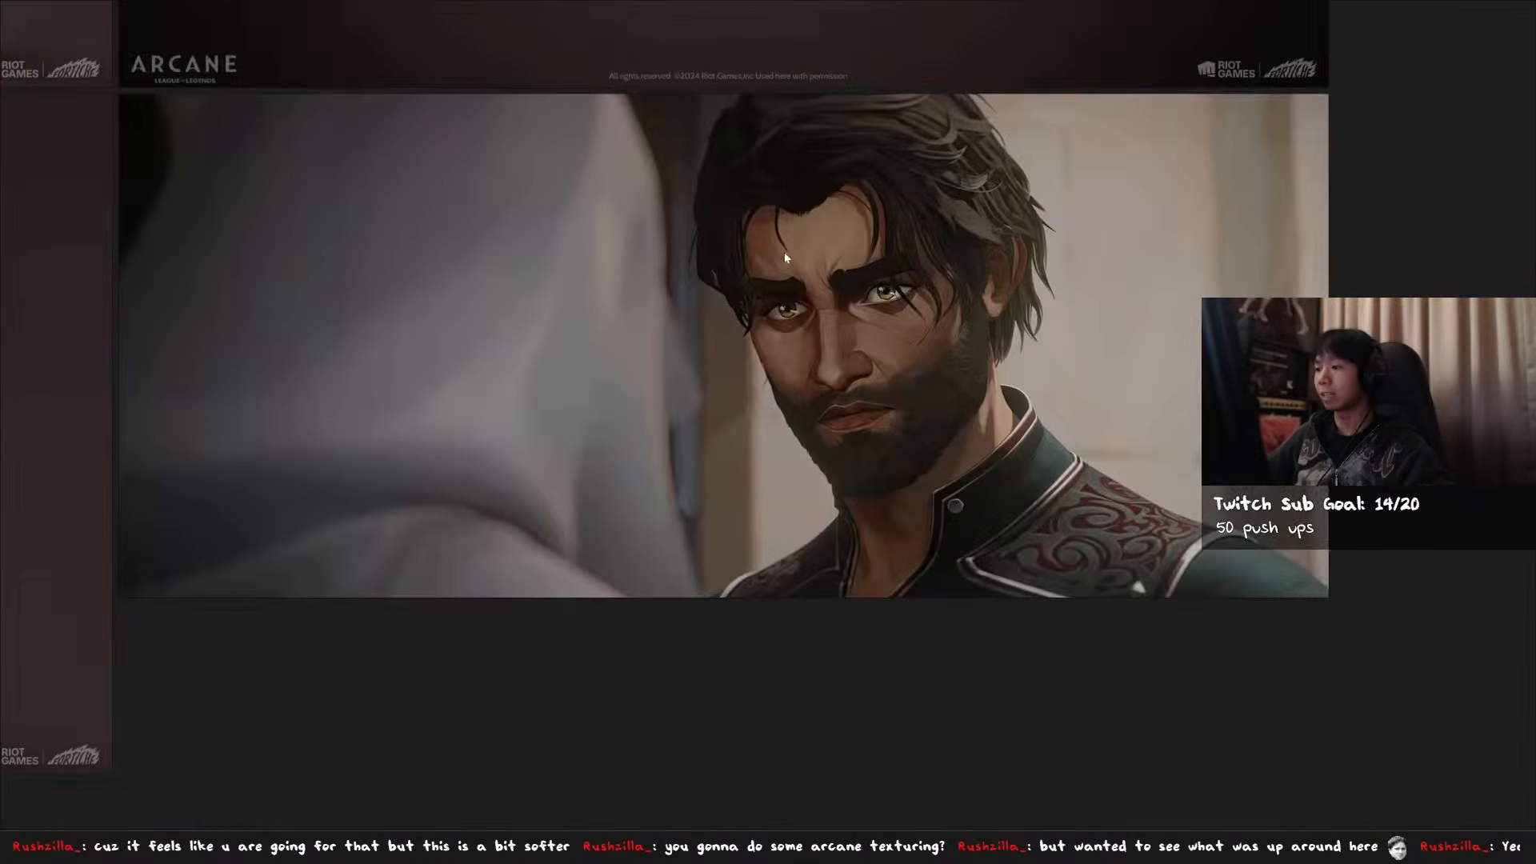
- Return to Blender, frame the character's face, and save the file
key("alt+Tab")
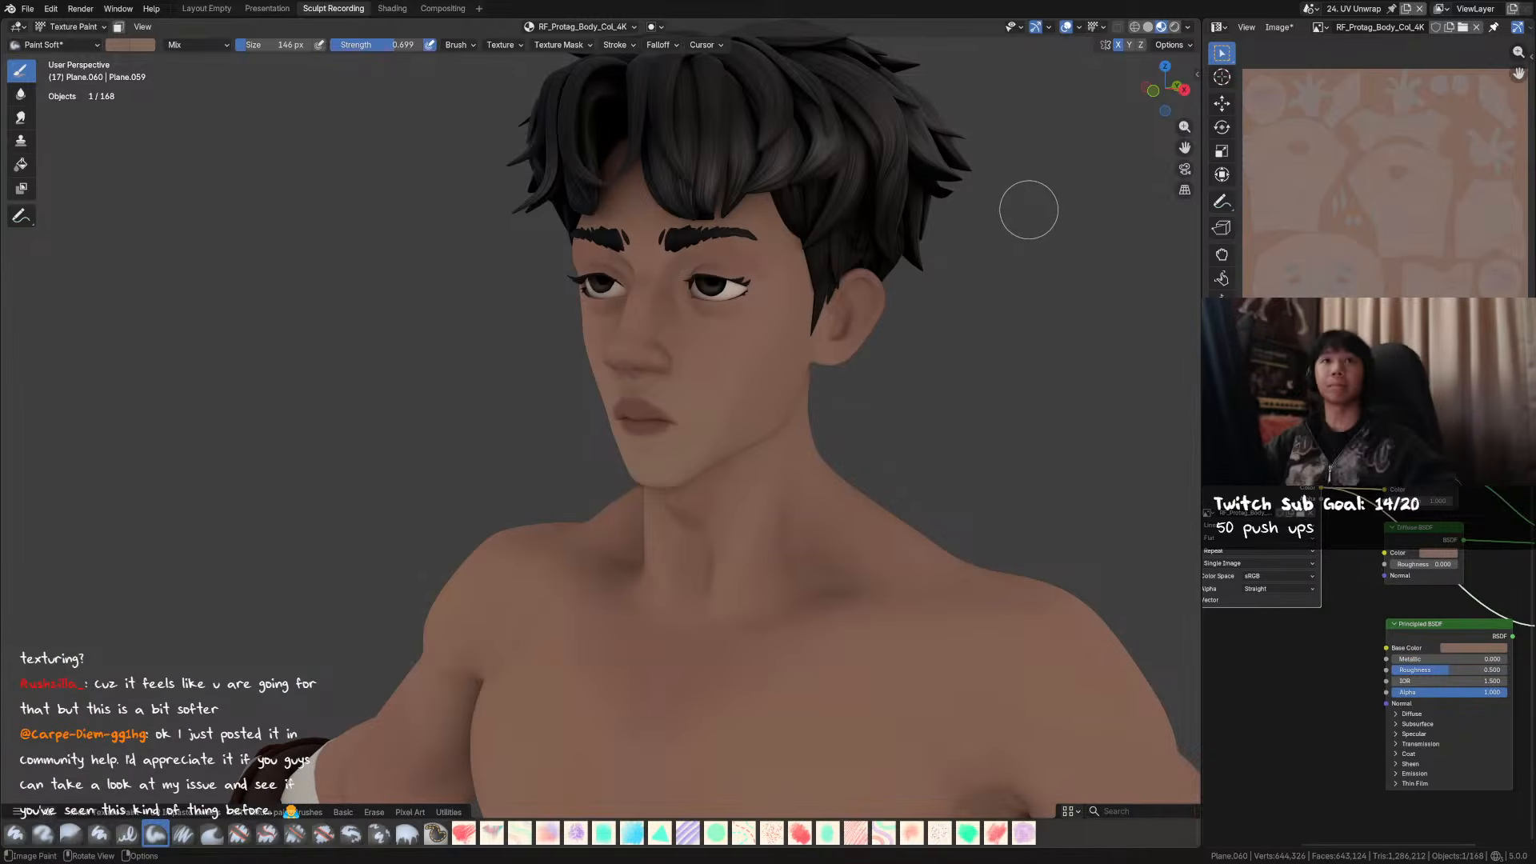
mouse_move(917, 261)
middle_mouse_down()
mouse_move(761, 301)
mouse_move(744, 286)
mouse_move(840, 276)
mouse_move(812, 329)
middle_mouse_up()
middle_click_drag(812, 329, 781, 285, "ctrl")
key("ctrl+s")
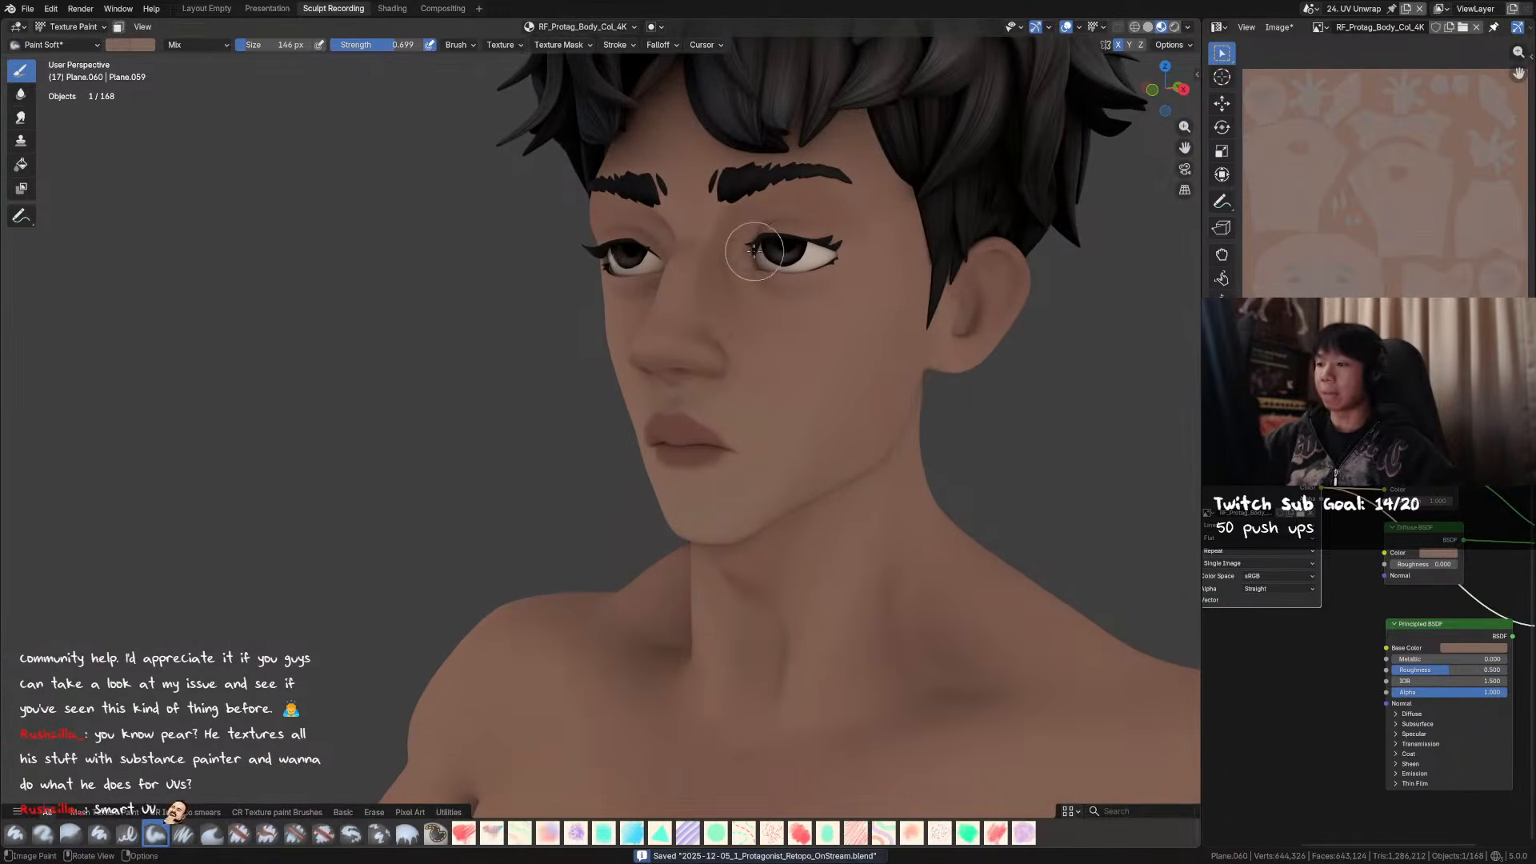
- Switch to the Square brush at strength 1.000 and paint shading between the nose and the under-eye area
left_click(229, 46)
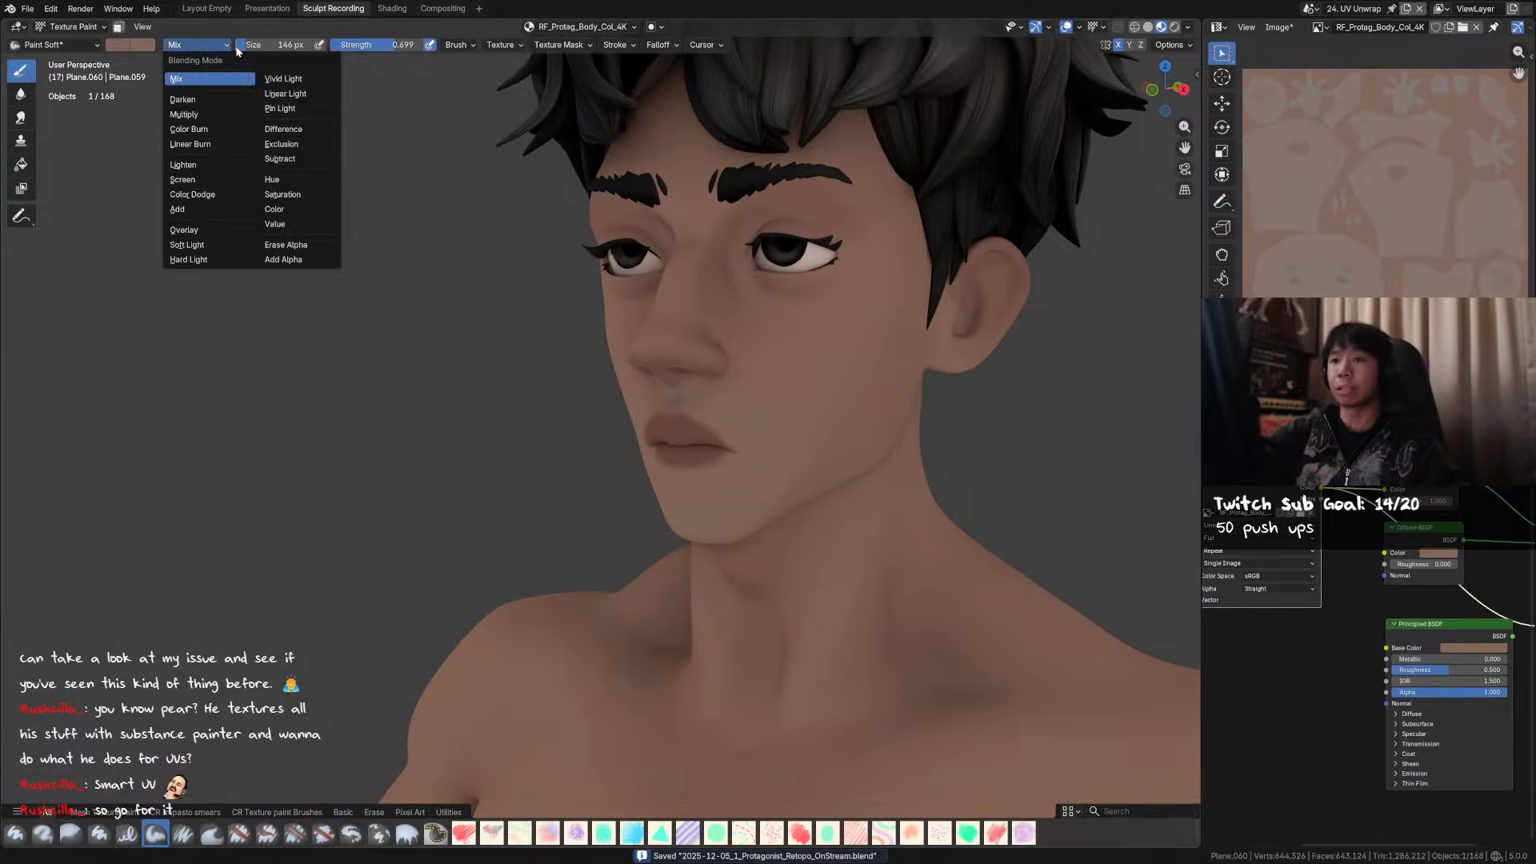
key("q")
left_click(443, 152)
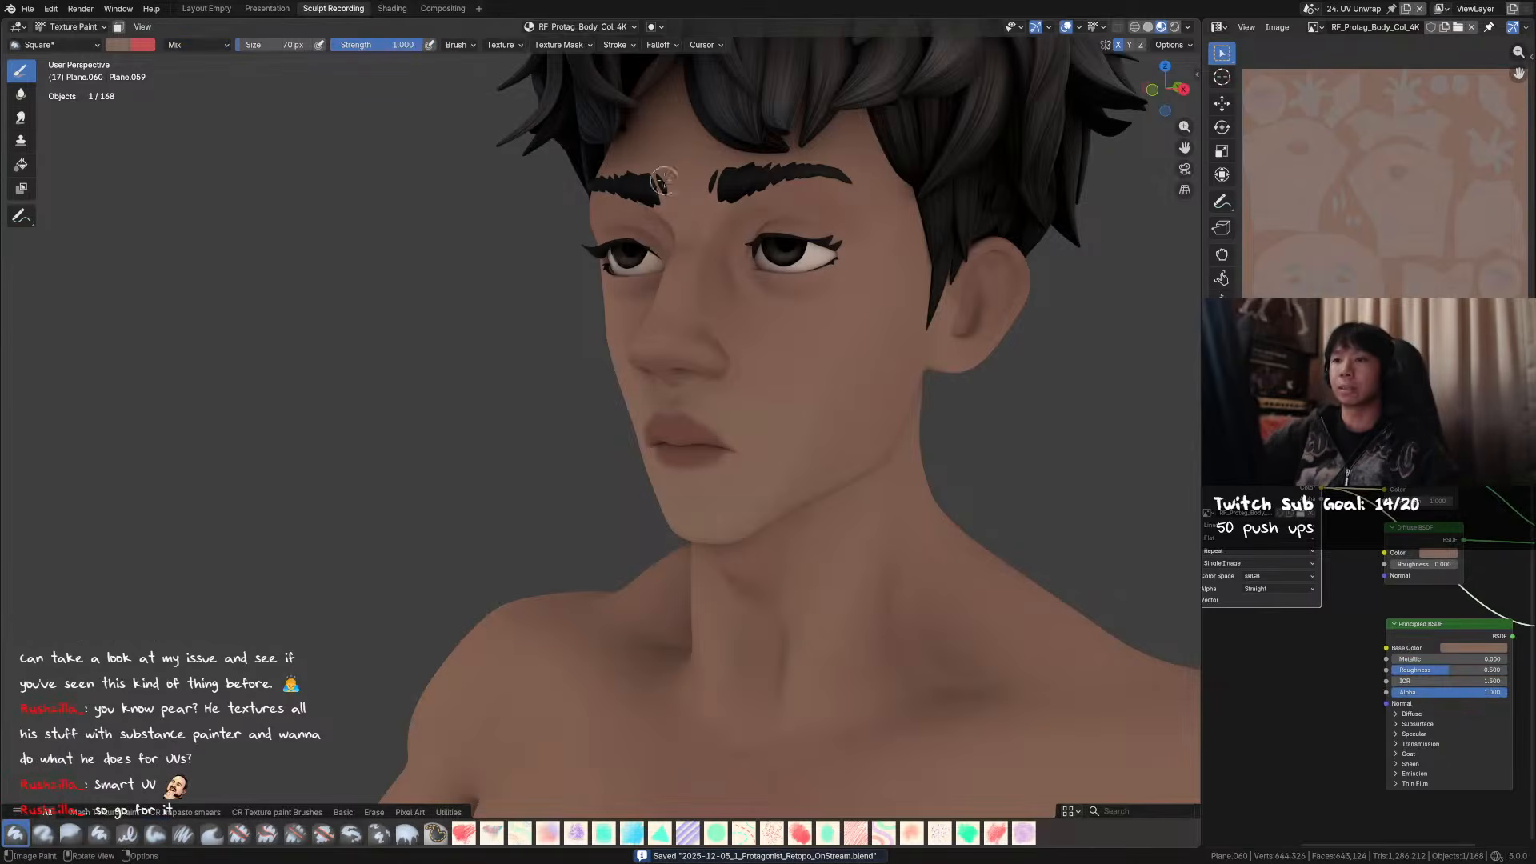
middle_click_drag(729, 265, 737, 275)
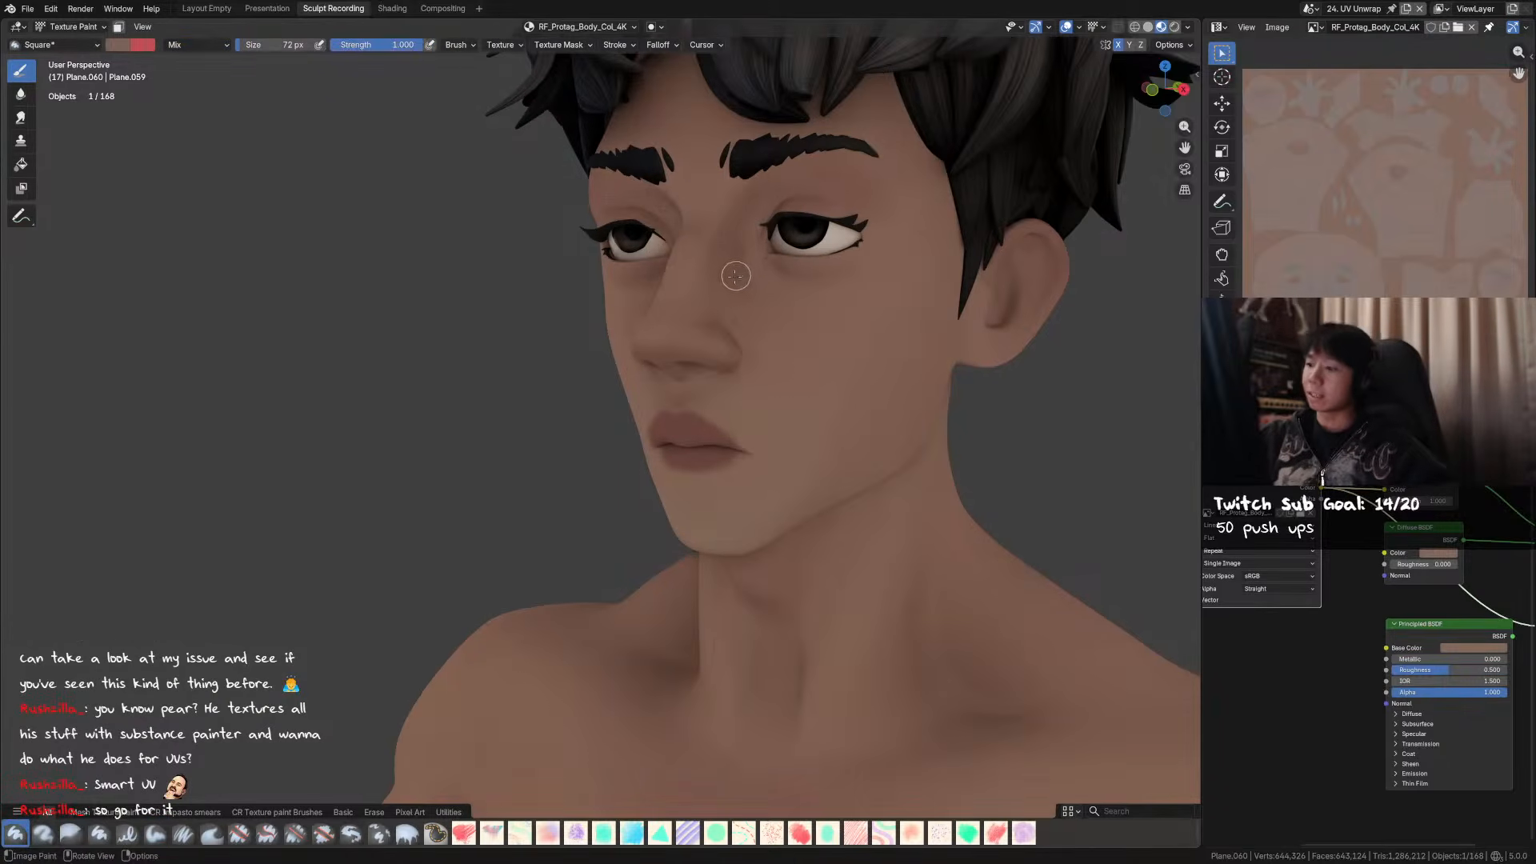
left_click_drag(742, 281, 784, 329)
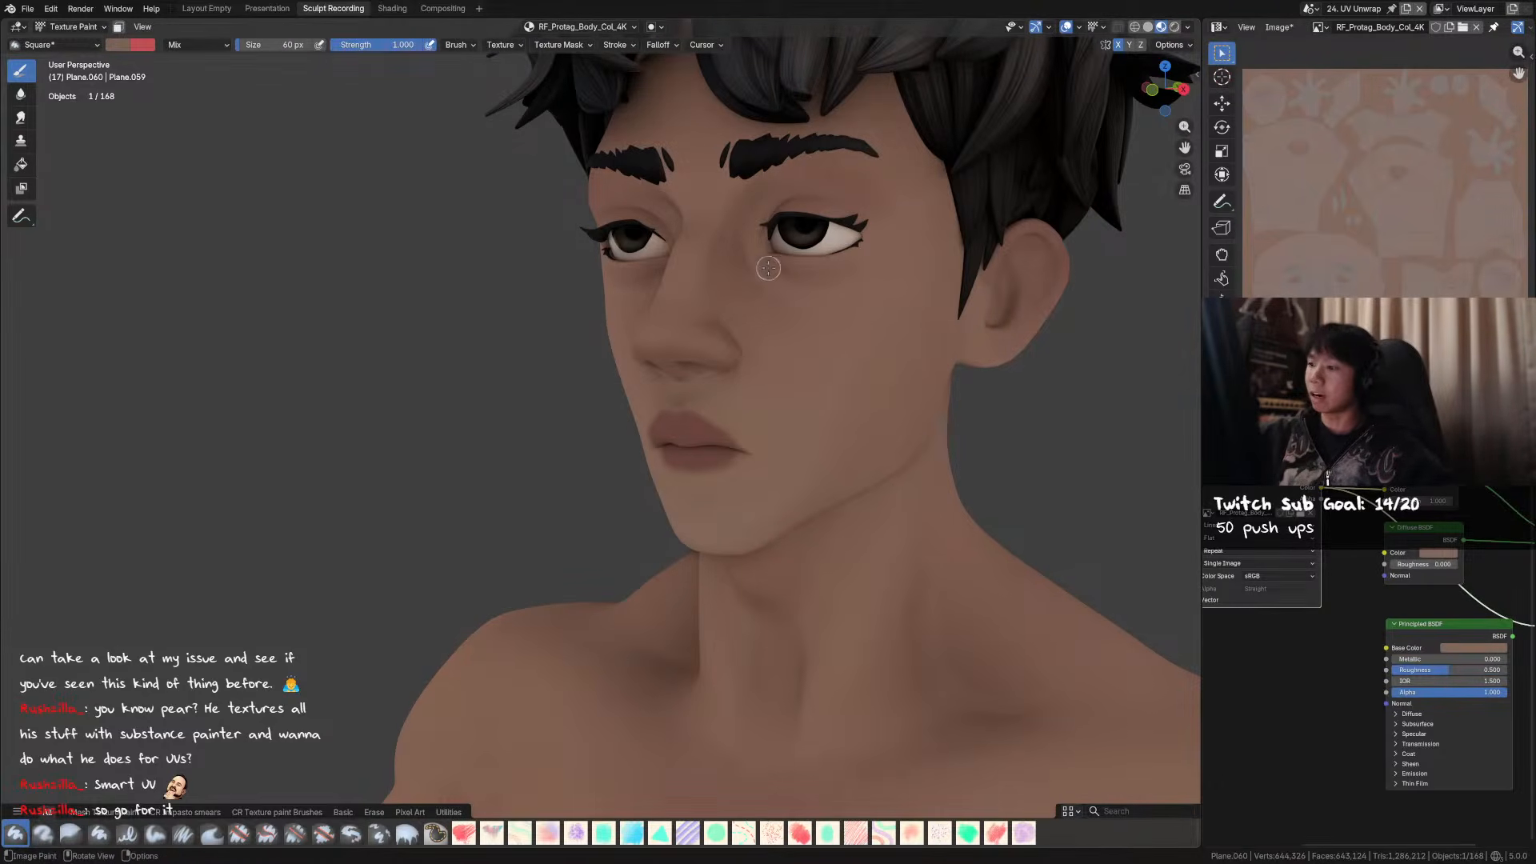
- Sample a skin color from the face, reduce the Square brush to 48 px, and check the shading around the nose and eyes
mouse_move(888, 264)
middle_mouse_down()
mouse_move(847, 255)
mouse_move(771, 309)
middle_mouse_up()
mouse_move(1040, 178)
middle_mouse_down()
mouse_move(991, 168)
mouse_move(1054, 188)
mouse_move(1021, 170)
middle_mouse_up()
key("shift+x")
key("bracketleft")
key("bracketleft")
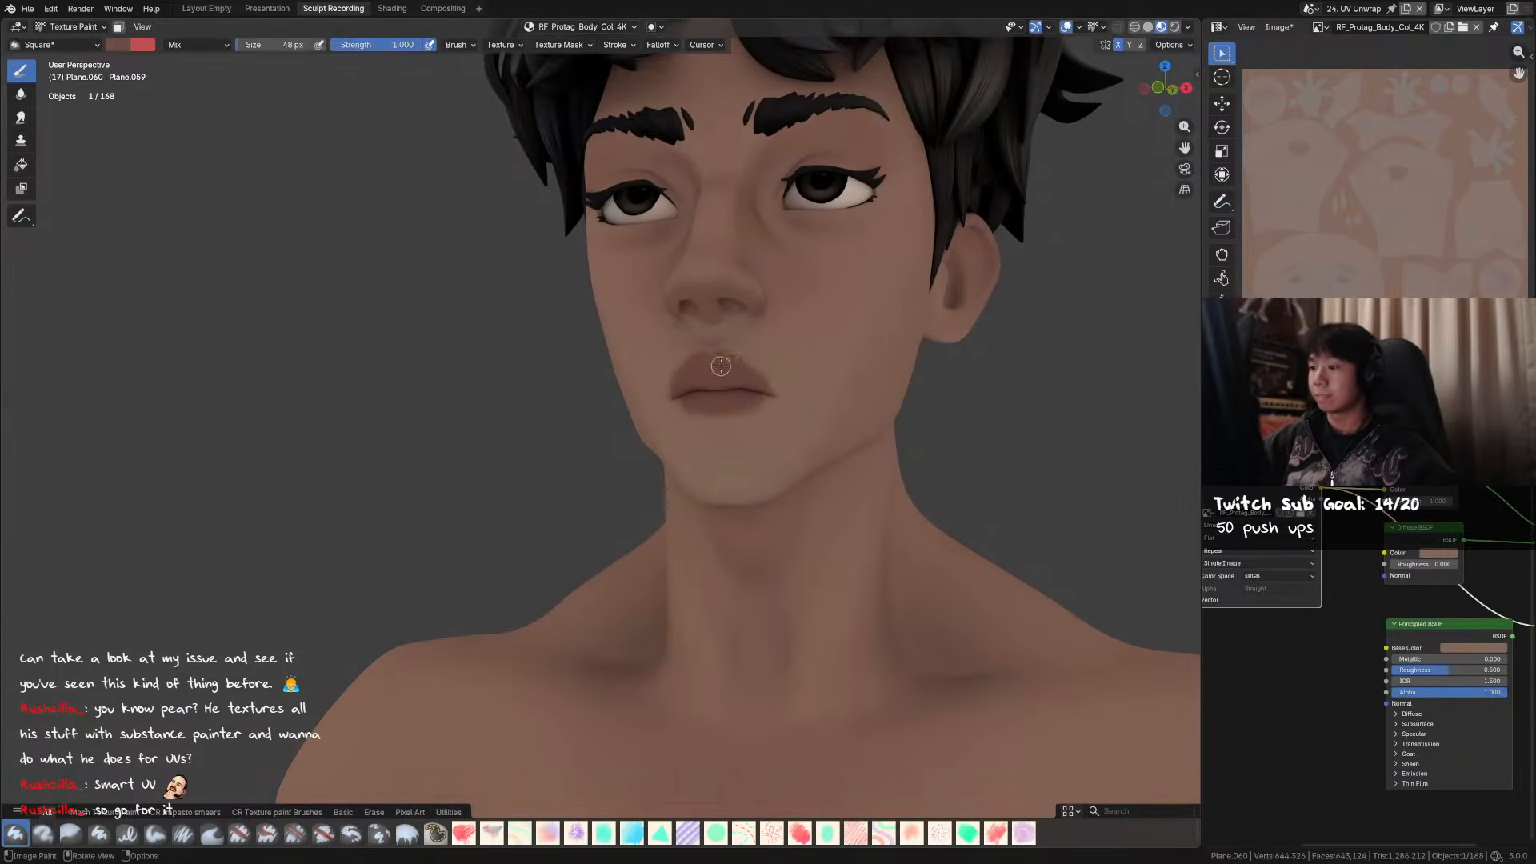
mouse_move(805, 407)
middle_mouse_down("ctrl")
mouse_move(786, 378)
mouse_move(843, 305)
mouse_move(777, 289)
mouse_move(801, 328)
middle_mouse_up("ctrl")
mouse_move(801, 255)
middle_mouse_down()
mouse_move(785, 240)
mouse_move(761, 277)
middle_mouse_up()
middle_click_drag(761, 276, 767, 266, "ctrl")
middle_click_drag(862, 229, 848, 274, "ctrl")
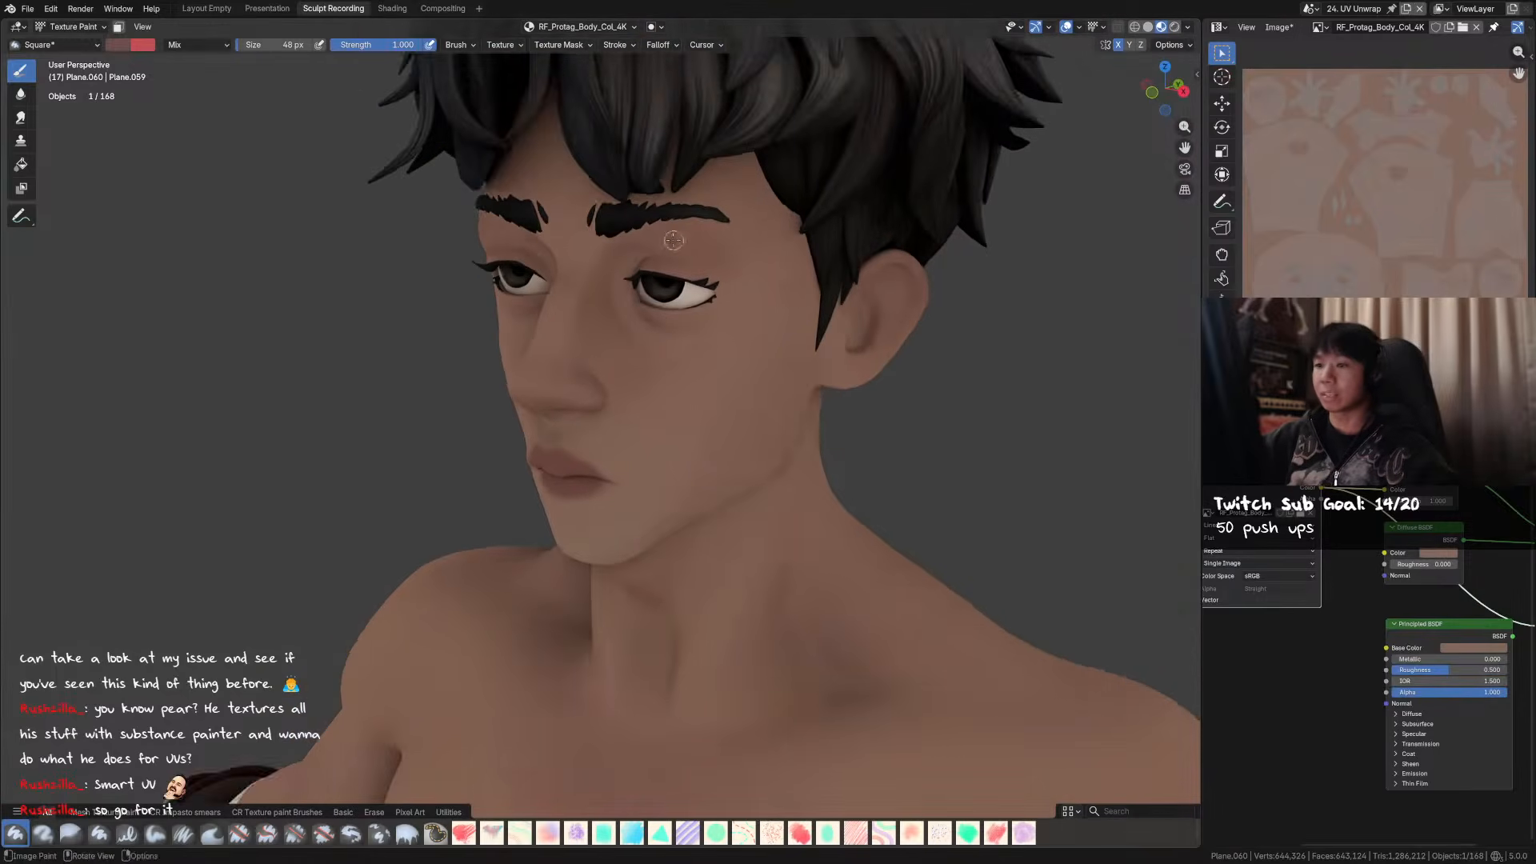
- Switch back to the Paint Soft brush and save the file
middle_click_drag(677, 240, 630, 193)
left_click(197, 45)
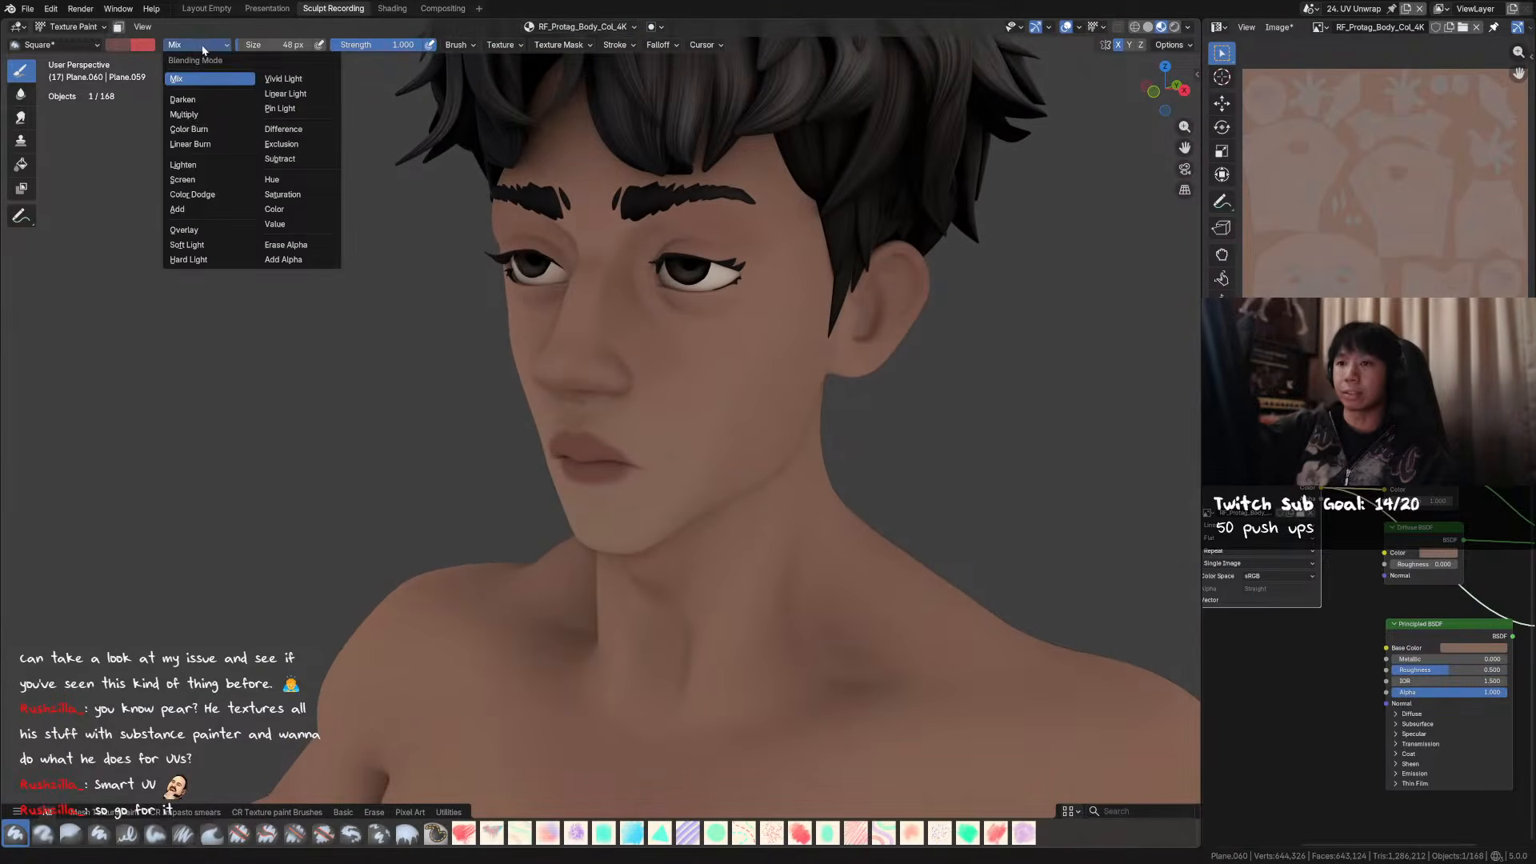
key("q")
left_click(548, 308)
mouse_move(611, 281)
middle_mouse_down()
mouse_move(847, 309)
mouse_move(768, 302)
mouse_move(760, 353)
middle_mouse_up()
key("ctrl+s")
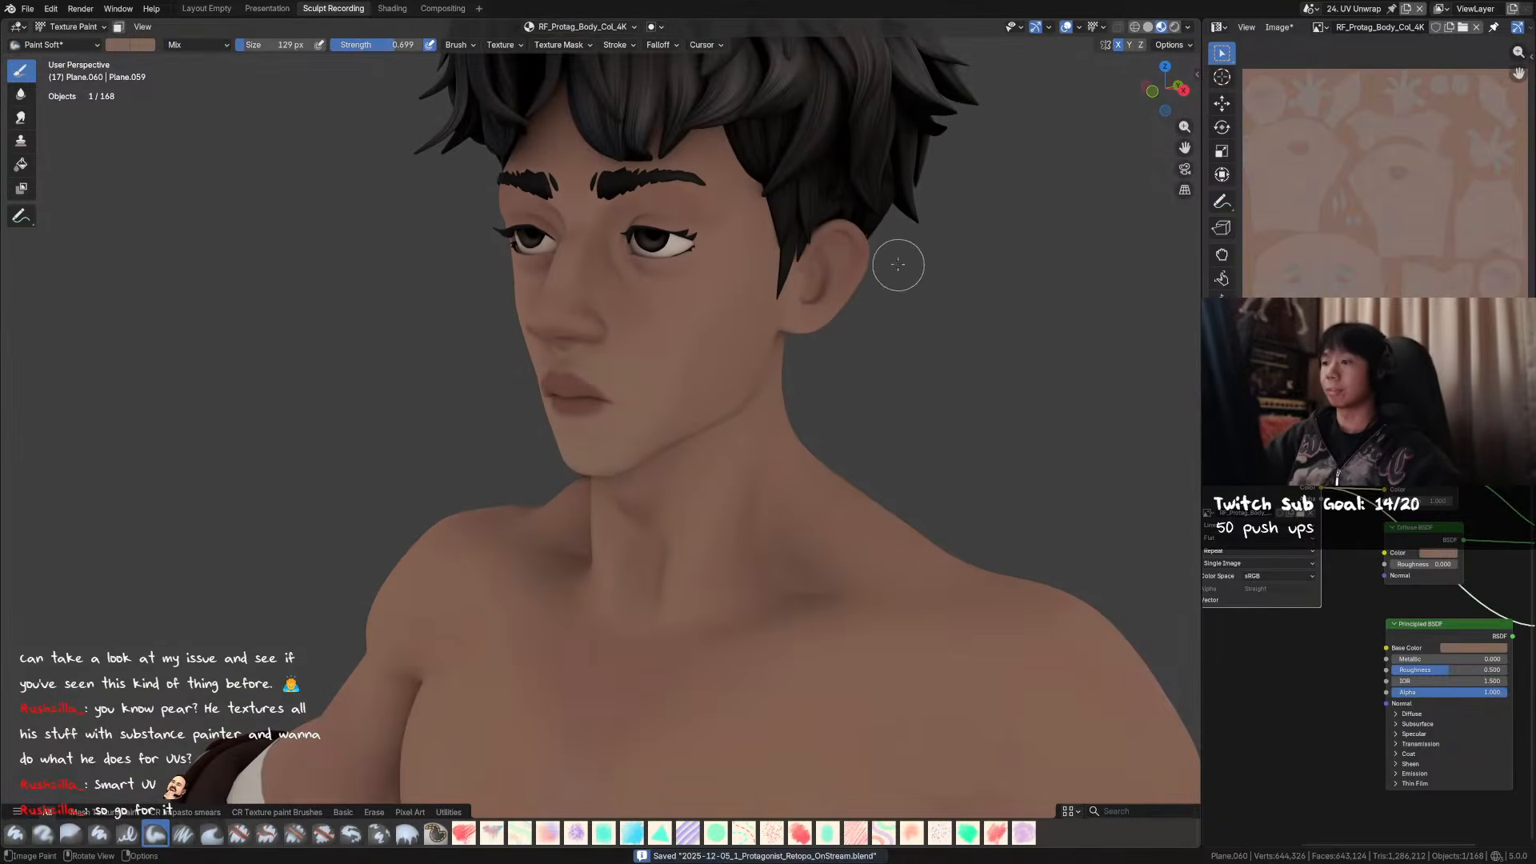
- Paint soft shading beside the nose with a 99 px brush and over the eyelid with an 82 px brush
middle_click_drag(839, 257, 855, 254)
key("f")
left_click(623, 263)
left_click_drag(621, 264, 628, 293)
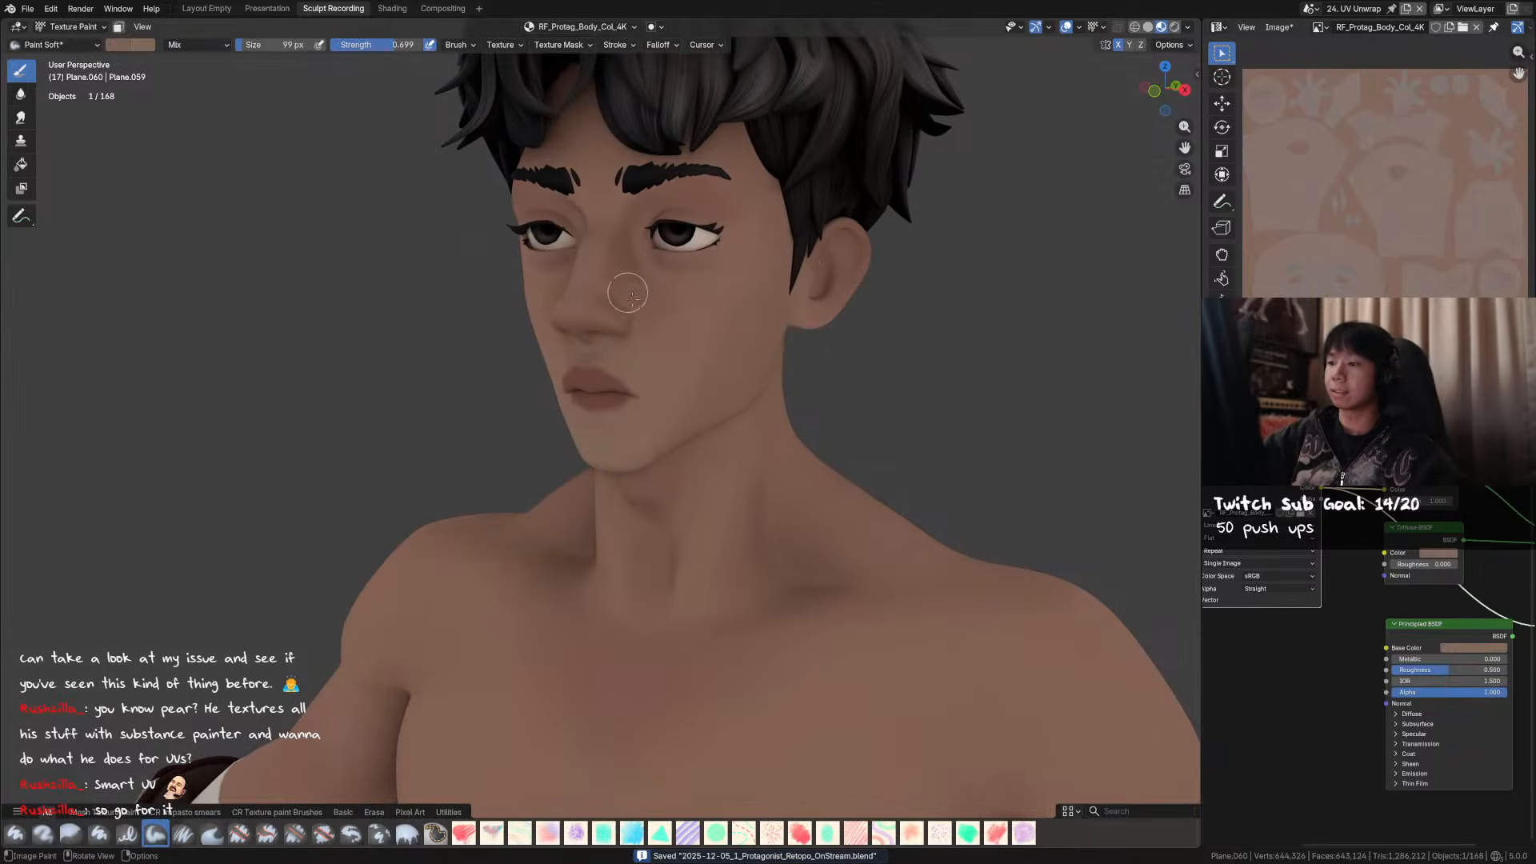
middle_click_drag(948, 379, 998, 374)
mouse_move(930, 371)
middle_mouse_down()
mouse_move(771, 353)
mouse_move(780, 365)
mouse_move(841, 376)
mouse_move(750, 256)
mouse_move(696, 252)
mouse_move(718, 219)
middle_mouse_up()
key("f")
left_click(708, 220)
left_click_drag(711, 219, 693, 224)
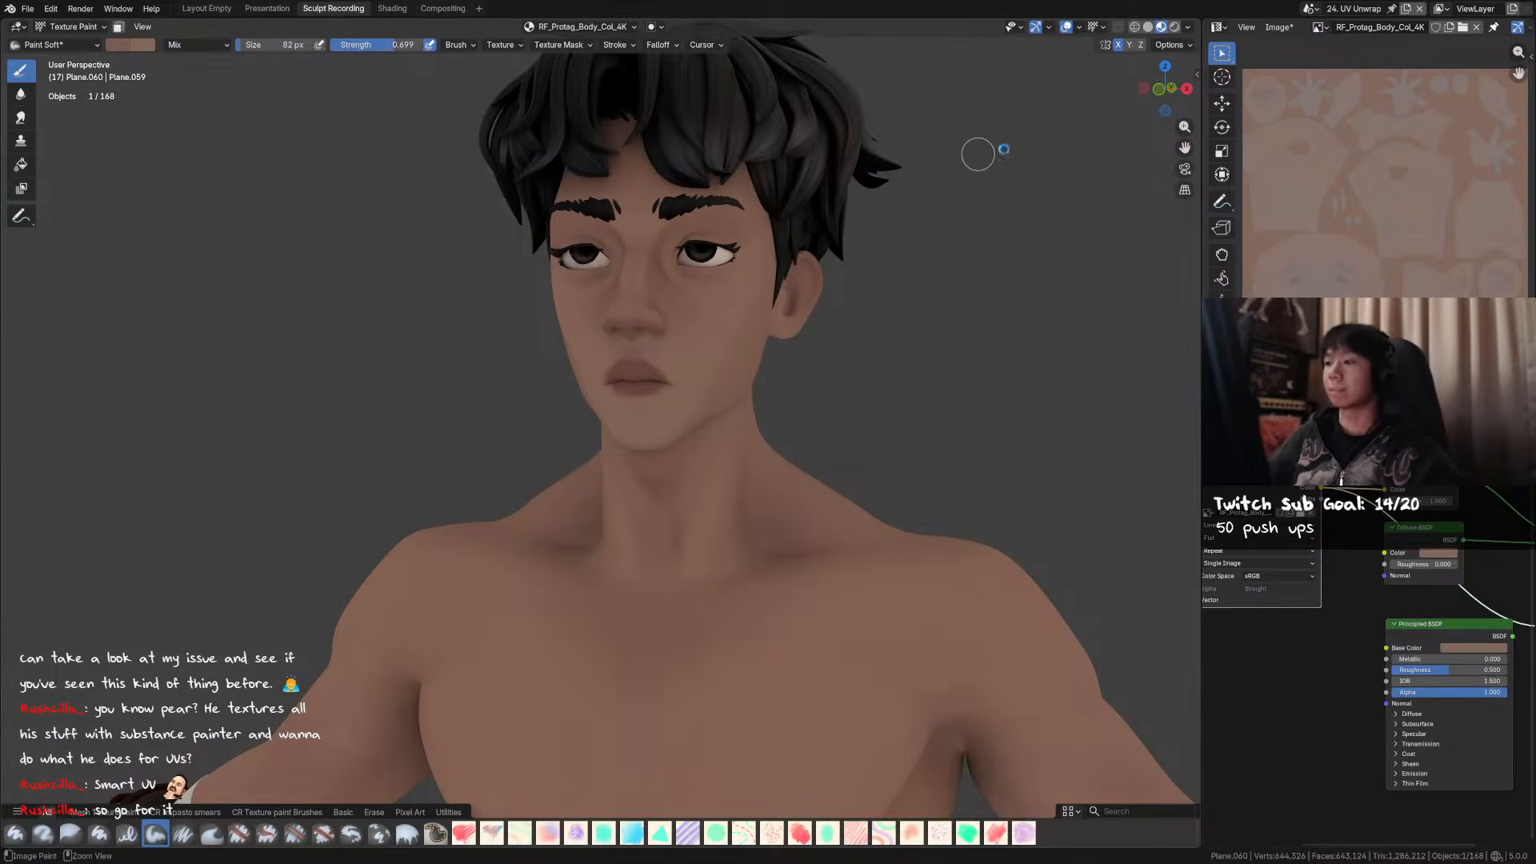
- Save the file and slightly lower the Value of the brush color
key("ctrl+s")
middle_click_drag(290, 132, 310, 204, "shift")
middle_click_drag(310, 204, 210, 150, "ctrl")
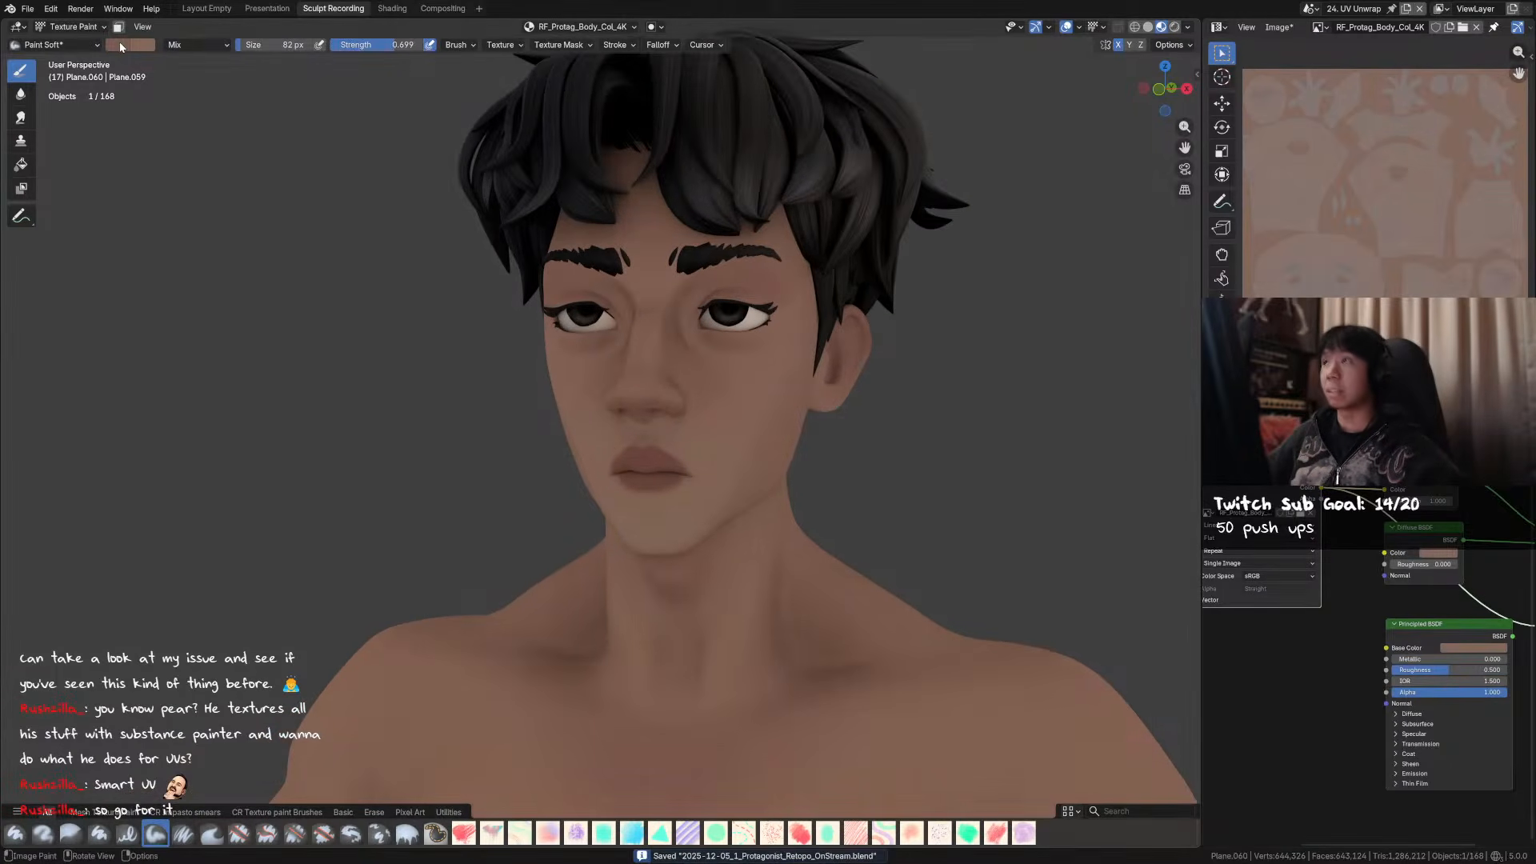
left_click(120, 46)
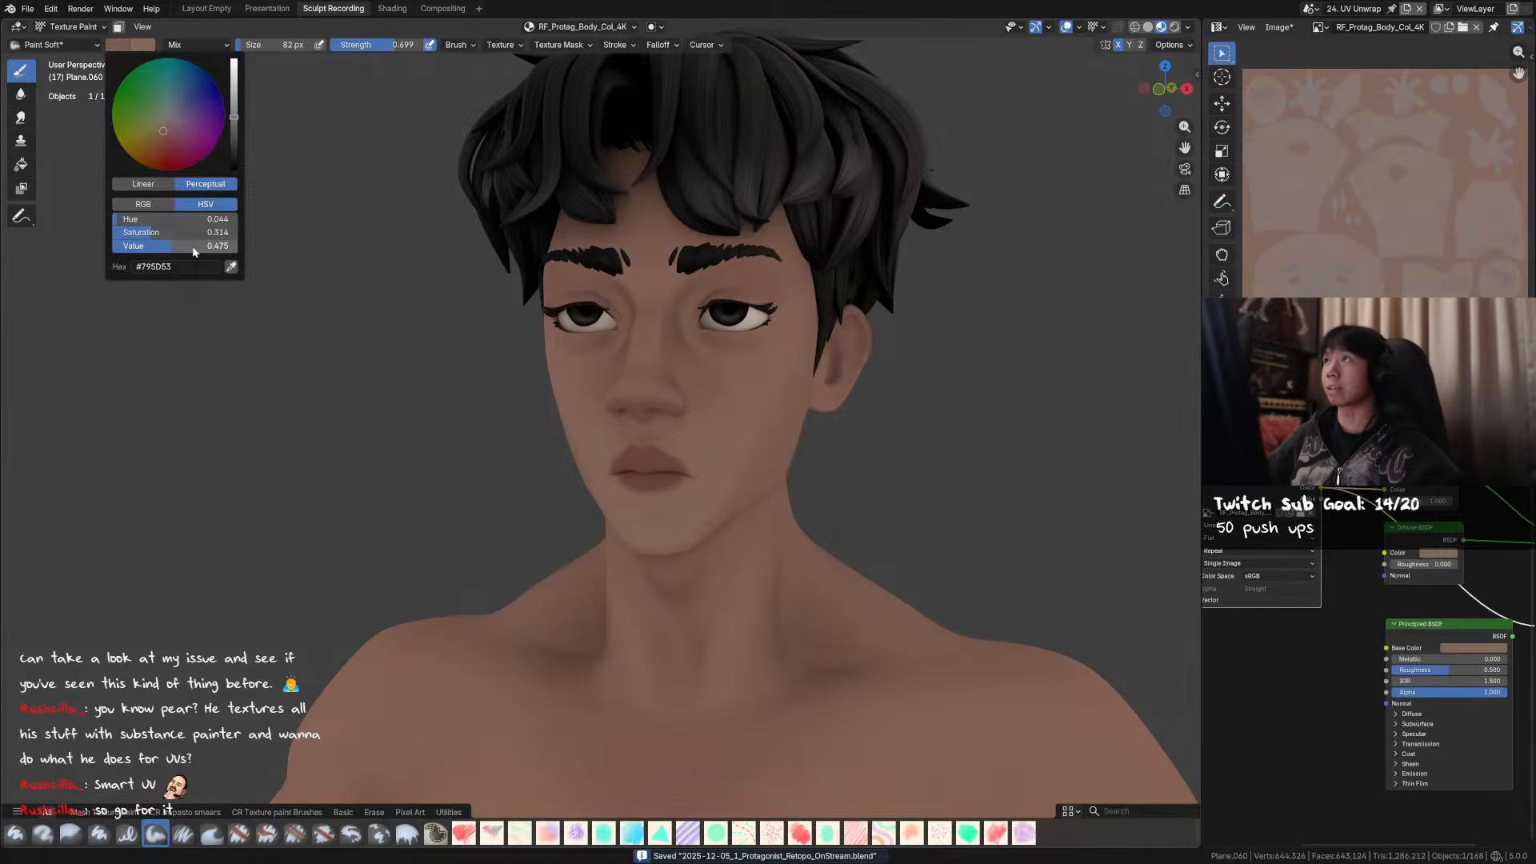
left_click_drag(192, 252, 185, 252)
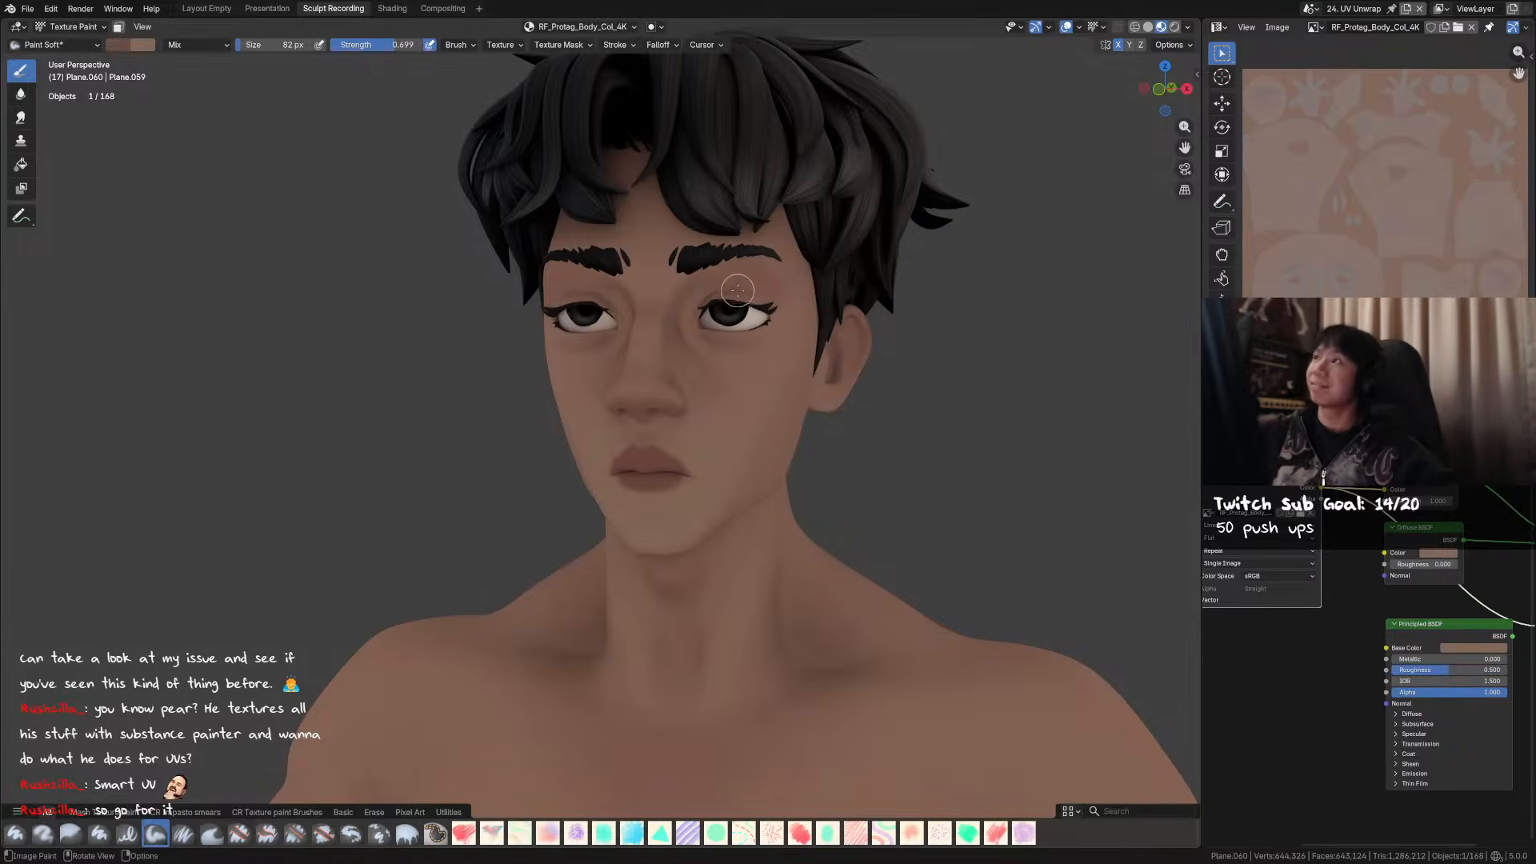
- Paint soft shading over the upper eyelid with a 44 px brush, and reduce the brush to 25 px
key("f")
left_click(705, 289)
left_click_drag(715, 292, 747, 287)
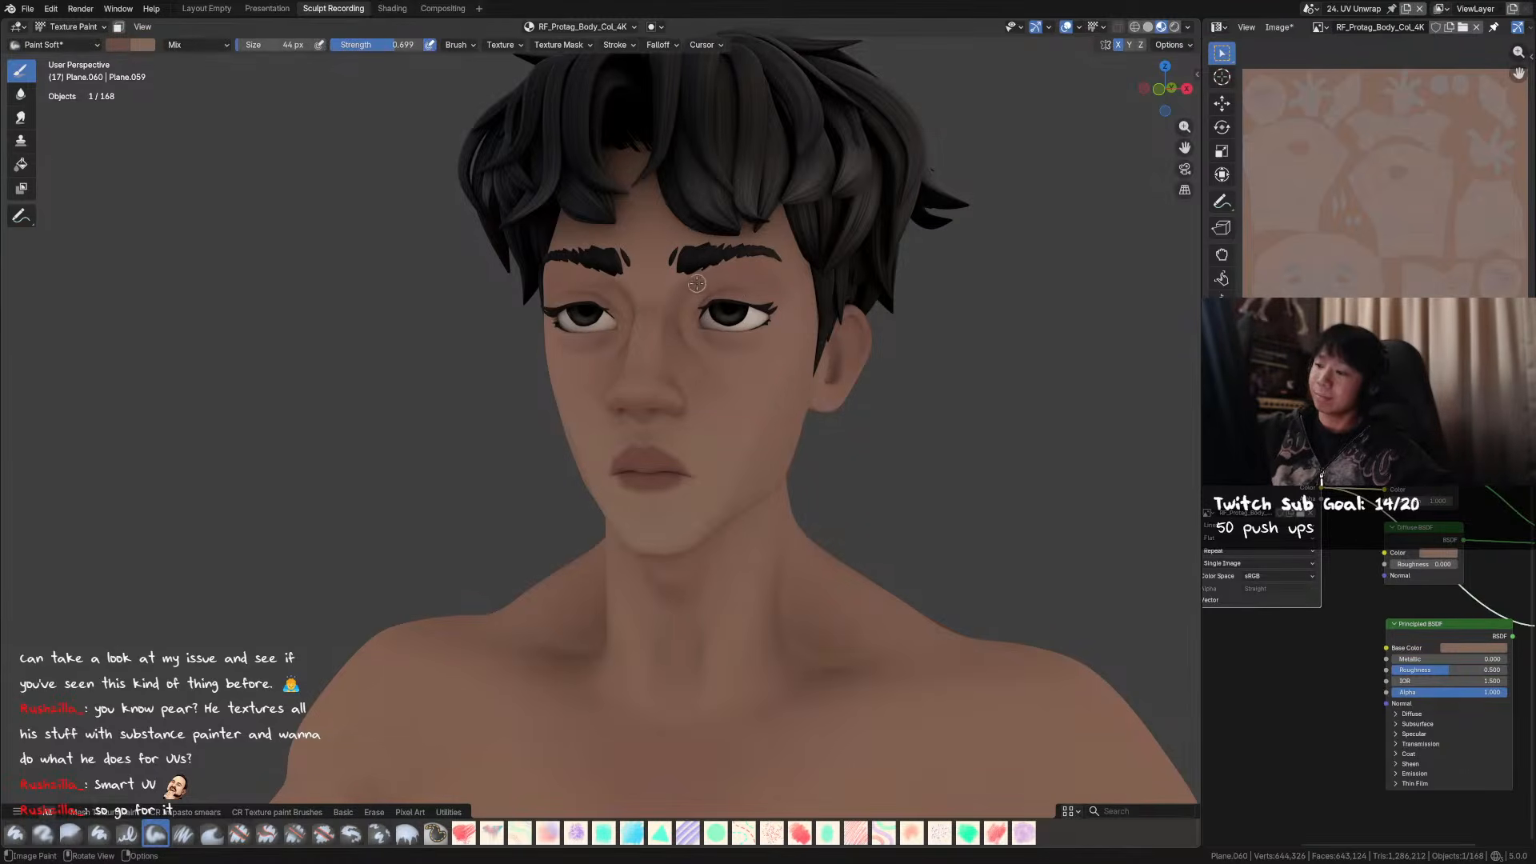
mouse_move(723, 279)
middle_mouse_down()
mouse_move(725, 265)
mouse_move(707, 273)
middle_mouse_up()
key("f")
left_click(741, 274)
mouse_move(729, 275)
middle_mouse_down()
mouse_move(756, 248)
mouse_move(852, 255)
middle_mouse_up()
middle_click_drag(677, 258, 760, 288)
mouse_move(712, 340)
middle_mouse_down()
mouse_move(758, 349)
mouse_move(660, 308)
mouse_move(669, 280)
middle_mouse_up()
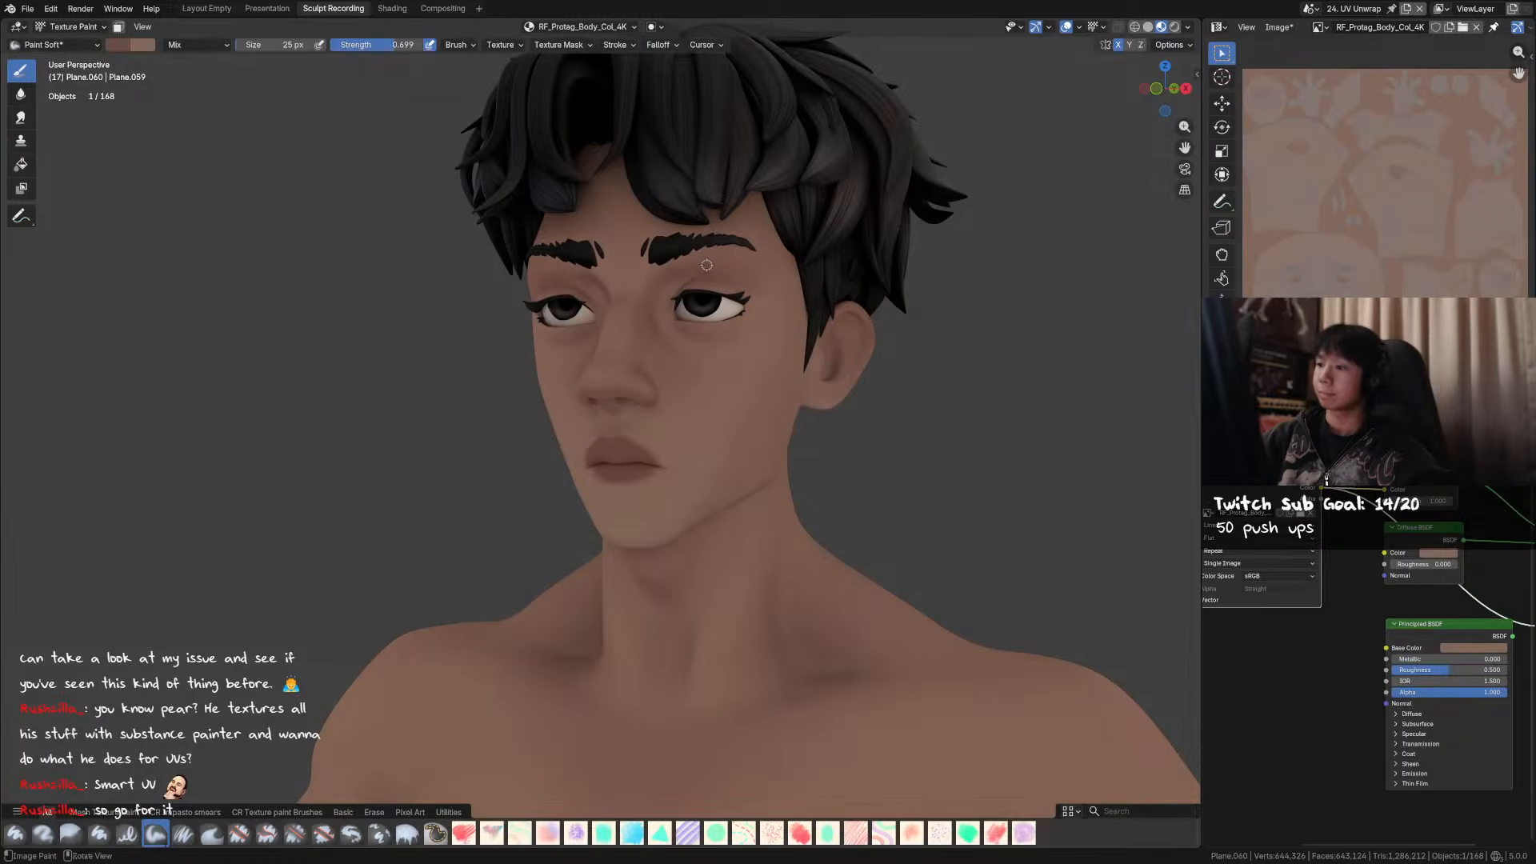
- Set the brush size to 38 px, sample the skin color near the eye, and set its Hue to 0.020
key("f")
left_click(680, 267)
mouse_move(805, 378)
middle_mouse_down()
mouse_move(728, 320)
mouse_move(693, 257)
middle_mouse_up()
key("s")
left_click(126, 45)
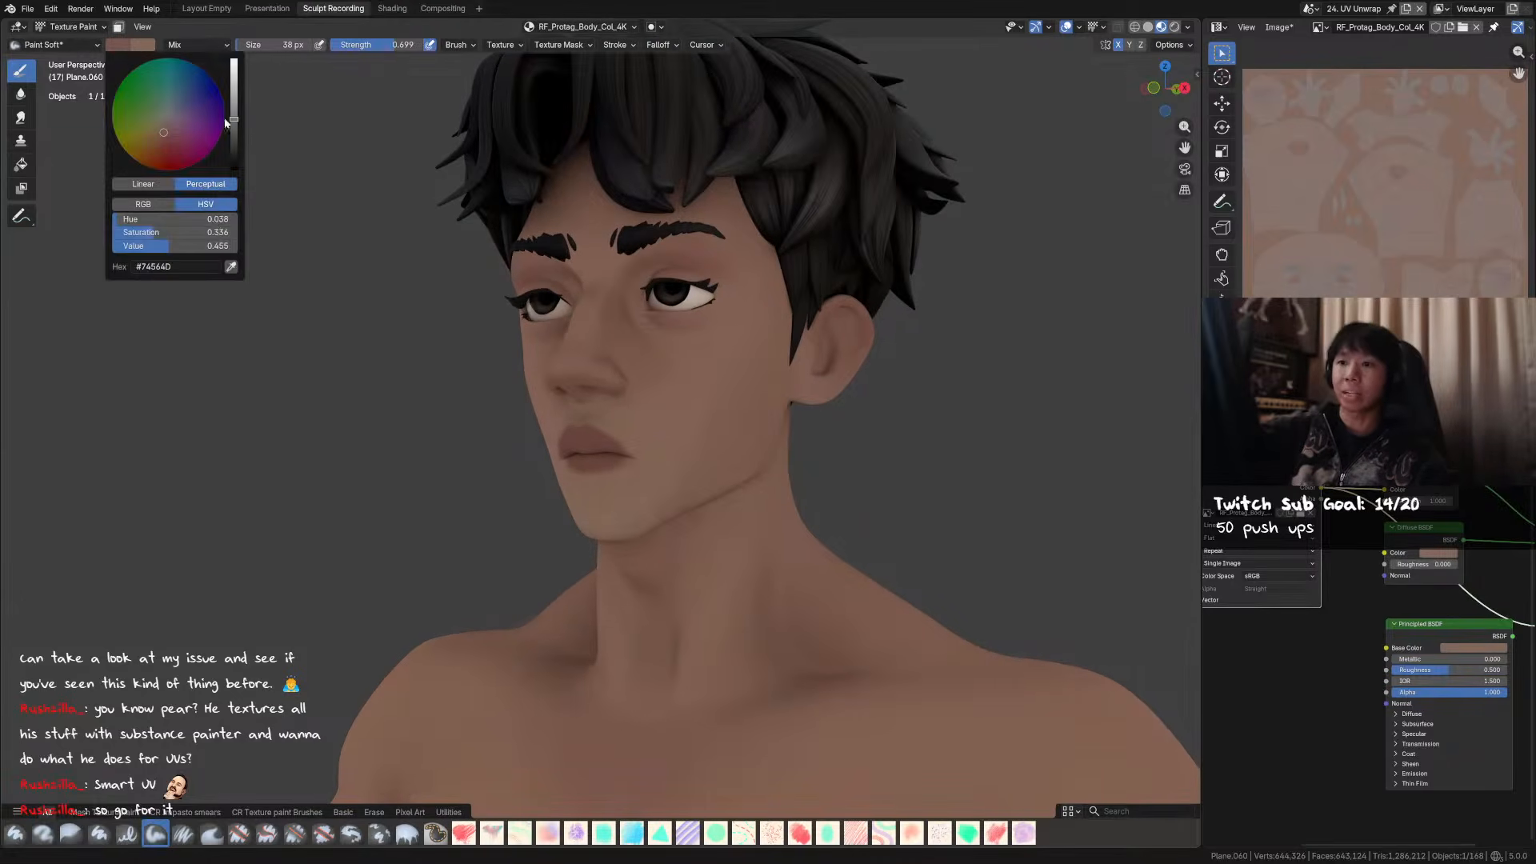
left_click_drag(216, 224, 171, 210)
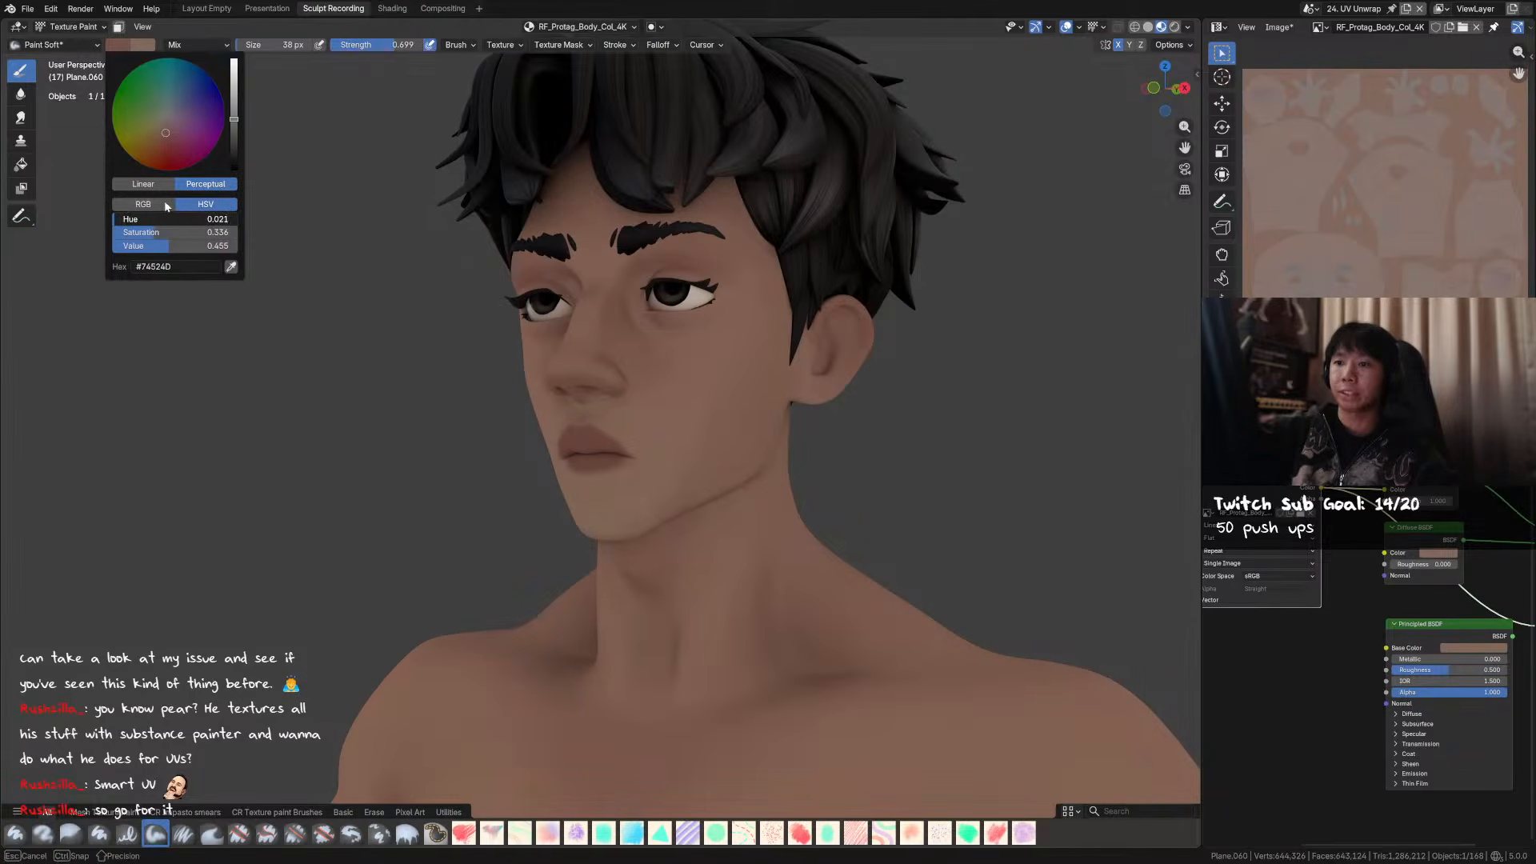
middle_click_drag(1022, 216, 944, 228)
- Enlarge the brush to 61 px and set the brush color's Saturation to 0.285 and Value to 0.441
key("bracketright")
key("bracketright")
key("bracketright")
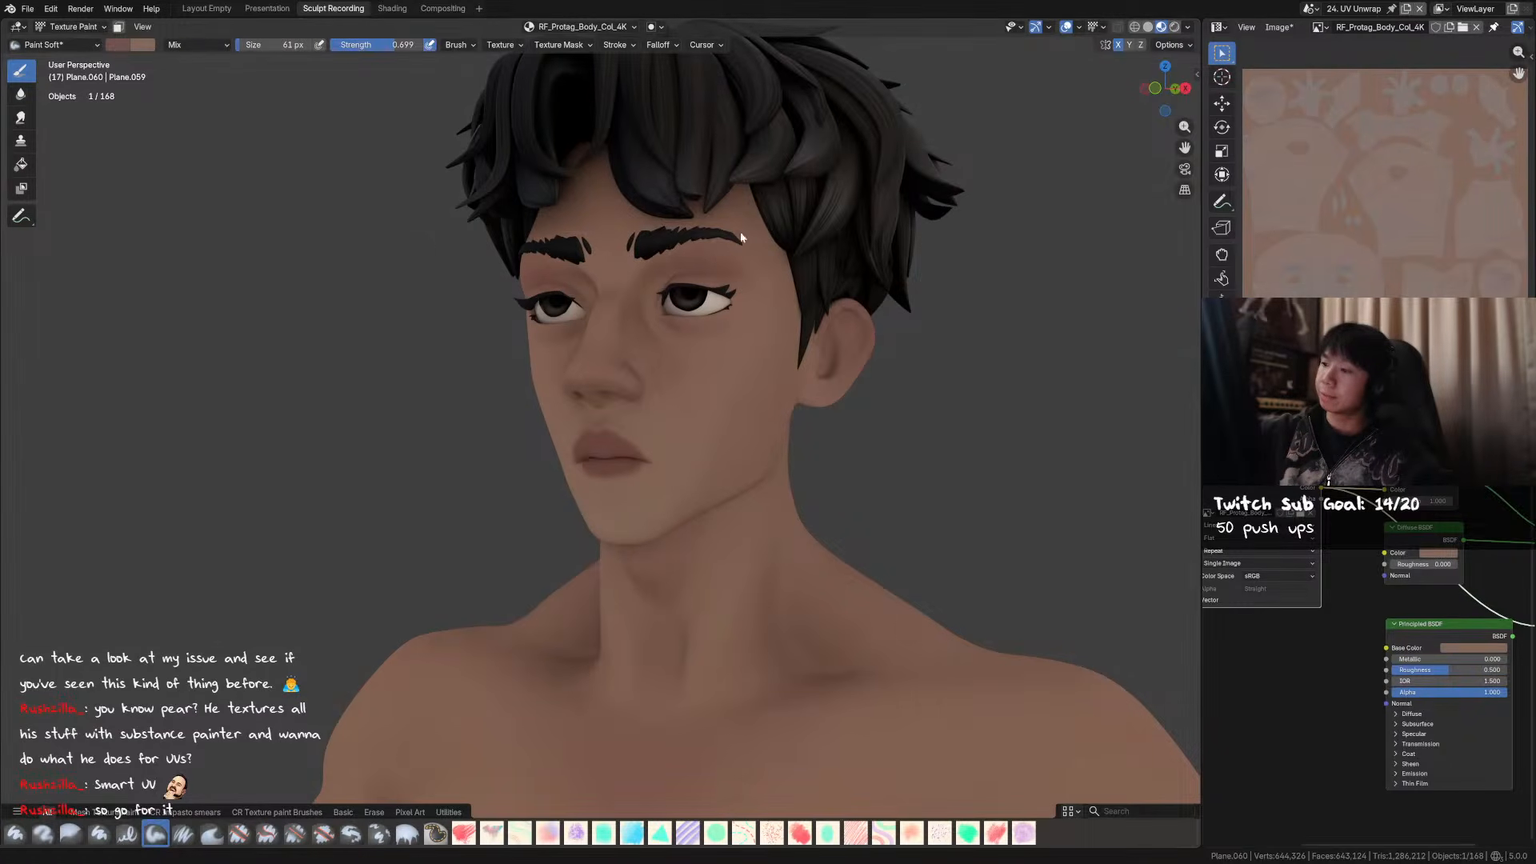
middle_click_drag(741, 232, 680, 240)
left_click(120, 45)
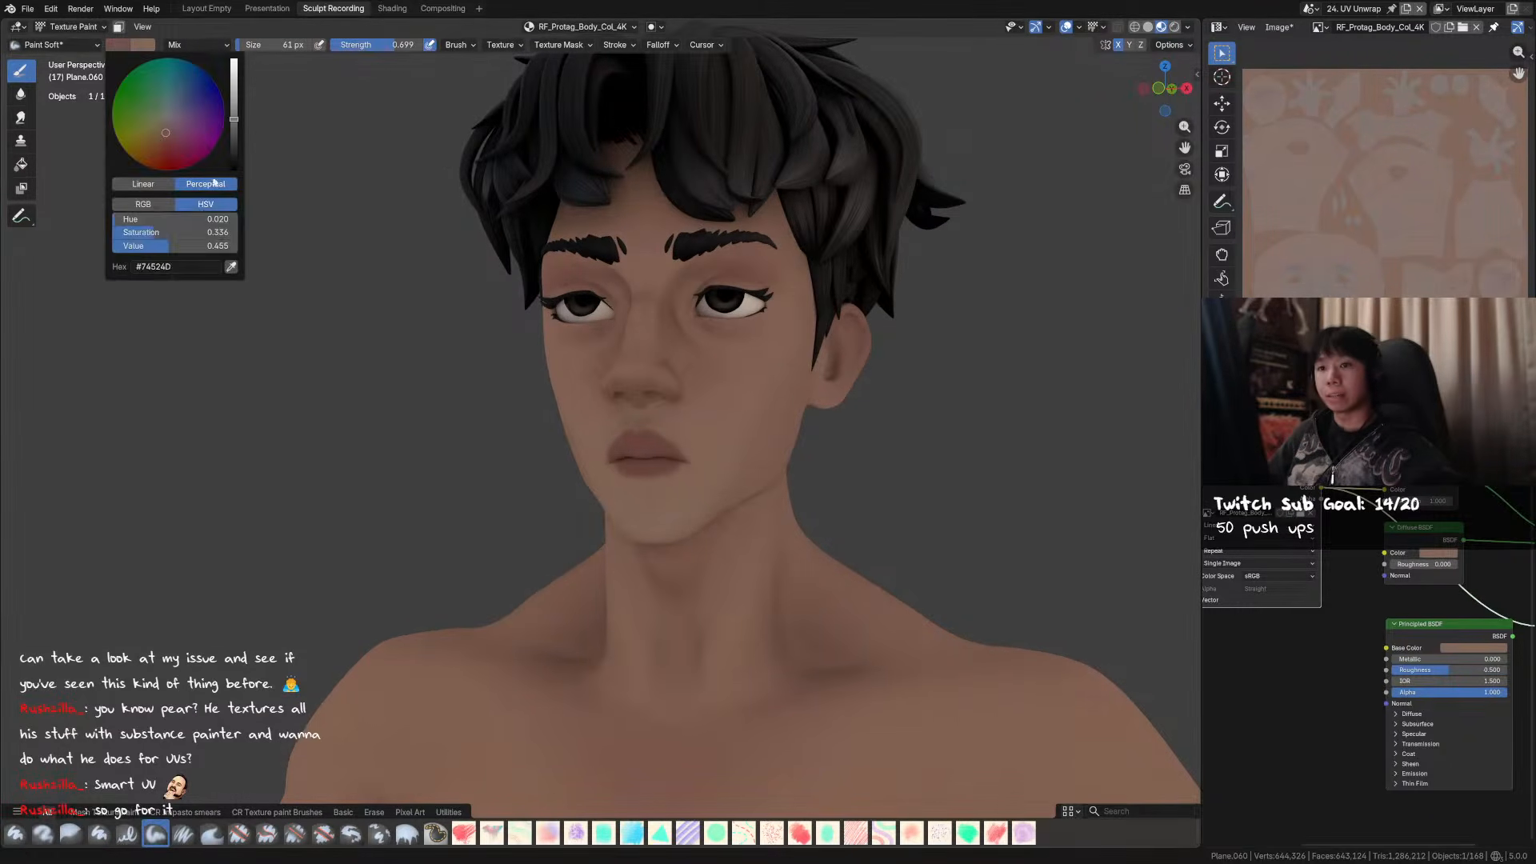
left_click_drag(195, 233, 169, 247)
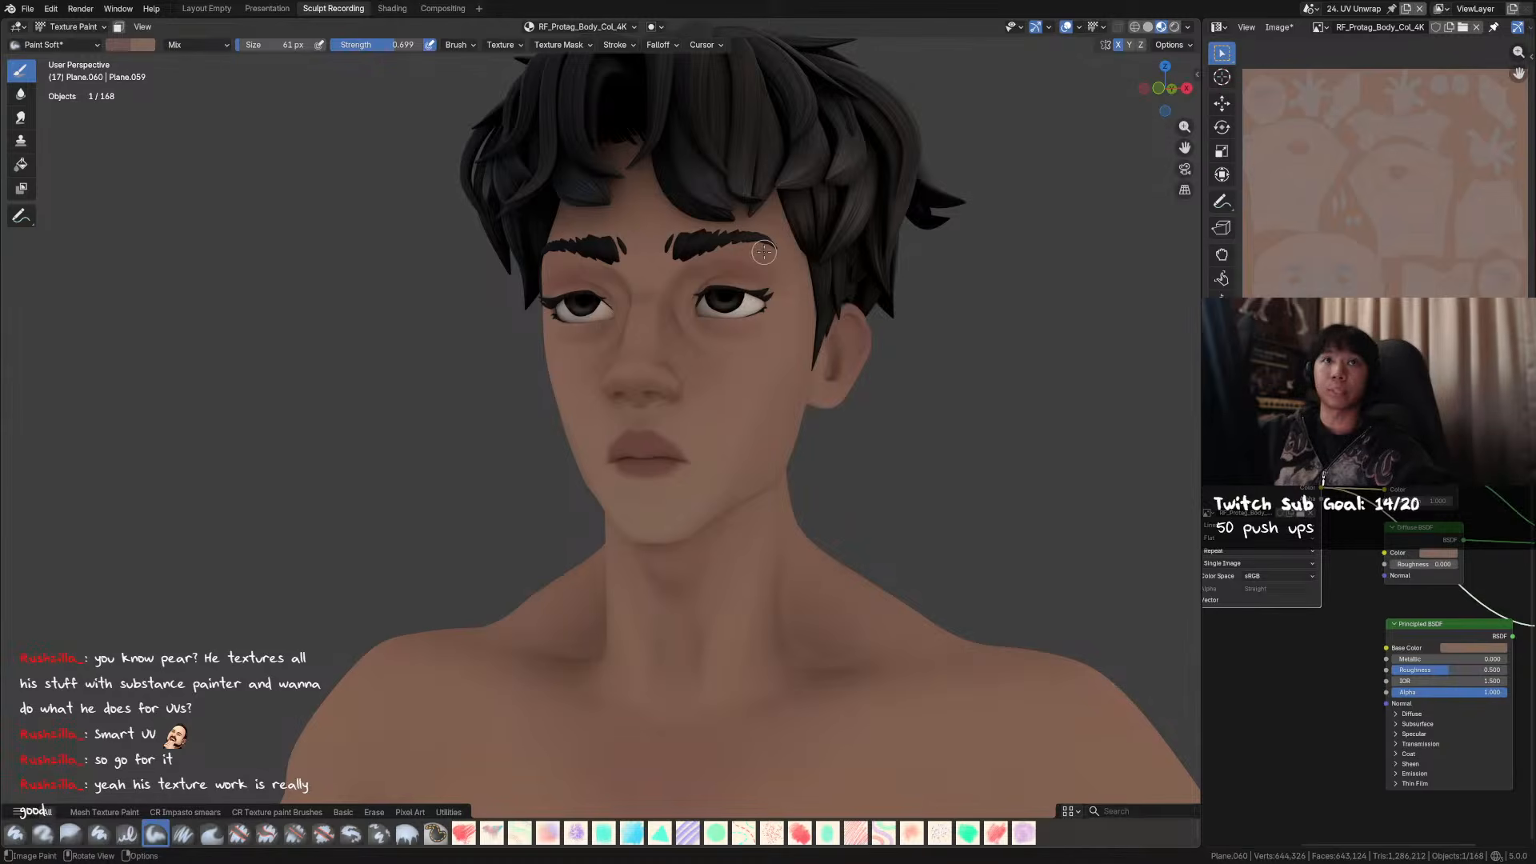
- Darken the brush color slightly and set the brush size to 69 px for the eyelid shading
middle_click_drag(764, 253, 696, 260)
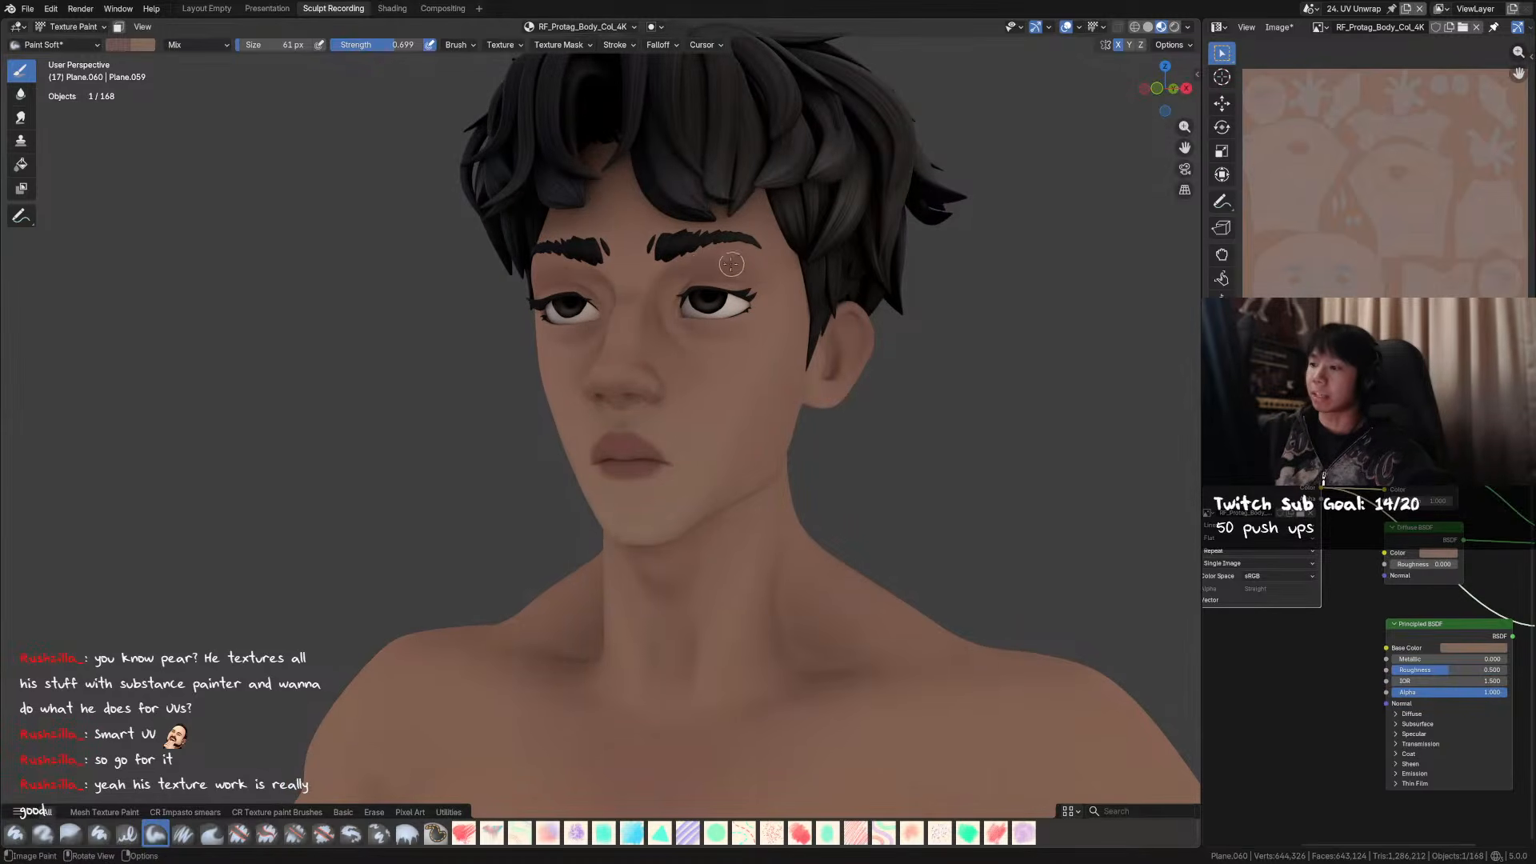
mouse_move(862, 244)
middle_mouse_down()
mouse_move(931, 251)
mouse_move(880, 201)
middle_mouse_up()
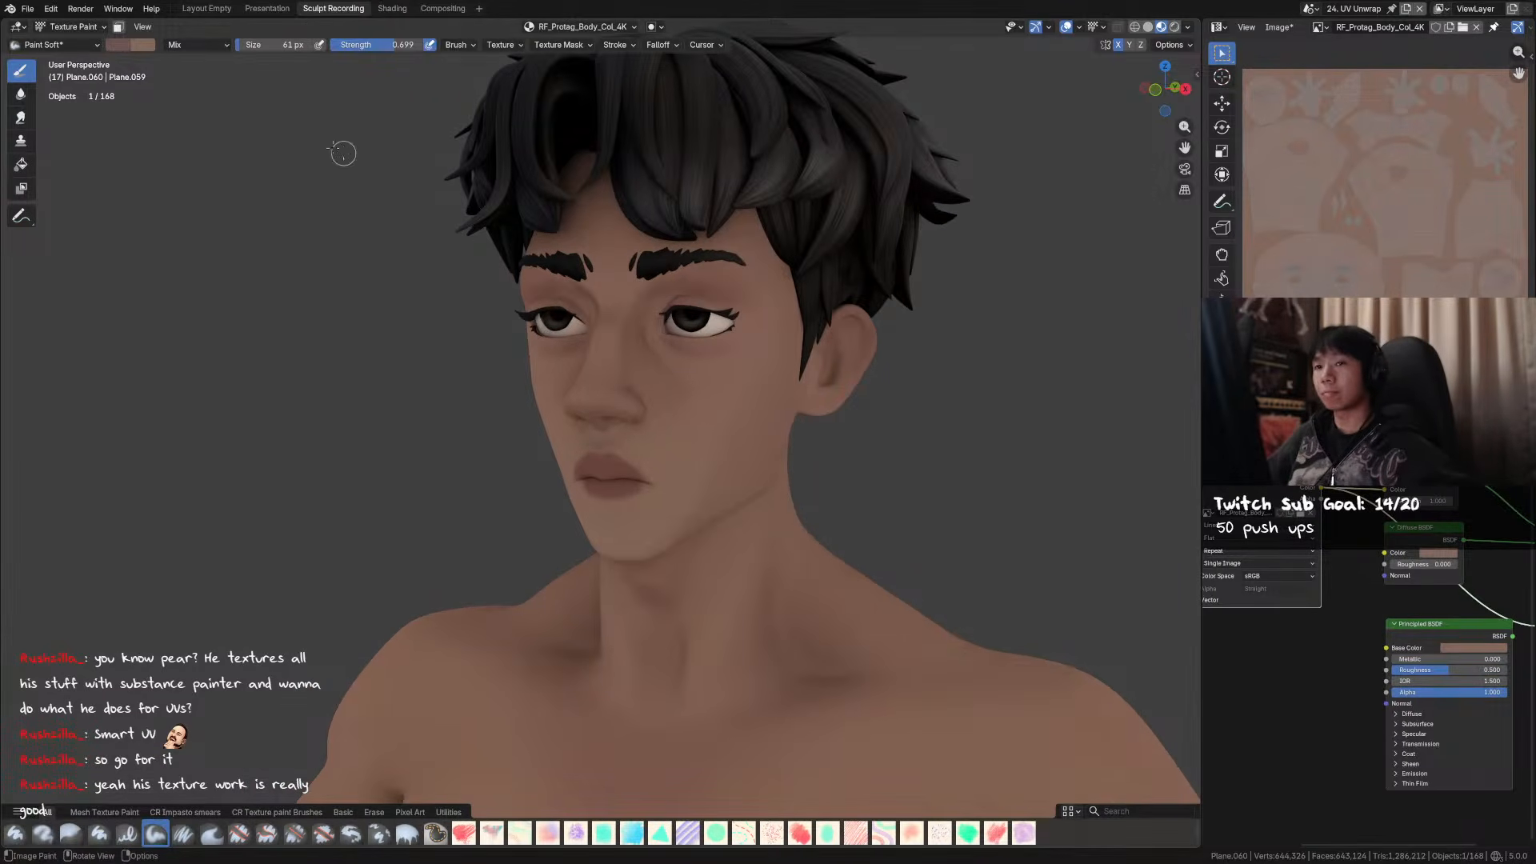
left_click(135, 45)
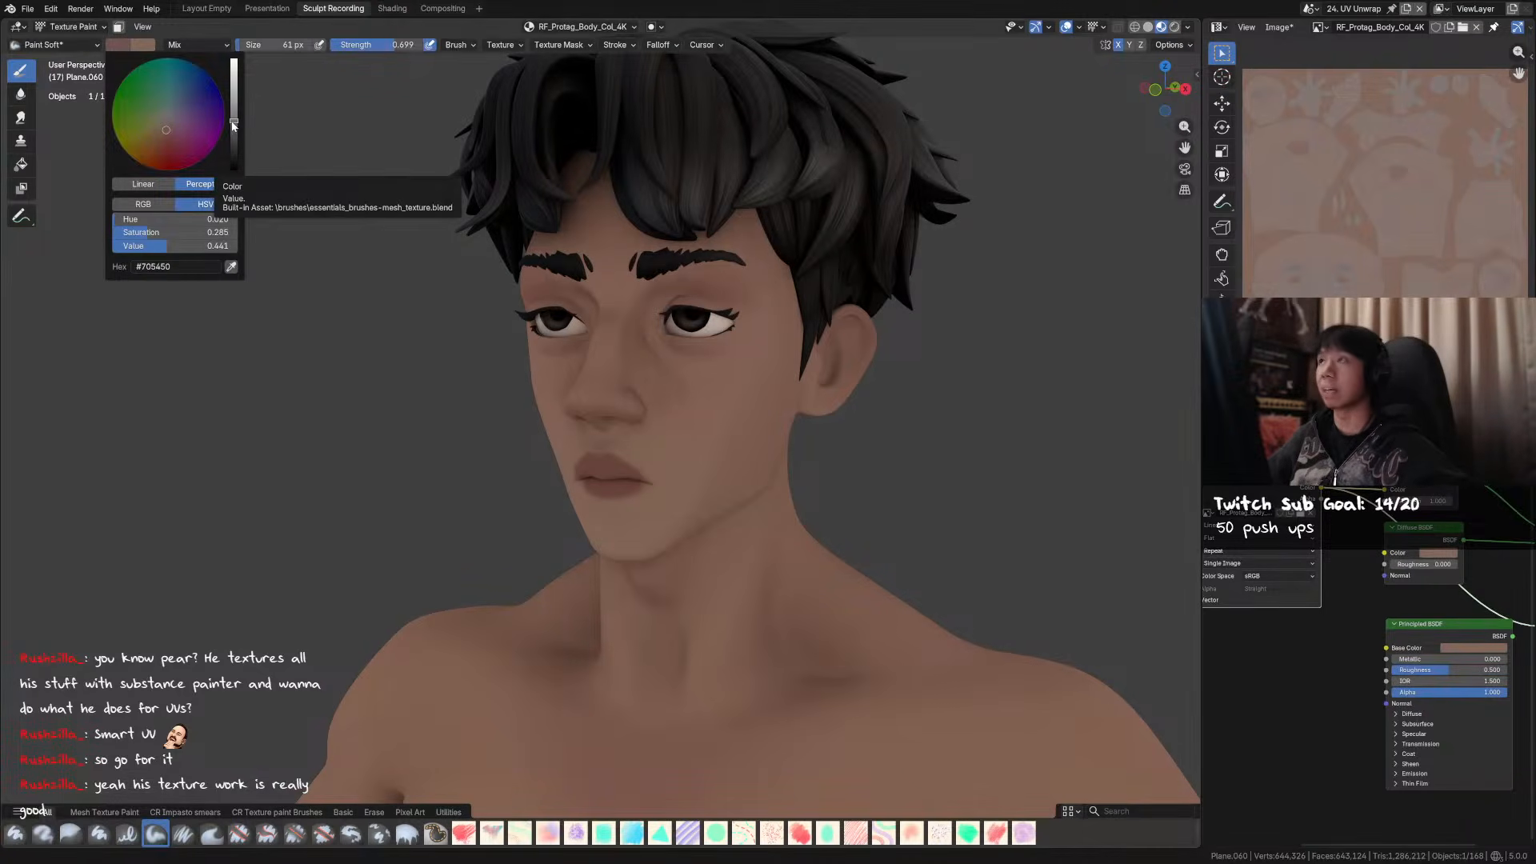
left_click_drag(234, 125, 233, 130)
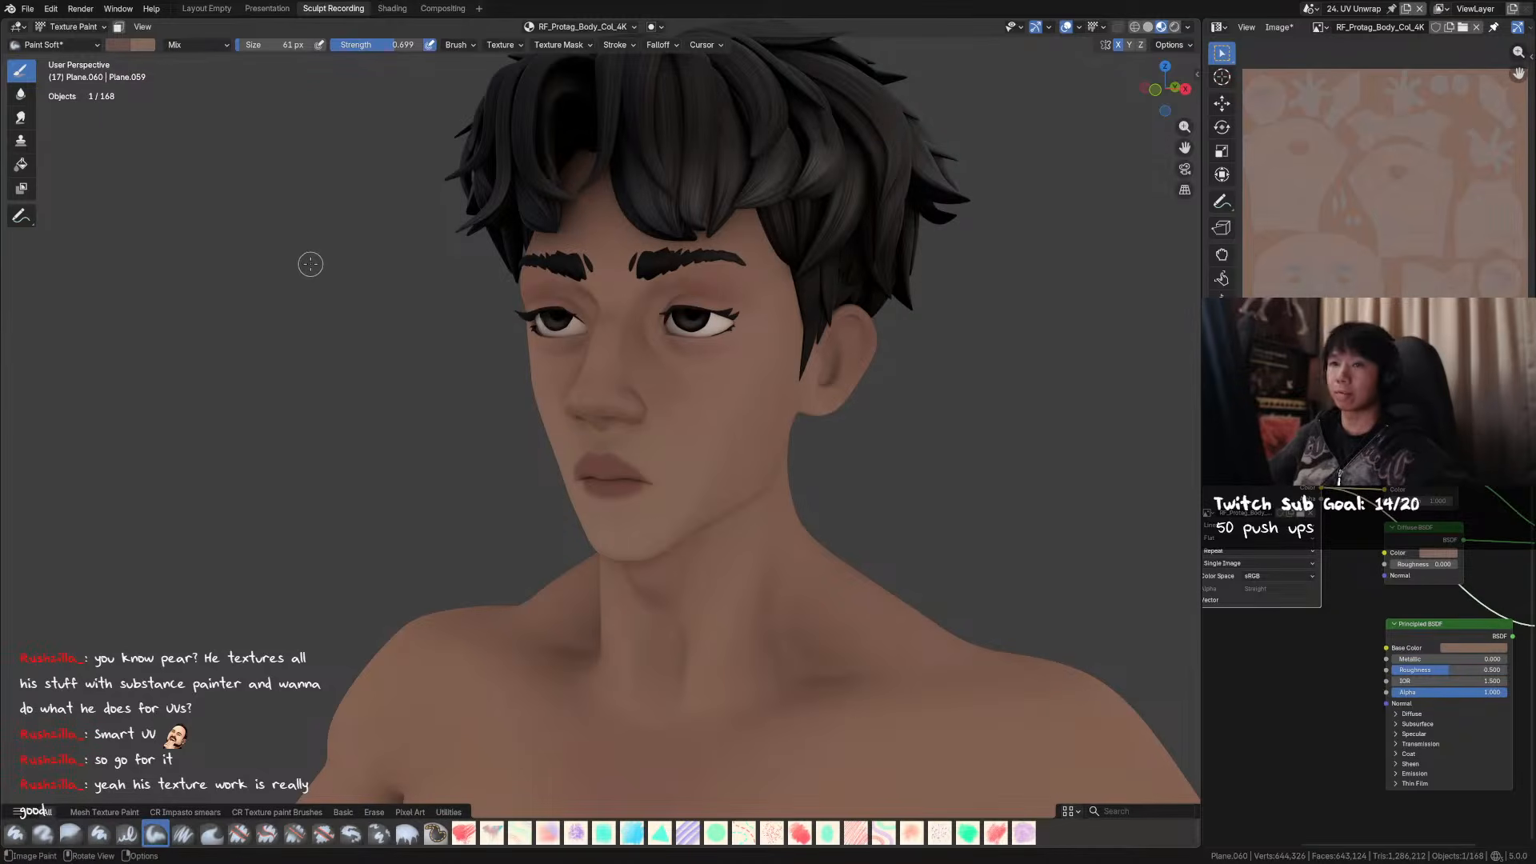
middle_click_drag(744, 287, 887, 258)
key("f")
left_click(699, 256)
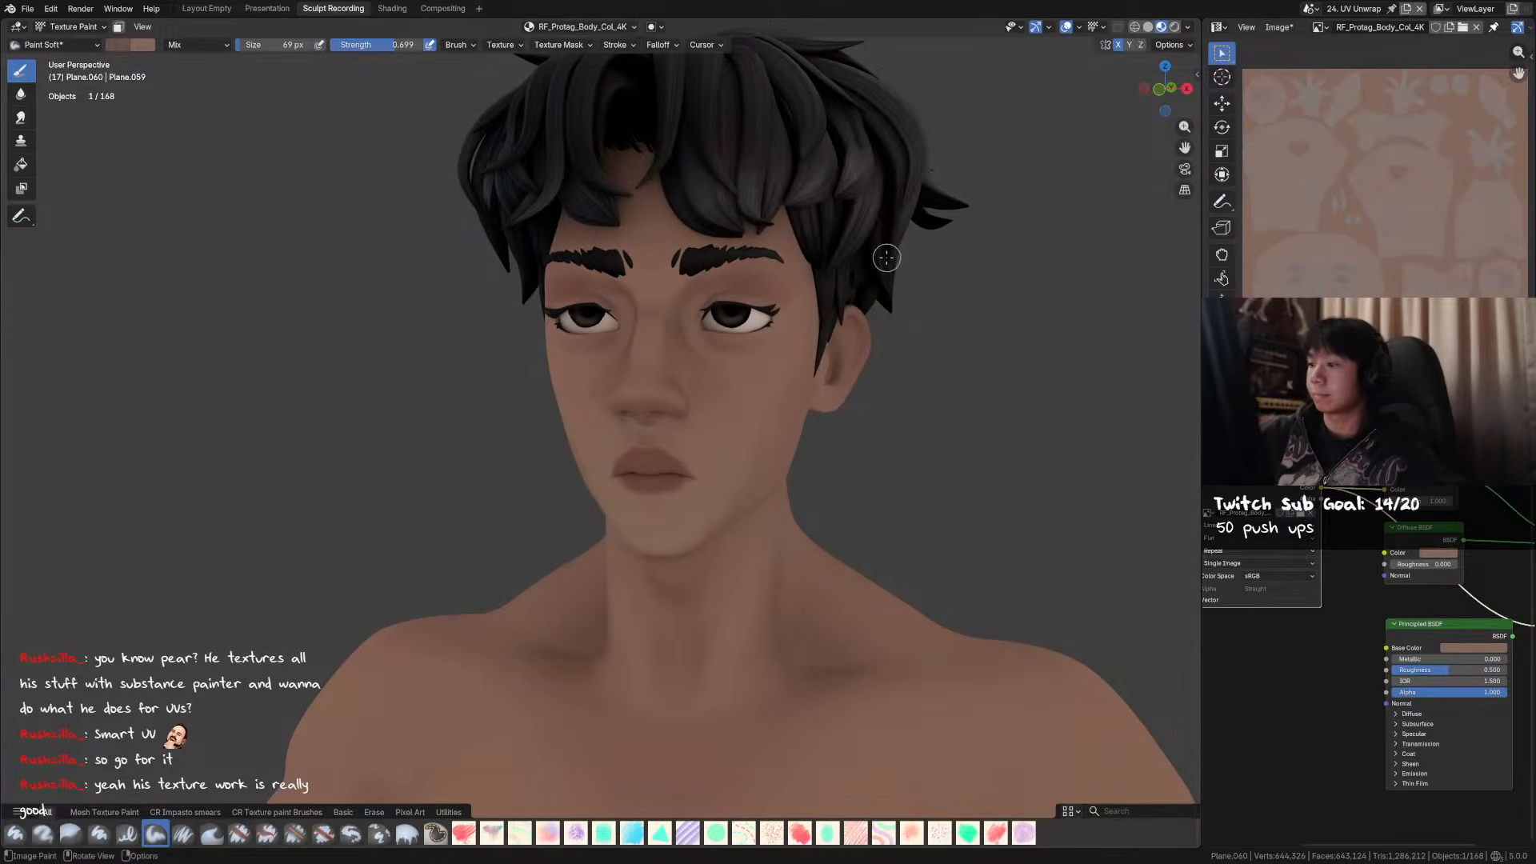
- Switch the brush blending to Multiply, with a 47 px size and 0.096 strength for the eyelid shading
left_click(228, 44)
left_click(239, 115)
key("f")
left_click(730, 285)
key("bracketleft")
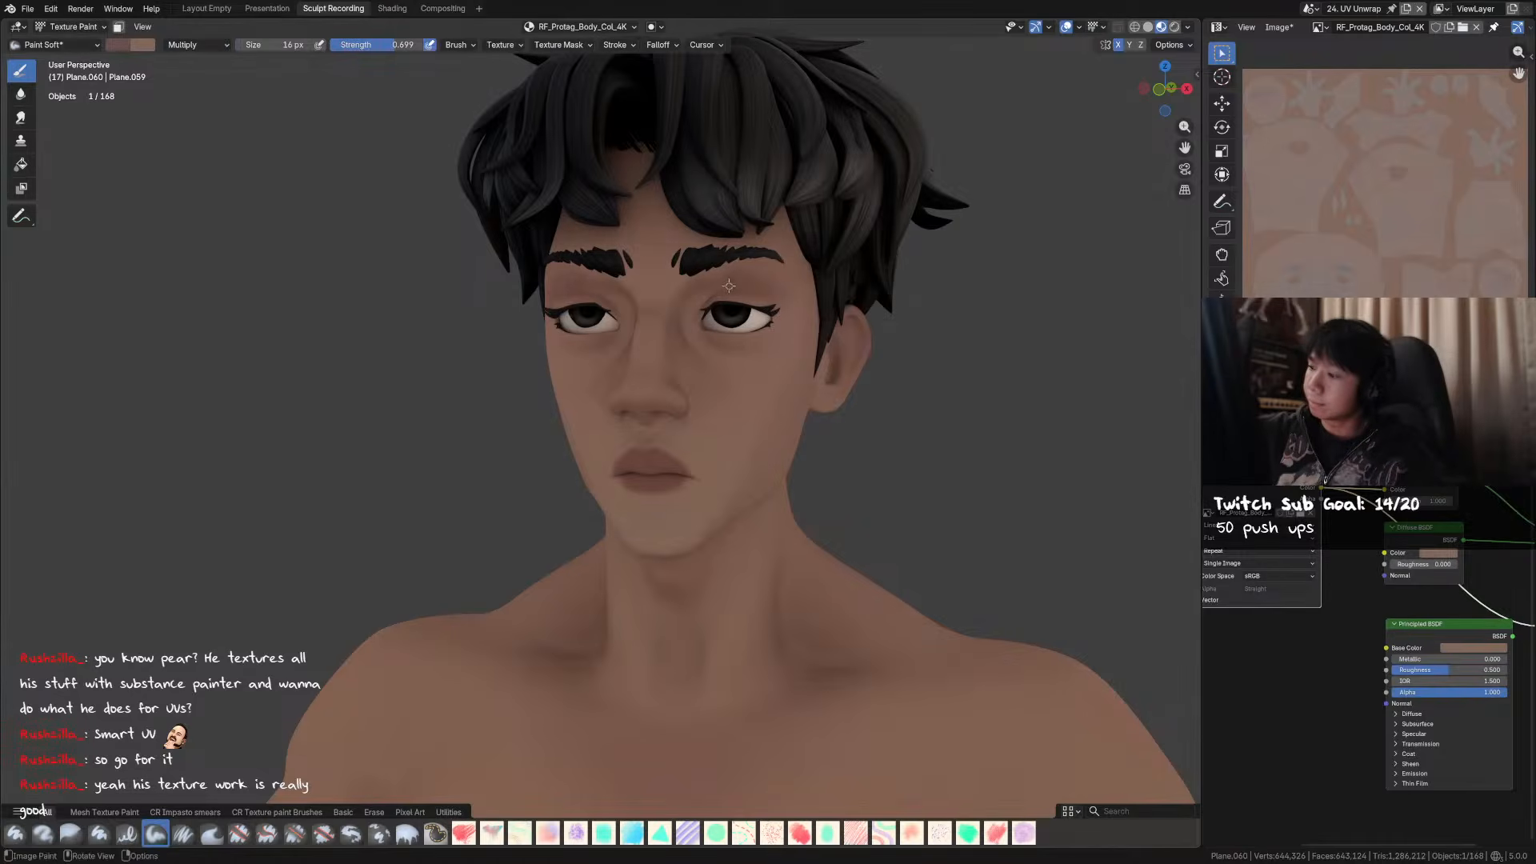
key("f")
left_click(751, 286)
key("shift+f")
left_click(736, 280)
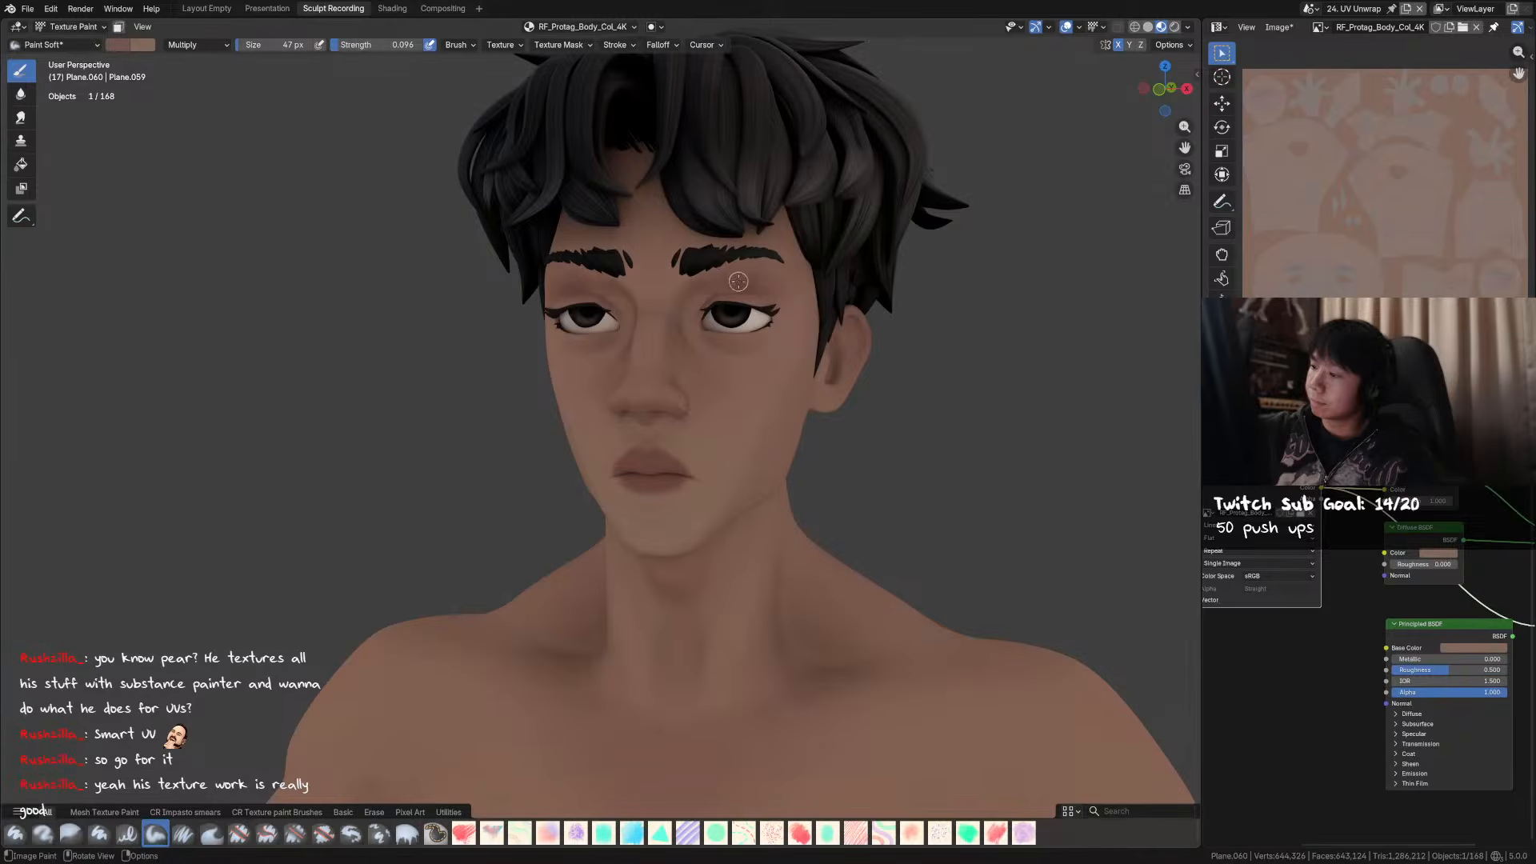
- Deepen the soft shading around the eyelid and inner eye corner, resizing the brush to 59 px
key("f")
left_click(729, 268)
mouse_move(789, 276)
middle_mouse_down()
mouse_move(878, 269)
mouse_move(805, 285)
mouse_move(788, 271)
mouse_move(744, 296)
mouse_move(760, 320)
mouse_move(788, 305)
mouse_move(780, 320)
mouse_move(724, 333)
middle_mouse_up()
scroll(730, 282, "down", 3)
key("f")
left_click(752, 309)
key("f")
left_click(712, 330)
scroll(747, 334, "up", 1)
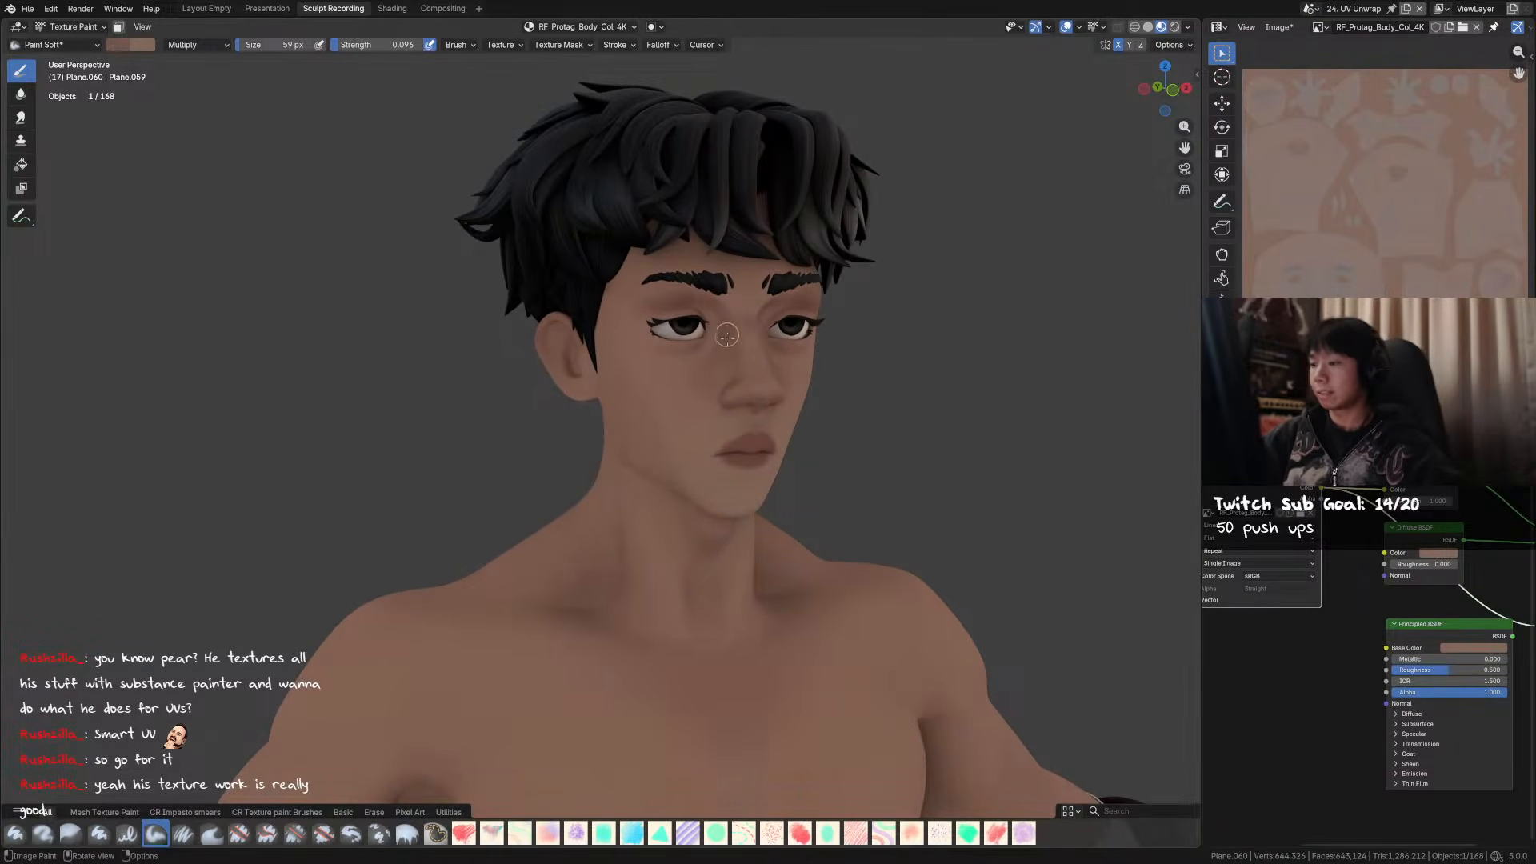
- Sample a skin color beside the nose bridge and set its Hue to 0.044
middle_click_drag(848, 276, 843, 277)
left_click(212, 45)
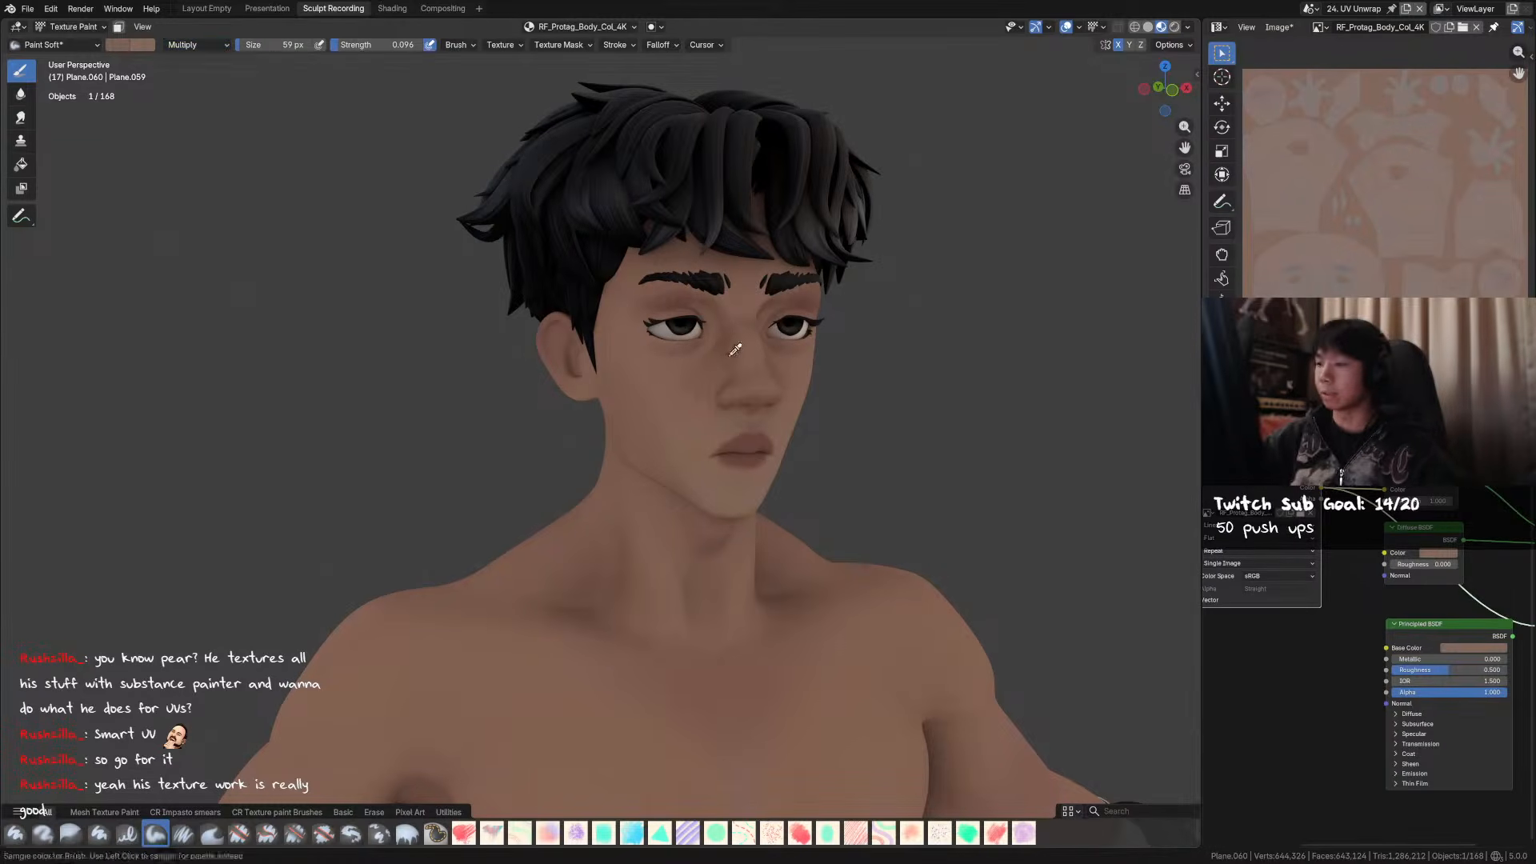
left_click(130, 46)
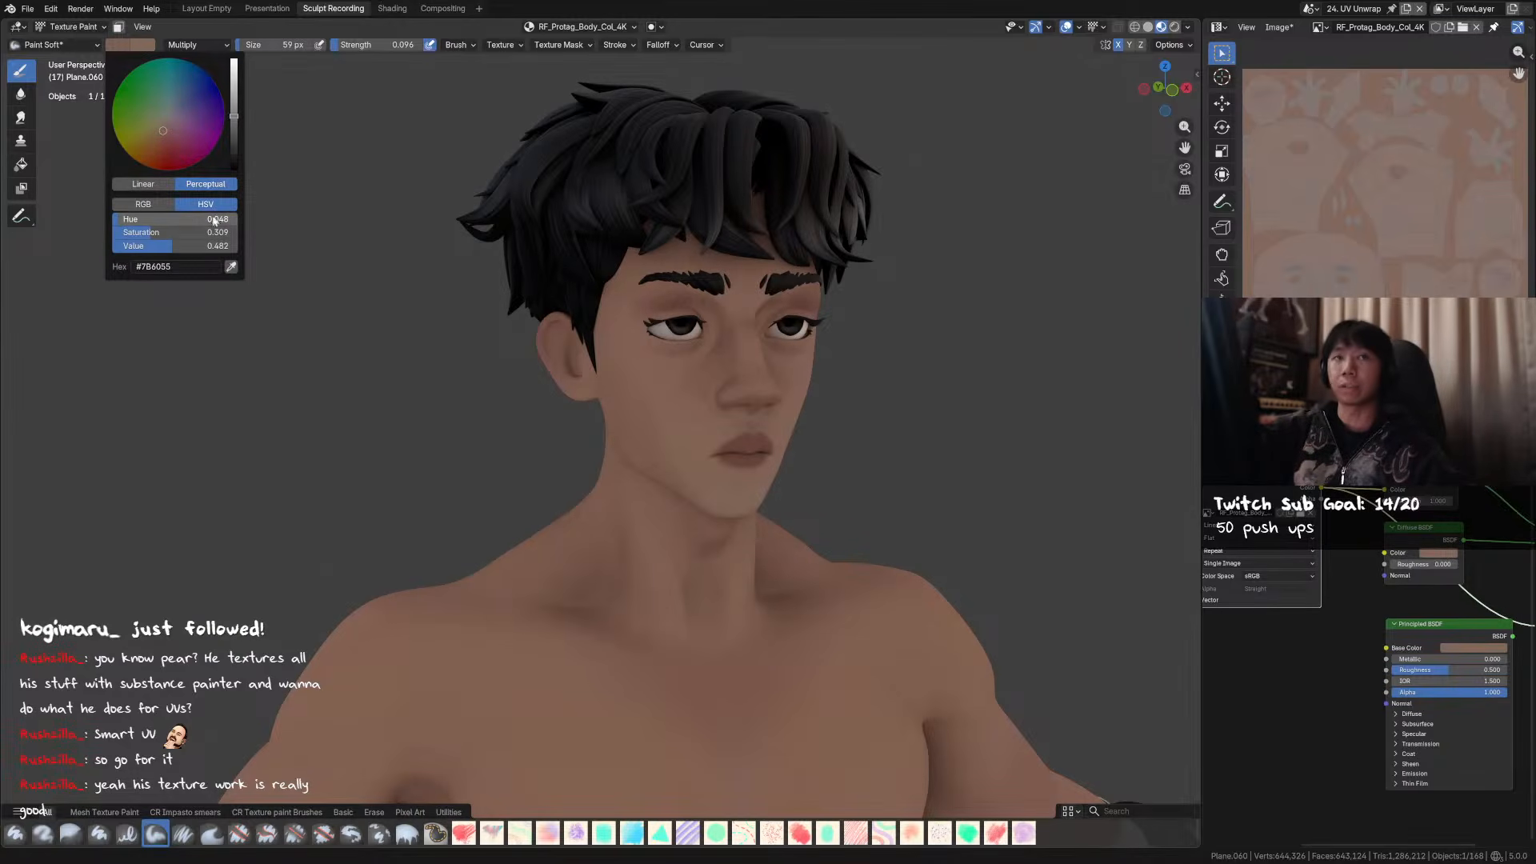
left_click_drag(218, 222, 214, 221)
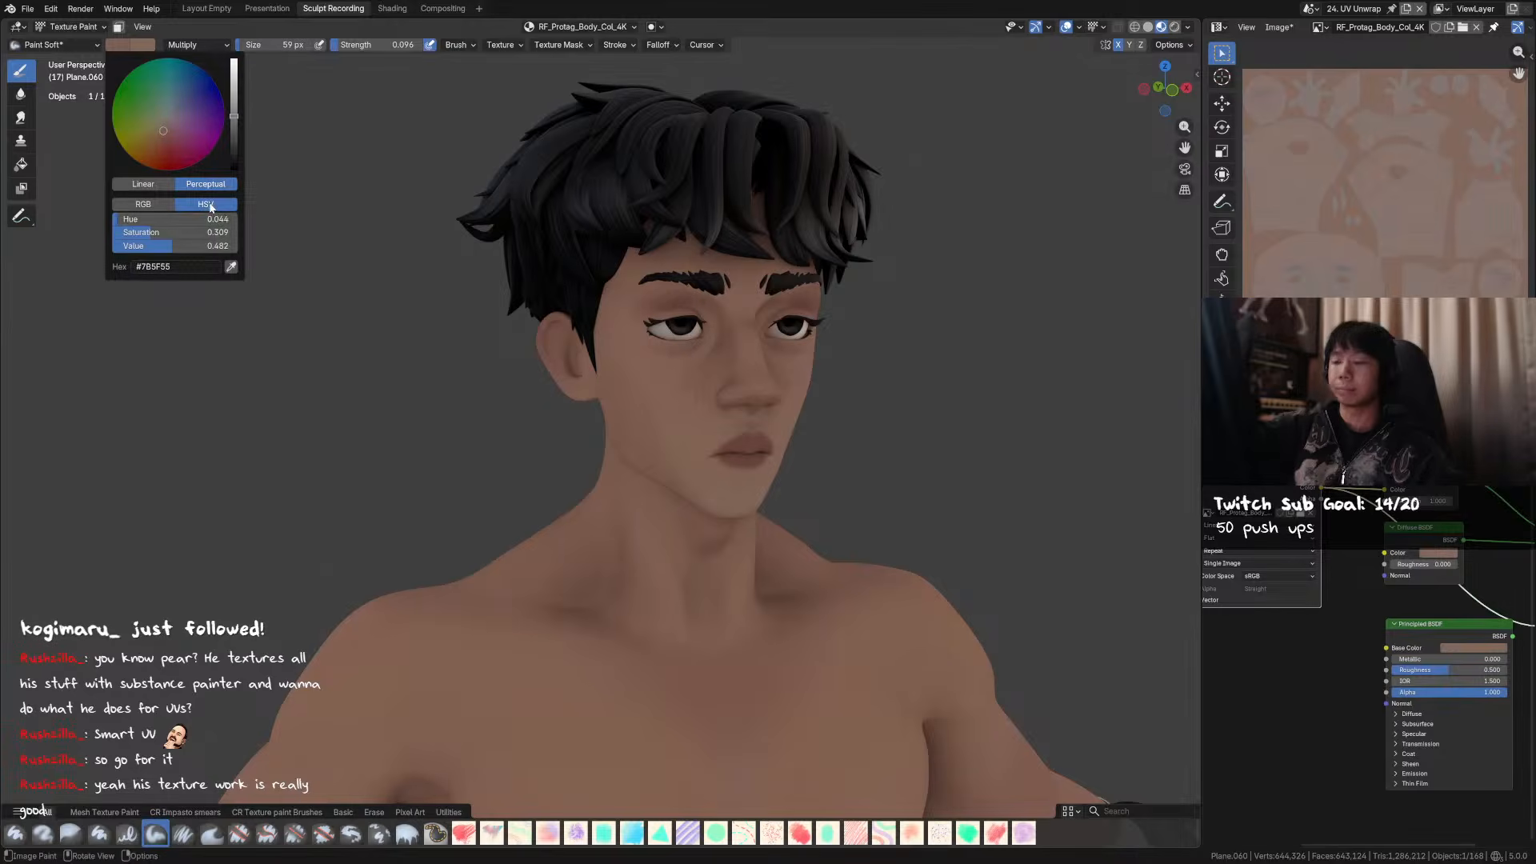
- Shade beside the nose and across the cheek and jaw with brush sizes of 89, 79 and 117 px
key("f")
left_click(743, 357)
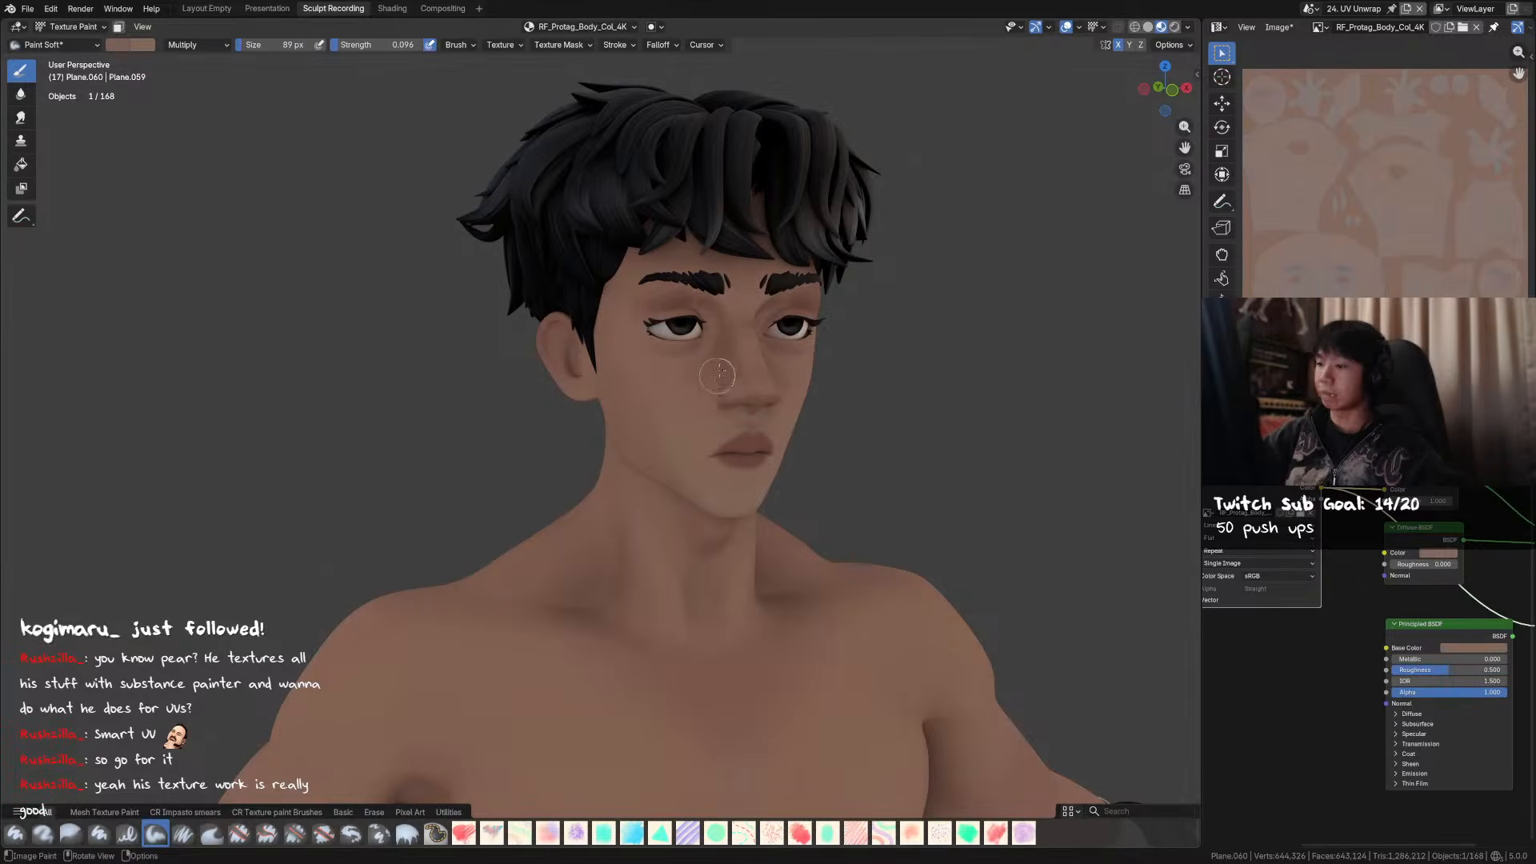
middle_click_drag(660, 366, 619, 368)
key("bracketleft")
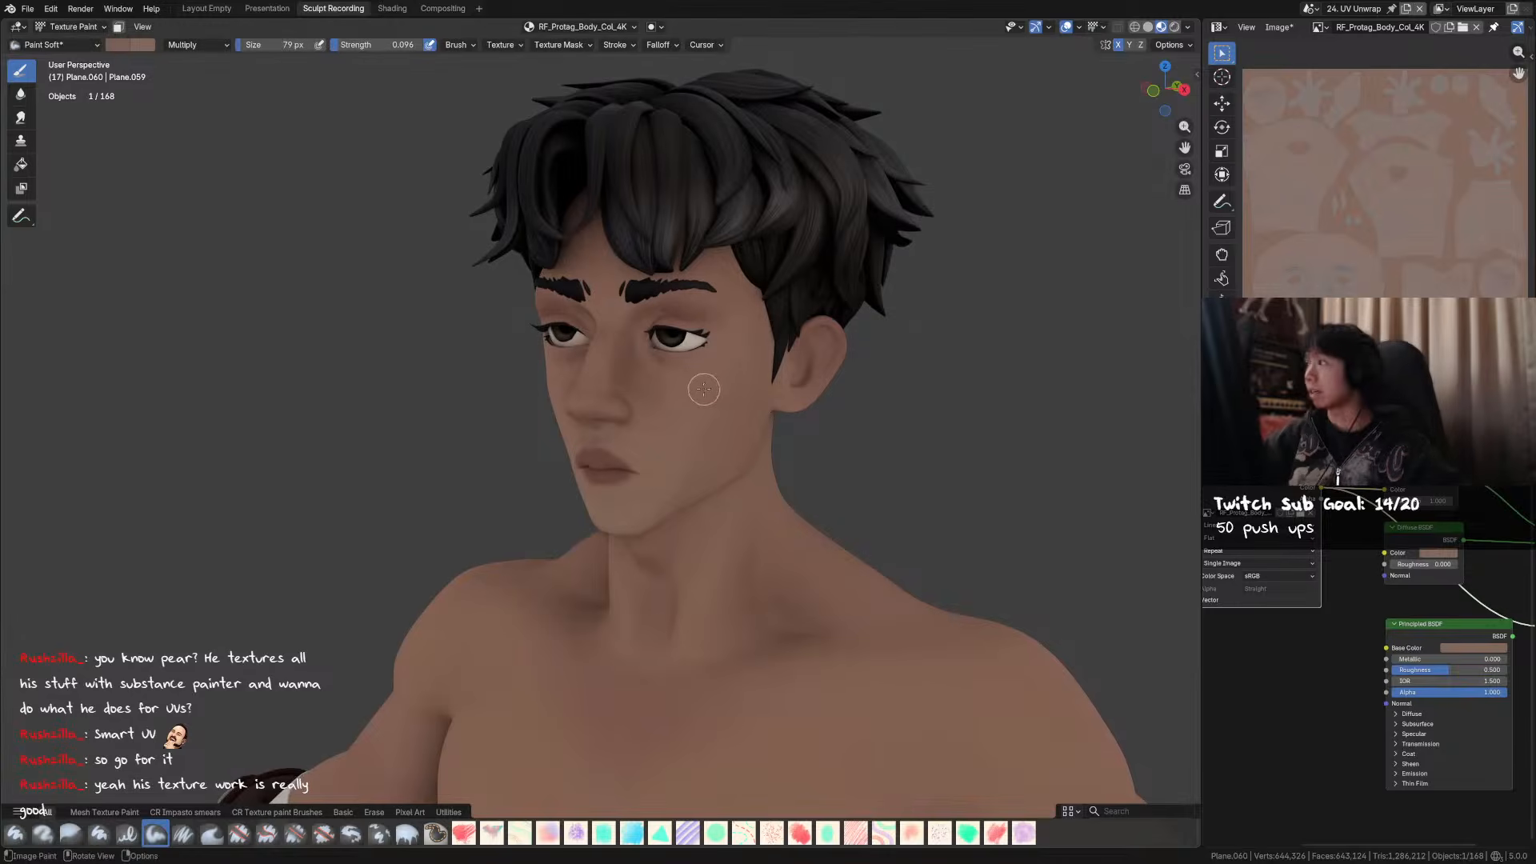
mouse_move(632, 384)
middle_mouse_down()
mouse_move(752, 352)
mouse_move(688, 388)
mouse_move(680, 376)
middle_mouse_up()
key("bracketright")
key("bracketright")
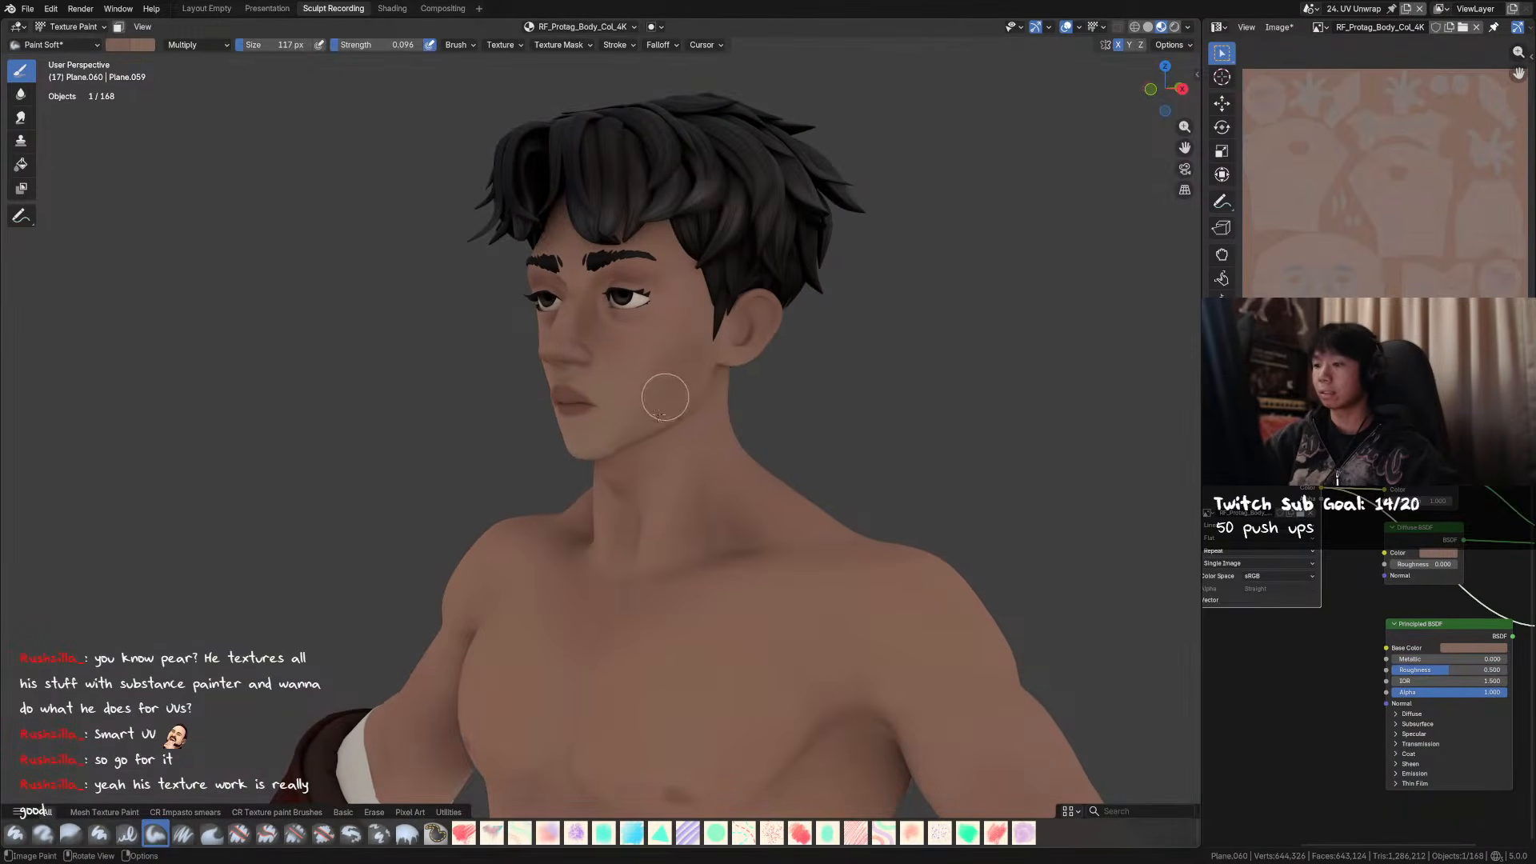
- Return the brush blending to Mix and raise its strength to 0.640
middle_click_drag(777, 381, 635, 274)
left_click(196, 45)
left_click(184, 70)
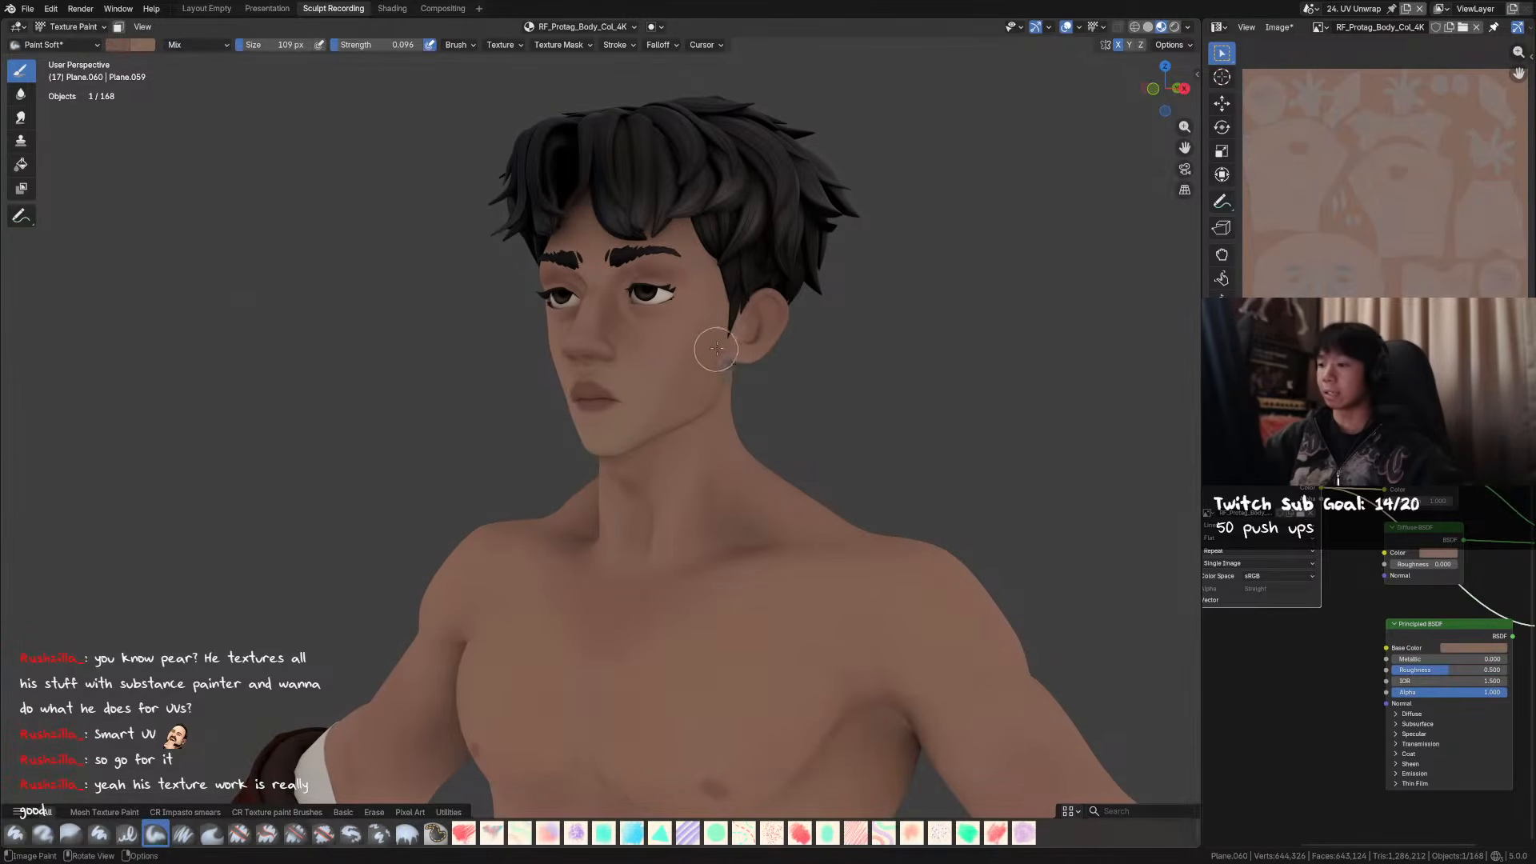
key("shift+f")
left_click(716, 358)
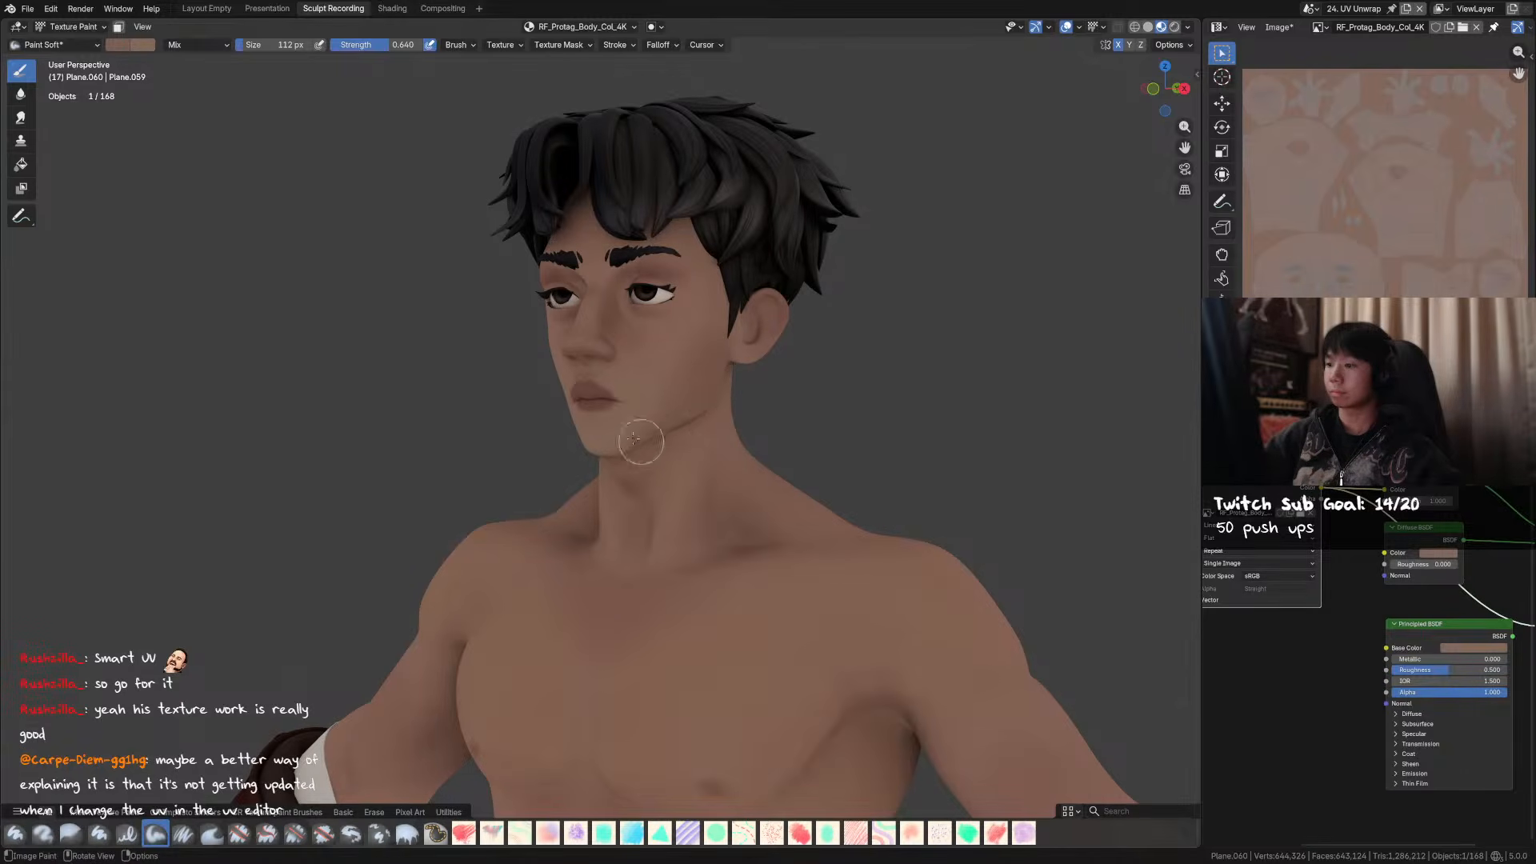
- Shade the jawline and the area below the chin with an 80 px brush, and save the file
key("f")
left_click(597, 450)
mouse_move(686, 502)
middle_mouse_down("ctrl")
mouse_move(663, 526)
mouse_move(675, 372)
middle_mouse_up("ctrl")
key("ctrl+s")
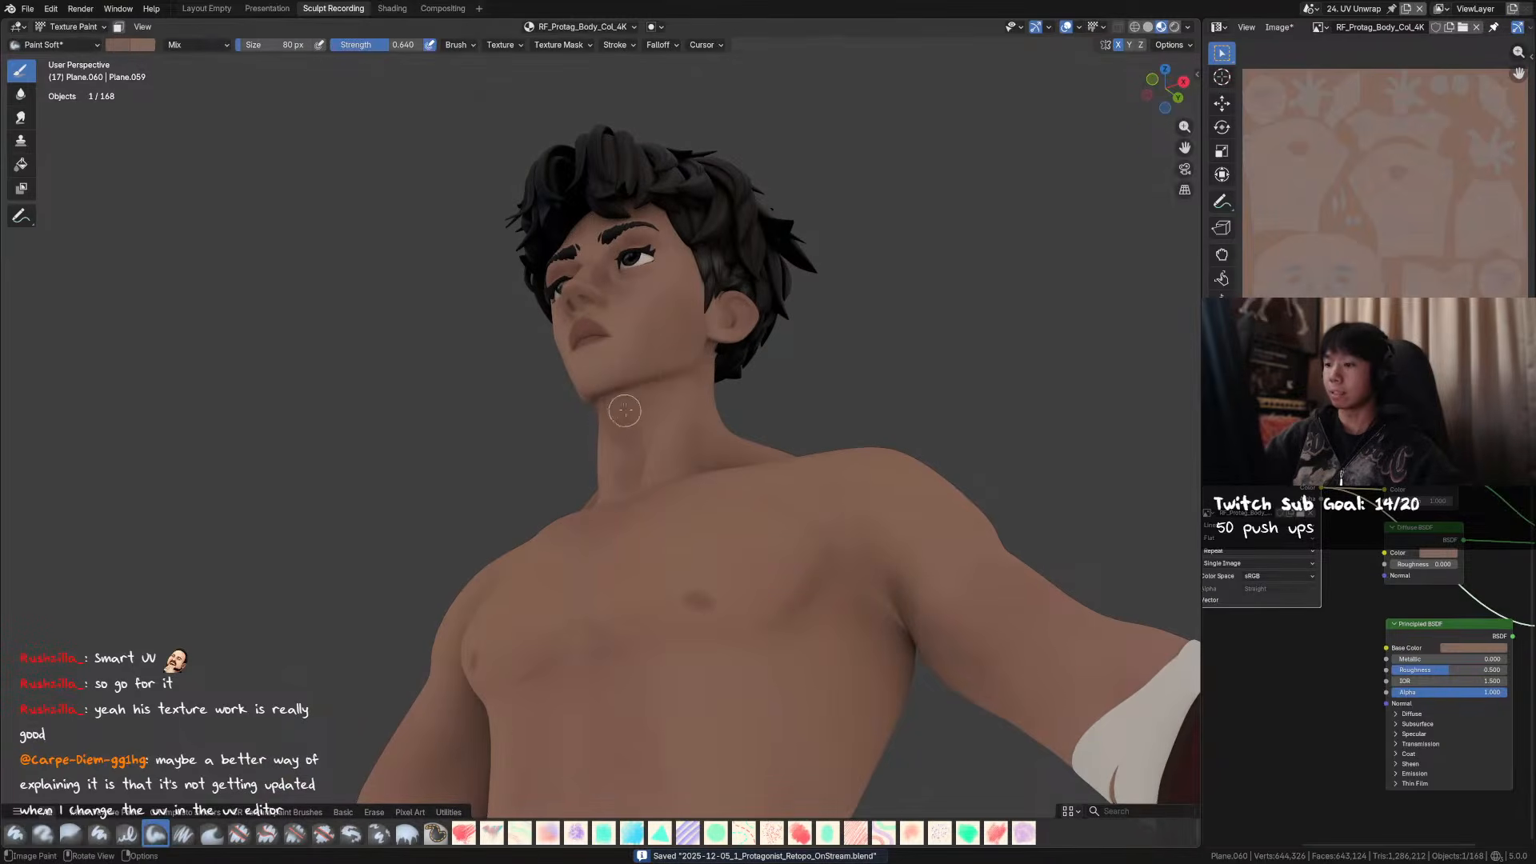
- Sample a skin color from the neck and blend the shading below the jaw with a 65 px brush
mouse_move(699, 372)
middle_mouse_down()
mouse_move(672, 401)
mouse_move(771, 360)
mouse_move(772, 424)
middle_mouse_up()
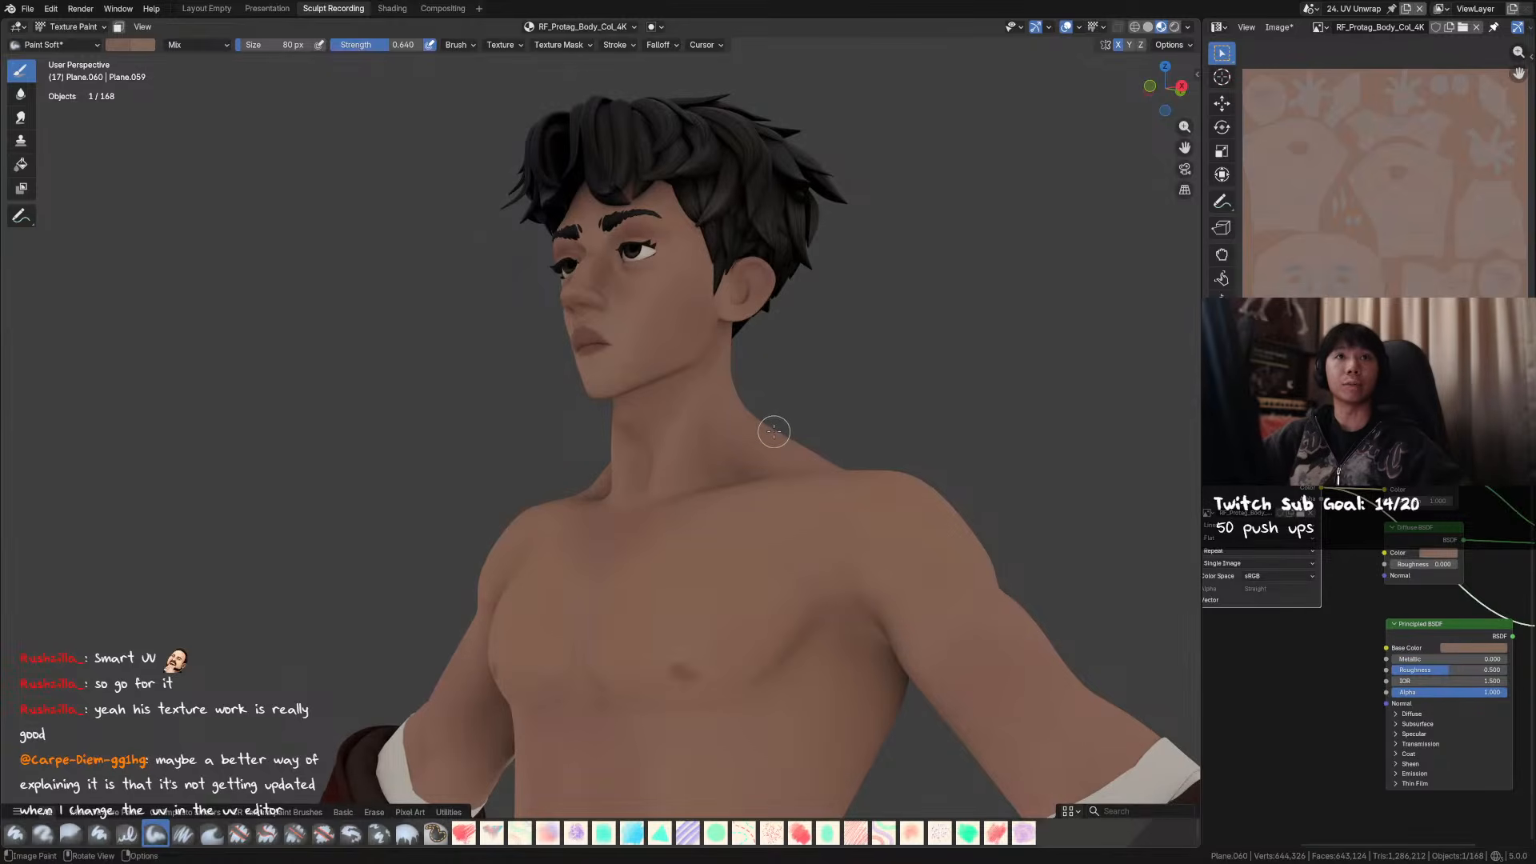
mouse_move(776, 434)
middle_mouse_down()
mouse_move(785, 449)
mouse_move(747, 401)
mouse_move(740, 429)
mouse_move(732, 411)
middle_mouse_up()
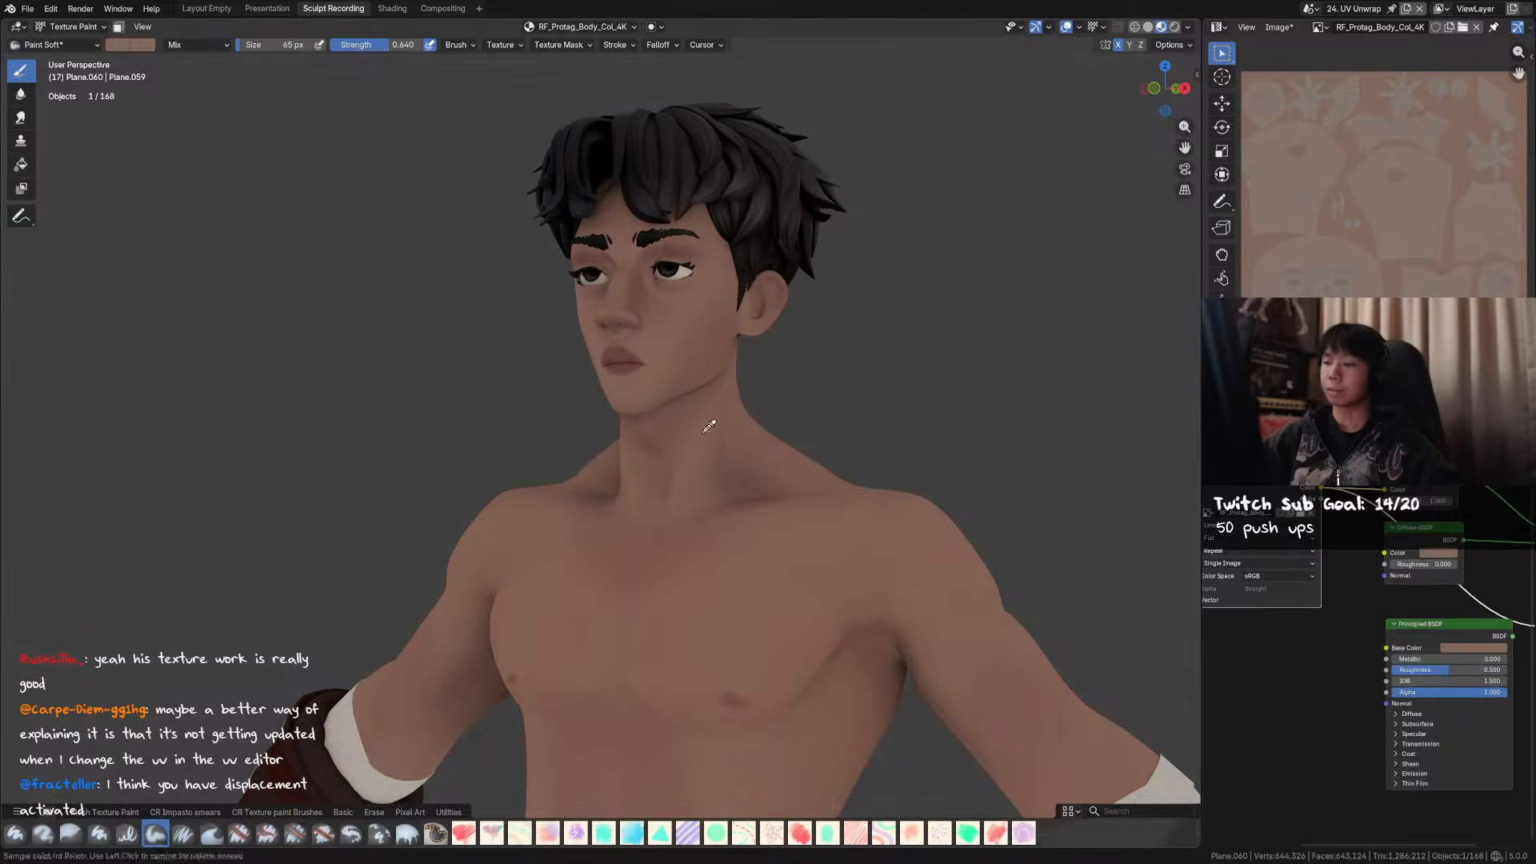
middle_click_drag(725, 390, 648, 426)
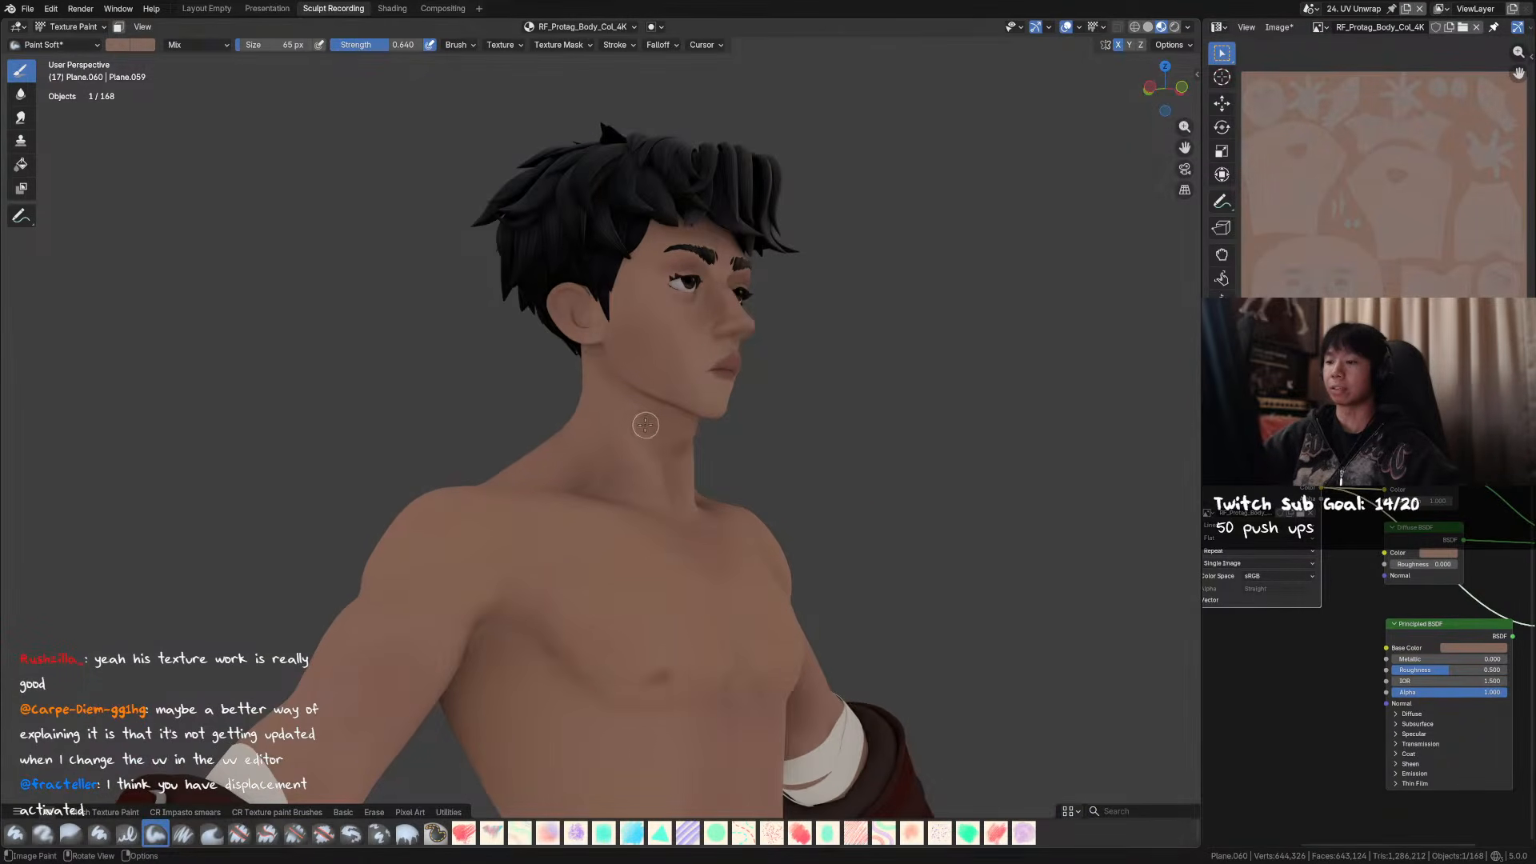
key("f")
left_click(650, 425)
- Refine the shading on the face with a brush of about 60 px and save the file
middle_click_drag(817, 431, 686, 423)
mouse_move(720, 347)
middle_mouse_down()
mouse_move(709, 371)
mouse_move(813, 432)
mouse_move(729, 424)
middle_mouse_up()
key("f")
left_click(708, 361)
middle_click_drag(729, 424, 631, 391, "ctrl")
key("ctrl+s")
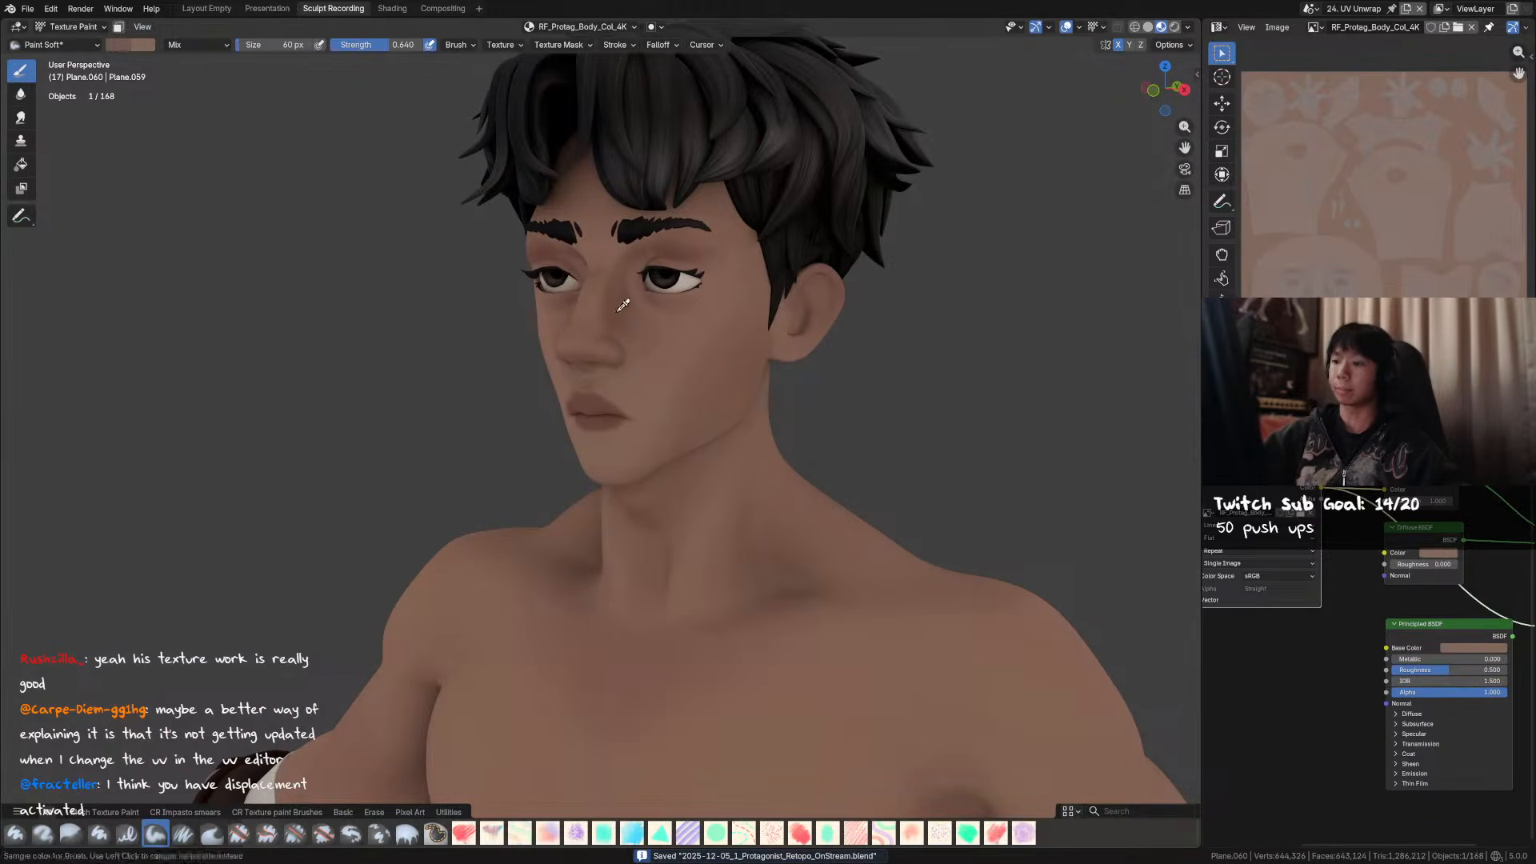
- Sample a skin color near the nose and blend the shading beside it, enlarging the brush to 96 px
middle_click_drag(652, 354, 823, 326)
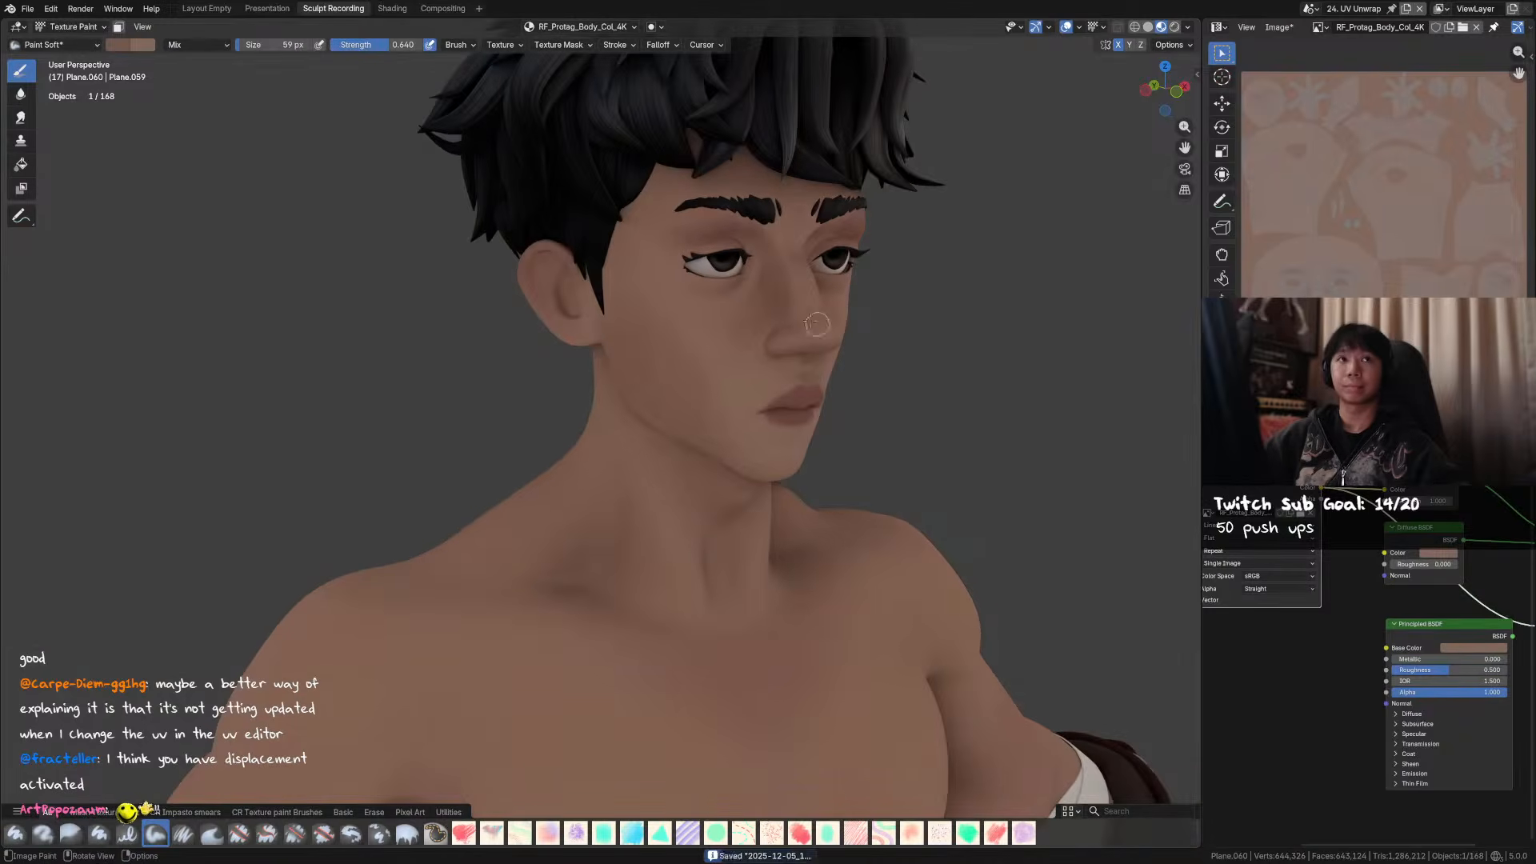
mouse_move(713, 311)
middle_mouse_down()
mouse_move(732, 304)
mouse_move(750, 355)
mouse_move(766, 320)
middle_mouse_up()
key("f")
left_click(775, 310)
key("f")
left_click(763, 336)
middle_click_drag(848, 280, 748, 267)
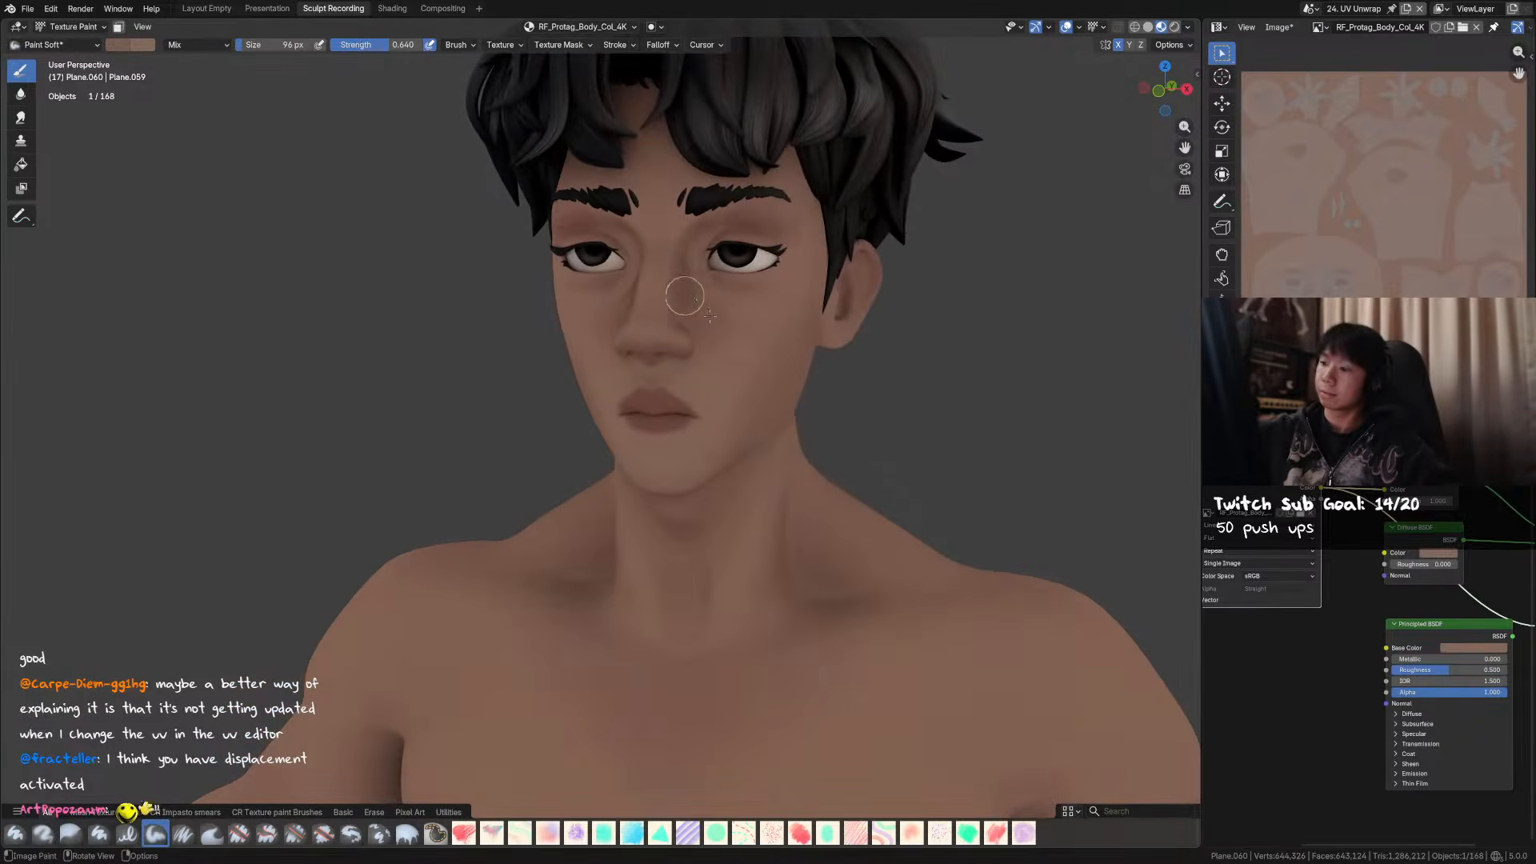
- Blend the cheek and lower face shading from several angles, enlarging the brush to 133 px
mouse_move(868, 289)
middle_mouse_down()
mouse_move(804, 280)
mouse_move(816, 285)
middle_mouse_up()
key("f")
left_click(752, 343)
mouse_move(711, 433)
middle_mouse_down("ctrl")
mouse_move(720, 470)
mouse_move(765, 381)
middle_mouse_up("ctrl")
key("f")
left_click(760, 384)
key("f")
left_click(702, 416)
mouse_move(631, 425)
middle_mouse_down()
mouse_move(807, 373)
mouse_move(816, 324)
mouse_move(835, 318)
middle_mouse_up()
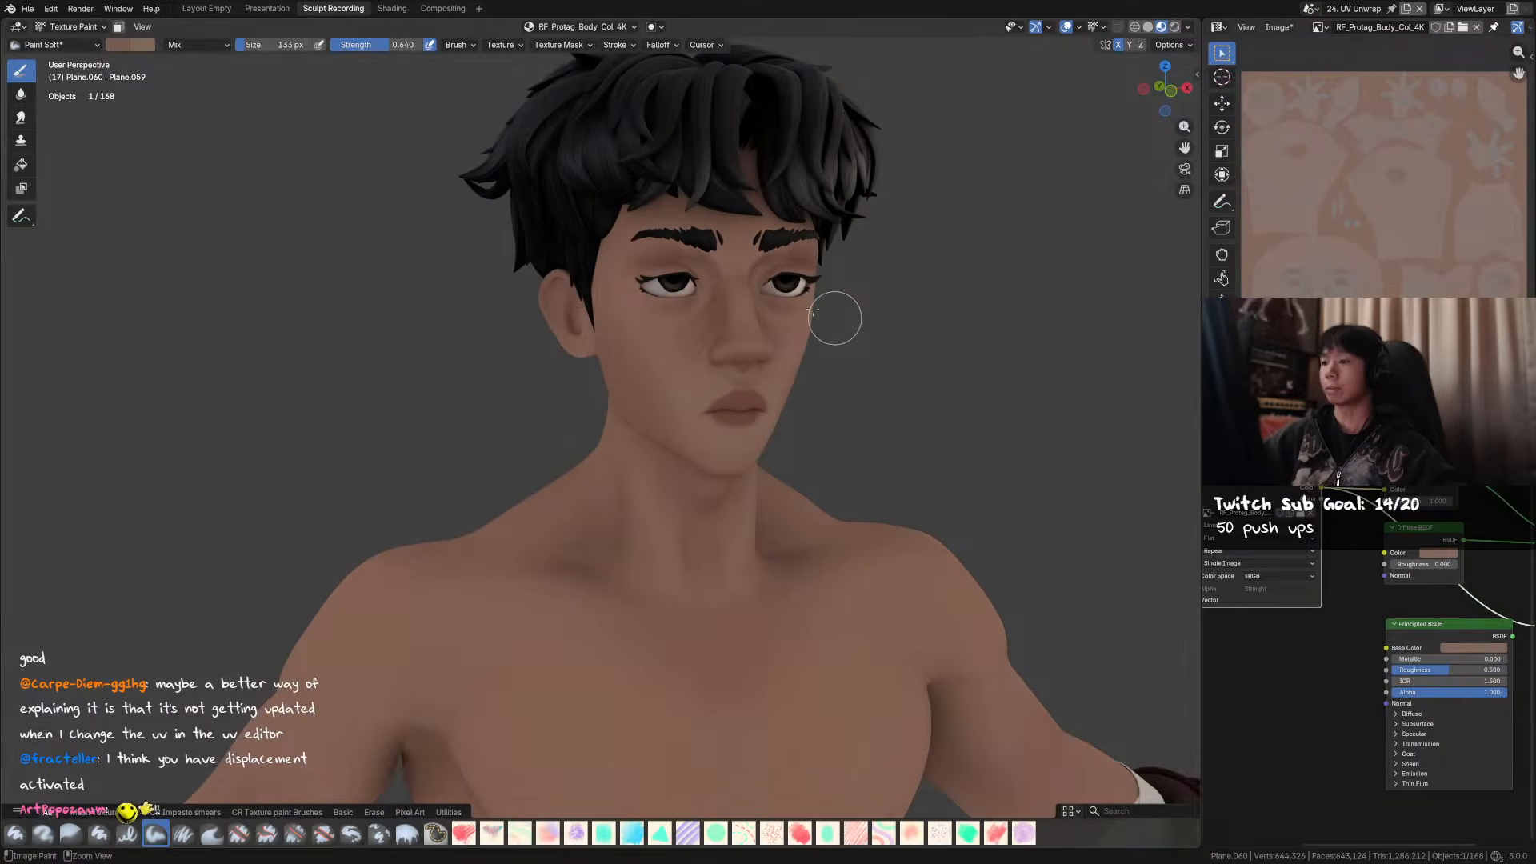
- Save the file and paint soft shading down the side of the nose with a 66 px brush
key("ctrl+s")
key("bracketleft")
key("bracketleft")
key("f")
left_click(714, 306)
left_click_drag(715, 307, 721, 333)
middle_click_drag(756, 277, 734, 313)
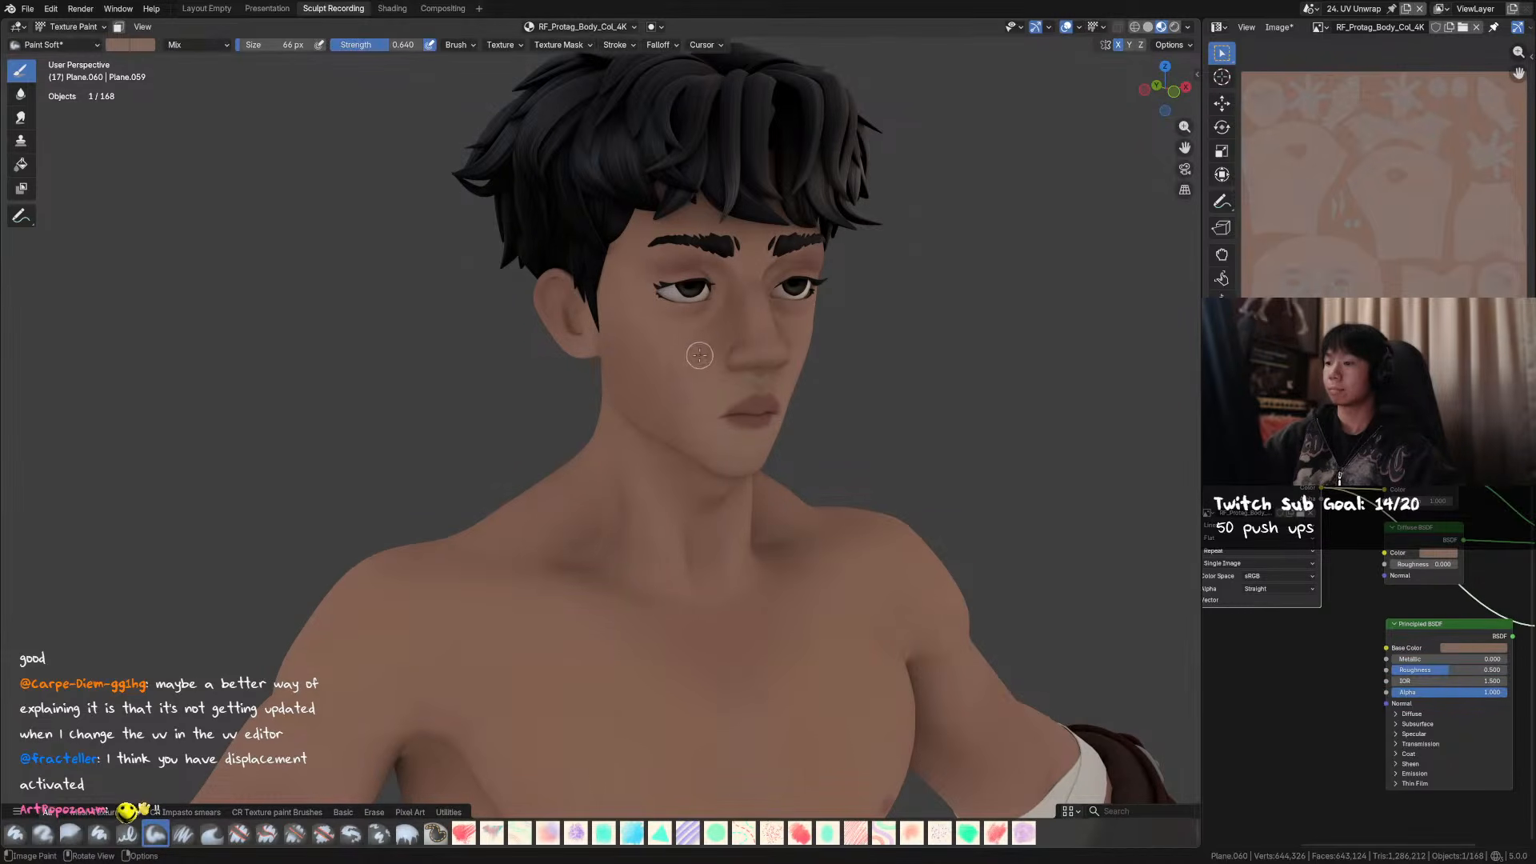
- Refine the shading near the inner eye corner with a 54 px brush, and save the file
key("f")
left_click(729, 282)
middle_click_drag(772, 333, 781, 374)
key("ctrl+s")
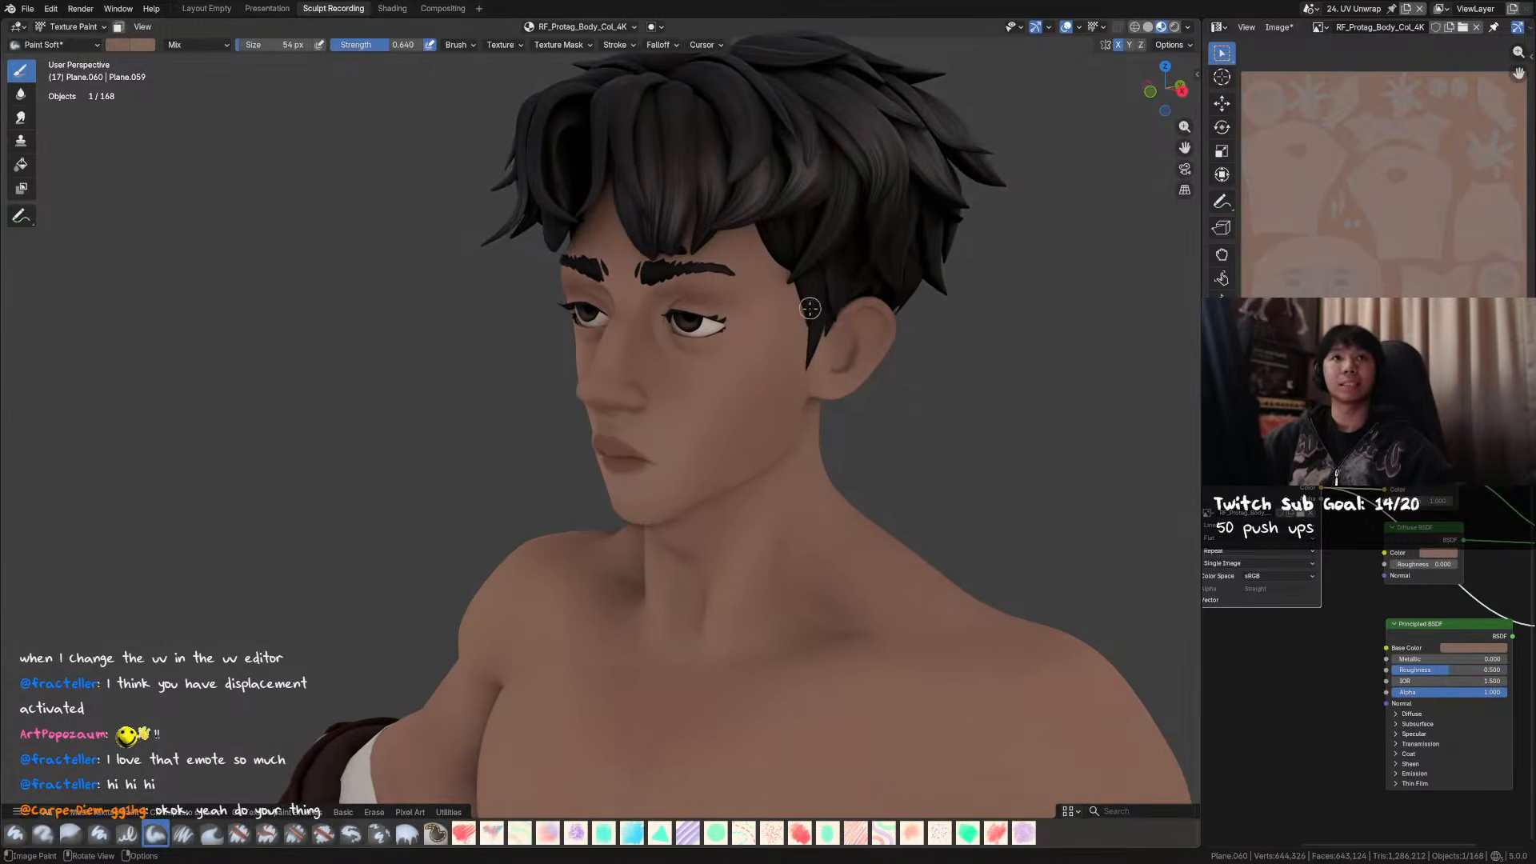
middle_click_drag(809, 307, 774, 314)
middle_click_drag(665, 367, 743, 324)
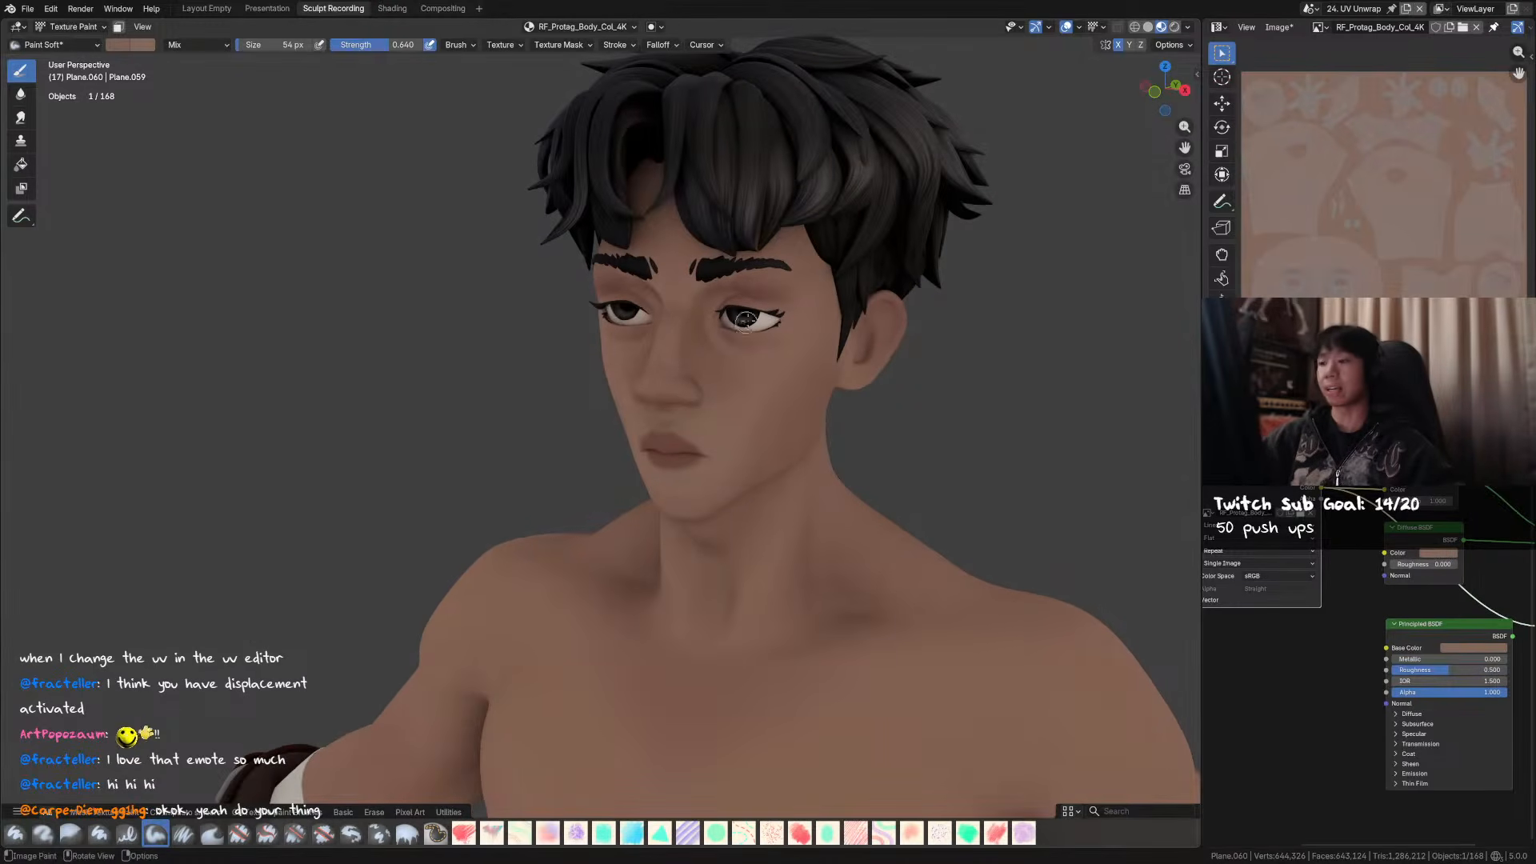
key("ctrl+s")
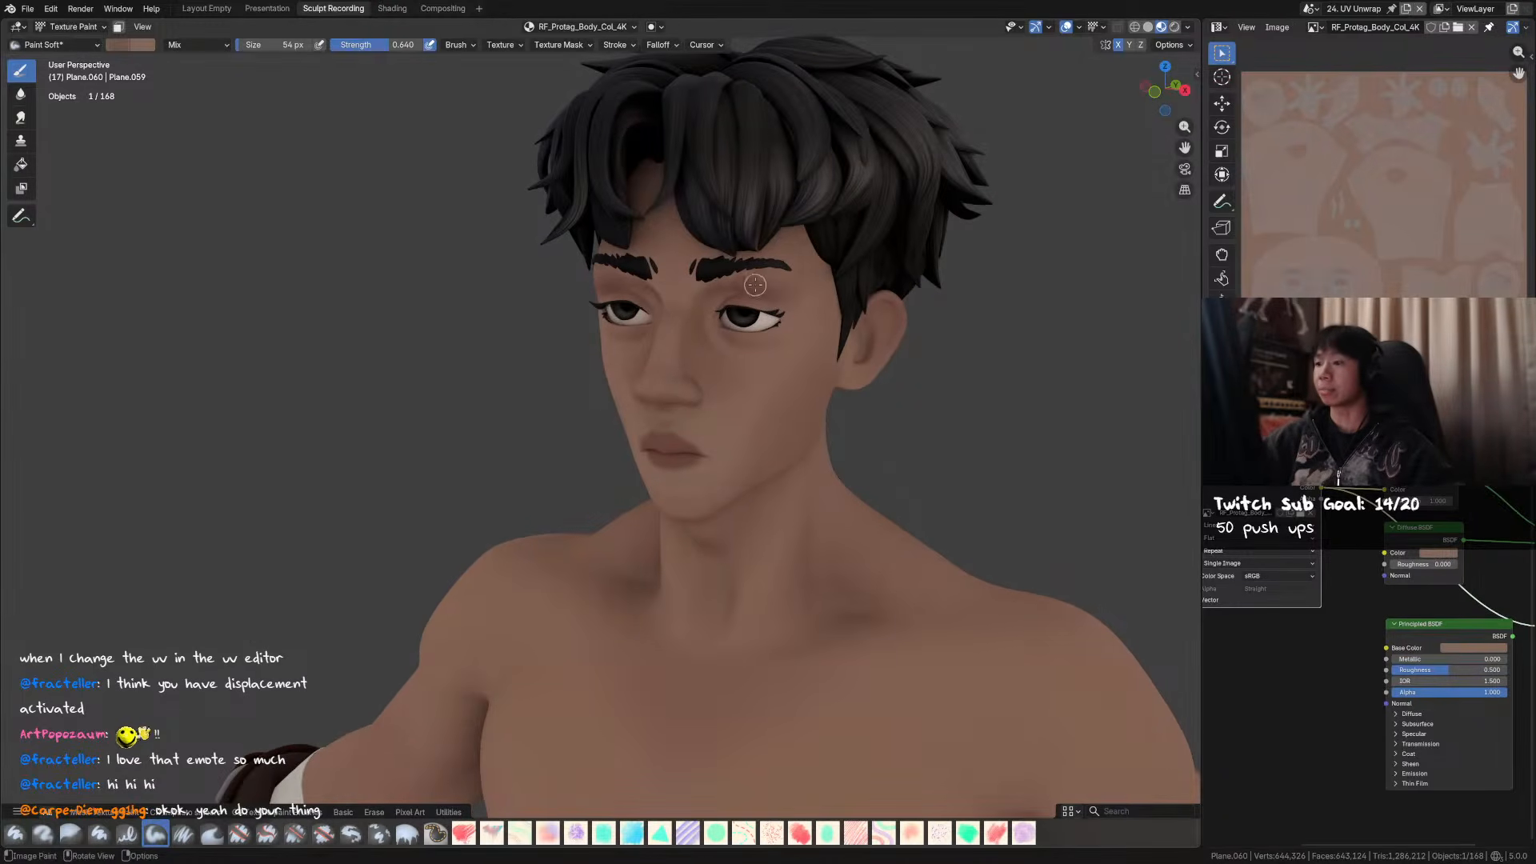
- Blend the shading around the inner eyelids with a brush of about 50 px and save the file
left_click_drag(697, 302, 721, 283)
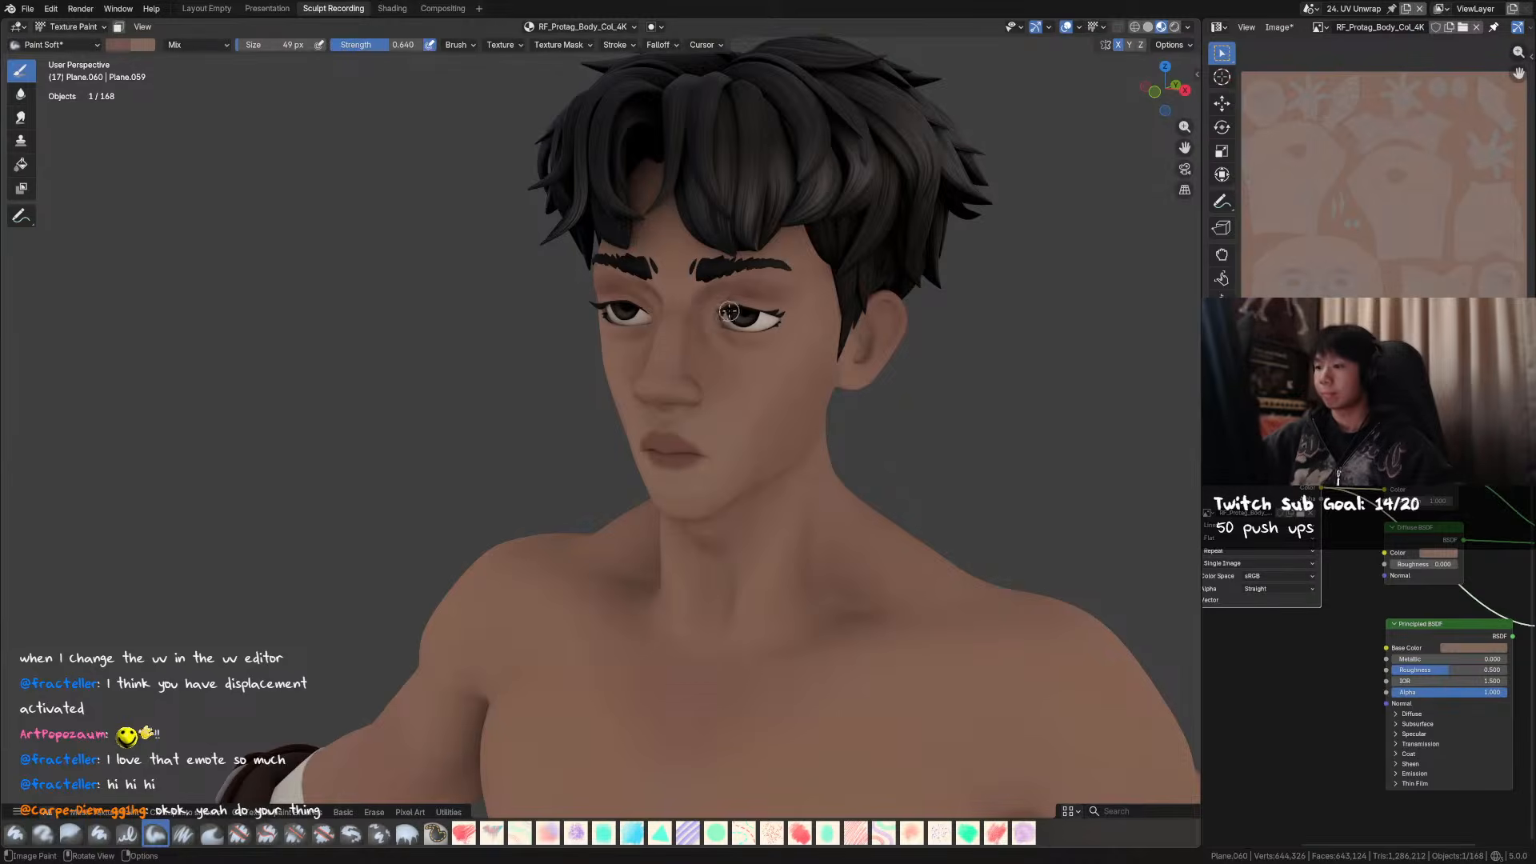
middle_click_drag(728, 312, 717, 297)
middle_click_drag(726, 356, 788, 330)
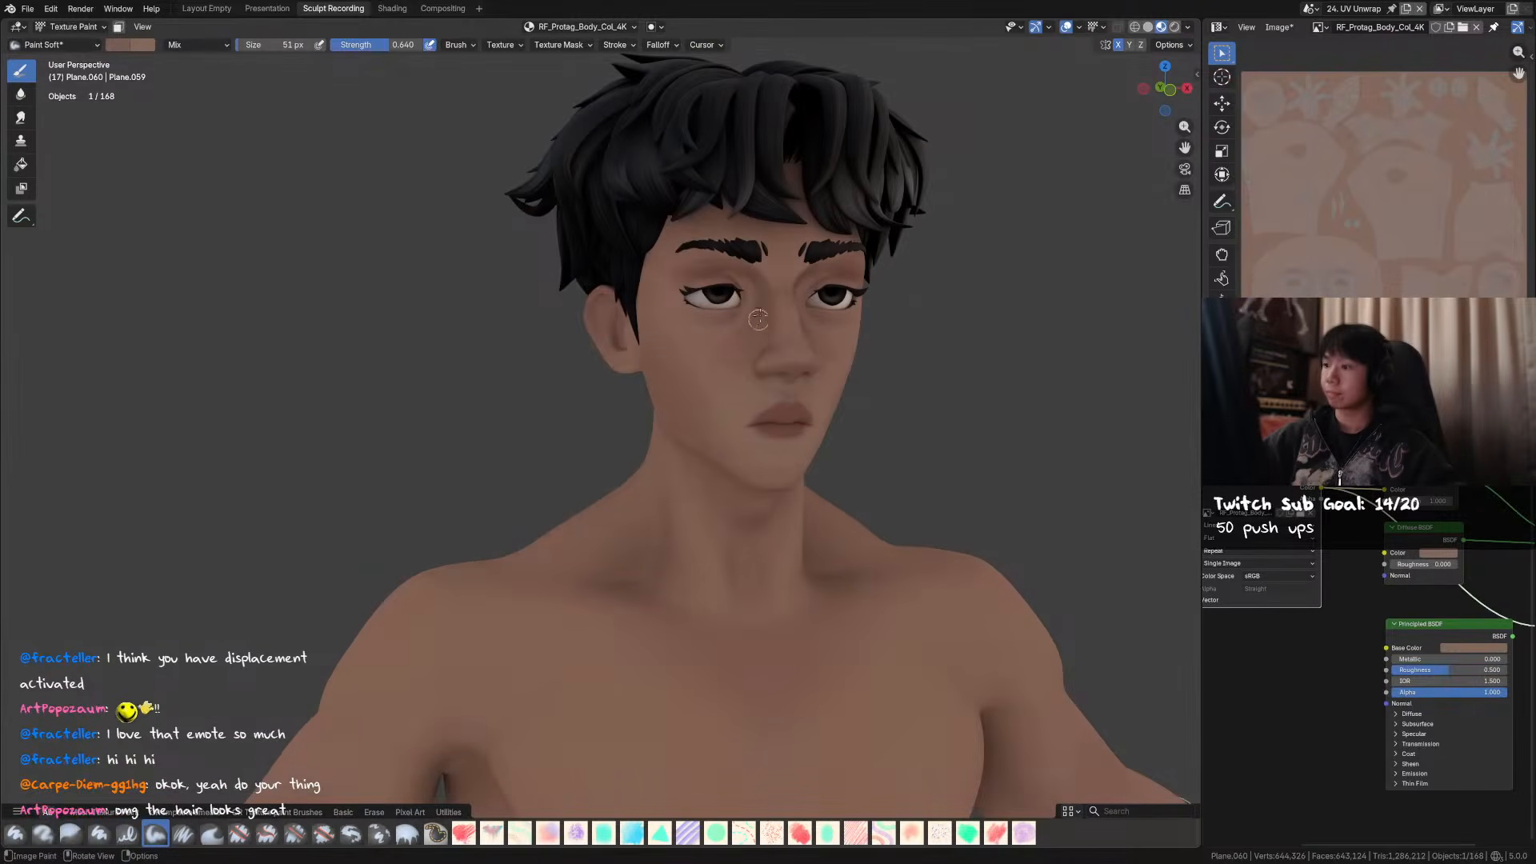
middle_click_drag(772, 357, 875, 240)
key("ctrl+s")
- Switch the body mesh from Texture Paint to Object Mode and save the file
key("ctrl+Tab")
left_click(748, 266)
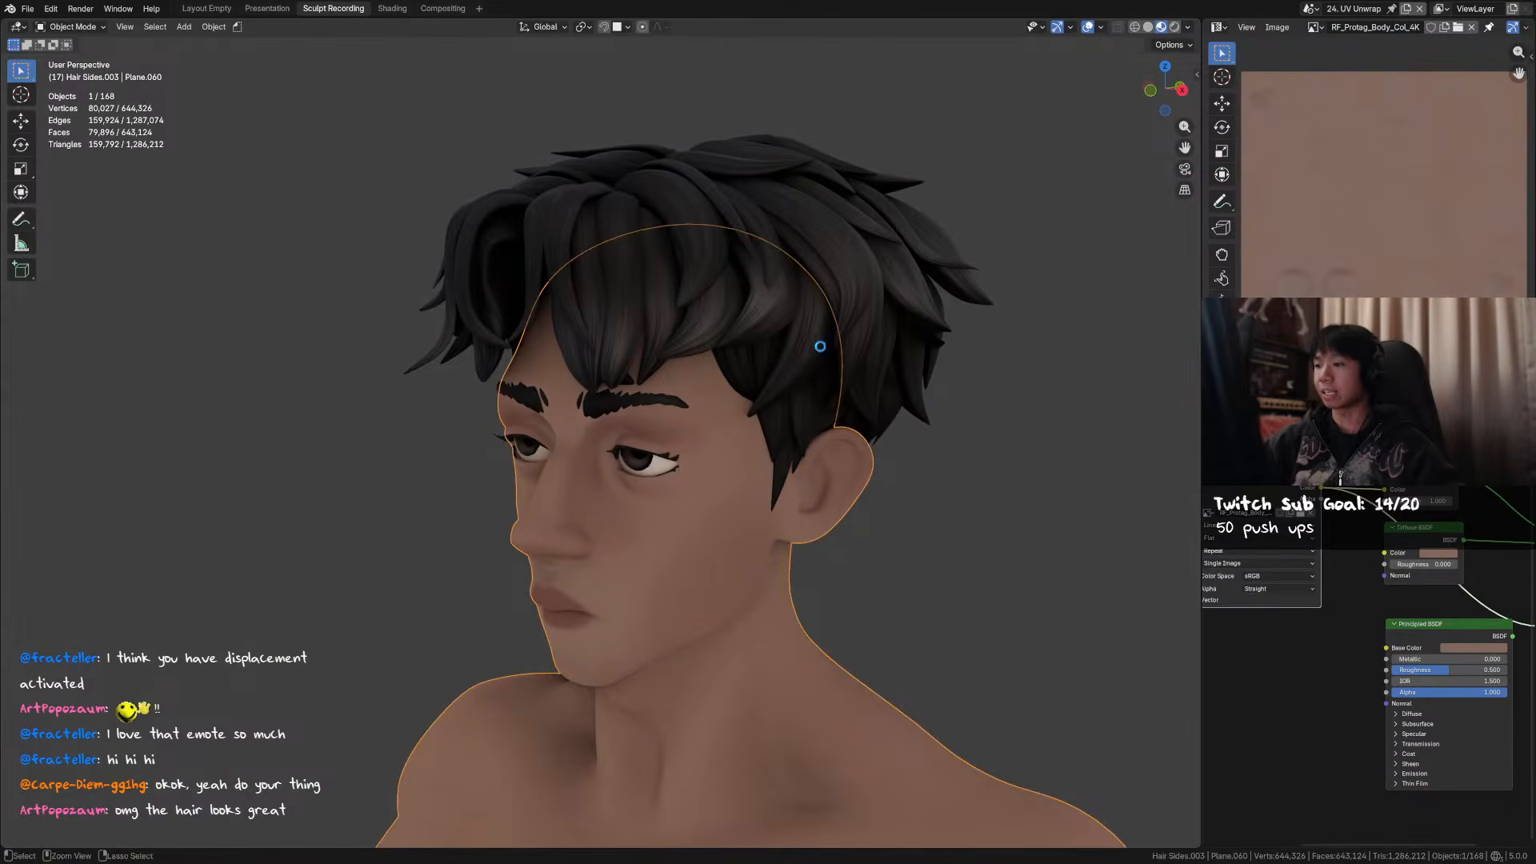
key("ctrl+s")
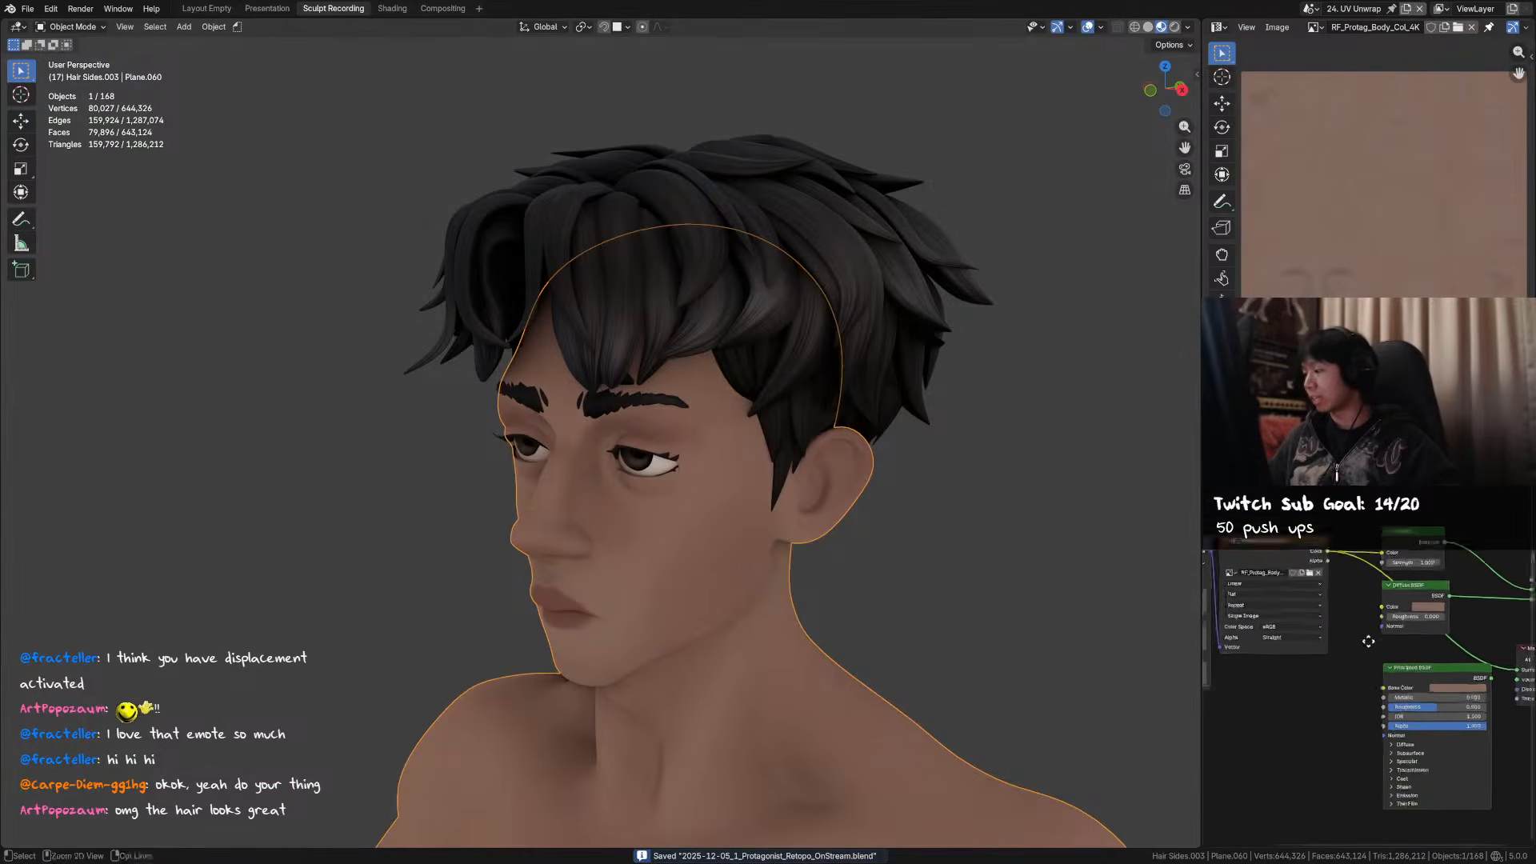
- Unlink the Add node from the hair shader's Position input to compare the hair highlights, and link it again
left_click(943, 278)
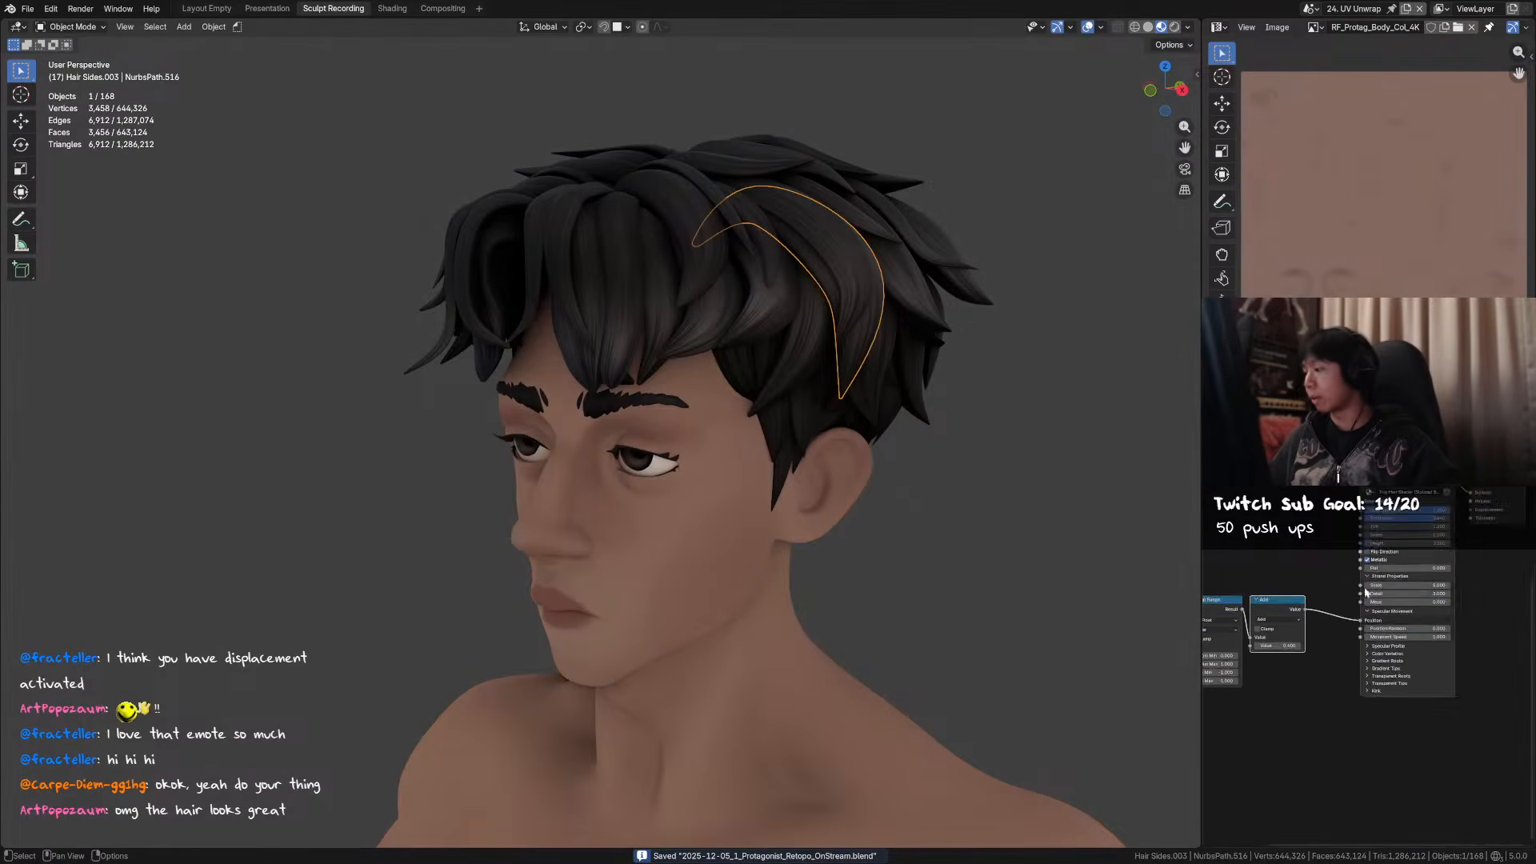
scroll(1355, 583, "up", 3)
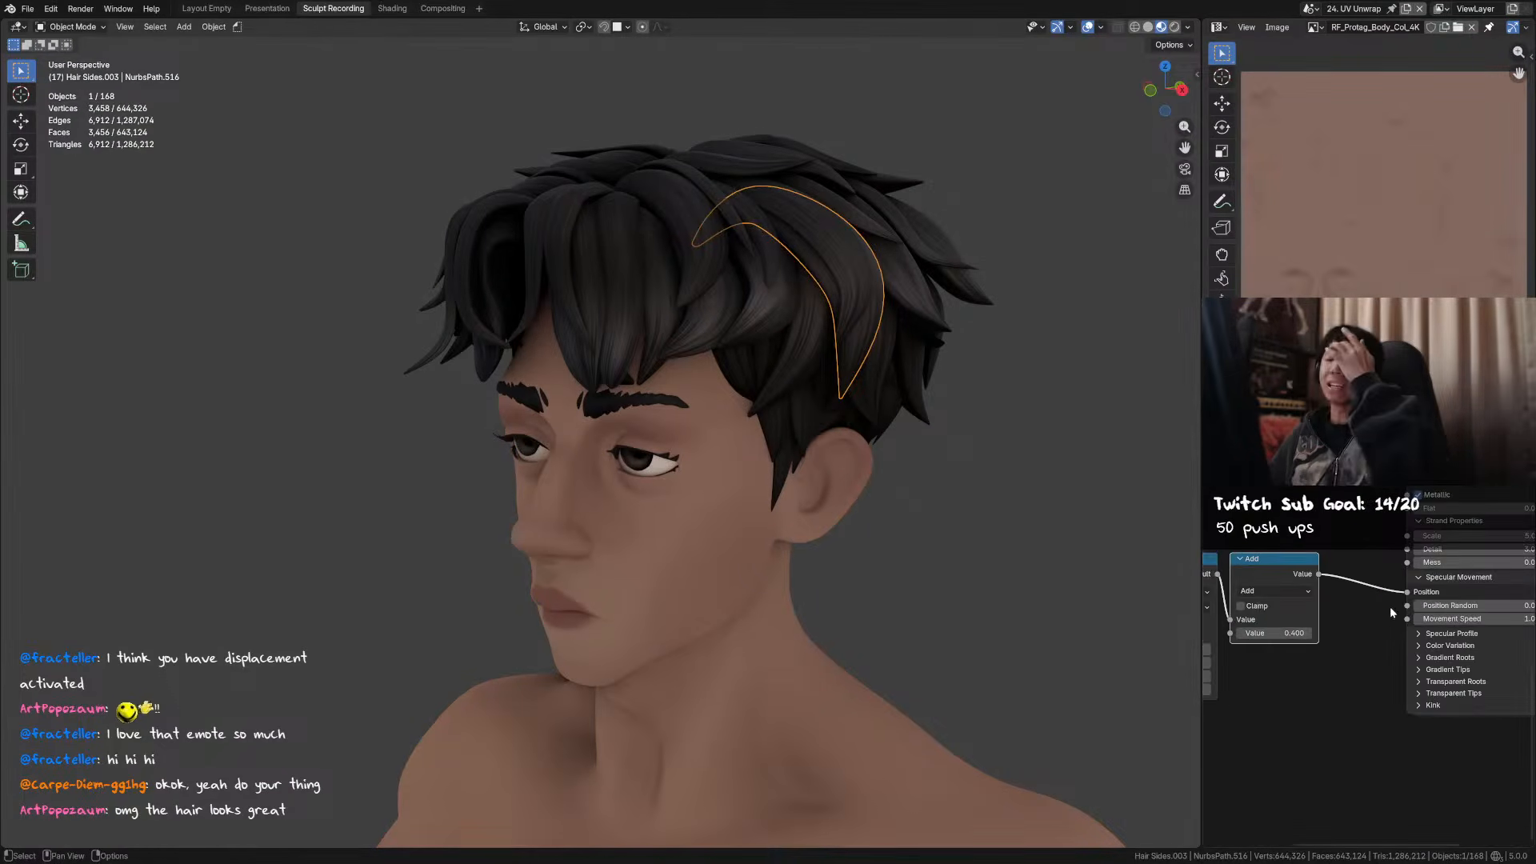
left_click_drag(1409, 592, 1387, 603)
left_click(1043, 477)
middle_click_drag(1044, 477, 872, 462)
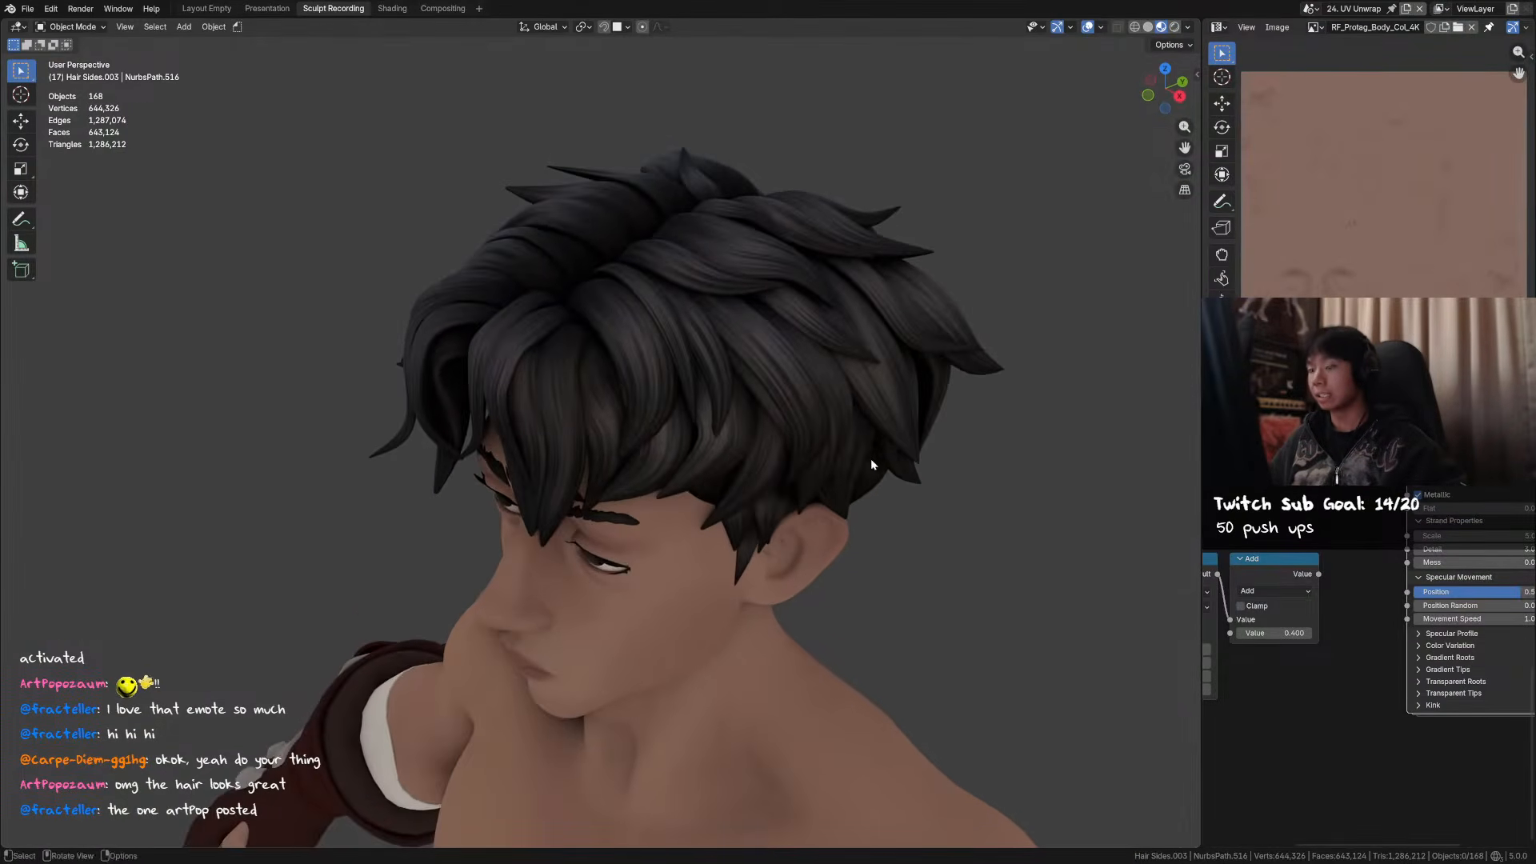
left_click_drag(1320, 574, 1408, 592)
- Select the body mesh, return it to Texture Paint mode and save the file
middle_click_drag(1095, 568, 887, 273)
left_click(808, 306)
key("ctrl+Tab")
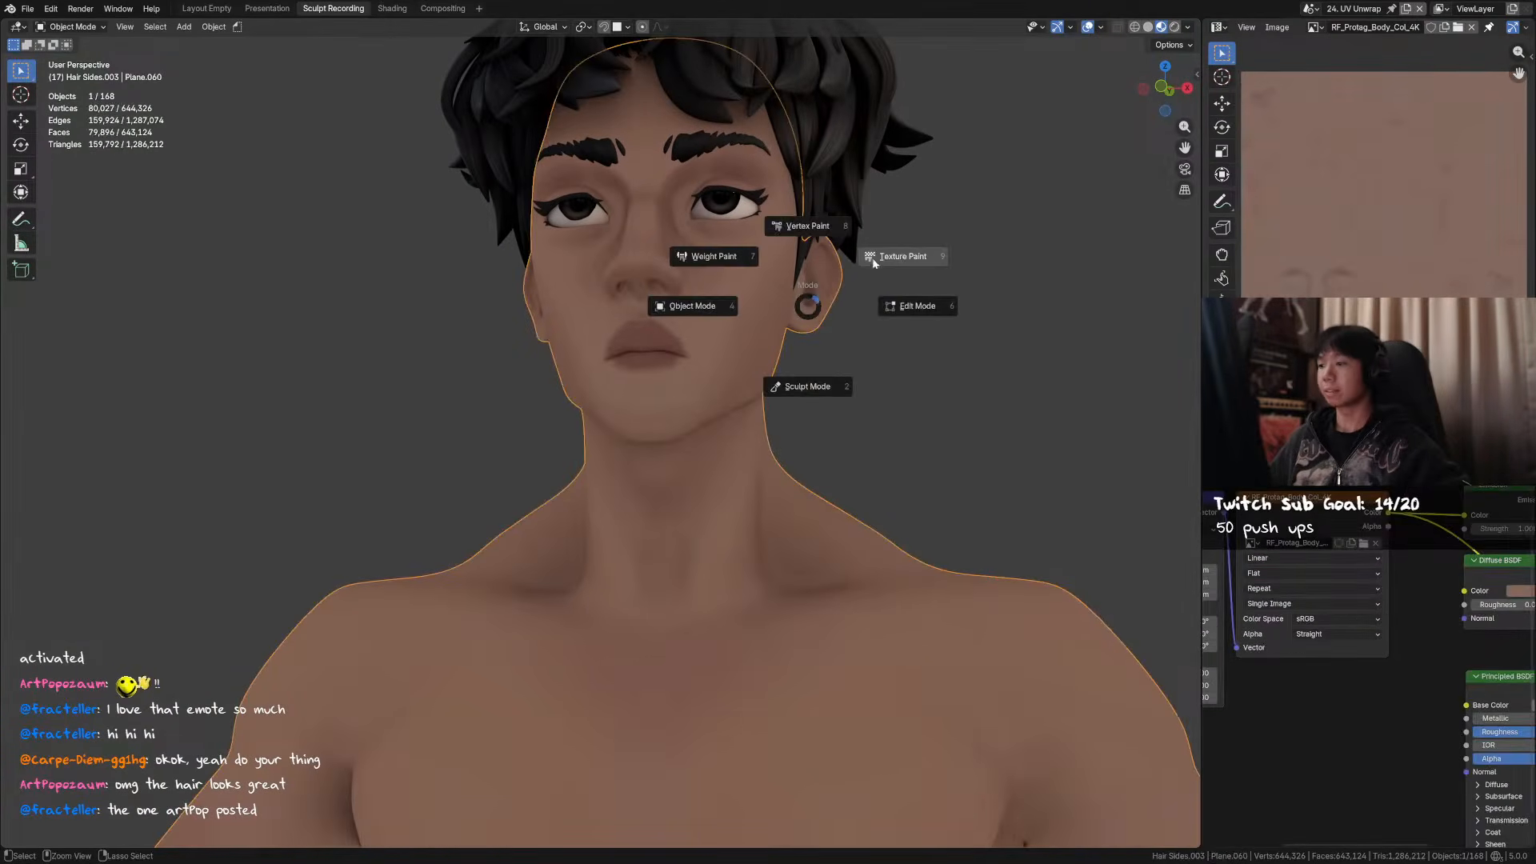
left_click(874, 261)
middle_click_drag(944, 210, 914, 230)
key("ctrl+s")
- Sample a skin color from the face and paint soft shading on the cheek beside the nose
key("shift+x")
key("f")
left_click(754, 337)
middle_click_drag(753, 338, 714, 344)
key("f")
left_click(717, 335)
left_click_drag(712, 340, 689, 392)
mouse_move(696, 377)
middle_mouse_down()
mouse_move(628, 220)
mouse_move(792, 272)
mouse_move(726, 277)
mouse_move(711, 306)
middle_mouse_up()
- Blend the cheek shading with a 95 px brush enlarged to 116 px, and save the file
key("f")
left_click(708, 246)
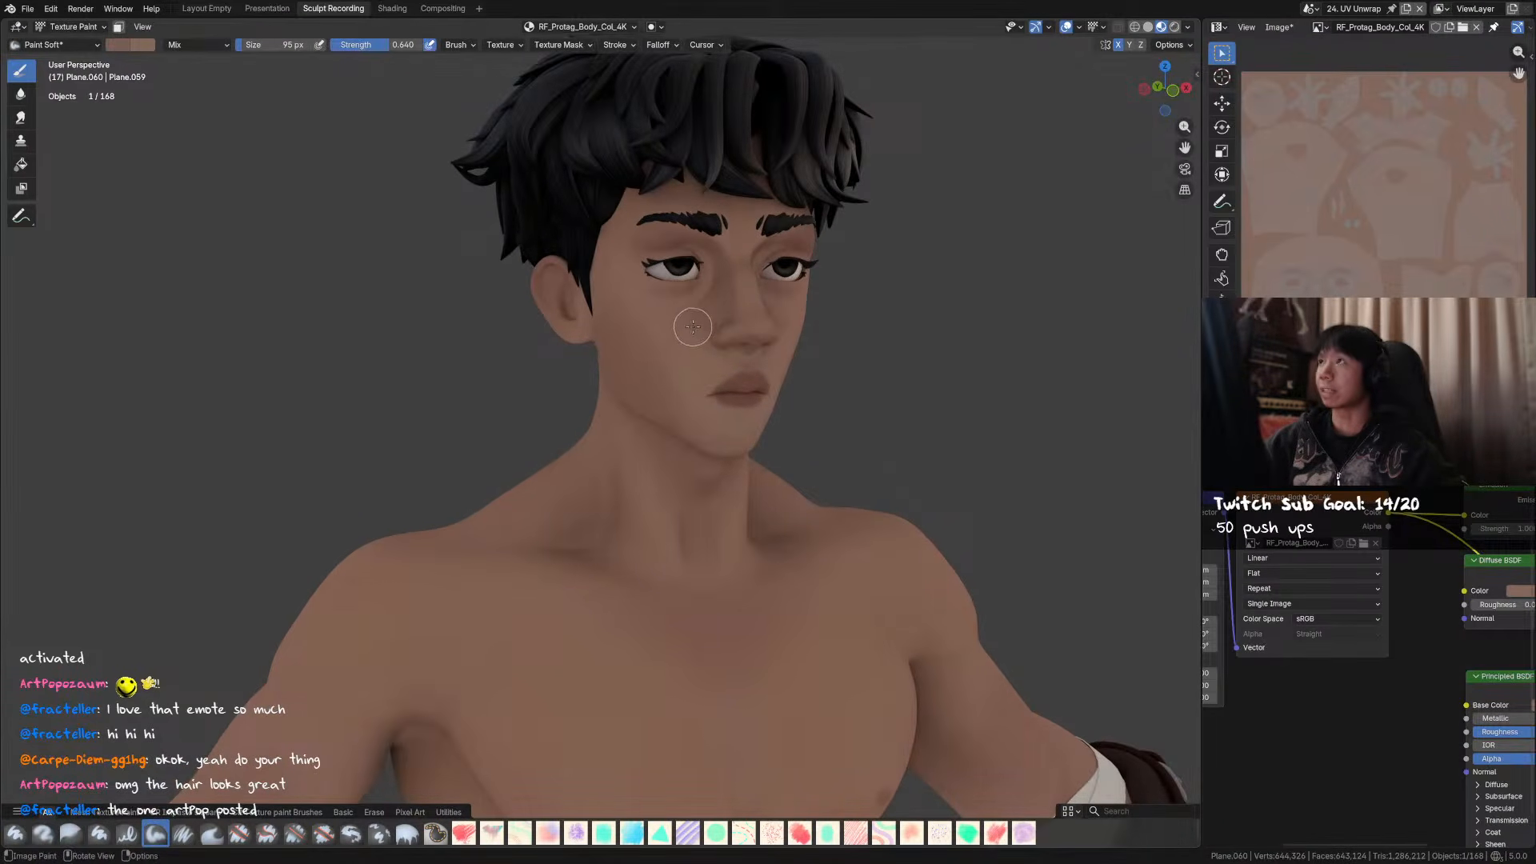
key("f")
left_click(669, 352)
middle_click_drag(724, 386, 752, 378)
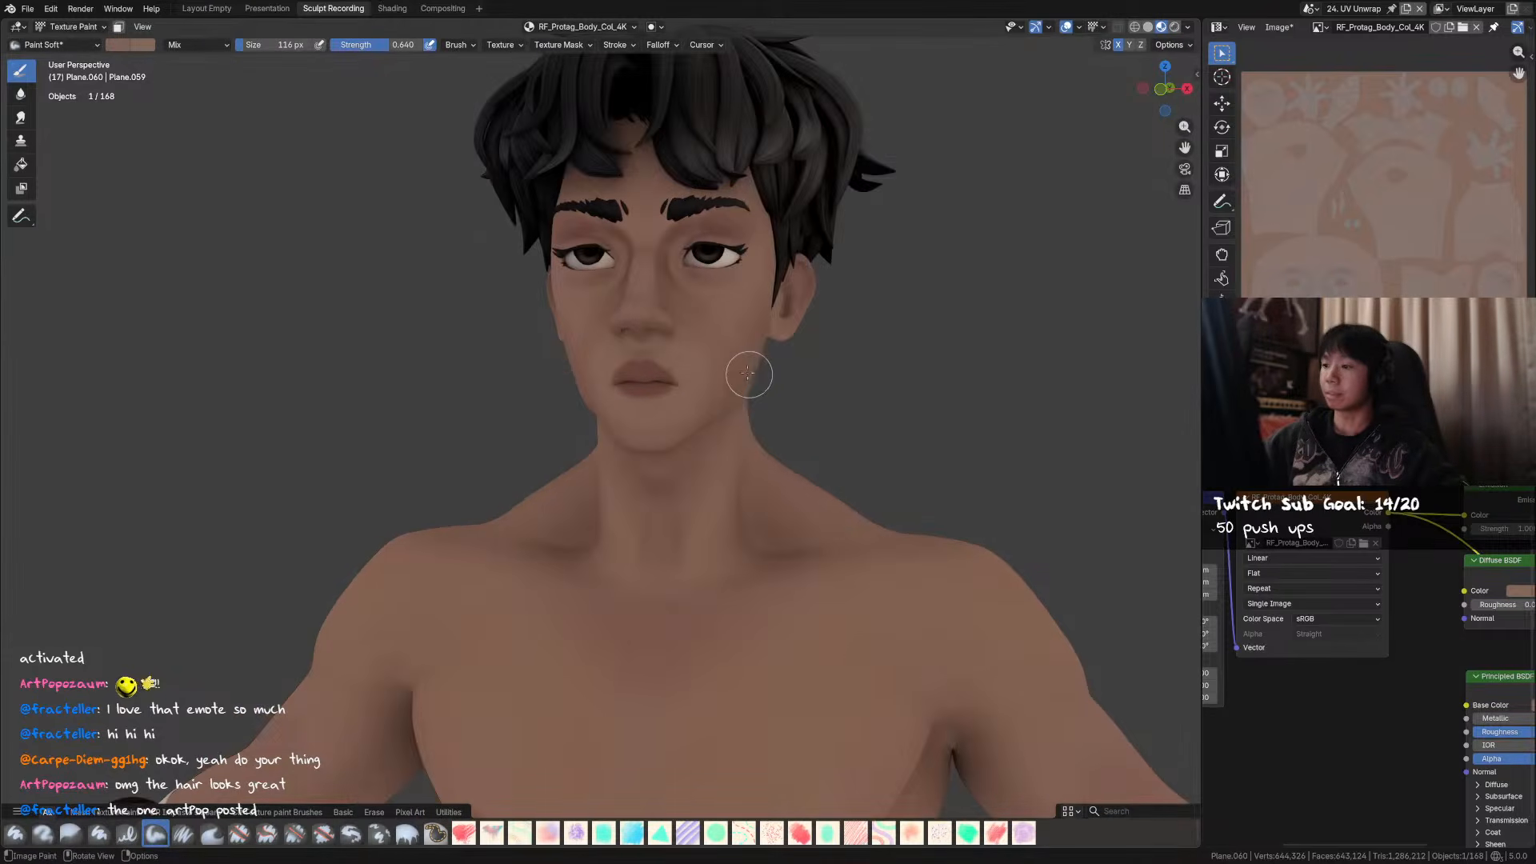
middle_click_drag(708, 330, 730, 305)
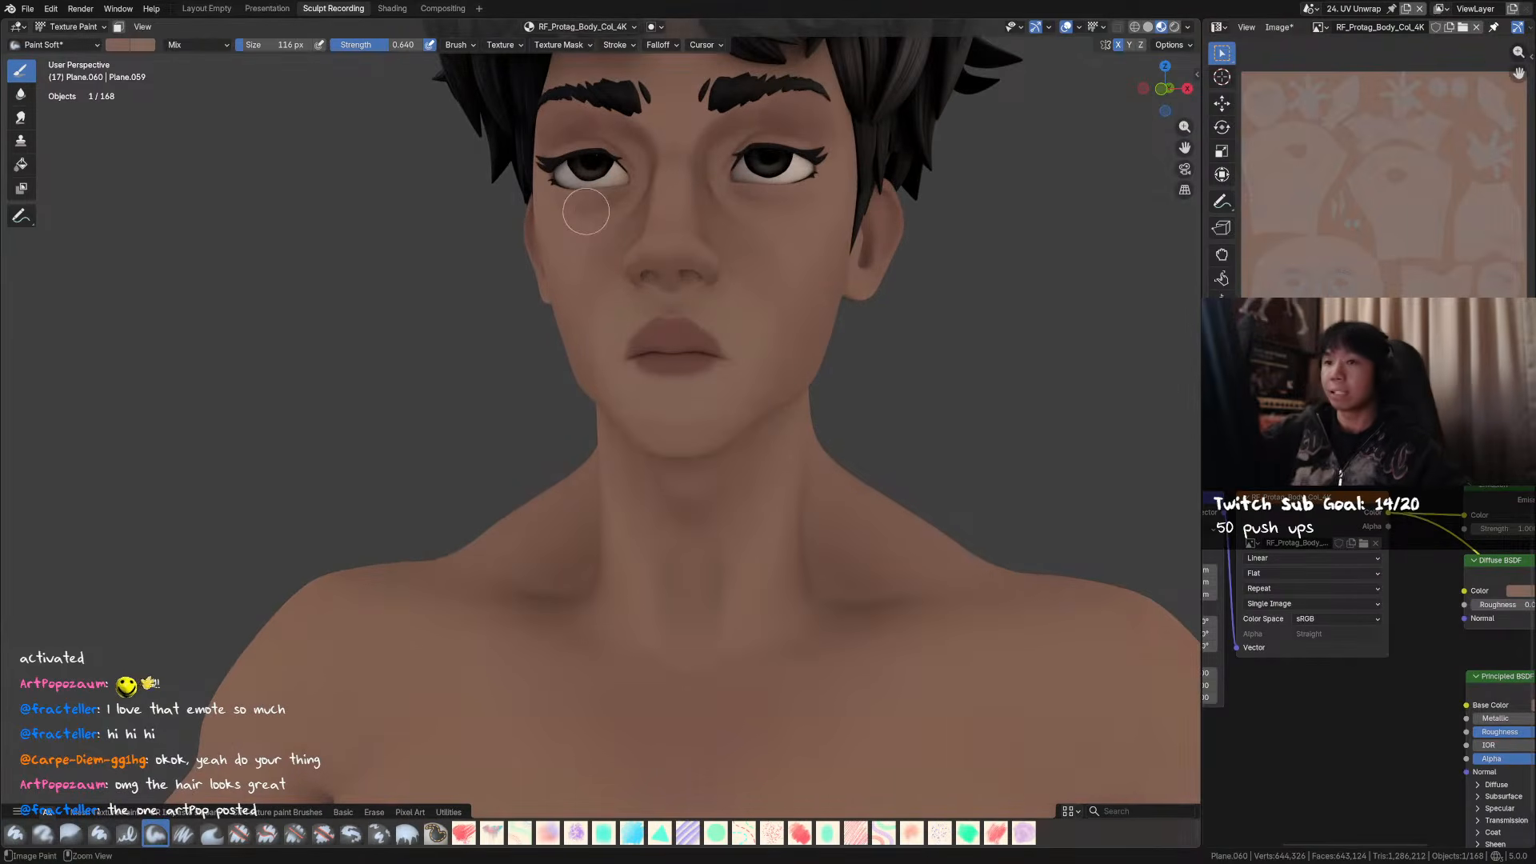
key("ctrl+s")
- Set the brush blend mode to Multiply and choose a redder brush color
left_click(198, 45)
left_click(210, 116)
scroll(786, 286, "up", 2)
middle_click_drag(786, 286, 779, 342)
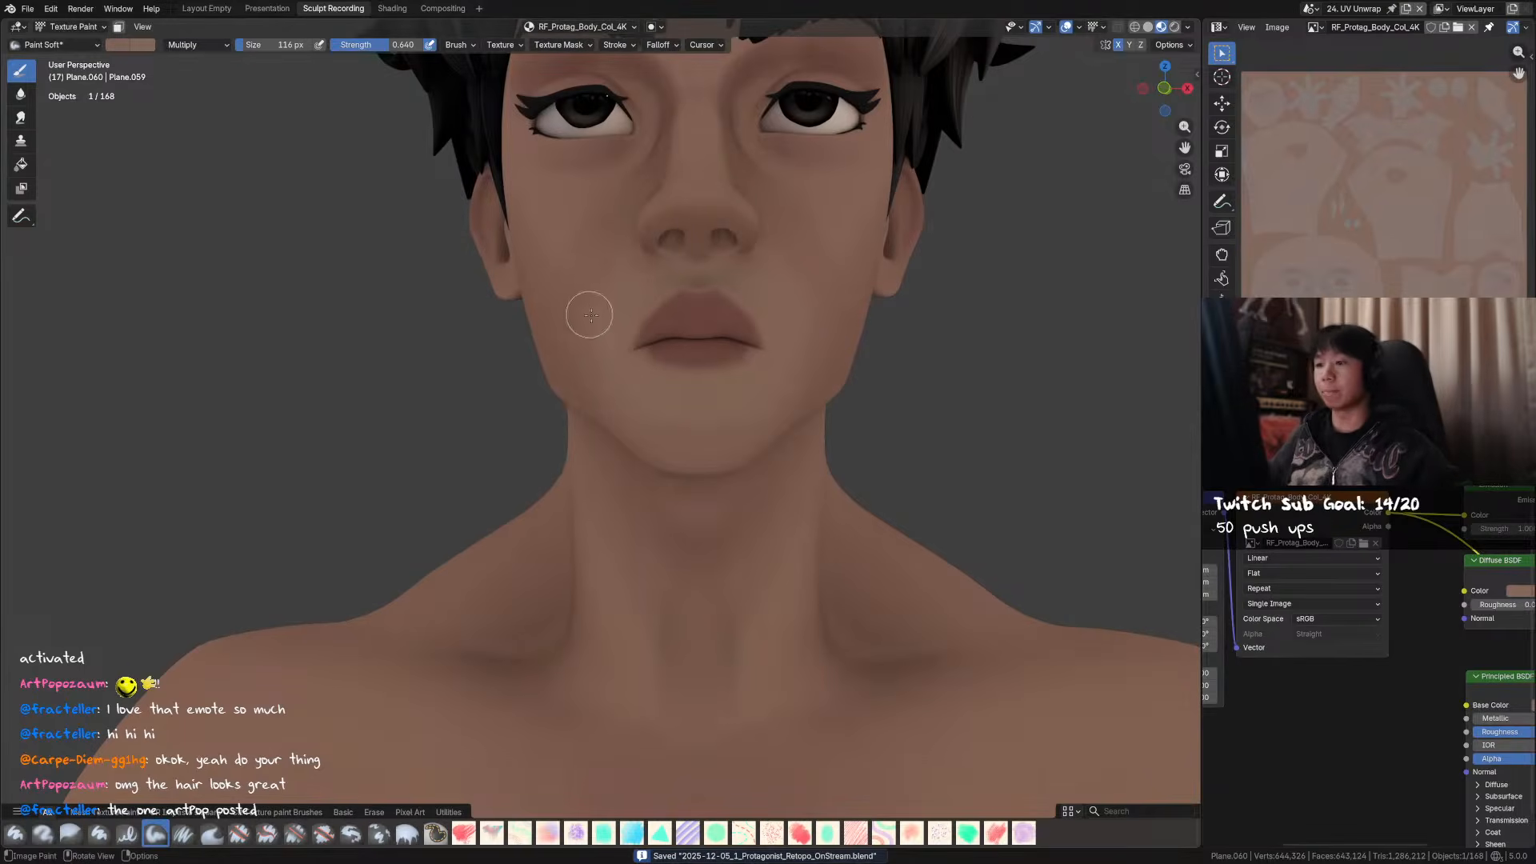
left_click(131, 46)
left_click_drag(184, 232, 178, 220)
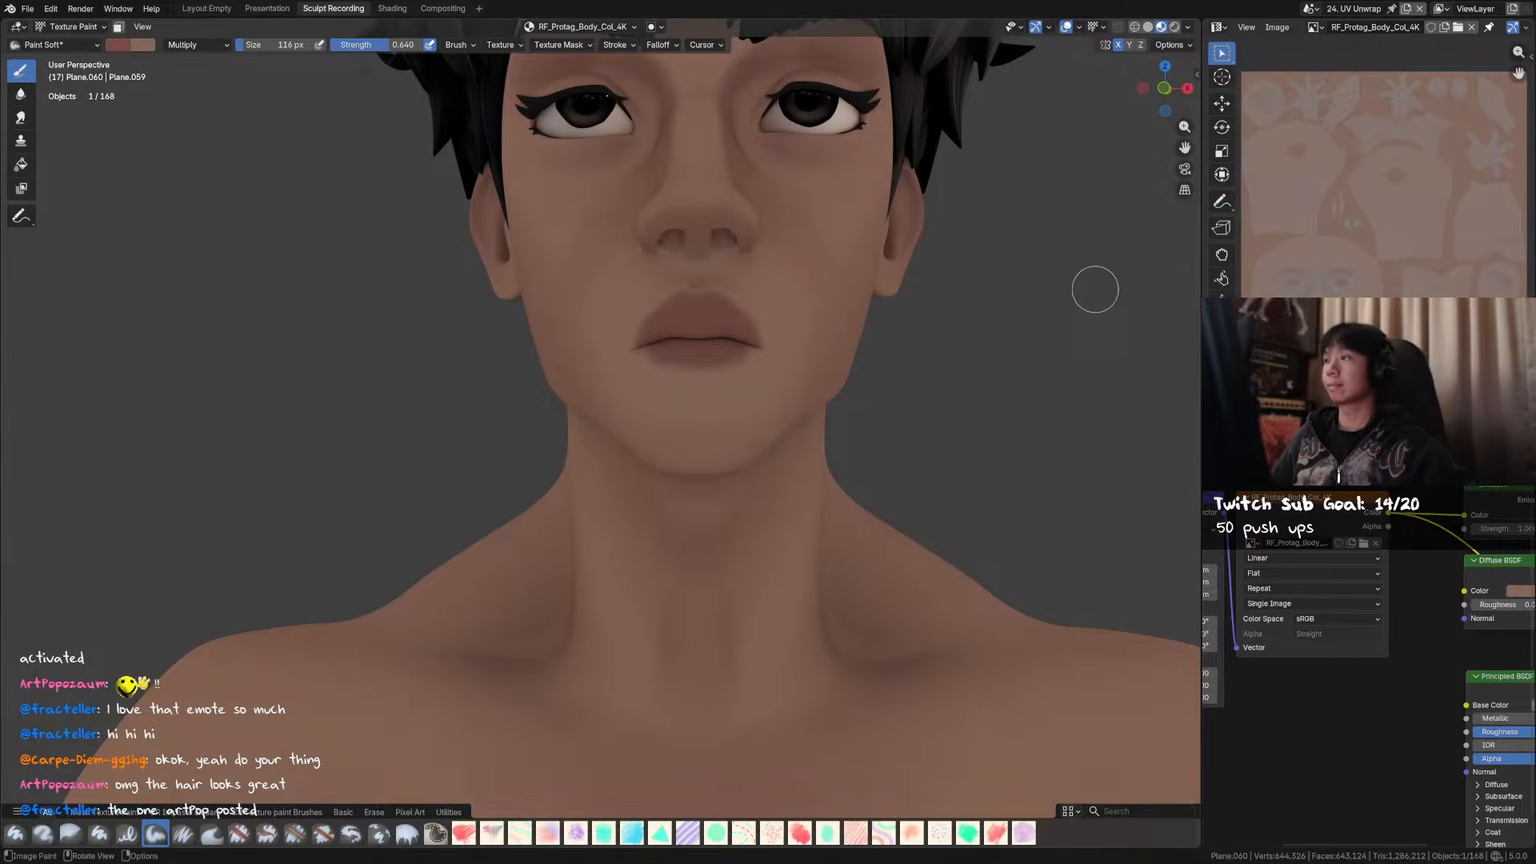
- Shade the lips with a 50 px Multiply brush and lower its strength to 0.169
mouse_move(752, 303)
middle_mouse_down()
mouse_move(766, 287)
mouse_move(750, 316)
mouse_move(715, 315)
mouse_move(831, 348)
middle_mouse_up()
key("f")
left_click(701, 276)
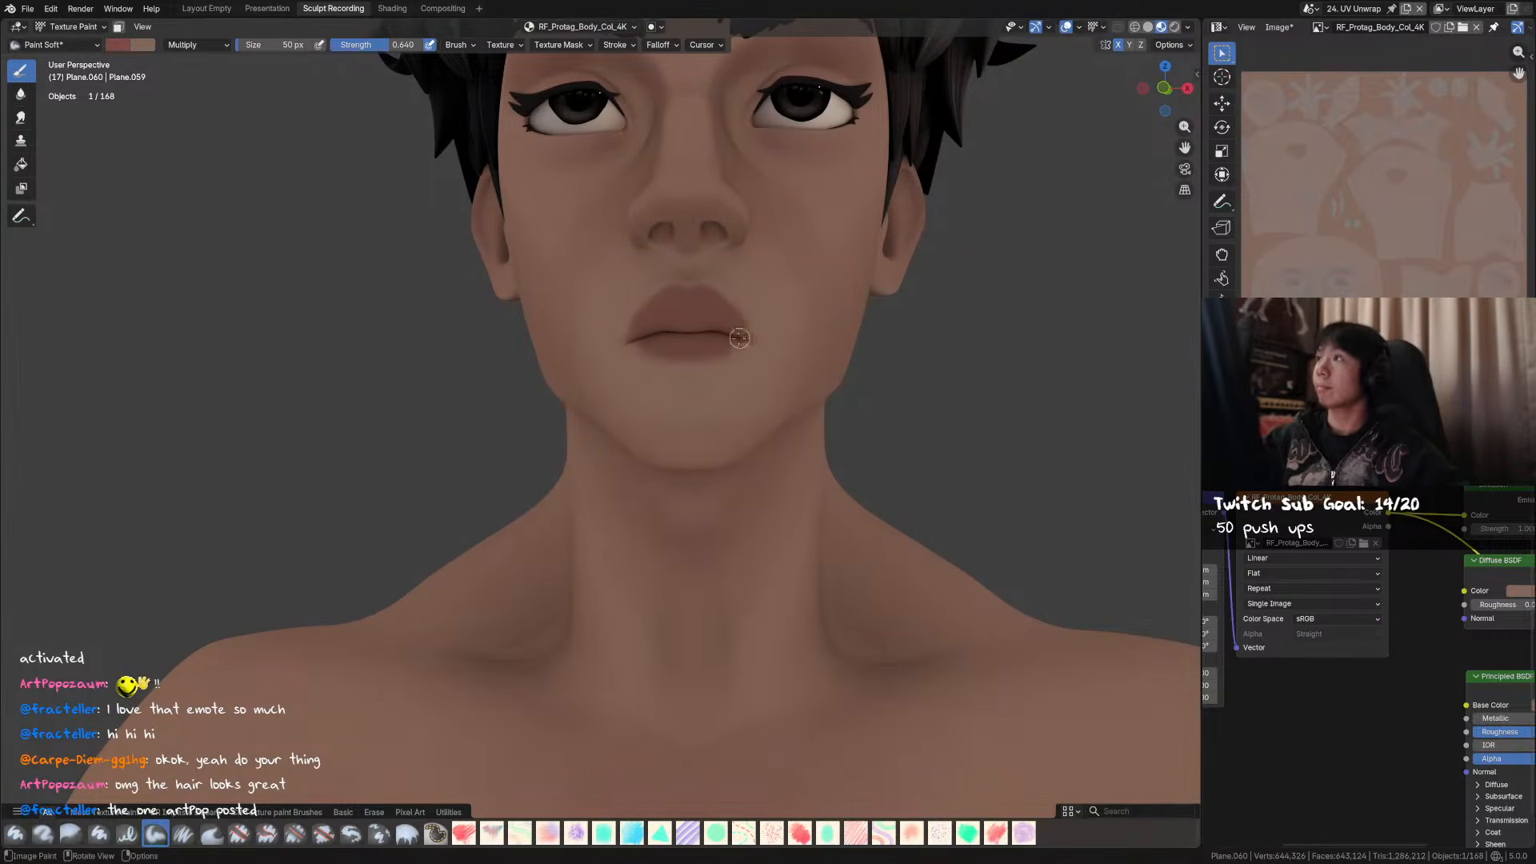
key("shift+f")
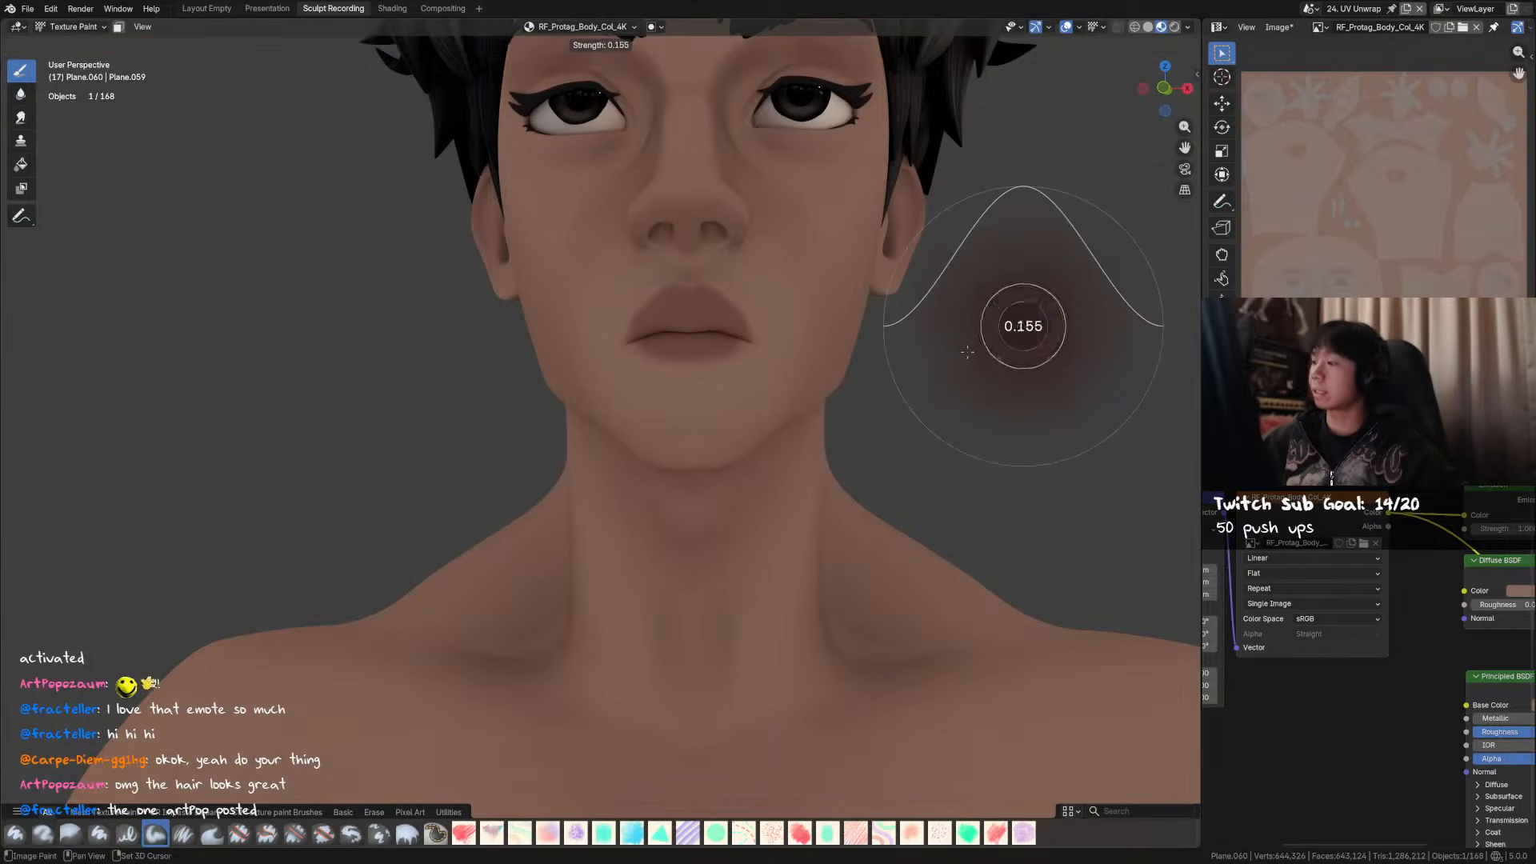
left_click(1029, 326)
middle_click_drag(700, 303, 848, 288)
- Inspect the face and lips in solid shading, and return to the material preview
left_click(1147, 27)
middle_click_drag(952, 196, 938, 196)
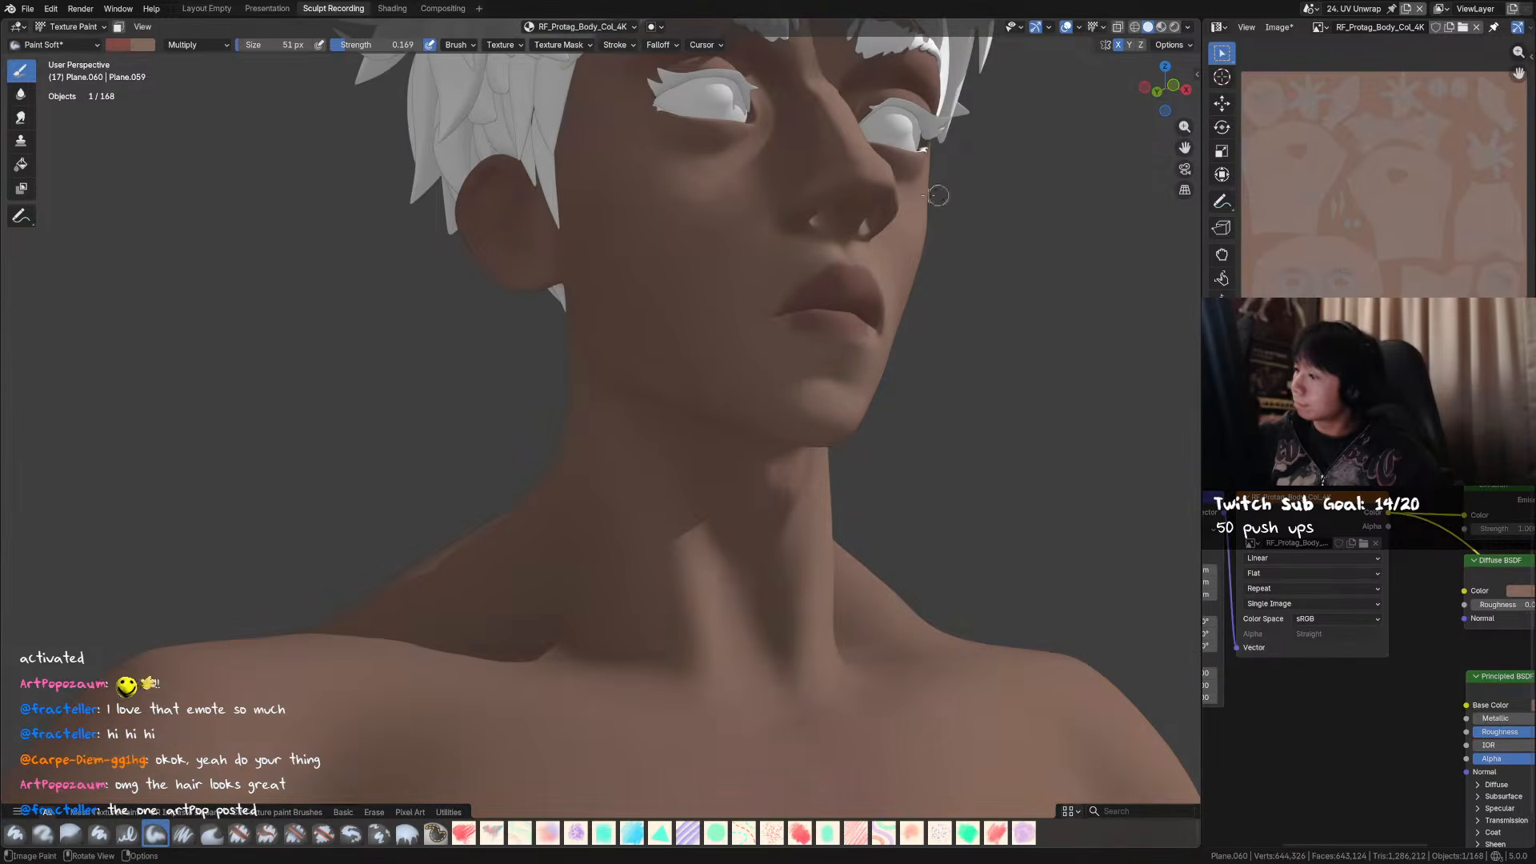
left_click(1161, 28)
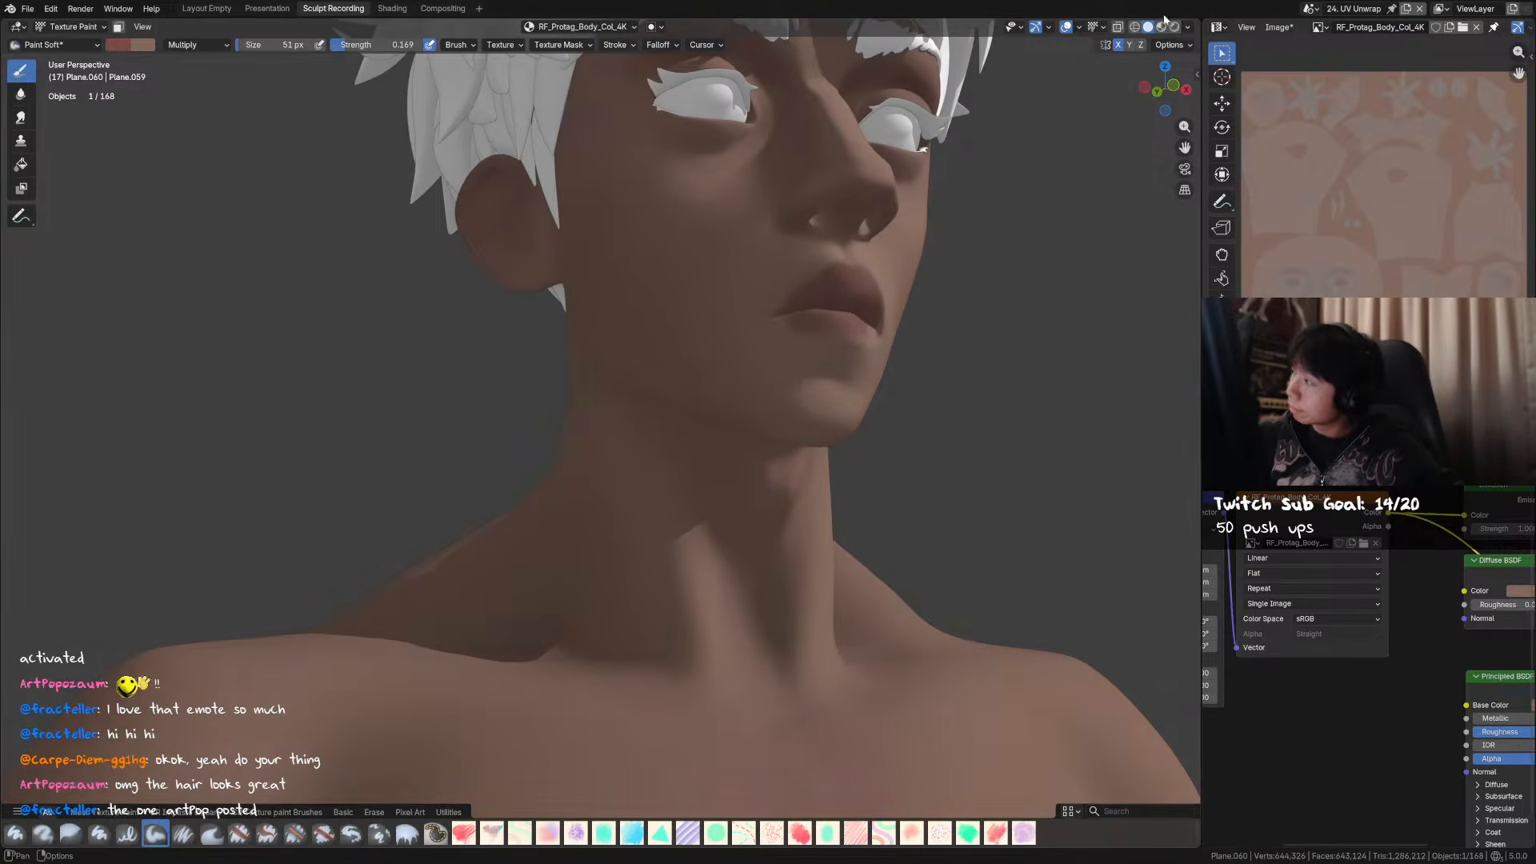
middle_click_drag(967, 178, 840, 257)
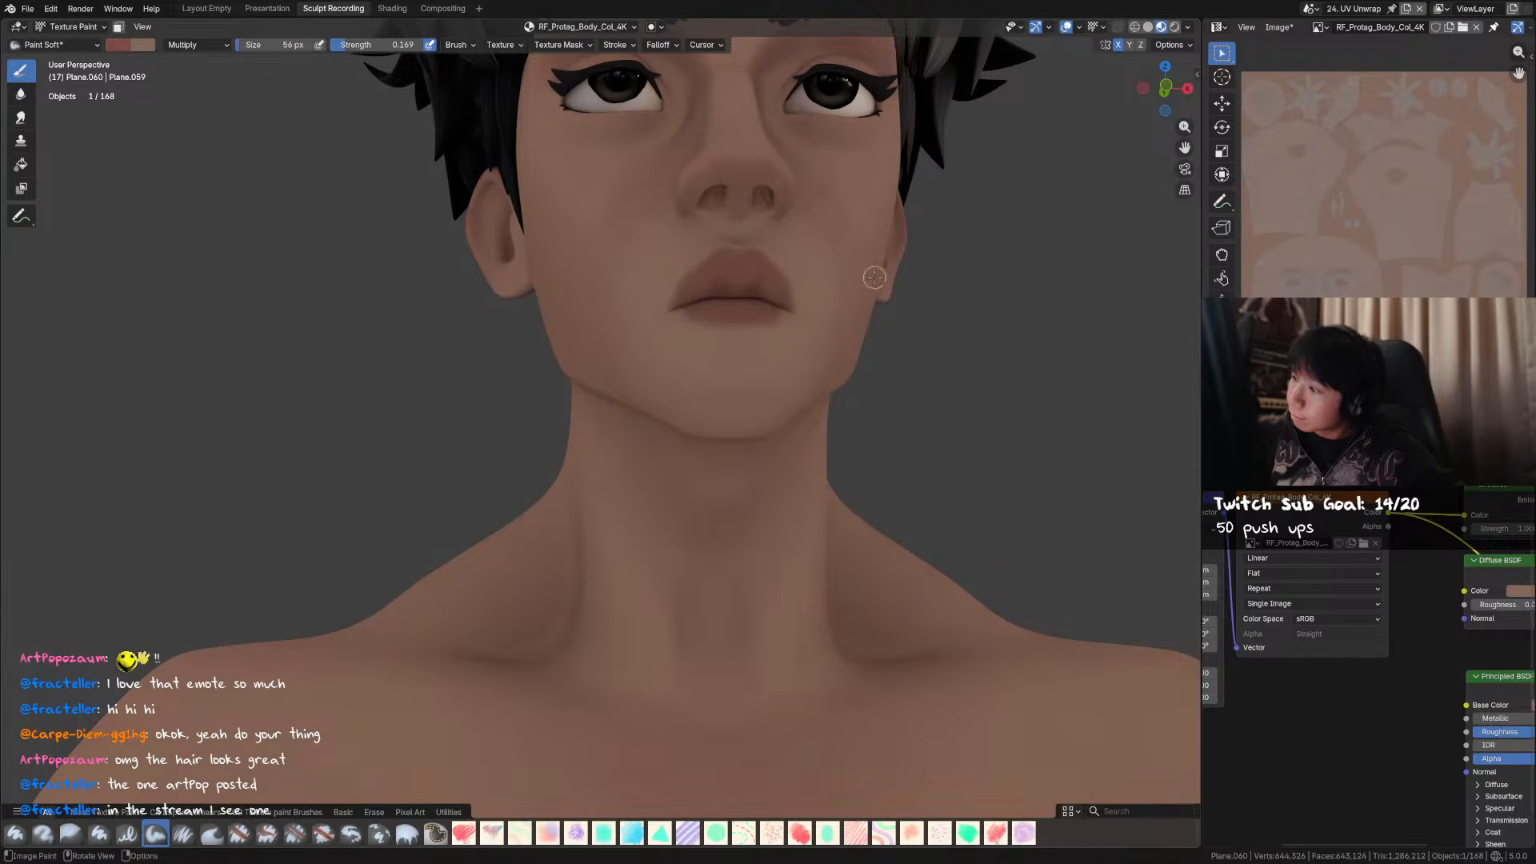
- Set the brush size to 57 px for the lips and switch its blend mode to Mix
key("KP_Decimal")
key("Tab")
scroll(802, 152, "down", 6)
mouse_move(792, 209)
middle_mouse_down("shift")
mouse_move(797, 256)
mouse_move(840, 319)
middle_mouse_up("shift")
key("KP_Decimal")
key("Tab")
scroll(782, 257, "down", 3)
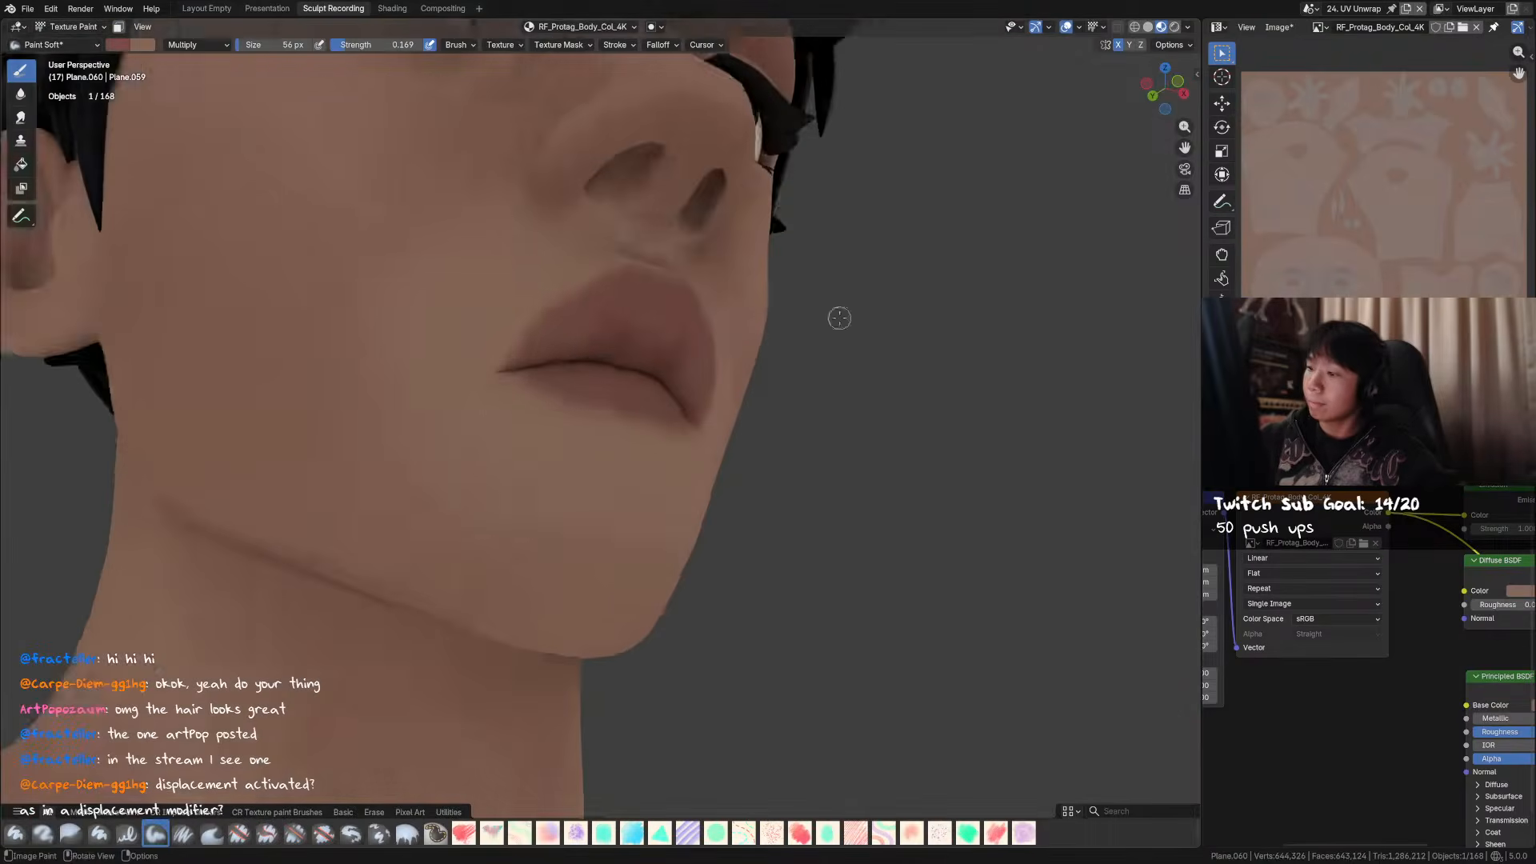
scroll(840, 318, "down", 4)
key("f")
left_click(638, 372)
scroll(638, 372, "down", 1)
middle_click_drag(638, 372, 660, 358, "shift")
key("f")
left_click(657, 370)
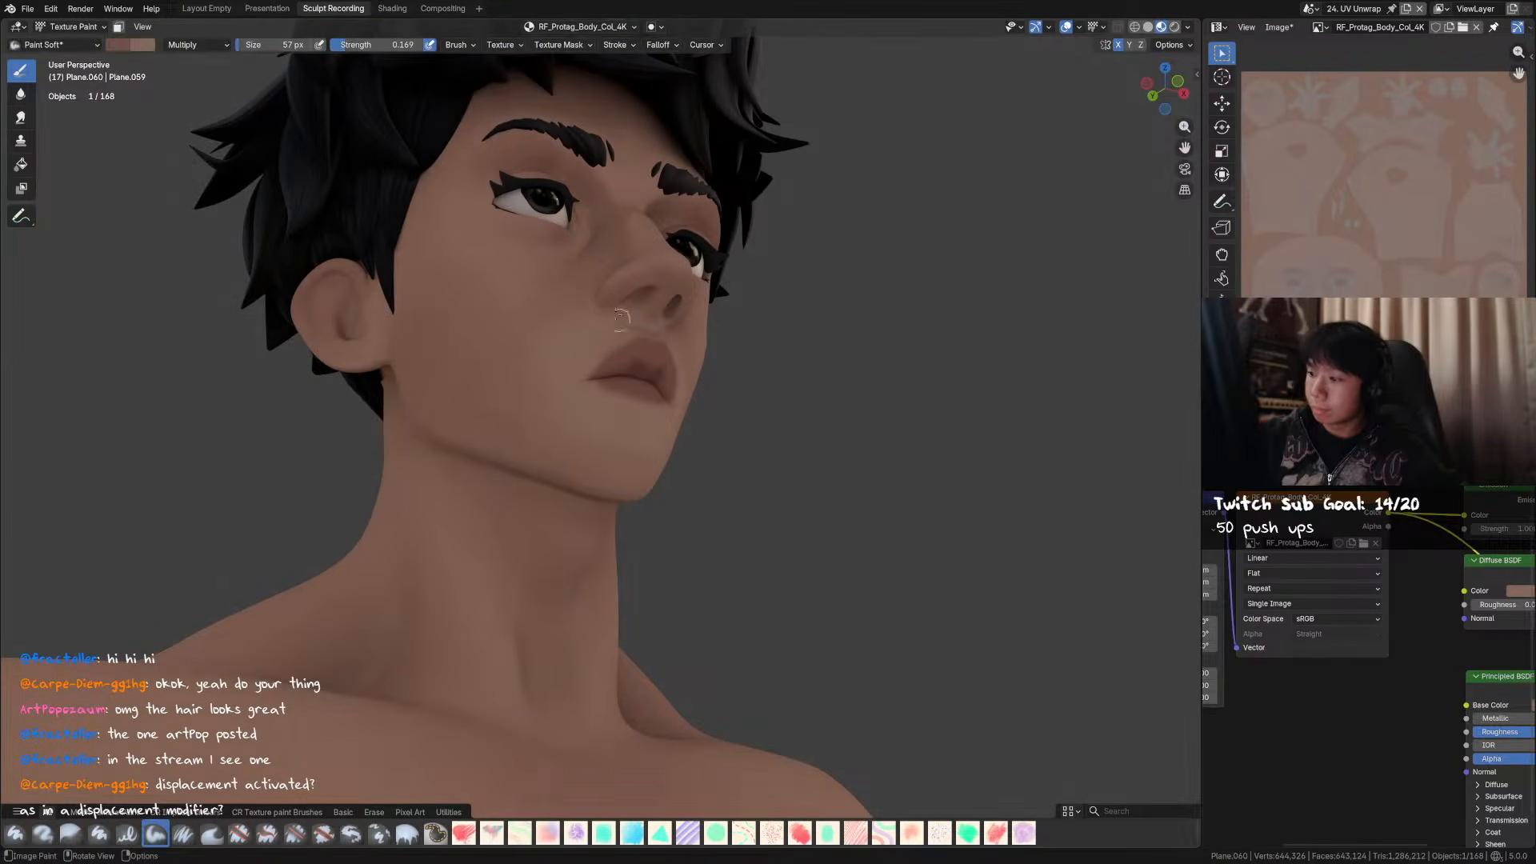
left_click(198, 45)
left_click(204, 78)
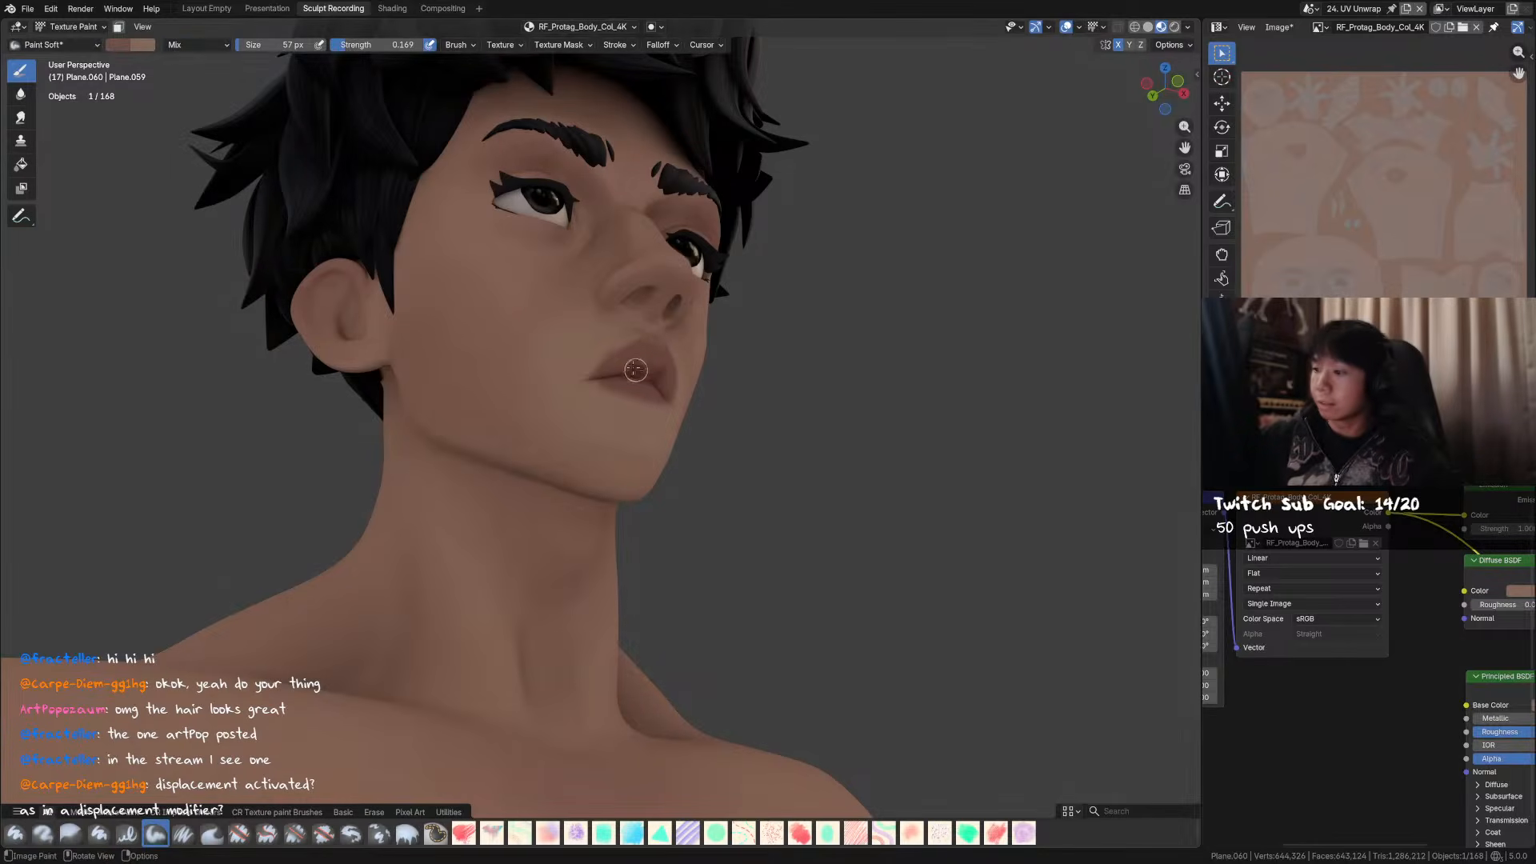
- Sample a darker lip color, shade the upper lip with a 59 px brush, and save the file
middle_click_drag(632, 368, 675, 351)
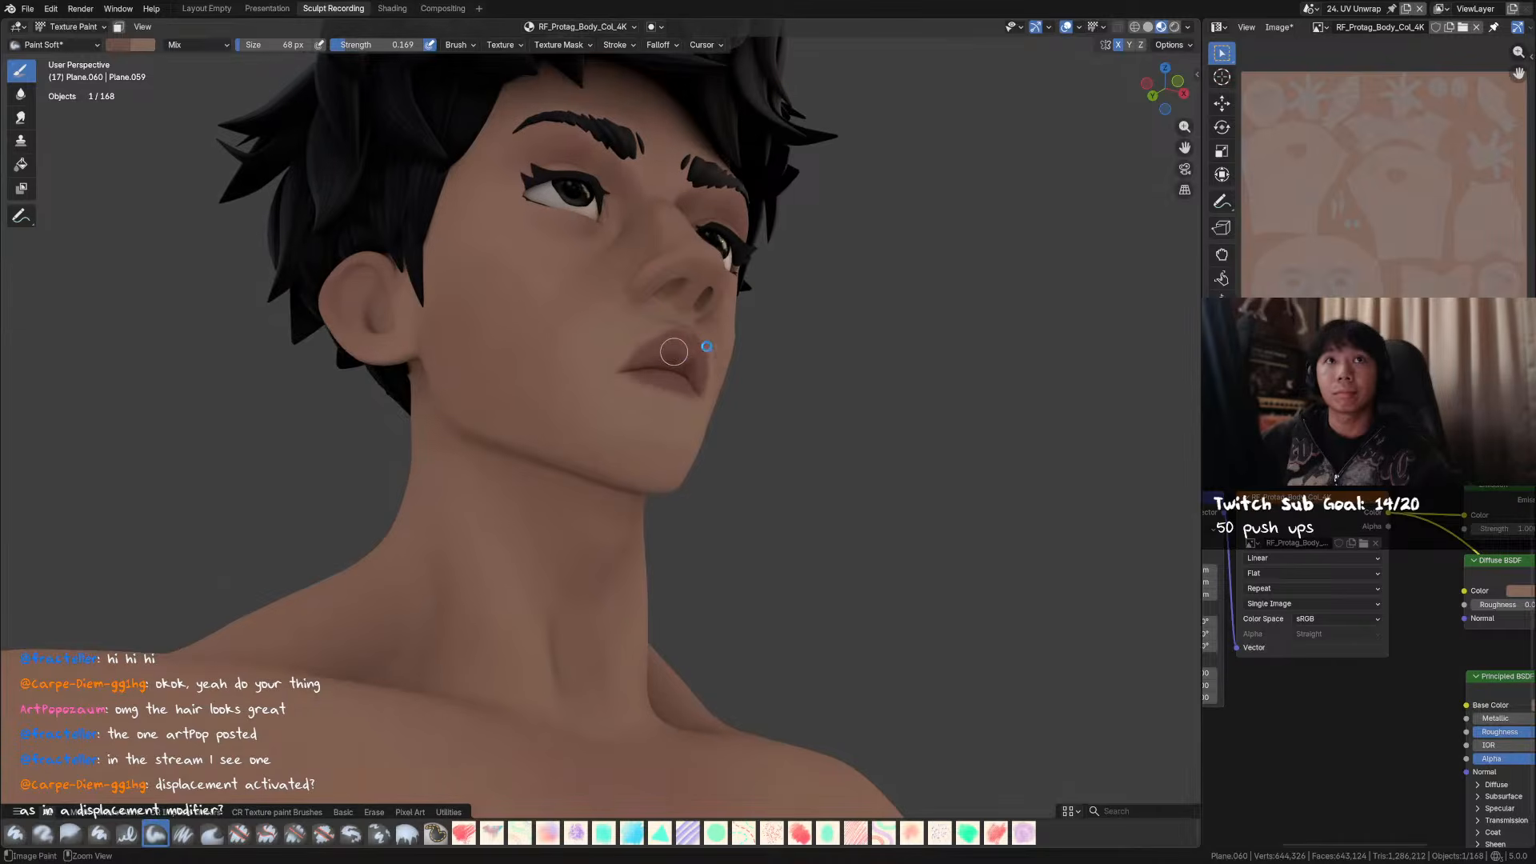
key("f")
left_click(669, 356)
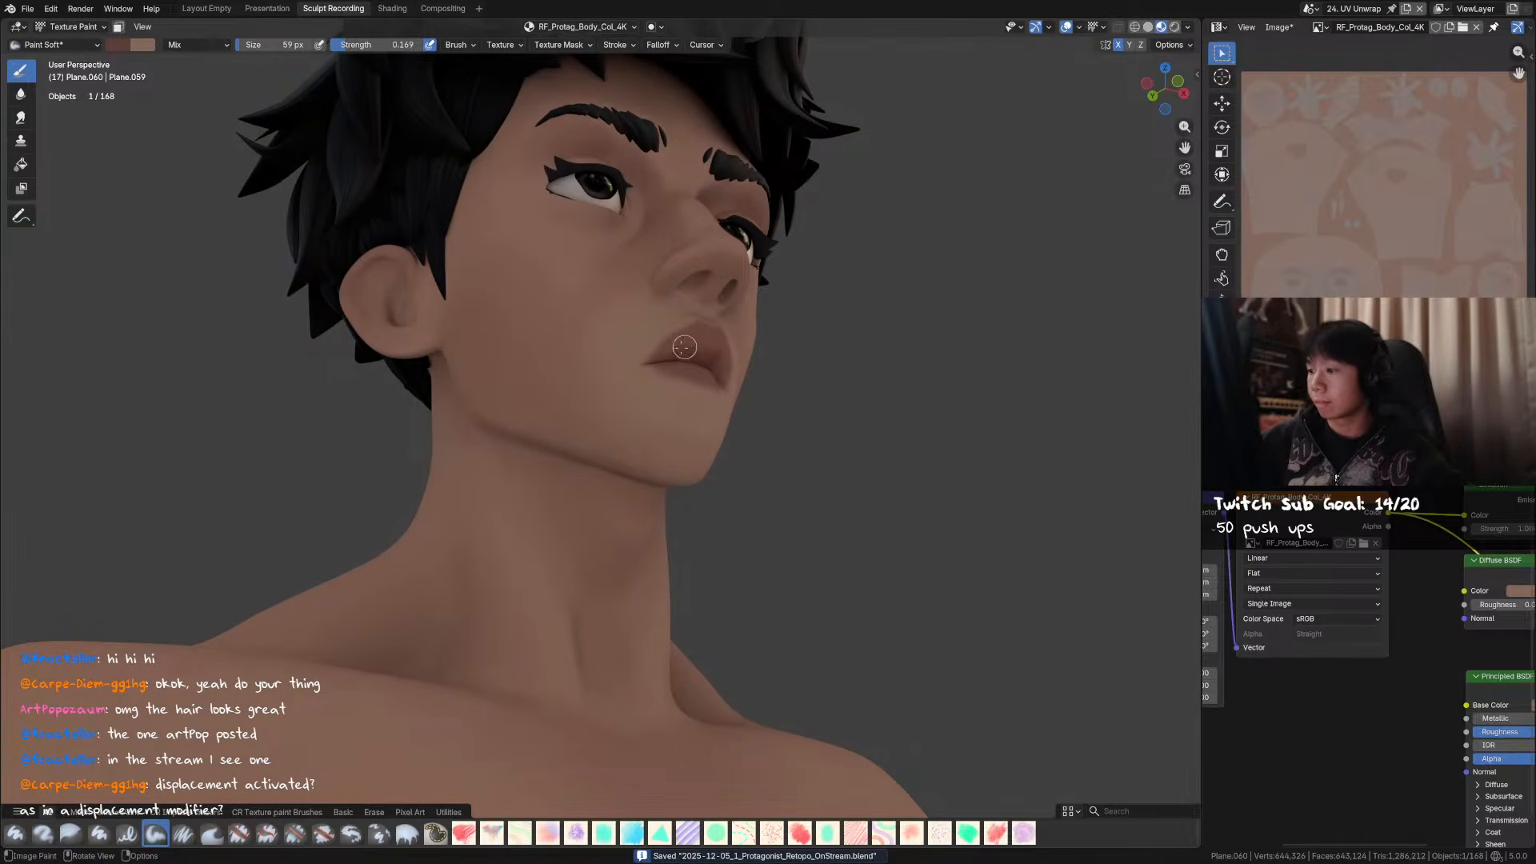
key("f")
left_click(698, 348)
- Soften the upper lip shading toward both mouth corners with a brush of about 64 px
mouse_move(704, 374)
middle_mouse_down()
mouse_move(672, 352)
mouse_move(648, 360)
middle_mouse_up()
key("f")
left_click(664, 352)
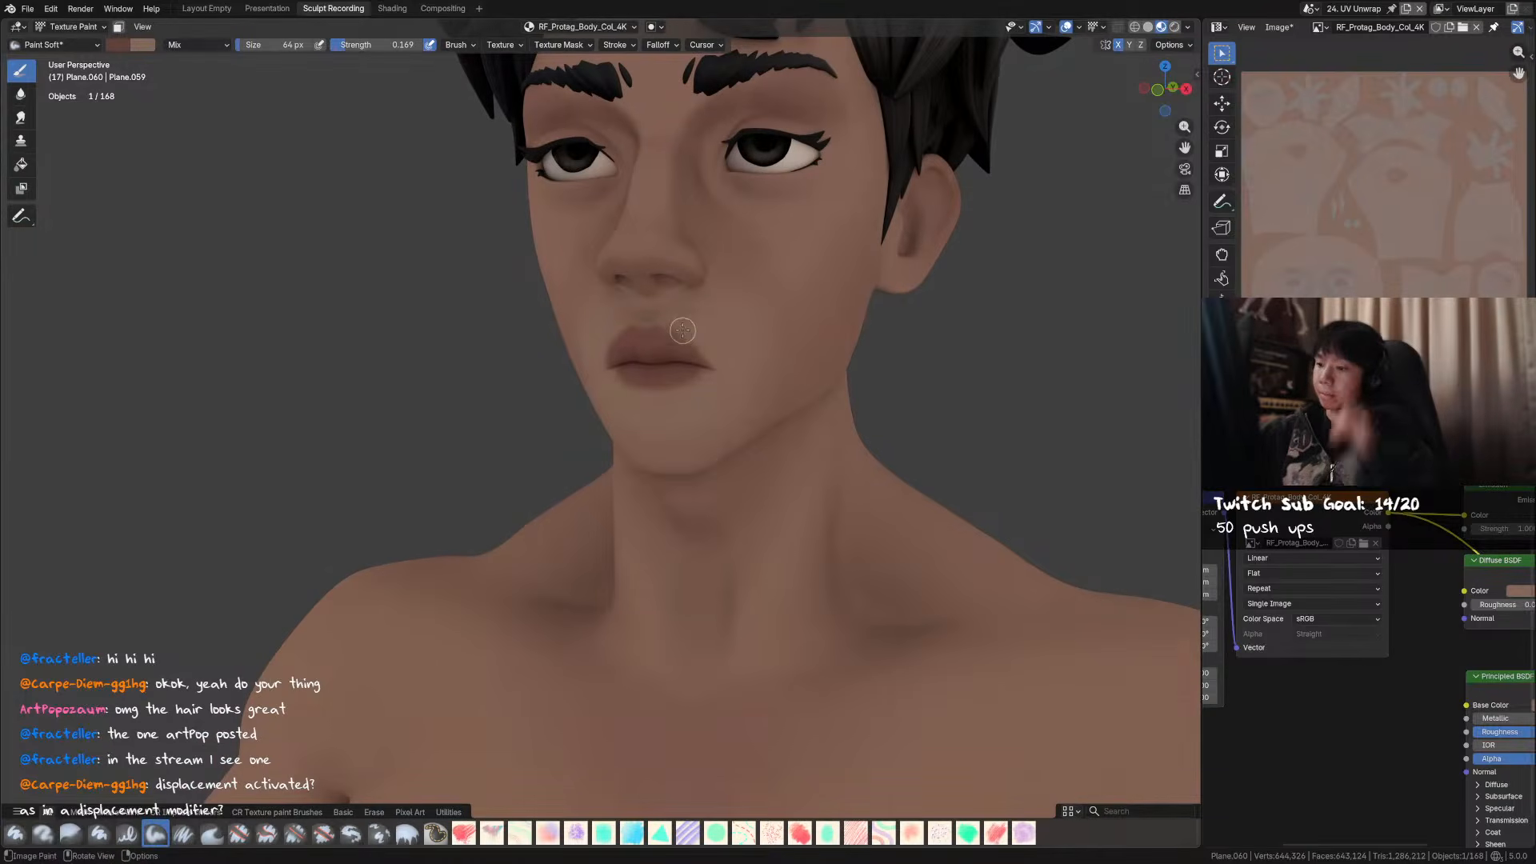
mouse_move(728, 349)
middle_mouse_down()
mouse_move(749, 354)
mouse_move(736, 323)
mouse_move(676, 353)
mouse_move(686, 388)
mouse_move(686, 350)
middle_mouse_up()
key("f")
left_click(703, 346)
key("f")
left_click(676, 345)
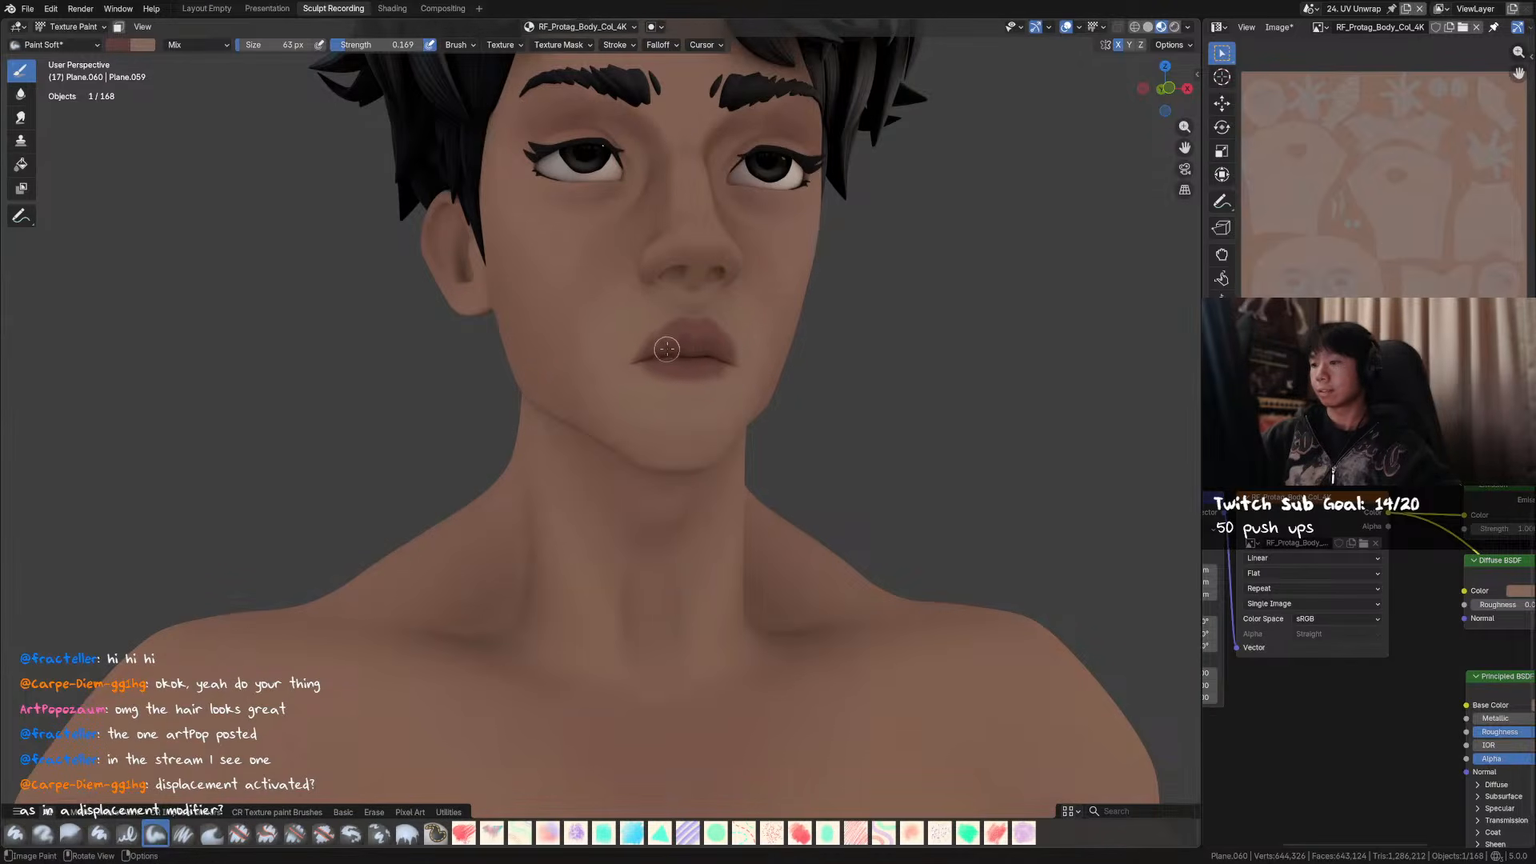
- Refine the color transition across the upper lip, reducing the brush to 54 px
mouse_move(647, 366)
middle_mouse_down()
mouse_move(669, 350)
mouse_move(678, 370)
mouse_move(712, 363)
mouse_move(687, 342)
mouse_move(703, 358)
mouse_move(705, 334)
mouse_move(711, 358)
middle_mouse_up()
key("f")
left_click(677, 369)
key("f")
left_click(700, 343)
key("f")
left_click(687, 342)
key("f")
left_click(701, 332)
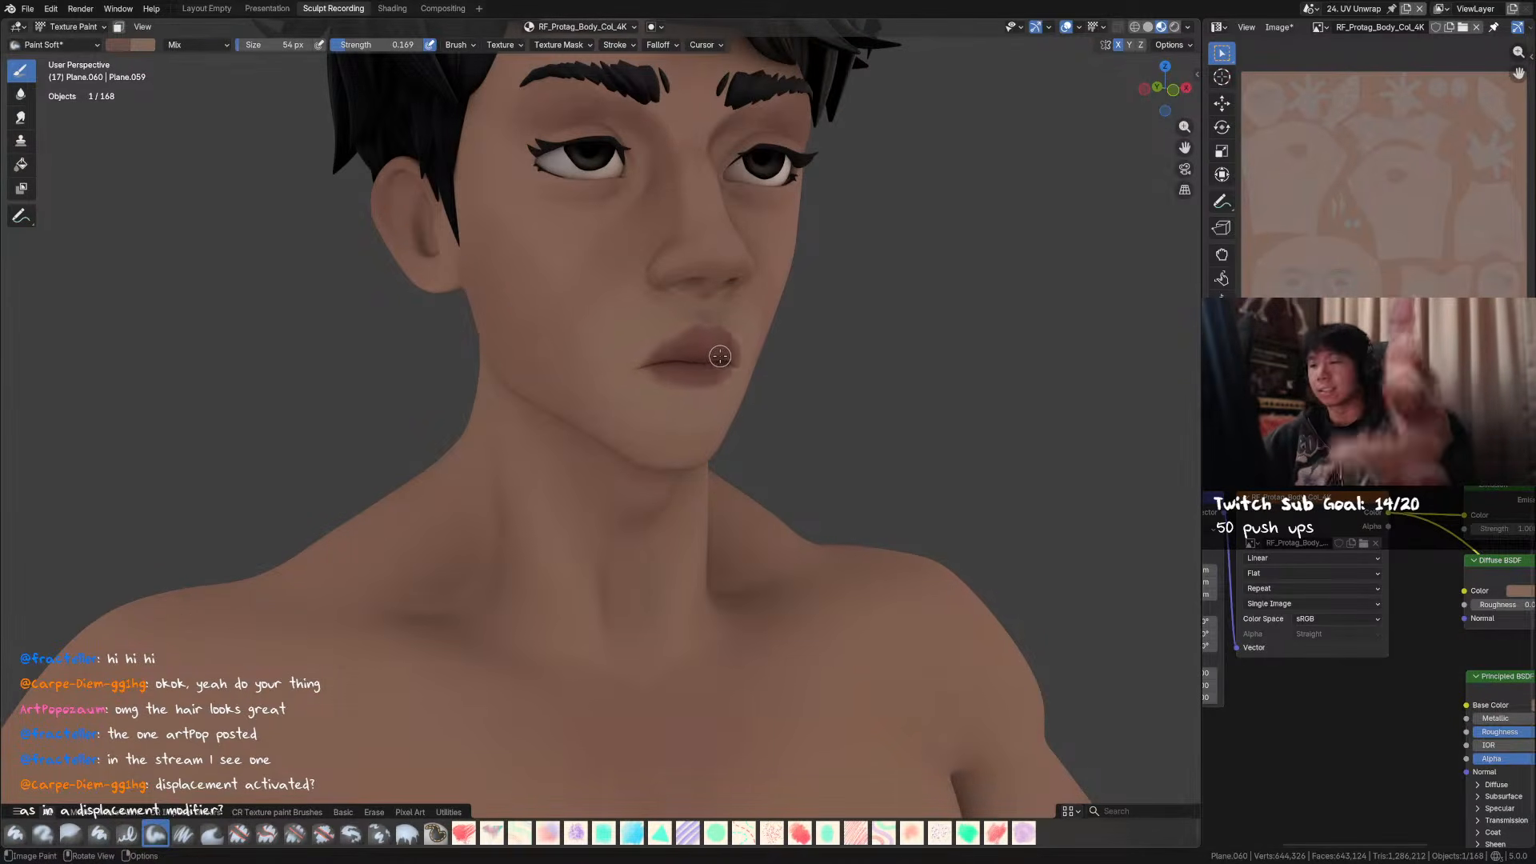
- Save the file and deepen the shading along the lip line with a 57 px brush
middle_click_drag(824, 274, 685, 339)
key("ctrl+s")
left_click_drag(652, 356, 662, 348)
mouse_move(657, 349)
middle_mouse_down()
mouse_move(698, 337)
mouse_move(690, 367)
middle_mouse_up()
key("f")
left_click(693, 340)
key("f")
left_click(725, 344)
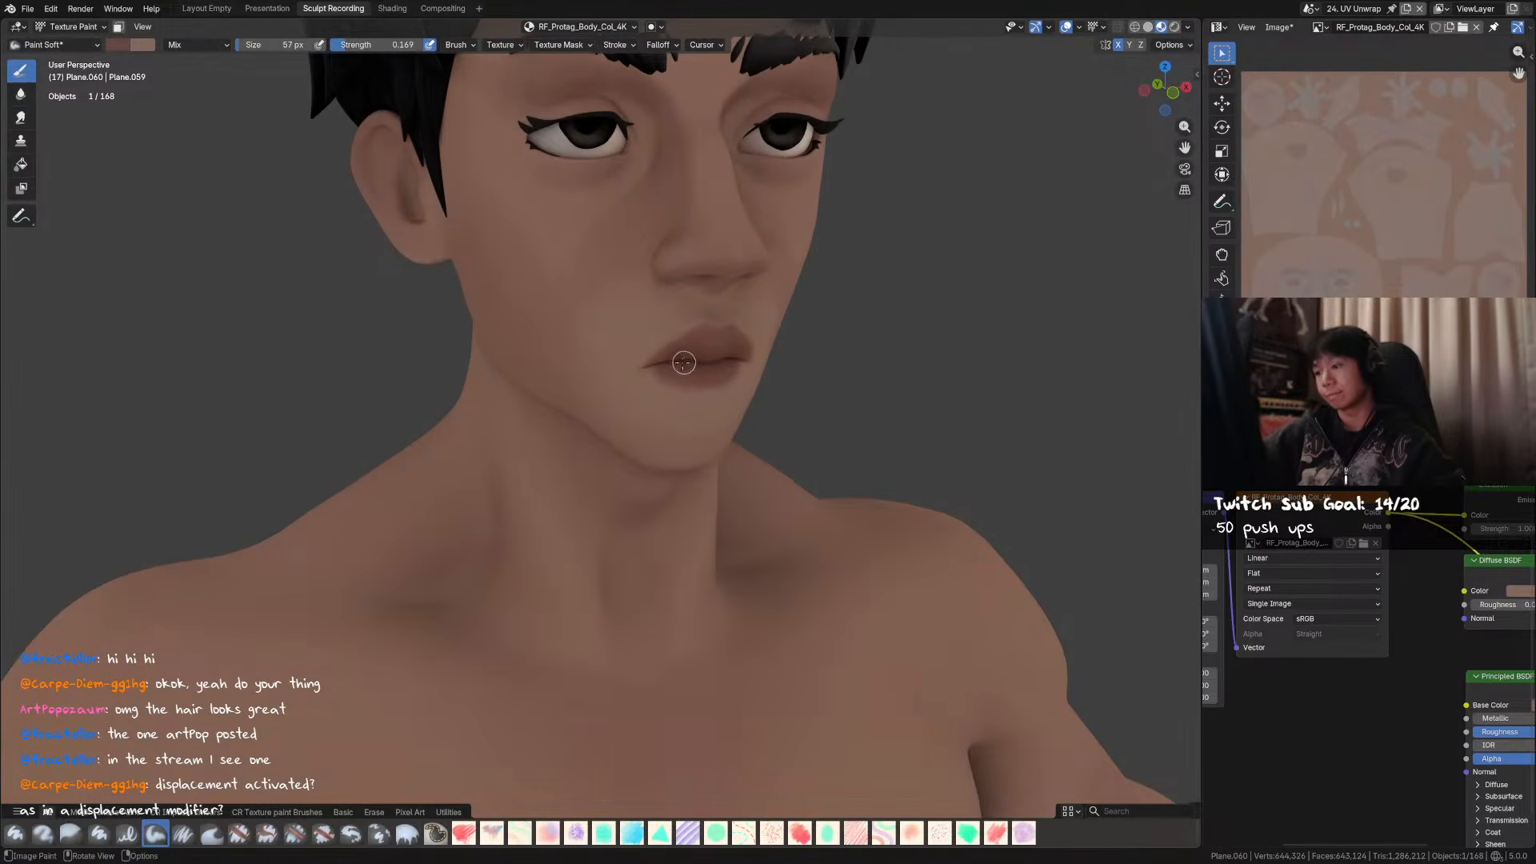
- Touch up the mouth corner and upper lip with a 48 px brush, and save the file
key("f")
left_click(715, 358)
key("f")
left_click(672, 353)
middle_click_drag(672, 353, 688, 345)
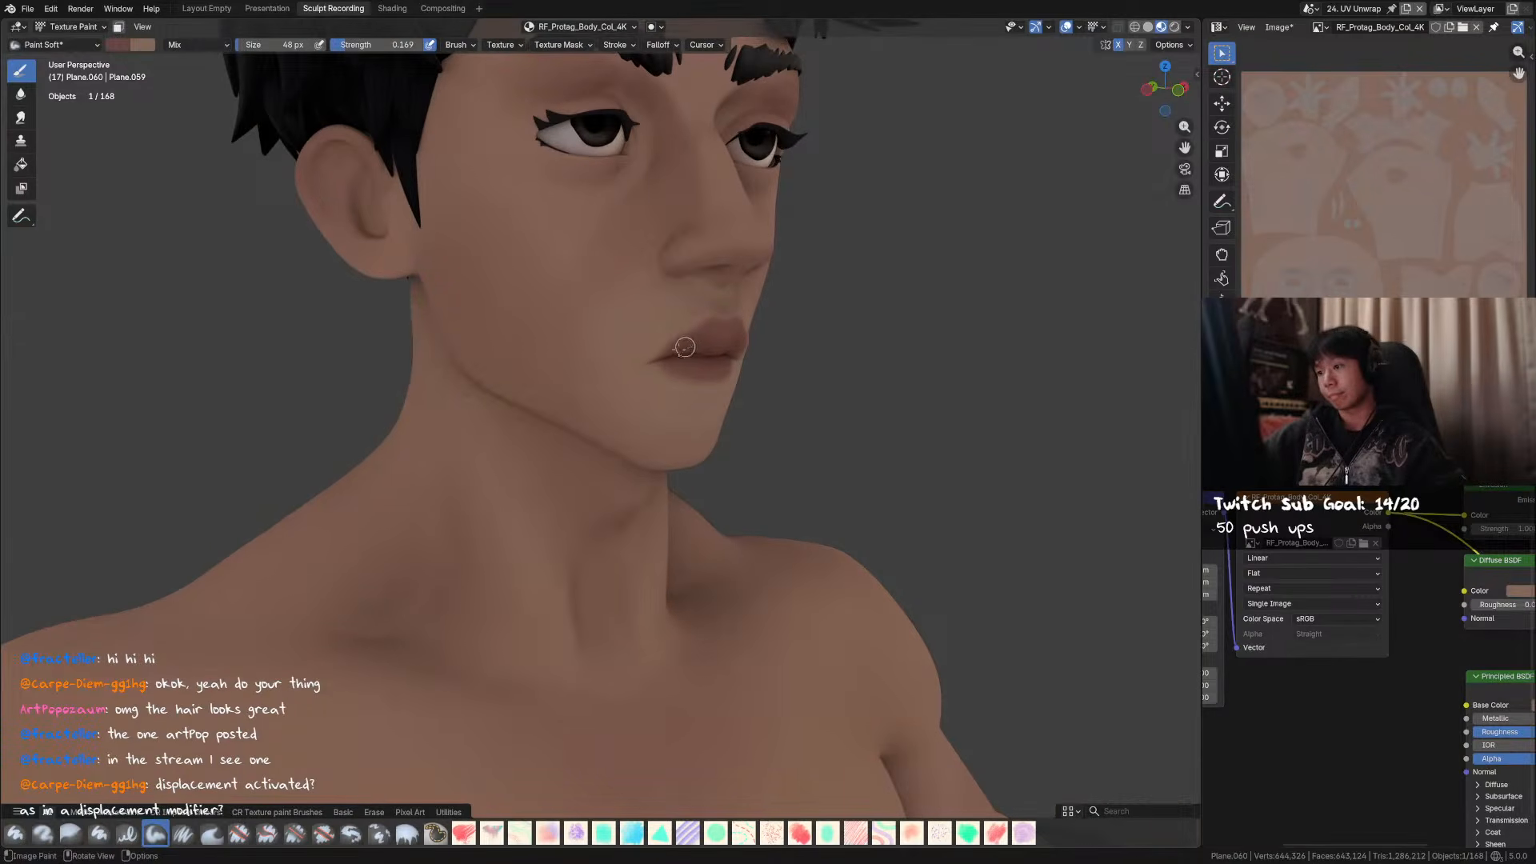
middle_click_drag(885, 265, 644, 317, "ctrl")
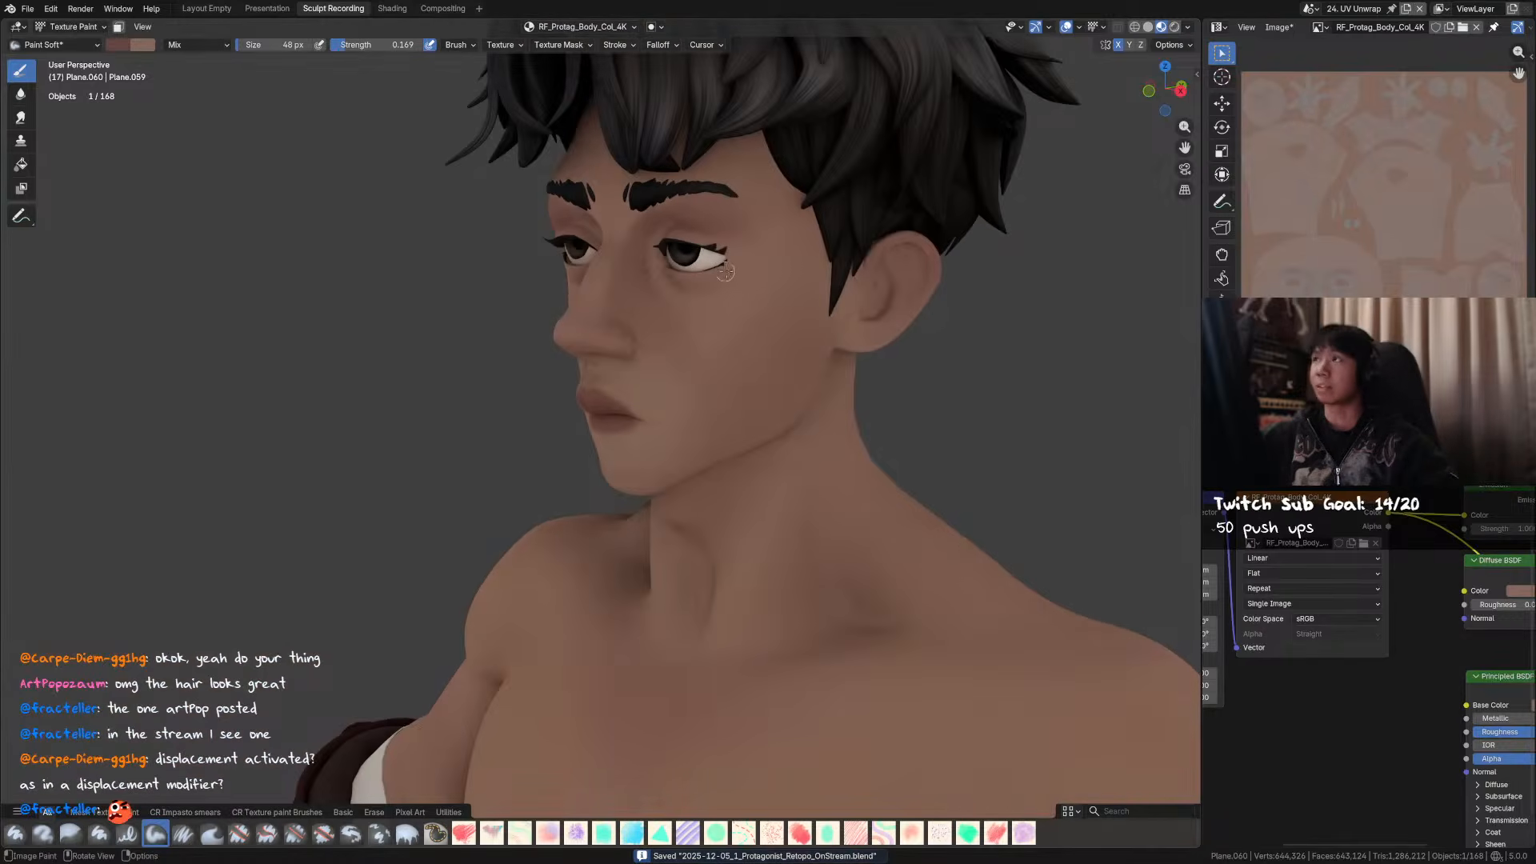
- Paint soft shading across the cheek toward the jaw with a brush of about 102 px, and save the file
middle_click_drag(799, 342, 785, 393)
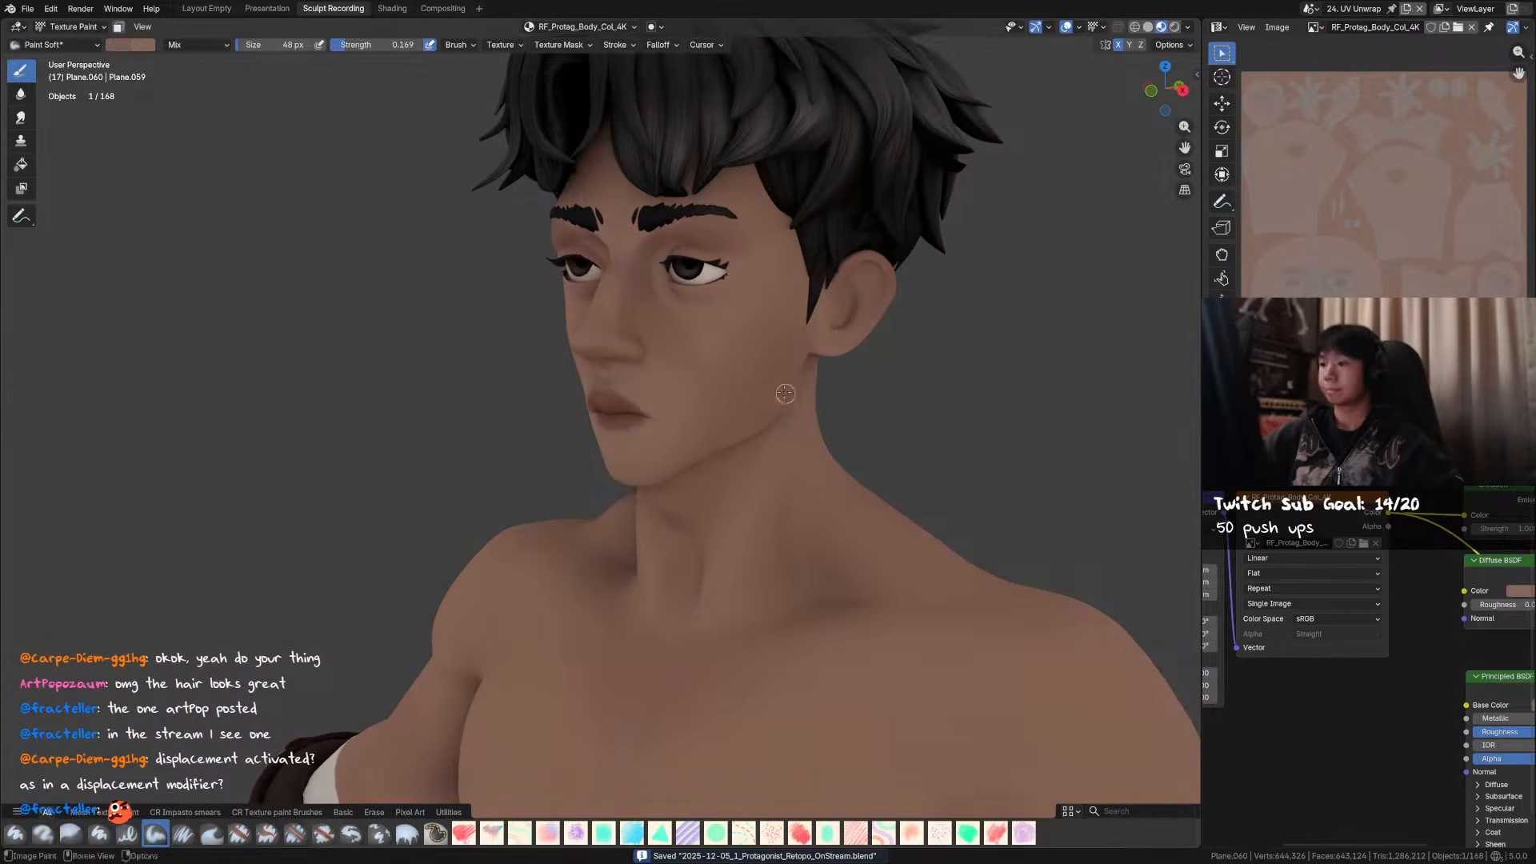
key("f")
left_click(788, 385)
left_click_drag(792, 352, 732, 408)
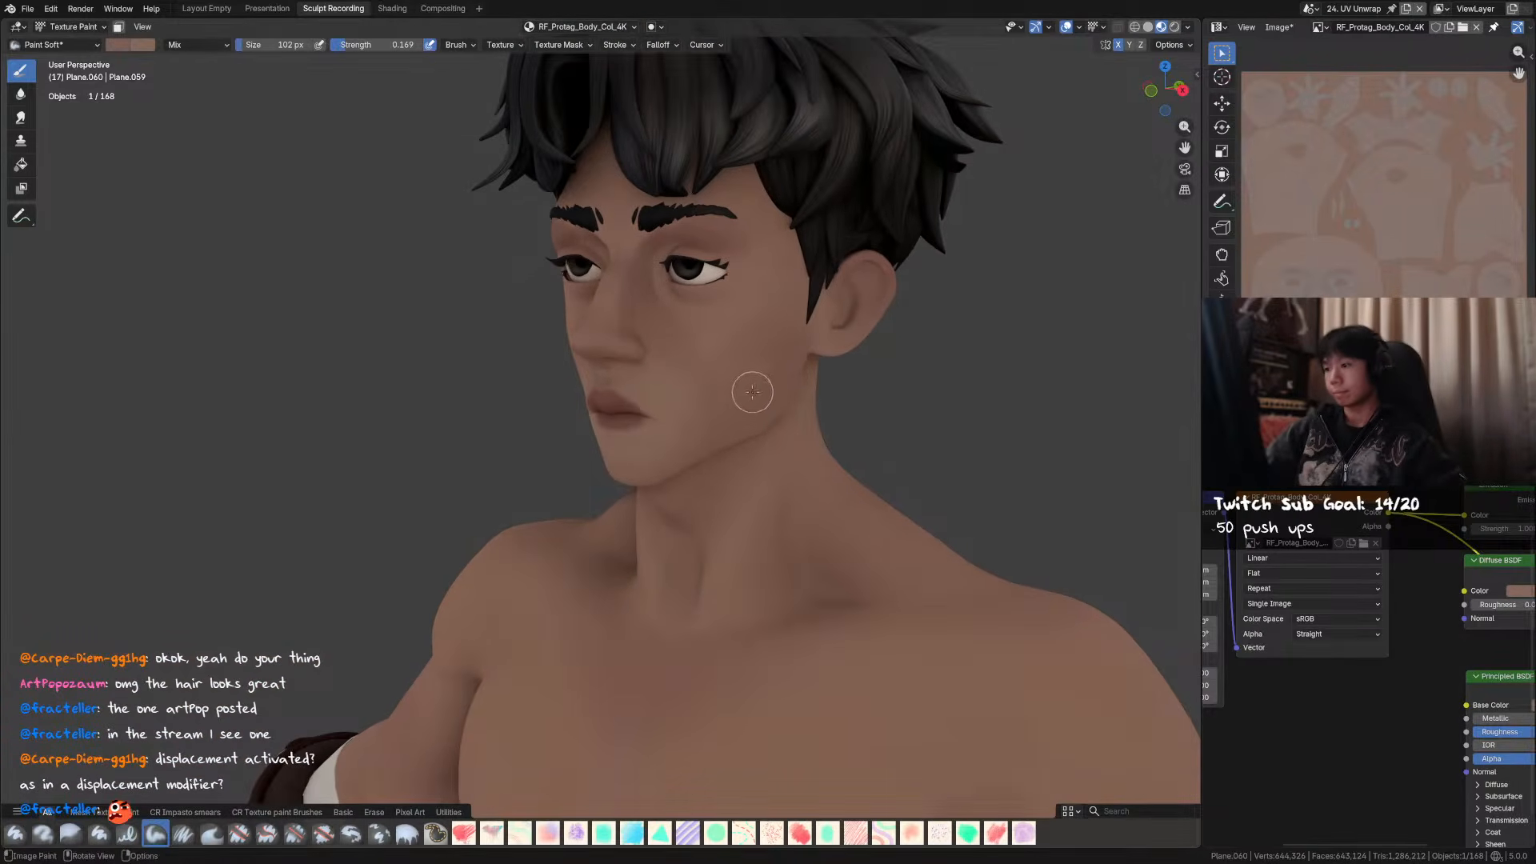
key("f")
left_click(754, 347)
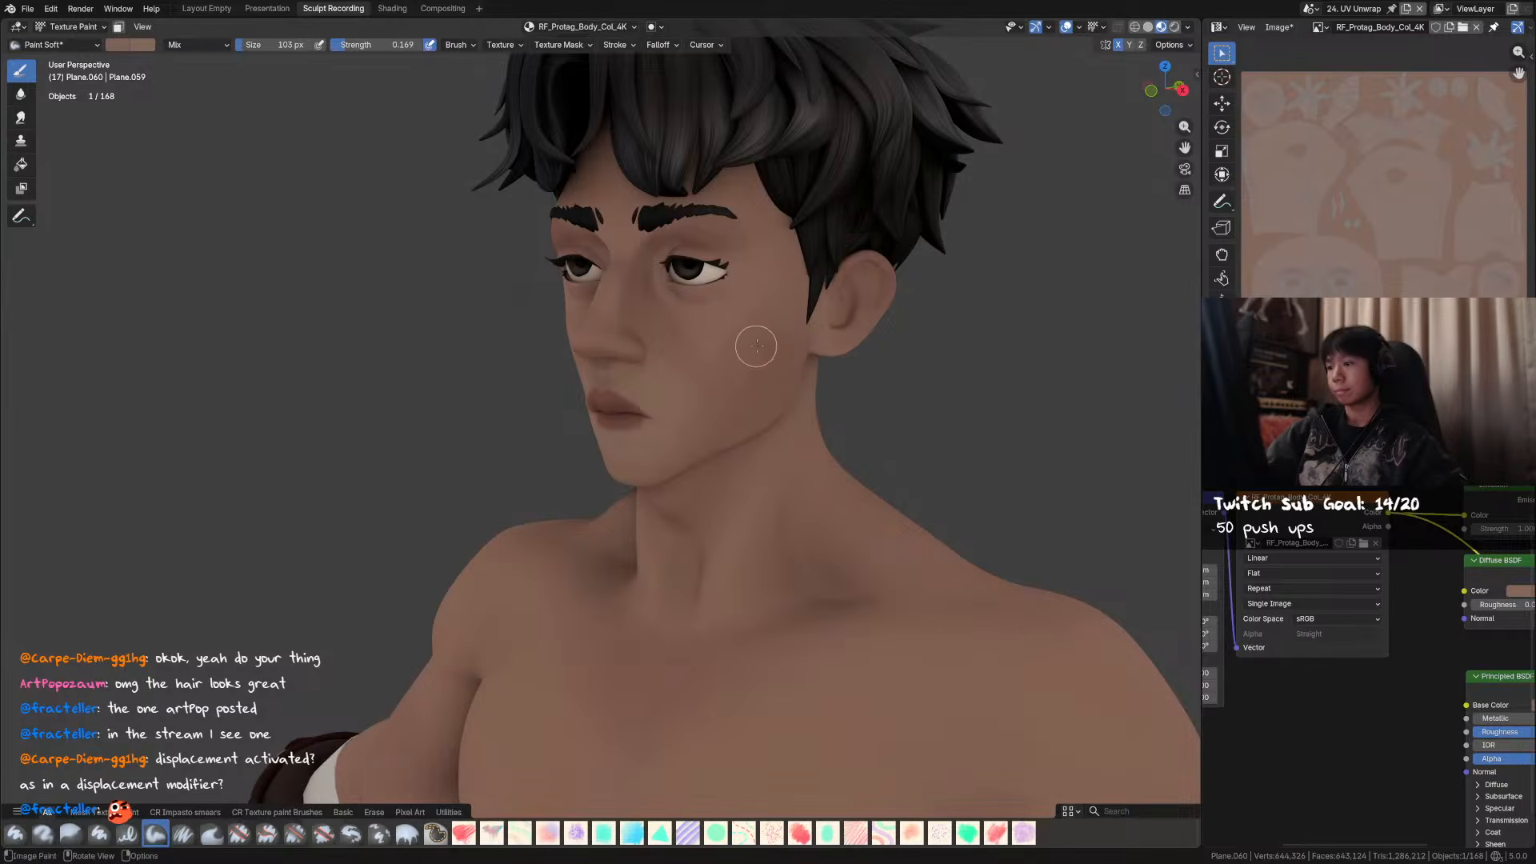
mouse_move(758, 394)
middle_mouse_down()
mouse_move(789, 367)
mouse_move(804, 320)
middle_mouse_up()
key("ctrl+s")
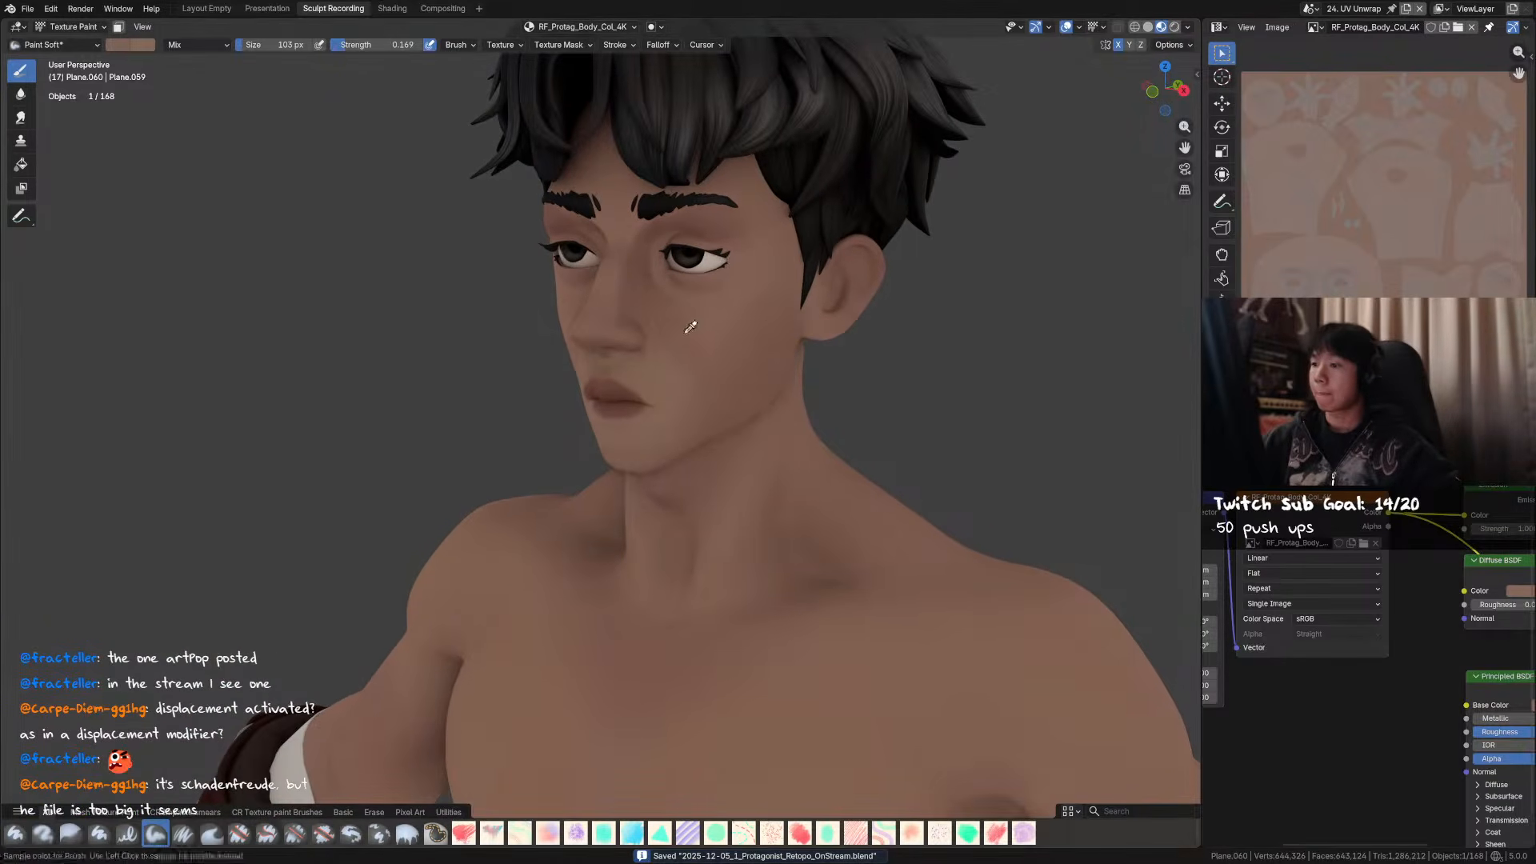
- Sample a skin color from the cheek and blend the area beside the nose with a 102 px brush
left_click_drag(680, 332, 741, 345)
middle_click_drag(785, 316, 795, 310)
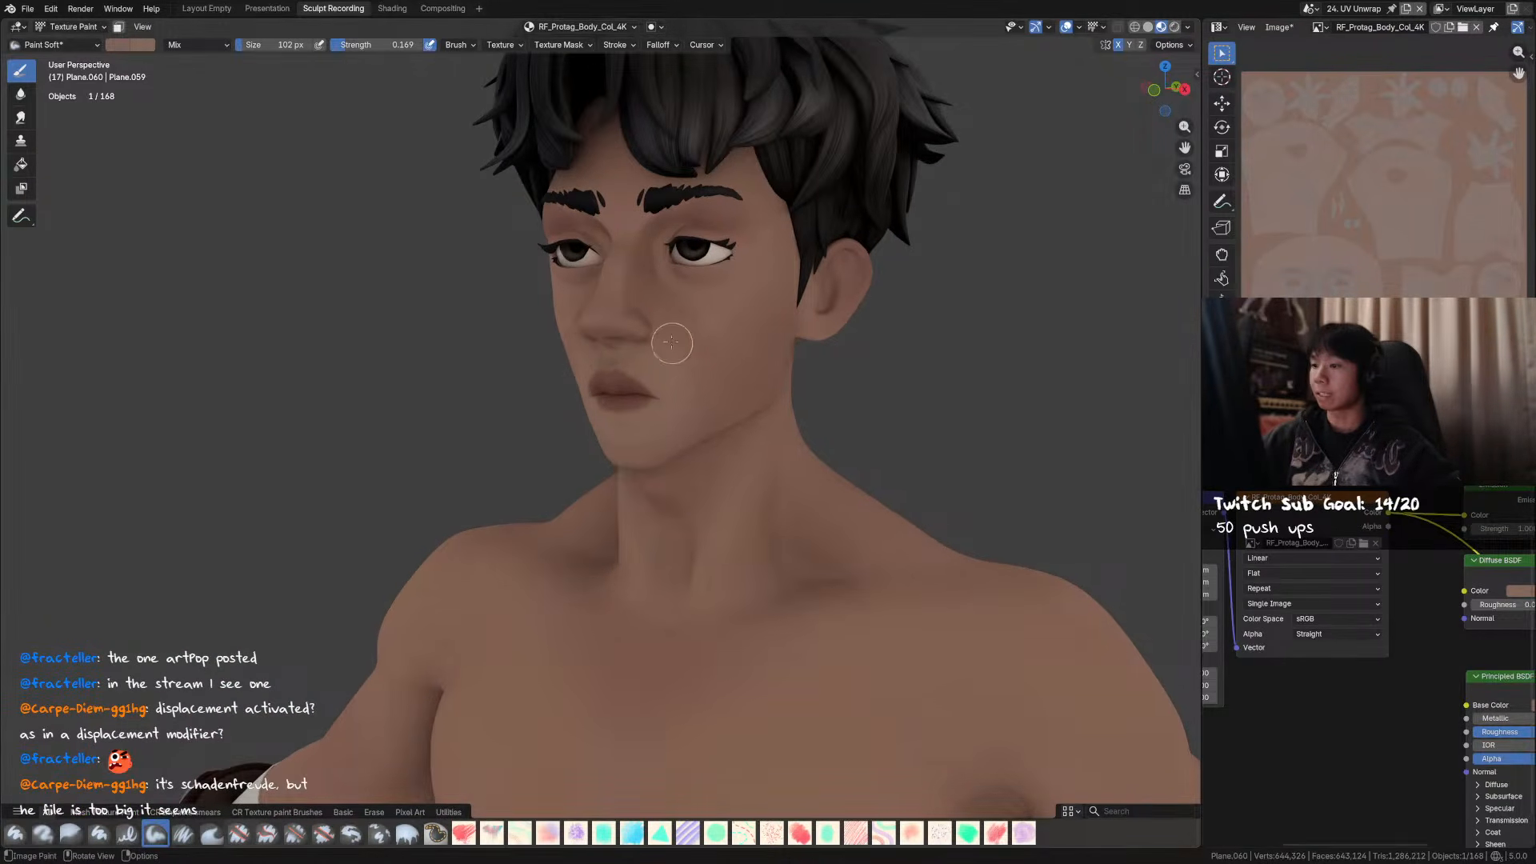
middle_click_drag(785, 330, 784, 359)
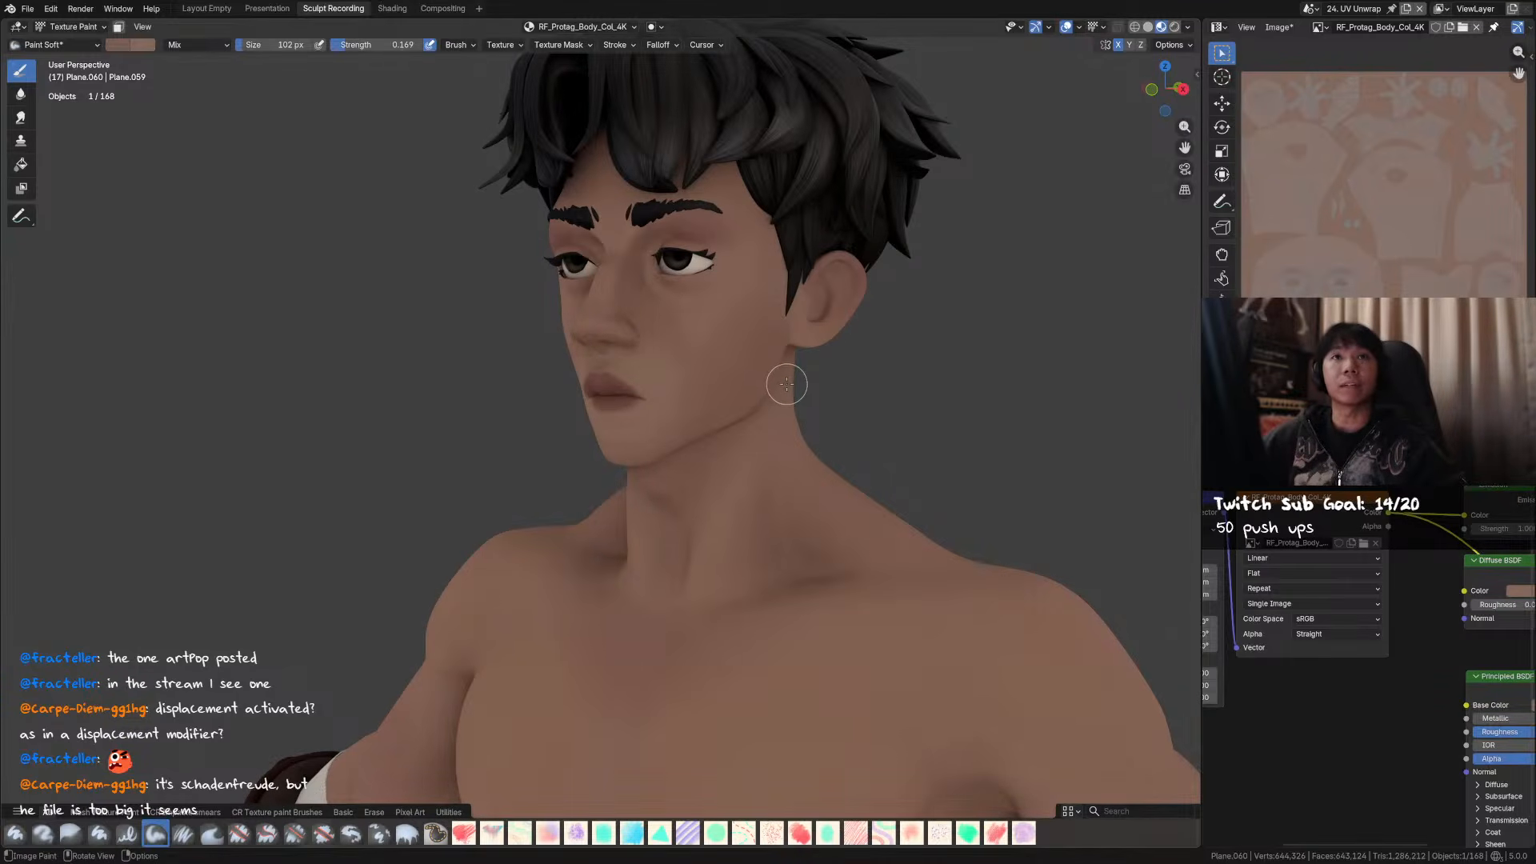
- Sample skin colors from the face and blend the cheek beside the nose with a brush of about 118 px
middle_click_drag(789, 384, 764, 336)
key("s")
mouse_move(784, 214)
middle_mouse_down()
mouse_move(774, 281)
mouse_move(813, 312)
mouse_move(821, 346)
mouse_move(806, 345)
middle_mouse_up()
key("s")
key("f")
left_click(704, 339)
left_click_drag(704, 339, 731, 338)
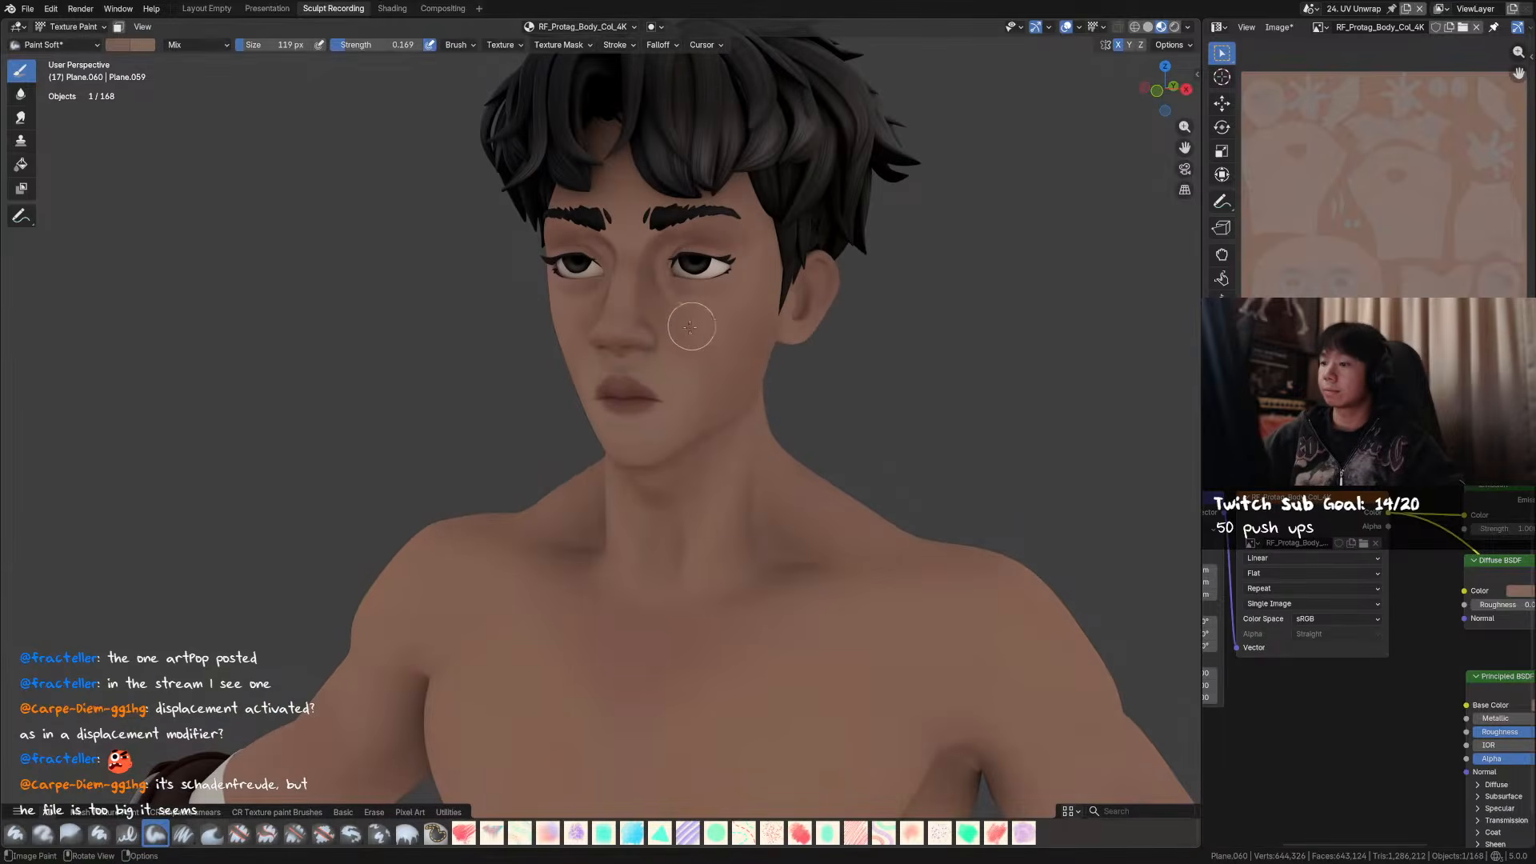
mouse_move(710, 331)
middle_mouse_down()
mouse_move(755, 339)
mouse_move(701, 408)
mouse_move(636, 400)
mouse_move(616, 360)
mouse_move(613, 387)
middle_mouse_up()
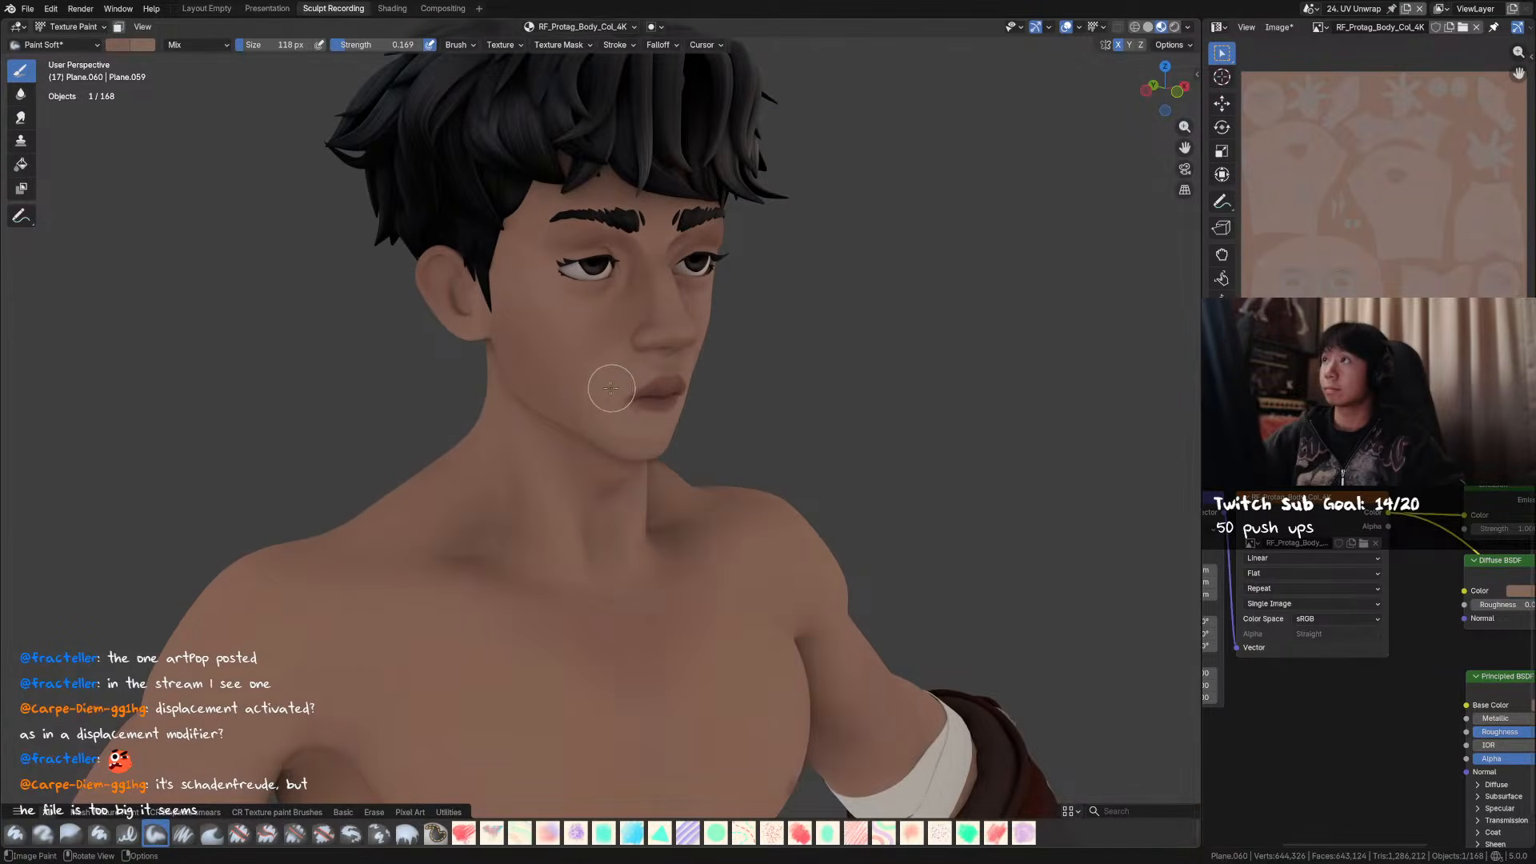
- Paint soft shading on the cheek beside the mouth, adjusting the brush size between strokes, and save the file
mouse_move(709, 358)
middle_mouse_down()
mouse_move(680, 391)
mouse_move(677, 355)
mouse_move(632, 363)
mouse_move(764, 260)
middle_mouse_up()
key("f")
left_click(666, 367)
key("f")
left_click(668, 363)
key("f")
left_click(649, 332)
key("f")
left_click(639, 340)
key("ctrl+s")
- Touch up the skin shading near the mouth with a small brush of about 36 px
mouse_move(860, 333)
middle_mouse_down()
mouse_move(832, 295)
mouse_move(753, 303)
mouse_move(740, 420)
mouse_move(700, 363)
middle_mouse_up()
key("bracketright")
key("bracketright")
left_click_drag(676, 366, 664, 376)
middle_click_drag(815, 287, 430, 140)
left_click(192, 45)
left_click(213, 131)
scroll(705, 295, "up", 2)
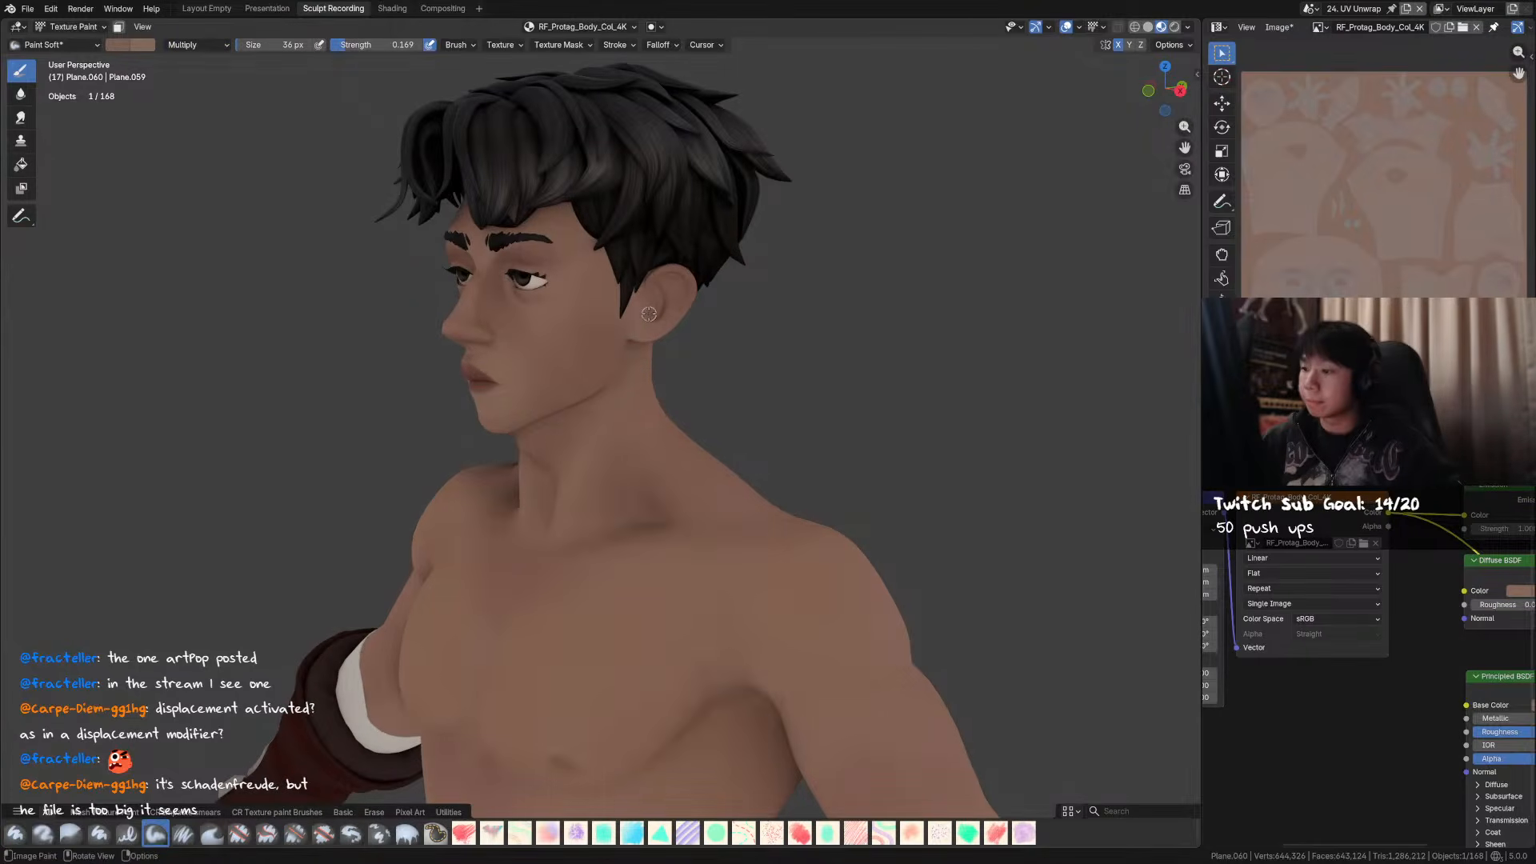
key("bracketright")
key("bracketright")
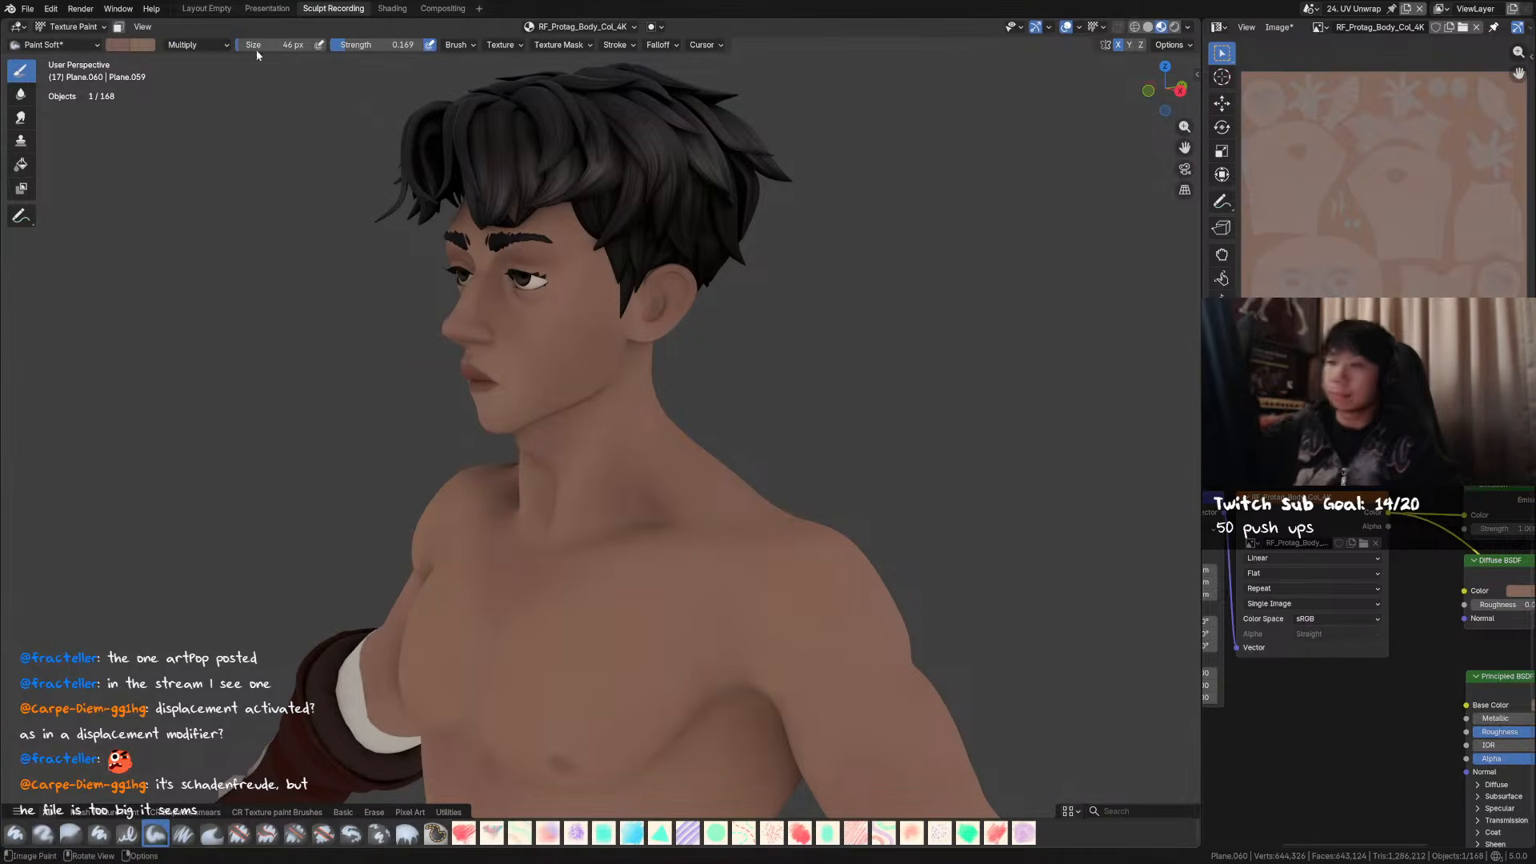
left_click(217, 46)
left_click(176, 79)
key("bracketleft")
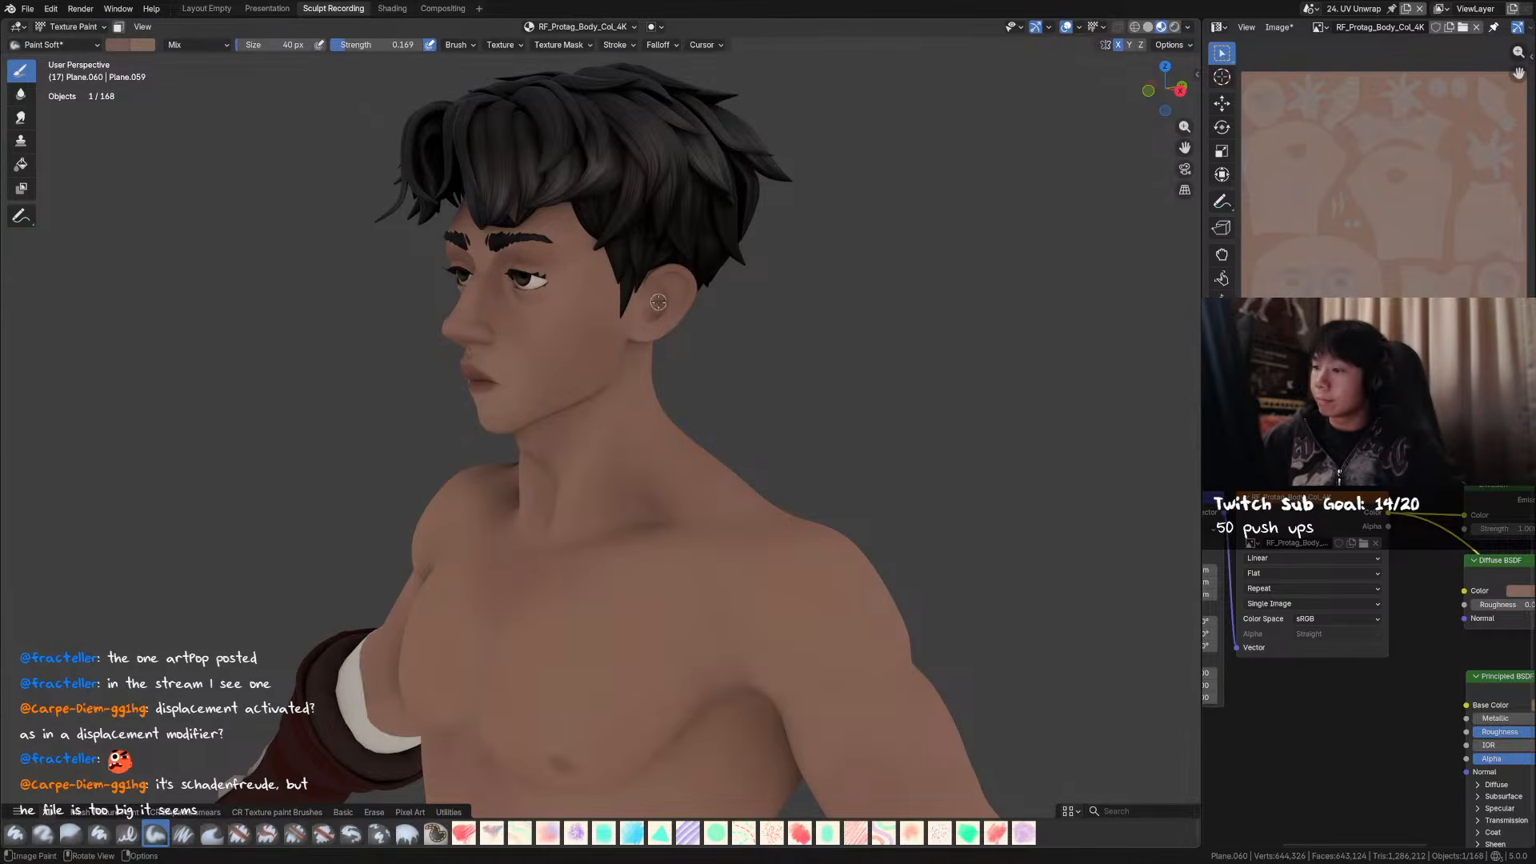
- Sample the skin color at the ear and adjust the soft brush size to shade the inner ear
scroll(683, 278, "up", 1)
mouse_move(668, 297)
middle_mouse_down()
mouse_move(683, 280)
mouse_move(668, 283)
mouse_move(687, 293)
mouse_move(685, 329)
mouse_move(676, 289)
mouse_move(664, 293)
mouse_move(694, 284)
middle_mouse_up()
key("bracketleft")
key("bracketright")
key("bracketright")
scroll(680, 300, "up", 2)
key("s")
key("bracketright")
key("bracketright")
key("bracketright")
key("bracketright")
key("bracketright")
key("bracketleft")
- Set the brush strength to 0.439 and size to about 51 px, refine the ear shading, and save the file
key("shift+f")
left_click(700, 277)
key("f")
left_click(698, 288)
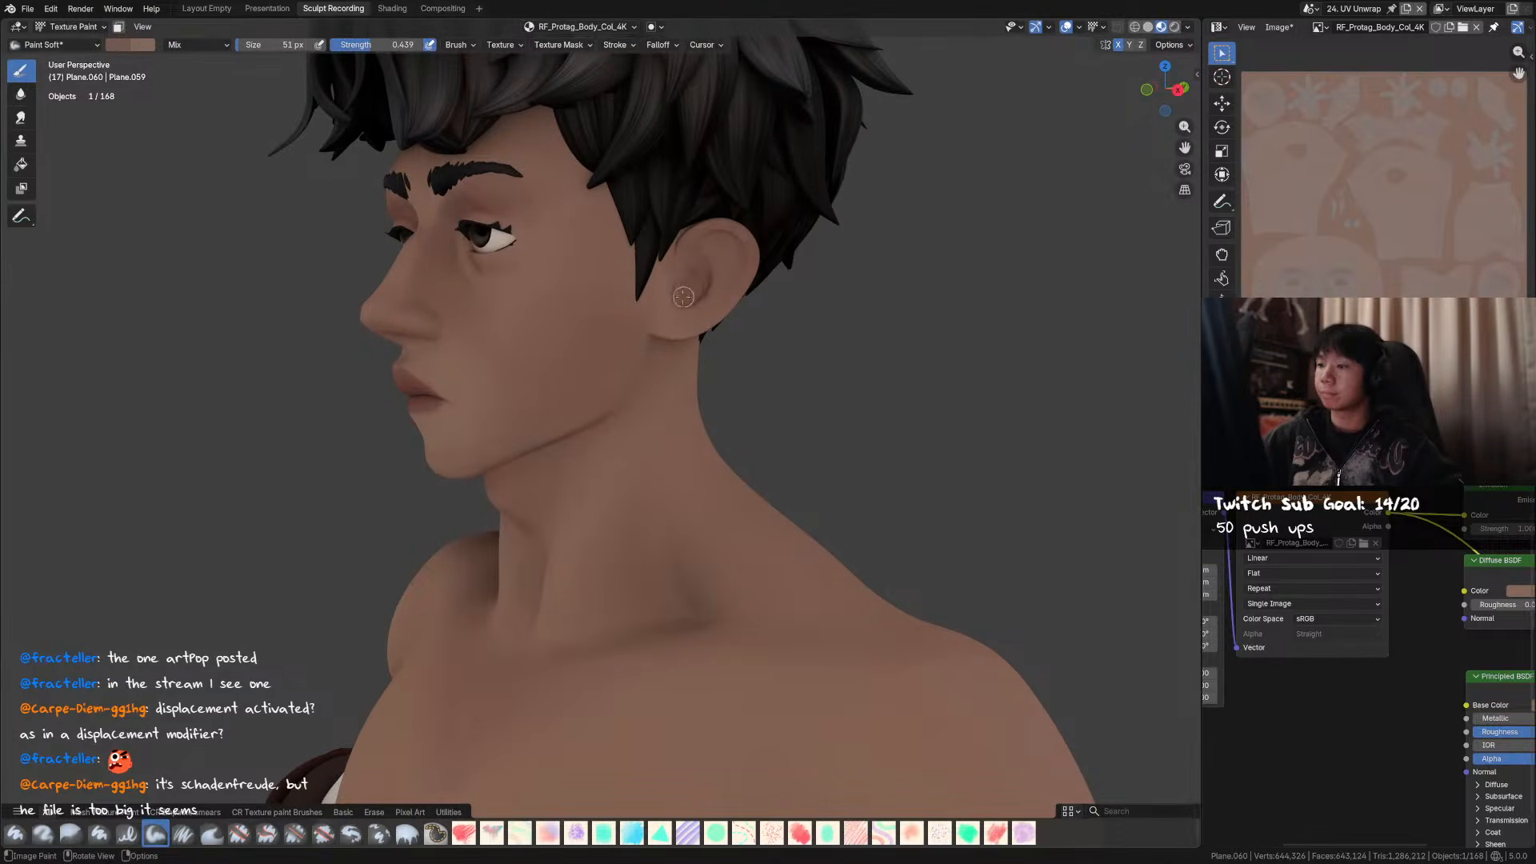
mouse_move(695, 293)
middle_mouse_down()
mouse_move(784, 298)
mouse_move(644, 306)
mouse_move(659, 312)
middle_mouse_up()
key("ctrl+s")
key("s")
left_click_drag(669, 278, 669, 293)
- Switch to Object Mode, show the Outliner in the side editor, and exclude the Hair Sides.003 and Hair Top.003 collections
key("ctrl+Tab")
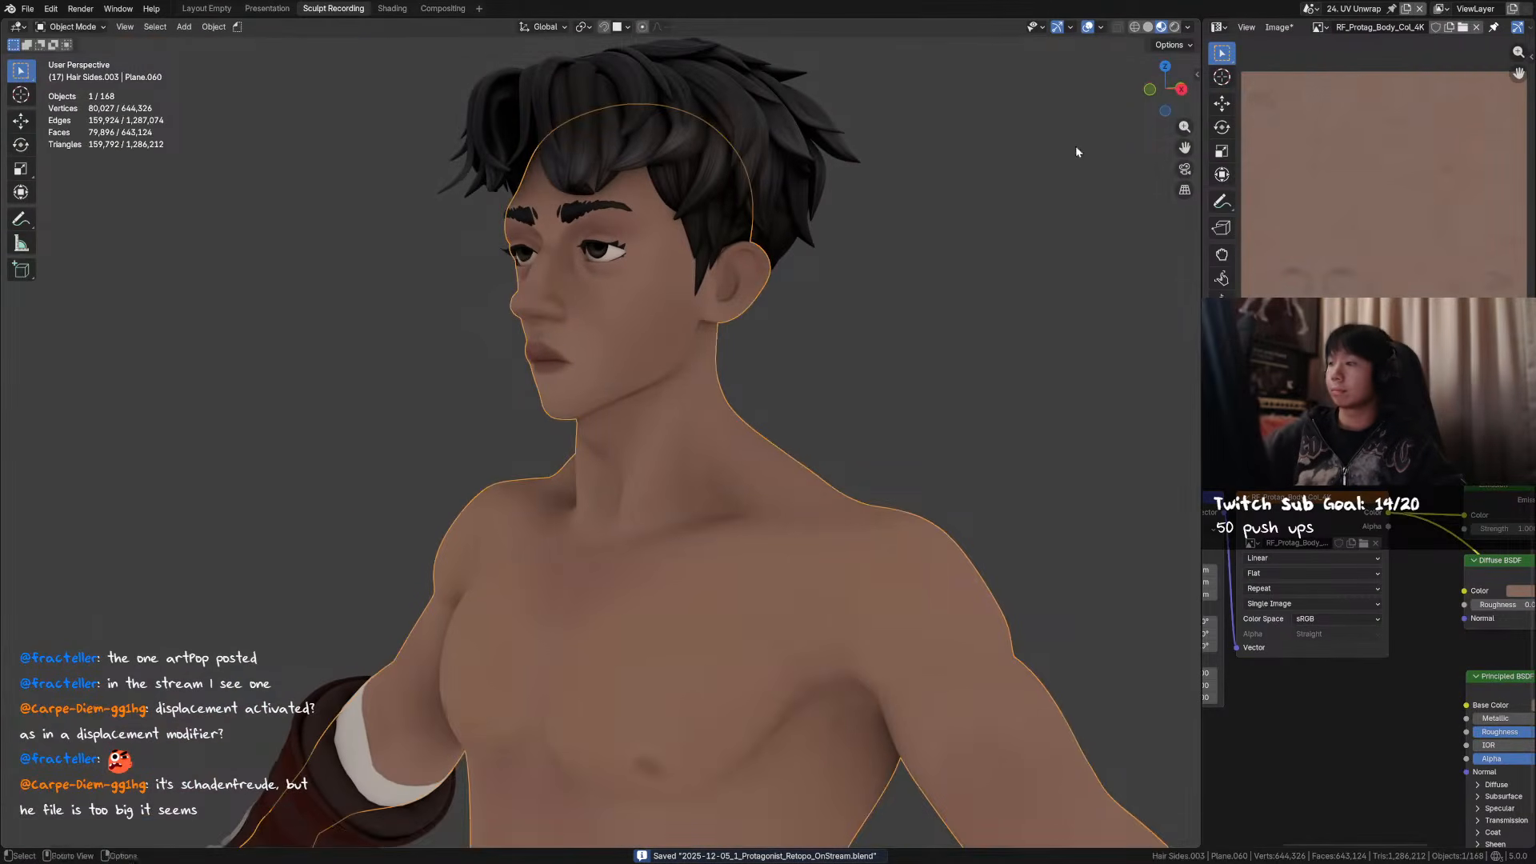
left_click(1216, 26)
left_click(1185, 65)
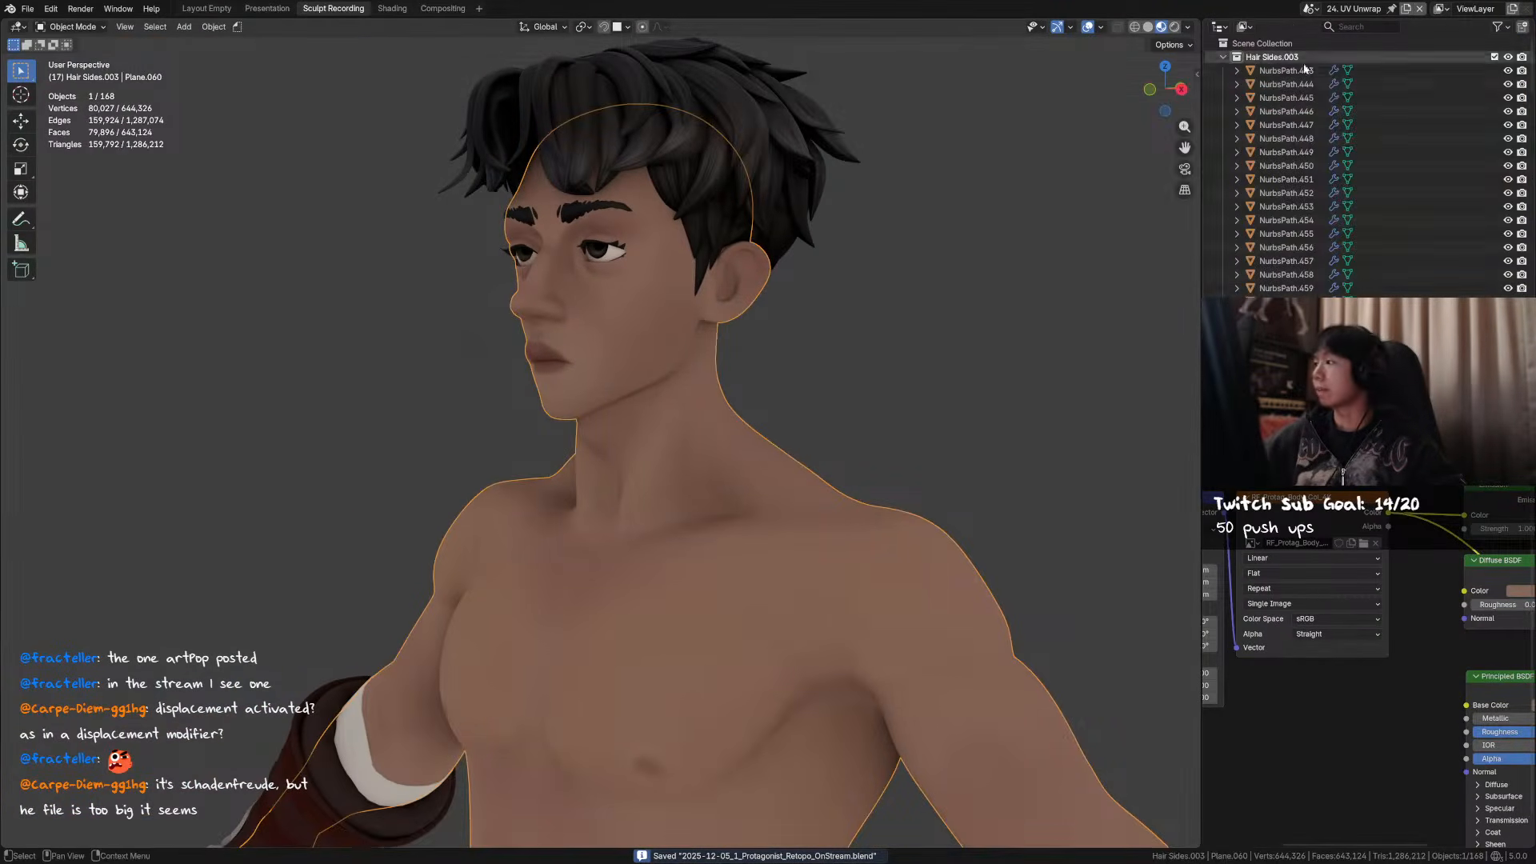
left_click(1494, 58)
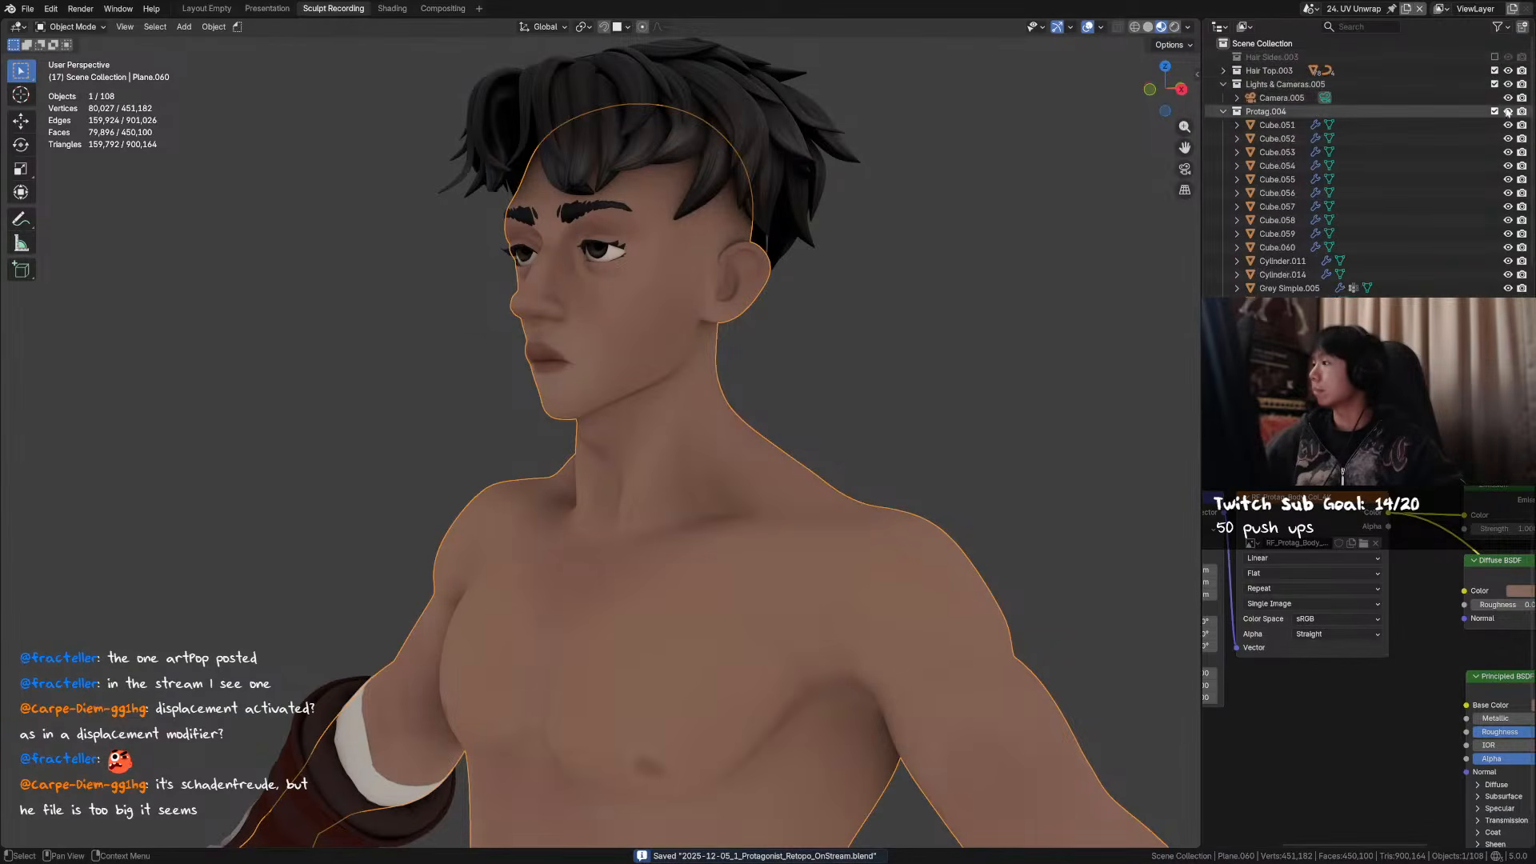
left_click(1223, 84)
left_click(1494, 71)
mouse_move(931, 190)
middle_mouse_down()
mouse_move(878, 257)
mouse_move(744, 296)
mouse_move(662, 350)
middle_mouse_up()
- Return to texture painting and paint the side of the forehead in solid shading, reducing the brush from 69 to 45 px
key("ctrl+Tab")
left_click(826, 228)
key("f")
left_click(672, 243)
mouse_move(671, 243)
middle_mouse_down()
mouse_move(706, 253)
mouse_move(666, 251)
middle_mouse_up()
left_click(1148, 29)
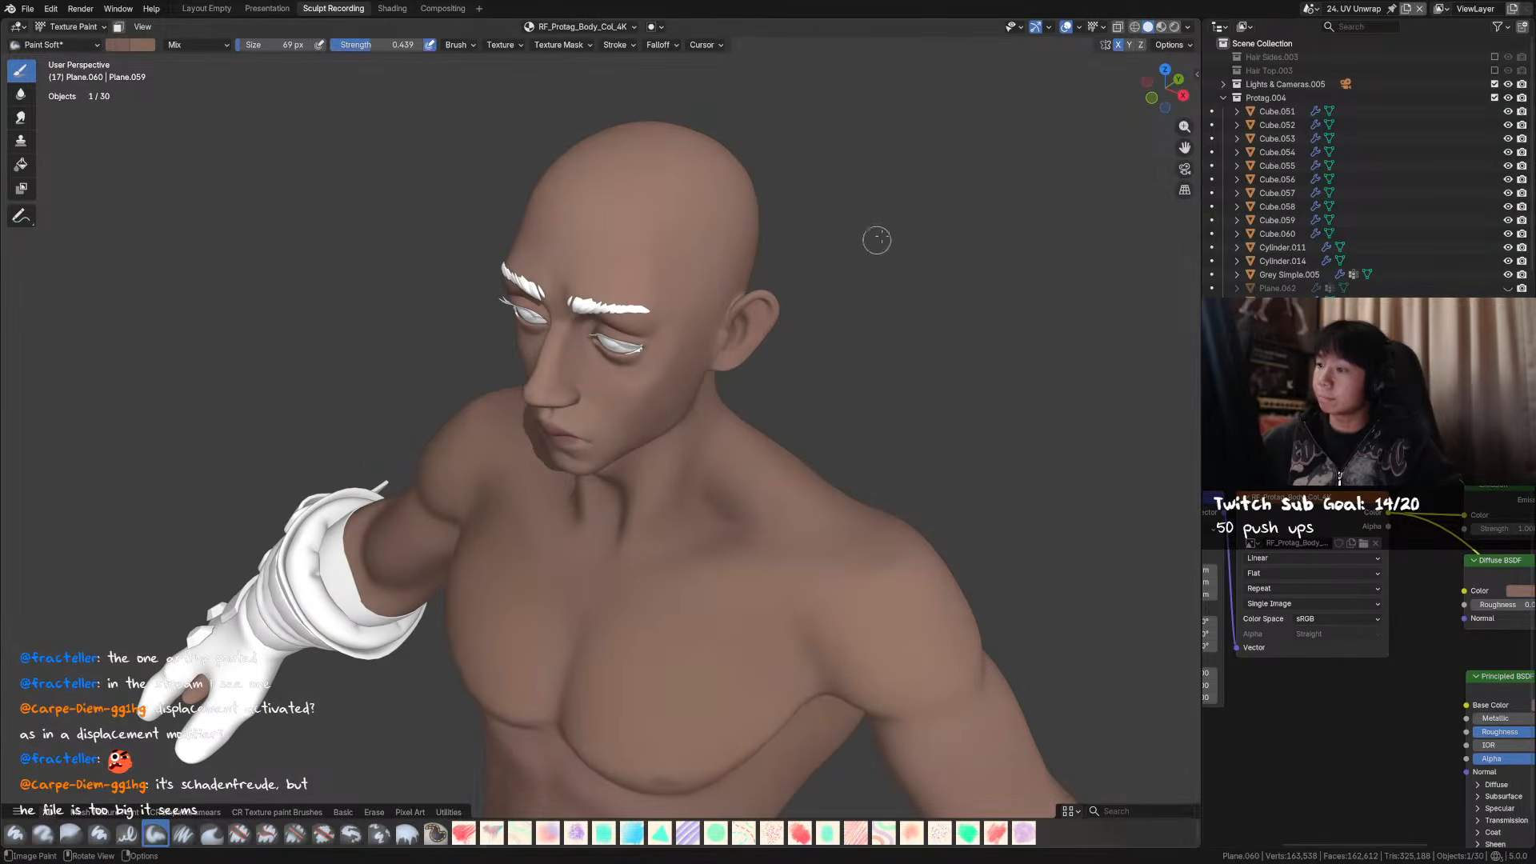
key("f")
left_click(663, 237)
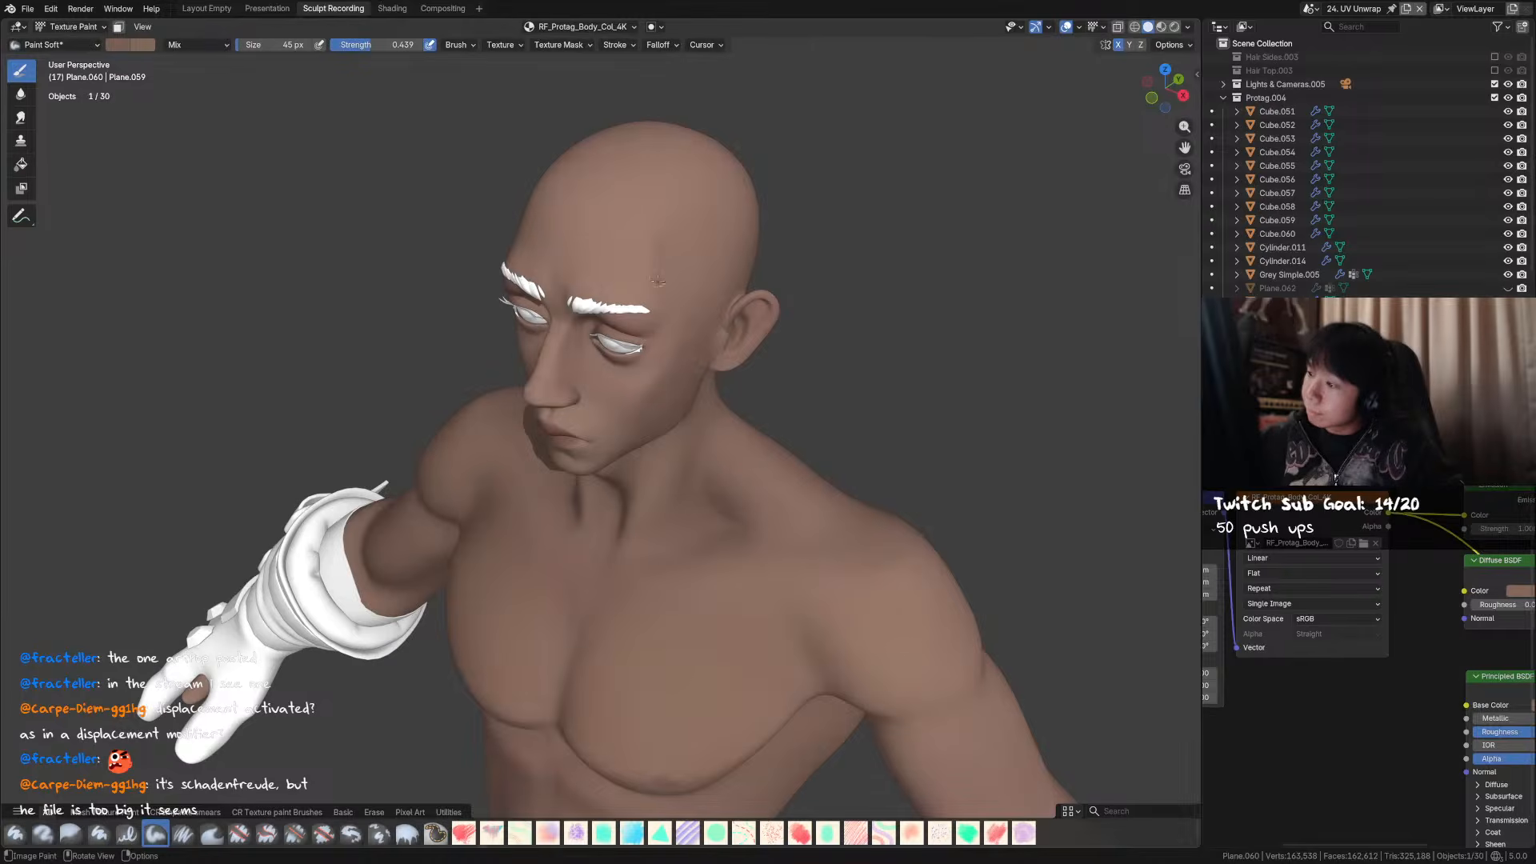
- Restore material preview shading and smear the paint on the side of the forehead with an 80 px Smear brush
left_click(1161, 27)
middle_click_drag(723, 255, 697, 221)
key("s")
key("f")
left_click(673, 231)
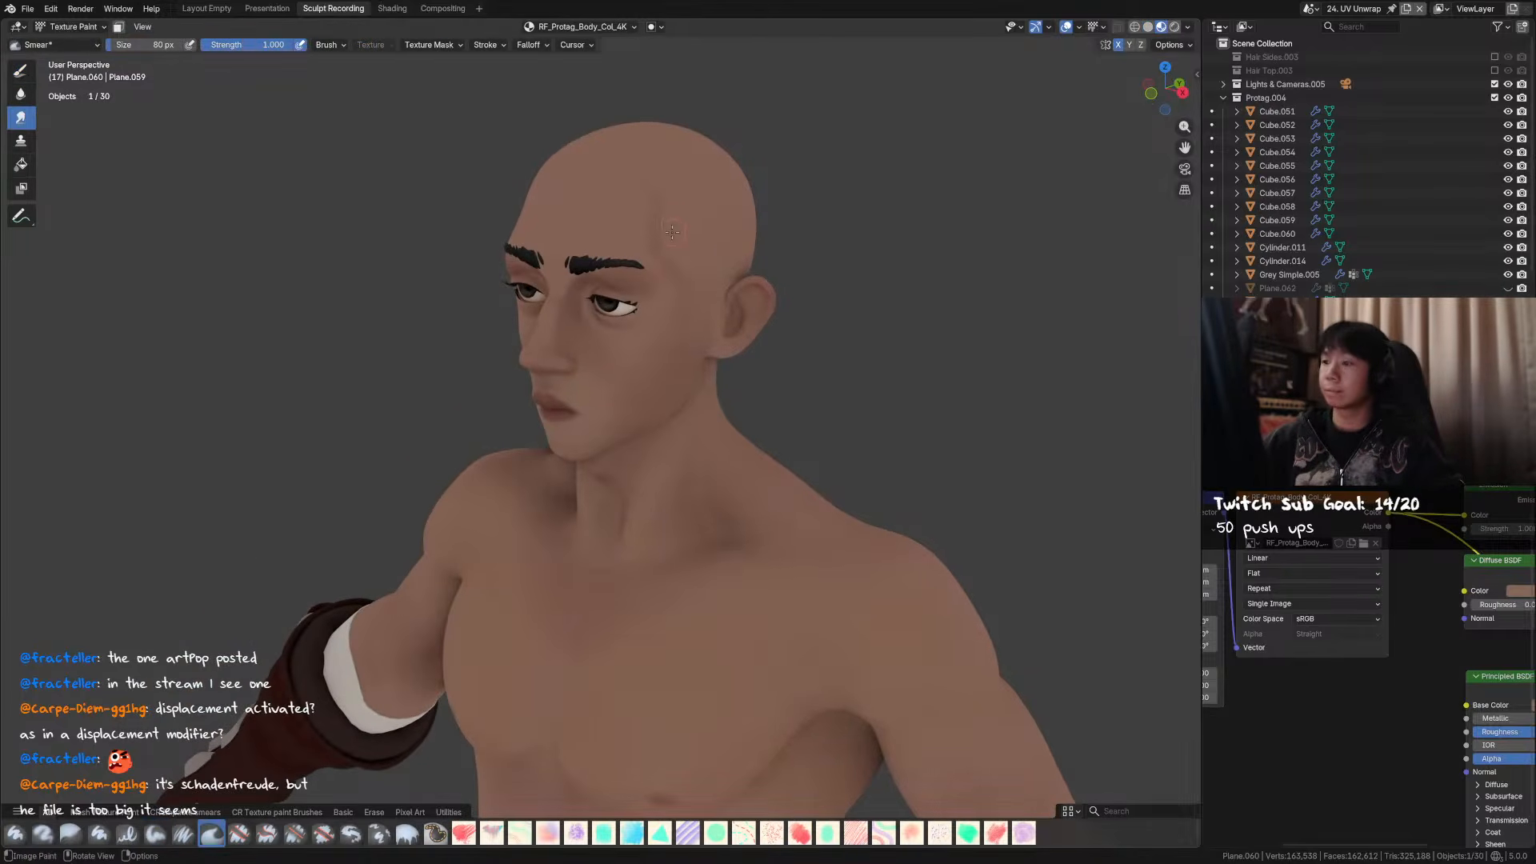
- Switch the side editor back to the Image Editor and save the file
left_click(1219, 26)
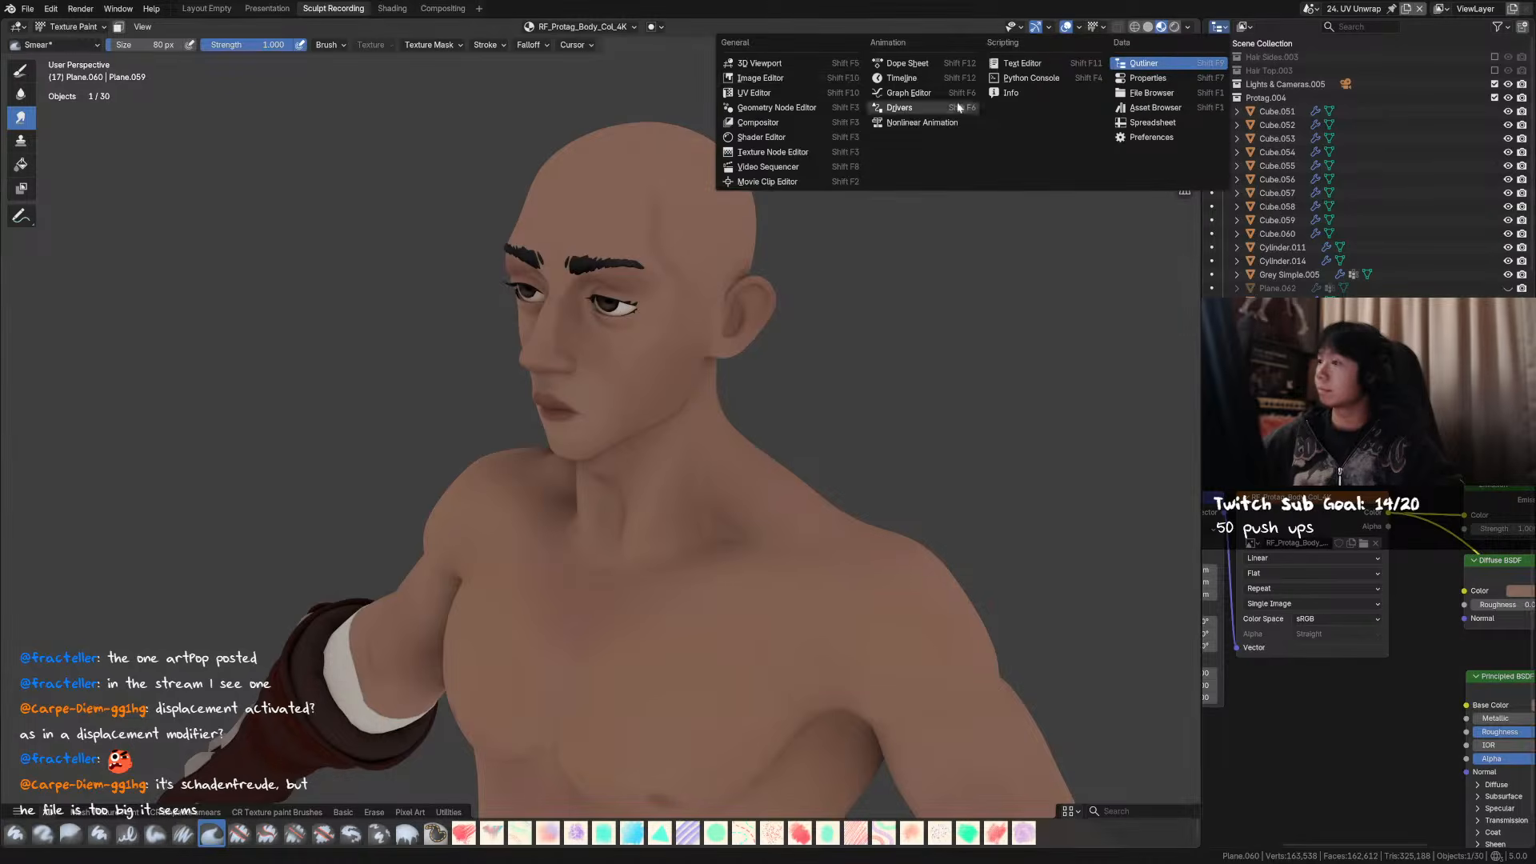
left_click(780, 79)
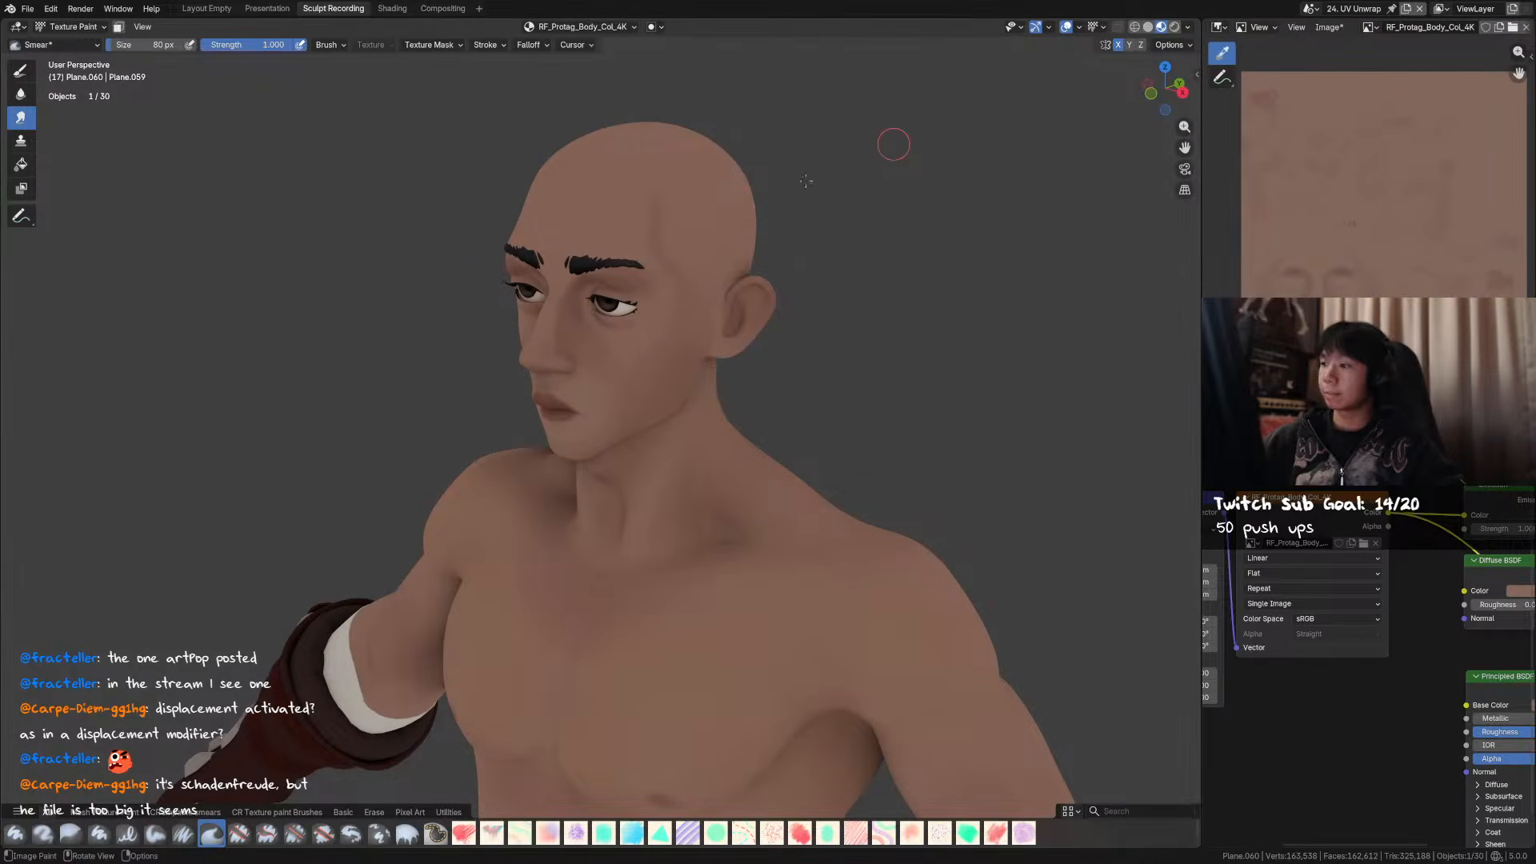
key("ctrl+s")
- Smear the shading edge on the side of the forehead with the brush reduced to 59 px
middle_click_drag(894, 144, 673, 229)
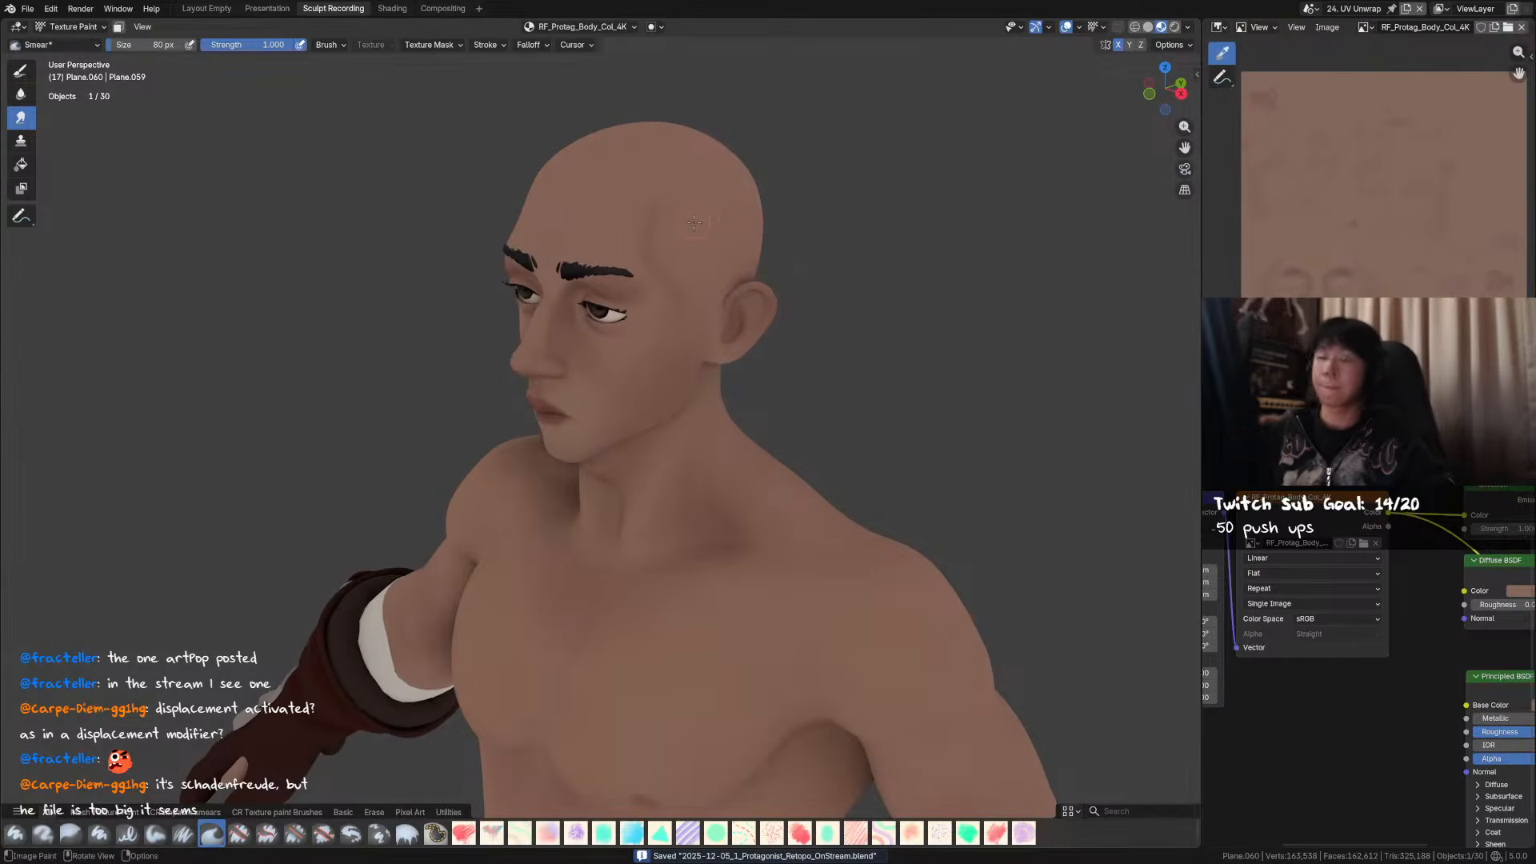
key("bracketleft")
key("bracketleft")
key("bracketleft")
left_click_drag(673, 216, 641, 234)
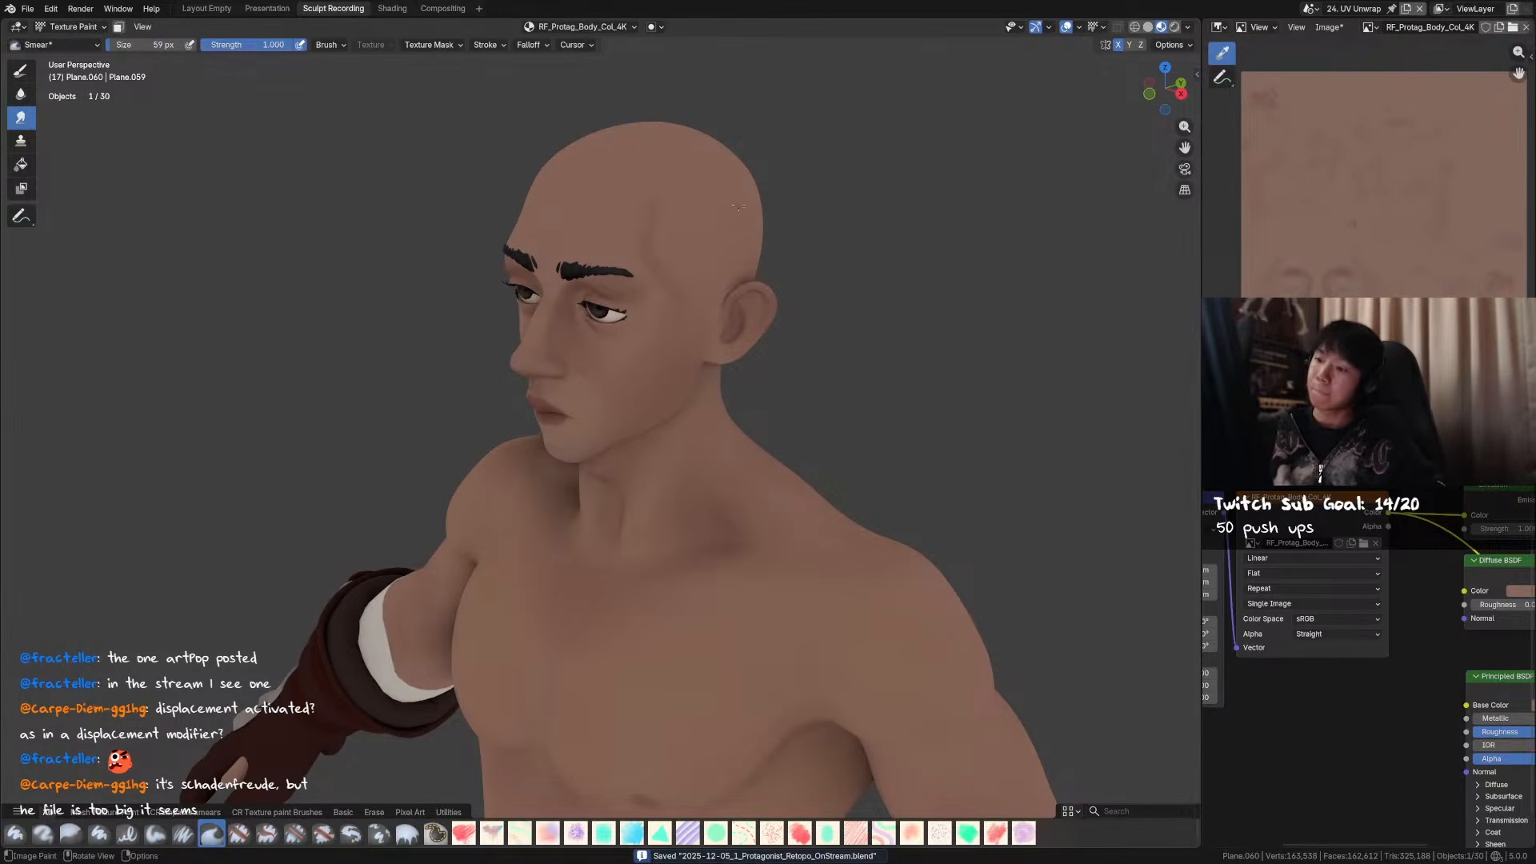
- Switch to the Paint Soft brush and blend the temple shading, enlarging the brush from 88 to about 114 px
key("1")
key("f")
left_click(655, 222)
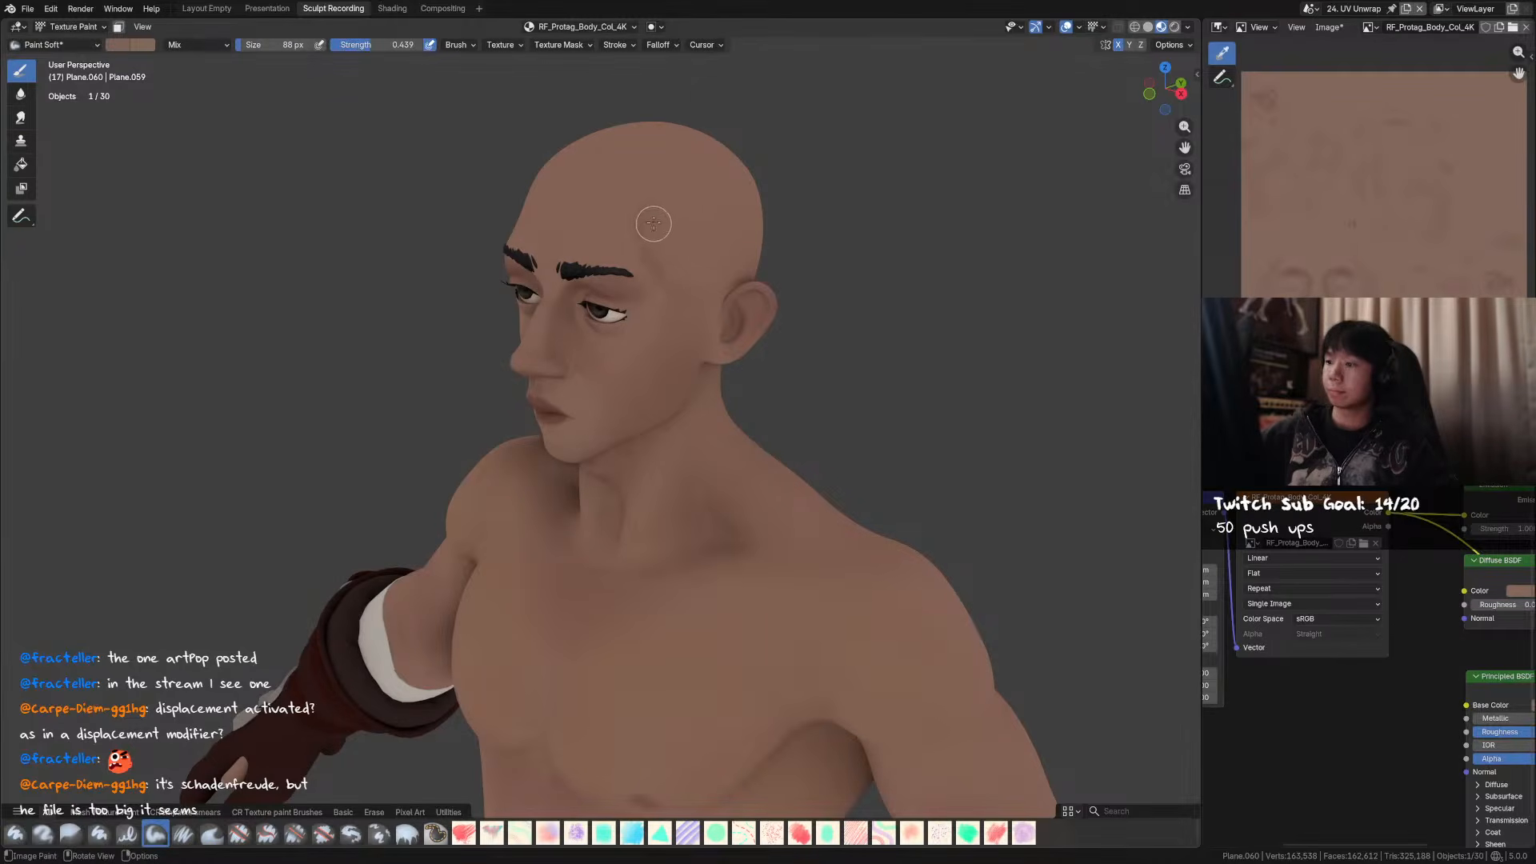
key("f")
left_click(660, 221)
mouse_move(672, 262)
left_mouse_down()
mouse_move(655, 219)
mouse_move(677, 227)
left_mouse_up()
key("f")
left_click(680, 230)
- Sample the temple skin color, set the brush strength to 0.733 and size to 100 px, and blend the forehead edge
key("s")
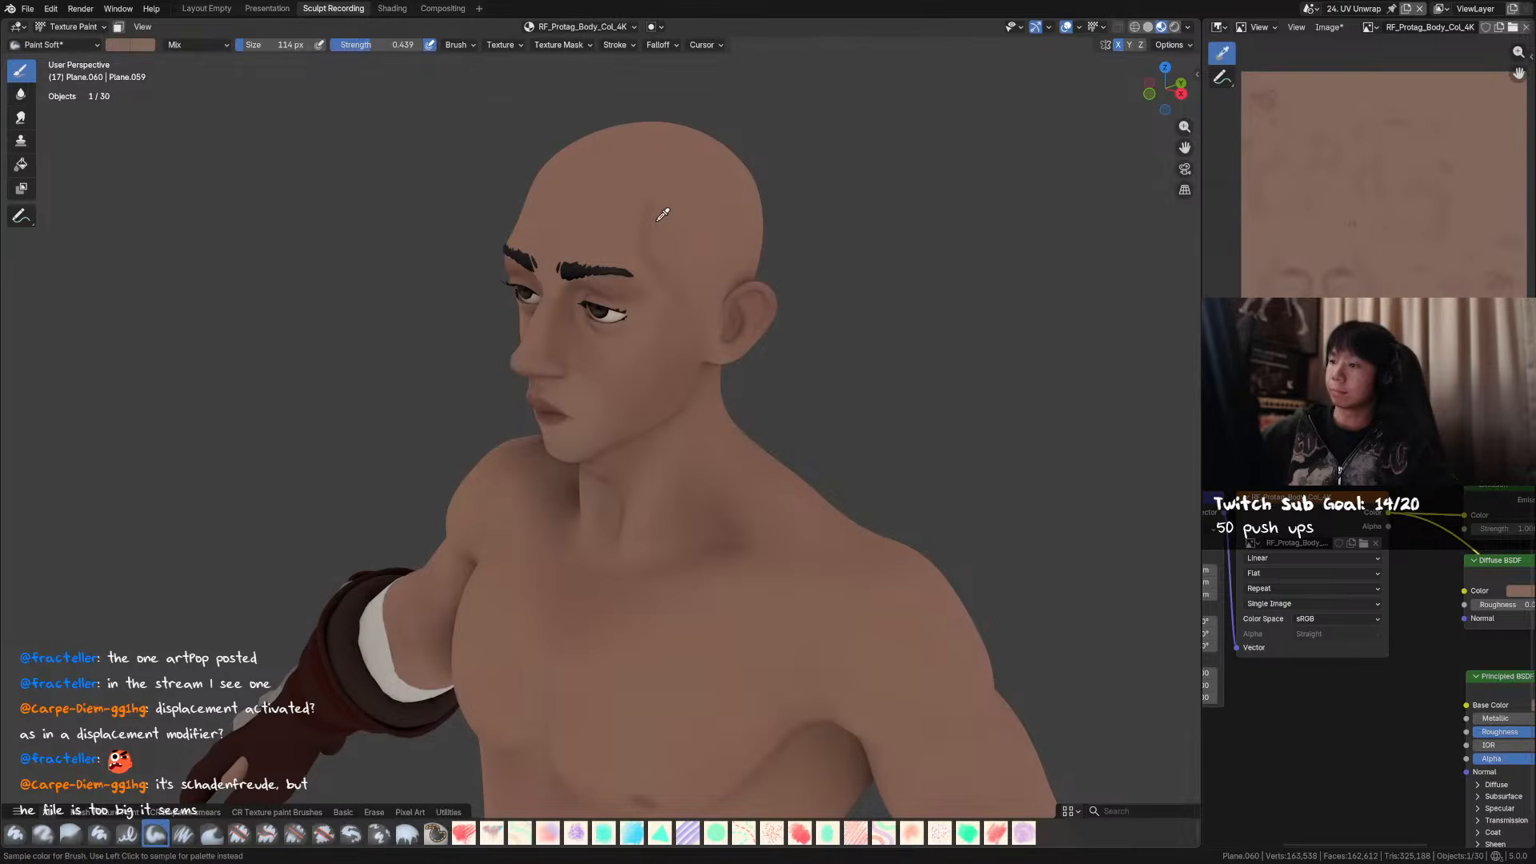
key("shift+f")
left_click(695, 212)
key("f")
left_click(667, 234)
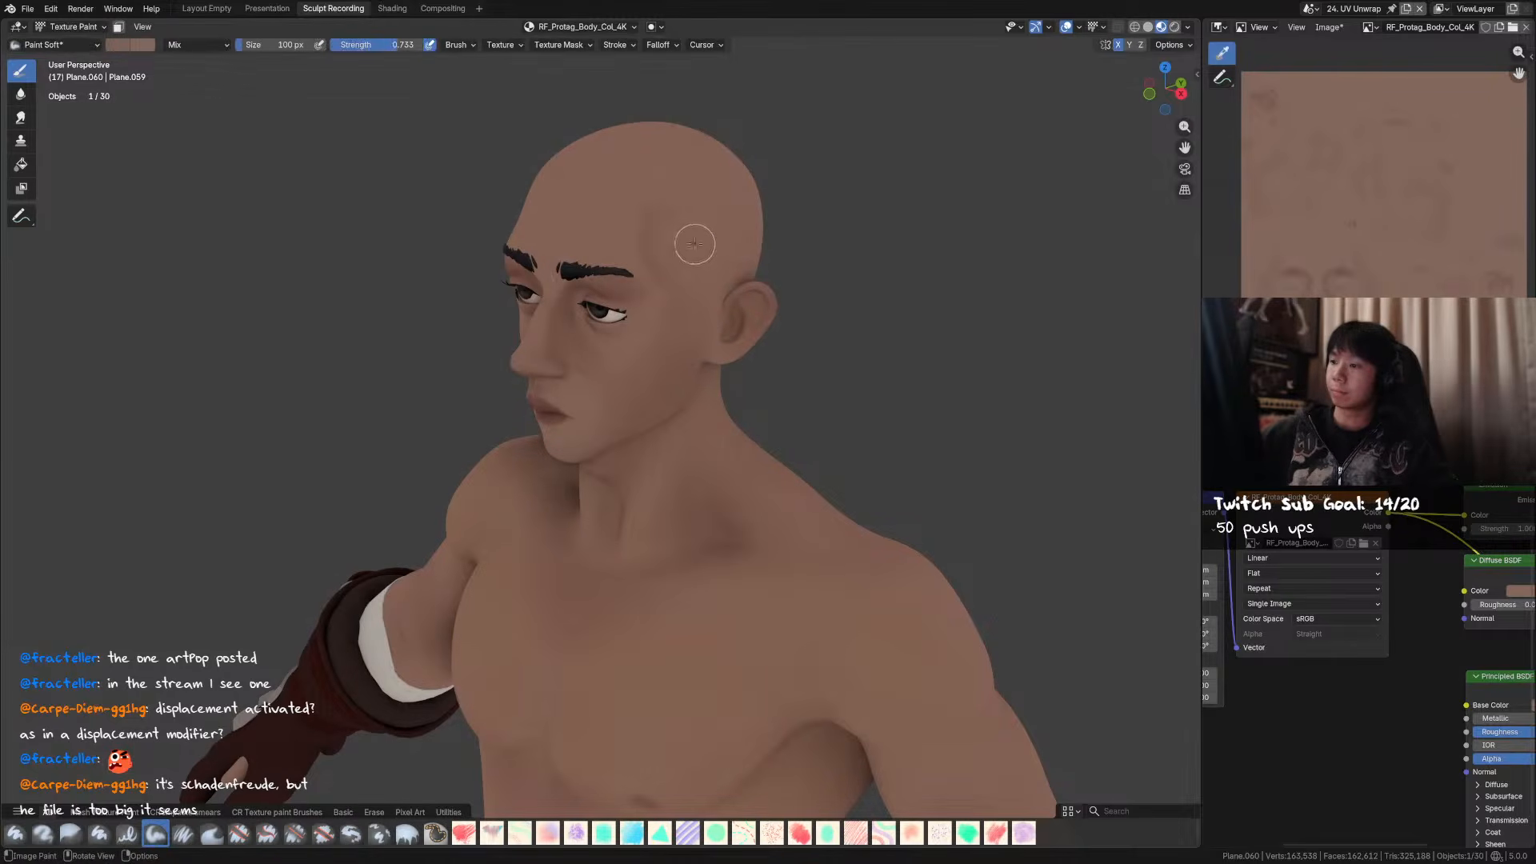
key("shift+x")
left_click_drag(658, 229, 649, 224)
mouse_move(661, 215)
middle_mouse_down()
mouse_move(696, 220)
mouse_move(663, 231)
middle_mouse_up()
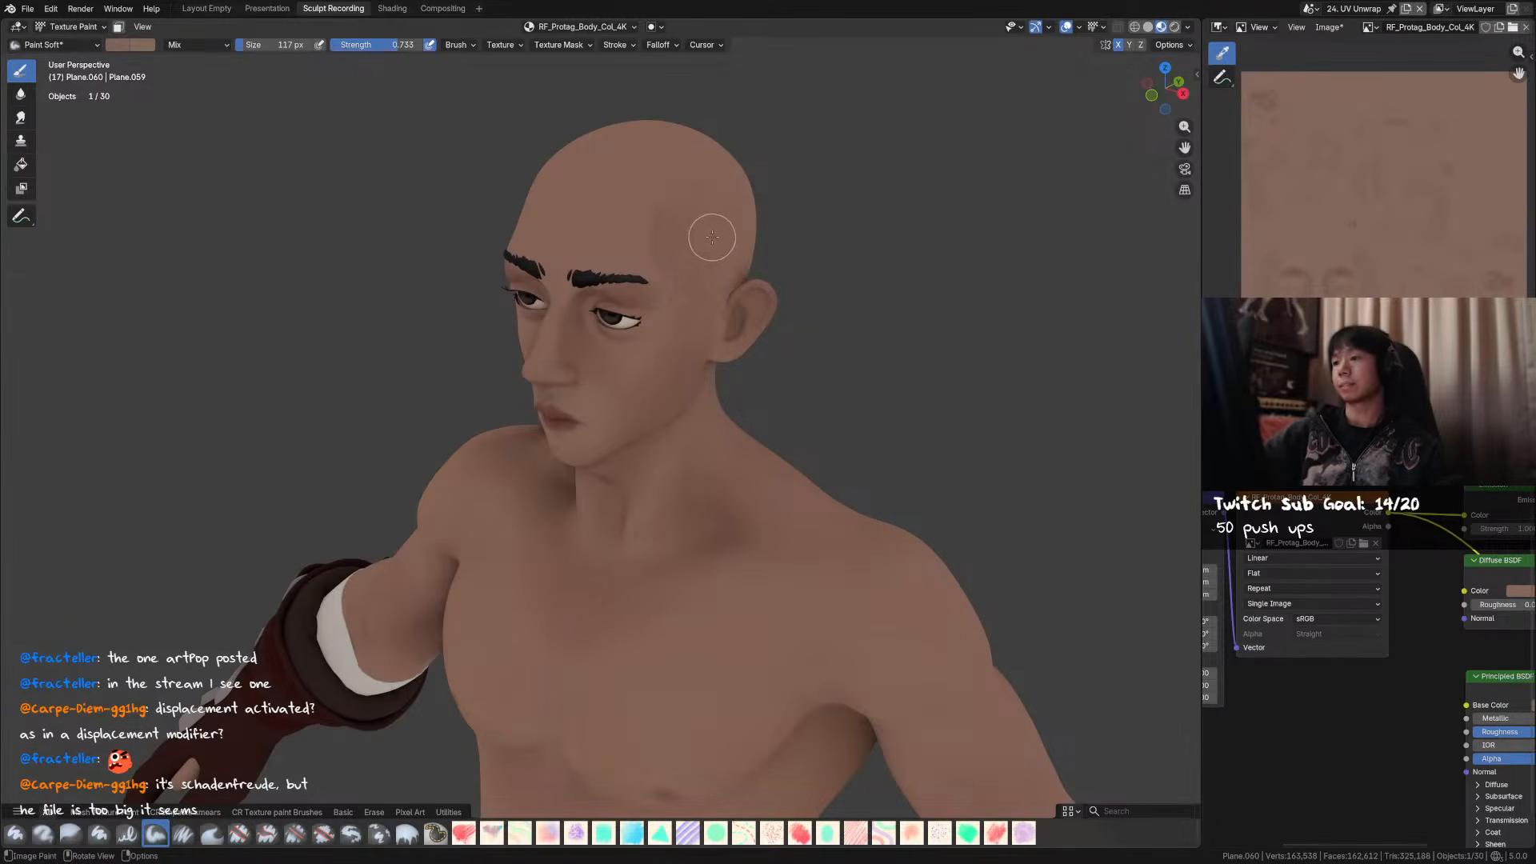
- Continue blending the temple shading with the brush at 101 px and 121 px
key("f")
left_click(676, 240)
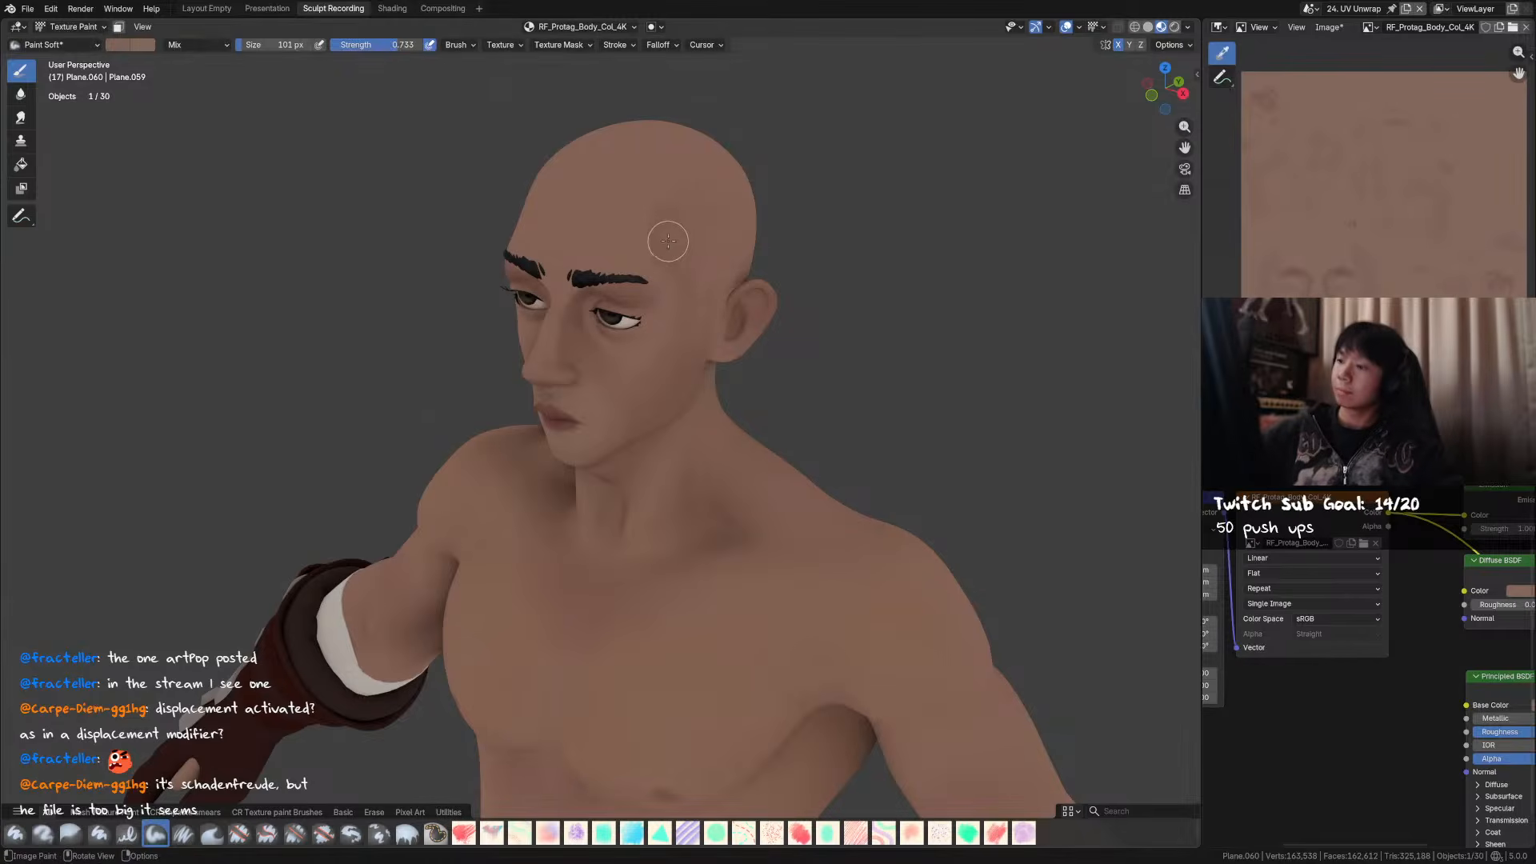
key("f")
left_click(664, 253)
middle_click_drag(693, 302, 684, 243)
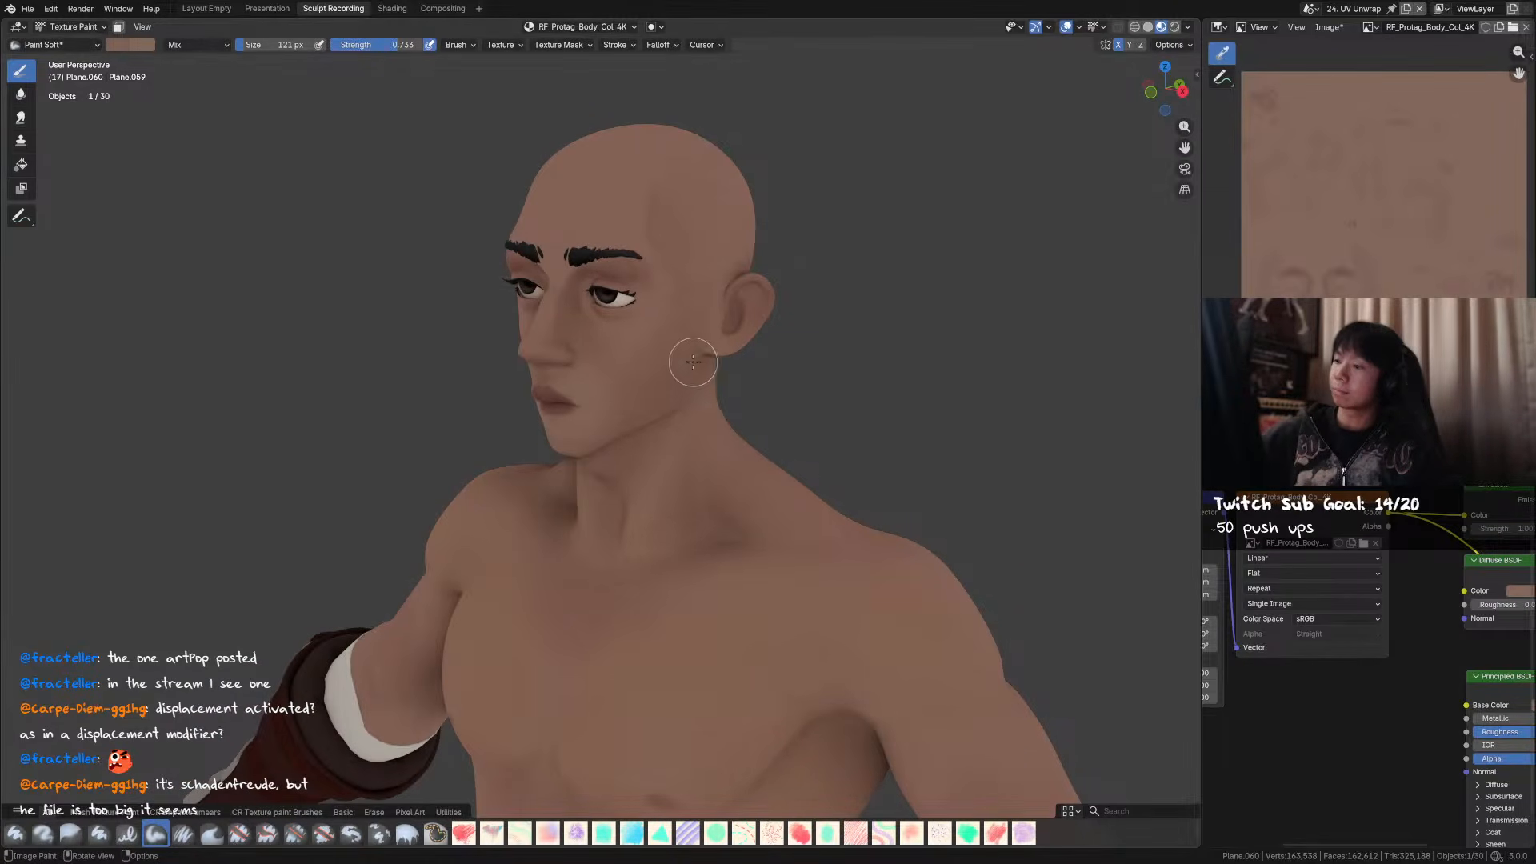
- Blend the skin just under the eye with the soft brush reduced to about 60 px
middle_click_drag(682, 274, 805, 252)
scroll(680, 331, "up", 3)
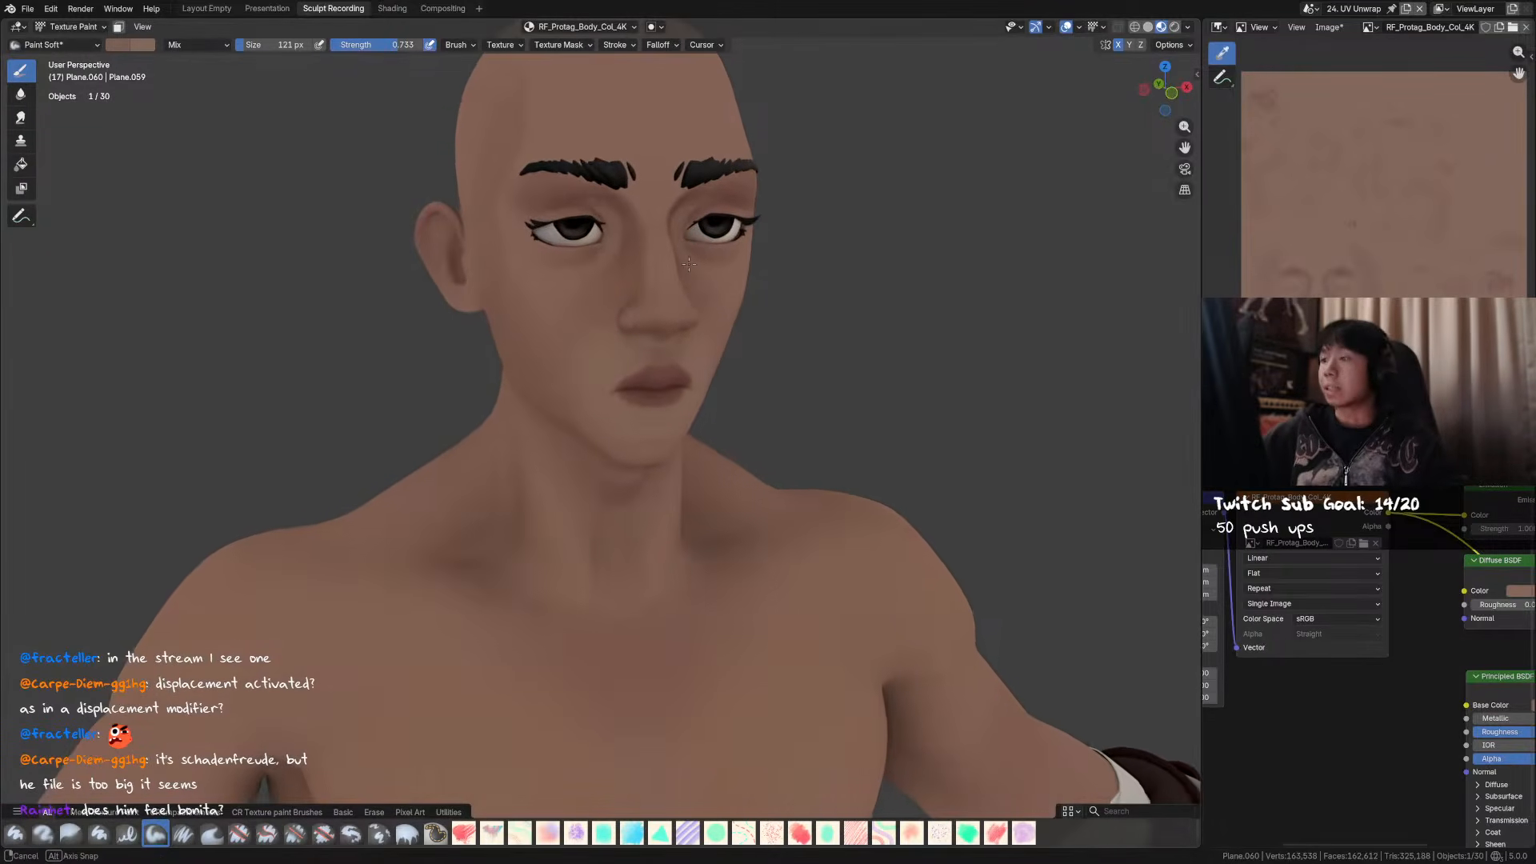
mouse_move(686, 257)
middle_mouse_down()
mouse_move(728, 226)
mouse_move(697, 273)
middle_mouse_up()
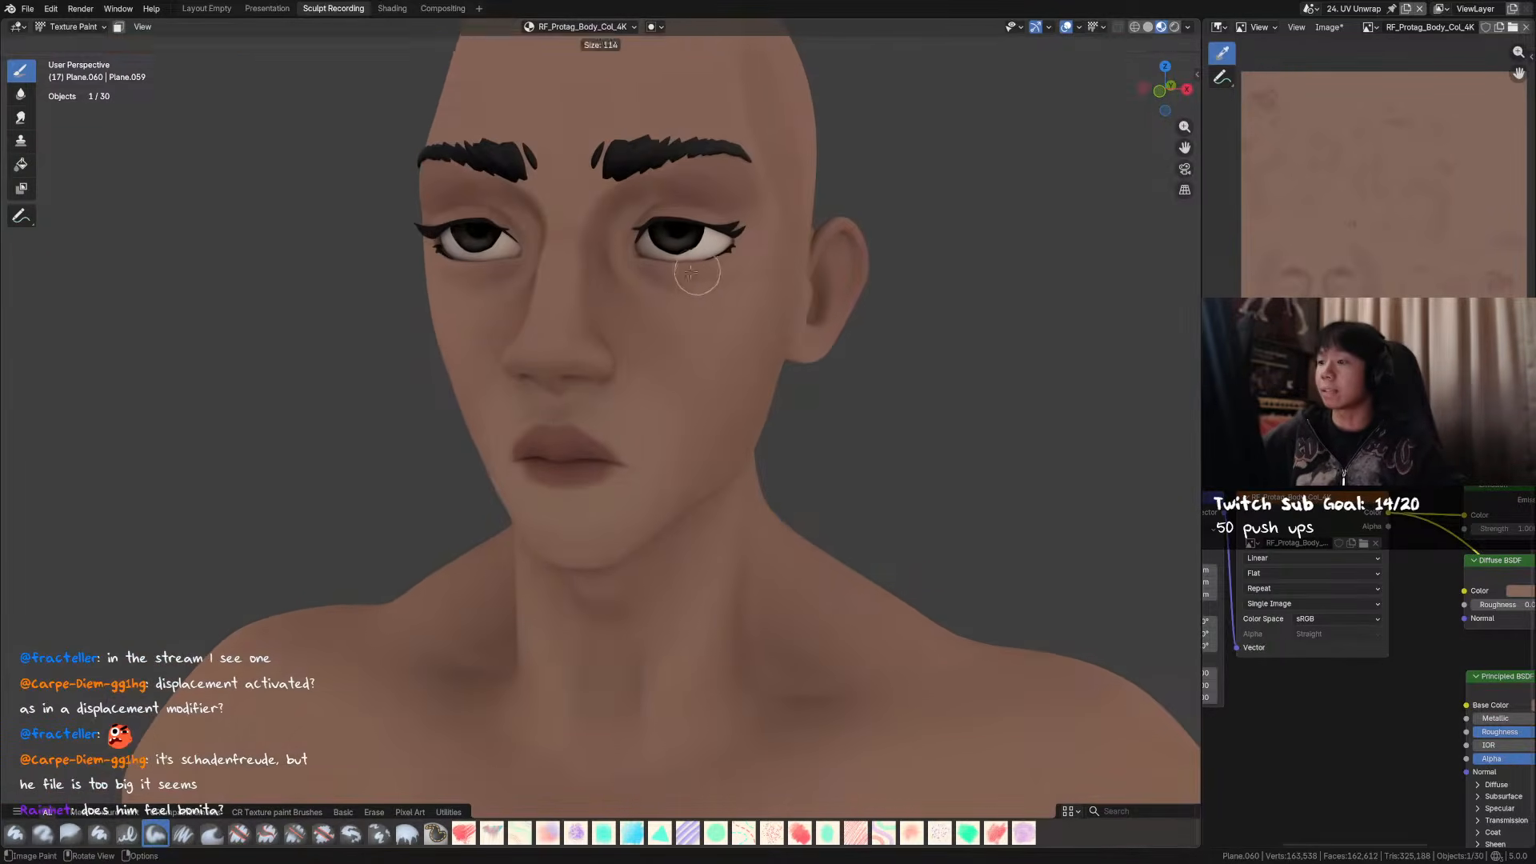
key("f")
left_click(655, 270)
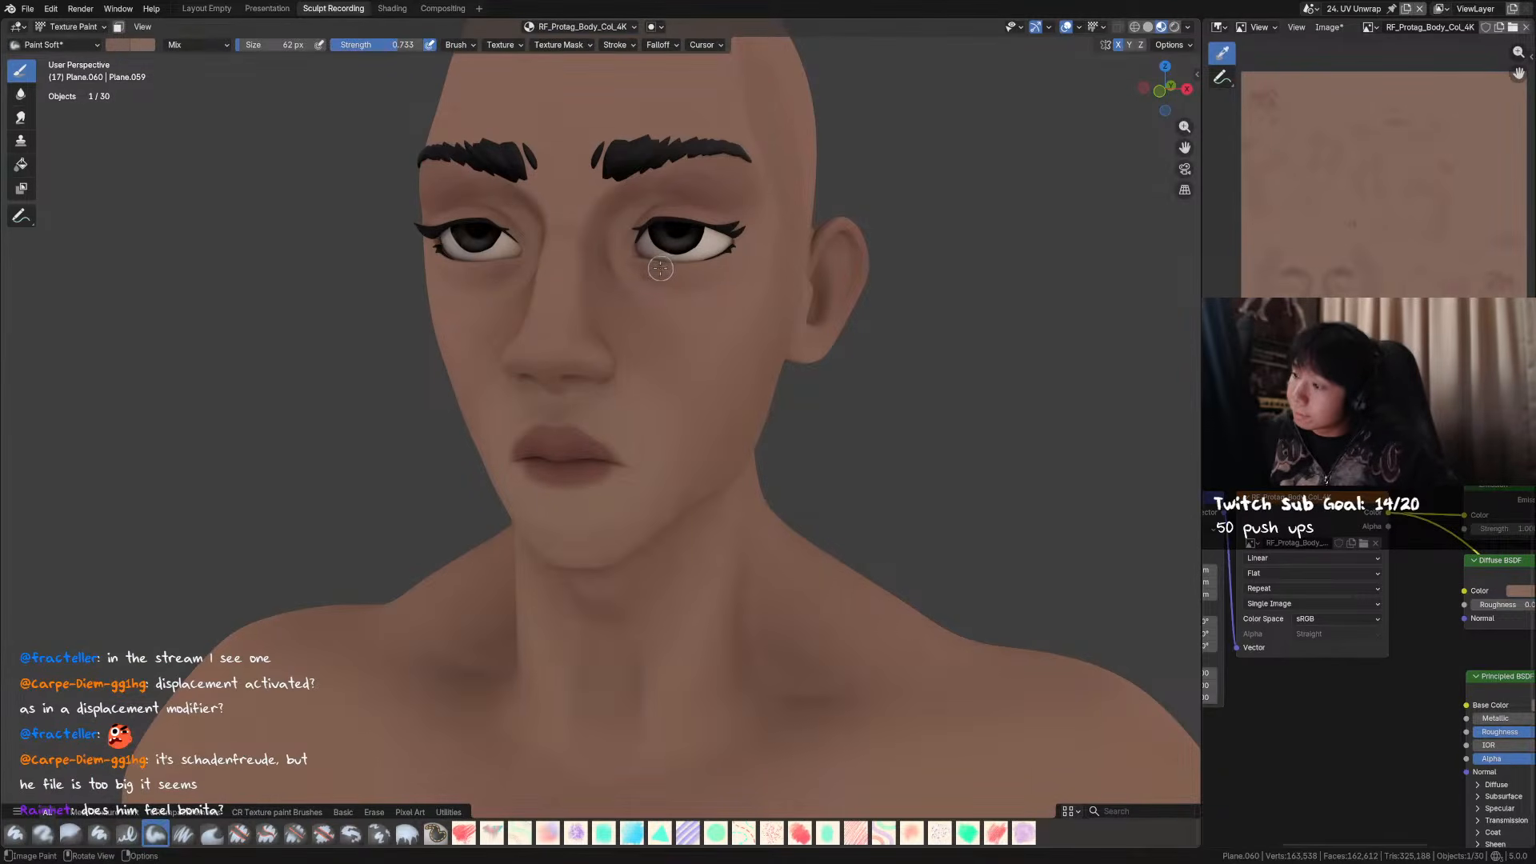
key("f")
left_click(674, 268)
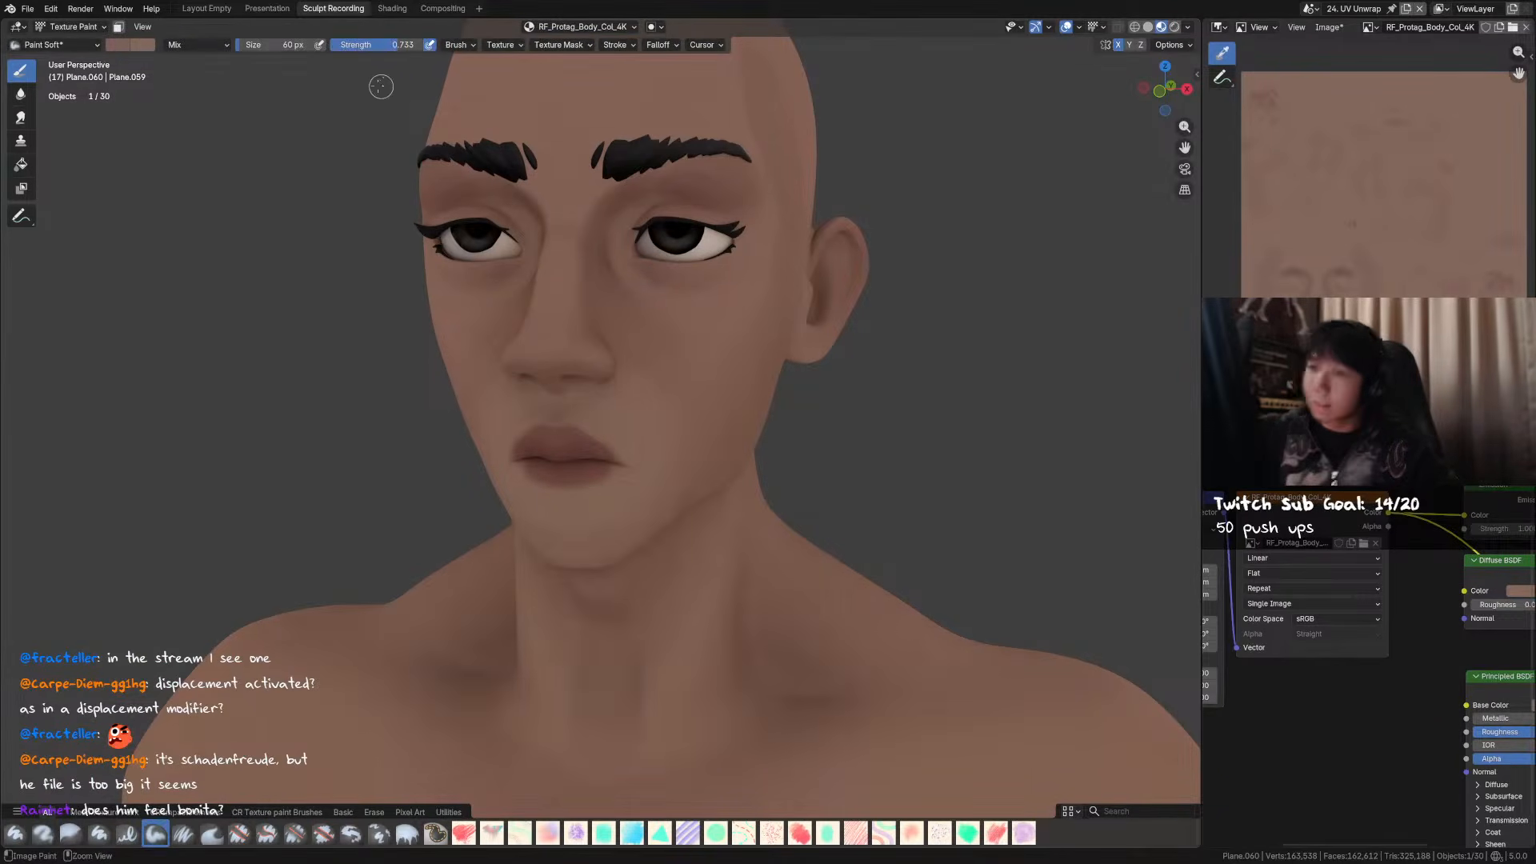
- Set the brush blend mode to Multiply and its color to #7C5A51, with saturation 0.347
left_click(196, 45)
left_click(224, 119)
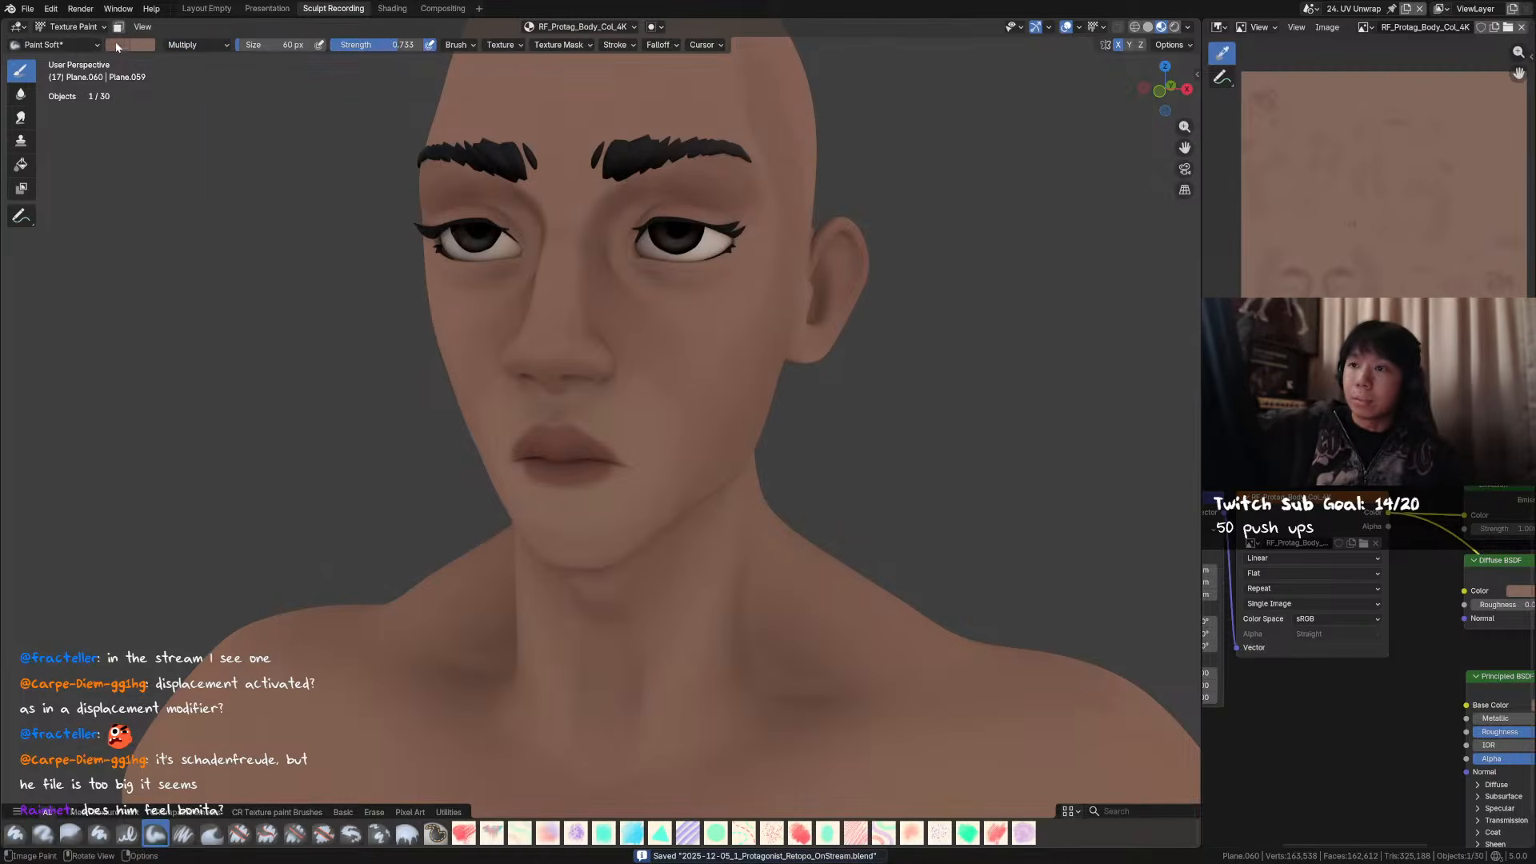
left_click(117, 47)
left_click_drag(216, 232, 226, 237)
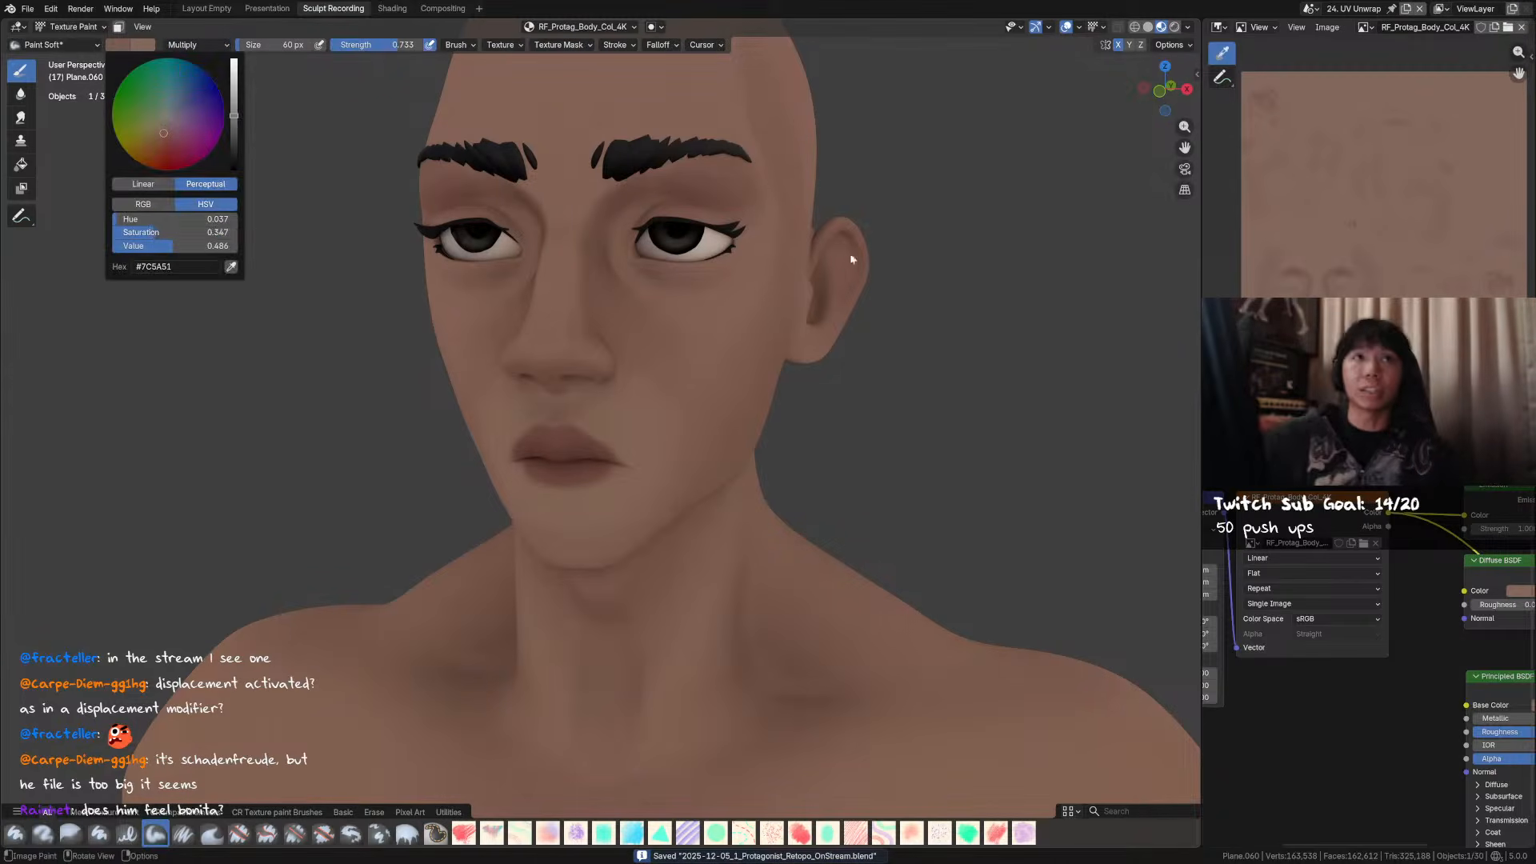
- Darken the skin below the lower eyelids with the 60 px Multiply brush at 0.733 strength
mouse_move(966, 249)
middle_mouse_down("shift")
mouse_move(988, 274)
mouse_move(929, 240)
mouse_move(888, 260)
mouse_move(677, 261)
middle_mouse_up("shift")
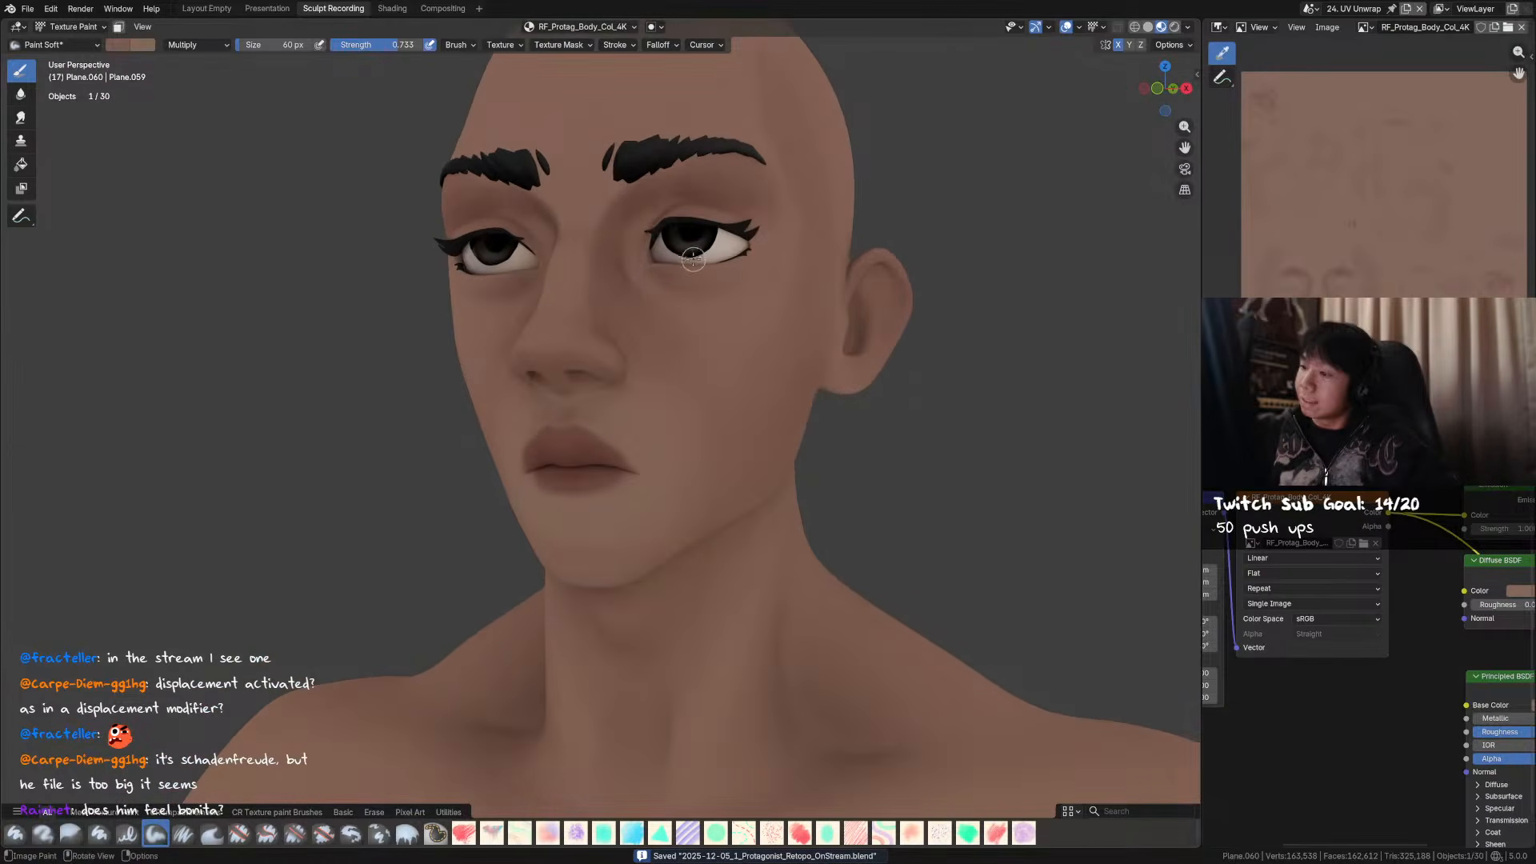
left_click_drag(673, 274, 694, 273)
middle_click_drag(696, 272, 802, 232)
middle_click_drag(687, 237, 633, 261)
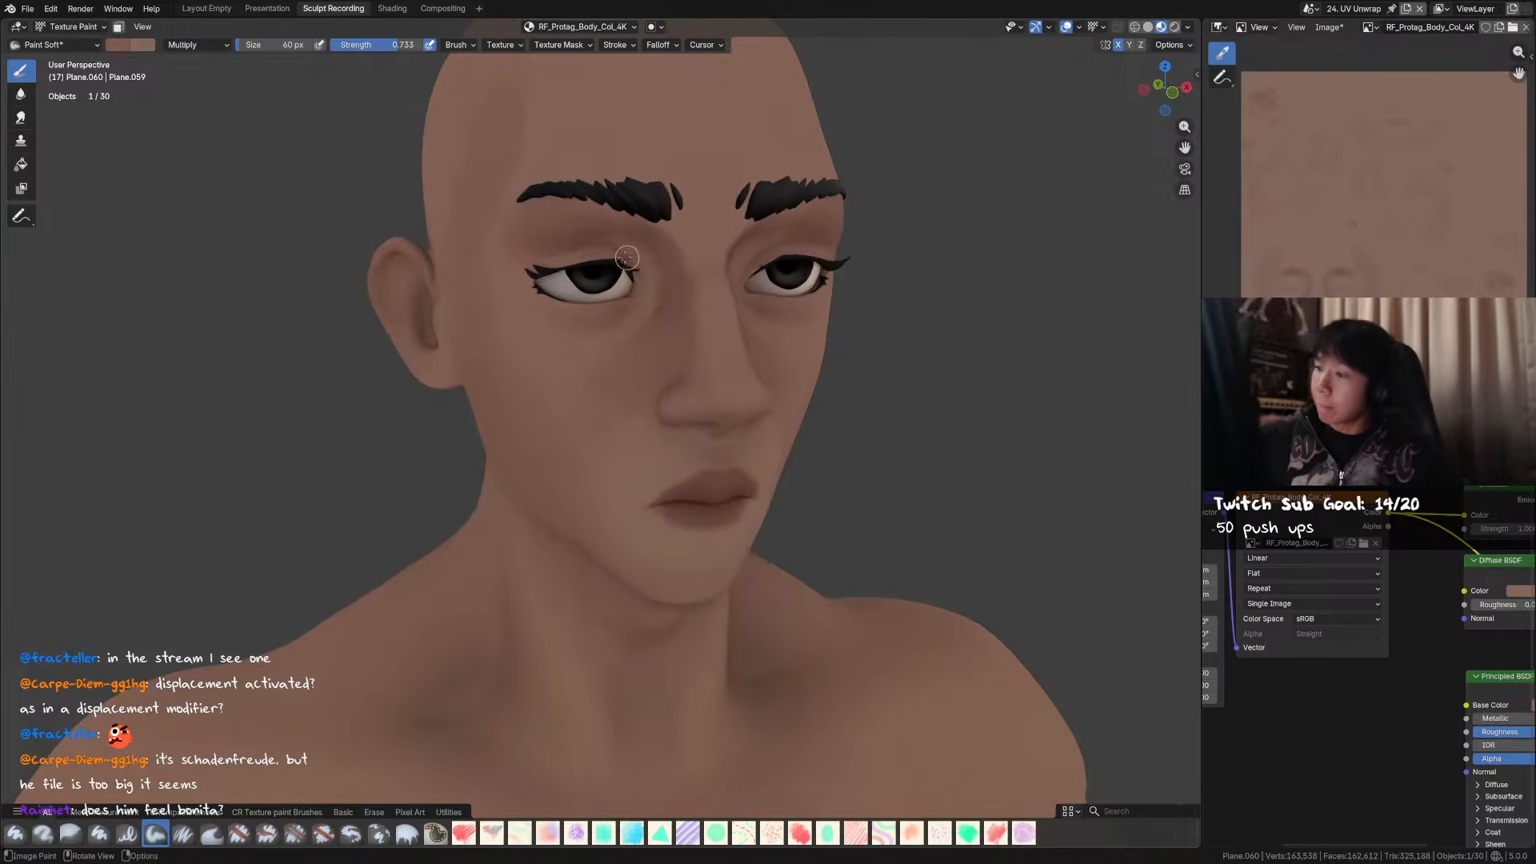
middle_click_drag(748, 250, 718, 258)
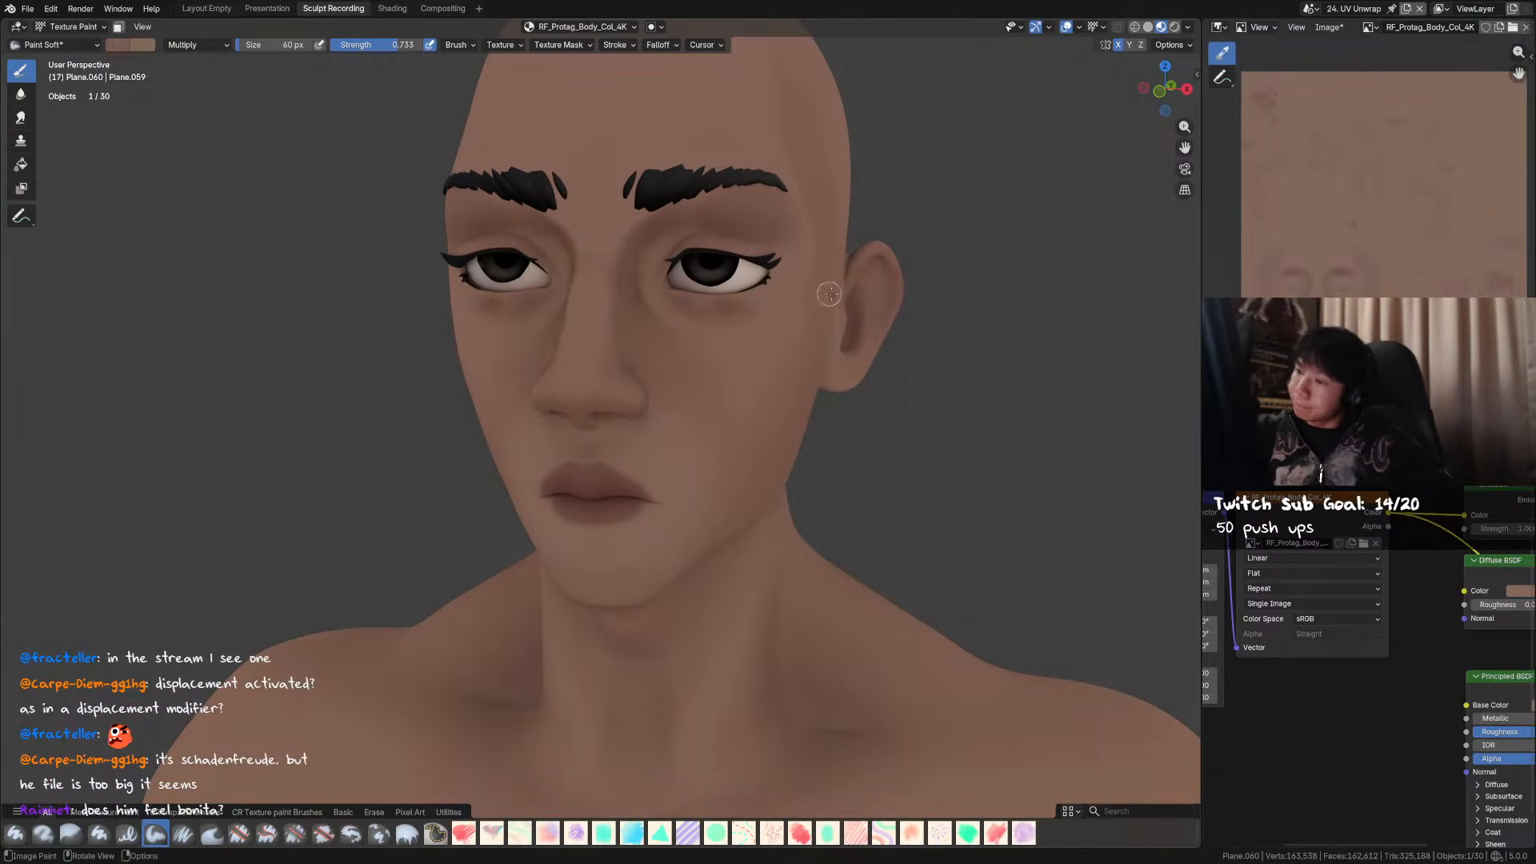
- Lower the brush strength to 0.141, enlarge it to 78 px, and softly shade under the lower eyelid
key("shift+f")
left_click(716, 274)
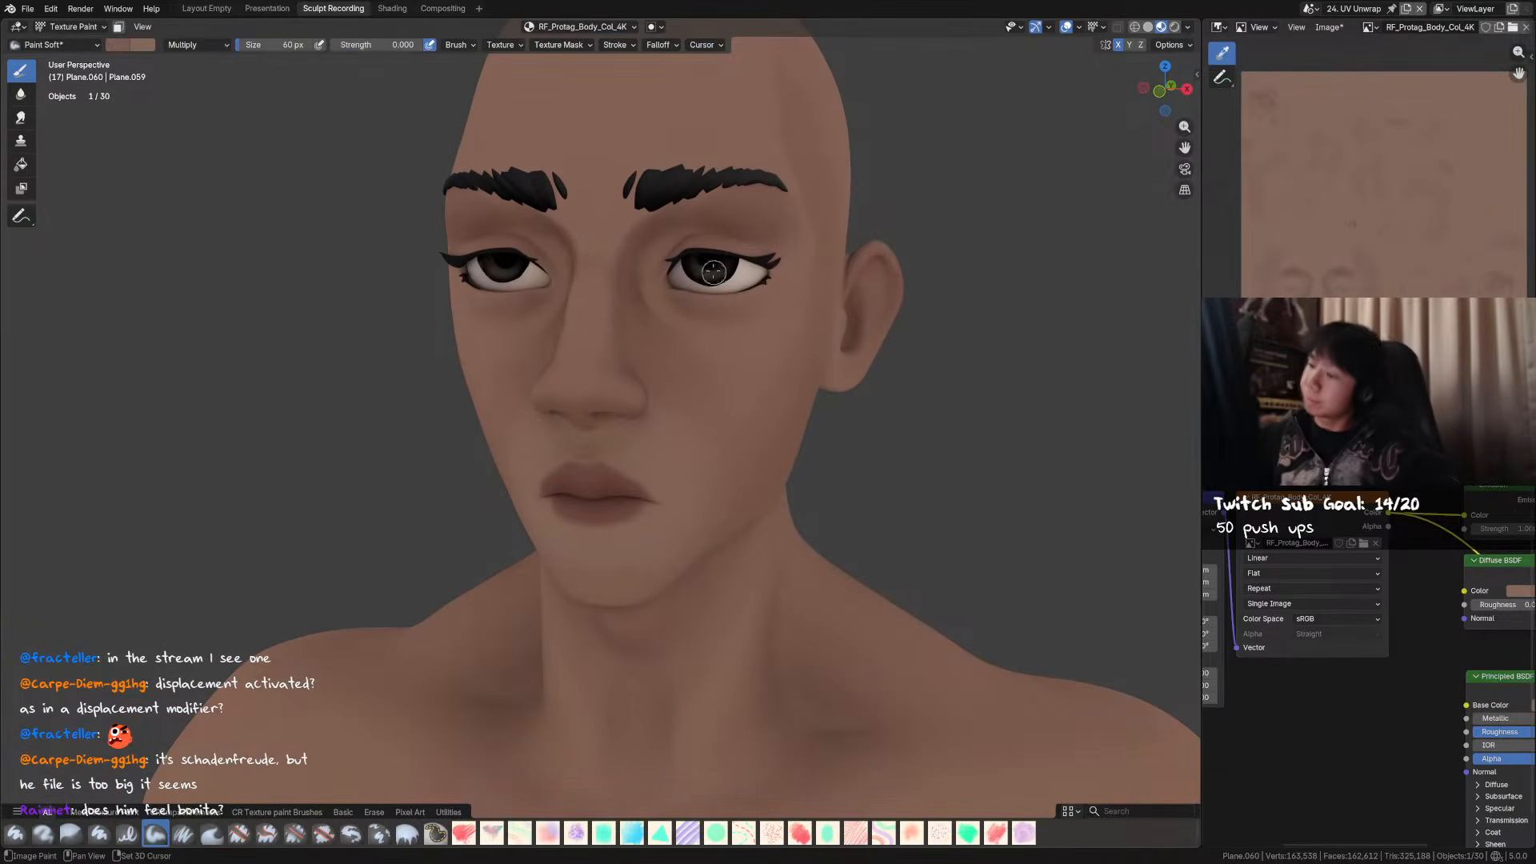
key("shift+f")
left_click(697, 271)
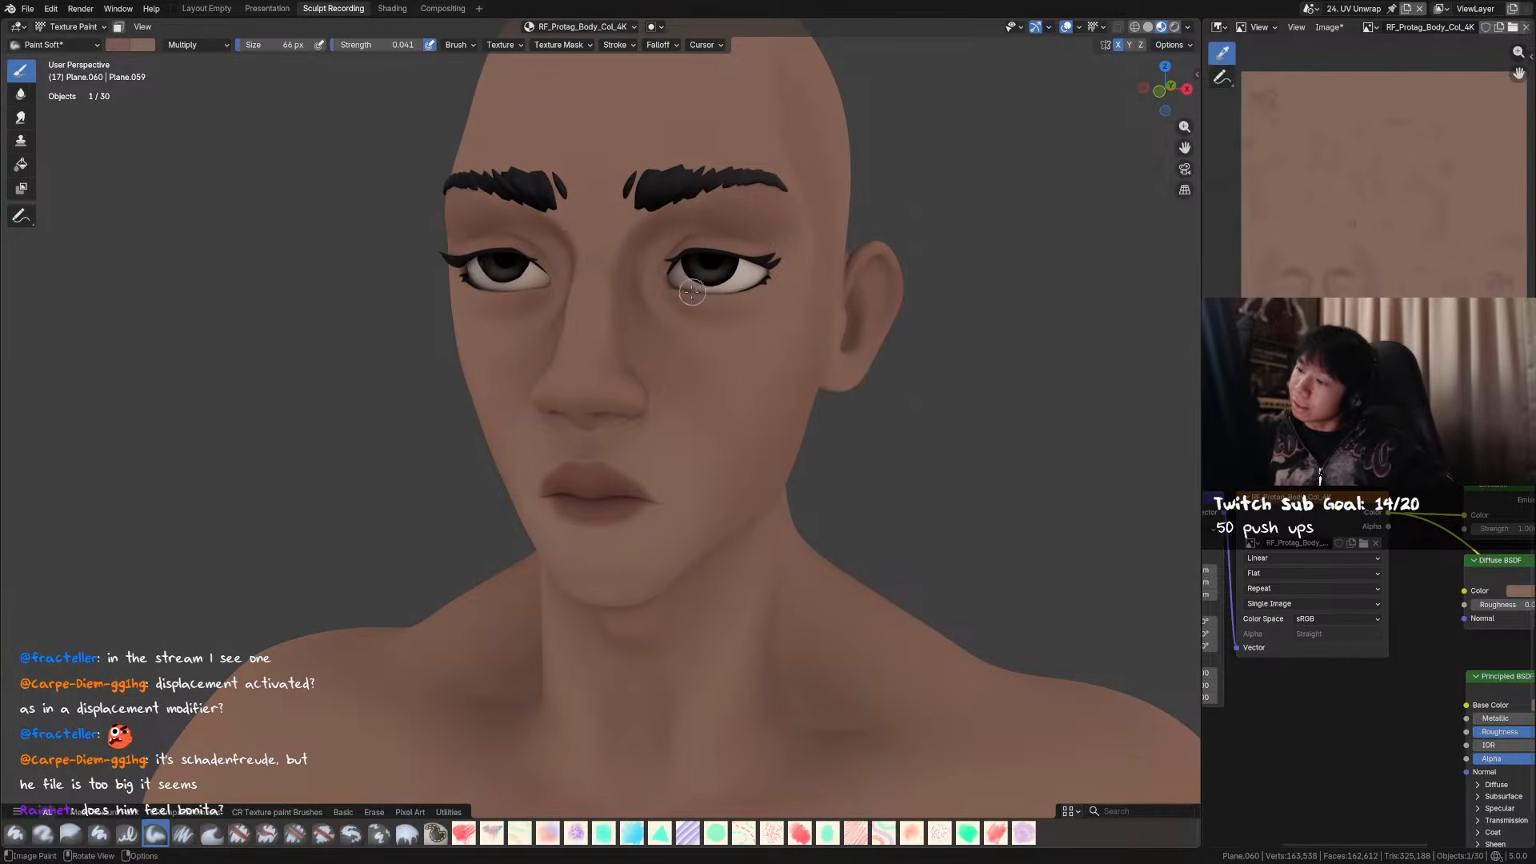
key("shift+f")
left_click(701, 298)
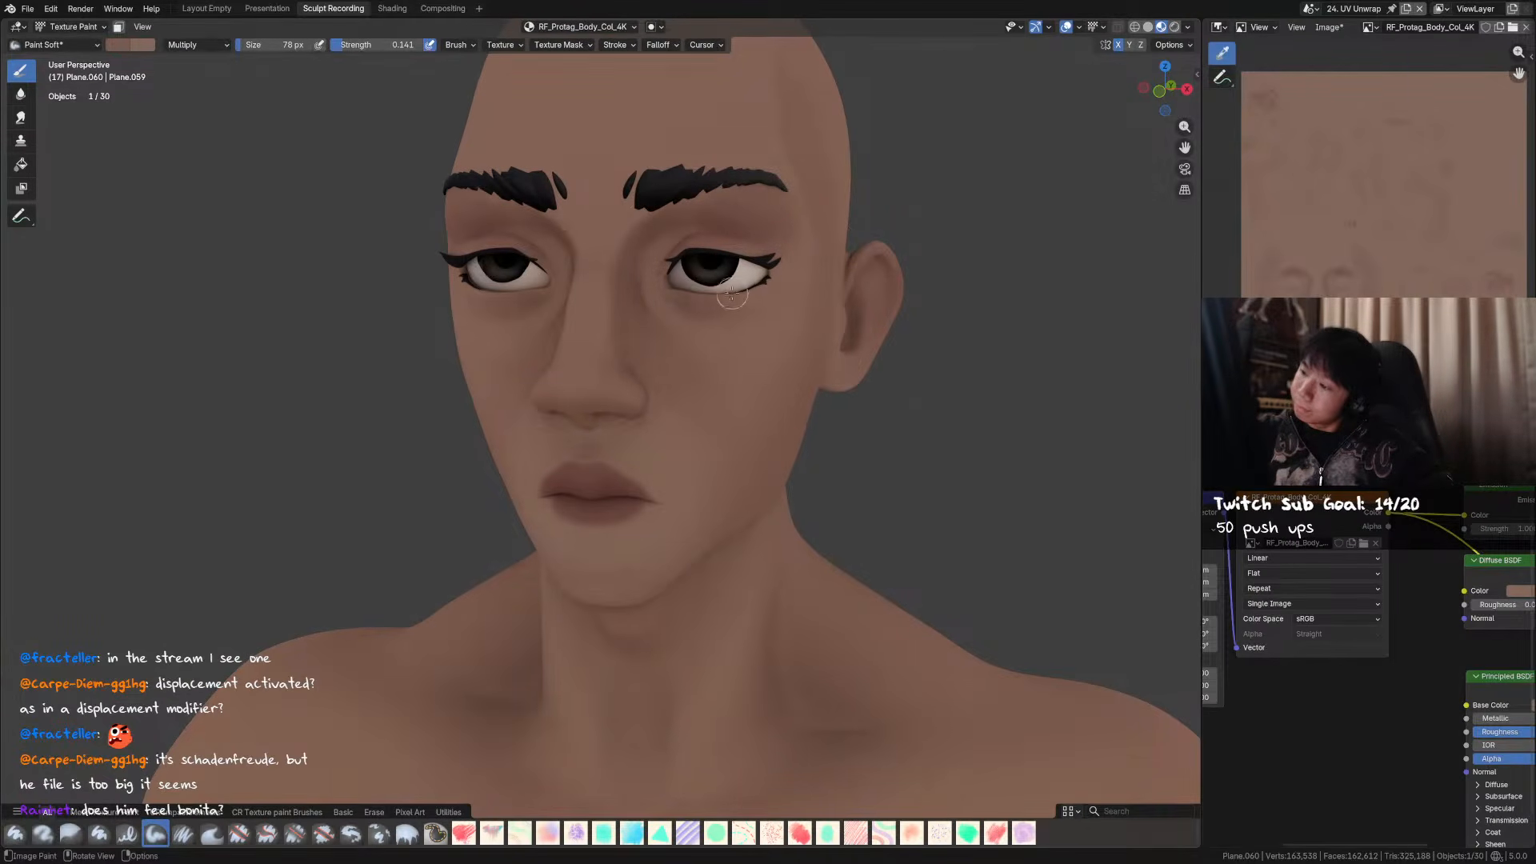
middle_click_drag(822, 285, 870, 260)
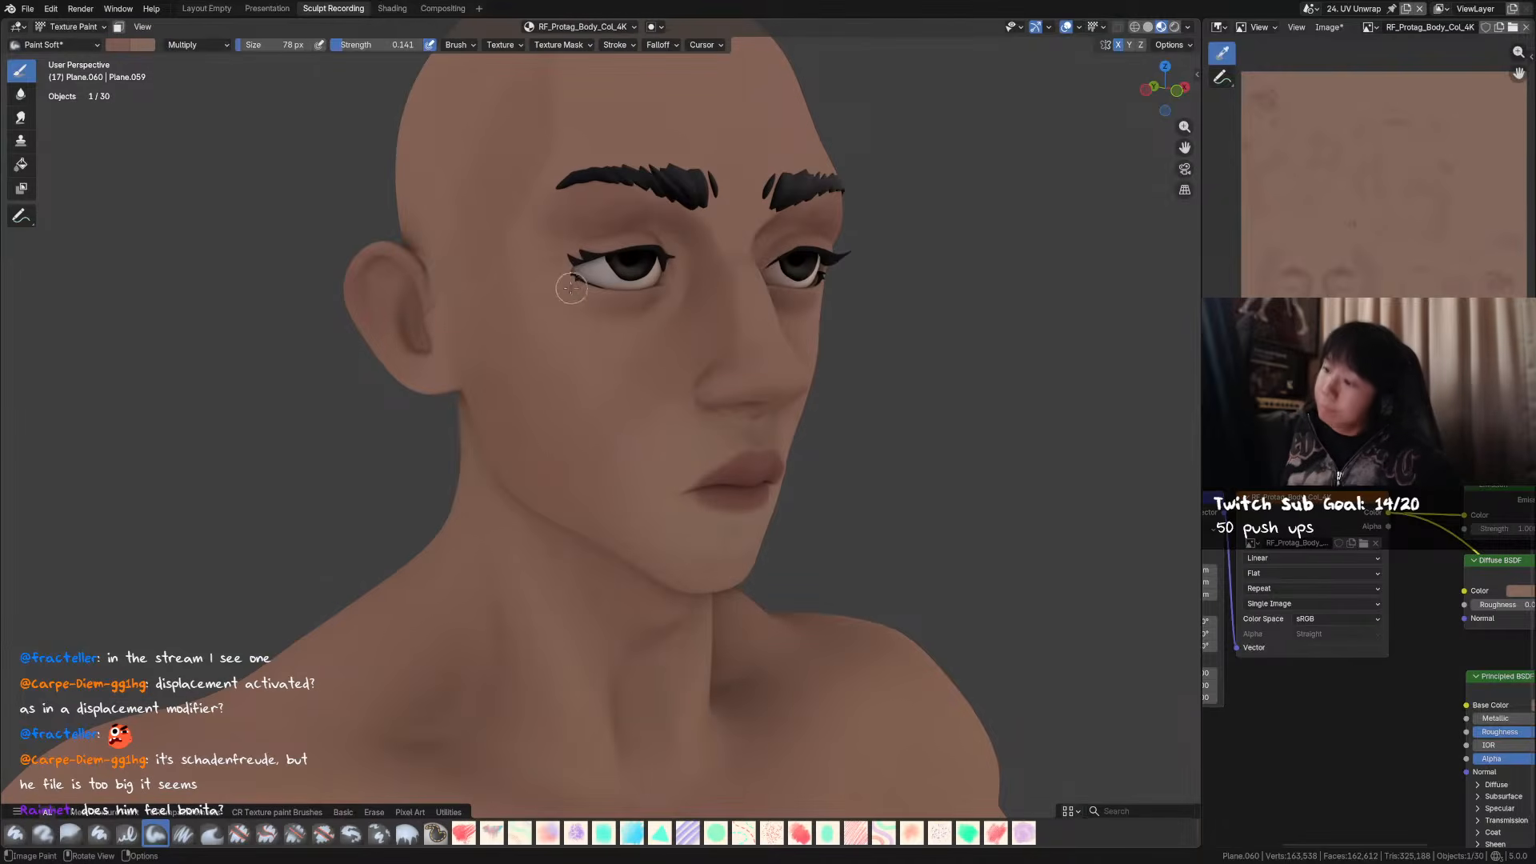
- Check the under-eye shading from front and three-quarter angles, and save the file
middle_click_drag(570, 286, 823, 315)
scroll(816, 340, "down", 1)
scroll(826, 343, "up", 1)
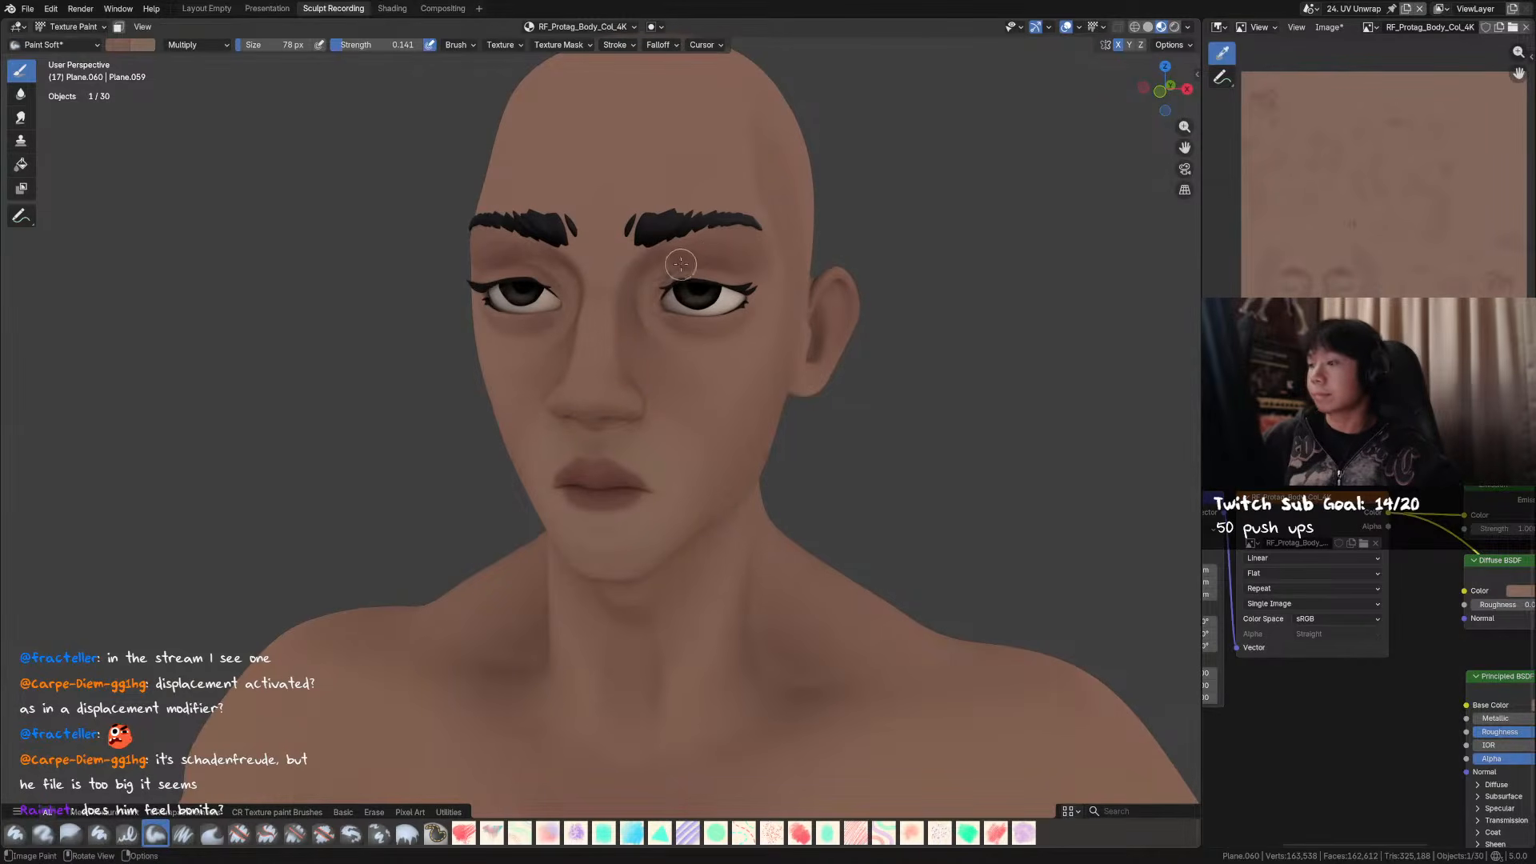
middle_click_drag(641, 286, 757, 320)
scroll(830, 375, "down", 2)
scroll(832, 377, "up", 1)
middle_click_drag(829, 370, 813, 306, "shift")
middle_click_drag(826, 291, 803, 277)
key("ctrl+s")
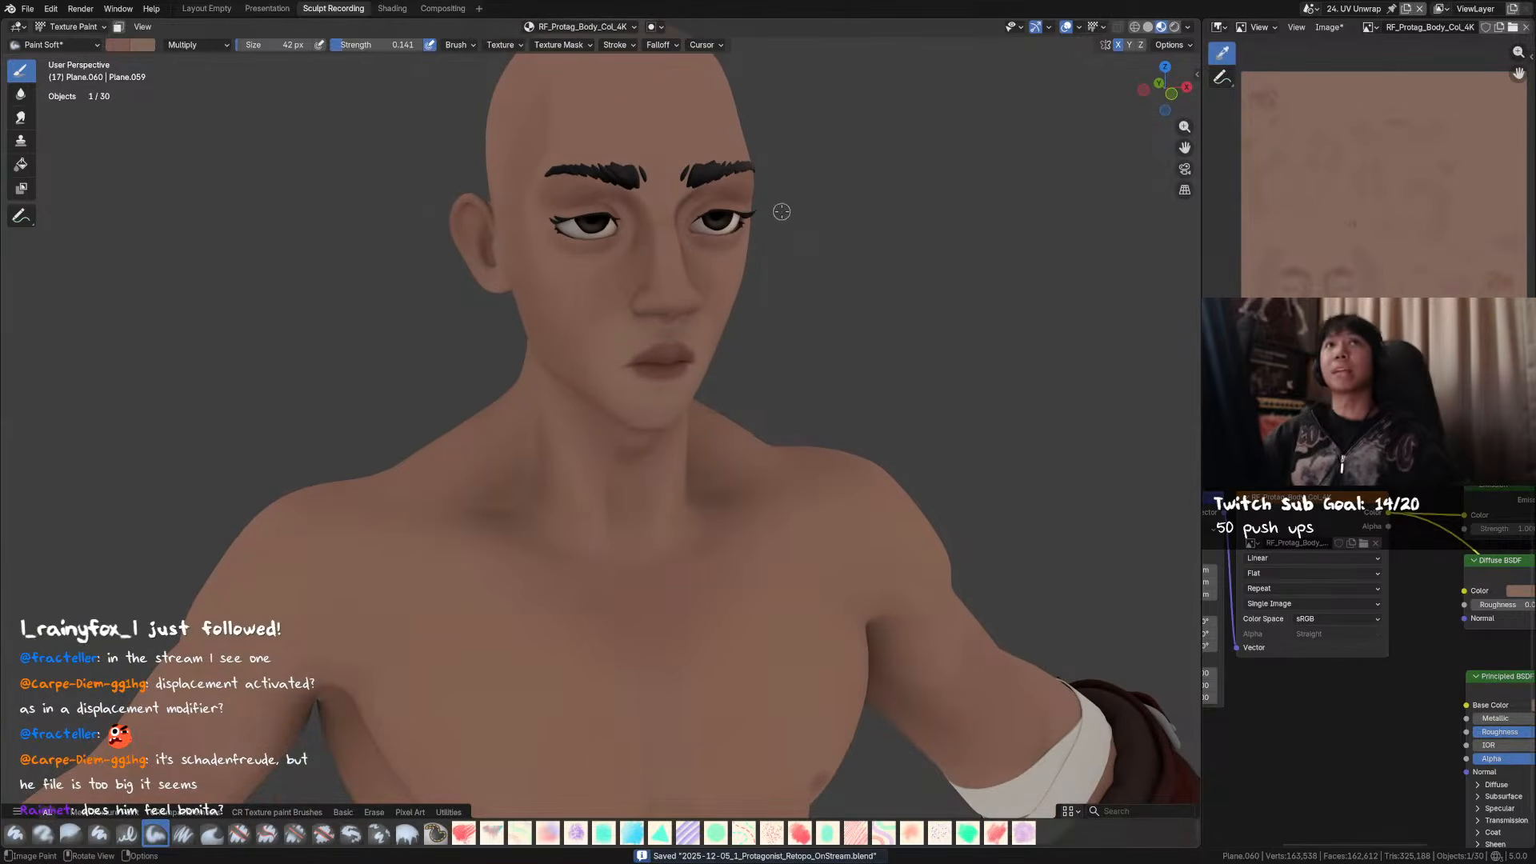
- Move in on the mouth and chin, resize the soft brush to 60 px, and set its blend mode to Mix
middle_click_drag(782, 220, 823, 332)
scroll(821, 312, "up", 4)
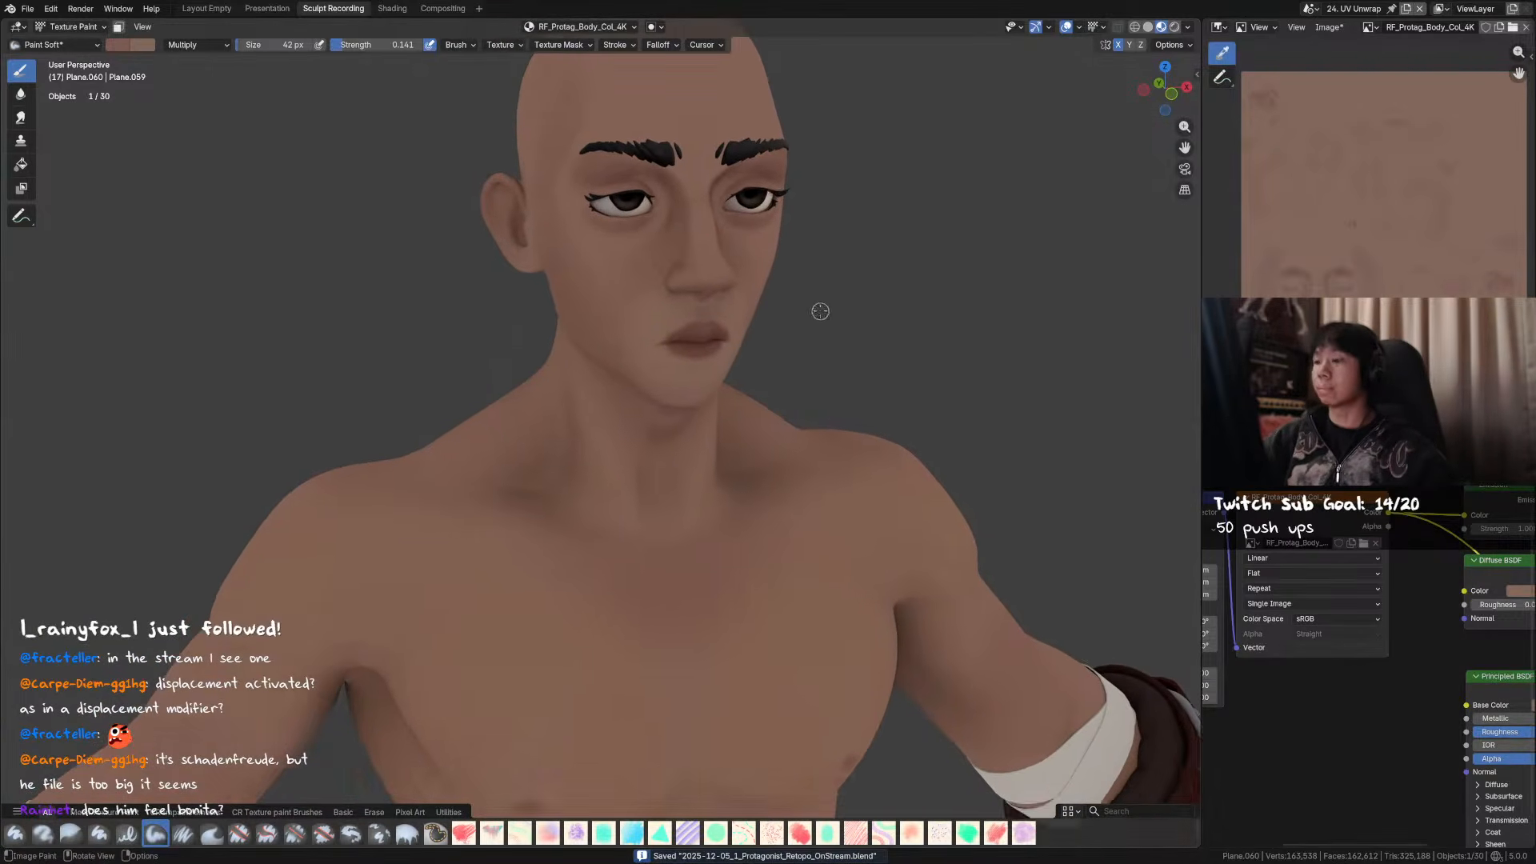
mouse_move(693, 328)
middle_mouse_down()
mouse_move(730, 309)
mouse_move(785, 319)
mouse_move(765, 316)
middle_mouse_up()
key("f")
left_click(734, 311)
key("f")
left_click(759, 316)
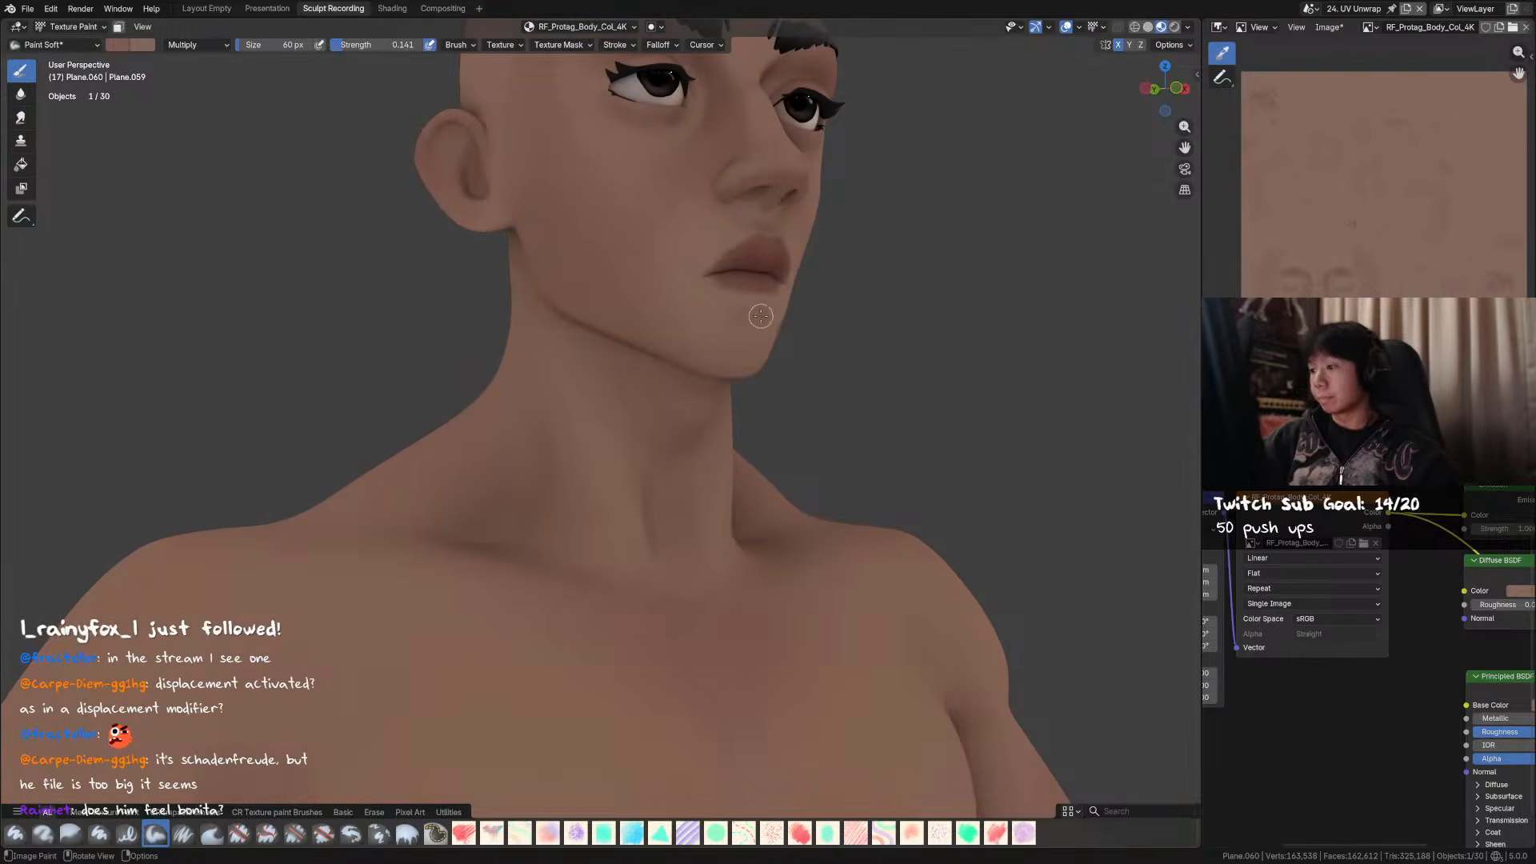
left_click(196, 45)
left_click(185, 60)
- Raise the brush strength to 1.000, sample the nearby skin color, and blend the chin below the lips
key("f")
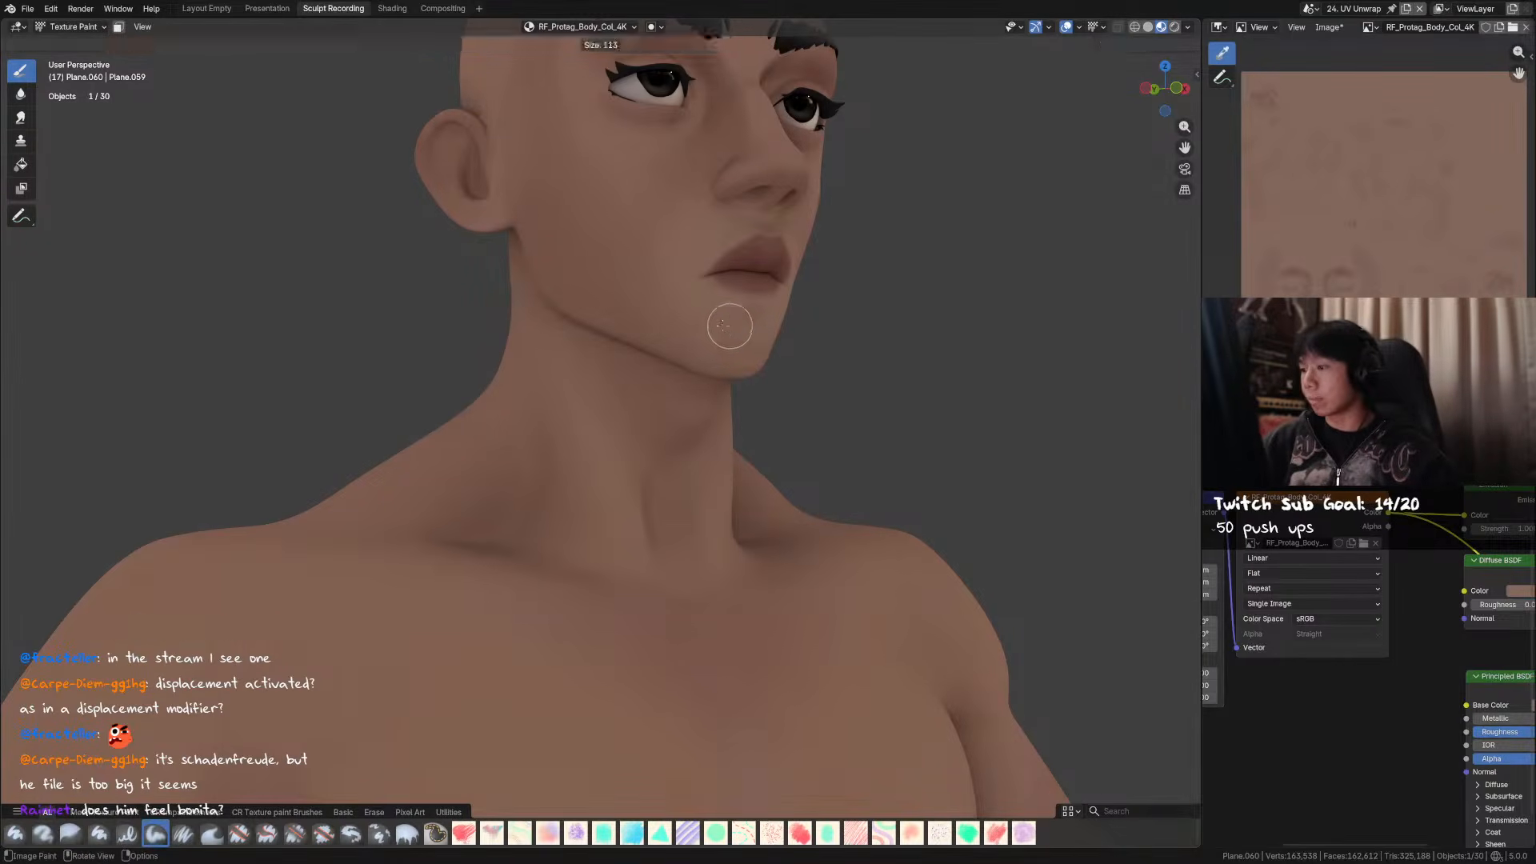
left_click(741, 321)
middle_click_drag(741, 321, 647, 324)
key("shift+f")
left_click(660, 317)
key("shift+x")
key("f")
left_click(724, 342)
- Smooth the skin beside the mouth and chin with the Mix brush resized to about 83 px
mouse_move(761, 333)
middle_mouse_down()
mouse_move(738, 350)
mouse_move(863, 332)
mouse_move(833, 304)
middle_mouse_up()
key("f")
left_click(648, 356)
key("f")
left_click(741, 342)
middle_click_drag(693, 306, 717, 364)
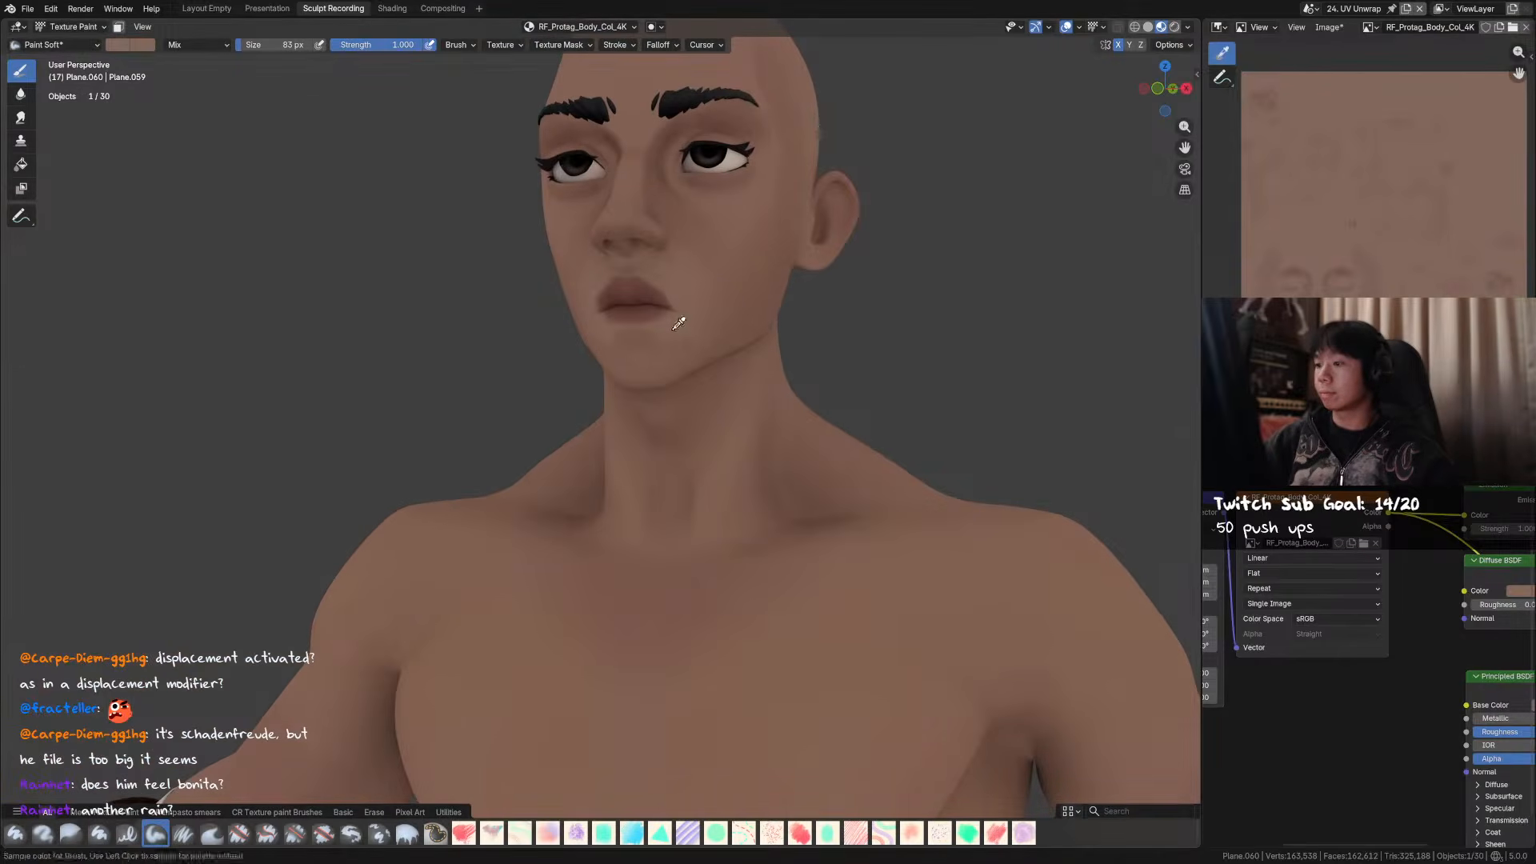
- Blend the chin under the lower lip with the brush at about 81 px, and save the file
key("f")
left_click(625, 348)
middle_click_drag(625, 349, 657, 360)
key("f")
left_click(645, 353)
middle_click_drag(718, 308, 713, 324)
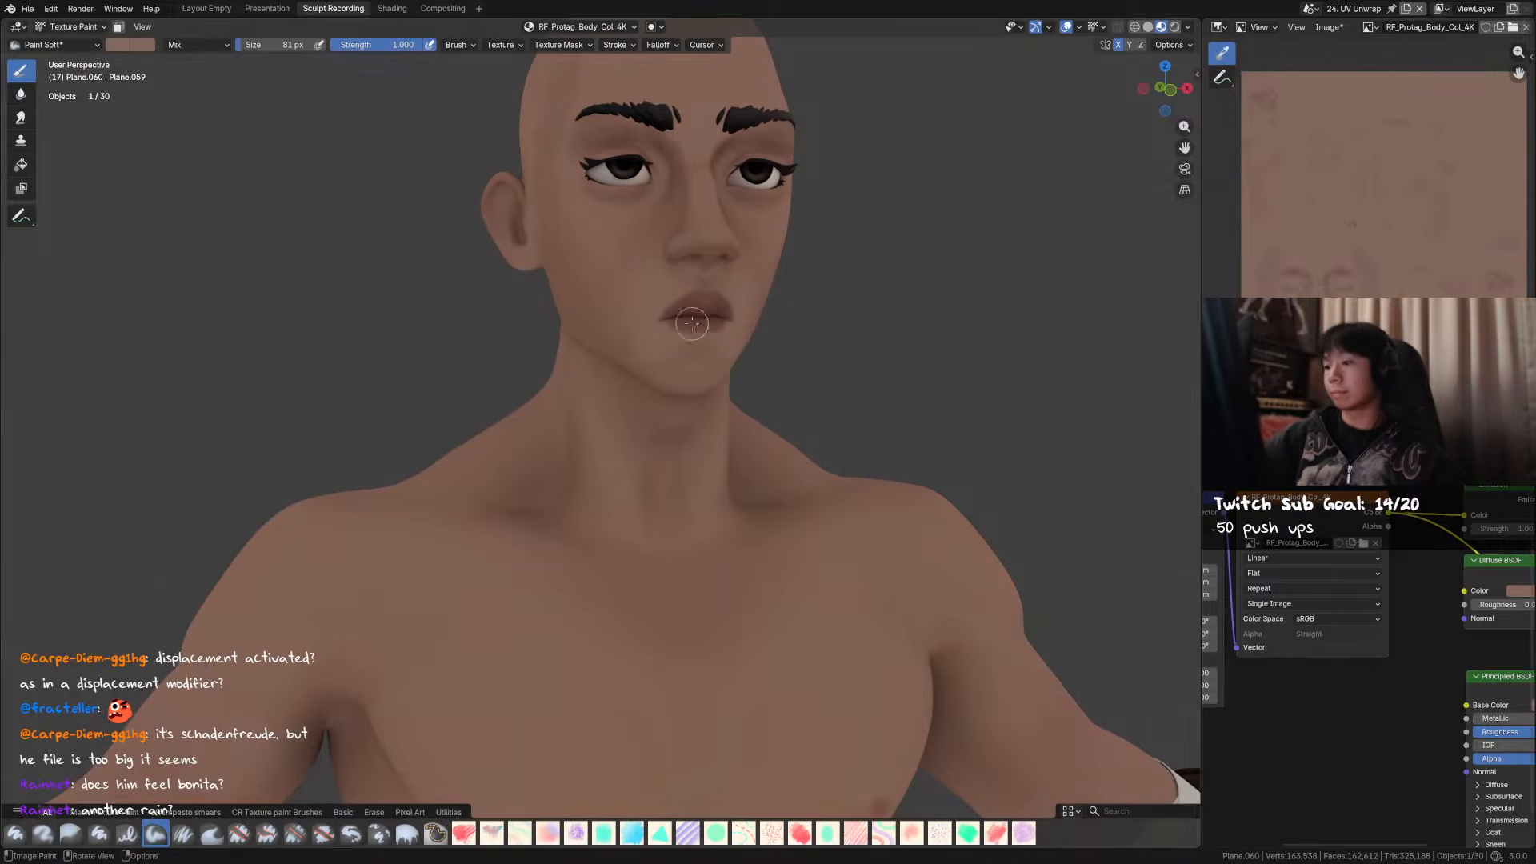
key("ctrl+s")
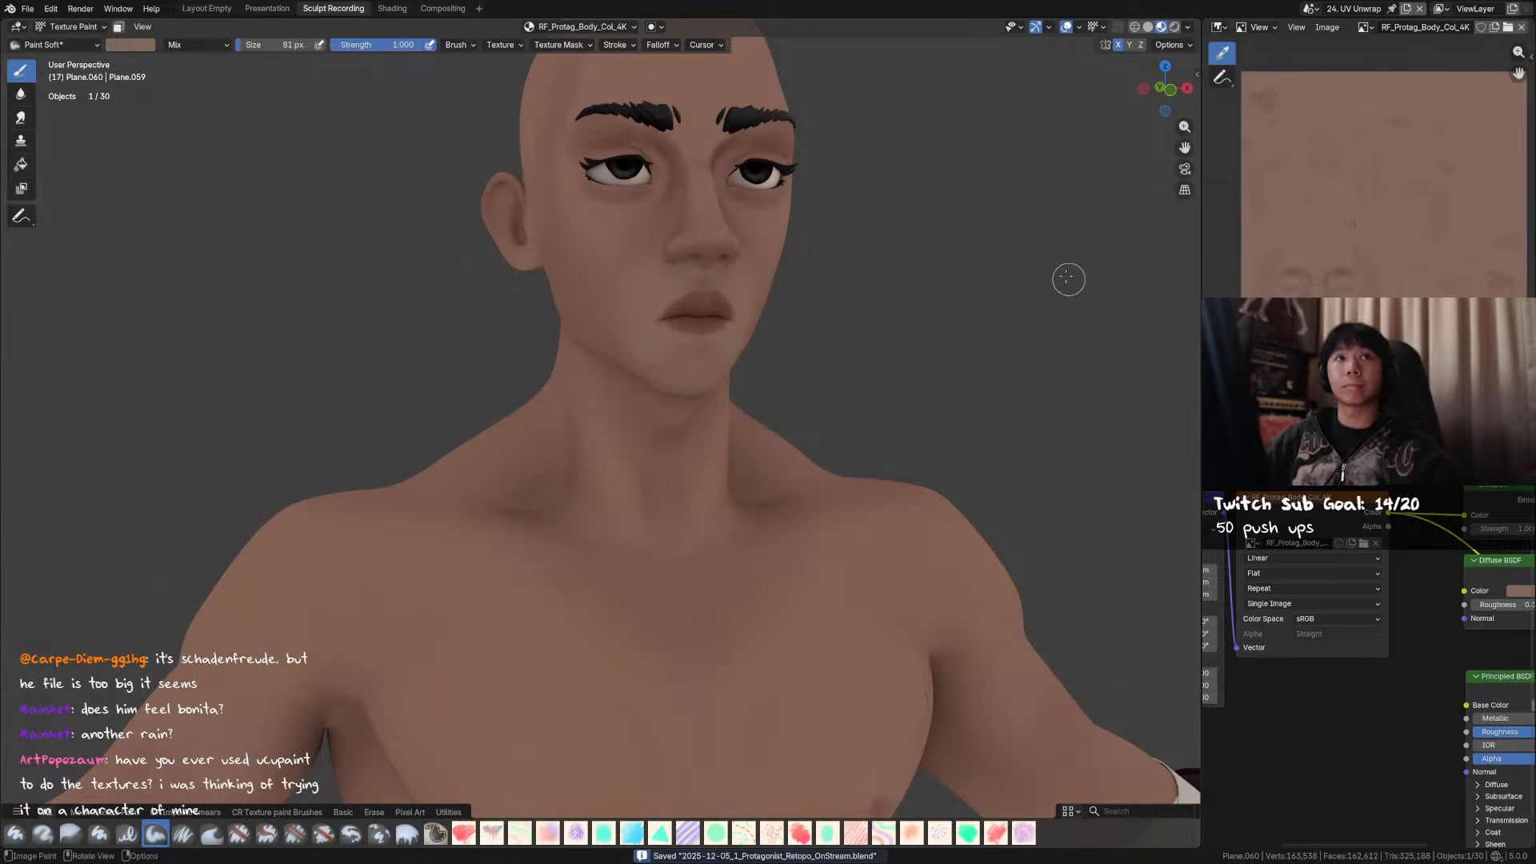
- From the front, paint across the skin just under the lower lip, resizing the brush to about 85 px
middle_click_drag(867, 233, 719, 350)
key("f")
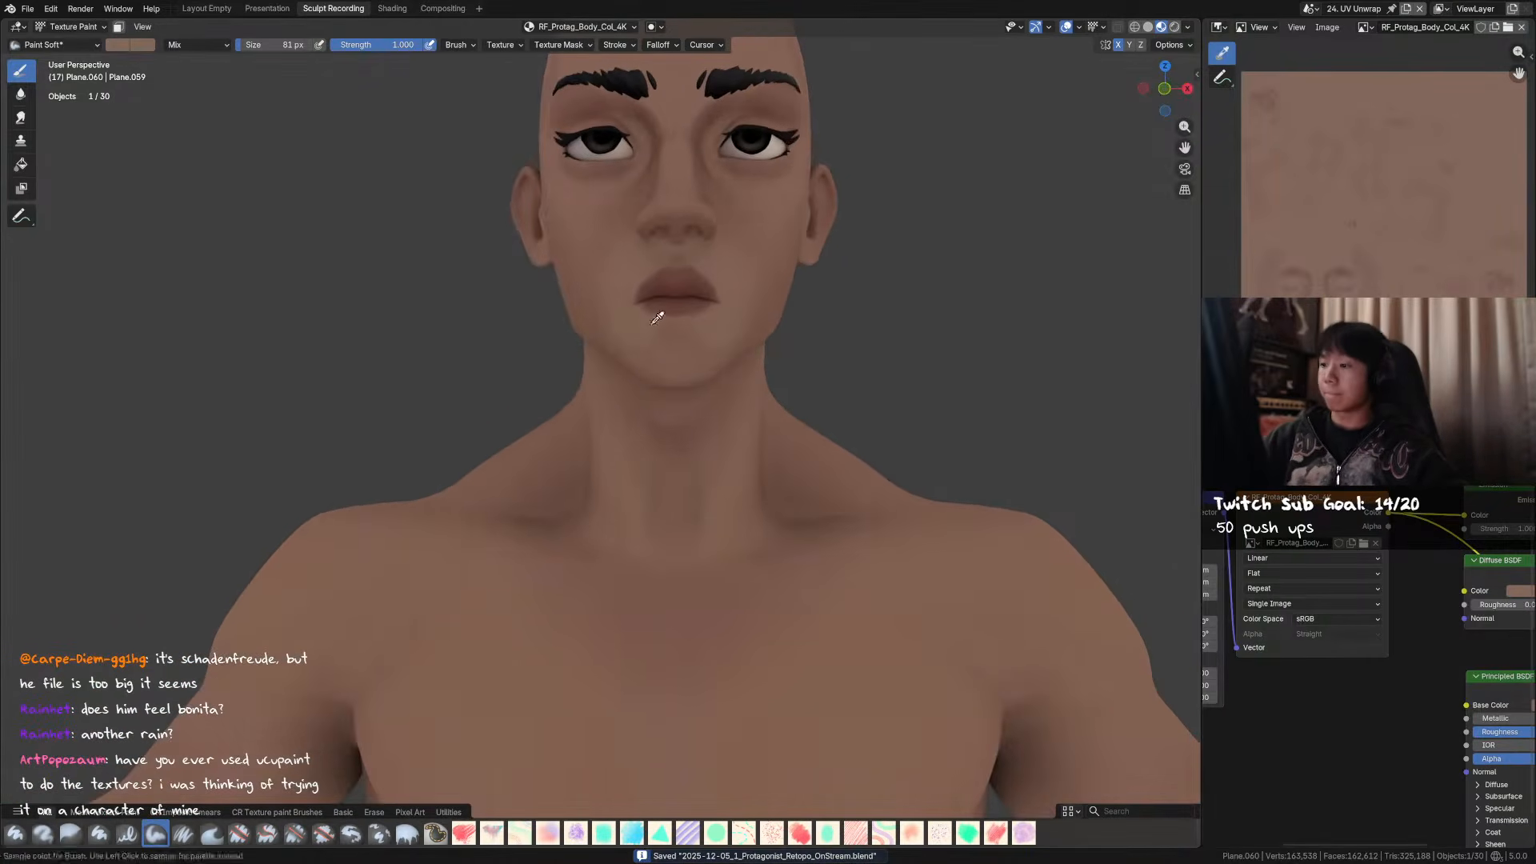
left_click(649, 325)
left_click_drag(648, 325, 705, 329)
mouse_move(704, 328)
middle_mouse_down()
mouse_move(706, 357)
mouse_move(710, 332)
mouse_move(727, 353)
mouse_move(704, 326)
middle_mouse_up()
key("f")
left_click(697, 326)
key("f")
left_click(680, 344)
key("f")
left_click(693, 326)
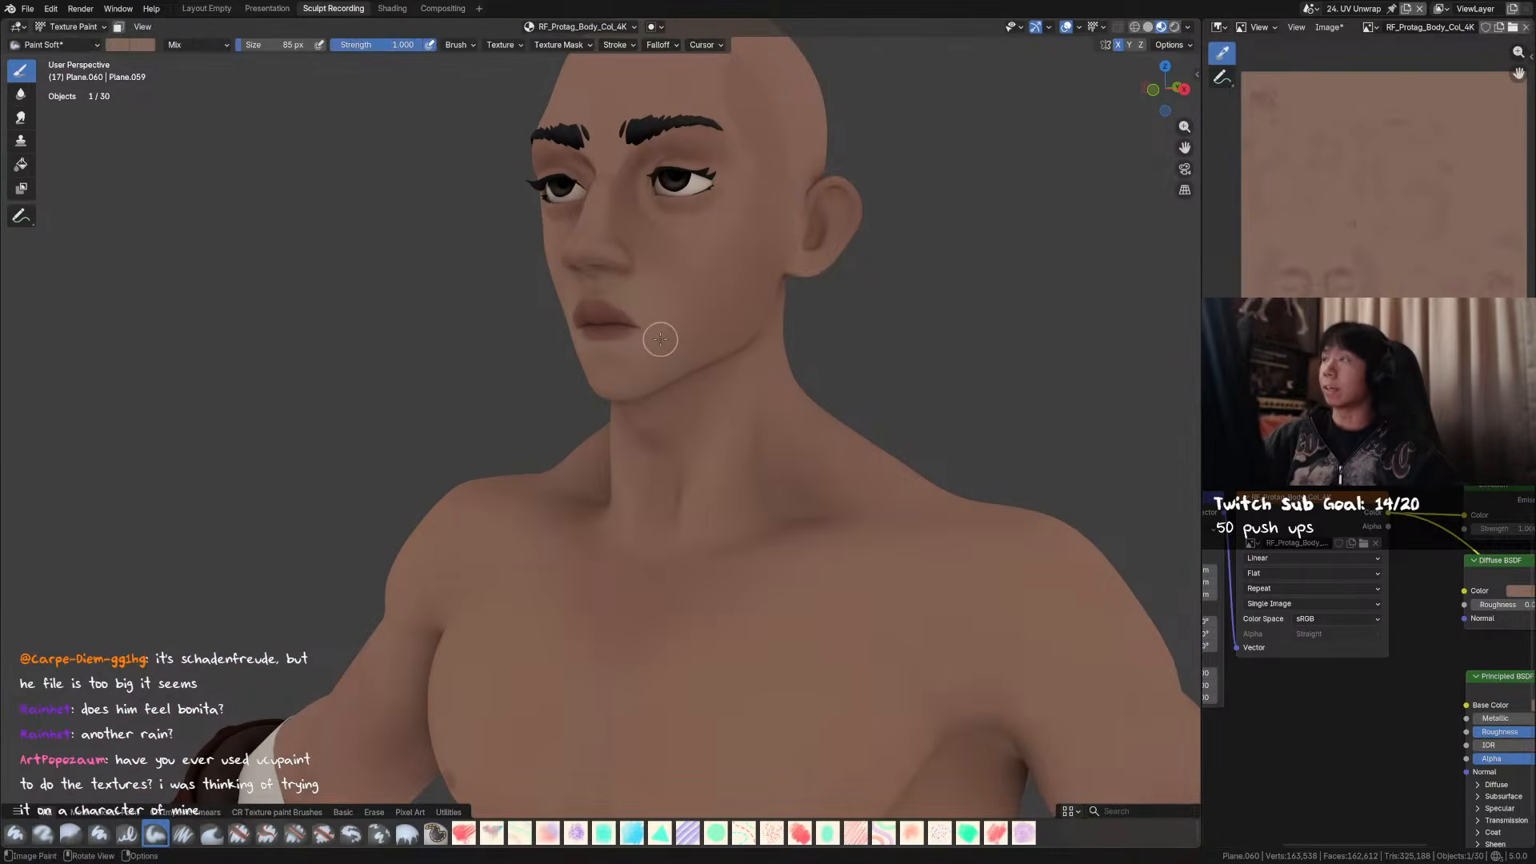
- Touch up the skin beside the mouth corner with a 65 to 74 px brush, and save the file
key("bracketleft")
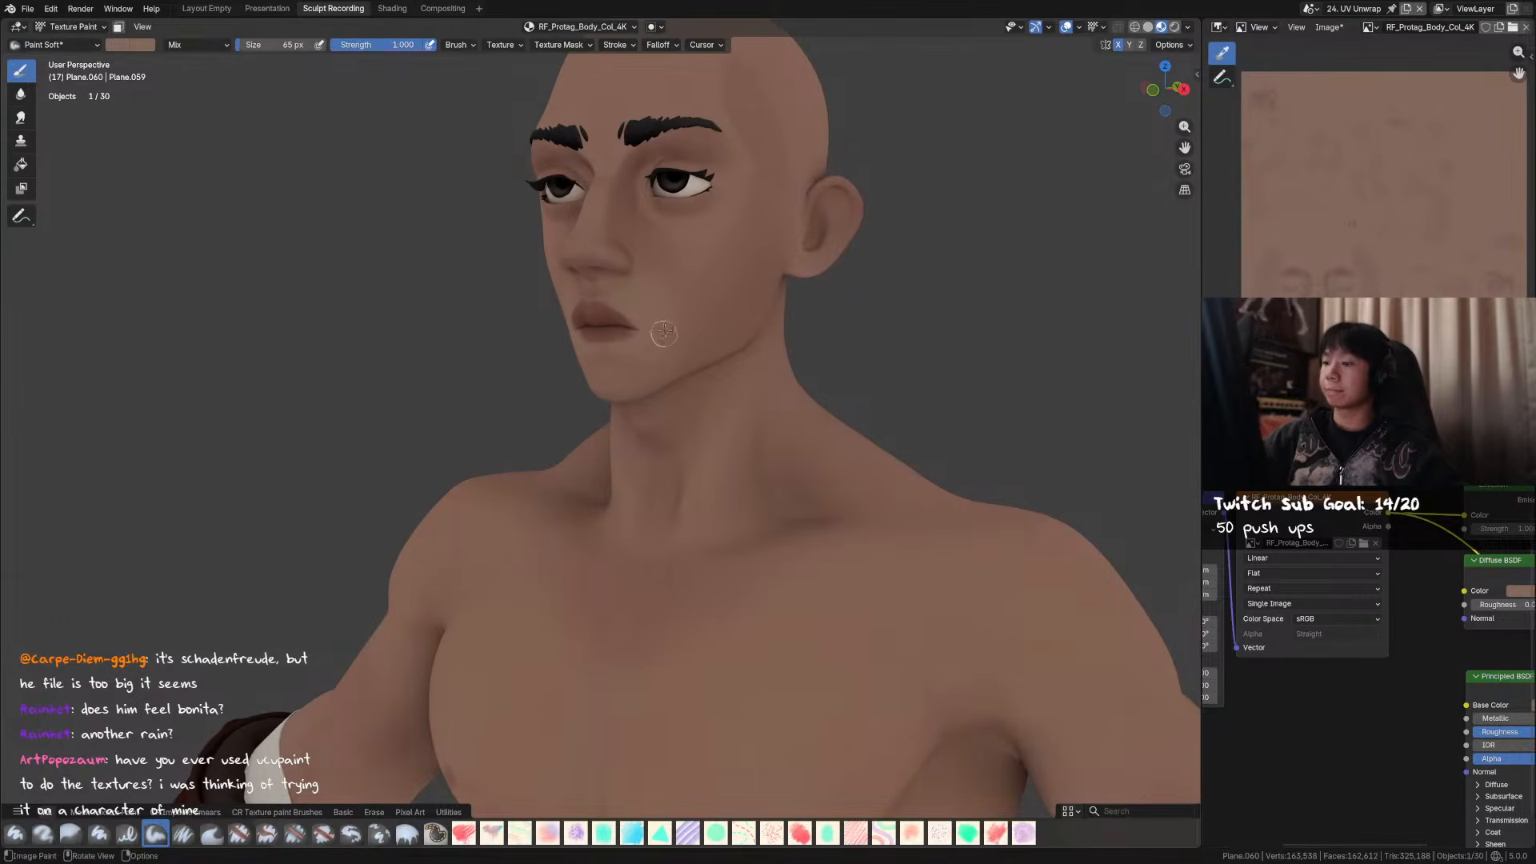
middle_click_drag(661, 337, 710, 315)
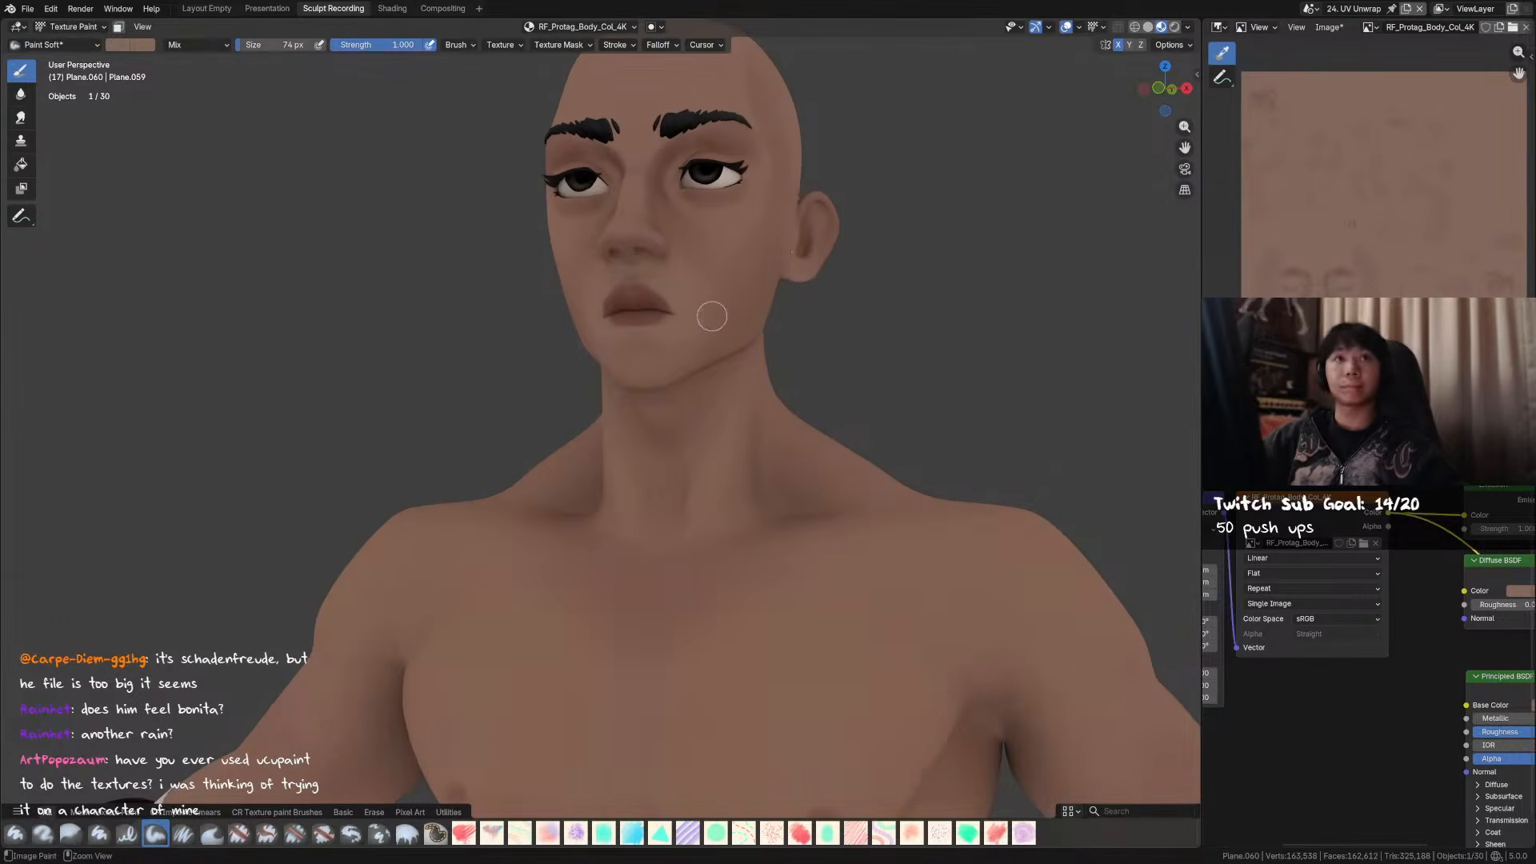
key("ctrl+s")
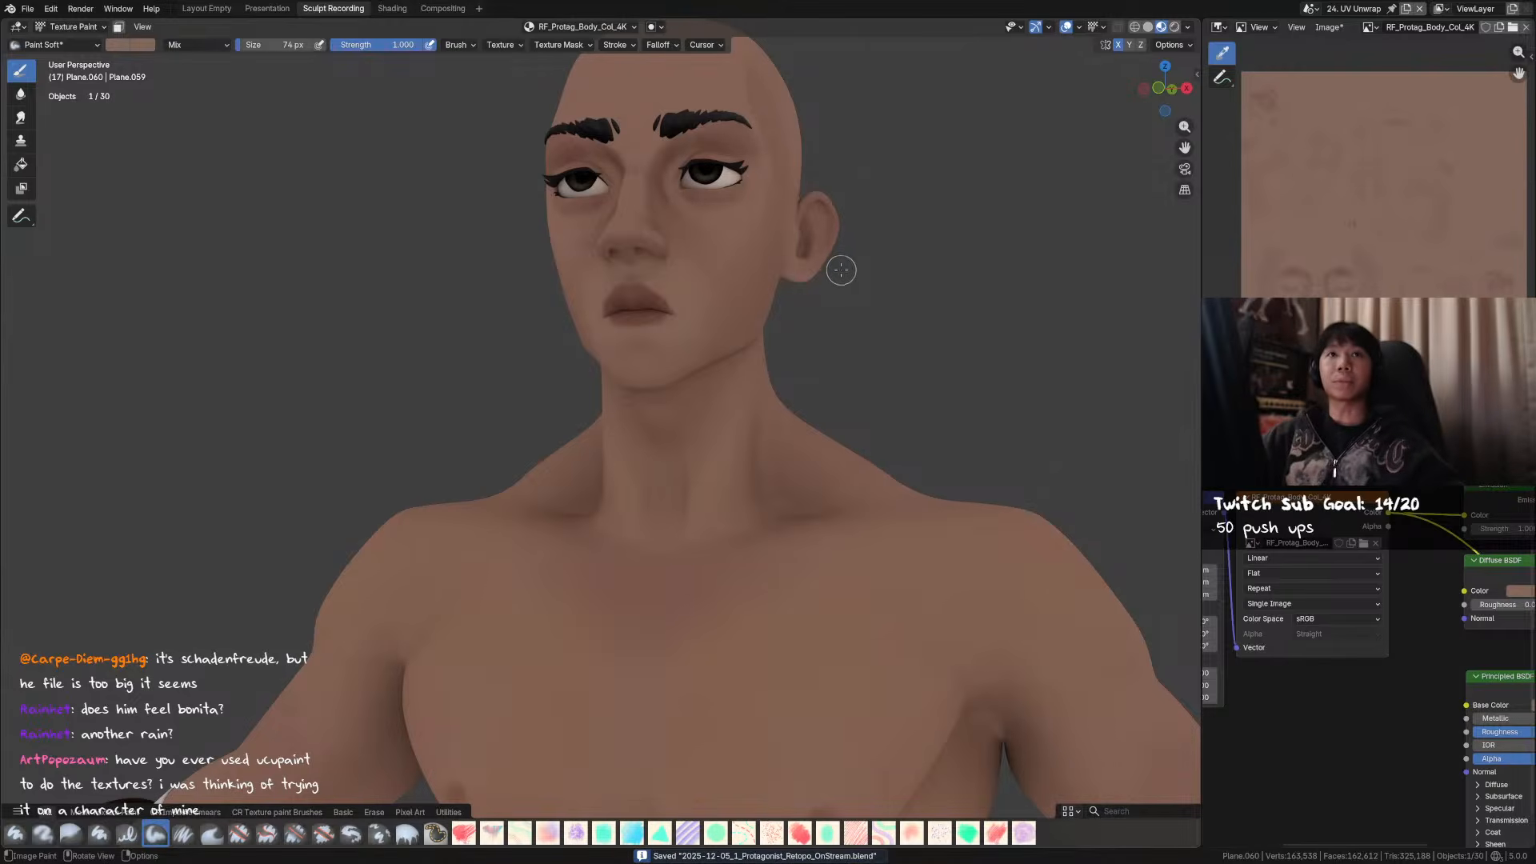
- Blend the chin and front of the jaw with the brush at about 88 px, and save the file
middle_click_drag(835, 271, 745, 387)
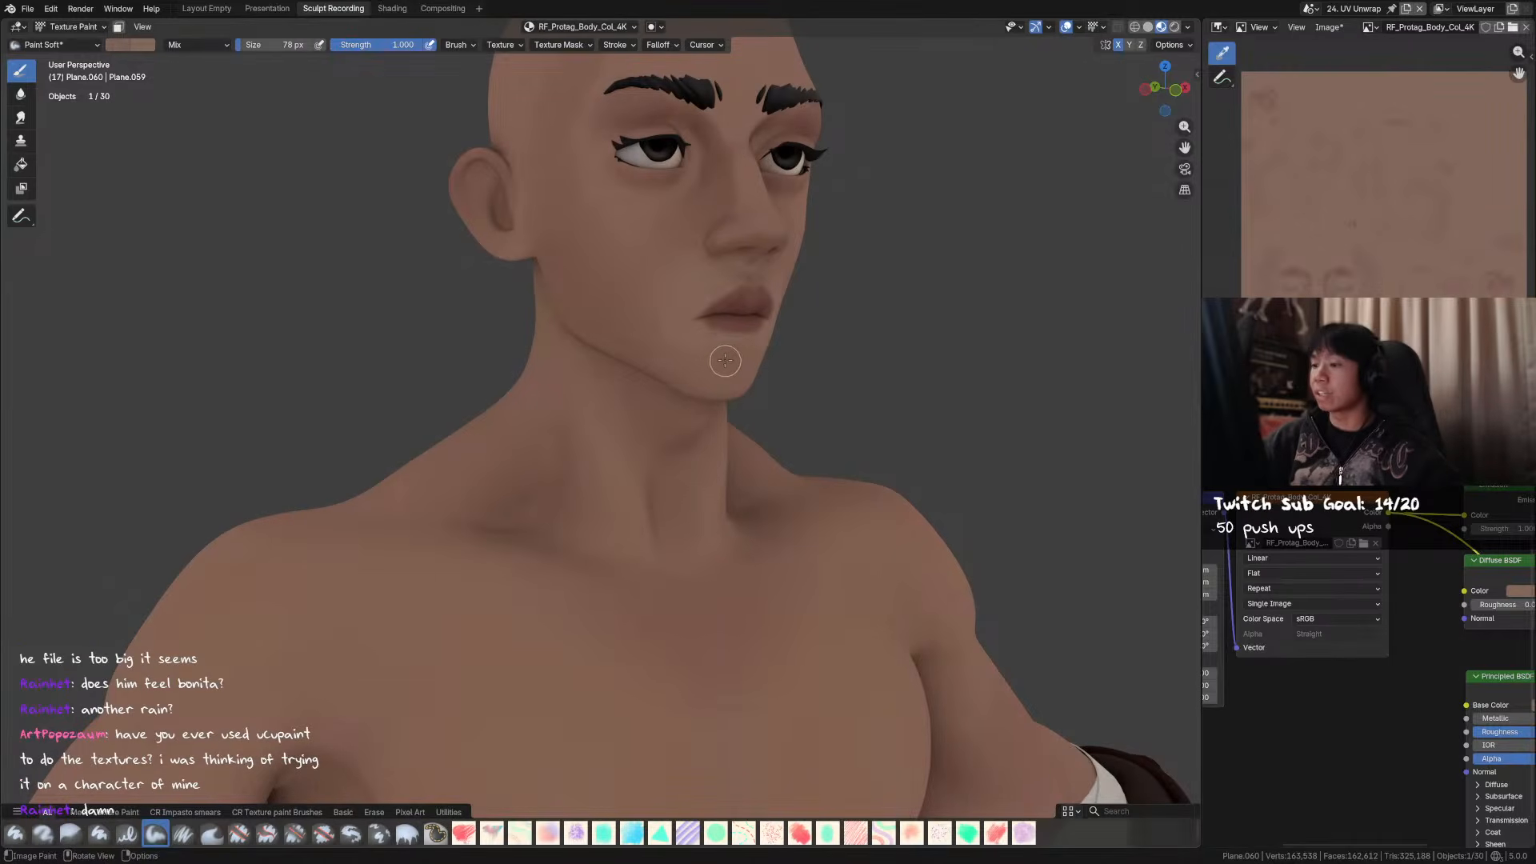
key("f")
left_click(740, 368)
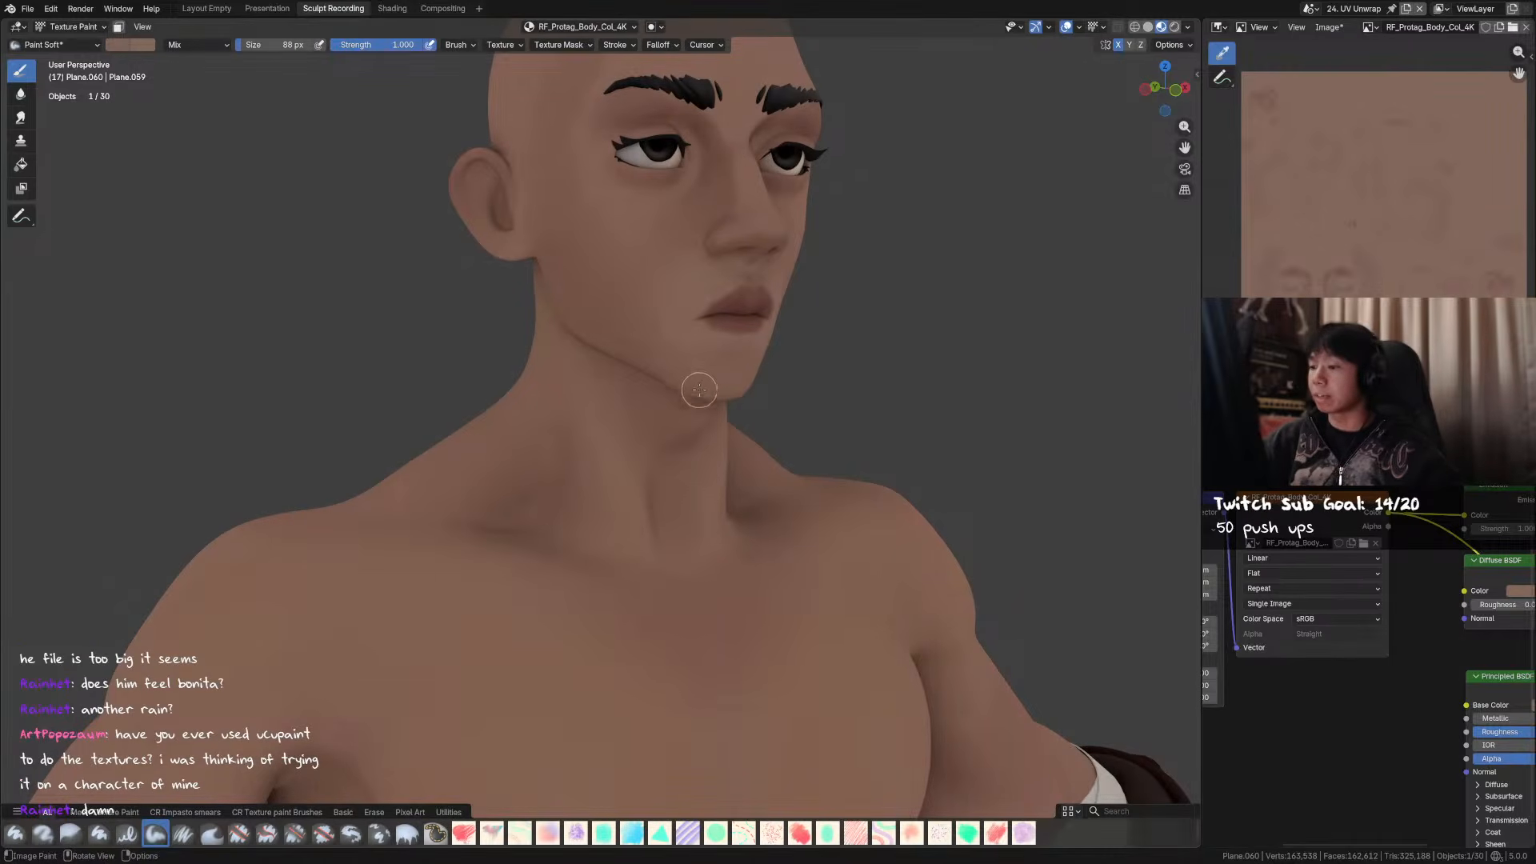
key("f")
left_click(671, 365)
key("ctrl+s")
- Soften the cheek and jawline from a low side angle with the brush at about 109 px, and save the file
mouse_move(846, 363)
middle_mouse_down()
mouse_move(936, 387)
mouse_move(798, 352)
mouse_move(802, 333)
mouse_move(744, 335)
mouse_move(782, 293)
middle_mouse_up()
key("f")
left_click(879, 326)
left_click(778, 325)
key("f")
left_click(886, 305)
key("f")
left_click(728, 365)
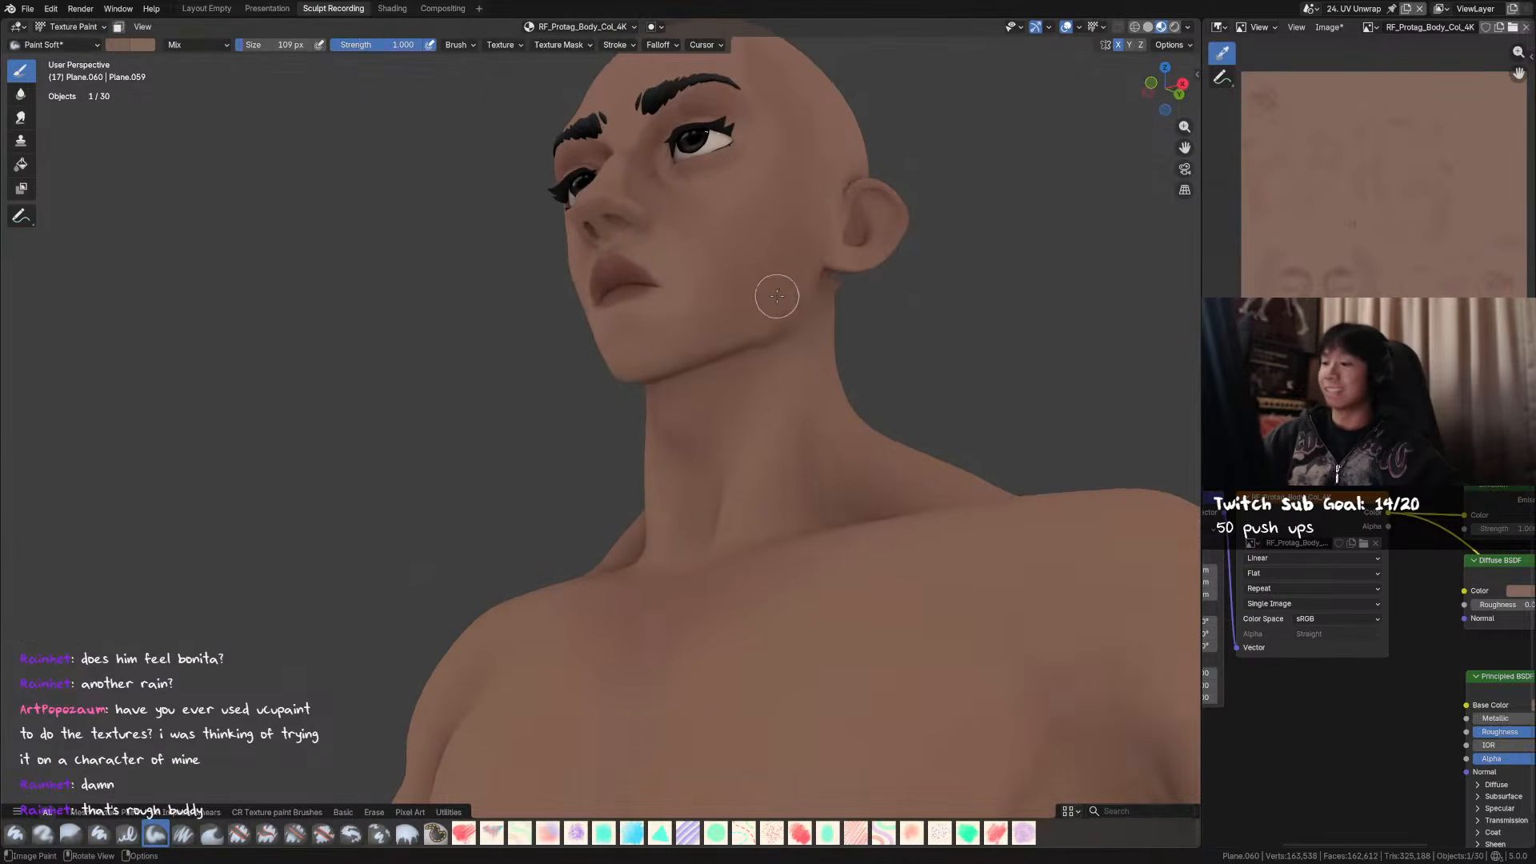
mouse_move(750, 356)
middle_mouse_down()
mouse_move(816, 312)
mouse_move(806, 274)
mouse_move(824, 264)
mouse_move(750, 276)
mouse_move(803, 302)
mouse_move(662, 281)
mouse_move(724, 312)
mouse_move(728, 337)
middle_mouse_up()
key("ctrl+s")
- Blend the cheek skin between the mouth and ear with the brush resized to about 96 px
key("bracketright")
left_click(735, 285)
middle_click_drag(811, 299, 771, 341)
key("f")
left_click_drag(641, 291, 675, 309)
mouse_move(702, 300)
middle_mouse_down()
mouse_move(715, 321)
mouse_move(867, 296)
mouse_move(683, 302)
mouse_move(771, 350)
mouse_move(664, 352)
mouse_move(764, 353)
middle_mouse_up()
- Switch the brush to Multiply at 0.058 strength and 79 px, and lightly shade the cheek
left_click(198, 45)
left_click(180, 124)
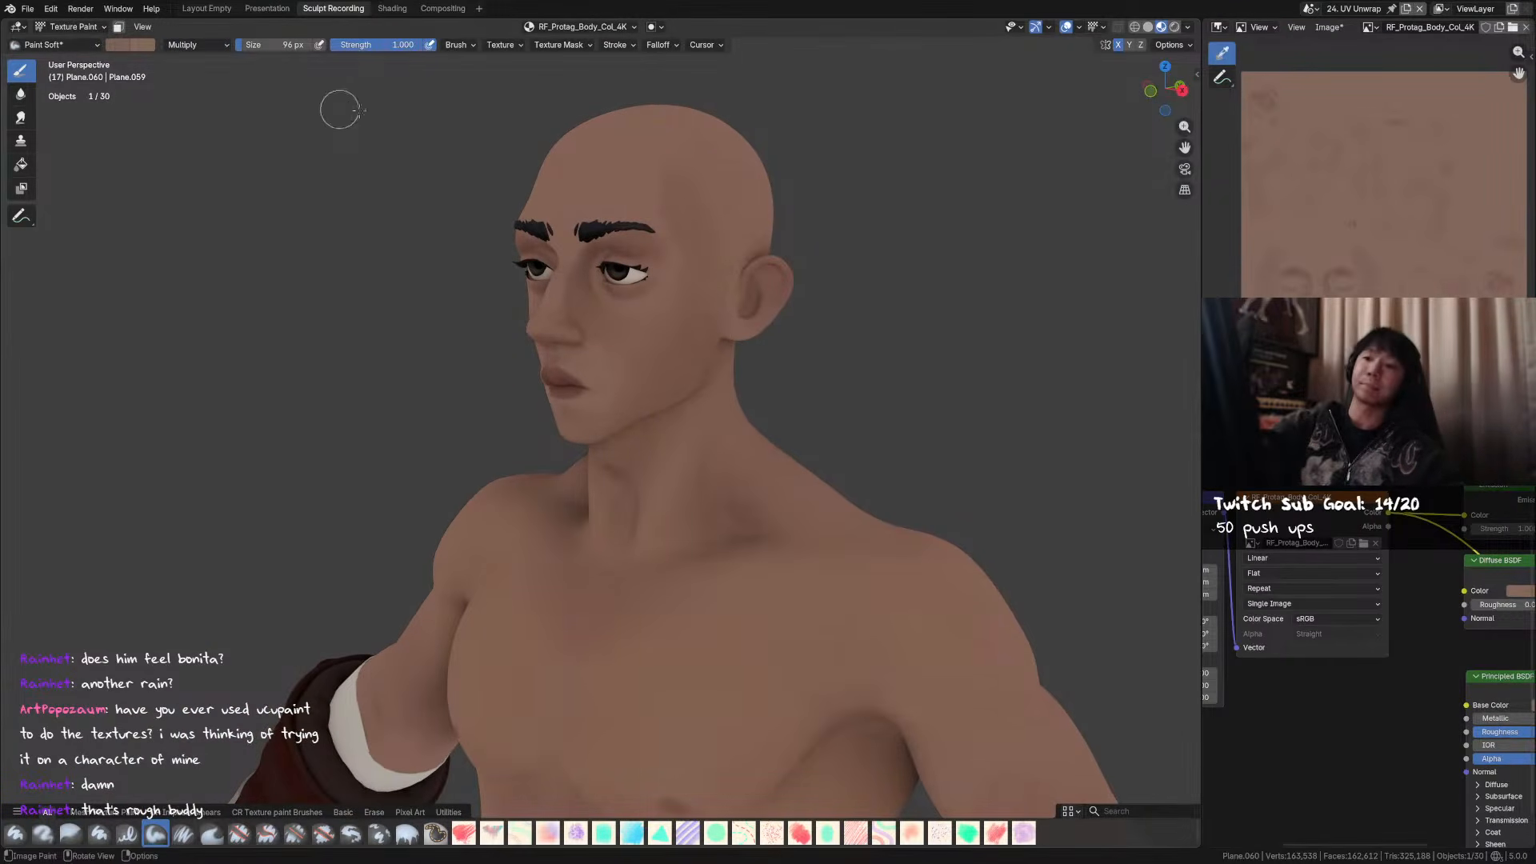
key("shift+f")
left_click(721, 344)
middle_click_drag(627, 346, 737, 320)
key("f")
left_click(689, 350)
key("shift+f")
left_click(679, 357)
key("f")
left_click(690, 358)
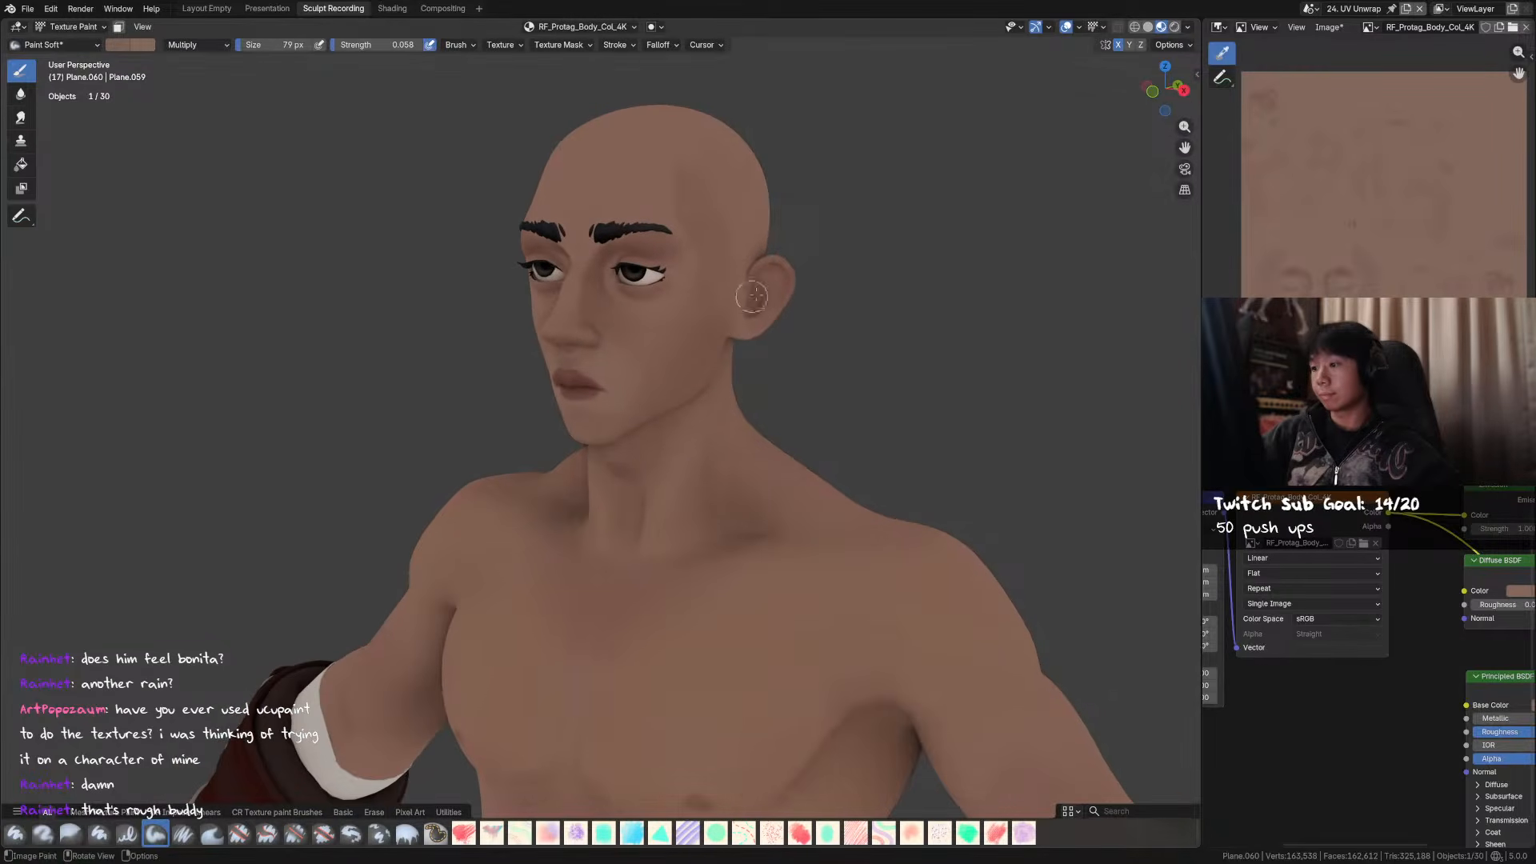
- Adjust the brush color, softly shade the cheek near the ear with the Multiply brush at 88 px, and save the file
left_click(185, 45)
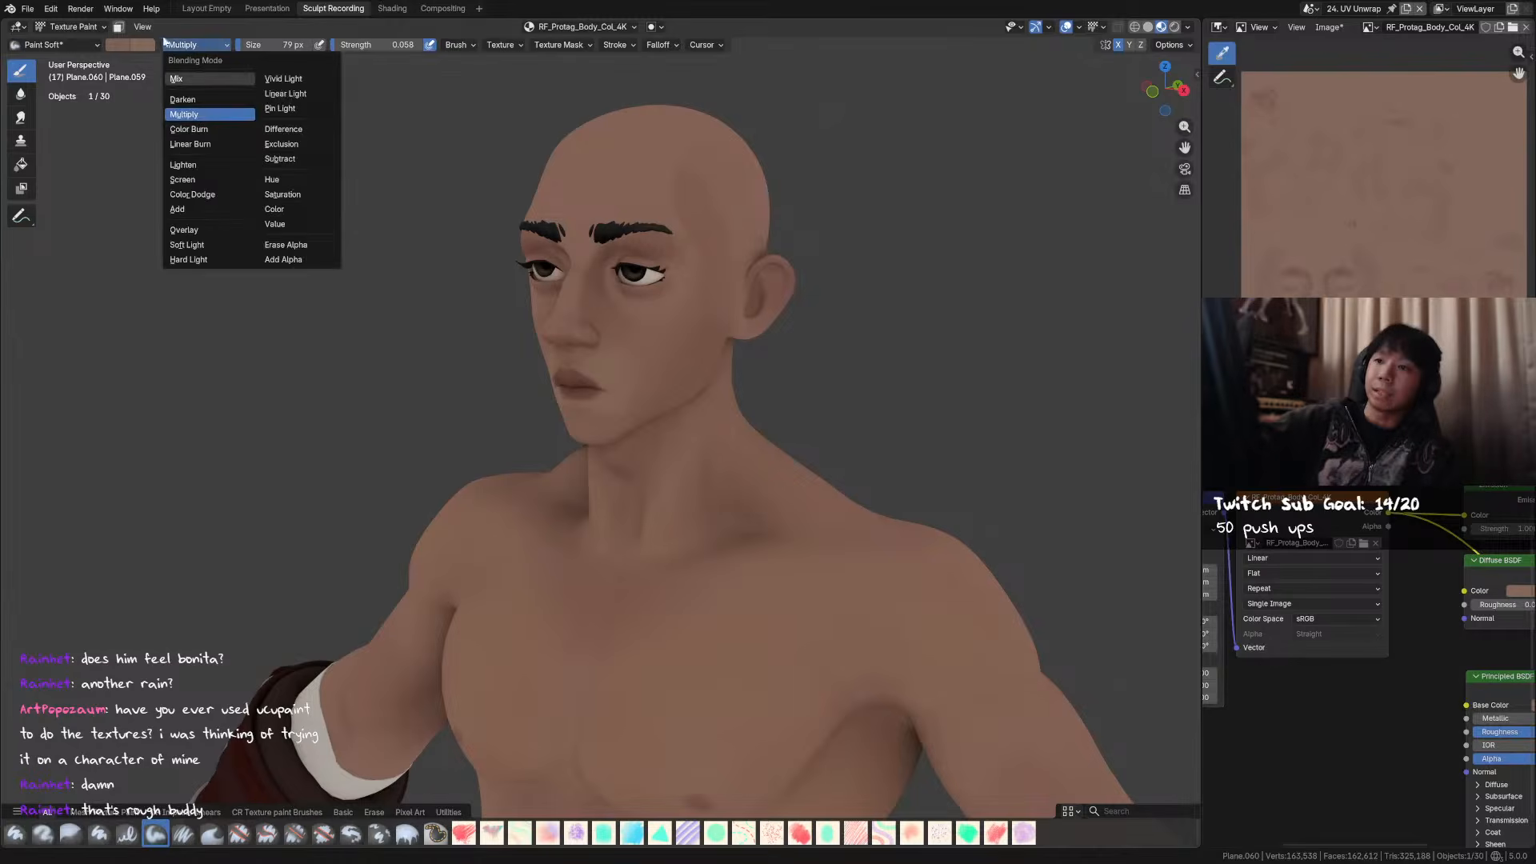
left_click(120, 45)
left_click(117, 48)
left_click_drag(214, 232, 225, 235)
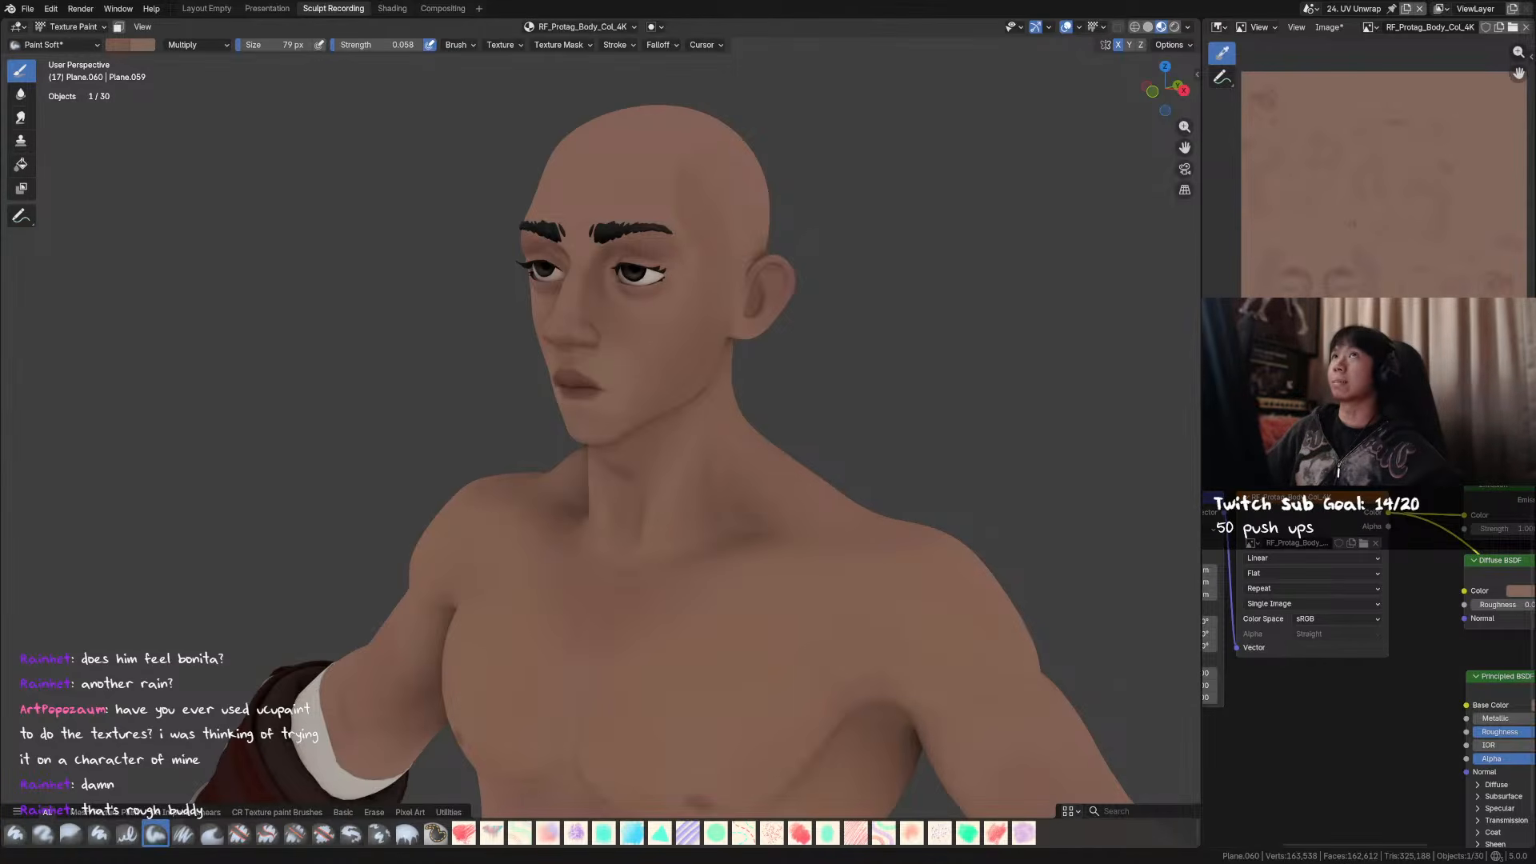
mouse_move(791, 262)
middle_mouse_down()
mouse_move(807, 239)
mouse_move(680, 352)
mouse_move(744, 314)
middle_mouse_up()
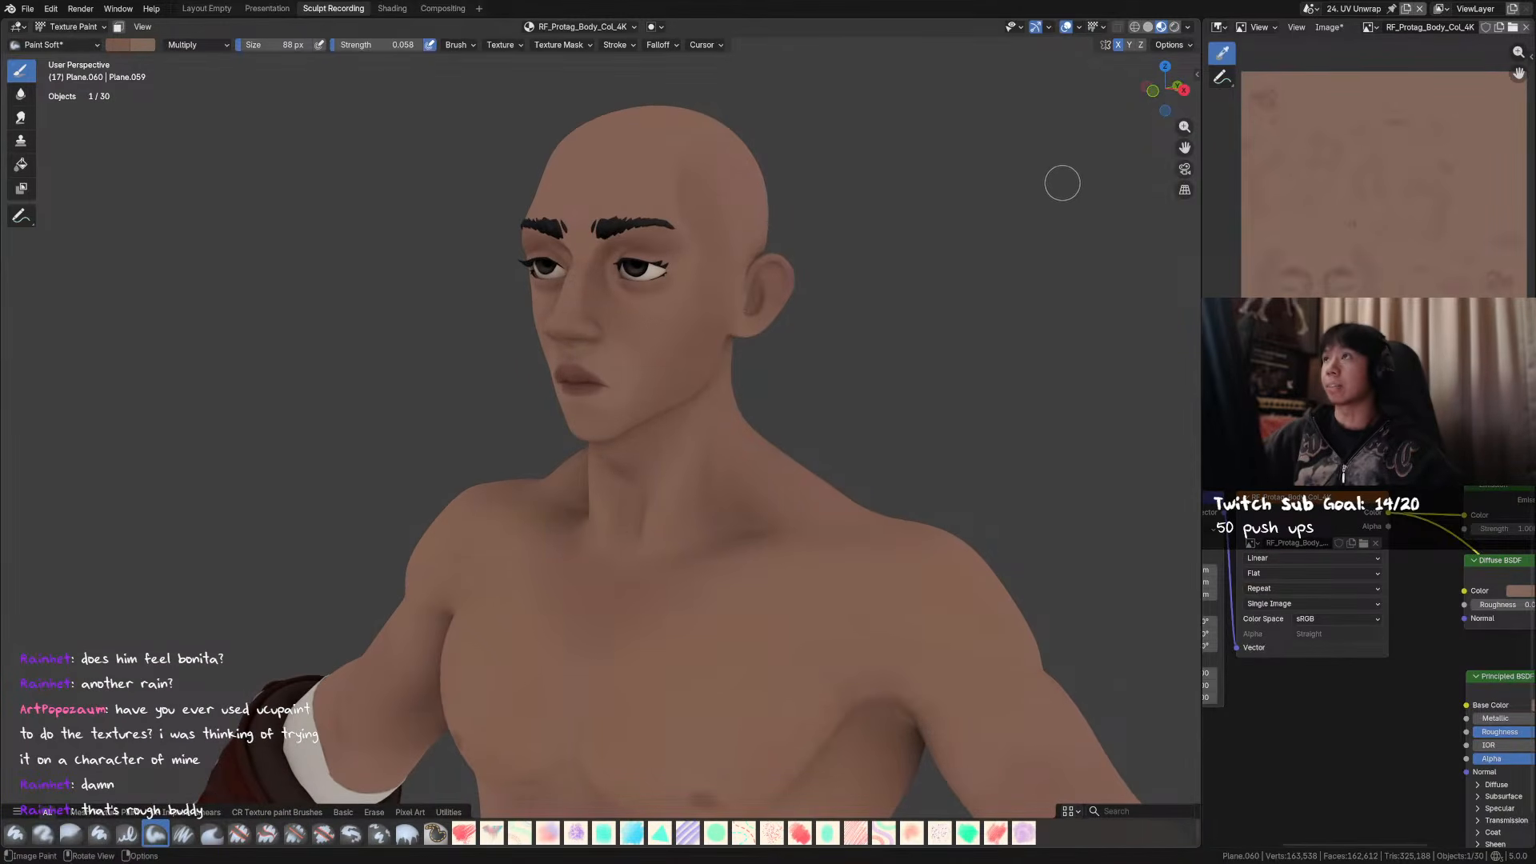
middle_click_drag(795, 237, 723, 280)
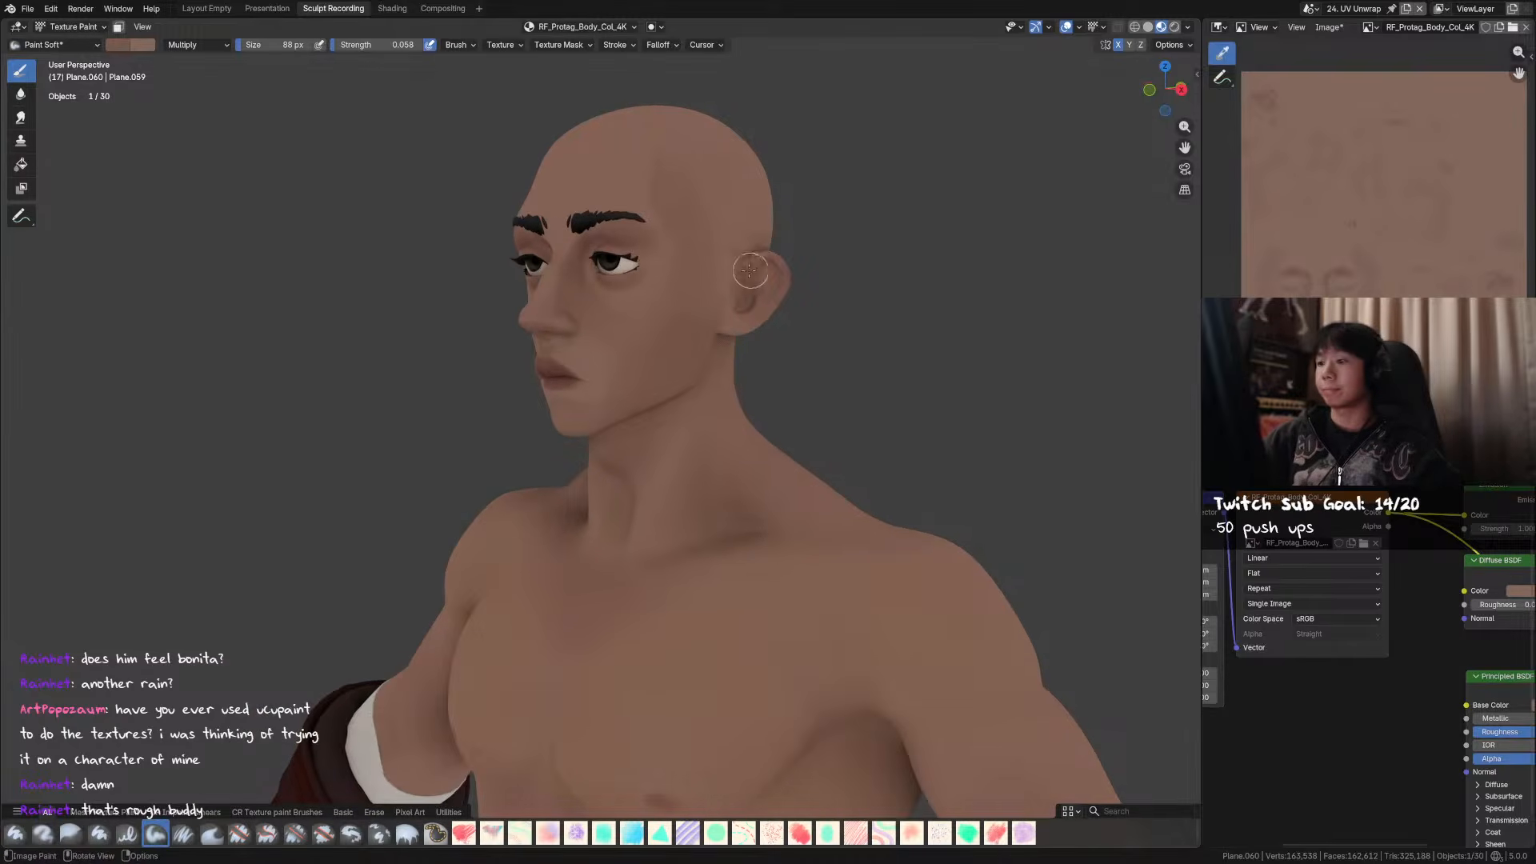
key("ctrl+s")
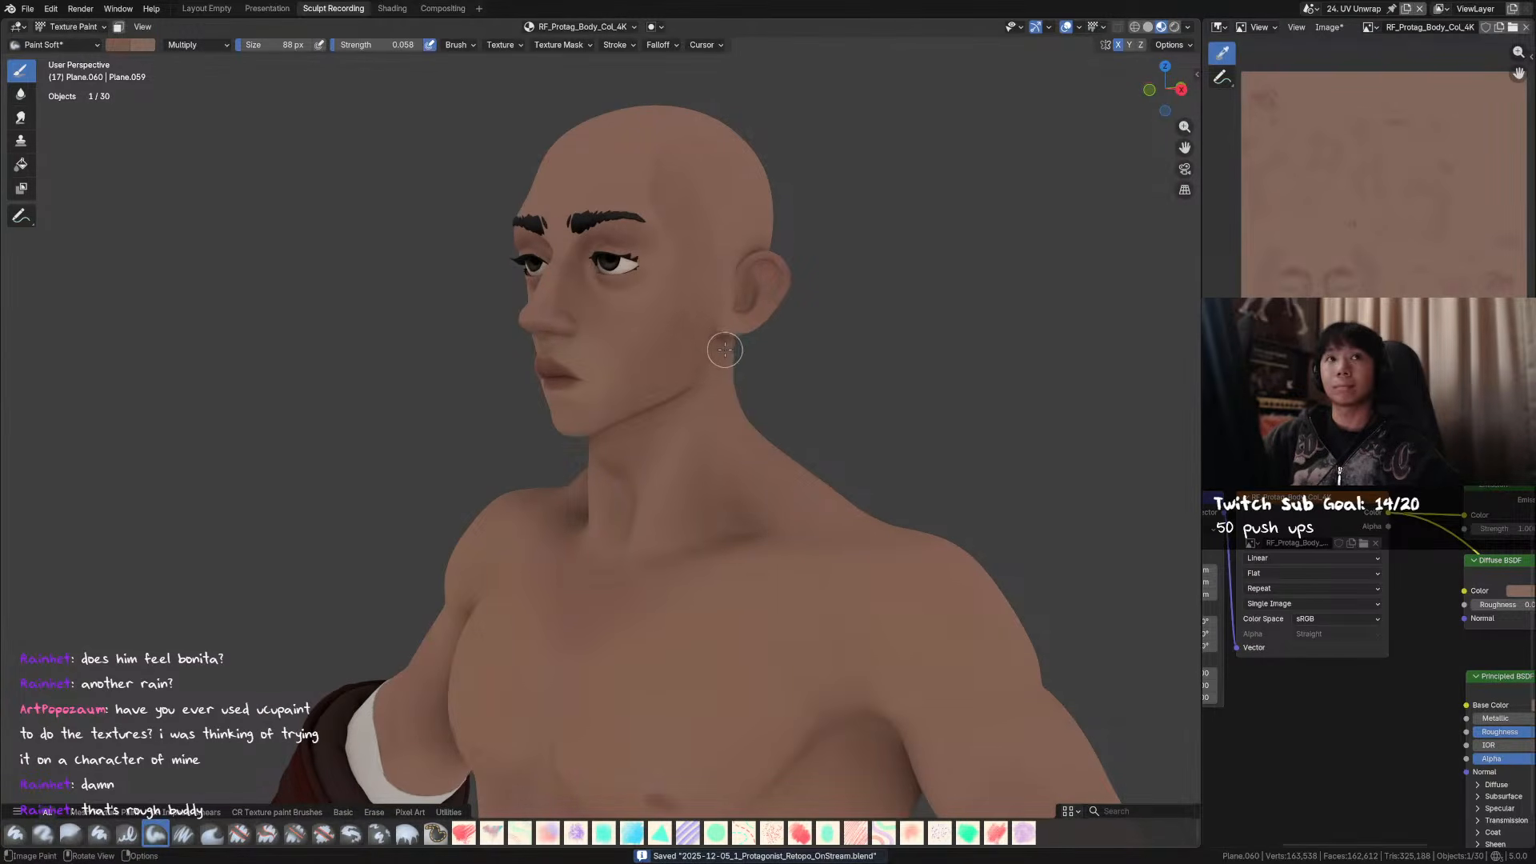
middle_click_drag(717, 354, 744, 316)
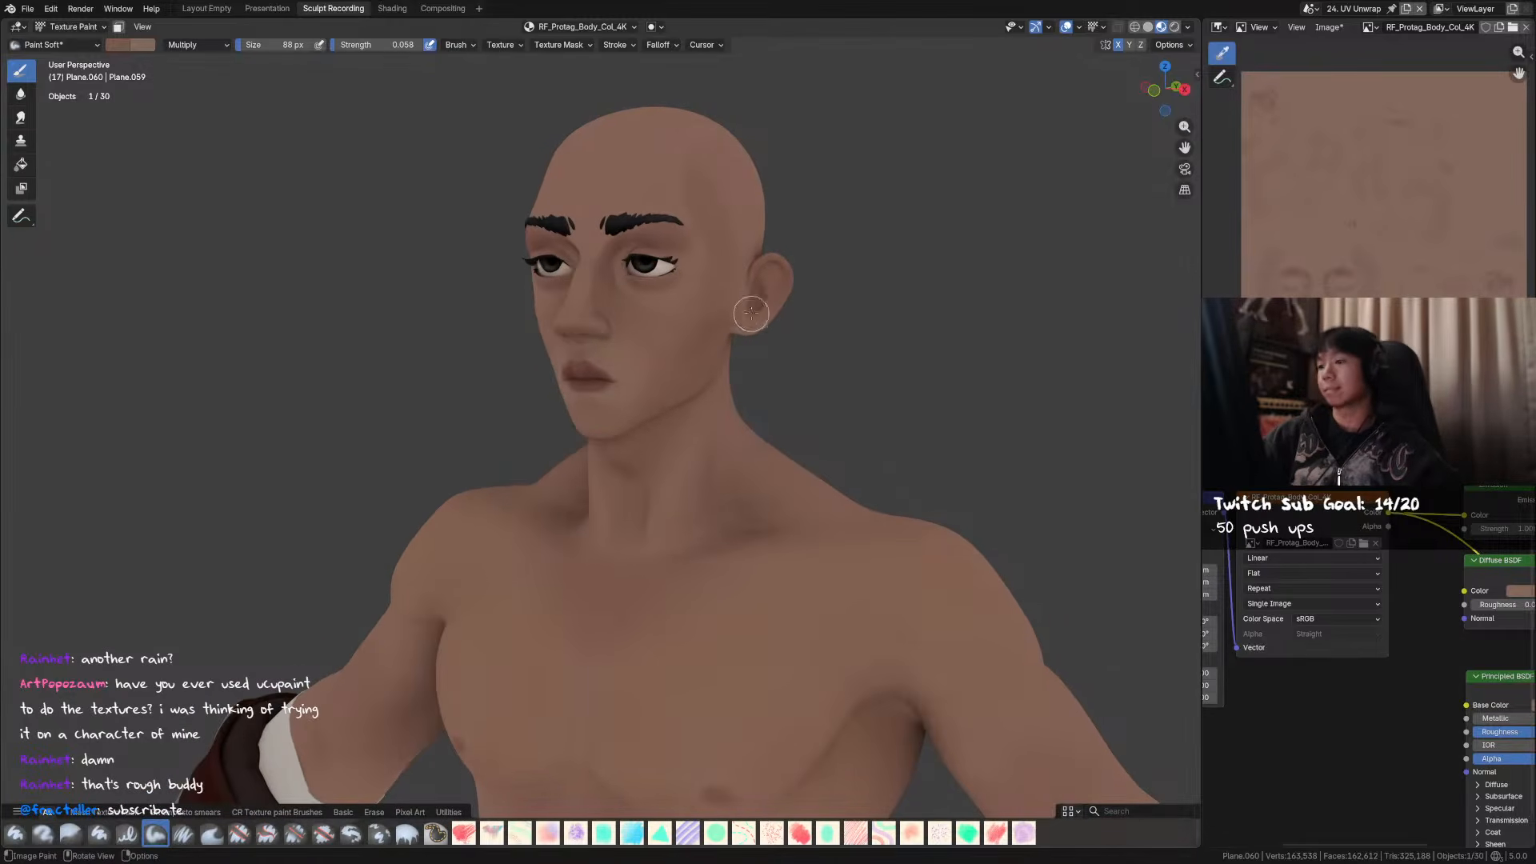
- Set the brush back to Mix with 0.571 strength and about 87 px, and blend the cheek in front of the ear
left_click(215, 44)
left_click(186, 75)
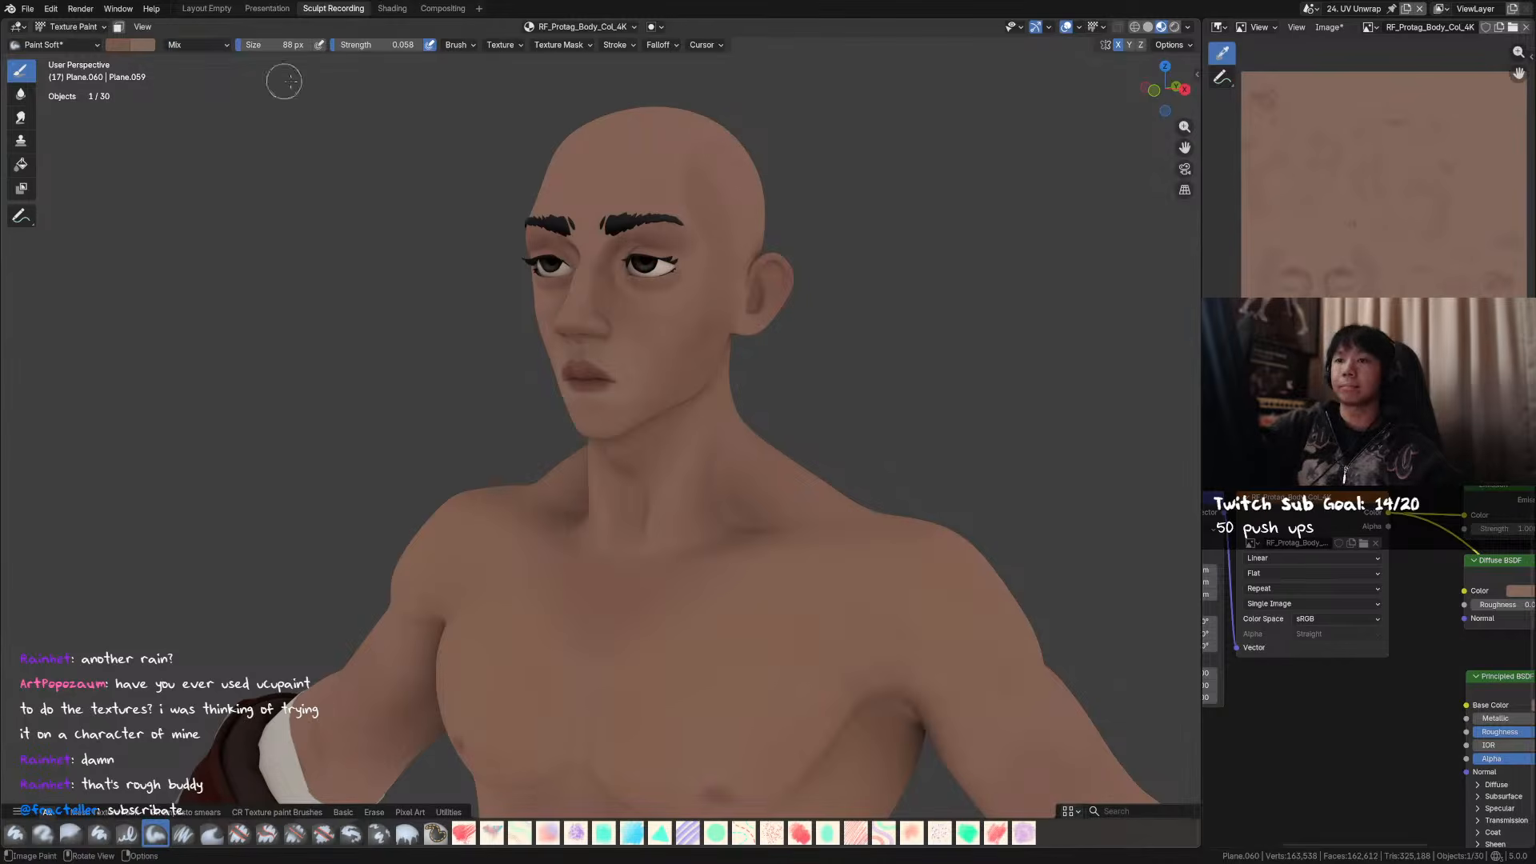
middle_click_drag(813, 254, 742, 308)
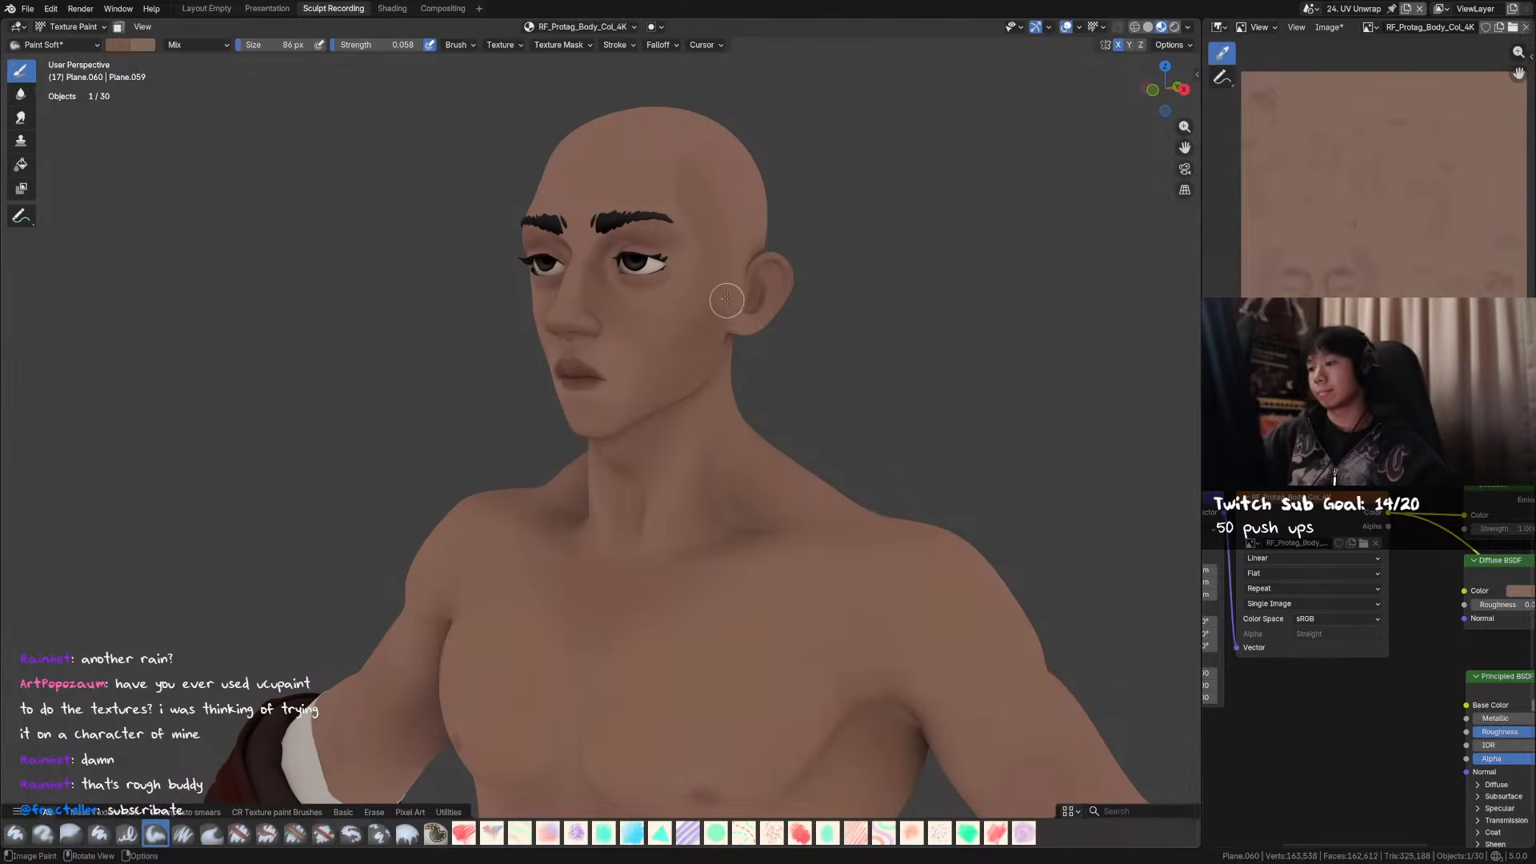
key("f")
left_click(691, 345)
mouse_move(708, 329)
middle_mouse_down()
mouse_move(661, 363)
mouse_move(704, 333)
middle_mouse_up()
key("f")
left_click(750, 303)
key("shift+f")
left_click(687, 367)
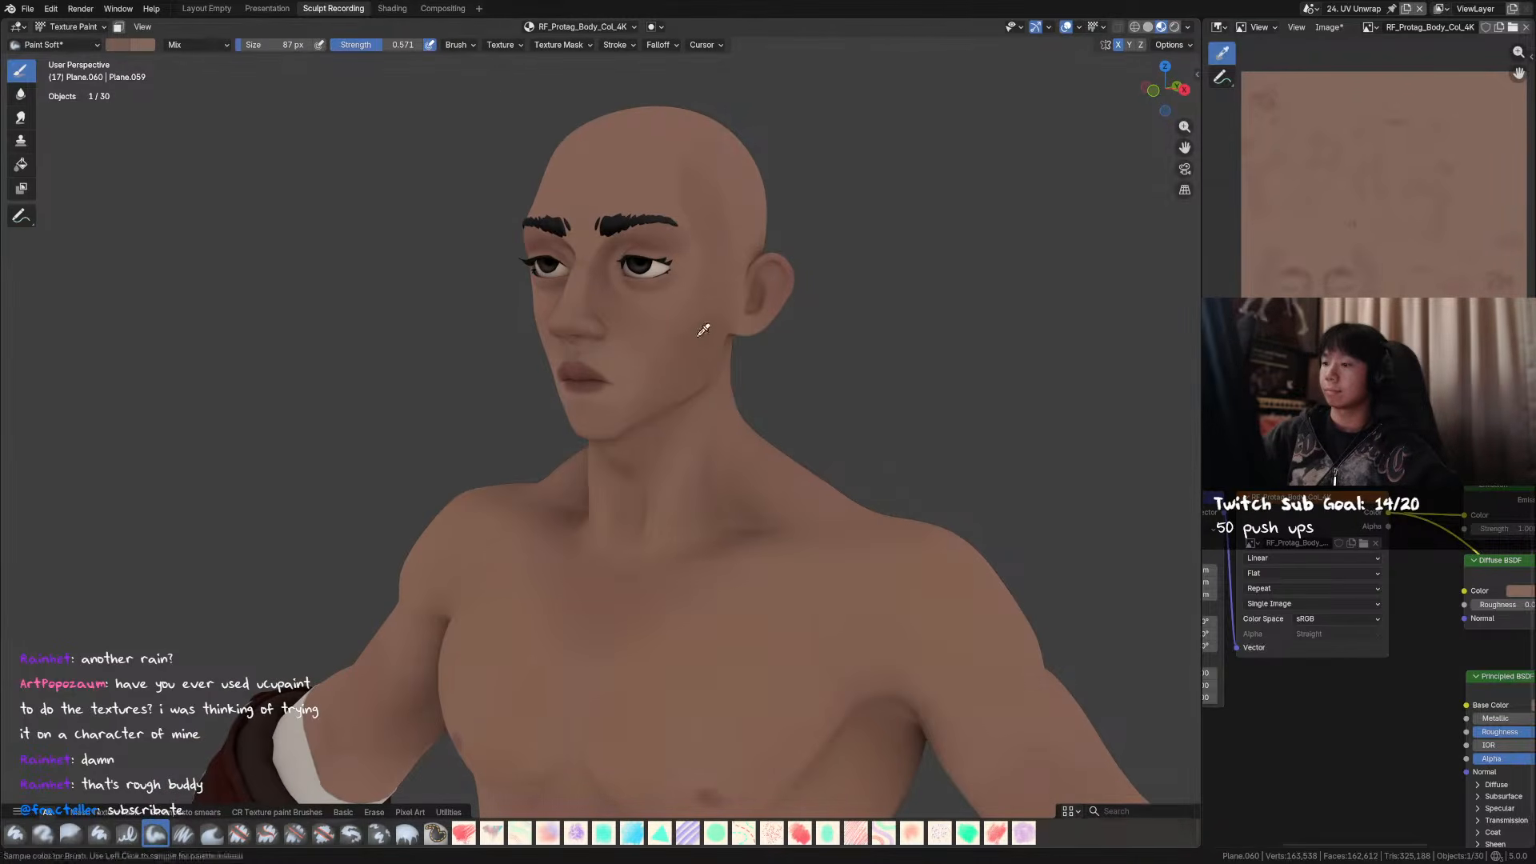
- Smooth the lower cheek with the brush reduced to 69 px, and save the file
key("f")
left_click(703, 332)
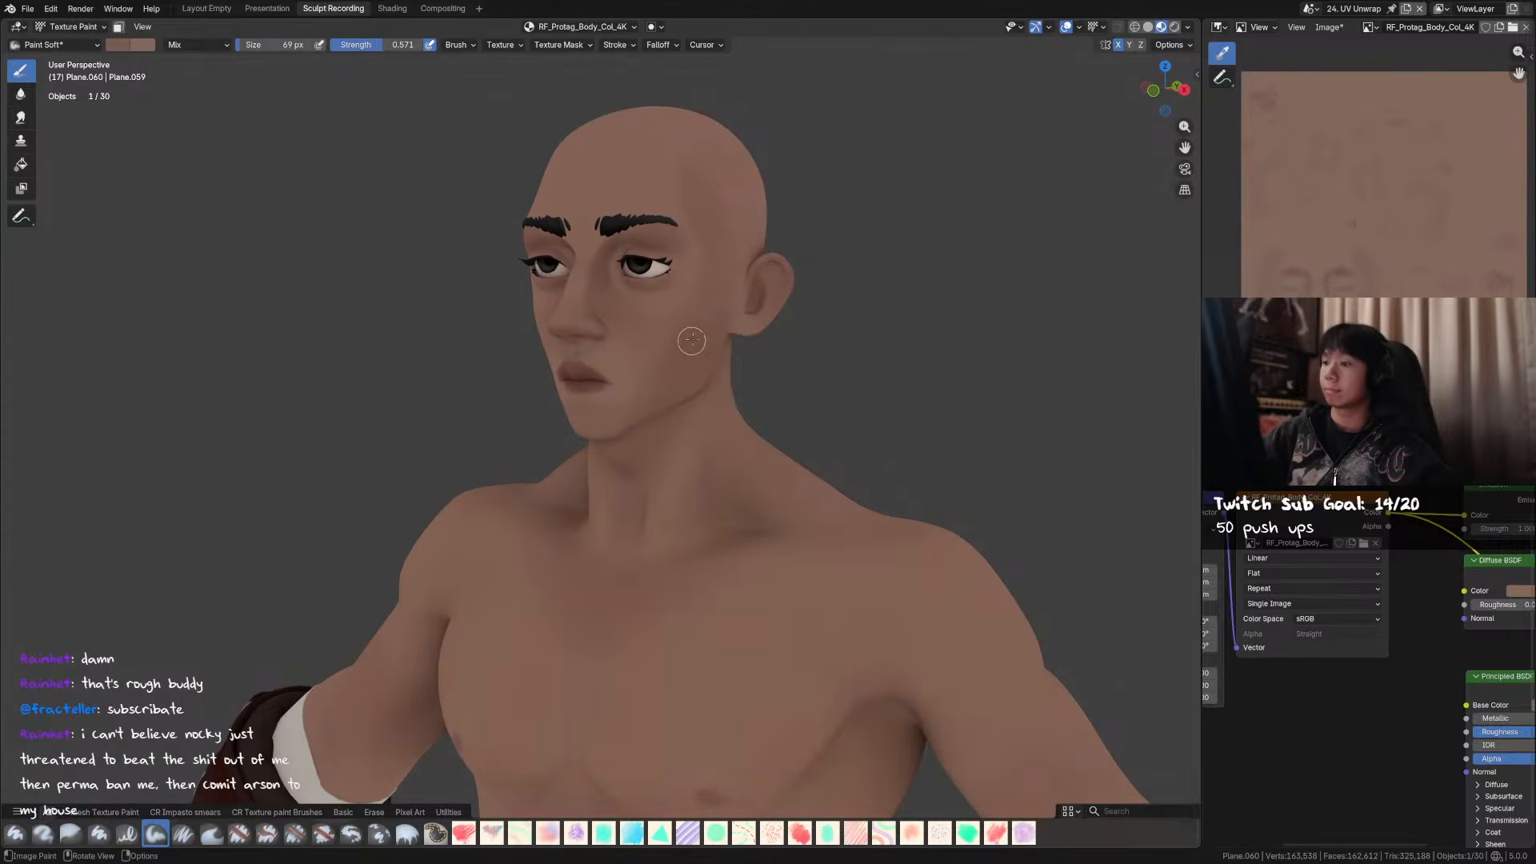
mouse_move(697, 342)
middle_mouse_down()
mouse_move(719, 320)
mouse_move(710, 356)
middle_mouse_up()
key("ctrl+s")
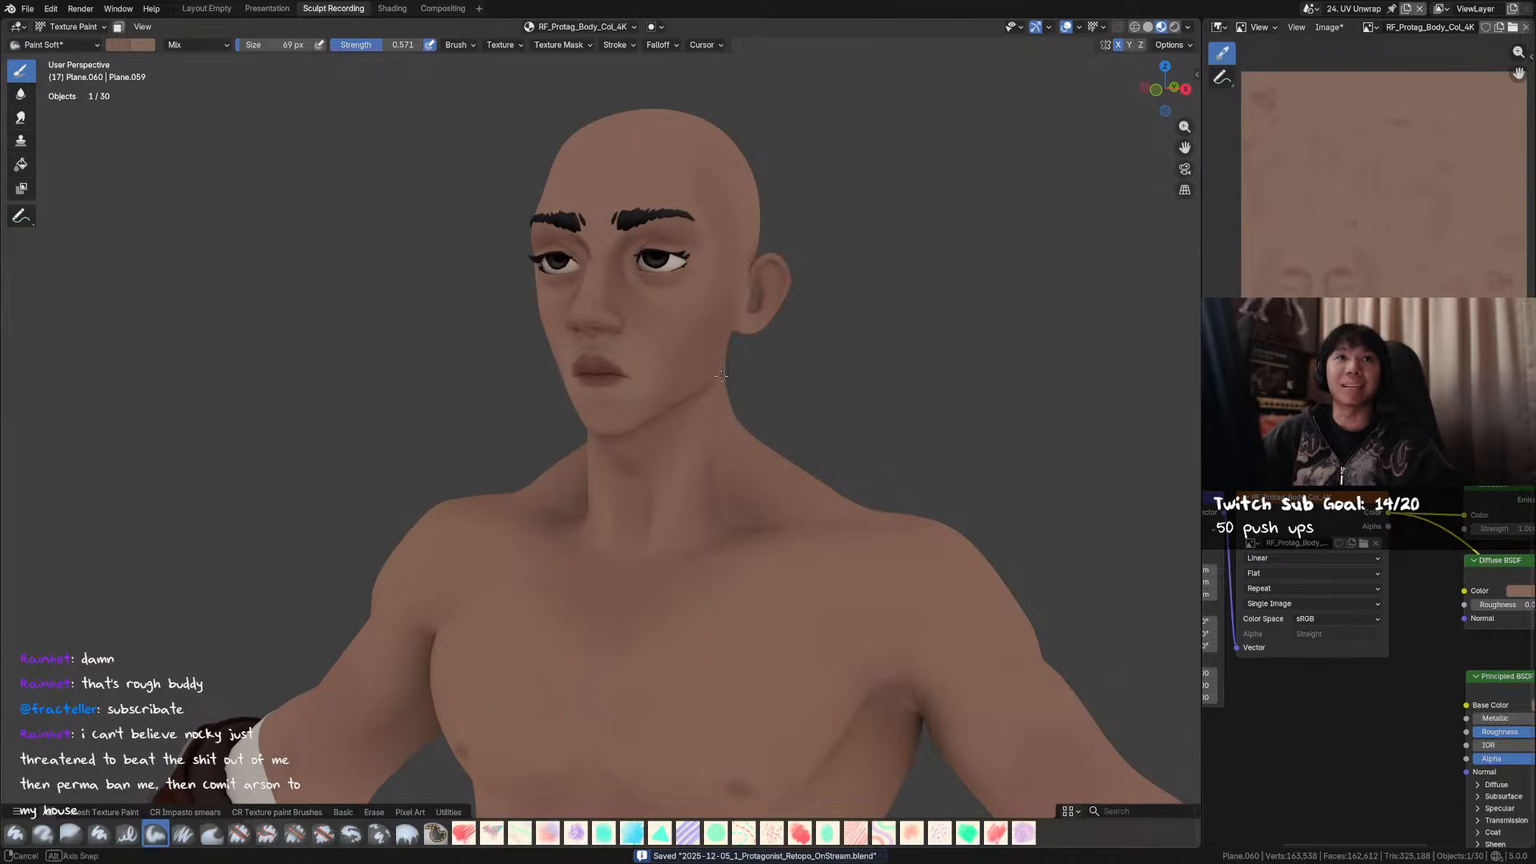
- Paint along the chin below the lips with a sampled skin color and the brush reduced to 47 px
mouse_move(744, 333)
middle_mouse_down()
mouse_move(779, 308)
mouse_move(729, 307)
mouse_move(715, 330)
middle_mouse_up()
key("s")
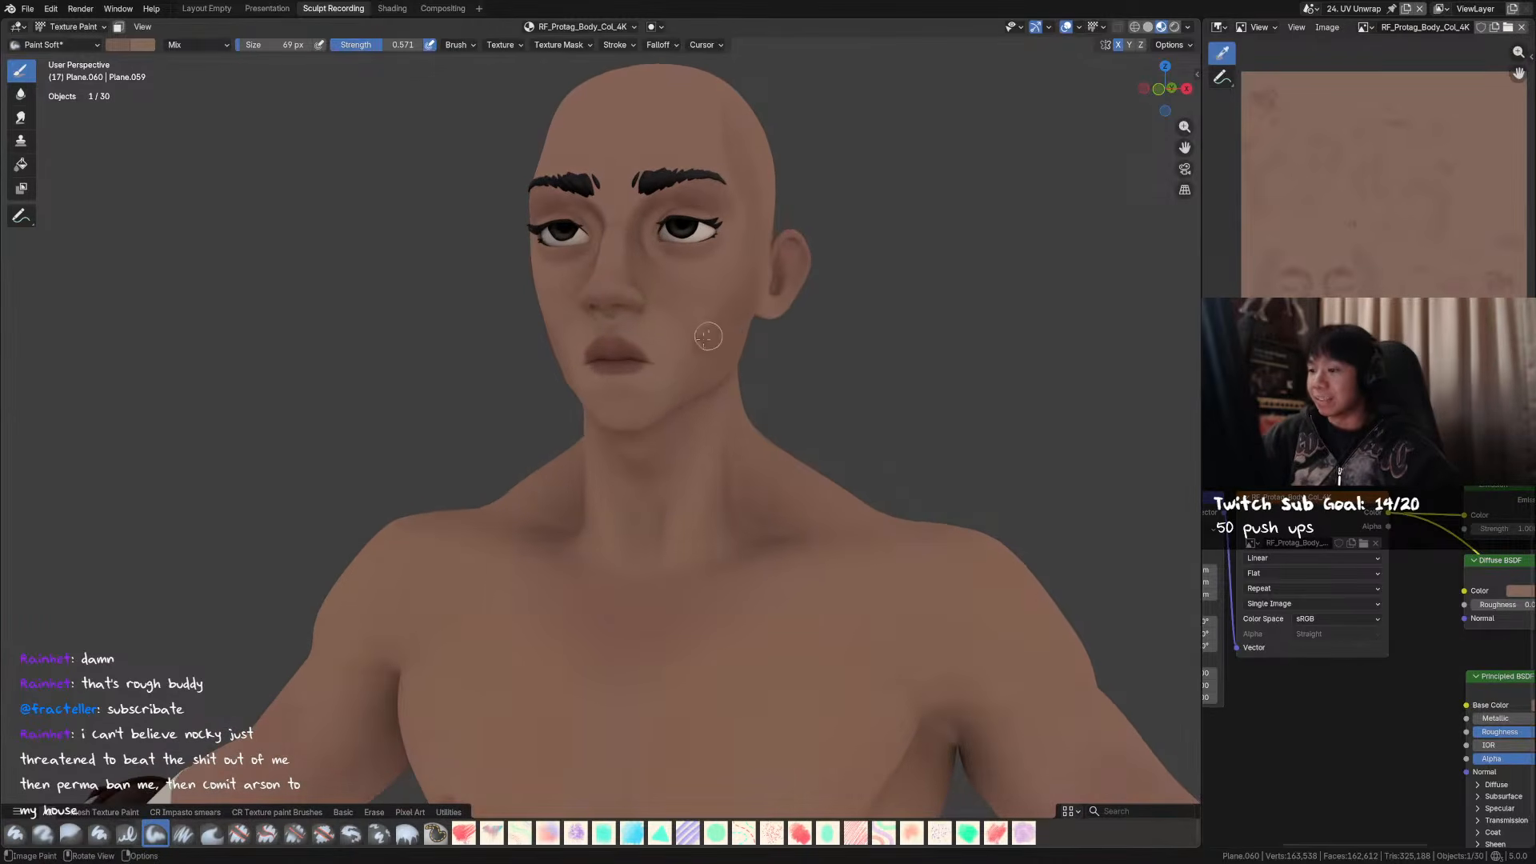
key("f")
left_click(624, 401)
key("f")
left_click(613, 391)
left_click_drag(614, 391, 643, 396)
middle_click_drag(645, 401, 636, 406)
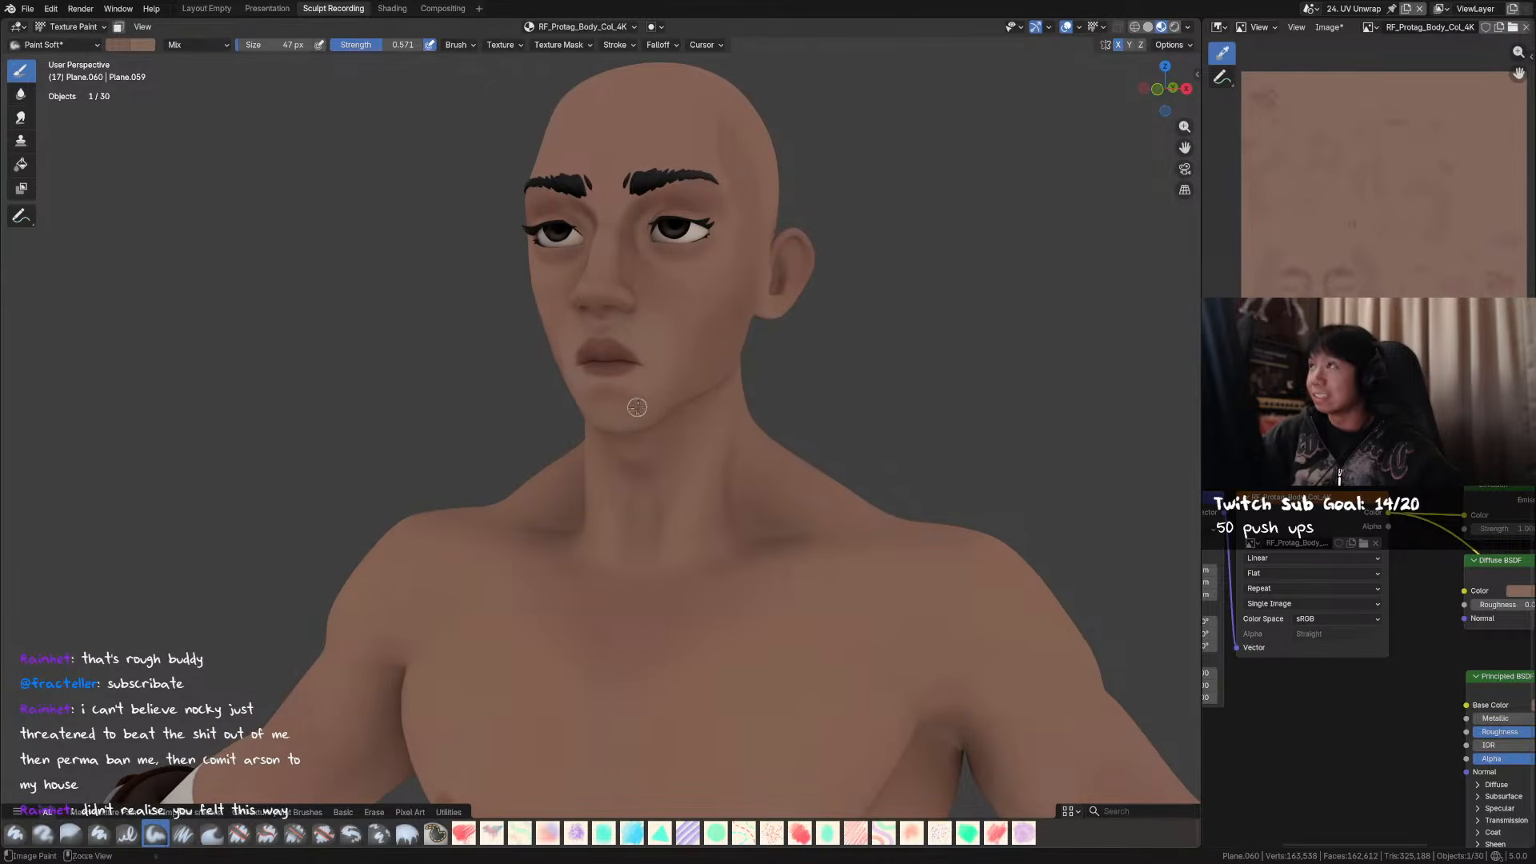
- Refine the chin shading under the lower lip, varying the brush size from 78 px down to about 57 px
key("f")
left_click(634, 397)
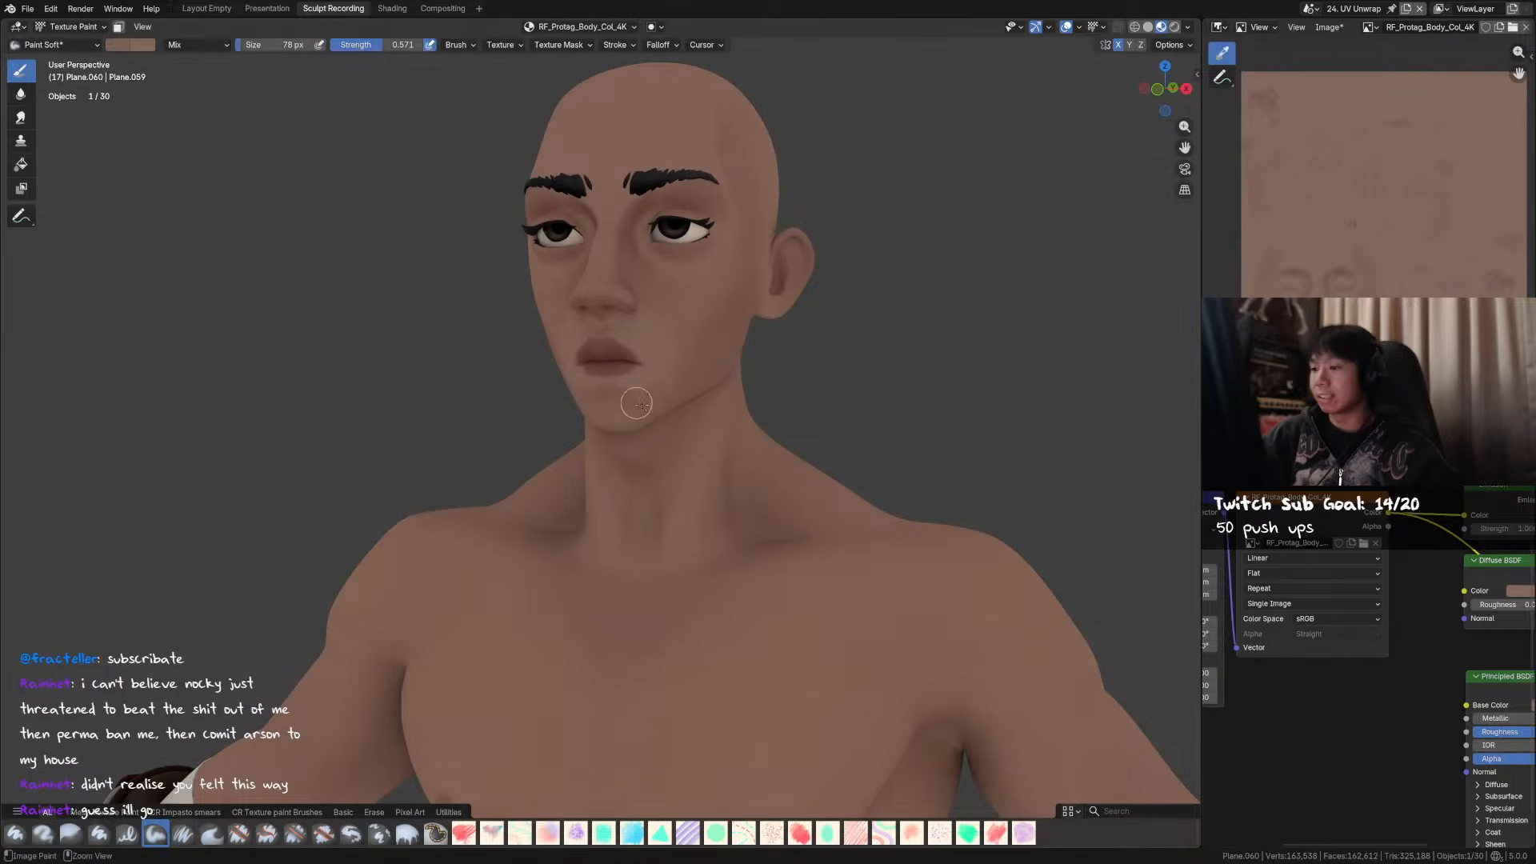
key("f")
left_click(607, 387)
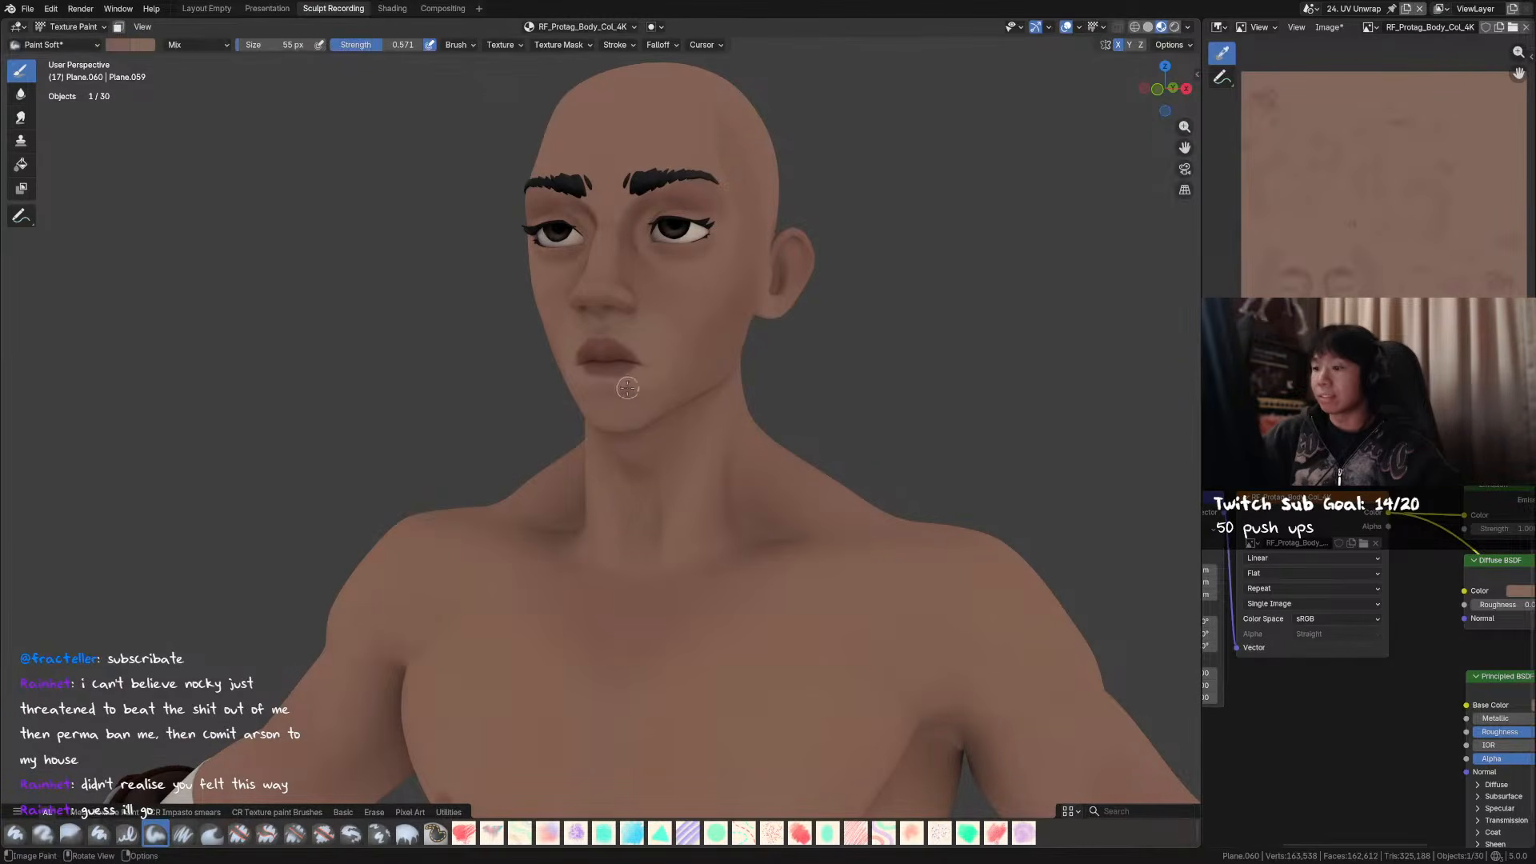
key("f")
left_click(608, 385)
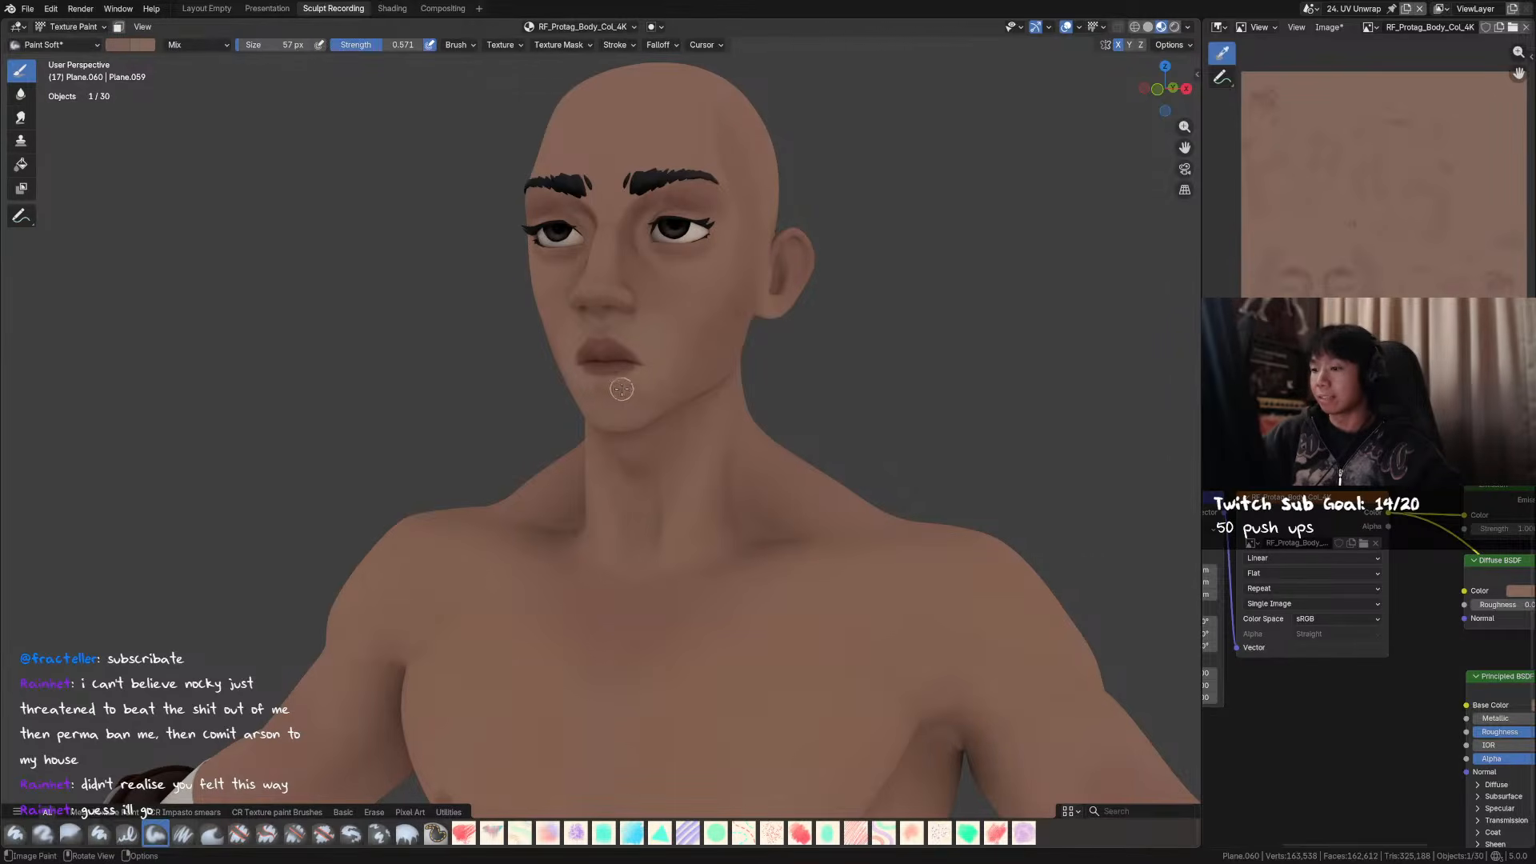
- Blend the cheek beside the mouth corner with the brush enlarged to about 77 px
middle_click_drag(645, 397, 696, 357)
key("f")
left_click(679, 368)
key("f")
left_click(646, 378)
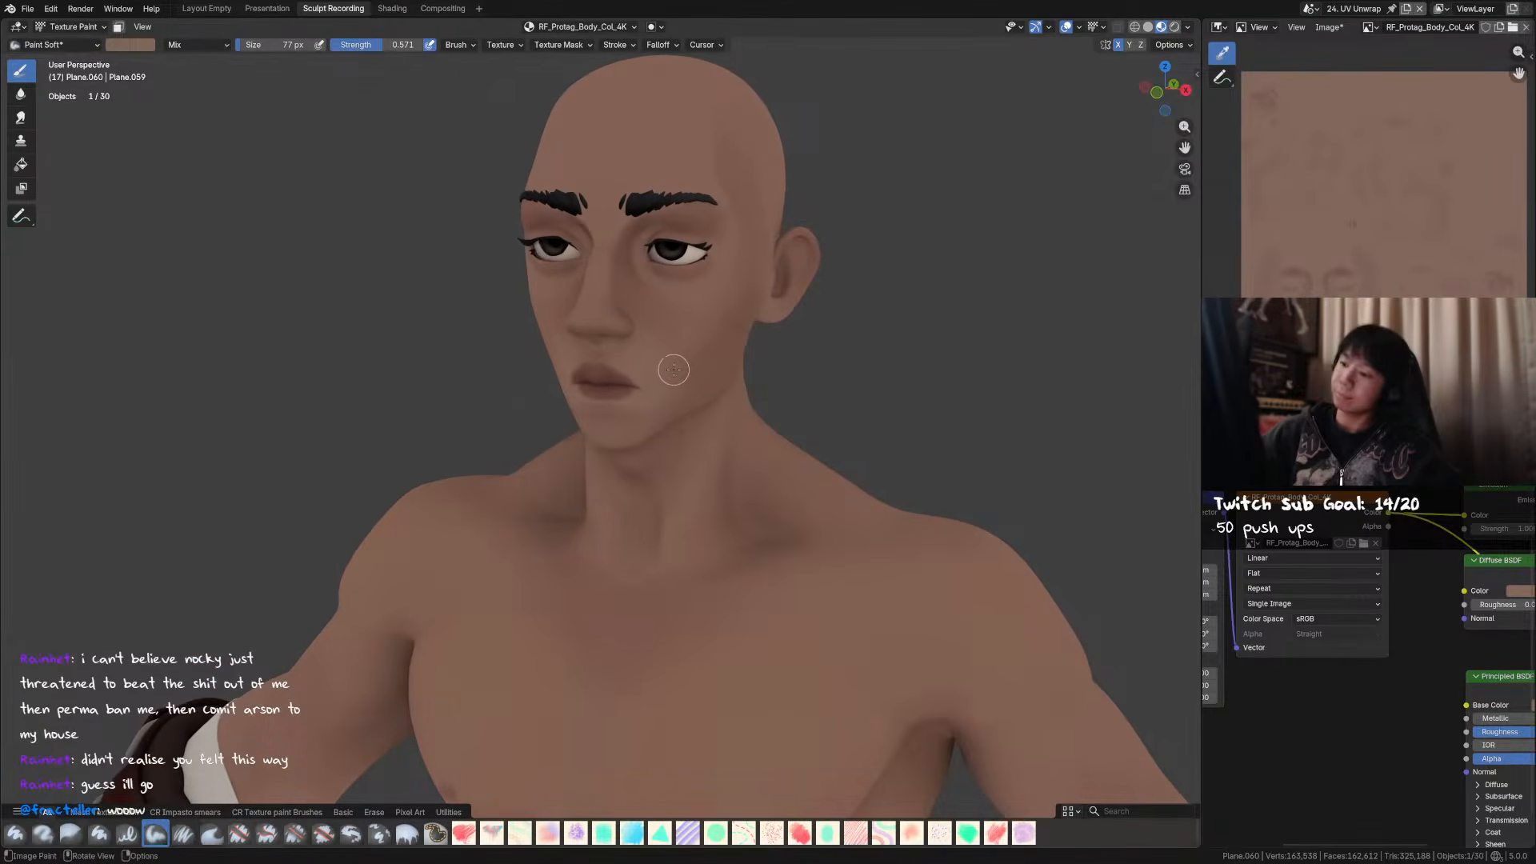
- Blend the cheek from the mouth toward the ear with the brush enlarged to about 99 px, and save the file
key("f")
left_click(688, 370)
key("f")
left_click(715, 351)
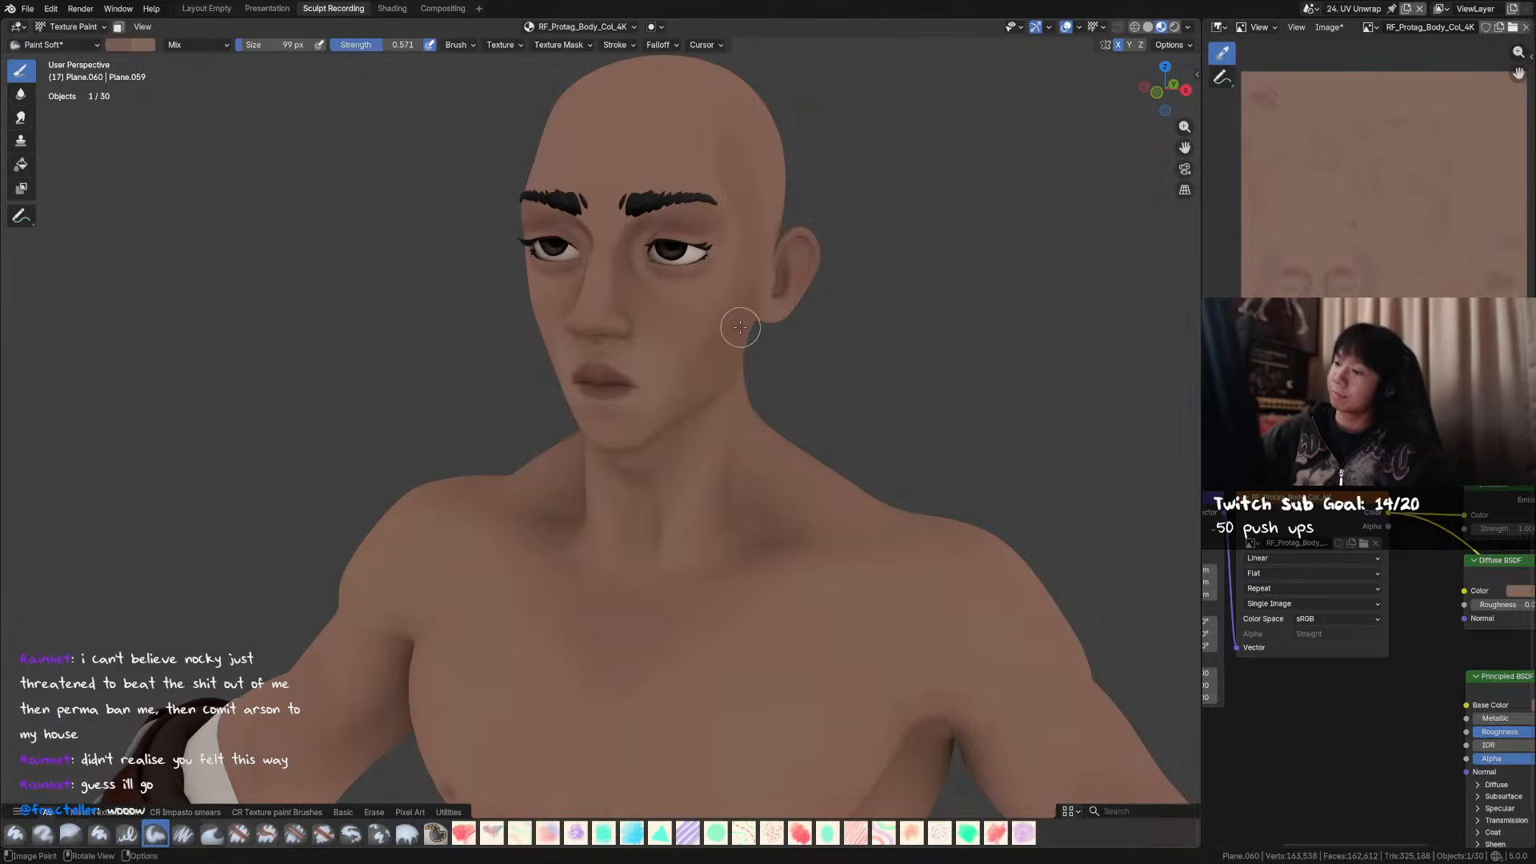
mouse_move(737, 328)
middle_mouse_down()
mouse_move(751, 342)
mouse_move(590, 312)
mouse_move(603, 288)
mouse_move(624, 320)
middle_mouse_up()
key("ctrl+s")
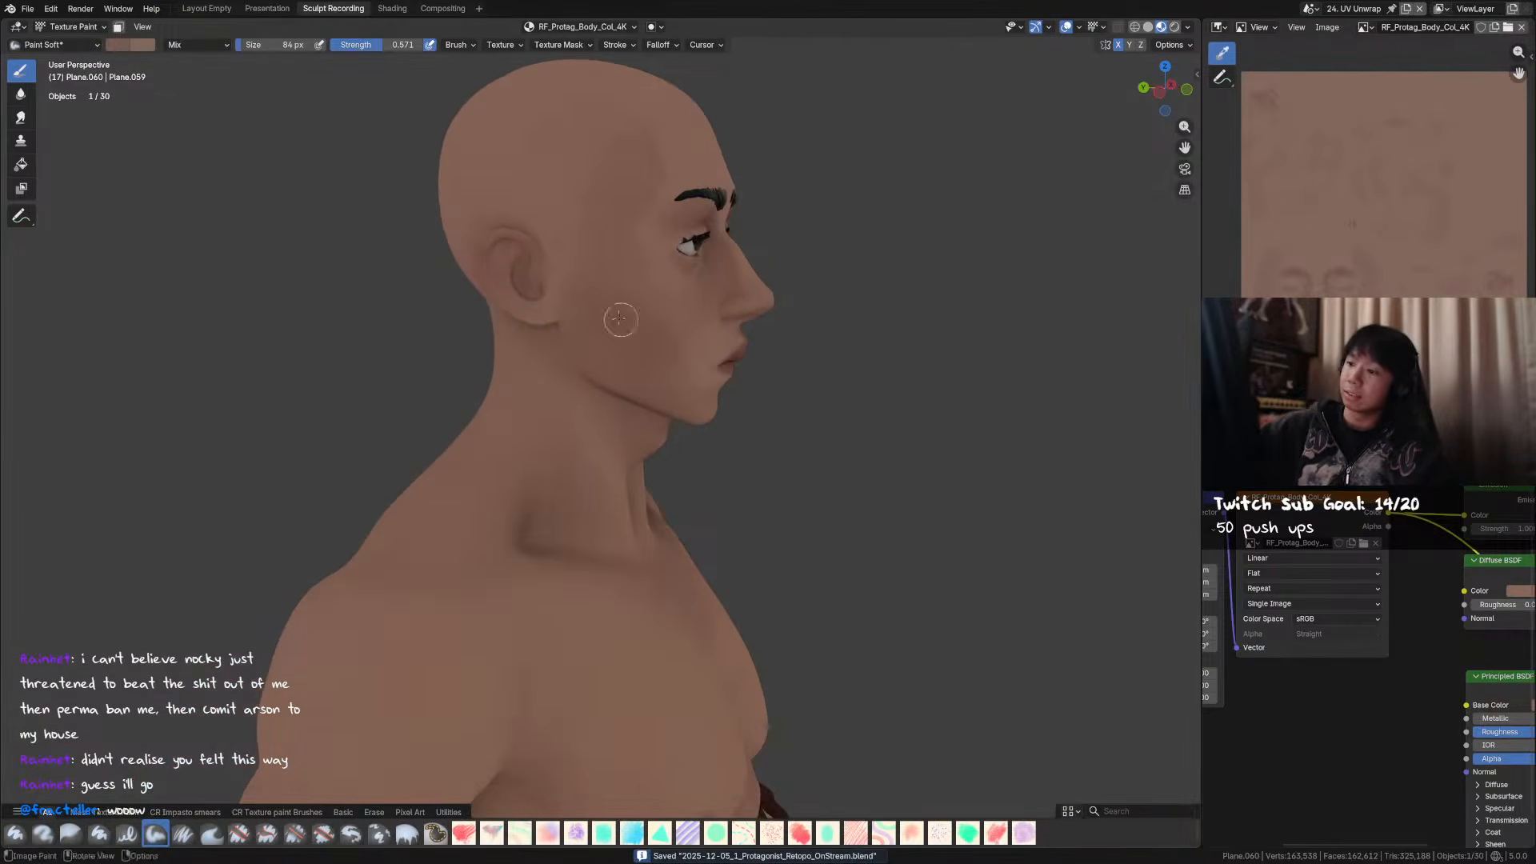
- Paint the side of the face in front of the ear and up to the temple, enlarging the brush to 151 px
left_click_drag(572, 283, 579, 247)
middle_click_drag(750, 220, 504, 217)
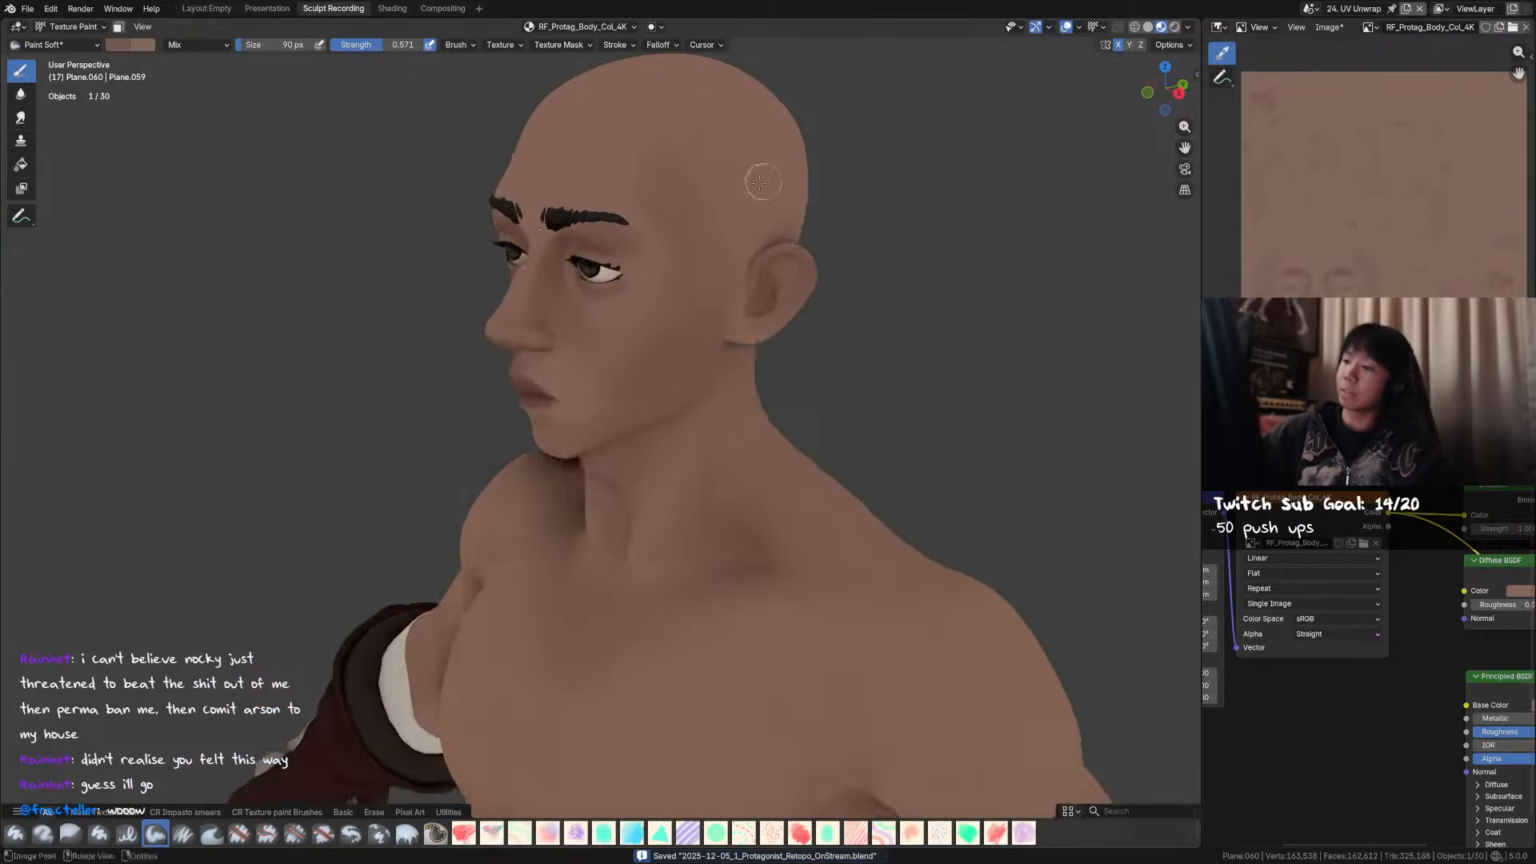
middle_click_drag(765, 179, 686, 214)
middle_click_drag(610, 281, 652, 268)
key("f")
left_click(662, 233)
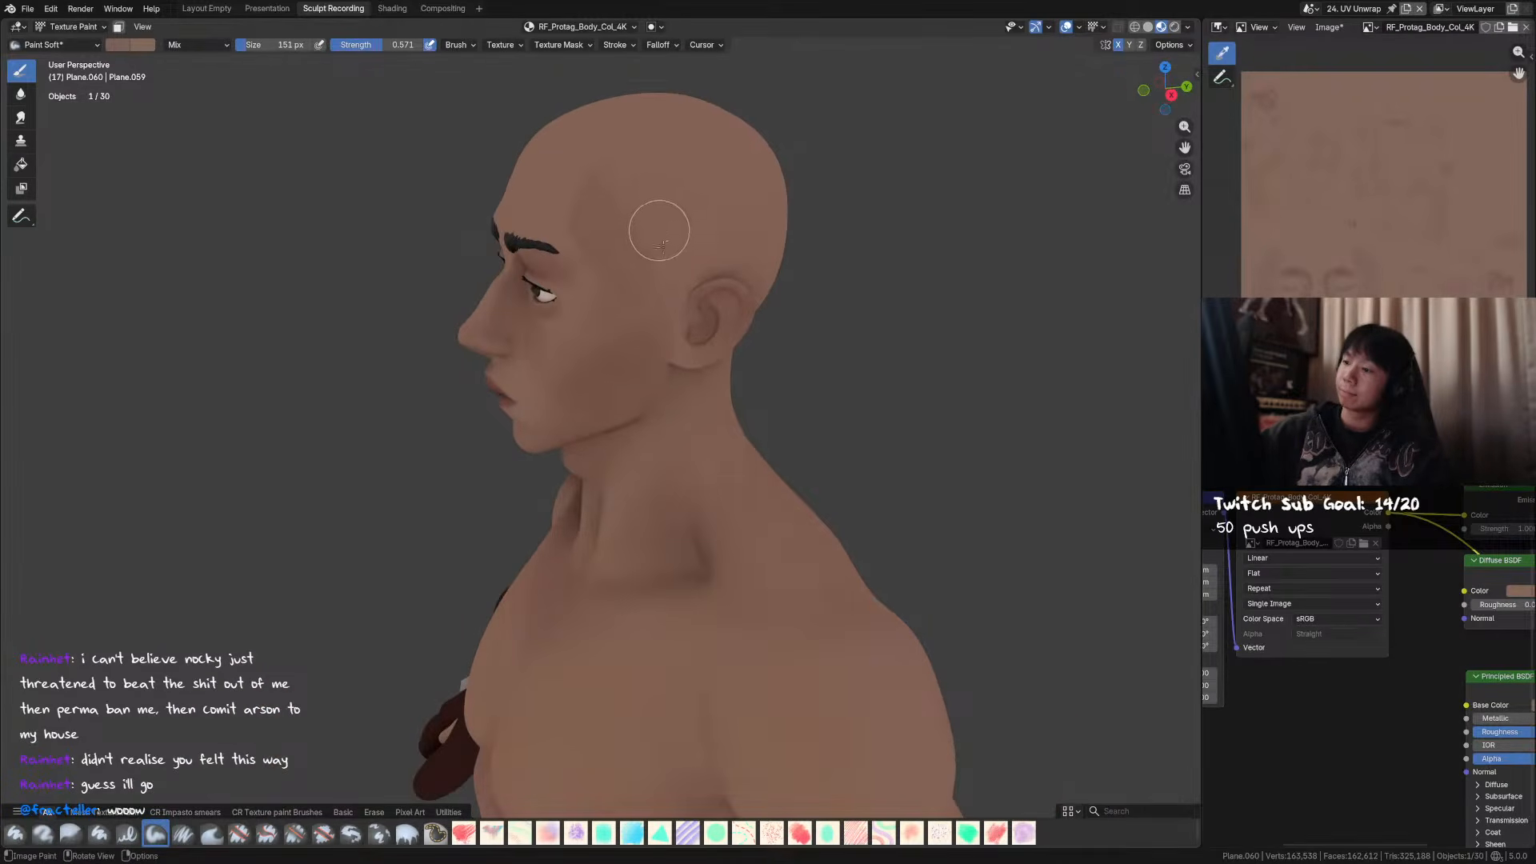
middle_click_drag(696, 292, 706, 274)
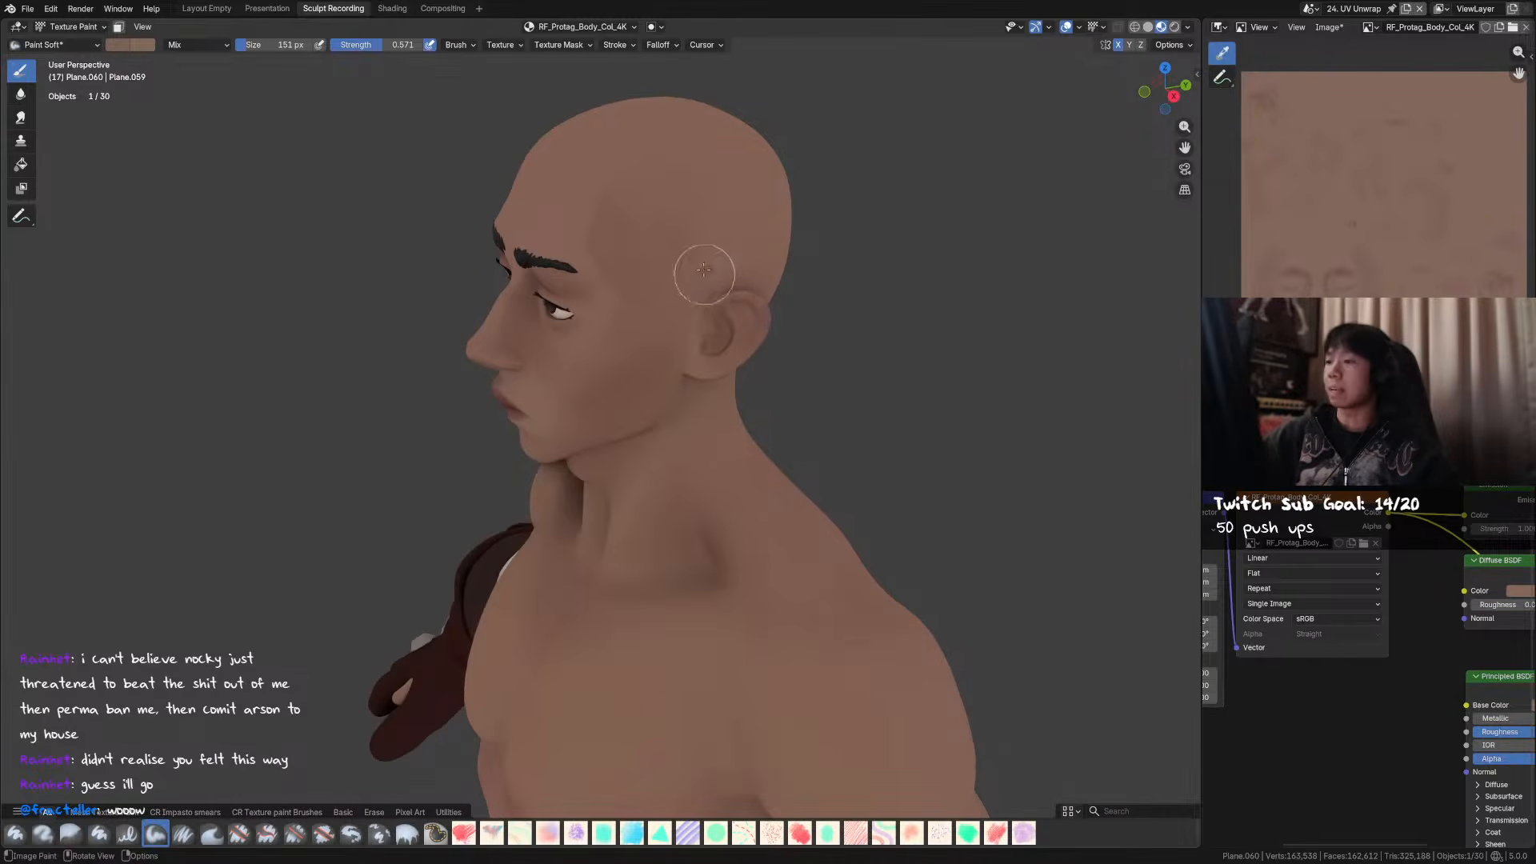
- Smooth the side of the head above the ear with the brush enlarged to about 170 px, and save the file
key("f")
left_click(671, 188)
key("f")
left_click(696, 216)
mouse_move(701, 216)
left_mouse_down()
mouse_move(720, 216)
mouse_move(704, 232)
left_mouse_up()
mouse_move(731, 250)
middle_mouse_down()
mouse_move(706, 233)
mouse_move(744, 236)
middle_mouse_up()
key("ctrl+s")
mouse_move(651, 199)
middle_mouse_down()
mouse_move(808, 234)
mouse_move(748, 230)
middle_mouse_up()
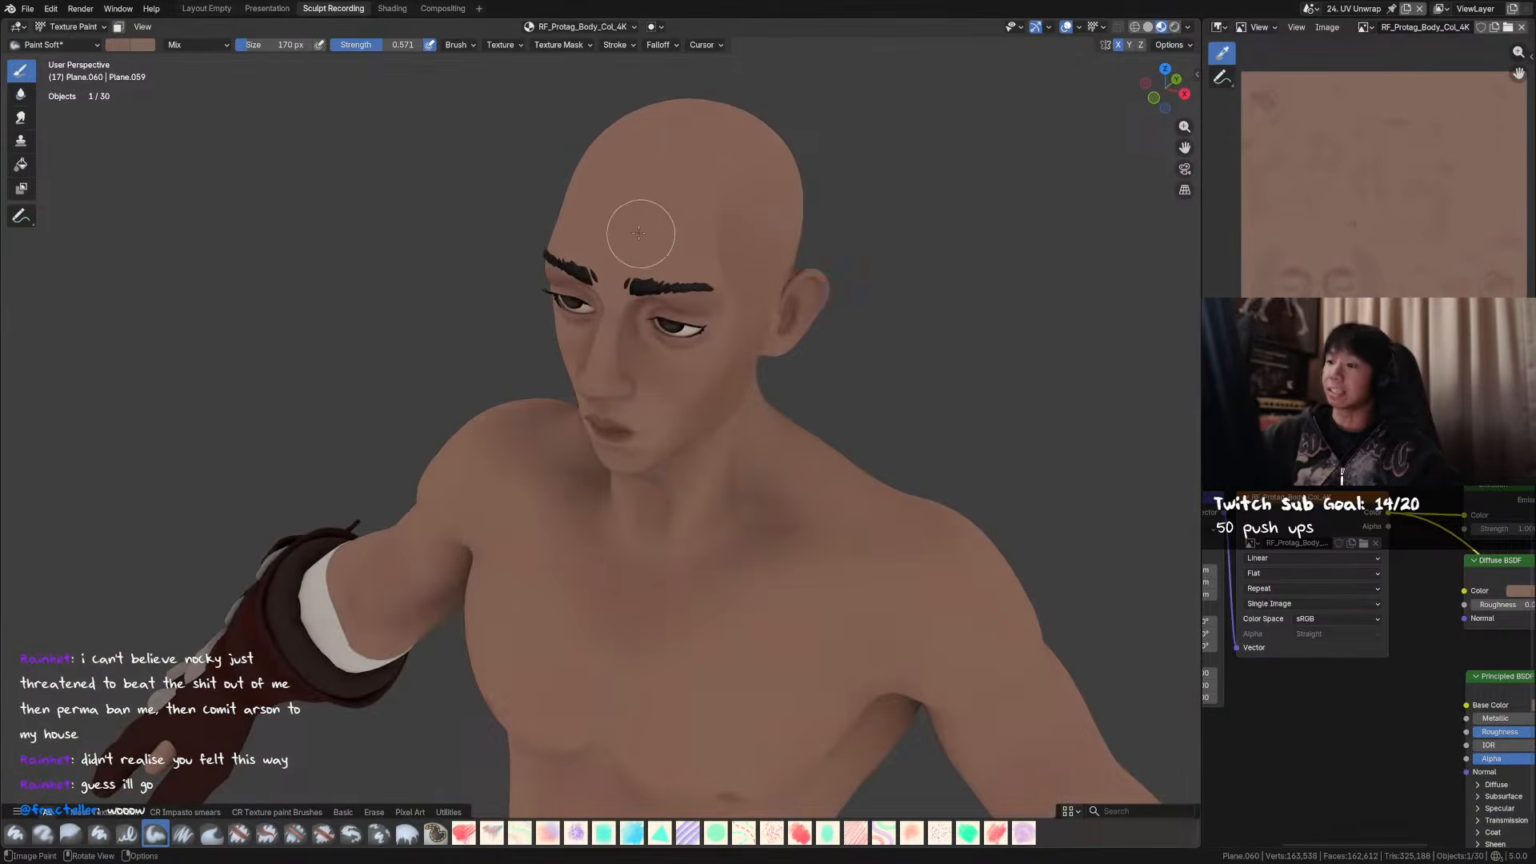
- Paint soft shading along the side of the forehead above the brow, readjusting the brush size between strokes
middle_click_drag(645, 233, 672, 233)
key("f")
left_click(655, 232)
left_click_drag(566, 206, 568, 215)
middle_click_drag(629, 237, 649, 240)
key("f")
left_click(650, 240)
left_click_drag(580, 209, 576, 213)
key("f")
left_click(583, 199)
- Blend the temple edge with a freshly sampled skin color and the brush reduced to about 91 px
mouse_move(722, 214)
middle_mouse_down()
mouse_move(718, 194)
mouse_move(647, 229)
middle_mouse_up()
key("f")
left_click(734, 209)
middle_click_drag(734, 209, 721, 209)
key("shift+x")
key("f")
left_click(721, 224)
left_click_drag(724, 229, 709, 224)
mouse_move(710, 222)
middle_mouse_down()
mouse_move(723, 194)
mouse_move(700, 199)
middle_mouse_up()
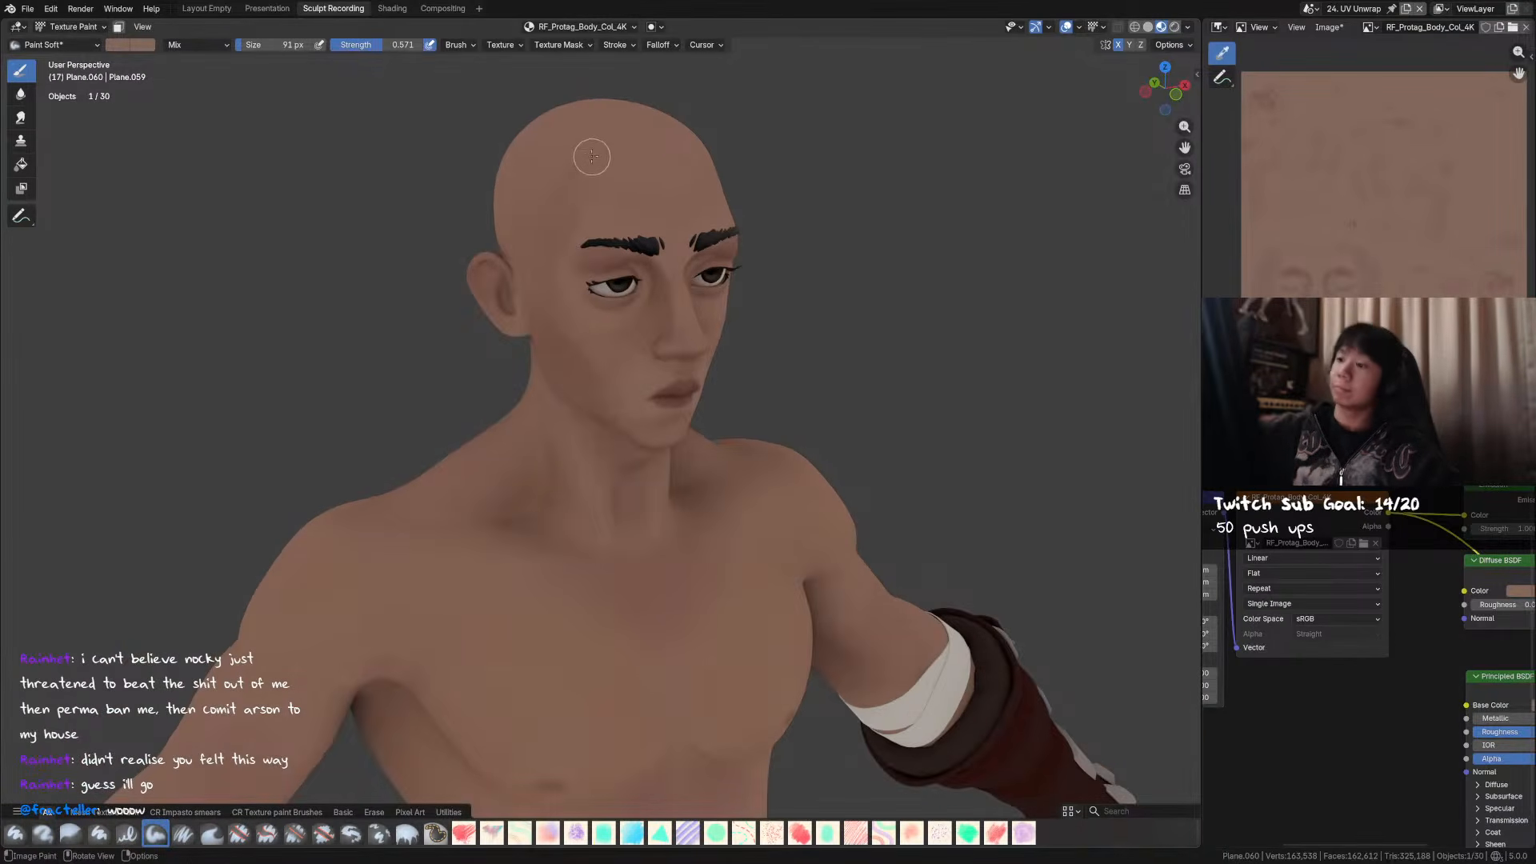
- Even out the forehead shading with a brush of about 101 px, and save the file
key("f")
left_click(632, 164)
mouse_move(717, 186)
middle_mouse_down()
mouse_move(703, 165)
mouse_move(686, 233)
middle_mouse_up()
key("f")
left_click(645, 236)
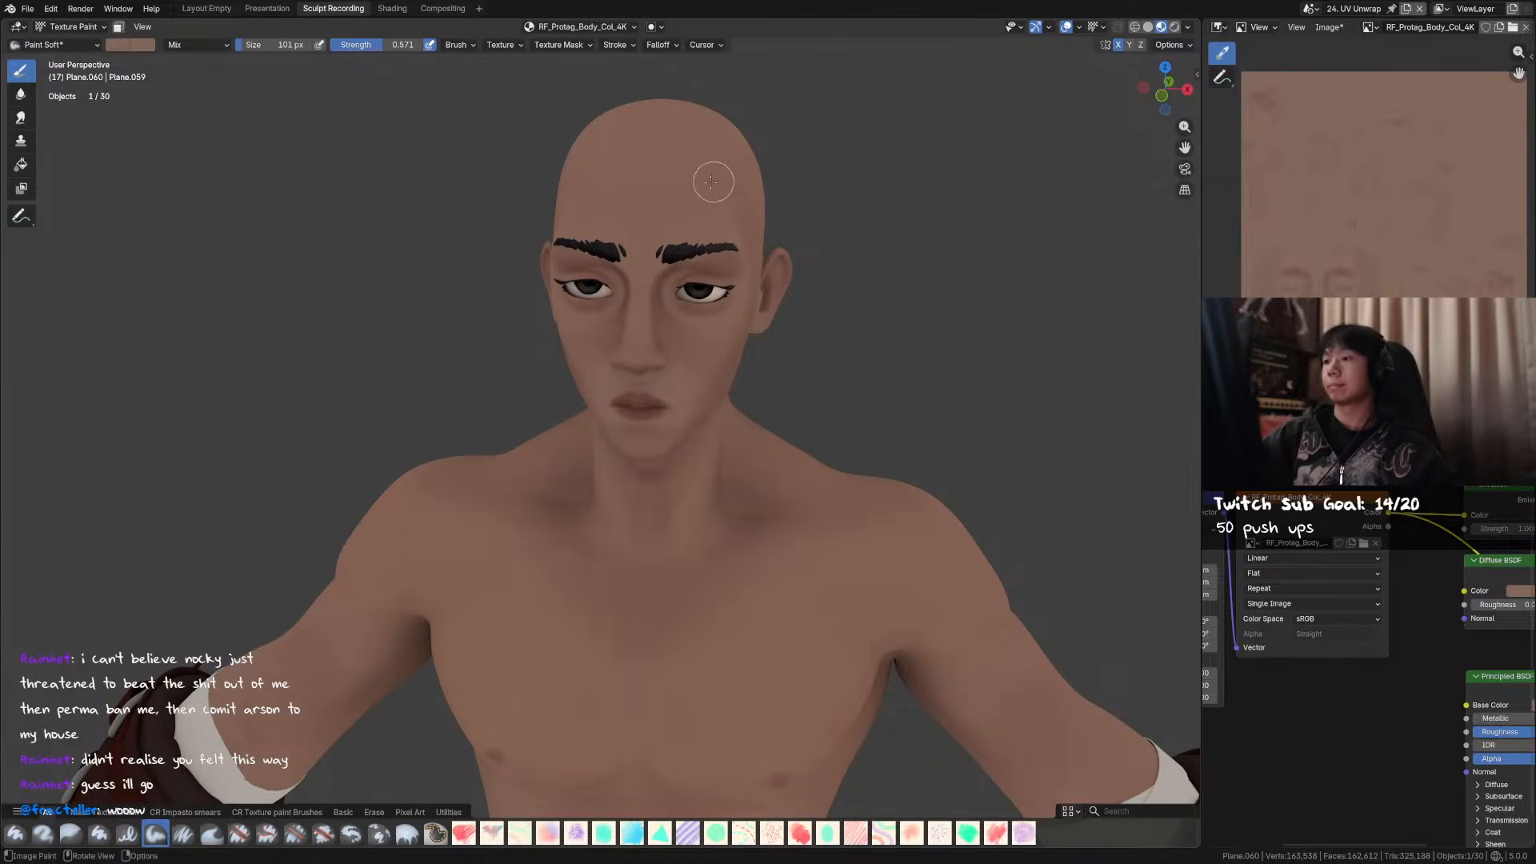
mouse_move(800, 205)
middle_mouse_down()
mouse_move(819, 160)
mouse_move(806, 175)
middle_mouse_up()
key("ctrl+s")
- Touch up the skin beside the nostril with the brush reduced to 37 px, and save the file
mouse_move(809, 238)
middle_mouse_down("ctrl")
mouse_move(935, 261)
mouse_move(937, 224)
middle_mouse_up("ctrl")
key("ctrl+s")
key("f")
left_click(696, 275)
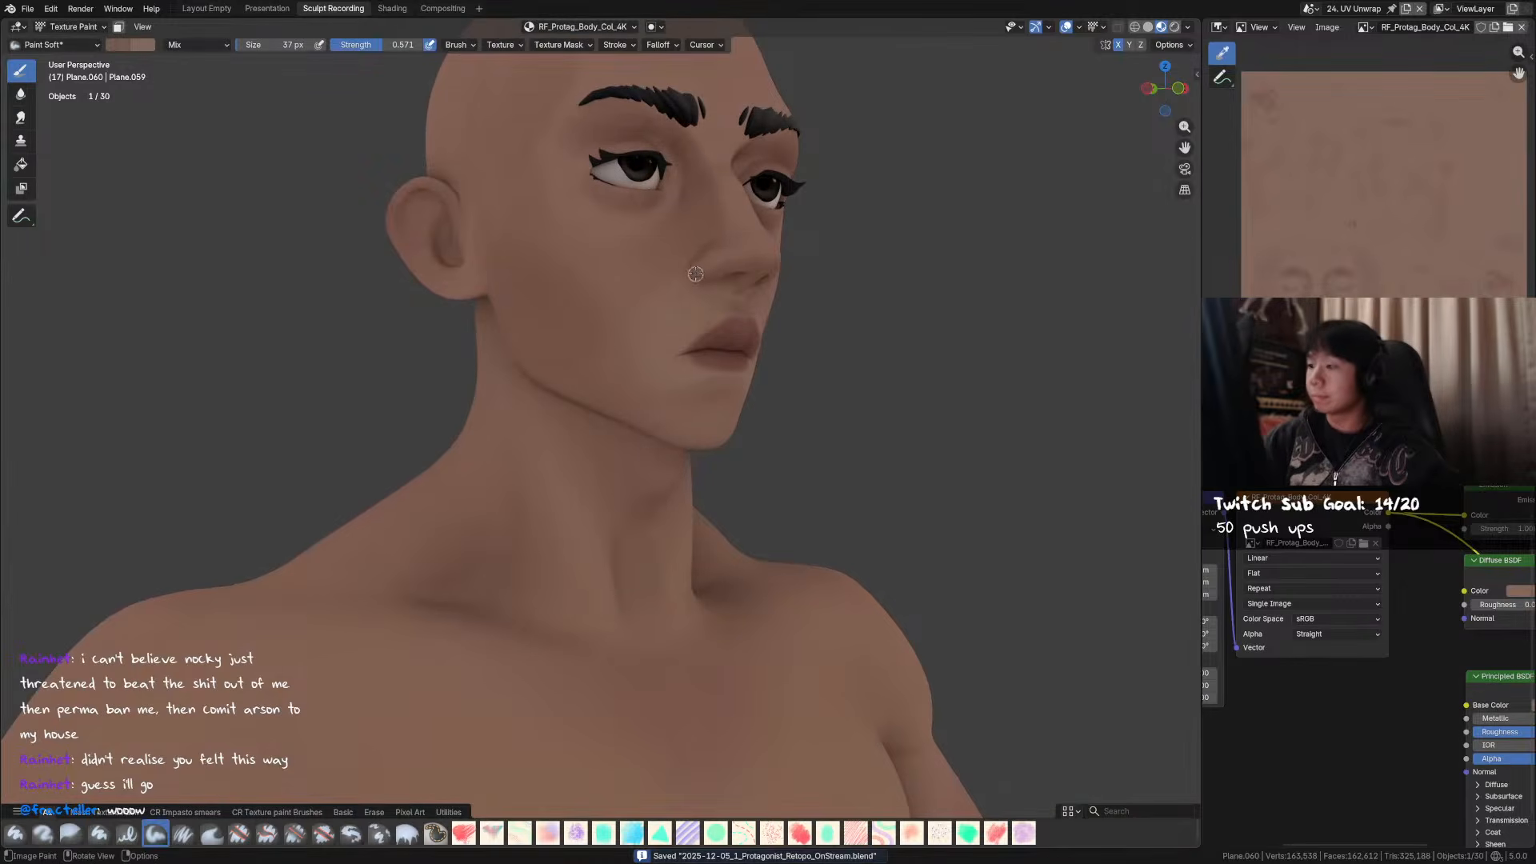
mouse_move(696, 275)
middle_mouse_down()
mouse_move(794, 255)
mouse_move(929, 293)
mouse_move(825, 244)
middle_mouse_up()
key("ctrl+s")
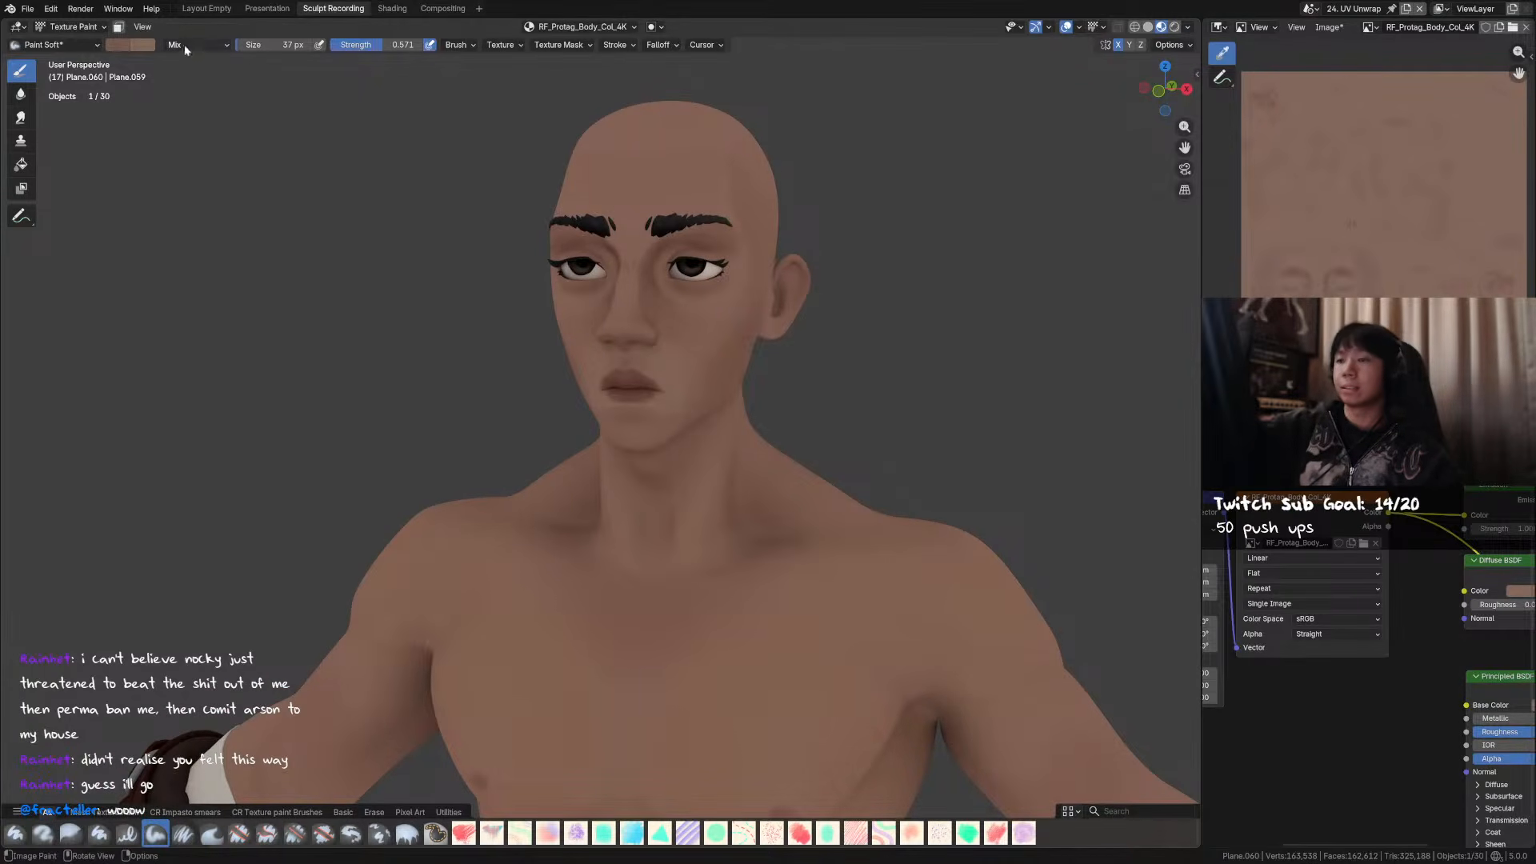
- Shade the upper eyelid in dark brown with hue 0.022, saturation 0.294 and value 0.327, reducing the brush to 14 px
left_click(121, 48)
left_click(234, 134)
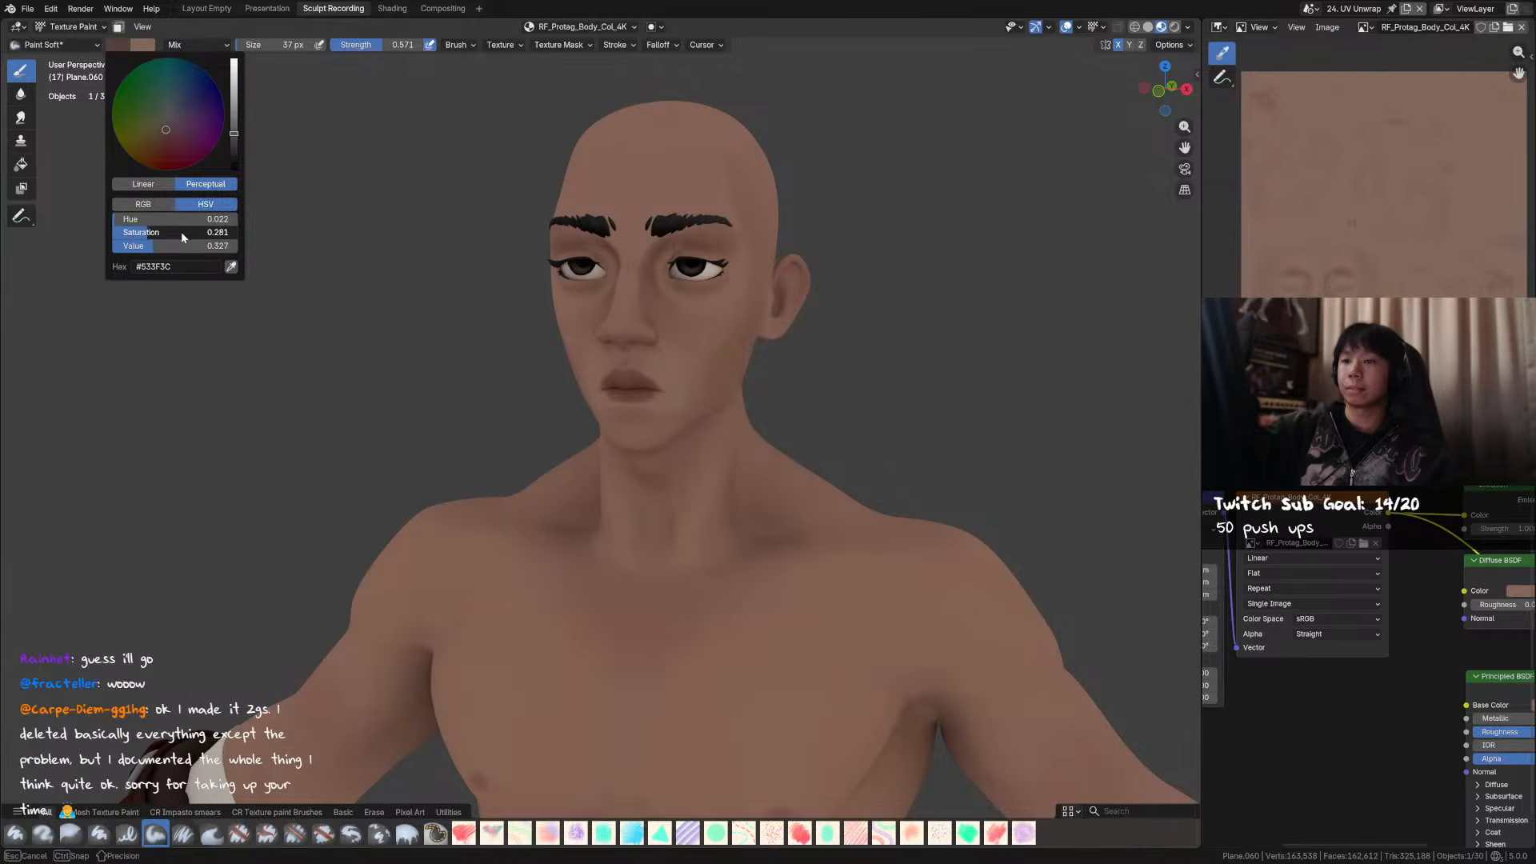
scroll(600, 432, "up", 3)
middle_click_drag(802, 176, 734, 291, "ctrl")
middle_click_drag(748, 200, 754, 220, "ctrl")
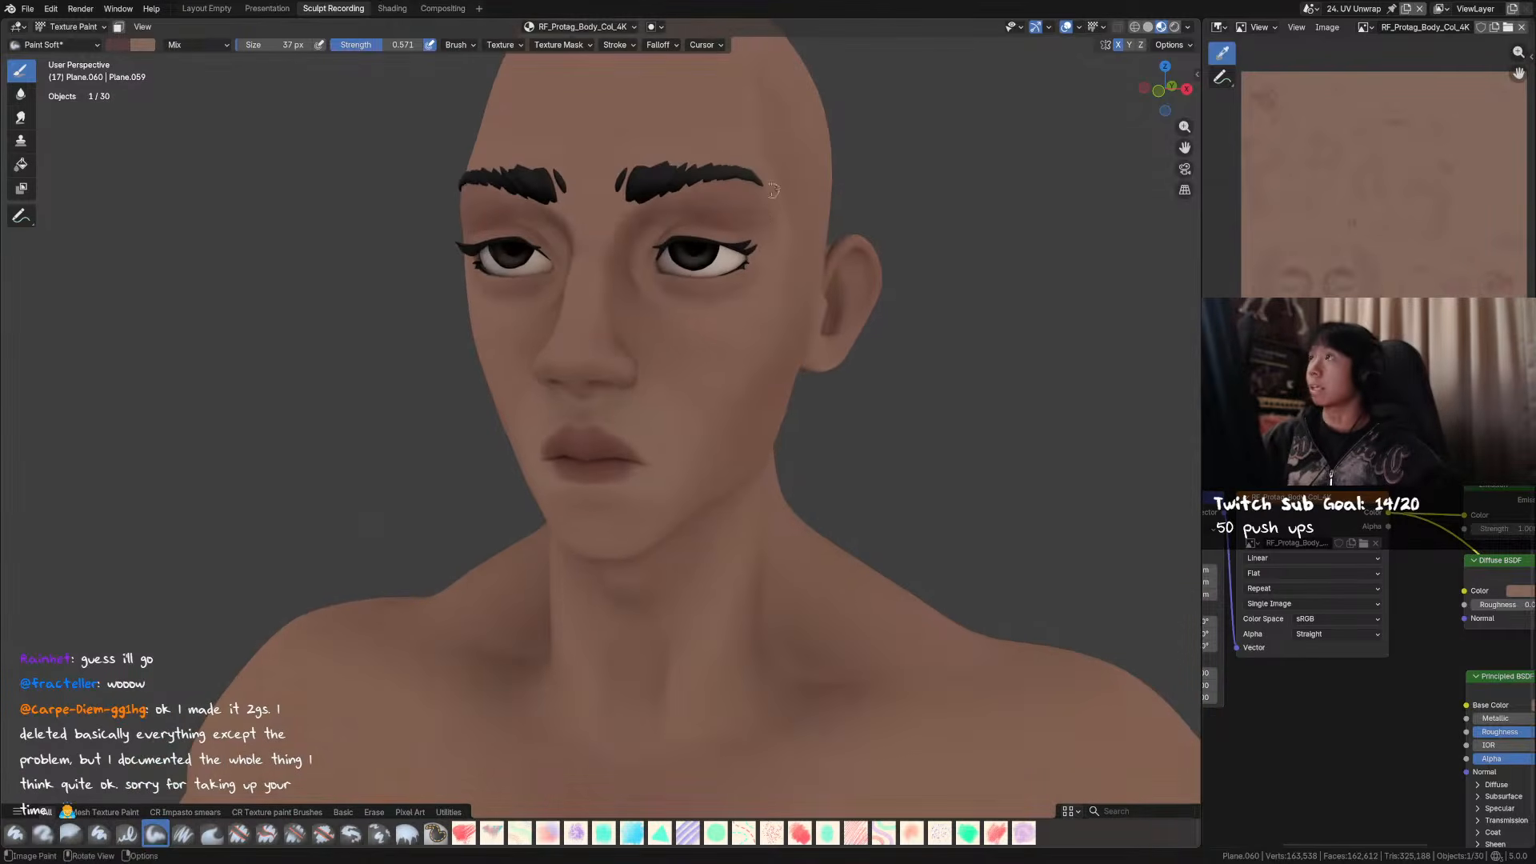
left_click_drag(682, 217, 724, 229)
key("f")
left_click(685, 217)
key("f")
left_click(716, 195)
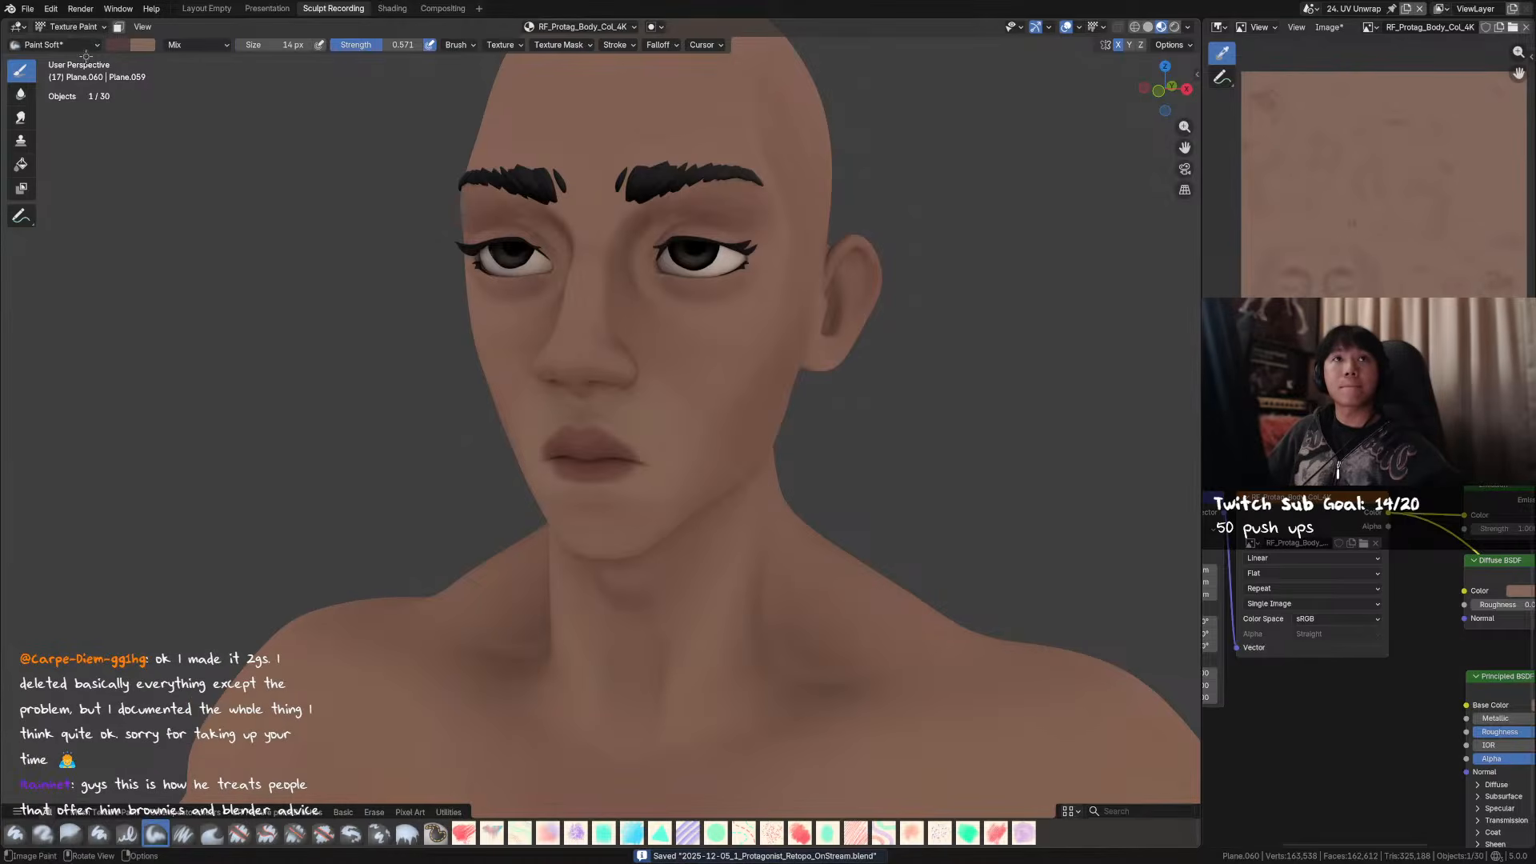
- Shift the dark brush color to hue 0.013 and saturation 0.275
left_click(118, 45)
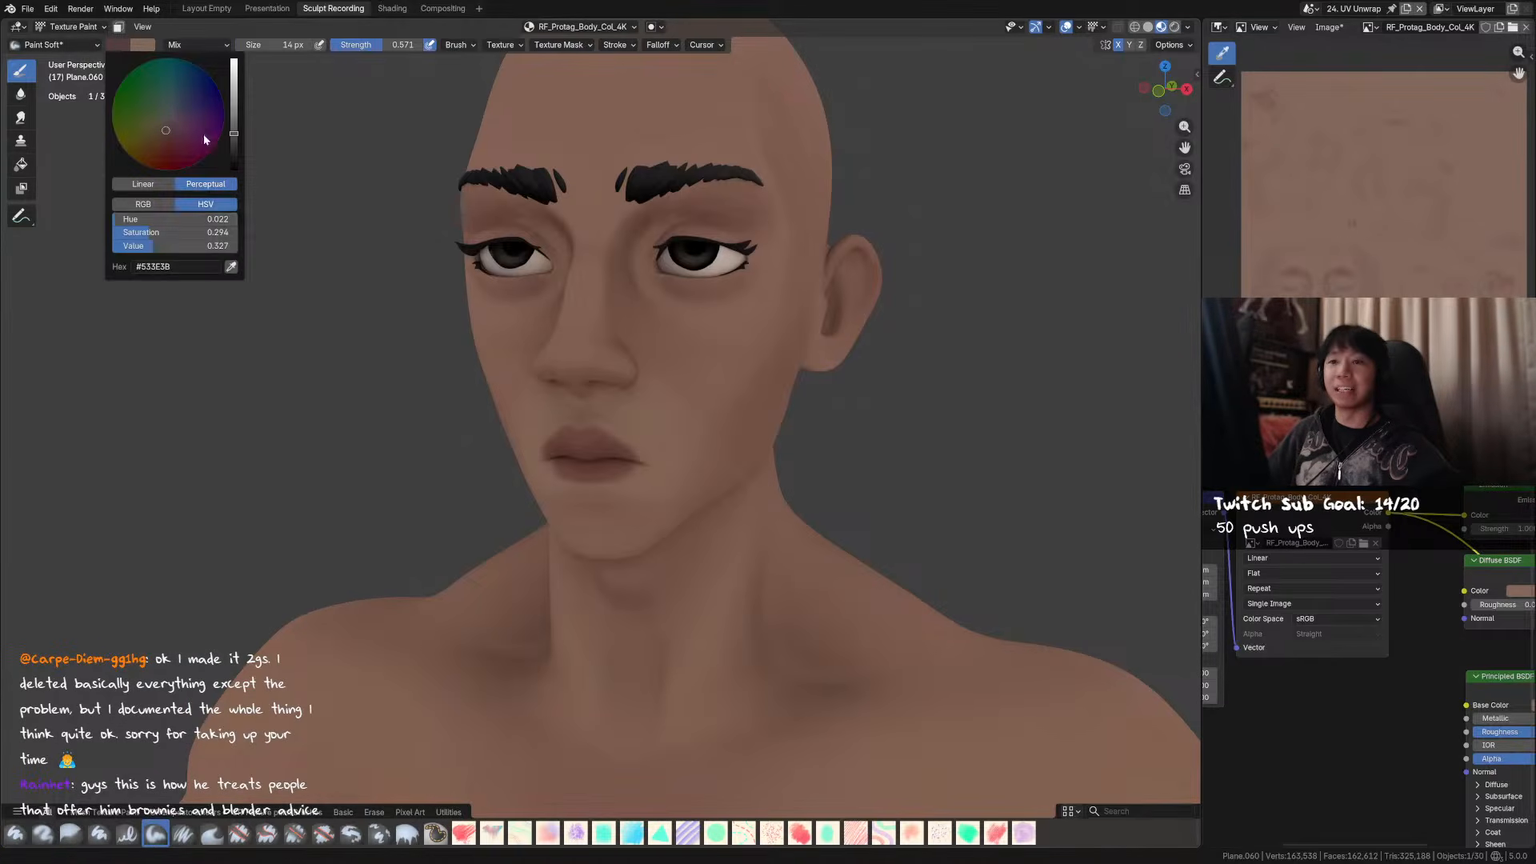
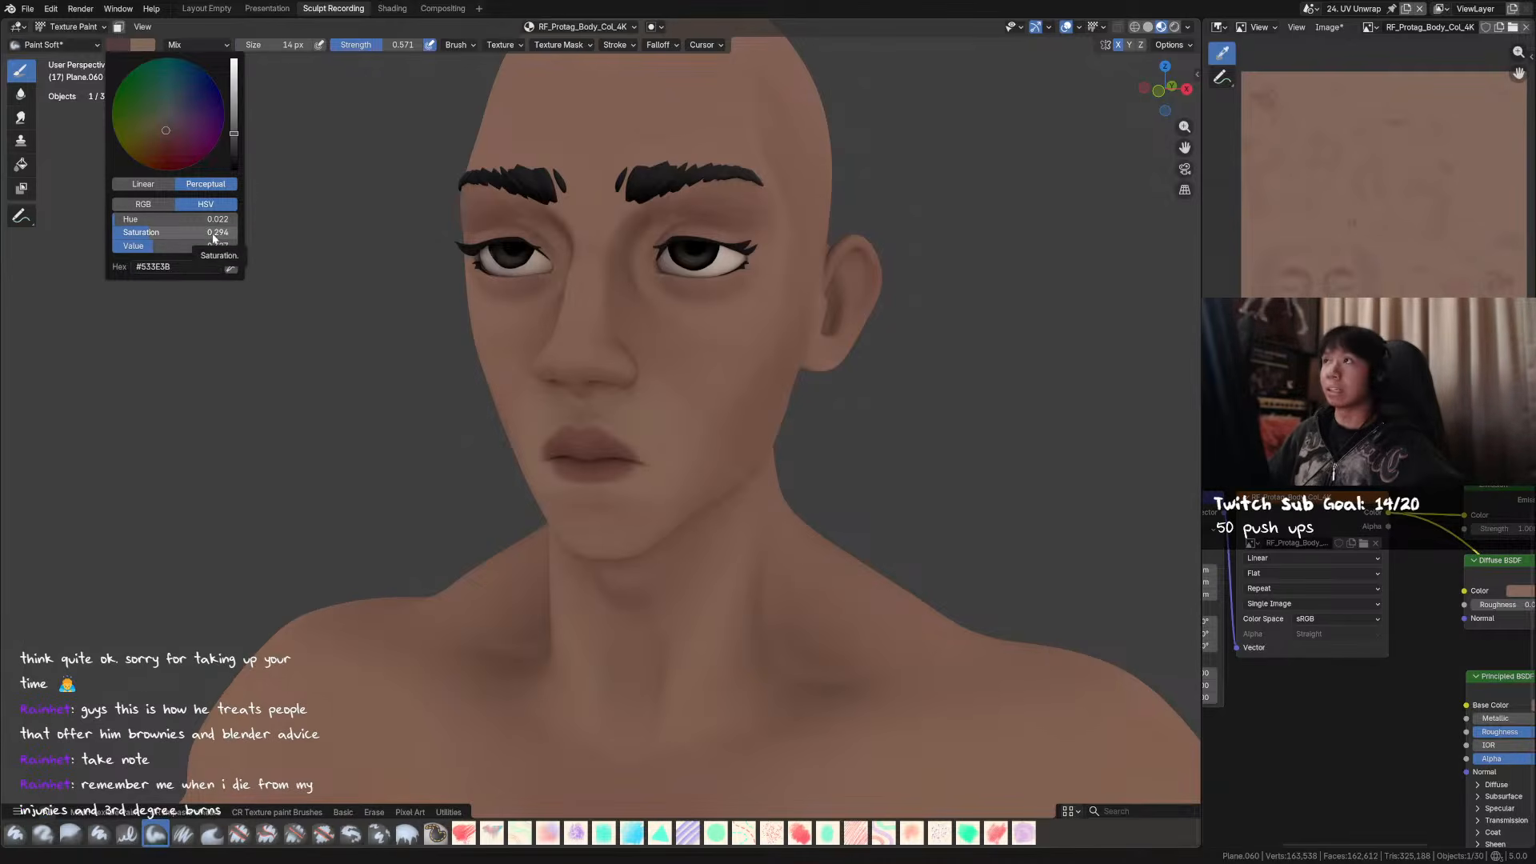
left_click_drag(208, 236, 216, 236)
key("Escape")
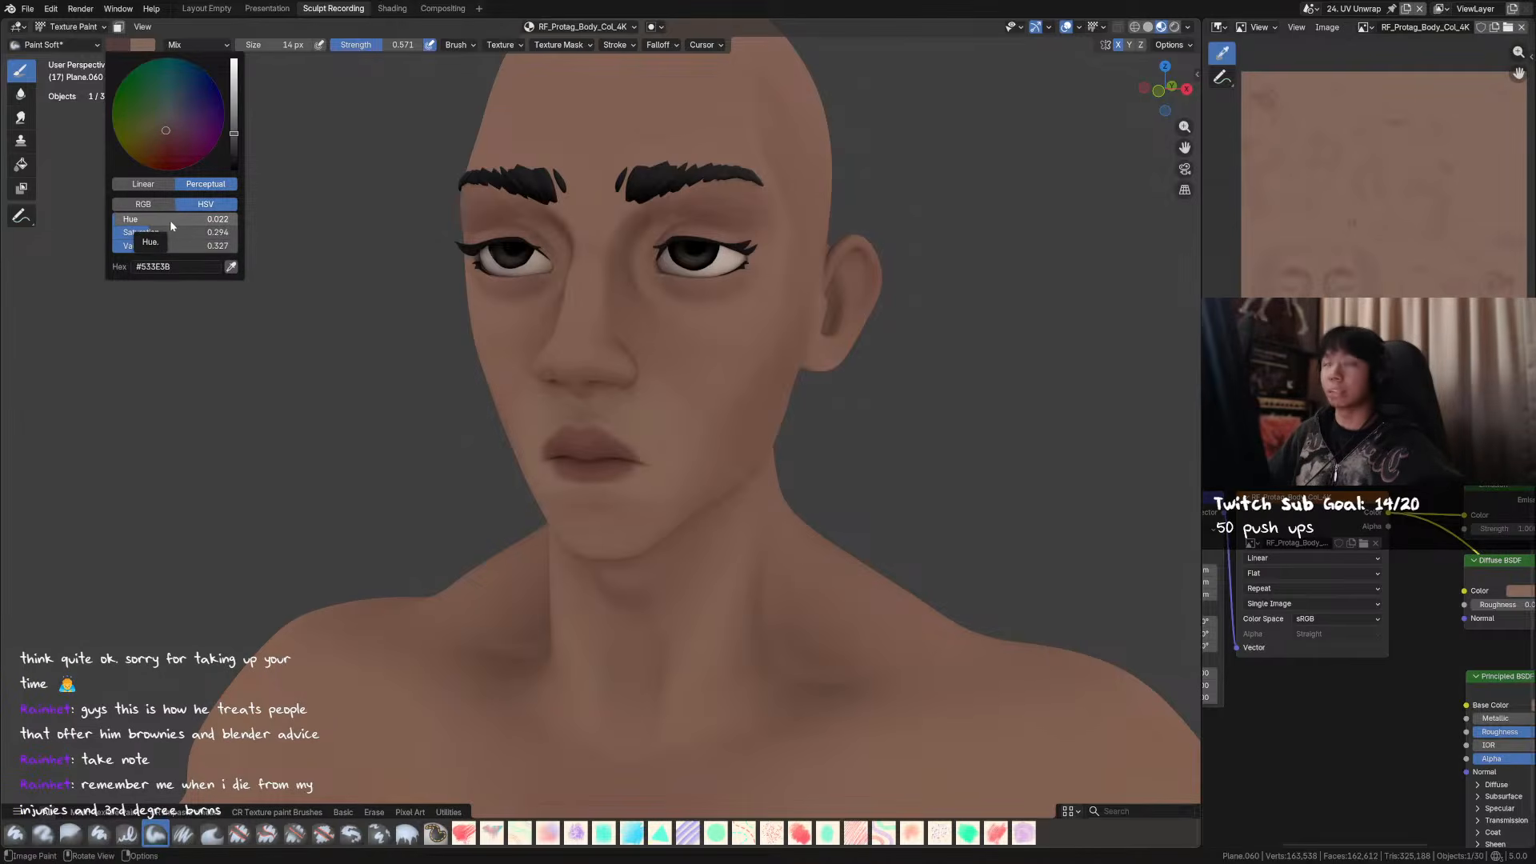
left_click_drag(178, 225, 209, 227)
key("Escape")
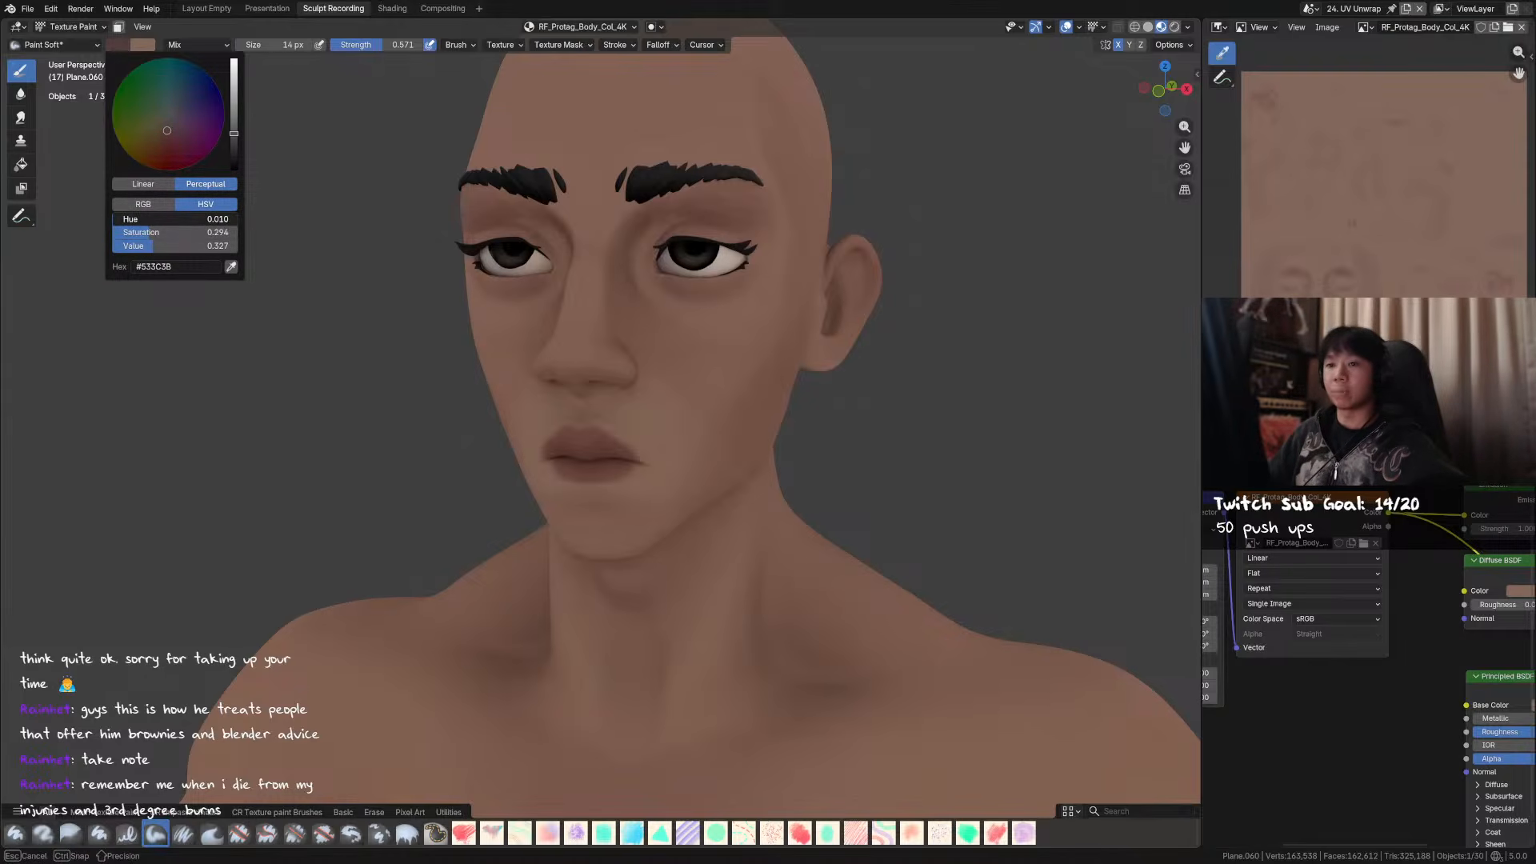
left_click_drag(209, 219, 210, 220)
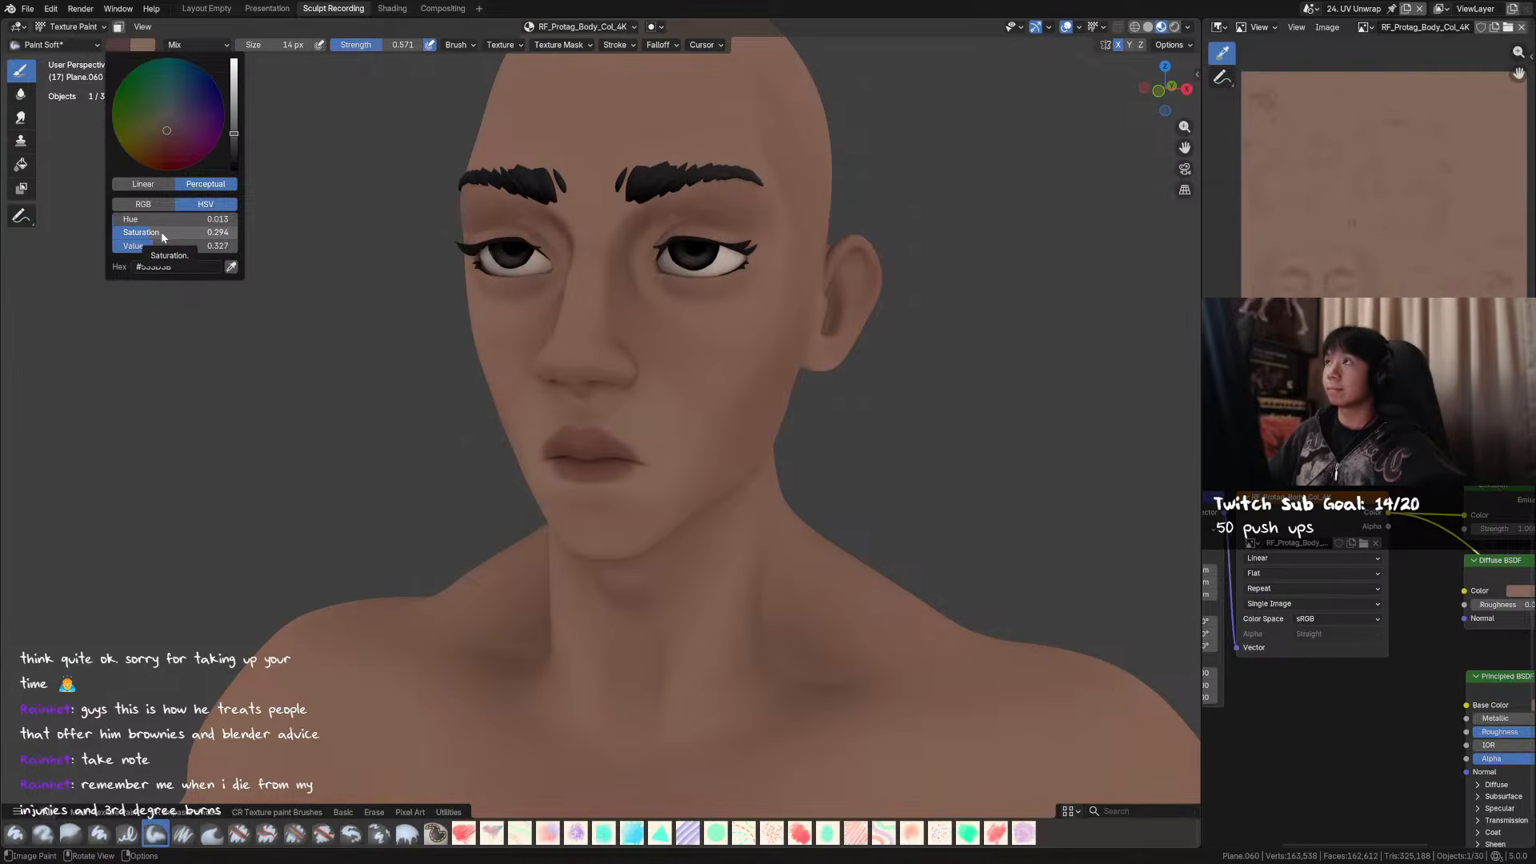
left_click_drag(182, 221, 186, 220)
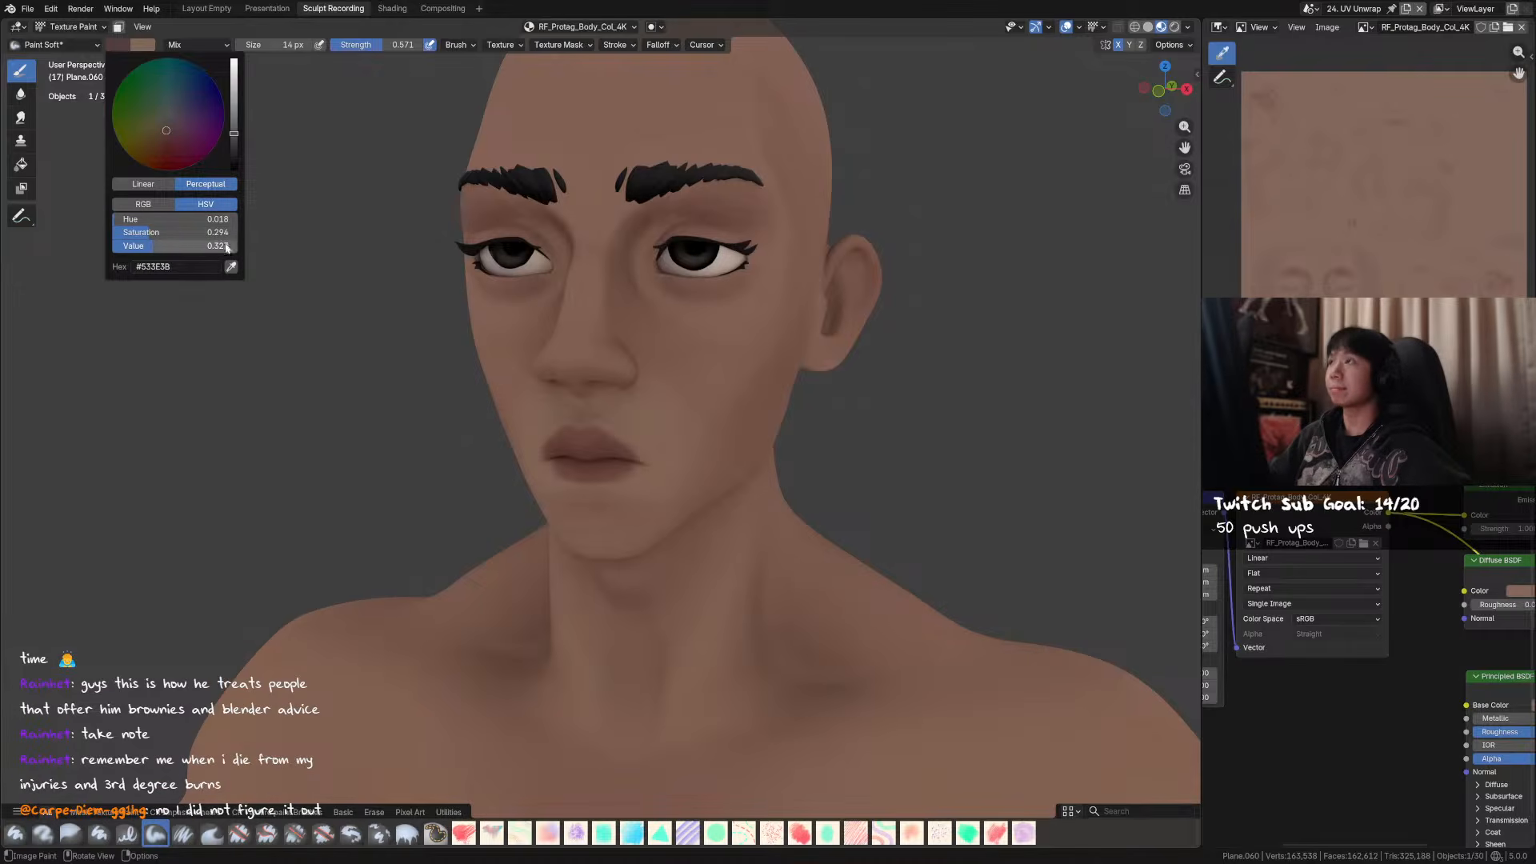
left_click_drag(184, 233, 152, 222)
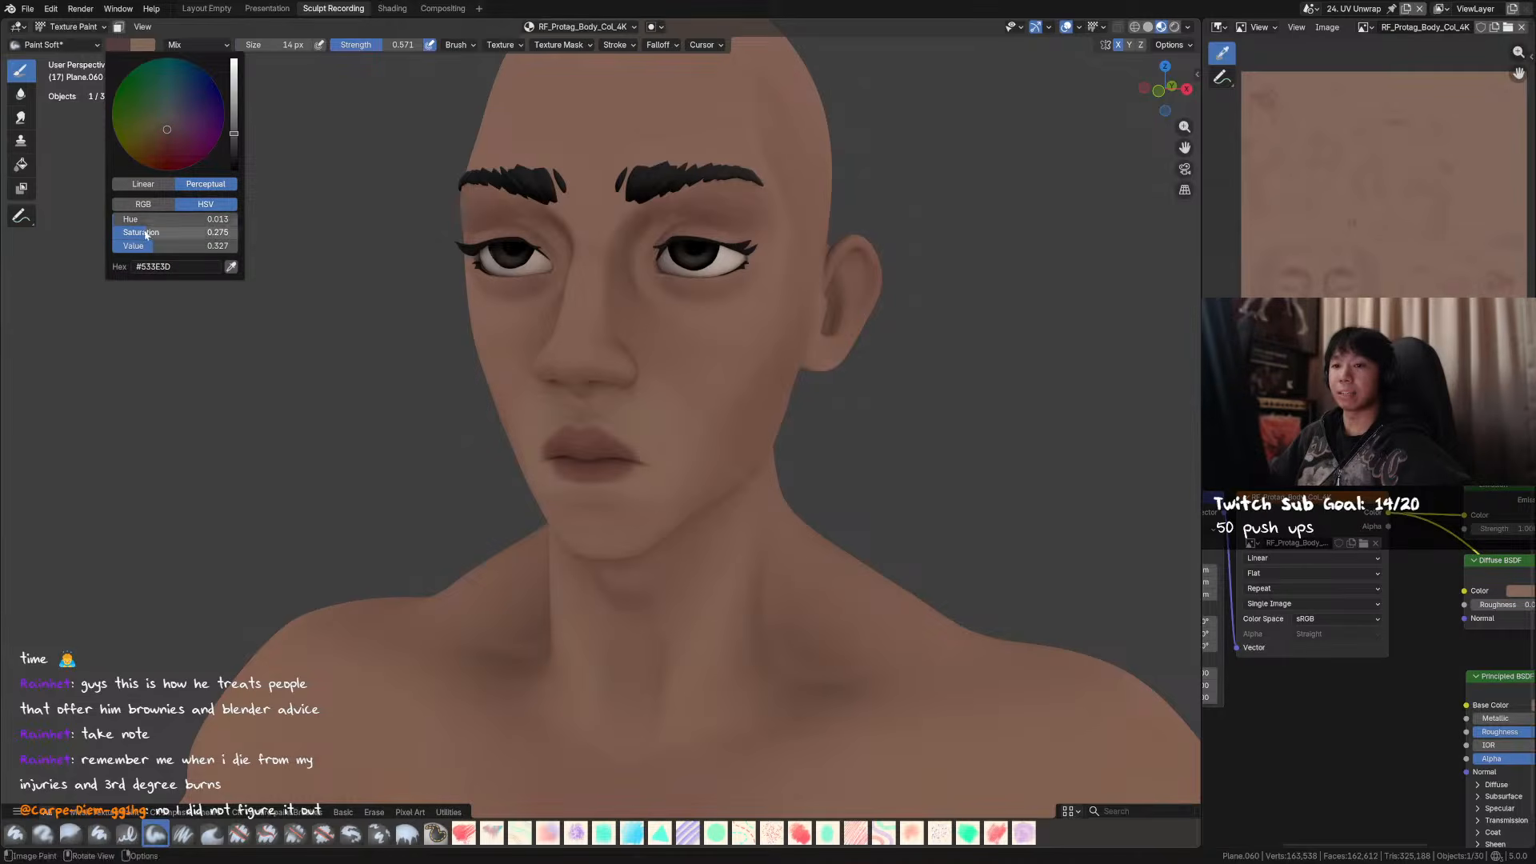
- Paint the upper eyelid and the inner eye area with the adjusted dark color, starting with a 29 px brush
middle_click_drag(929, 236, 869, 208)
key("f")
left_click(679, 219)
left_click_drag(679, 220, 715, 228)
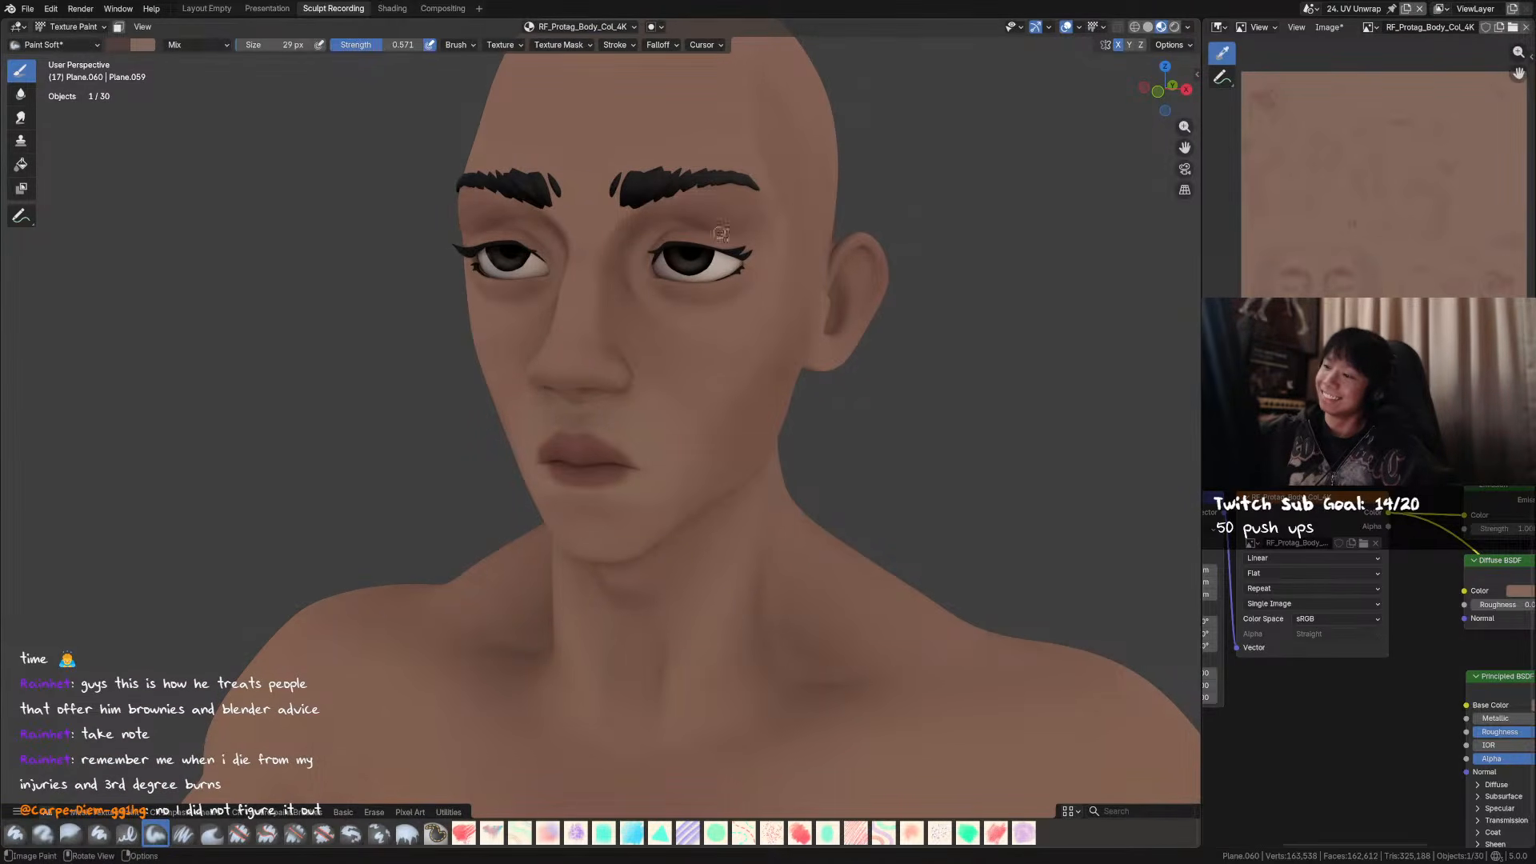
key("f")
left_click(747, 232)
mouse_move(730, 232)
middle_mouse_down()
mouse_move(805, 235)
mouse_move(772, 218)
middle_mouse_up()
key("f")
left_click(663, 257)
mouse_move(662, 255)
middle_mouse_down()
mouse_move(714, 209)
mouse_move(834, 260)
middle_mouse_up()
- Sample a skin color and set the brush to 118 px with strength 0.176 for painting the temple
key("shift+x")
middle_click_drag(898, 308, 839, 280)
mouse_move(700, 220)
middle_mouse_down()
mouse_move(704, 284)
mouse_move(748, 248)
middle_mouse_up()
key("f")
left_click(736, 190)
key("shift+f")
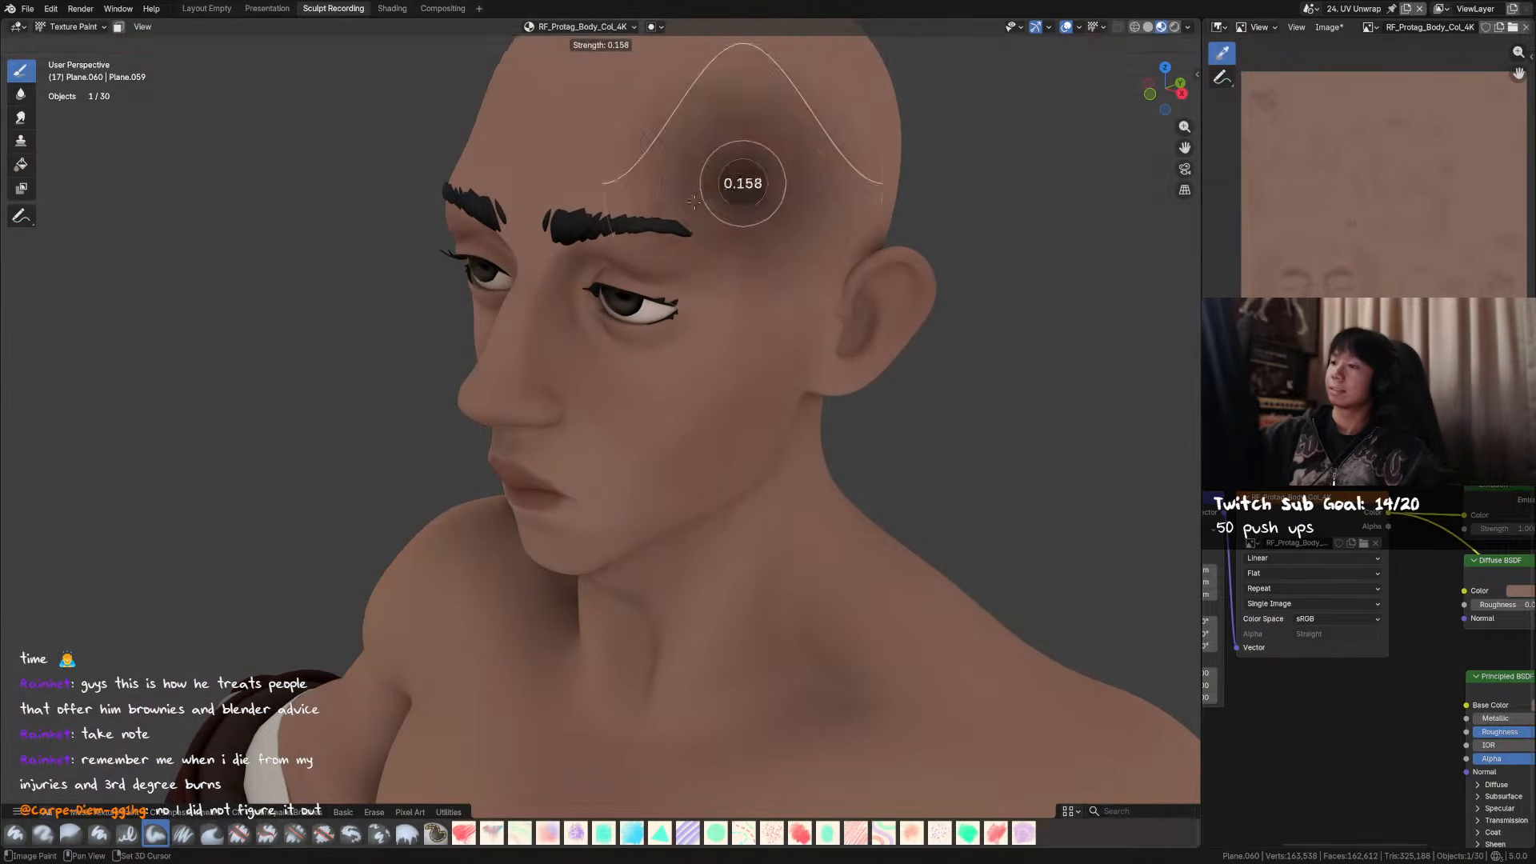
left_click(751, 147)
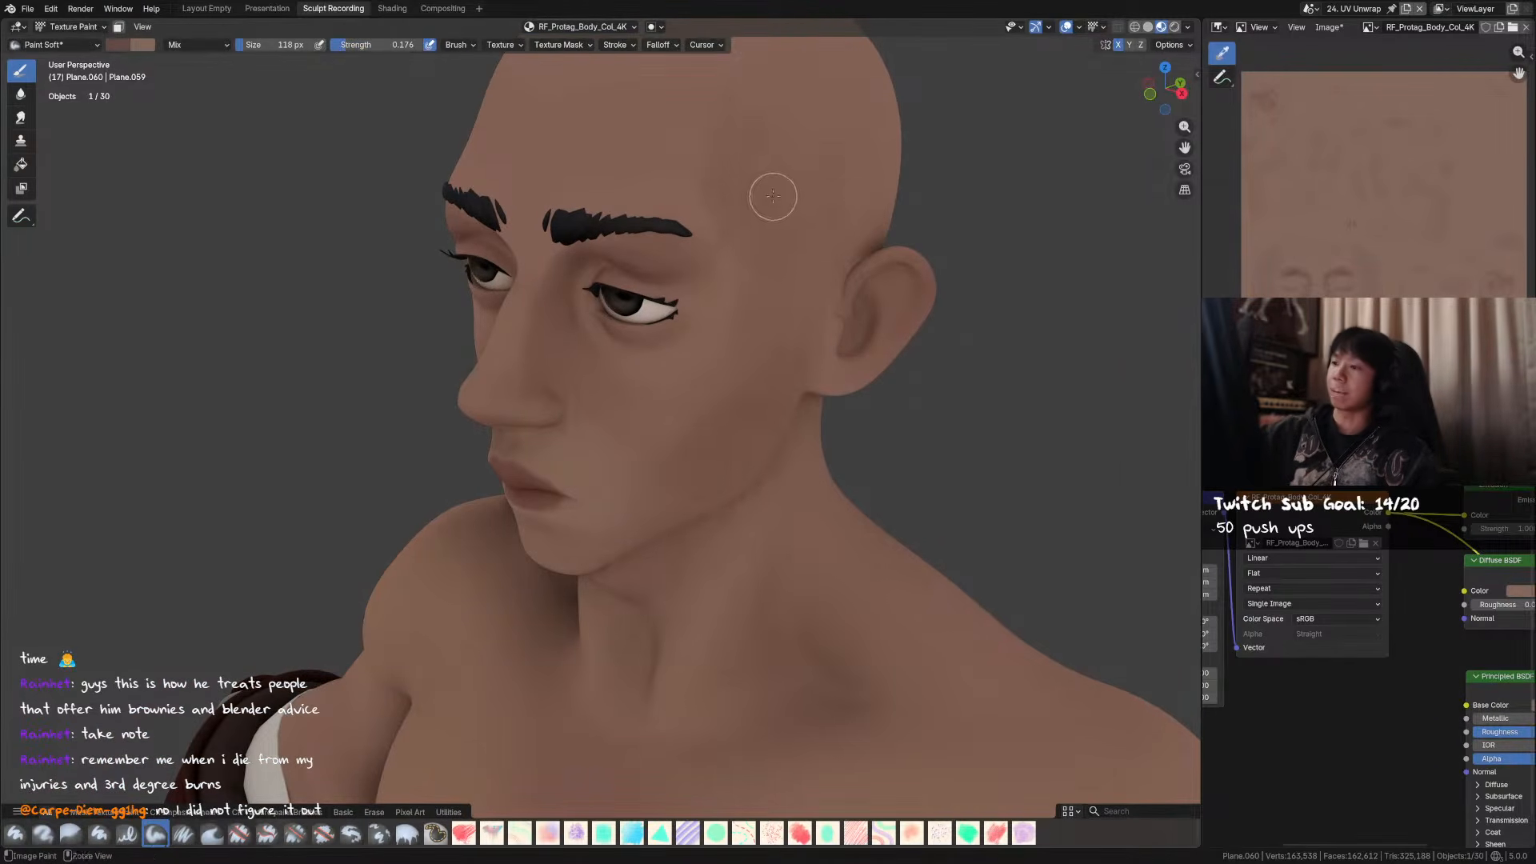
- Soften the temple shading with the brush at about 102 px and strength 0.200
middle_click_drag(774, 195, 763, 211, "ctrl")
key("f")
left_click(704, 233)
key("shift+f")
left_click(702, 236)
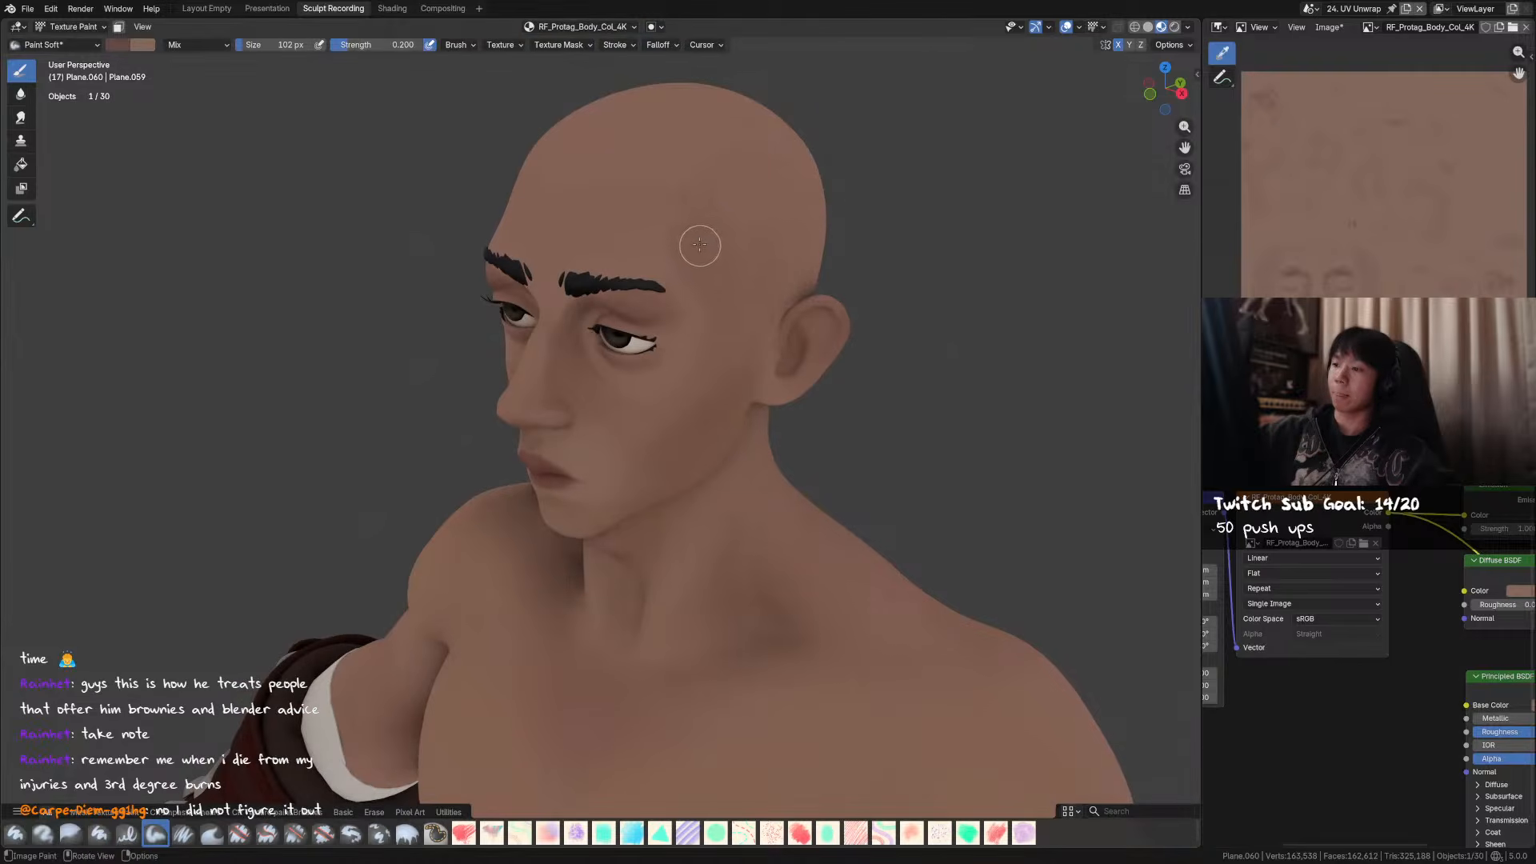
middle_click_drag(716, 290, 711, 226)
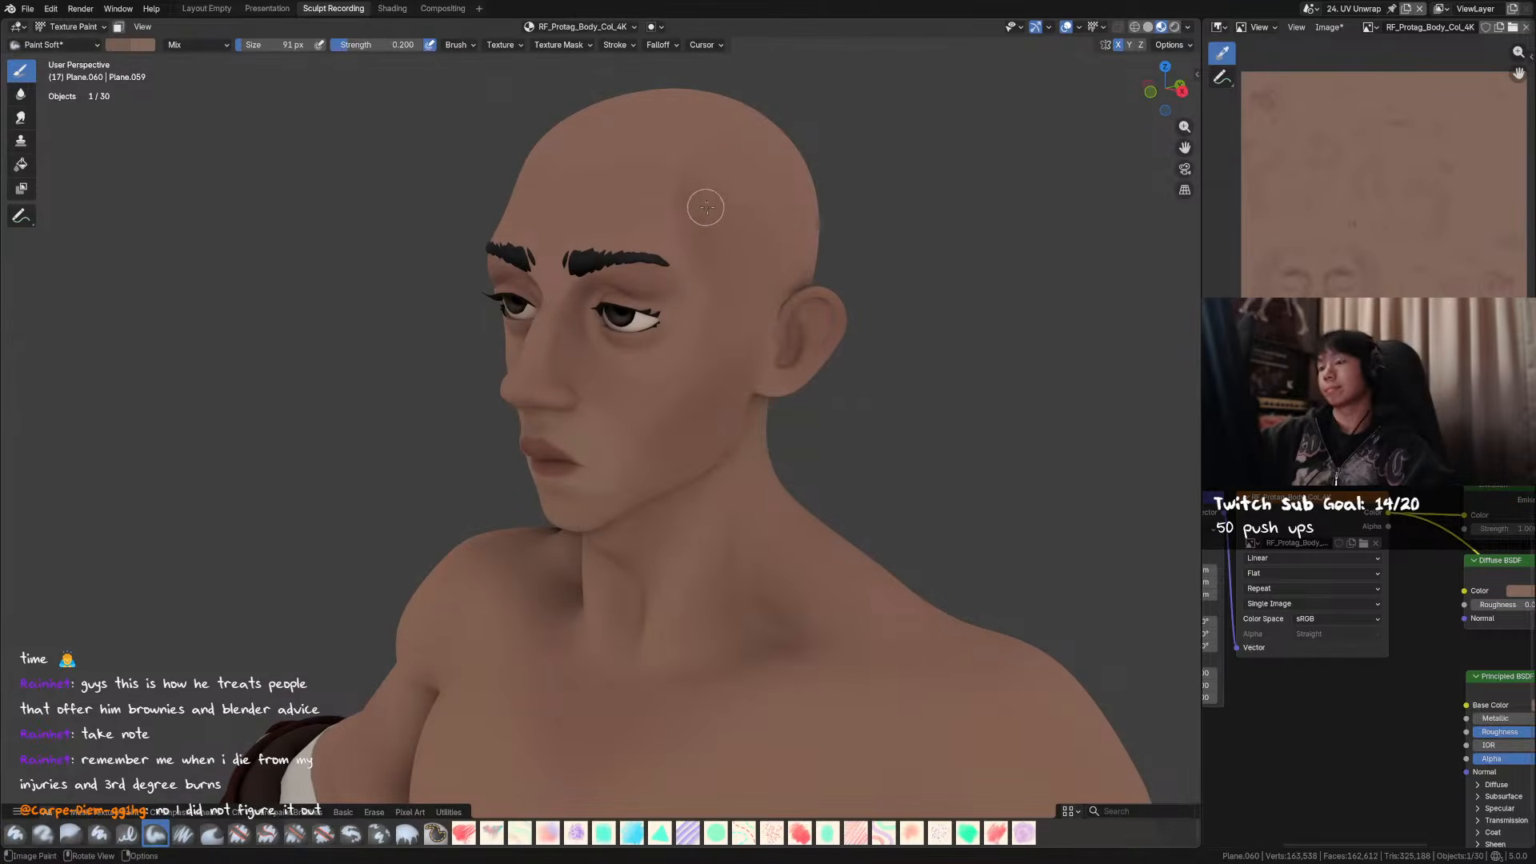
- Paint the temple edge with newly sampled skin colors, using a 90 px brush at strength 0.598
key("shift+x")
key("shift+f")
left_click(751, 198)
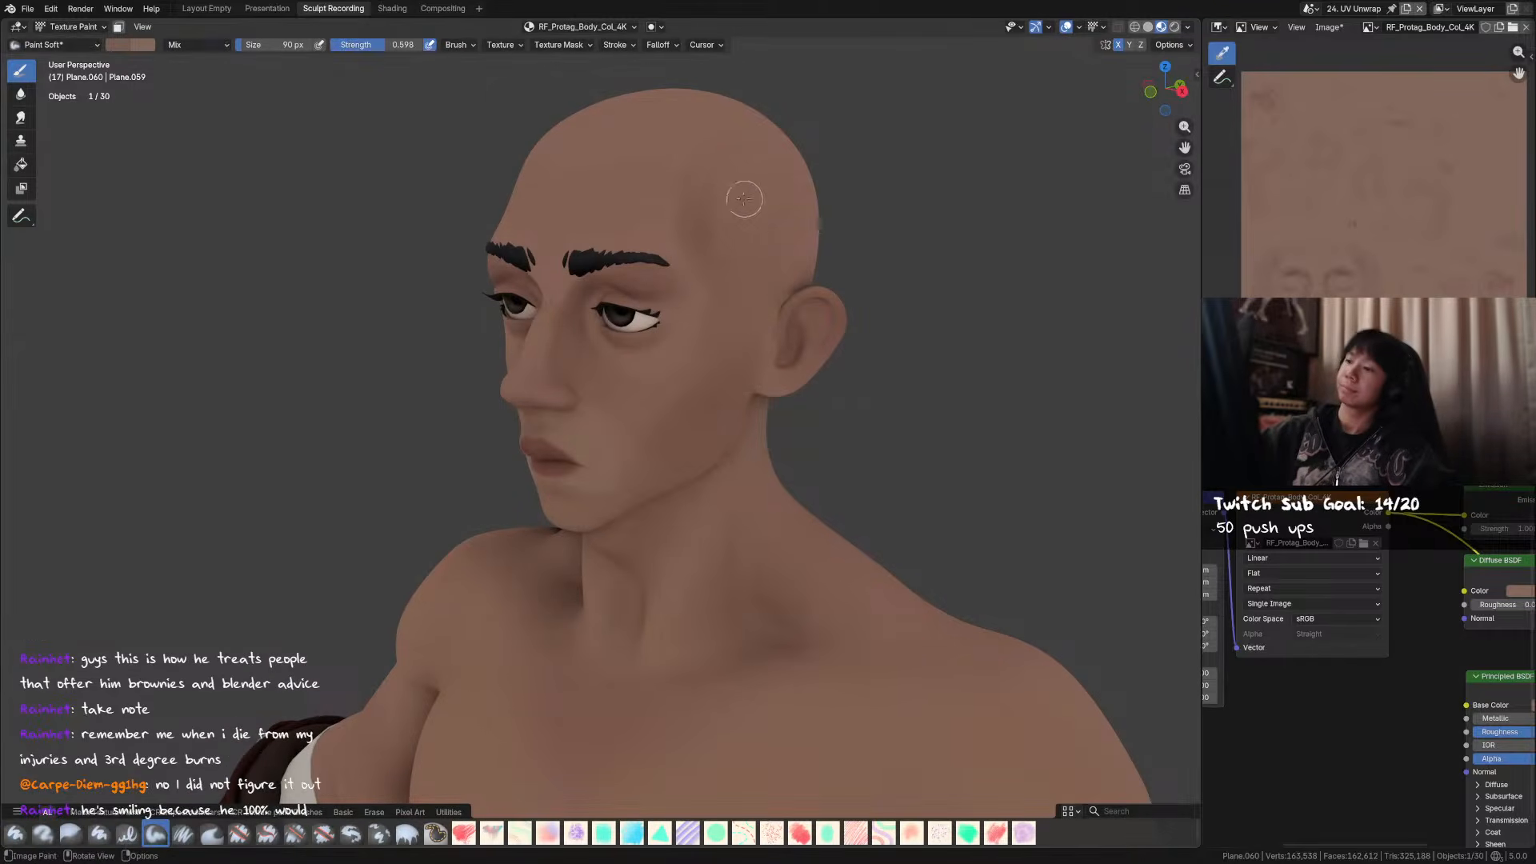
key("shift+x")
left_click_drag(709, 171, 695, 219)
middle_click_drag(733, 271, 753, 228)
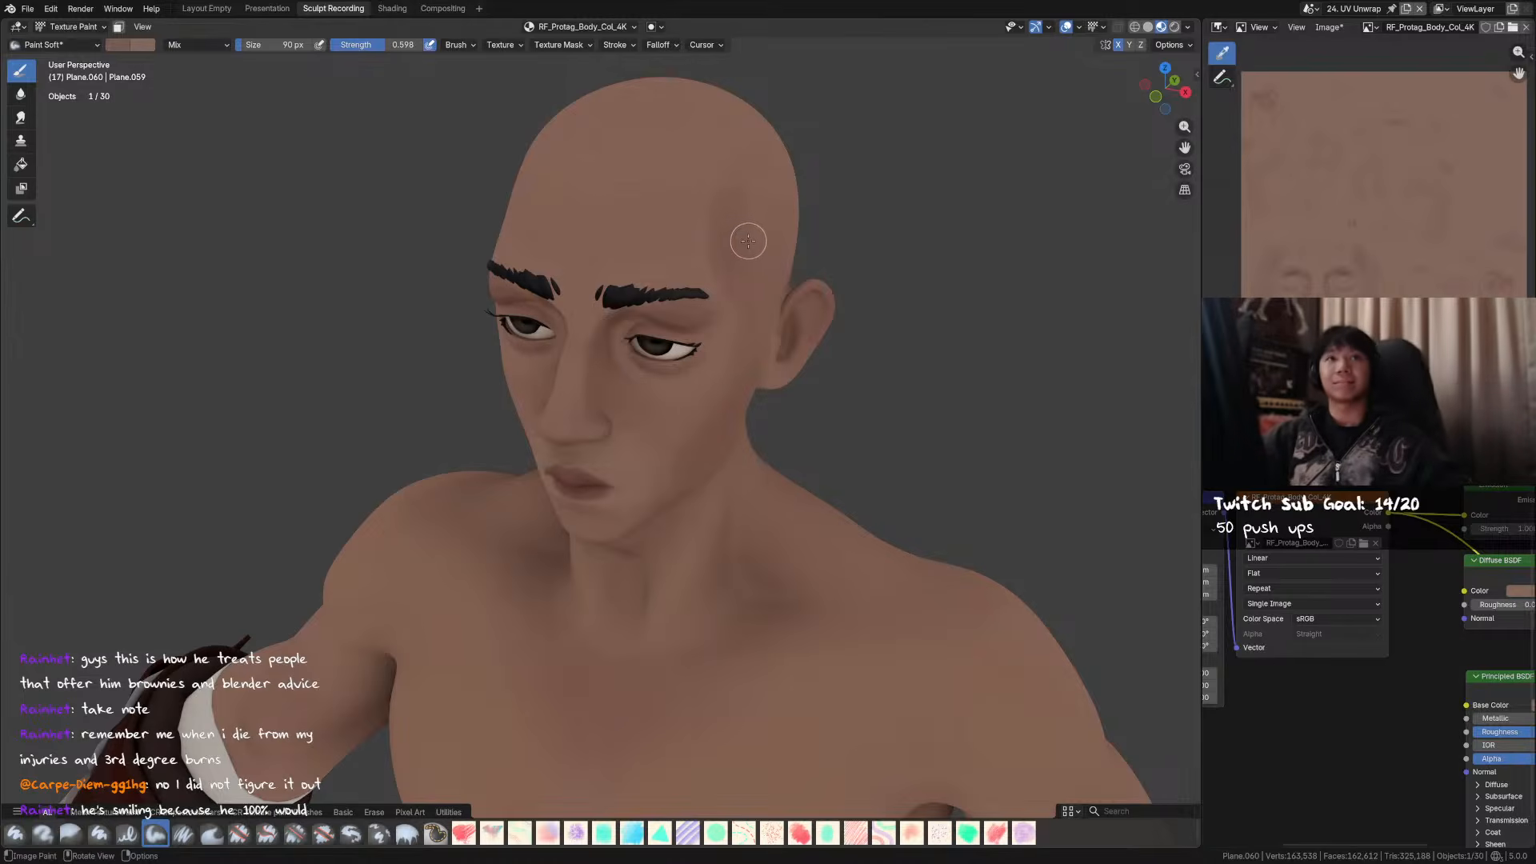
- Blend the side of the head between temple and ear with a sampled color and a 150 px brush, and save the file
mouse_move(741, 241)
middle_mouse_down()
mouse_move(727, 225)
mouse_move(699, 234)
middle_mouse_up()
key("shift+x")
key("f")
left_click(732, 204)
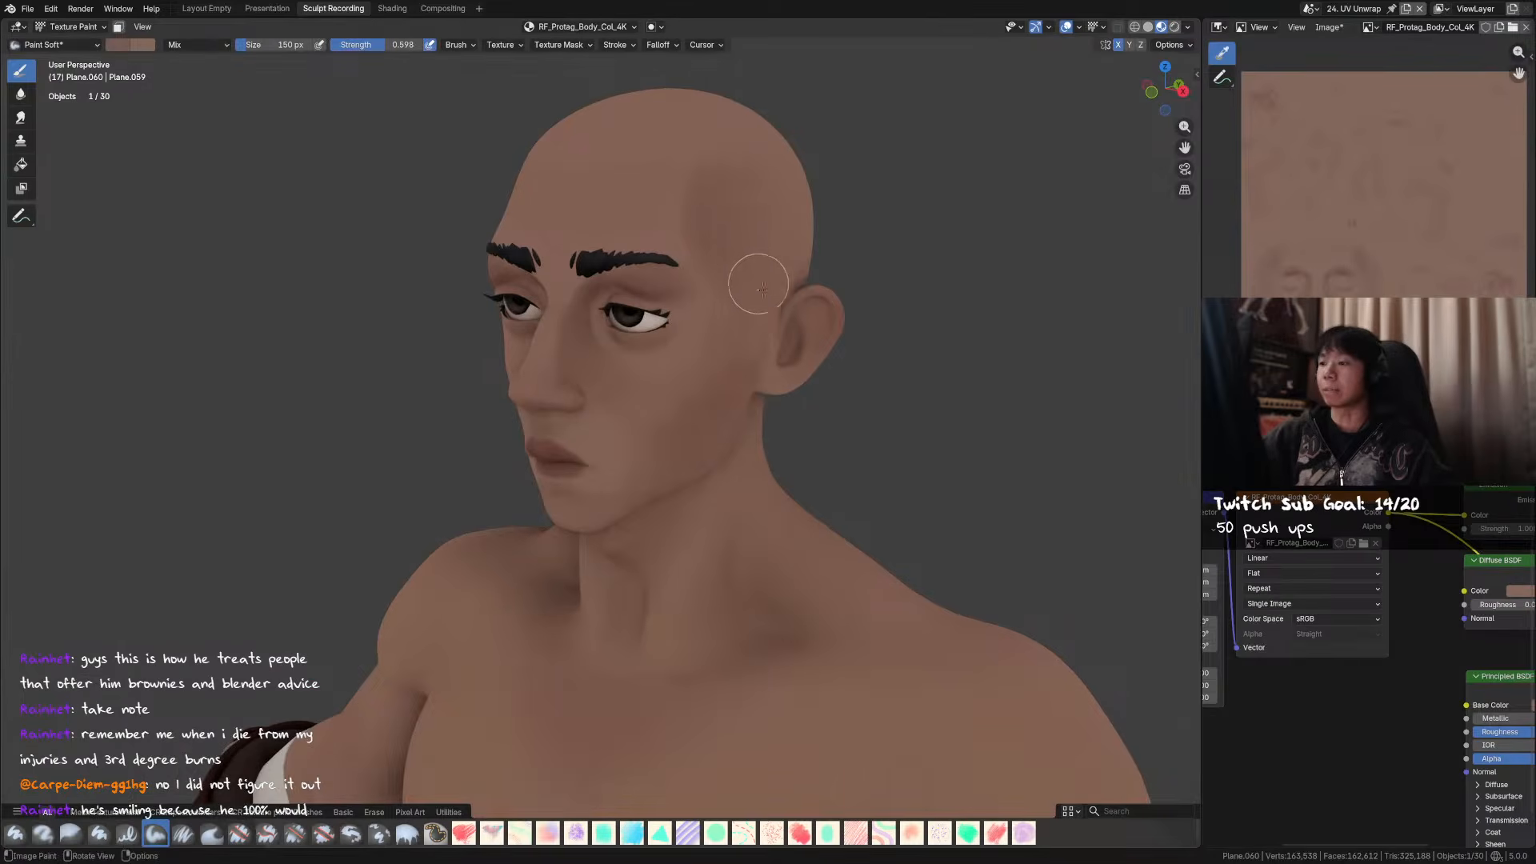
mouse_move(751, 245)
middle_mouse_down()
mouse_move(751, 211)
mouse_move(795, 301)
middle_mouse_up()
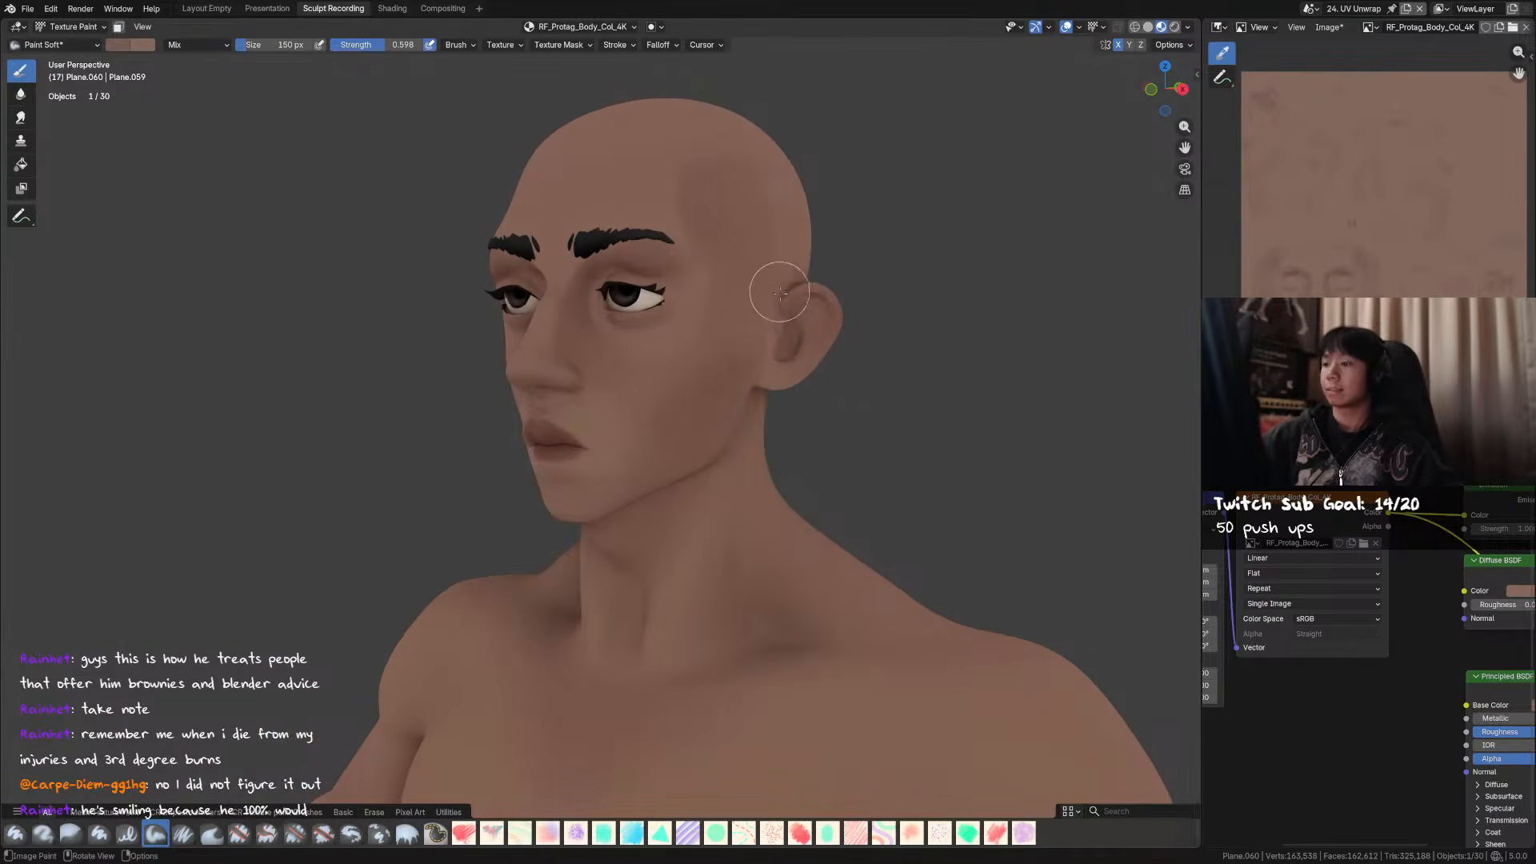
mouse_move(722, 376)
middle_mouse_down()
mouse_move(736, 332)
mouse_move(795, 316)
middle_mouse_up()
key("ctrl+s")
- Refine the face shading with another sampled skin color, reducing the brush to about 95 px, and save the file
middle_click_drag(687, 291, 695, 302)
key("shift+x")
key("f")
left_click(617, 267)
mouse_move(721, 244)
middle_mouse_down()
mouse_move(828, 232)
mouse_move(752, 227)
mouse_move(840, 240)
middle_mouse_up()
key("ctrl+s")
key("s")
key("f")
left_click(700, 317)
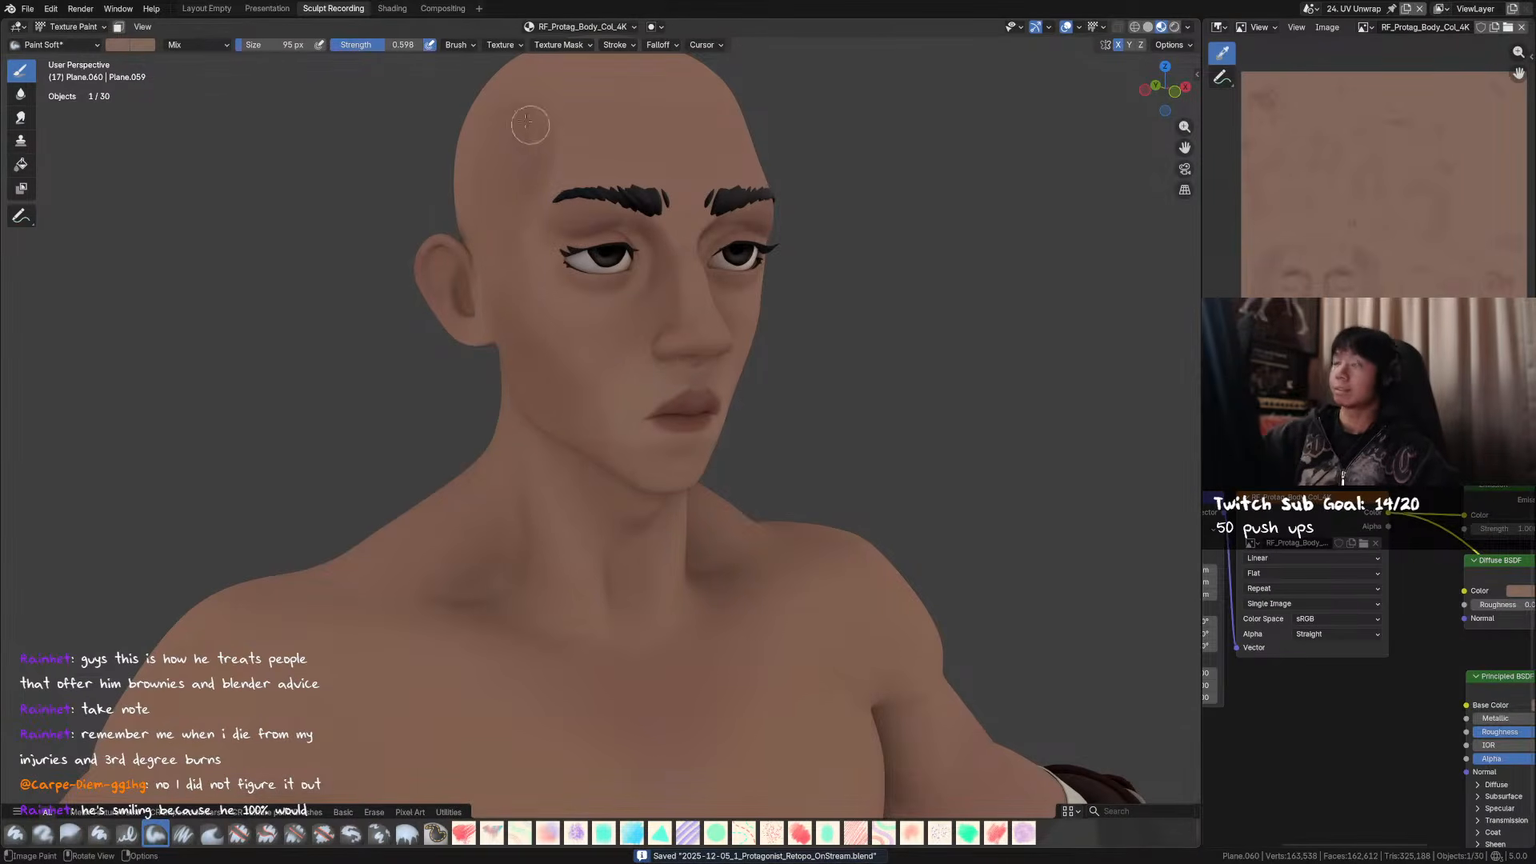
- Paint the bridge of the nose in light brown (#927368) with the brush reduced to 58 px
left_click(130, 45)
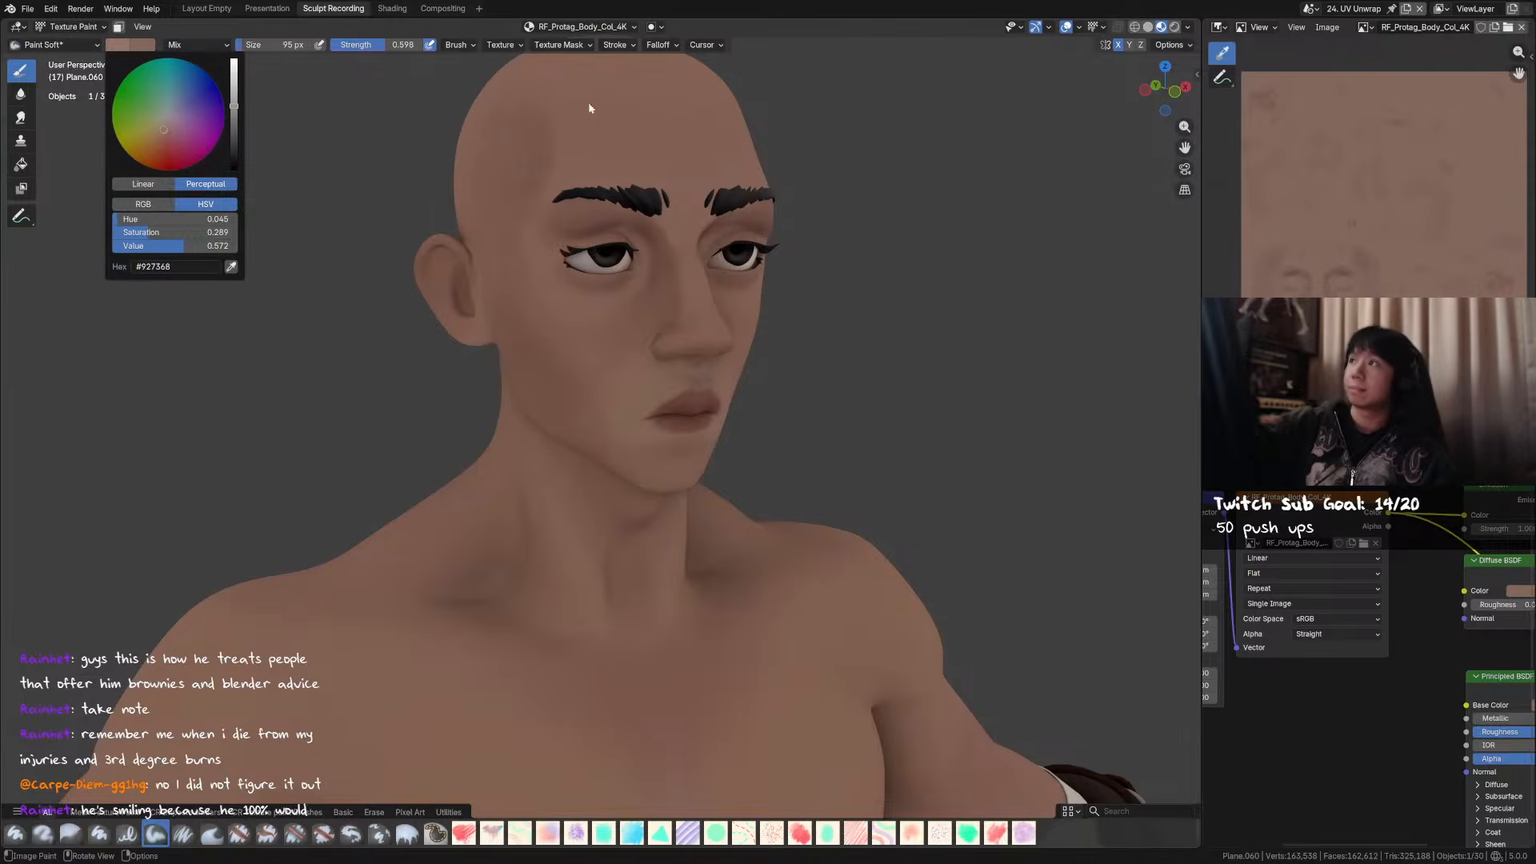
middle_click_drag(813, 237, 717, 274)
key("f")
left_click(652, 282)
left_click_drag(652, 278, 645, 277)
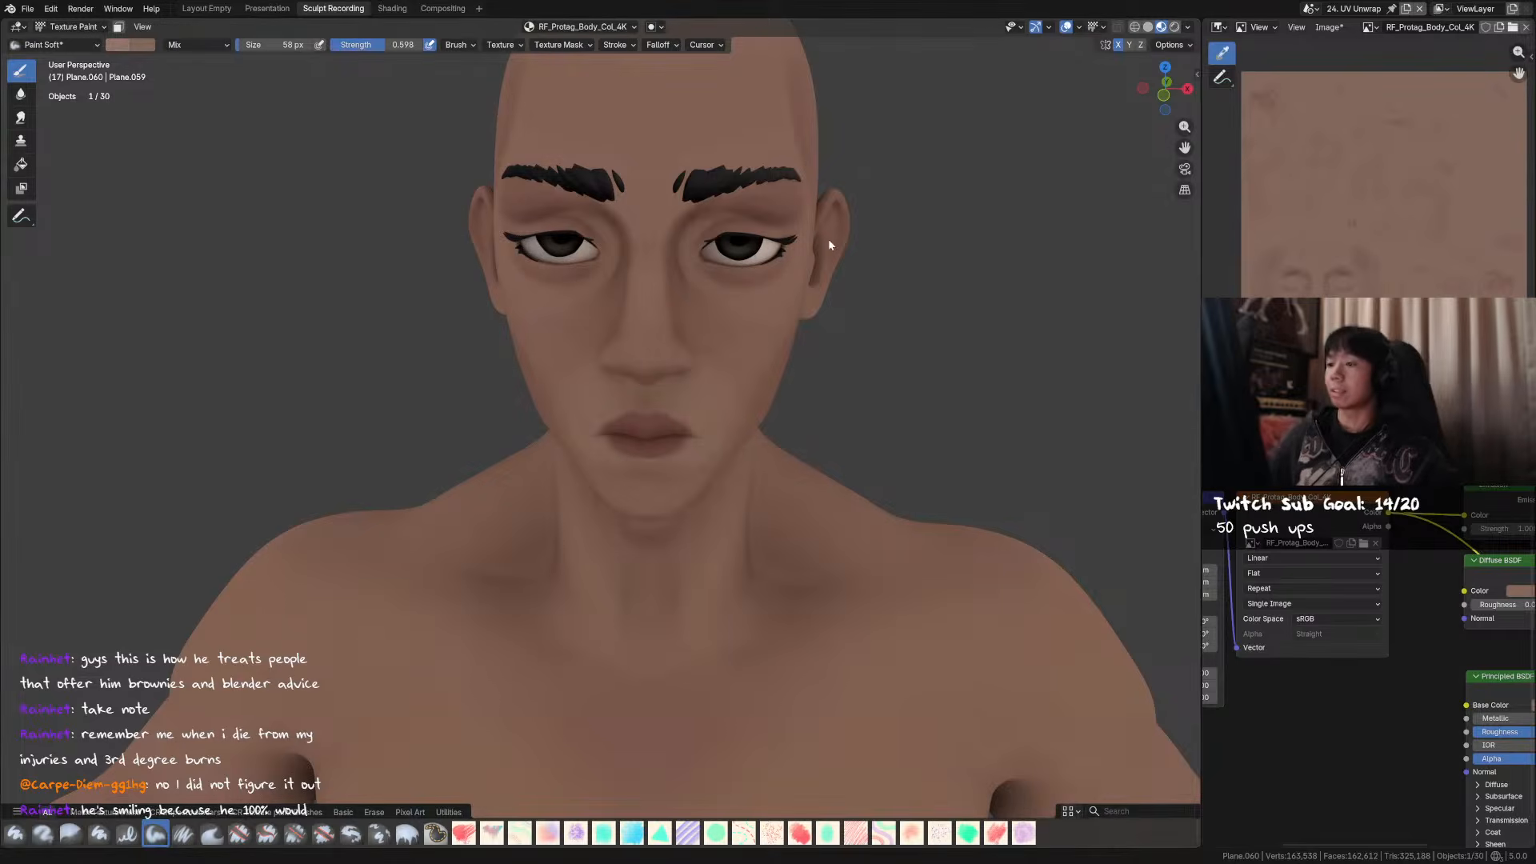
- Set the brush color's hue to 0.060 and continue painting the nose bridge with a 51 px brush
left_click(129, 44)
left_click_drag(201, 216, 207, 217)
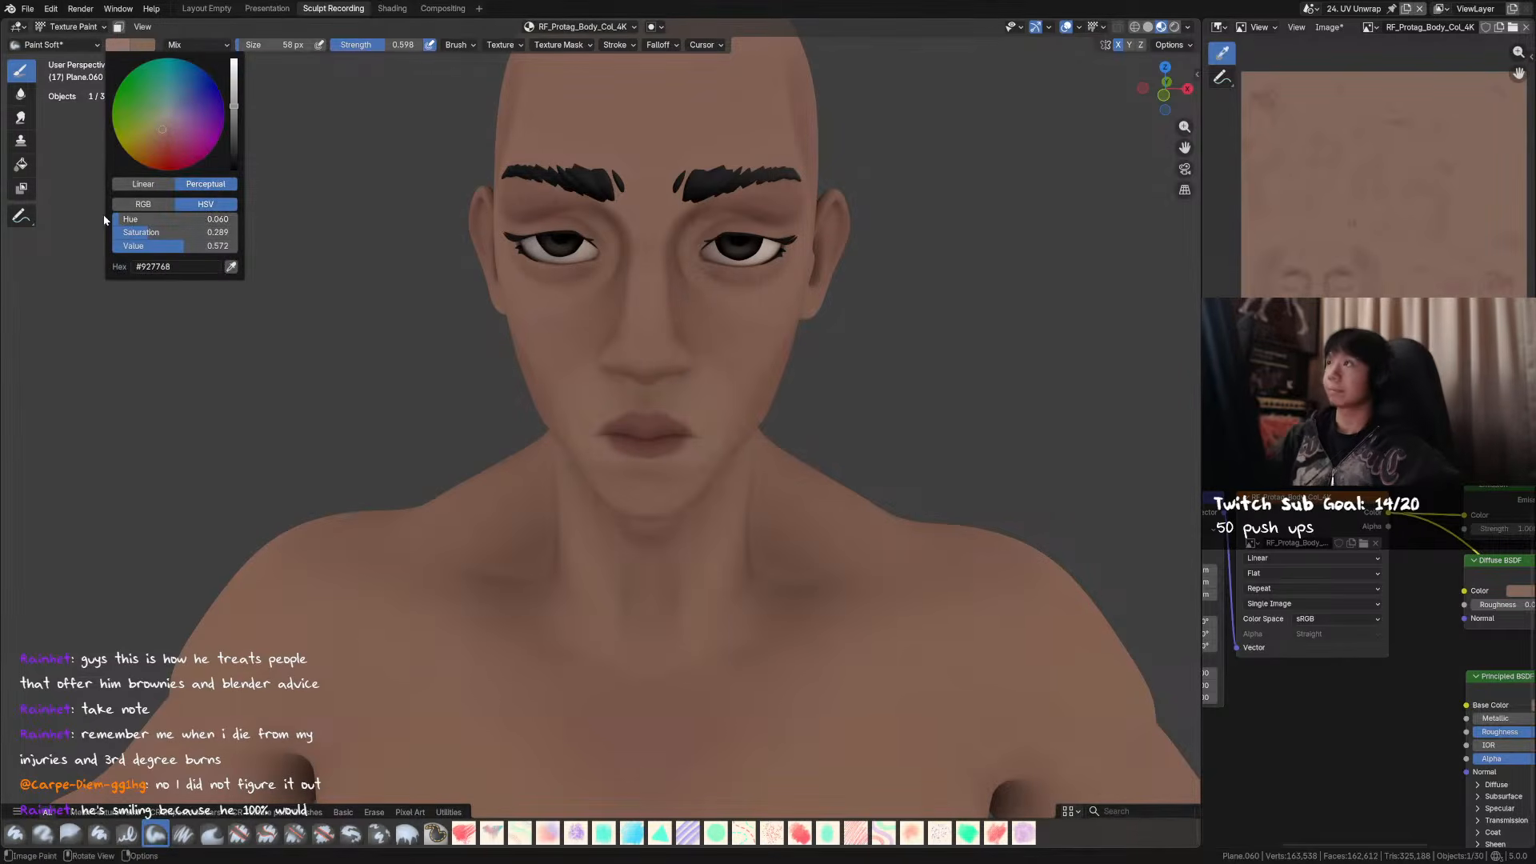
key("f")
left_click(643, 272)
middle_click_drag(648, 264, 744, 313)
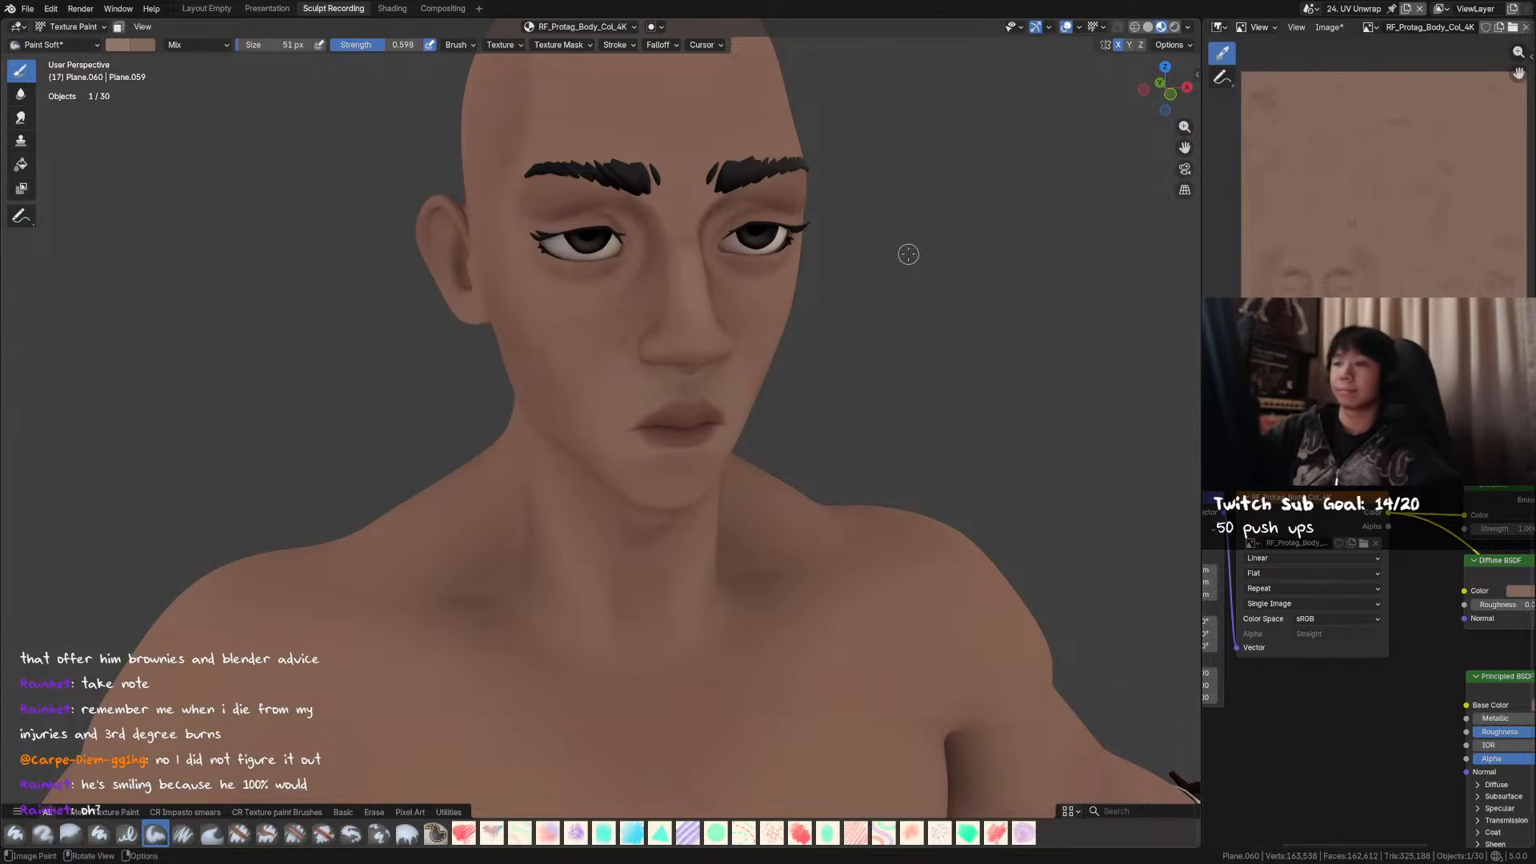
- Fine-tune the brush color to hue 0.063, saturation 0.284 and value 0.578
left_click(132, 44)
mouse_move(218, 219)
left_mouse_down()
mouse_move(229, 226)
mouse_move(203, 224)
mouse_move(240, 251)
left_mouse_up()
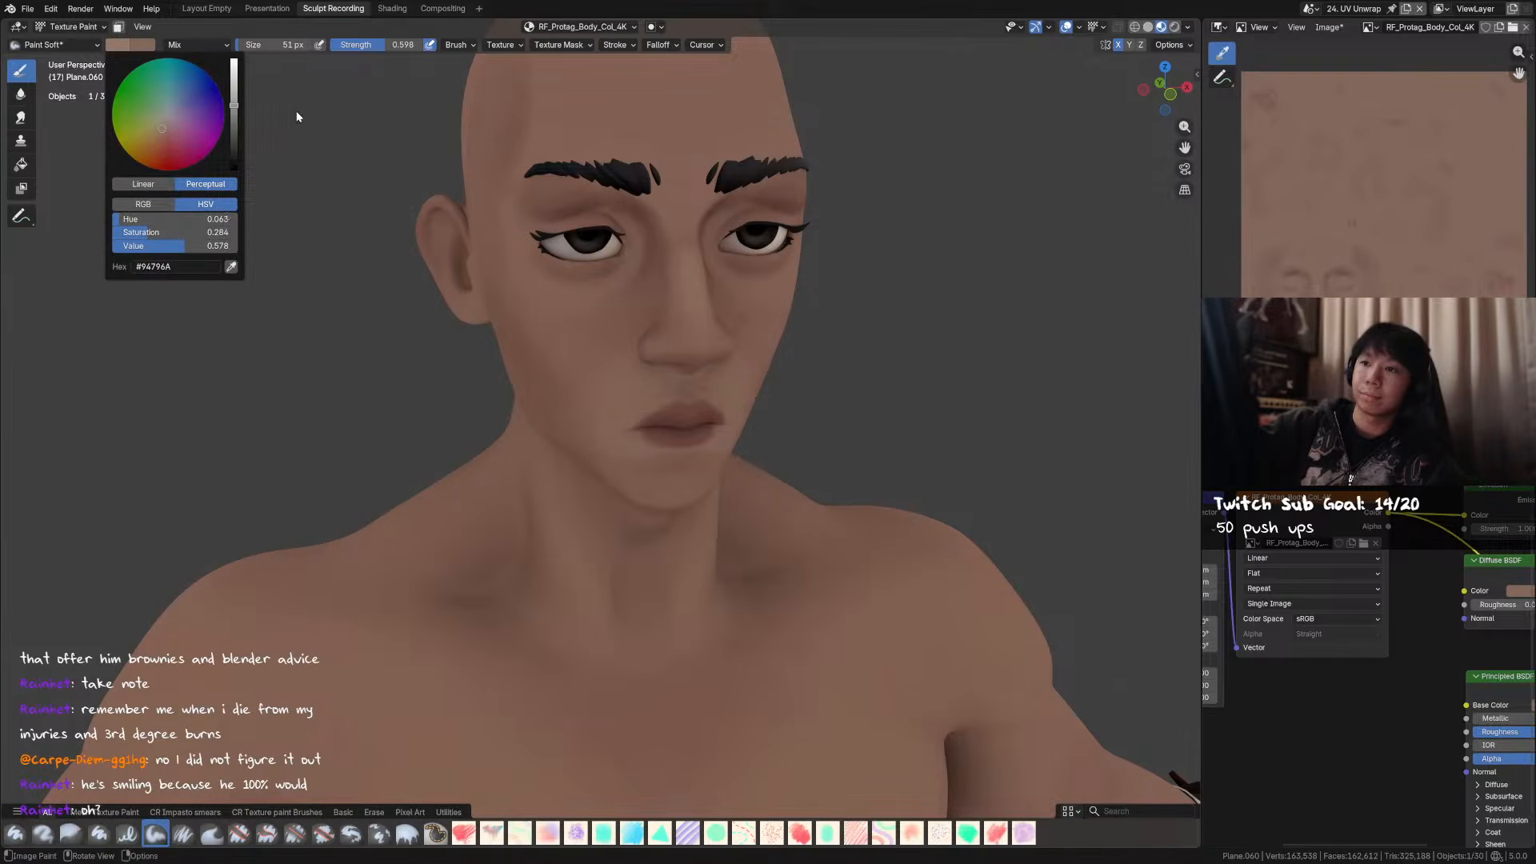
- Switch from the Paint Soft brush to the Square brush, keeping the light brown skin color, and save the file
left_click(56, 45)
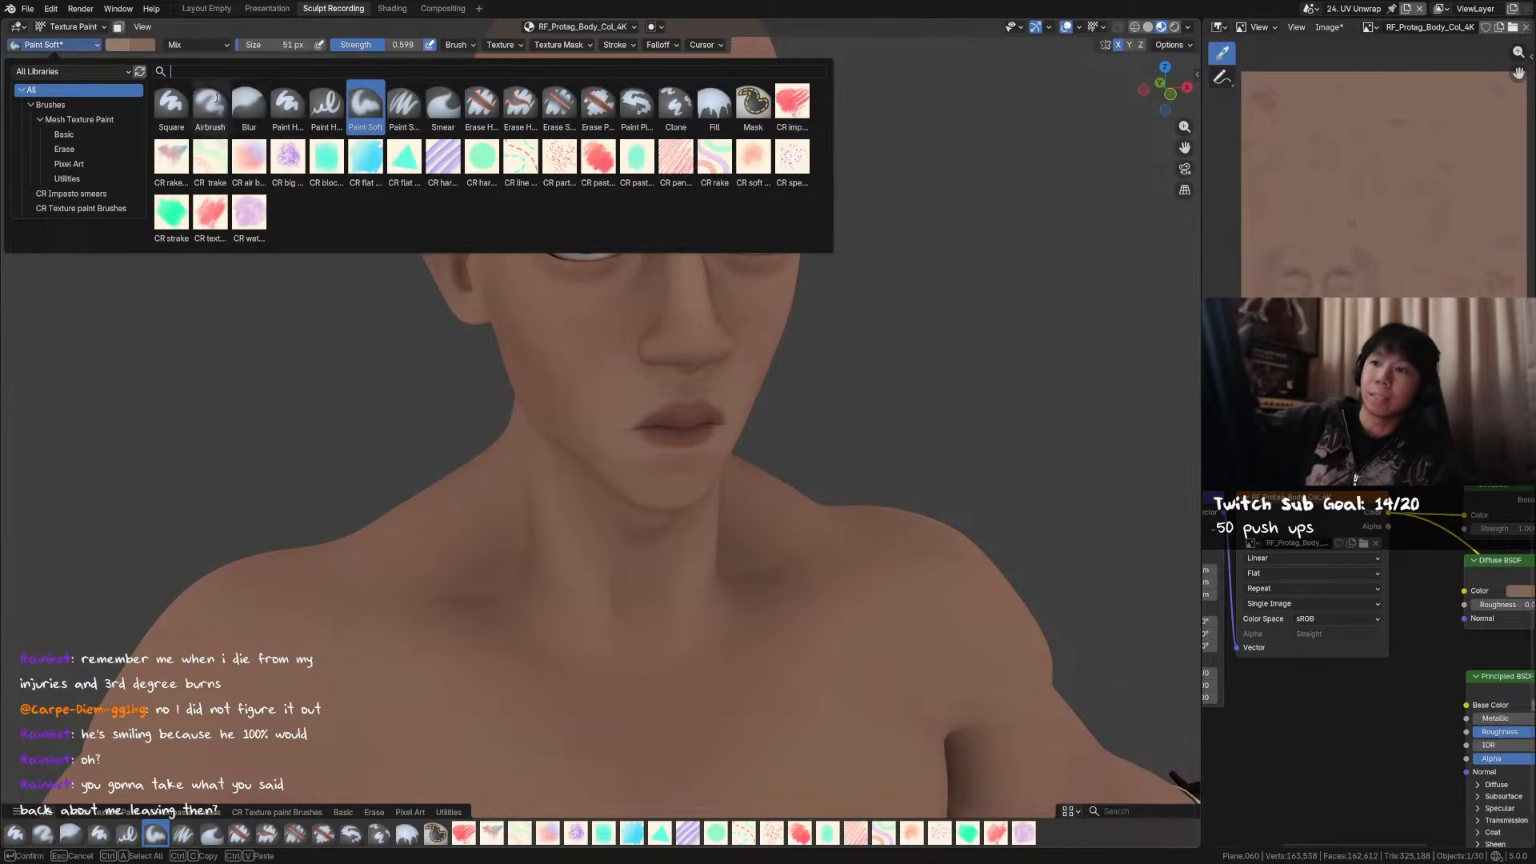
key("Escape")
key("q")
left_click(352, 141)
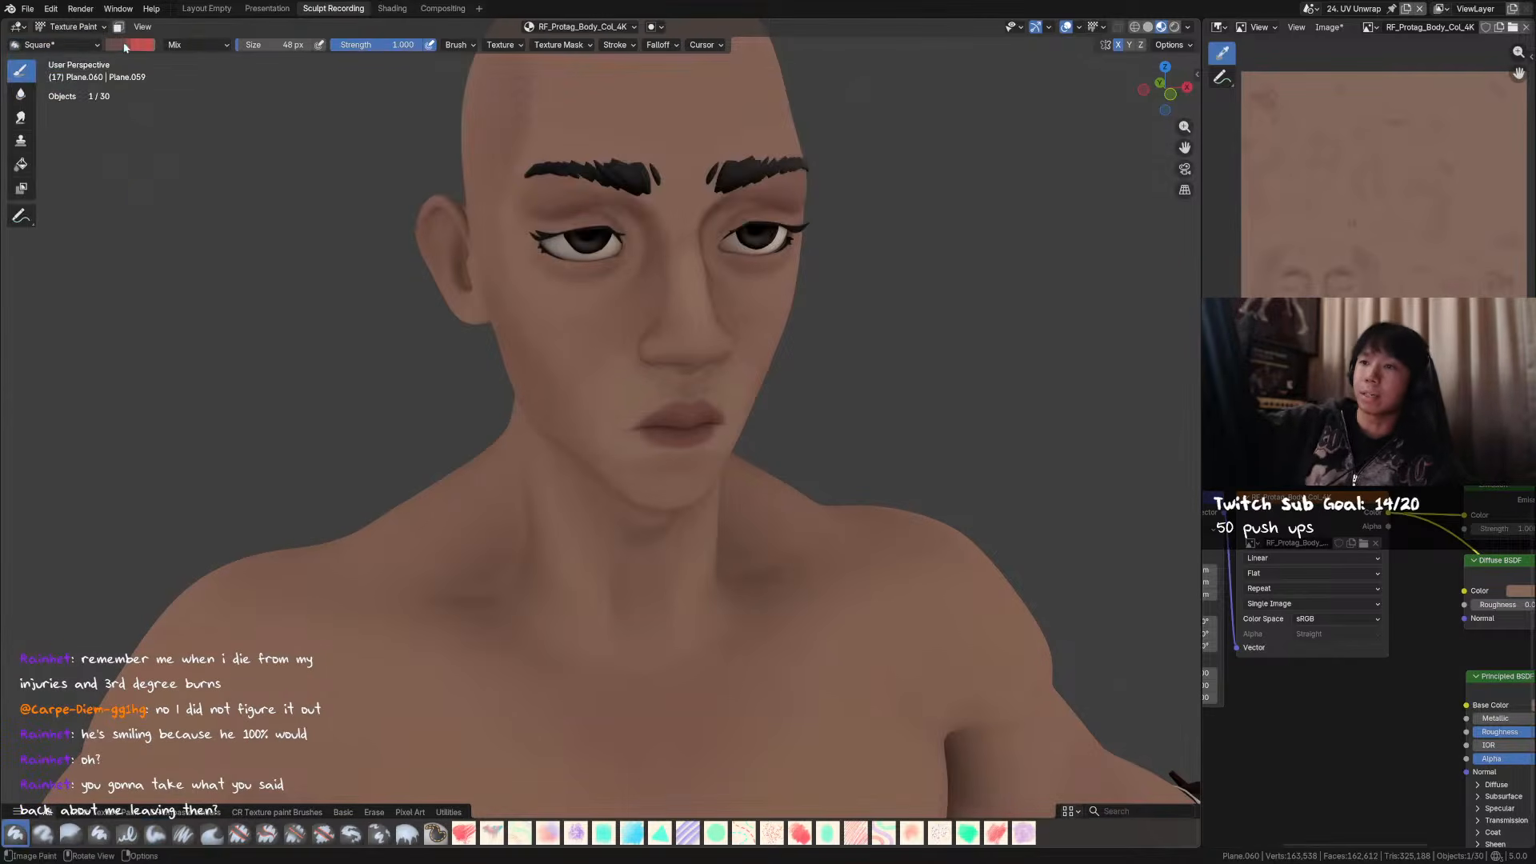
middle_click_drag(952, 254, 937, 256)
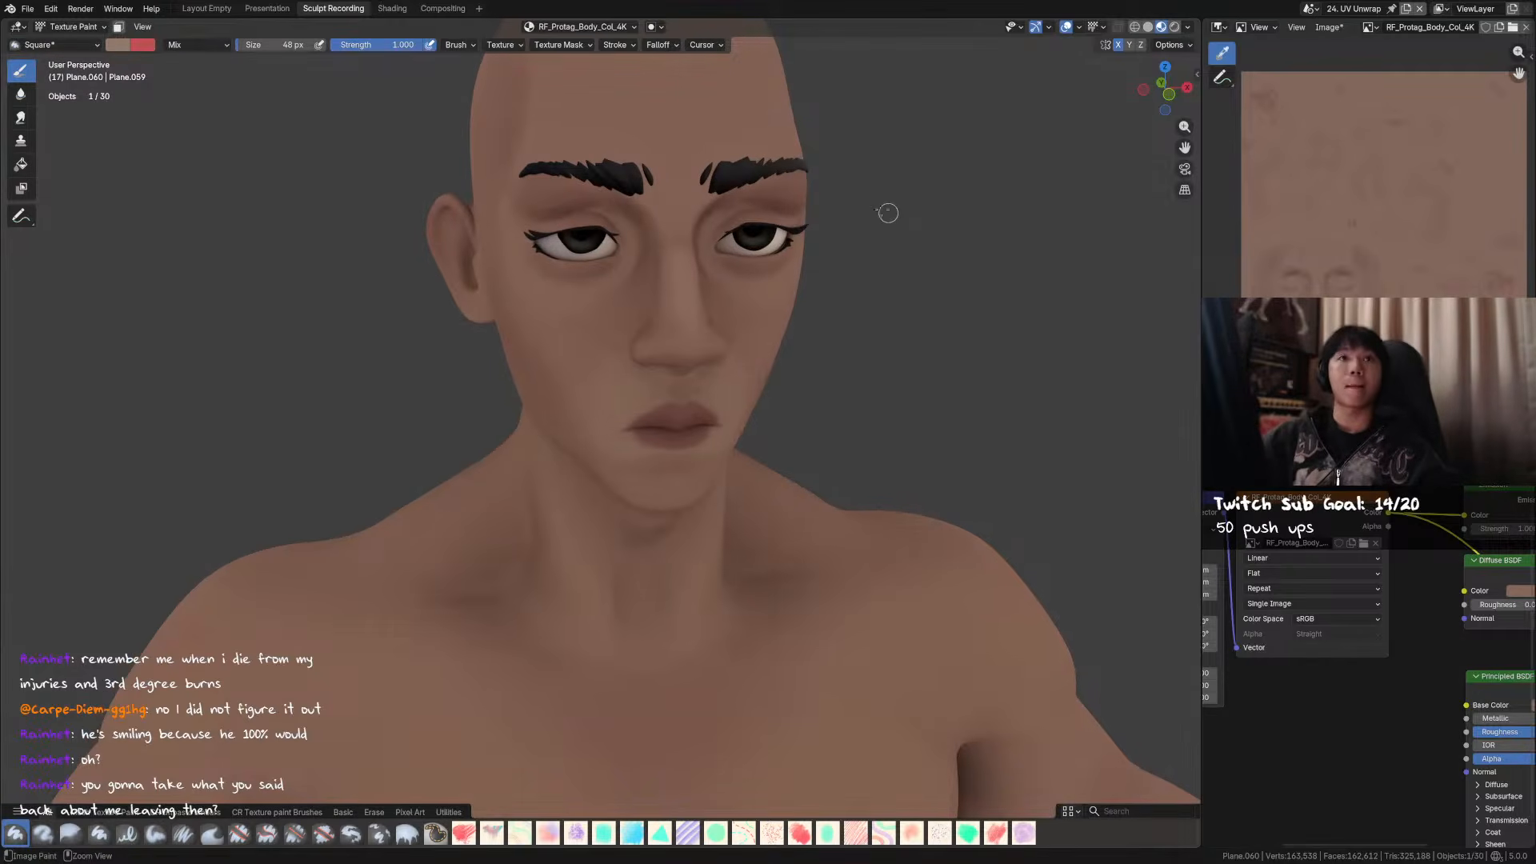
key("ctrl+s")
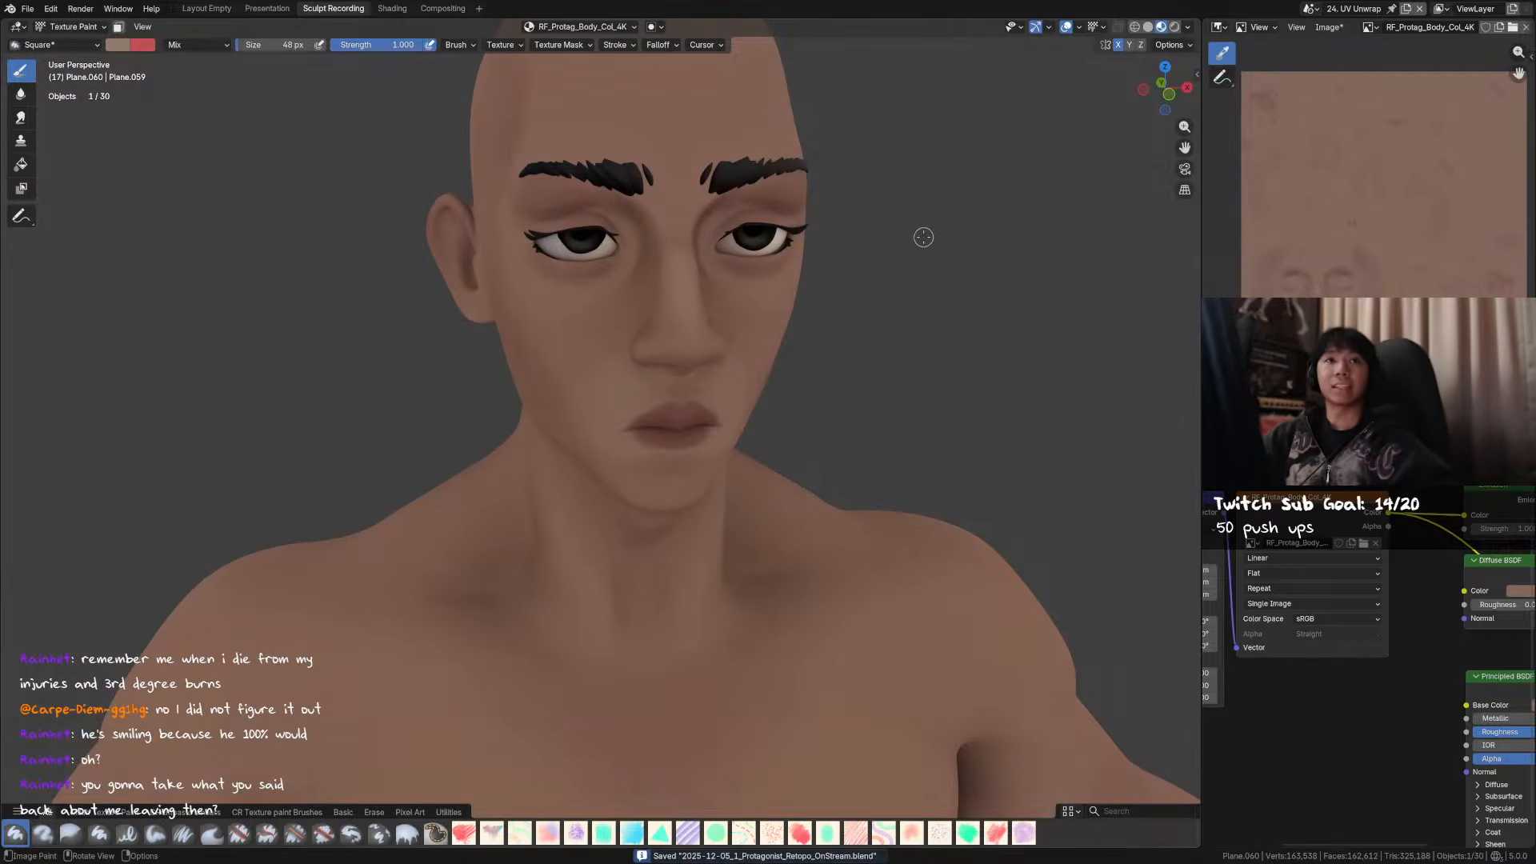
- Paint the bridge of the nose with the Square brush at 49 px and full strength
mouse_move(913, 250)
middle_mouse_down()
mouse_move(840, 233)
mouse_move(676, 280)
middle_mouse_up()
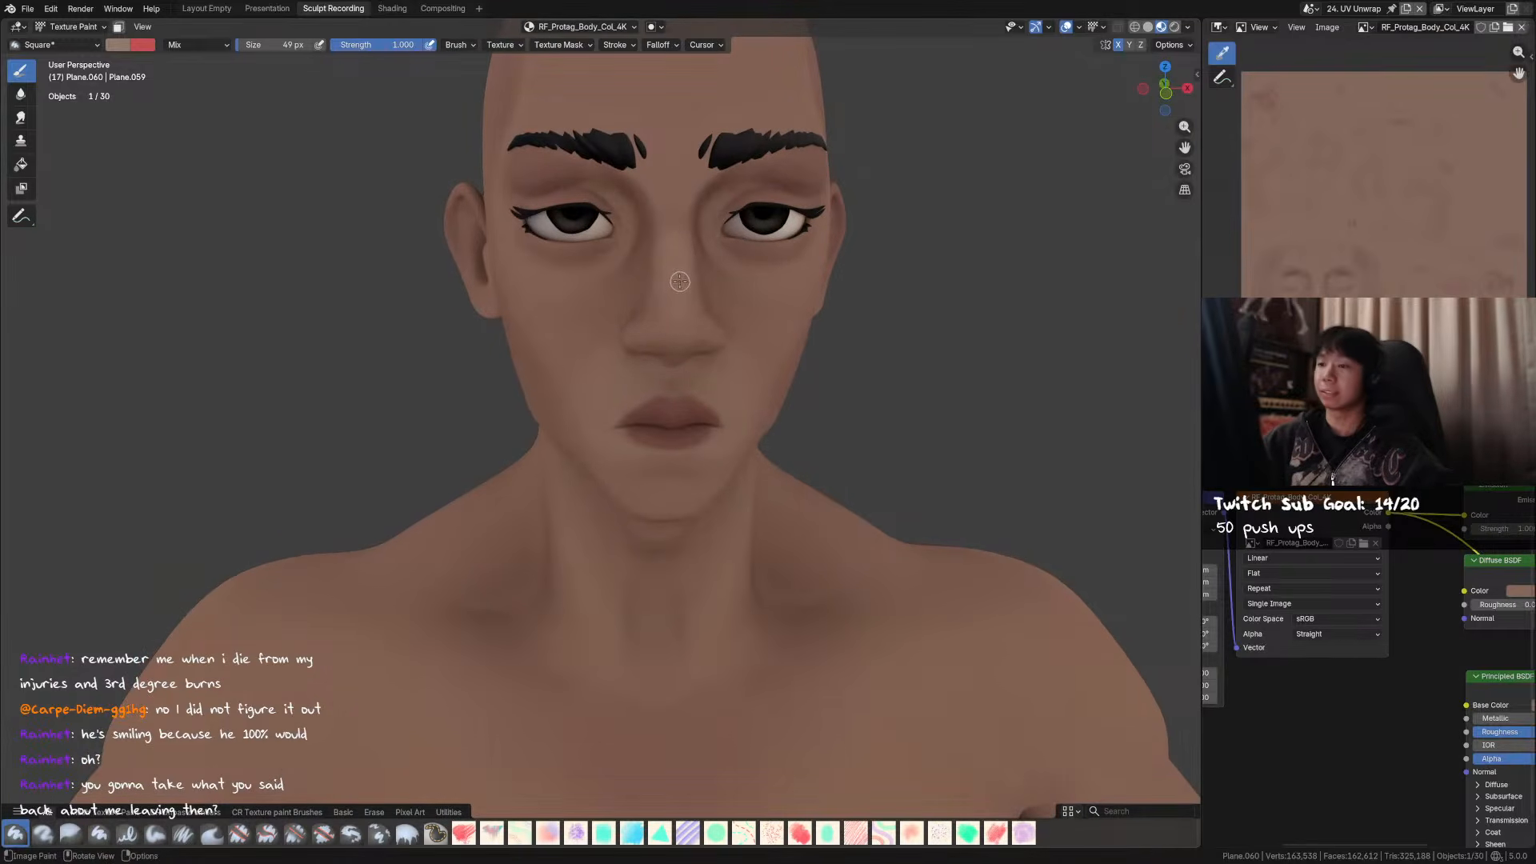
left_click(677, 280)
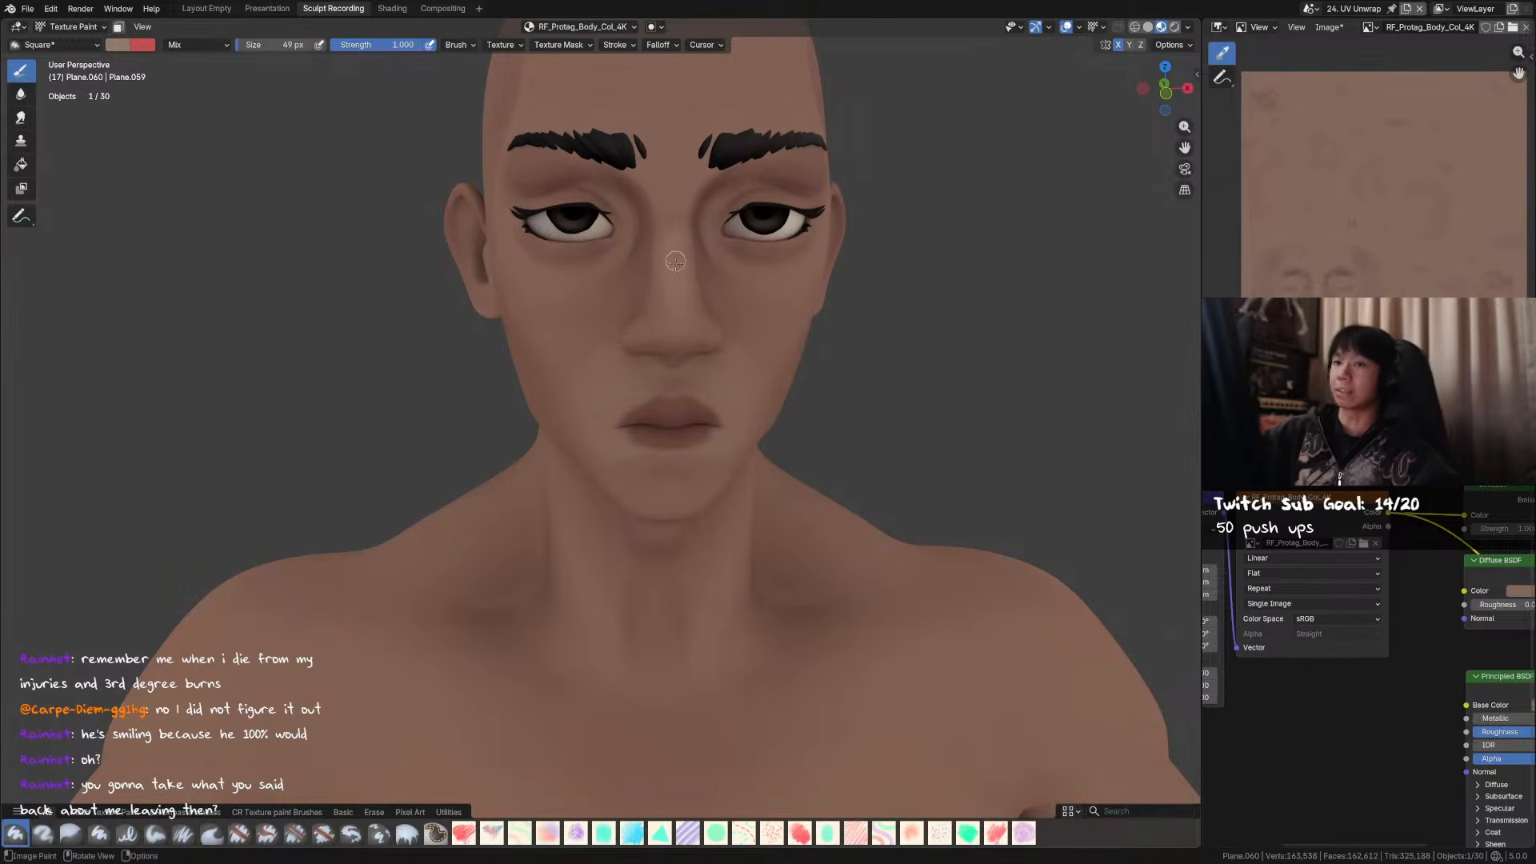
left_click(120, 45)
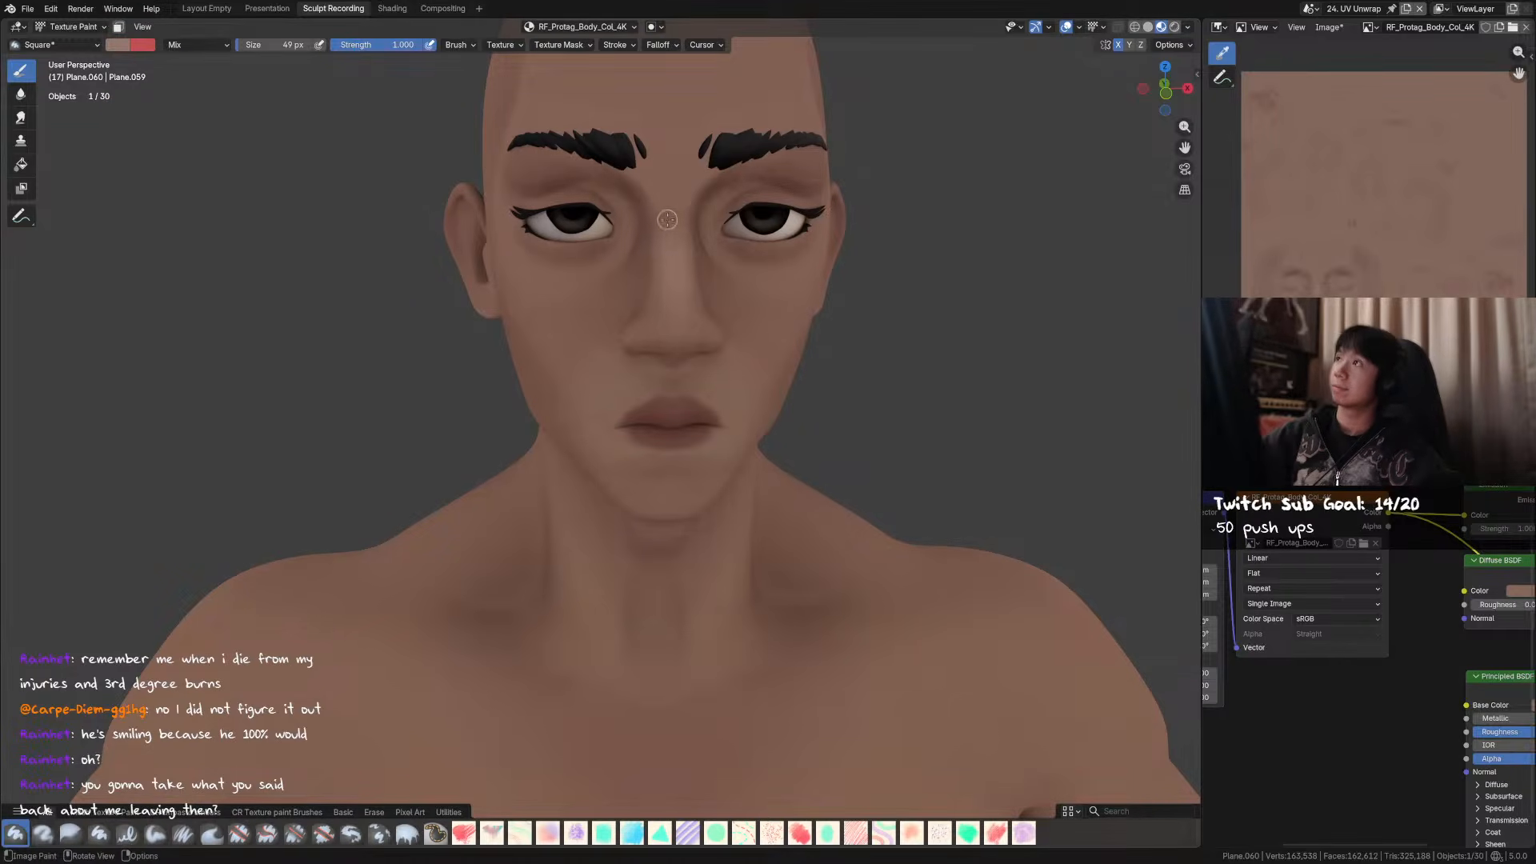
middle_click_drag(761, 317, 840, 251)
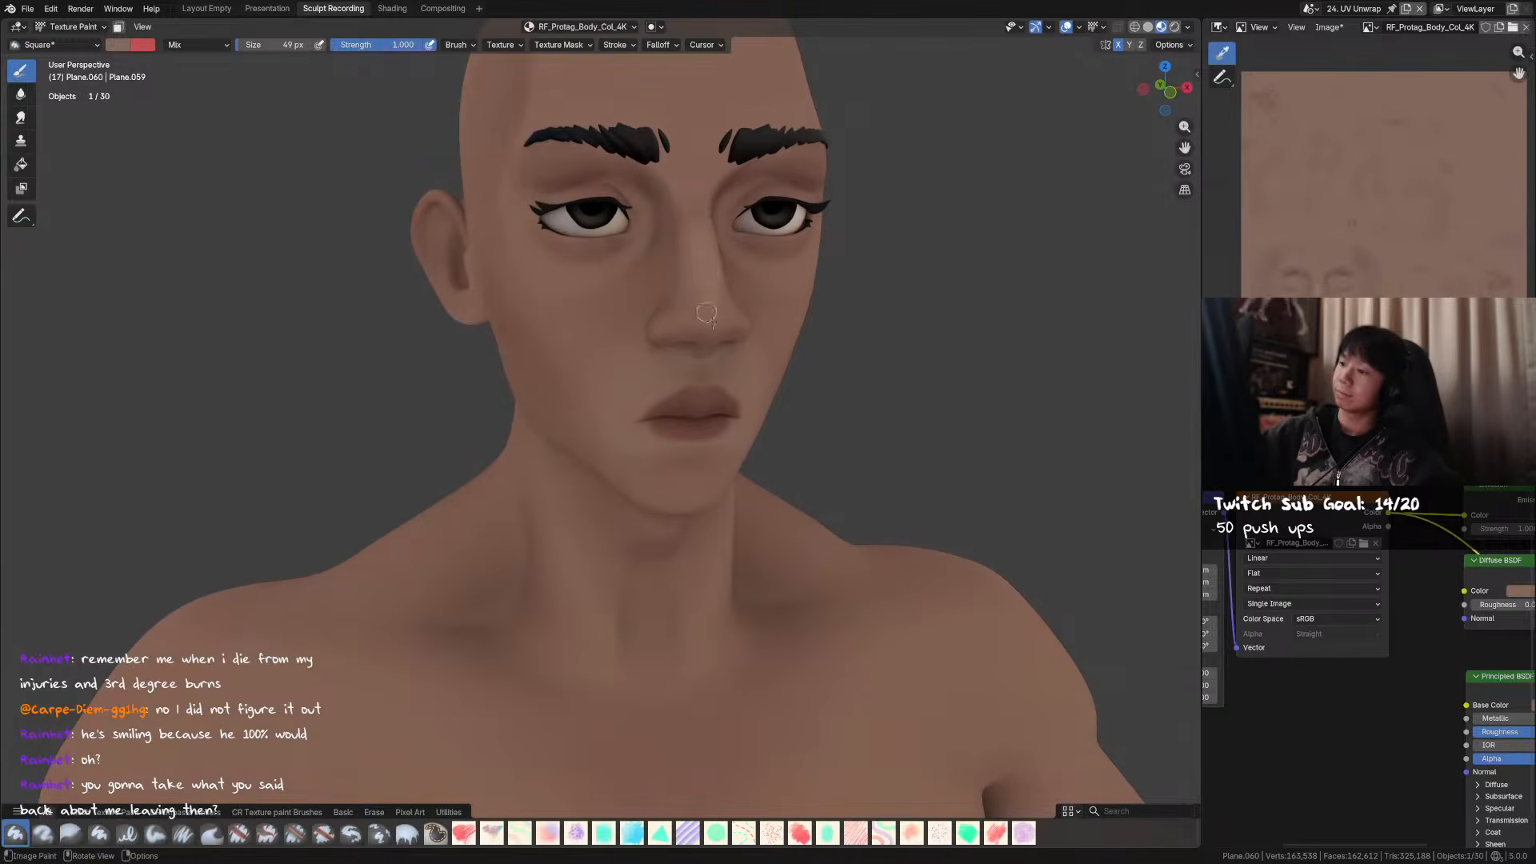
- Reduce the Square brush to 38 px and paint the nostril, tip and sides of the nose from several angles
mouse_move(841, 227)
middle_mouse_down()
mouse_move(872, 277)
mouse_move(747, 293)
middle_mouse_up()
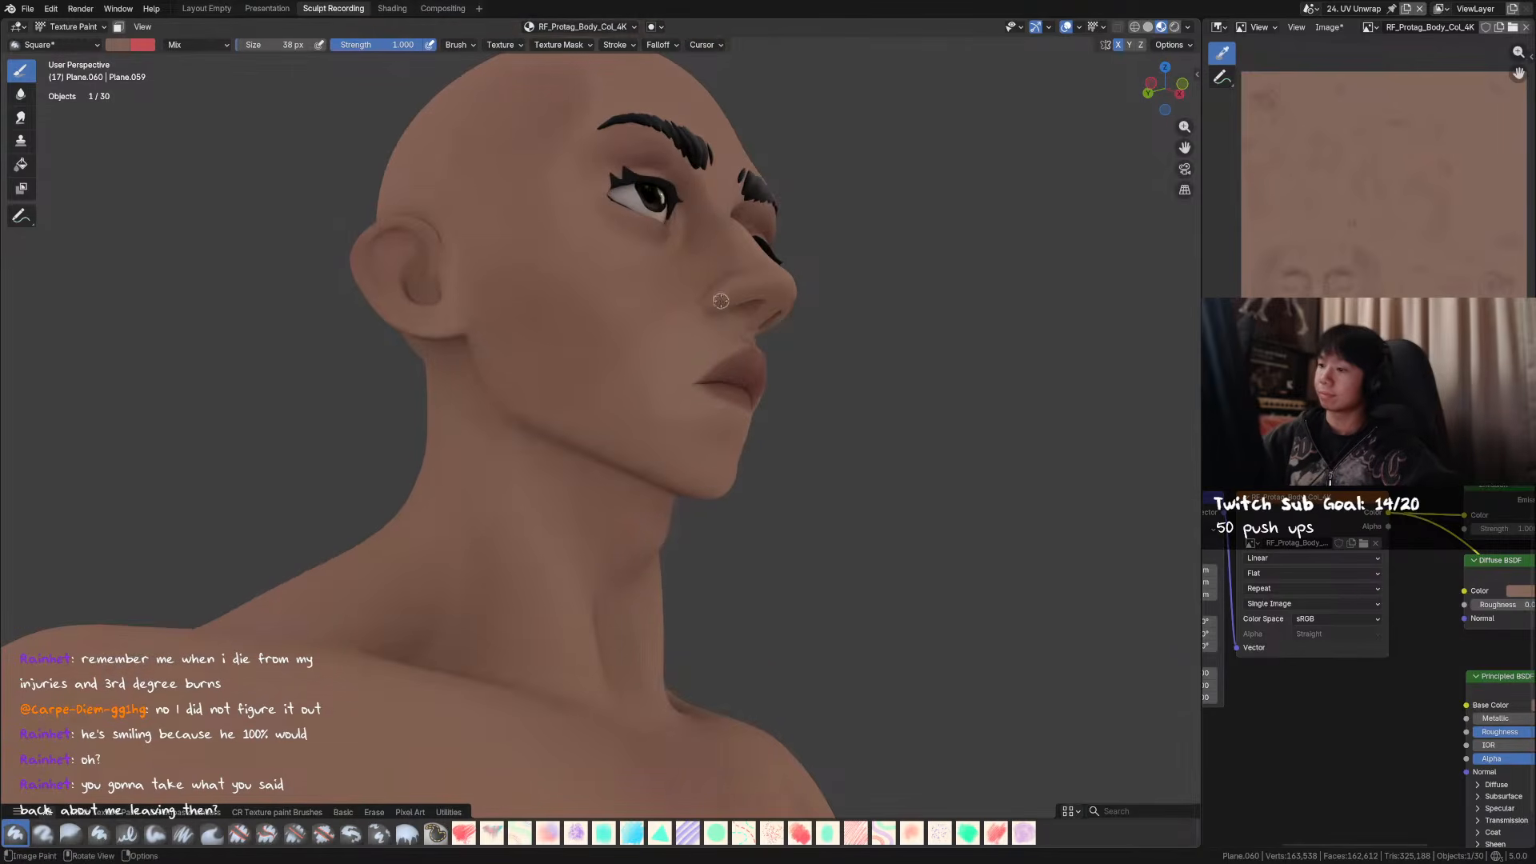
key("f")
left_click(712, 298)
middle_click_drag(812, 285, 848, 371)
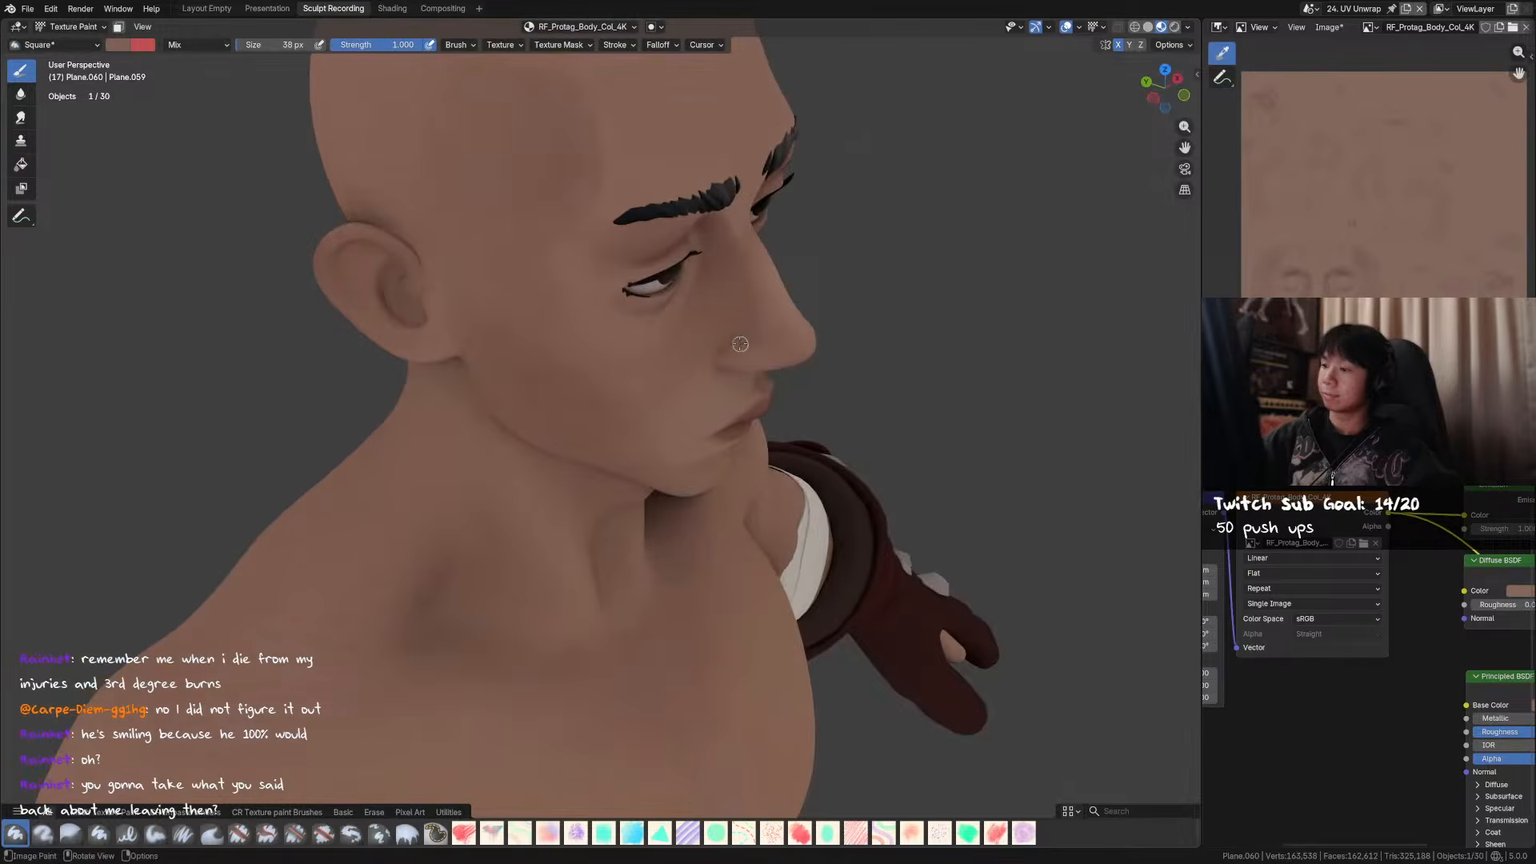
mouse_move(734, 337)
middle_mouse_down()
mouse_move(724, 316)
mouse_move(812, 285)
mouse_move(710, 280)
mouse_move(756, 287)
mouse_move(654, 197)
mouse_move(704, 284)
middle_mouse_up()
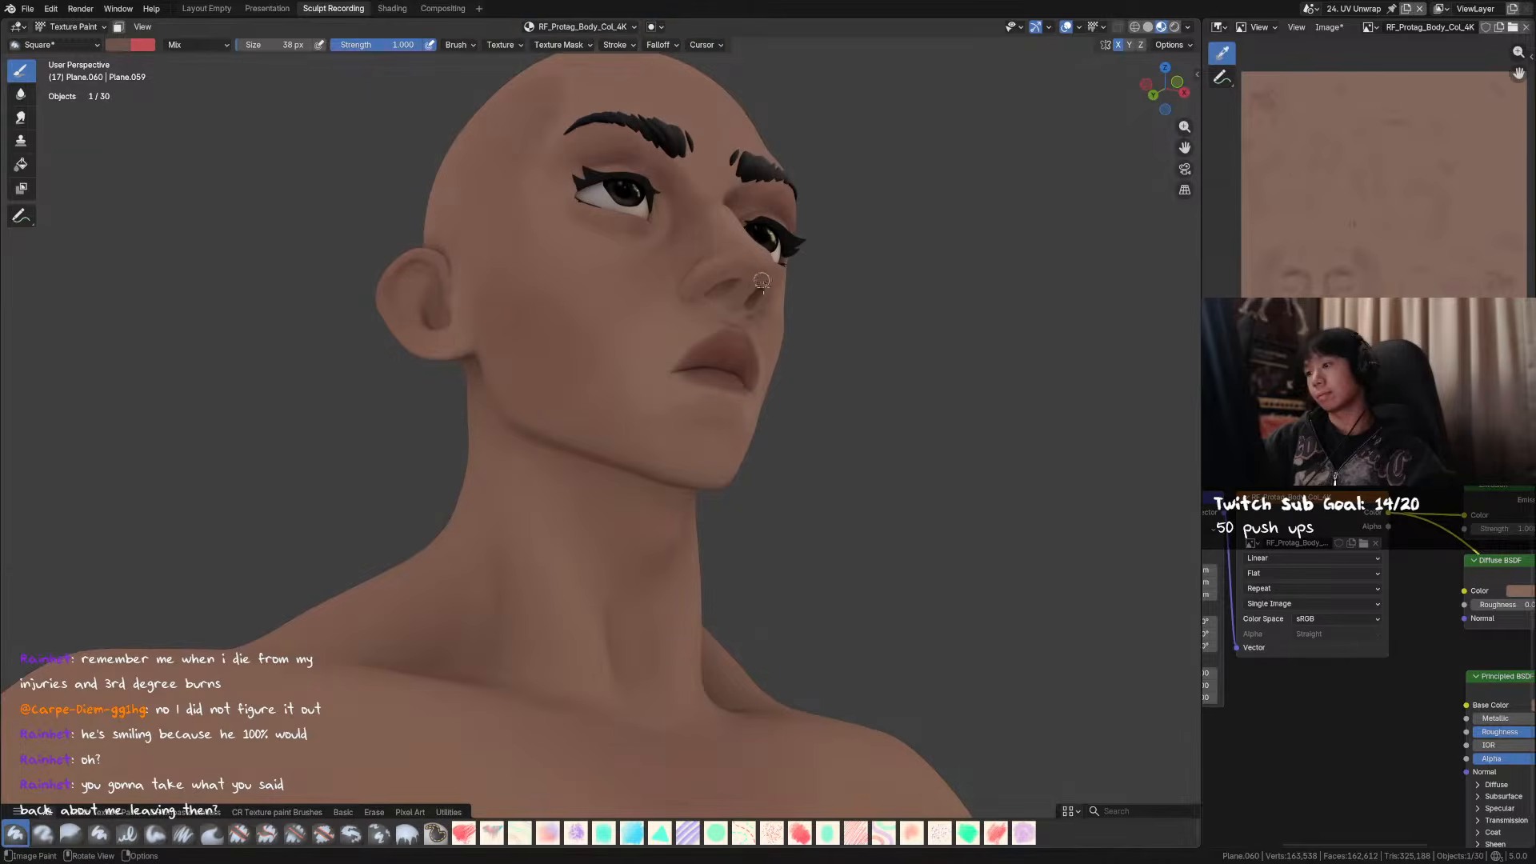
middle_click_drag(715, 279, 552, 324)
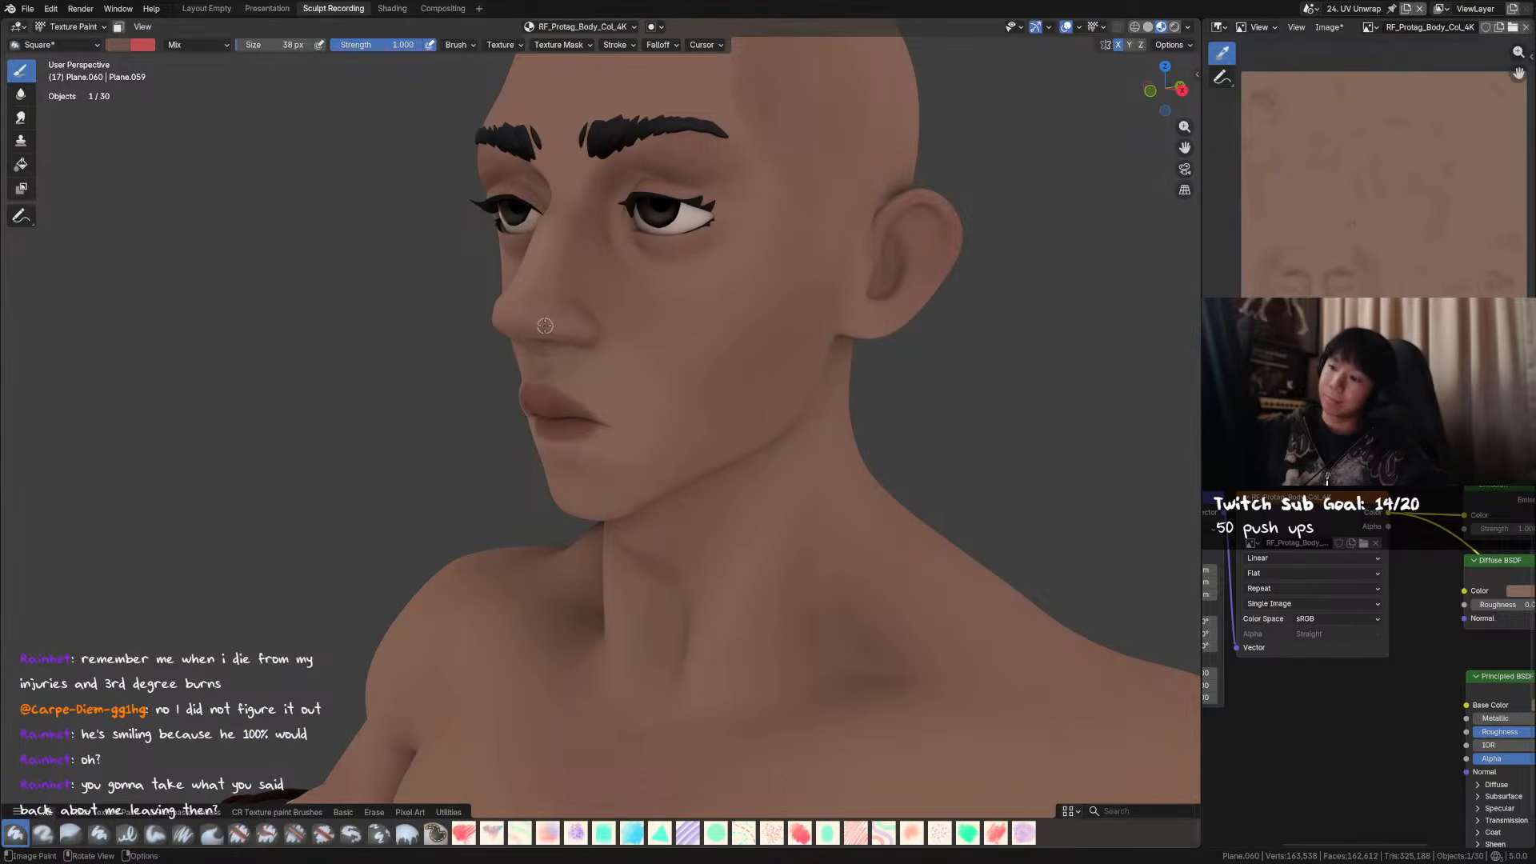
- Save the file and return to Object Mode with the character's clothing shown
mouse_move(601, 337)
middle_mouse_down()
mouse_move(701, 278)
mouse_move(612, 315)
mouse_move(494, 275)
mouse_move(522, 284)
mouse_move(680, 240)
mouse_move(745, 326)
mouse_move(816, 309)
mouse_move(808, 272)
mouse_move(873, 242)
middle_mouse_up()
key("ctrl+s")
key("ctrl+Tab")
left_click(745, 275)
scroll(970, 199, "down", 3)
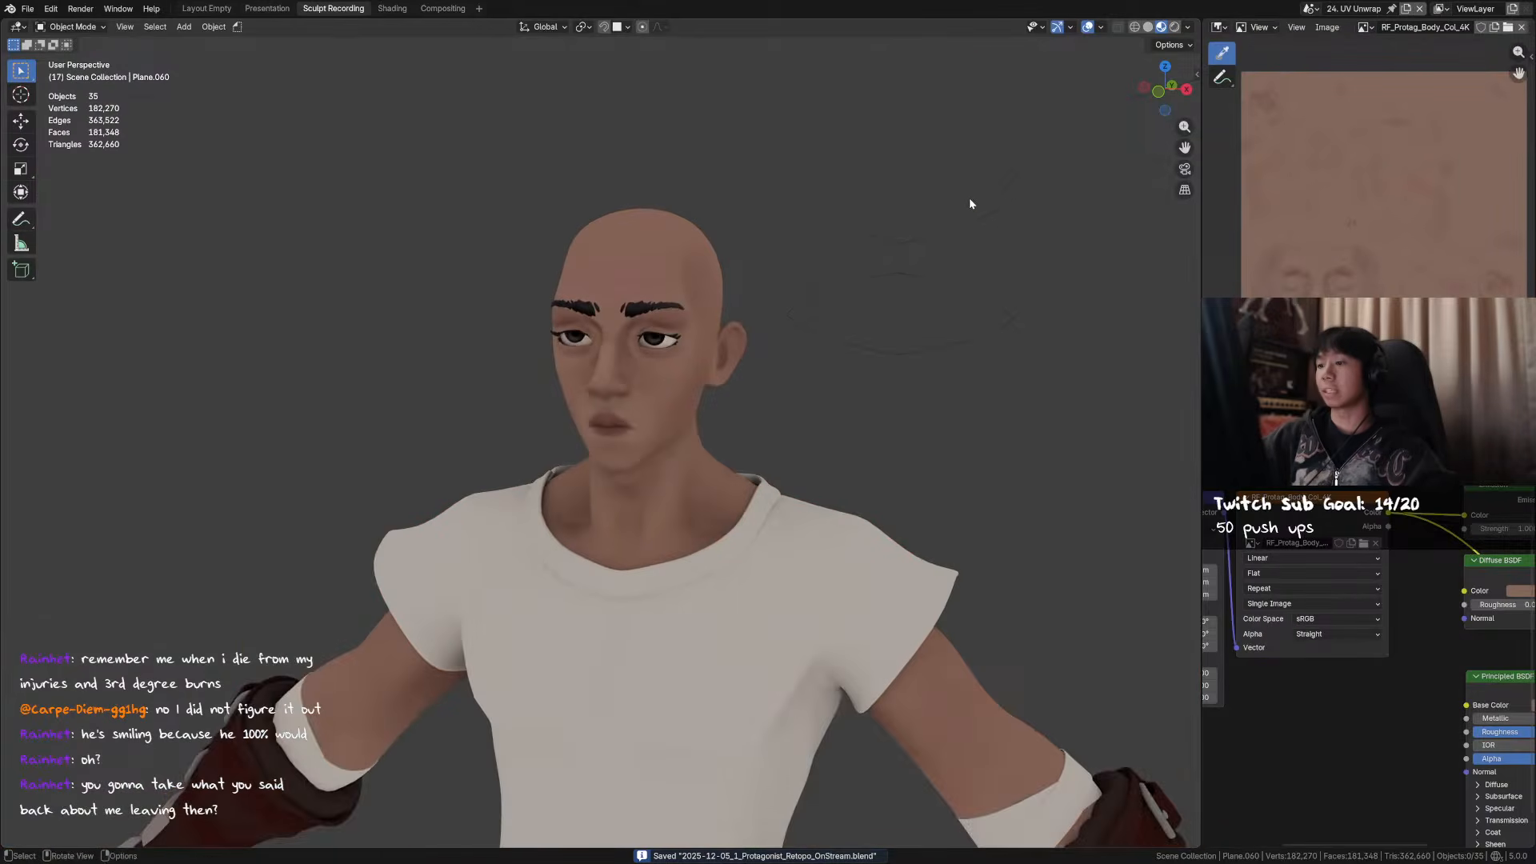
- Hide the four stray objects floating beside the character's head
middle_click_drag(965, 200, 991, 133)
left_click_drag(992, 133, 857, 285)
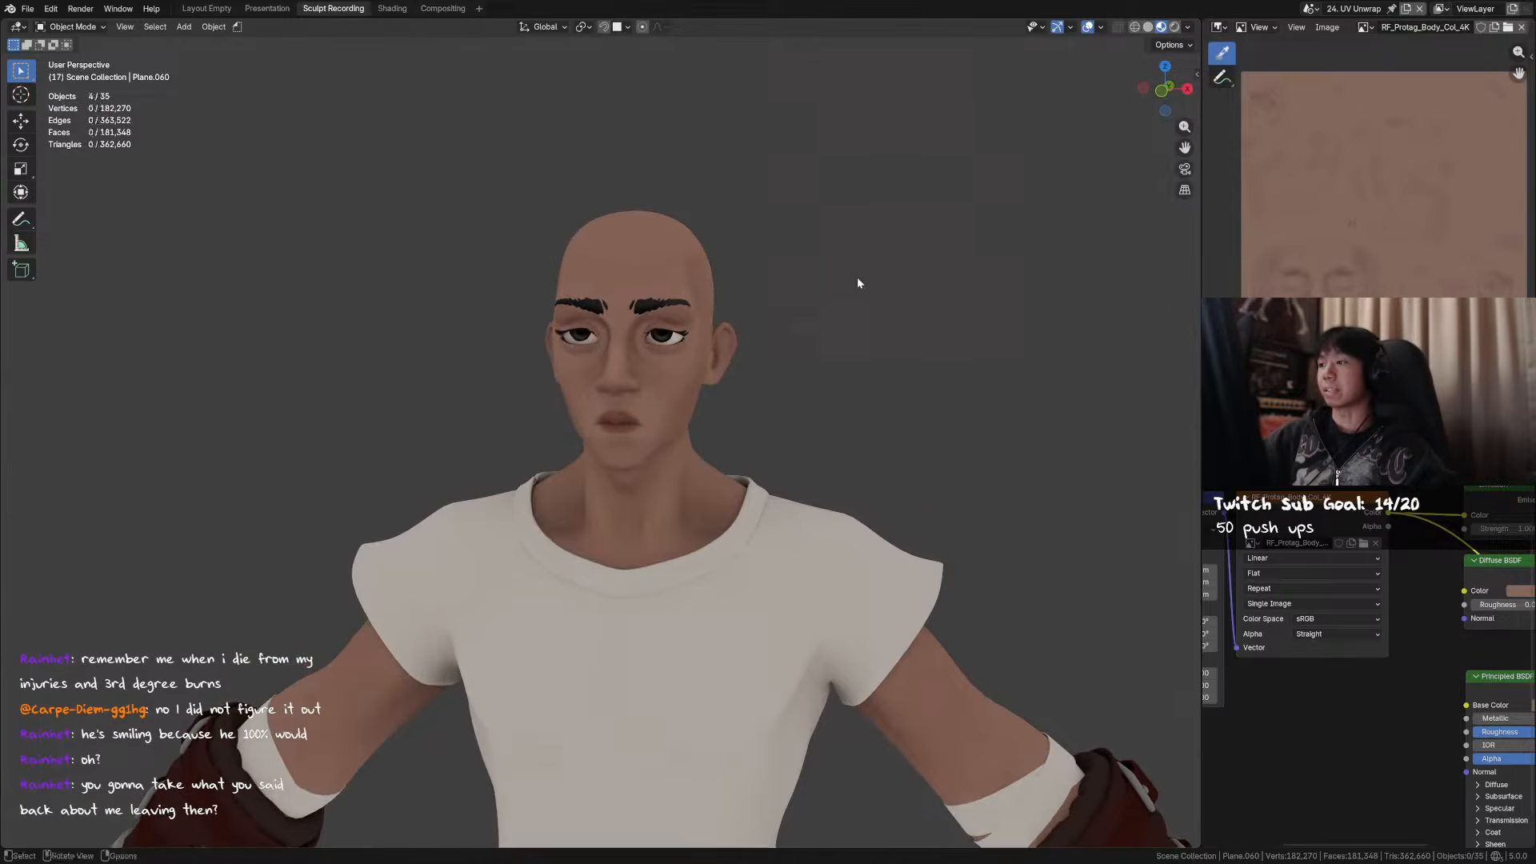
scroll(844, 340, "down", 2)
key("h")
middle_click_drag(840, 346, 798, 187, "alt")
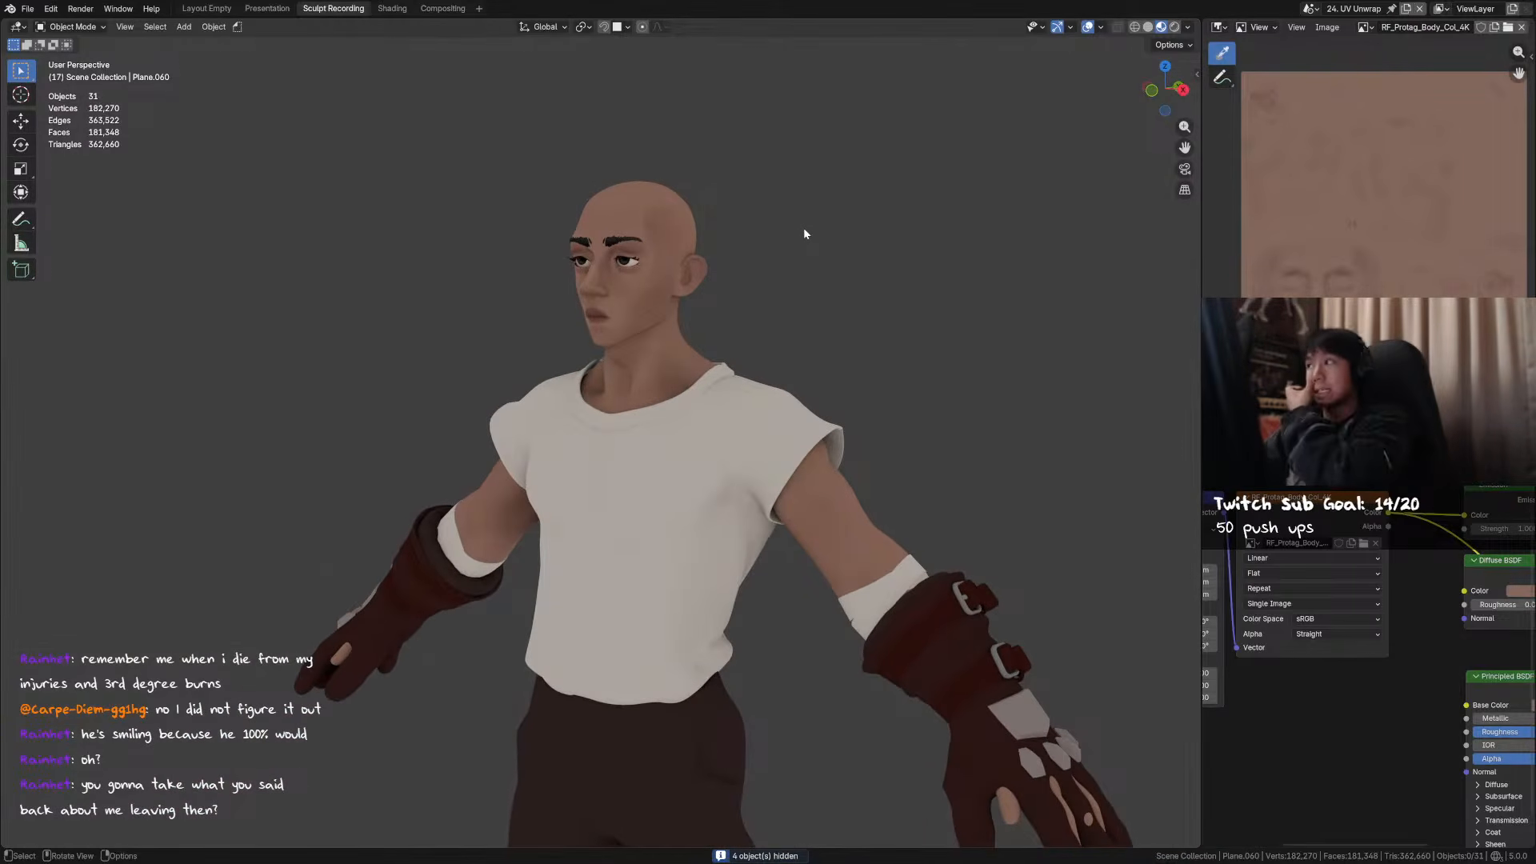
- Switch the image editor to the Outliner, collapse Protag.004, save the file, and enable the Hair Top.003 and Hair Sides.003 collections
left_click(1218, 32)
left_click(1183, 54)
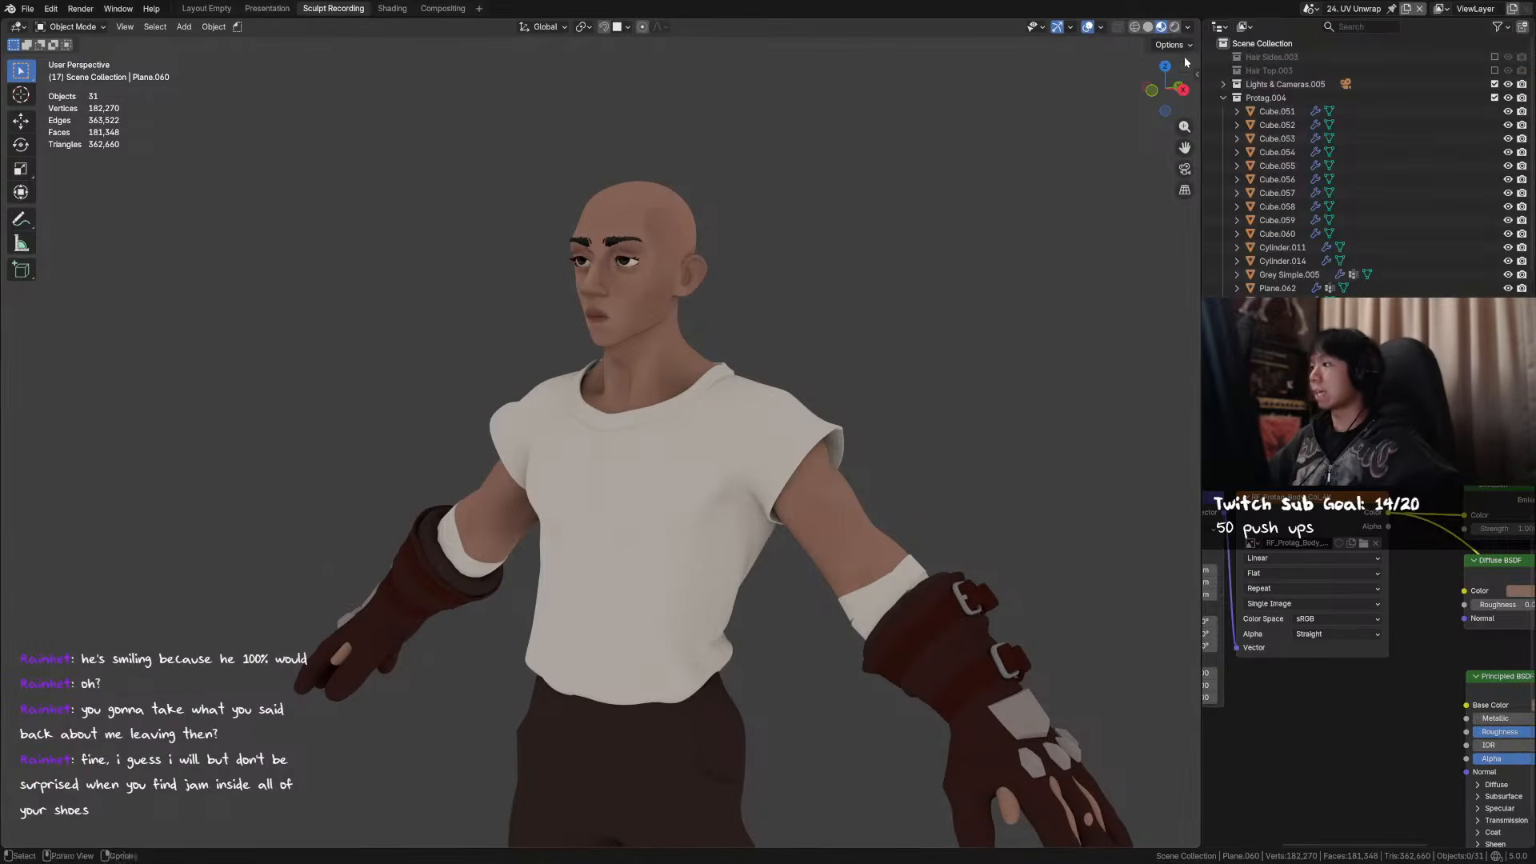
left_click(1223, 98)
middle_click_drag(767, 279, 808, 261, "shift")
key("ctrl+s")
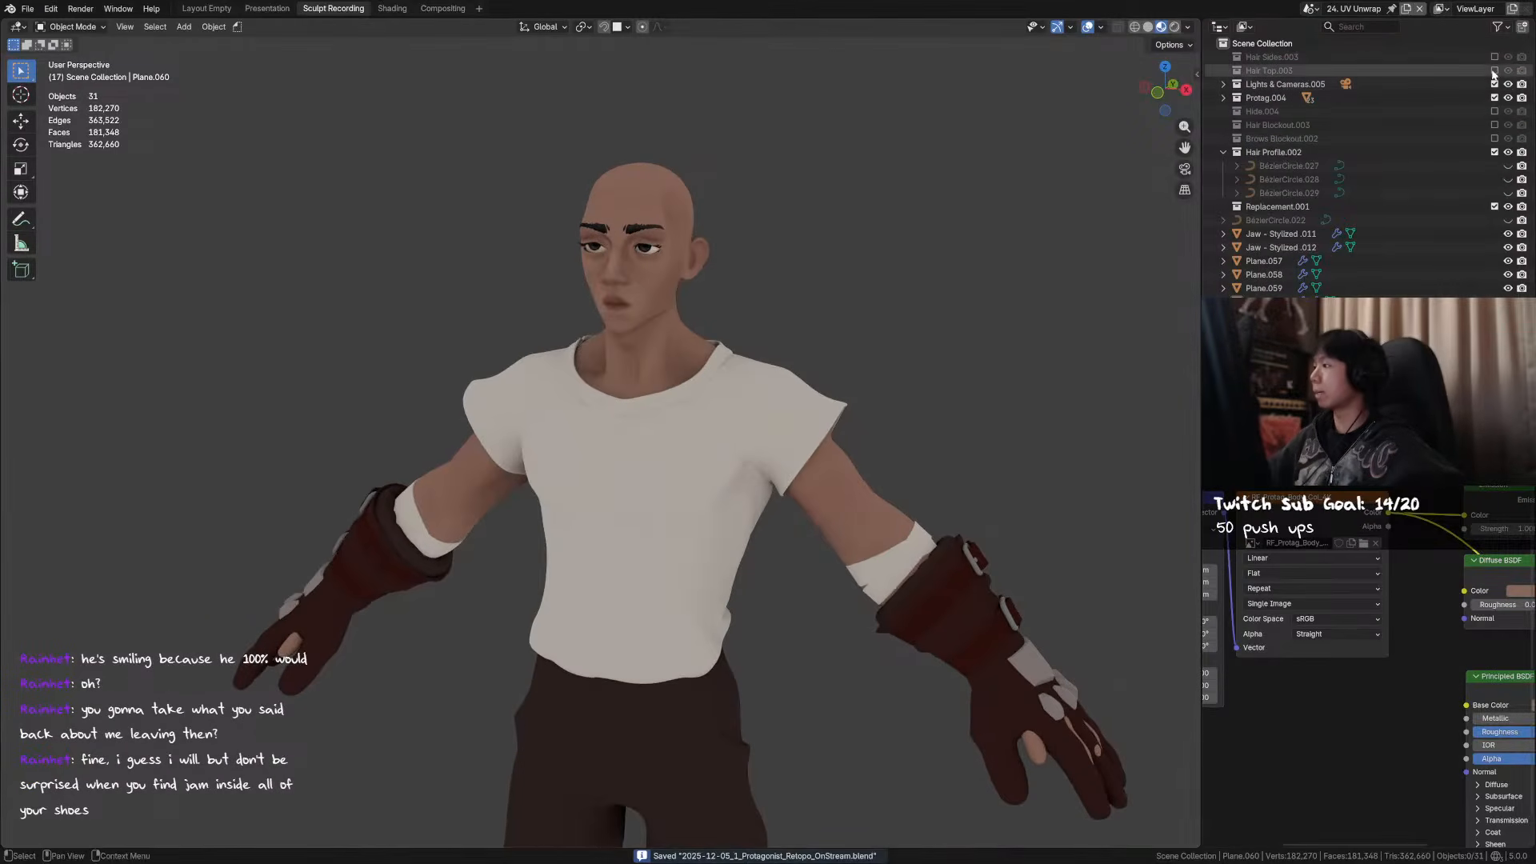
left_click(1495, 70)
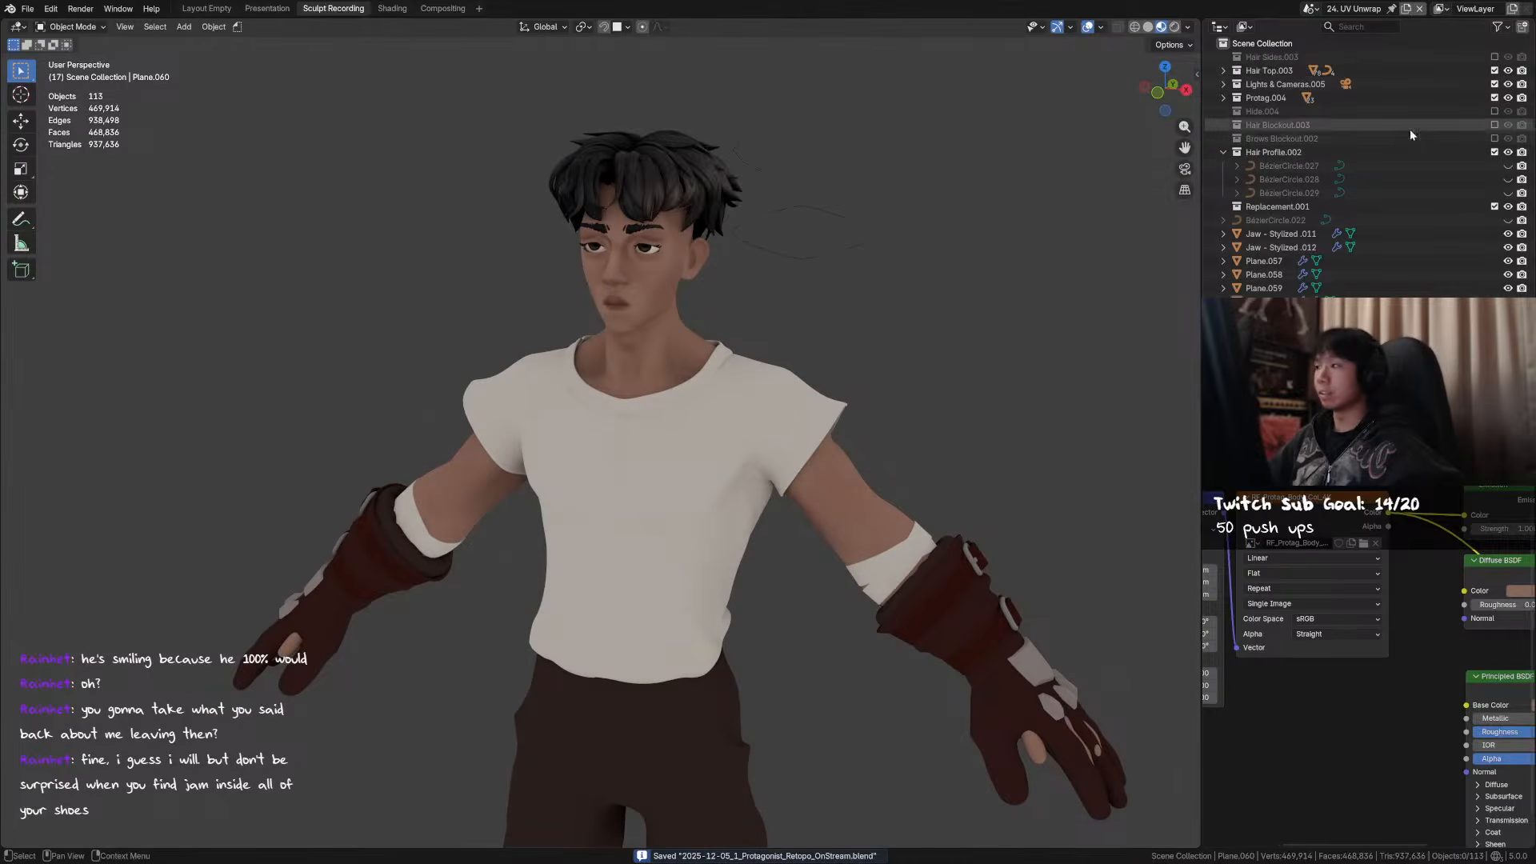
left_click(1493, 58)
- Hide the stray hair guide objects beside the head and save the file
left_click_drag(884, 116, 748, 315)
key("h")
mouse_move(748, 315)
middle_mouse_down()
mouse_move(858, 320)
mouse_move(750, 324)
mouse_move(781, 344)
mouse_move(768, 337)
middle_mouse_up()
left_click(645, 302)
middle_click_drag(647, 303, 812, 323, "ctrl")
key("ctrl+s")
left_click(907, 310)
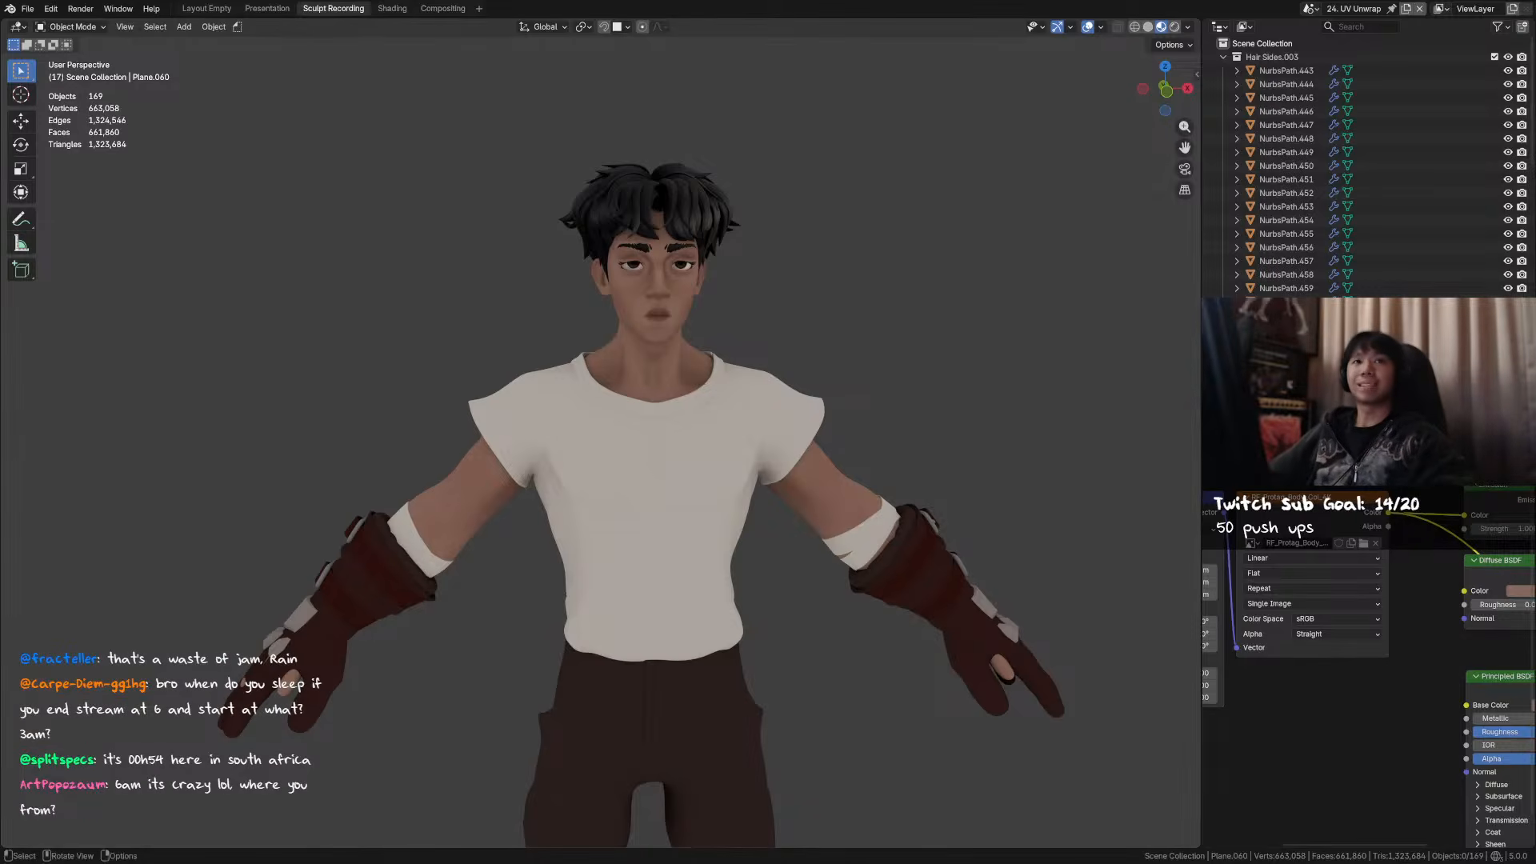
- Examine the clothed character with the hair shown from several angles, saving the file along the way
mouse_move(873, 240)
middle_mouse_down()
mouse_move(838, 253)
mouse_move(857, 228)
mouse_move(881, 240)
mouse_move(850, 255)
middle_mouse_up()
key("ctrl+s")
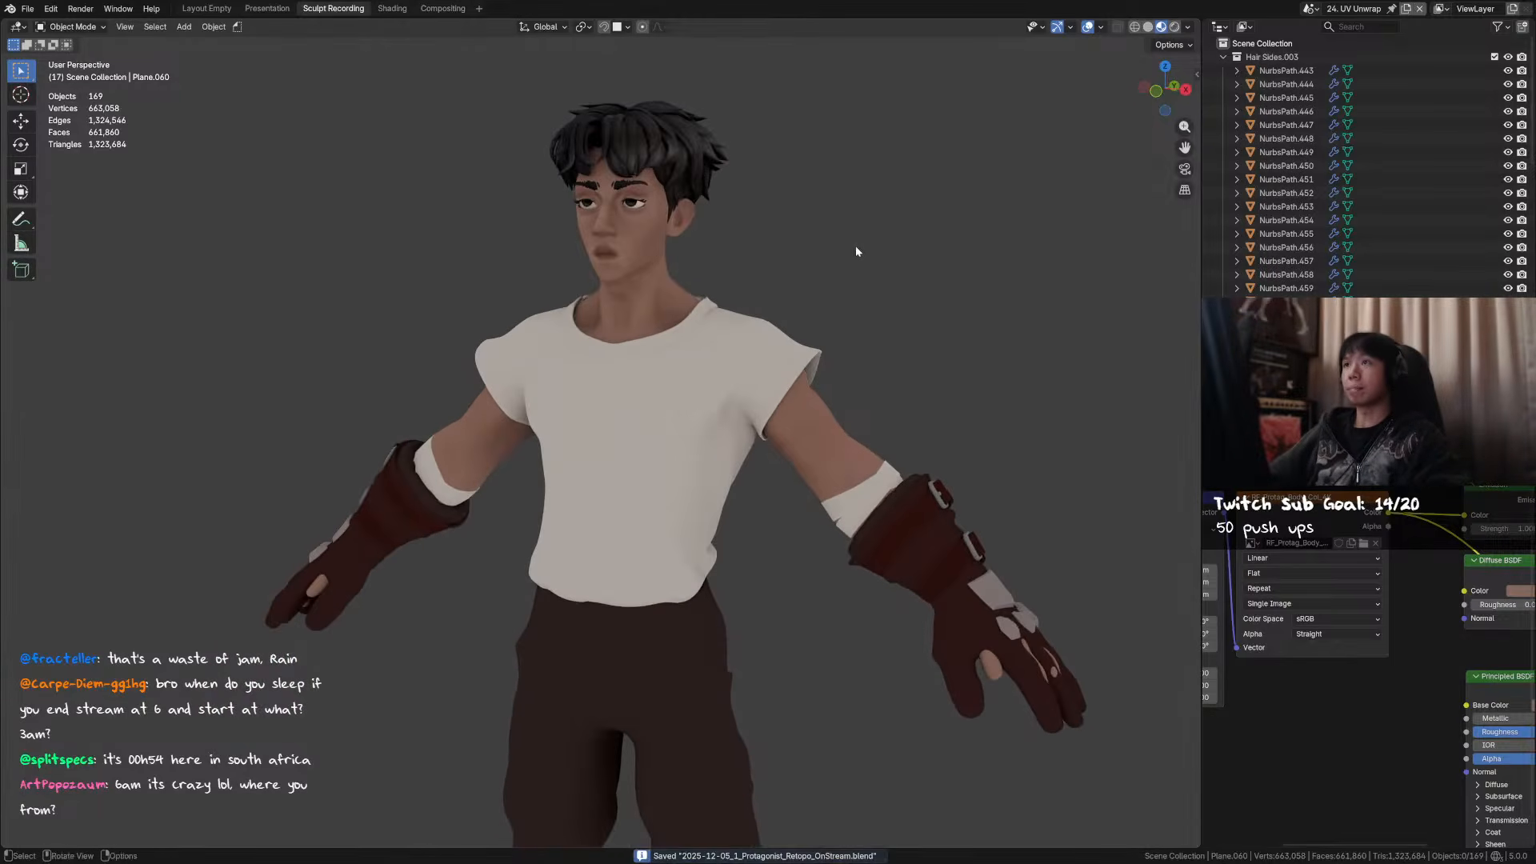
middle_click_drag(856, 246, 811, 186)
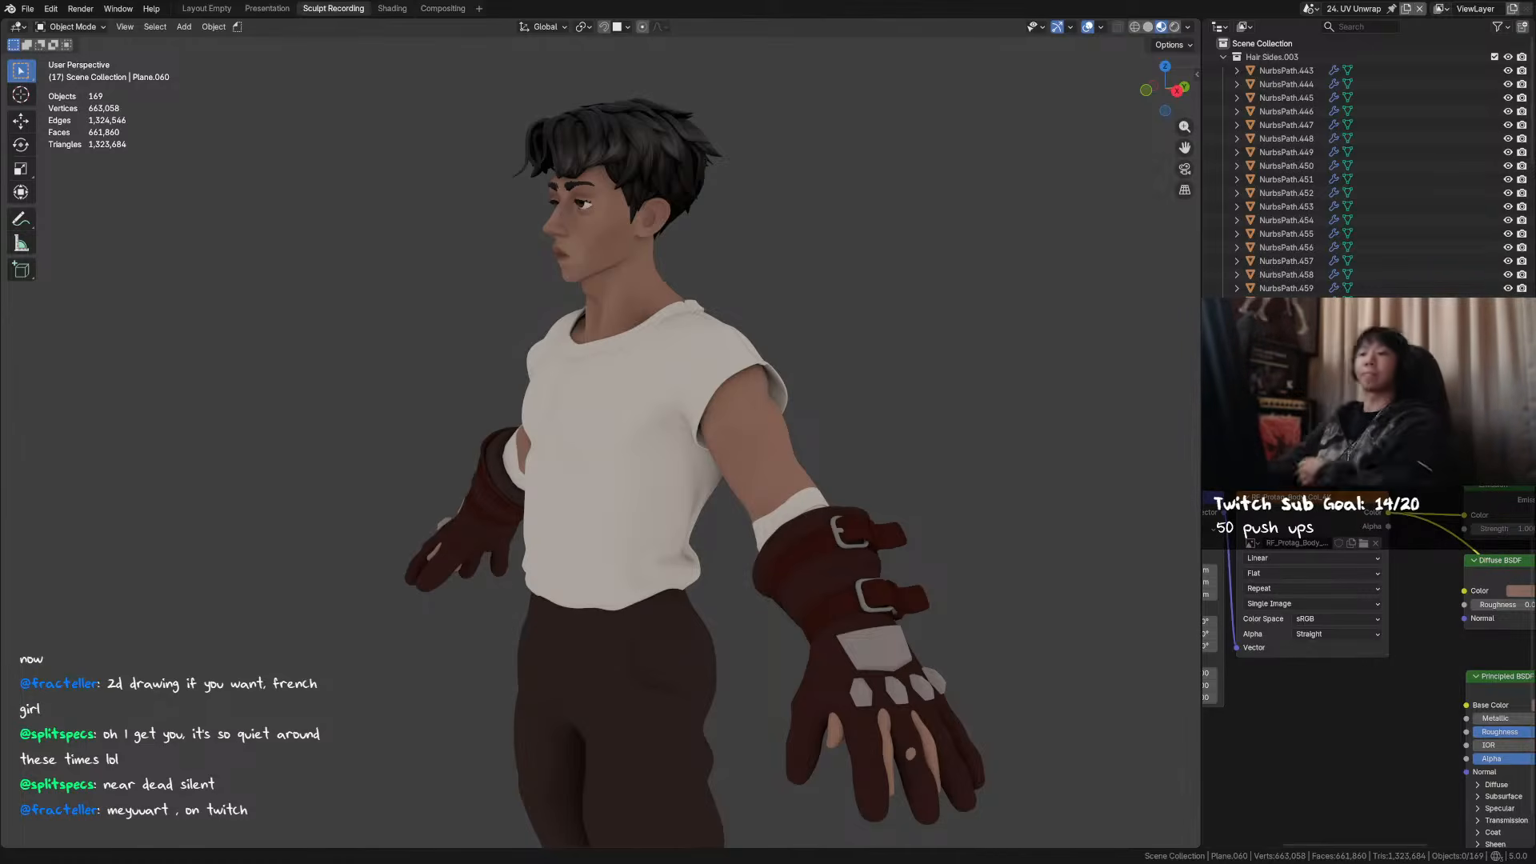
middle_click_drag(482, 324, 602, 275)
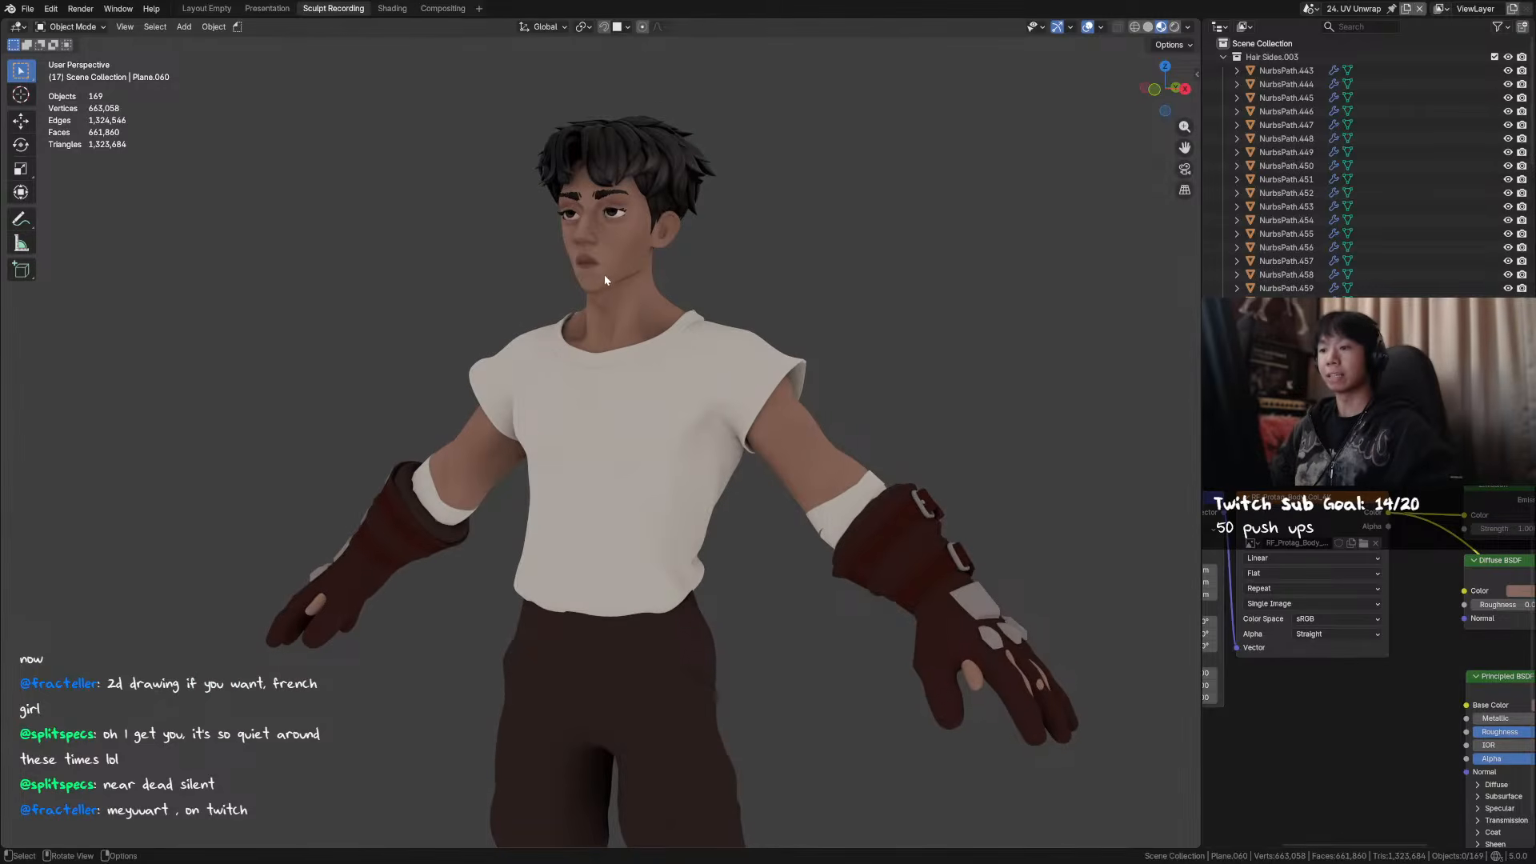
left_click_drag(602, 276, 592, 277)
key("ctrl+s")
middle_click_drag(592, 277, 690, 312)
left_click(695, 262)
mouse_move(701, 365)
middle_mouse_down()
mouse_move(760, 395)
mouse_move(692, 343)
middle_mouse_up()
scroll(662, 342, "down", 3)
middle_click_drag(638, 506, 632, 472, "shift")
- Try hiding the trousers, undo the hiding, and save the file
left_click(593, 482)
left_click(598, 480)
key("h")
middle_click_drag(797, 489, 690, 402)
key("ctrl+z")
left_click(784, 436)
key("ctrl+s")
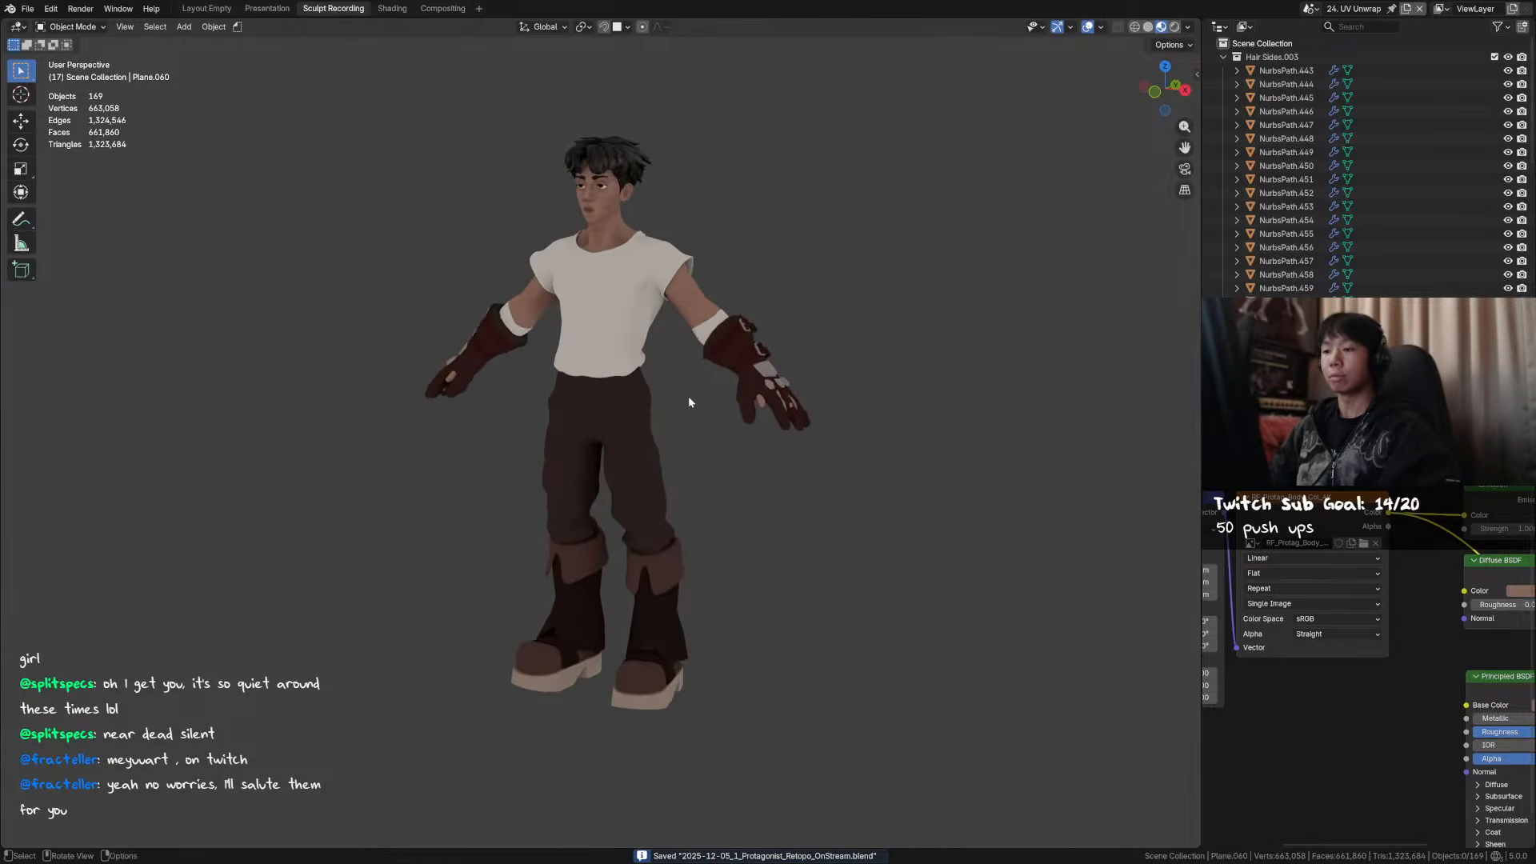
- Inspect the topology of the head mesh in Edit Mode with its vertices selected and framed, and return to Object Mode
left_click(602, 201)
key("Tab")
left_click_drag(681, 125, 488, 251)
key("KP_Decimal")
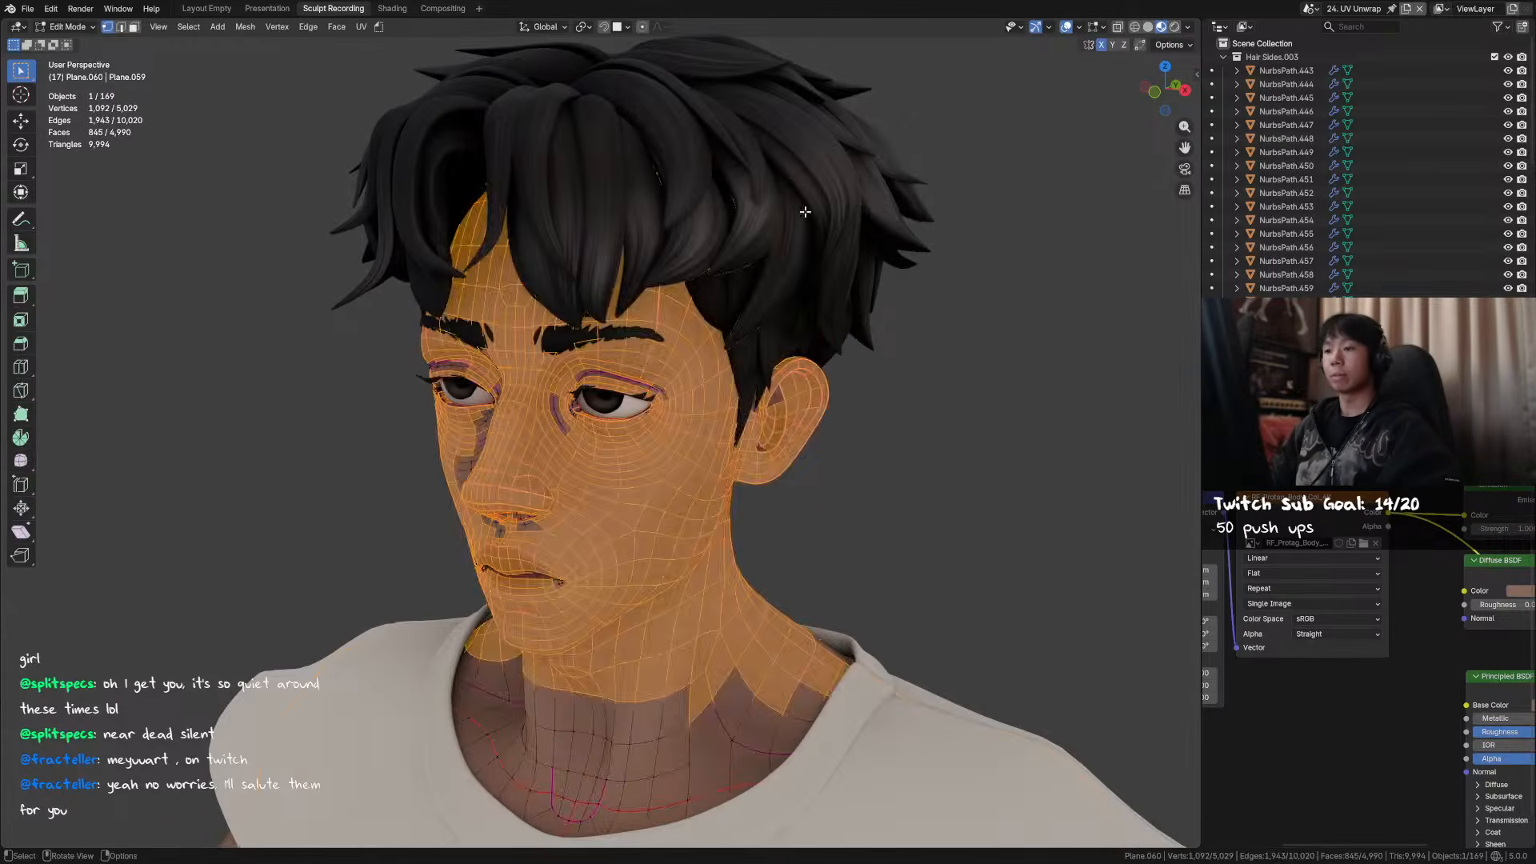
left_click(877, 472)
key("Tab")
- Examine the finished character up close and at full length from hair to boots, and save the file
middle_click_drag(820, 494, 655, 348, "shift")
left_click(816, 356)
key("ctrl+s")
middle_click_drag(800, 370, 604, 428)
scroll(722, 337, "up", 2)
scroll(728, 491, "up", 2)
scroll(698, 437, "up", 2)
scroll(608, 444, "down", 4)
middle_click_drag(632, 552, 660, 398, "shift")
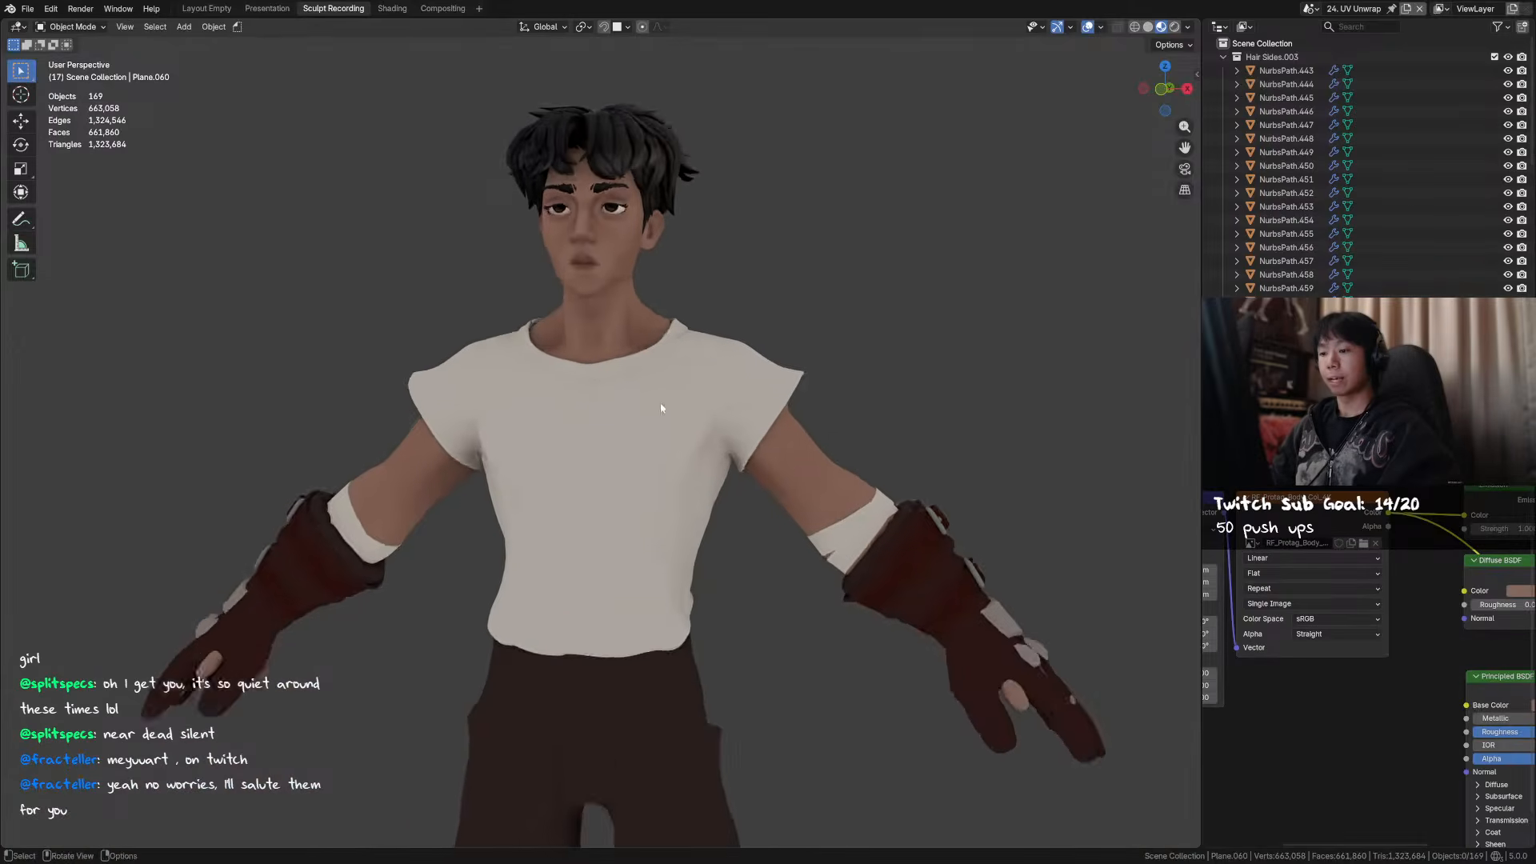
scroll(672, 448, "down", 1)
middle_click_drag(708, 584, 729, 387, "shift")
scroll(720, 417, "down", 2)
middle_click_drag(697, 485, 717, 442, "shift")
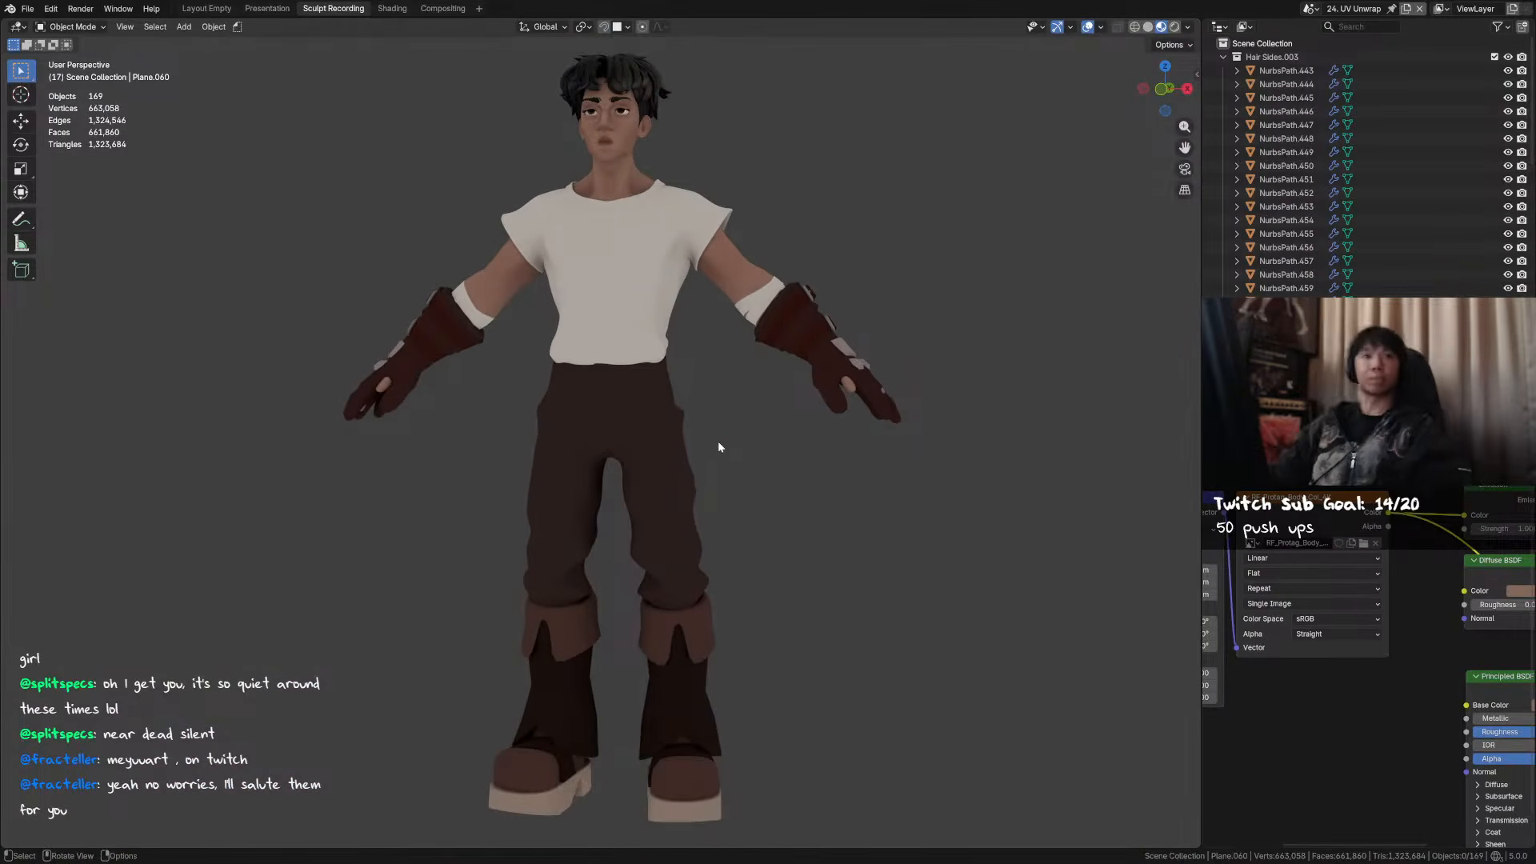
key("ctrl+s")
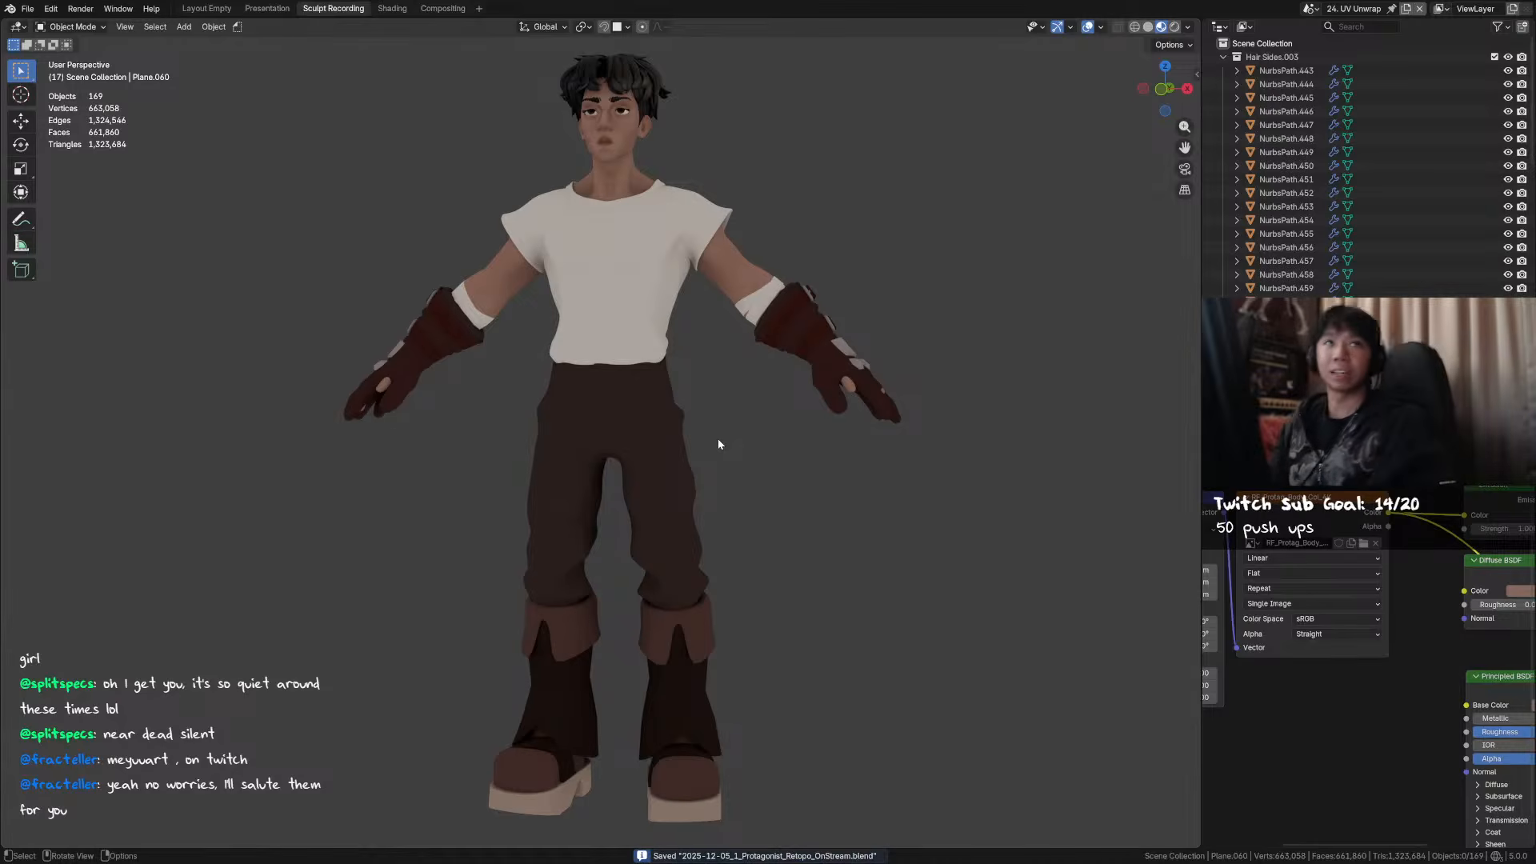
key("F3")
left_click(907, 620)
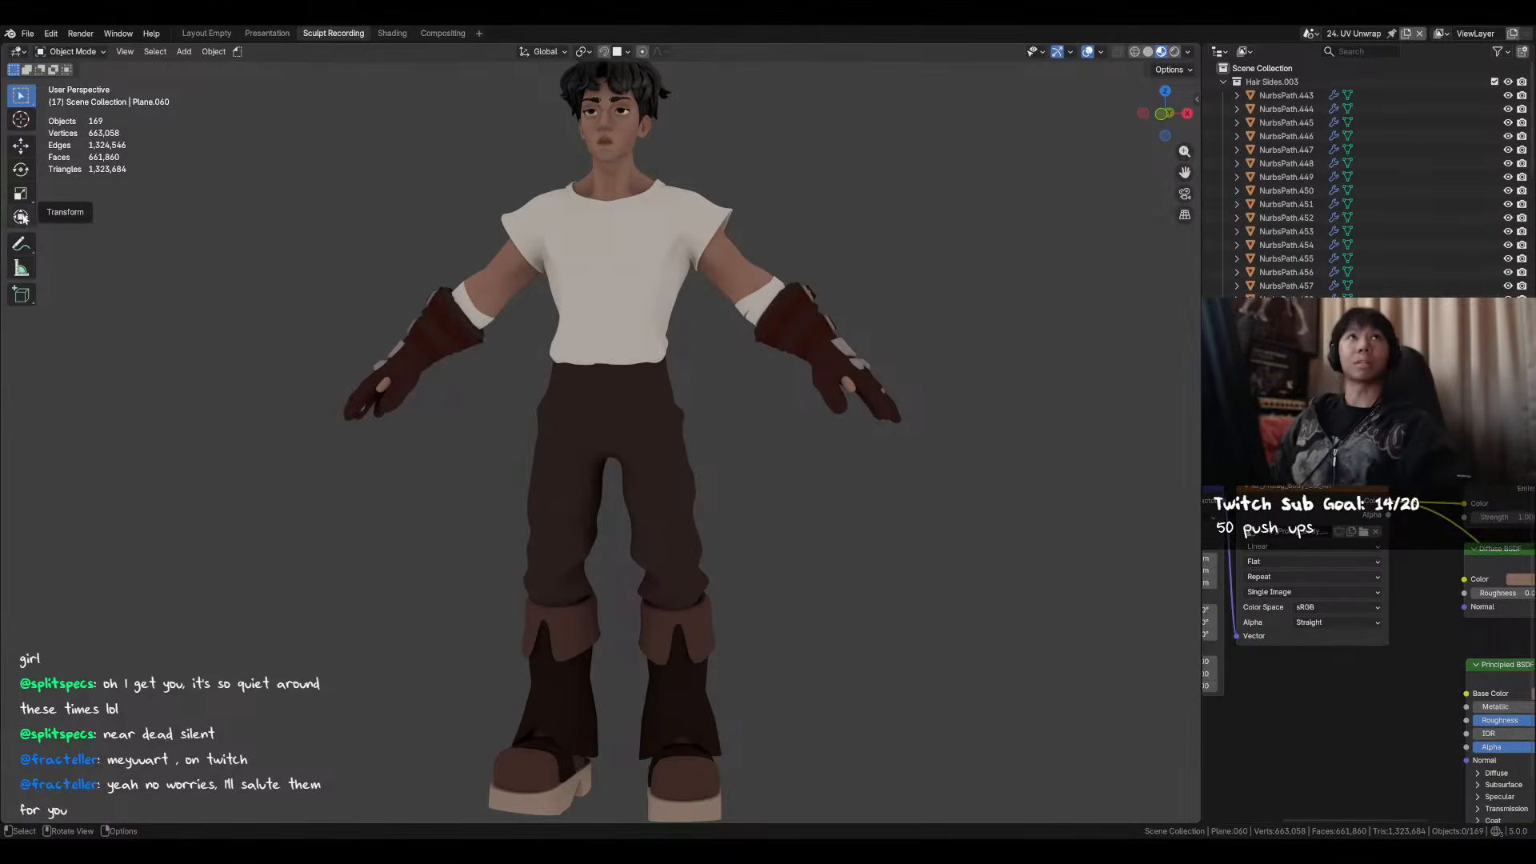